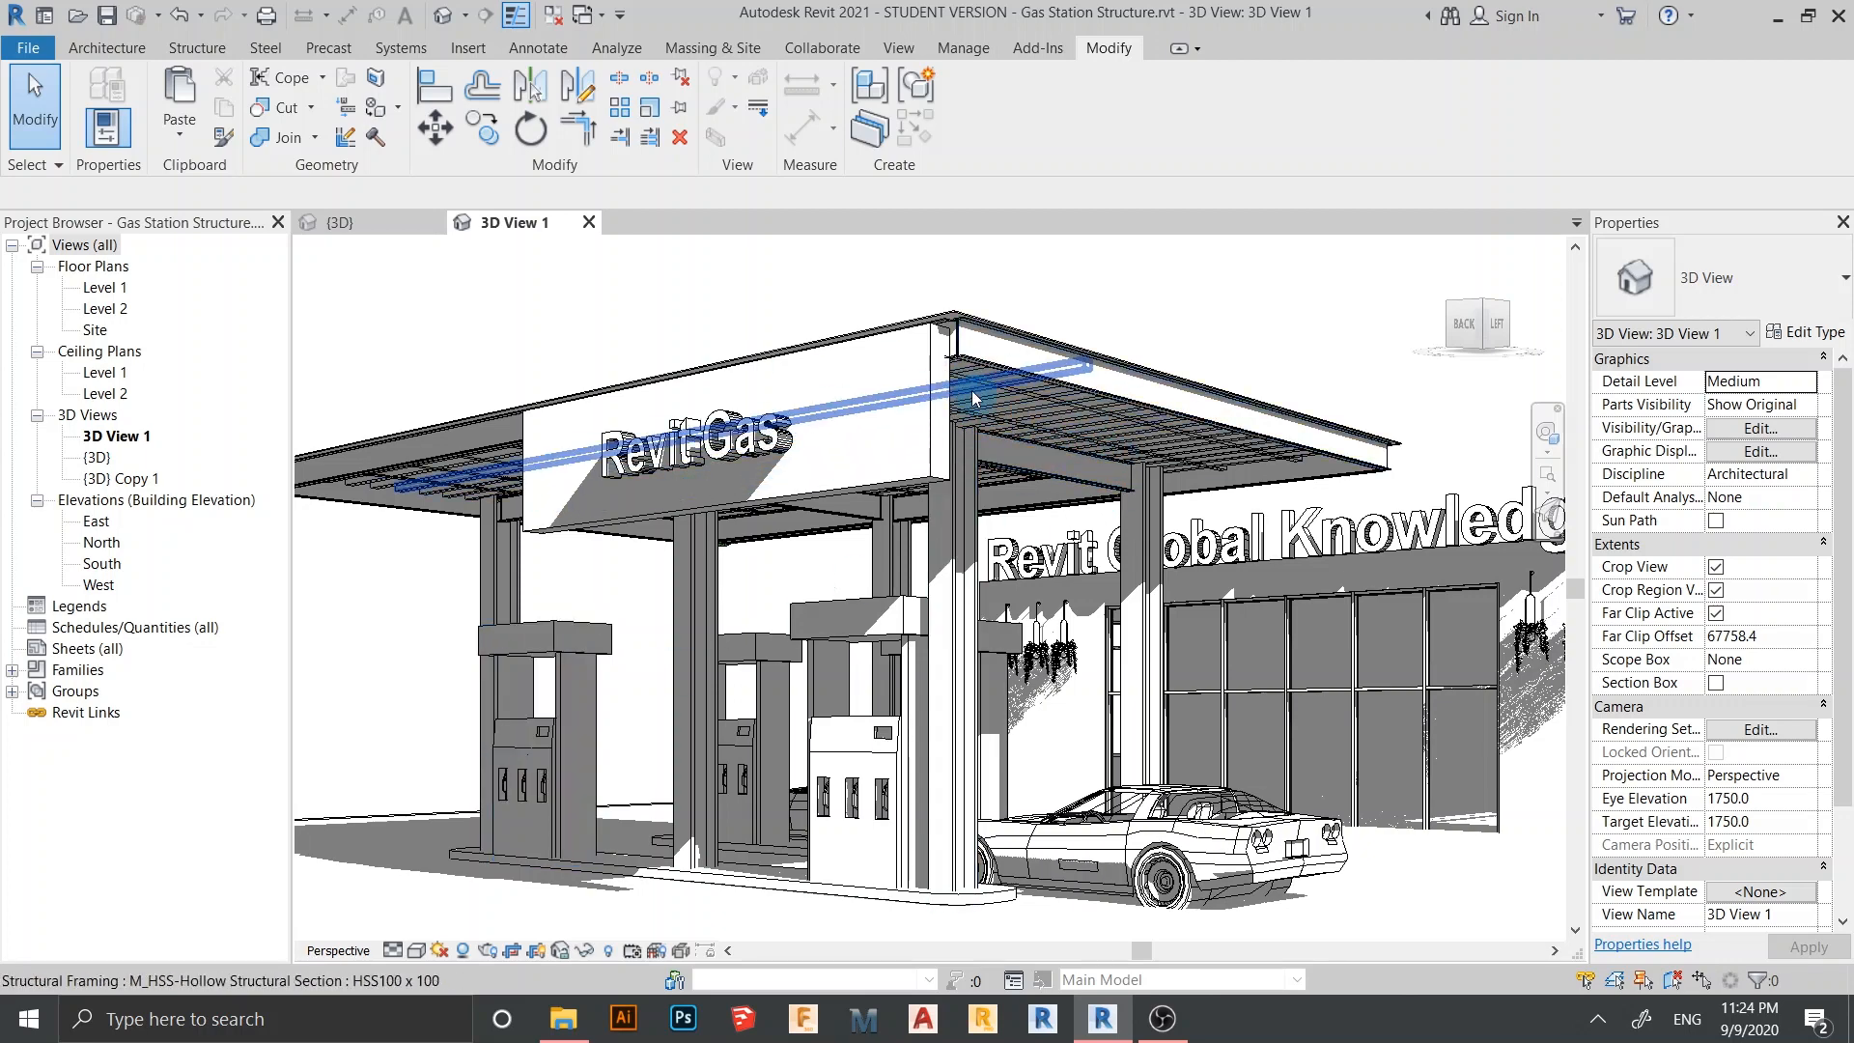
Examine the gas station canopy in 3D View 1, switching the visual style to Shaded and back to Hidden Line
scroll(986, 406, "up", 4)
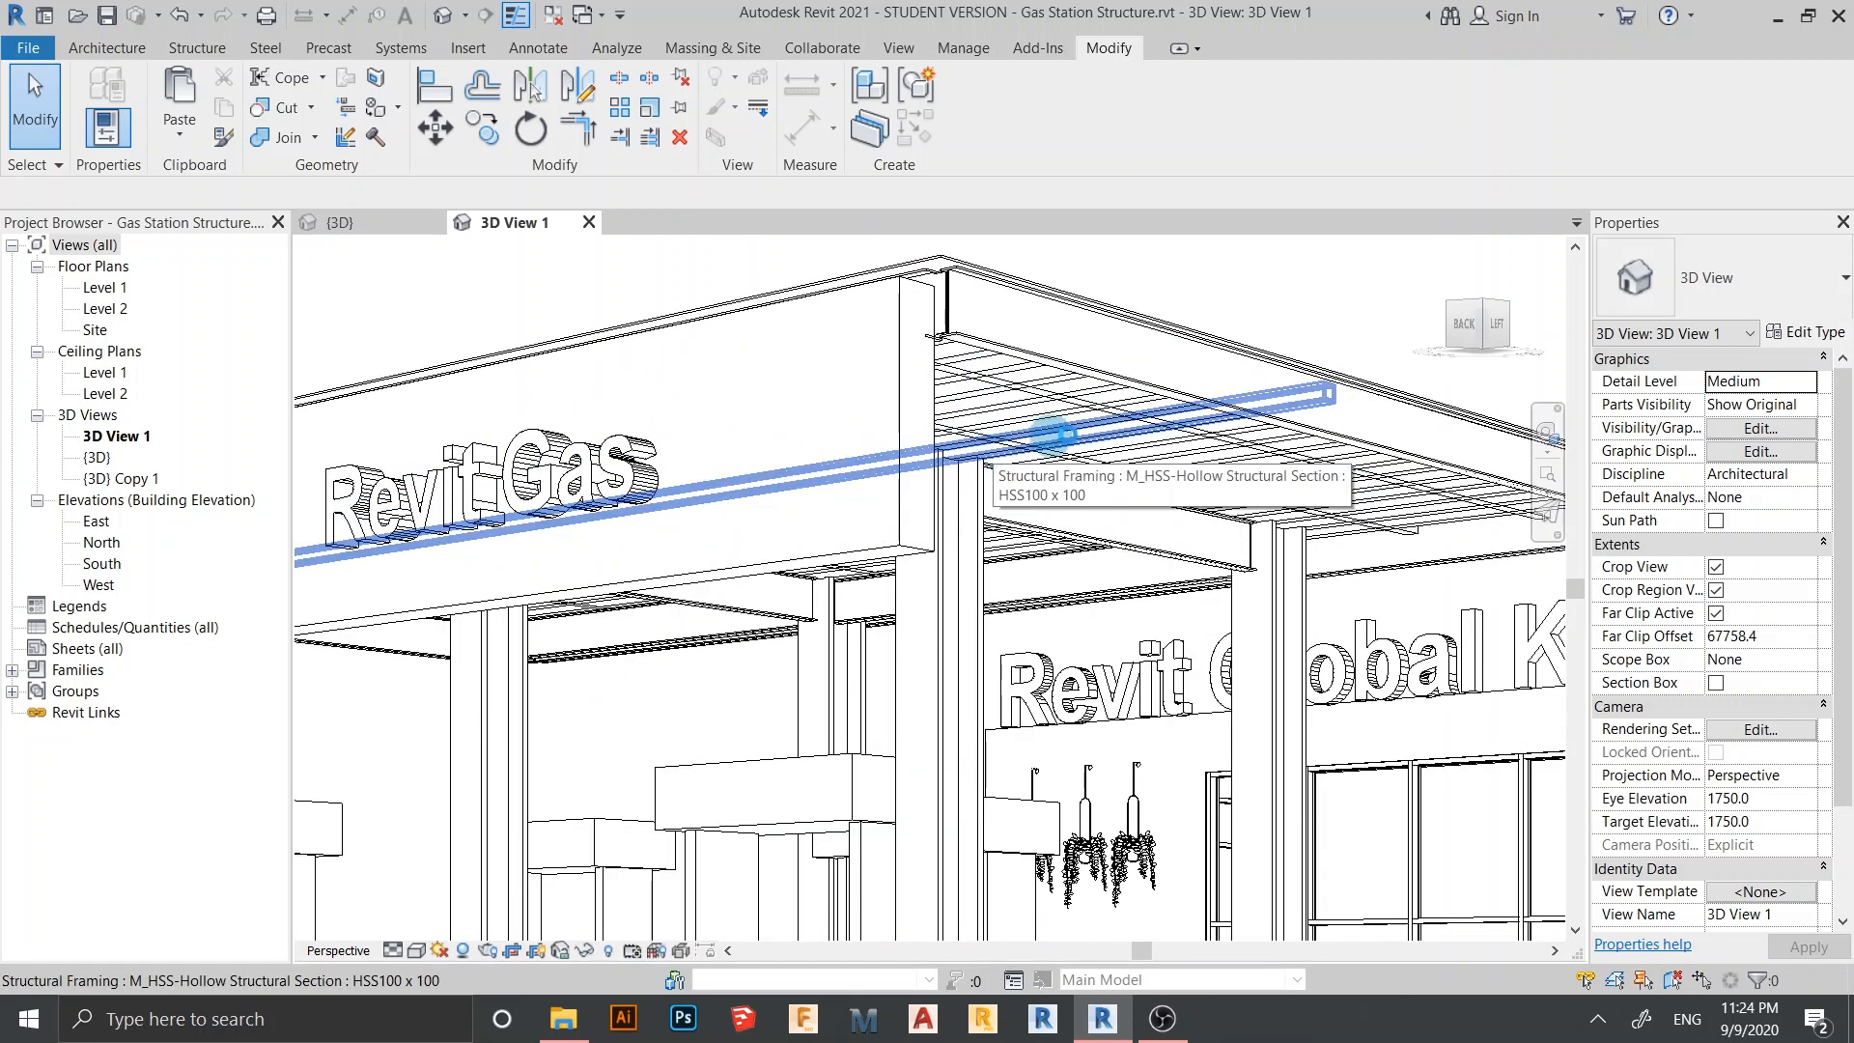
key("s")
key("d")
key("h")
key("l")
scroll(1142, 489, "down", 4)
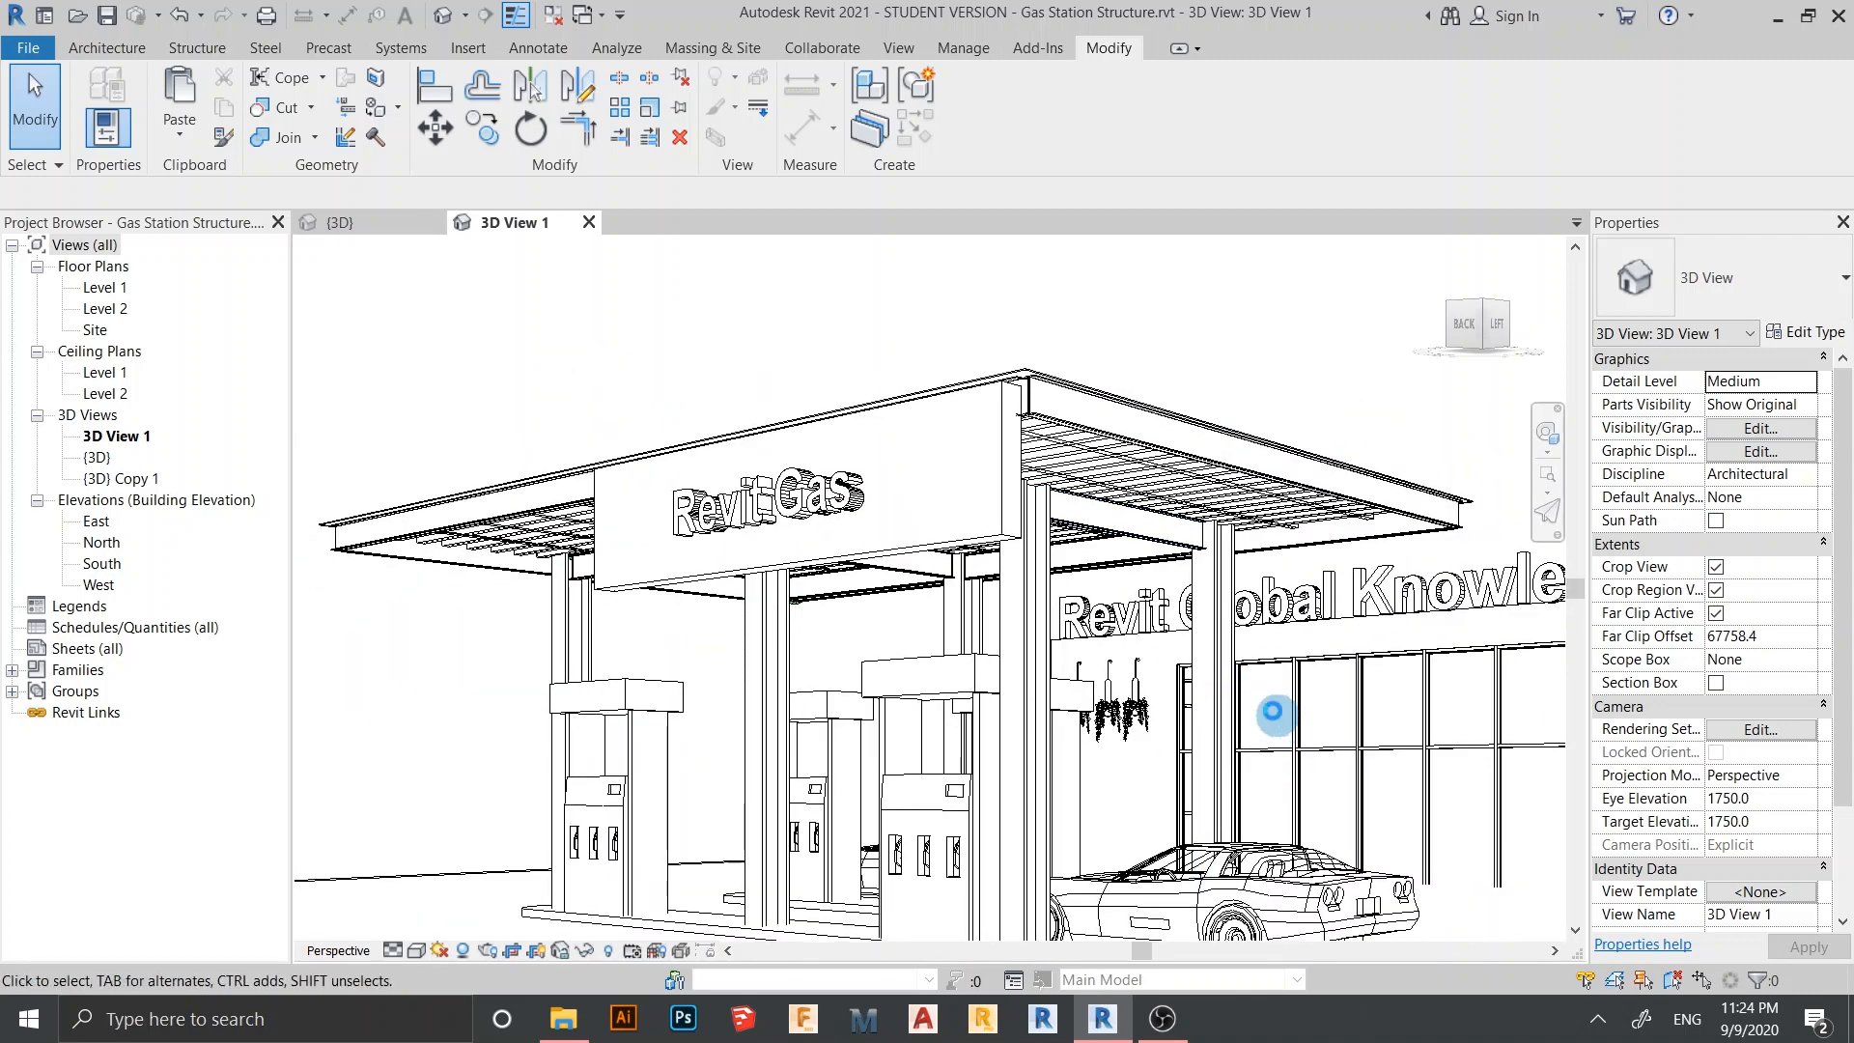
scroll(1313, 830, "down", 2)
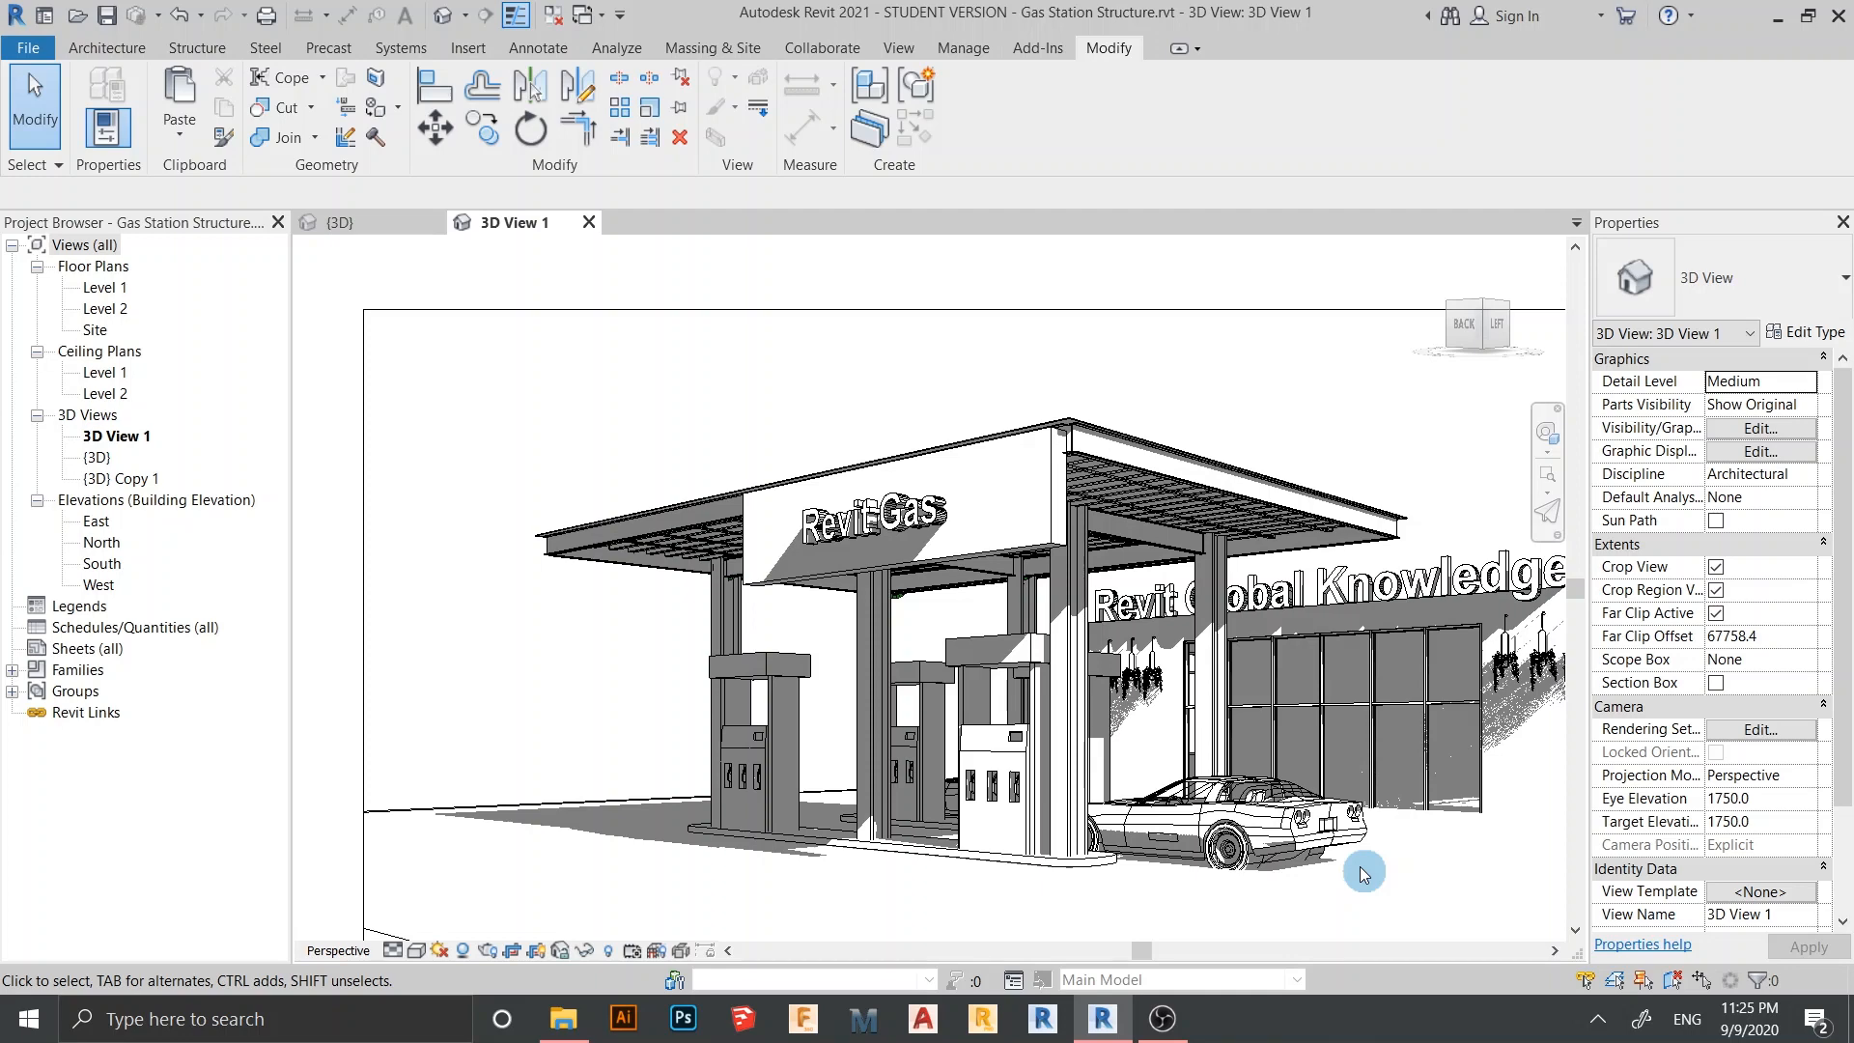
Open the {3D} view and examine the store, canopy roof and fuel pumps from close up
left_click(368, 242)
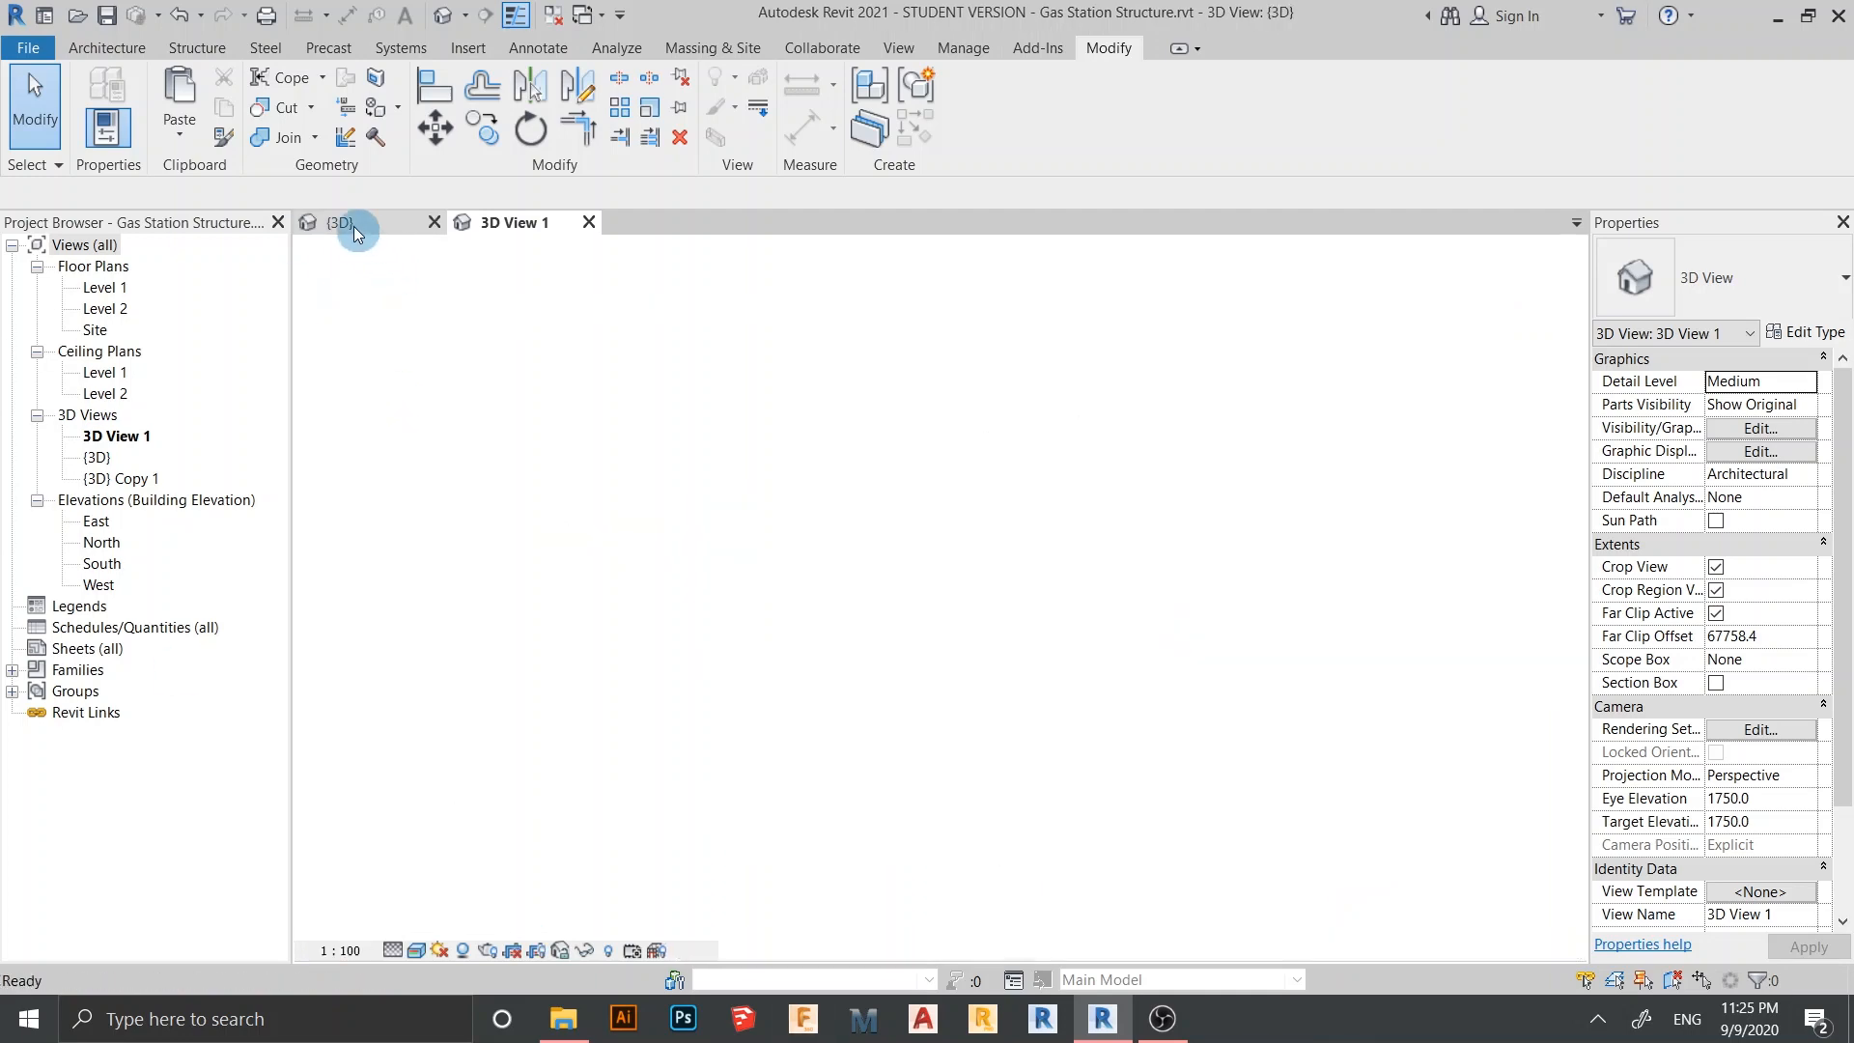
scroll(890, 705, "down", 5)
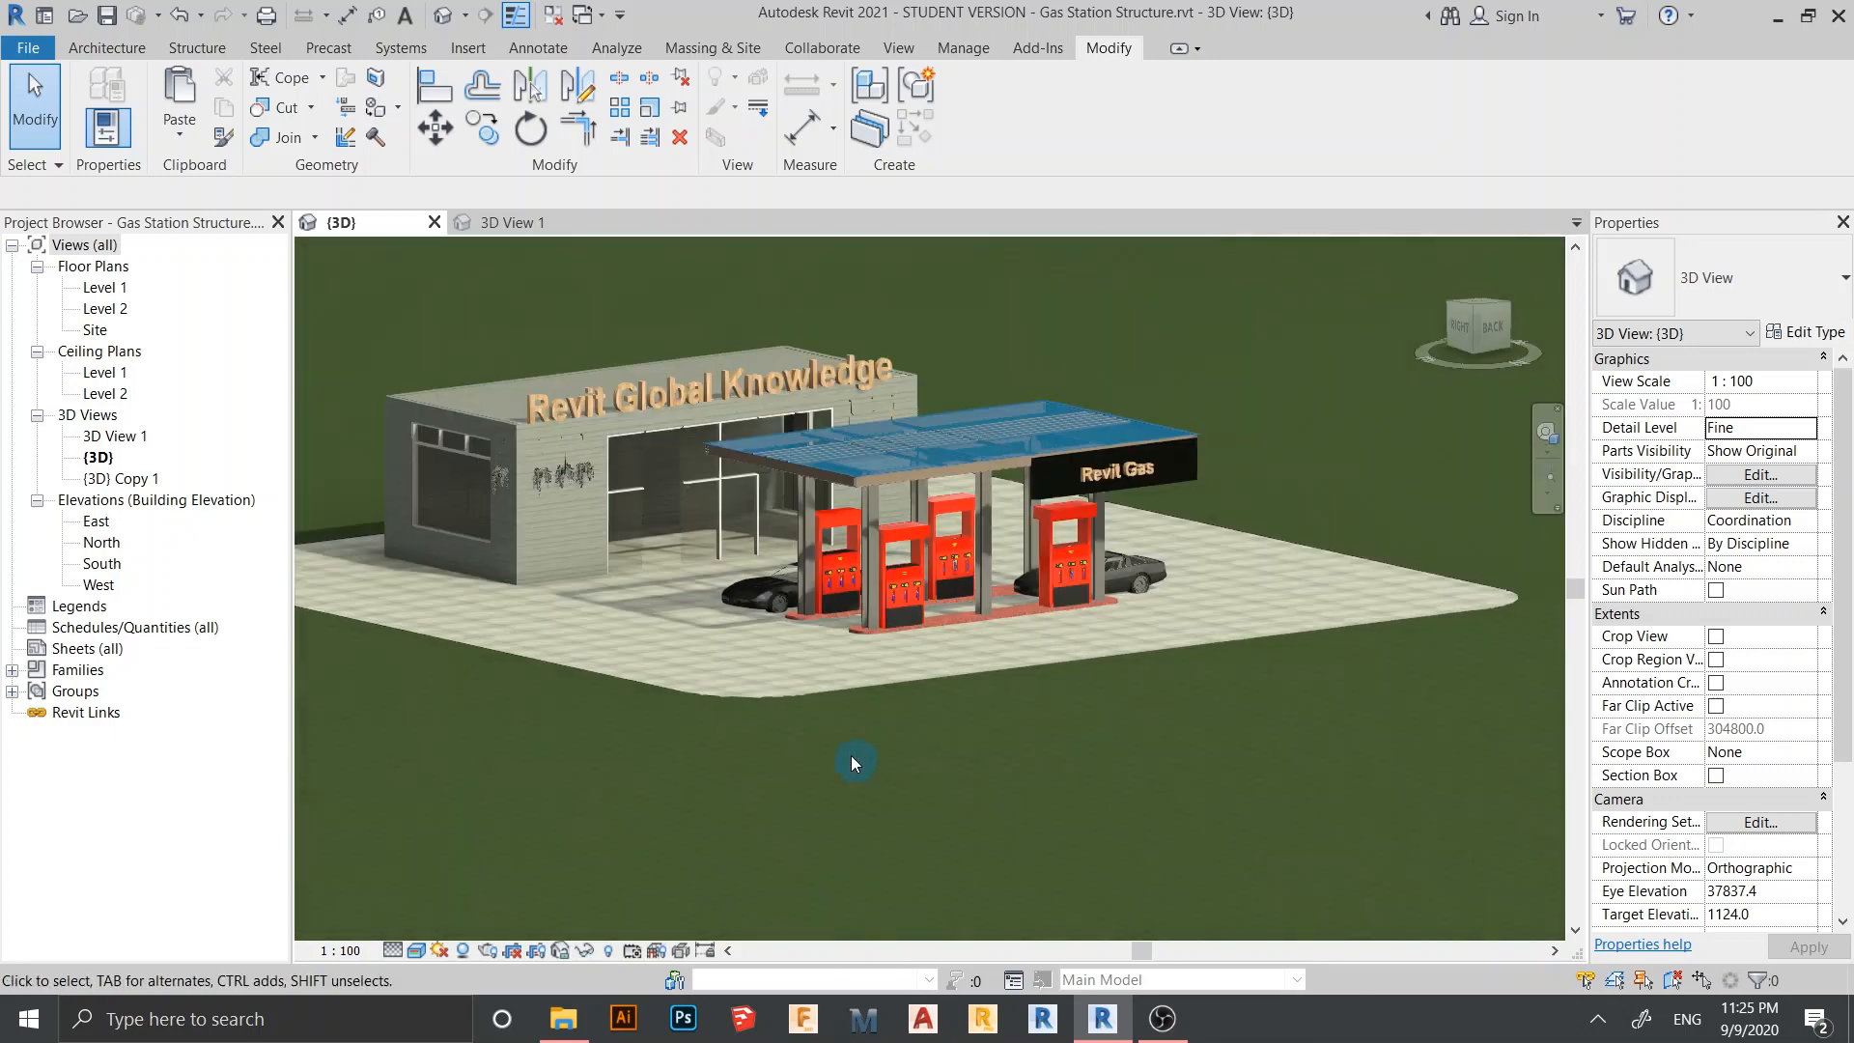
scroll(1006, 815, "up", 2)
scroll(1006, 844, "down", 2)
middle_click_drag(959, 815, 1062, 708, "shift")
scroll(925, 628, "up", 5)
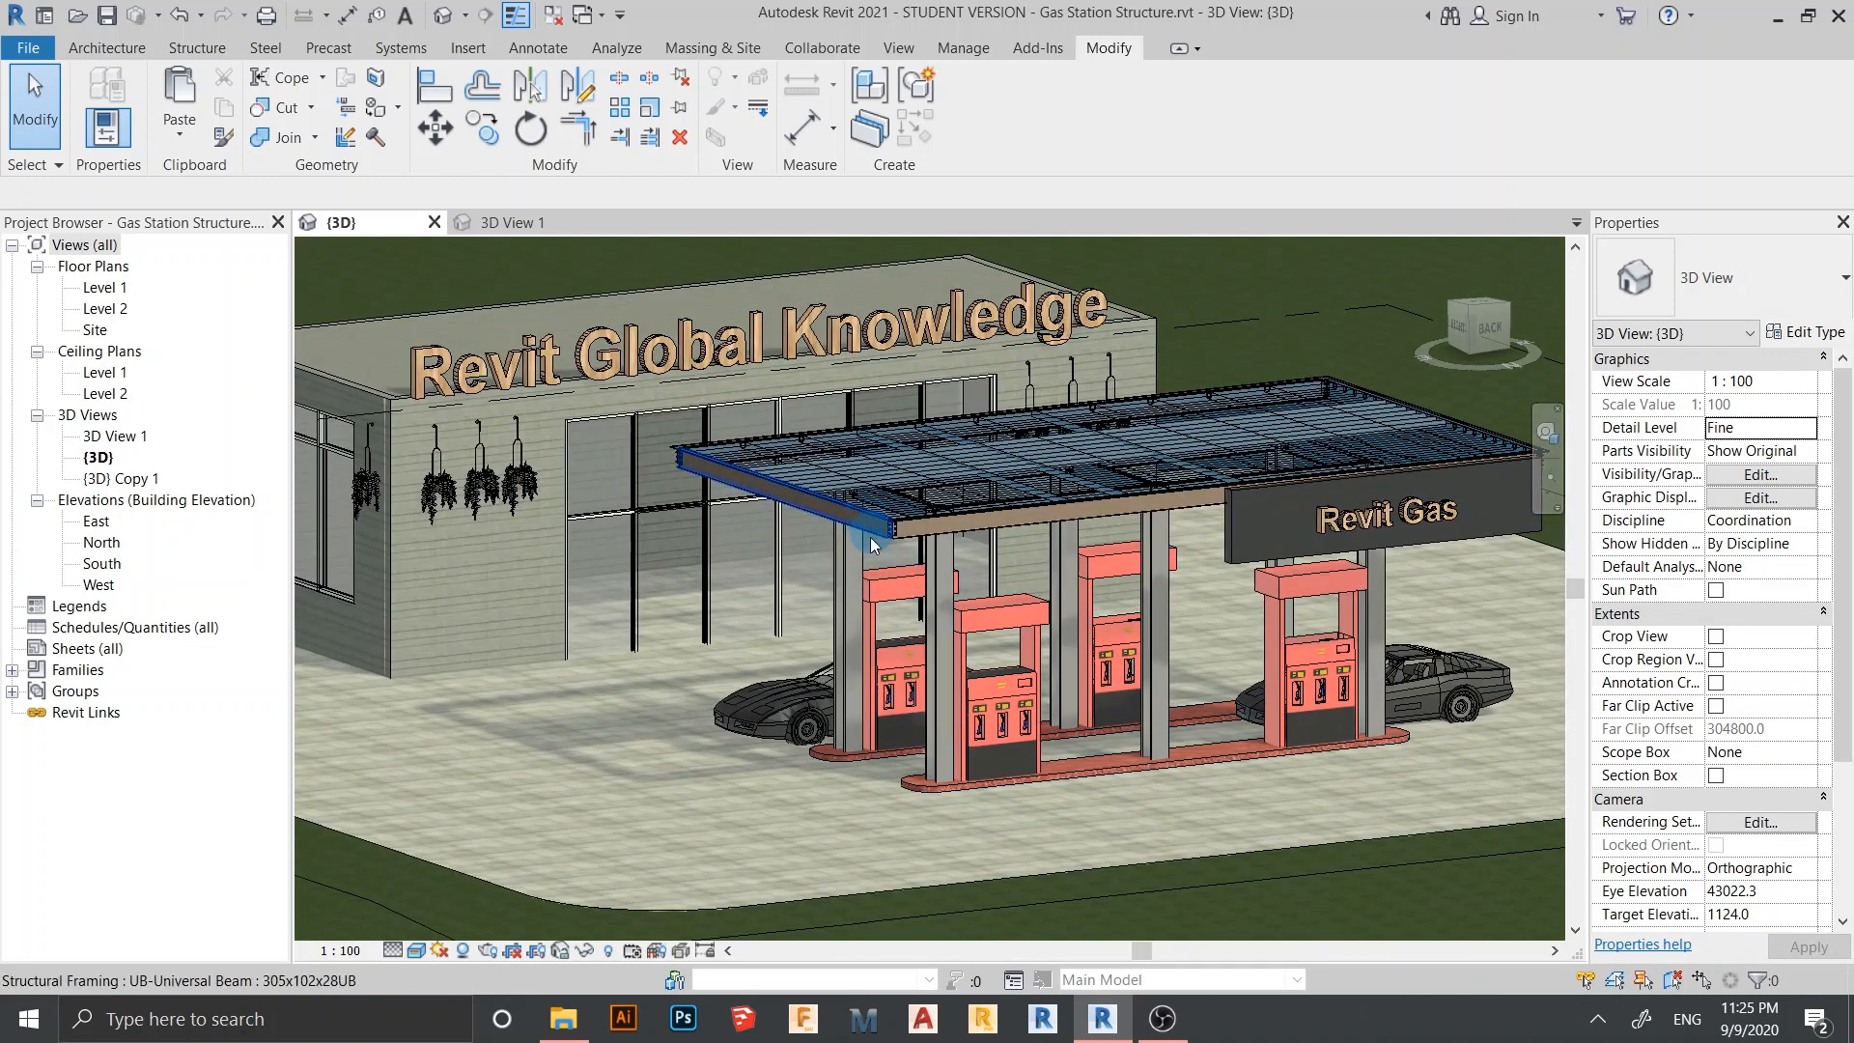
scroll(941, 709, "up", 4)
scroll(951, 726, "down", 2)
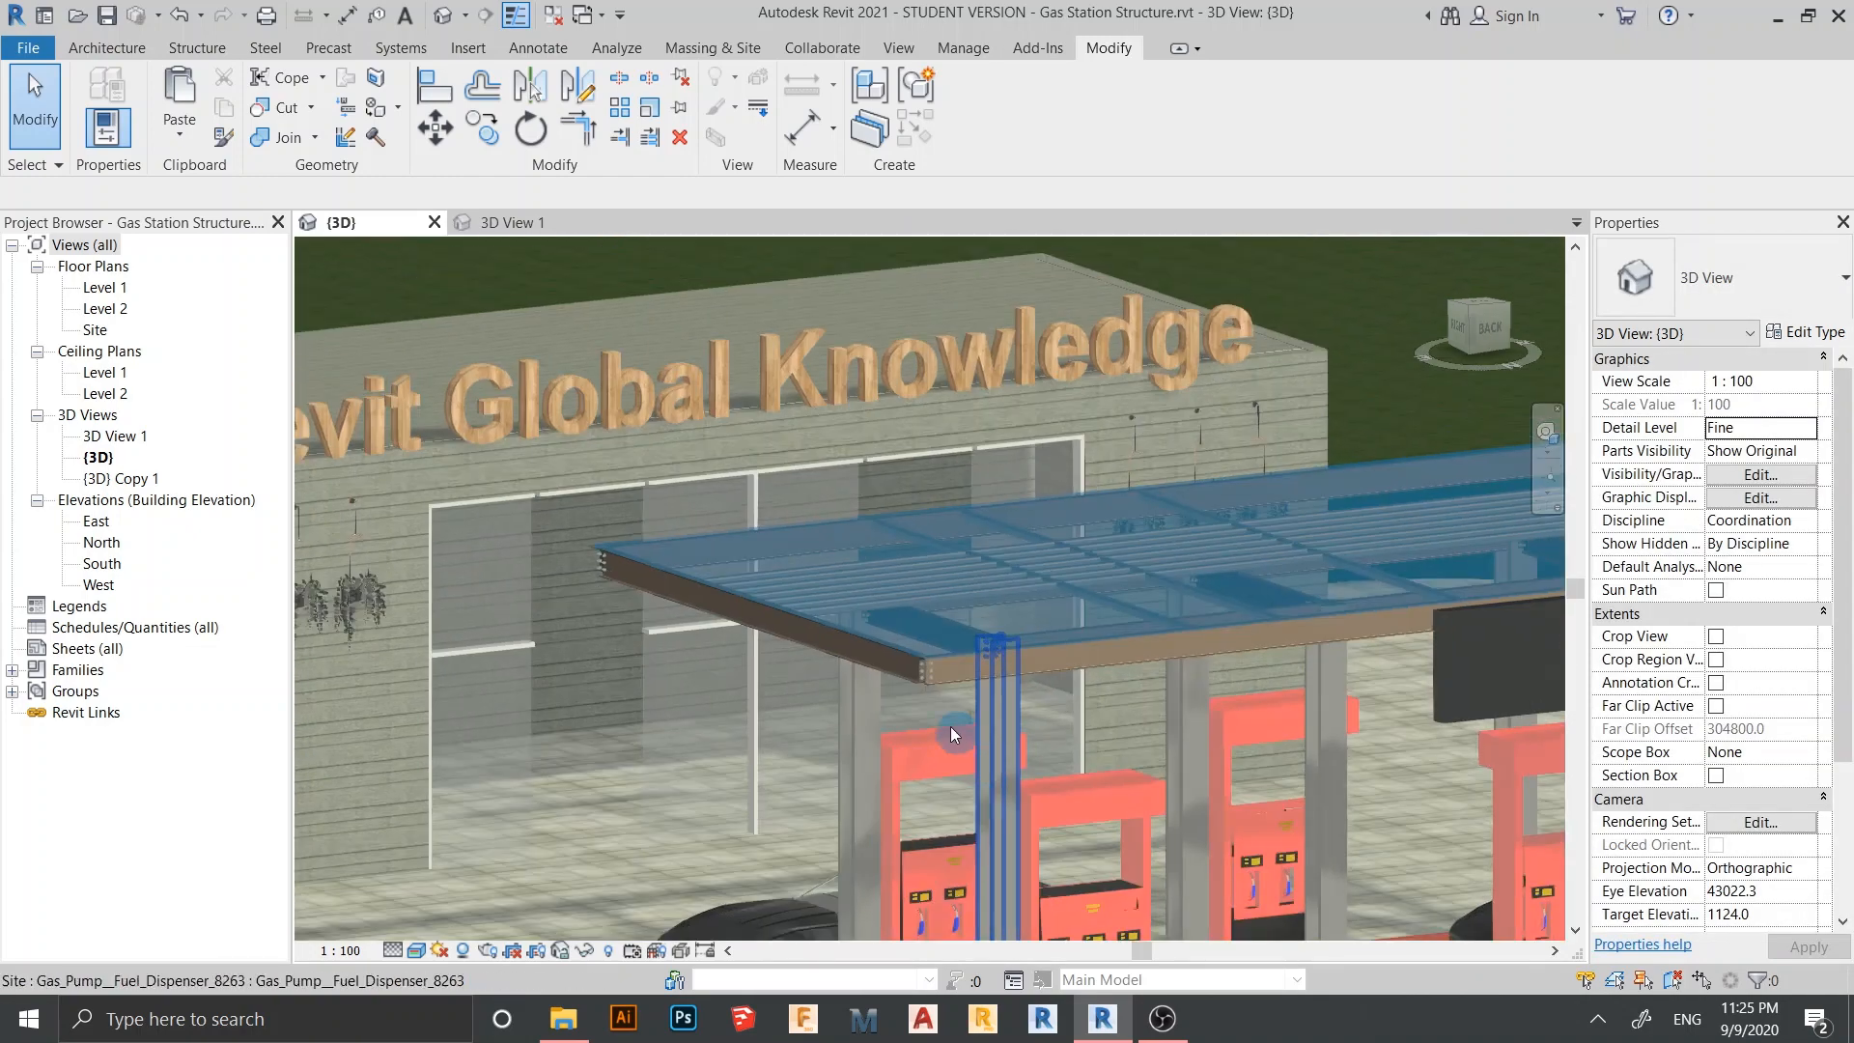
middle_click_drag(887, 721, 985, 678)
scroll(670, 685, "down", 2)
middle_click_drag(690, 717, 674, 435)
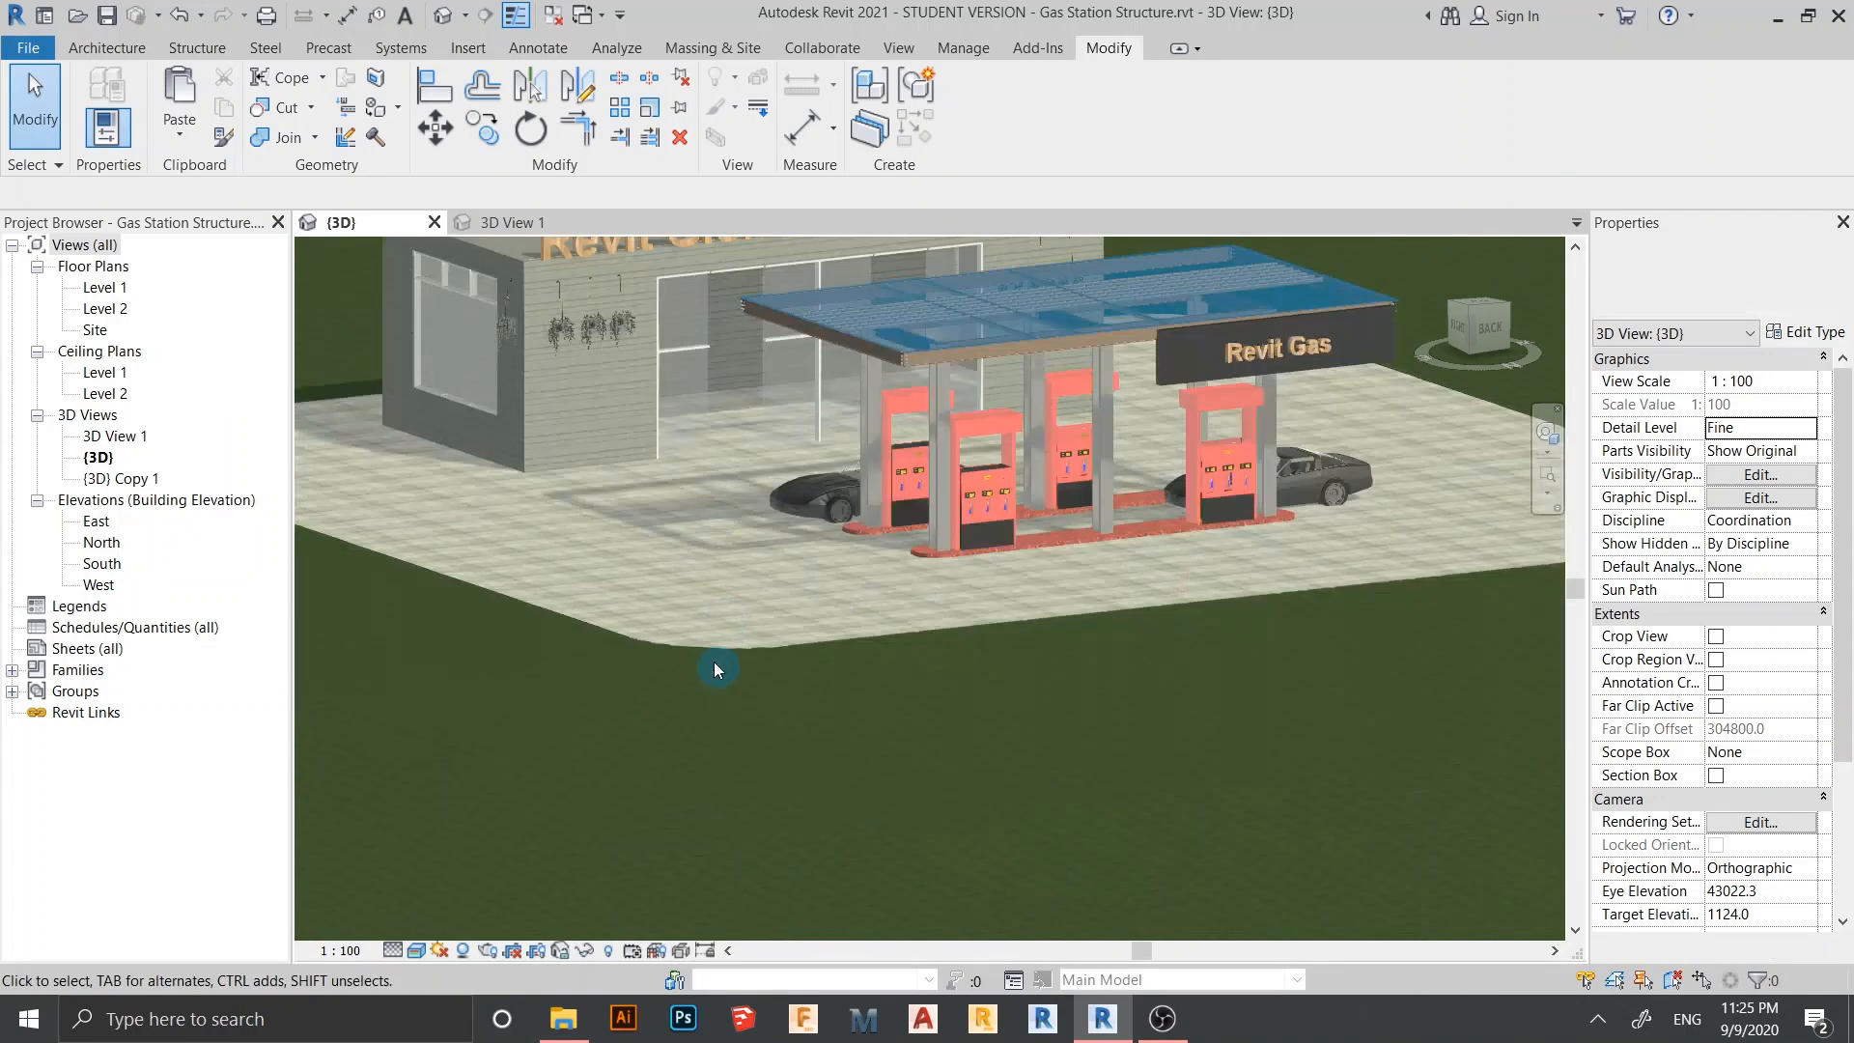
Examine the whole gas station site and its surrounding topography in the {3D} view
scroll(715, 664, "down", 3)
scroll(797, 741, "down", 2)
middle_click_drag(830, 752, 867, 658)
middle_click_drag(868, 660, 991, 579, "shift")
scroll(992, 580, "down", 3)
middle_click_drag(1010, 727, 1073, 716, "shift")
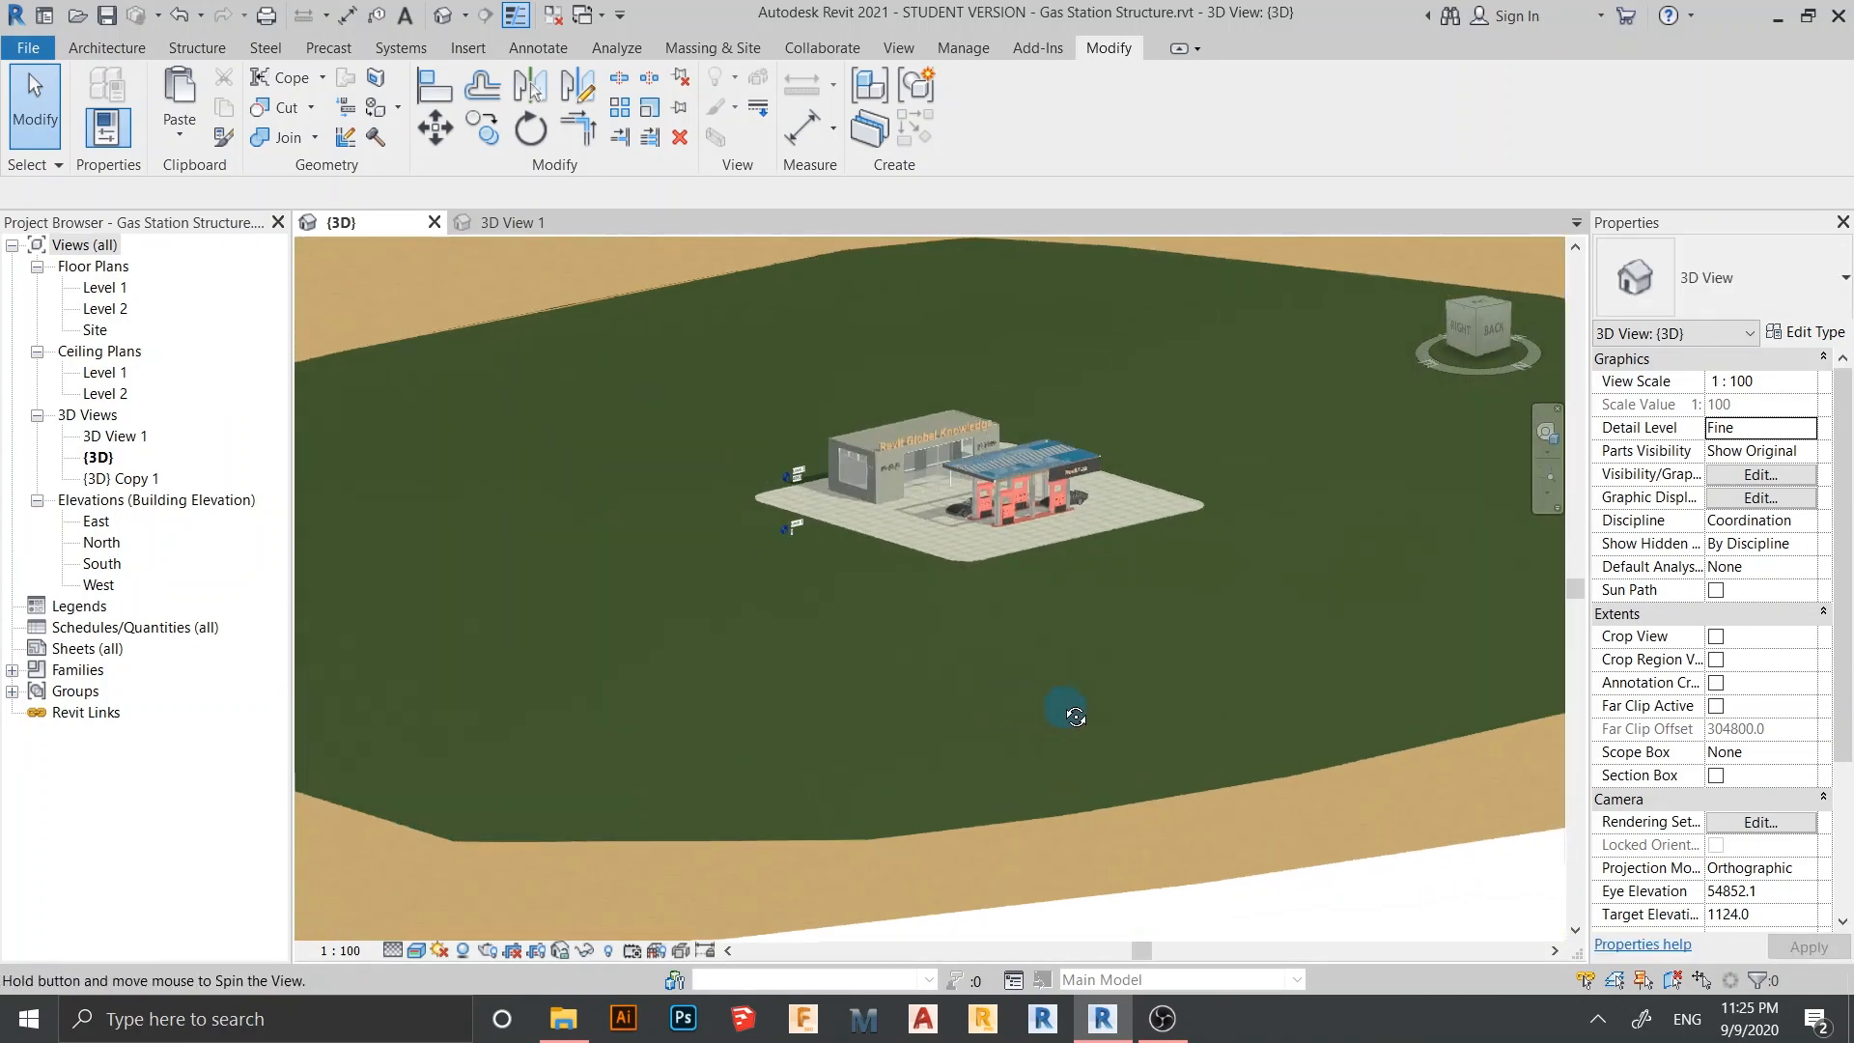
scroll(1048, 688, "down", 2)
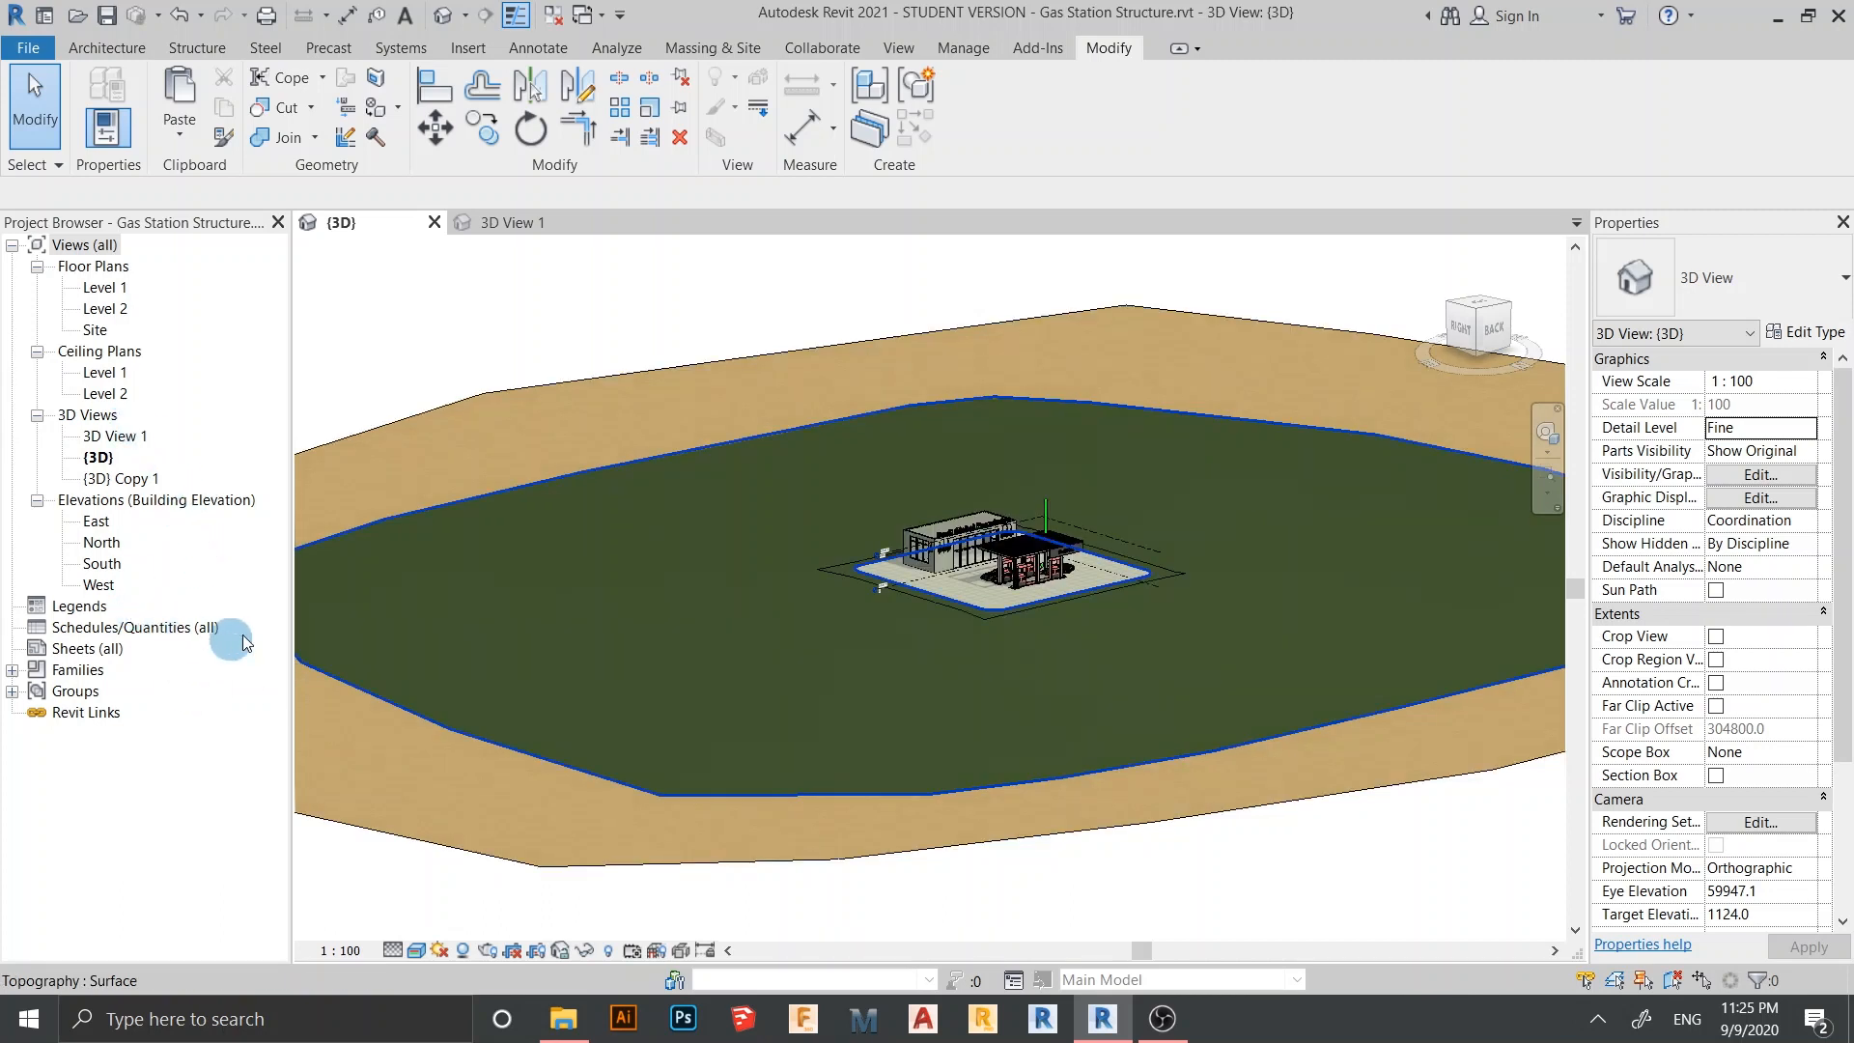
Open the {3D} Copy 1 view and examine the canopy's steel roof framing and columns
double_click(138, 479)
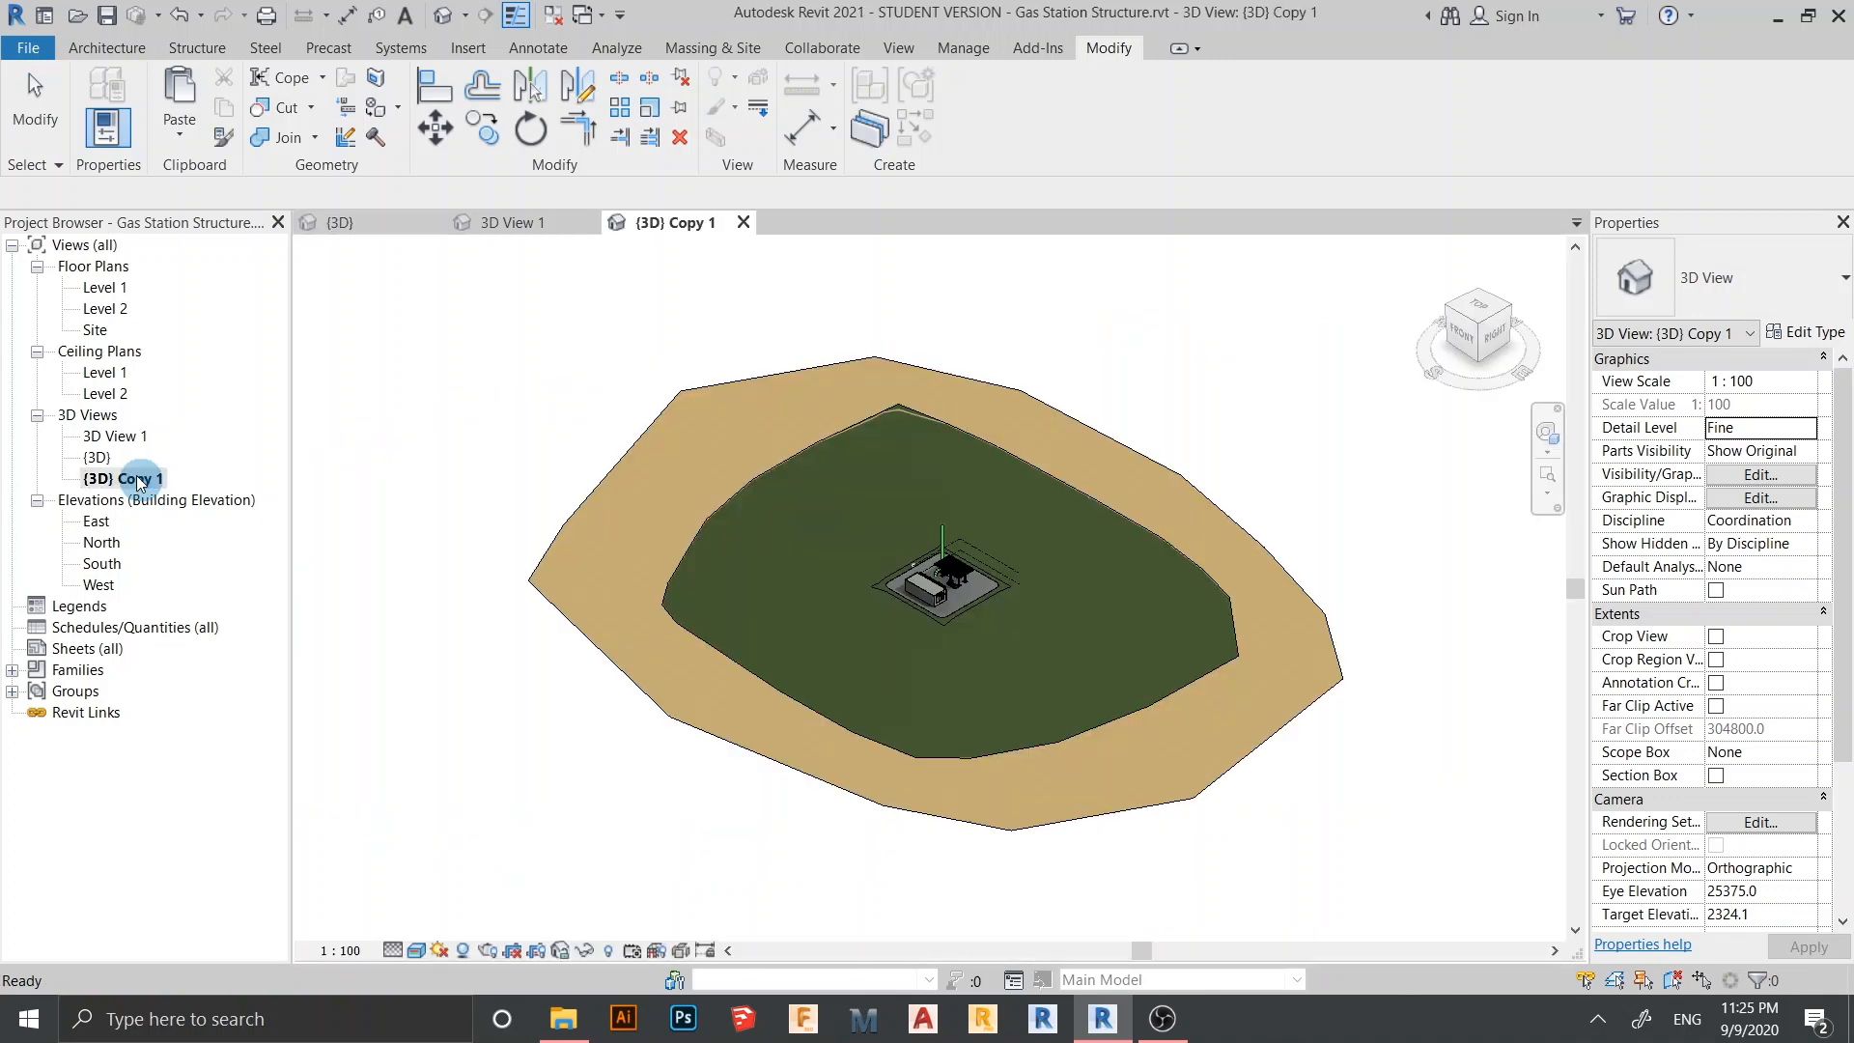
scroll(931, 581, "up", 5)
middle_click_drag(1130, 655, 722, 632, "shift")
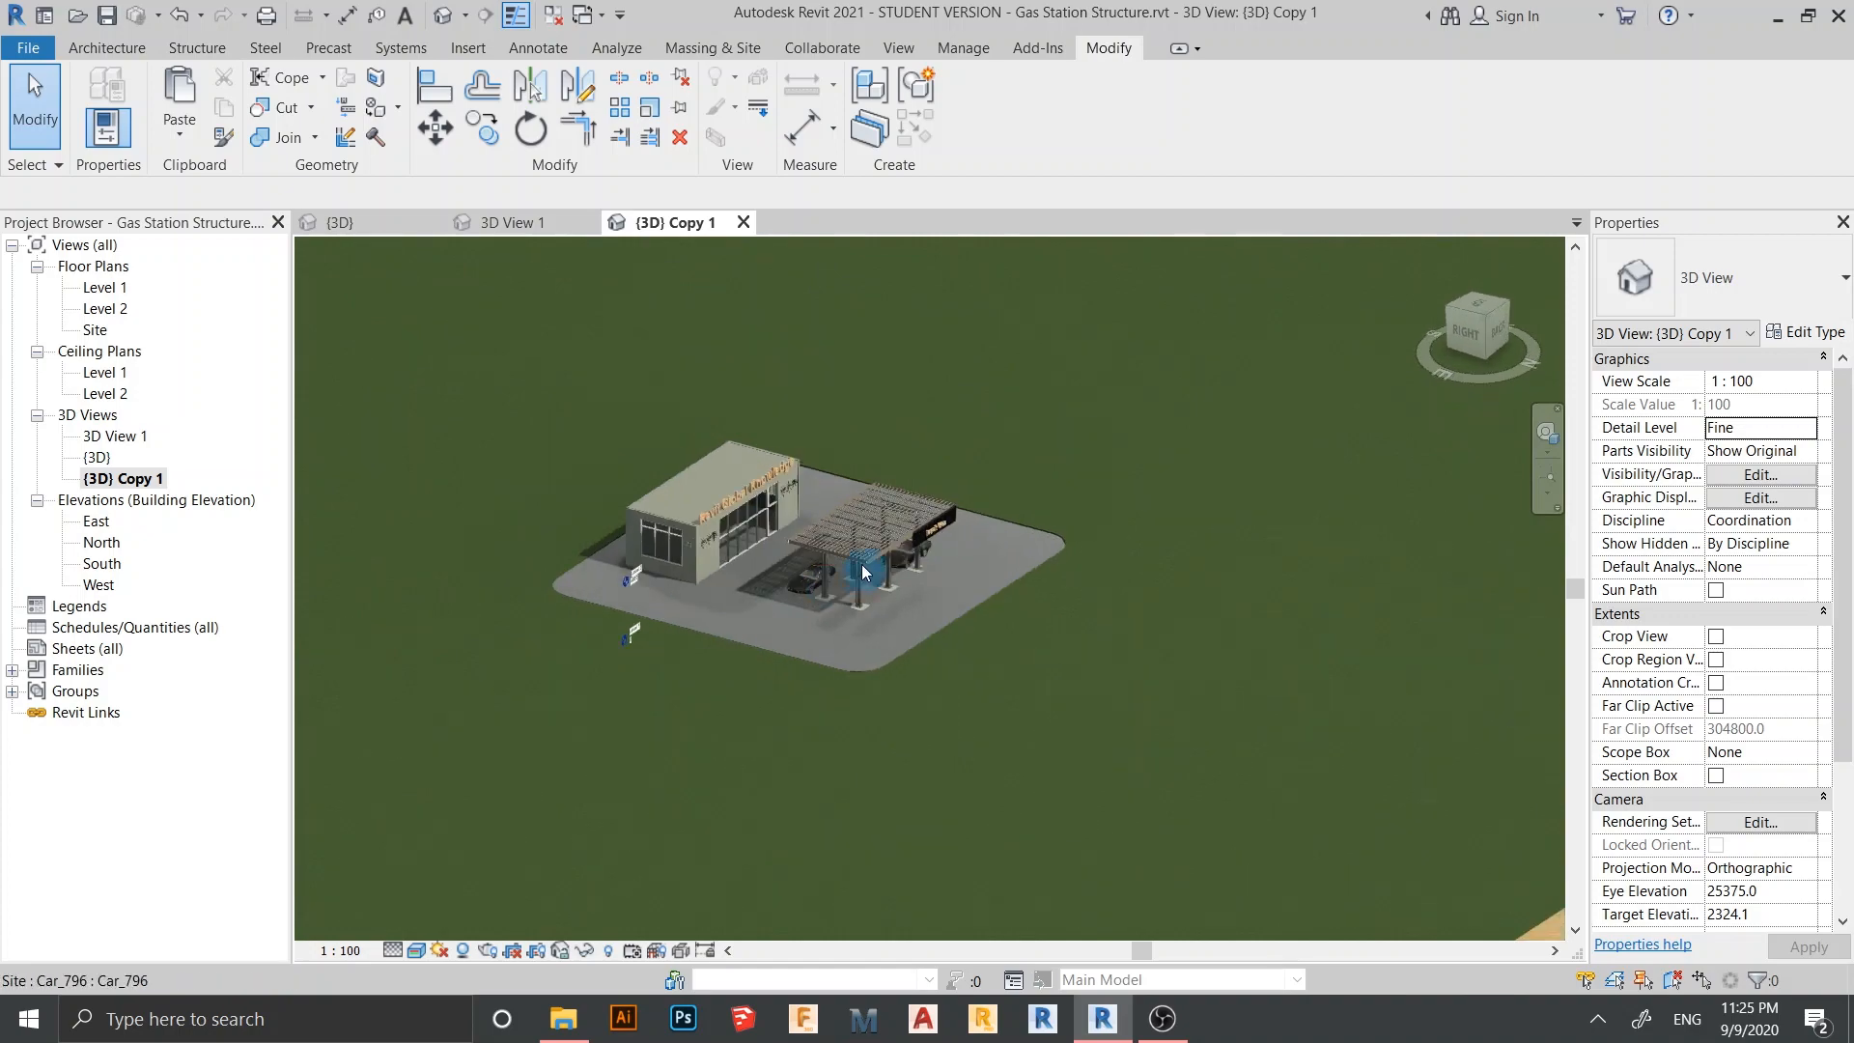
scroll(878, 606, "up", 6)
middle_click_drag(1087, 724, 1166, 808, "shift")
middle_click_drag(855, 632, 1044, 723)
scroll(826, 639, "up", 2)
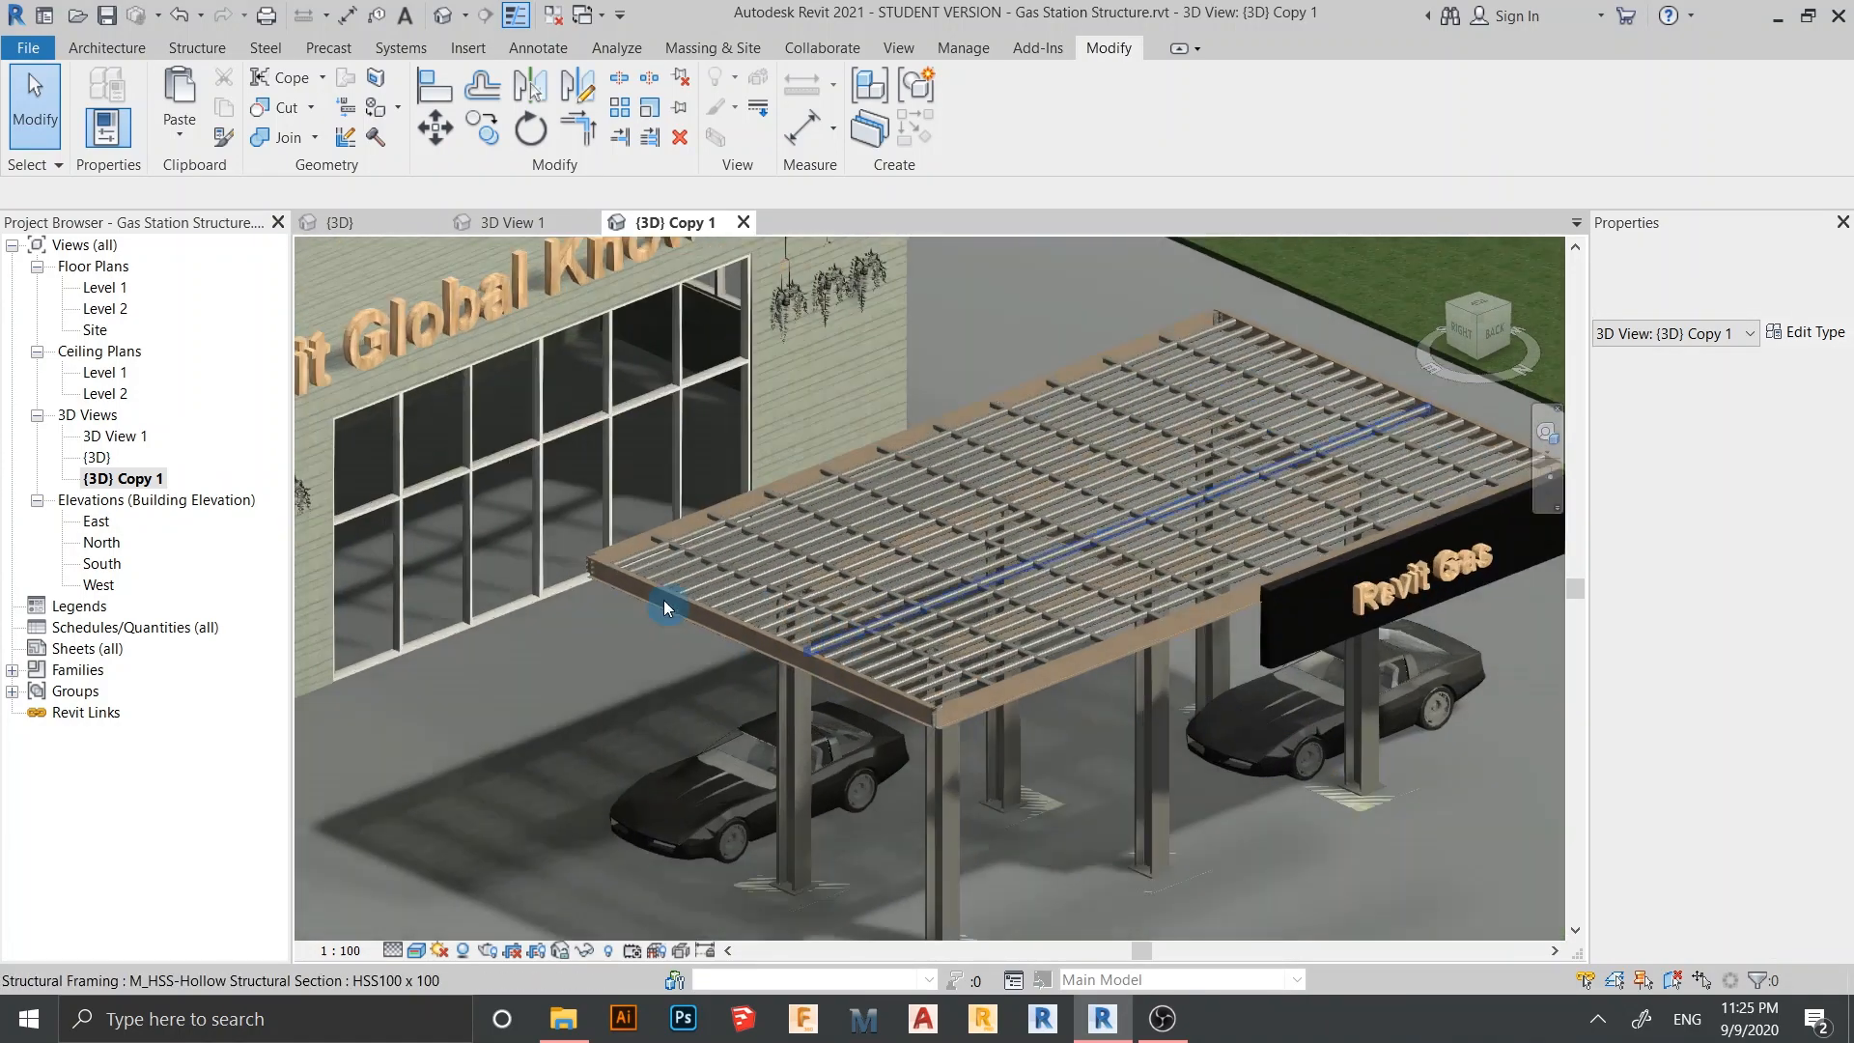
middle_click_drag(953, 631, 837, 499)
scroll(966, 718, "down", 8)
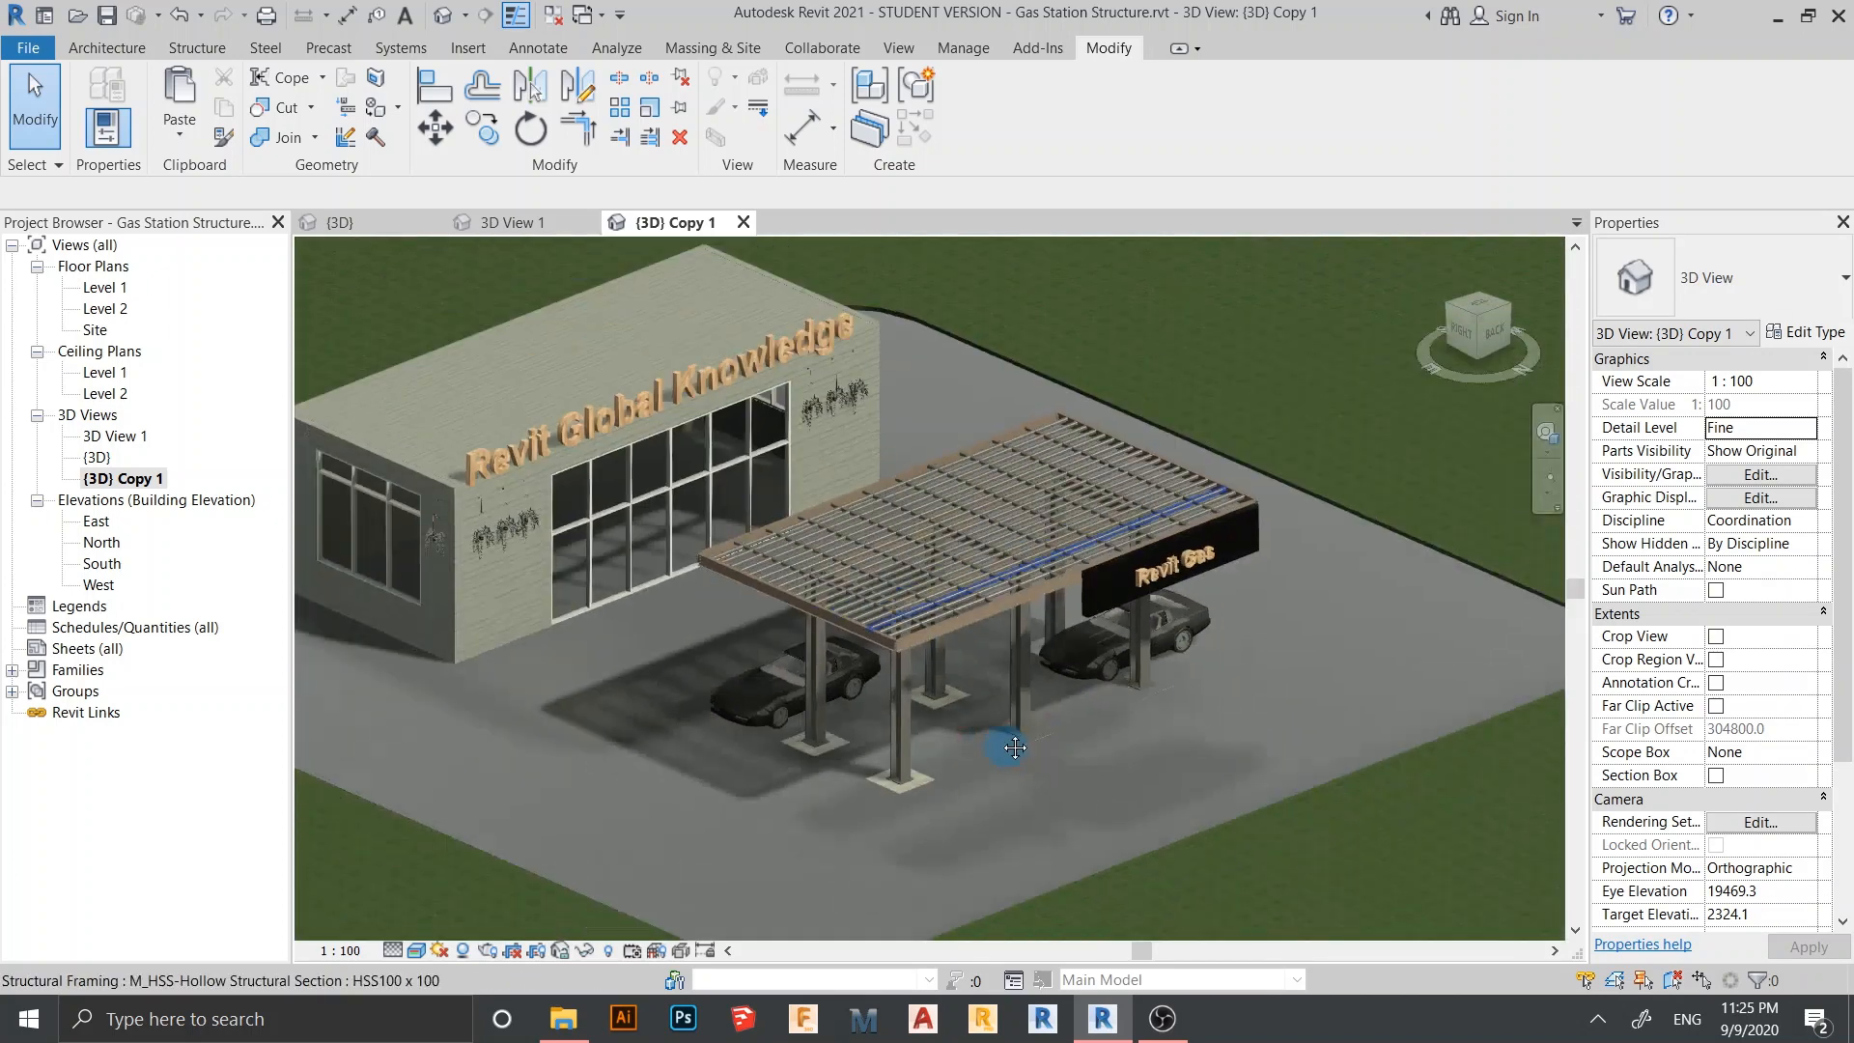
Hide the topography surface around the gas station in the {3D} Copy 1 view
middle_click_drag(973, 678, 922, 483)
mouse_move(994, 709)
middle_mouse_down("shift")
mouse_move(983, 588)
mouse_move(1021, 786)
mouse_move(964, 691)
mouse_move(981, 653)
middle_mouse_up("shift")
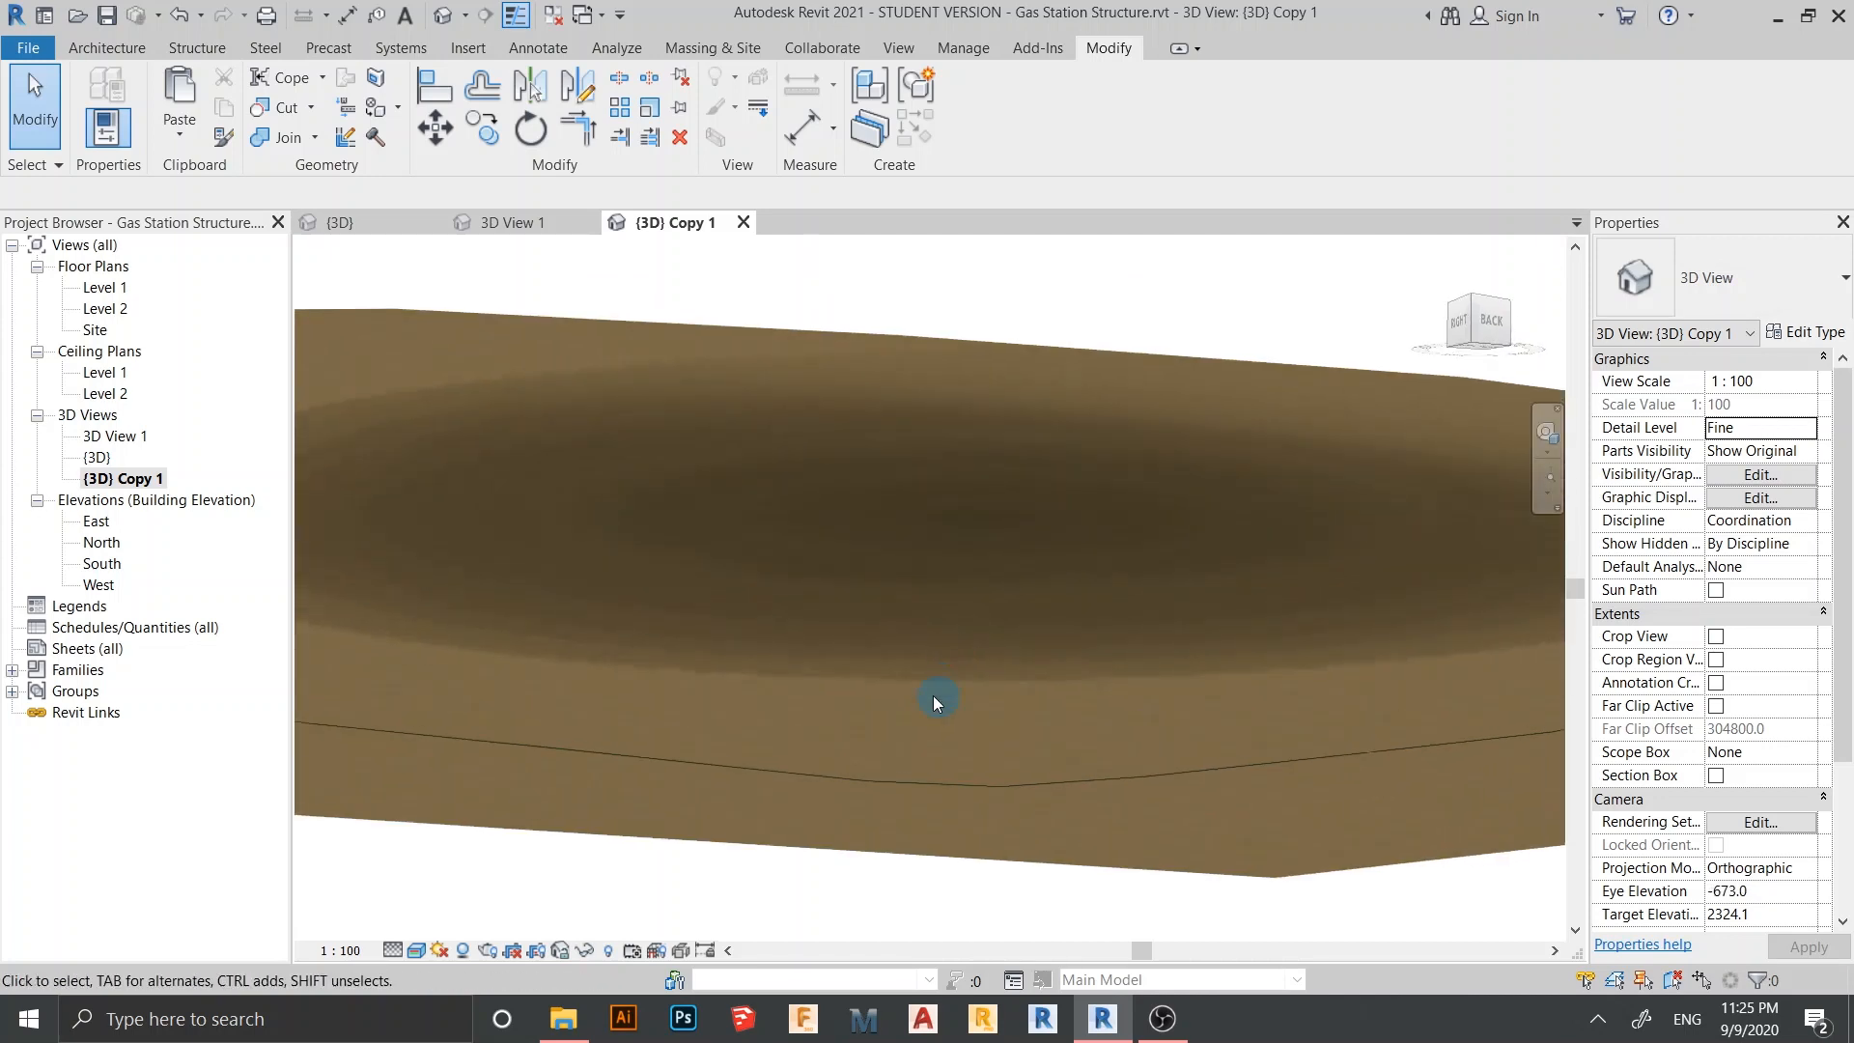
scroll(935, 704, "down", 3)
middle_click_drag(914, 750, 1084, 728)
scroll(894, 579, "up", 2)
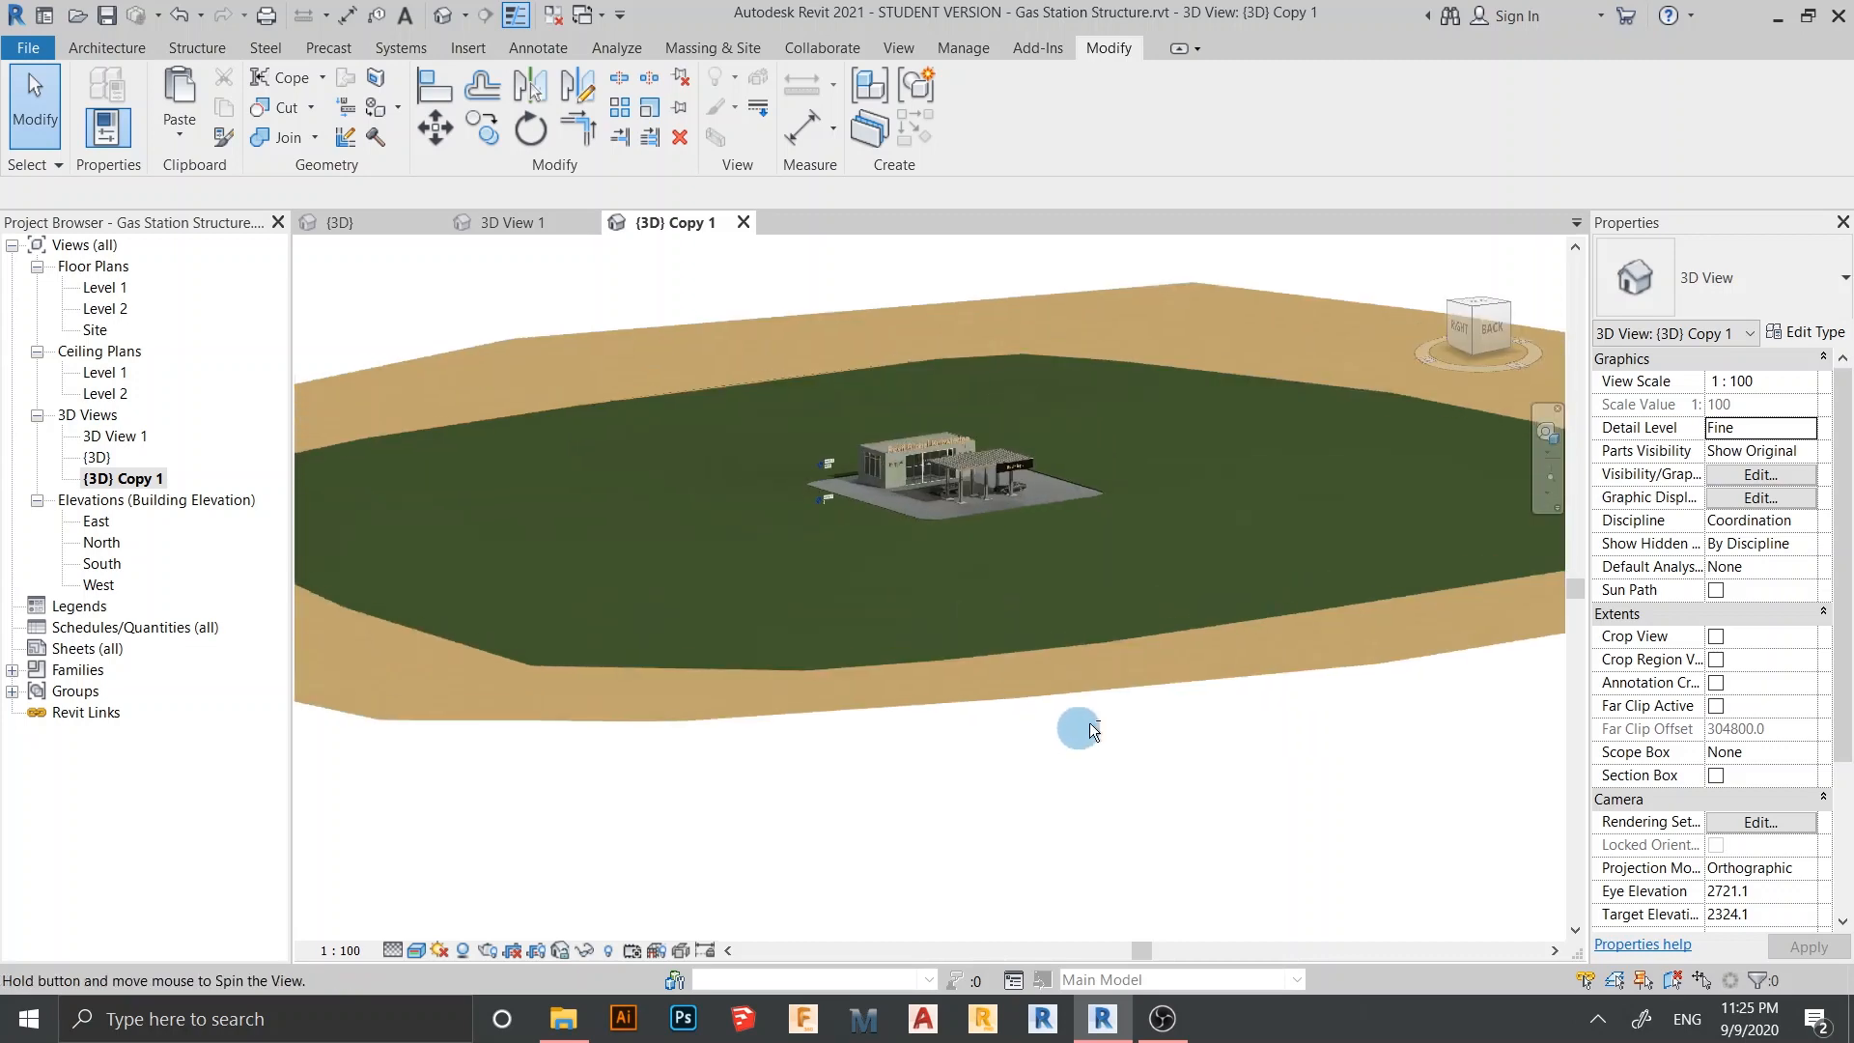
left_click(1243, 666)
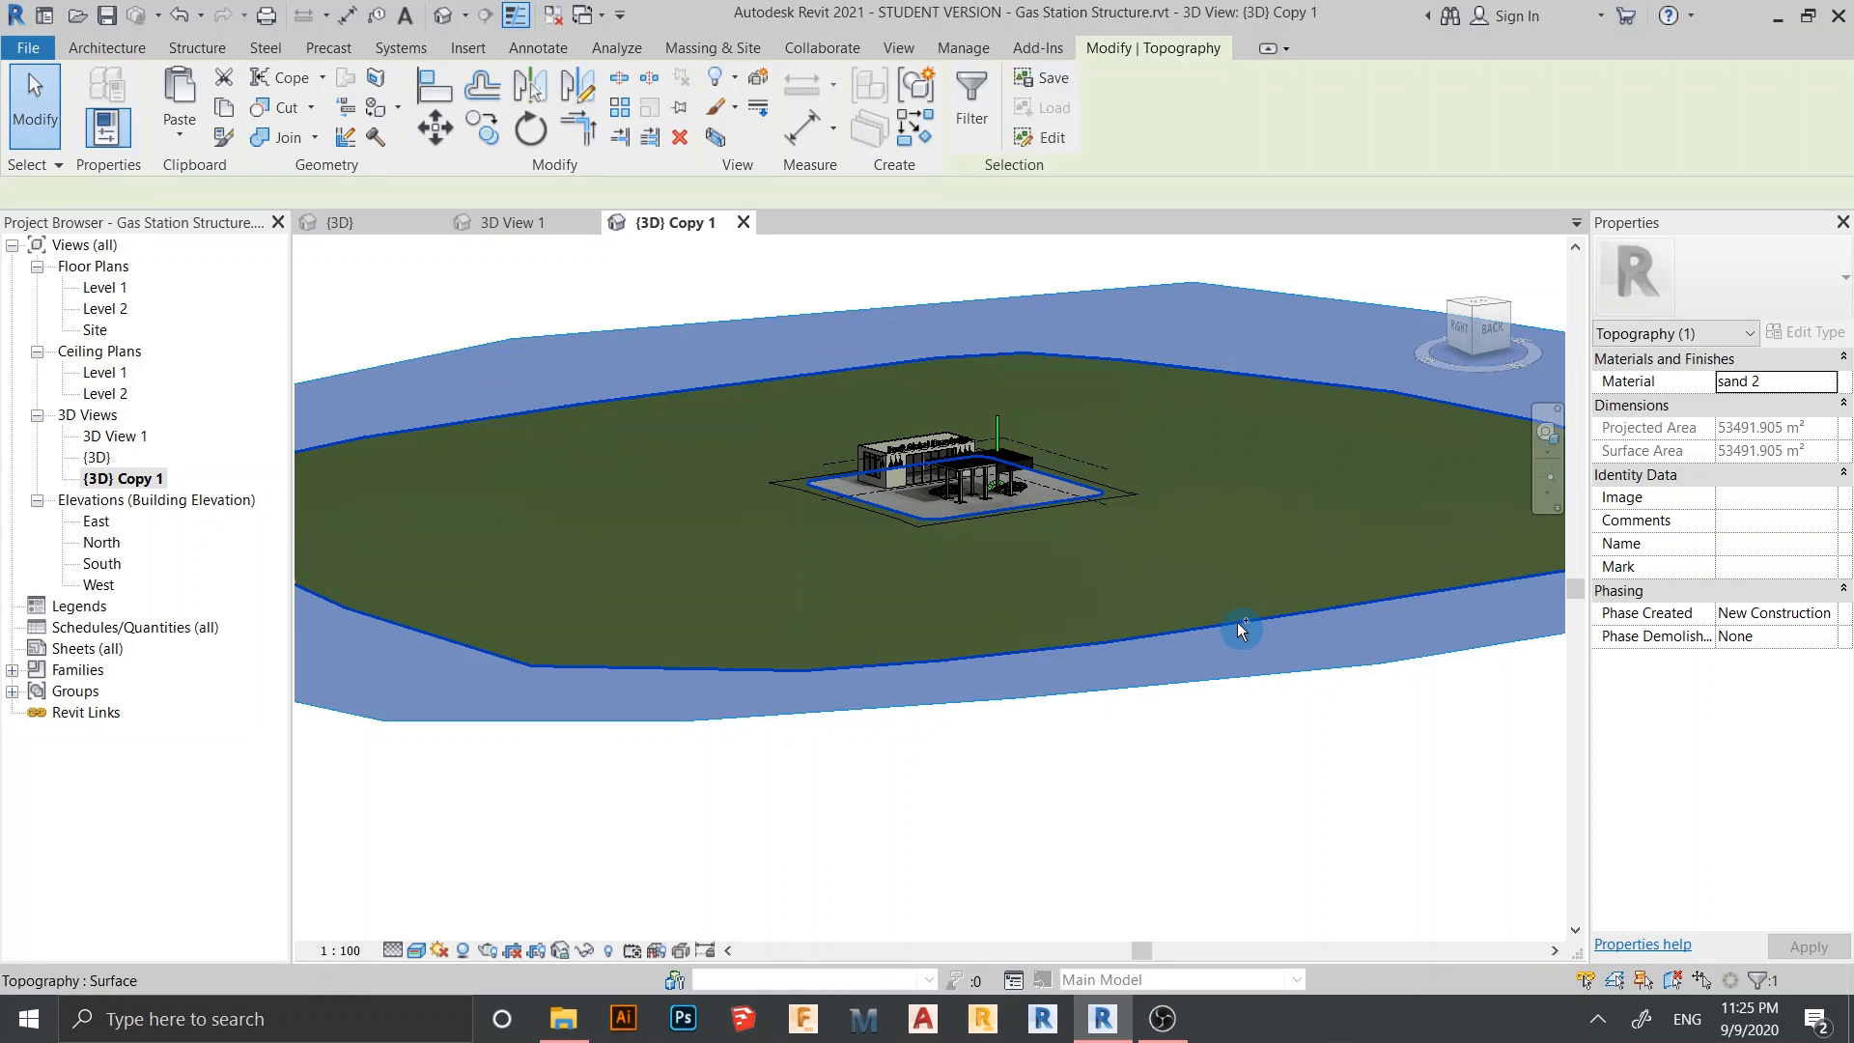
right_click(1240, 628)
mouse_move(1347, 211)
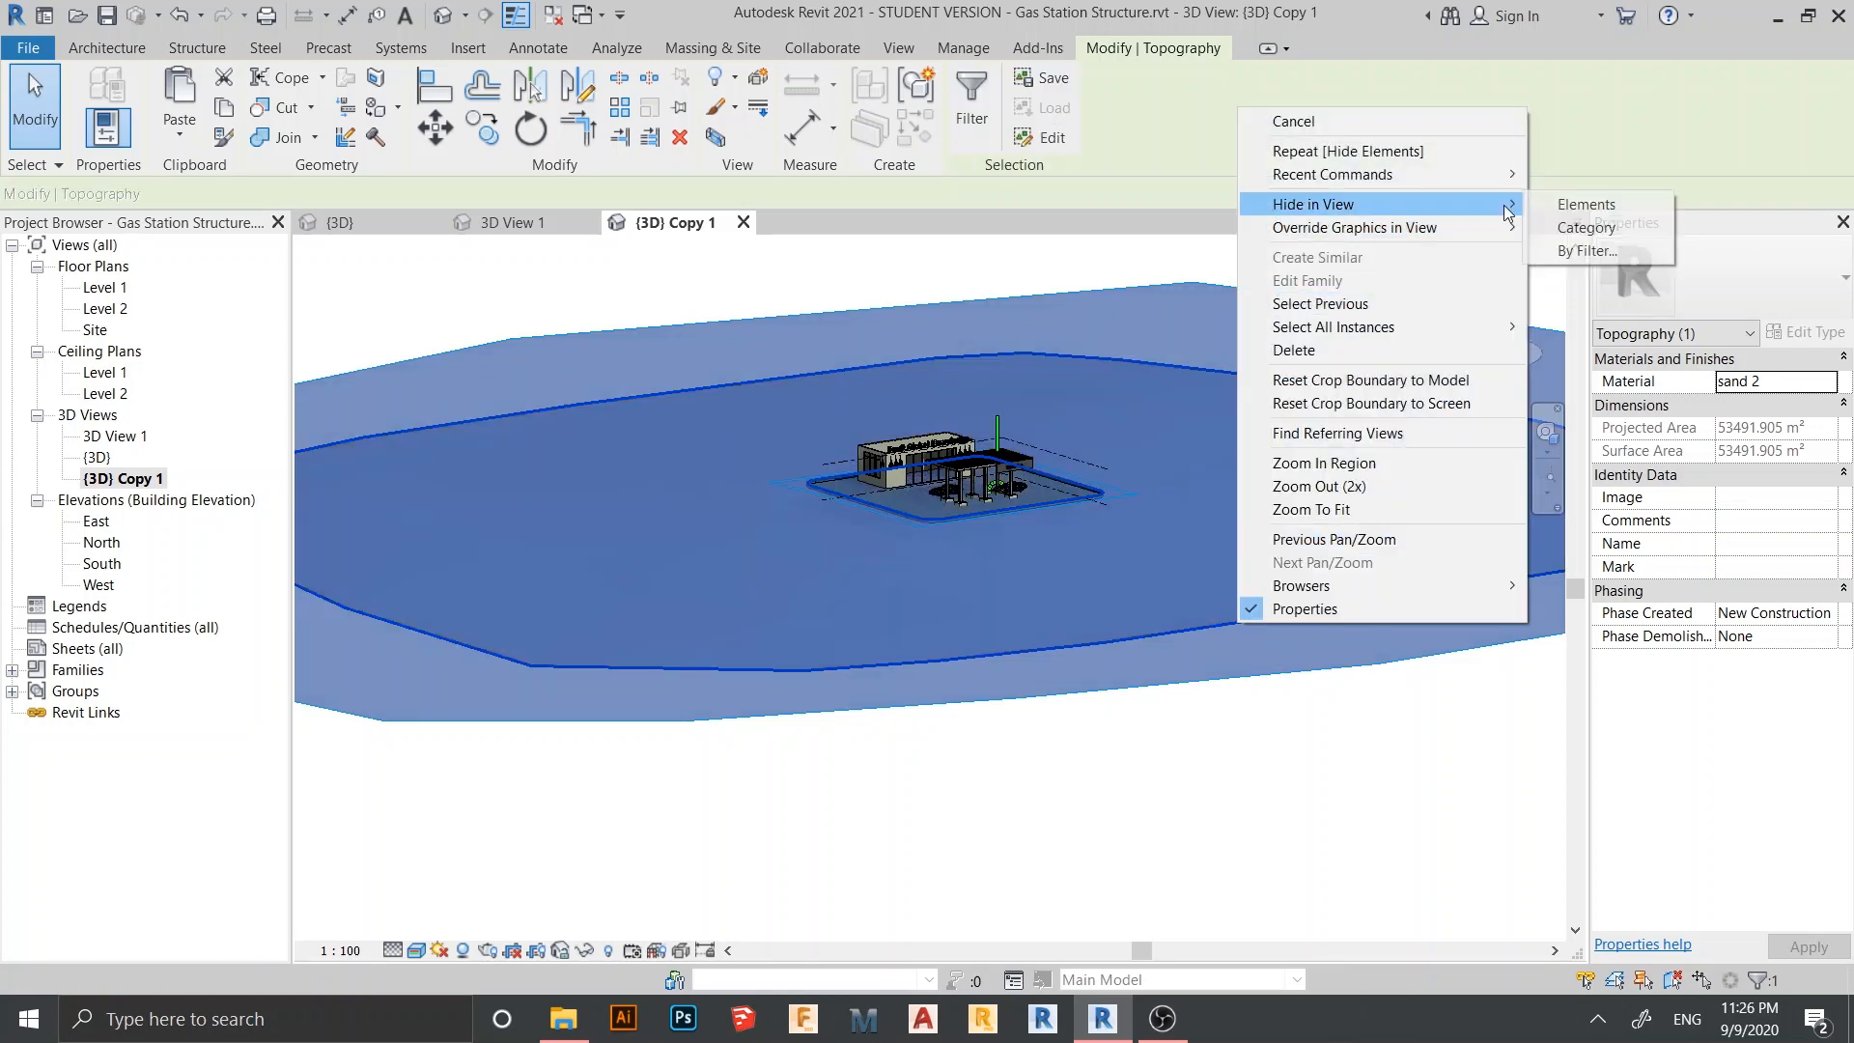
left_click(1585, 198)
Examine the exposed concrete footings and base plates under the canopy columns
scroll(977, 548, "up", 4)
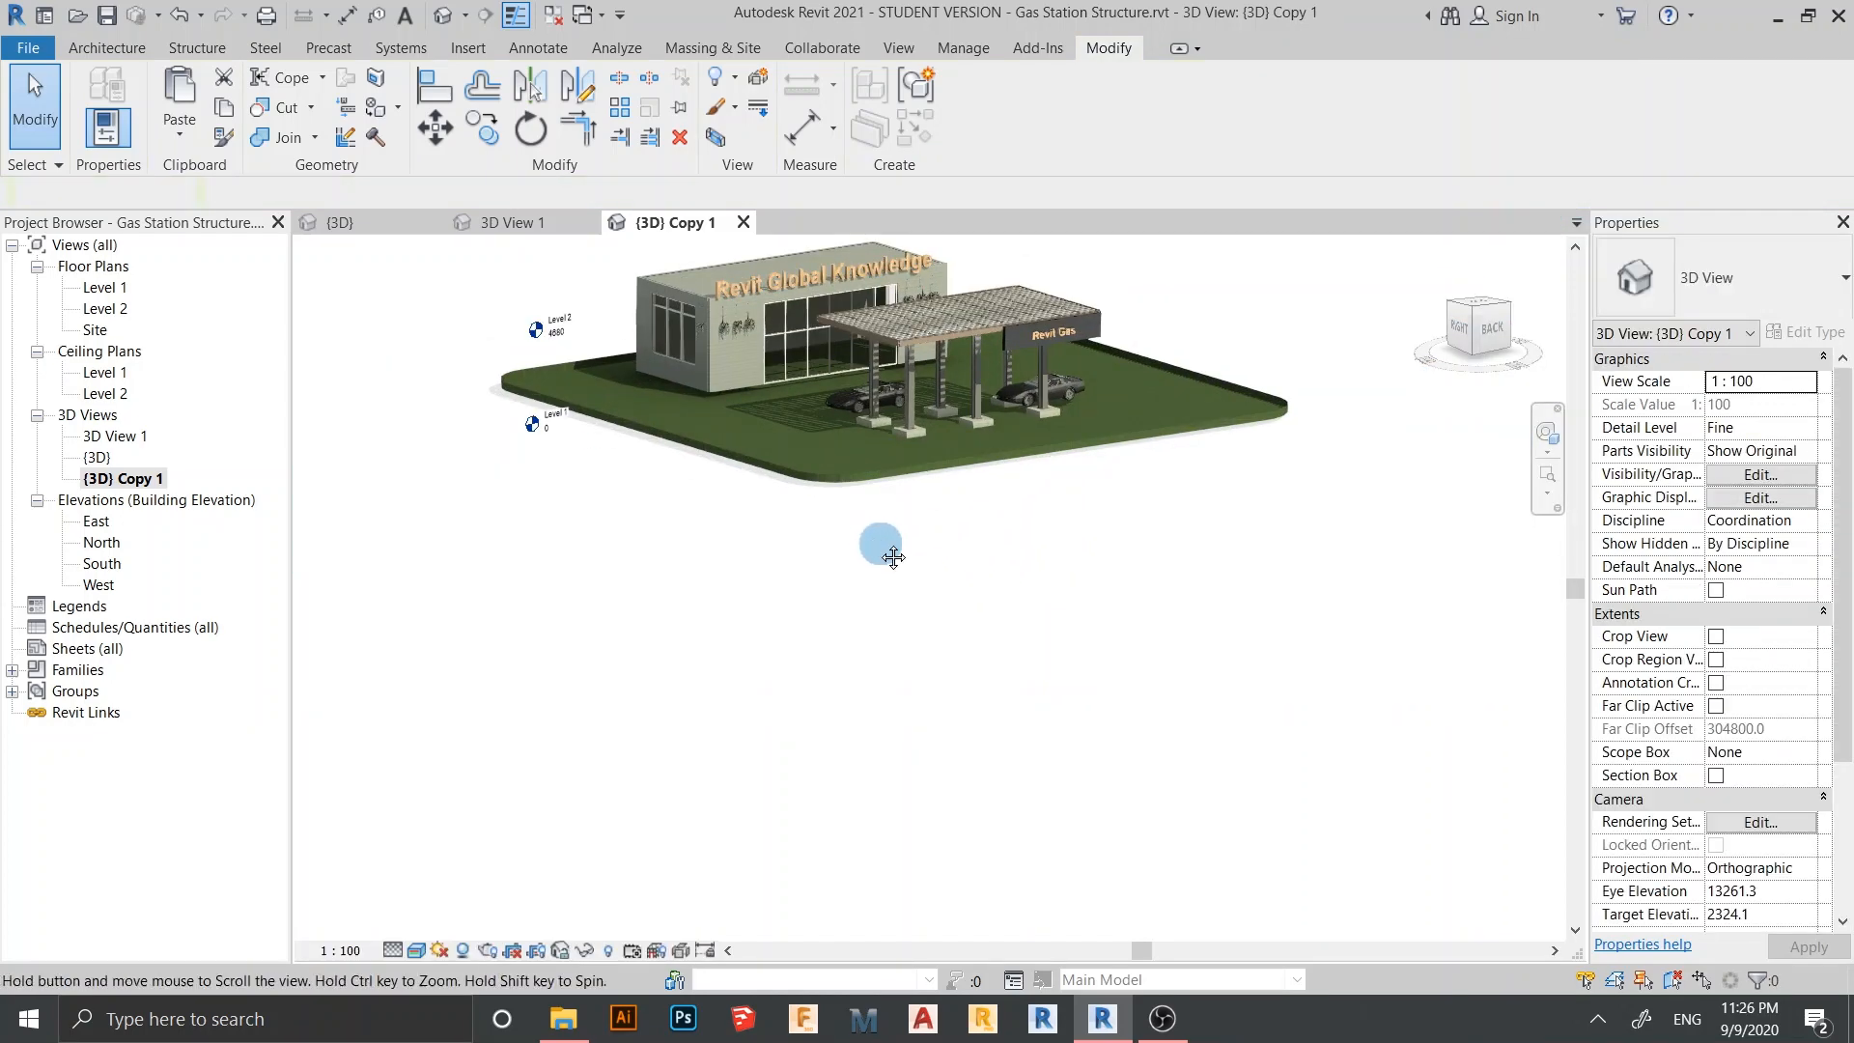
scroll(965, 616, "up", 5)
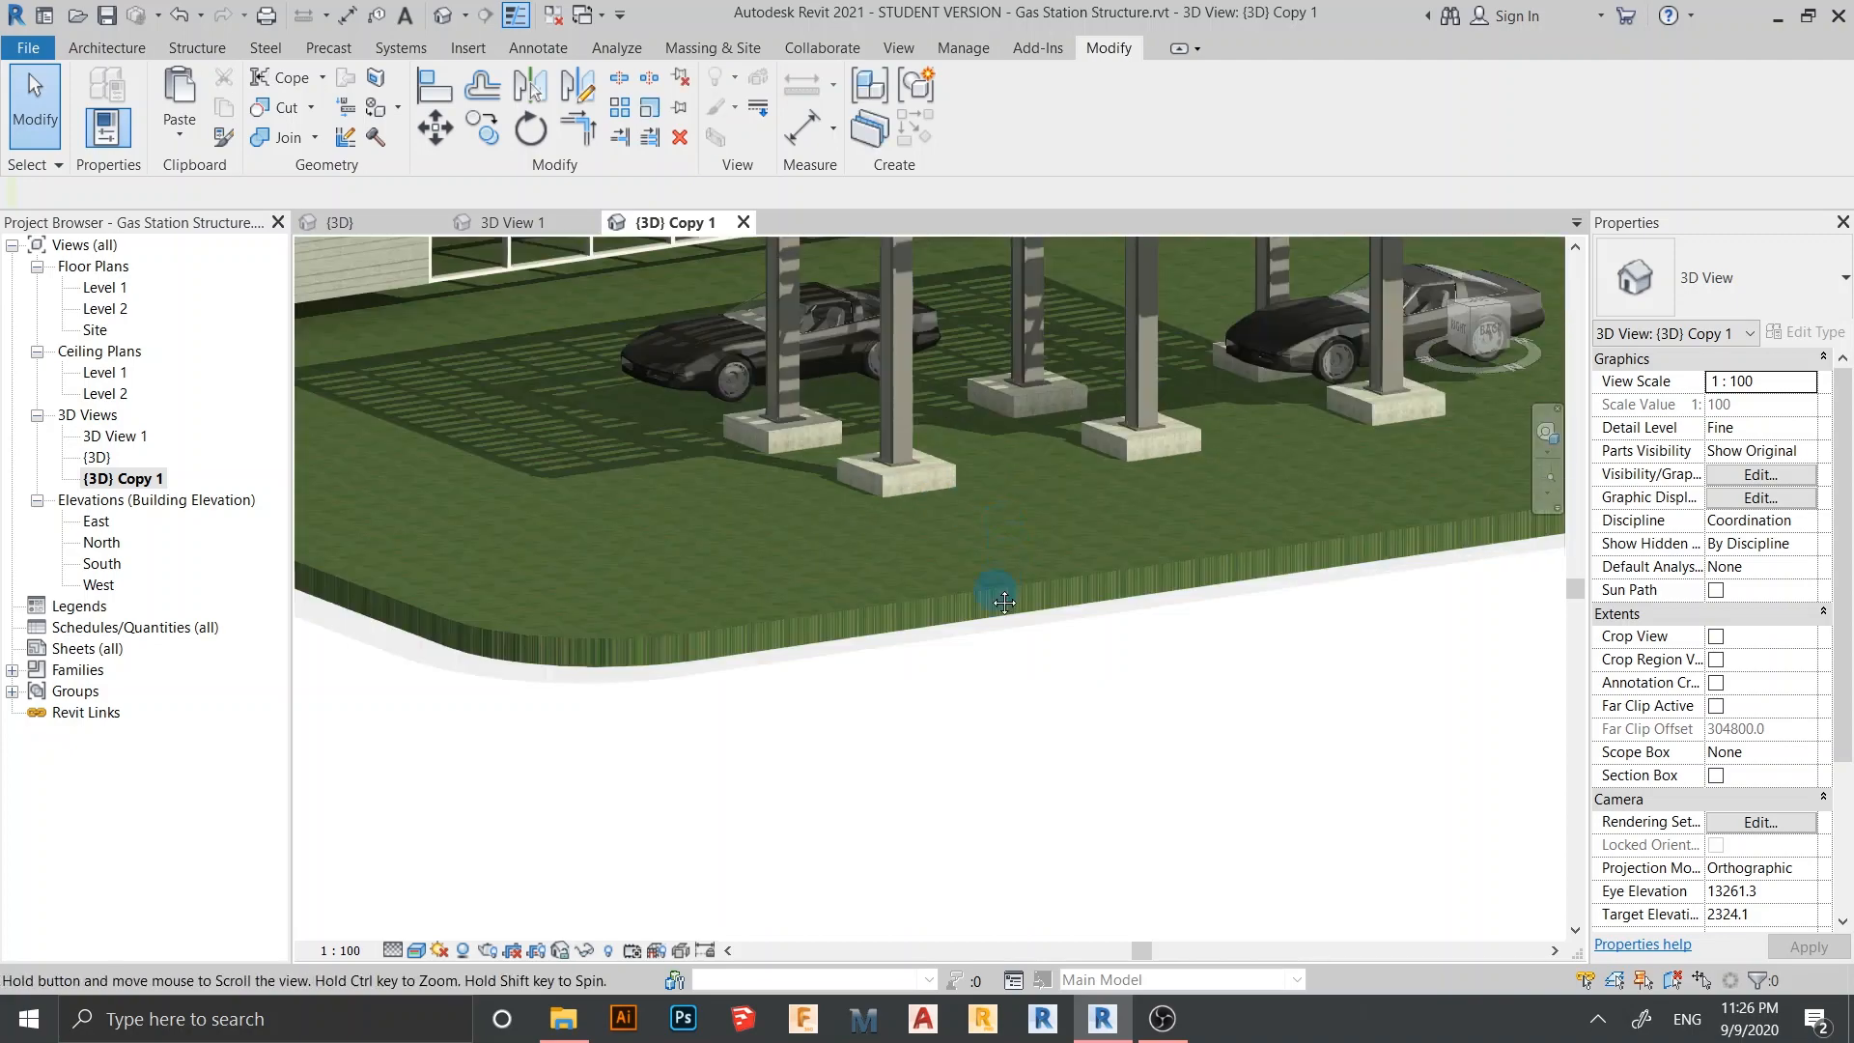
scroll(1004, 682, "down", 3)
scroll(906, 658, "up", 8)
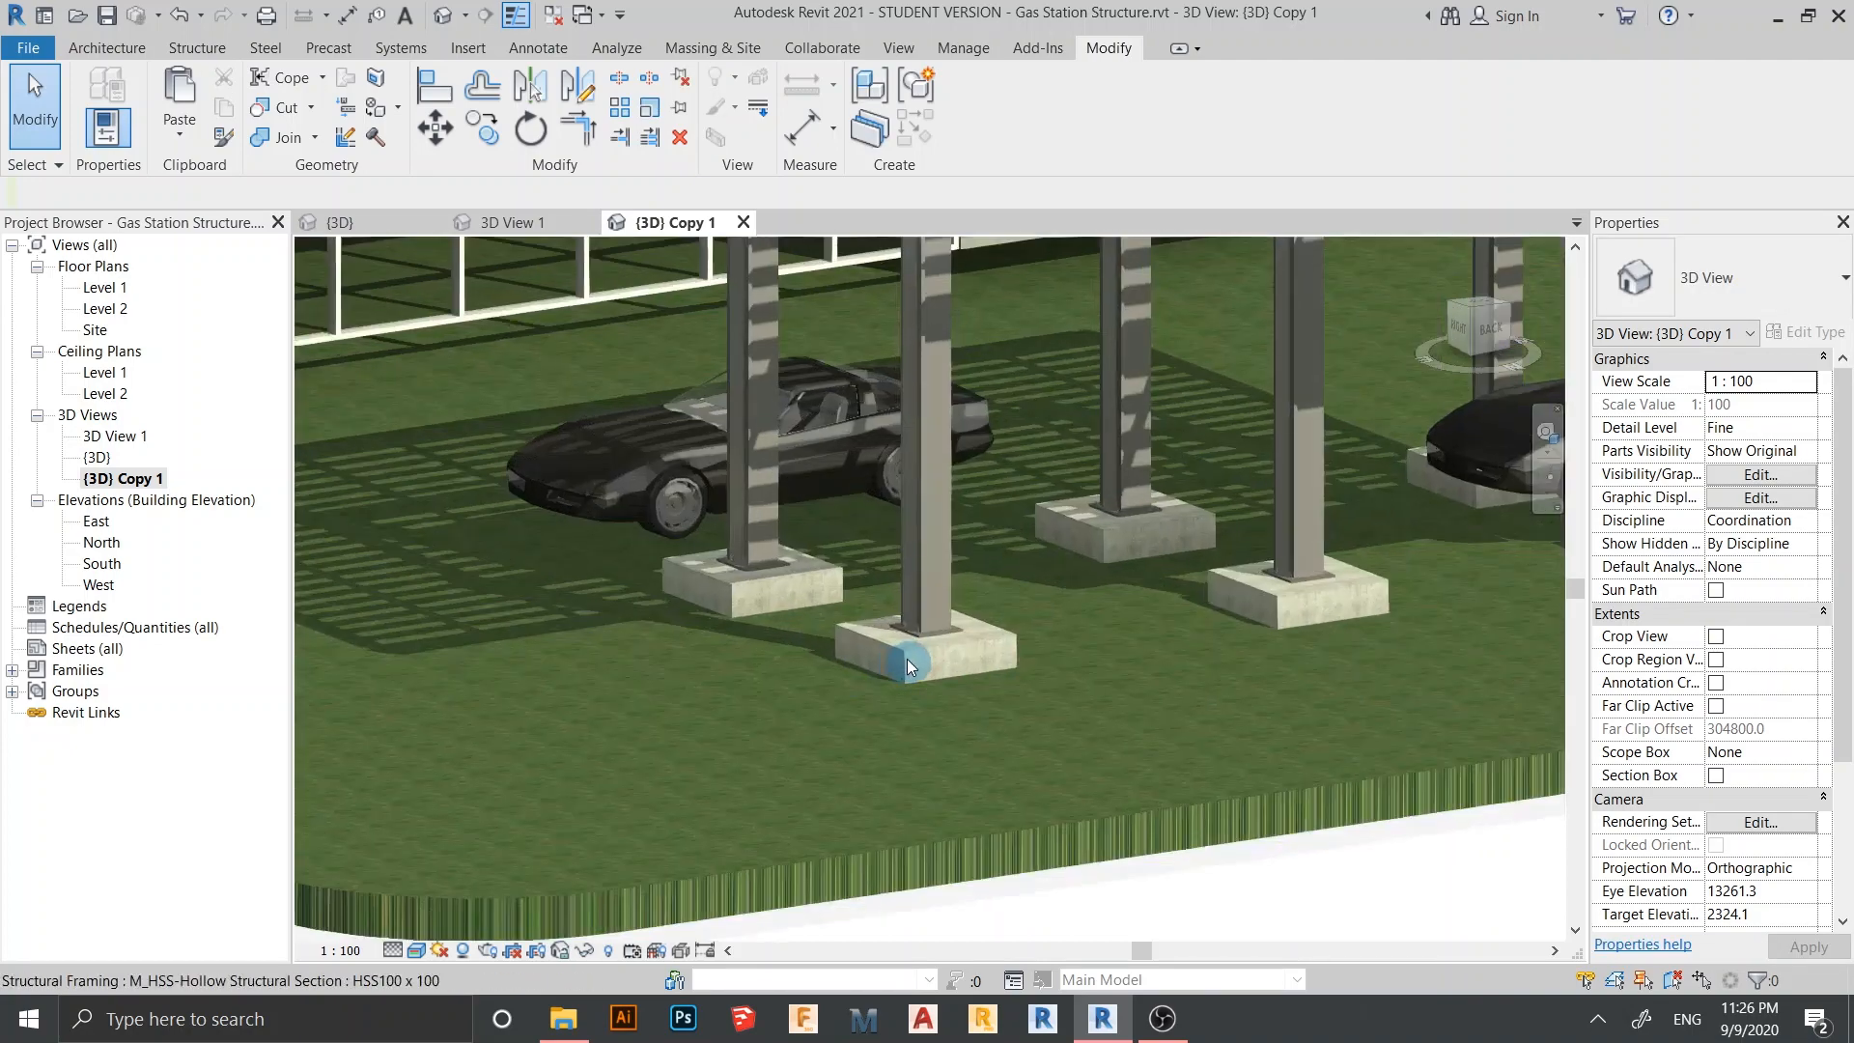
scroll(859, 555, "down", 2)
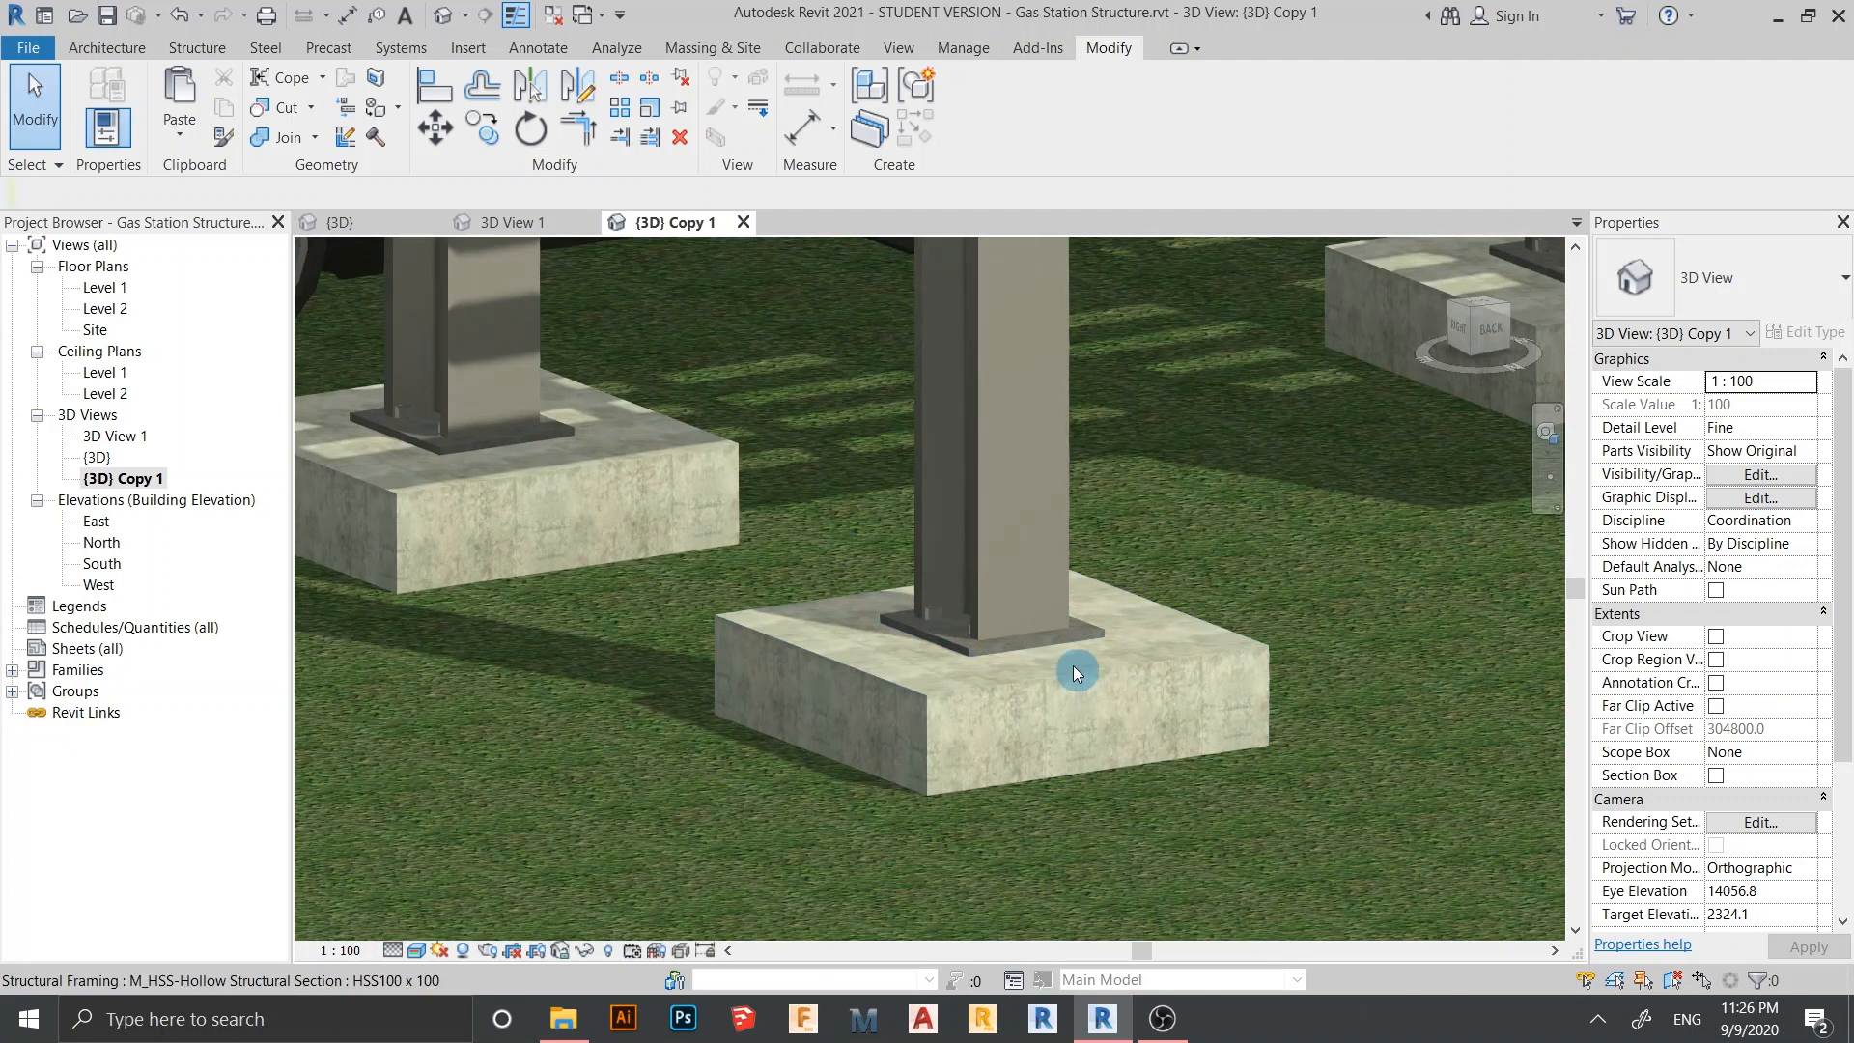
scroll(1089, 676, "down", 4)
scroll(1107, 682, "down", 6)
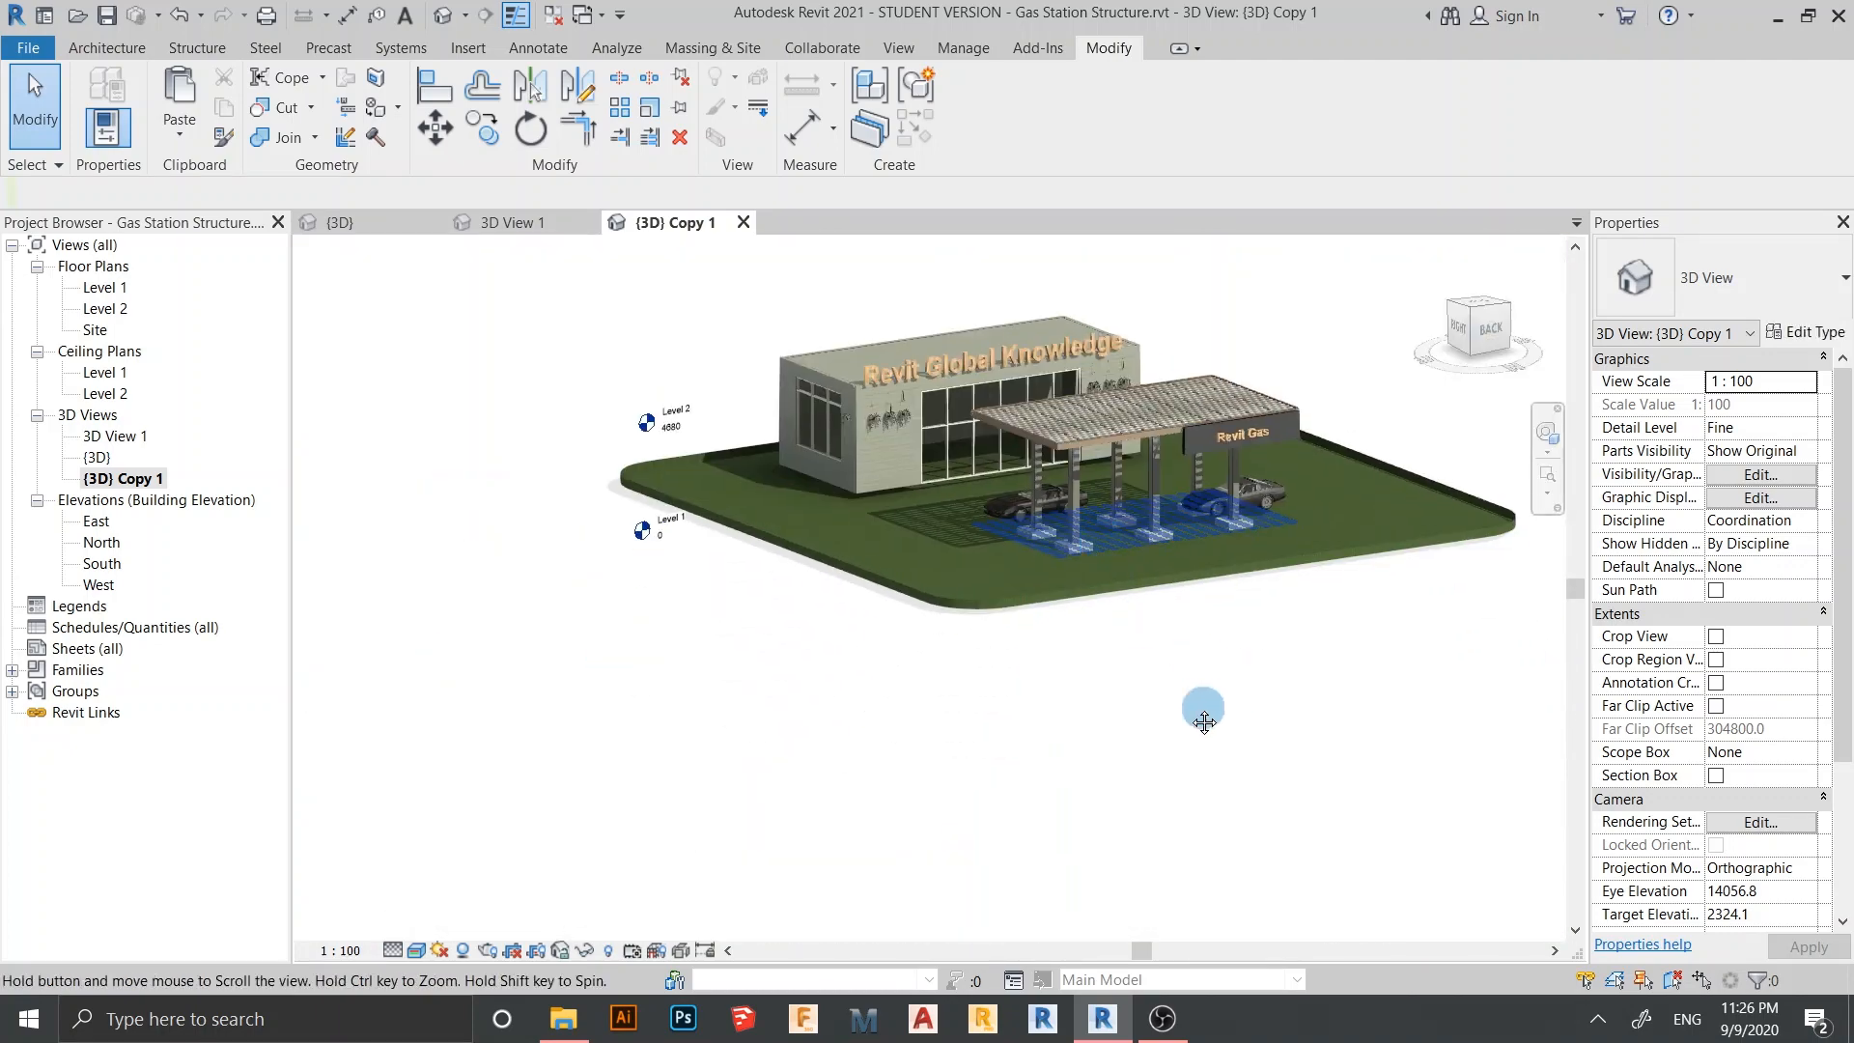
Examine the complete gas station structure from several angles, including the store, canopy and foundations
mouse_move(1203, 711)
middle_mouse_down("shift")
mouse_move(1092, 711)
mouse_move(1058, 778)
mouse_move(976, 772)
middle_mouse_up("shift")
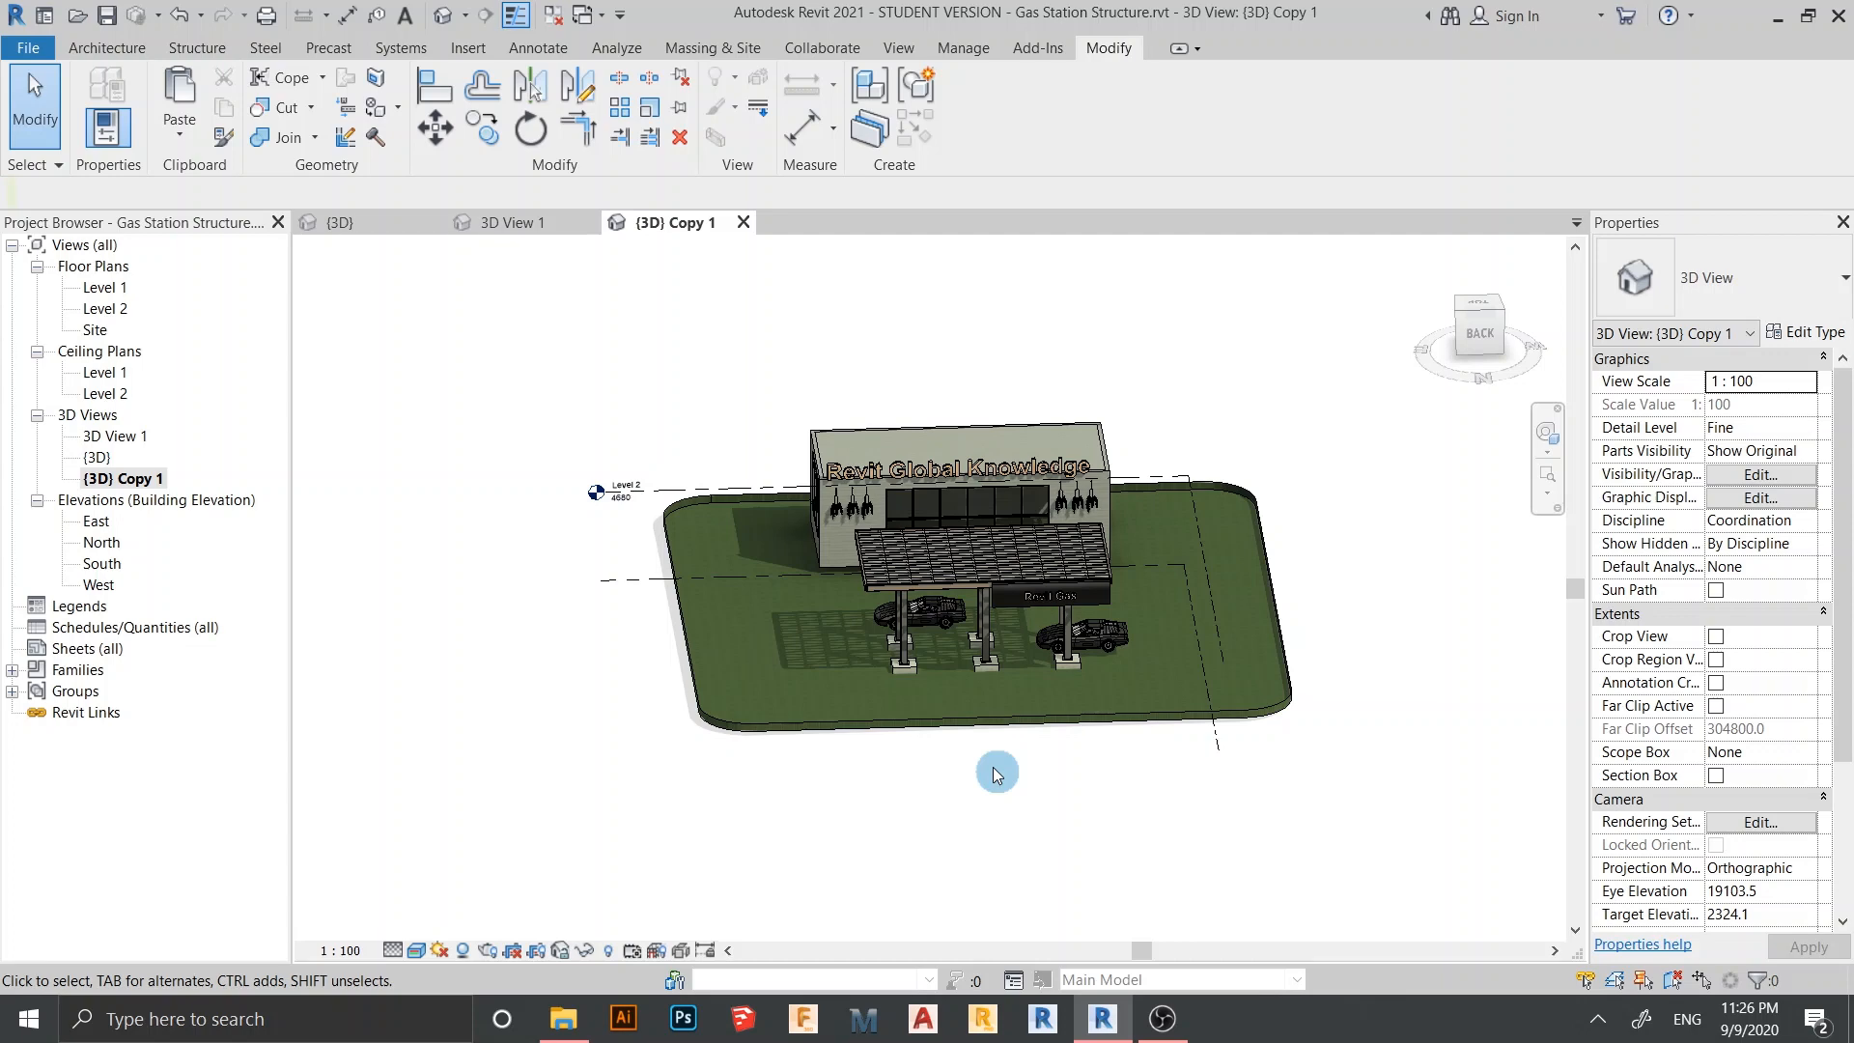
middle_click_drag(1004, 787, 1080, 823, "shift")
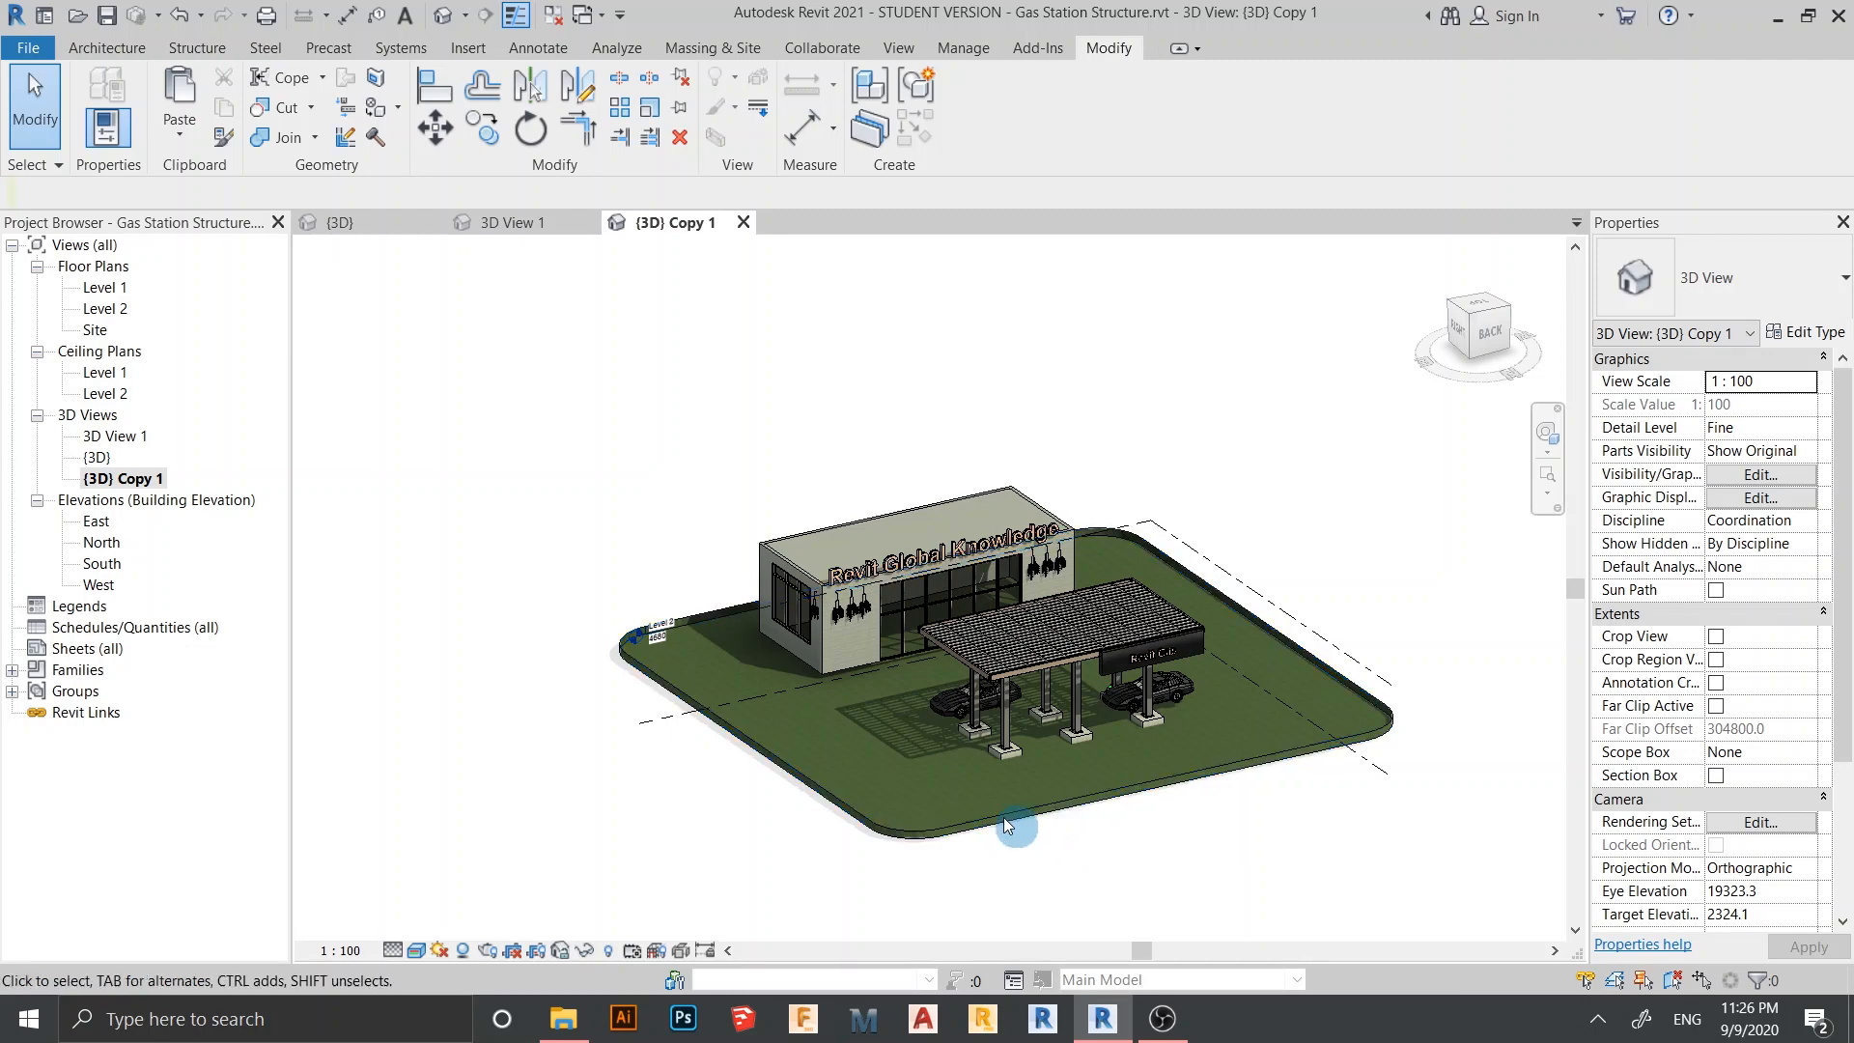
scroll(1004, 816, "up", 6)
middle_click_drag(1177, 823, 1101, 838)
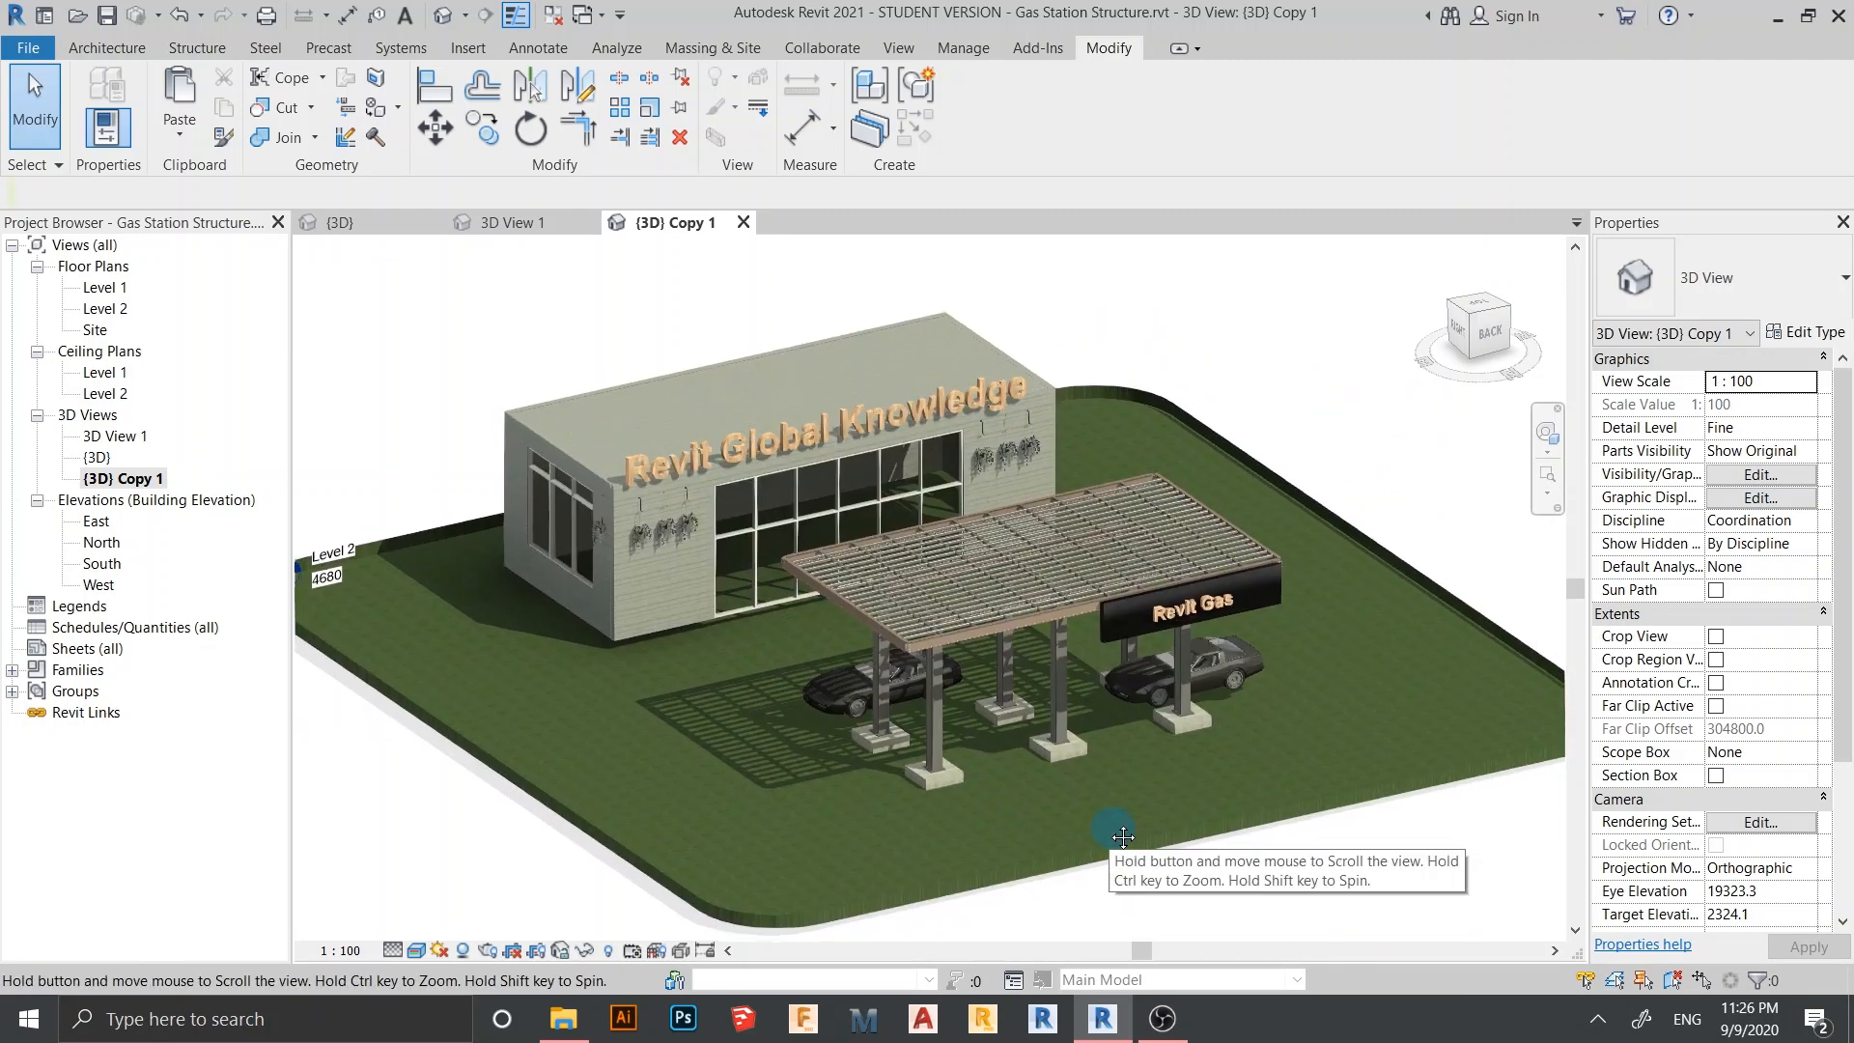
mouse_move(1229, 902)
middle_mouse_down("shift")
mouse_move(1150, 886)
mouse_move(1307, 881)
mouse_move(1194, 893)
middle_mouse_up("shift")
scroll(1208, 881, "up", 4)
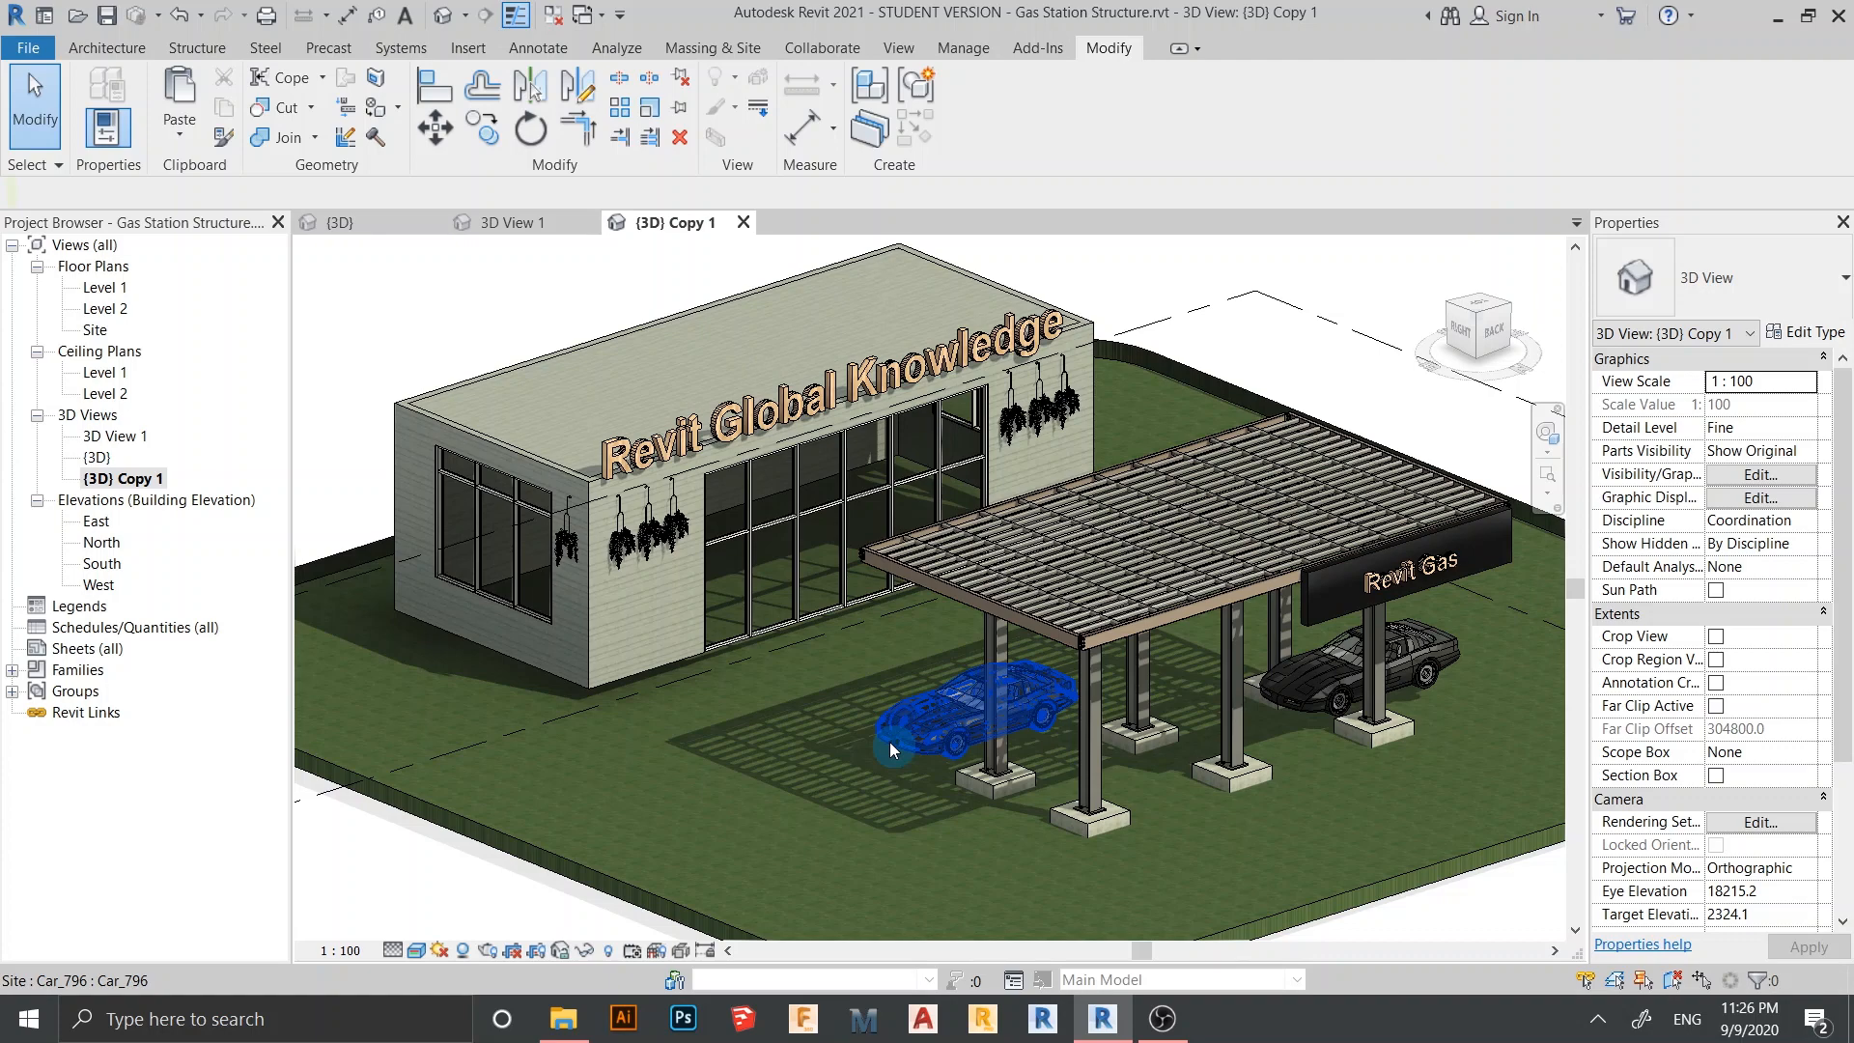
scroll(890, 741, "down", 3)
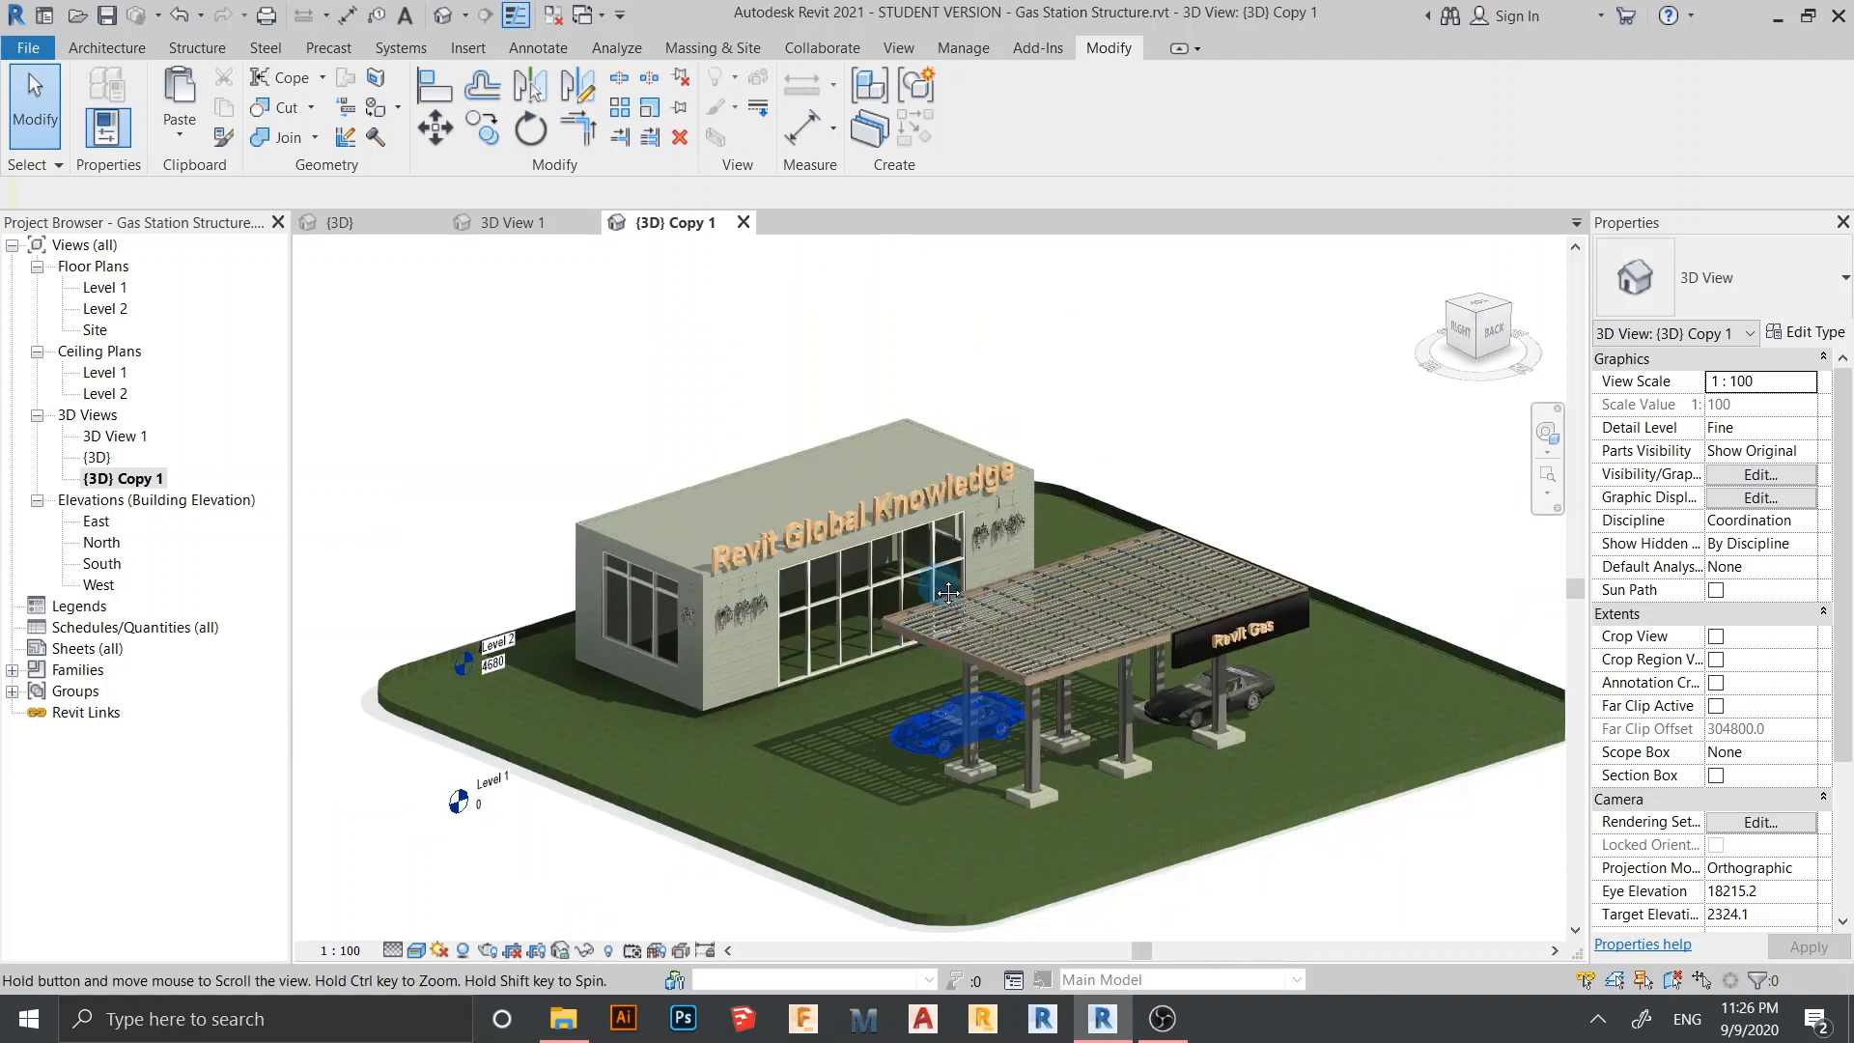
middle_click_drag(890, 741, 908, 598)
middle_click_drag(1281, 816, 1257, 861)
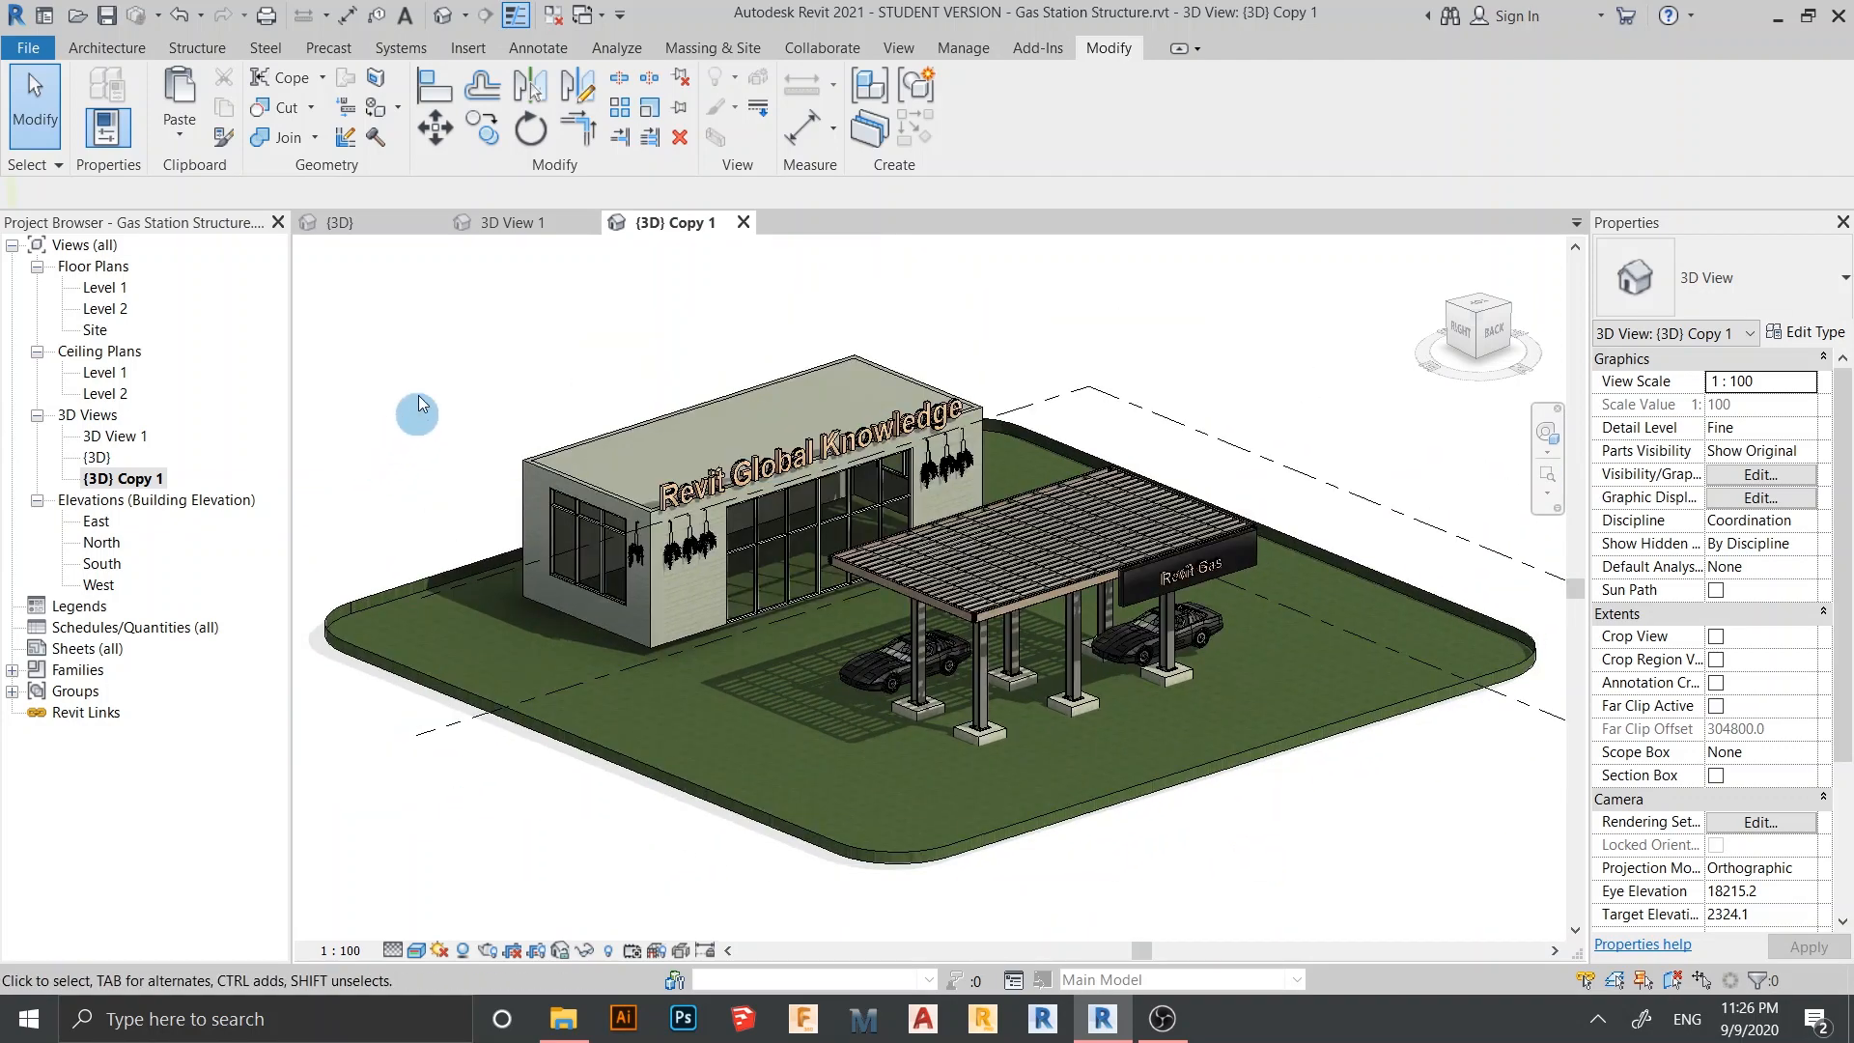
middle_click_drag(420, 403, 547, 513)
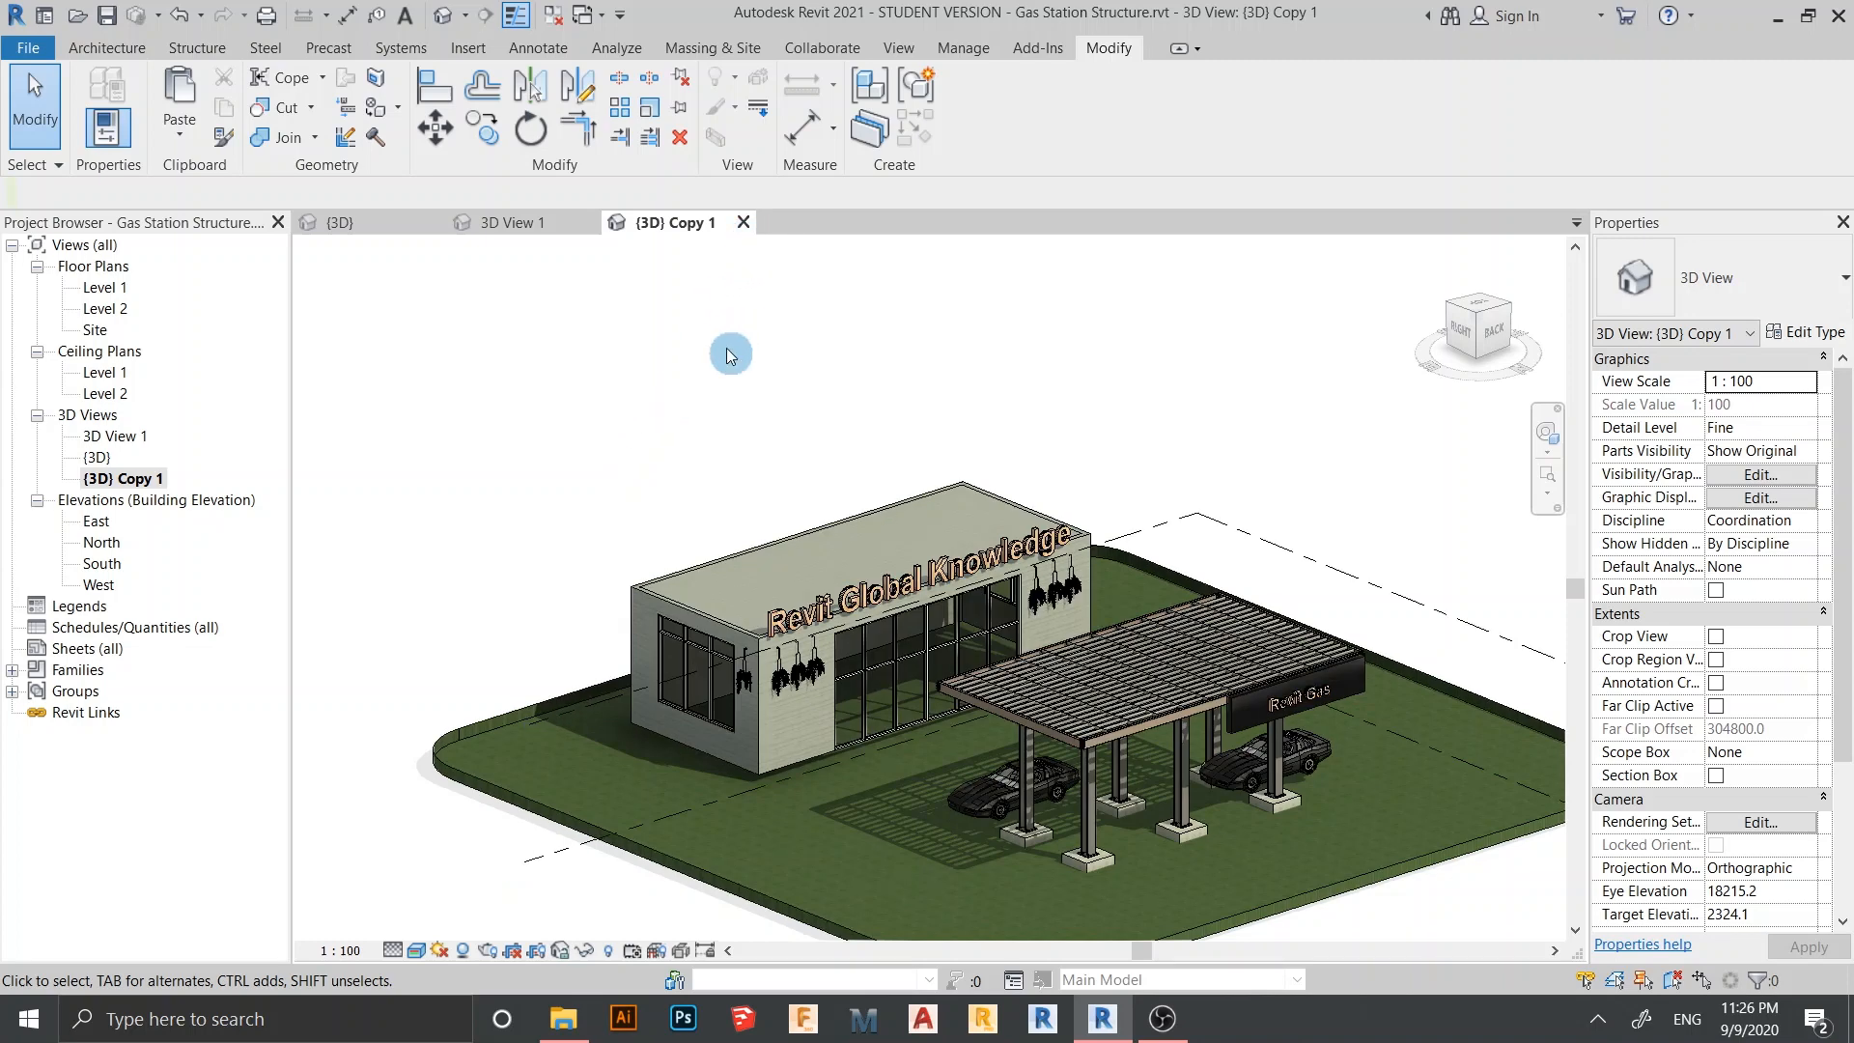
Close the open views and the Gas Station Structure project without saving the changes
left_click(744, 222)
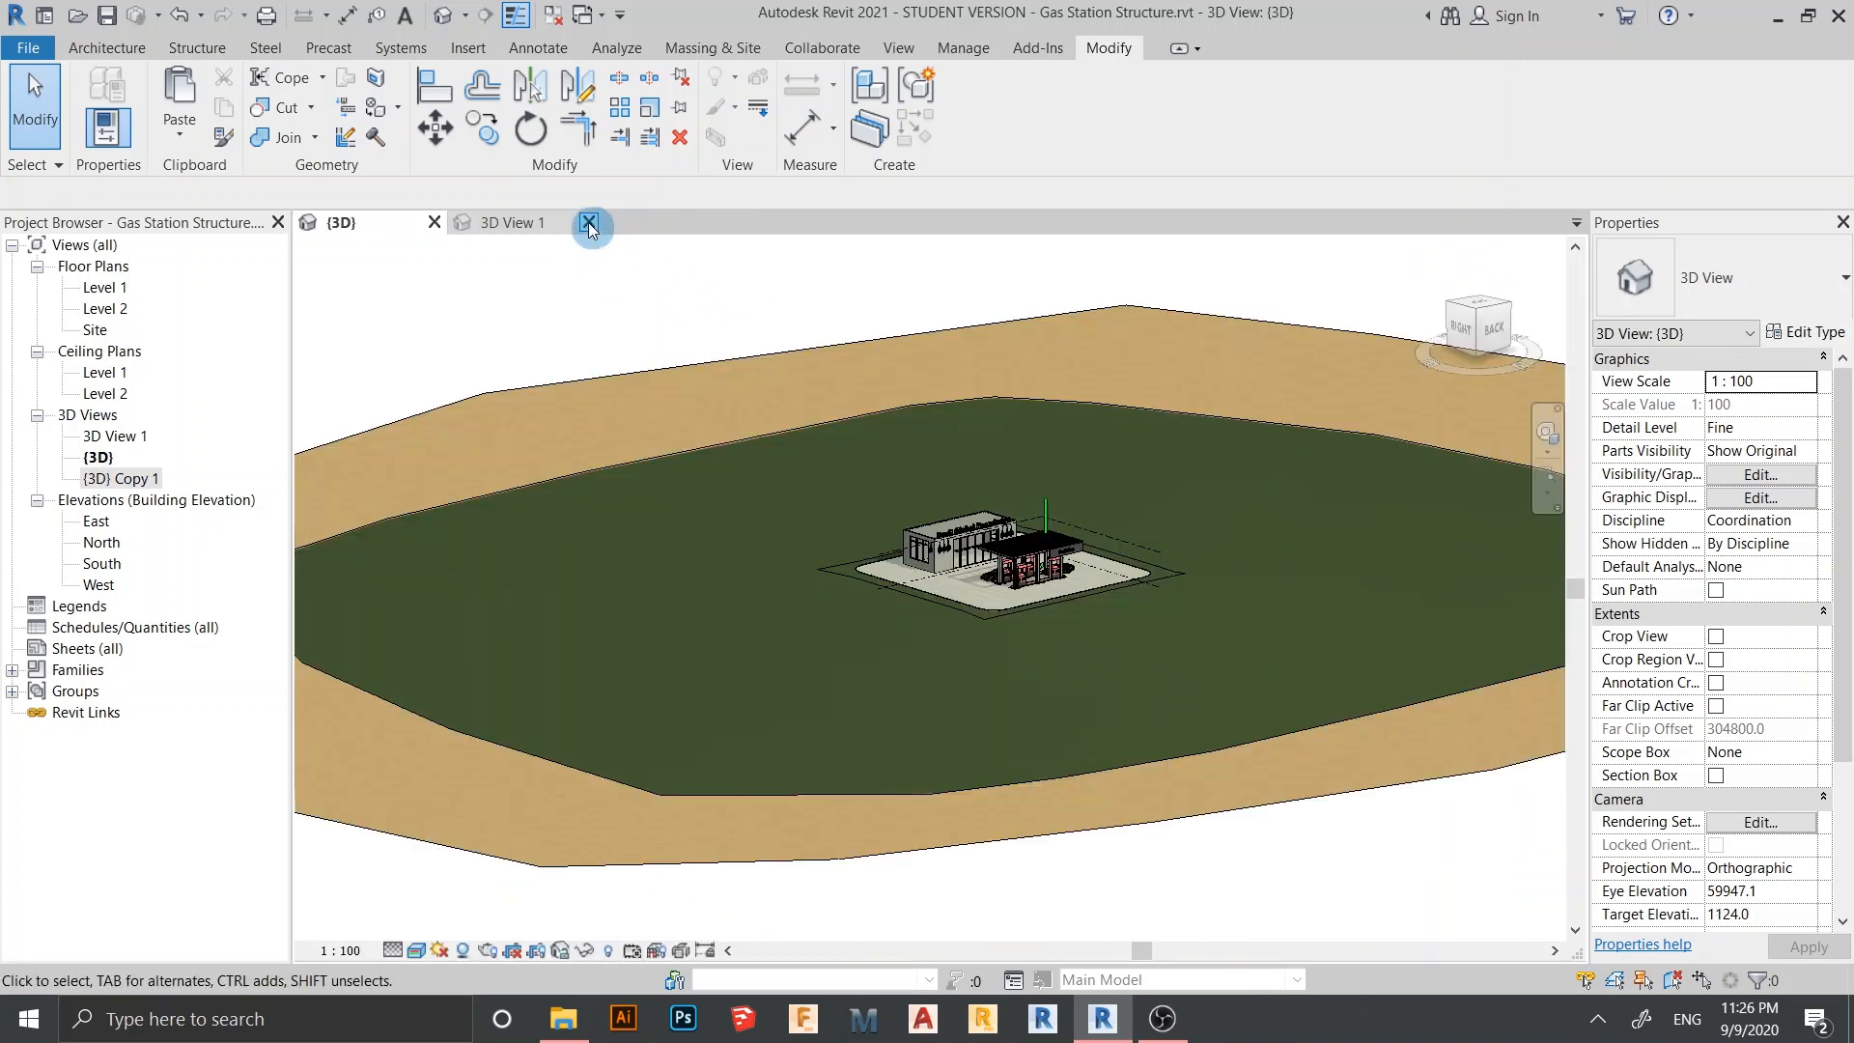
left_click(588, 222)
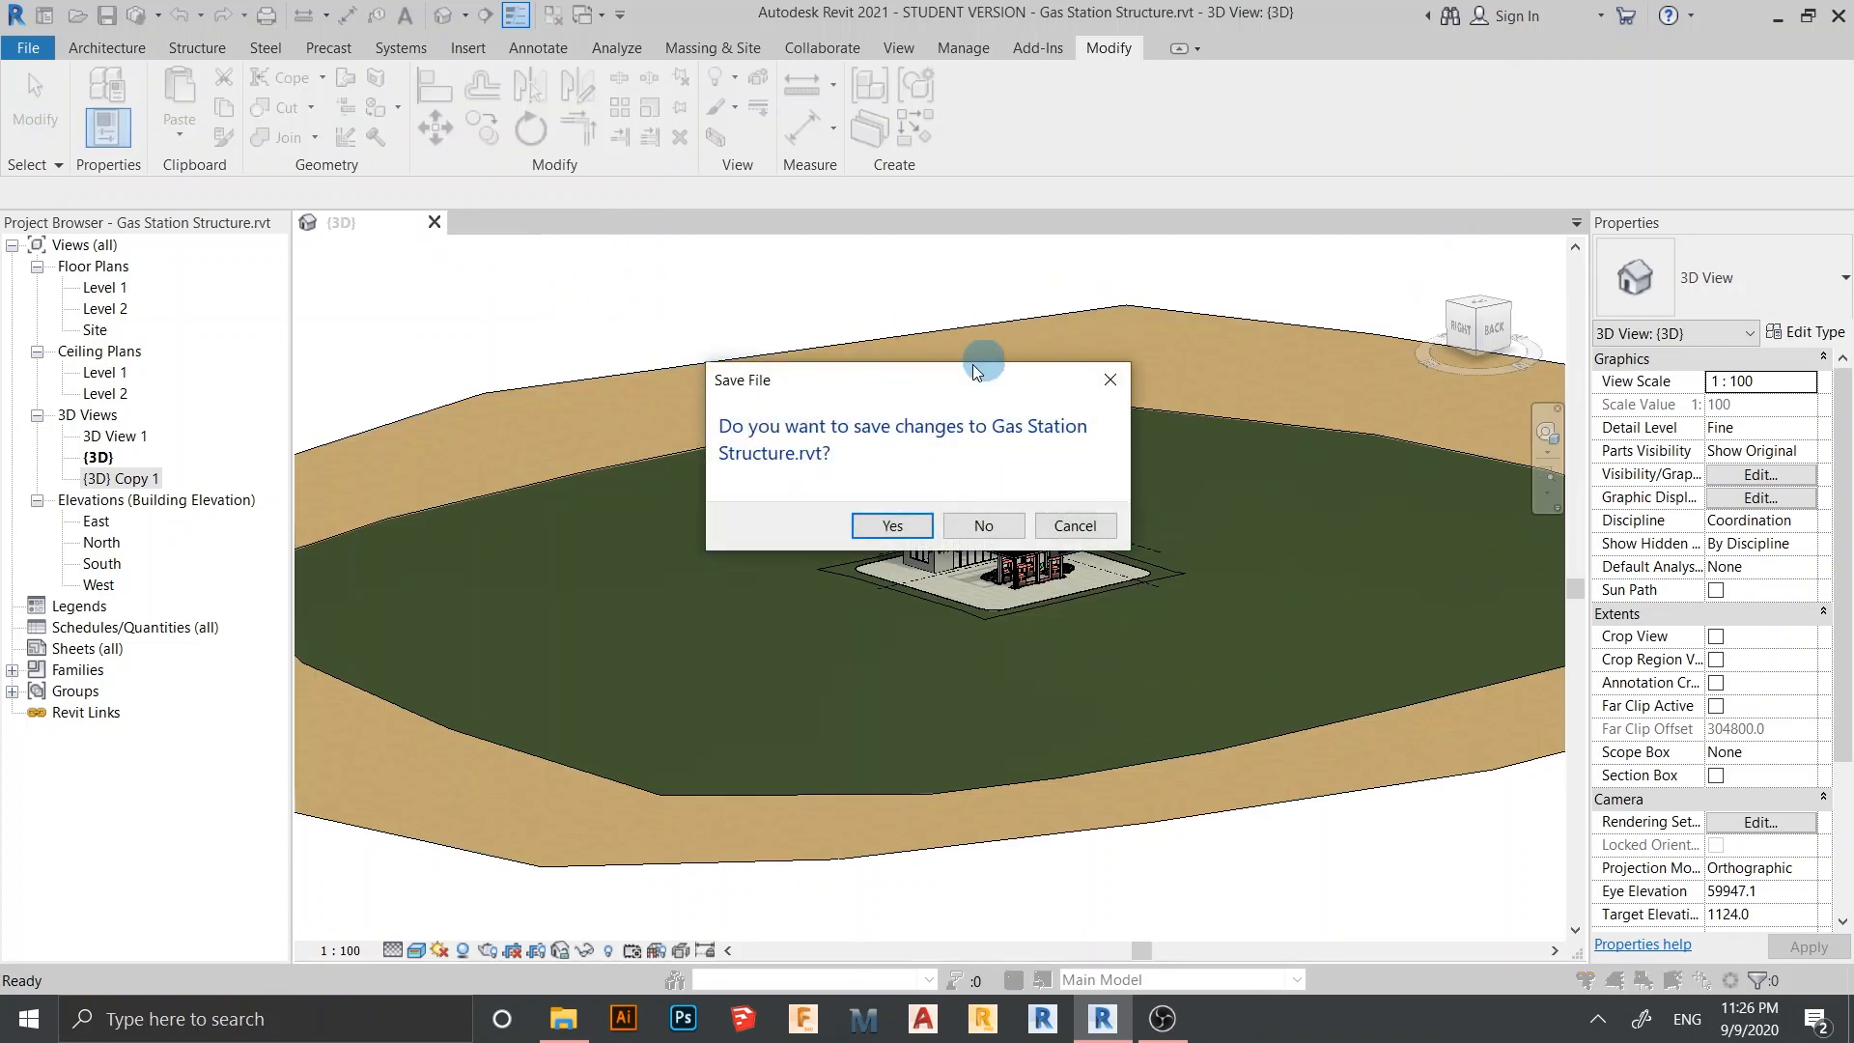
left_click(954, 533)
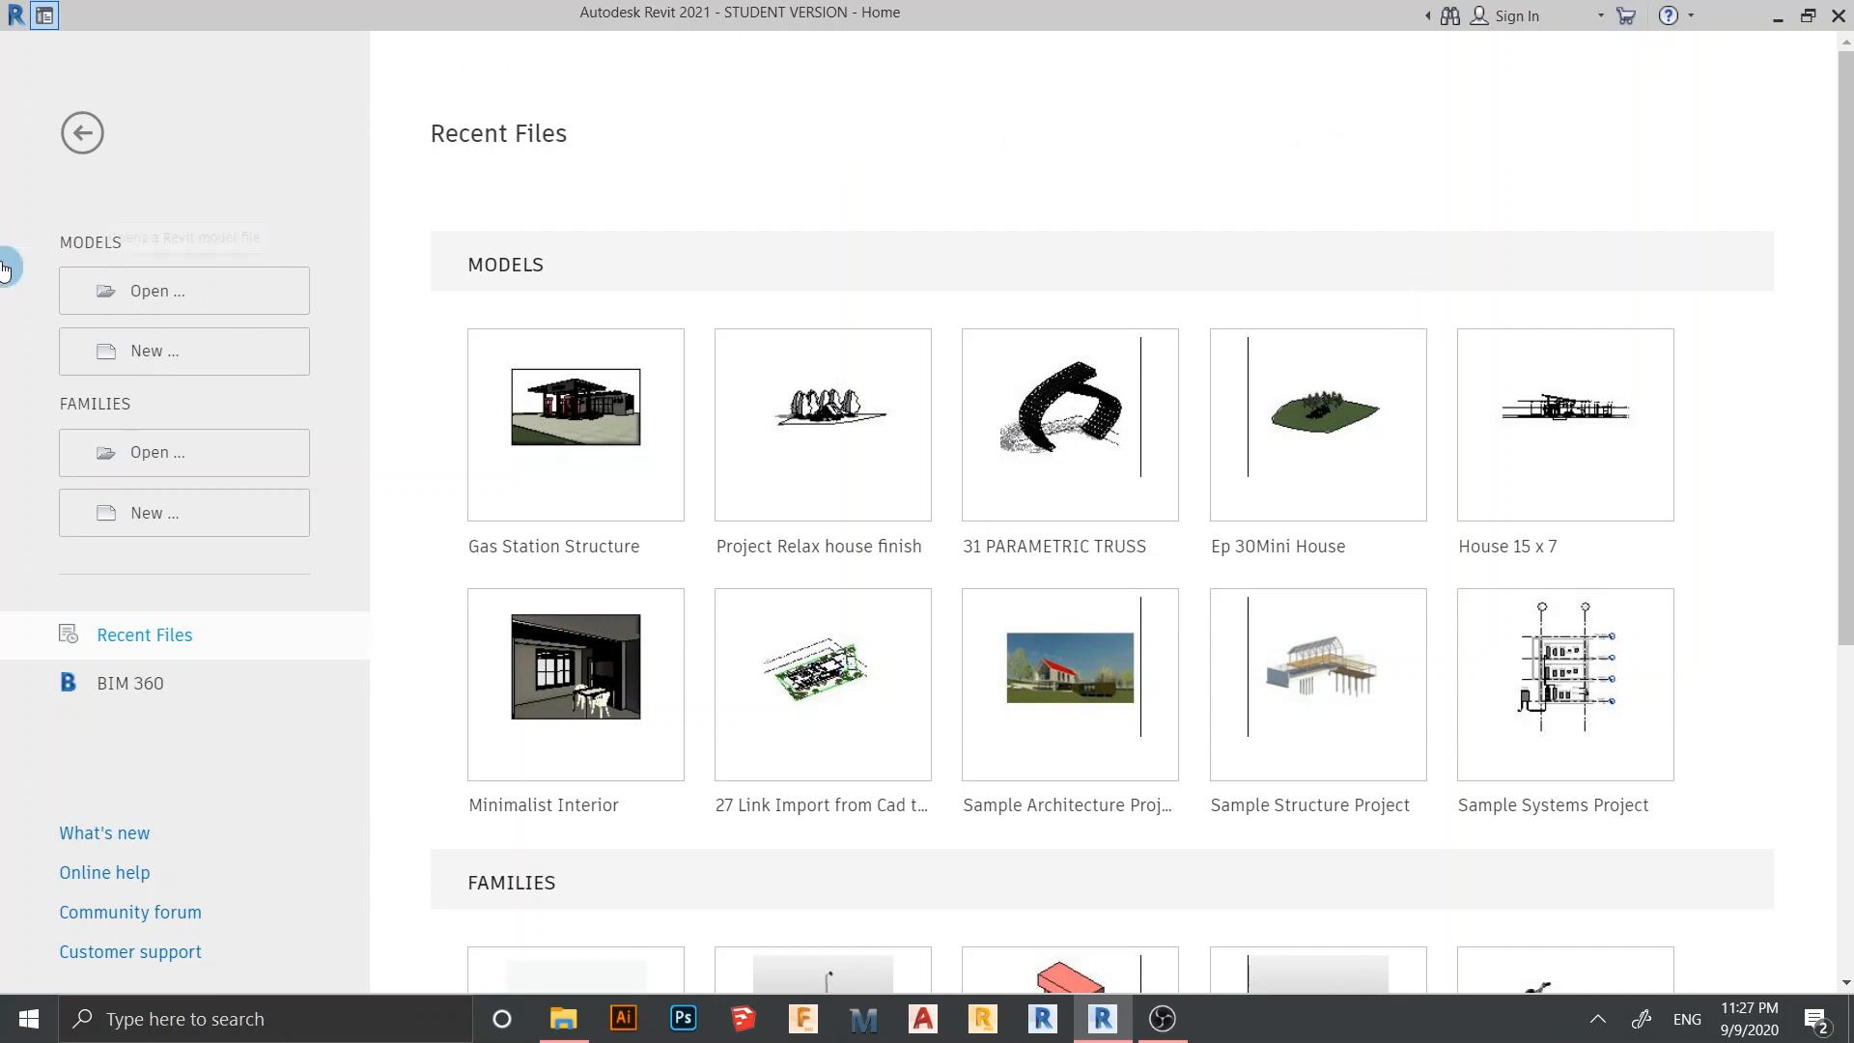
Create a new project from the Metric-Architectural Template
left_click(173, 373)
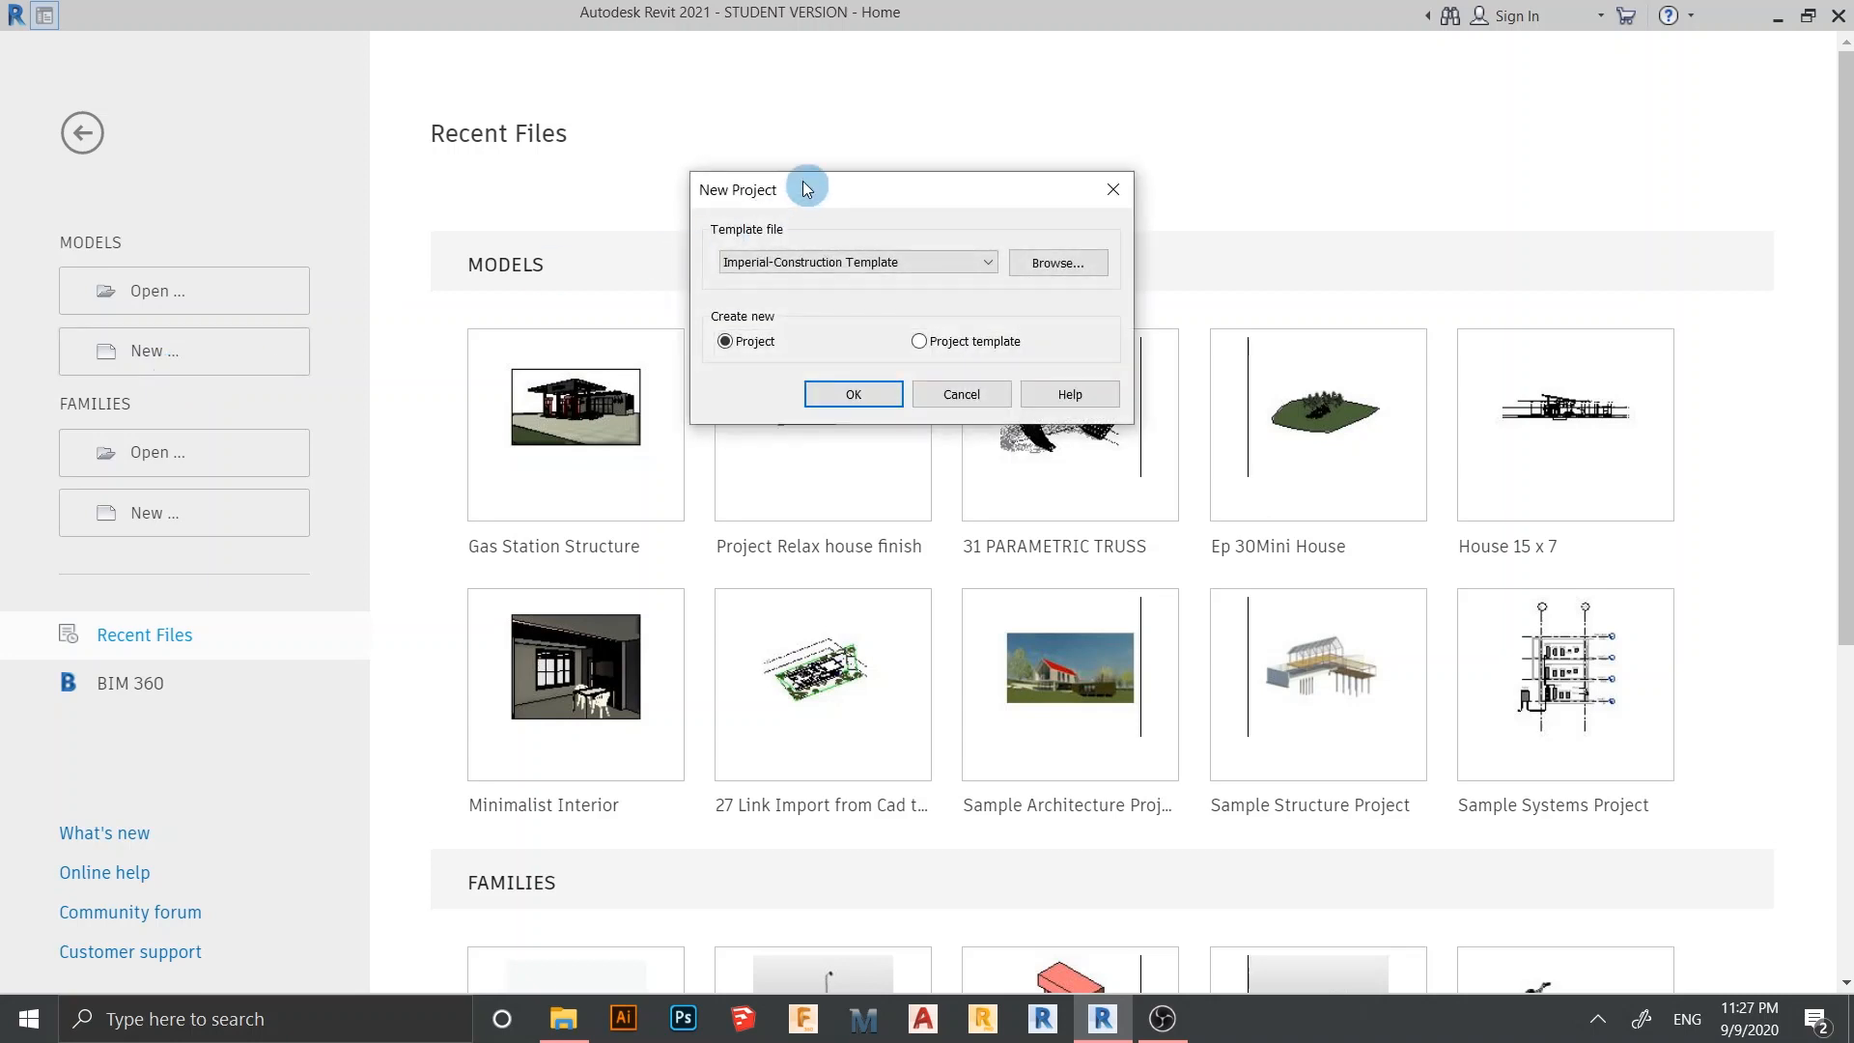
left_click_drag(802, 184, 715, 189)
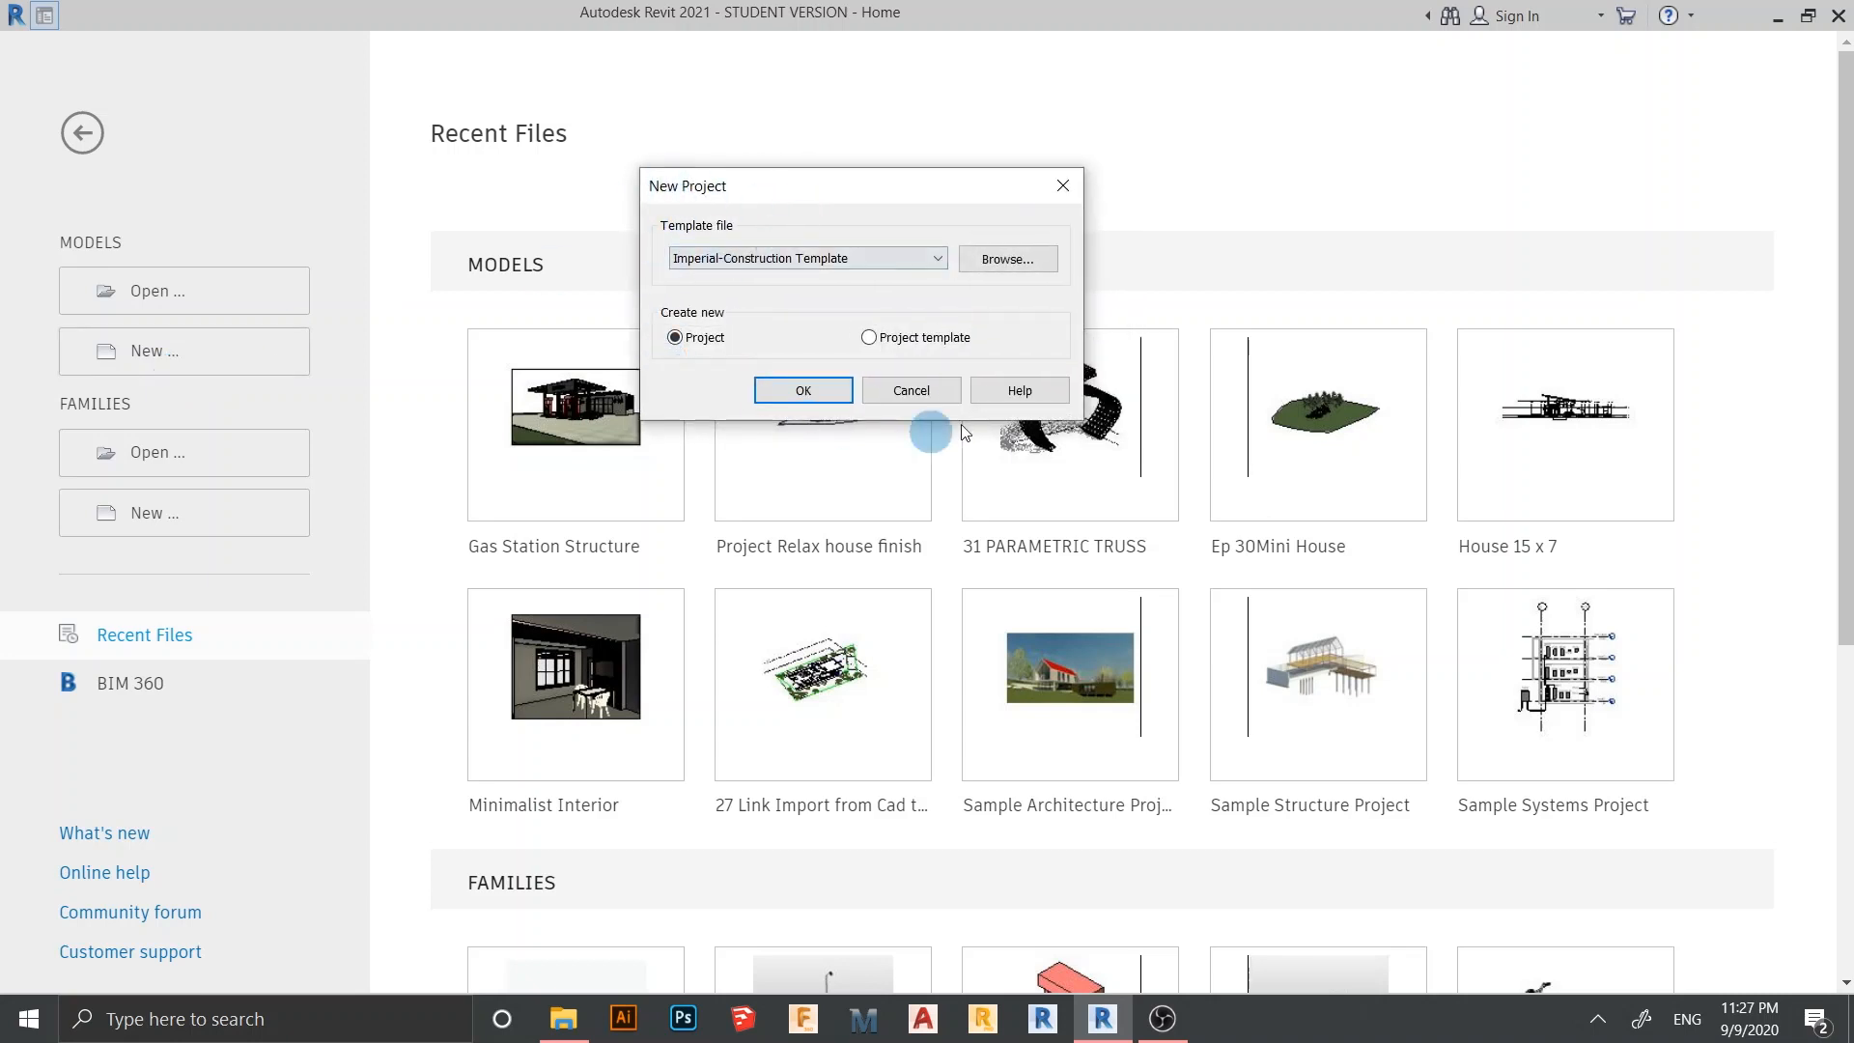
left_click(918, 264)
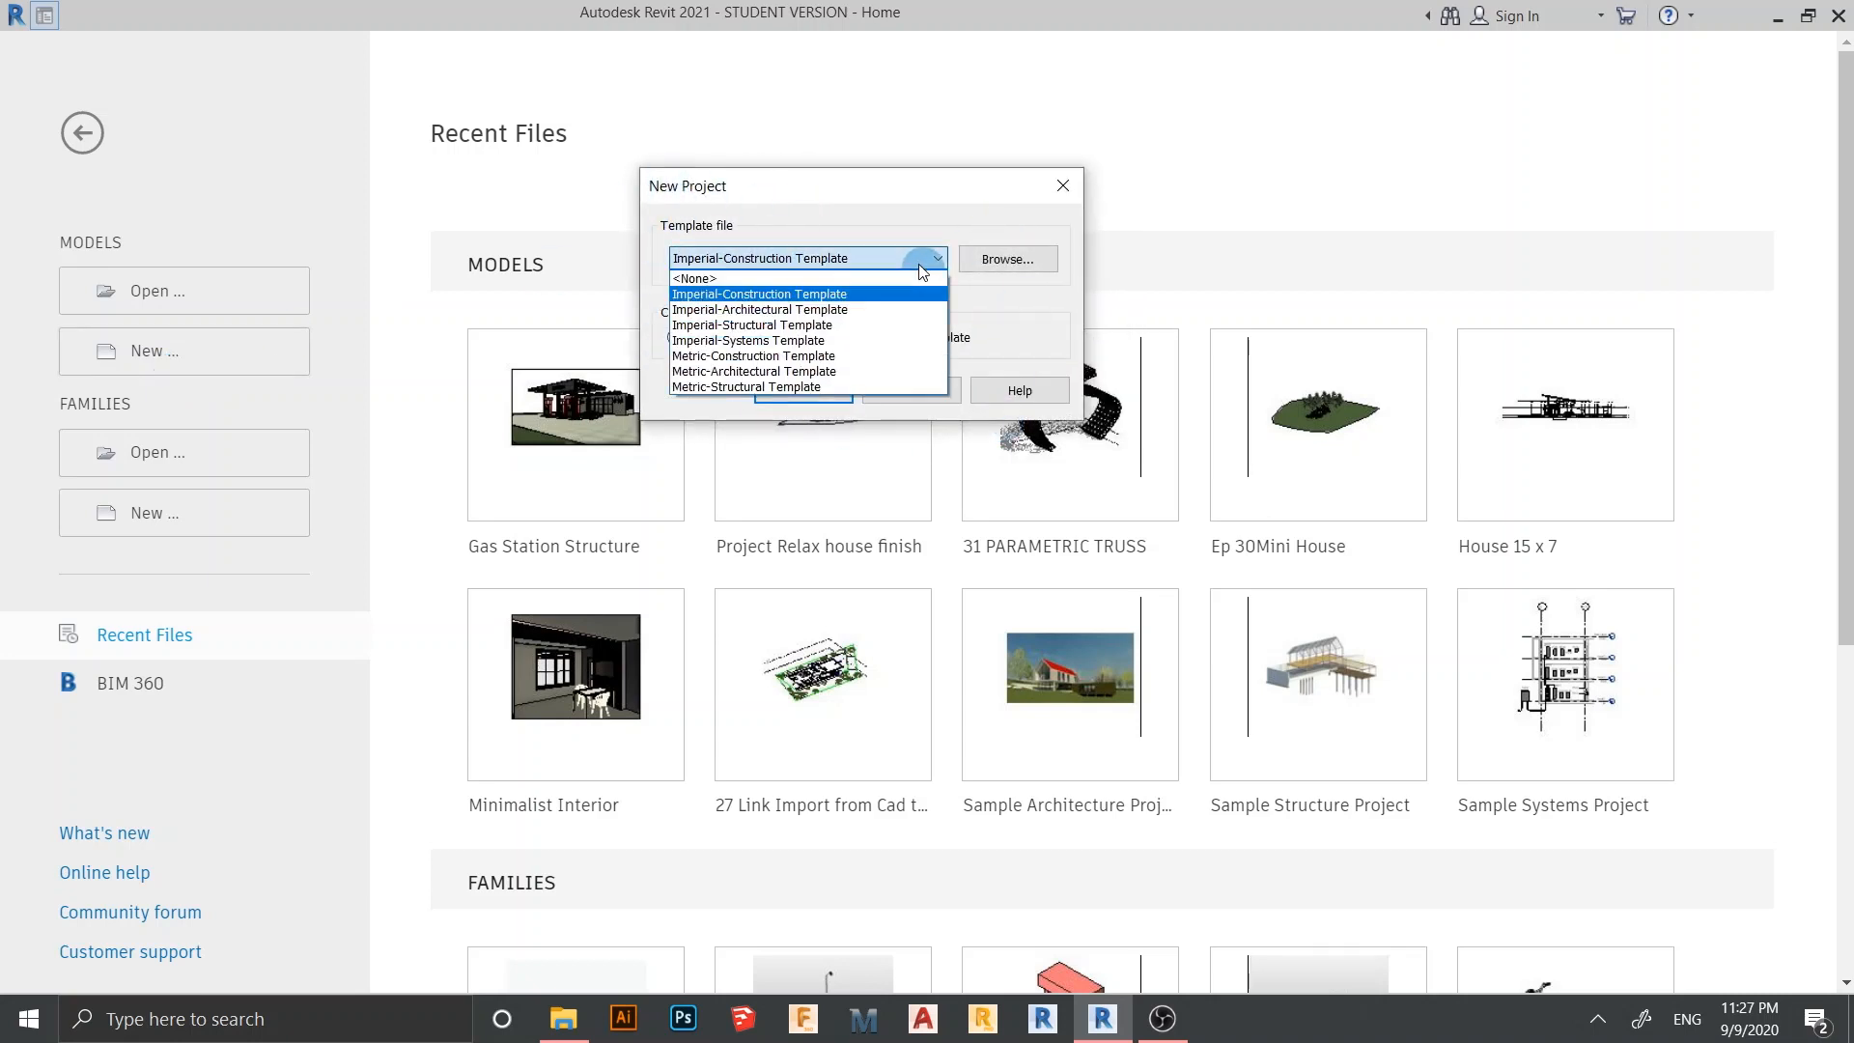
left_click(744, 373)
left_click(791, 393)
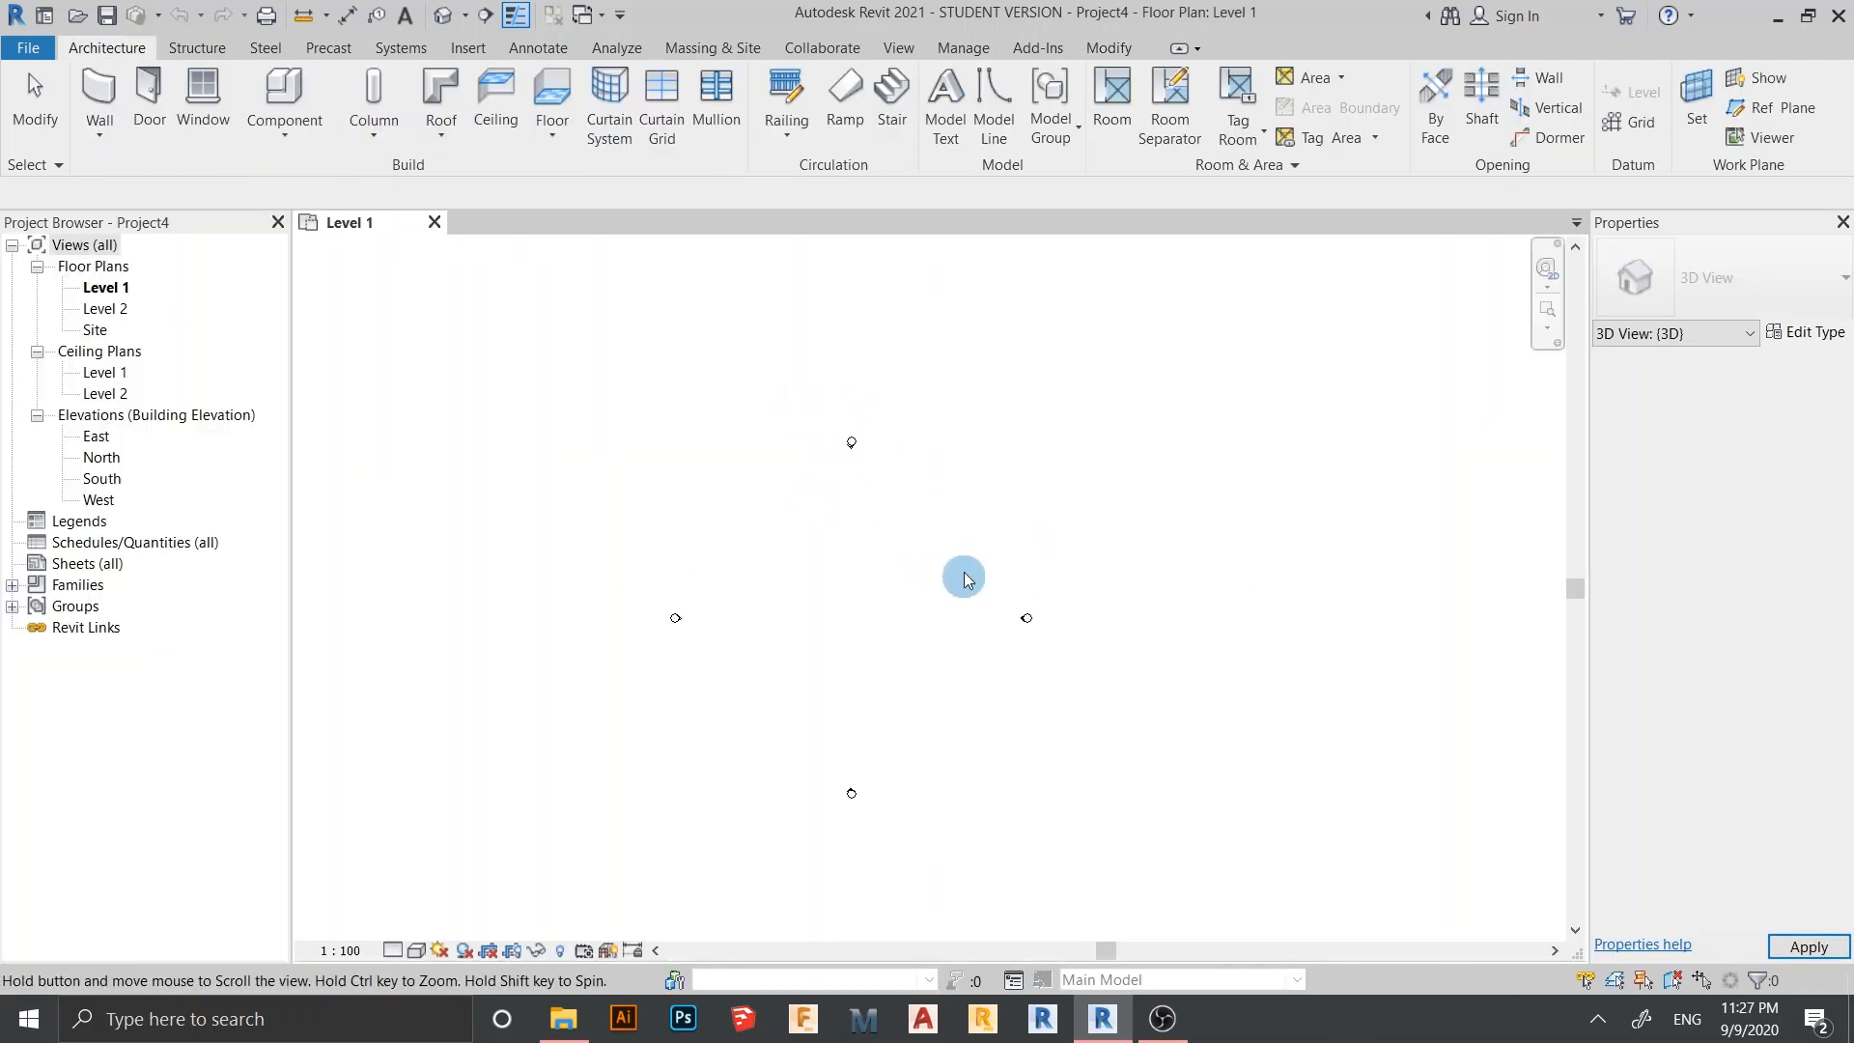
scroll(855, 560, "up", 2)
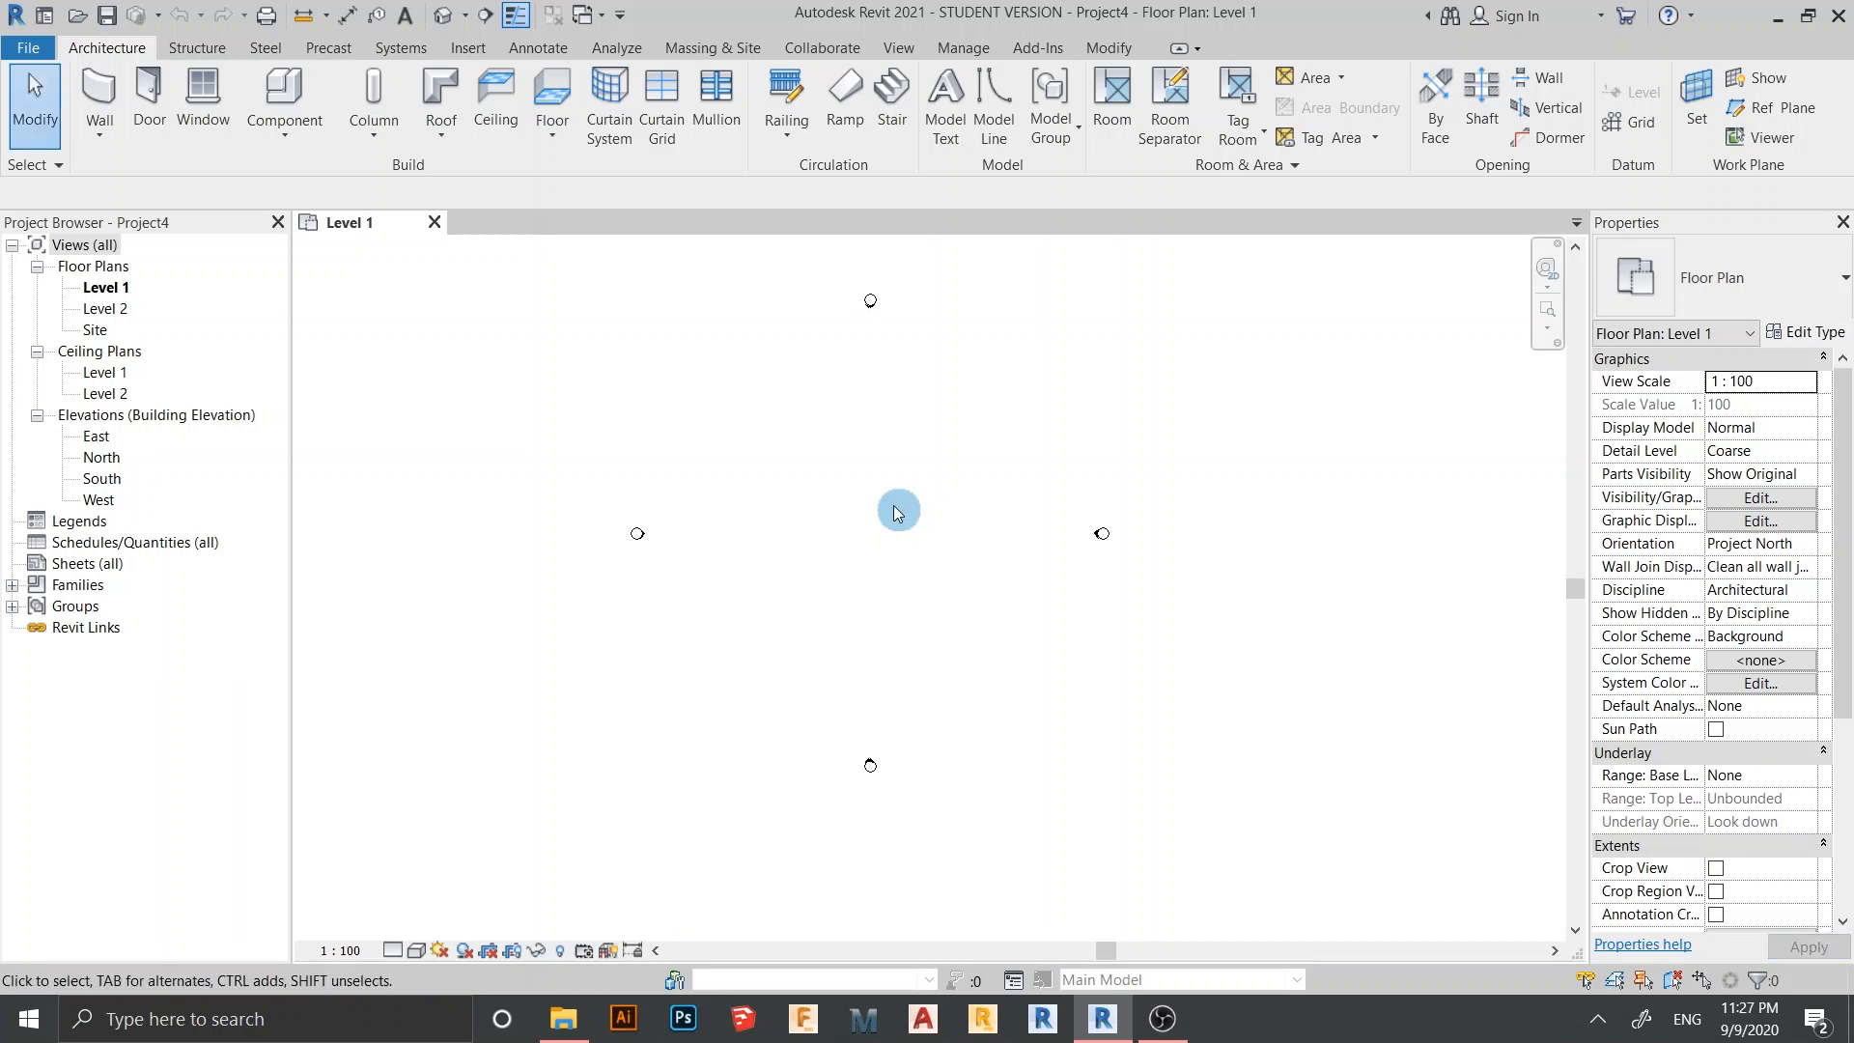
middle_click_drag(865, 501, 879, 625)
middle_click_drag(860, 530, 869, 620)
scroll(863, 618, "up", 2)
scroll(852, 618, "down", 4)
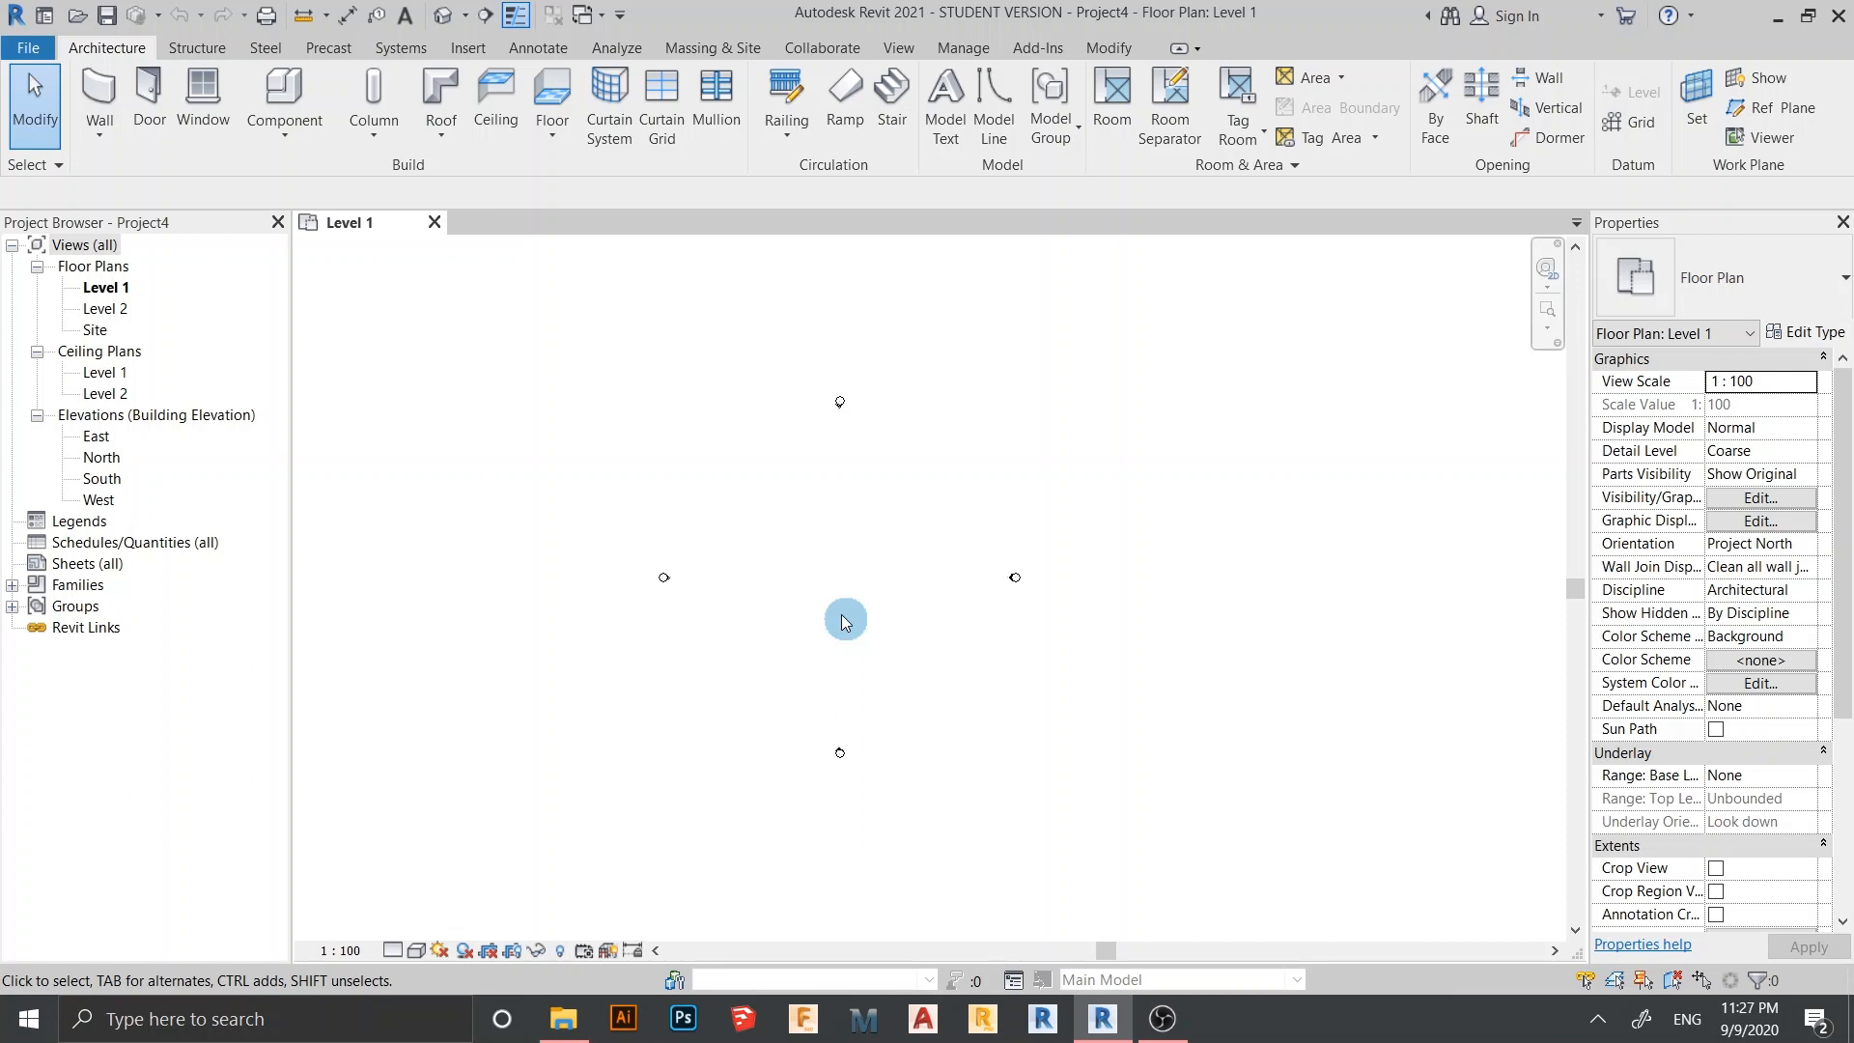
scroll(842, 614, "up", 2)
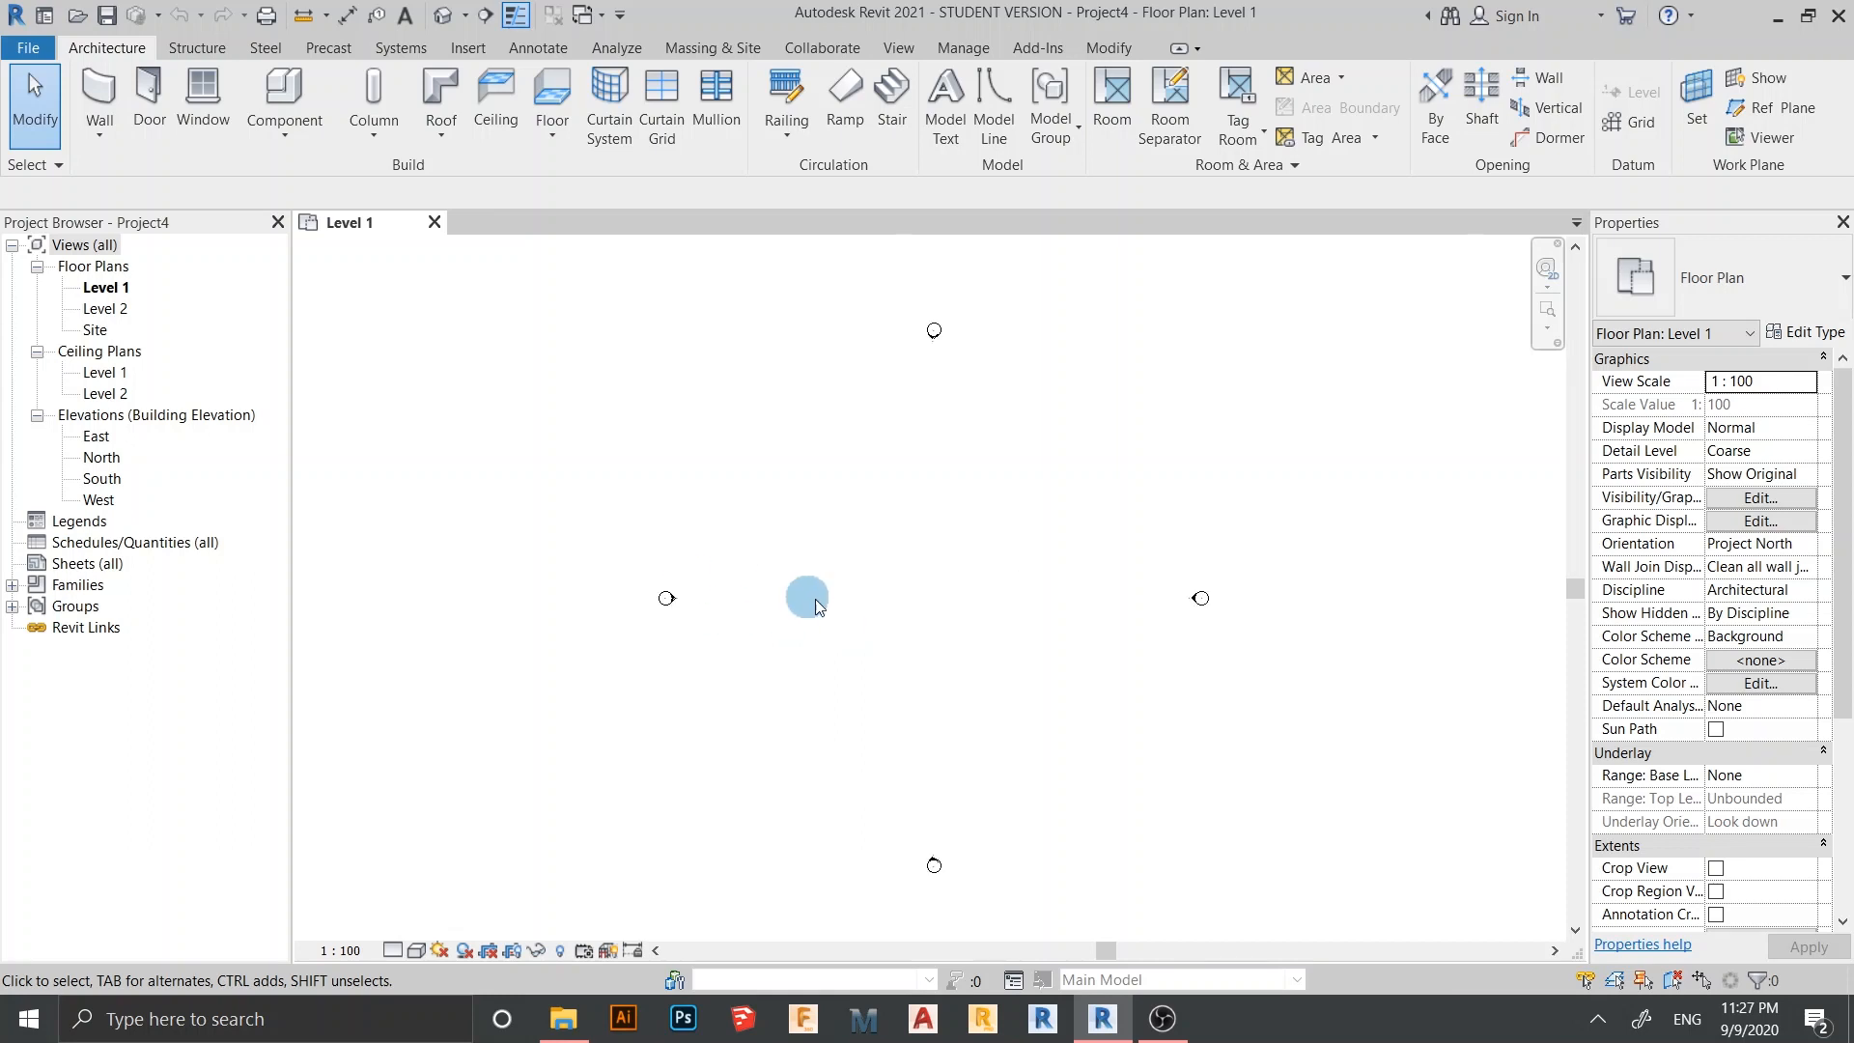
Draw four parallel horizontal grid lines between the elevation markers, spaced about 4000, 4000 and 3000 mm from the lowest upward
key("g")
key("r")
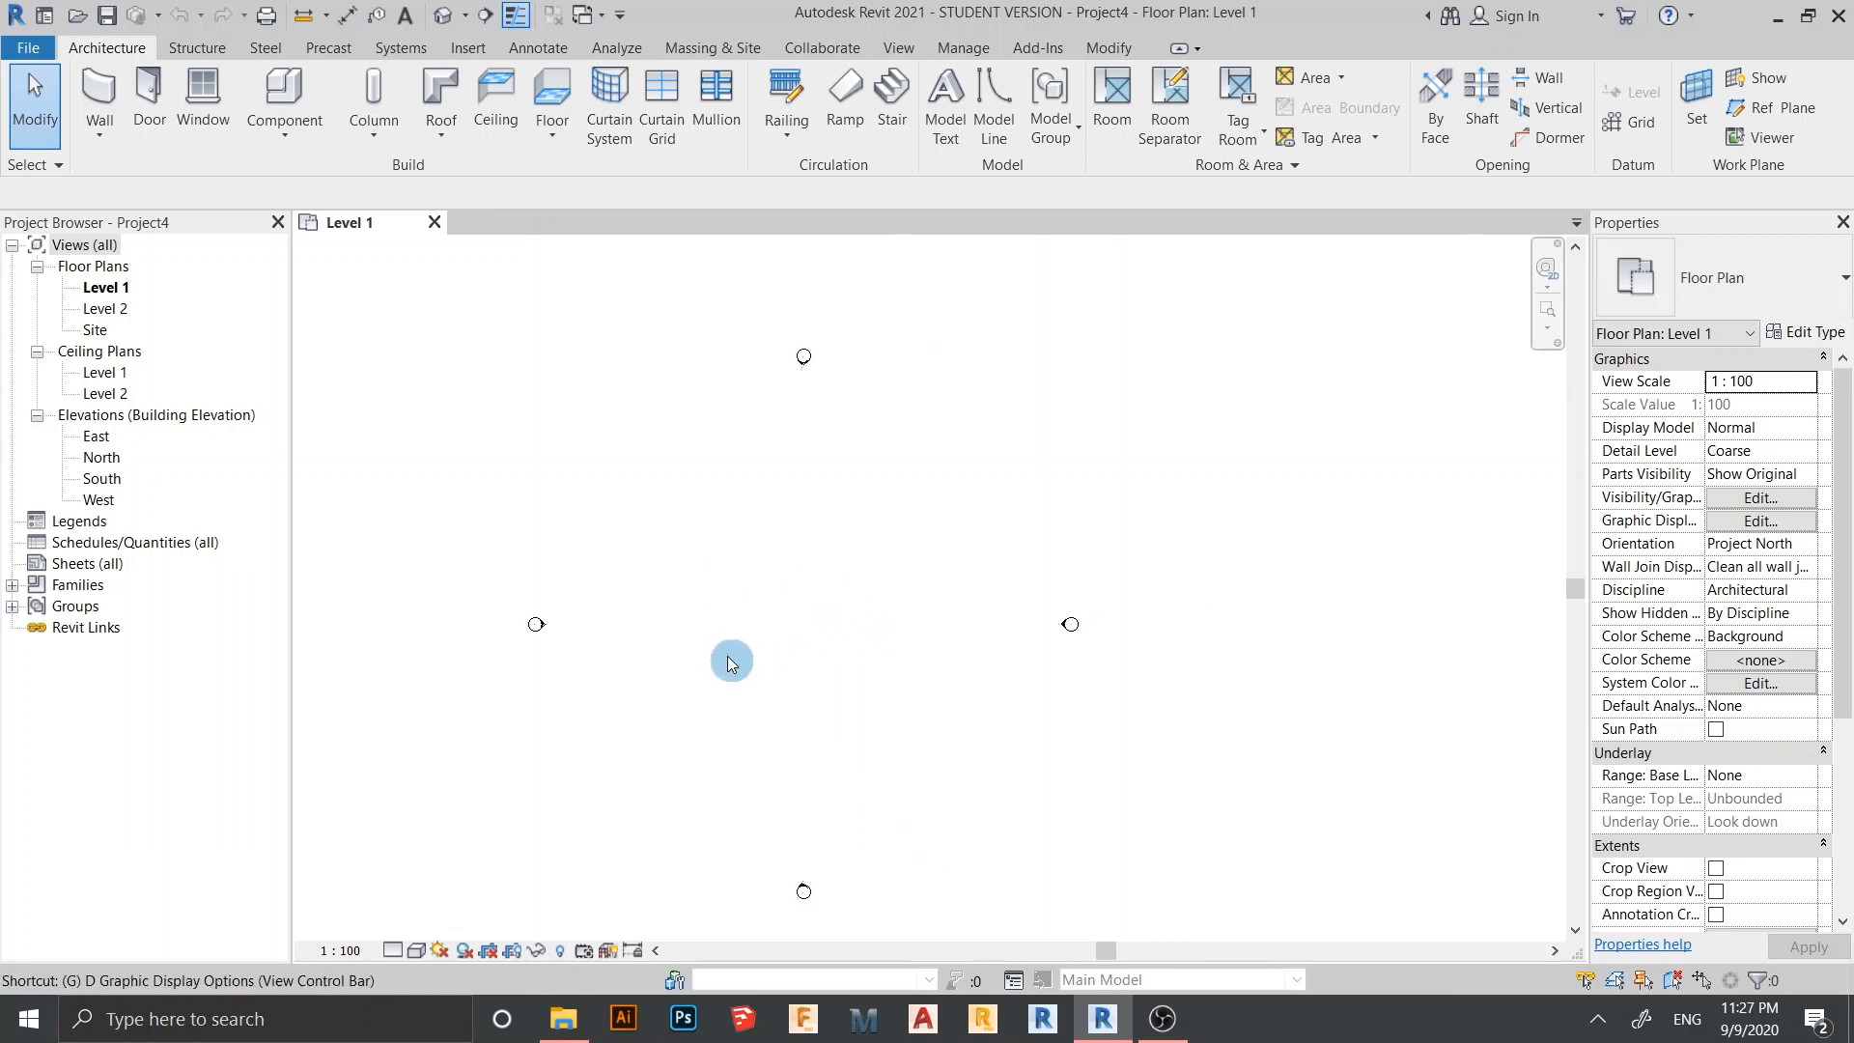
left_click(106, 48)
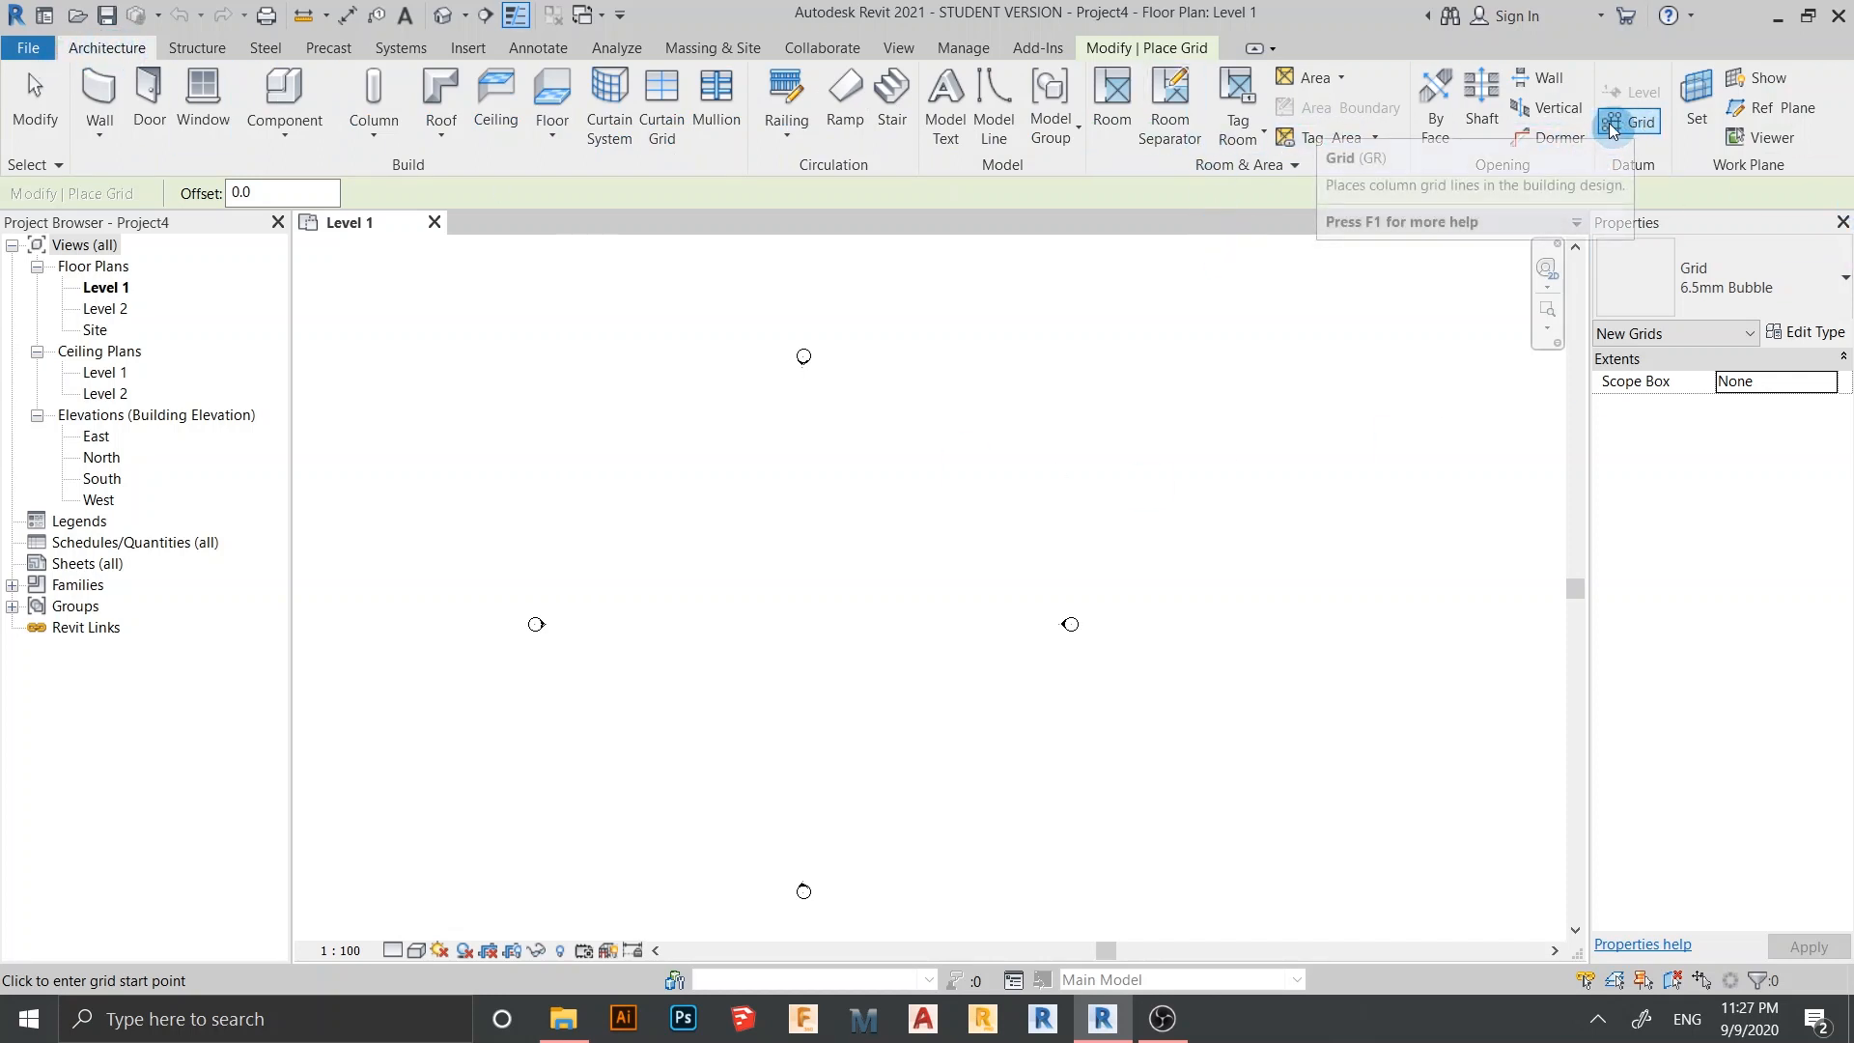
scroll(883, 728, "down", 1)
middle_click_drag(907, 728, 821, 611)
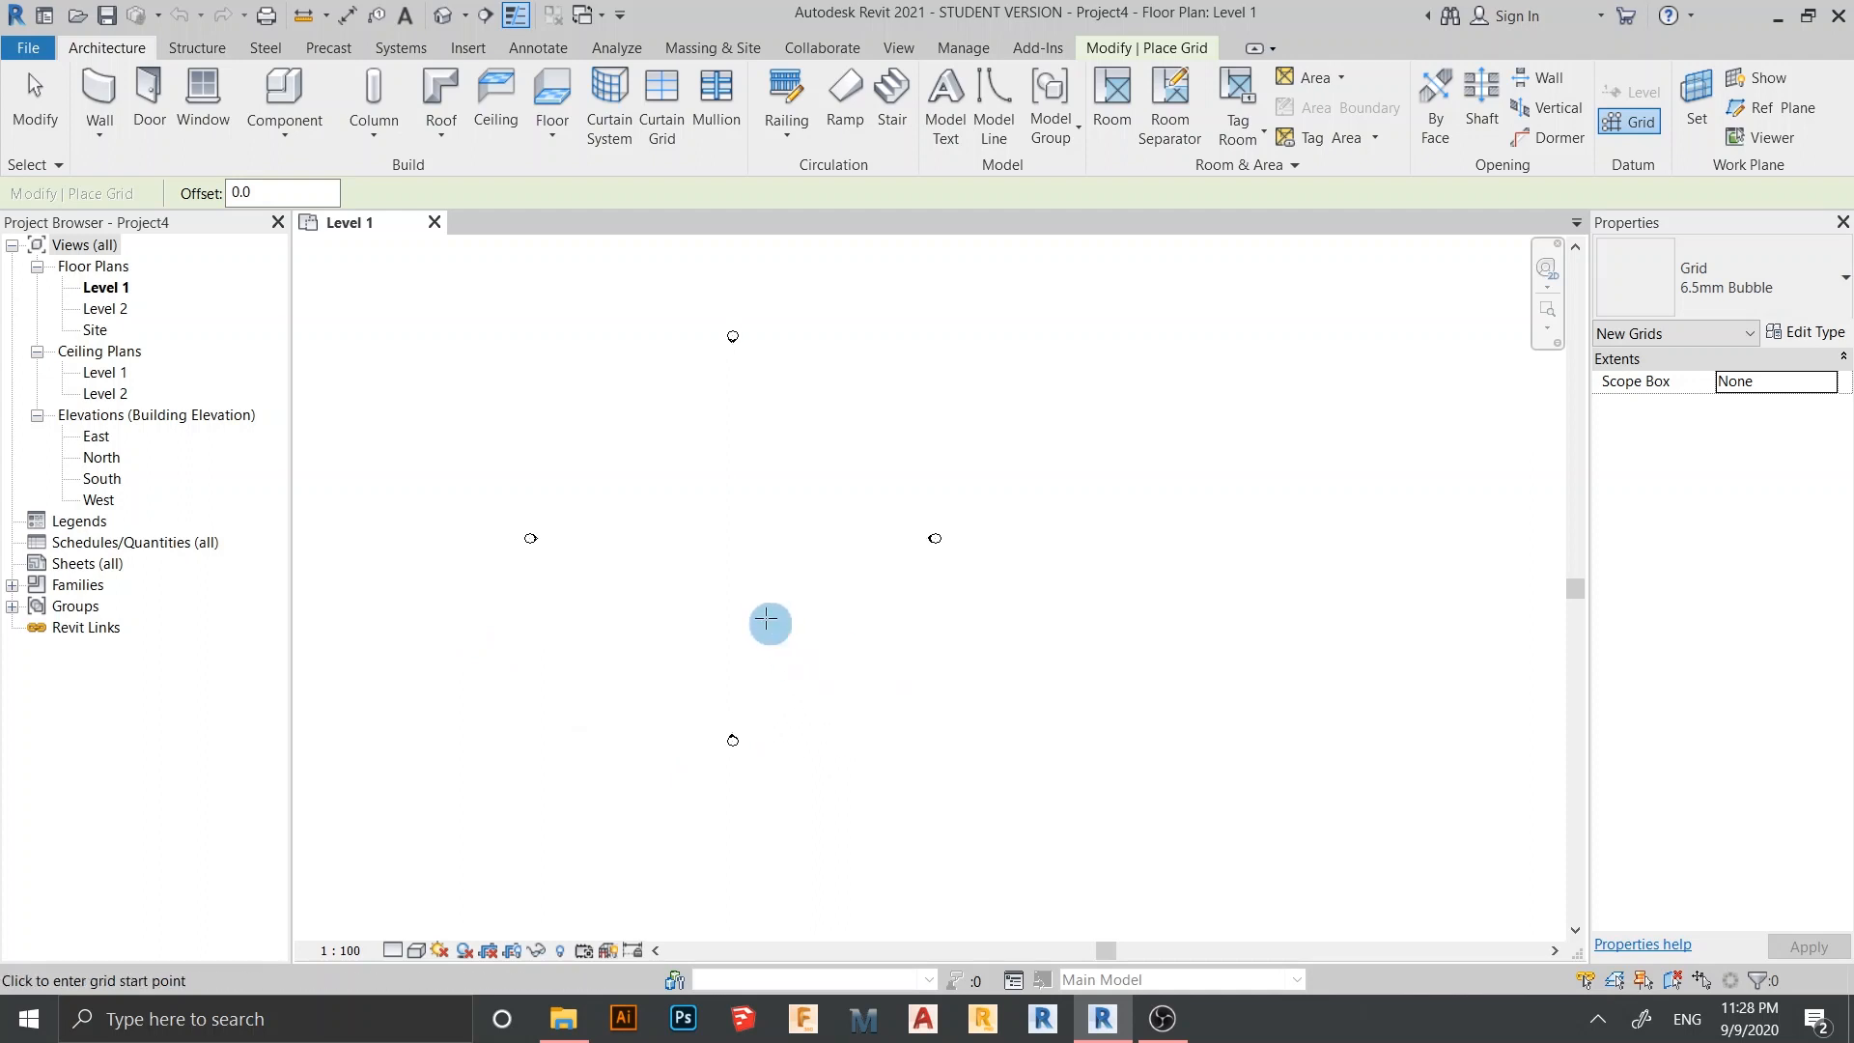
scroll(657, 603, "up", 1)
left_click(632, 585)
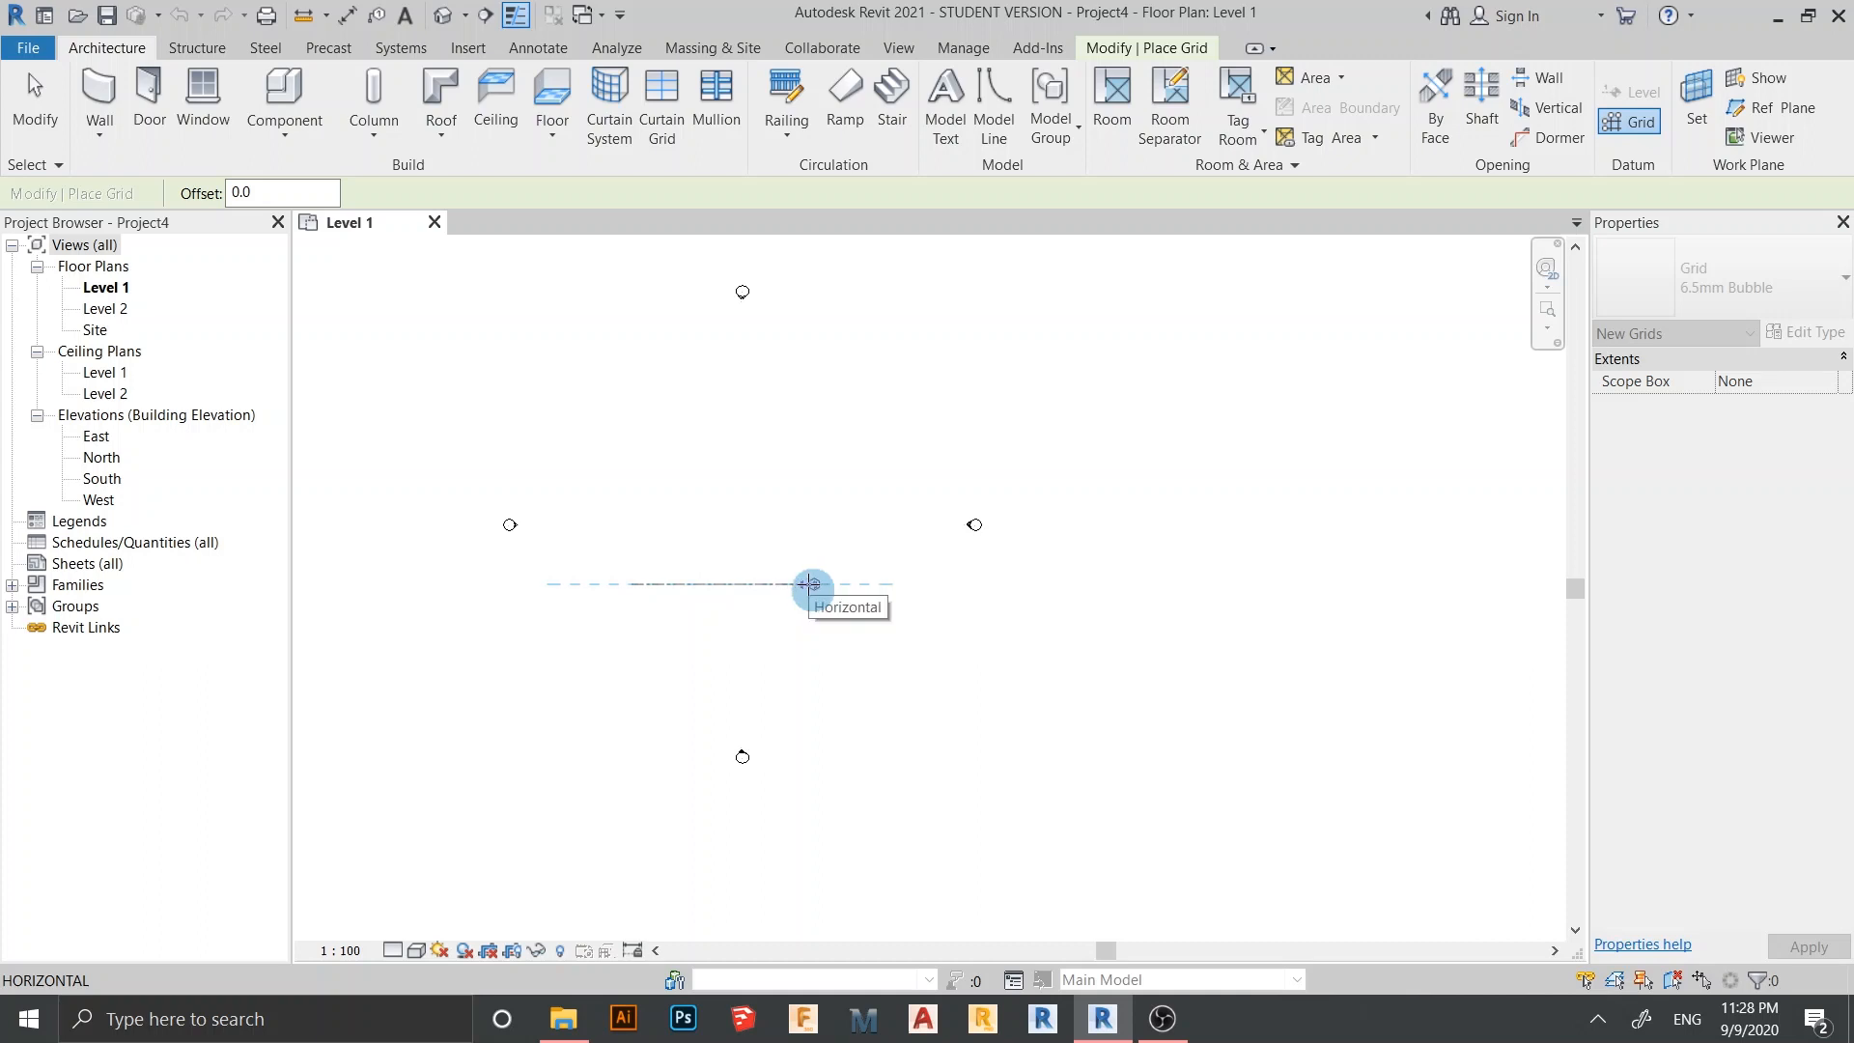
left_click(811, 584)
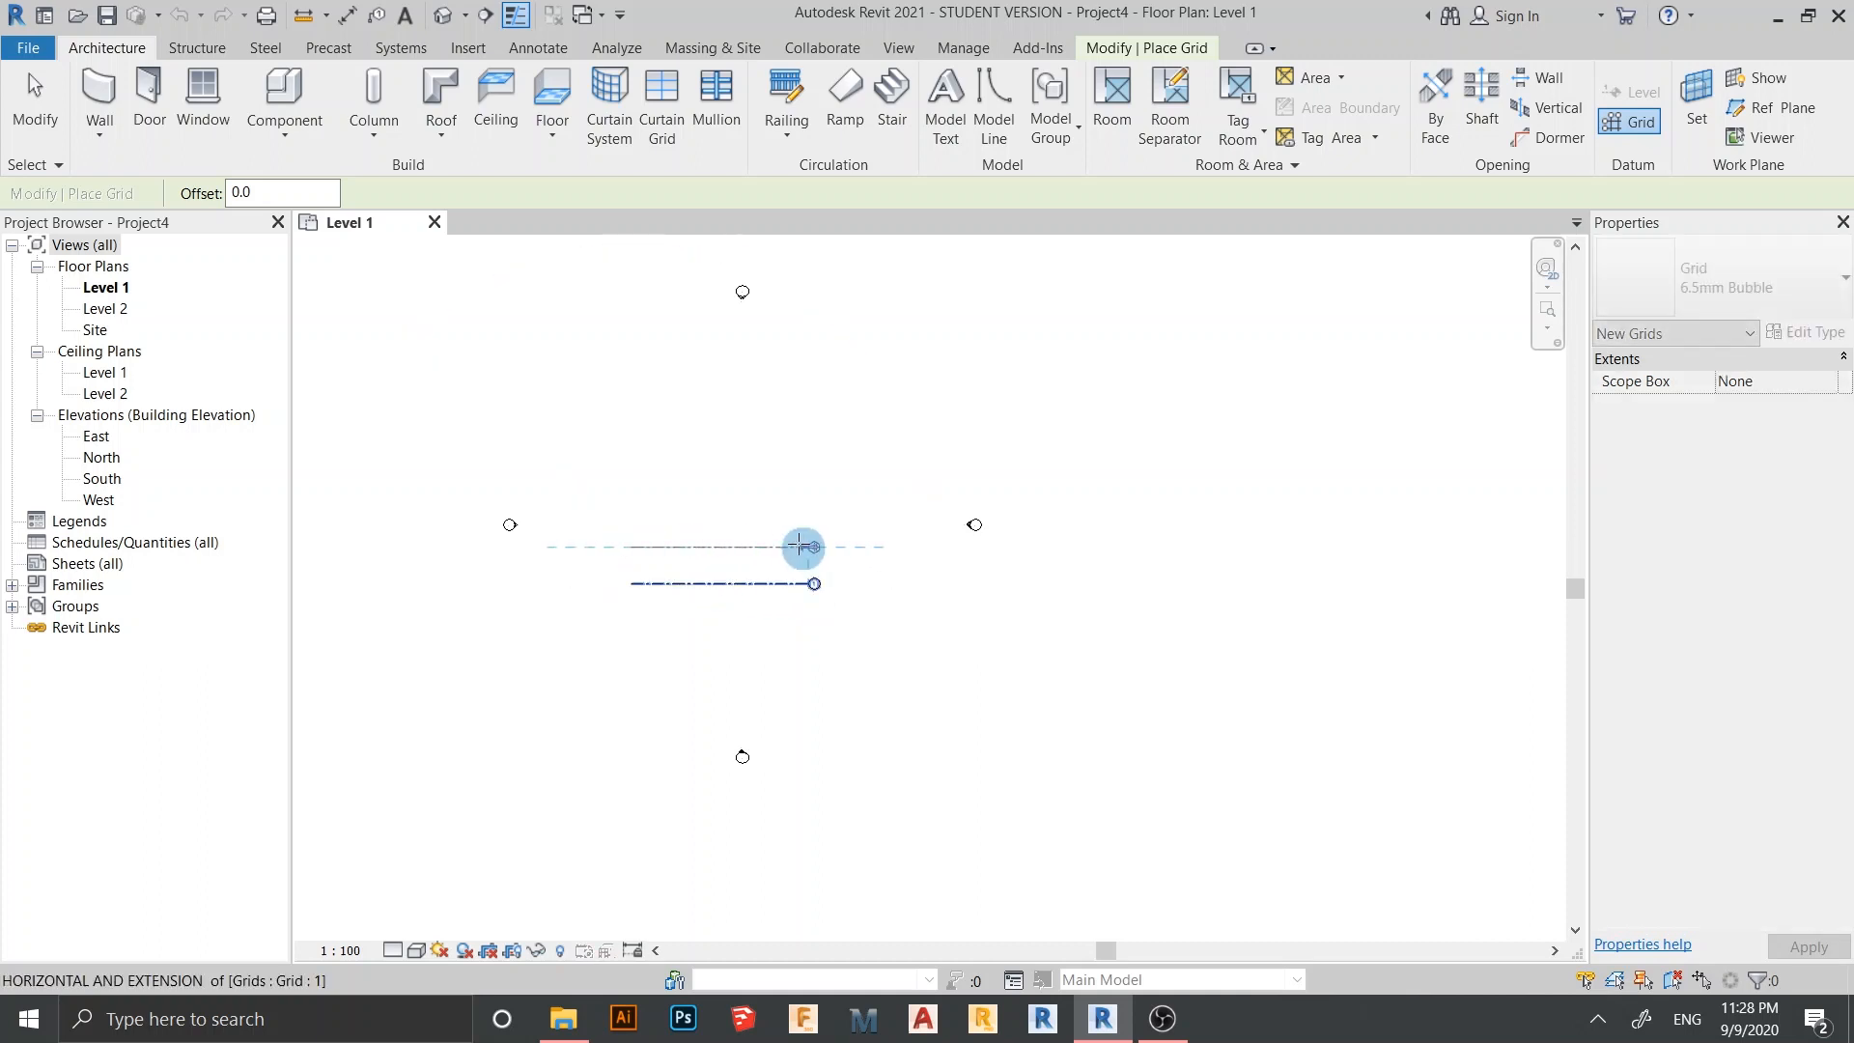
left_click(813, 547)
left_click(632, 510)
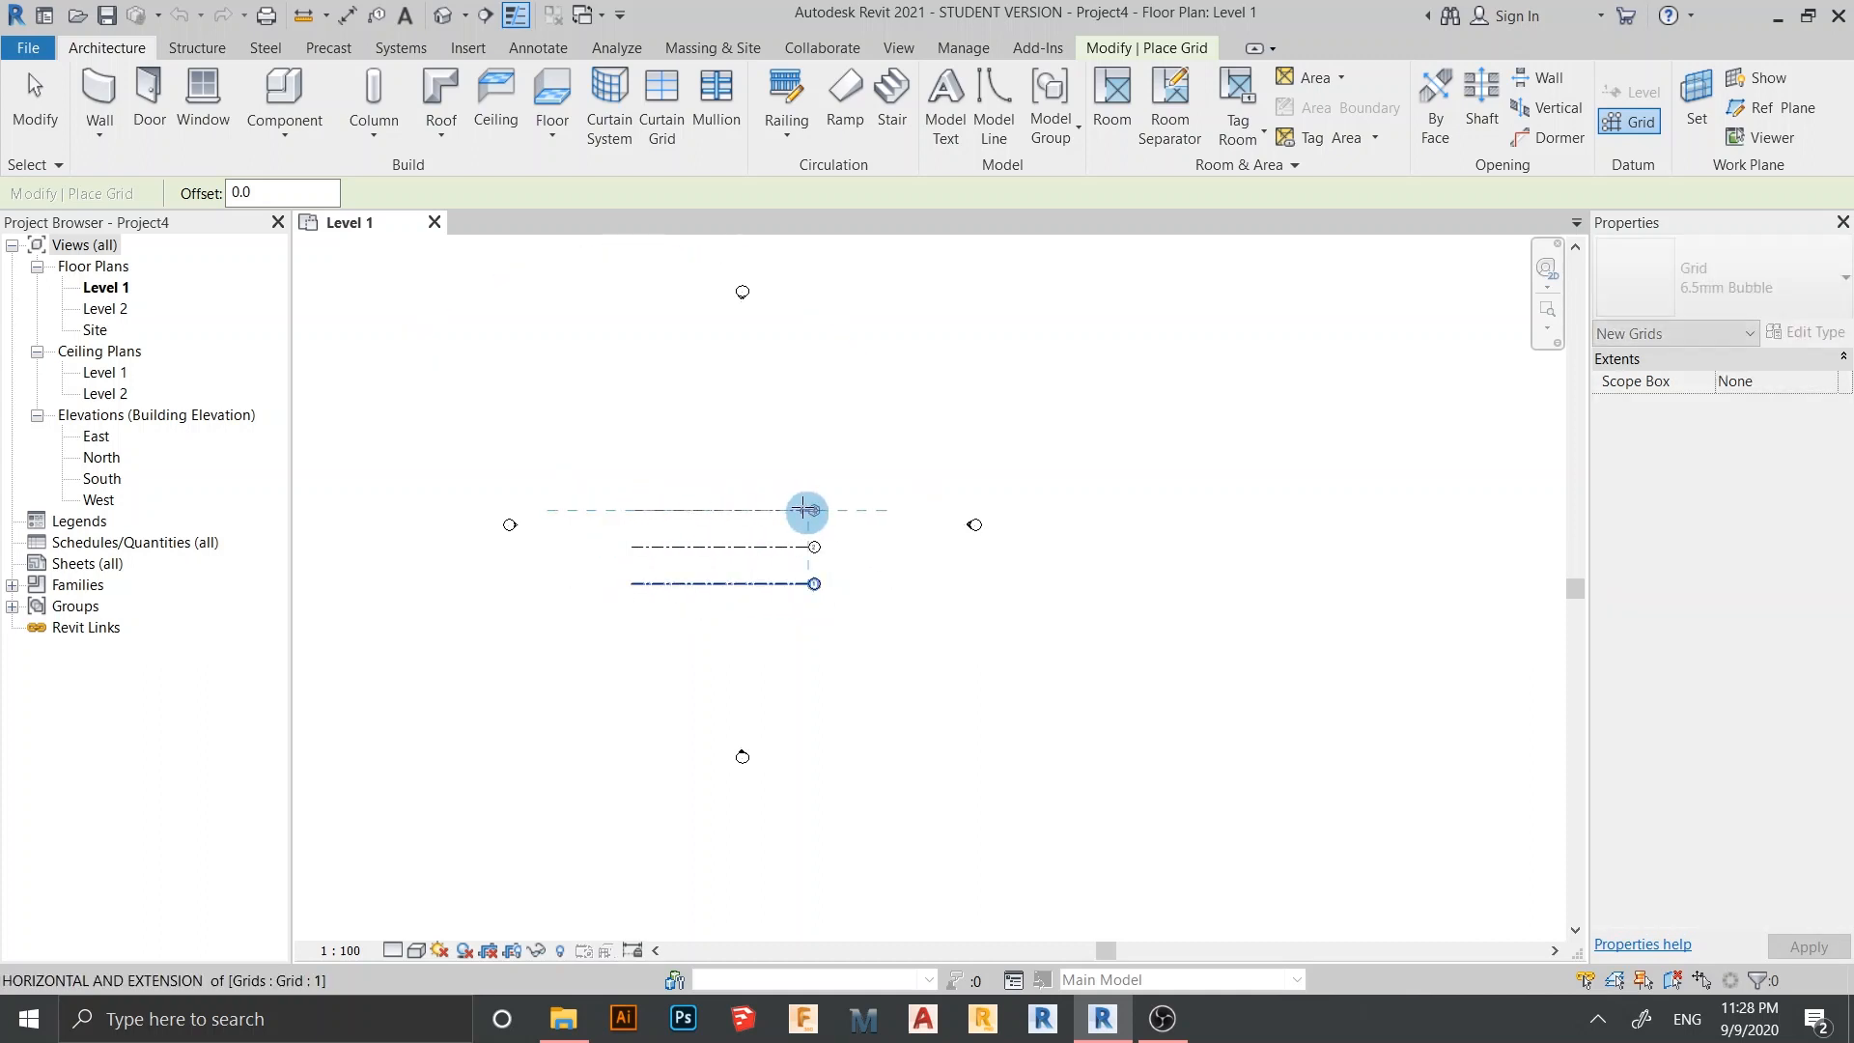
left_click(809, 510)
left_click(632, 482)
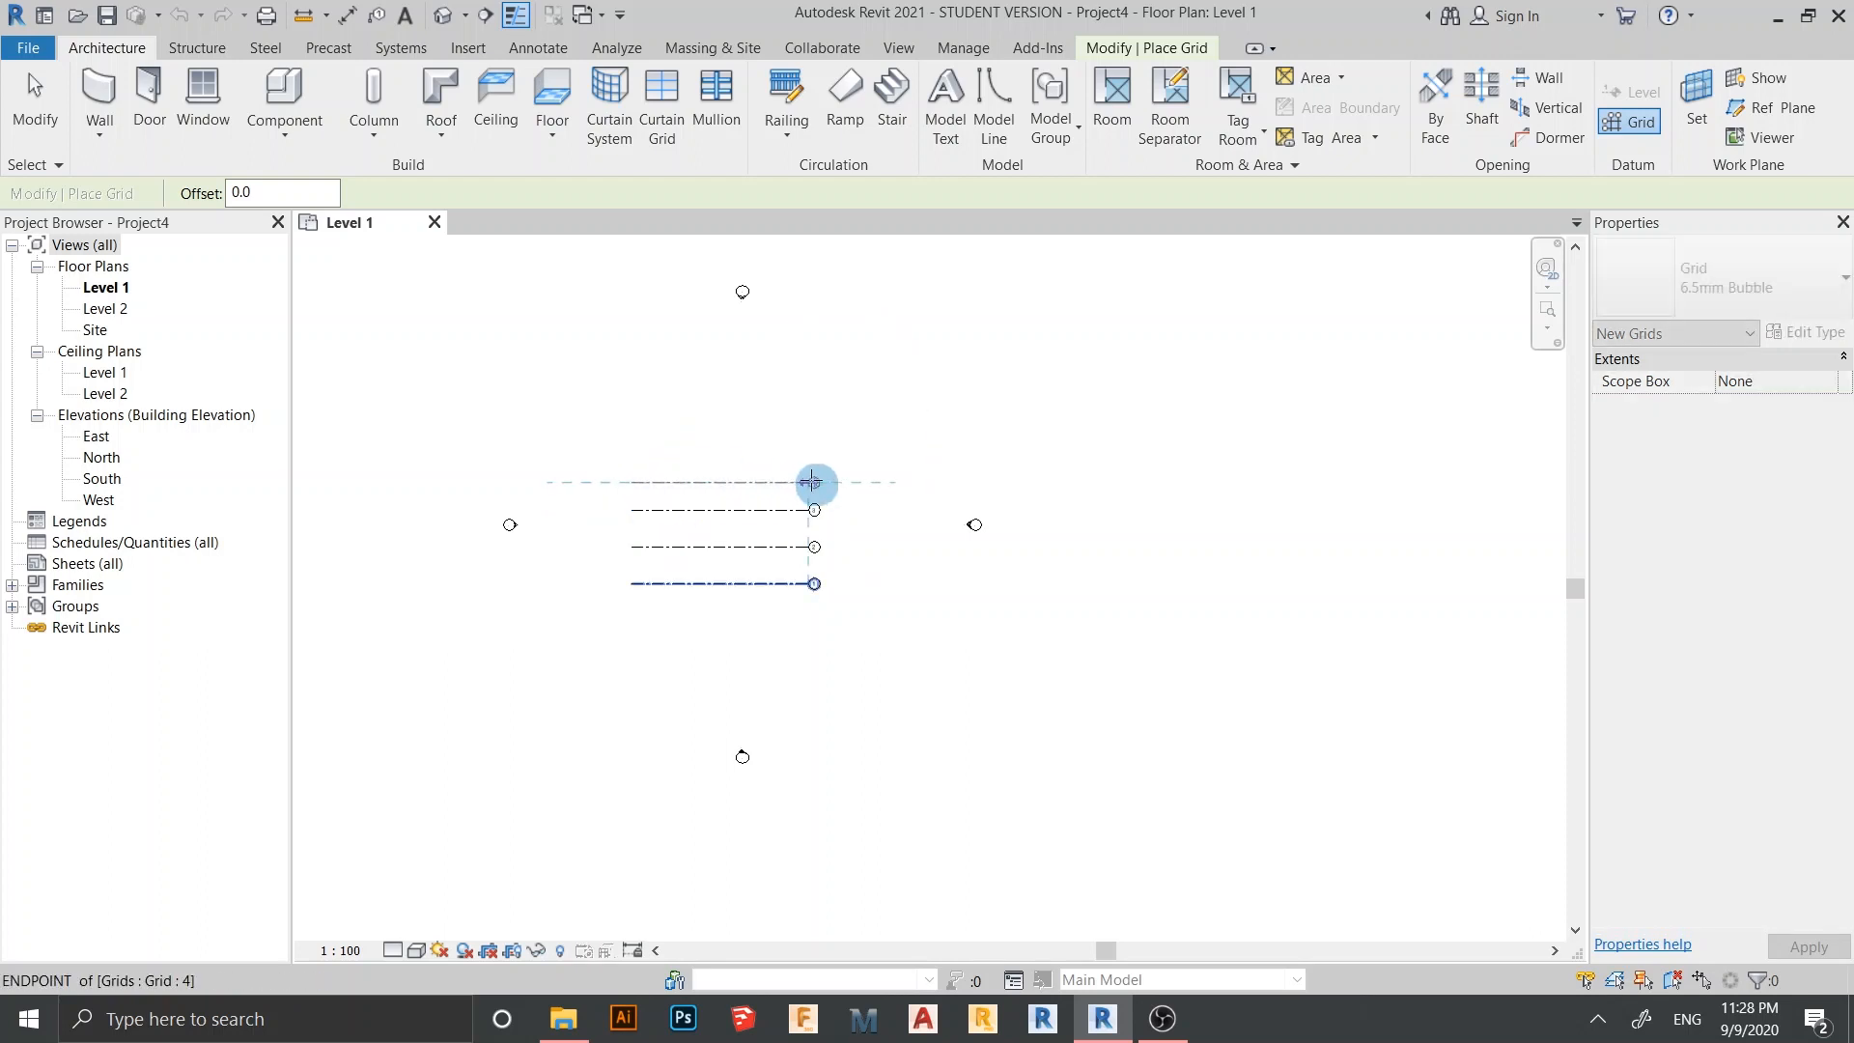
left_click(811, 482)
scroll(736, 711, "up", 2)
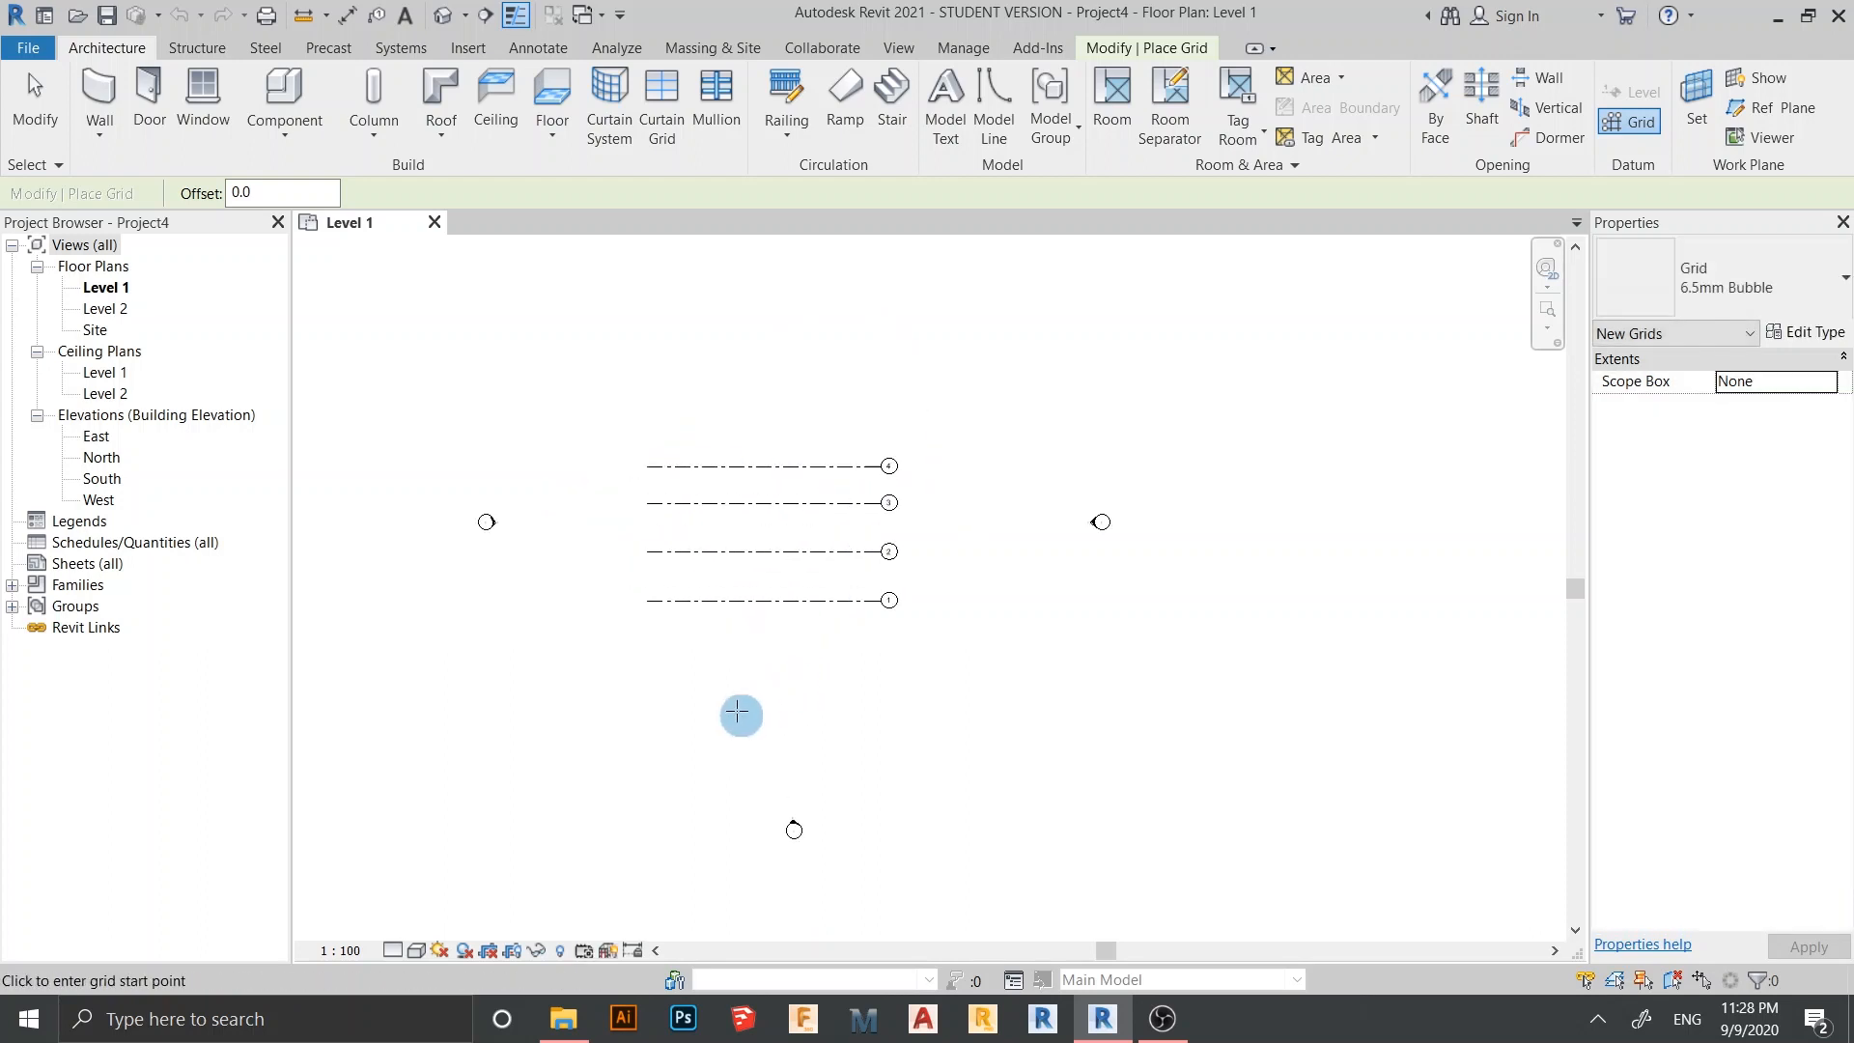
key("Escape")
Set the spacing between grid lines 1 and 2 to 2000 mm by moving grid line 1
middle_click_drag(798, 654, 820, 704)
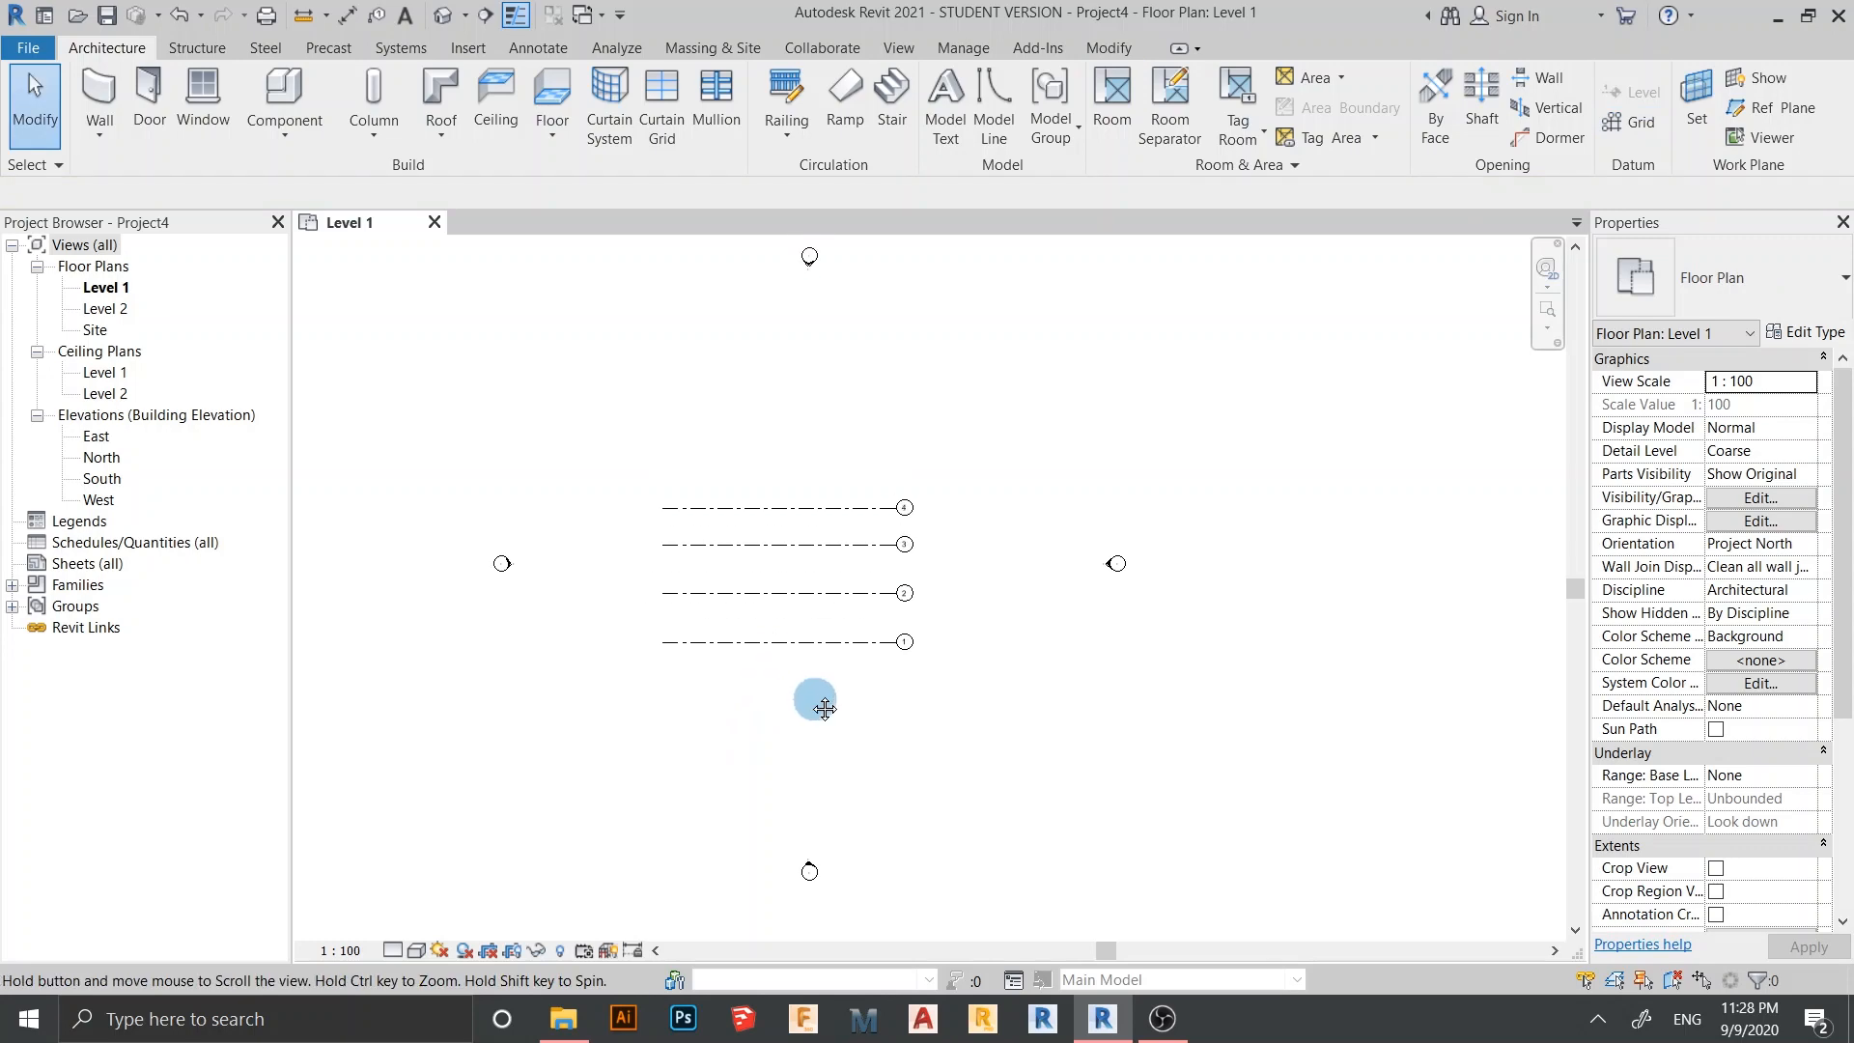
left_click(747, 643)
scroll(720, 661, "up", 3)
left_click(647, 570)
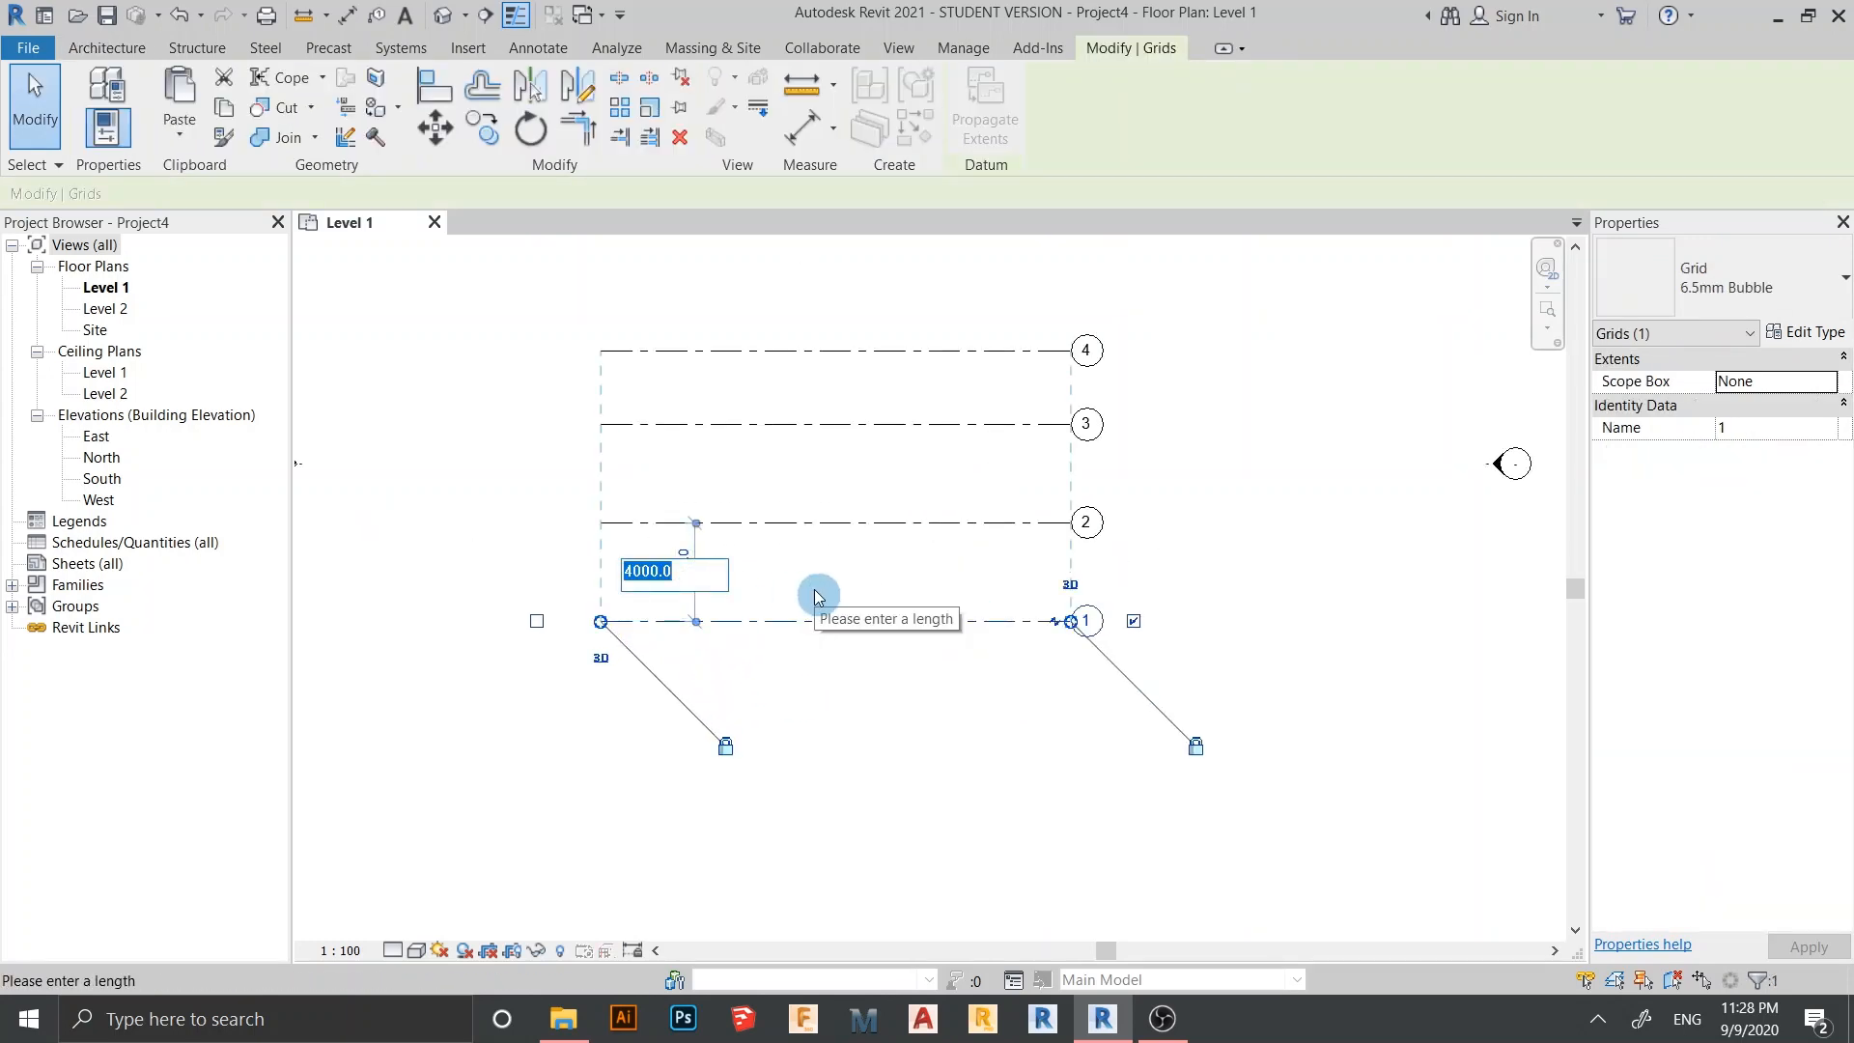
type("200")
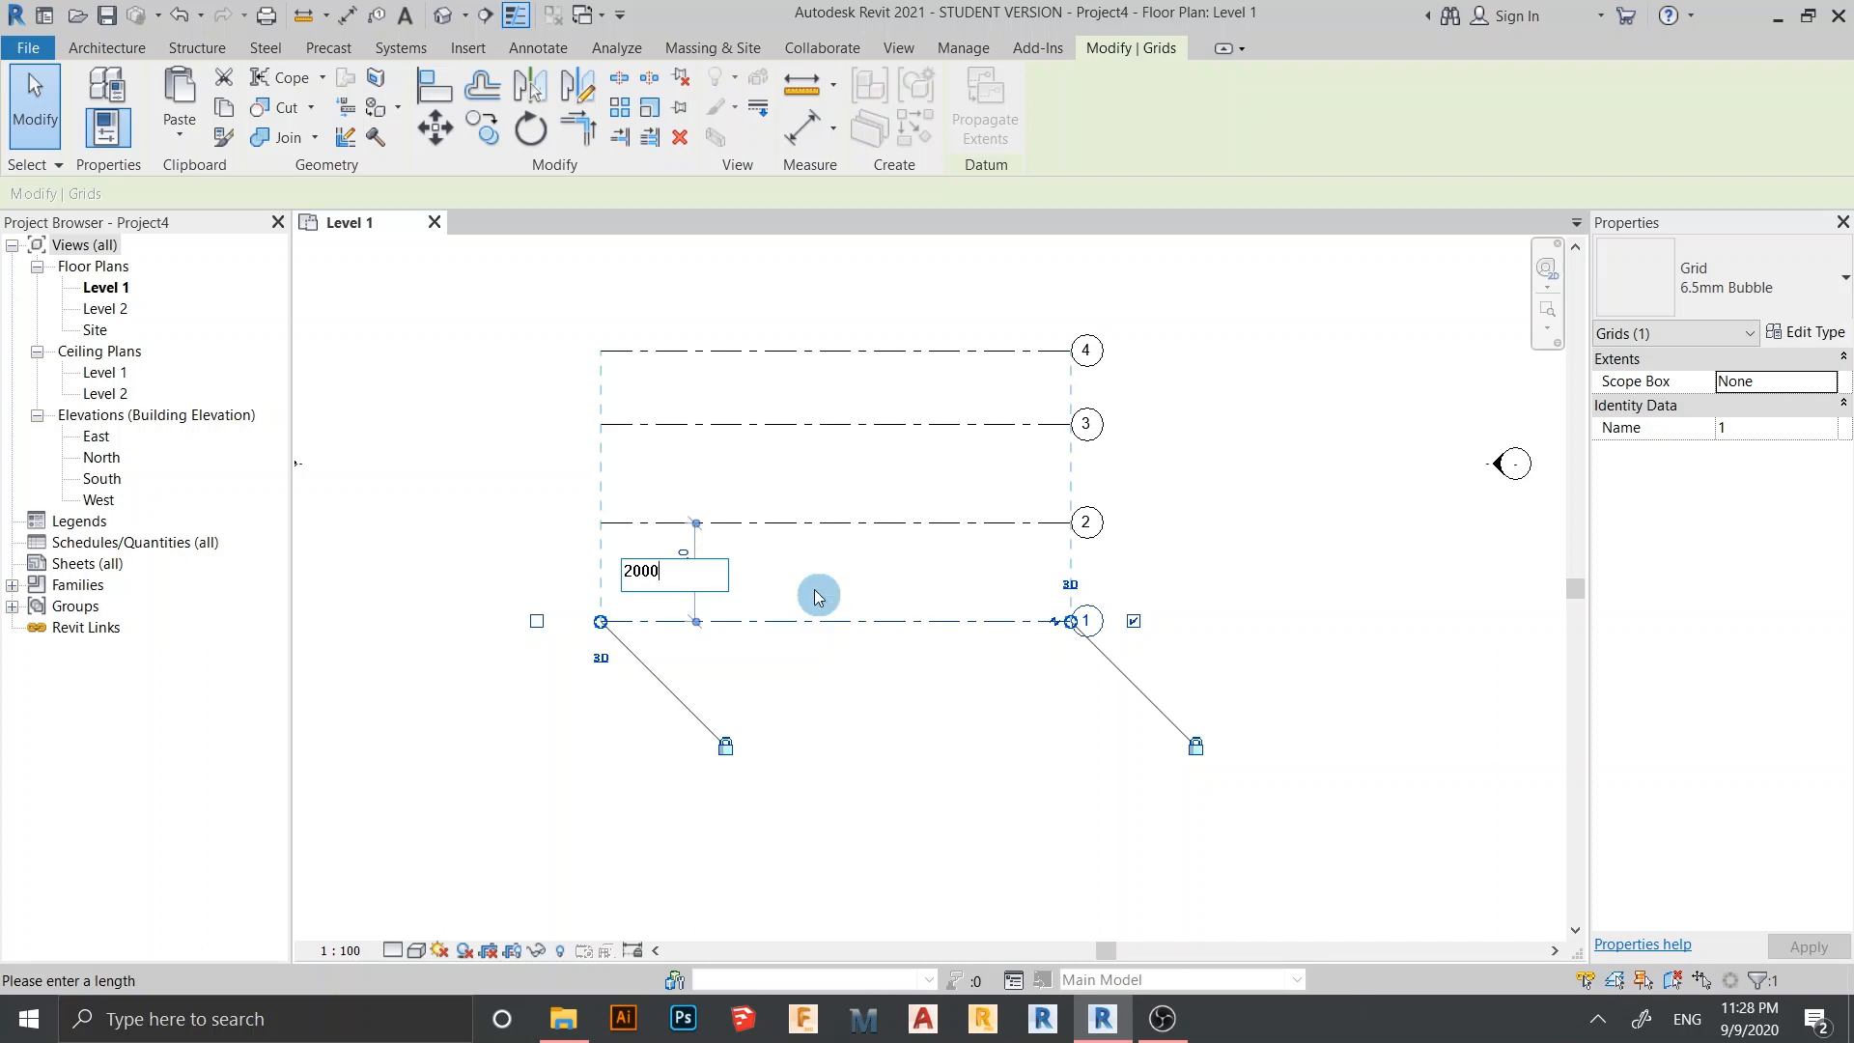
key("Return")
Set the spacing between grid lines 2 and 3 to 3000 mm by moving grid line 3
middle_click_drag(811, 719, 788, 802)
left_click(746, 508)
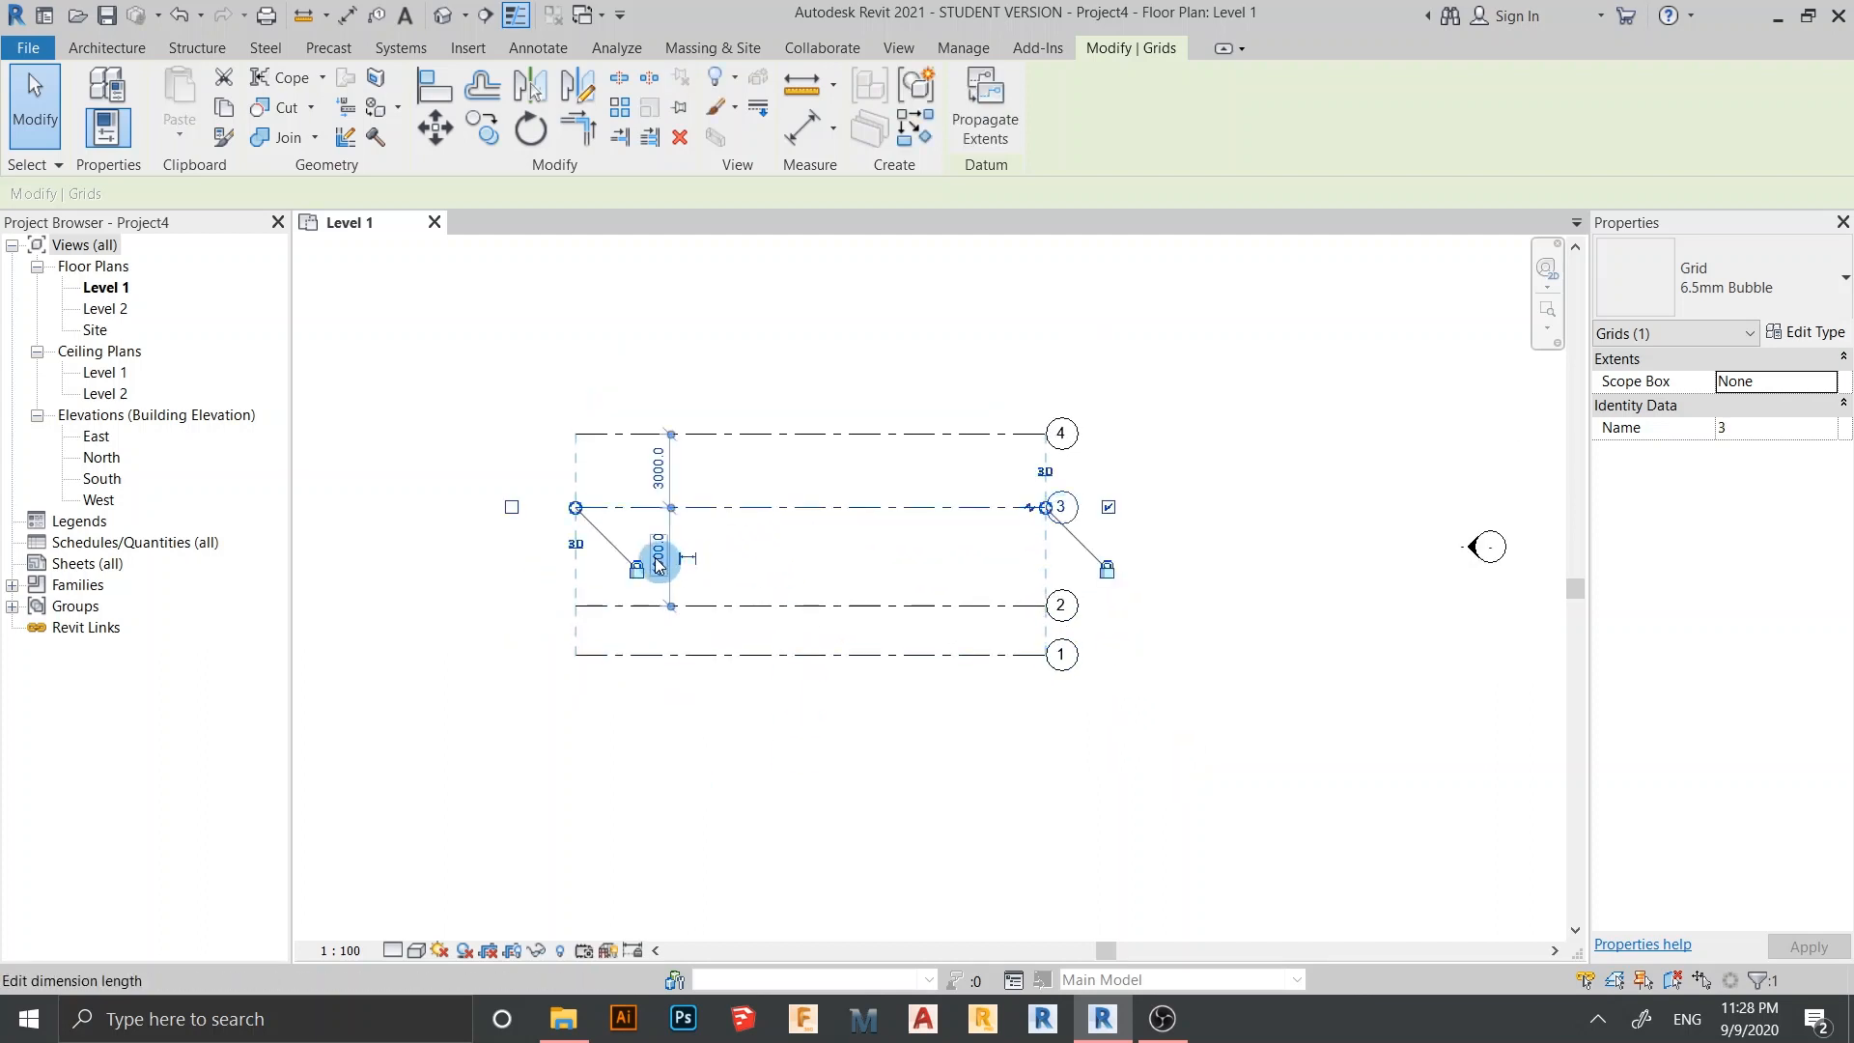
left_click(657, 560)
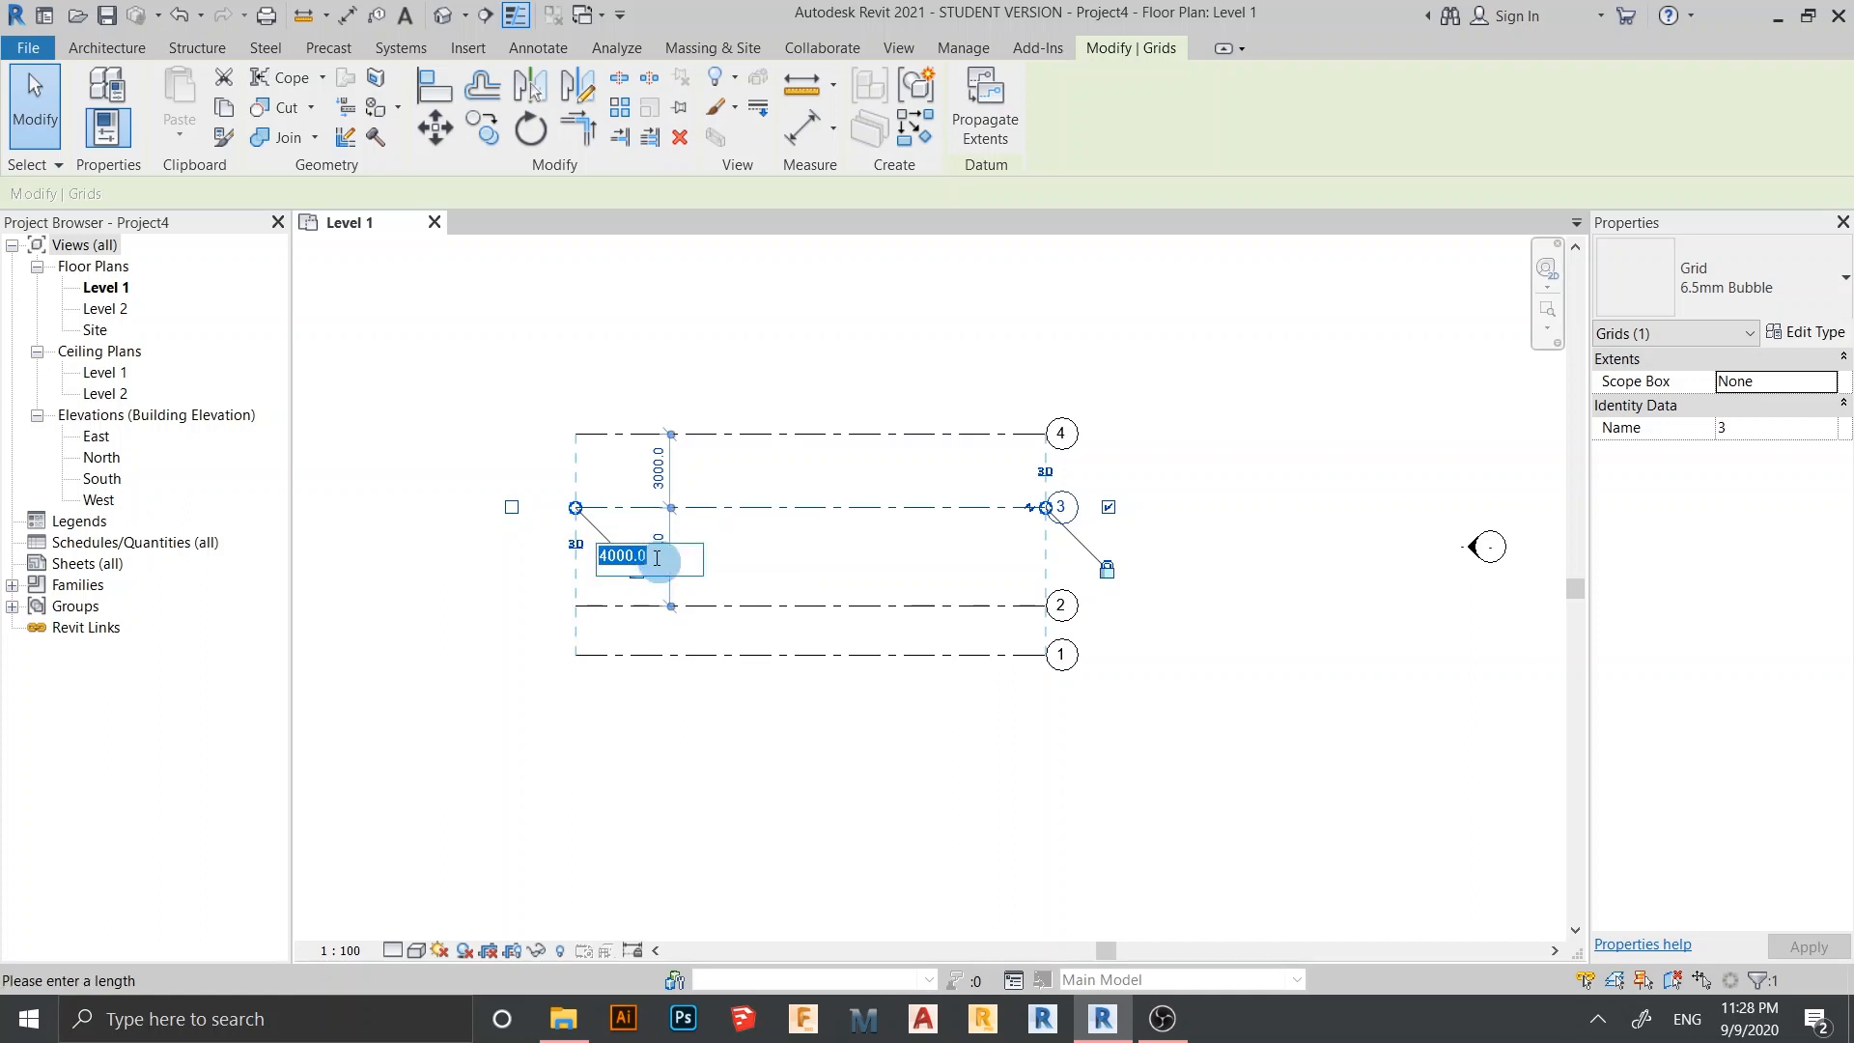
type("3000")
left_click(841, 594)
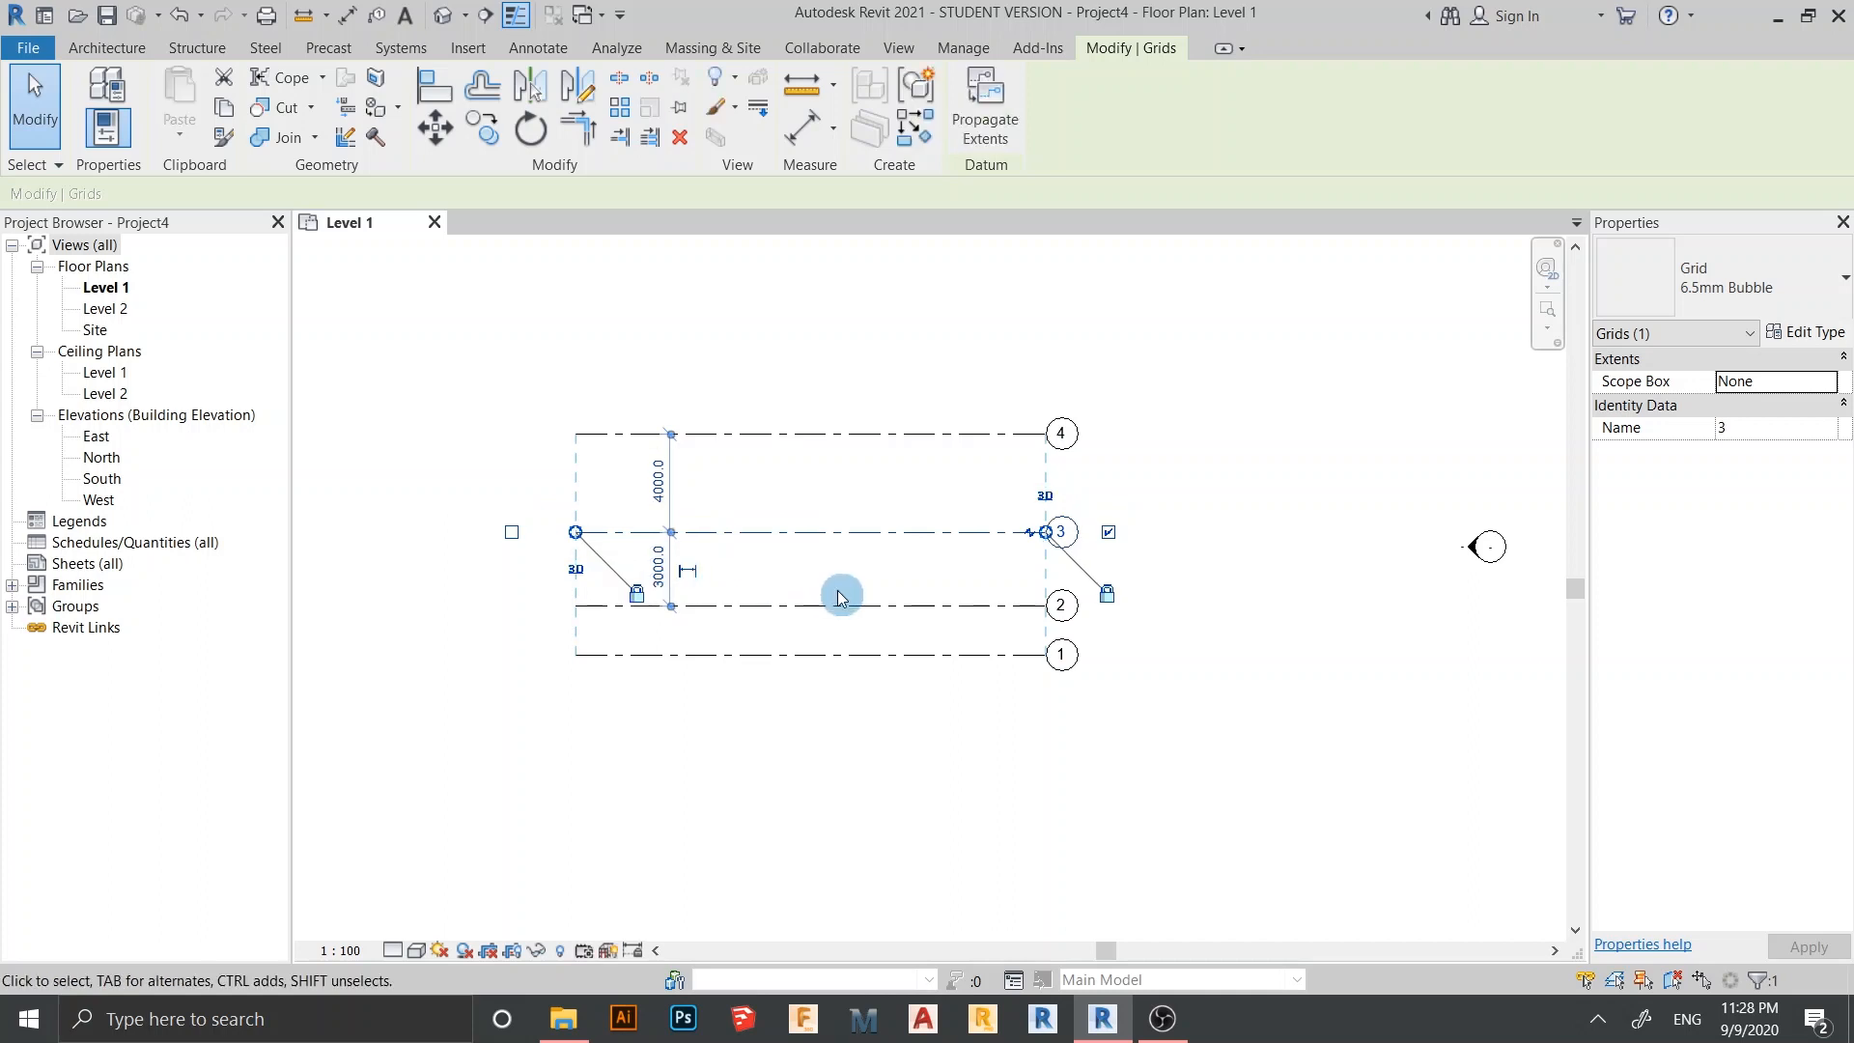
Set the spacing between grid lines 3 and 4 to 2000 mm by moving grid line 4
middle_click_drag(929, 667, 927, 734)
middle_click_drag(927, 597, 932, 664)
left_click(847, 587)
left_click(840, 577)
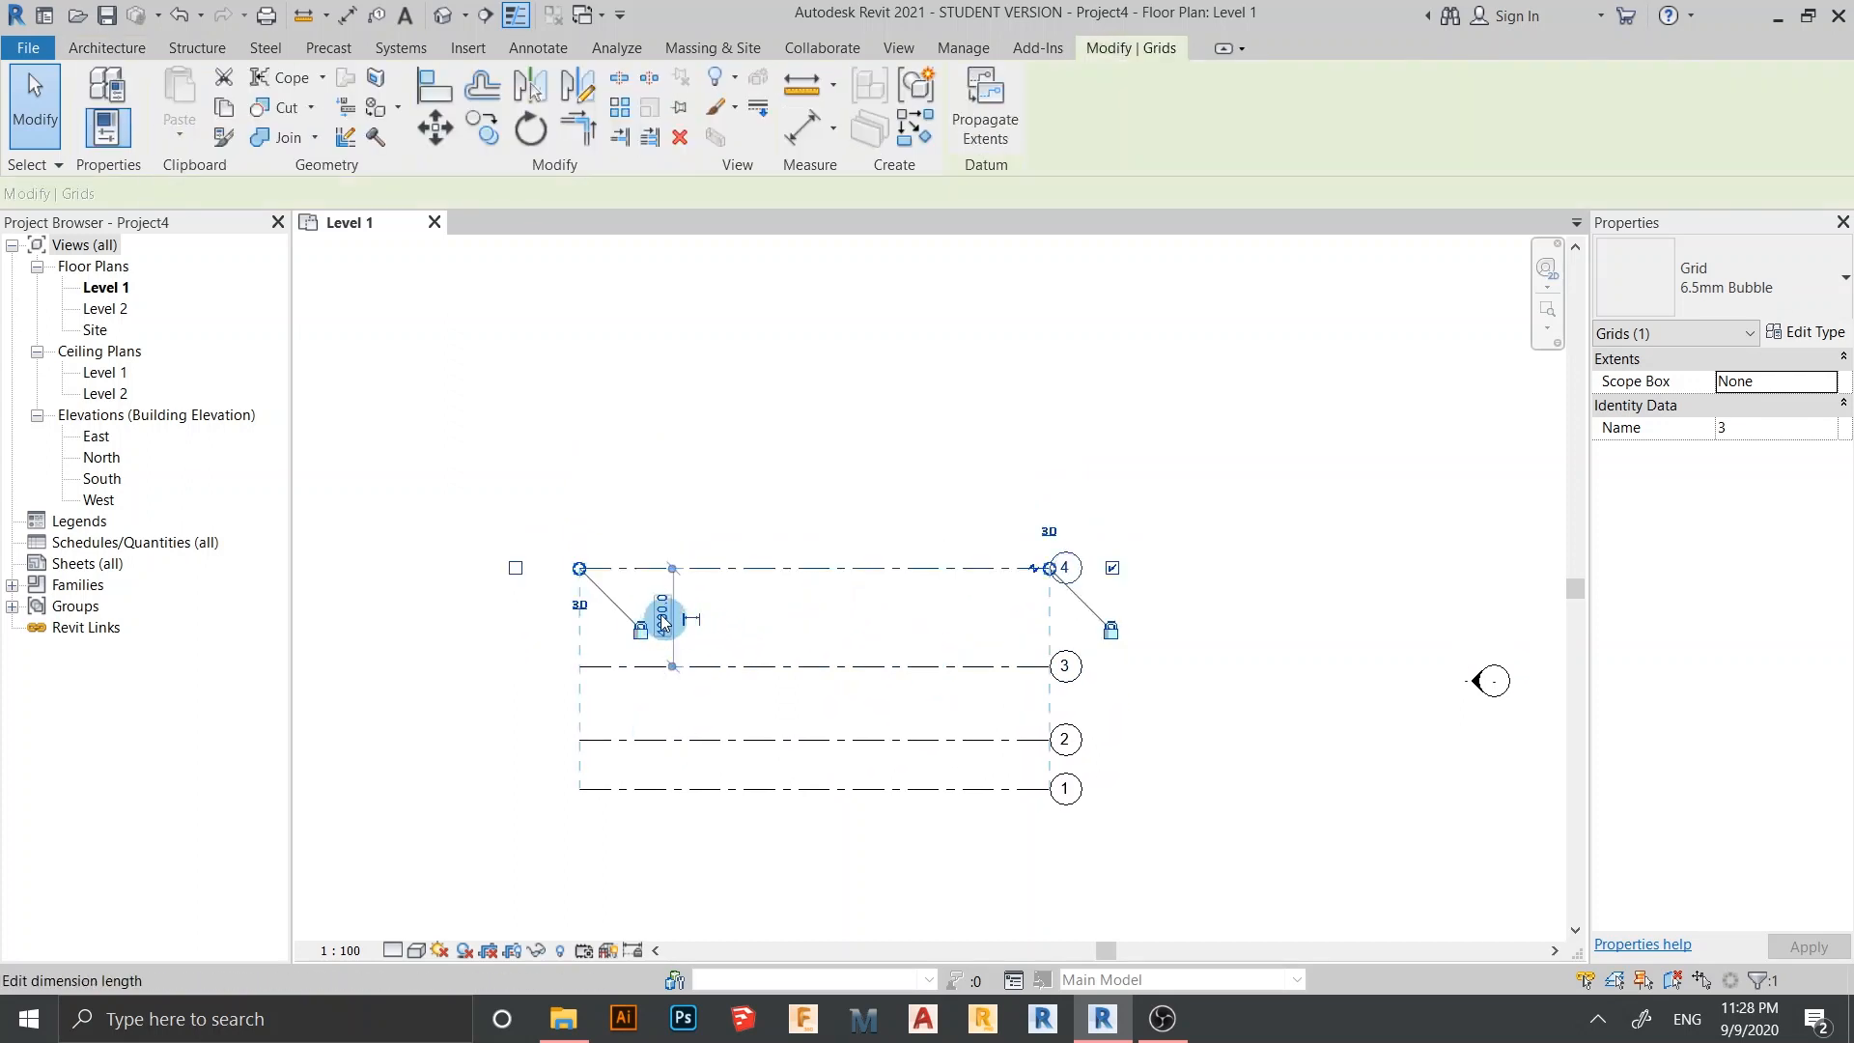
left_click(664, 616)
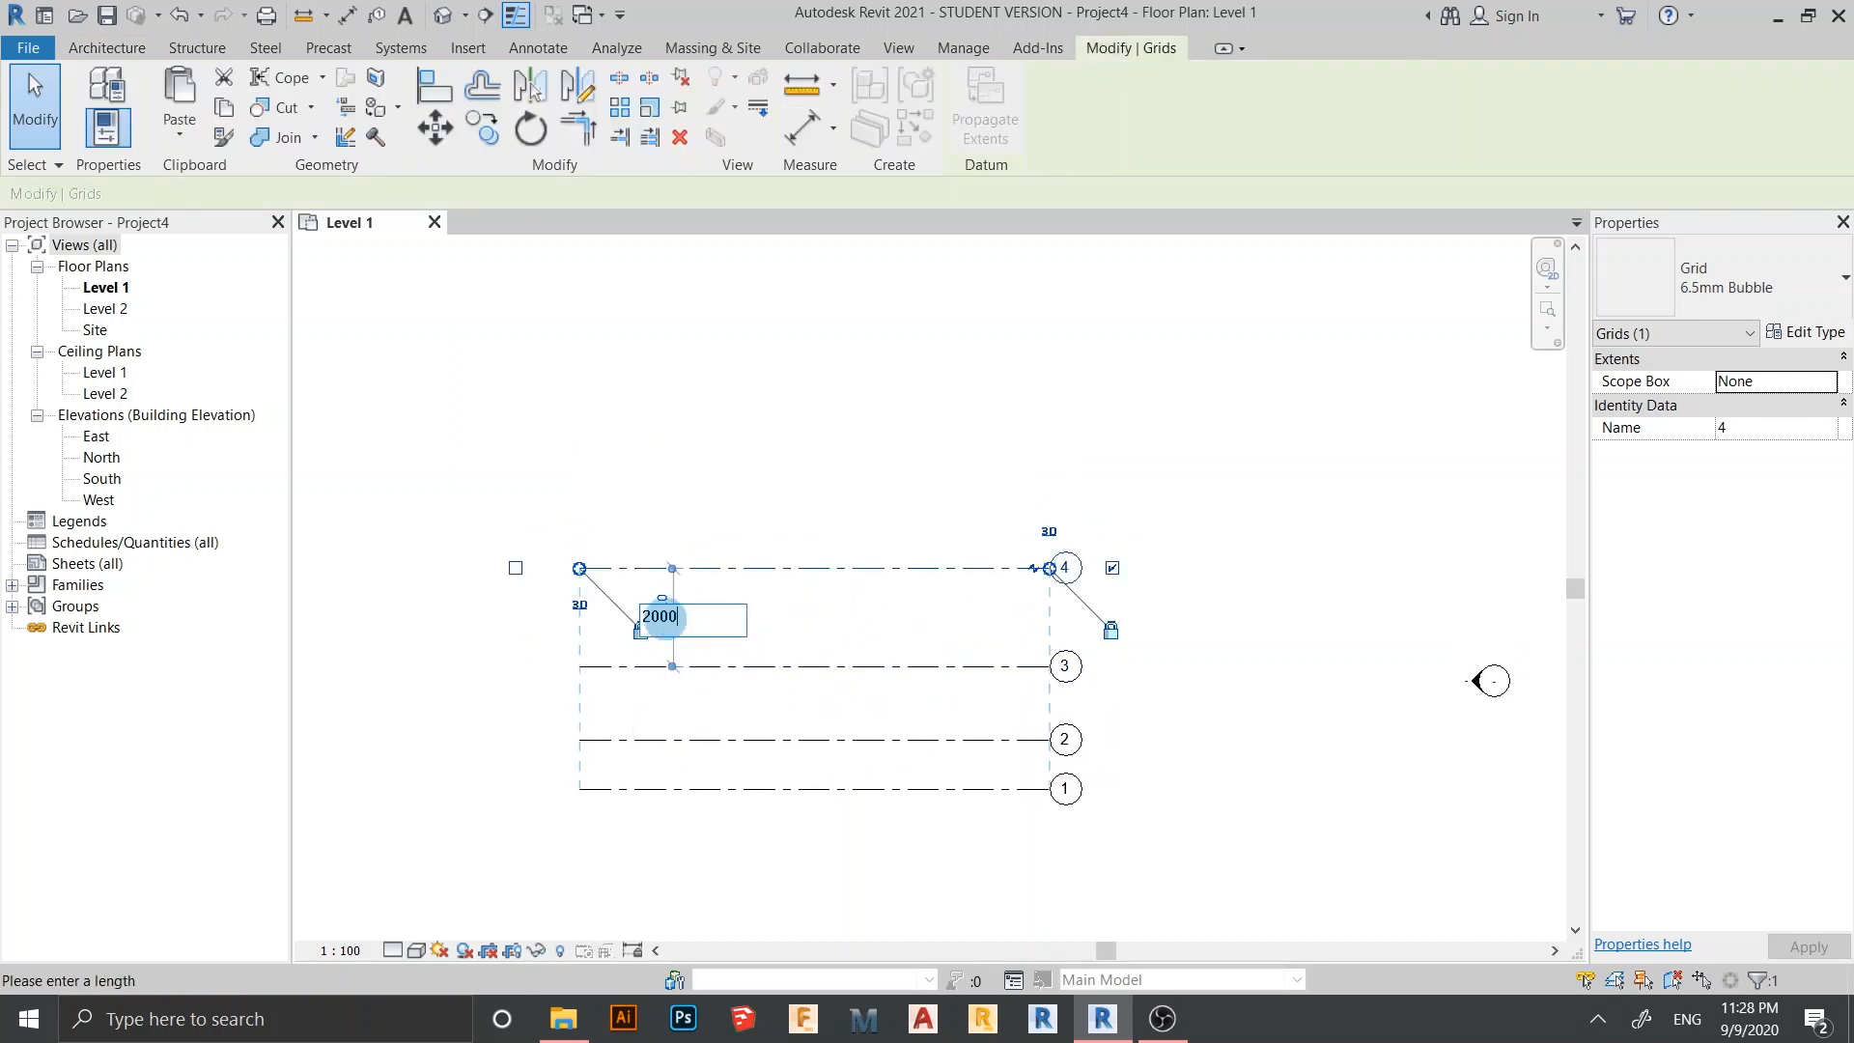
type("2000")
key("Return")
left_click(807, 516)
scroll(849, 558, "down", 1)
middle_click_drag(852, 558, 867, 405)
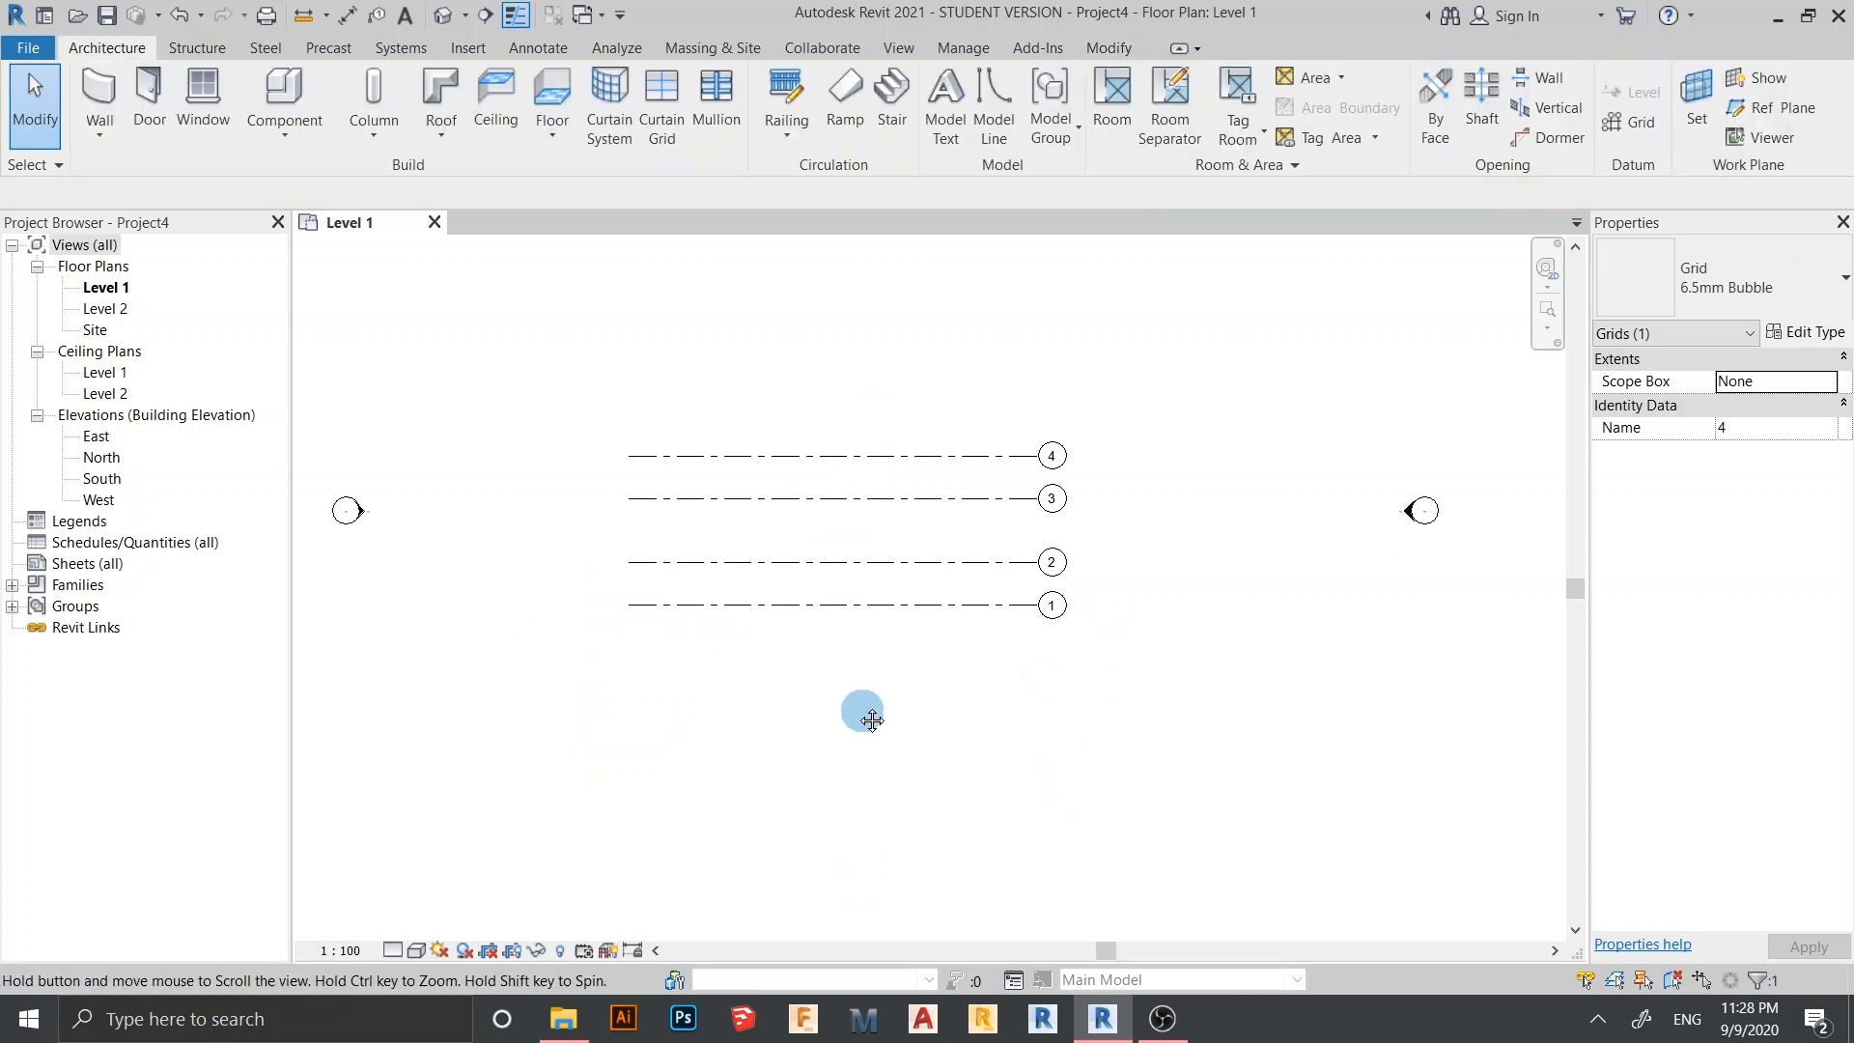
middle_click_drag(861, 711, 841, 657)
middle_click_drag(840, 762, 833, 738)
middle_click_drag(731, 632, 724, 736)
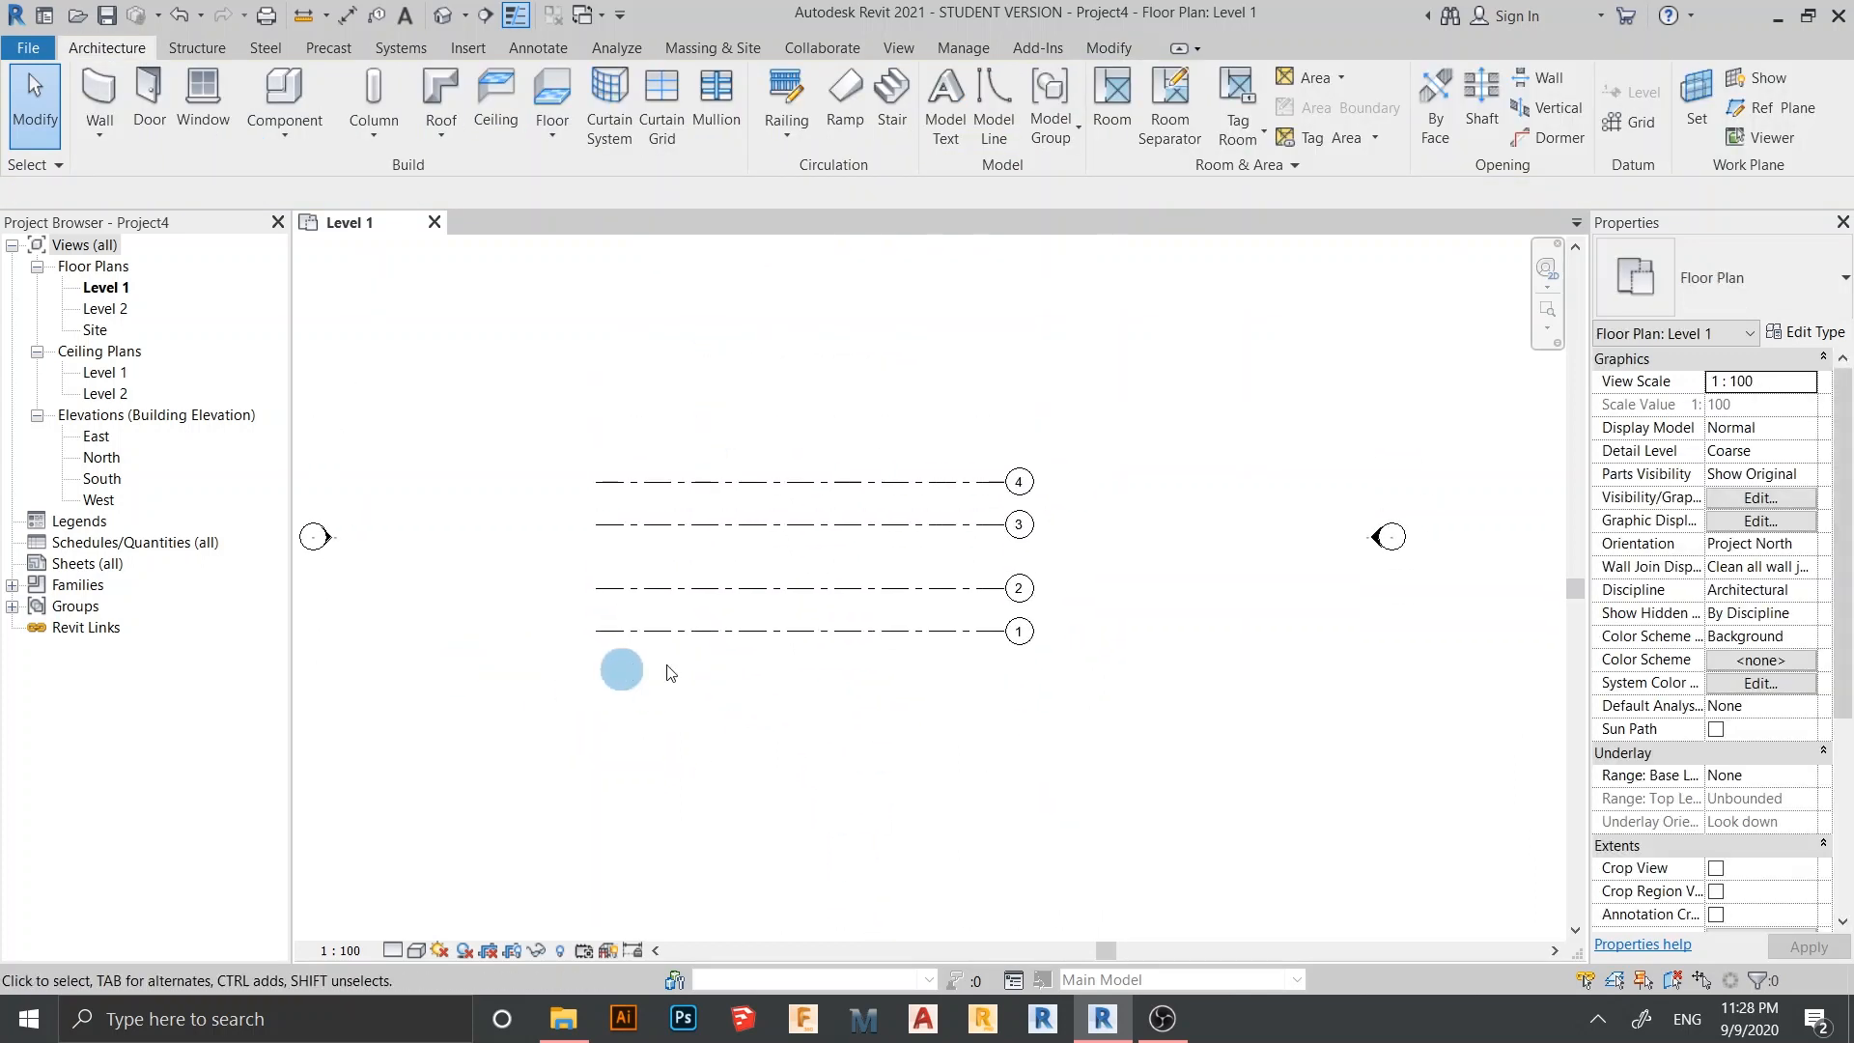
middle_click_drag(870, 741, 898, 736)
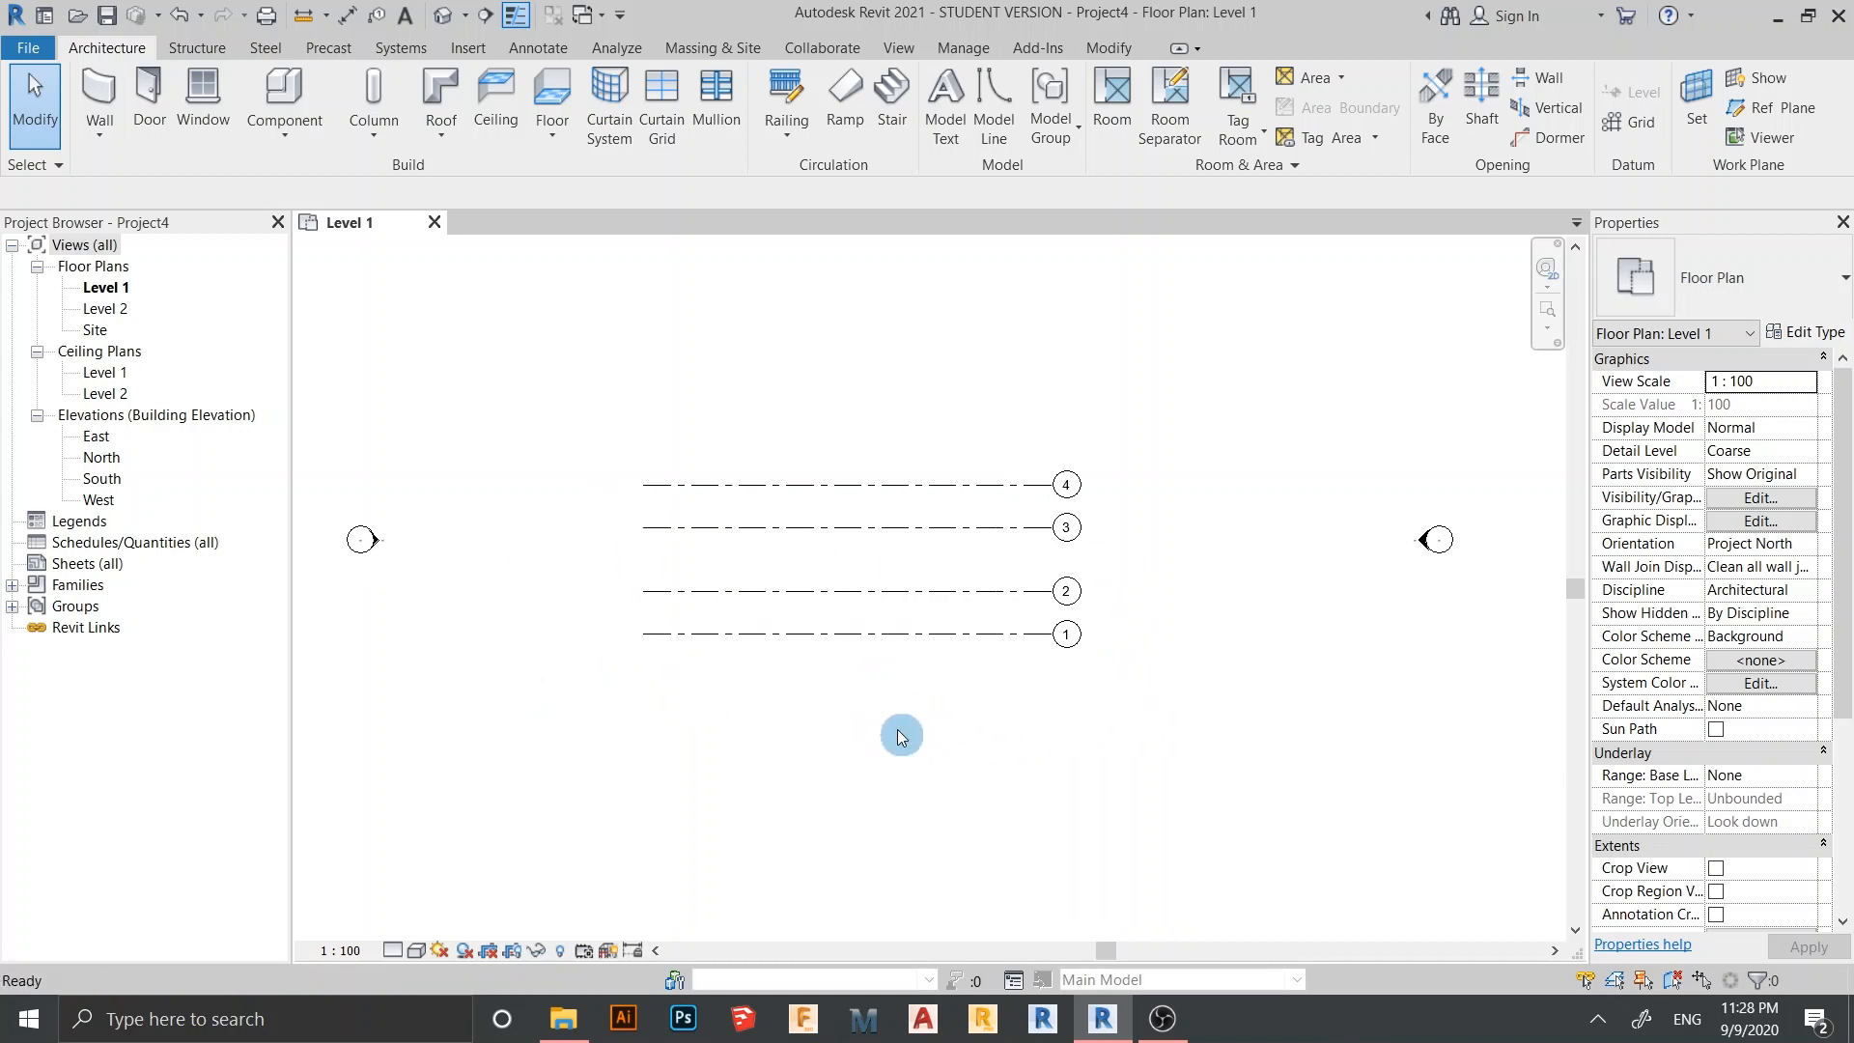
Draw a vertical grid line upward across the four horizontal grid lines, left of their midpoint, with its bubble at the upper end
key("g")
key("r")
scroll(866, 761, "down", 1)
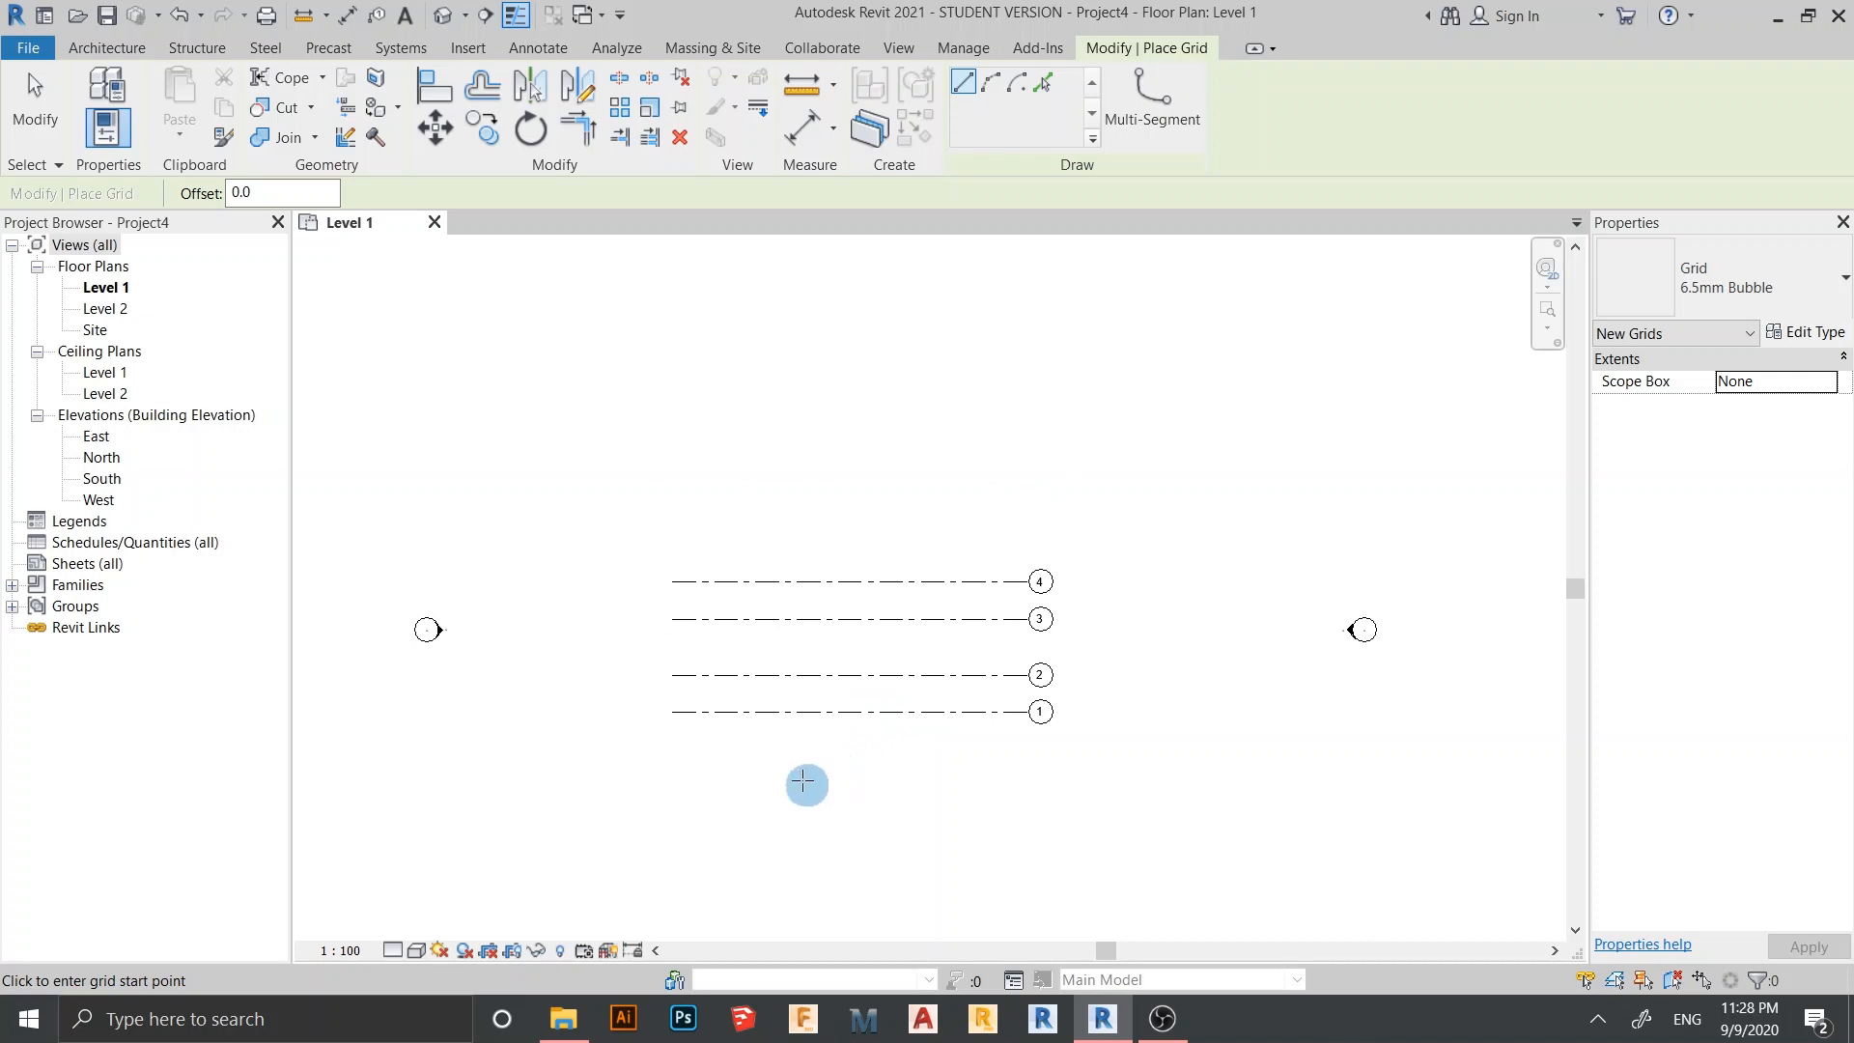
left_click(816, 799)
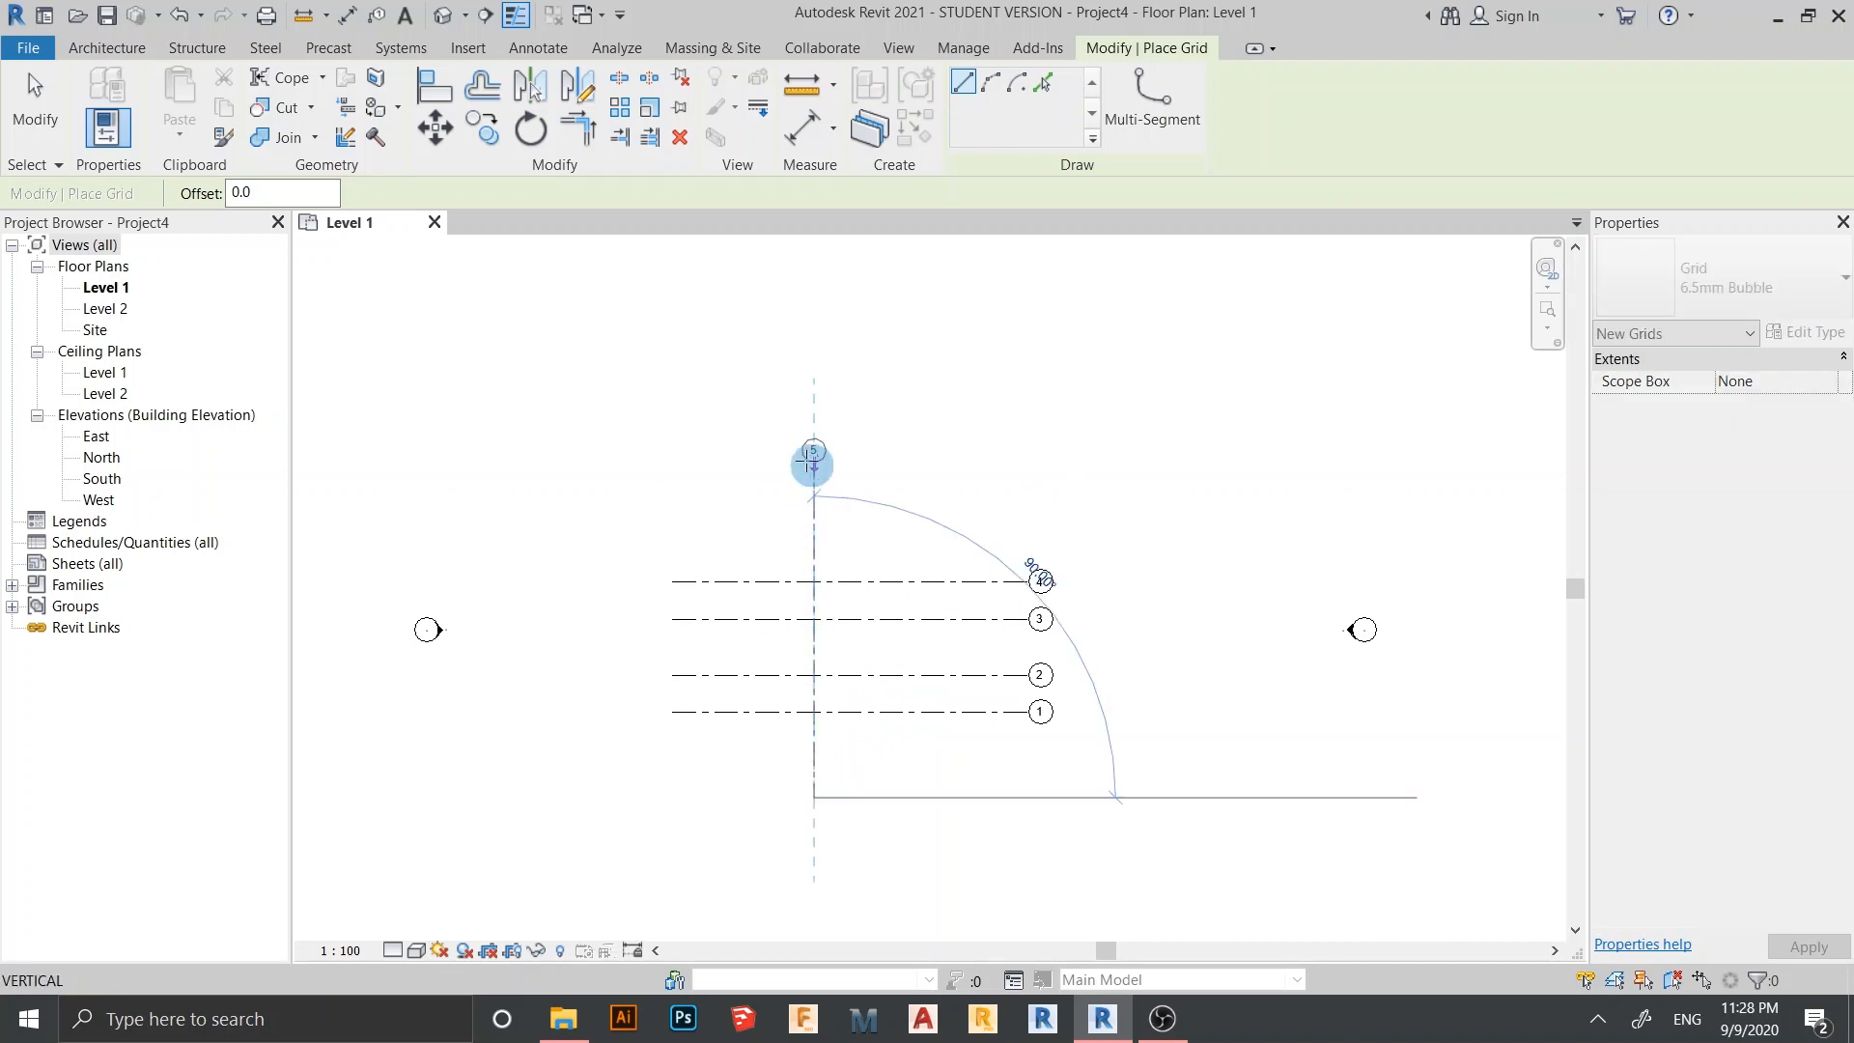
left_click(812, 463)
key("Escape")
key("Escape")
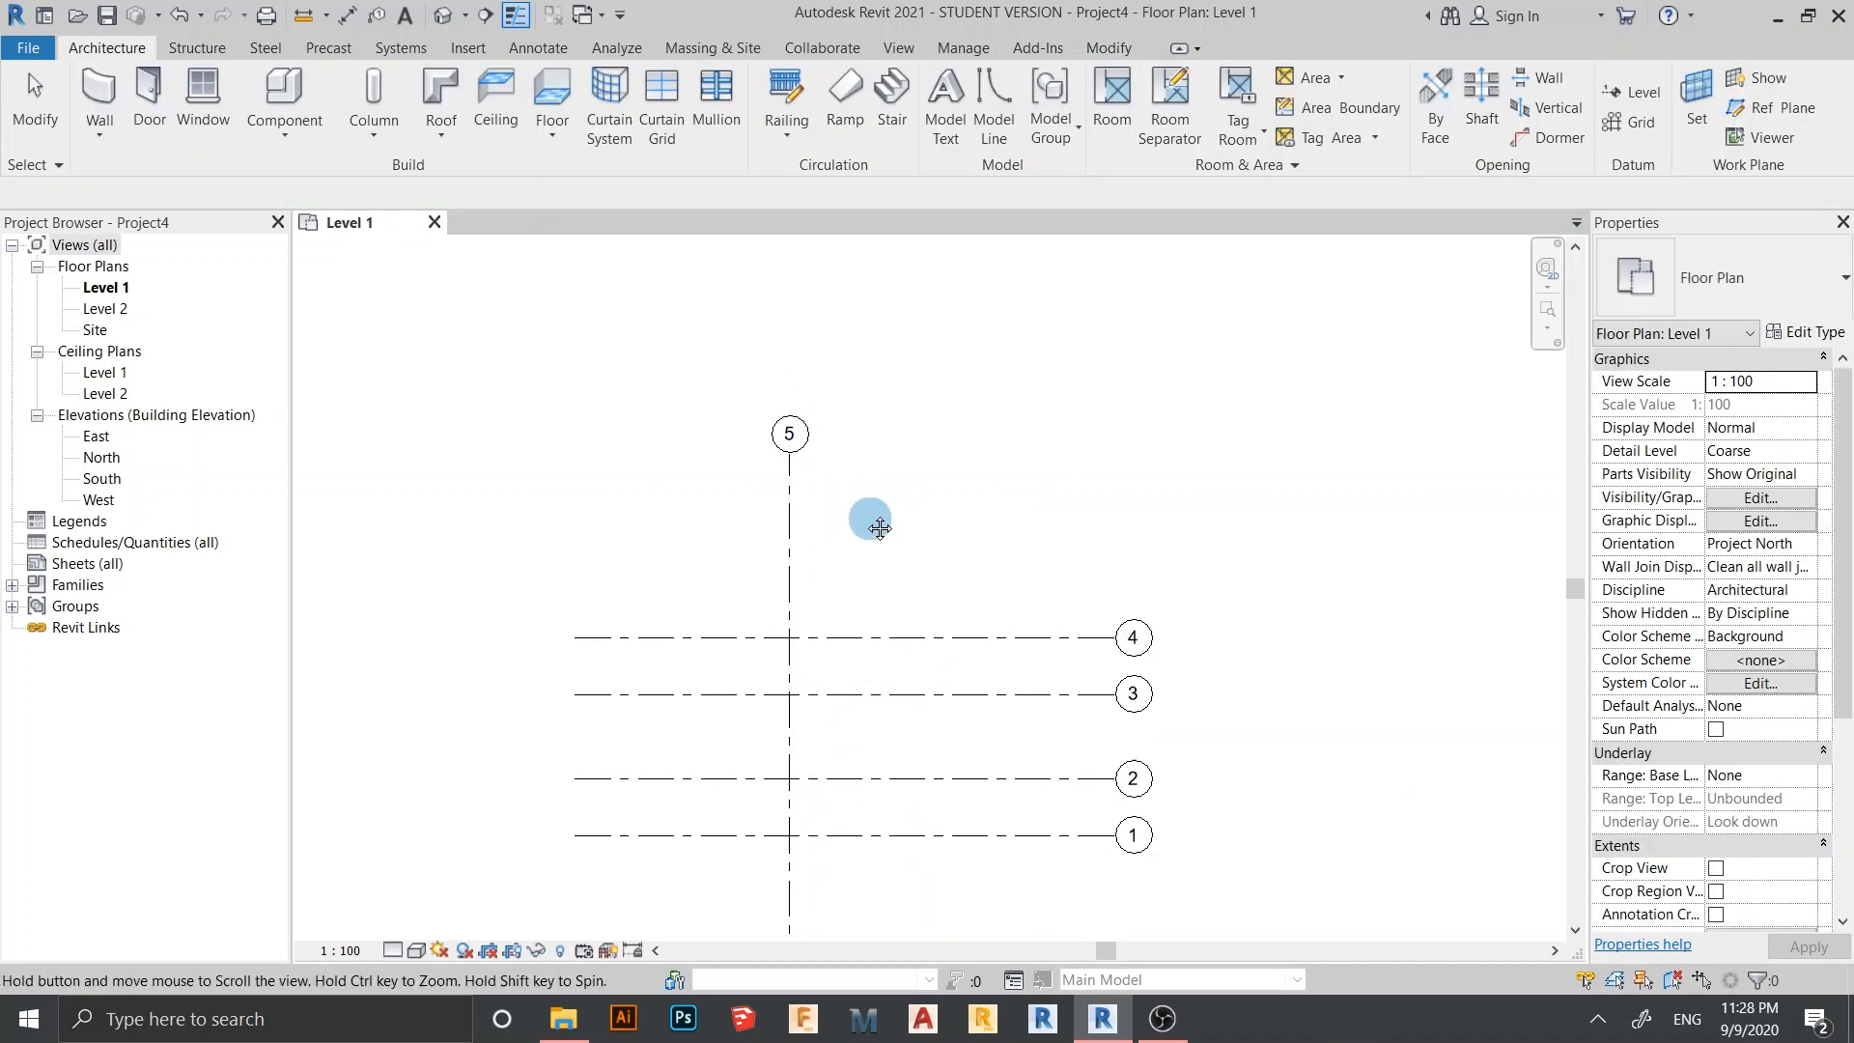
Rename the vertical grid line as A
scroll(869, 518, "up", 2)
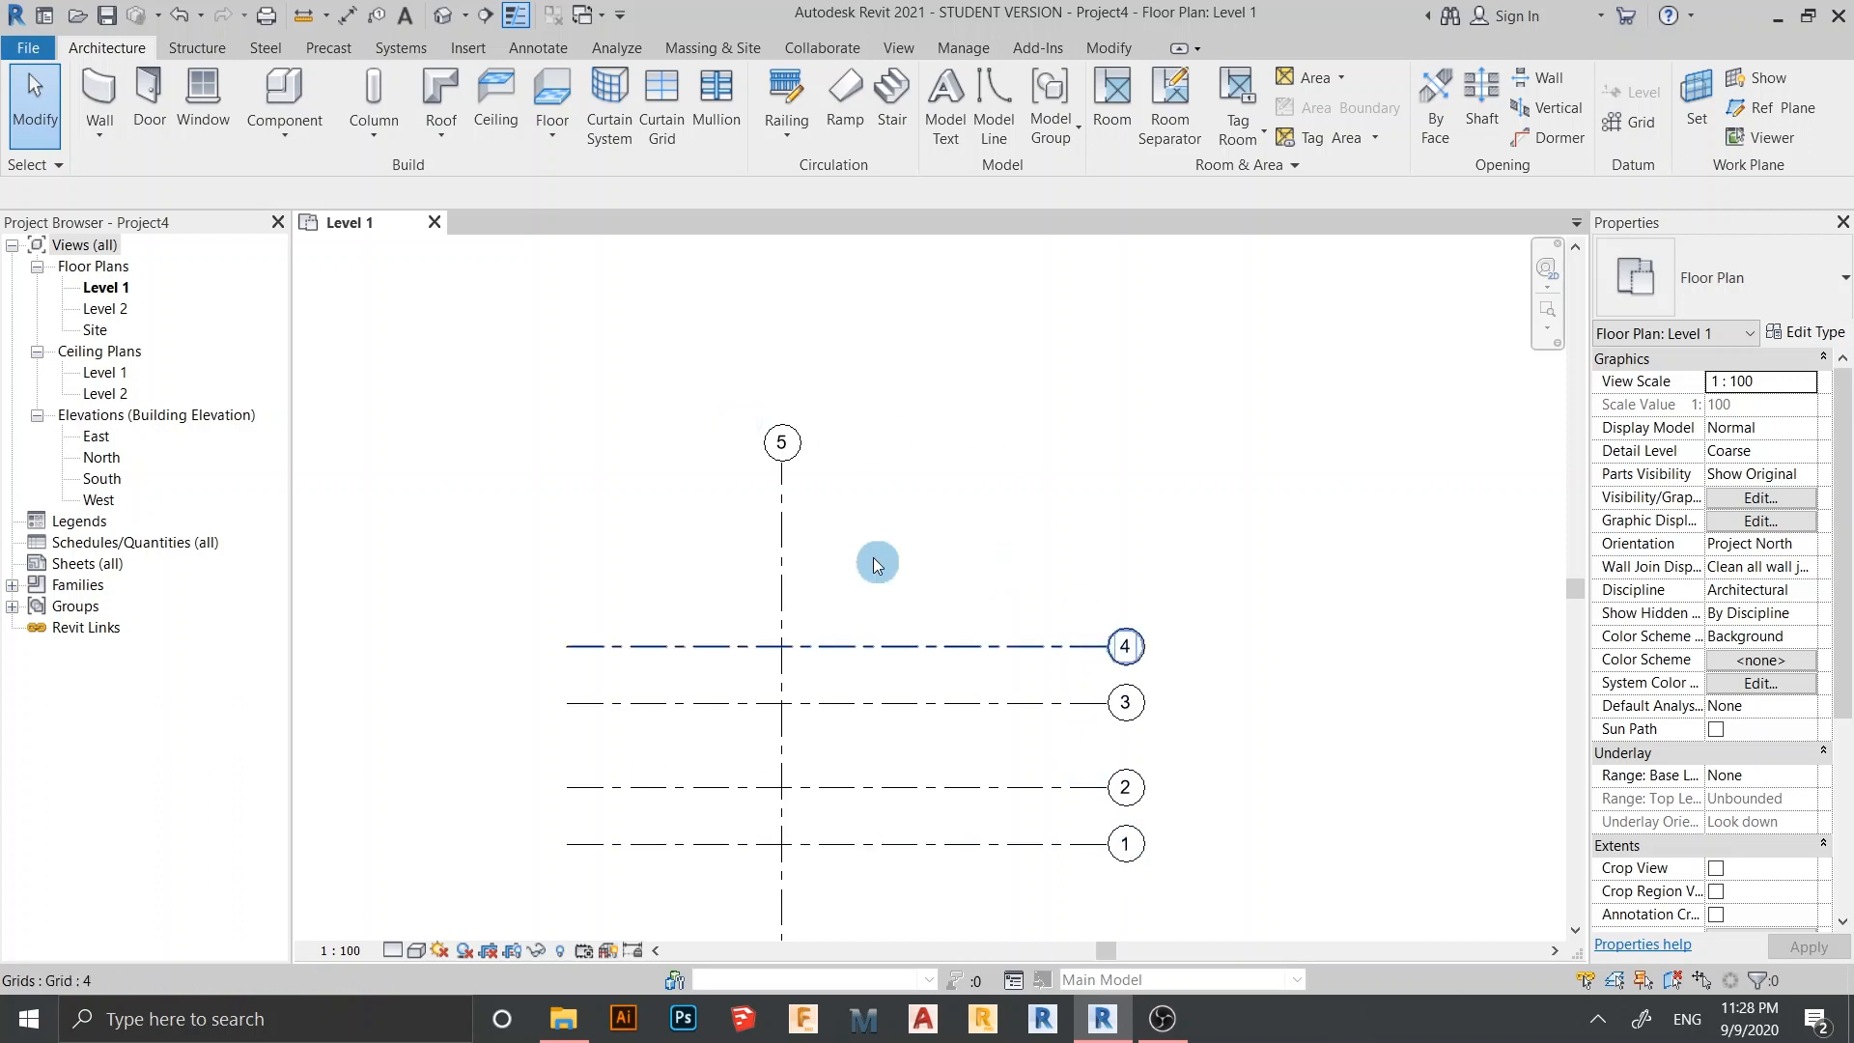
middle_click_drag(868, 542, 878, 603)
middle_click_drag(1100, 836, 1064, 724)
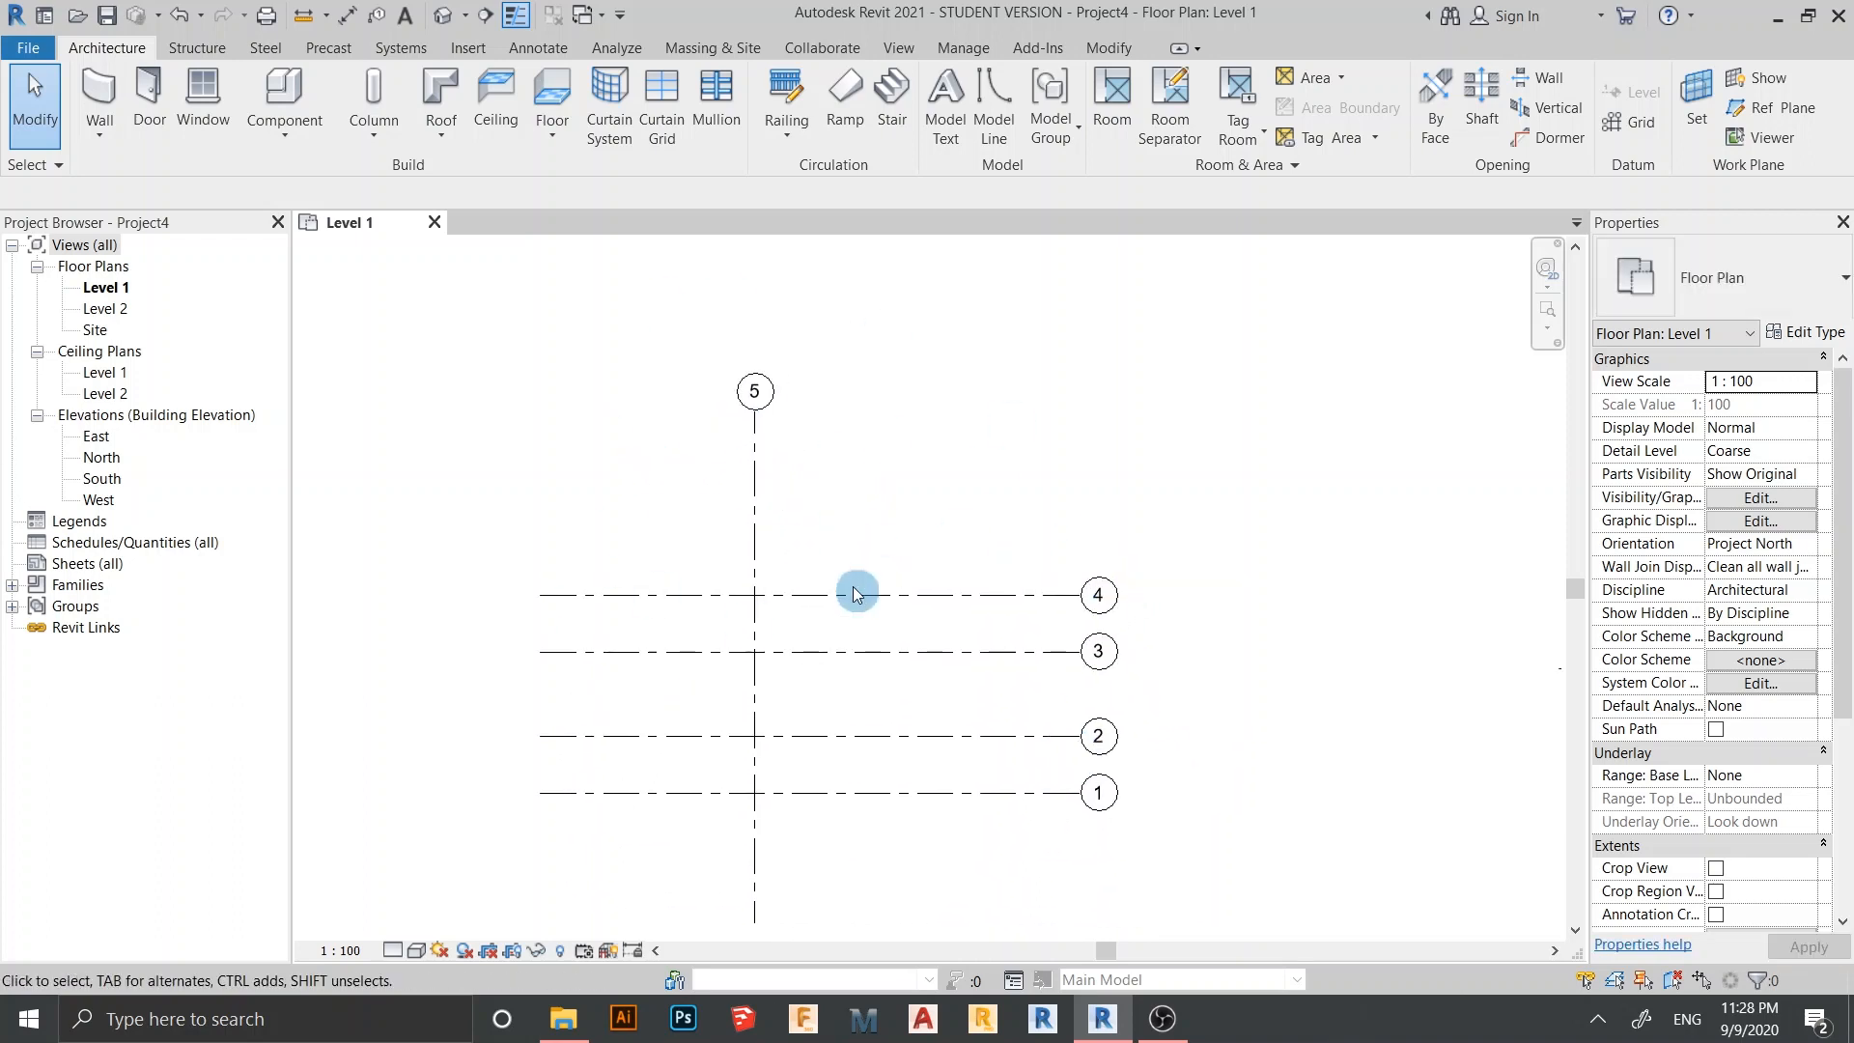
middle_click_drag(855, 443, 809, 551)
scroll(752, 550, "up", 2)
middle_click_drag(929, 613, 932, 544)
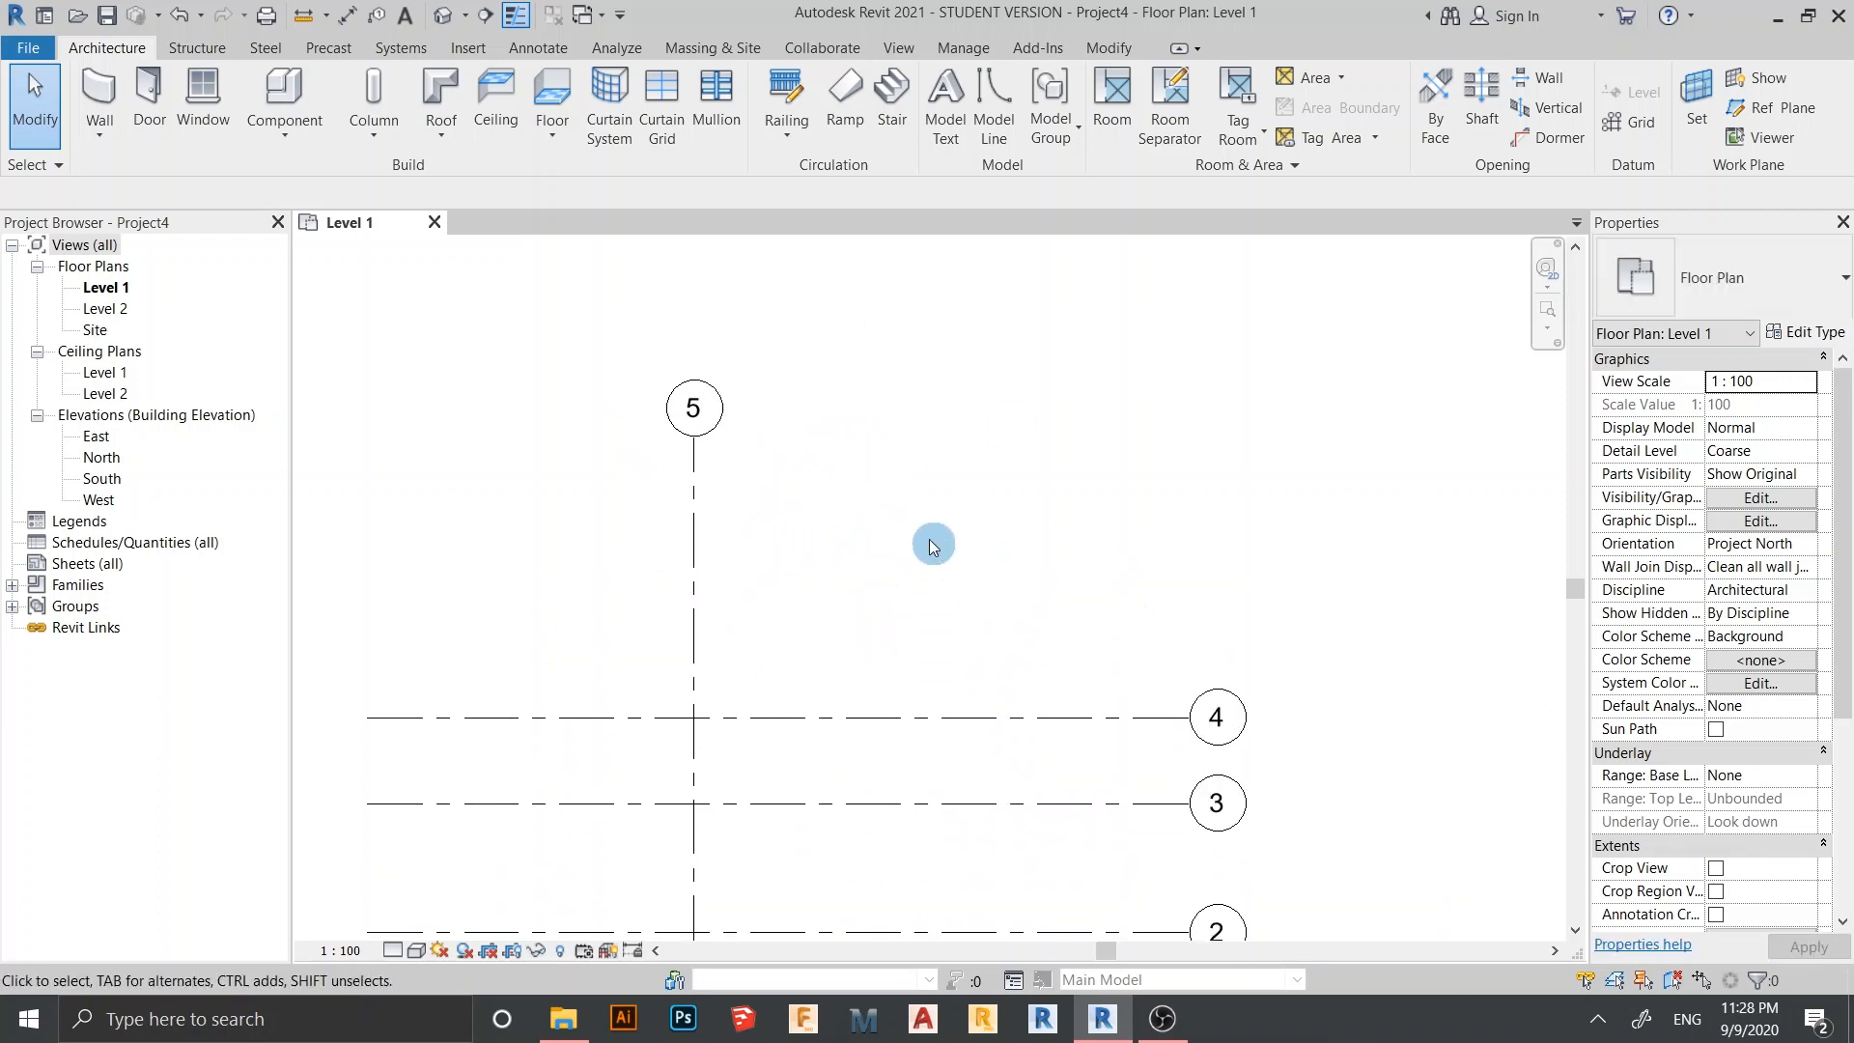
left_click(694, 581)
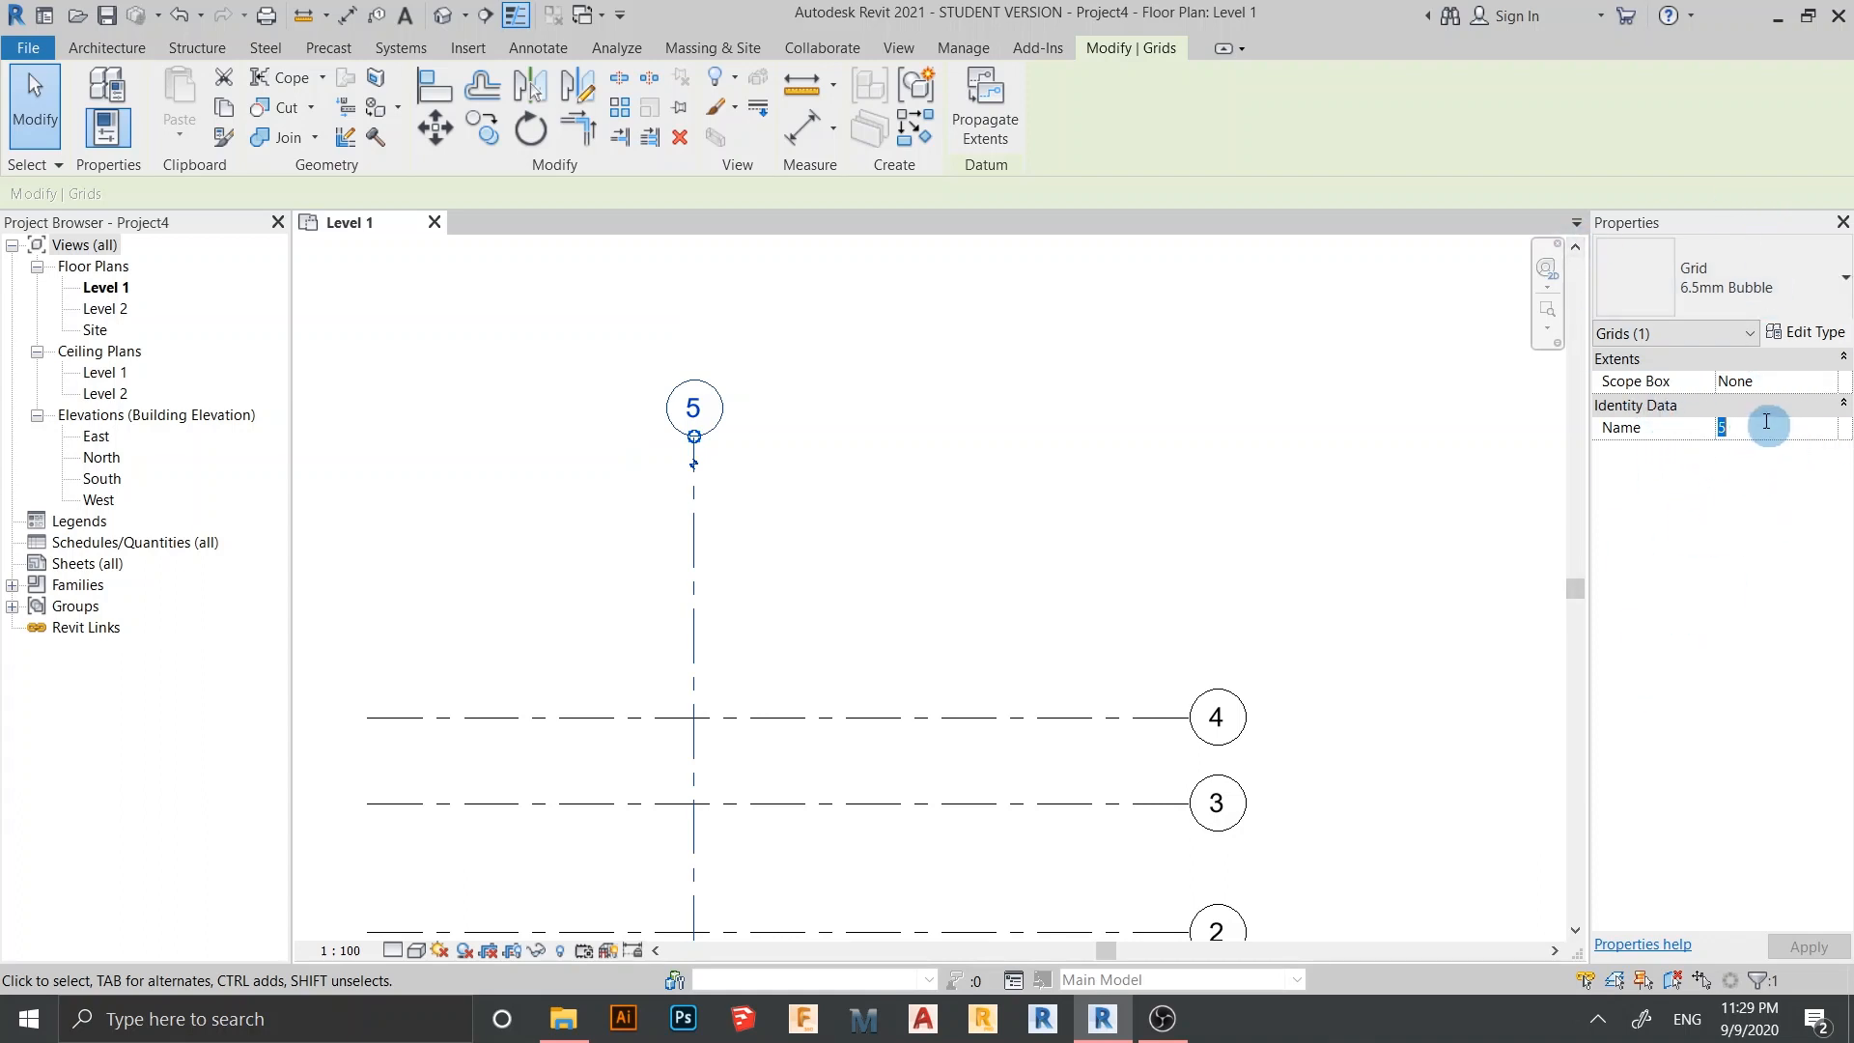
key("Return")
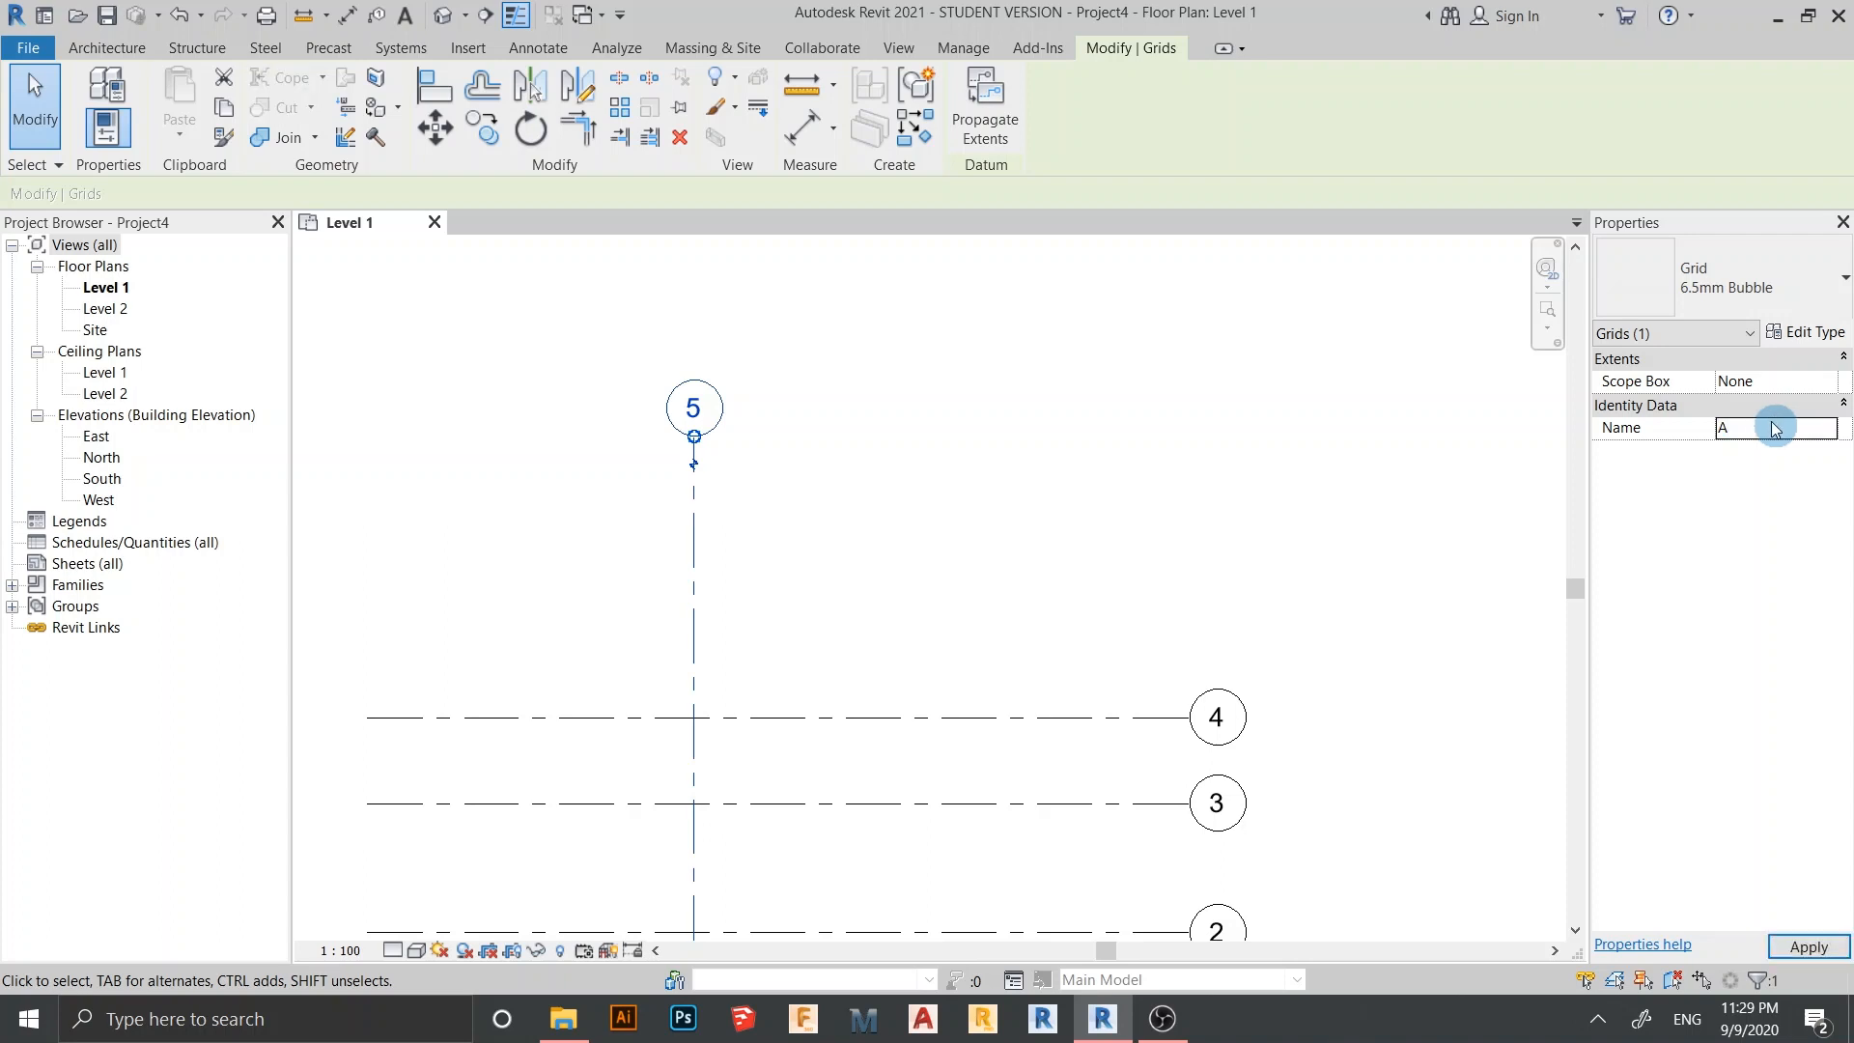
left_click(940, 576)
scroll(939, 576, "down", 1)
middle_click_drag(940, 574, 991, 401)
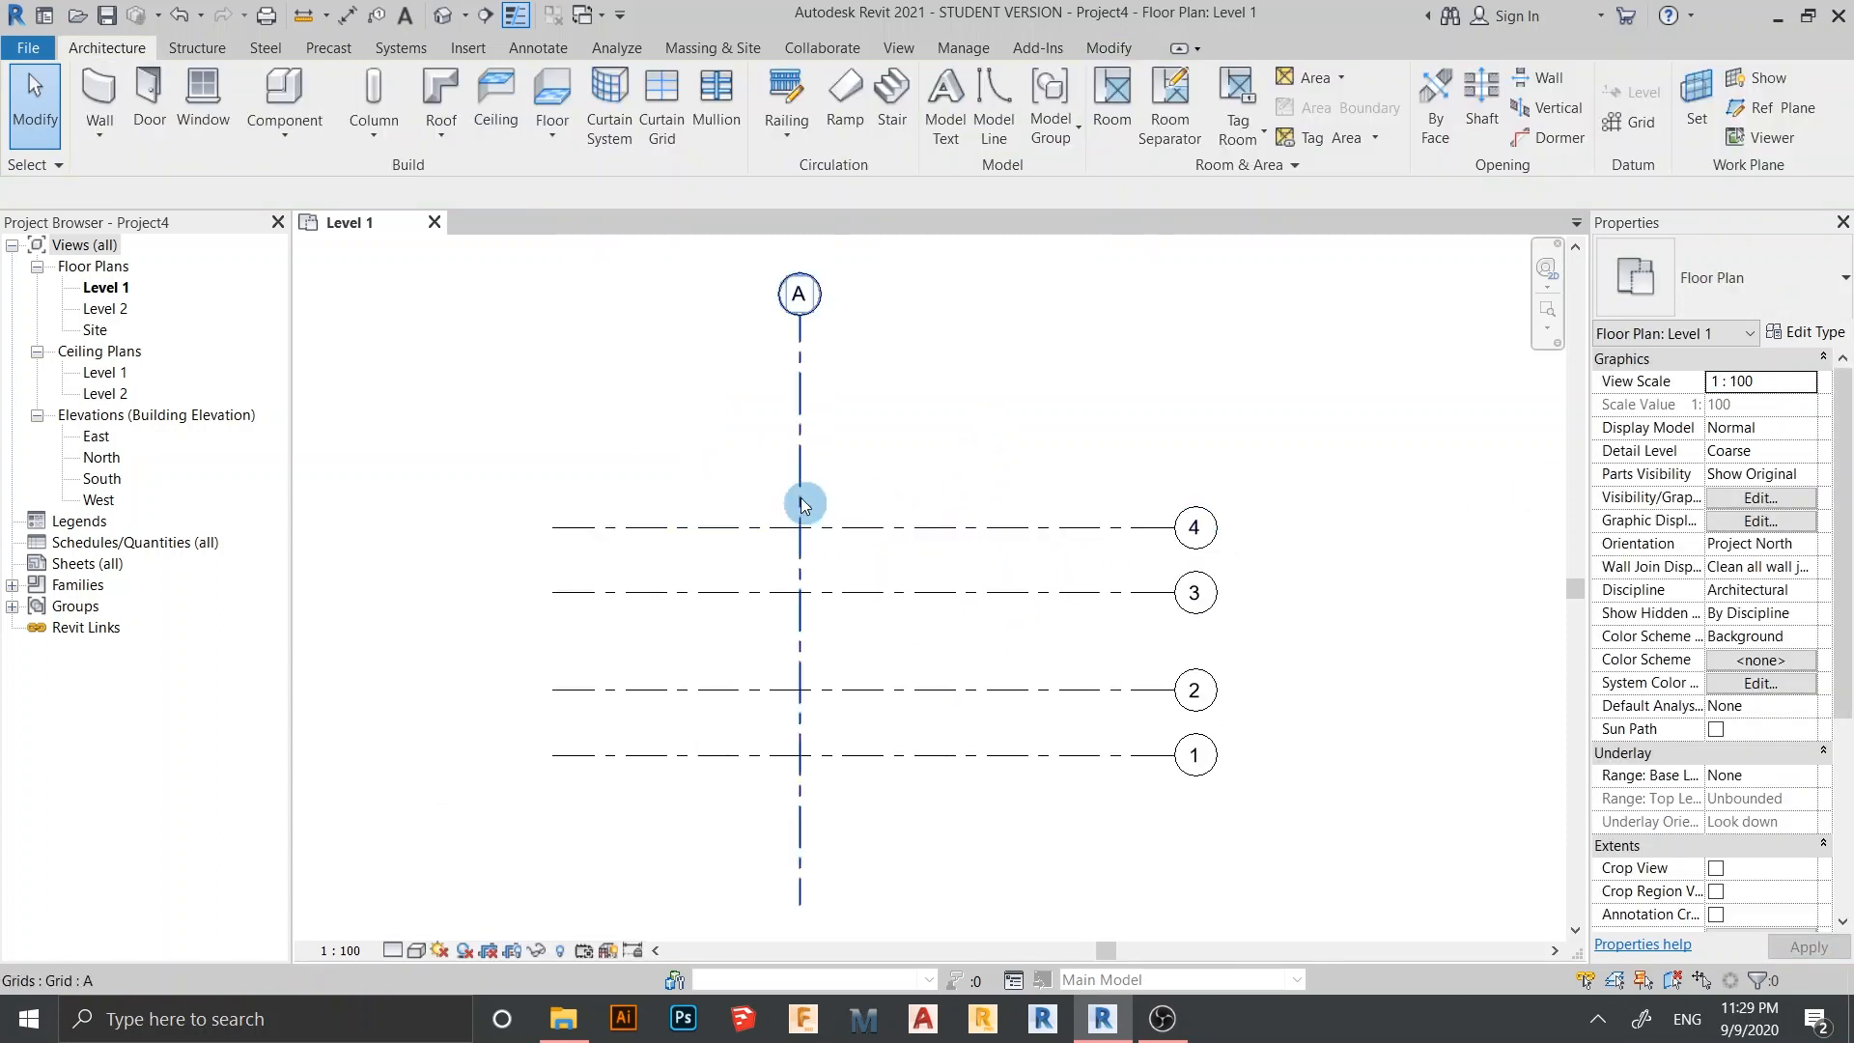
Move vertical grid line A horizontally toward the left ends of the numbered grid lines
left_click(807, 502)
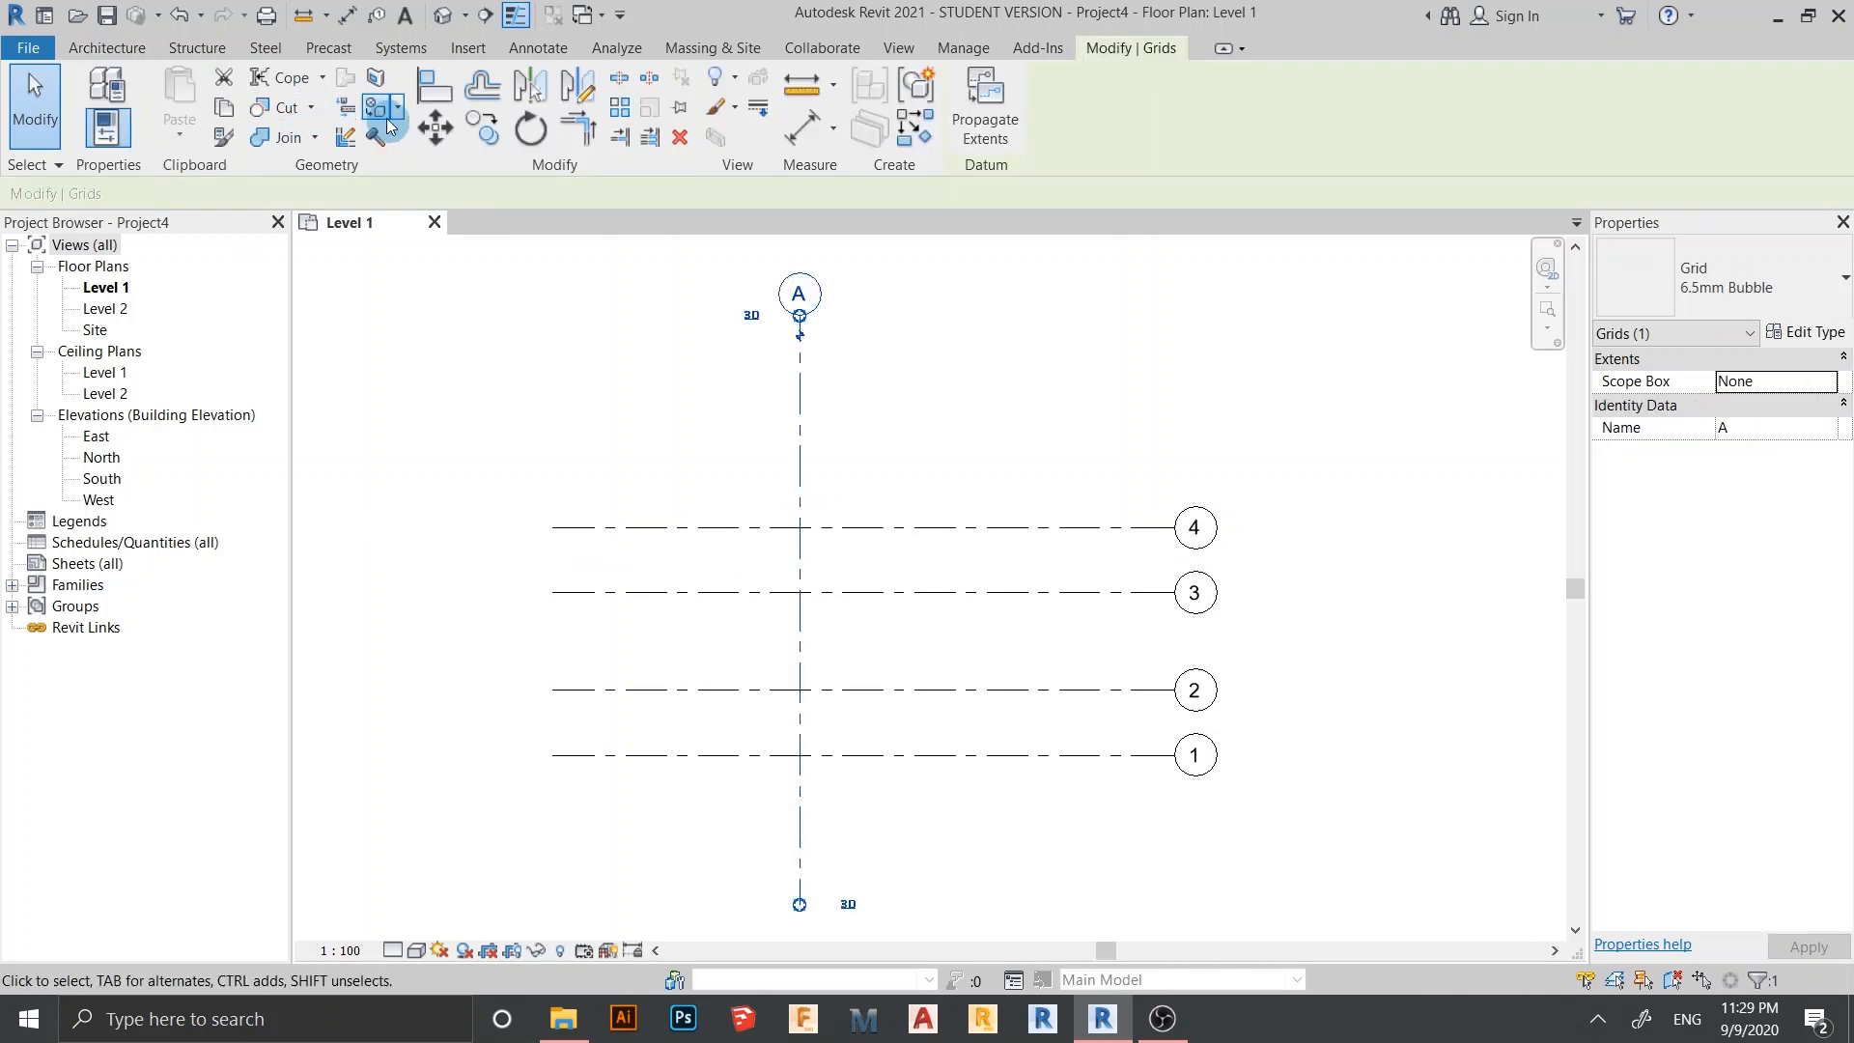
left_click(435, 126)
left_click(1048, 409)
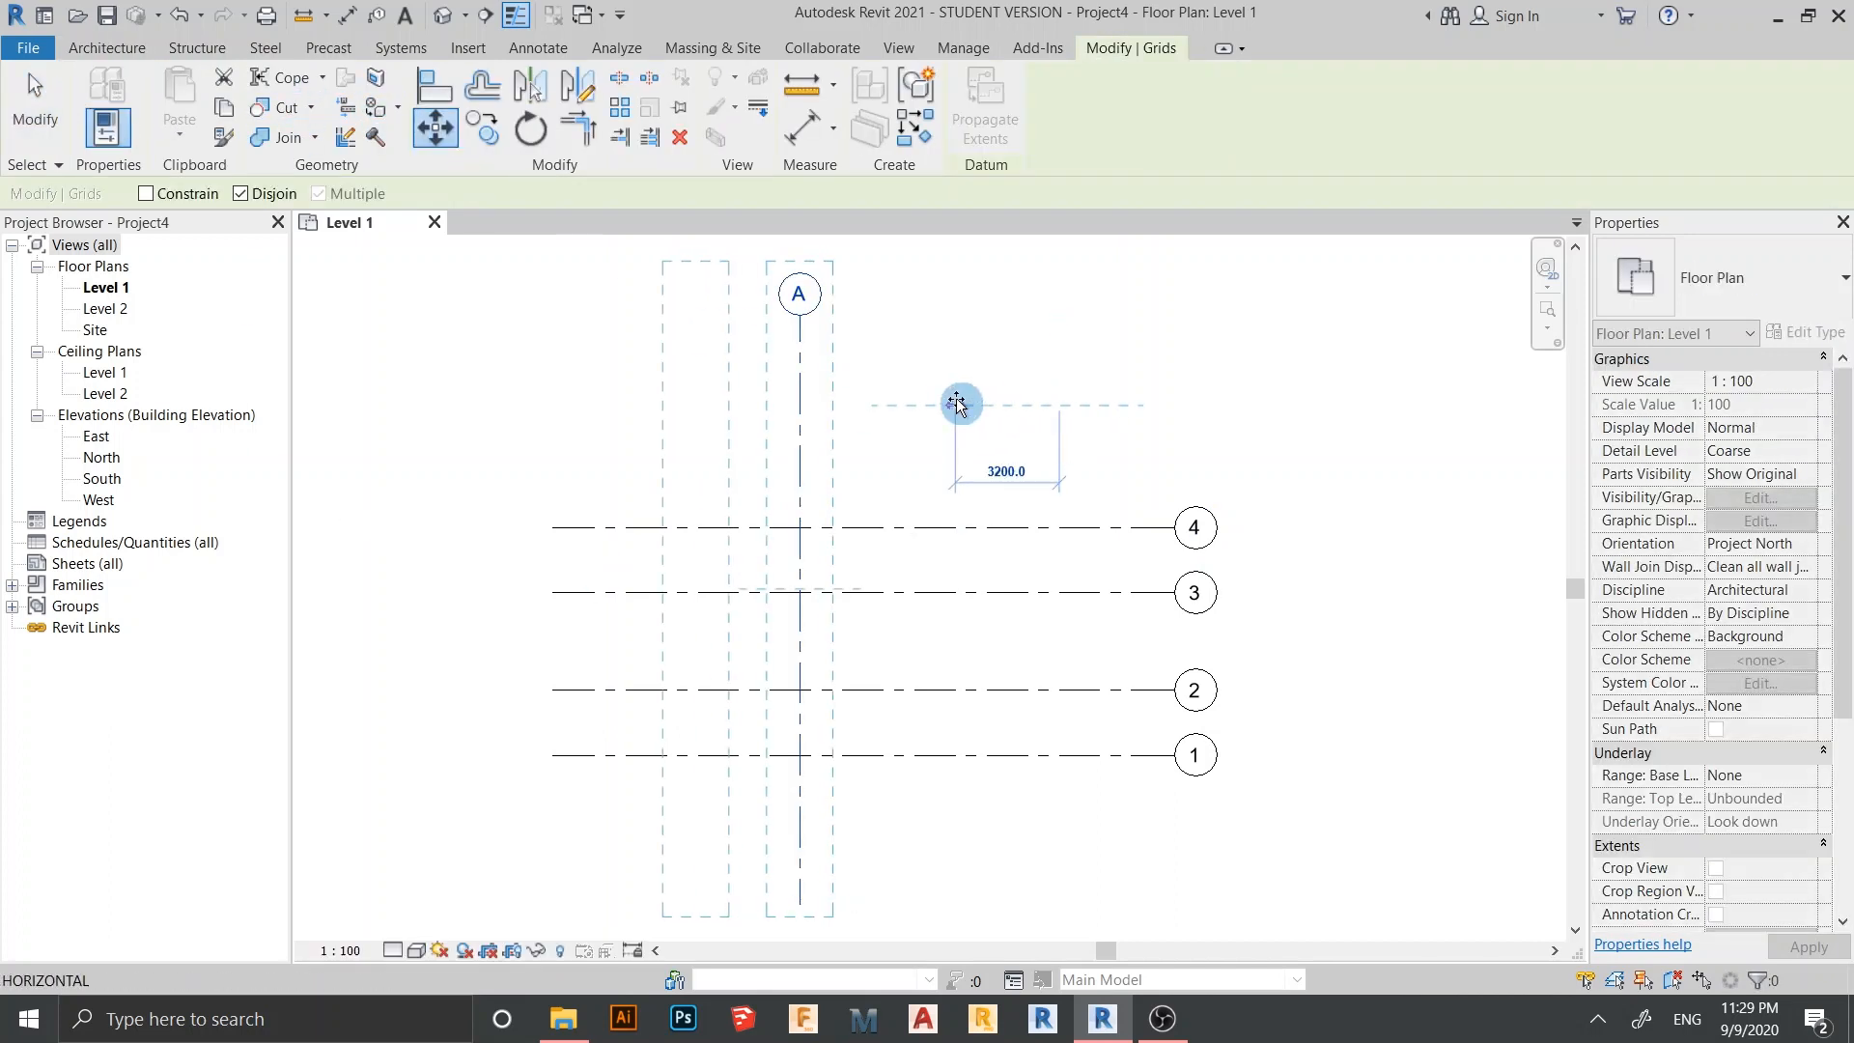
left_click(944, 403)
Draw a second vertical grid line 2000 mm right of grid A, aligned with A's lower and upper ends
scroll(943, 404, "down", 2)
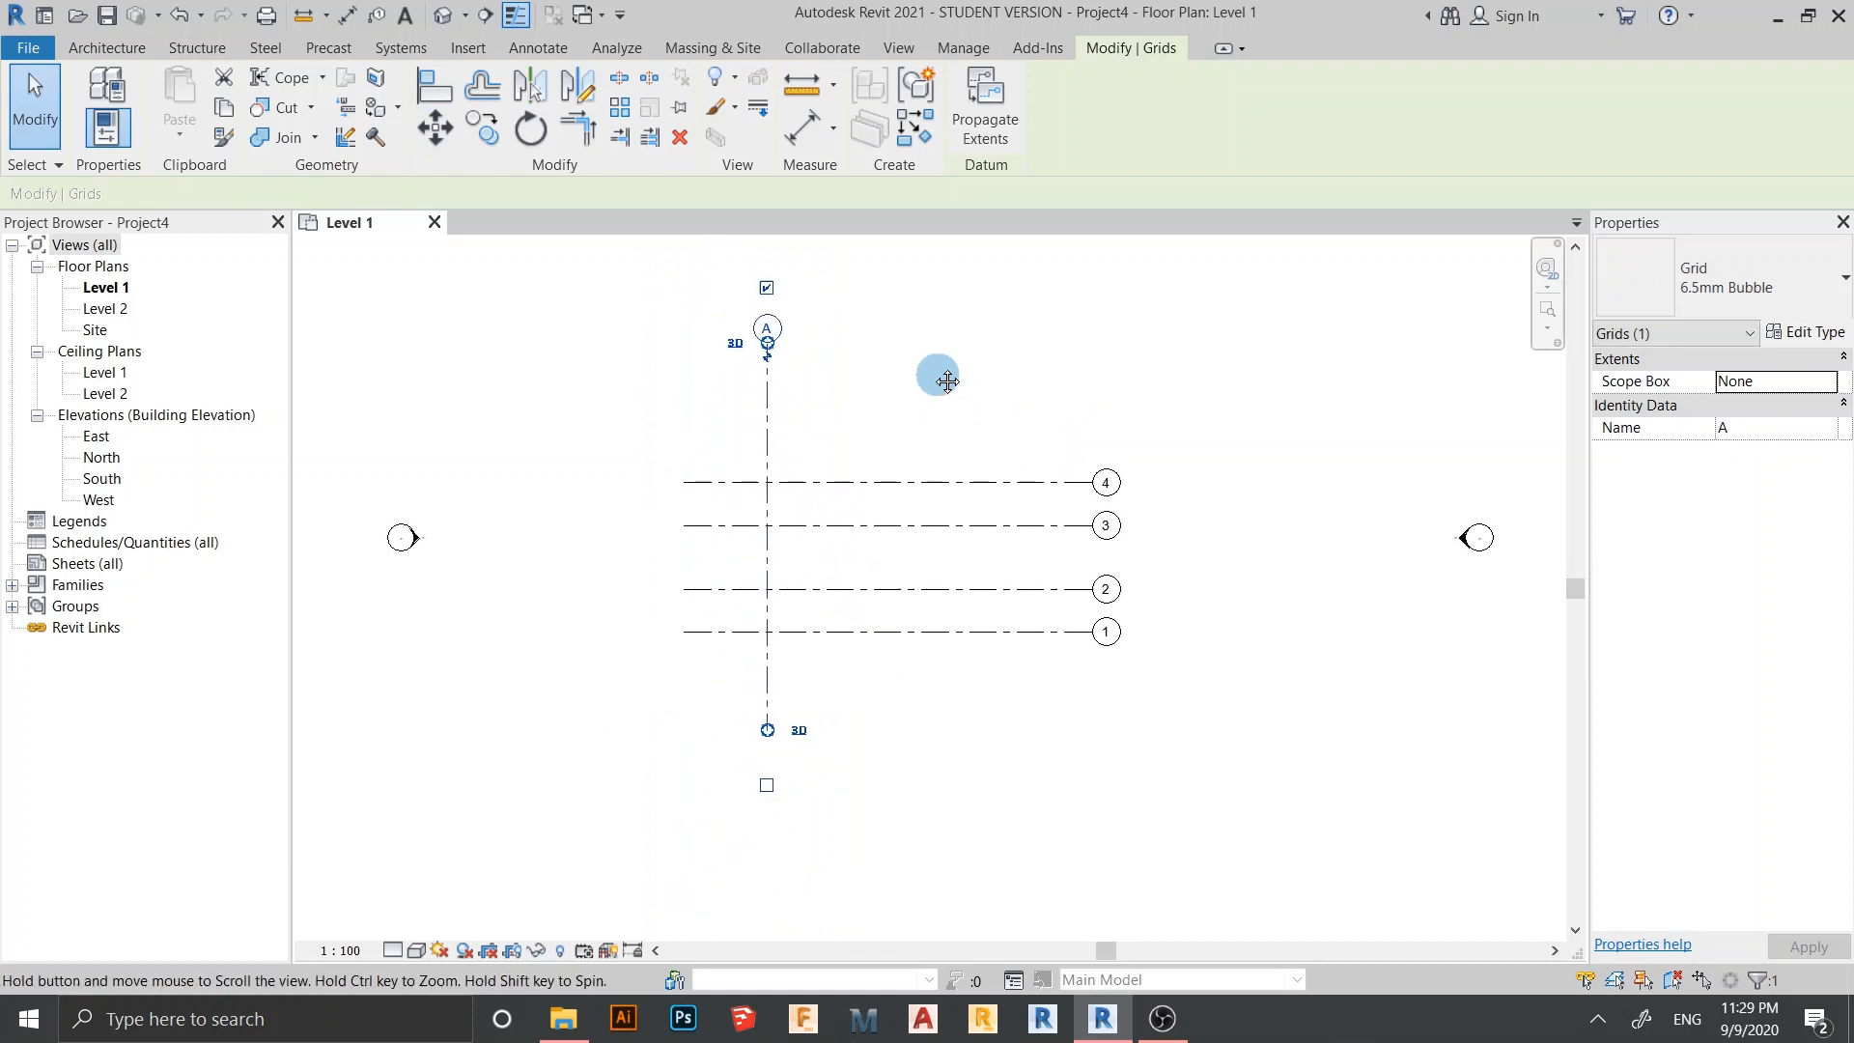
scroll(816, 404, "up", 3)
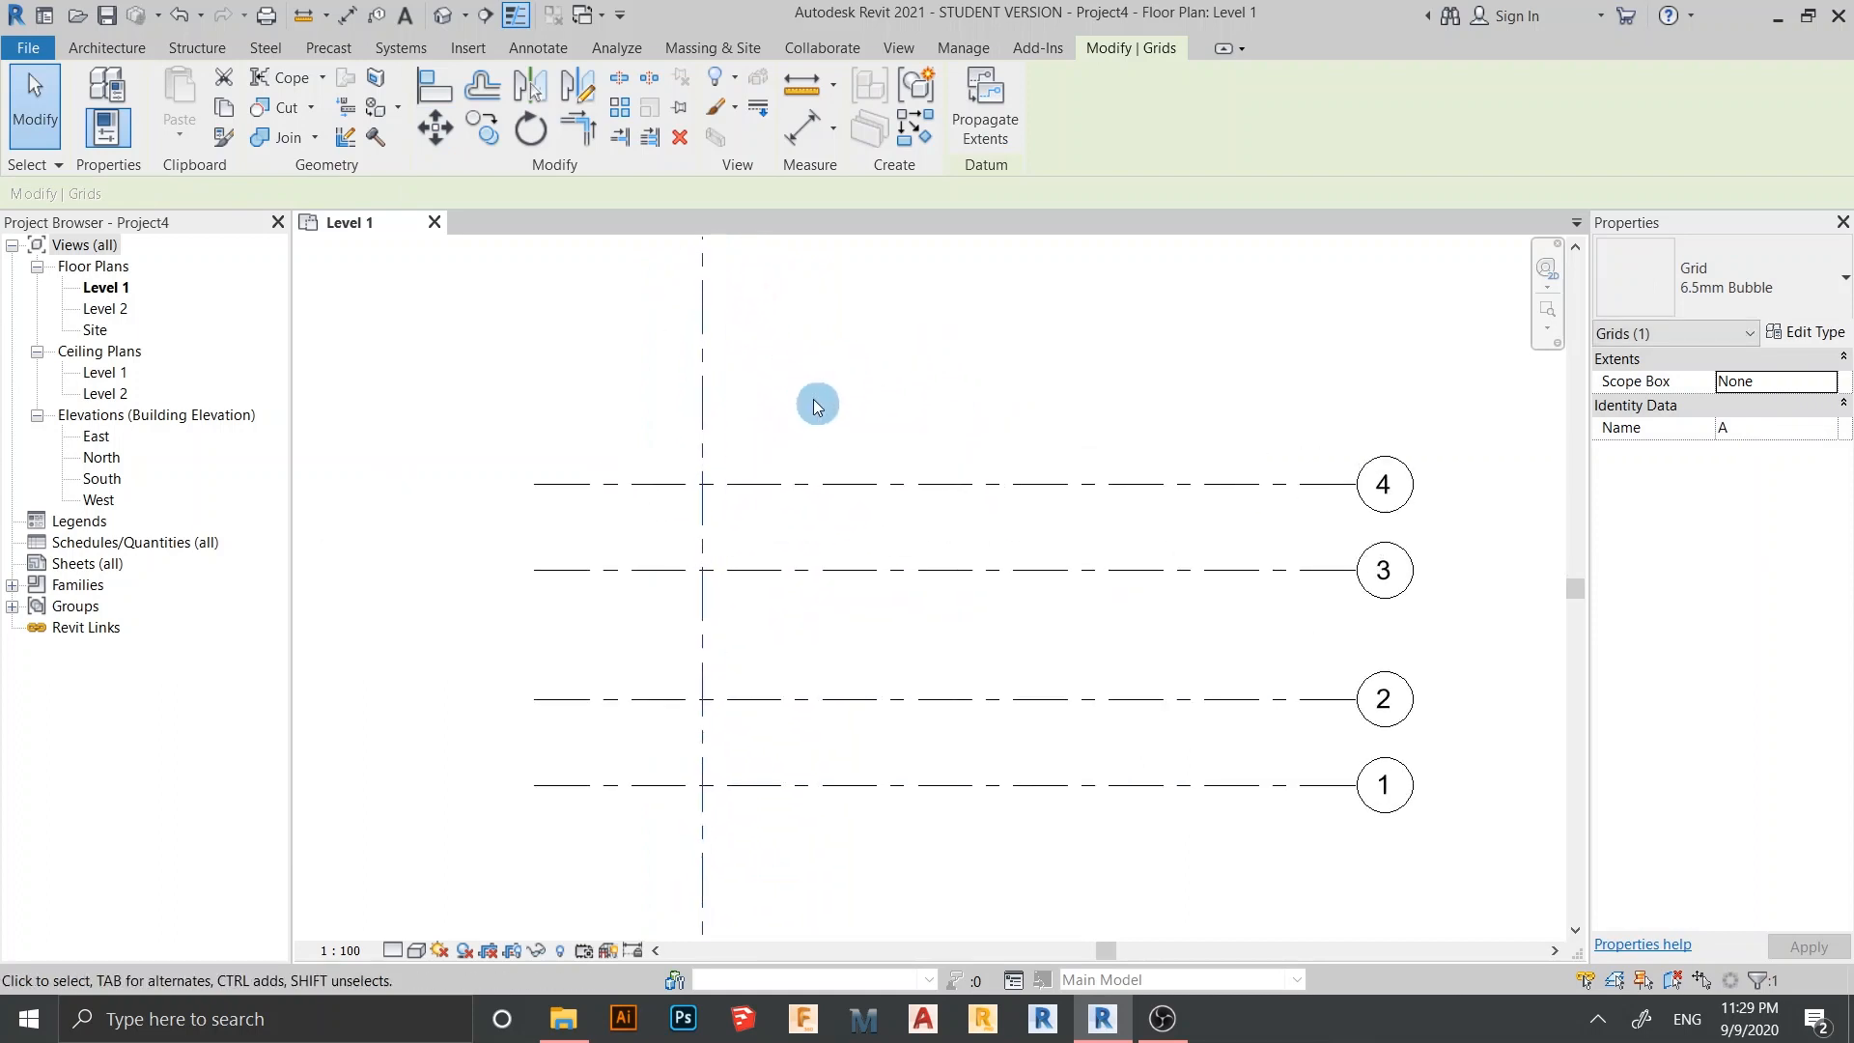
scroll(817, 403, "down", 2)
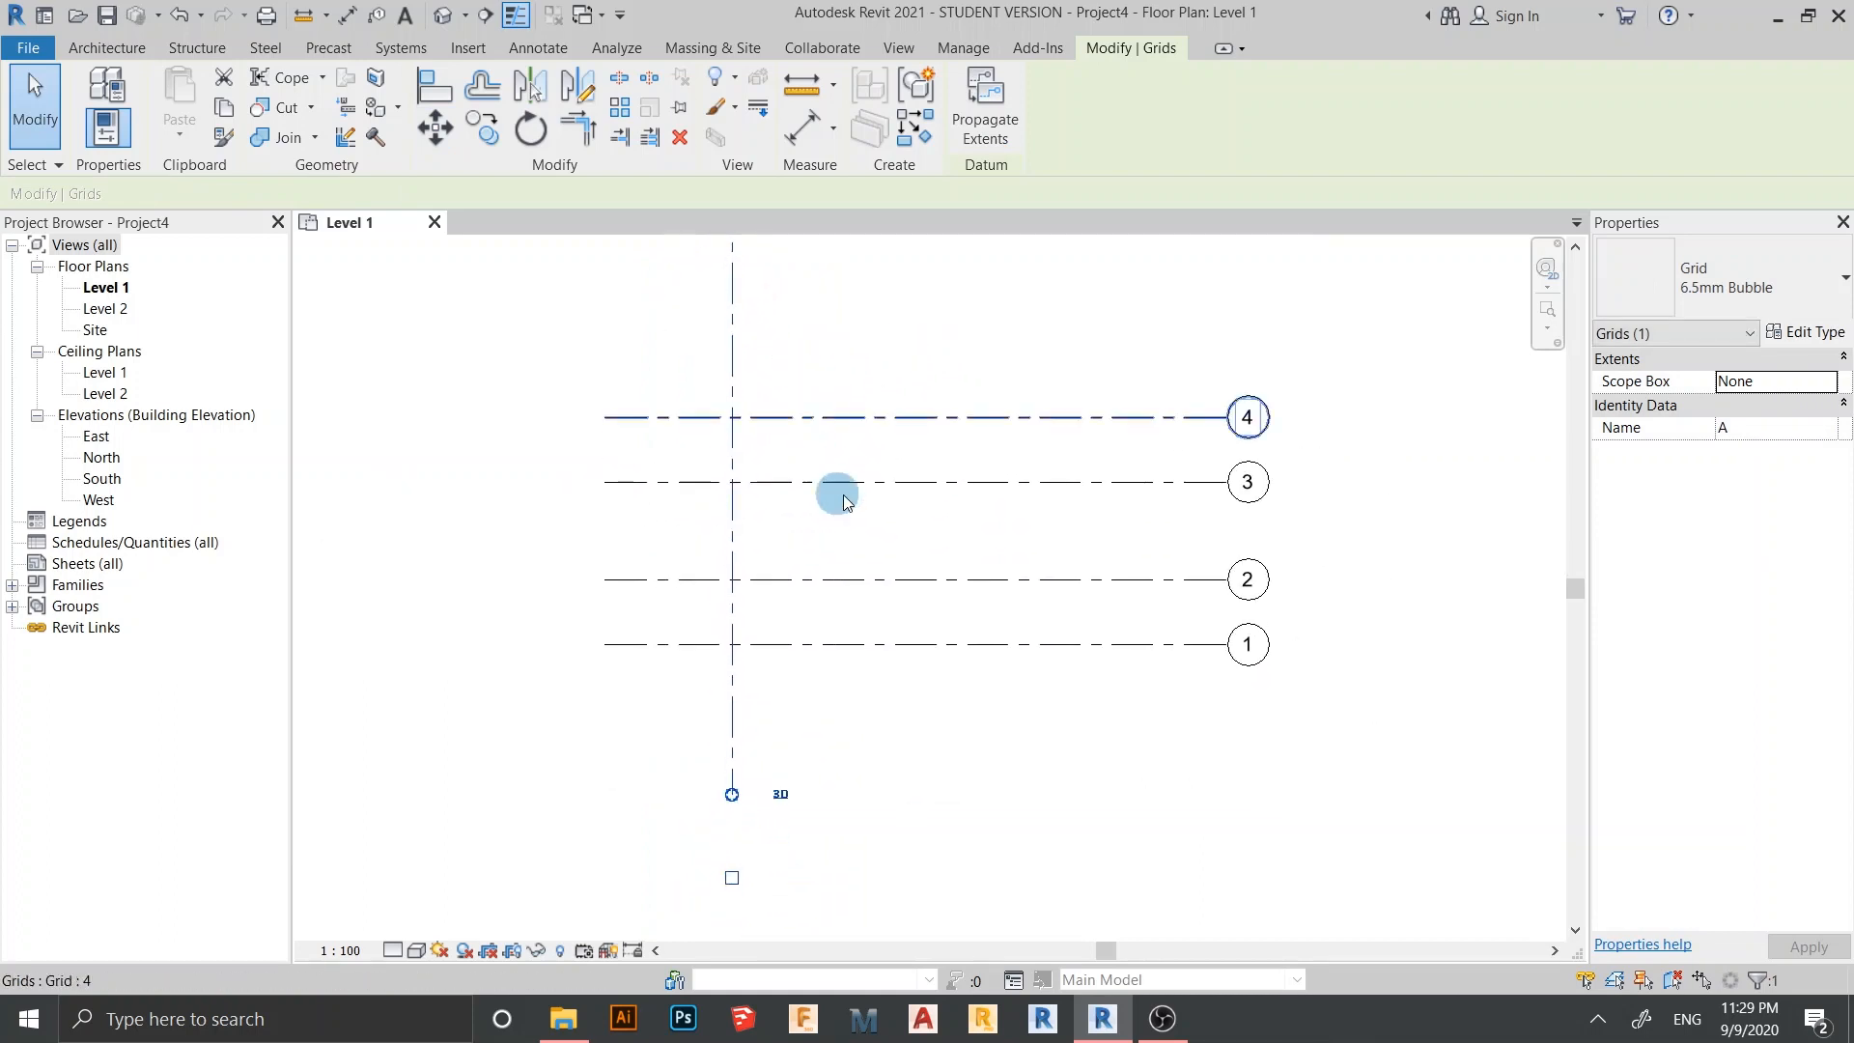
scroll(902, 724, "down", 3)
key("g")
key("r")
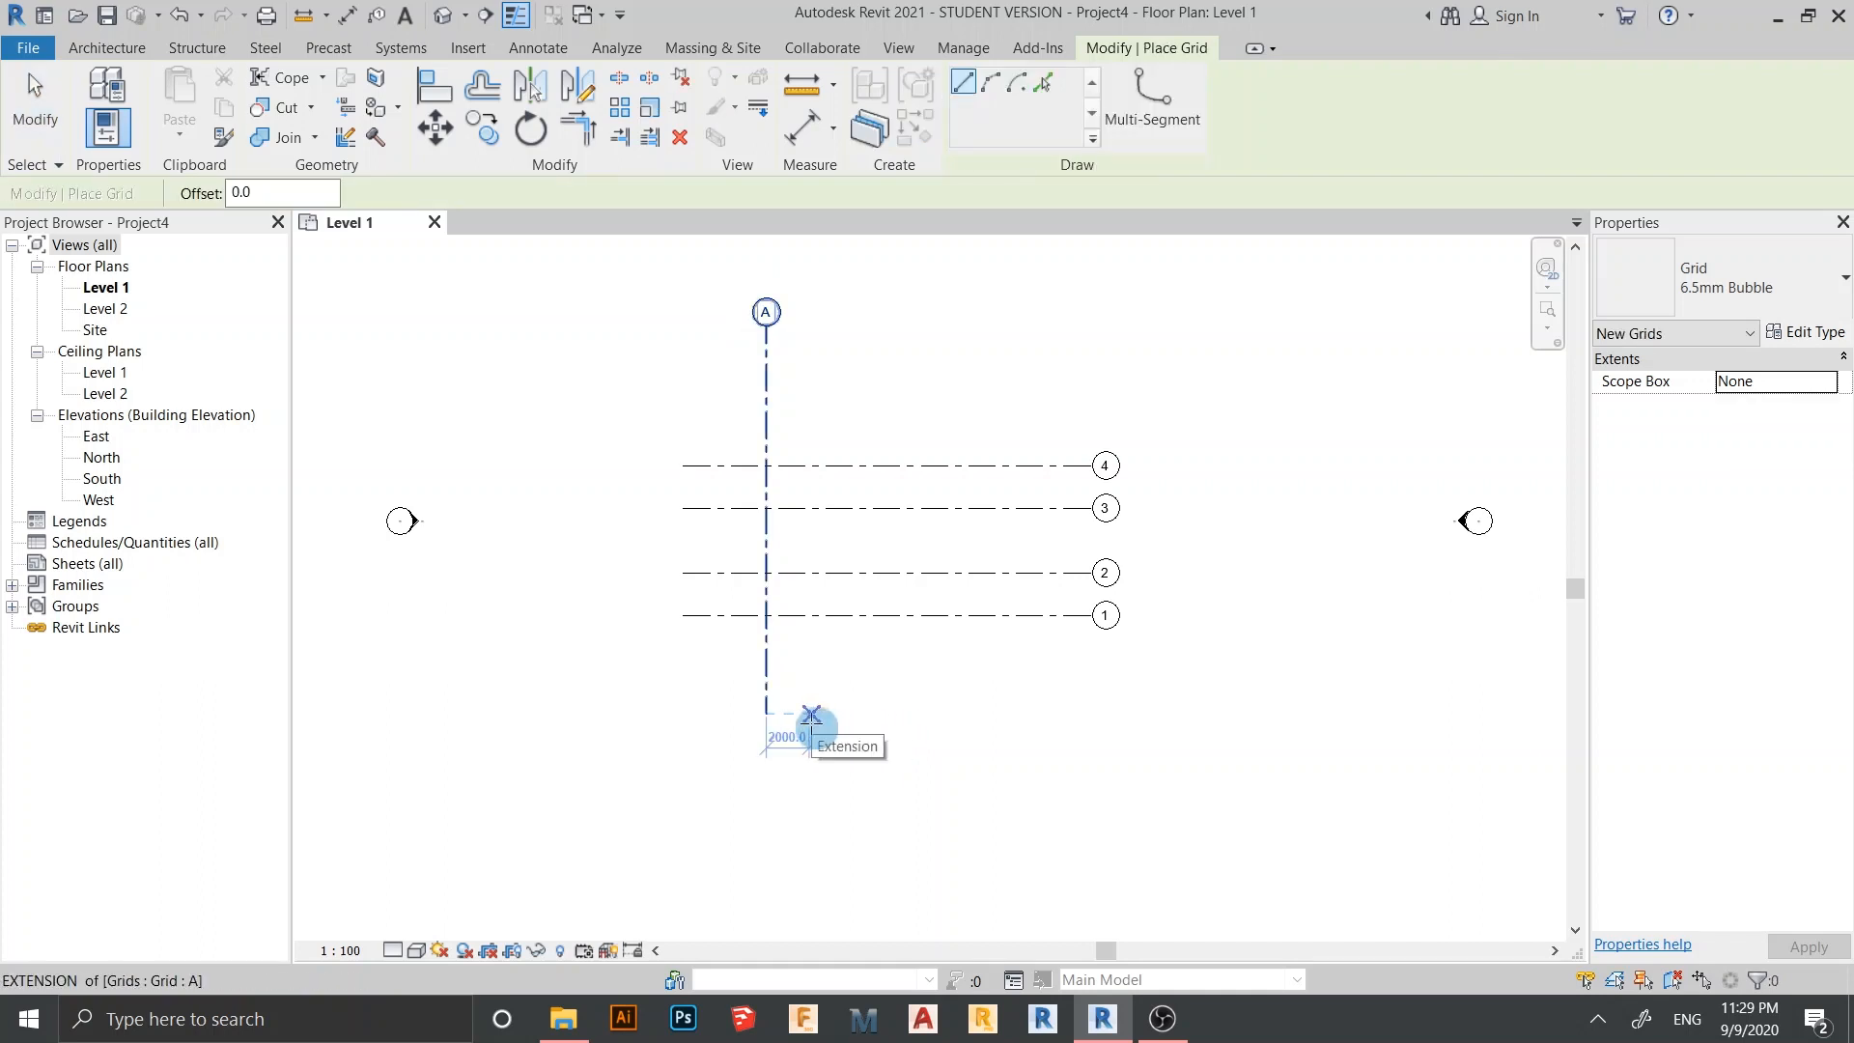
left_click(811, 714)
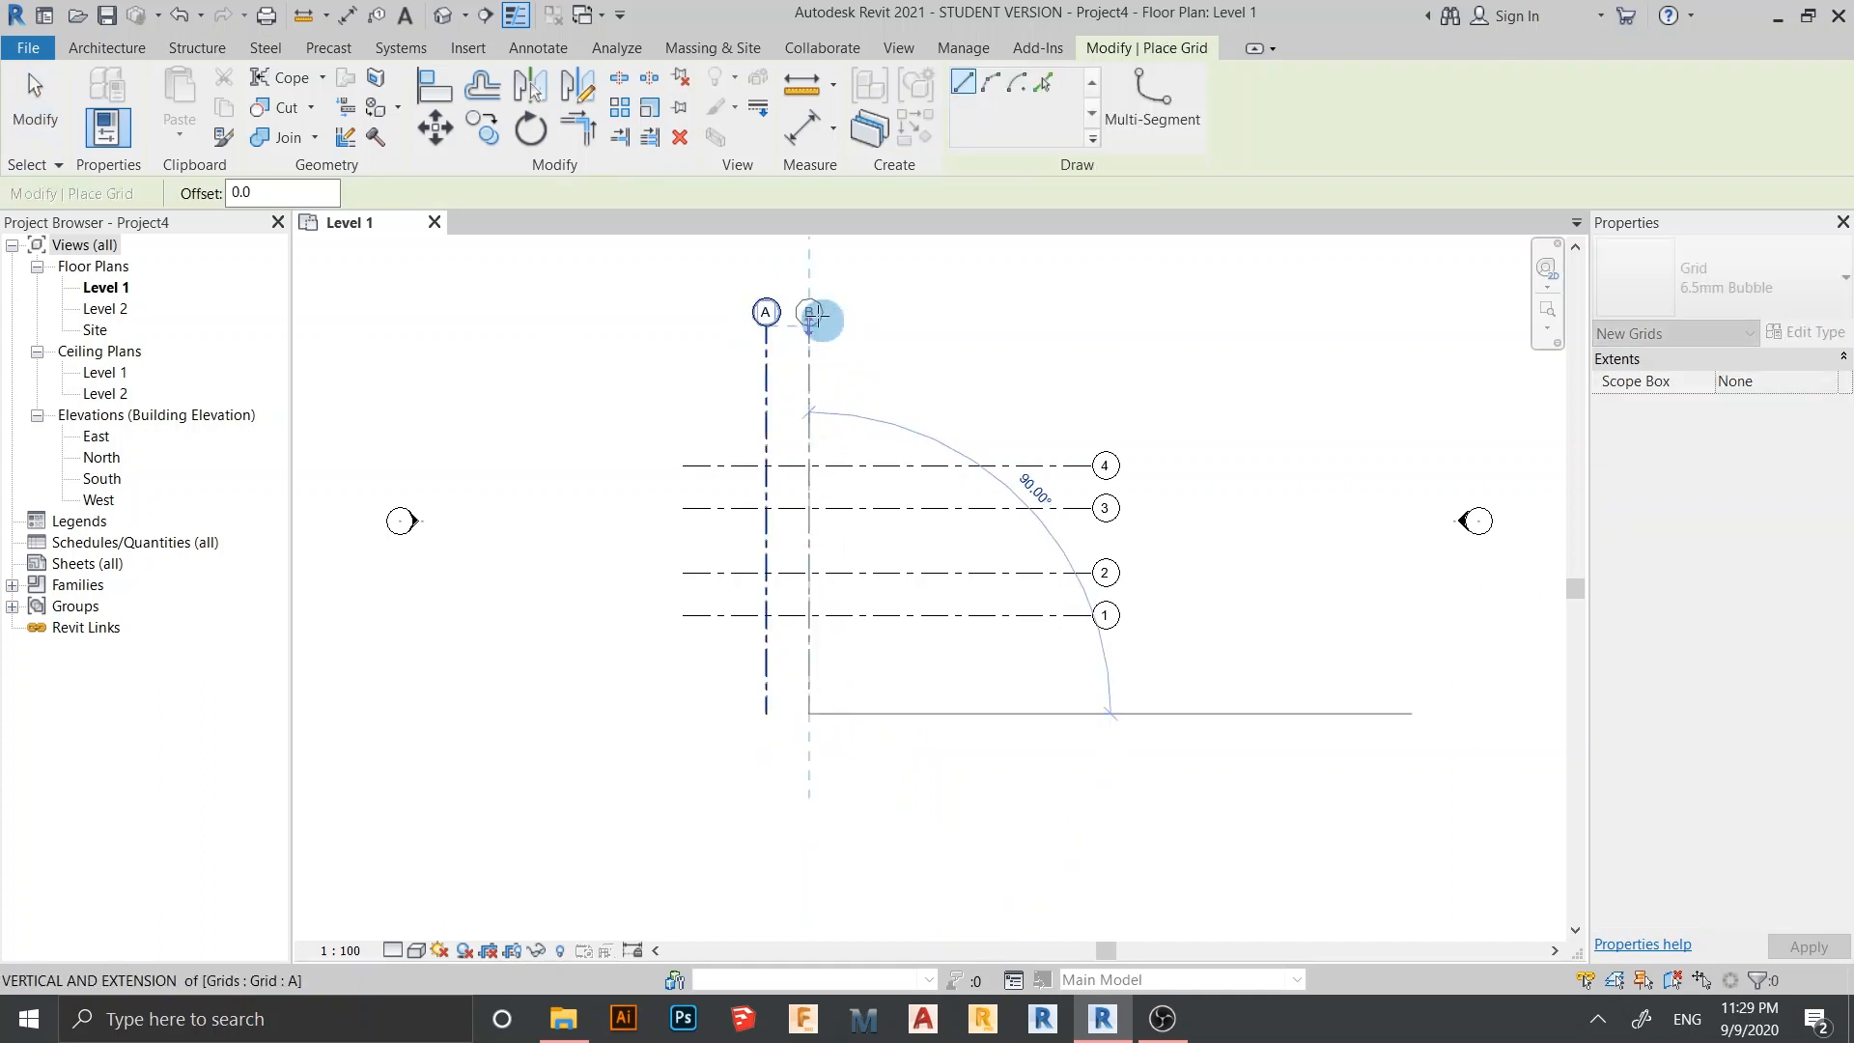
left_click(811, 316)
Draw two more vertical grid lines right of grid B at successive 4000 mm spacings, aligned with the existing ends
left_click(923, 717)
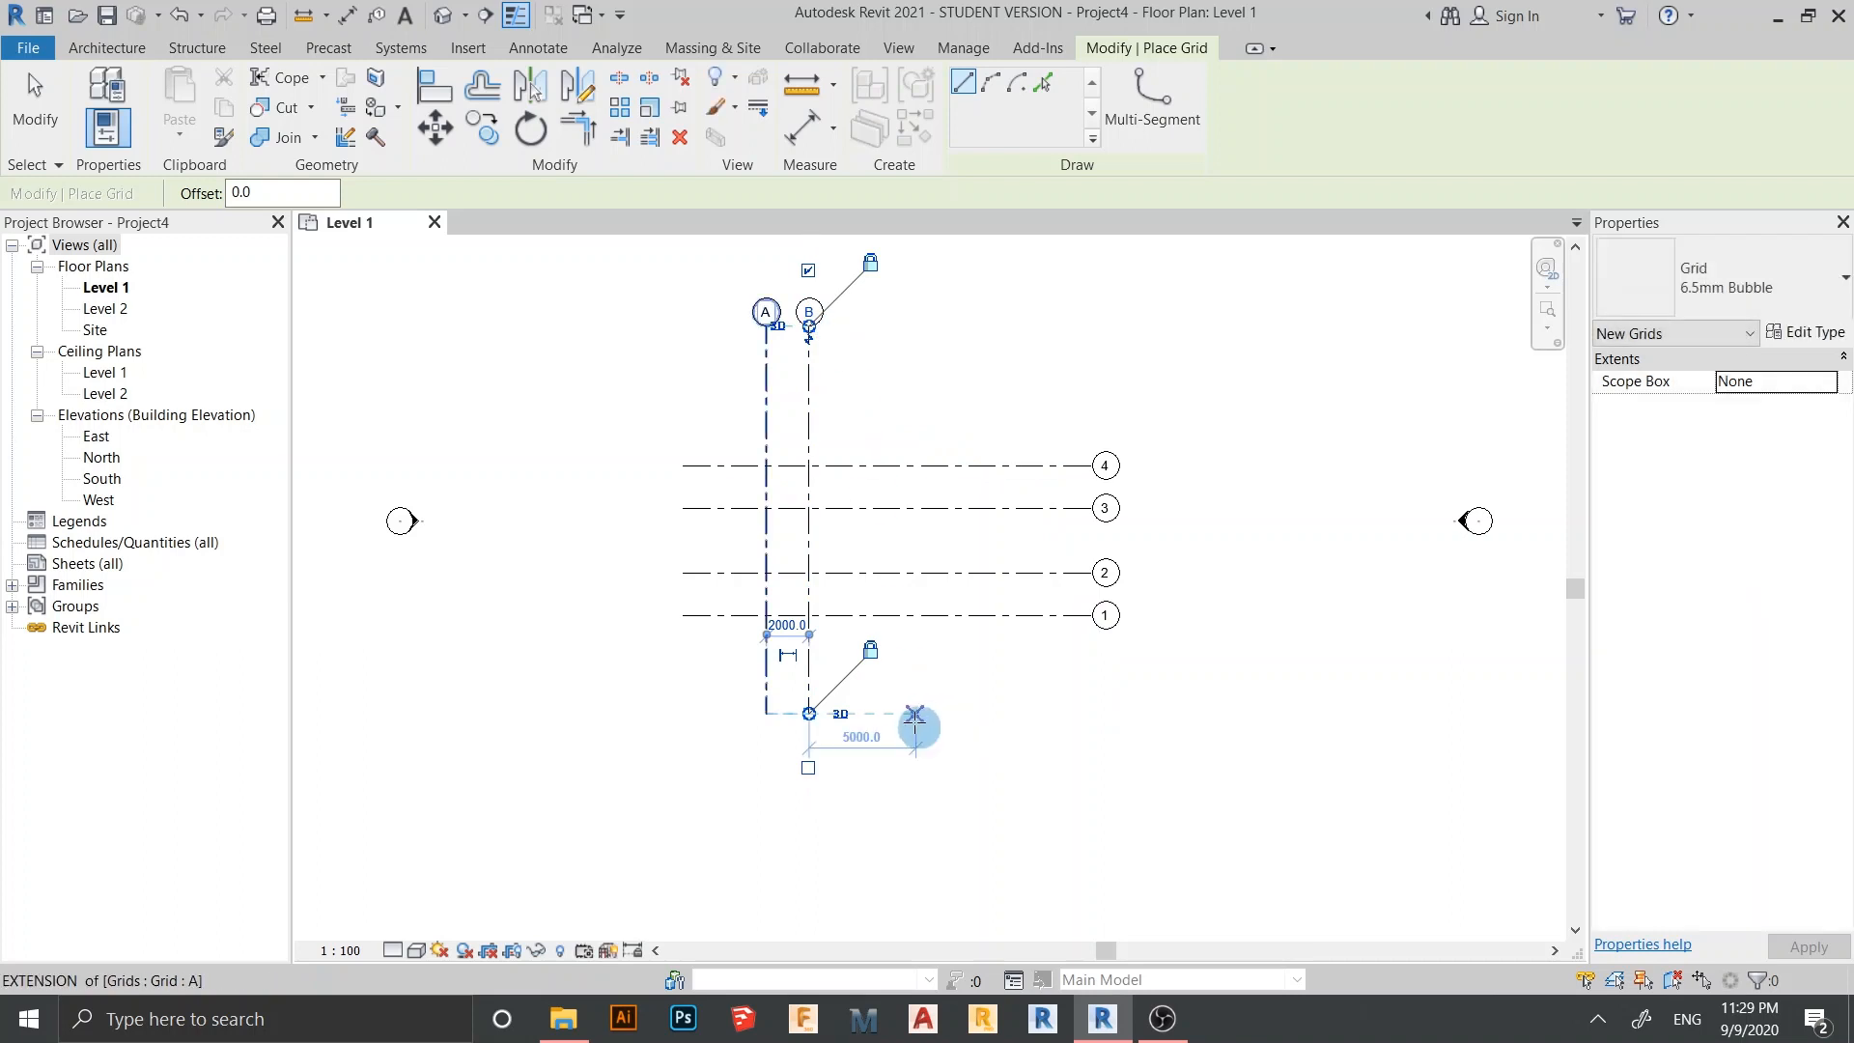
left_click(898, 715)
left_click(898, 321)
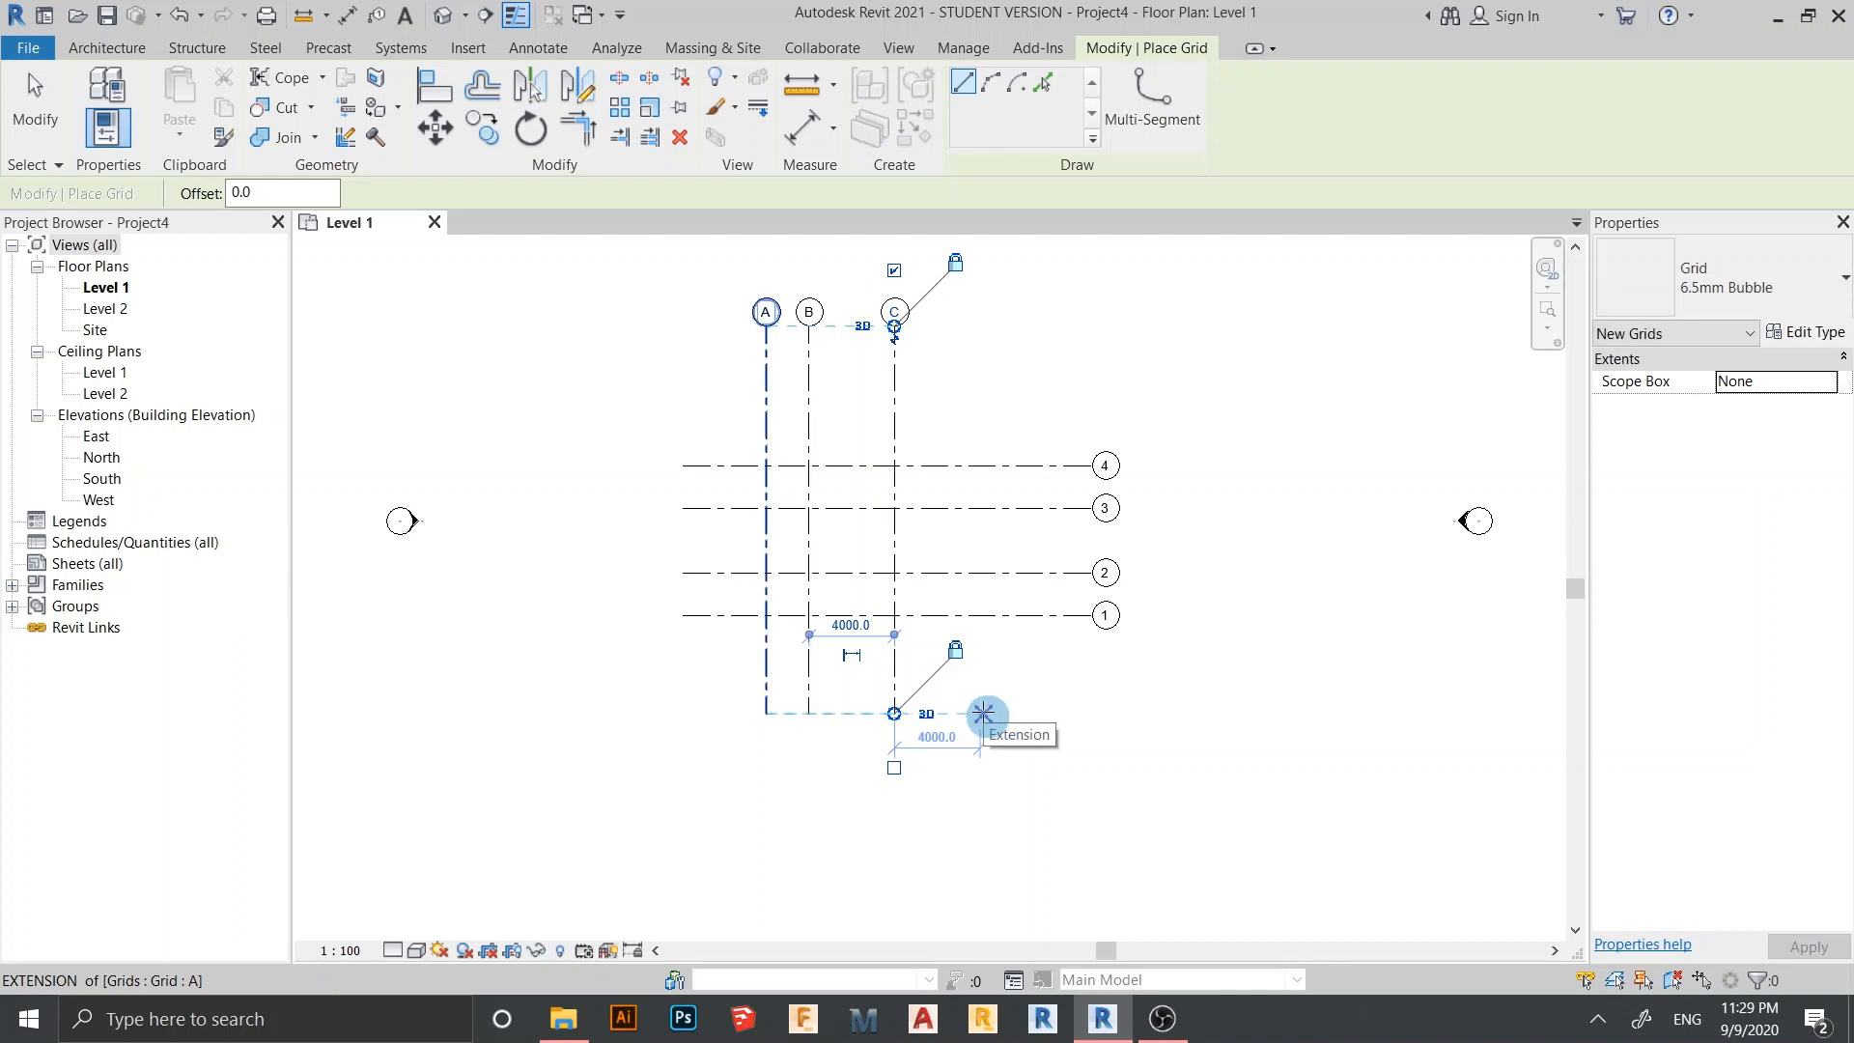
left_click(980, 715)
left_click(973, 338)
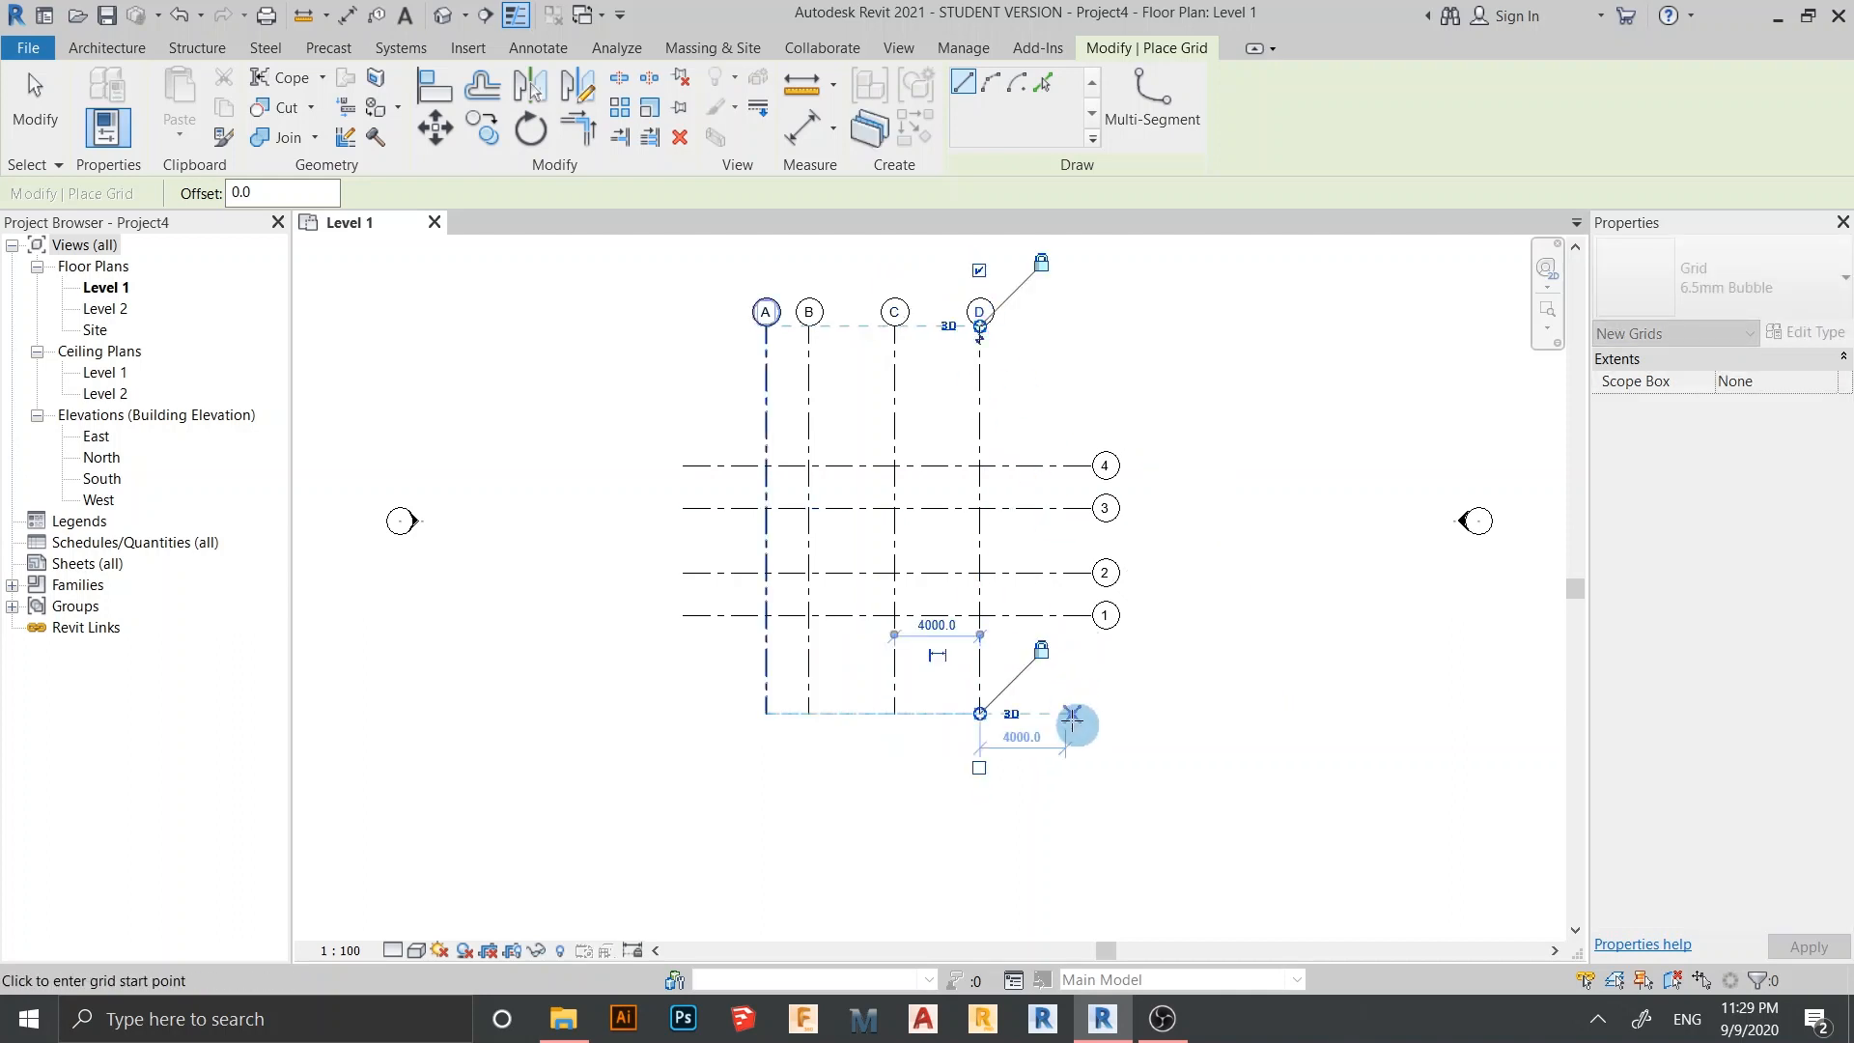
Draw a fifth vertical grid line 2000 mm right of grid D and finish placing grids
left_click(1029, 716)
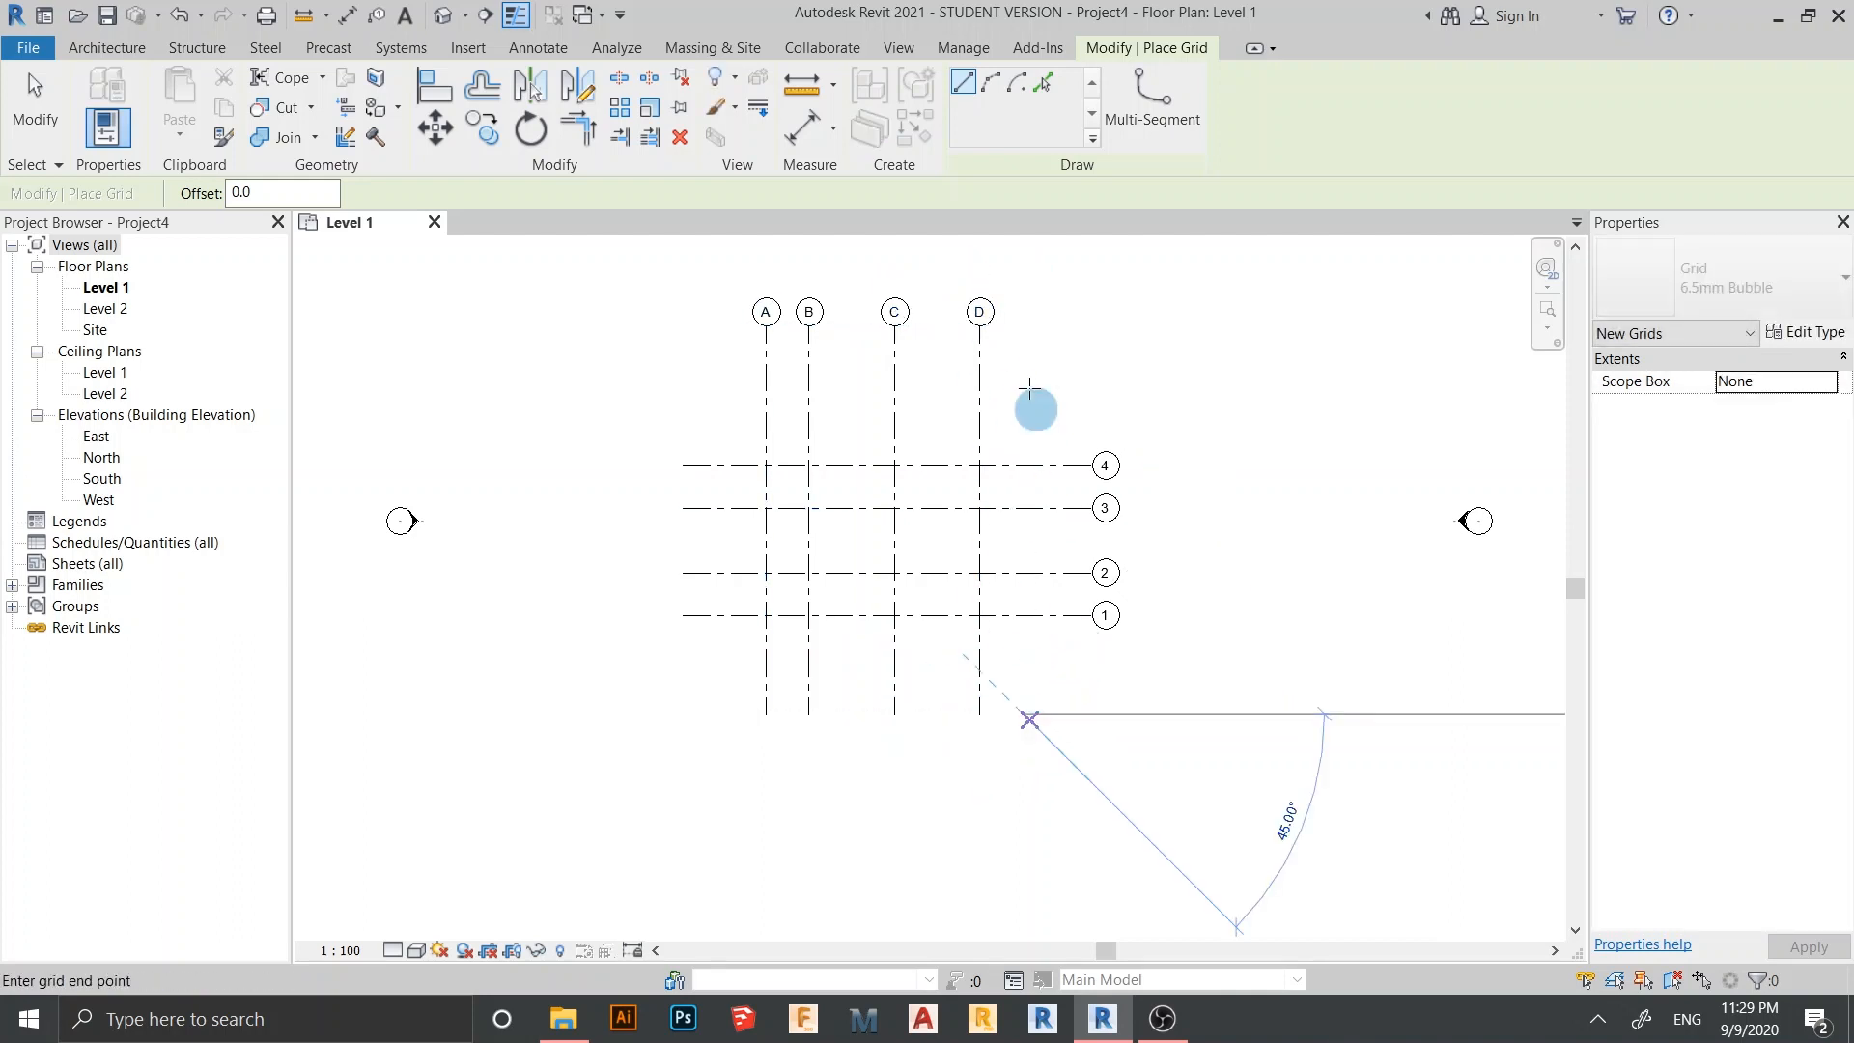
left_click(1022, 333)
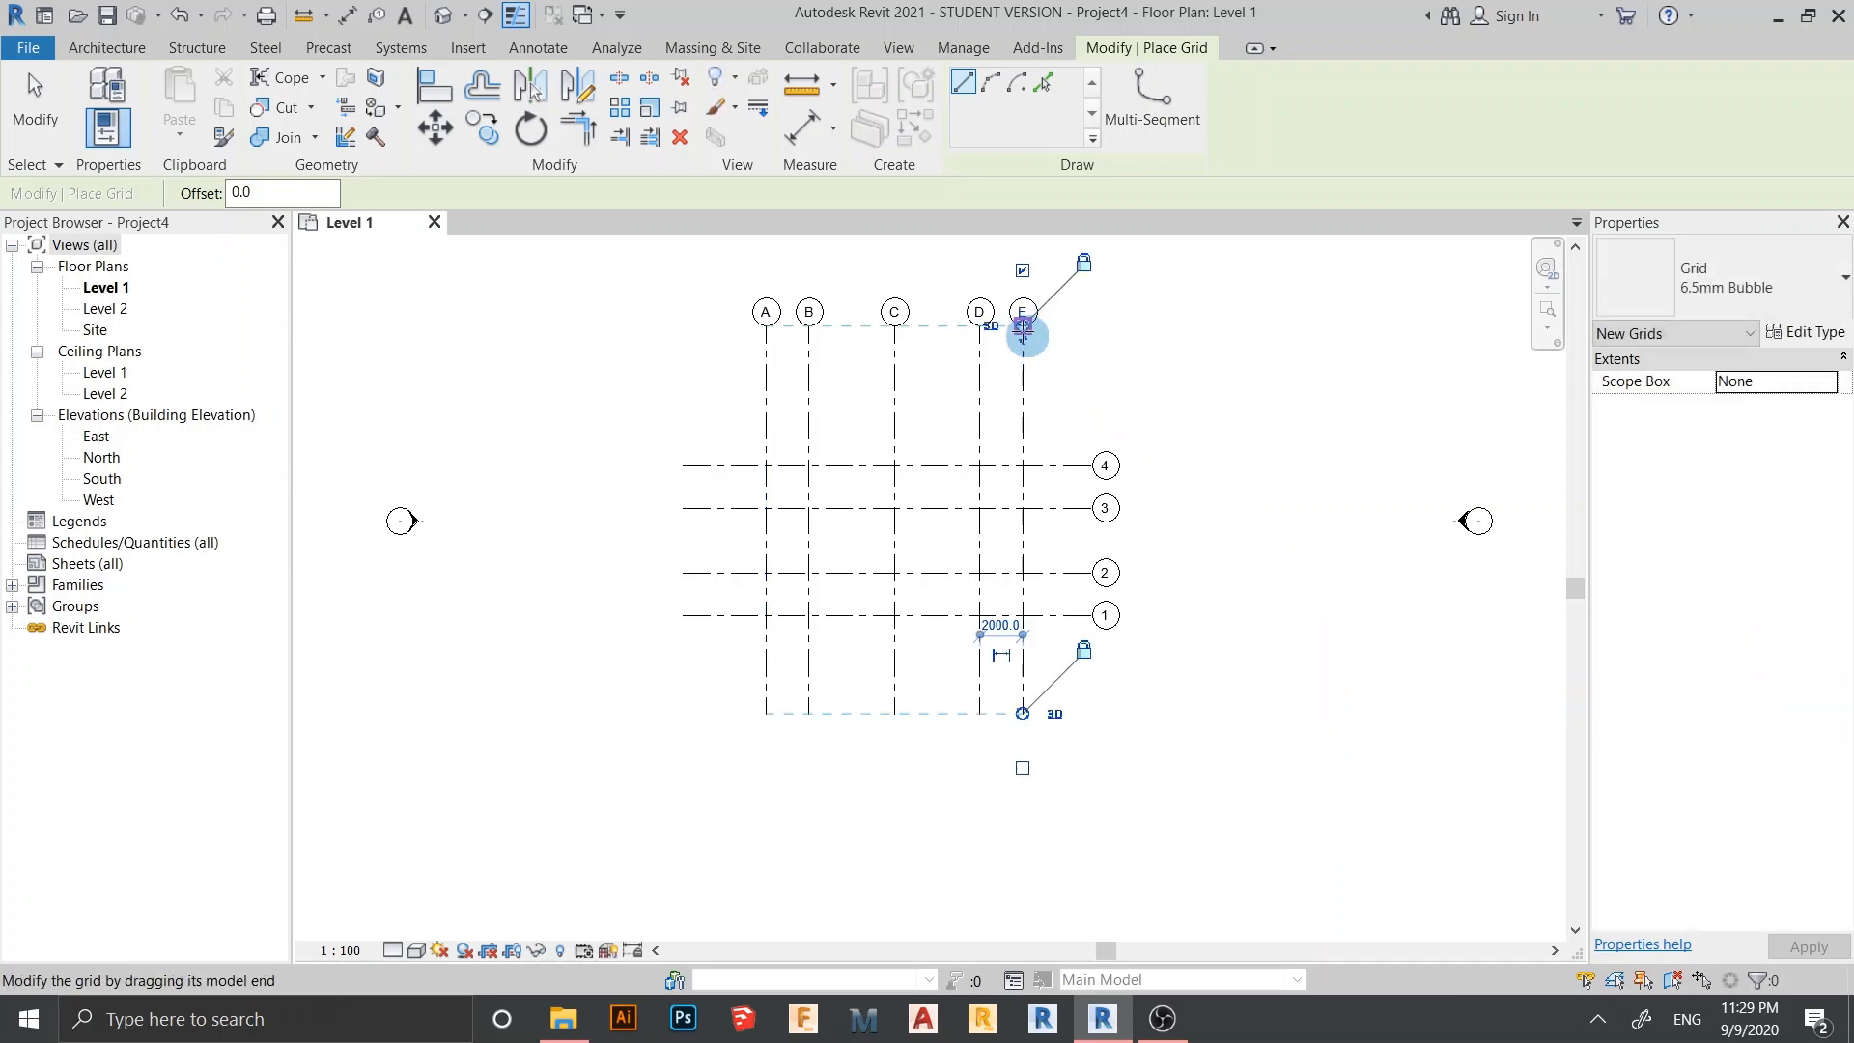
key("Escape")
key("Escape")
Shorten the upper ends of vertical grid lines A to E so their bubbles sit closer to grid 4
middle_click_drag(830, 771, 857, 840)
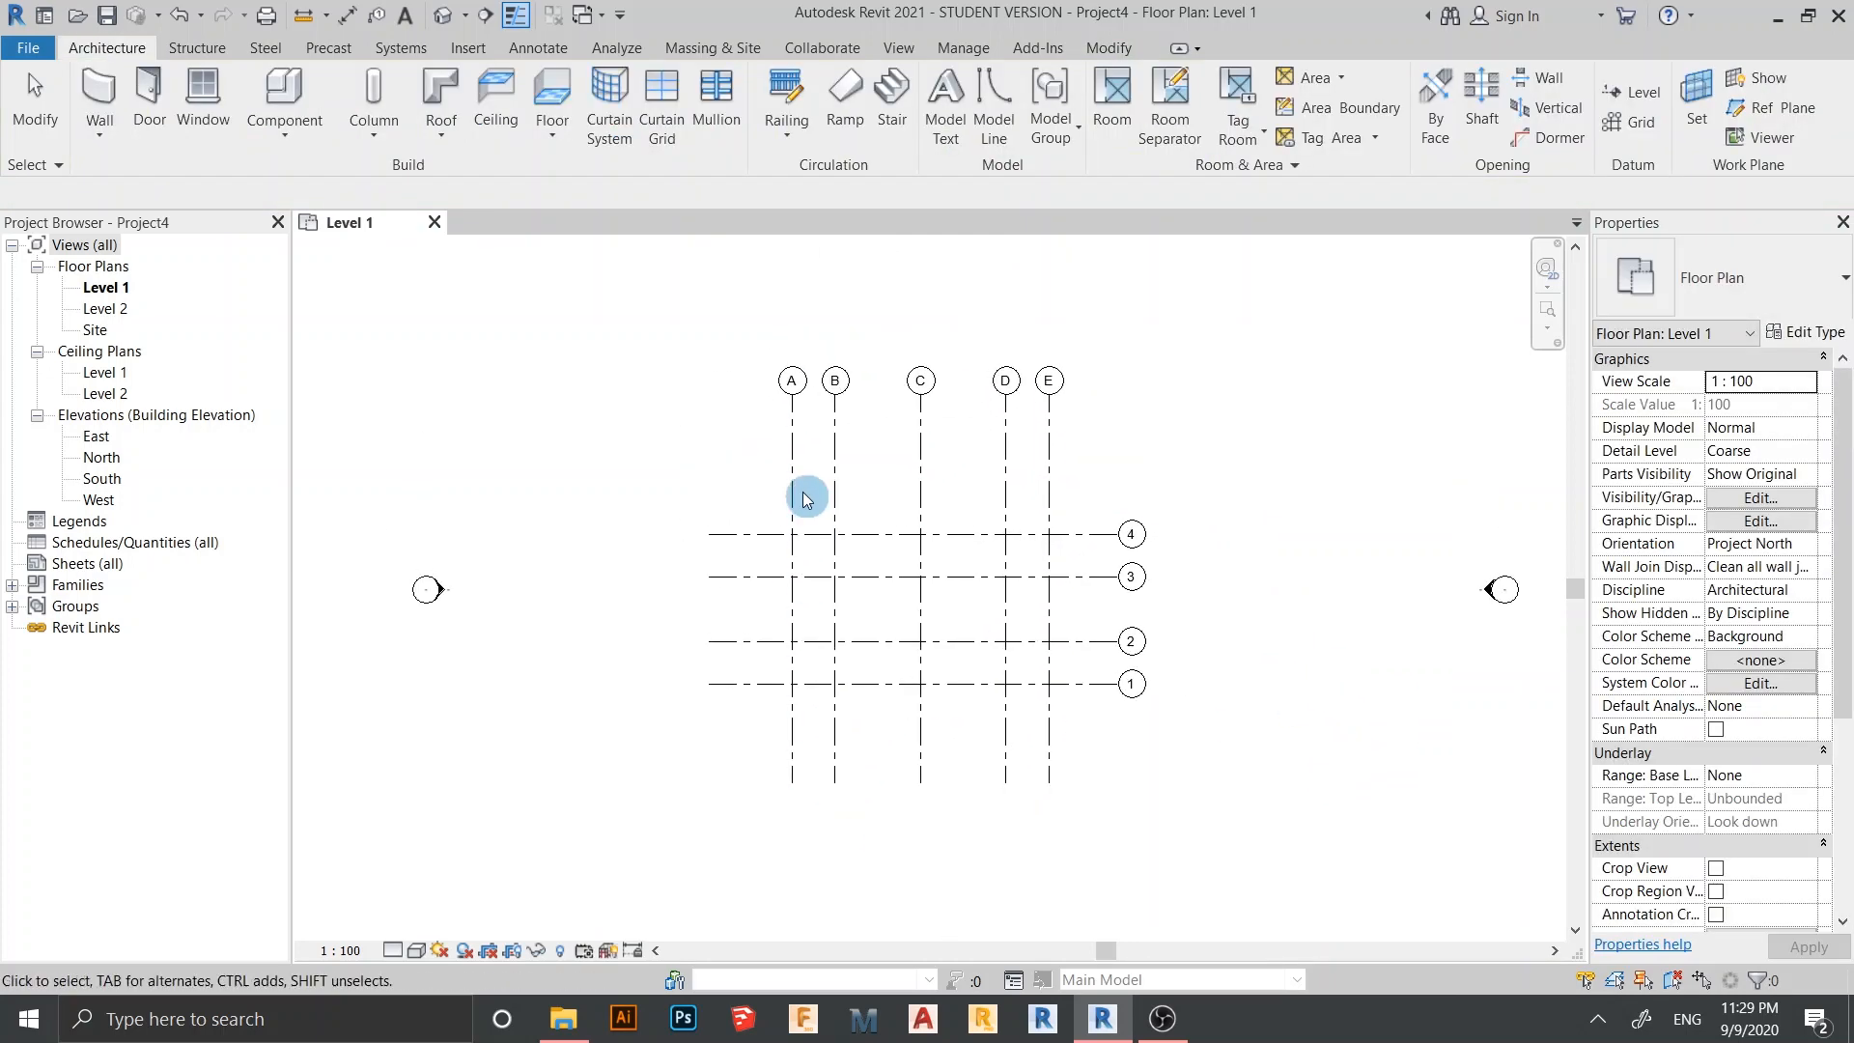
left_click(793, 444)
left_click_drag(792, 404, 791, 485)
left_click(1270, 538)
left_click(1141, 854)
Shorten the lower ends of vertical grid lines A to E so they stop closer to grid 1
middle_click_drag(1095, 793, 1068, 757)
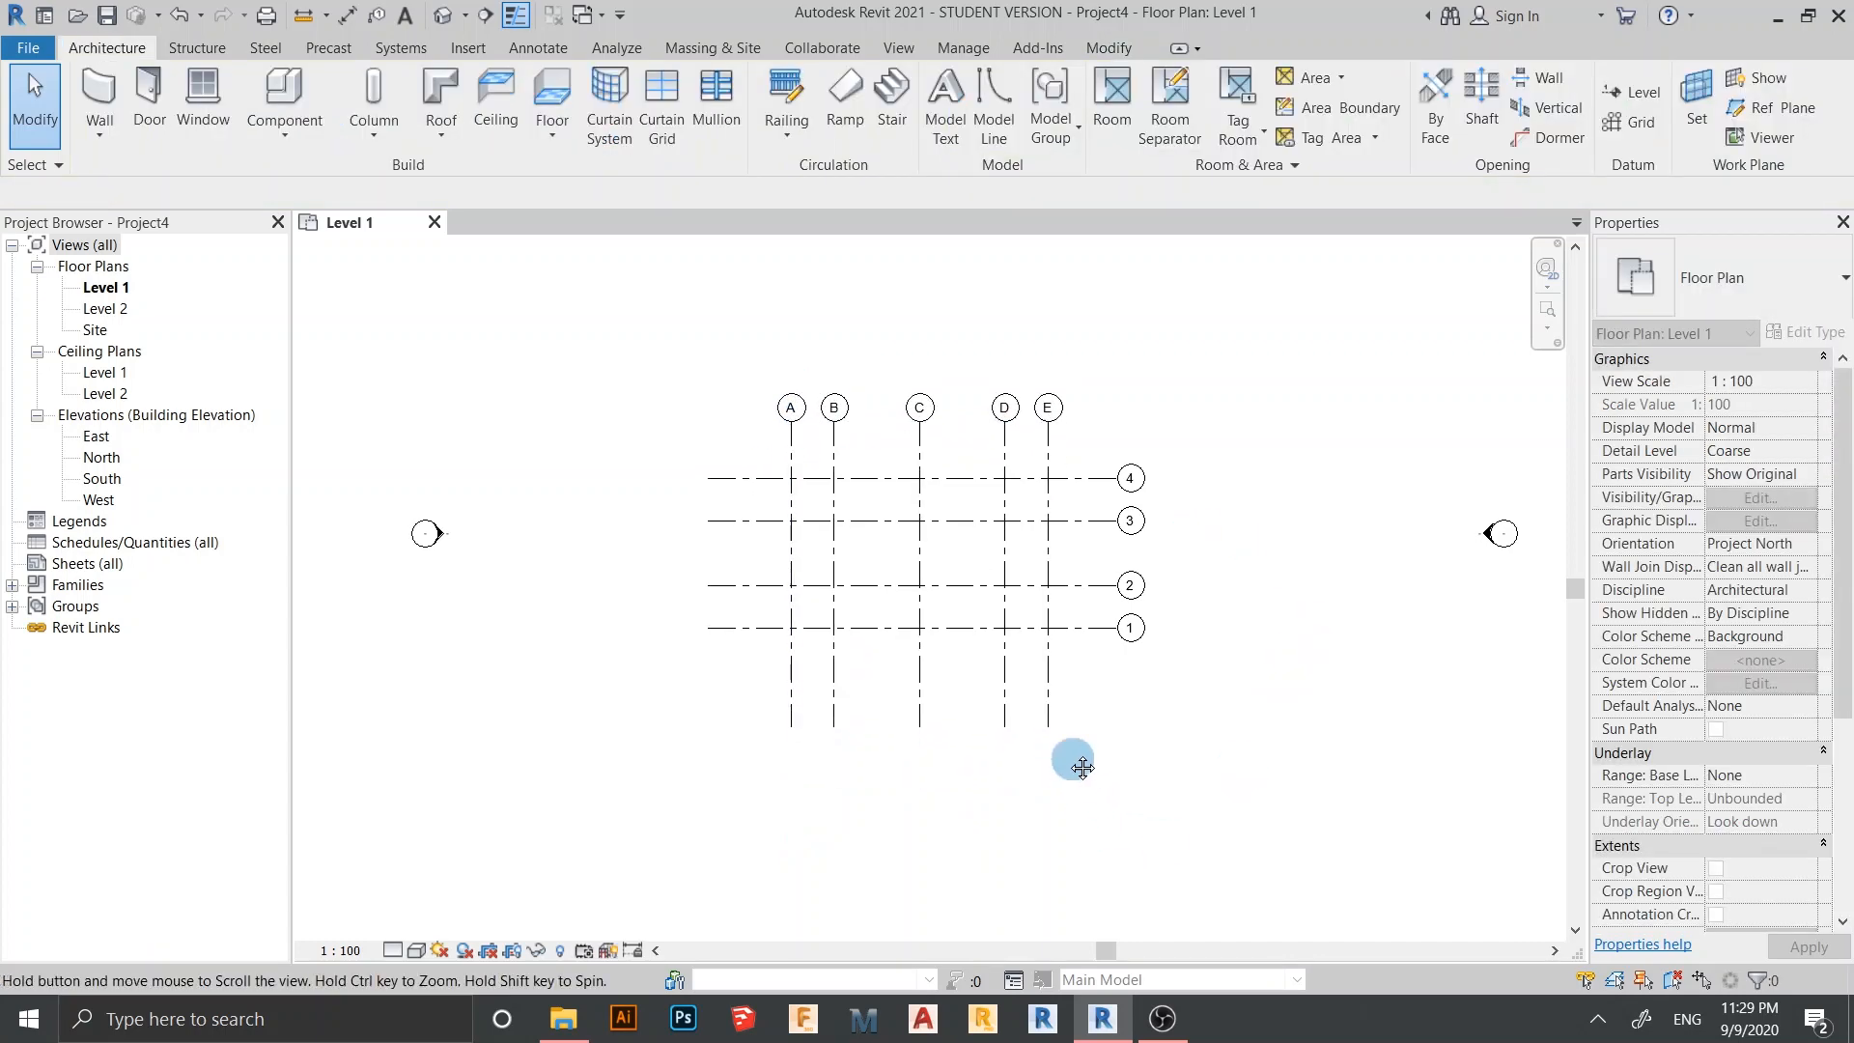
scroll(1056, 749, "up", 1)
left_click(1049, 722)
left_click_drag(1051, 729, 1049, 692)
key("Escape")
Shorten the left ends of horizontal grid lines 1 to 4 so they stop closer to grid A
left_click(666, 616)
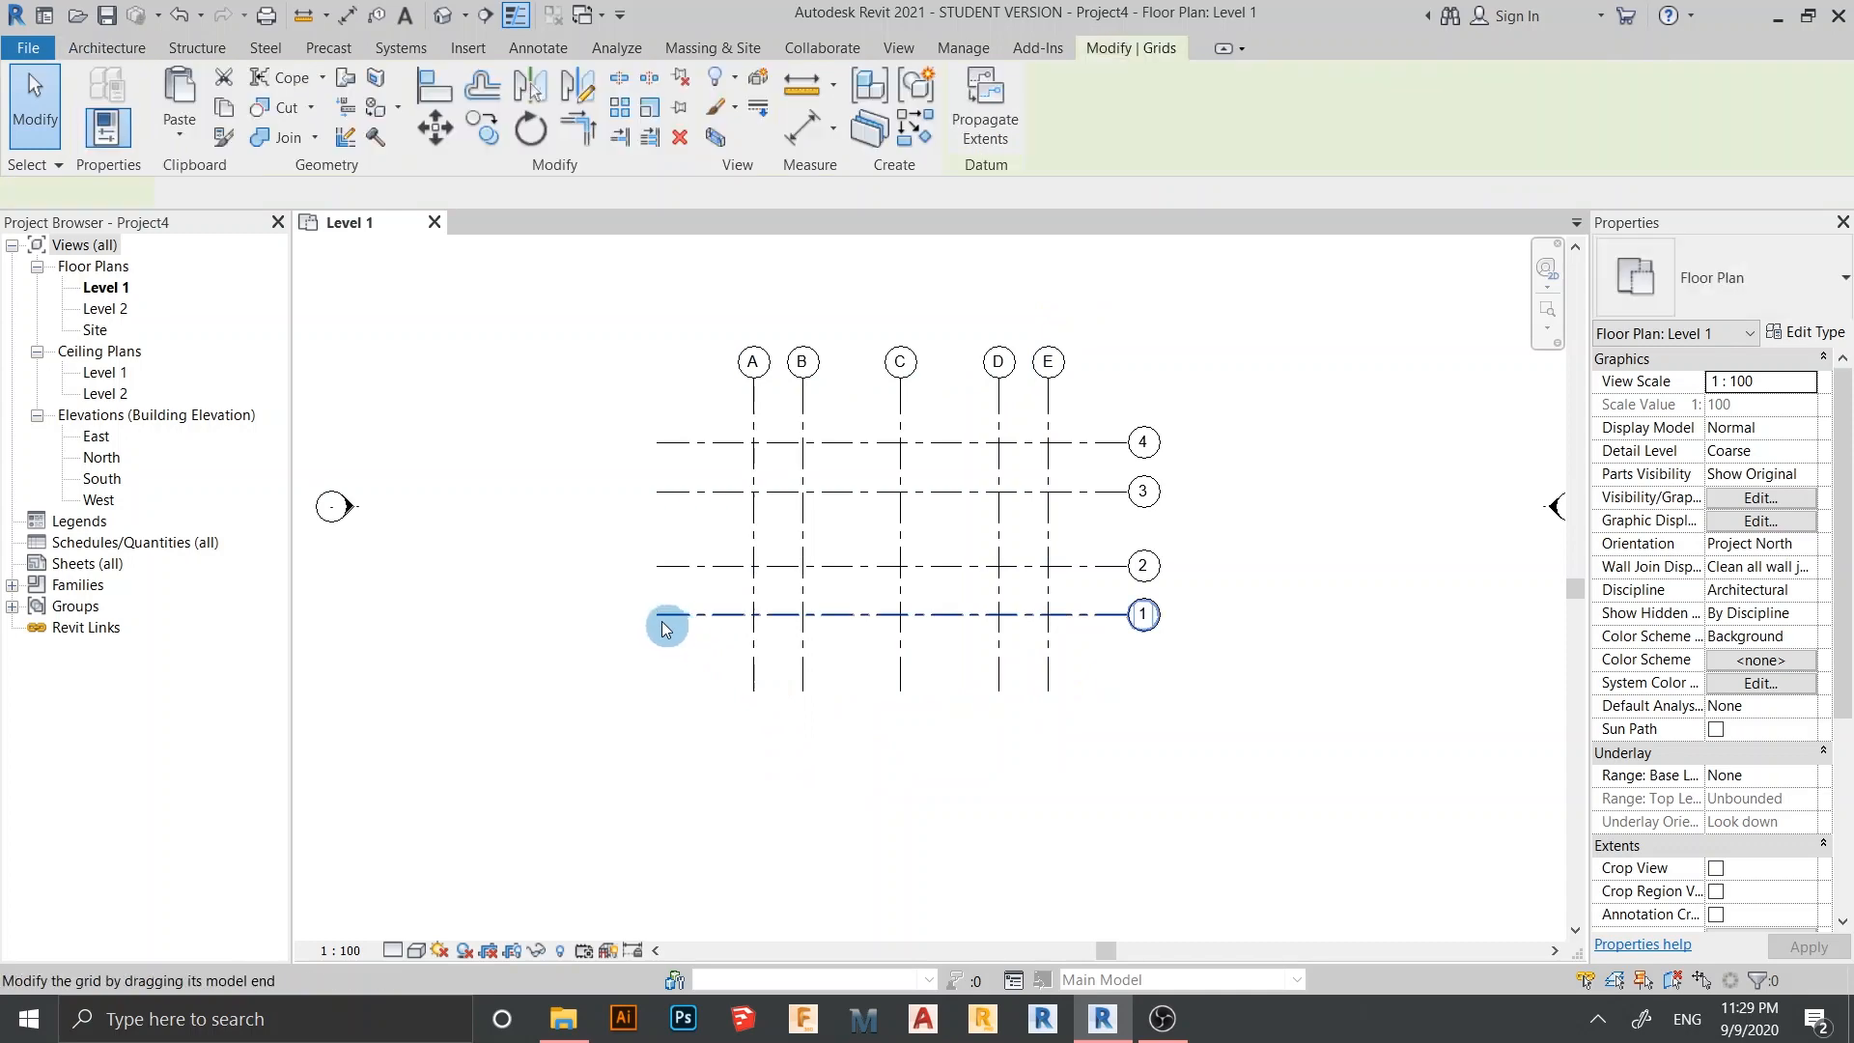
key("Escape")
scroll(898, 758, "down", 1)
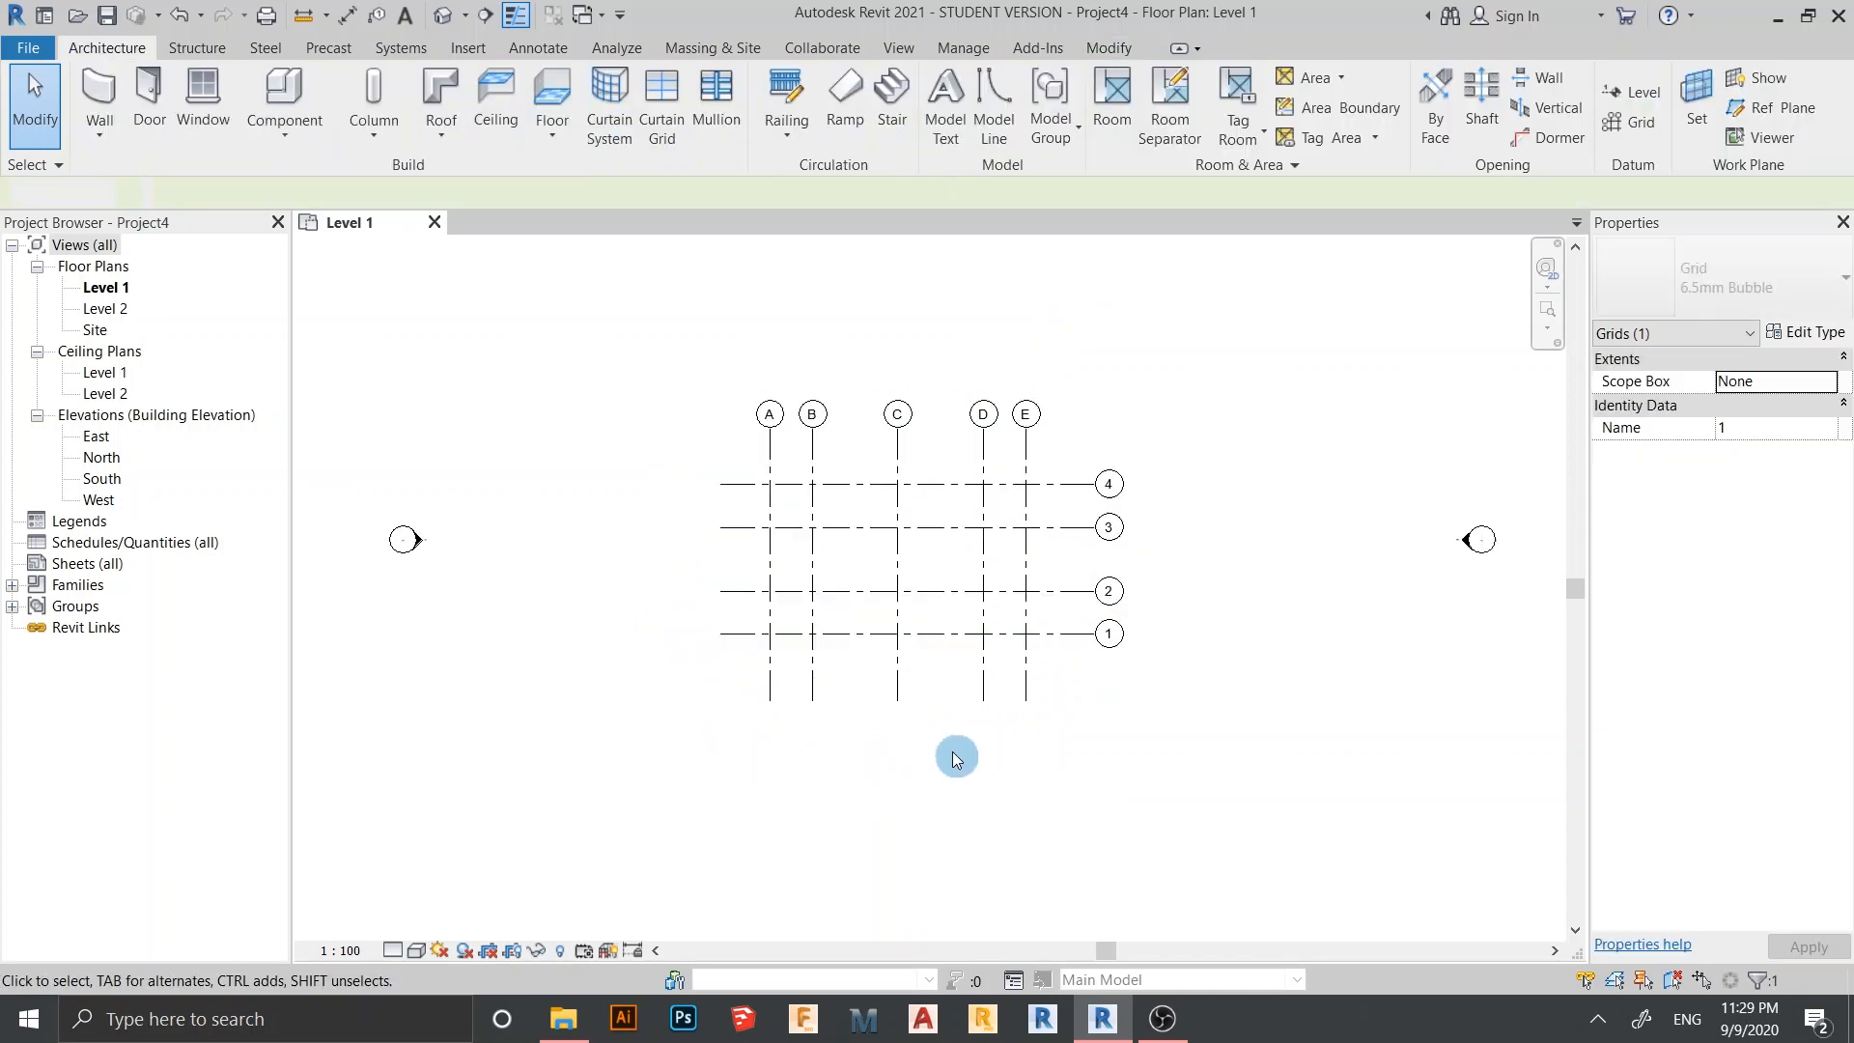
middle_click_drag(956, 753, 944, 795)
scroll(993, 811, "up", 3)
middle_click_drag(1157, 791, 1162, 819)
scroll(1219, 772, "down", 1)
mouse_move(1278, 726)
middle_mouse_down()
mouse_move(1312, 706)
mouse_move(1274, 752)
middle_mouse_up()
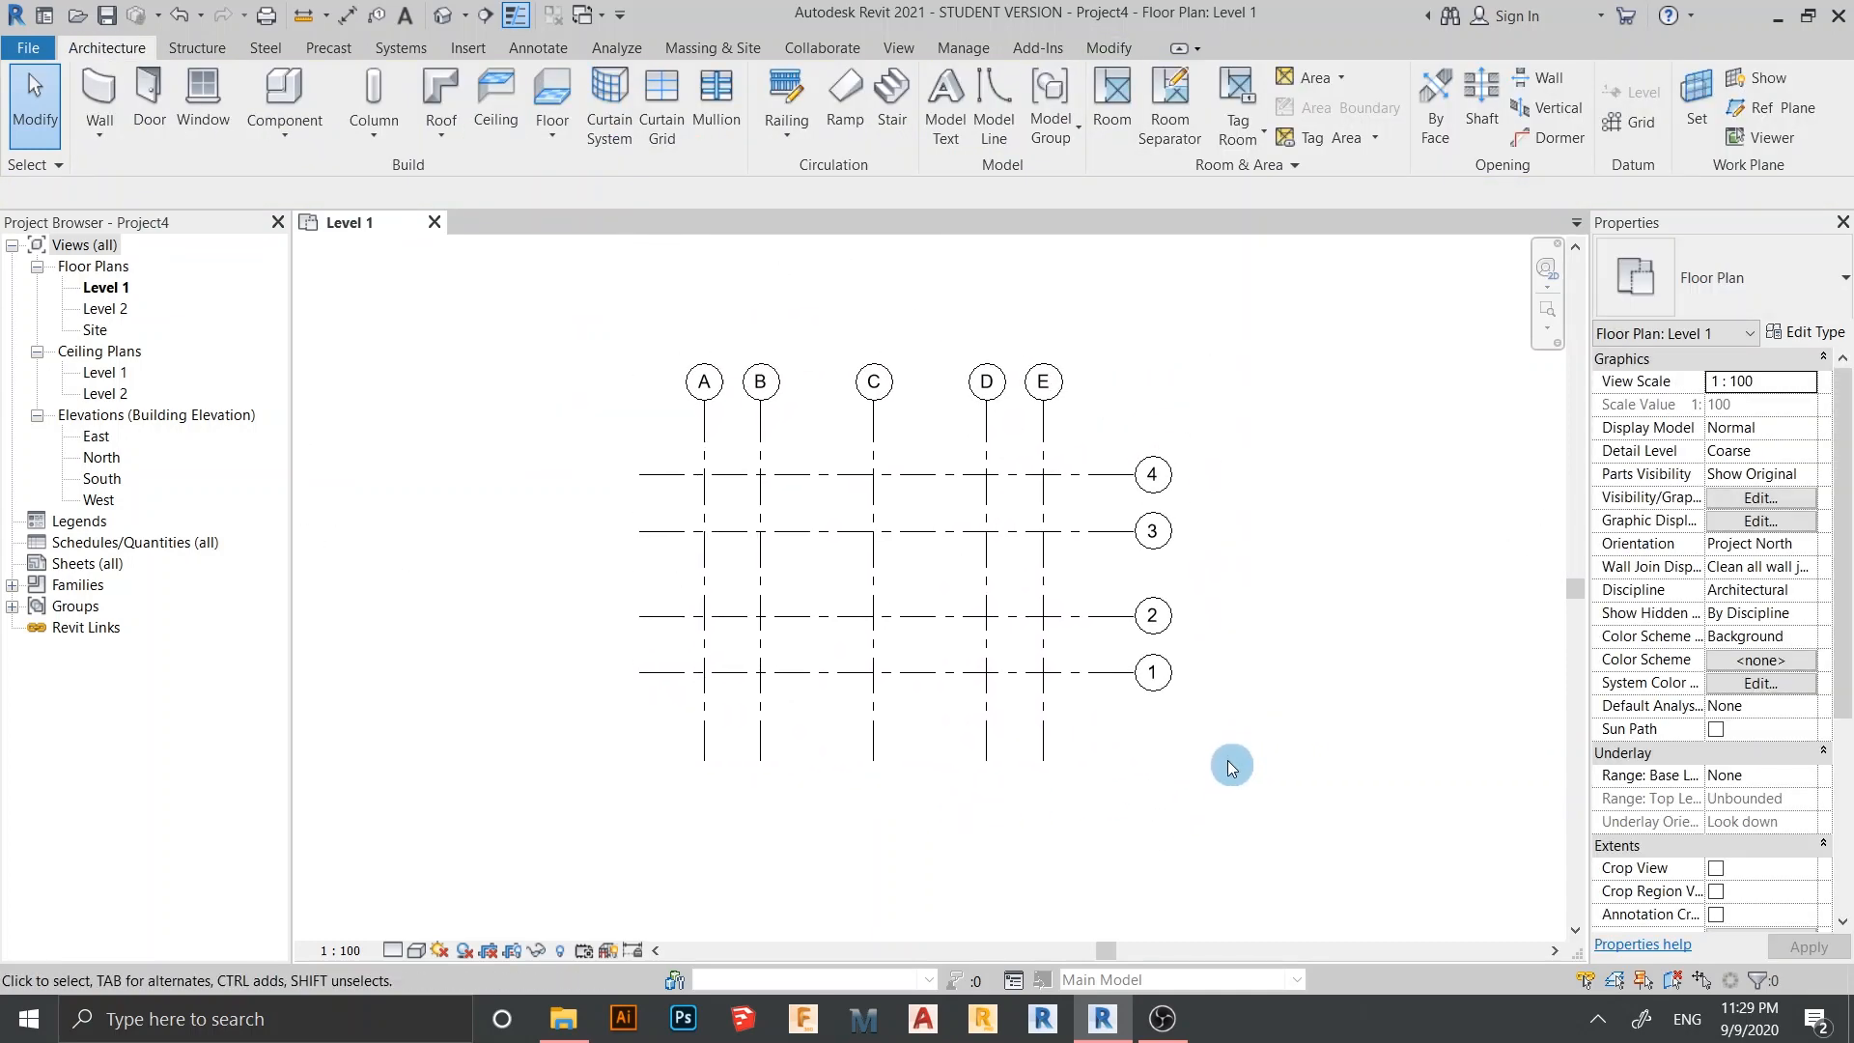
middle_click_drag(1019, 761, 1014, 680)
middle_click_drag(574, 401, 577, 423)
middle_click_drag(729, 609, 708, 676)
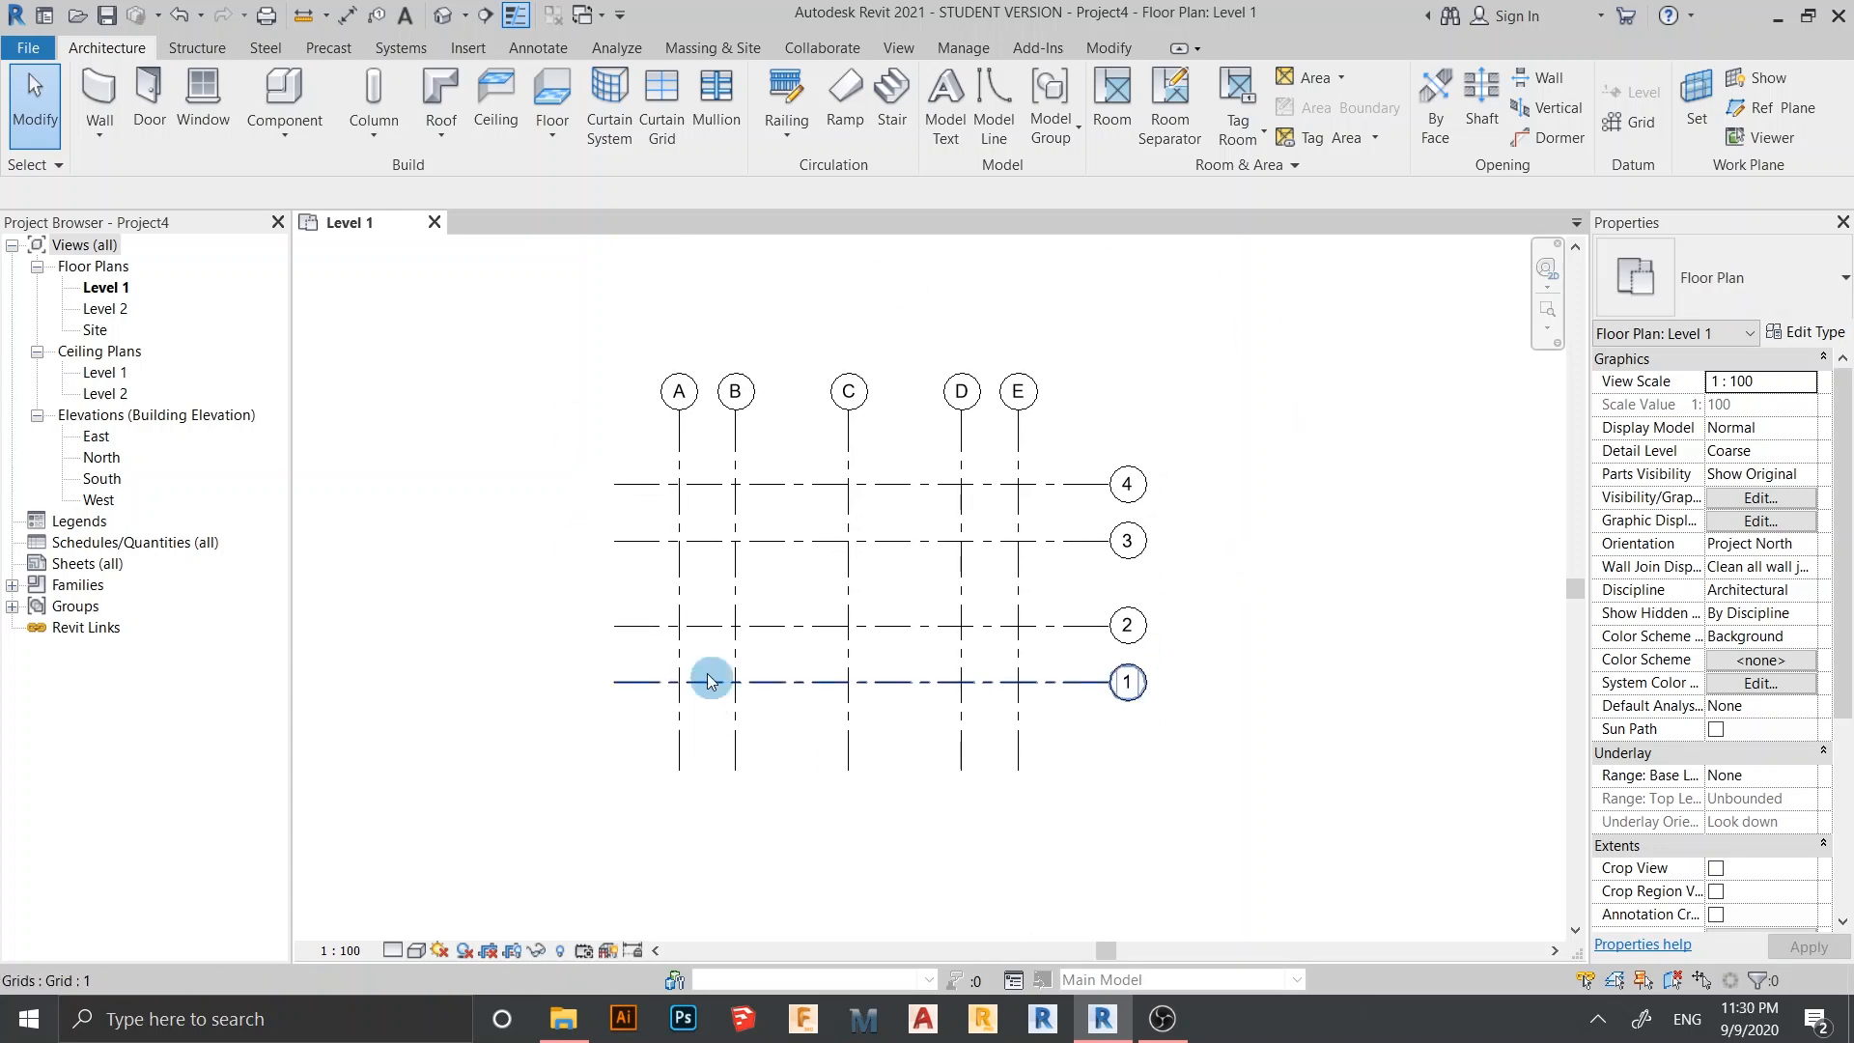
middle_click_drag(710, 681, 801, 637)
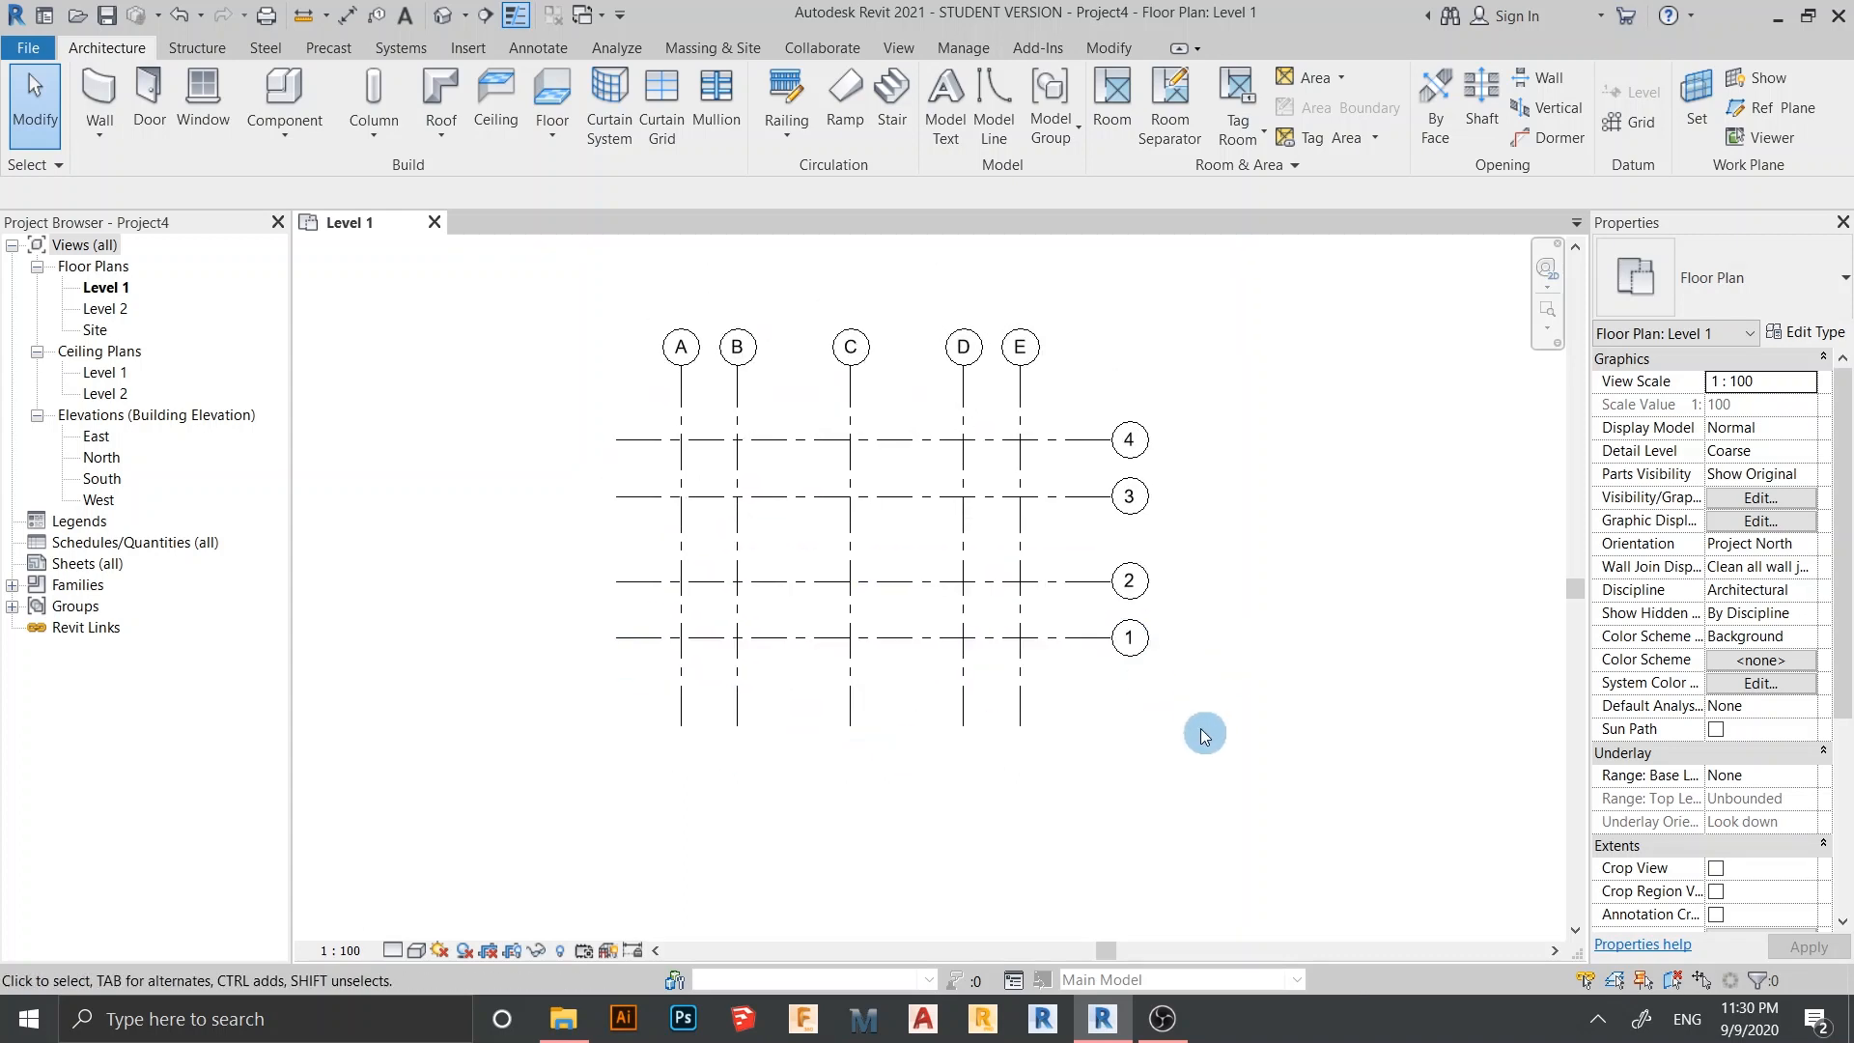
middle_click_drag(1161, 772, 1146, 607)
scroll(1100, 665, "down", 1)
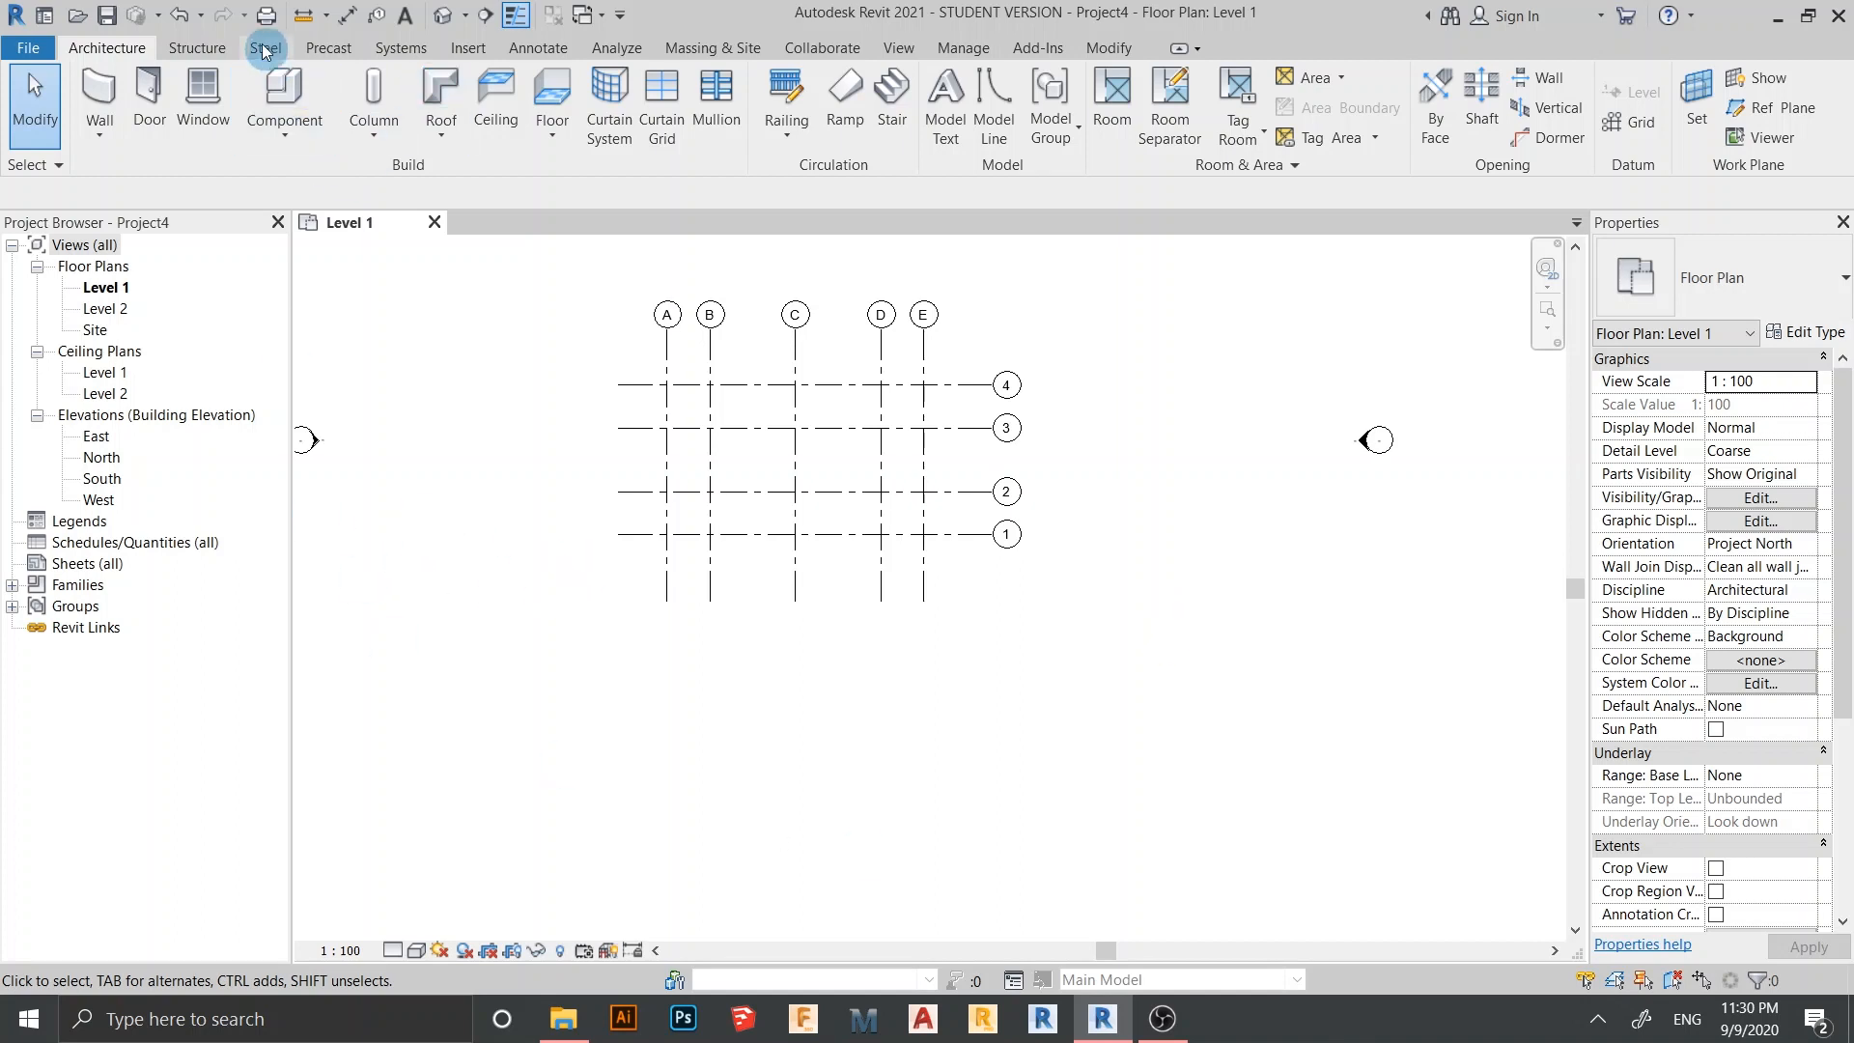
Start an isolated structural foundation, agree to load a family, and open the Structural Foundations folder in the English library
left_click(198, 48)
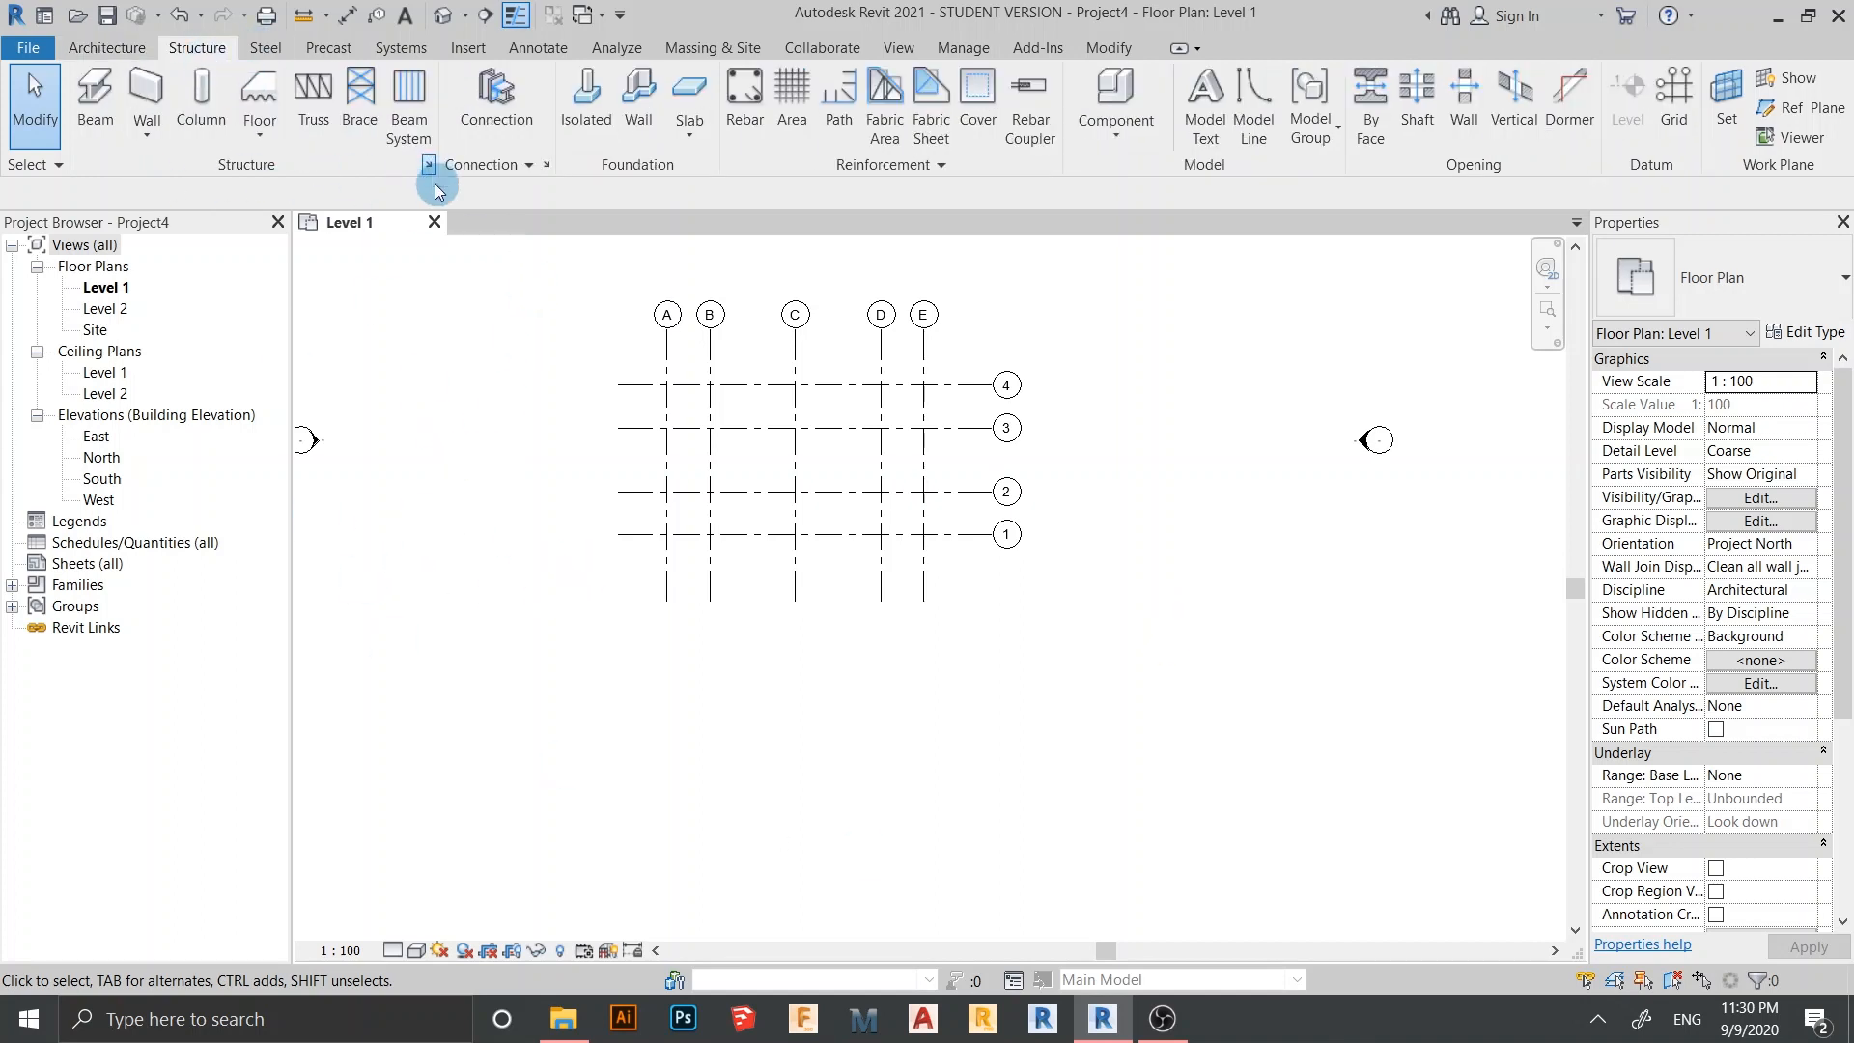
left_click(583, 119)
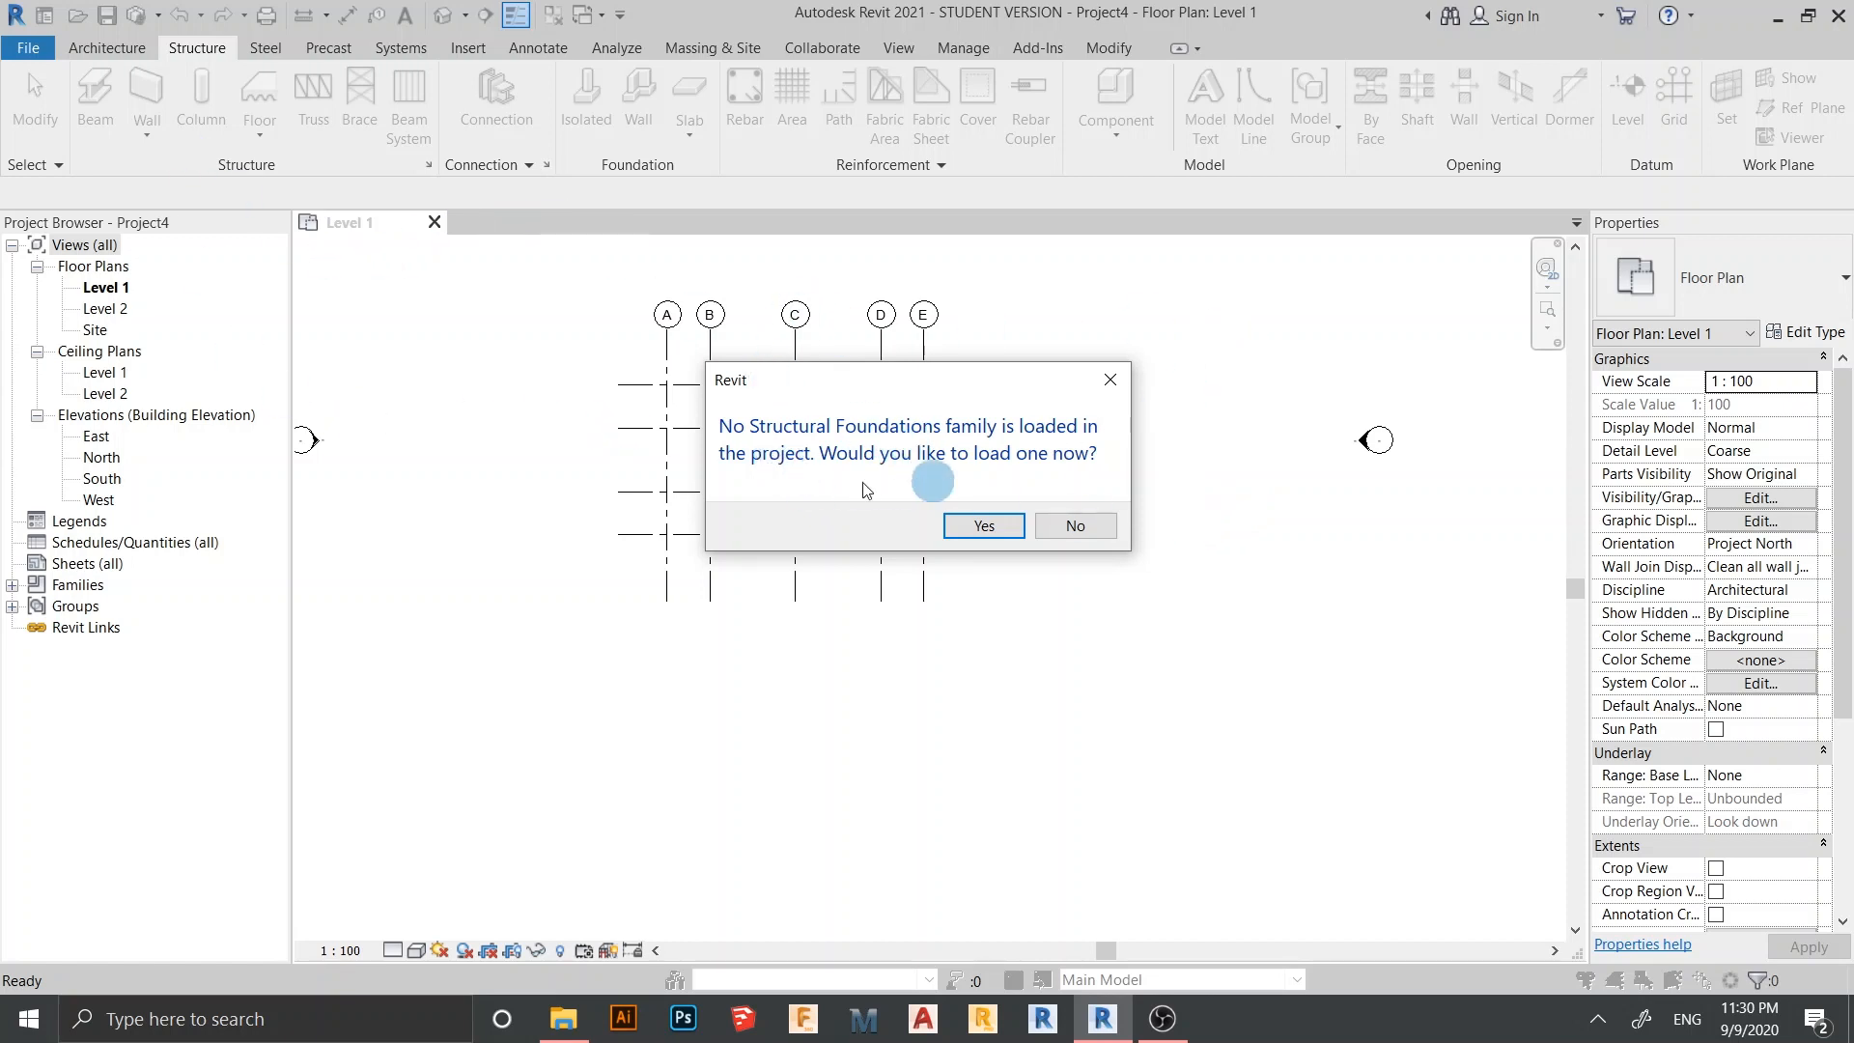
left_click(984, 525)
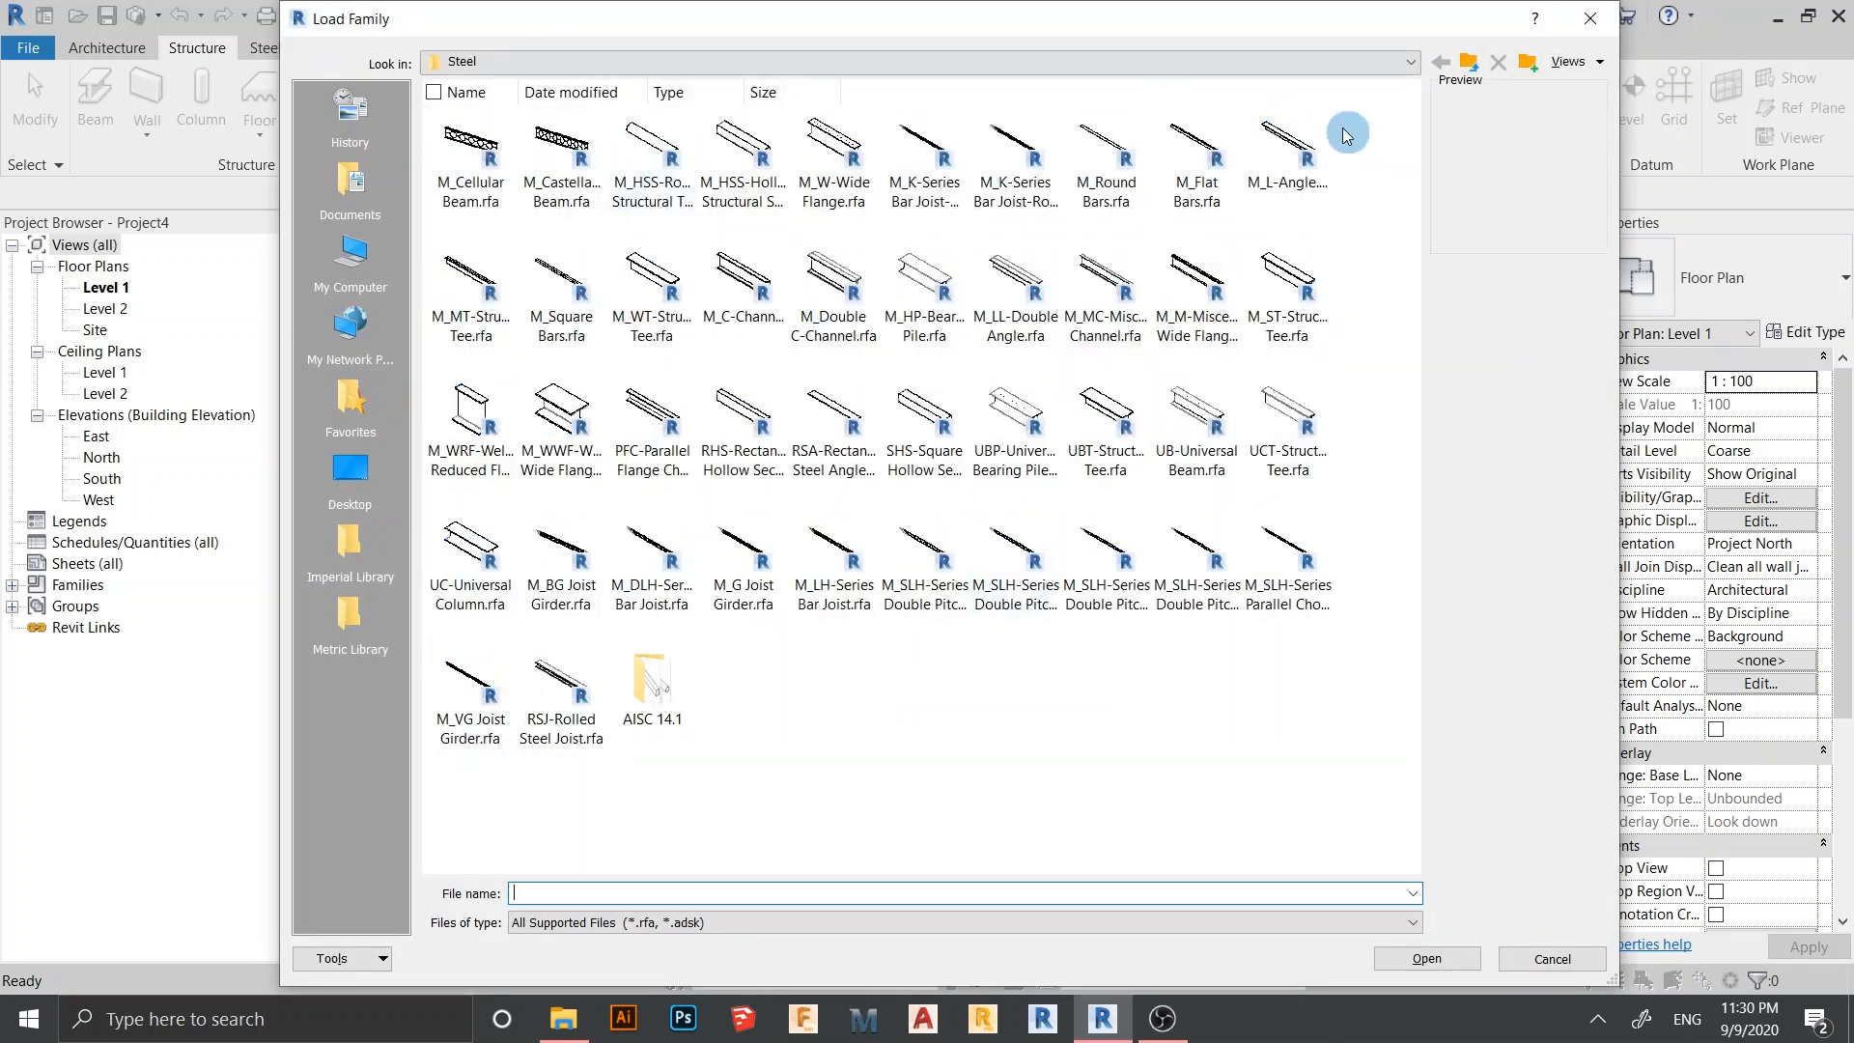
left_click(1300, 65)
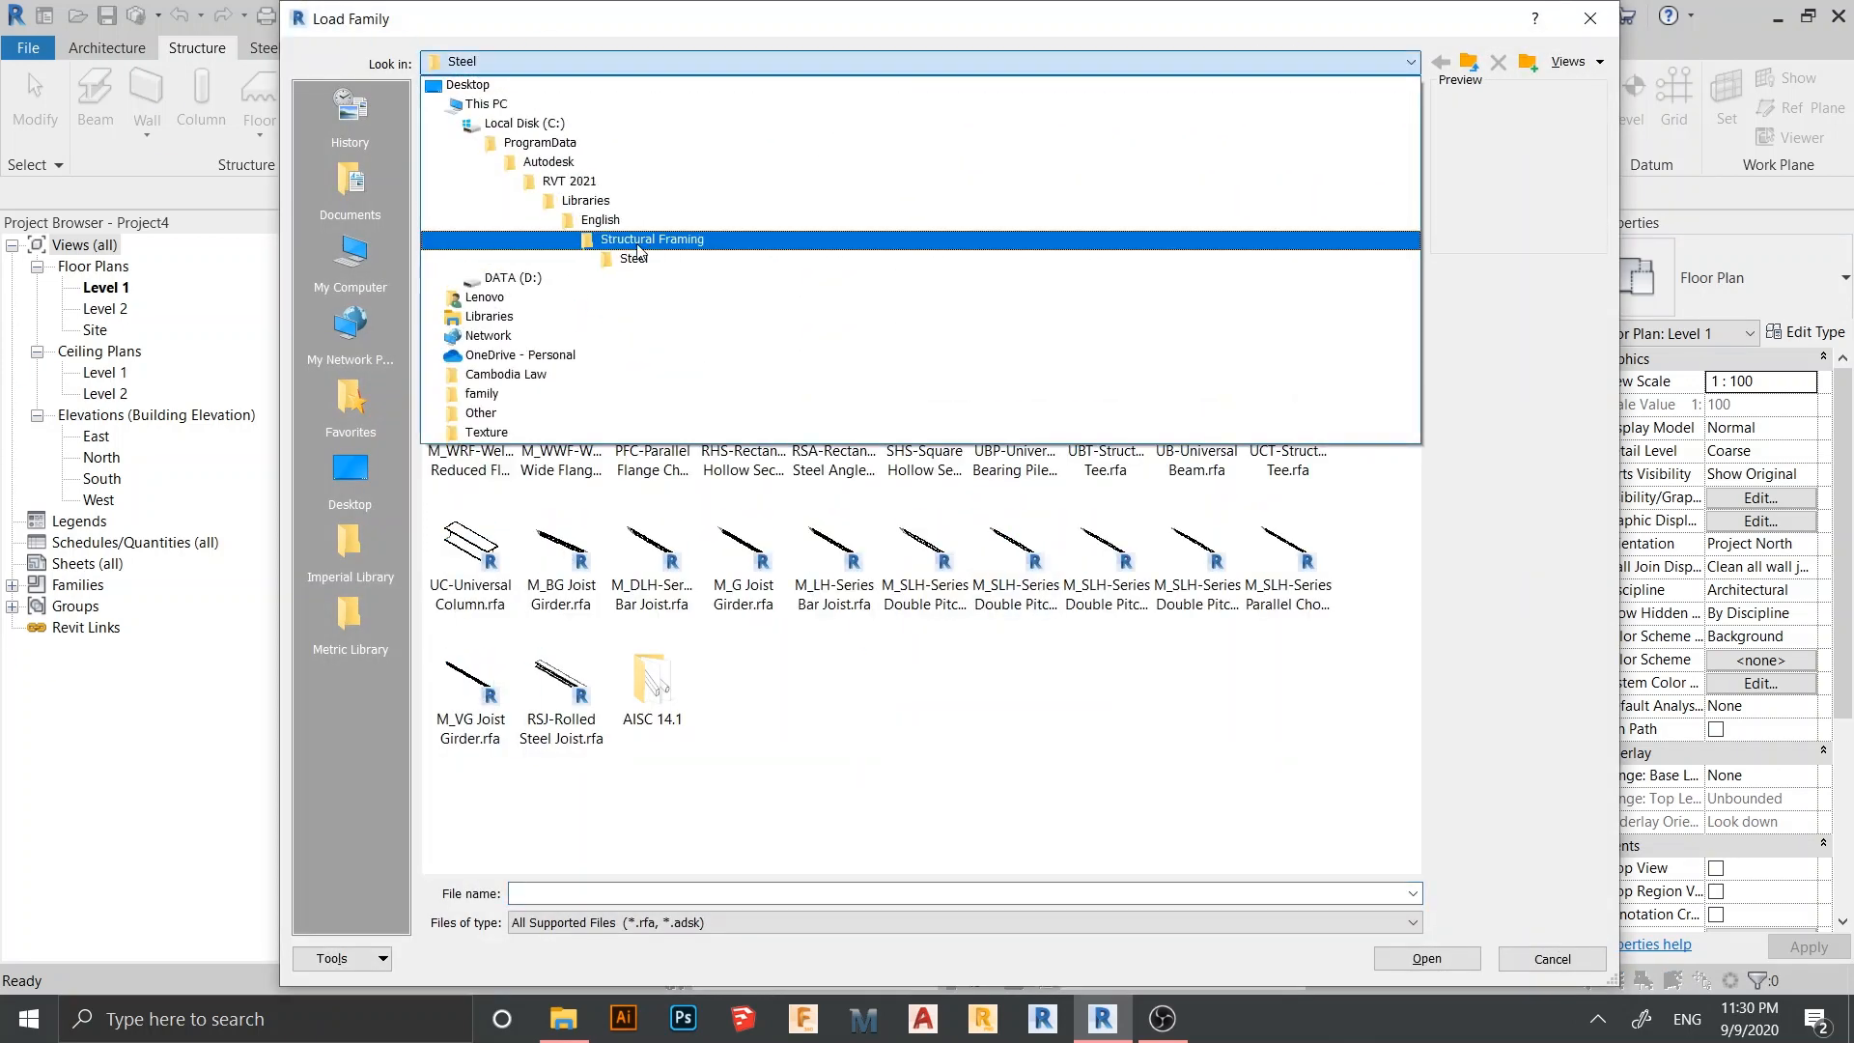
left_click(596, 221)
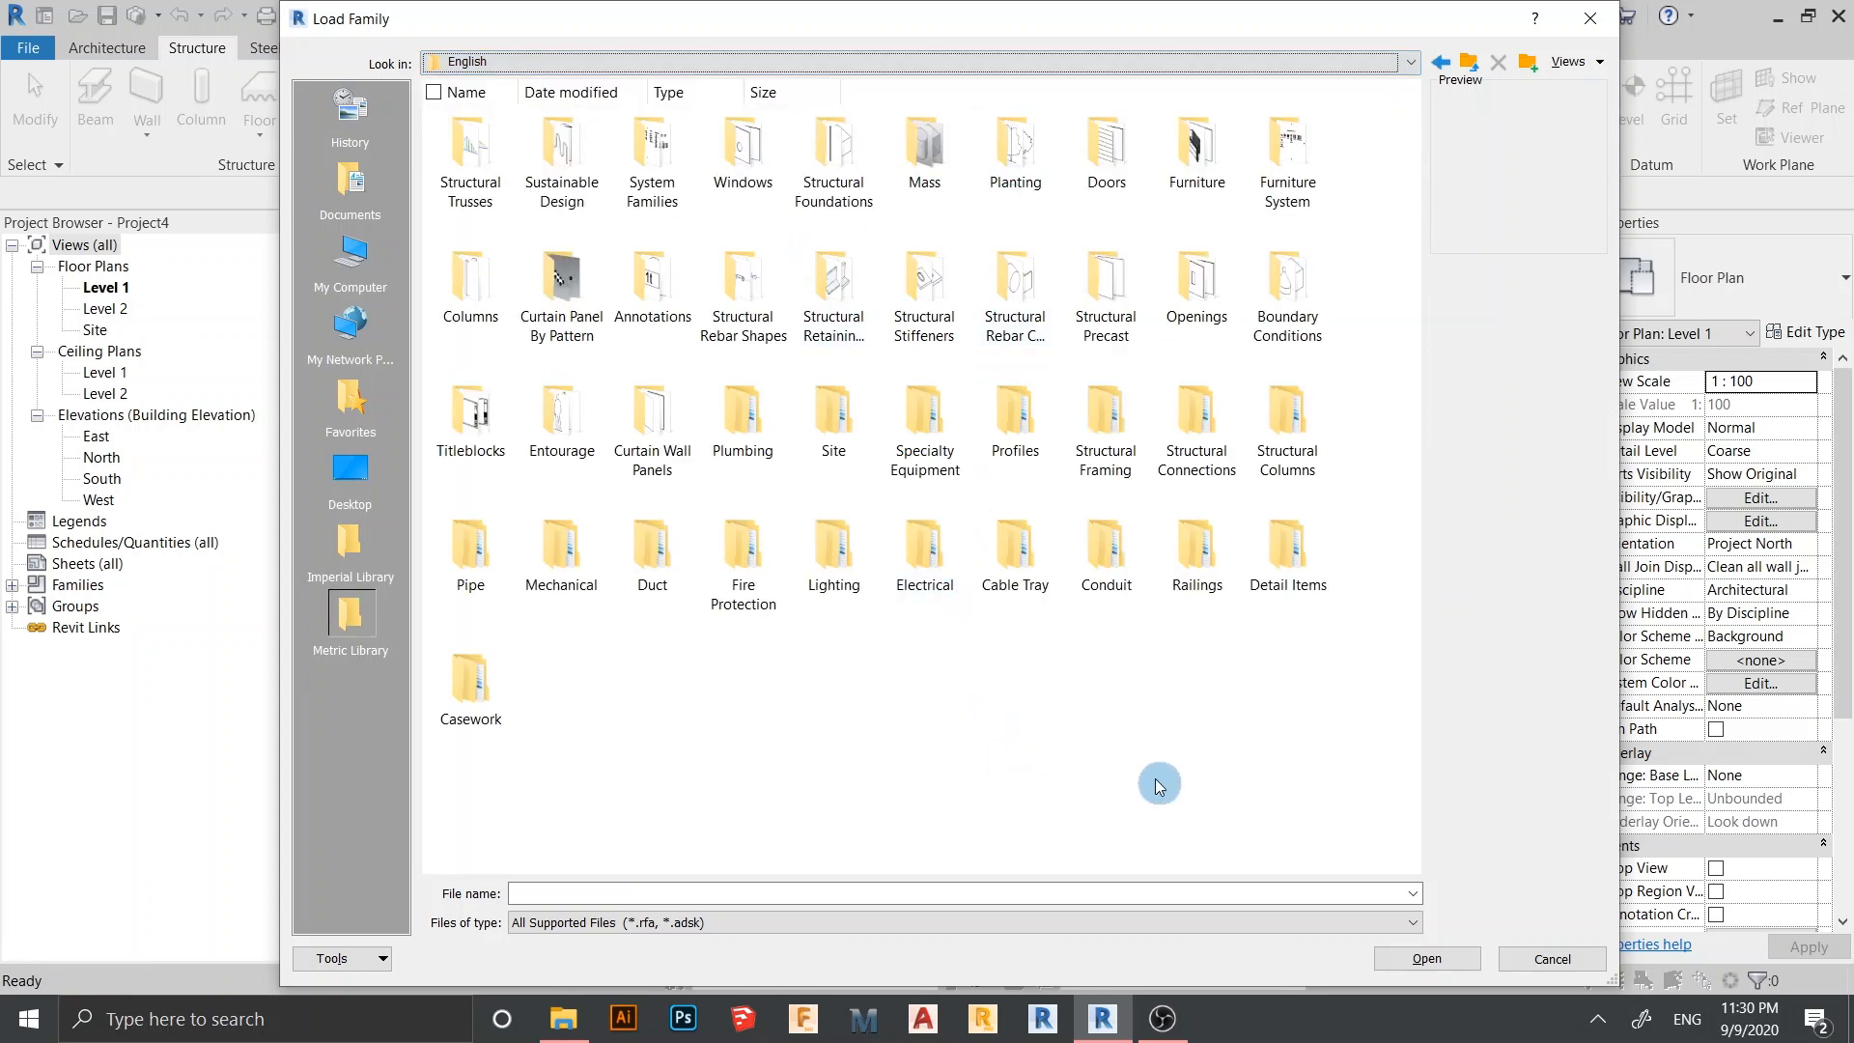
double_click(832, 187)
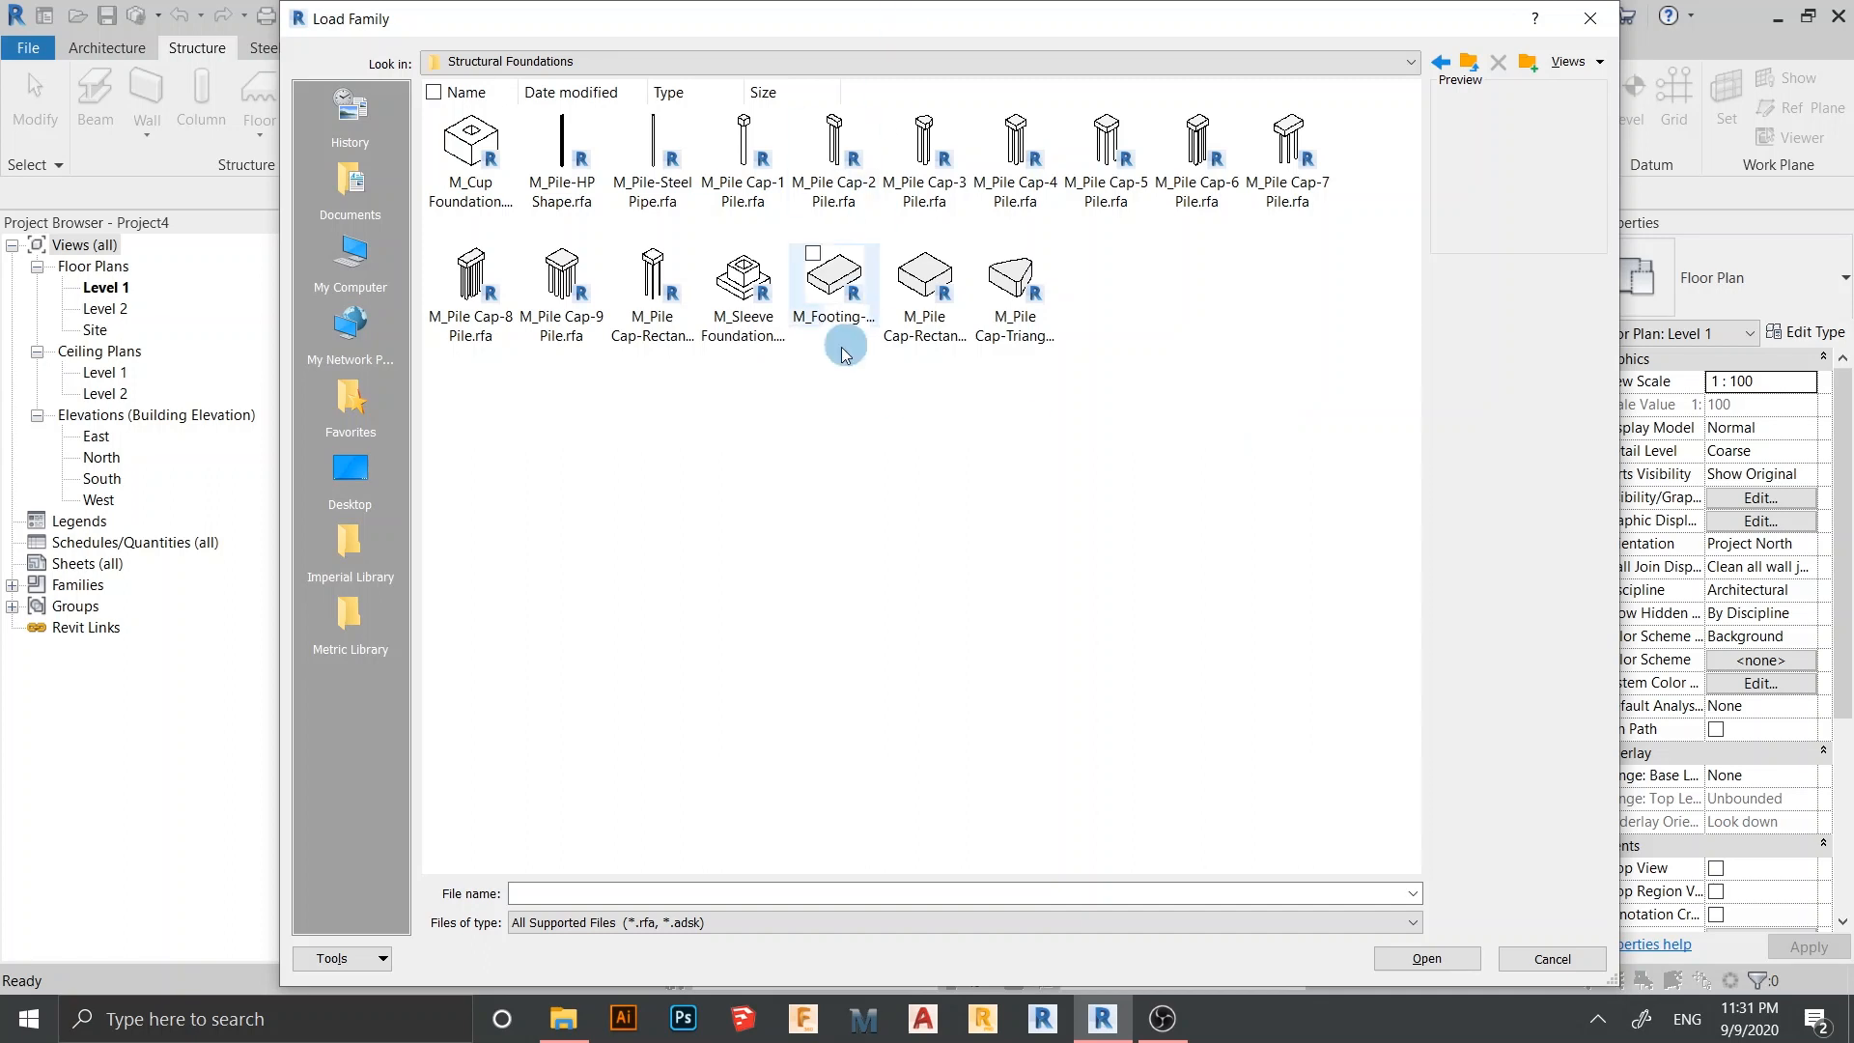
Load the M_Footing-Rectangular.rfa family into the project
left_click(817, 321)
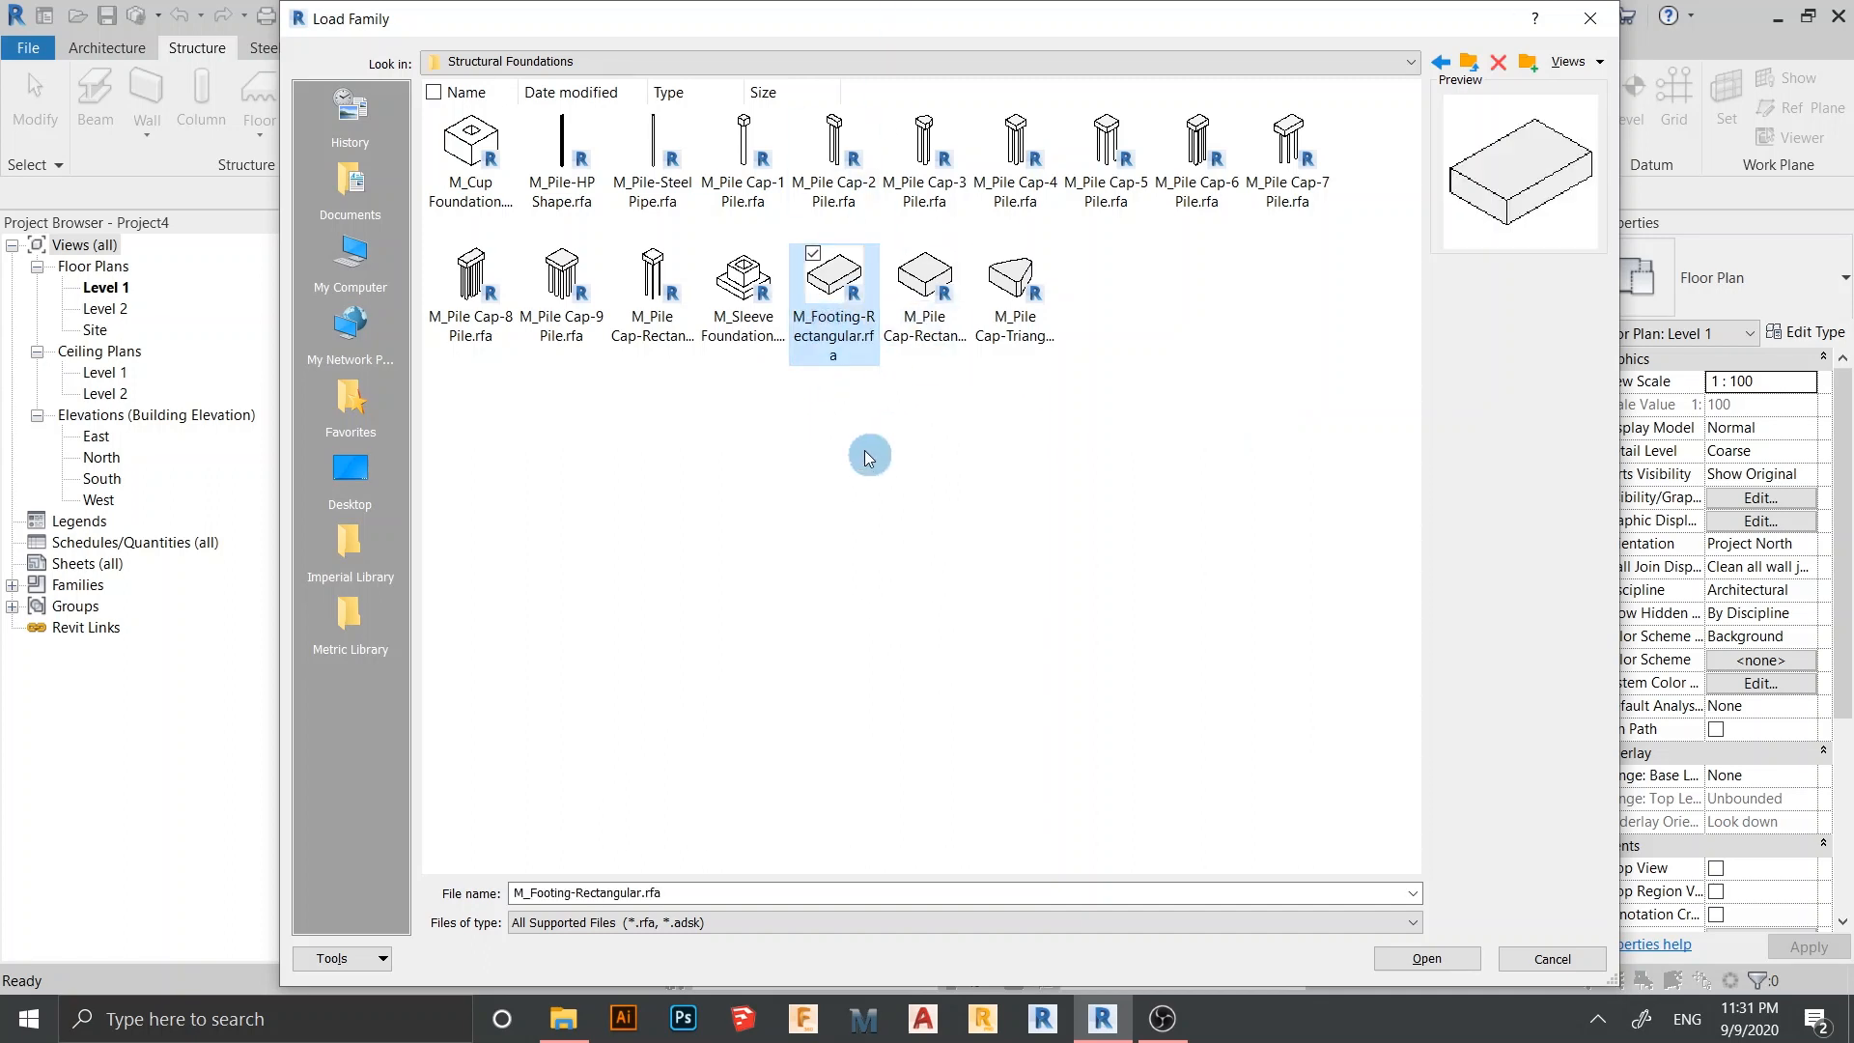
left_click(925, 287)
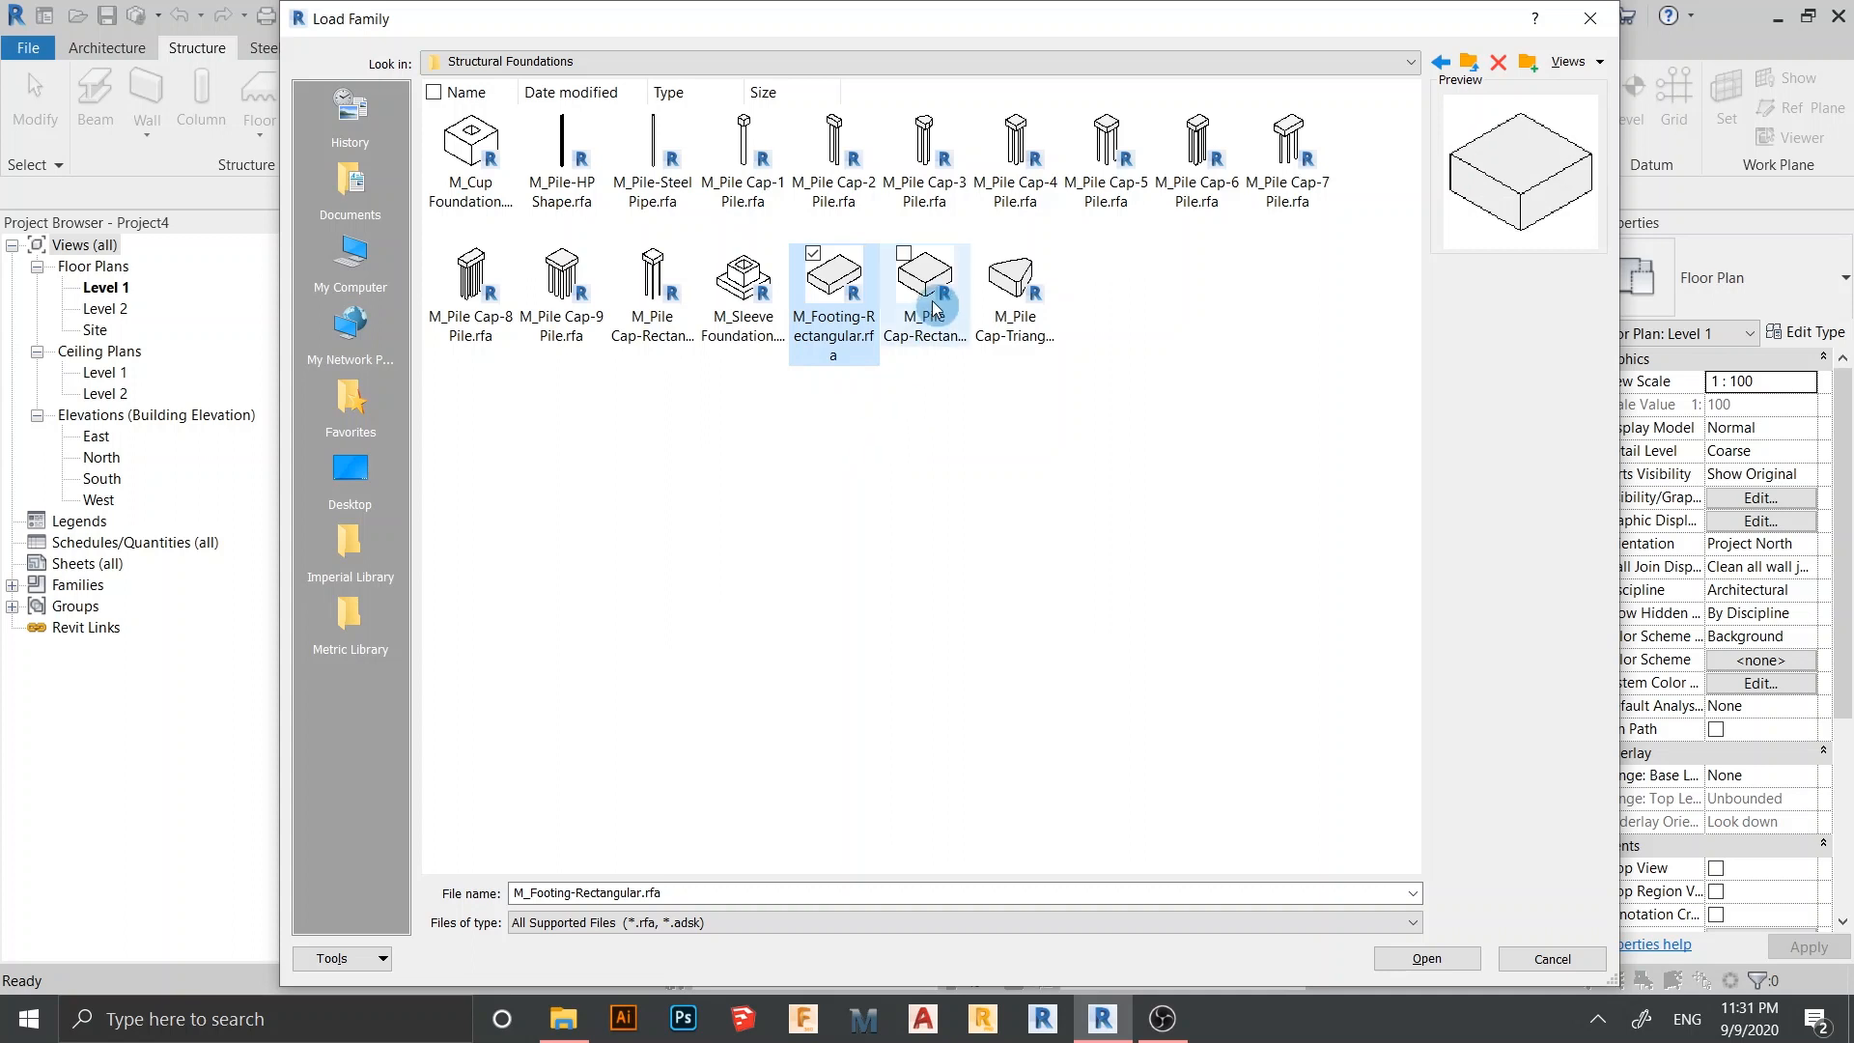
left_click(828, 322)
left_click(1456, 960)
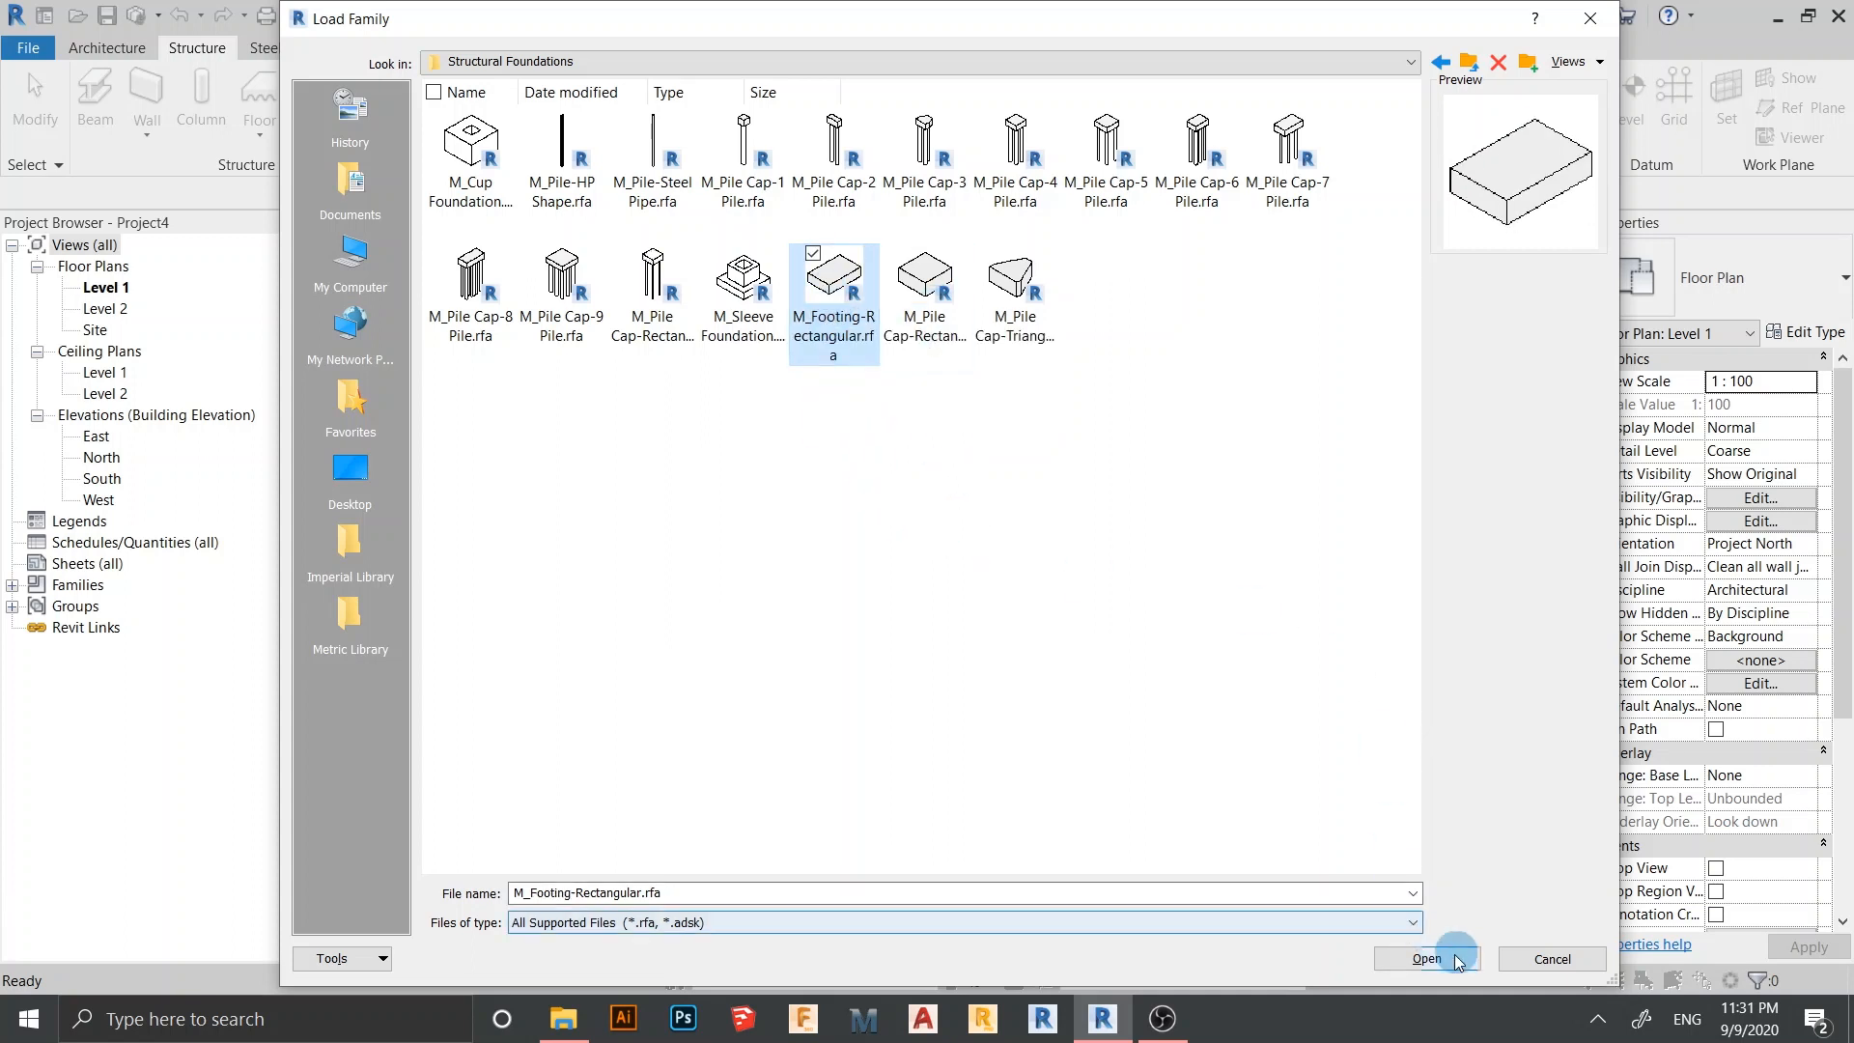
left_click(848, 326)
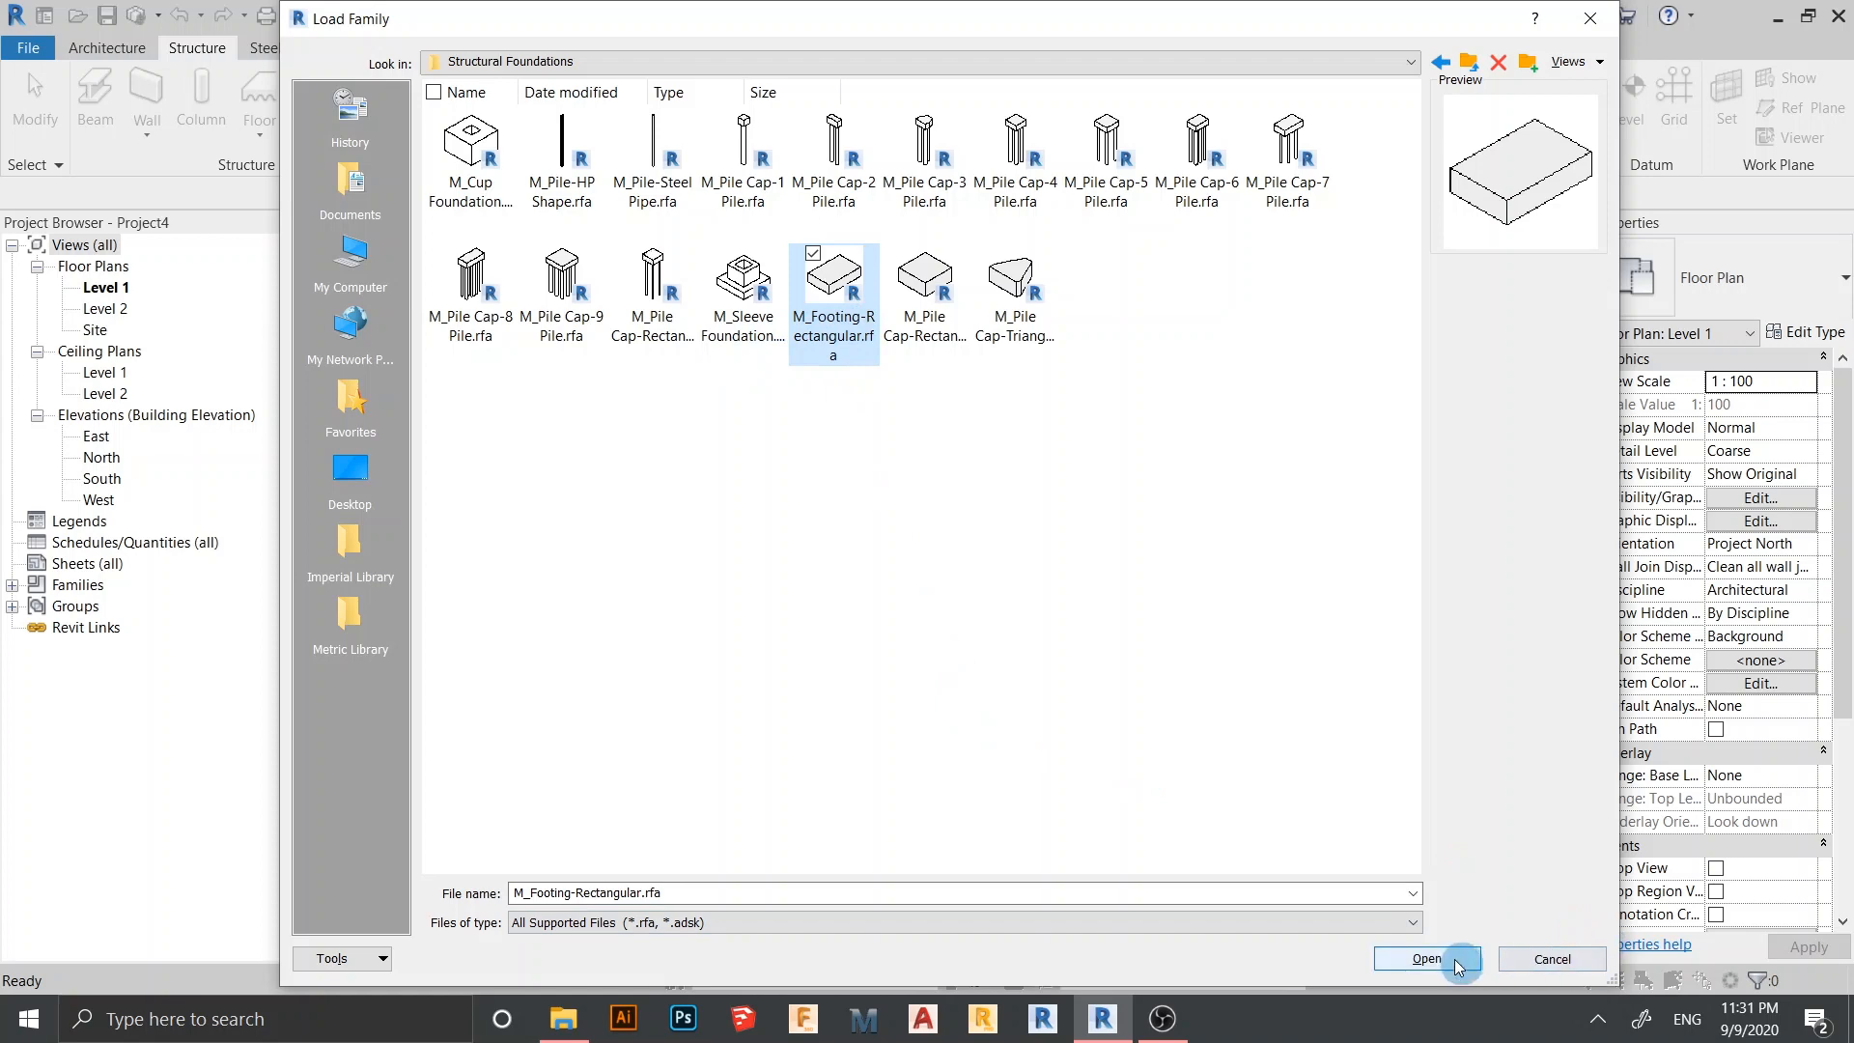
left_click(1427, 957)
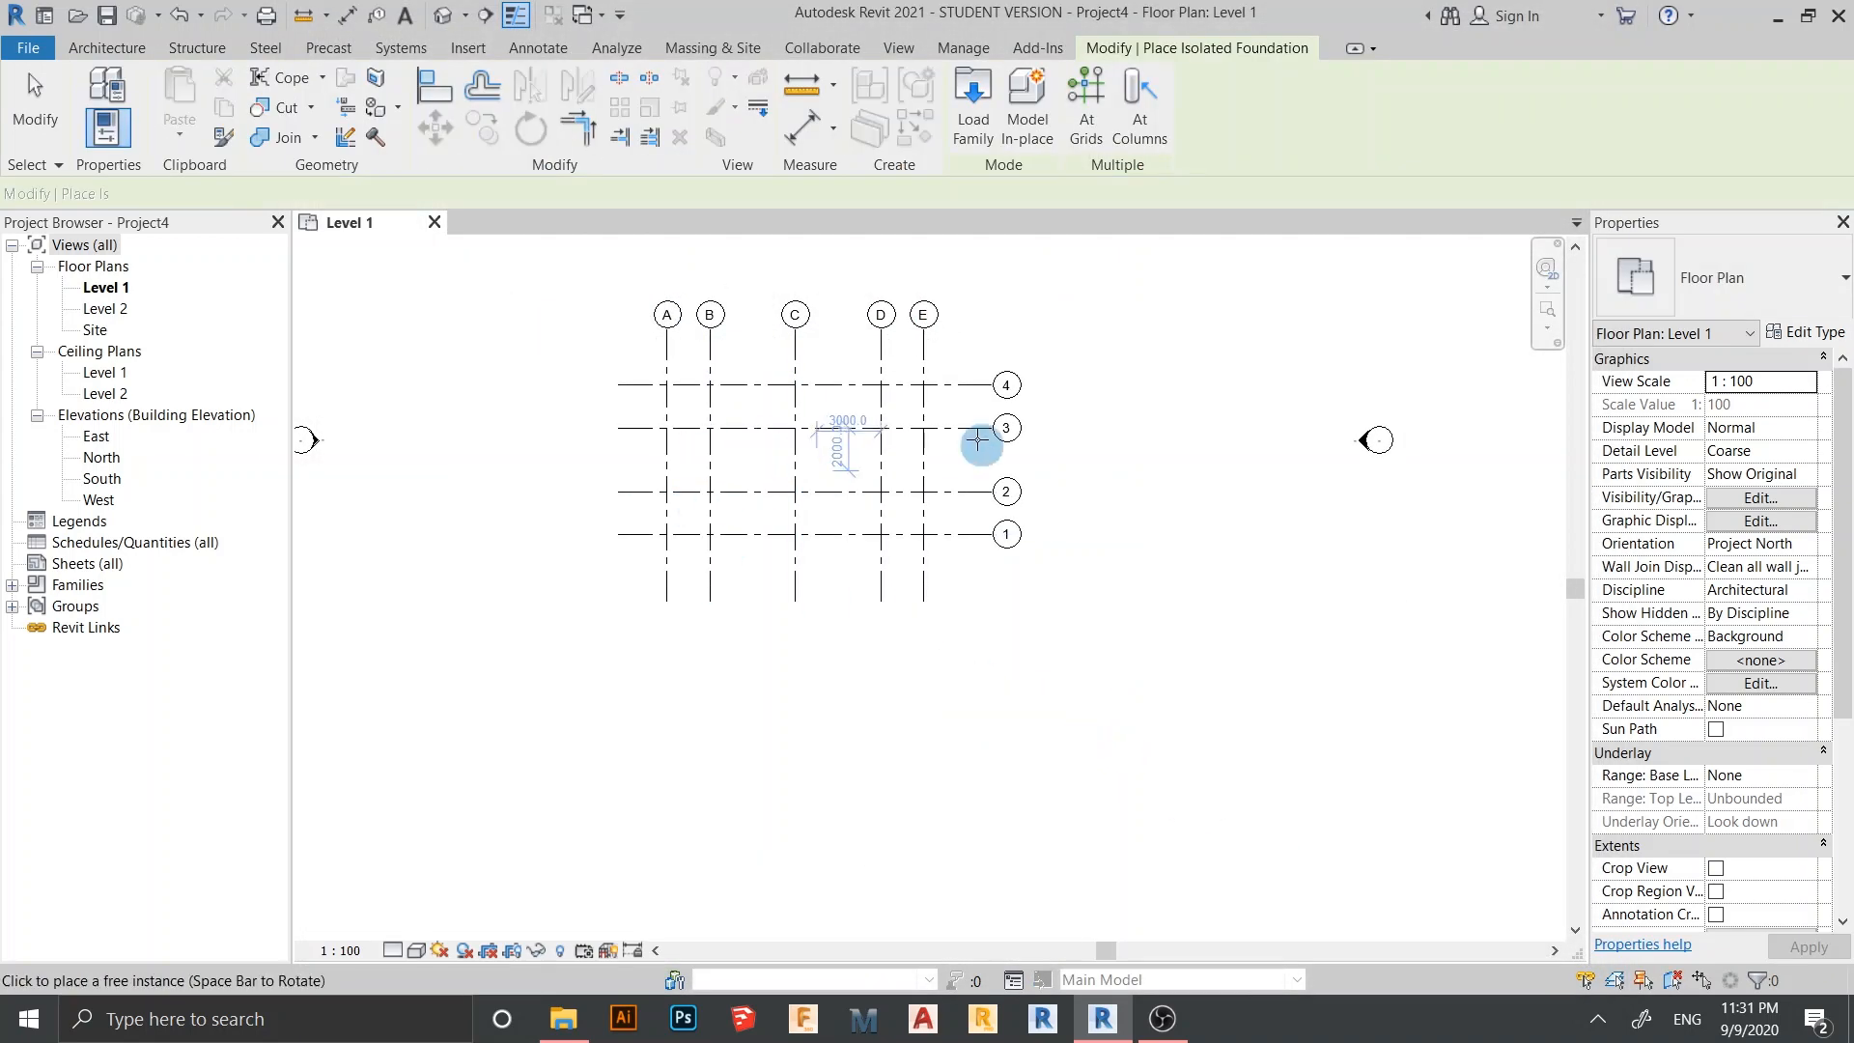
Duplicate the rectangular footing type as "1200 x 1200" and set its foundation thickness to 500 and its length to 1200 mm
scroll(712, 370, "up", 2)
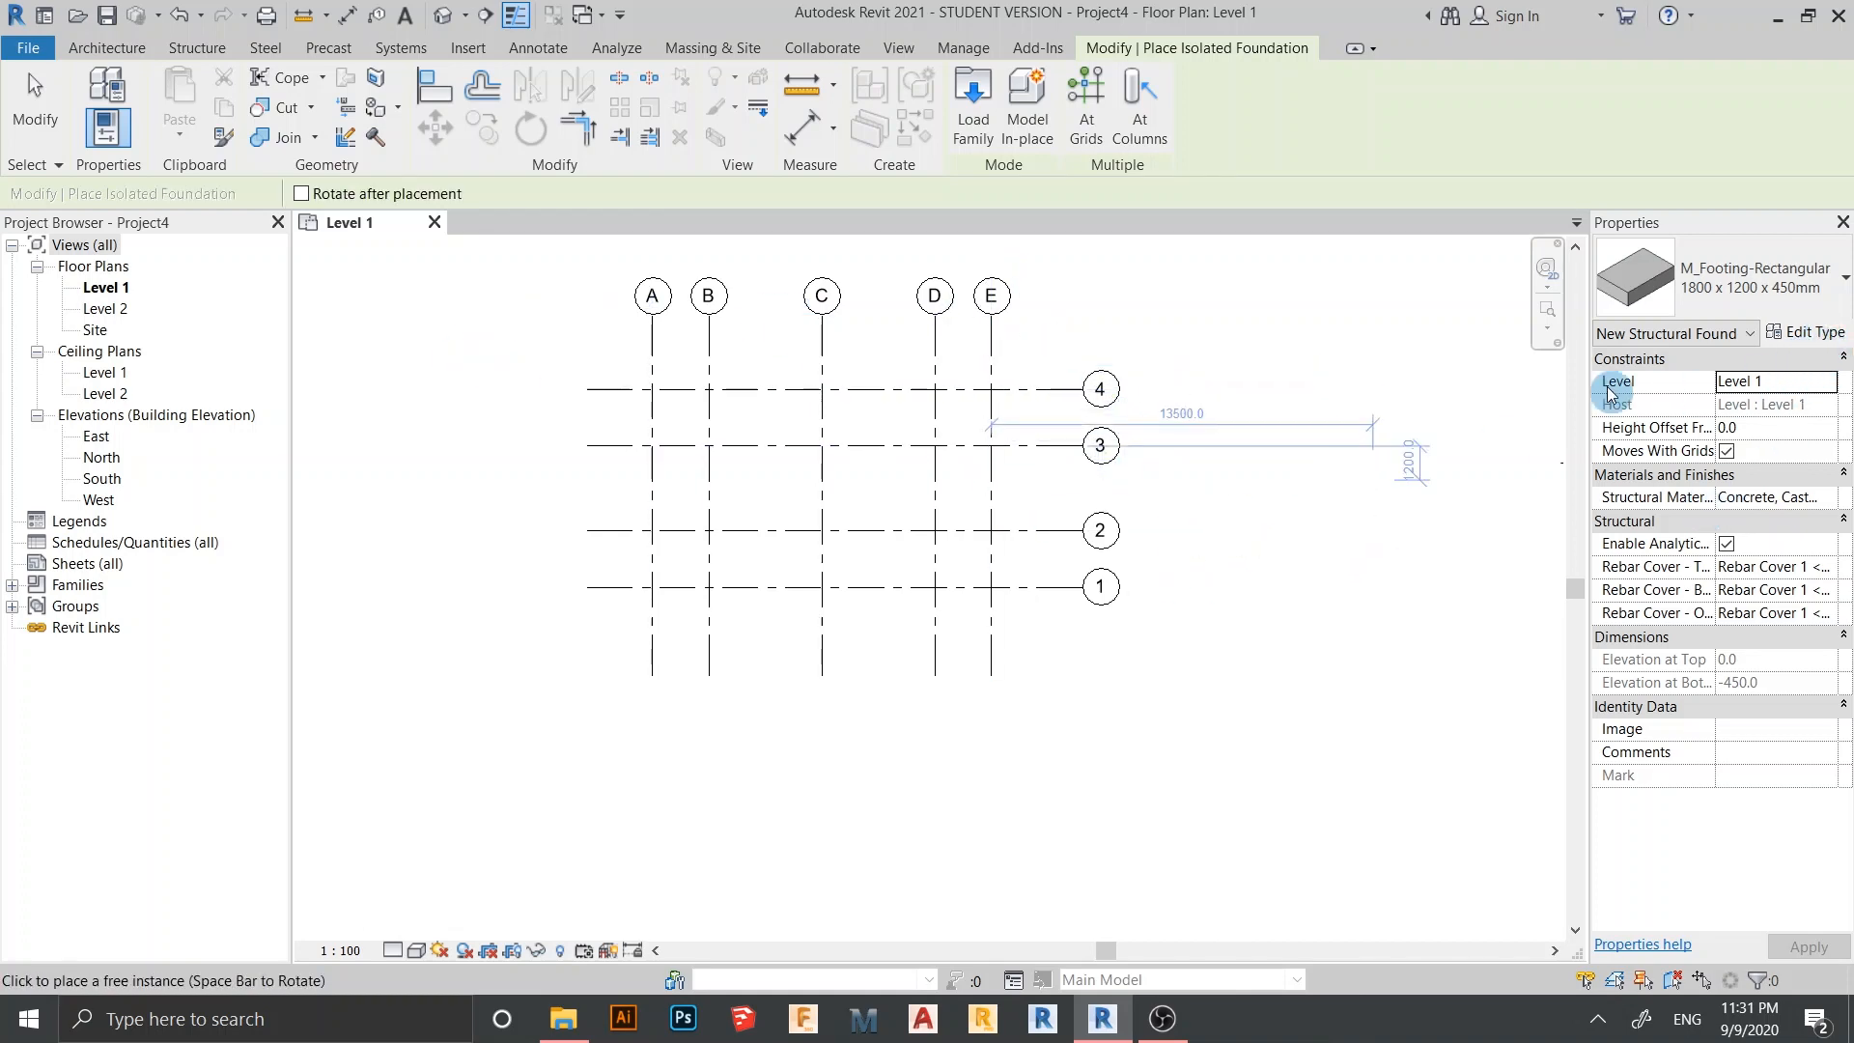
left_click(1810, 332)
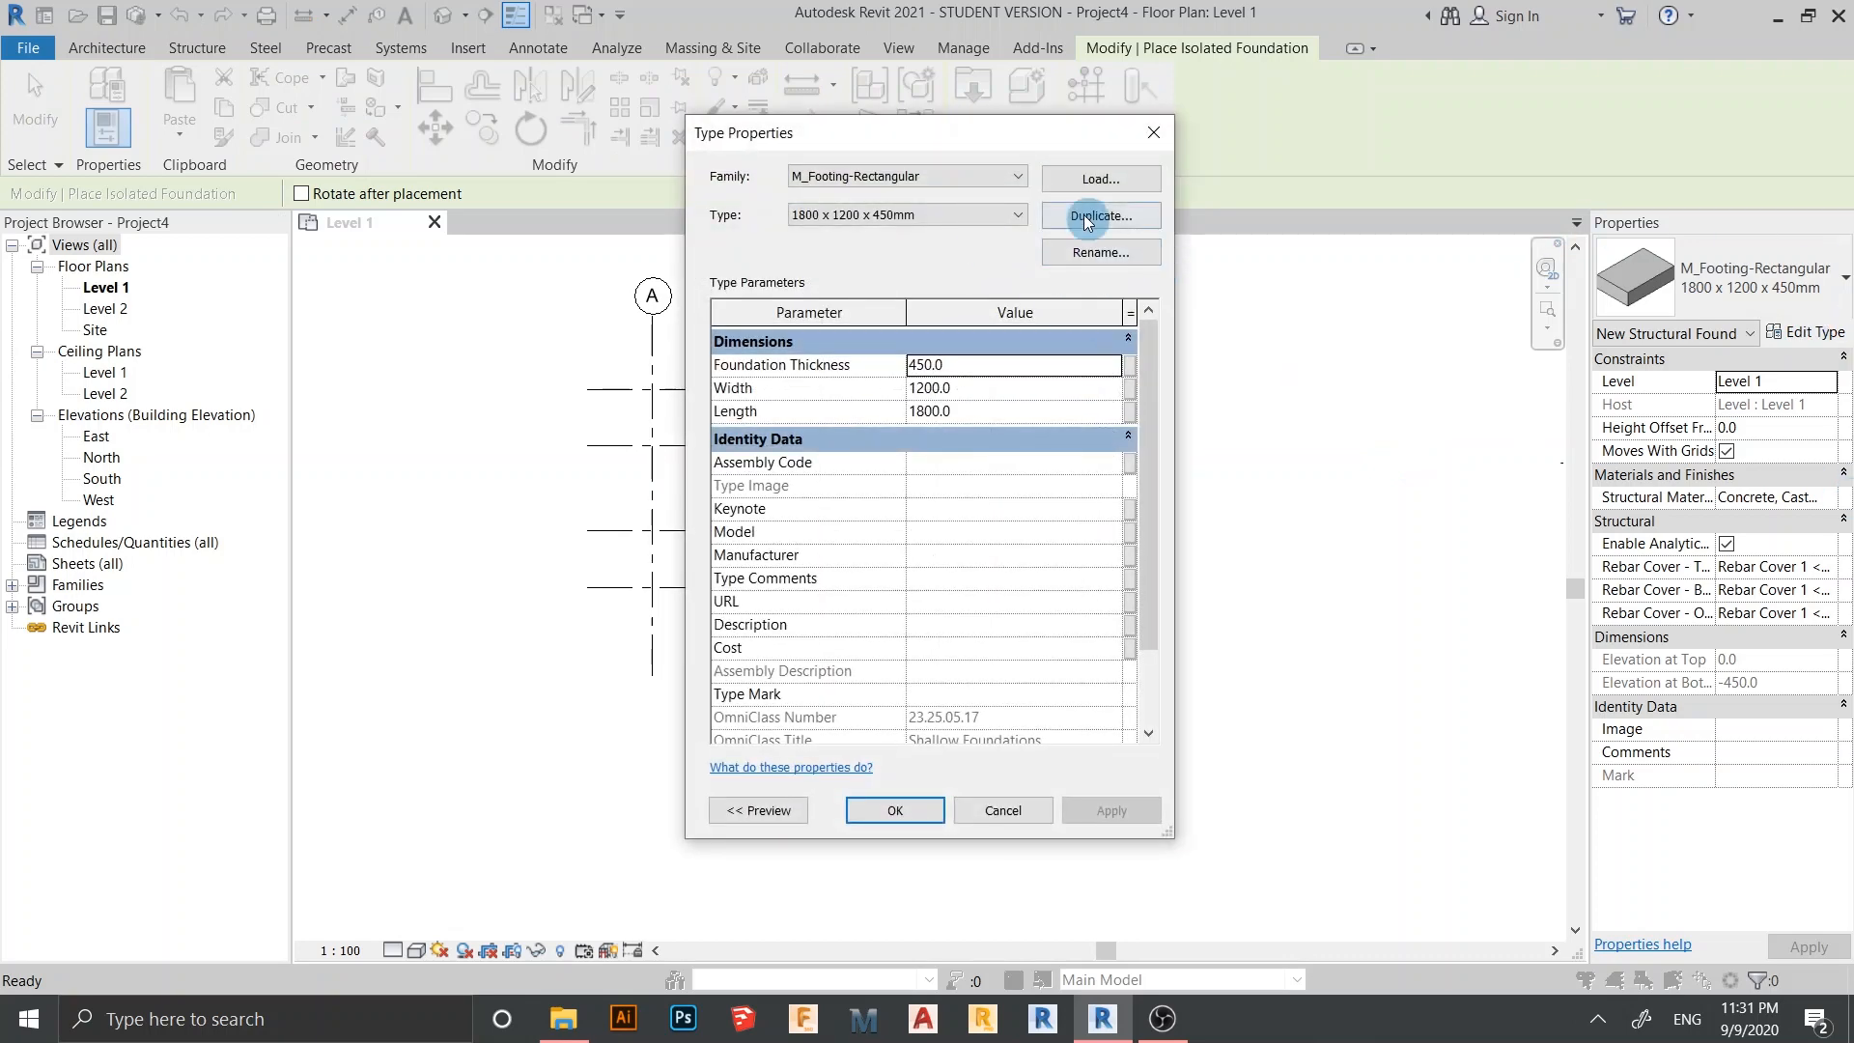
left_click(1085, 214)
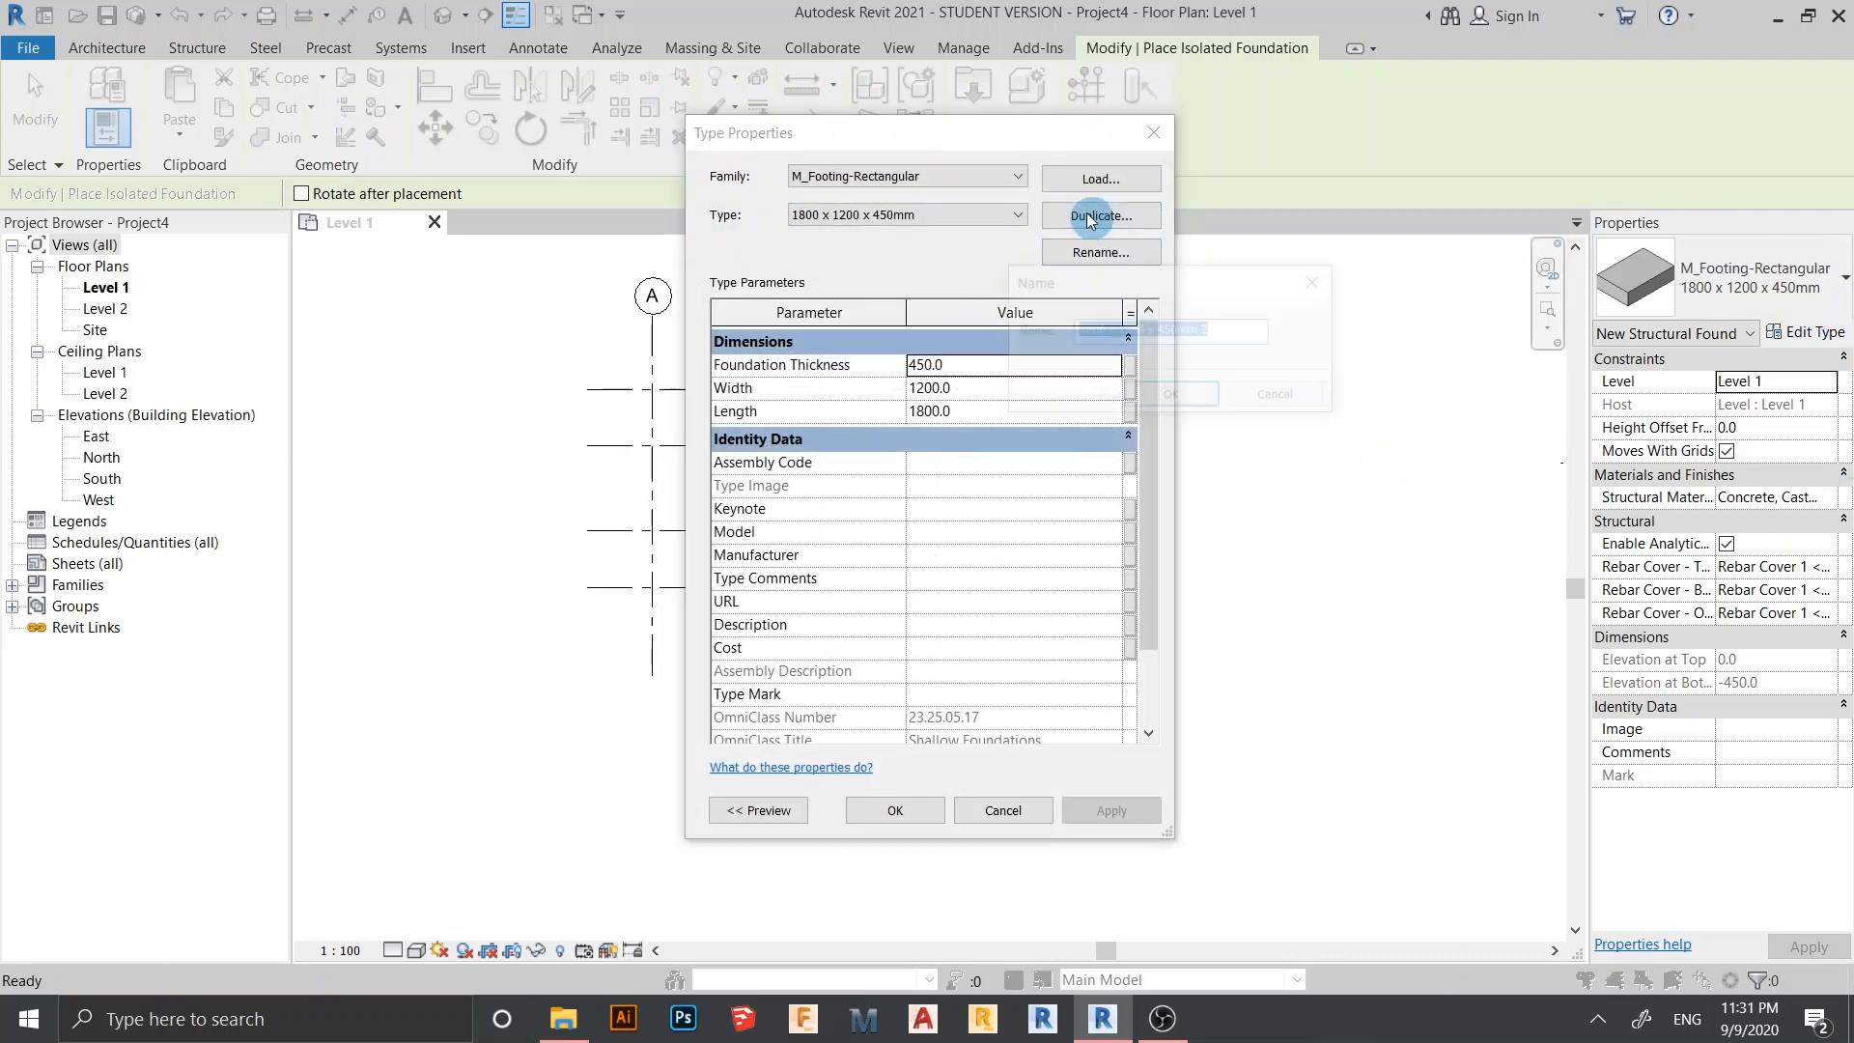
left_click(1230, 331)
left_click_drag(1229, 330, 779, 405)
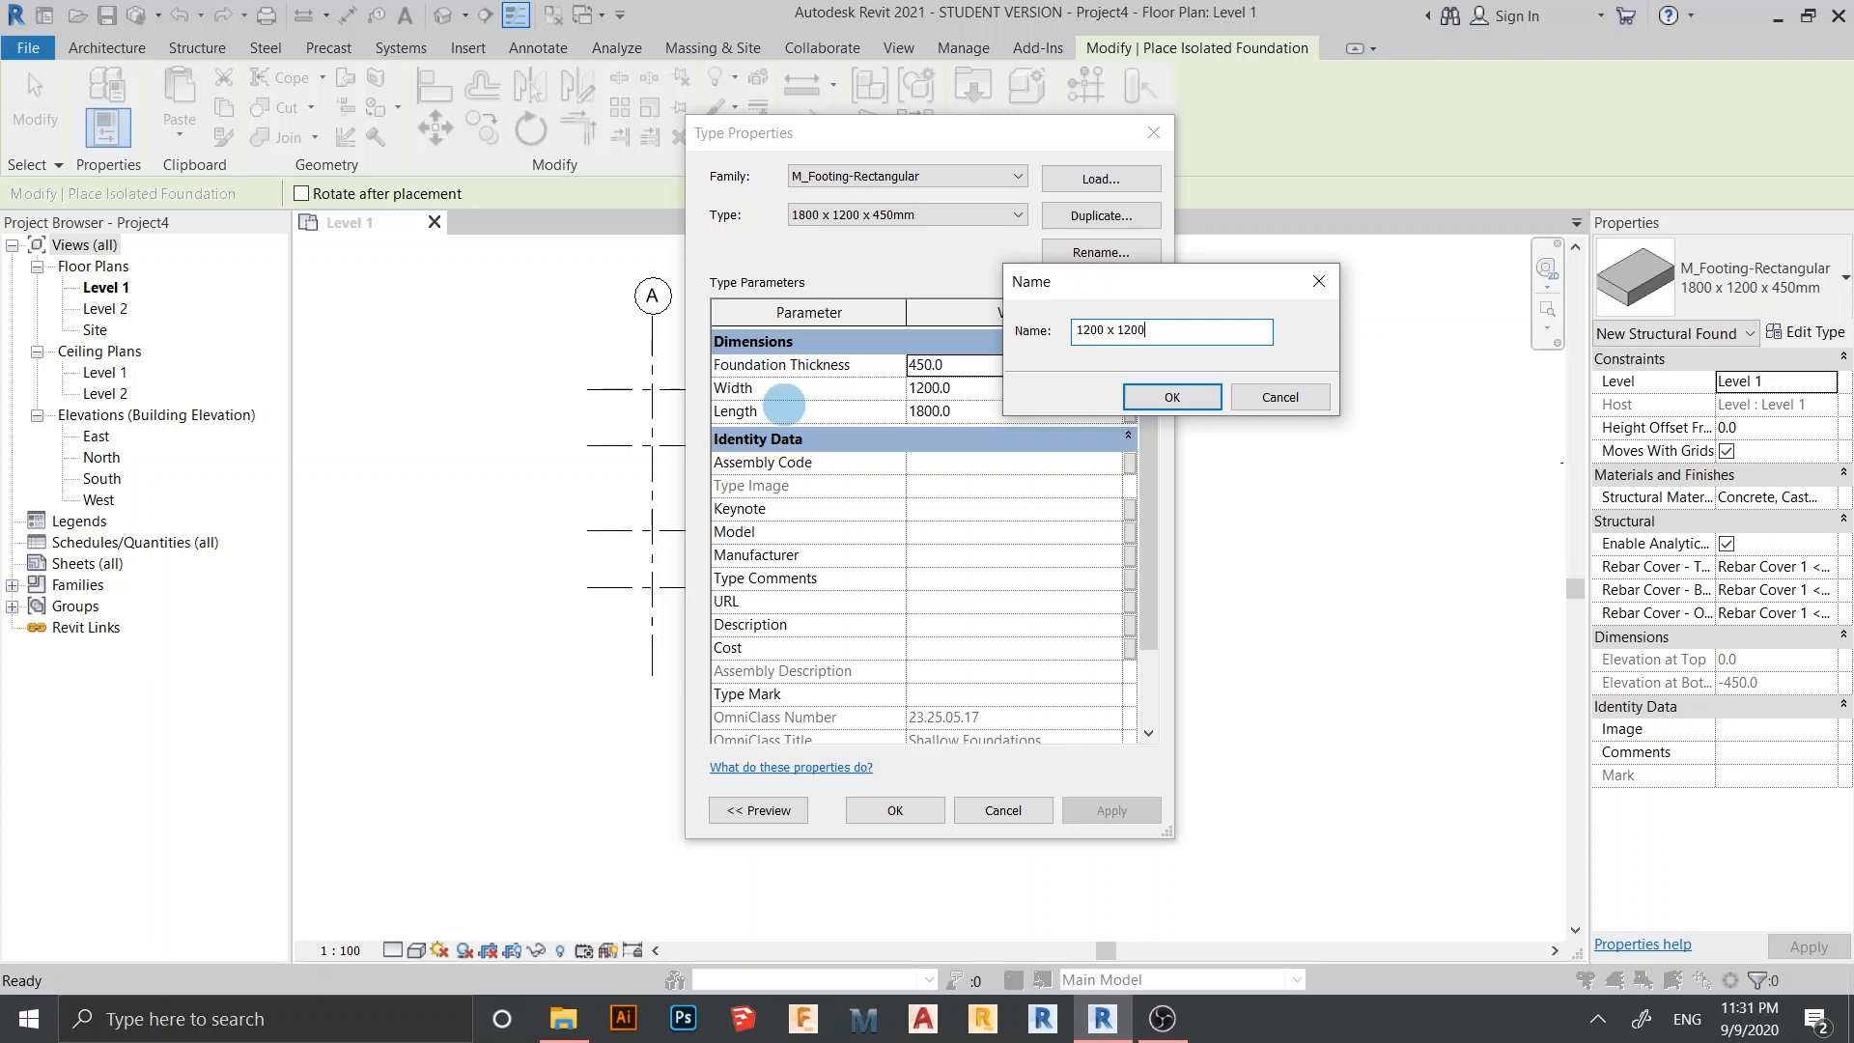
left_click(1171, 396)
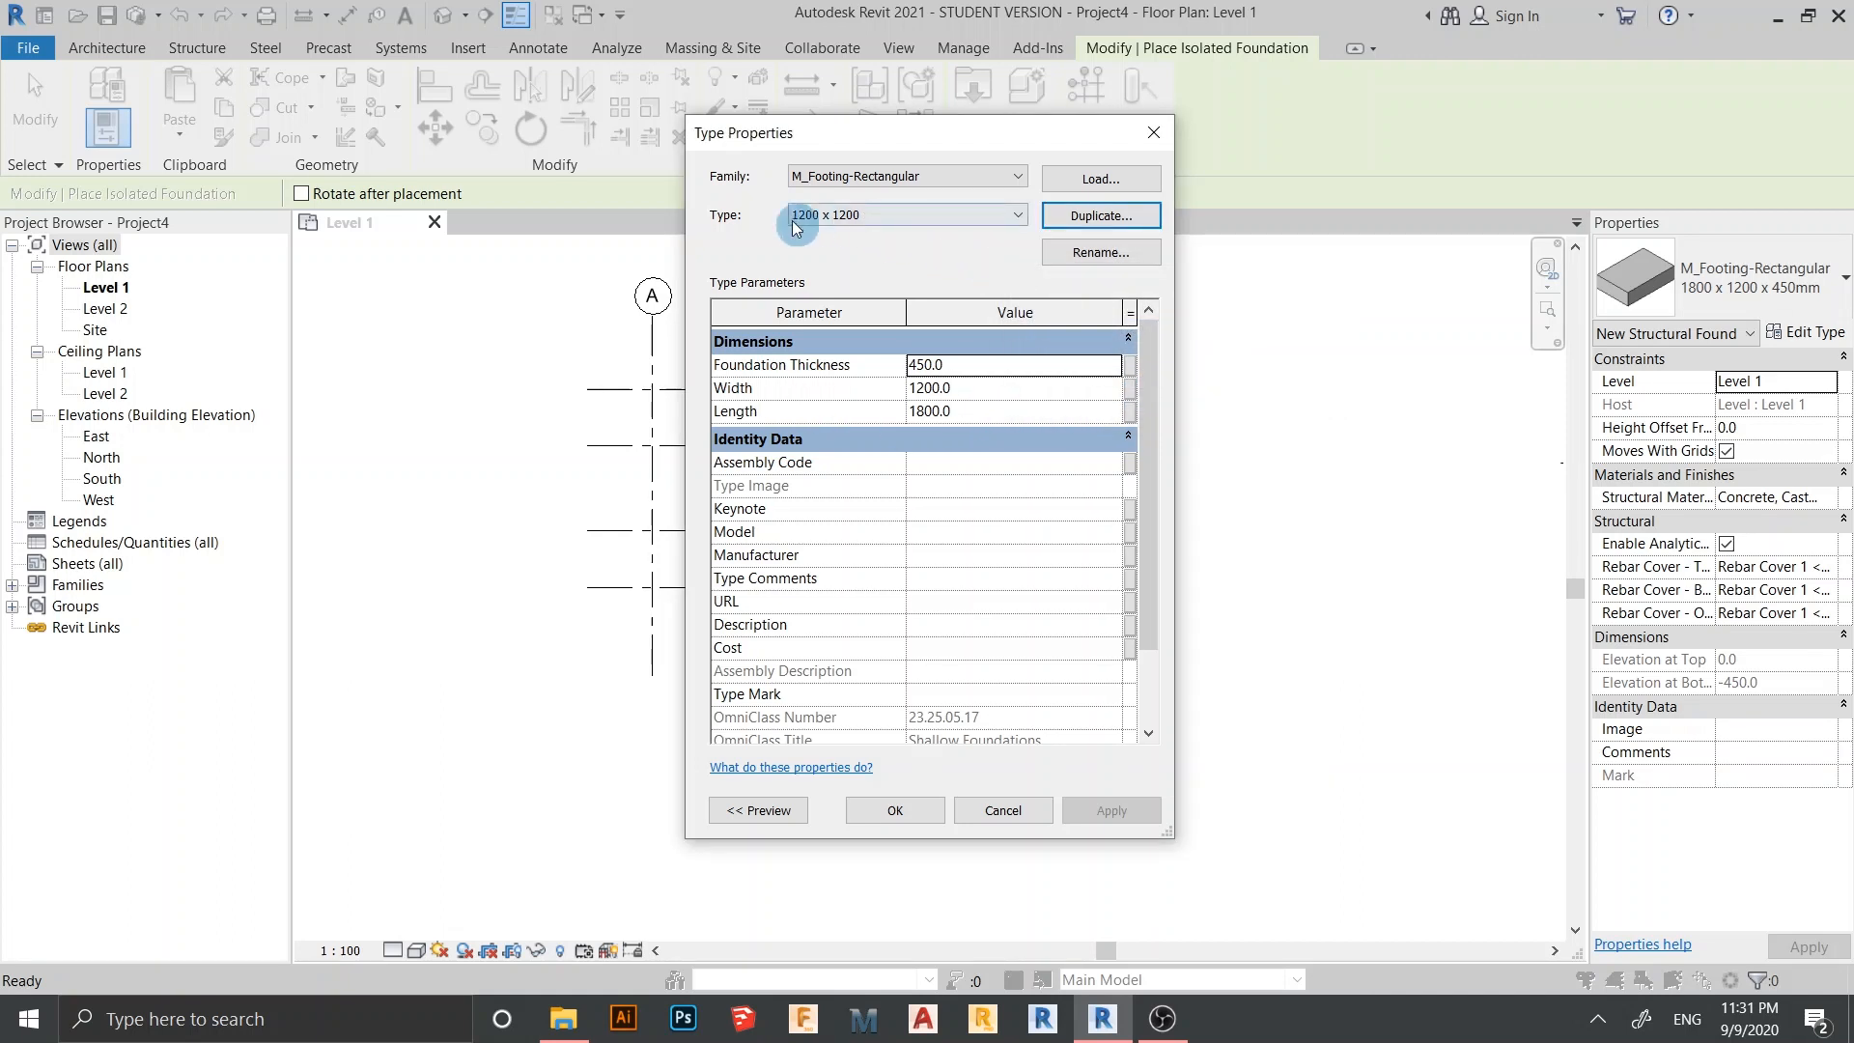
left_click(988, 410)
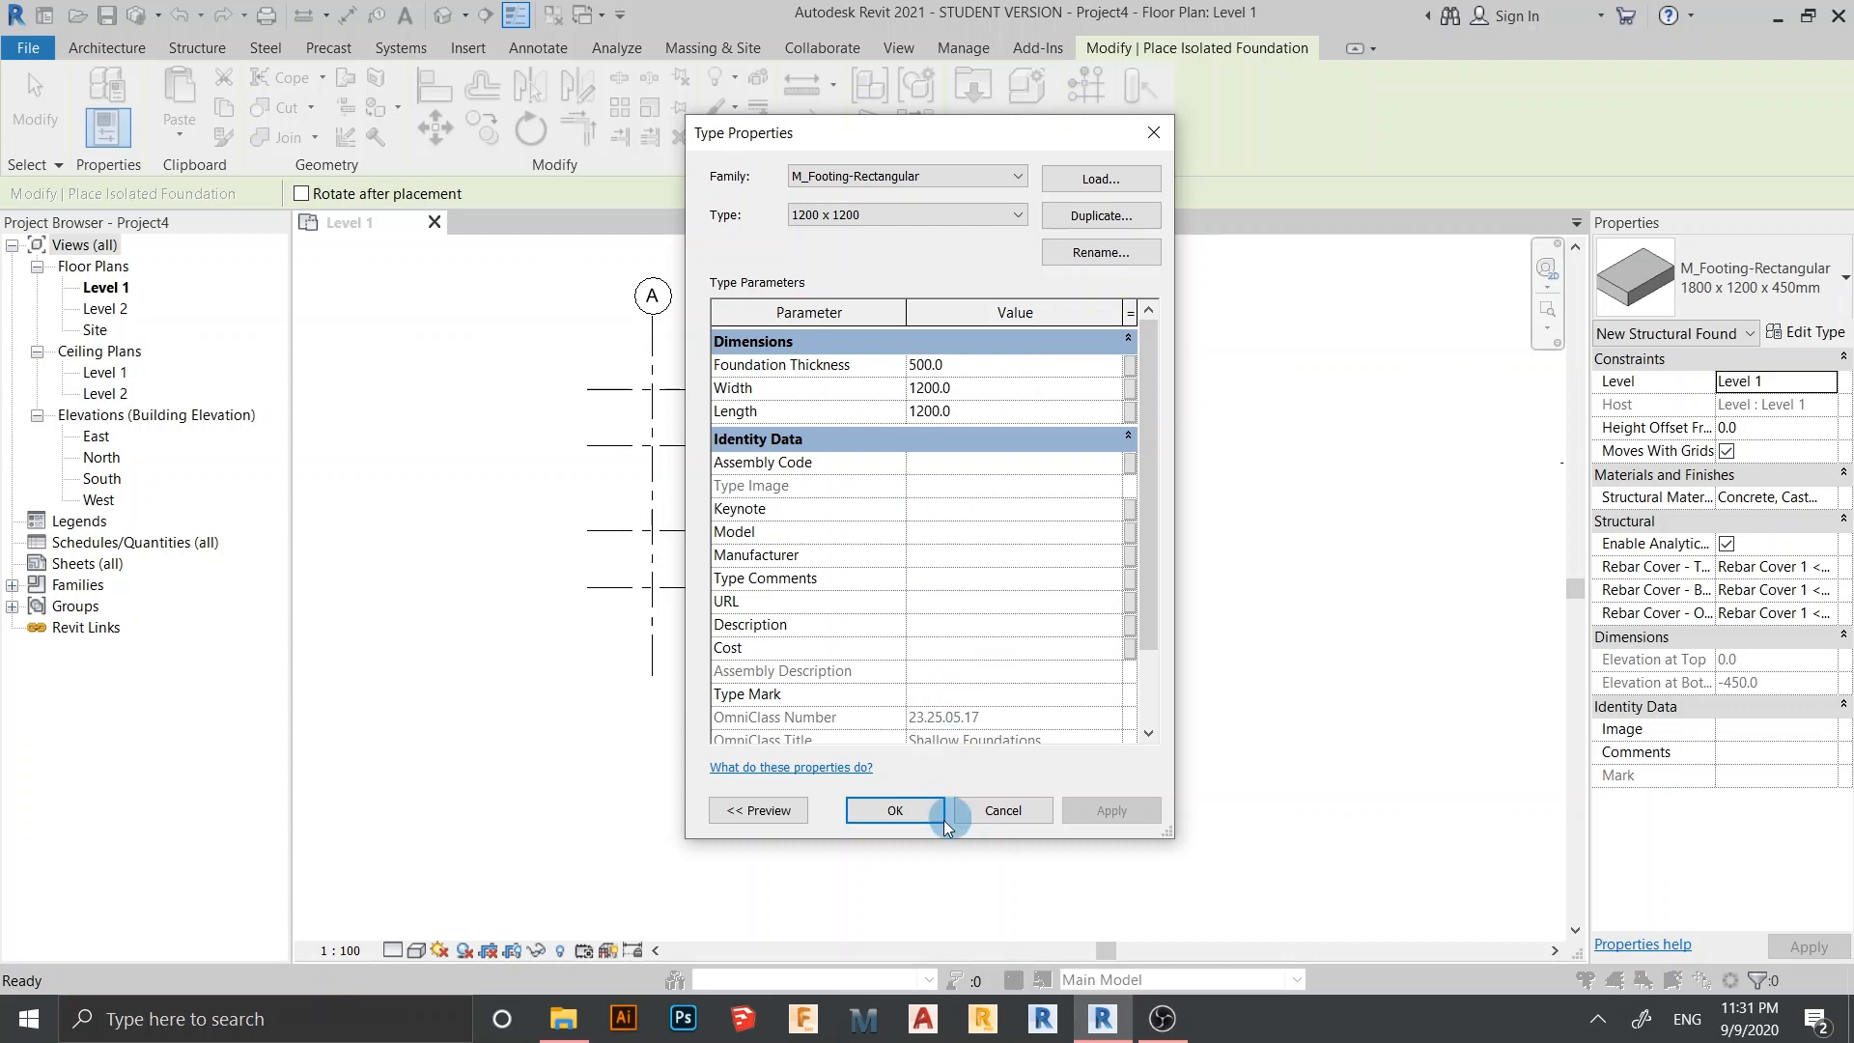
left_click(873, 814)
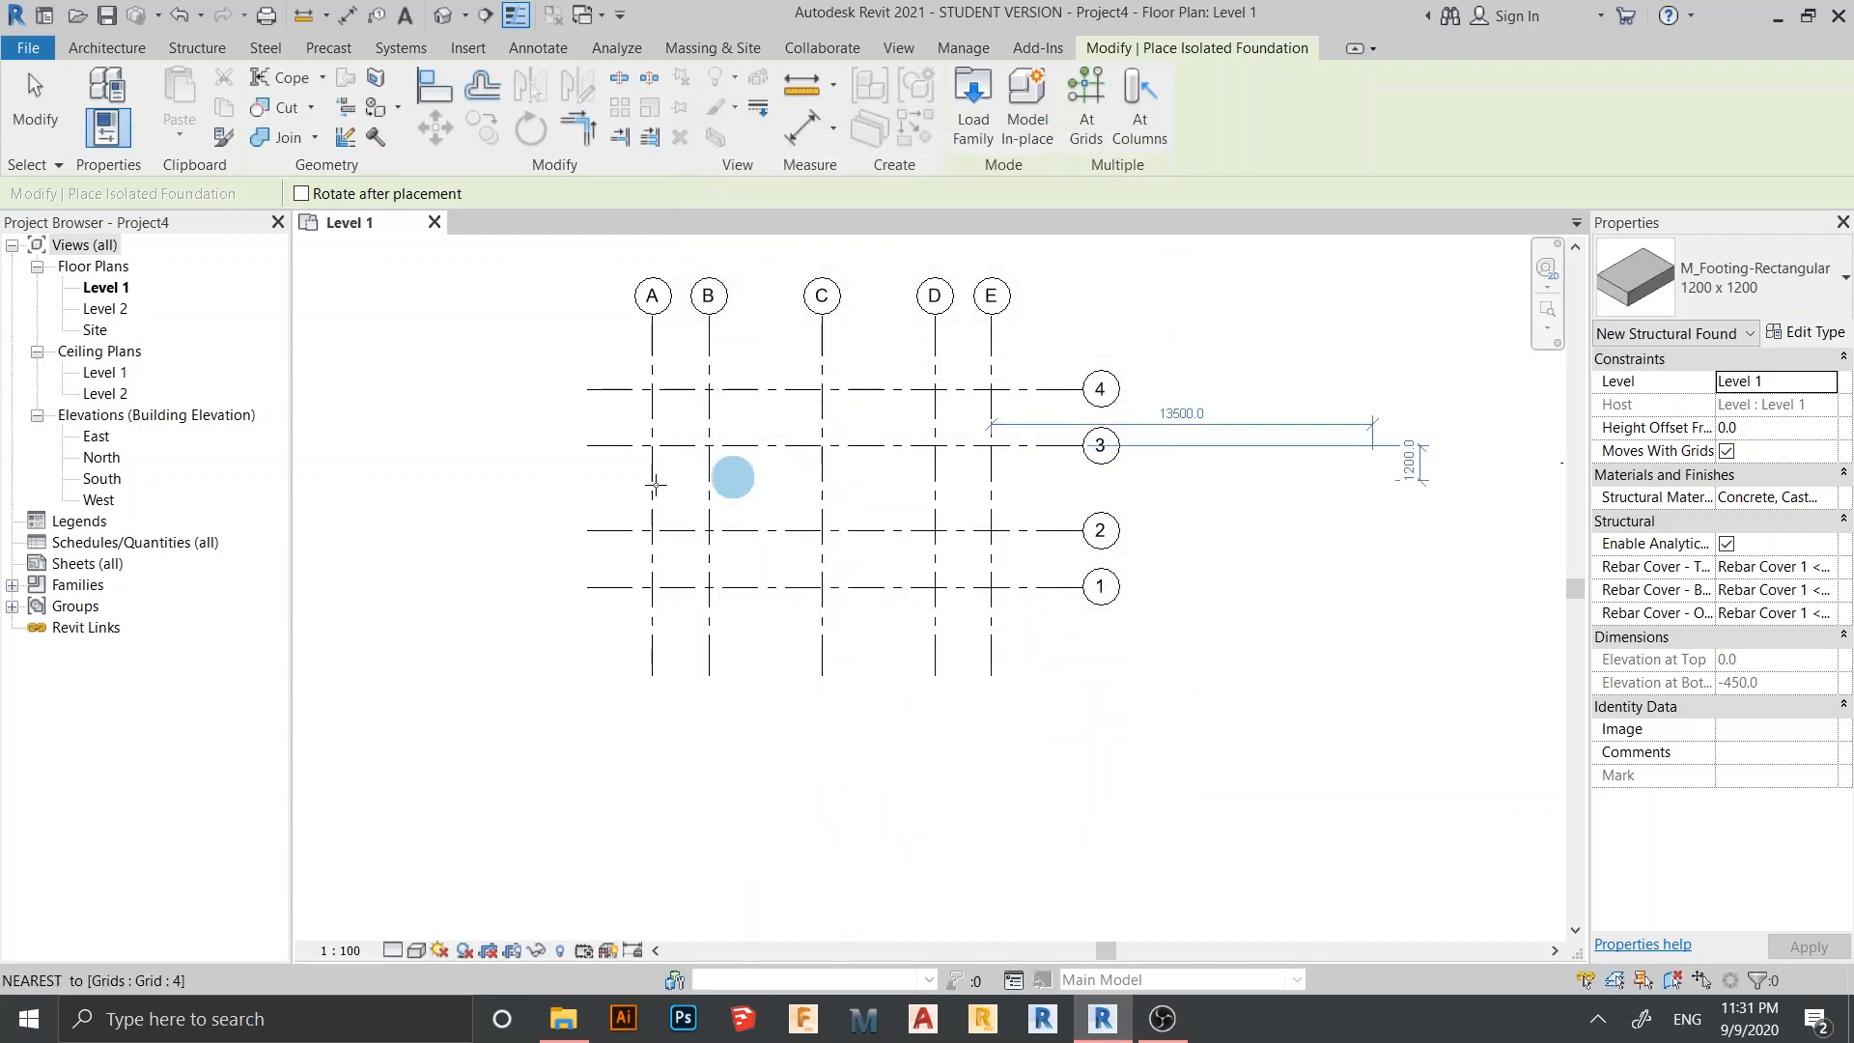
Place 1200 x 1200 isolated footings at every intersection of grids A to E with grids 1 to 4
left_click(1094, 114)
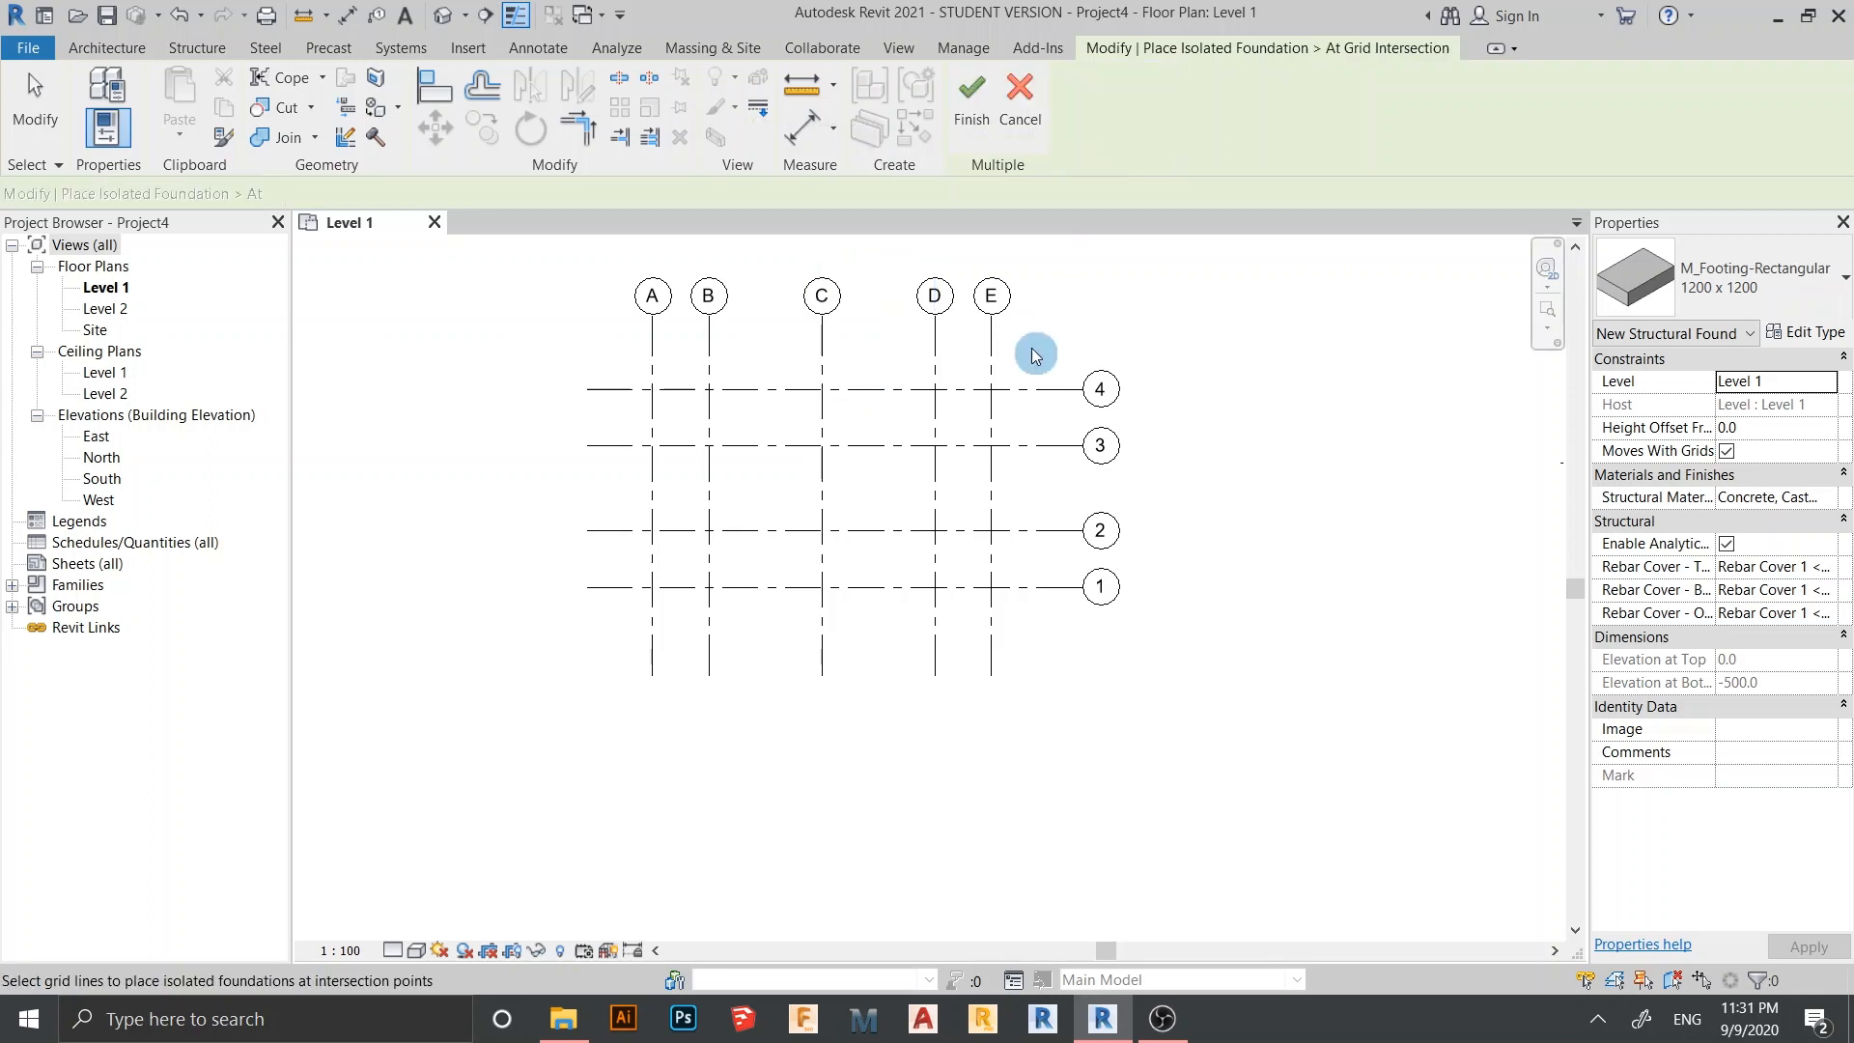
left_click_drag(1092, 312, 596, 731)
left_click(972, 106)
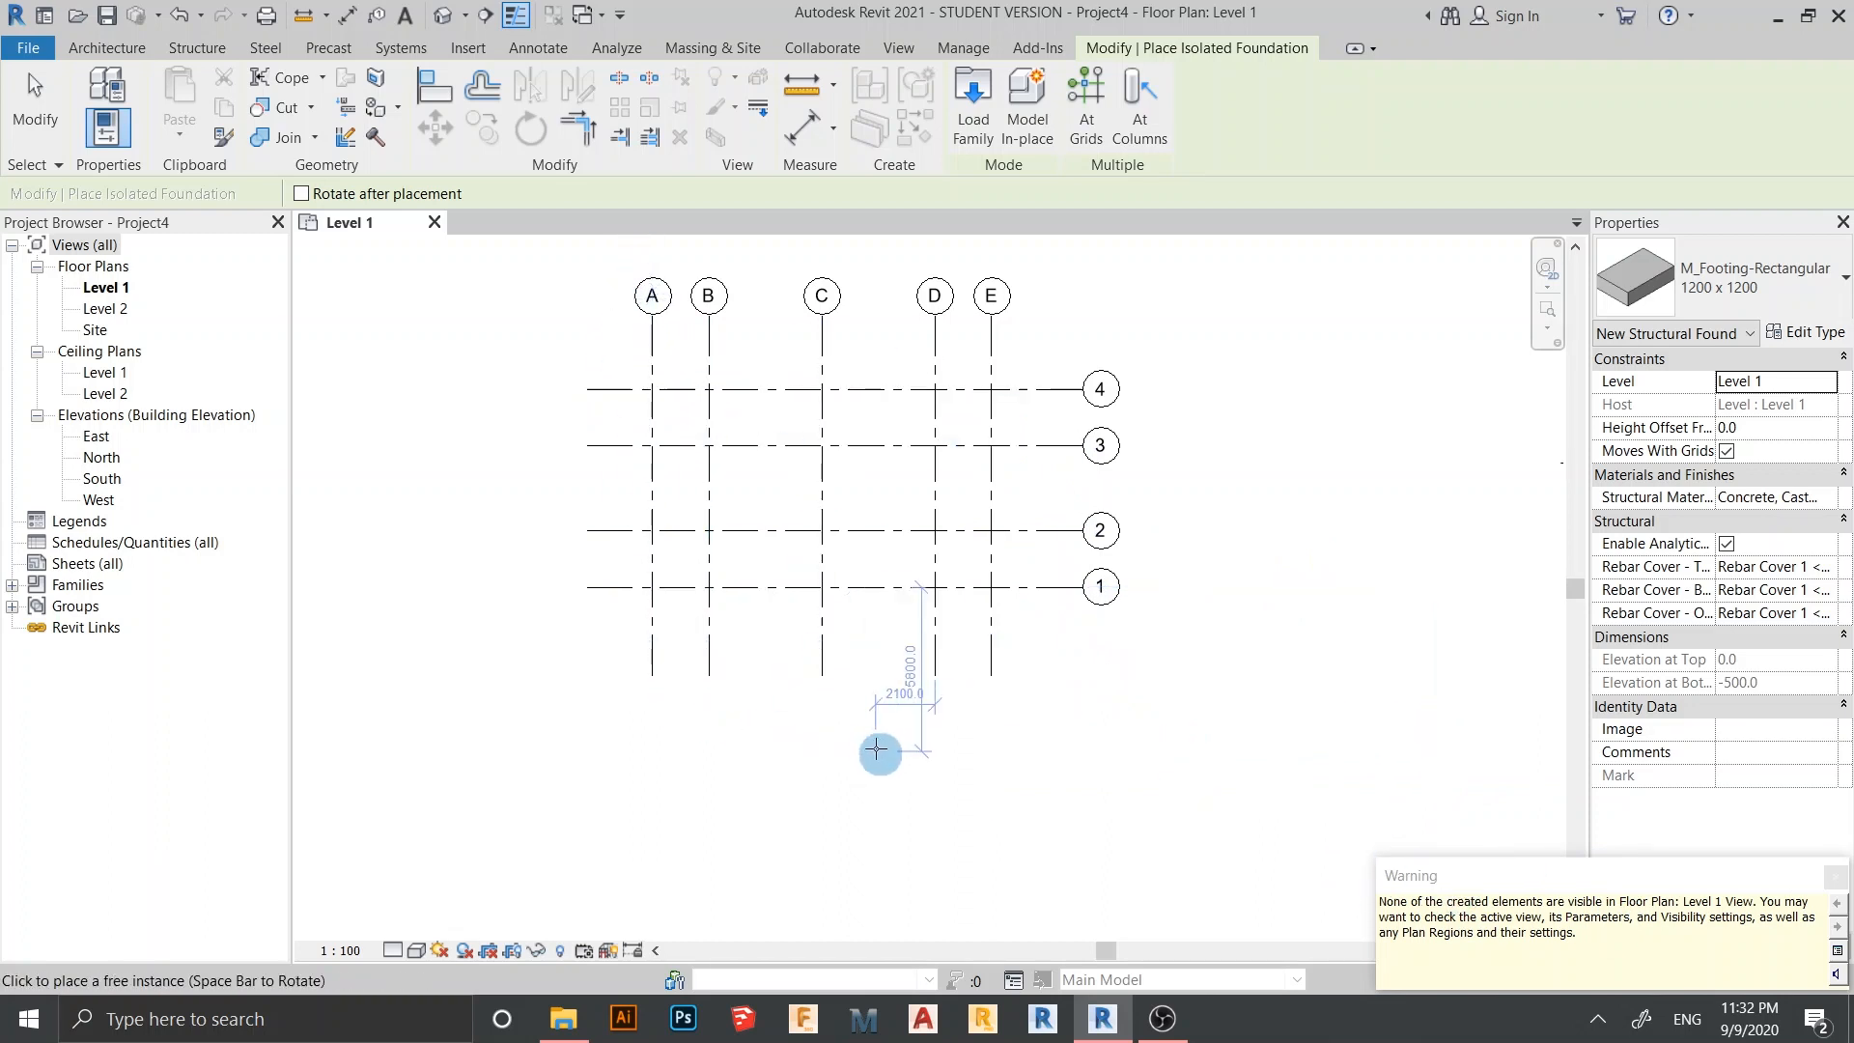
key("Escape")
key("Escape")
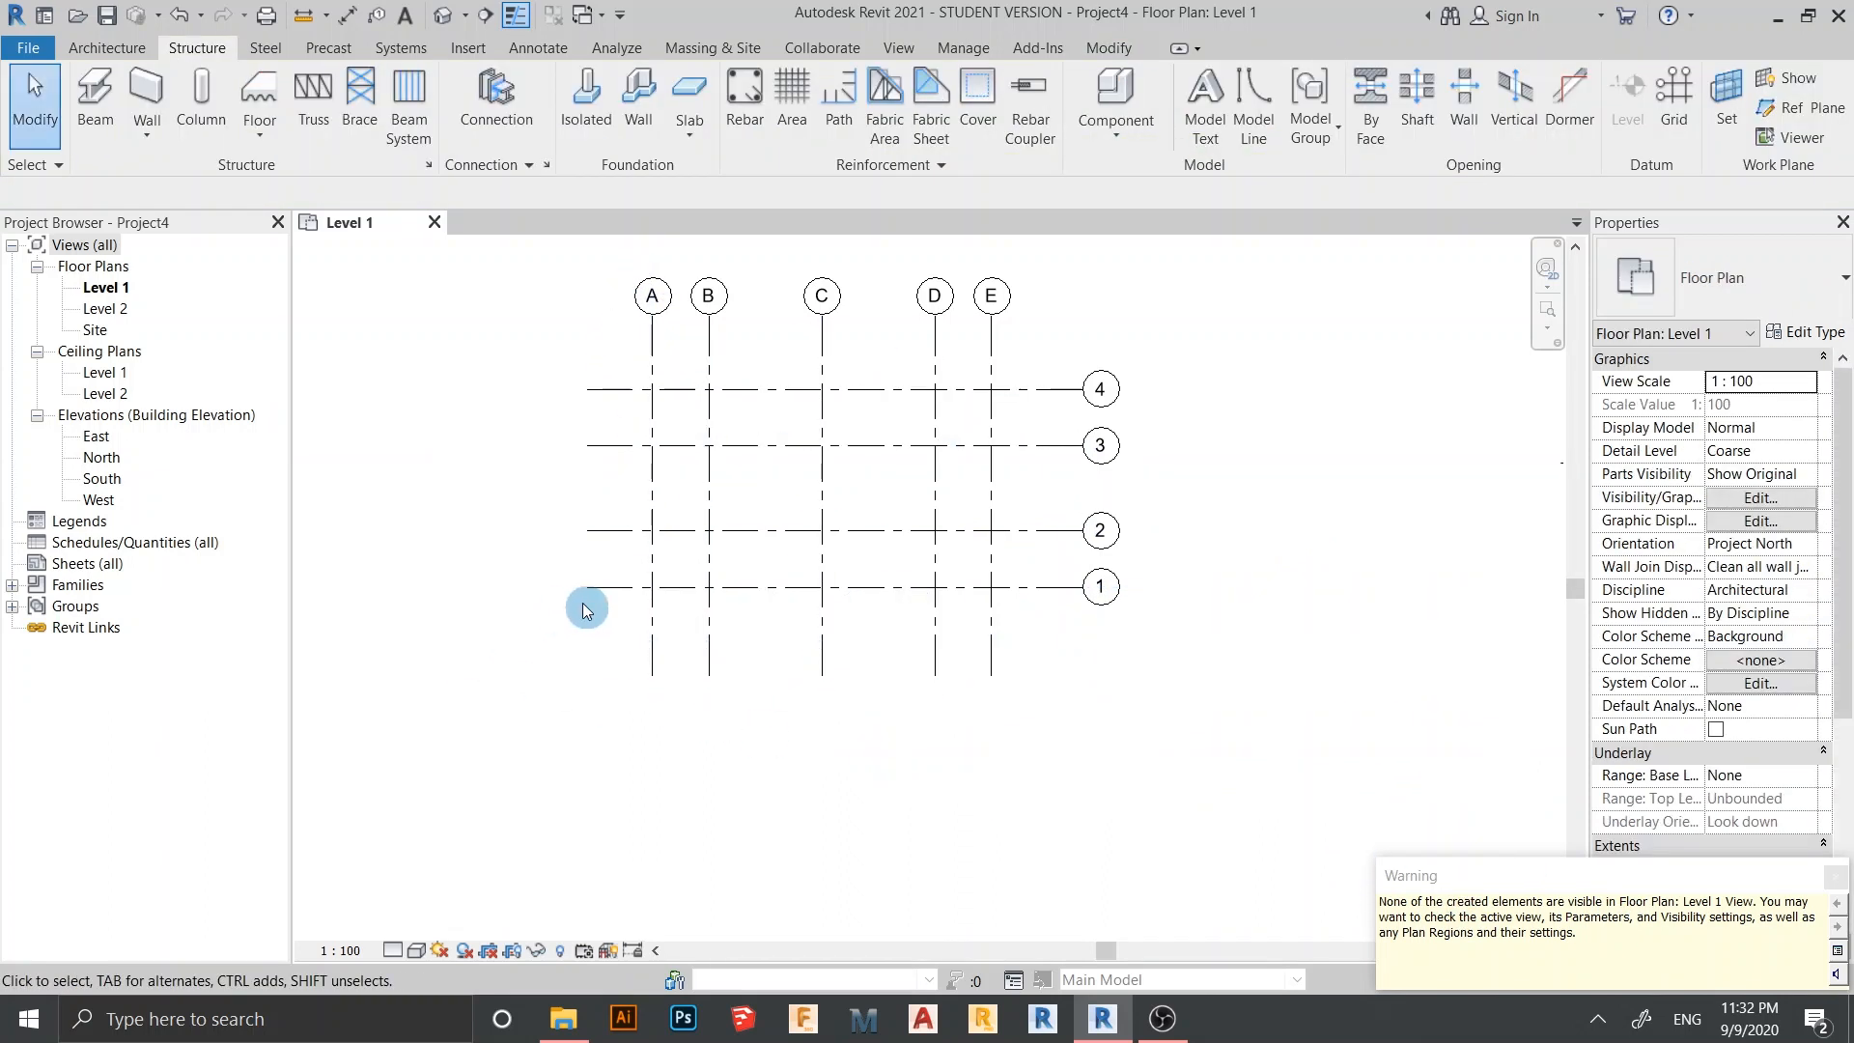
Set the Level 1 plan's view range to Unlimited for the top, the bottom and the view depth
scroll(603, 652, "down", 1)
mouse_move(821, 666)
middle_mouse_down()
mouse_move(858, 741)
mouse_move(792, 680)
middle_mouse_up()
mouse_move(956, 729)
middle_mouse_down()
mouse_move(1012, 722)
mouse_move(1065, 651)
mouse_move(1067, 684)
middle_mouse_up()
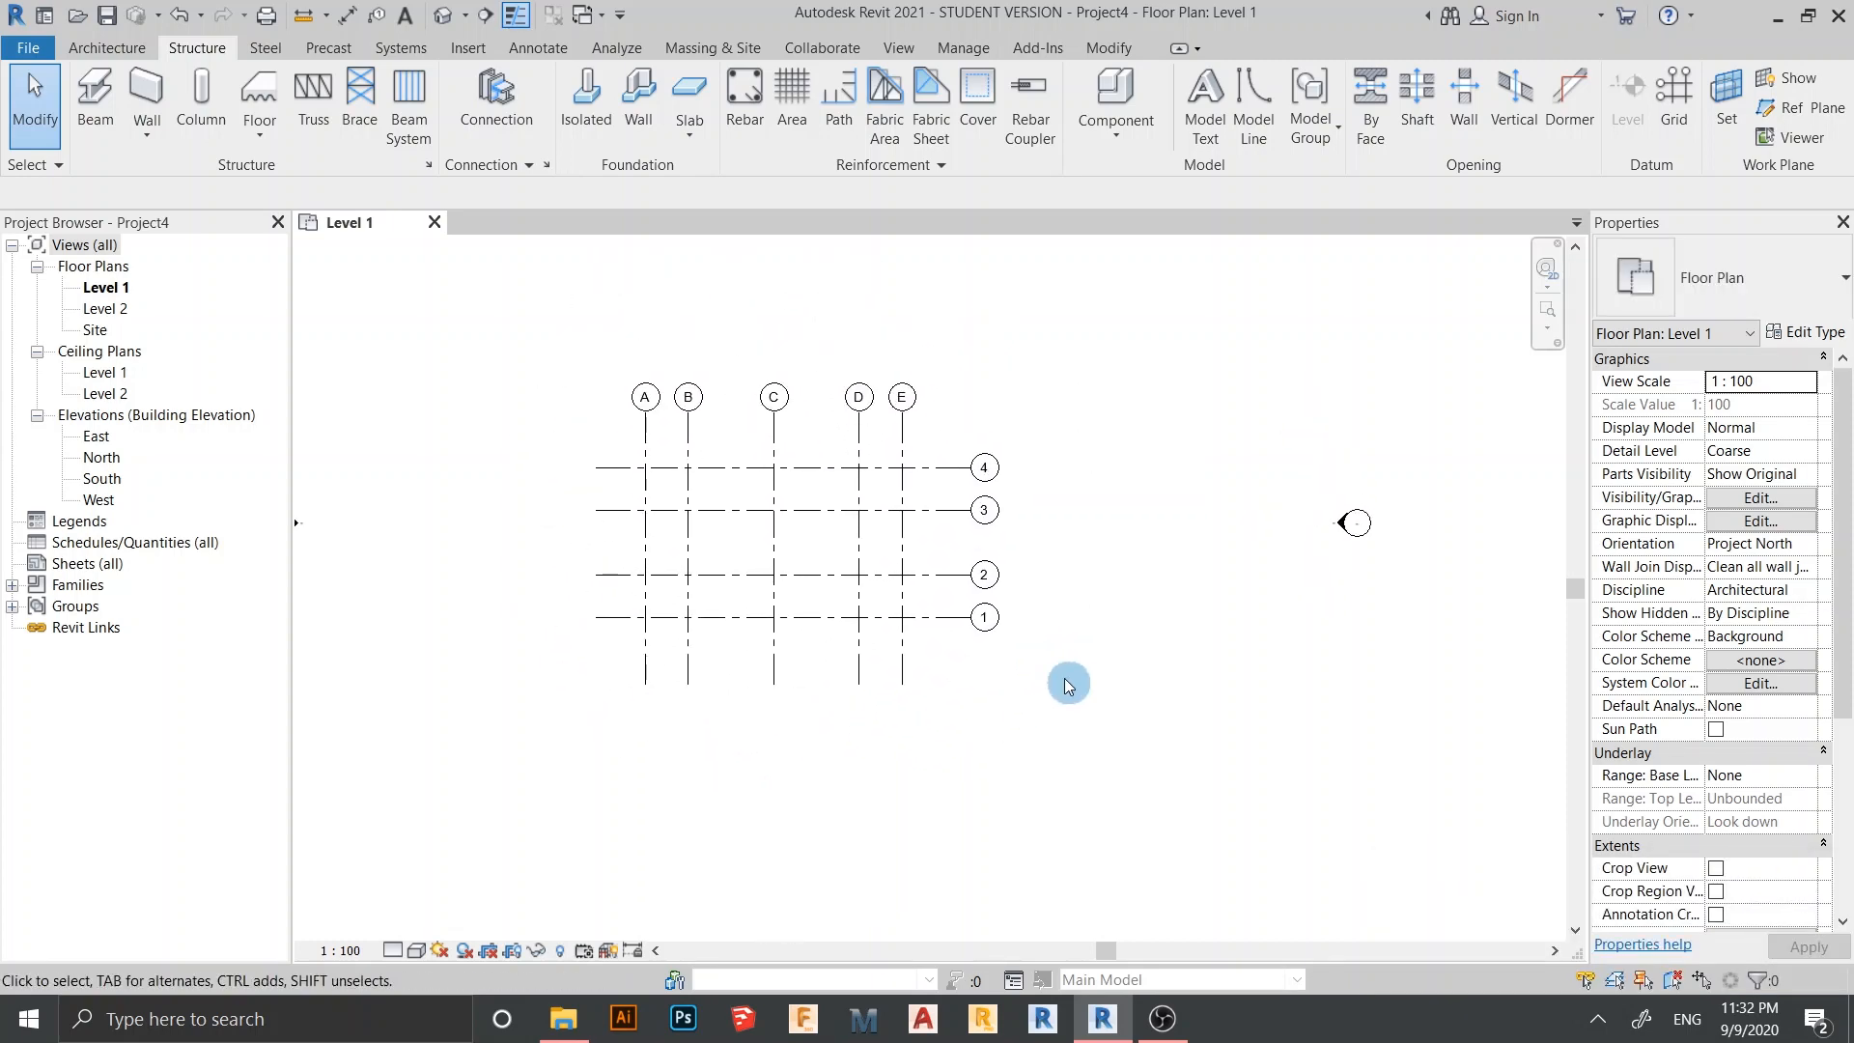
key("v")
key("r")
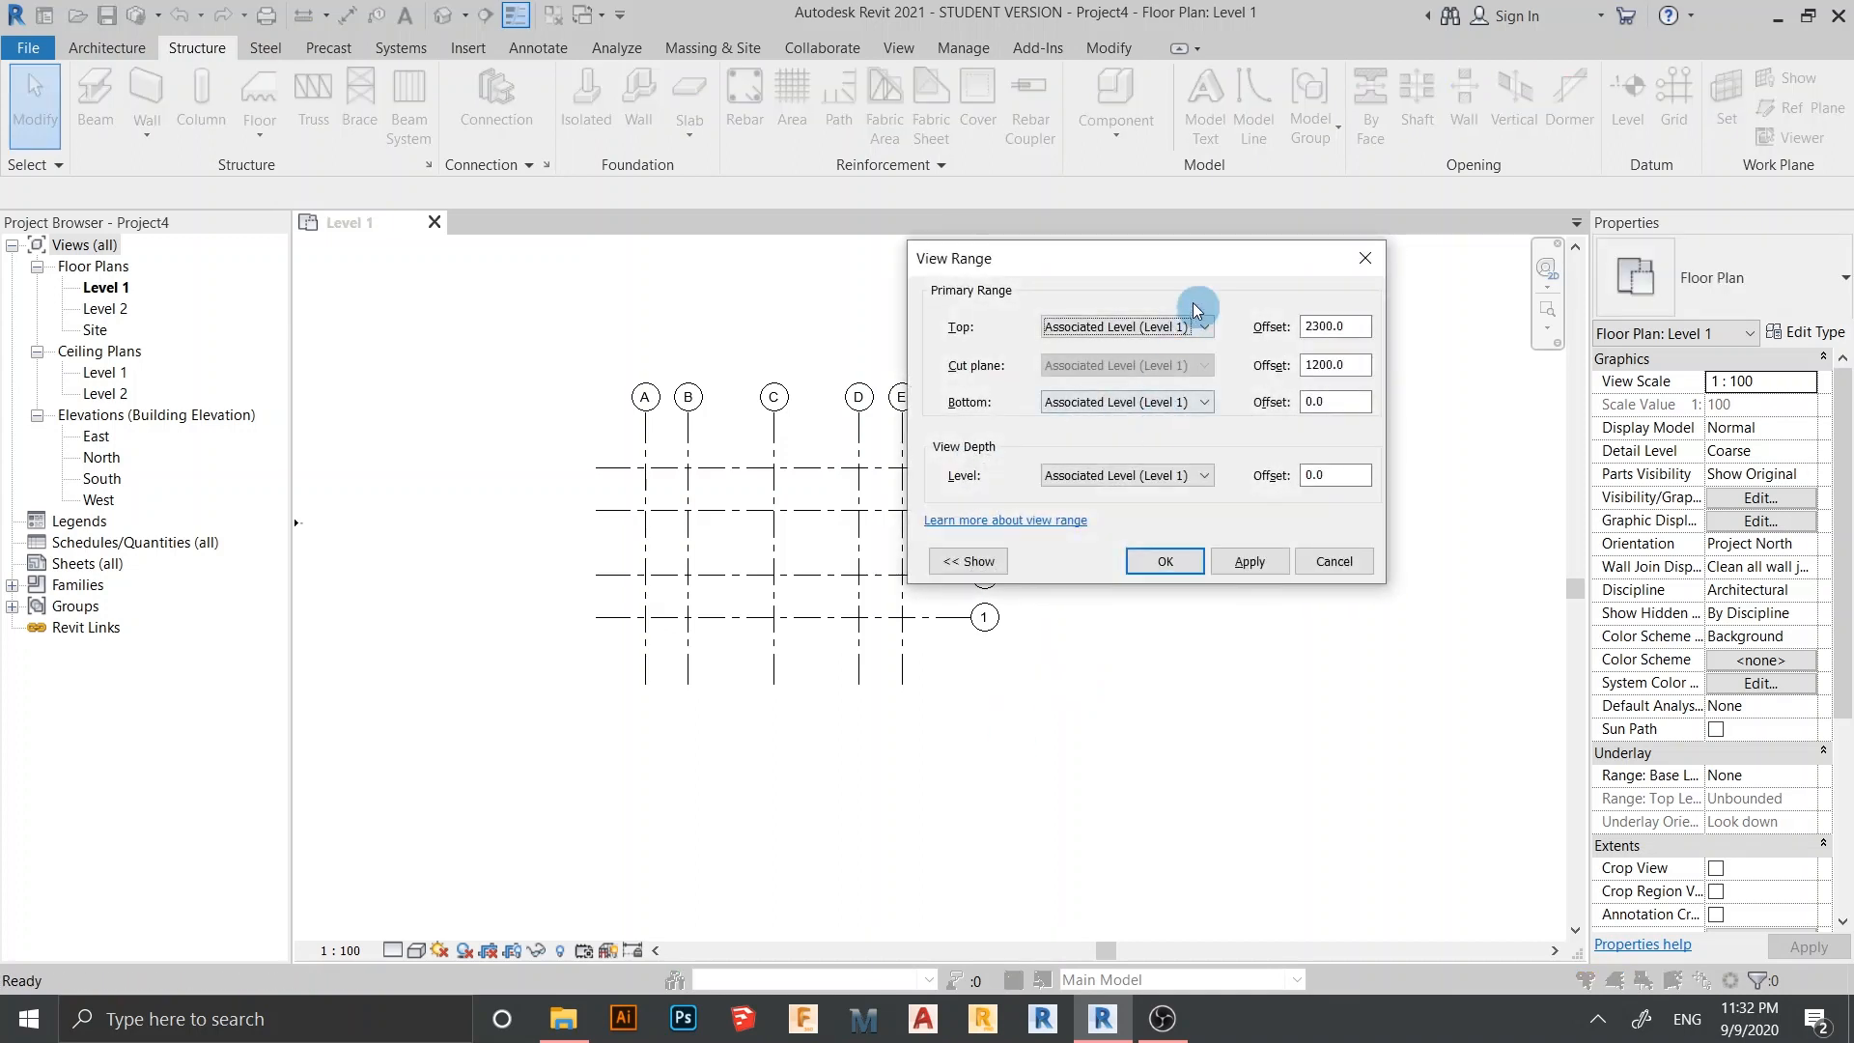
left_click(1032, 329)
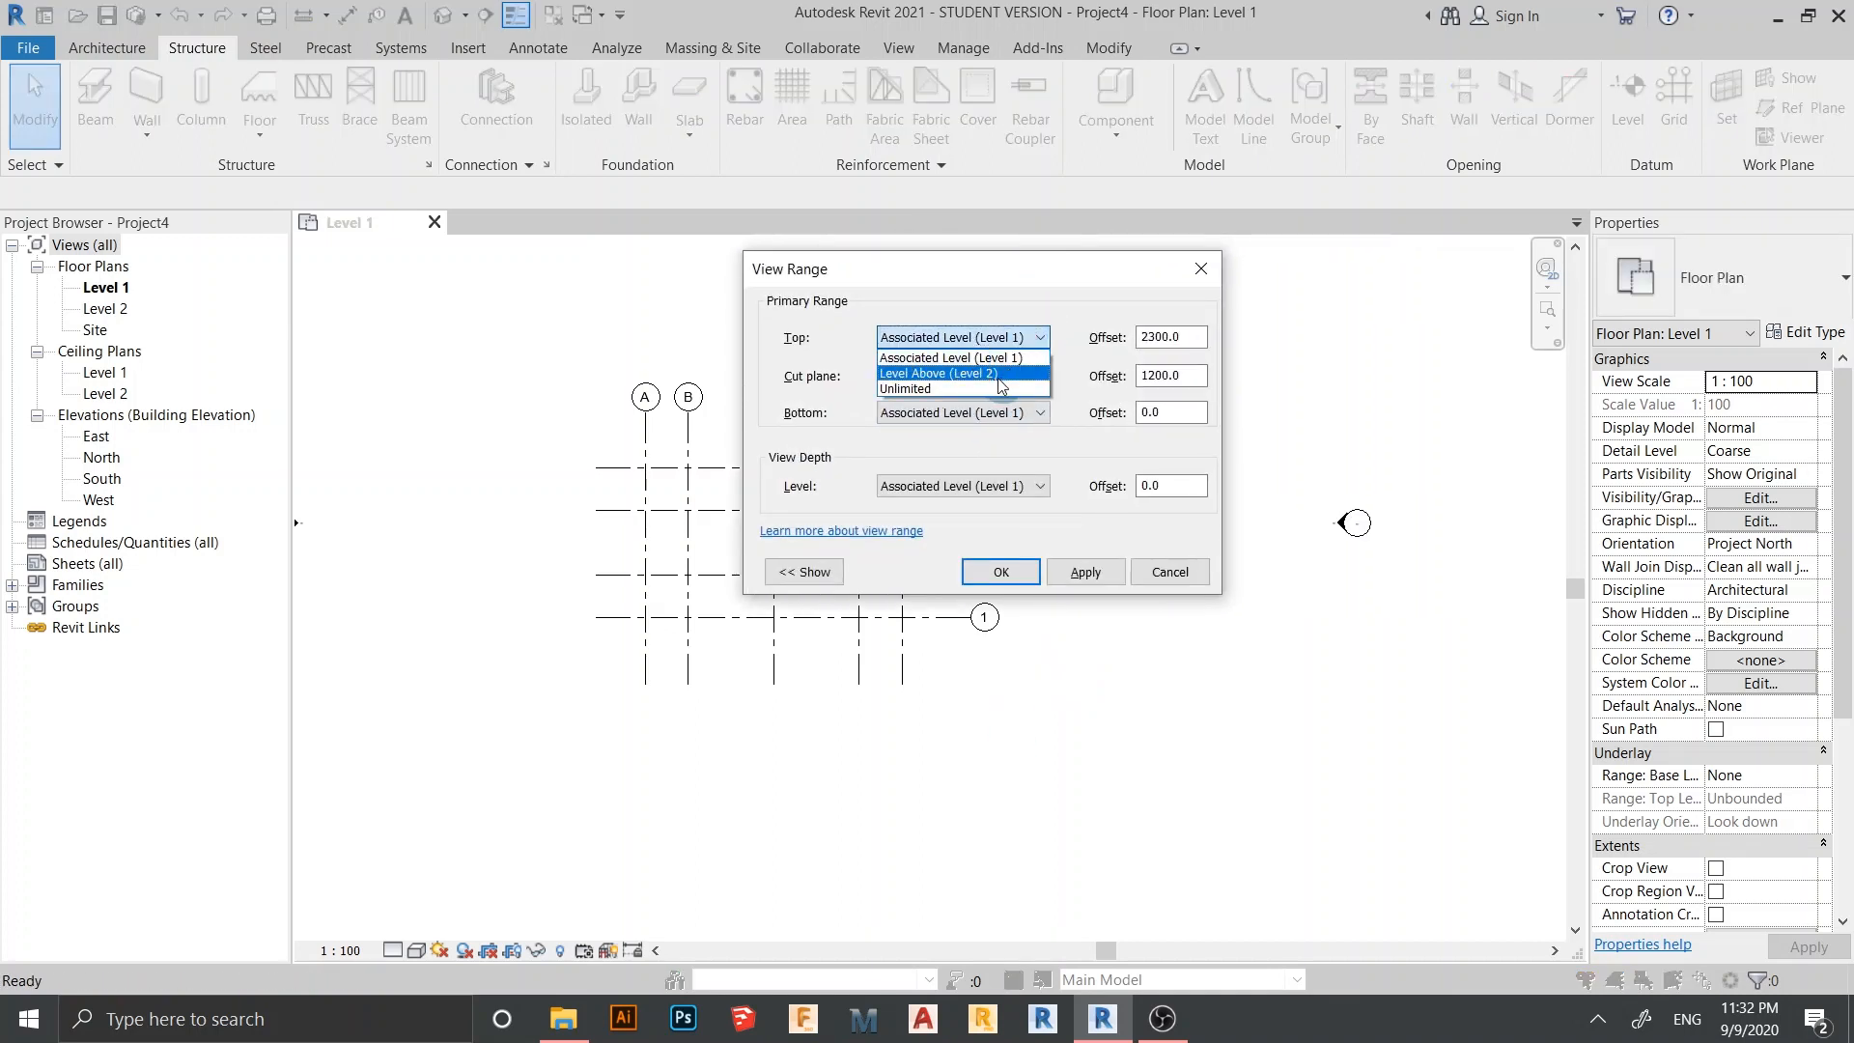
left_click(1021, 409)
left_click(961, 455)
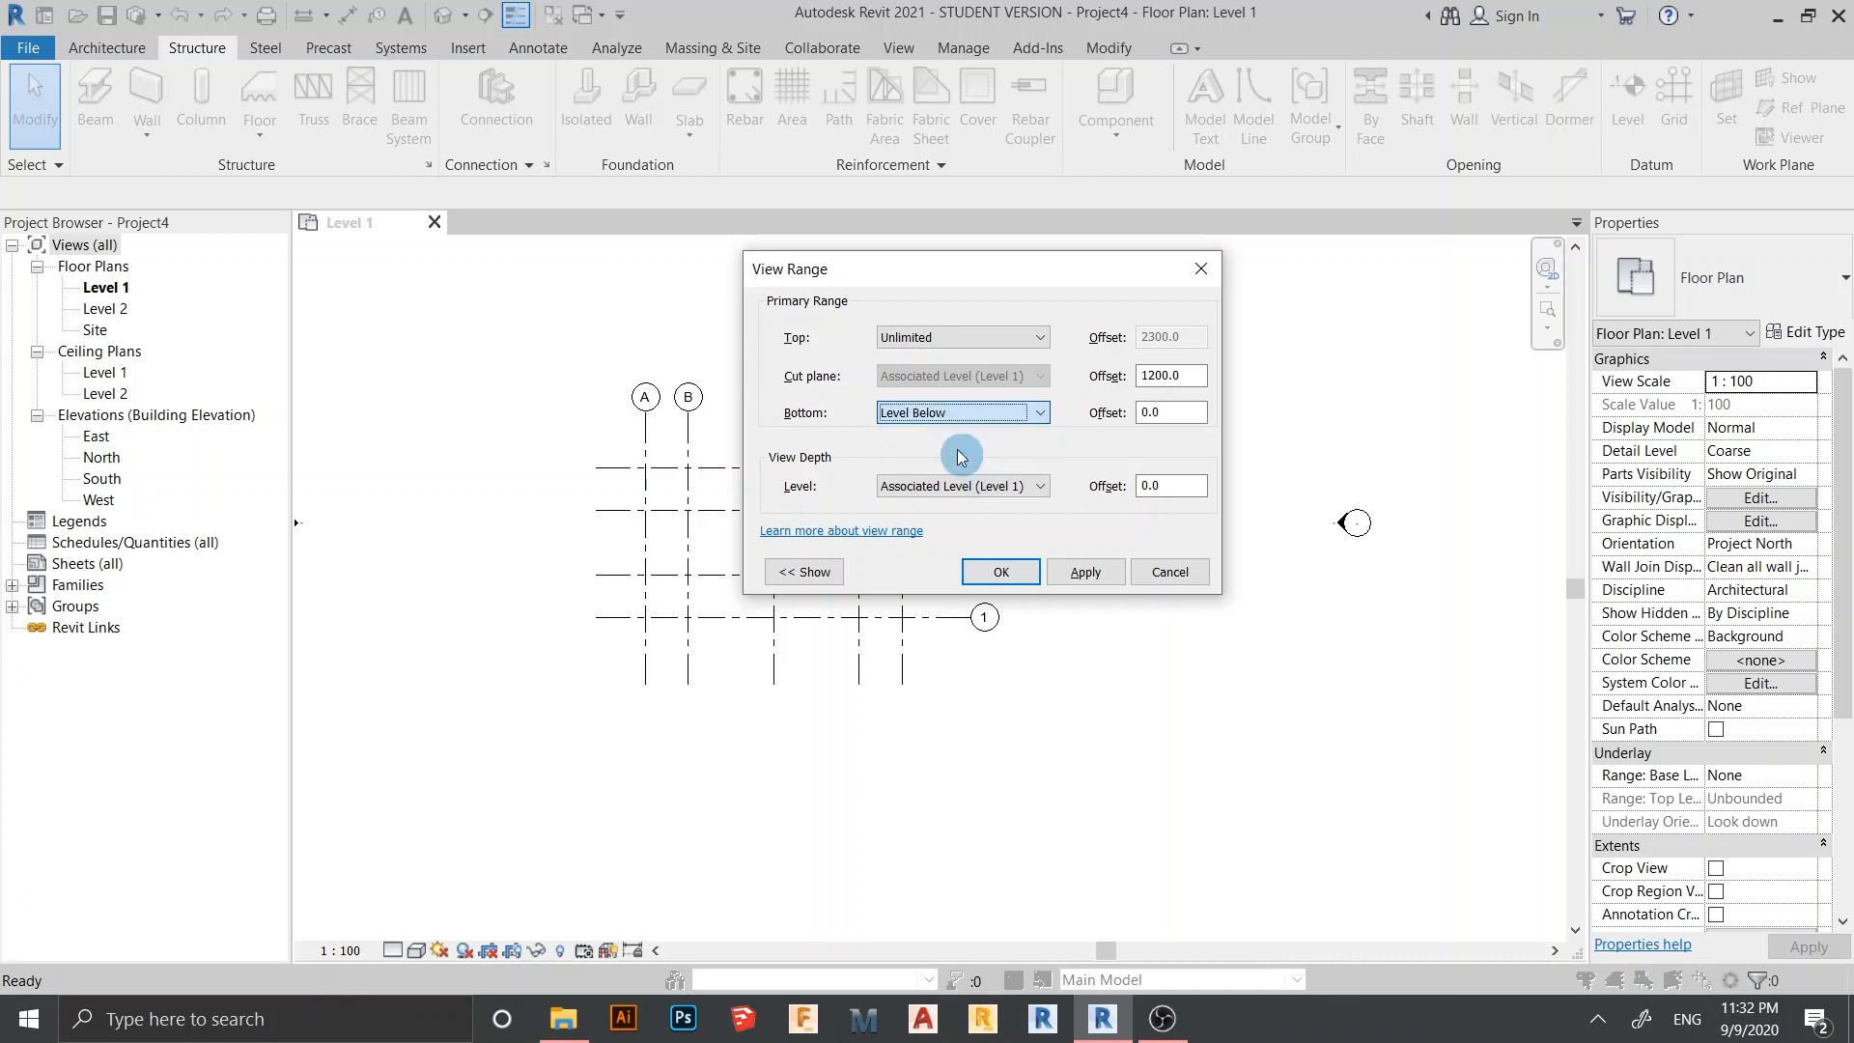
left_click(987, 421)
left_click(993, 463)
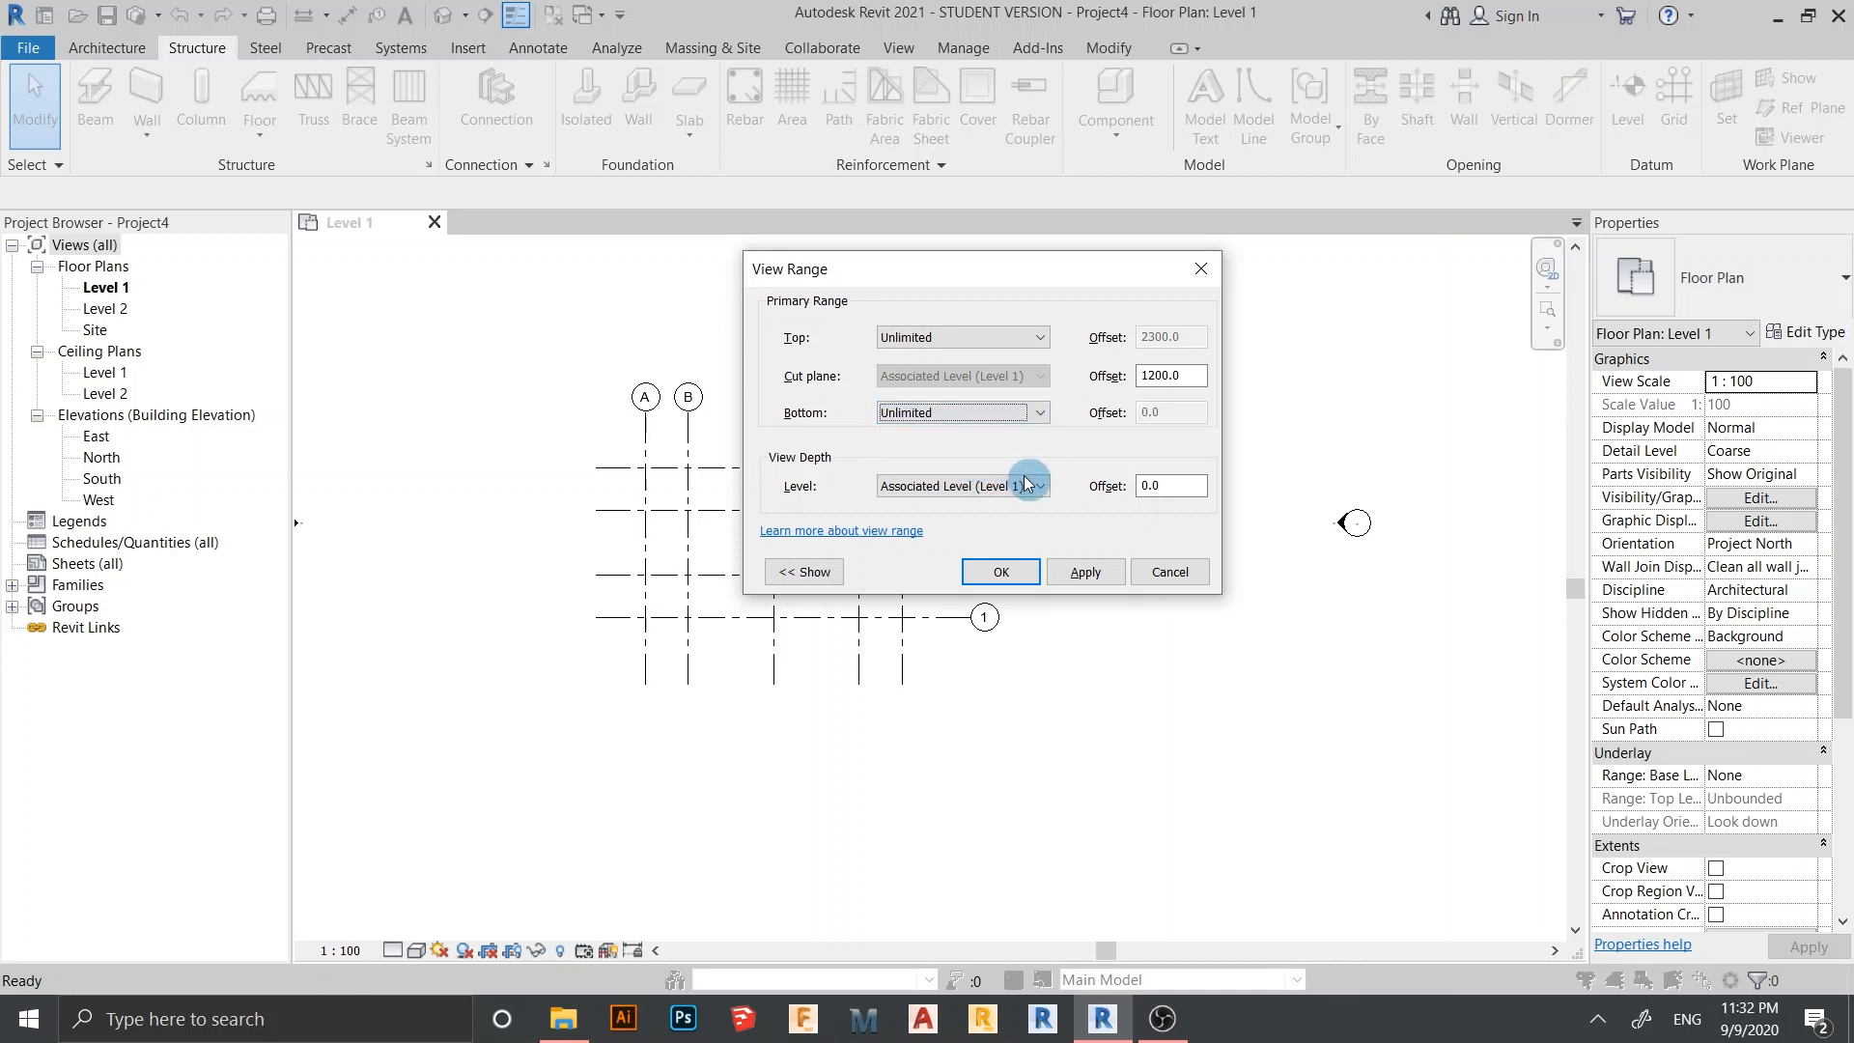
left_click(1022, 485)
left_click(906, 537)
left_click(1085, 571)
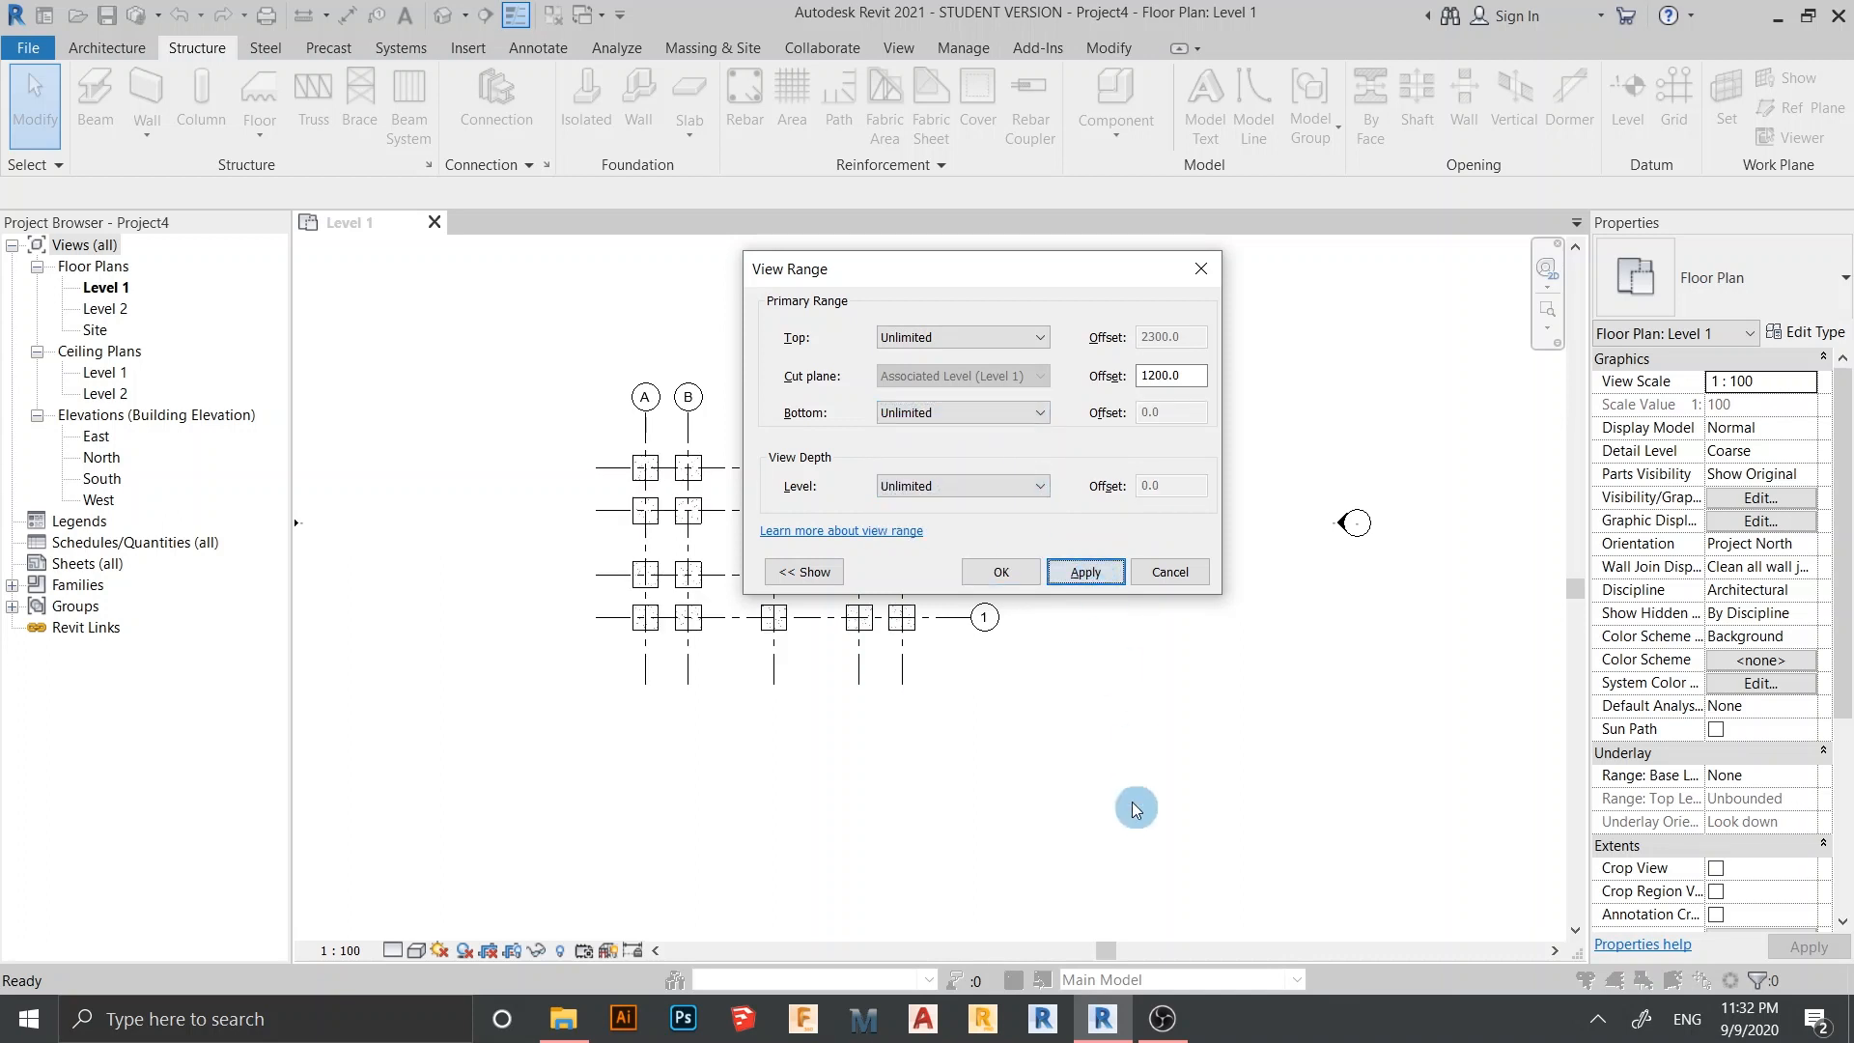
left_click(1002, 572)
Delete all the perimeter footings along grids A, E, 1 and 4, keeping the six inner ones
scroll(827, 729, "up", 2)
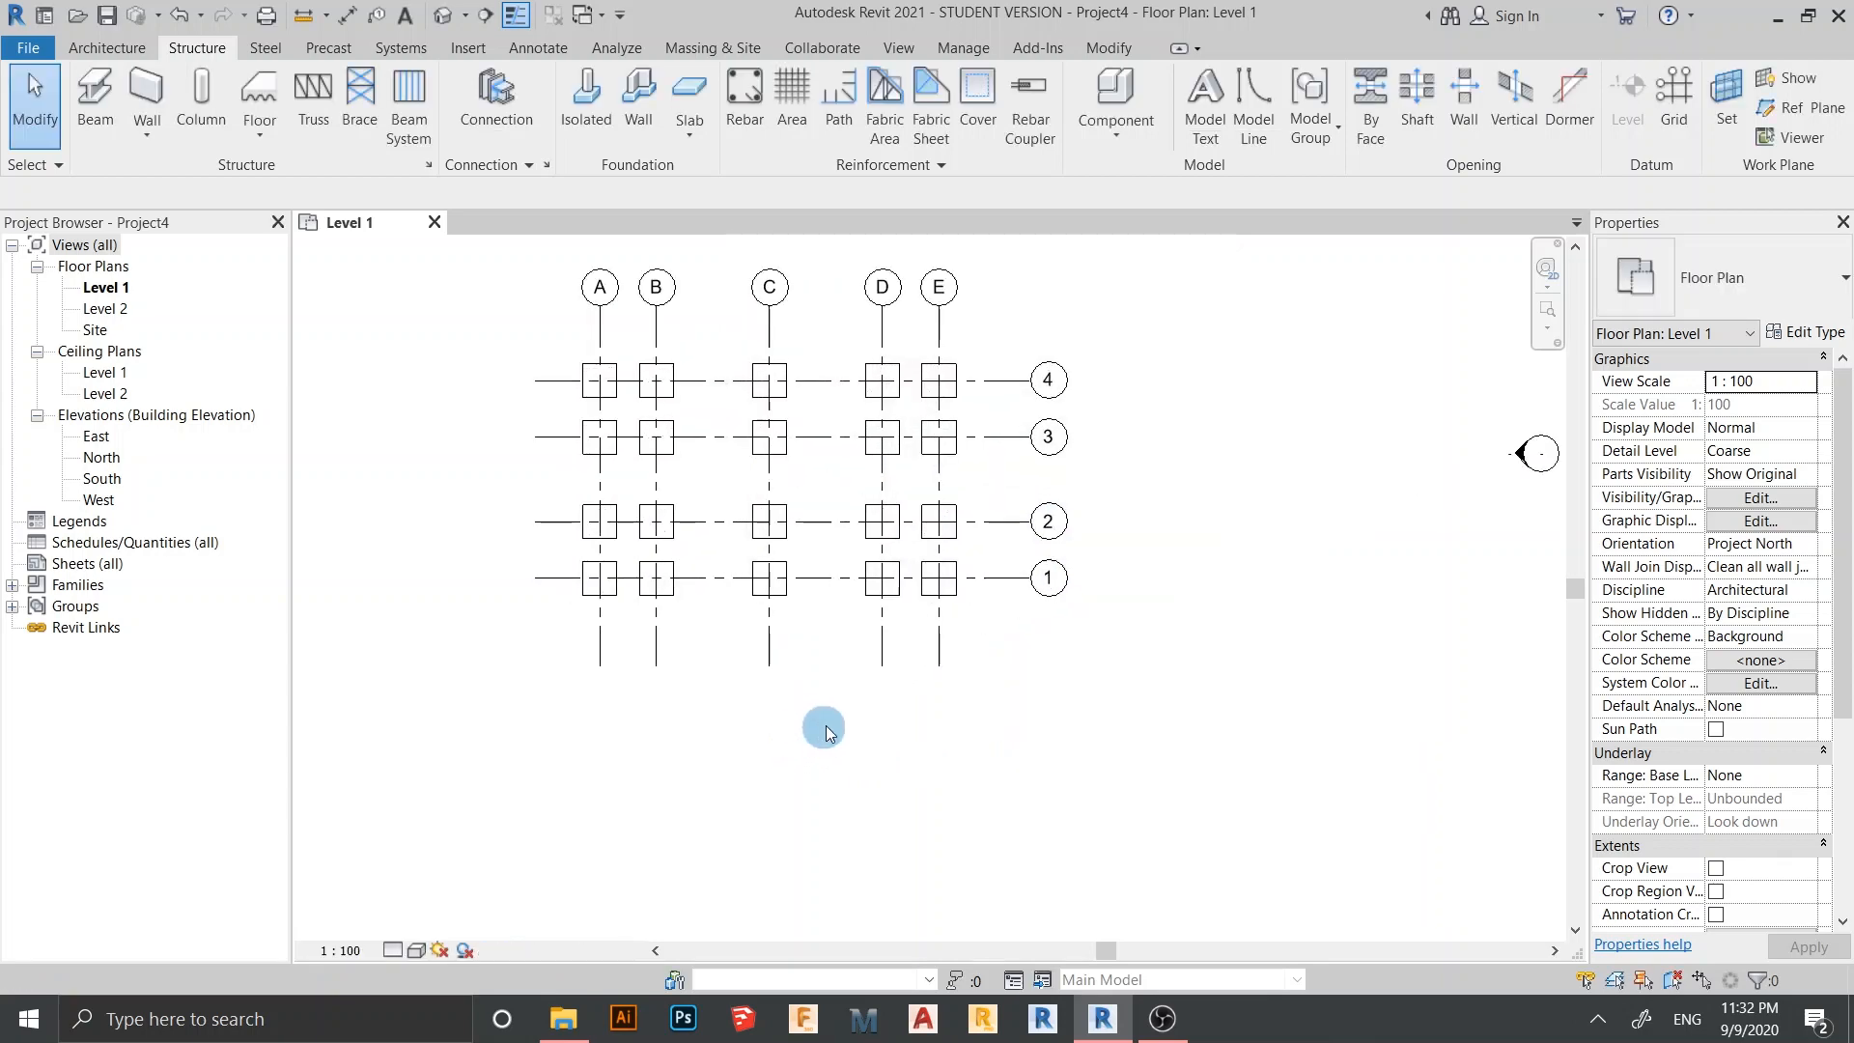
middle_click_drag(749, 751, 881, 651)
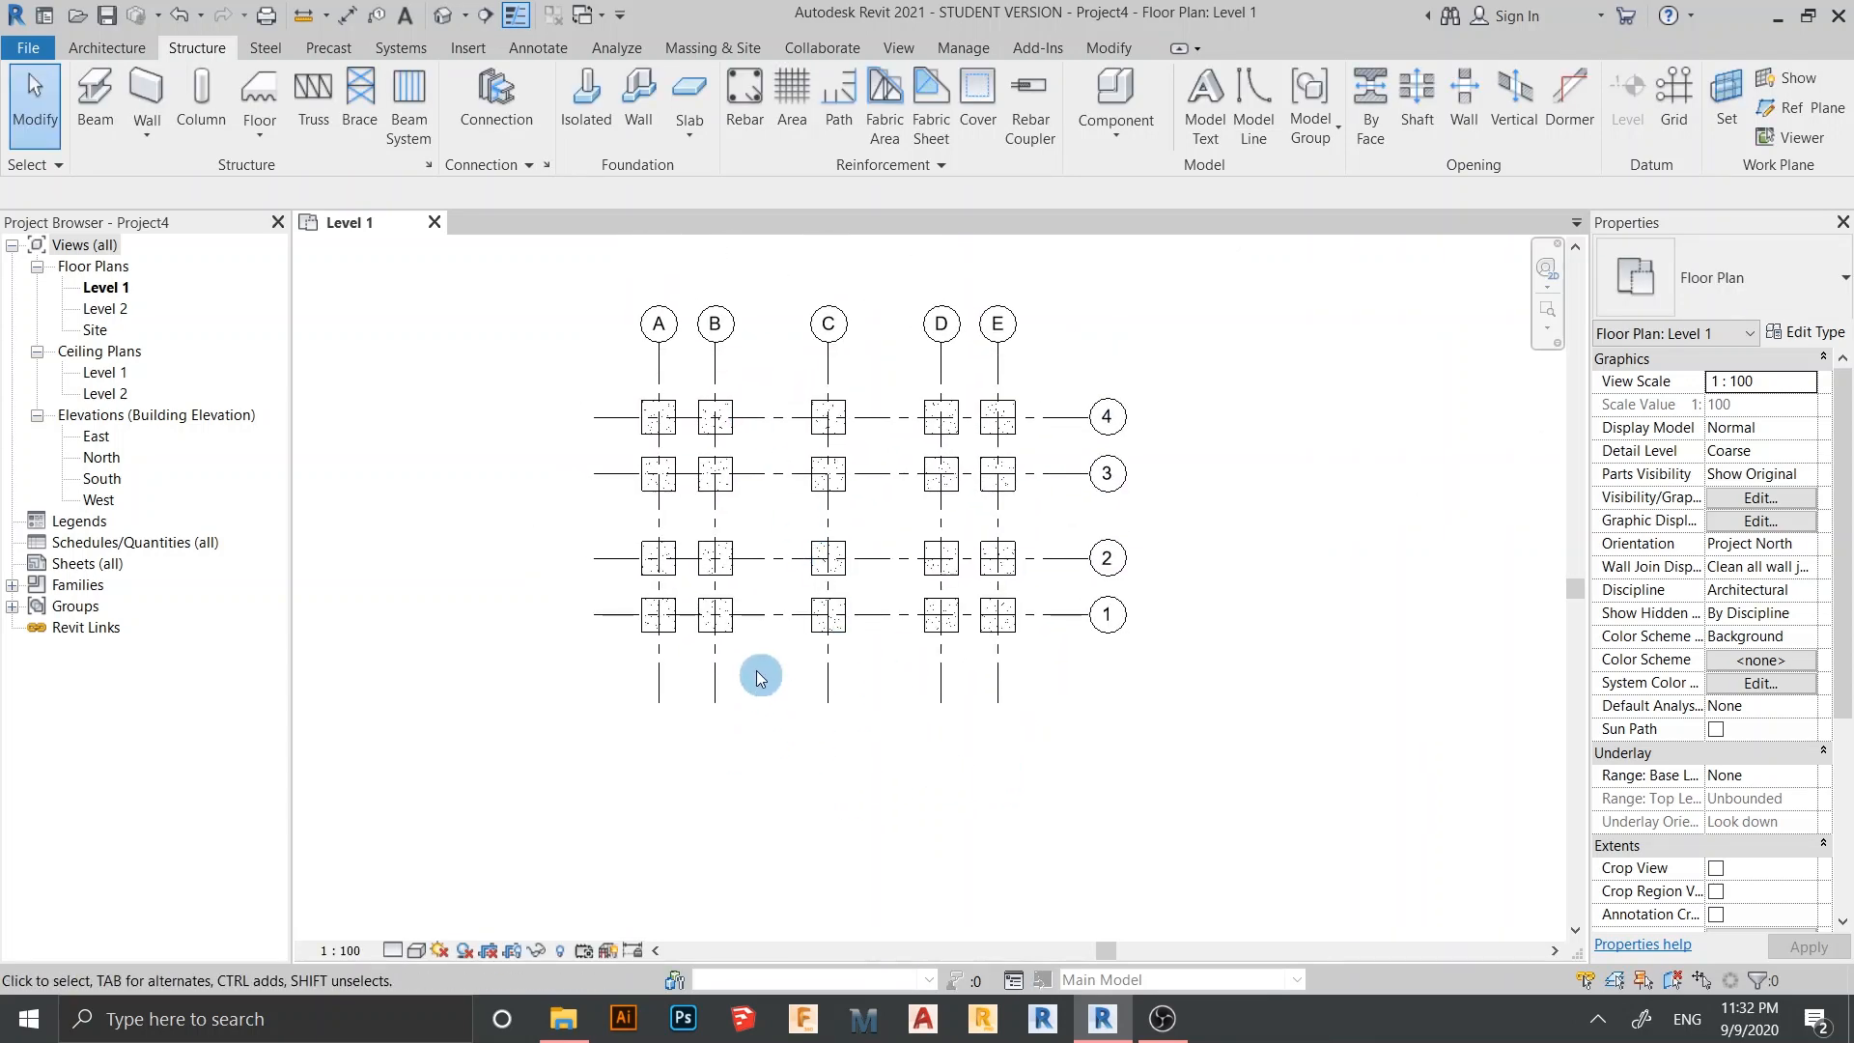
scroll(760, 676, "up", 2)
left_click(626, 591)
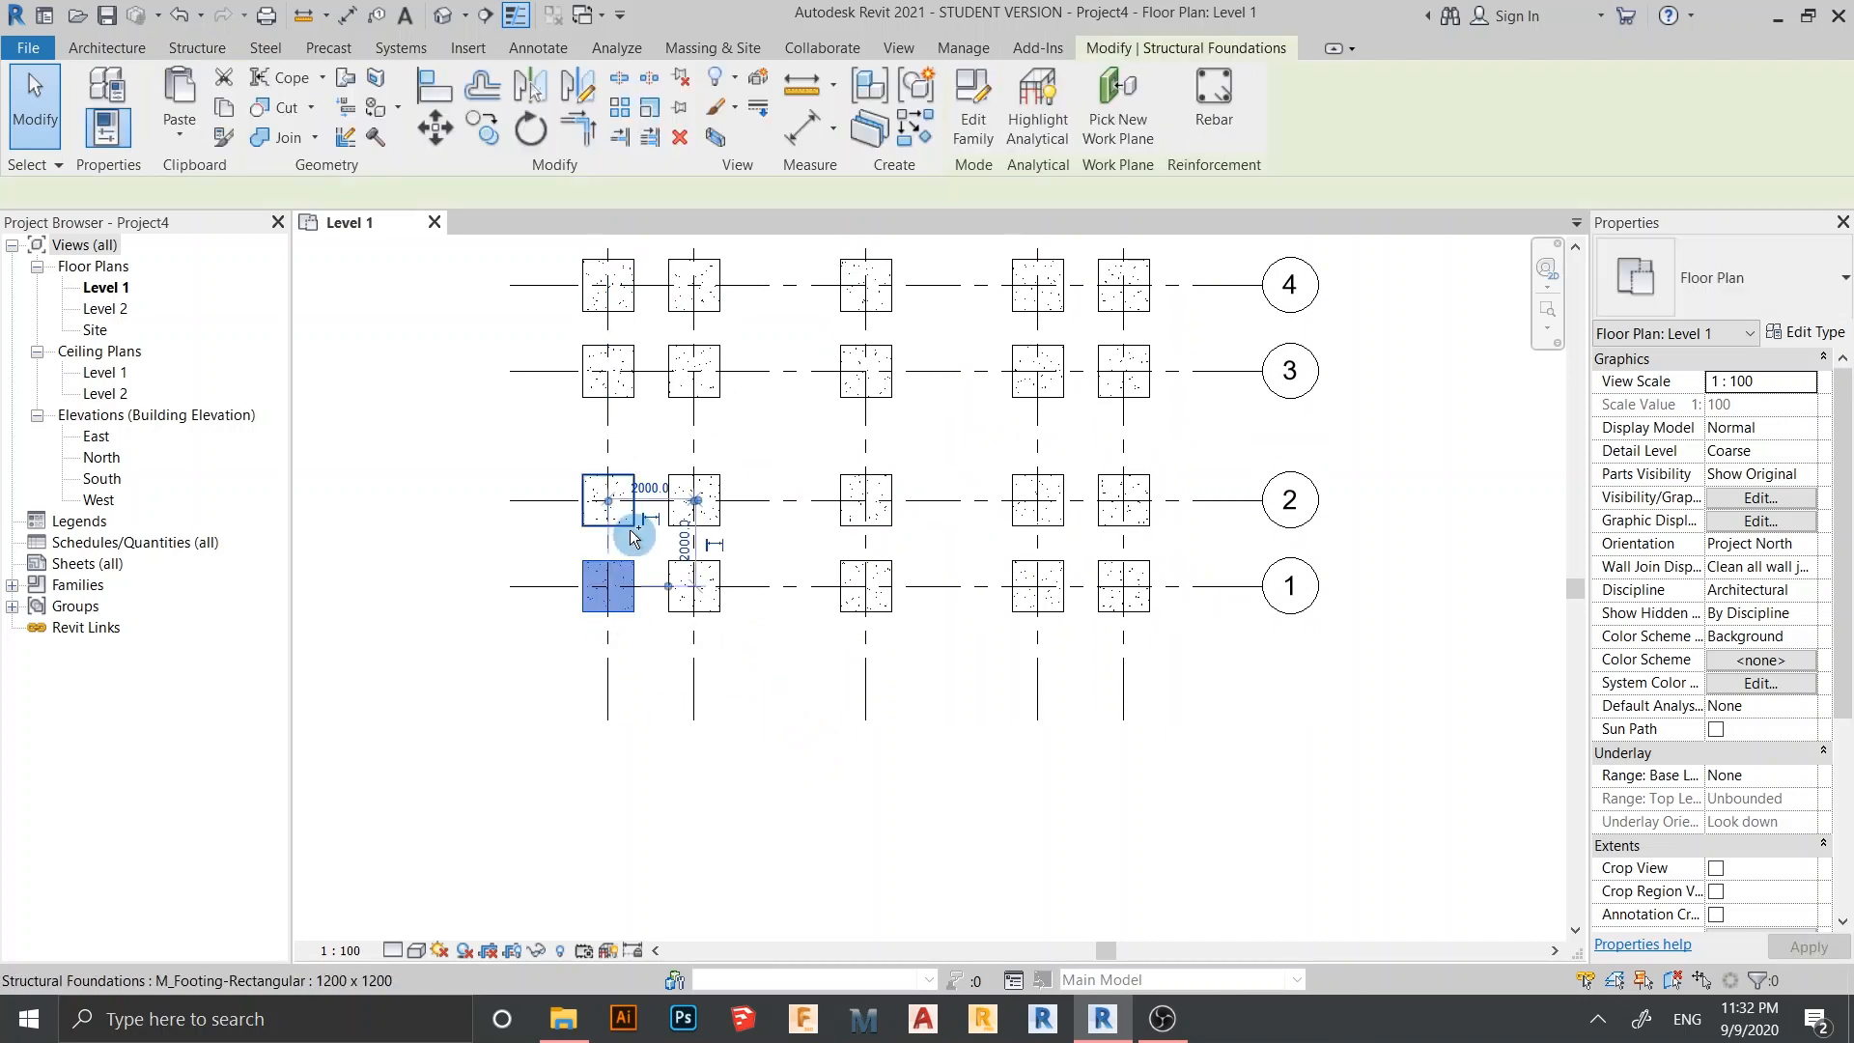
left_click(631, 526, "ctrl")
left_click(623, 386, "ctrl")
left_click(627, 294, "ctrl")
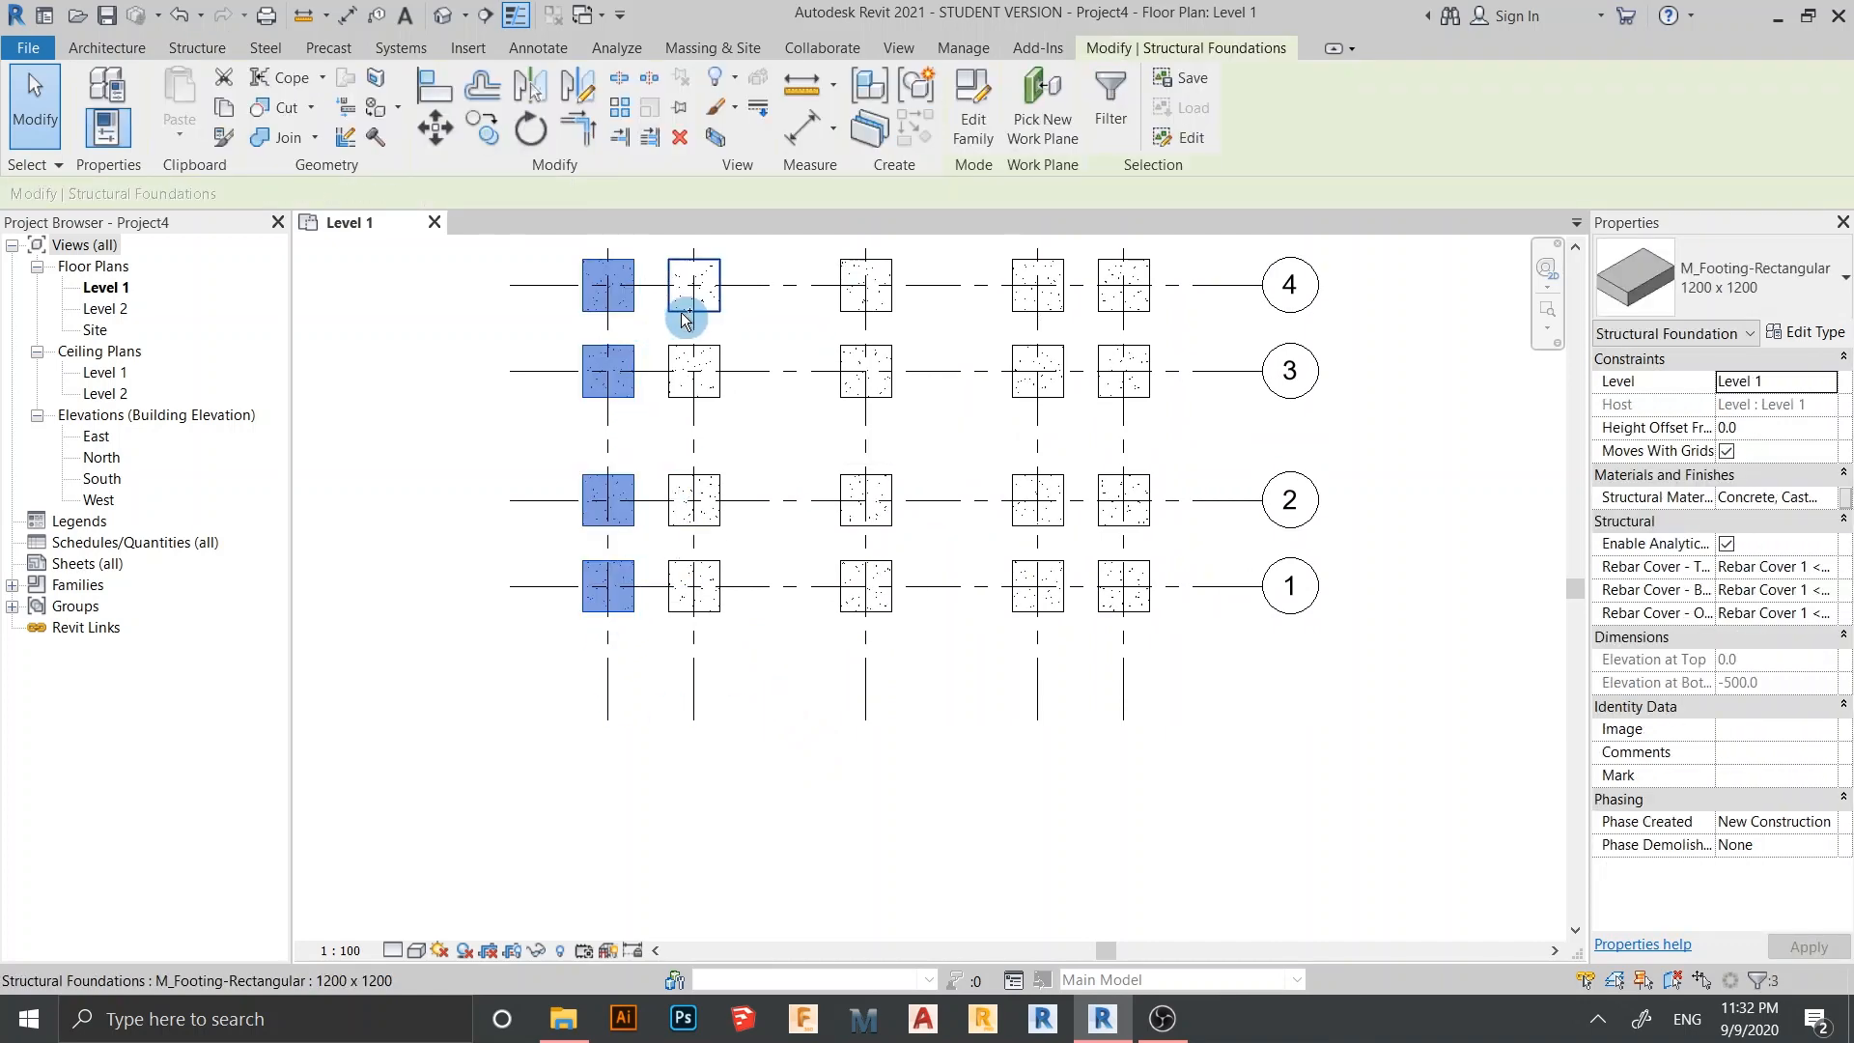
left_click(687, 307, "ctrl")
left_click(852, 307, "ctrl")
left_click(1033, 294, "ctrl")
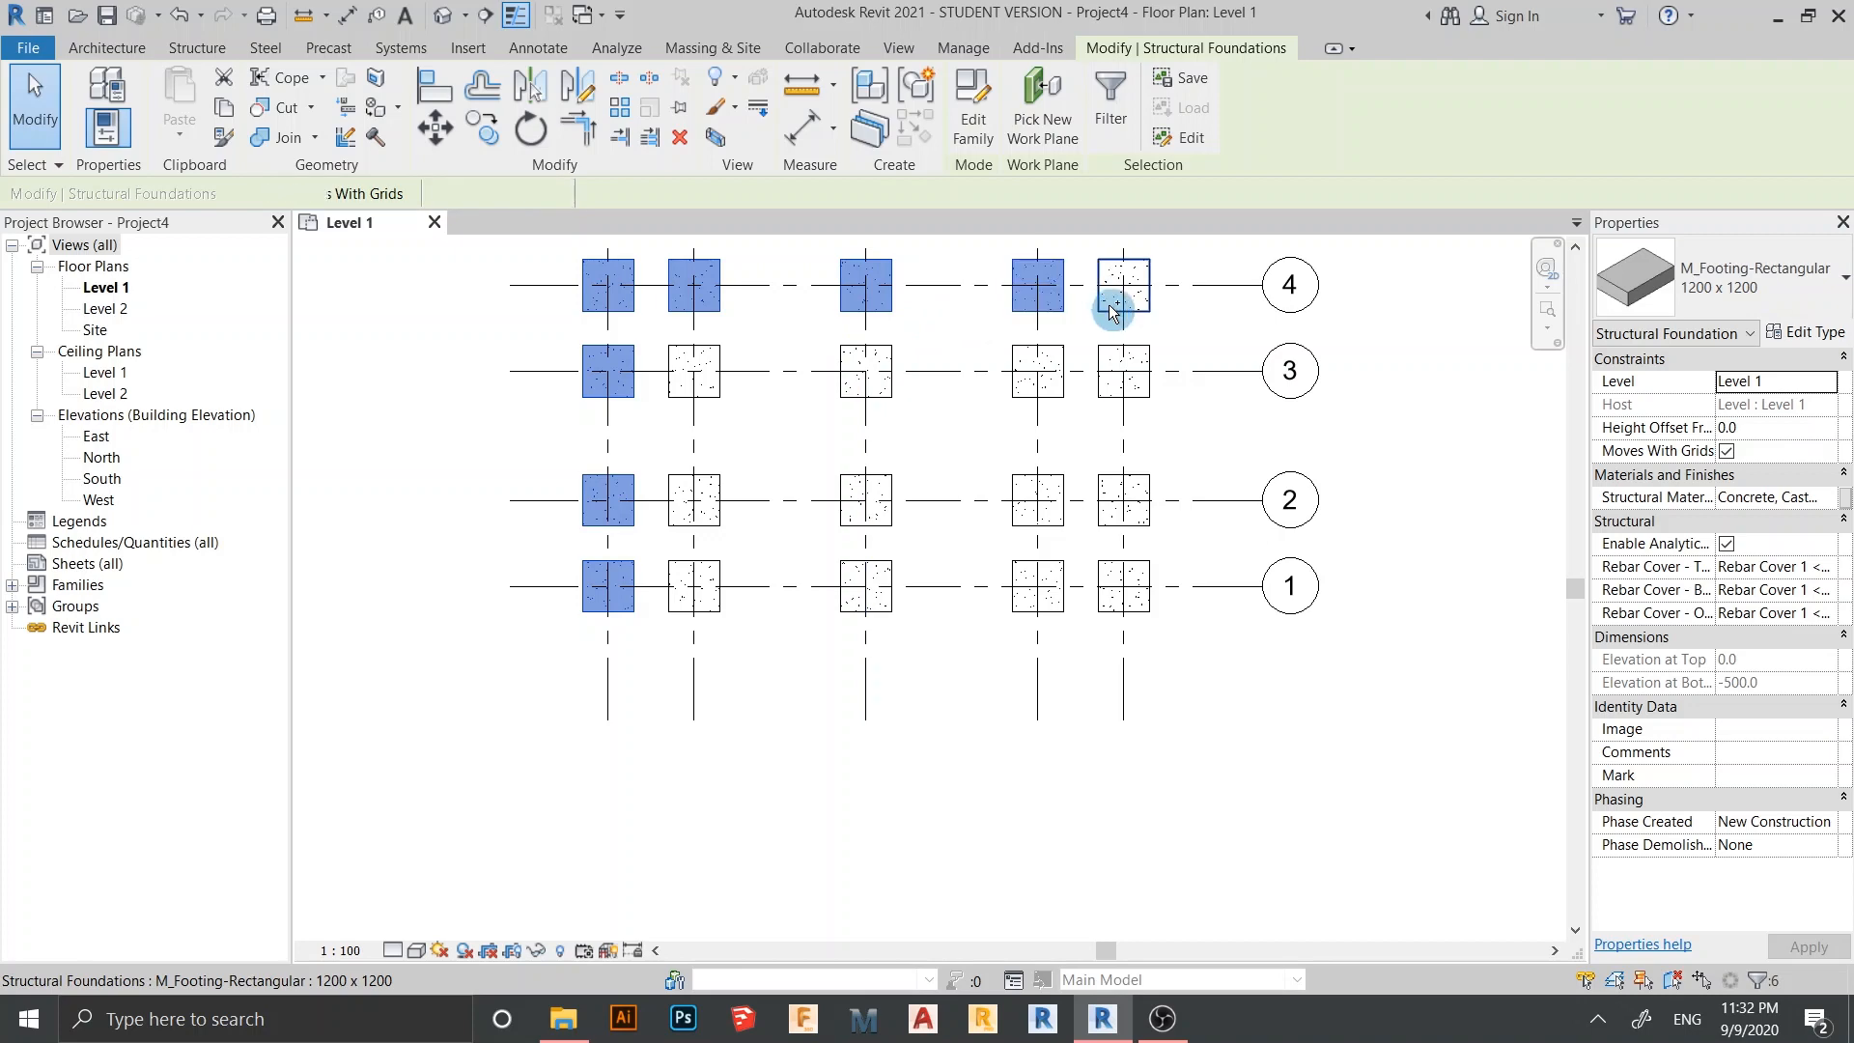
left_click(1112, 309, "ctrl")
left_click(1124, 388, "ctrl")
left_click(1138, 497, "ctrl")
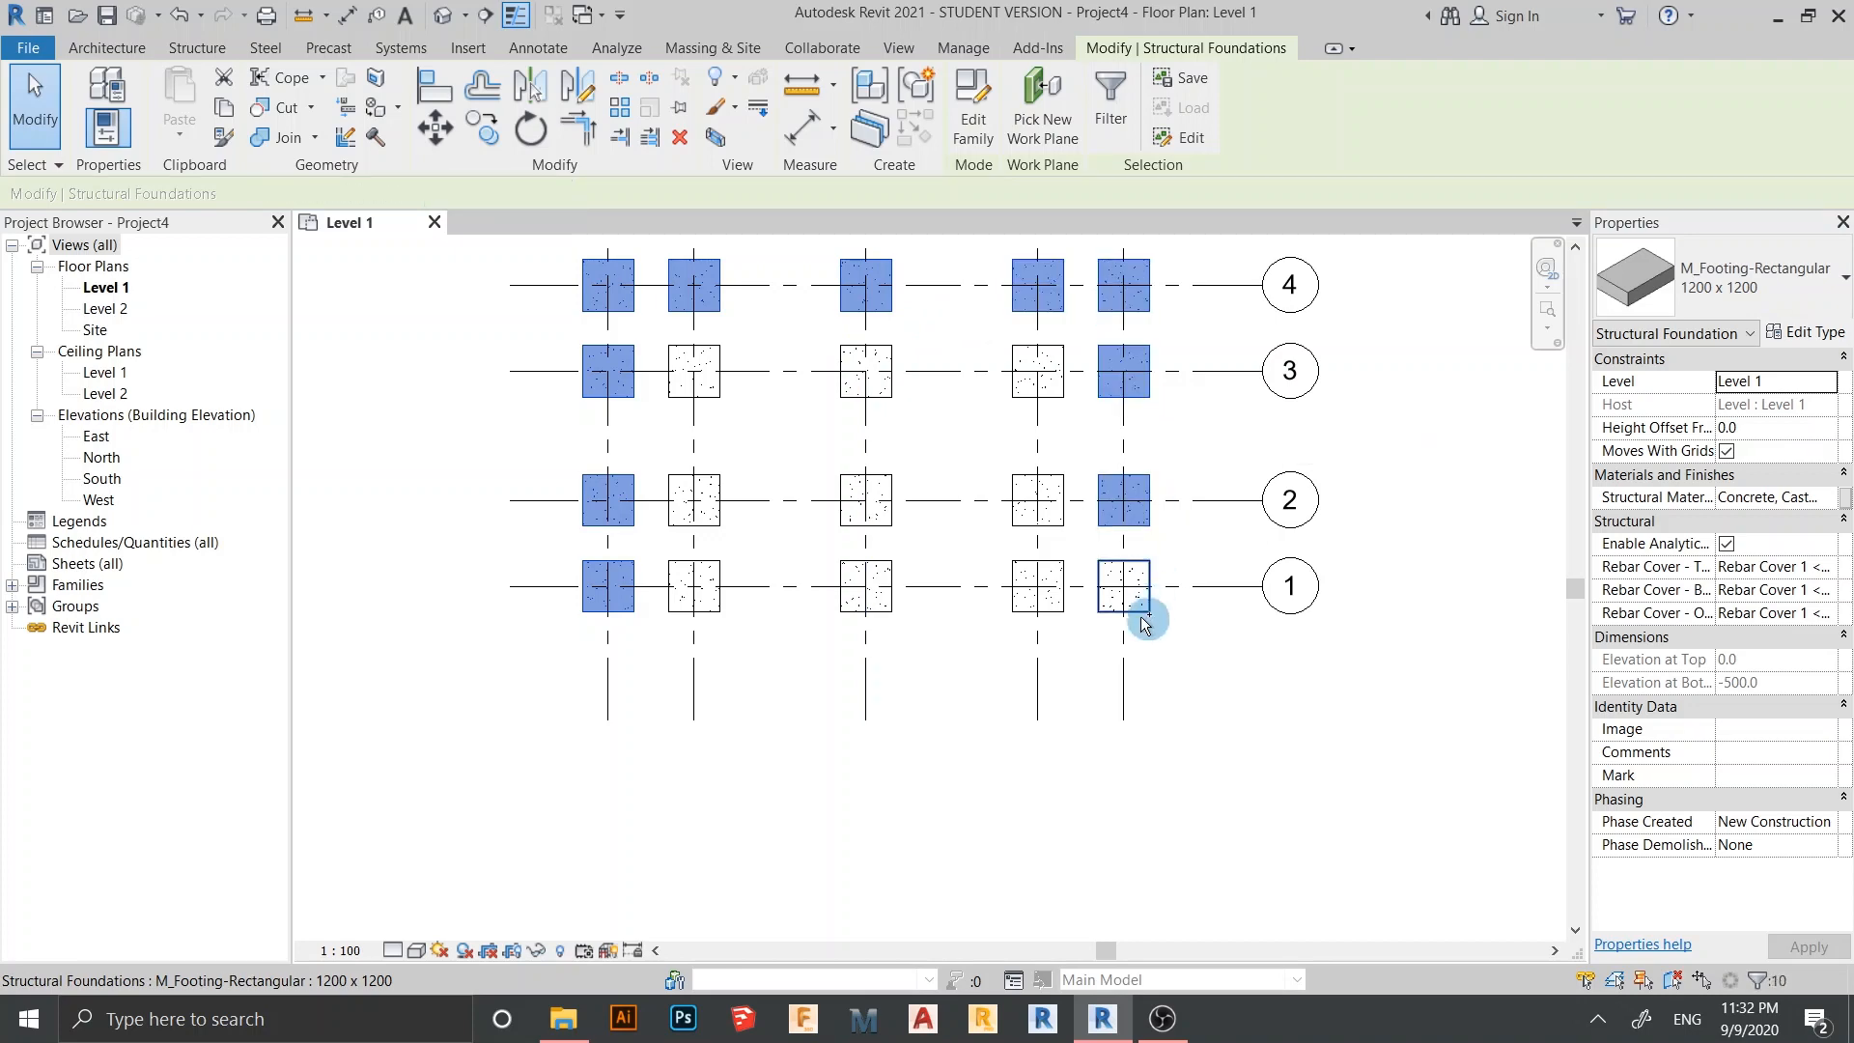
left_click(1142, 620, "ctrl")
left_click(1048, 608, "ctrl")
left_click(883, 608, "ctrl")
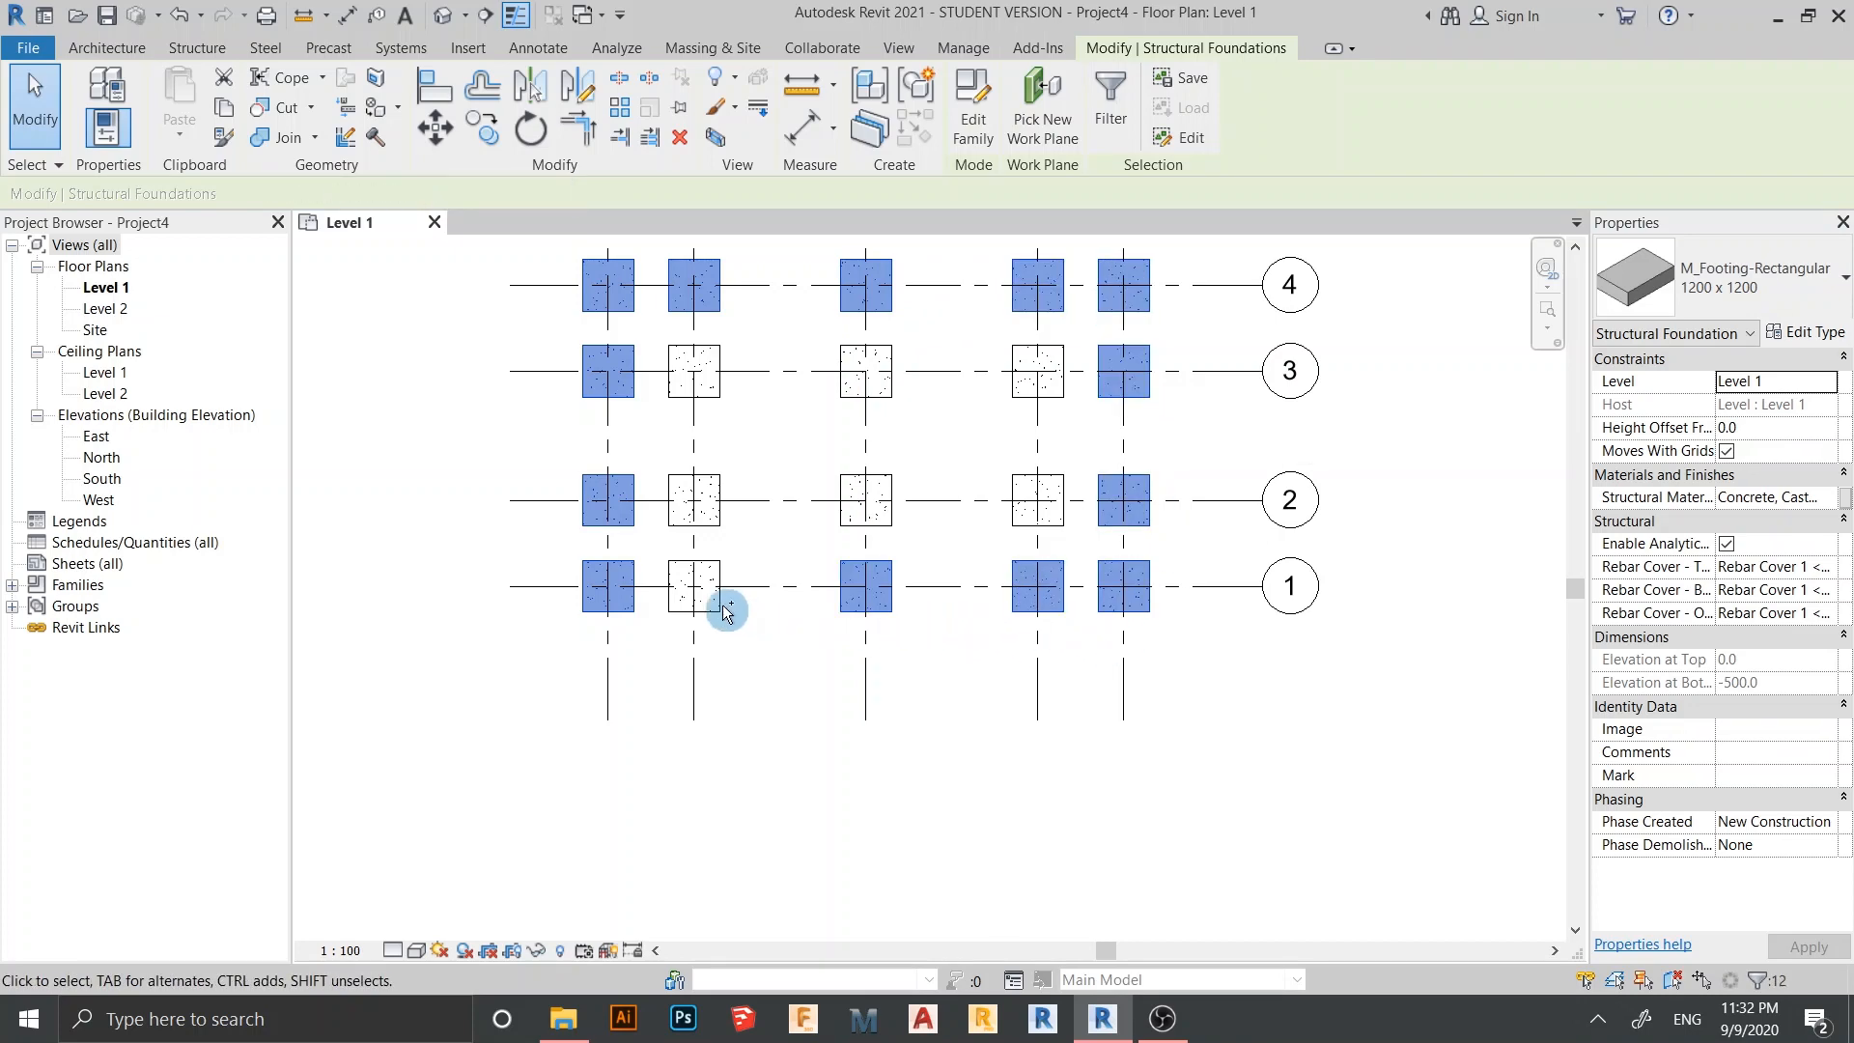
left_click(726, 610, "ctrl")
key("Delete")
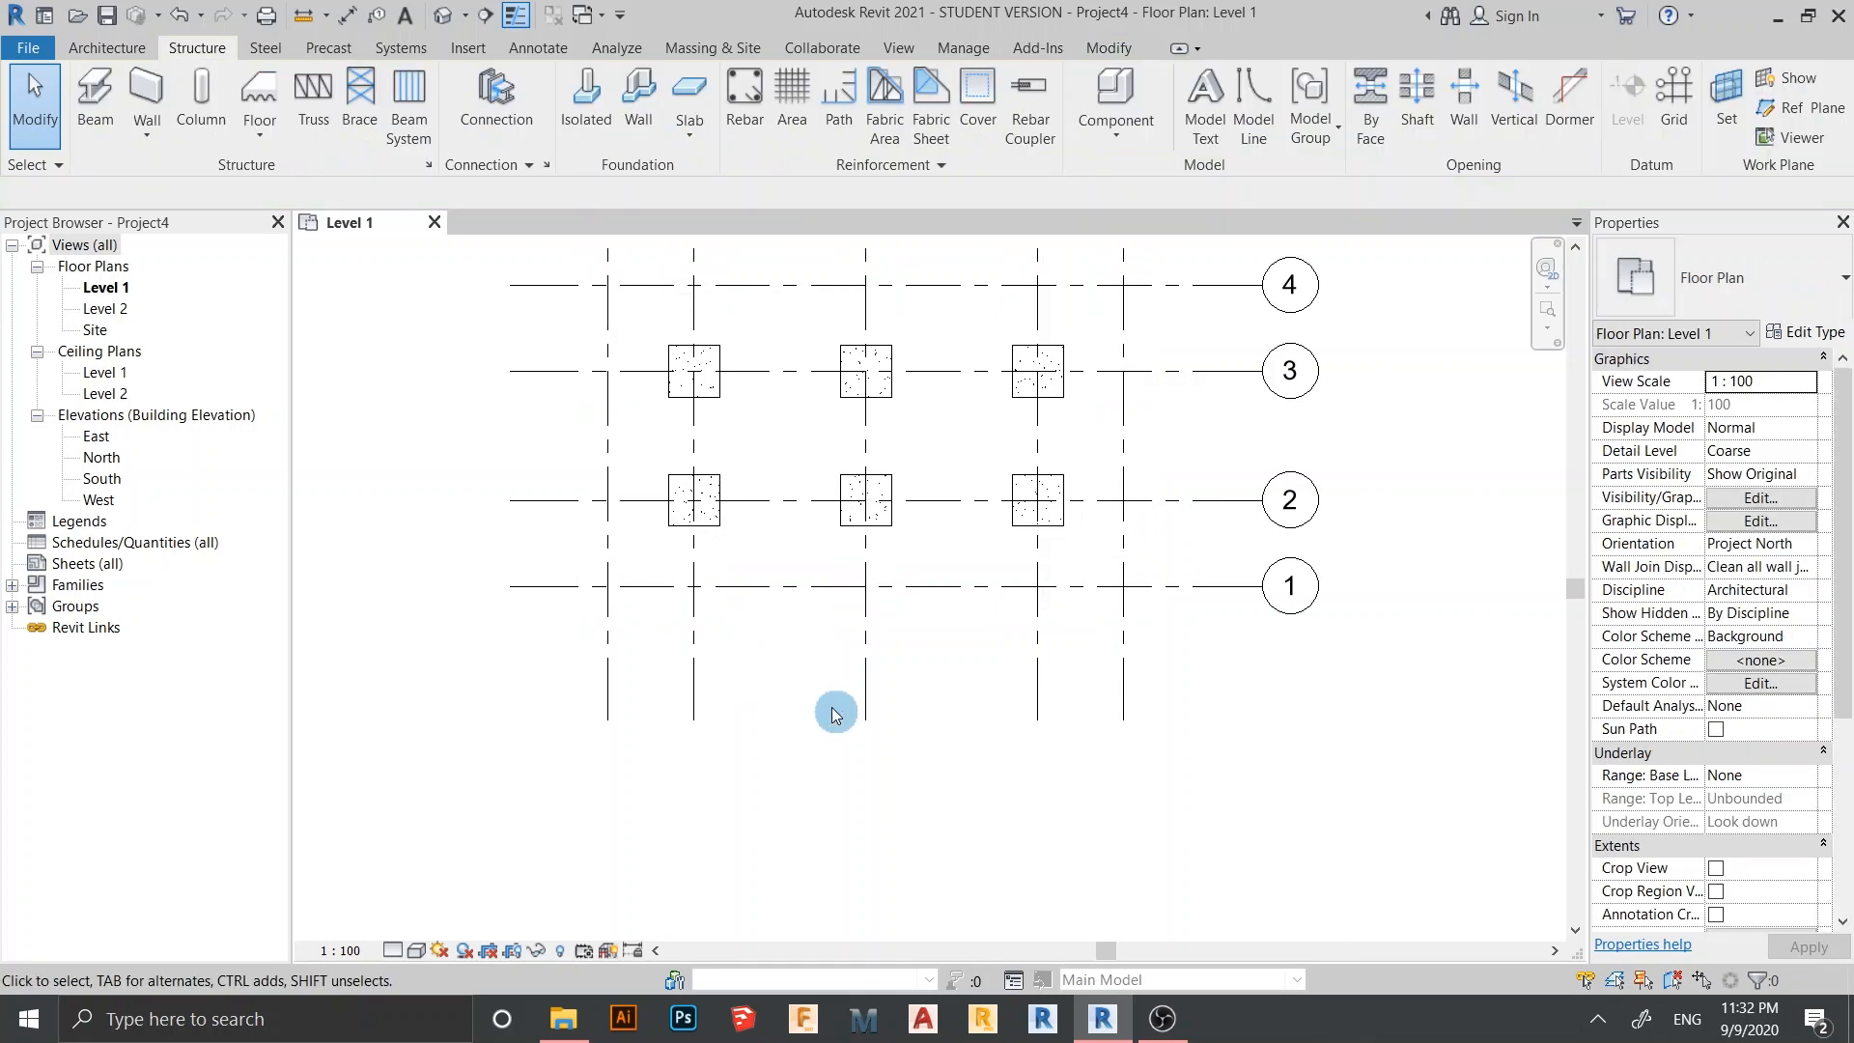
scroll(902, 625, "down", 2)
scroll(795, 522, "up", 4)
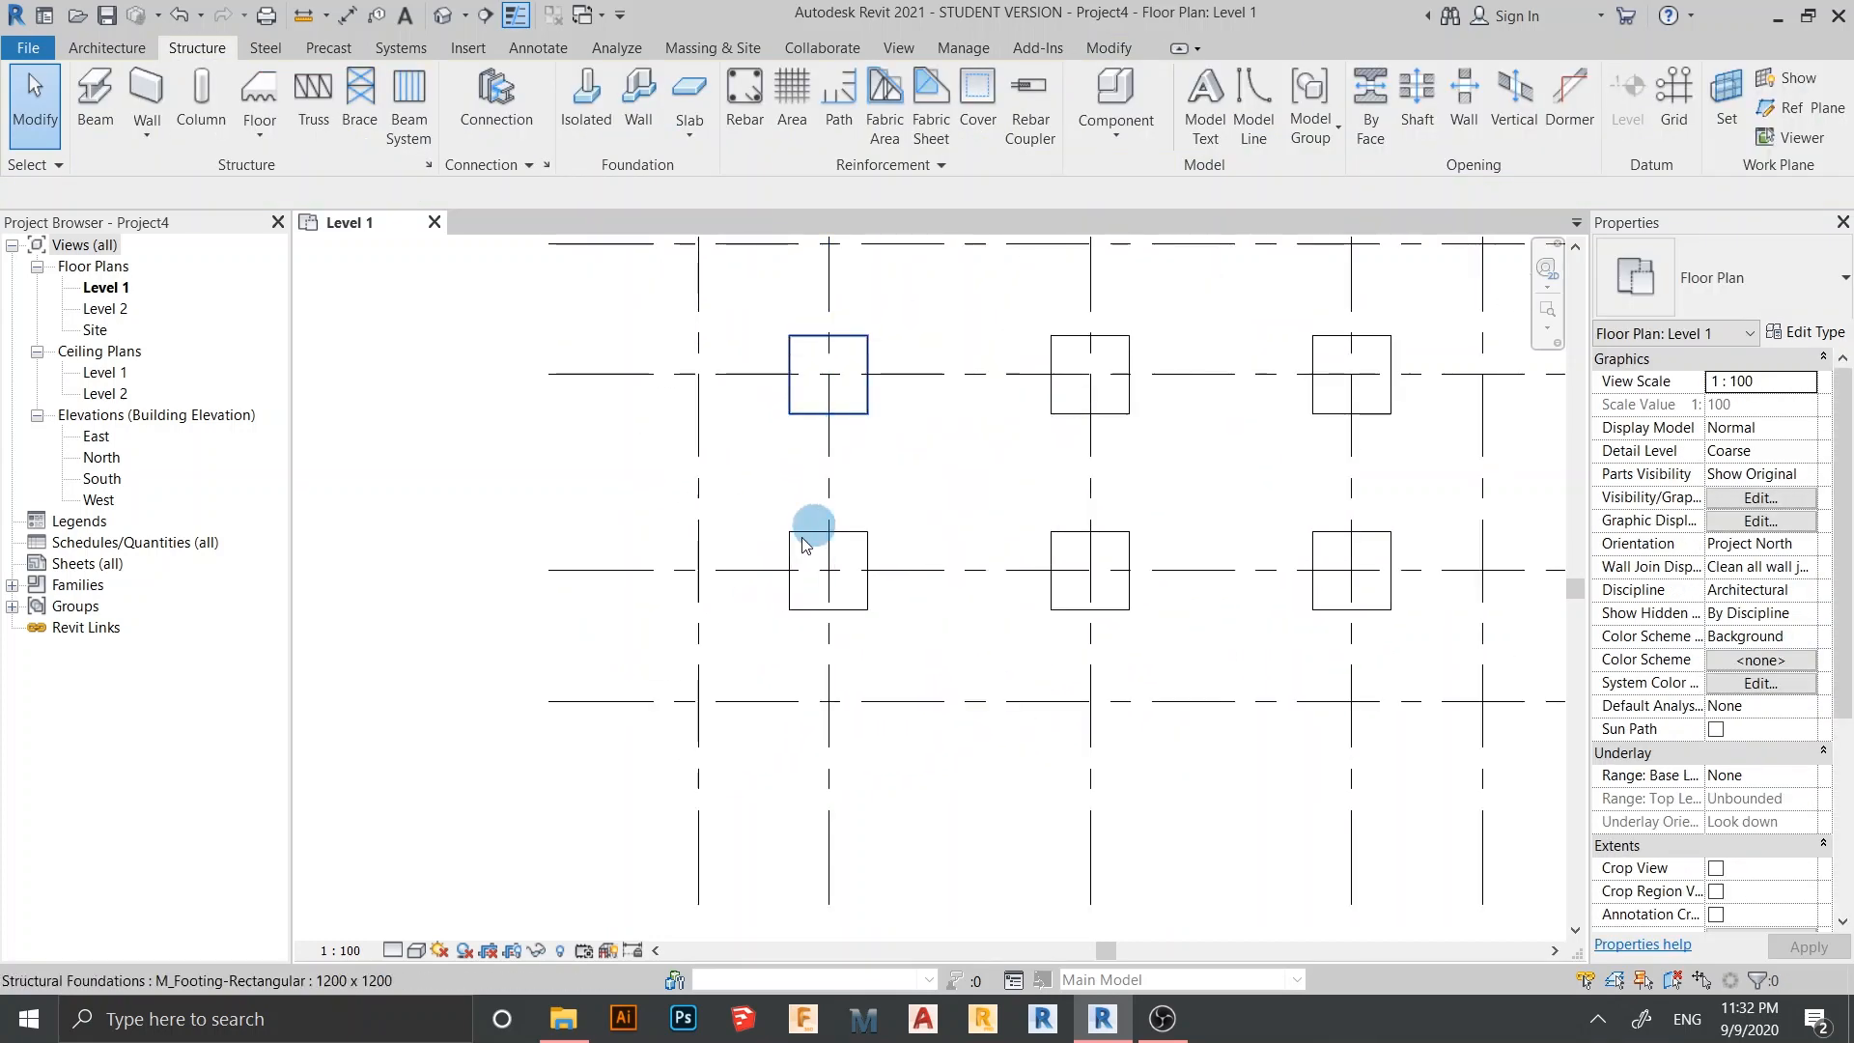
scroll(1046, 405, "down", 3)
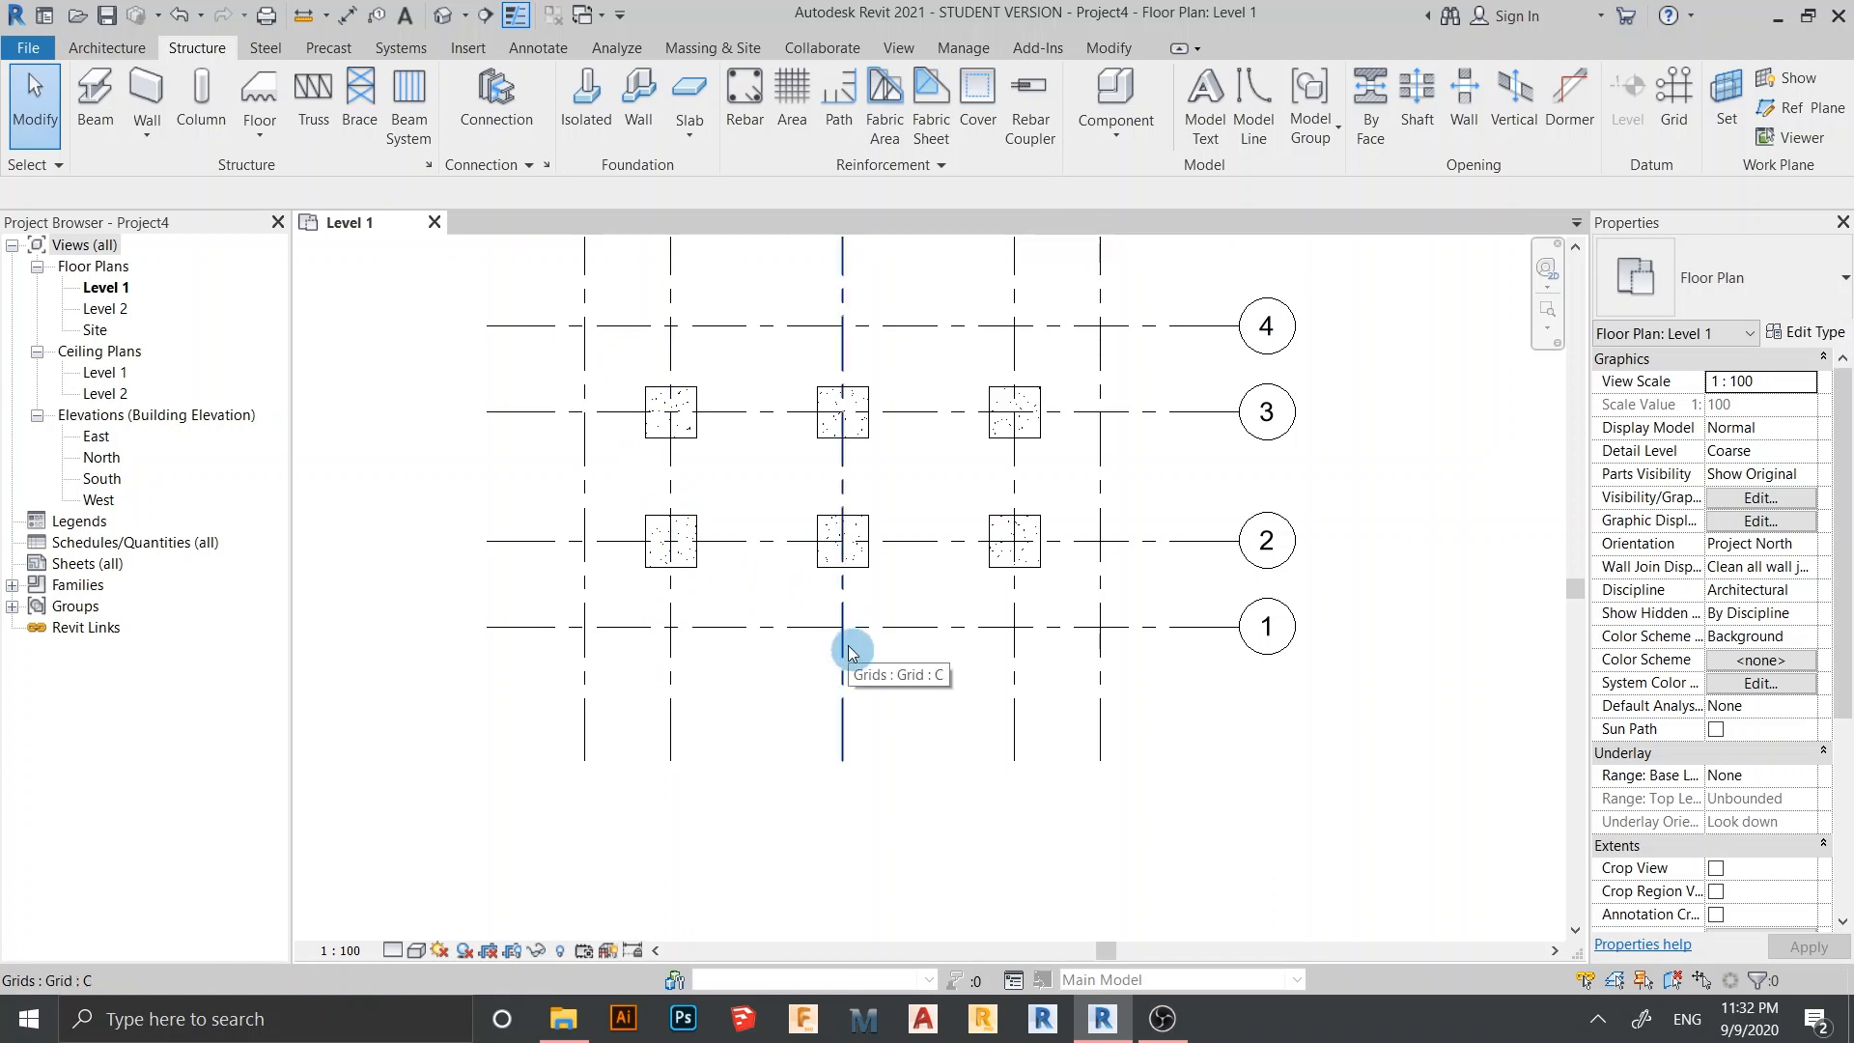
middle_click_drag(425, 441, 593, 445)
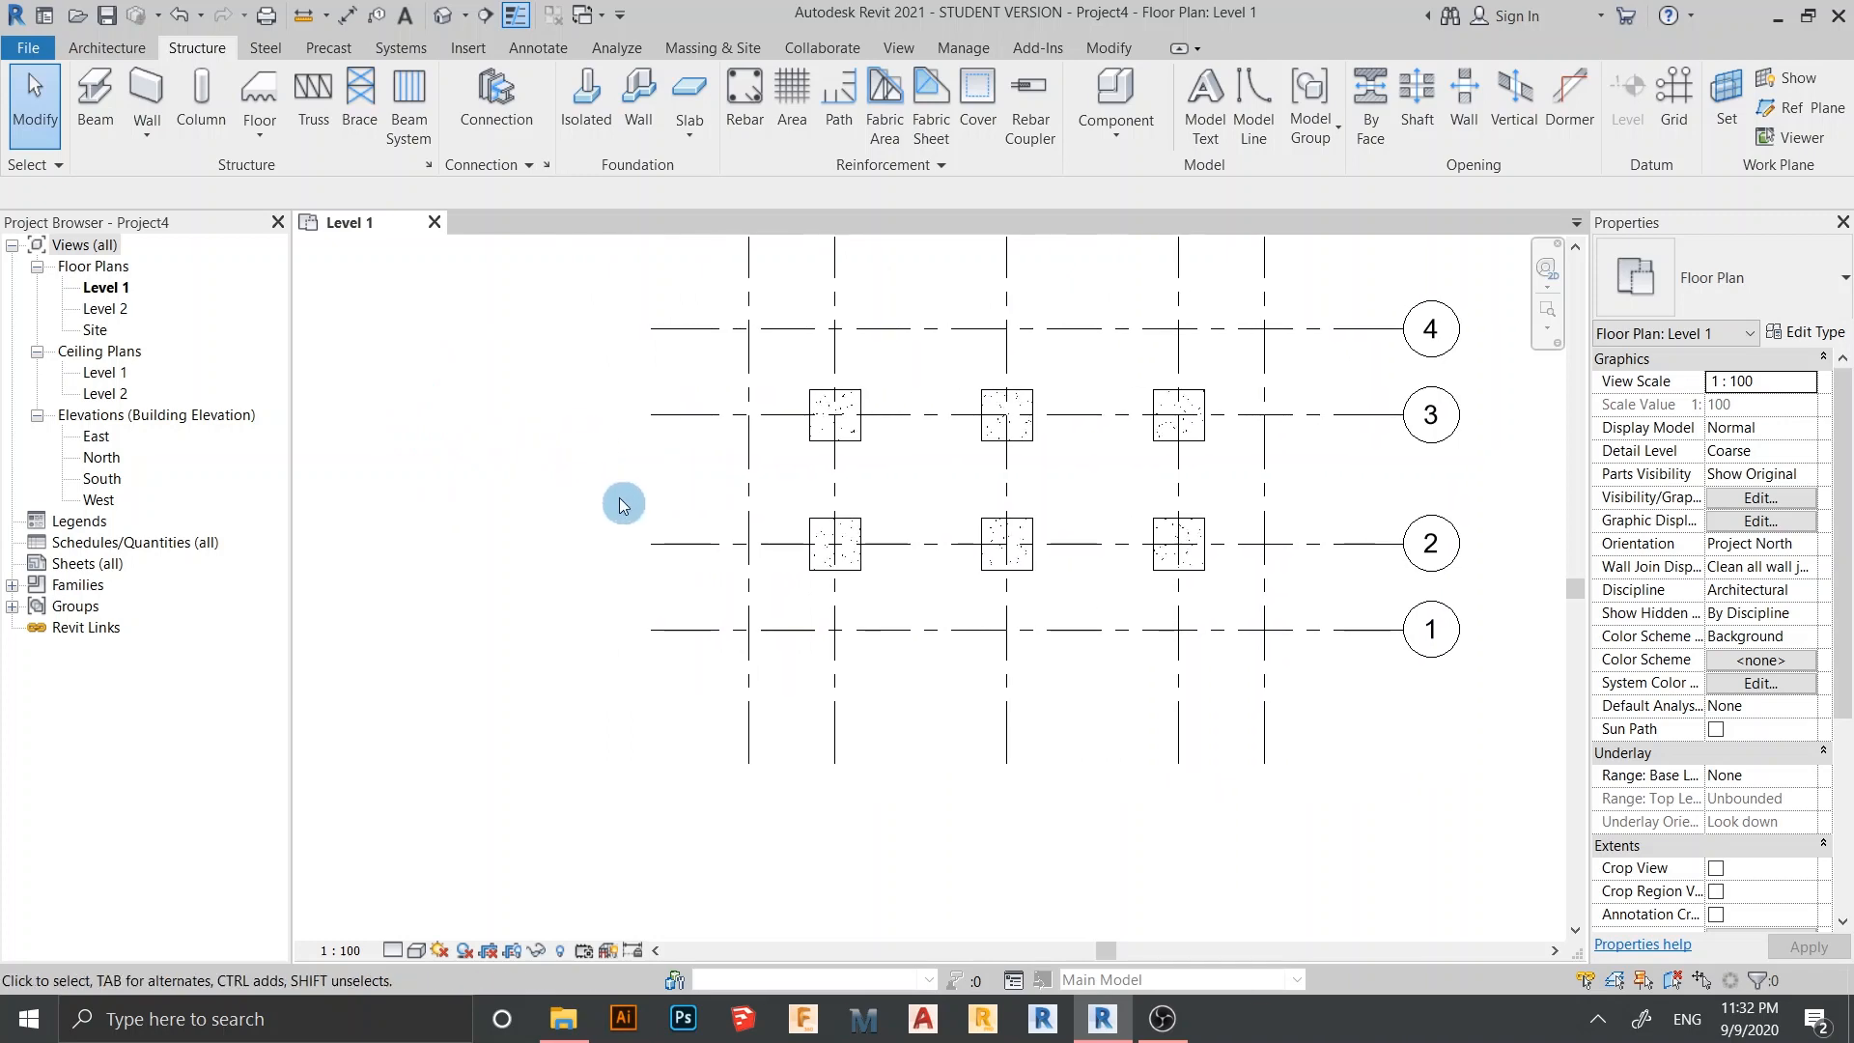
scroll(625, 502, "down", 3)
middle_click_drag(809, 551, 962, 794)
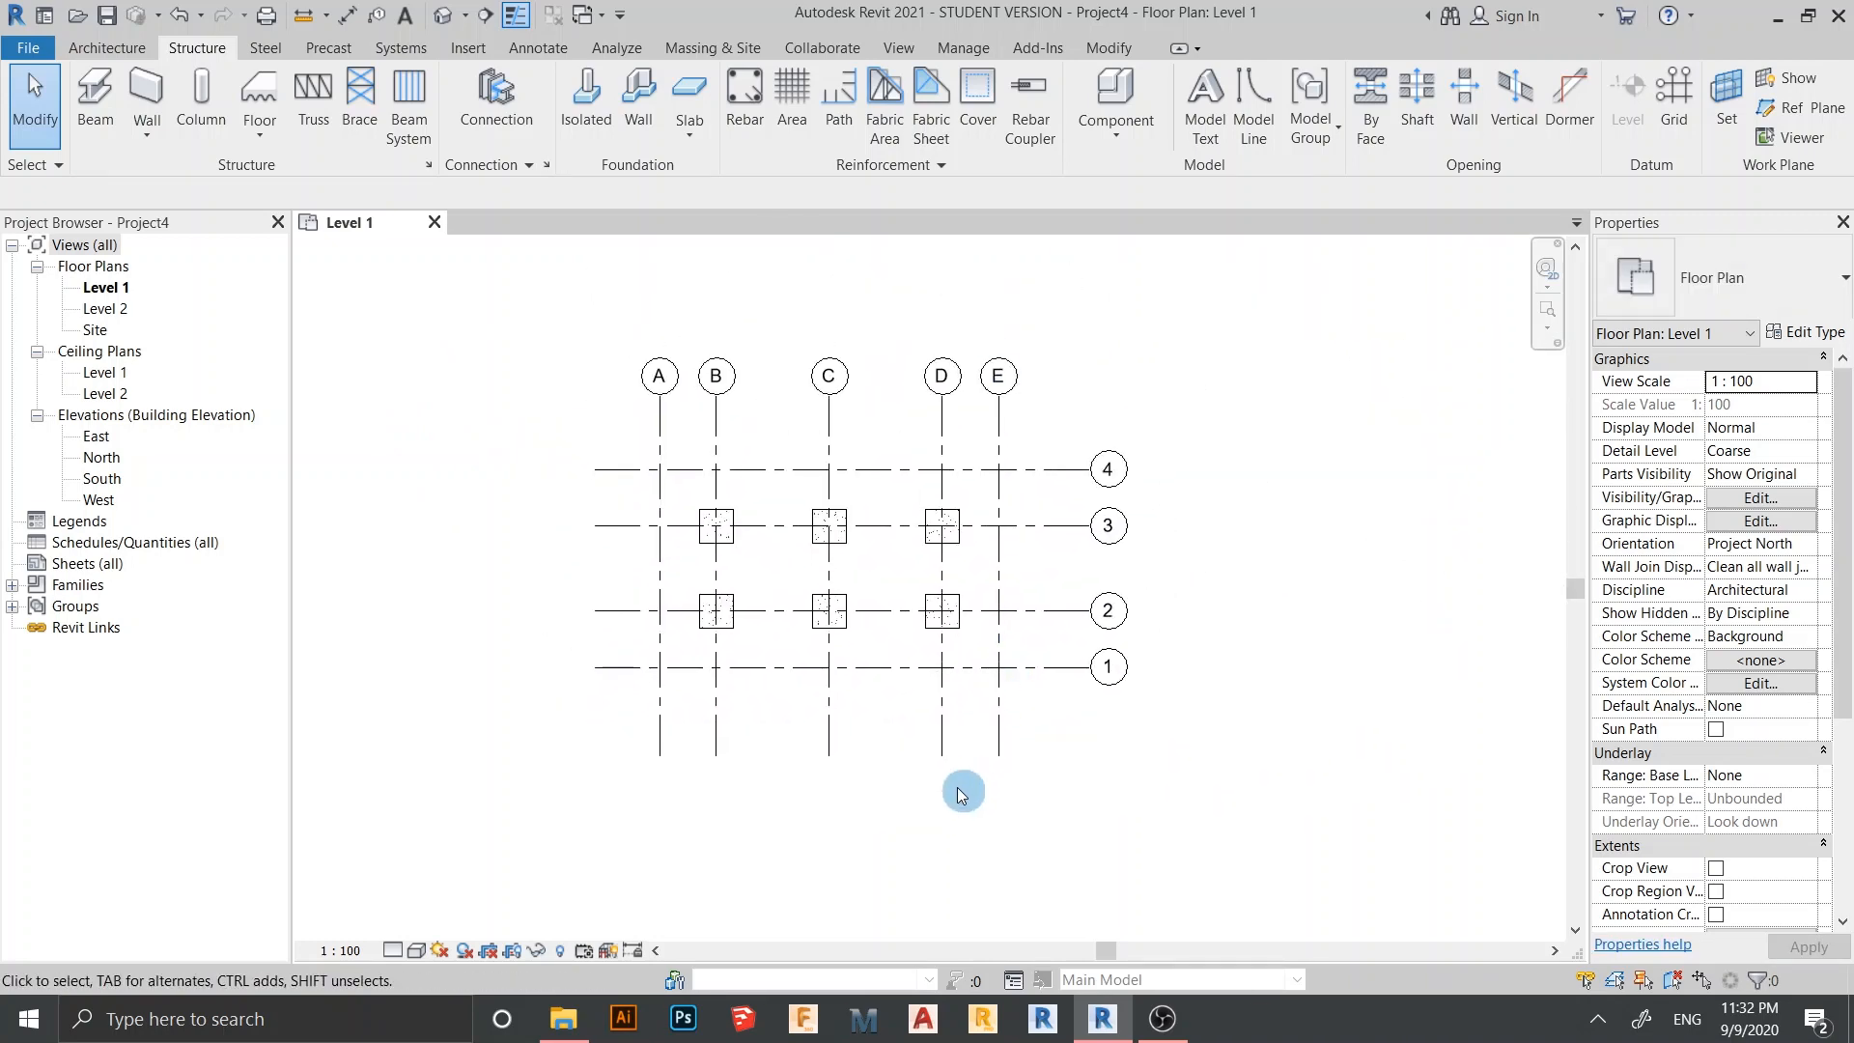
Start a vertical UC305x305x97 structural column and set its unconnected height to 5000 mm
left_click(202, 116)
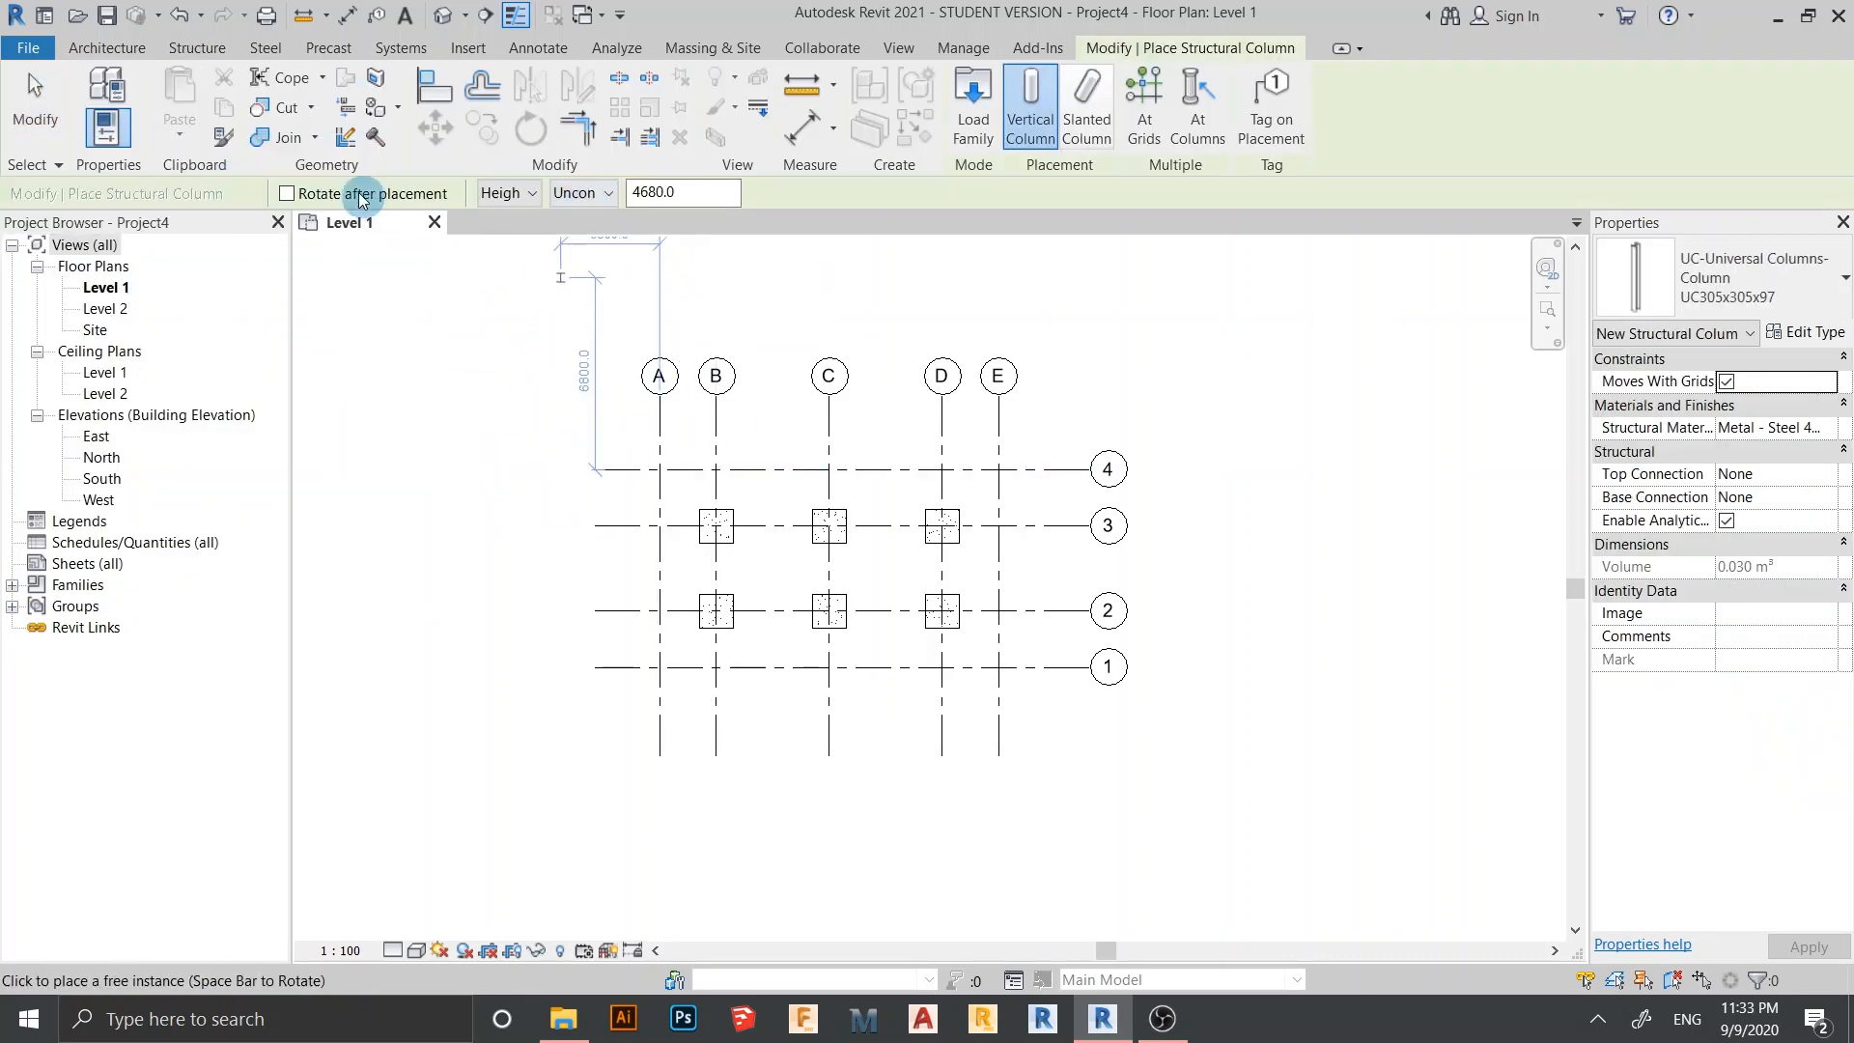
left_click_drag(713, 192, 633, 192)
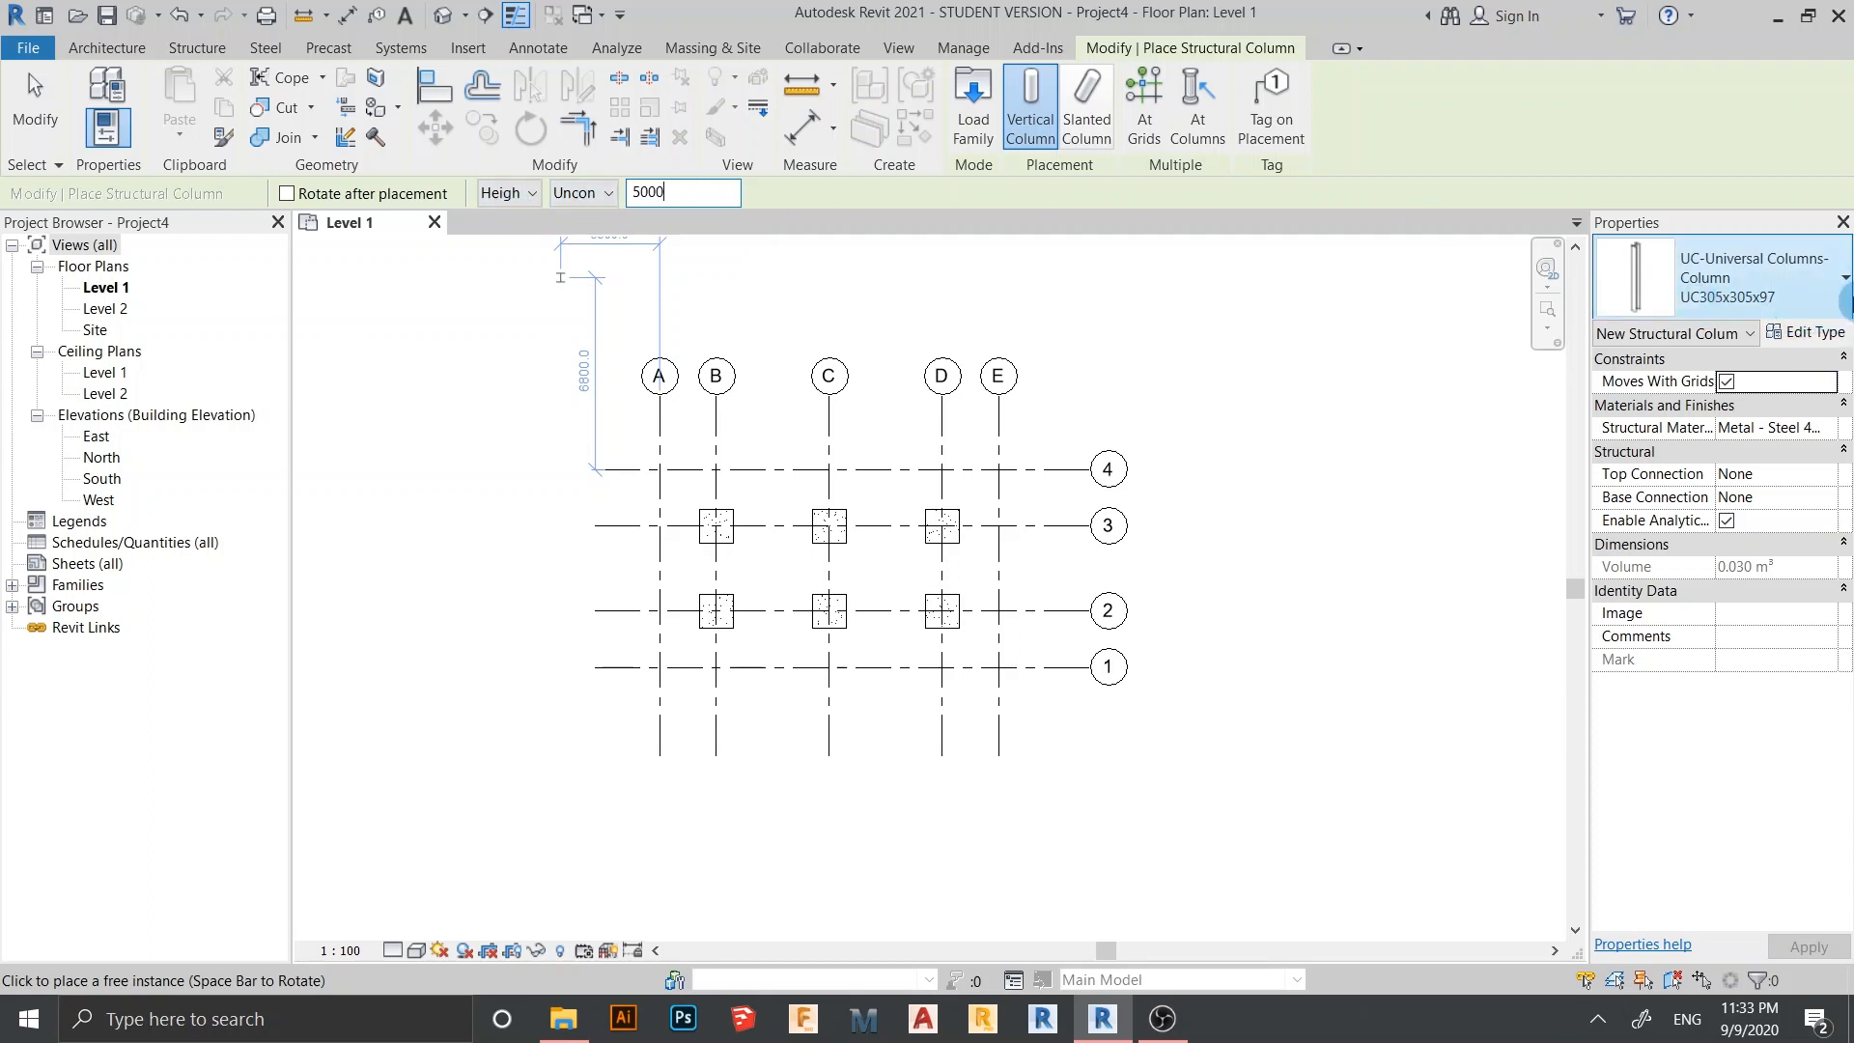
left_click(1842, 289)
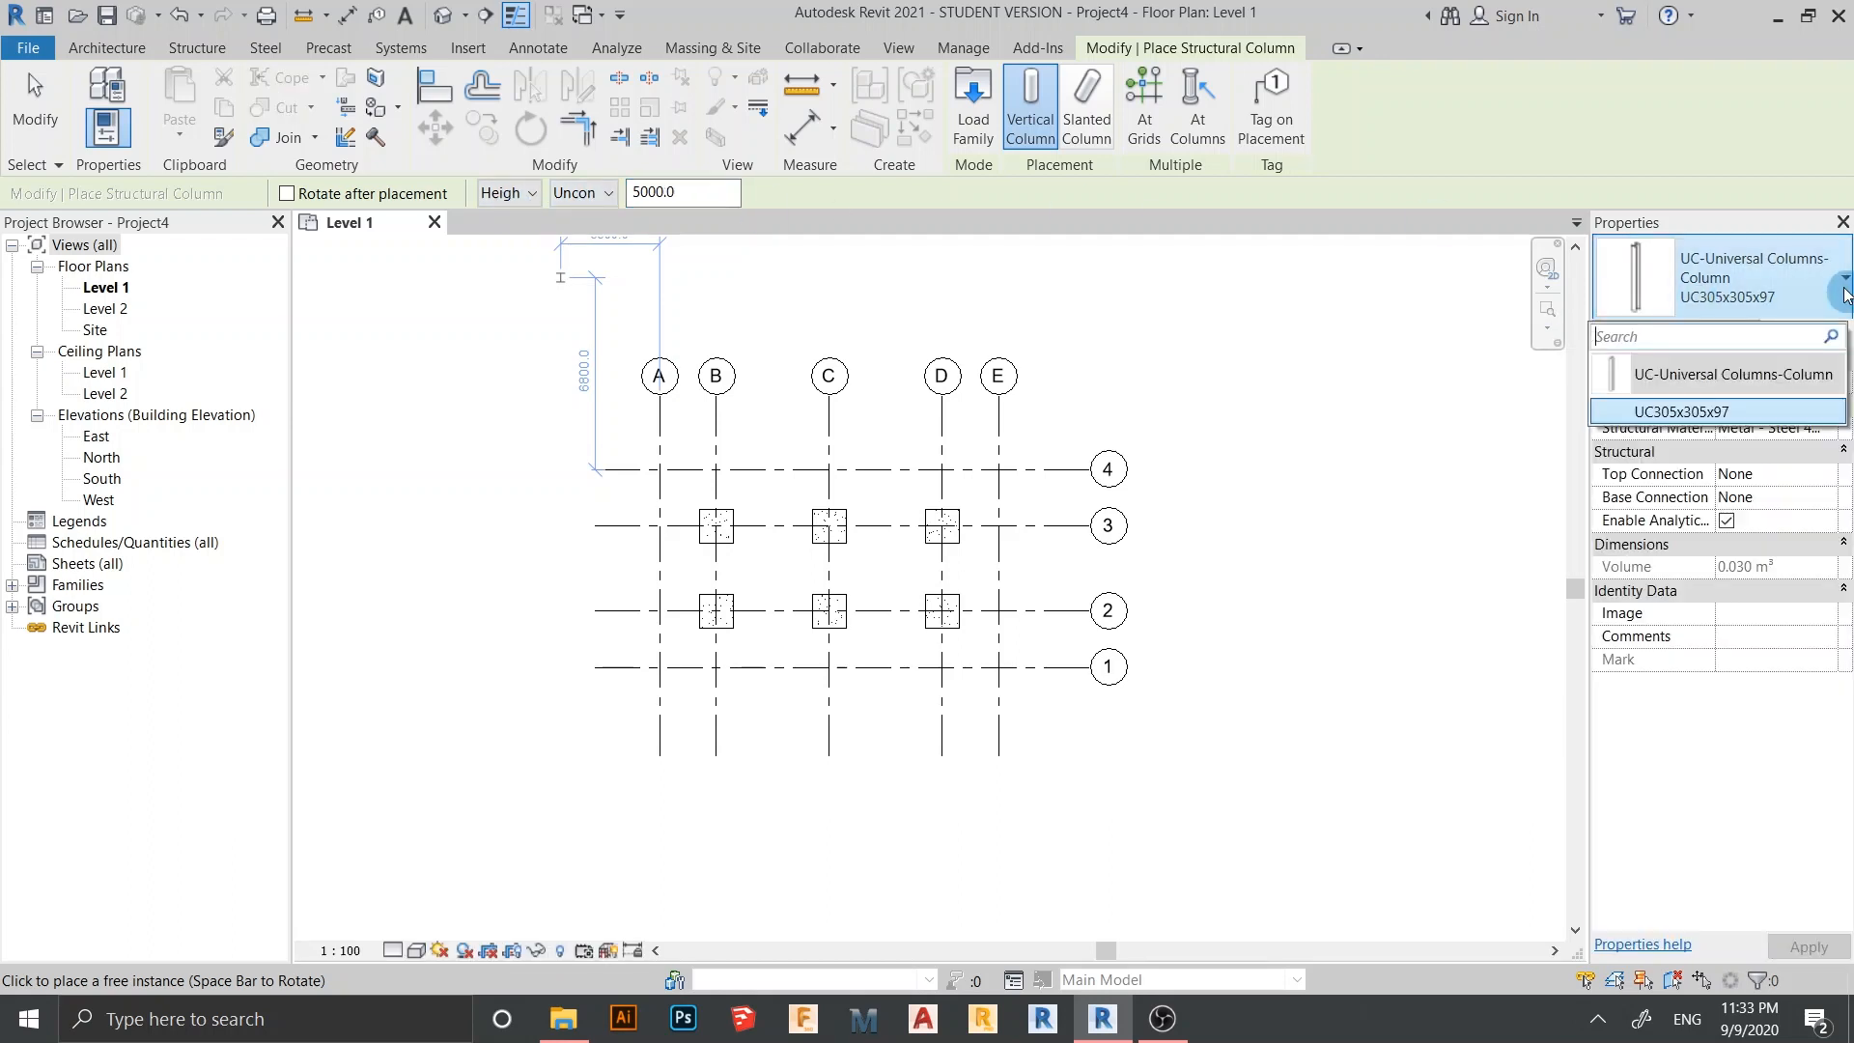
left_click(1844, 290)
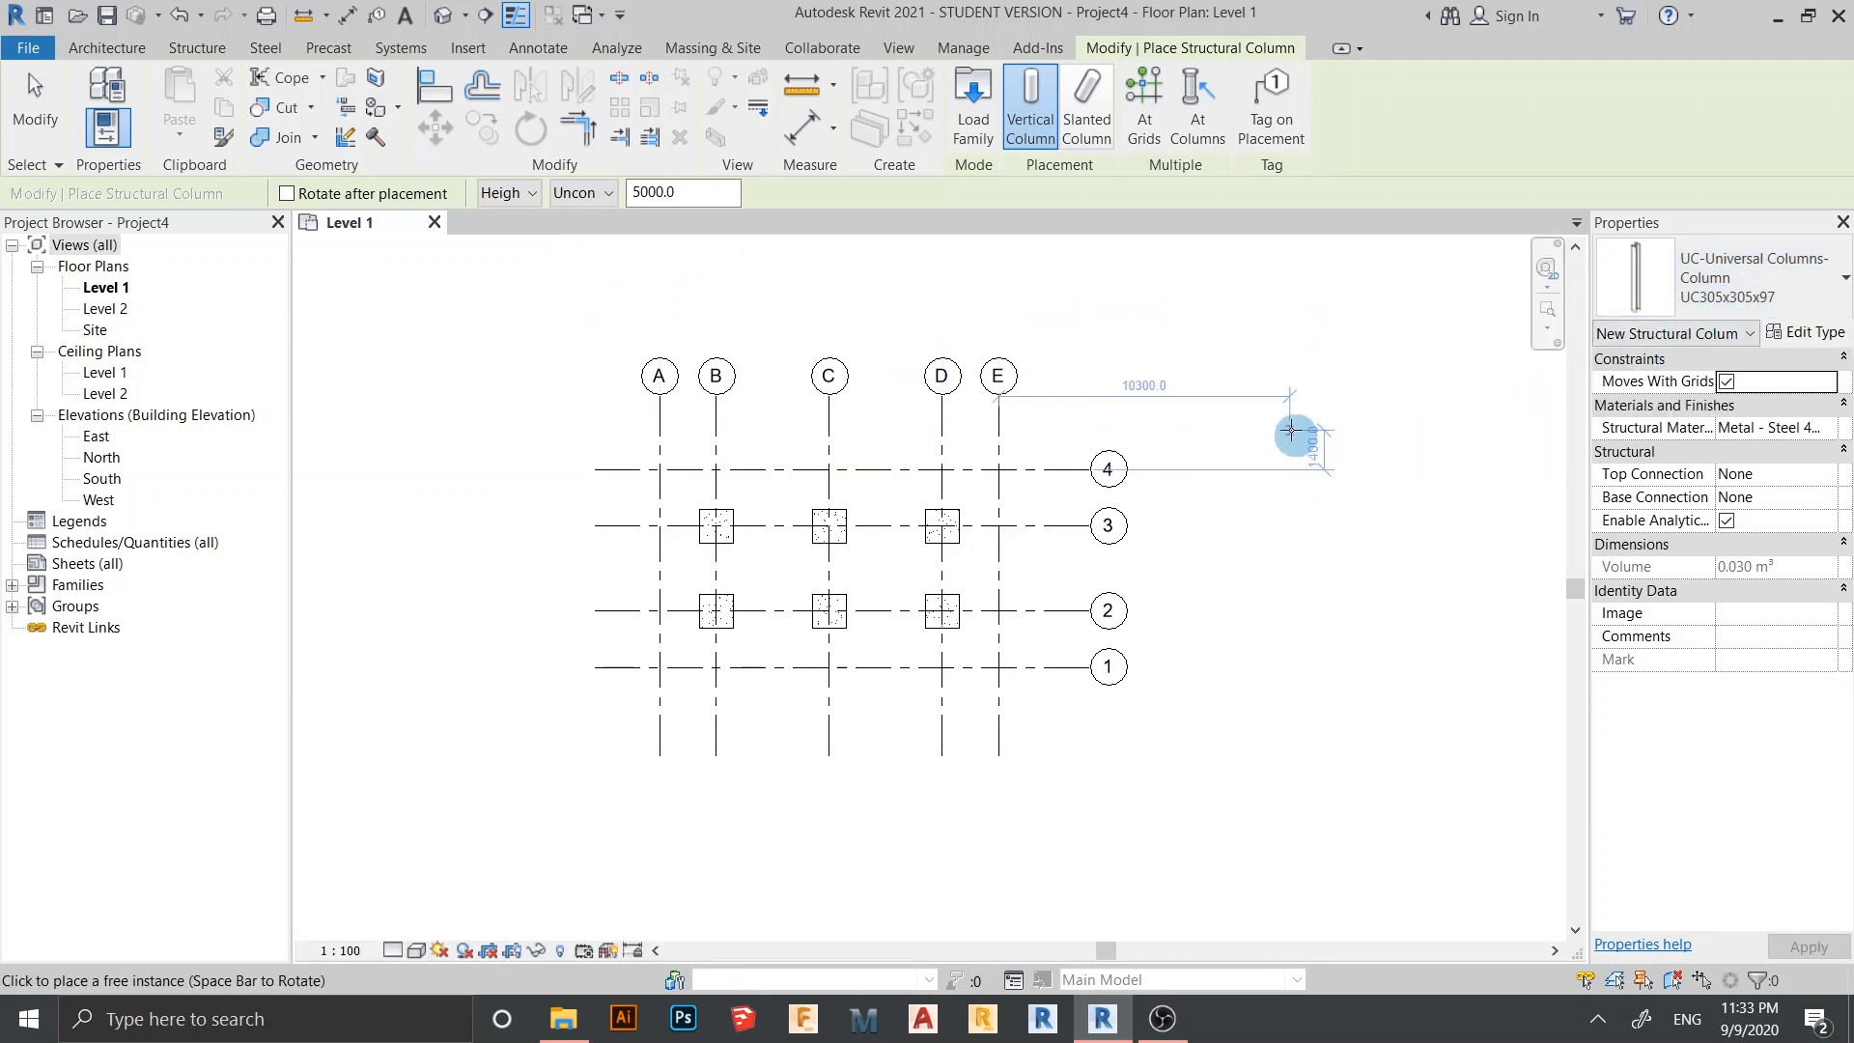
Place the UC305x305x97 columns at the intersections of grids B, C and D with grids 2 and 3
scroll(828, 525, "up", 2)
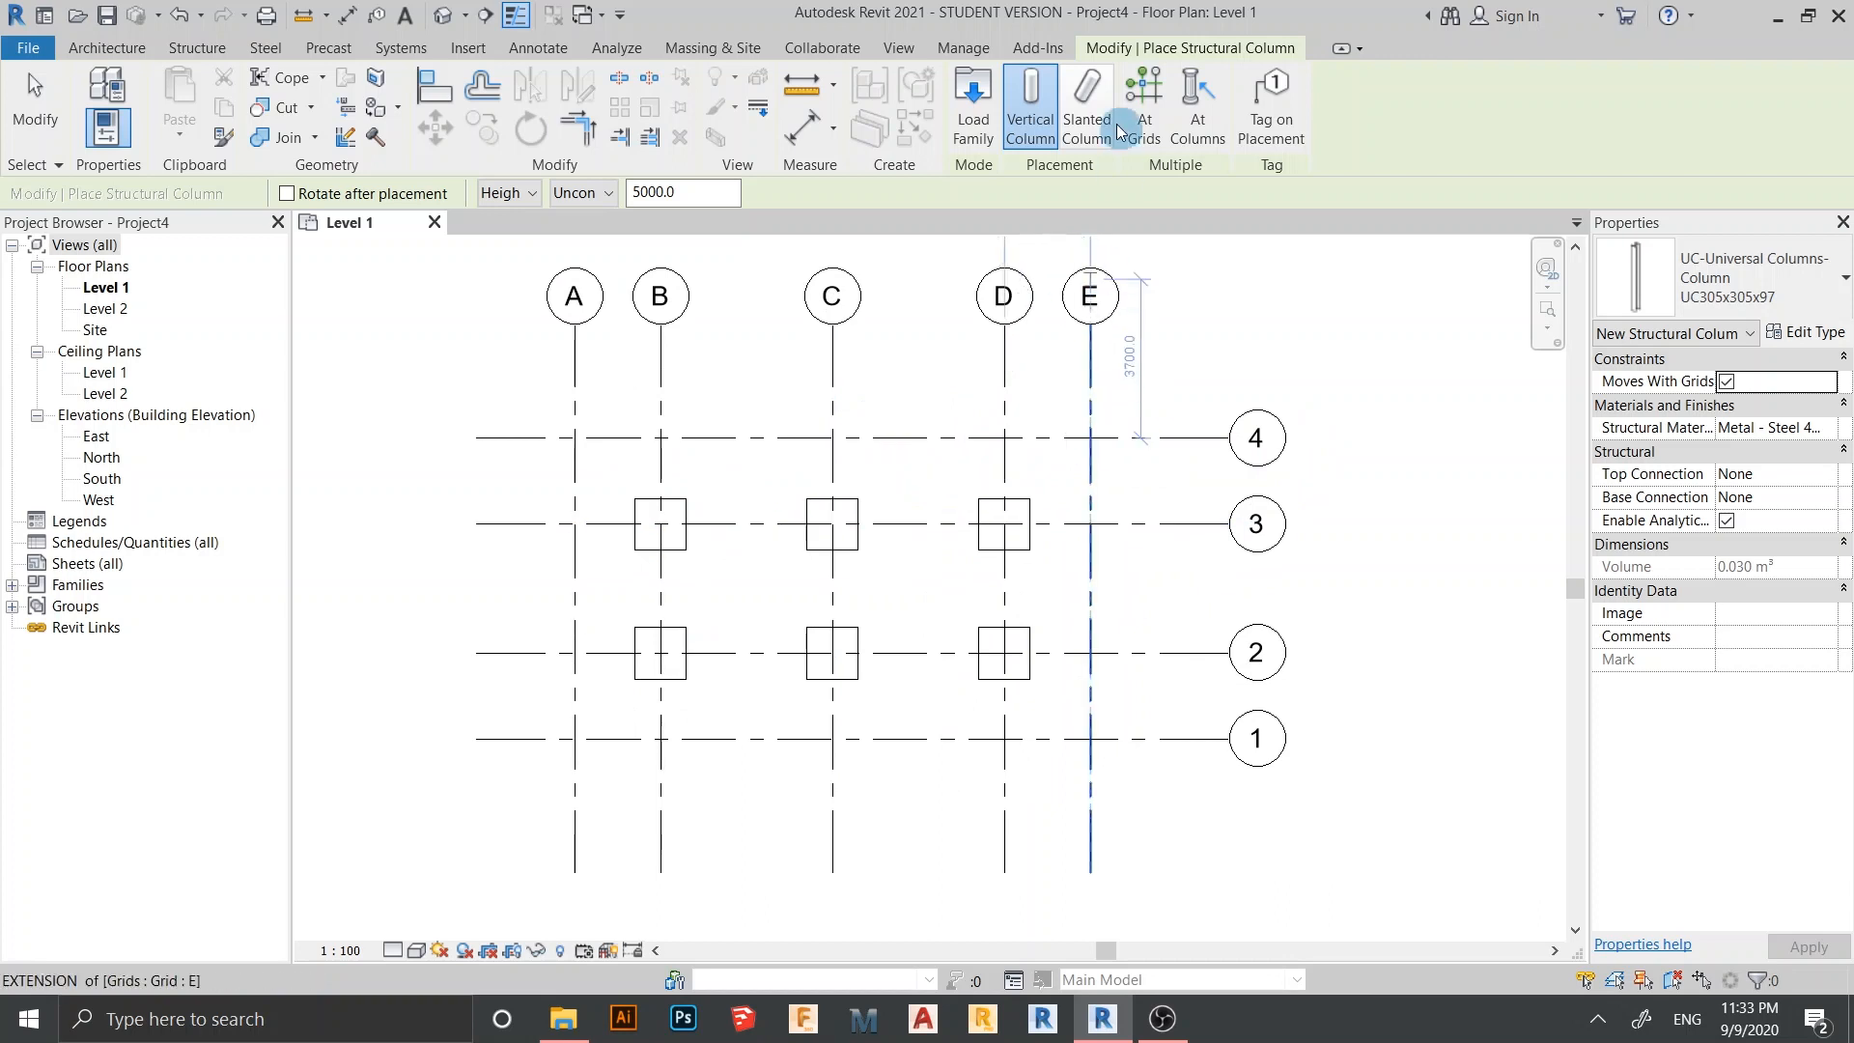
left_click(1141, 111)
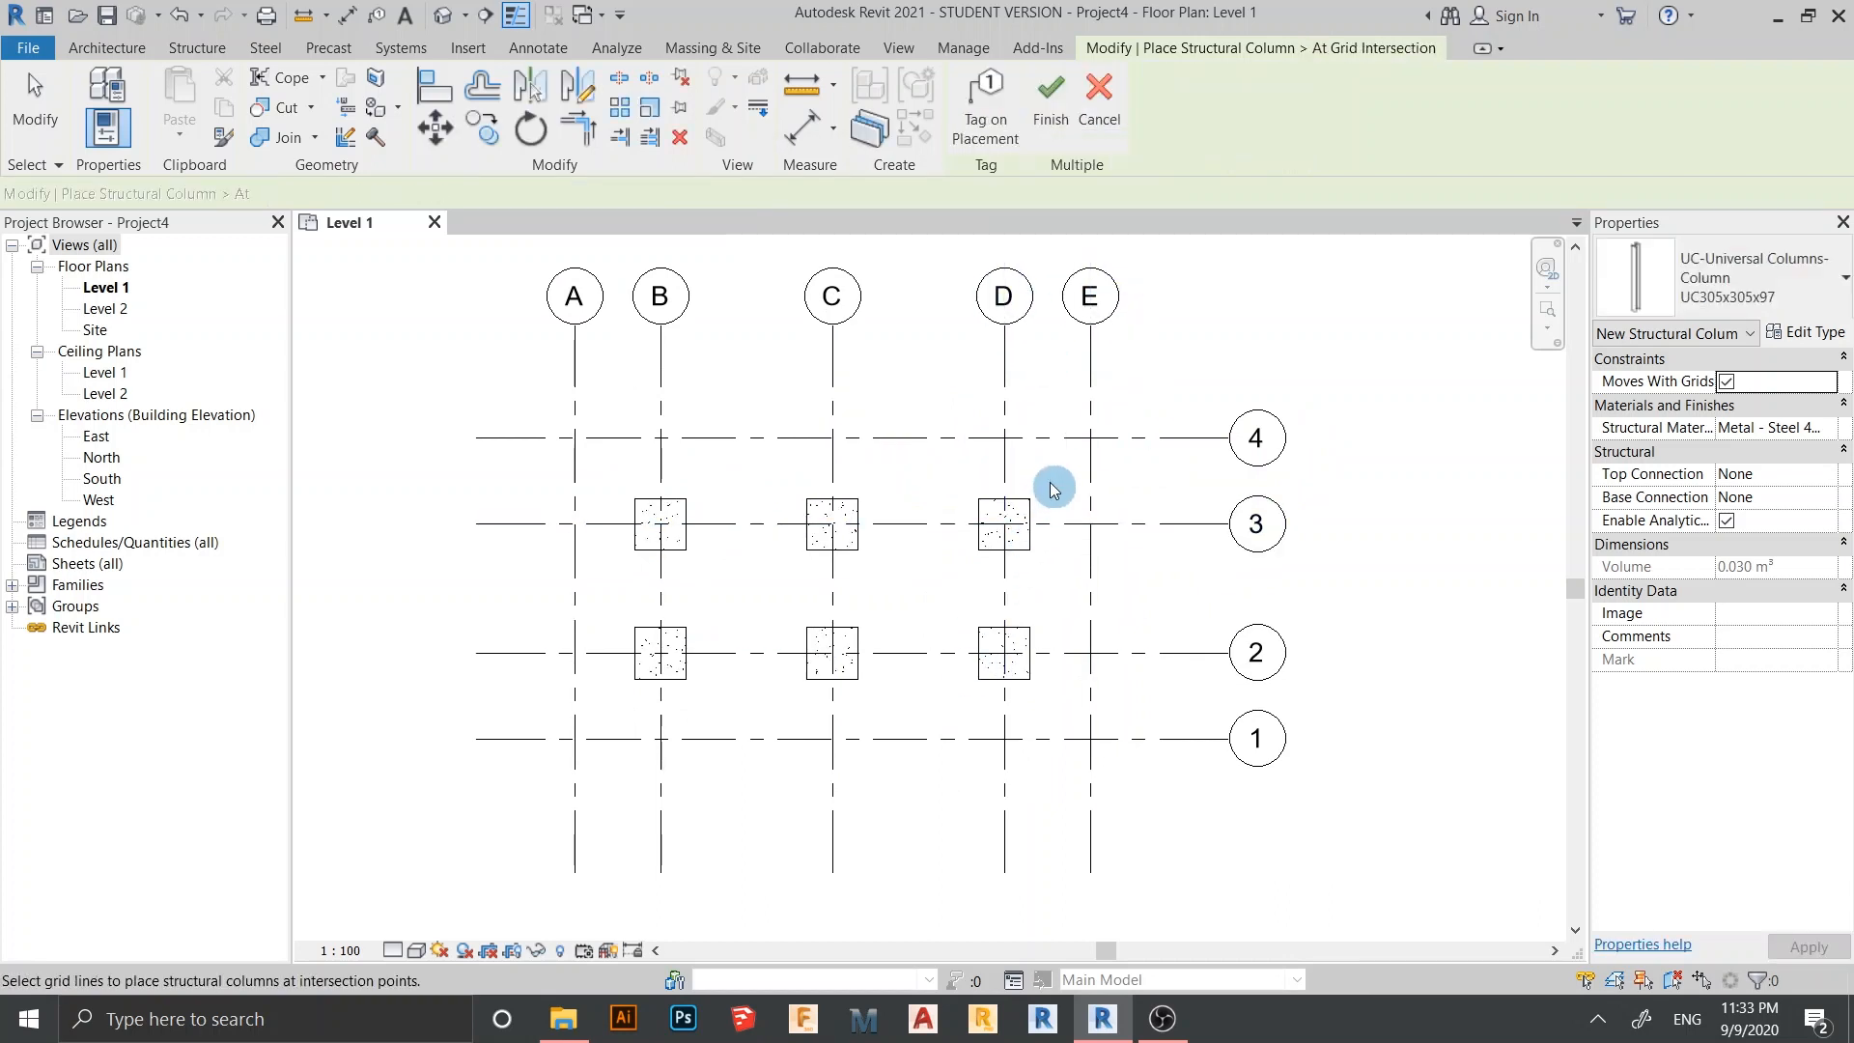
left_click_drag(1048, 475, 629, 715)
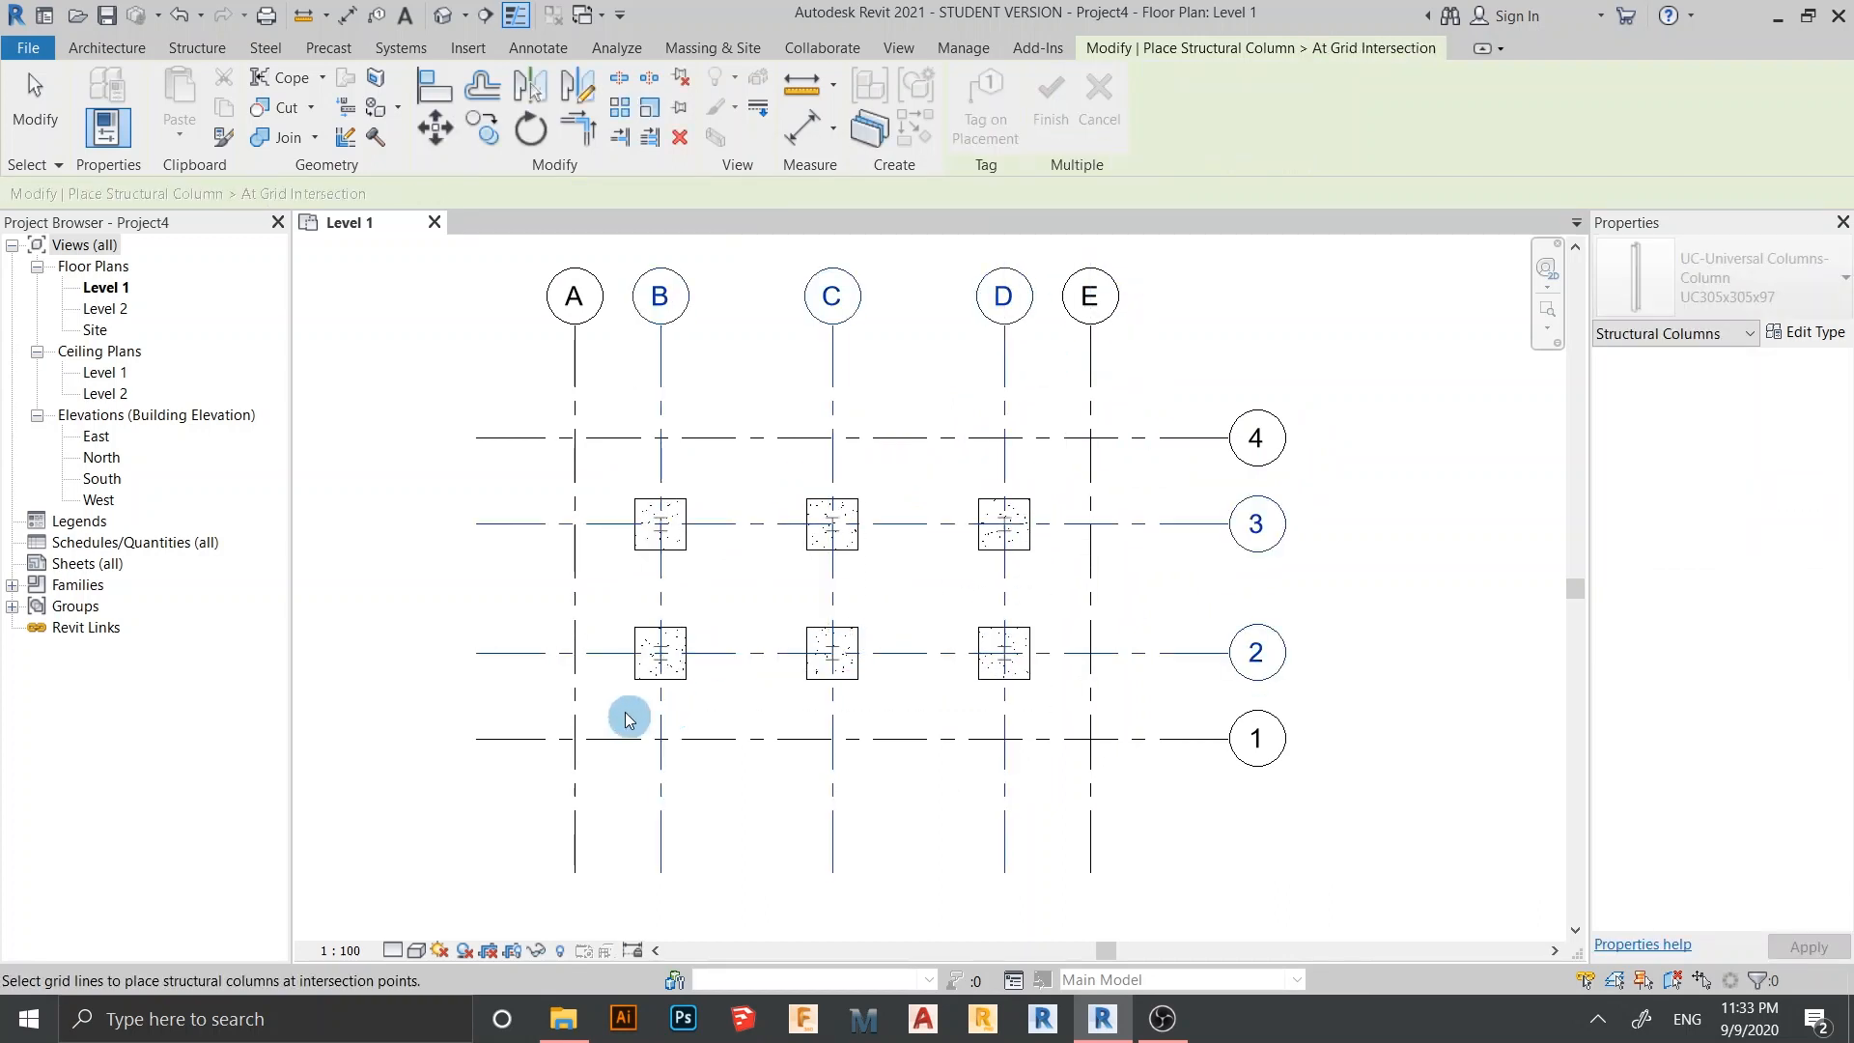
left_click(1051, 97)
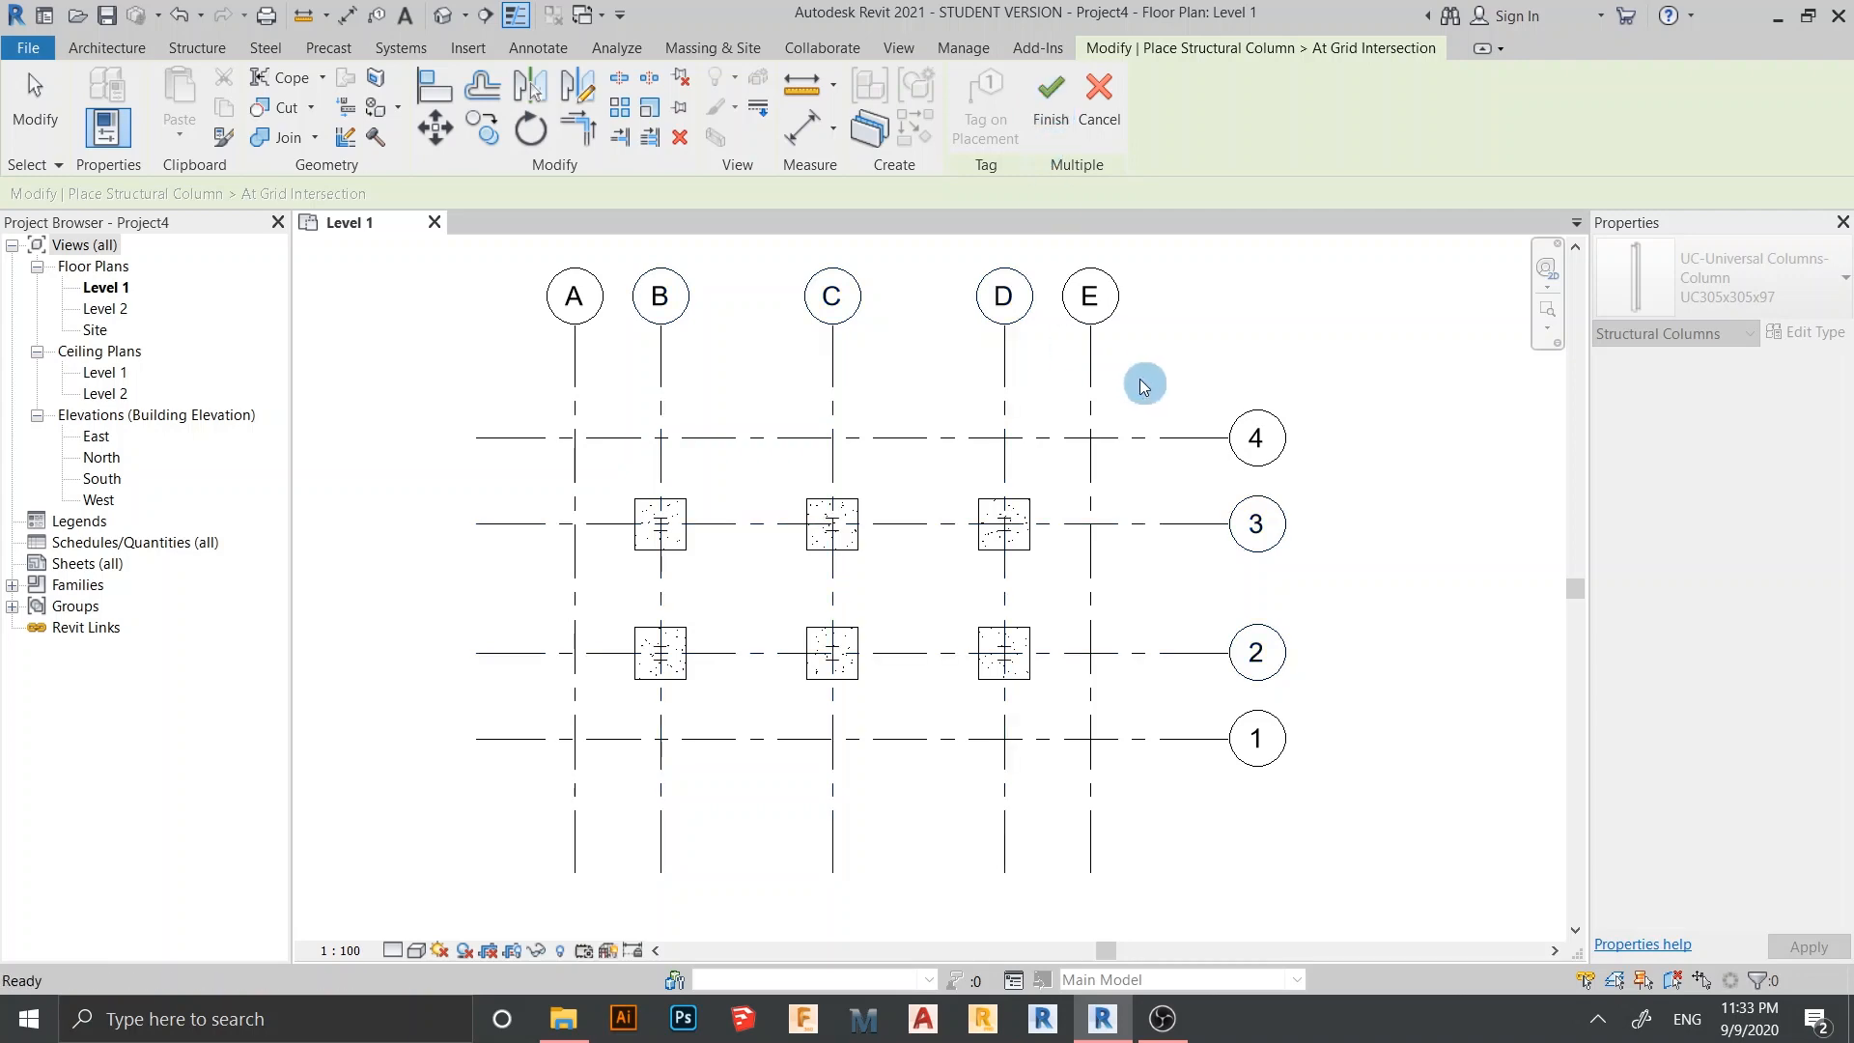
scroll(1139, 379, "down", 1)
key("Escape")
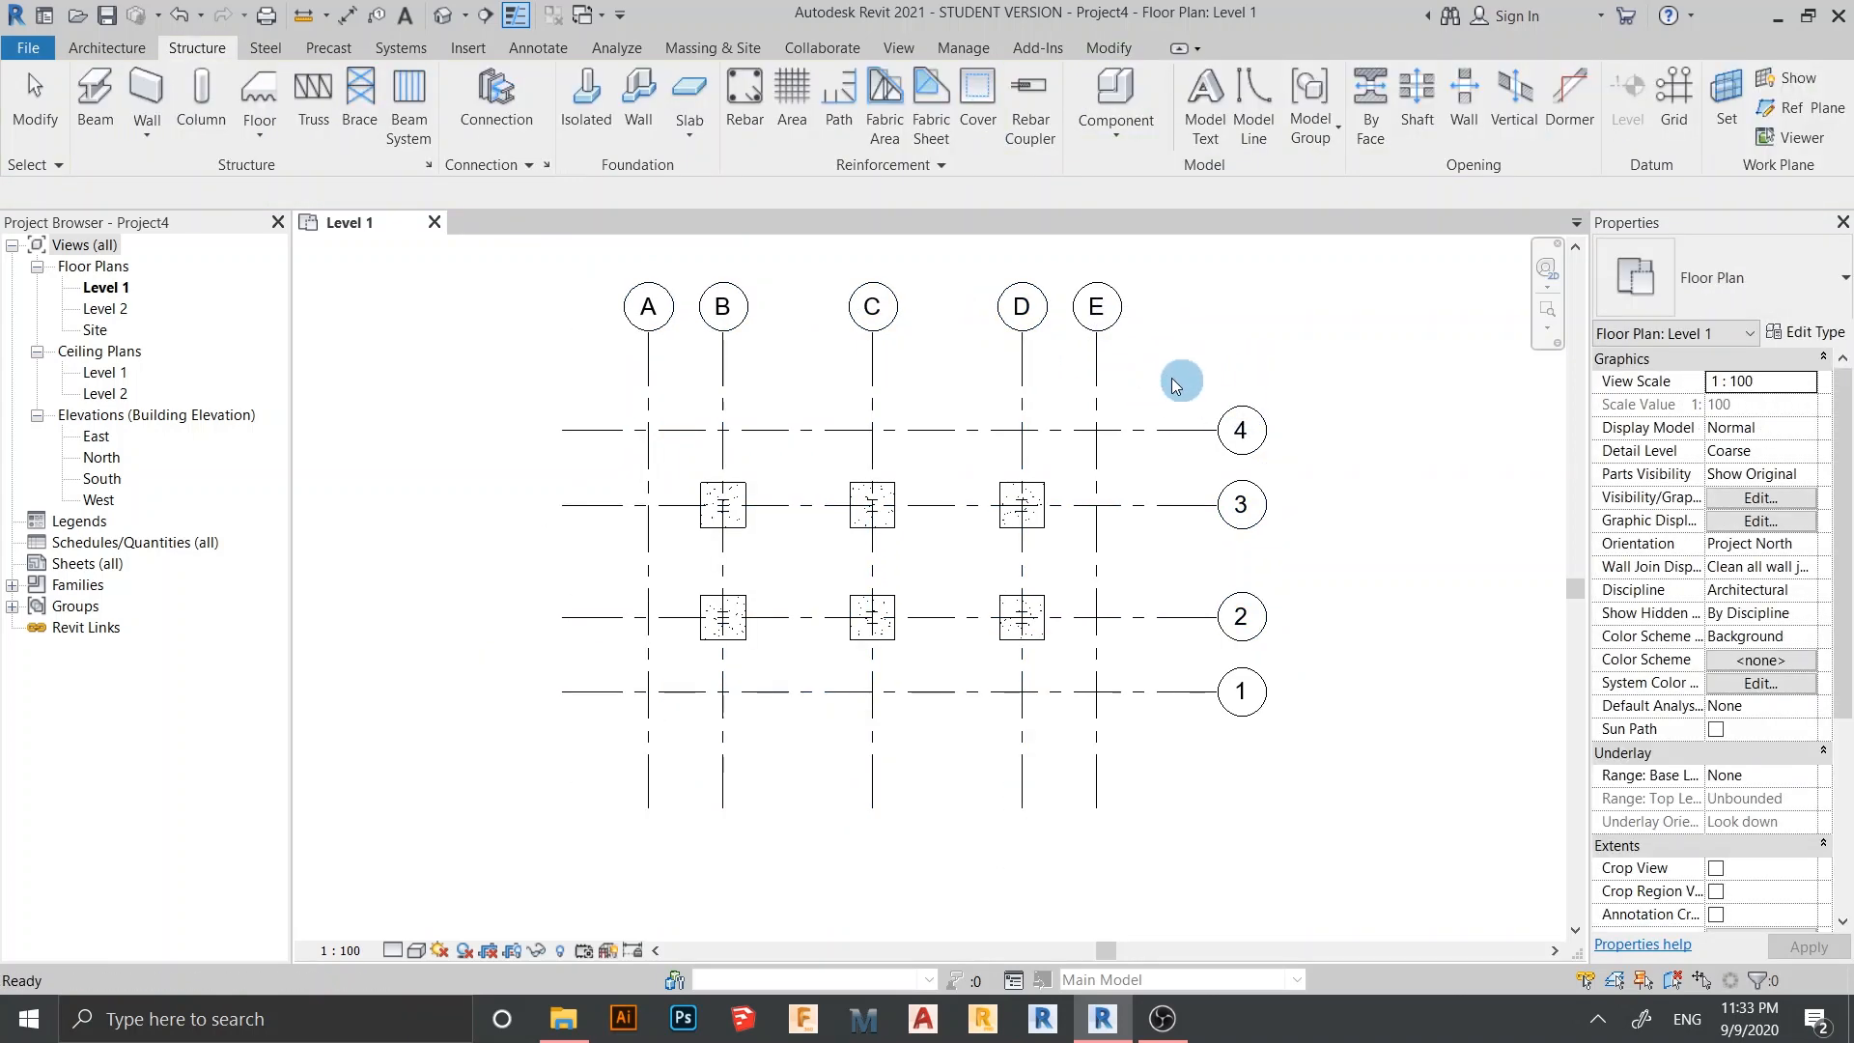
Open the default 3D view of the model
middle_click_drag(1183, 396, 1103, 416)
left_click(479, 313)
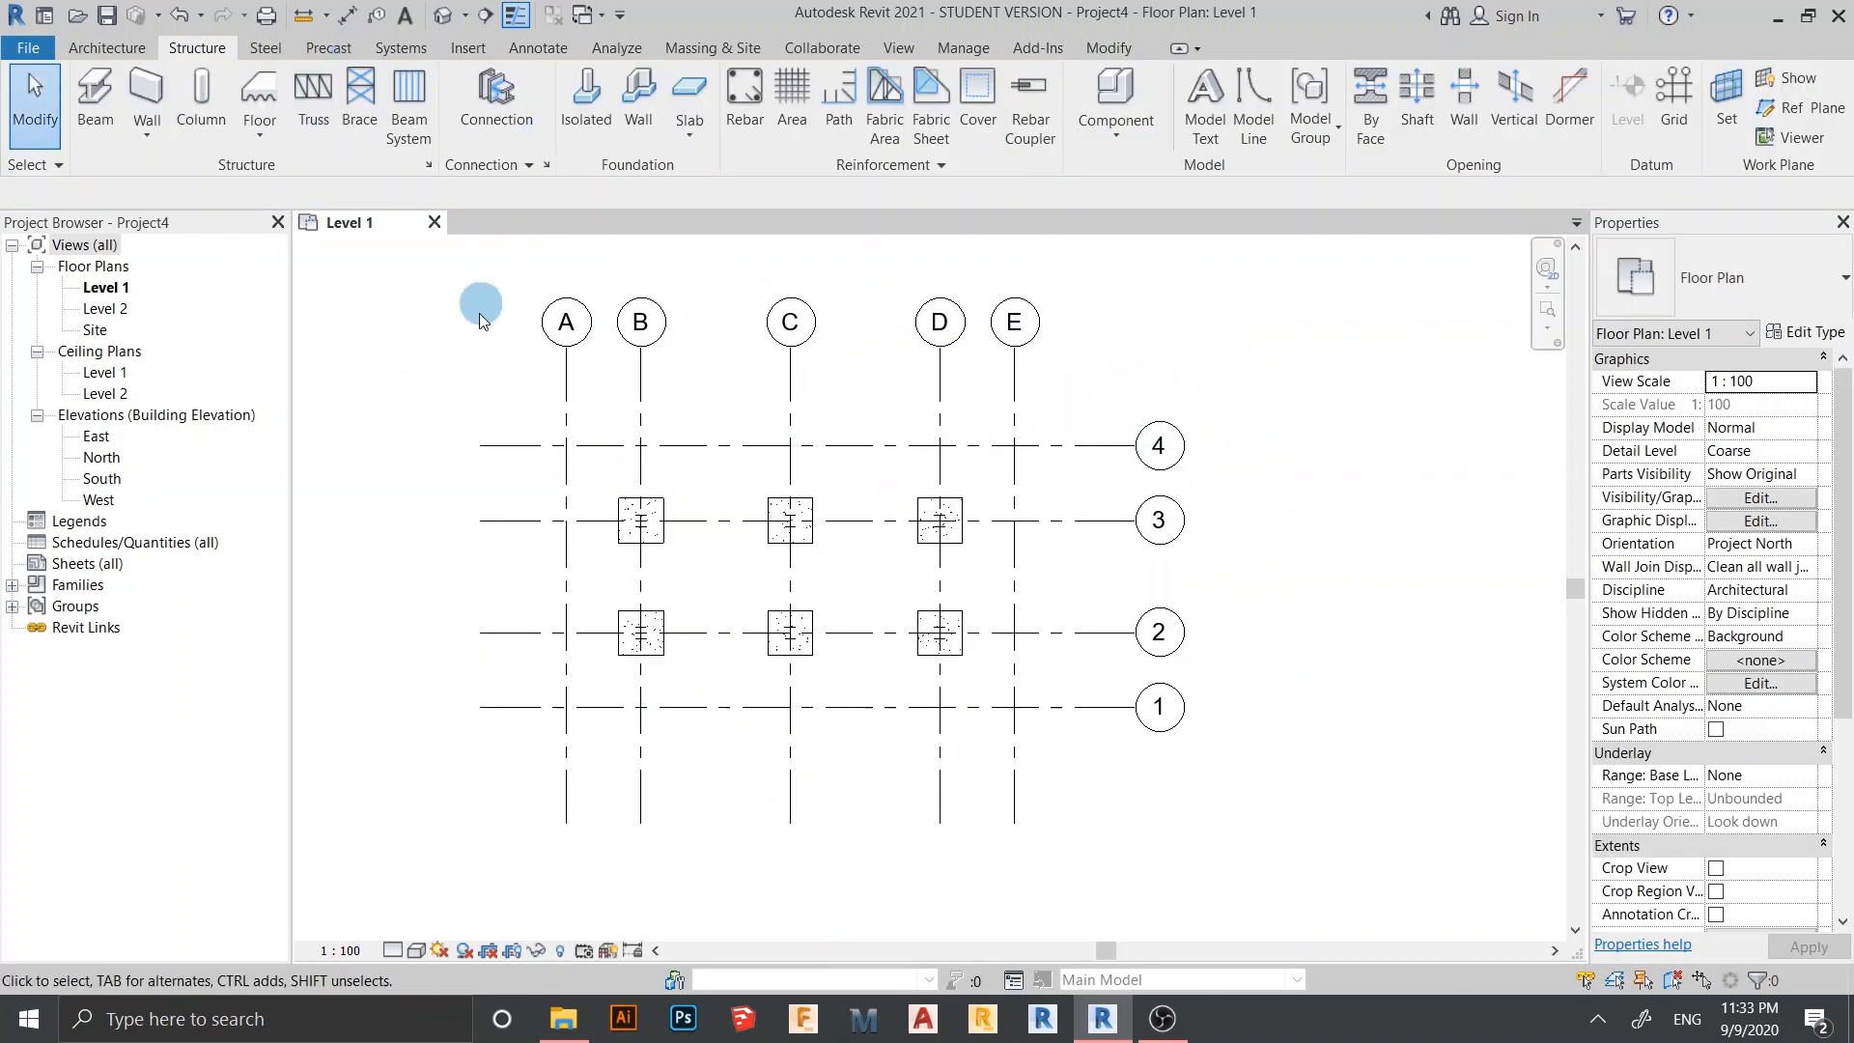
left_click(443, 20)
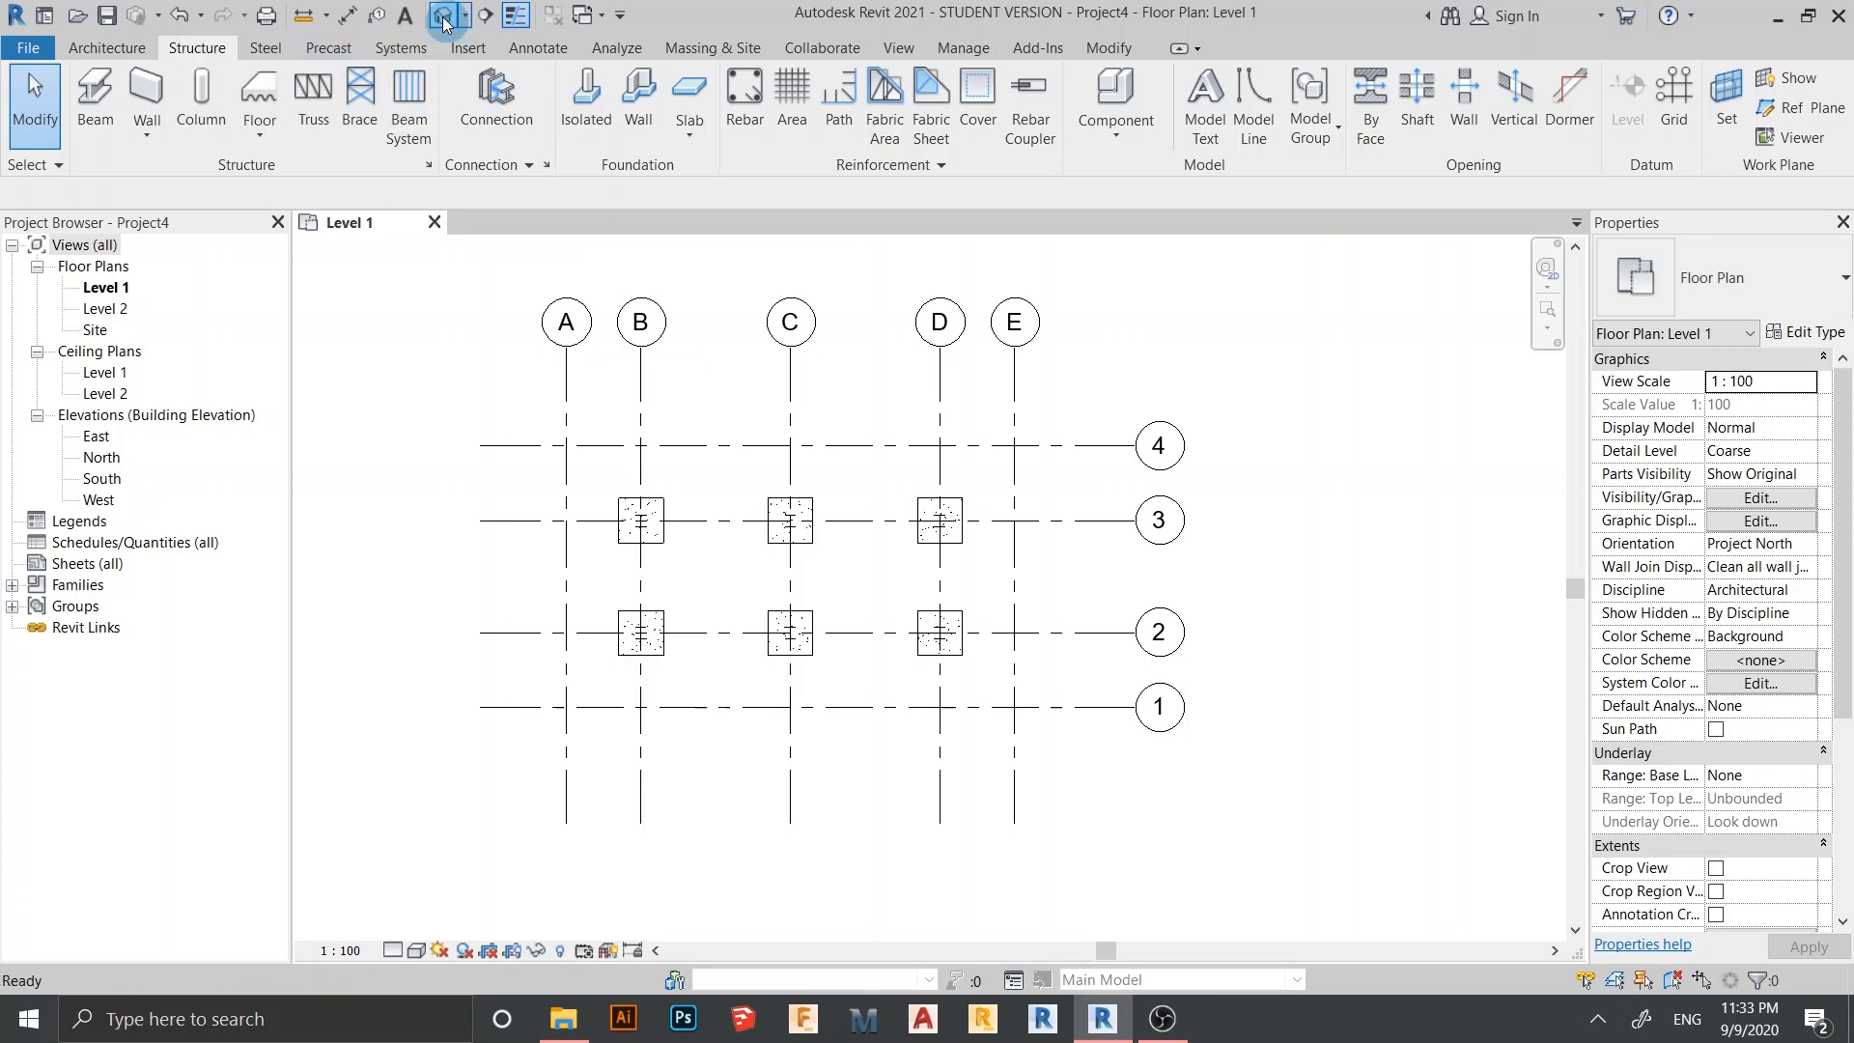
left_click(859, 699)
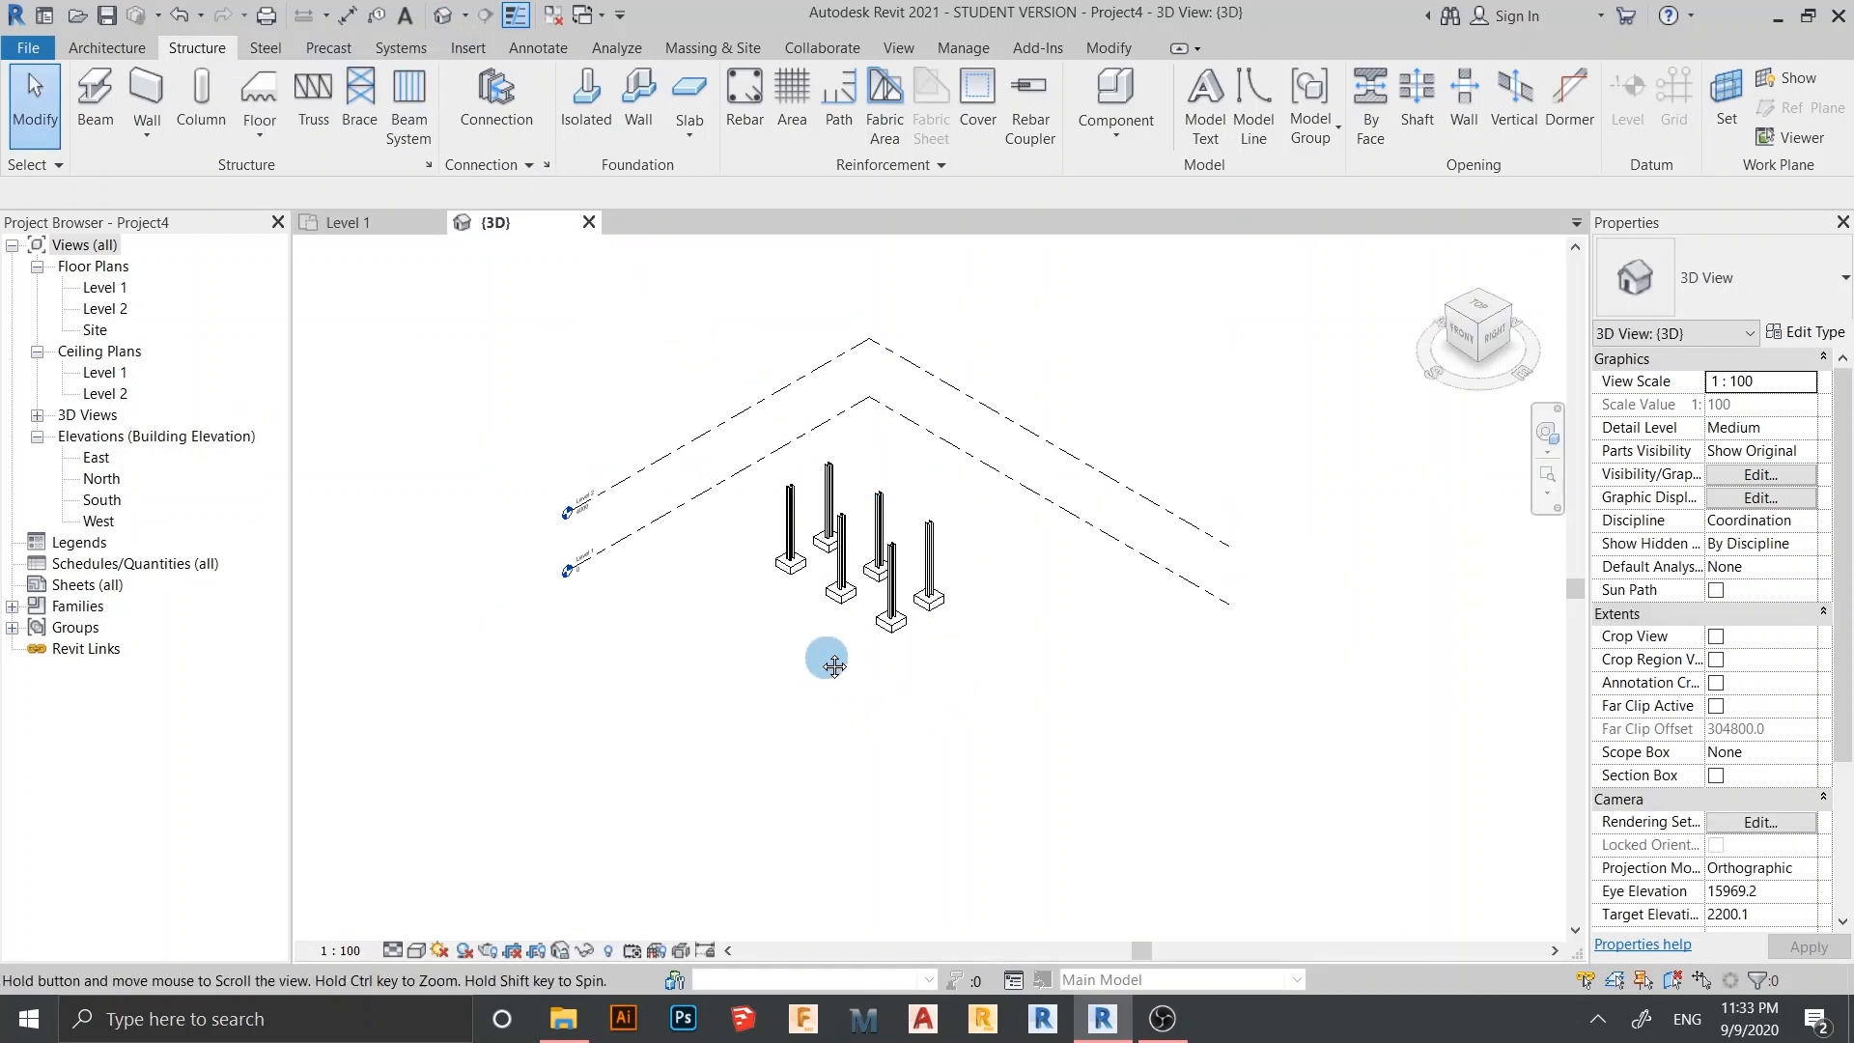
Examine from several angles how the six steel columns sit on their footings
scroll(820, 618, "up", 5)
scroll(830, 628, "up", 4)
middle_click_drag(896, 650, 878, 674, "shift")
scroll(880, 676, "down", 1)
middle_click_drag(883, 710, 886, 869)
scroll(773, 541, "down", 3)
middle_click_drag(831, 666, 750, 810)
scroll(746, 731, "up", 2)
scroll(869, 598, "down", 3)
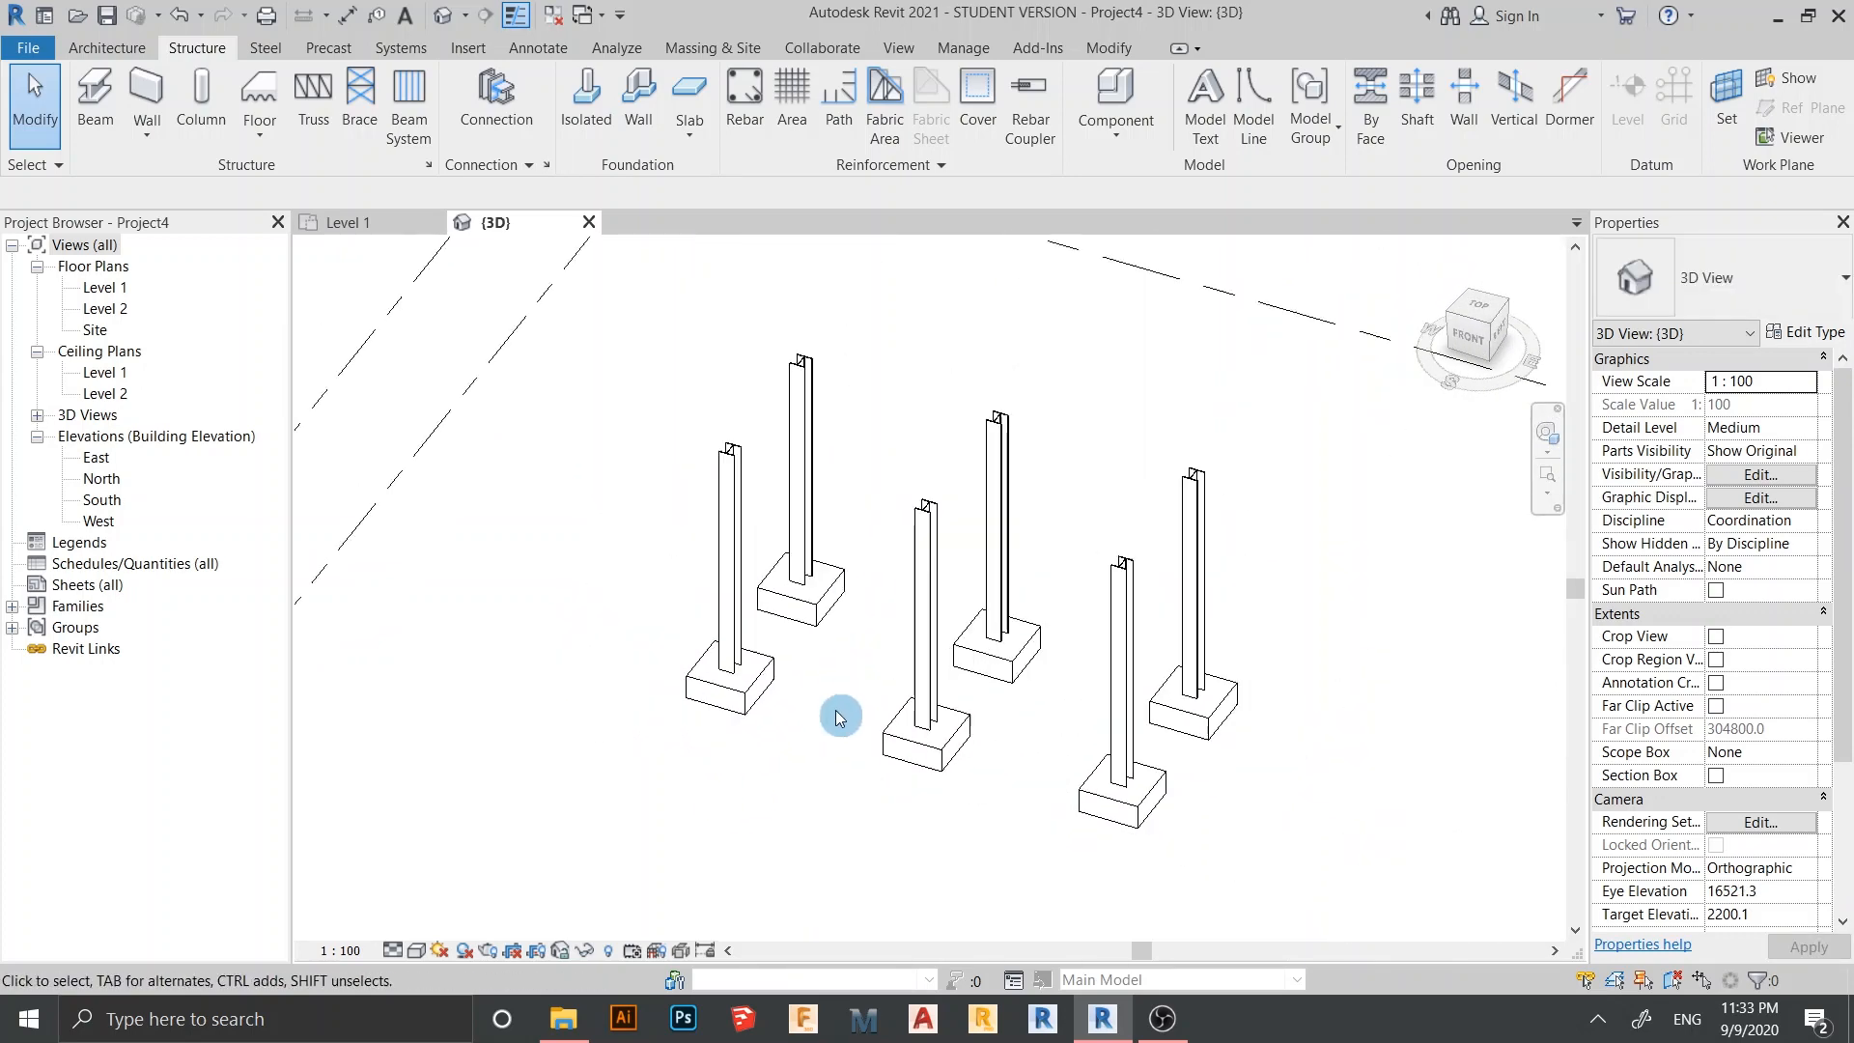
middle_click_drag(840, 711, 904, 762, "shift")
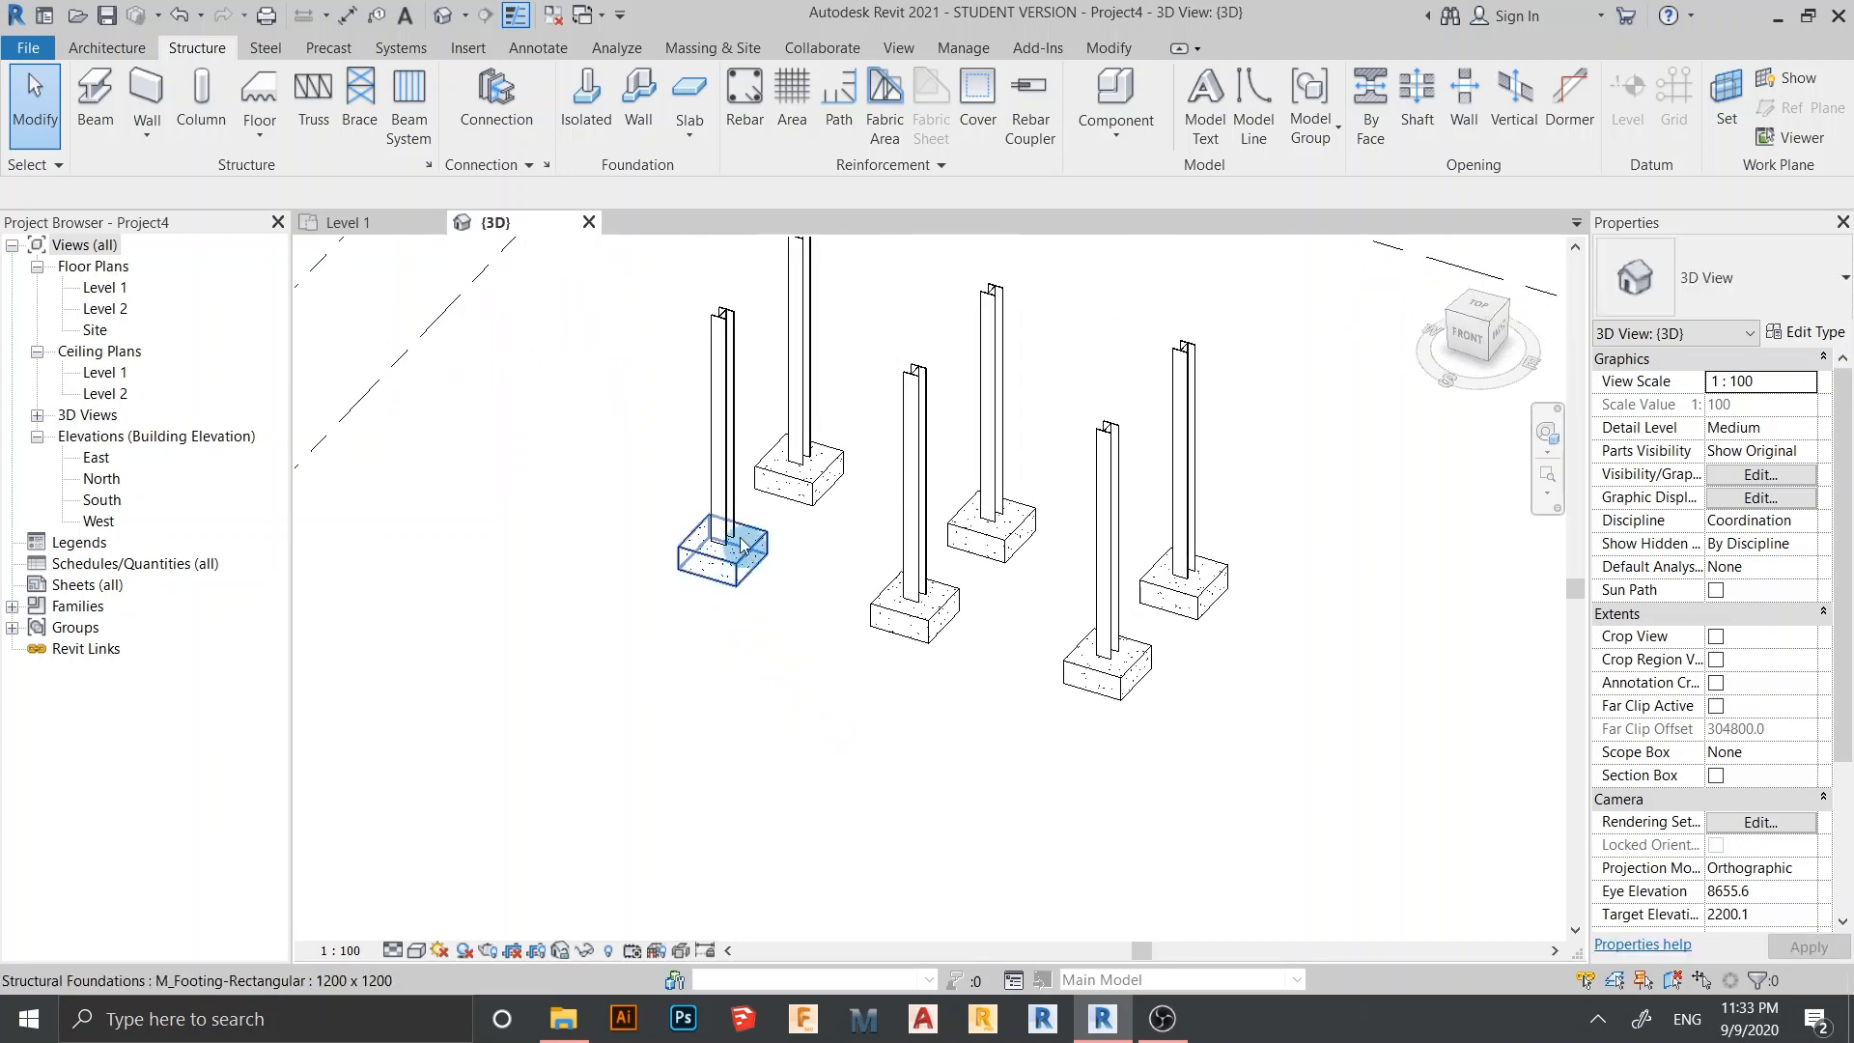
scroll(745, 533, "up", 4)
middle_click_drag(836, 528, 1006, 811)
scroll(852, 618, "down", 3)
middle_click_drag(1006, 811, 872, 699)
middle_click_drag(872, 699, 898, 749)
scroll(782, 609, "up", 3)
scroll(782, 606, "up", 2)
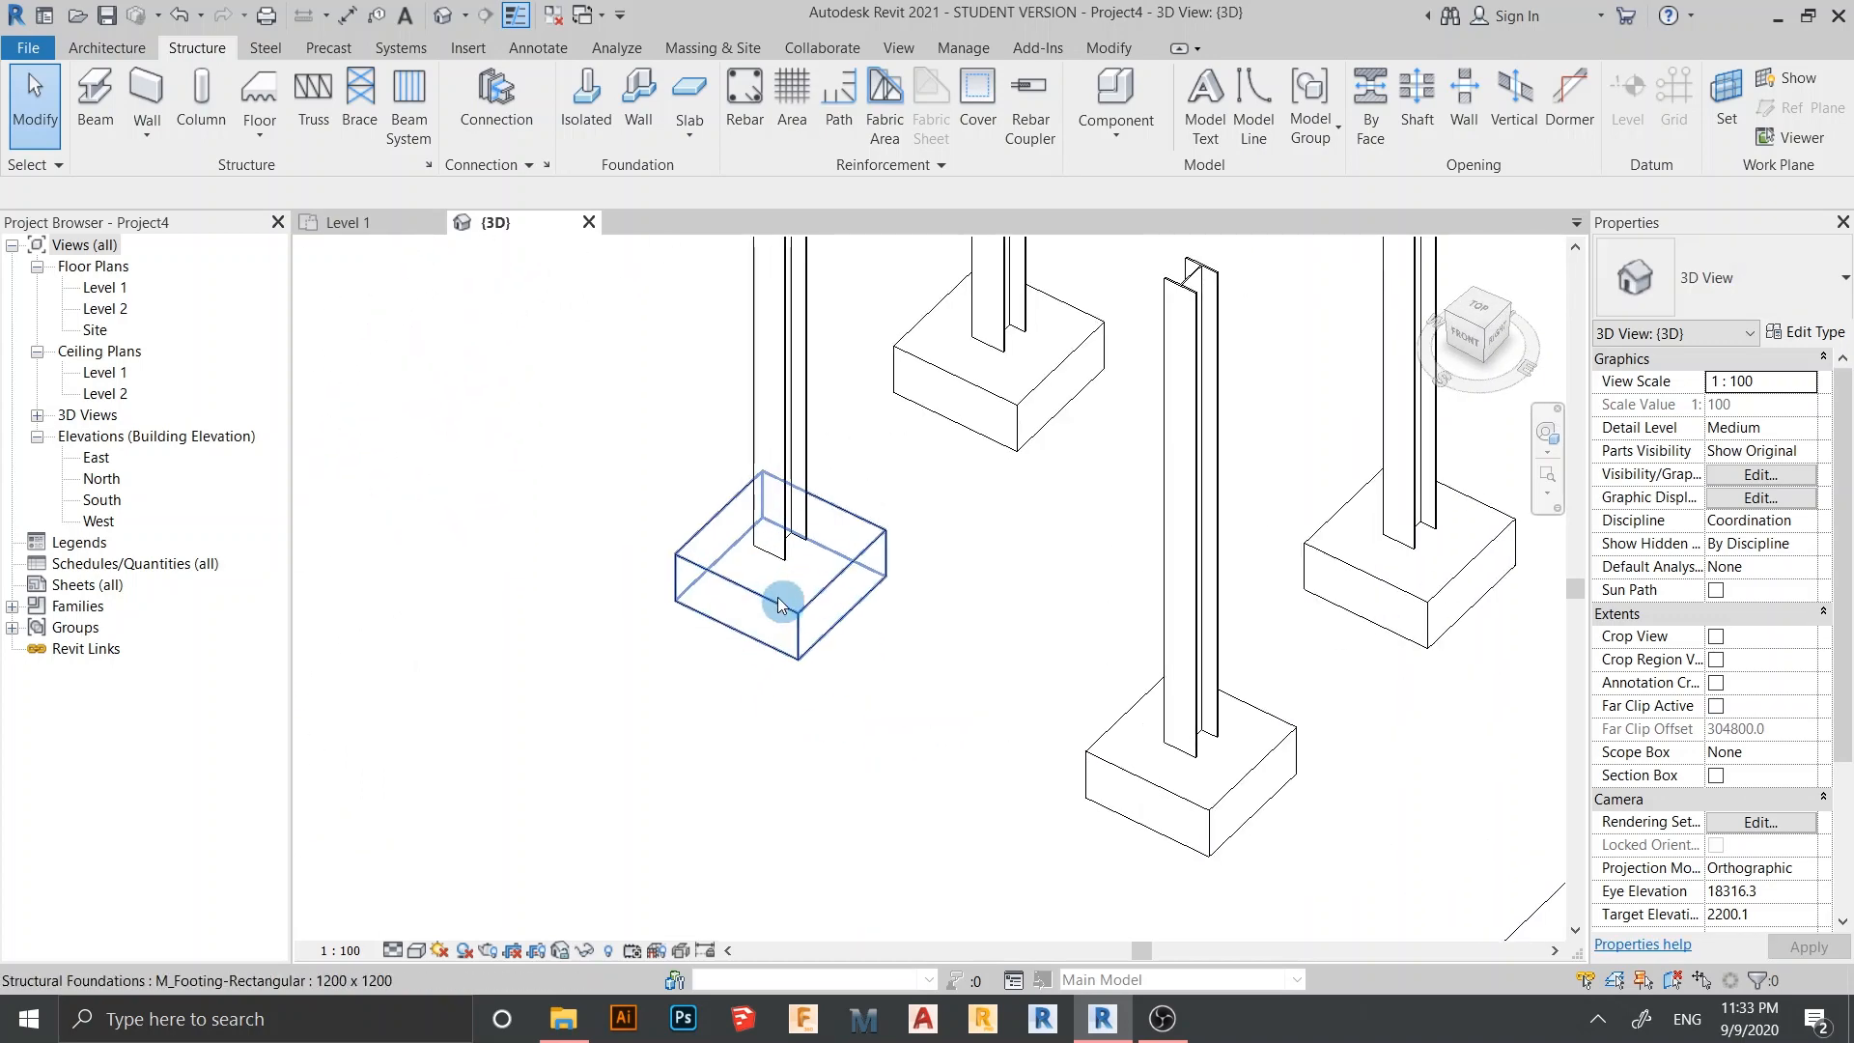
mouse_move(962, 654)
middle_mouse_down()
mouse_move(941, 739)
mouse_move(963, 635)
middle_mouse_up()
scroll(938, 725, "down", 2)
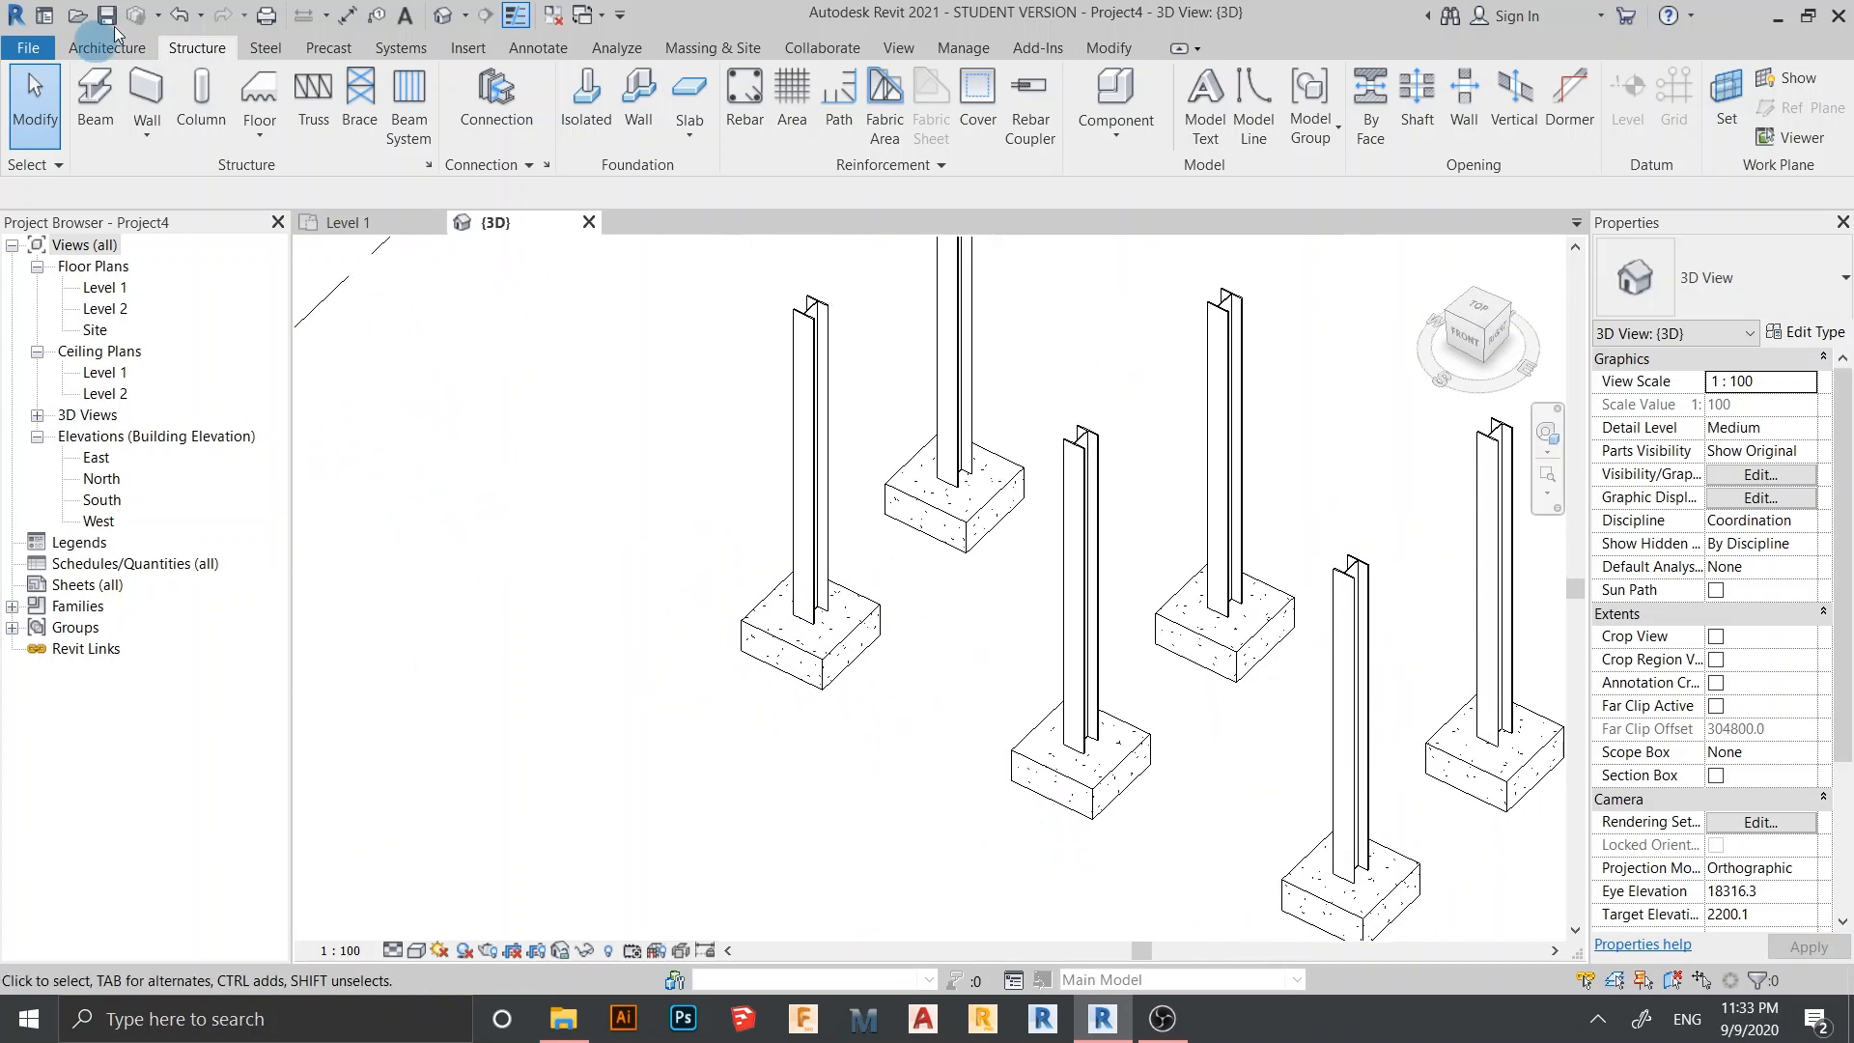
Load all available structural connections, from Apex haunch to Vertical purlin plate, into the project
left_click(265, 48)
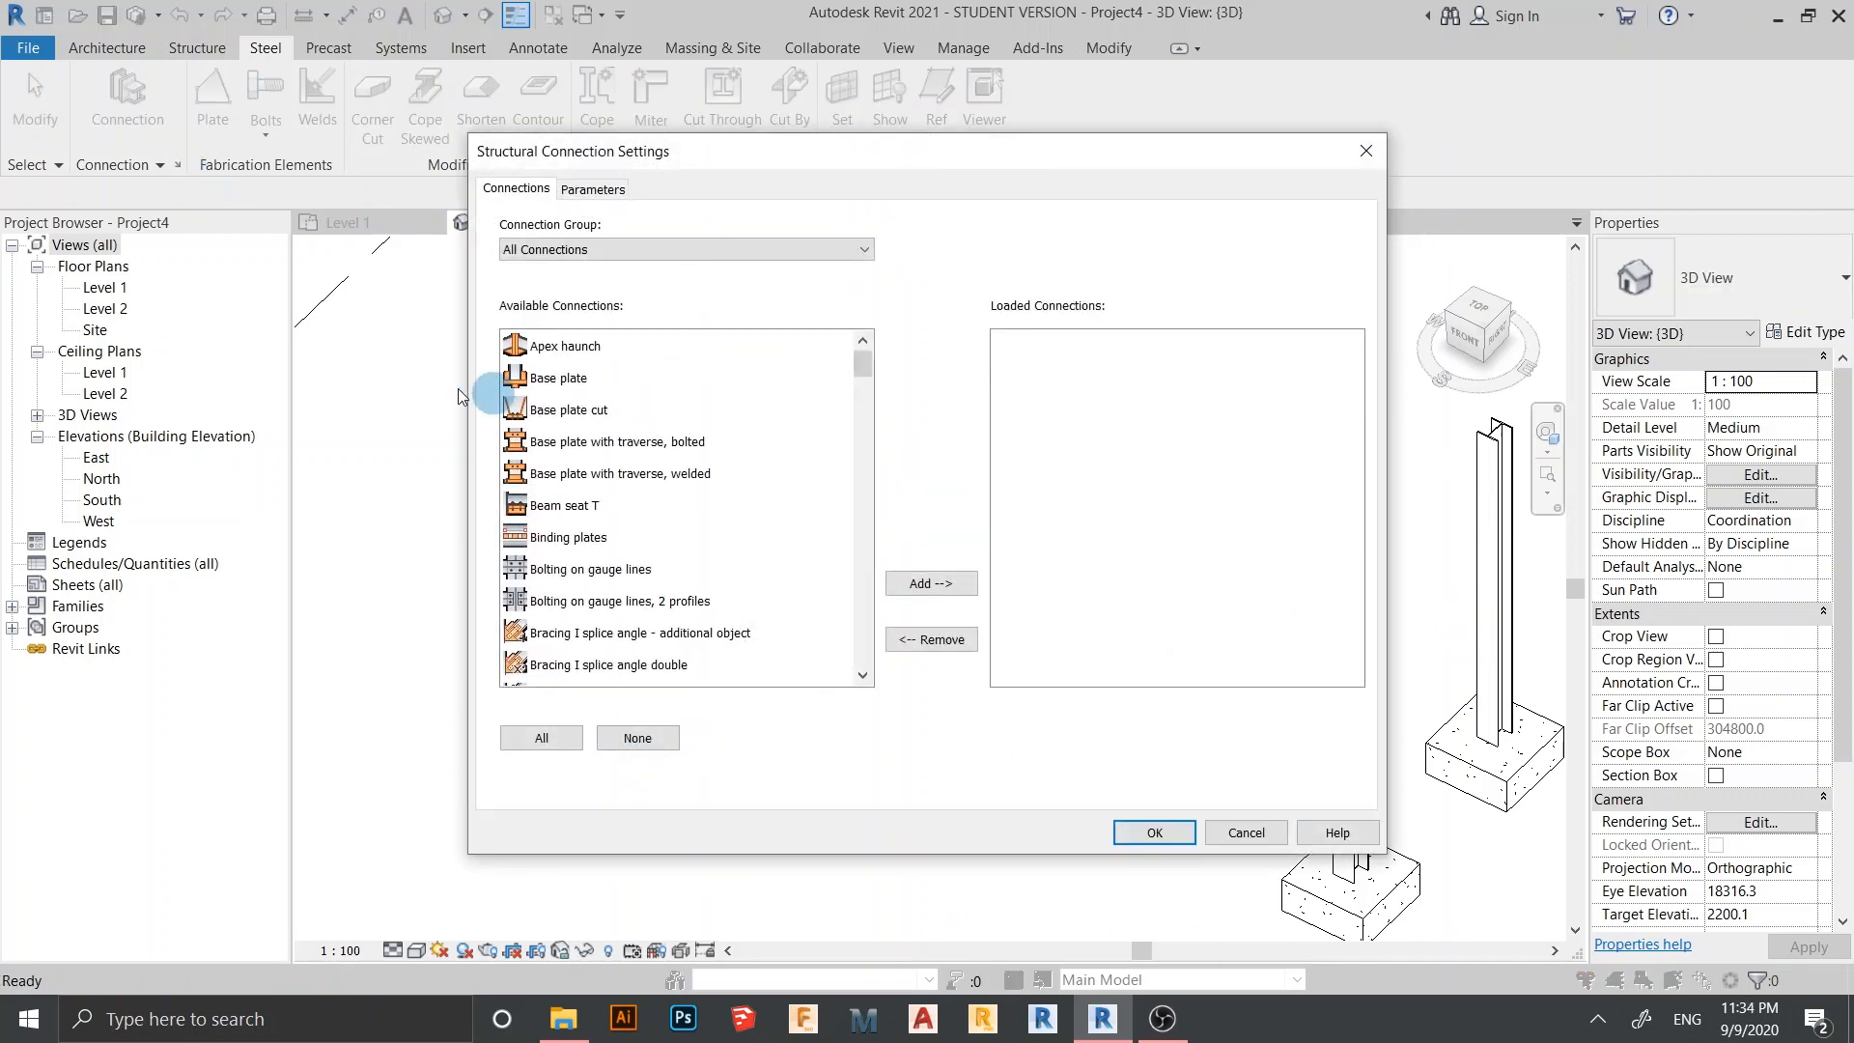
mouse_move(869, 370)
left_mouse_down()
mouse_move(867, 679)
mouse_move(842, 367)
left_mouse_up()
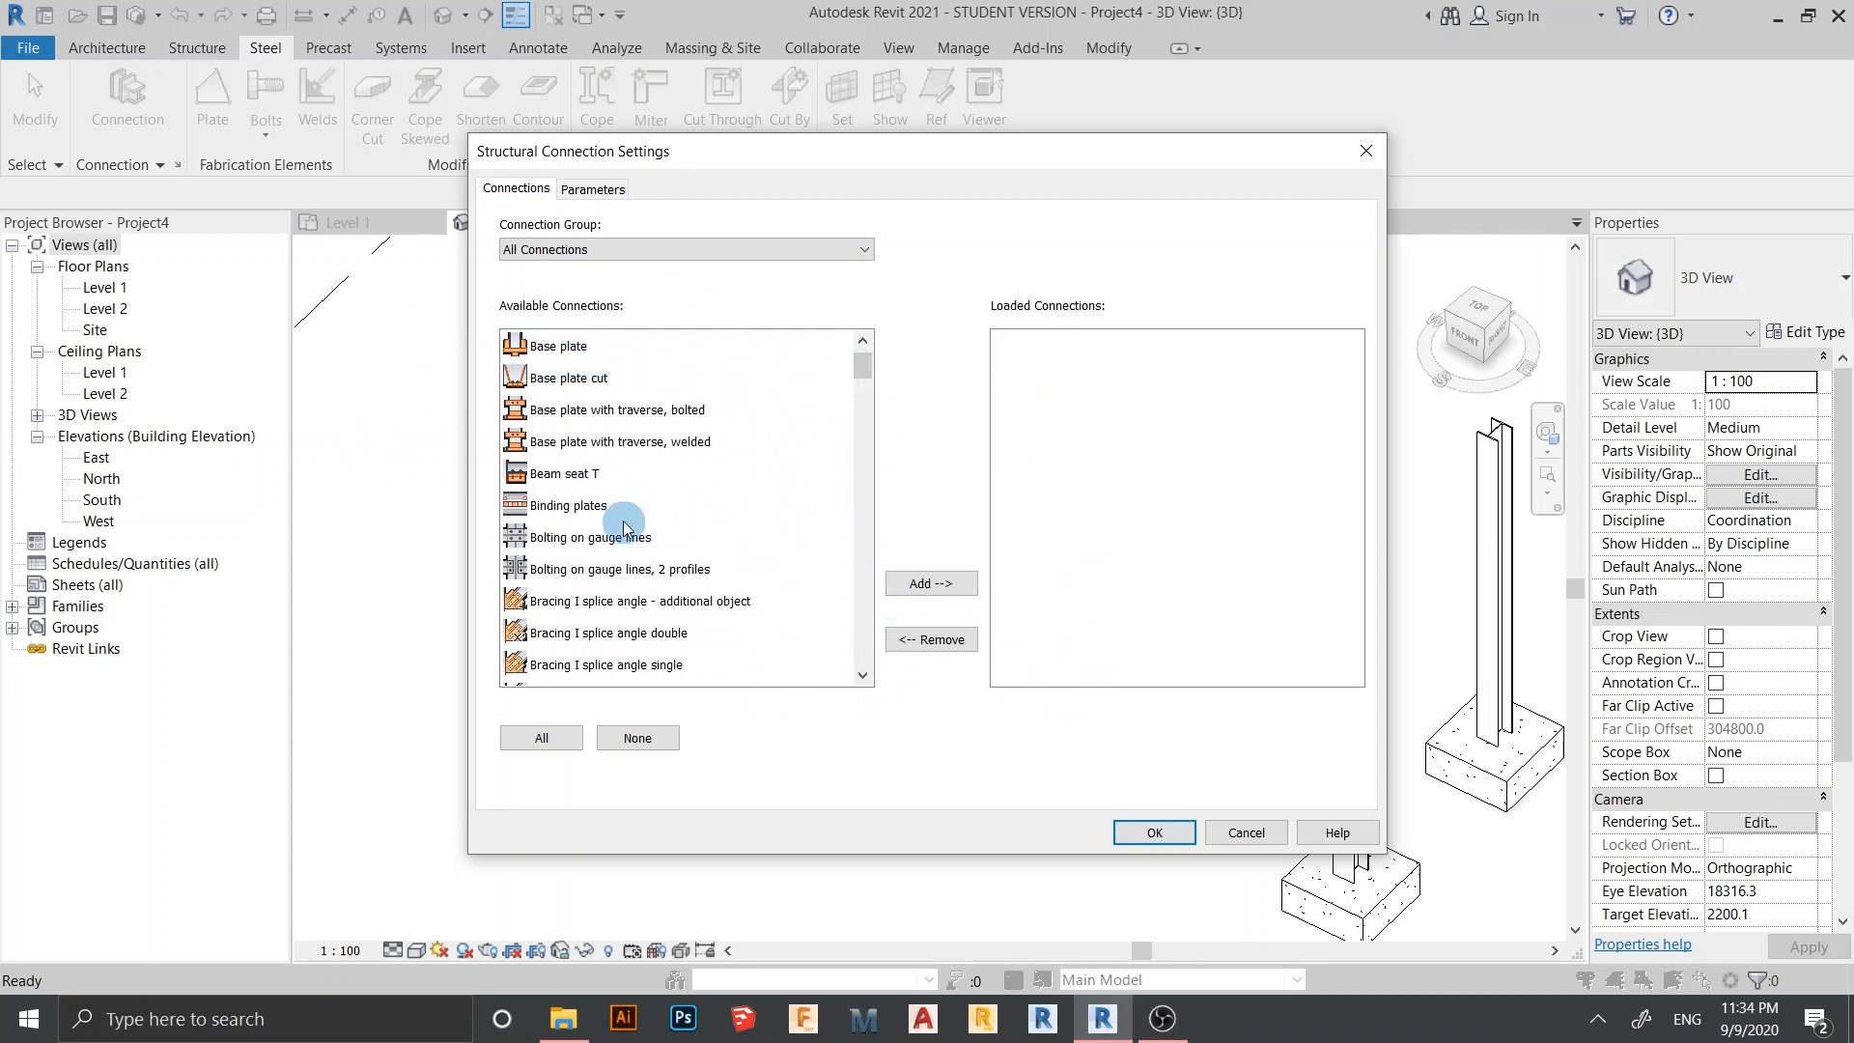
left_click(597, 356)
left_click_drag(860, 375, 875, 663)
left_click(610, 666, "shift")
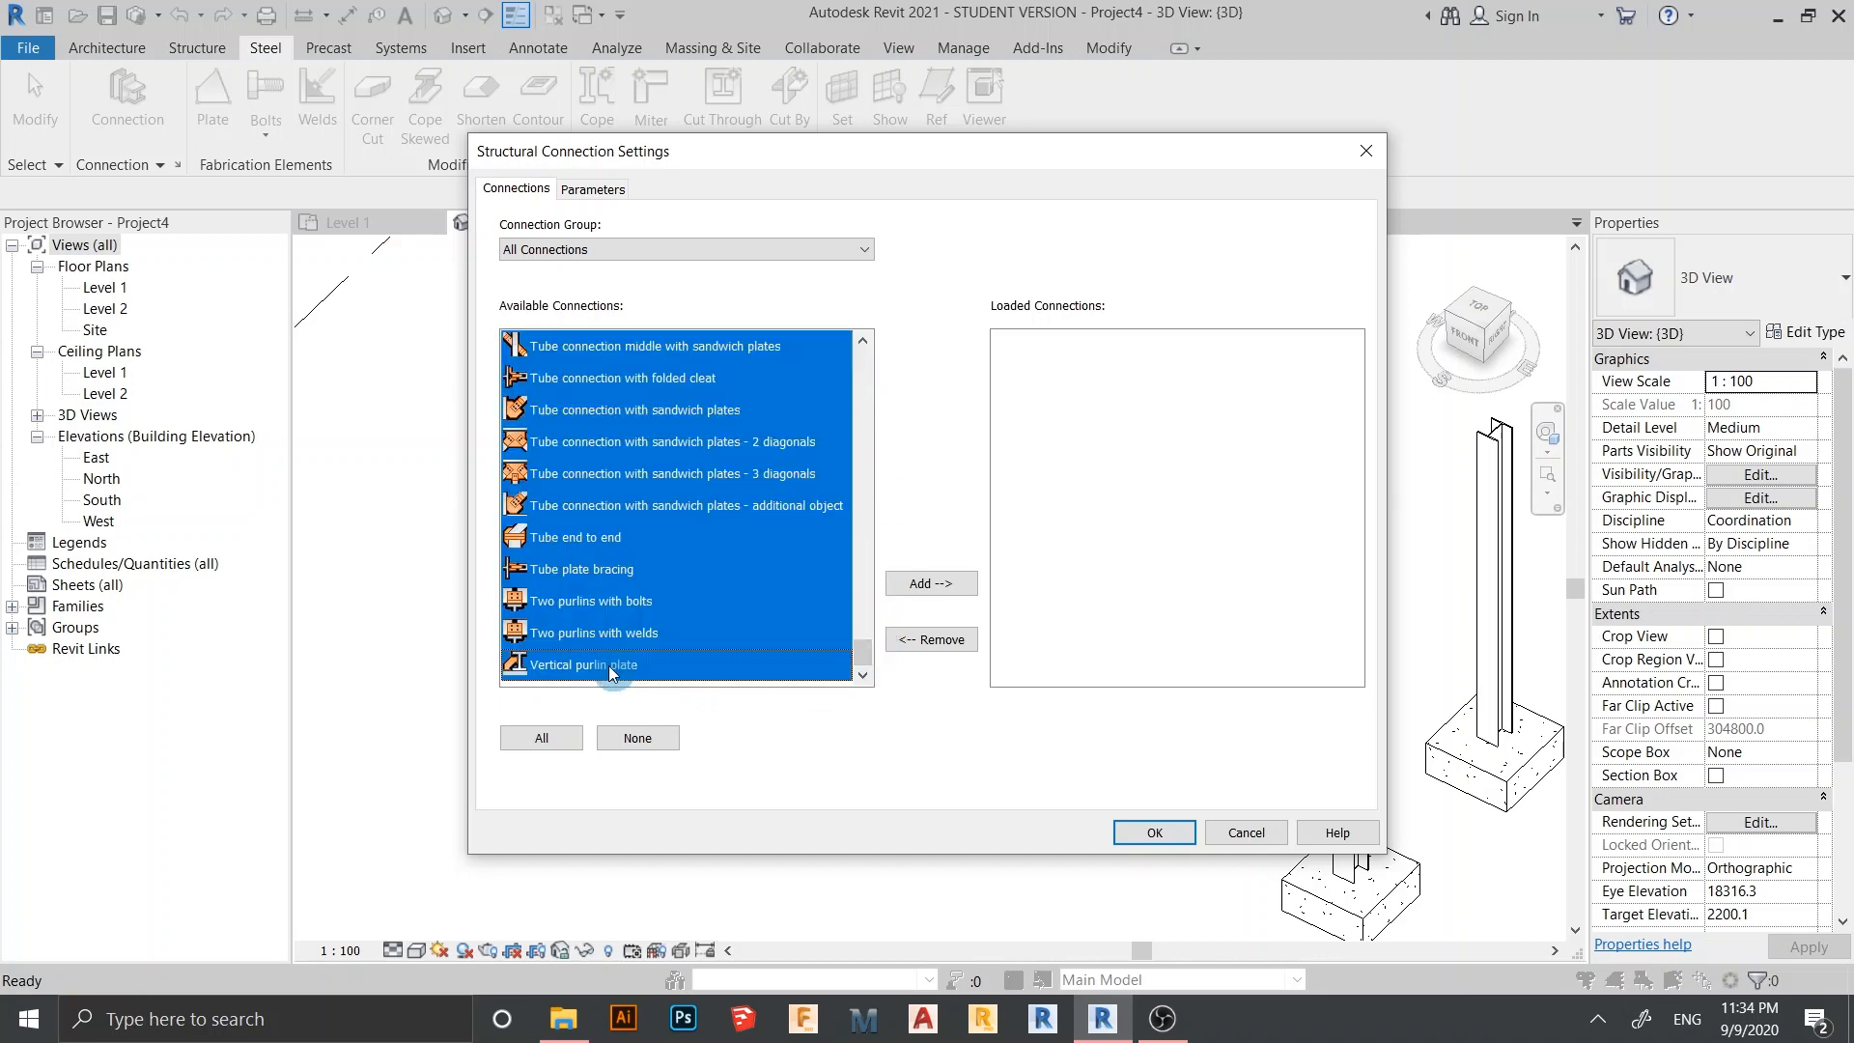
left_click(925, 585)
left_click(1158, 833)
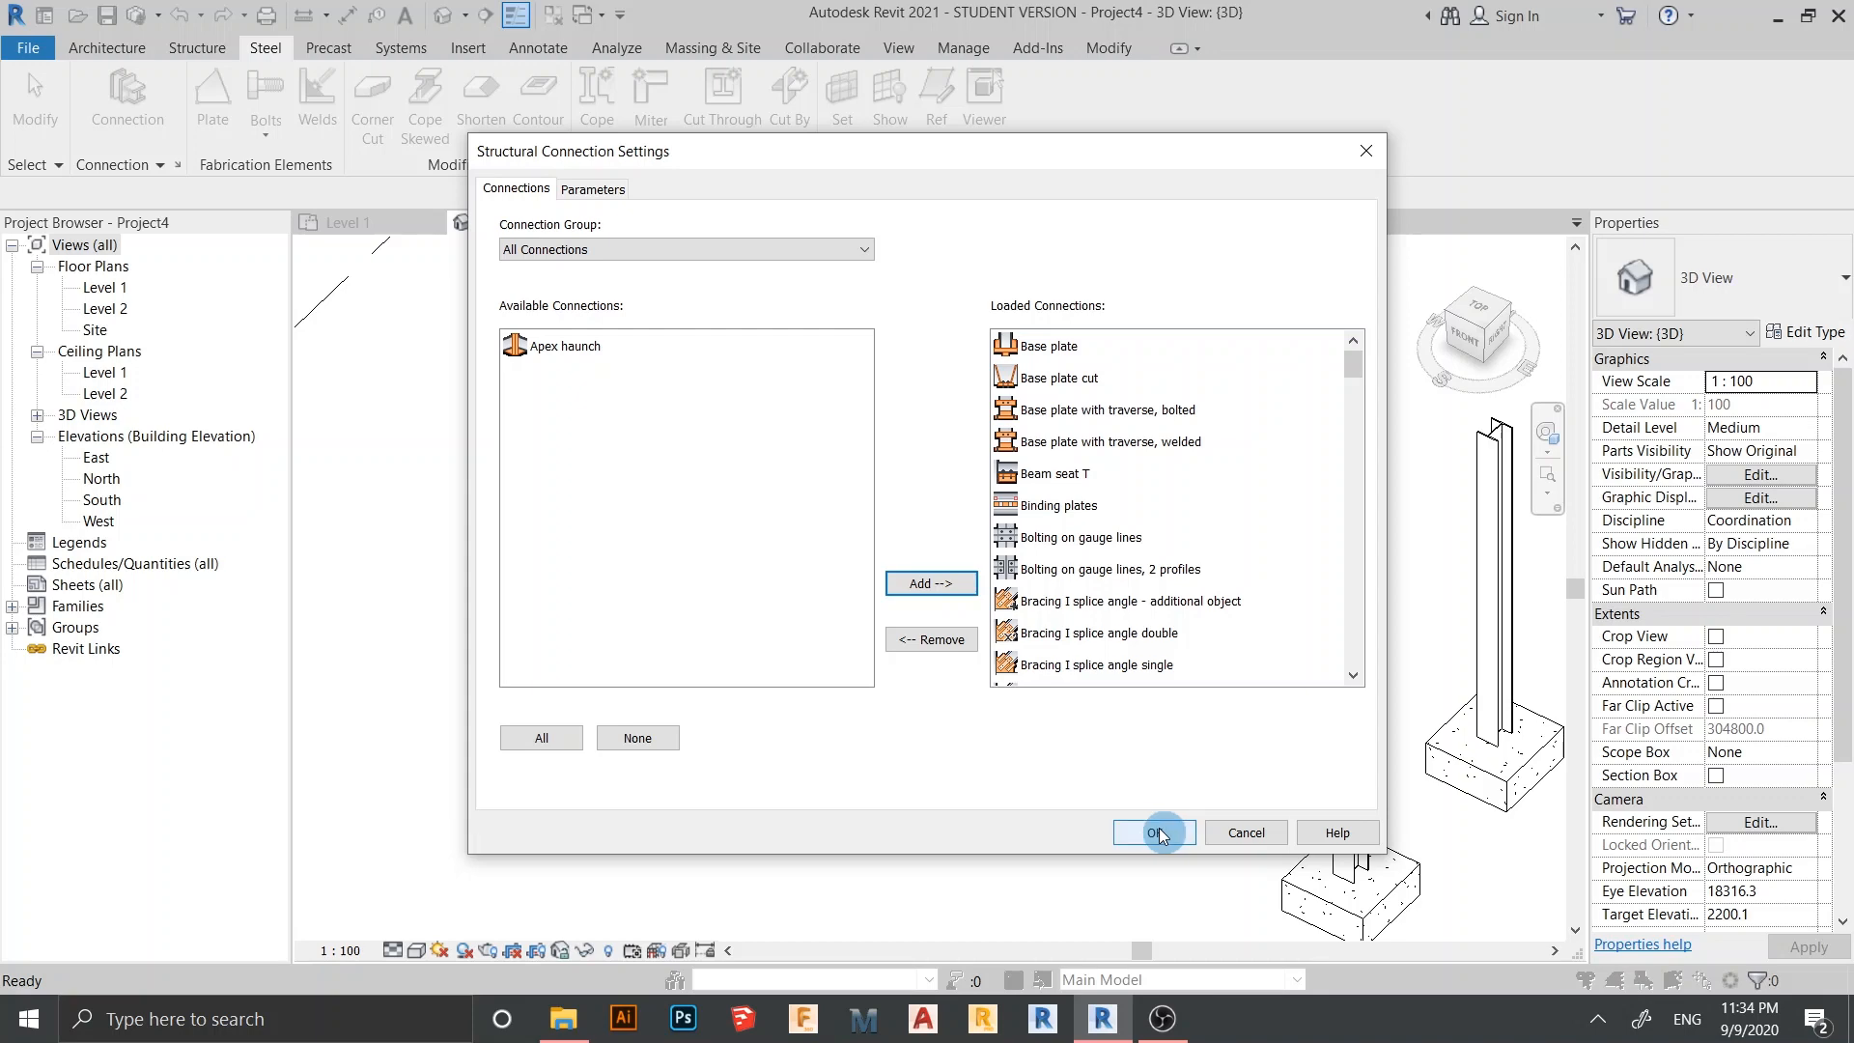
left_click(540, 349)
left_click(924, 584)
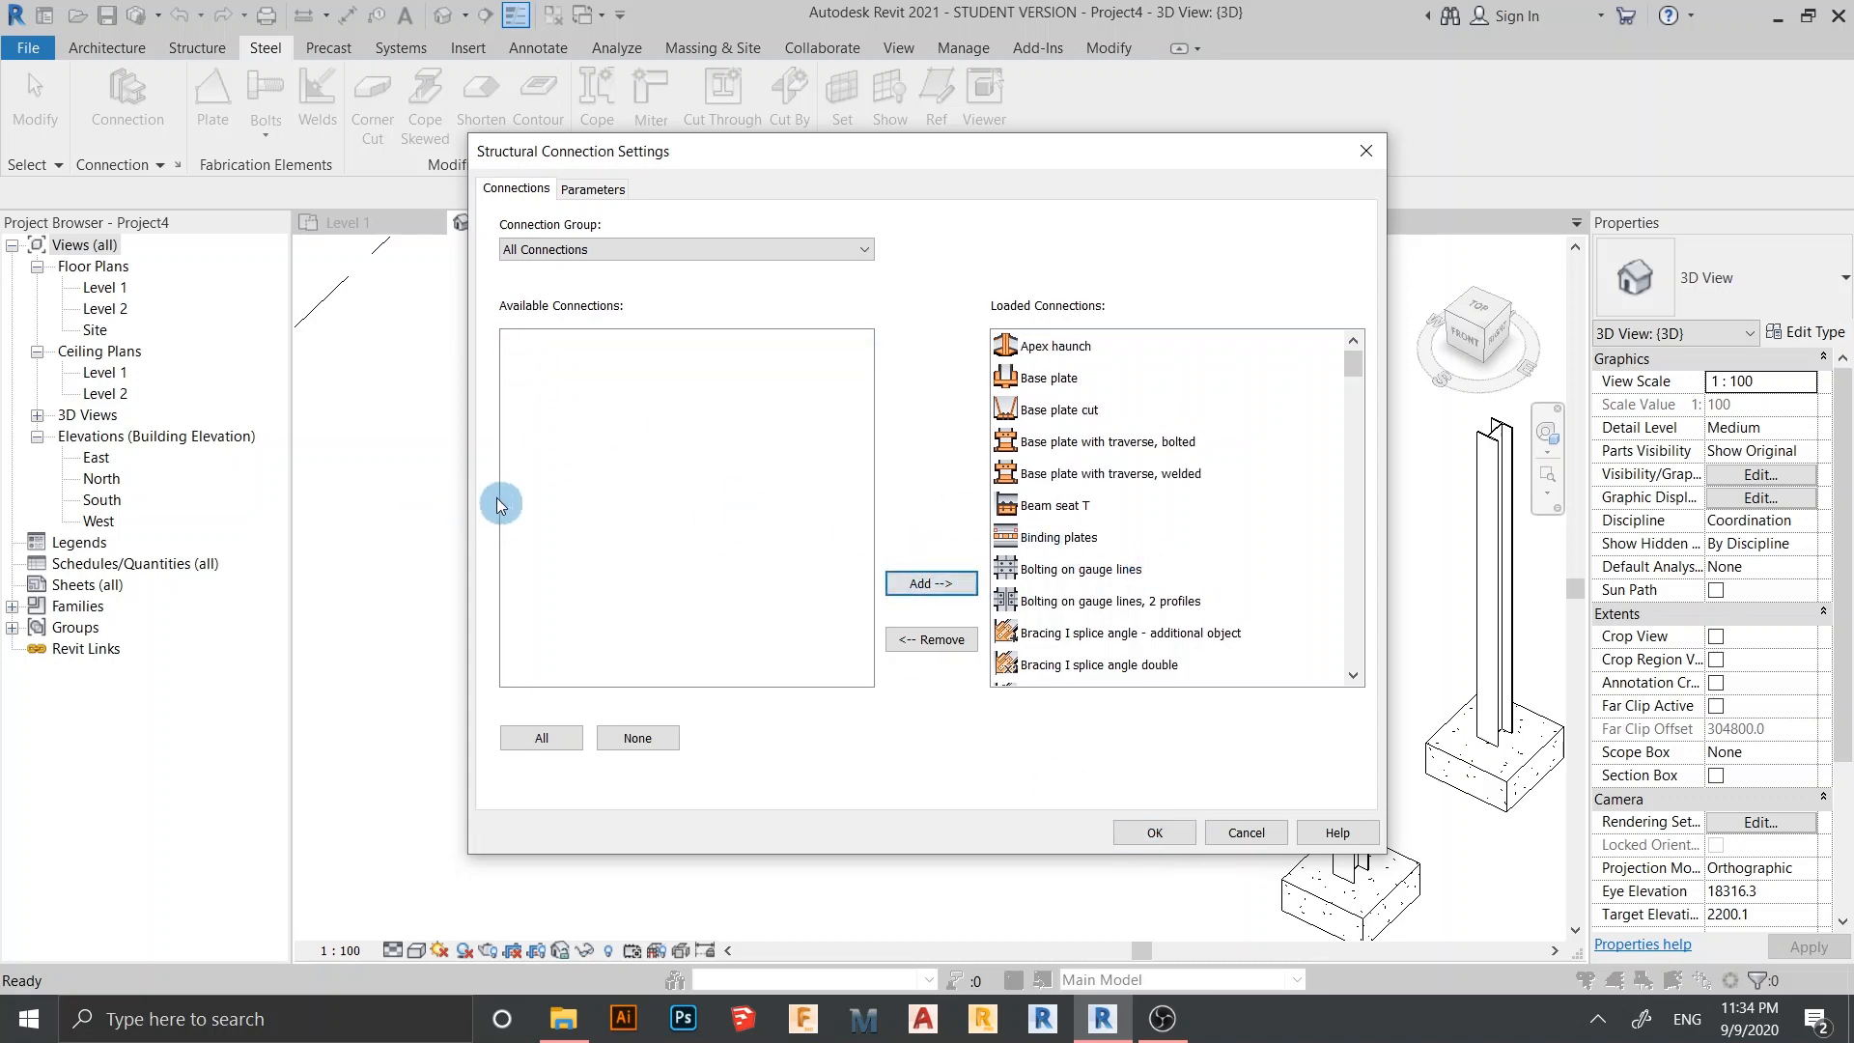
left_click(1155, 833)
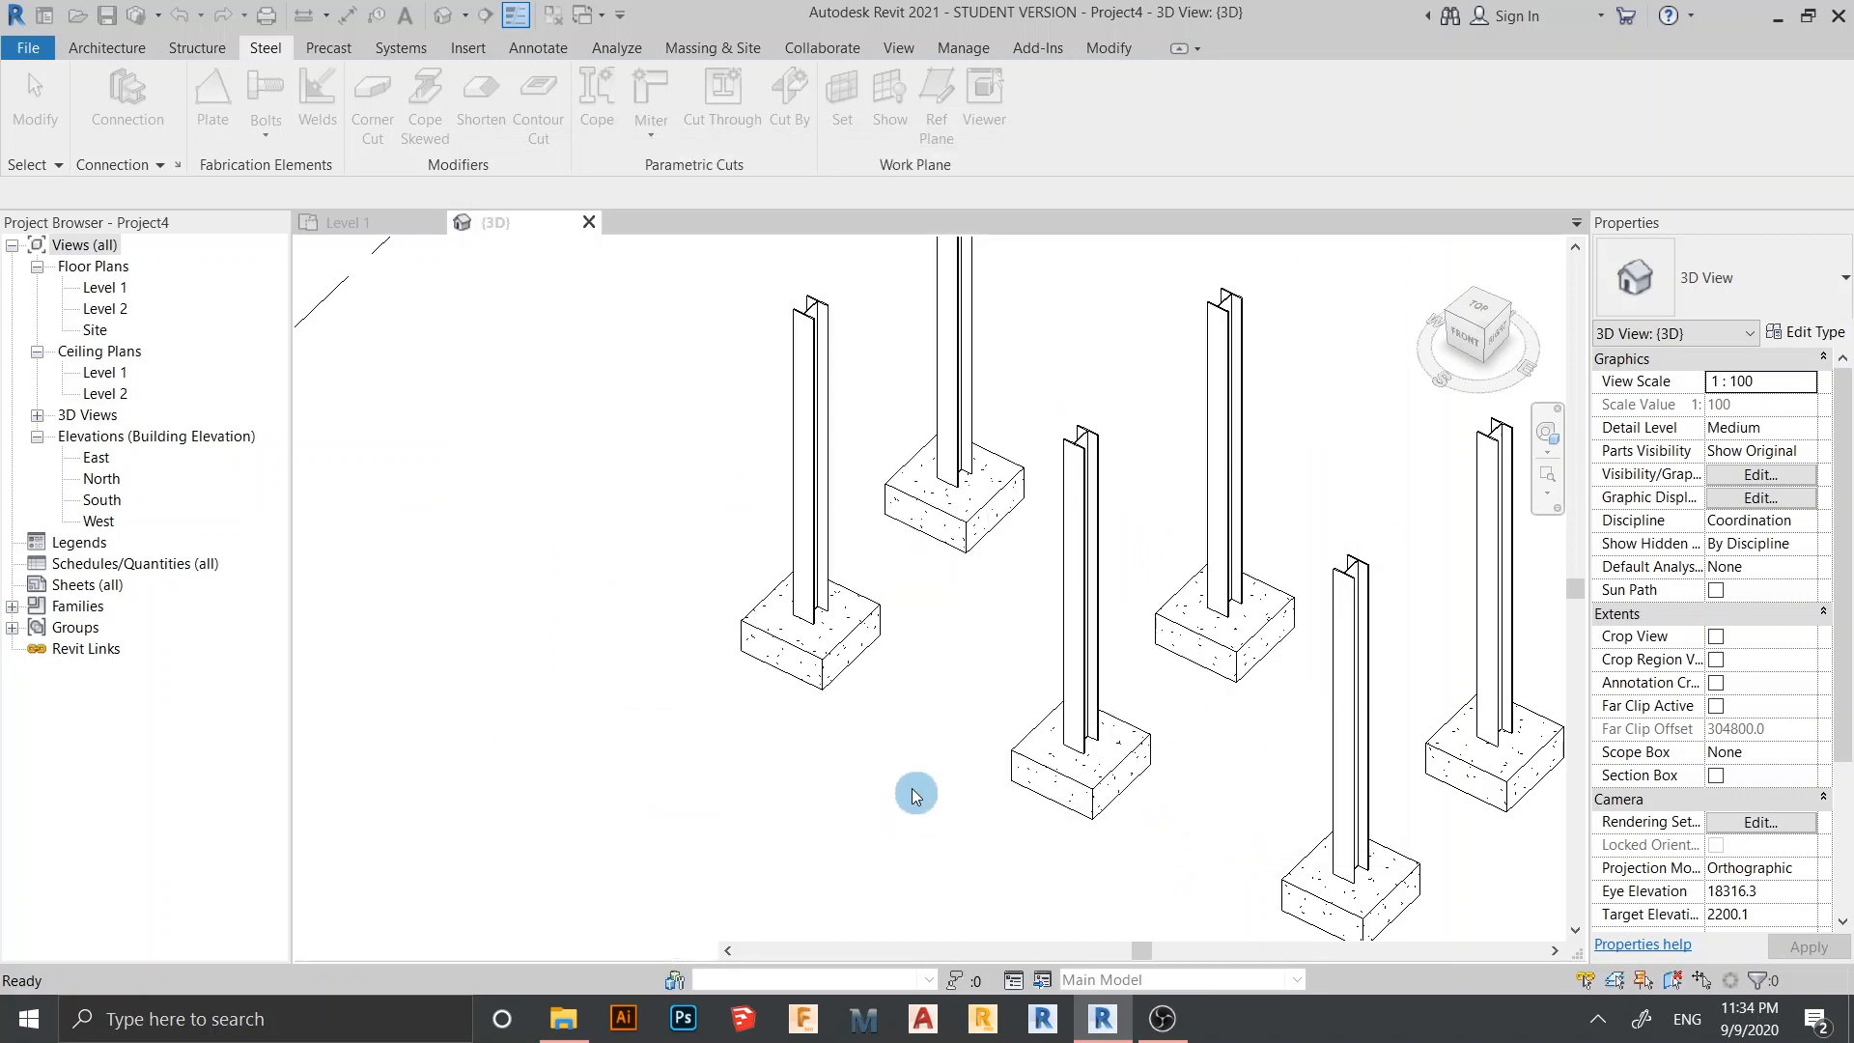
Start placing a structural connection and change the 3D view's visual style to Wireframe
middle_click_drag(915, 795, 861, 749, "shift")
scroll(820, 780, "up", 4)
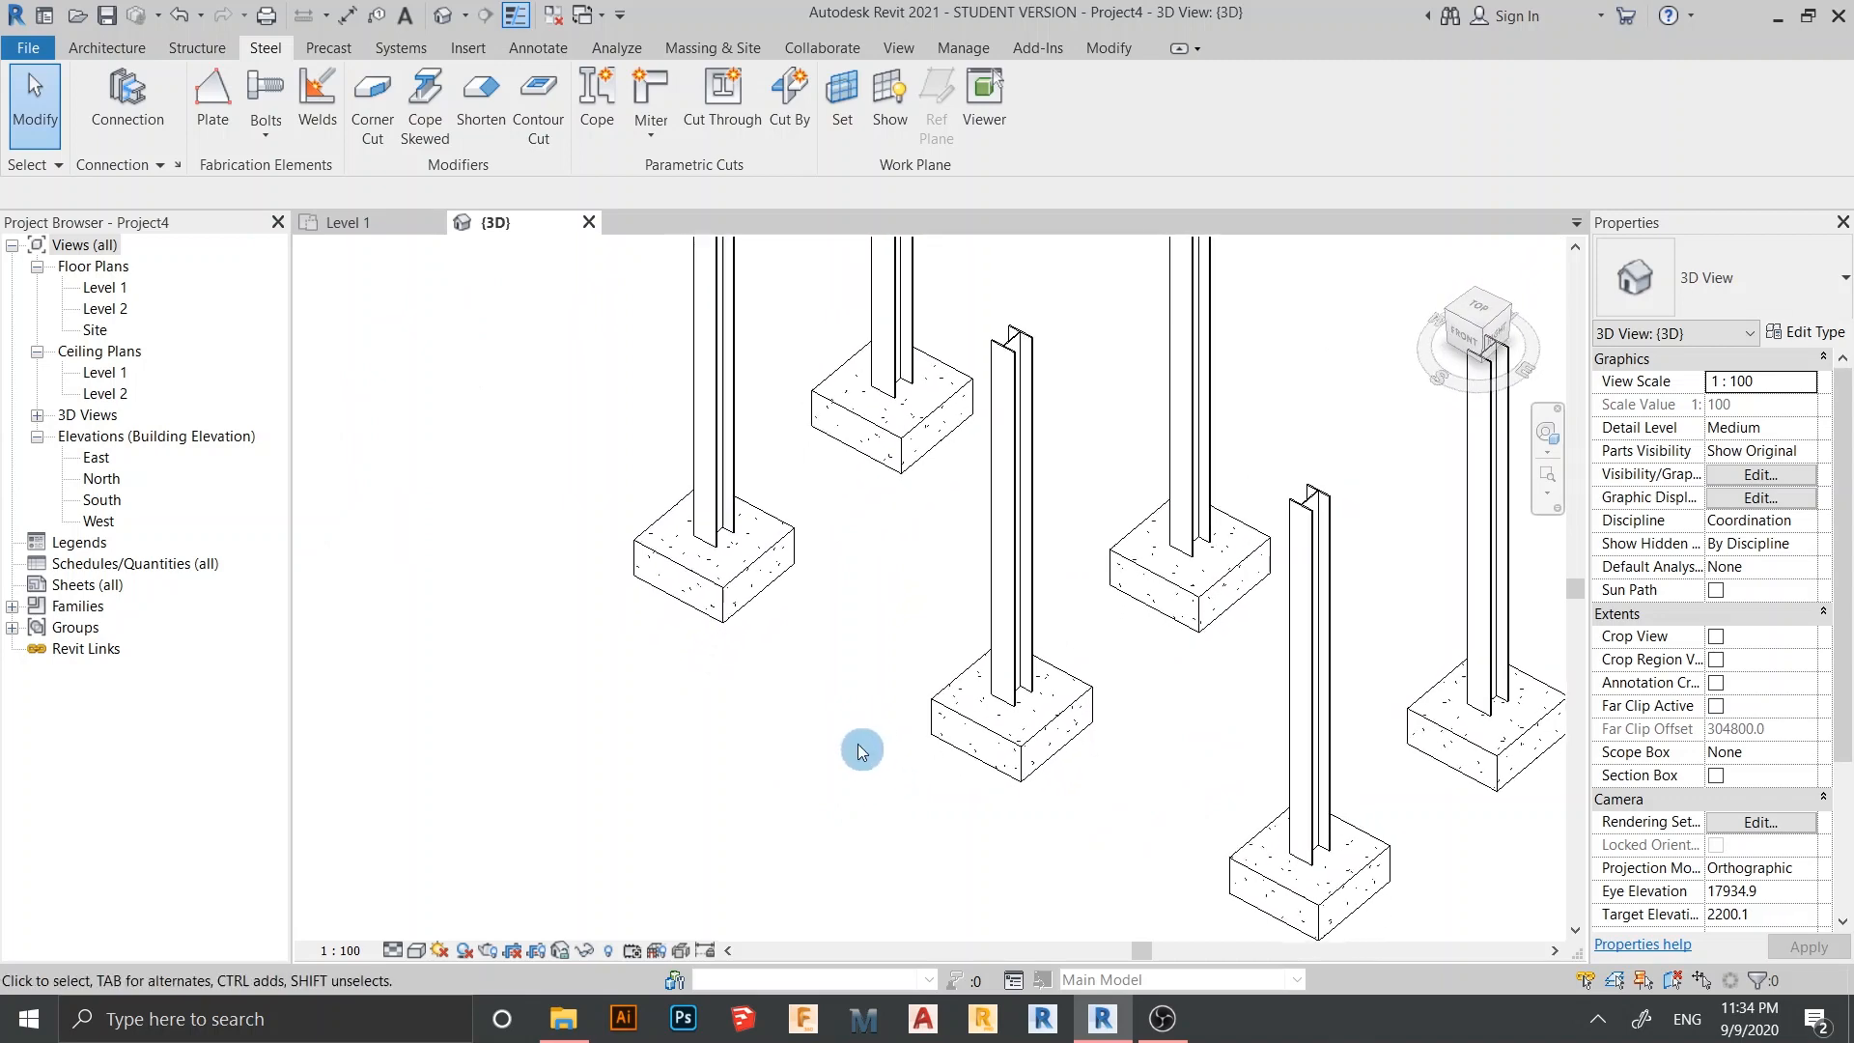
scroll(862, 744, "down", 1)
middle_click_drag(912, 497, 889, 583)
mouse_move(833, 747)
middle_mouse_down()
mouse_move(824, 760)
mouse_move(811, 658)
mouse_move(817, 746)
middle_mouse_up()
scroll(812, 659, "down", 1)
middle_click_drag(819, 747, 834, 785)
scroll(691, 649, "up", 4)
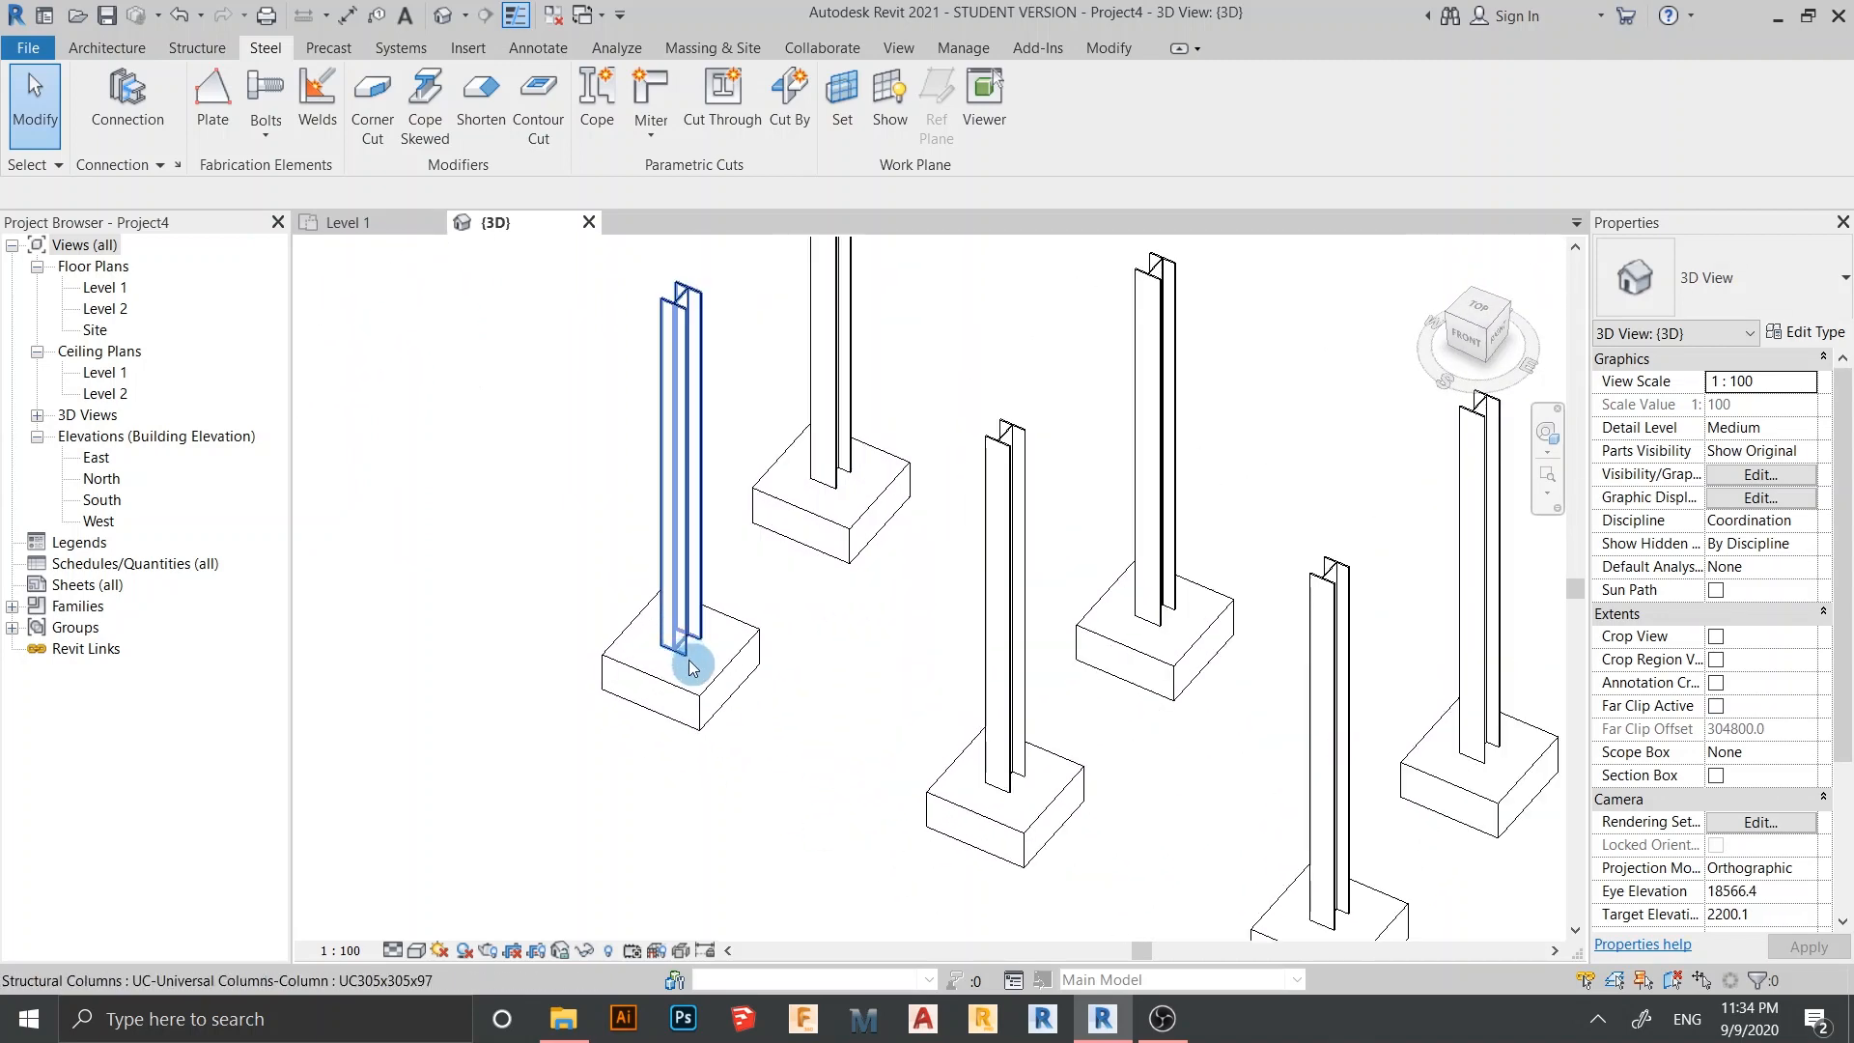
scroll(802, 789, "up", 1)
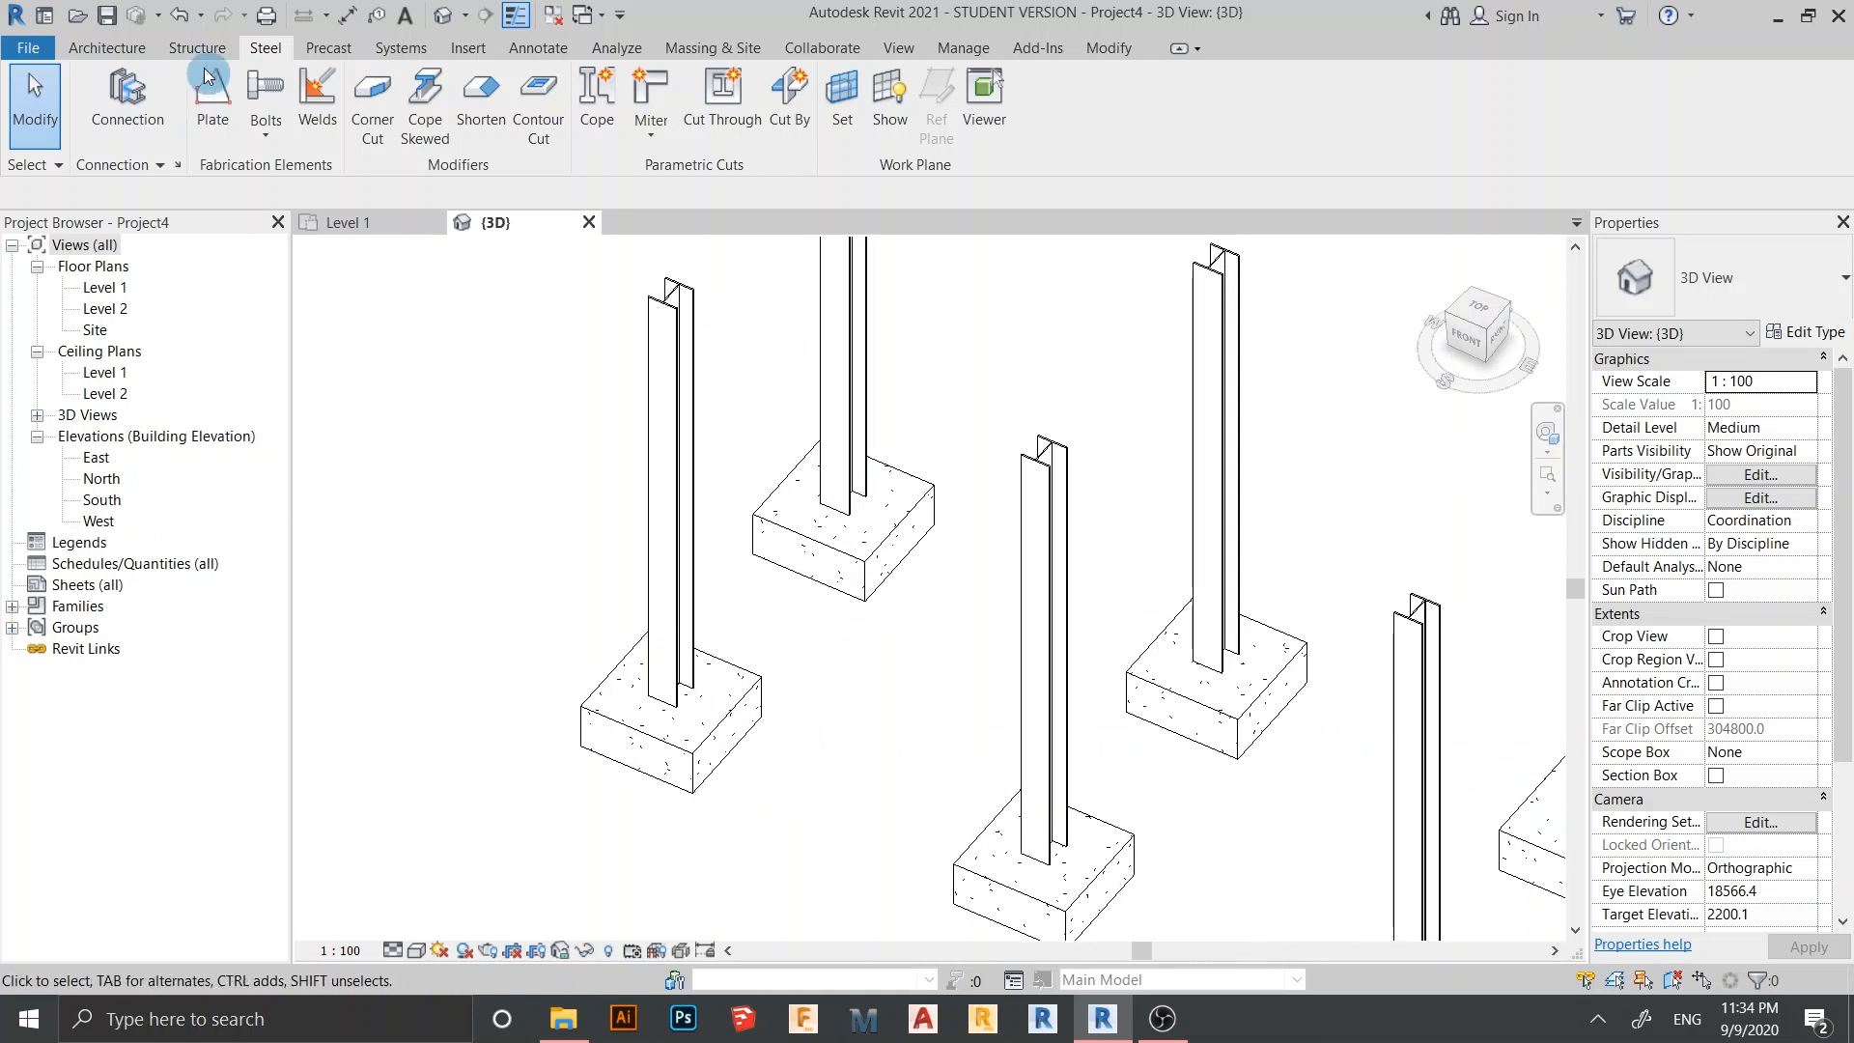
left_click(124, 112)
left_click(417, 951)
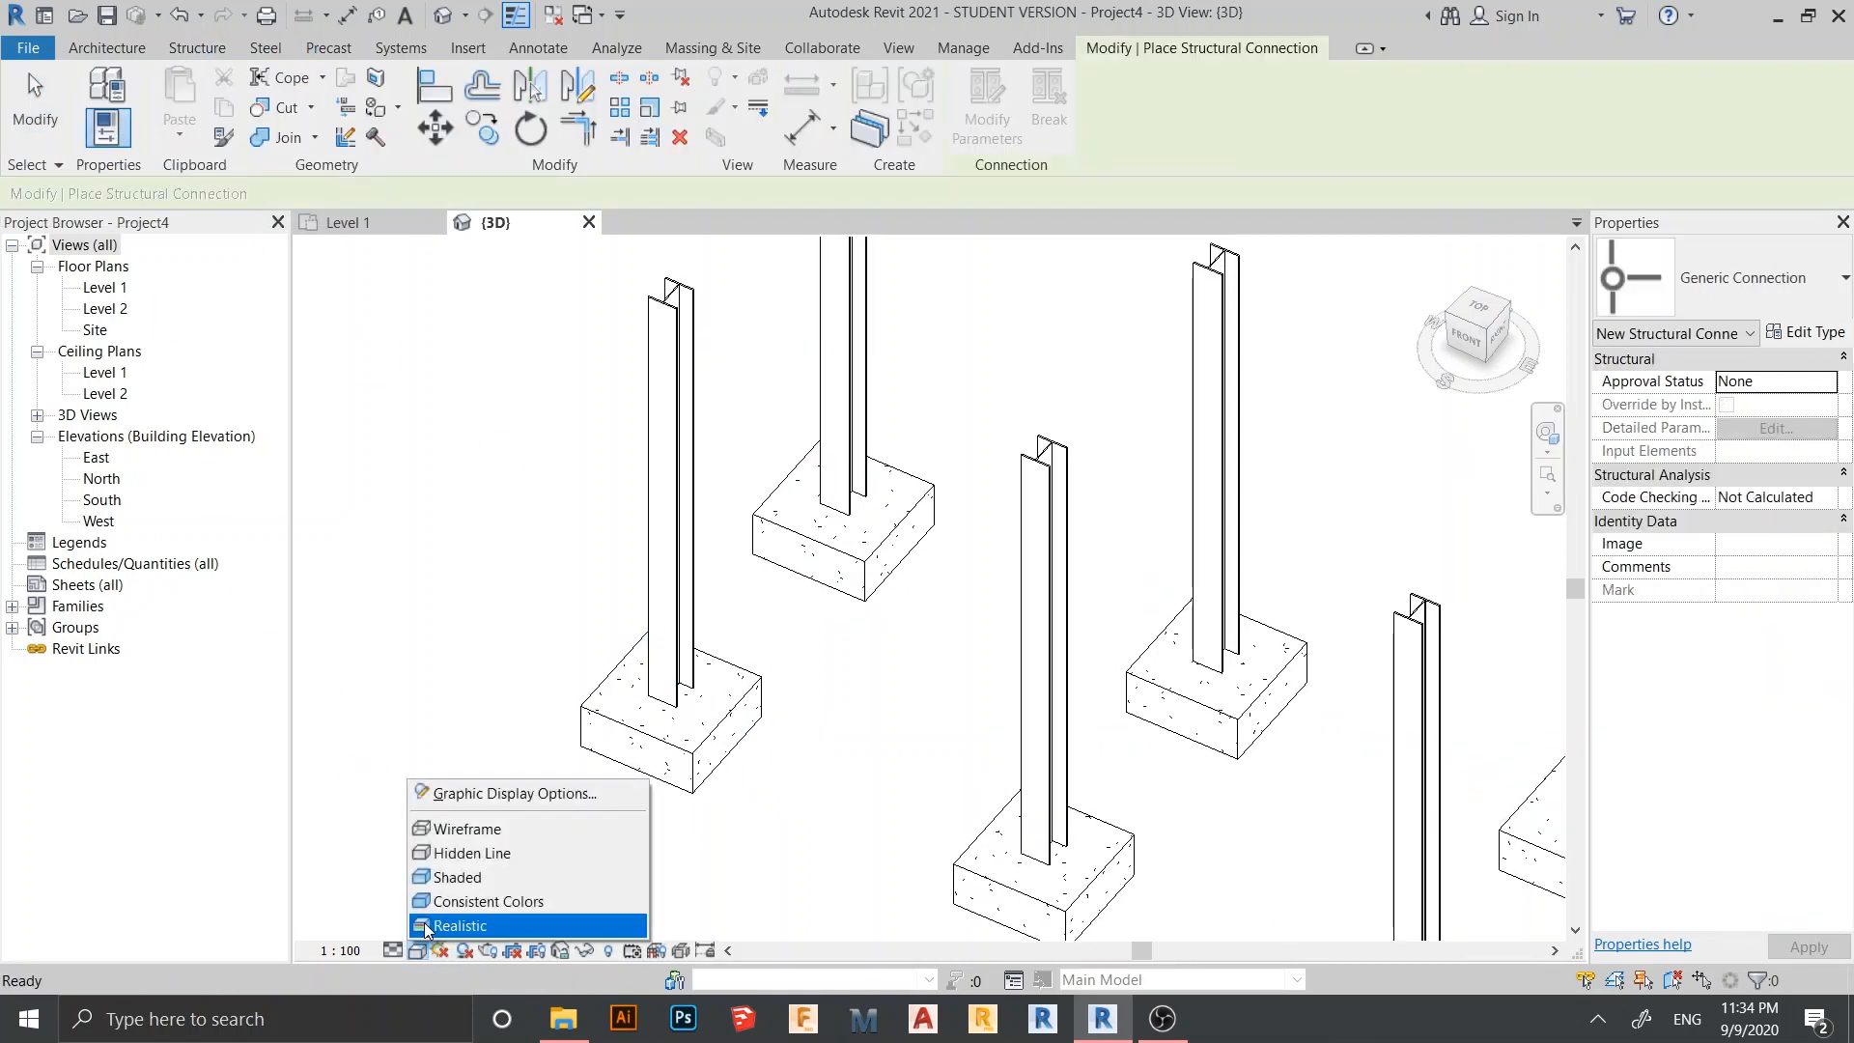
left_click(599, 826)
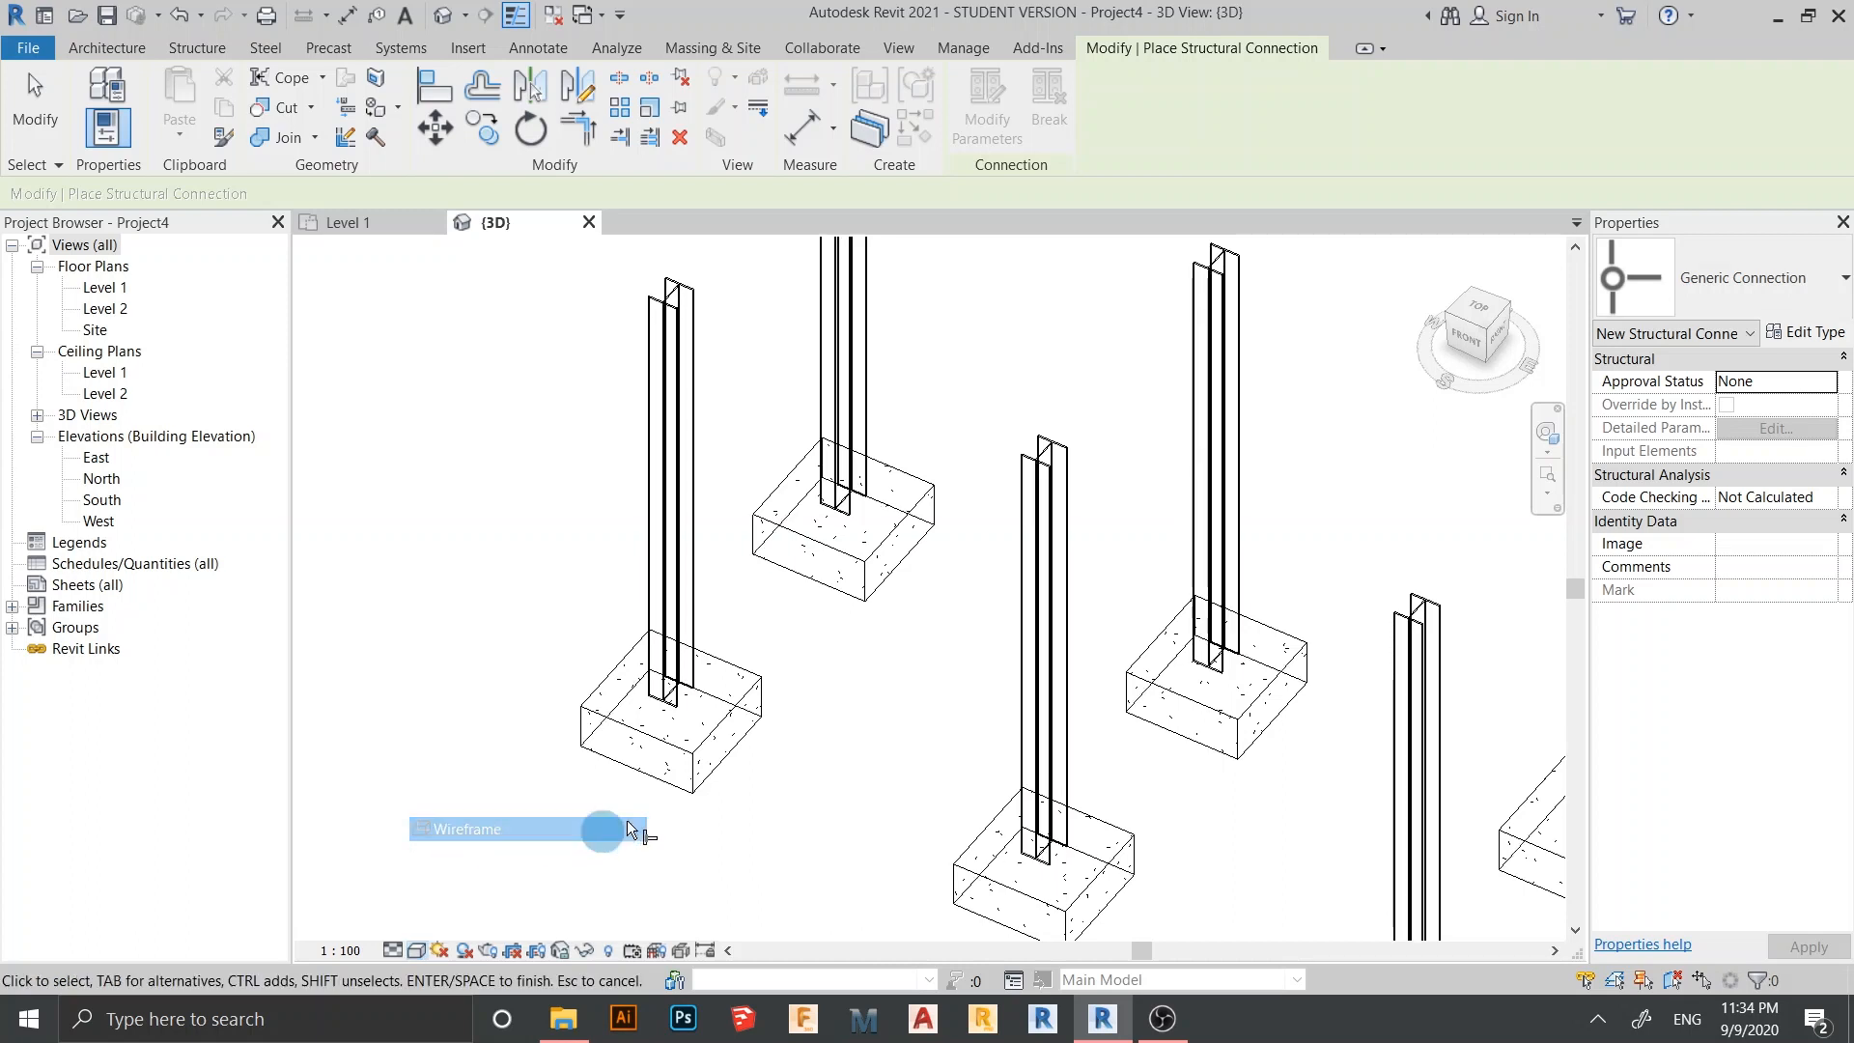
Place a generic structural connection at the base of the column on grids B and 3
left_click(679, 692)
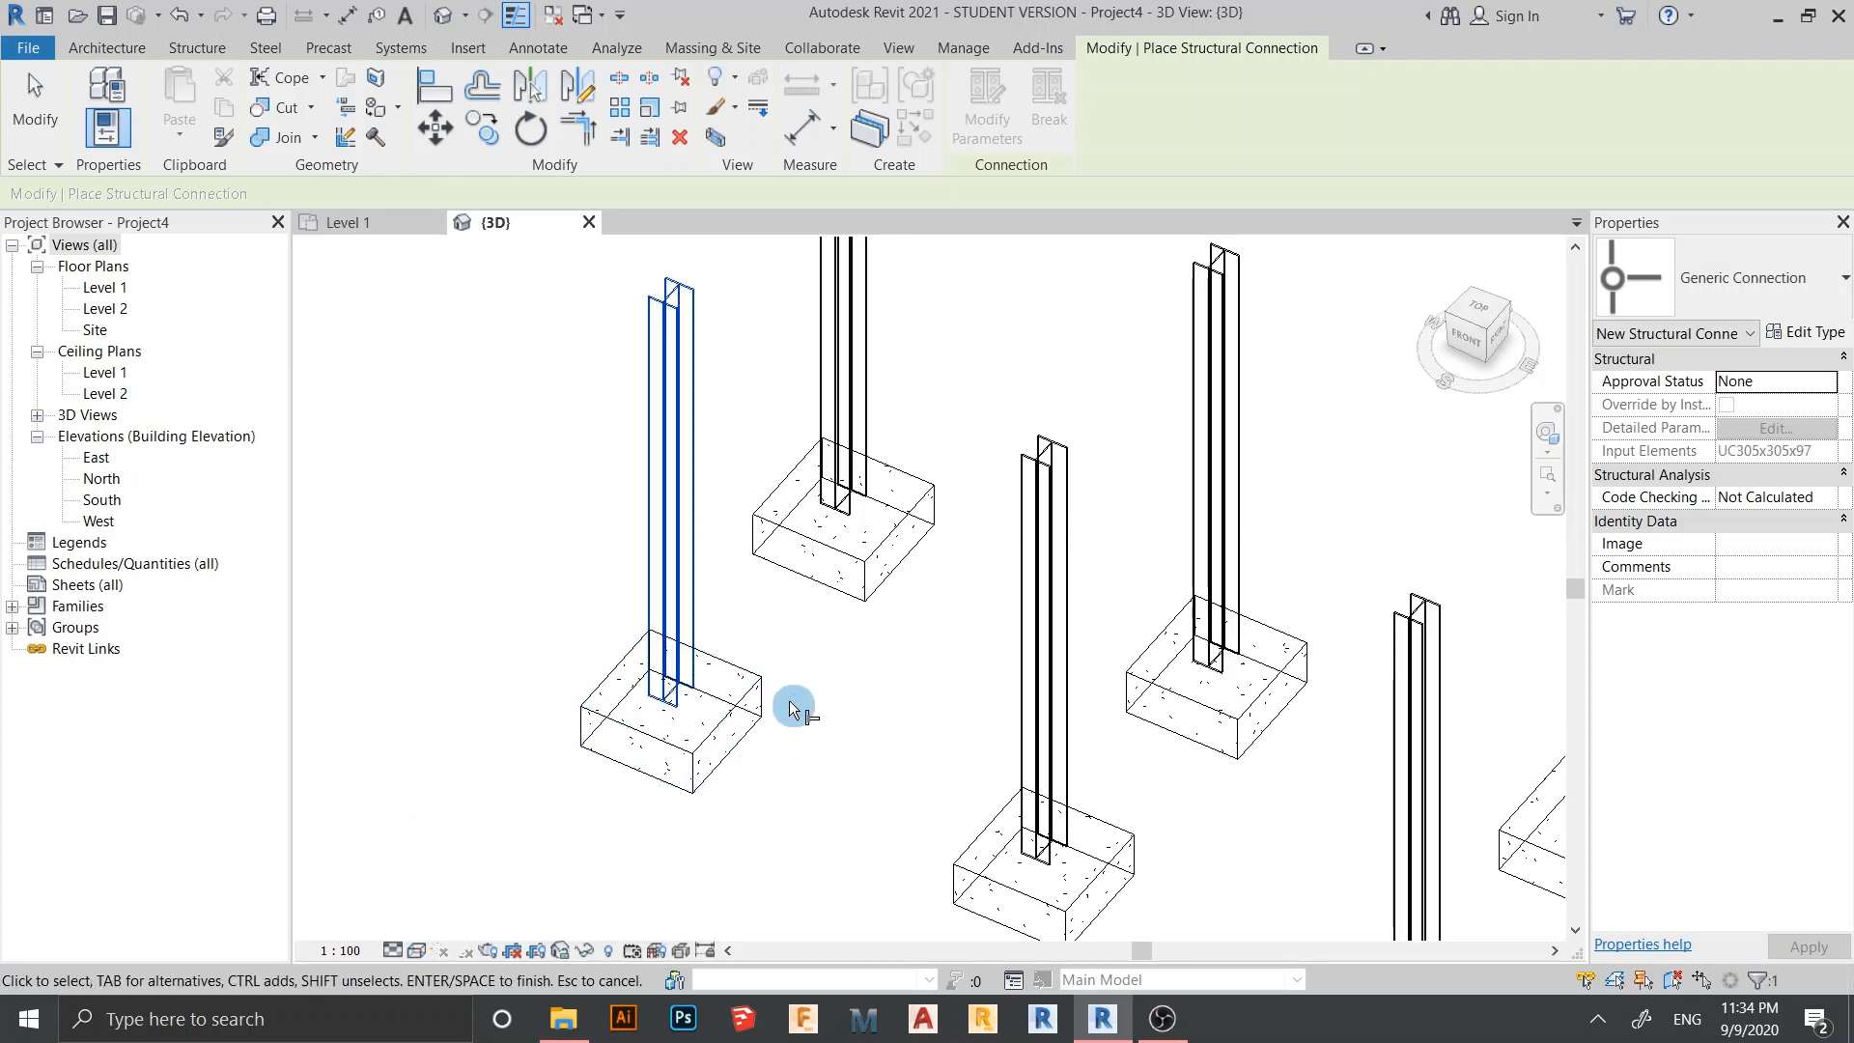
left_click(838, 504)
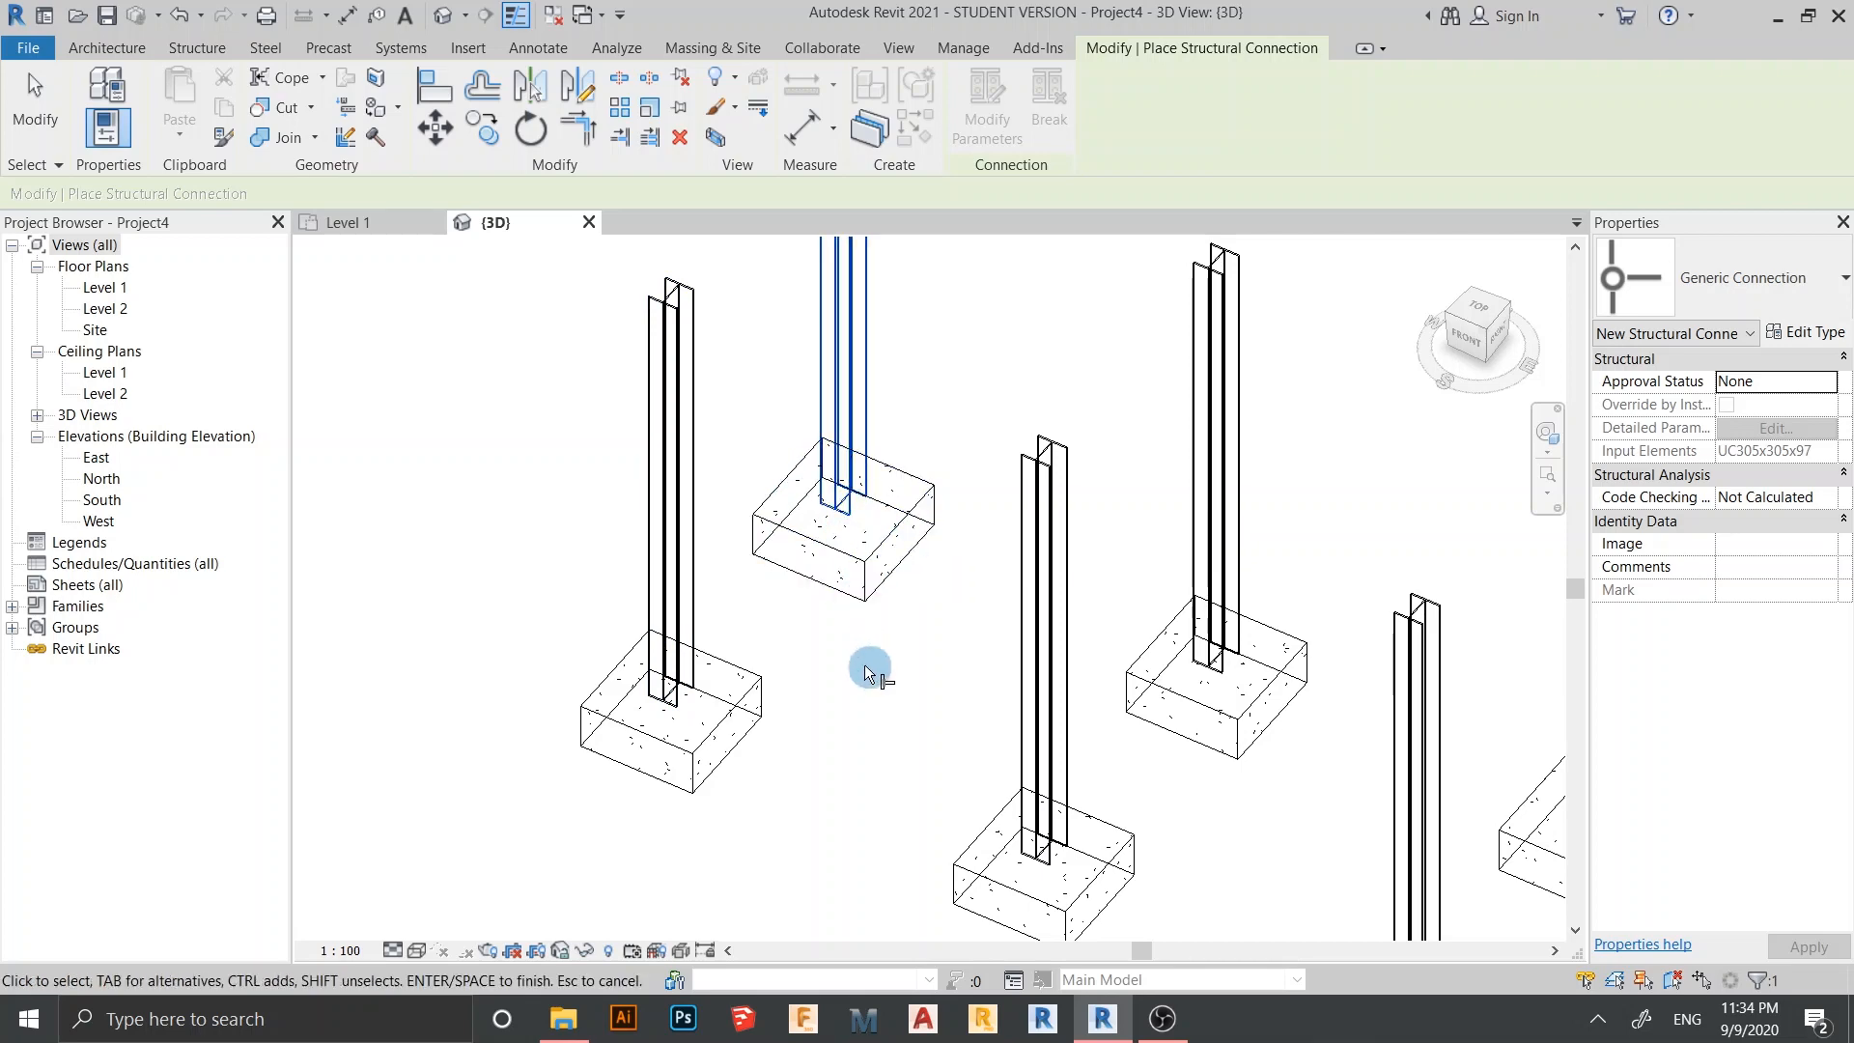
key("Return")
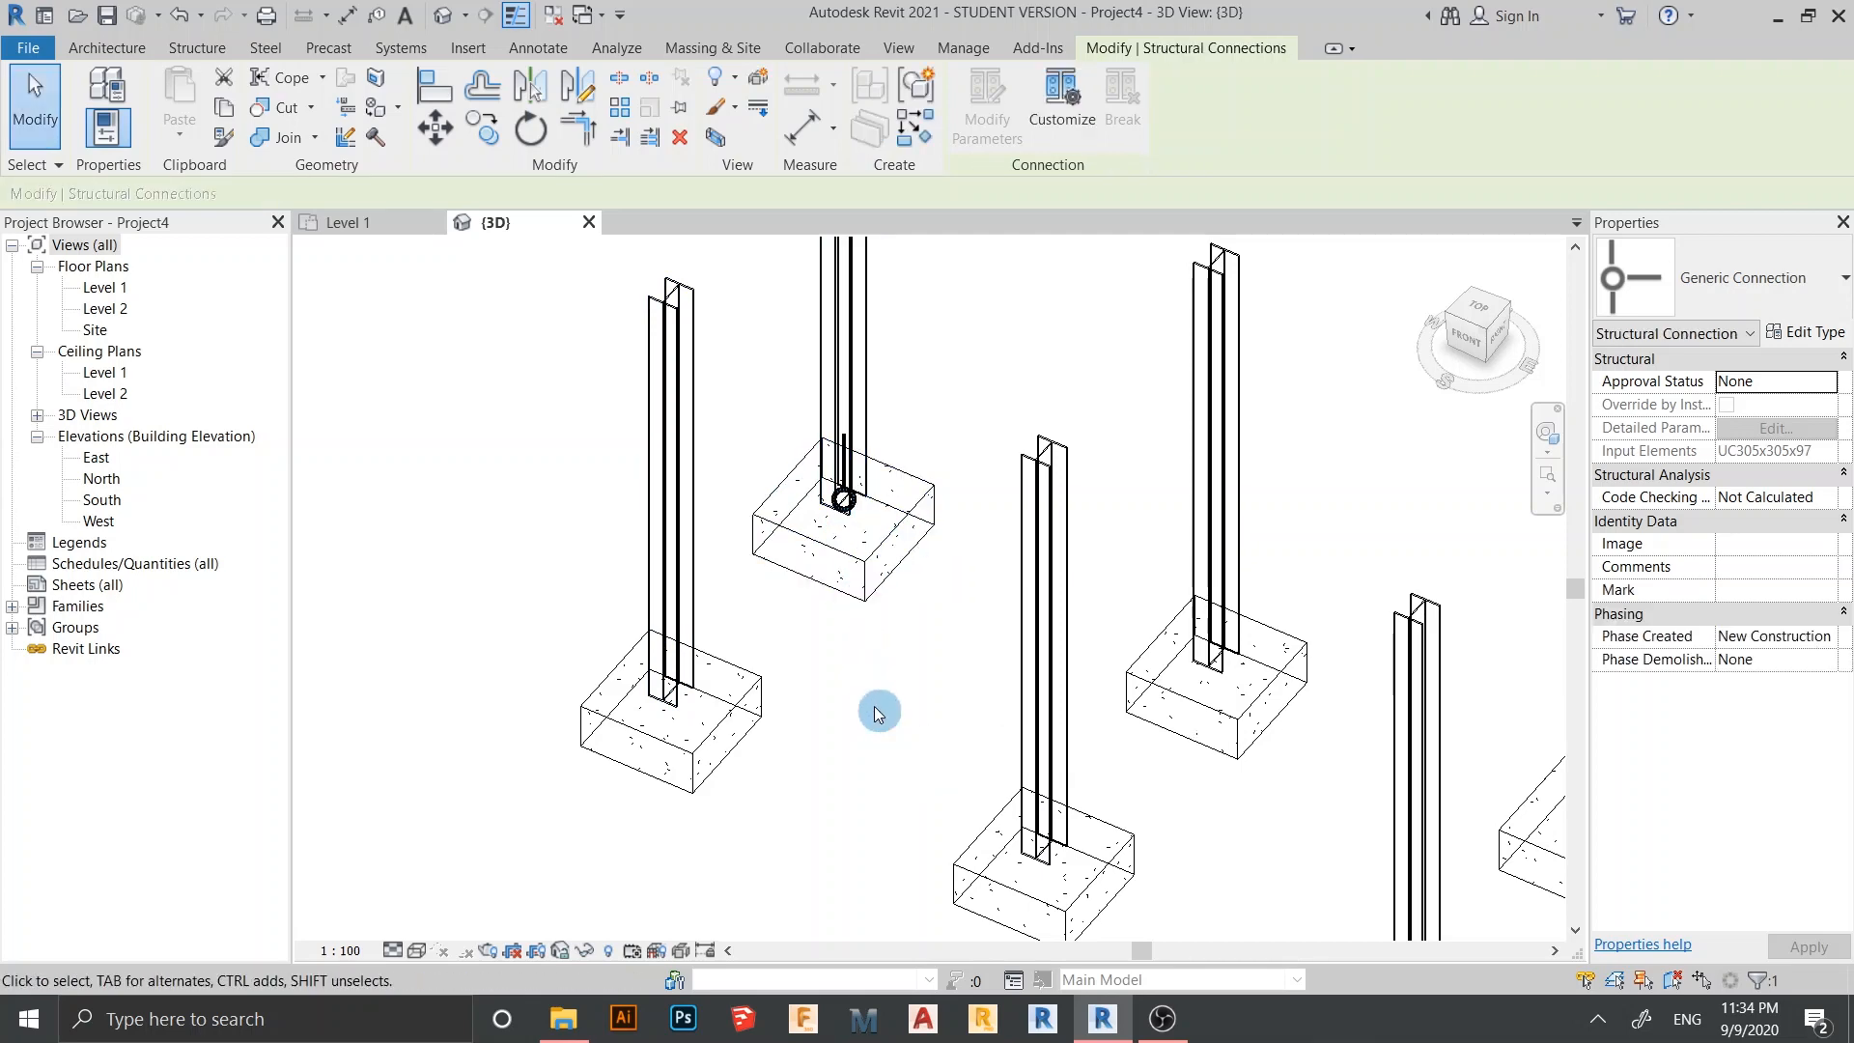
Place another generic structural connection at the base of the column on grids B and 2
scroll(922, 685, "down", 2)
middle_click_drag(922, 688, 903, 691, "shift")
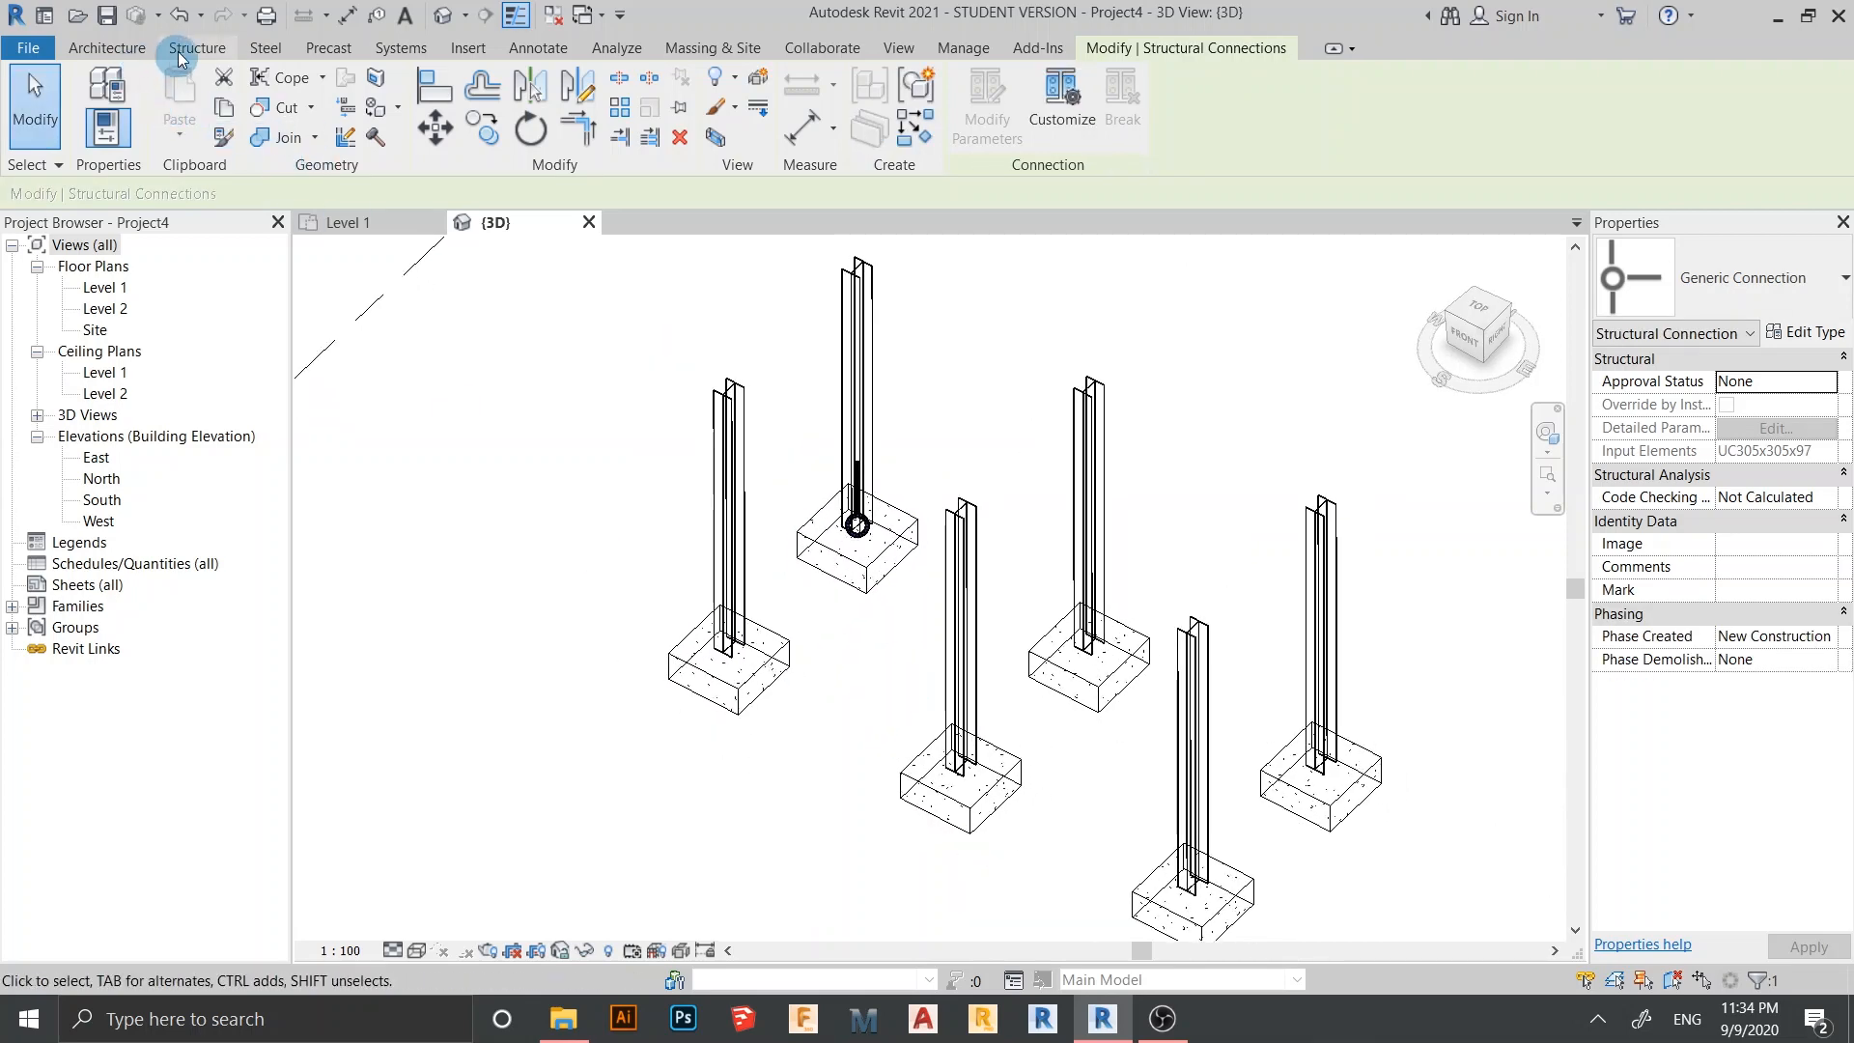
left_click(266, 51)
left_click(29, 73)
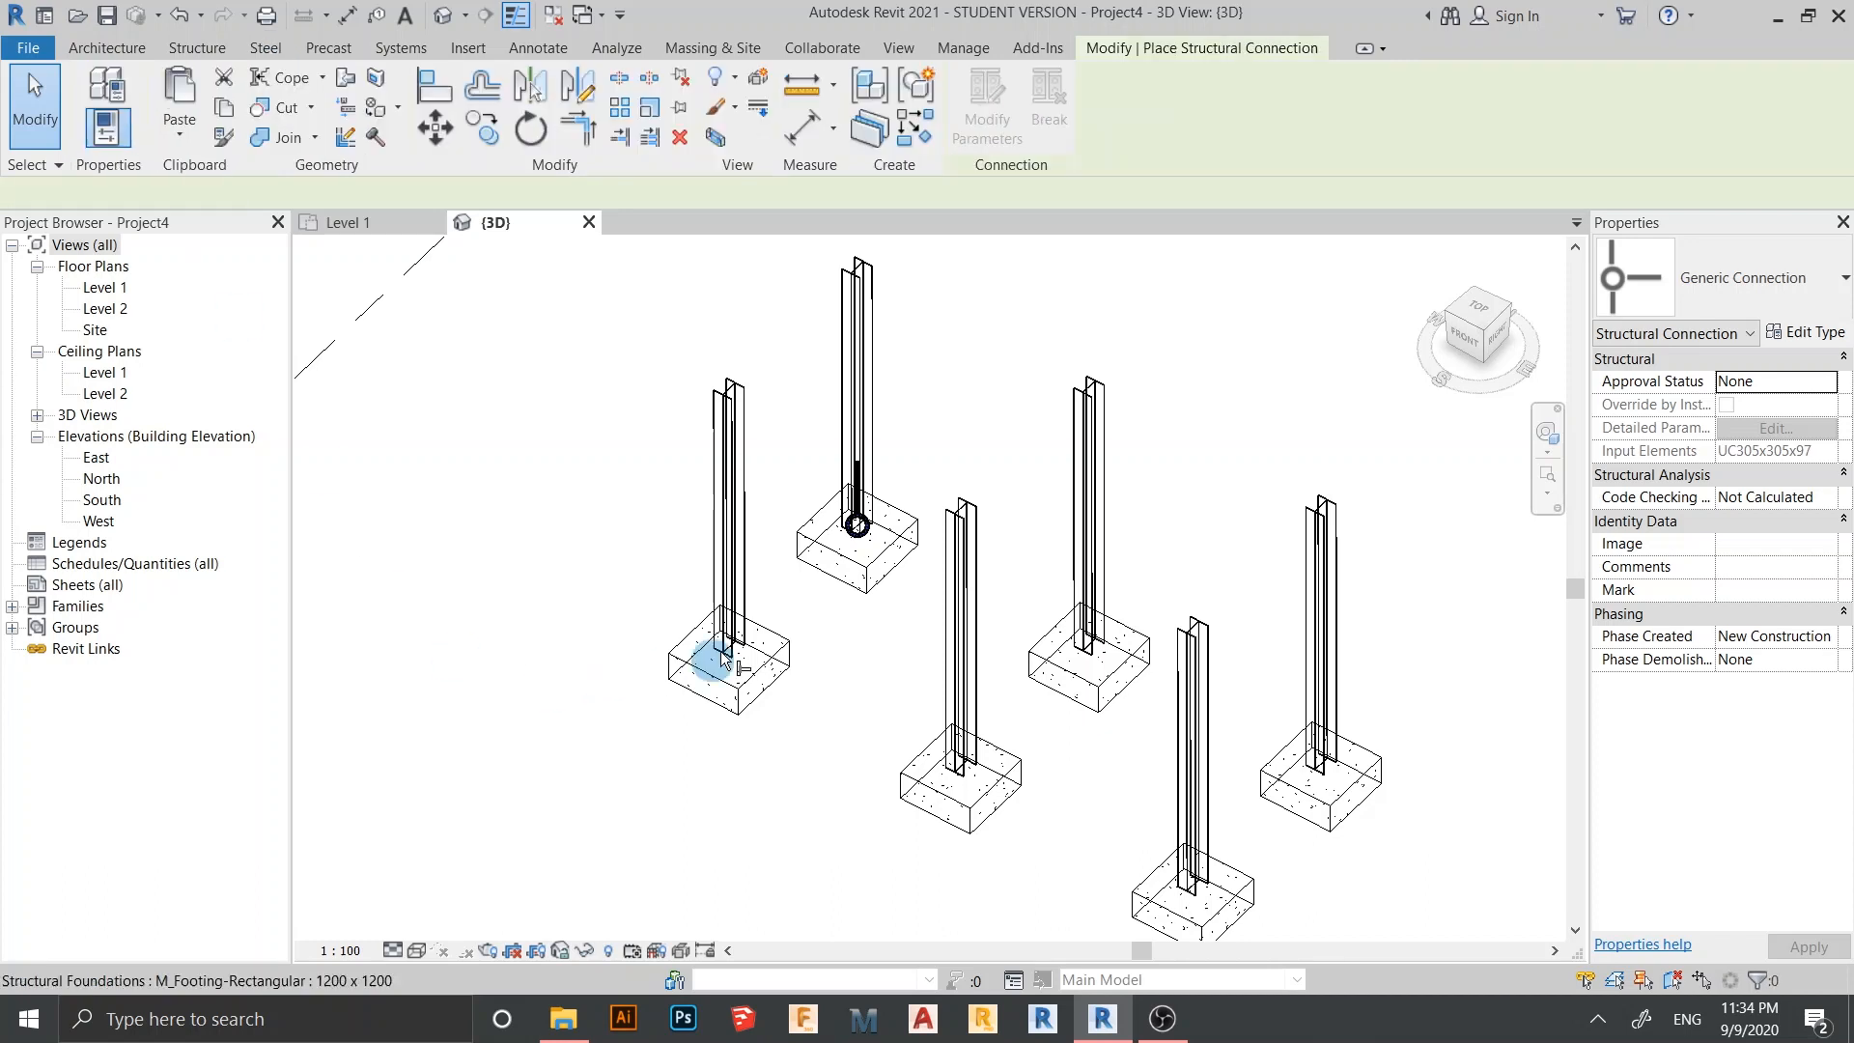
left_click(731, 649)
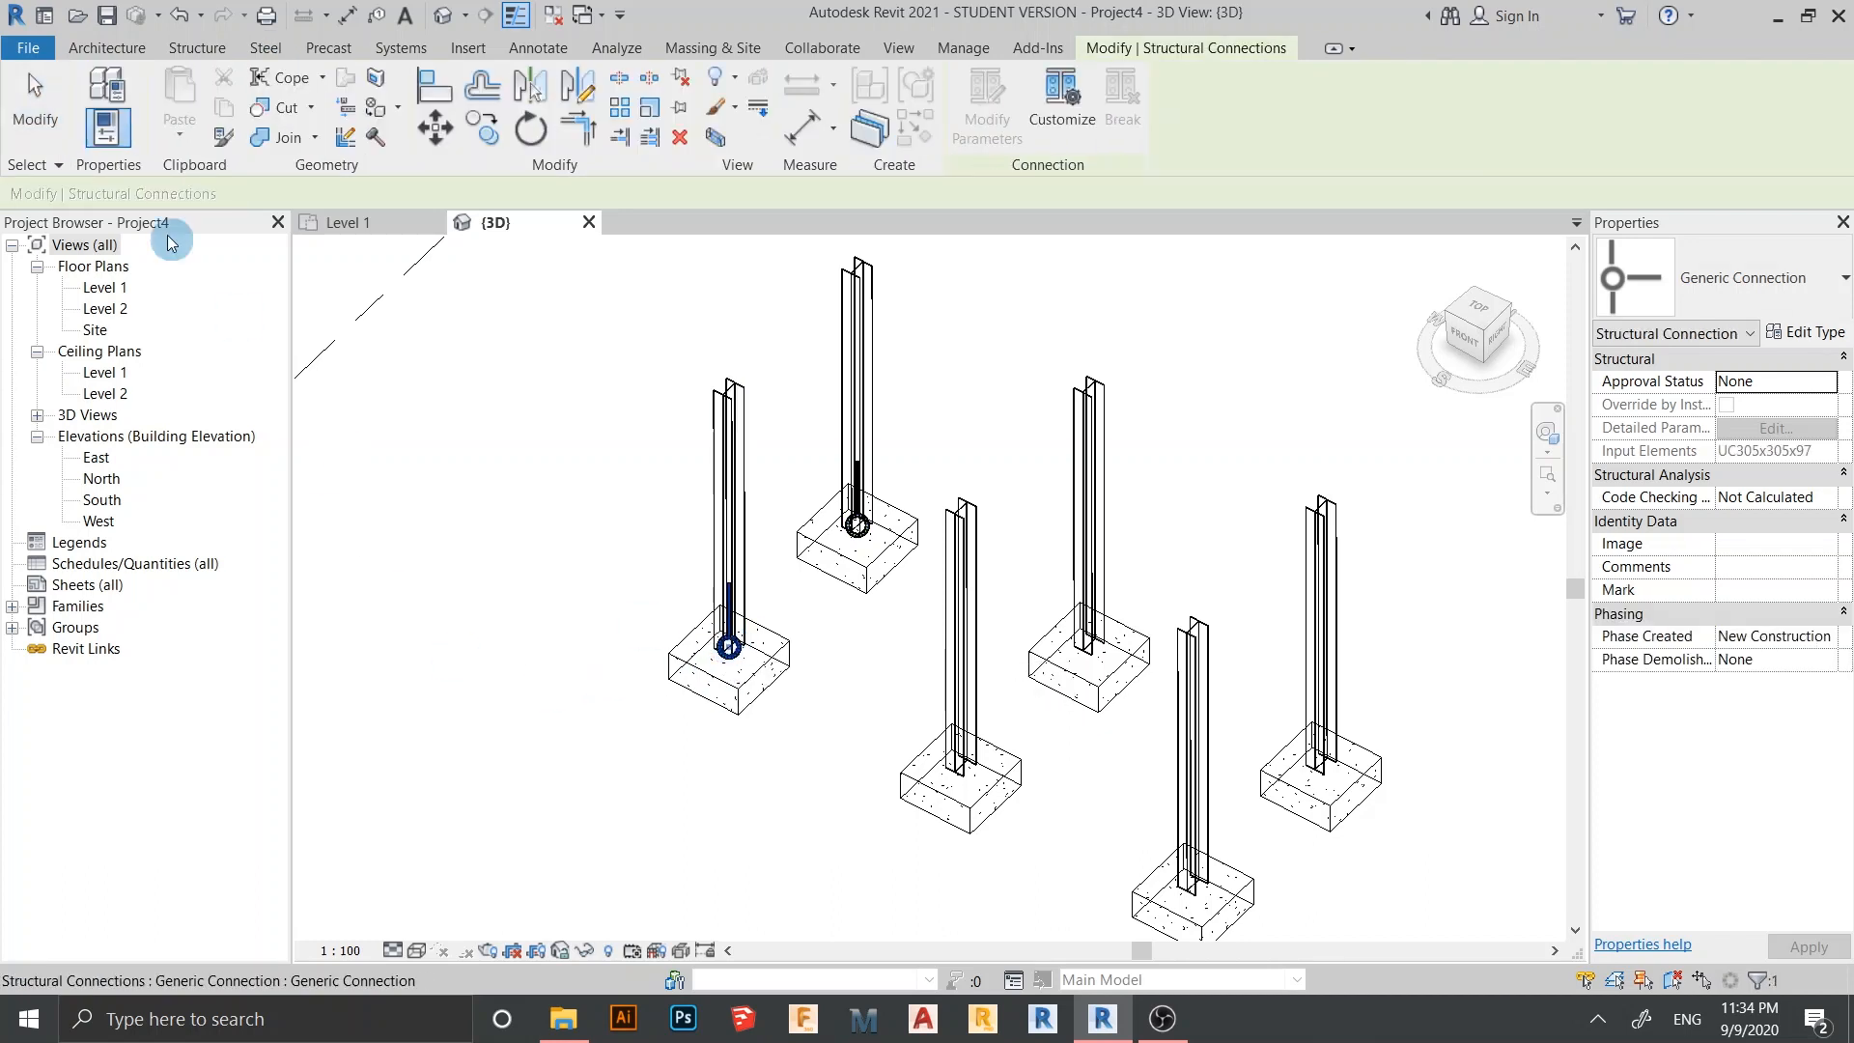
Select the four columns on grids C and D that have no connection yet
left_click(265, 49)
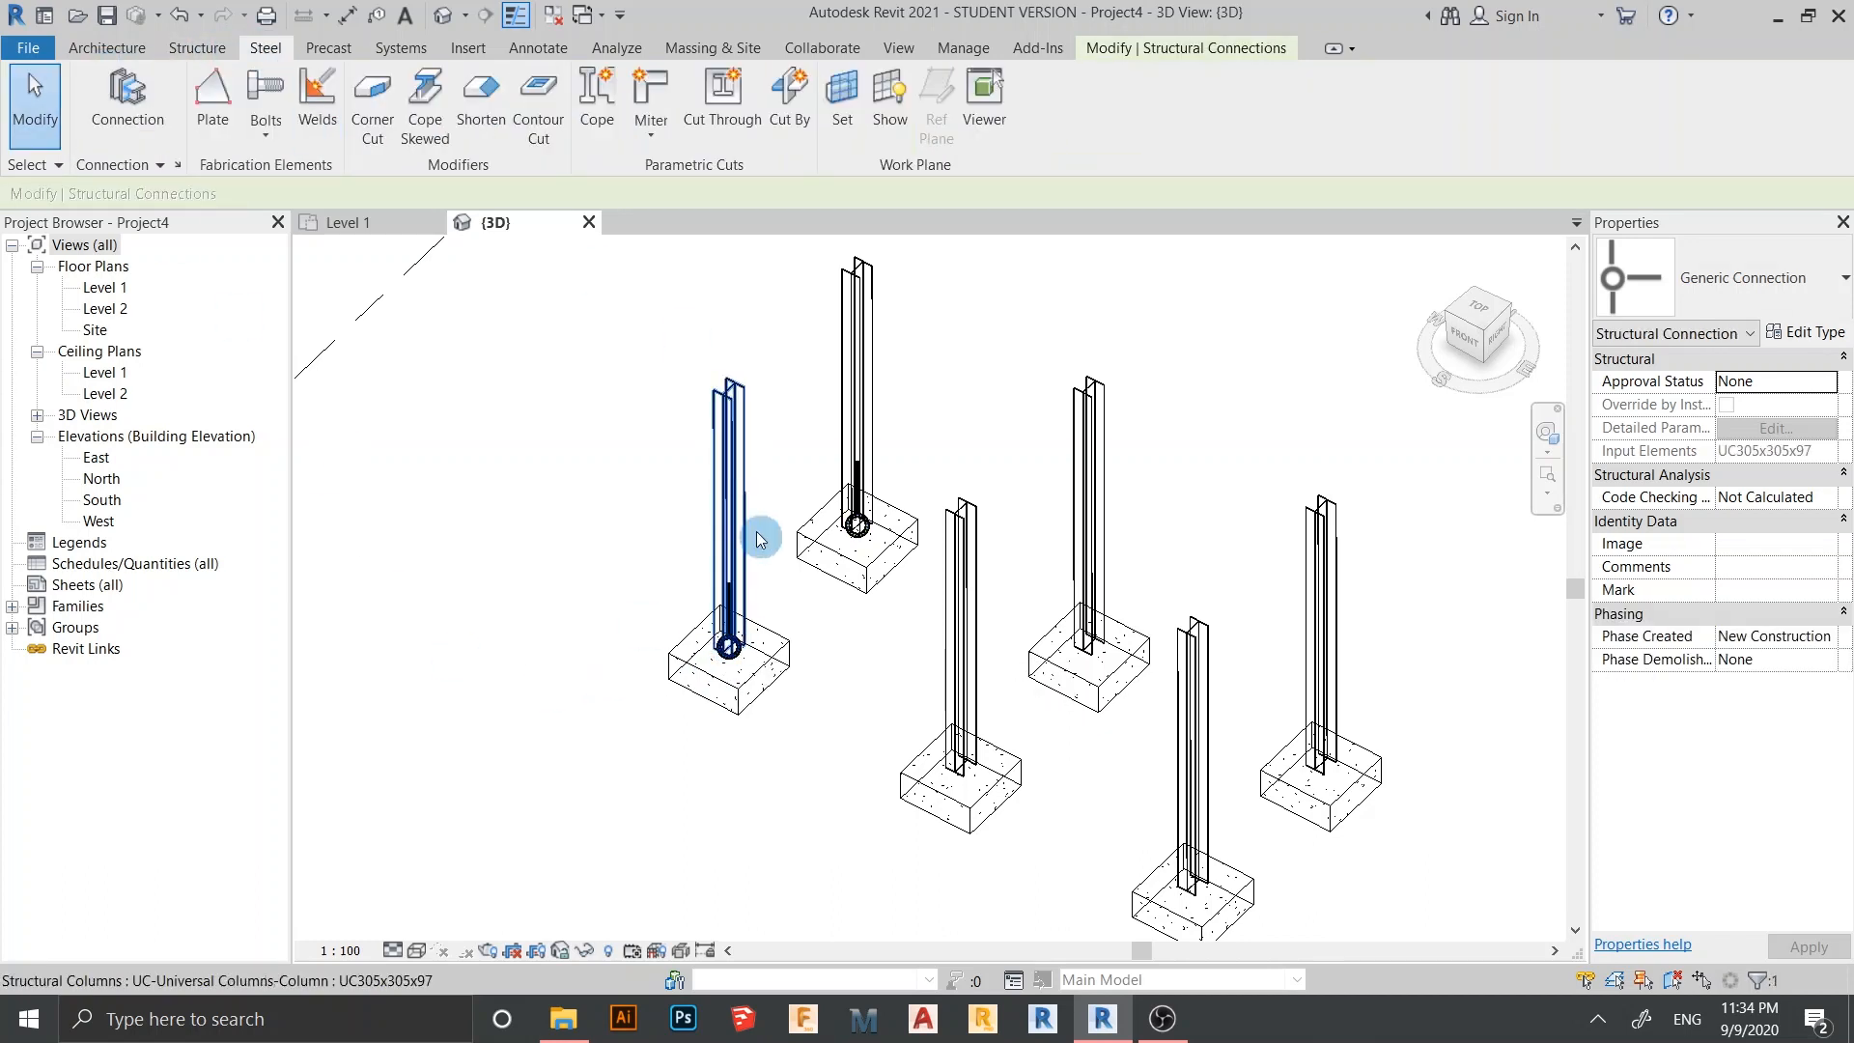
left_click(956, 666)
left_click(1076, 551, "ctrl")
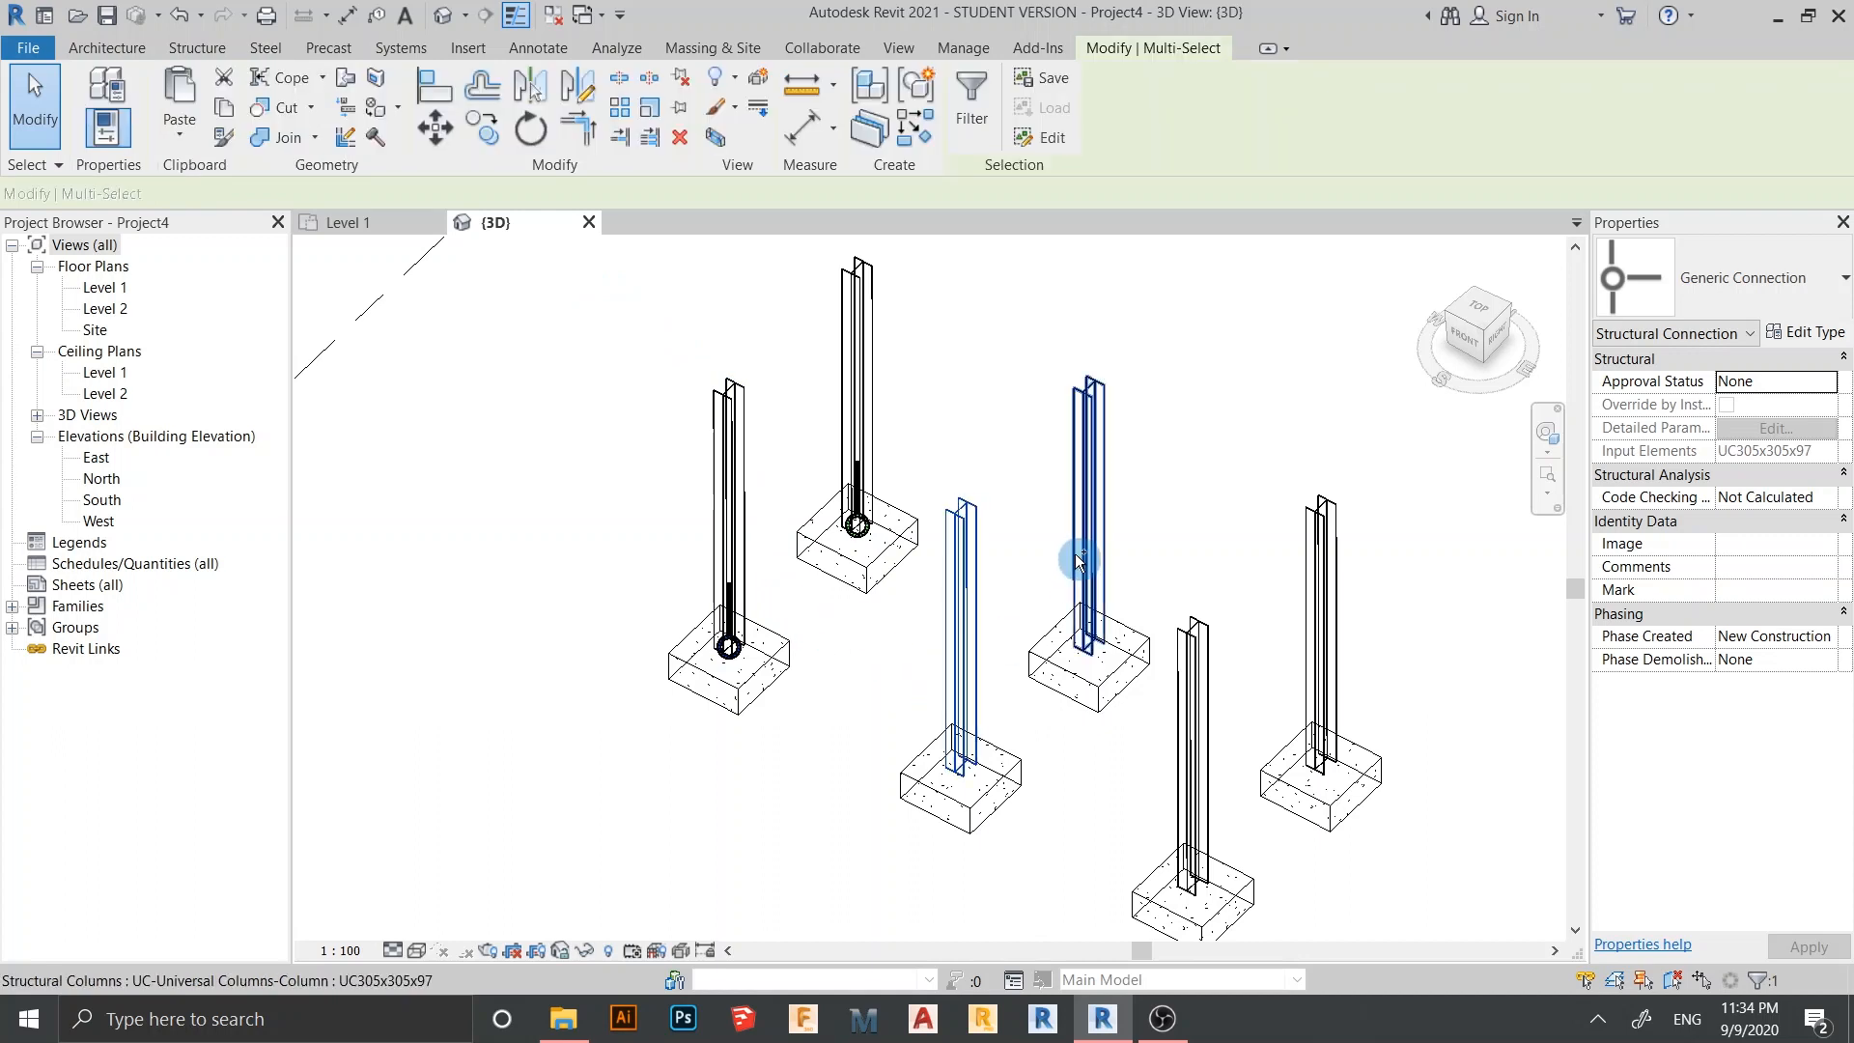
left_click(1294, 600, "ctrl")
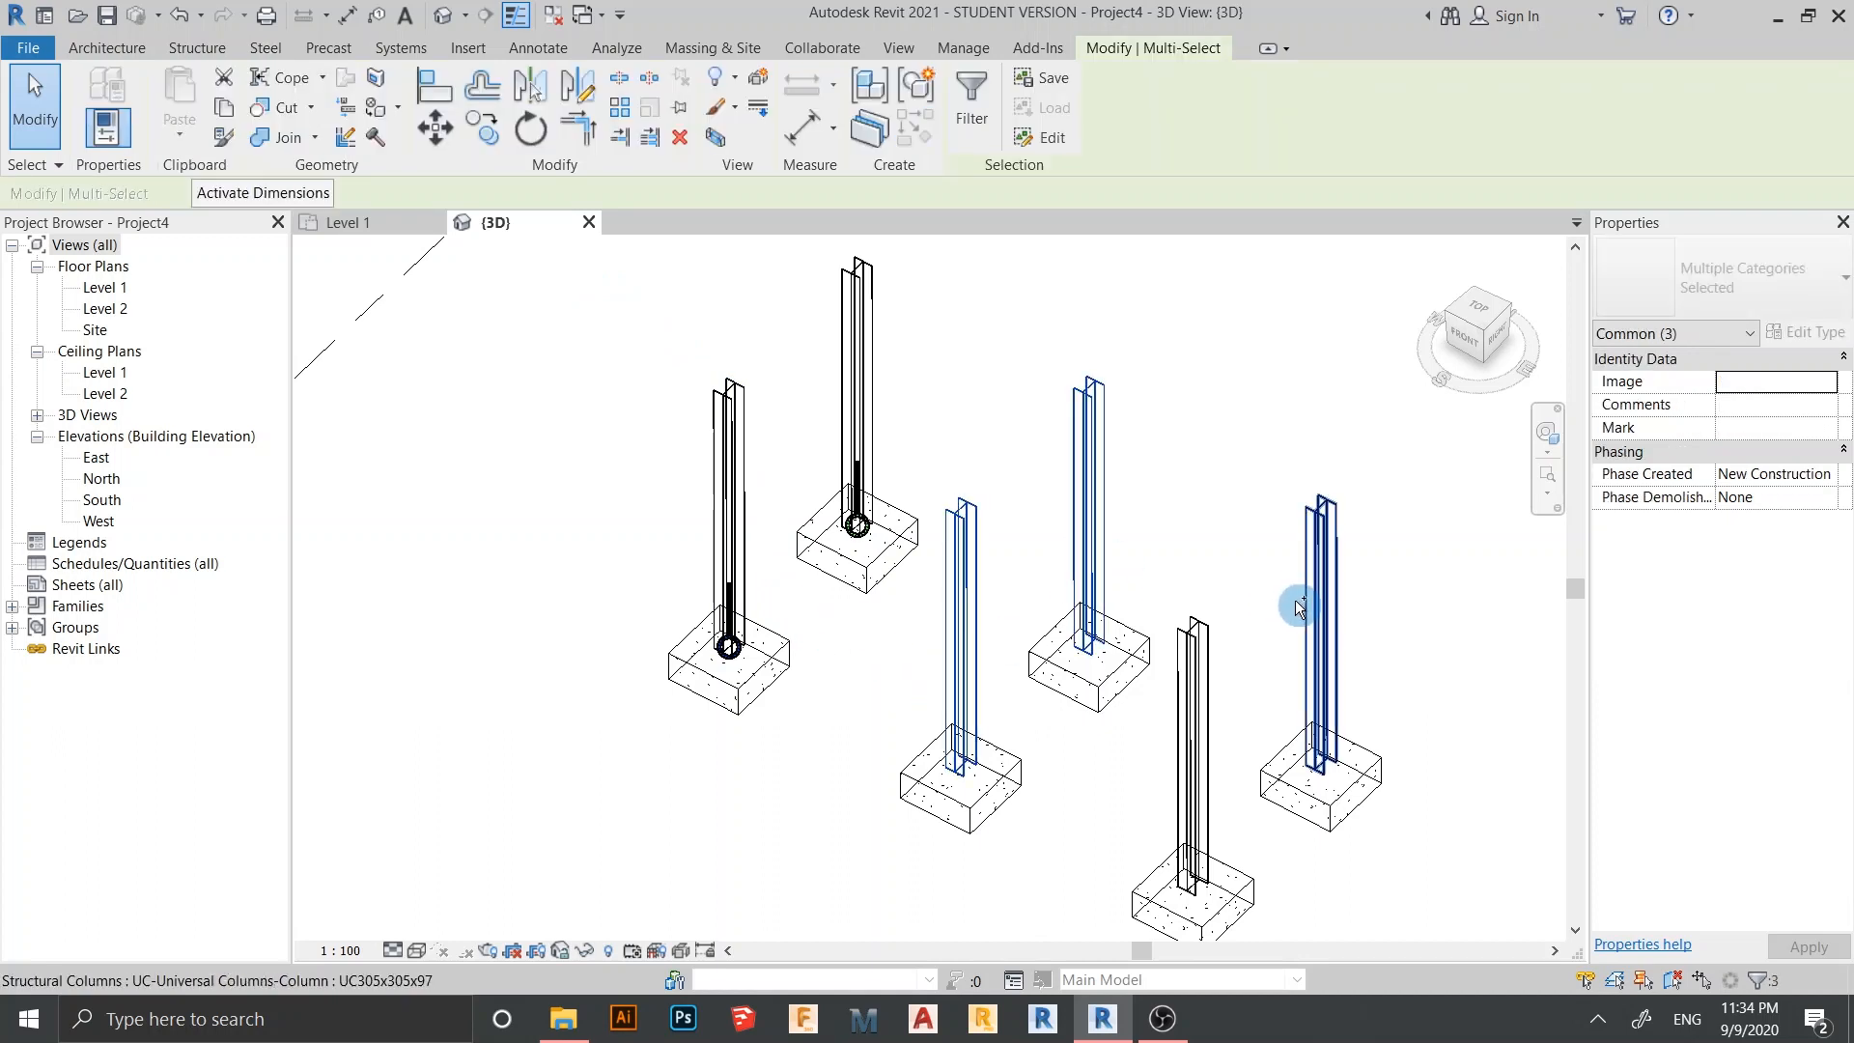
left_click(1202, 698, "ctrl")
Place a generic structural connection at the base of the column on grids D and 2
left_click(266, 48)
left_click(123, 101)
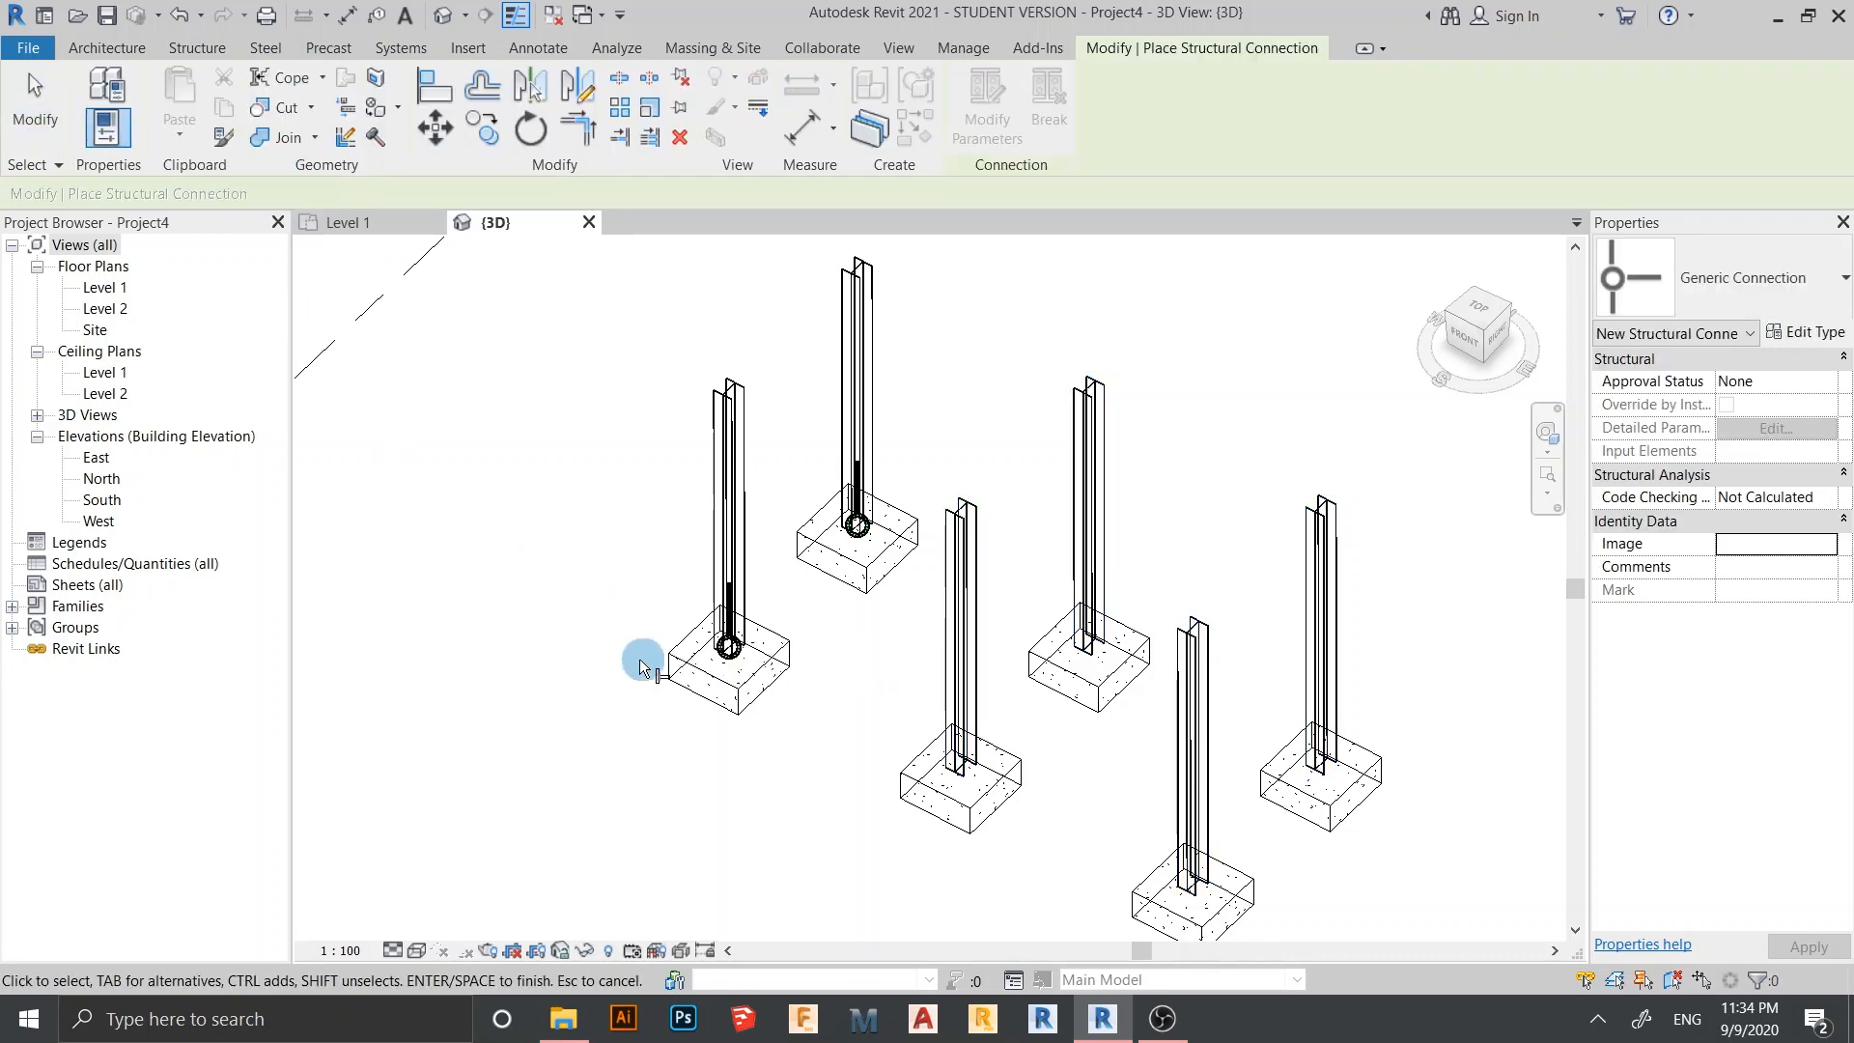
middle_click_drag(642, 662, 932, 753, "shift")
scroll(960, 654, "up", 4)
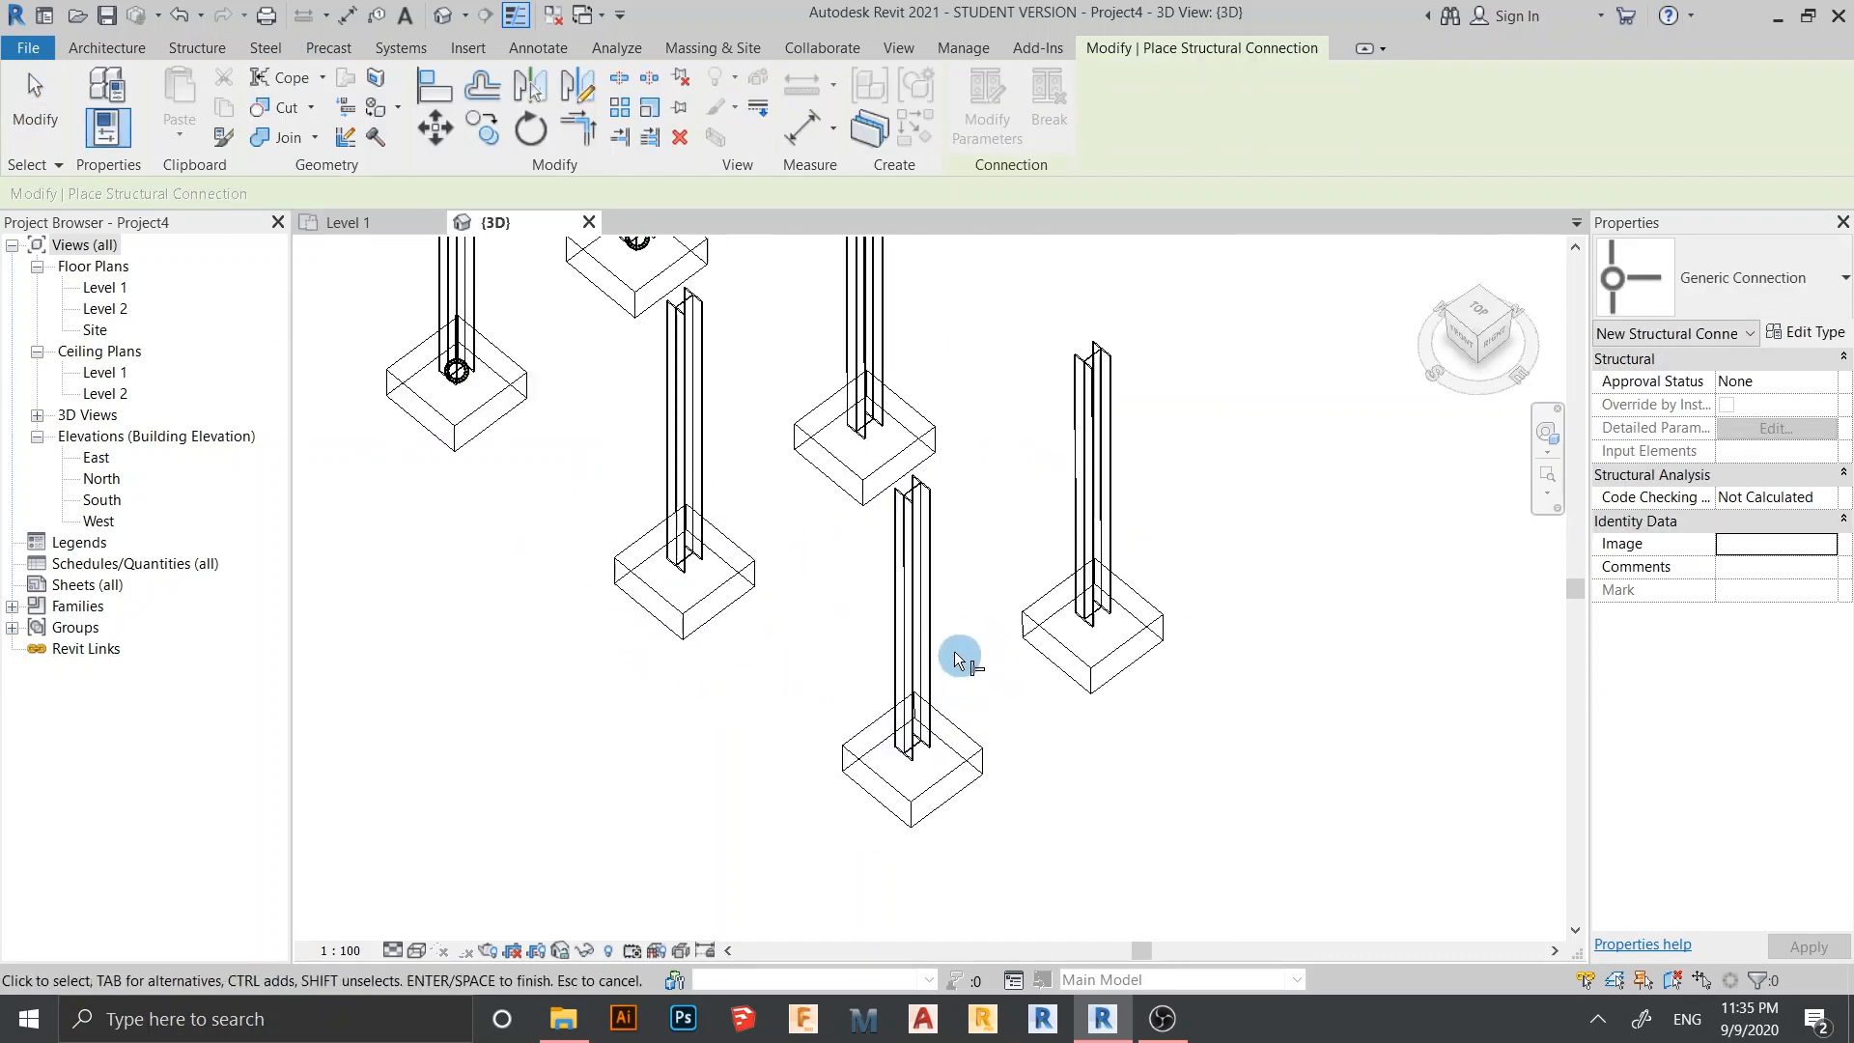
left_click(893, 667)
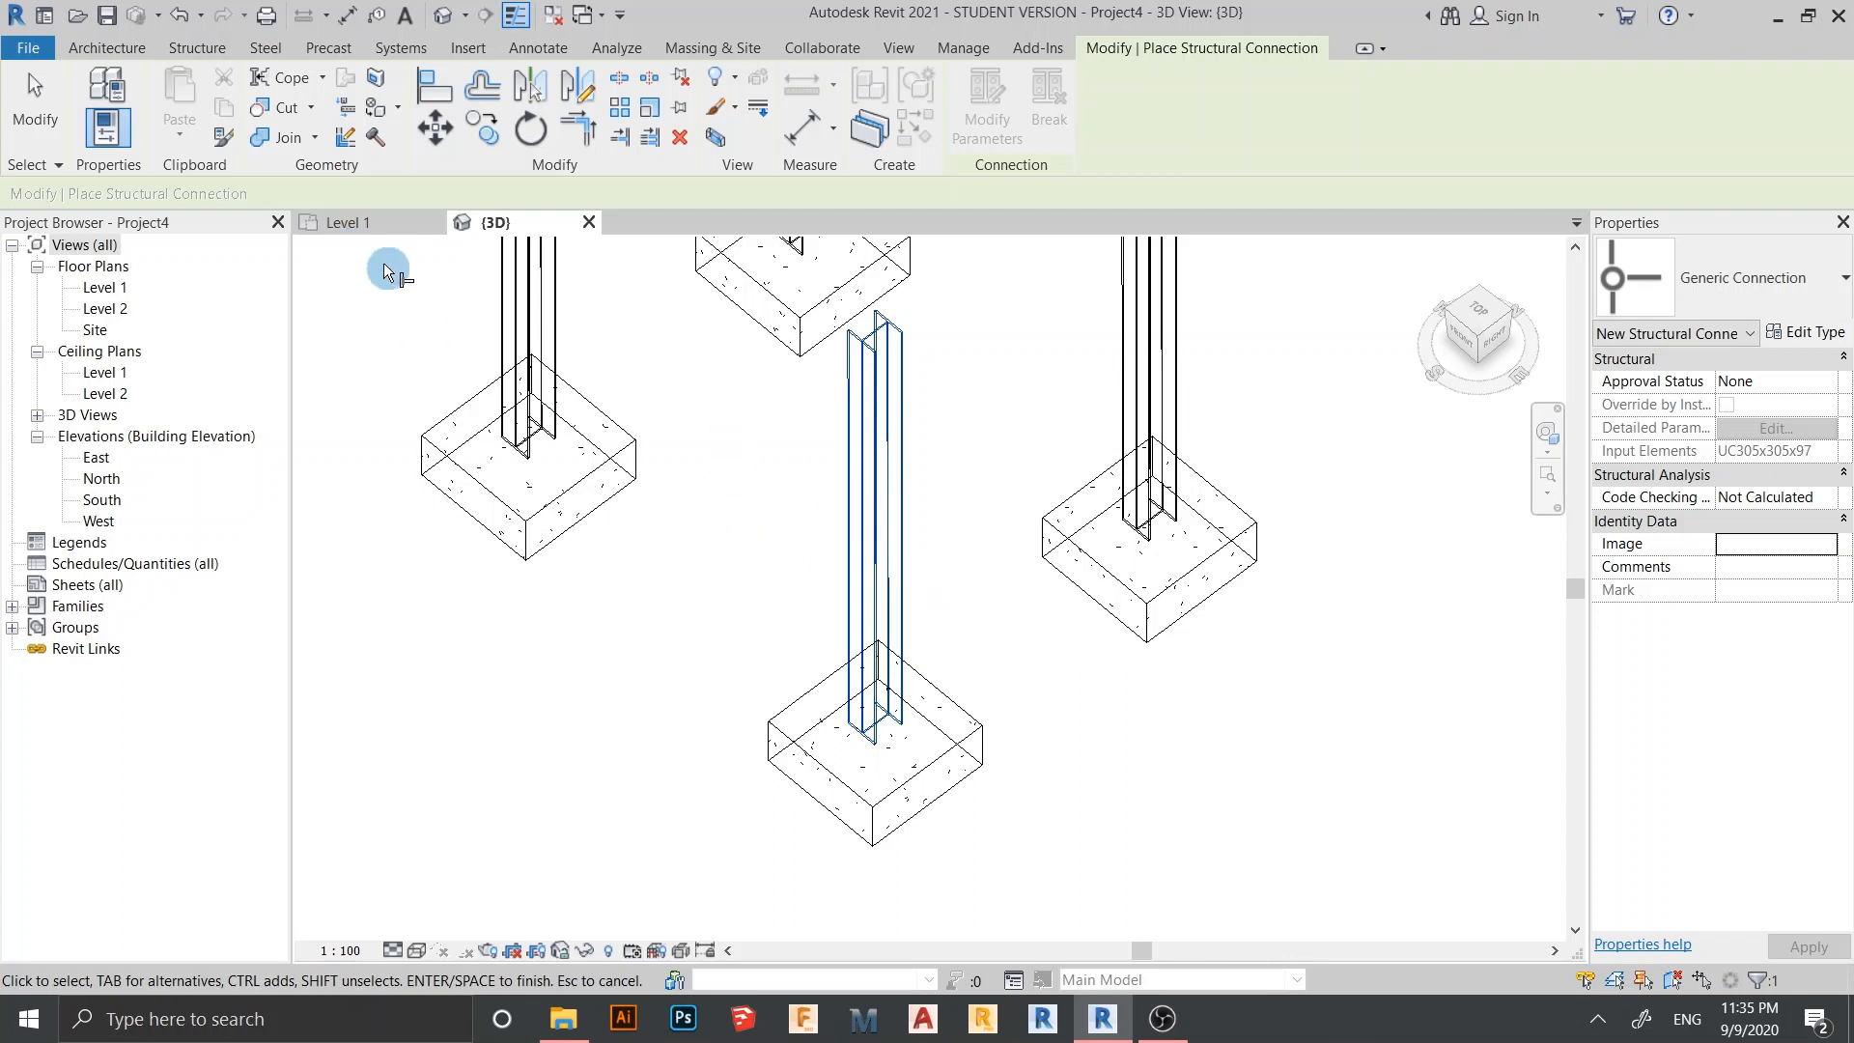
key("Return")
Place a generic structural connection at the base of the column on grids C and 2
left_click(537, 374)
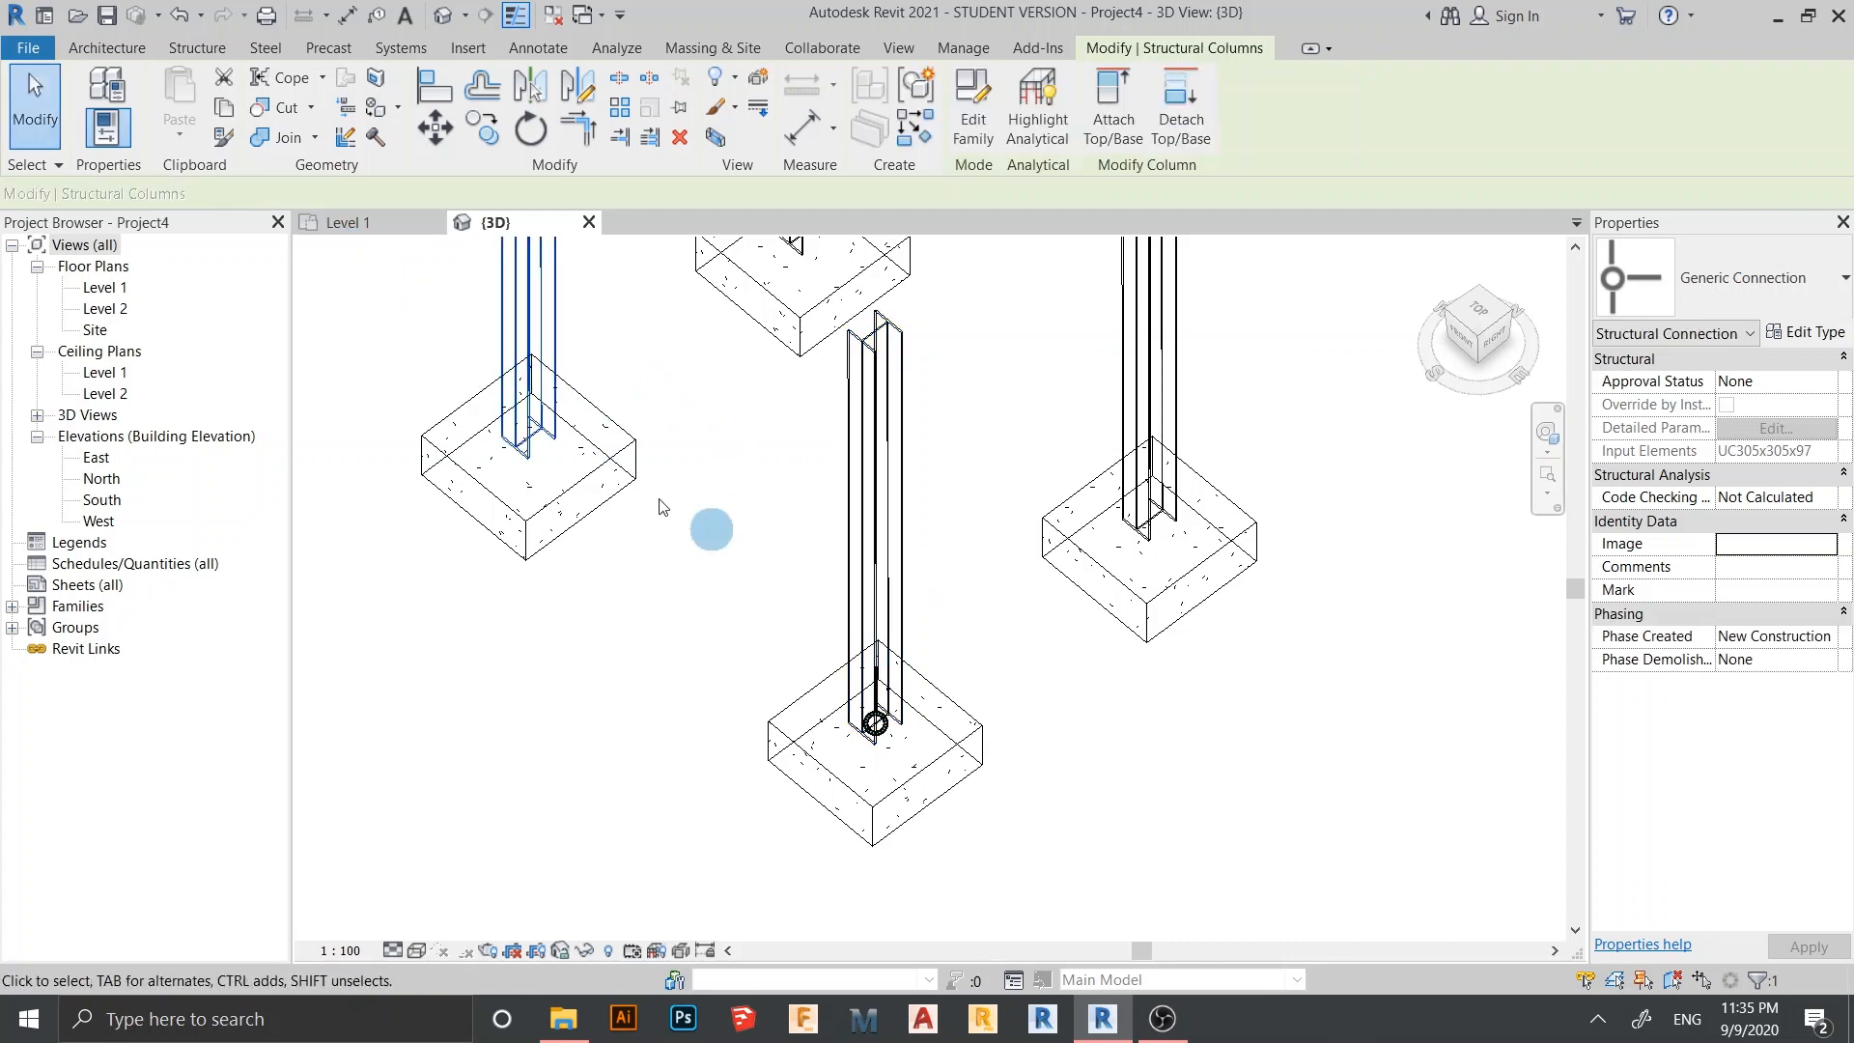
left_click(273, 50)
left_click(128, 97)
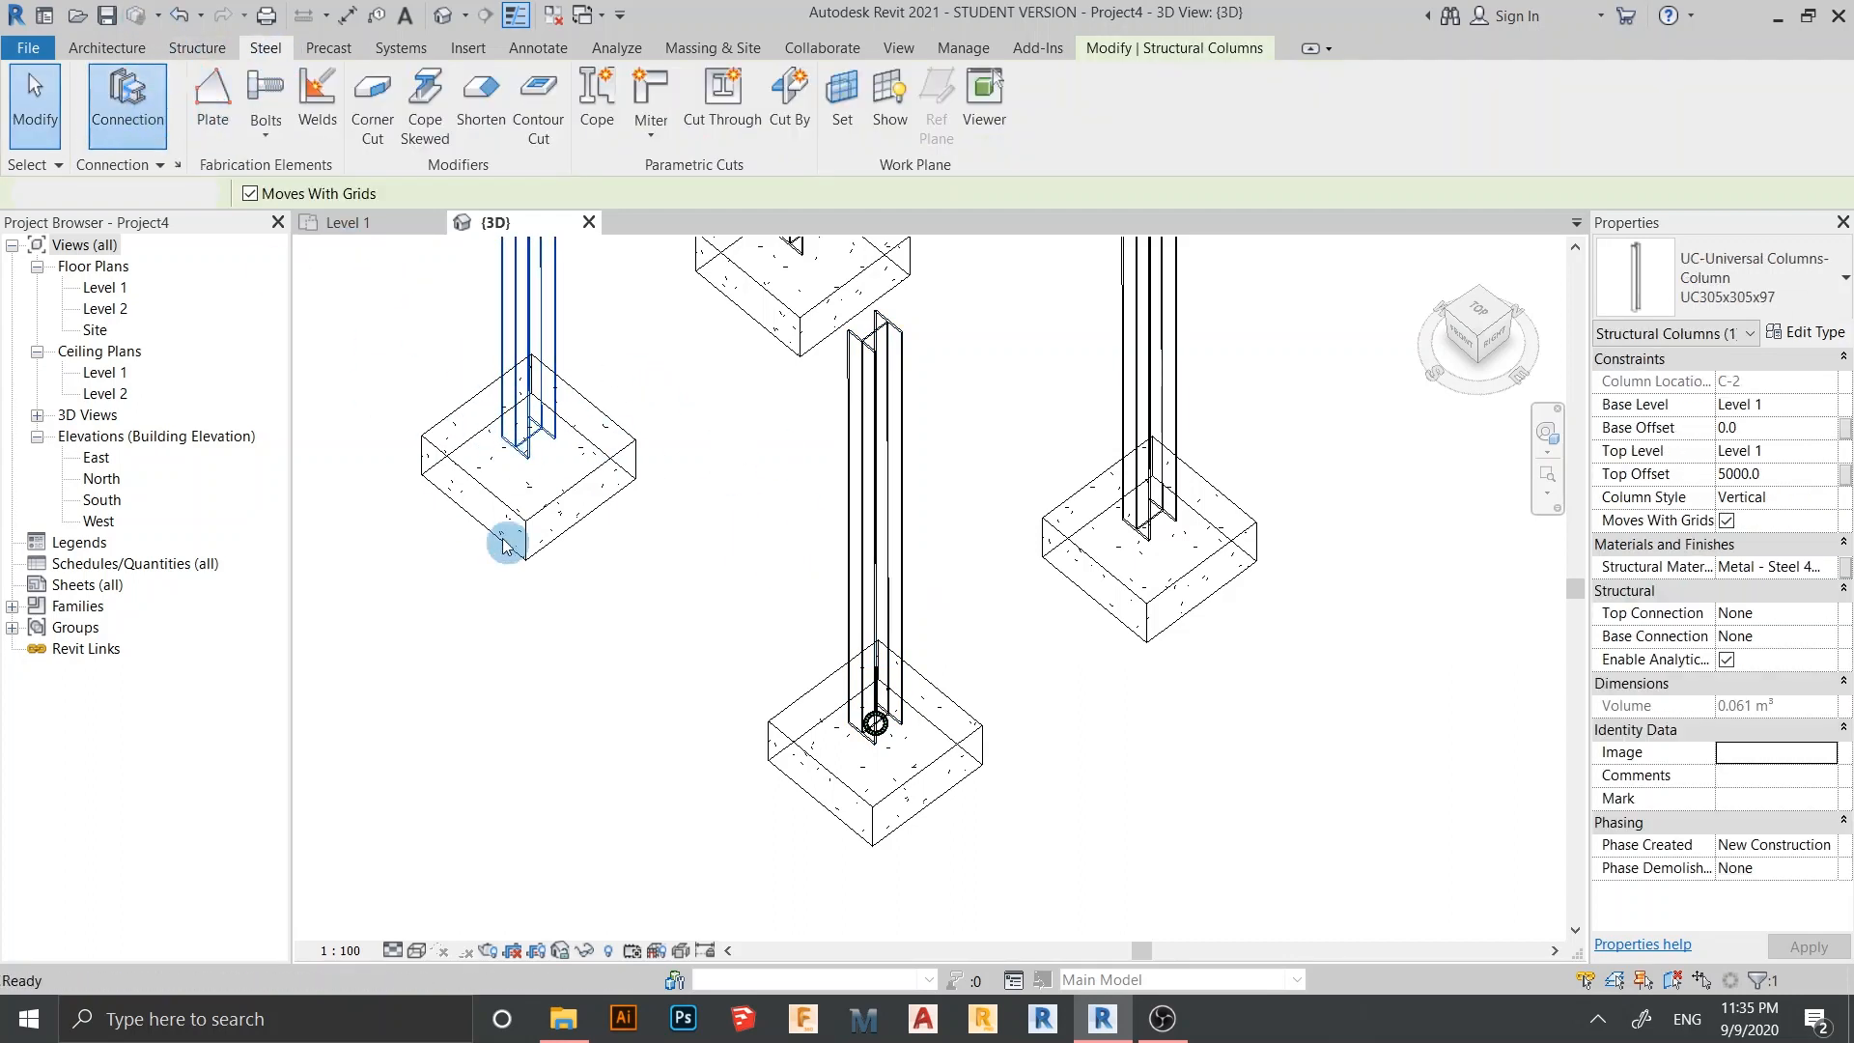
Place a generic structural connection at the base of the column on grids D and 3
scroll(550, 612, "down", 2)
scroll(613, 669, "down", 2)
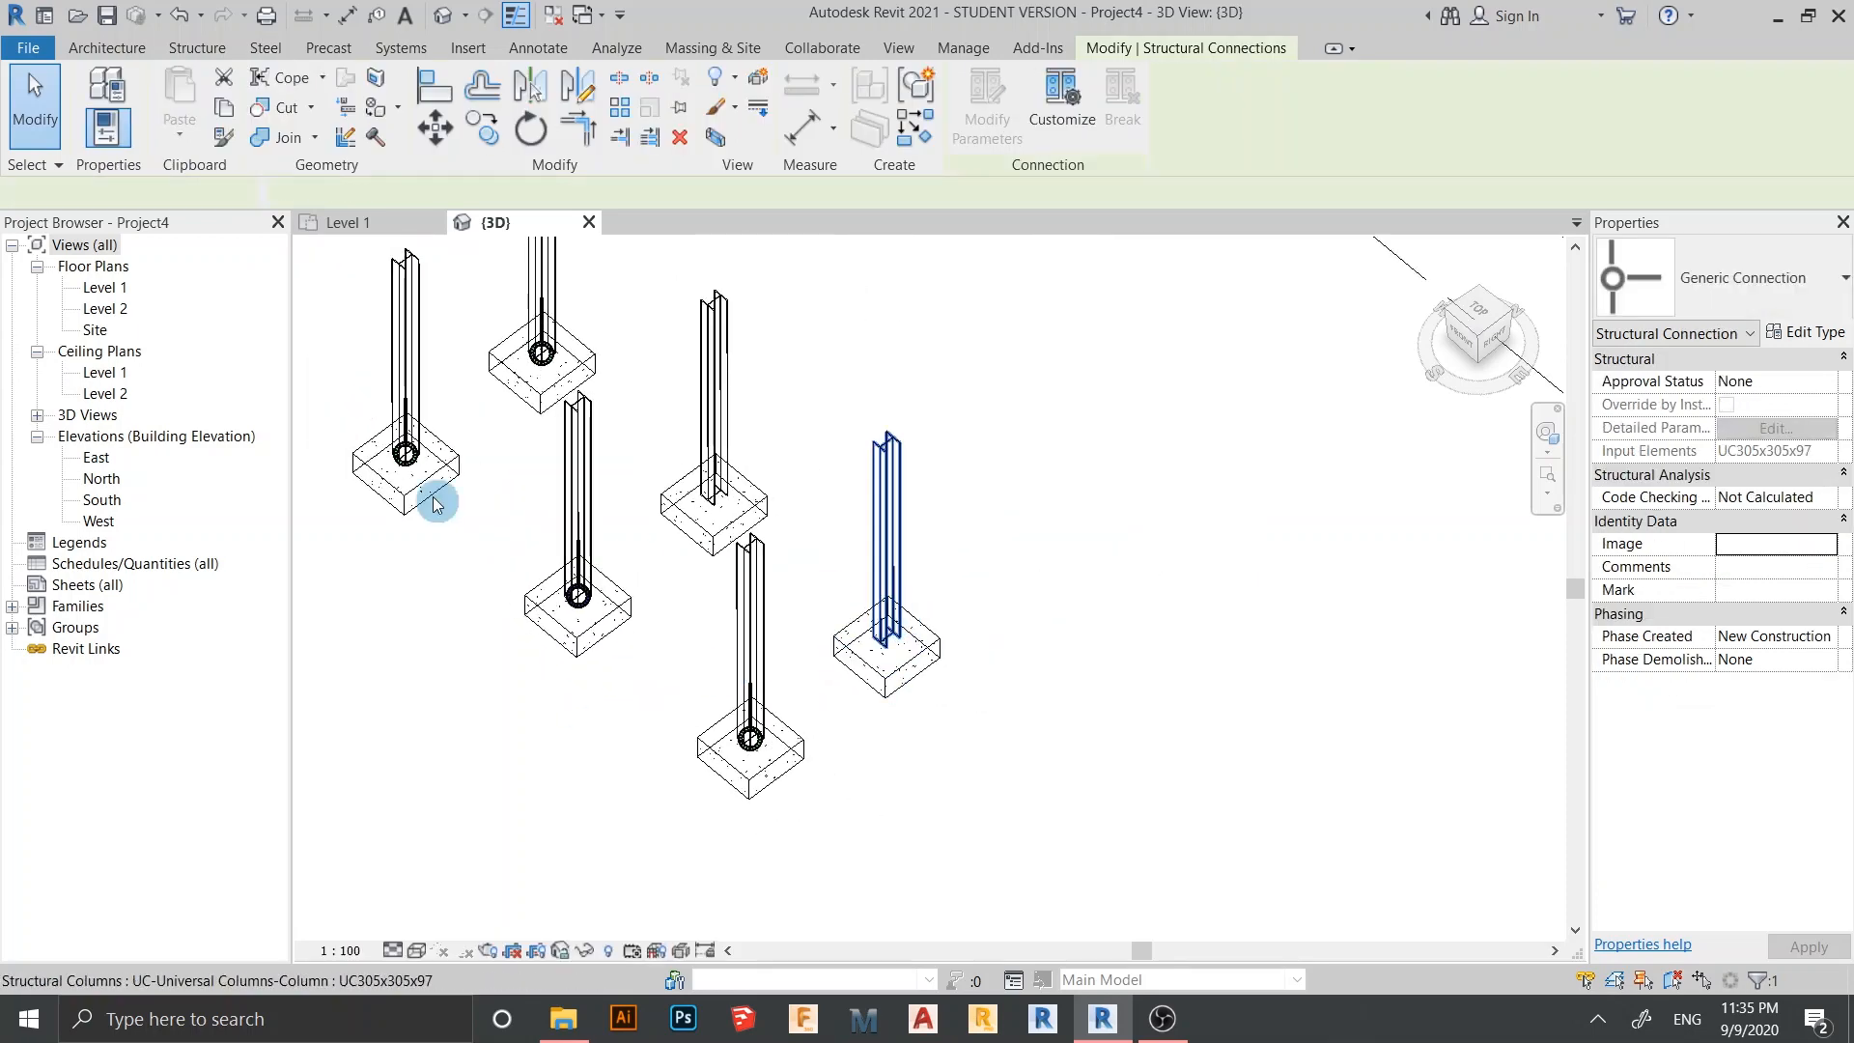
left_click(413, 434)
left_click(266, 51)
left_click(128, 96)
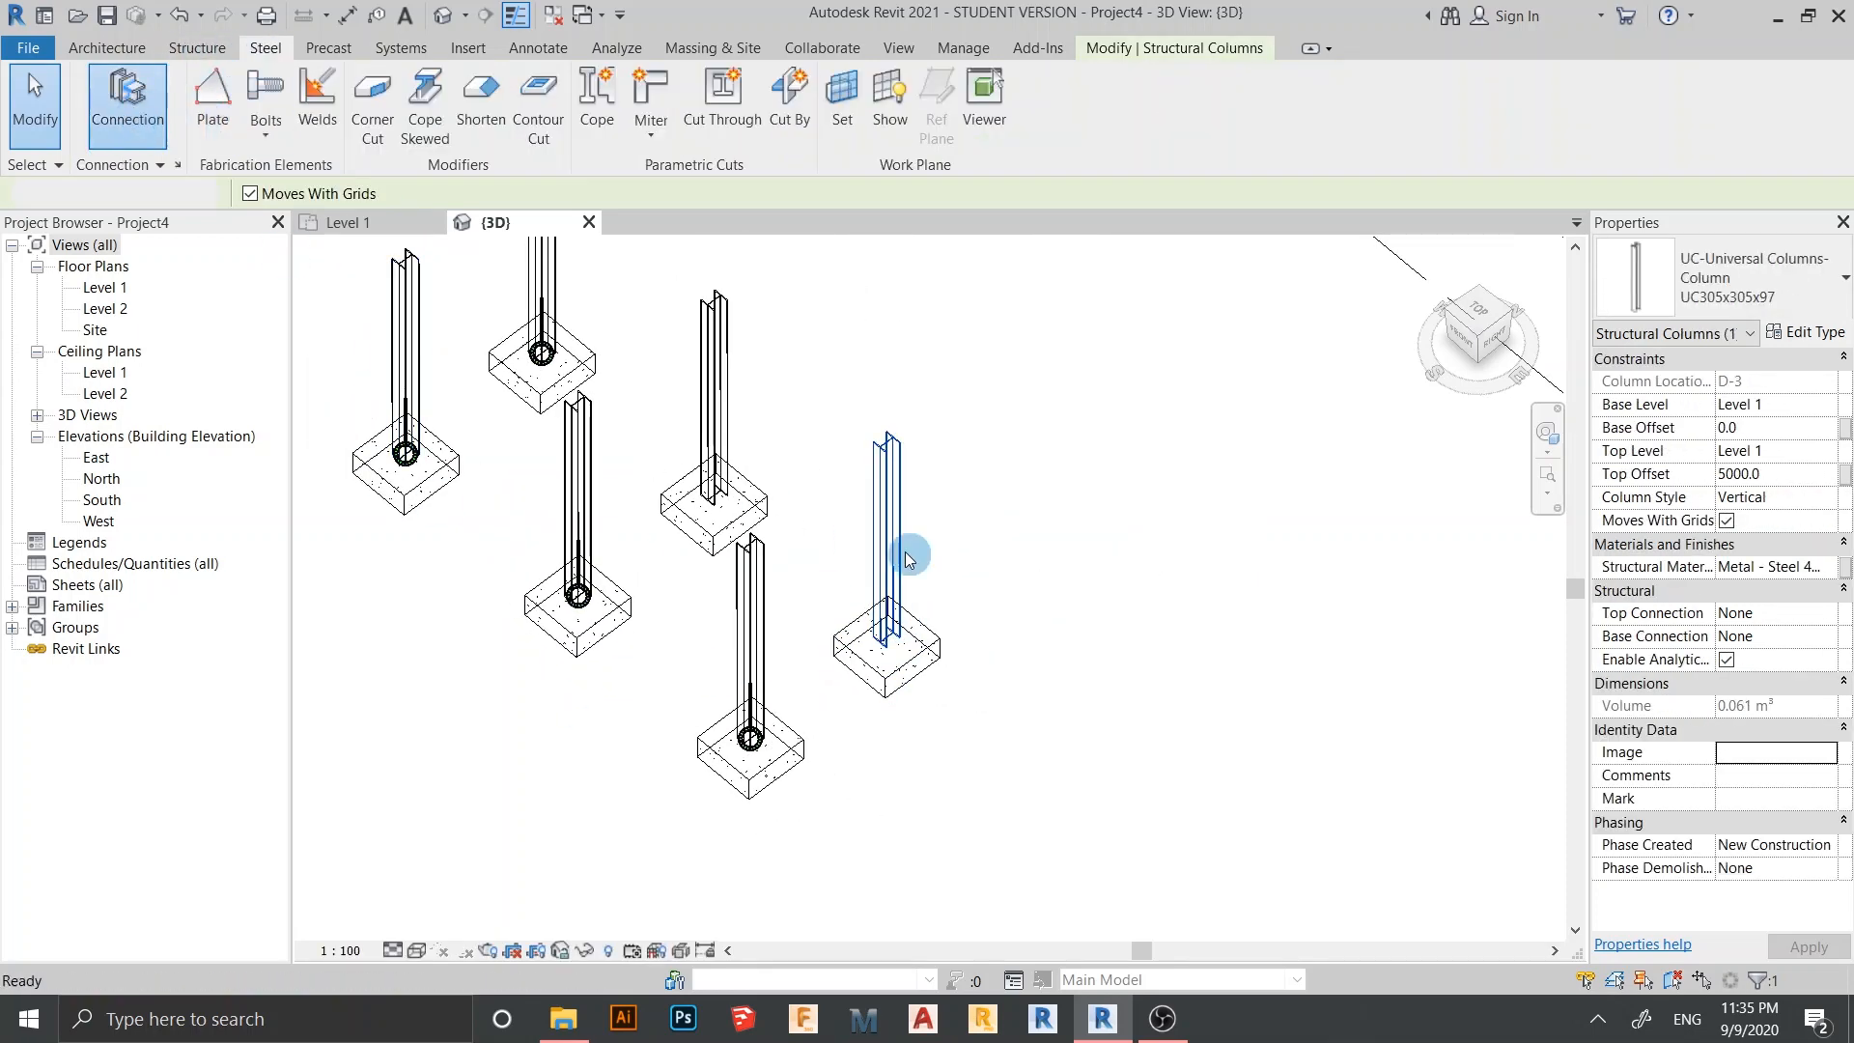
Place a generic structural connection at the base of the column on grids C and 3 and clear the selection
left_click(711, 478)
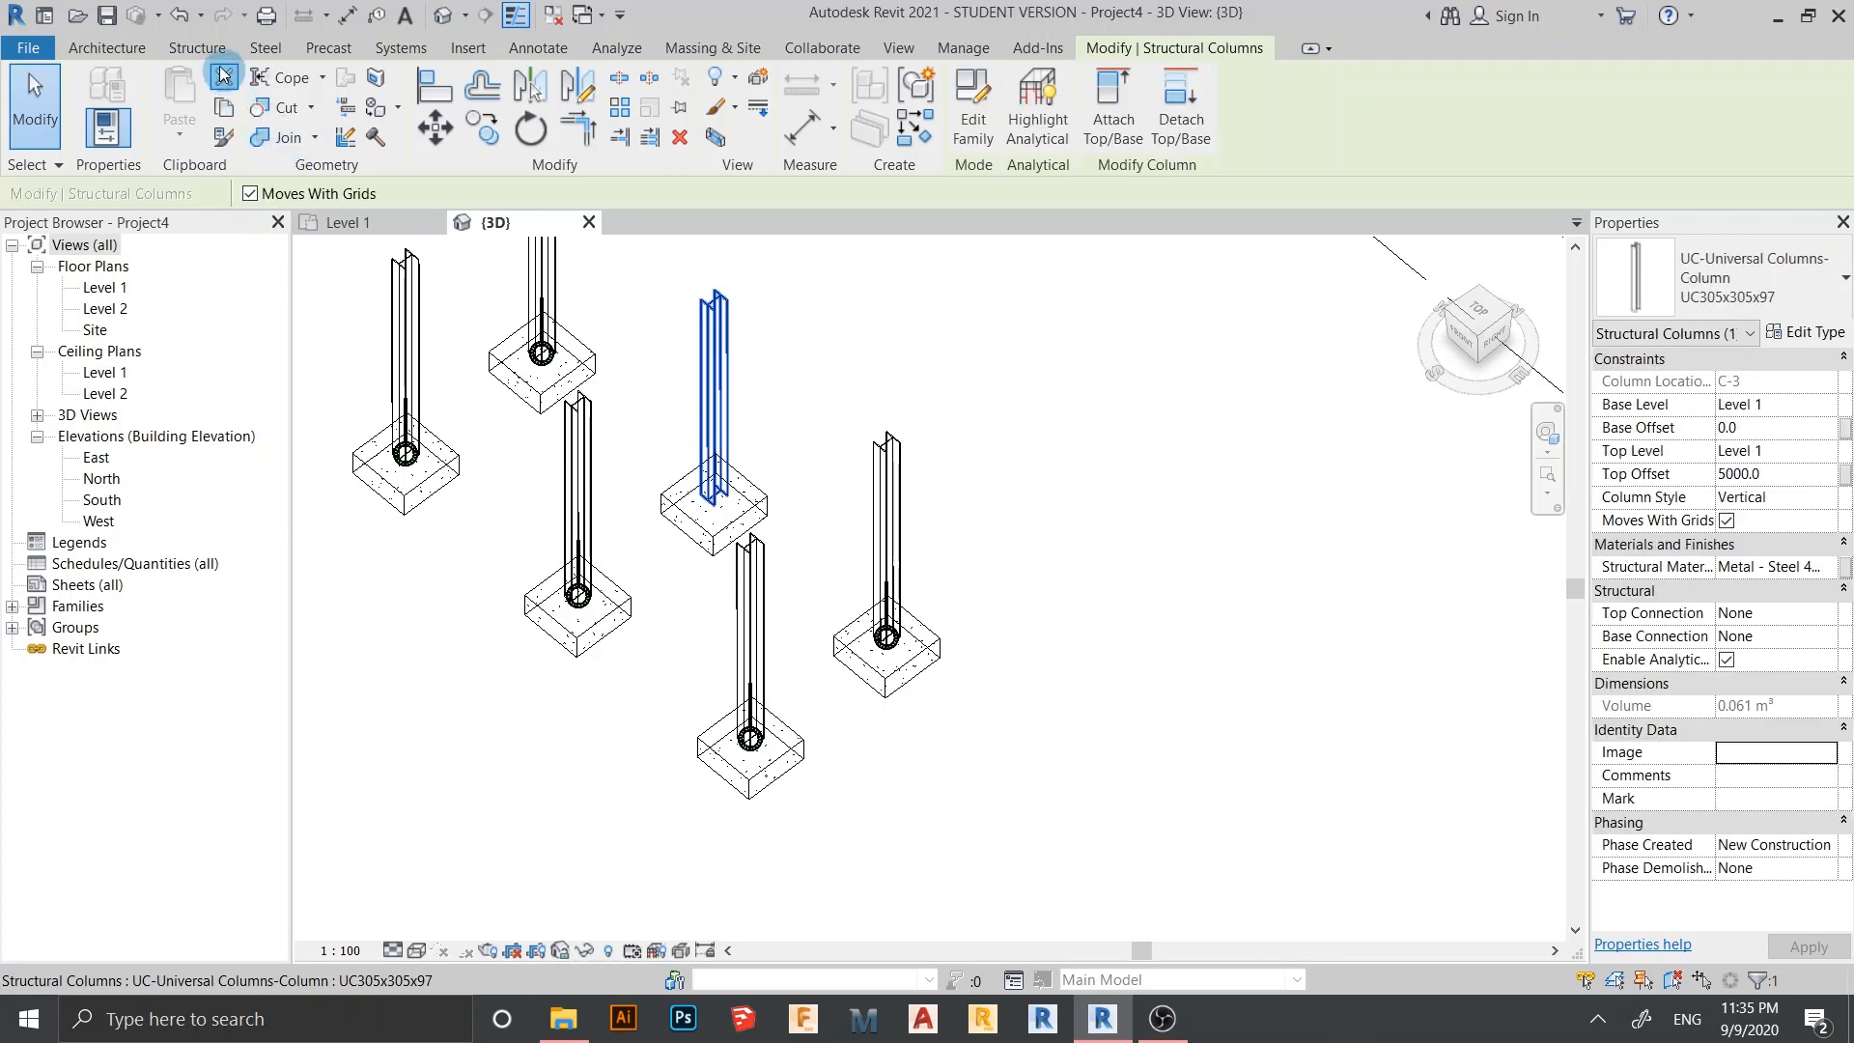
left_click(246, 50)
left_click(127, 101)
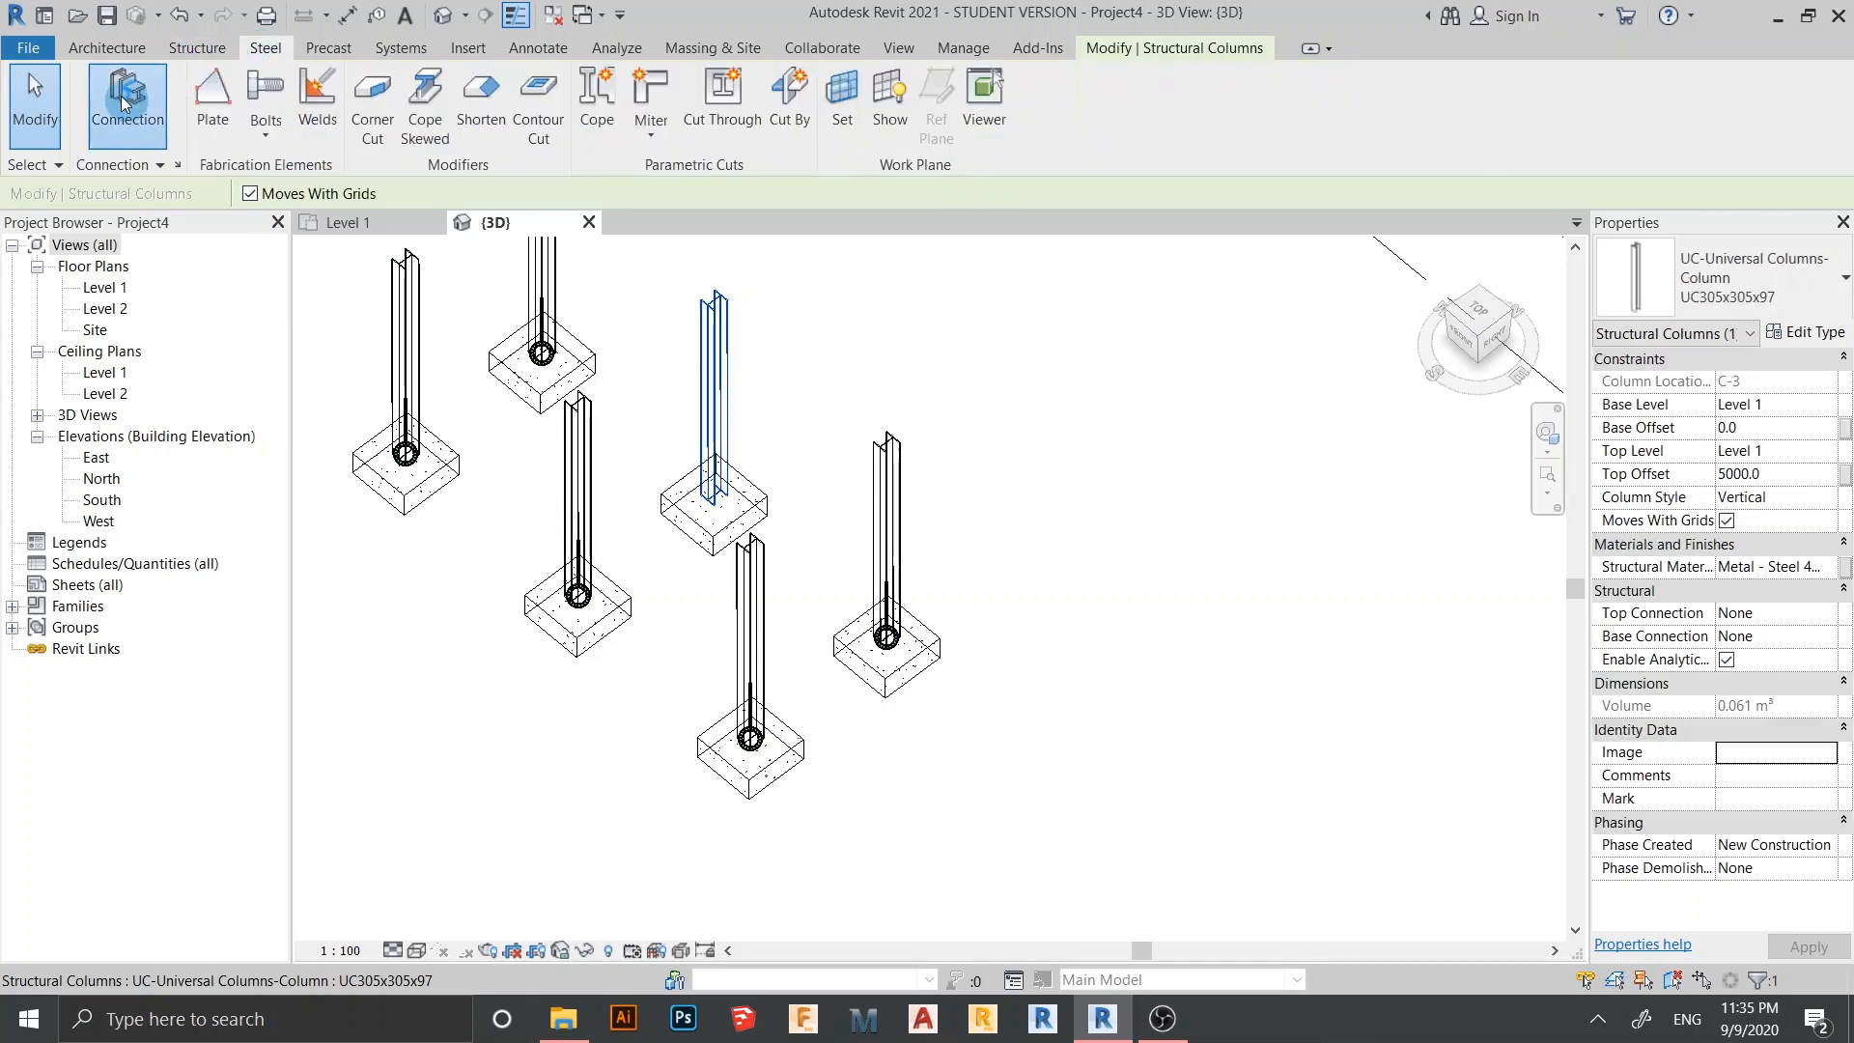
left_click(607, 745)
Examine the structural connections at the bases of all the columns from several sides
scroll(668, 800, "down", 2)
middle_click_drag(669, 799, 865, 605, "shift")
scroll(889, 592, "up", 1)
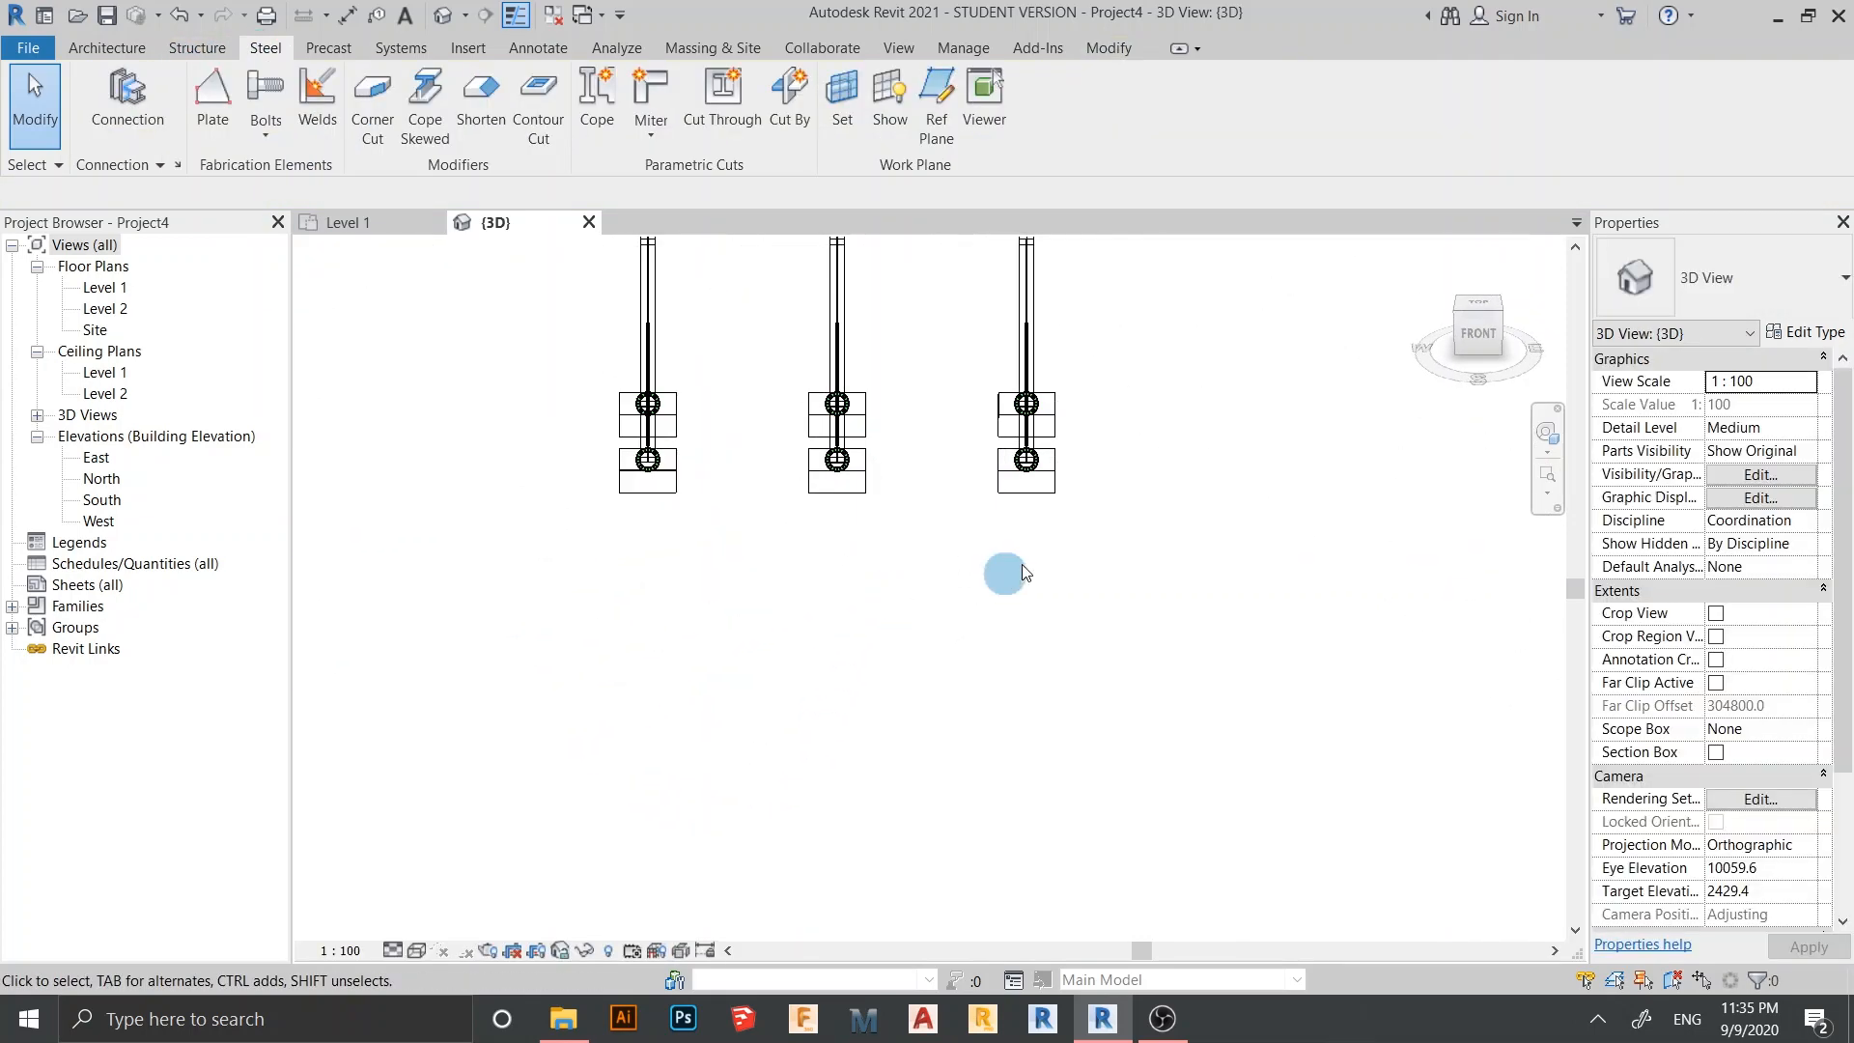
middle_click_drag(1134, 551, 744, 732)
scroll(705, 740, "up", 4)
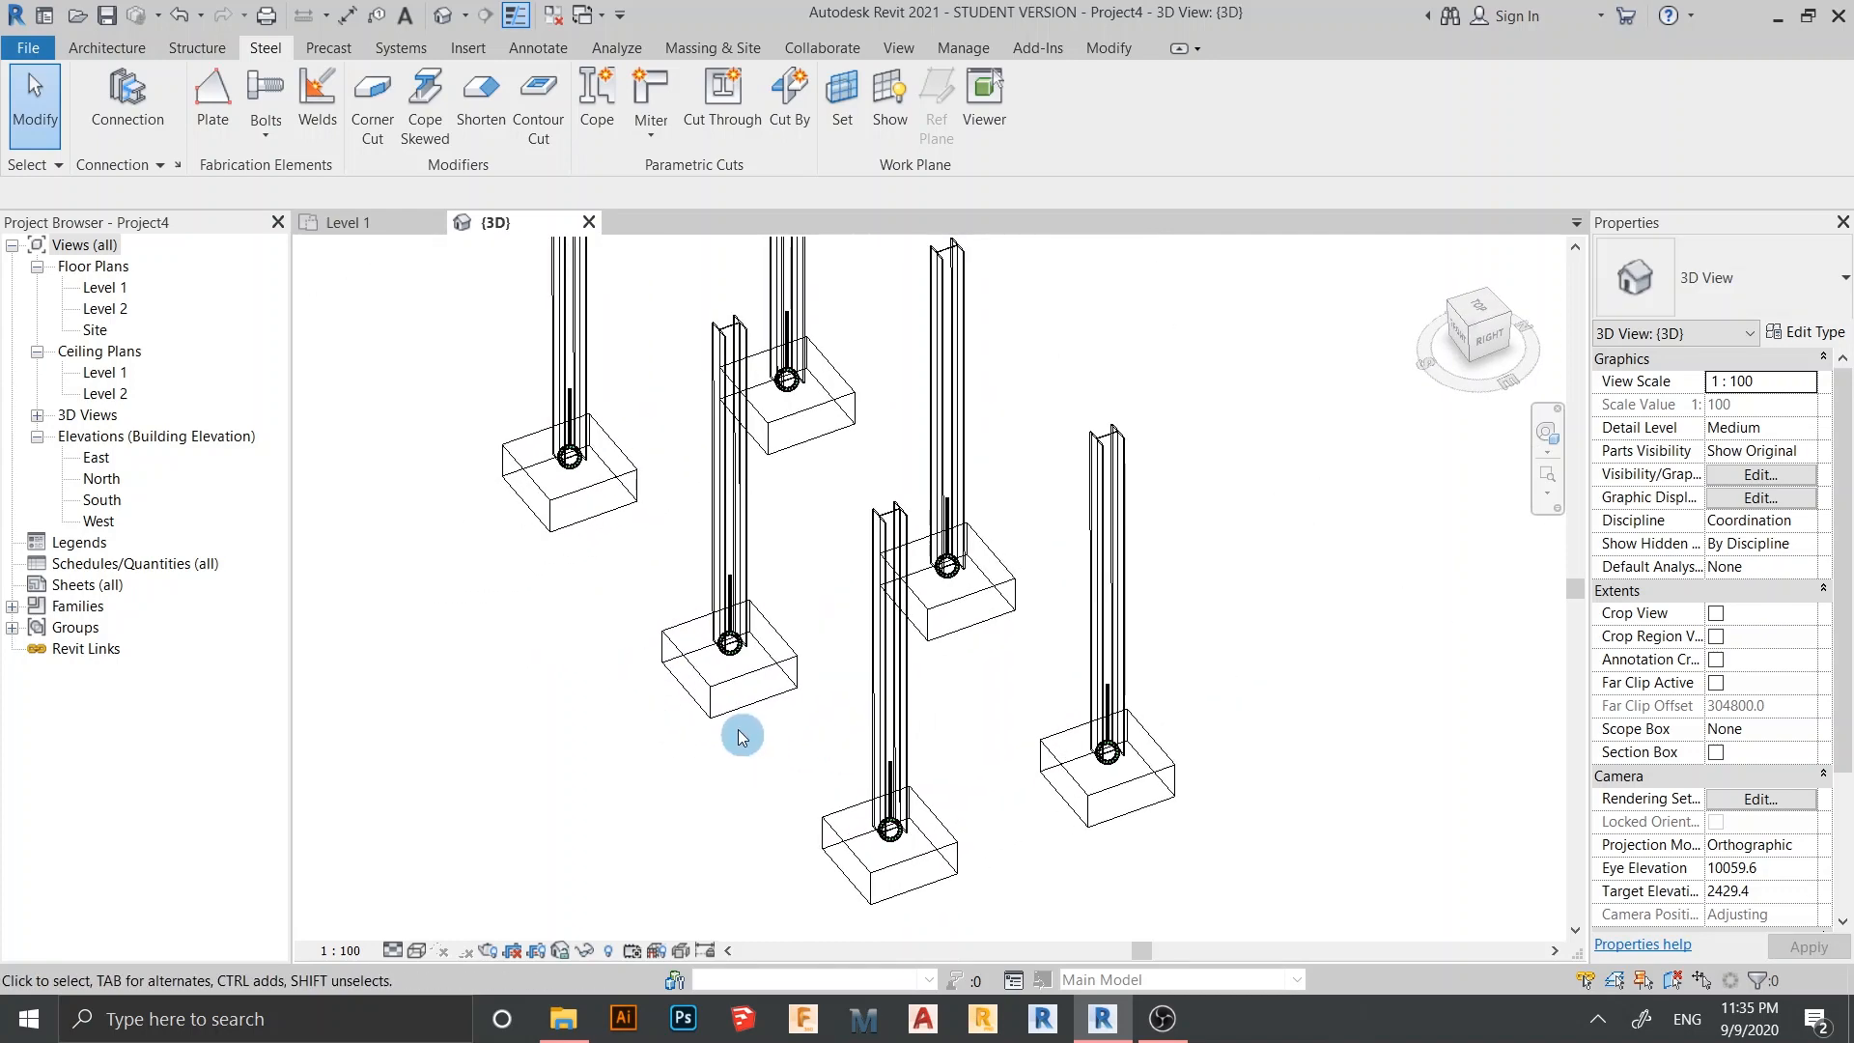
middle_click_drag(742, 812, 985, 744)
scroll(927, 748, "down", 1)
middle_click_drag(922, 753, 823, 834)
middle_click_drag(824, 834, 932, 807, "shift")
middle_click_drag(933, 807, 932, 747)
middle_click_drag(931, 748, 971, 758, "shift")
scroll(941, 777, "up", 2)
middle_click_drag(971, 759, 954, 766, "shift")
scroll(946, 749, "down", 2)
middle_click_drag(929, 710, 695, 565)
scroll(695, 569, "up", 3)
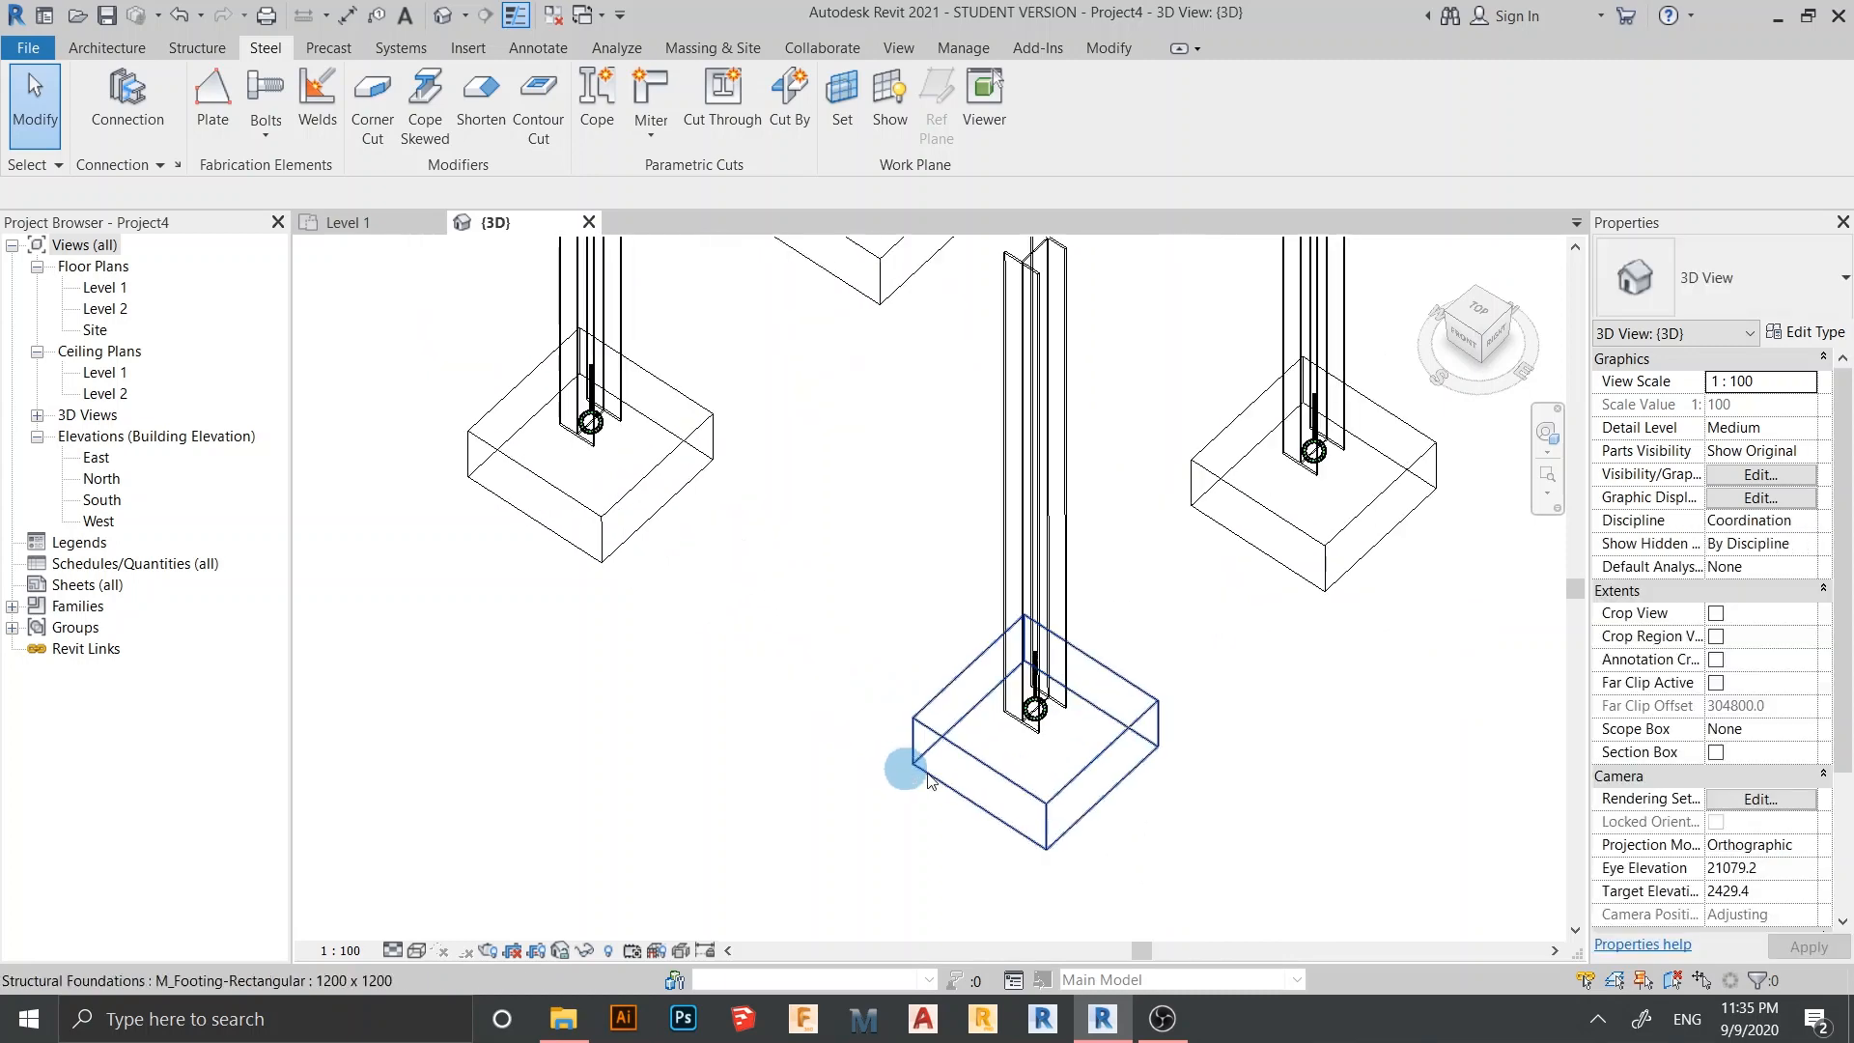
Change the type of the generic connection at the base of the nearest column to End plate
left_click(1051, 729)
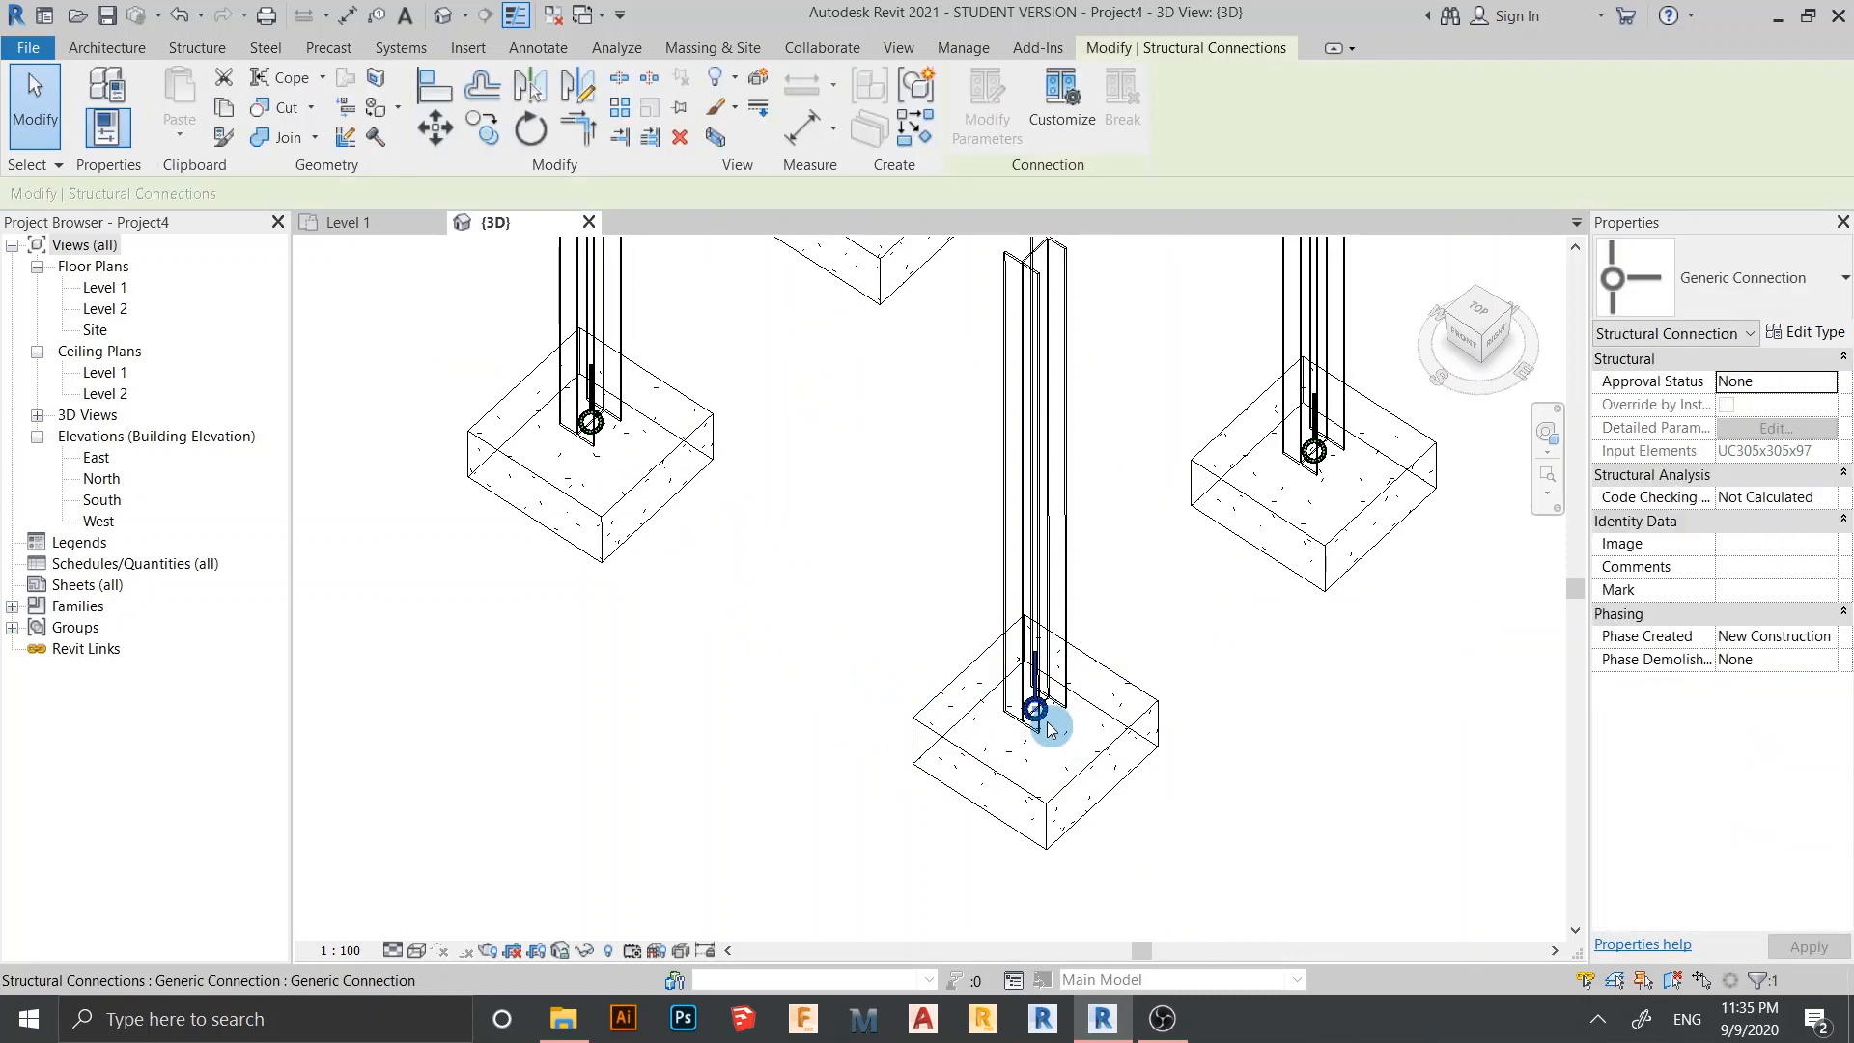
left_click(1839, 283)
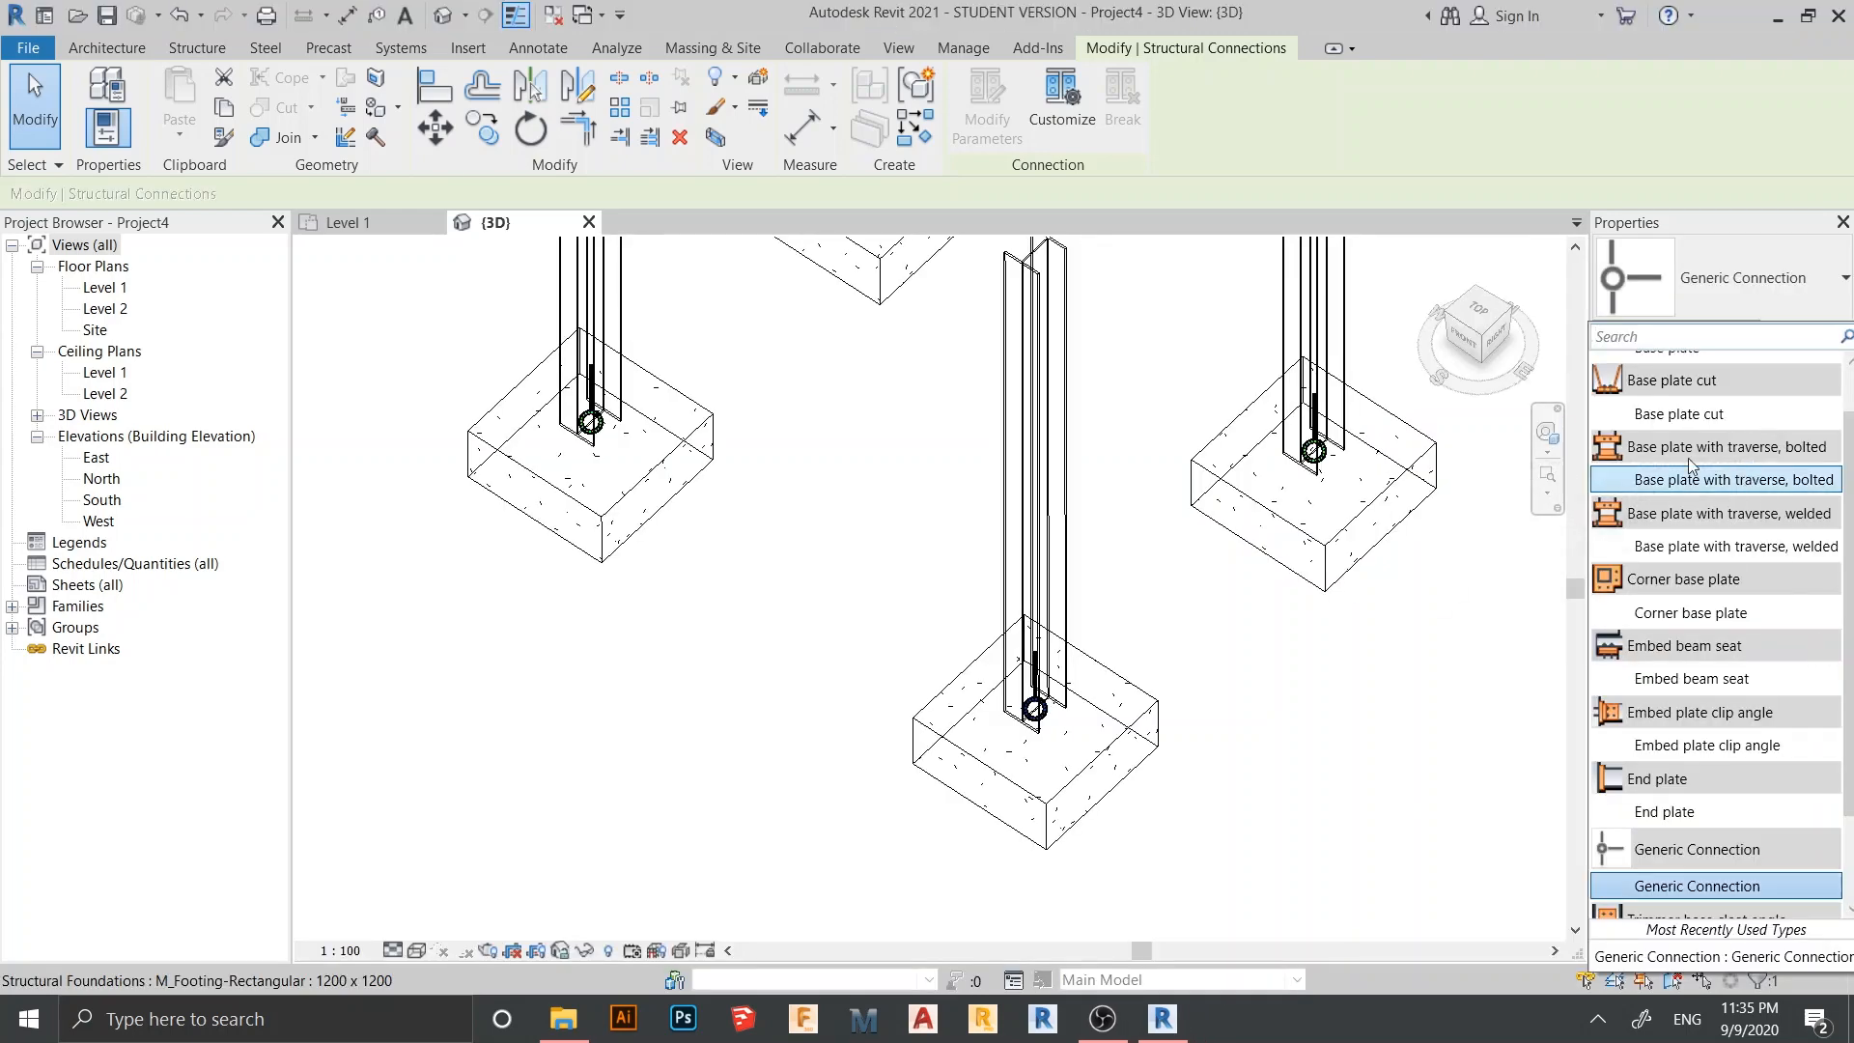
scroll(1802, 507, "up", 1)
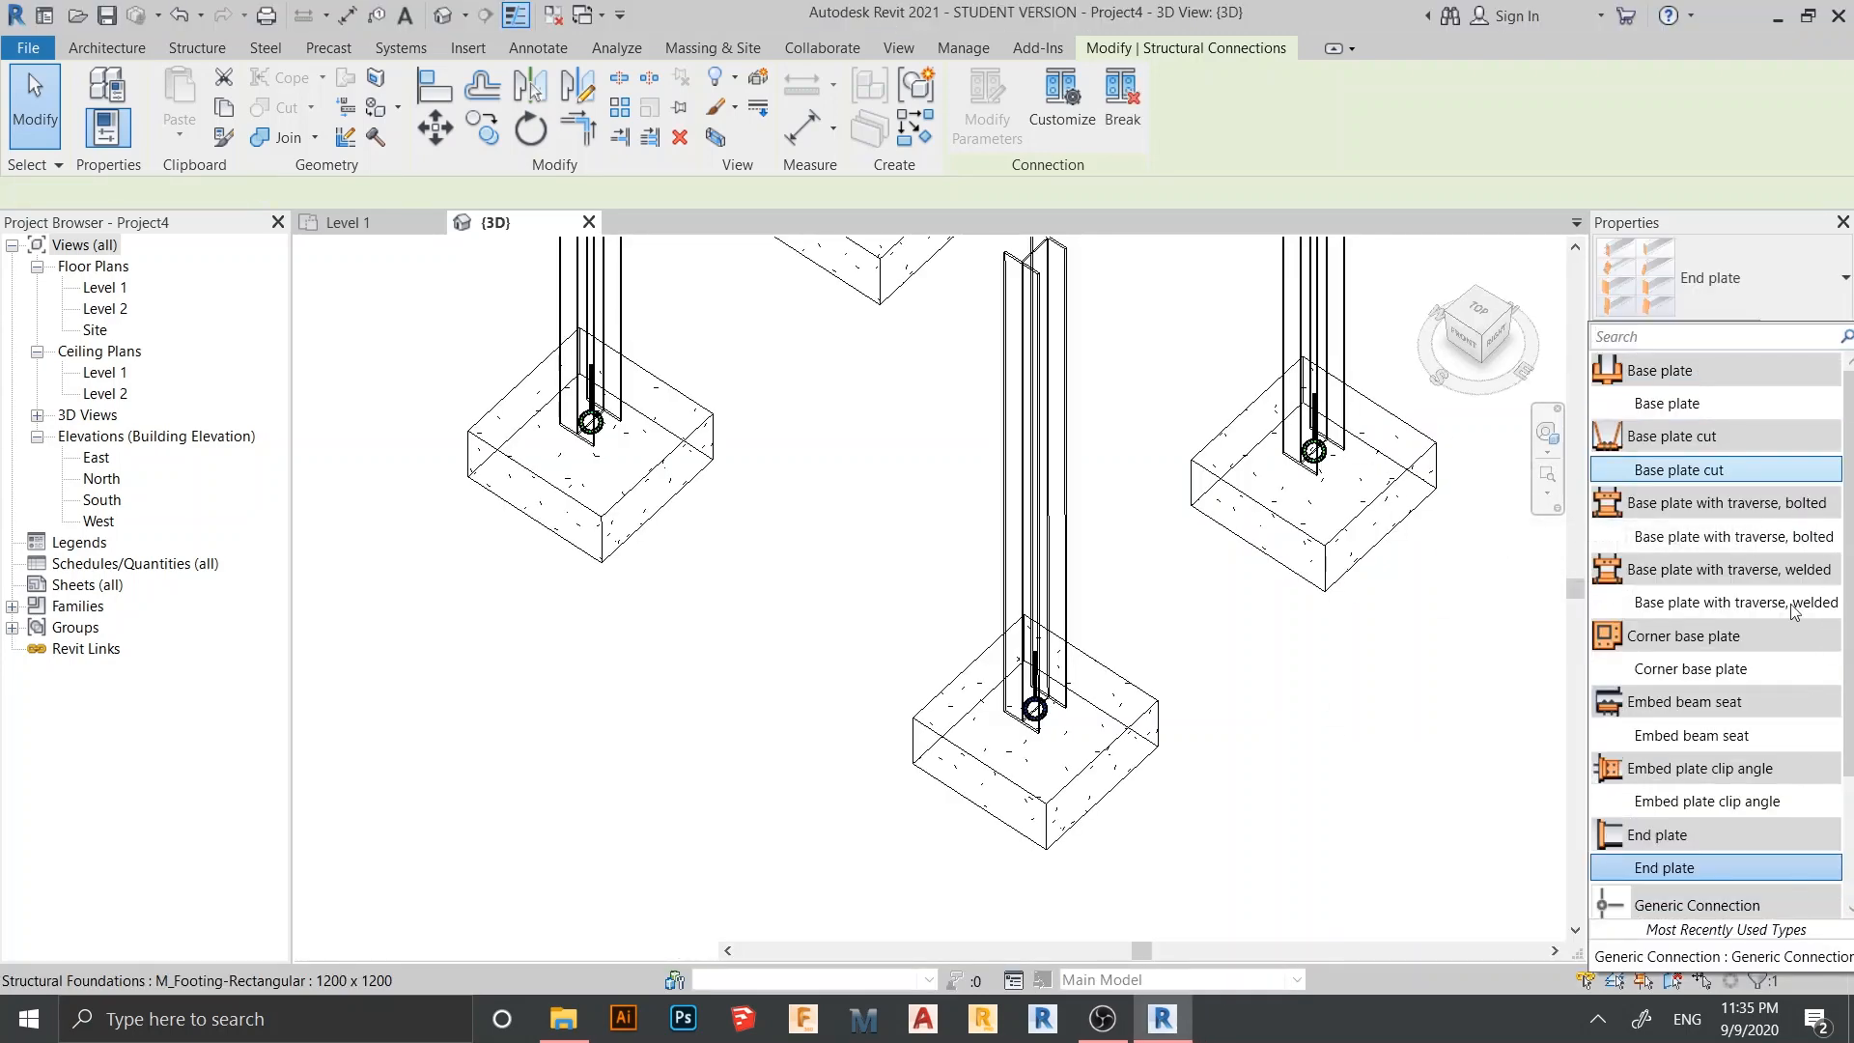
Try to change the nearest column's end plate connection to the Base plate type, and cancel the change
left_click(1734, 404)
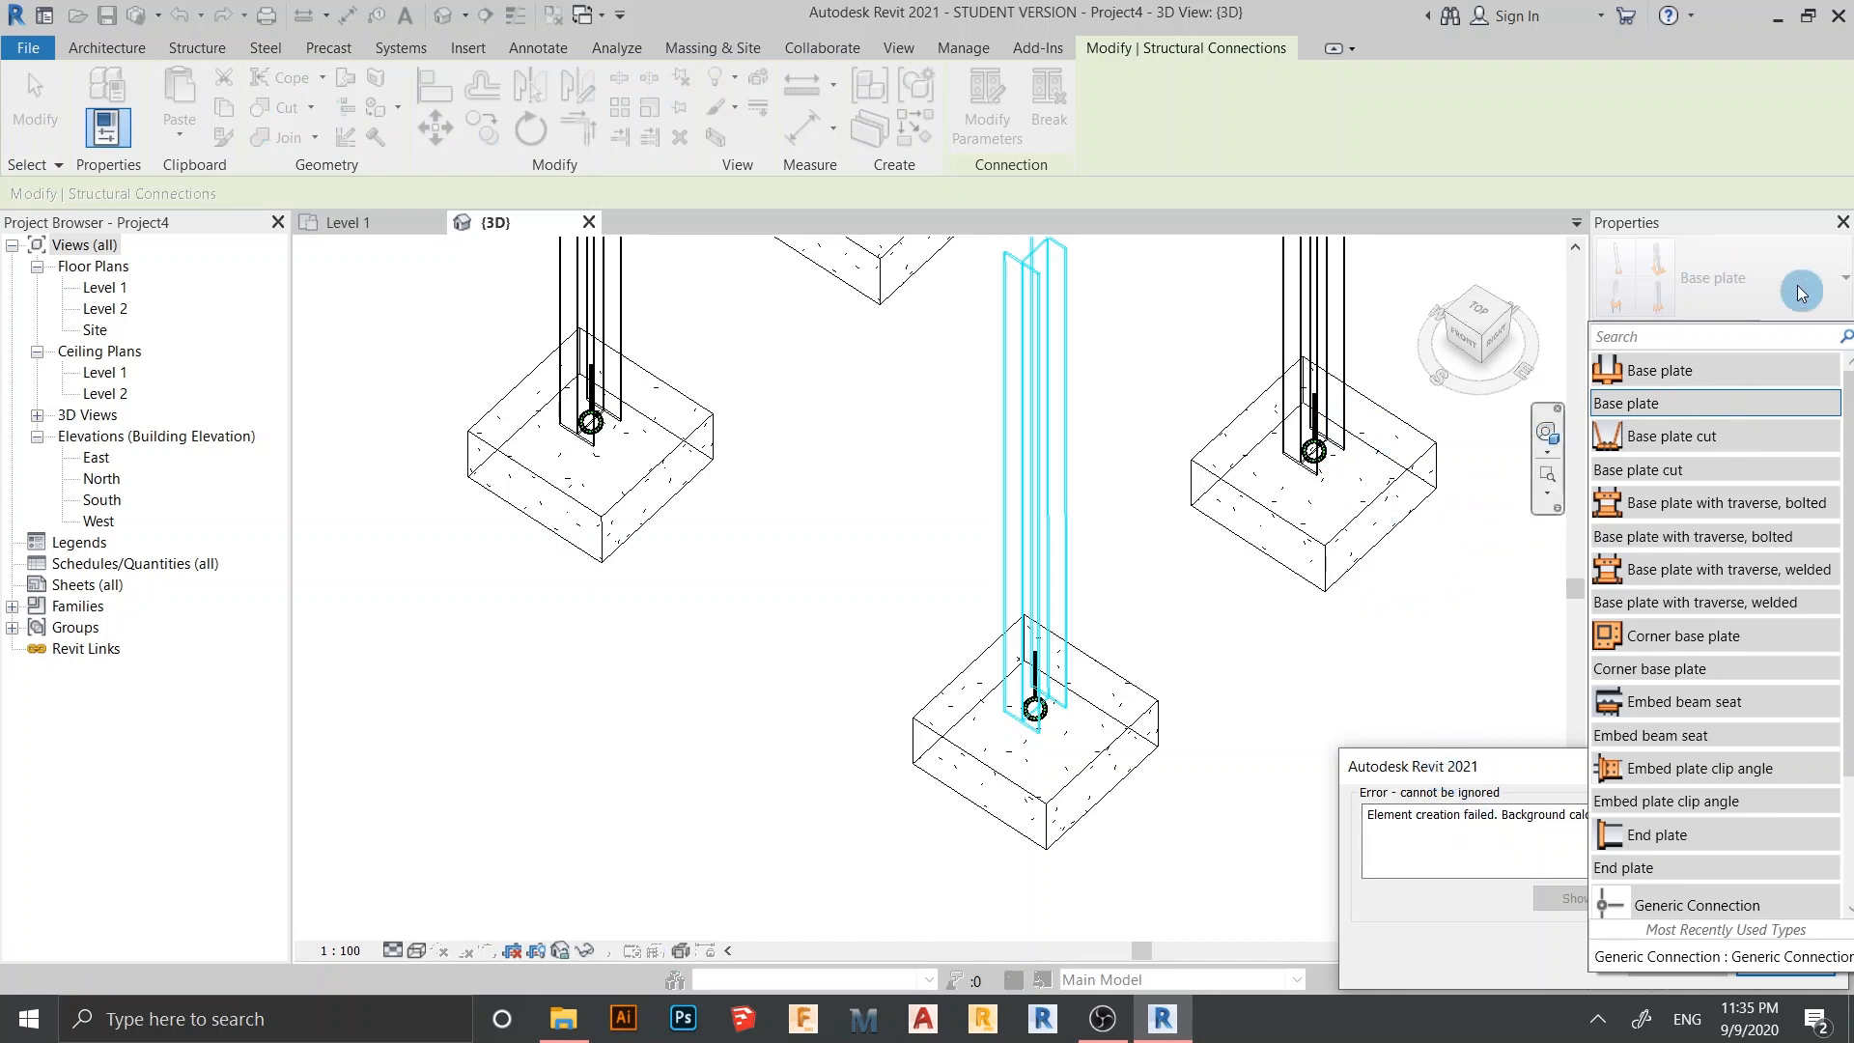
left_click(1452, 693)
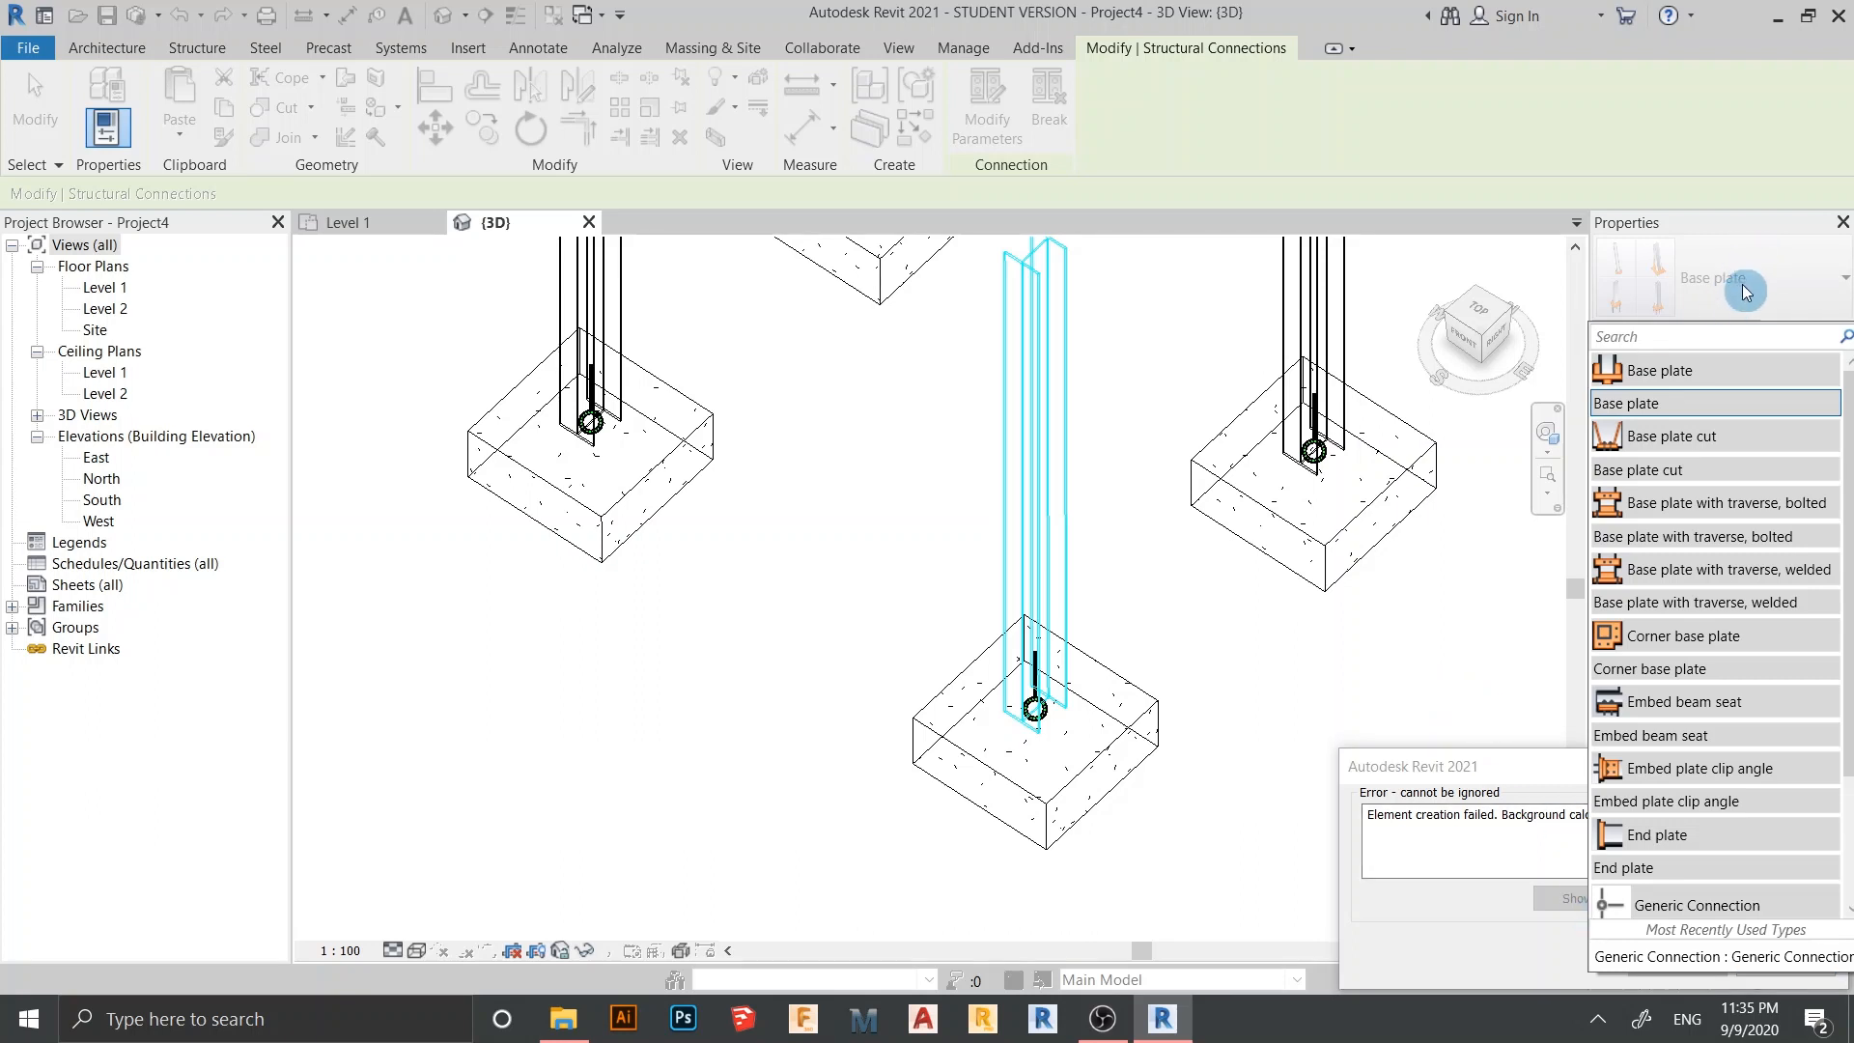
scroll(1307, 668, "down", 2)
middle_click_drag(1368, 666, 1266, 652)
left_click_drag(1470, 768, 819, 562)
left_click(1159, 764)
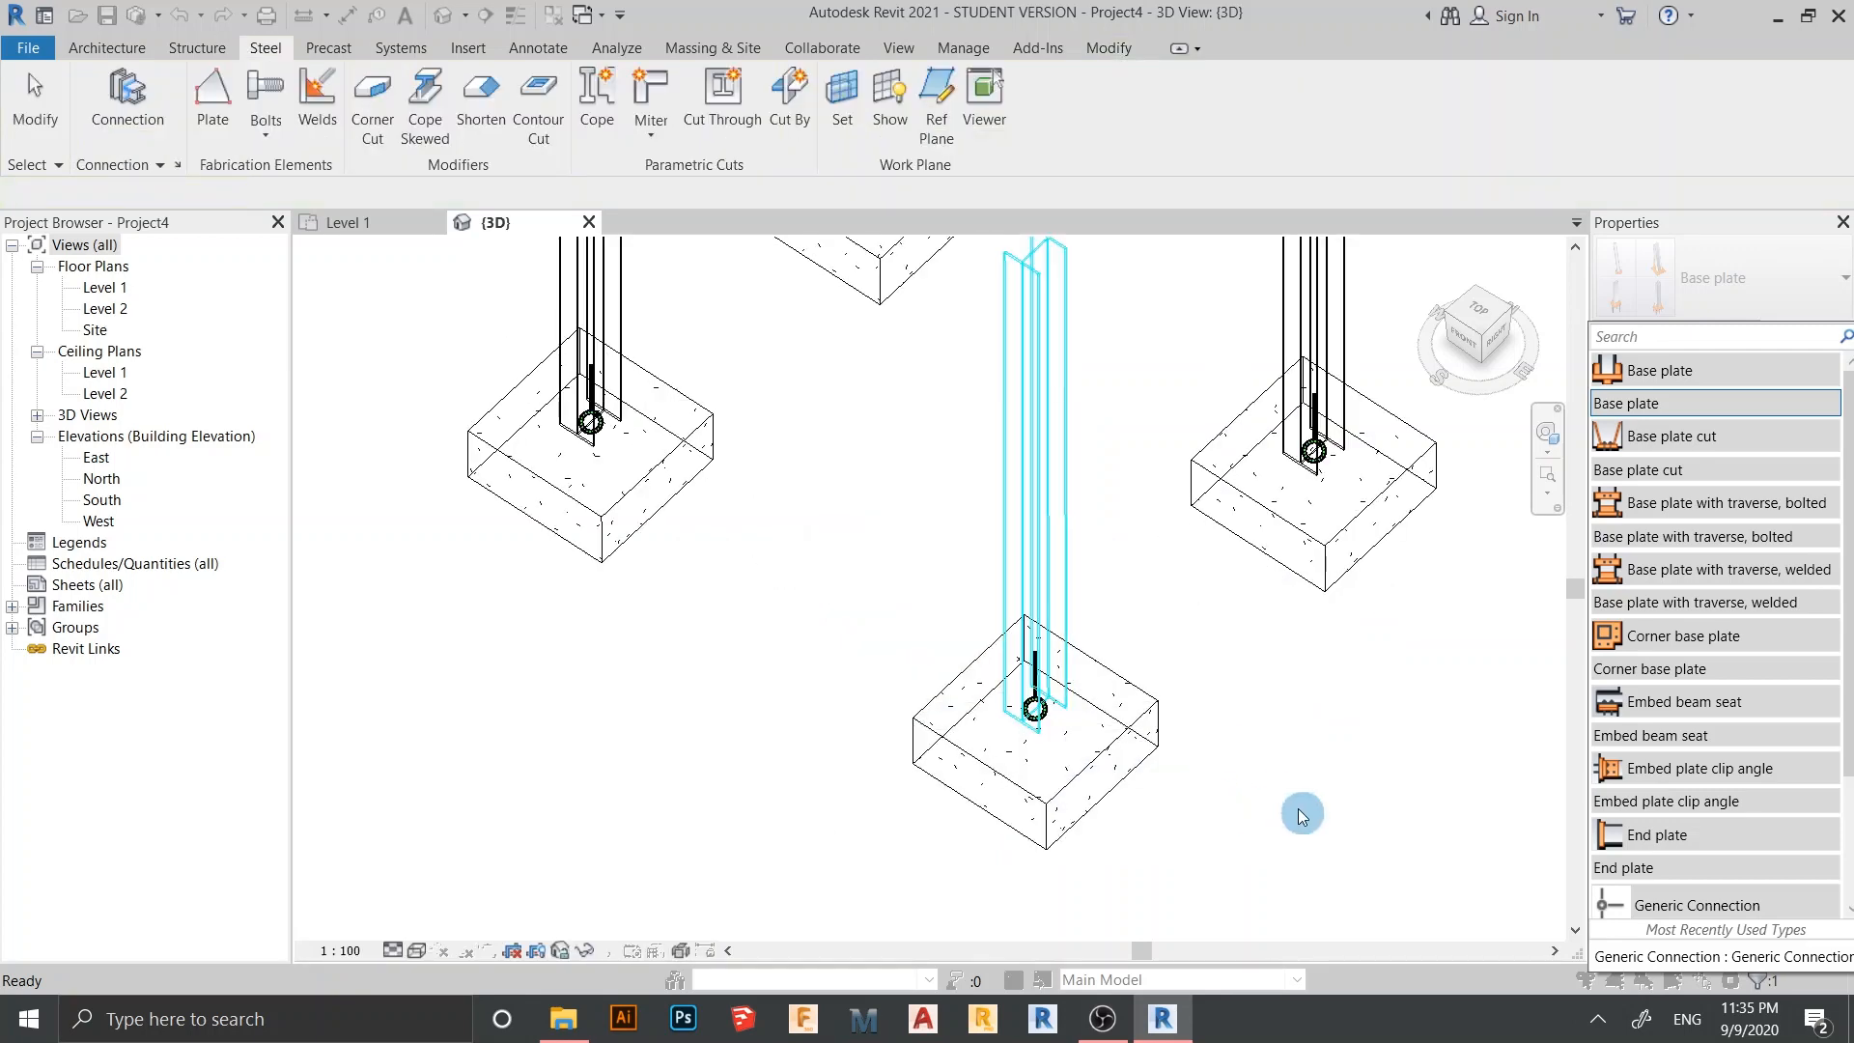
Set the 3D view's detail level to Fine and inspect the end plate at the column base up close
left_click(394, 951)
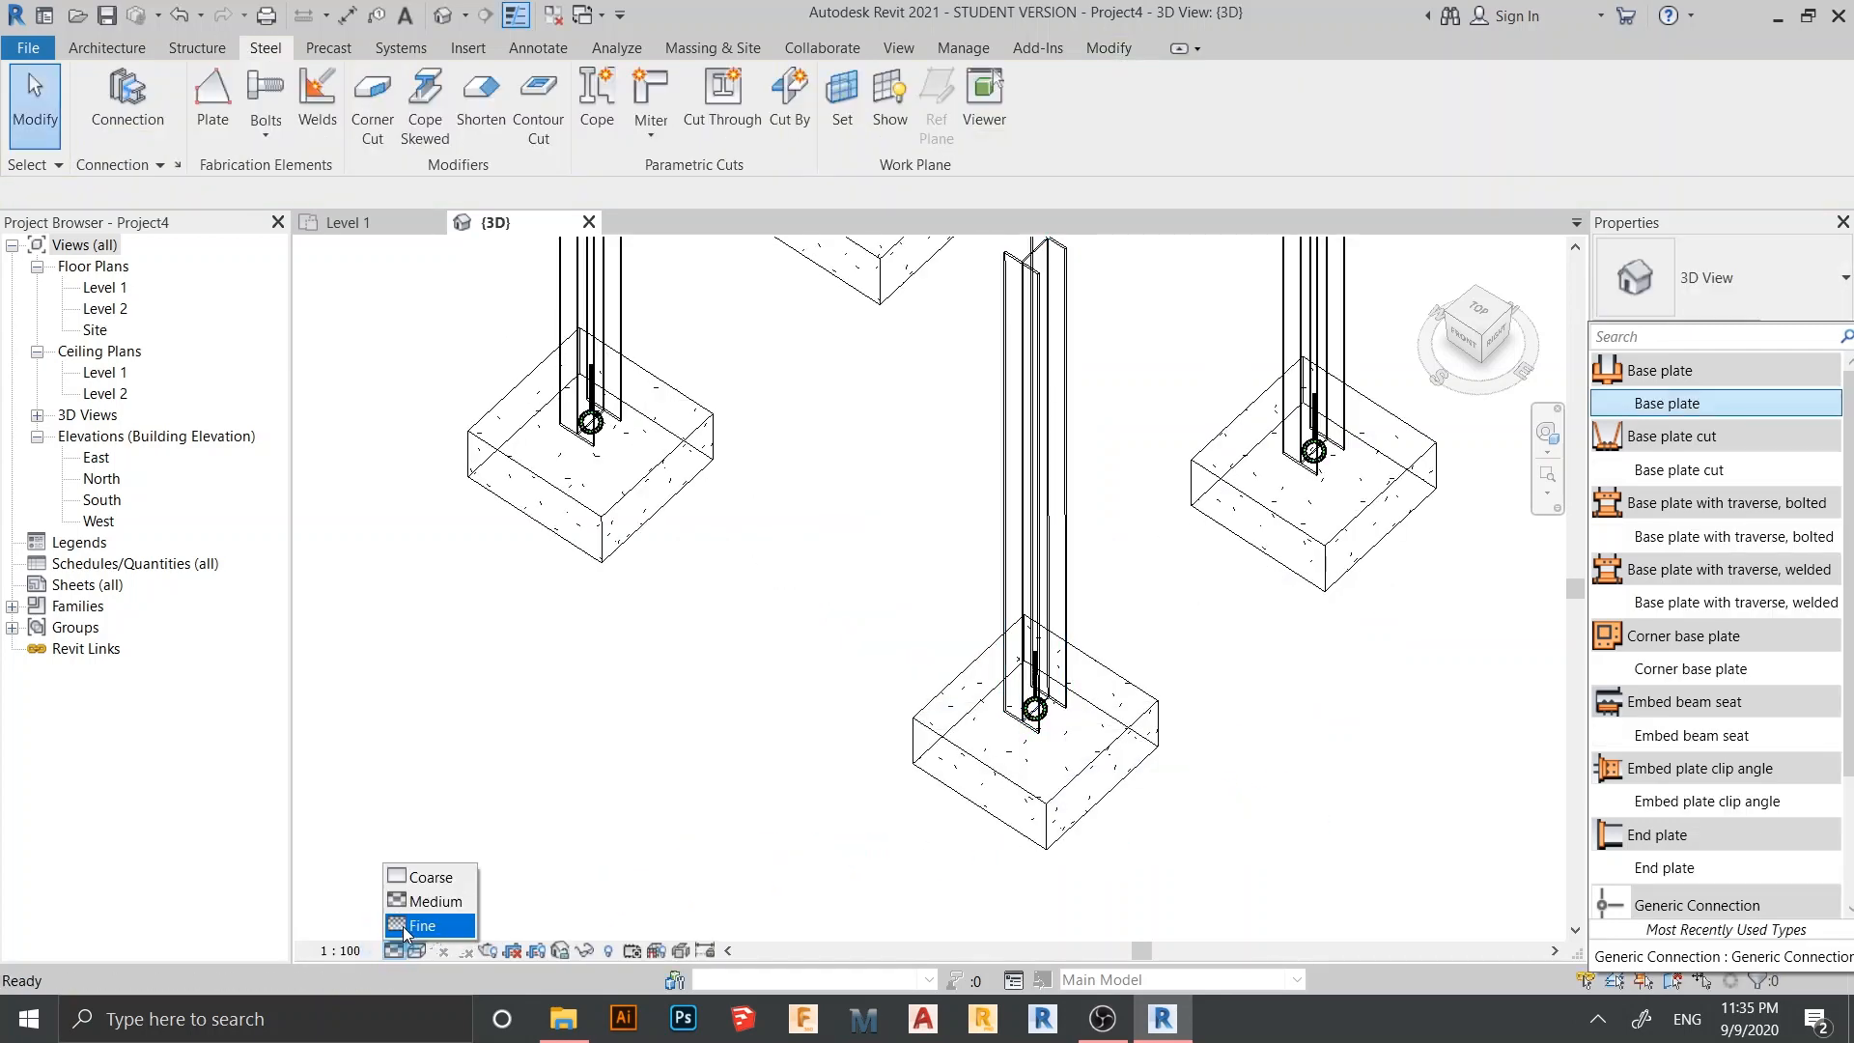
left_click(408, 926)
scroll(628, 854, "down", 2)
middle_click_drag(716, 813, 1025, 729)
scroll(910, 579, "up", 6)
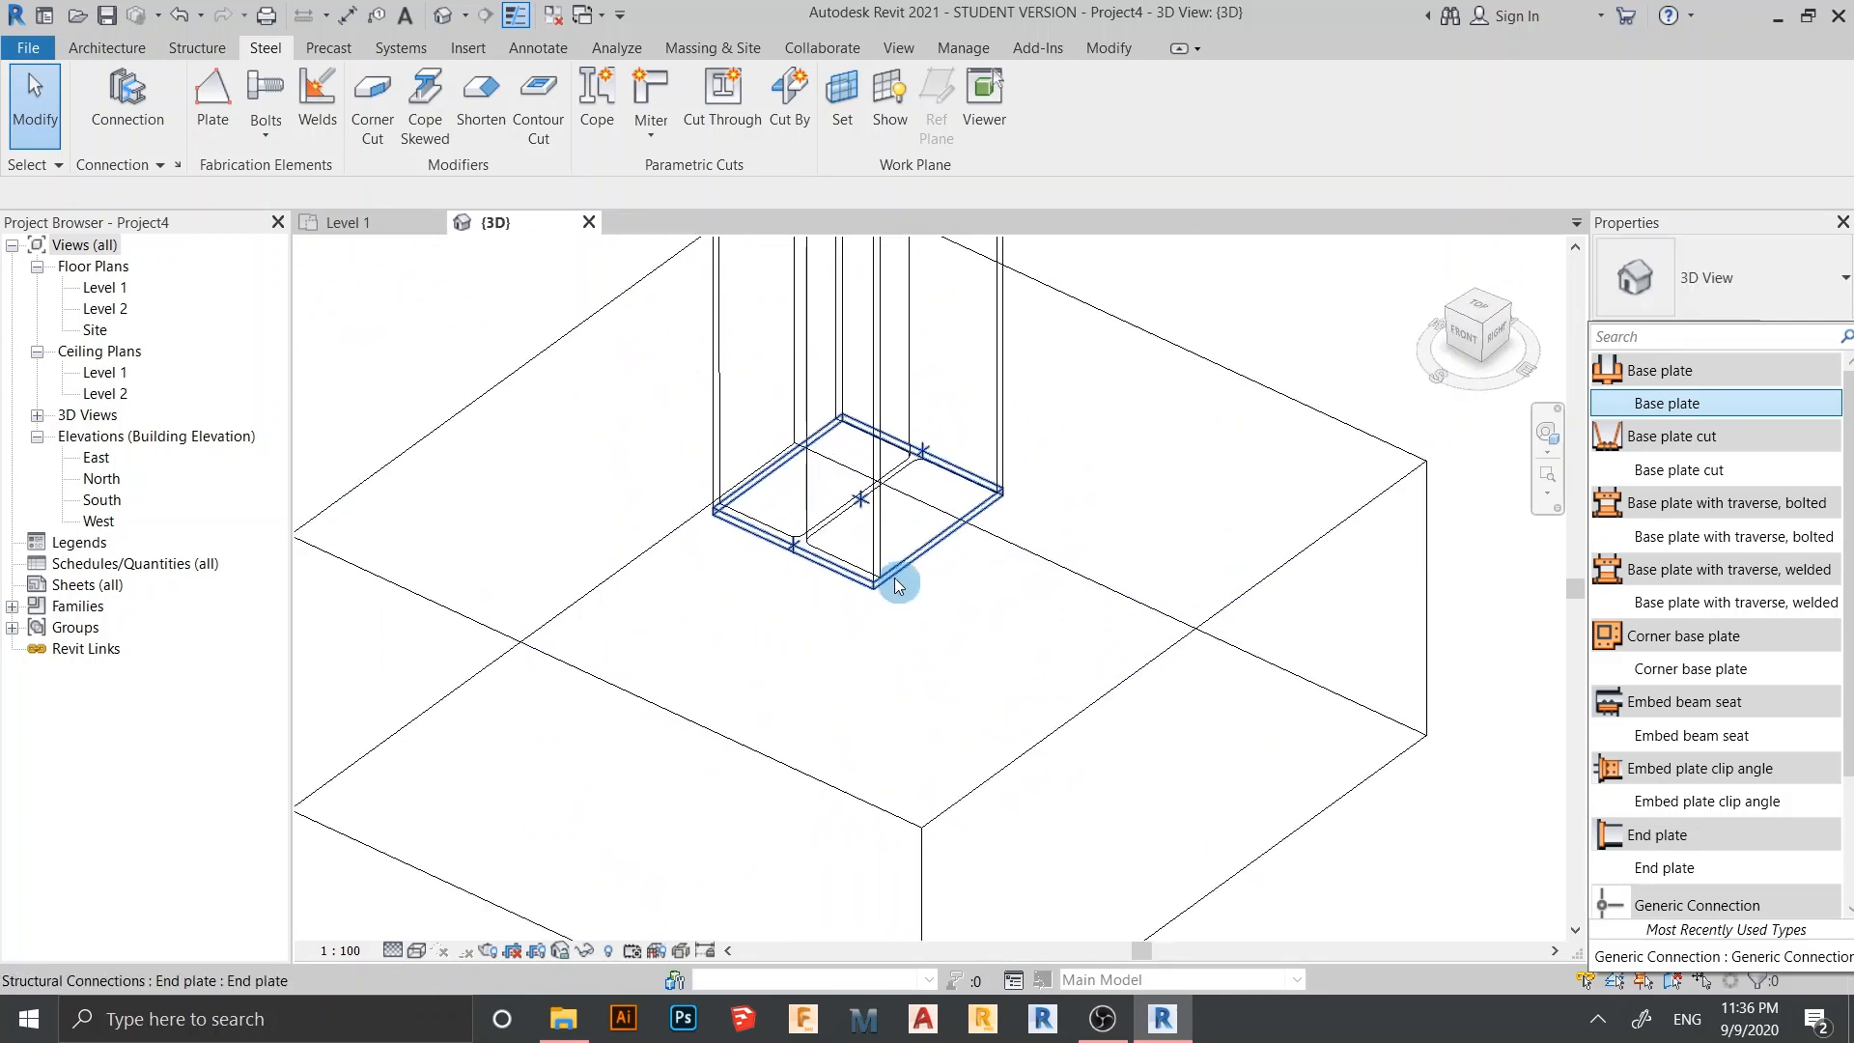
scroll(924, 579, "down", 1)
middle_click_drag(947, 647, 993, 642, "shift")
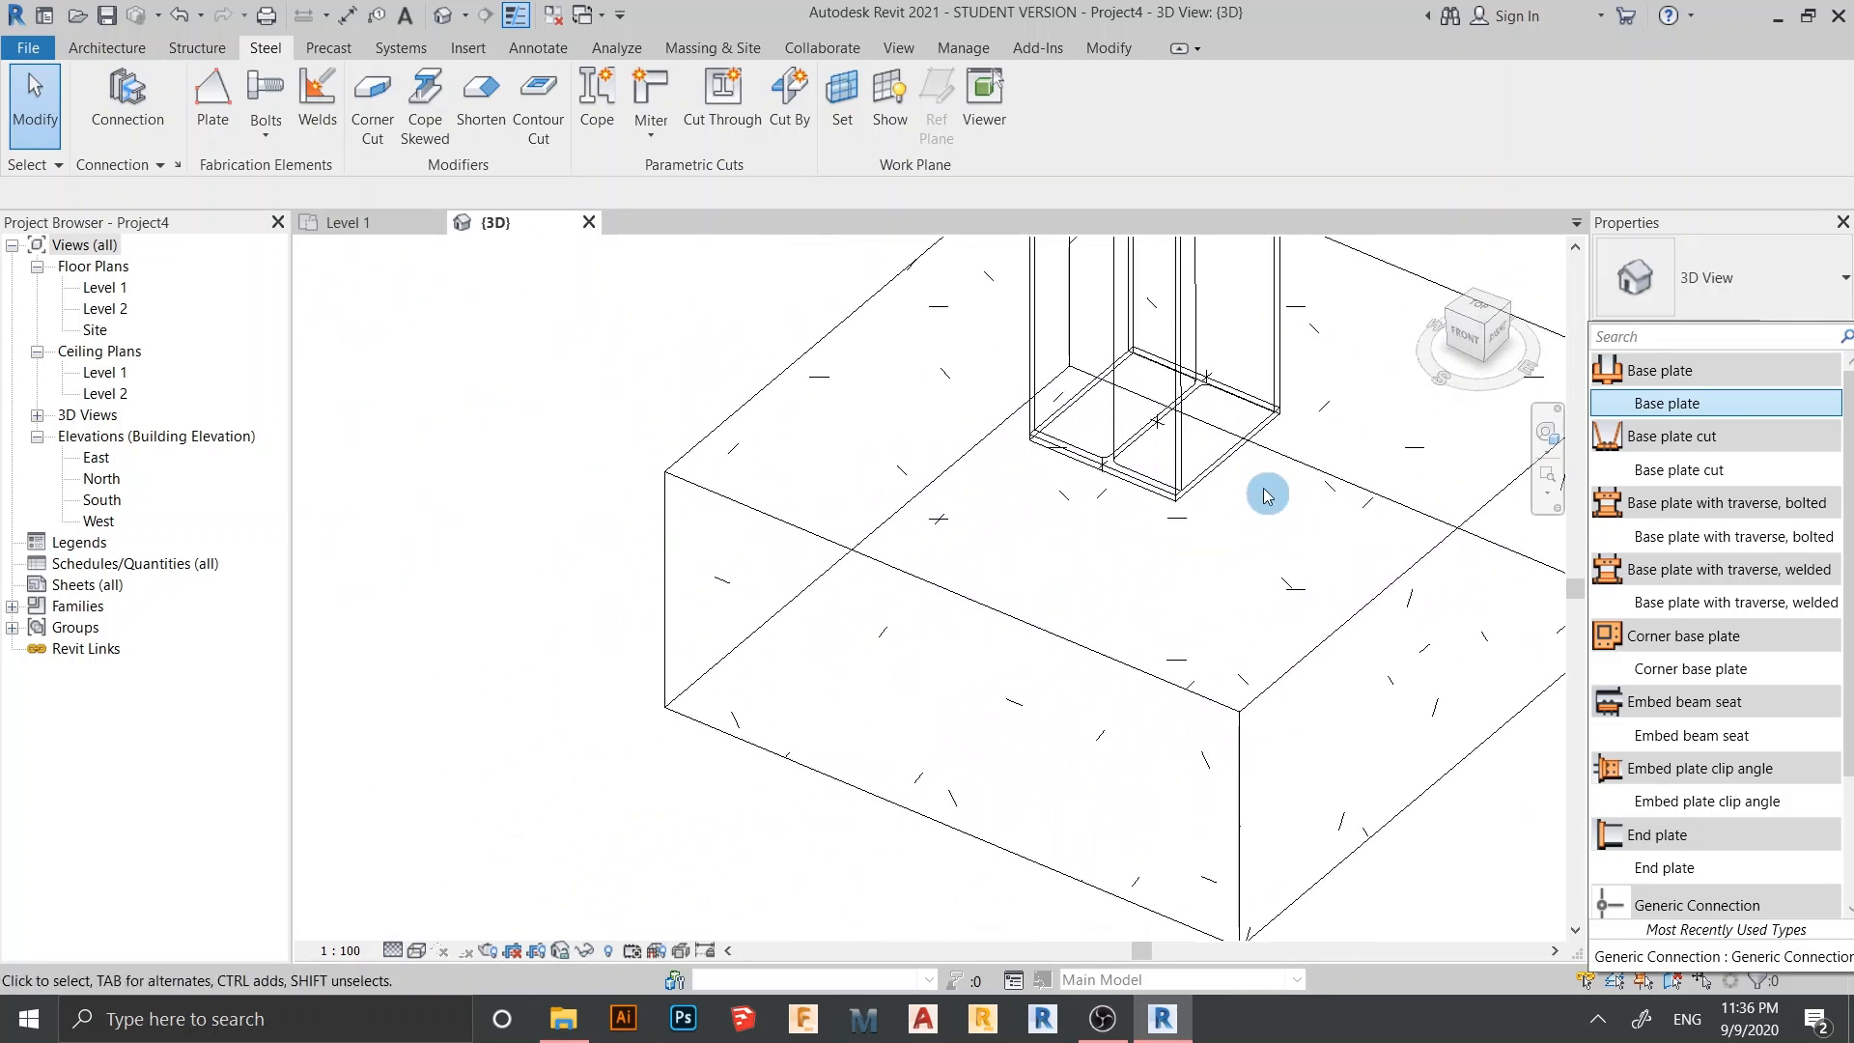
Select the end plate connection at the column base and open its type's Modify Parameters for editing
left_click(1250, 460)
scroll(1255, 464, "down", 2)
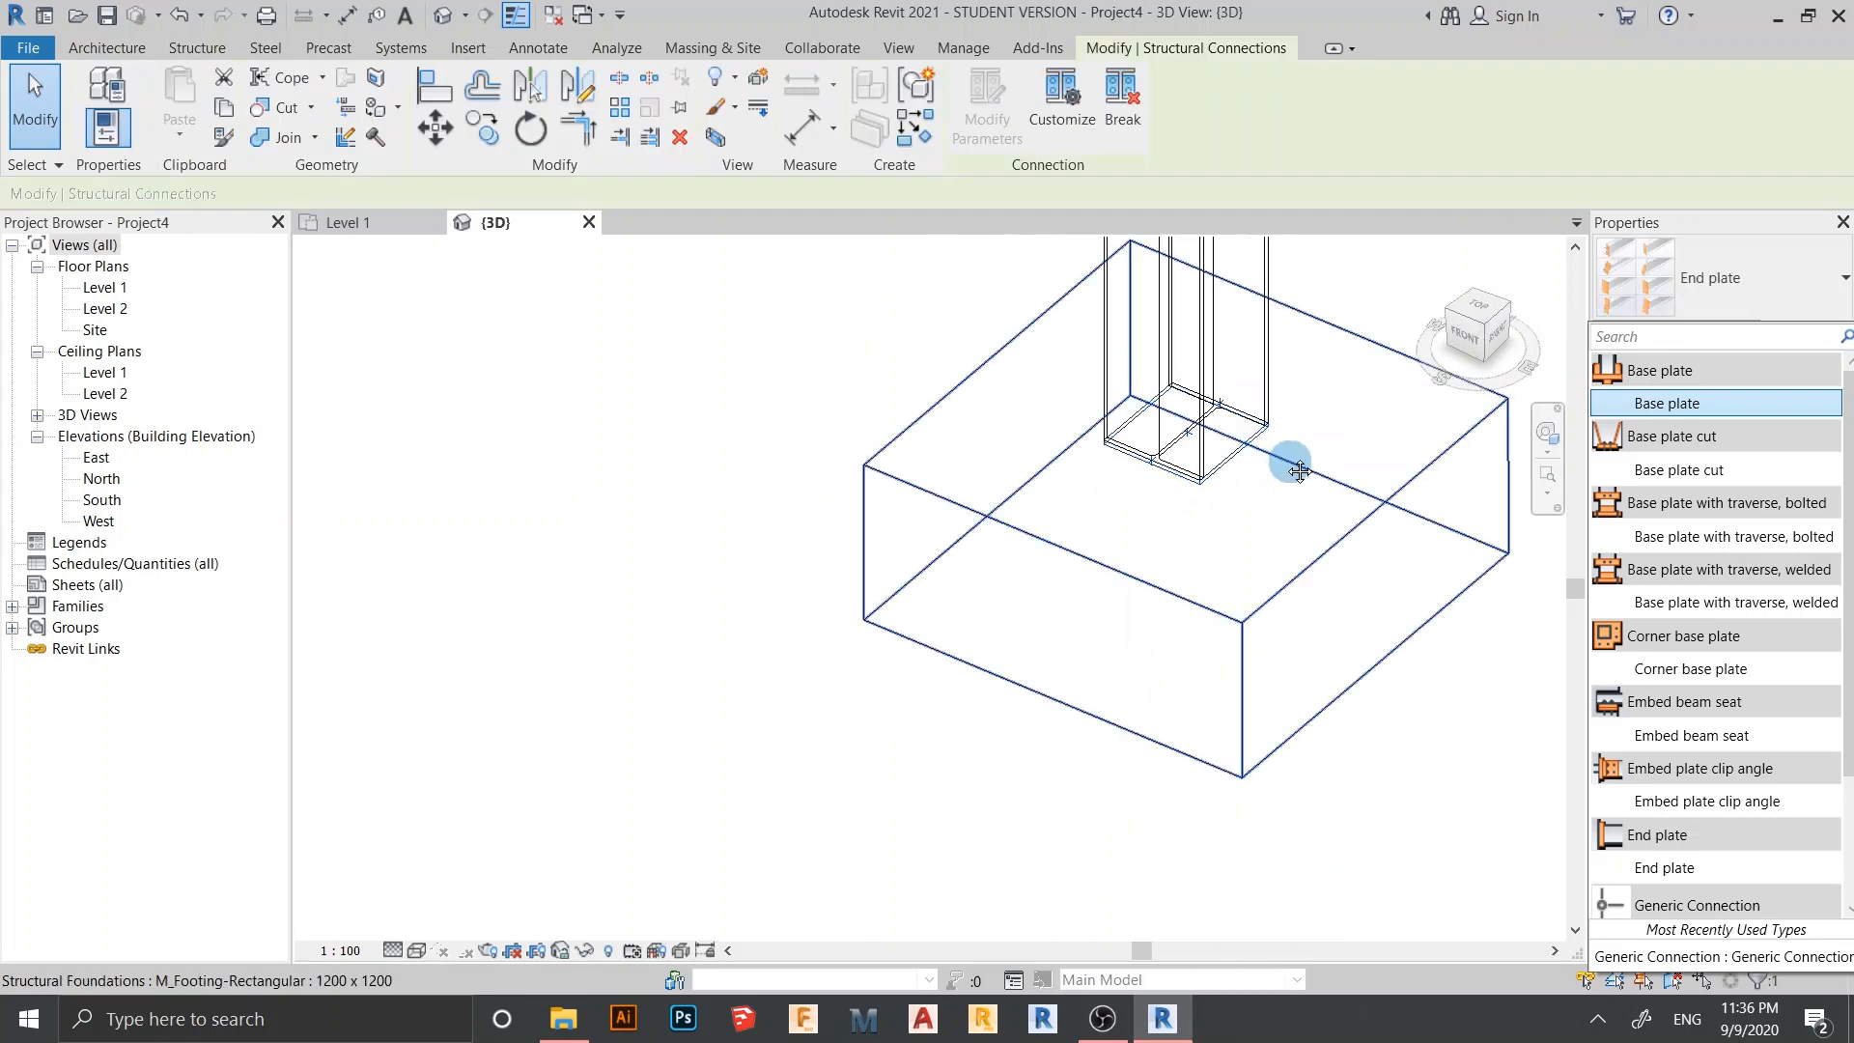
mouse_move(1292, 469)
middle_mouse_down()
mouse_move(1096, 613)
mouse_move(956, 628)
middle_mouse_up()
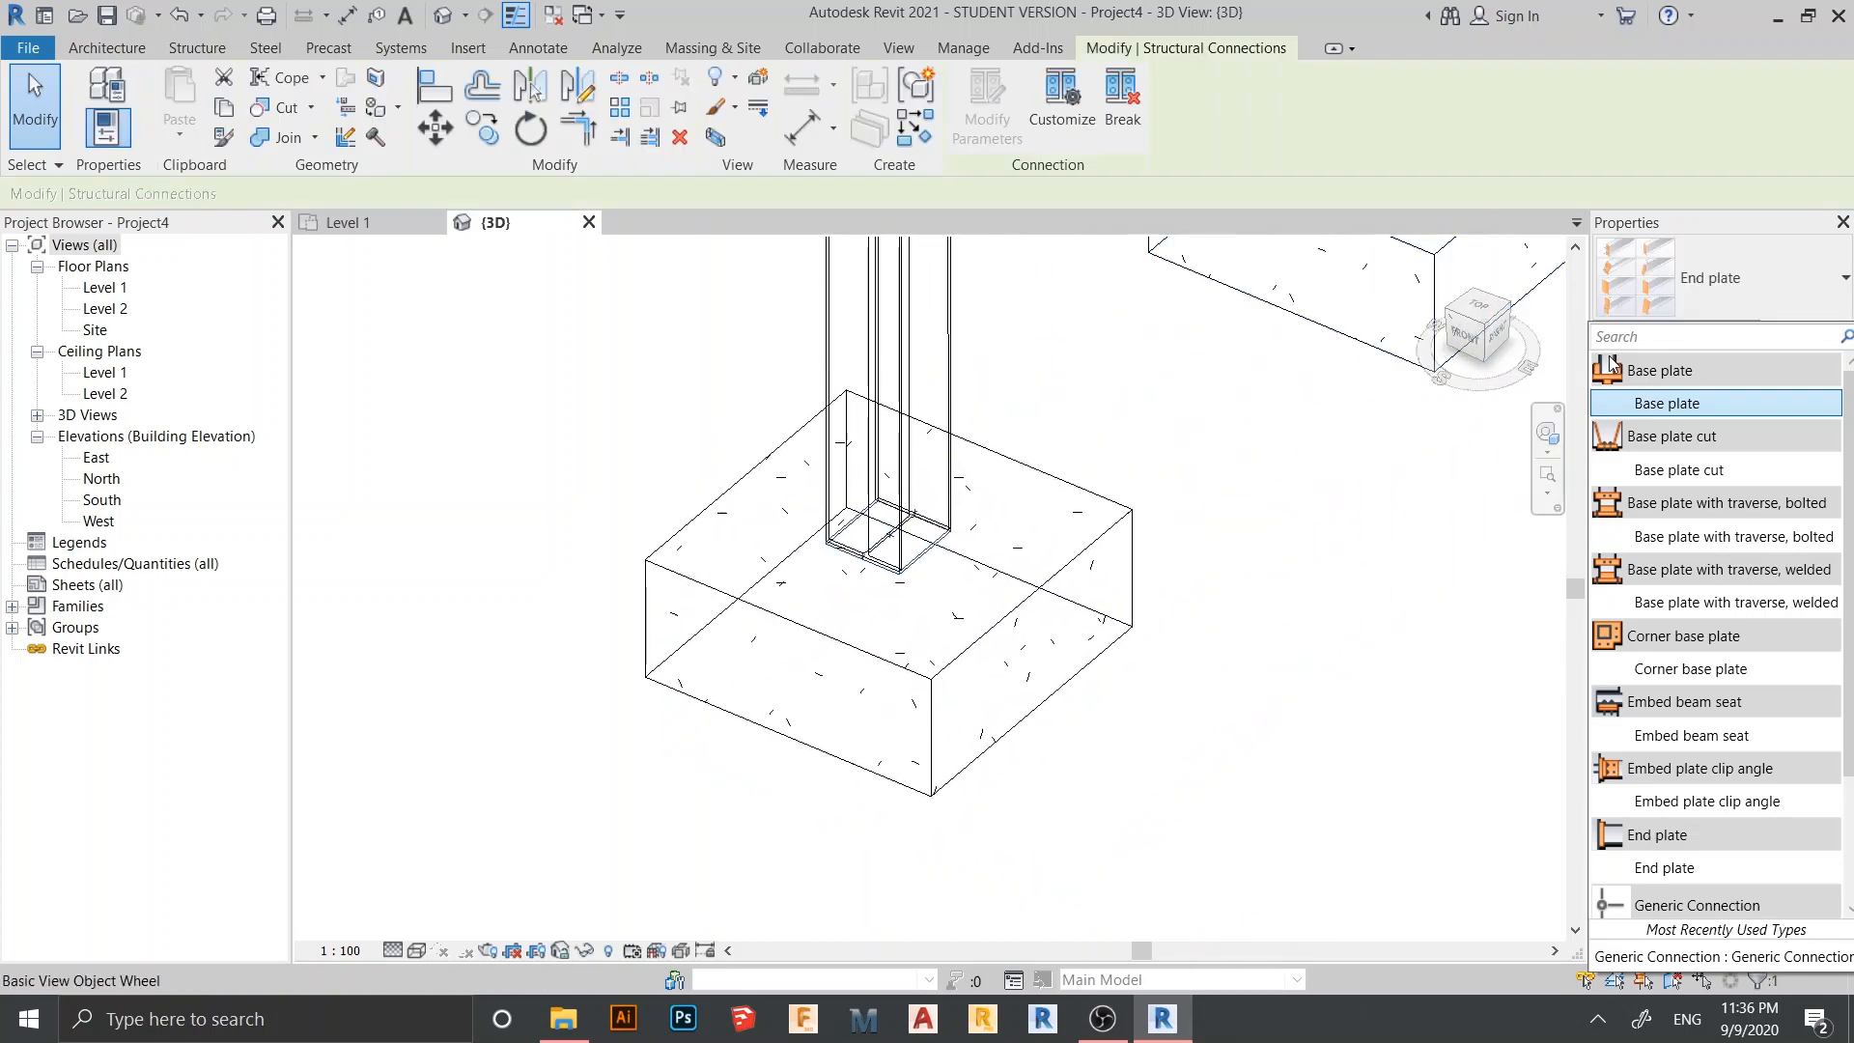
left_click(1832, 277)
left_click(1270, 480)
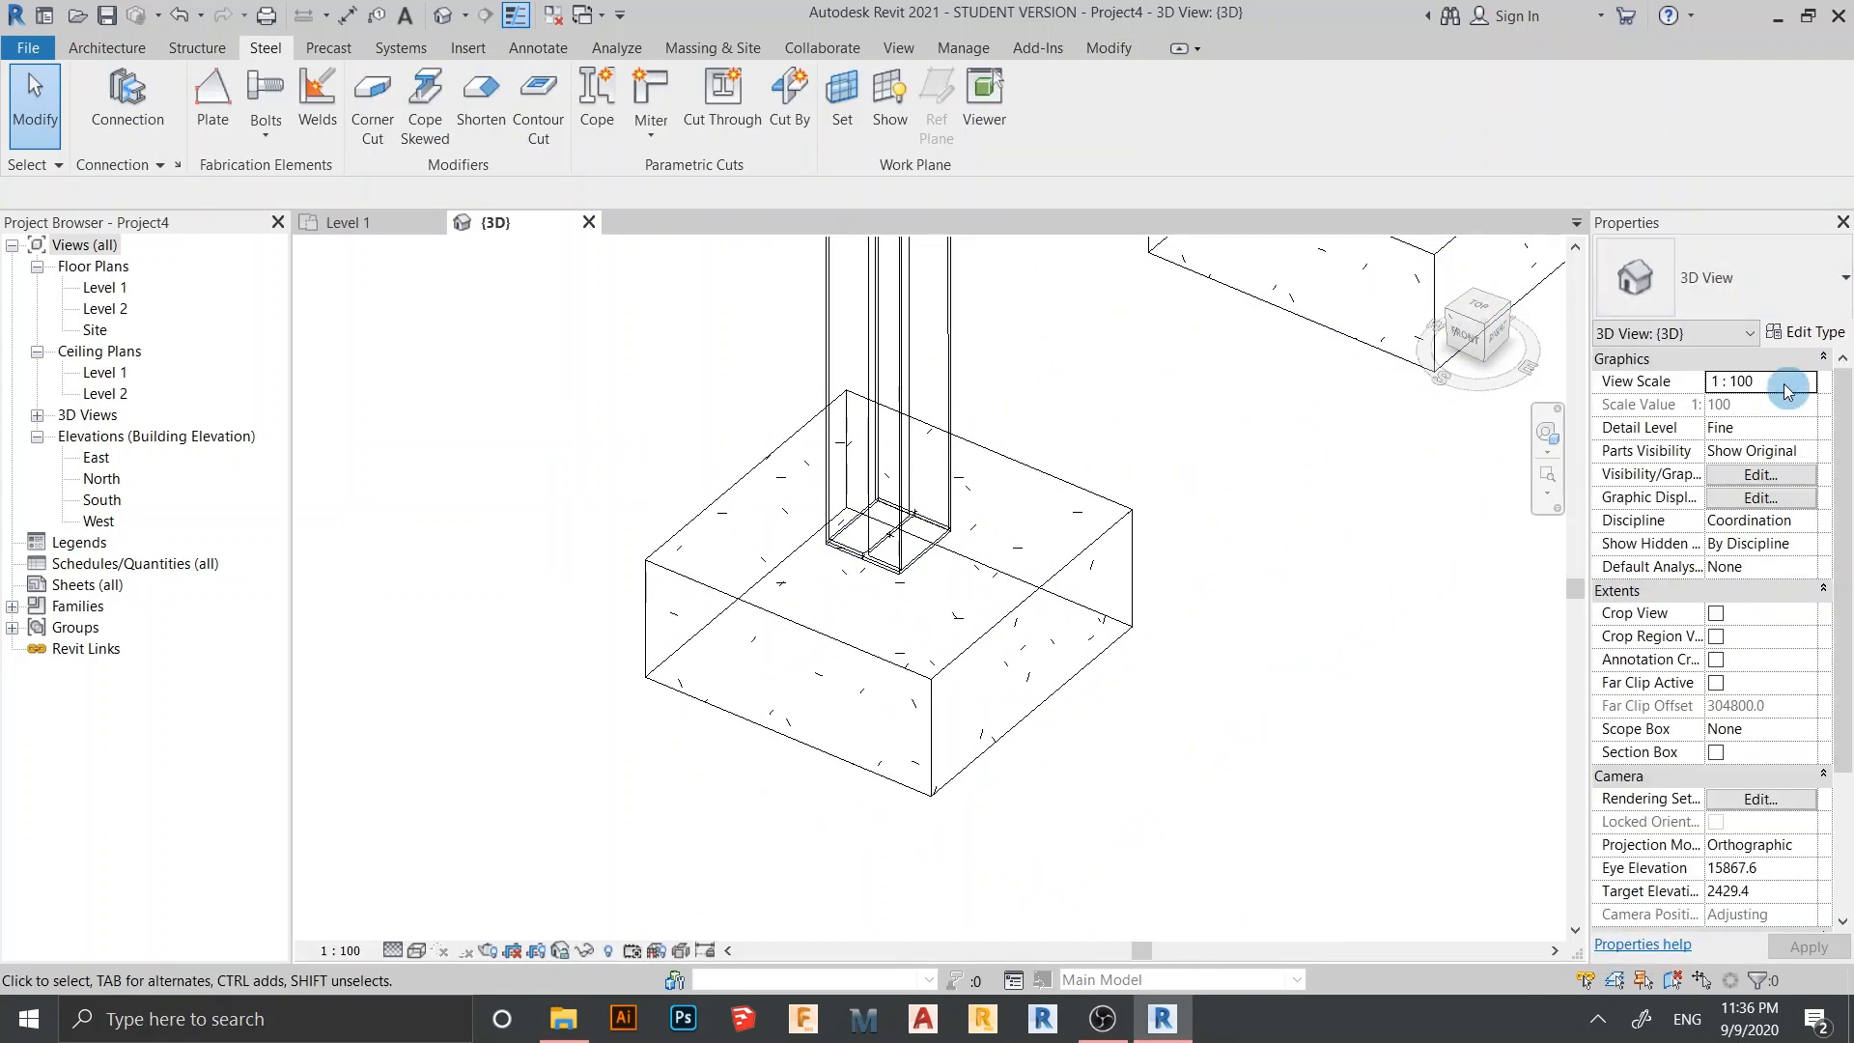
left_click(928, 569)
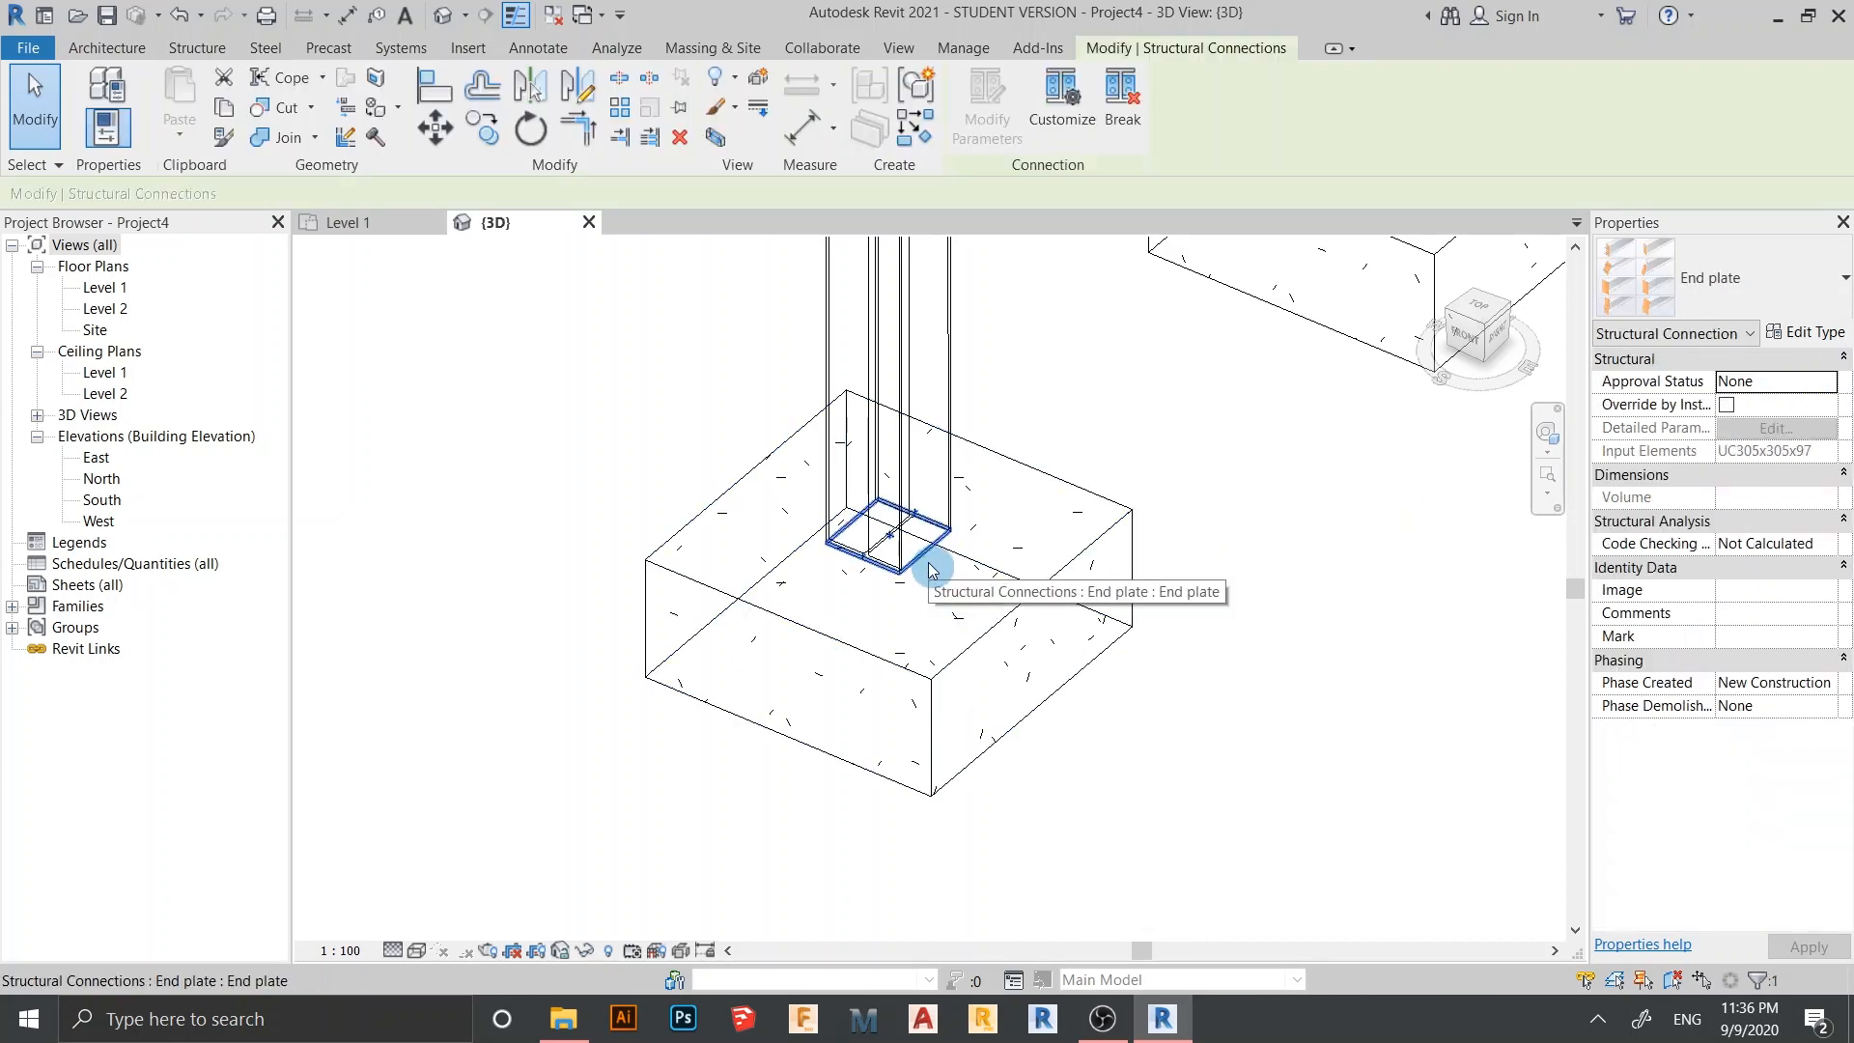
left_click(1832, 380)
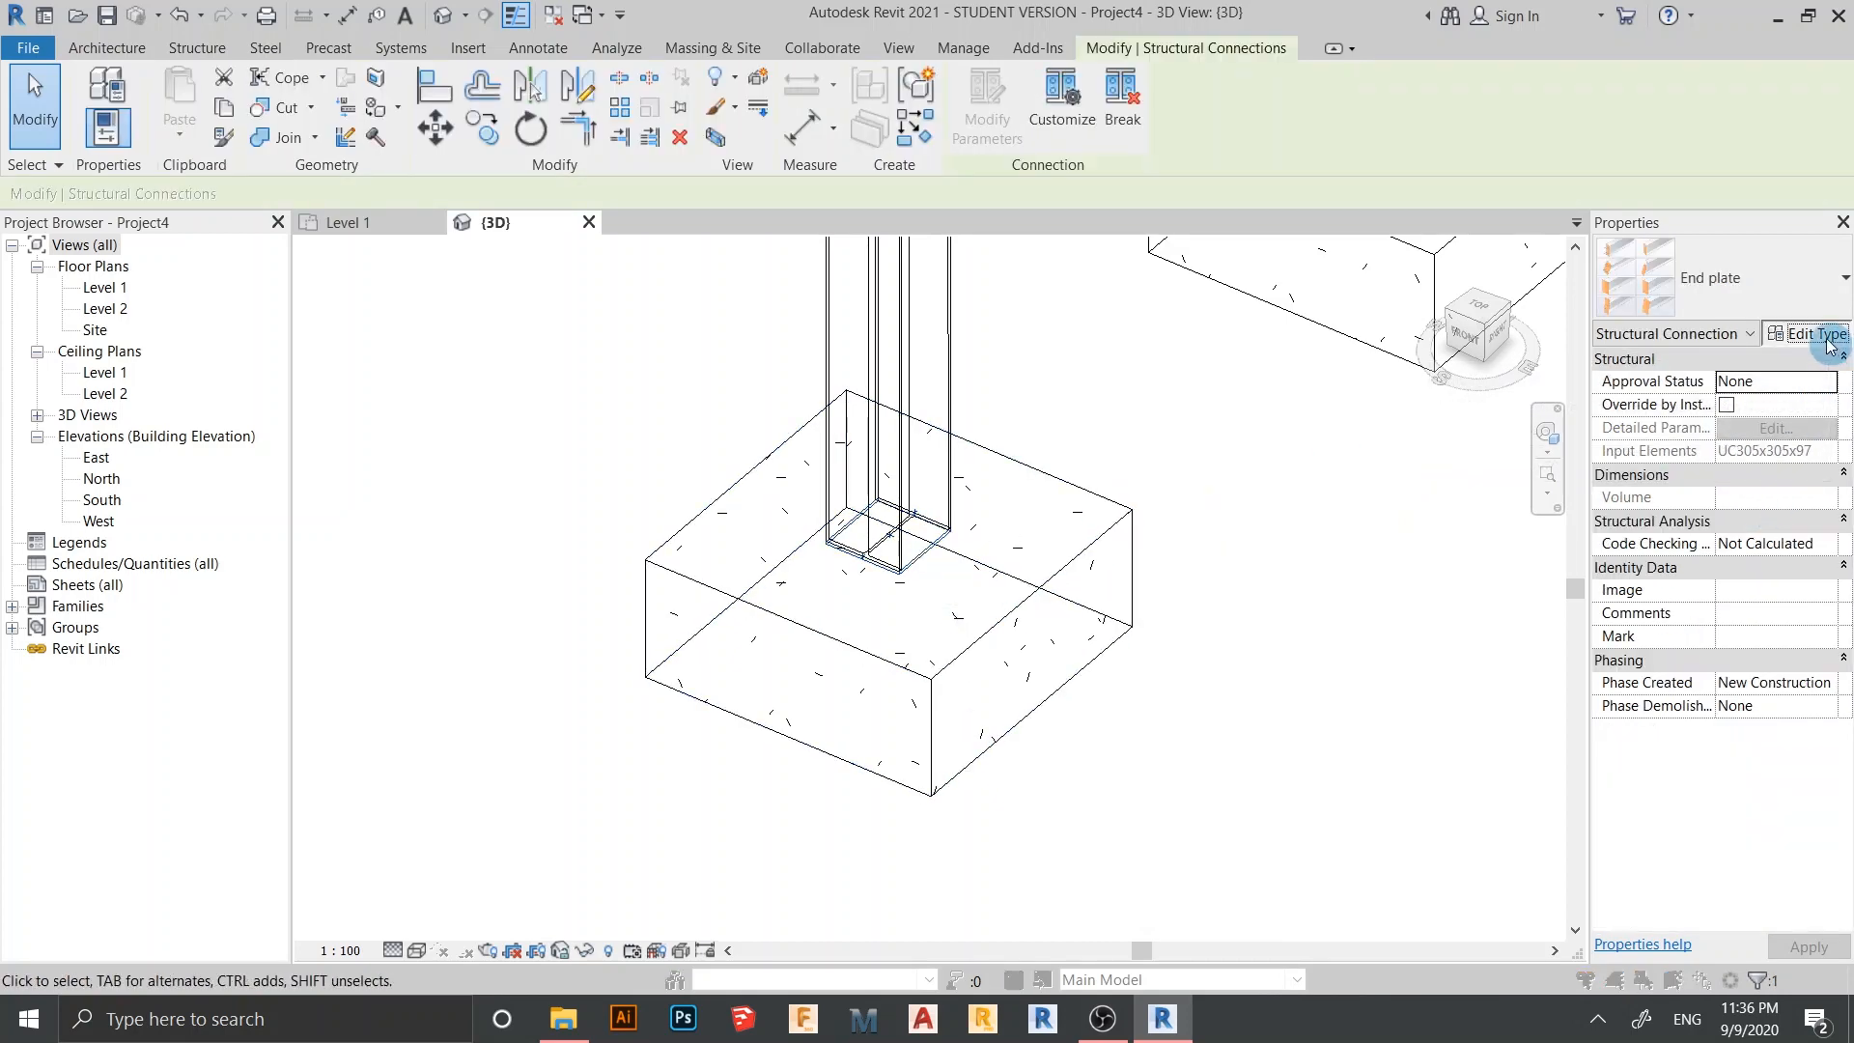
left_click(1815, 334)
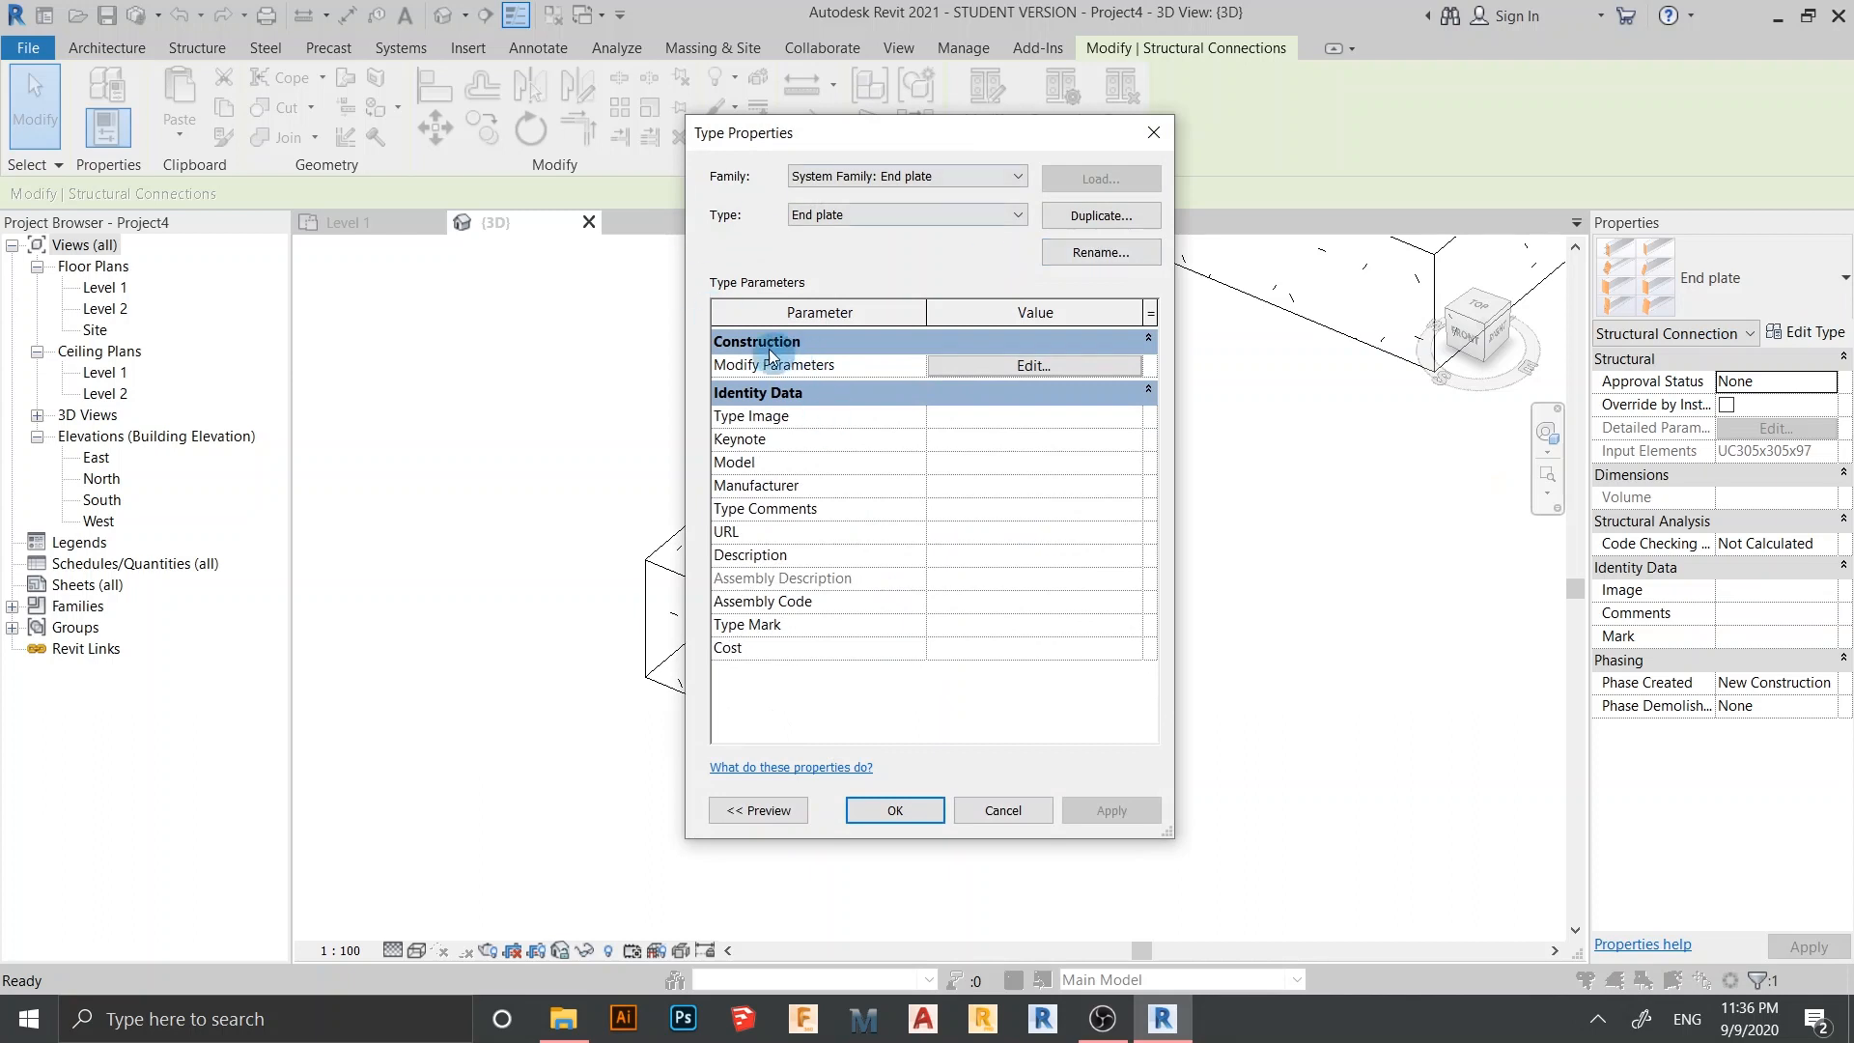
left_click(999, 369)
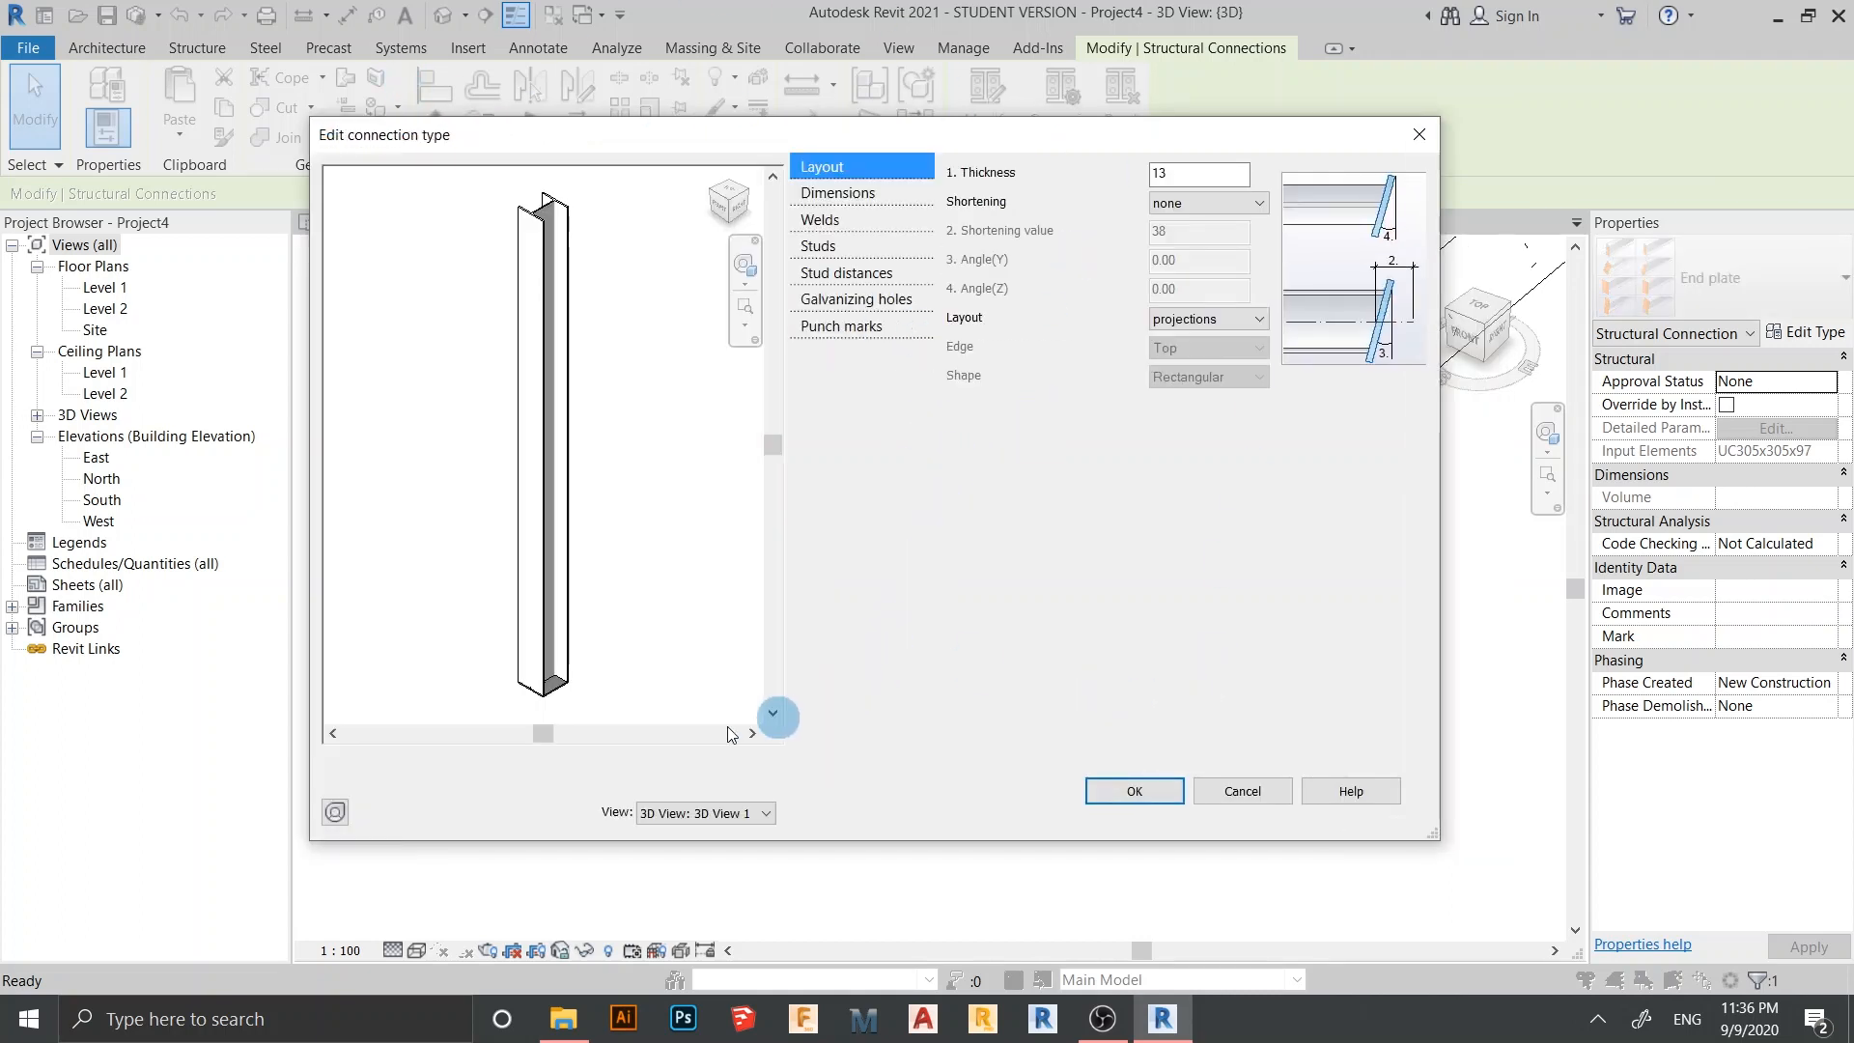
Review the end plate's weld, stud distance, galvanizing hole and punch mark settings, and close the type settings without changes
scroll(502, 662, "up", 5)
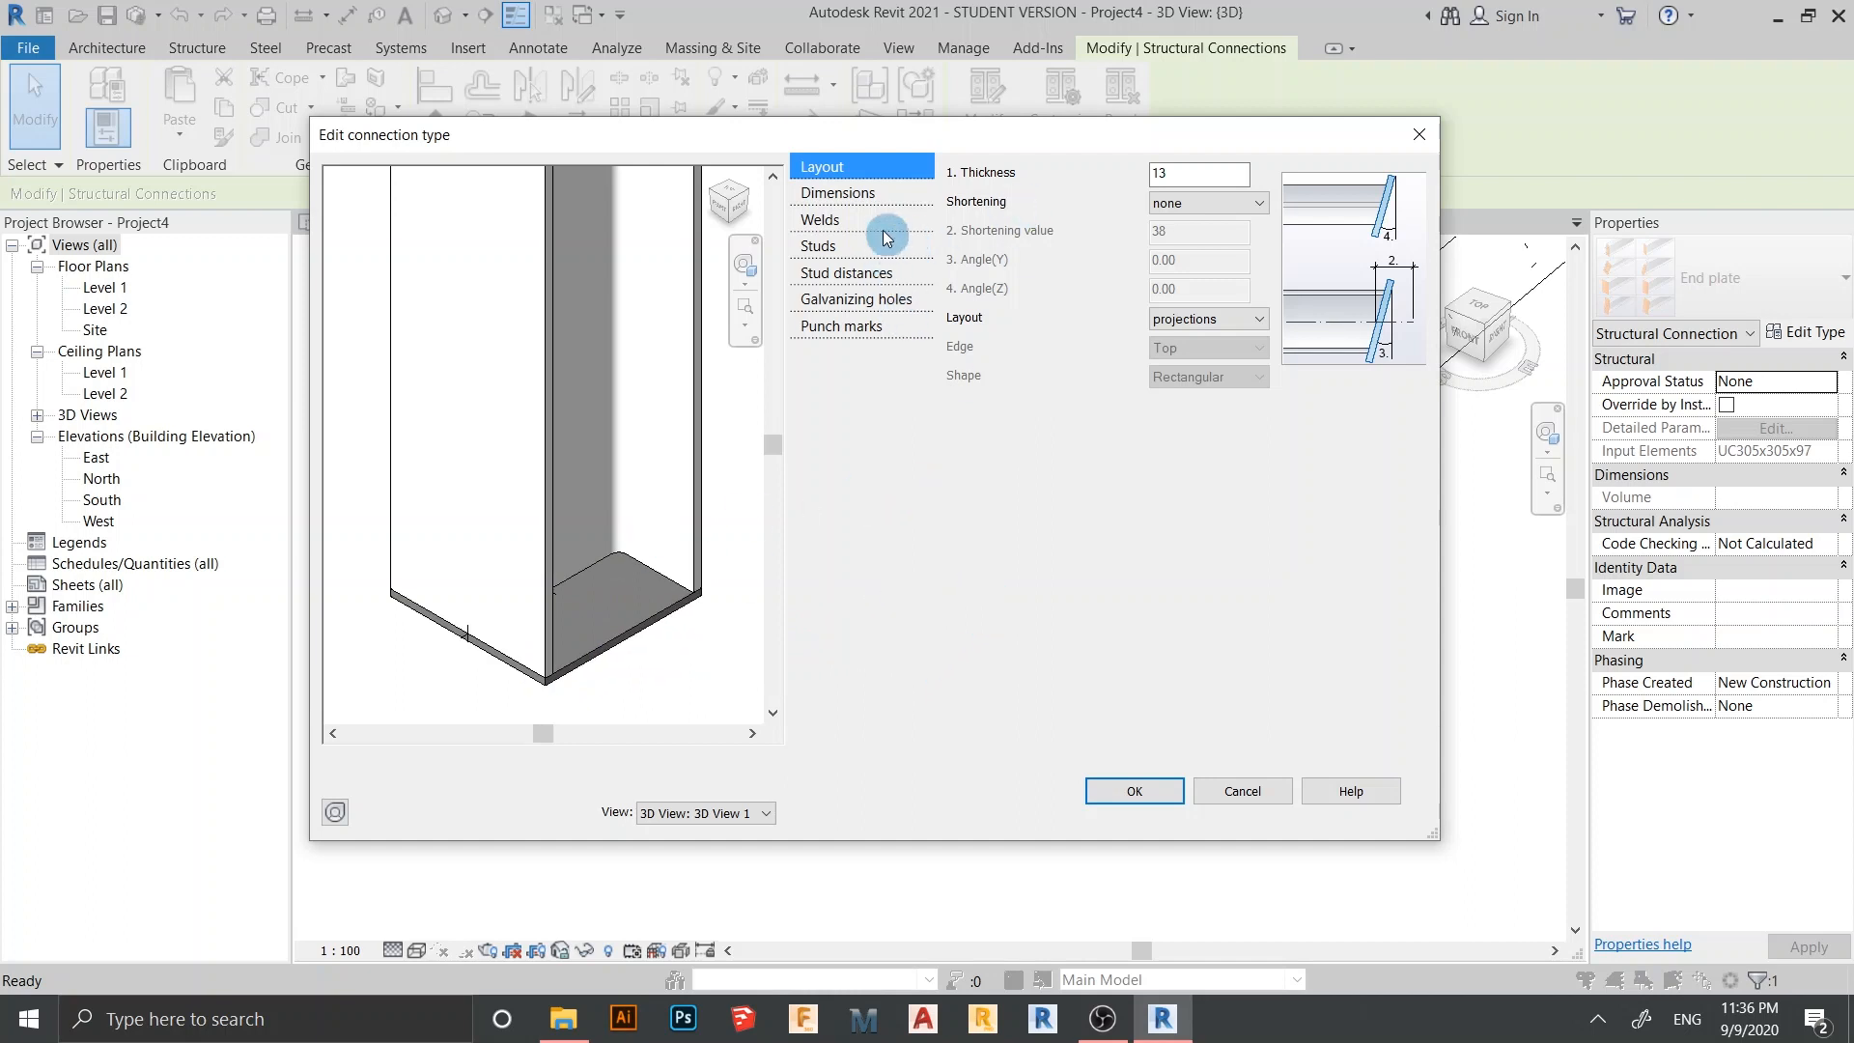
left_click(851, 230)
left_click(849, 273)
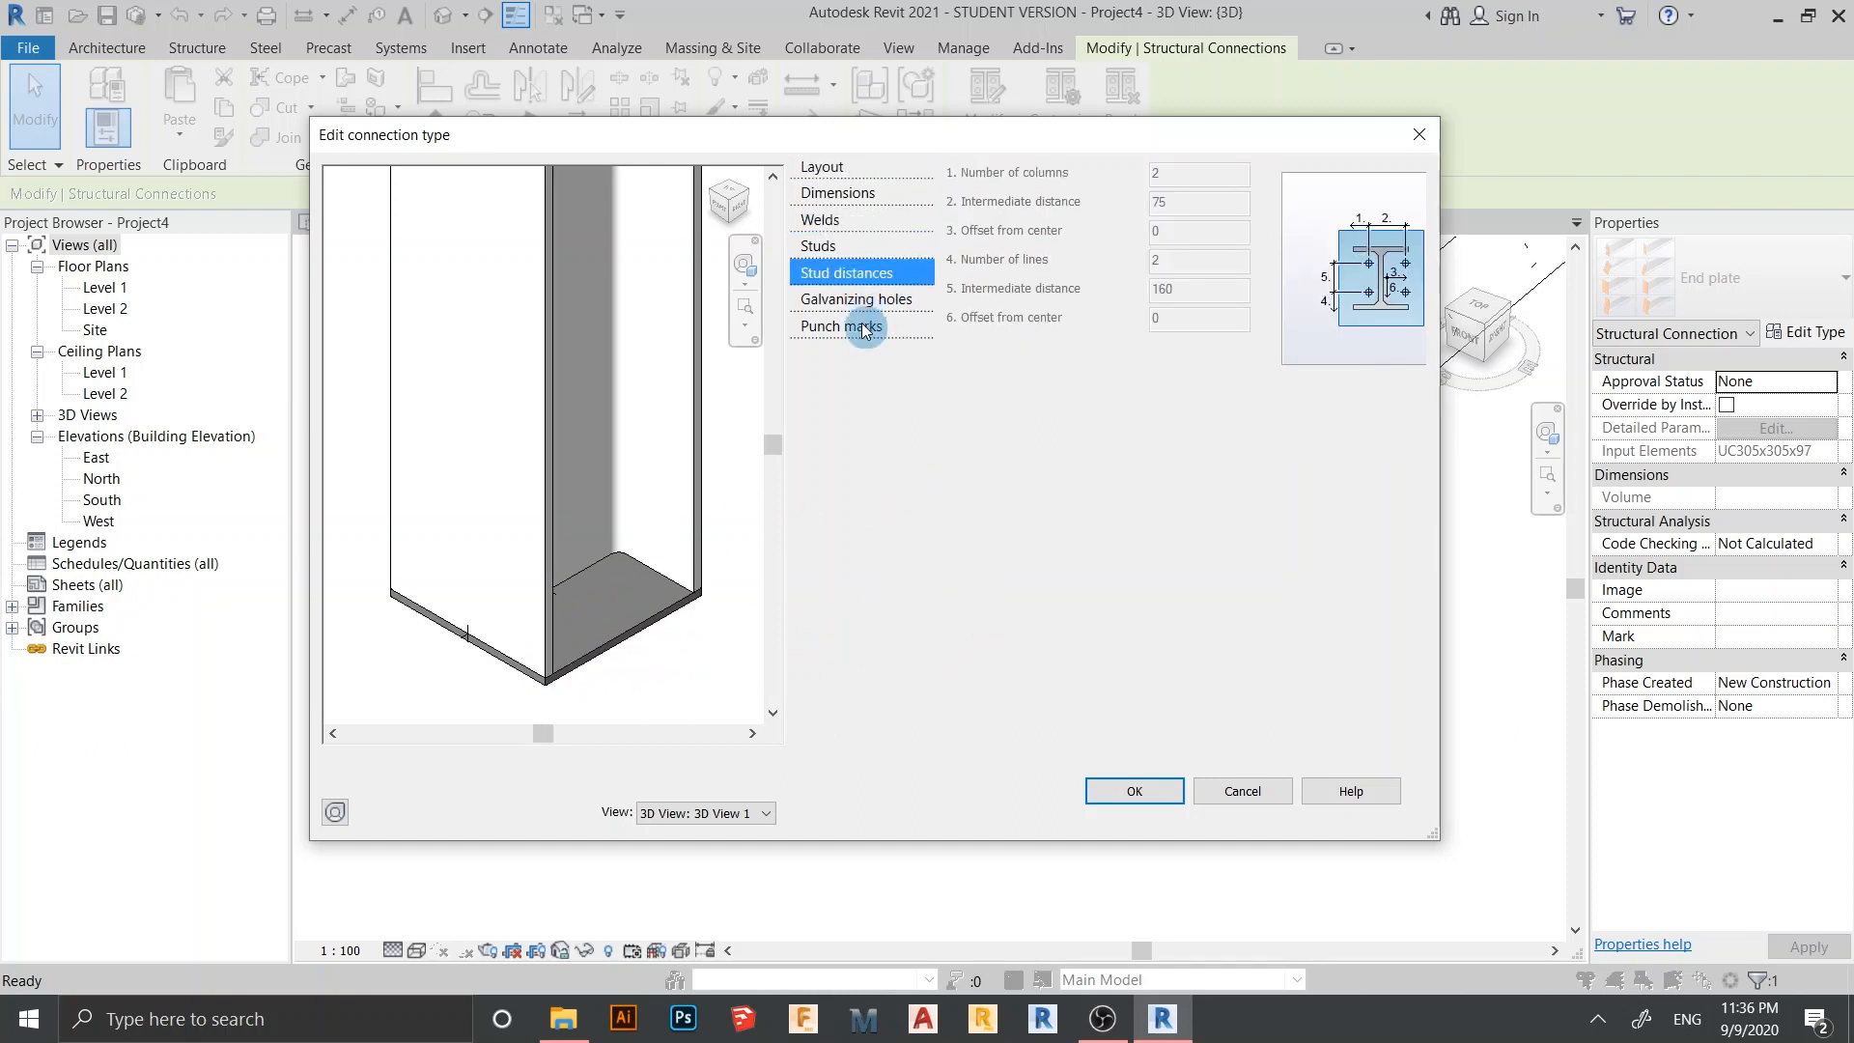
left_click(857, 300)
left_click(851, 328)
scroll(575, 674, "up", 3)
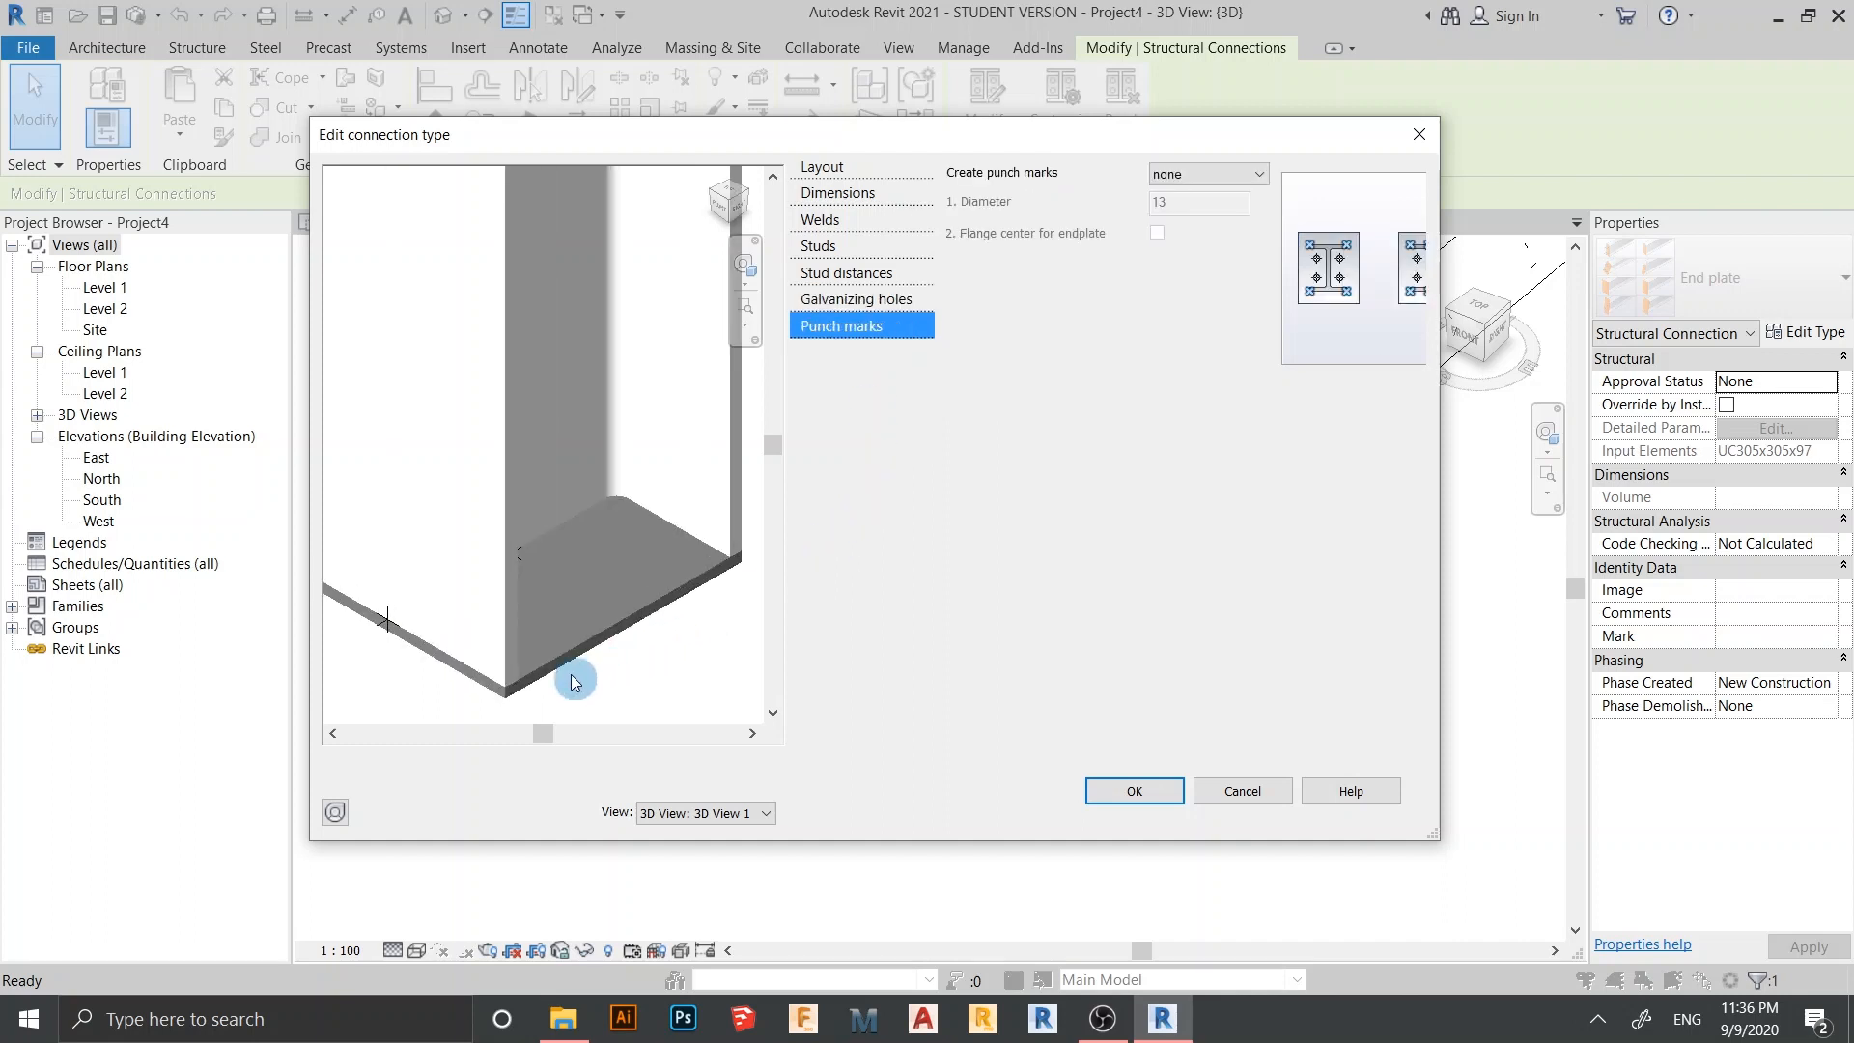
scroll(615, 628, "down", 2)
left_click(1416, 134)
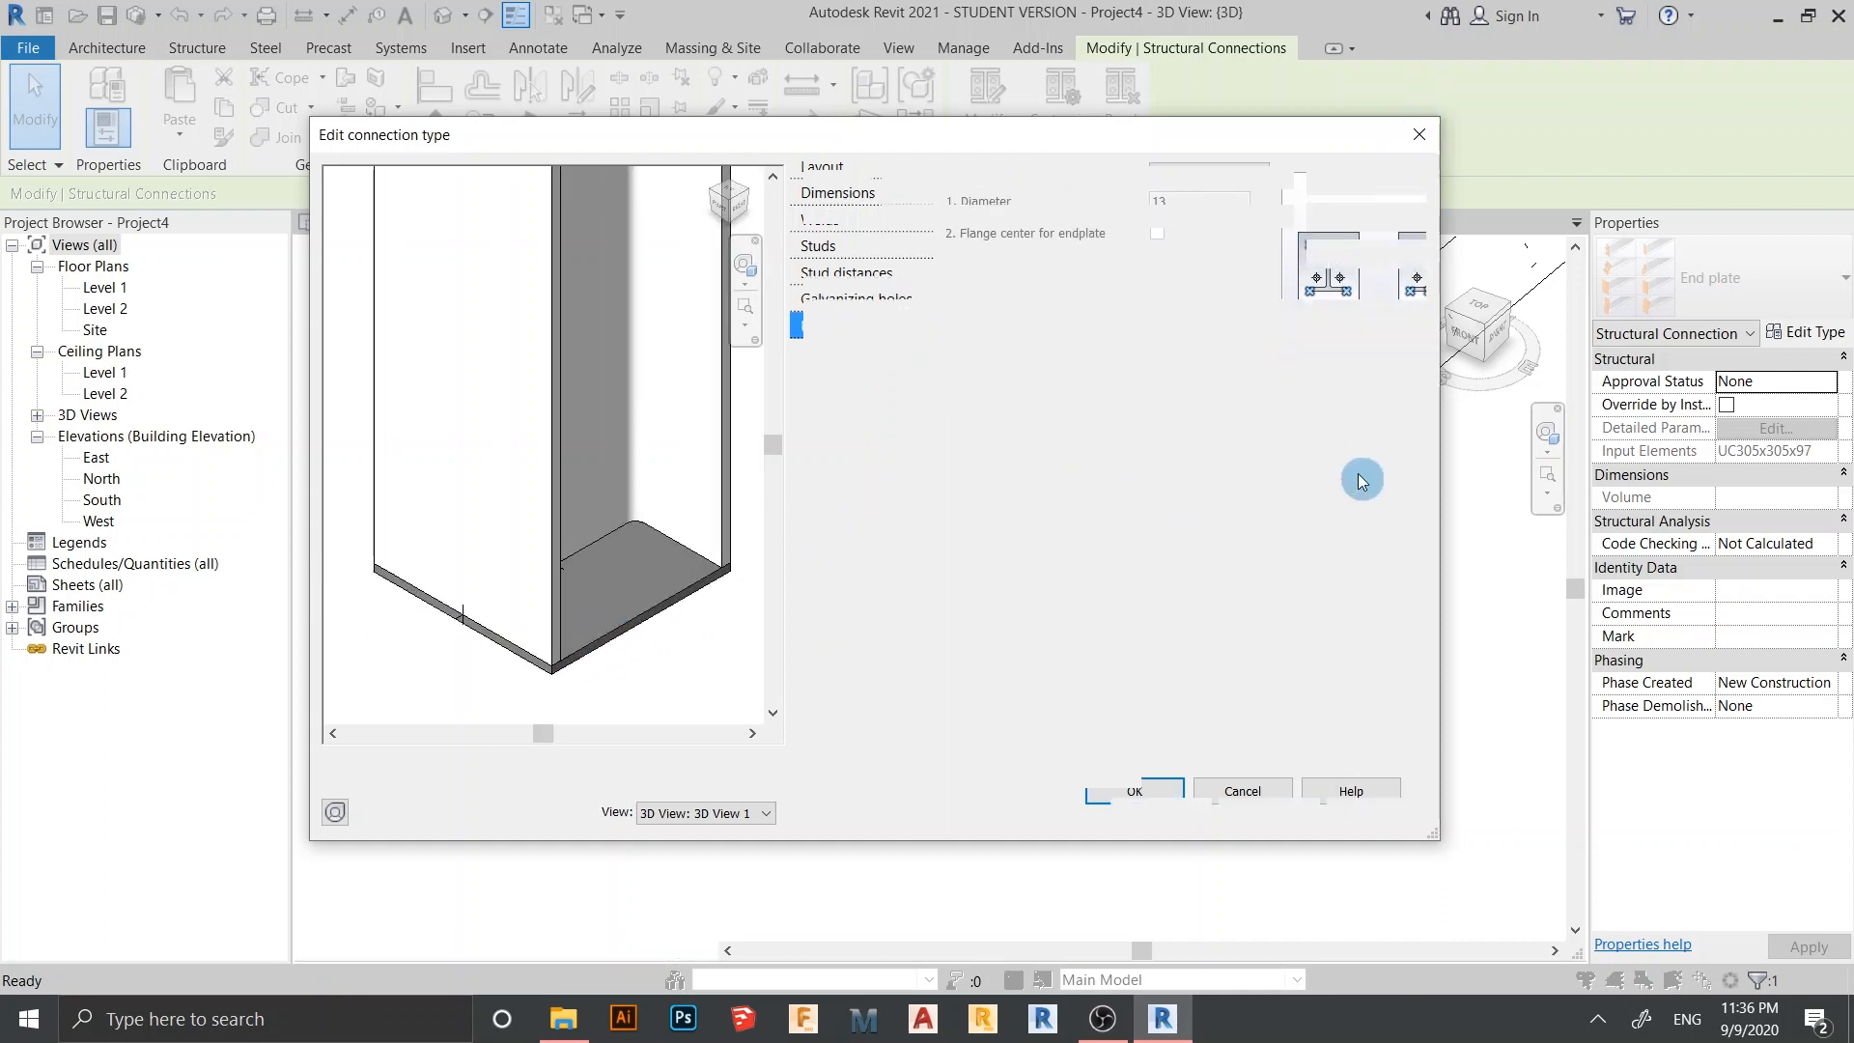
left_click(1420, 134)
left_click(1328, 136)
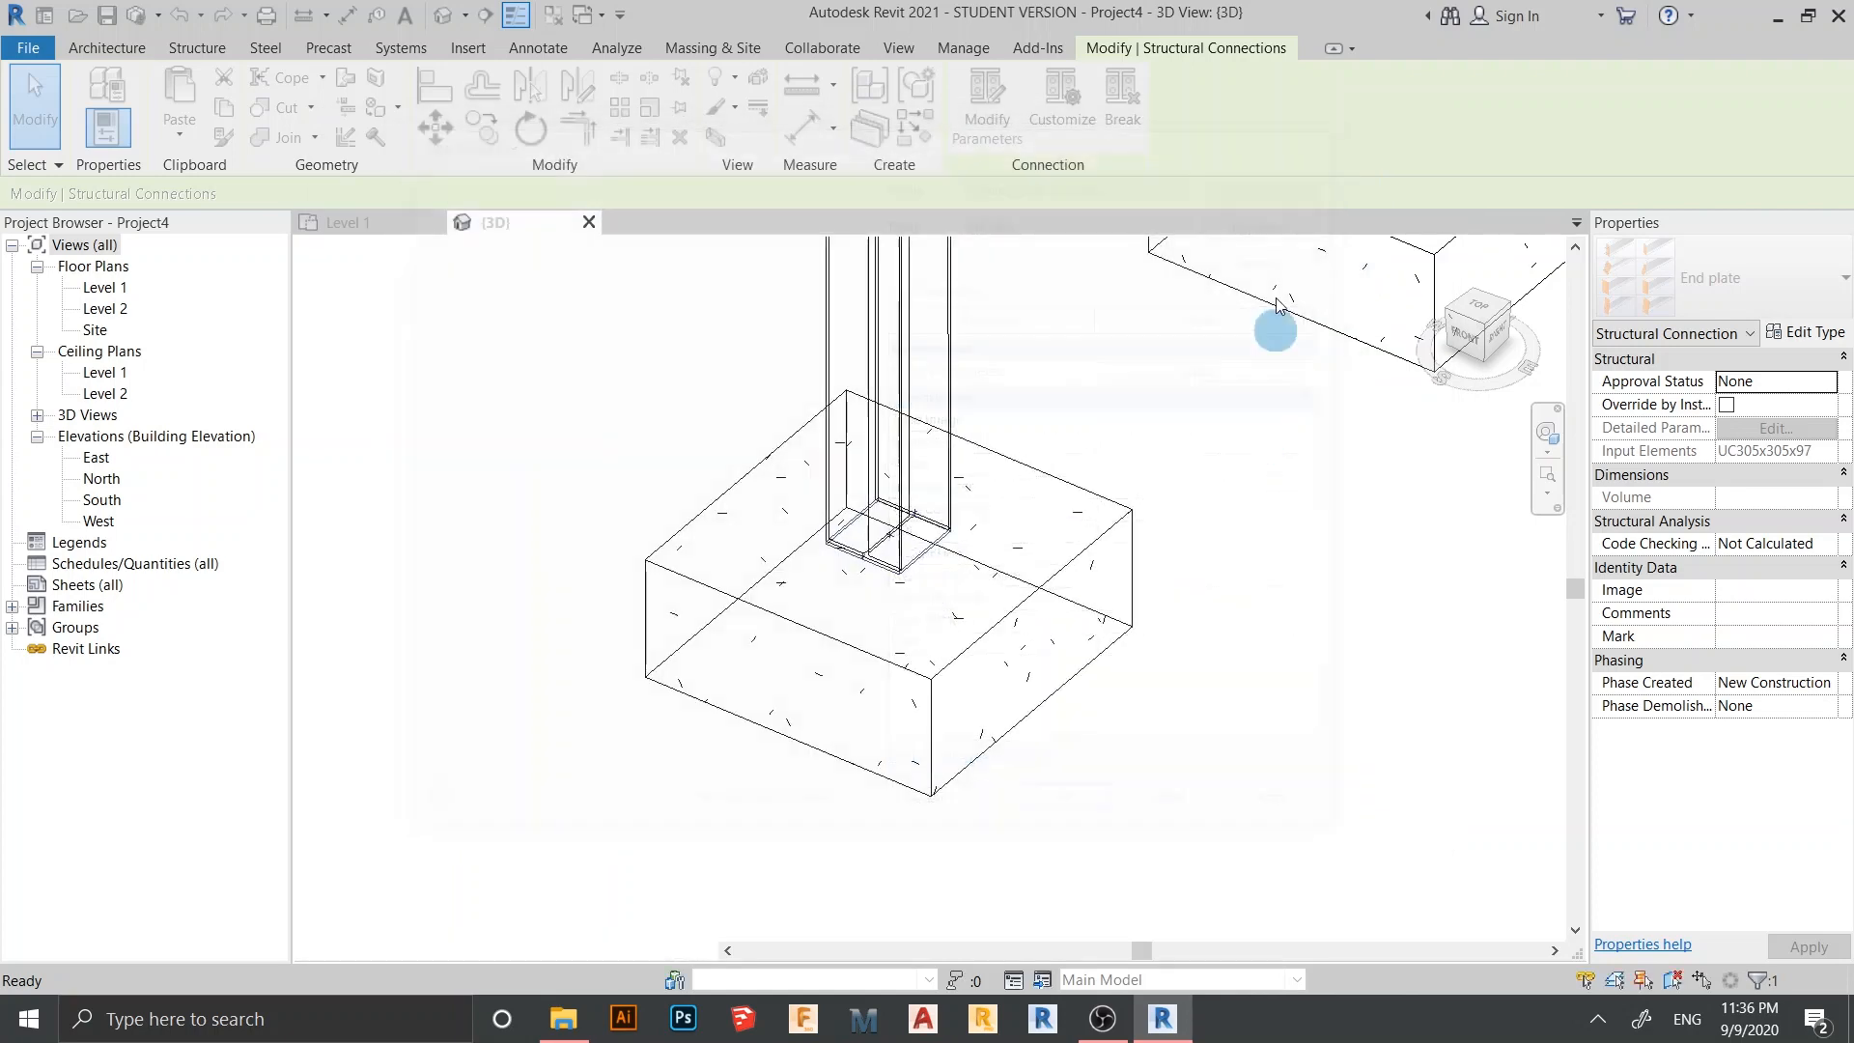
Change the selected end plate connection's type to Base plate
left_click(1763, 278)
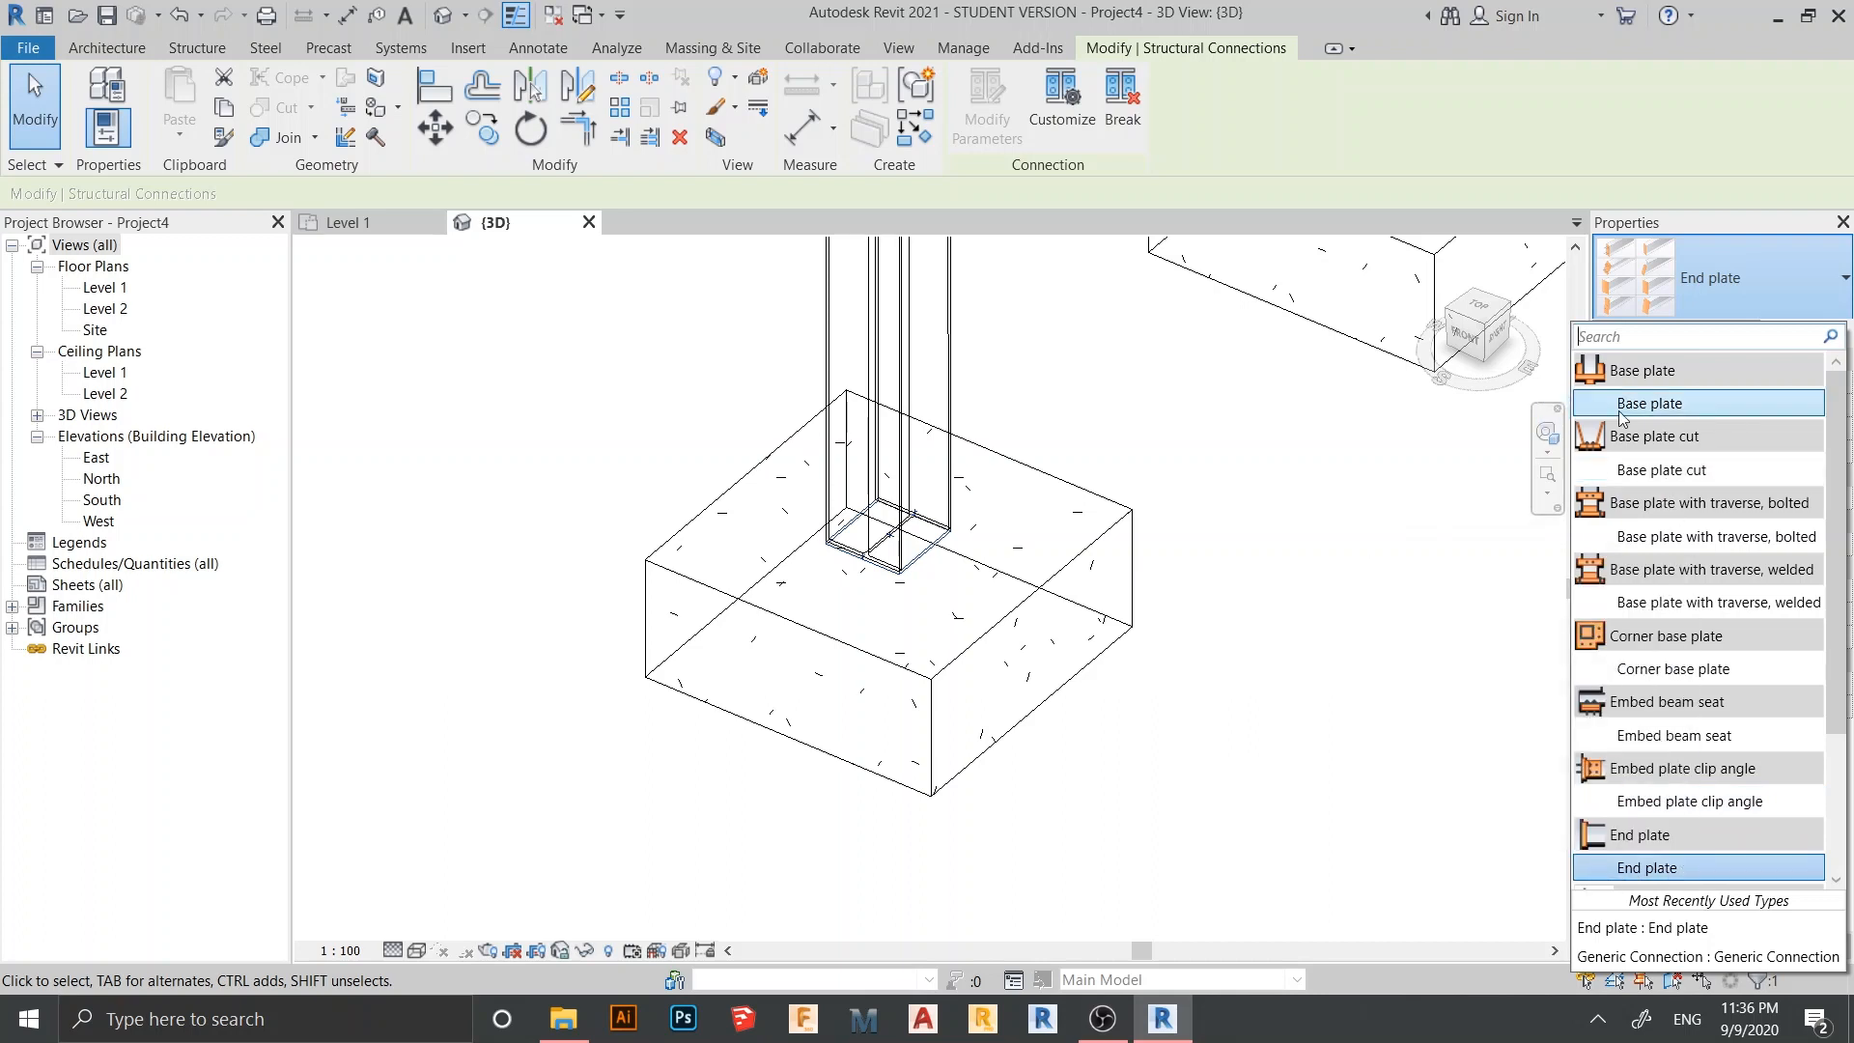
left_click(1645, 405)
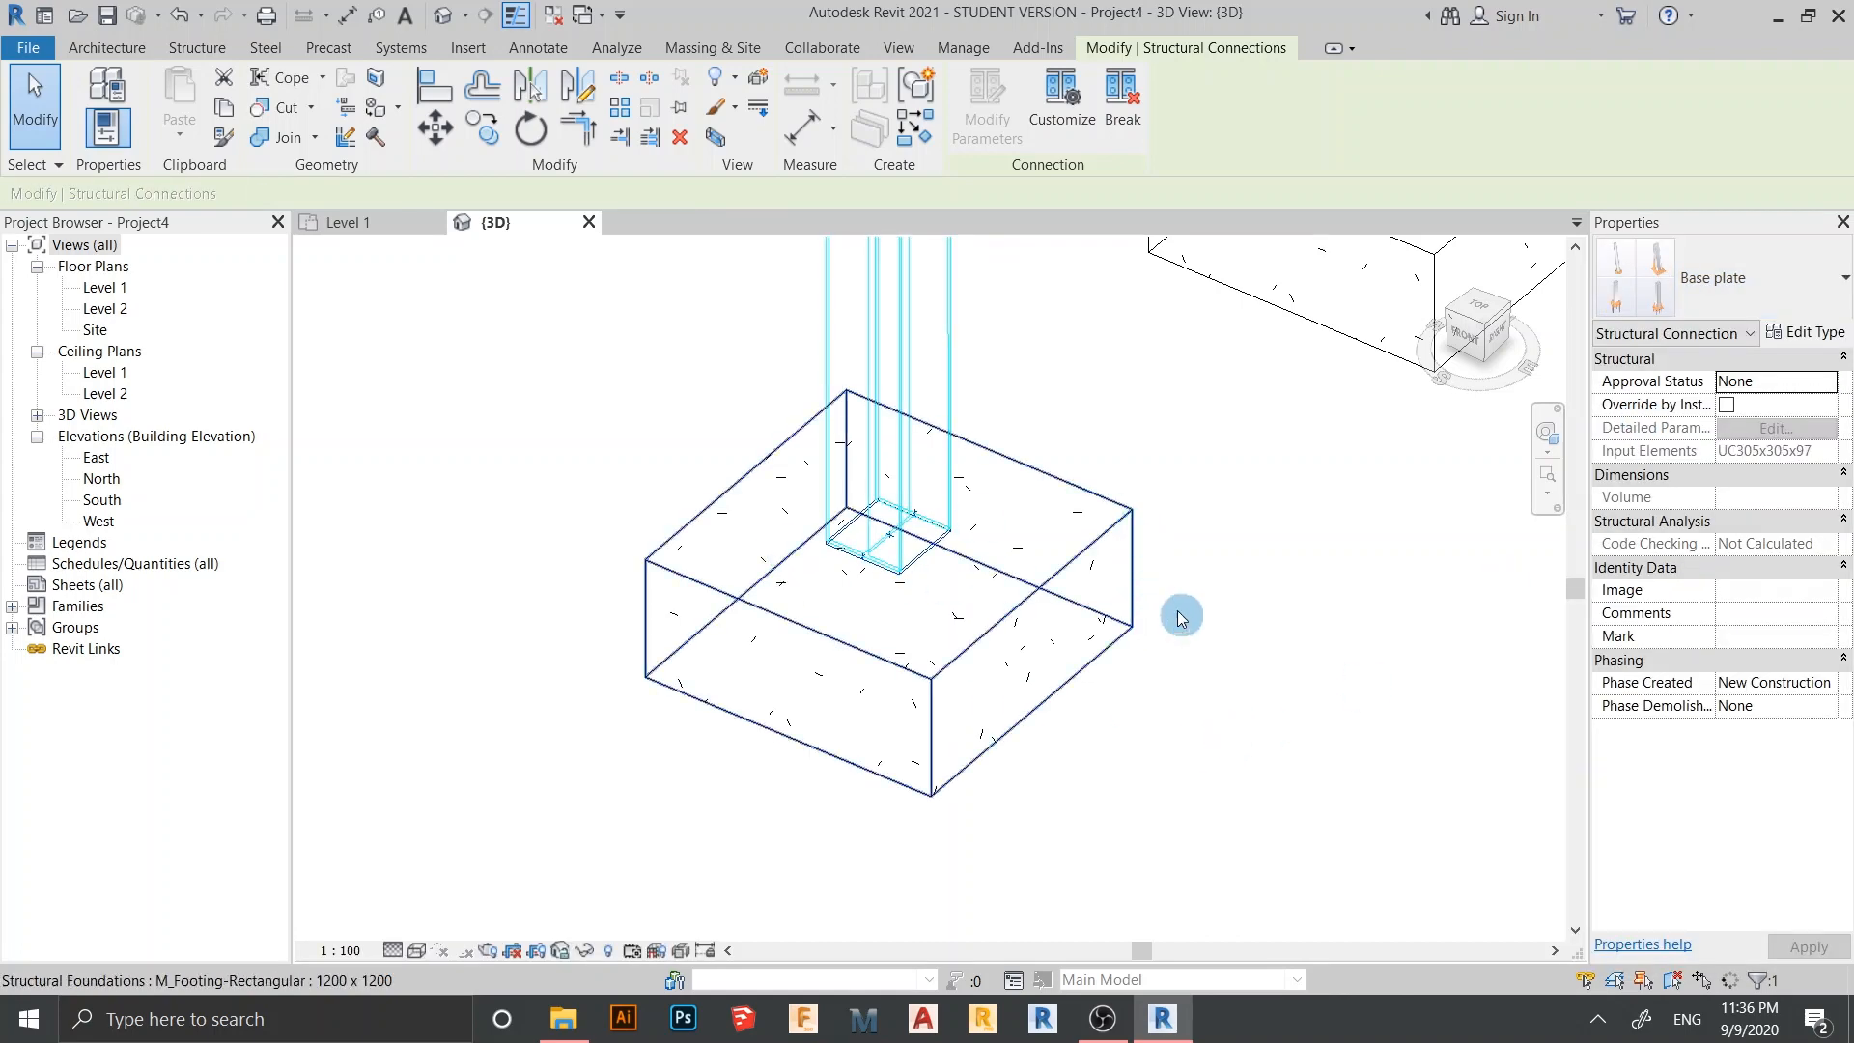
Open the Modify Parameters settings of the Base plate connection type for editing
scroll(1233, 685, "down", 3)
middle_click_drag(1246, 704, 1095, 877)
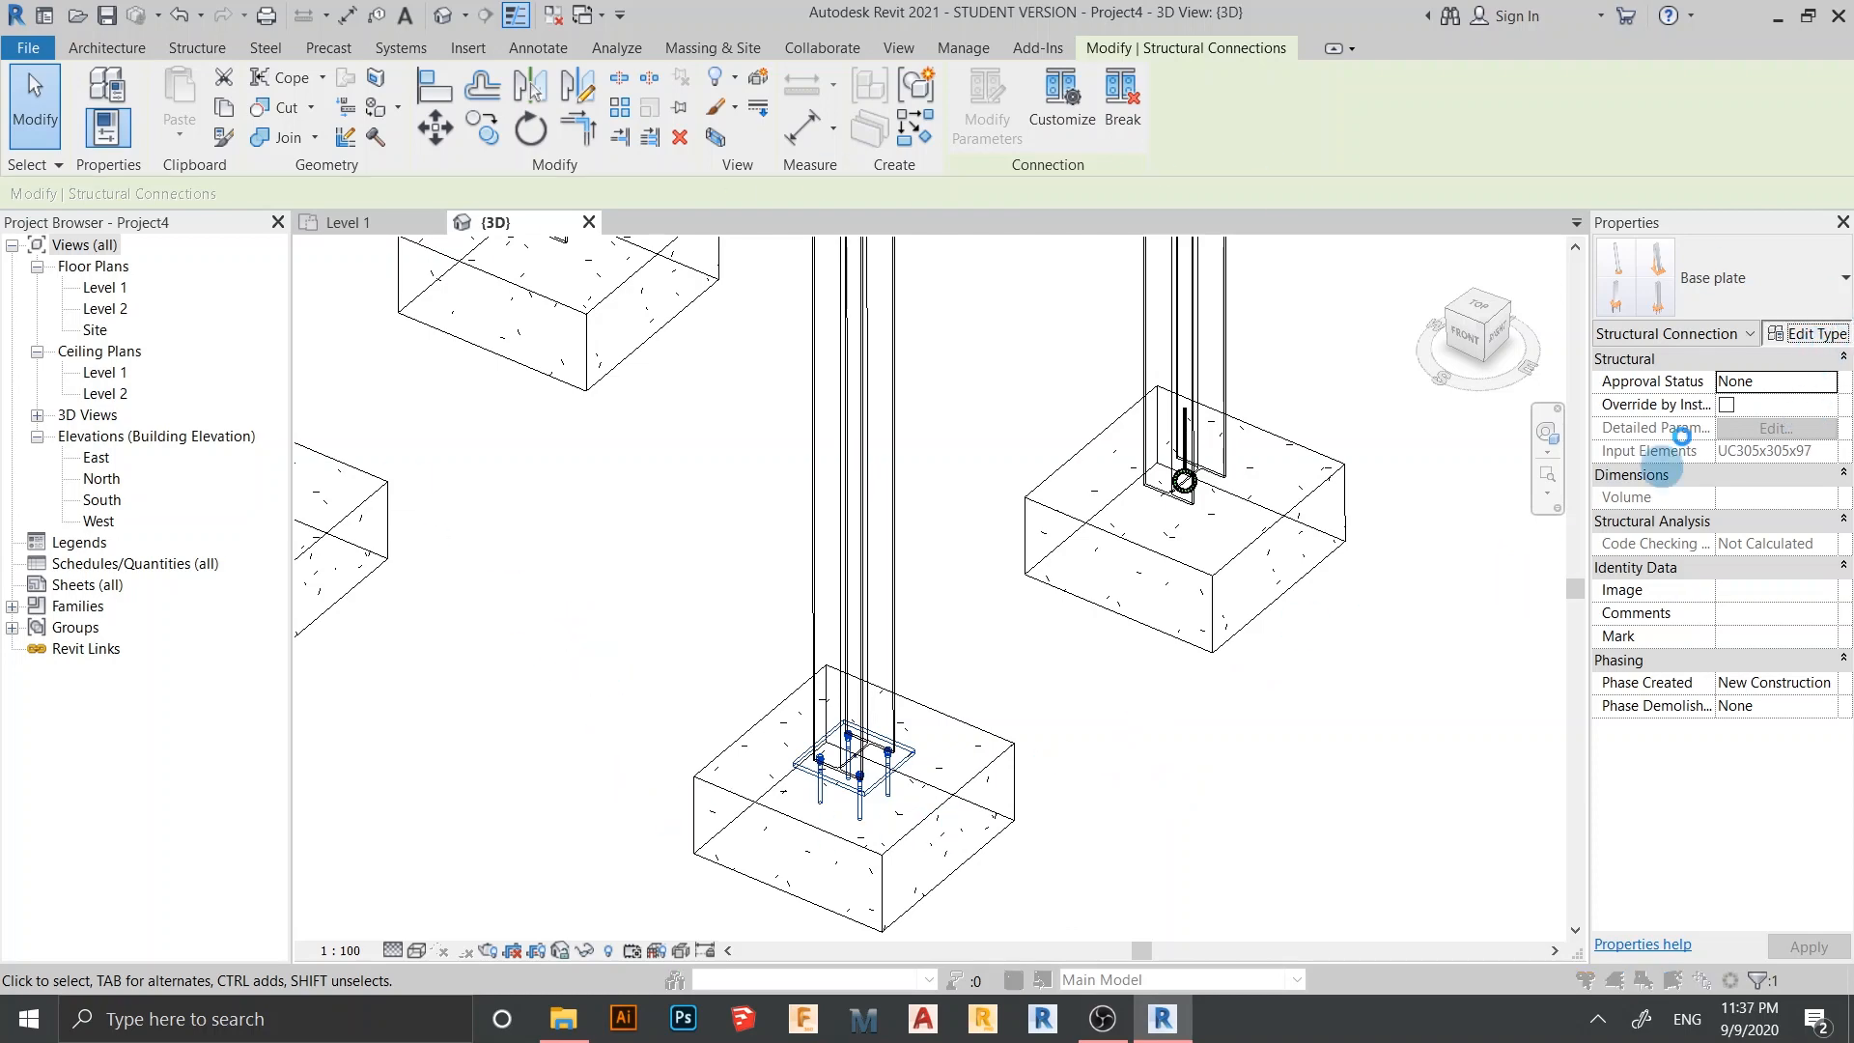
left_click(1805, 332)
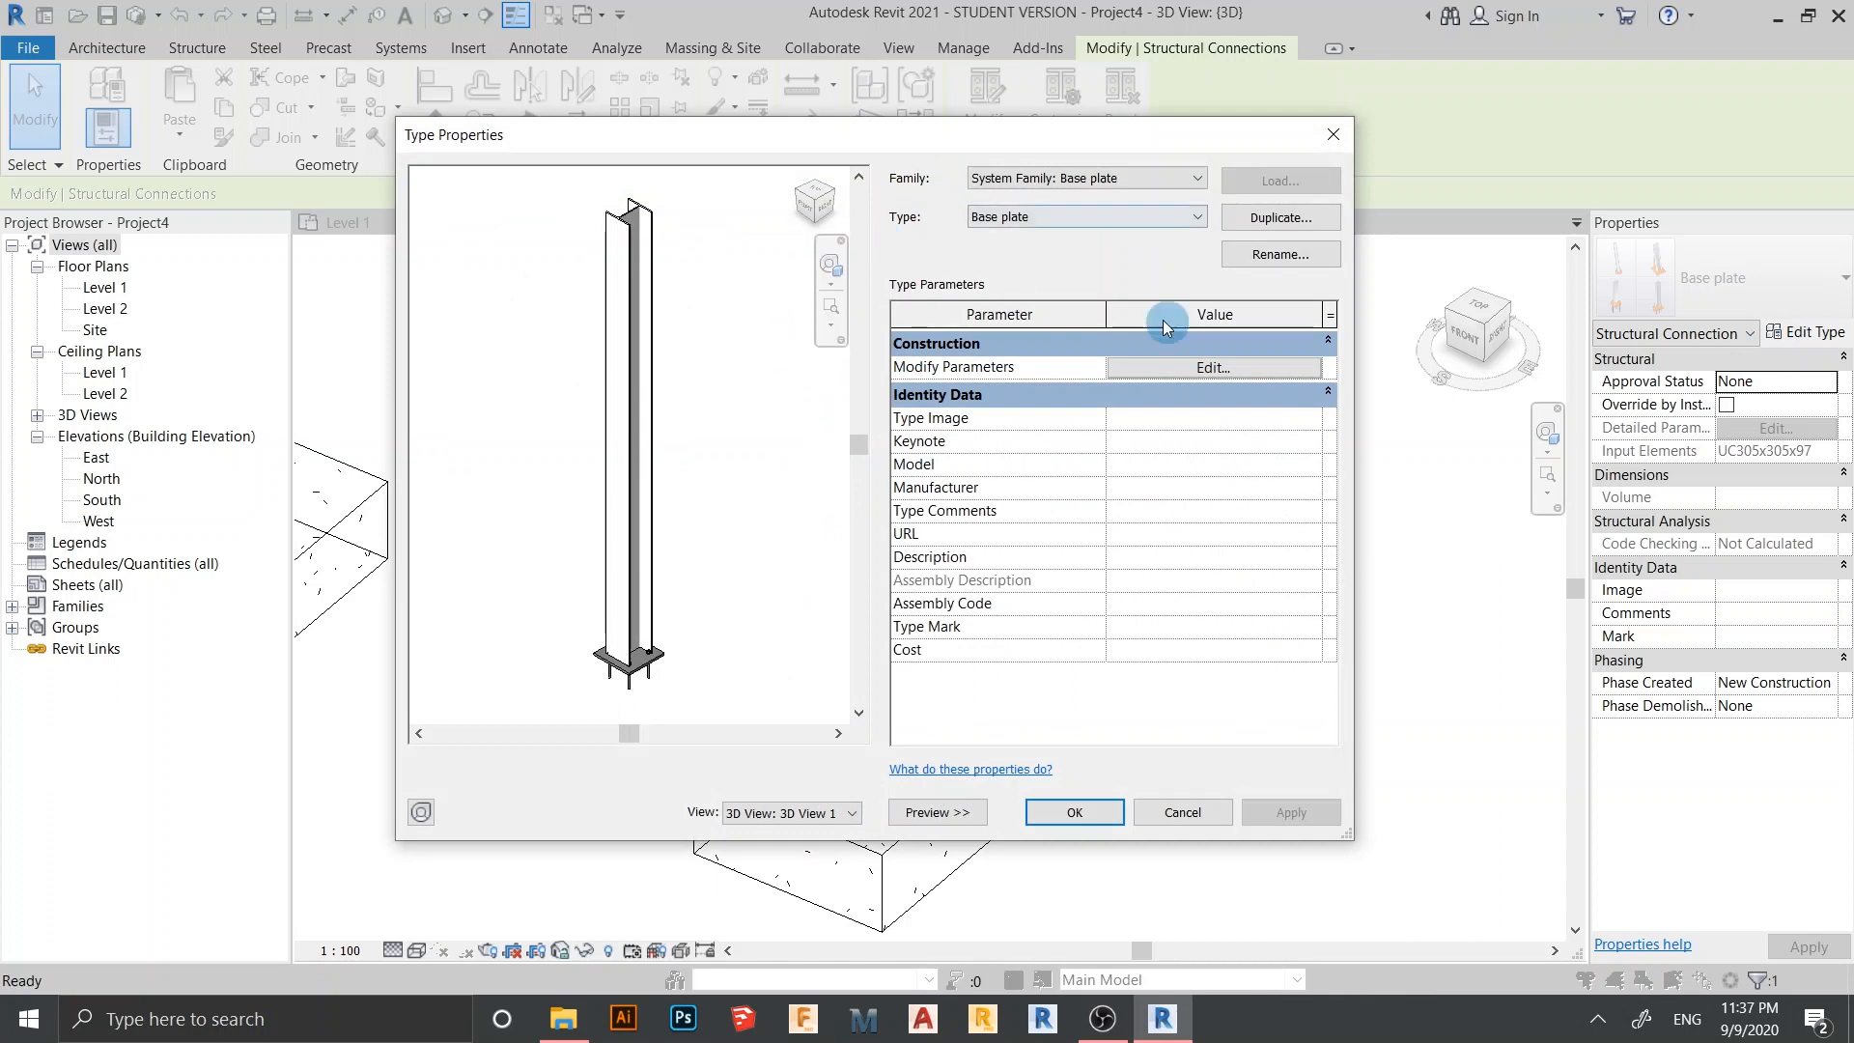
left_click(1184, 369)
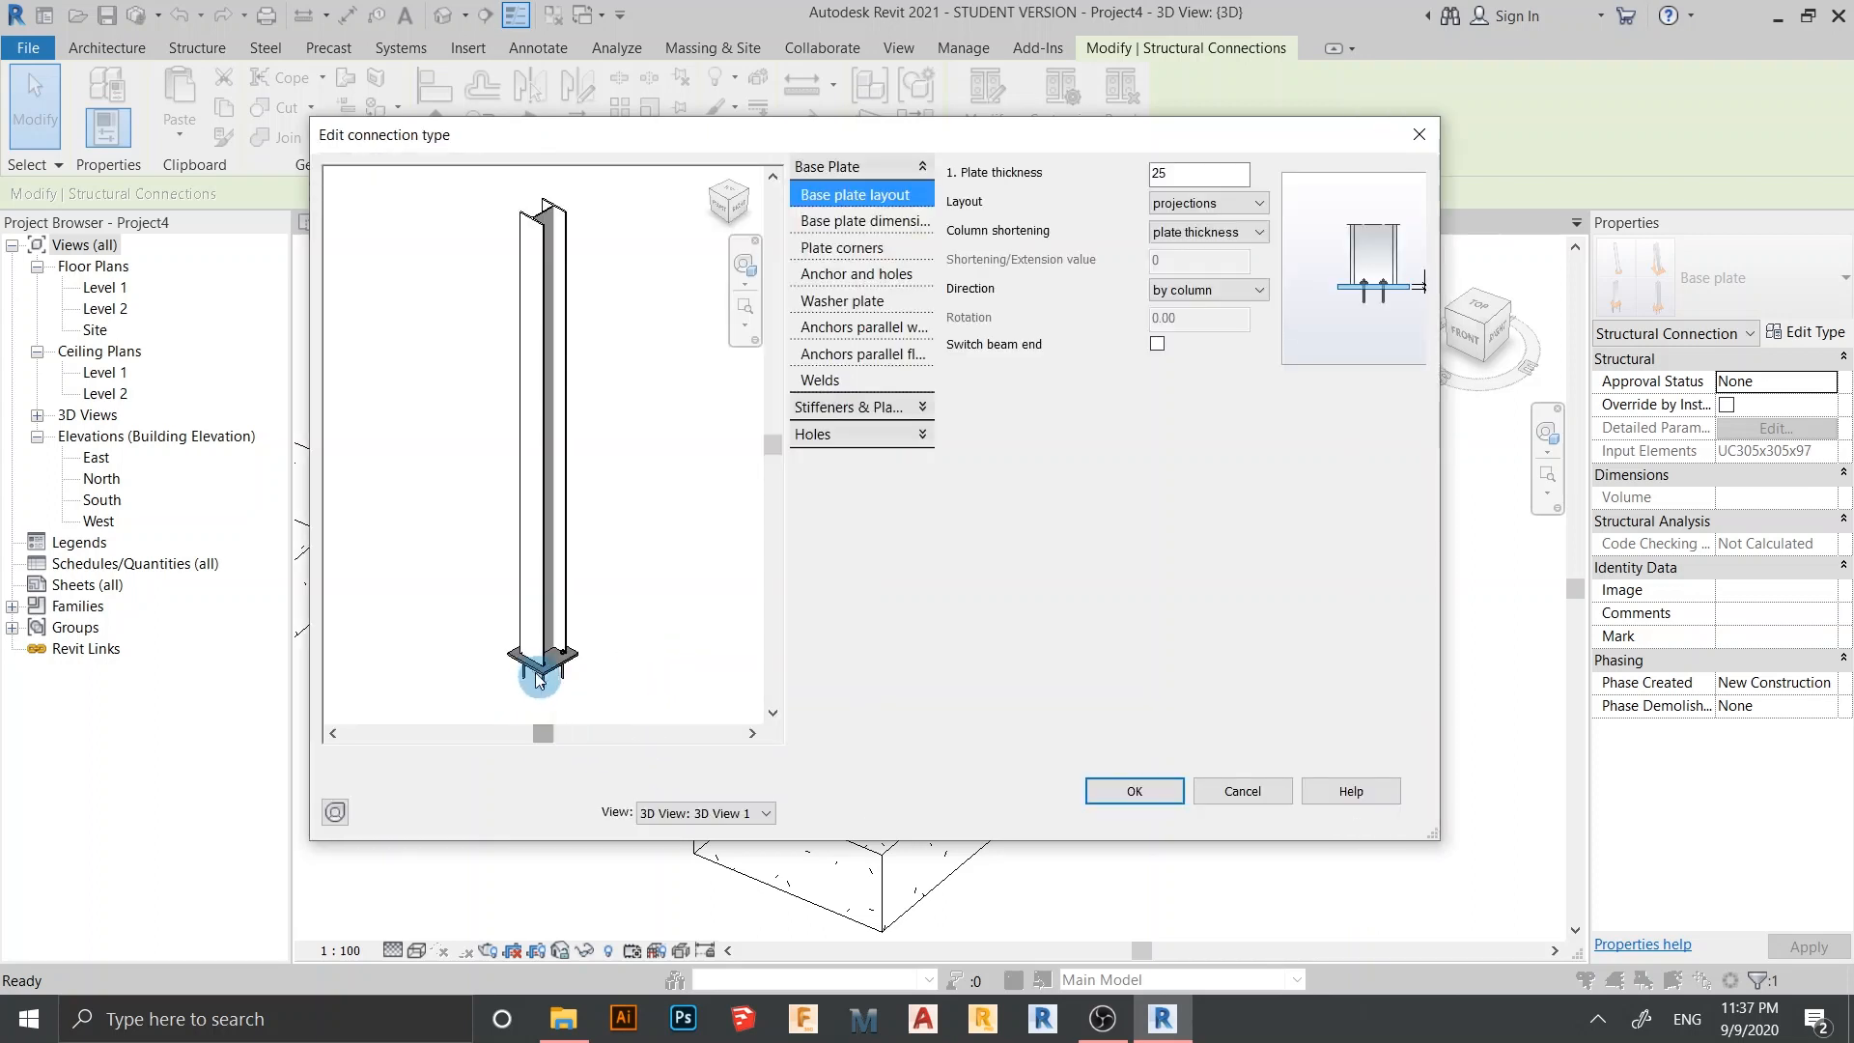
Examine the base plate, bolts and anchors up close in the connection type preview
scroll(538, 702, "up", 6)
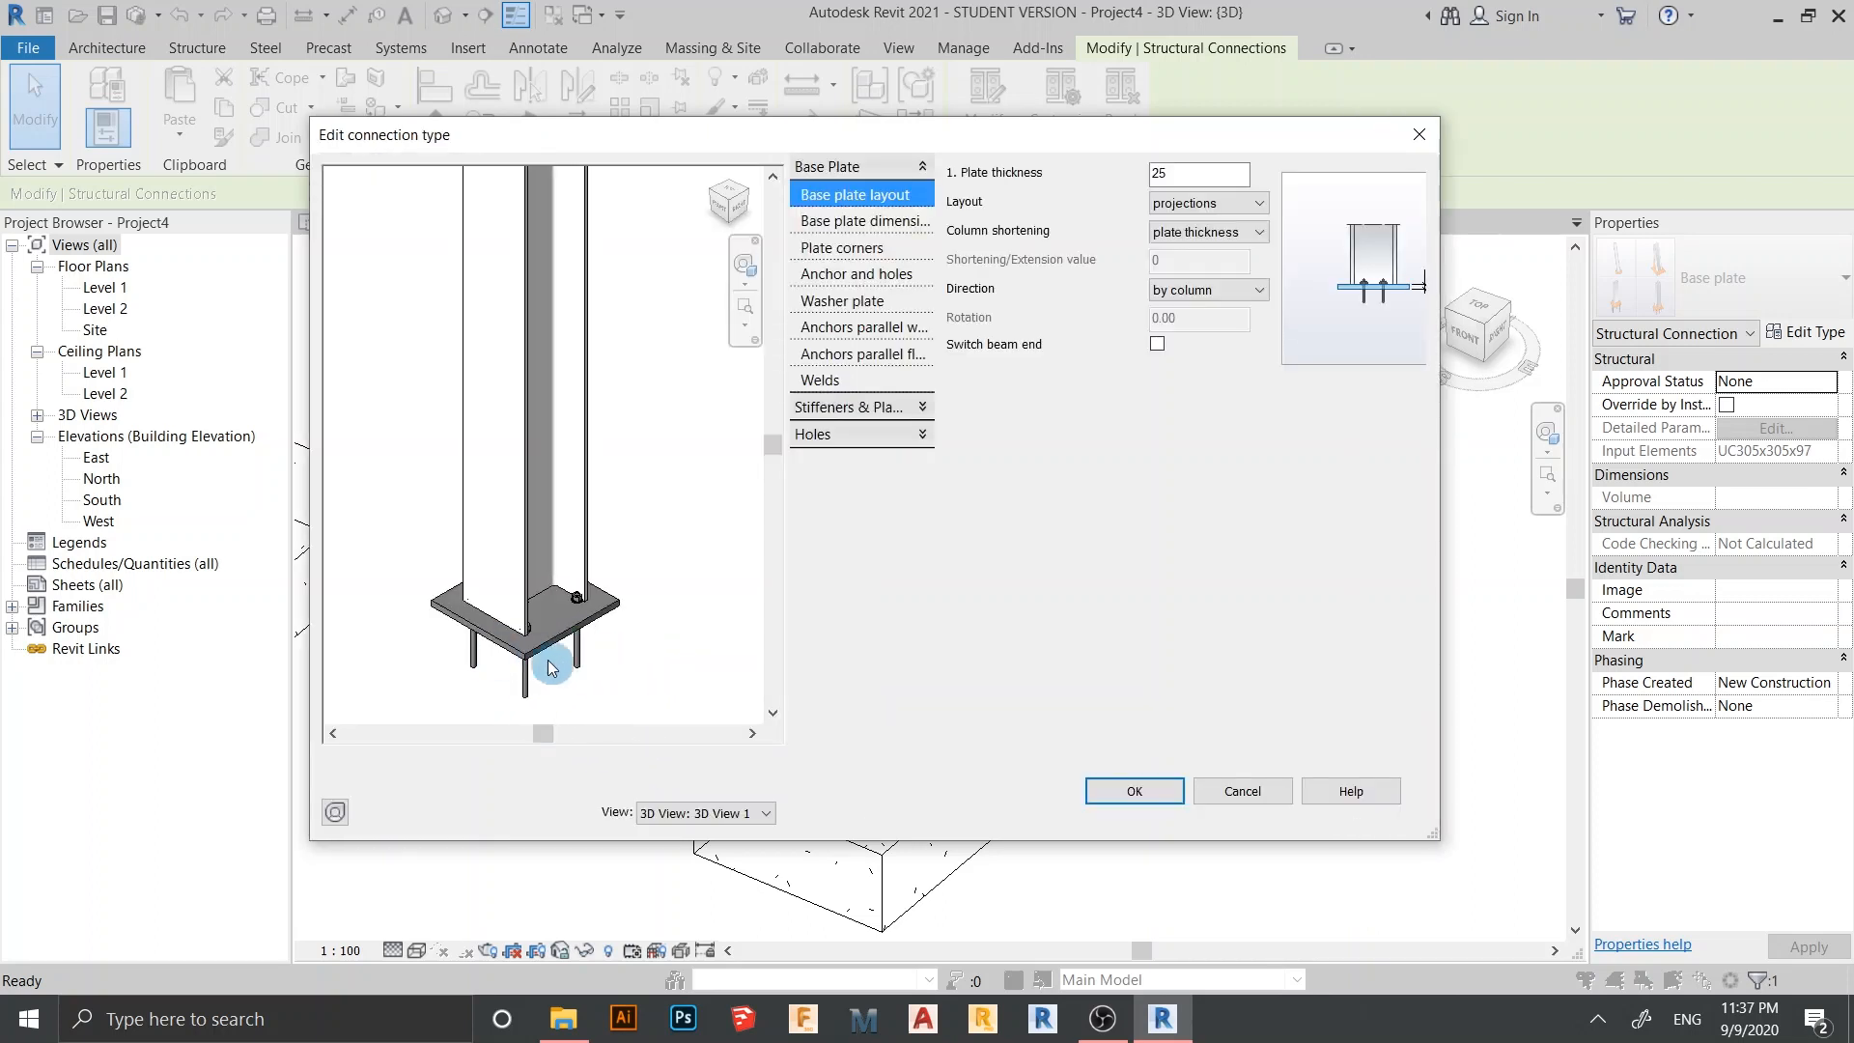
scroll(588, 657, "up", 6)
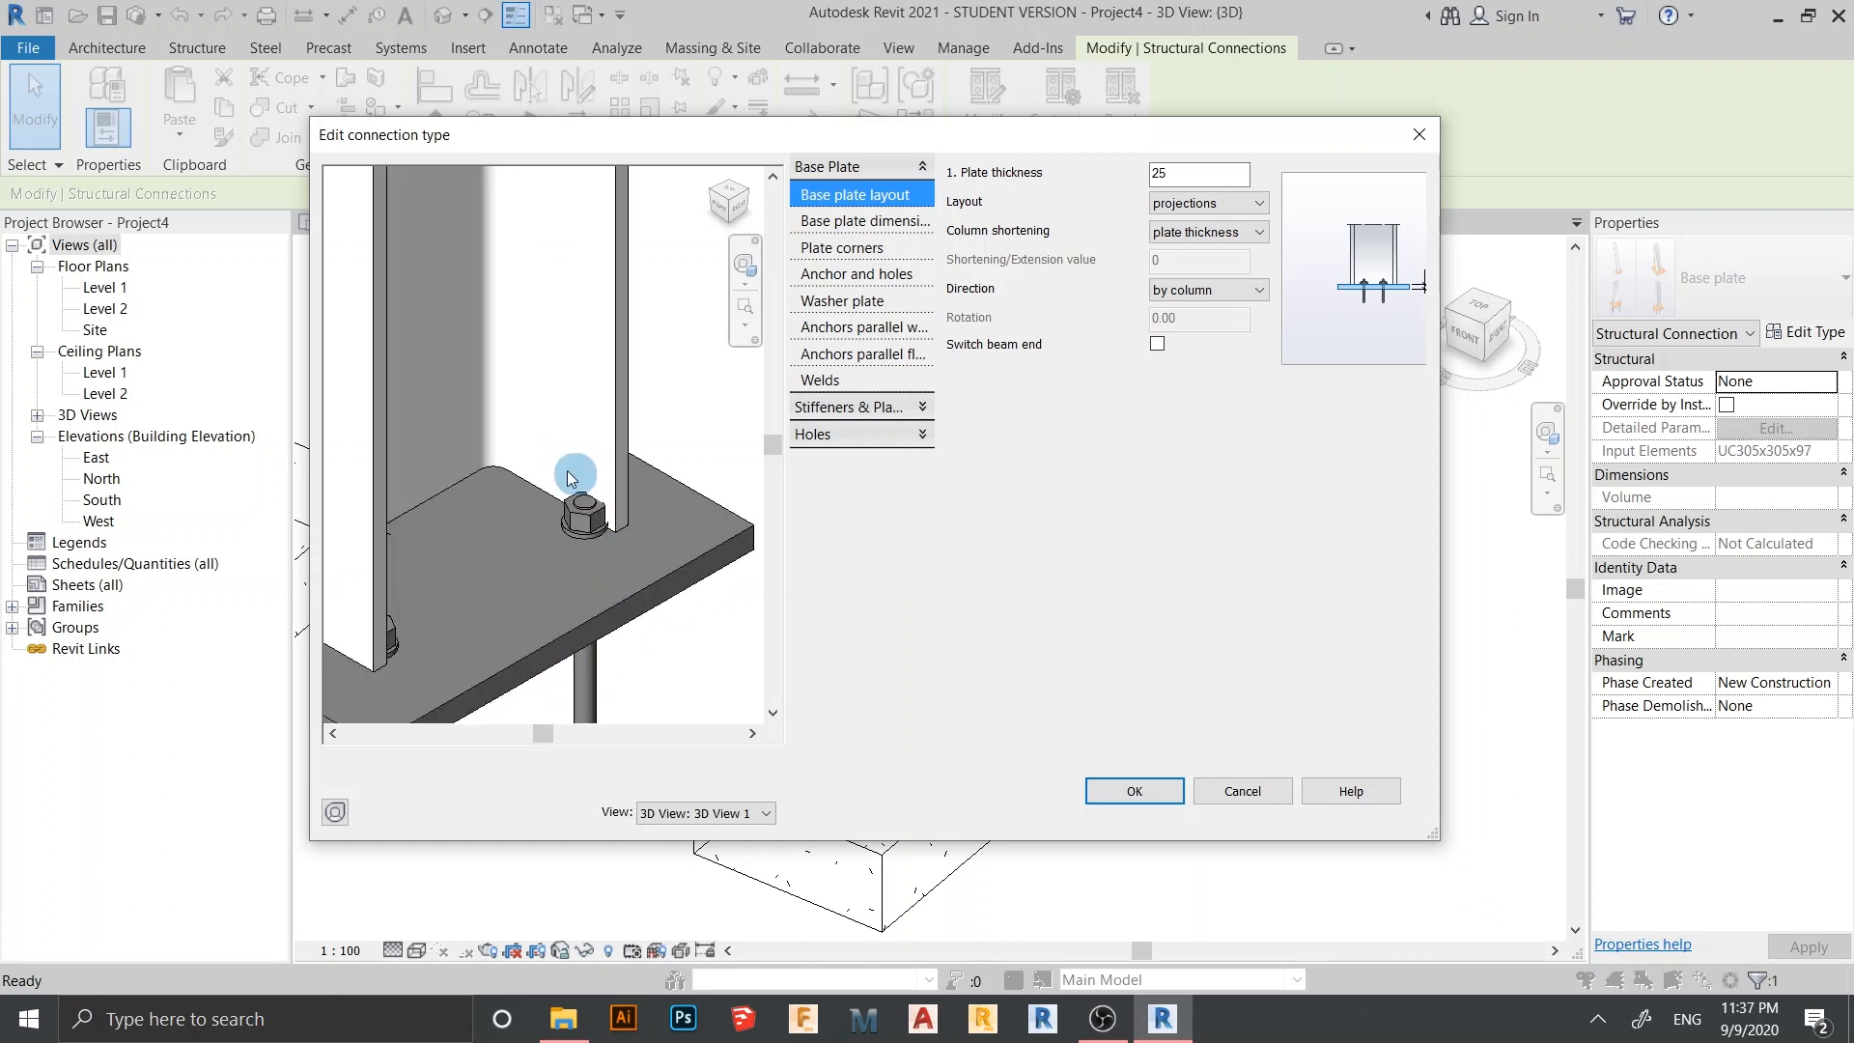
scroll(579, 556, "down", 4)
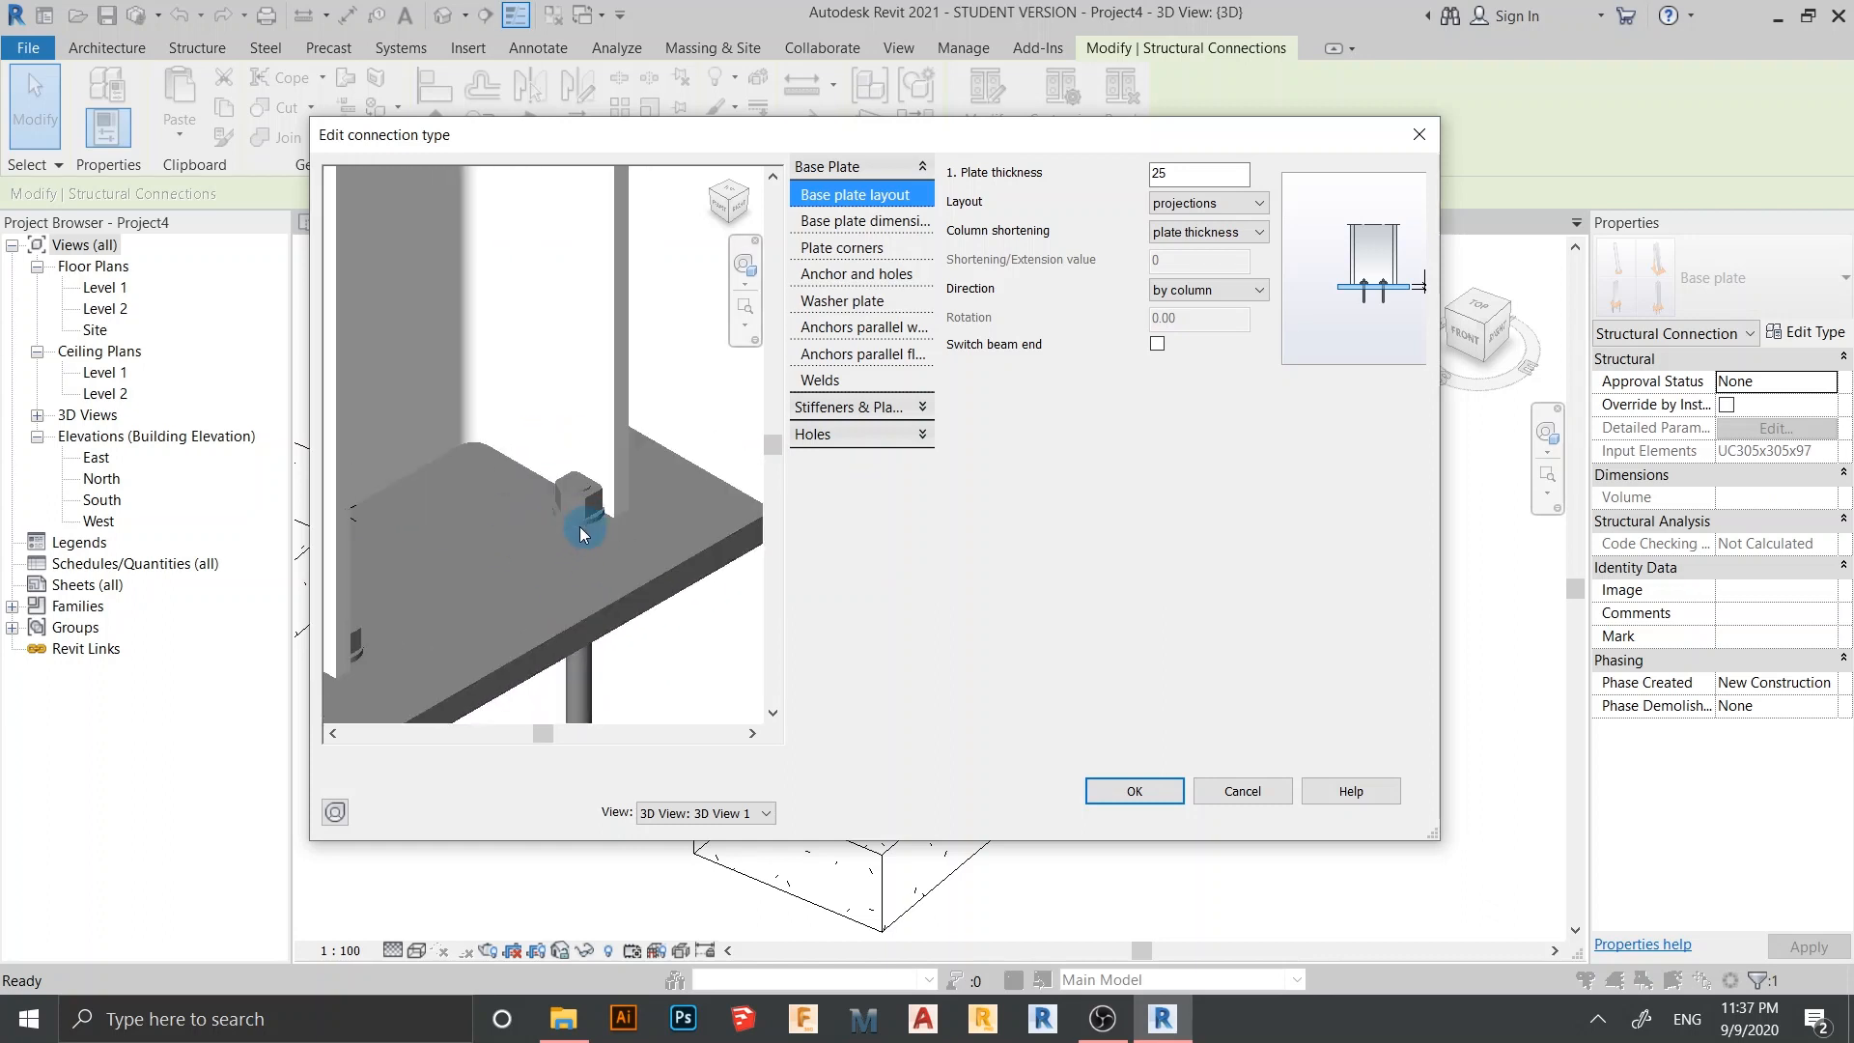
scroll(577, 565, "down", 2)
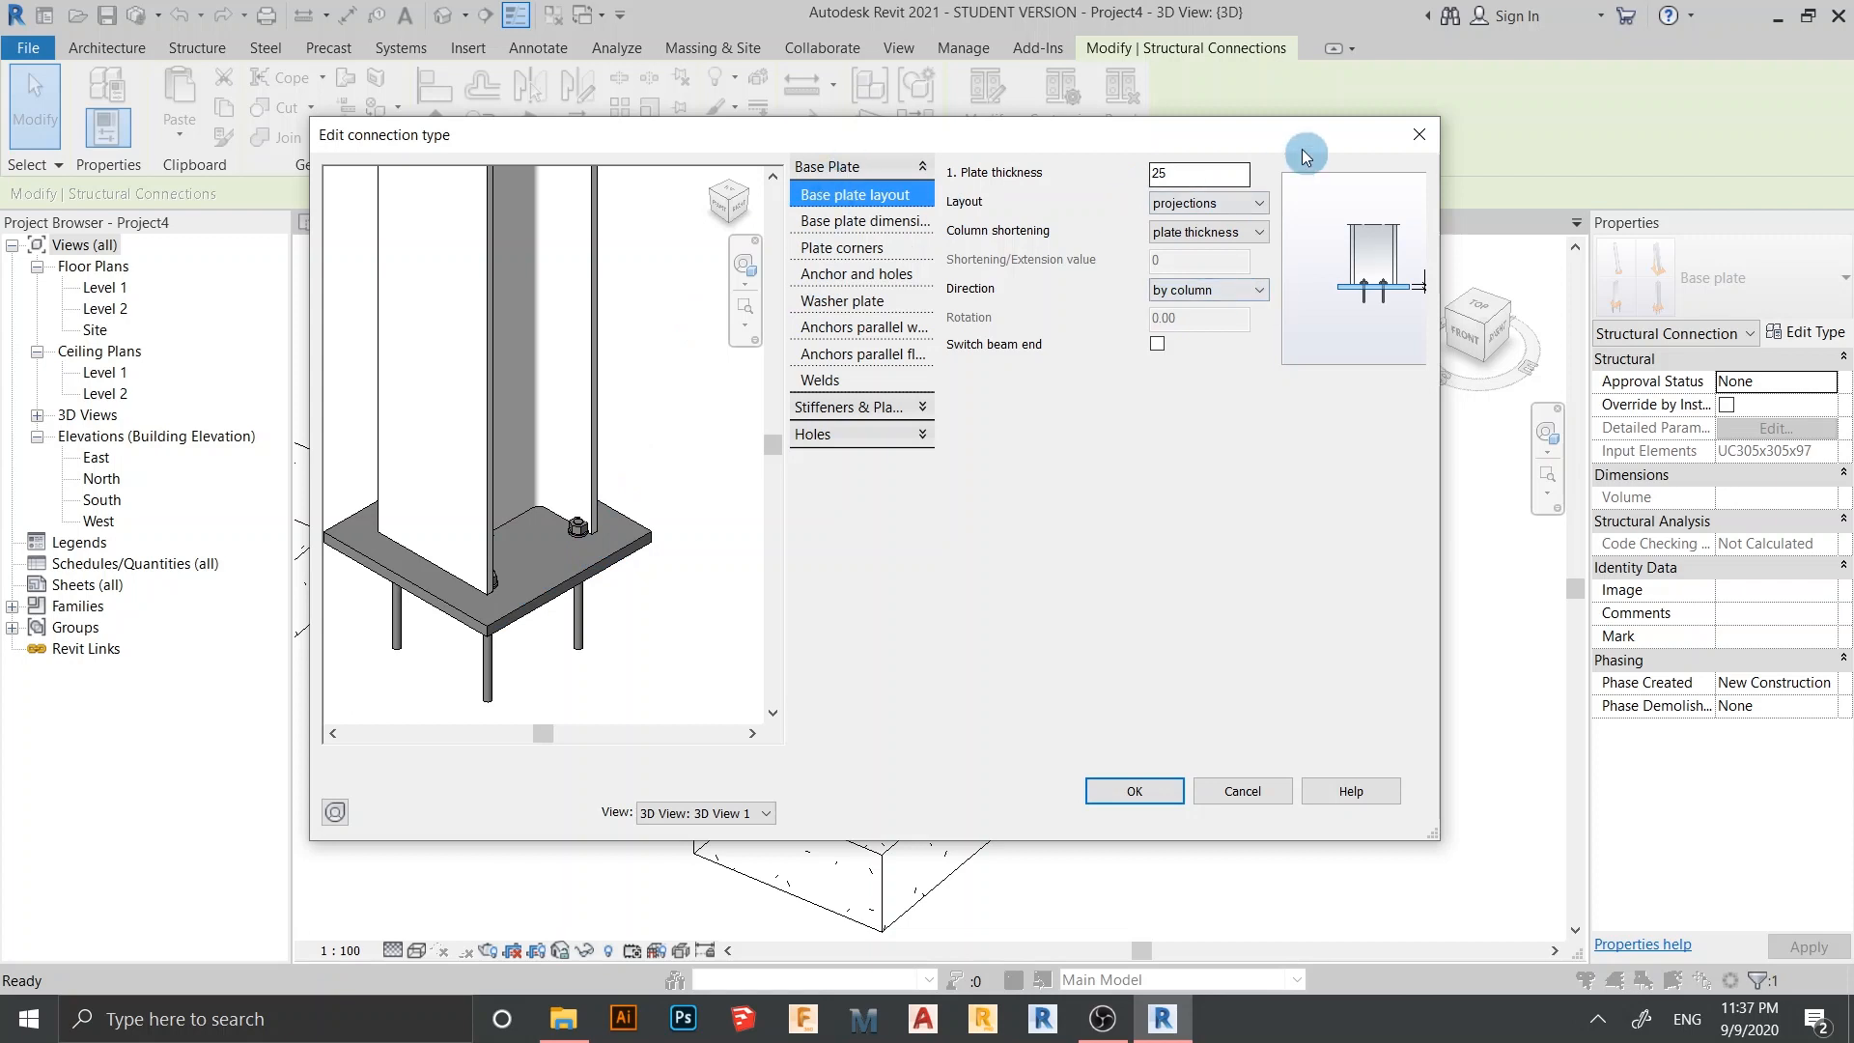
left_click_drag(1303, 151, 1265, 157)
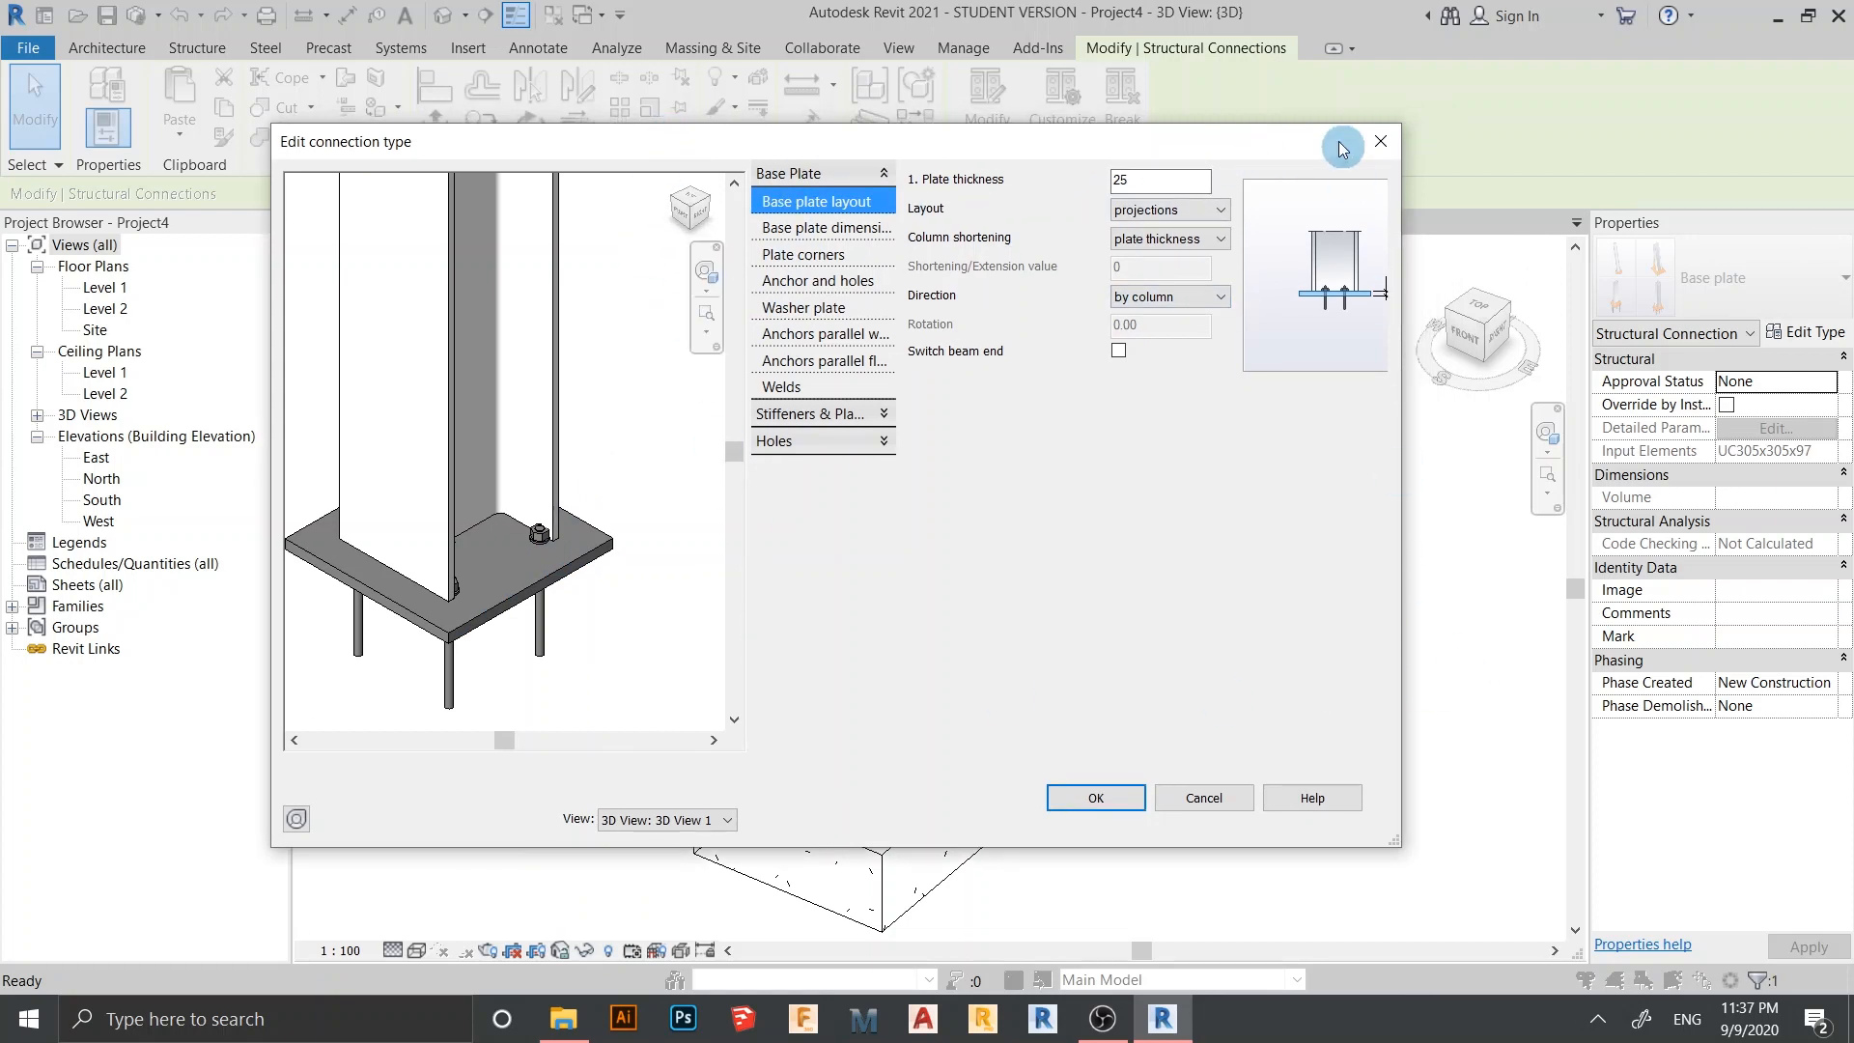
left_click(1287, 179)
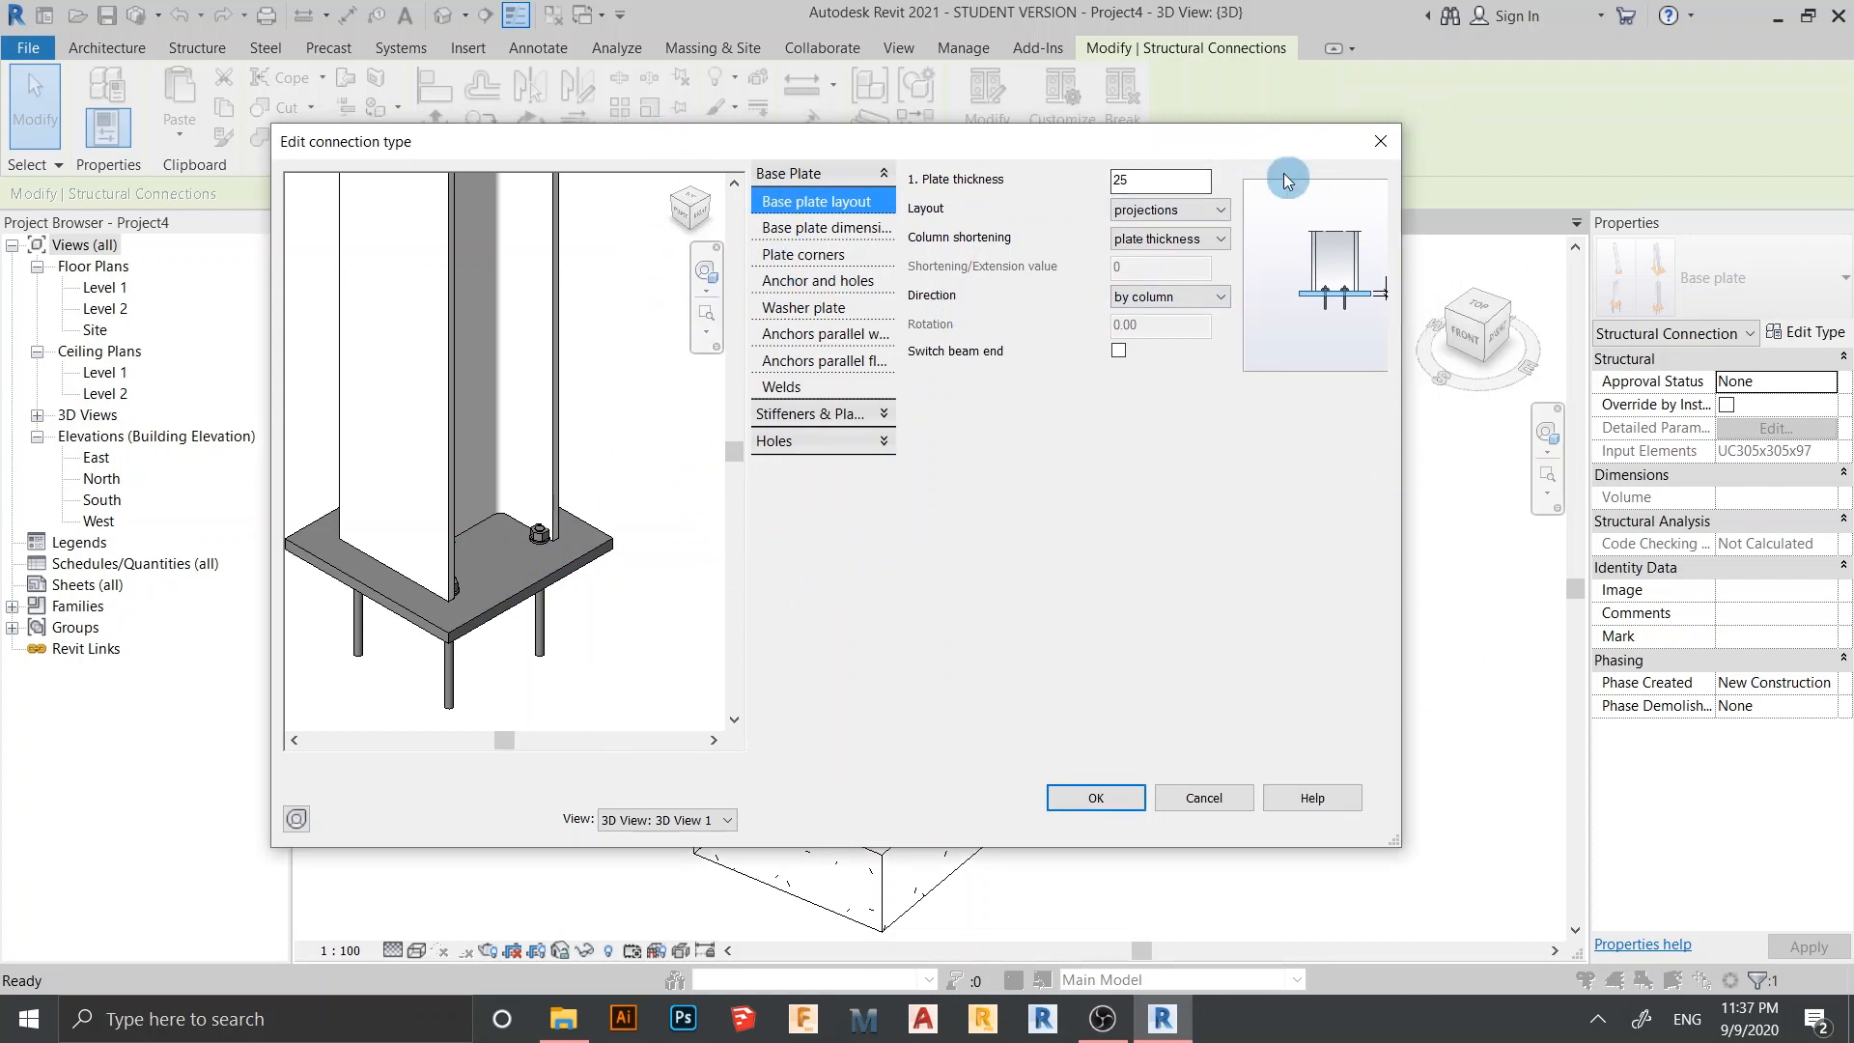
left_click_drag(1244, 148, 1199, 150)
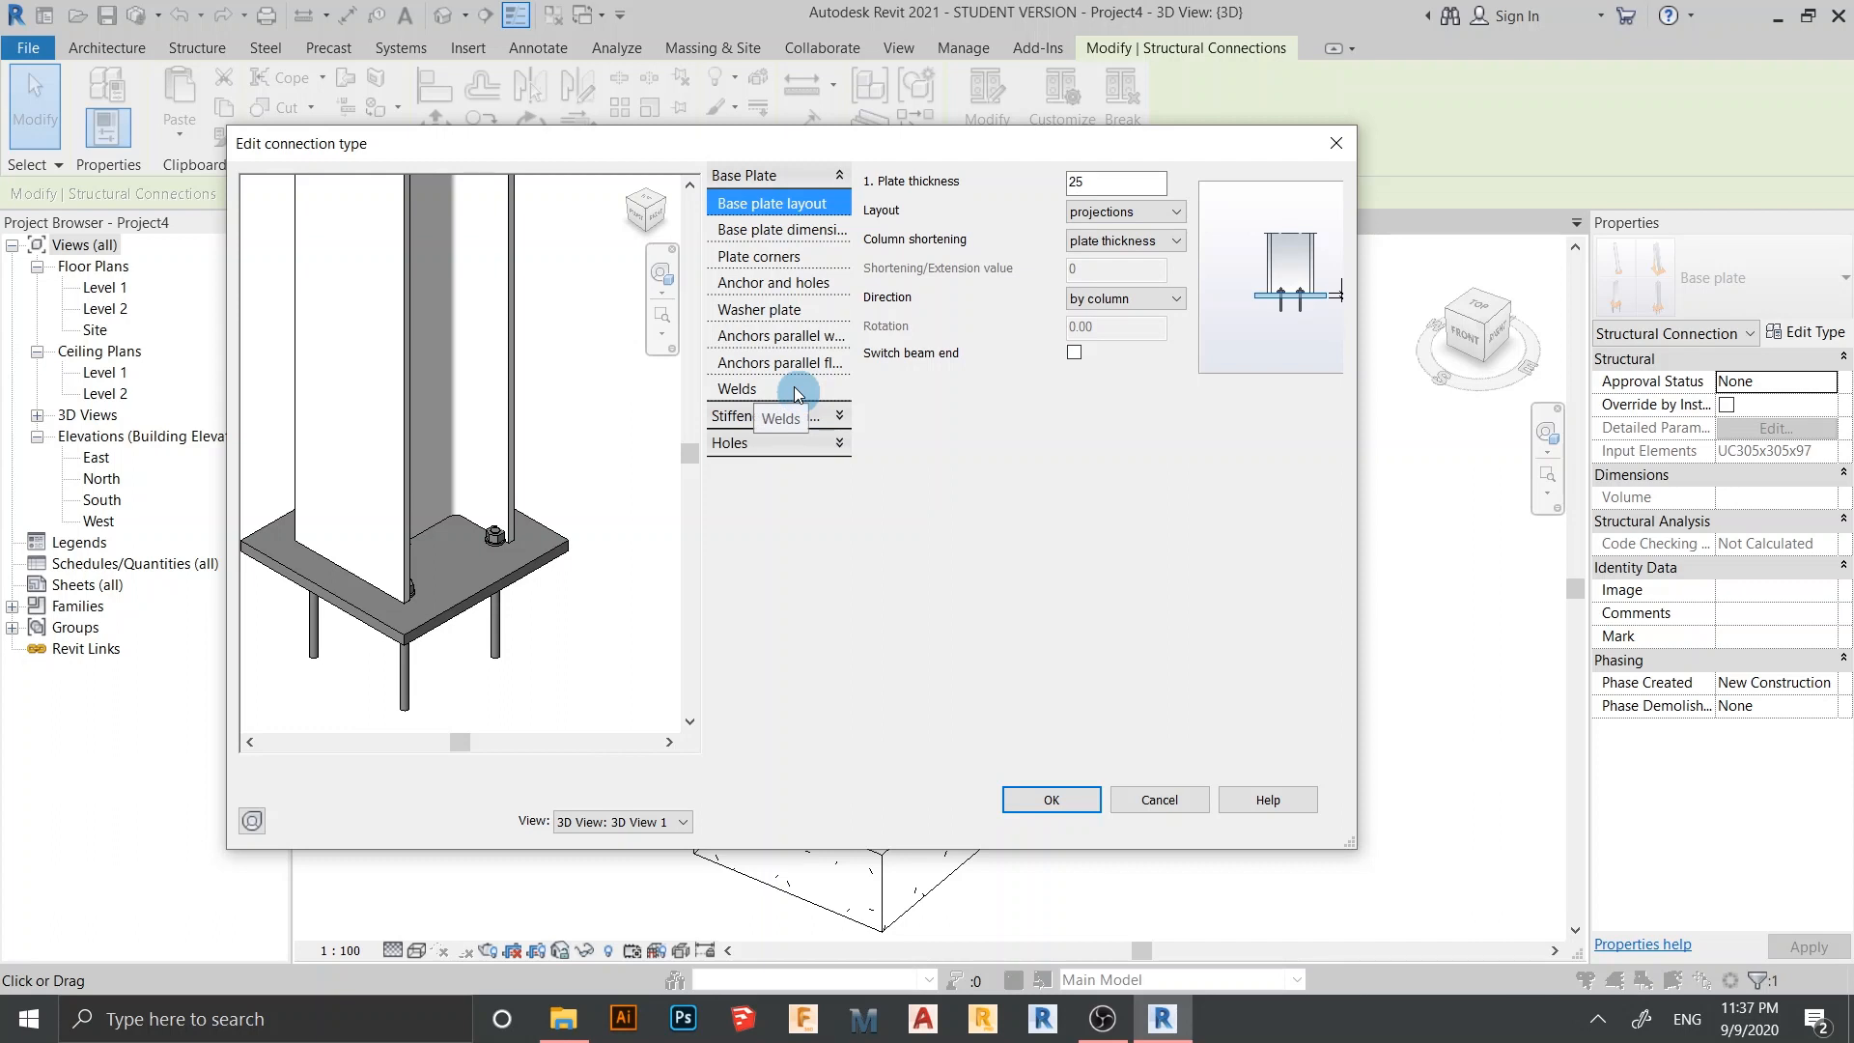
Set the base plate's anchor type to US J-Round Anchors and the anchor length to 508
left_click(735, 290)
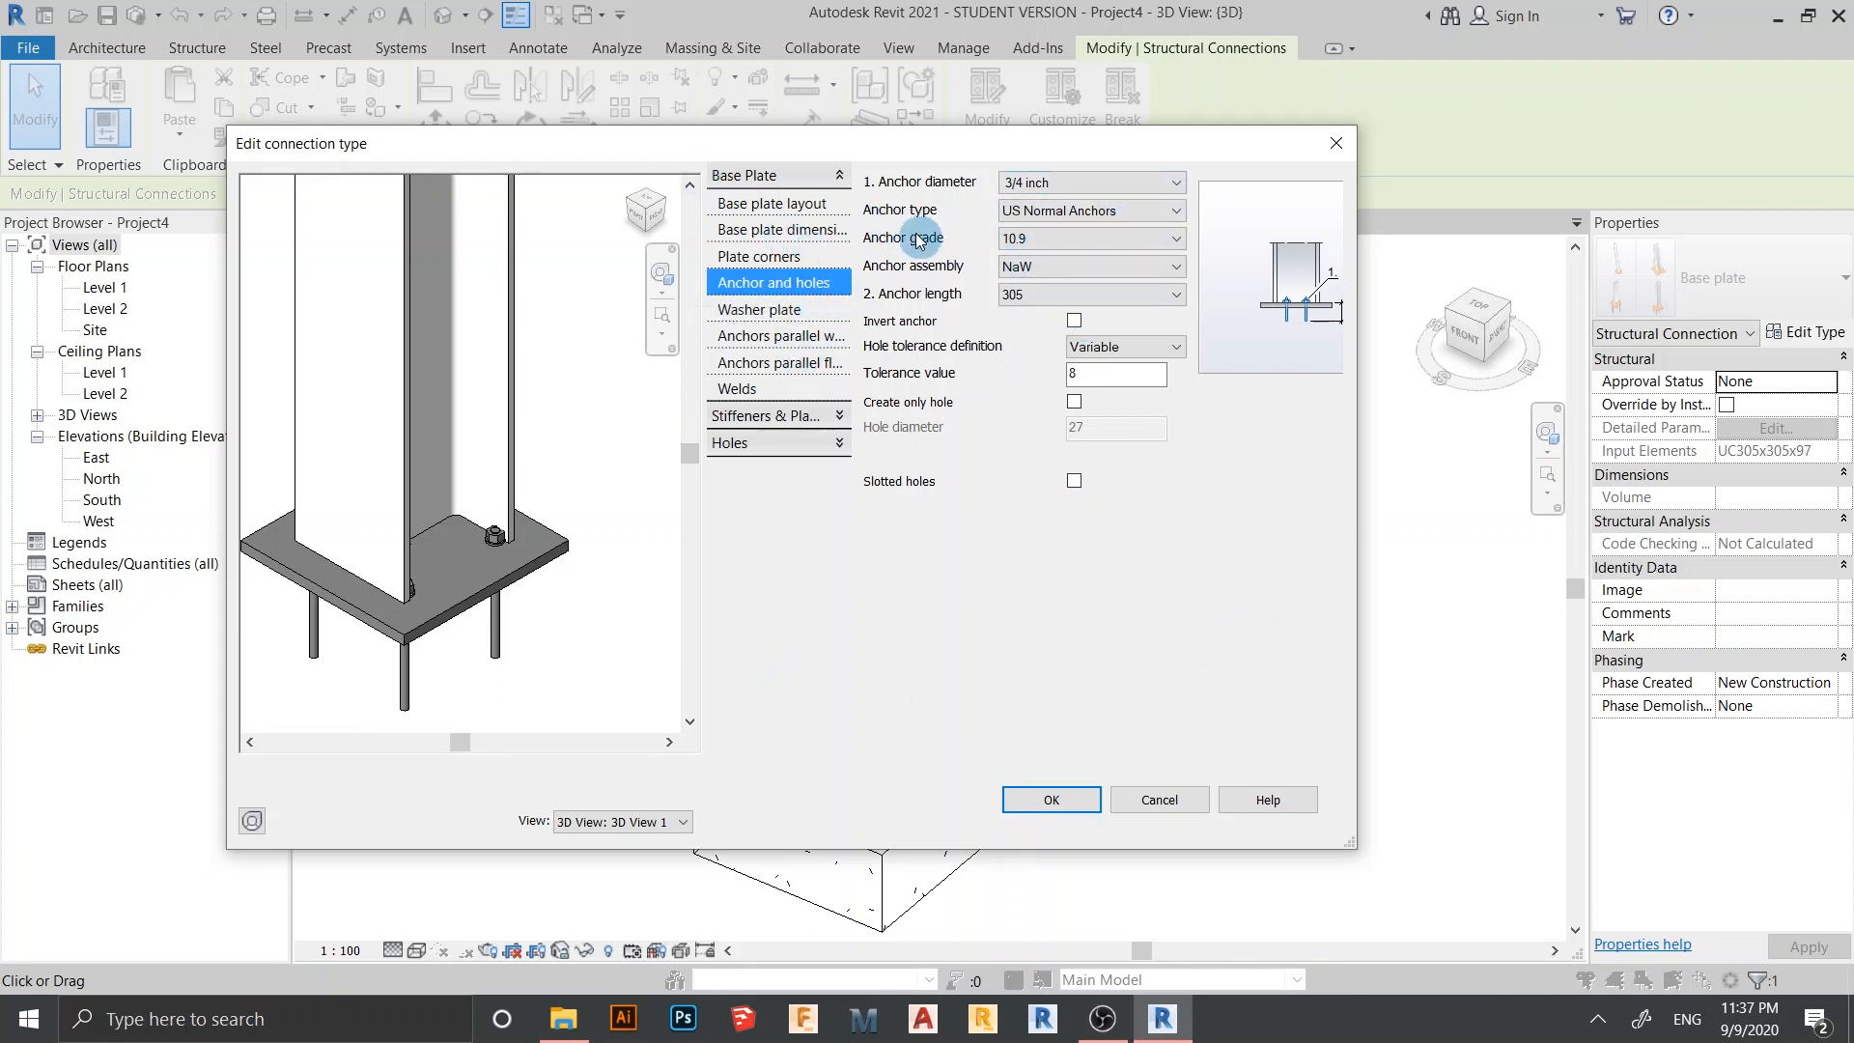
left_click(1171, 211)
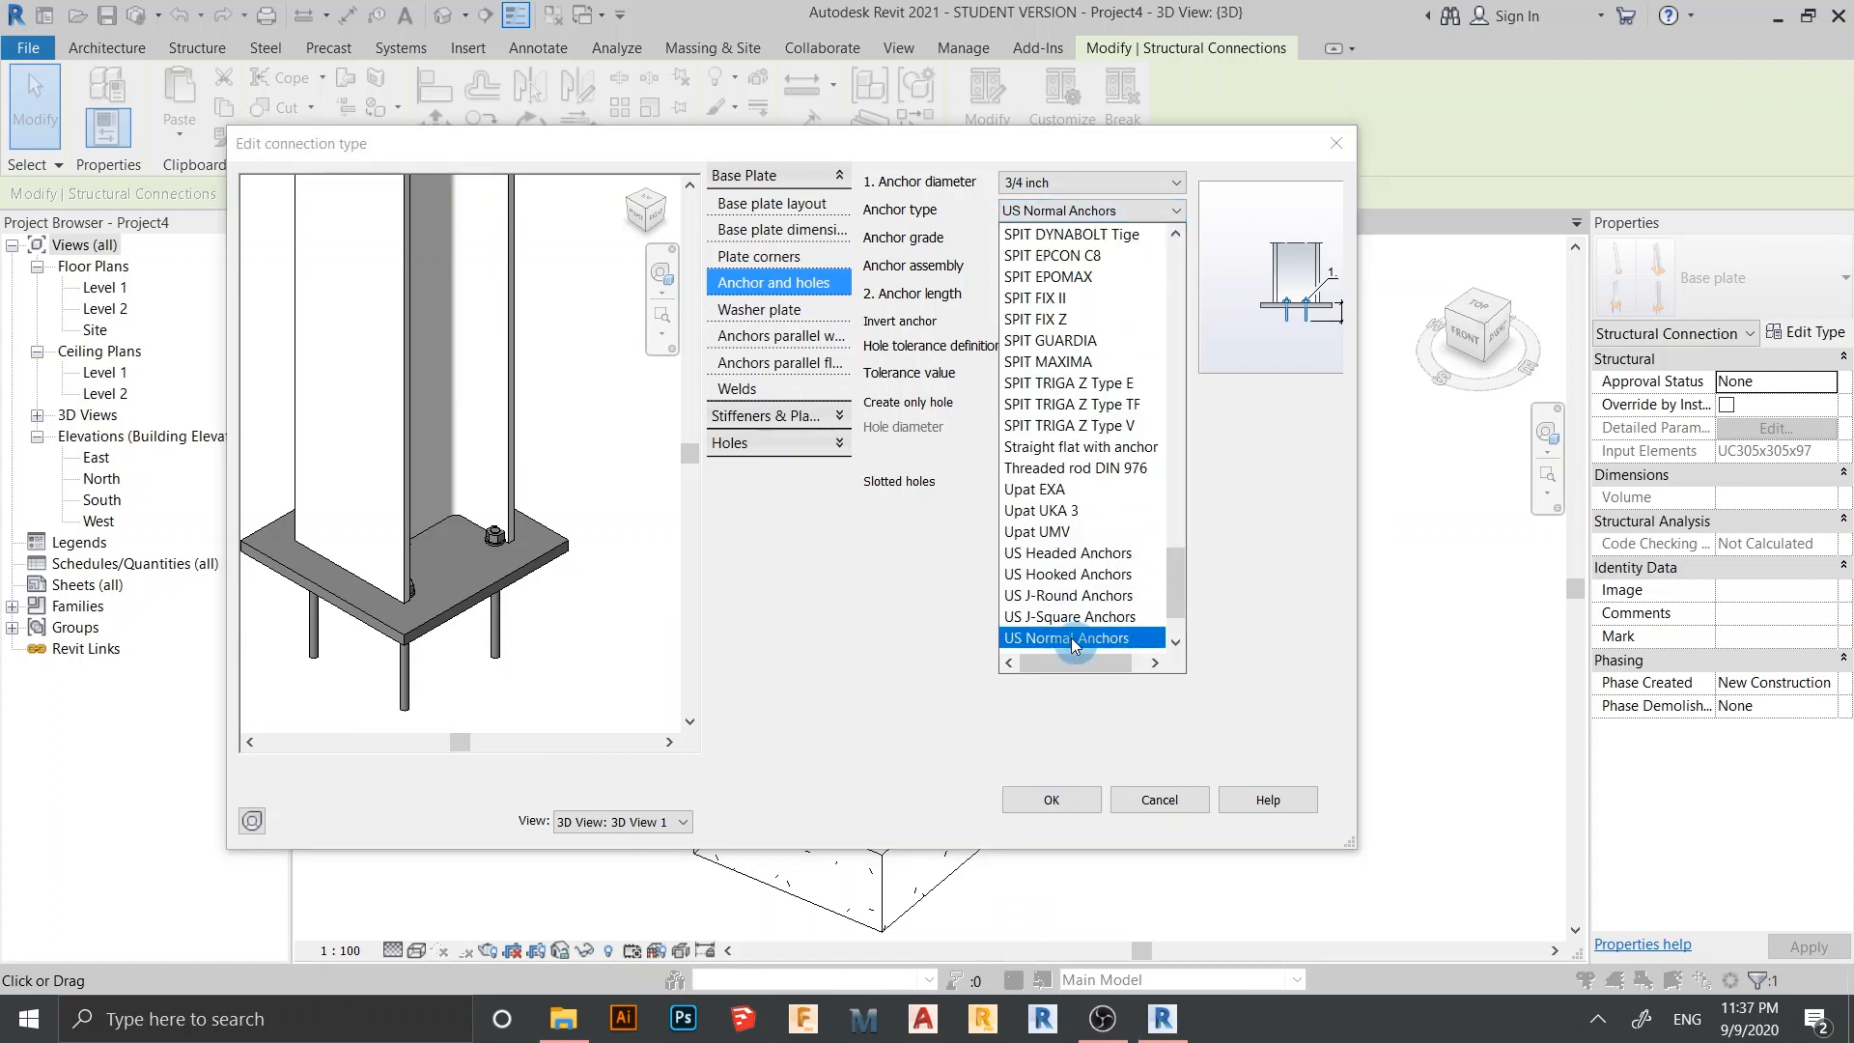
left_click(1047, 596)
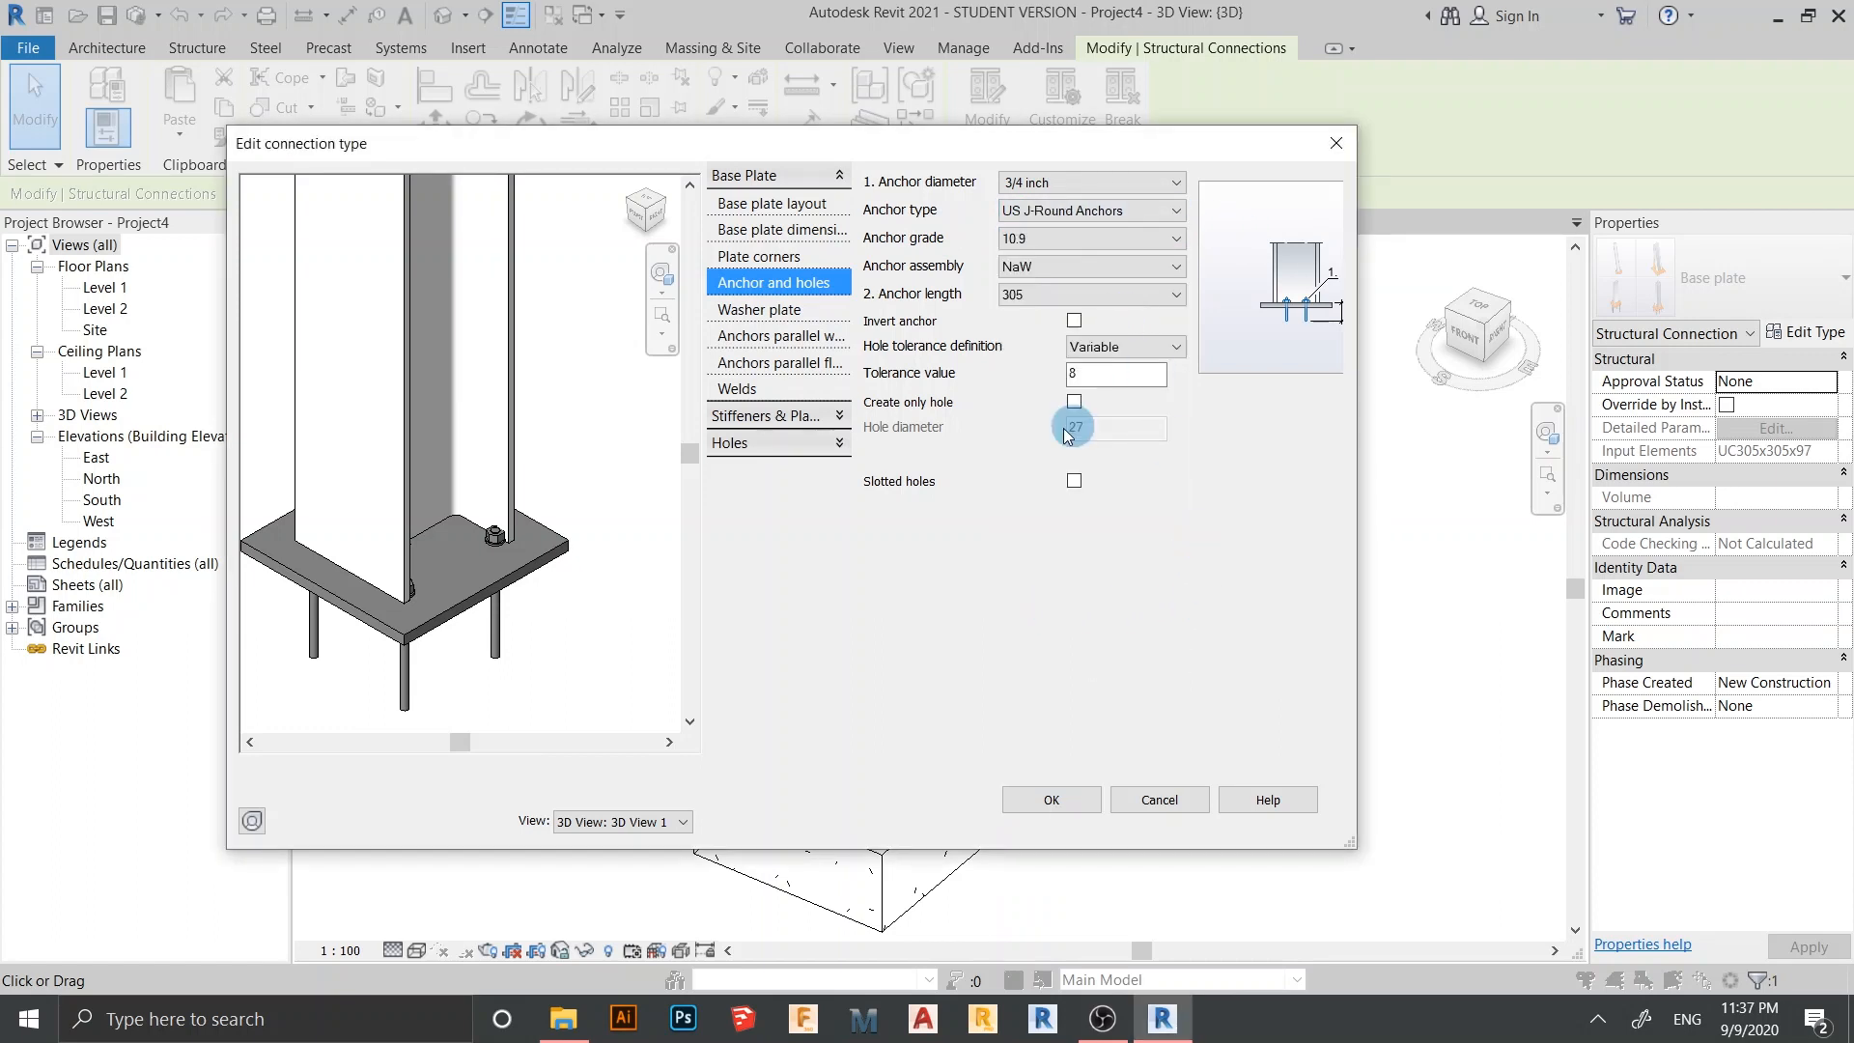
left_click(1144, 293)
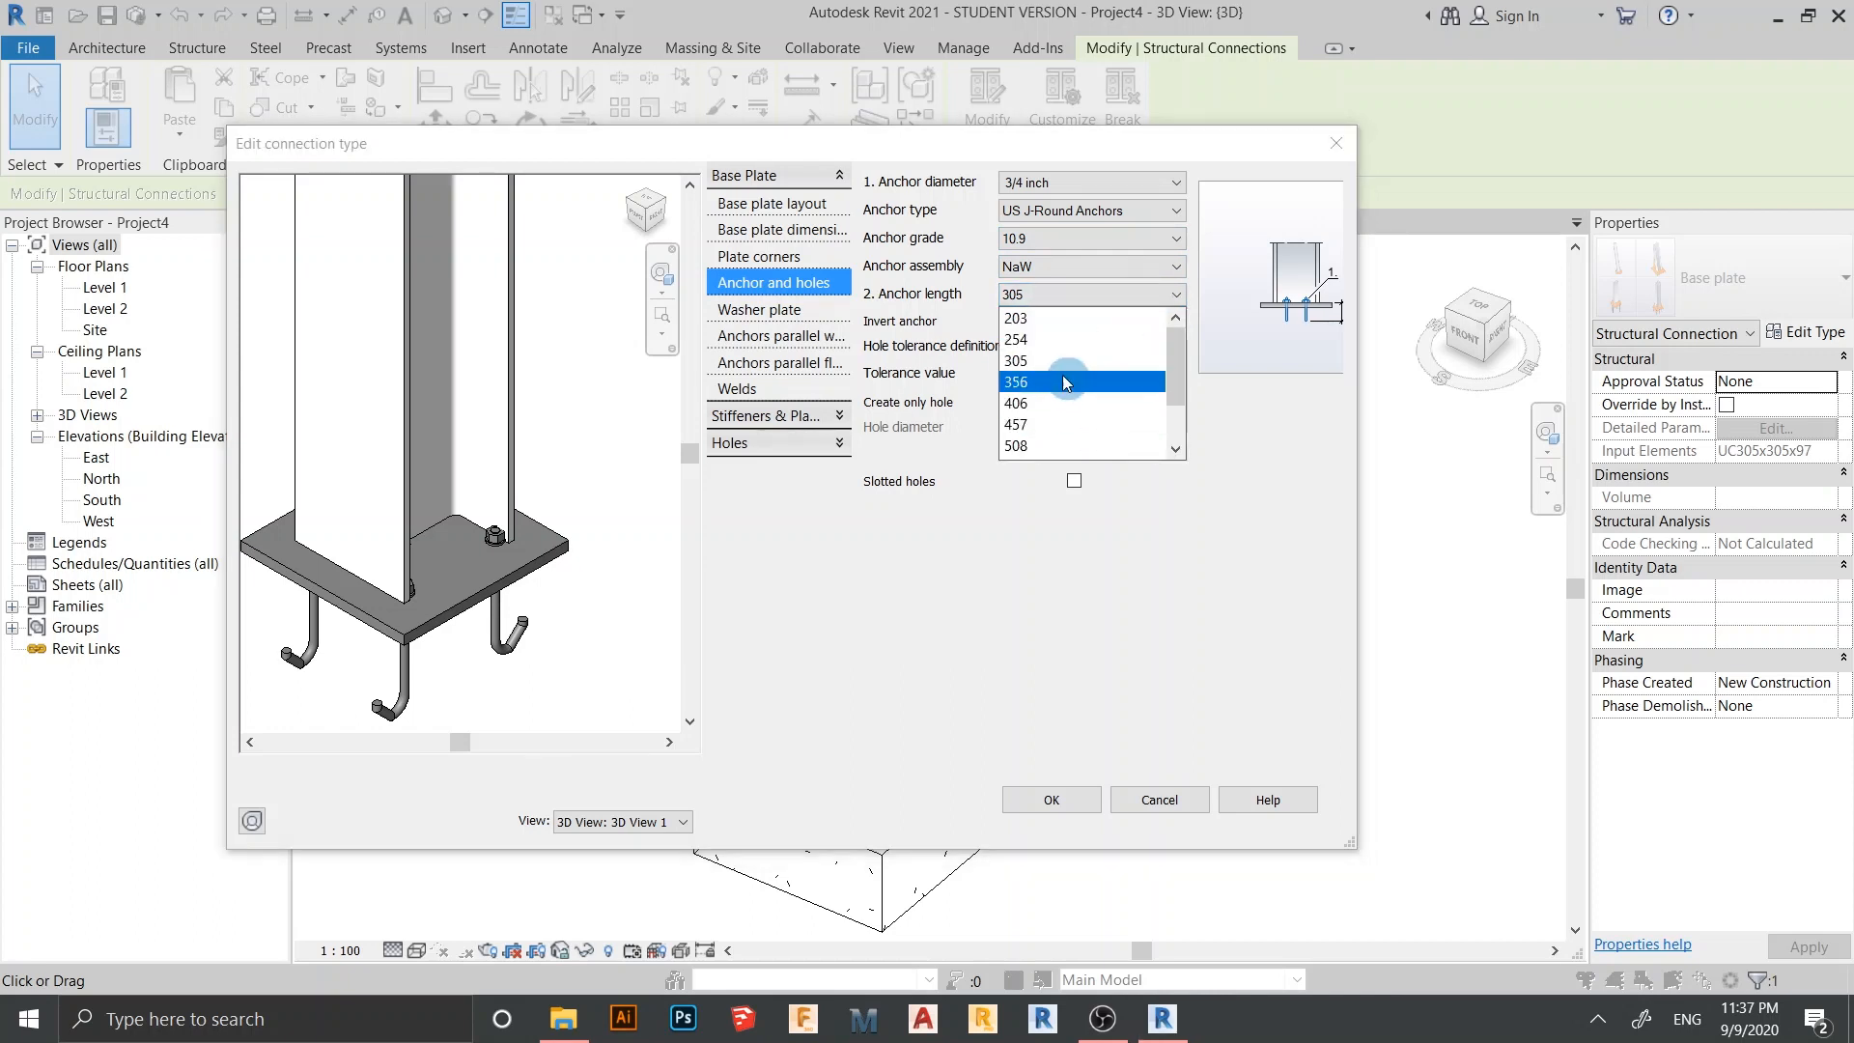
left_click(1037, 445)
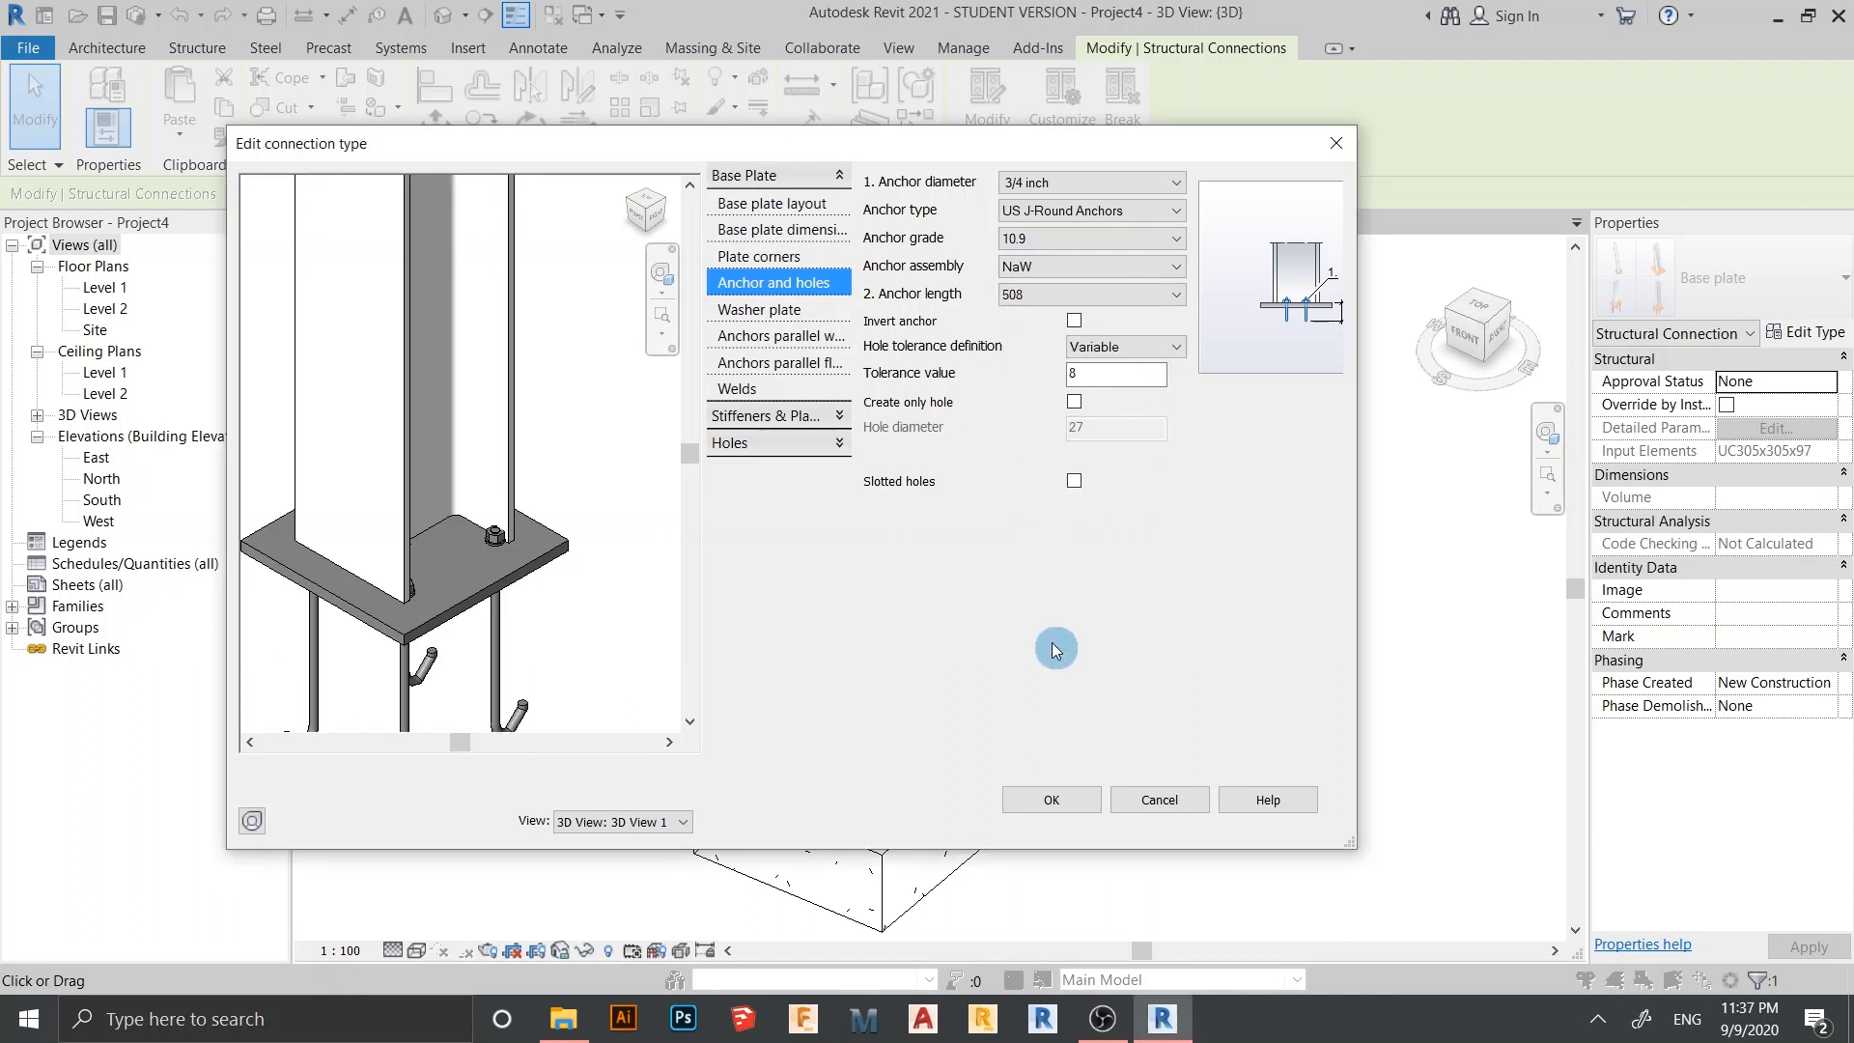
Review the available anchor grade and anchor assembly options without changing them
left_click(1146, 242)
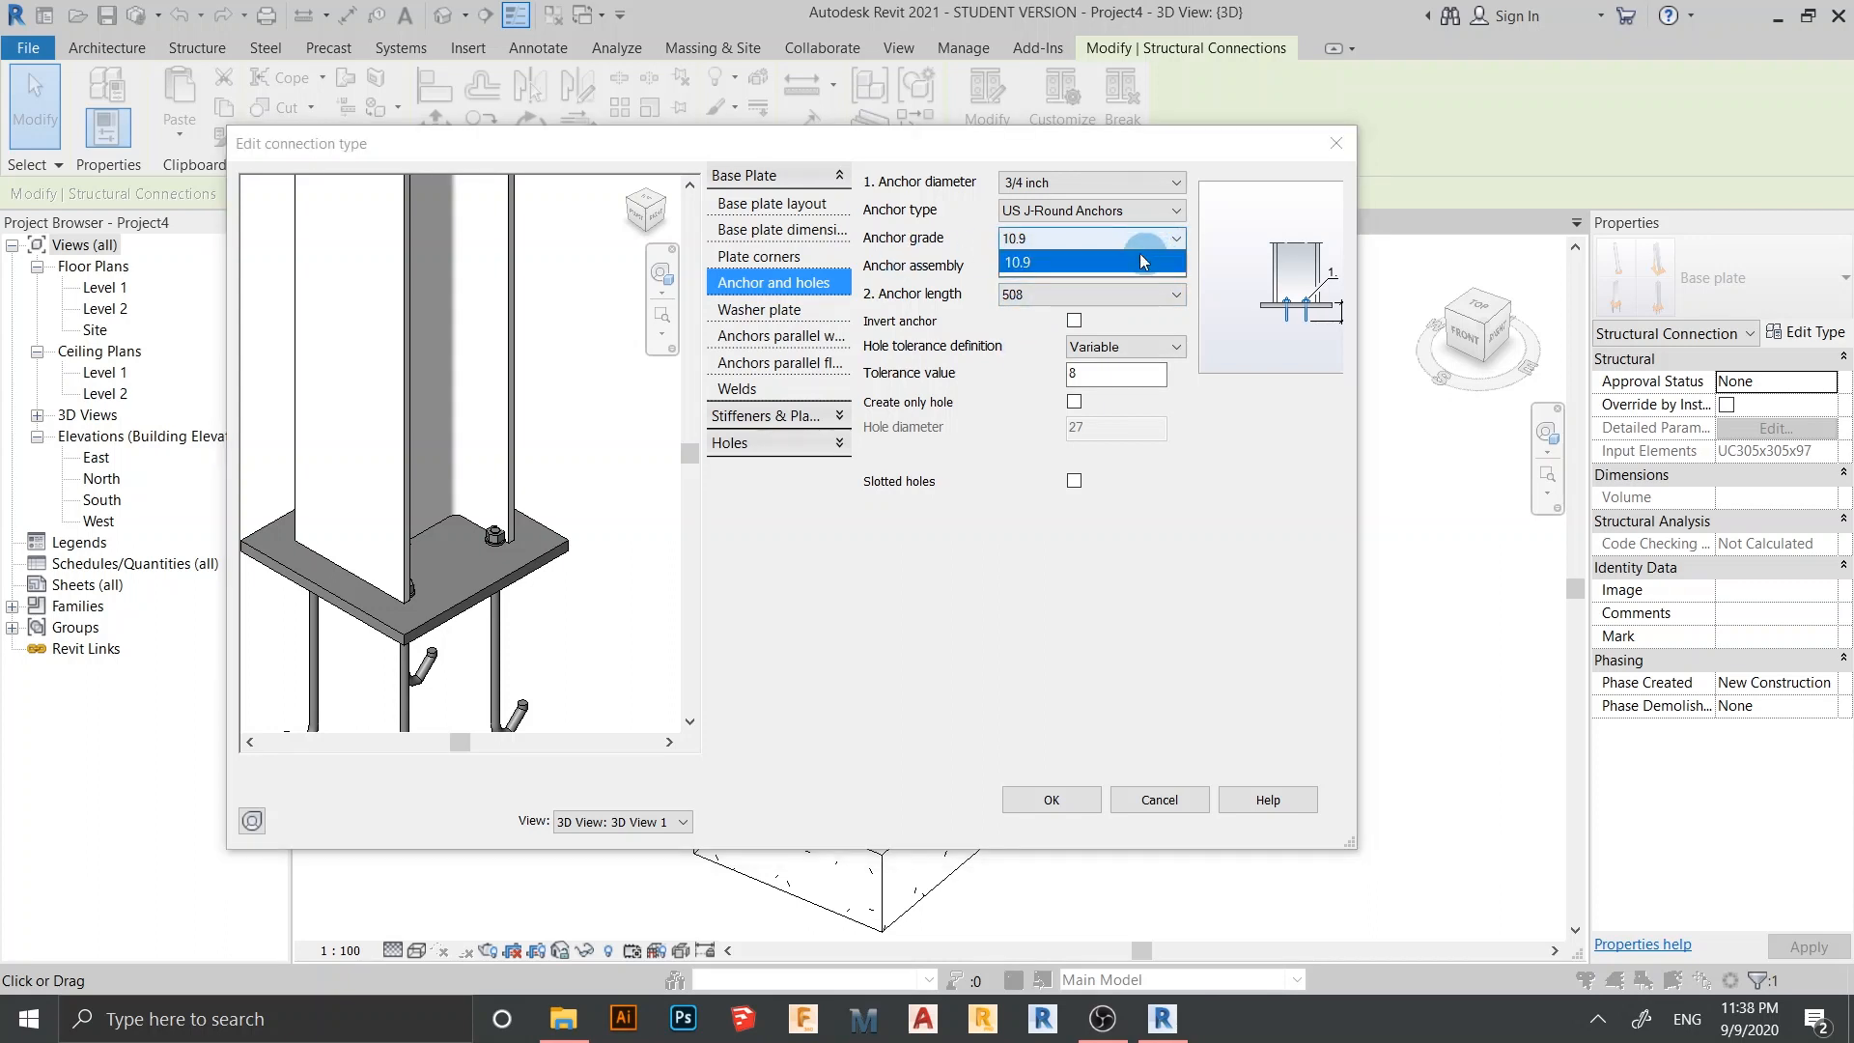
left_click(1231, 507)
left_click(1179, 269)
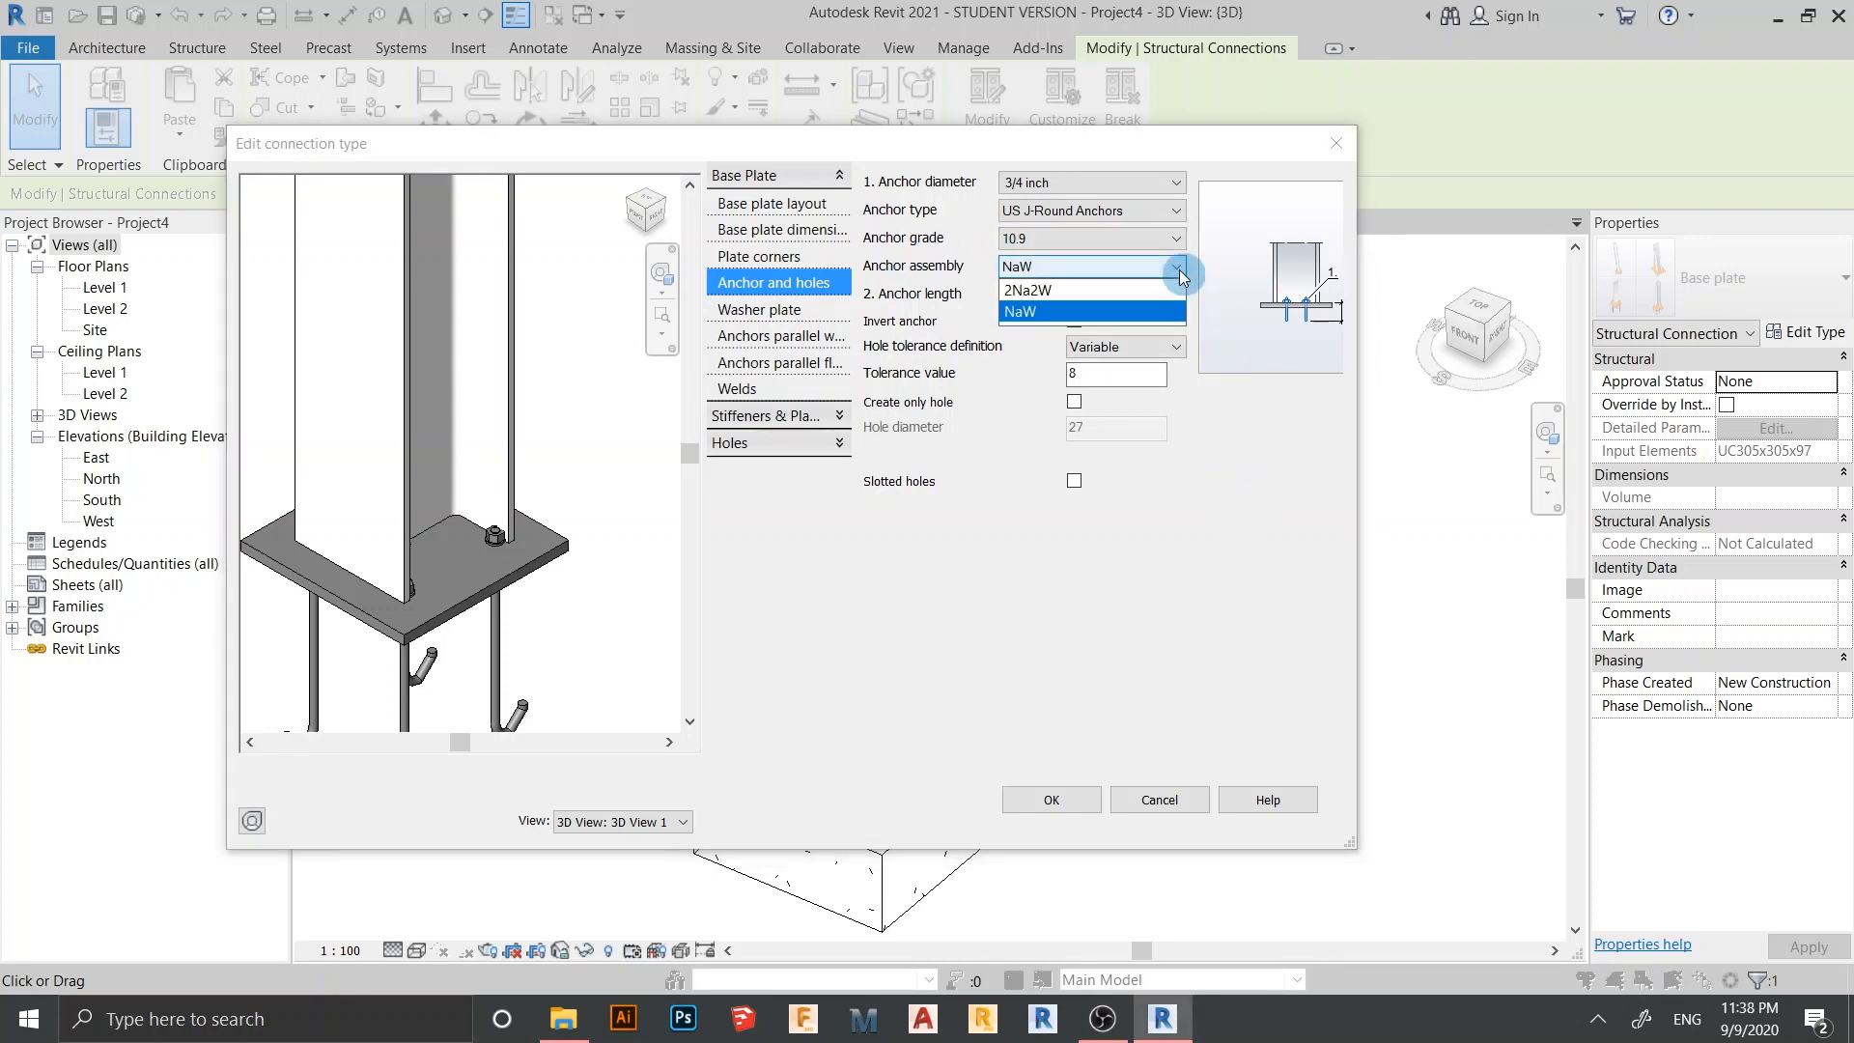
left_click(1179, 270)
Try anchor diameters of 30.00 mm, 24.00 mm and 16.00 mm for the J-Round anchors
left_click(1154, 181)
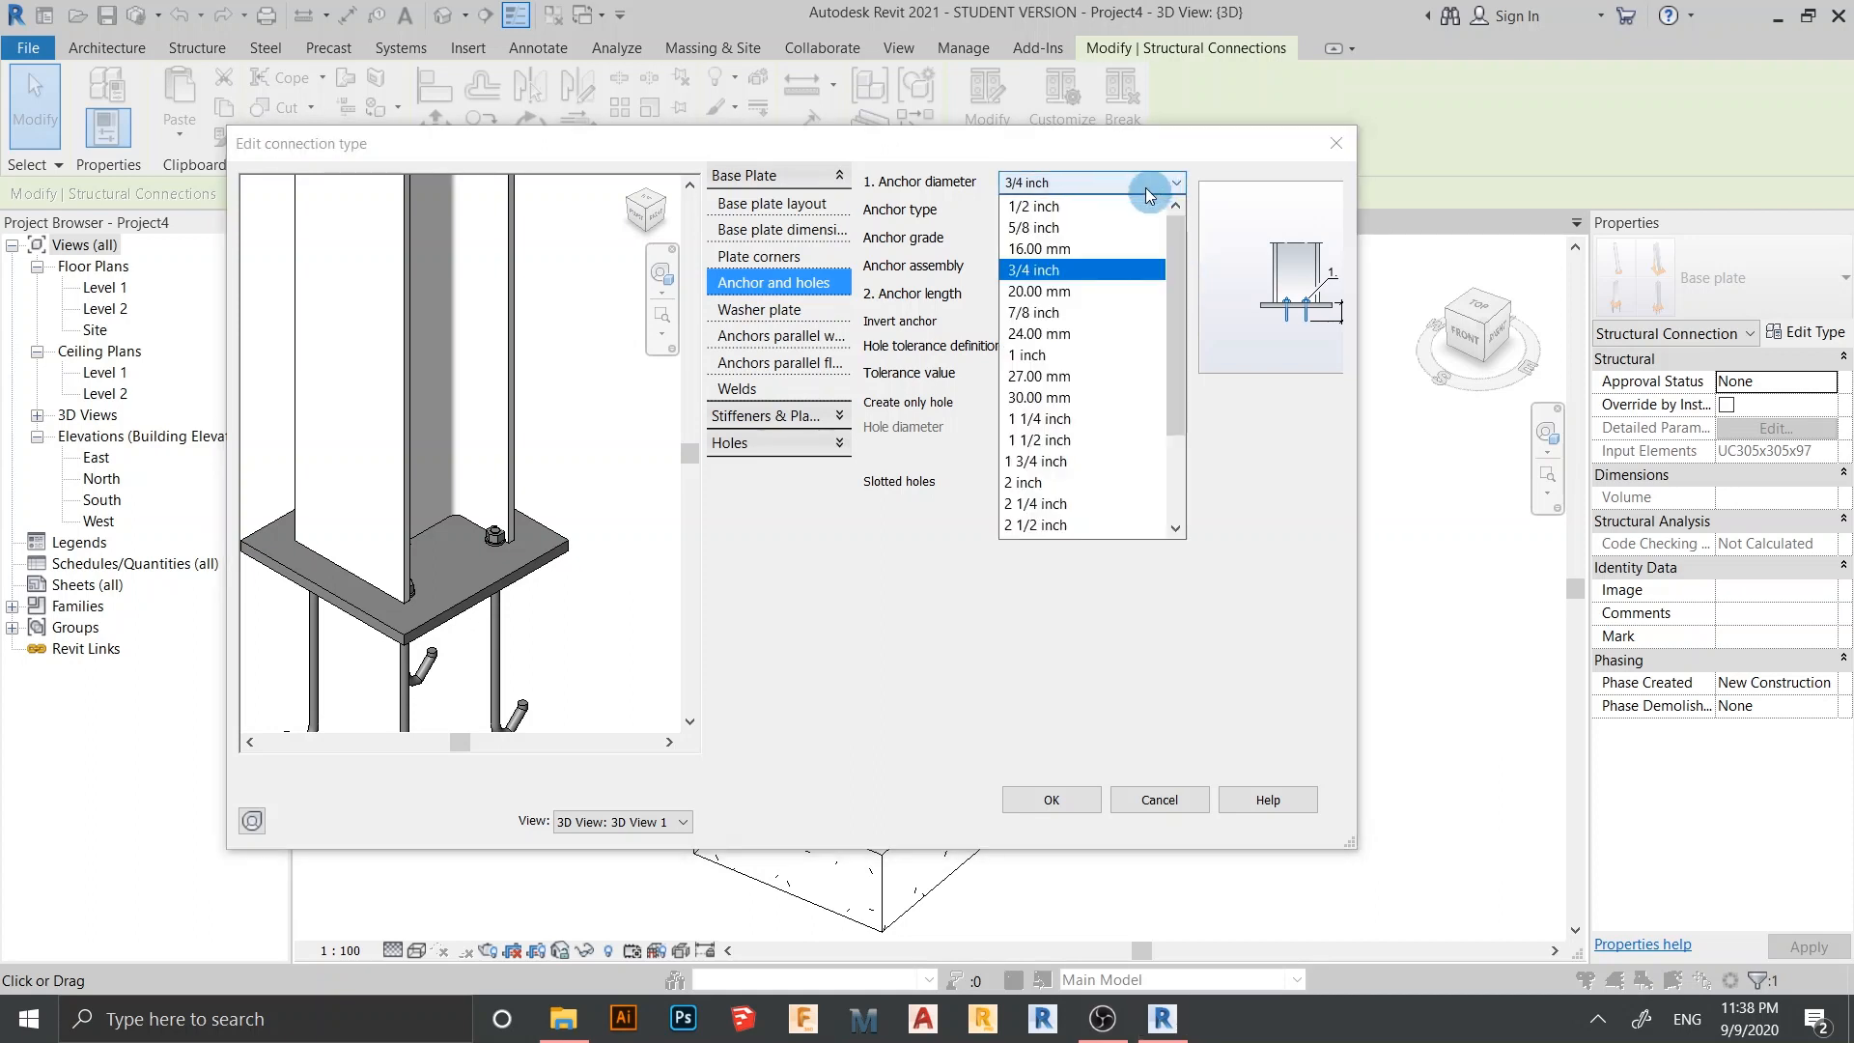
scroll(1174, 300, "down", 1)
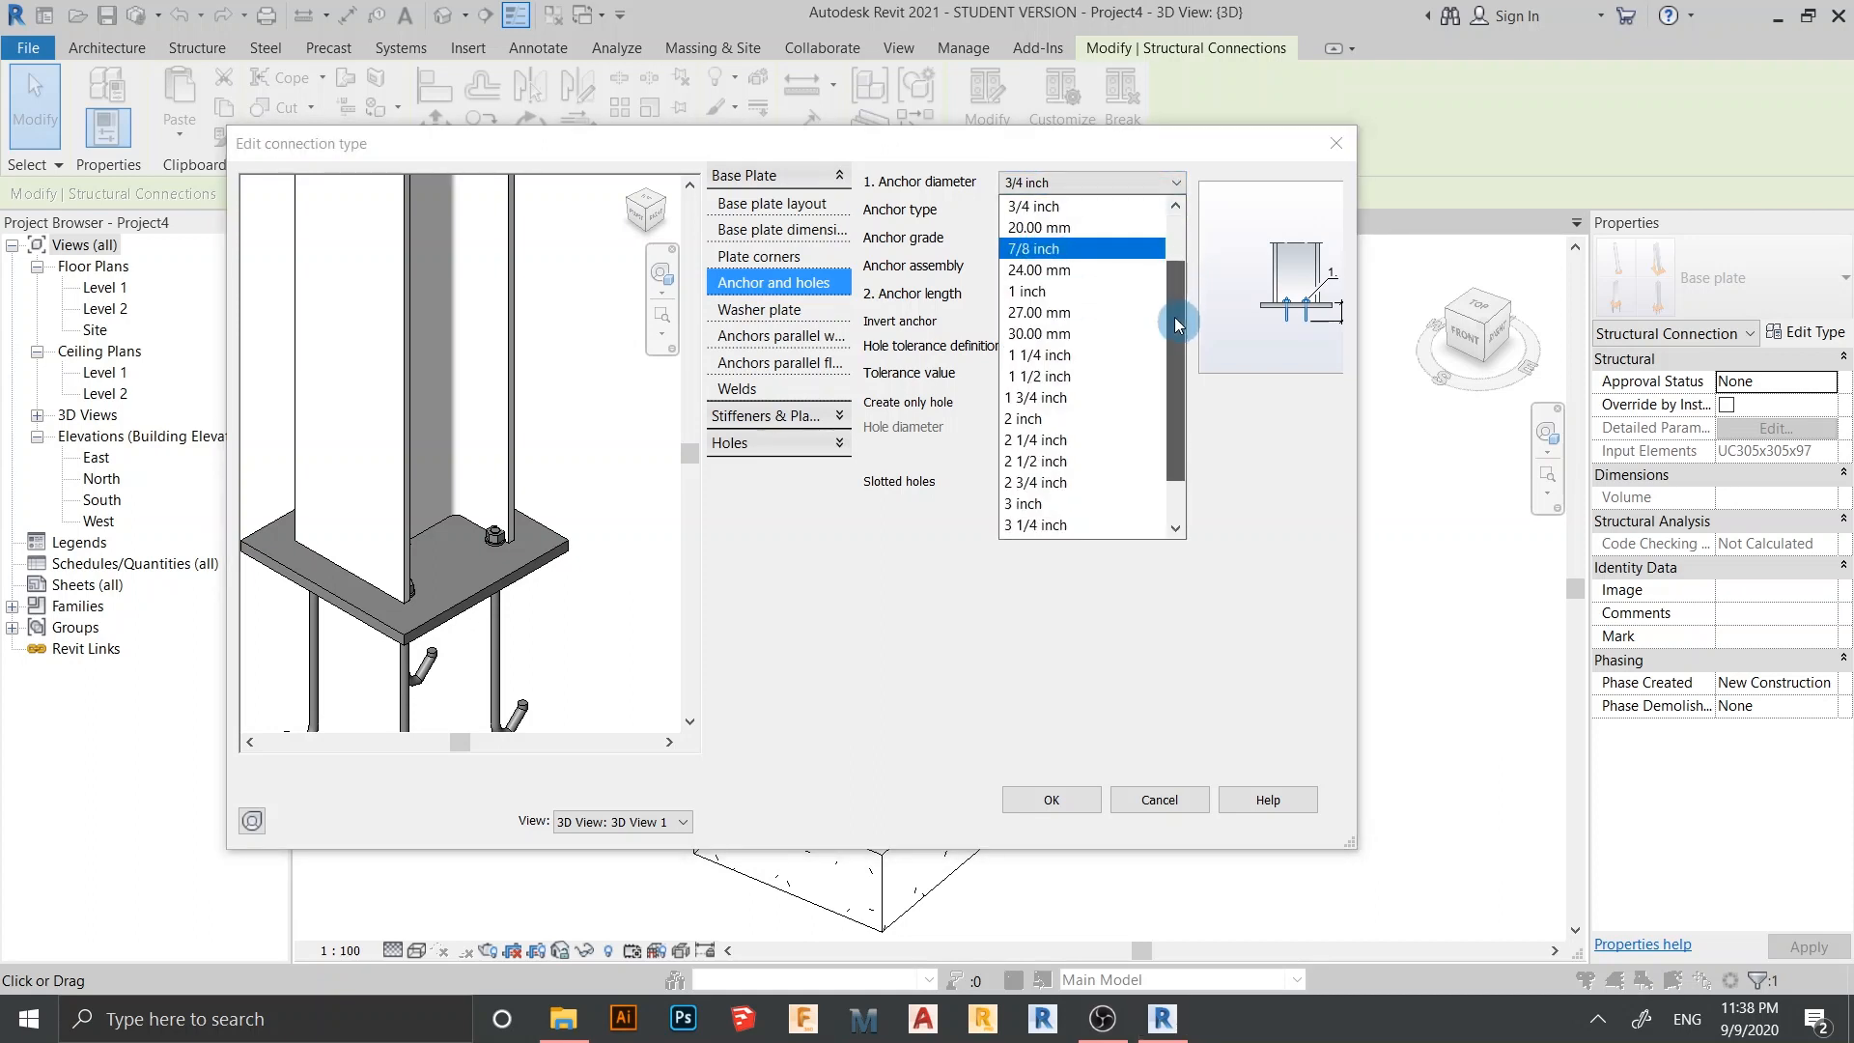
scroll(1174, 317, "down", 1)
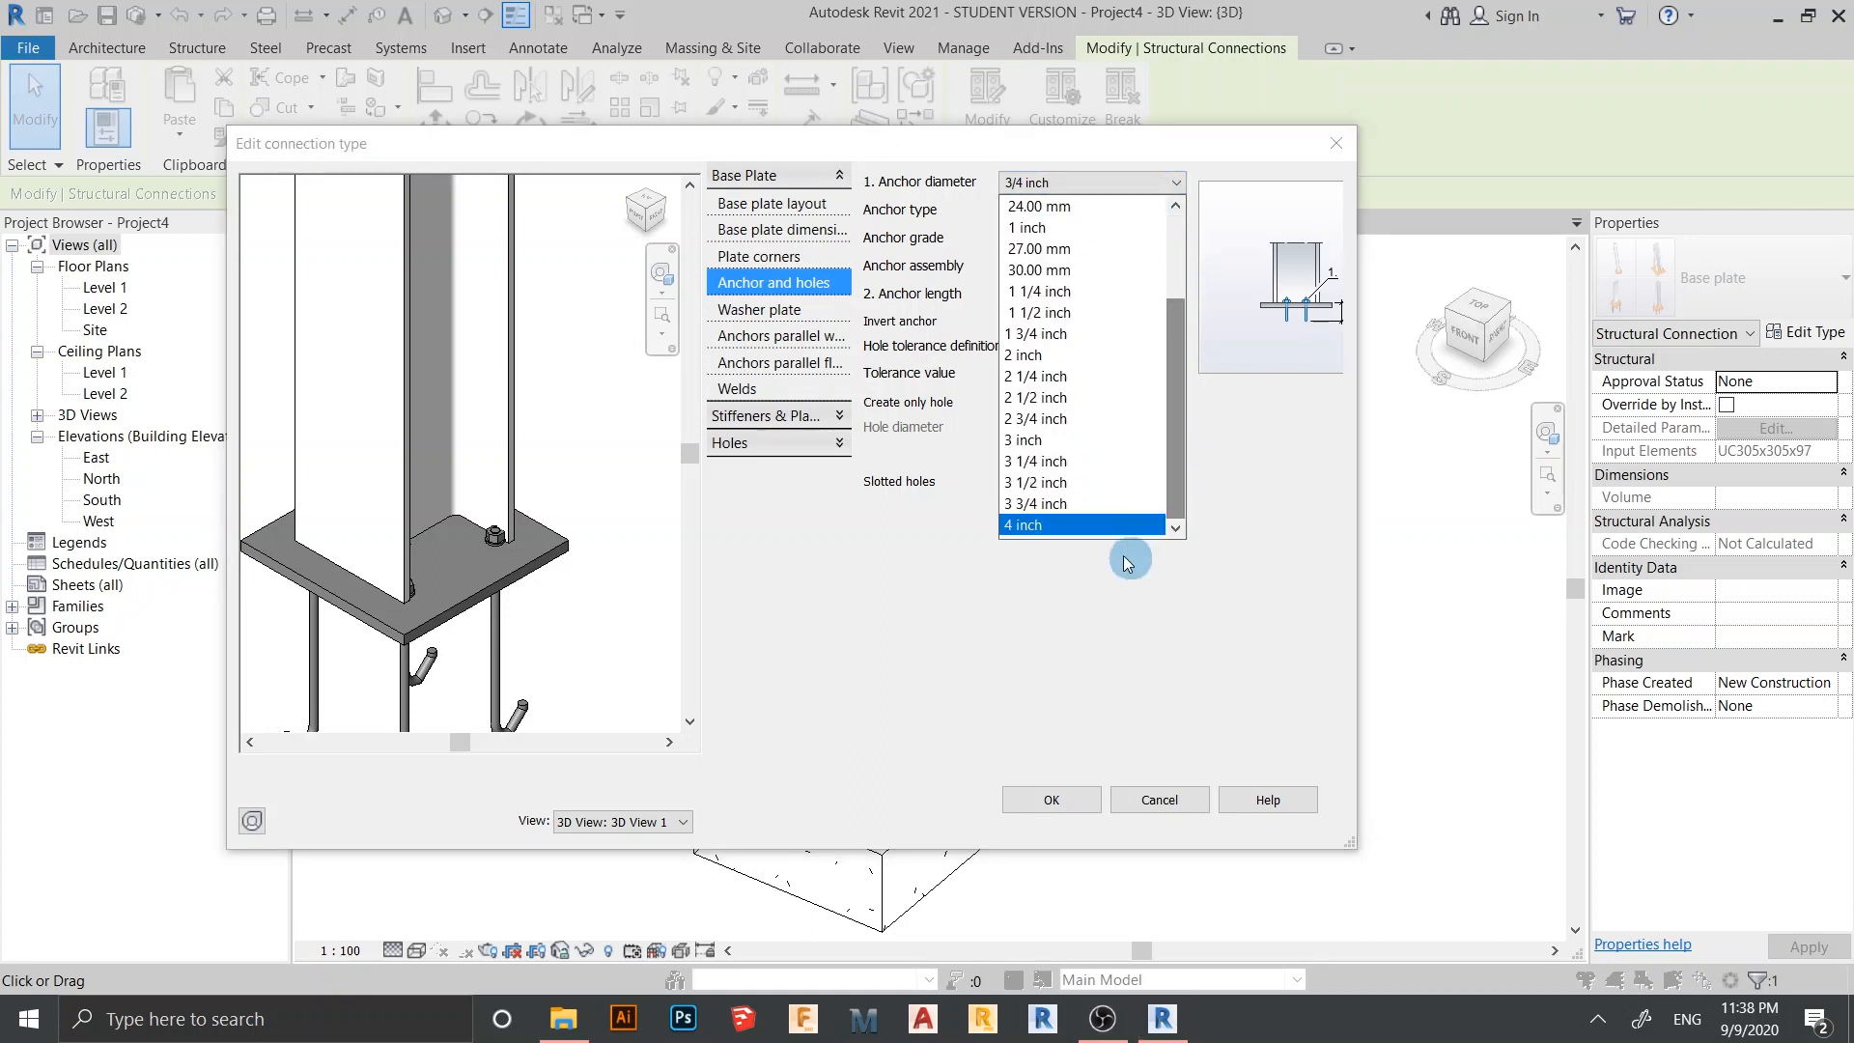
left_click(1110, 277)
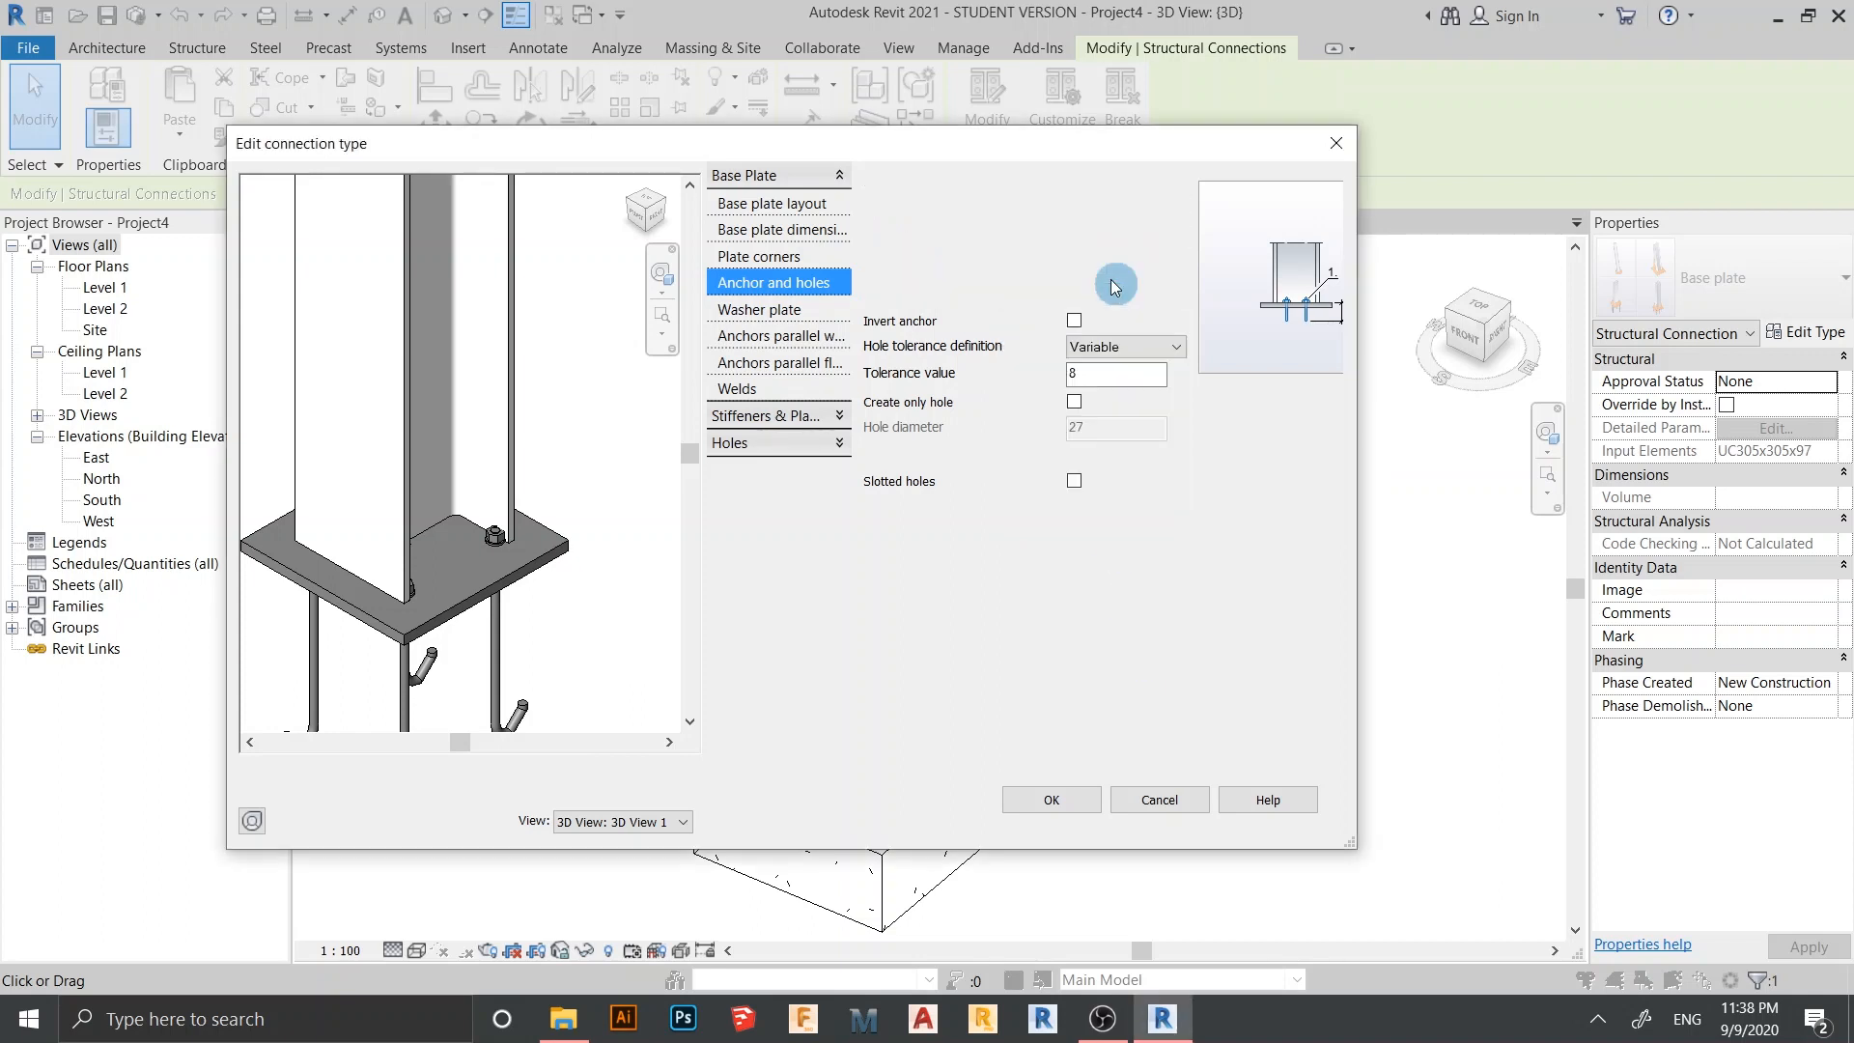
left_click(1155, 191)
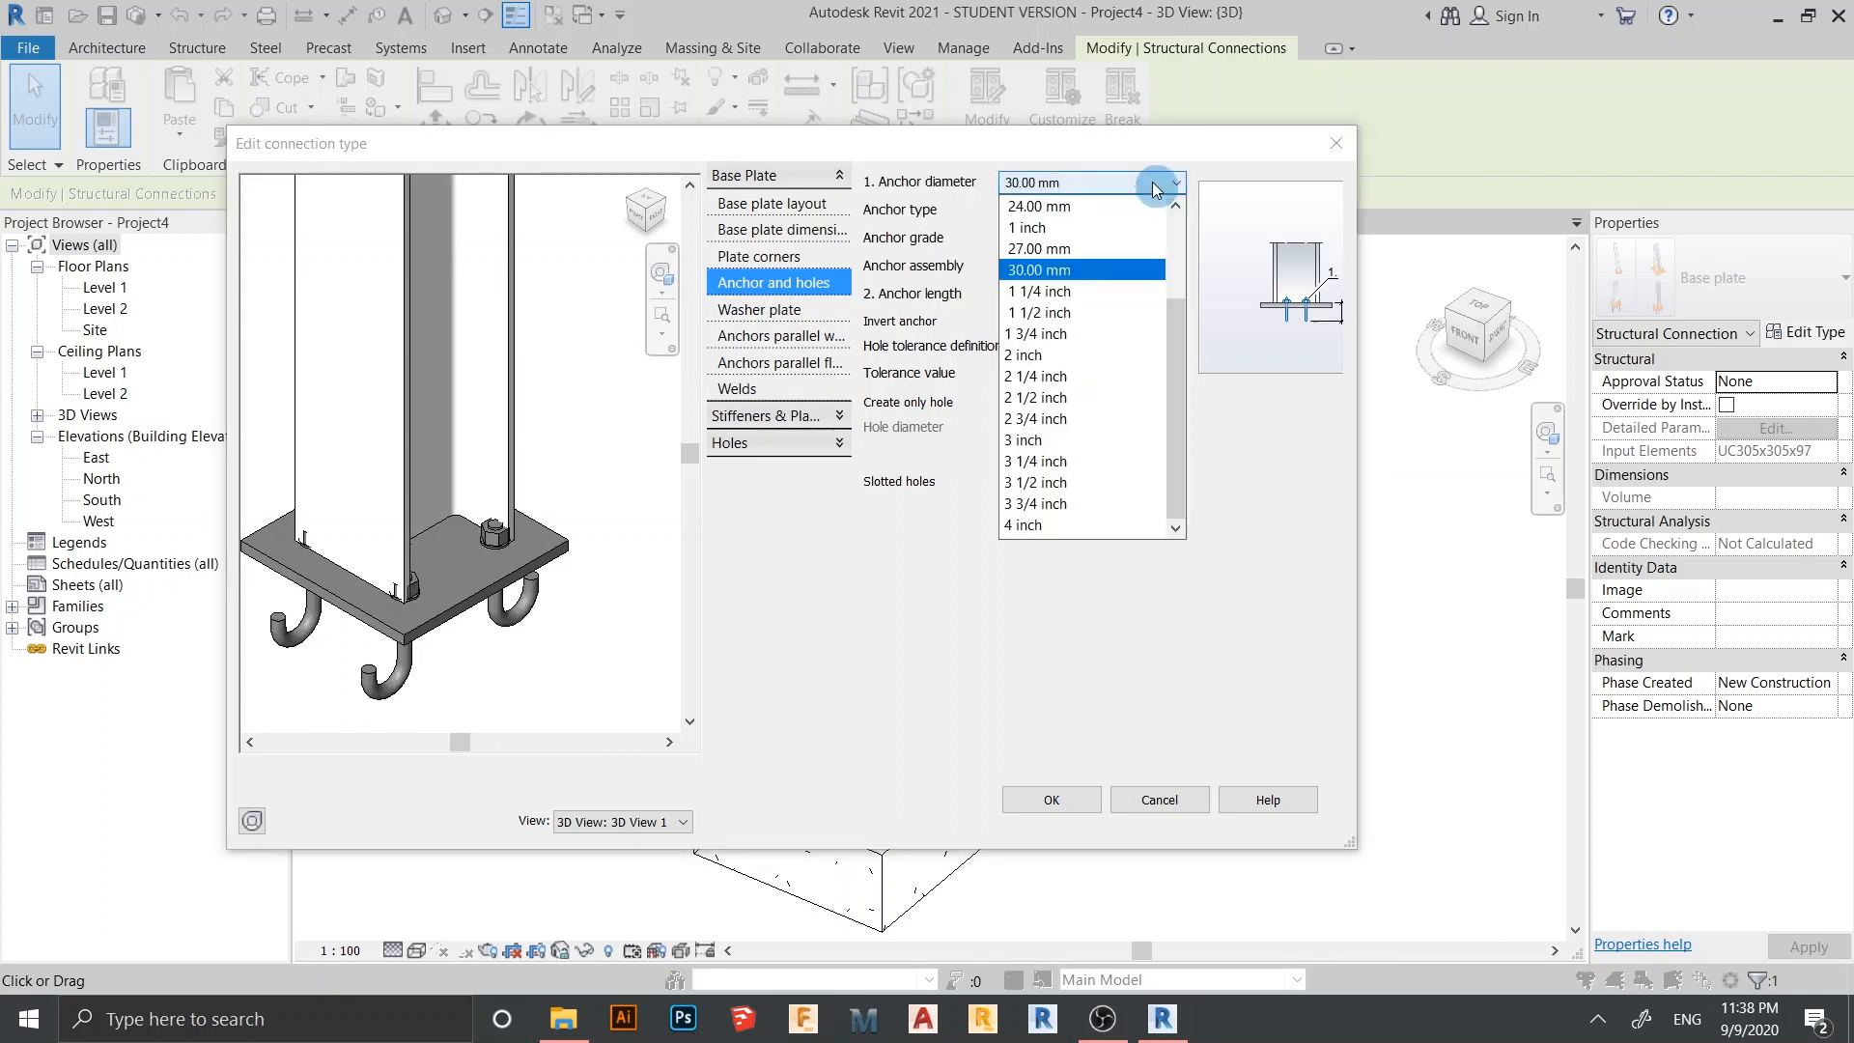
left_click(1093, 210)
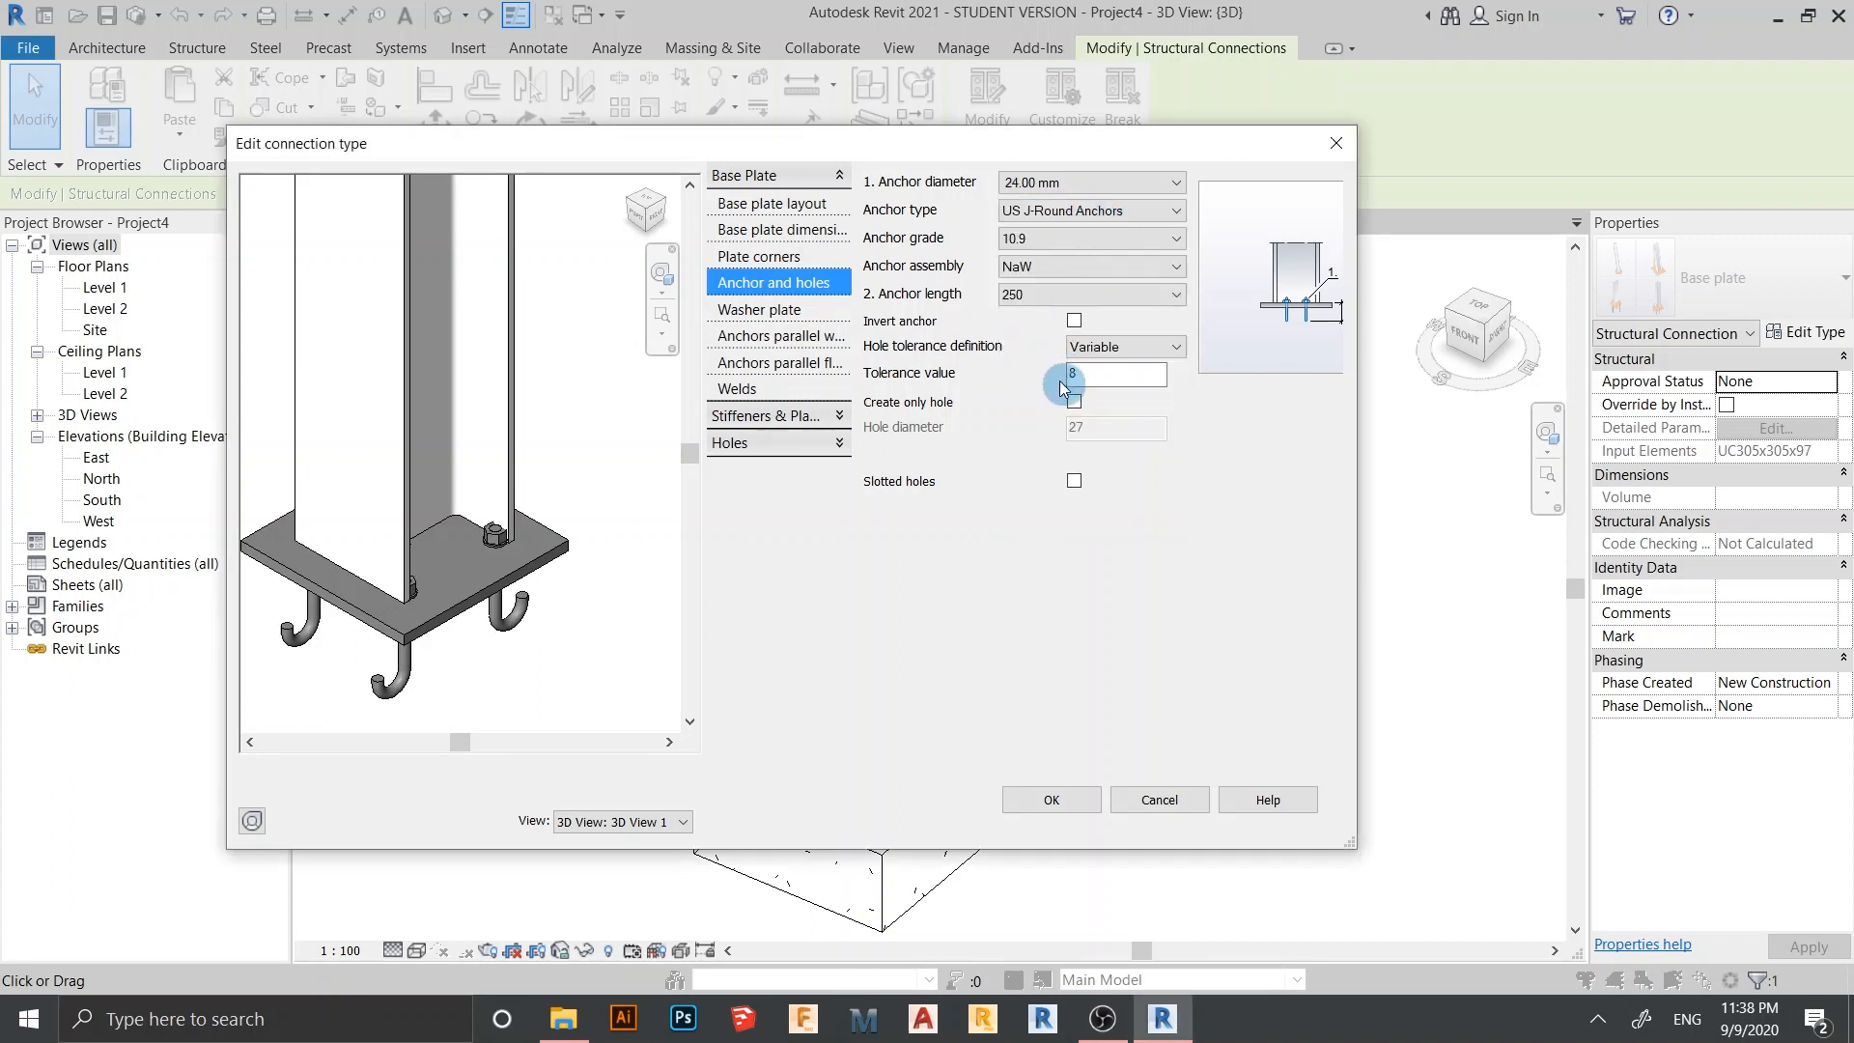
left_click(1116, 191)
scroll(1093, 319, "up", 2)
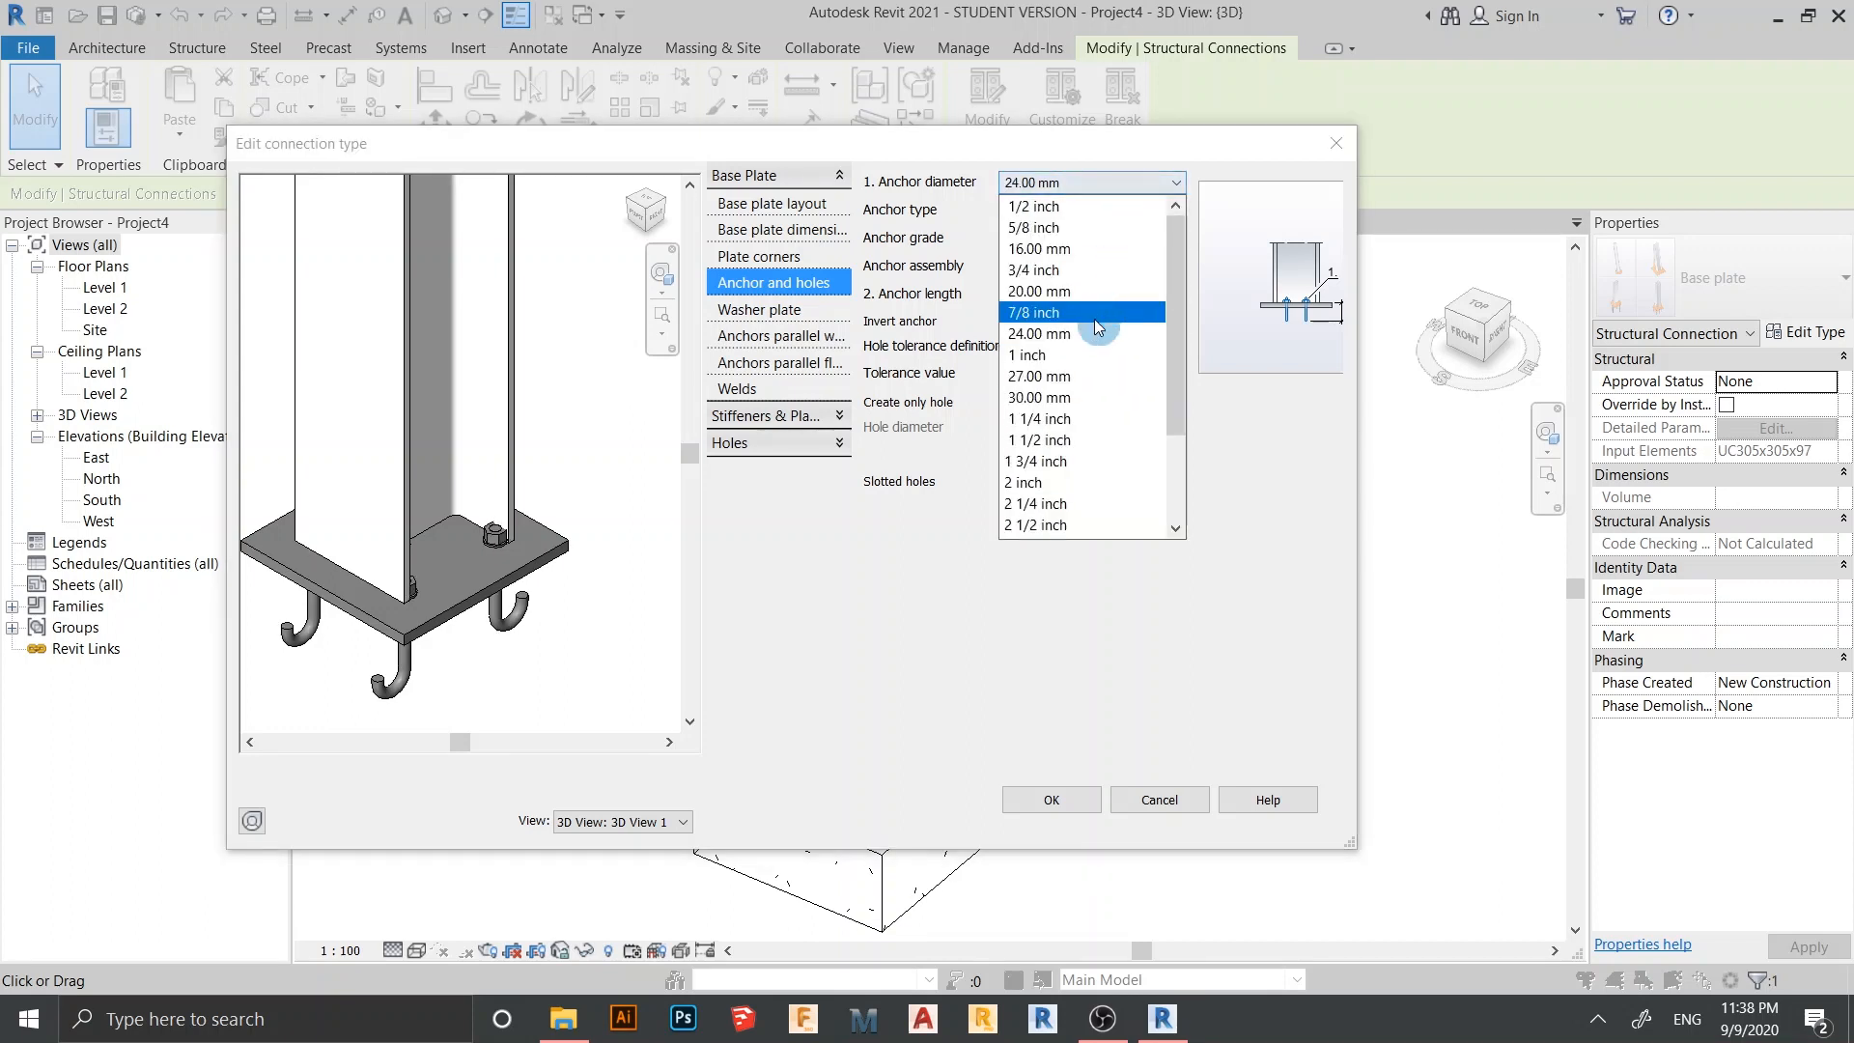
left_click(1081, 248)
Try anchor diameters of 3/4 inch, 7/8 inch and 5/8 inch for the base plate anchors
left_click(1139, 186)
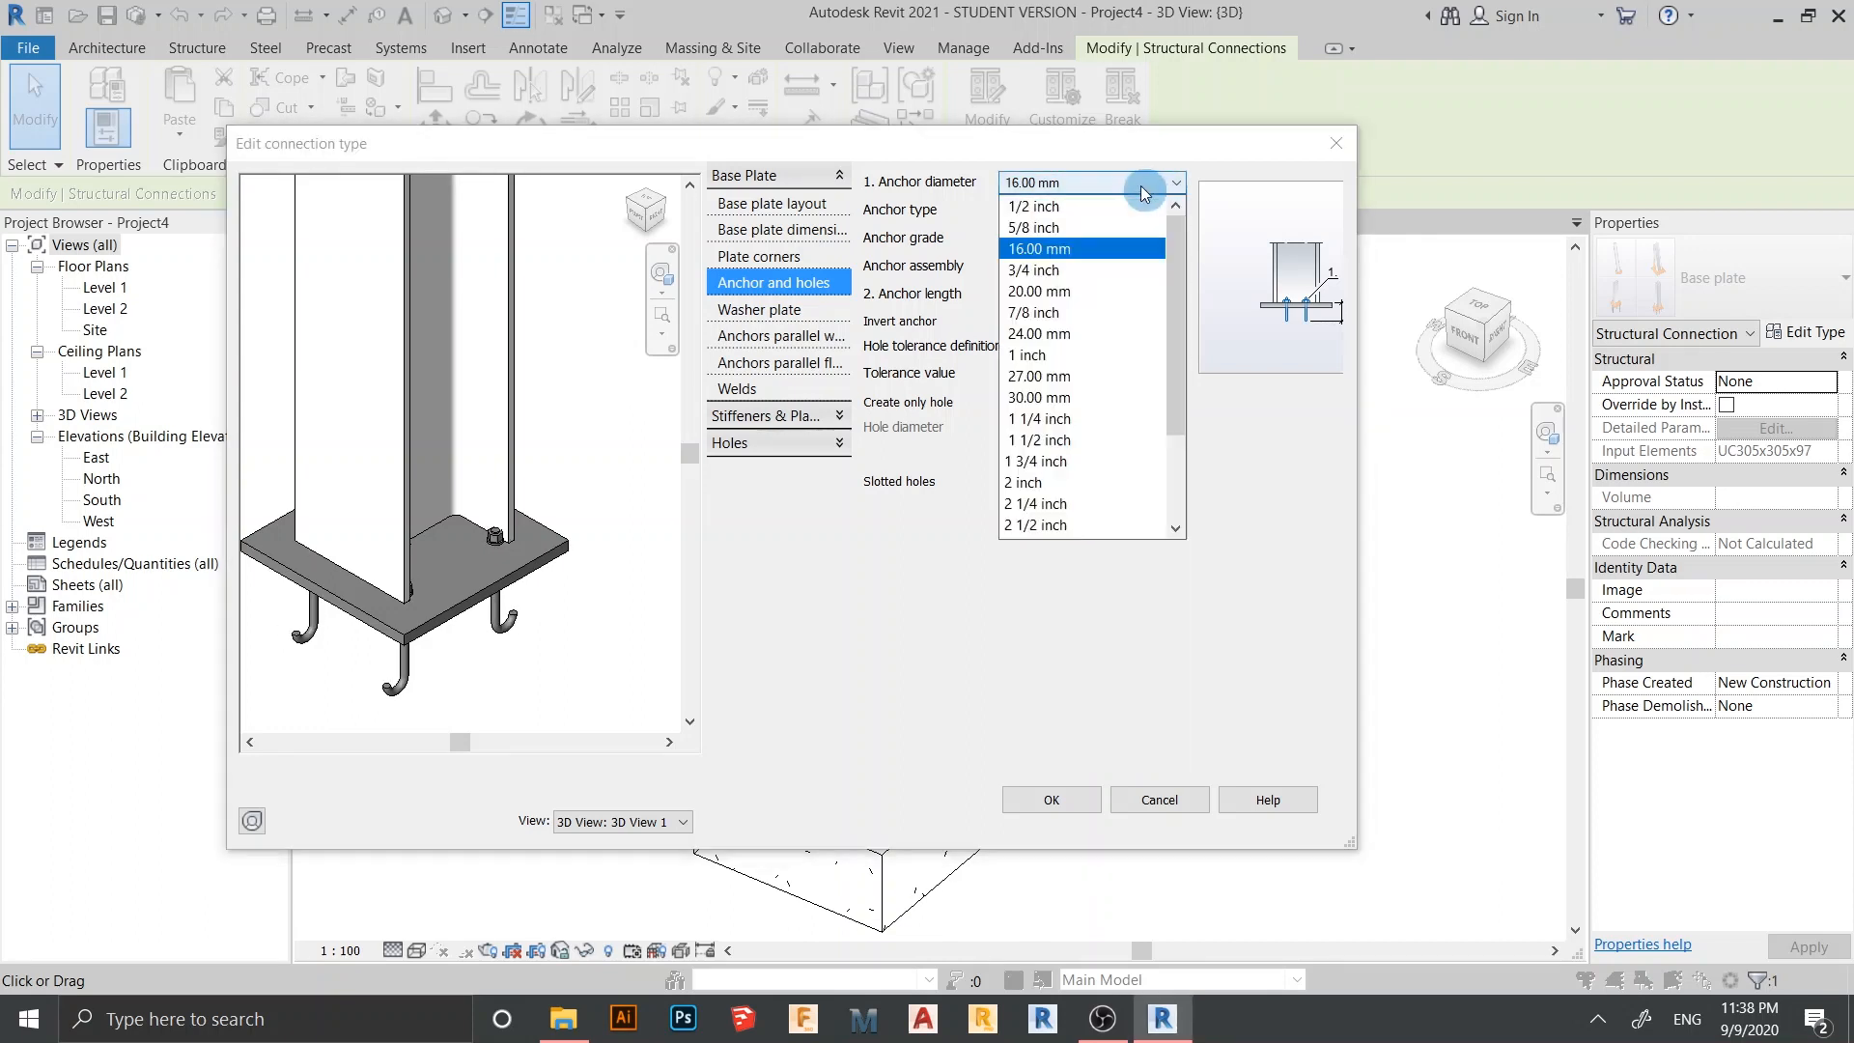
left_click(1097, 272)
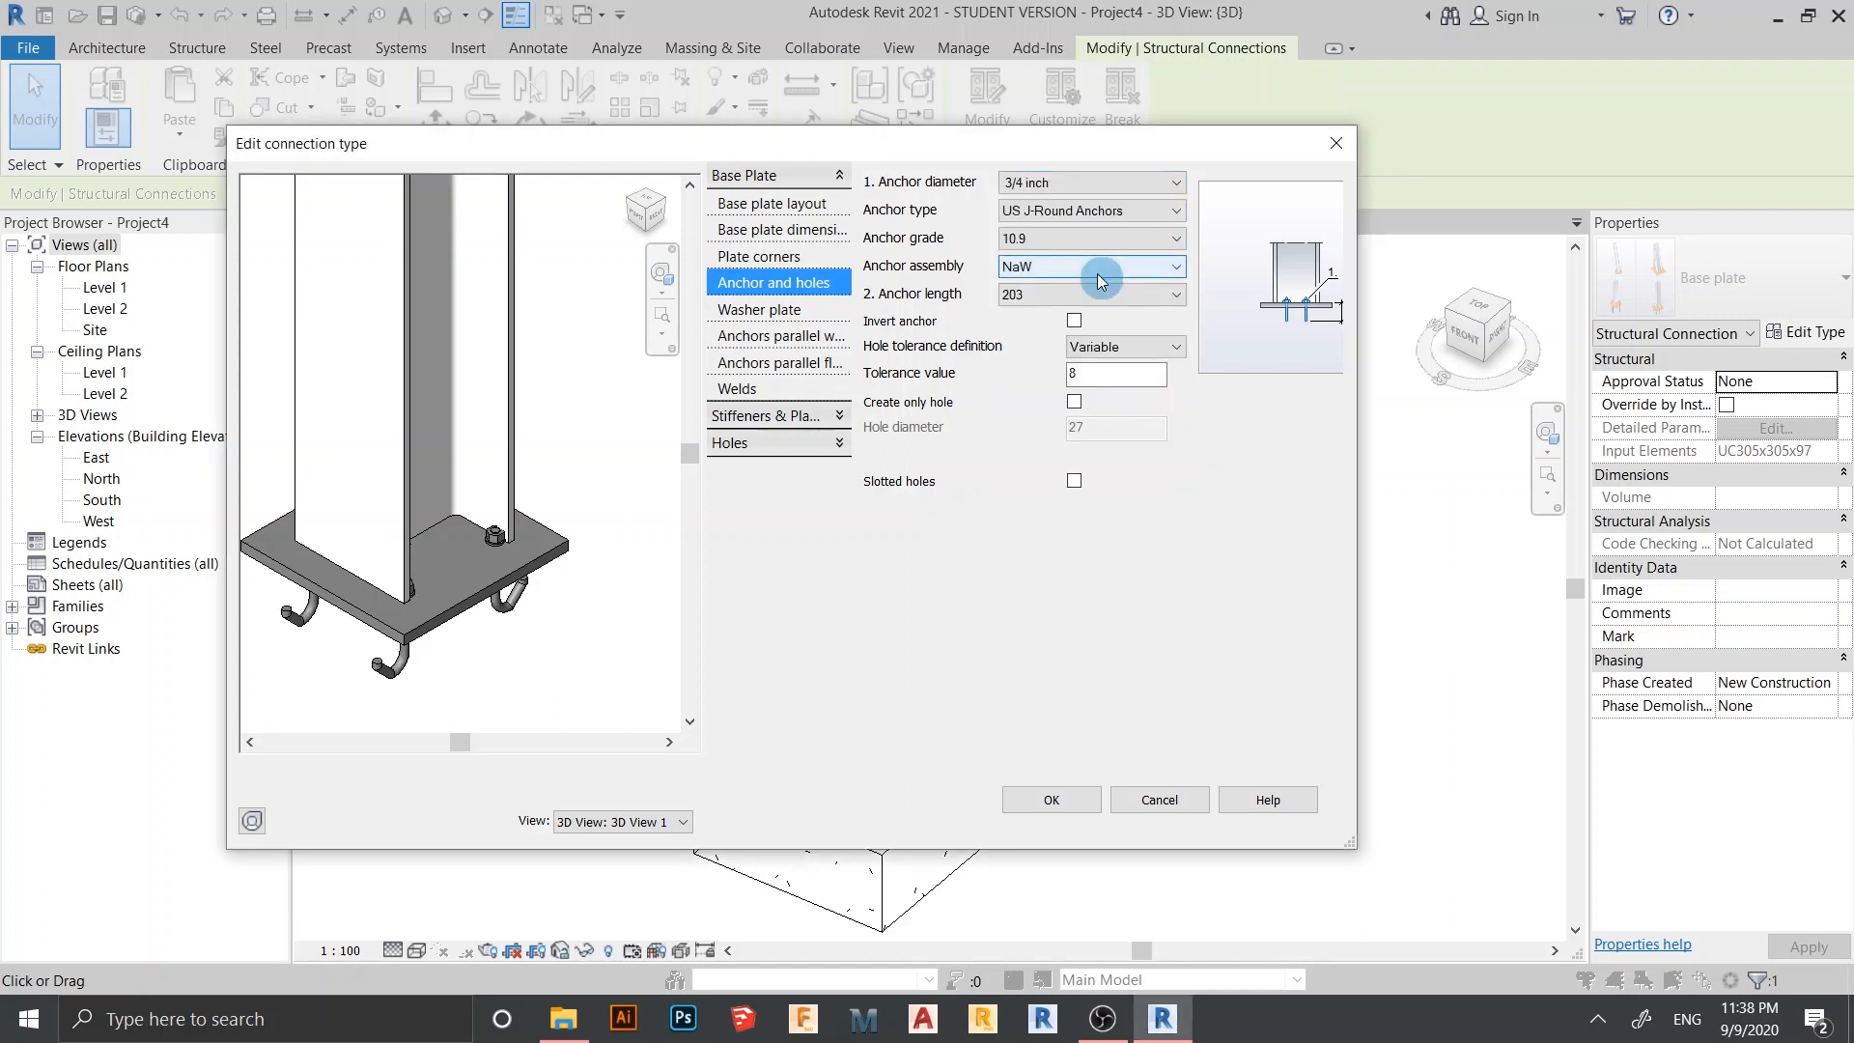
left_click(1139, 182)
left_click(1081, 316)
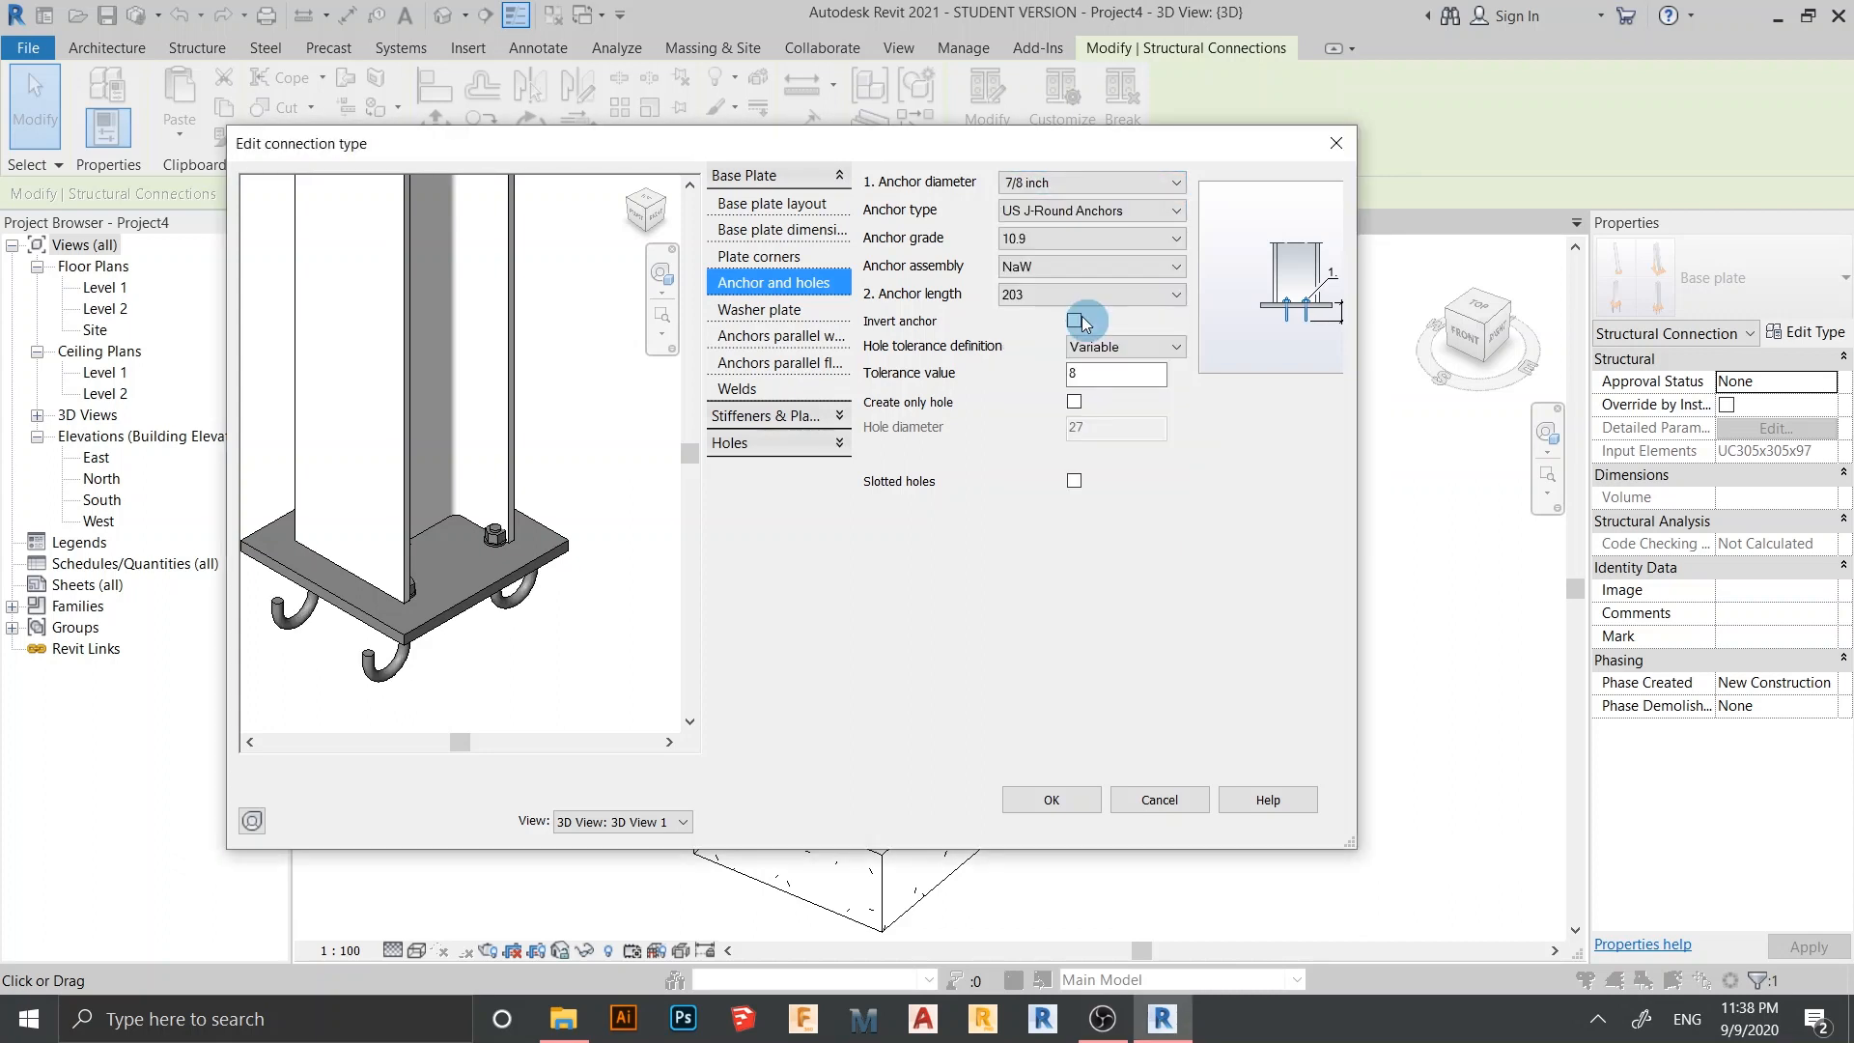
left_click(1120, 182)
left_click(1112, 217)
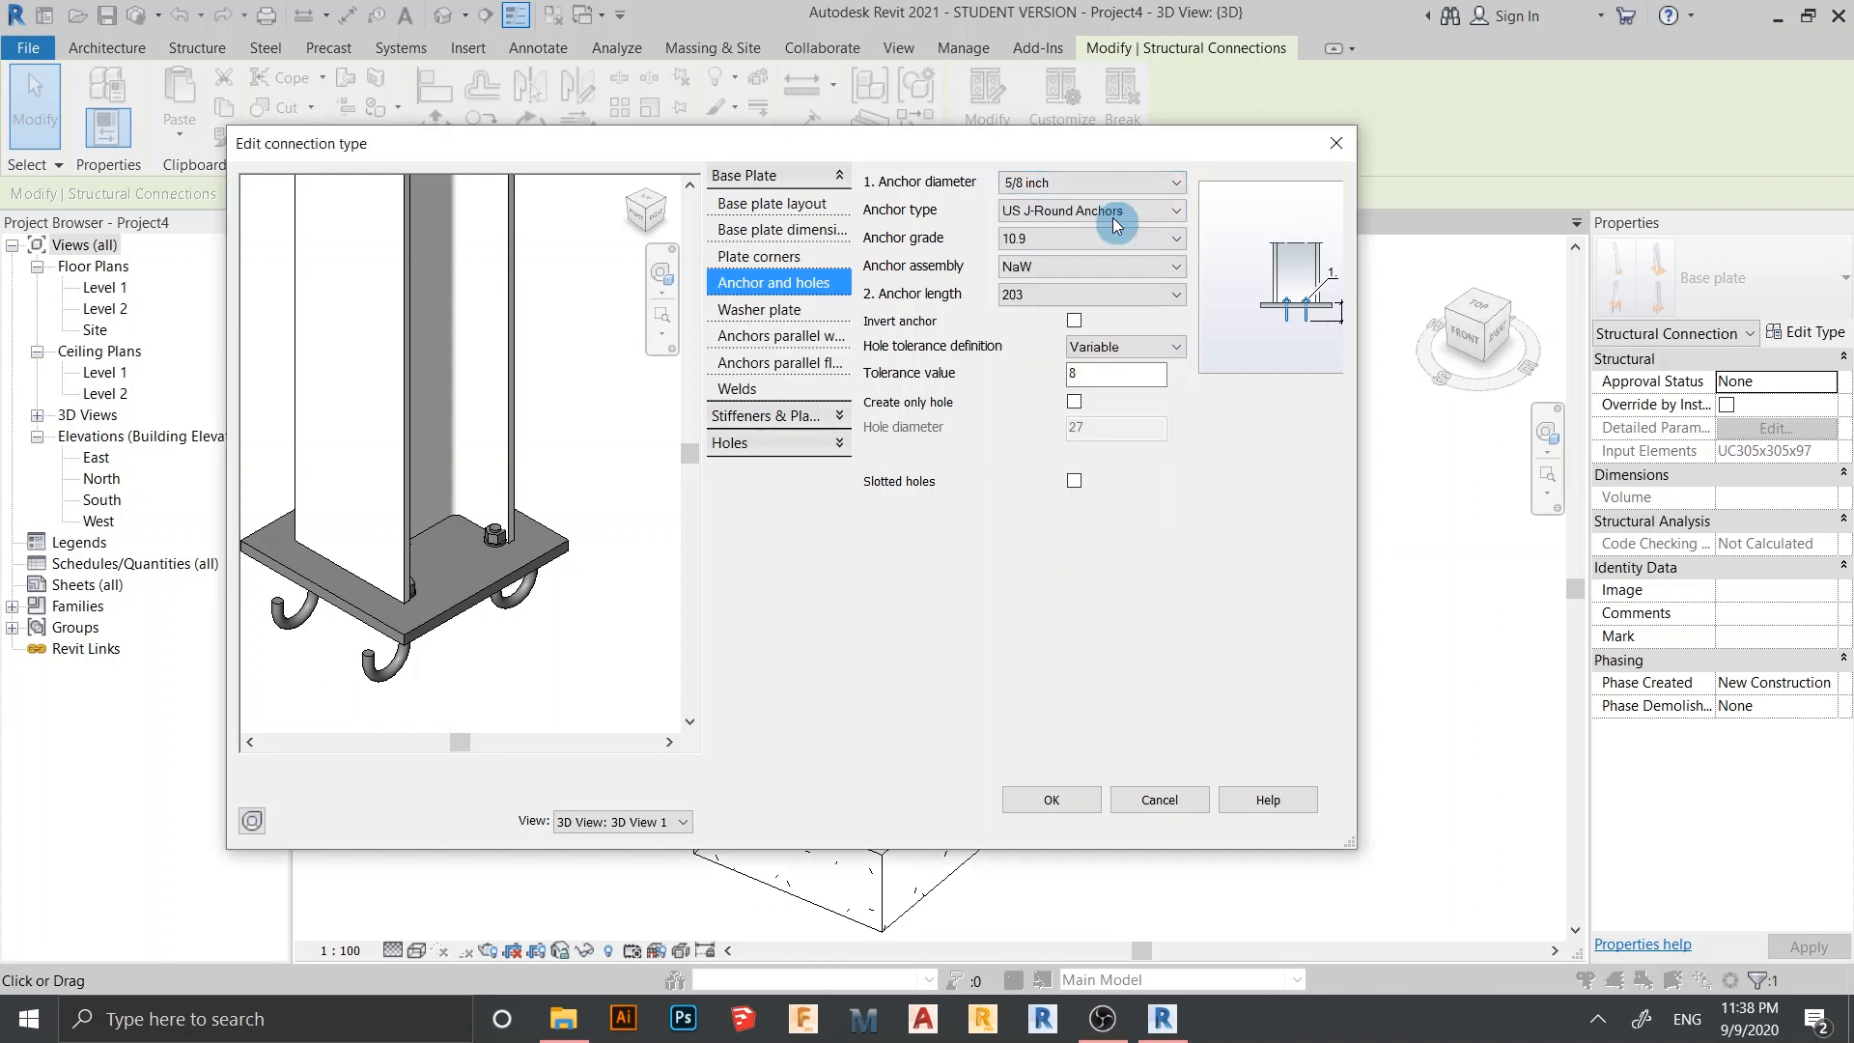
Try an anchor diameter of 4 inch and inspect the full length of the anchors in the preview
left_click(1120, 182)
scroll(1068, 424, "down", 3)
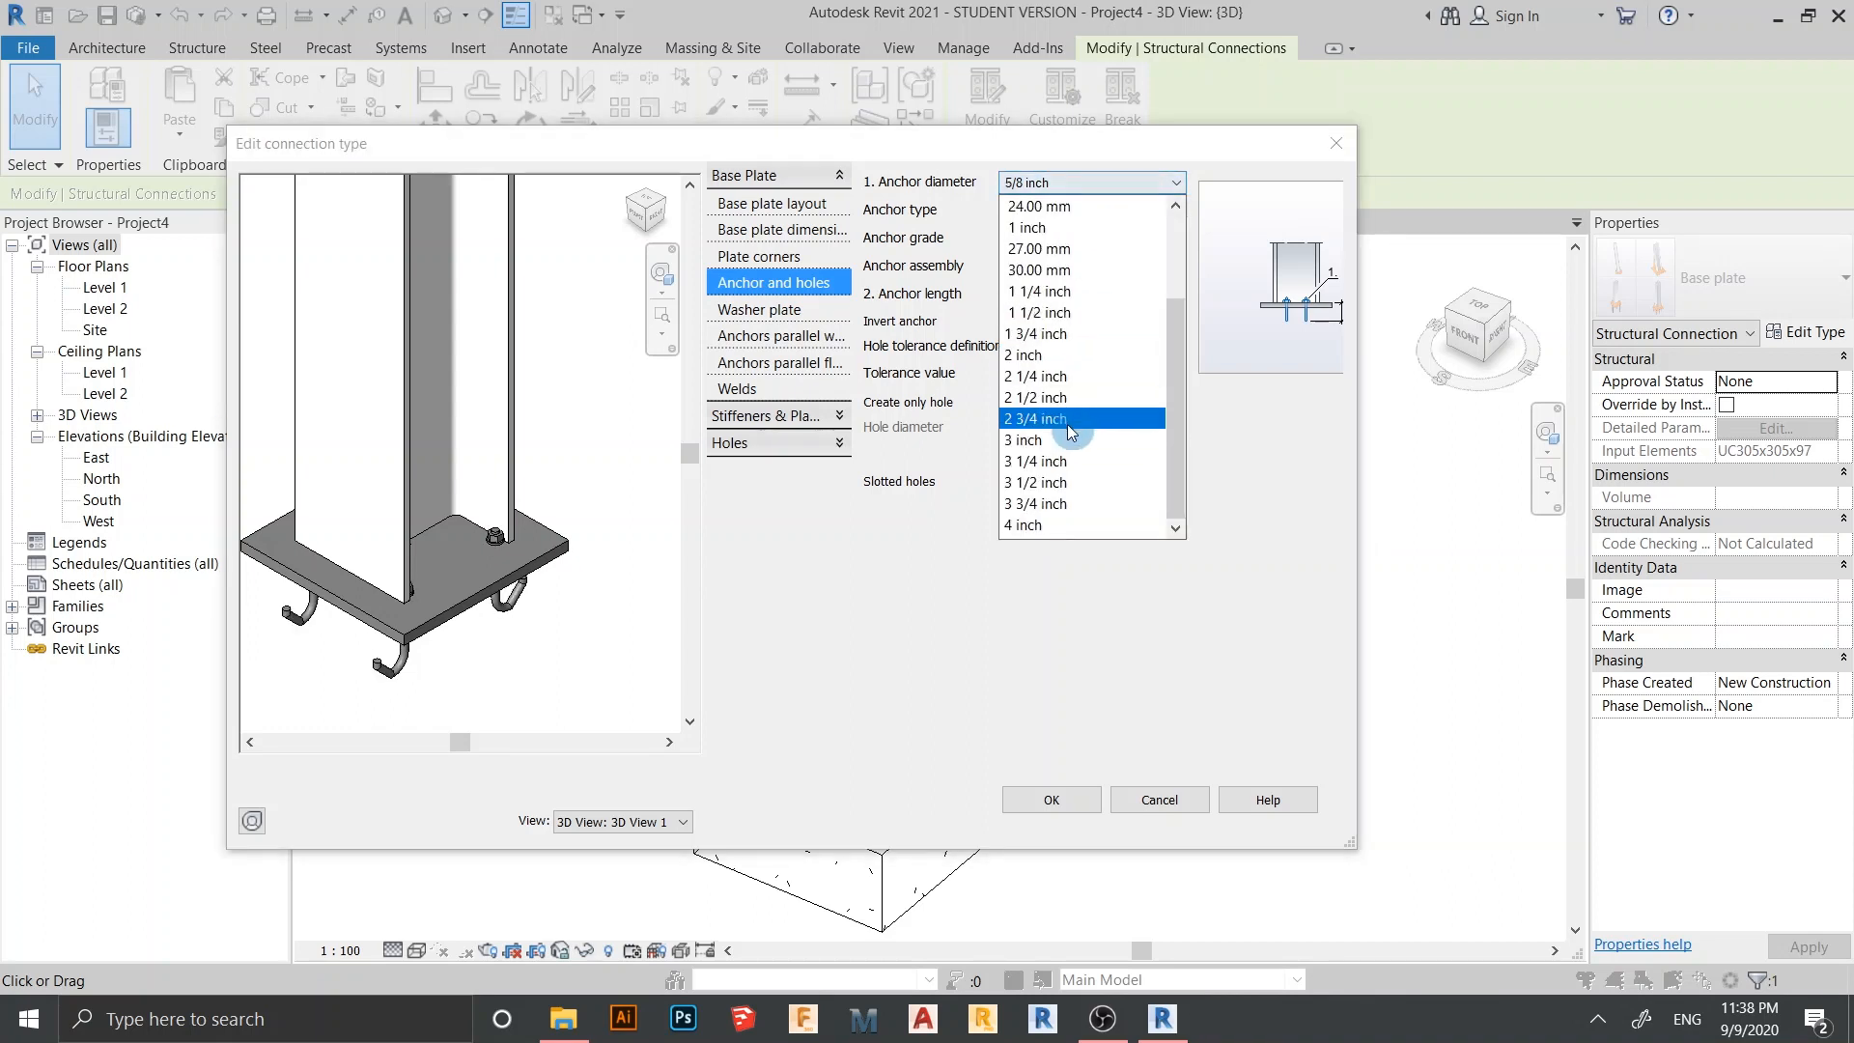
left_click(1067, 526)
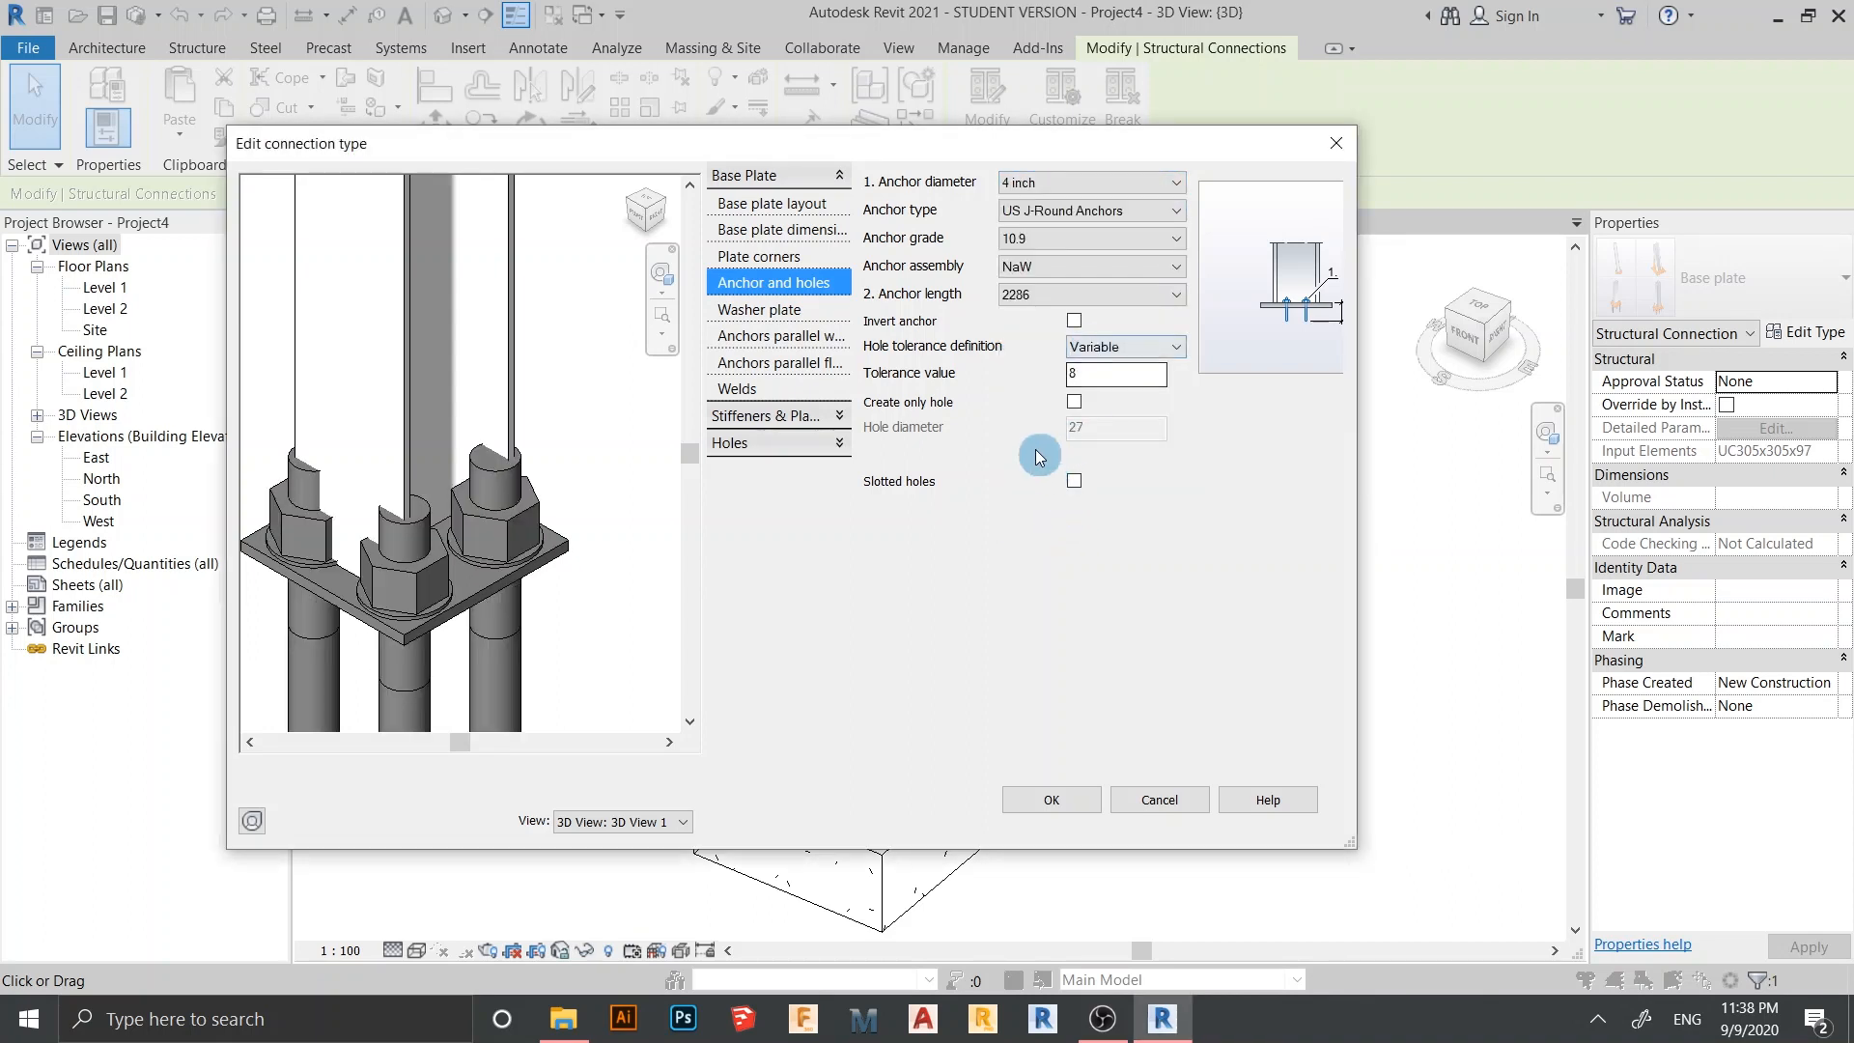
scroll(447, 521, "down", 5)
scroll(462, 591, "down", 1)
middle_click_drag(488, 610, 496, 540)
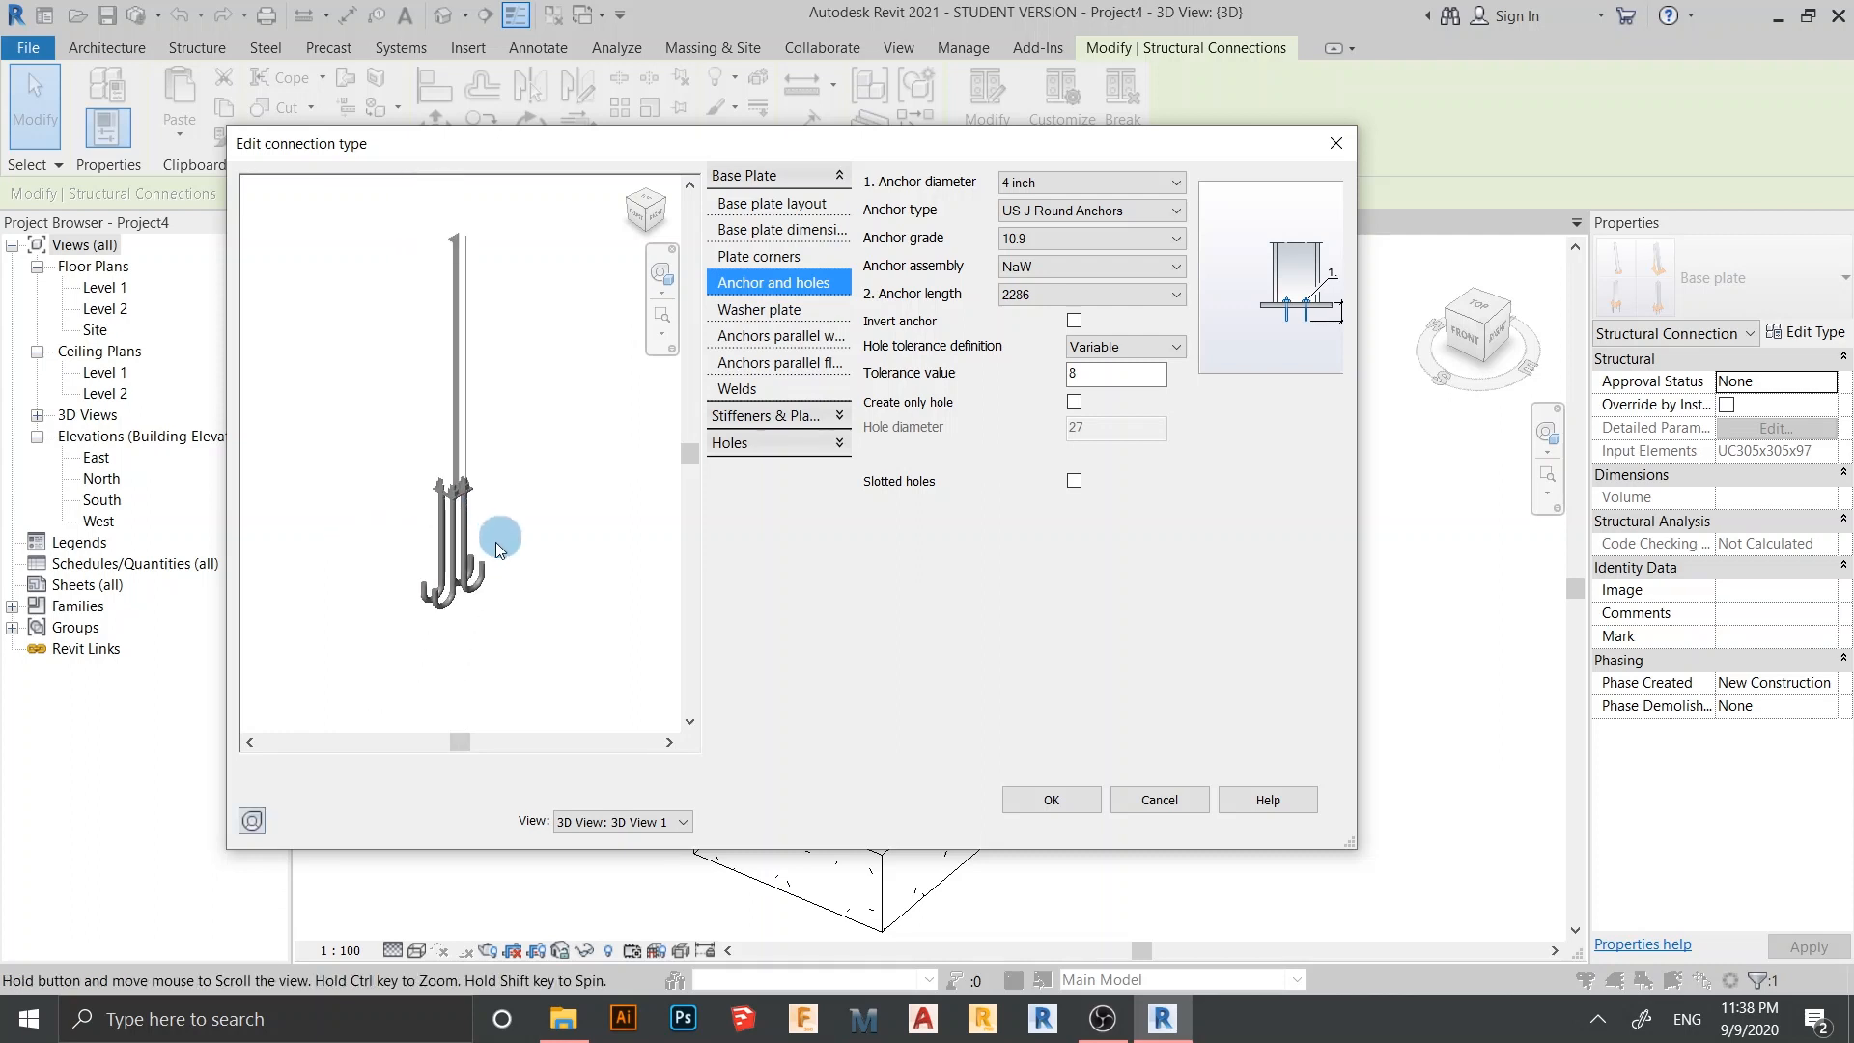
scroll(495, 580, "up", 2)
scroll(516, 656, "up", 1)
middle_click_drag(530, 608, 560, 633)
scroll(469, 623, "down", 1)
Reduce the anchor diameter to 3 inch, check the preview, and set it to 2 inch
left_click(1077, 184)
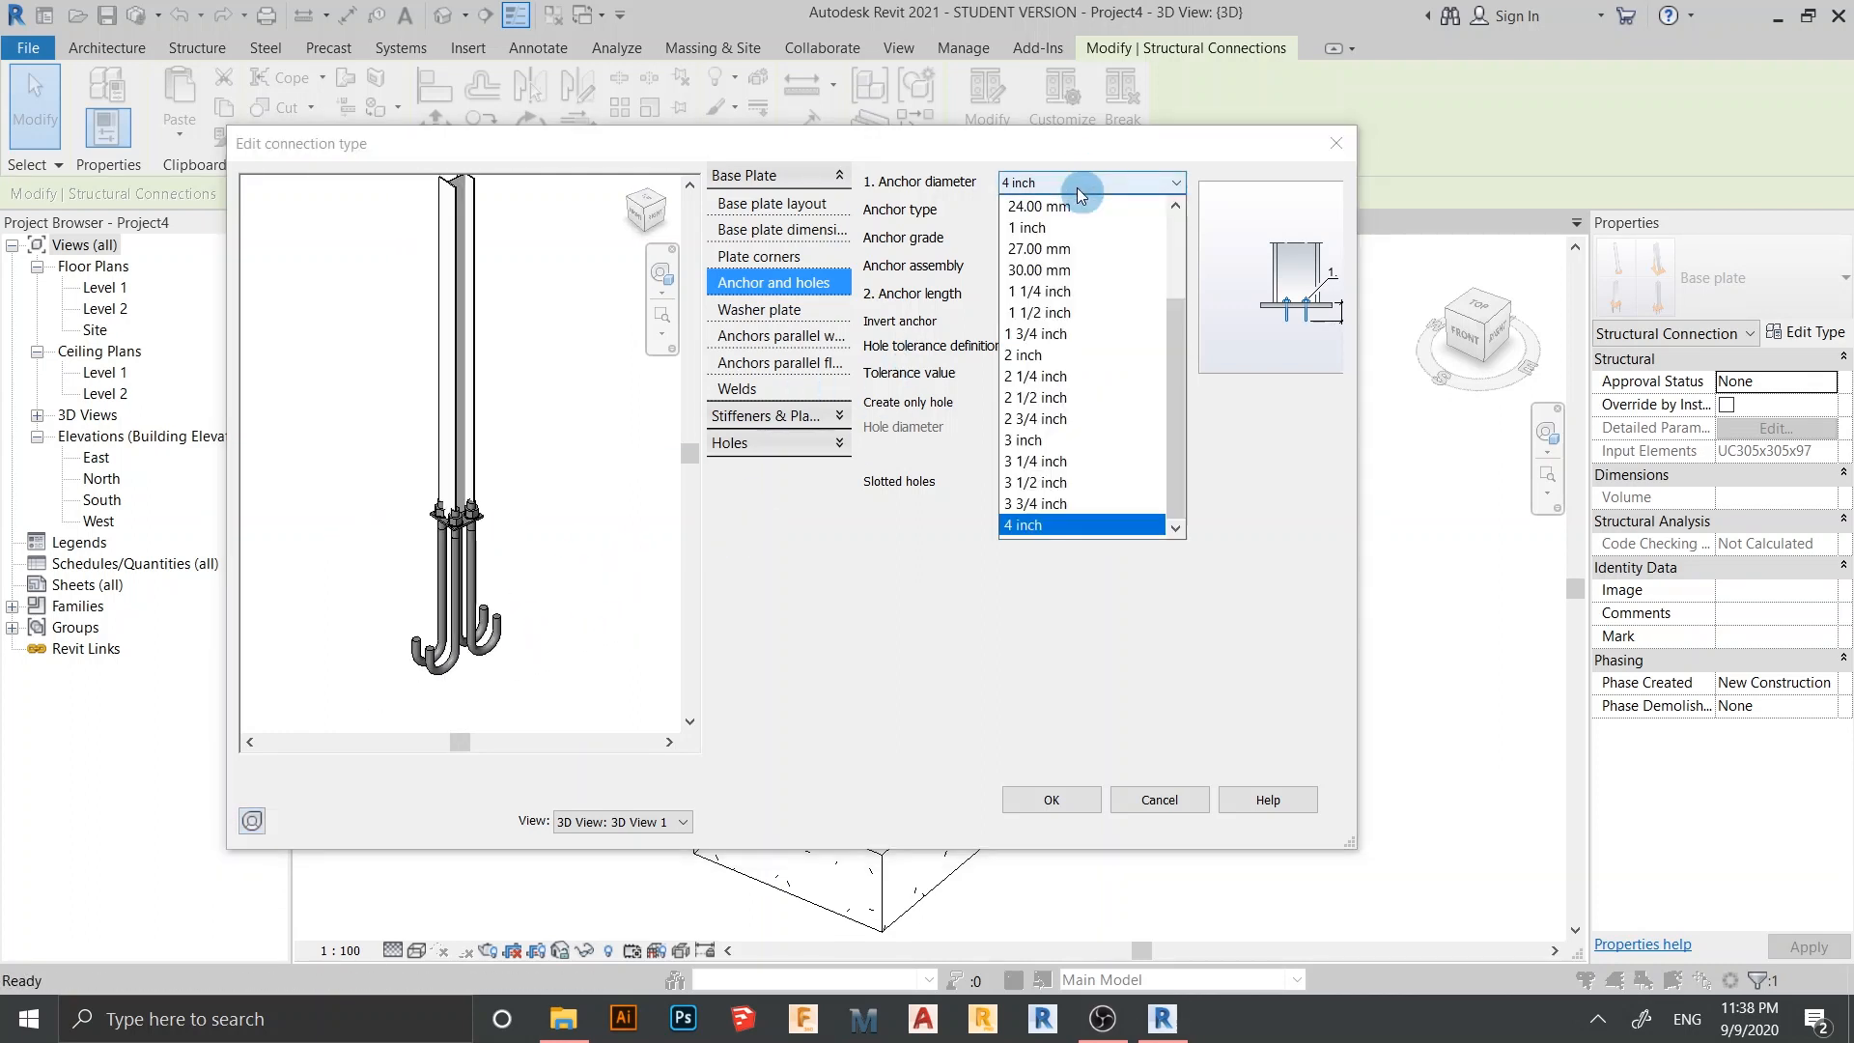
left_click(1046, 444)
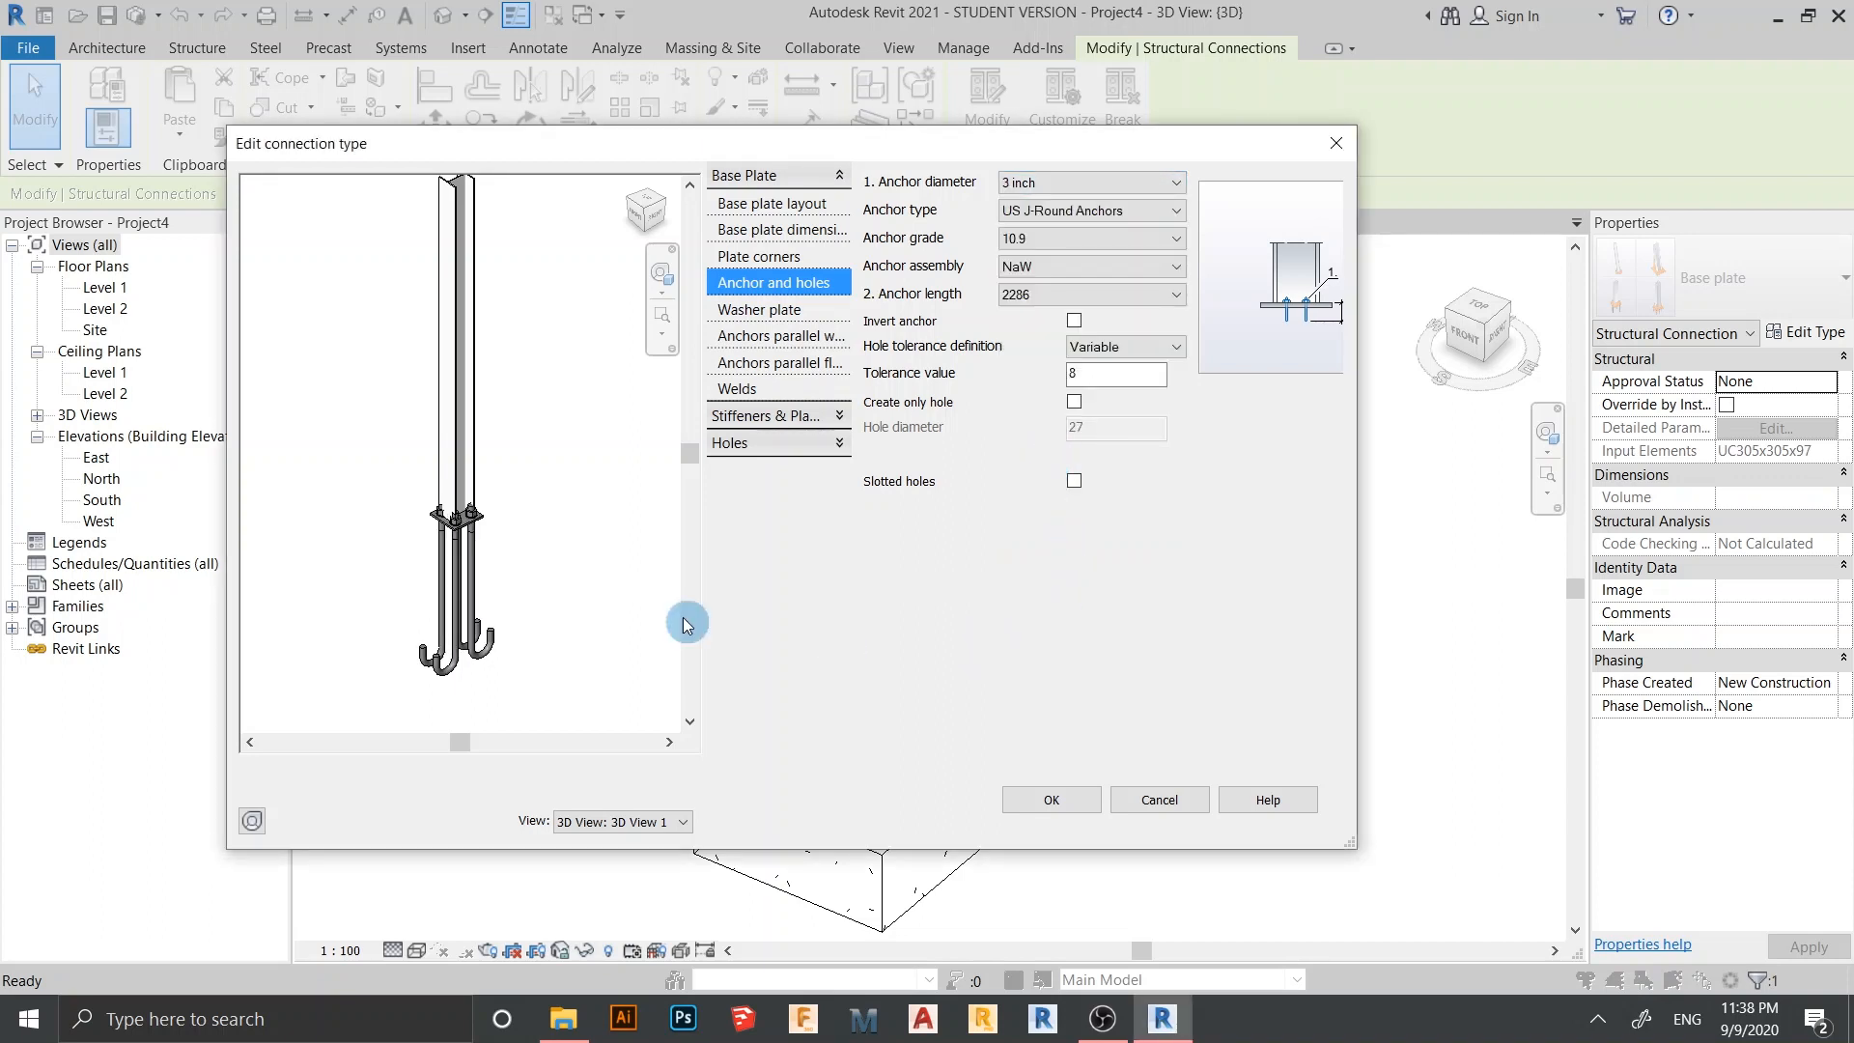
middle_click_drag(681, 617, 566, 608, "shift")
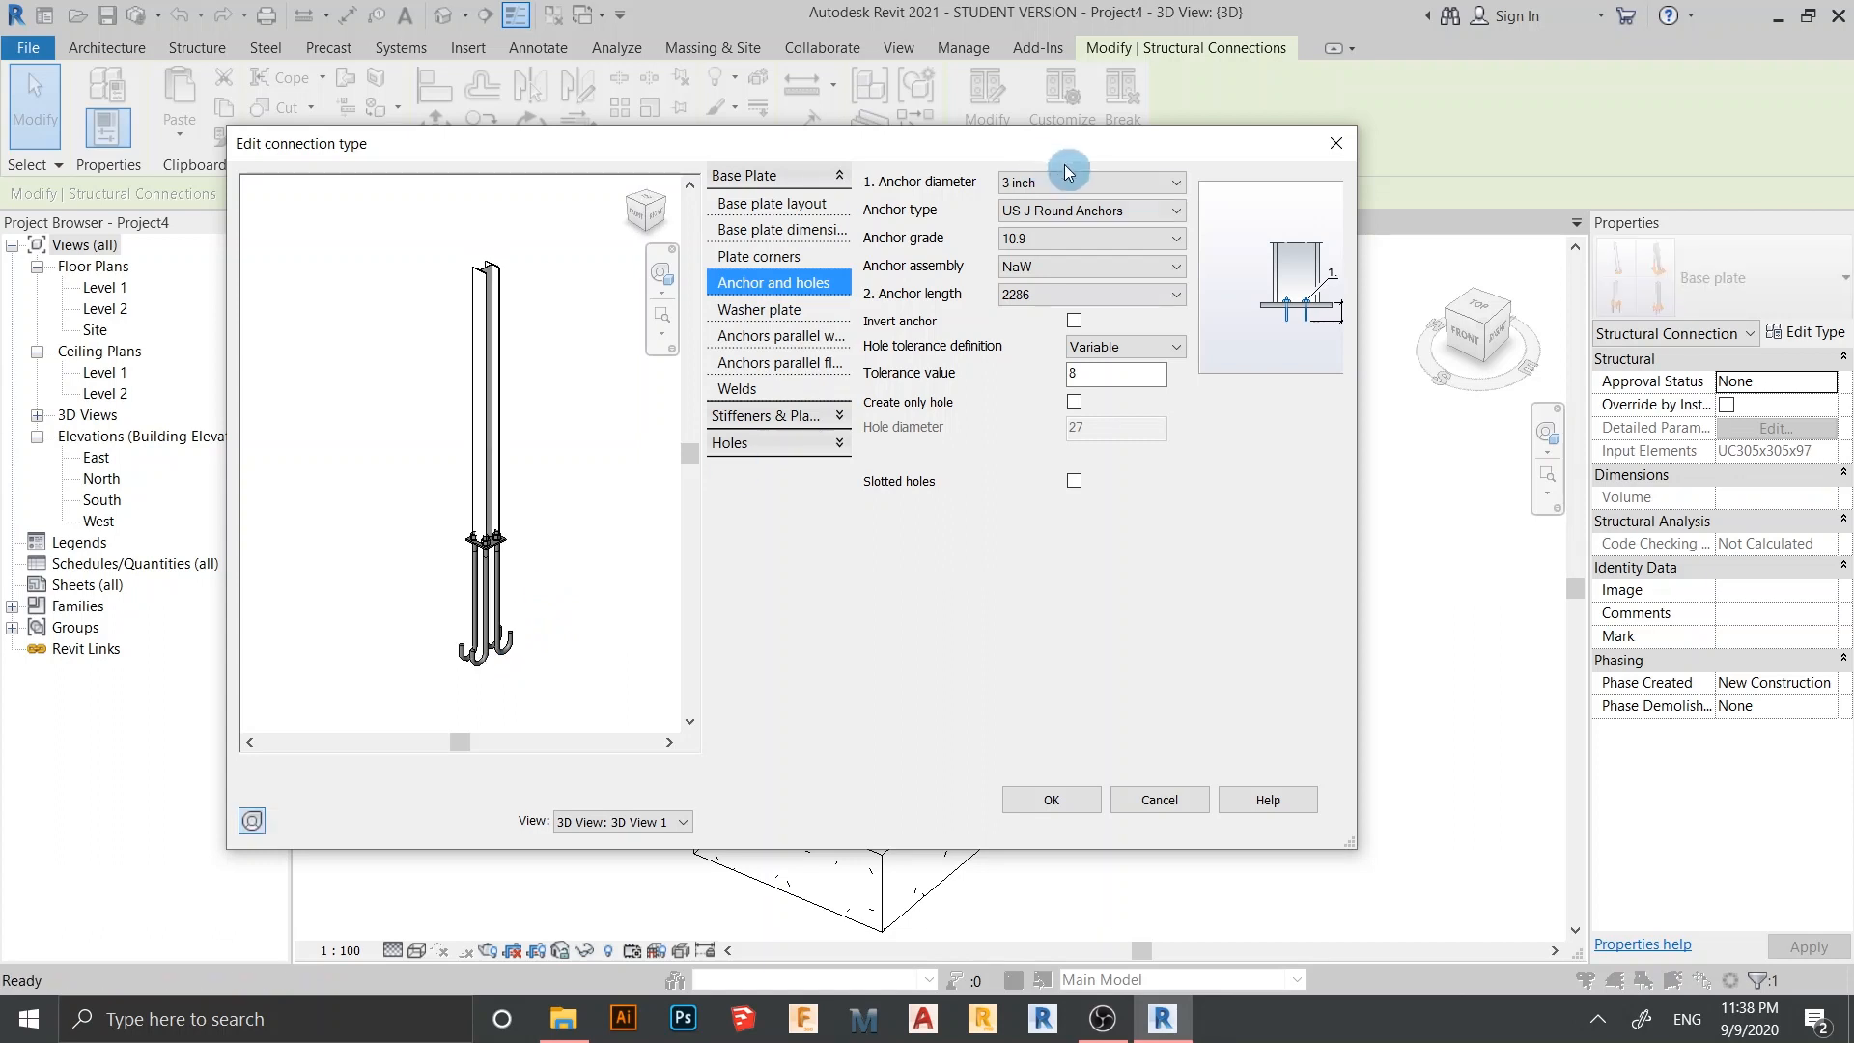
left_click(1067, 178)
left_click(1051, 361)
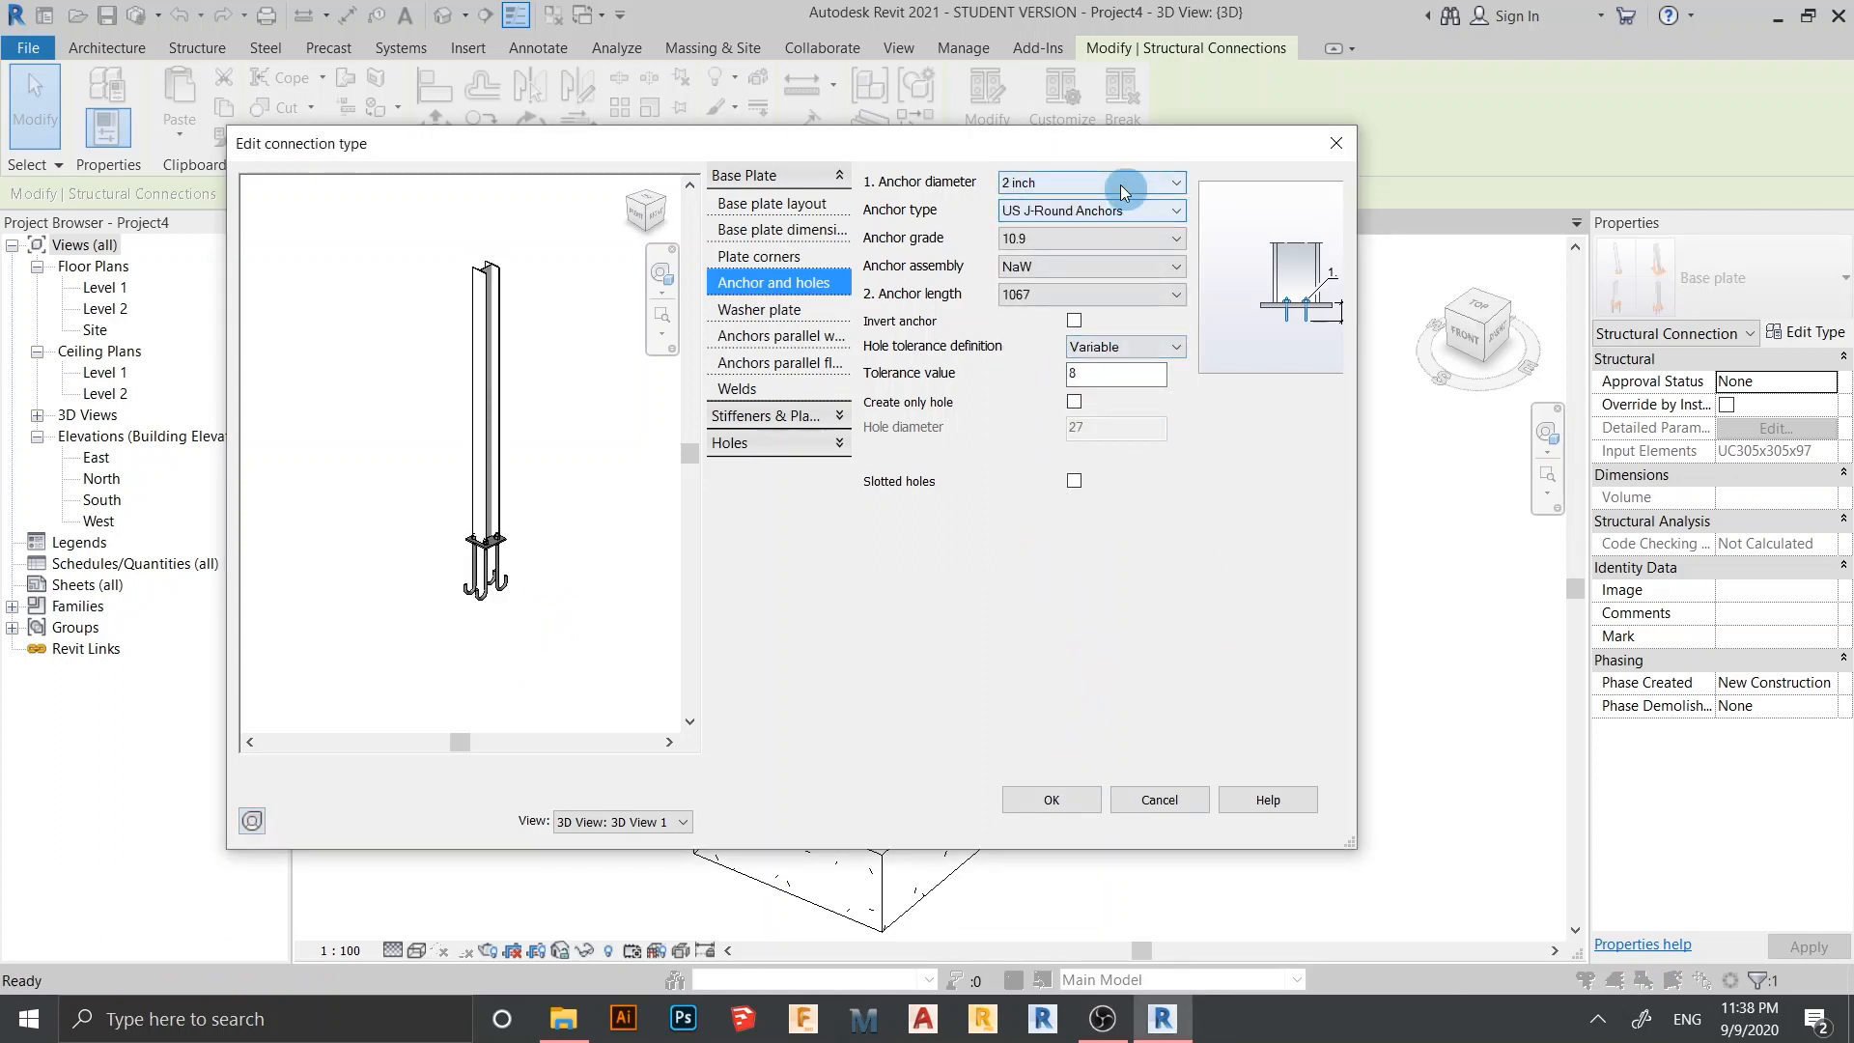
Set the J-Round anchor diameter to 2 3/4 inch and apply it to the base plate type
left_click(1120, 184)
left_click(1072, 413)
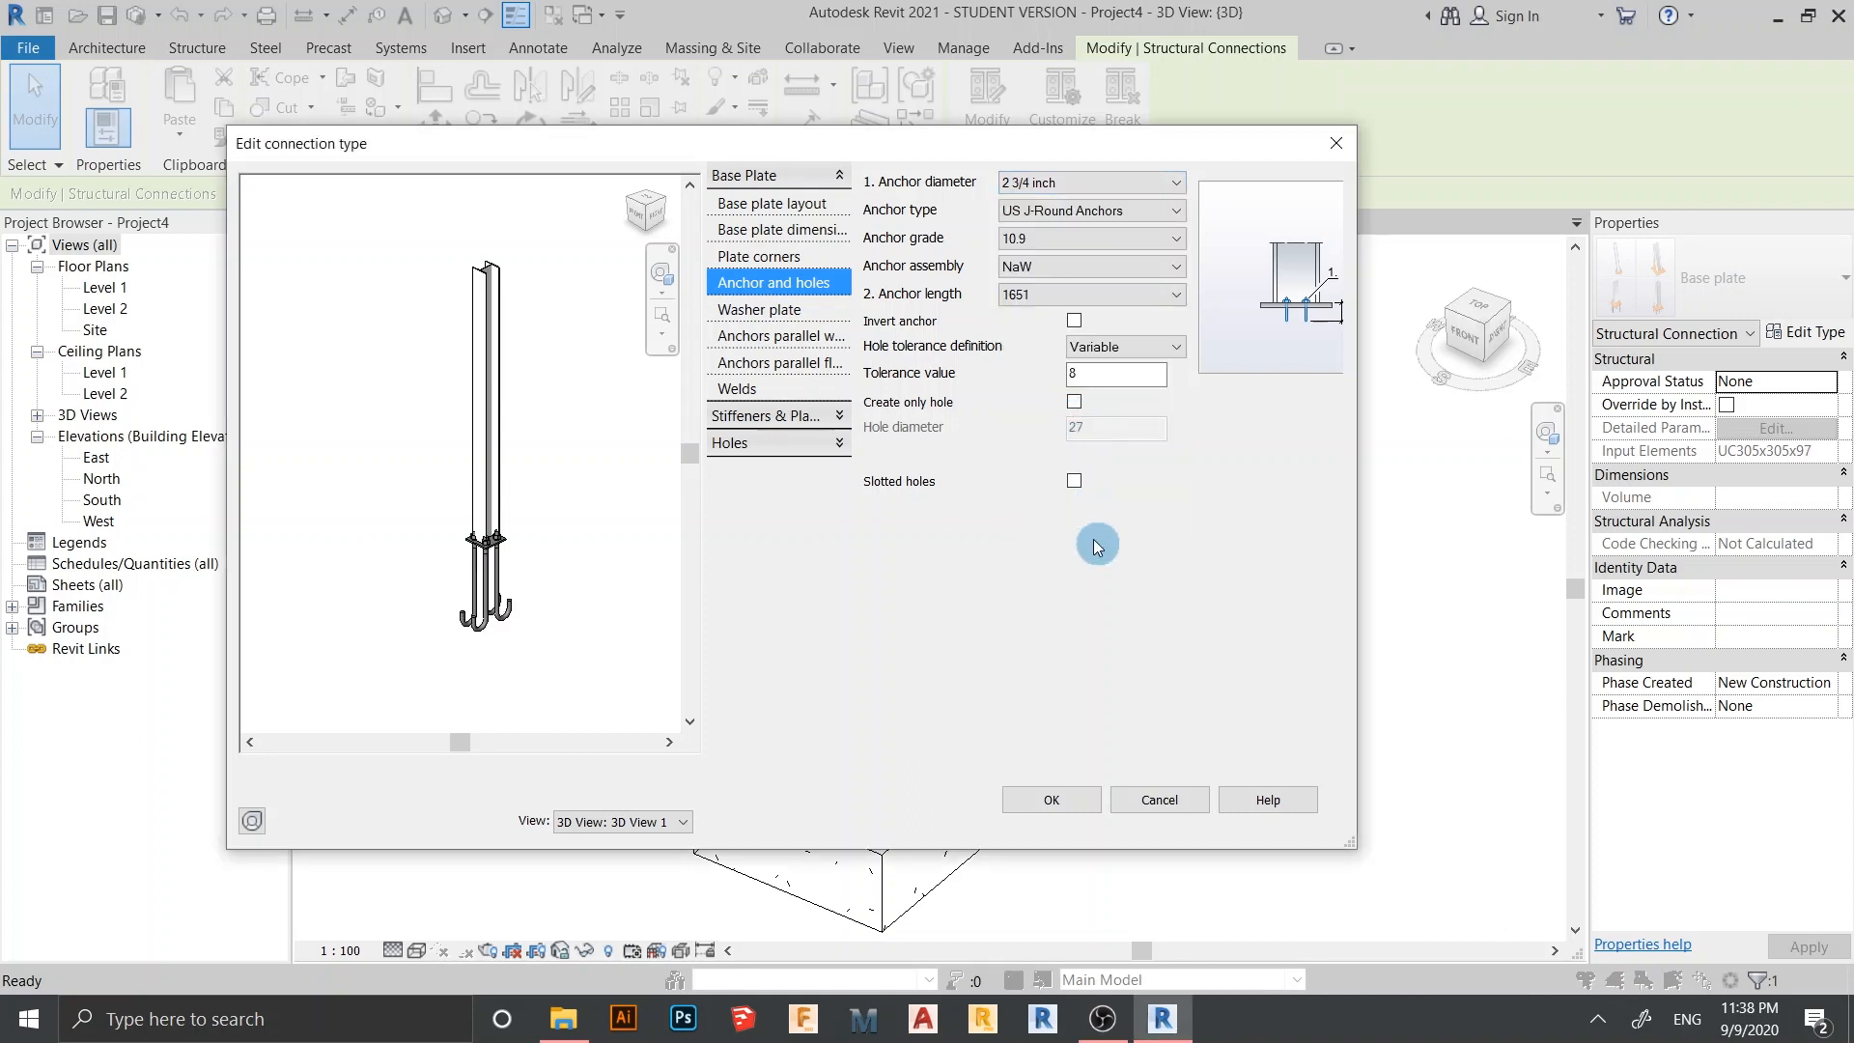
left_click(1076, 799)
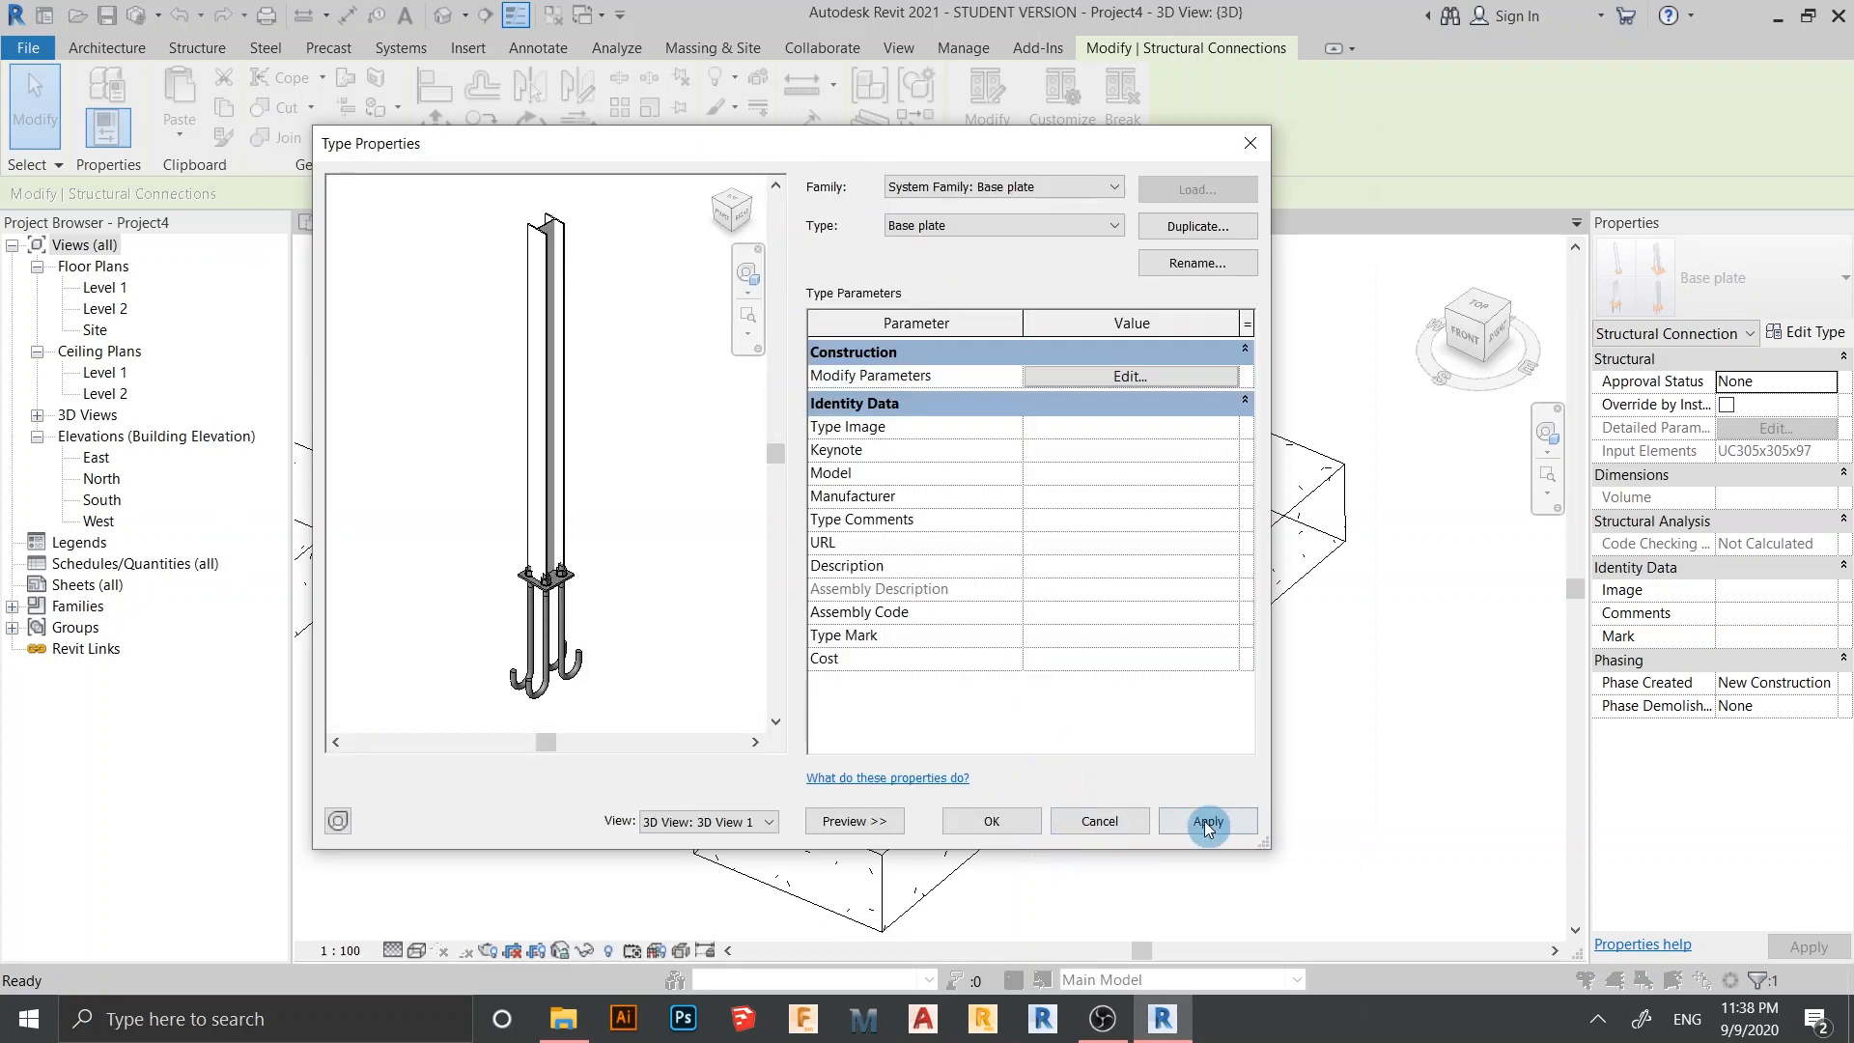
left_click(1206, 824)
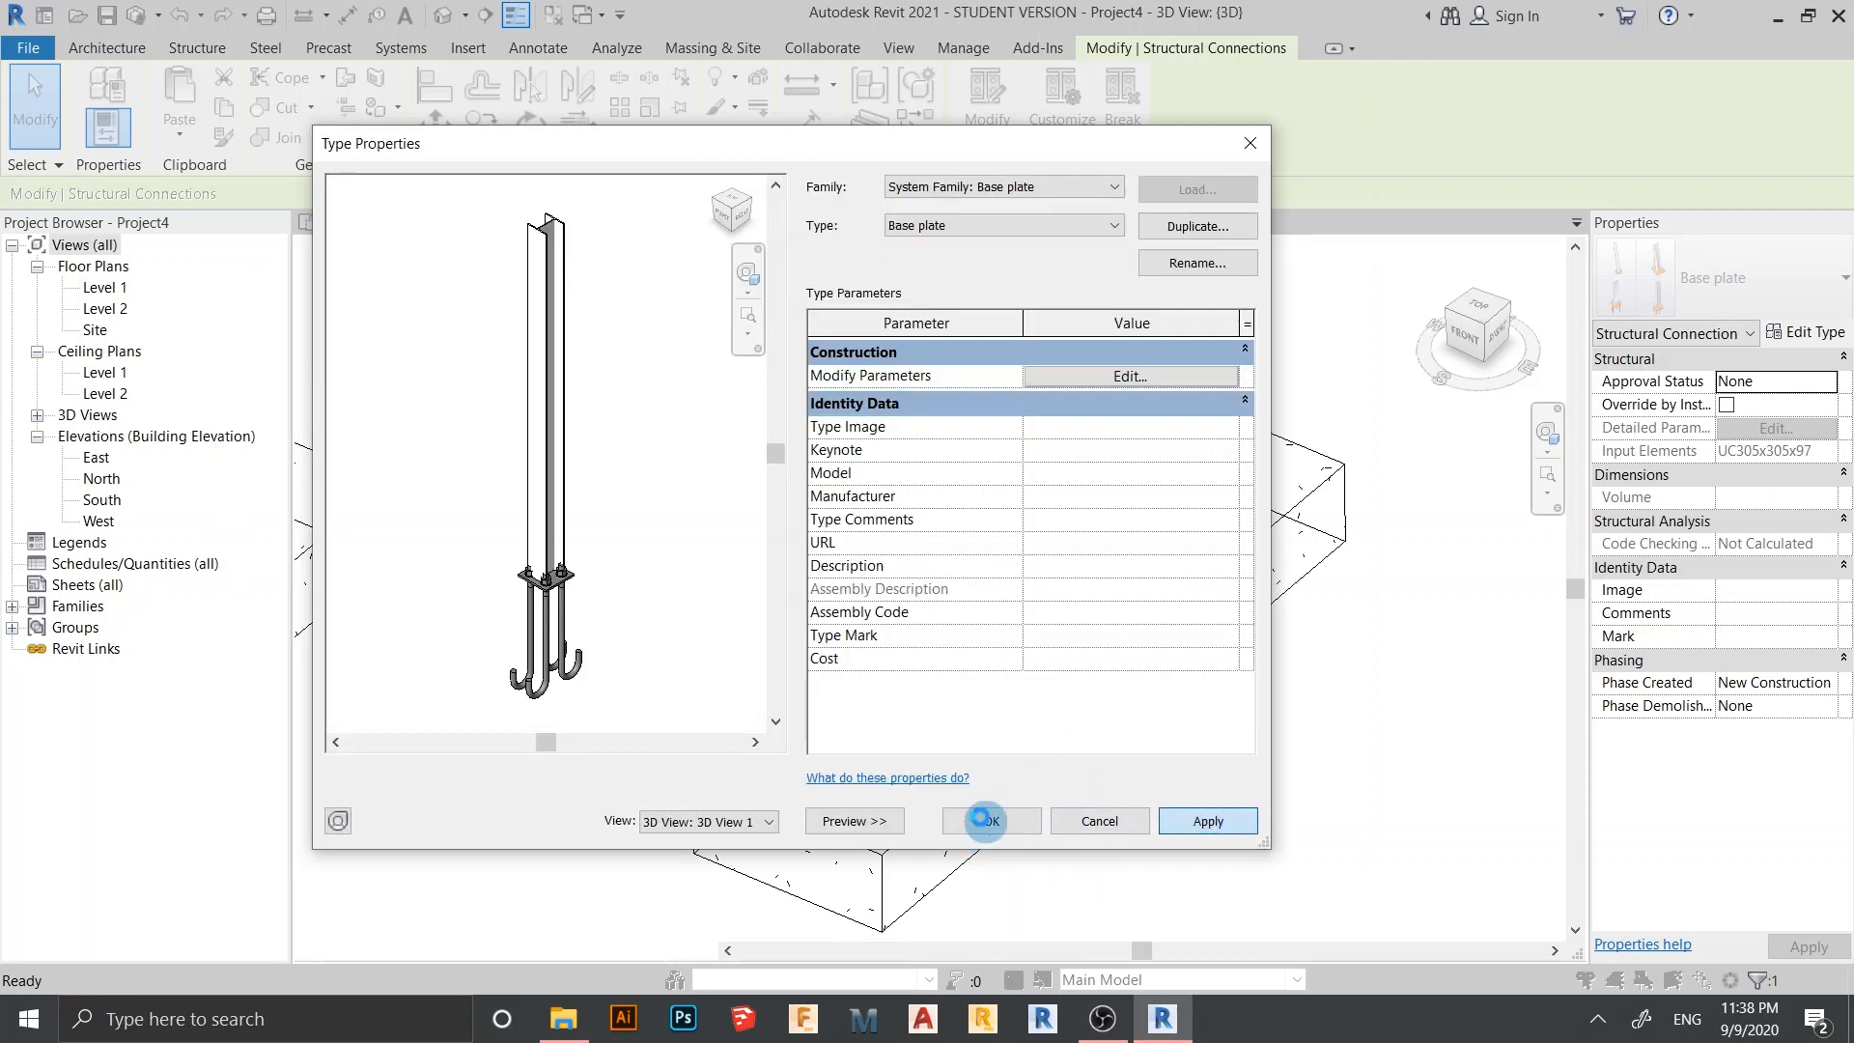
left_click(983, 819)
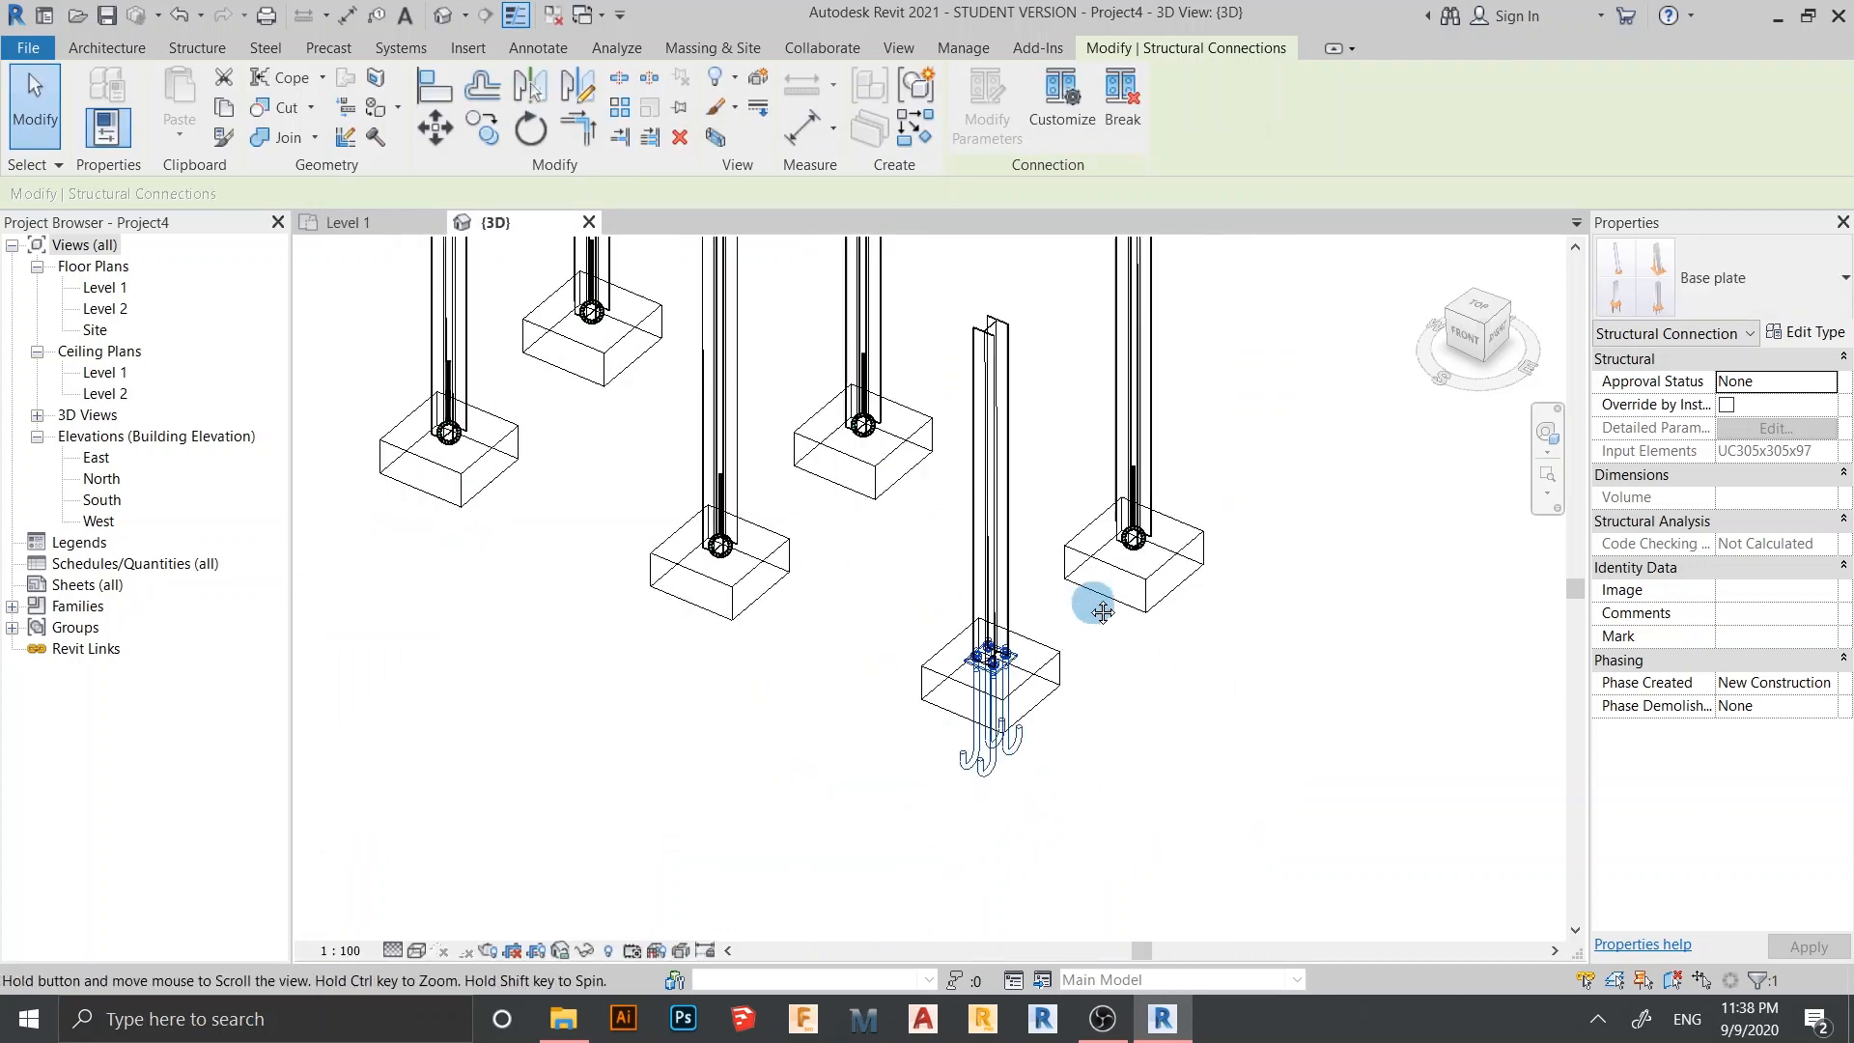
Examine how deep the base plate anchors reach relative to the footing under the selected column
middle_click_drag(1093, 602, 1105, 570)
middle_click_drag(1185, 751, 1174, 575, "shift")
scroll(1078, 765, "up", 3)
middle_click_drag(1109, 792, 1068, 788, "shift")
middle_click_drag(959, 674, 889, 727)
mouse_move(888, 727)
middle_mouse_down("shift")
mouse_move(938, 721)
mouse_move(859, 555)
middle_mouse_up("shift")
scroll(887, 700, "up", 2)
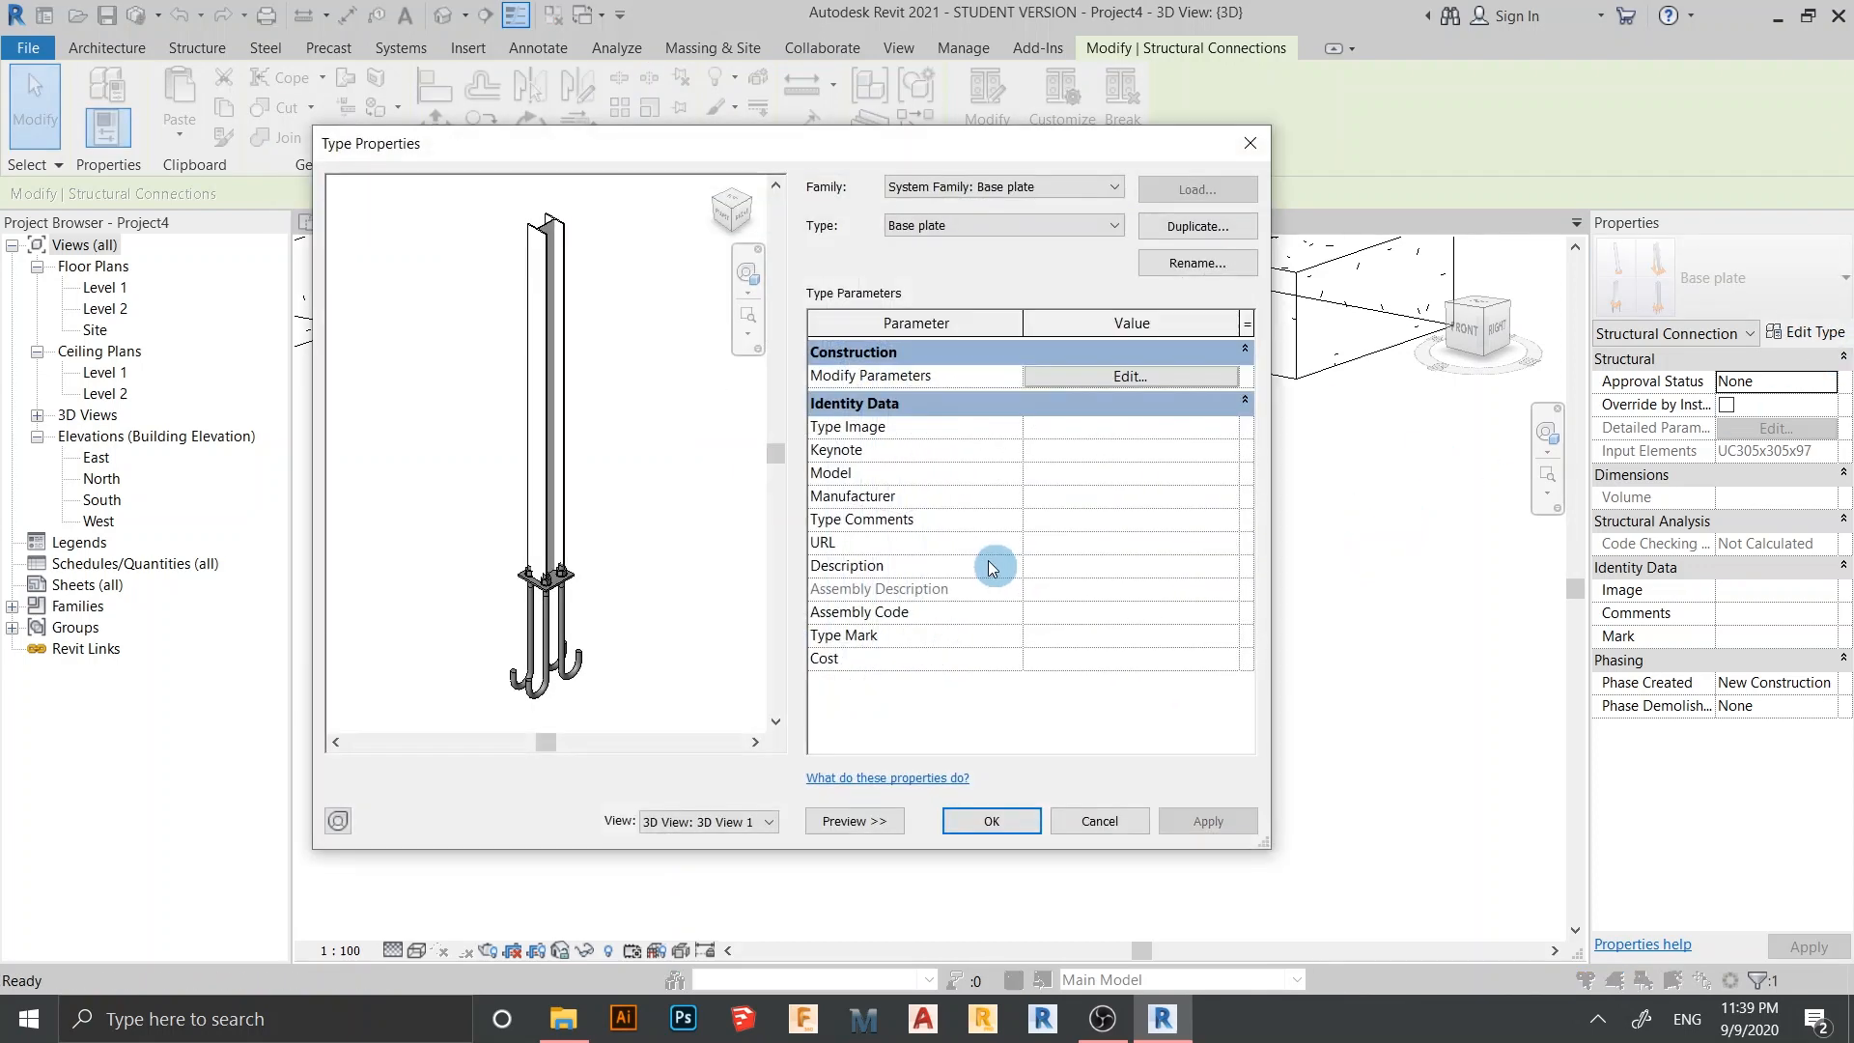
Try a J-Round anchor diameter of 30.00 mm for the base plate type and check it in the preview
left_click(1156, 376)
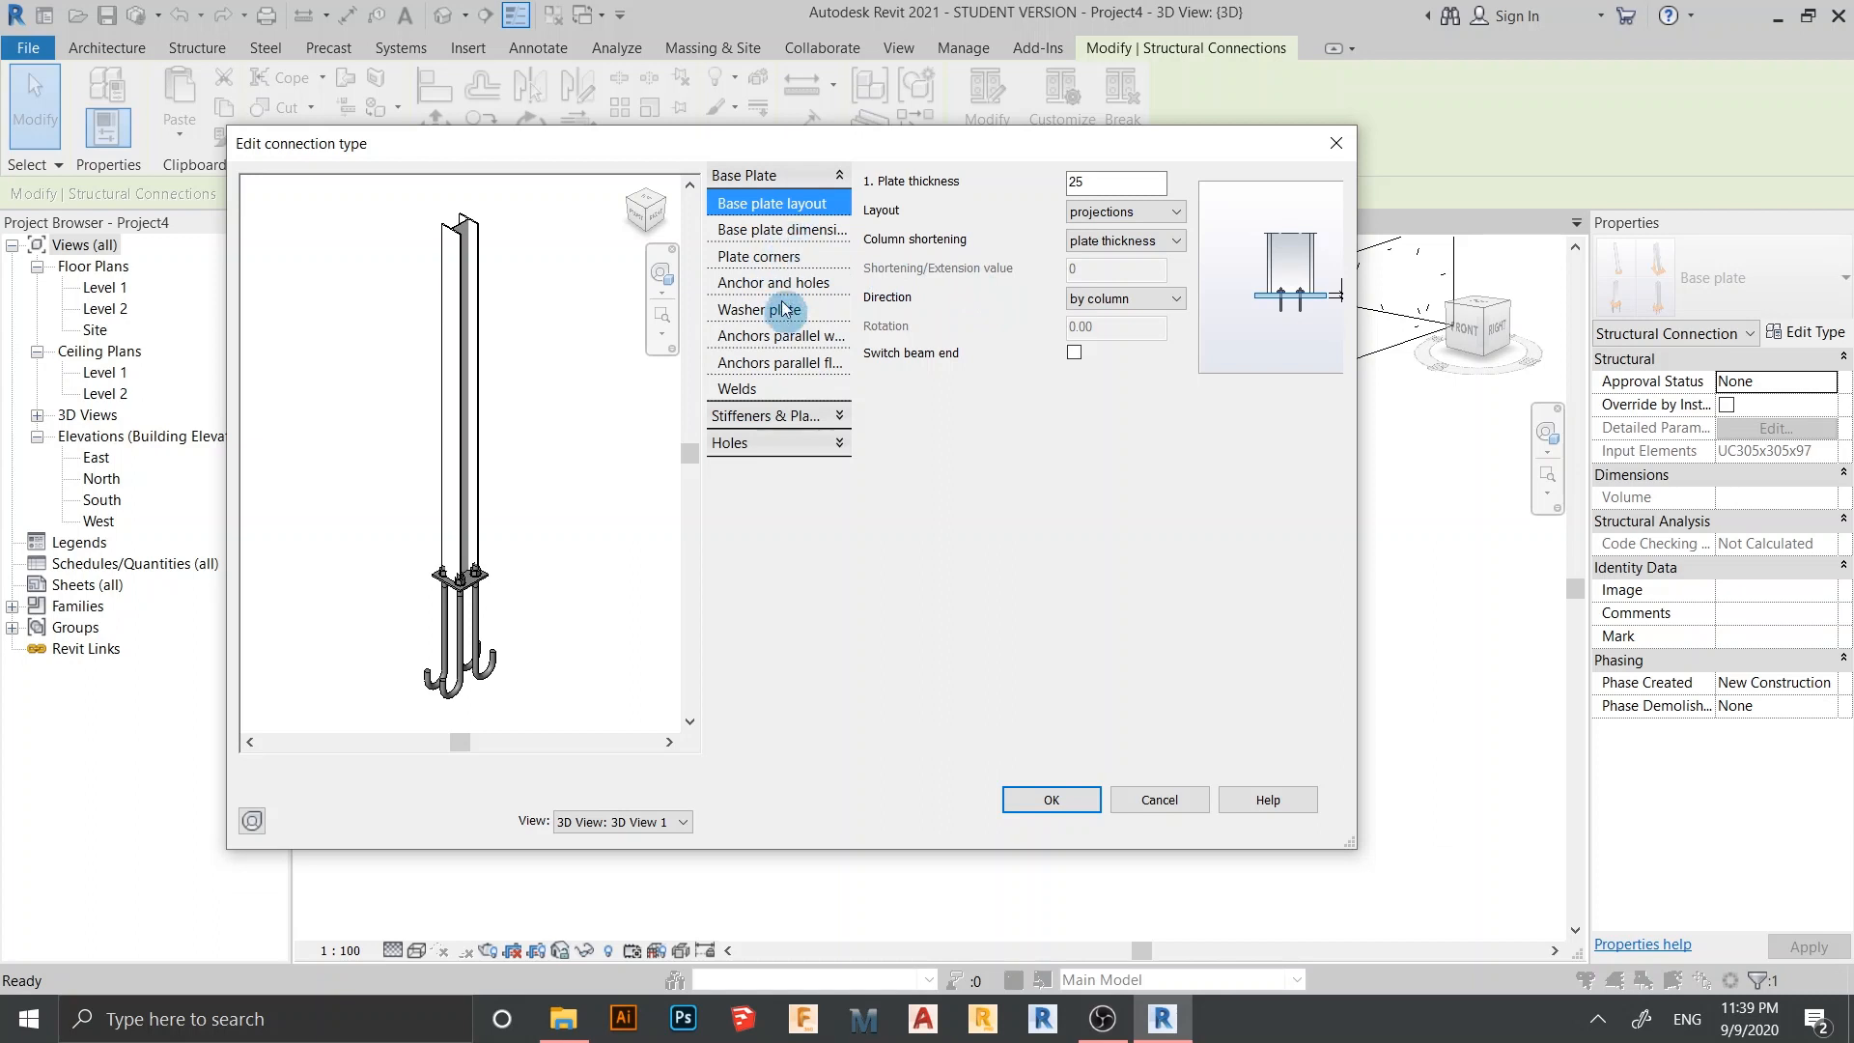
left_click(780, 282)
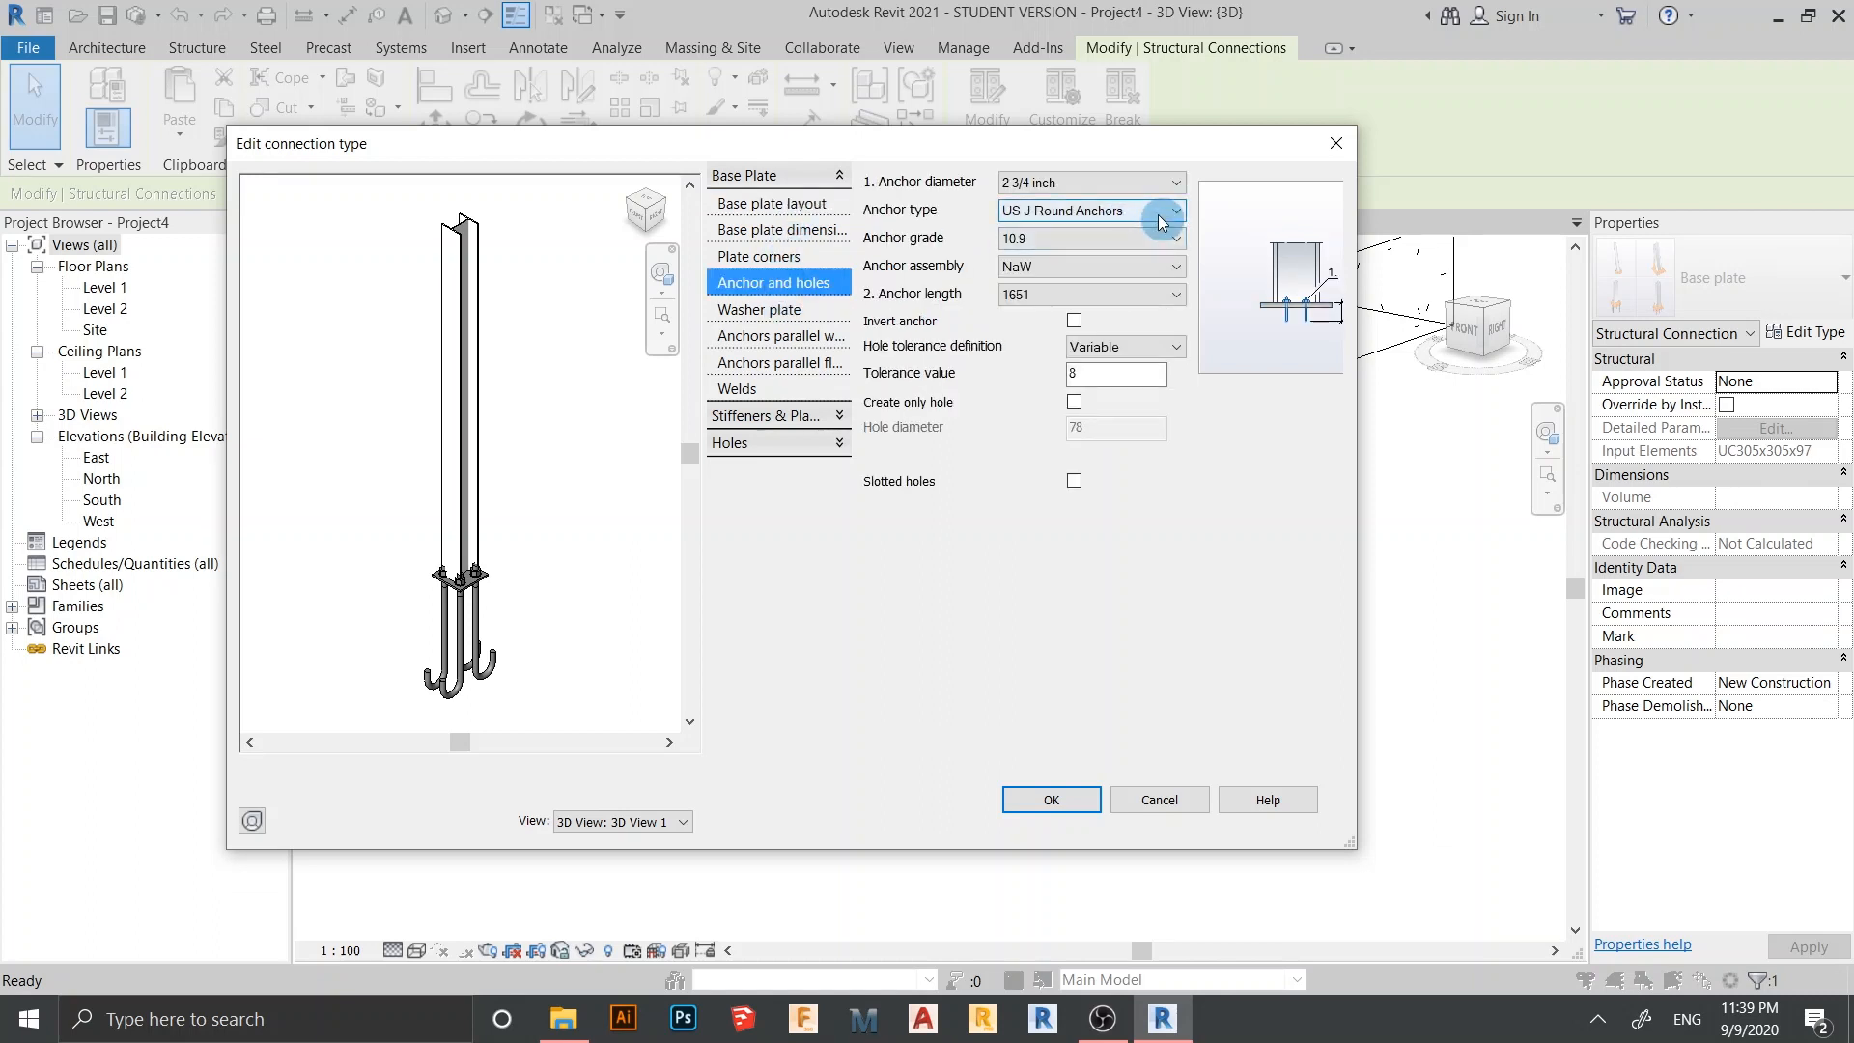
left_click(1161, 184)
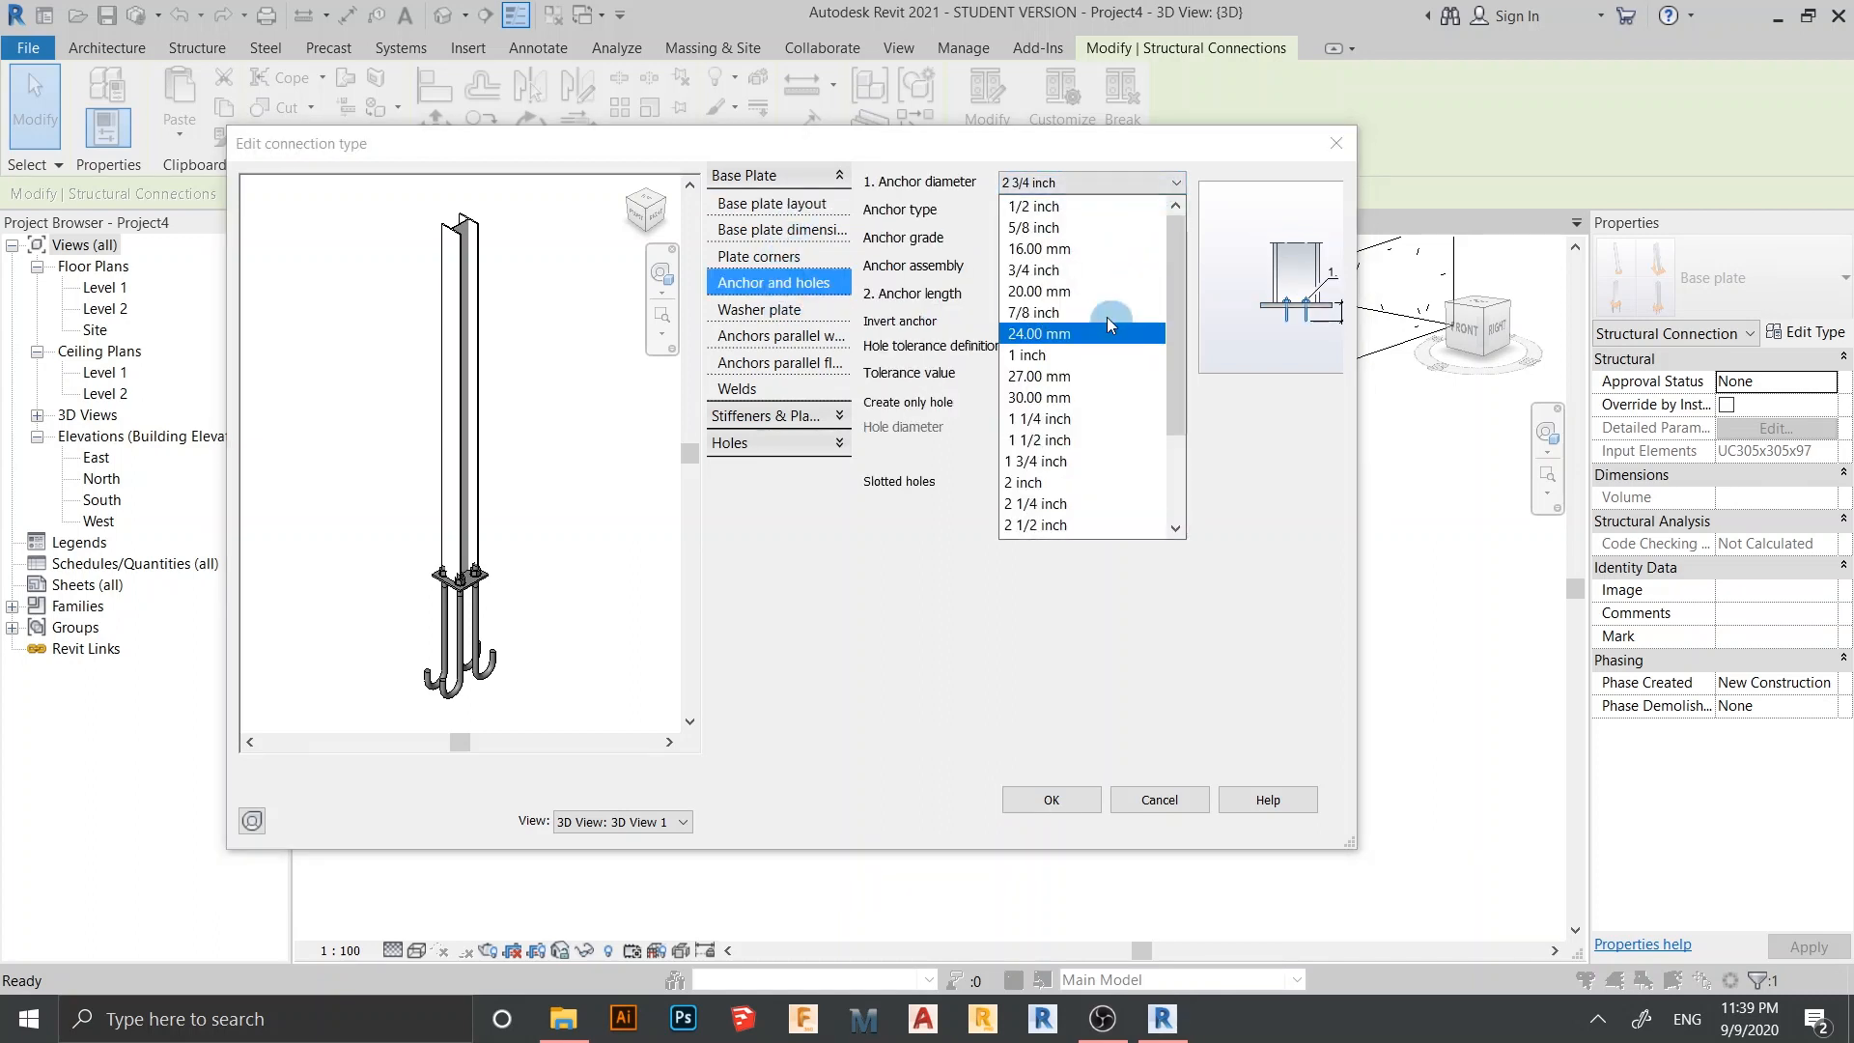
scroll(1072, 310, "up", 1)
left_click(1068, 398)
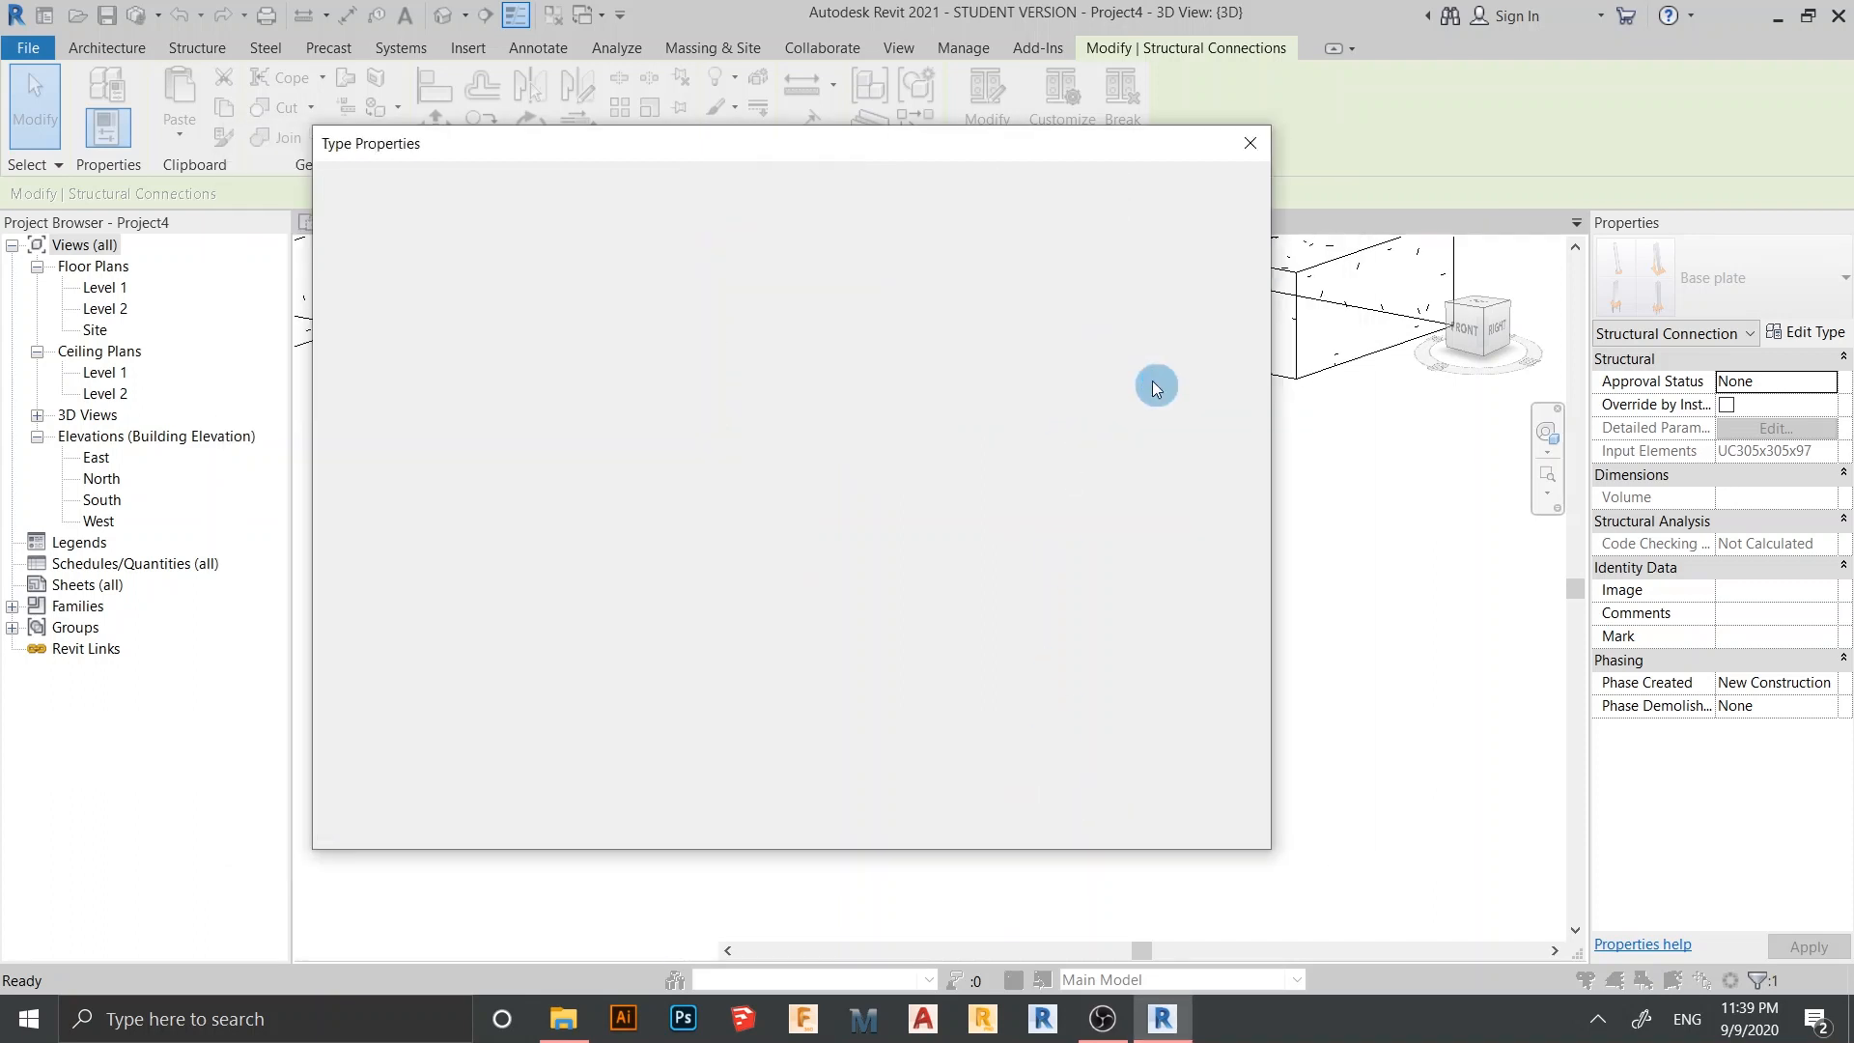
scroll(572, 689, "up", 5)
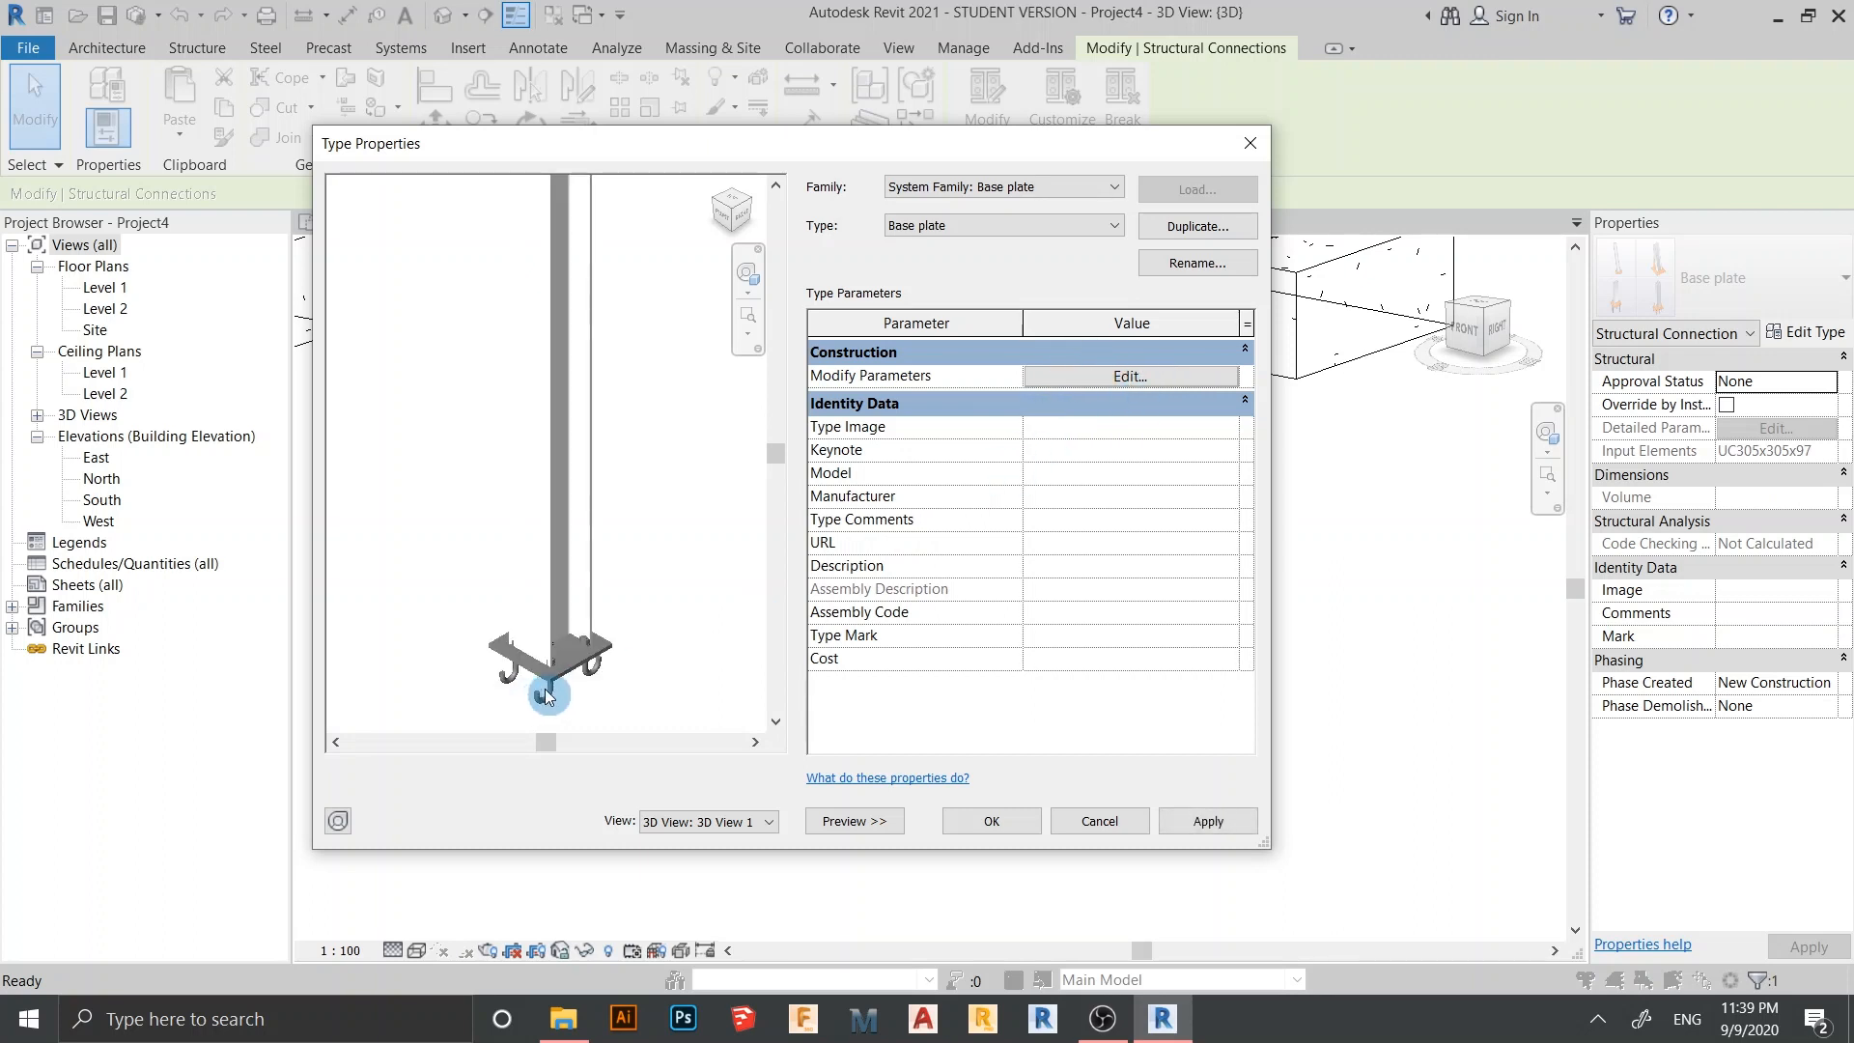
Try an anchor diameter of 1 1/2 inch for the base plate and check the anchor length in the preview
left_click(1198, 377)
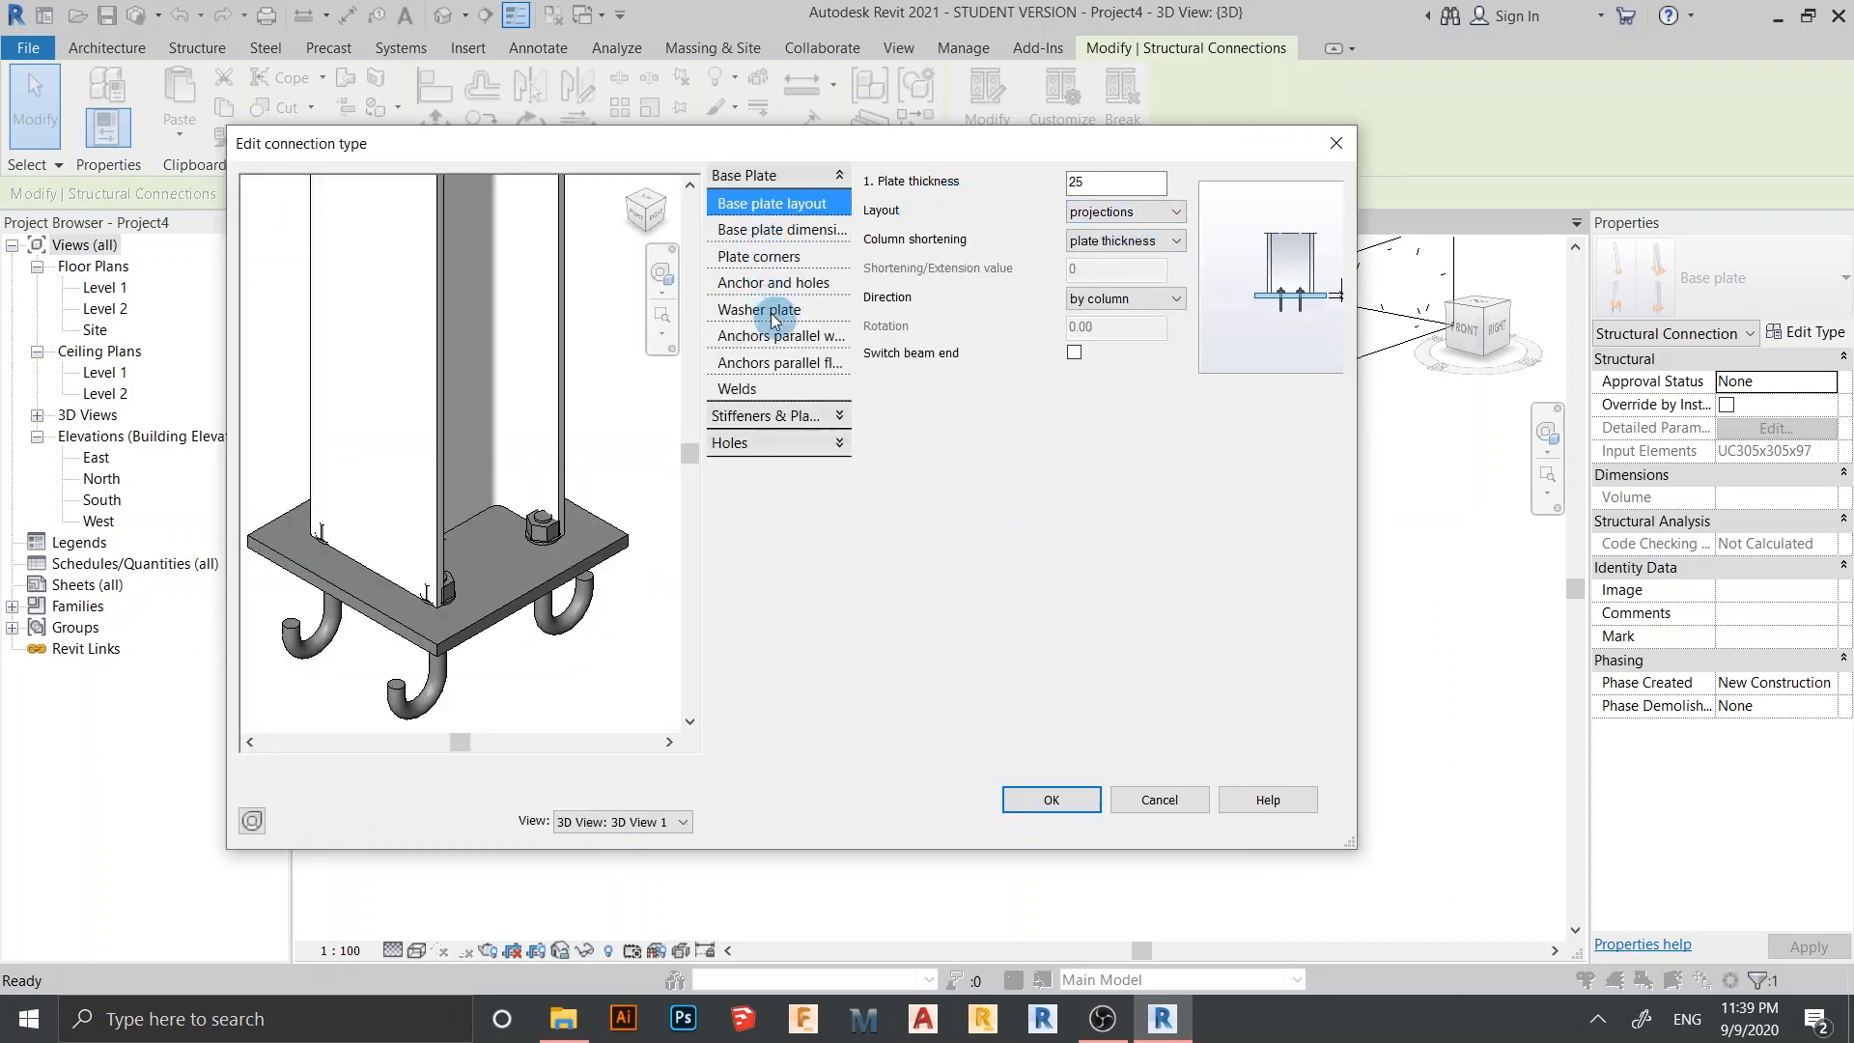
left_click(777, 282)
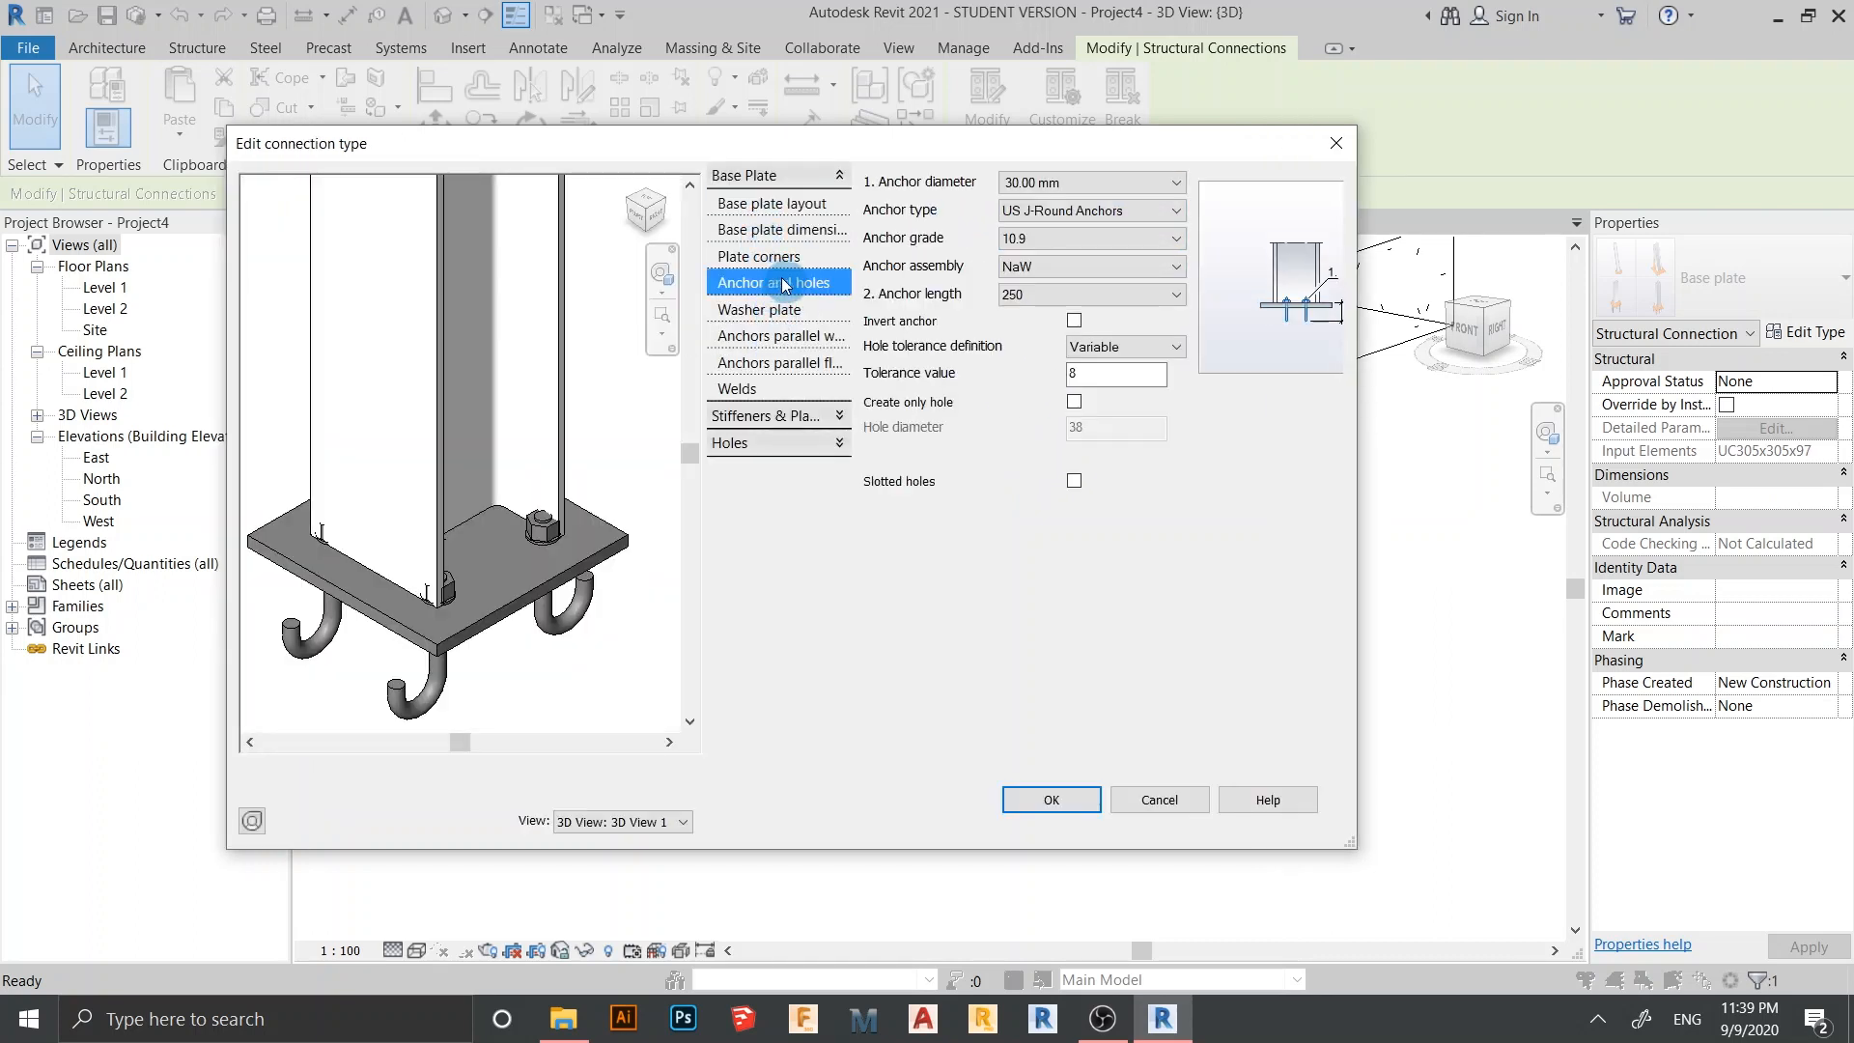
left_click(1102, 184)
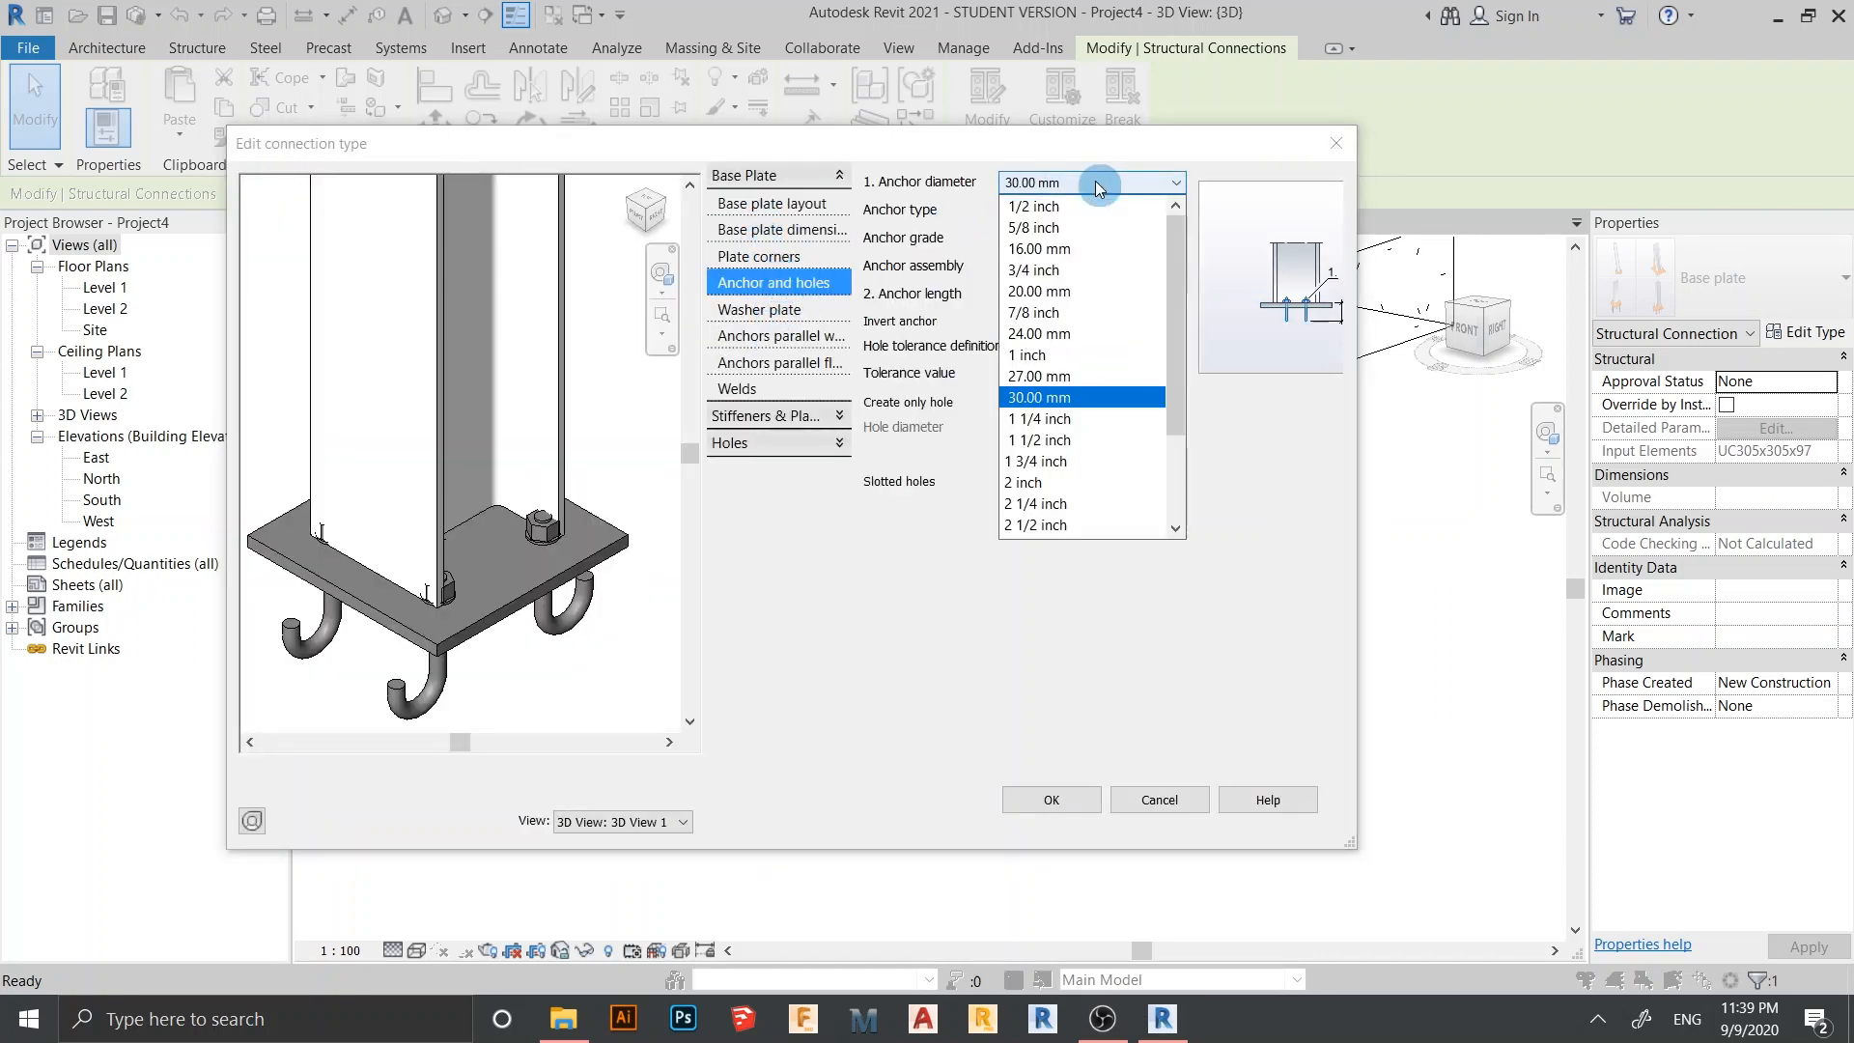
left_click(1124, 441)
scroll(612, 538, "down", 5)
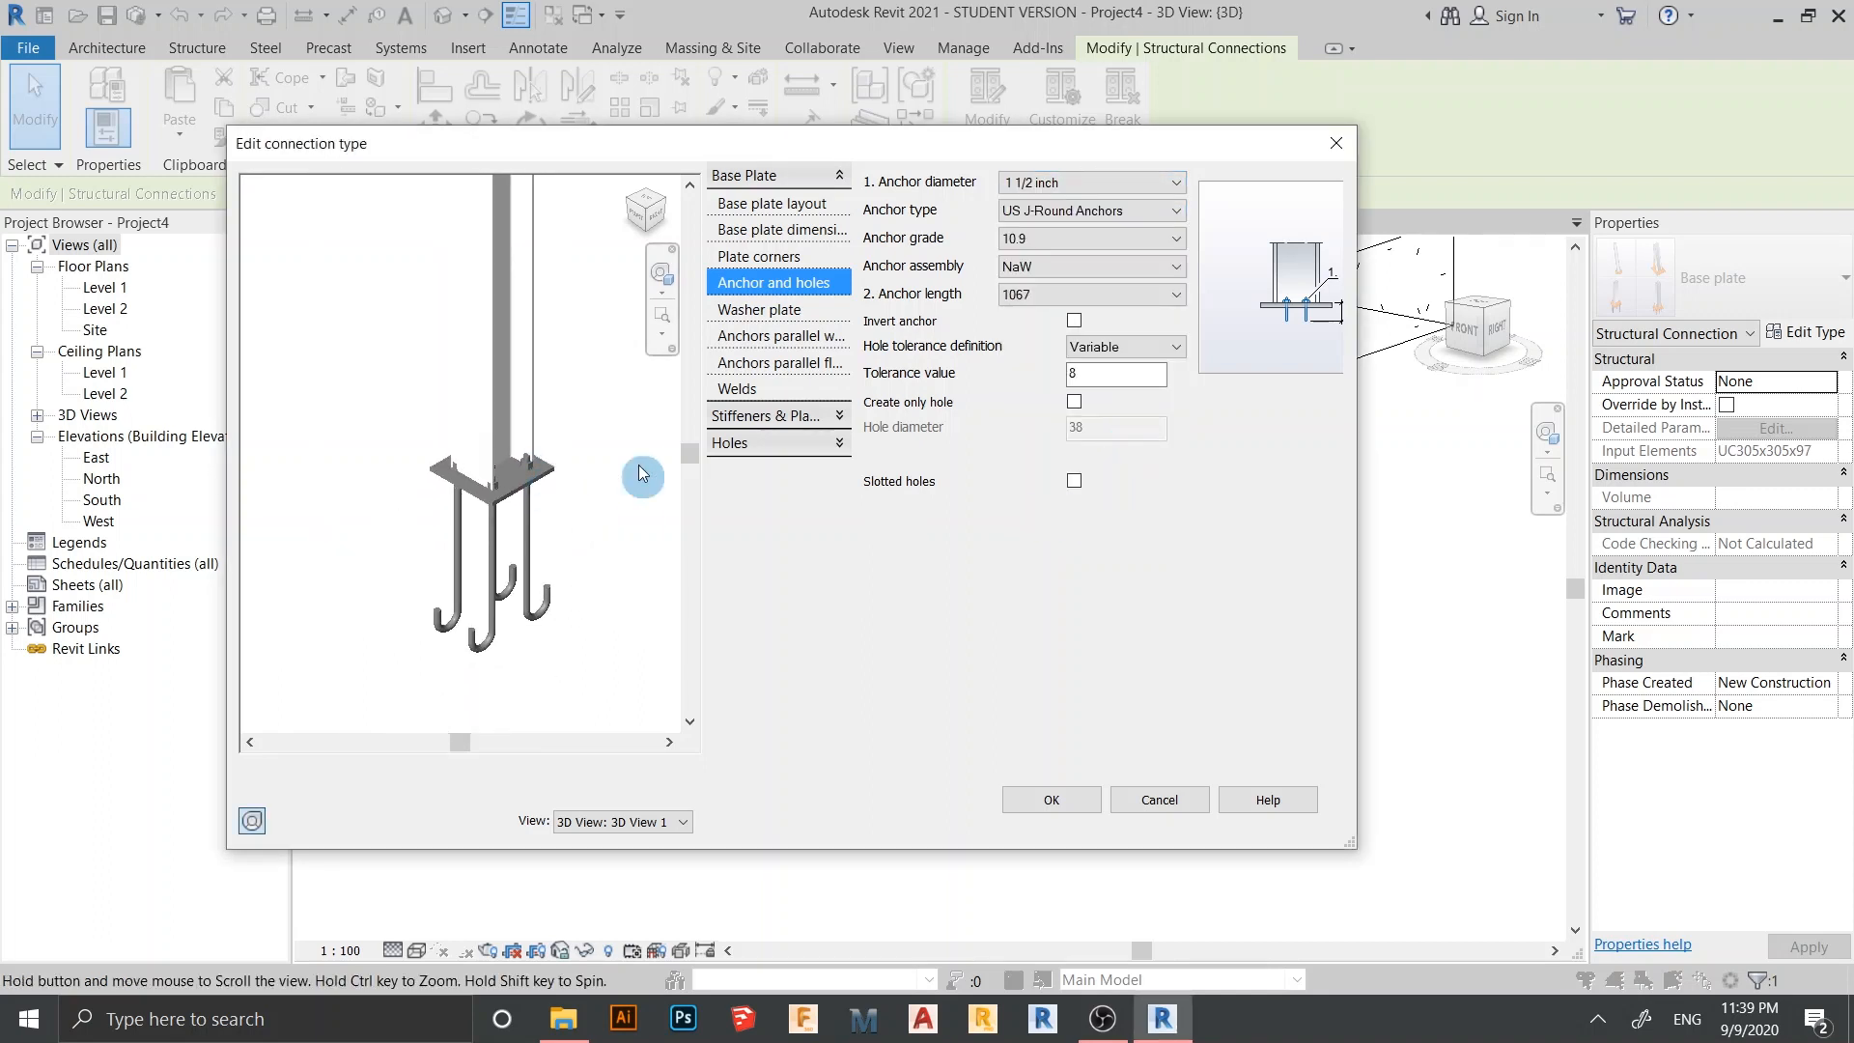
Set the base plate's anchor diameter to 1 1/4 inch and apply the type change
left_click(1135, 188)
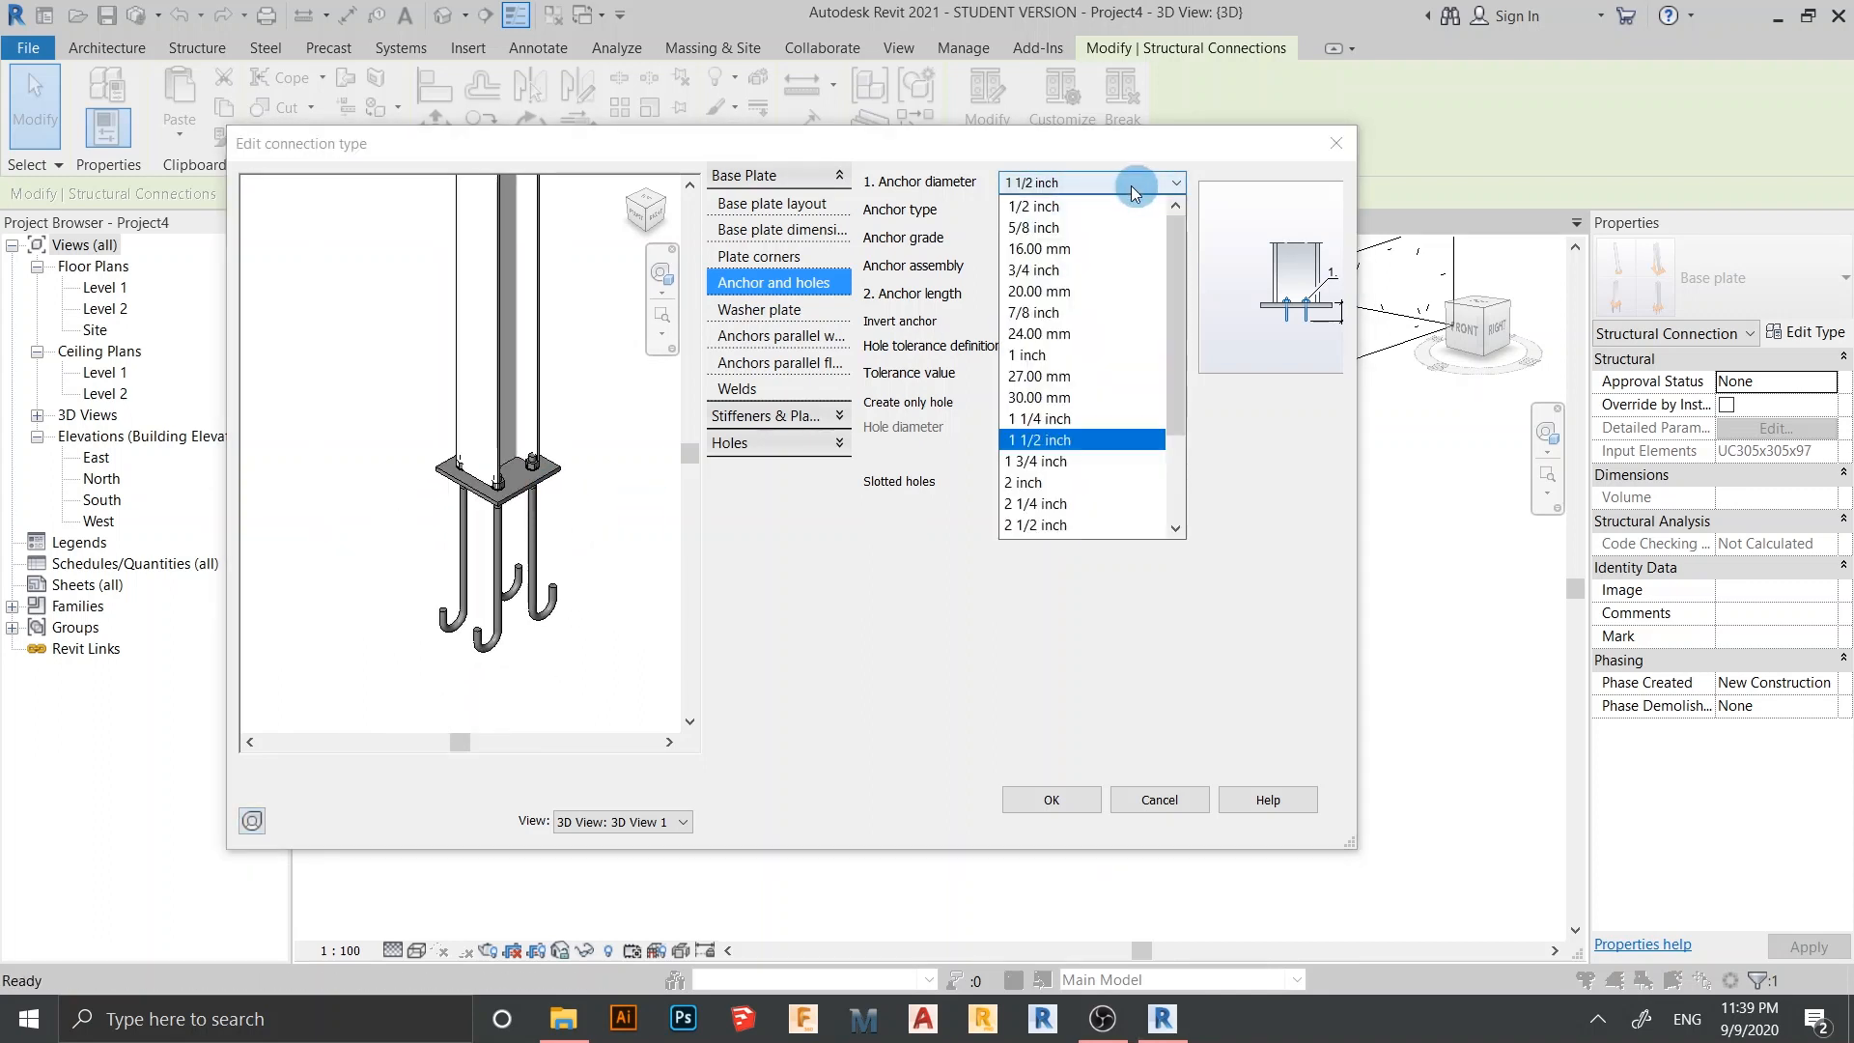
left_click(1091, 422)
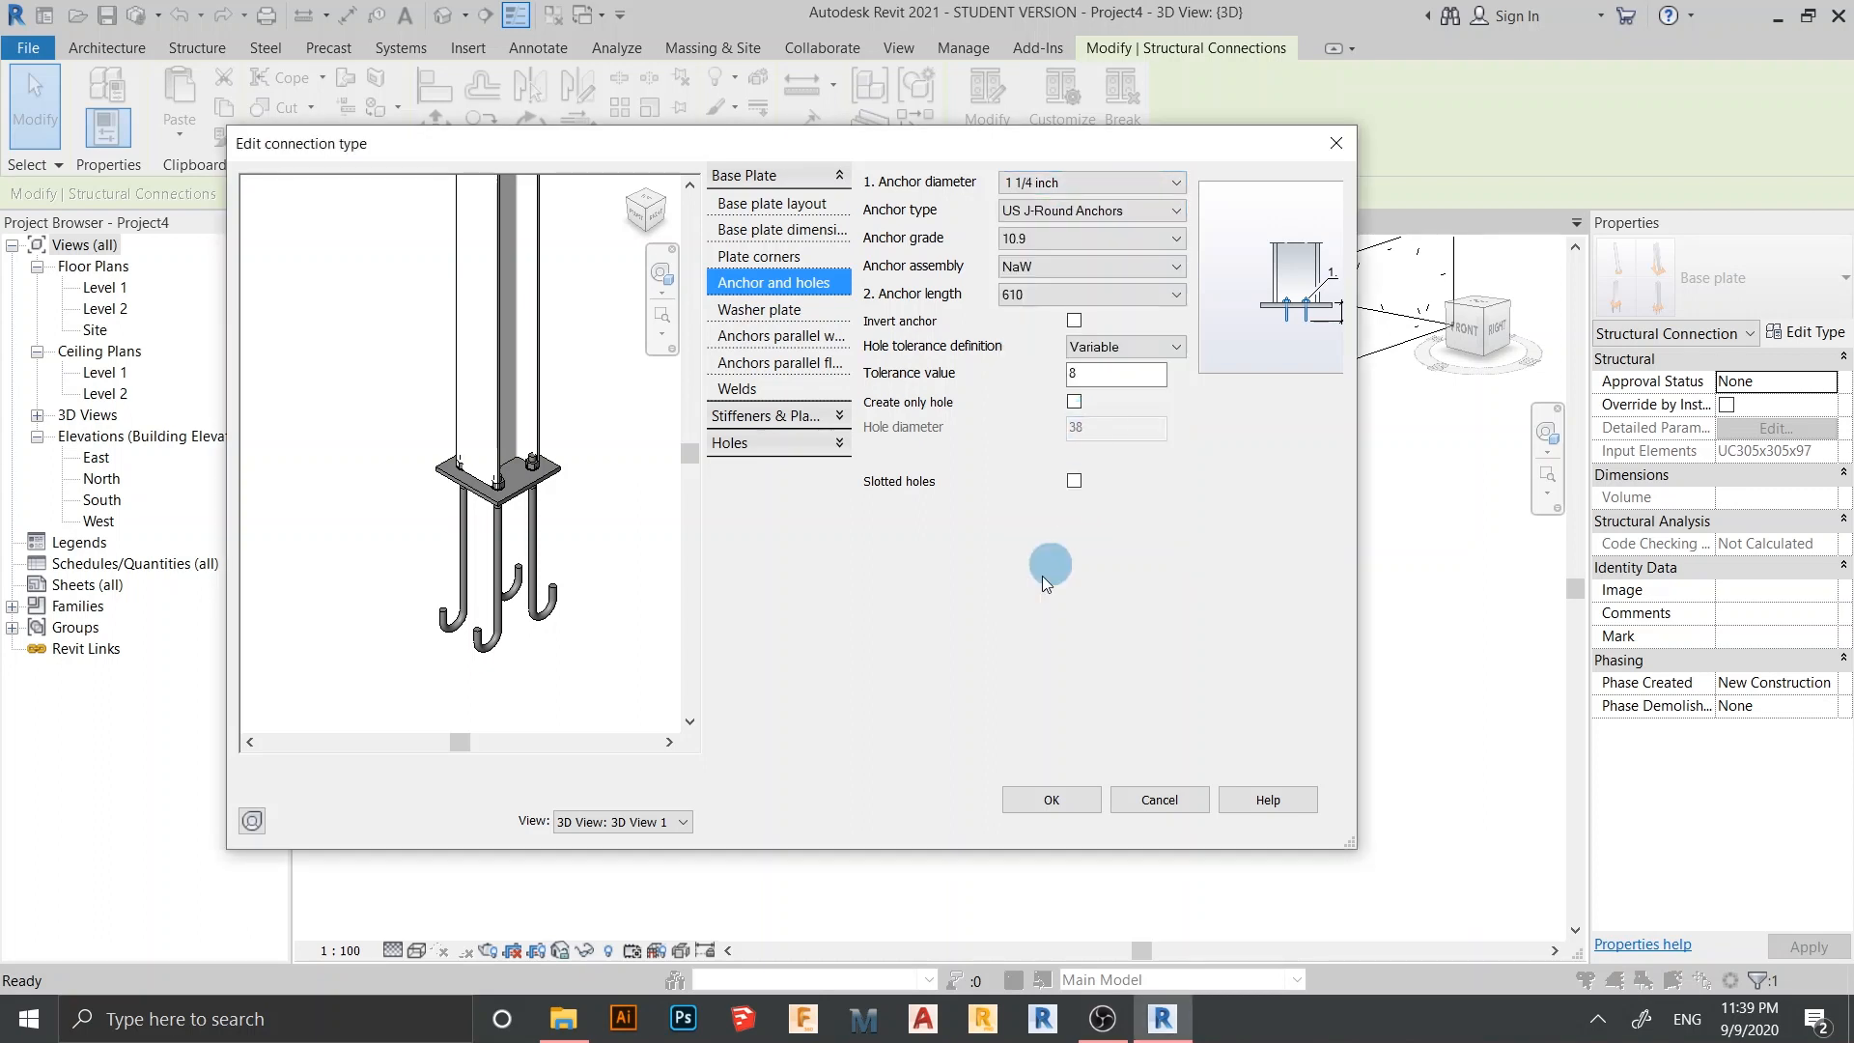
left_click(1039, 803)
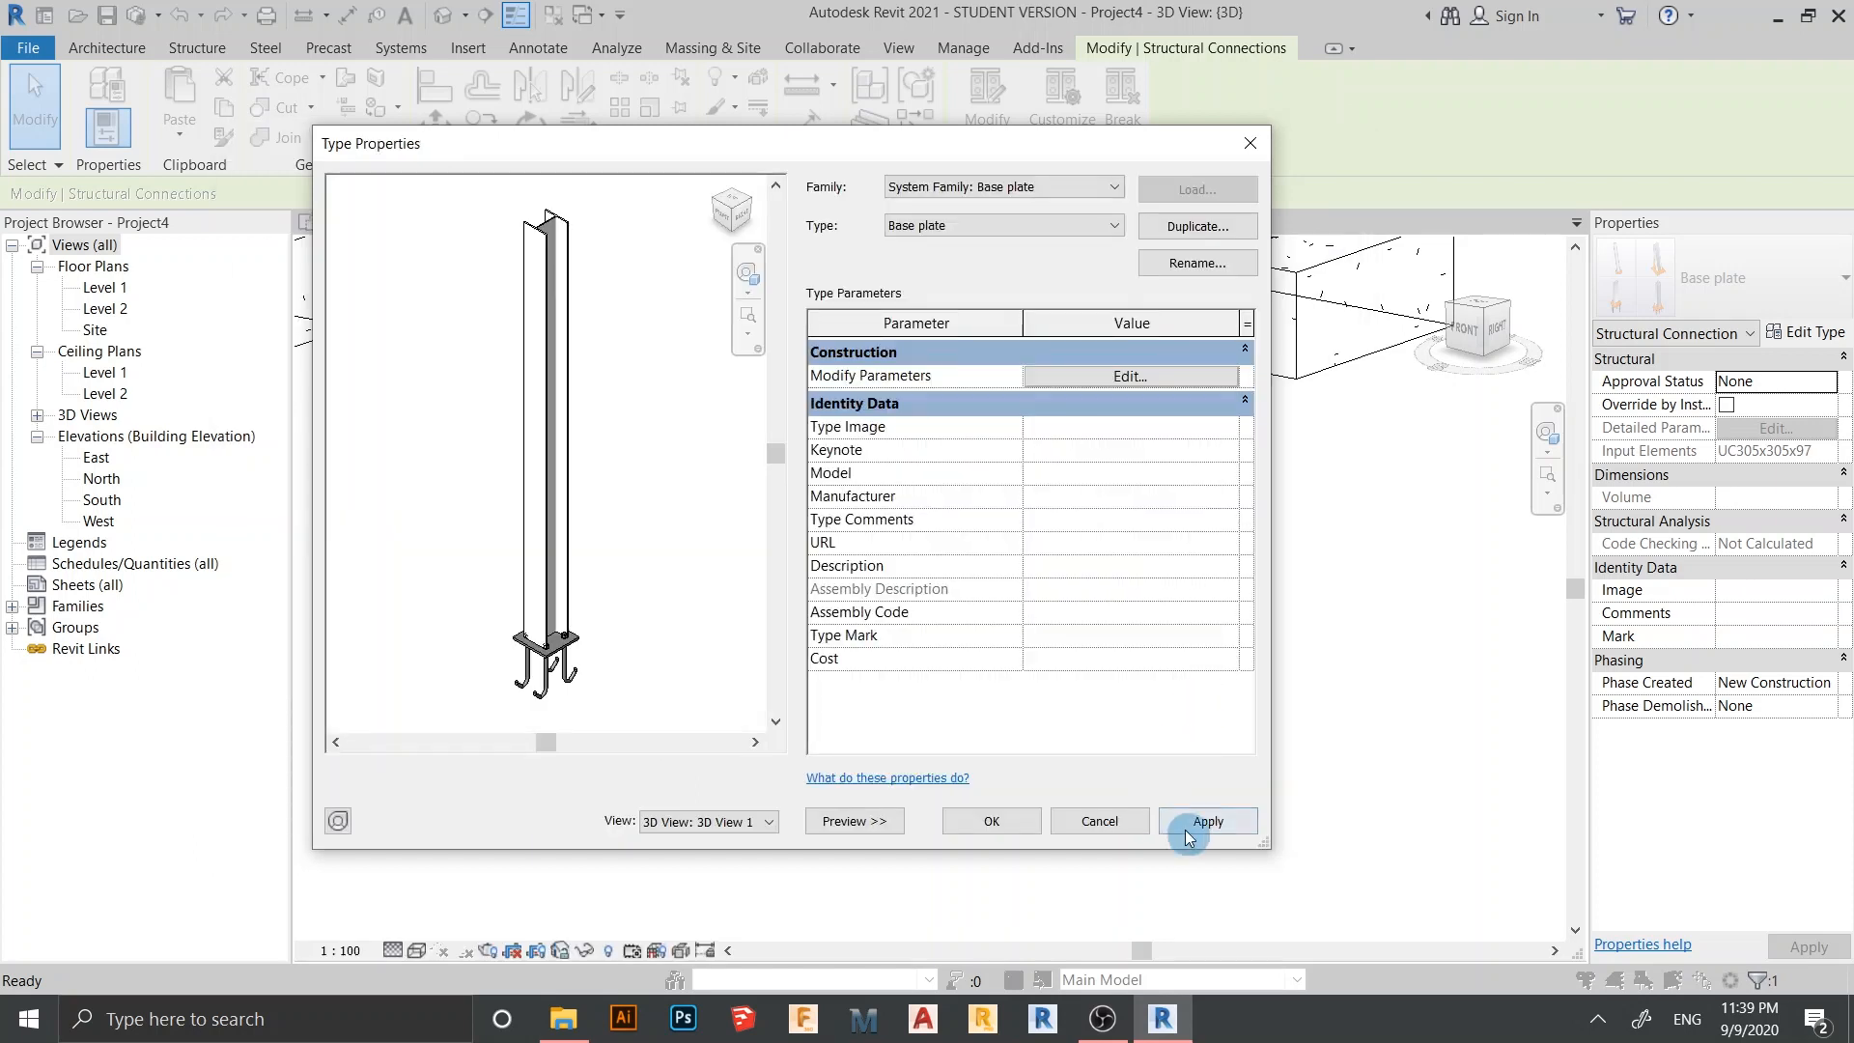
left_click(1186, 832)
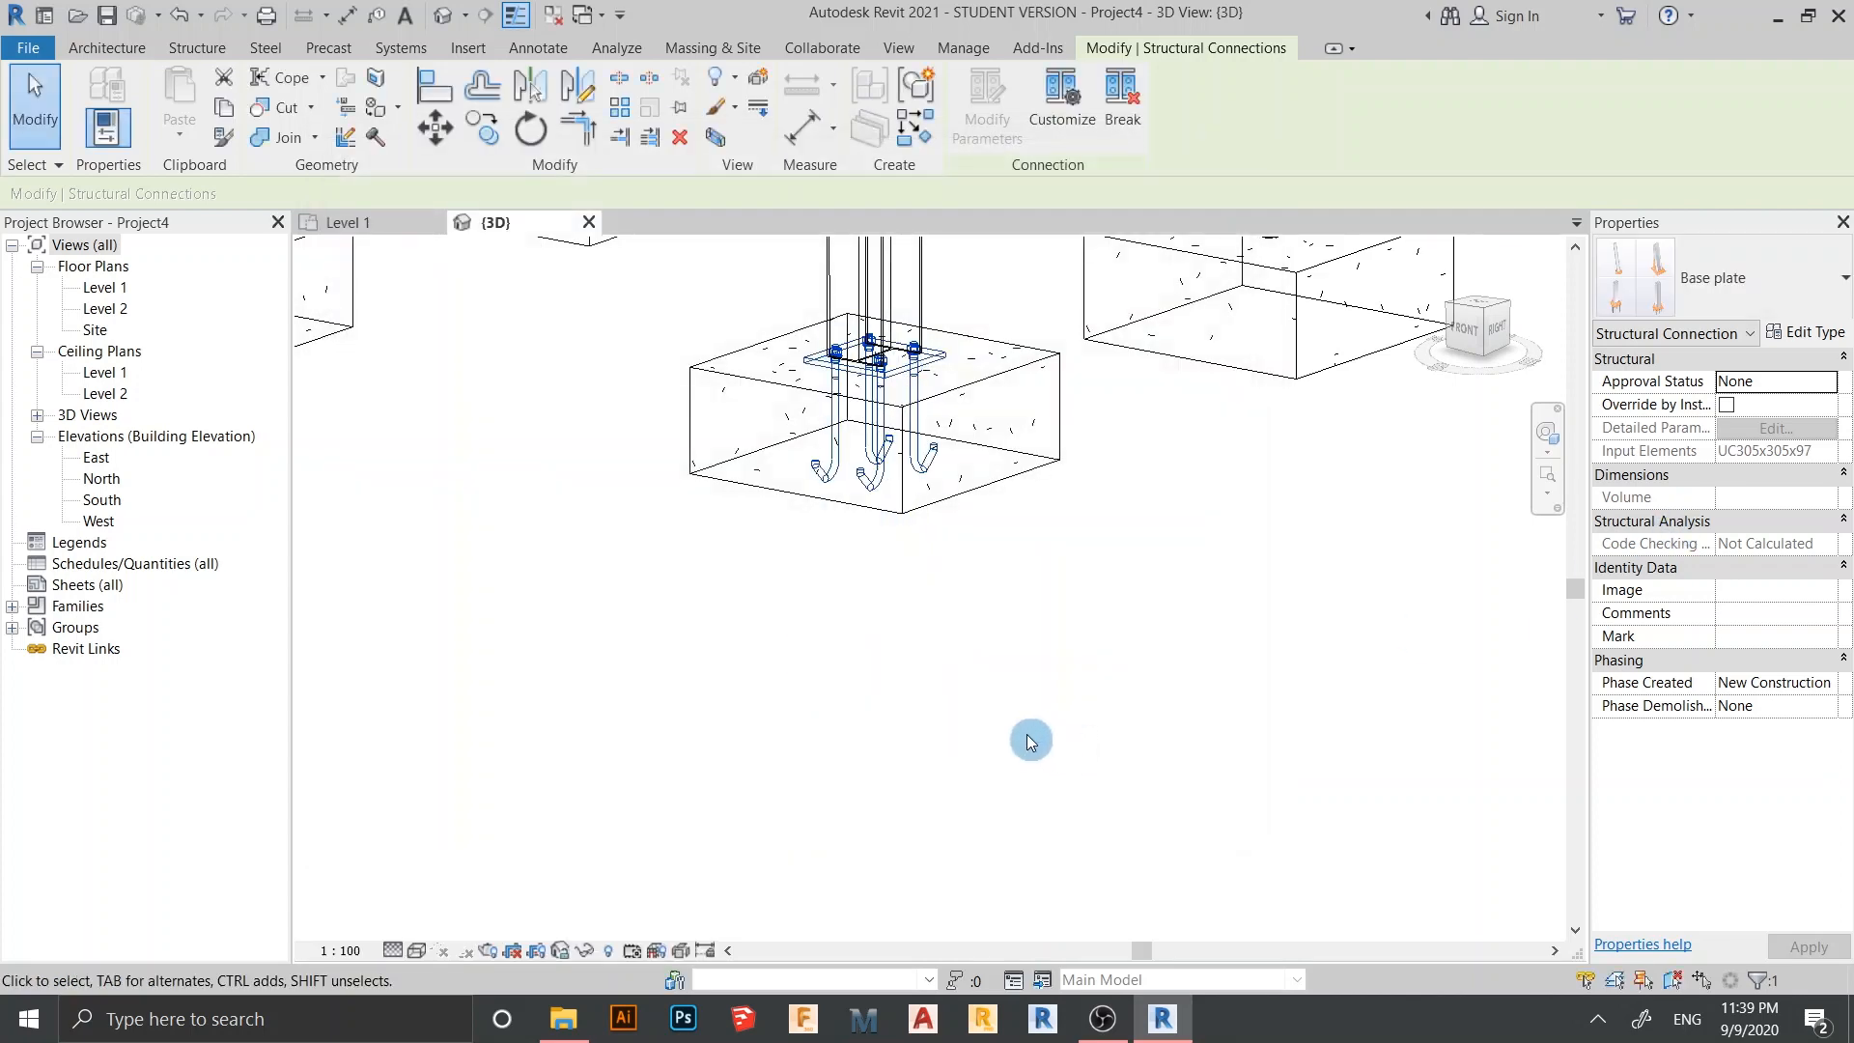
Change the generic connection under the column at grid intersection D-3 to the Base plate type
scroll(1029, 740, "down", 2)
middle_click_drag(1167, 626, 1265, 771, "shift")
scroll(1046, 647, "down", 1)
scroll(1070, 761, "down", 1)
middle_click_drag(682, 728, 693, 728, "shift")
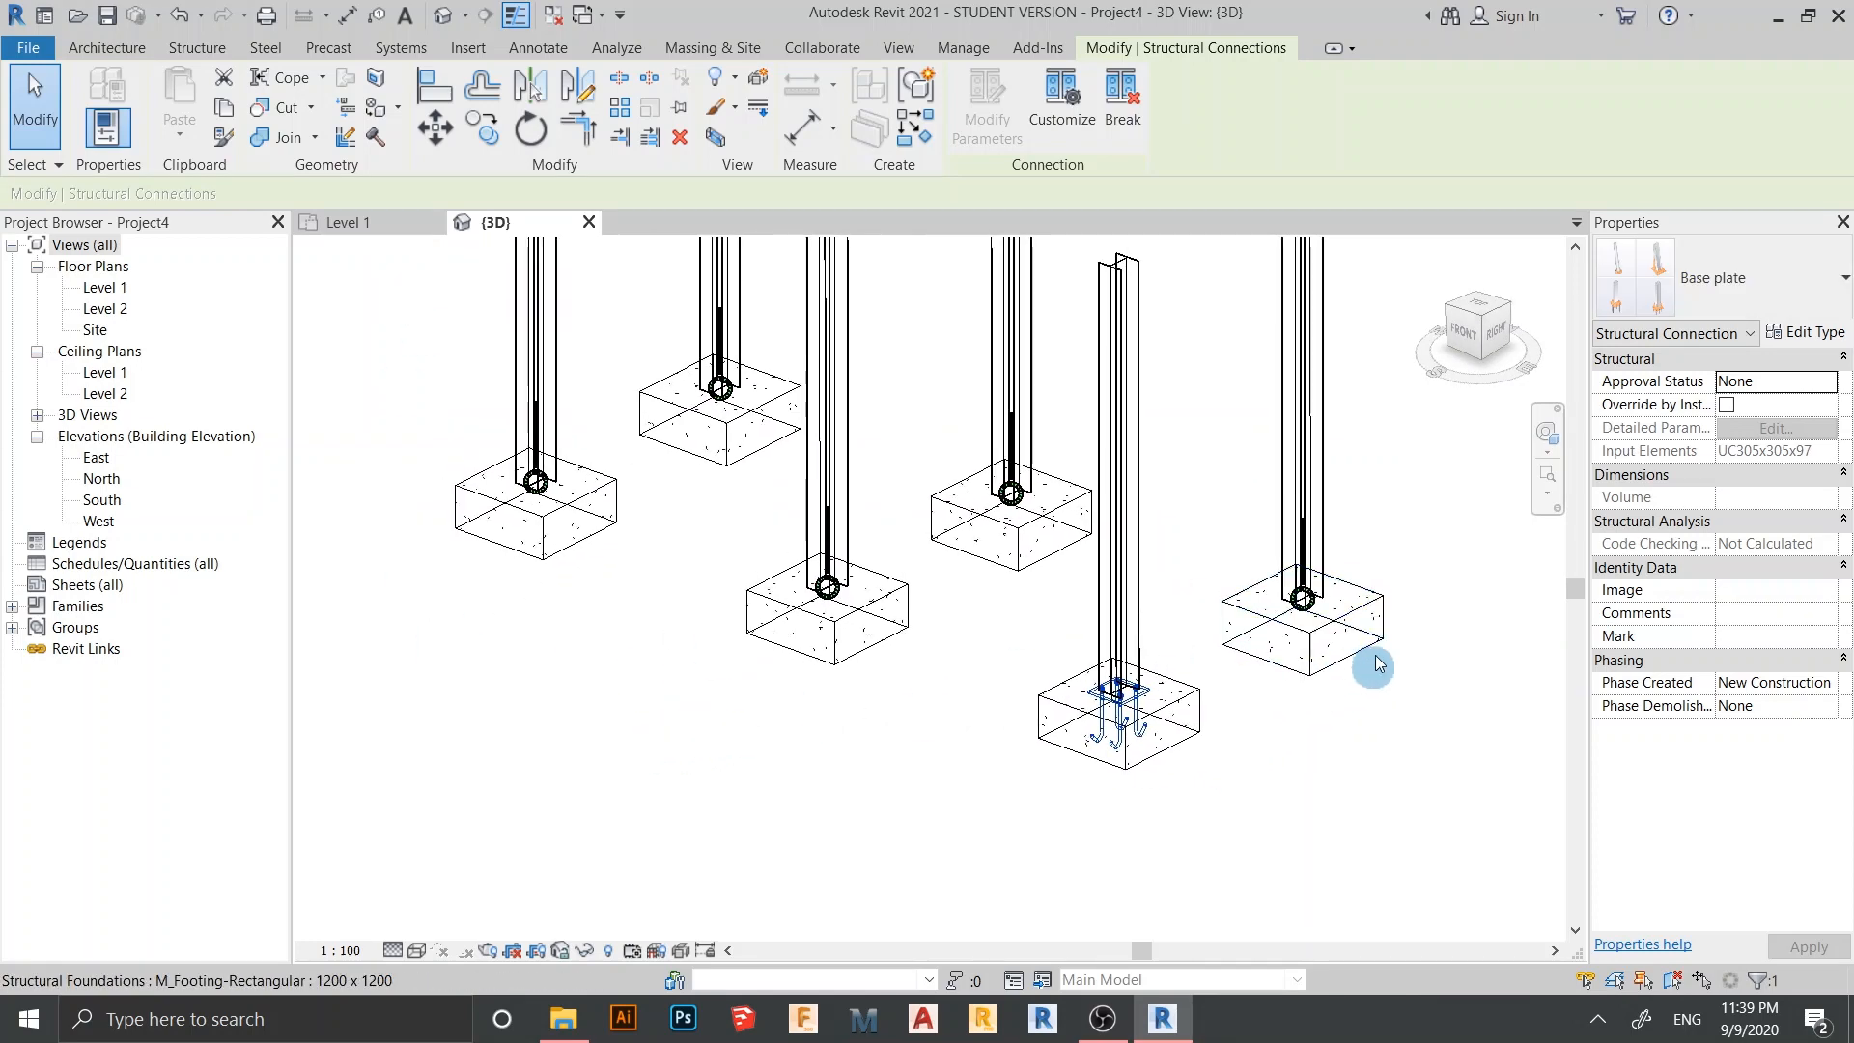
left_click(1323, 615)
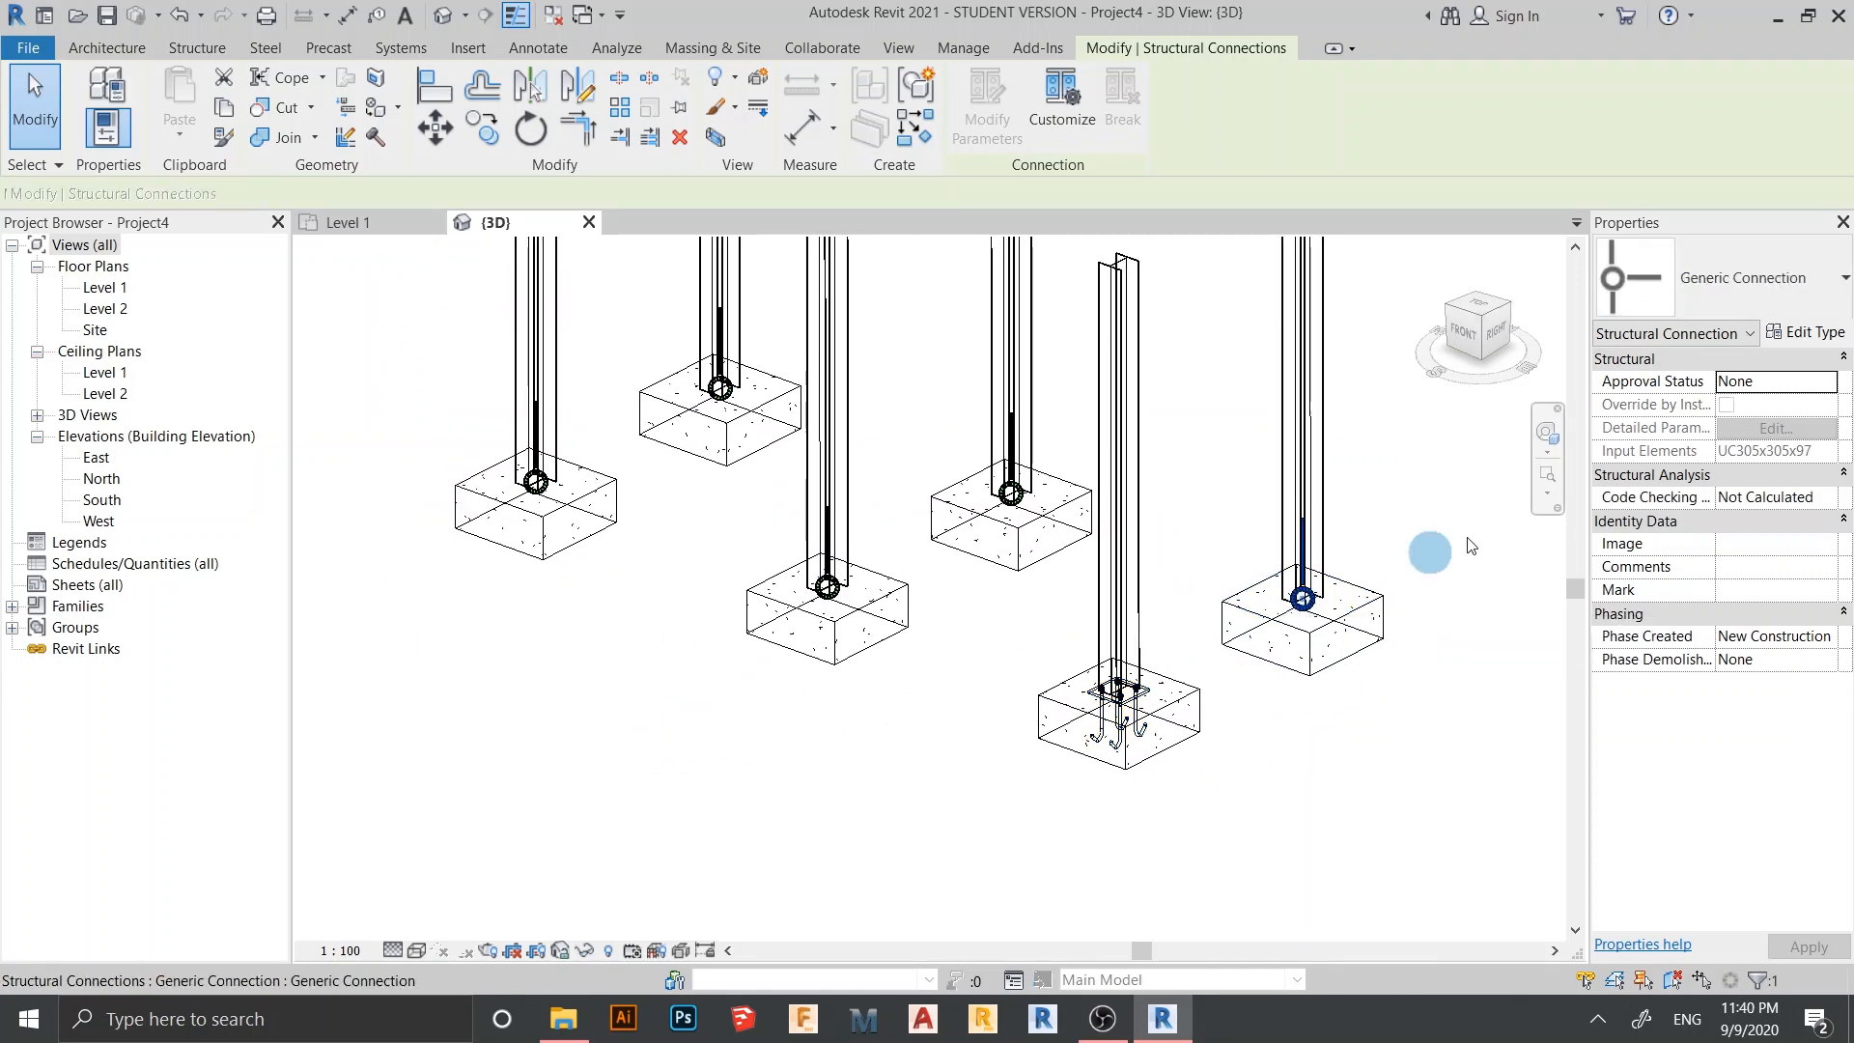
left_click(1750, 278)
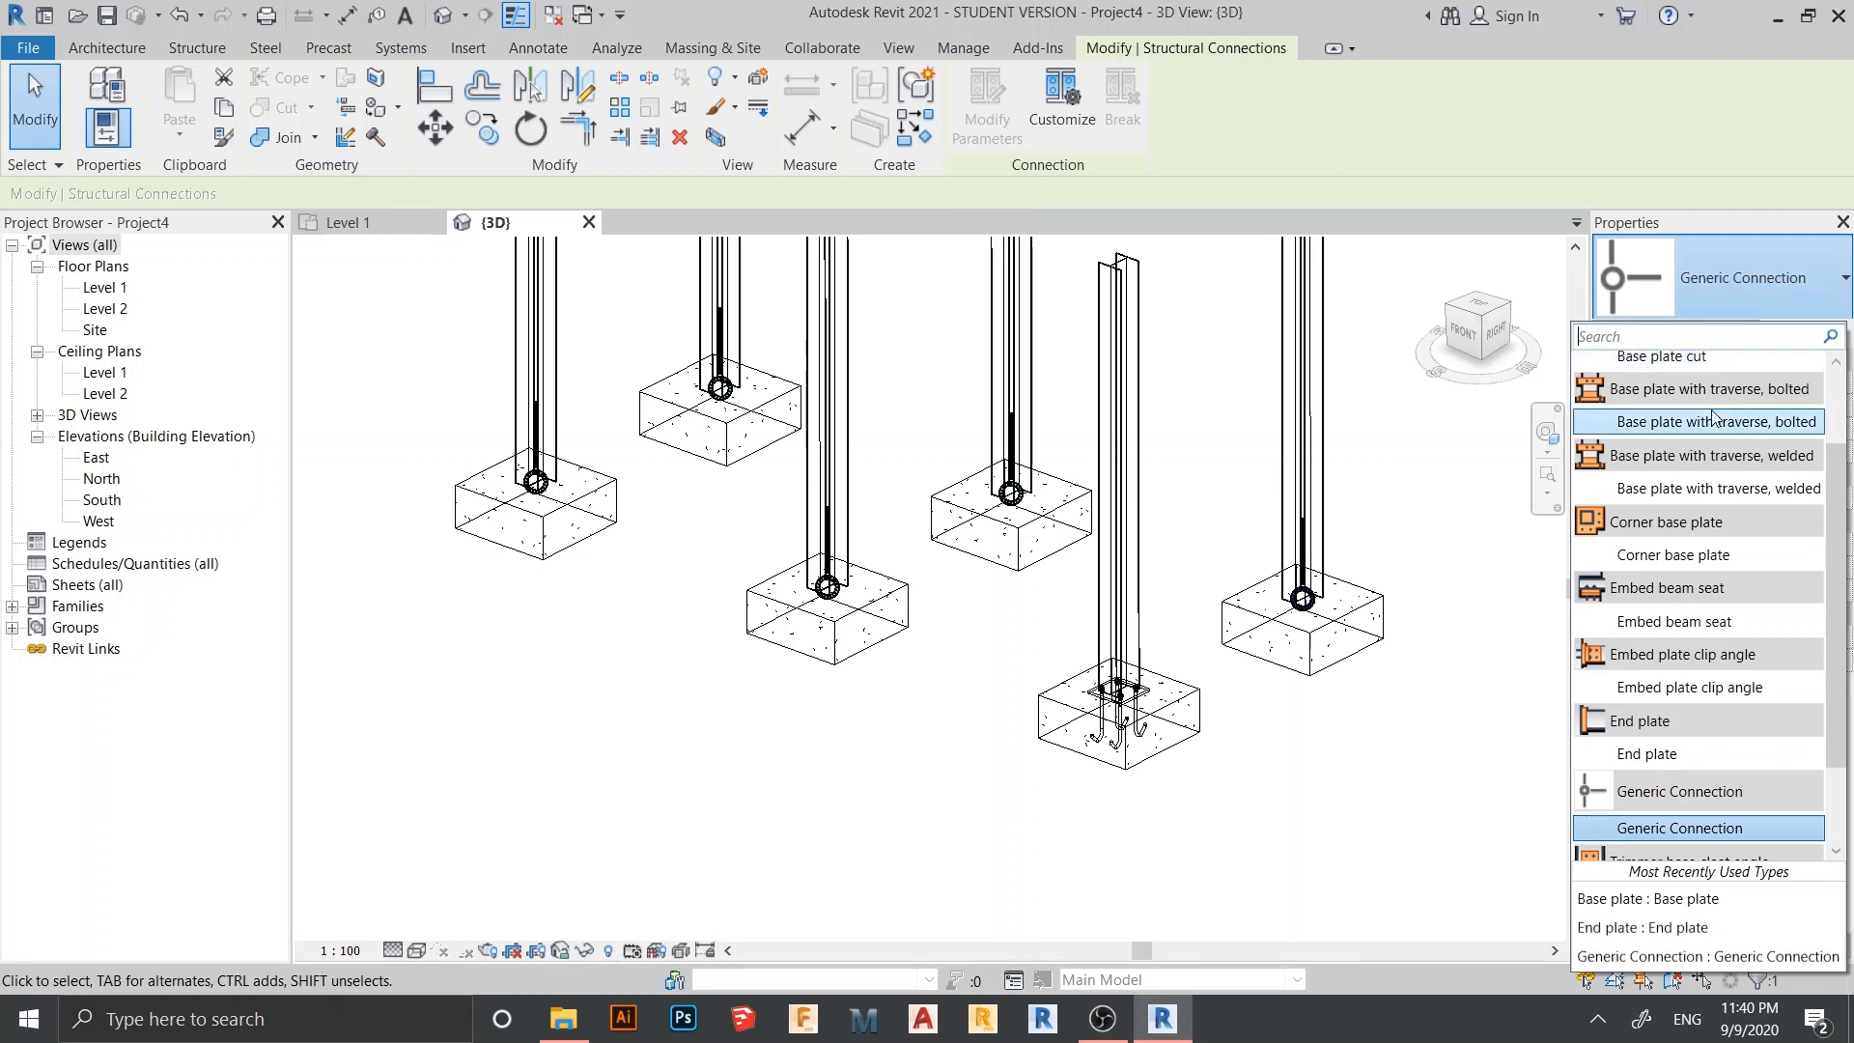
scroll(1705, 419, "up", 2)
left_click(1651, 403)
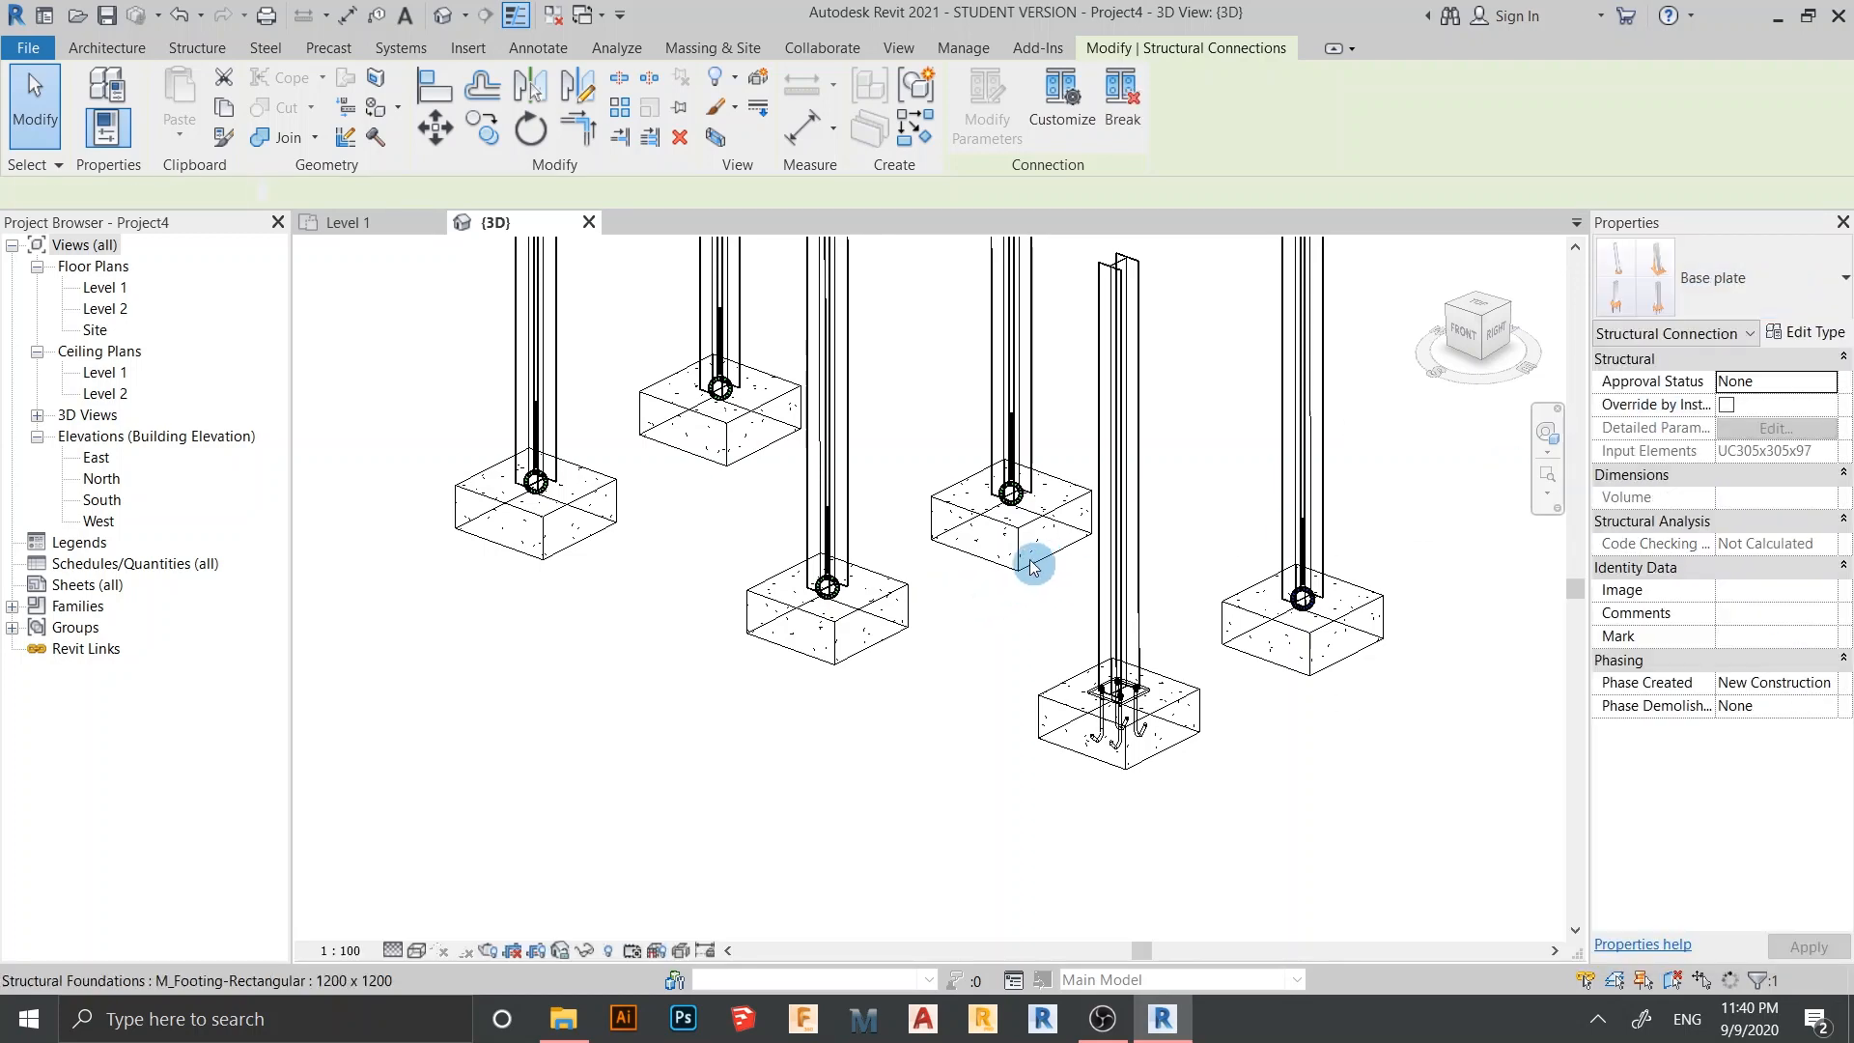
Change the generic connection under the column at grid intersection C-3 to the Base plate type
left_click(1047, 490)
left_click(1663, 280)
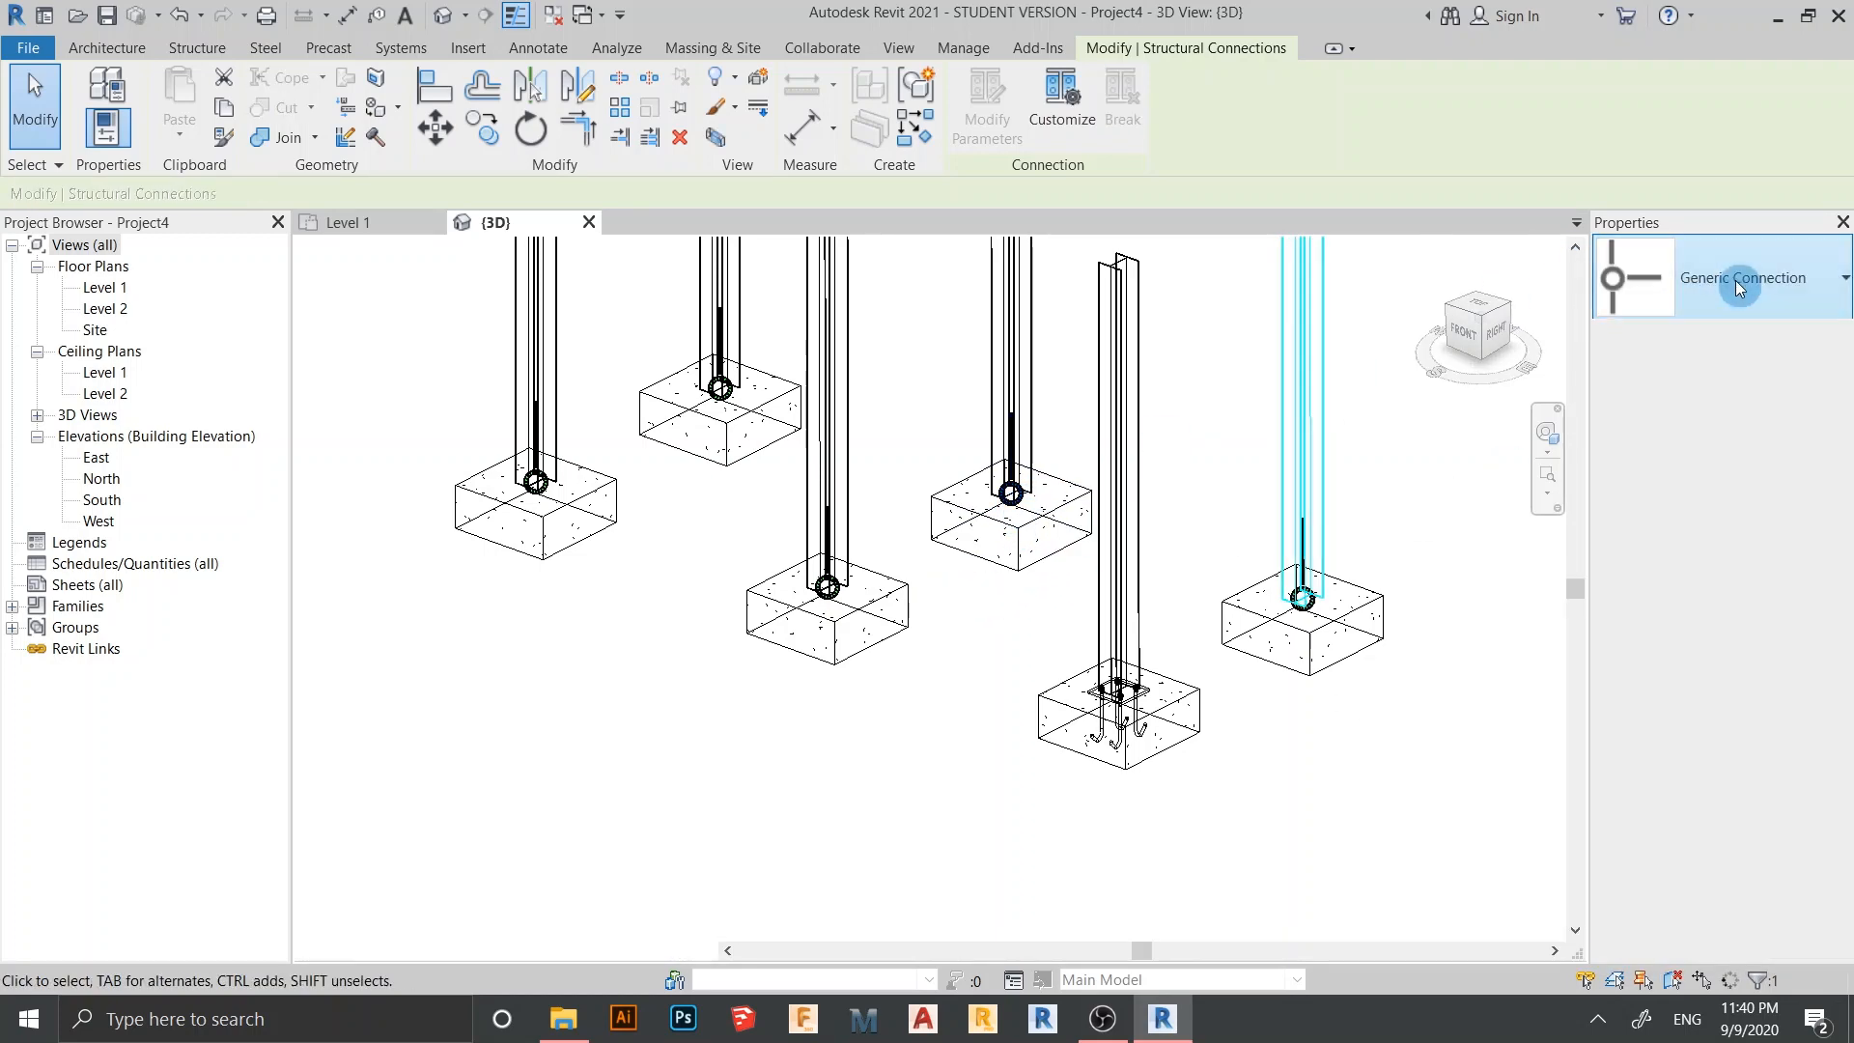
left_click(1667, 403)
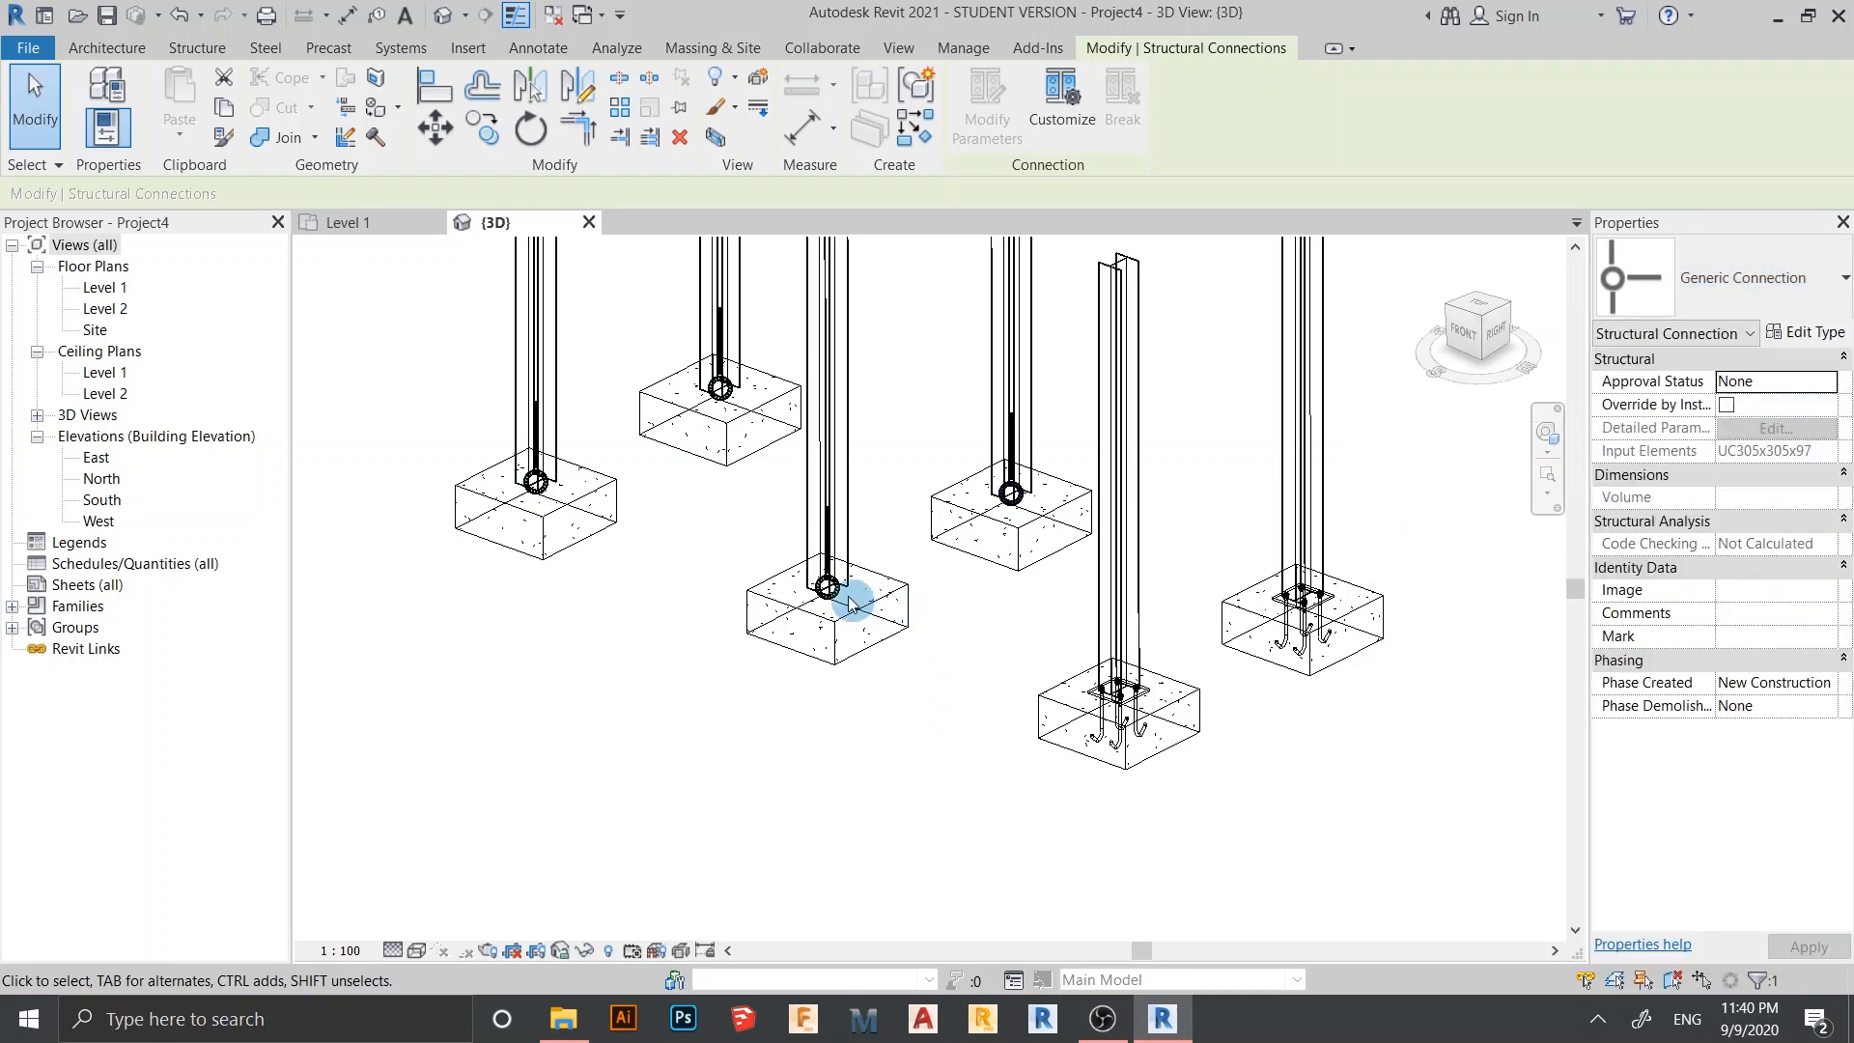
Select the three remaining generic connections together and change them to the Base plate type
left_click(534, 482)
left_click(717, 394, "ctrl")
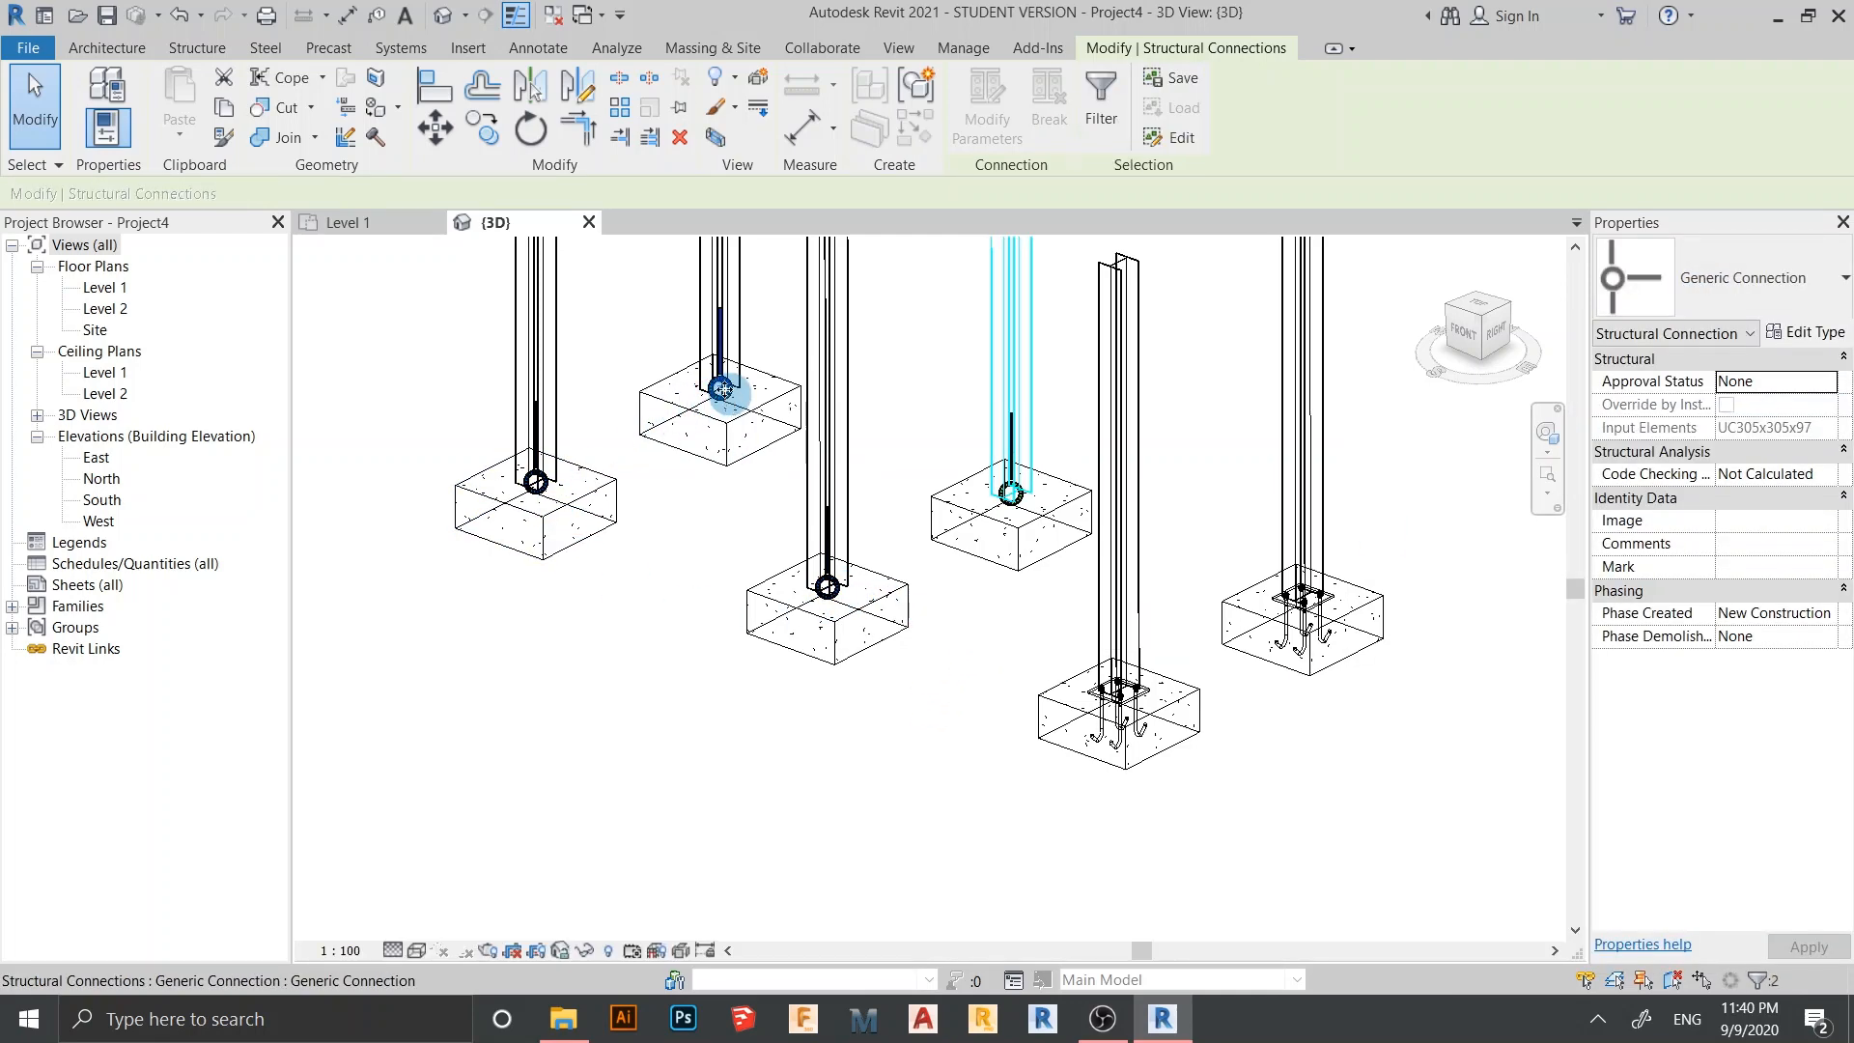
left_click(1815, 305)
scroll(1699, 446, "up", 5)
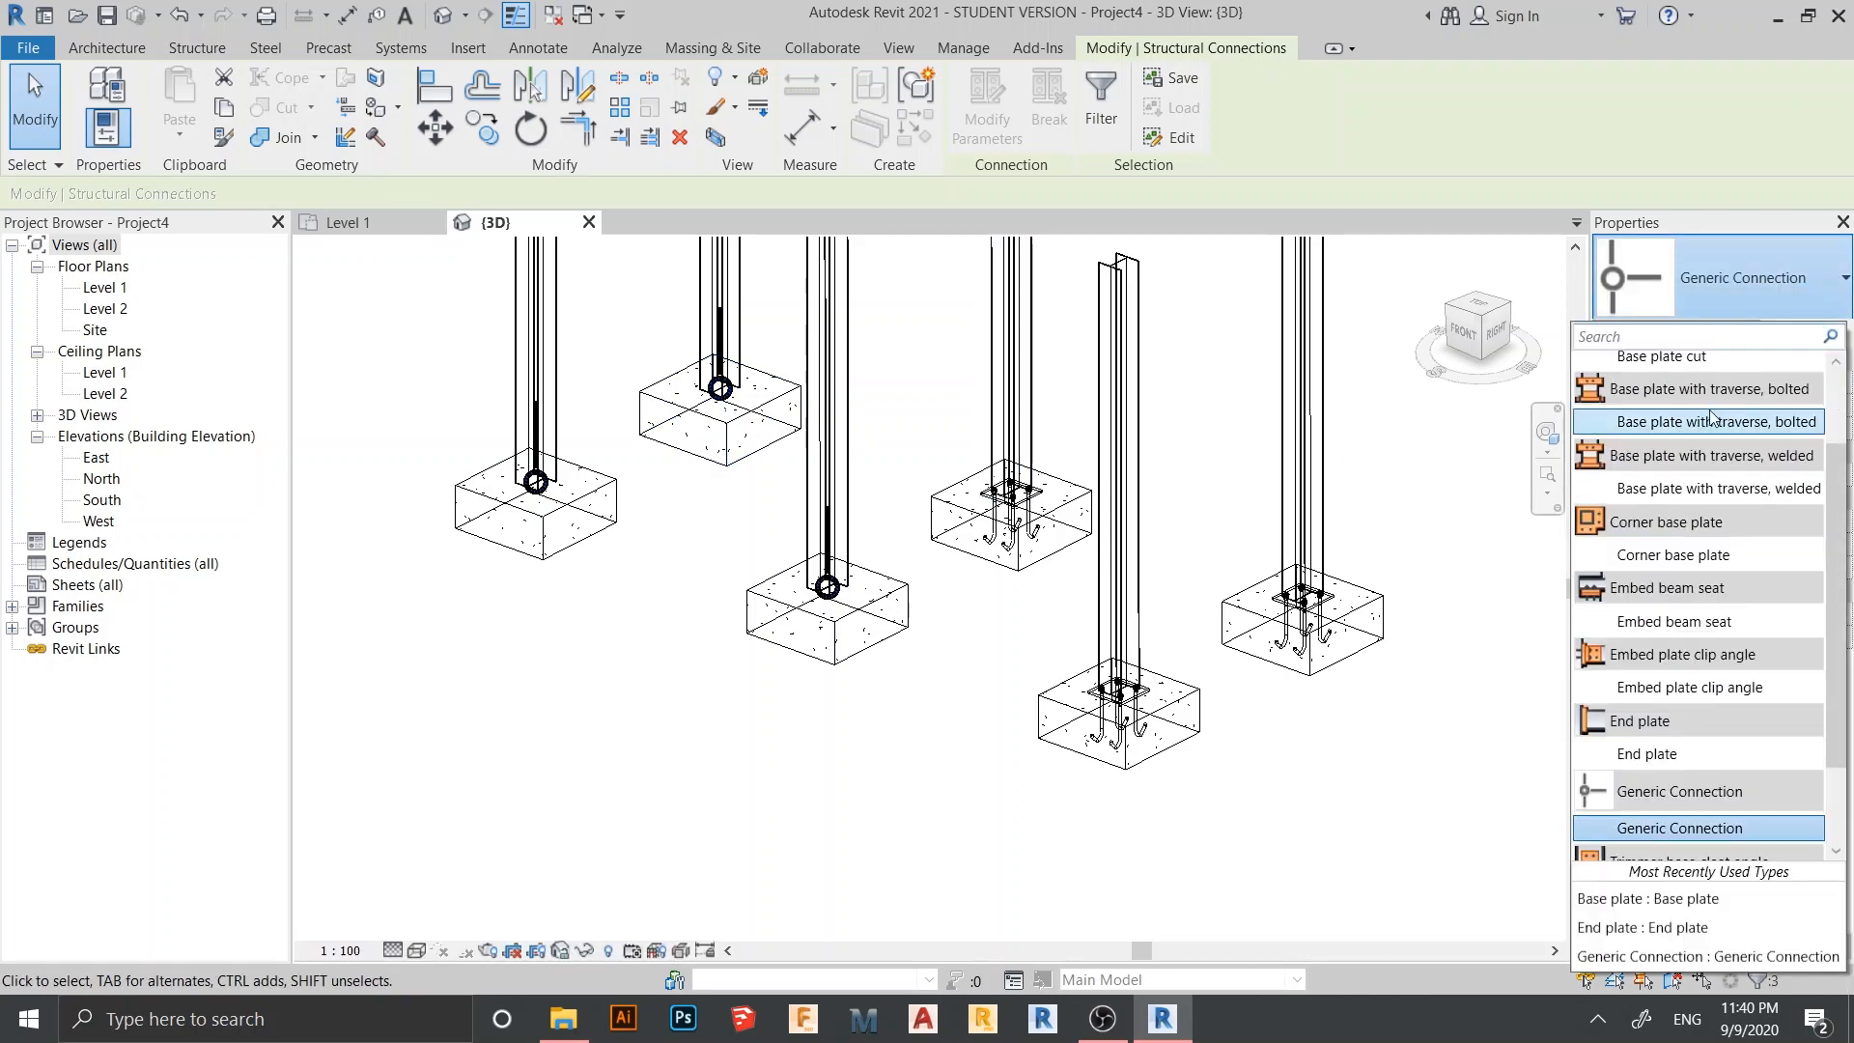
left_click(1651, 406)
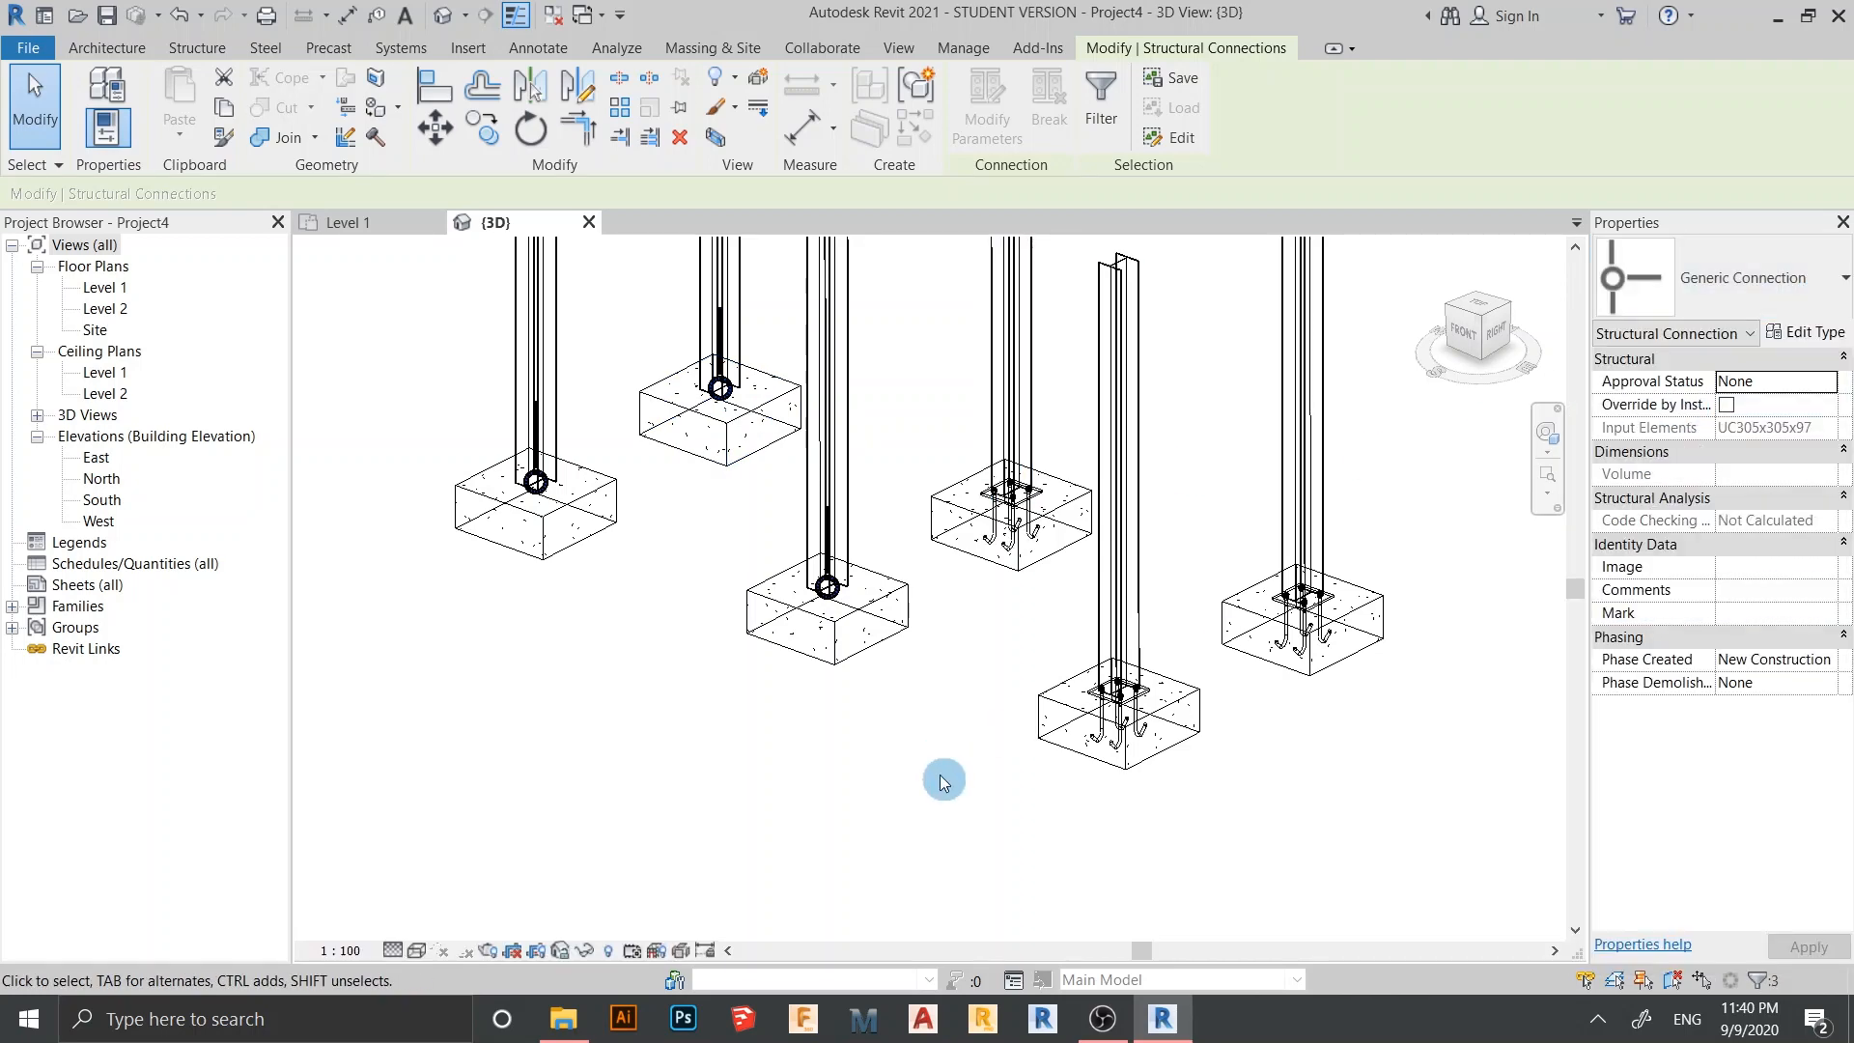
middle_click_drag(943, 780, 754, 684, "shift")
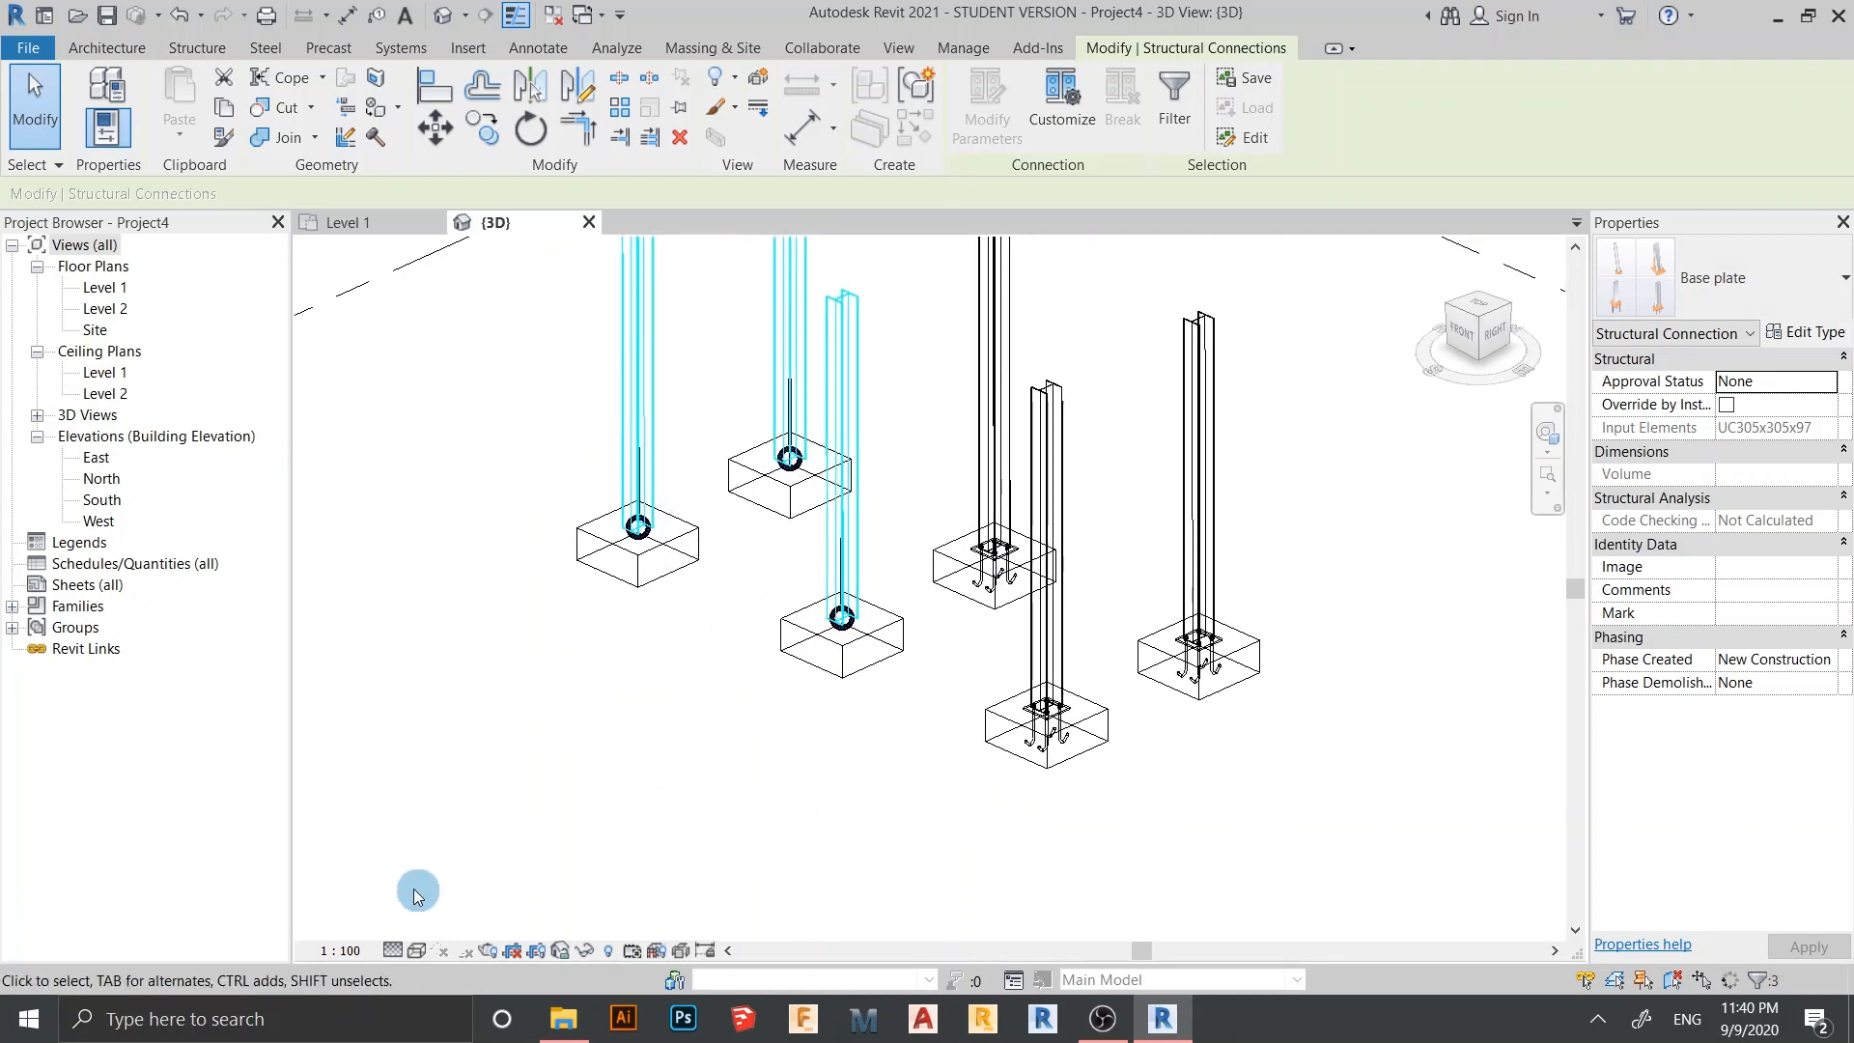
Clear the selection and set the 3D view's detail level to Fine
left_click(415, 889)
left_click(394, 951)
left_click(422, 925)
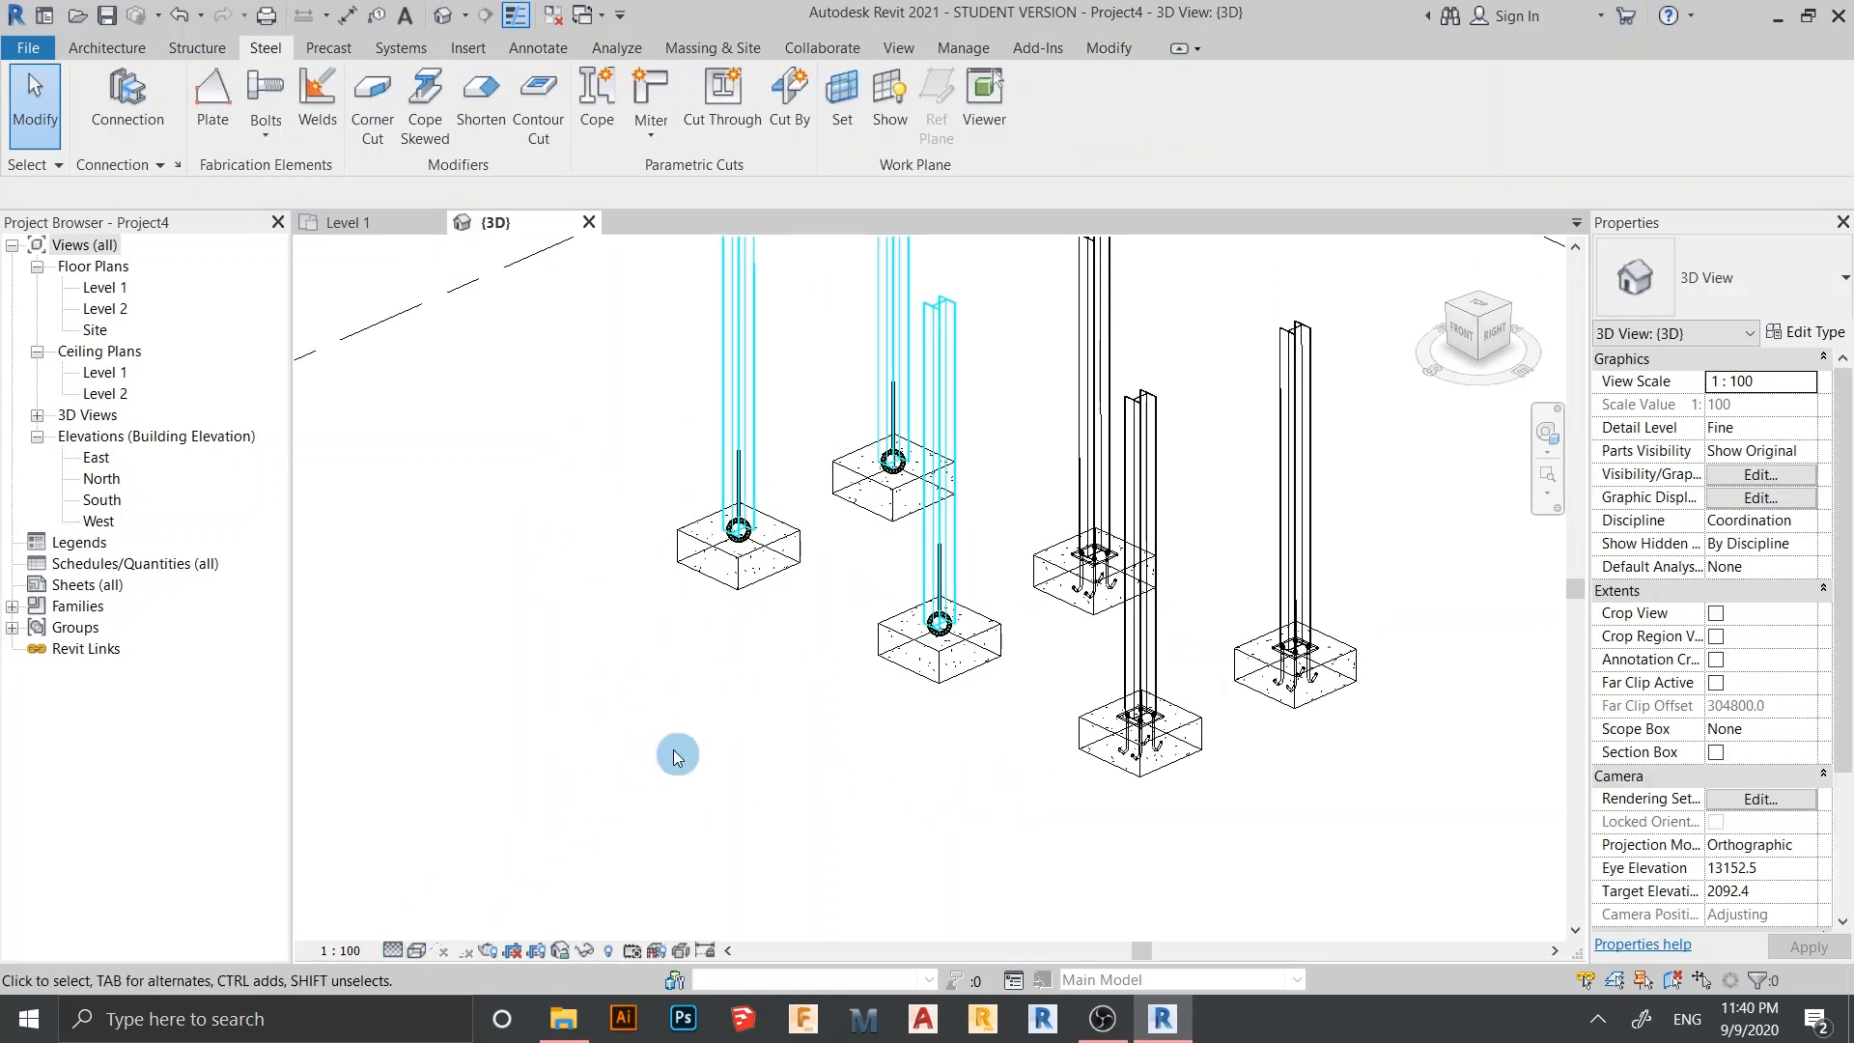
Return to the Level 1 floor plan with the whole column grid in view
scroll(674, 749, "down", 2)
middle_click_drag(789, 736, 925, 784)
scroll(799, 493, "down", 4)
middle_click_drag(835, 560, 917, 637, "shift")
double_click(367, 235)
scroll(592, 455, "down", 2)
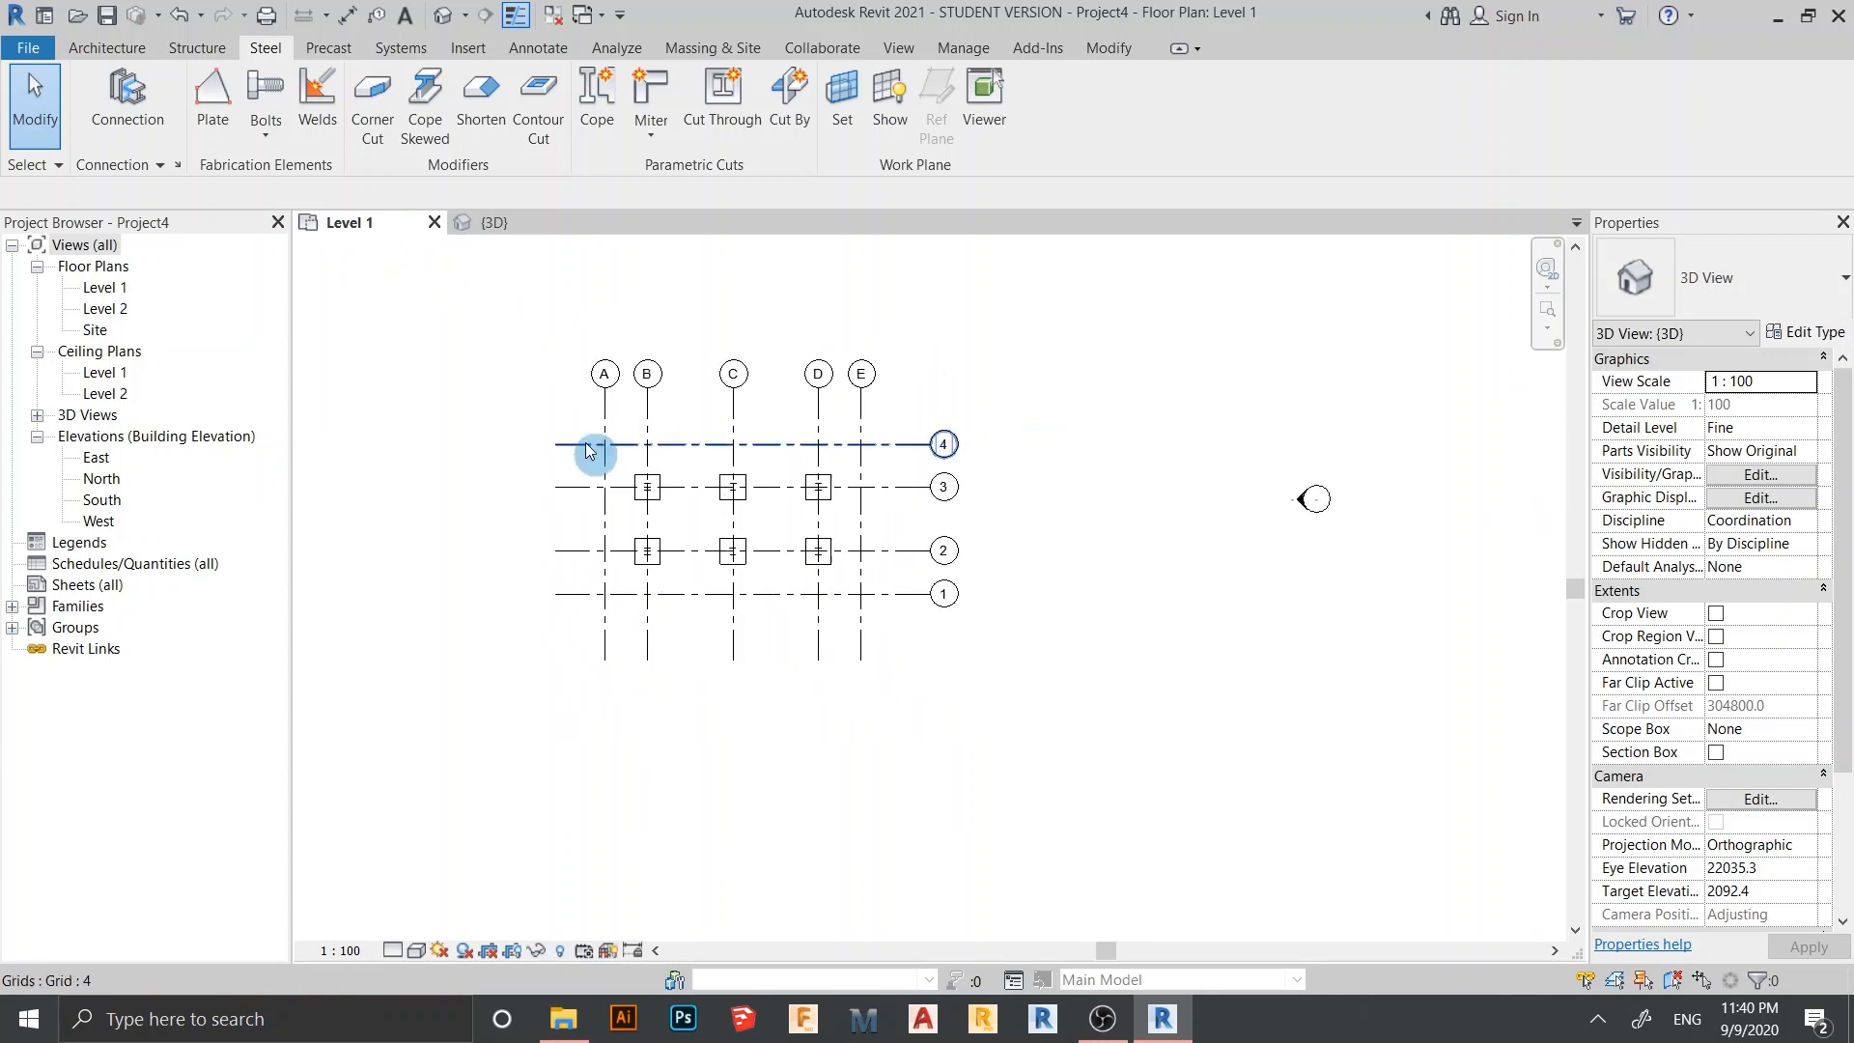
Start placing structural beams of type UB305x165x40 and review the type's dimension, structural analysis and section geometry parameters
left_click(197, 47)
left_click(108, 110)
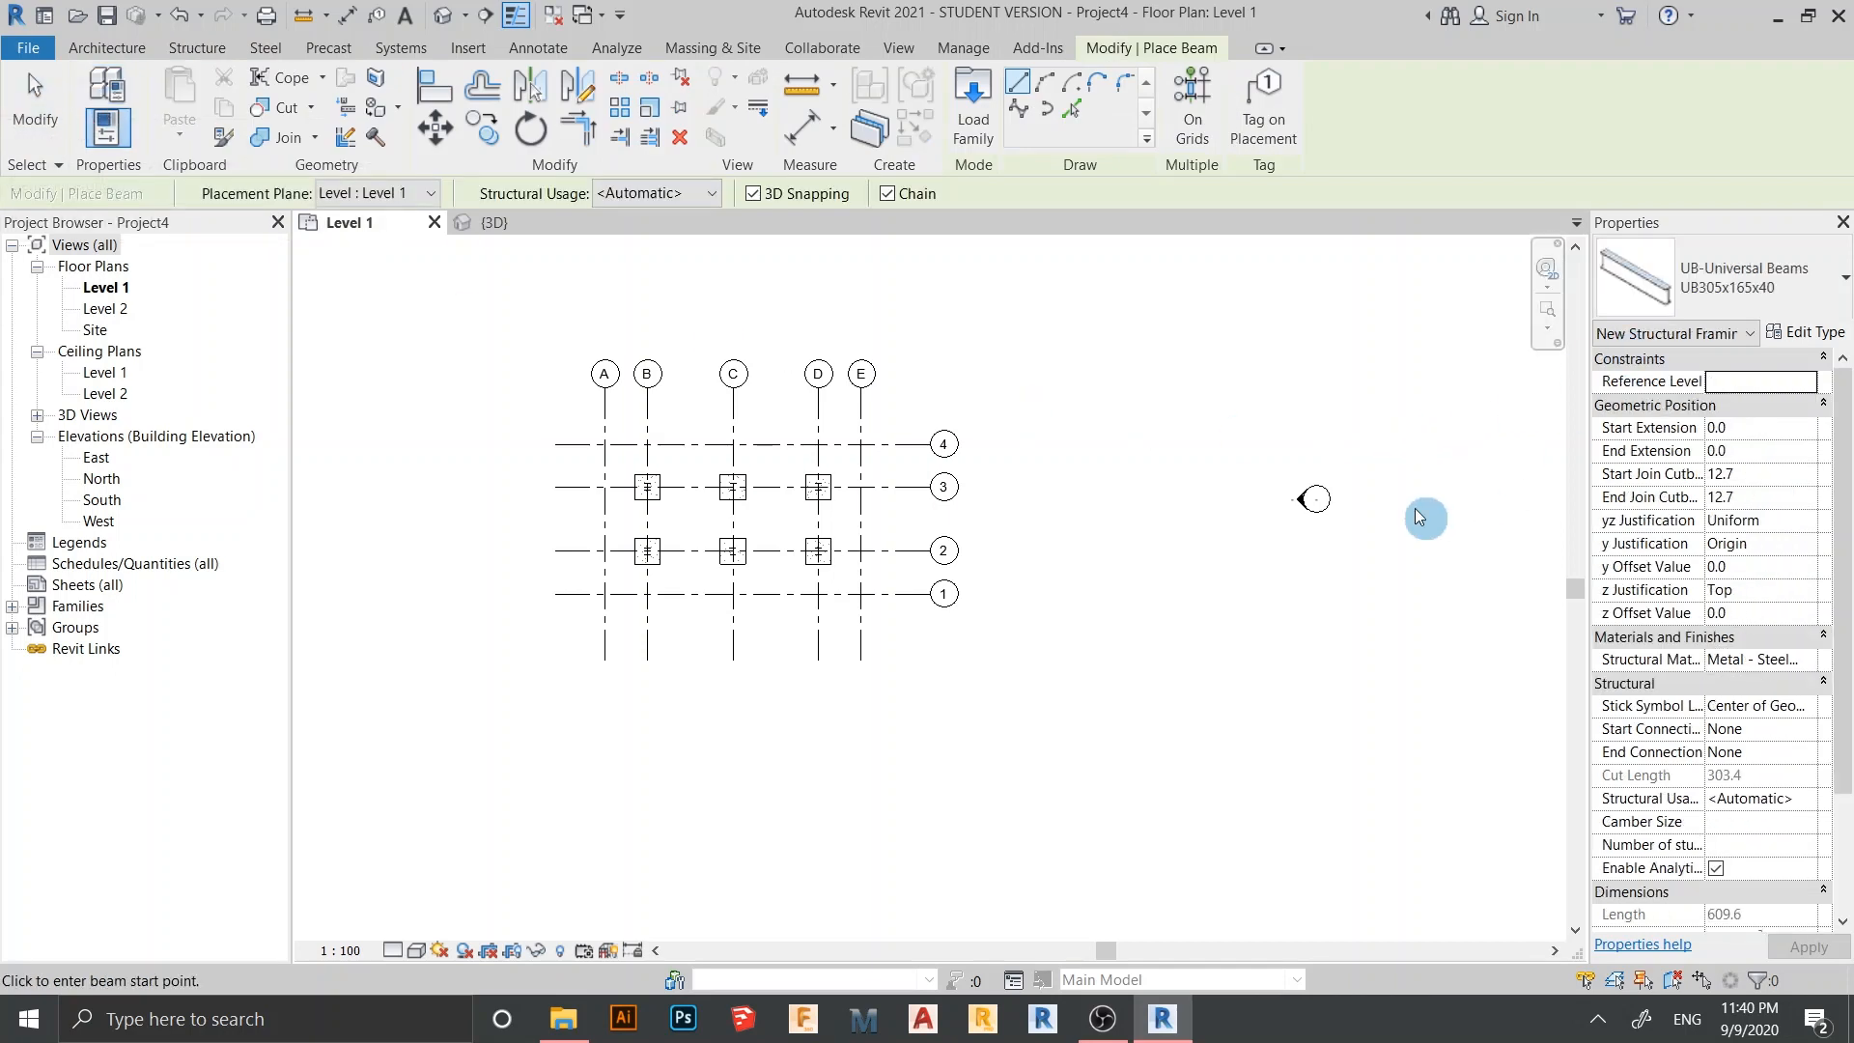
left_click(1797, 332)
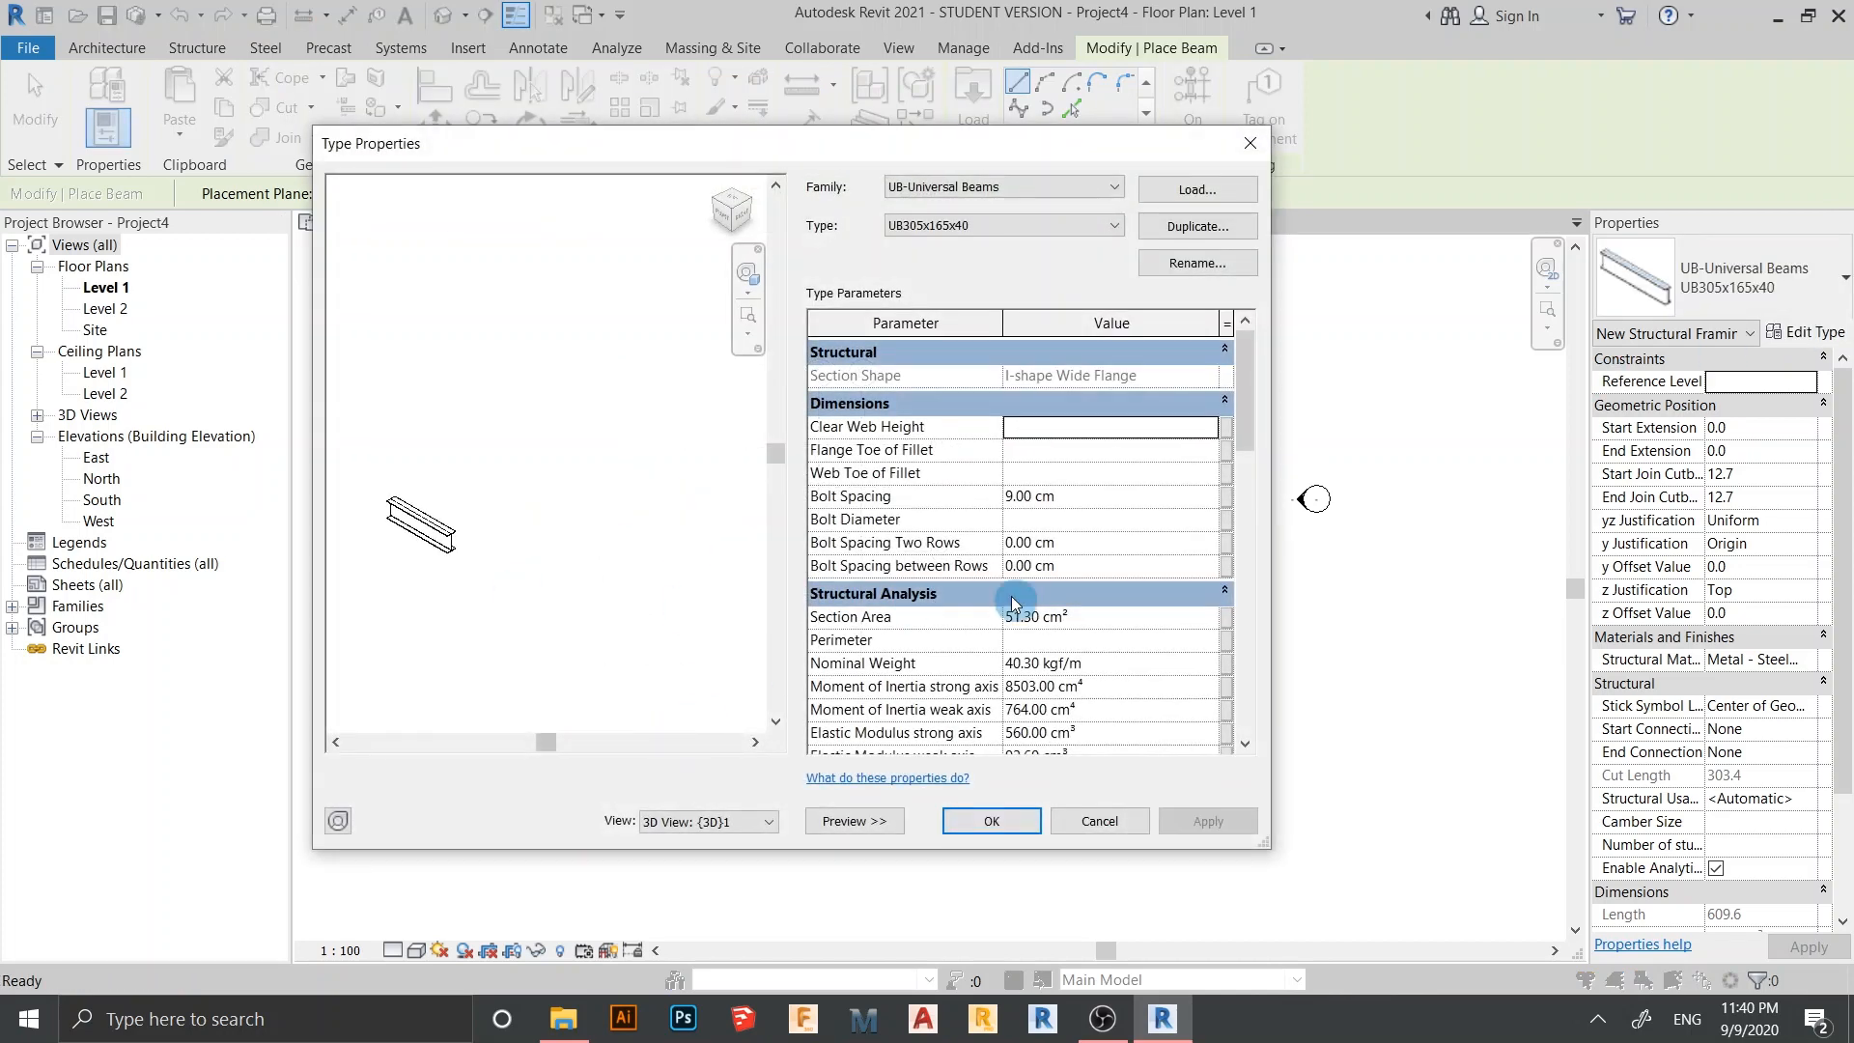
scroll(1138, 649, "down", 2)
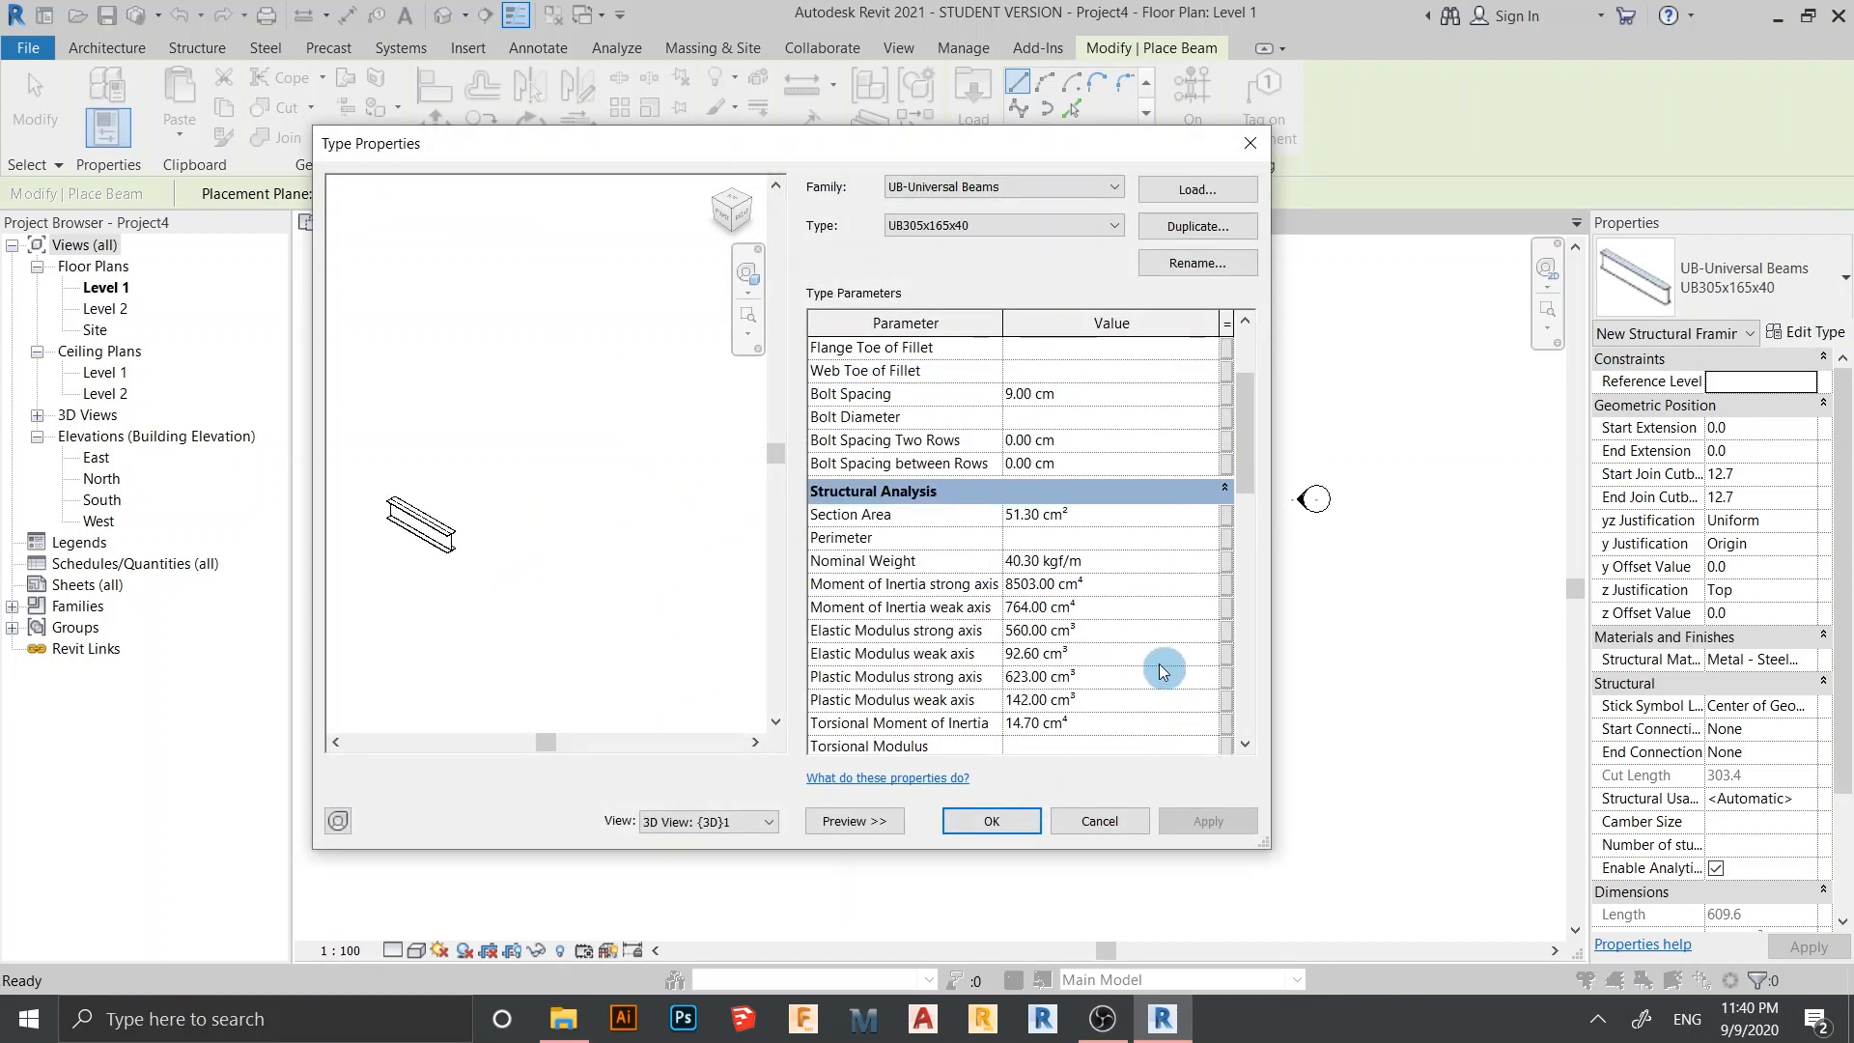
scroll(1159, 663, "up", 3)
scroll(1159, 663, "down", 4)
scroll(1157, 666, "up", 3)
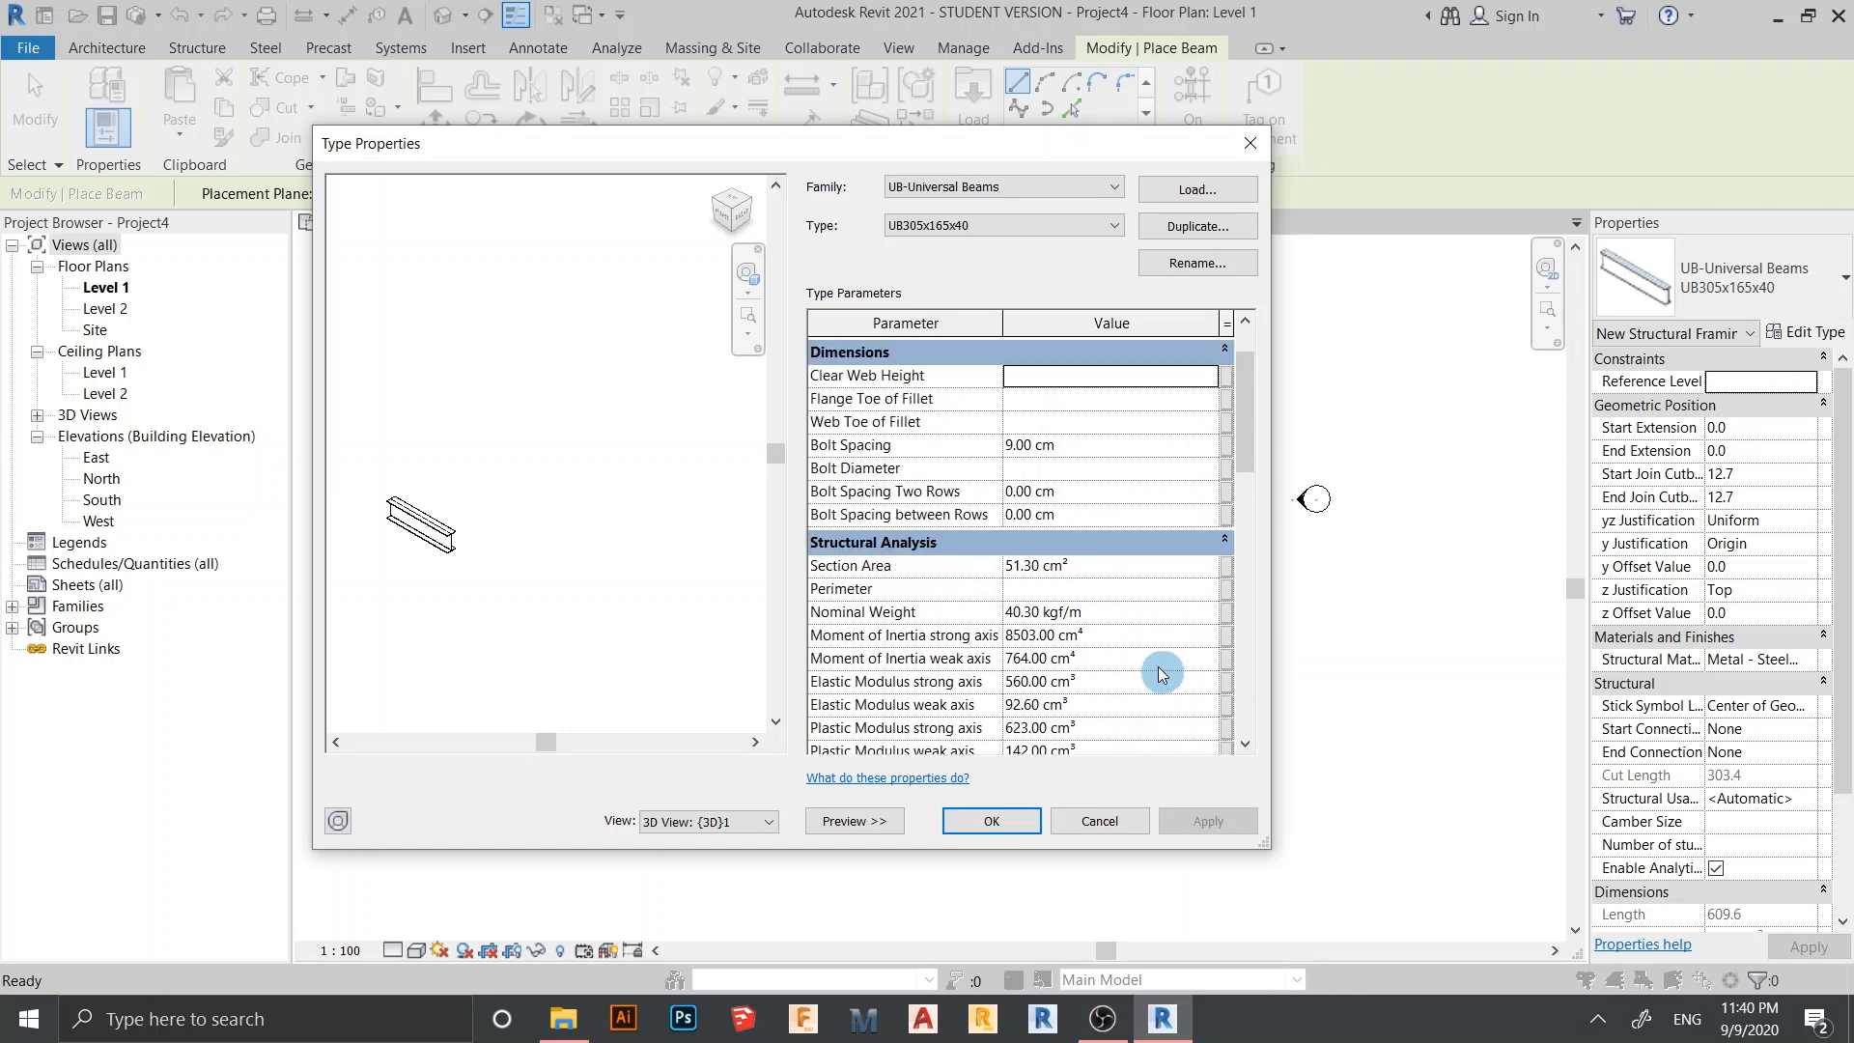
scroll(1157, 666, "up", 1)
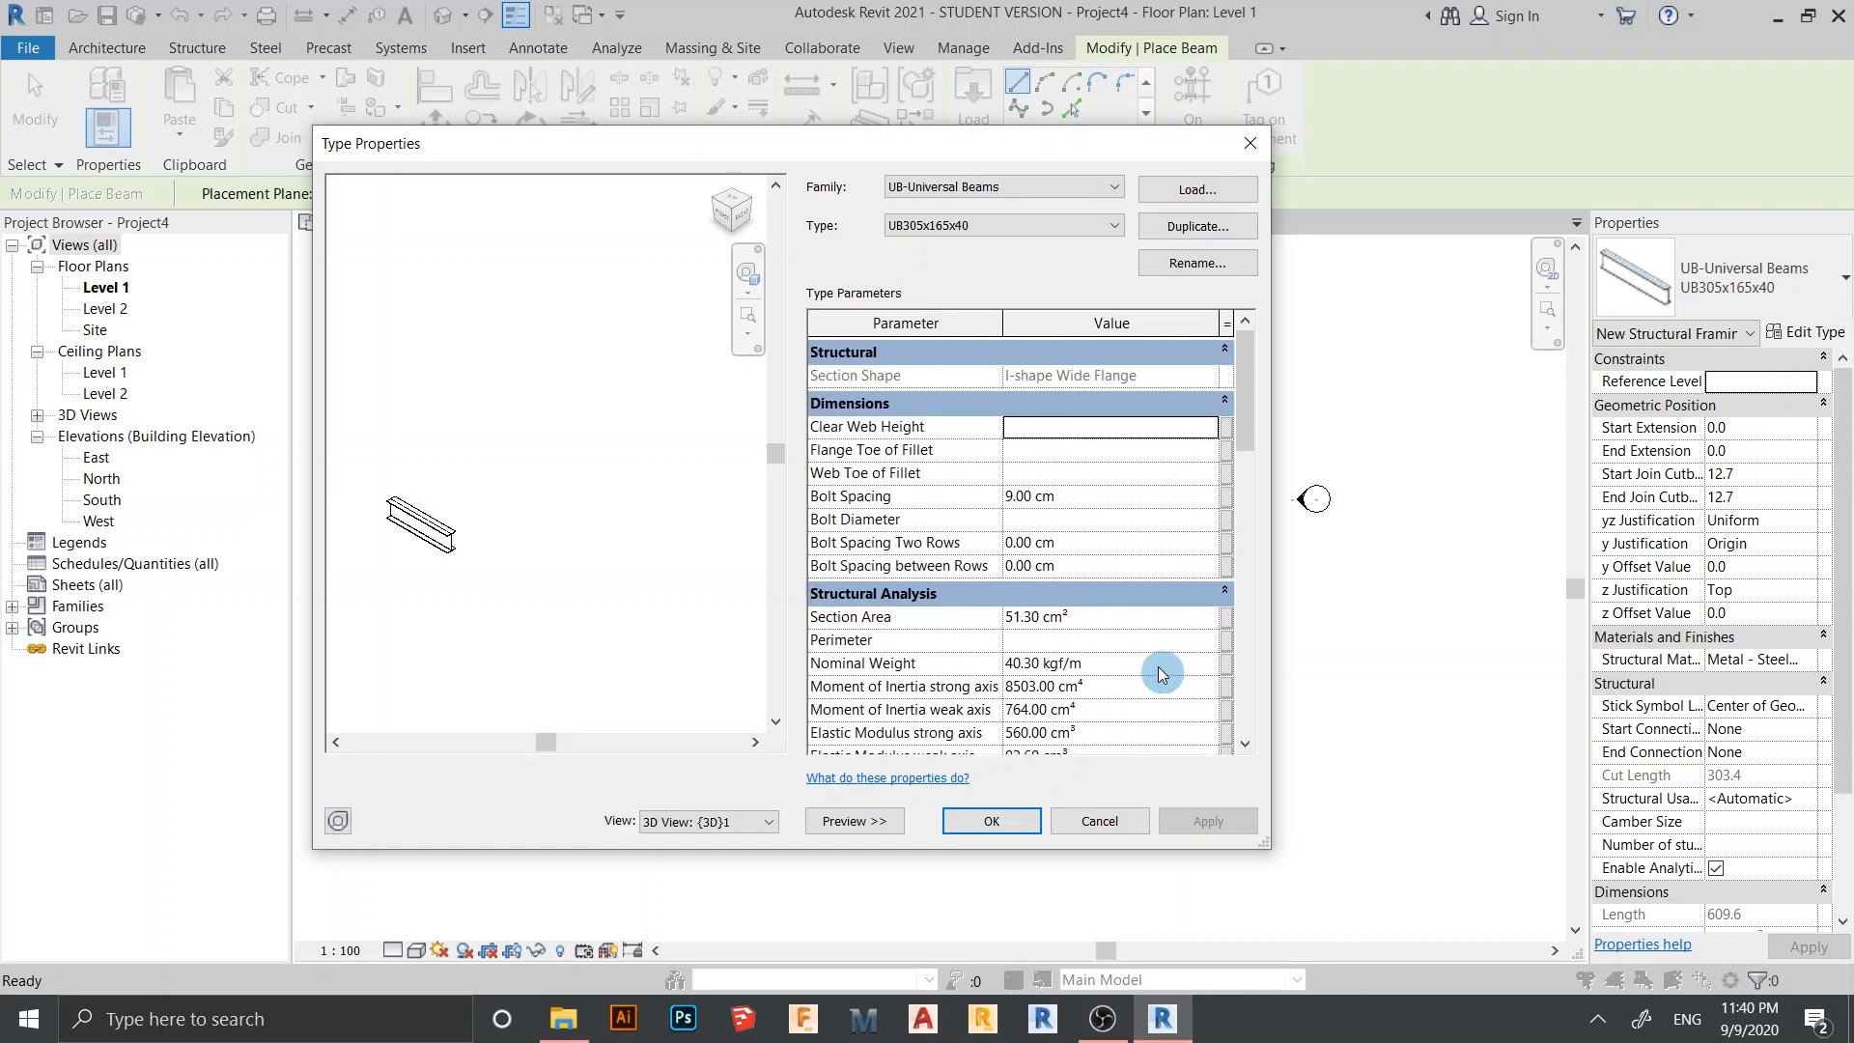
scroll(1157, 667, "down", 6)
scroll(1156, 669, "down", 1)
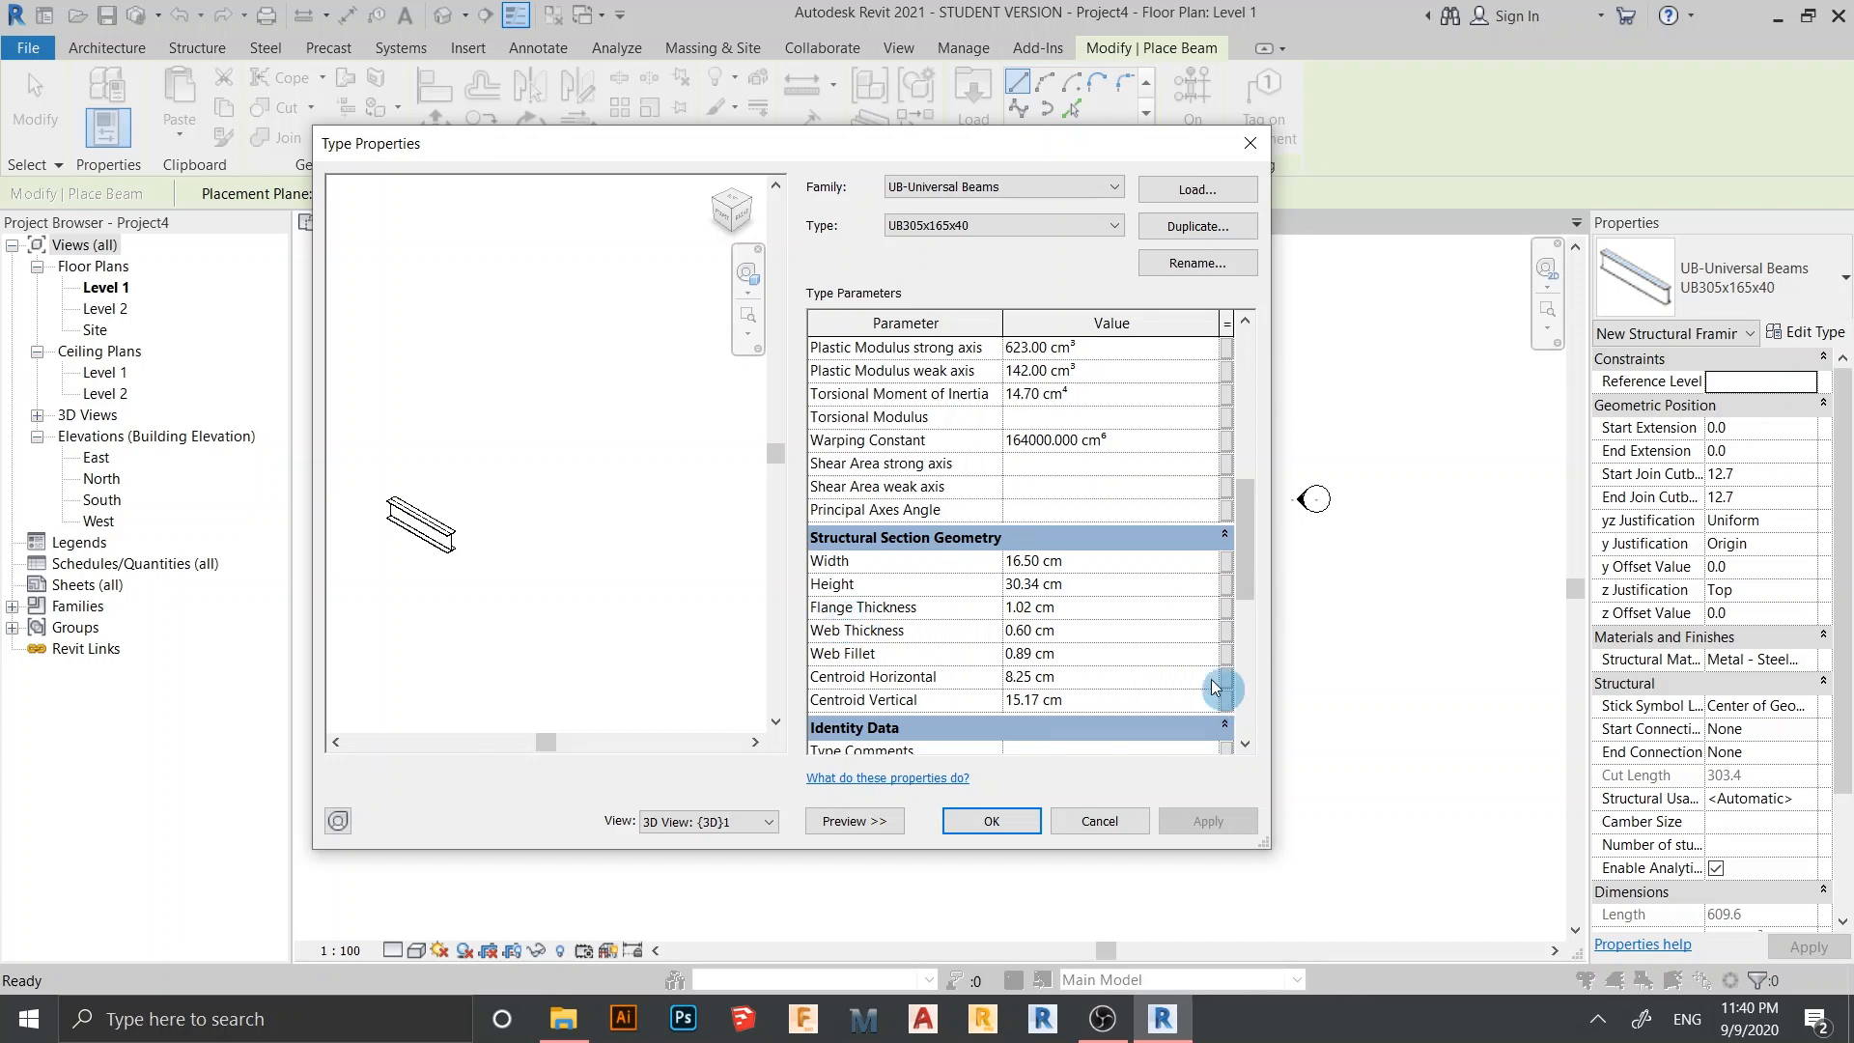
scroll(1096, 675, "down", 1)
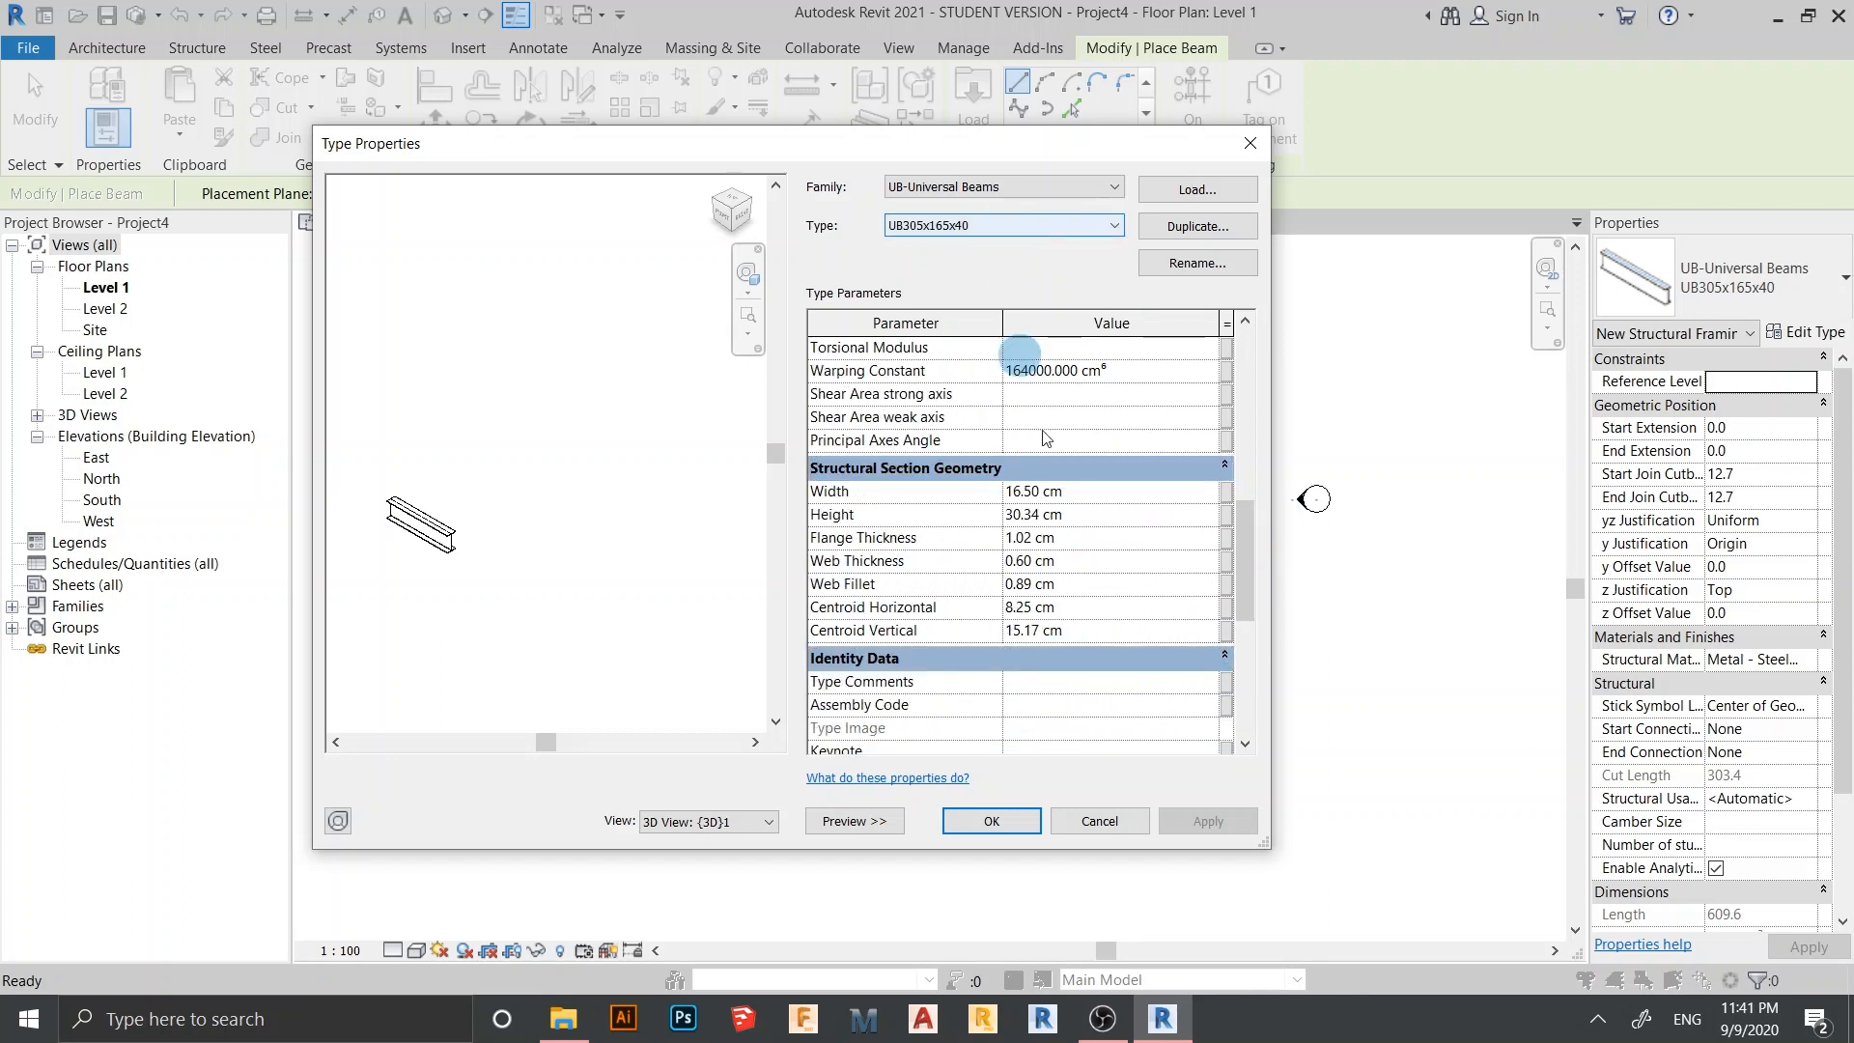
left_click(995, 821)
Place UB305x165x40 beams on grid lines B, C, D, 2 and 3 to connect the six columns
left_click(1171, 114)
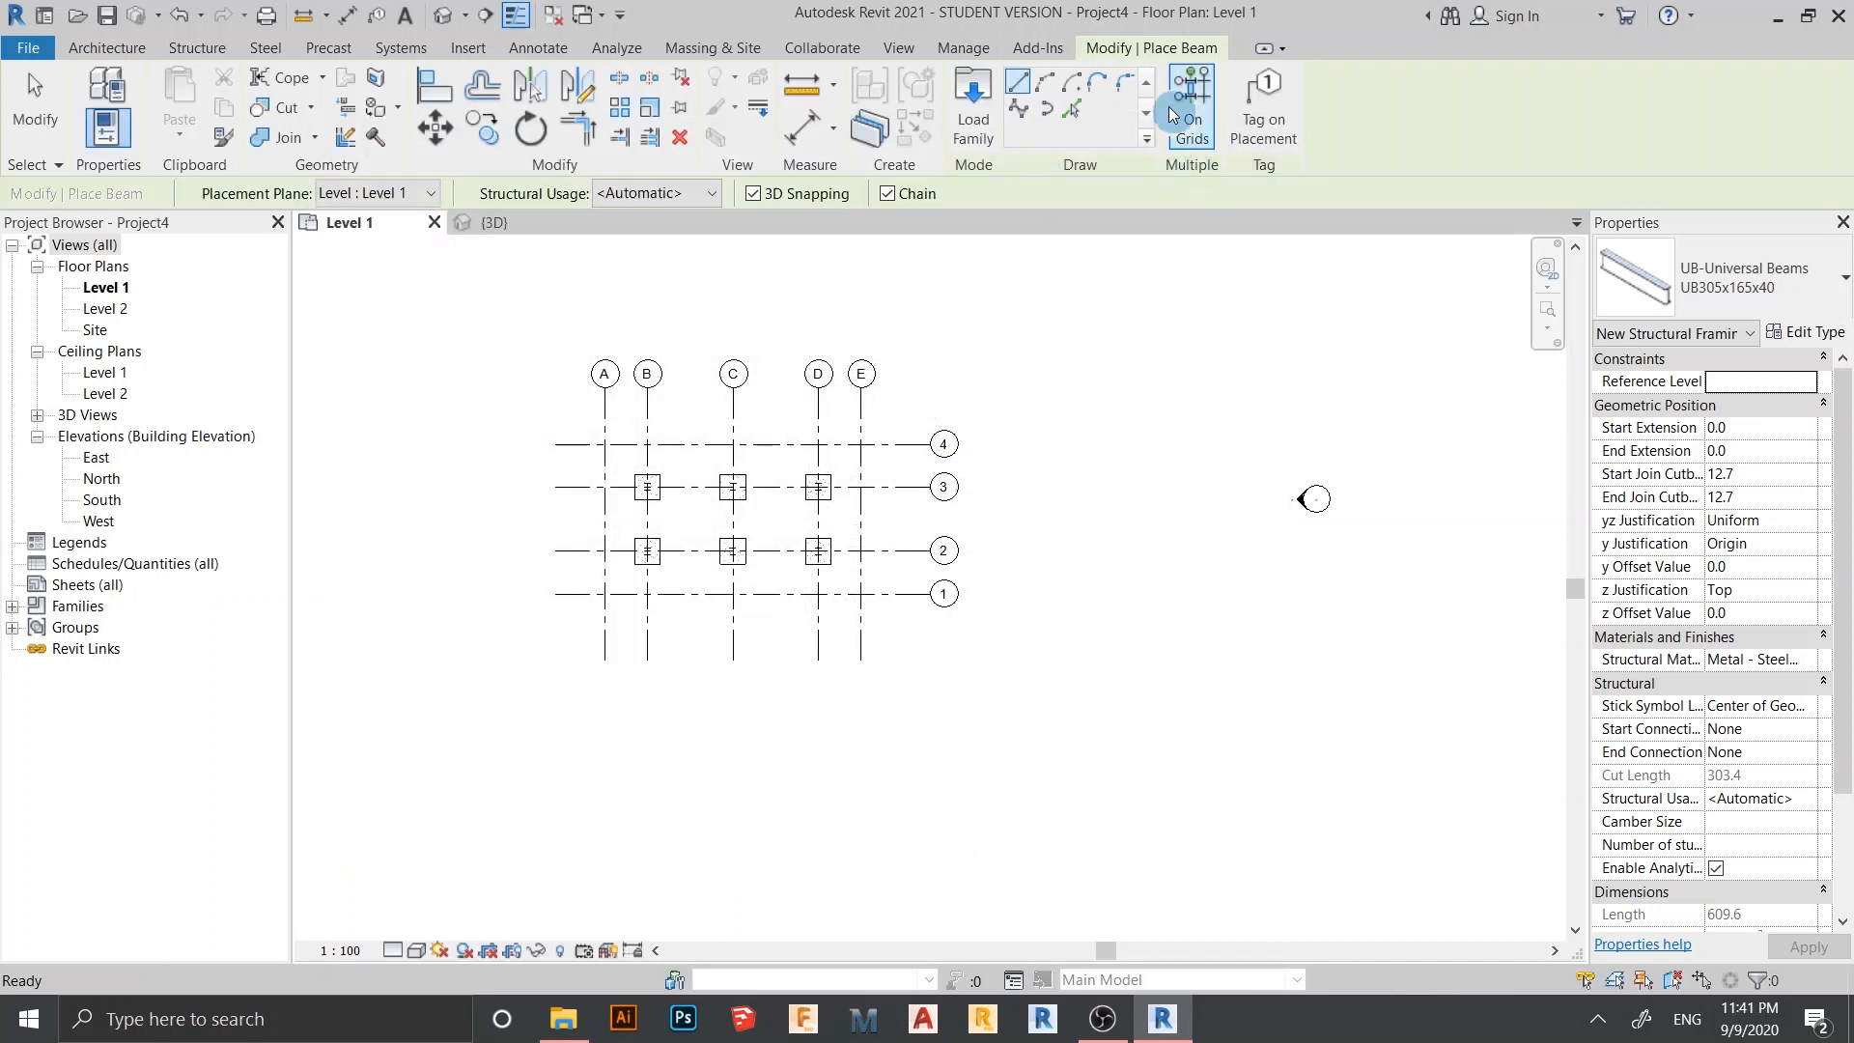
middle_click(1138, 434)
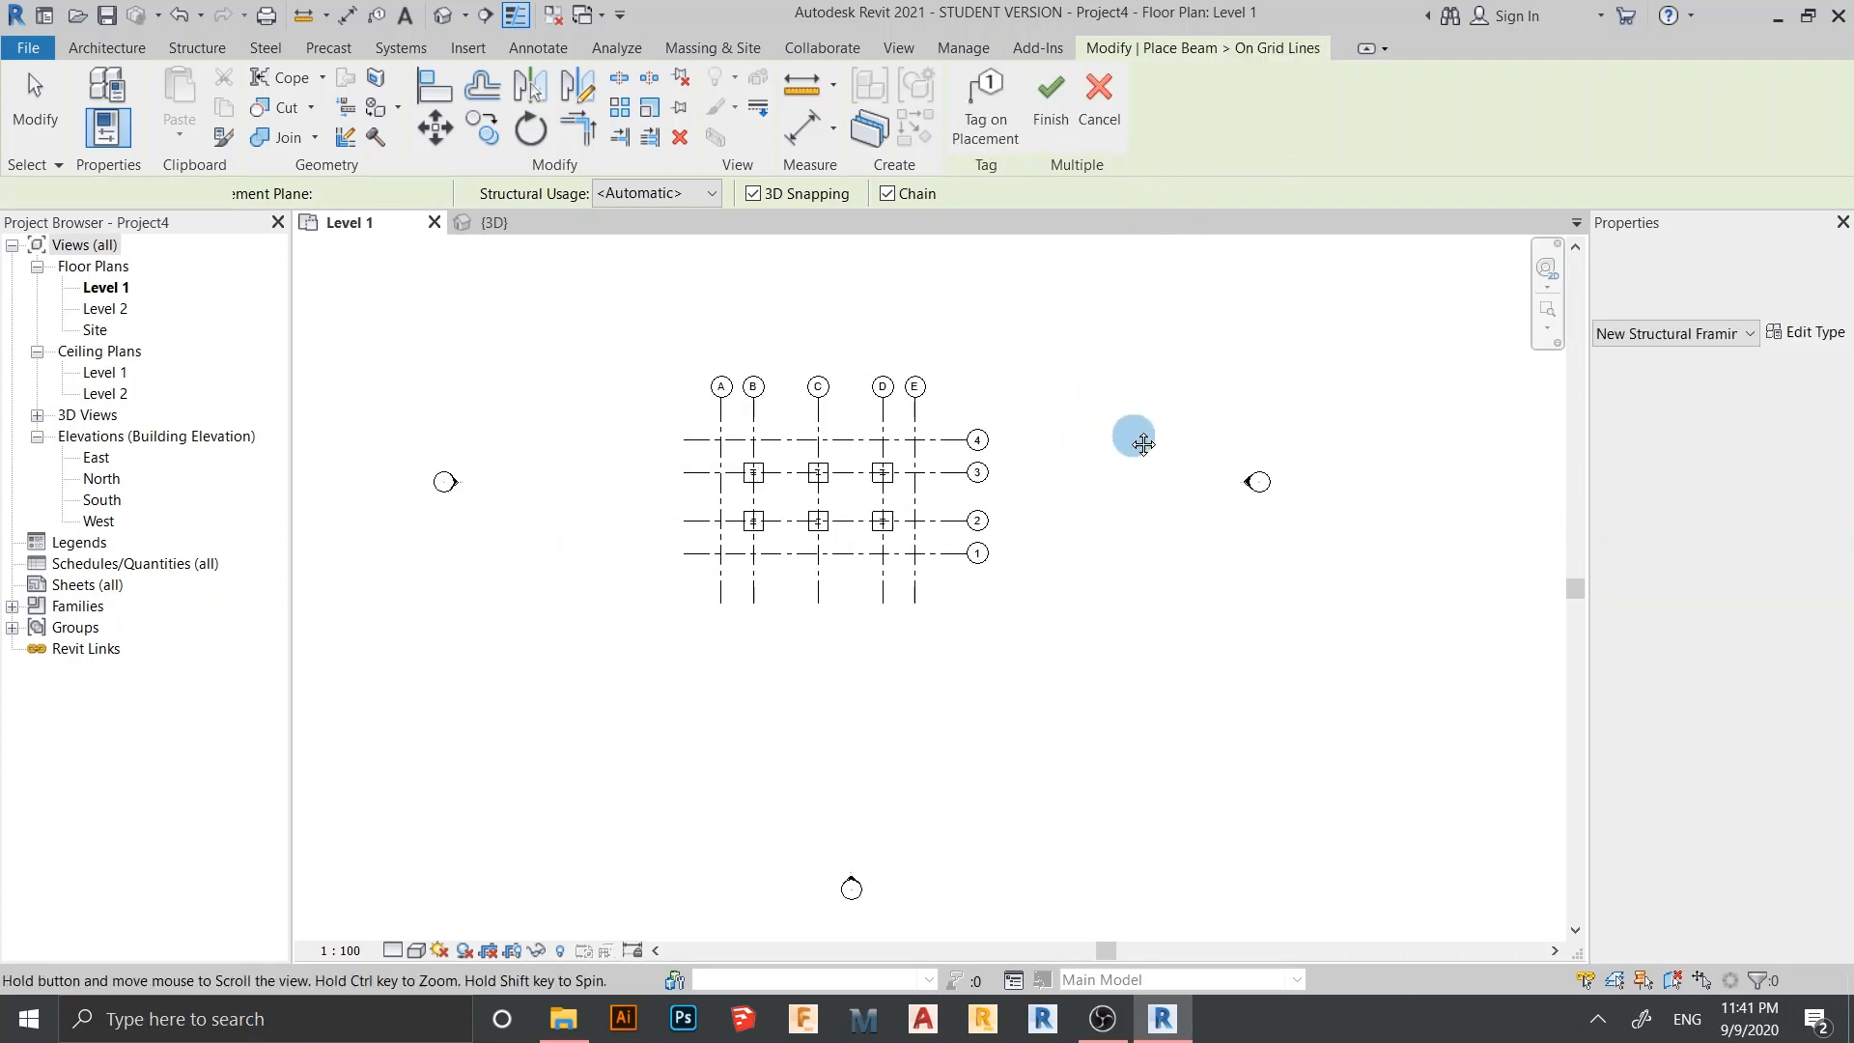
left_click(1032, 463)
scroll(1031, 464, "up", 4)
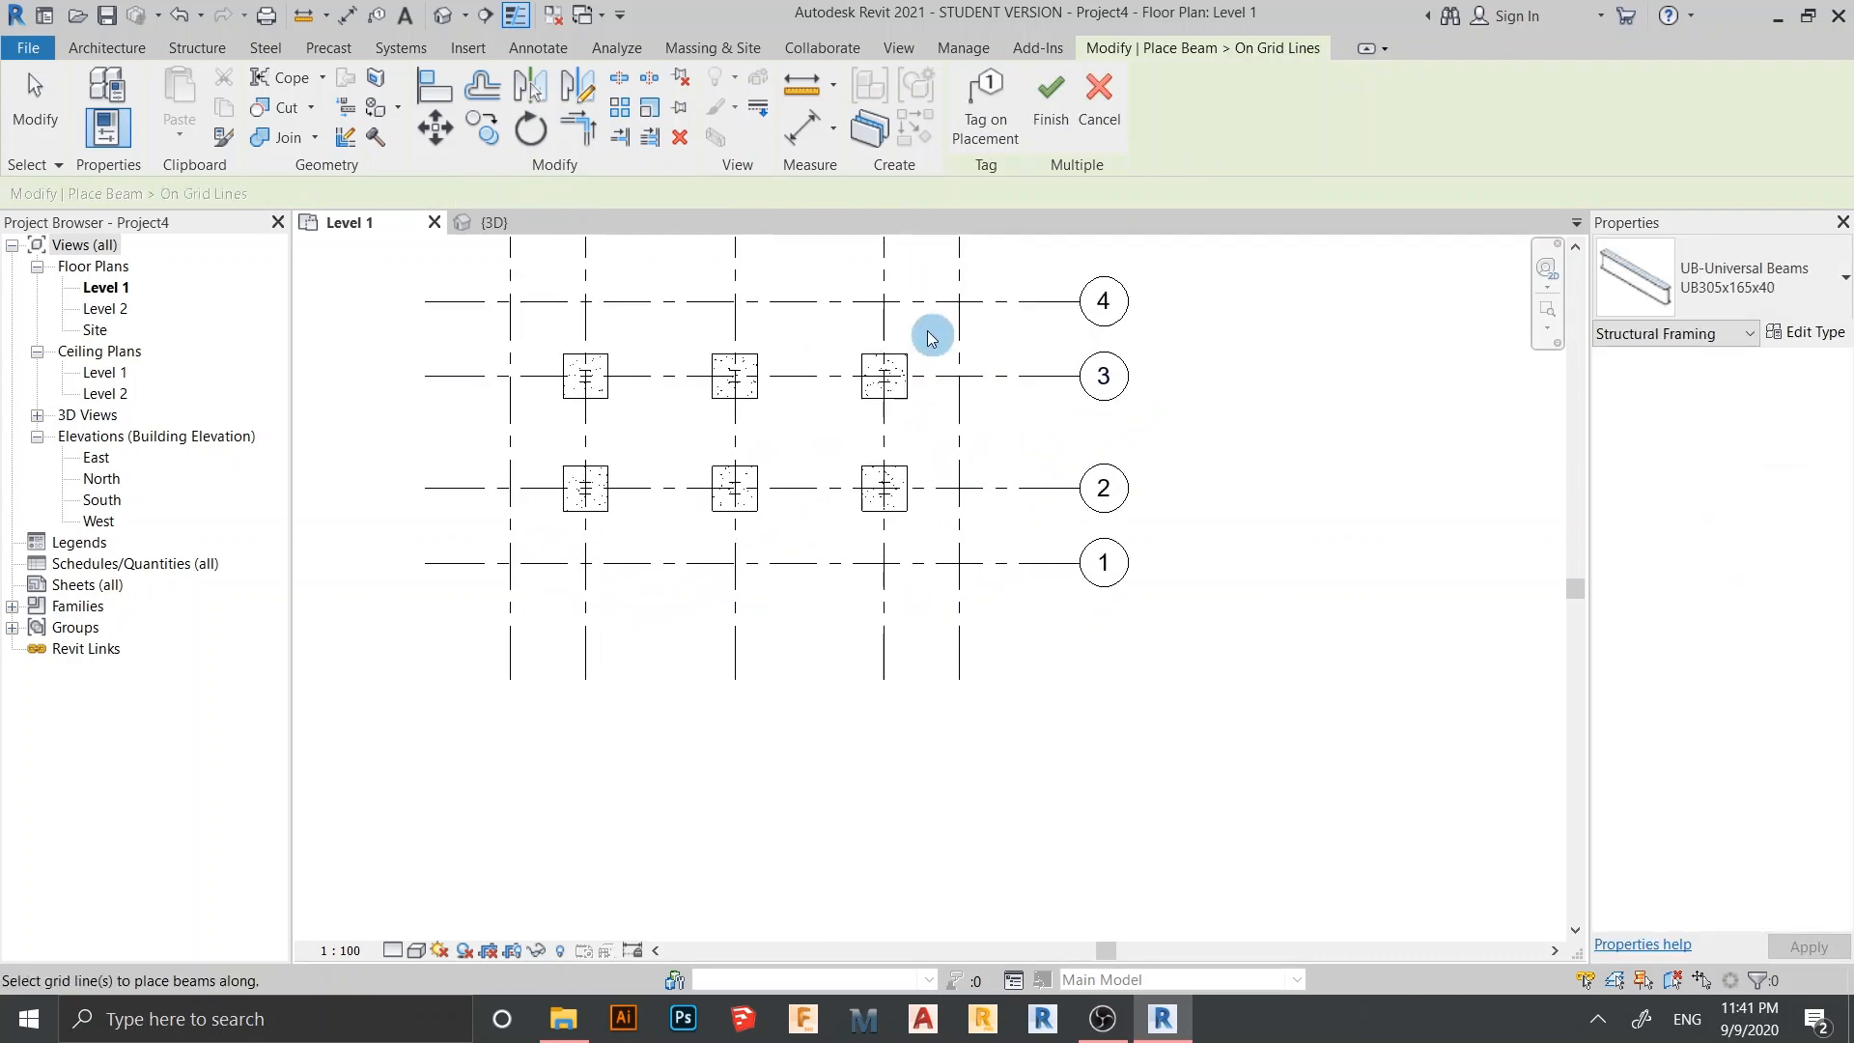
left_click_drag(927, 331, 538, 531)
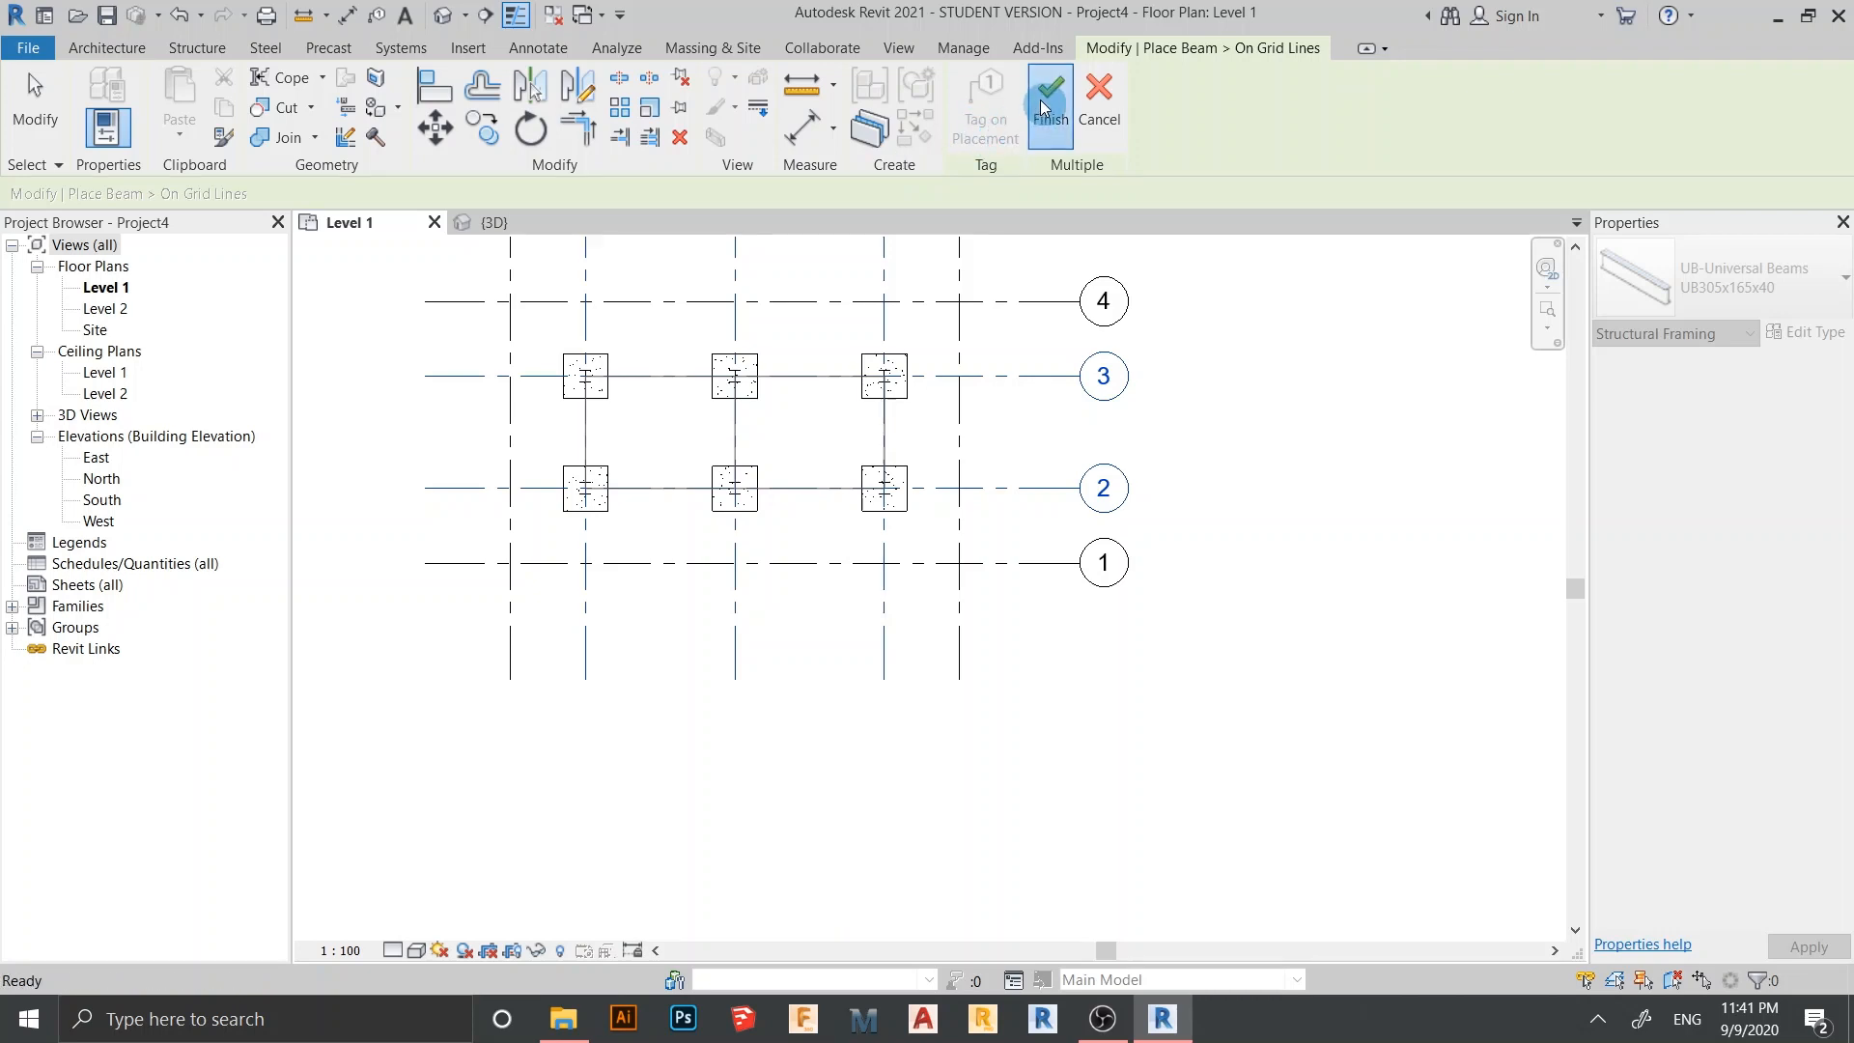
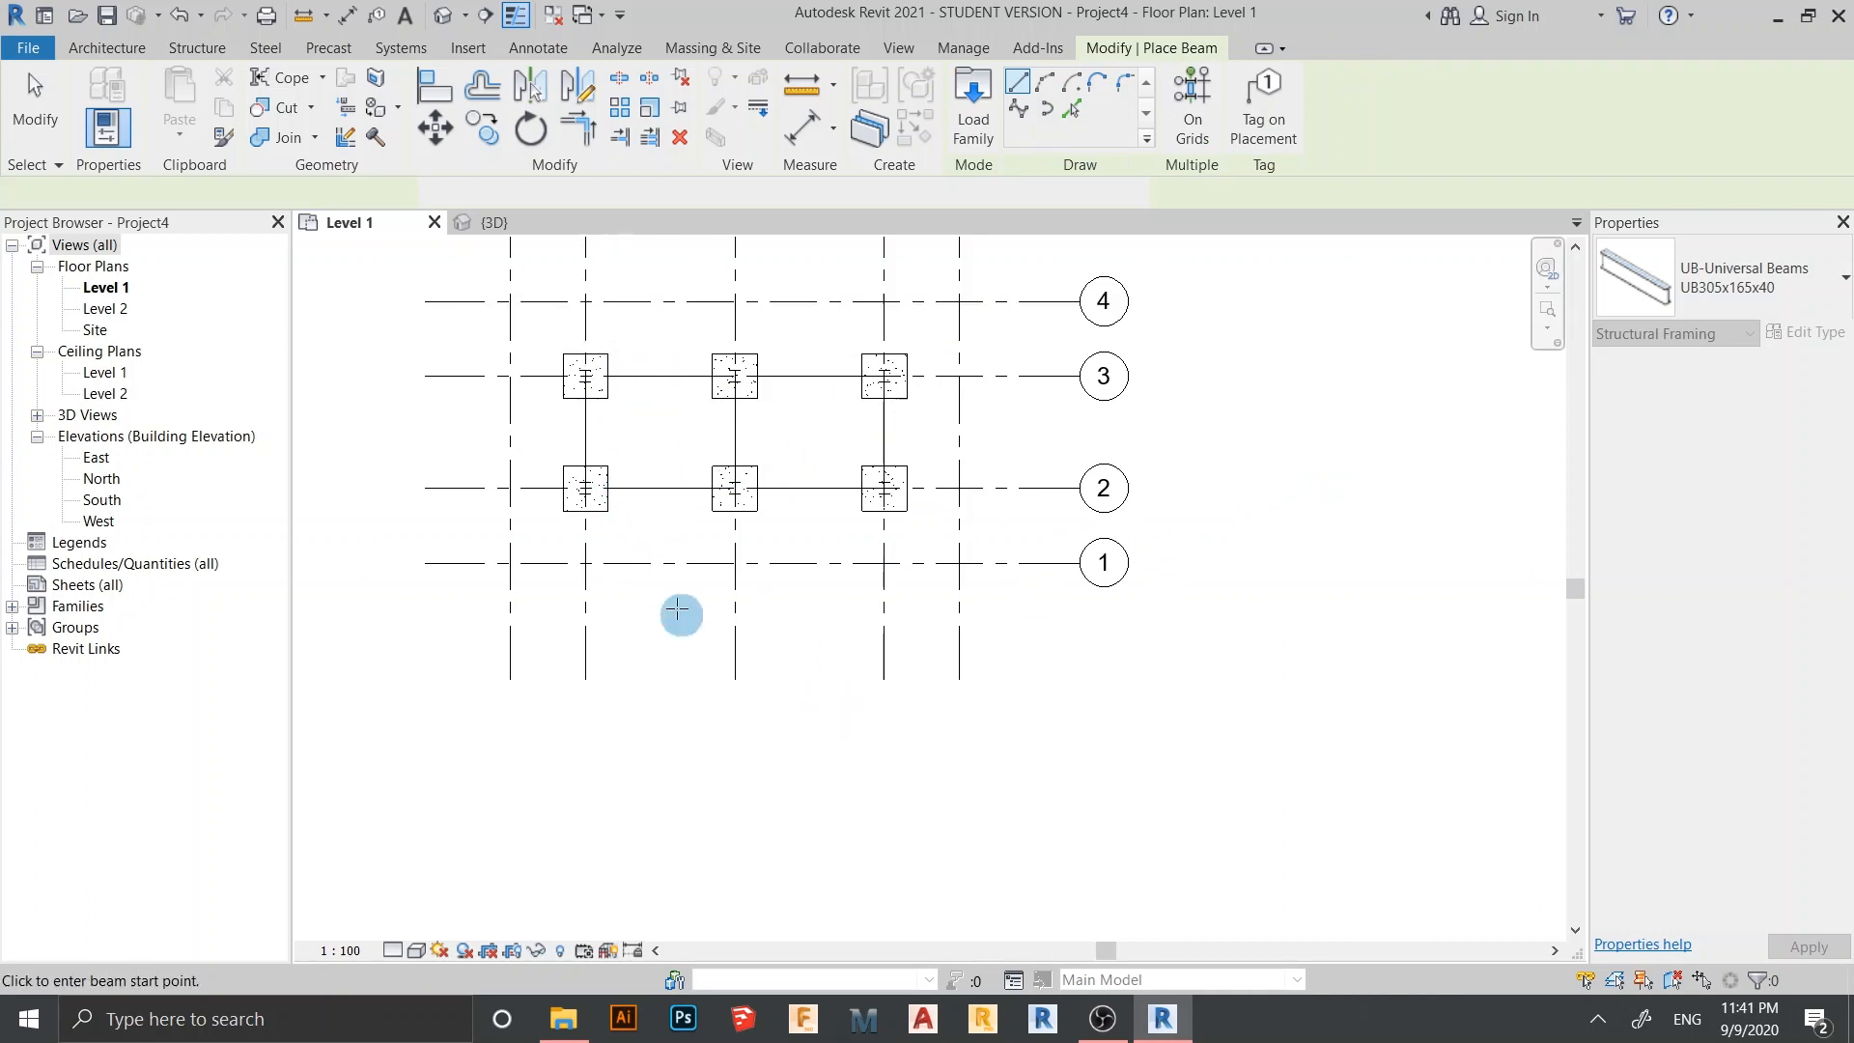
Switch to the 3D view, end beam placement and set the visual style to Hidden Line
left_click(507, 223)
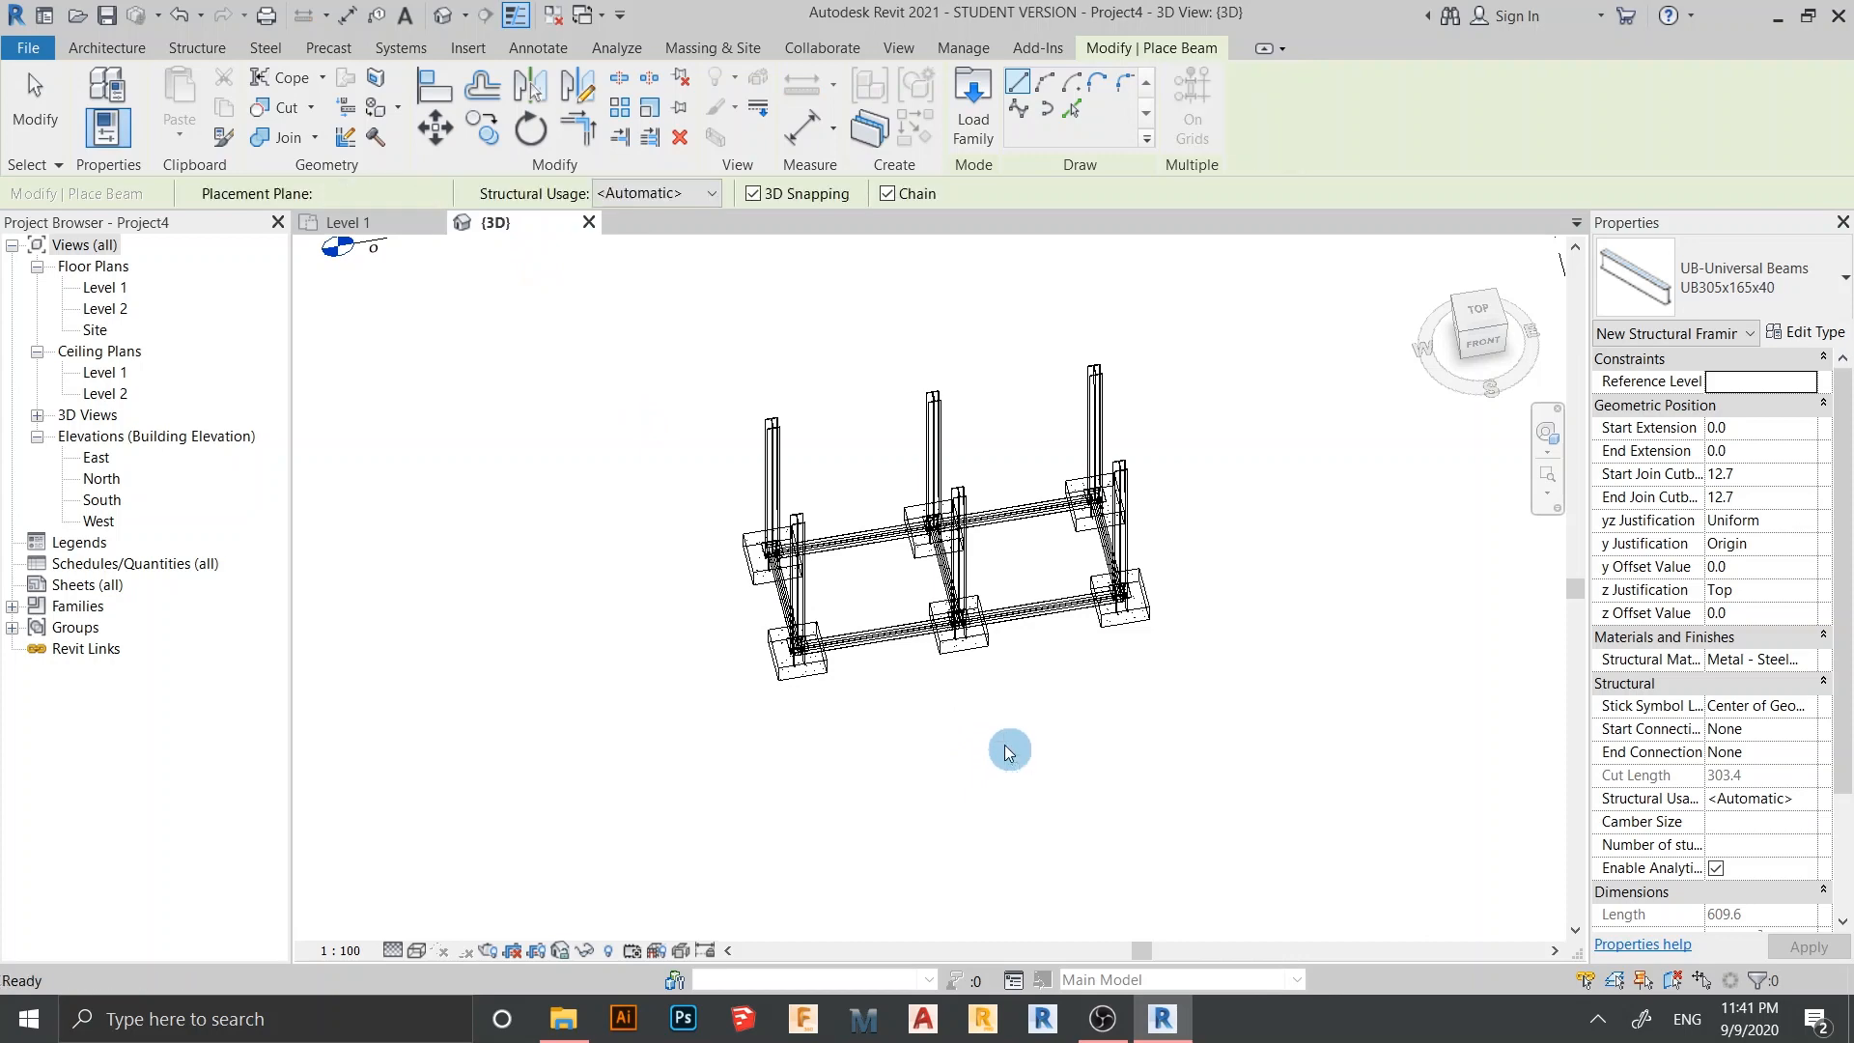
key("Escape")
key("Escape")
left_click(418, 951)
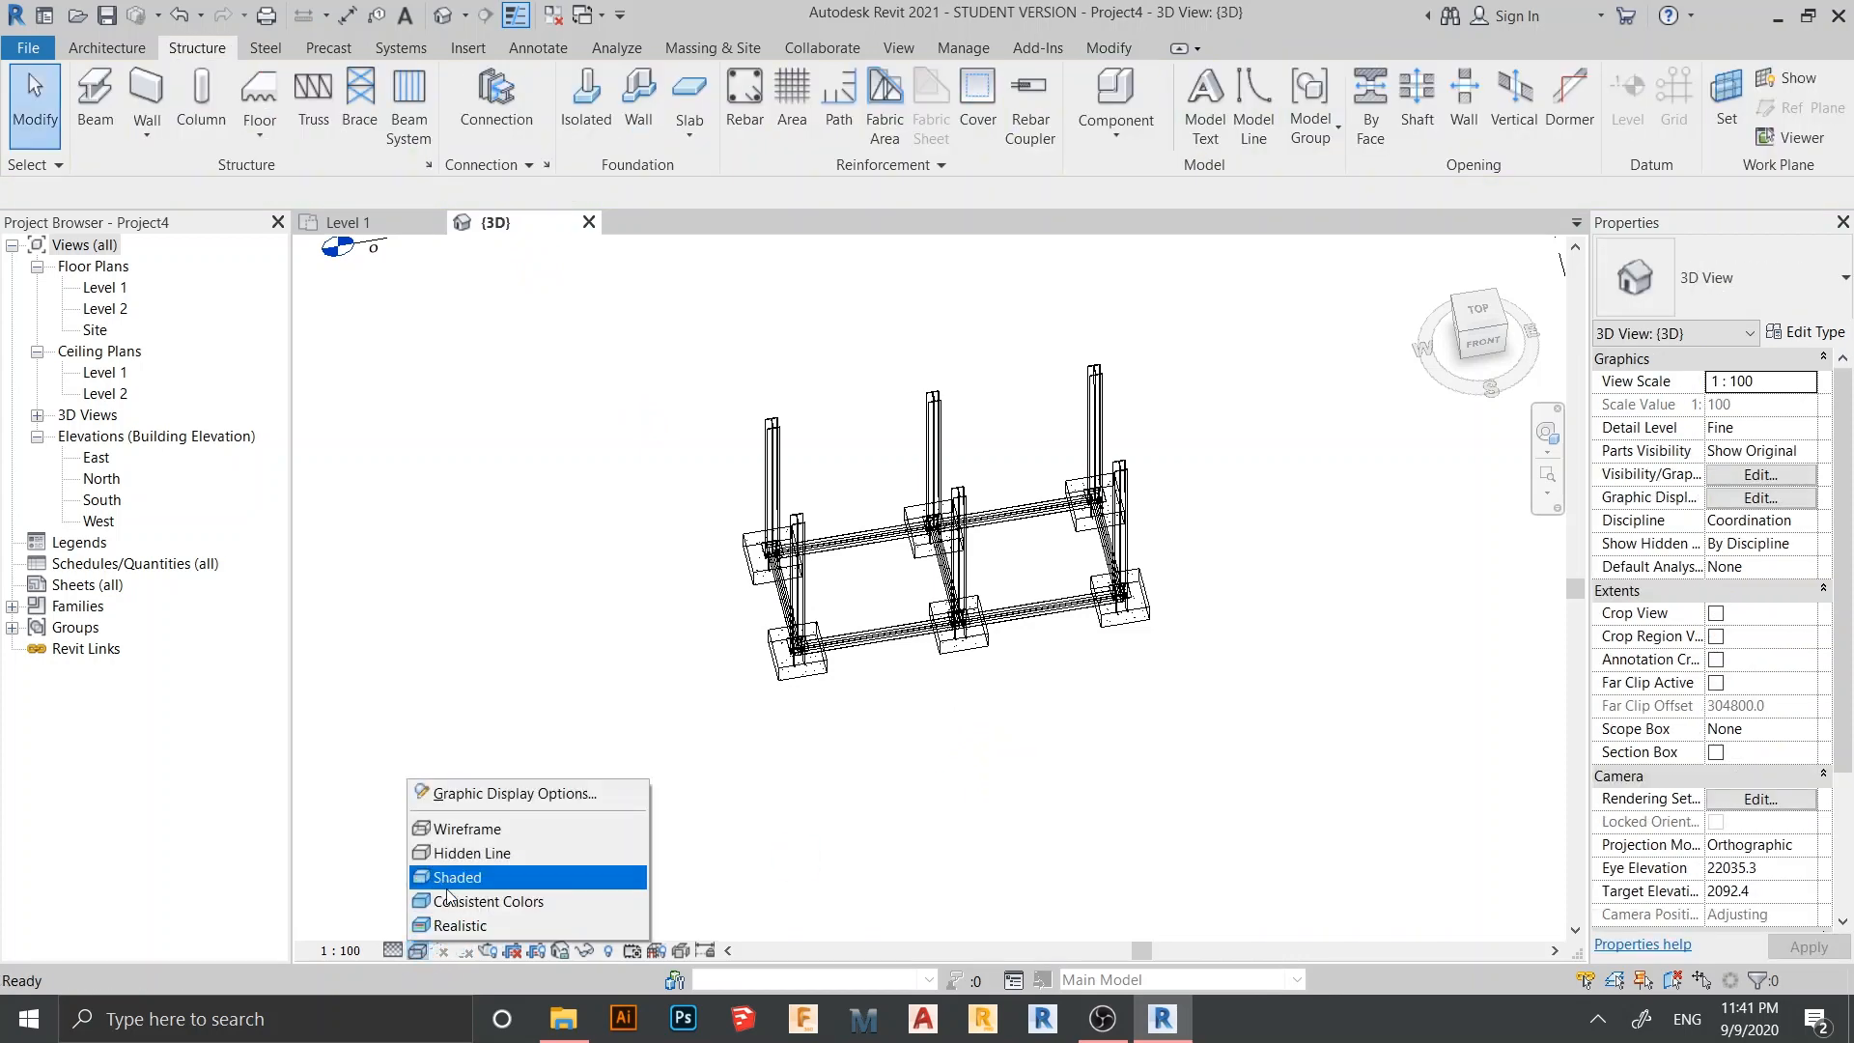
left_click(471, 852)
Select all seven beams between the footings together and set their z Offset Value to 5305
middle_click_drag(1091, 768, 998, 737, "shift")
left_click(1002, 714)
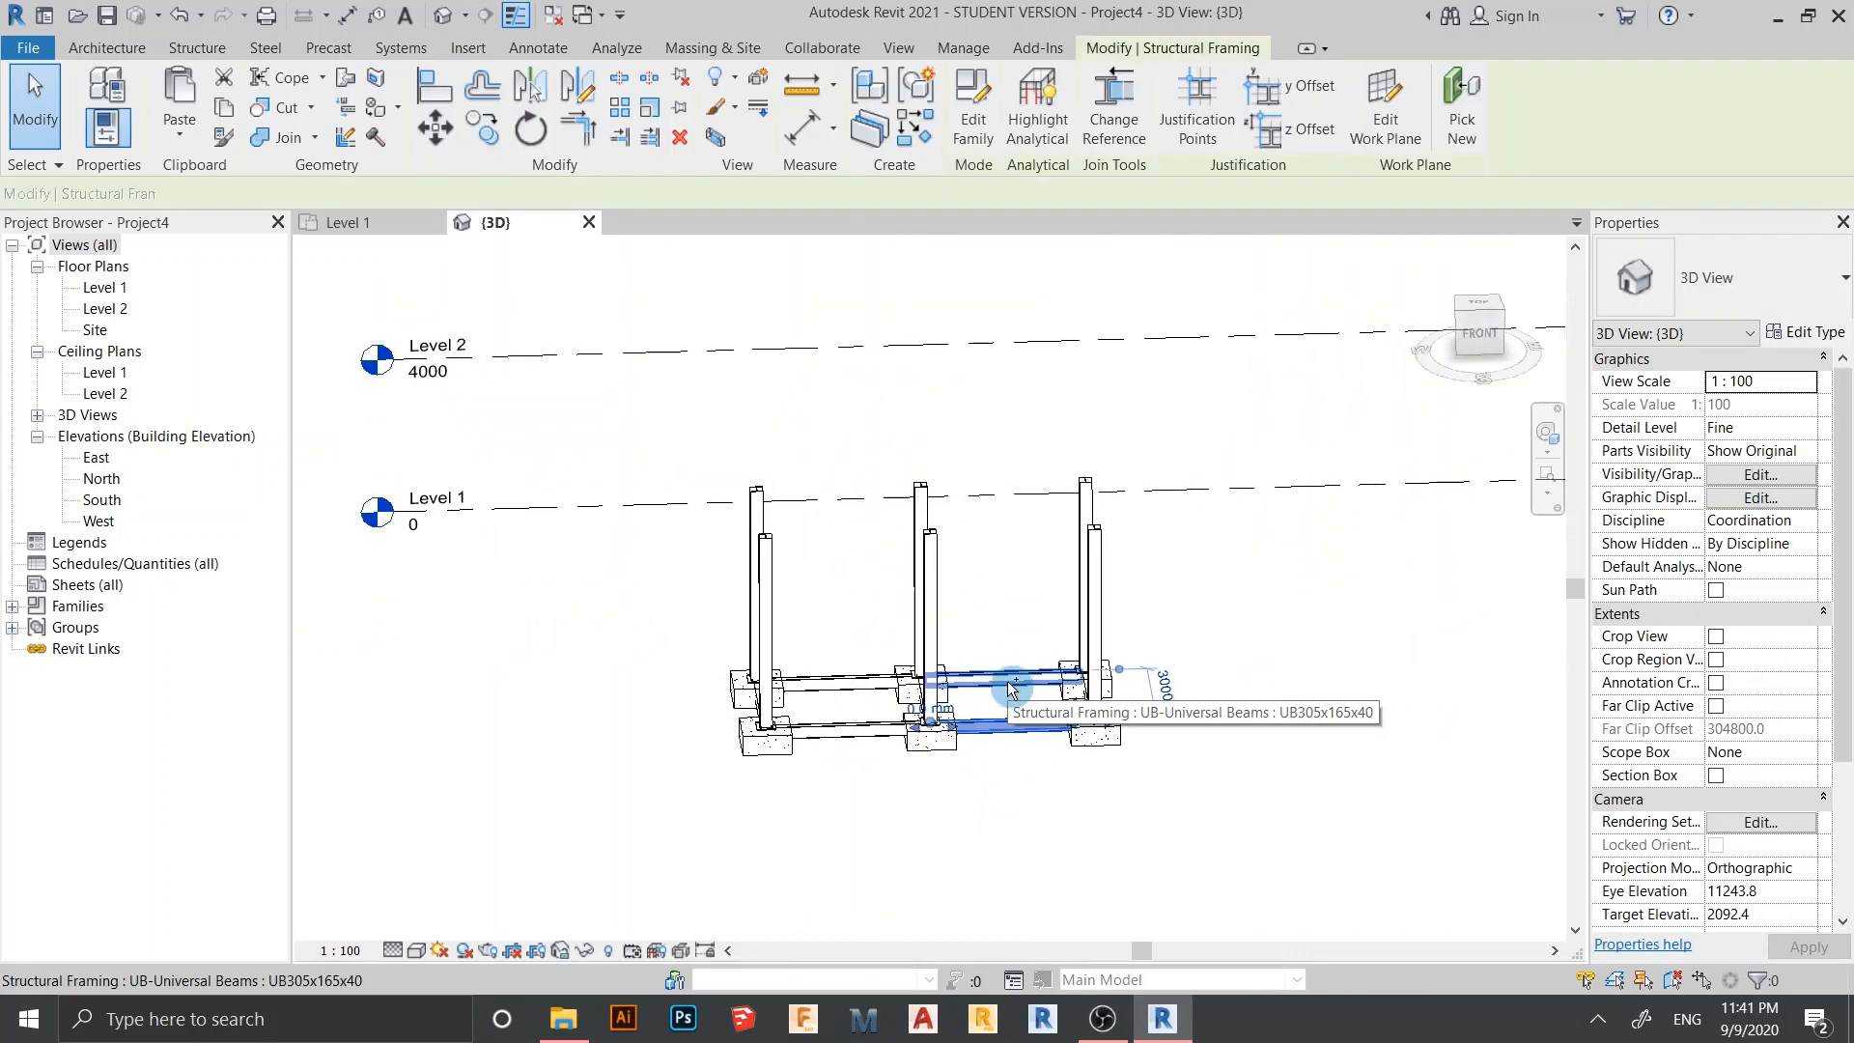
left_click(1009, 682, "ctrl")
left_click(846, 680, "ctrl")
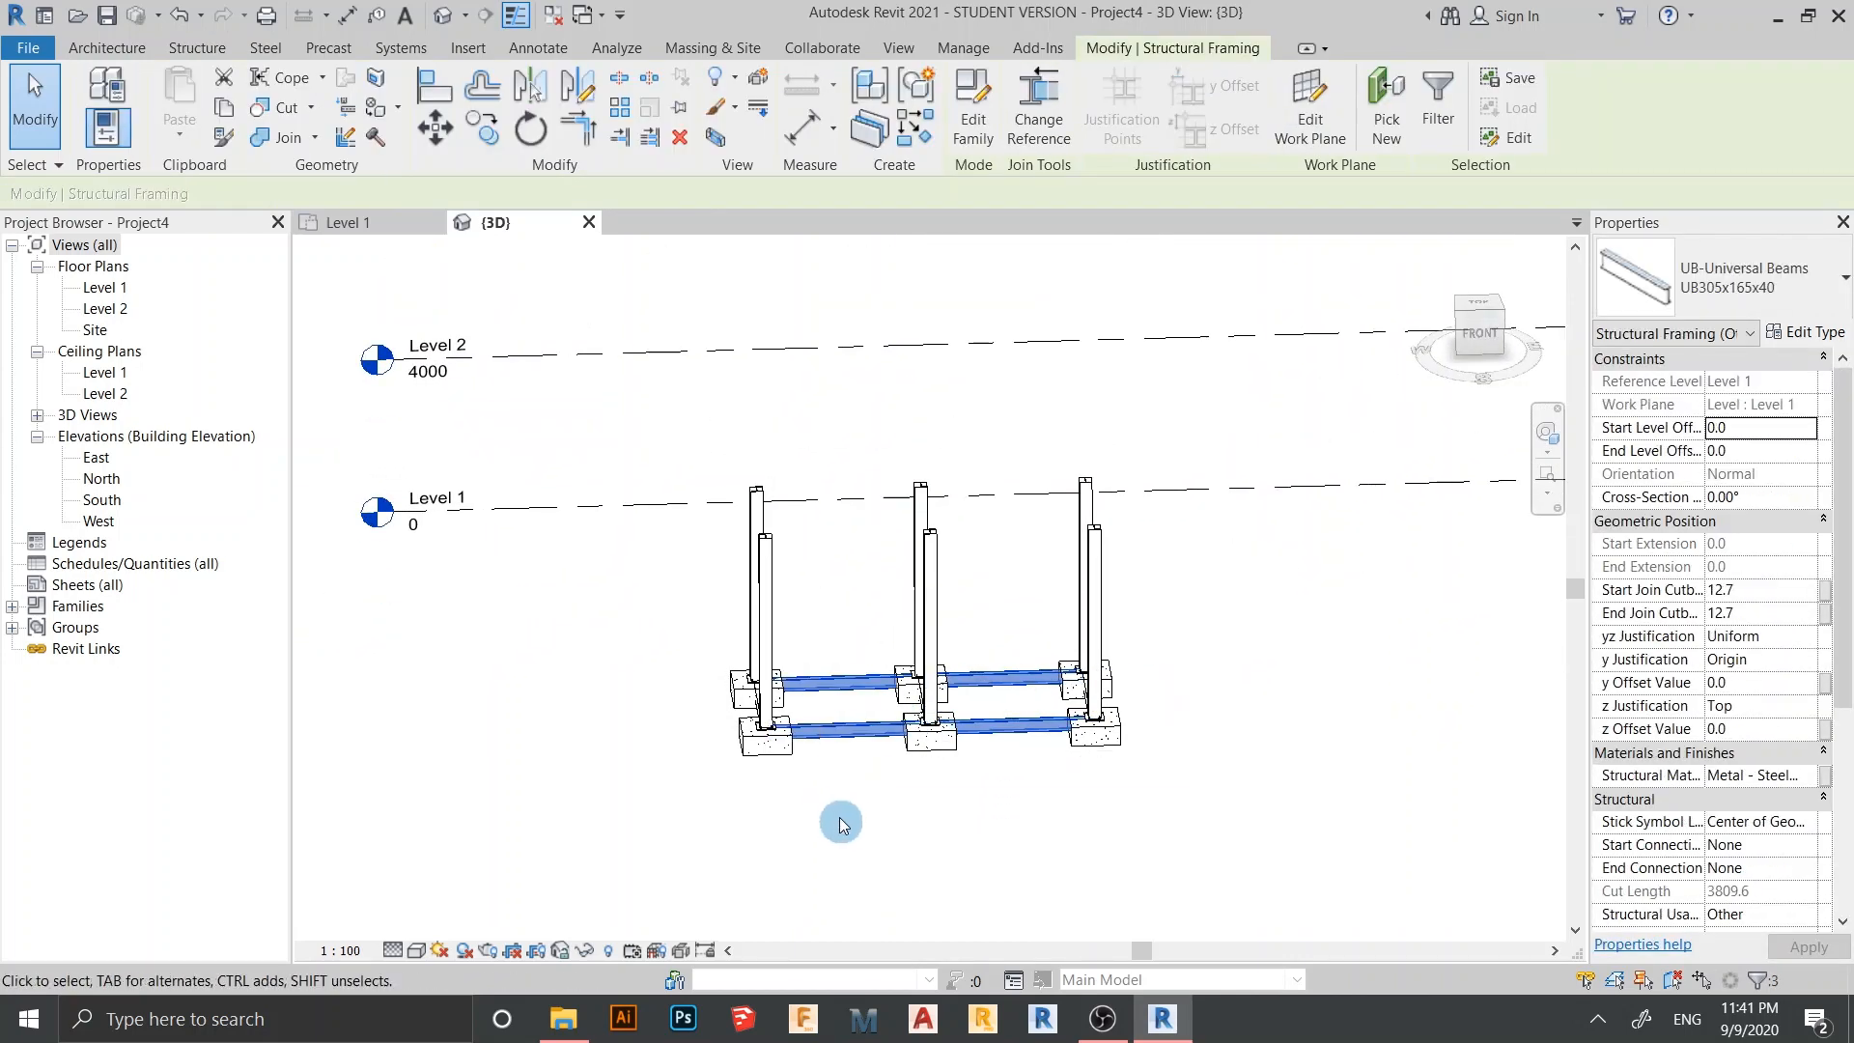
middle_click_drag(840, 811, 759, 785, "shift")
left_click(772, 762, "ctrl")
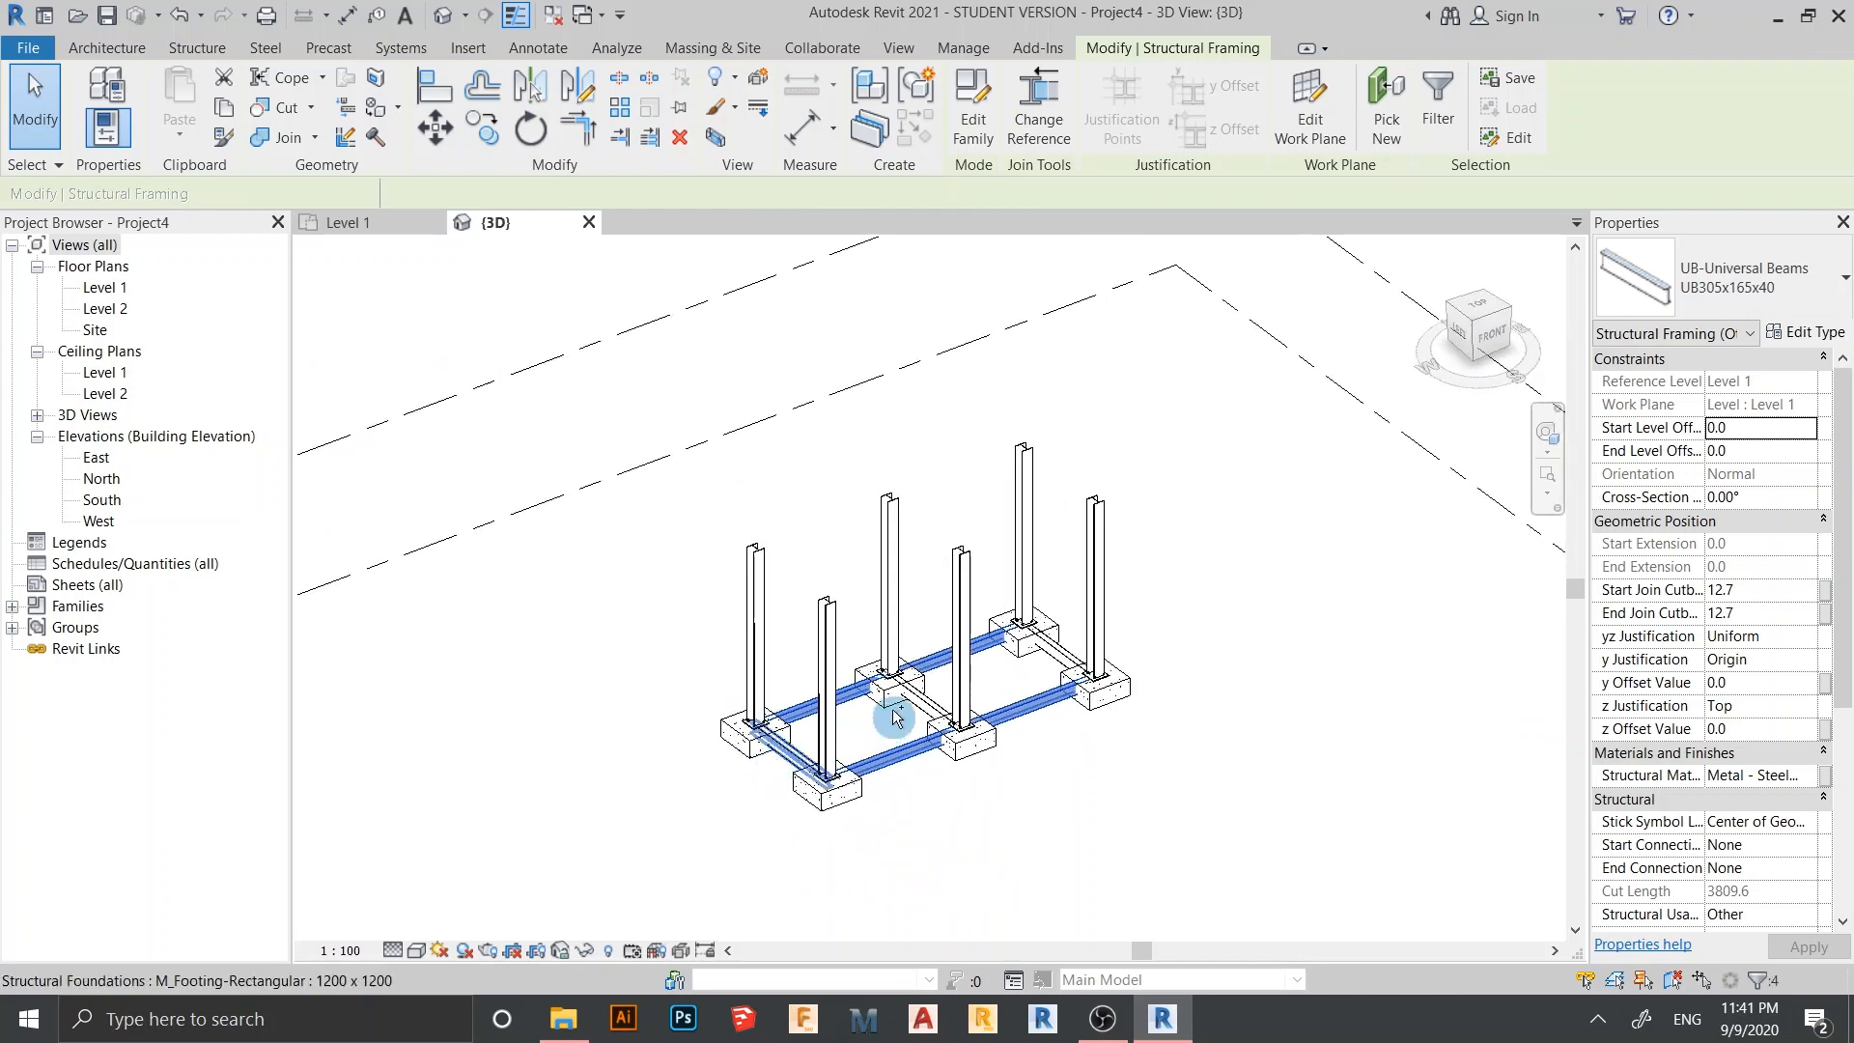
left_click(898, 687, "ctrl")
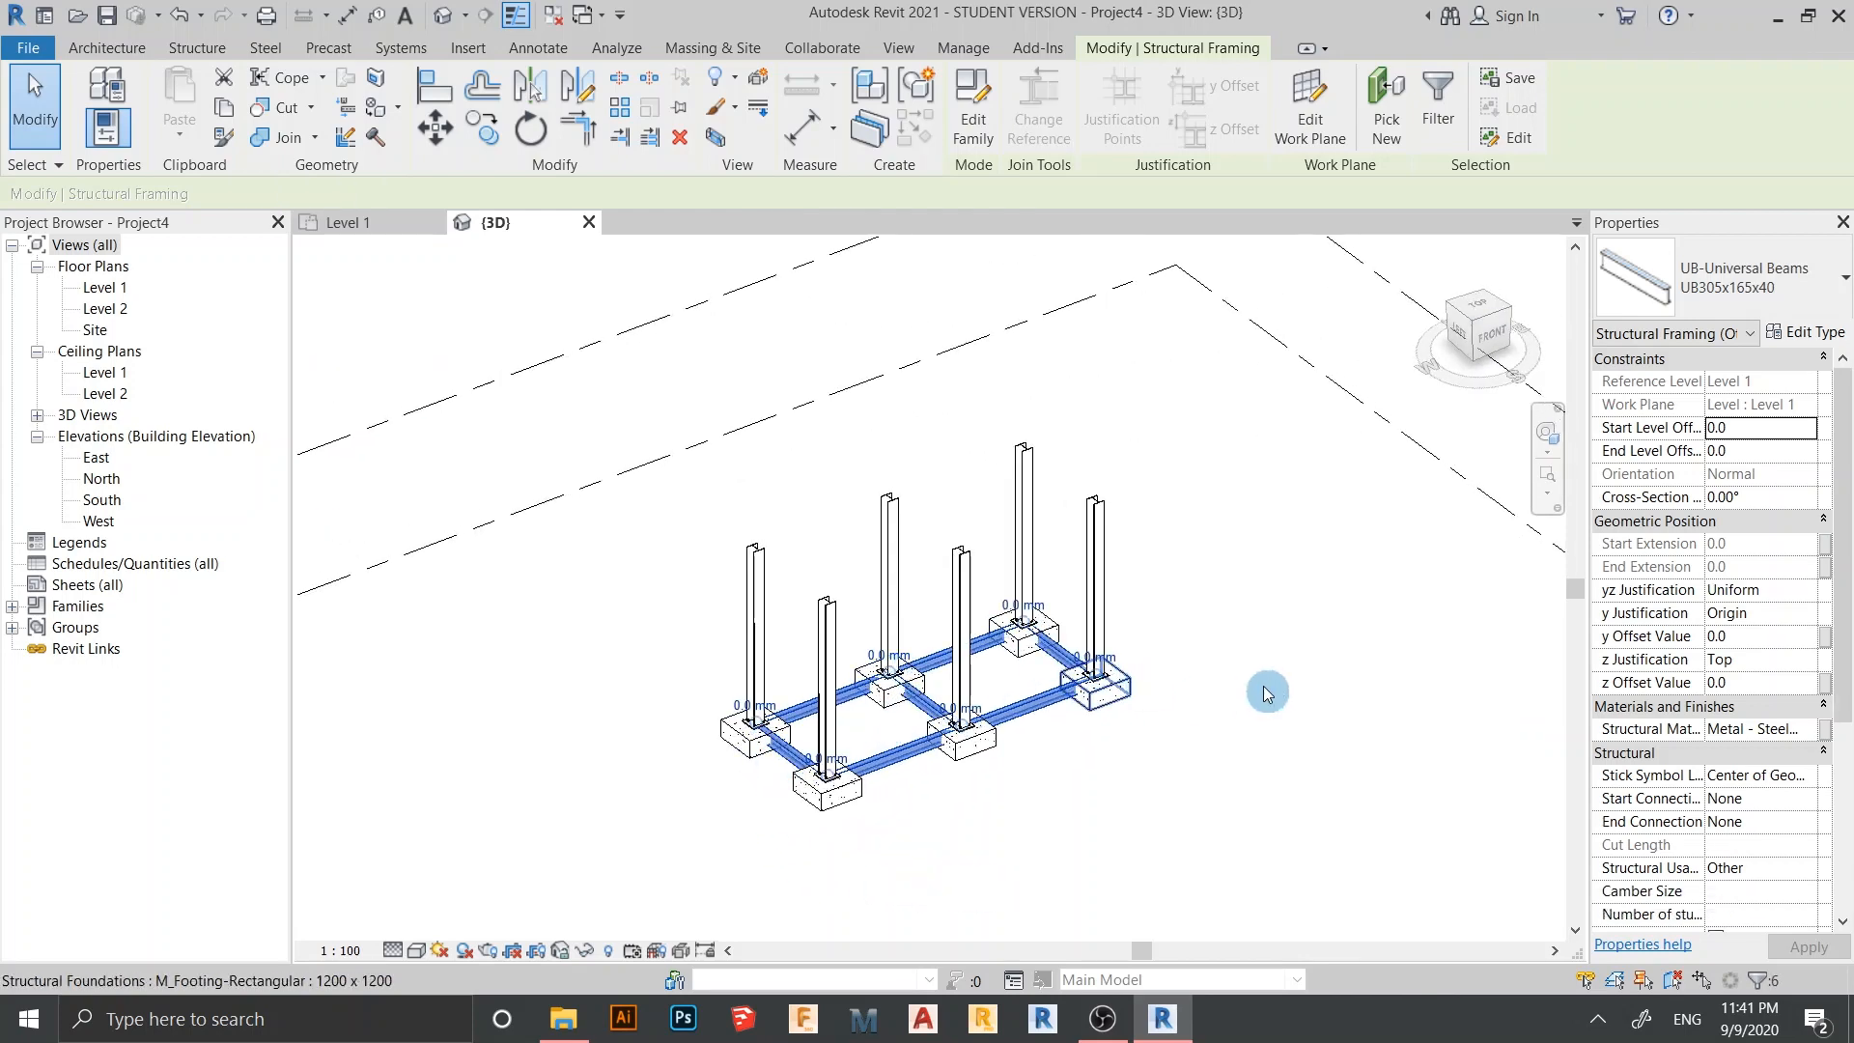
scroll(1117, 641, "down", 3)
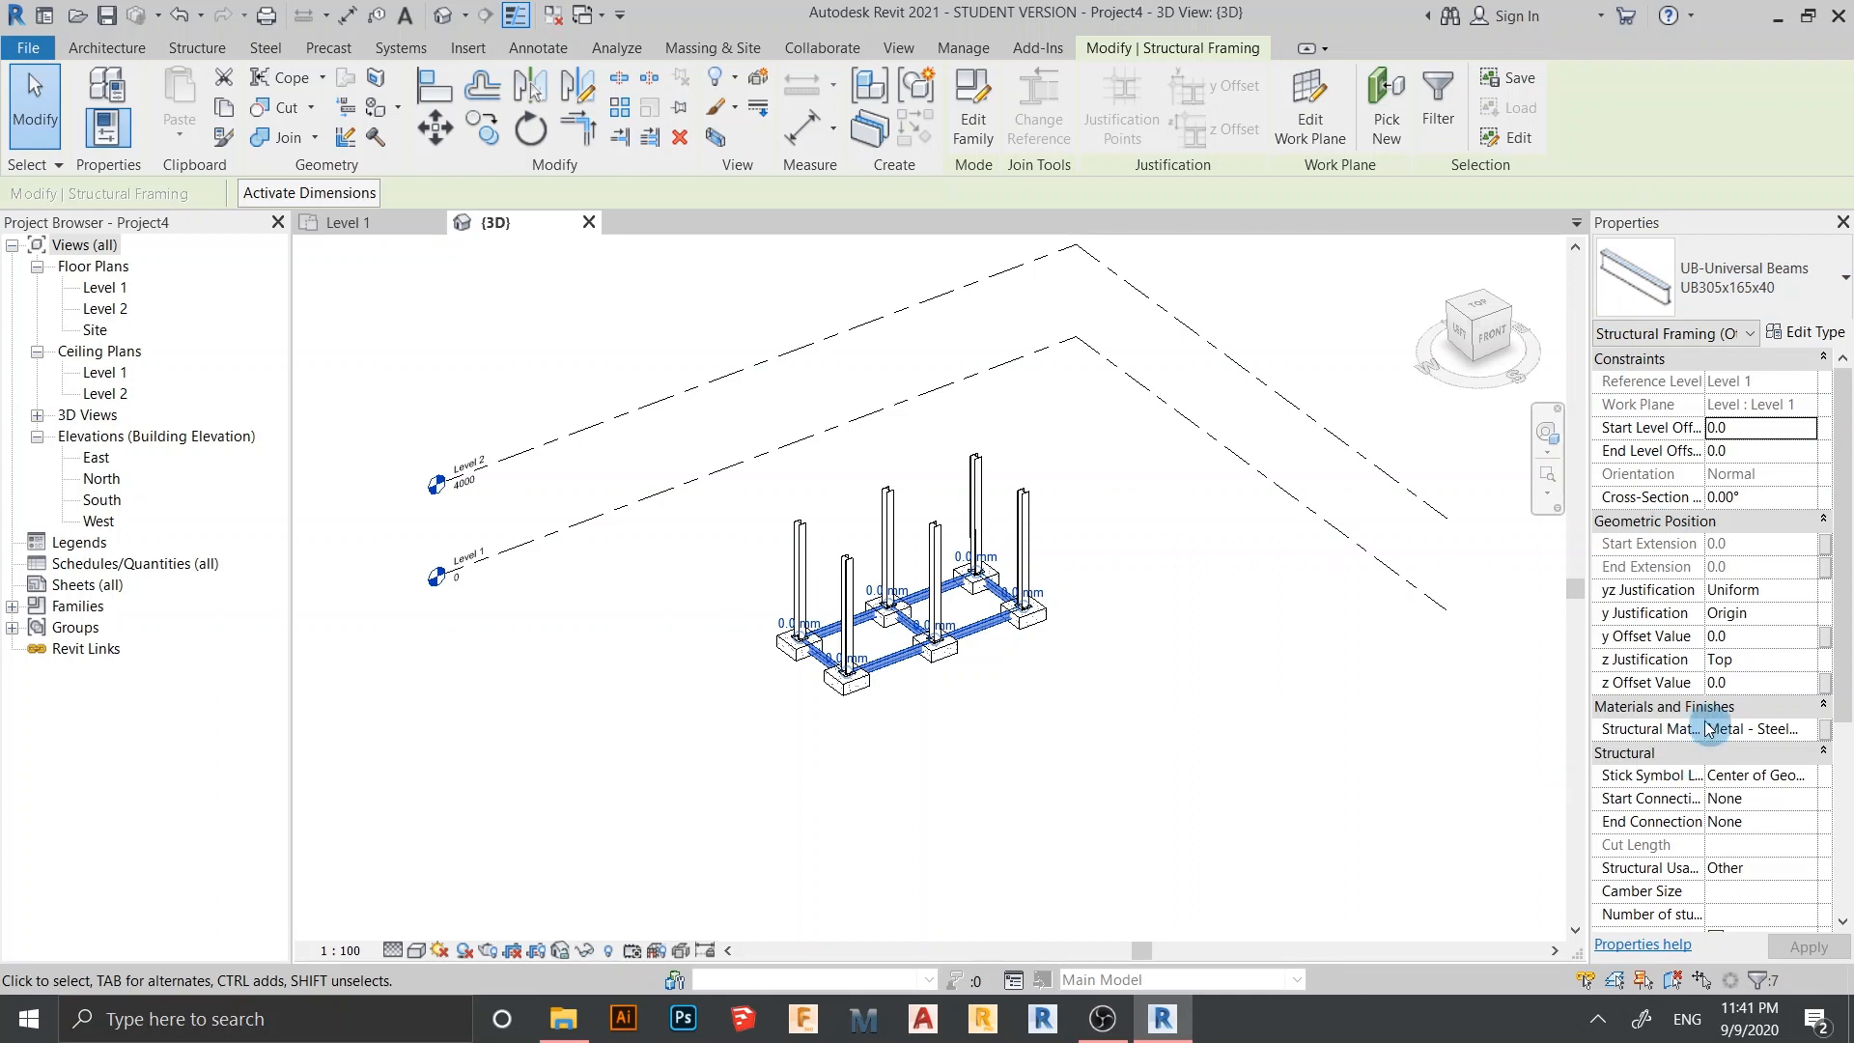
left_click(1754, 684)
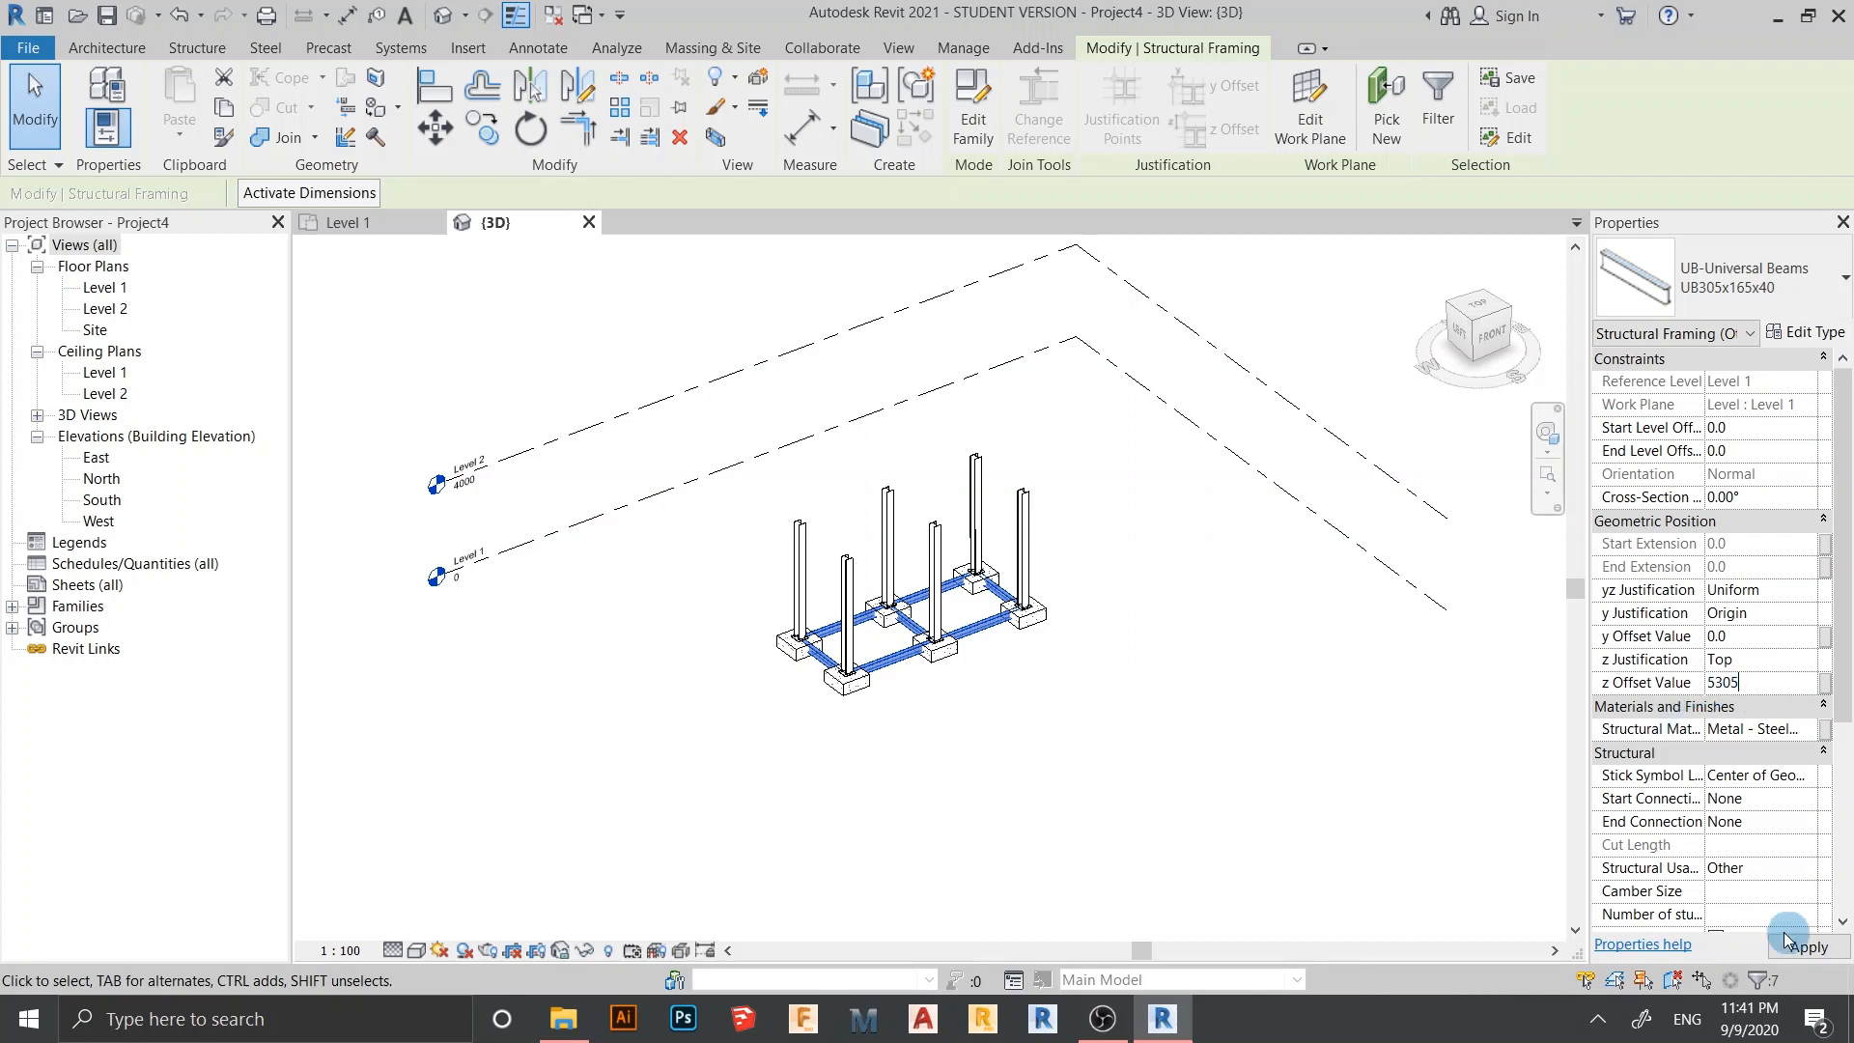
left_click(1809, 950)
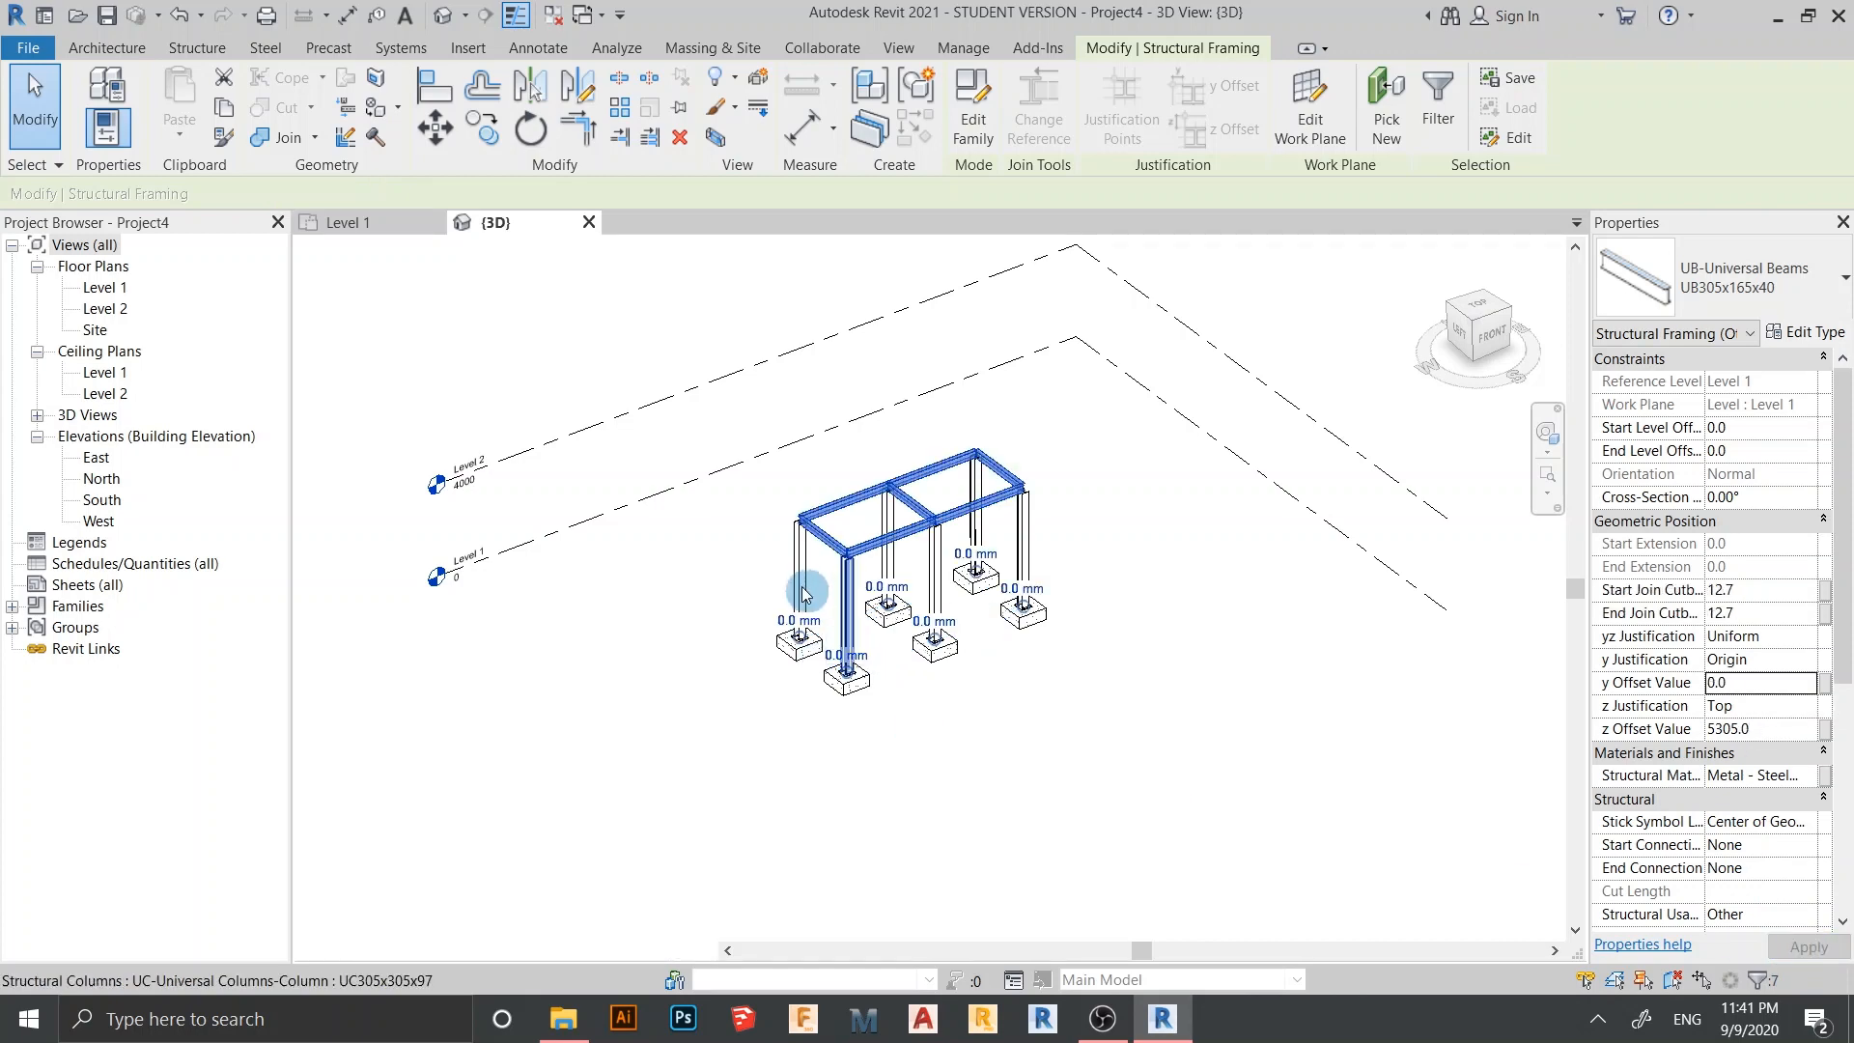
Set the z Offset Value of the seven selected beams to 5000 and clear the selection
scroll(833, 592, "up", 2)
scroll(833, 592, "up", 3)
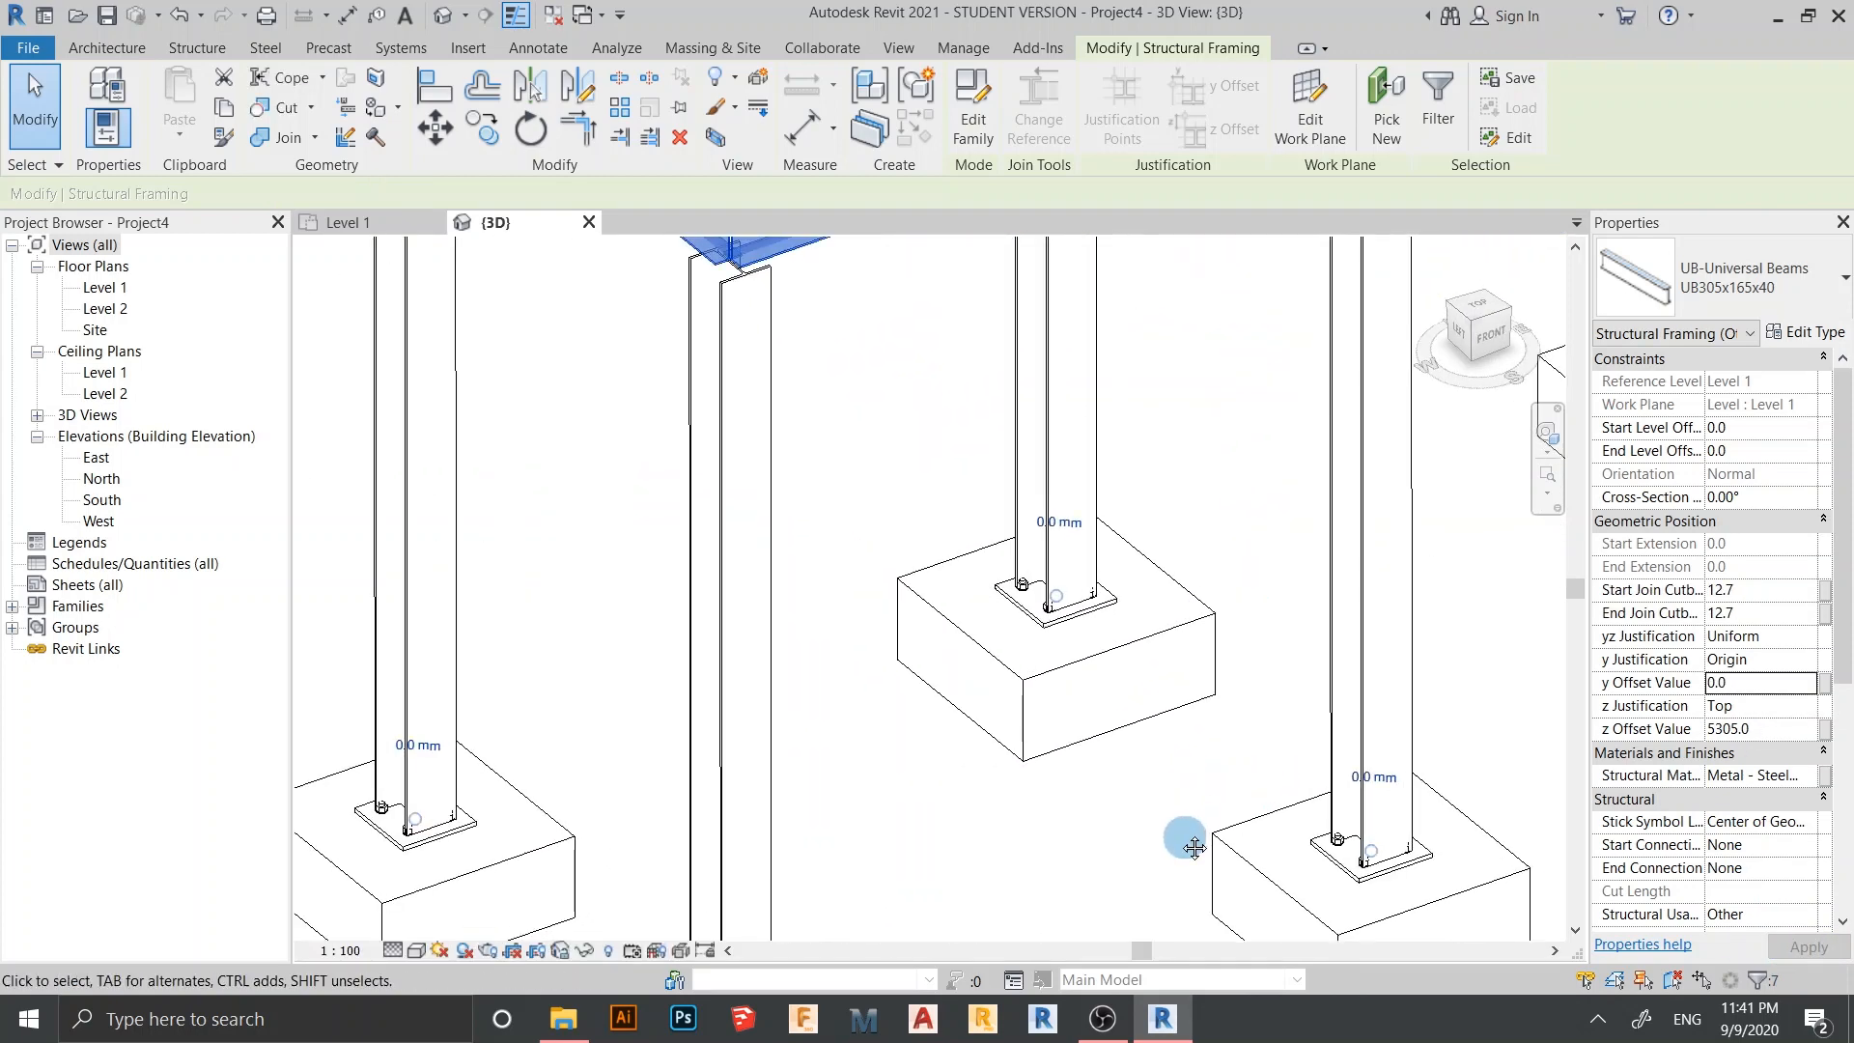
middle_click_drag(1193, 839, 1245, 821, "shift")
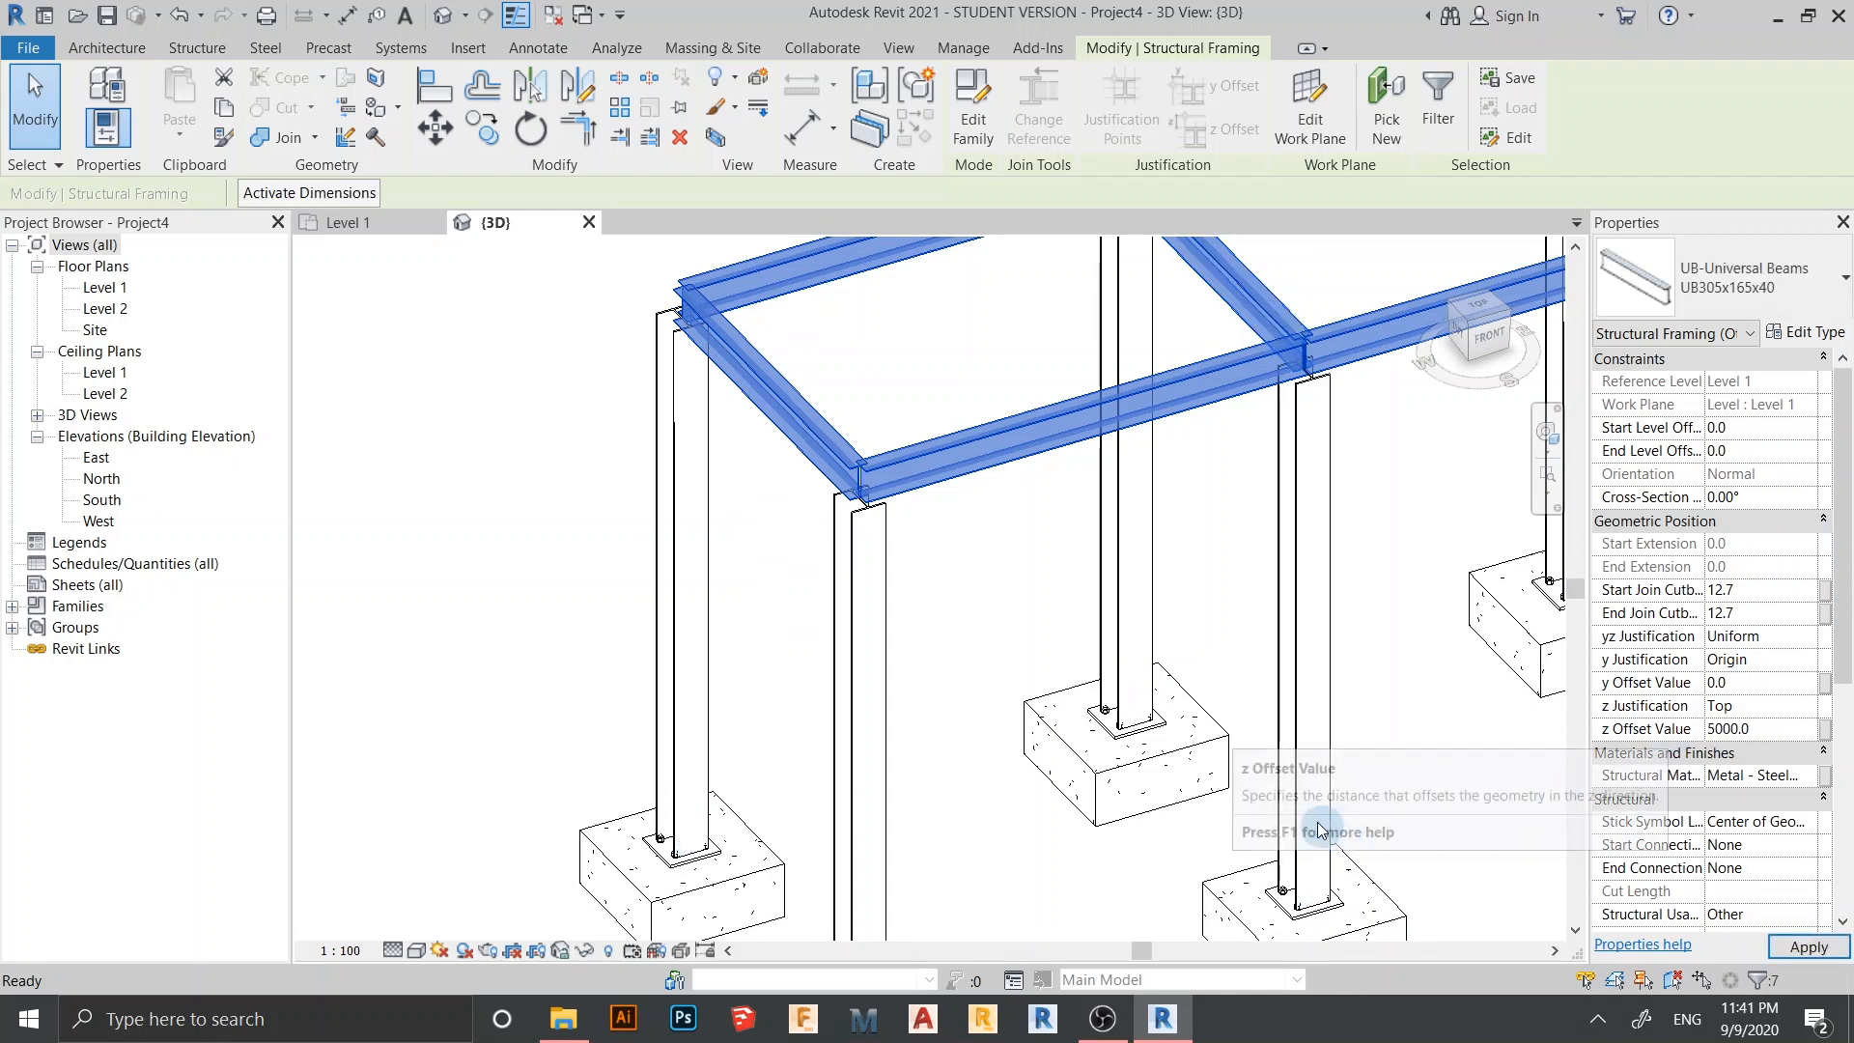
left_click(989, 805)
Examine the raised beam frame and its joints with the column tops from several angles
scroll(989, 804, "down", 2)
middle_click_drag(992, 805, 965, 644)
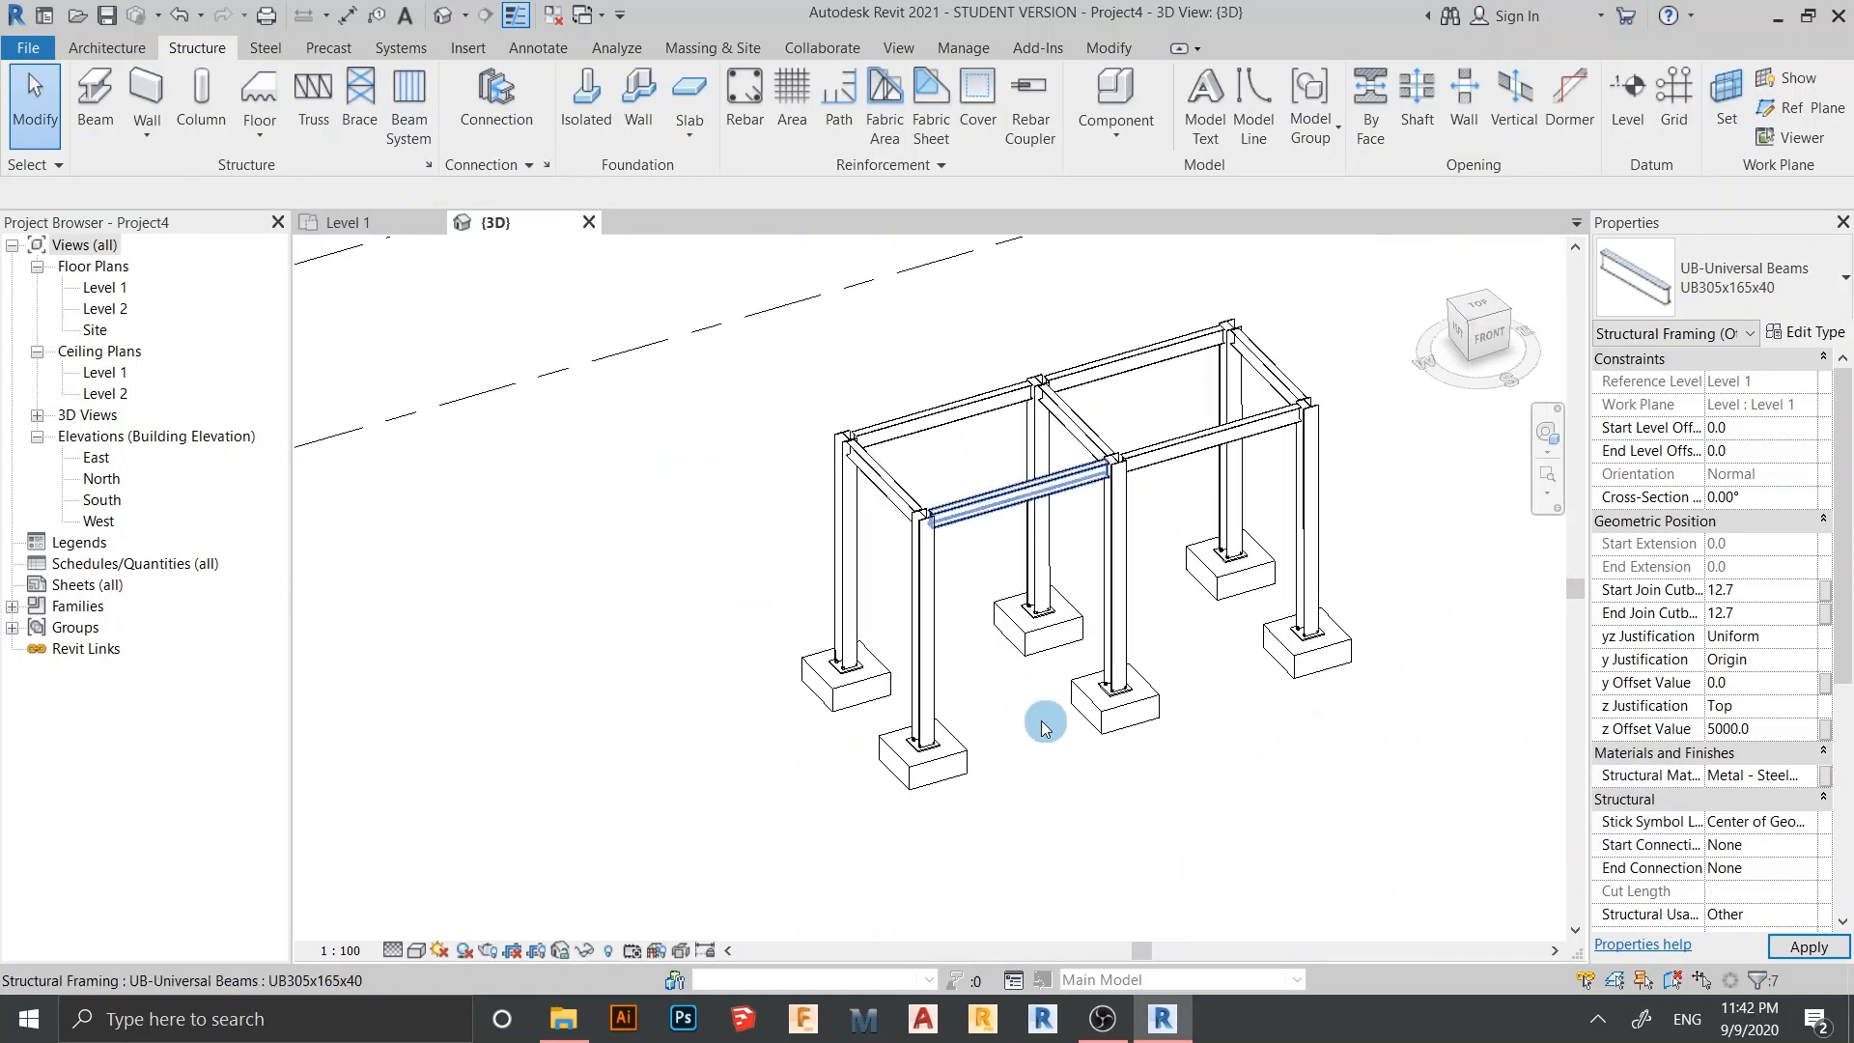
scroll(1171, 827, "down", 2)
middle_click_drag(1171, 828, 1234, 821, "shift")
scroll(1014, 623, "up", 5)
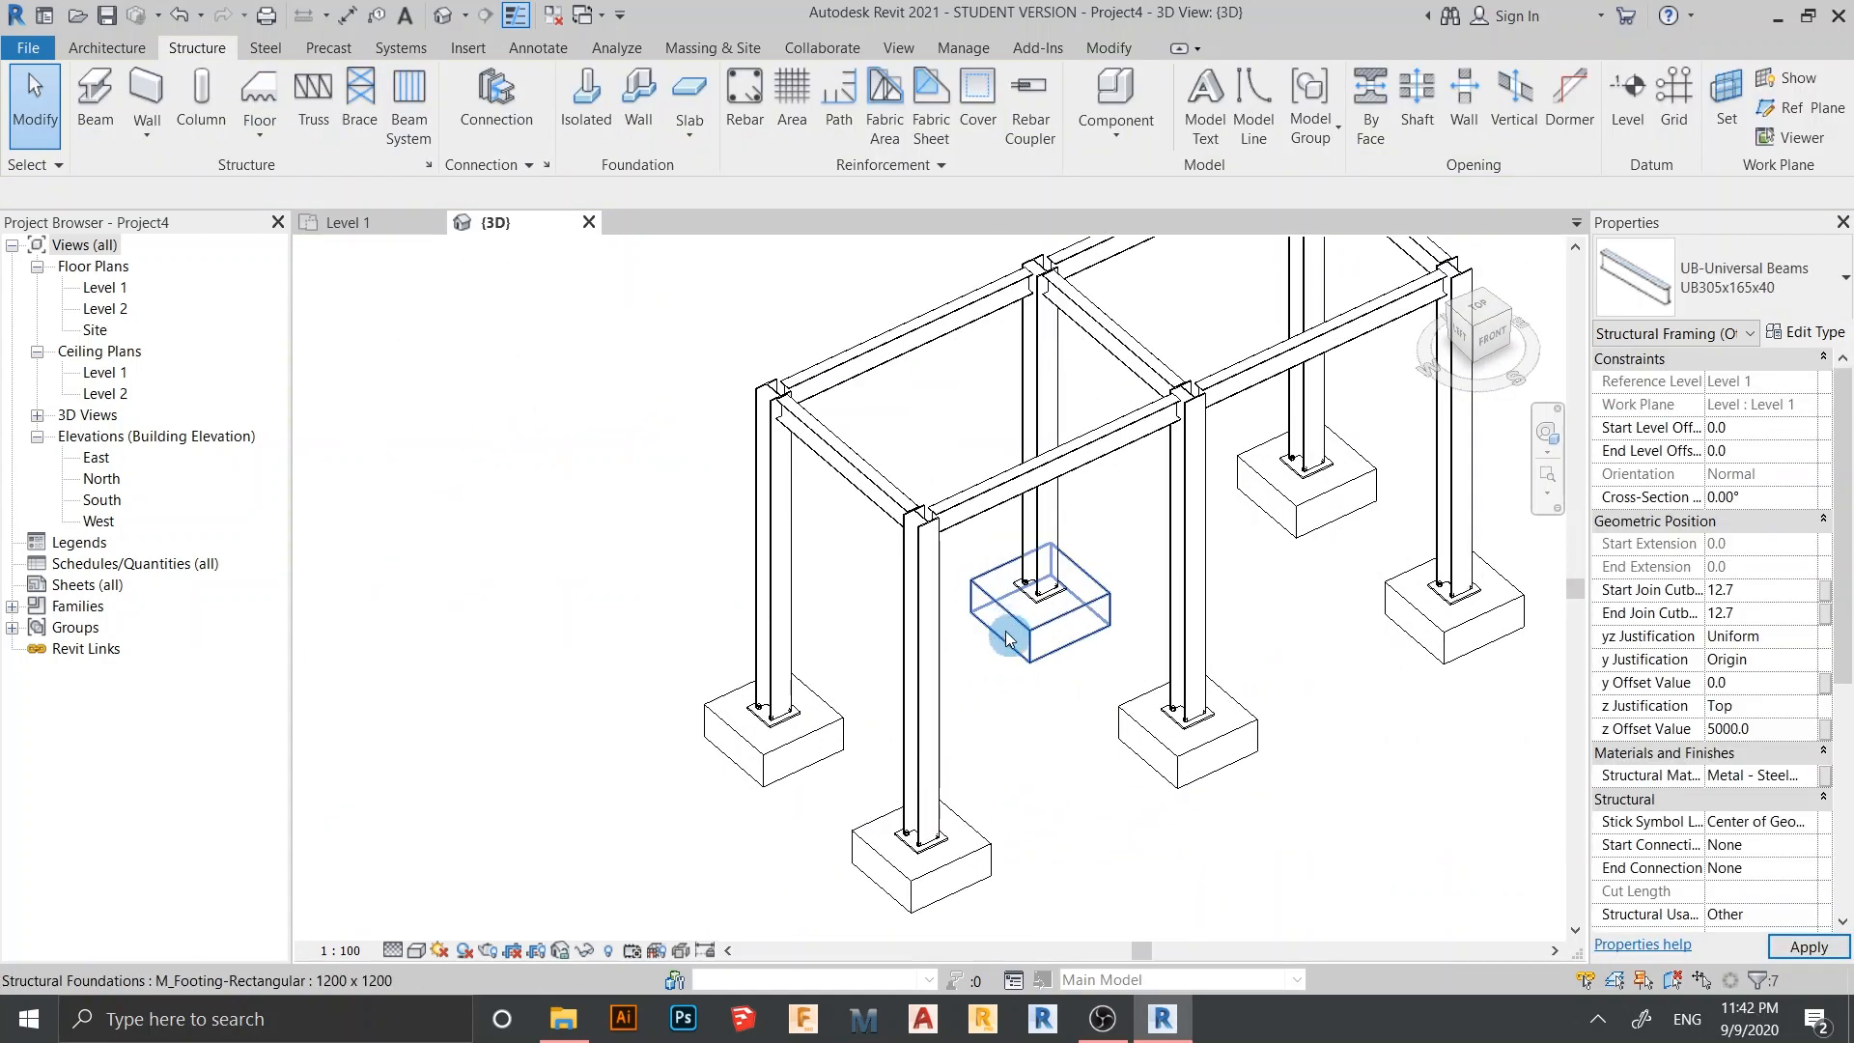
middle_click_drag(817, 347, 774, 546)
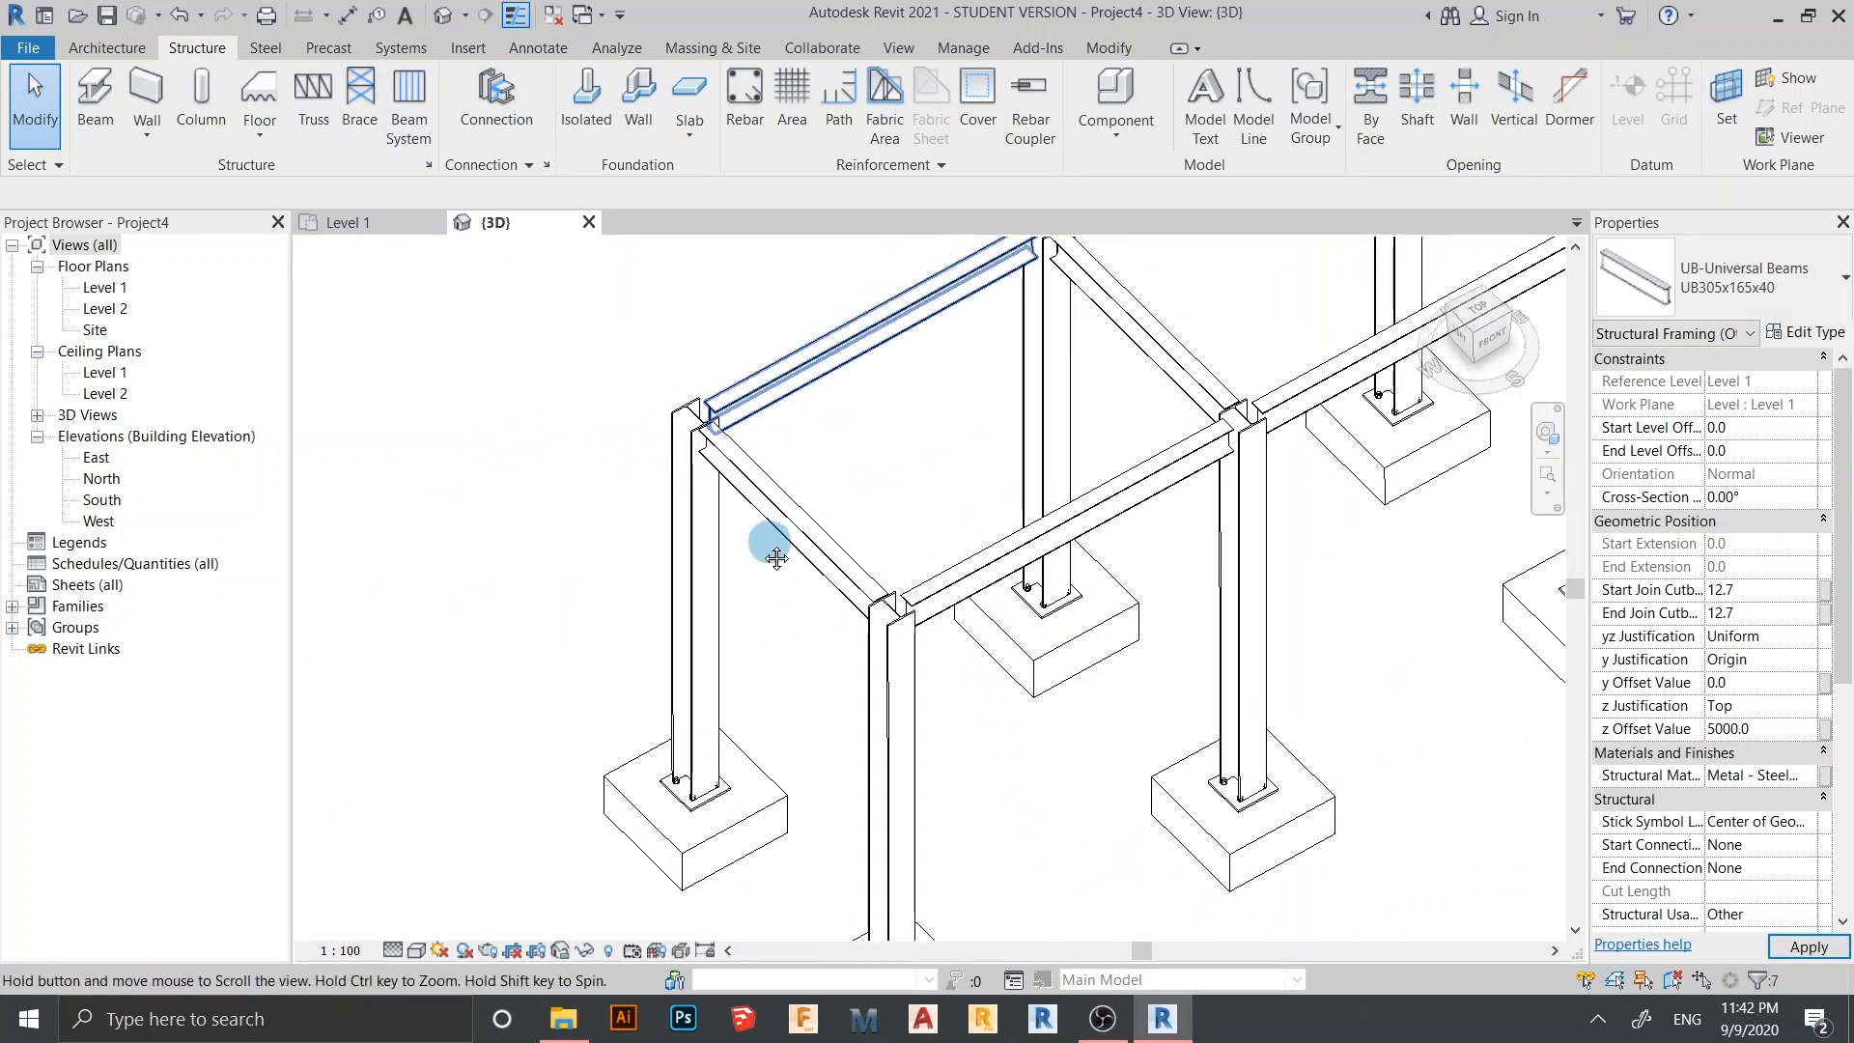
middle_click_drag(996, 712, 1022, 536)
scroll(1019, 543, "down", 2)
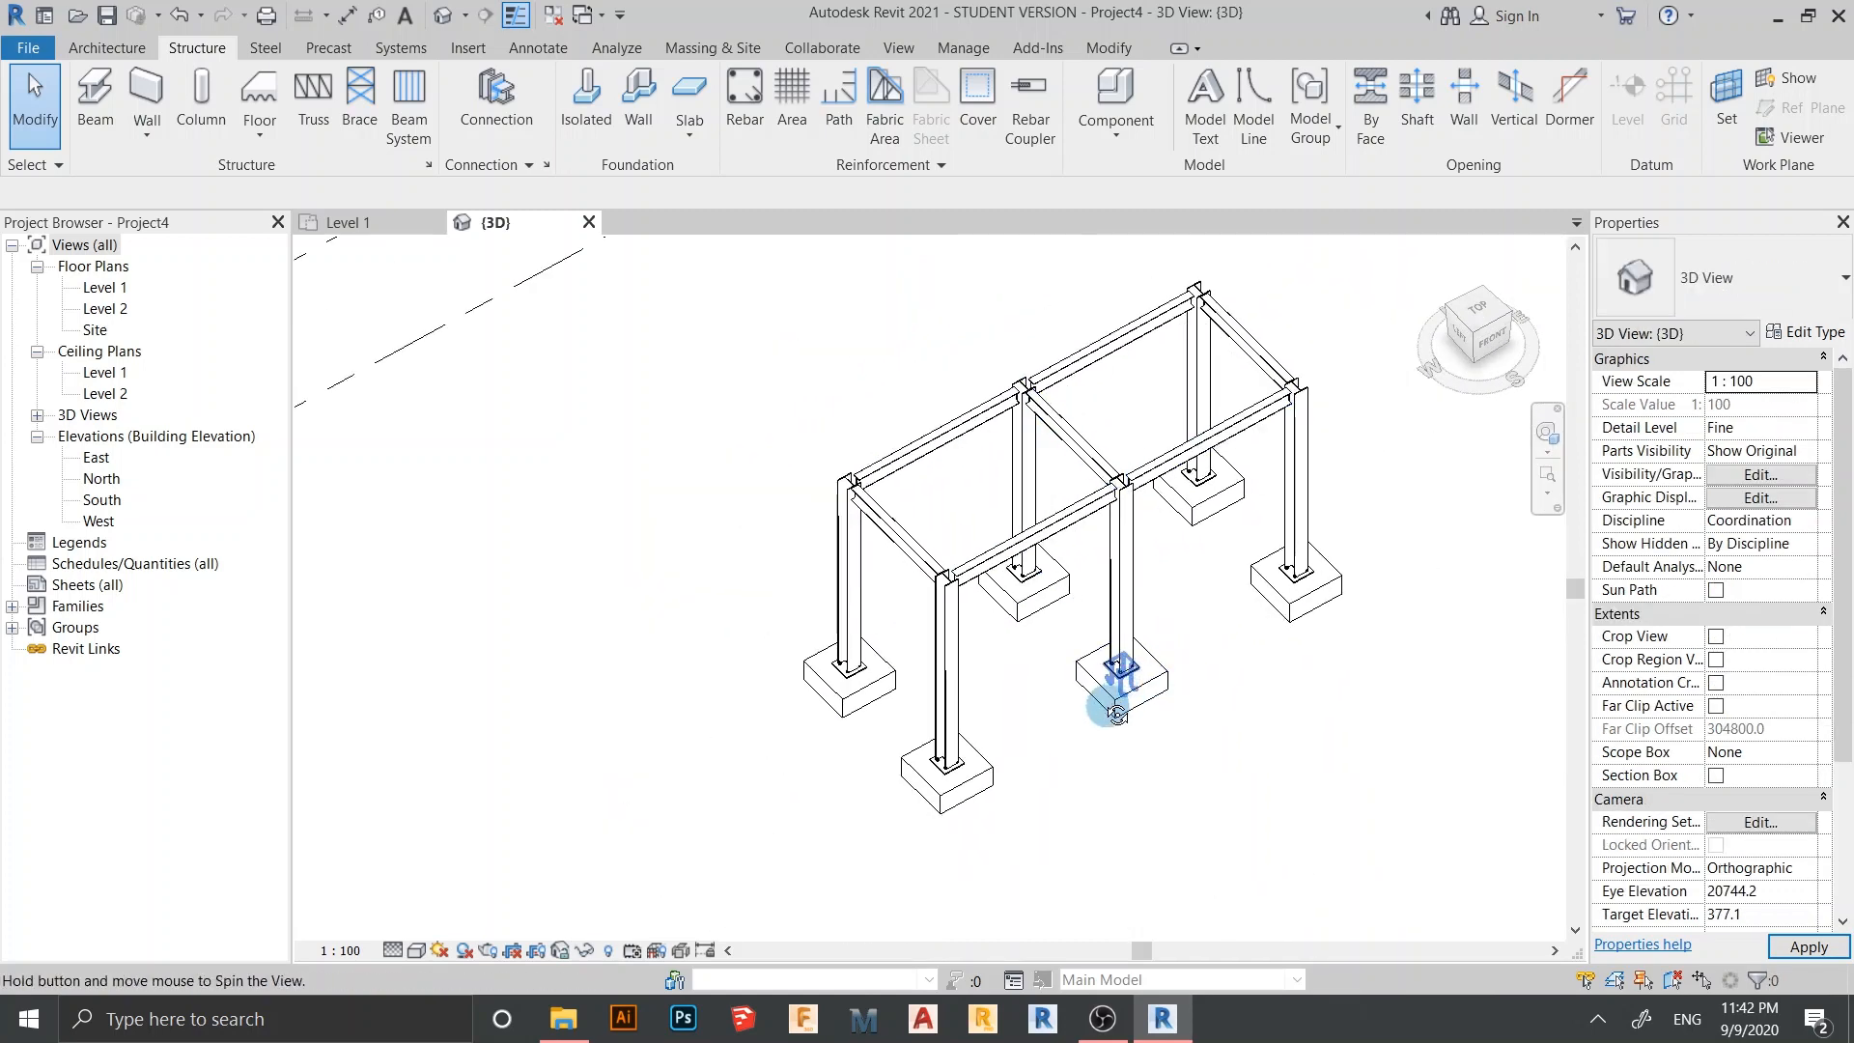
middle_click_drag(1117, 715, 1072, 666, "shift")
middle_click_drag(1360, 660, 1308, 703)
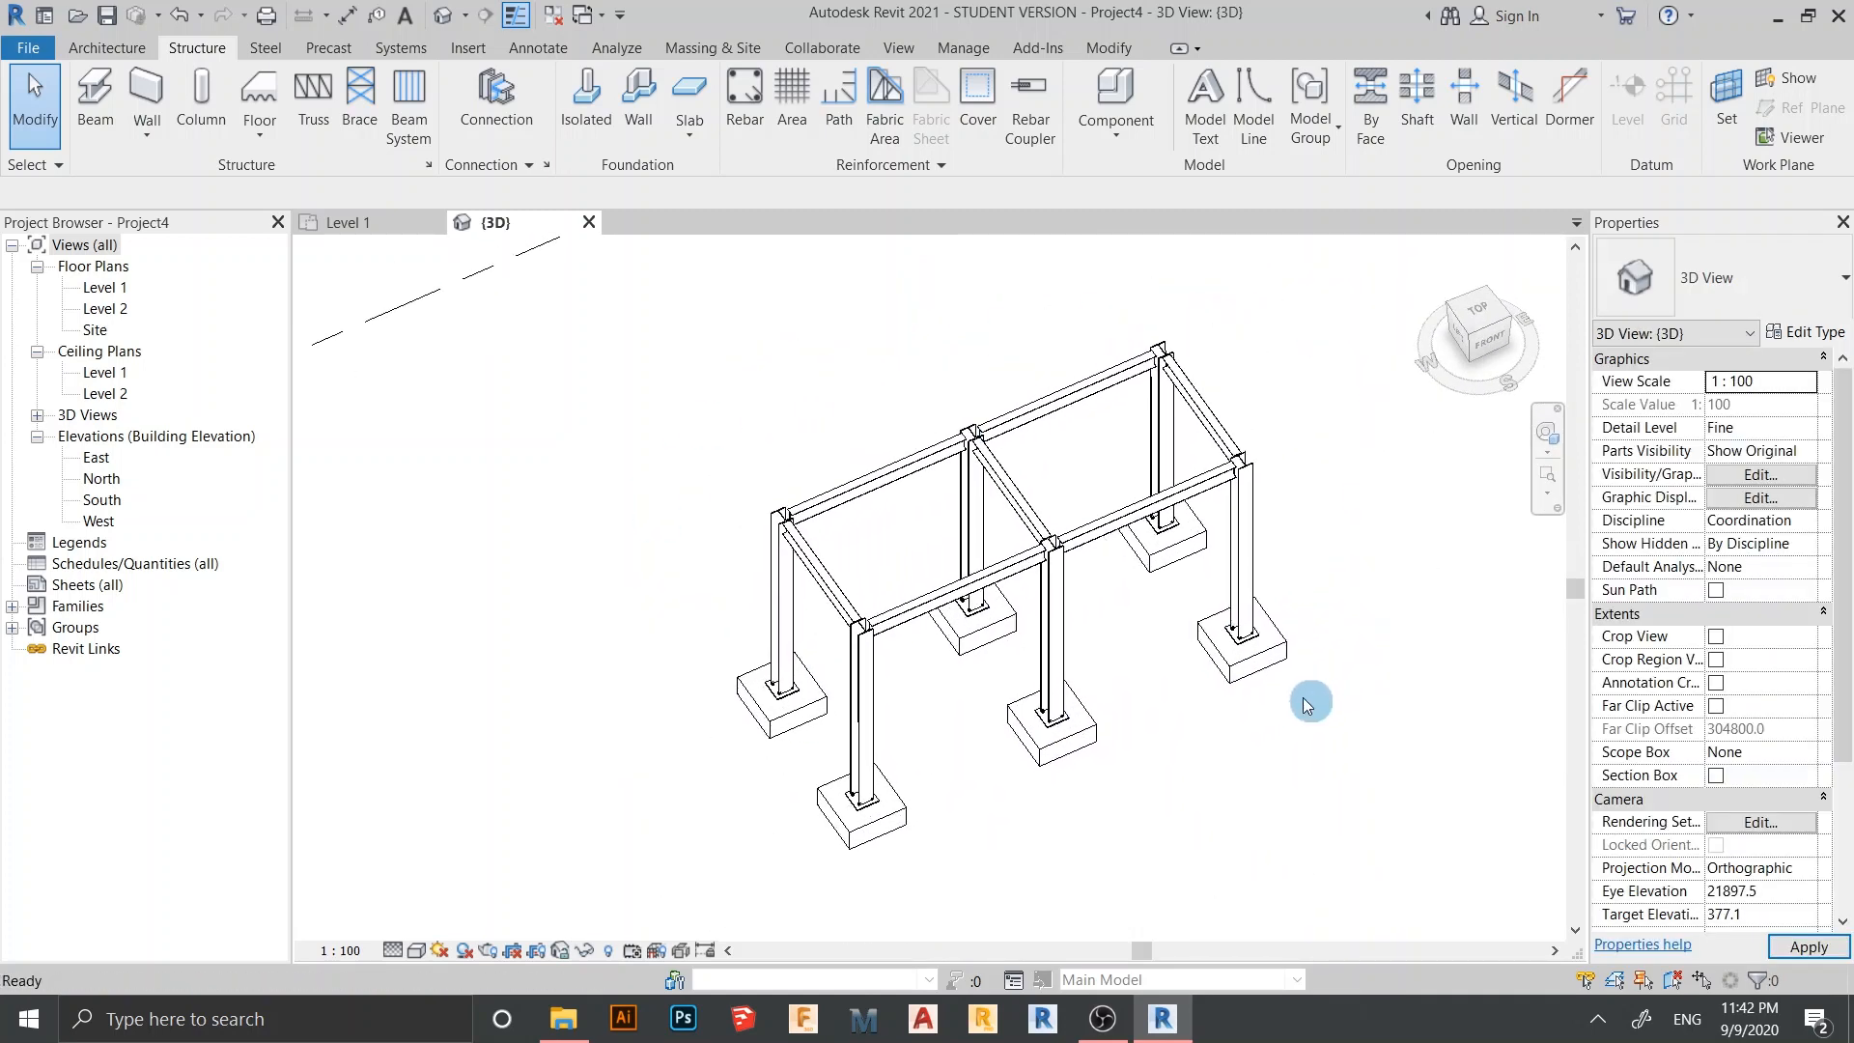
Add a generic structural connection between the column at B-2 and the beam along grid 2
scroll(774, 773, "up", 2)
middle_click_drag(1068, 814, 966, 800, "shift")
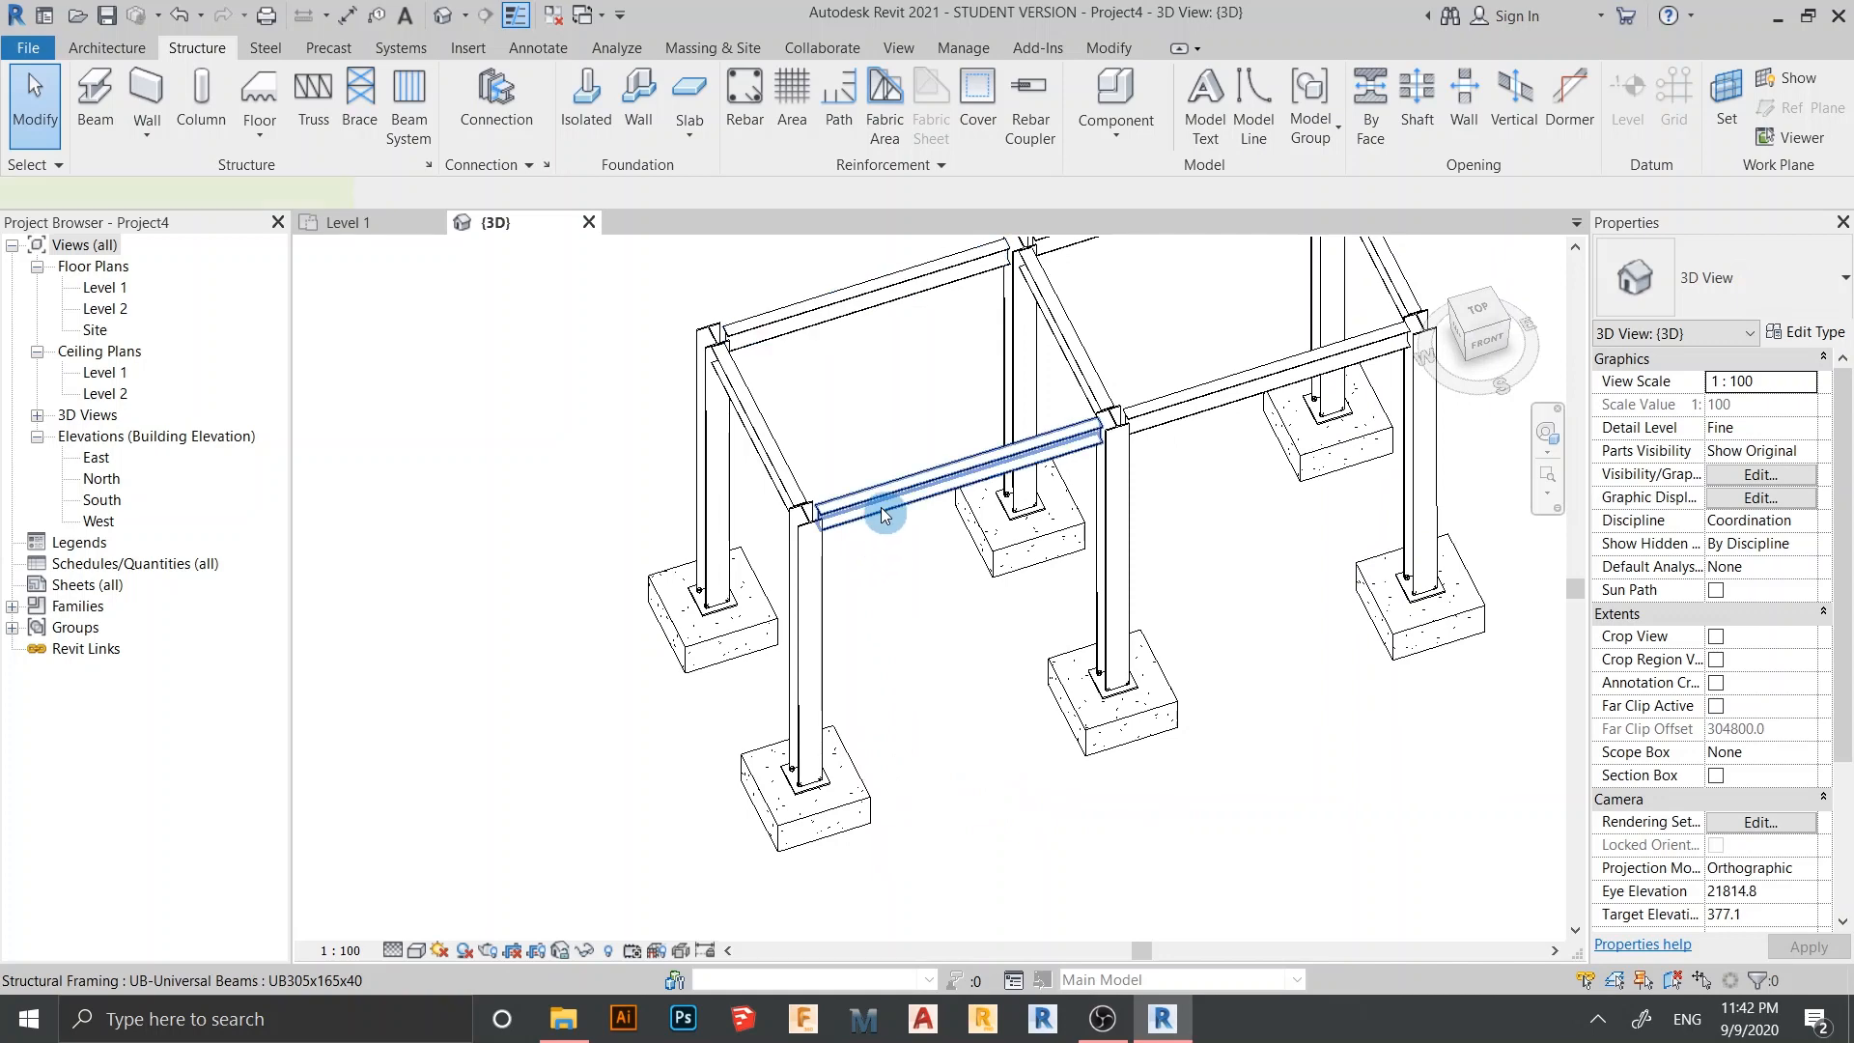
left_click(880, 506)
left_click(820, 608, "ctrl")
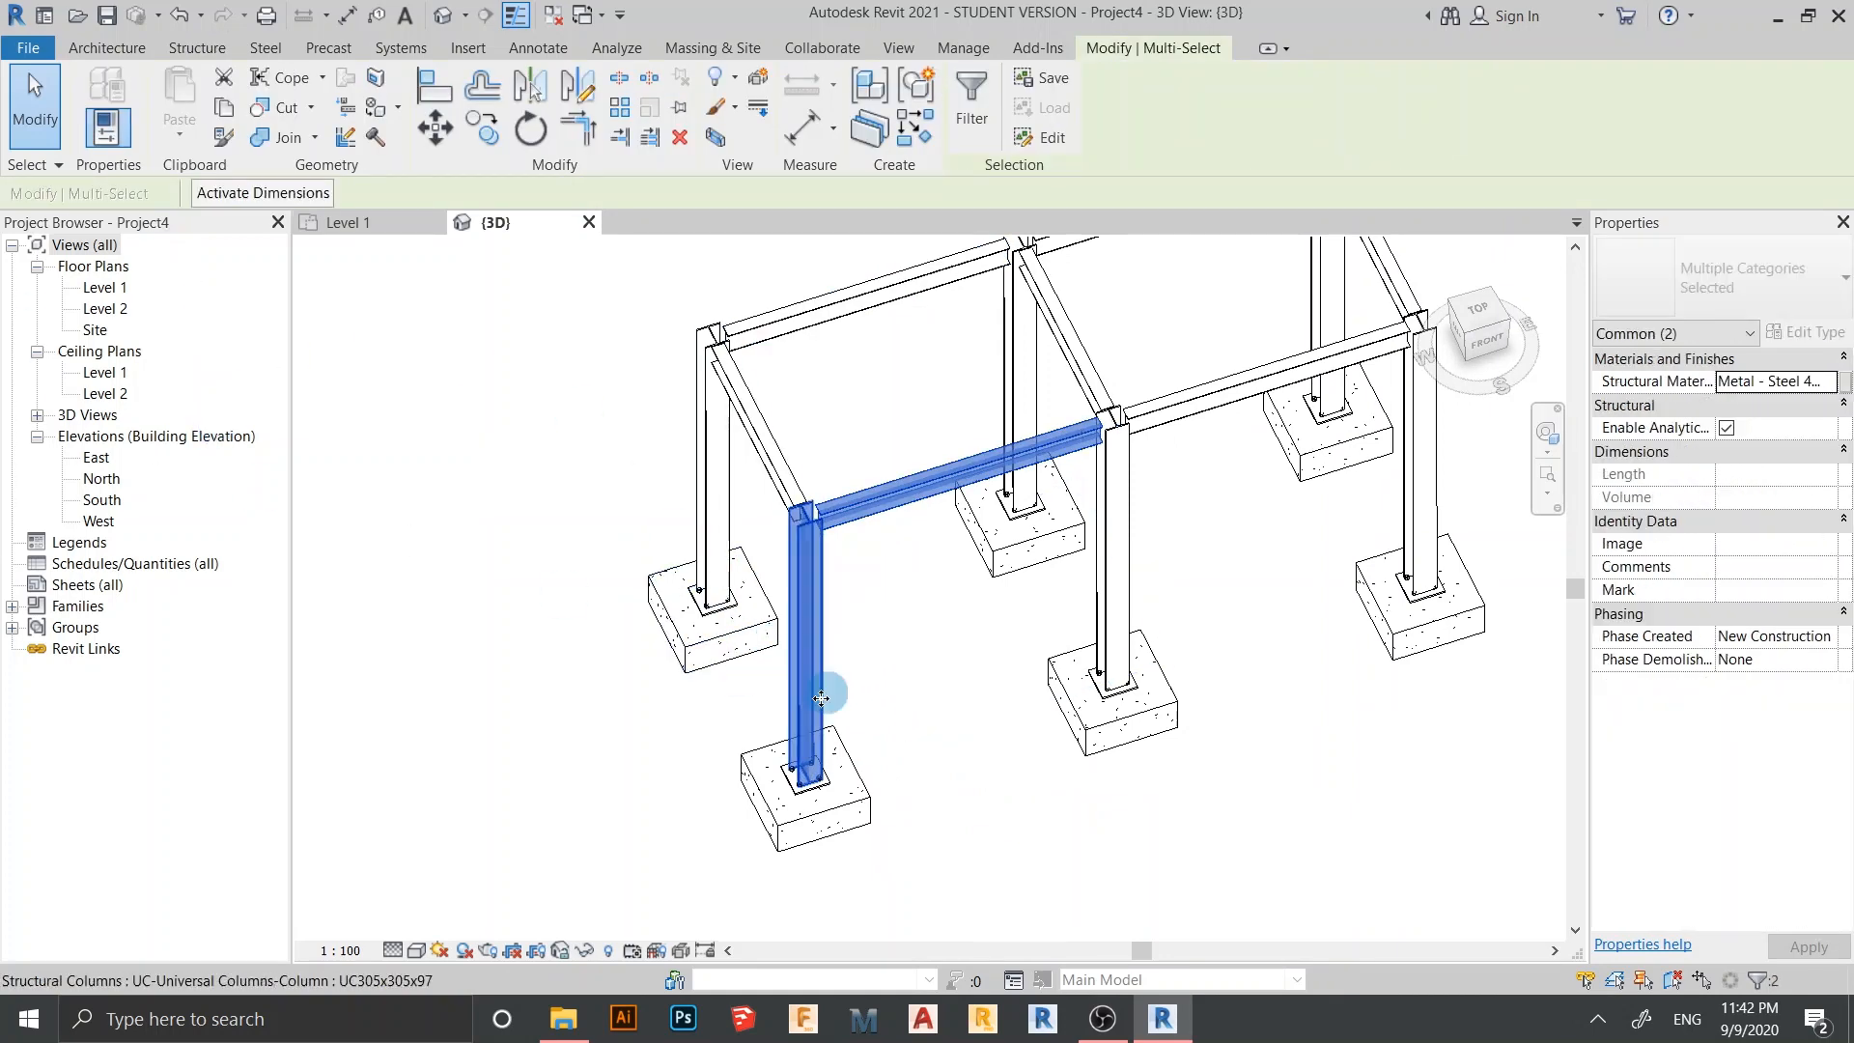
left_click(264, 50)
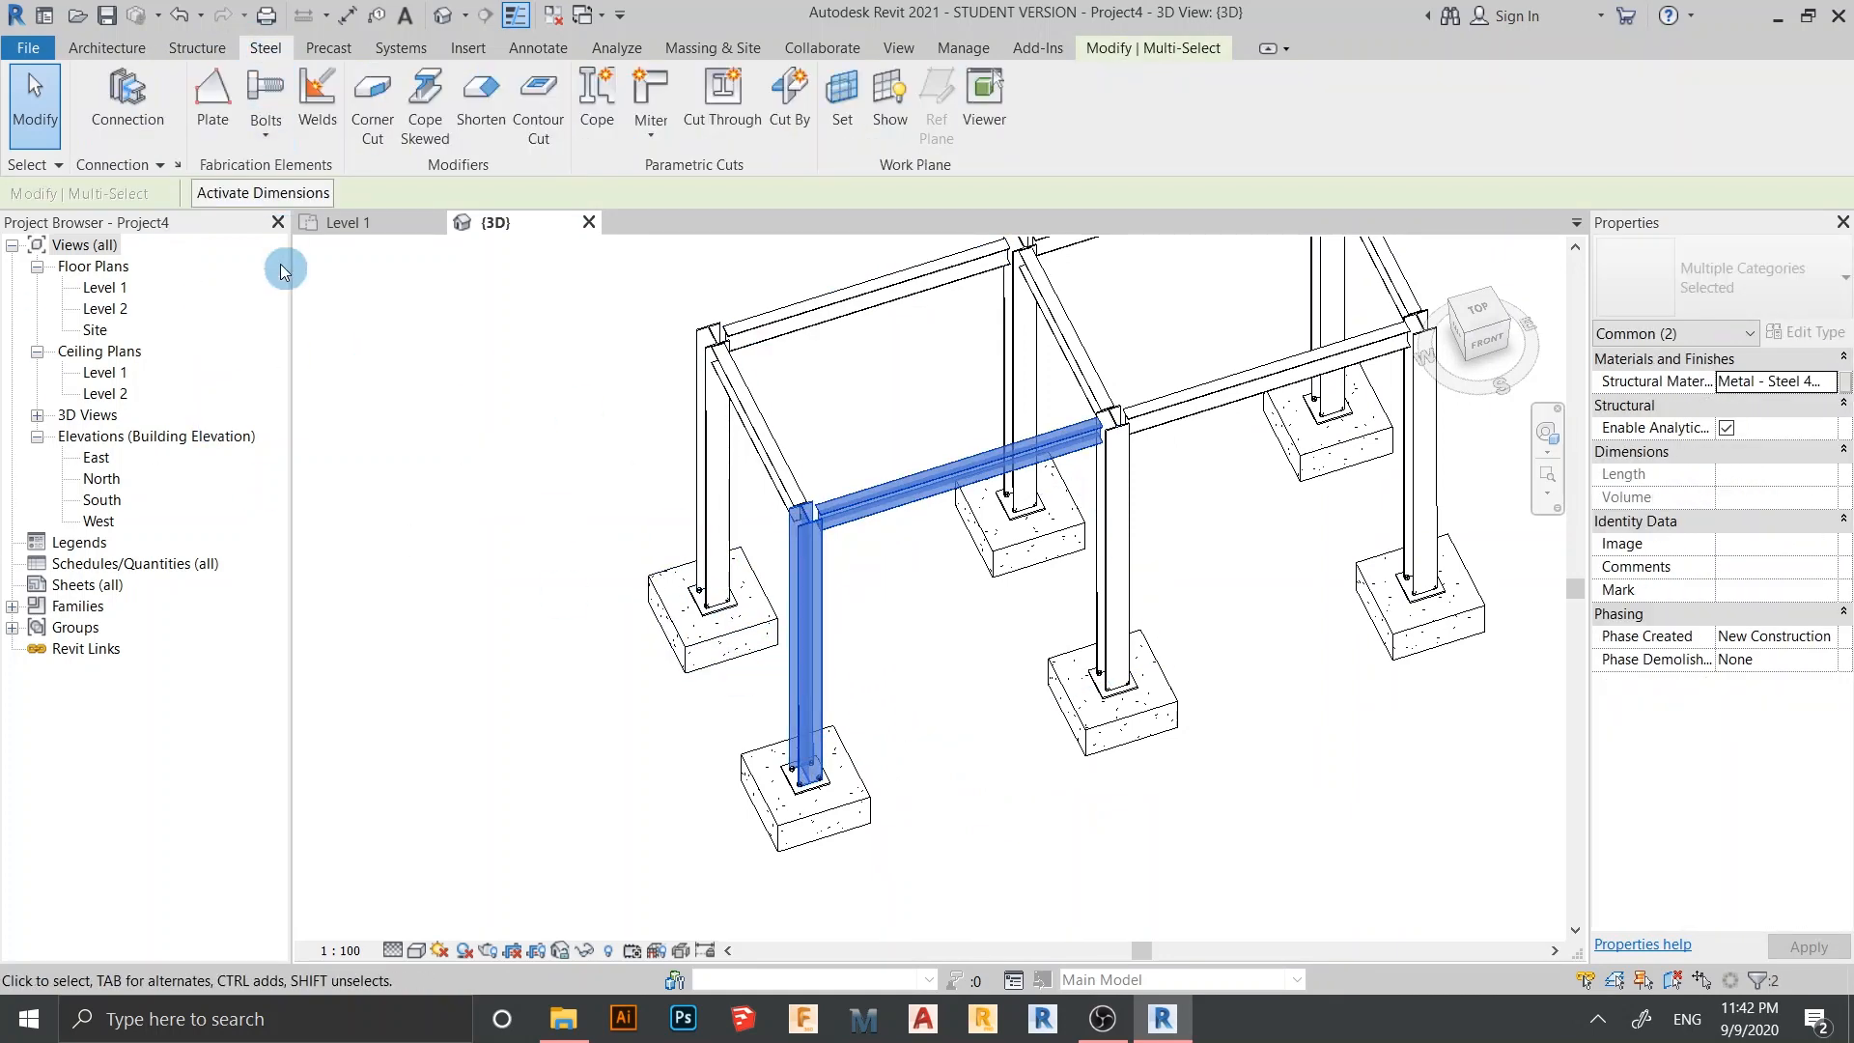
left_click(140, 99)
left_click(510, 552)
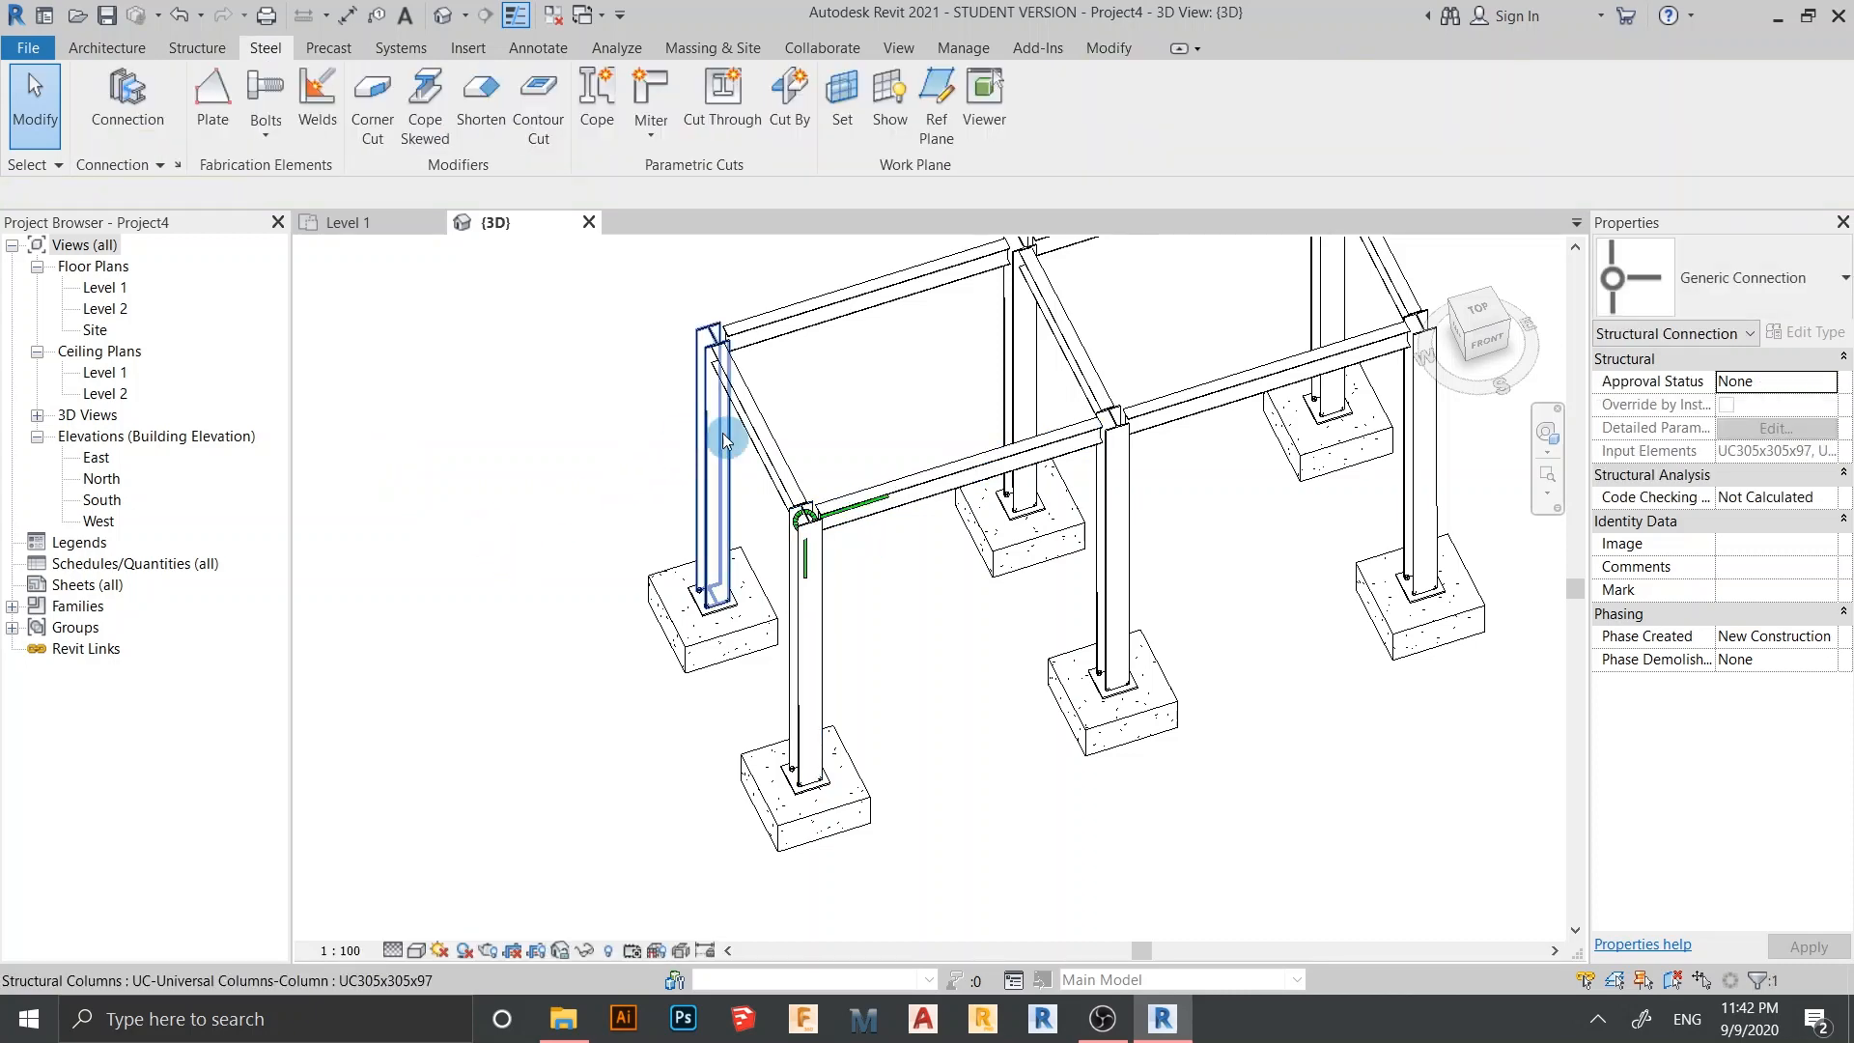
Add a generic structural connection between the rear corner column on grid B and the rear beam running to the middle column
middle_click_drag(846, 413, 840, 480, "shift")
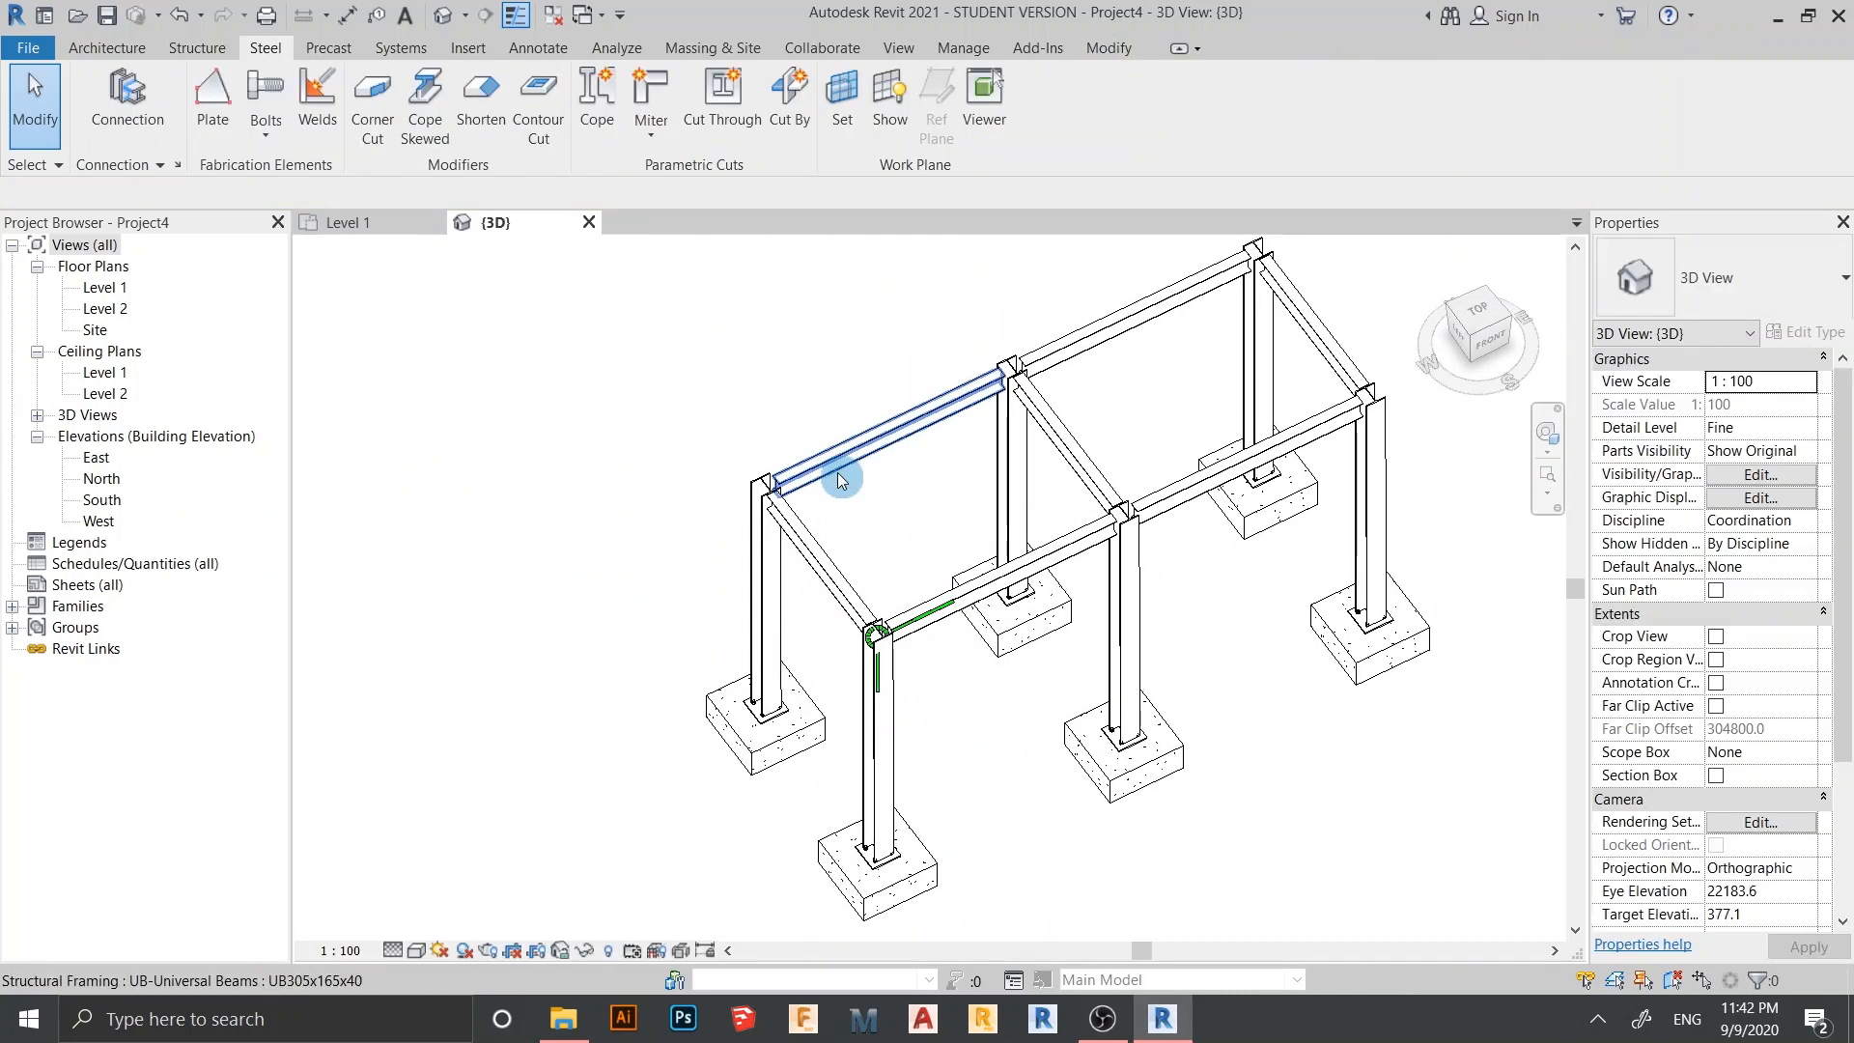
left_click(719, 550)
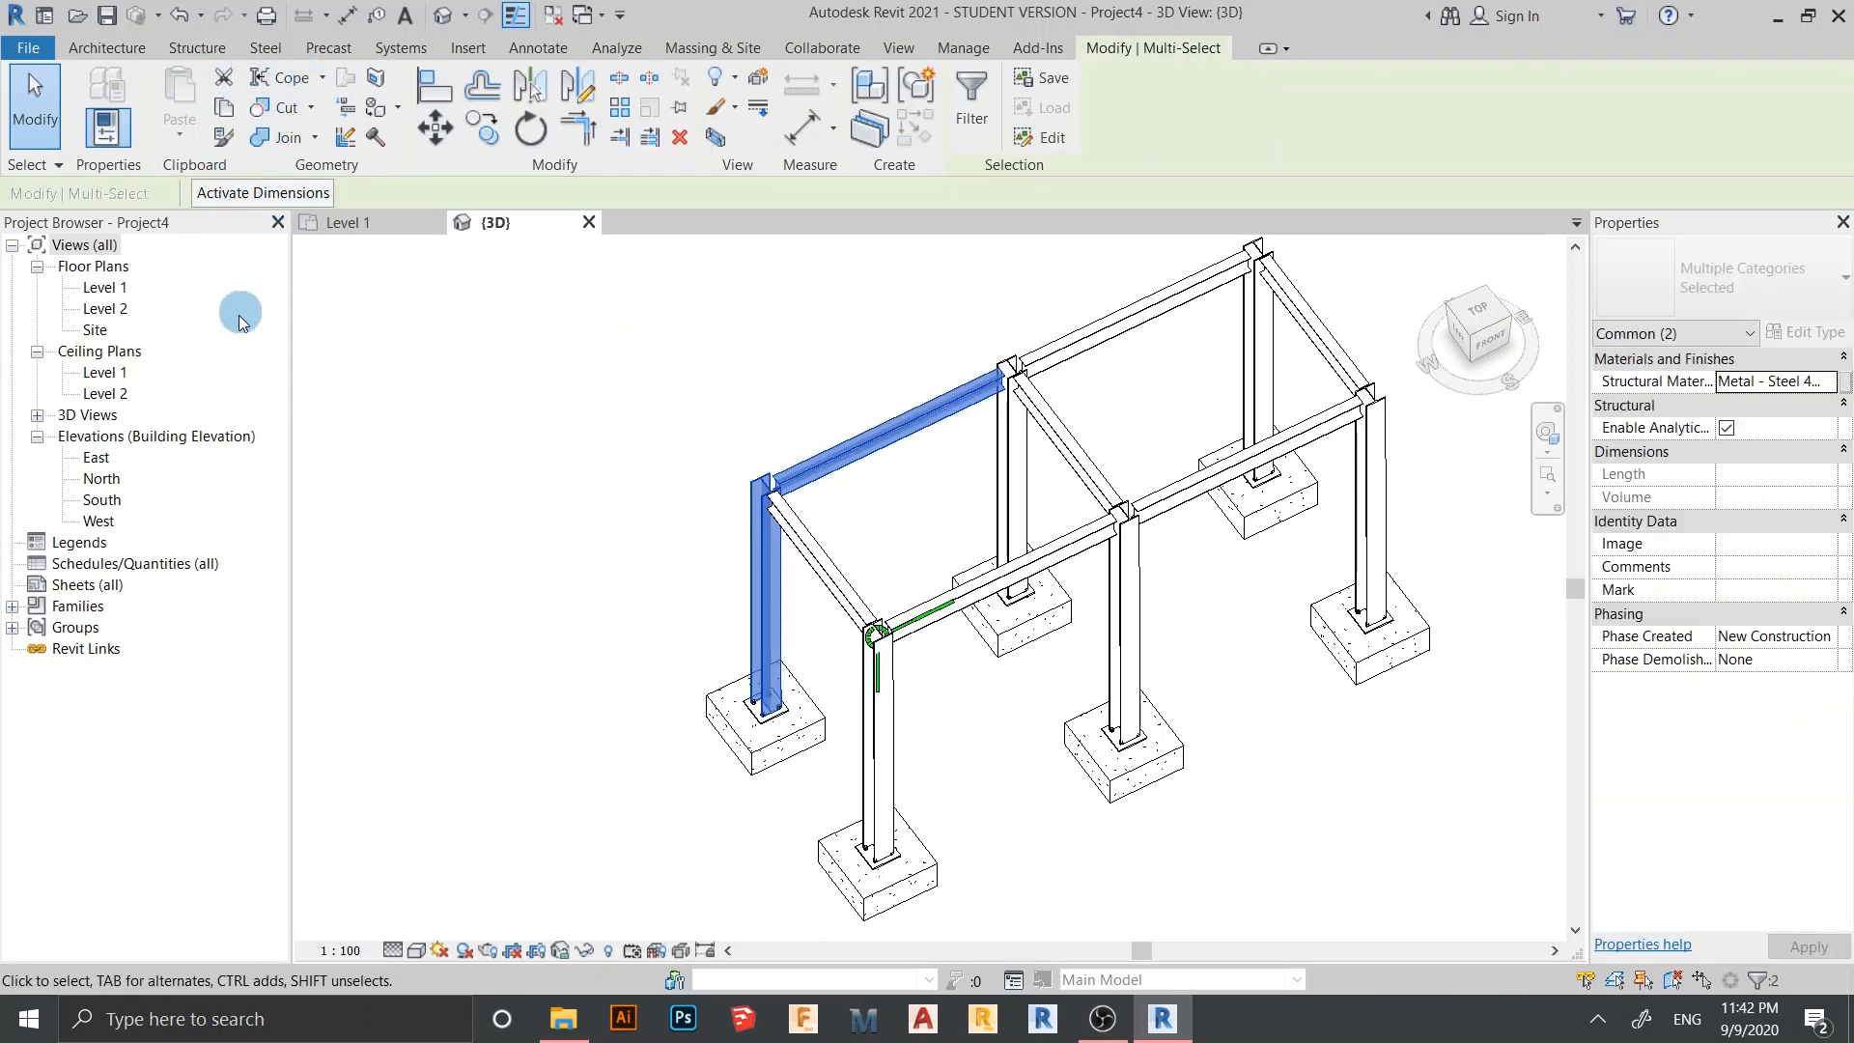
left_click(267, 49)
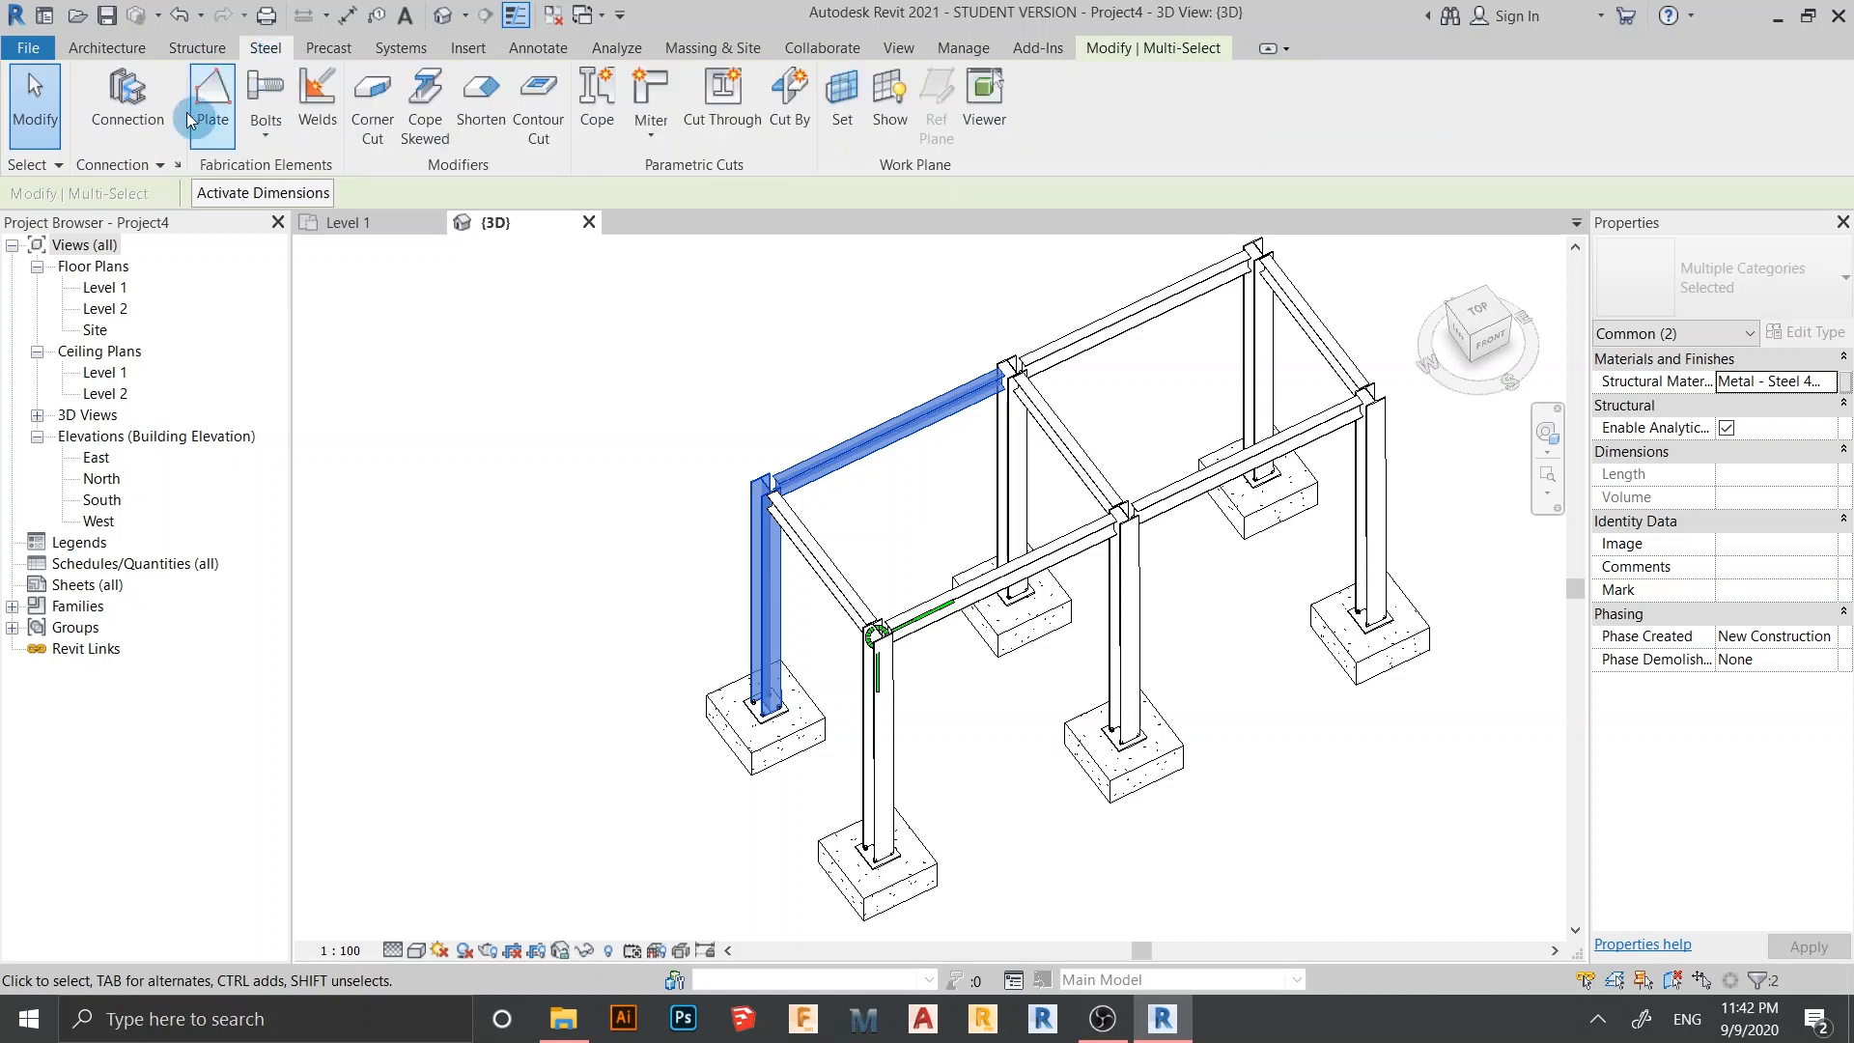
left_click(107, 106)
Add a generic structural connection between the rear middle column and the rear beam running toward grid D, clearing the selection
left_click(1070, 391)
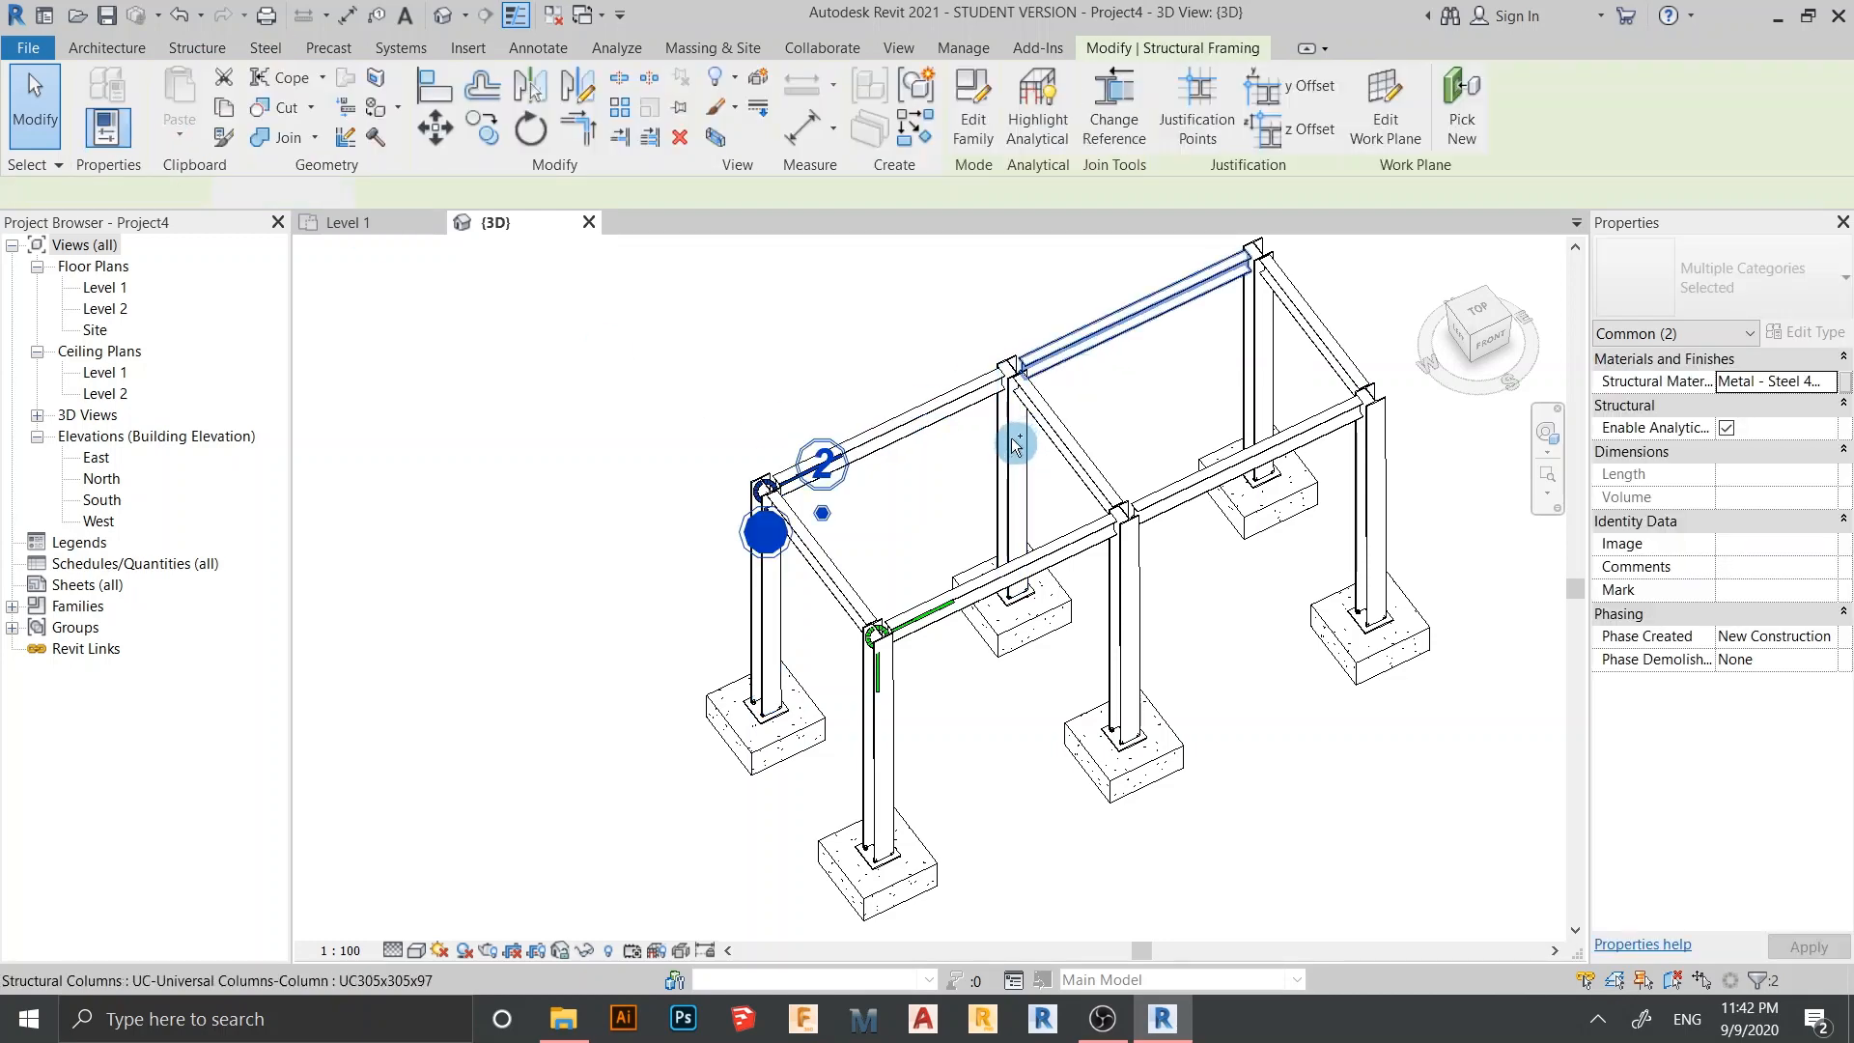
left_click(1011, 437, "ctrl")
left_click(267, 48)
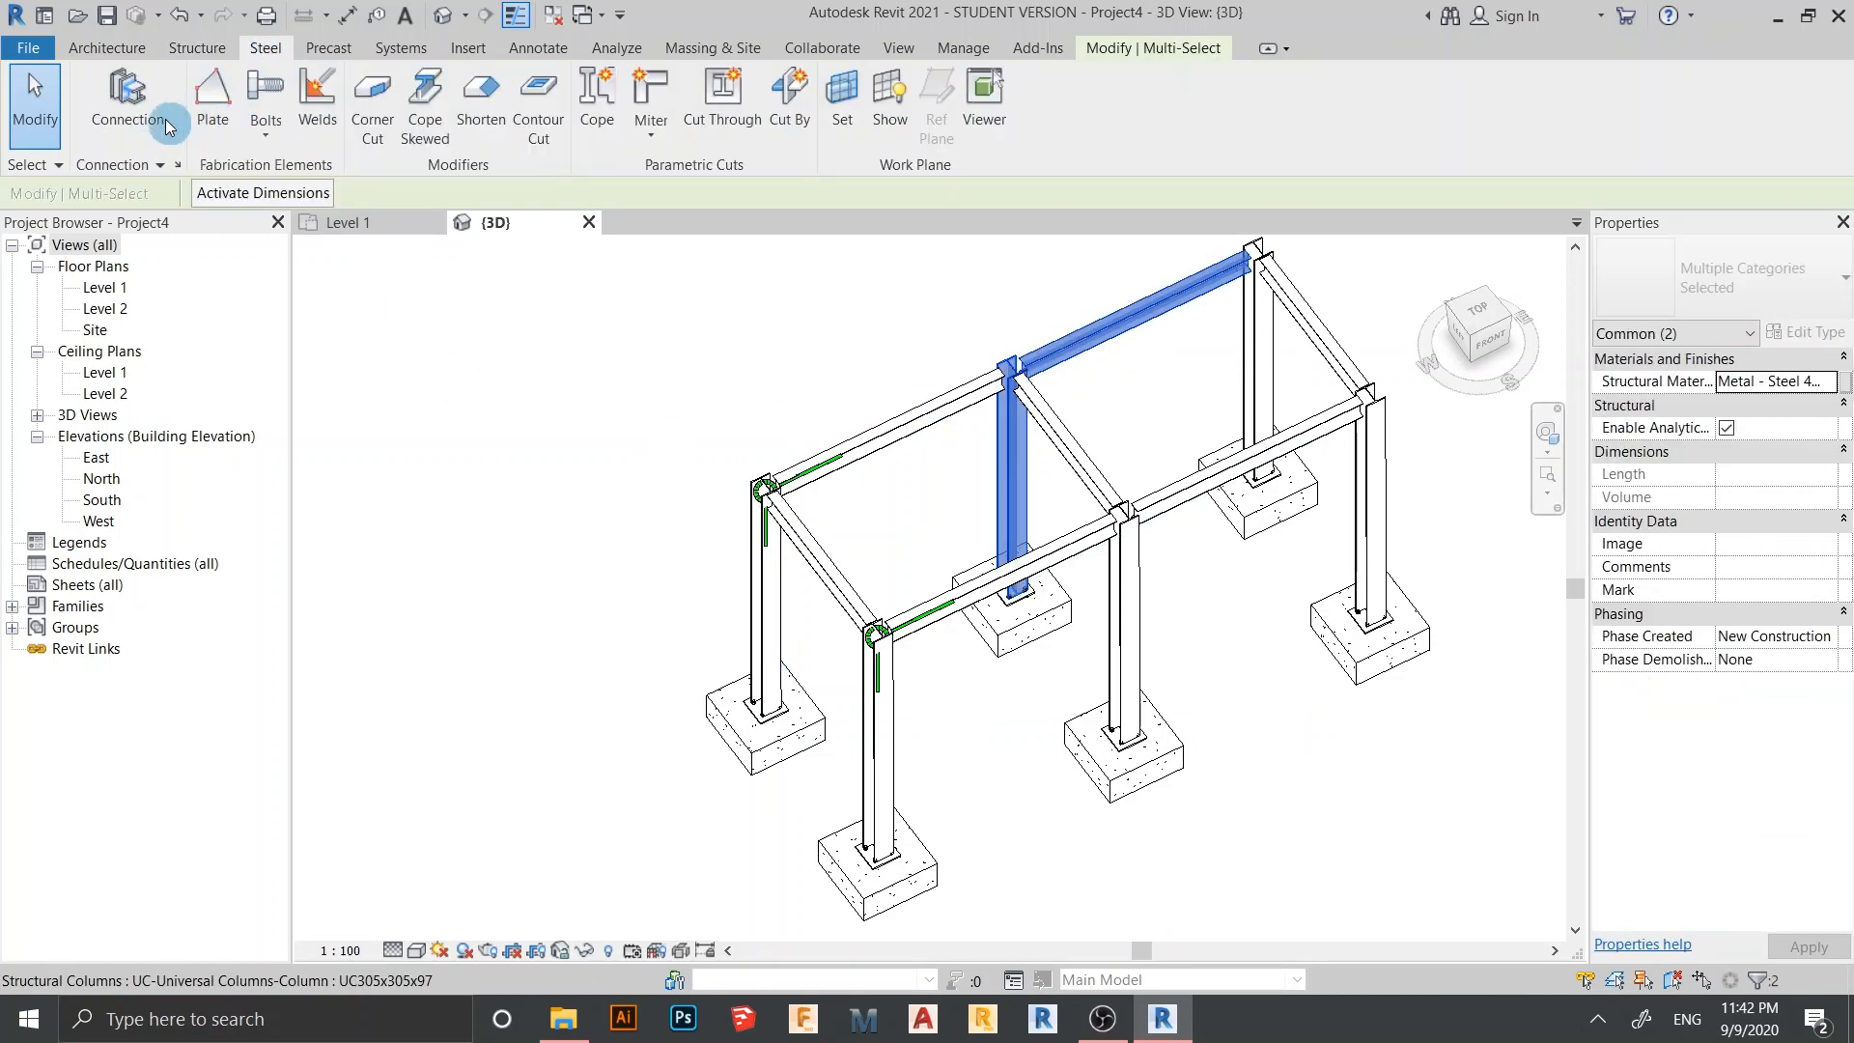
left_click(108, 107)
middle_click_drag(1246, 433, 1178, 524)
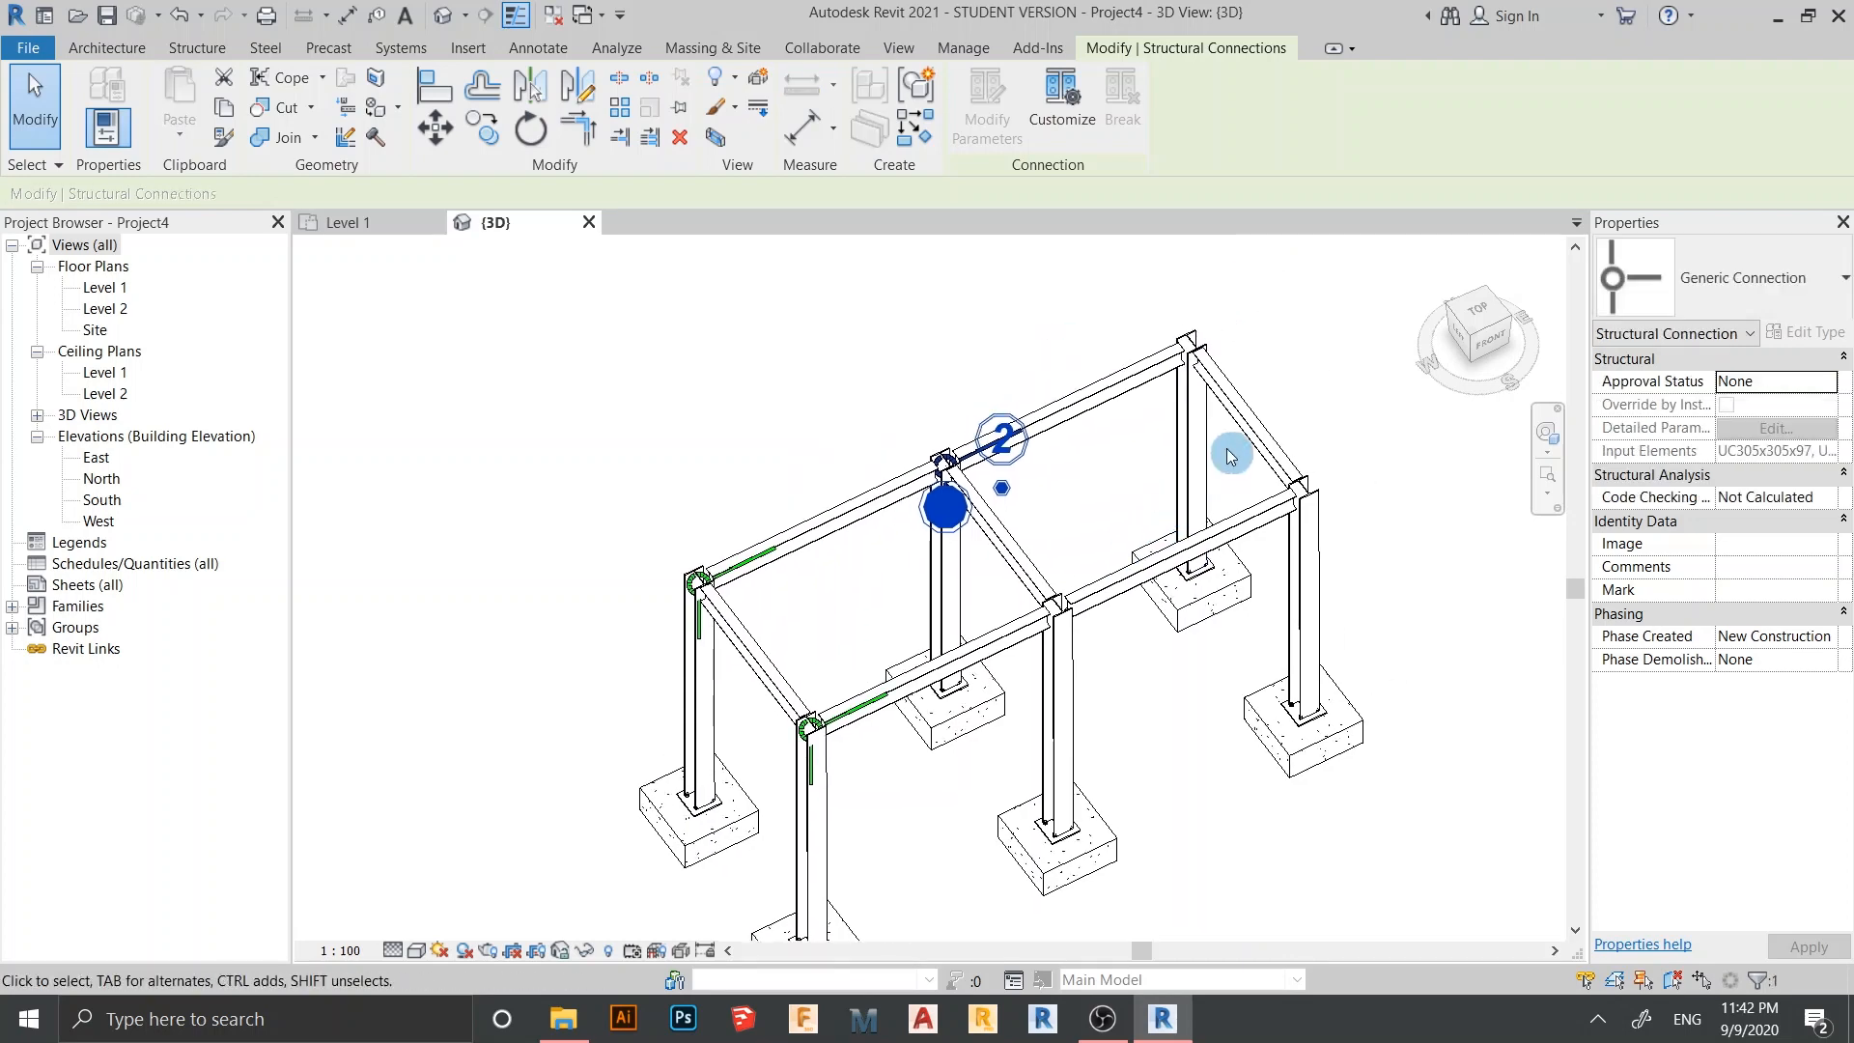
left_click(1199, 433)
left_click(1141, 438)
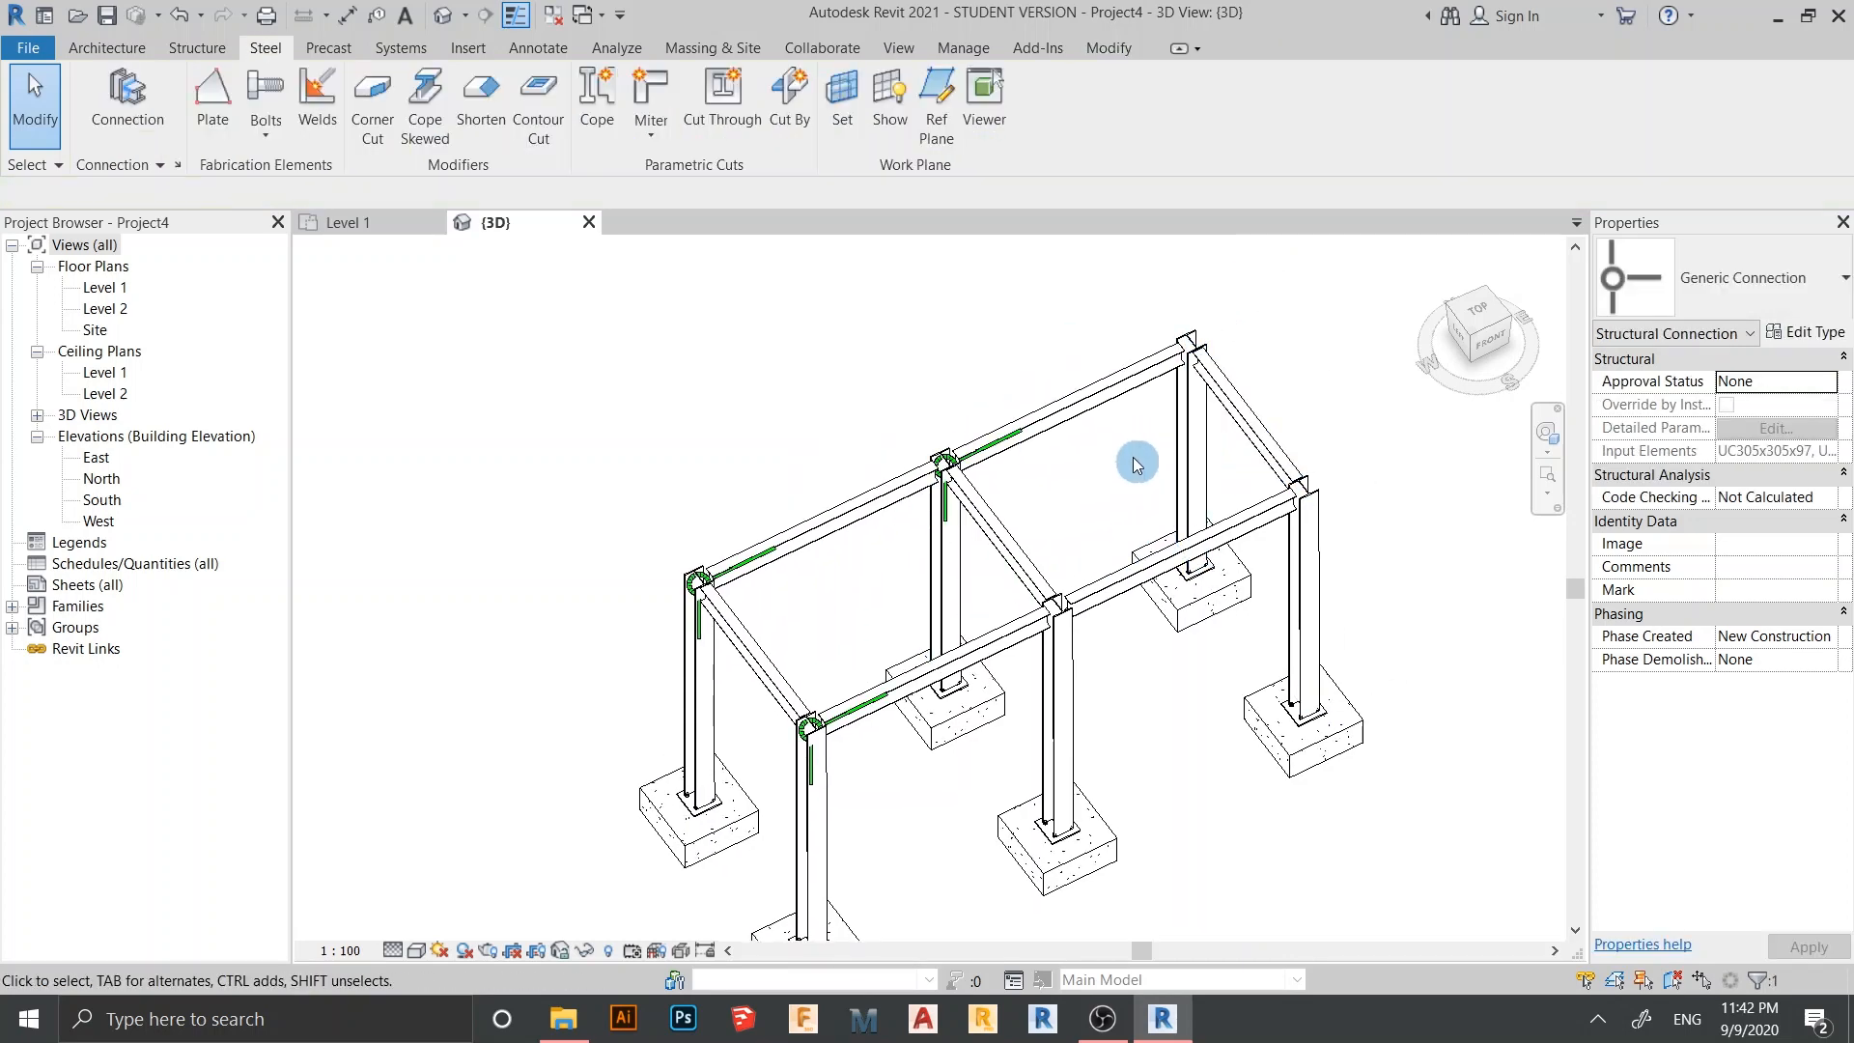
Add a generic structural connection between the middle column on grid 2 and the grid 2 beam running to column D-2
middle_click_drag(1128, 530, 1098, 581, "shift")
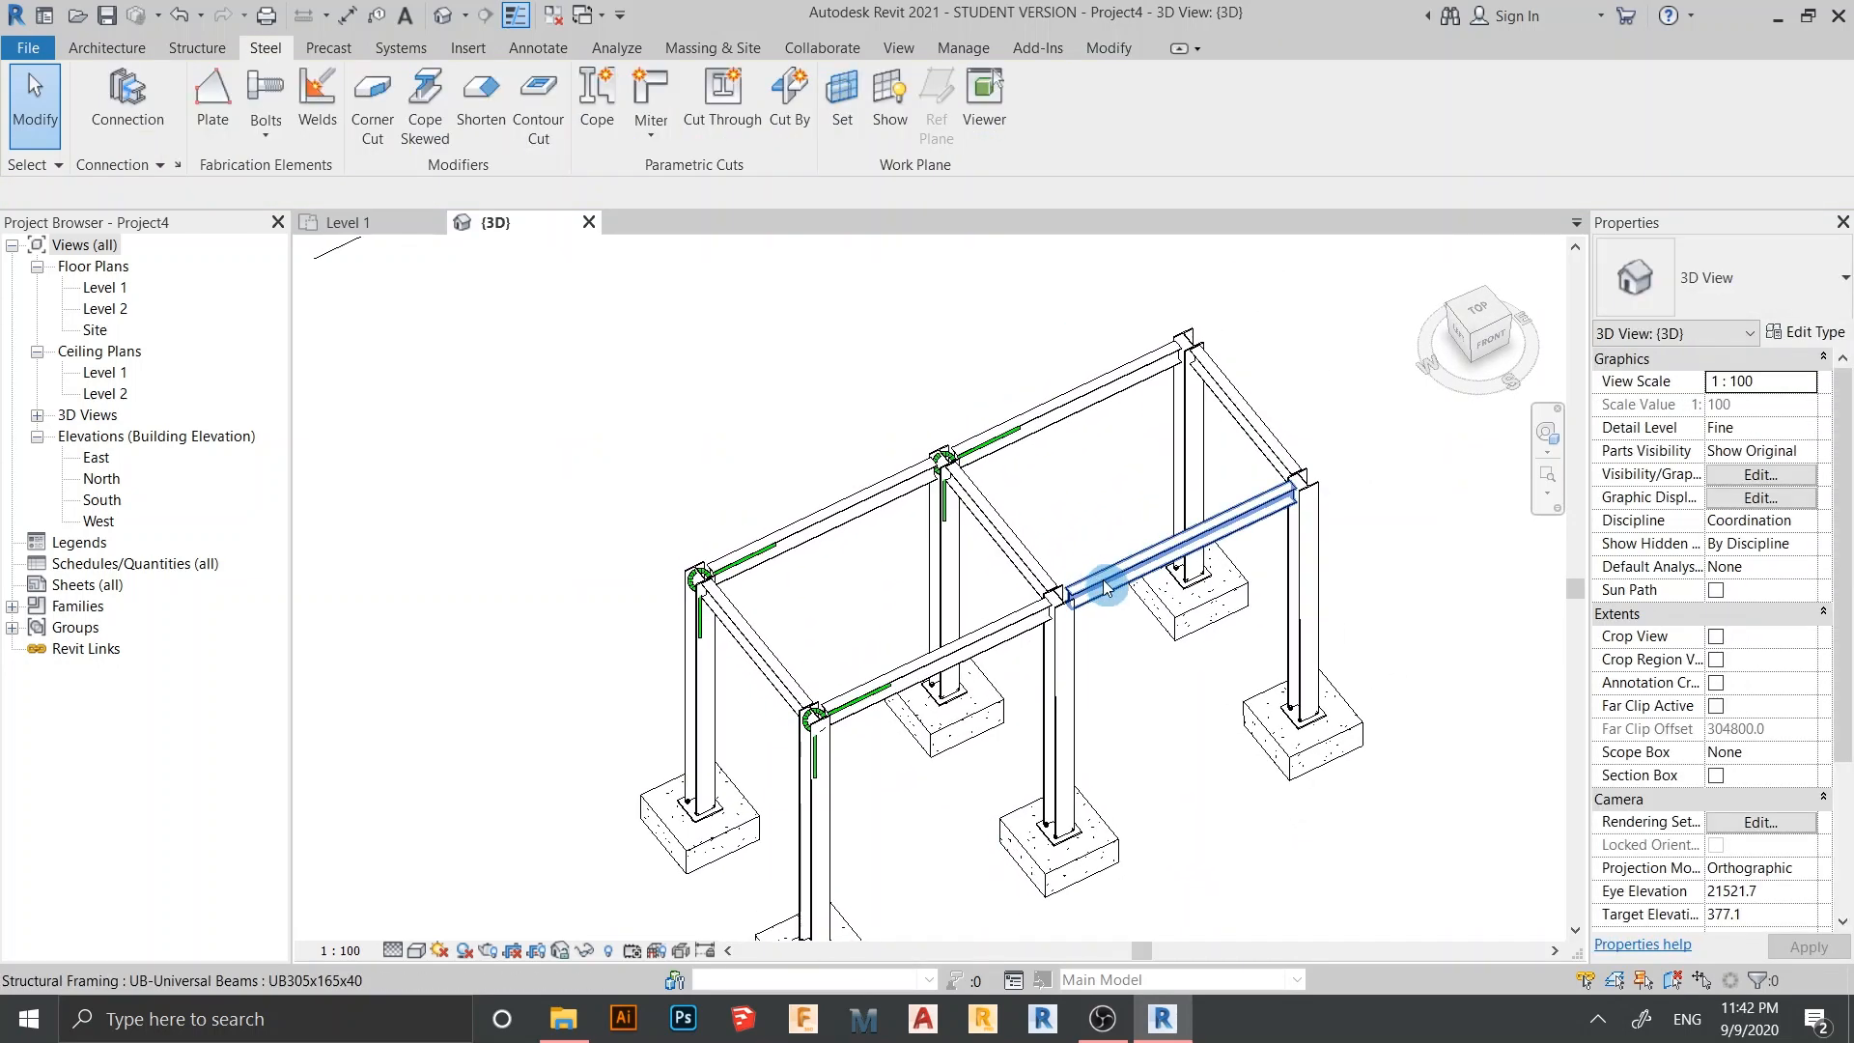
left_click(1075, 670, "ctrl")
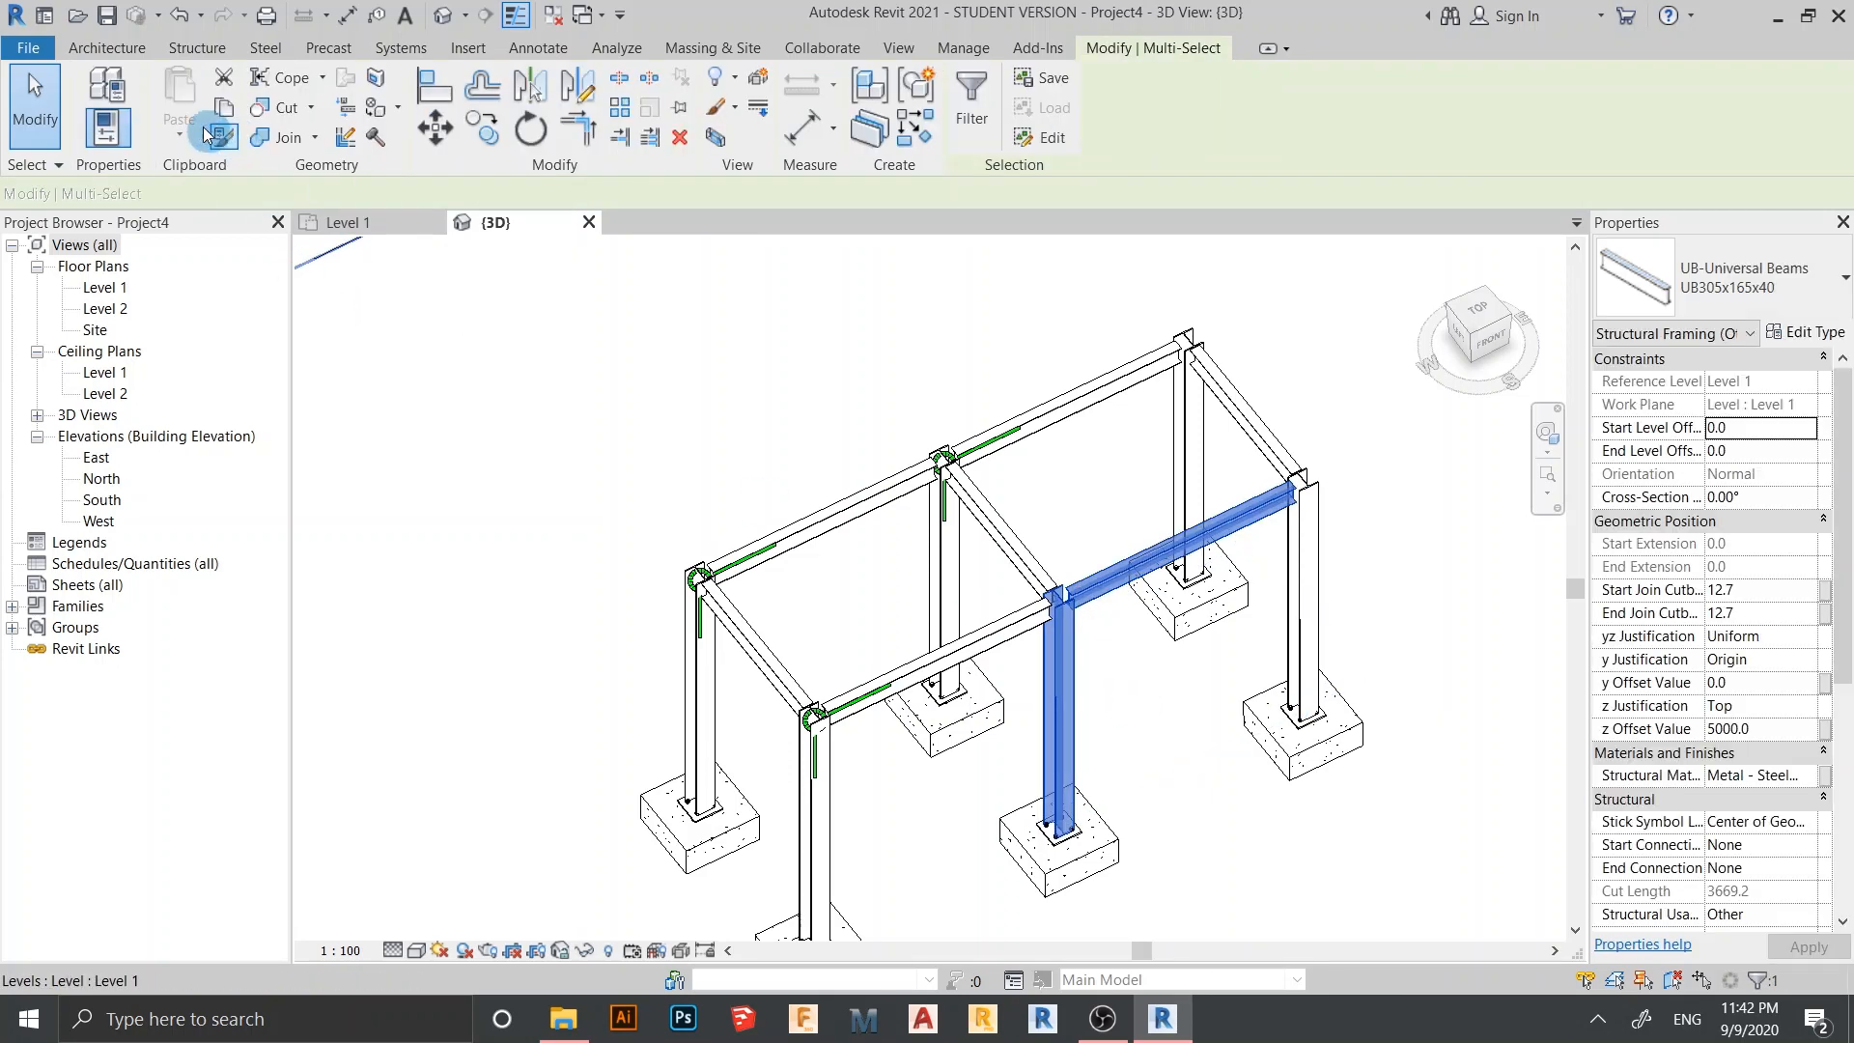
left_click(259, 51)
left_click(149, 109)
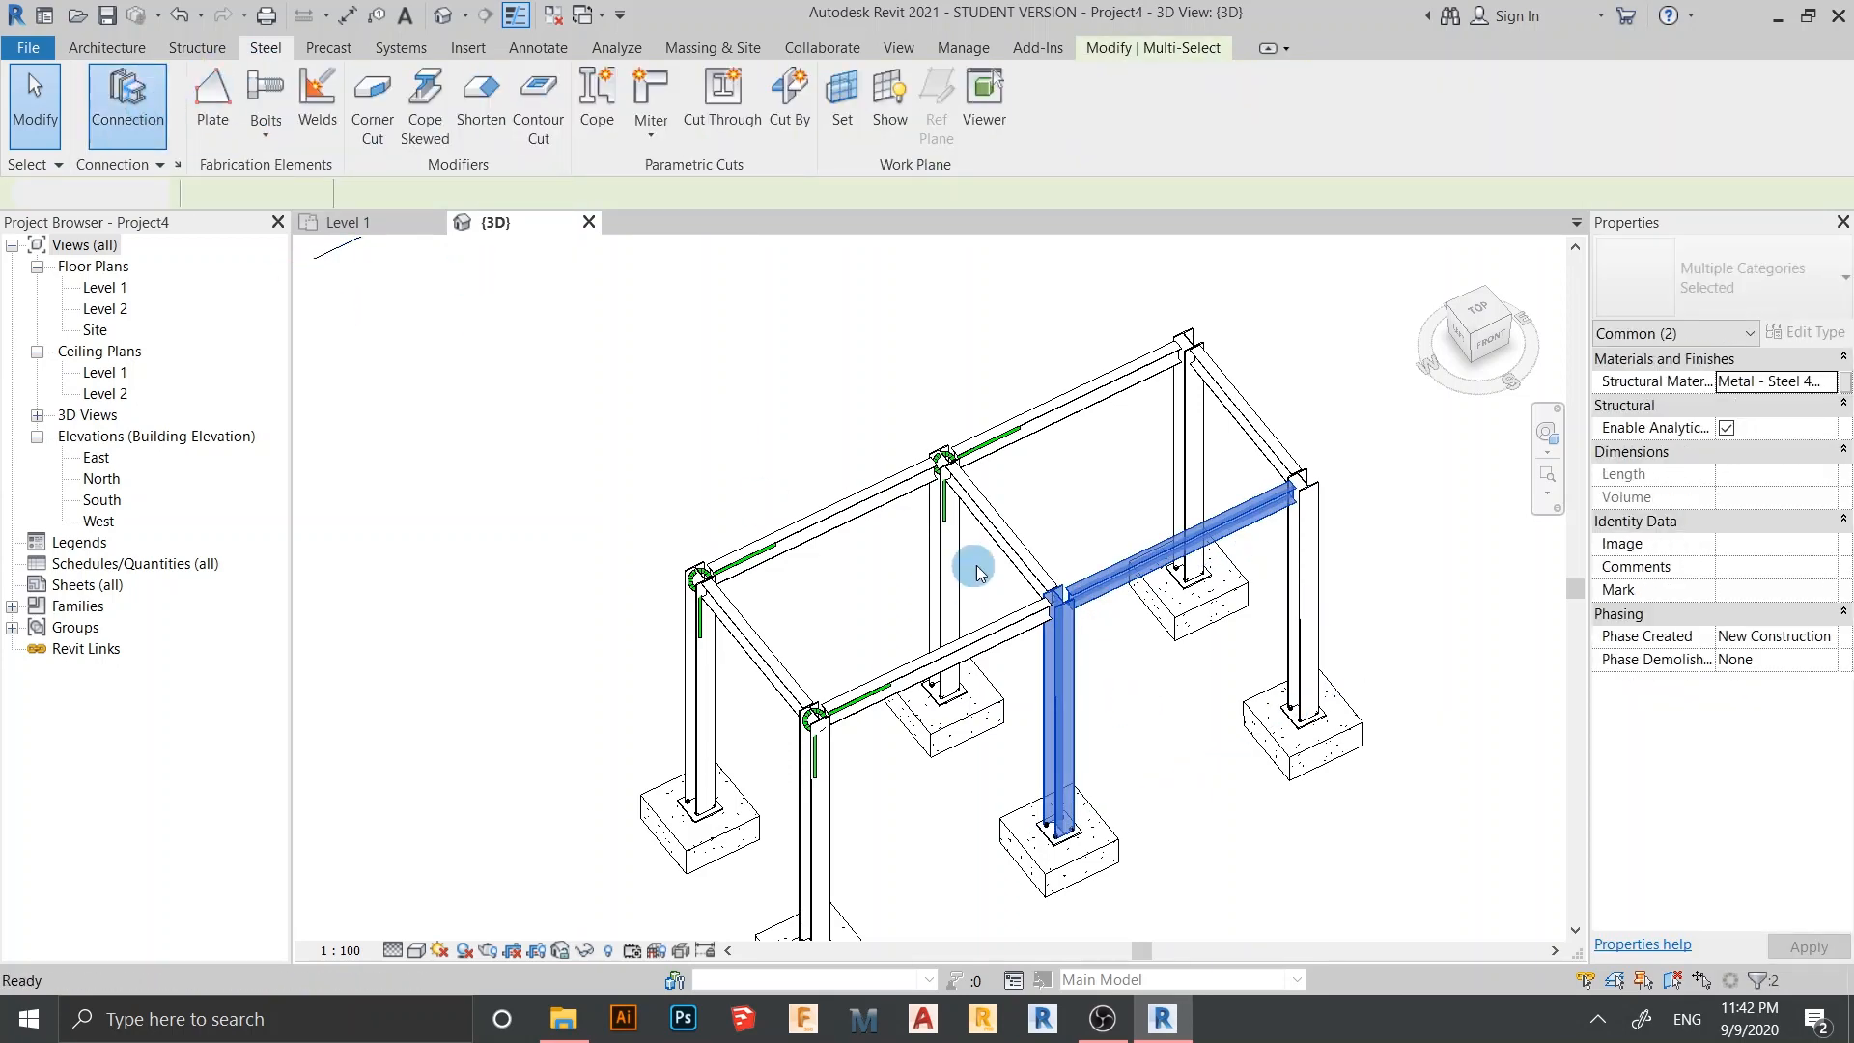
left_click(1406, 525)
Add a generic structural connection between column D-2 and the beam along grid 2, and clear the selection
left_click(1313, 559)
left_click(1243, 530, "ctrl")
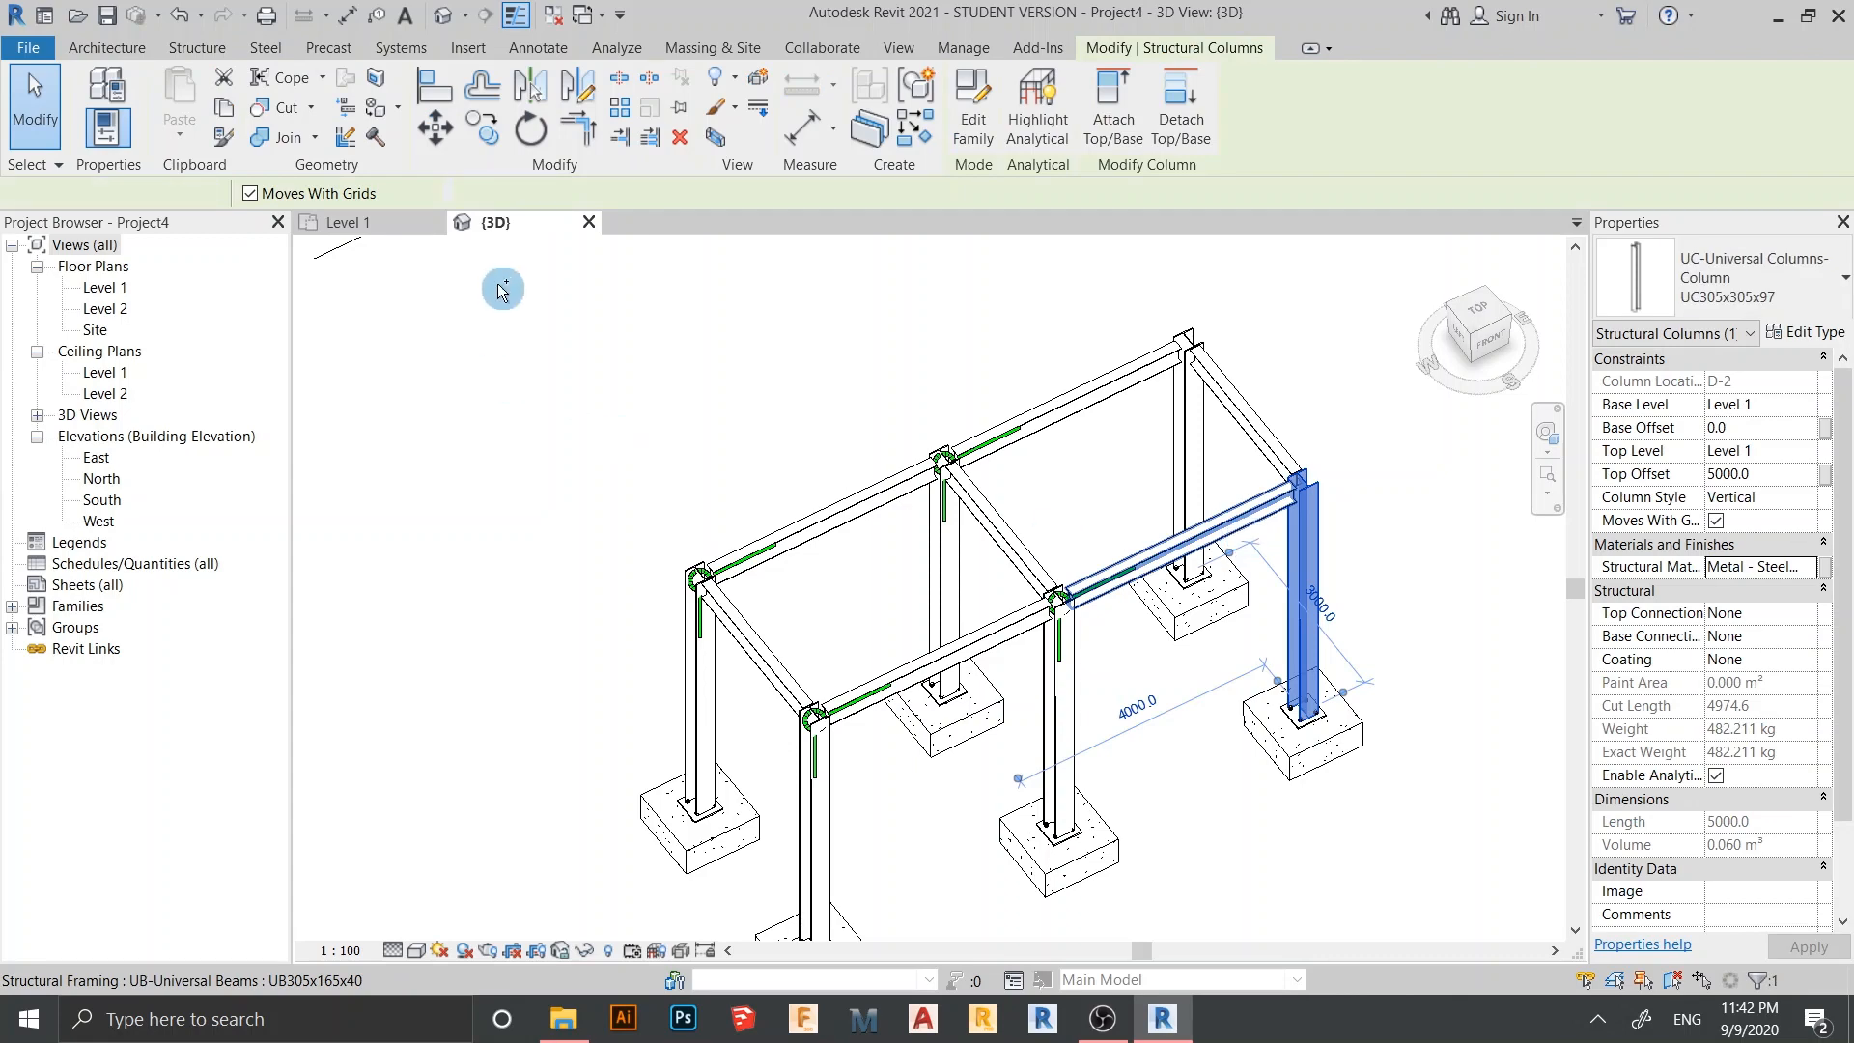
left_click(265, 50)
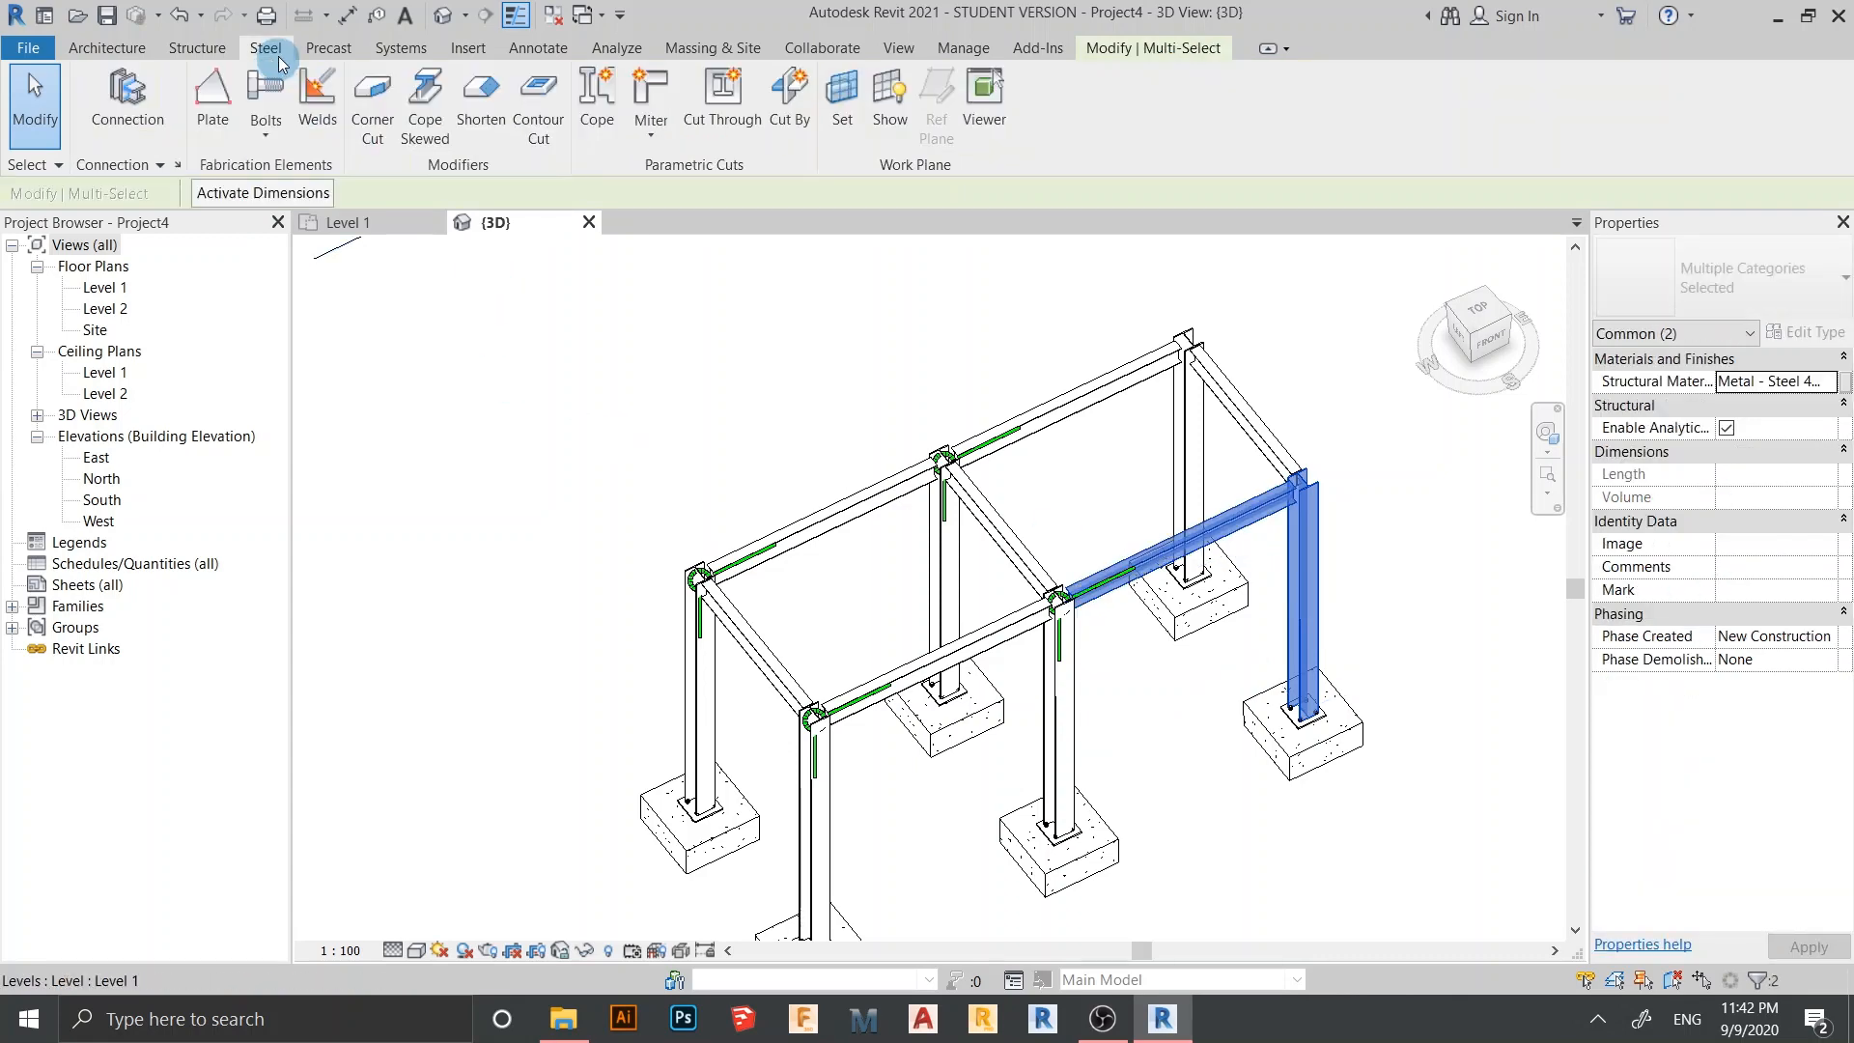
left_click(163, 118)
left_click(995, 352)
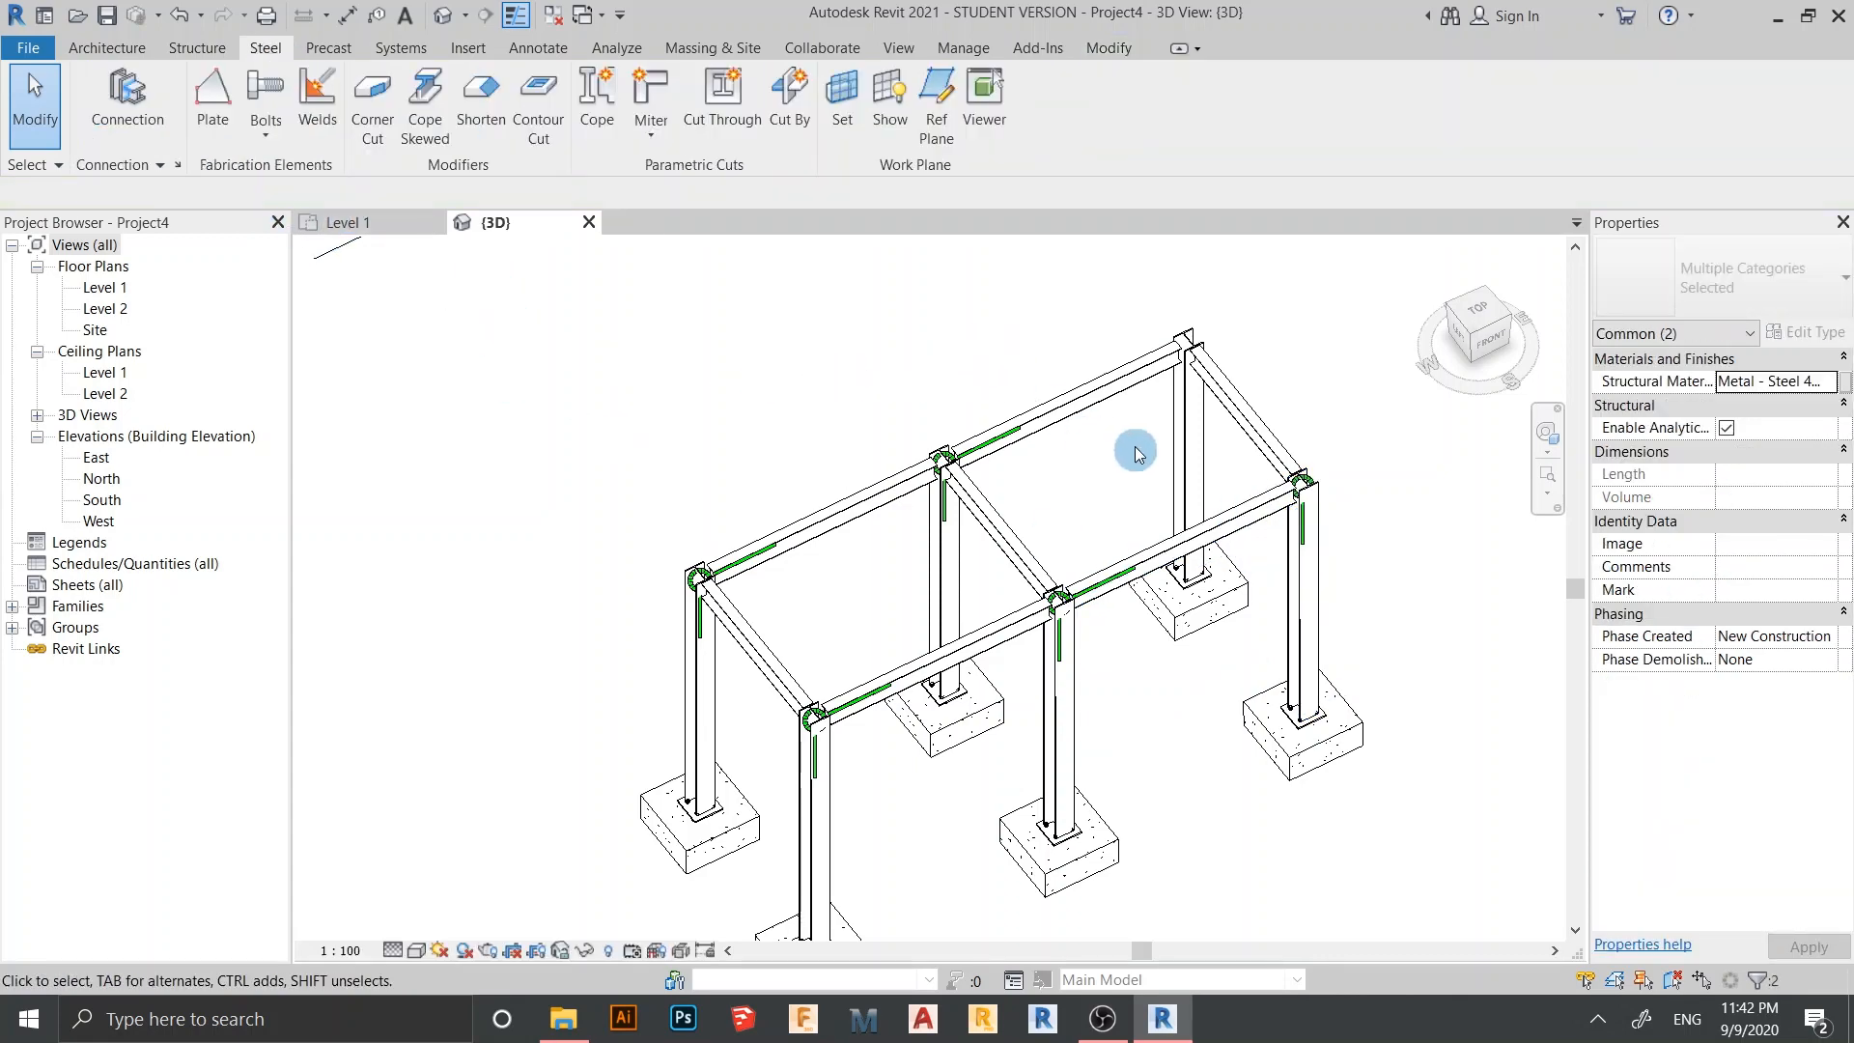
Select the rear corner column on grid D with its adjoining rear beam for a generic structural connection
left_click(1188, 459)
left_click(975, 437, "ctrl")
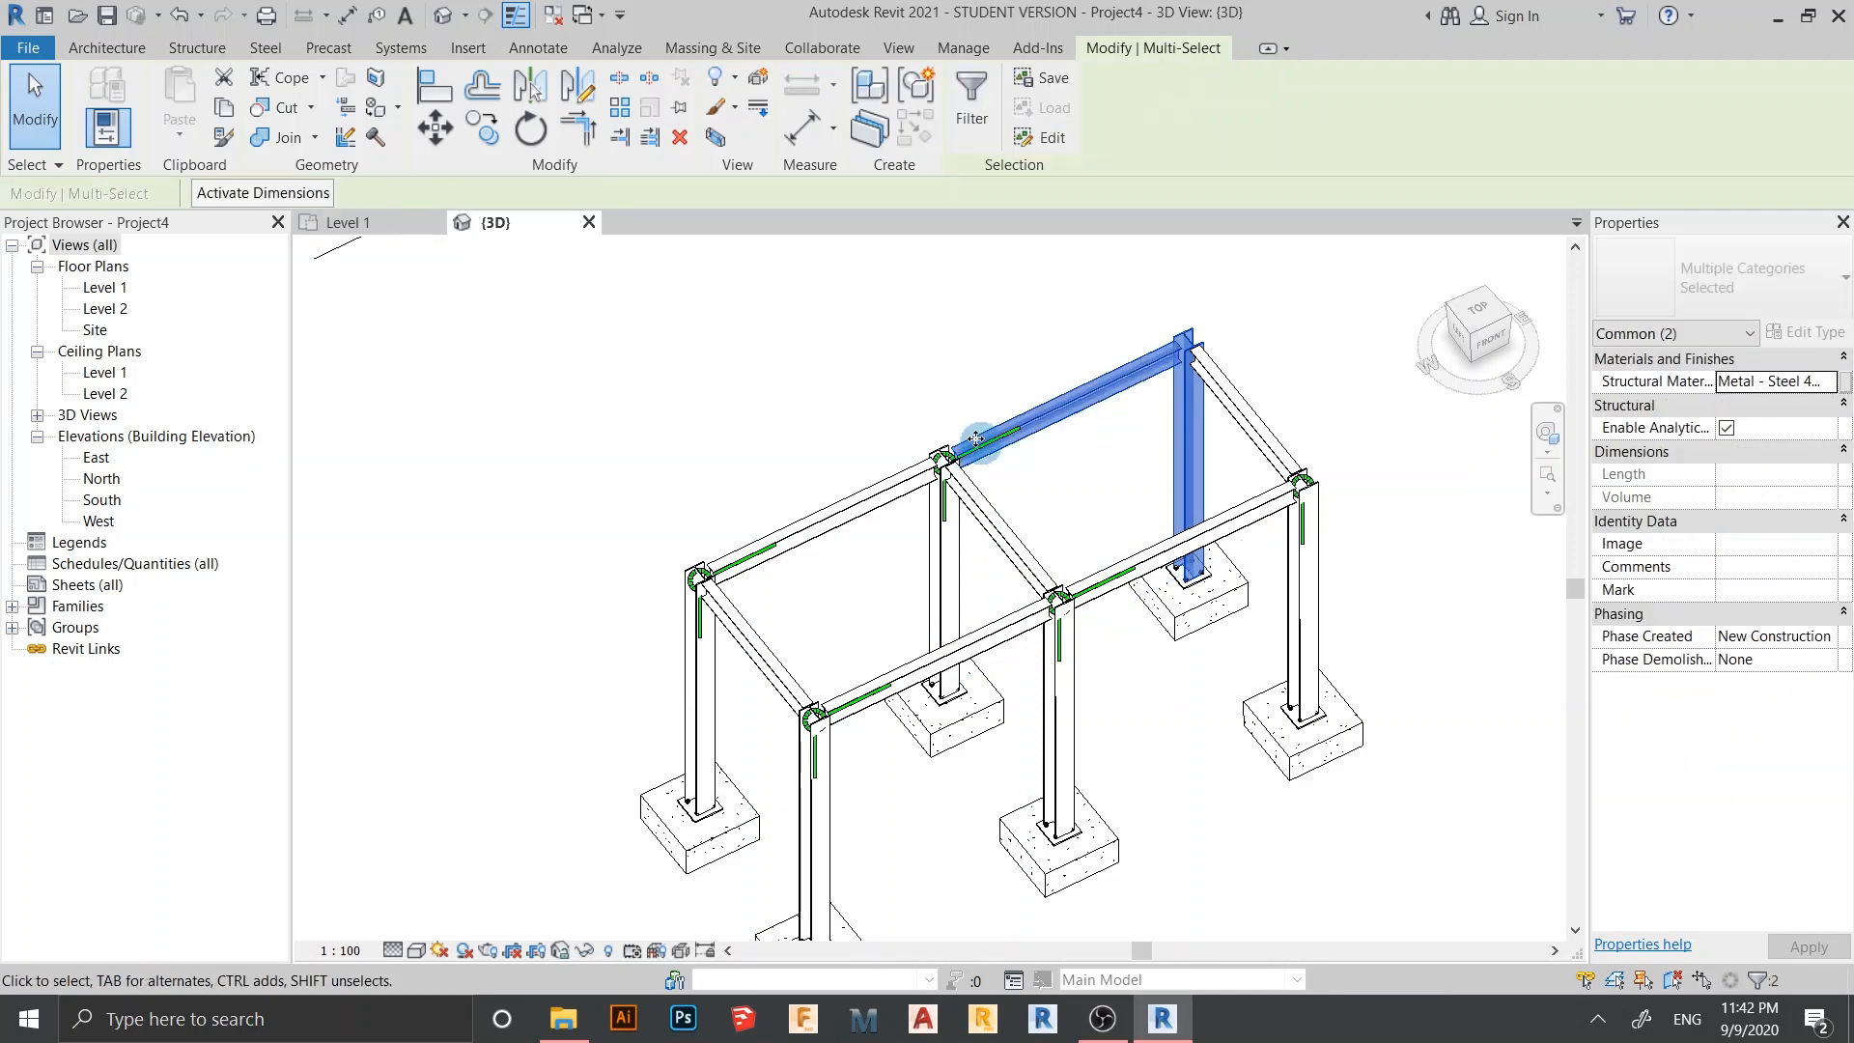
left_click(266, 49)
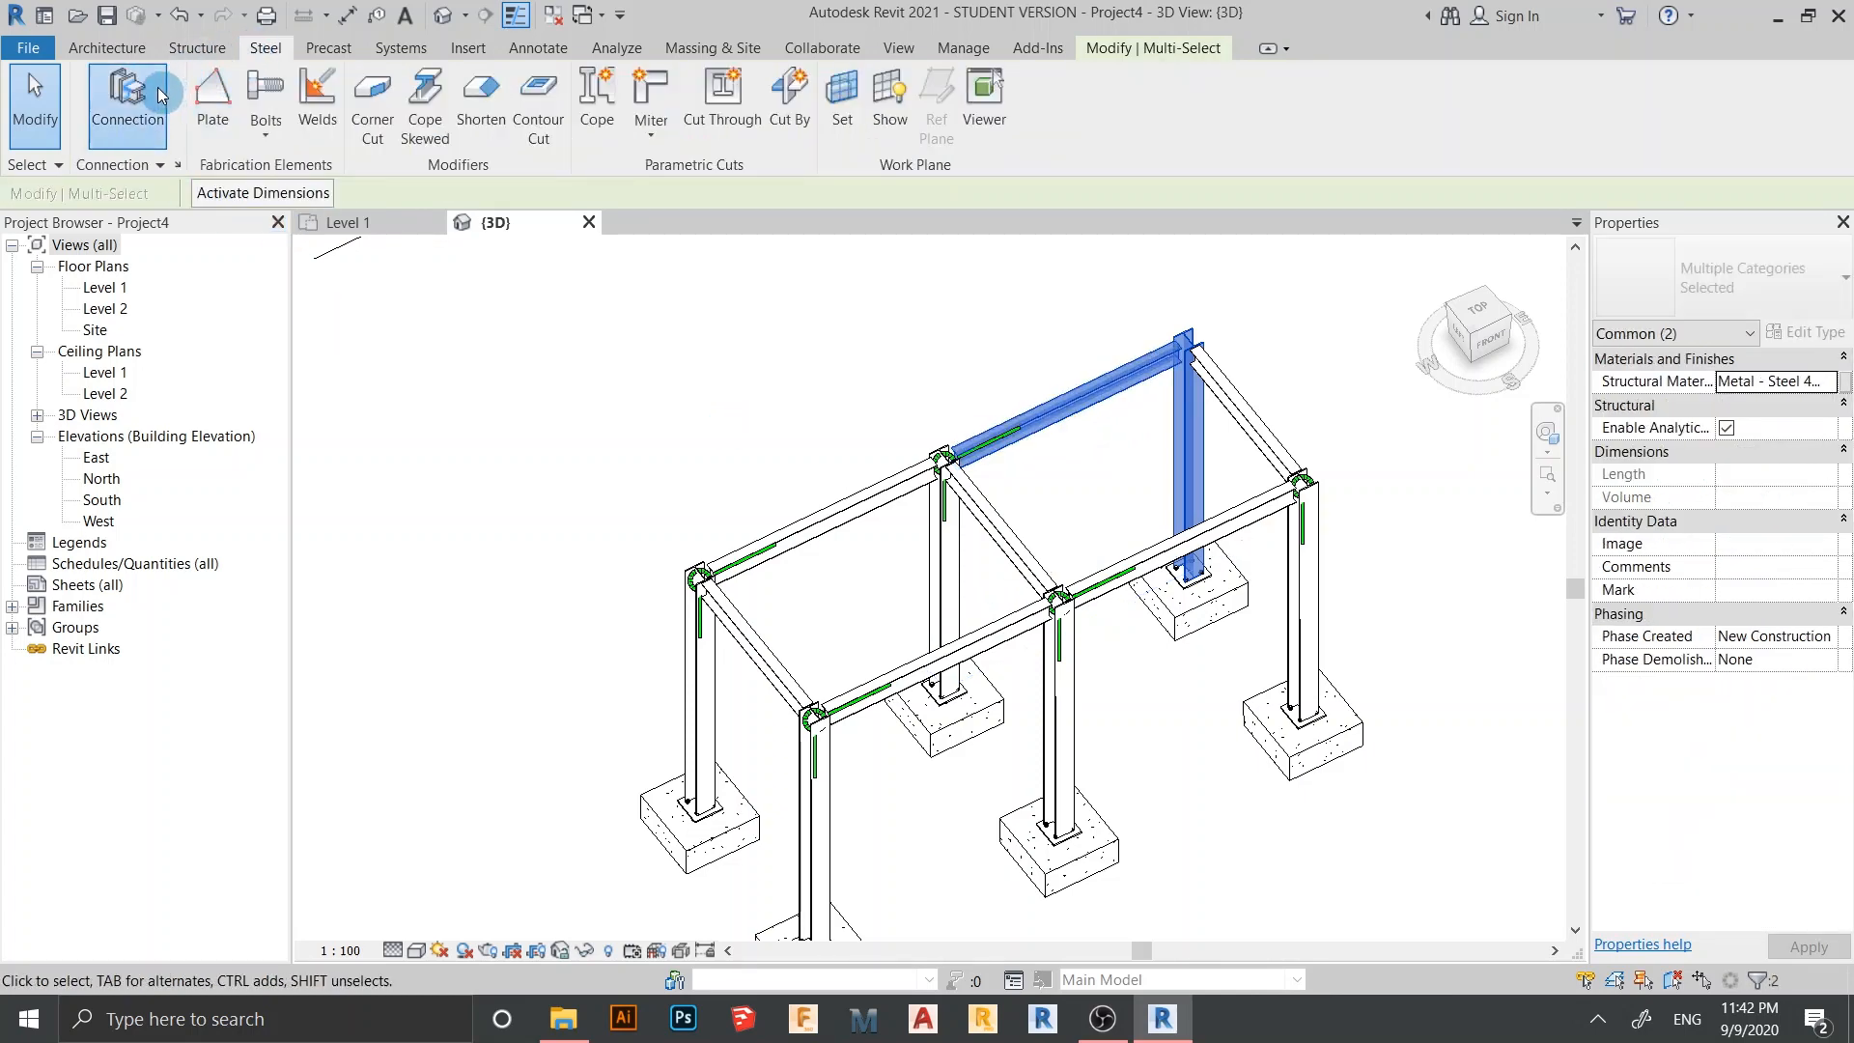
Add a connection between the selected long beam and the corner column at the far end of the frame
left_click(128, 106)
left_click(828, 451)
middle_click_drag(827, 451, 1183, 687, "shift")
scroll(1173, 666, "up", 2)
scroll(676, 627, "up", 6)
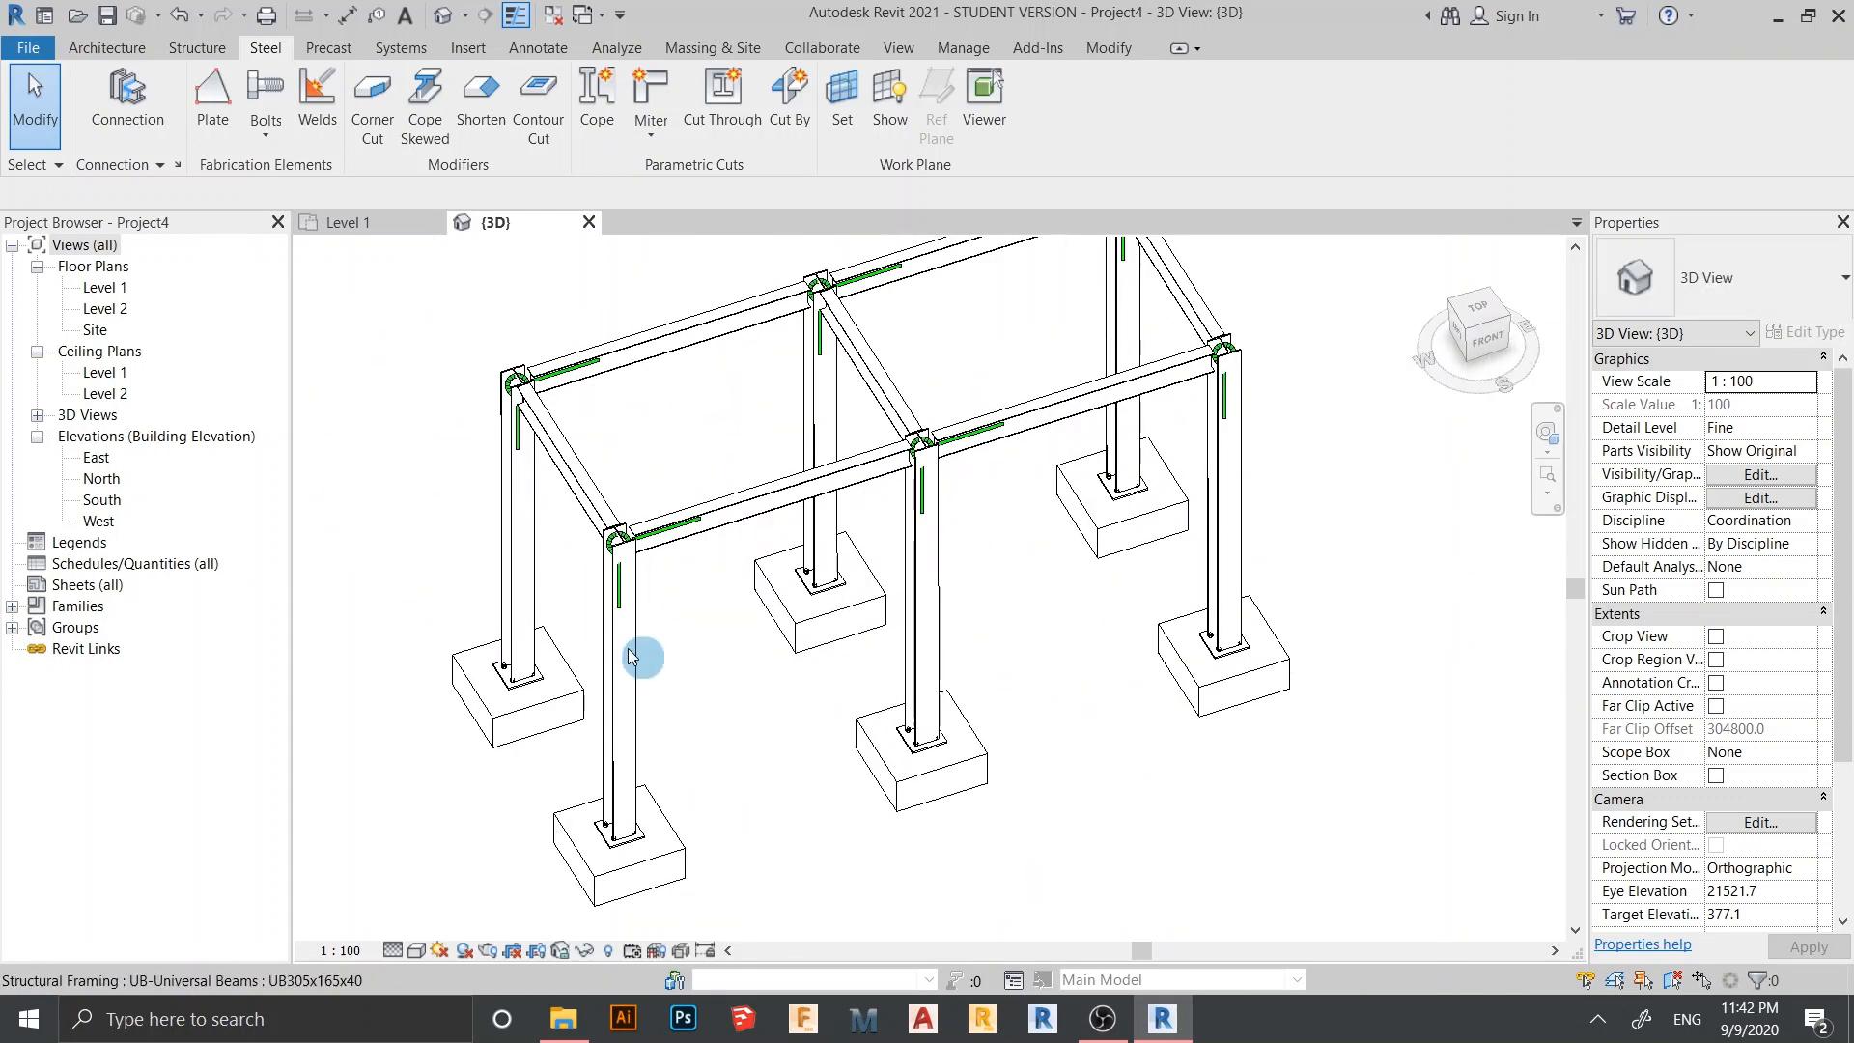
Select all six generic beam-to-column connections and change their type to Extended moment end plate, clearing the selection when done
left_click(618, 522)
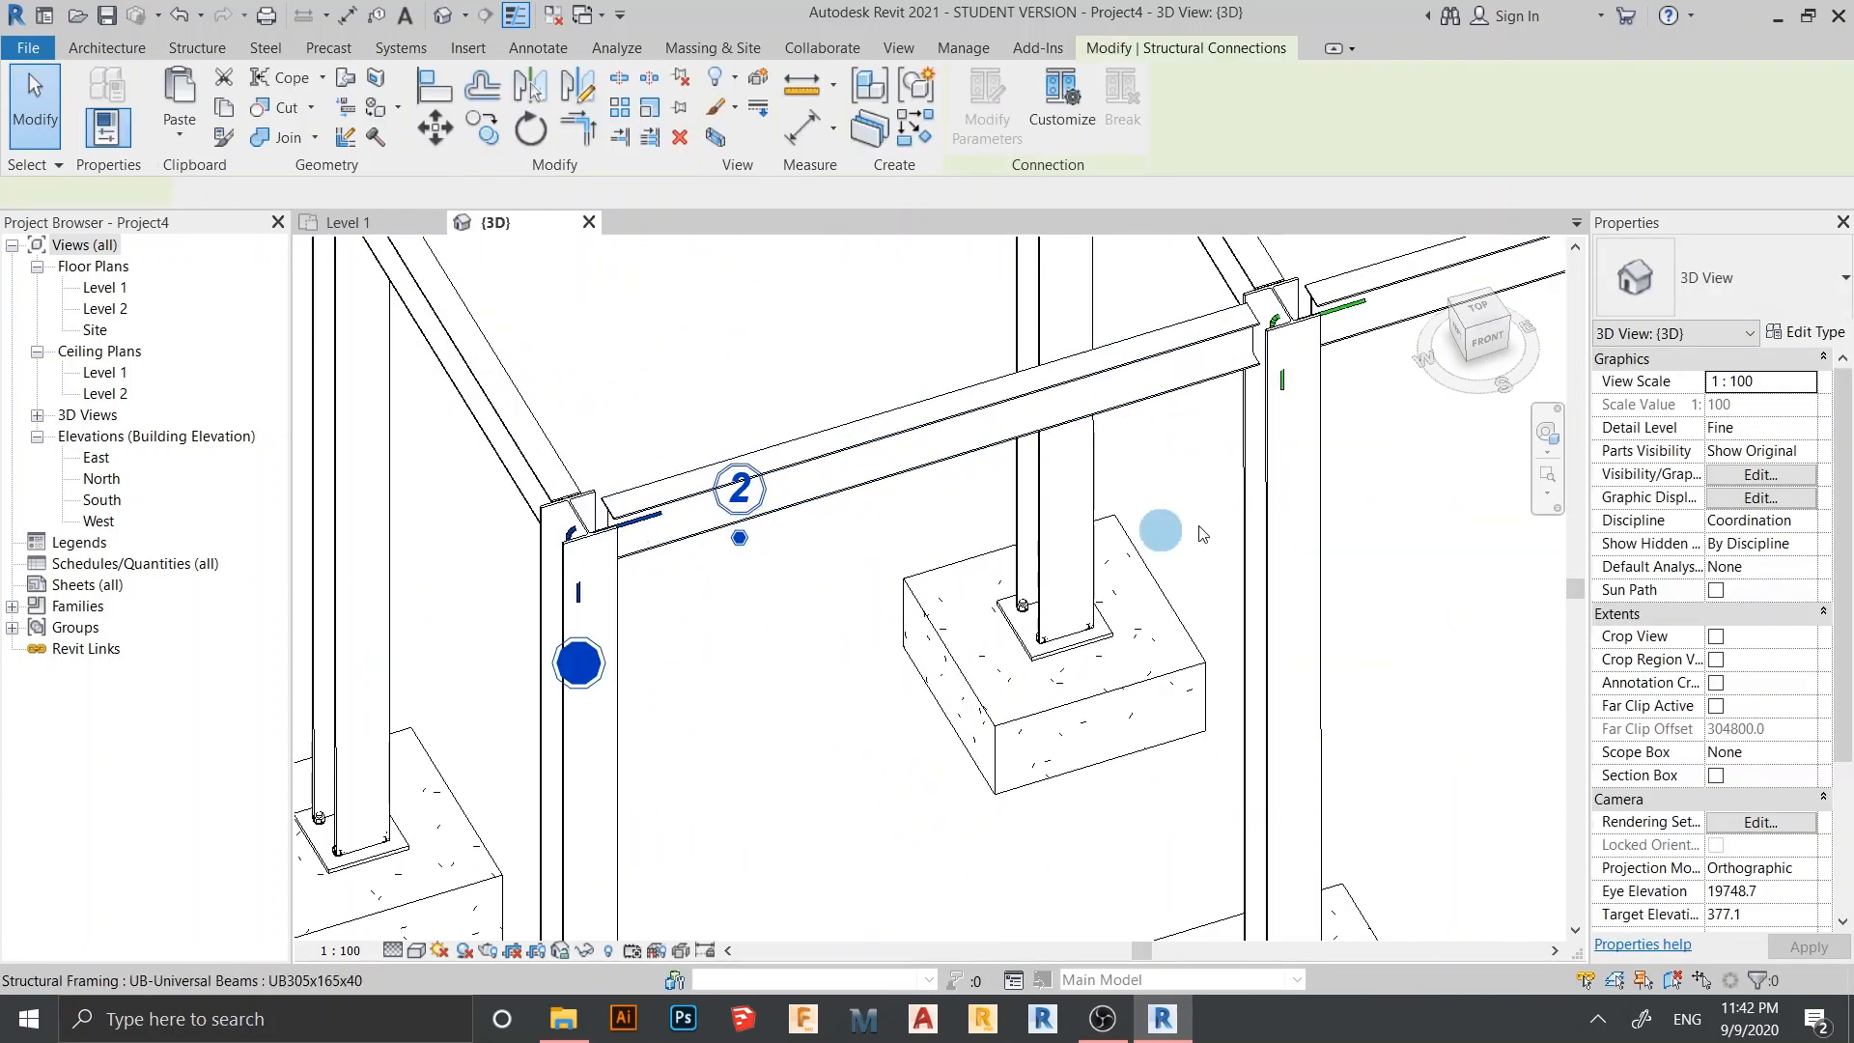
scroll(827, 704, "down", 4)
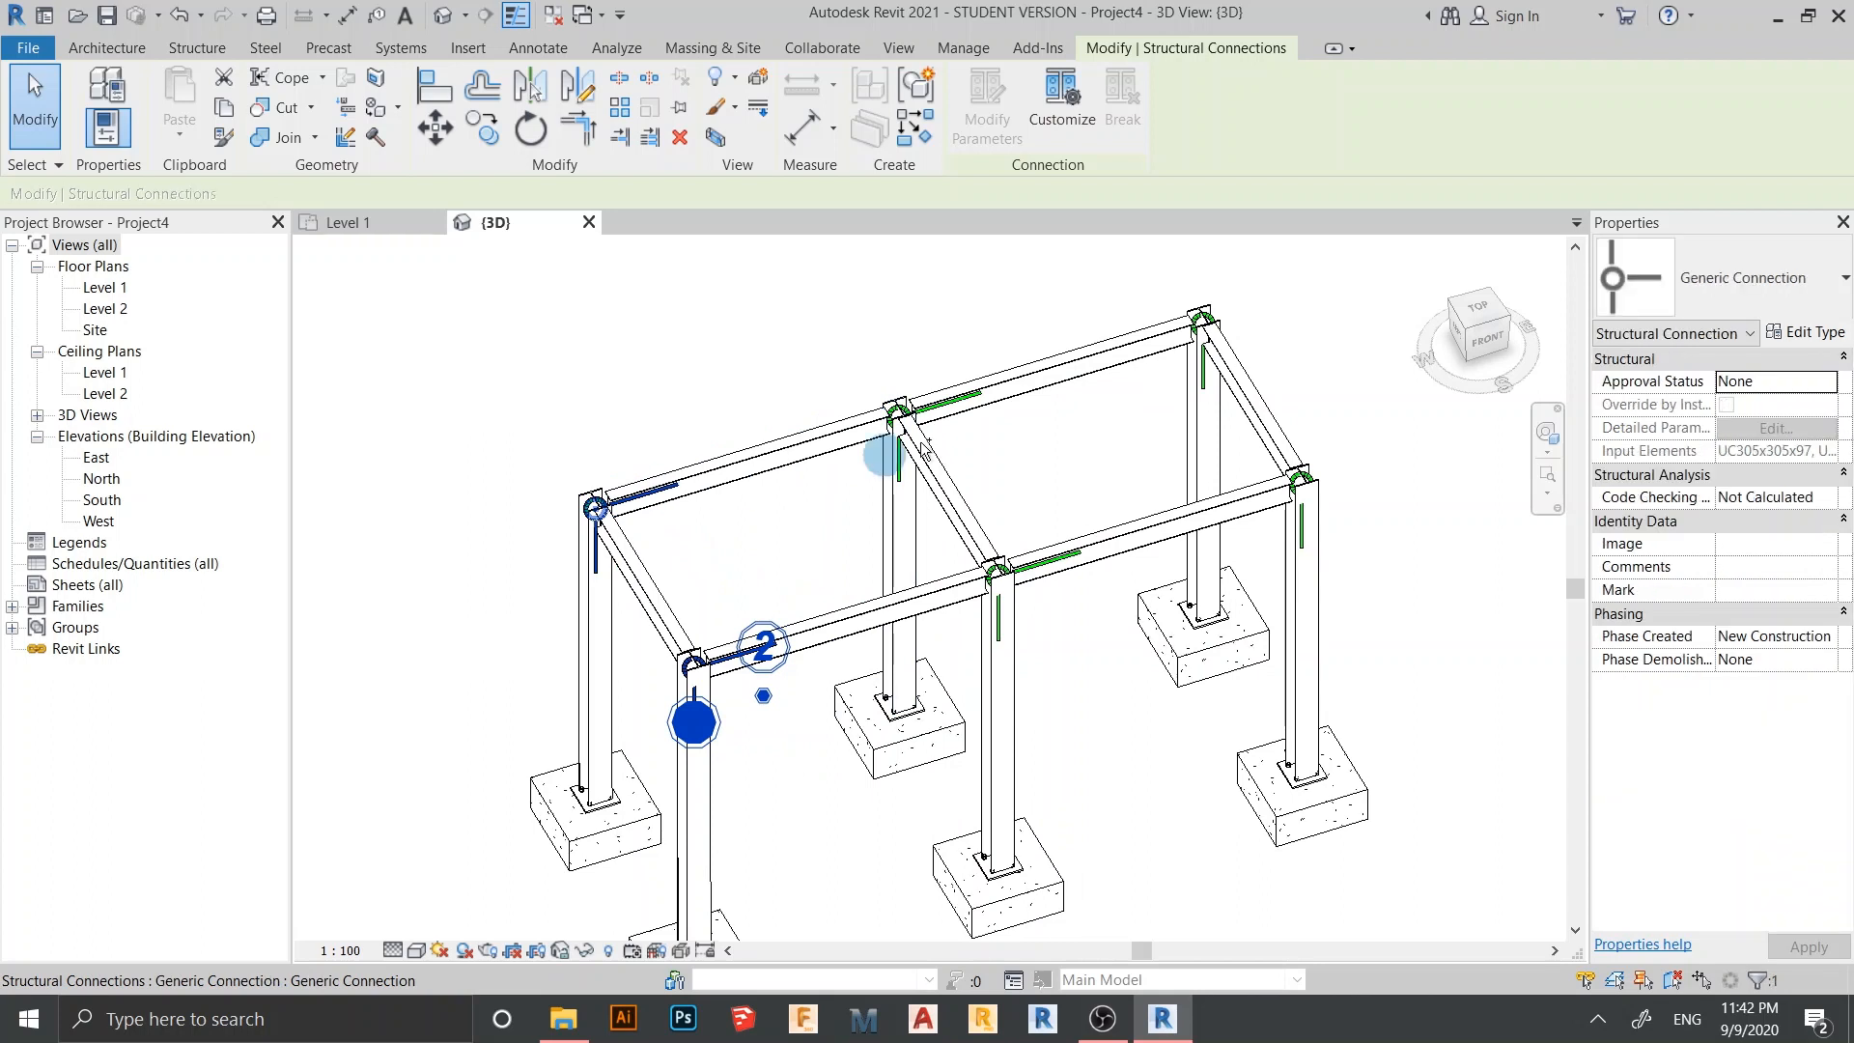
left_click(970, 400, "ctrl")
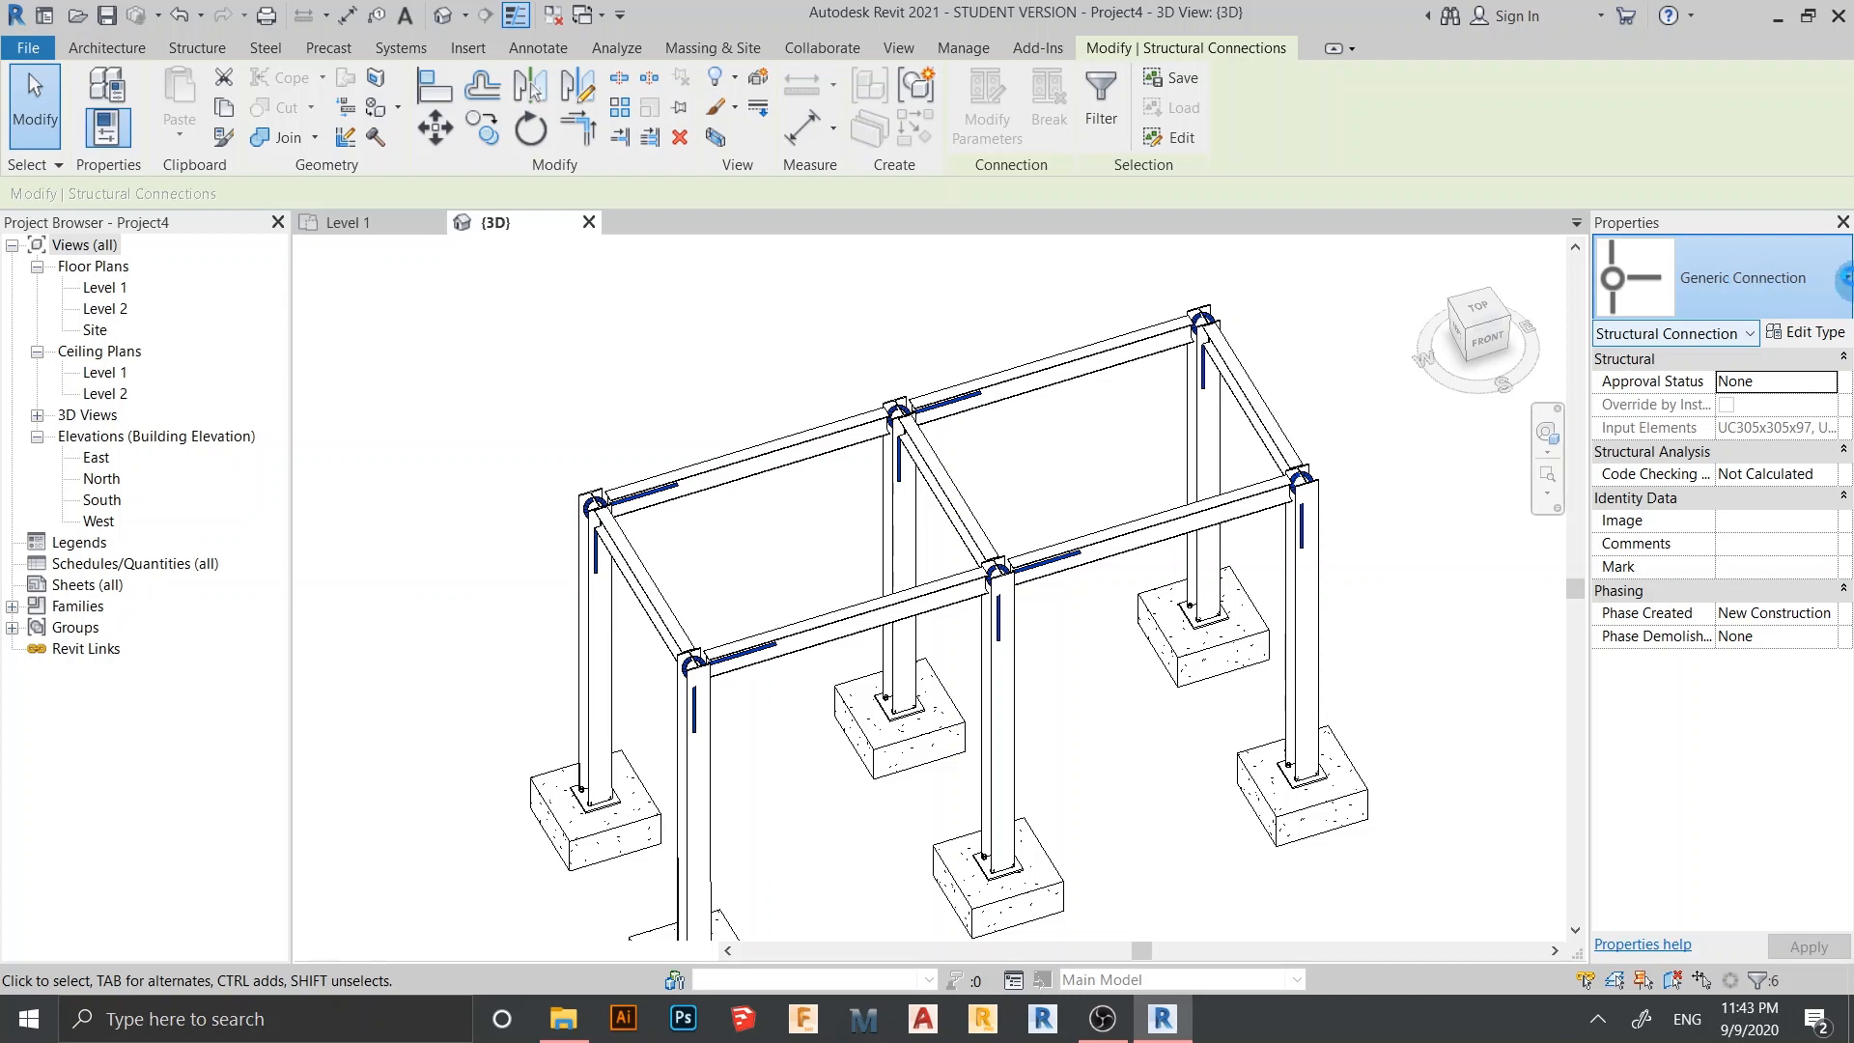
left_click(1844, 277)
scroll(1653, 615, "down", 3)
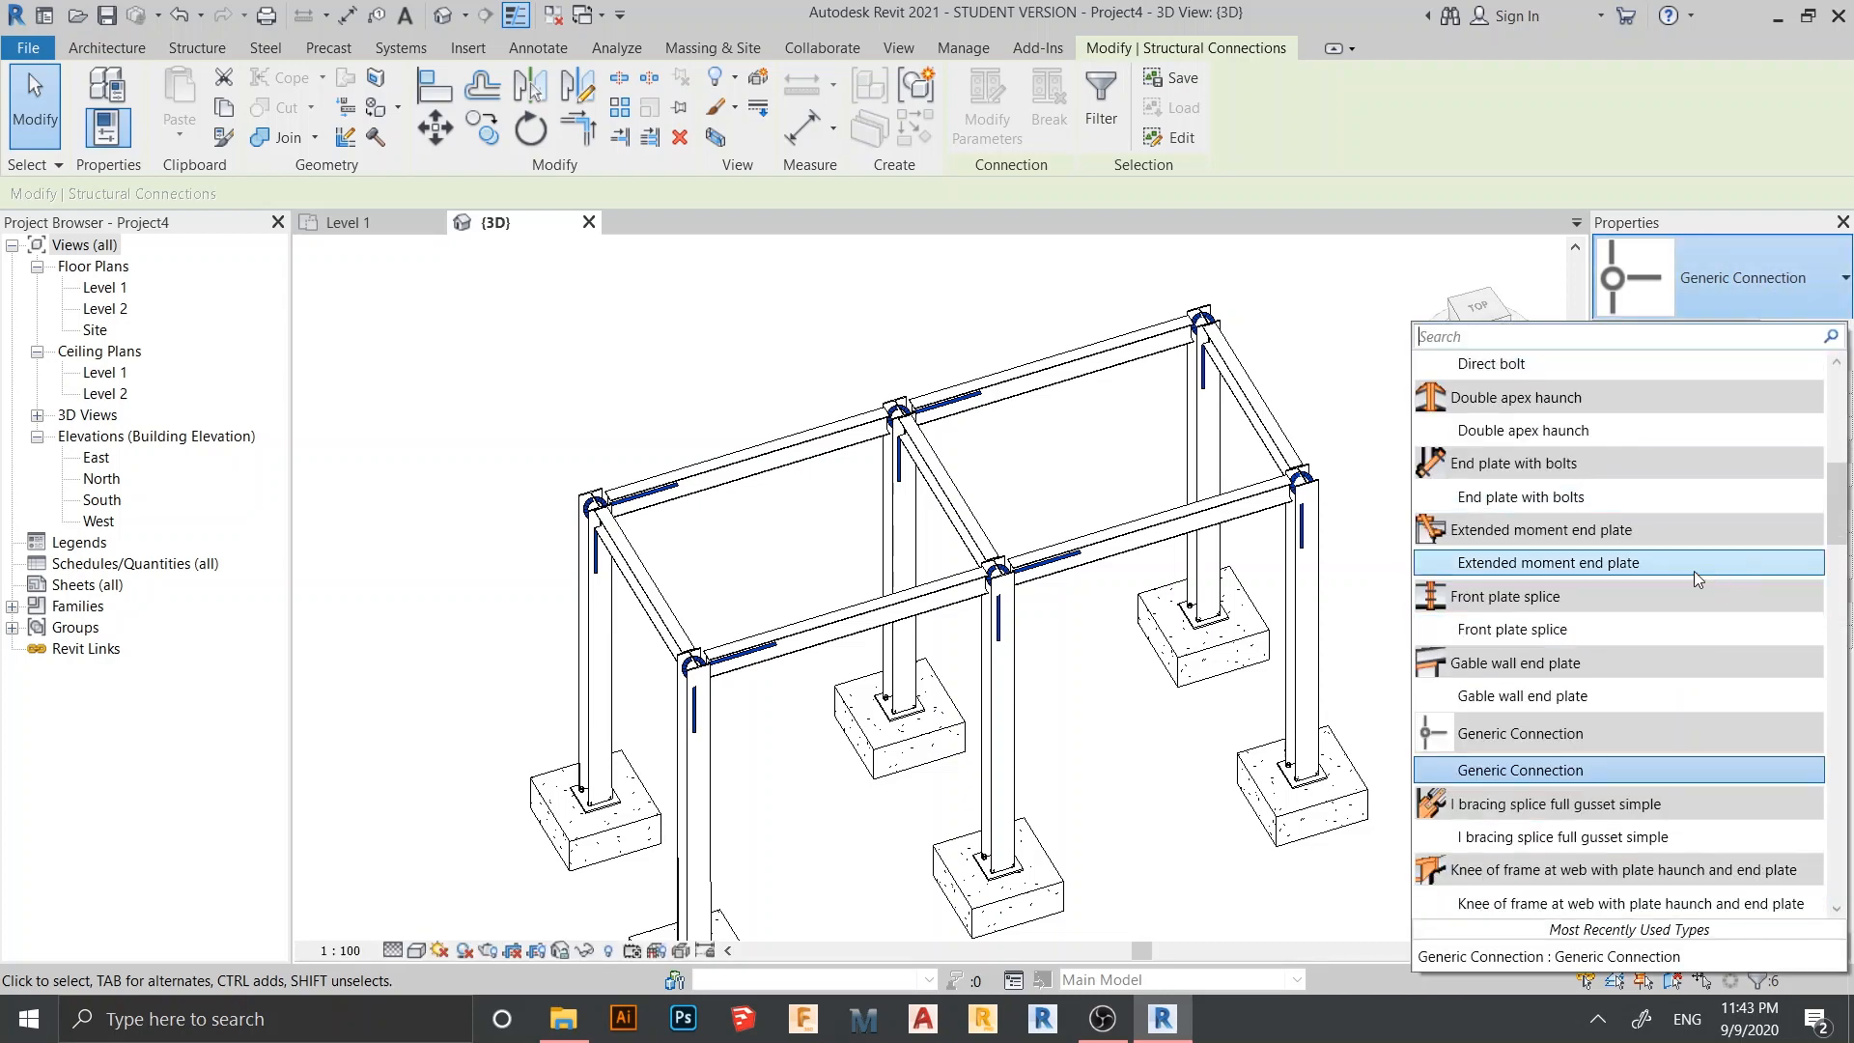
left_click(1676, 566)
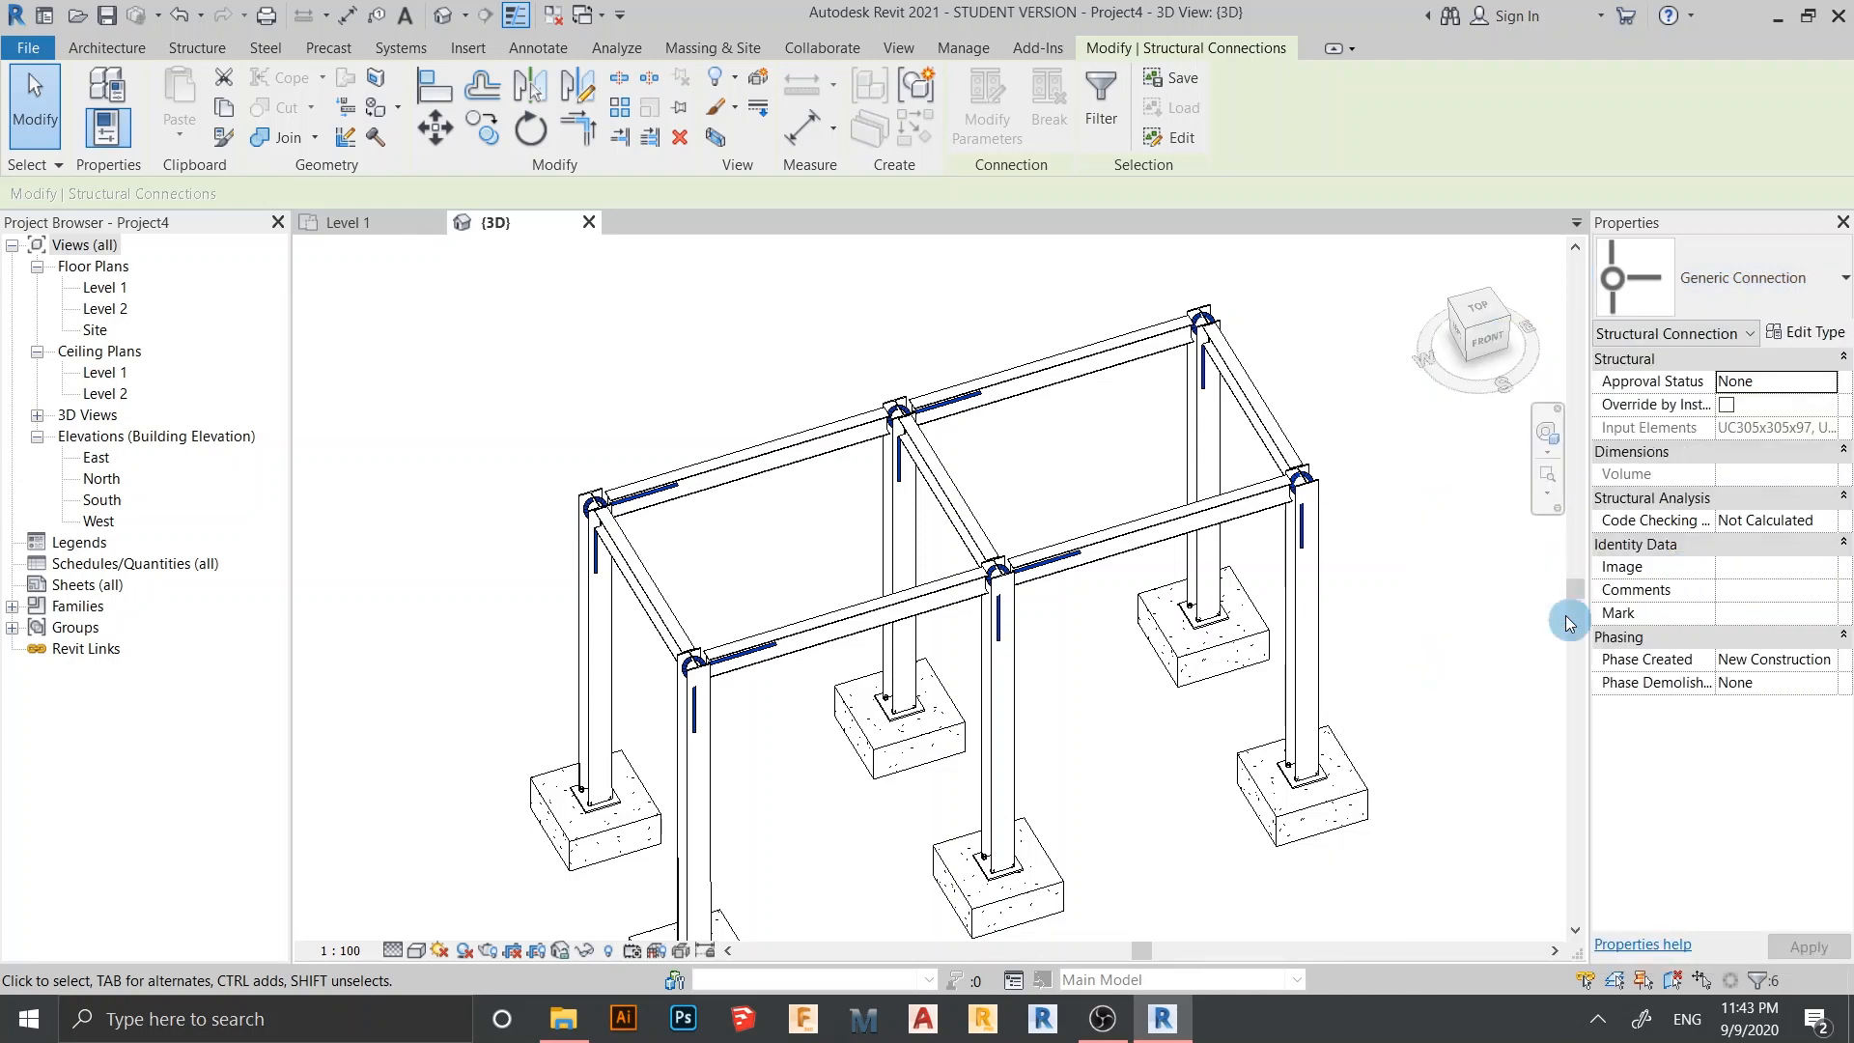
middle_click_drag(1179, 775, 1158, 575)
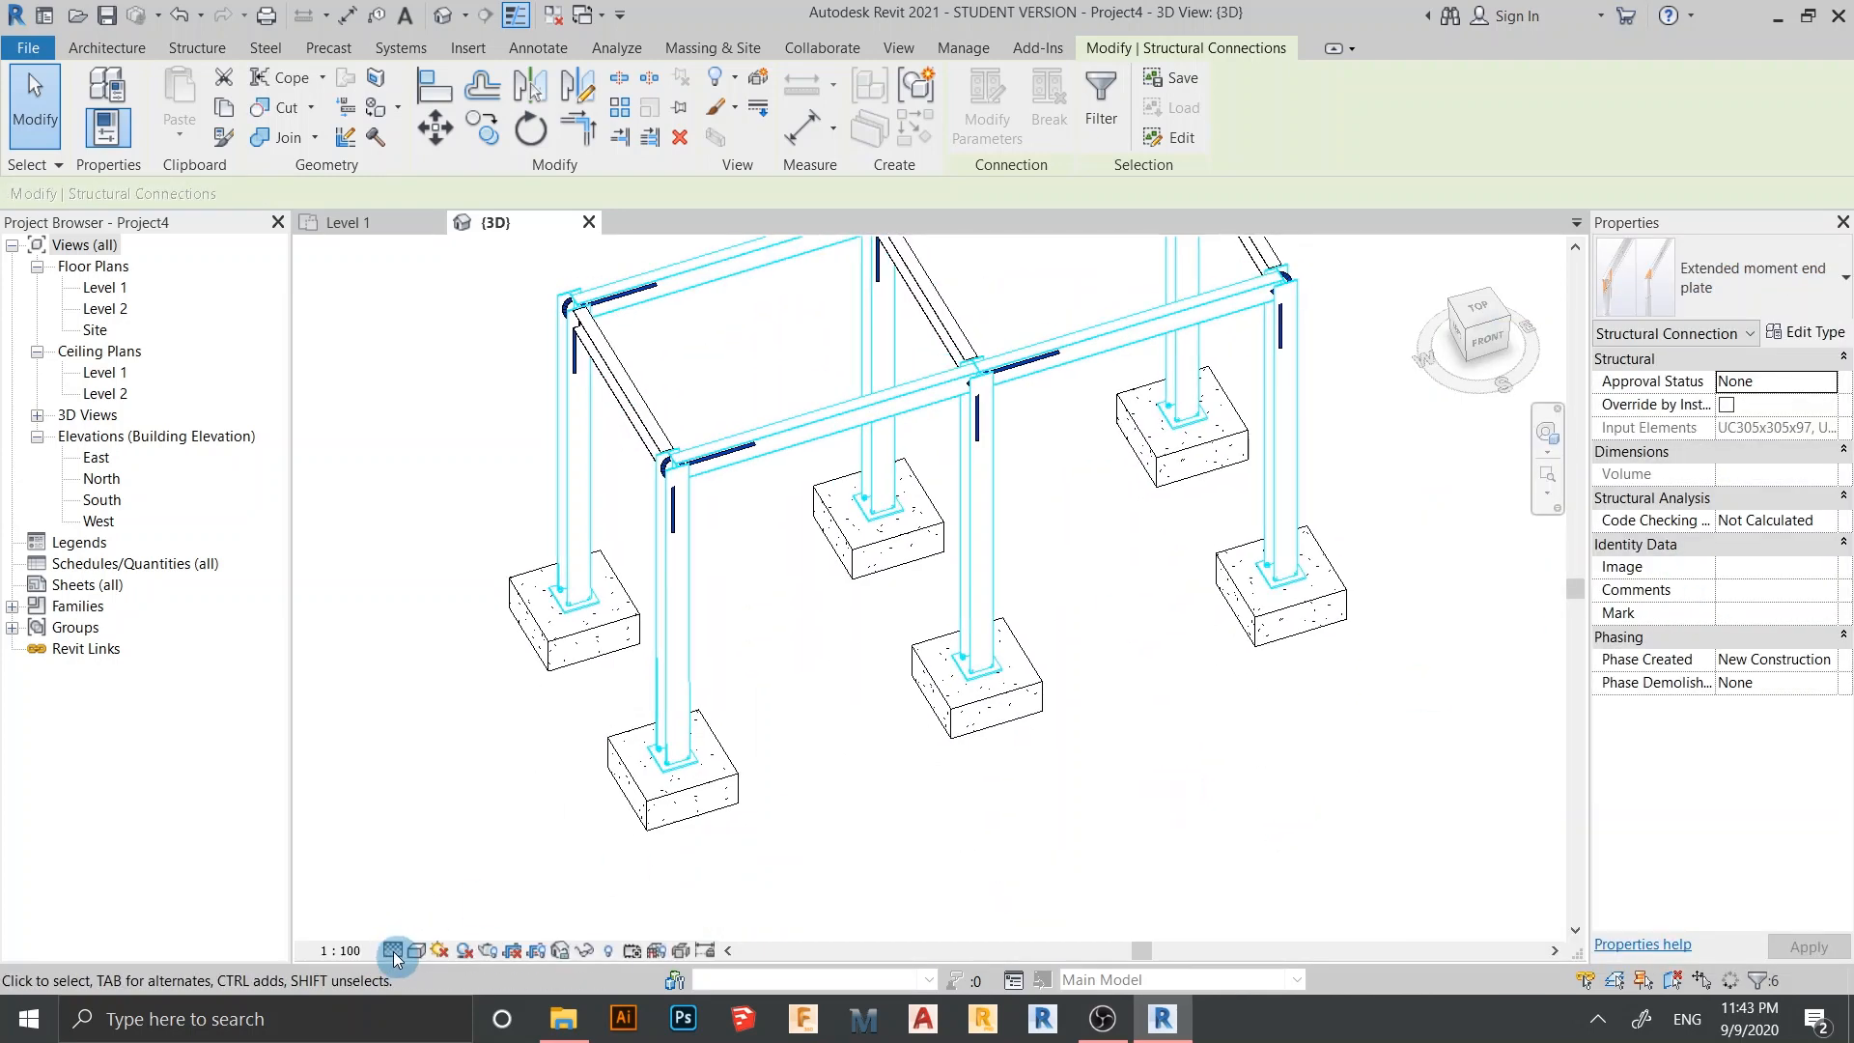
left_click(474, 800)
Examine the end plates and bolts at the beam-to-column joints from several sides of the frame
scroll(473, 791, "down", 2)
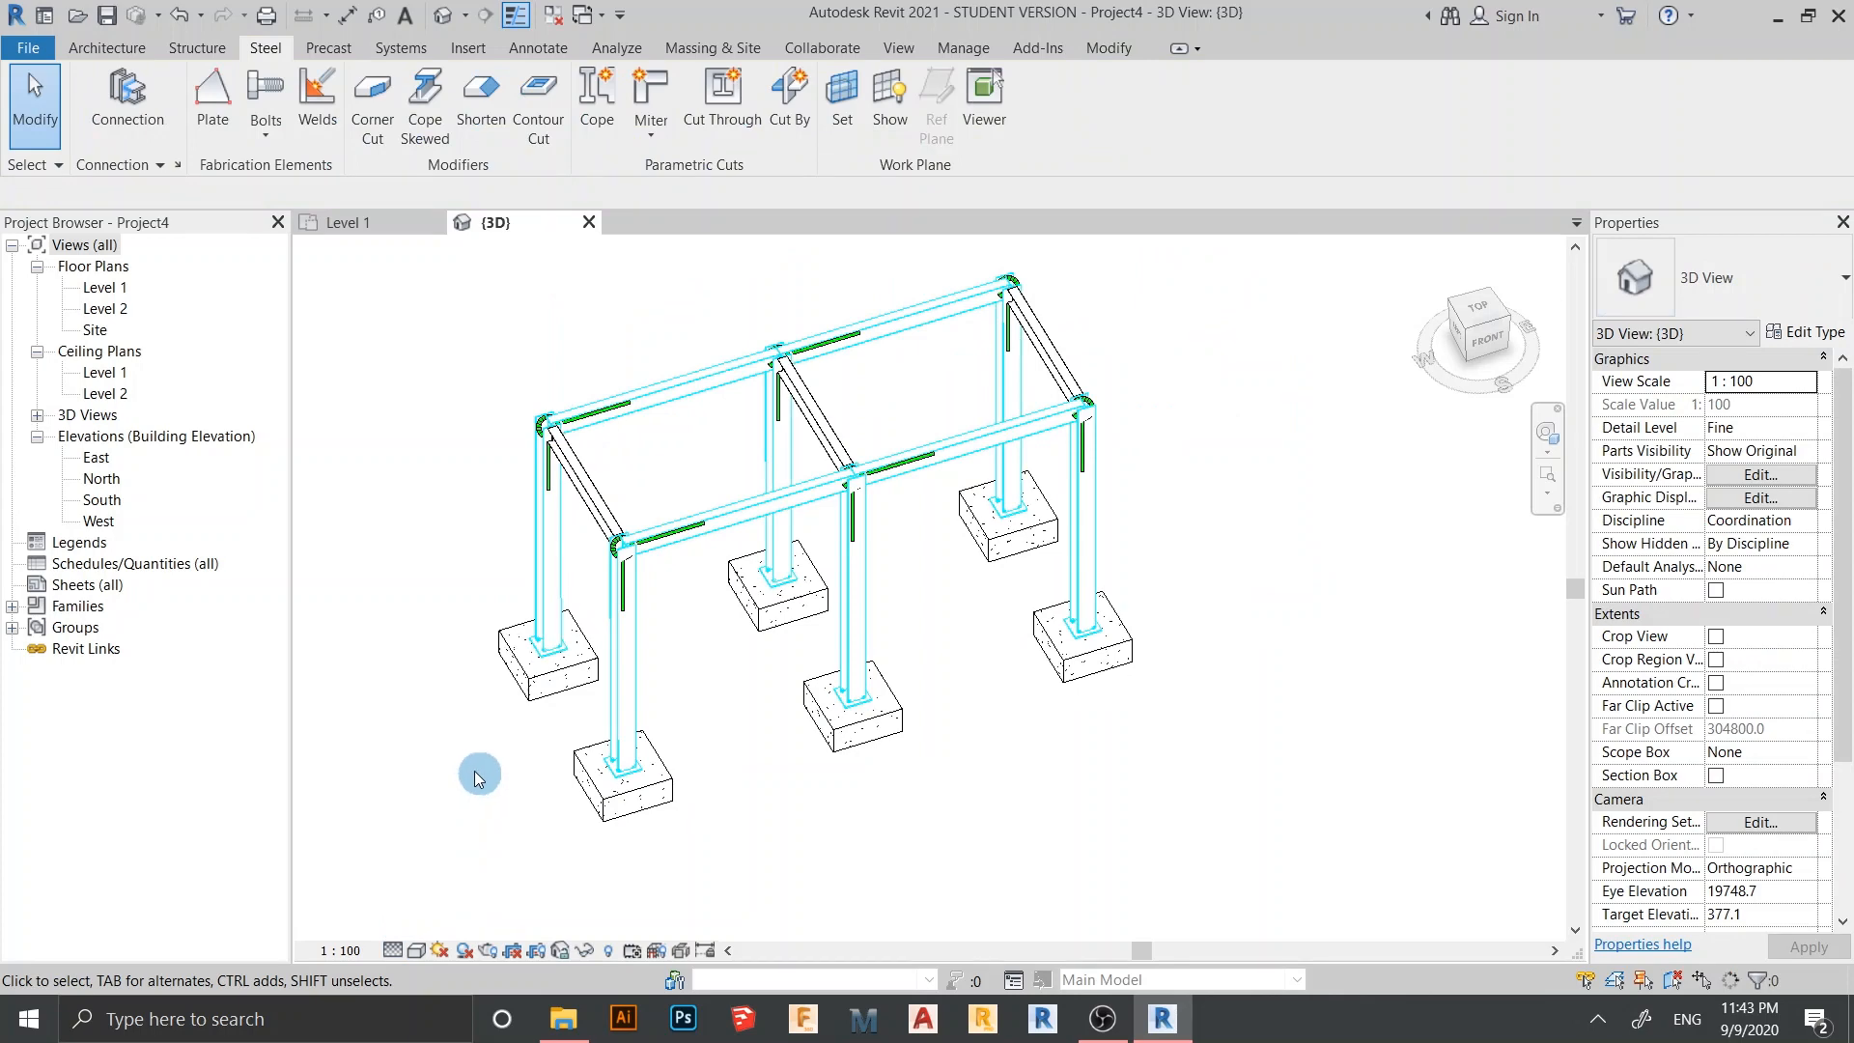
middle_click_drag(485, 784, 523, 725)
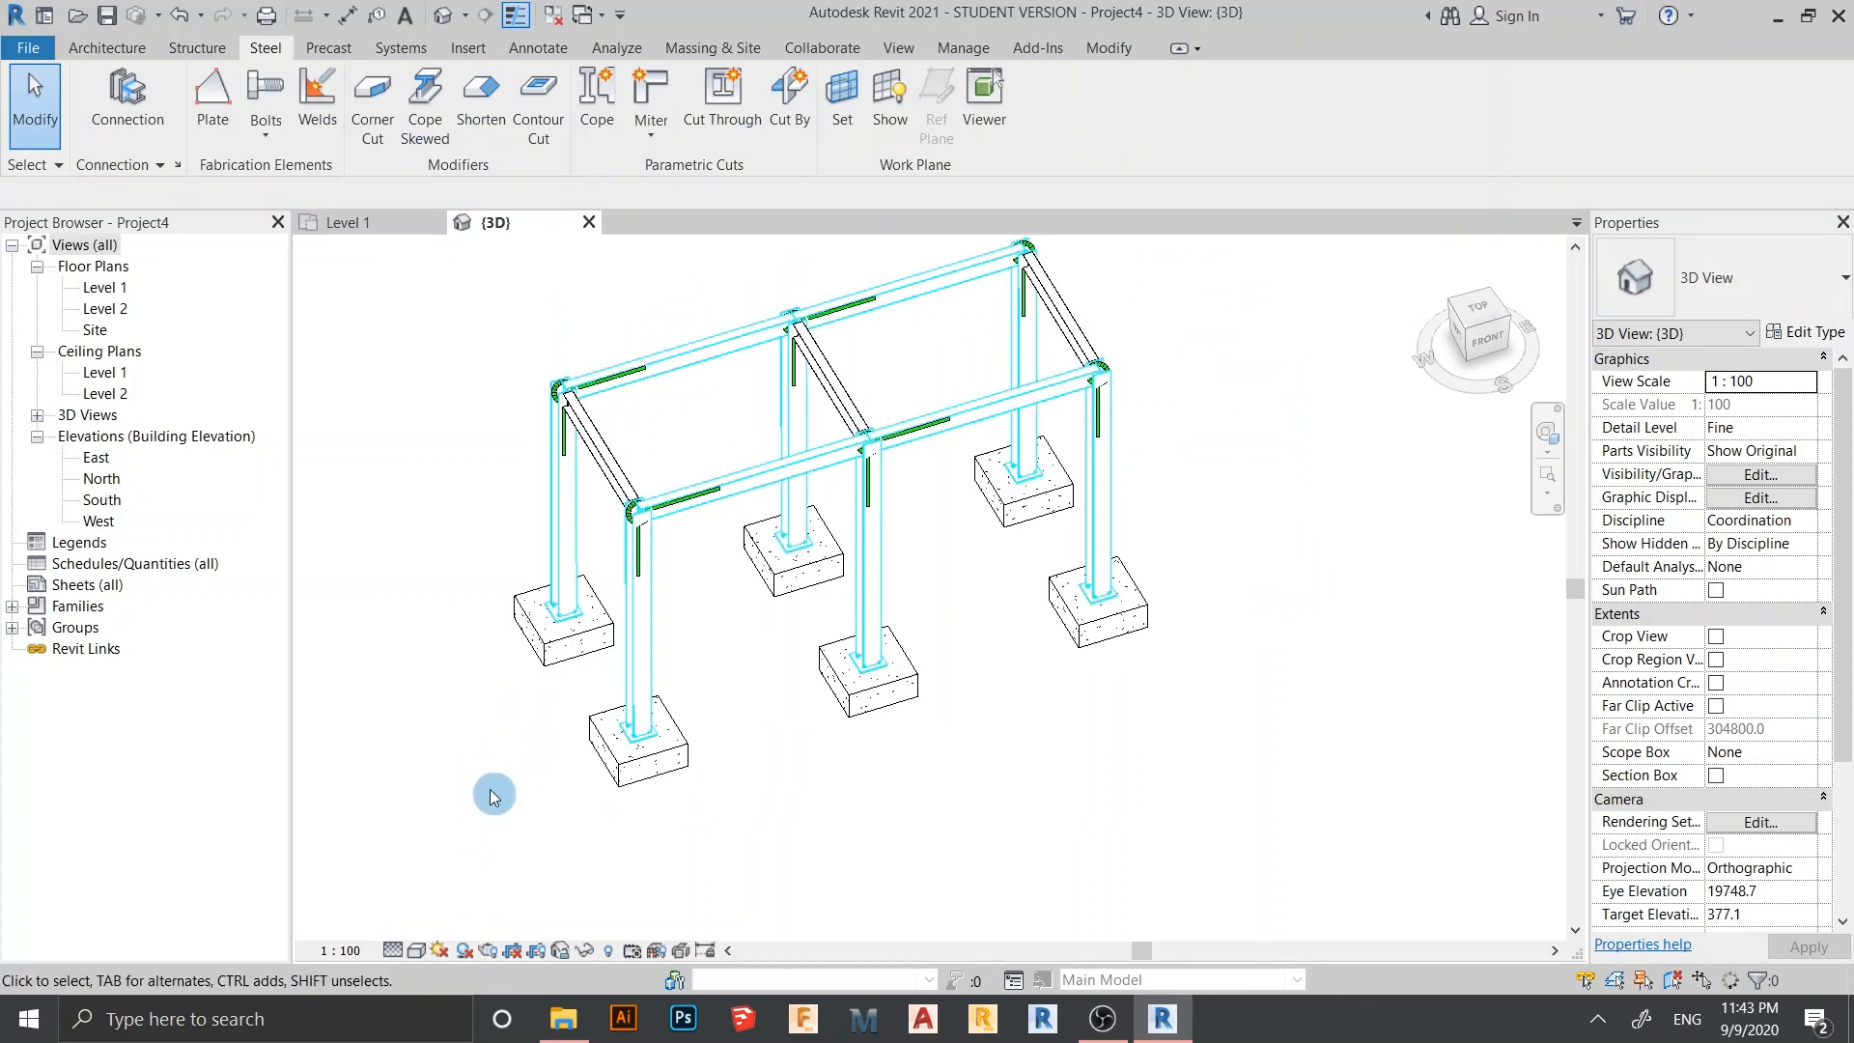
middle_click_drag(493, 796, 951, 749, "shift")
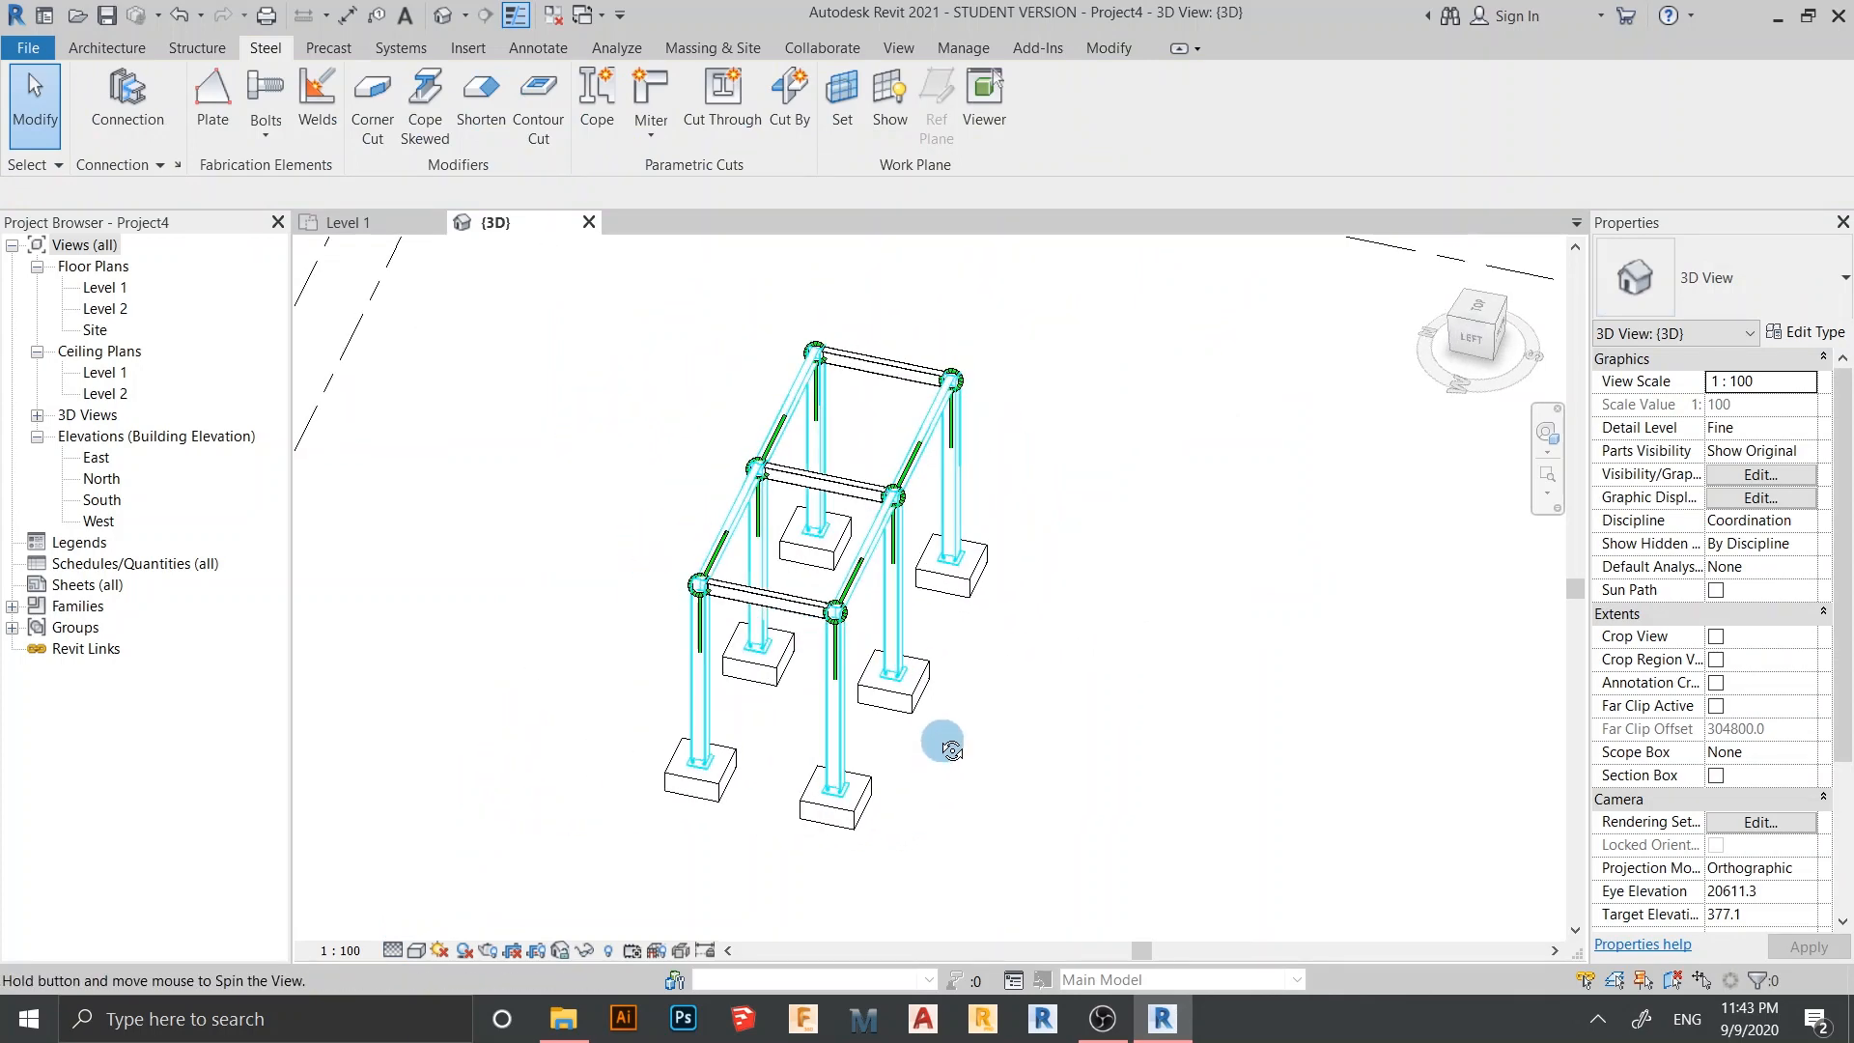
scroll(828, 612, "up", 5)
middle_click_drag(728, 670, 868, 626)
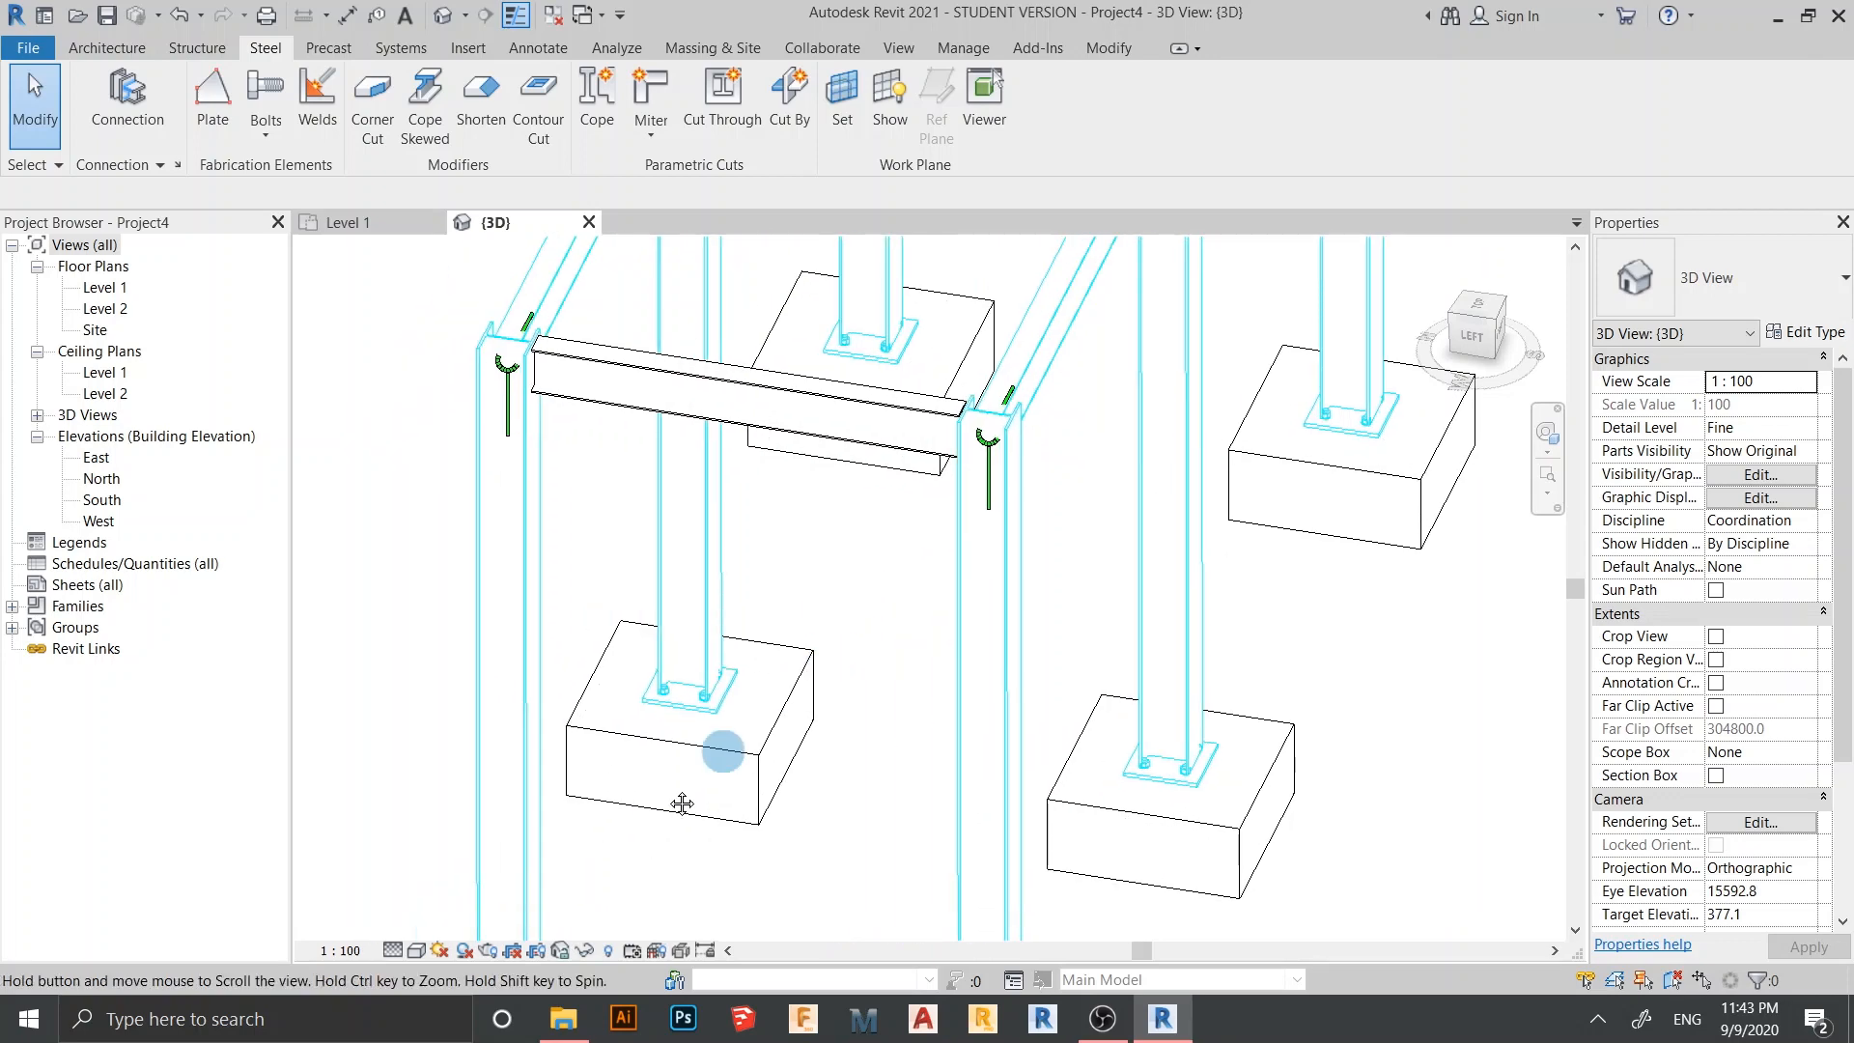
scroll(643, 792, "down", 2)
middle_click_drag(737, 785, 707, 753, "shift")
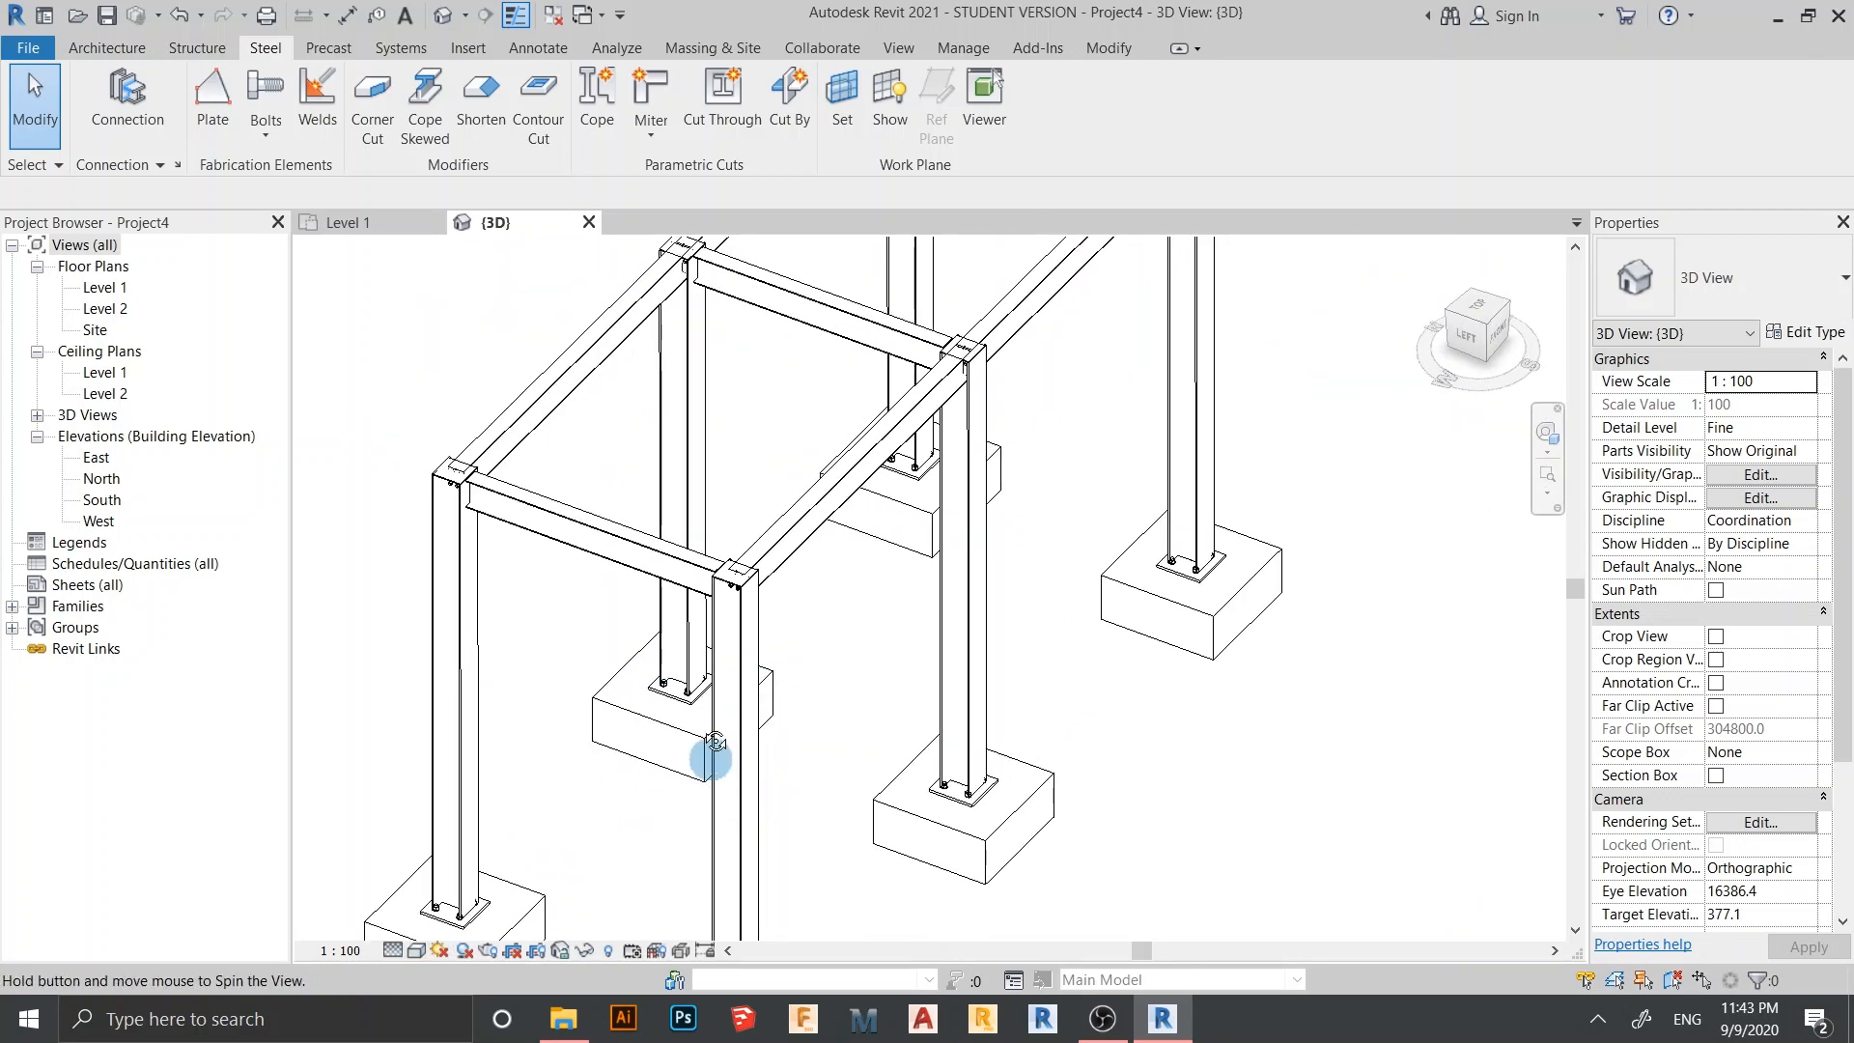
scroll(749, 584, "up", 9)
scroll(944, 603, "down", 10)
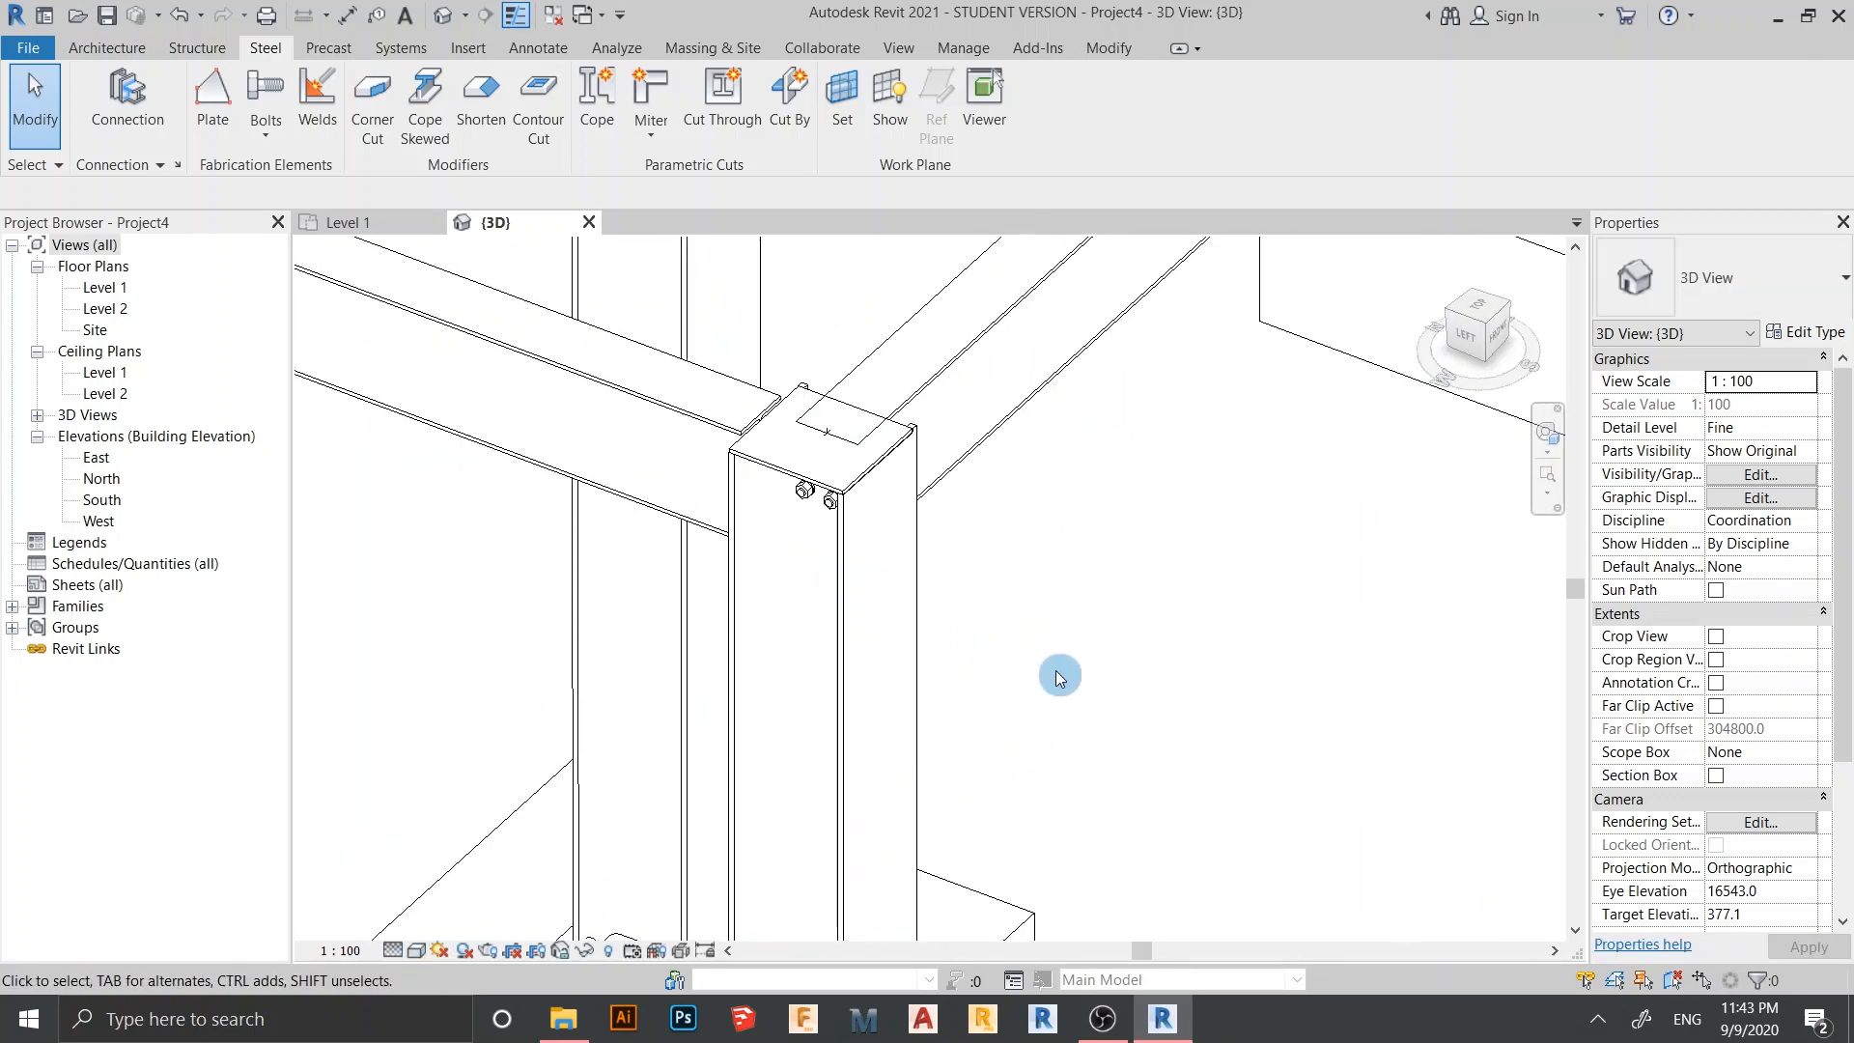
middle_click_drag(1072, 599, 1175, 649)
scroll(820, 579, "up", 4)
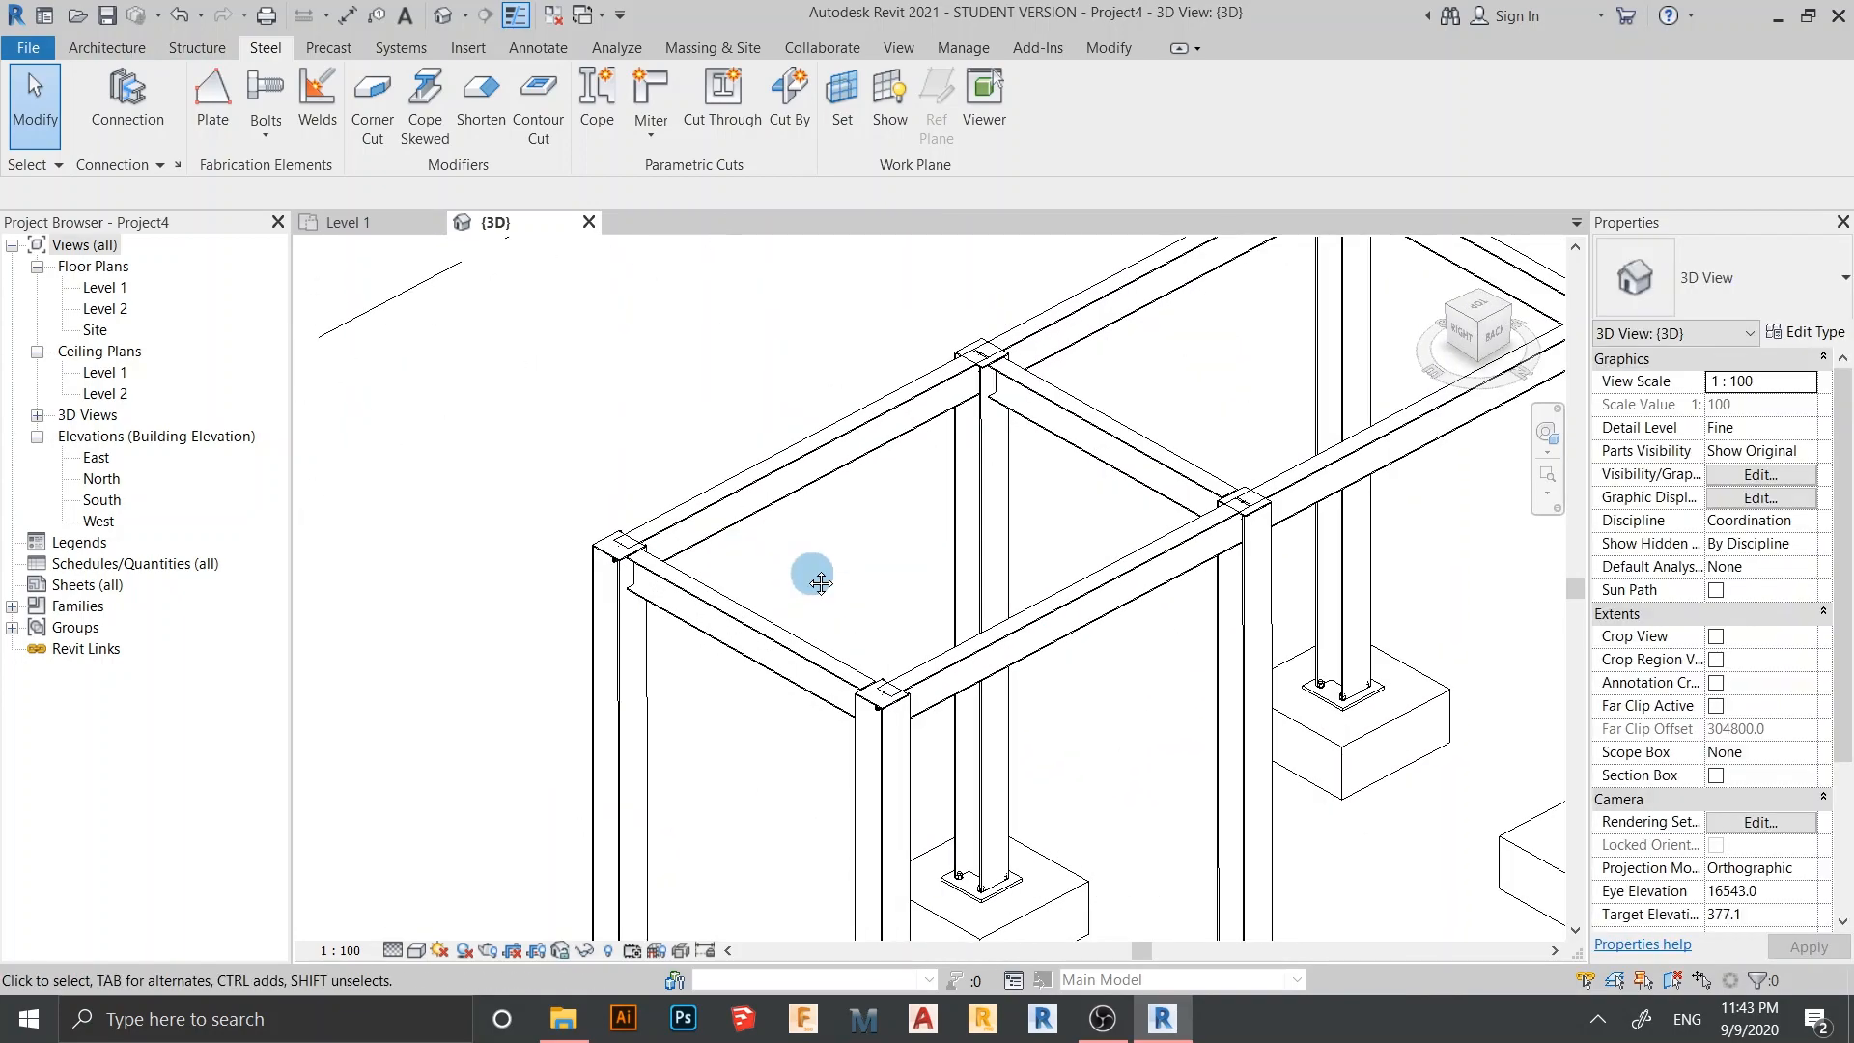
Add a generic connection between the end short beam and the adjoining long beam at the corner column where they meet
middle_click_drag(820, 580, 691, 511, "shift")
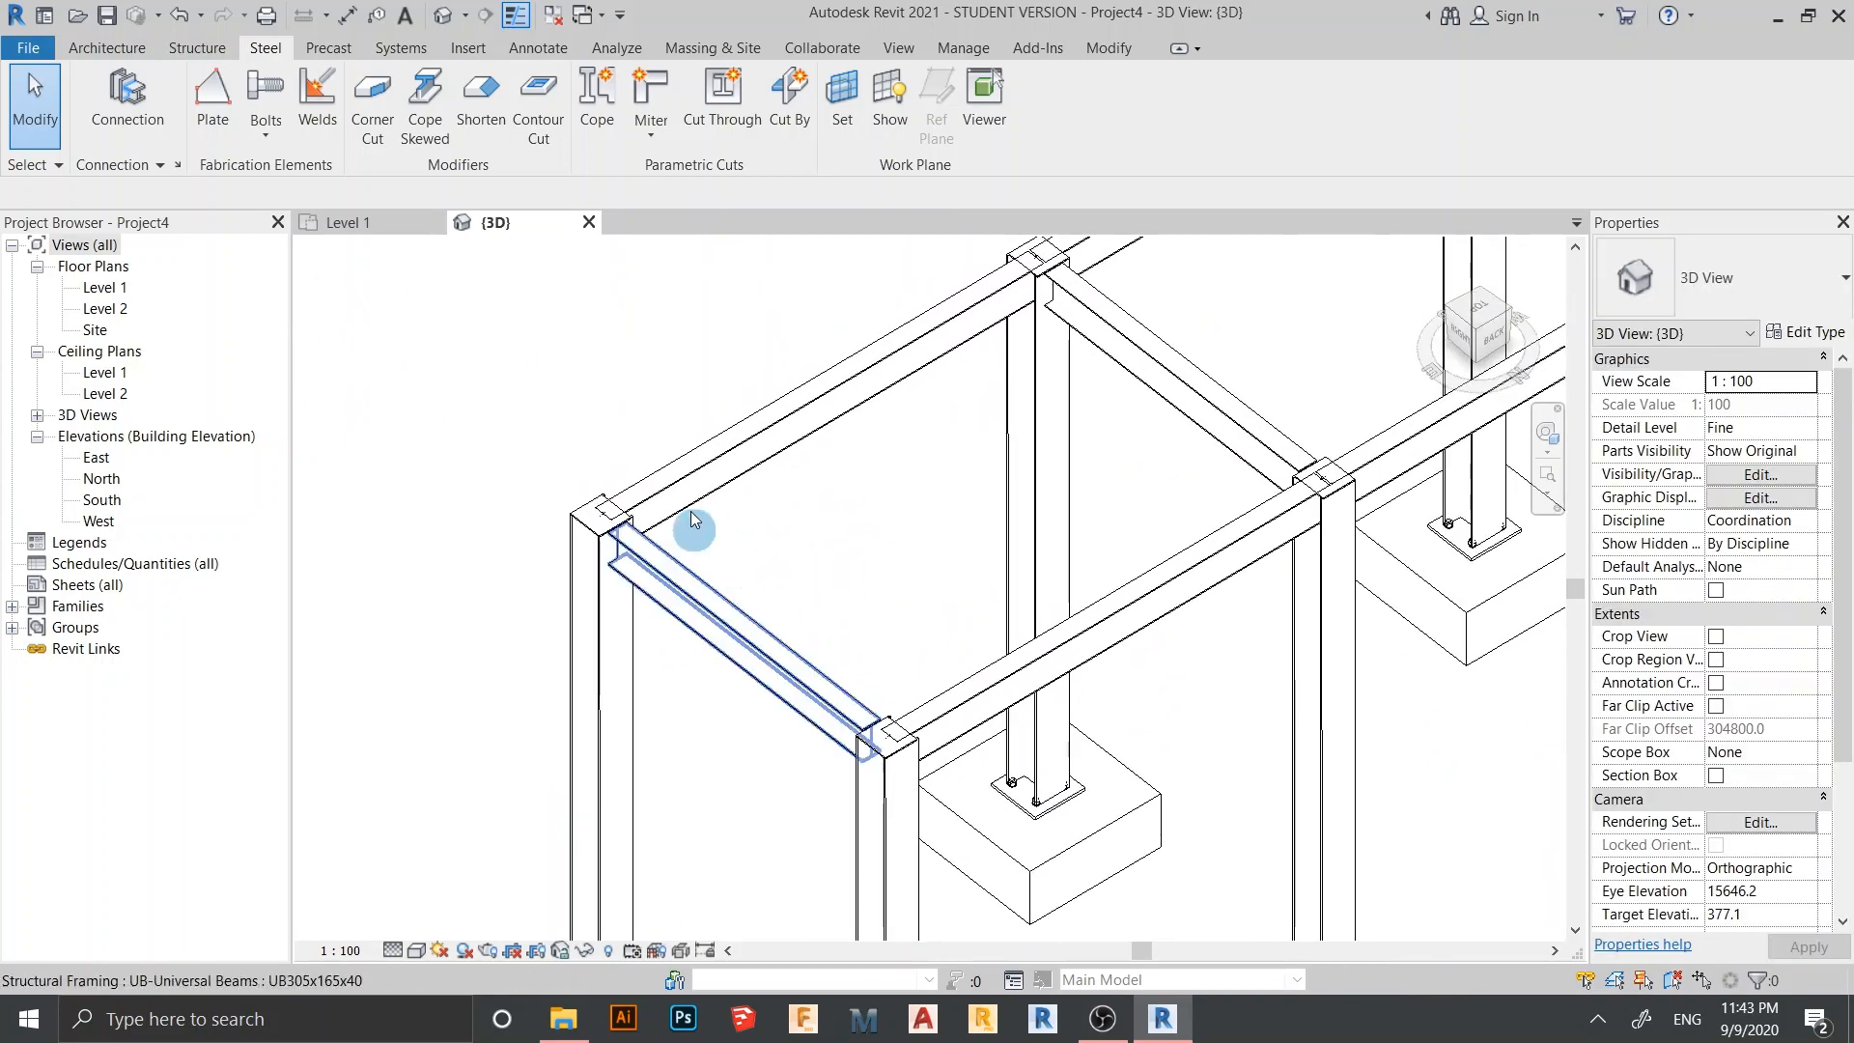
left_click(699, 595)
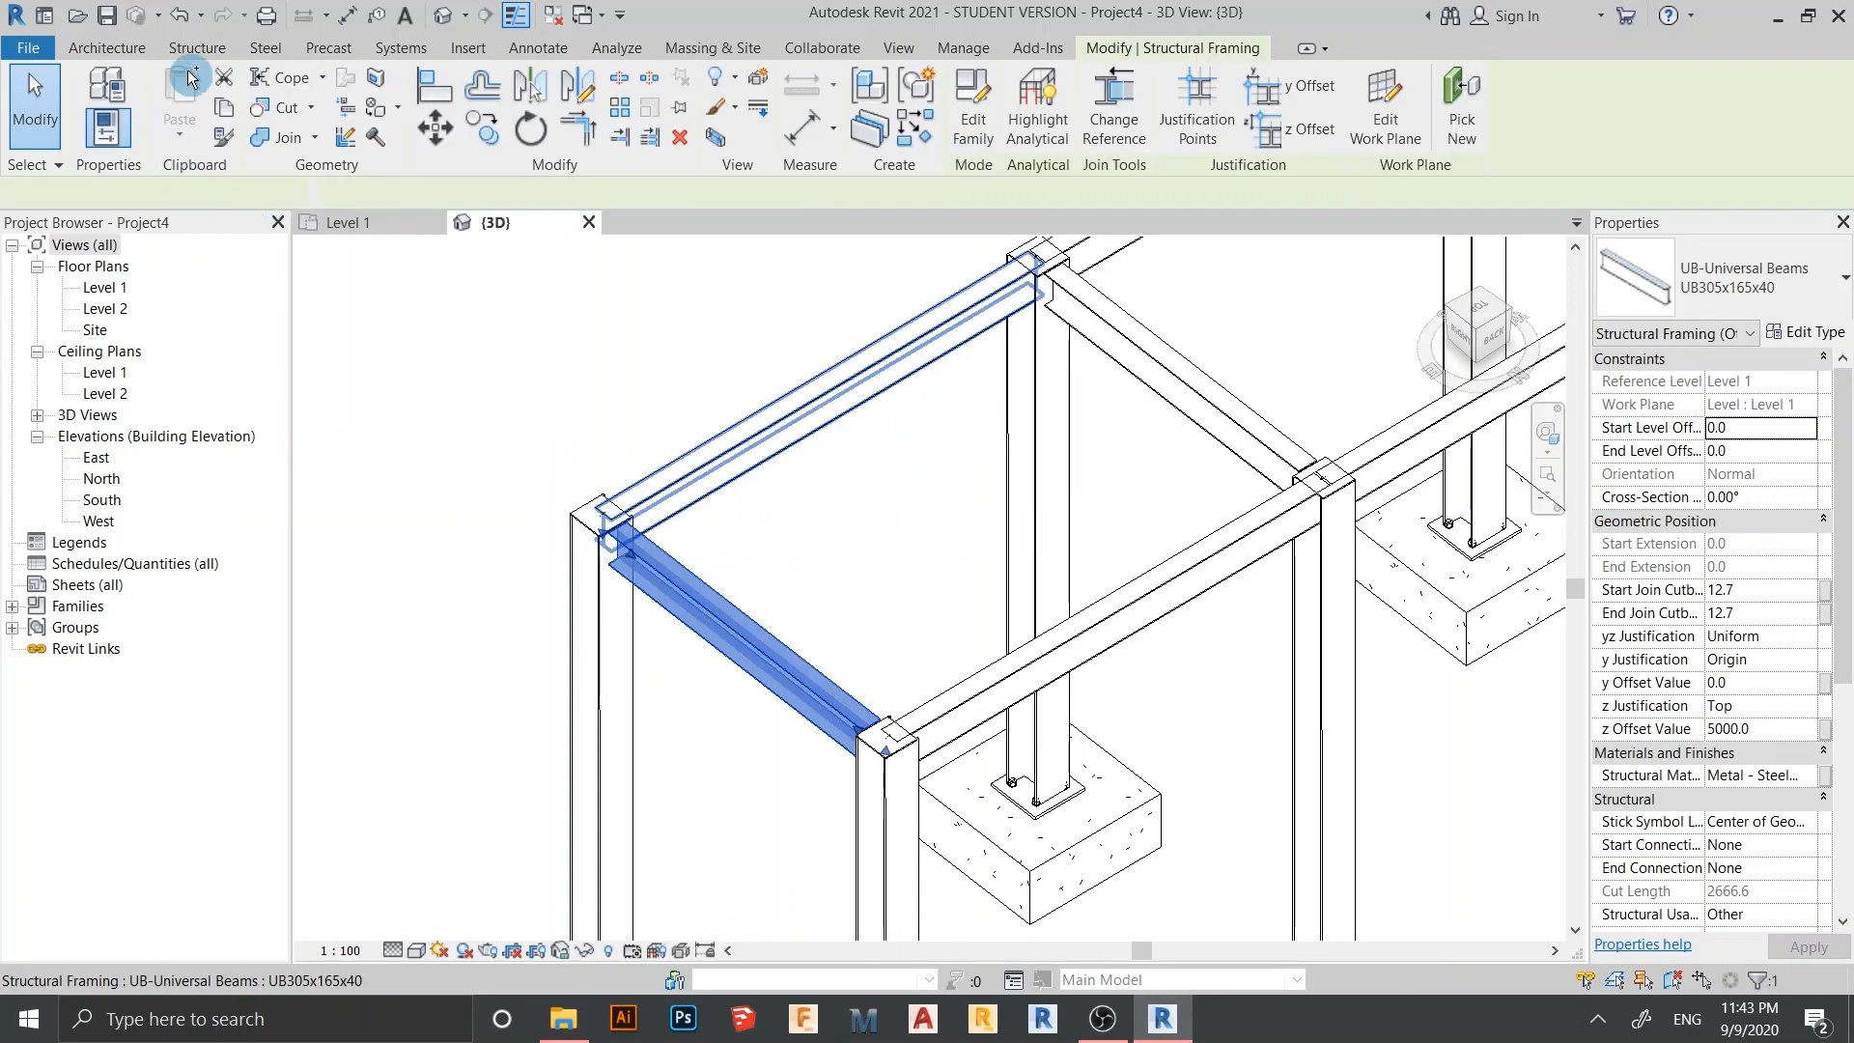
left_click(265, 47)
left_click(123, 104)
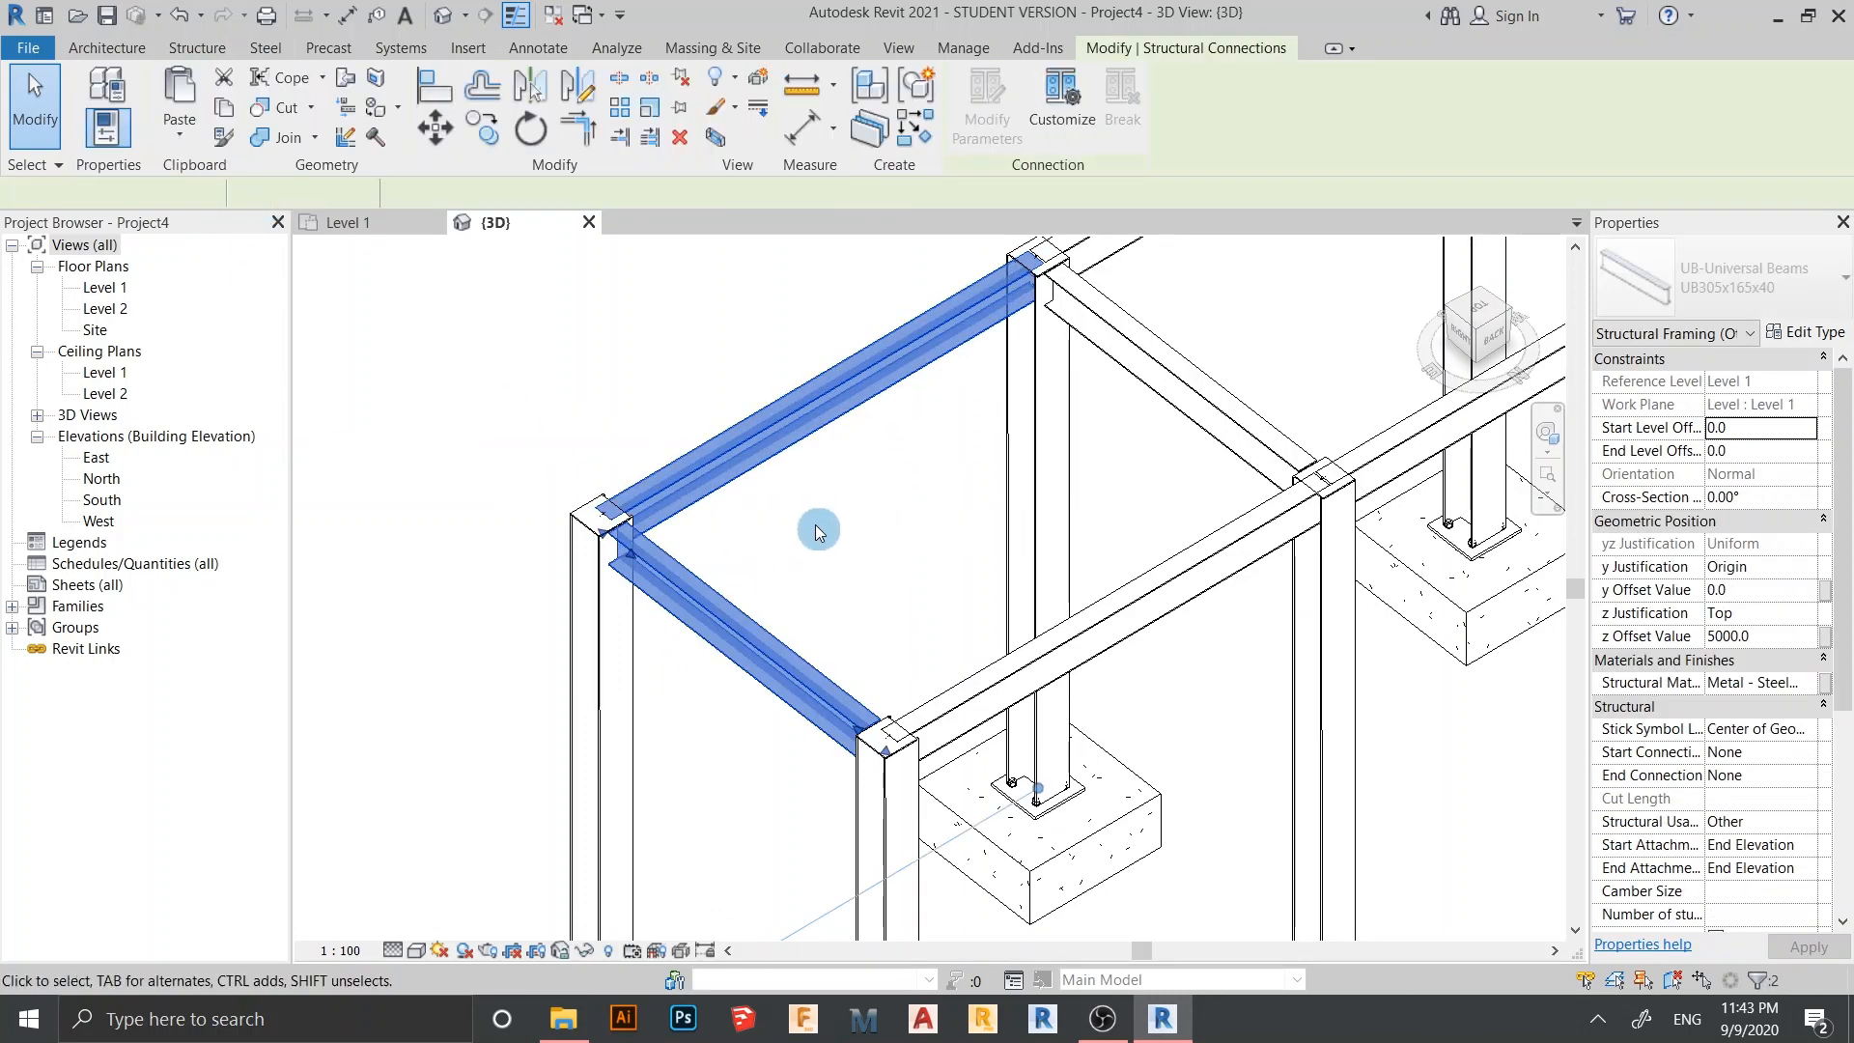
Add generic connections between the long beam of the second bay and the short beams at its middle and far corner columns
scroll(819, 531, "down", 4)
left_click(943, 398)
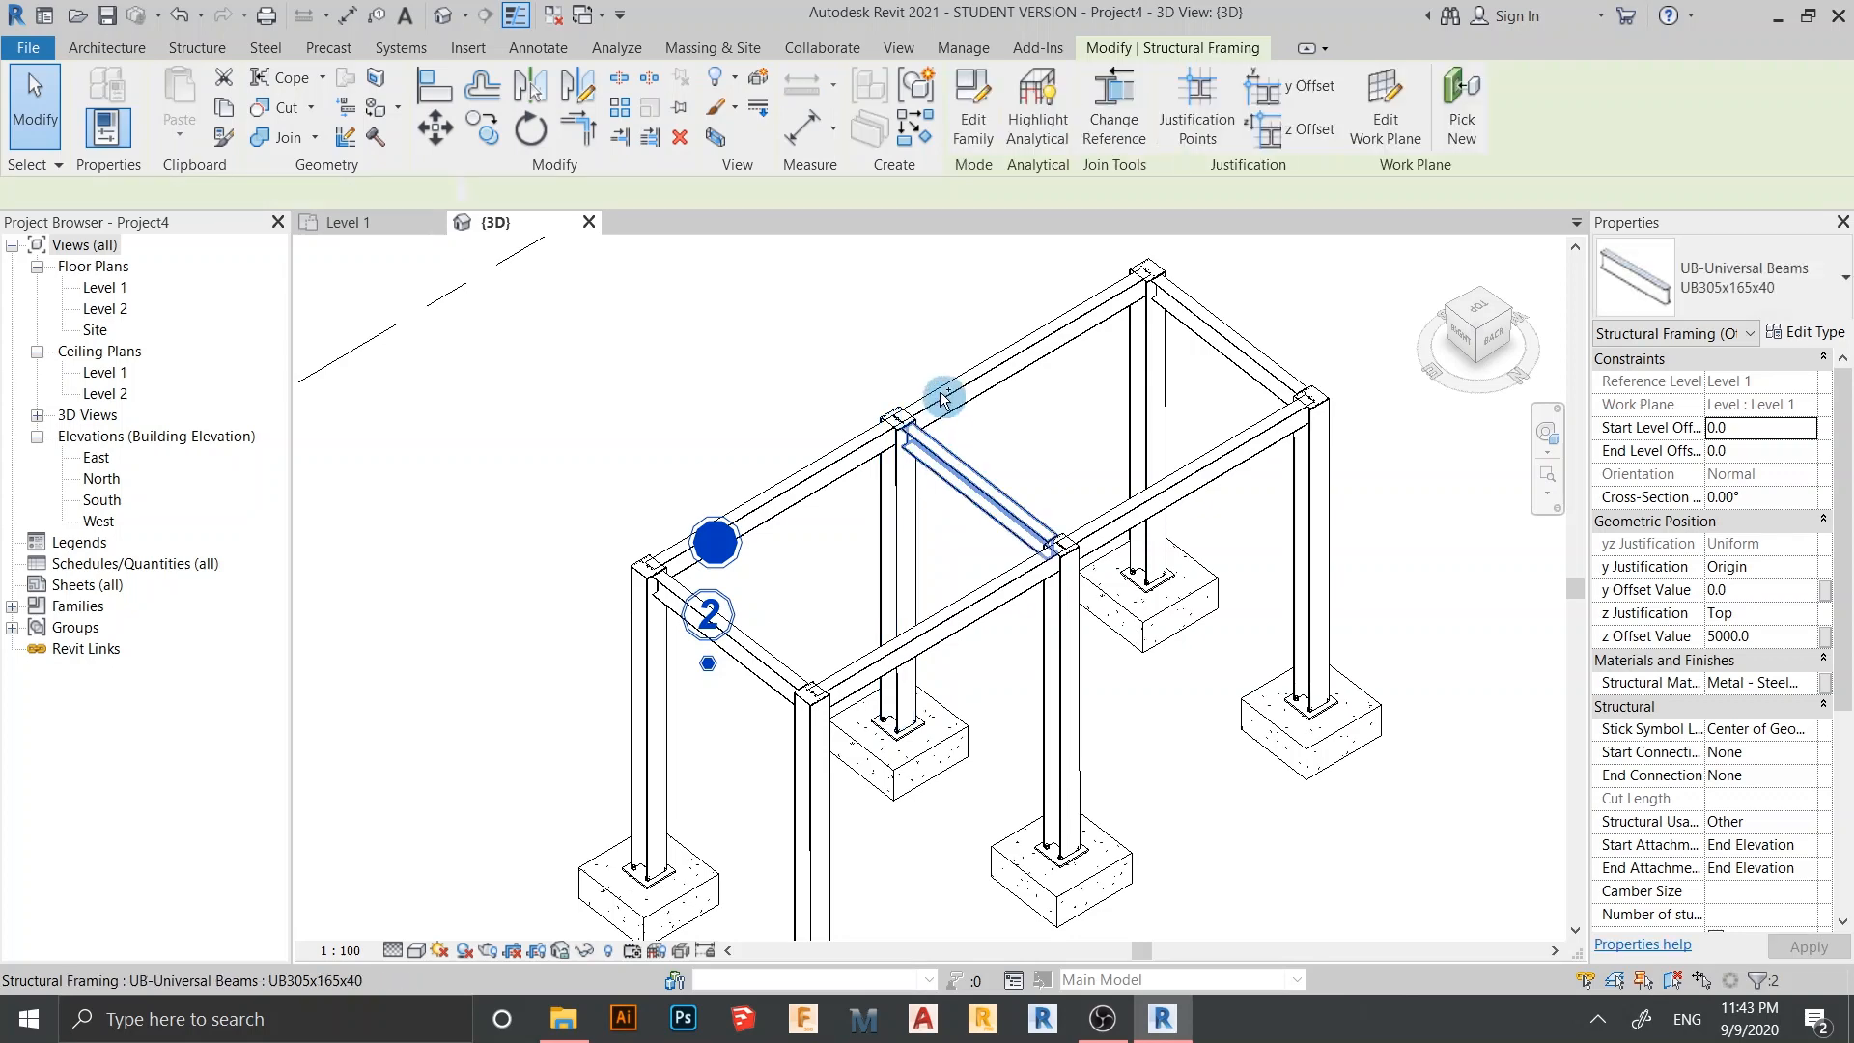
left_click(265, 47)
left_click(1205, 321)
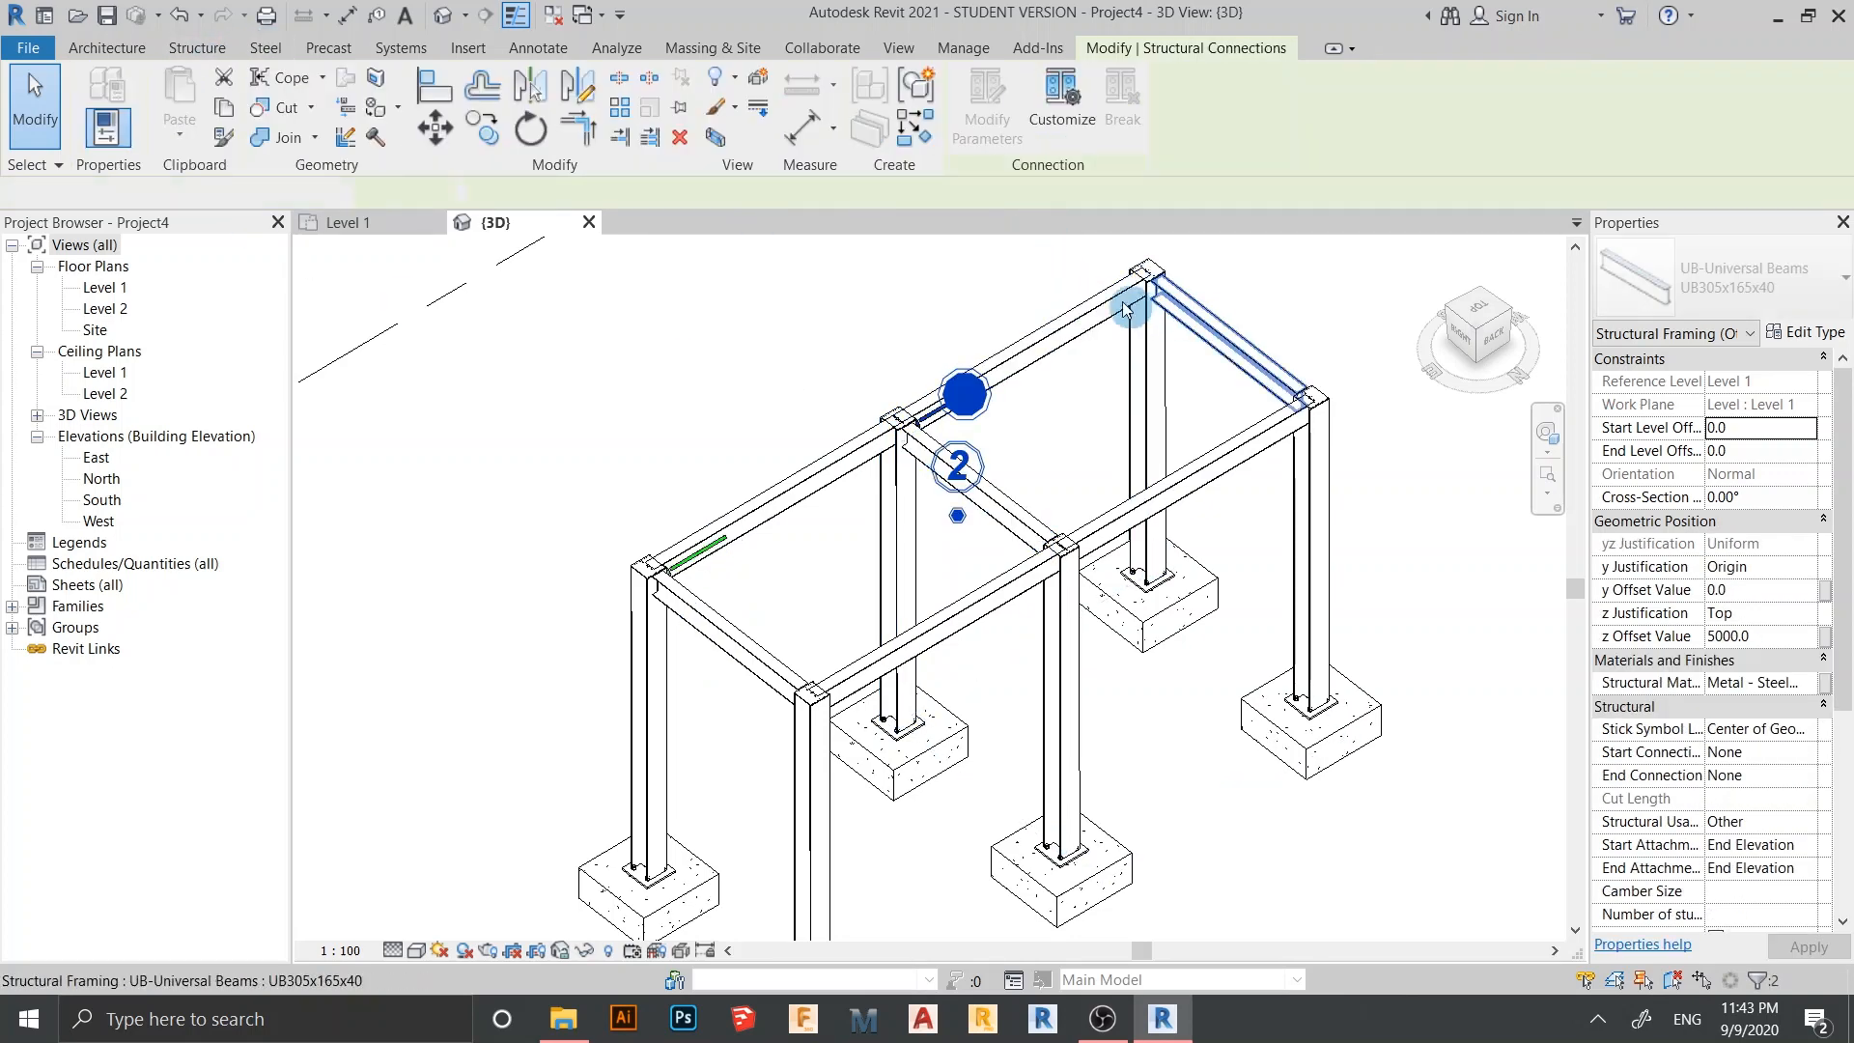
left_click(265, 47)
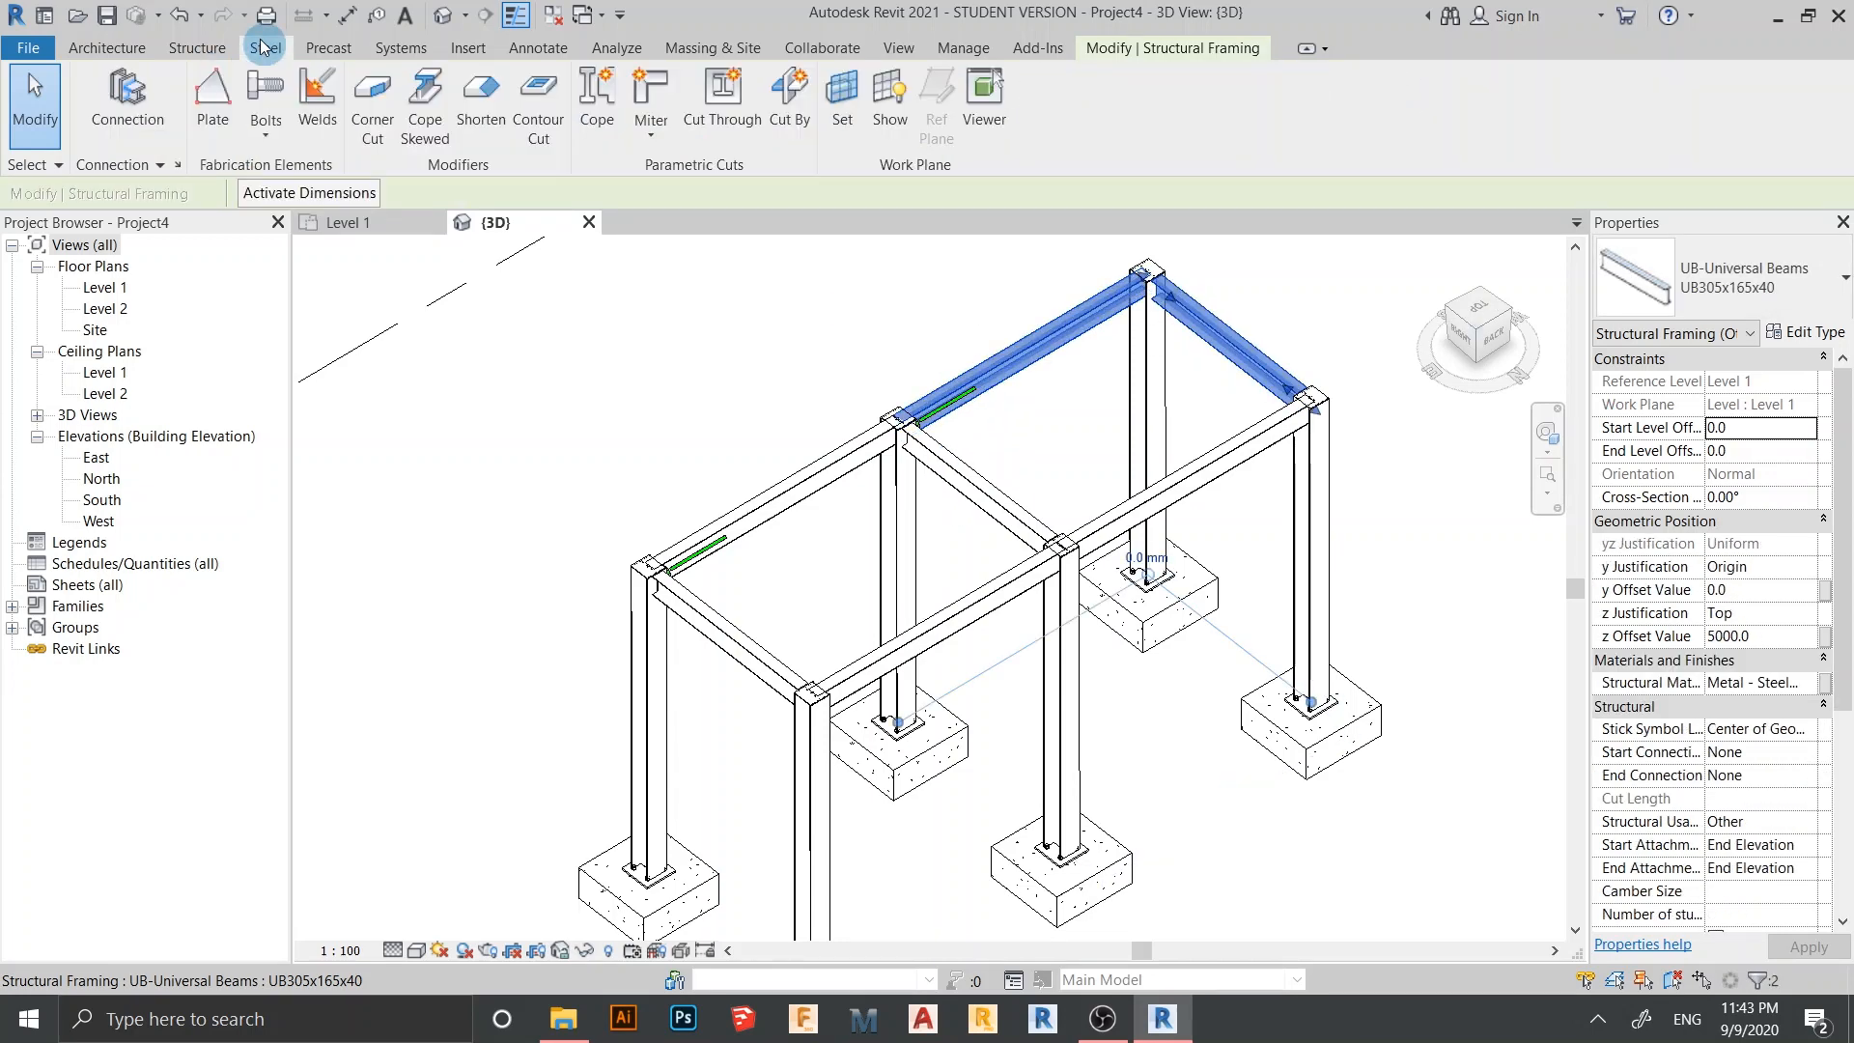
left_click(130, 117)
Add a generic connection between the far end short beam and the opposite long beam at their shared corner column
left_click(1258, 428)
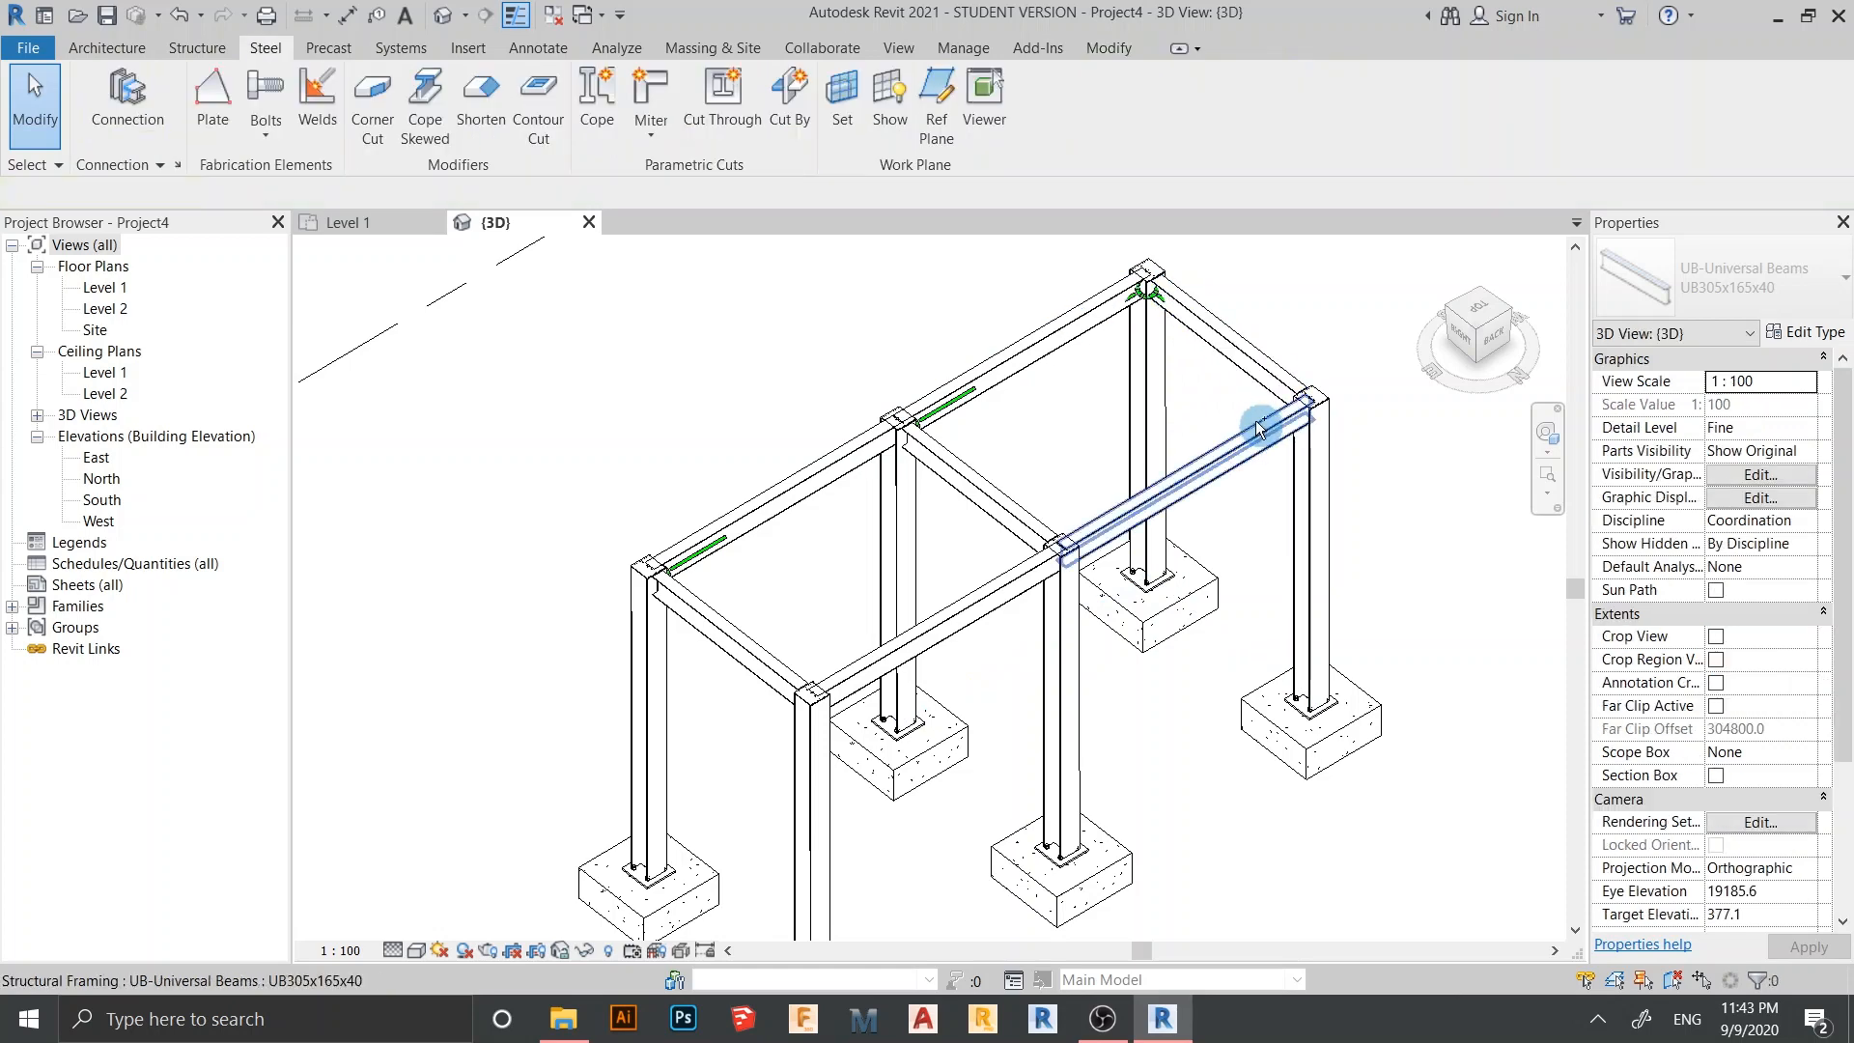
left_click(1258, 365, "ctrl")
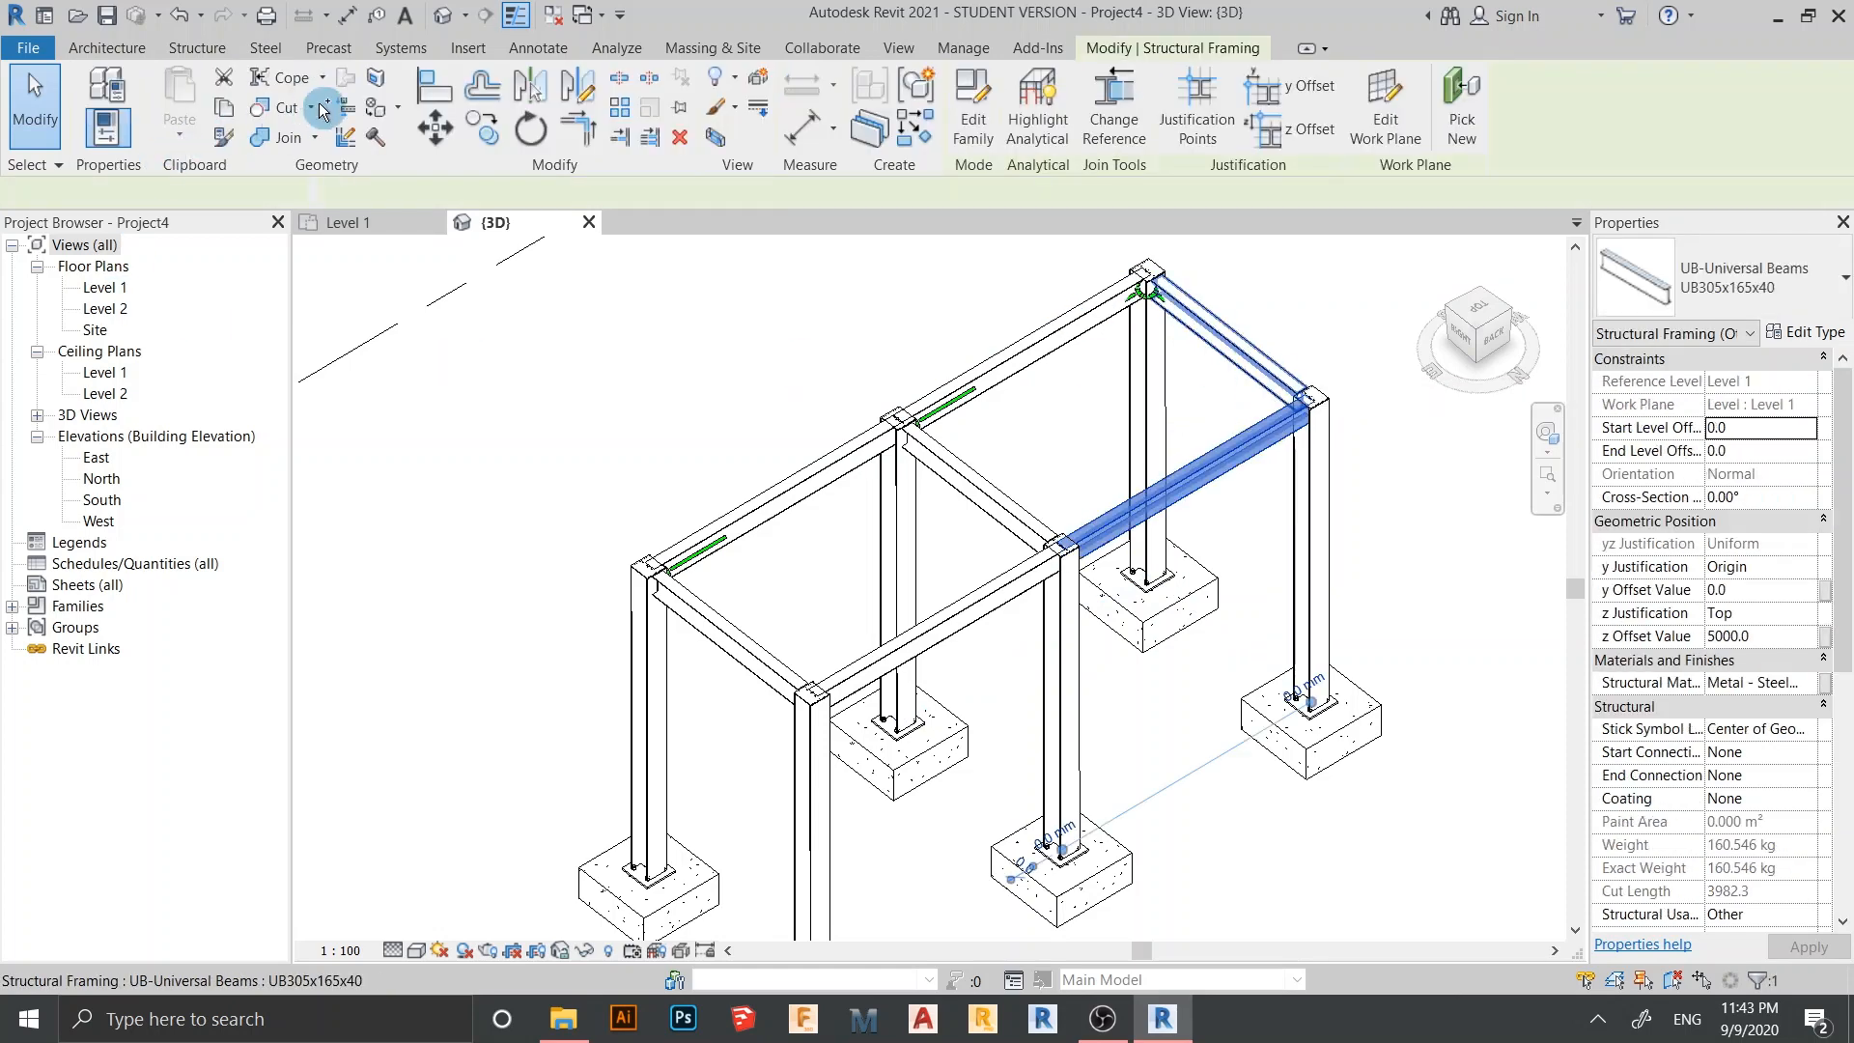
left_click(266, 49)
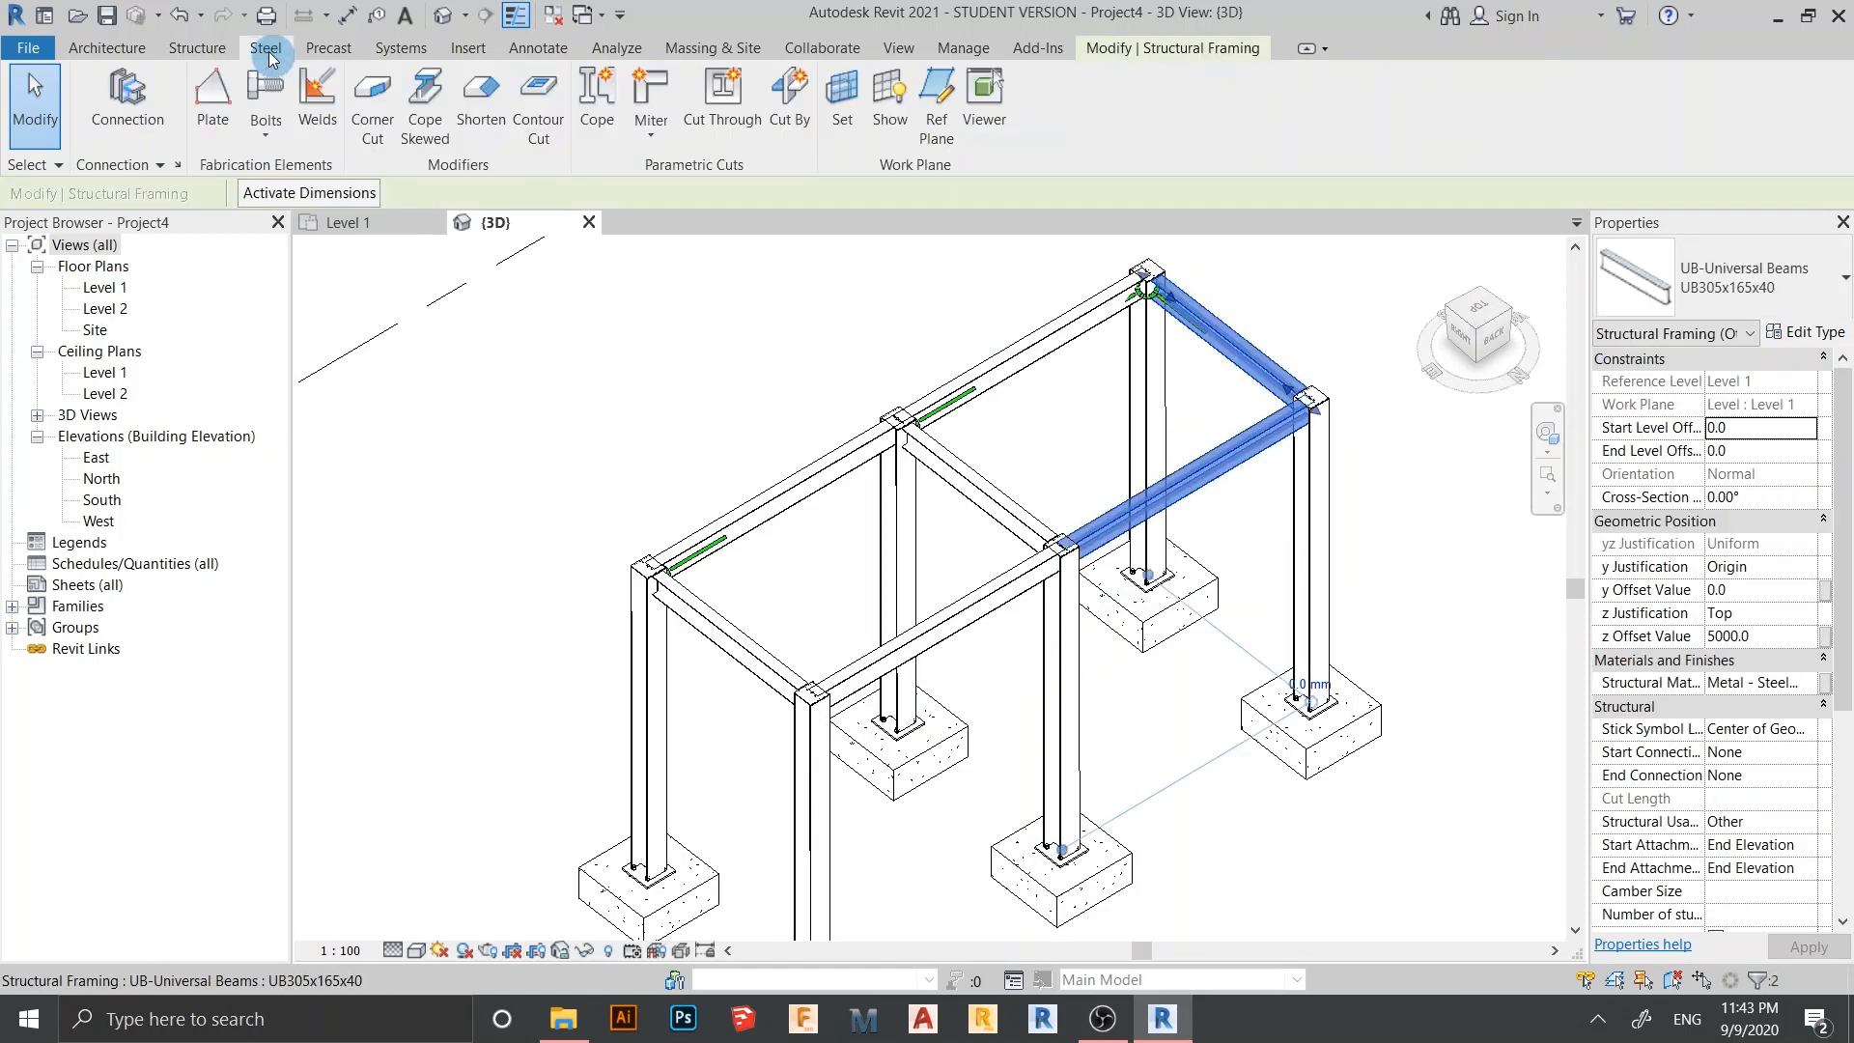
left_click(105, 109)
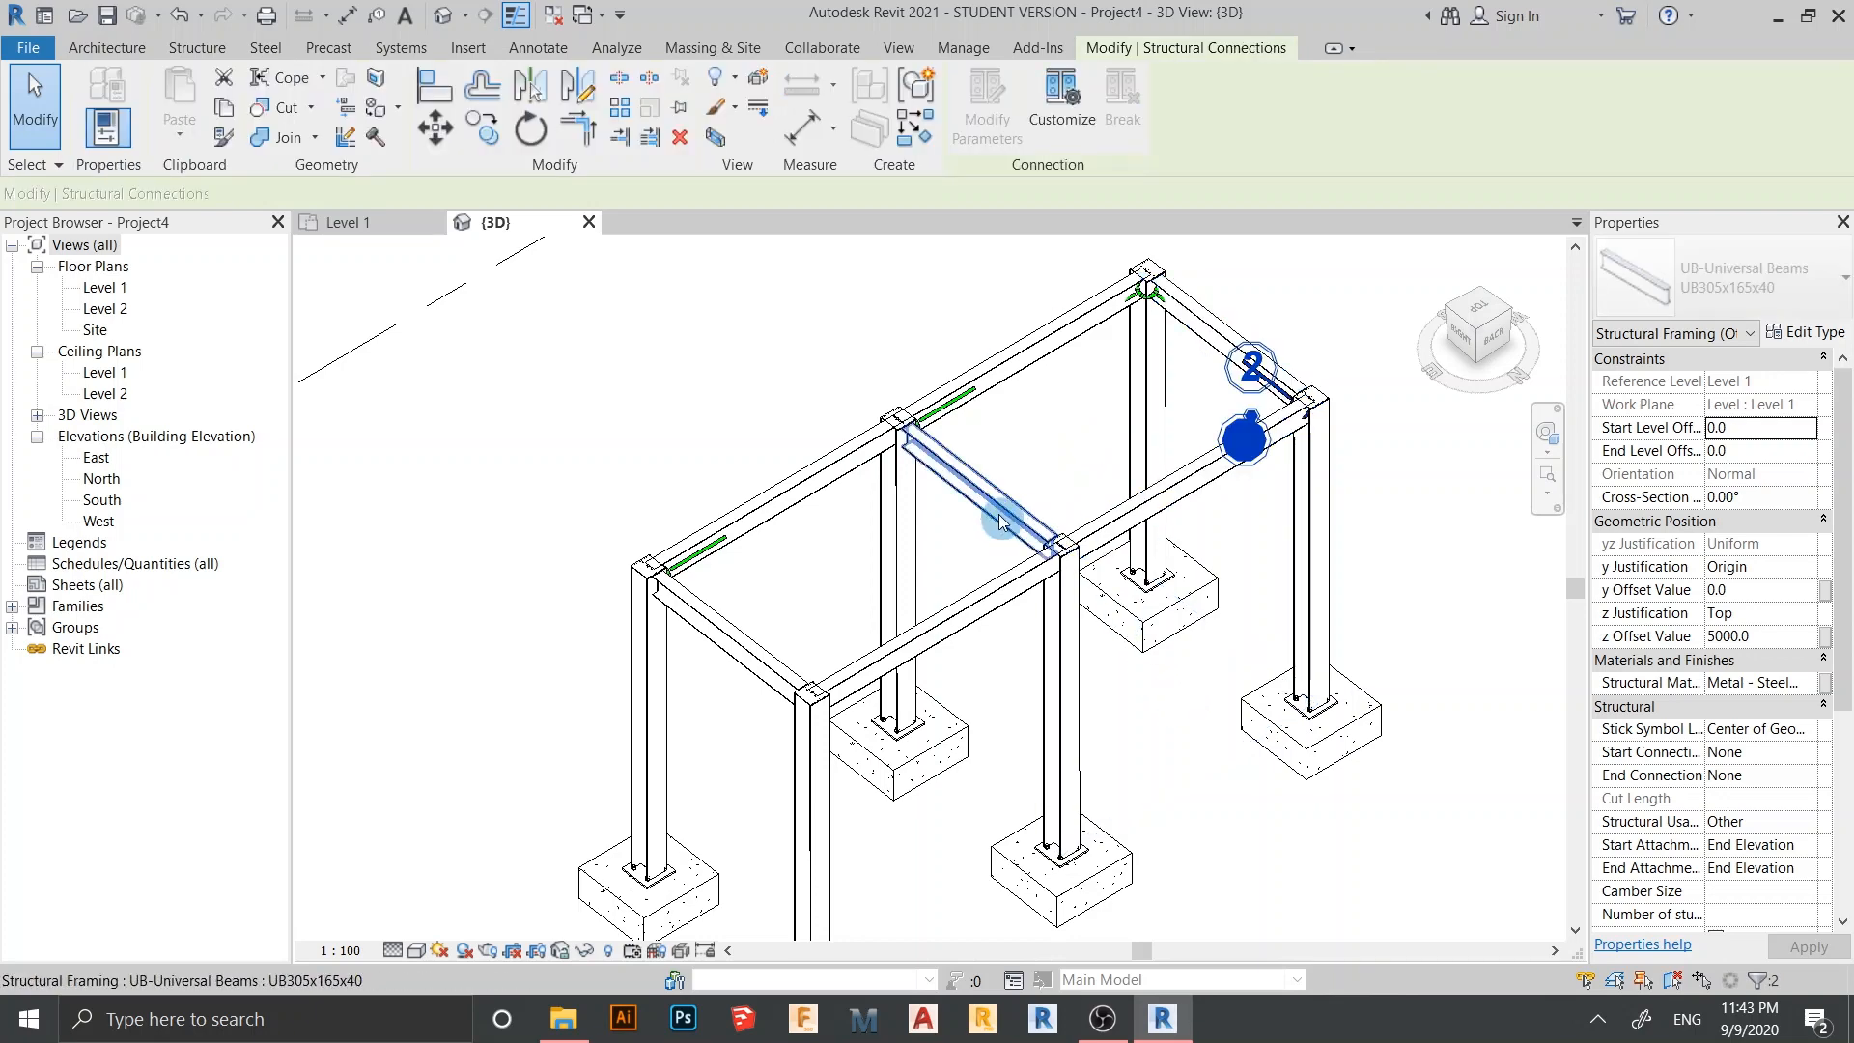
key("Escape")
Add generic connections between the middle short beam and the long beams of both bays at the nearer middle column
left_click(1107, 521)
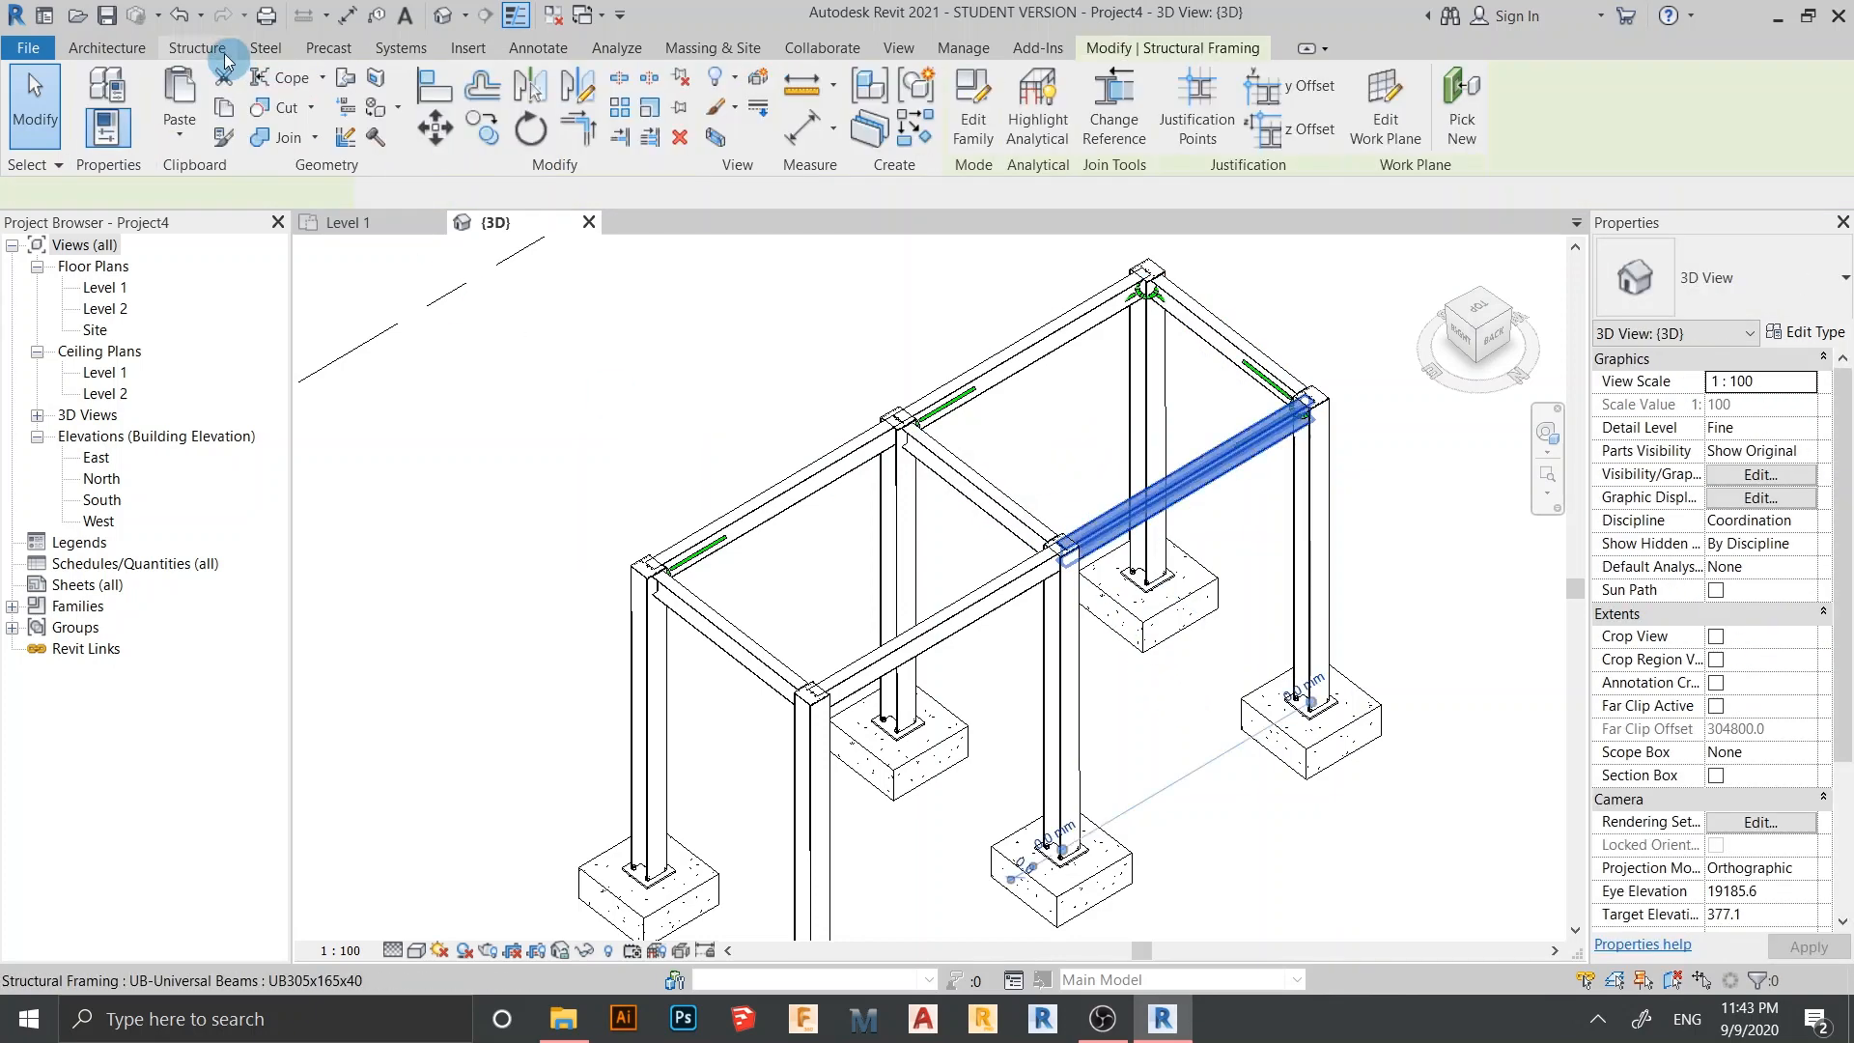
left_click(267, 48)
left_click(105, 109)
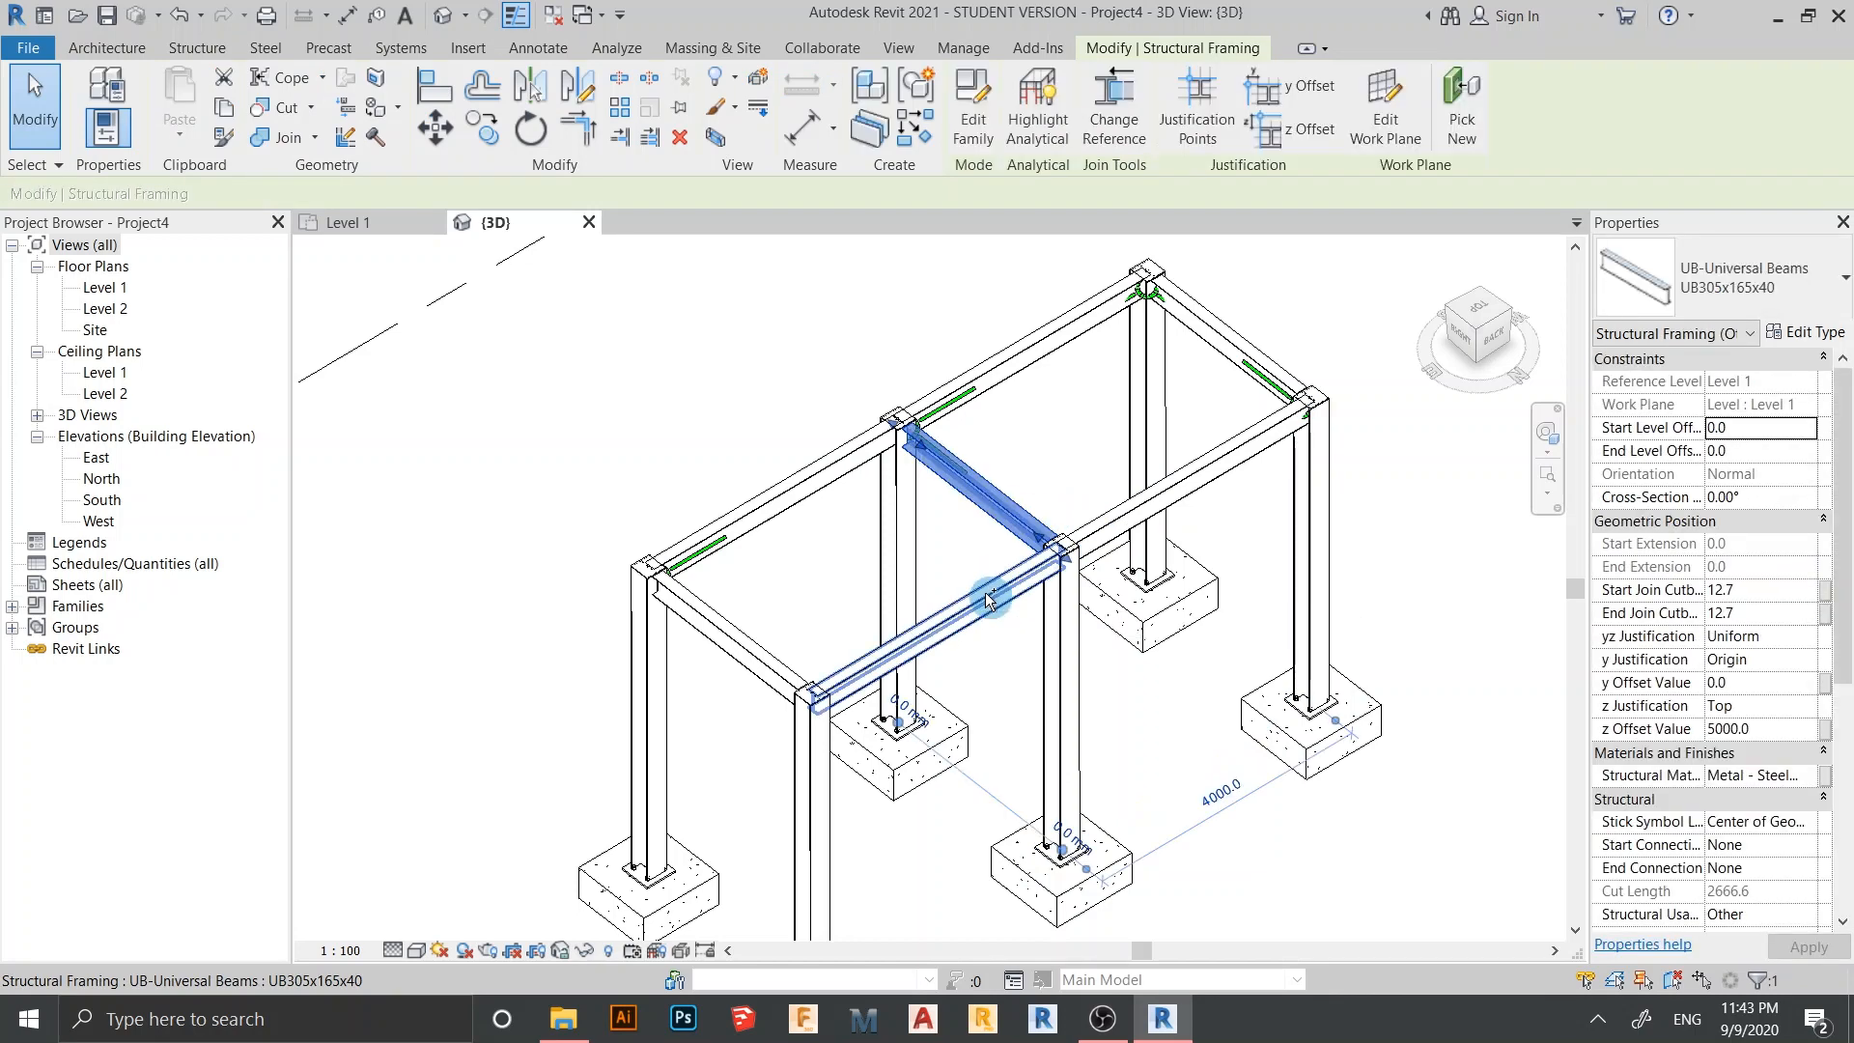
left_click(259, 49)
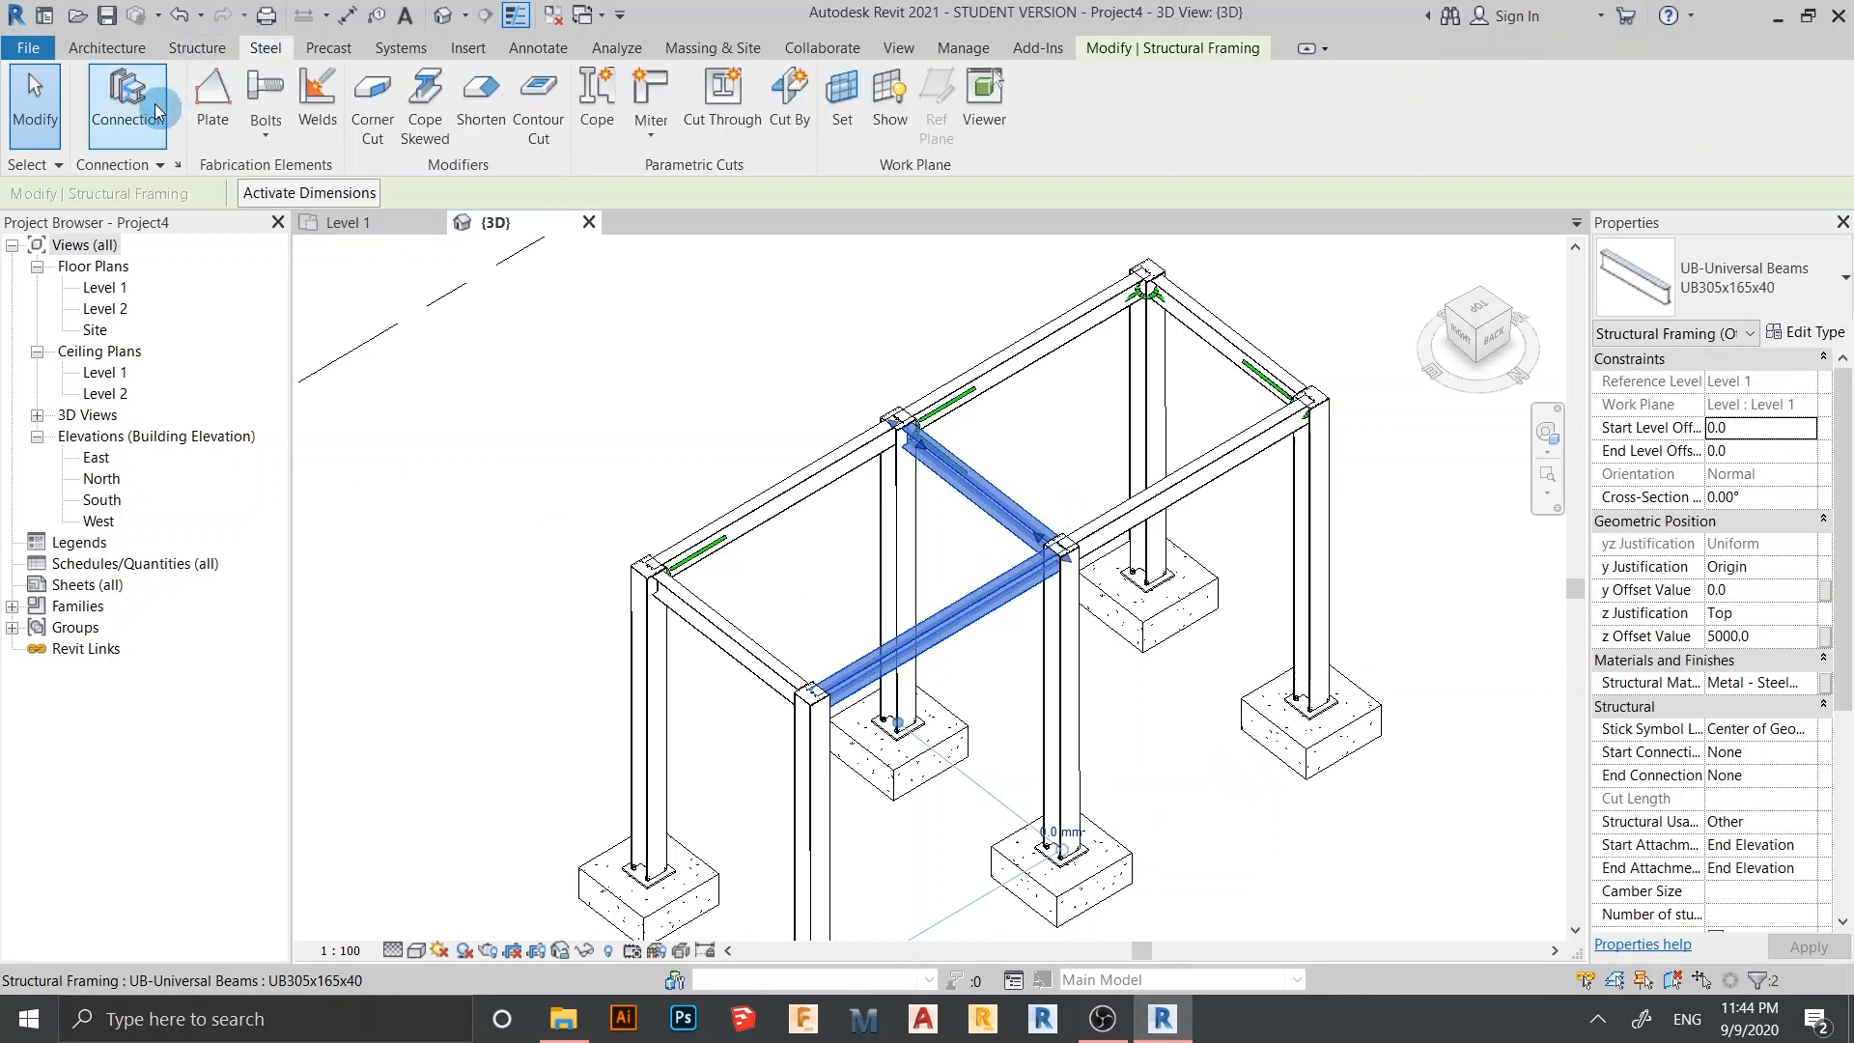
left_click(148, 110)
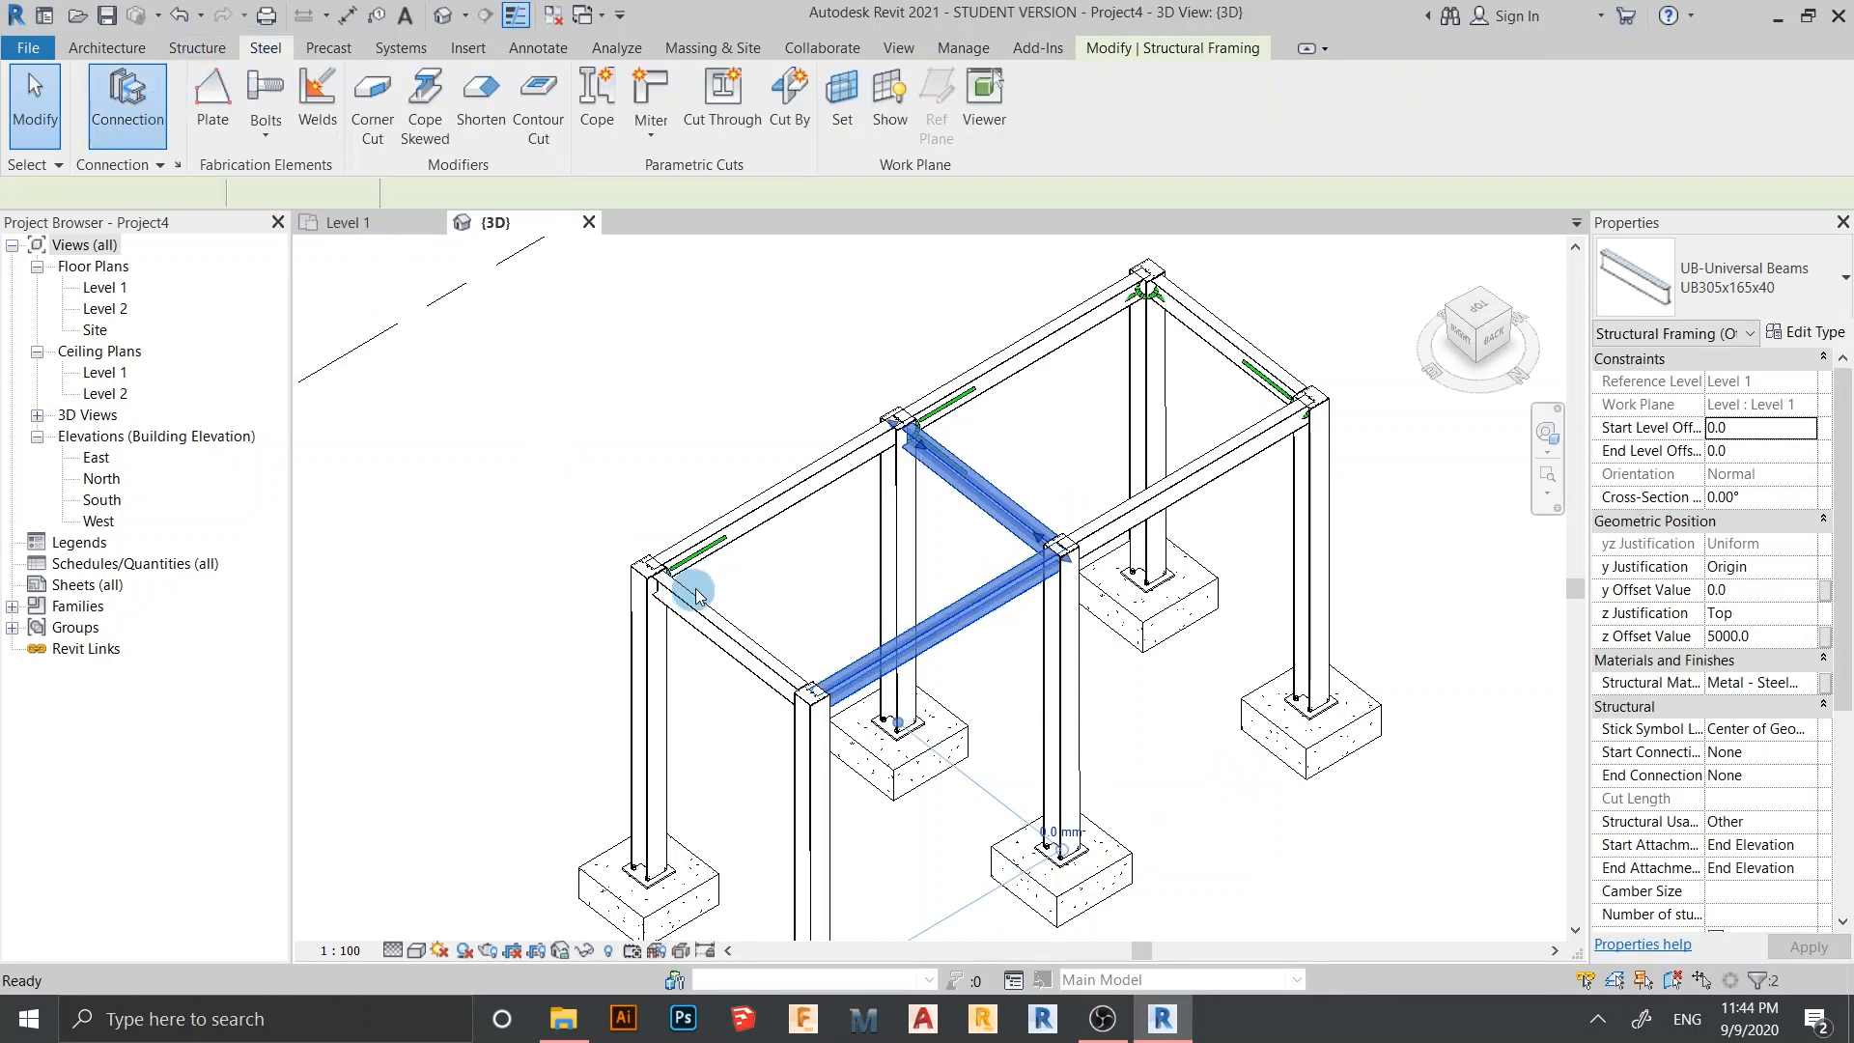
Add a generic connection between the end short beam and the nearer long beam at the remaining corner column
left_click(788, 662)
left_click(258, 48)
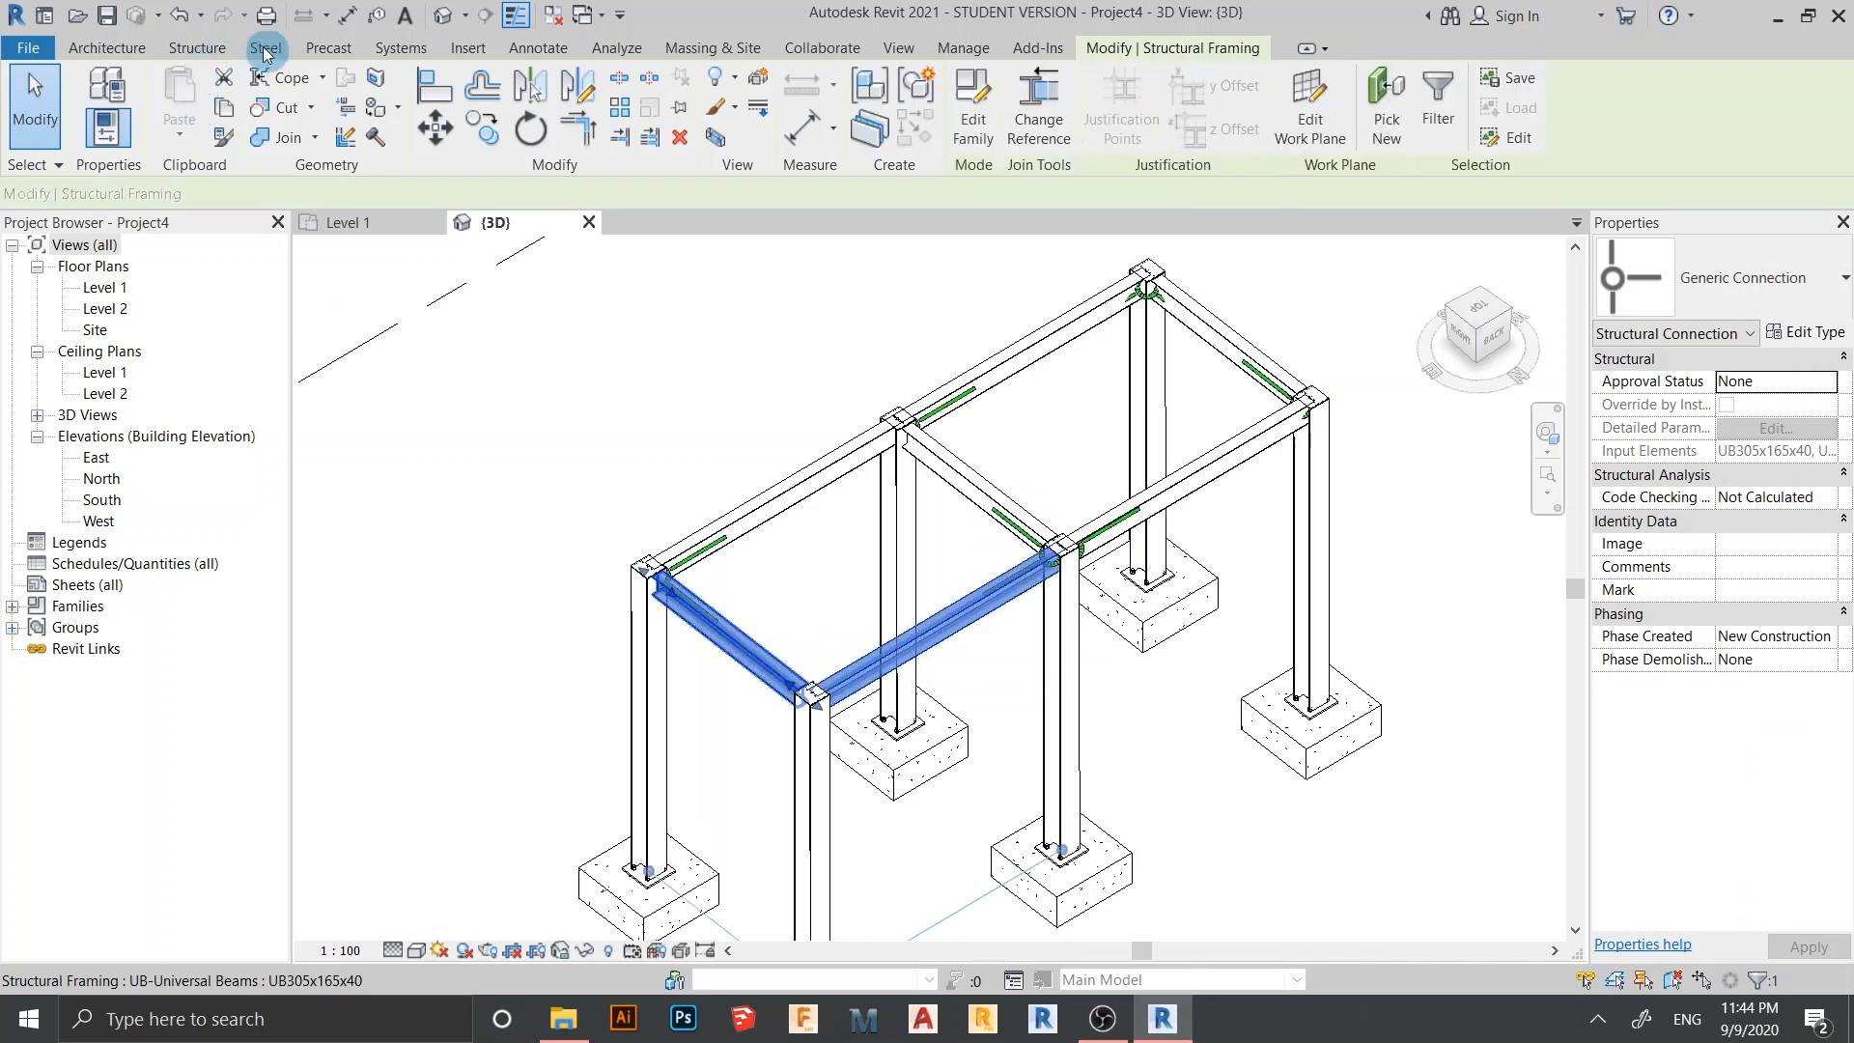
left_click(170, 108)
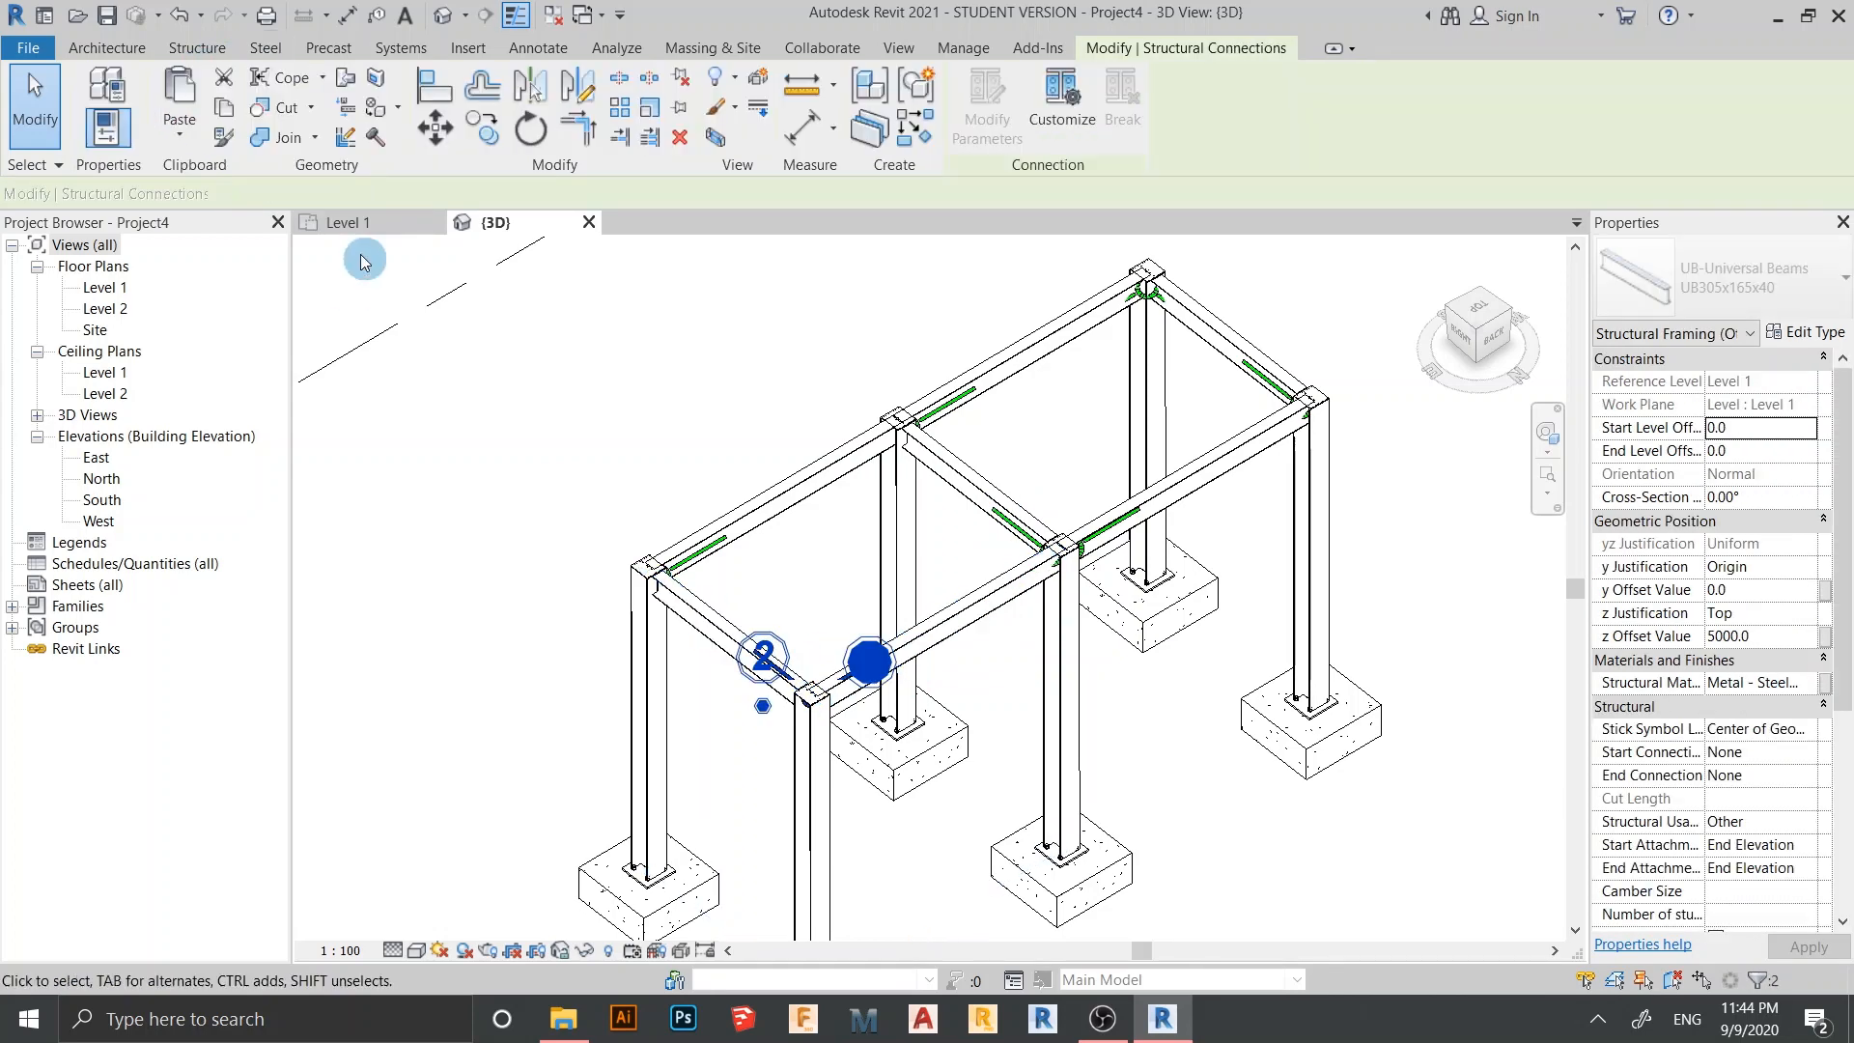
Examine the column tops around the frame to check which beam-to-beam joints have a connection
scroll(1028, 502, "down", 5)
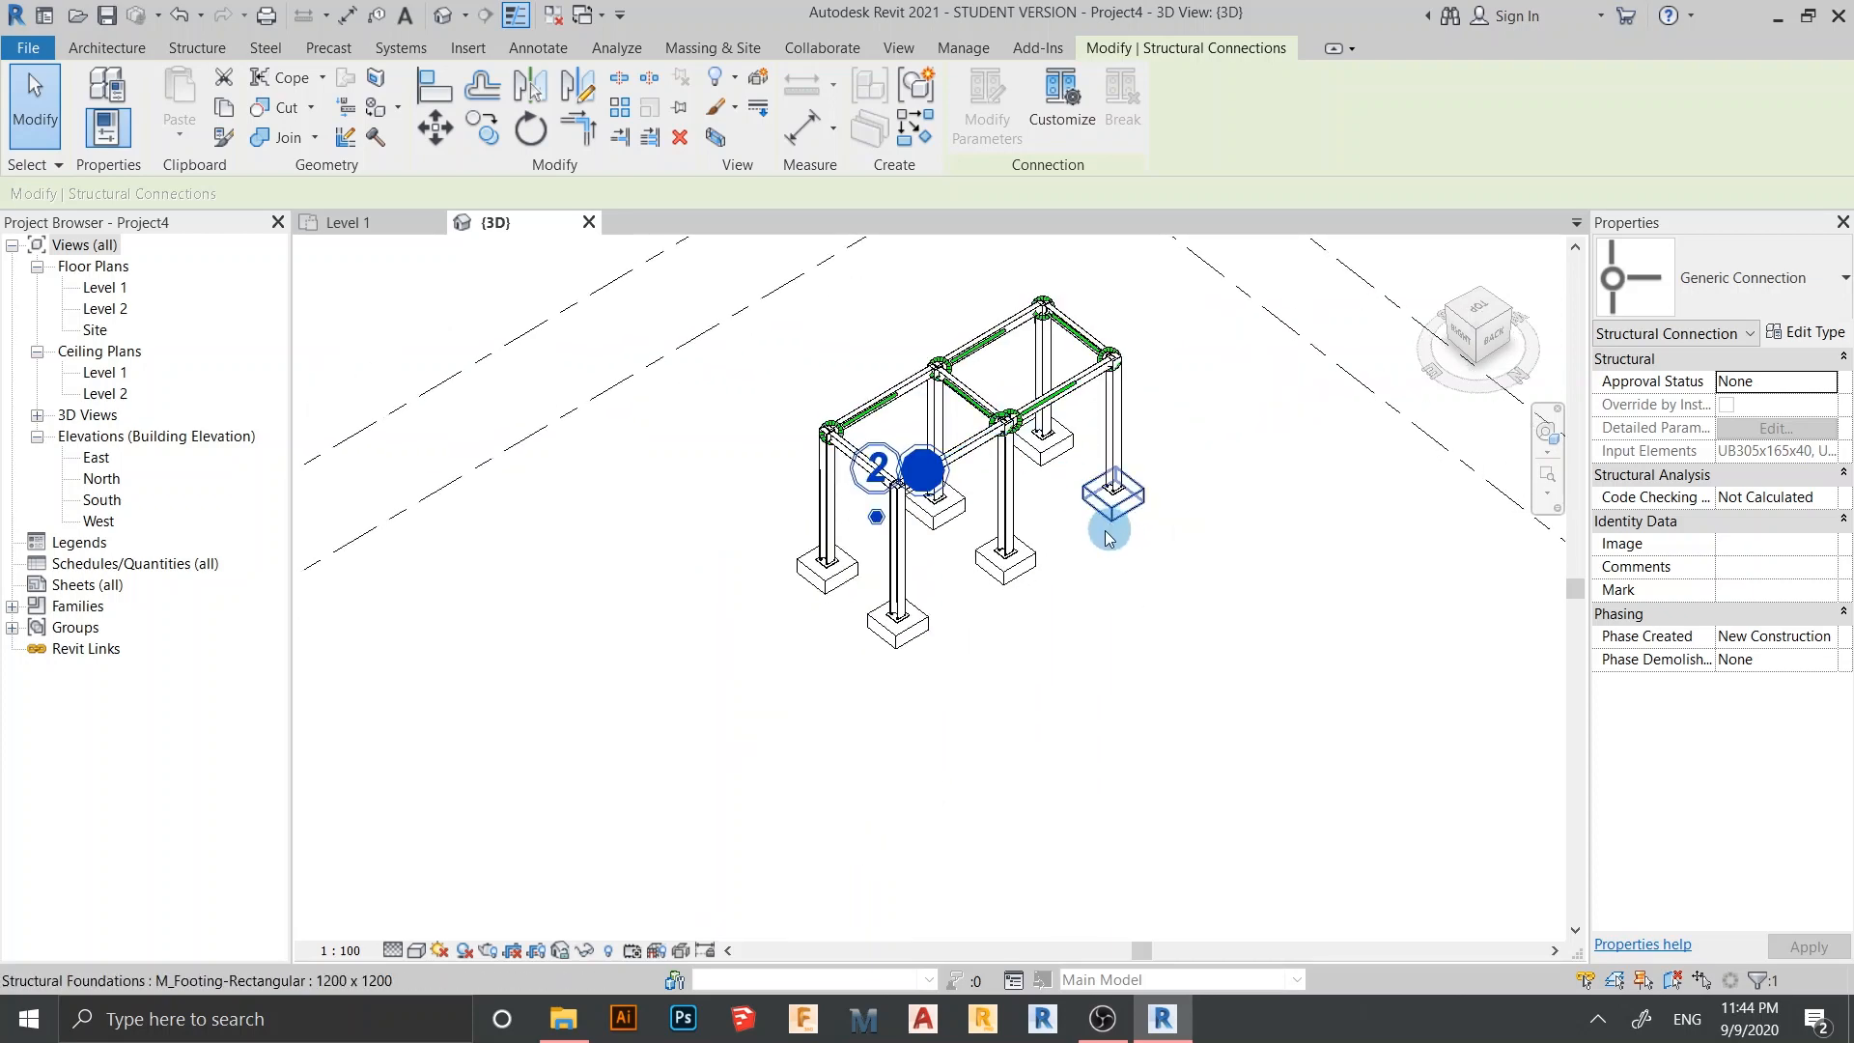
left_click(1120, 614)
middle_click_drag(1120, 614, 981, 660, "shift")
scroll(981, 660, "up", 3)
middle_click_drag(918, 488, 722, 541, "shift")
scroll(722, 518, "up", 3)
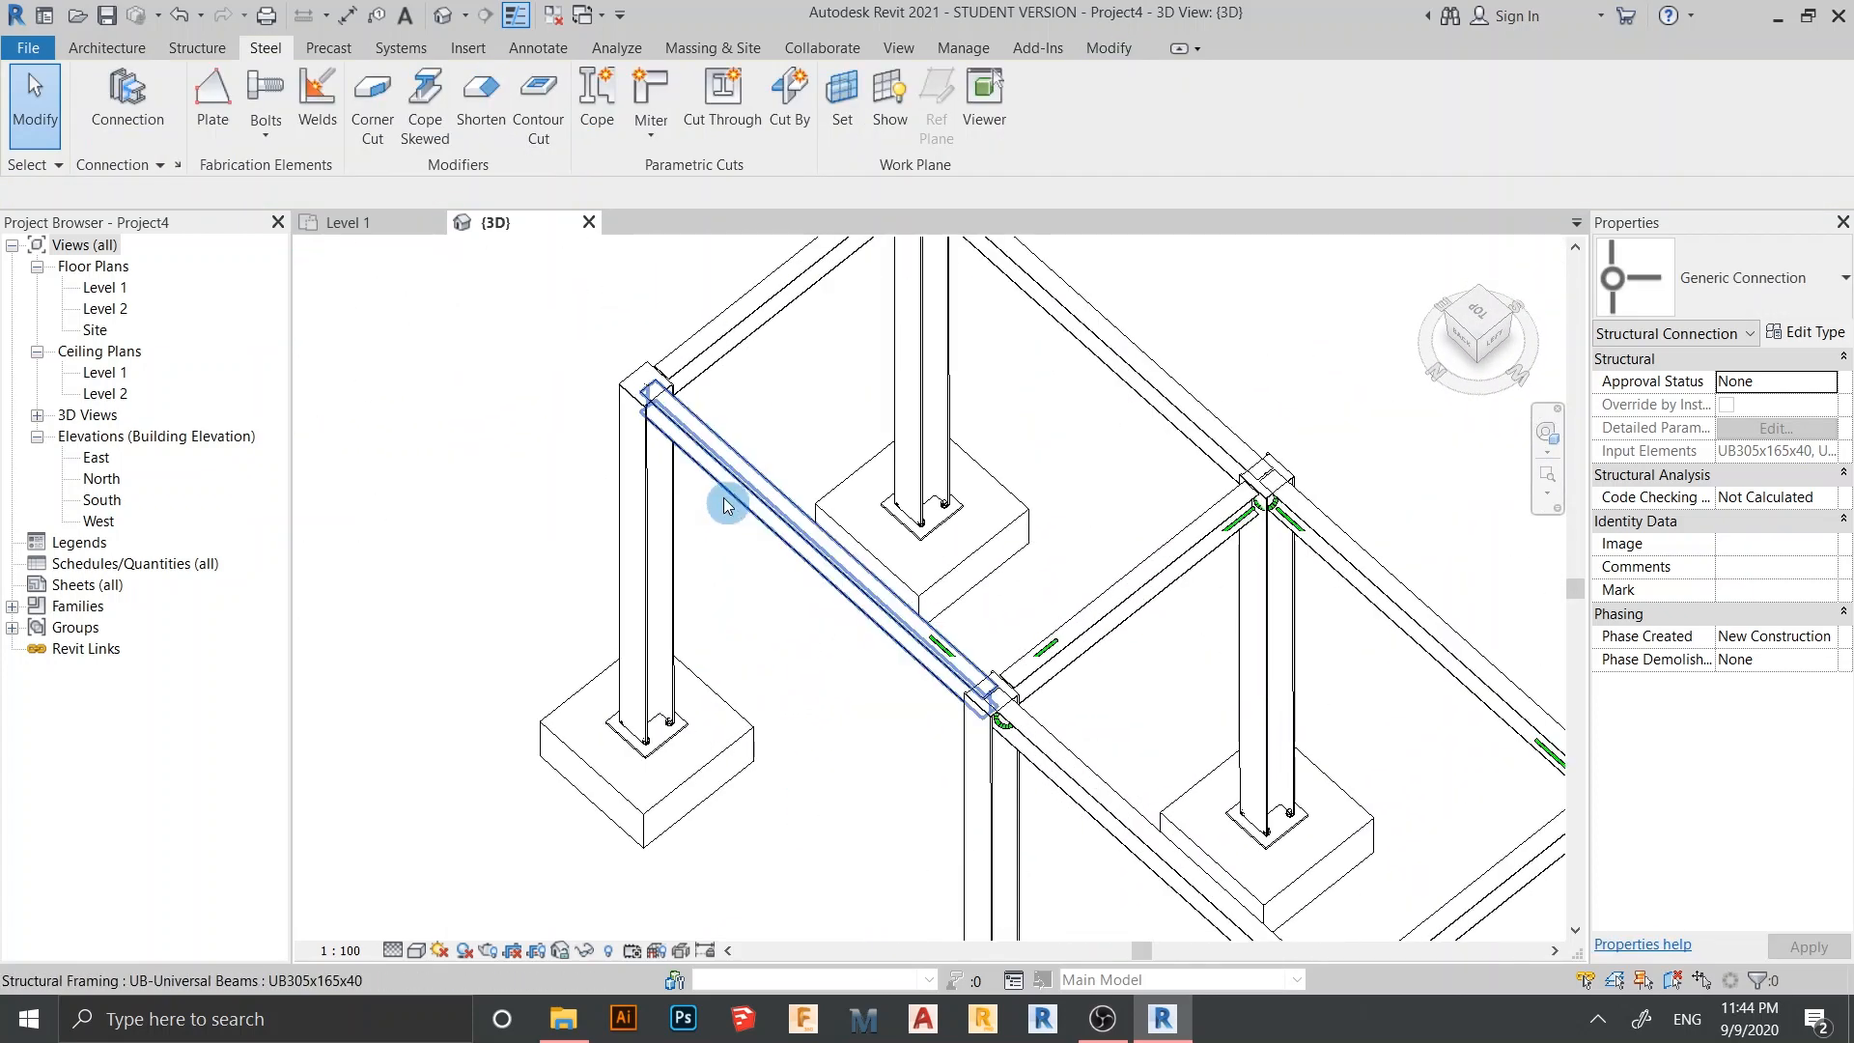
left_click(721, 488)
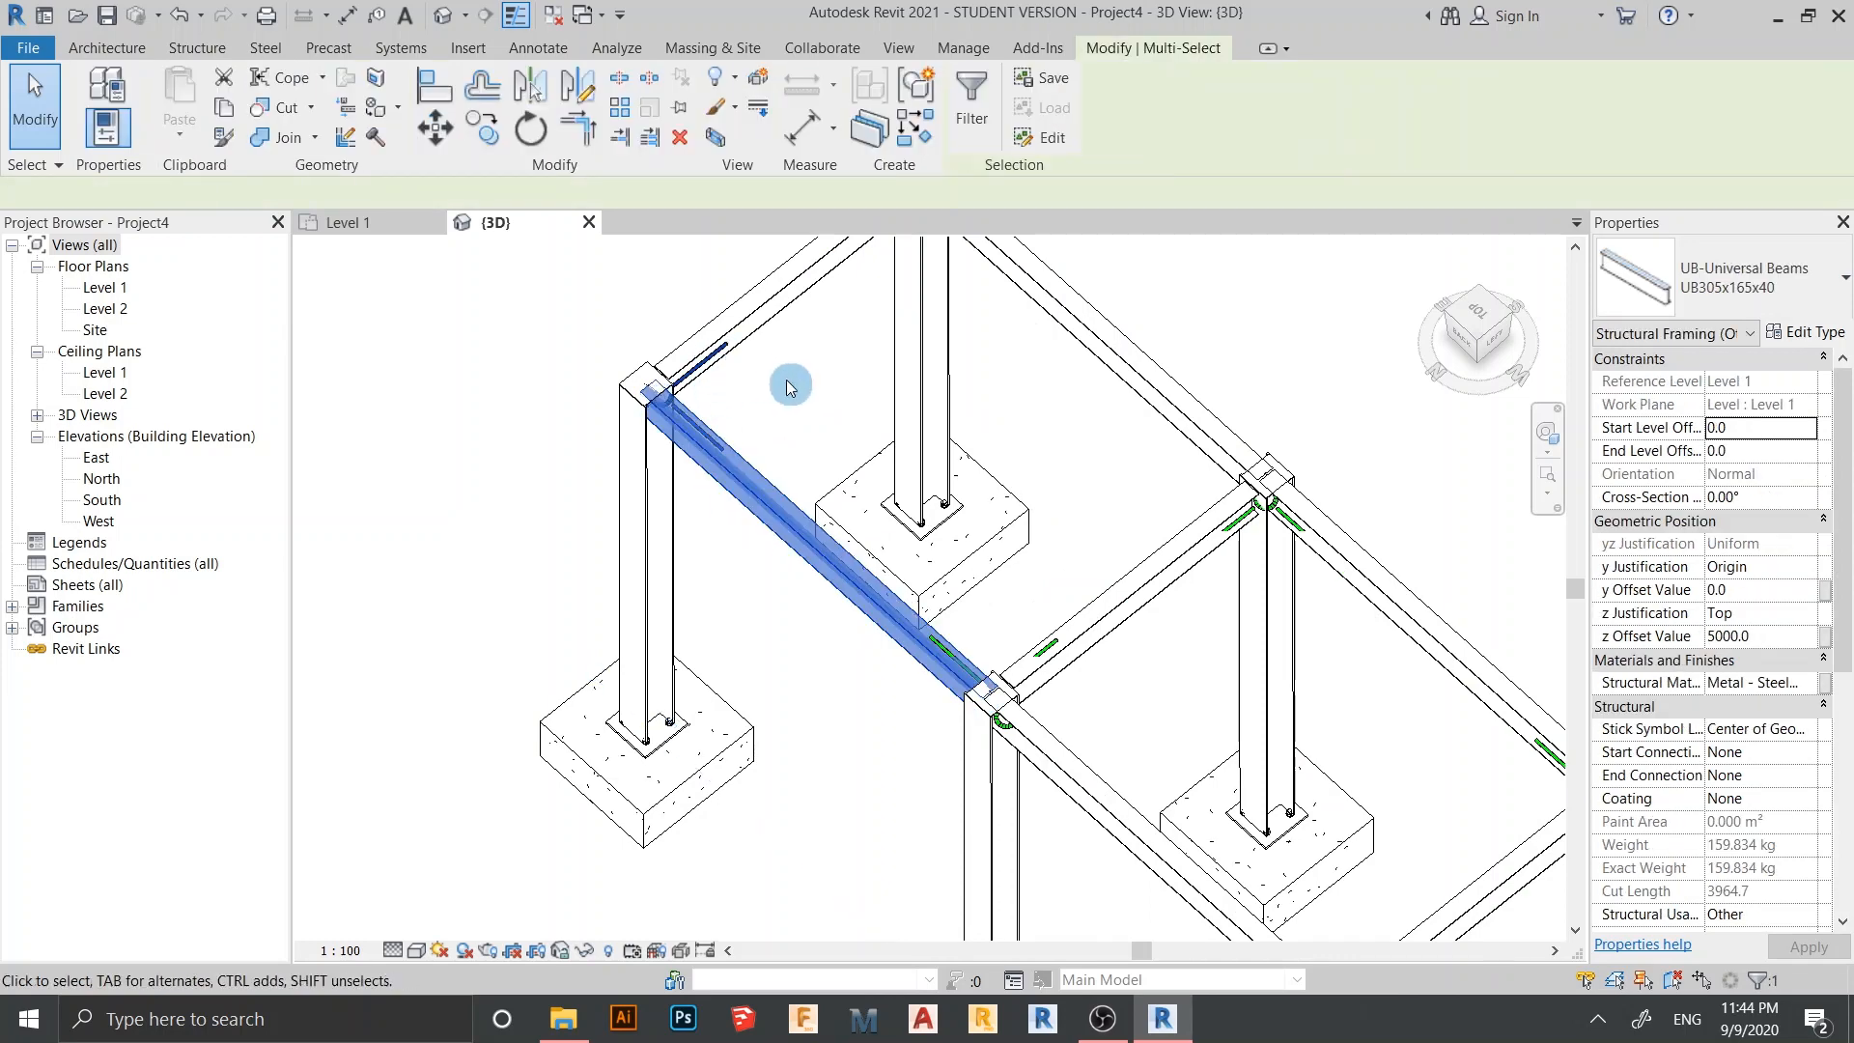
scroll(763, 401, "up", 3)
middle_click_drag(737, 418, 734, 528)
scroll(734, 528, "down", 3)
scroll(868, 608, "down", 3)
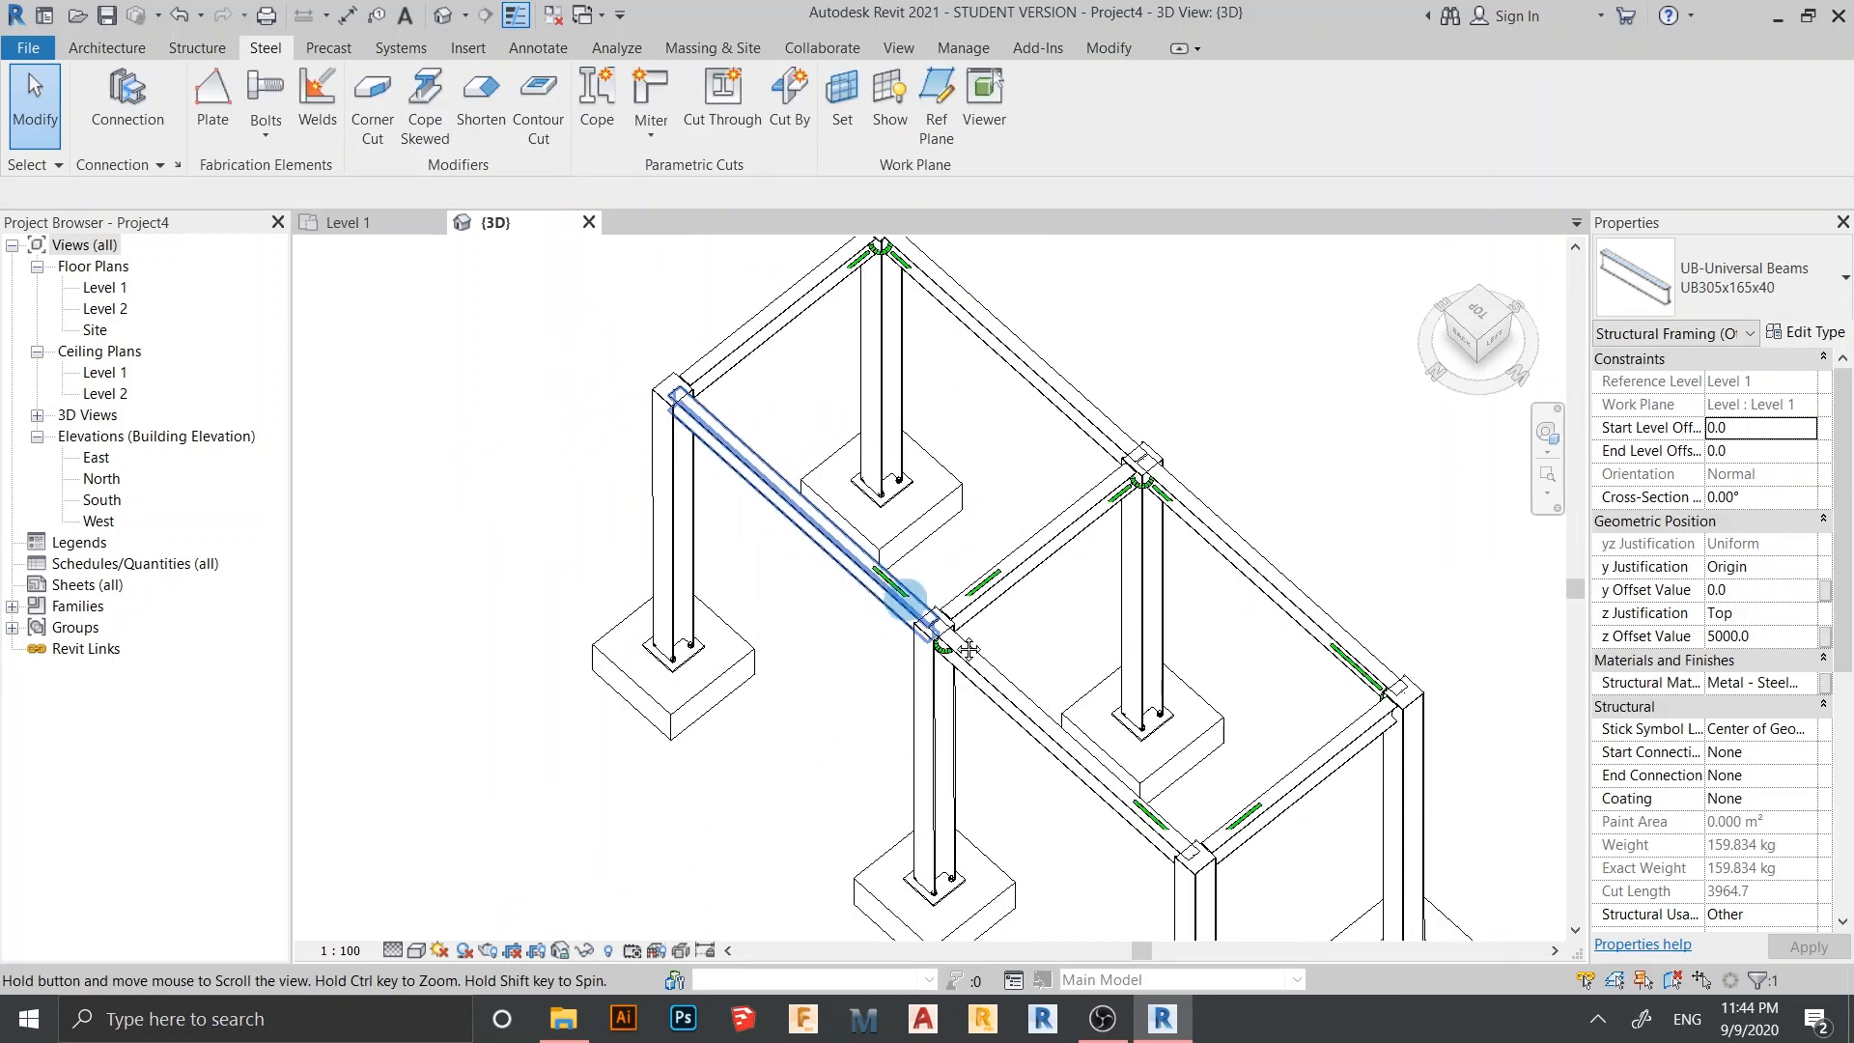
middle_click_drag(869, 608, 985, 620, "shift")
key("Escape")
Change the generic connections at the four corner columns and the far-bay one at a middle column to Clip angle
scroll(985, 621, "up", 3)
middle_click_drag(861, 605, 866, 387, "shift")
left_click(850, 394)
scroll(1026, 388, "down", 2)
middle_click_drag(1026, 391, 954, 541)
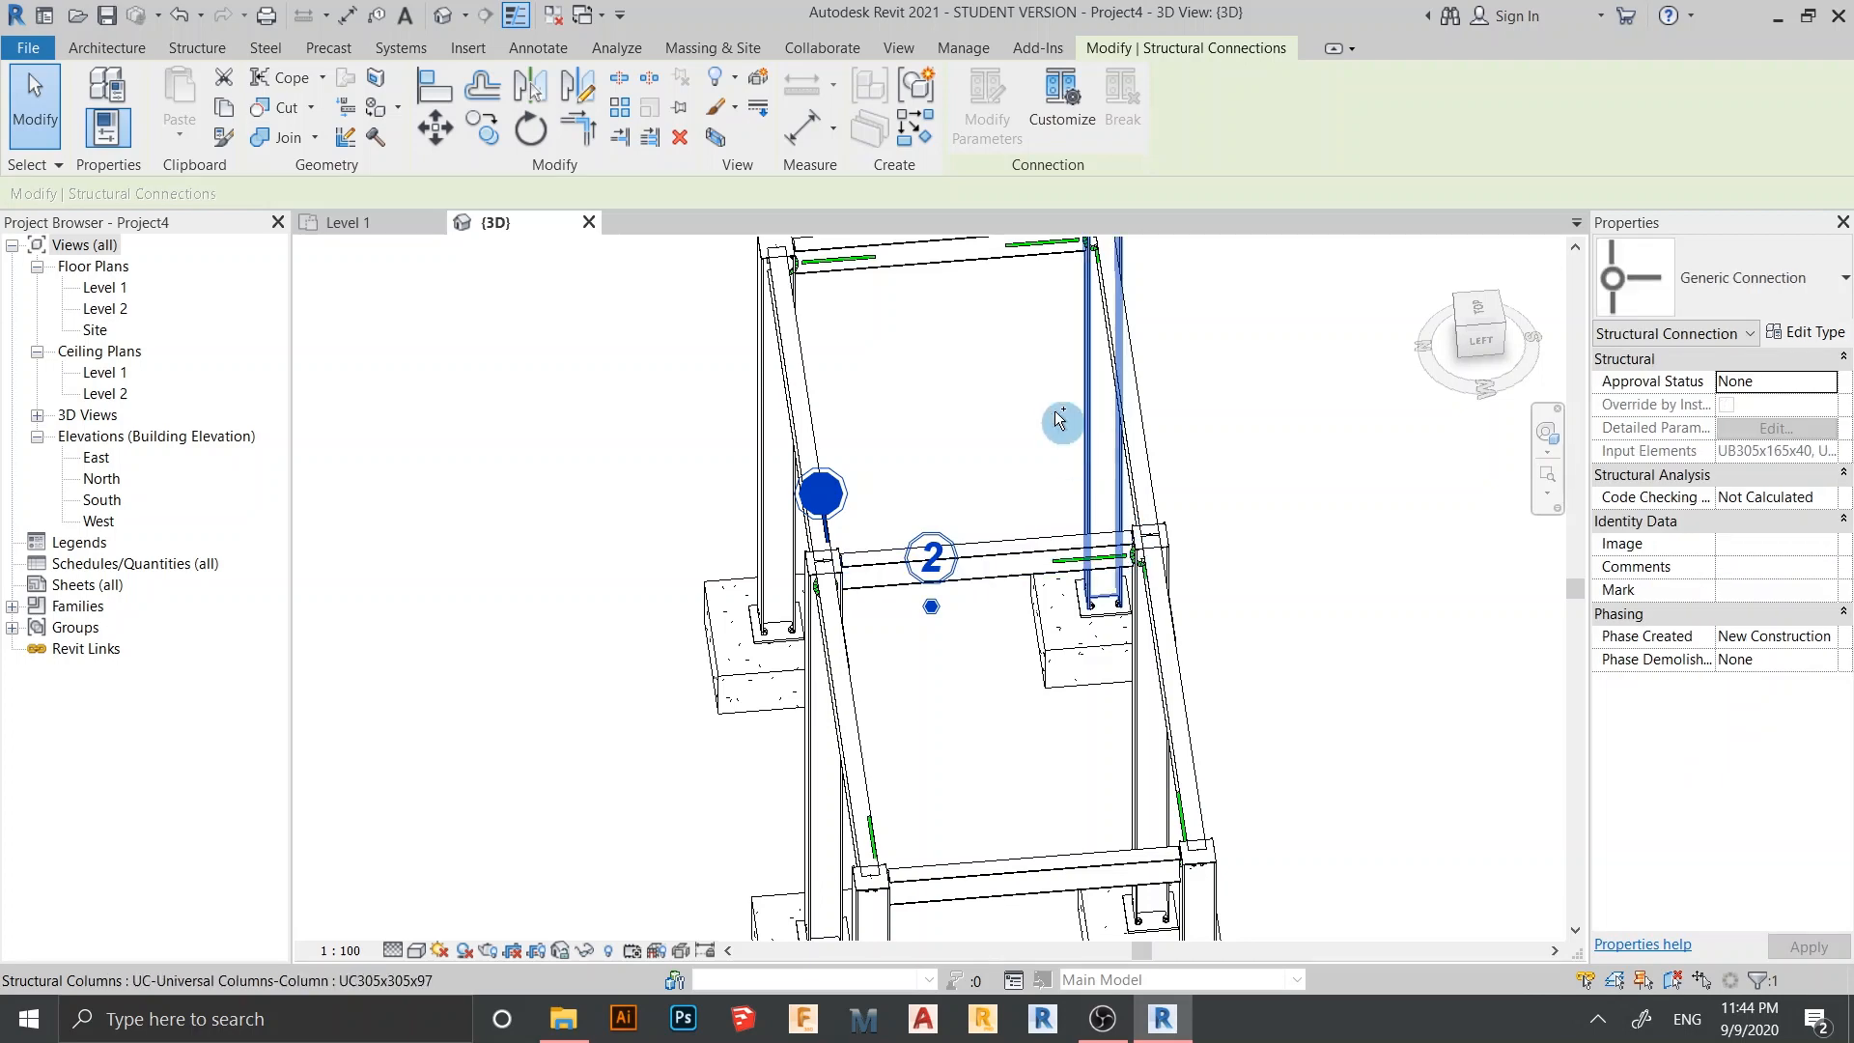
middle_click_drag(1063, 418, 880, 495)
scroll(881, 495, "up", 2)
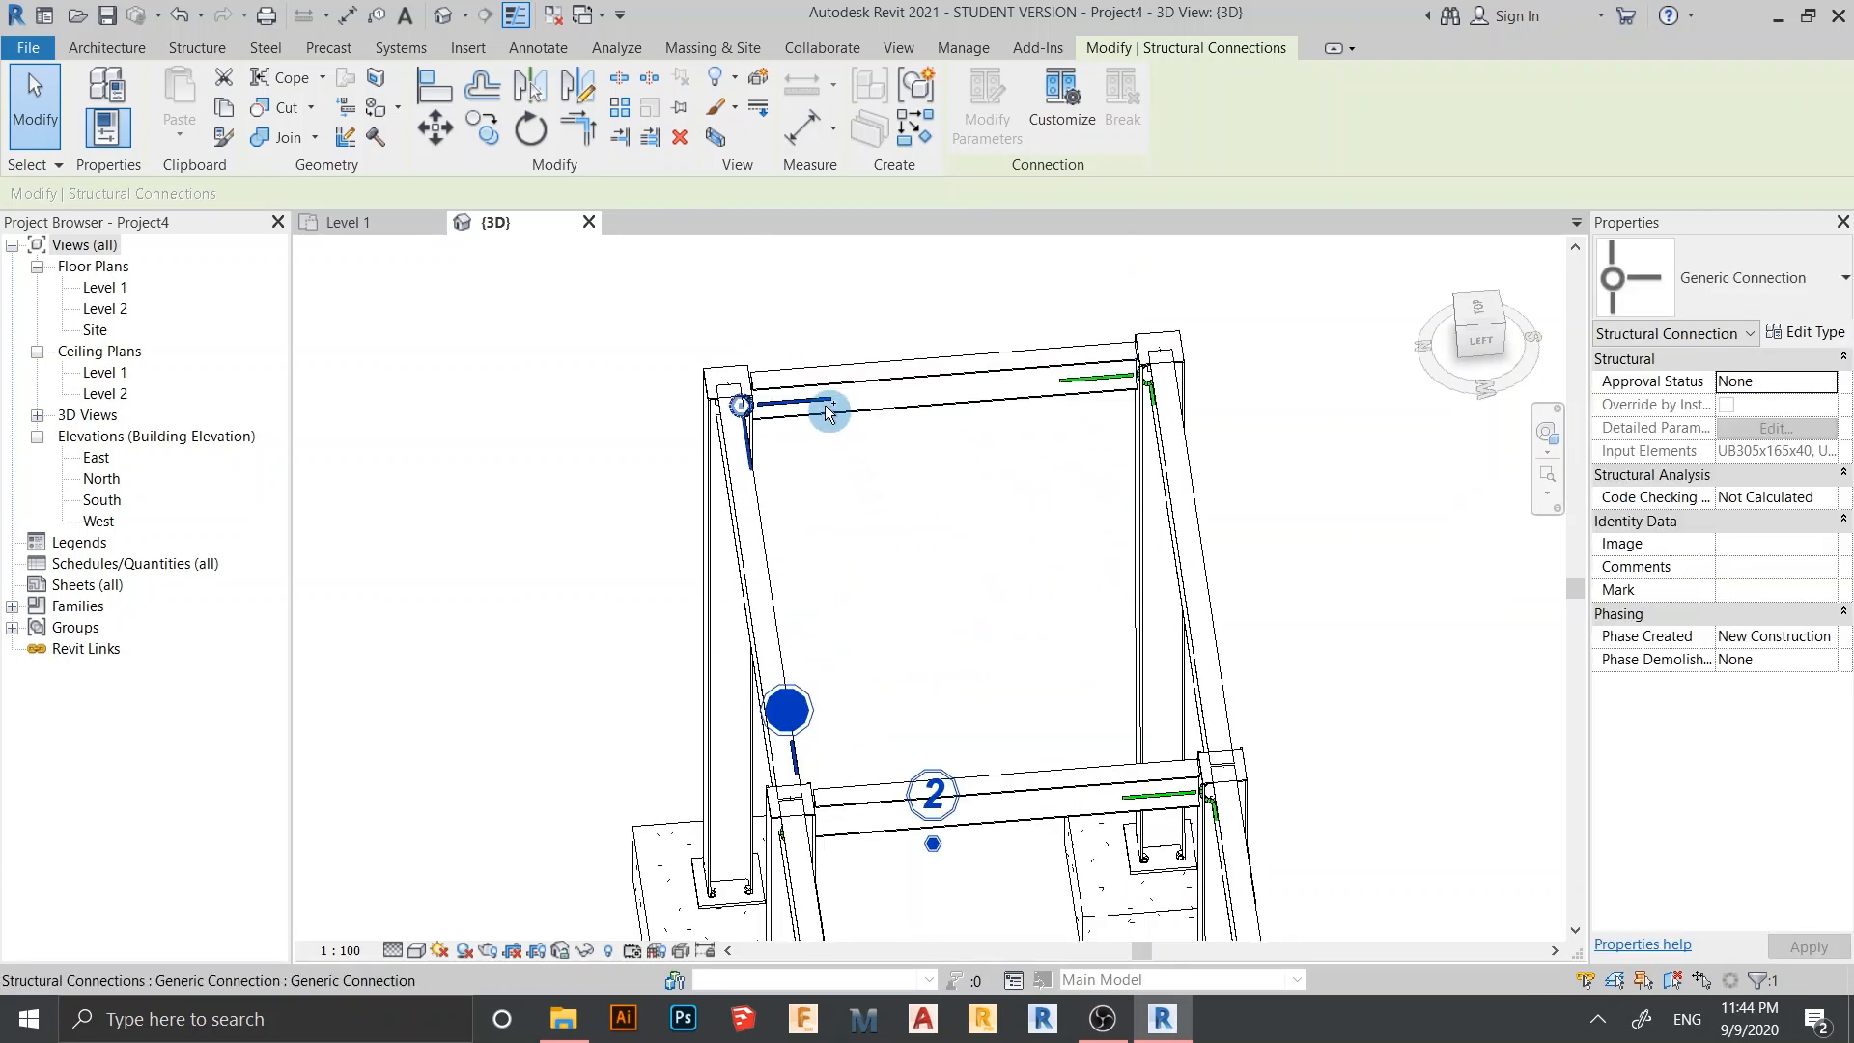
left_click(1049, 406, "ctrl")
scroll(1072, 525, "down", 2)
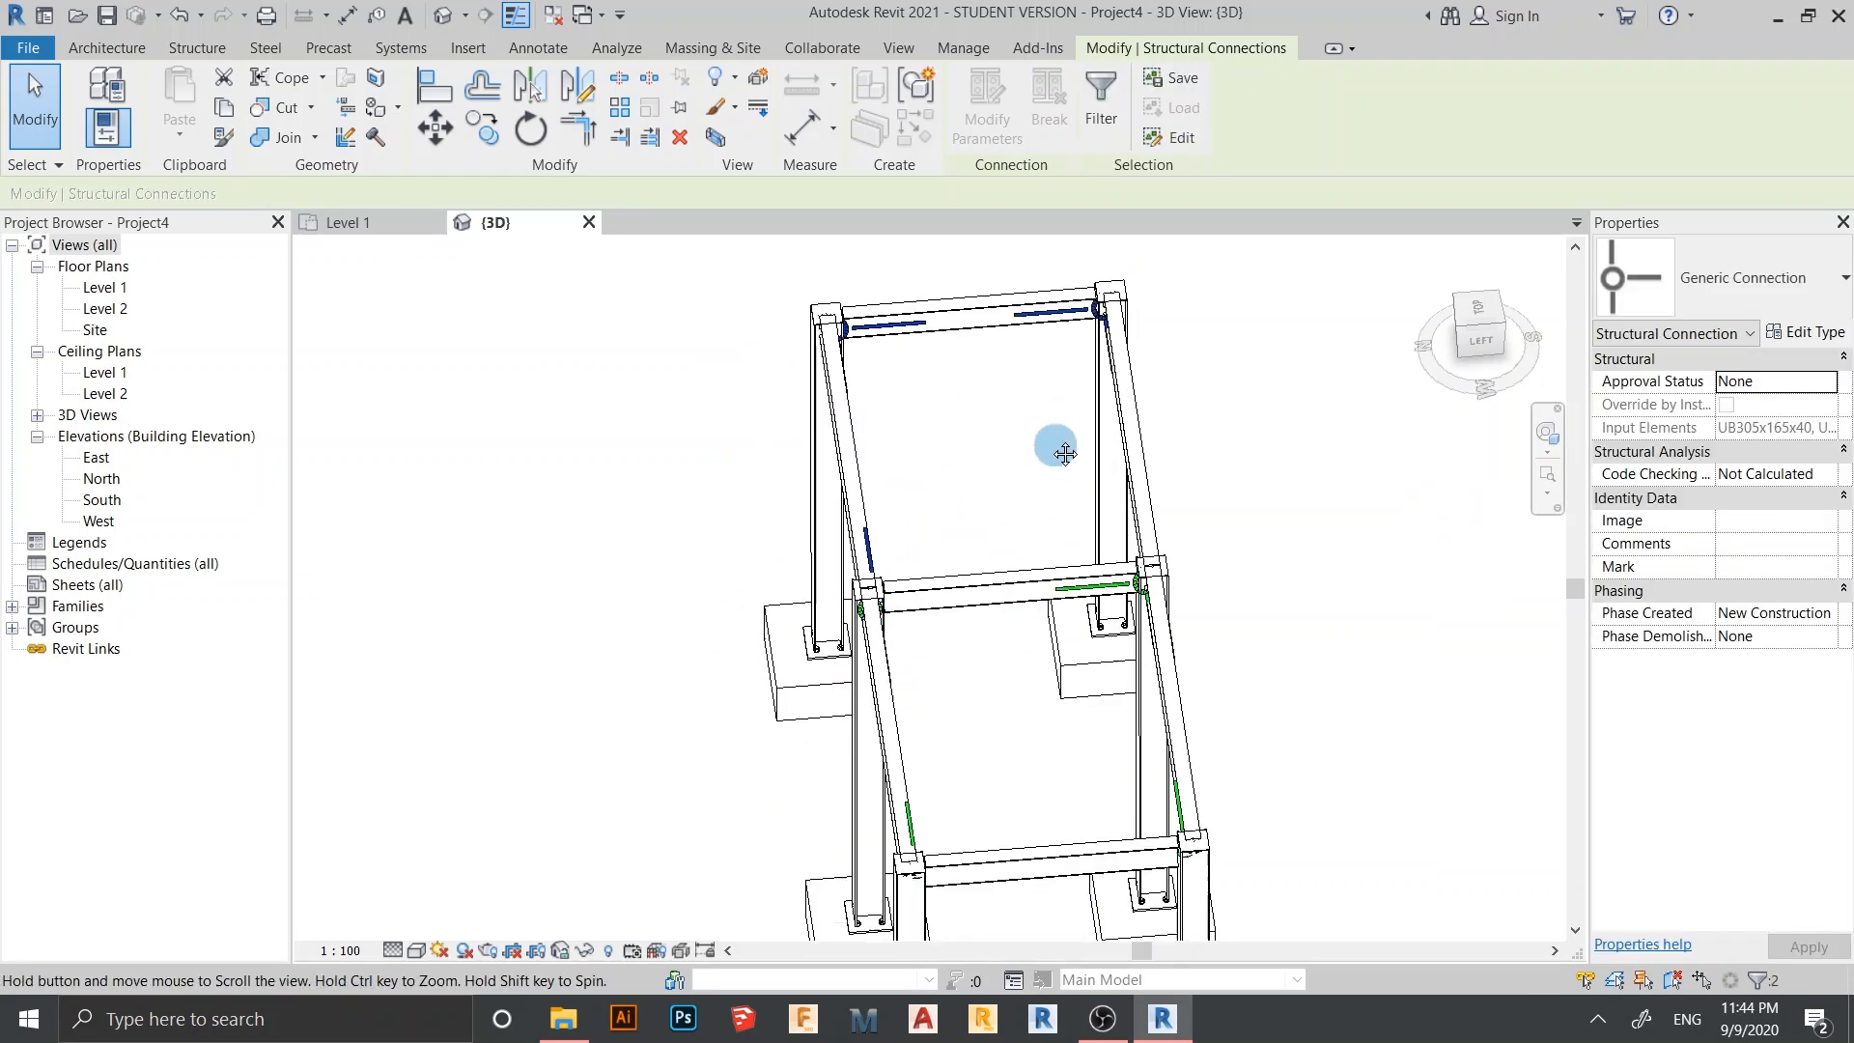
middle_click_drag(1005, 728, 1058, 750, "shift")
middle_click_drag(1070, 842, 1041, 671)
scroll(1041, 671, "up", 2)
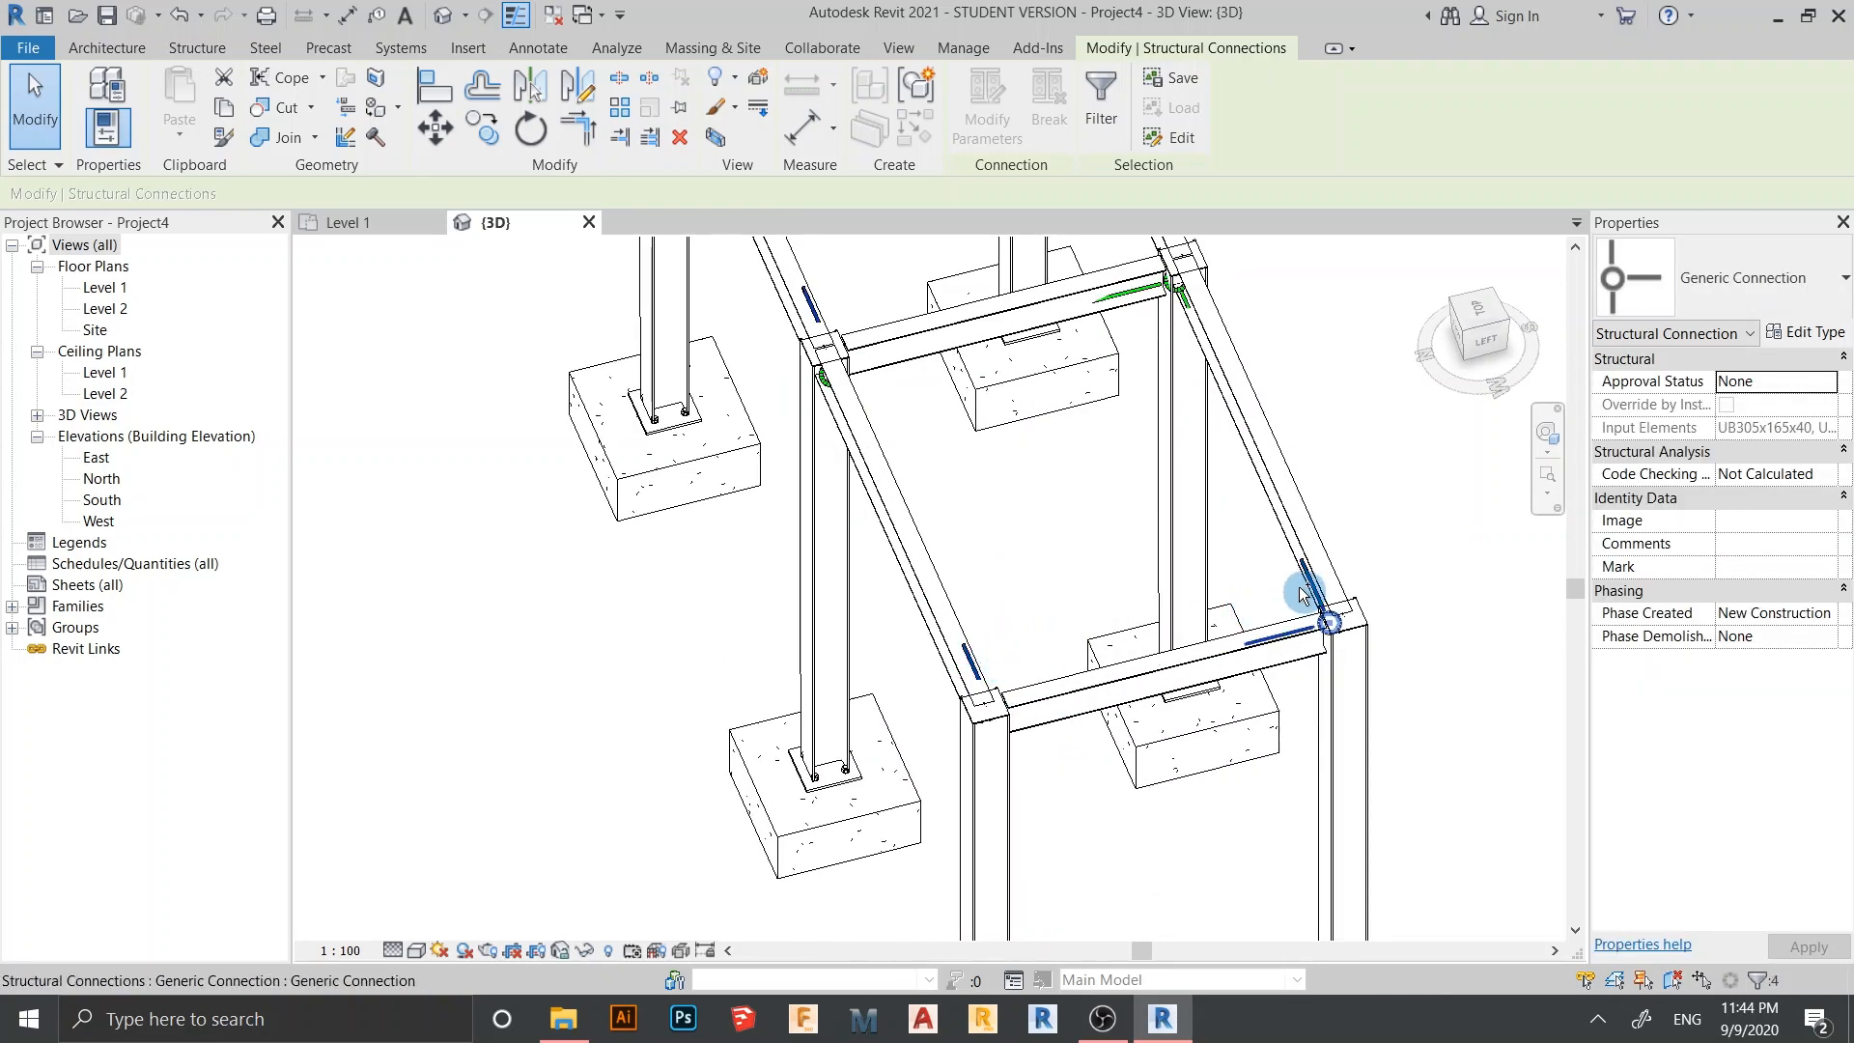
scroll(1151, 591, "down", 2)
middle_click_drag(1145, 599, 1101, 711)
middle_click_drag(1005, 713, 1031, 616, "shift")
scroll(1032, 616, "up", 4)
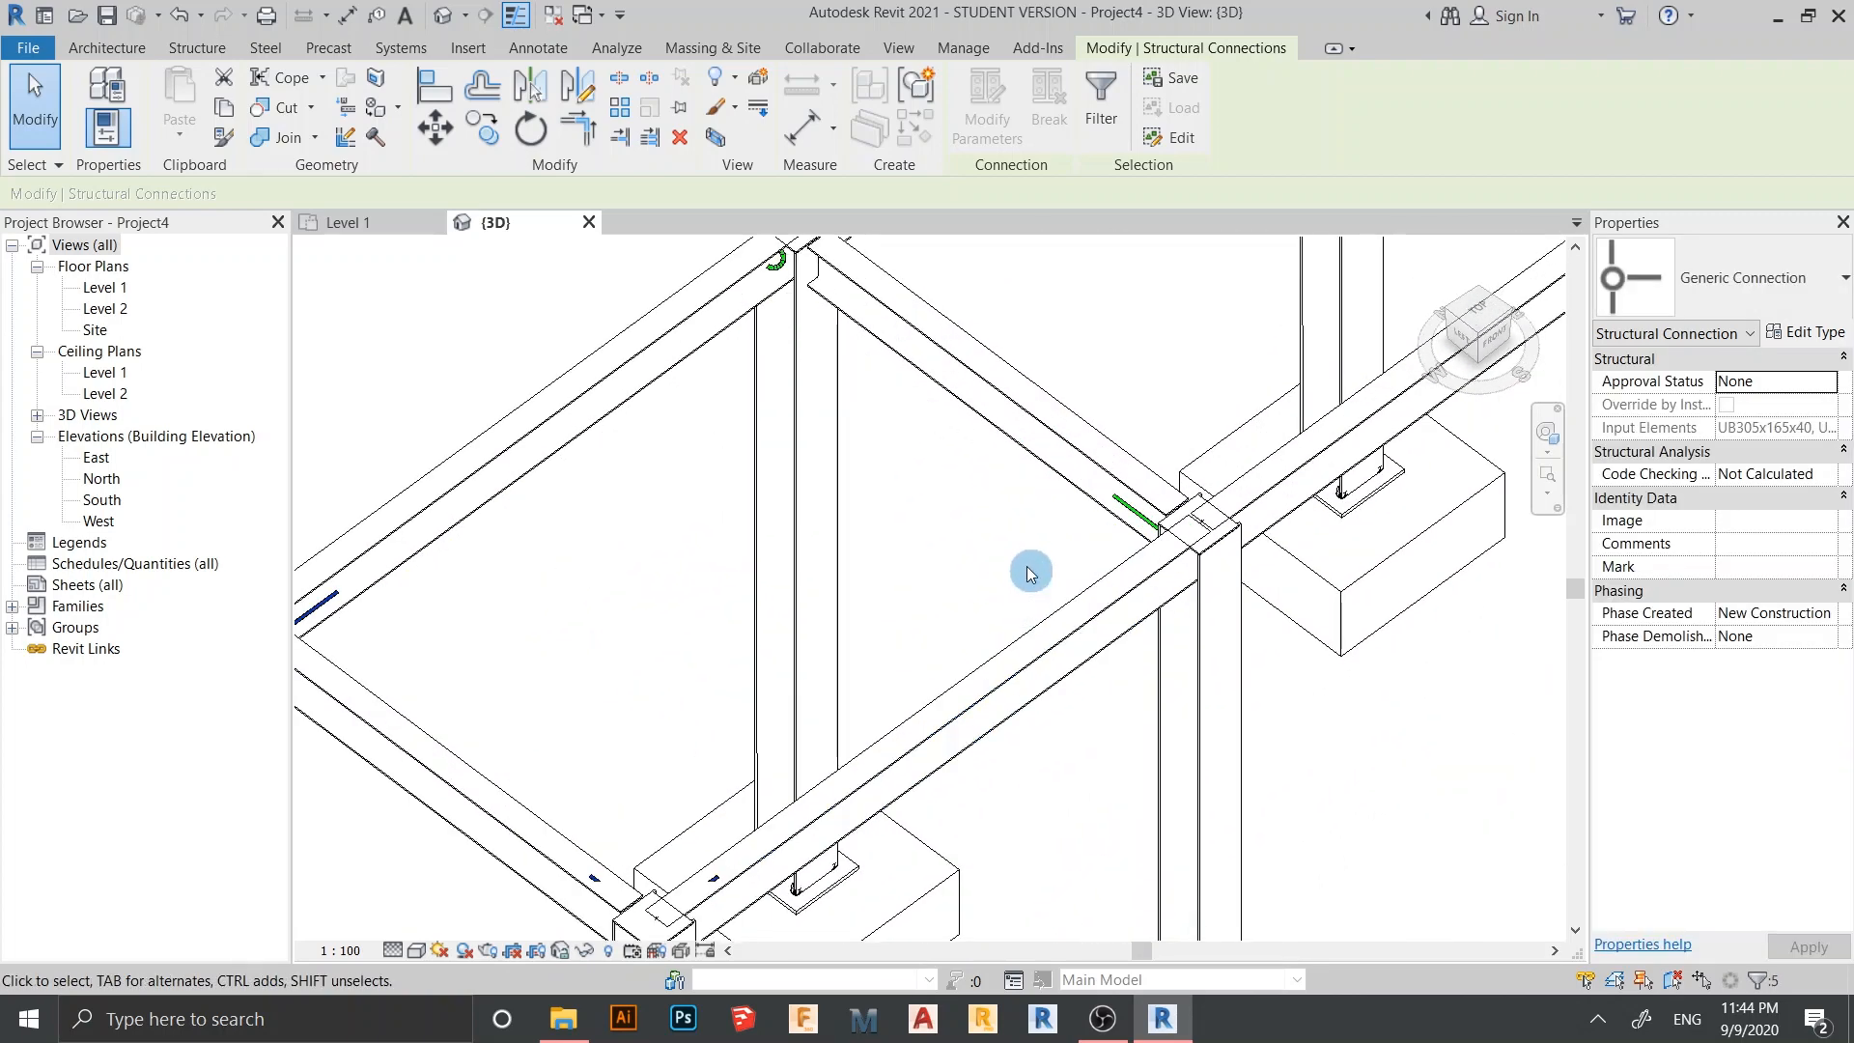
left_click(1764, 292)
scroll(1670, 681, "up", 5)
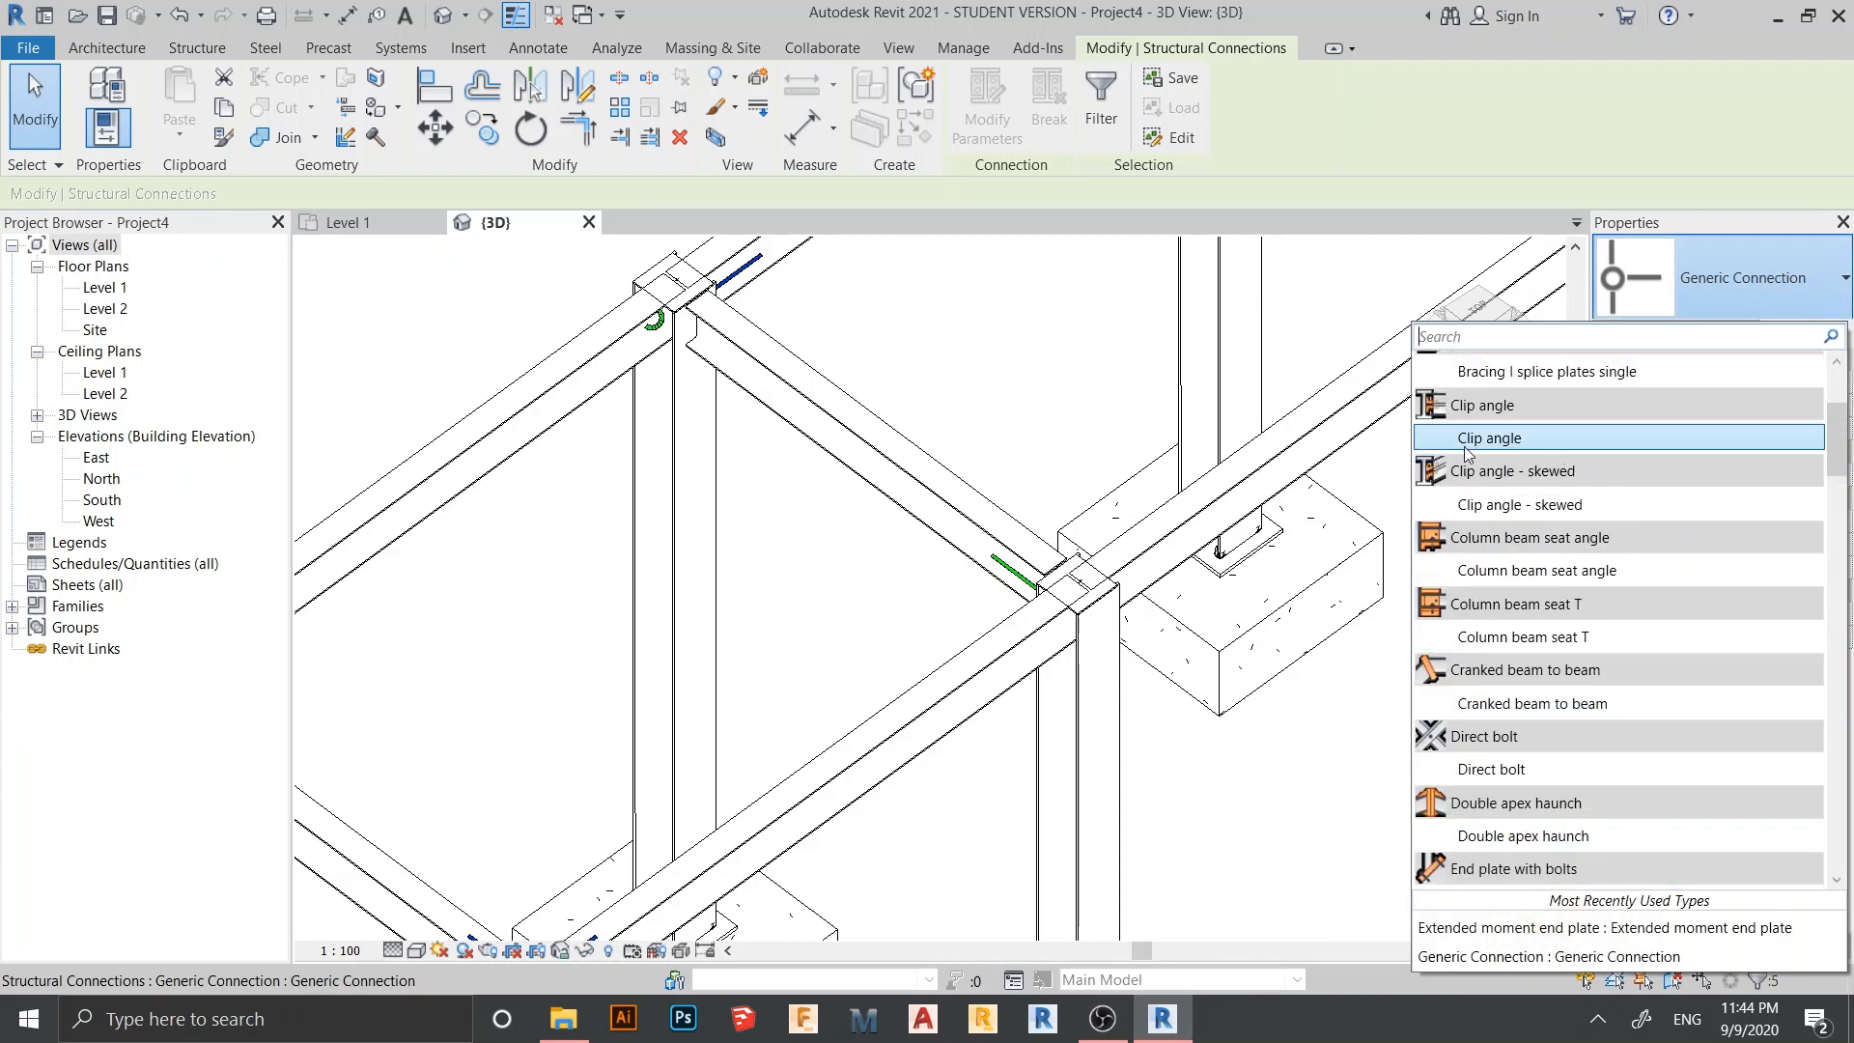
mouse_move(1486, 442)
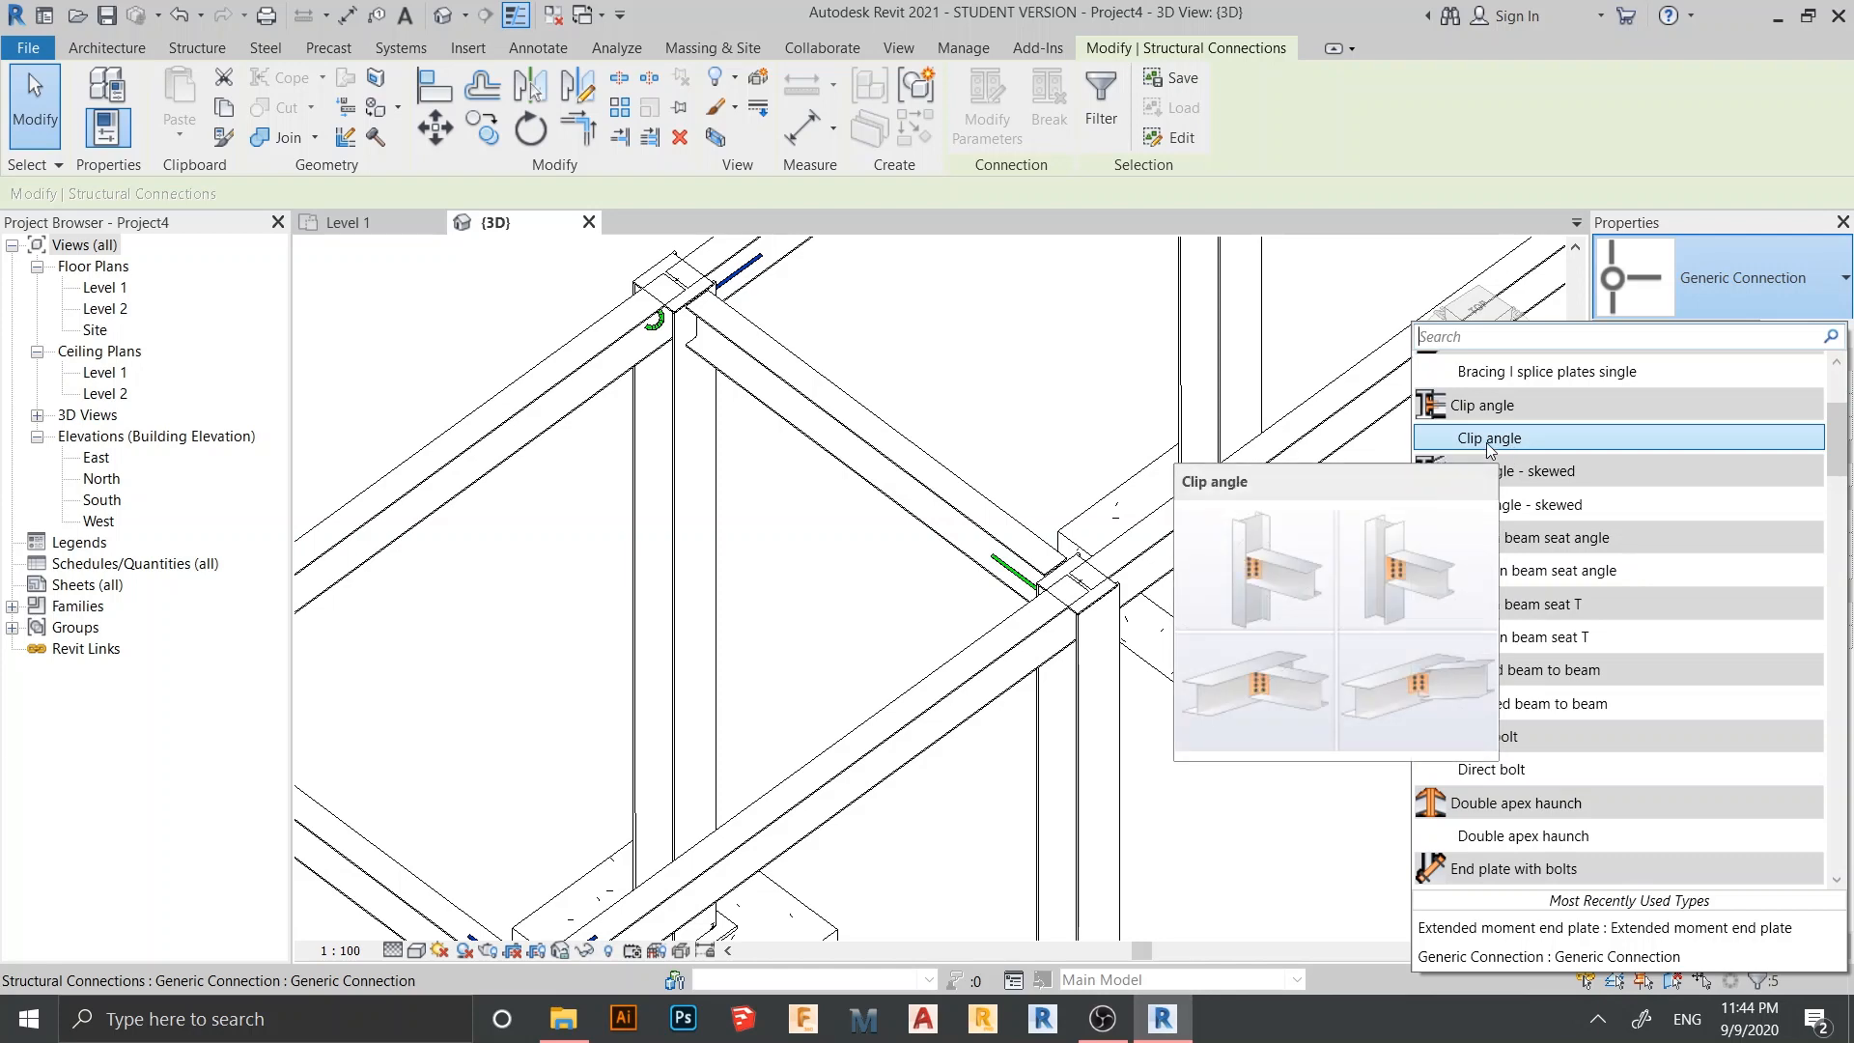
left_click(1486, 439)
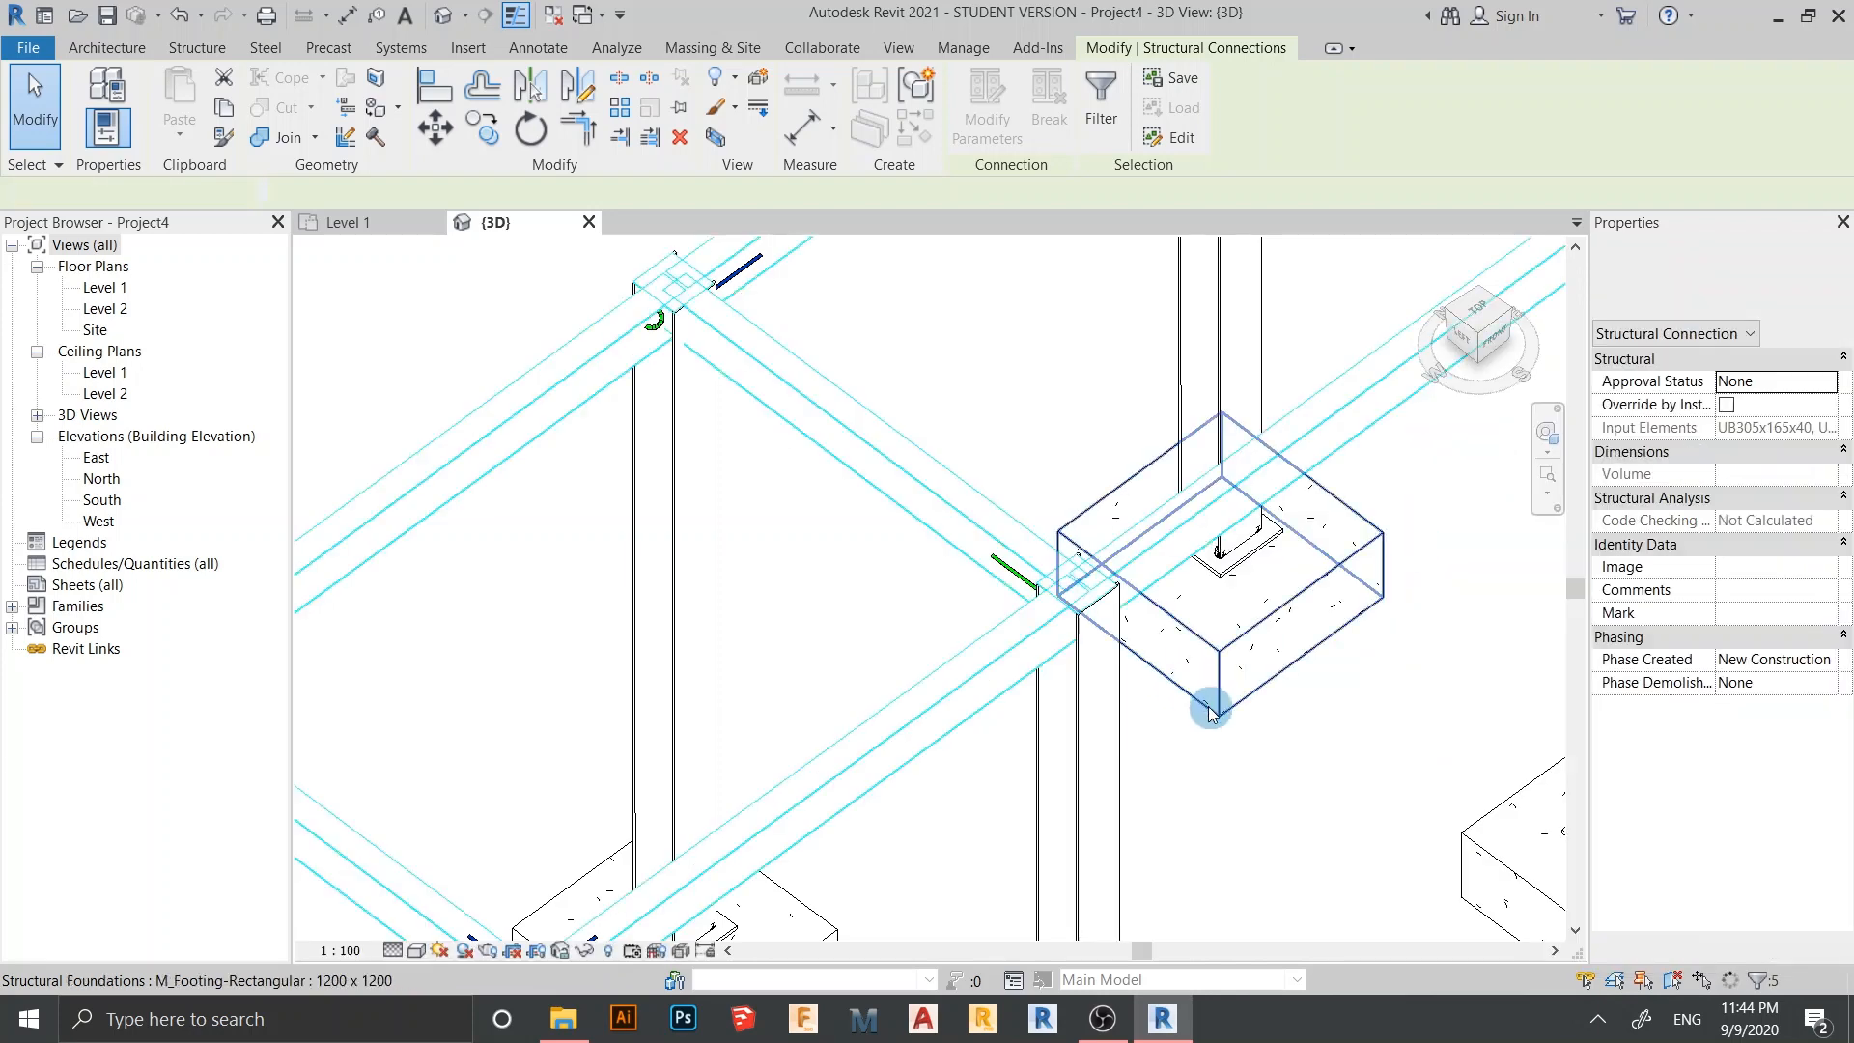
Add a generic connection between the middle short beam and the far bay's long beam at the middle column still missing one
scroll(1236, 772, "down", 4)
middle_click_drag(1239, 666, 908, 854, "shift")
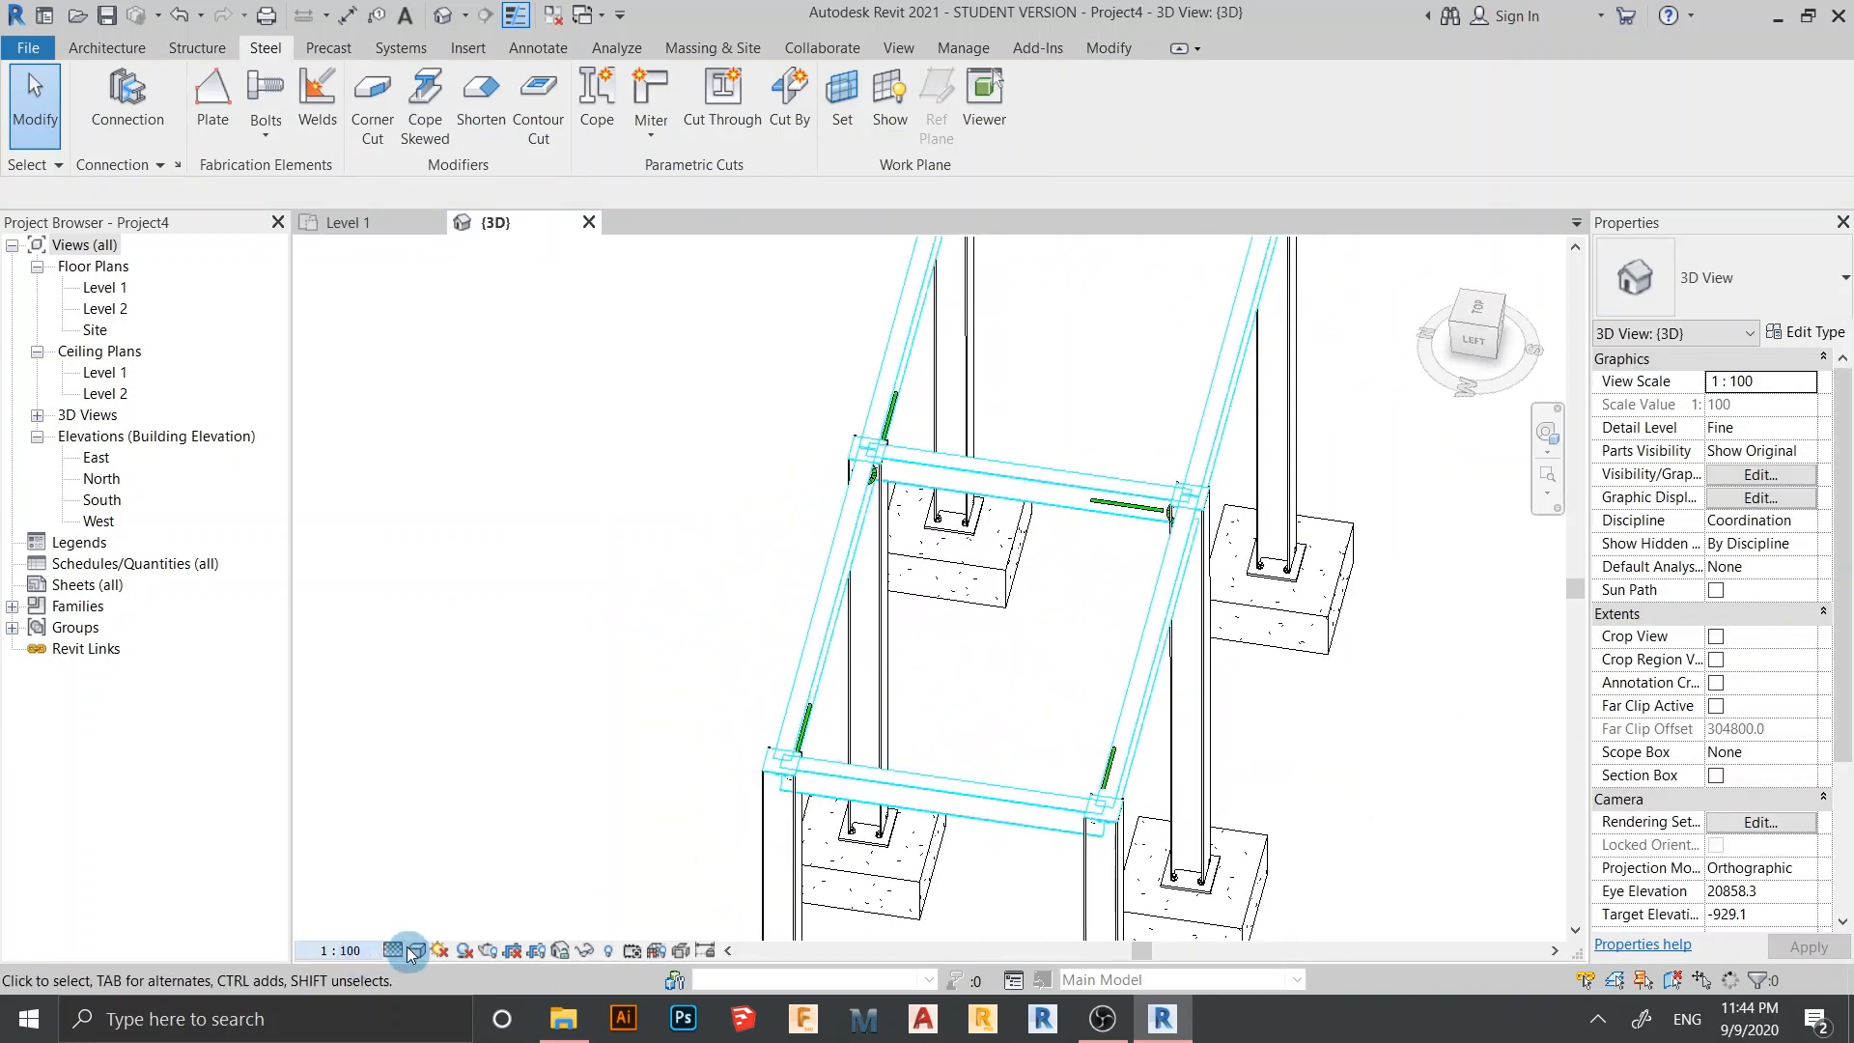
middle_click_drag(592, 695, 797, 698, "shift")
middle_click_drag(1213, 676, 1153, 494, "shift")
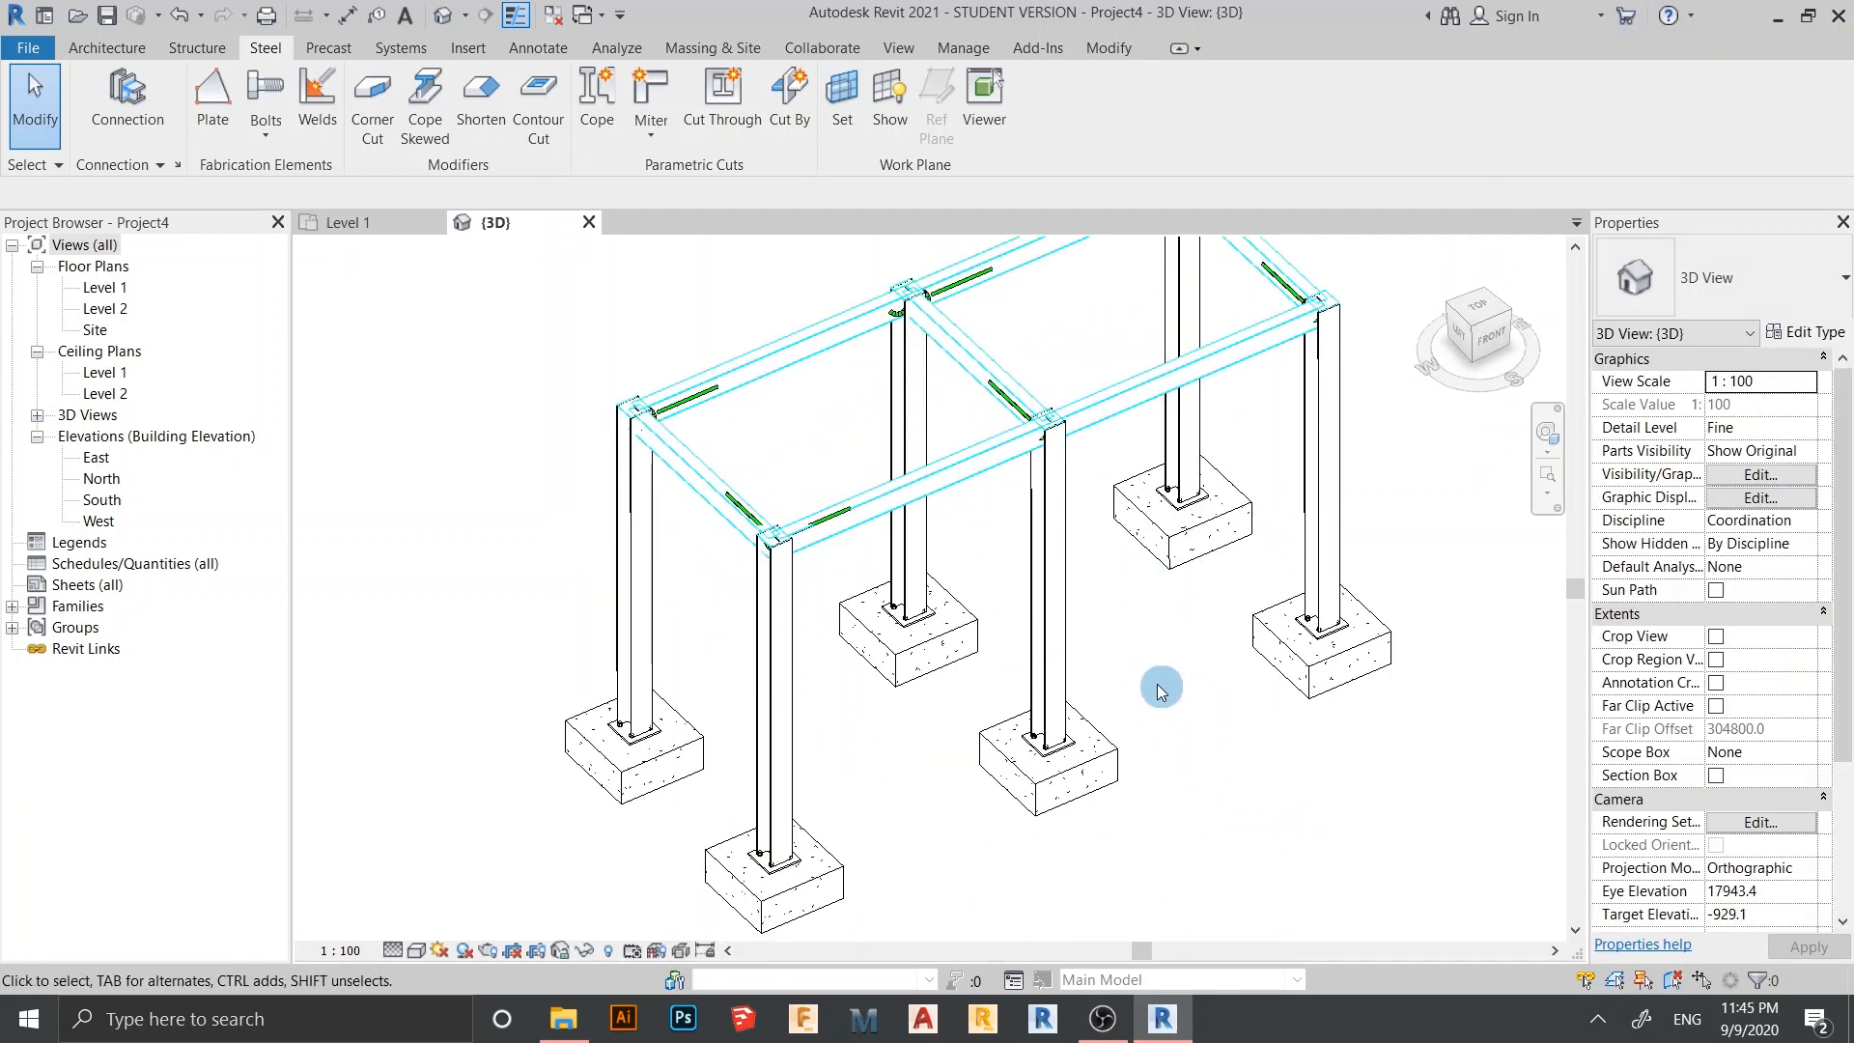
middle_click_drag(1161, 689, 980, 483, "shift")
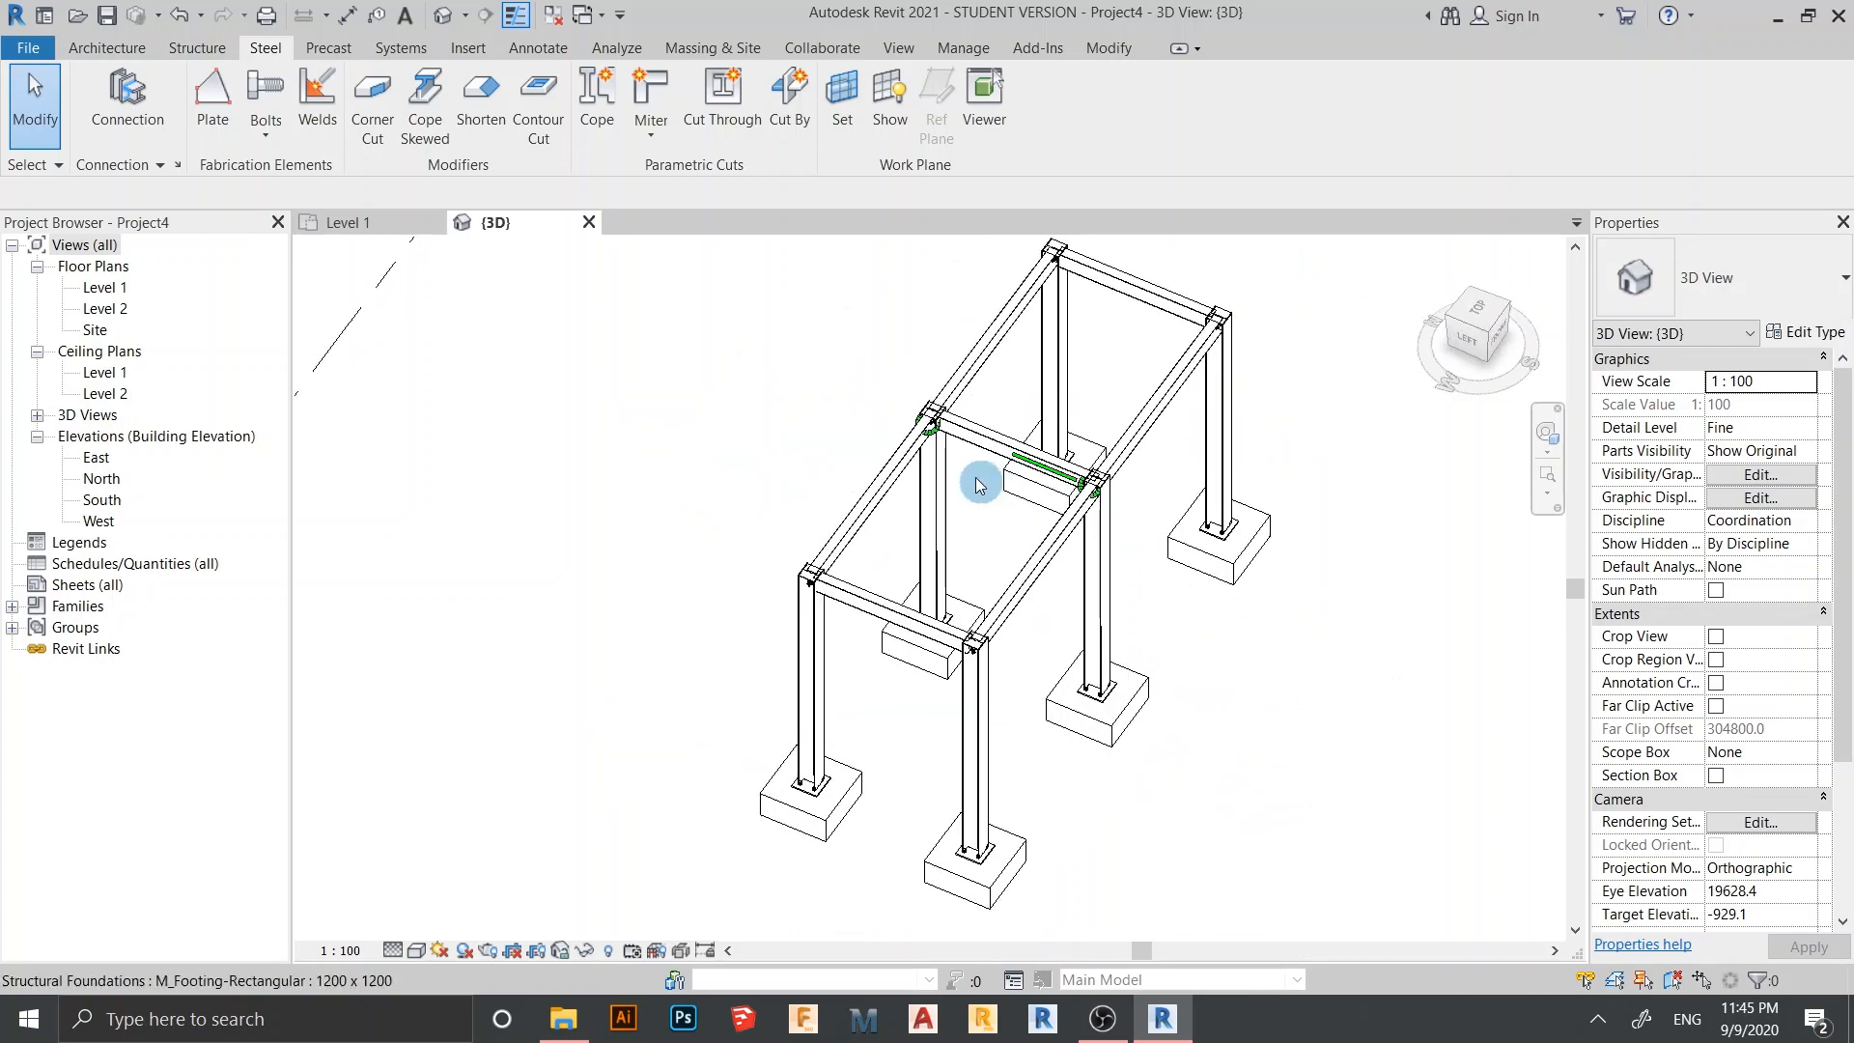
scroll(987, 512, "up", 4)
middle_click_drag(973, 576, 888, 739, "shift")
scroll(1043, 657, "down", 1)
middle_click_drag(888, 739, 993, 538, "shift")
left_click(1142, 466)
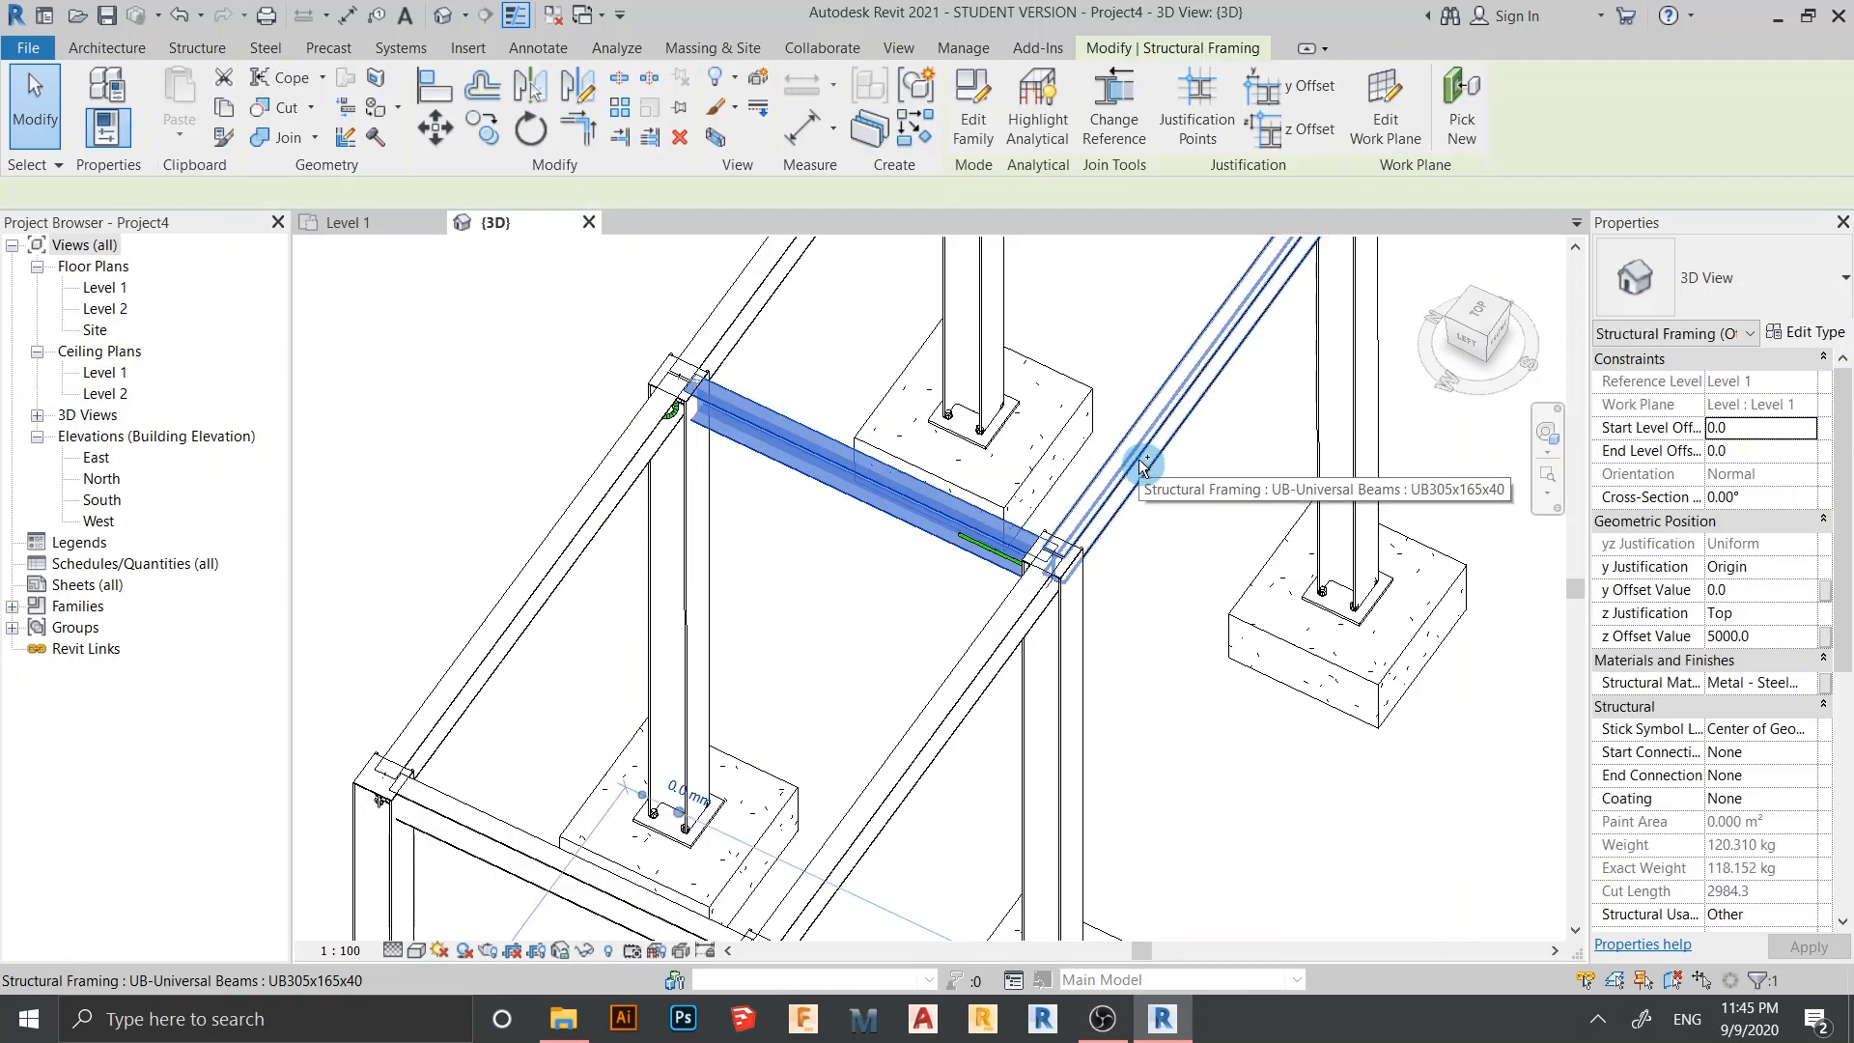
left_click(265, 47)
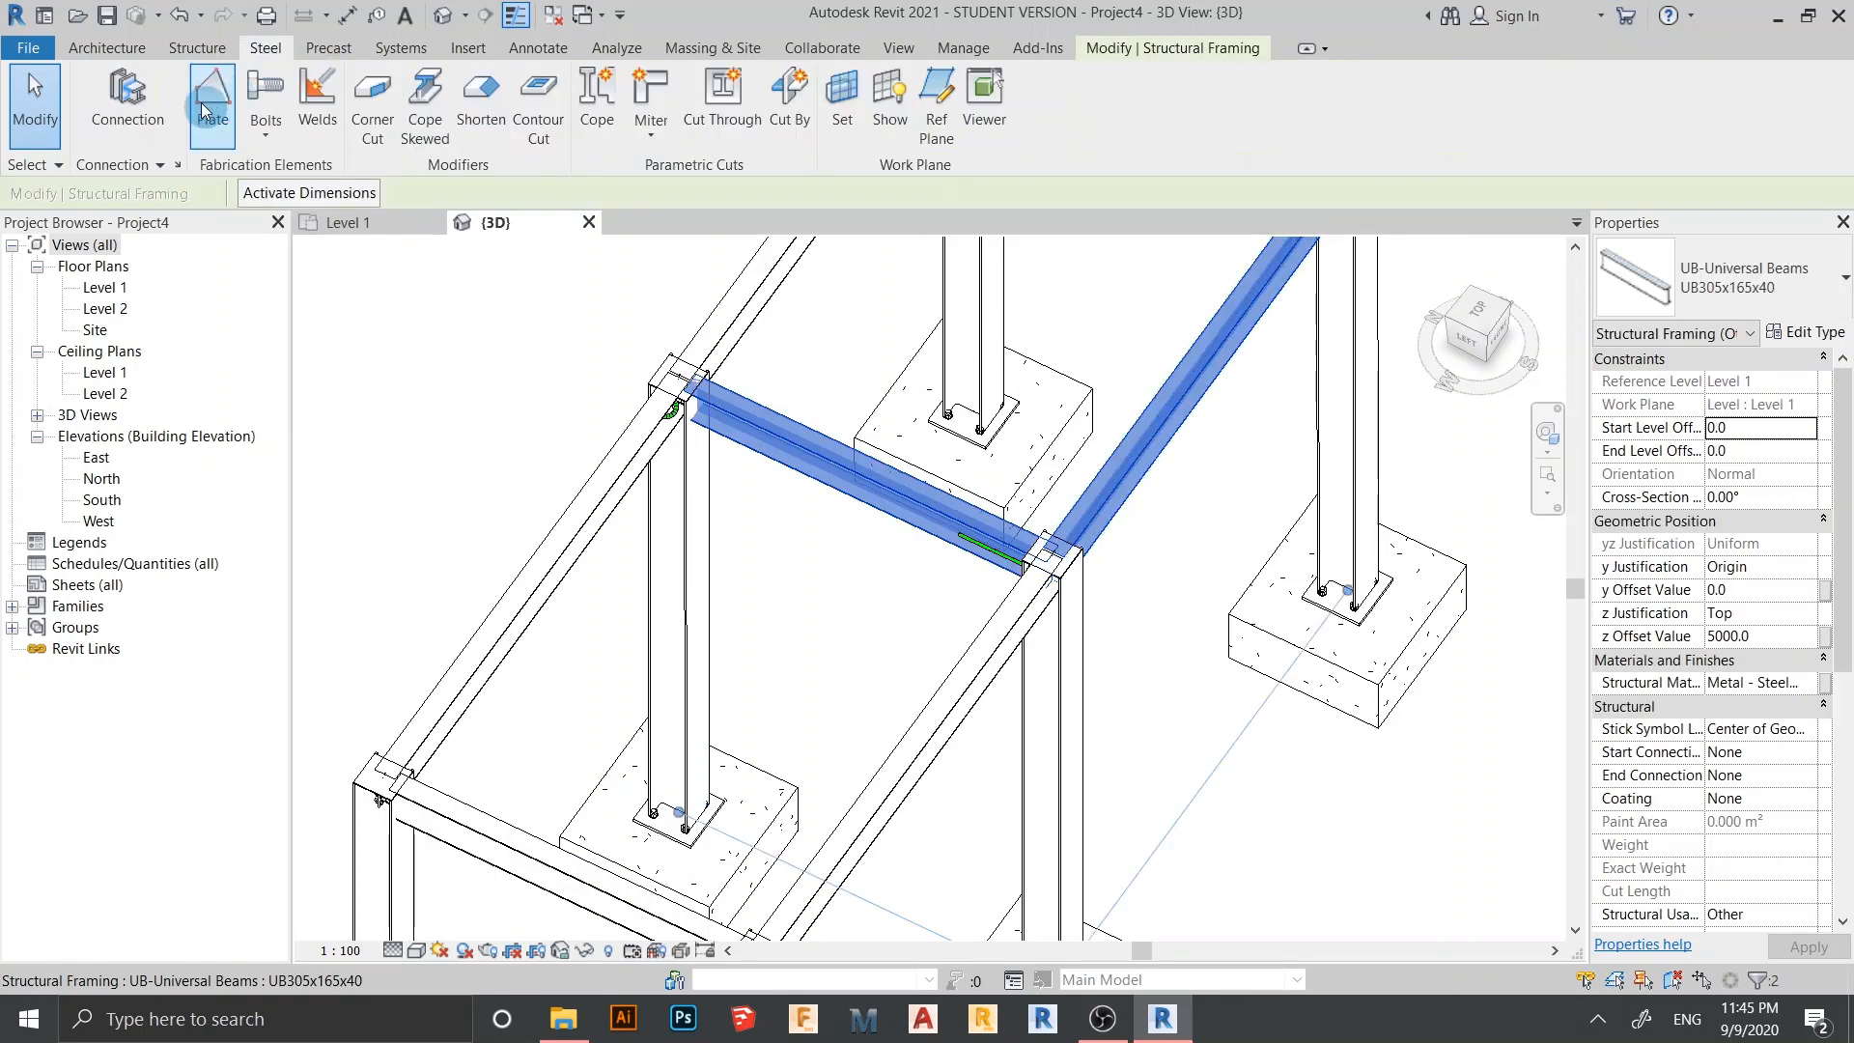
left_click(152, 120)
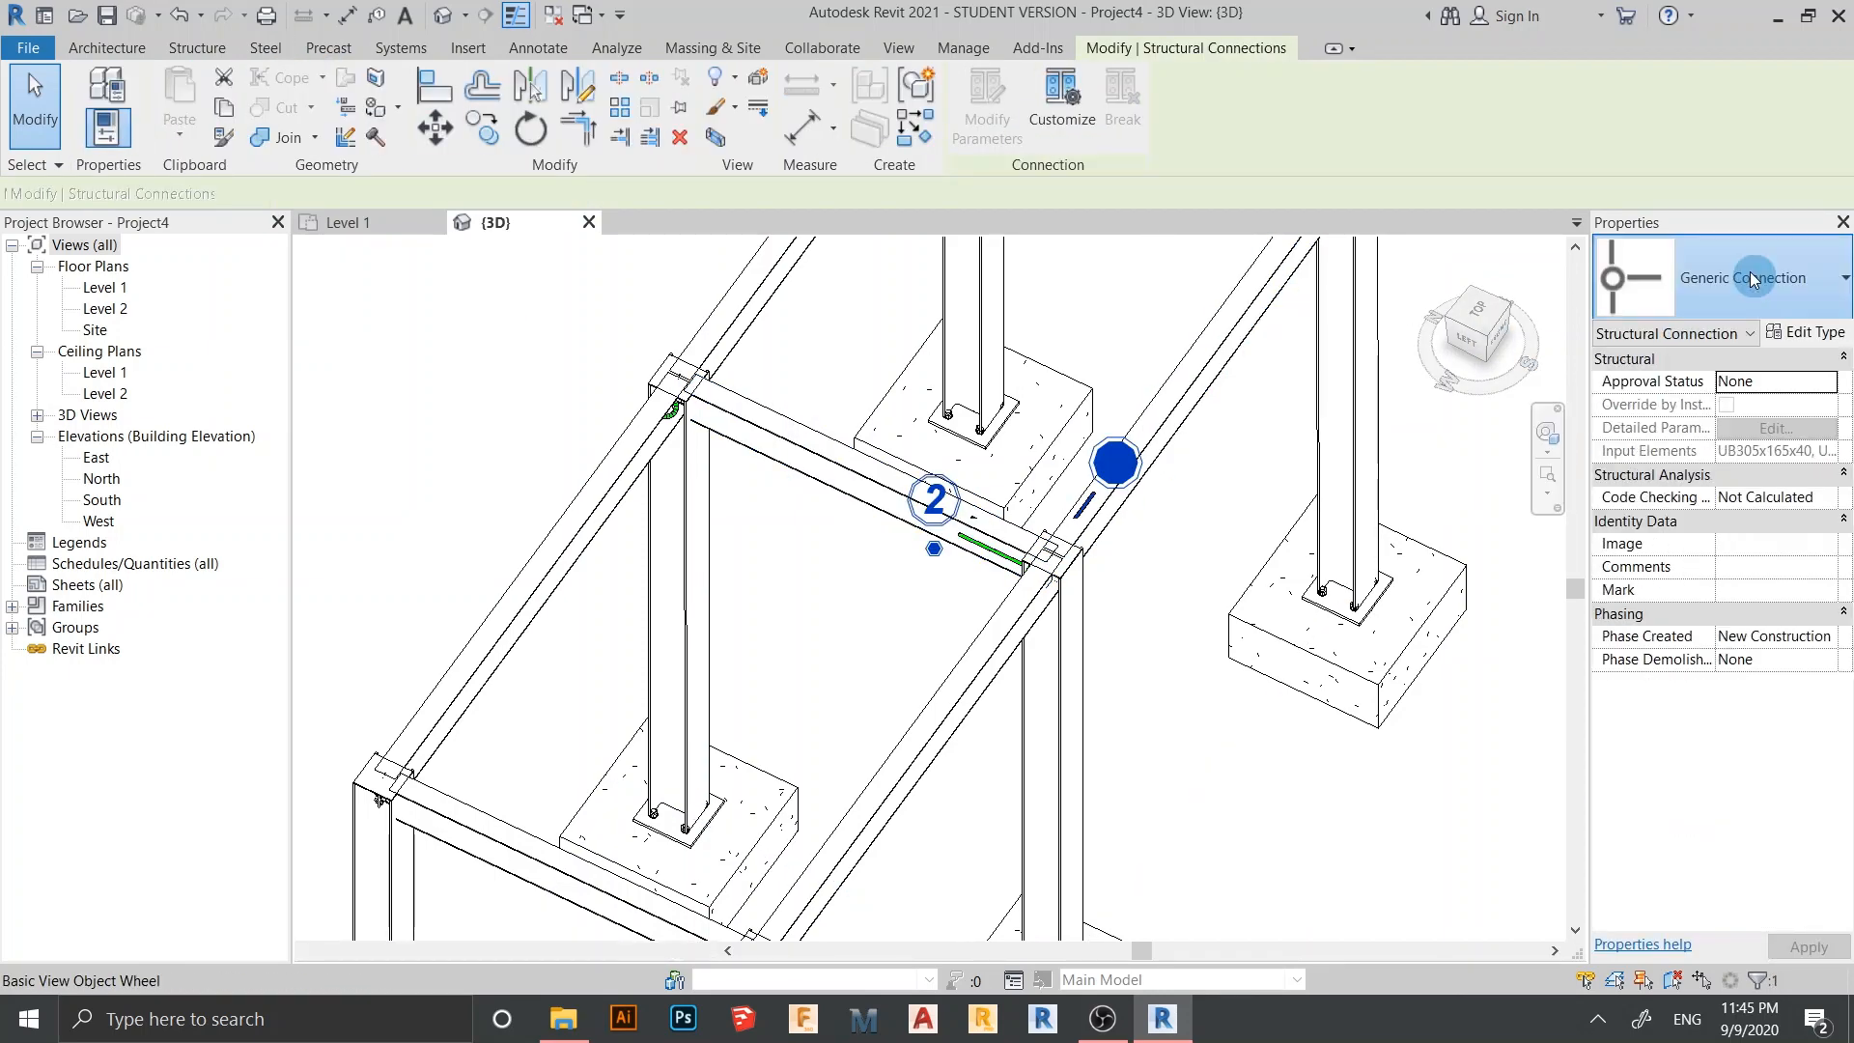
Change the new connection between the middle short beam and the far bay's long beam to Clip angle
left_click(1755, 280)
scroll(1516, 497, "up", 4)
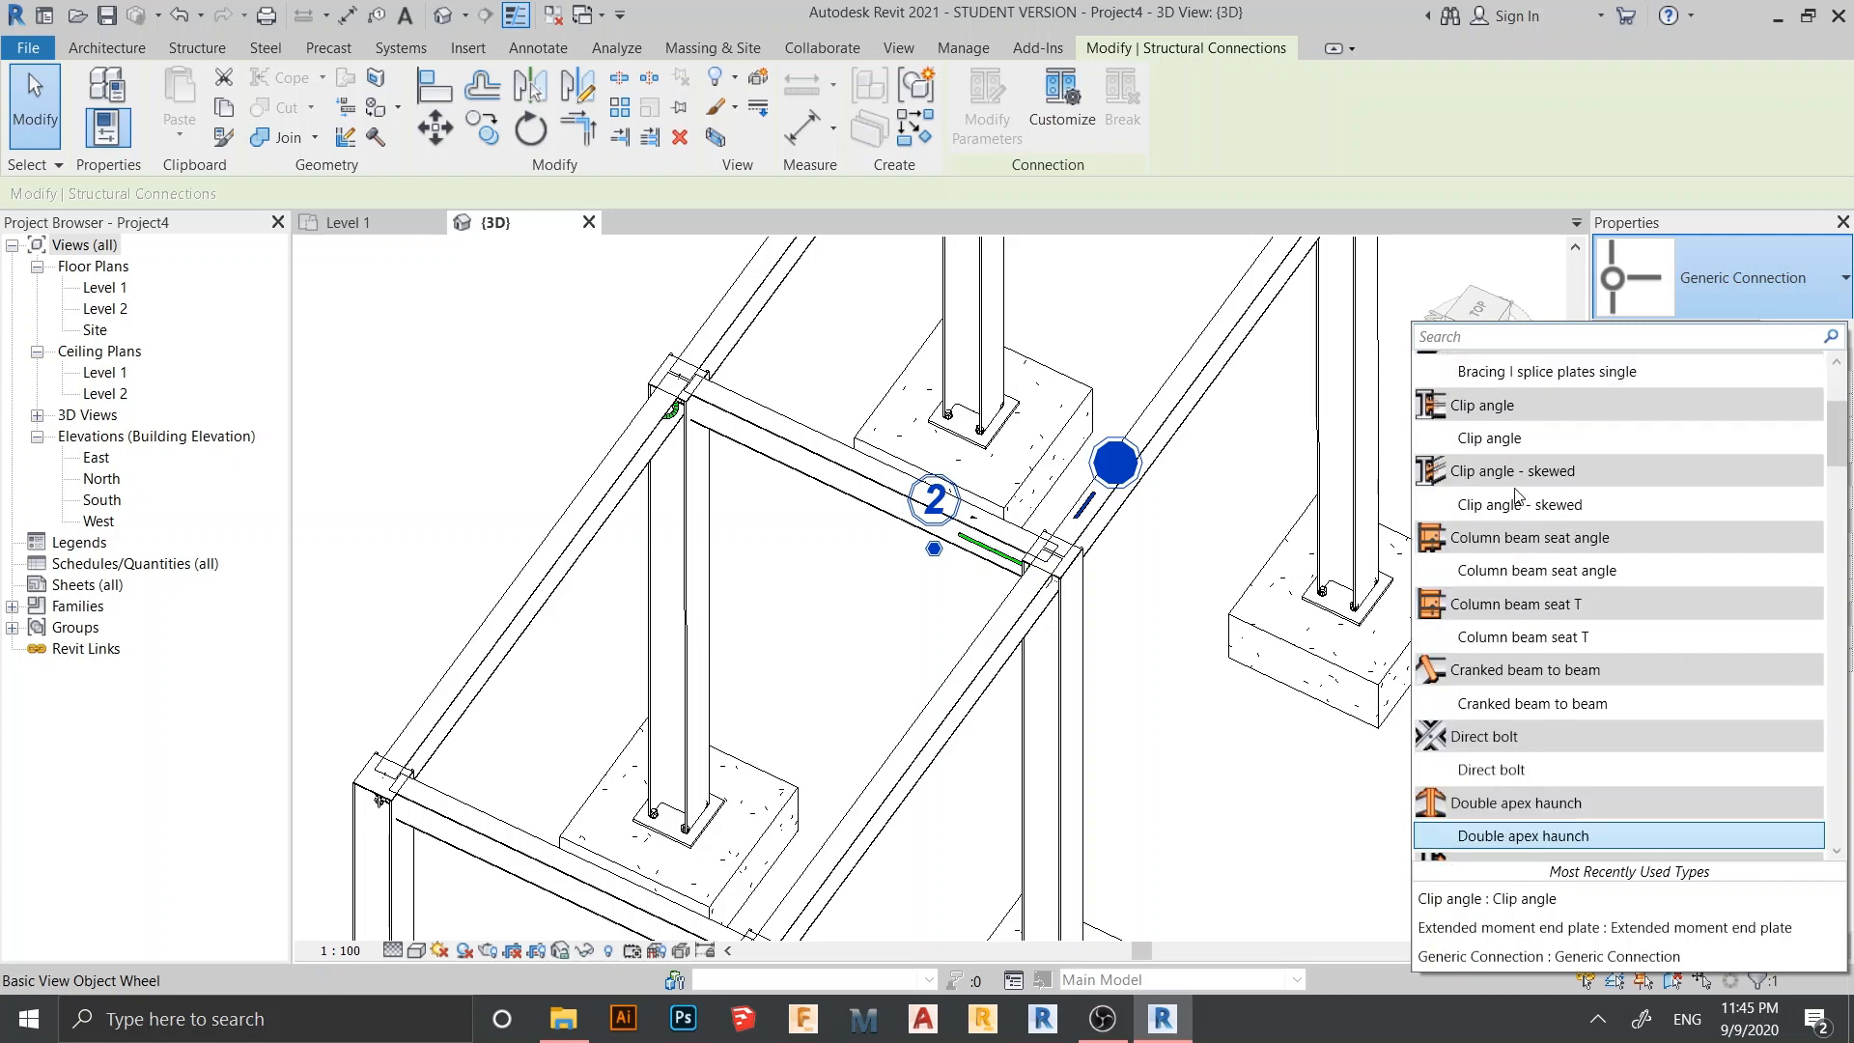
left_click(1537, 444)
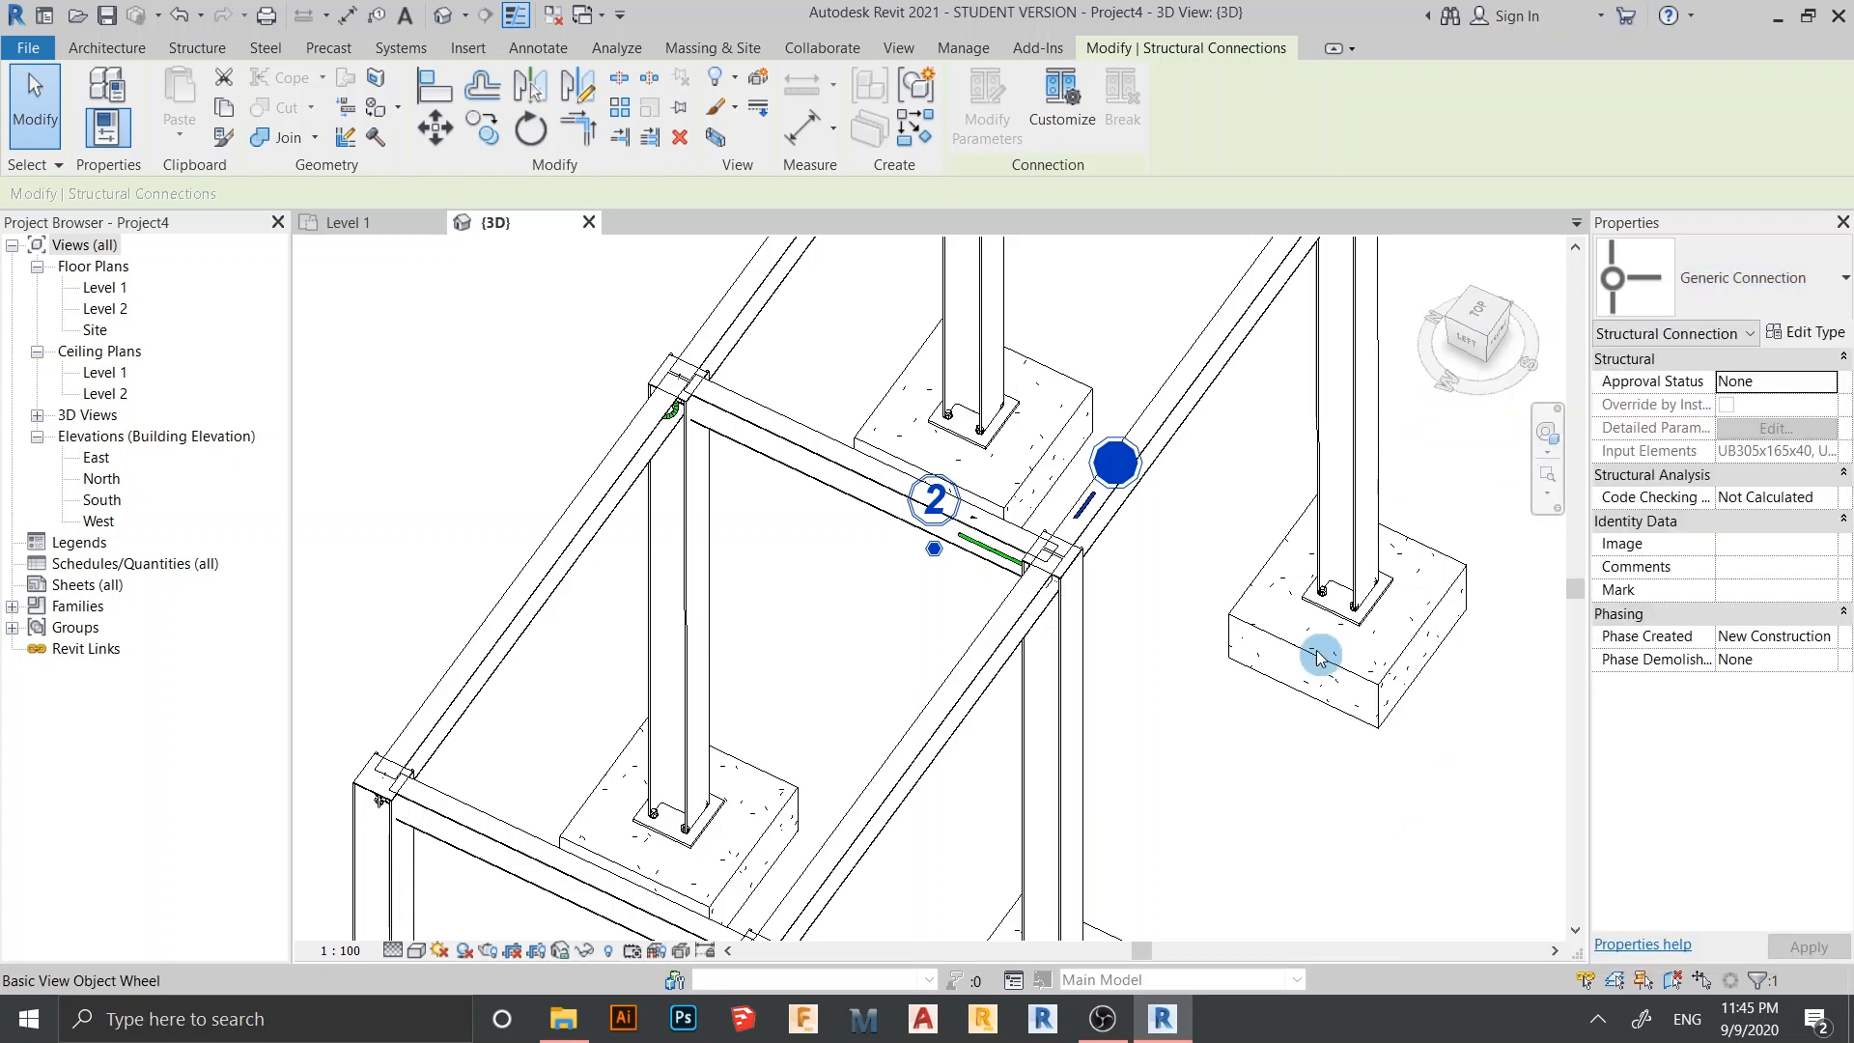
left_click(1225, 758)
Change the remaining generic connection between the middle short beam and the nearer bay's long beam at that column to Clip angle
scroll(1225, 757, "down", 2)
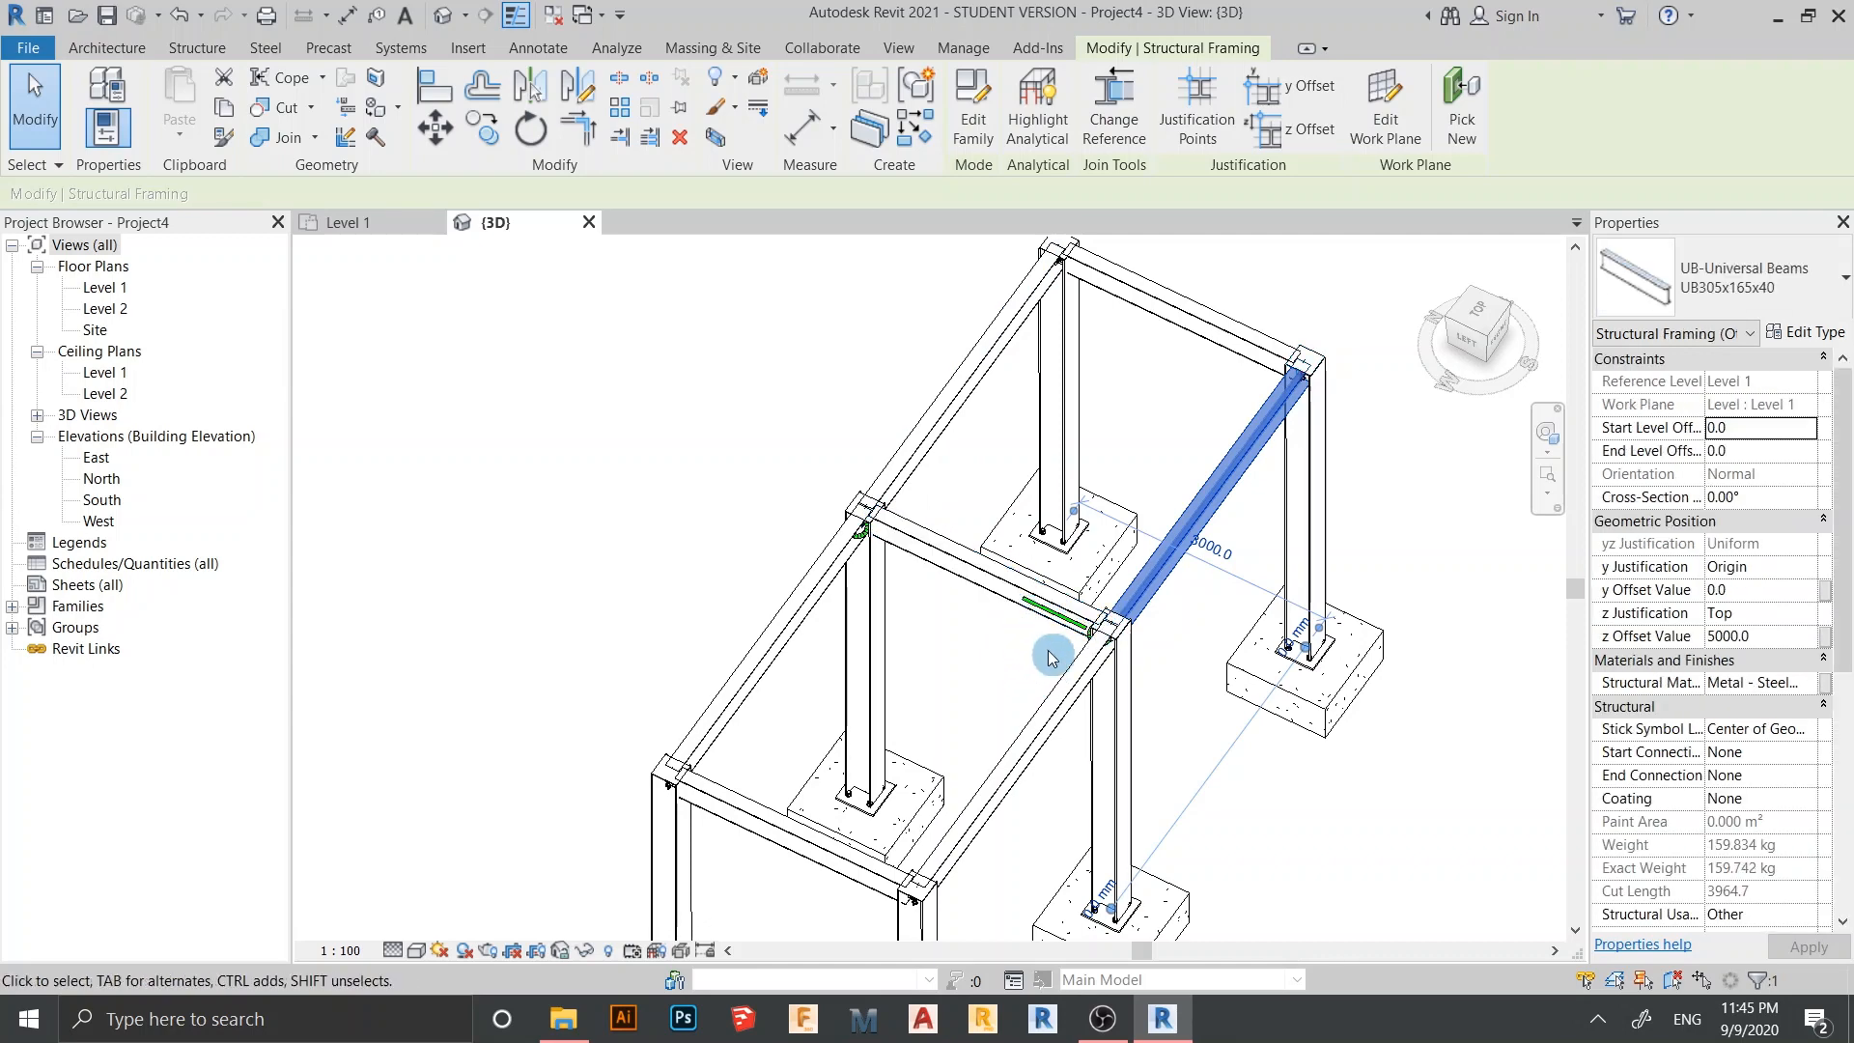
scroll(1072, 642, "up", 2)
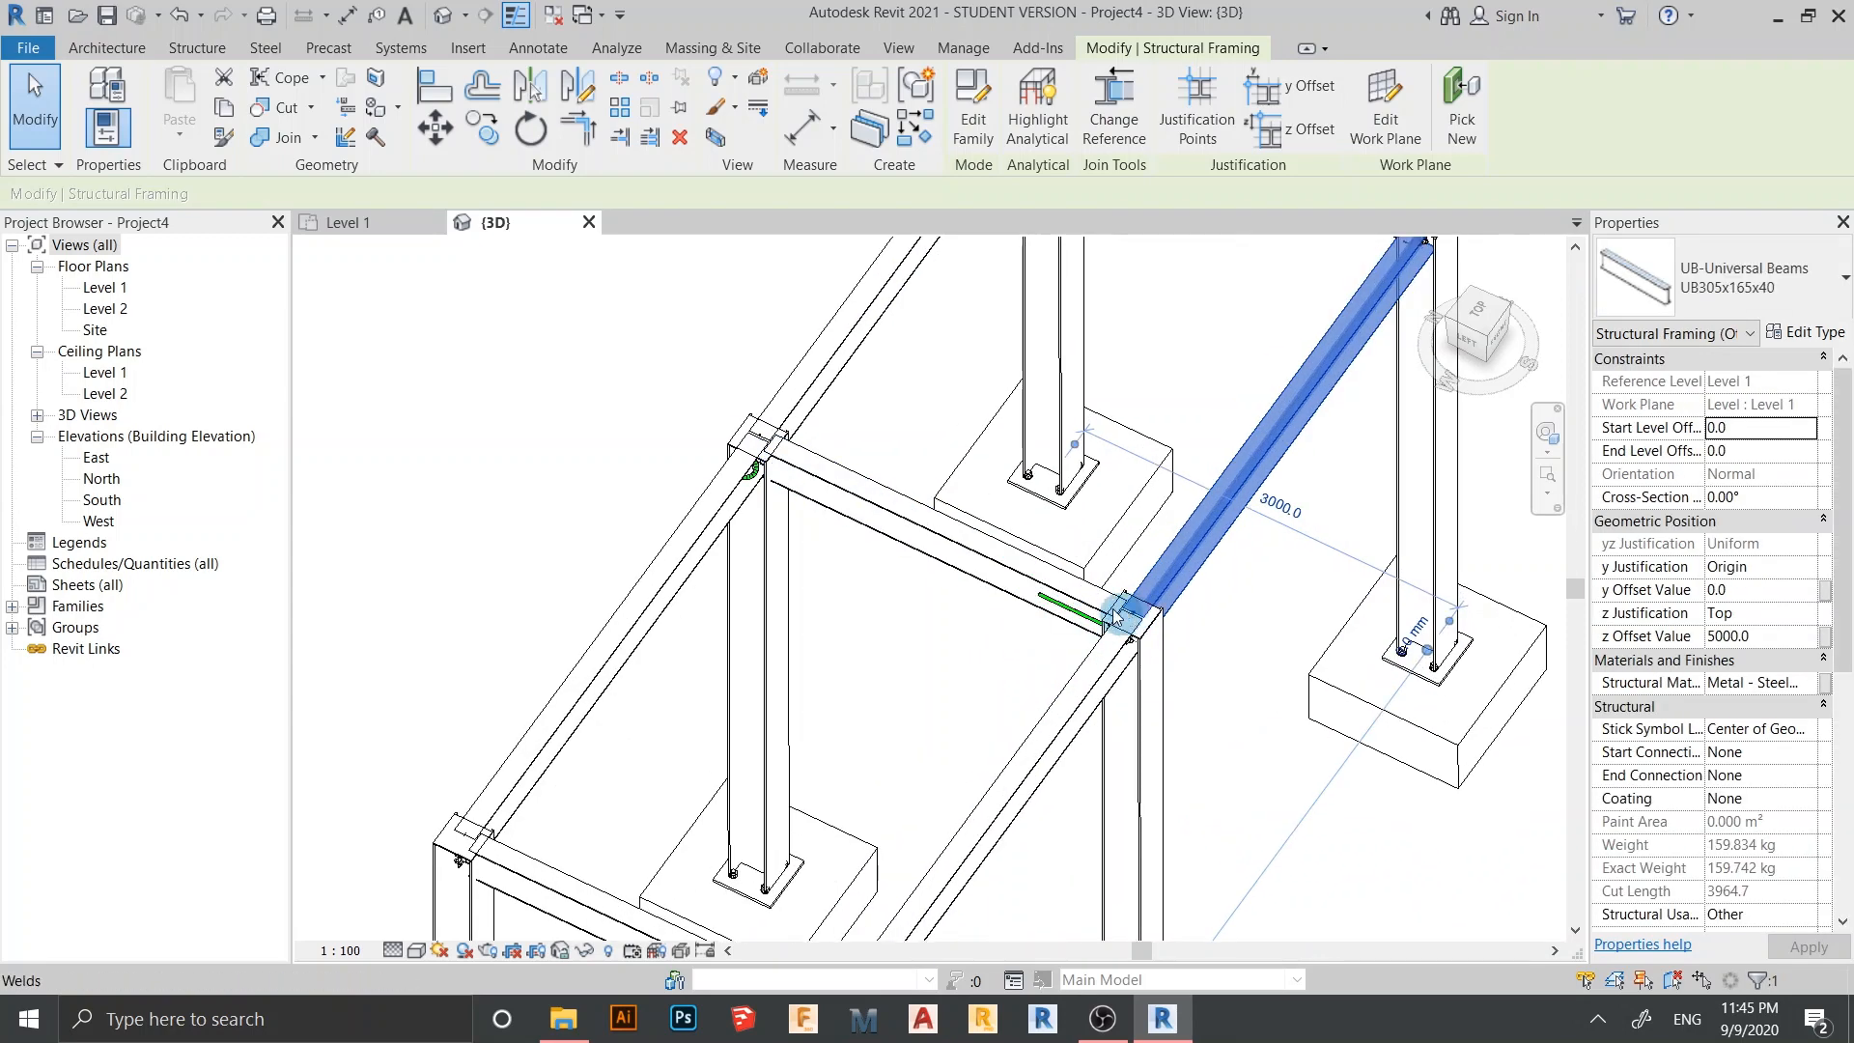
left_click(1176, 555)
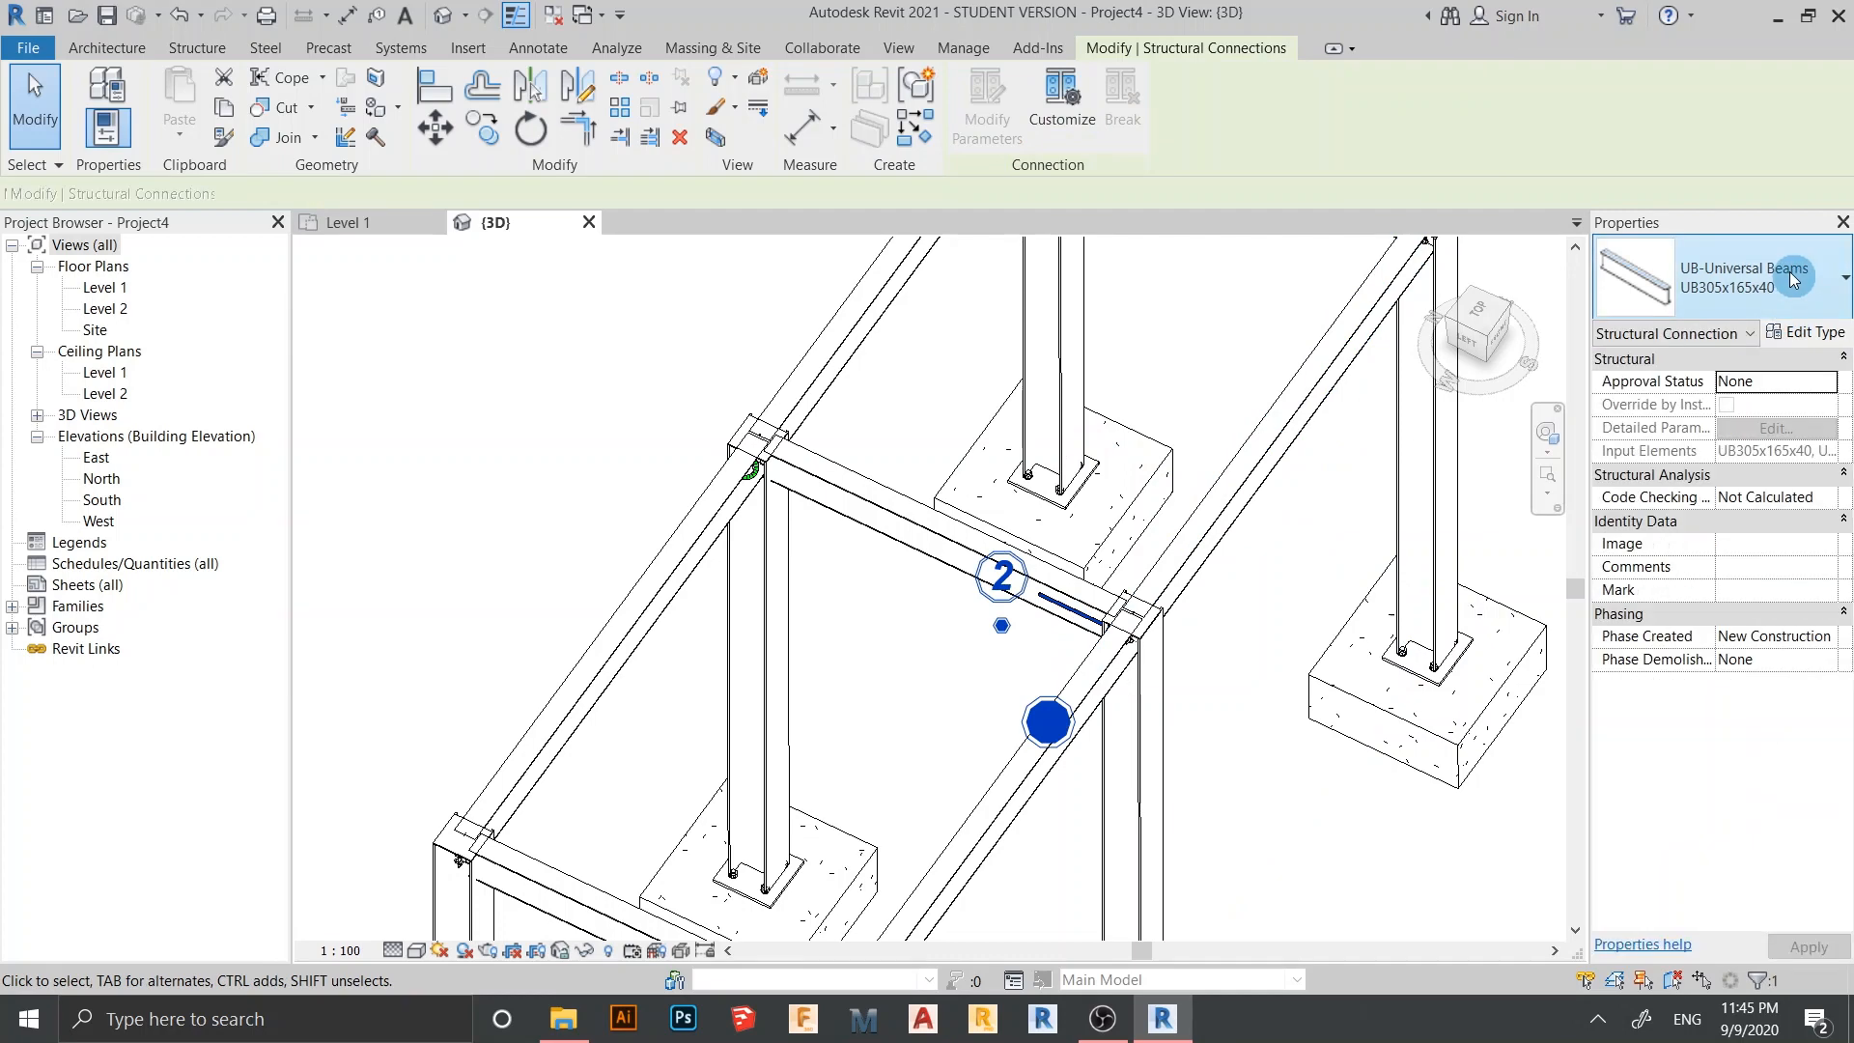
left_click(1793, 279)
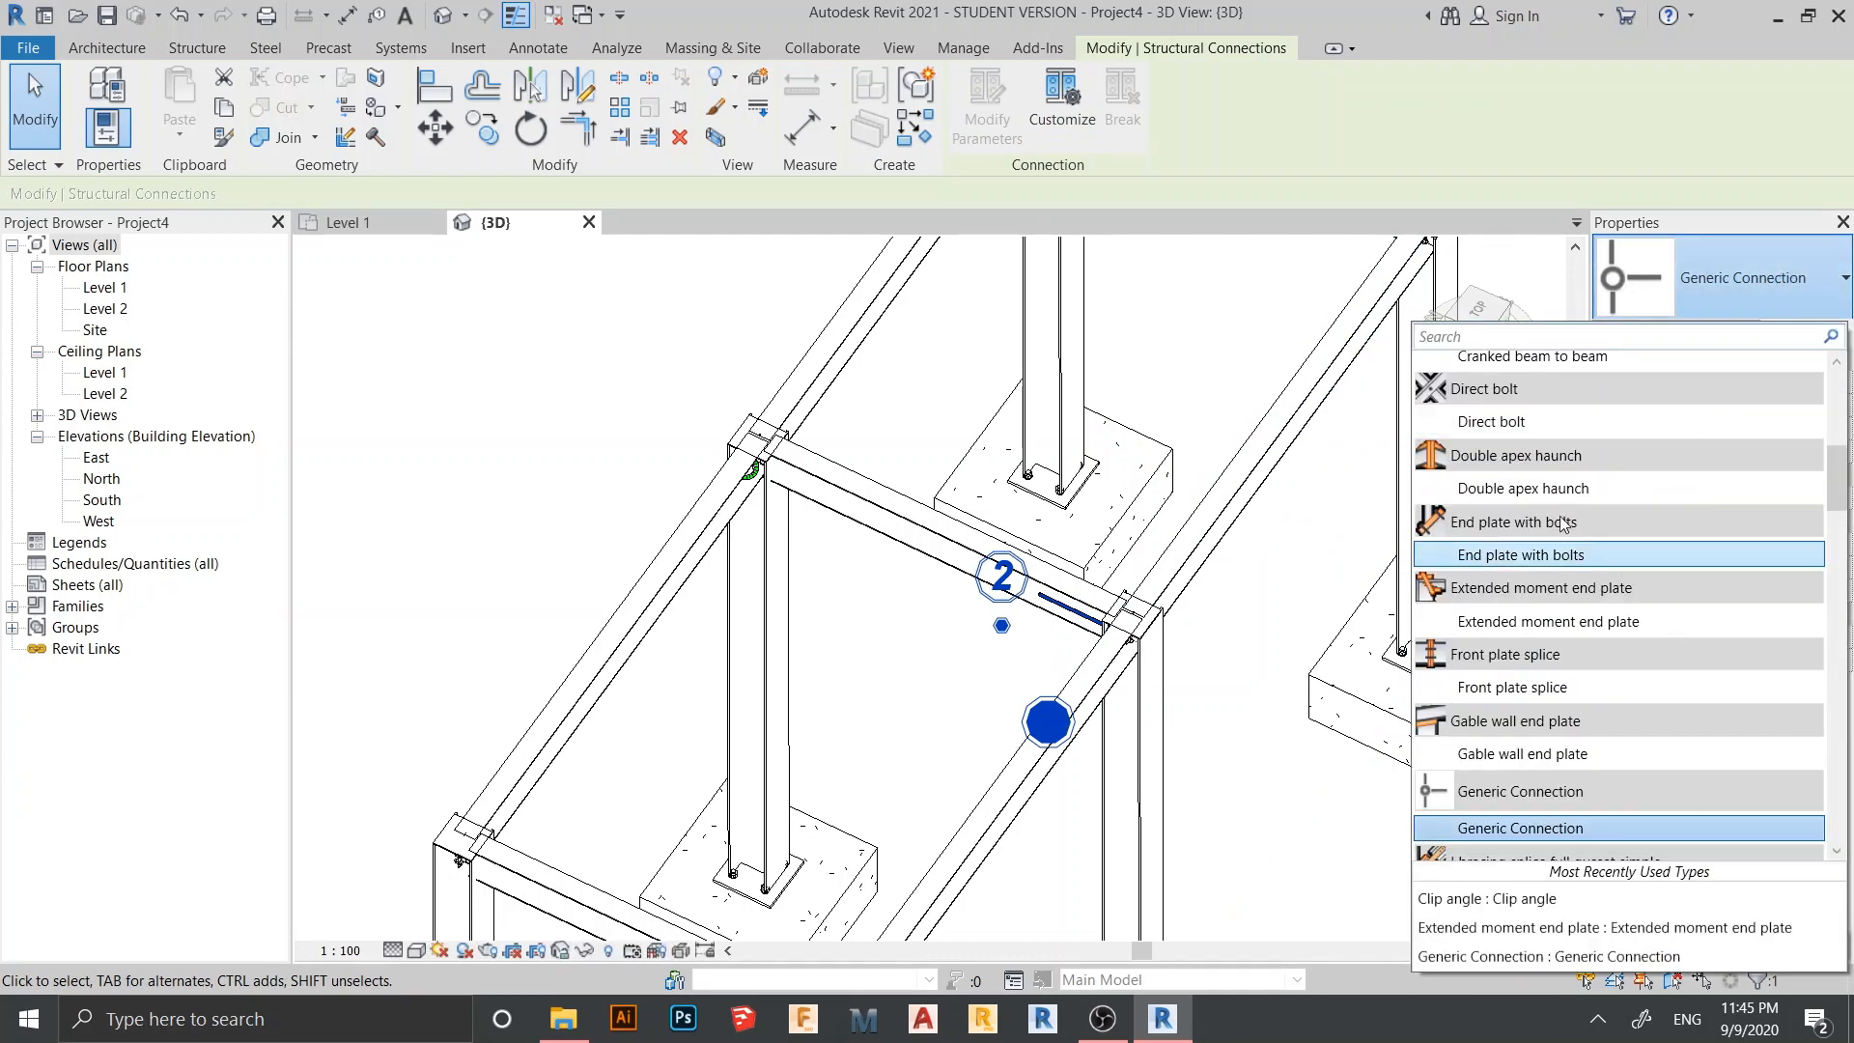
scroll(1574, 405, "up", 3)
scroll(1537, 398, "up", 2)
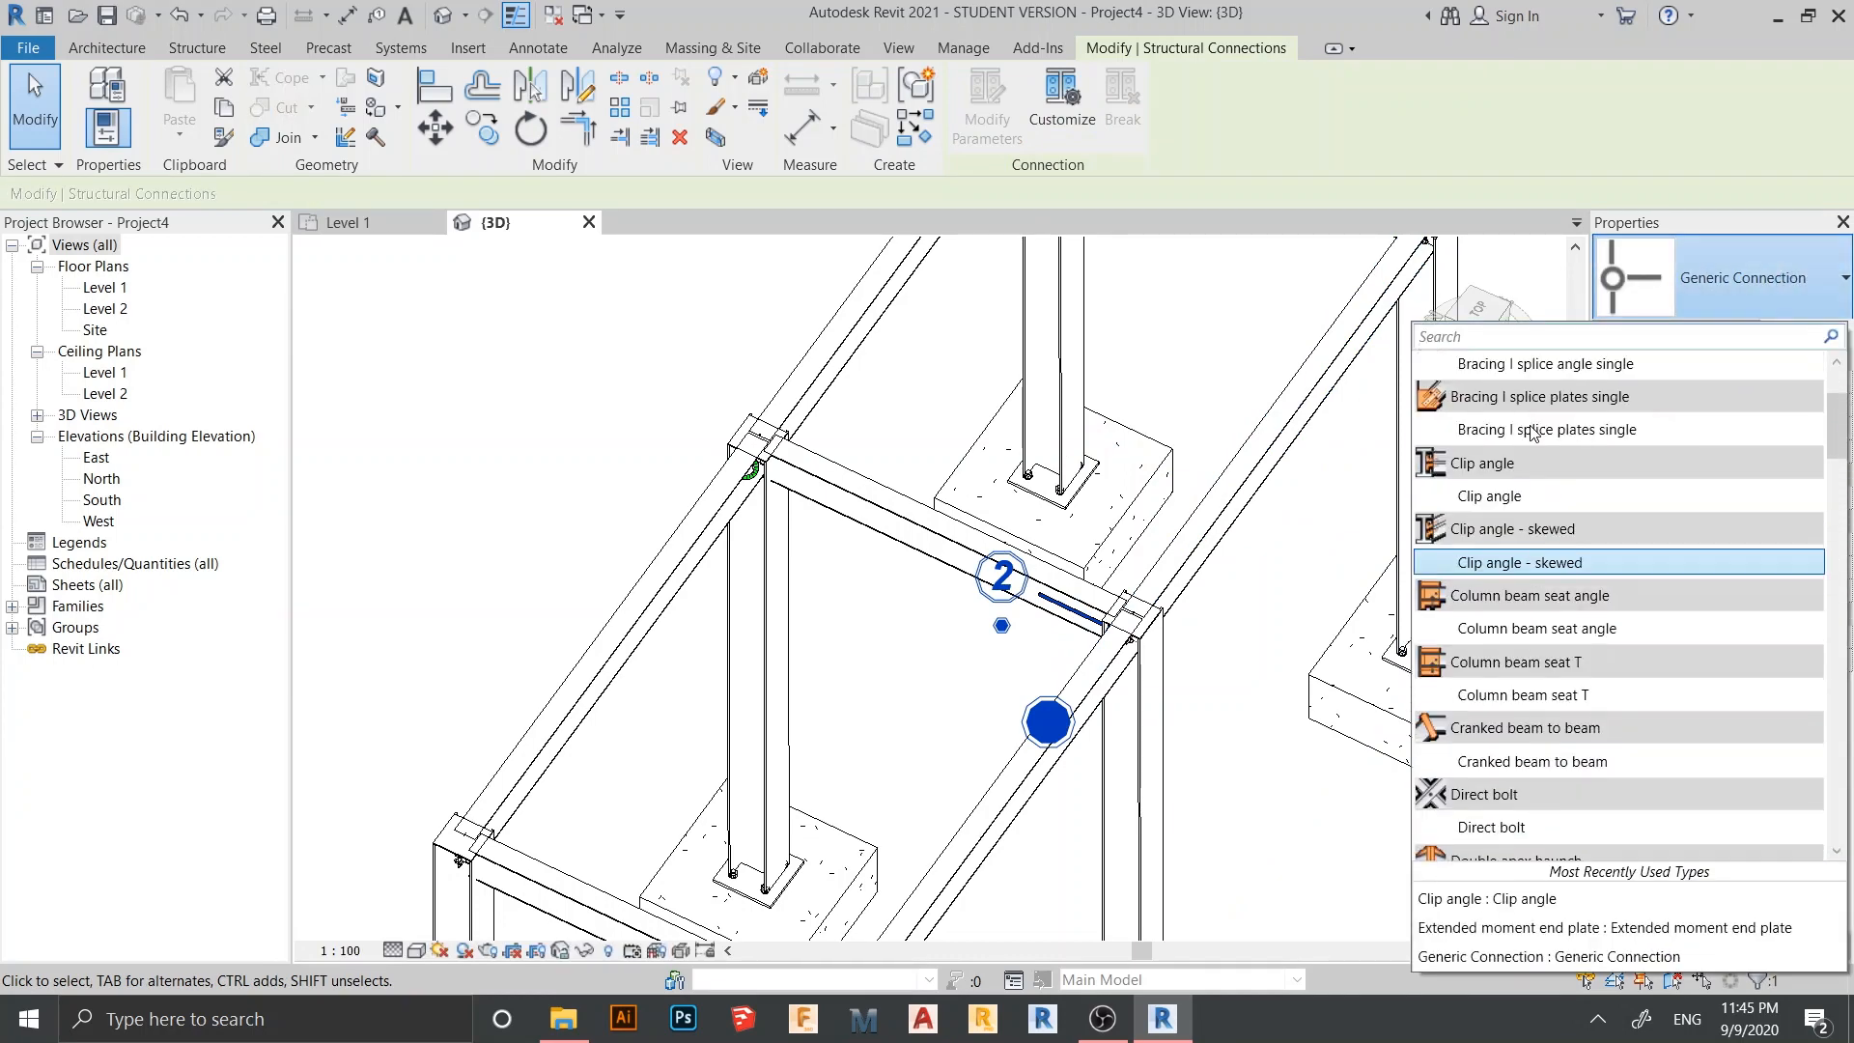
left_click(1265, 708)
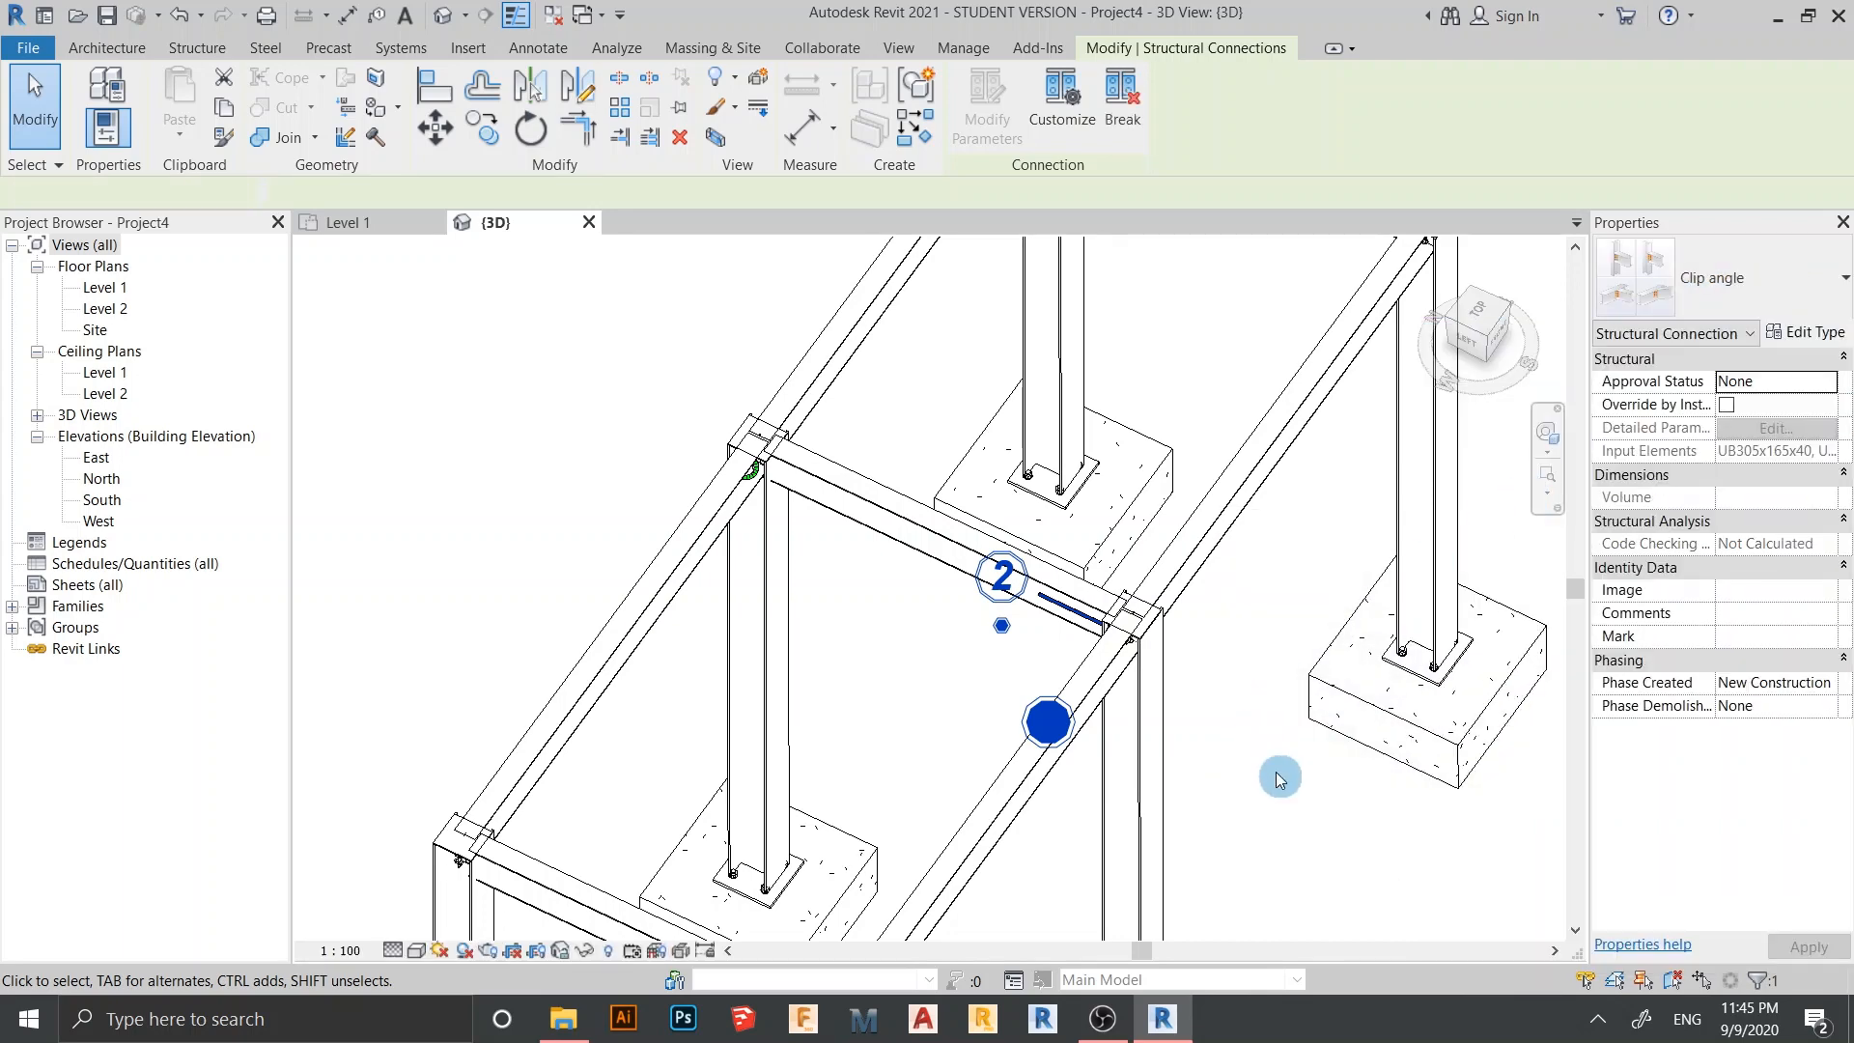
Examine the bolted clip angle joints at the column tops along the long side of the frame
scroll(1279, 778, "down", 5)
middle_click_drag(1278, 542, 936, 562, "shift")
scroll(970, 507, "up", 6)
left_click(1226, 726)
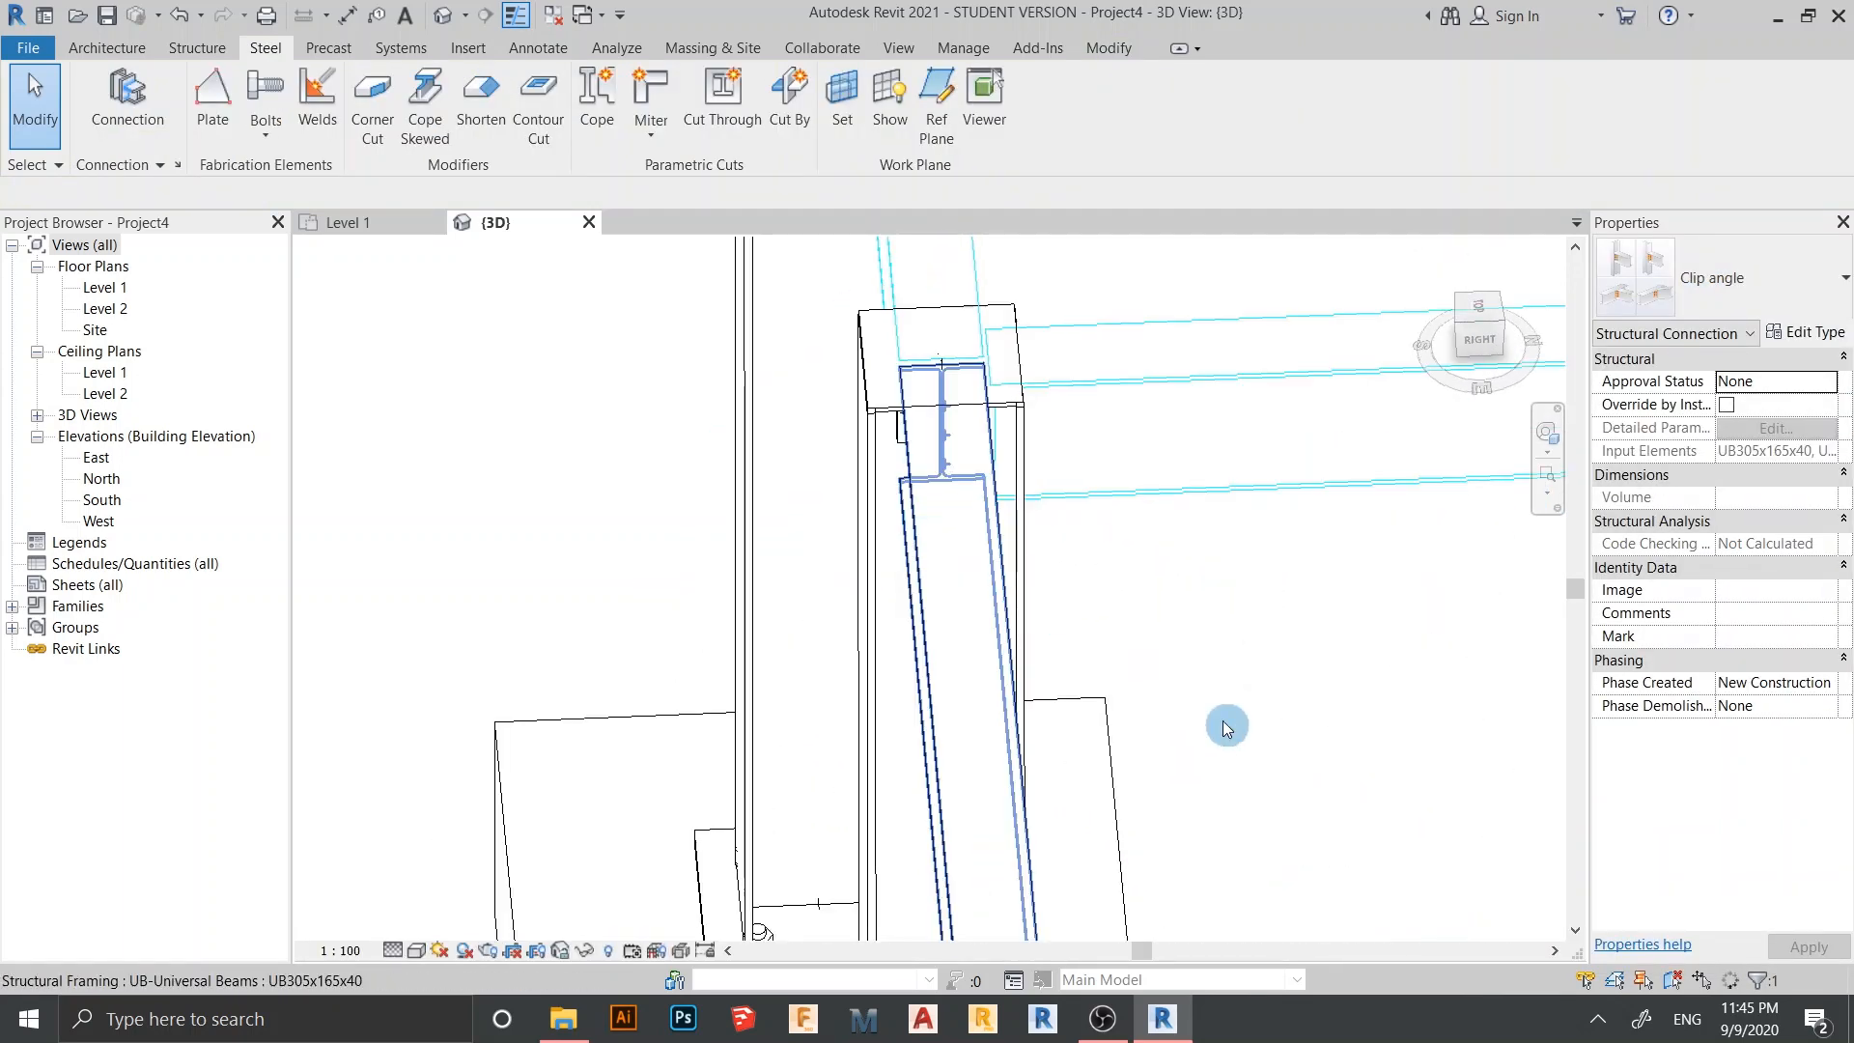
middle_click_drag(1225, 726, 1117, 588, "shift")
middle_click_drag(1025, 406, 1081, 653)
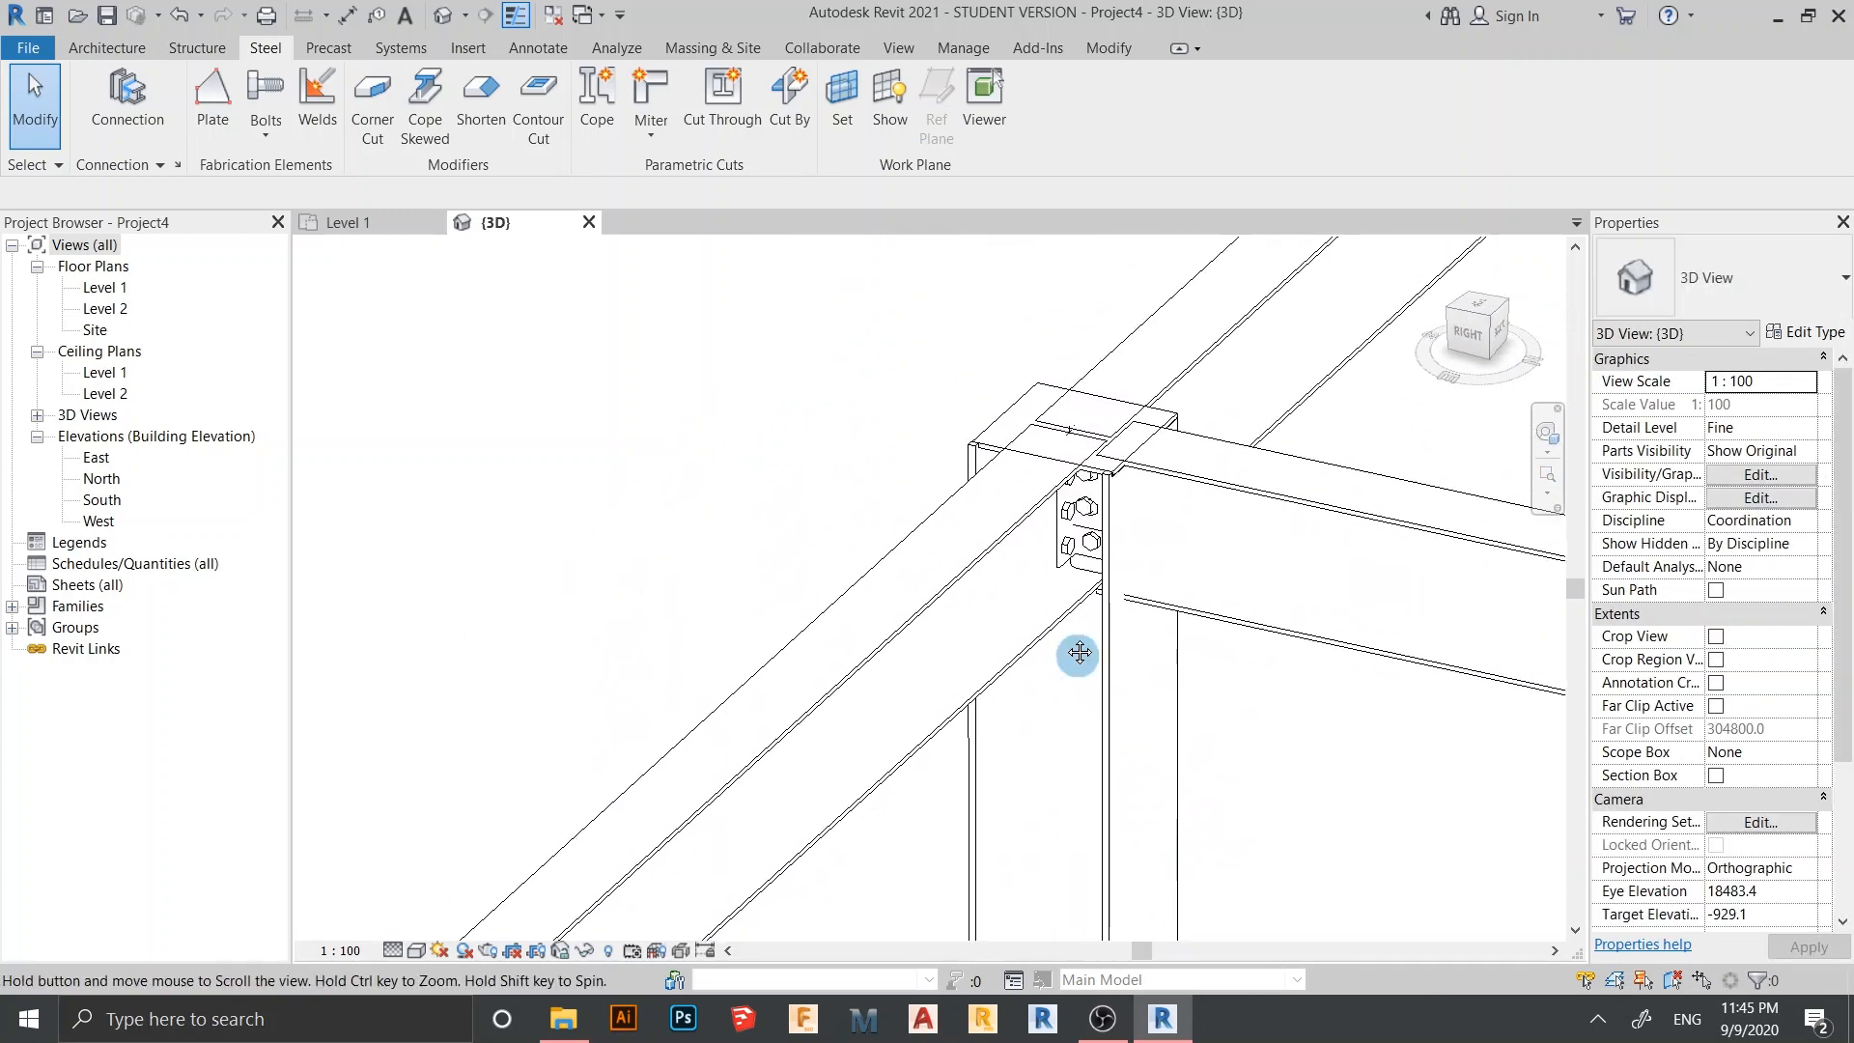
scroll(1070, 548, "up", 3)
scroll(1070, 547, "up", 2)
scroll(1078, 666, "down", 2)
scroll(1086, 703, "down", 3)
middle_click_drag(1152, 704, 1124, 513)
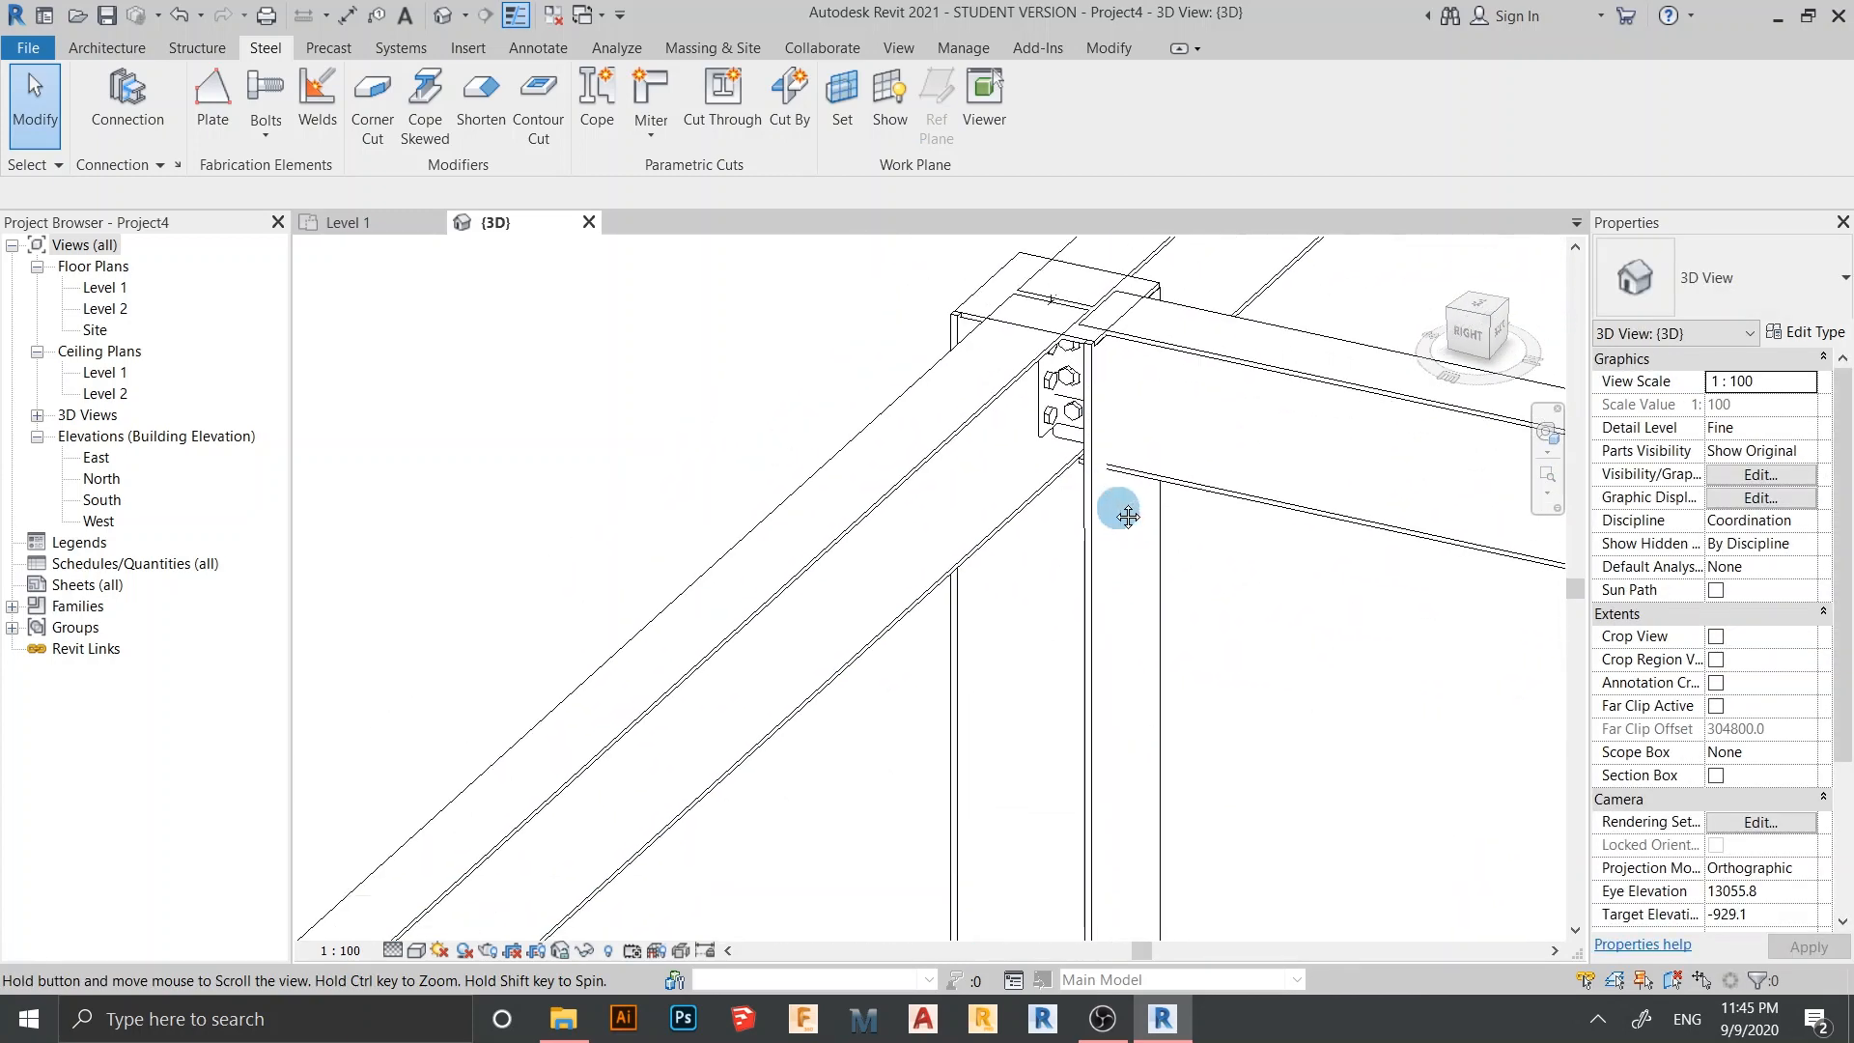
scroll(1126, 522, "down", 3)
left_click(1149, 645)
scroll(1161, 650, "down", 2)
mouse_move(1231, 674)
middle_mouse_down()
mouse_move(1168, 542)
mouse_move(1220, 641)
middle_mouse_up()
scroll(1221, 641, "down", 2)
middle_click_drag(1203, 744, 1080, 840)
scroll(1149, 711, "down", 1)
scroll(839, 778, "up", 3)
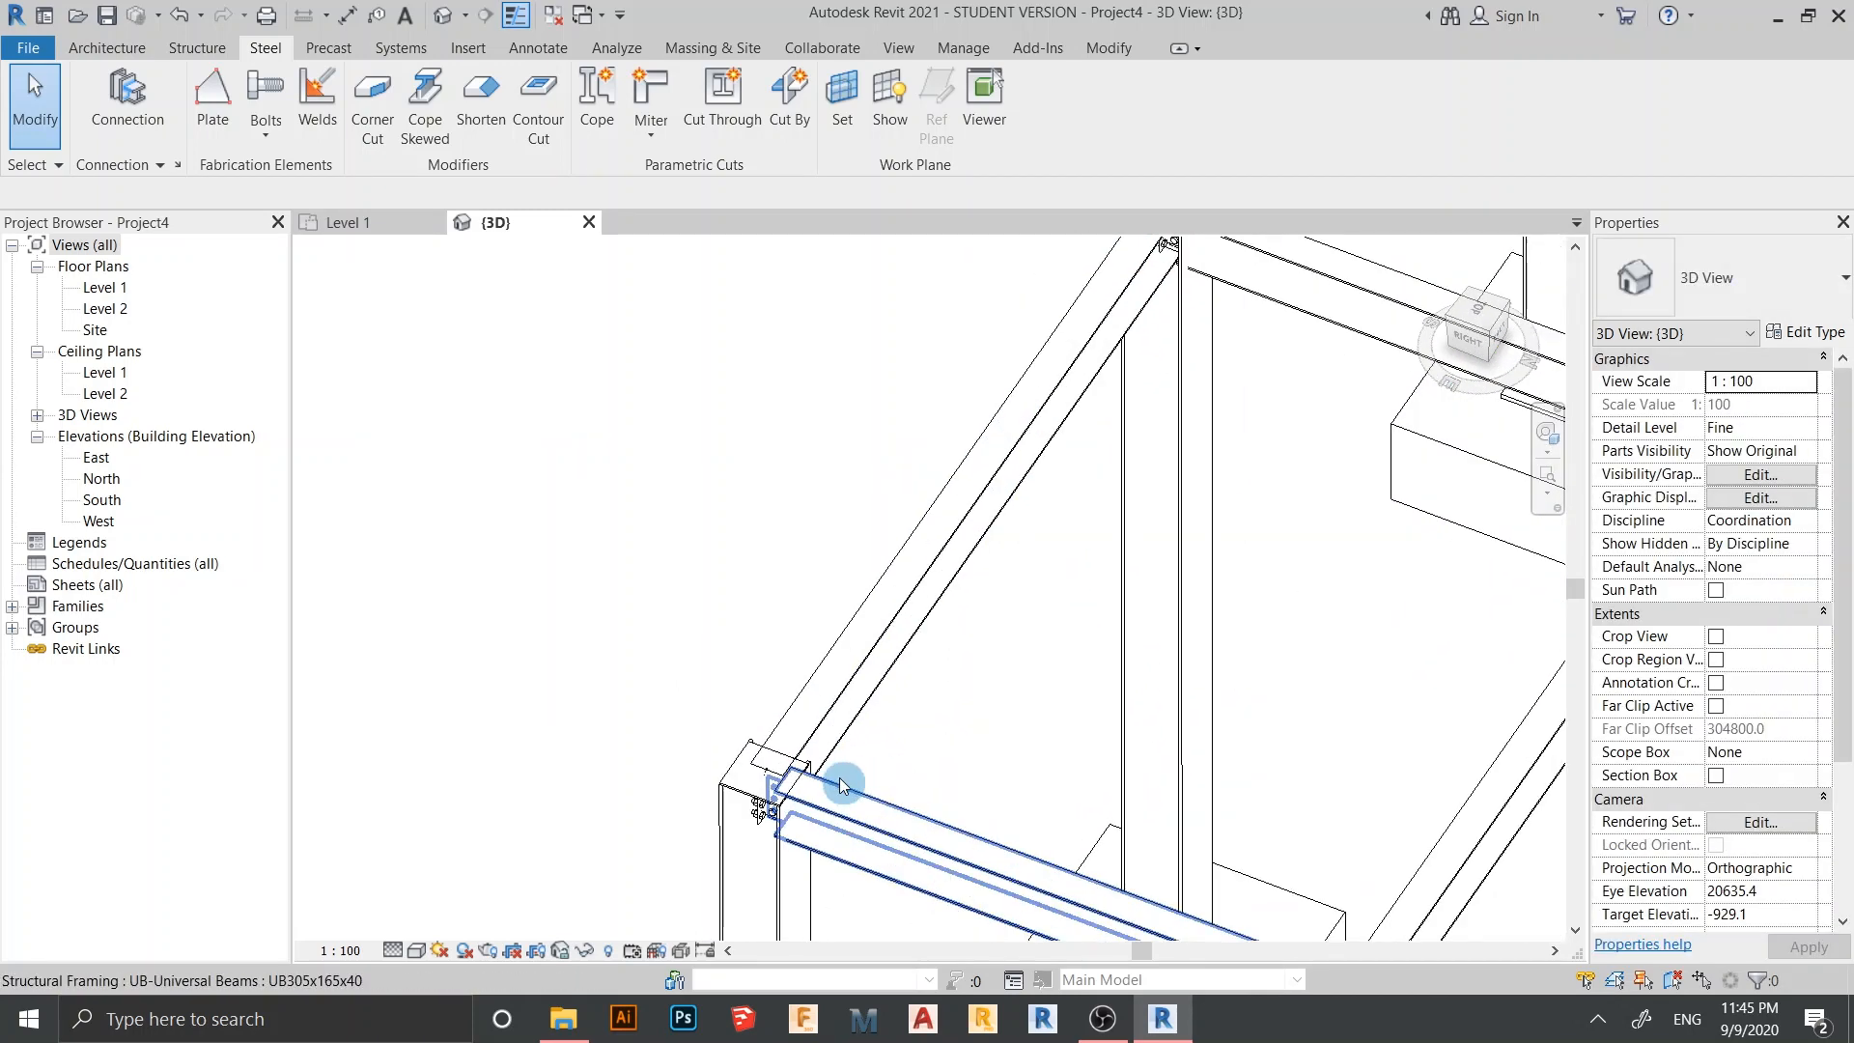
Select the end short beam and adjoining long beam, and inspect the bolts where they meet at the corner column
scroll(961, 768, "down", 3)
left_click(855, 744)
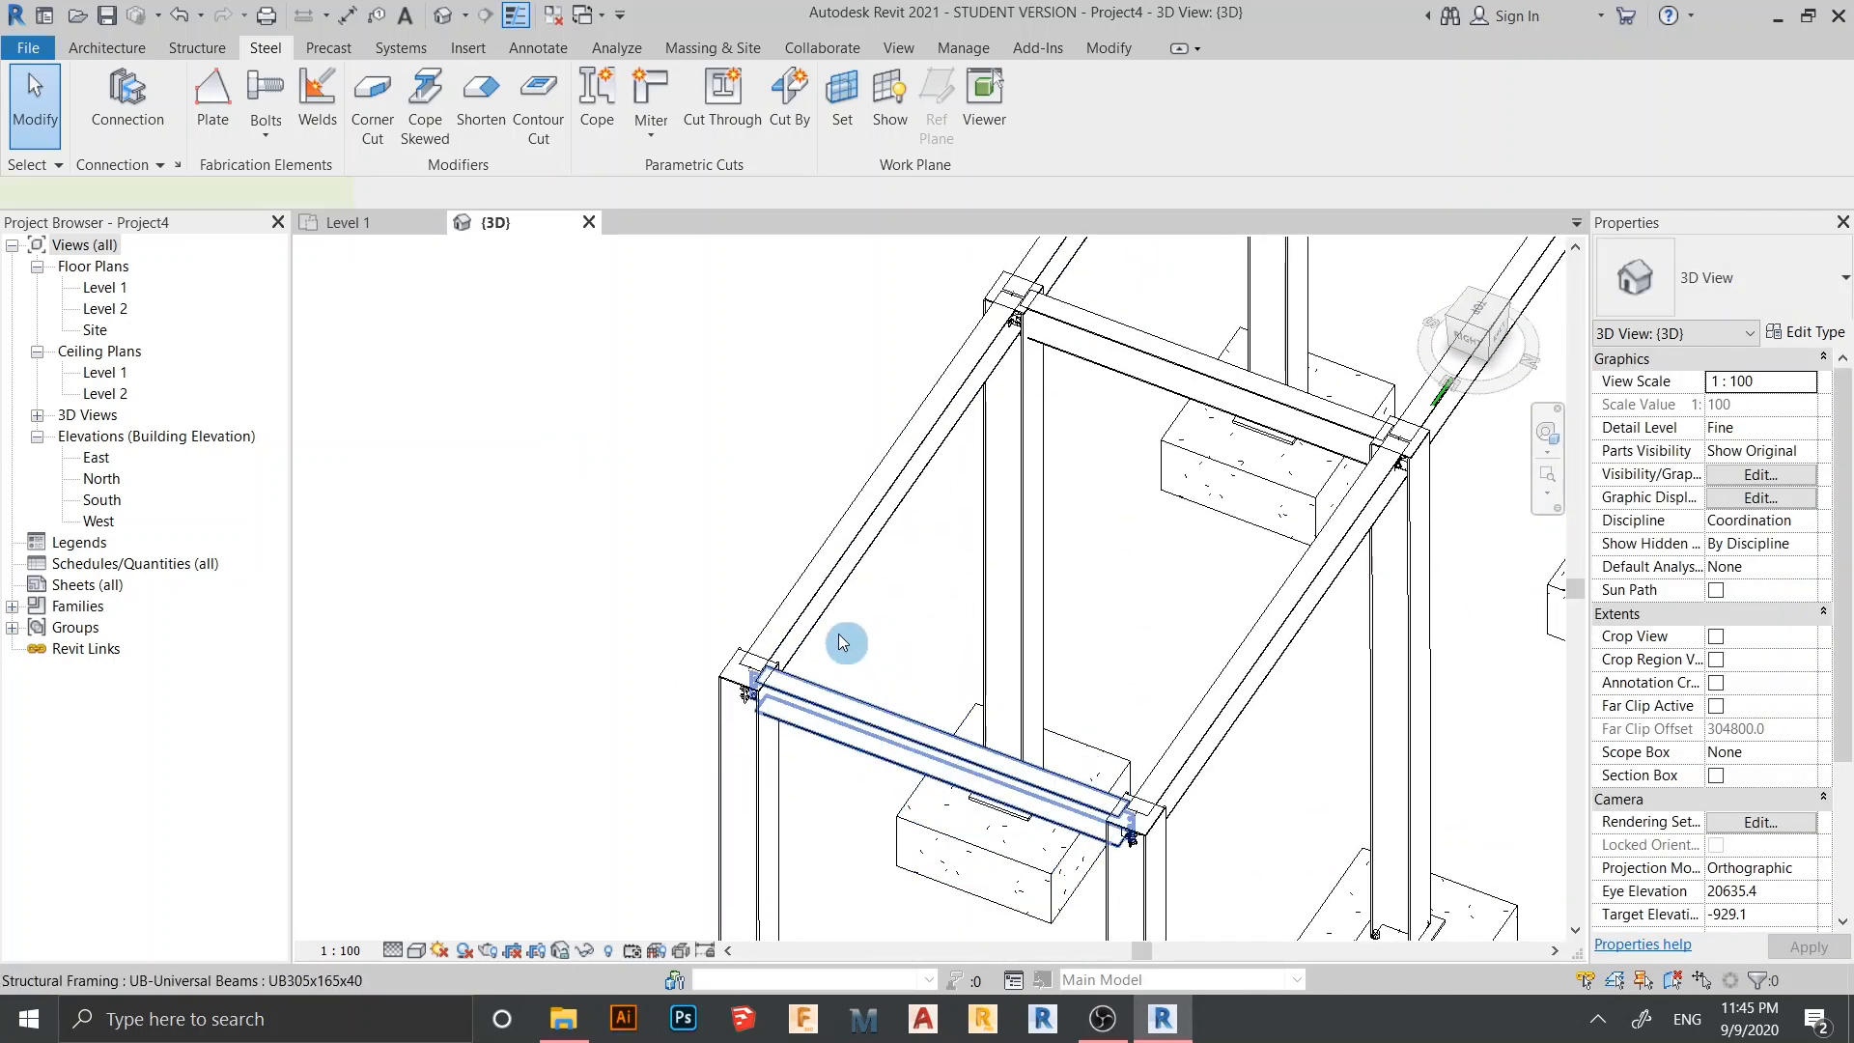
left_click(823, 613)
middle_click_drag(897, 711, 896, 766, "shift")
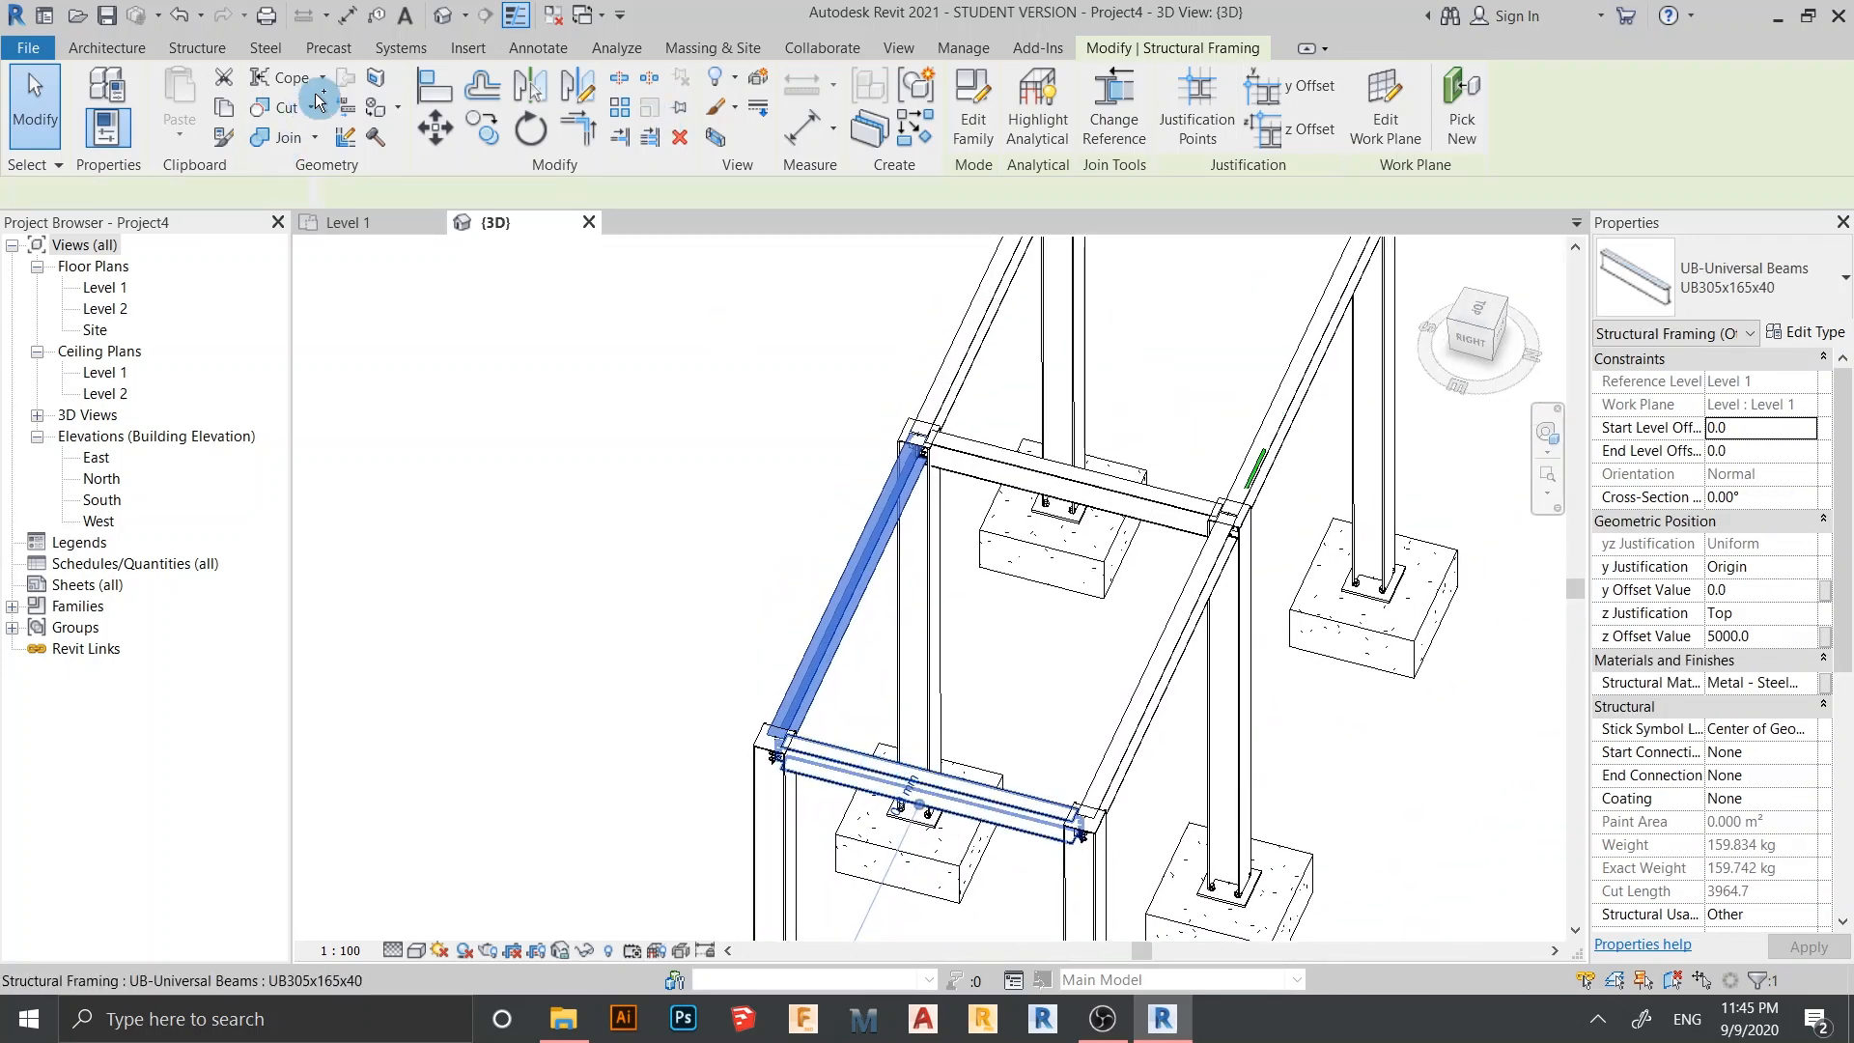
scroll(778, 760, "up", 8)
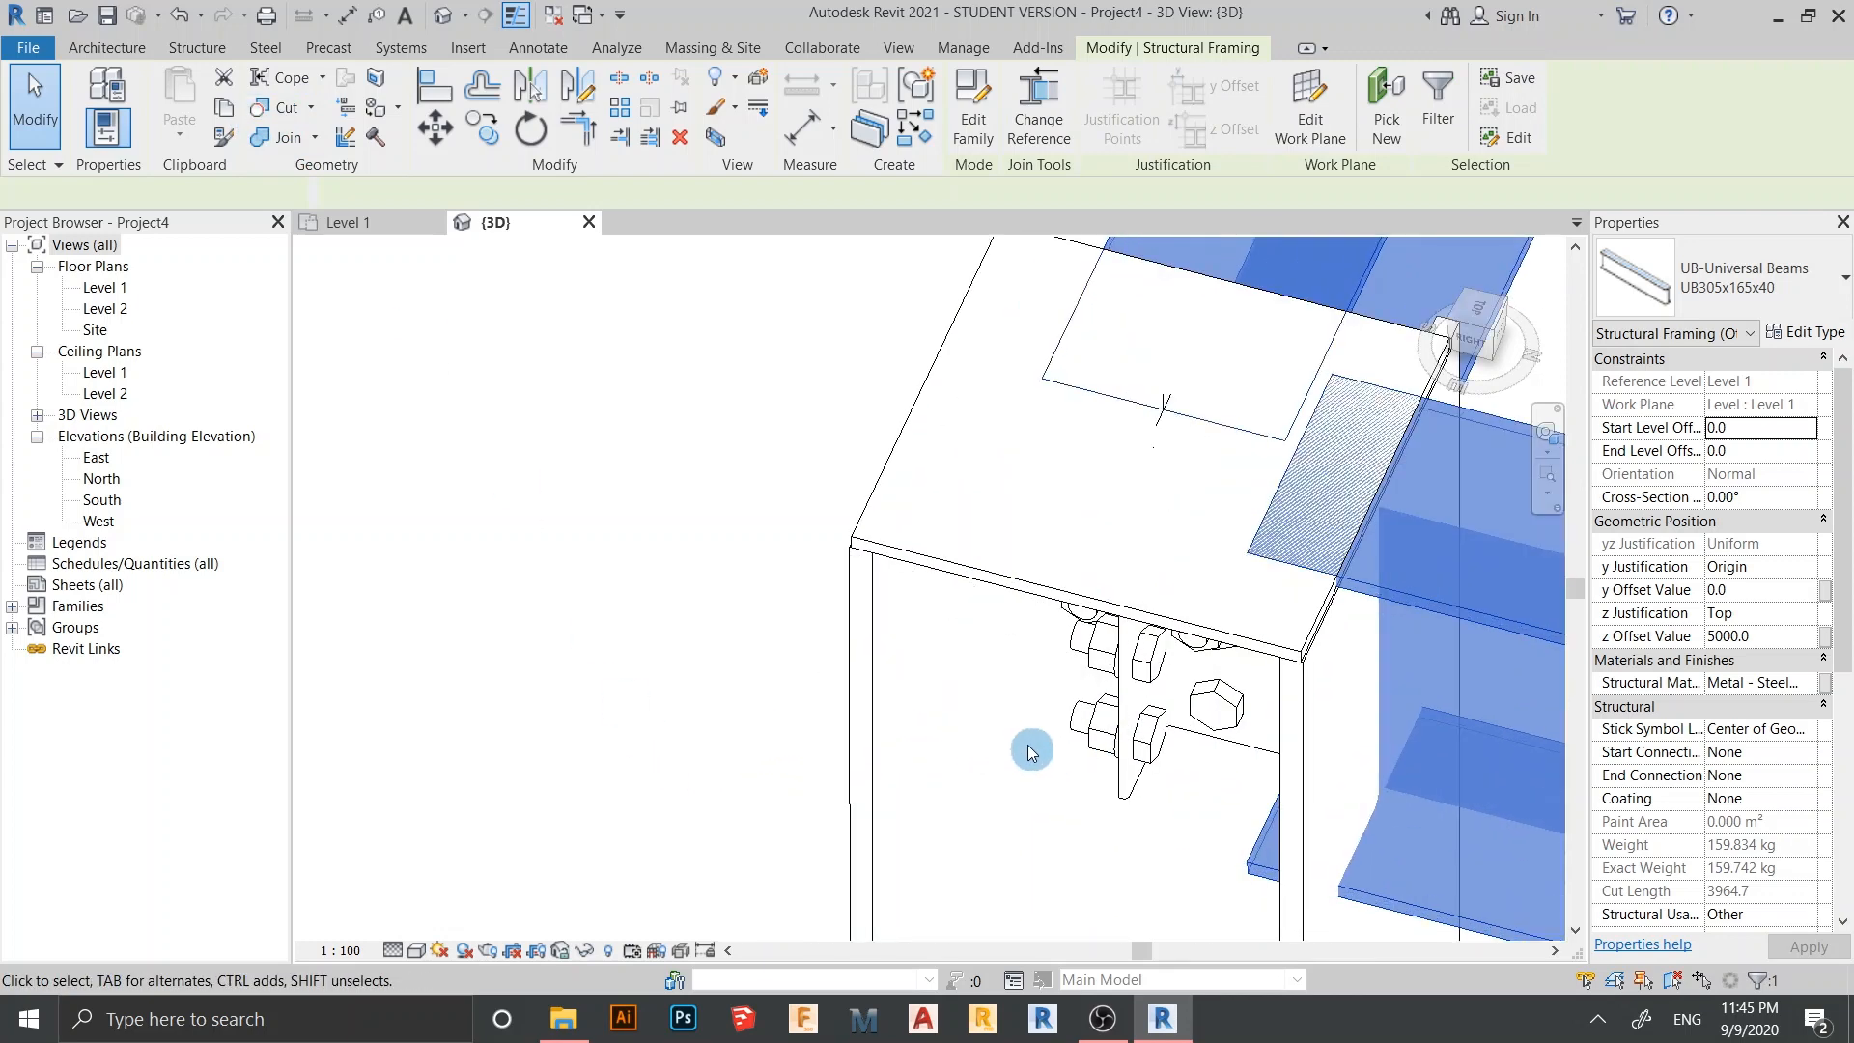
middle_click_drag(1085, 754, 987, 745, "shift")
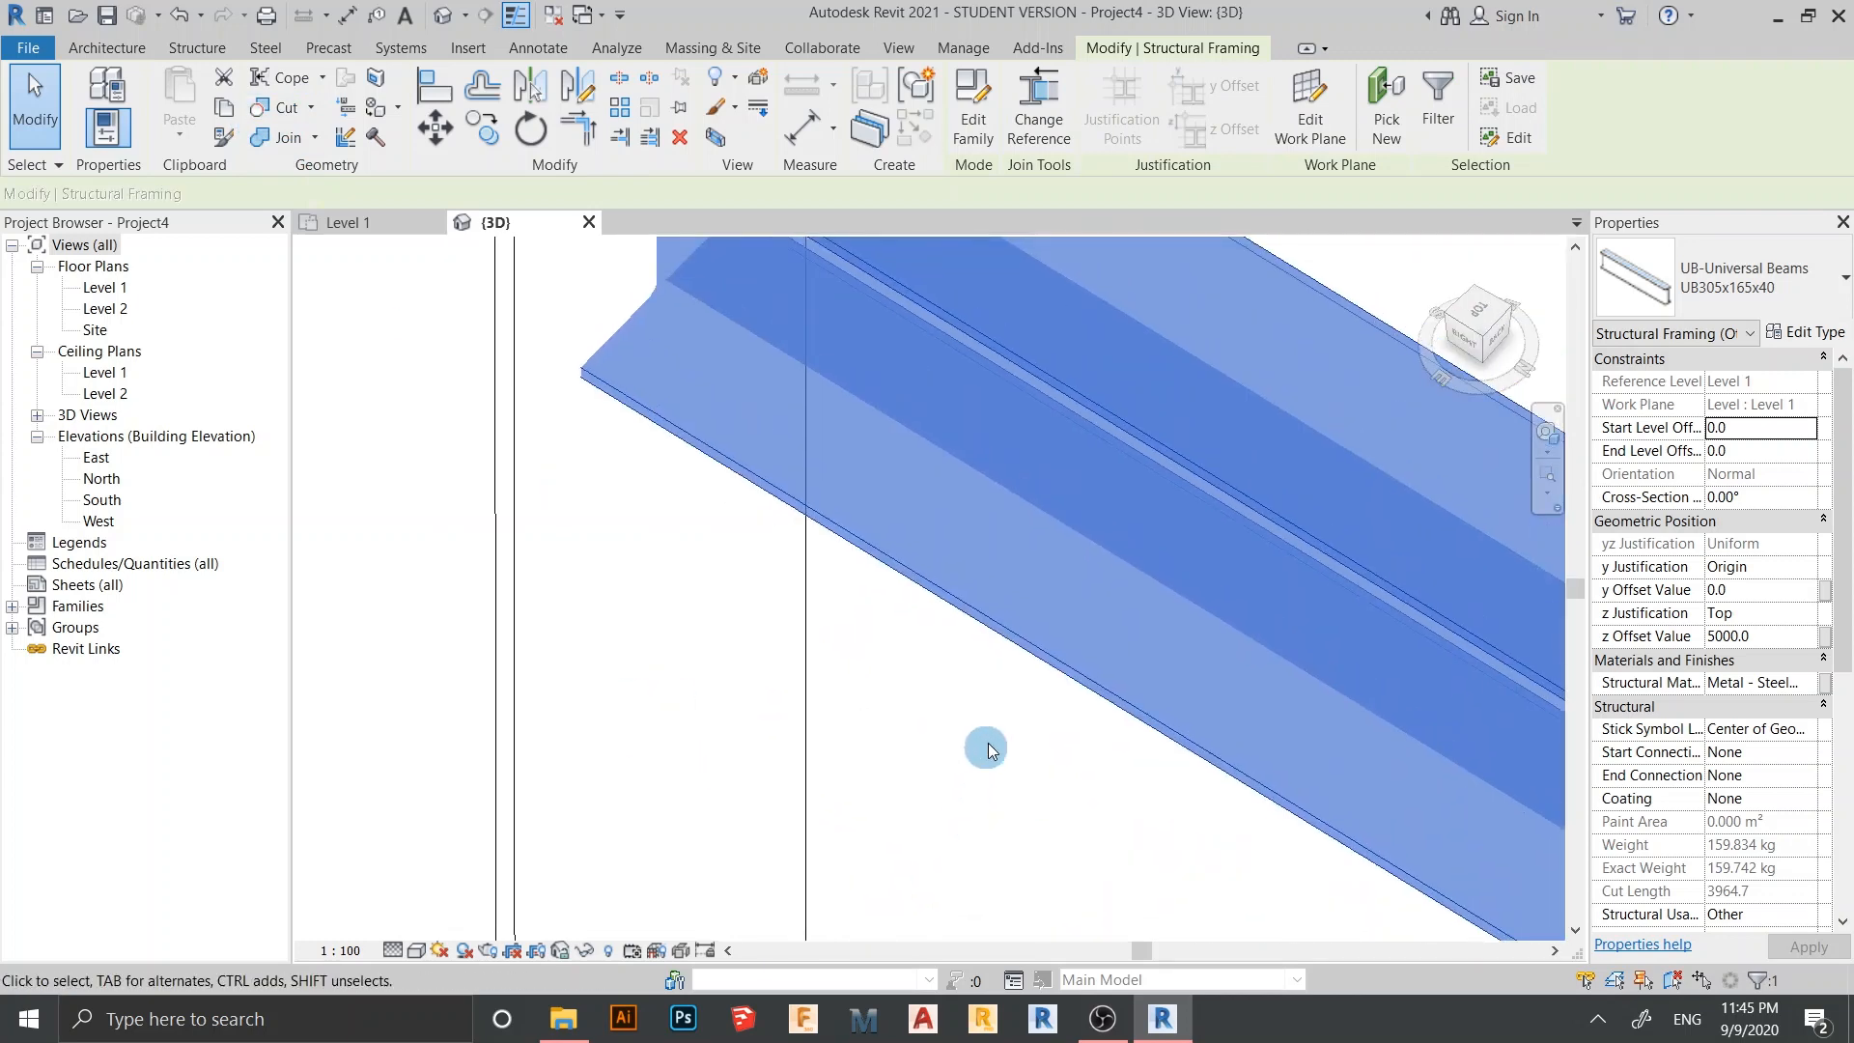
scroll(987, 744, "down", 3)
middle_click_drag(1158, 757, 938, 792, "shift")
middle_click_drag(944, 720, 1233, 623, "shift")
scroll(995, 396, "up", 2)
scroll(1287, 716, "down", 3)
scroll(1319, 734, "down", 1)
middle_click_drag(1319, 734, 1261, 474)
middle_click_drag(945, 428, 670, 455)
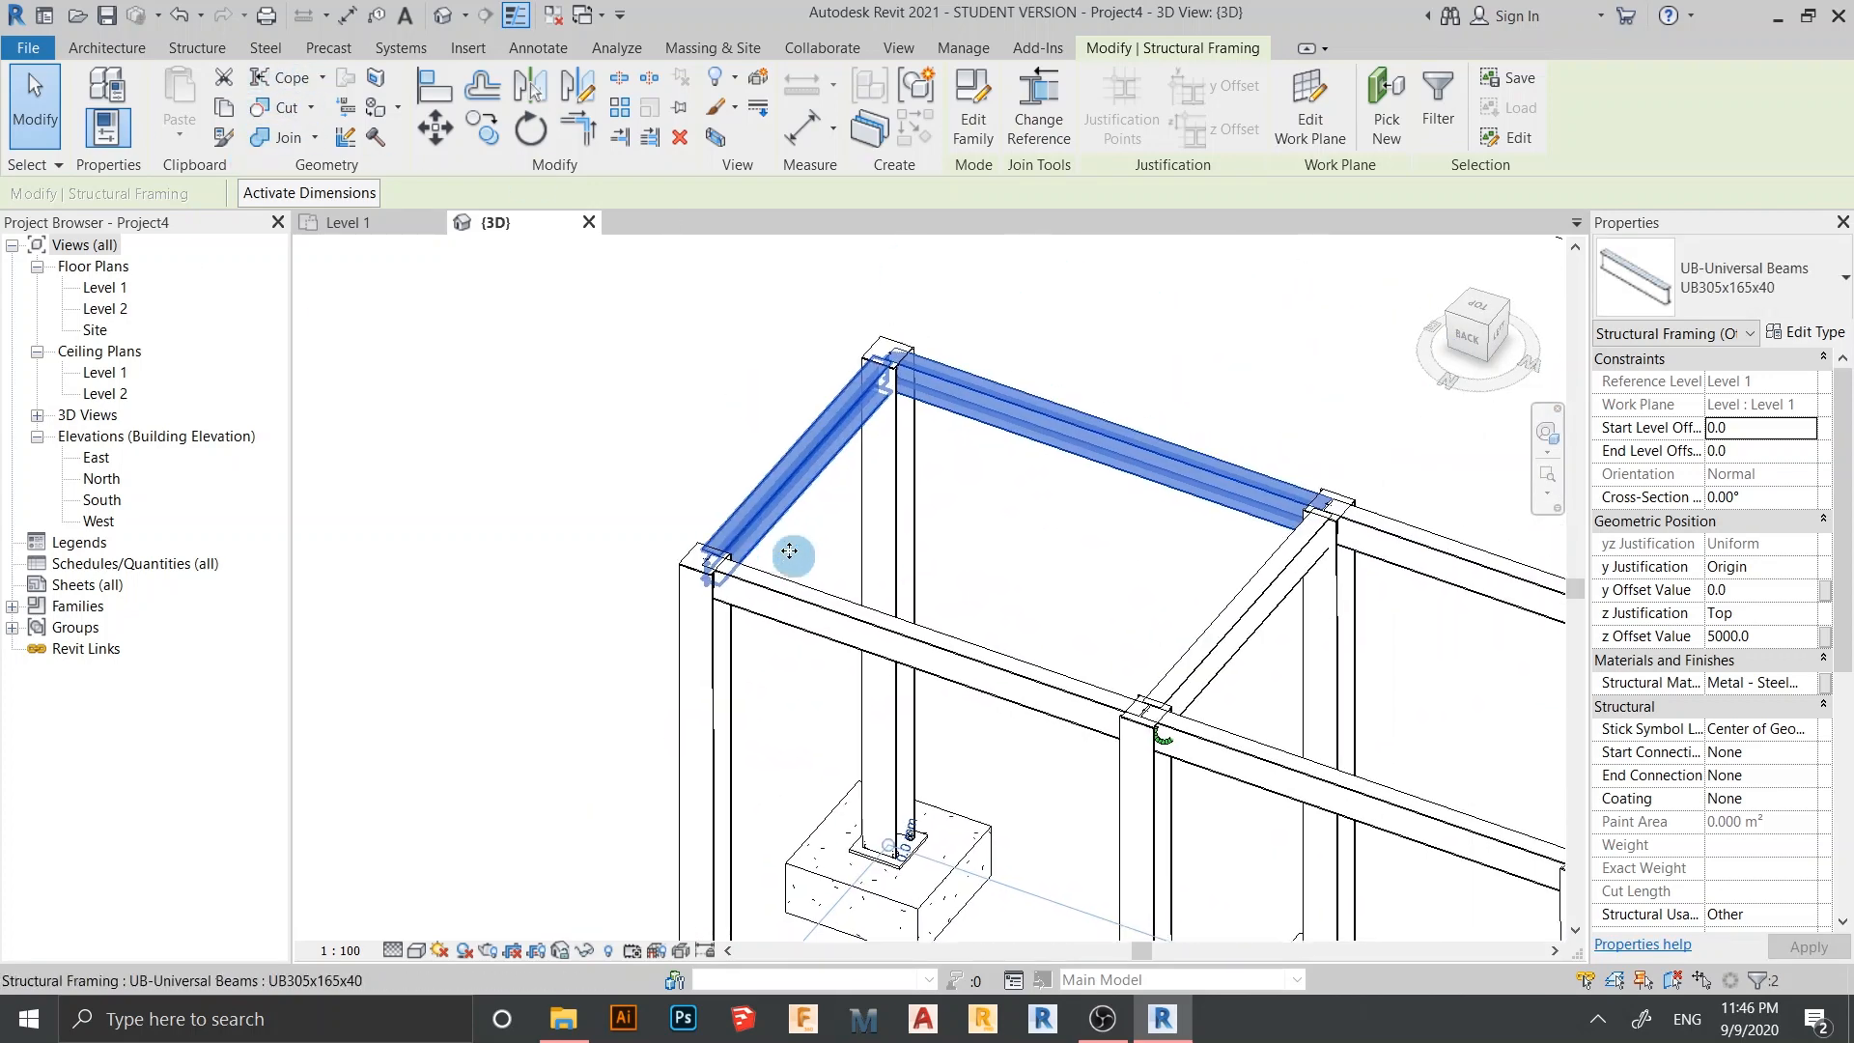
Clear the beam selection and examine the frame from the back to check its remaining corner and middle joints
scroll(794, 556, "down", 2)
middle_click_drag(828, 730, 840, 715, "shift")
middle_click_drag(850, 547, 844, 563)
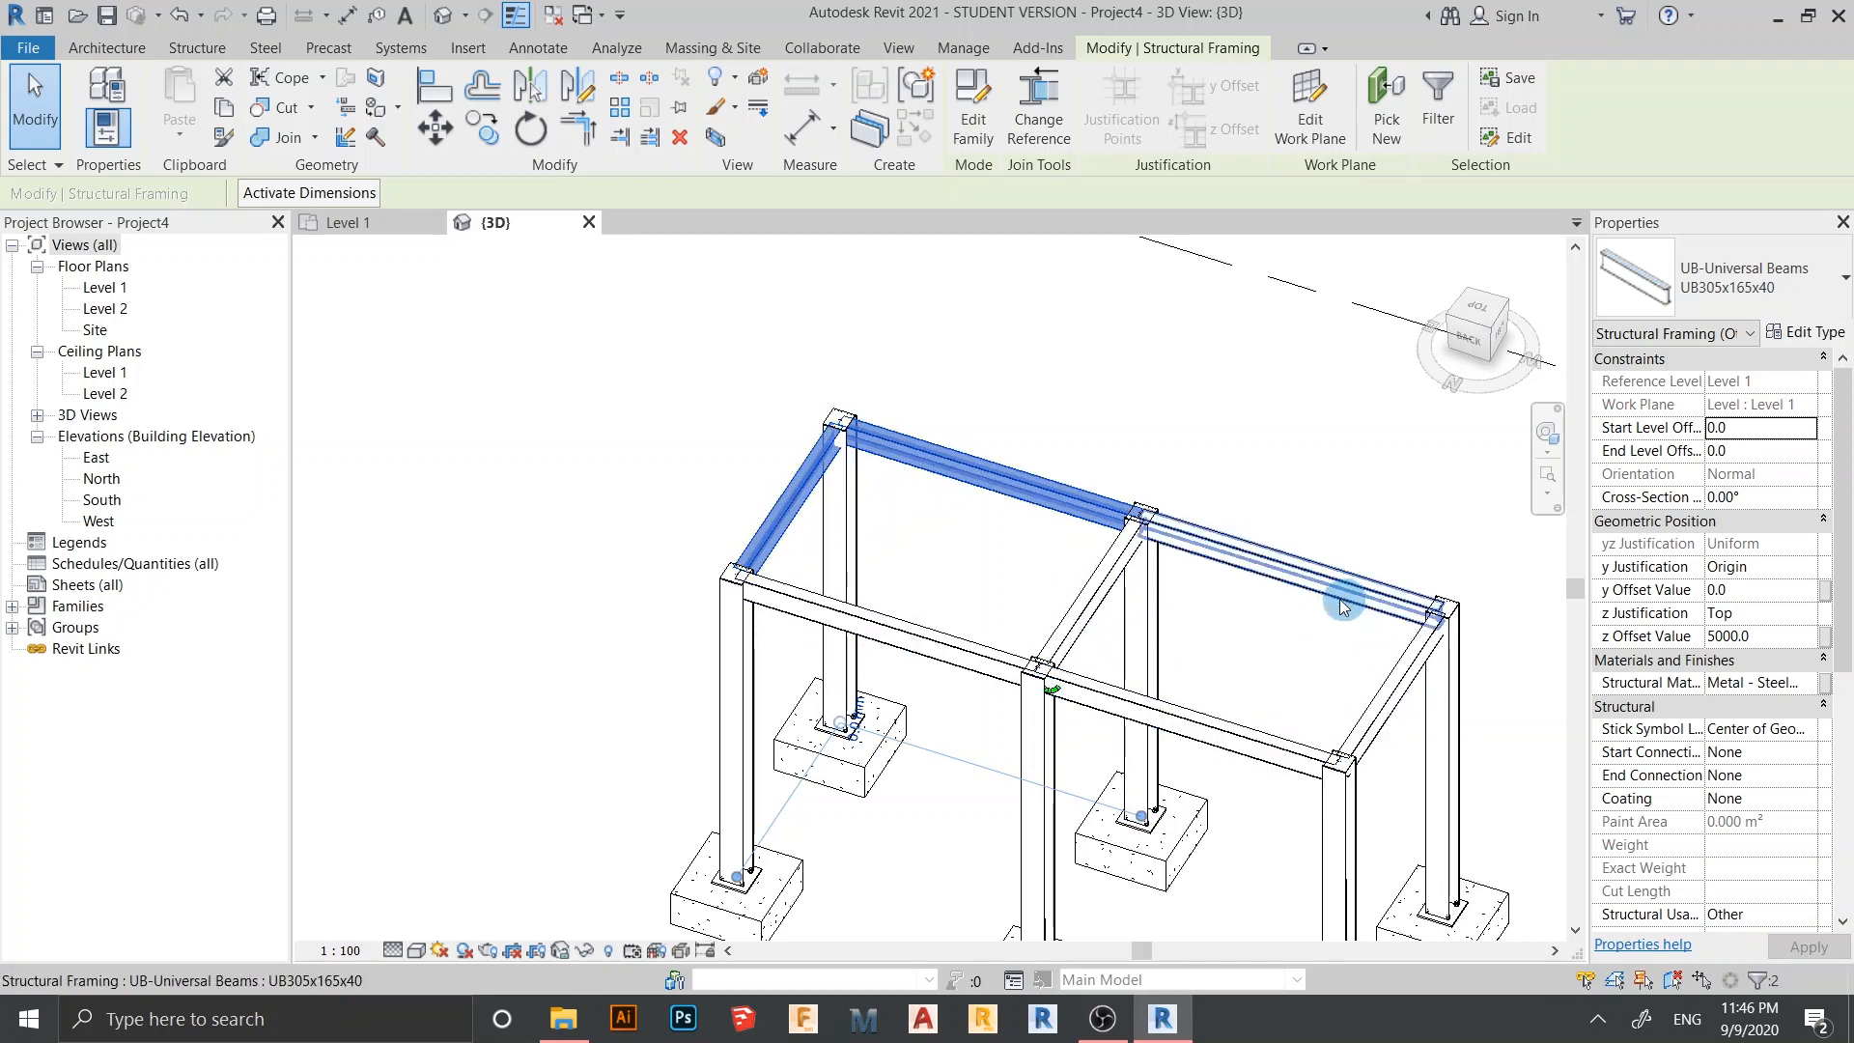
middle_click_drag(1292, 631, 1268, 582)
scroll(1268, 582, "down", 2)
middle_click_drag(1255, 734, 1304, 762, "shift")
scroll(1000, 534, "up", 1)
scroll(1001, 544, "up", 3)
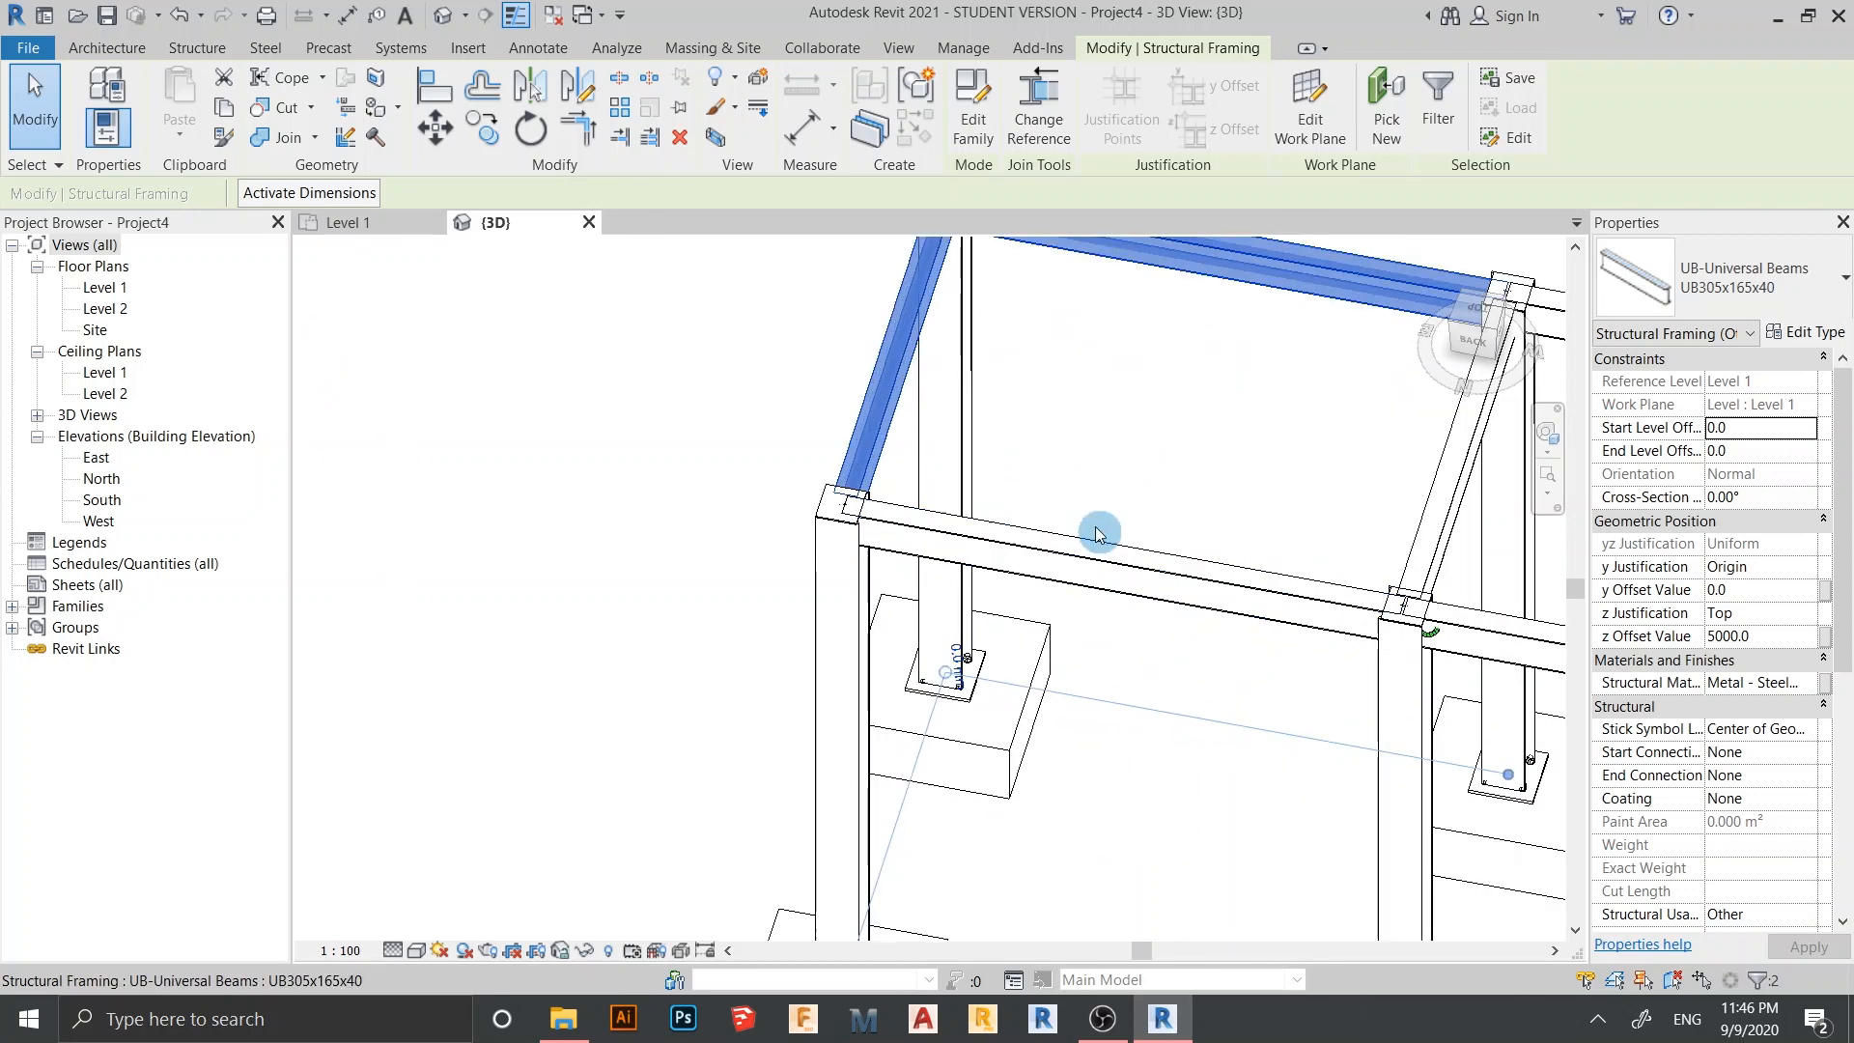
left_click(1162, 470)
scroll(1207, 483, "down", 2)
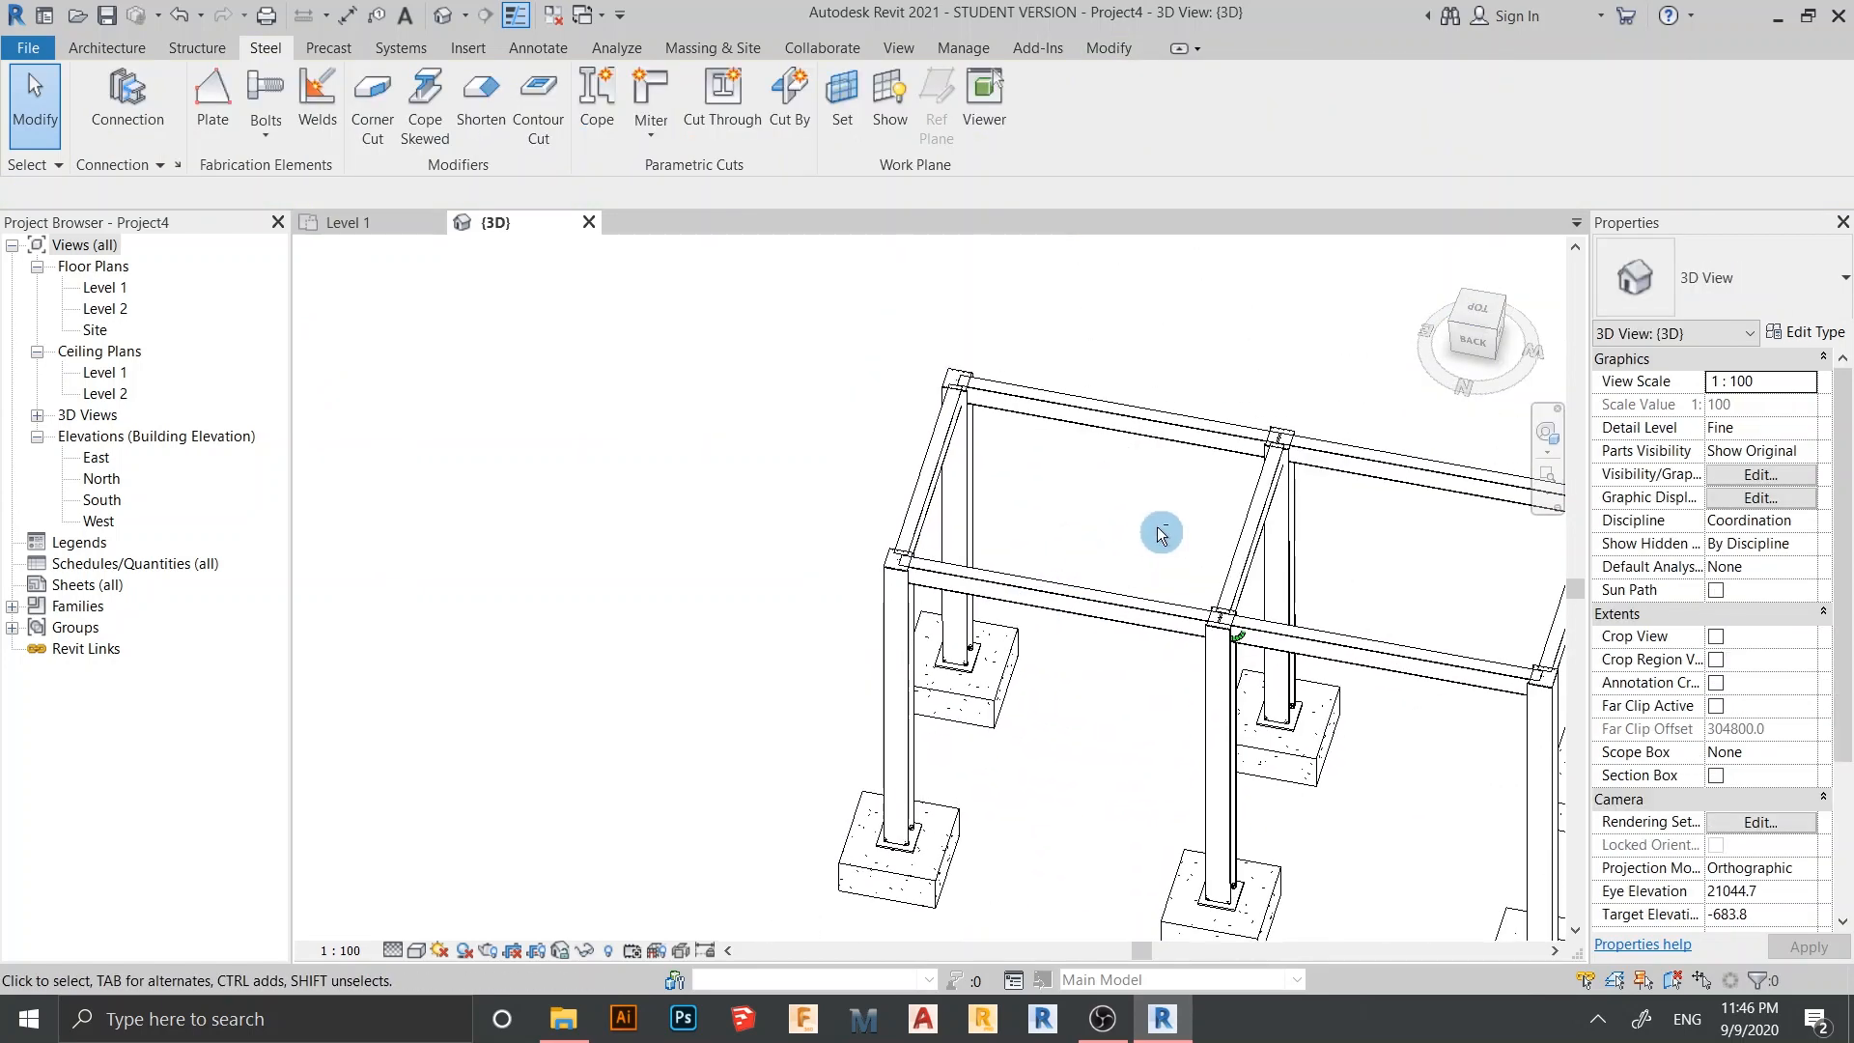
middle_click_drag(1162, 530, 994, 588, "shift")
middle_click_drag(1170, 579, 918, 603)
scroll(983, 451, "up", 3)
middle_click_drag(935, 446, 960, 612)
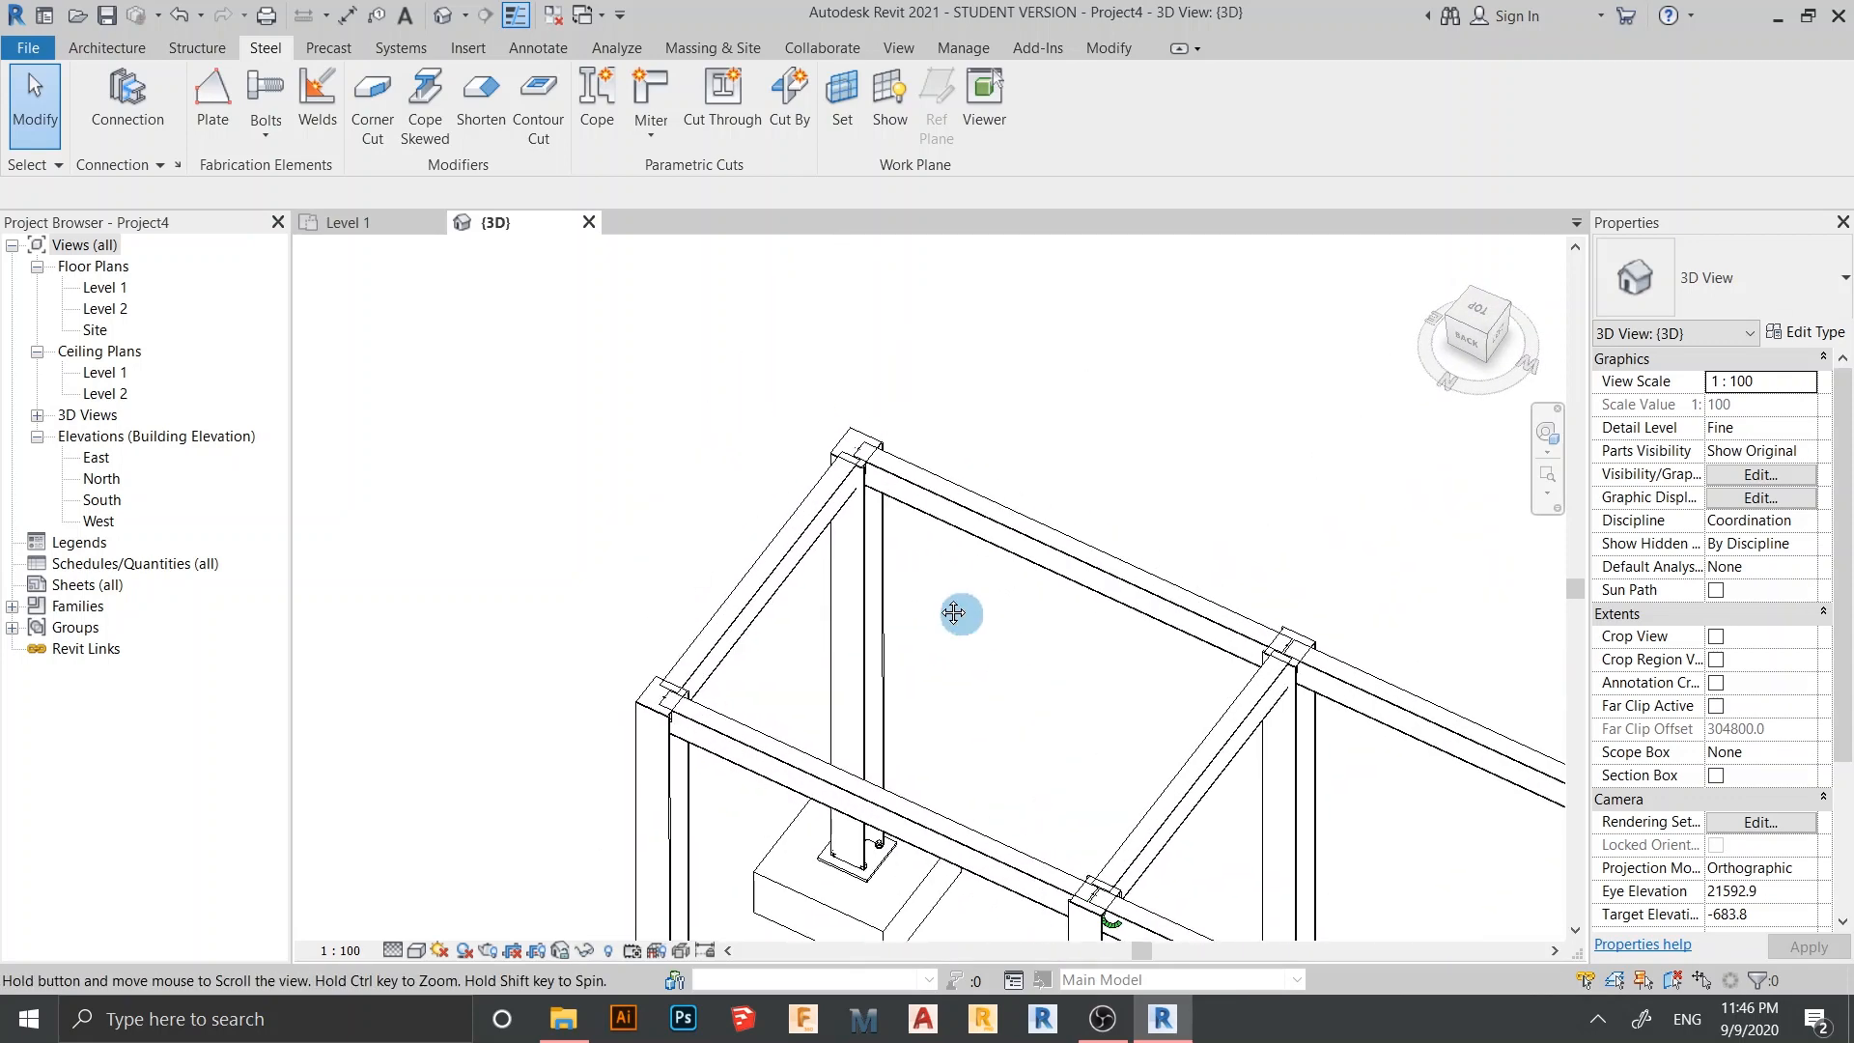
Connect the end short beam to the adjoining long beam at the far corner column, and change the generic connection to Clip angle
left_click(809, 542)
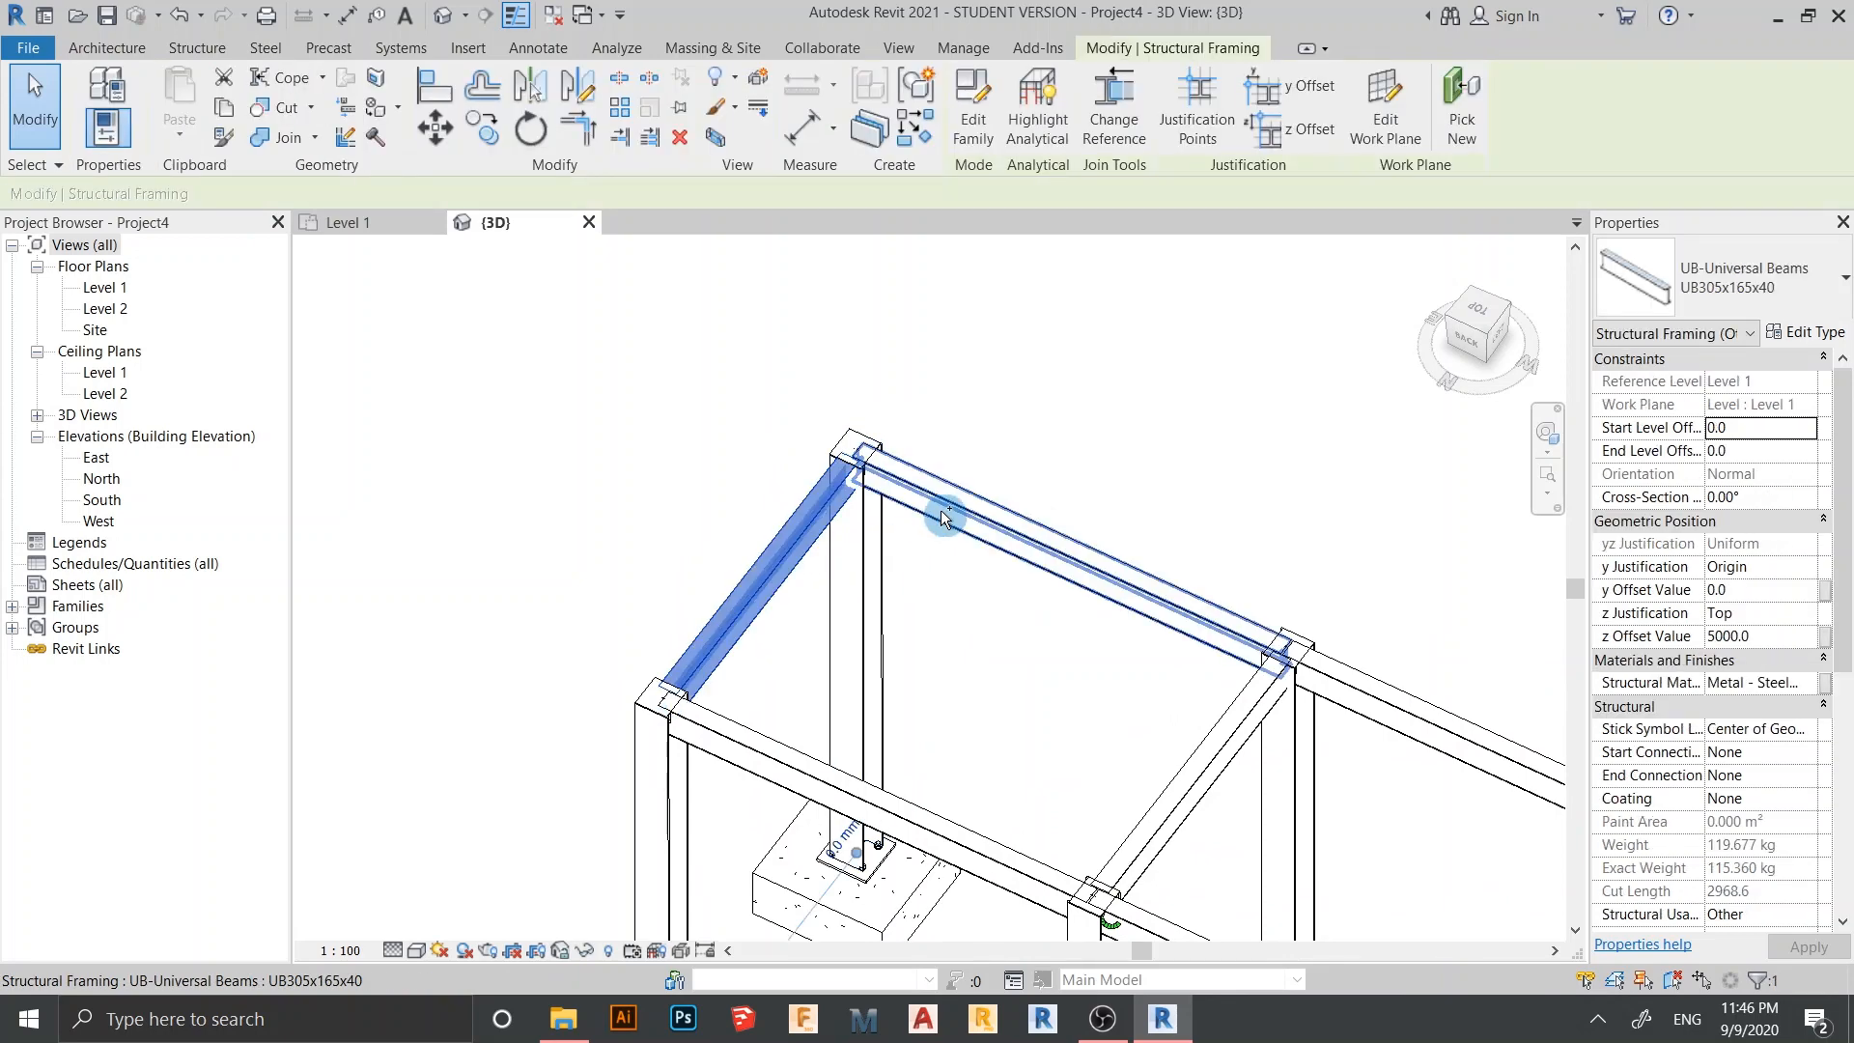
left_click(943, 516, "ctrl")
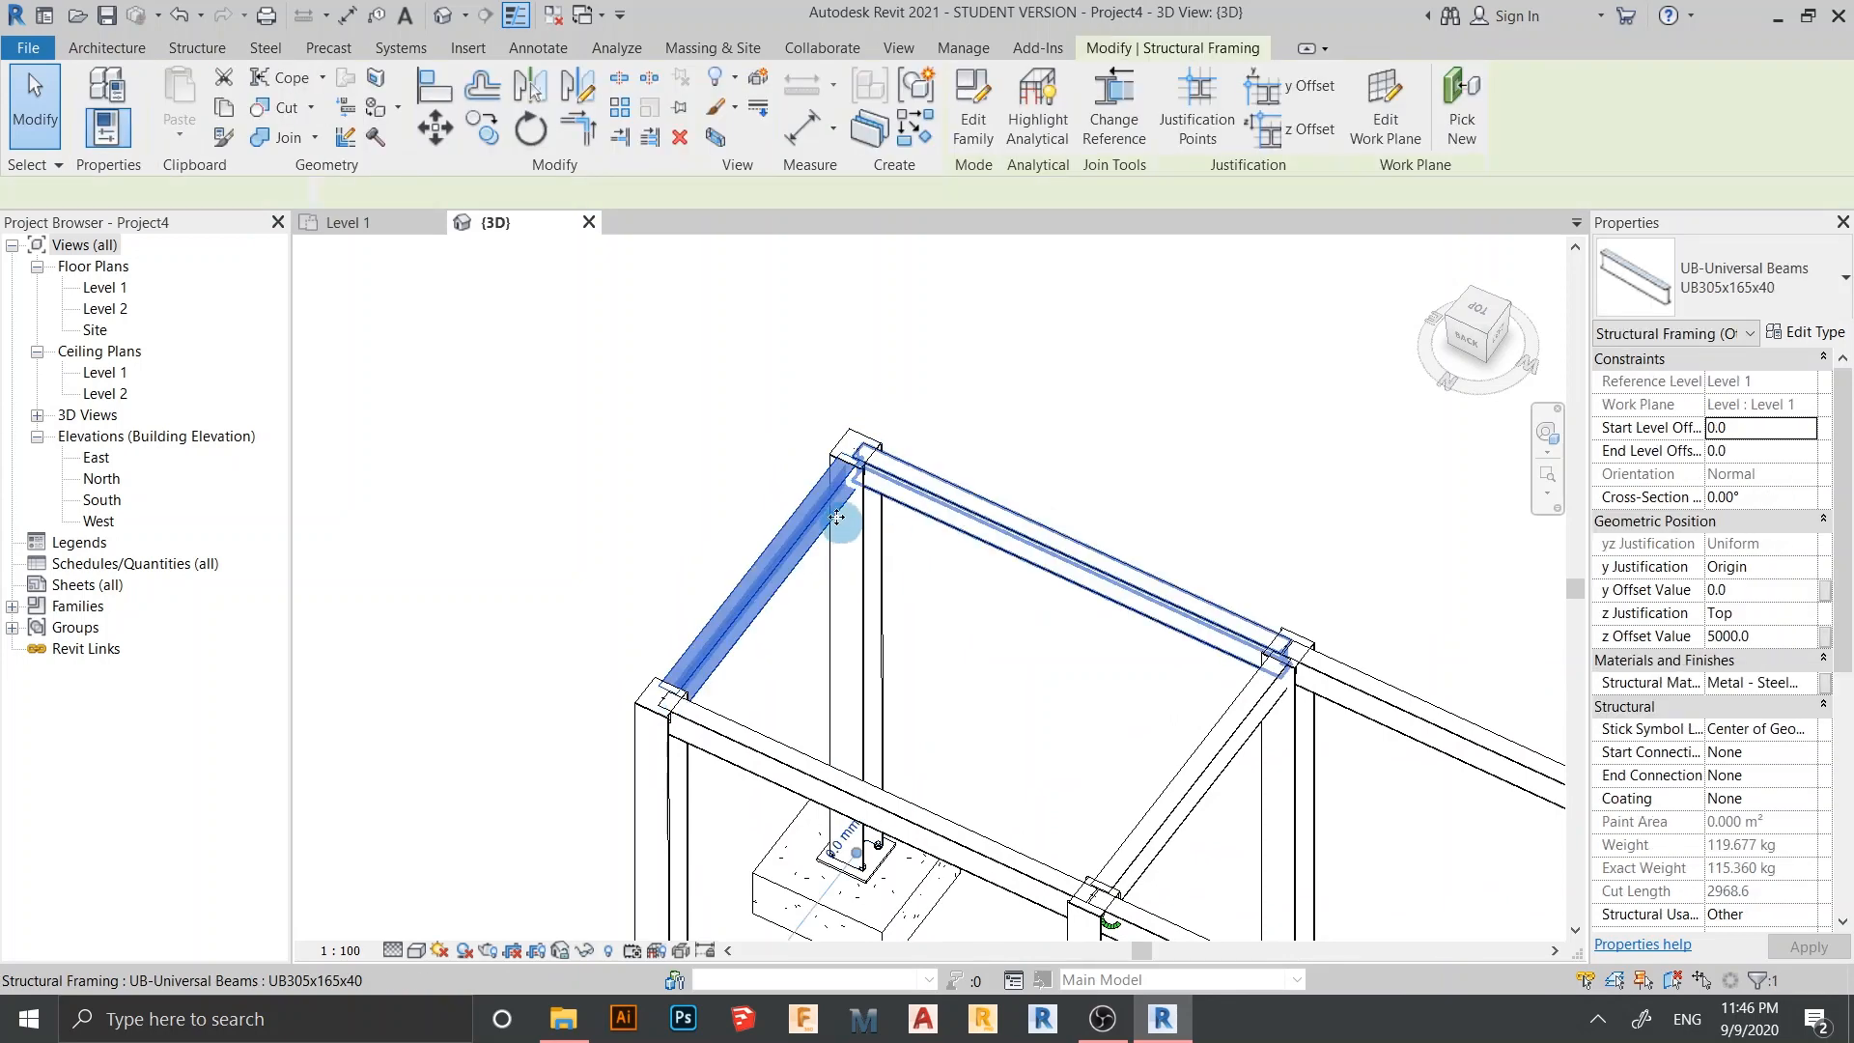
left_click(267, 48)
left_click(137, 114)
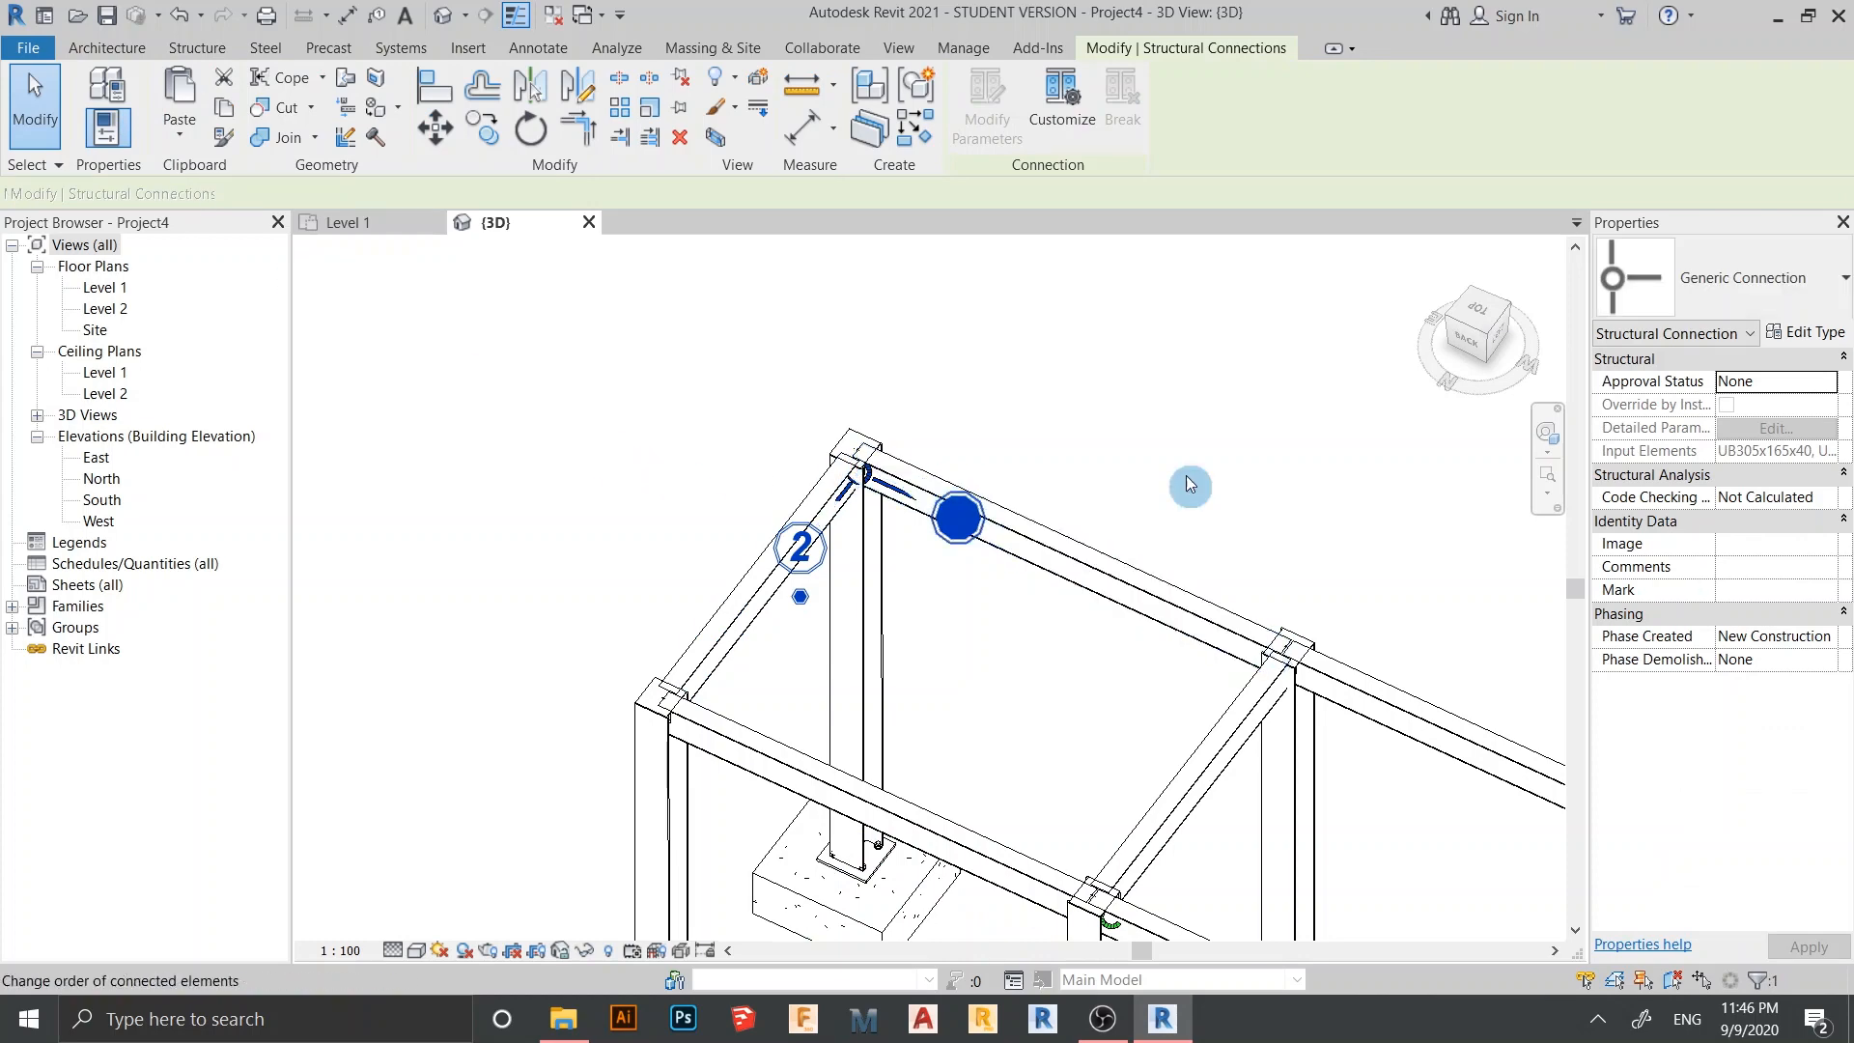
left_click(1749, 293)
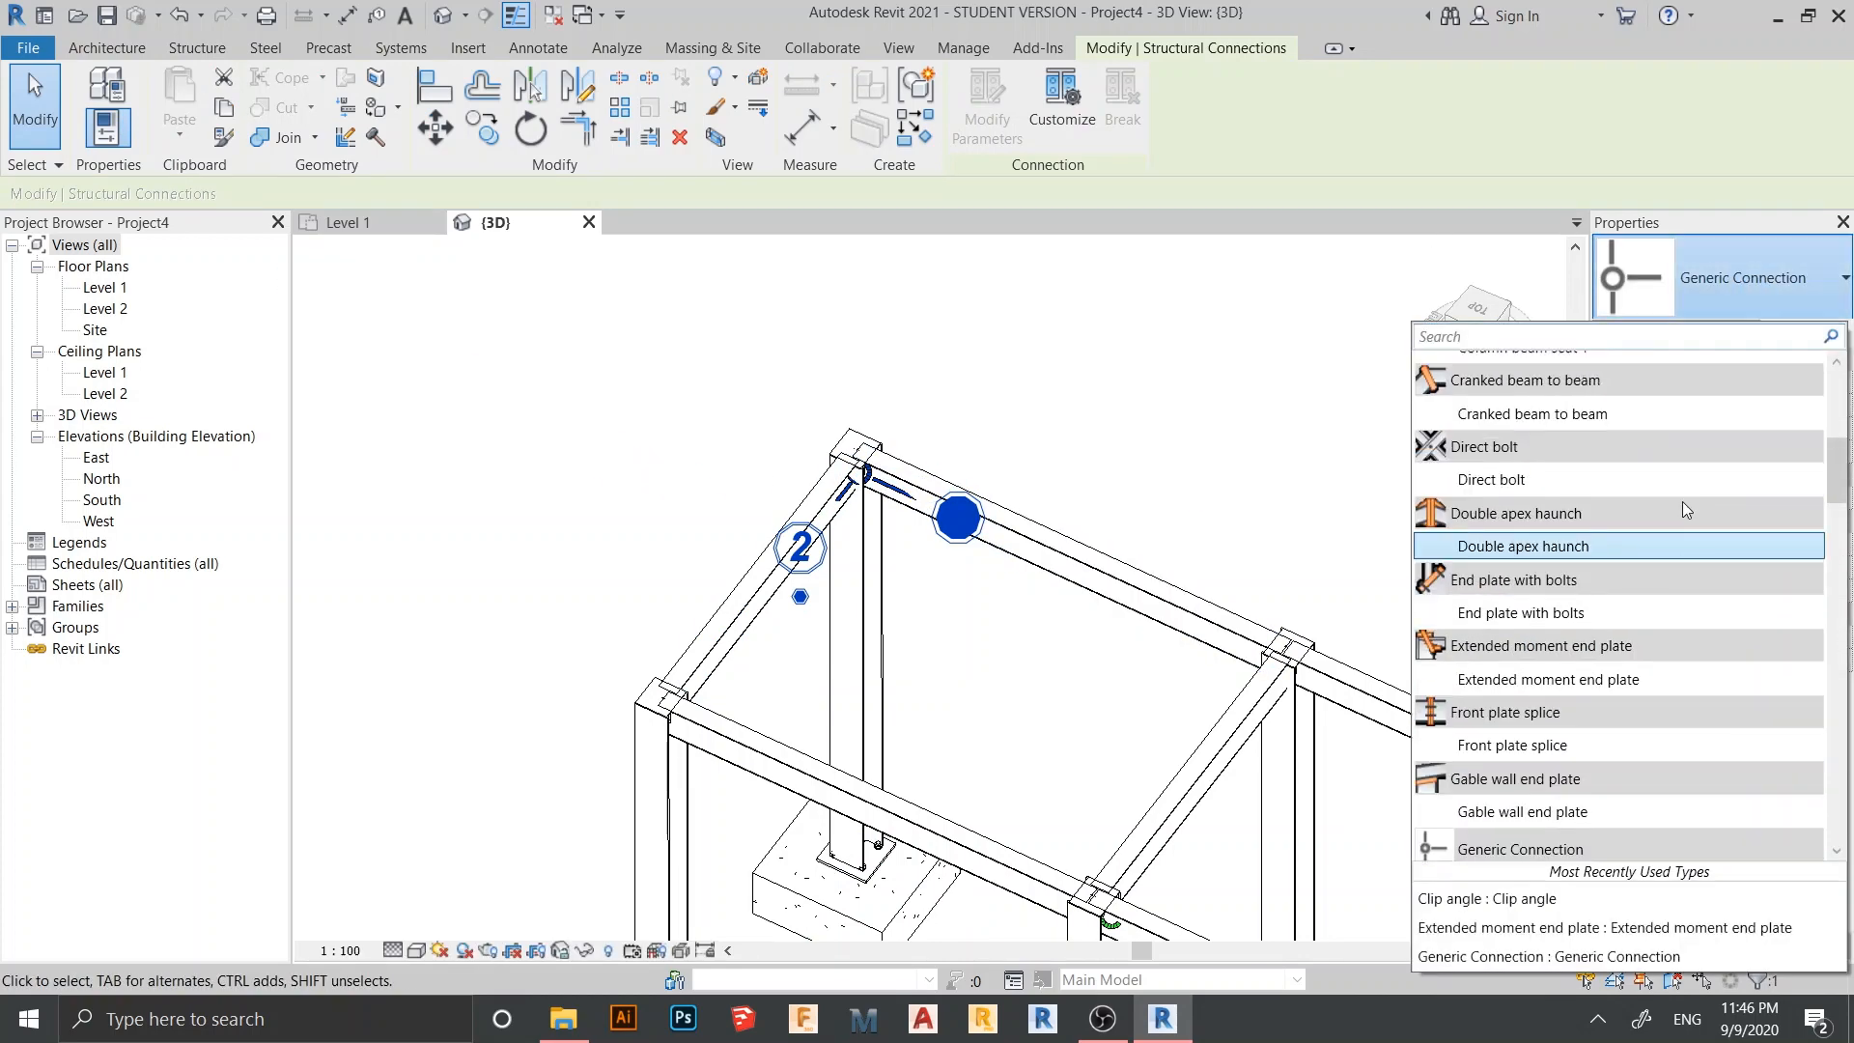
scroll(1682, 501, "up", 3)
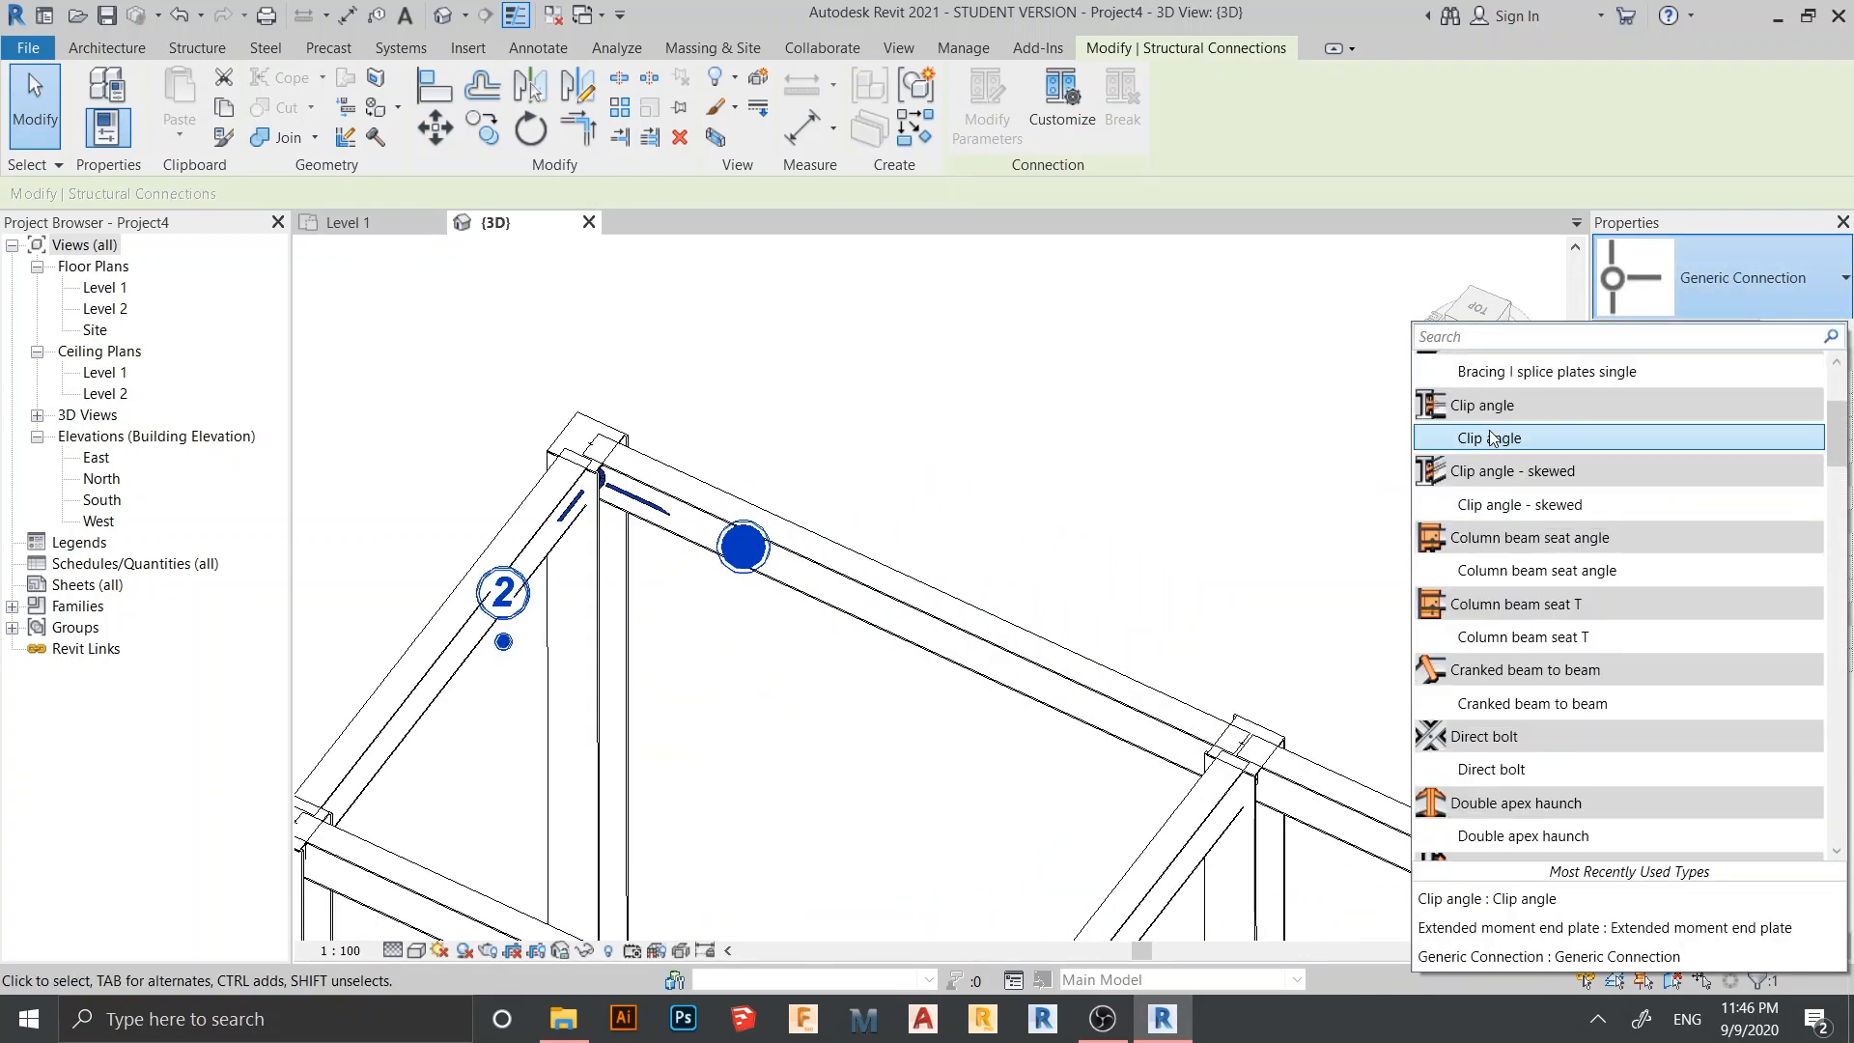
left_click(1492, 439)
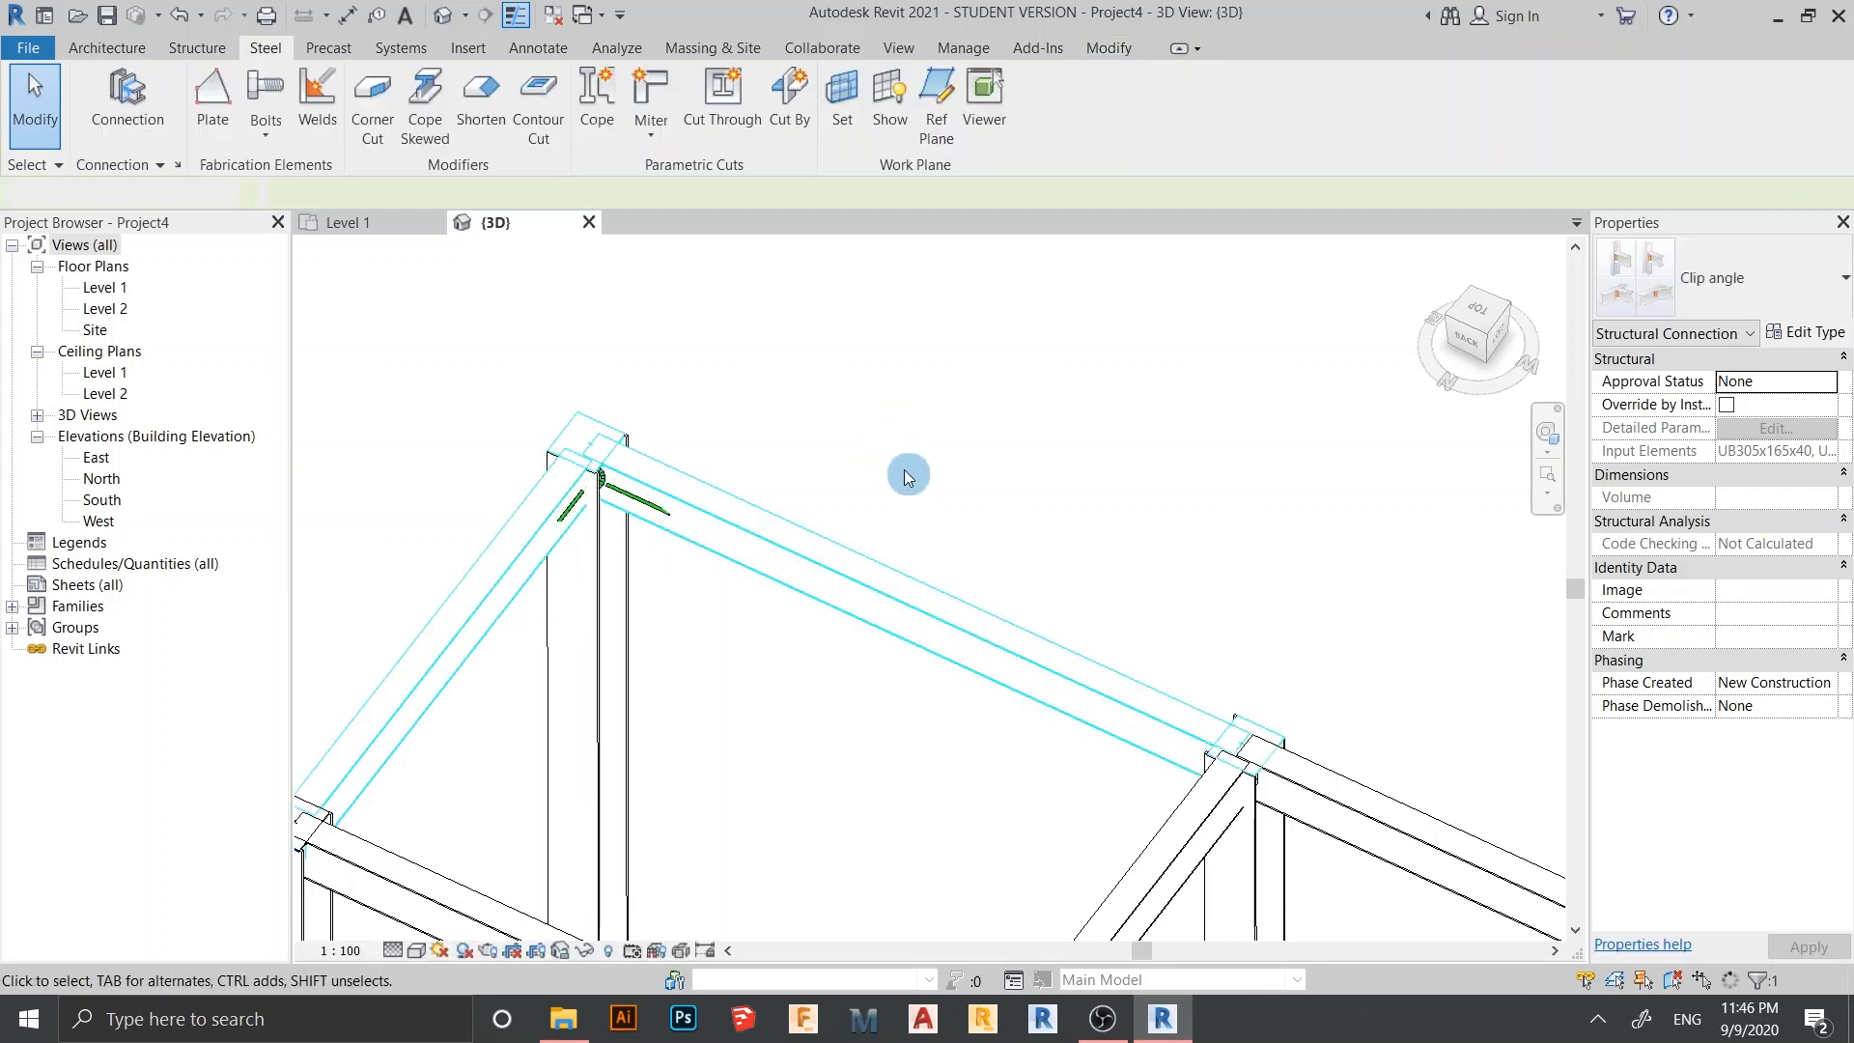
Examine the frame from several angles to check the clip angle joint just added and the other column-top joints
middle_click_drag(908, 475, 782, 526, "shift")
scroll(936, 612, "down", 2)
middle_click_drag(977, 620, 956, 507)
middle_click_drag(956, 507, 759, 699, "shift")
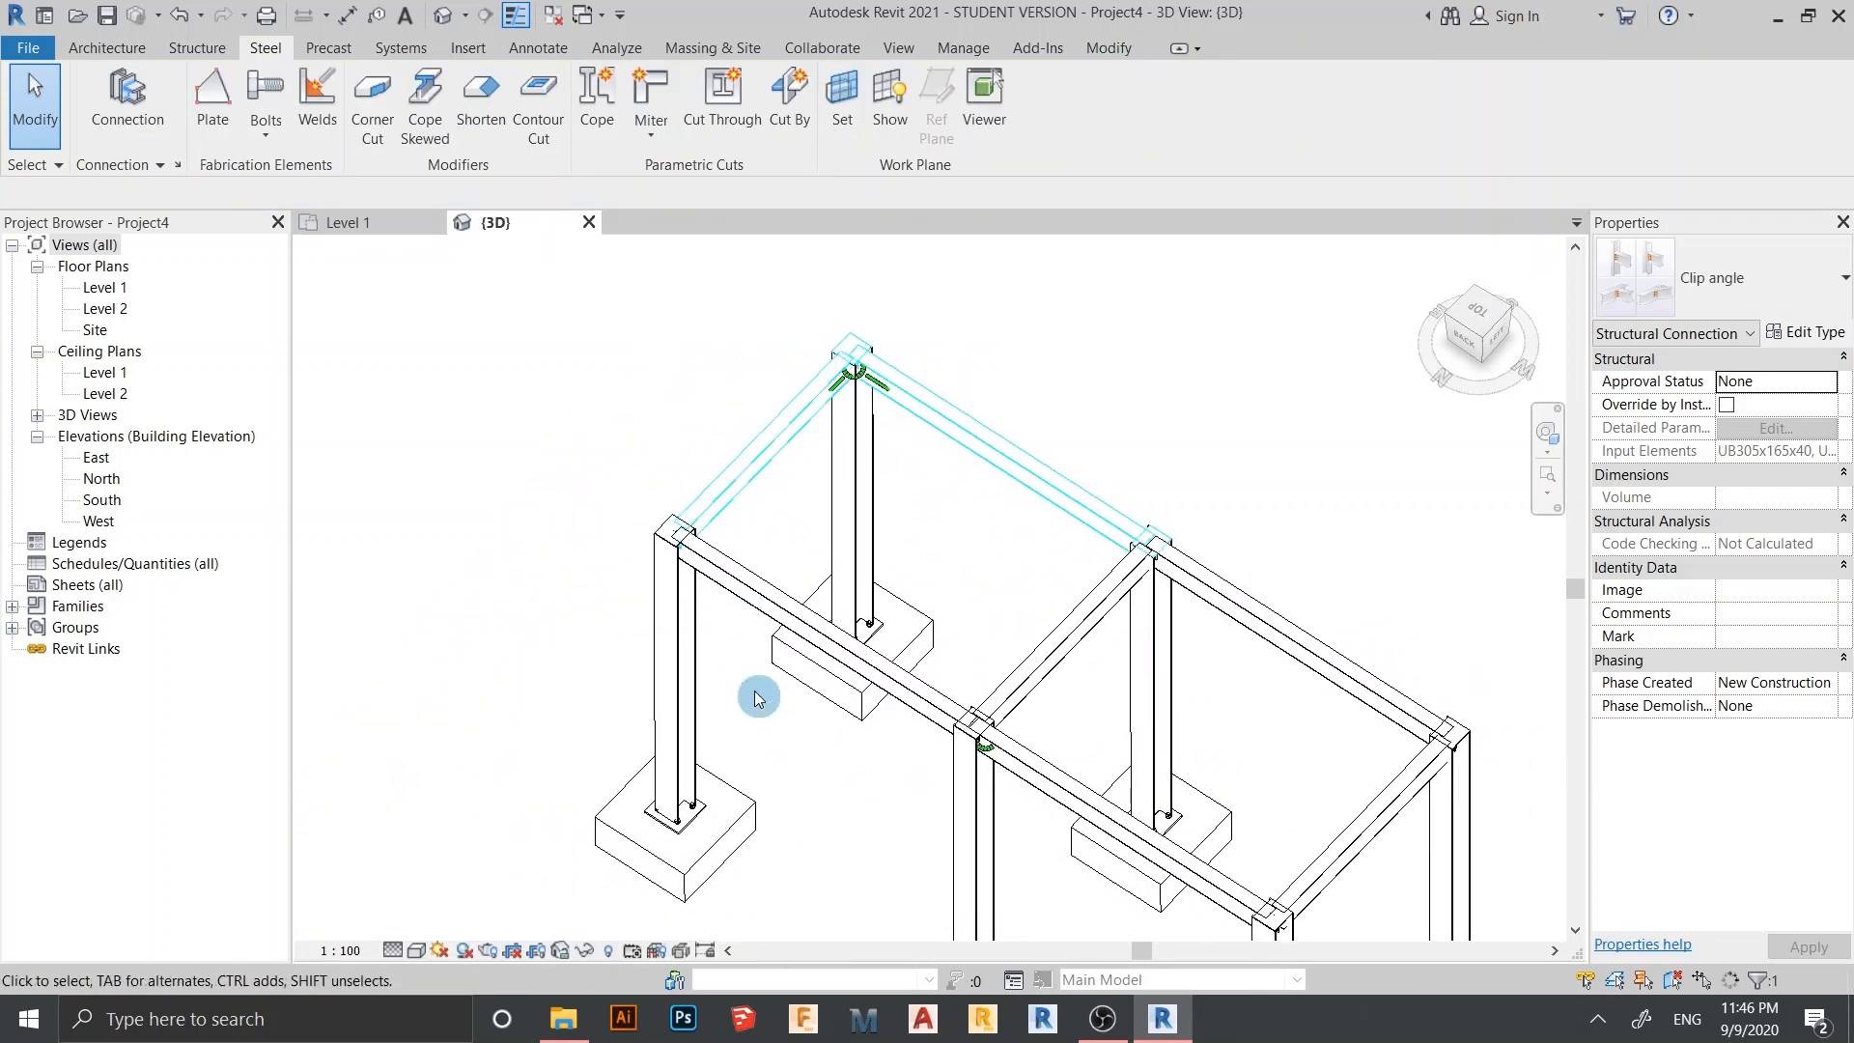
middle_click_drag(995, 652, 1249, 604, "shift")
scroll(1263, 668, "down", 1)
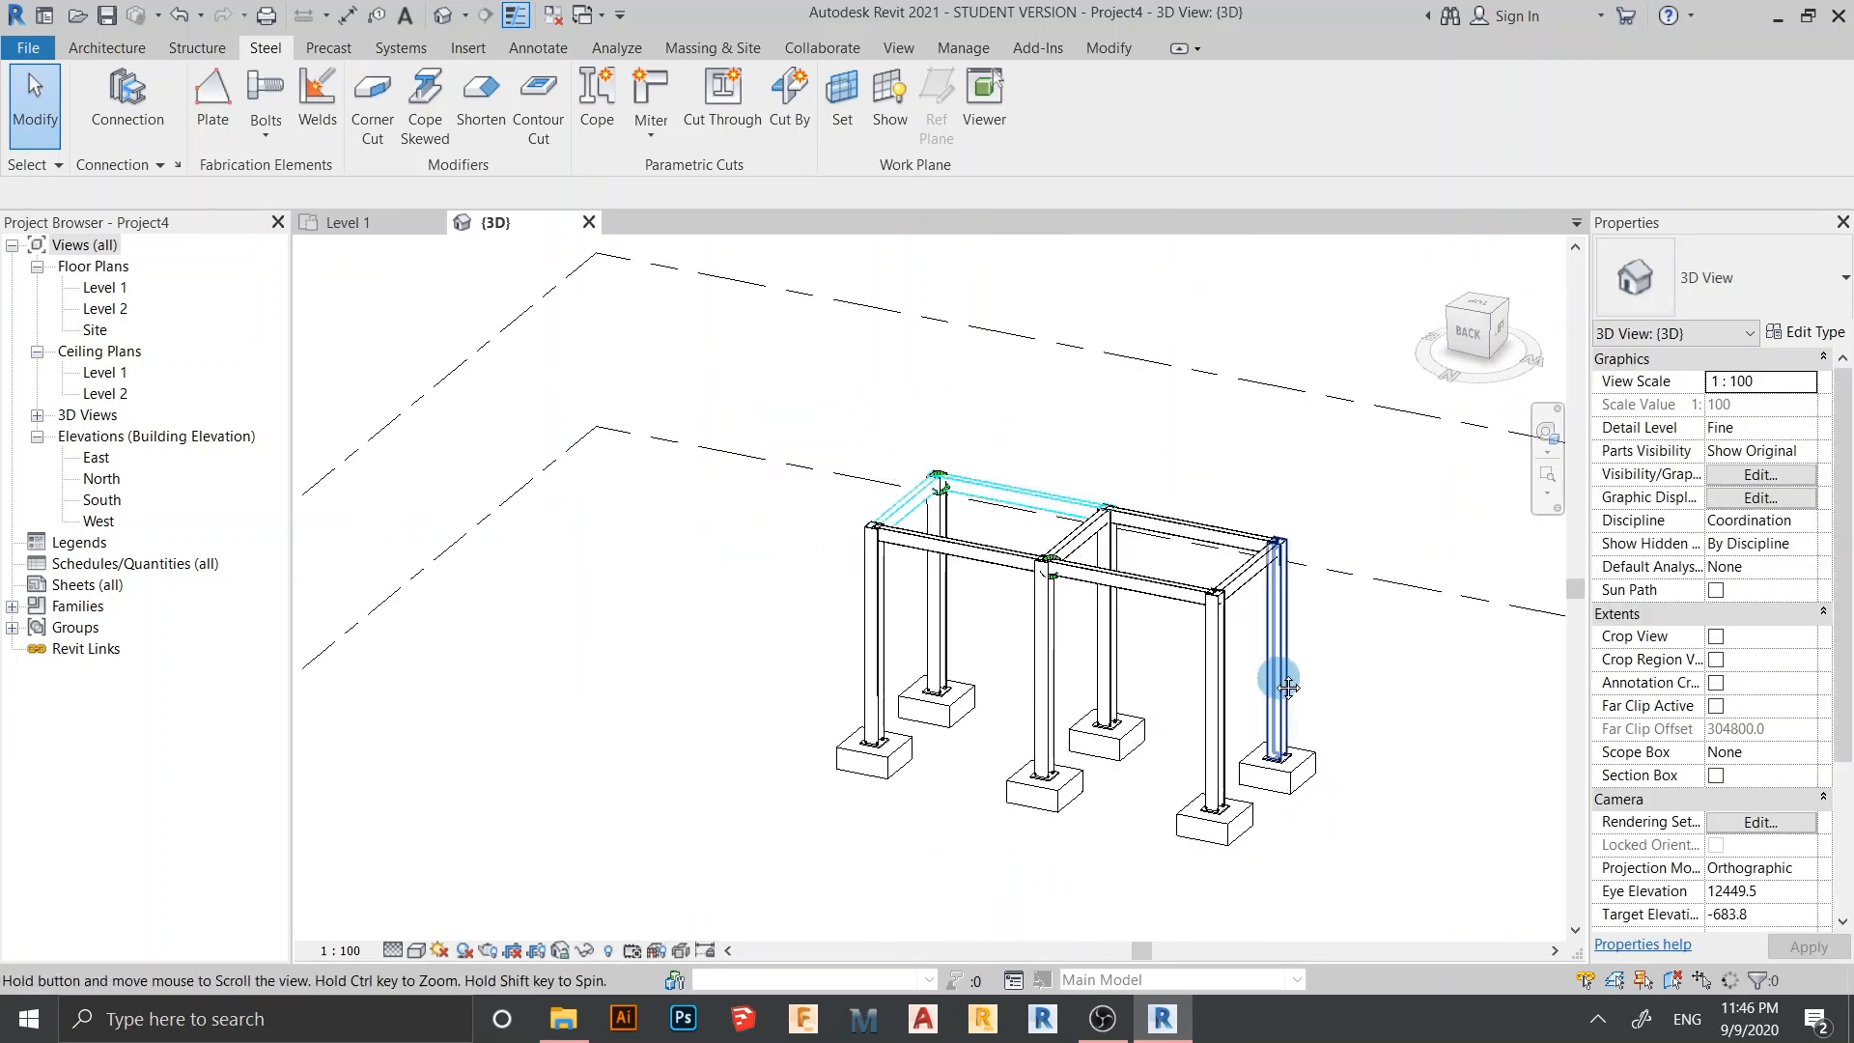
middle_click_drag(1278, 683, 1222, 607)
middle_click_drag(1197, 775, 862, 767, "shift")
scroll(863, 768, "up", 3)
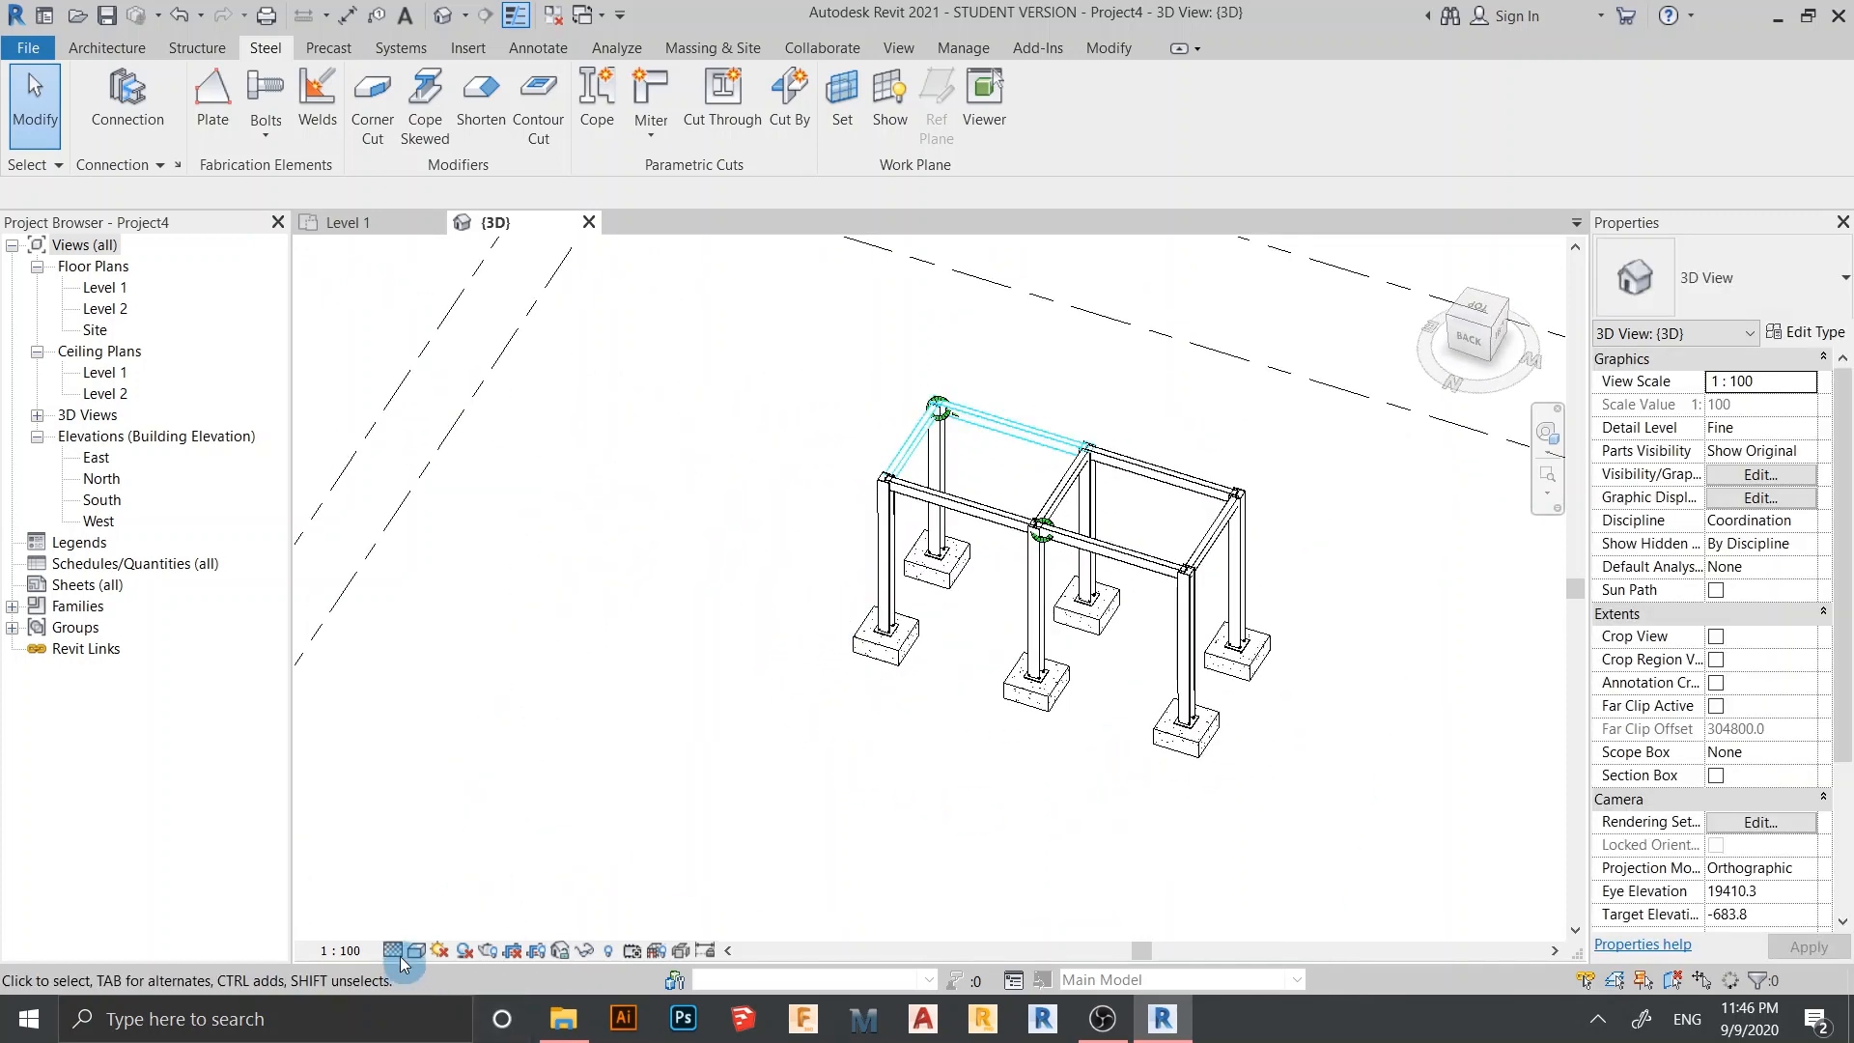
In the Level 1 floor plan, start the Beam tool with UB305x165x40 and set the z offset value to 5000
left_click(347, 223)
scroll(621, 566, "down", 4)
scroll(600, 596, "up", 2)
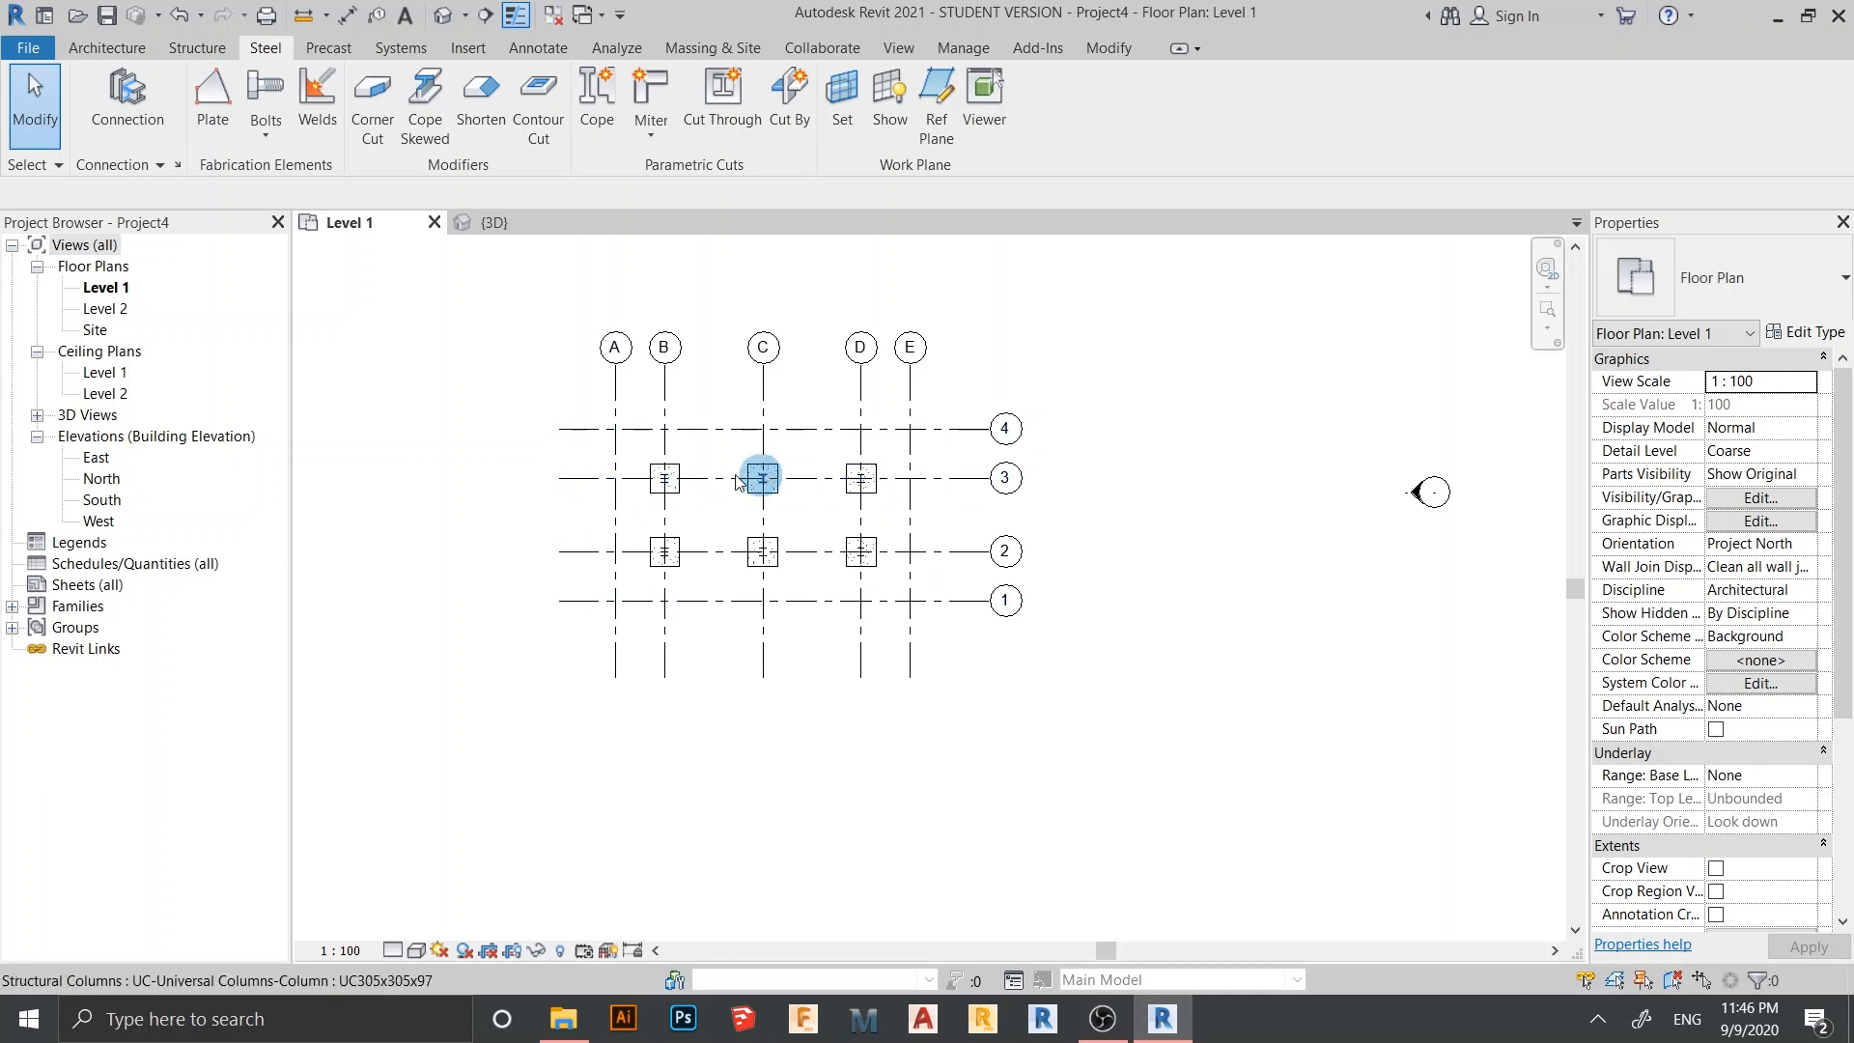
scroll(676, 488, "up", 2)
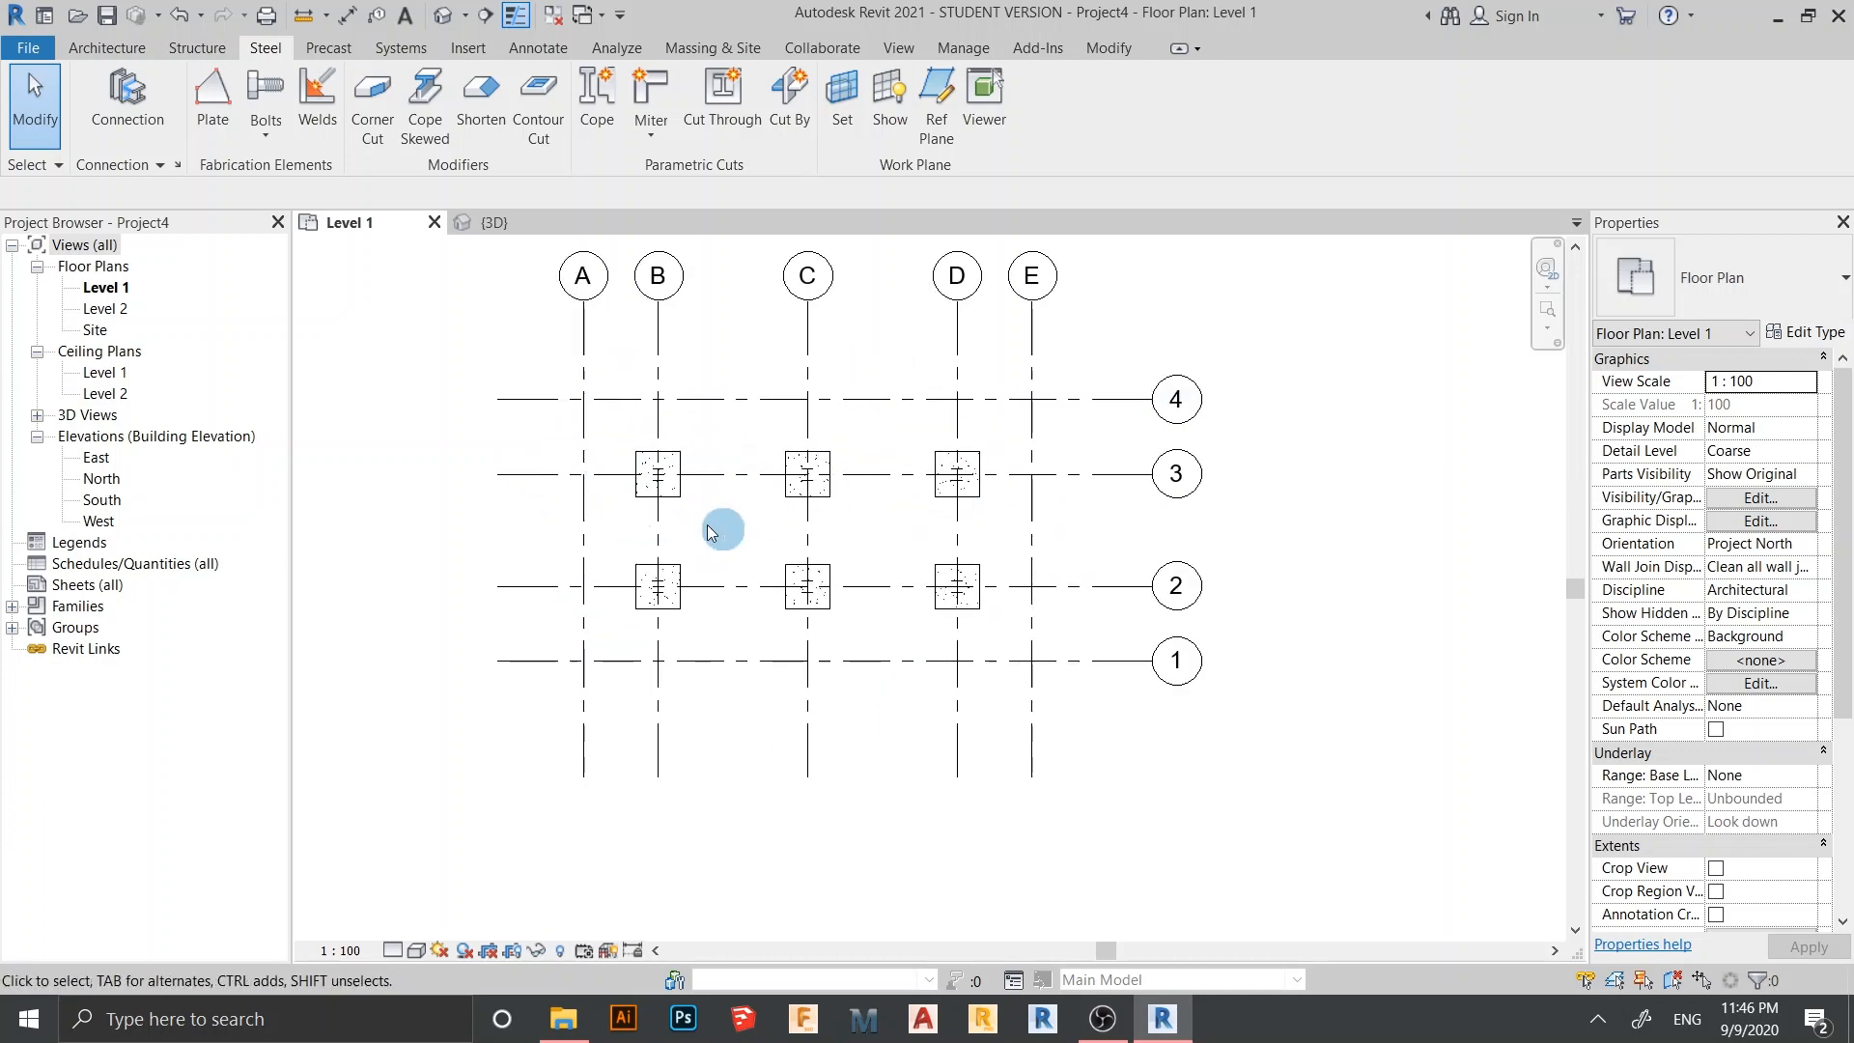
scroll(836, 518, "down", 3)
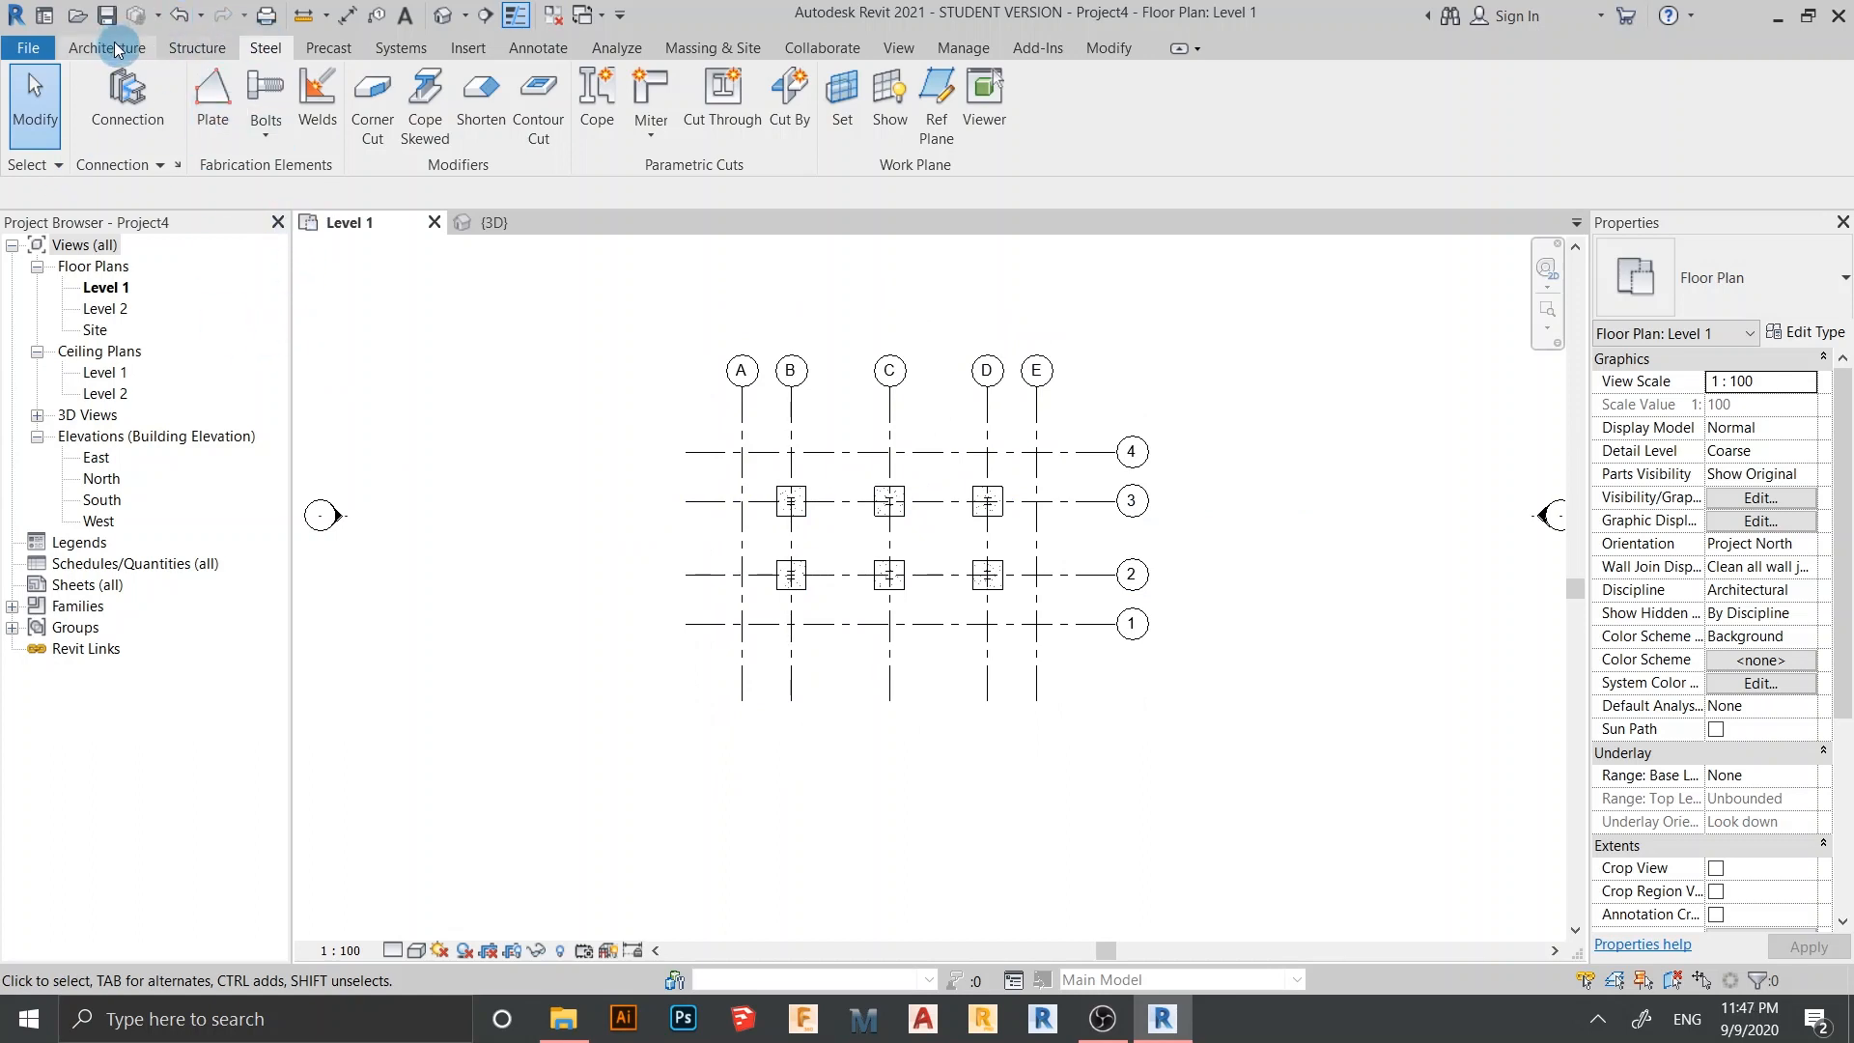
left_click(193, 48)
left_click(91, 92)
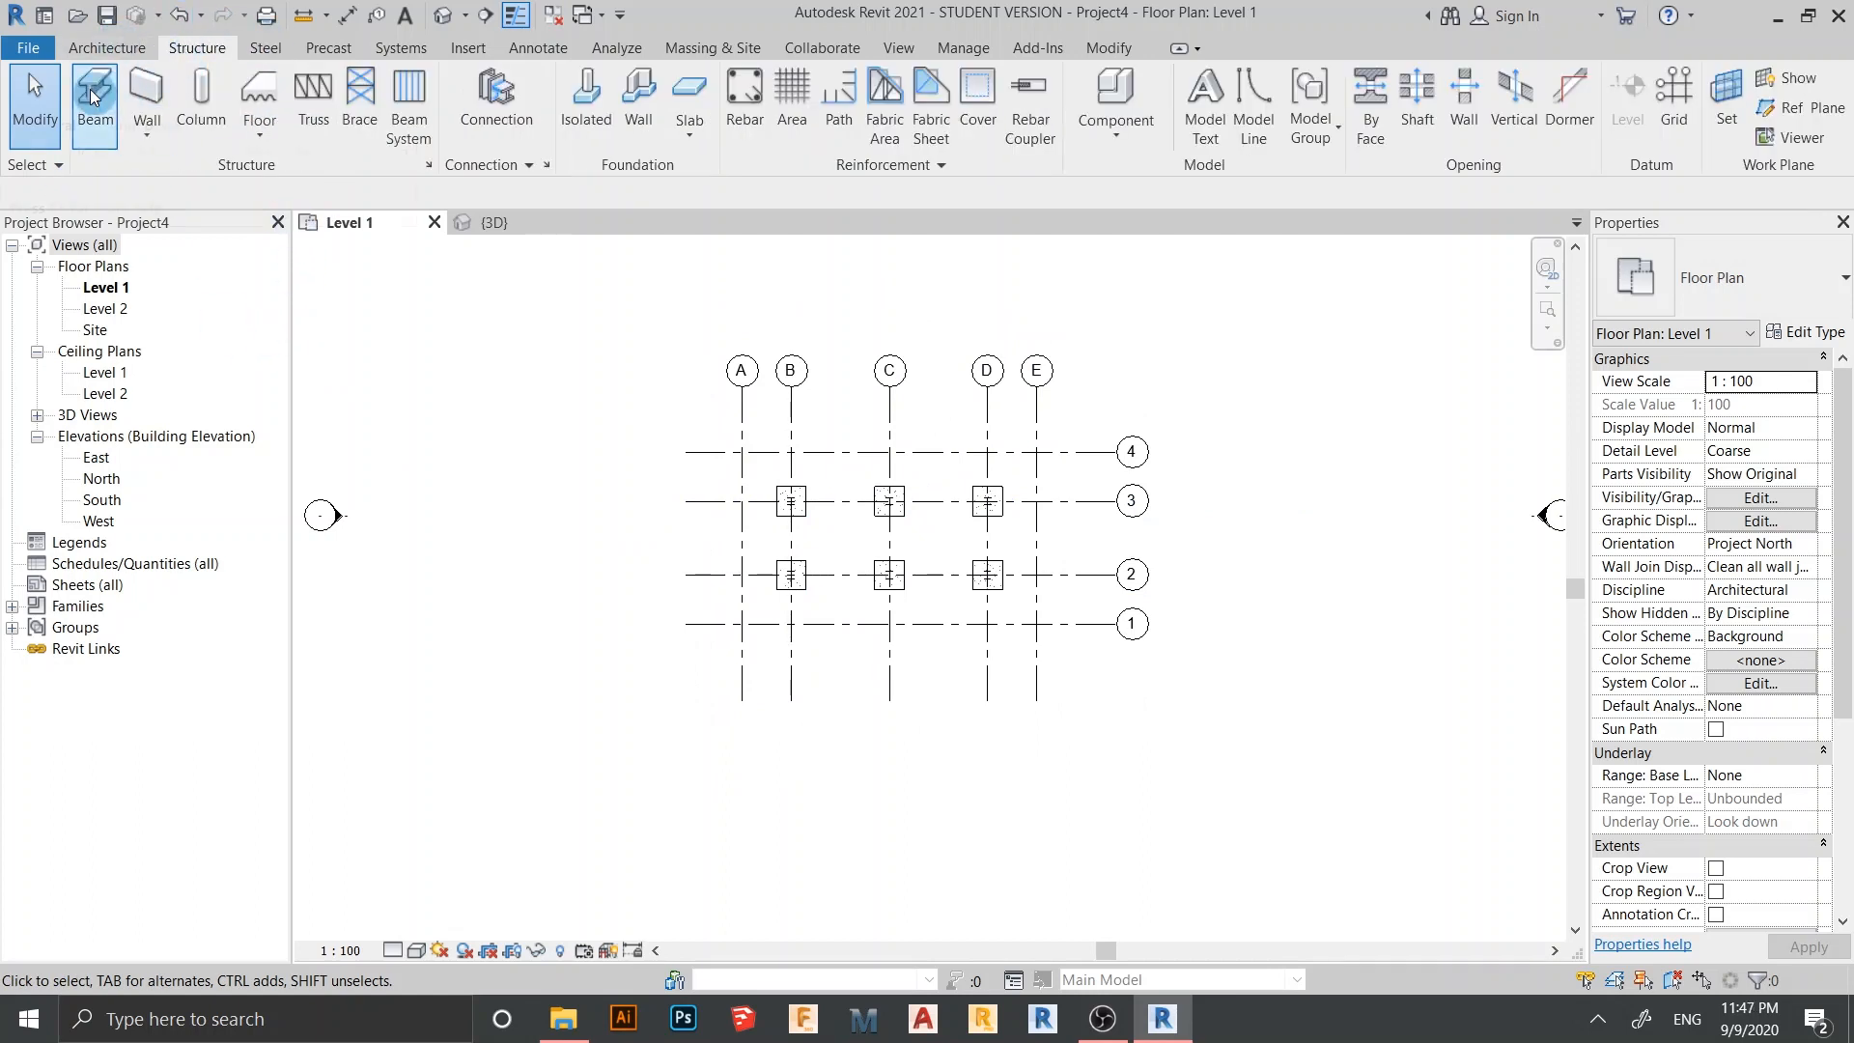
left_click(90, 89)
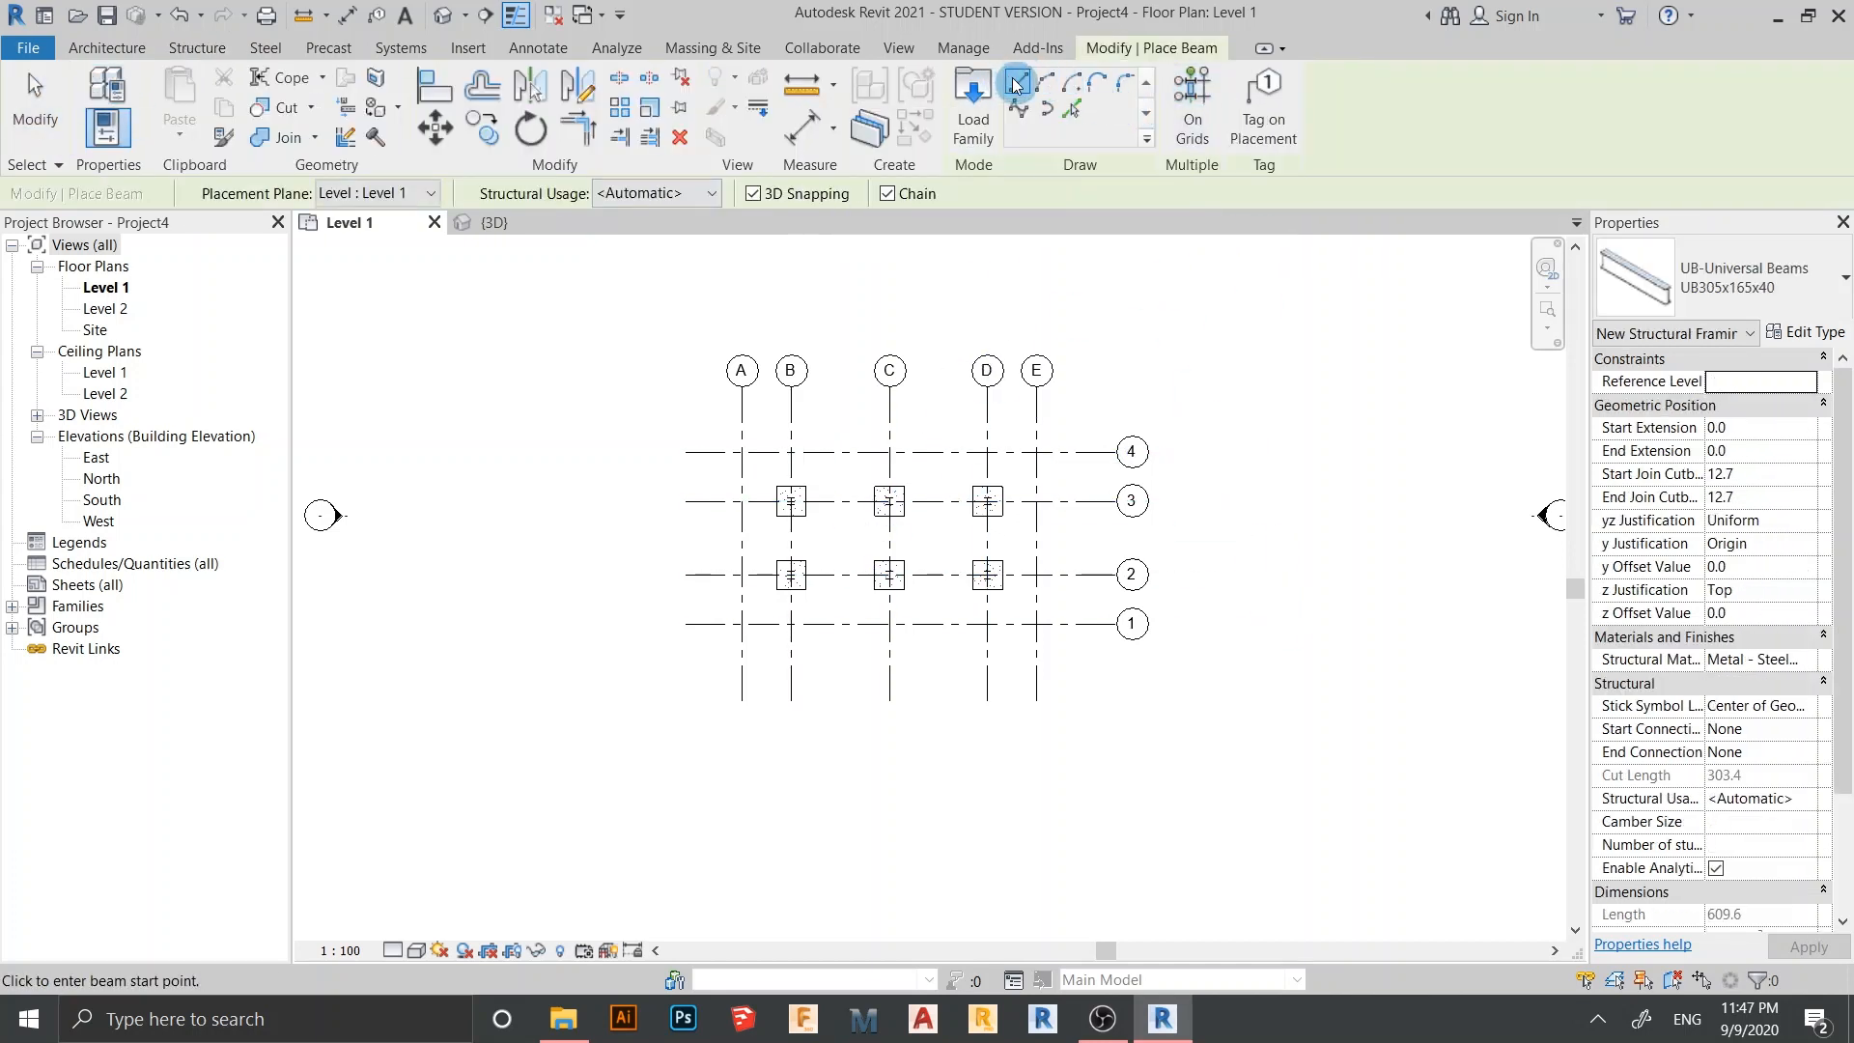
scroll(760, 480, "up", 3)
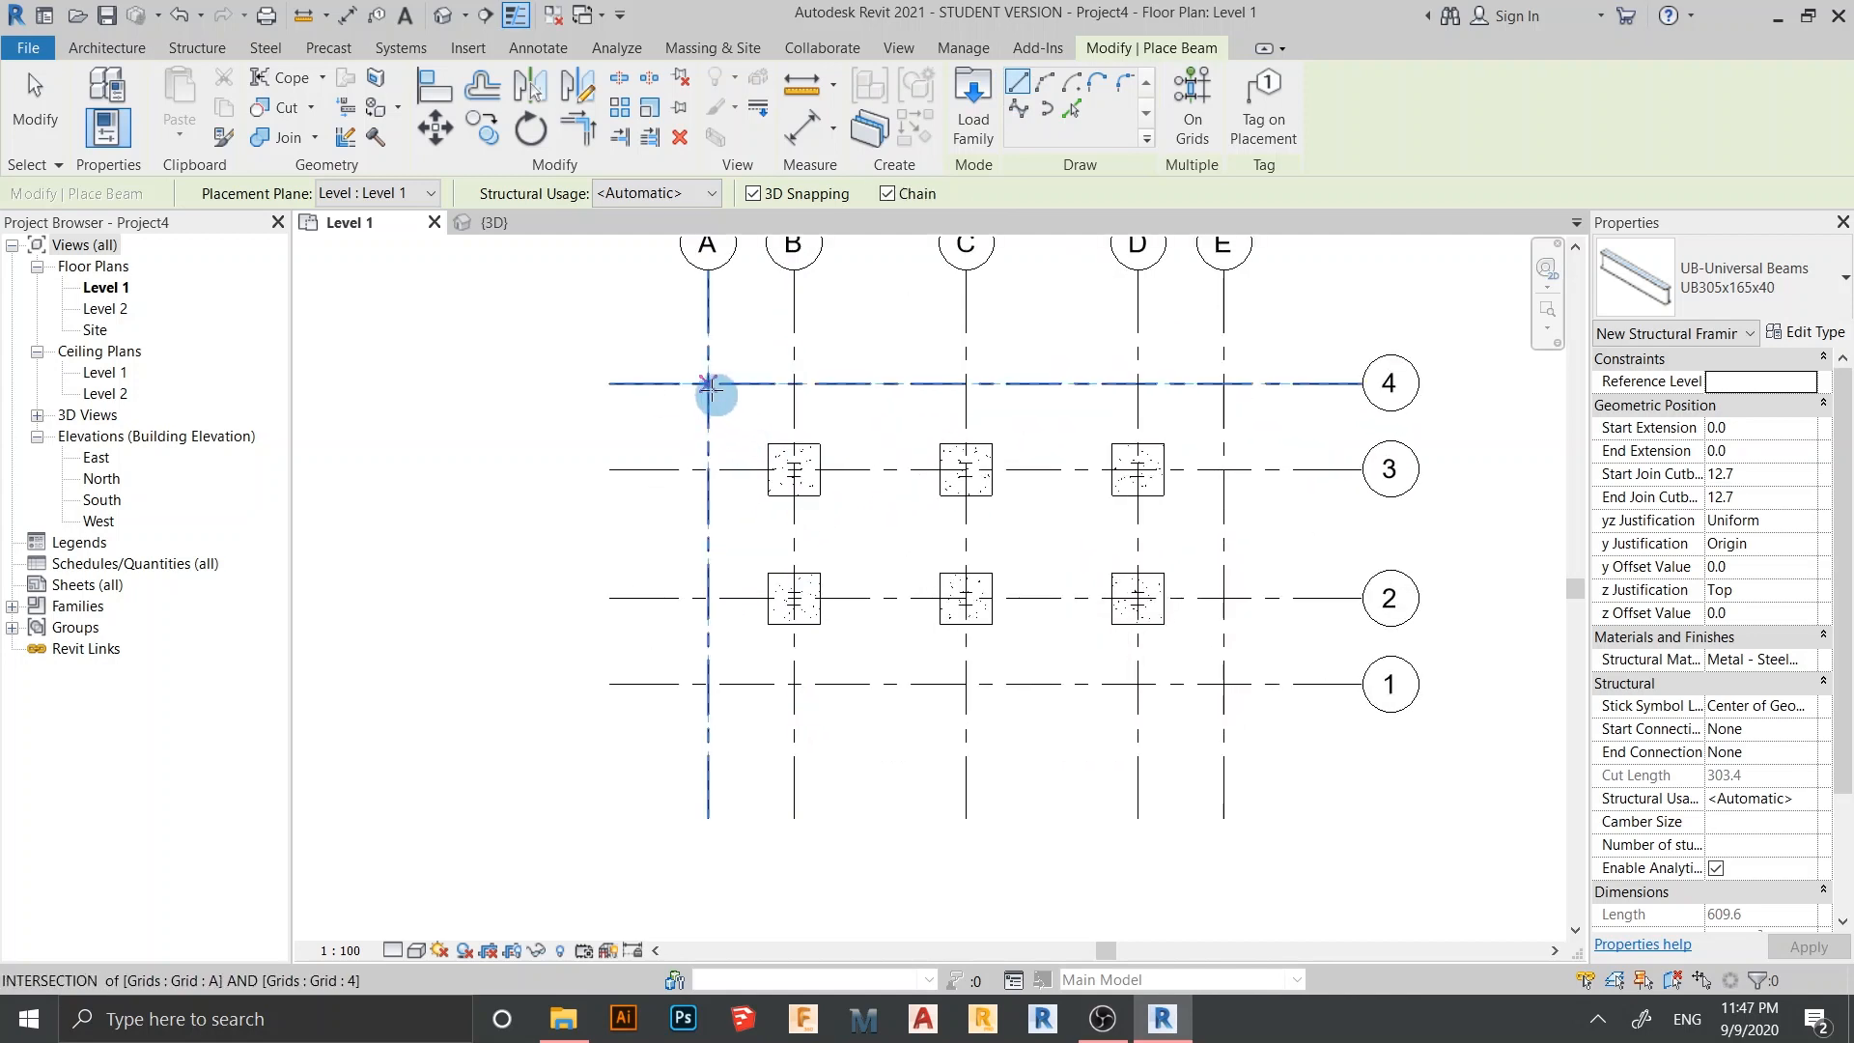
left_click(1776, 614)
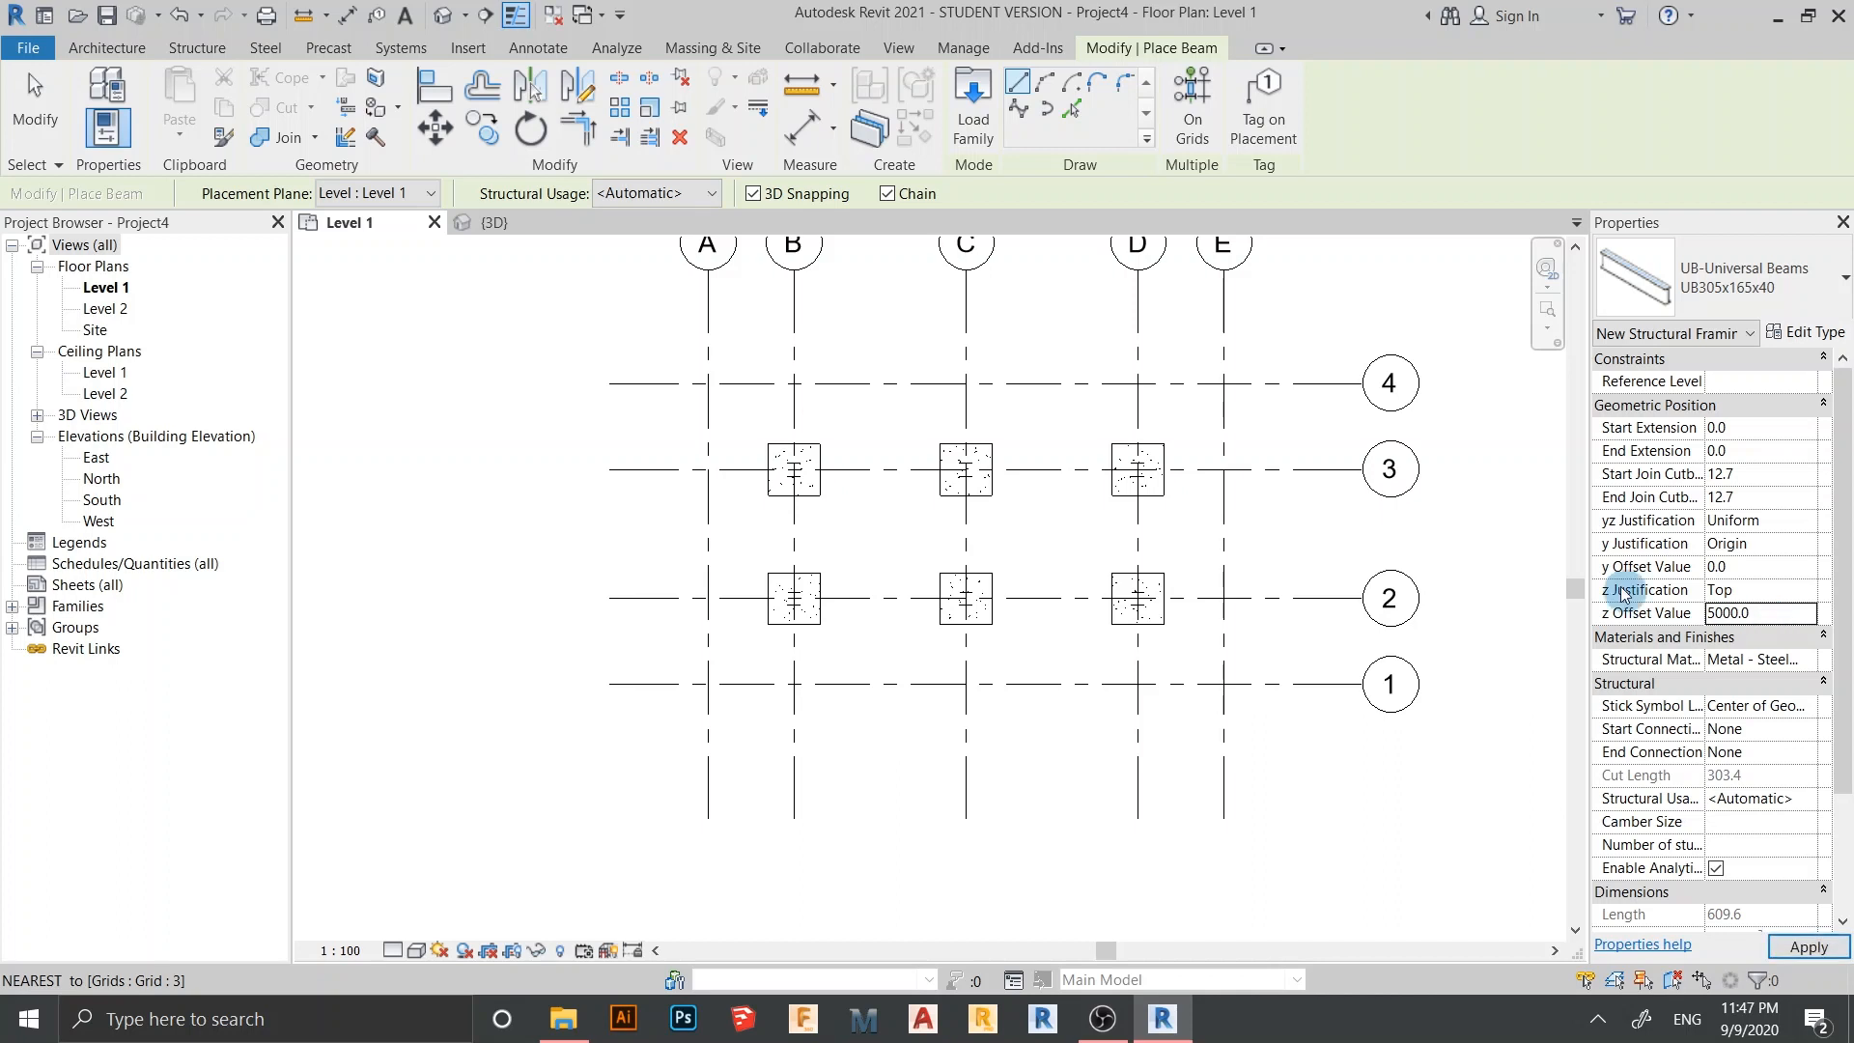
Draw a closed outer rectangle of four chained beams through grid intersections A4, E4, E1 and A1, and end the Beam tool
left_click(708, 383)
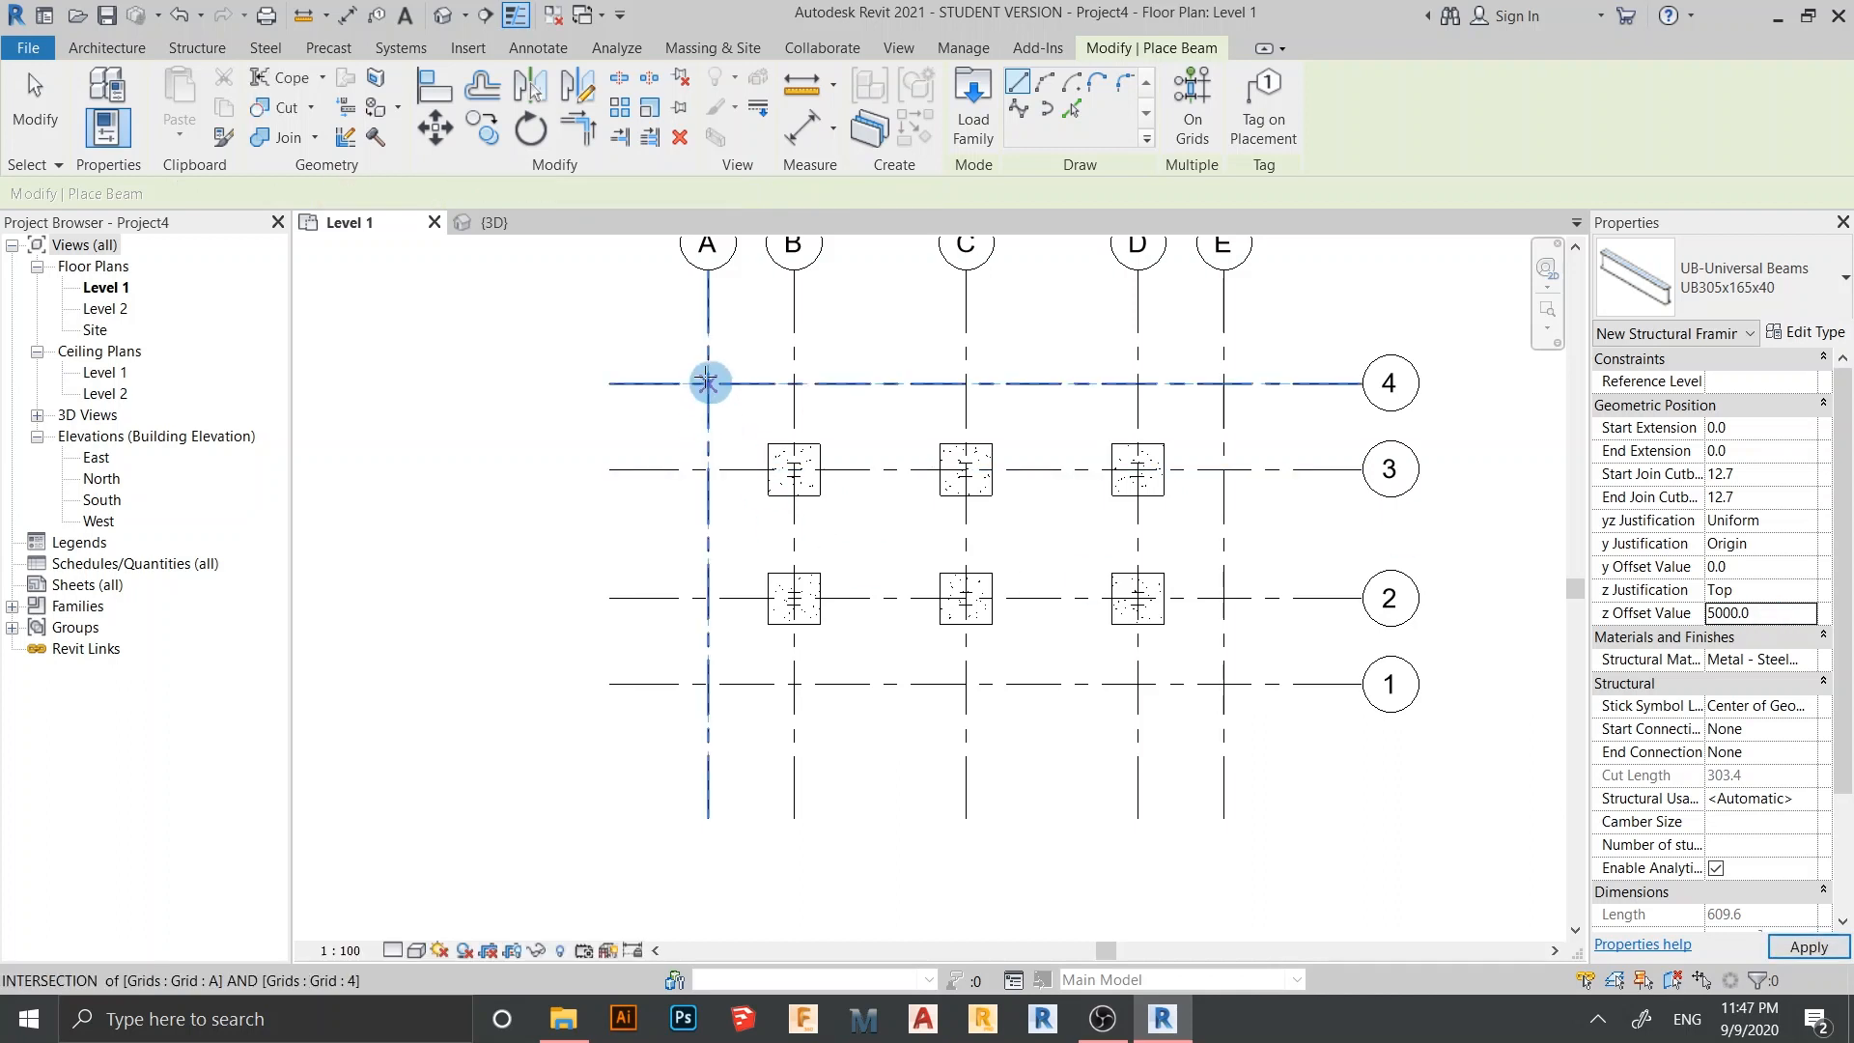
left_click(1223, 382)
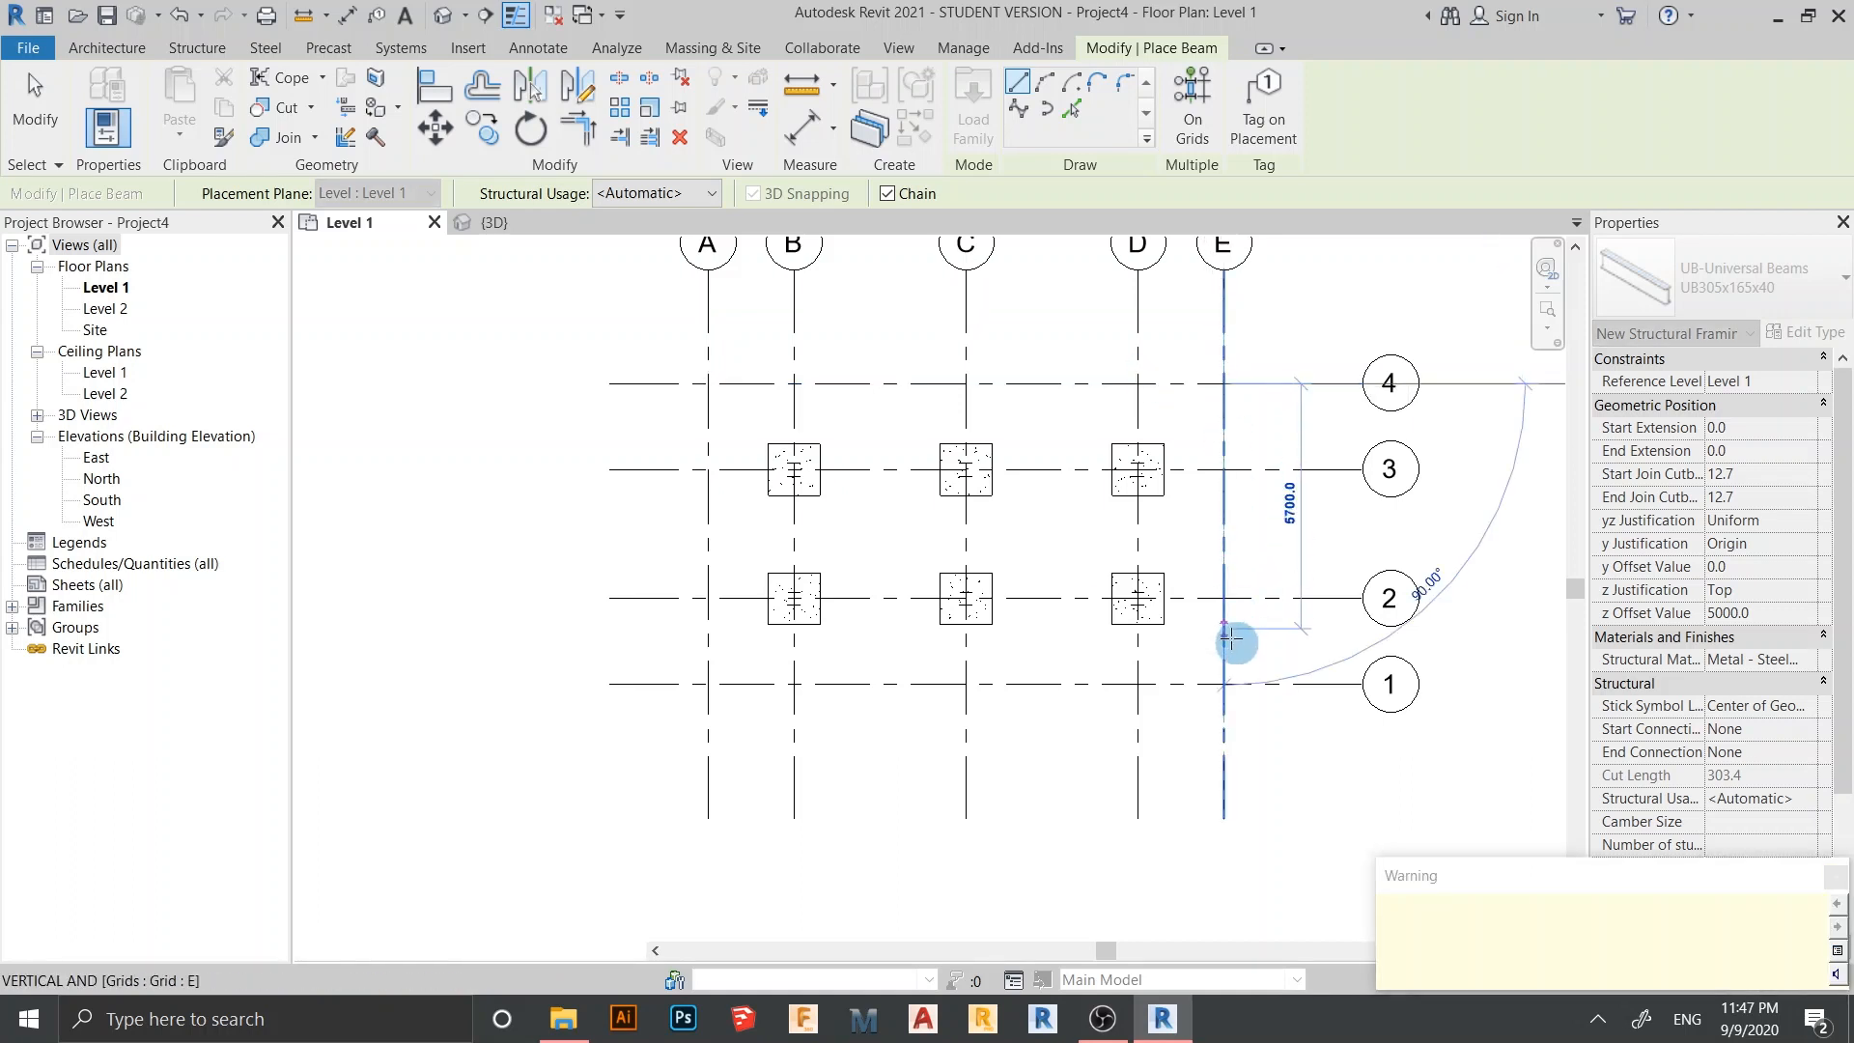
left_click(1224, 684)
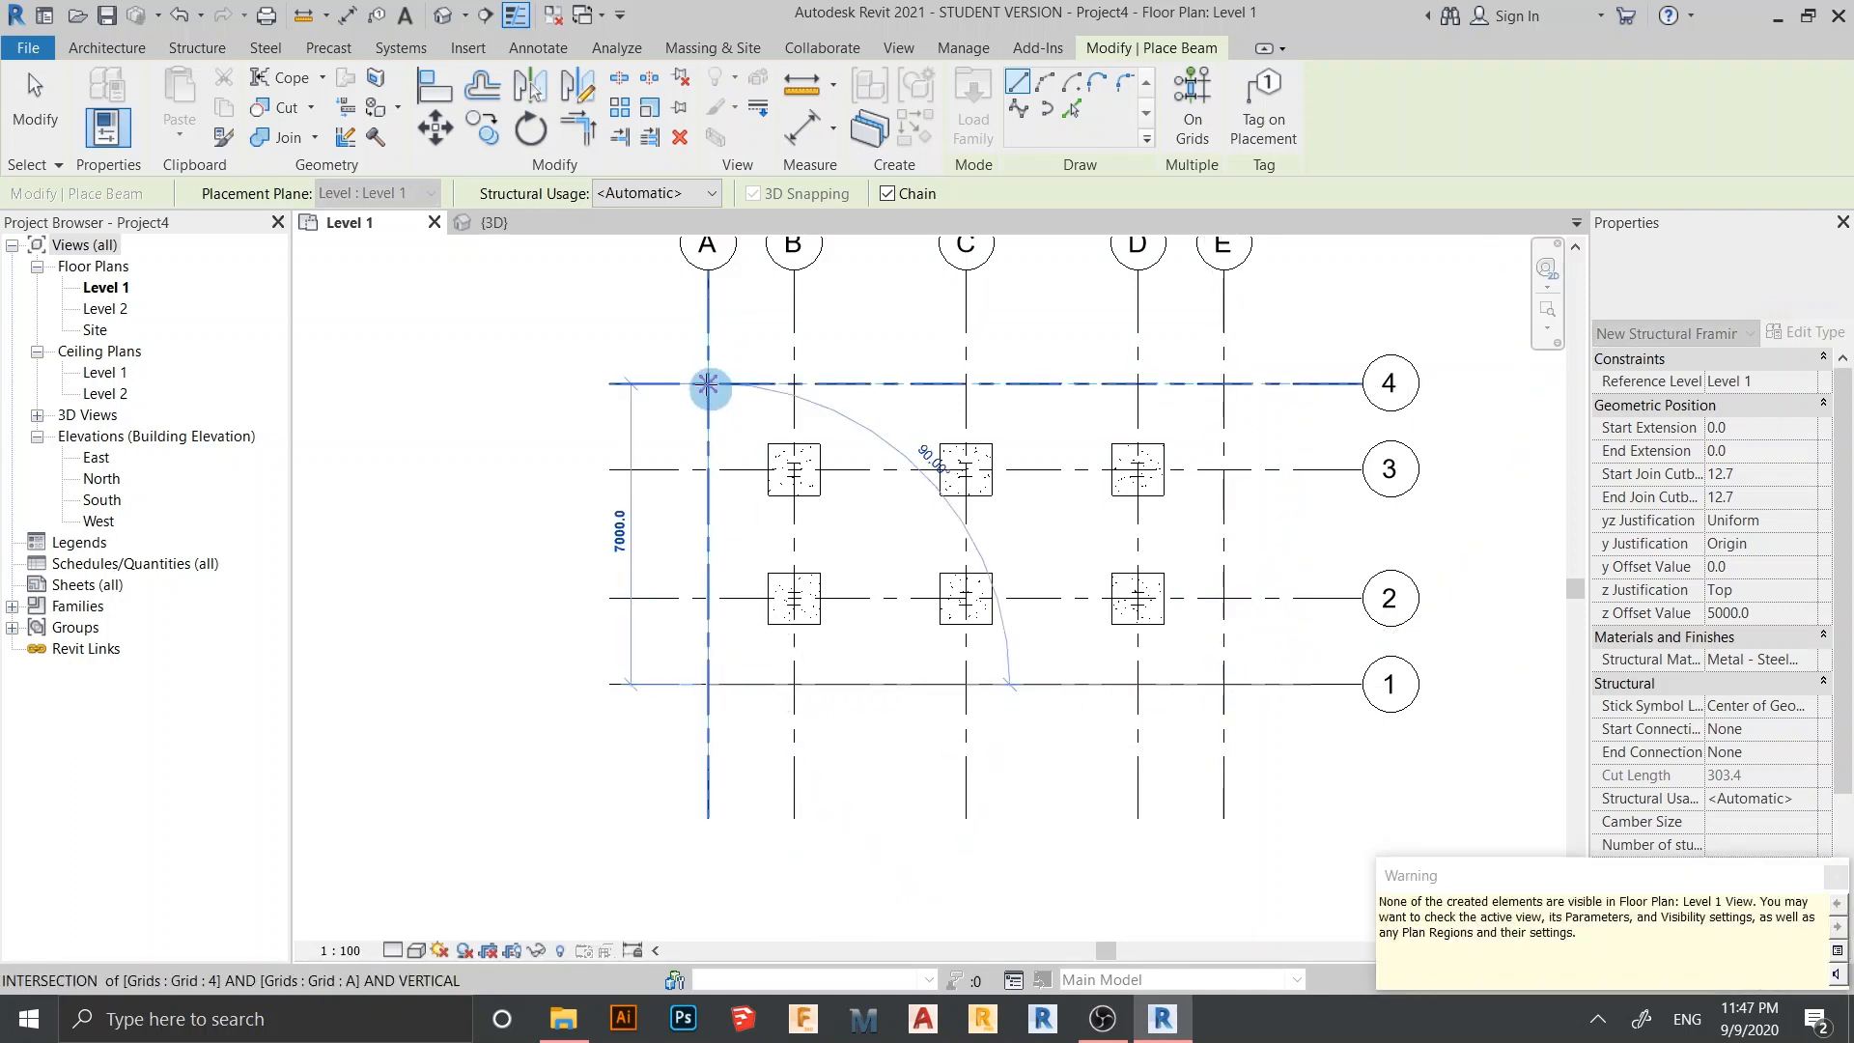
left_click(707, 383)
key("Escape")
key("Escape")
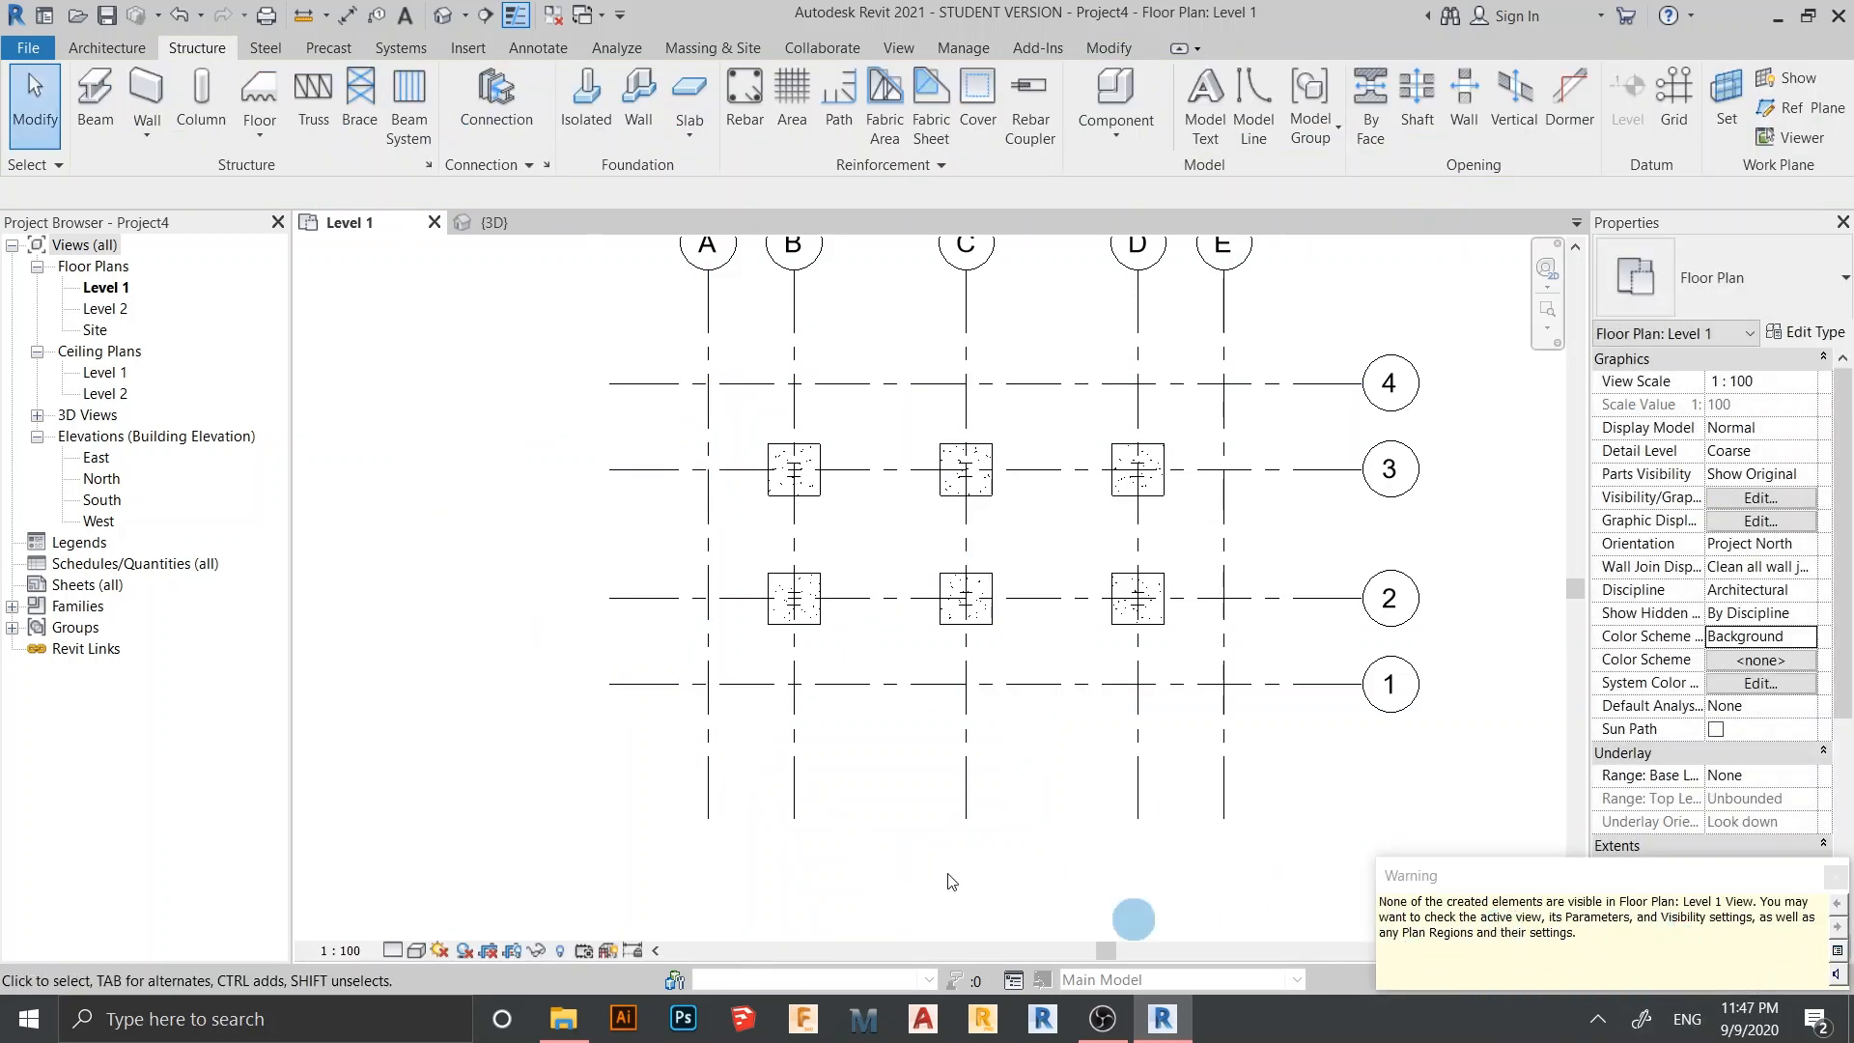
Examine the new outer perimeter beams around the frame and their corners in the 3D view
left_click(496, 223)
middle_click_drag(834, 725, 844, 604, "shift")
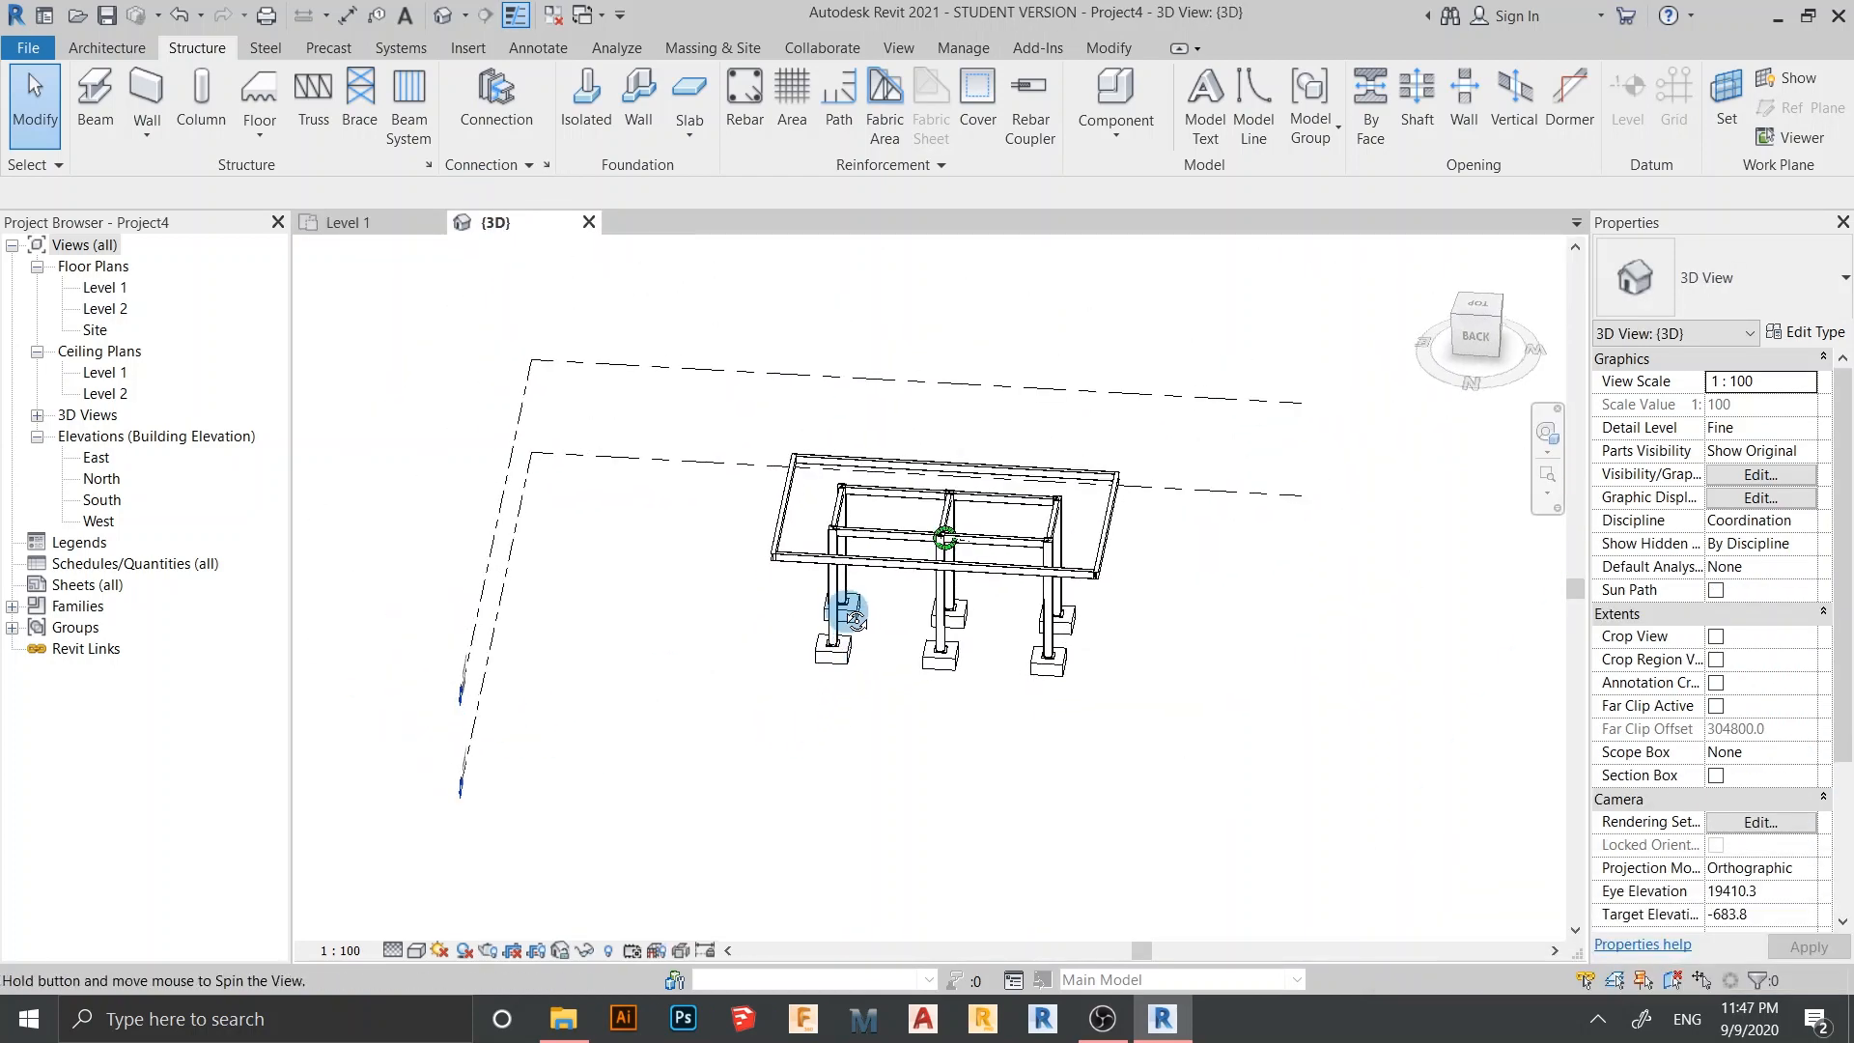
scroll(1096, 692, "up", 3)
middle_click_drag(1097, 692, 1175, 540, "shift")
scroll(1175, 540, "up", 3)
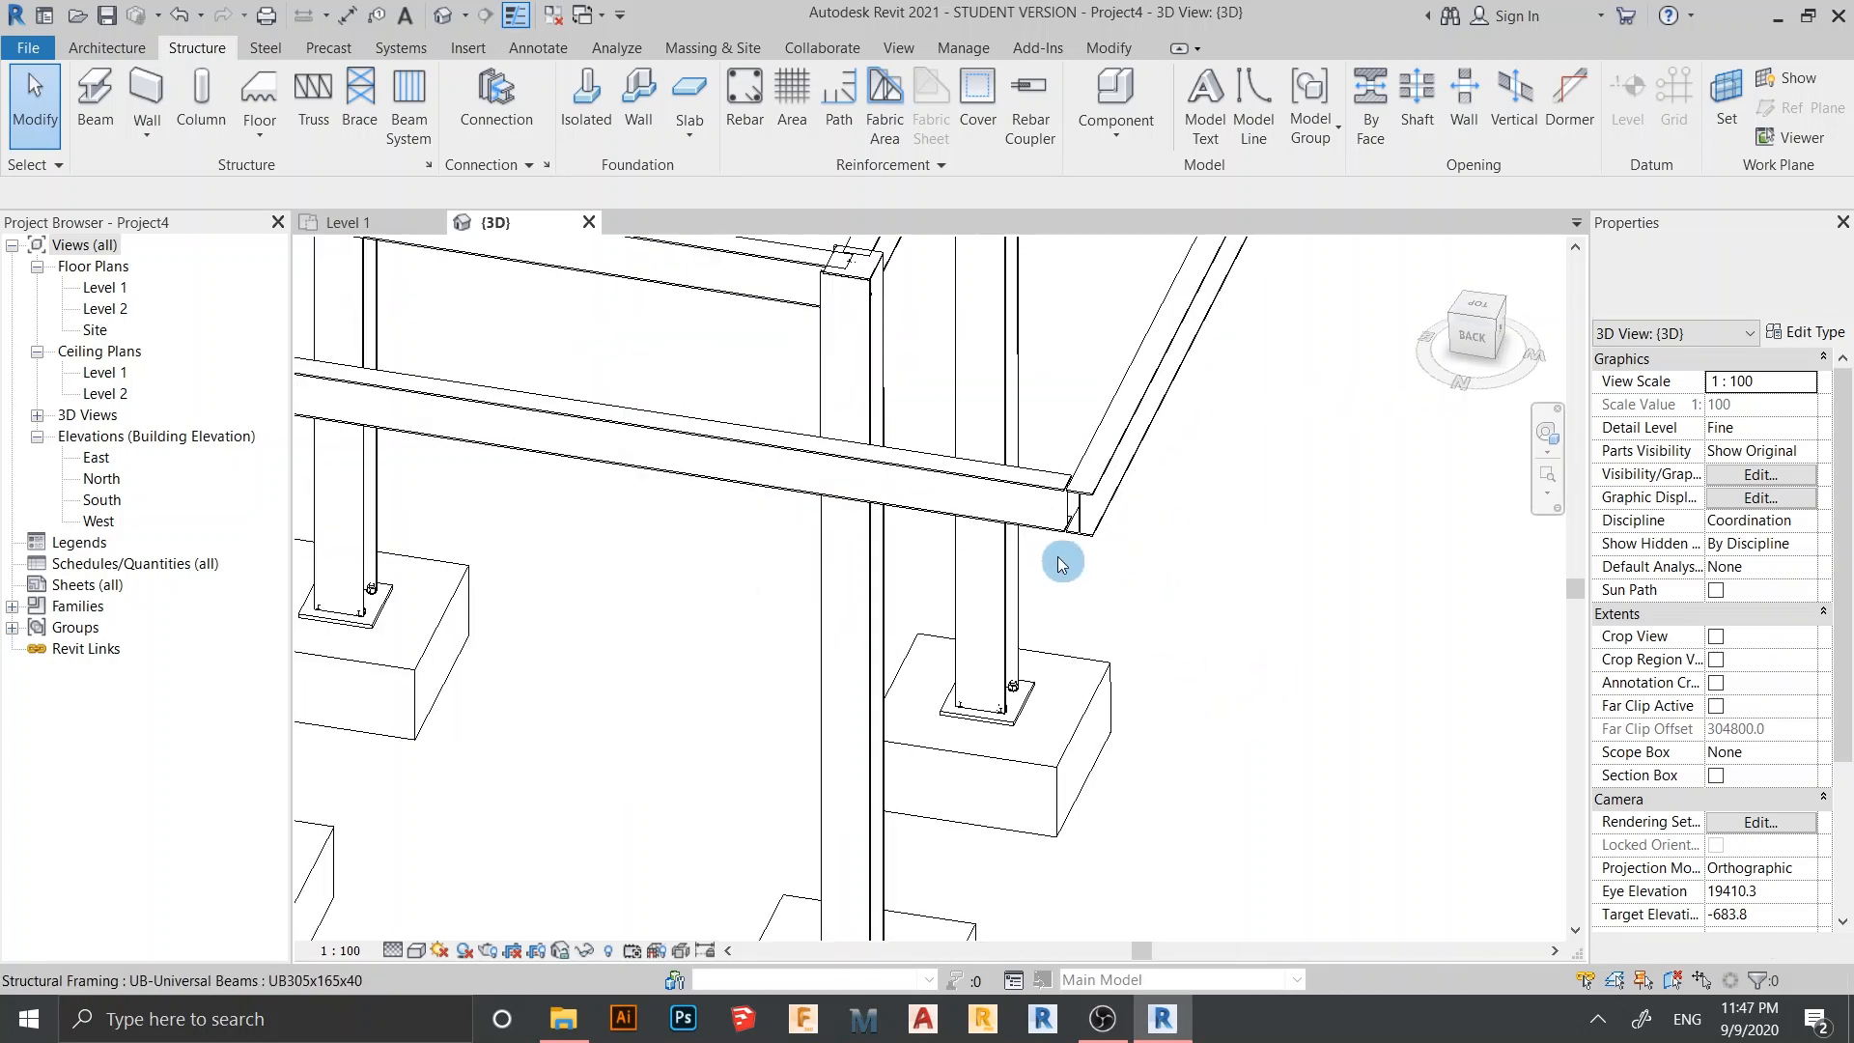
middle_click_drag(1063, 550, 1295, 505)
scroll(1274, 356, "down", 2)
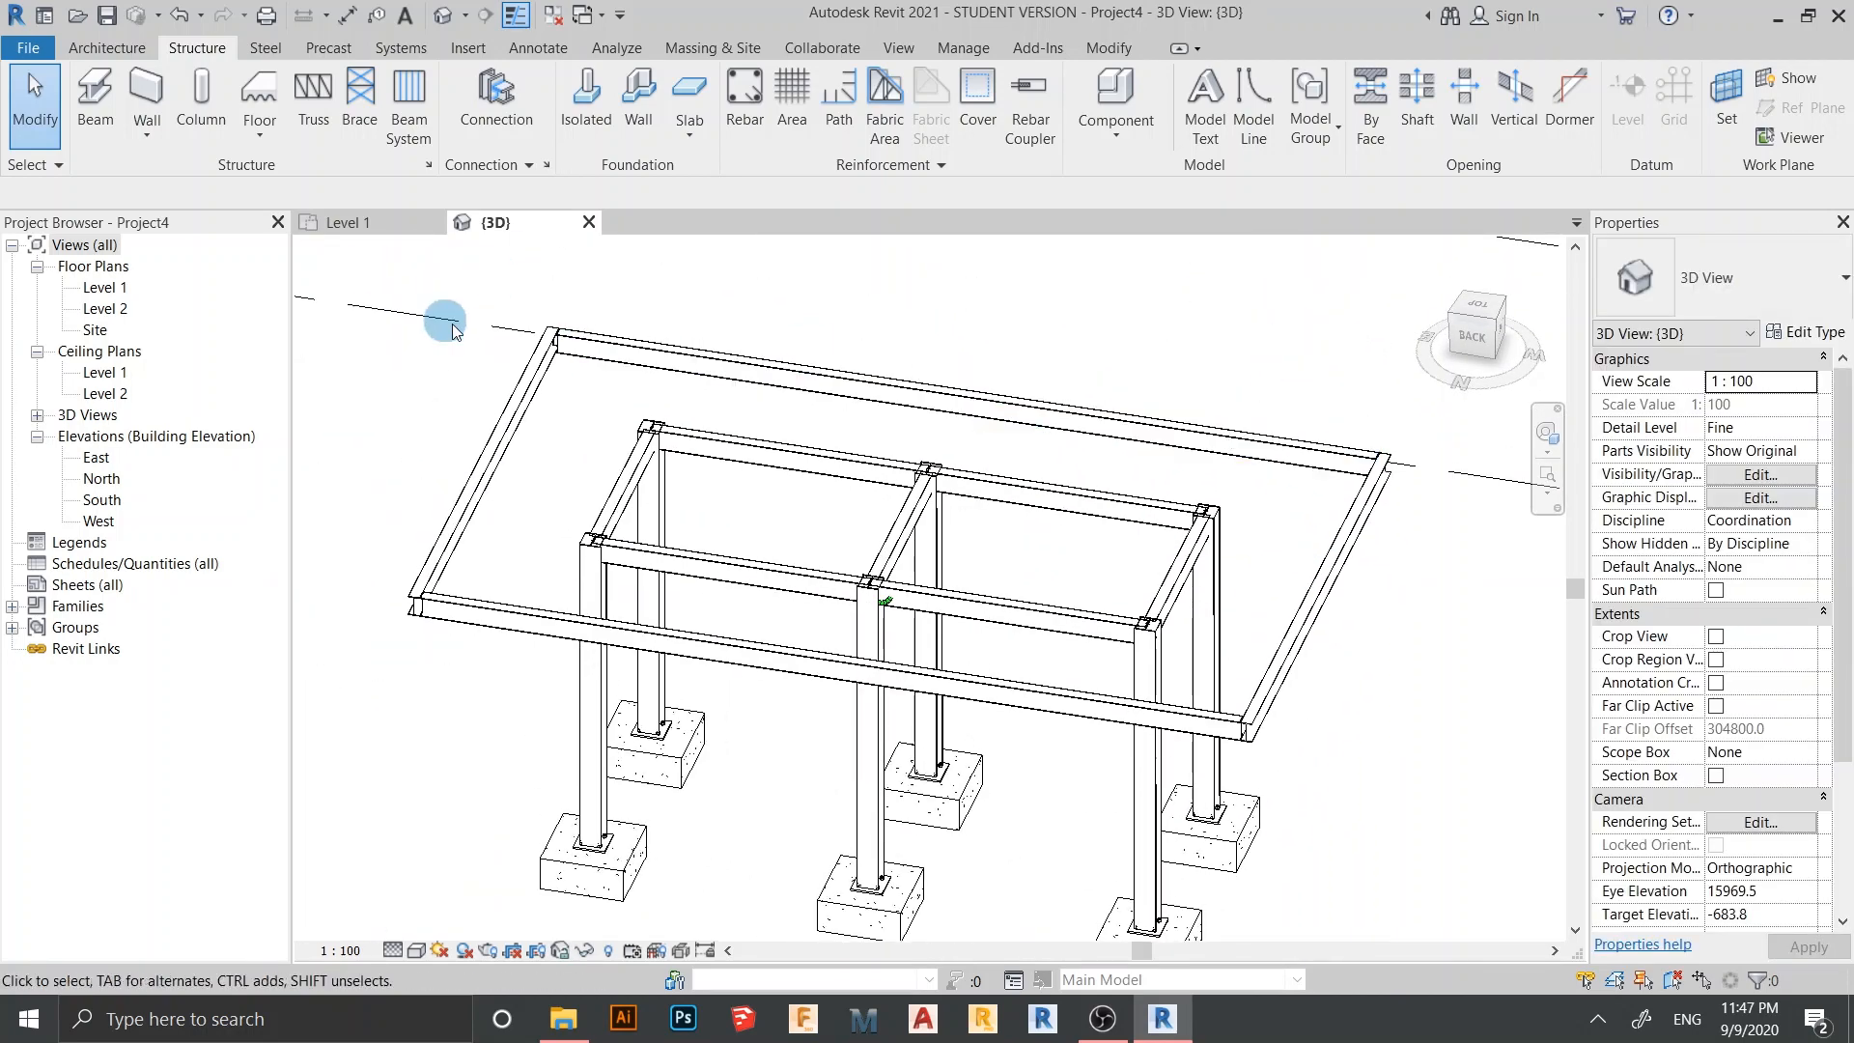
middle_click_drag(537, 394, 629, 476)
Connect the outer short beam on grid E to the perimeter's far long beam, and change the generic connection to Clip angle
left_click(624, 477)
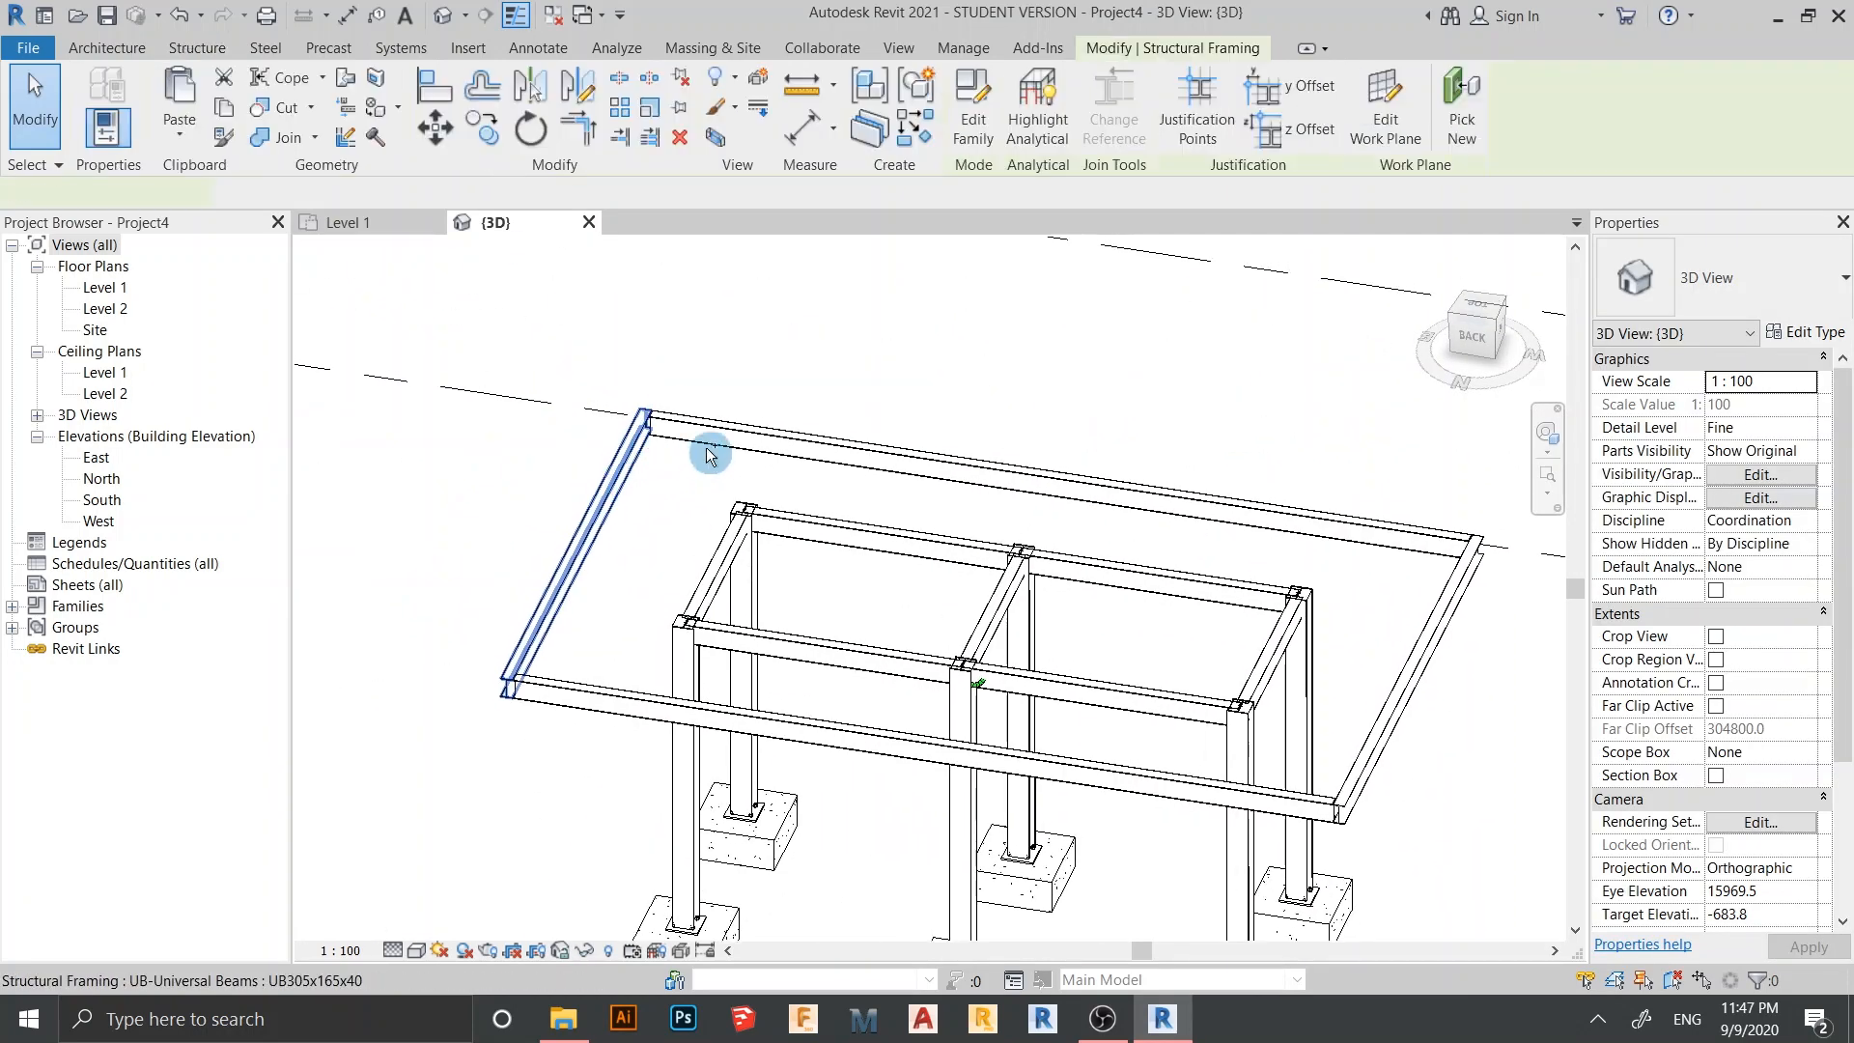
left_click(711, 440, "ctrl")
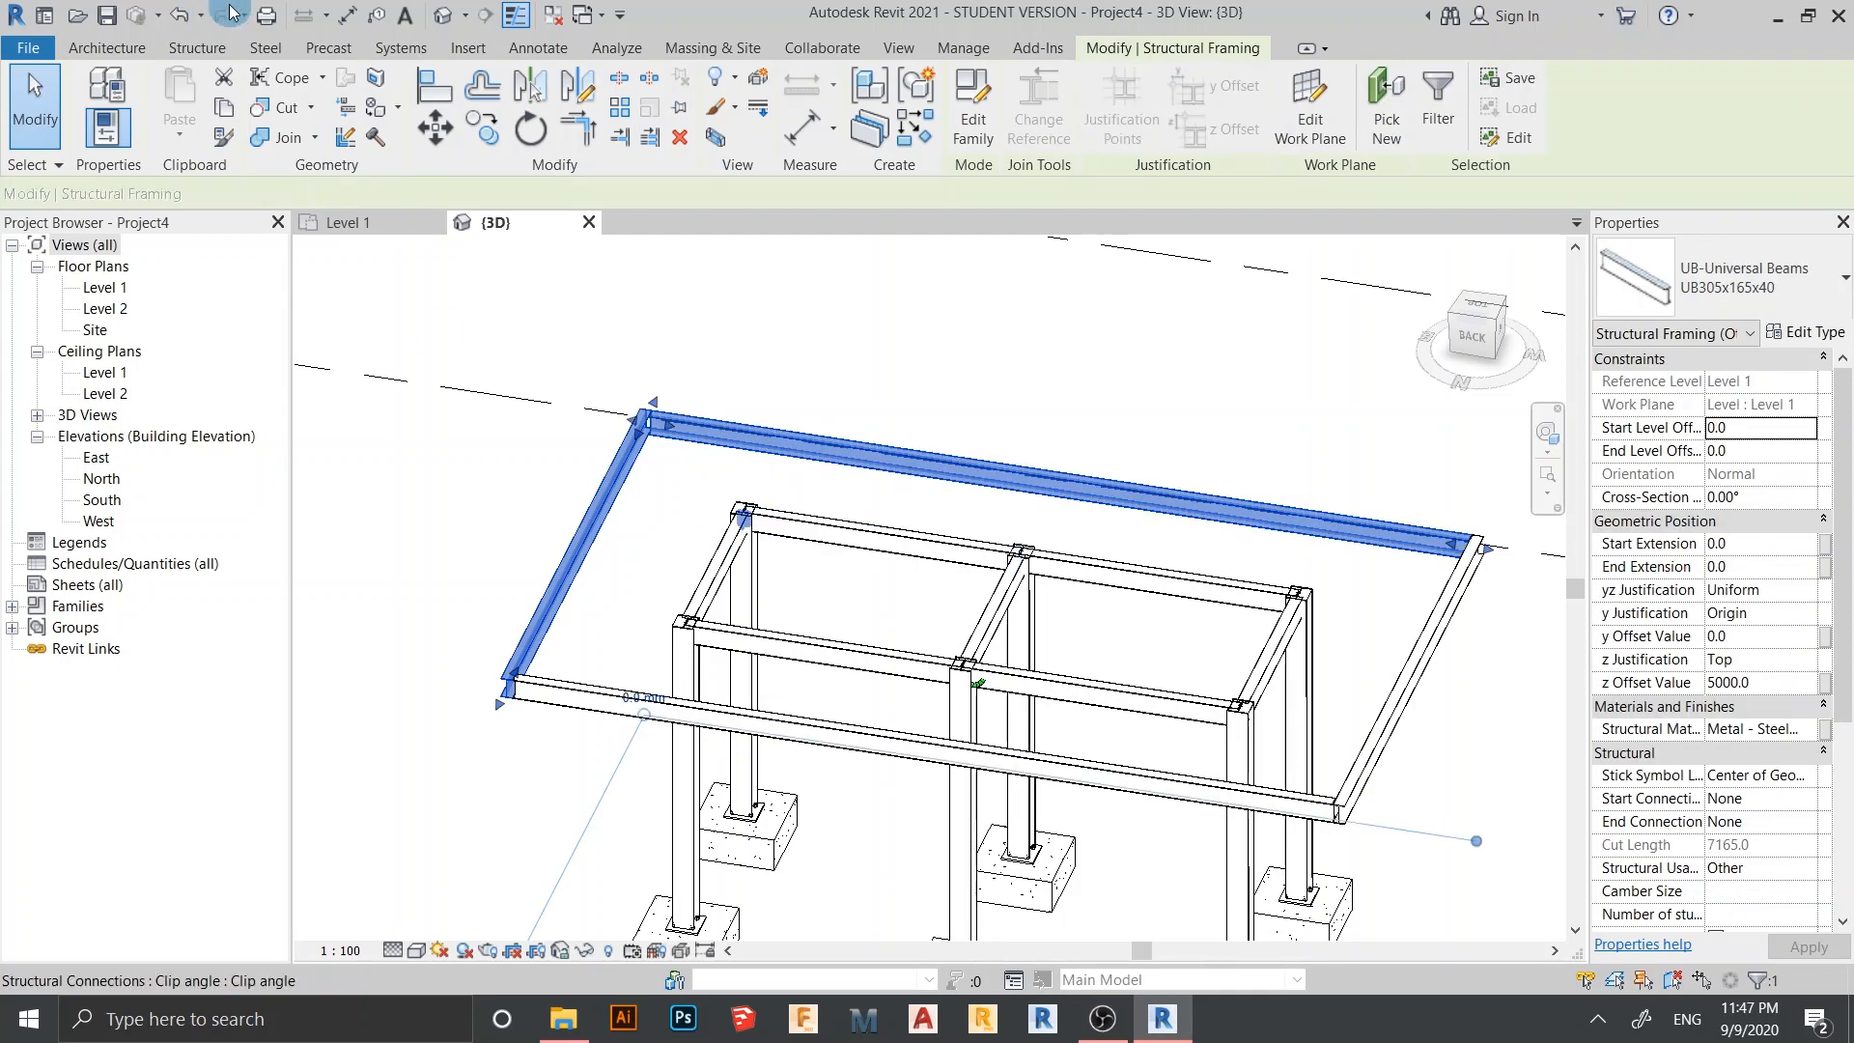
left_click(249, 54)
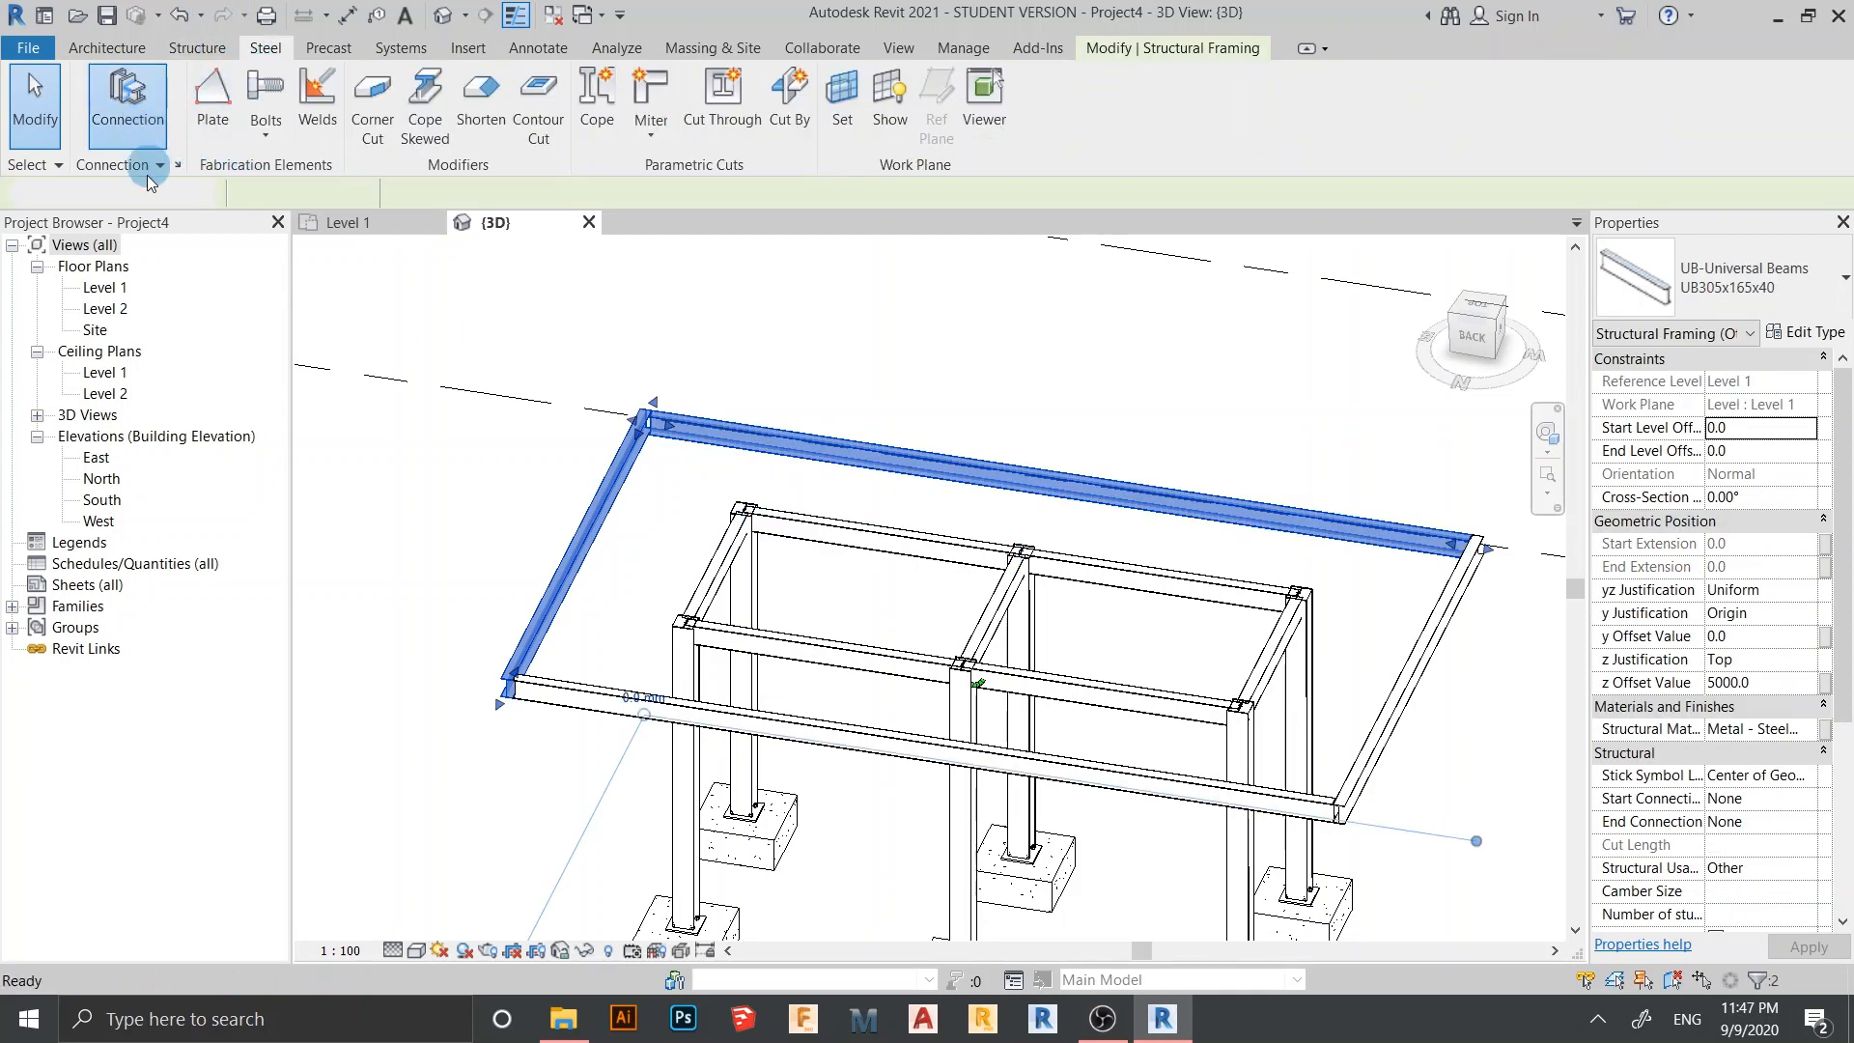
left_click(1814, 309)
scroll(1562, 530, "up", 6)
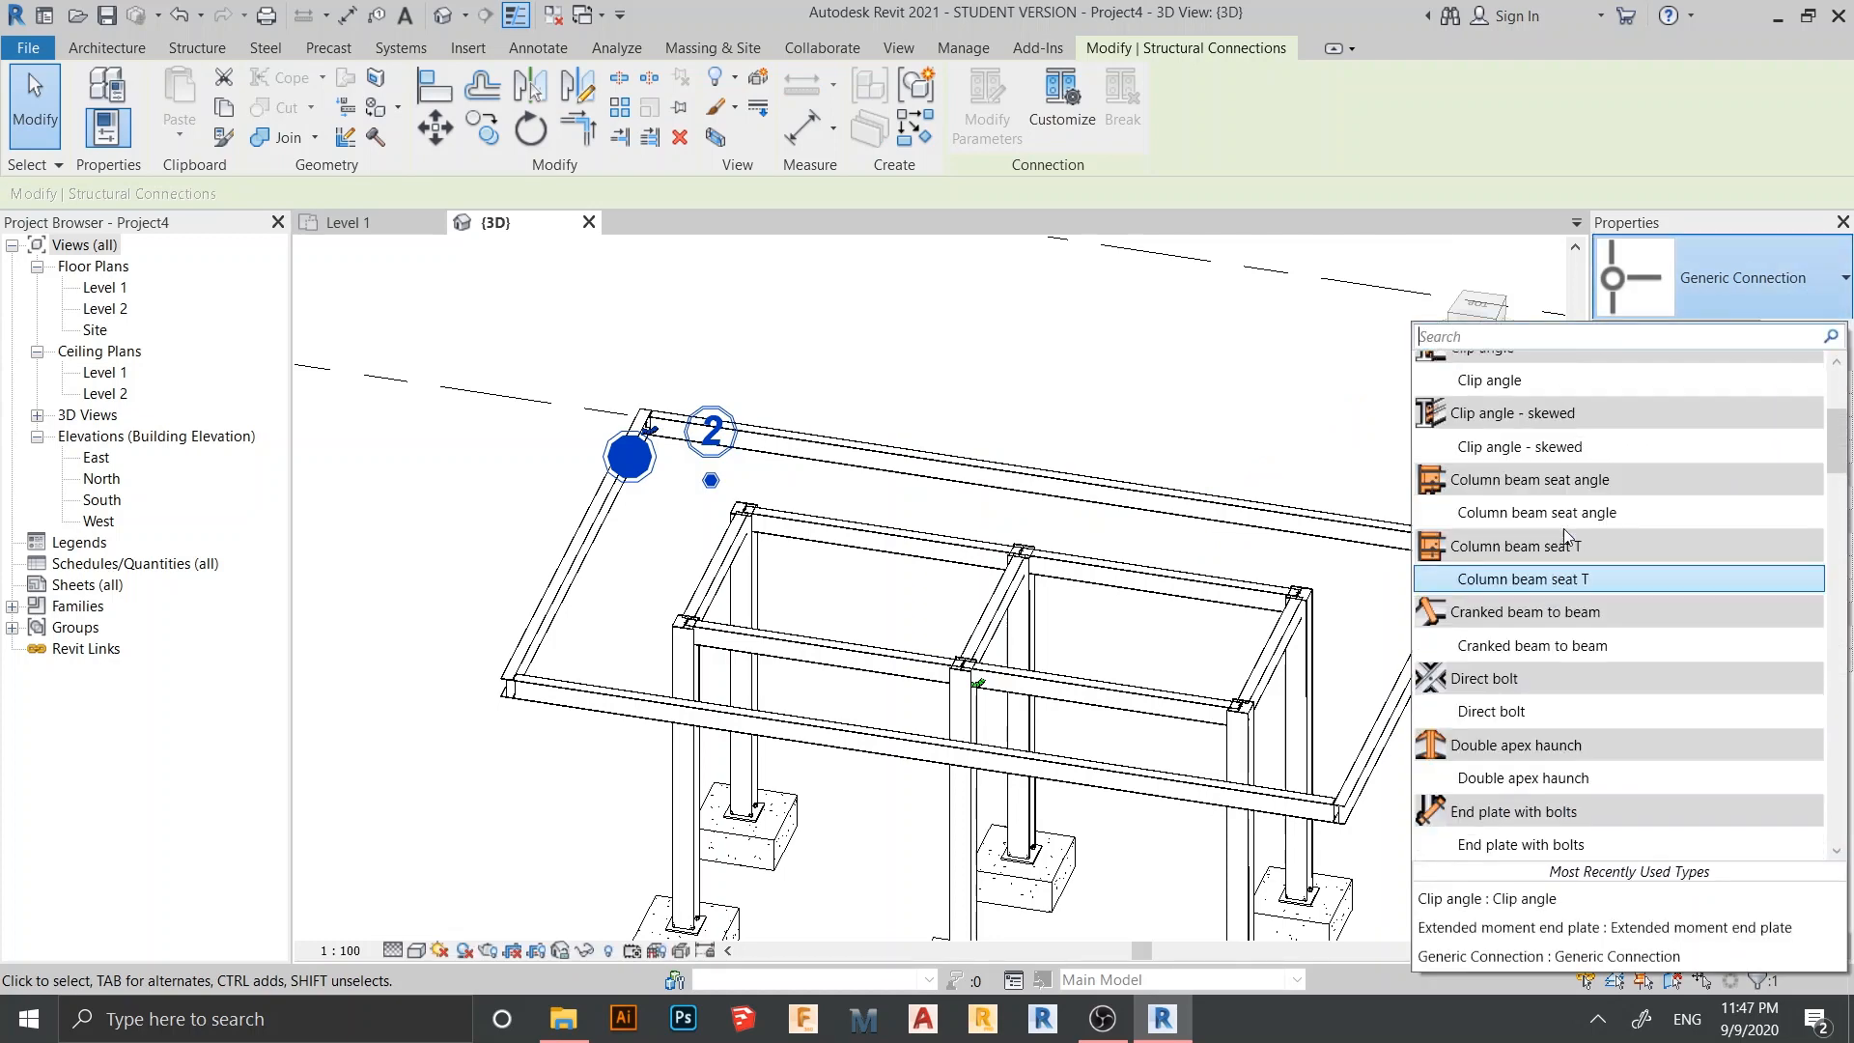
left_click(1555, 498)
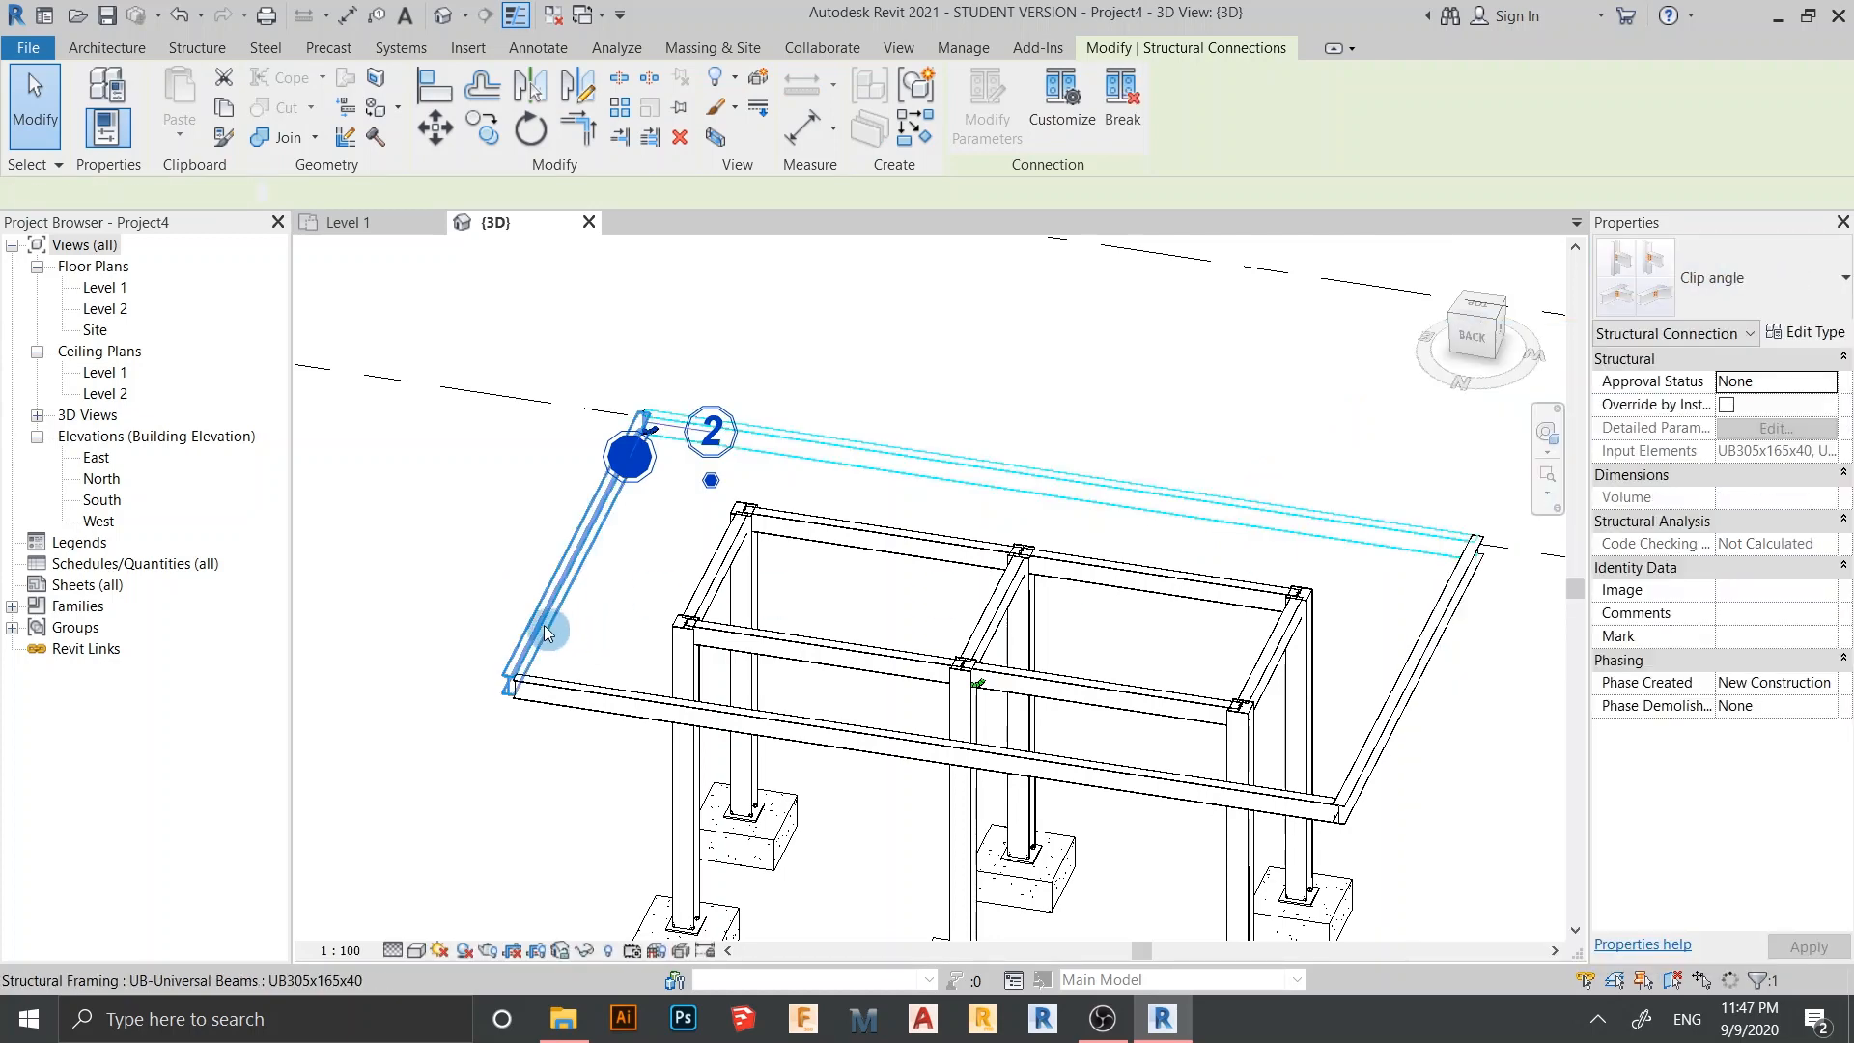
Connect the same outer short beam to the perimeter's near long beam, and change the generic connection to Clip angle
left_click(558, 689)
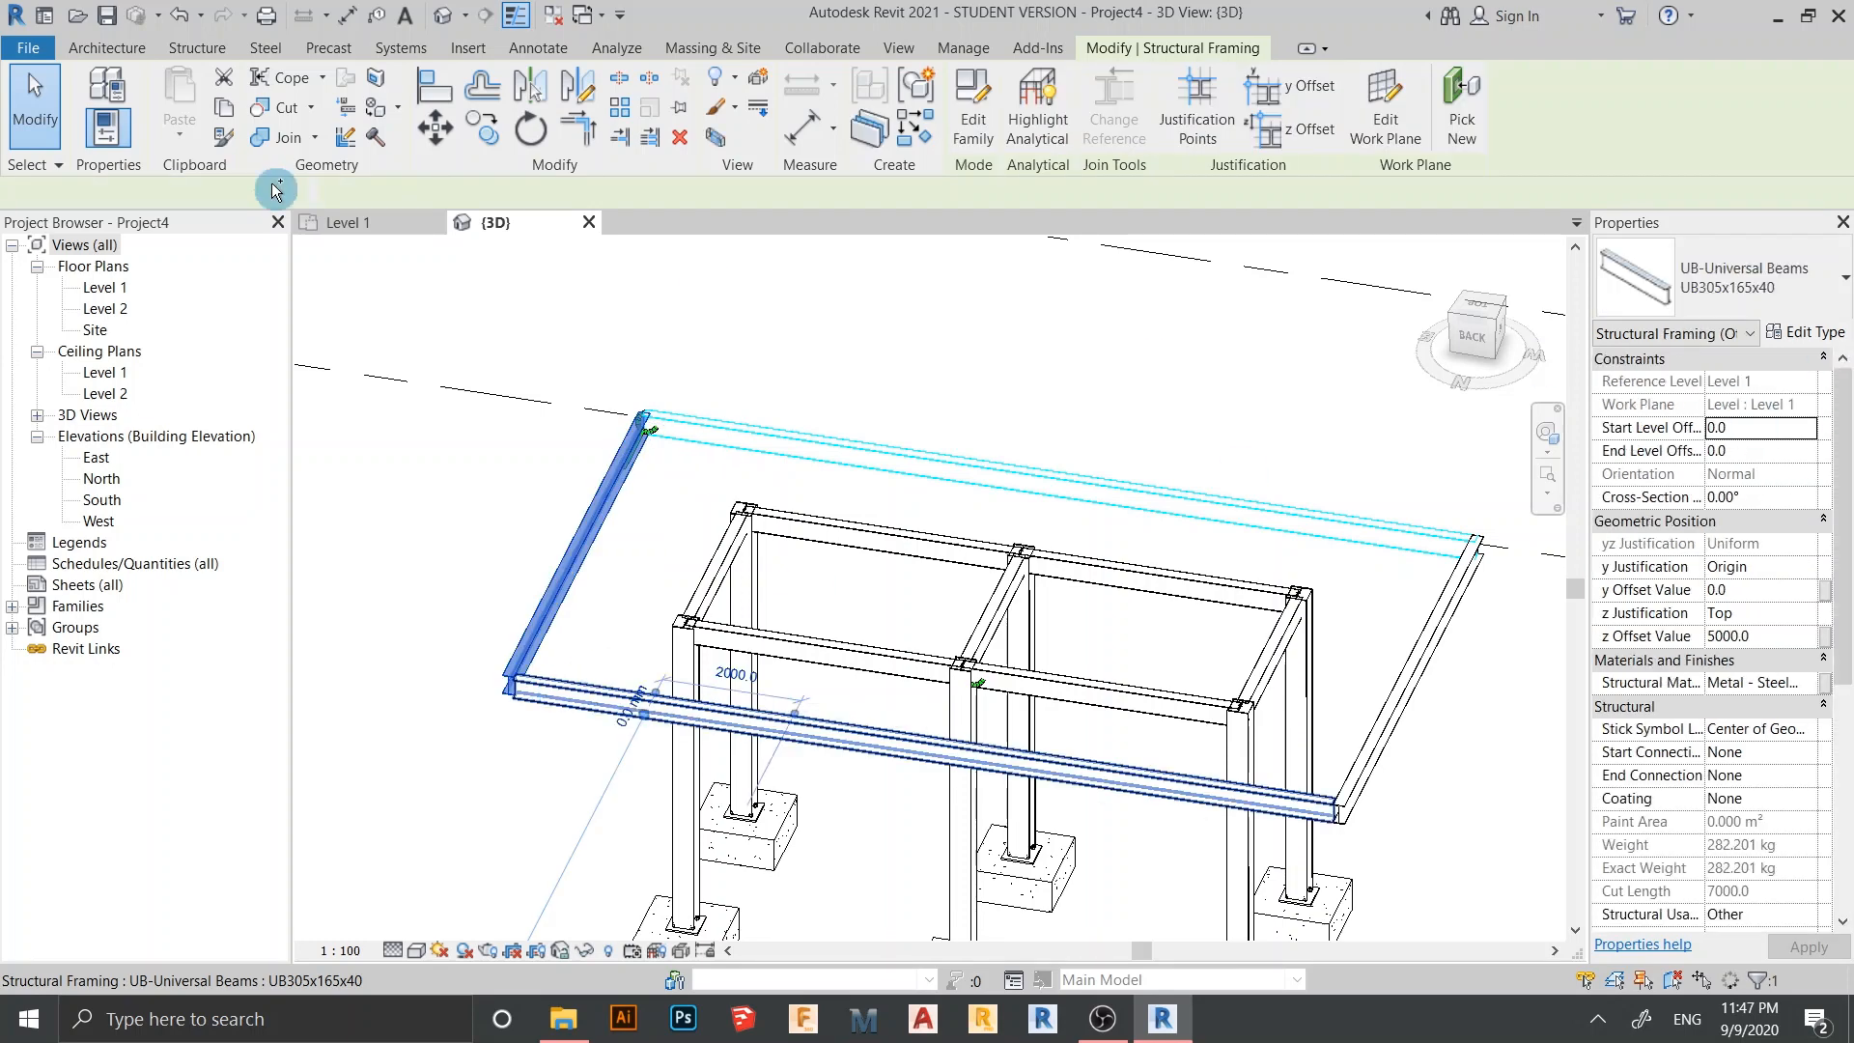
left_click(142, 122)
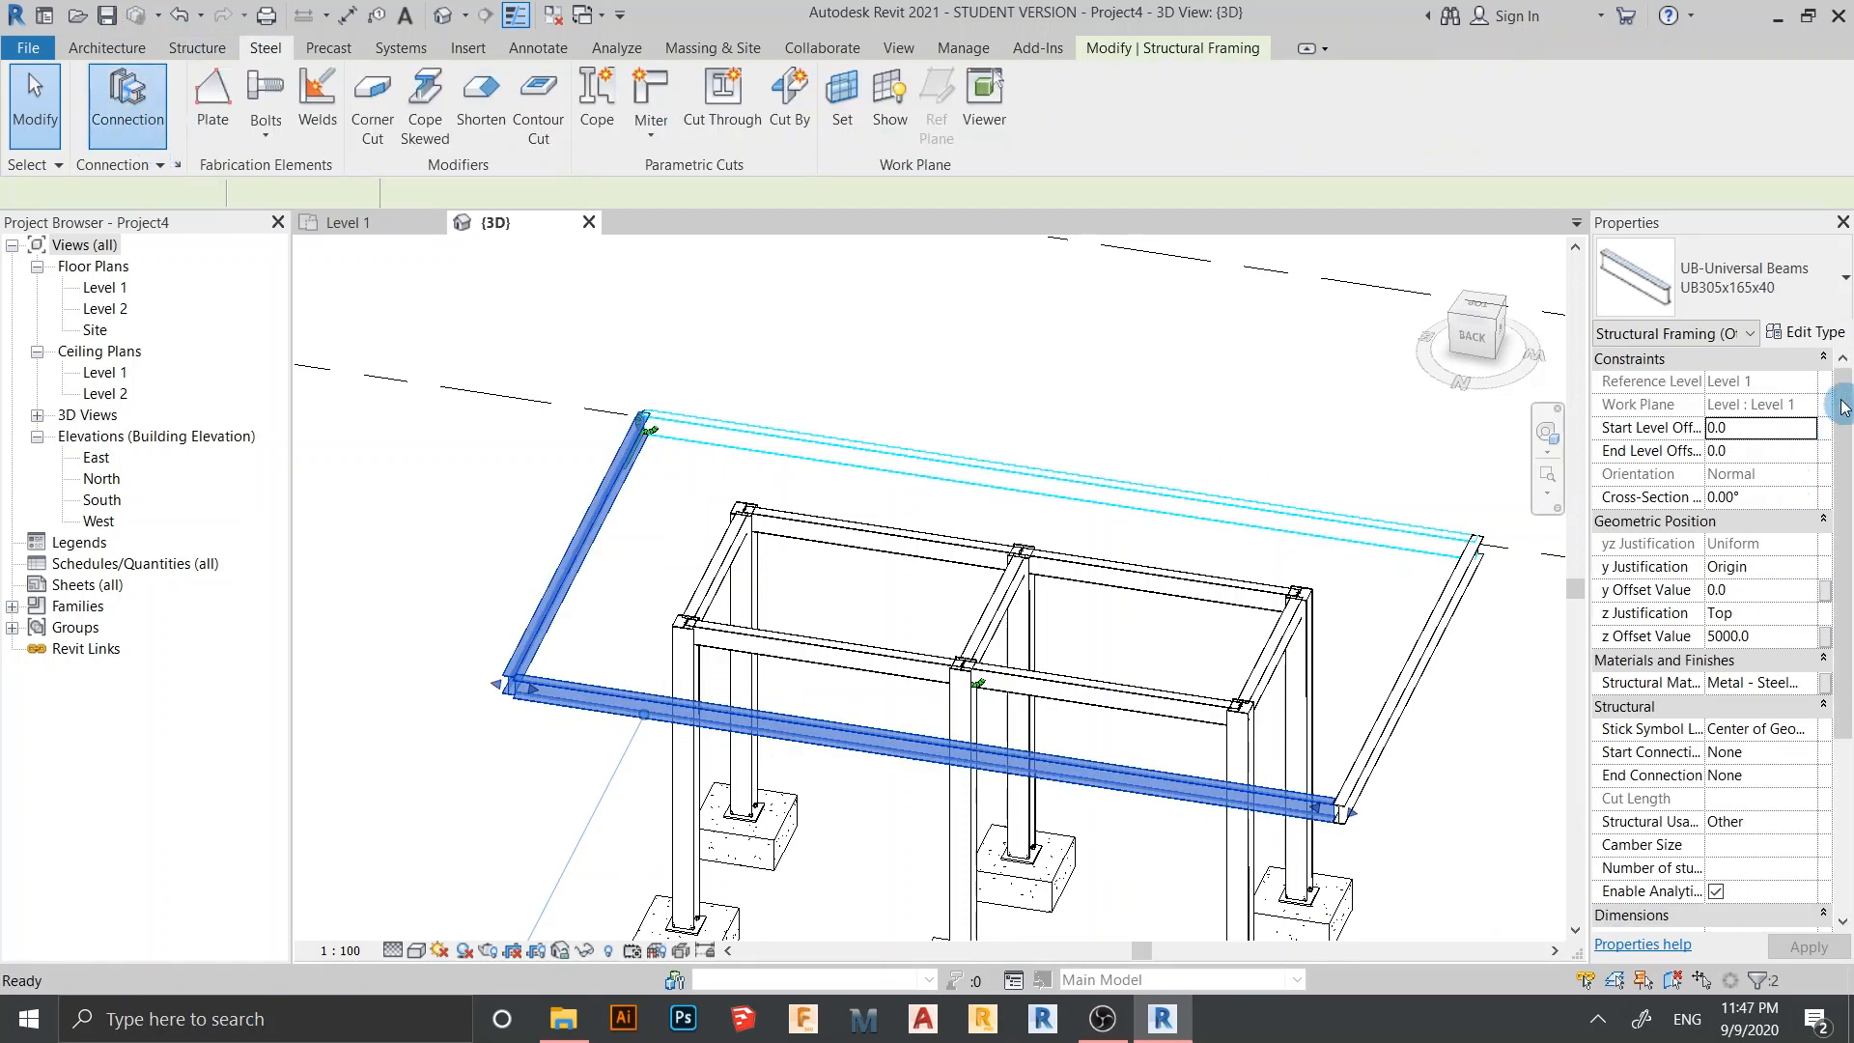
left_click(1793, 297)
scroll(1585, 484, "up", 4)
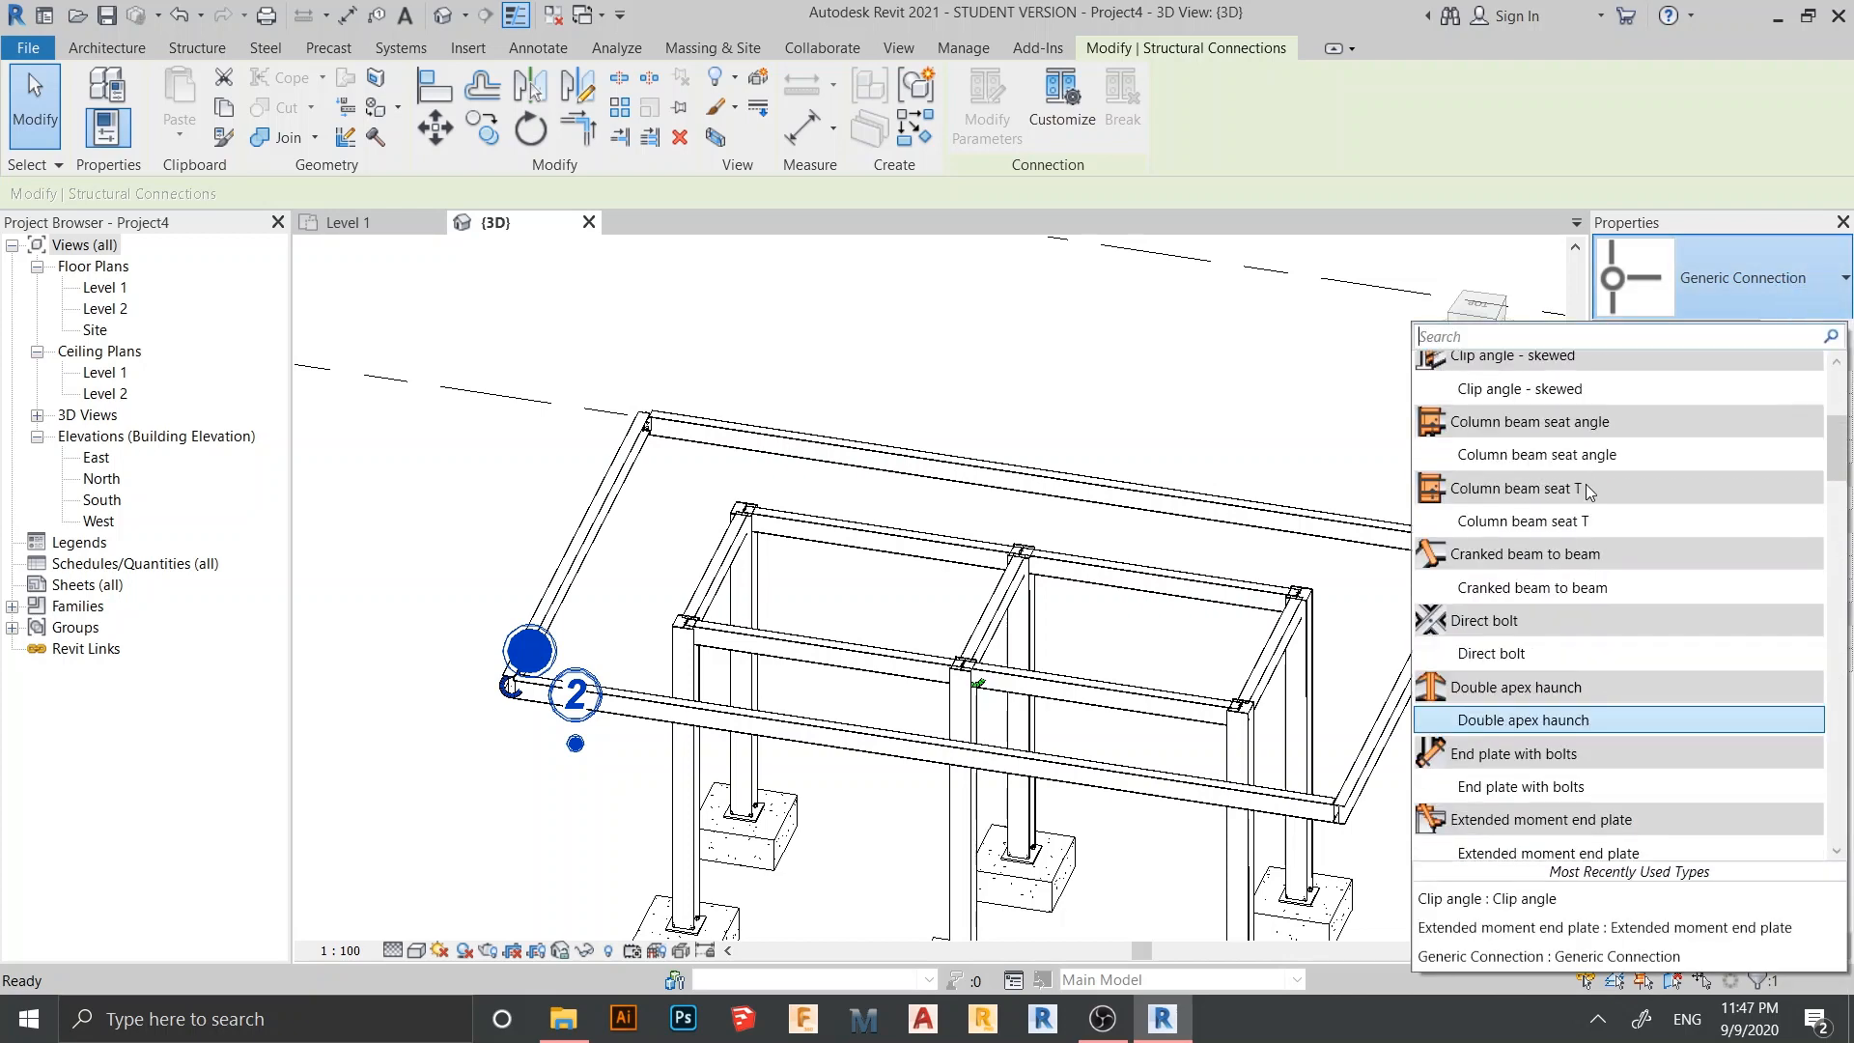
left_click(1491, 379)
Assign the Clip angle type to the selected generic connection at the near corner on grid E
scroll(1294, 415, "up", 3)
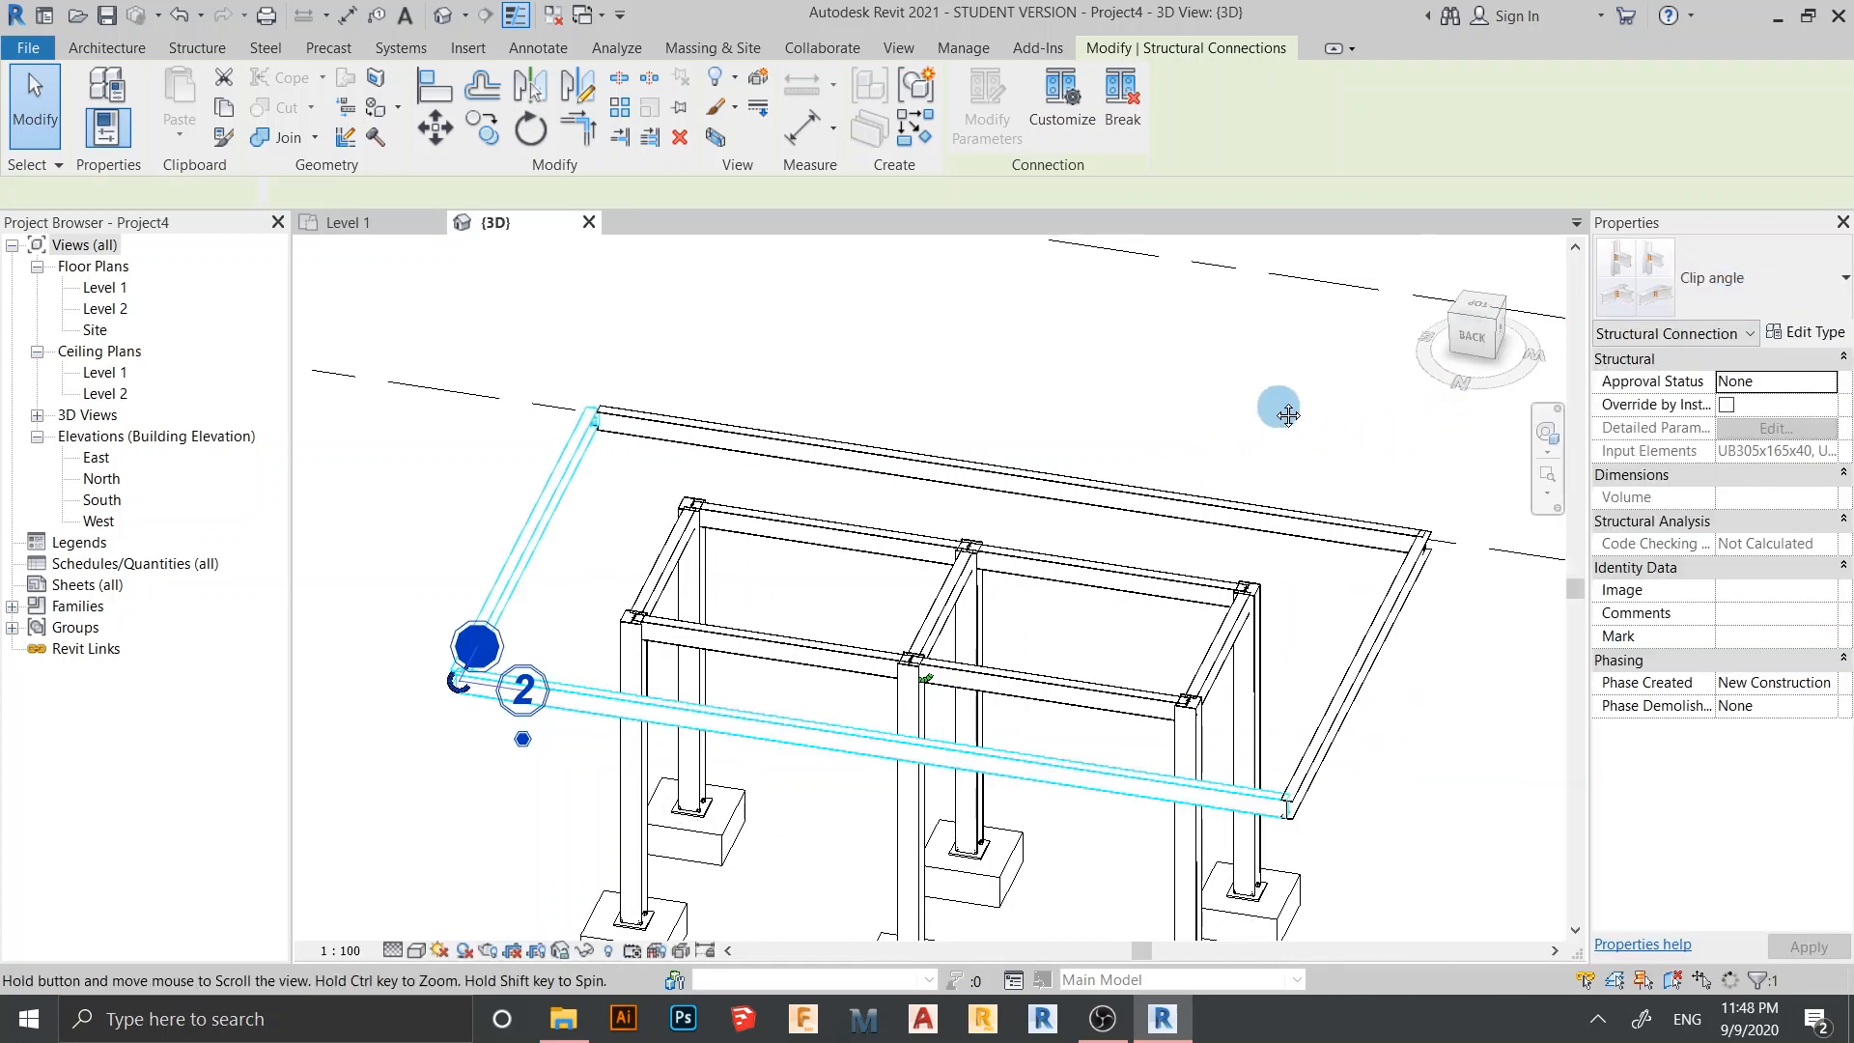
Connect the perimeter's far long beam to the outer short beam on grid A, and change the generic connection to Clip angle
left_click(1341, 593)
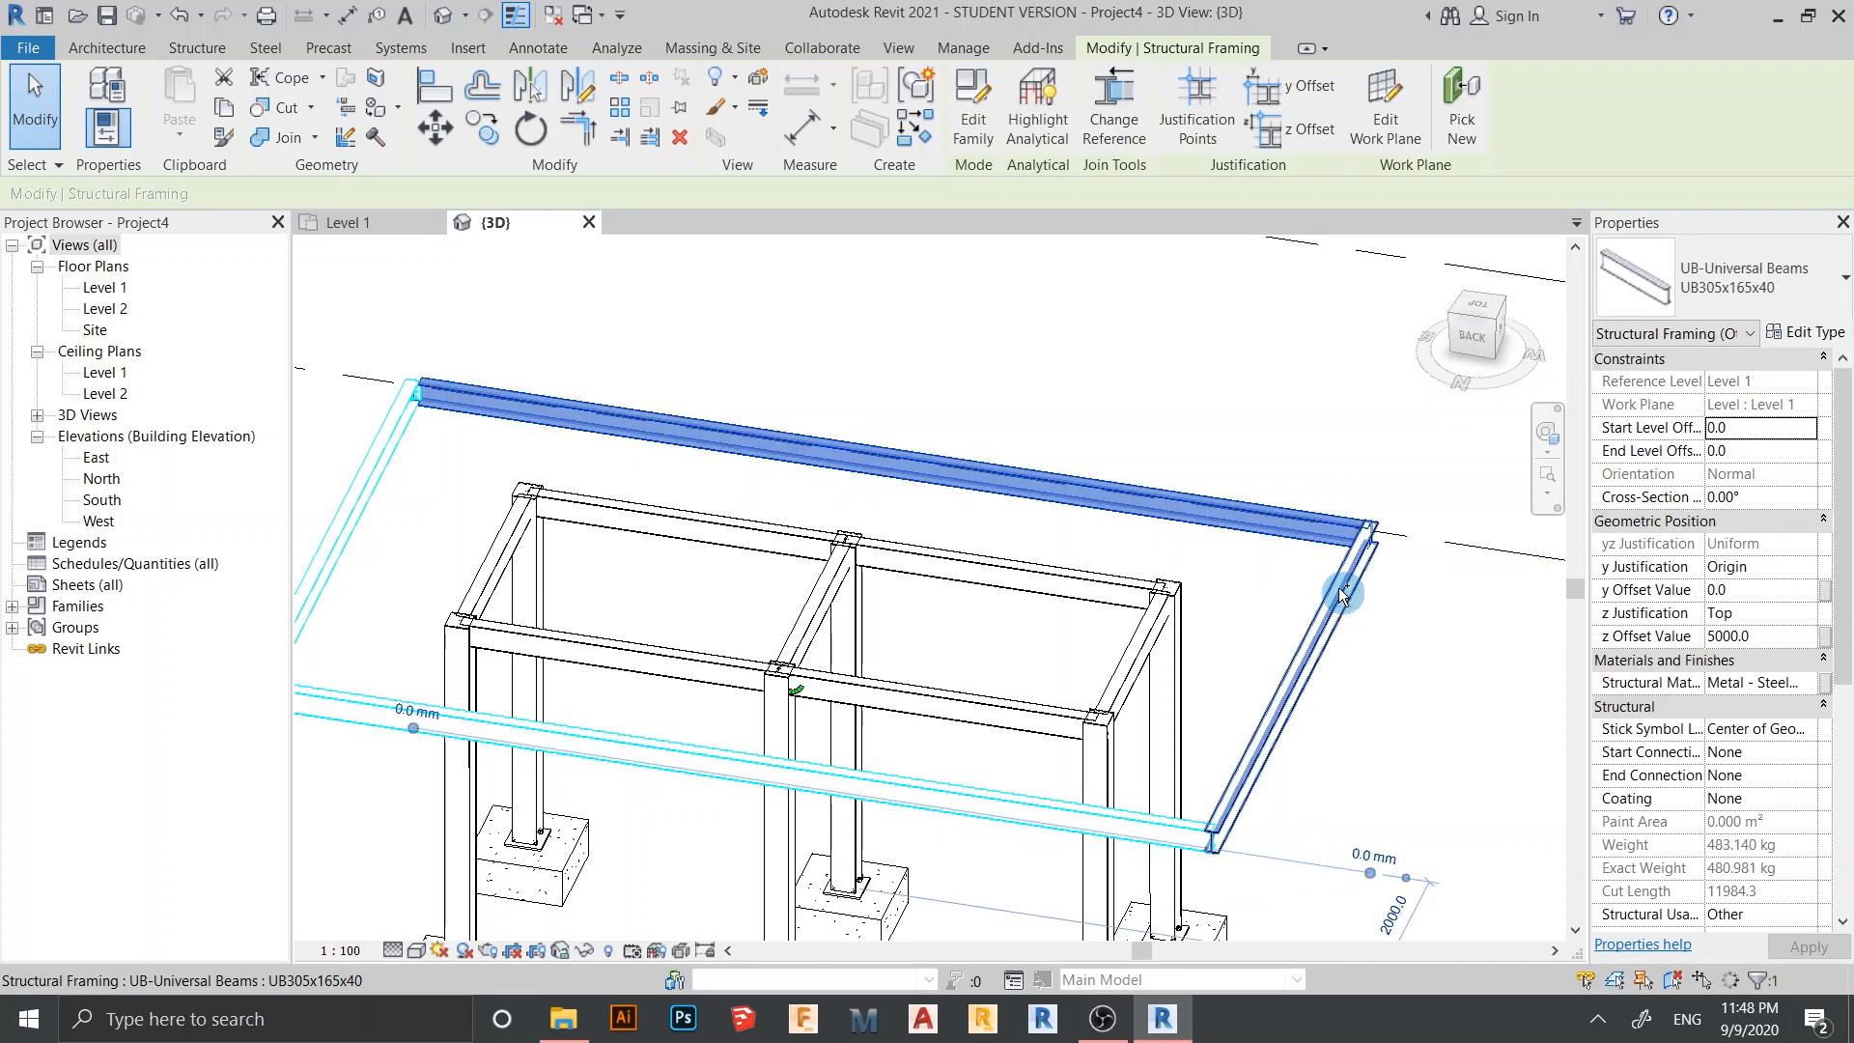
left_click(1827, 304)
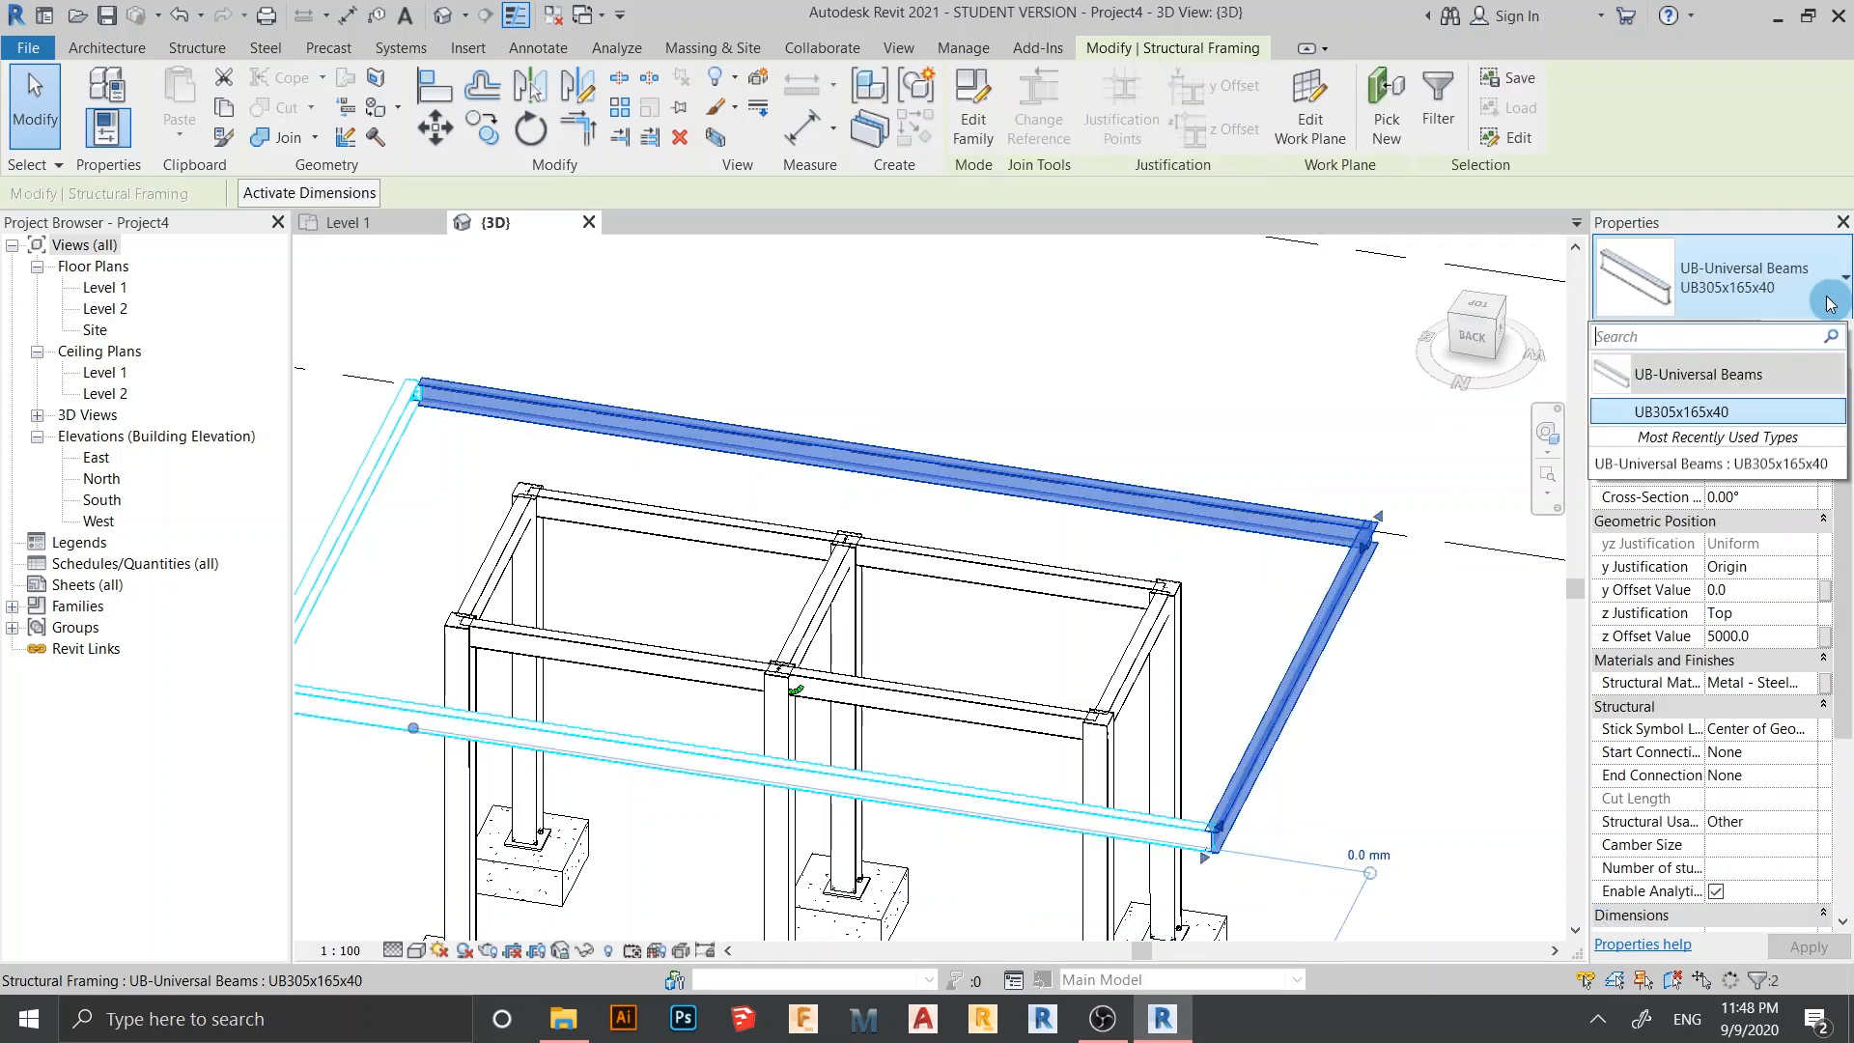
left_click(1798, 274)
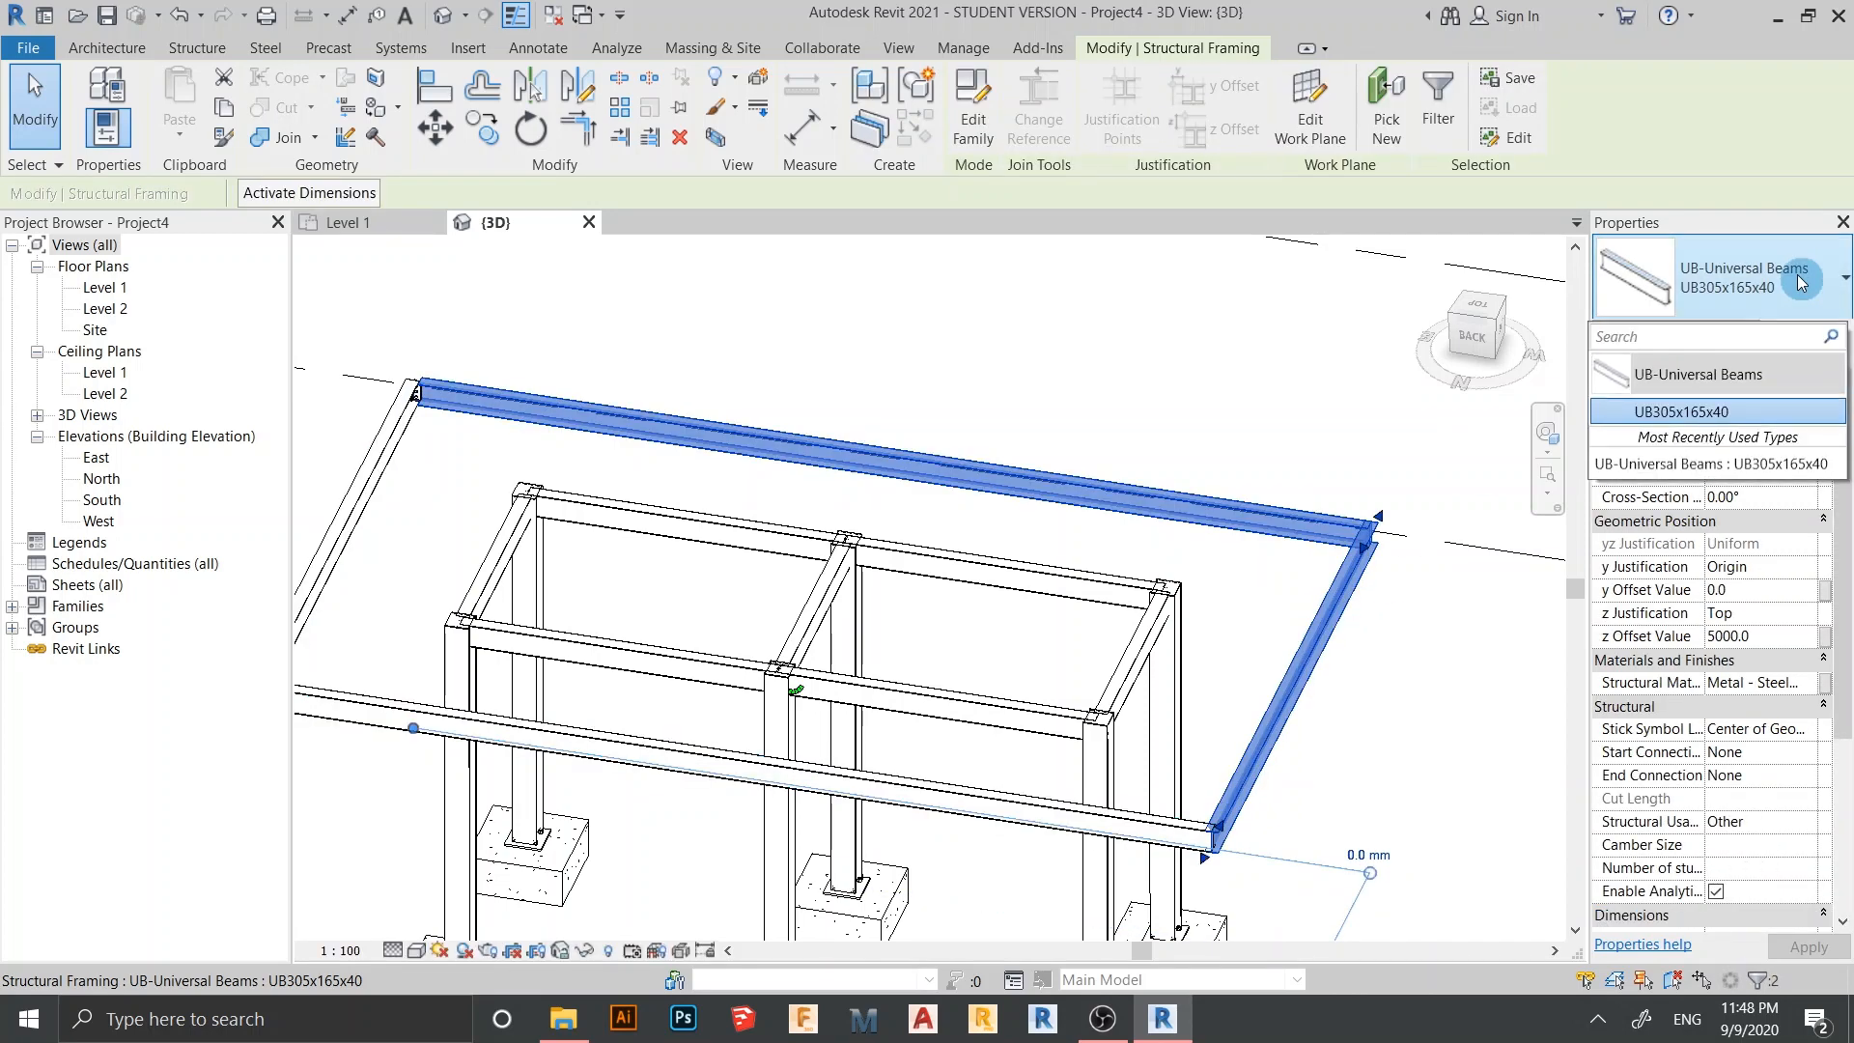
left_click(1803, 294)
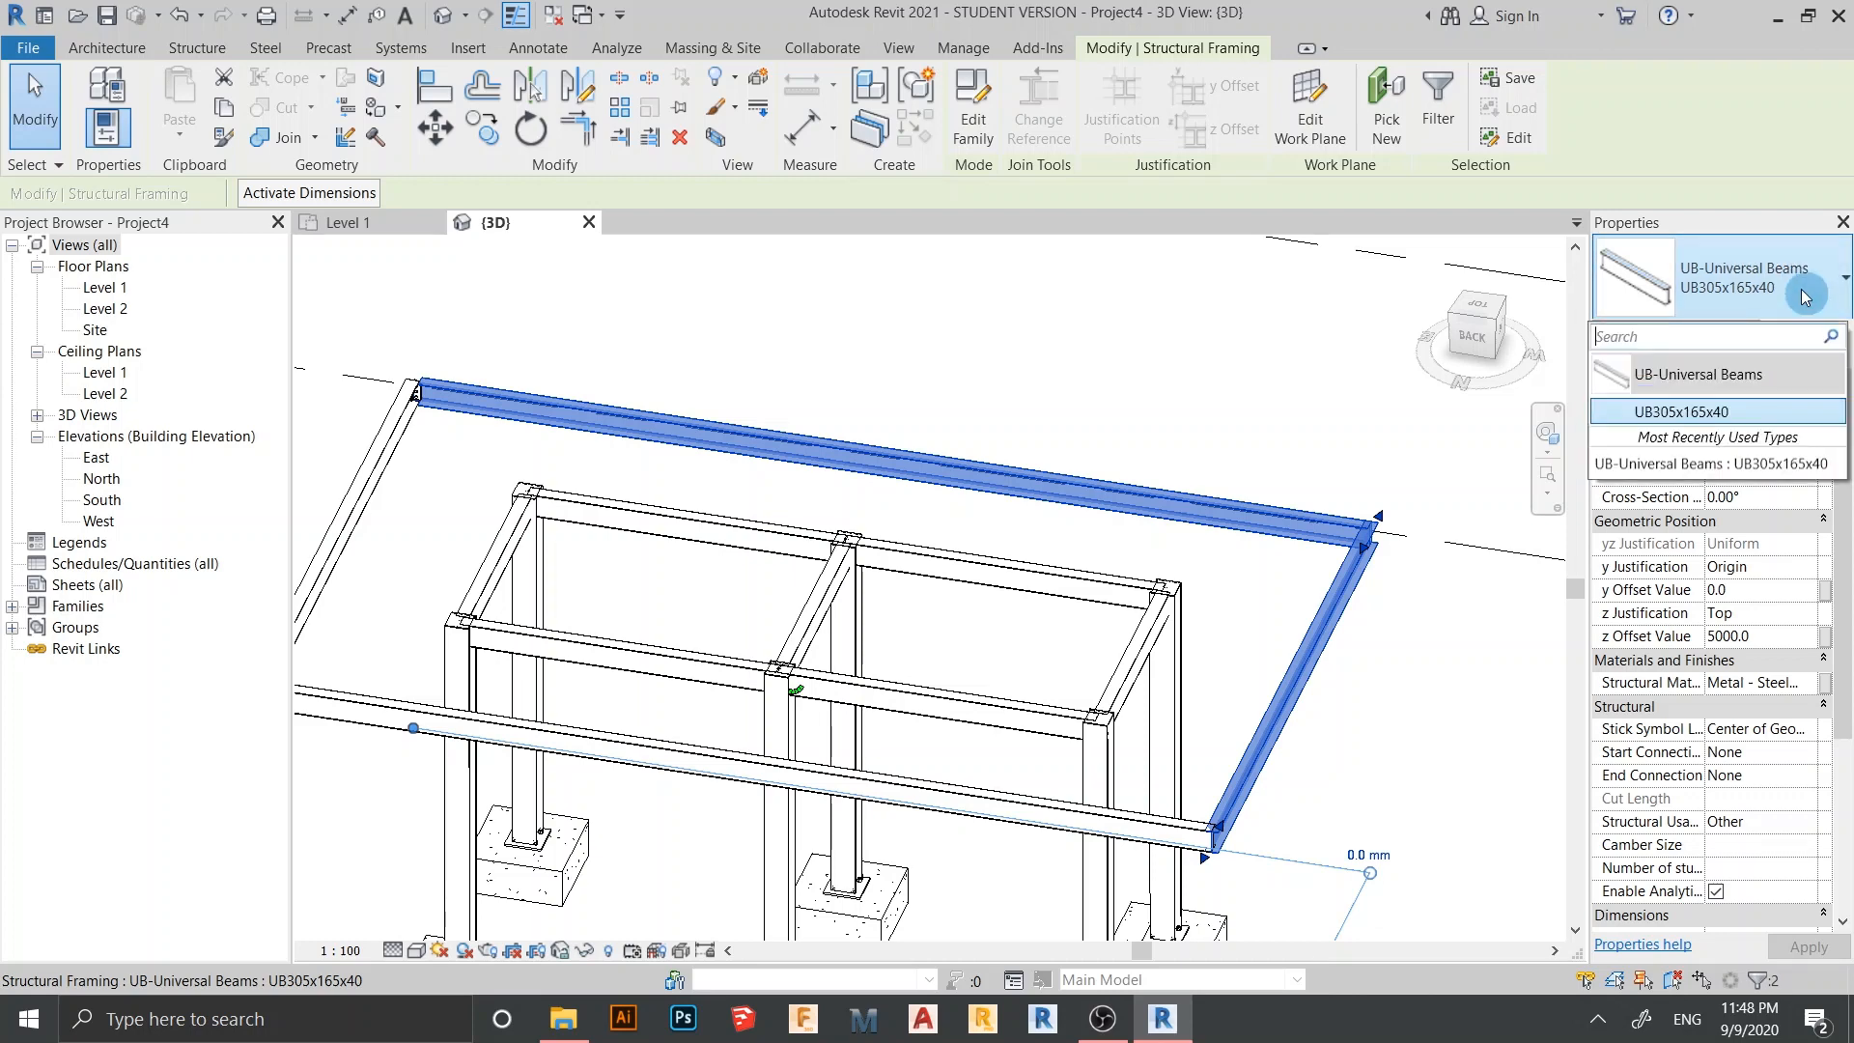
left_click(1803, 293)
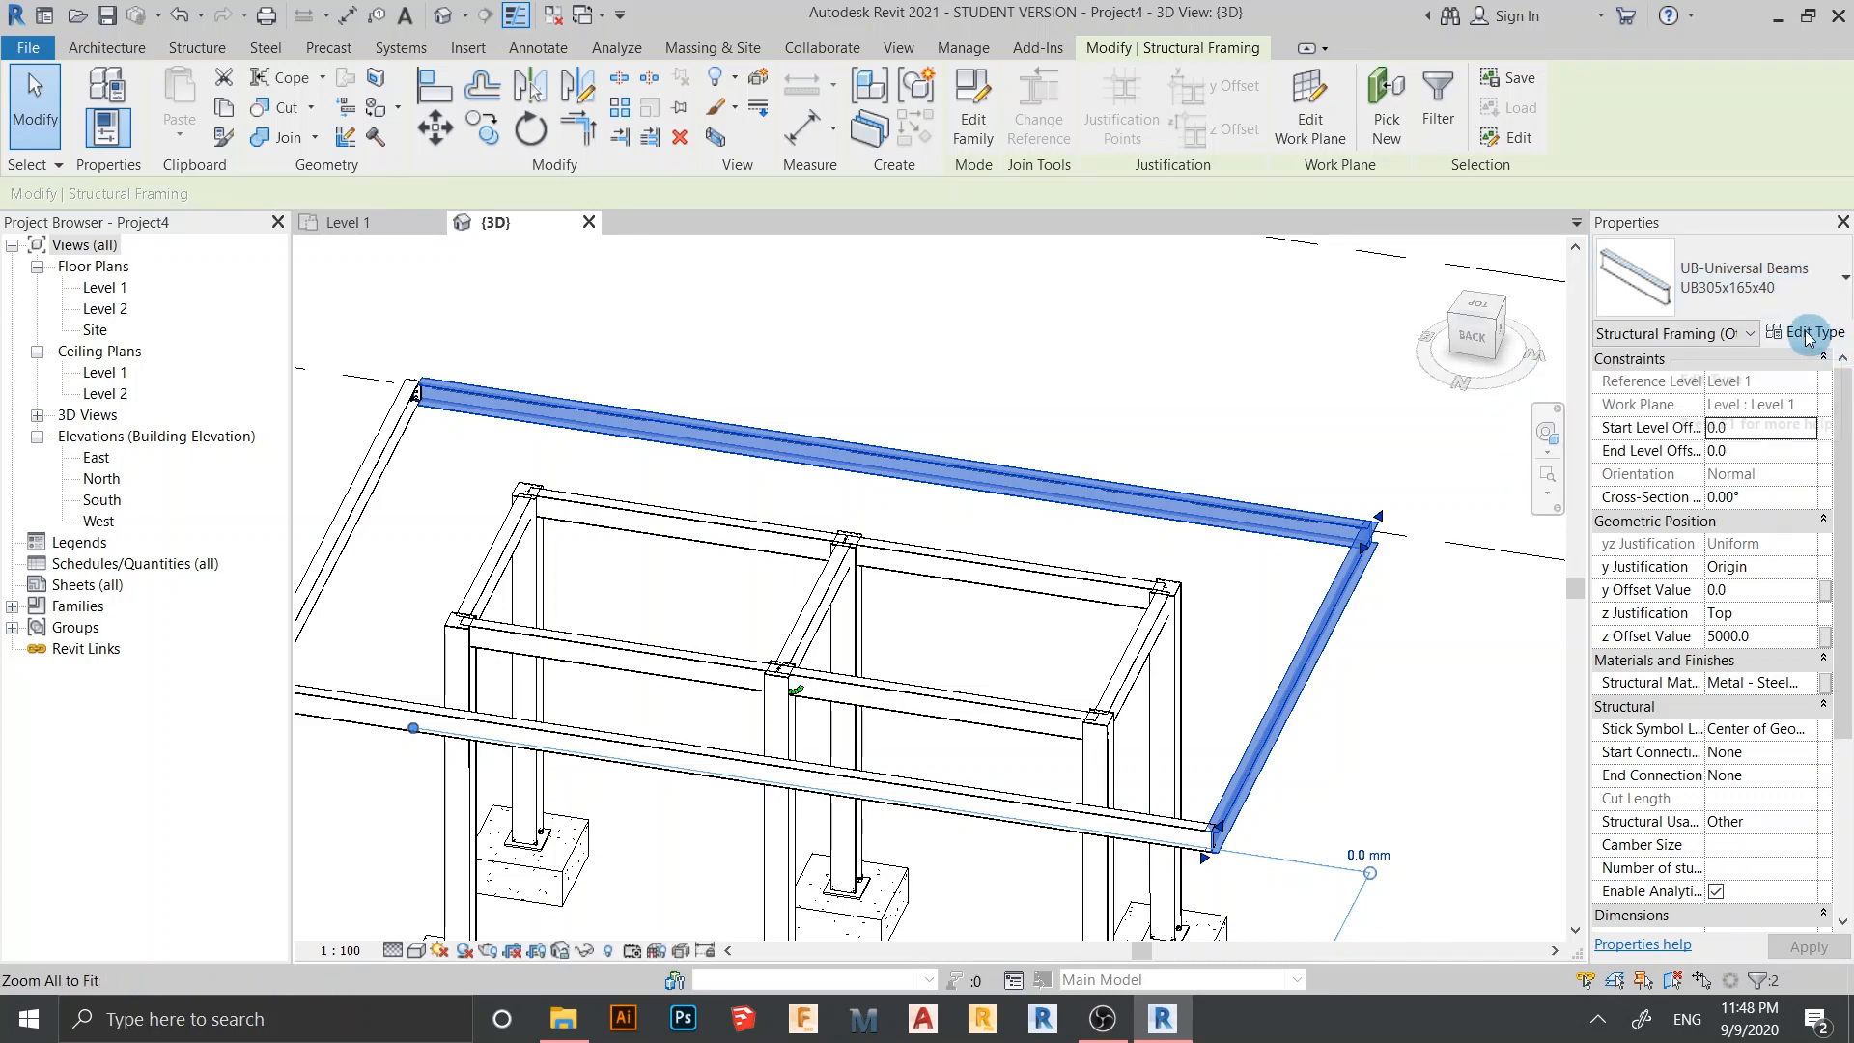
left_click(265, 47)
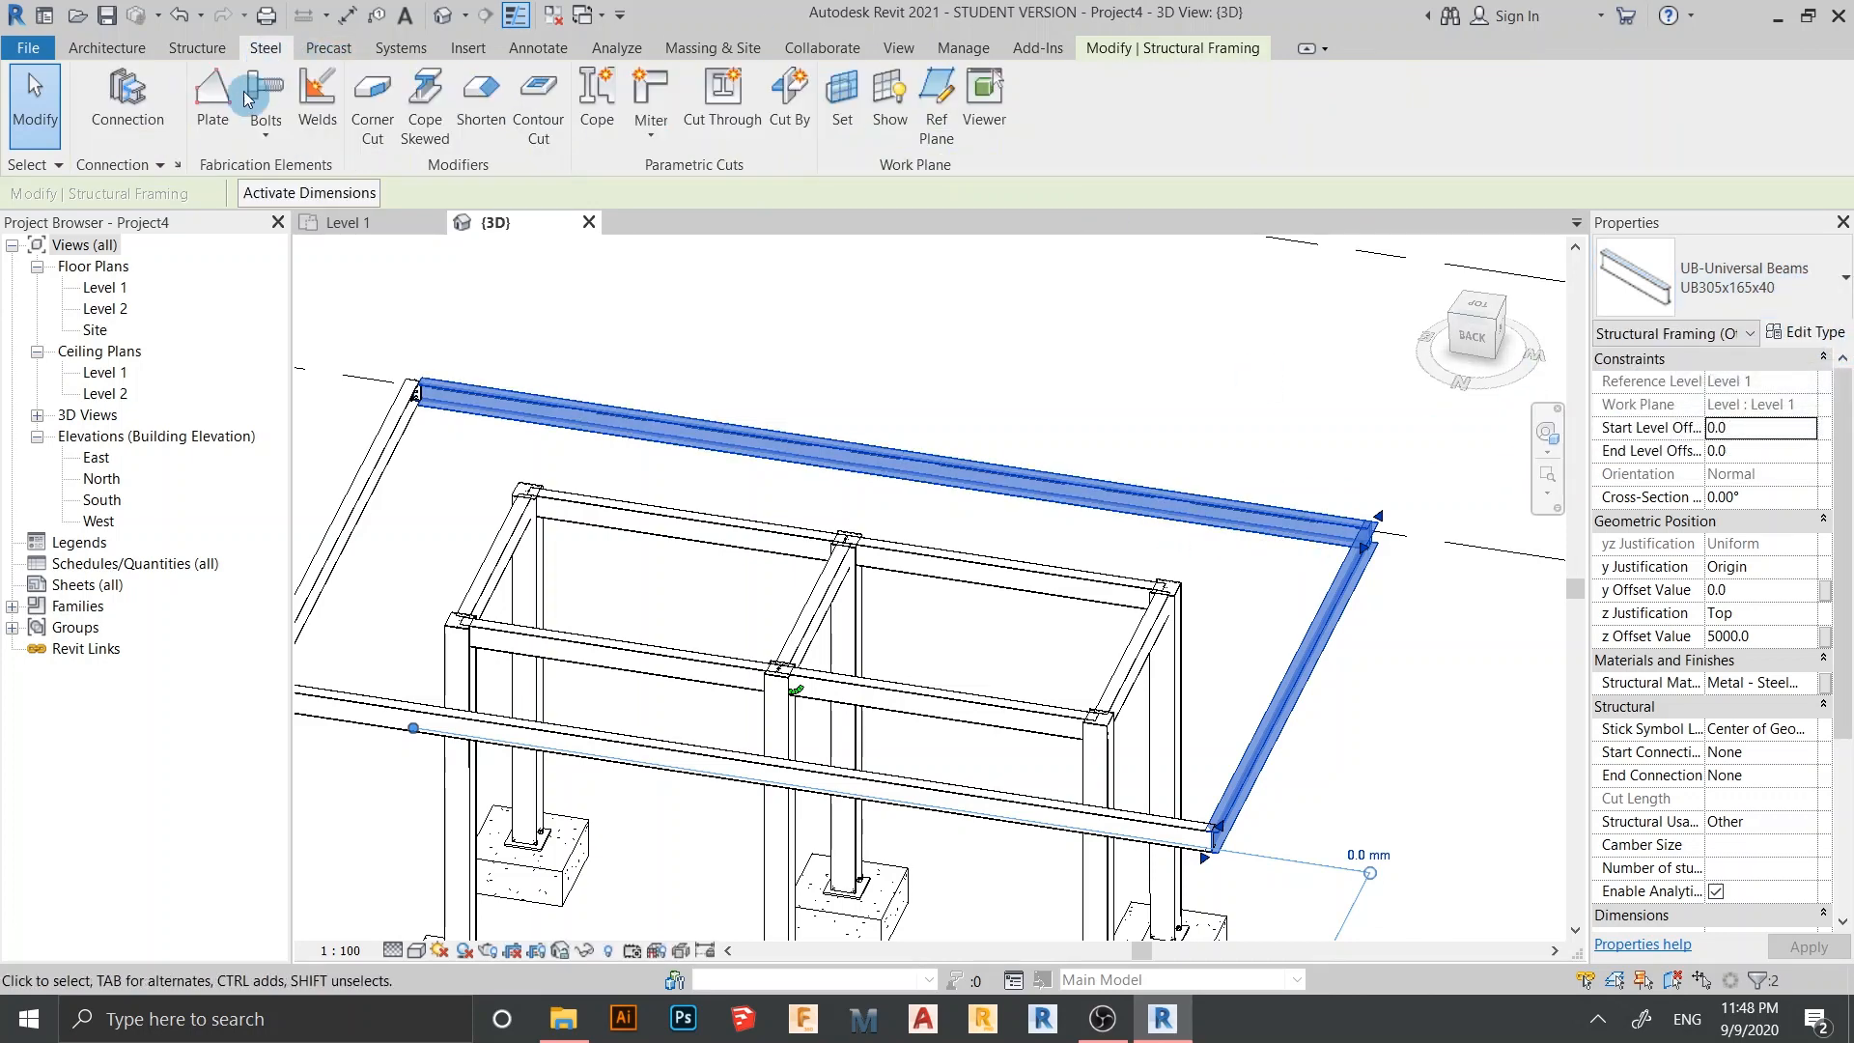
left_click(135, 106)
scroll(1450, 576, "down", 1)
middle_click_drag(1448, 574, 1439, 454)
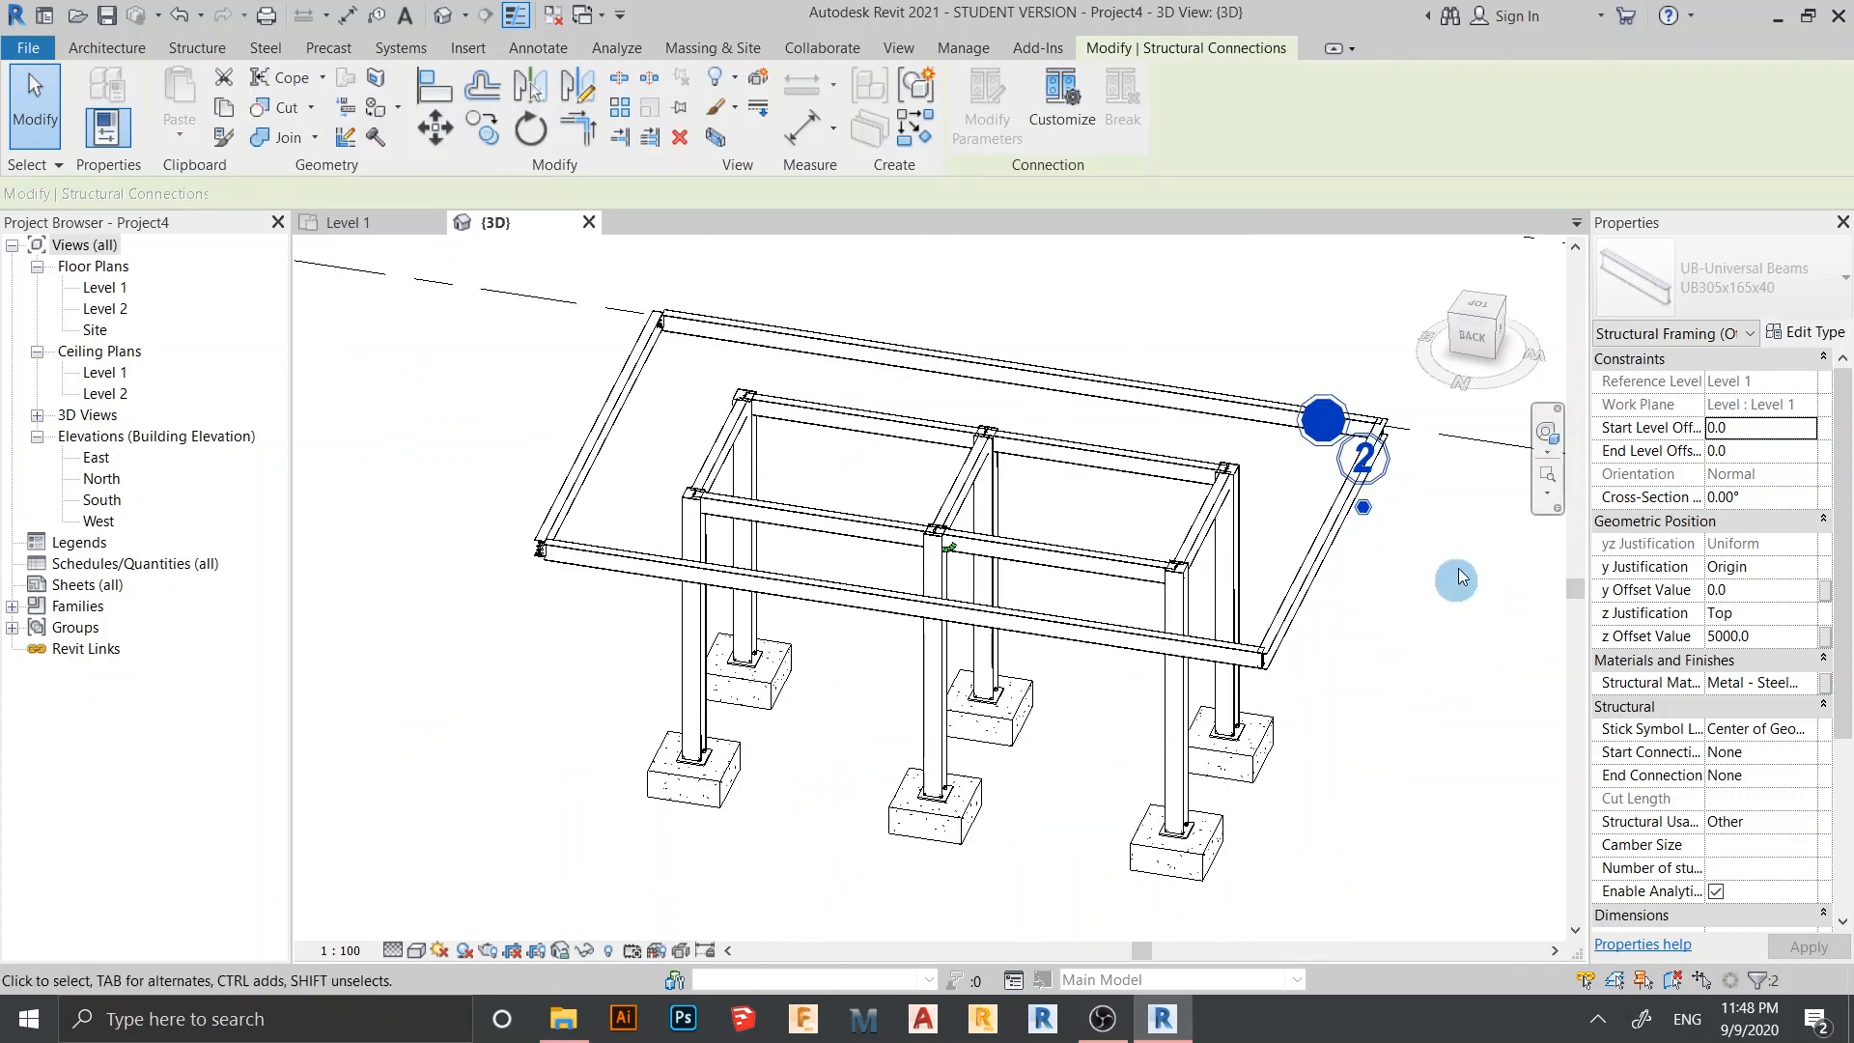
left_click(1787, 303)
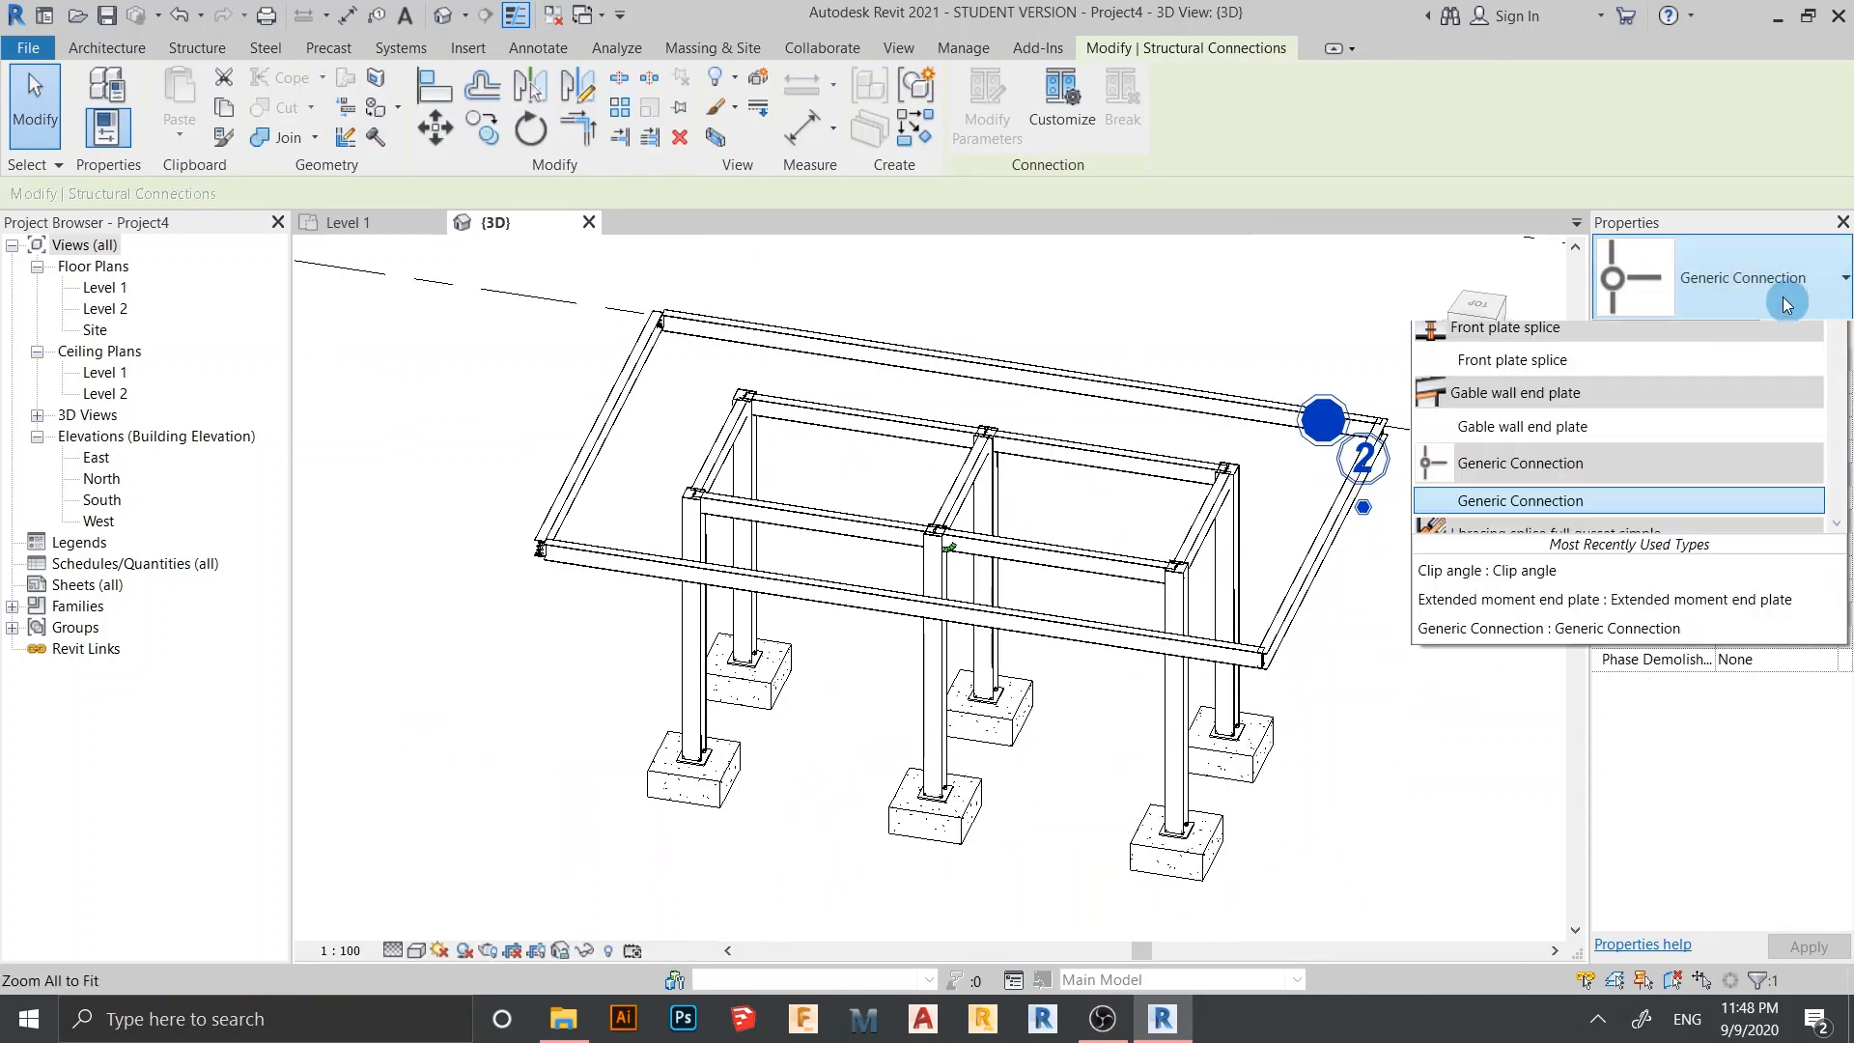
scroll(1498, 463, "up", 5)
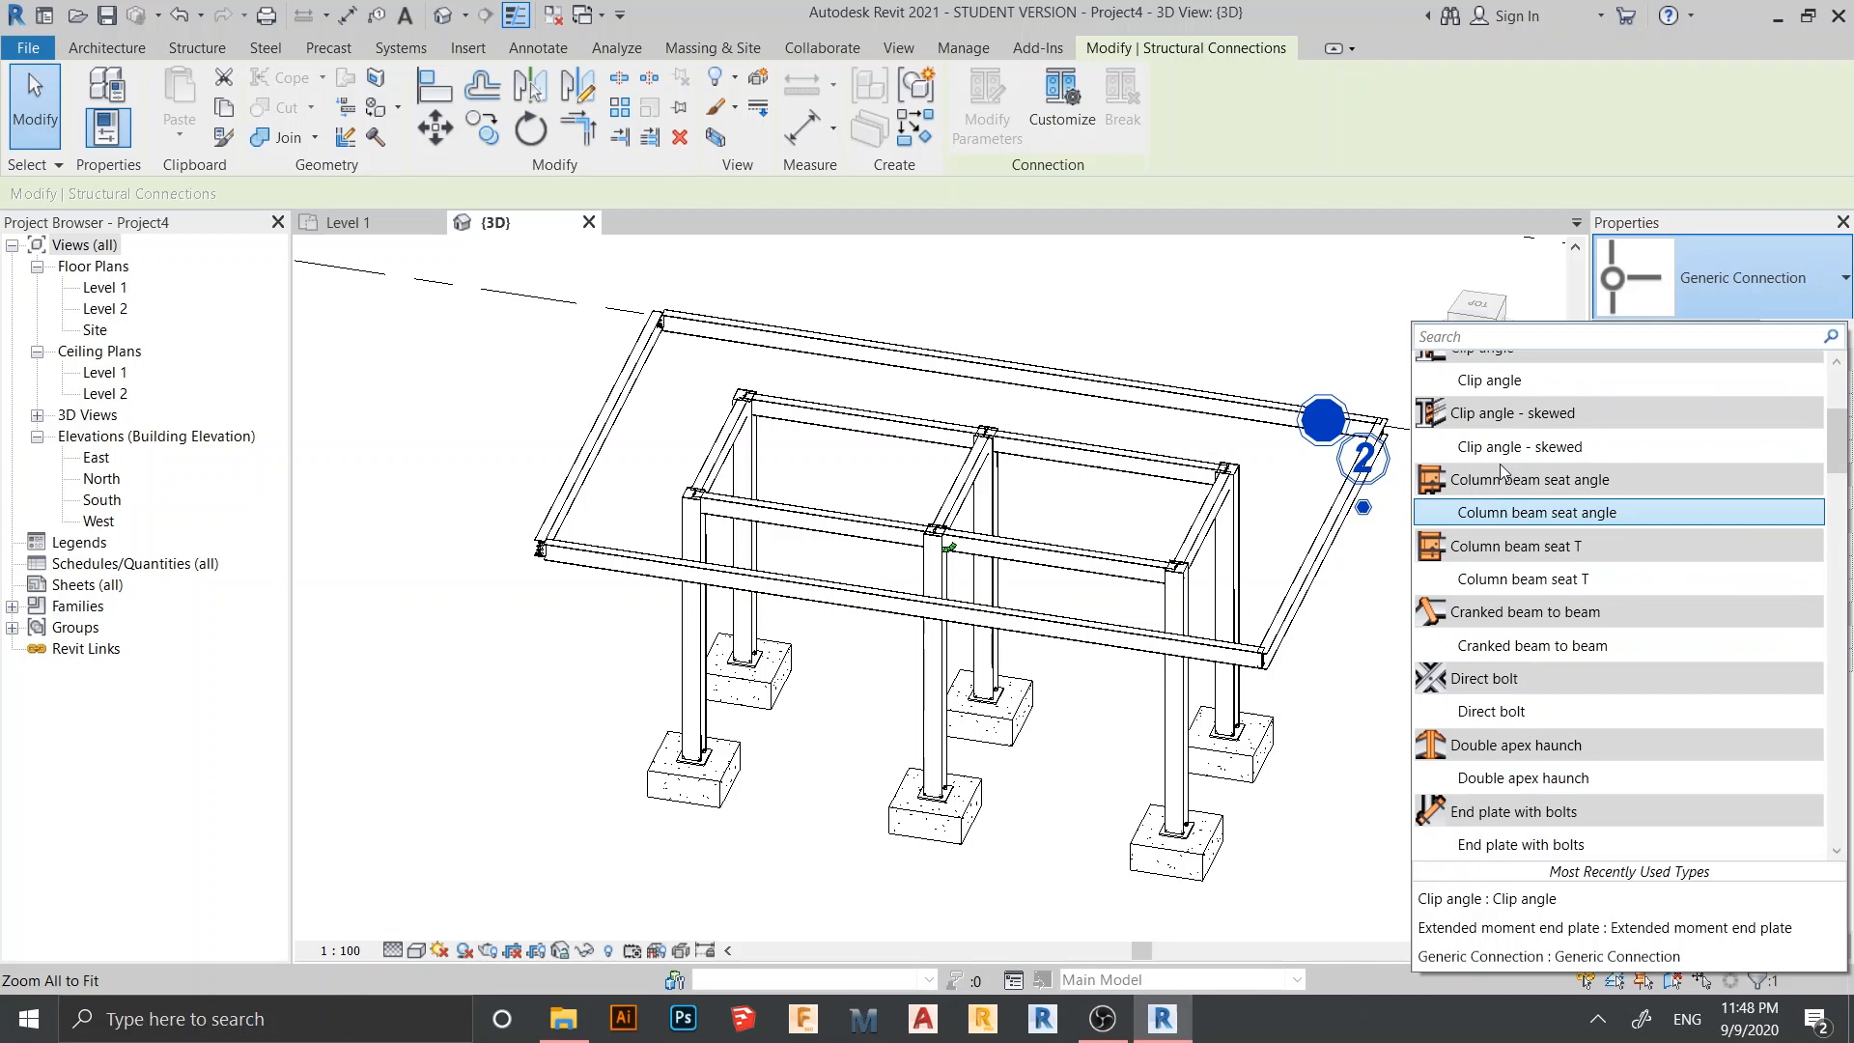
left_click(1505, 383)
left_click(1400, 691)
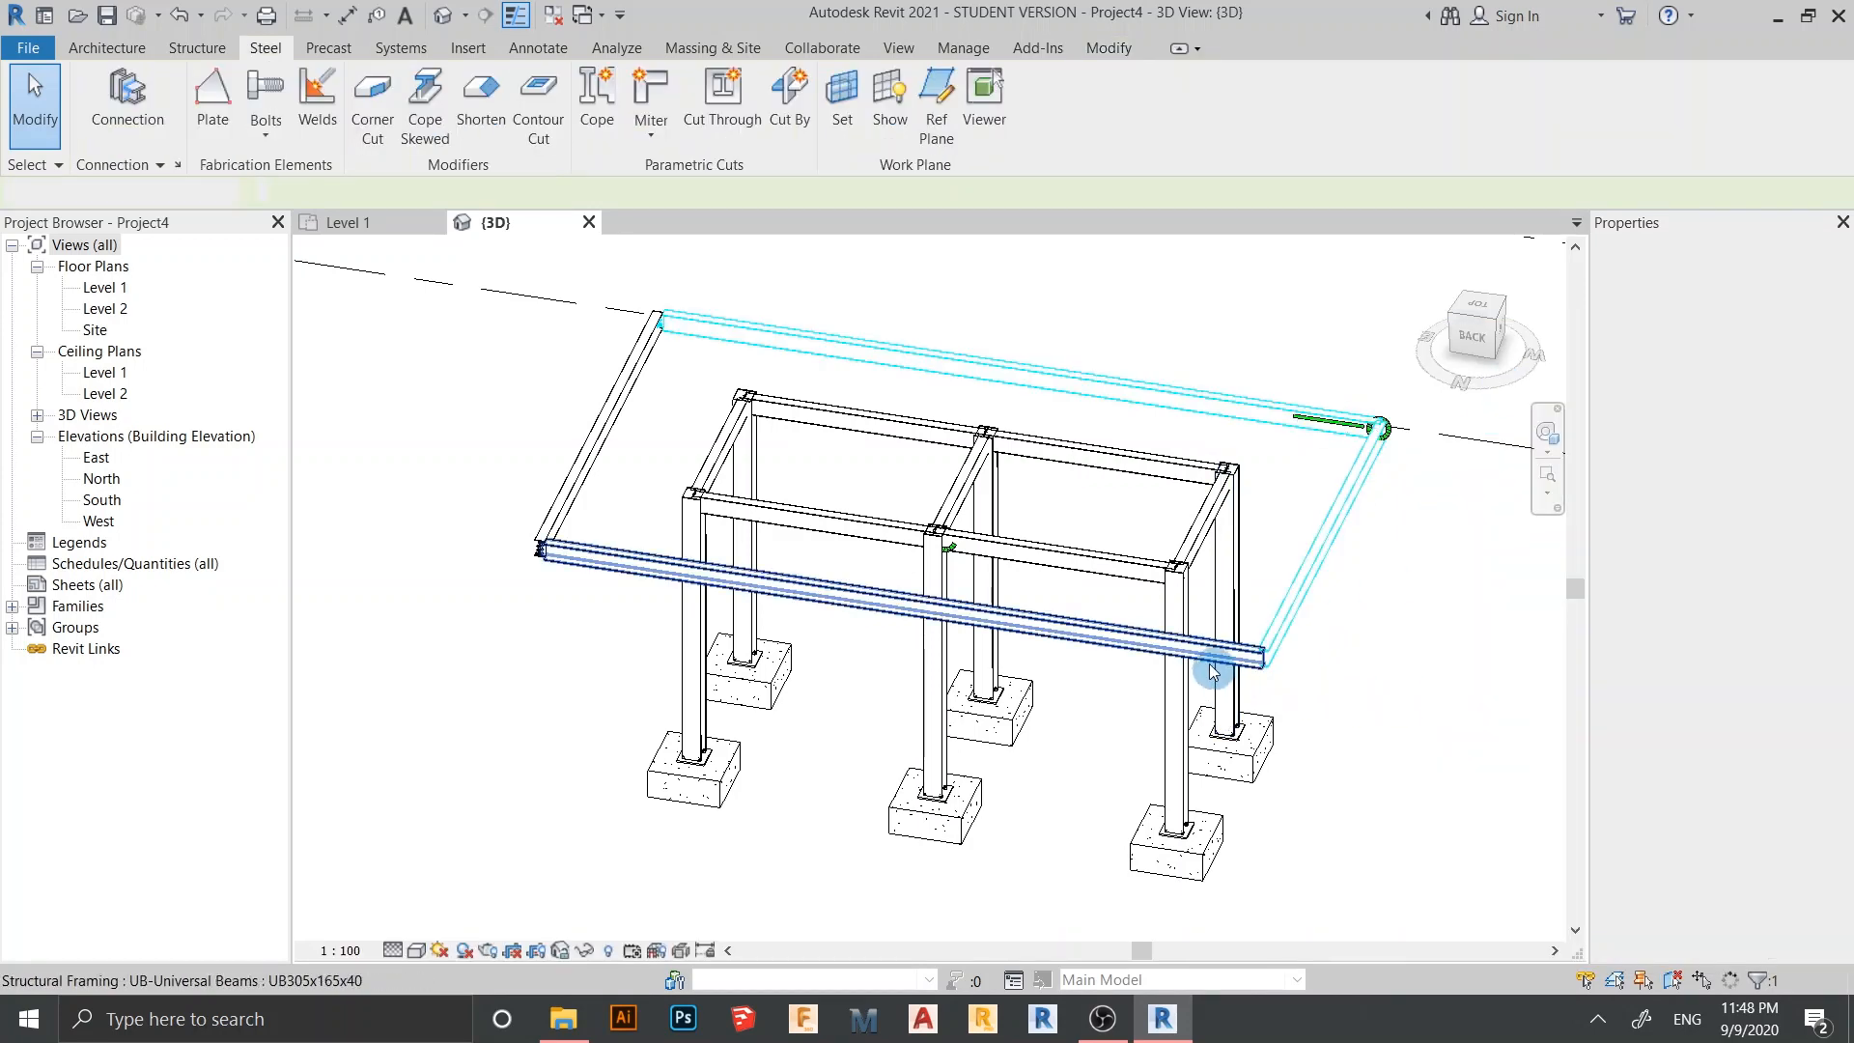
Connect the near long beam to the outer short beam on grid A, and change the generic connection to Clip angle - skewed
left_click(1283, 616)
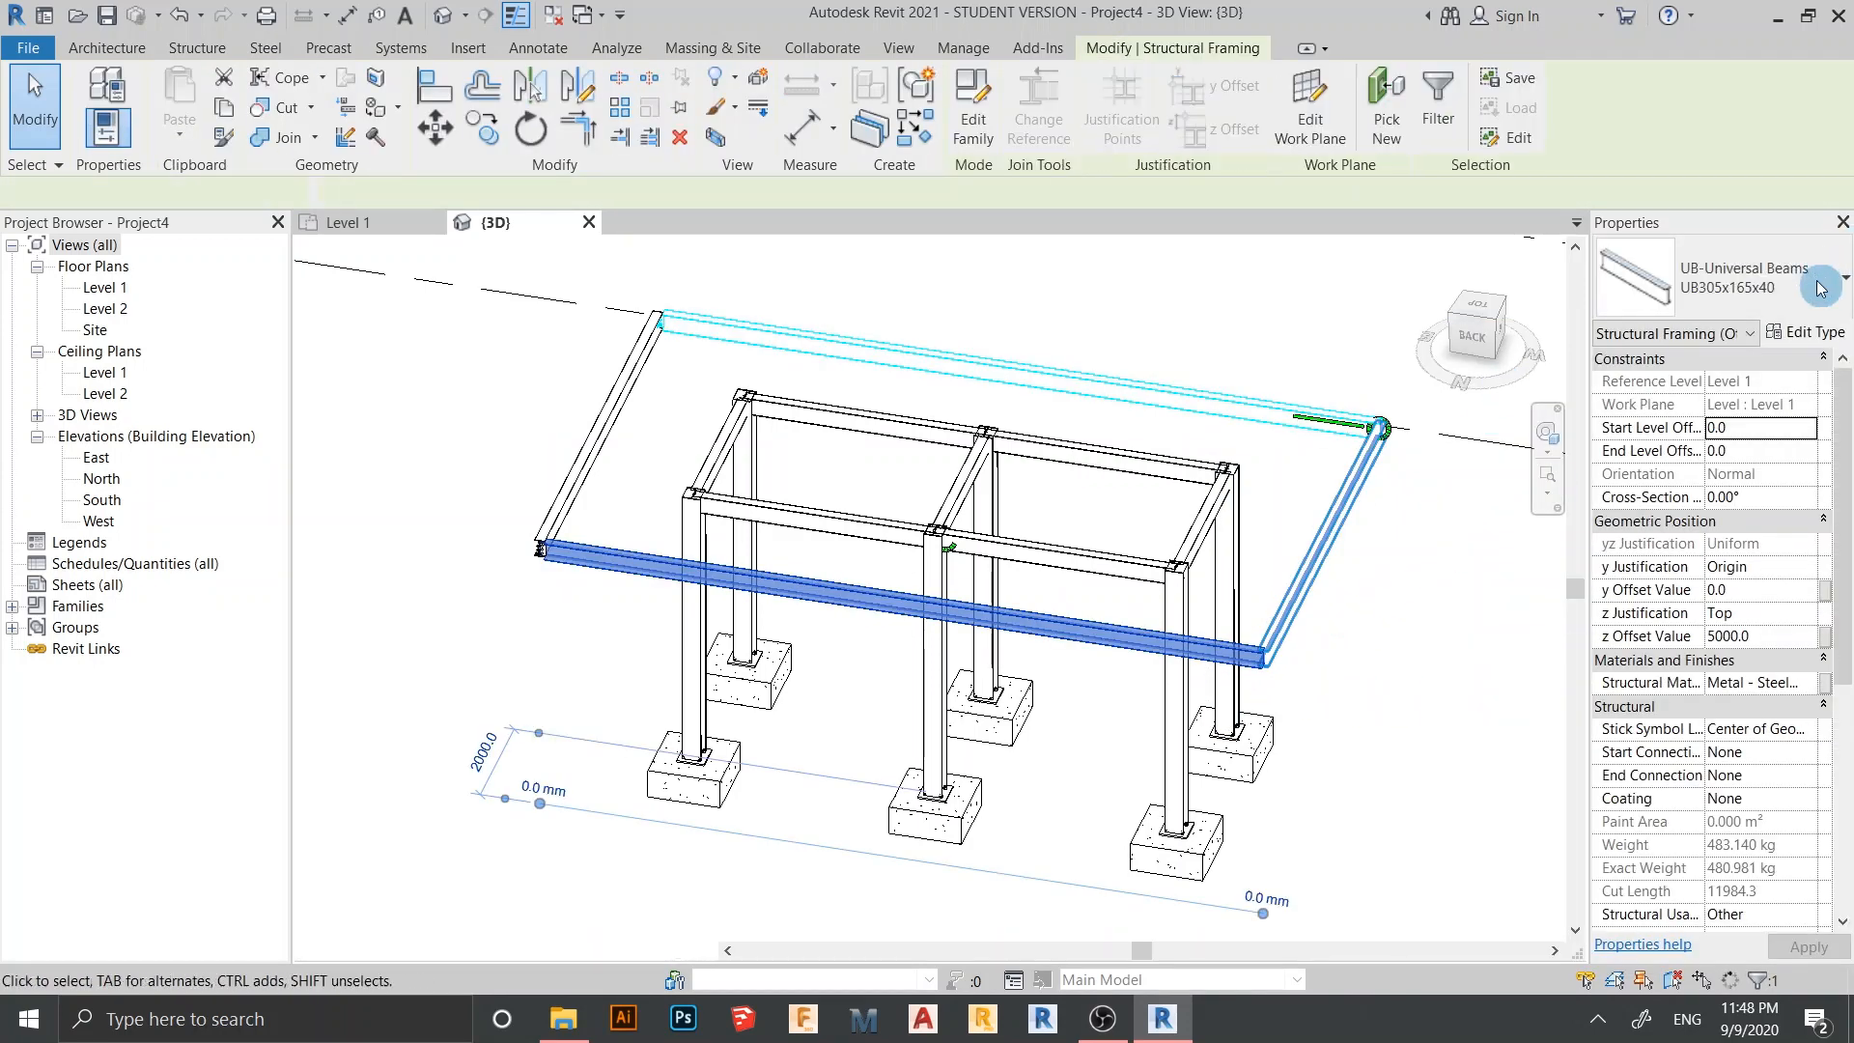
left_click(265, 48)
left_click(128, 101)
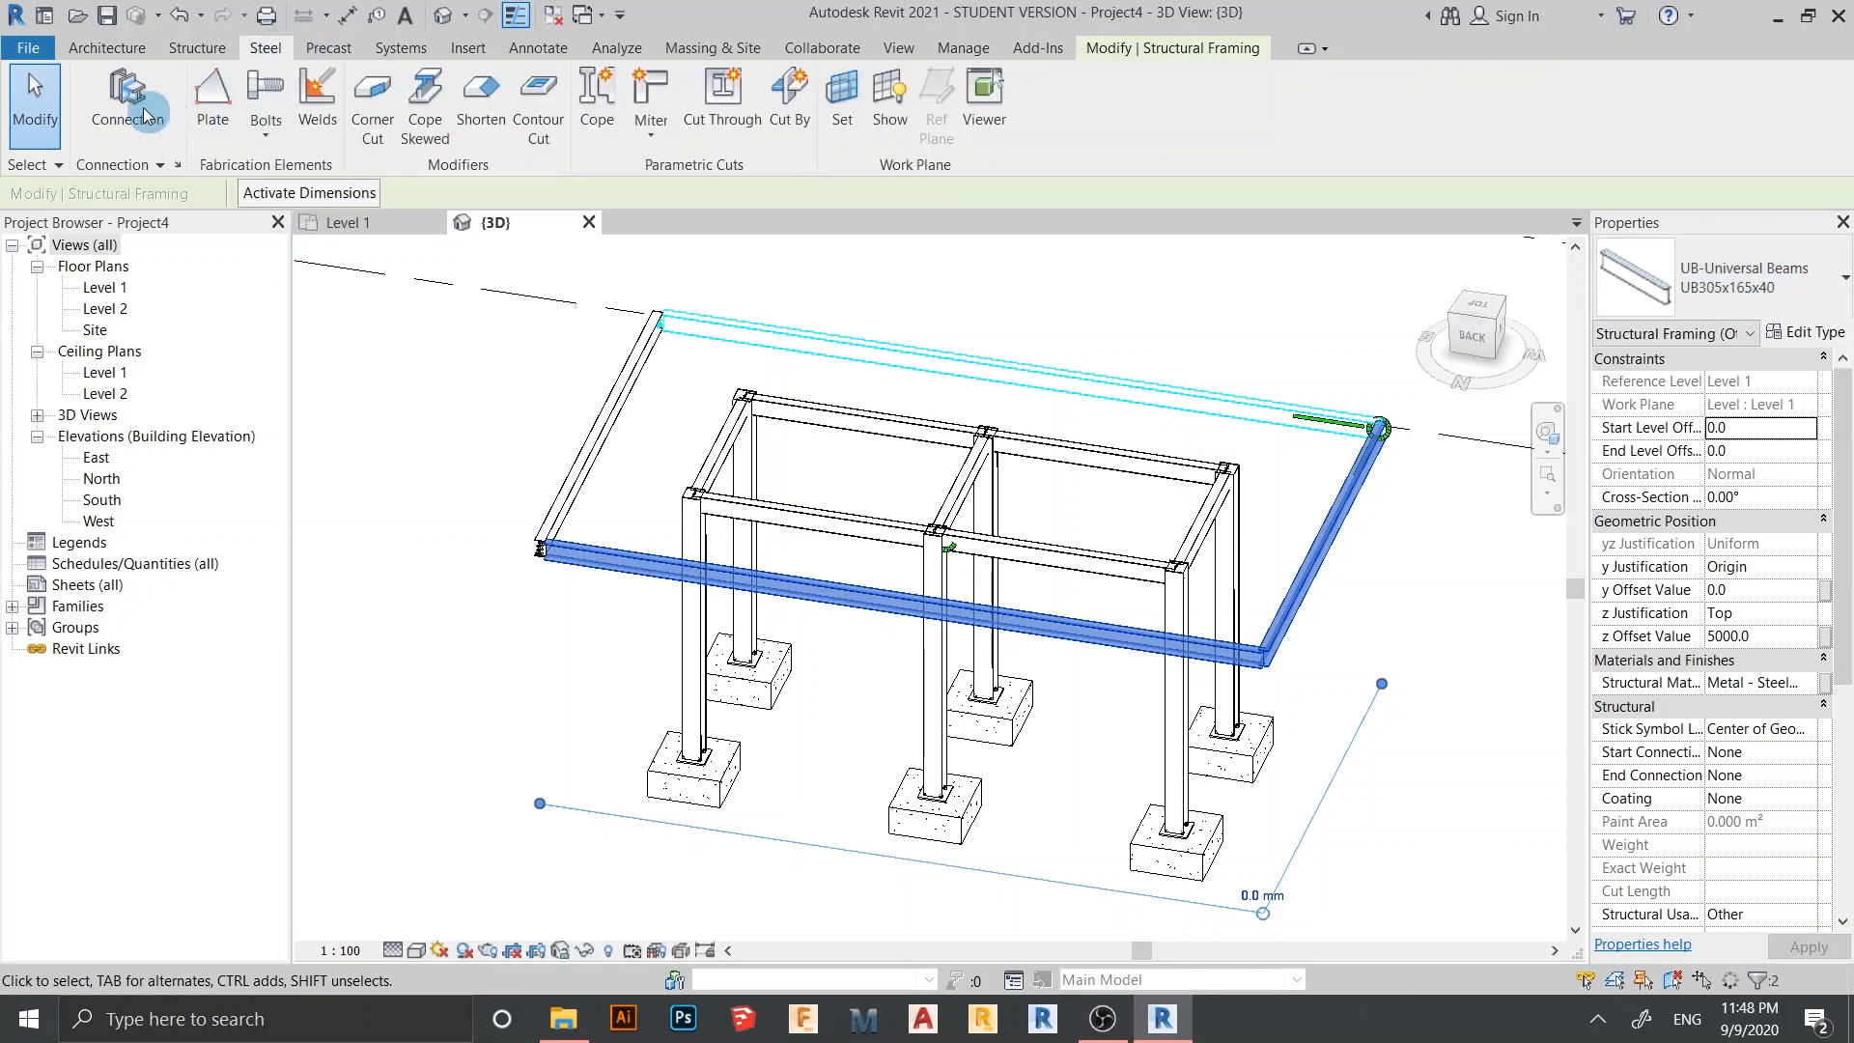
left_click(1804, 301)
scroll(1548, 525, "up", 4)
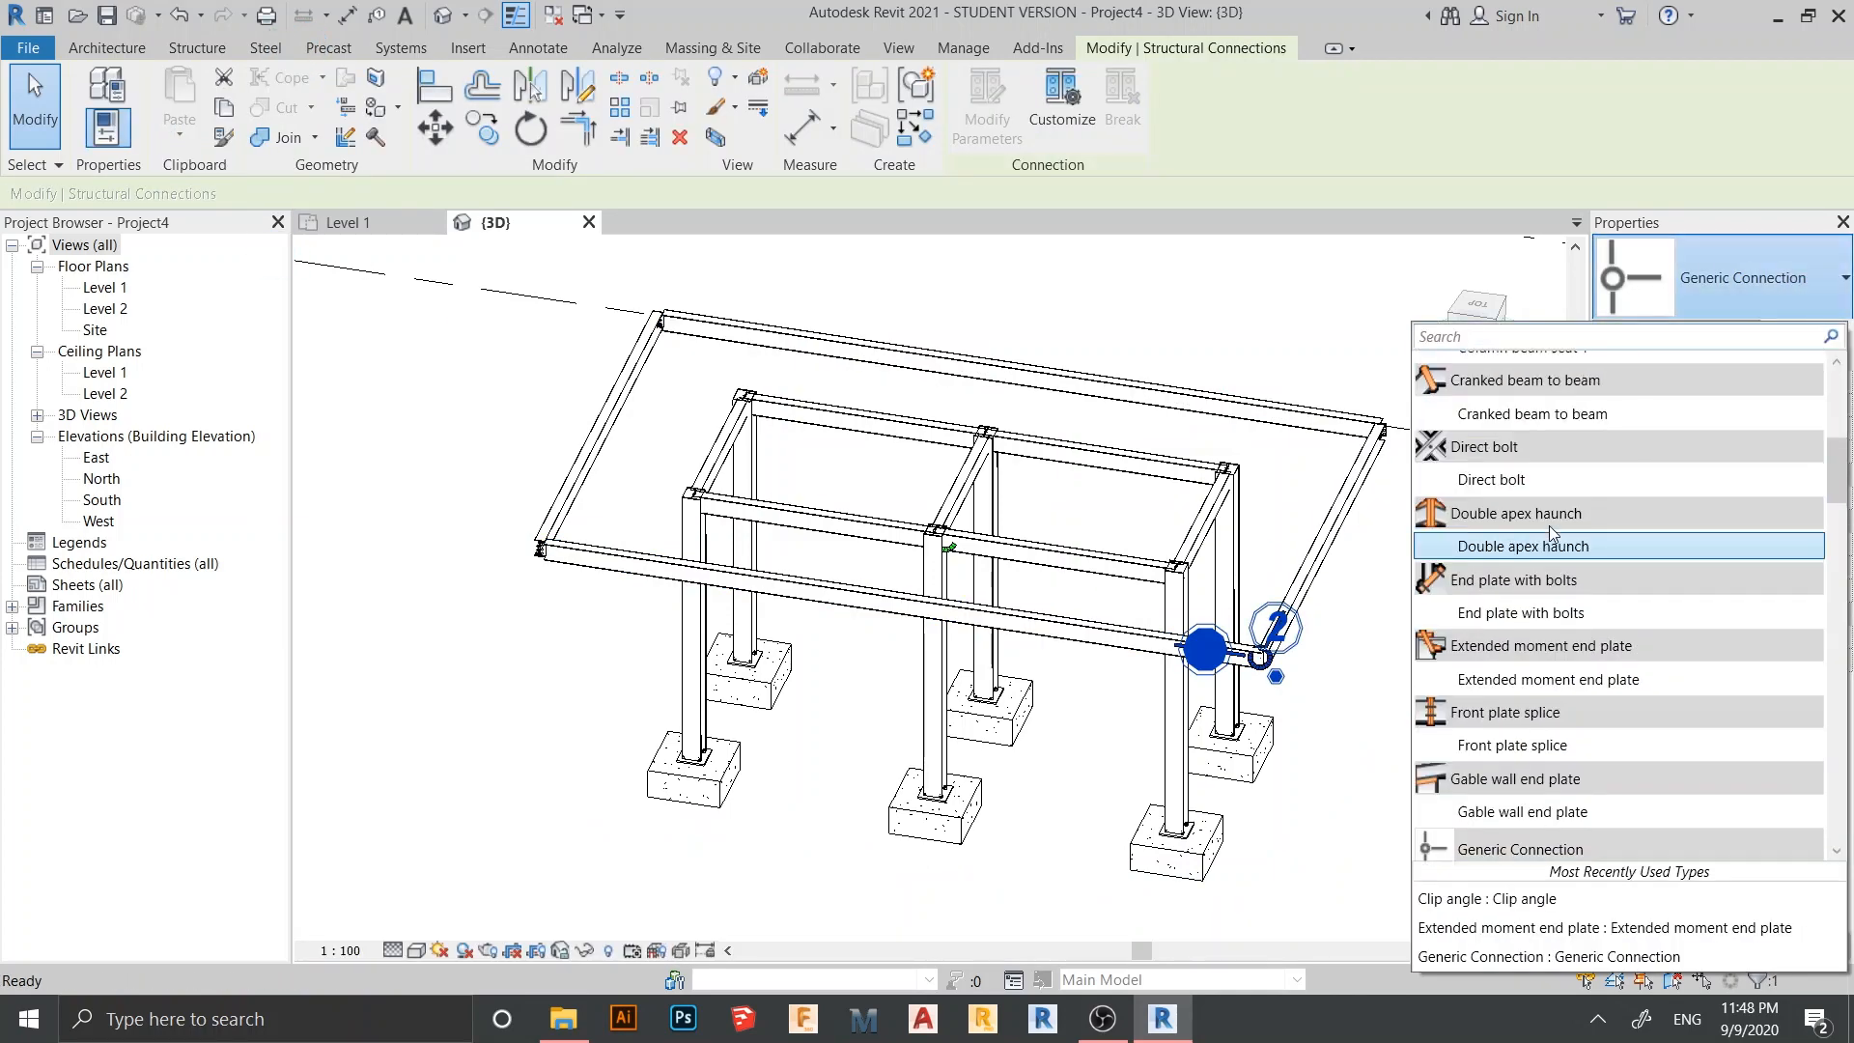
left_click(1383, 729)
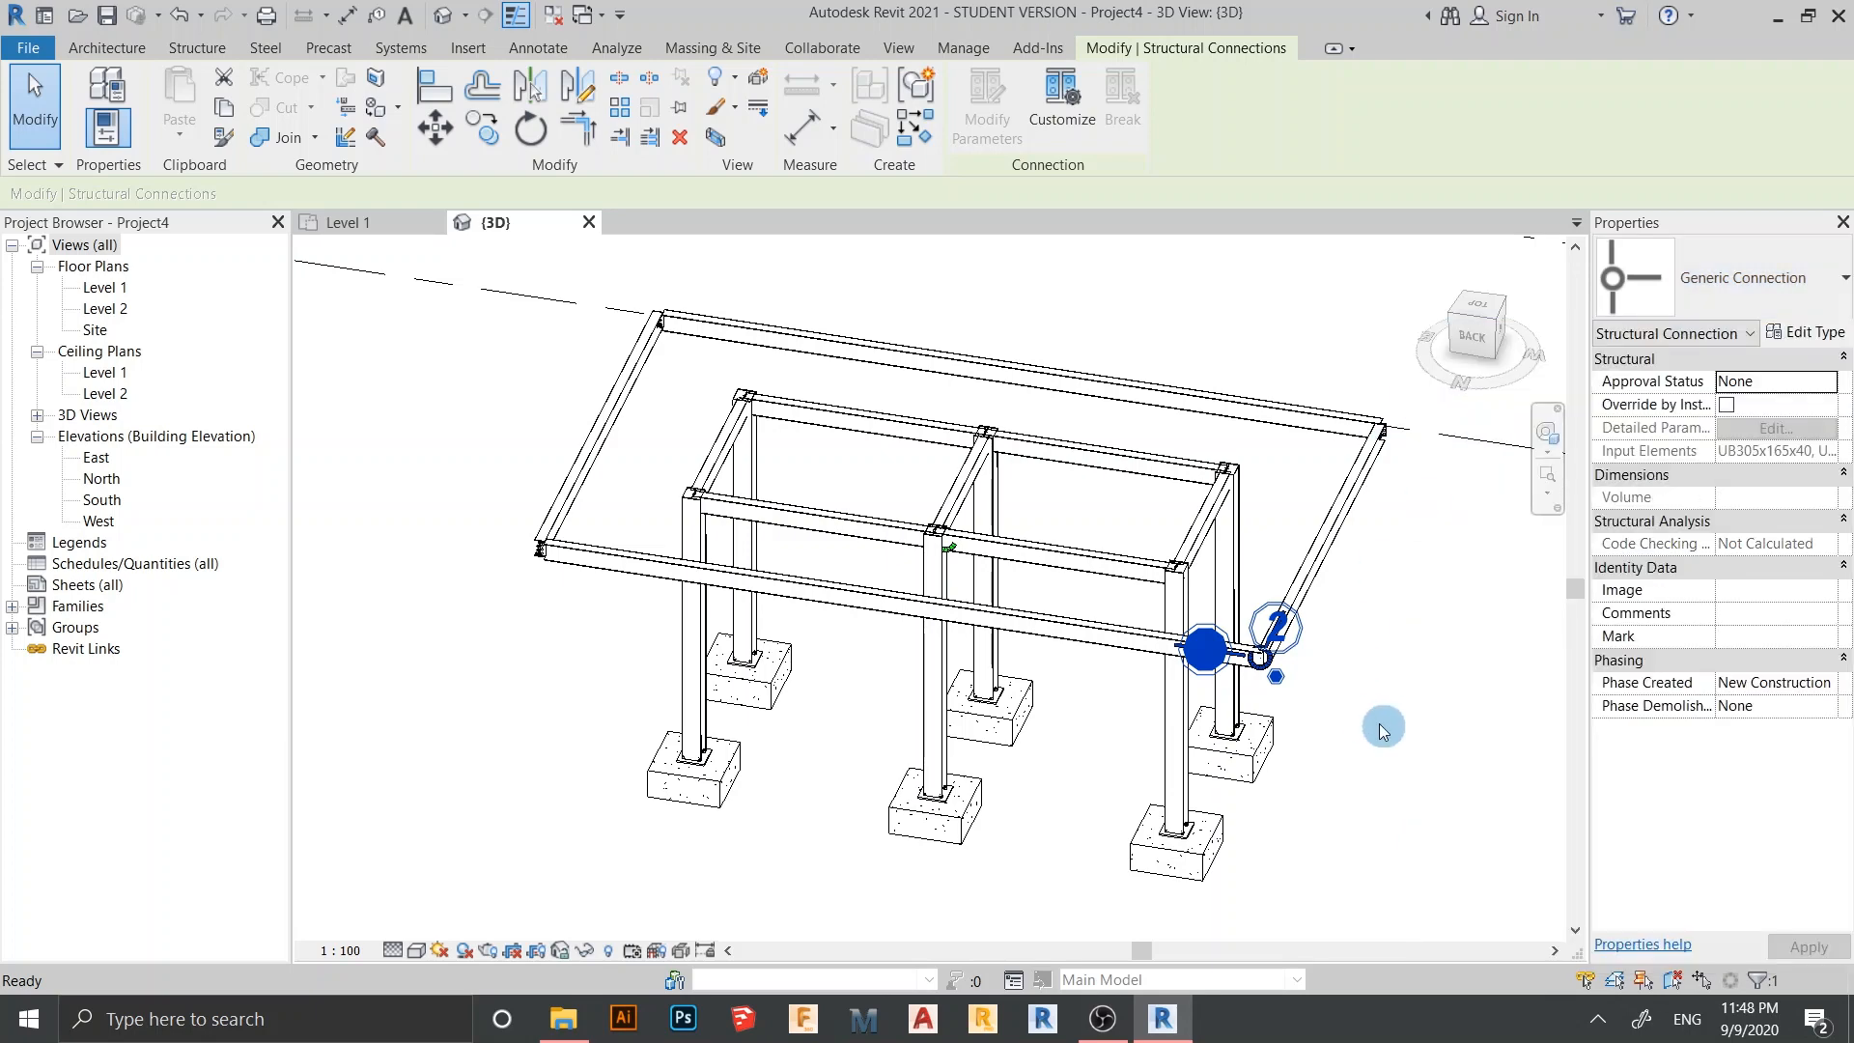
left_click(1414, 736)
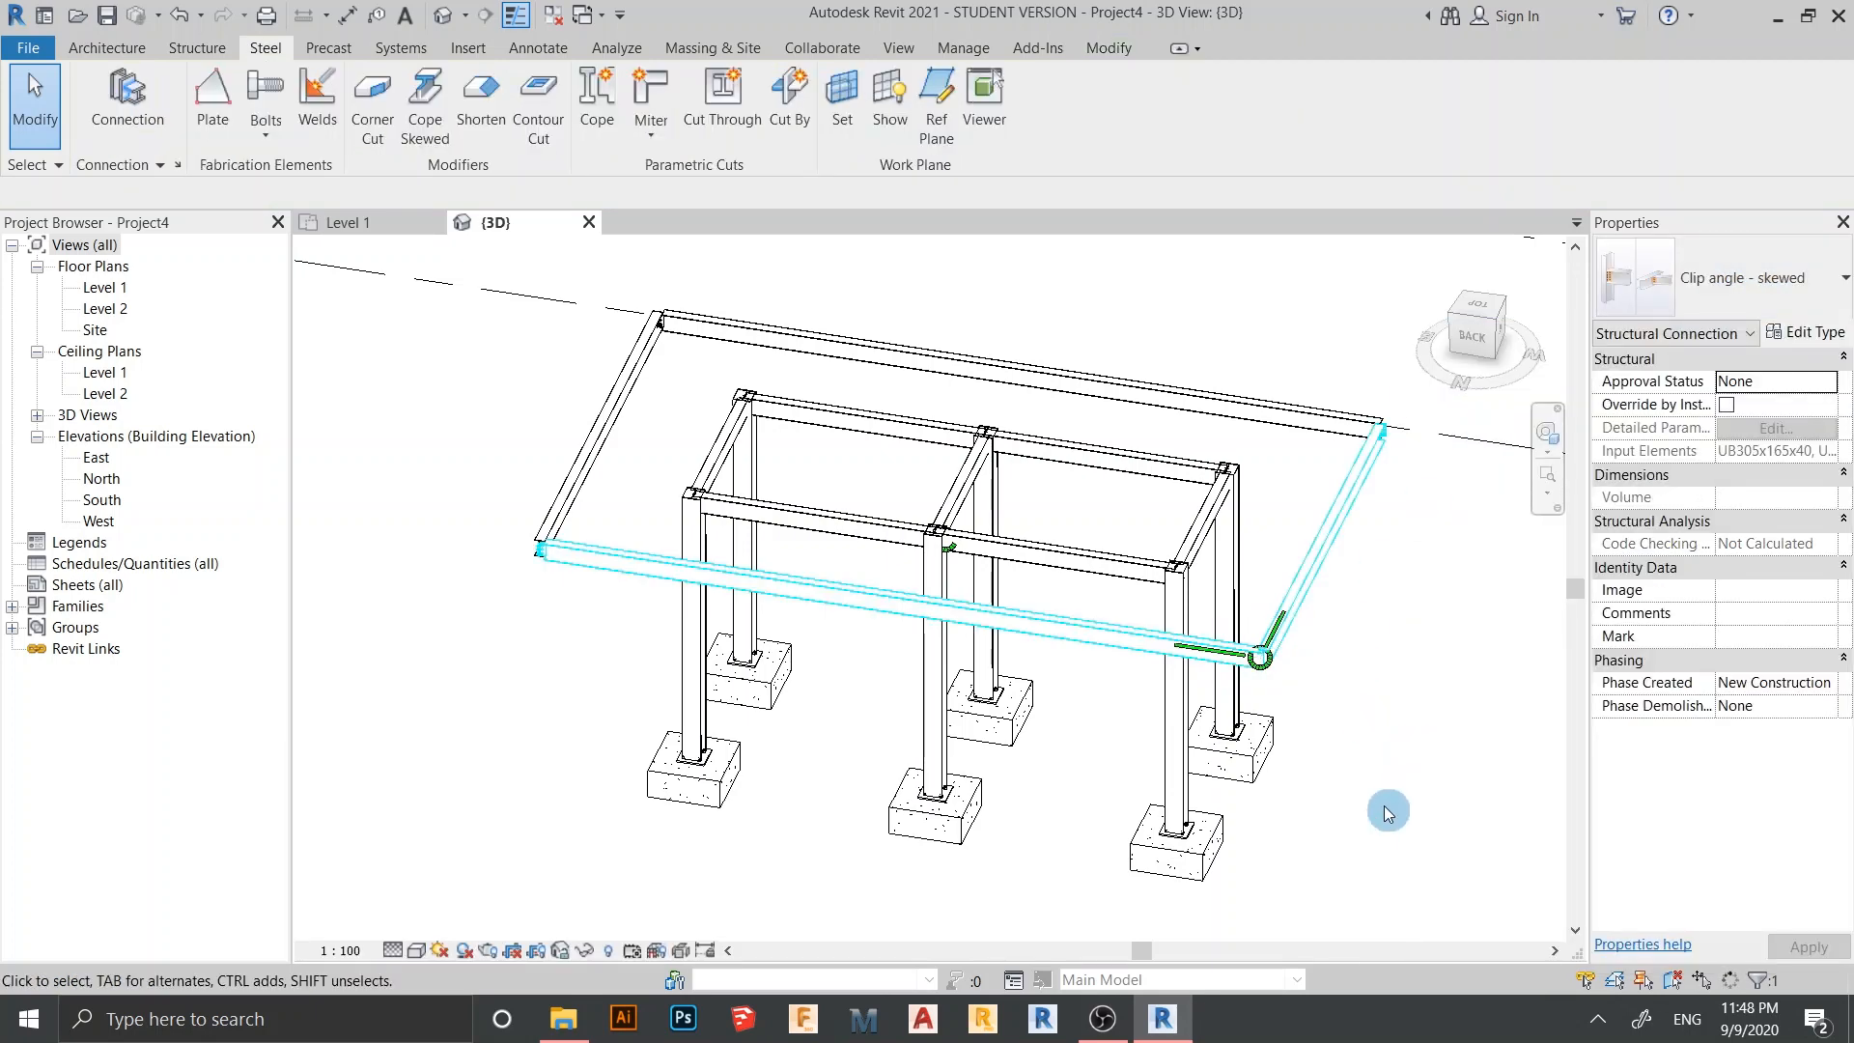
Set the 3D view to the Hidden Line visual style and Fine detail level, and inspect the joined frame from several sides
scroll(1381, 801, "down", 3)
middle_click_drag(1376, 857, 1231, 770, "shift")
scroll(1255, 816, "up", 2)
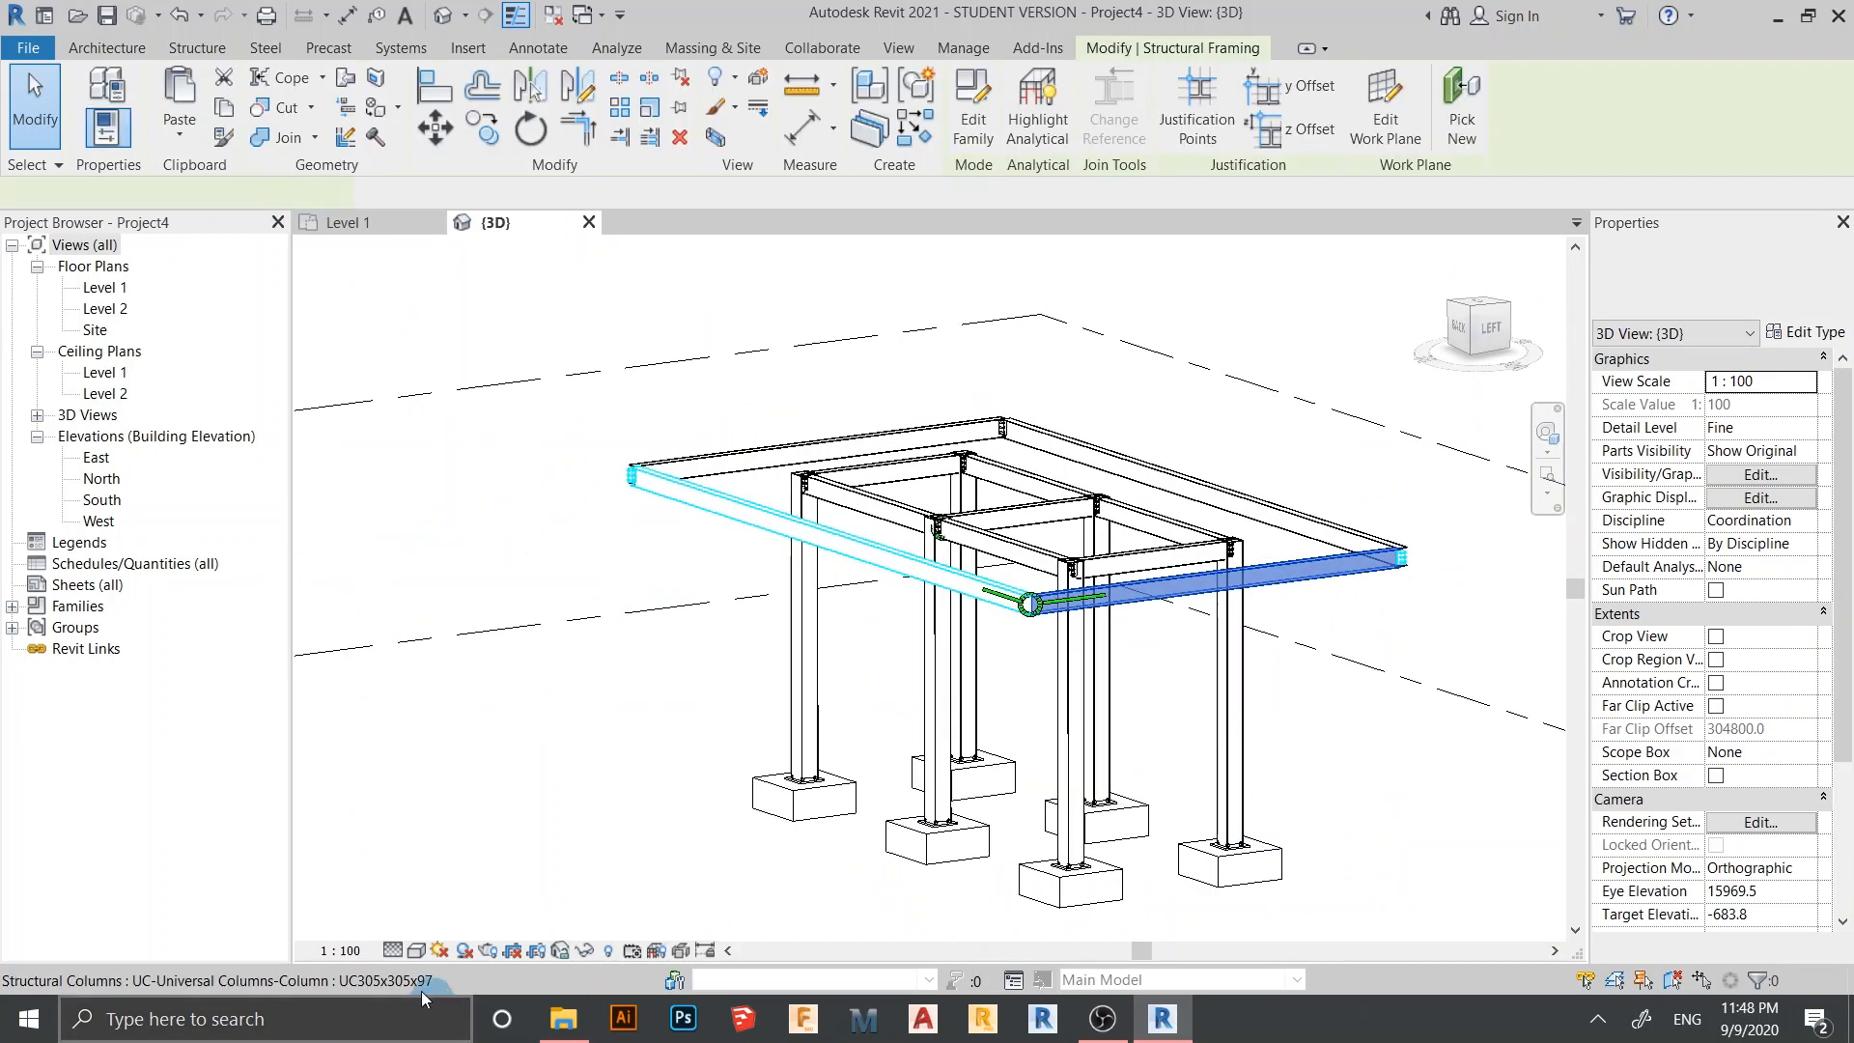
left_click(417, 950)
left_click(465, 854)
left_click(550, 806)
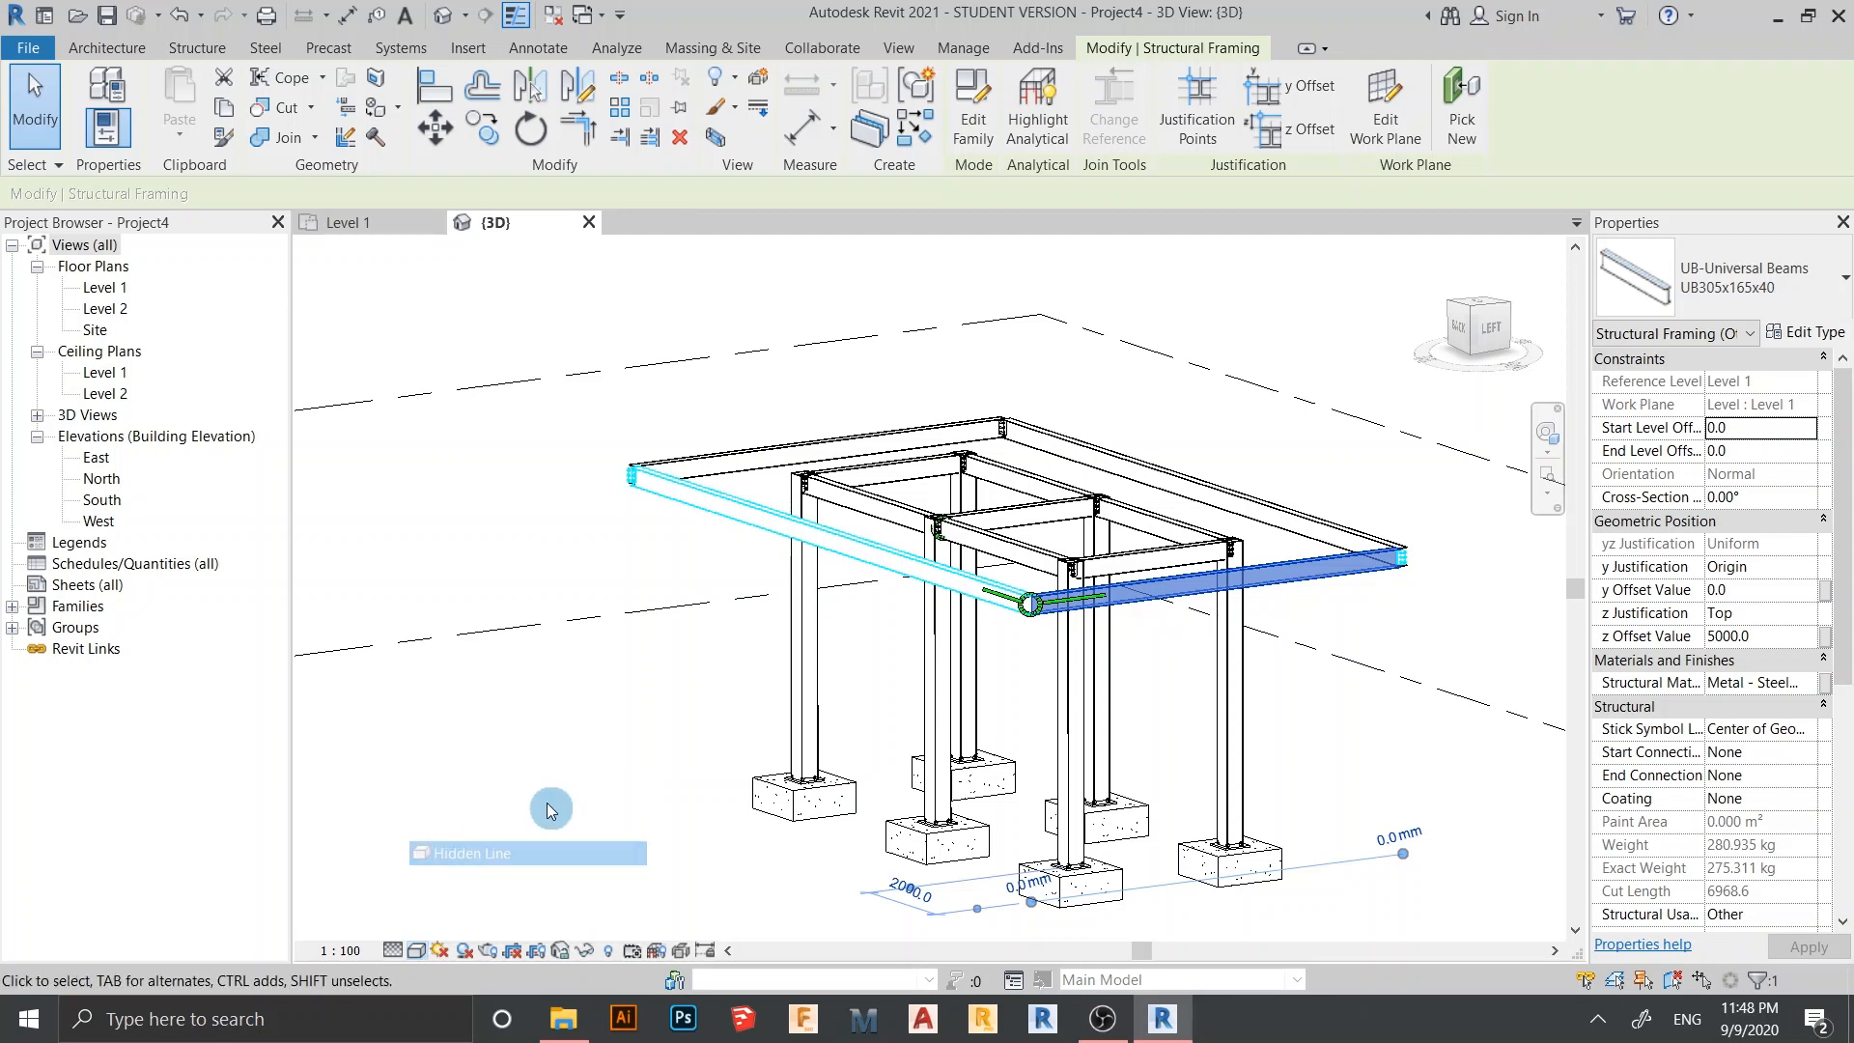
middle_click_drag(550, 806, 699, 848, "shift")
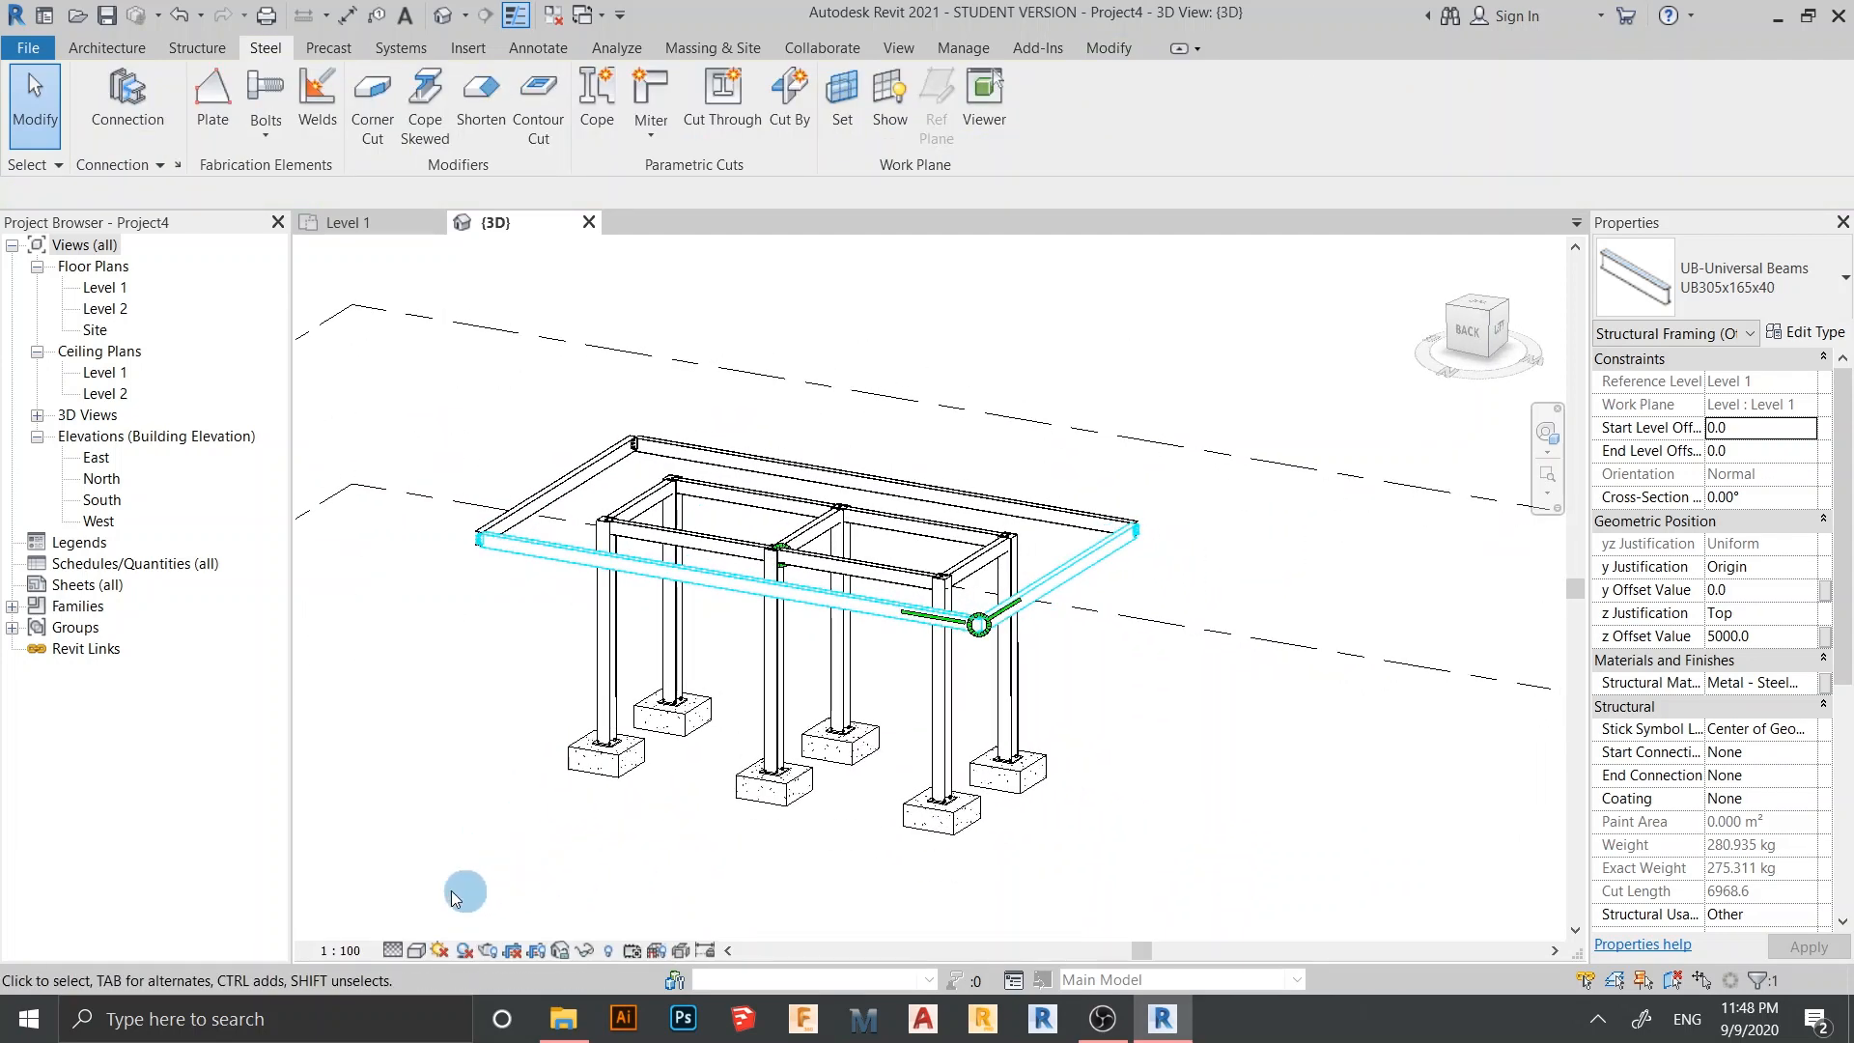
left_click(394, 951)
left_click(425, 924)
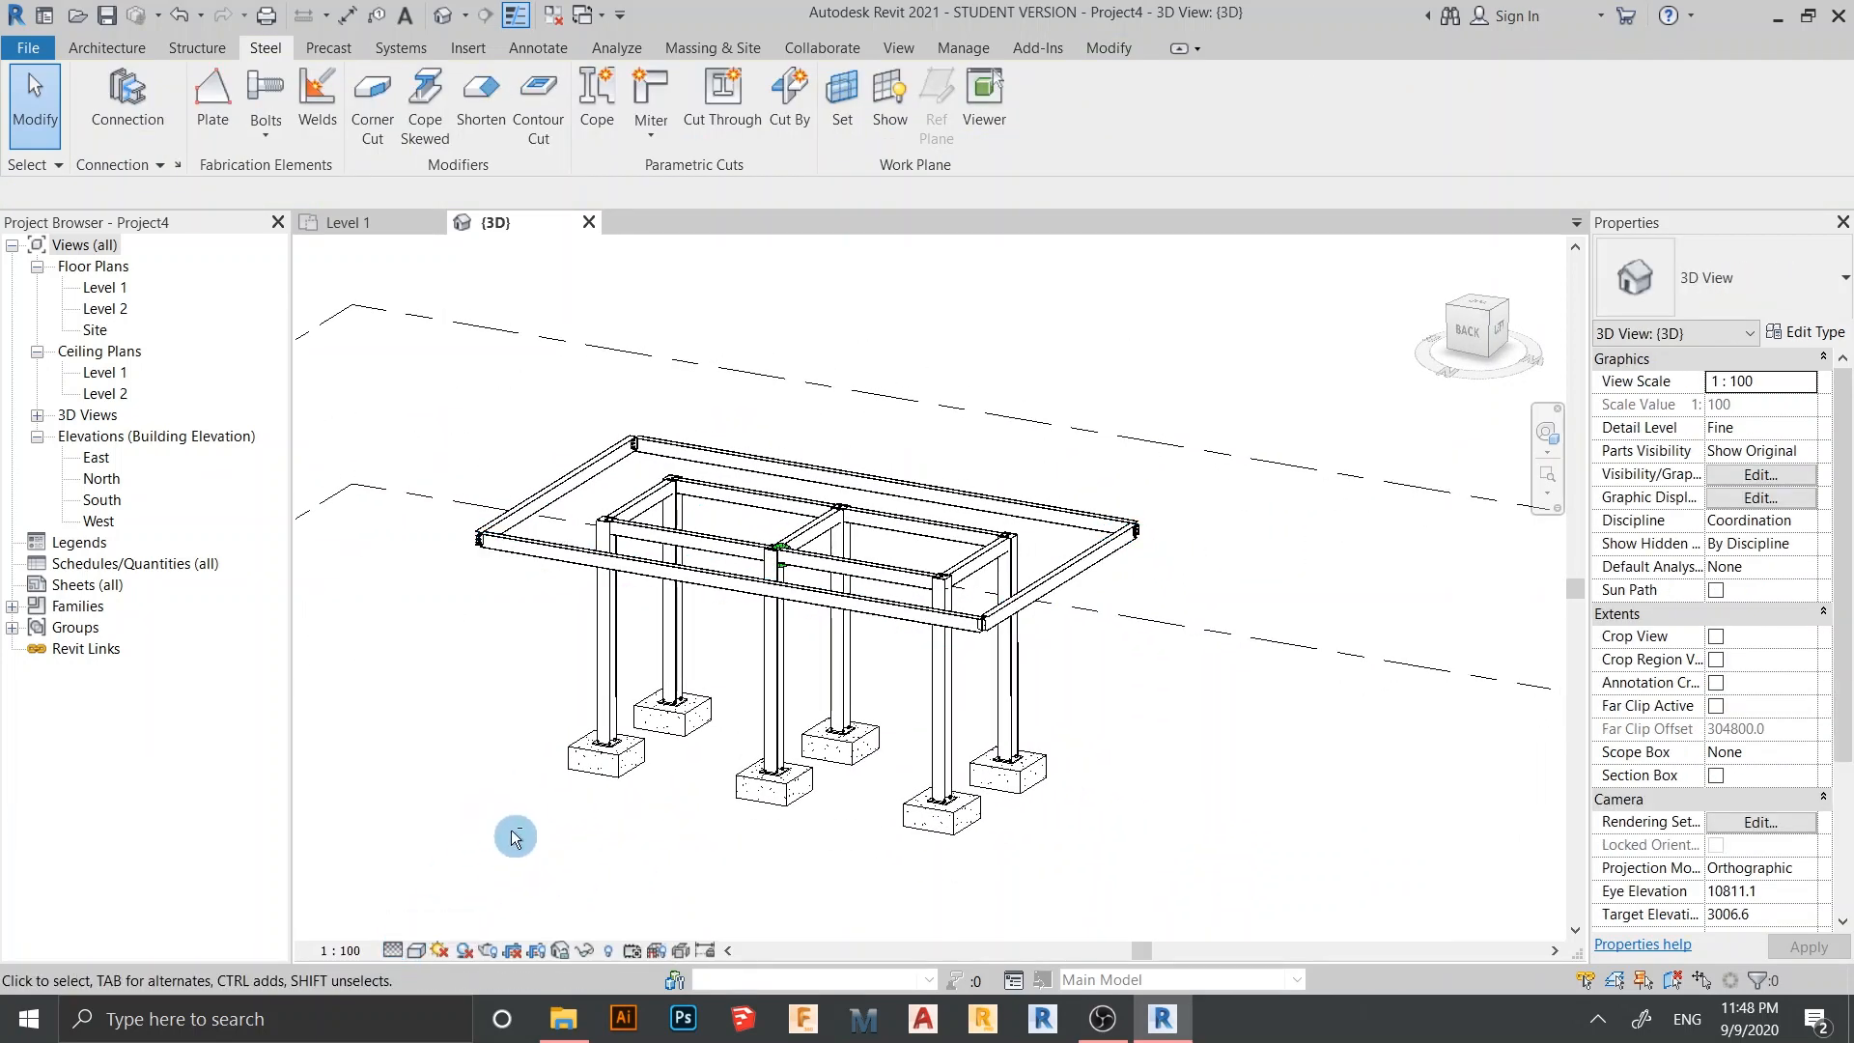
middle_click_drag(515, 836, 782, 704, "shift")
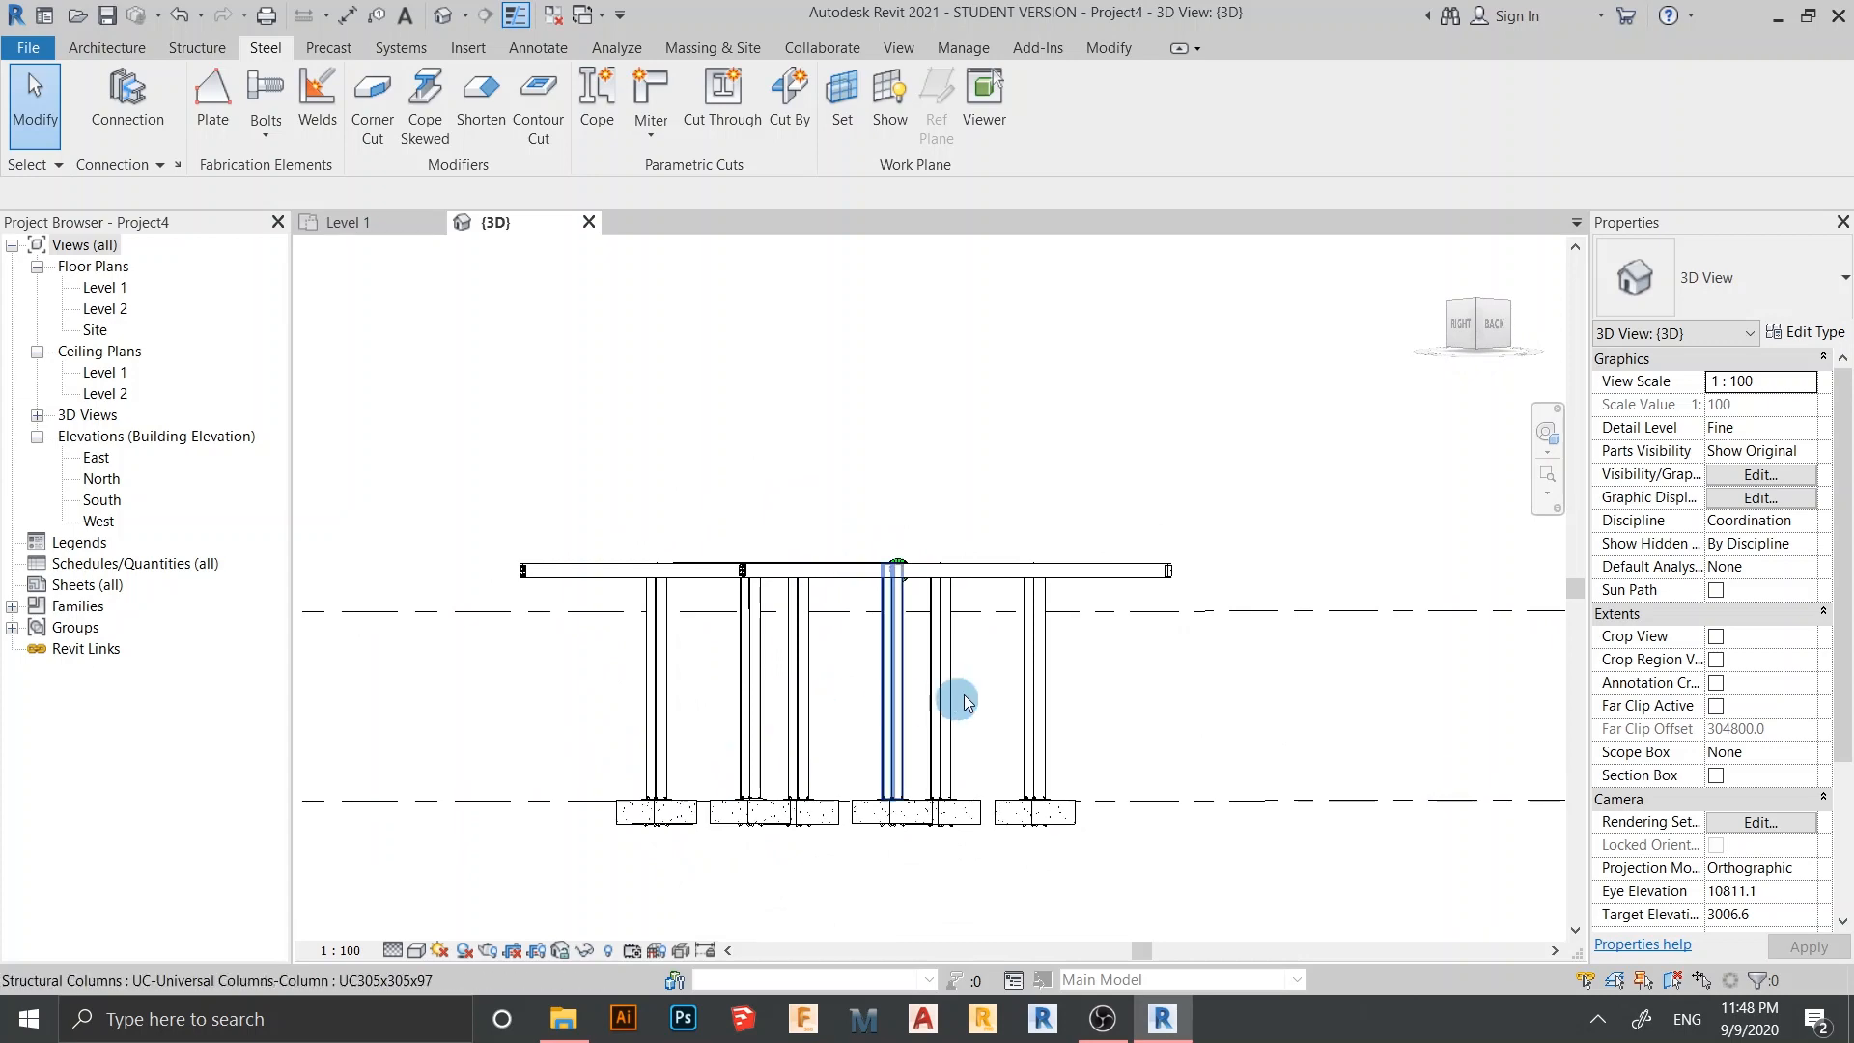
middle_click_drag(966, 702, 782, 656, "shift")
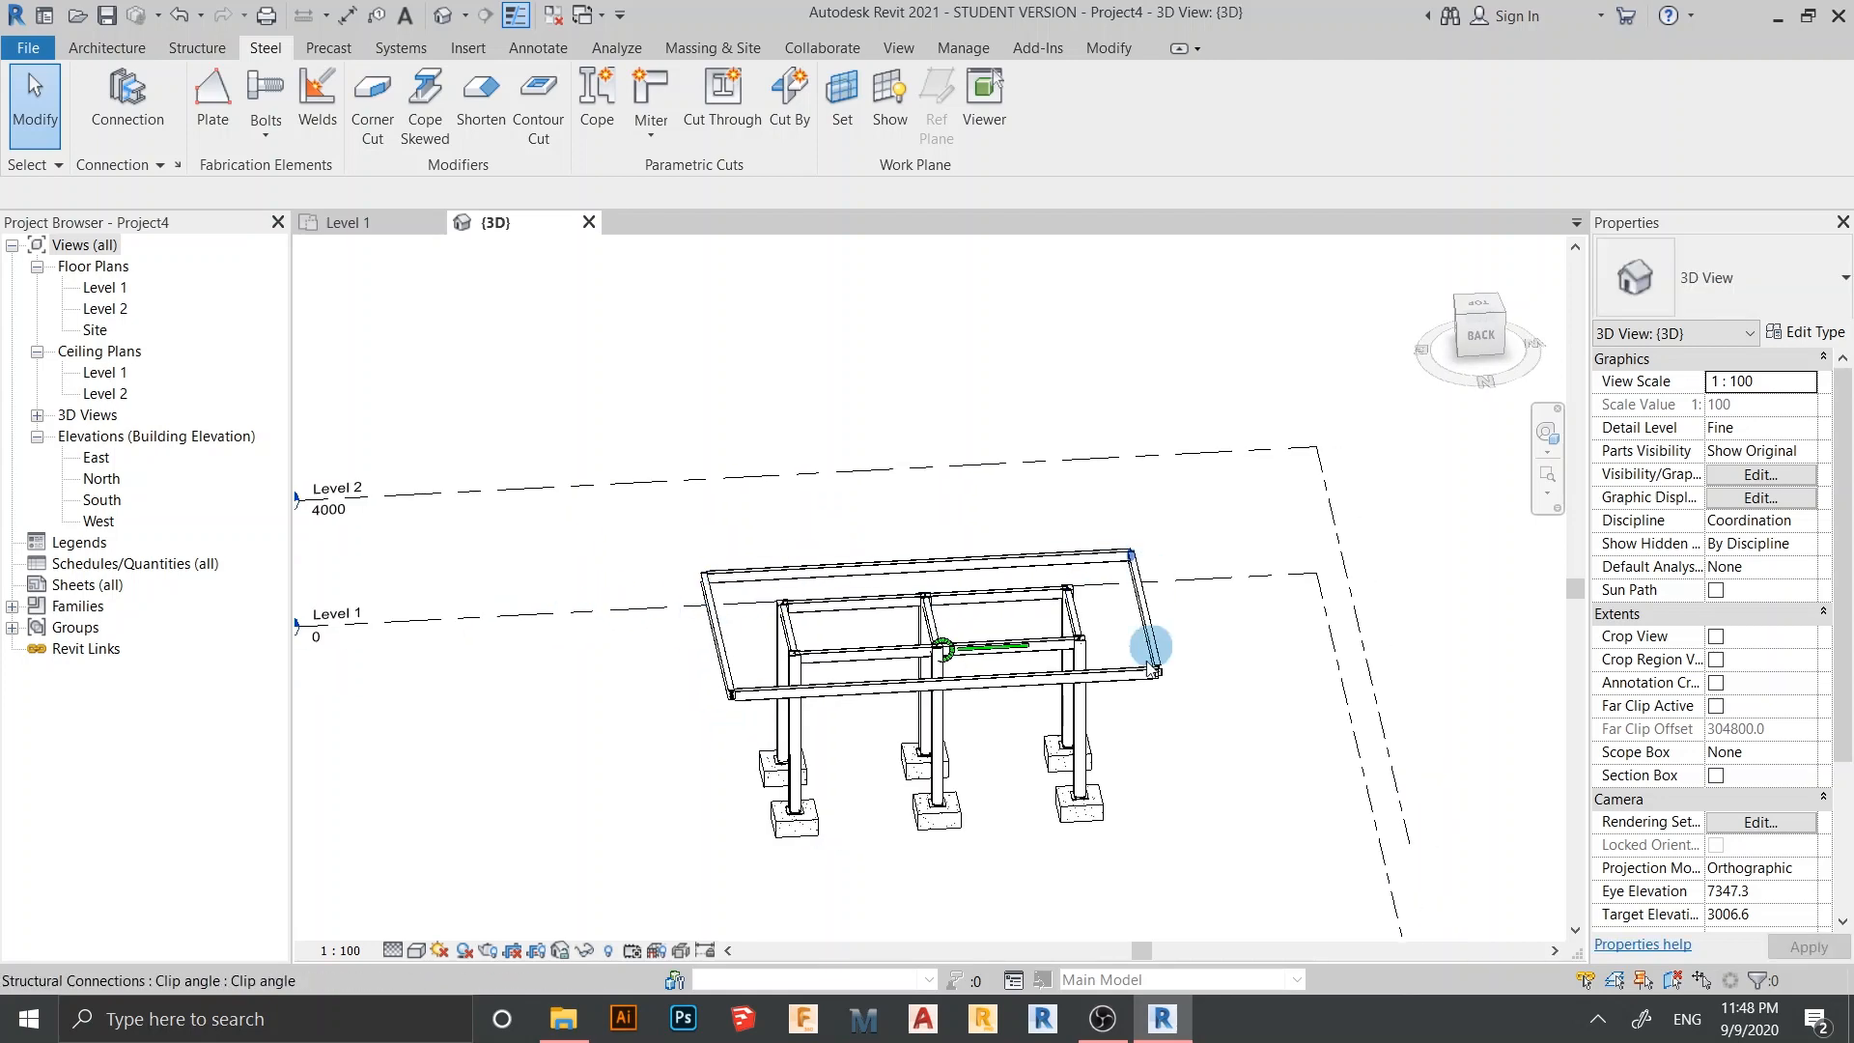
middle_click_drag(1150, 645, 204, 574, "shift")
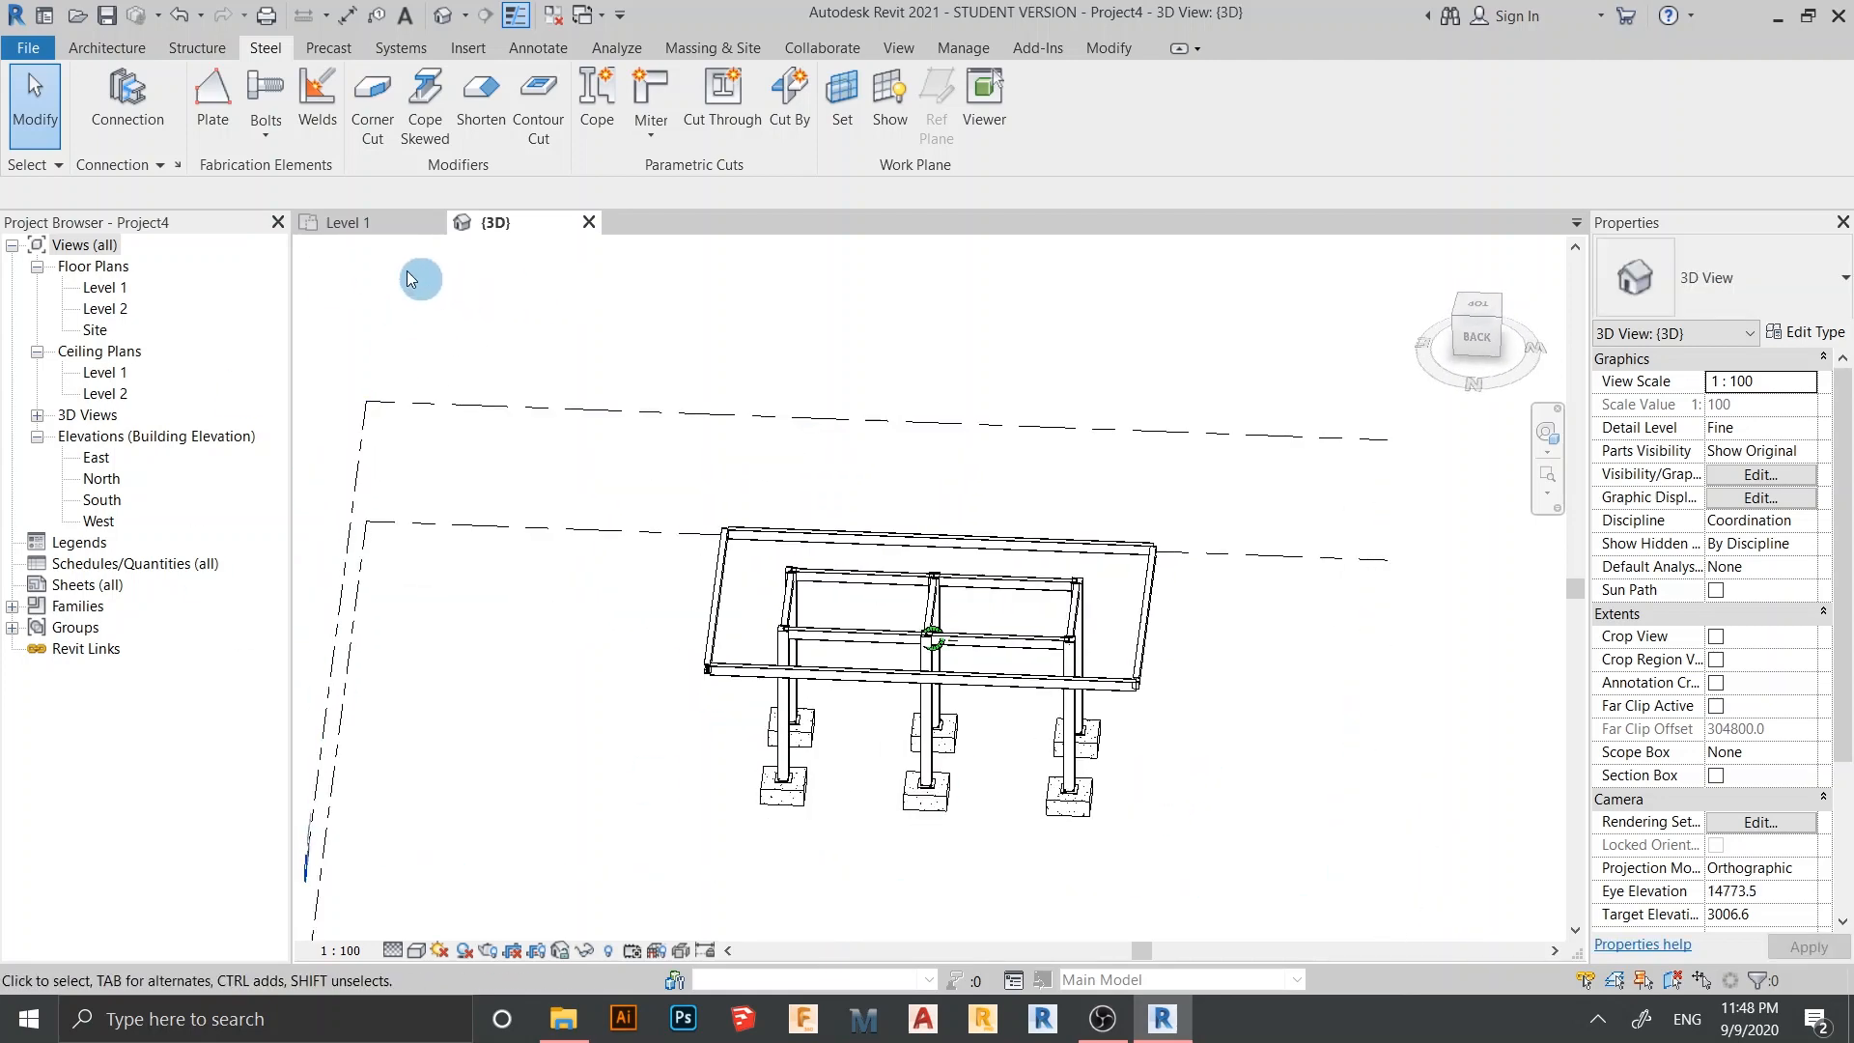
Return to the Level 1 floor plan and start the structural Beam tool
left_click(383, 233)
scroll(489, 496, "down", 1)
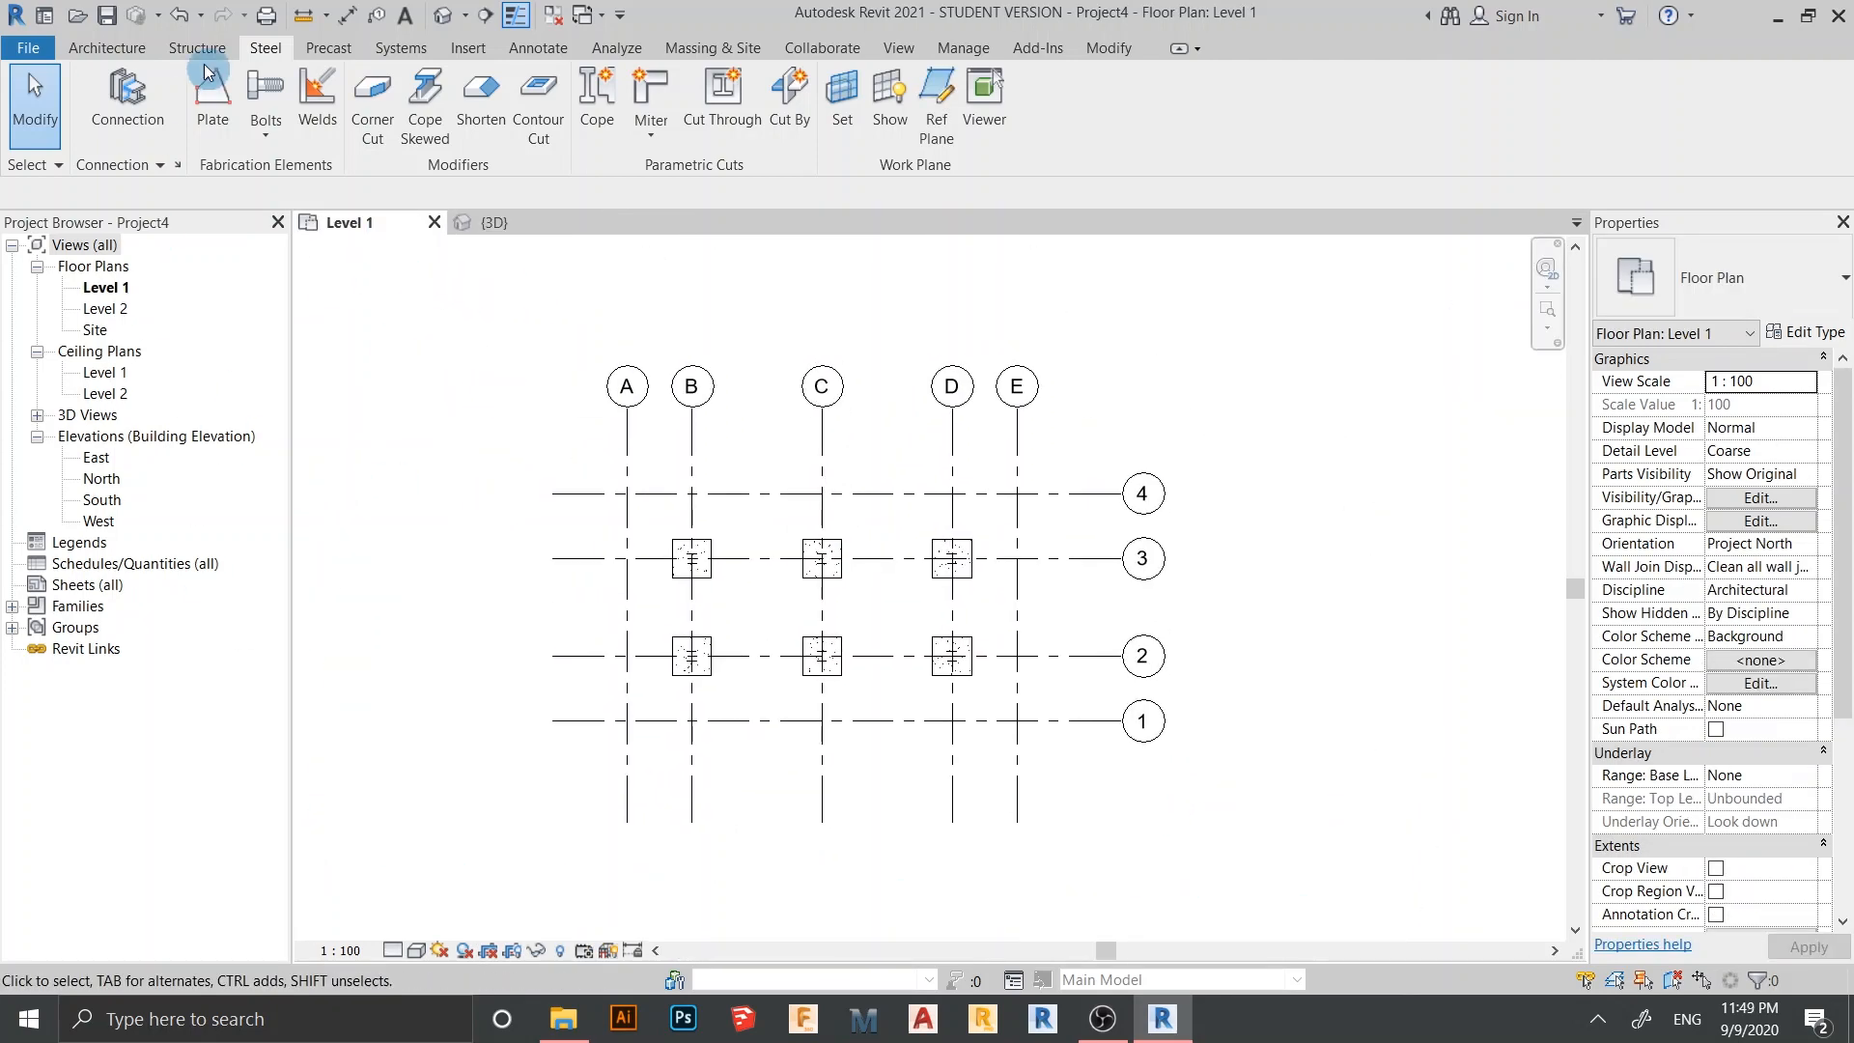
left_click(229, 47)
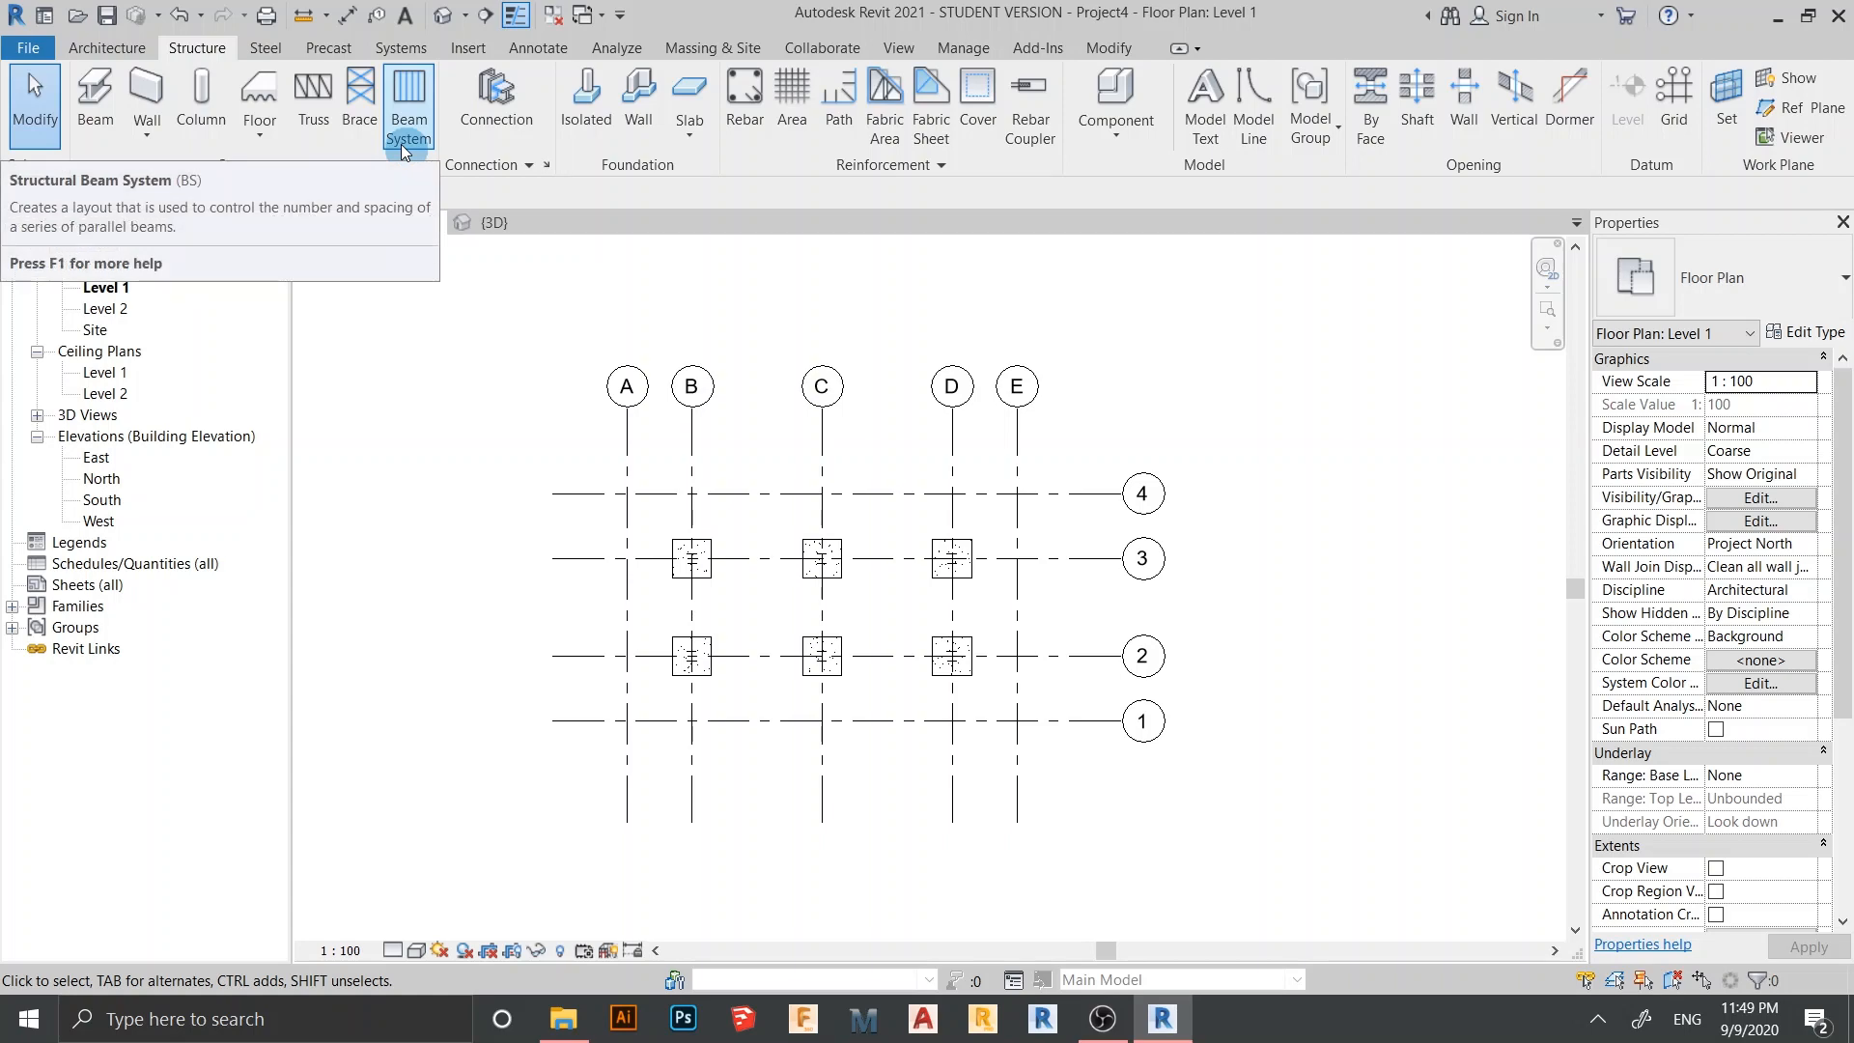
left_click(85, 123)
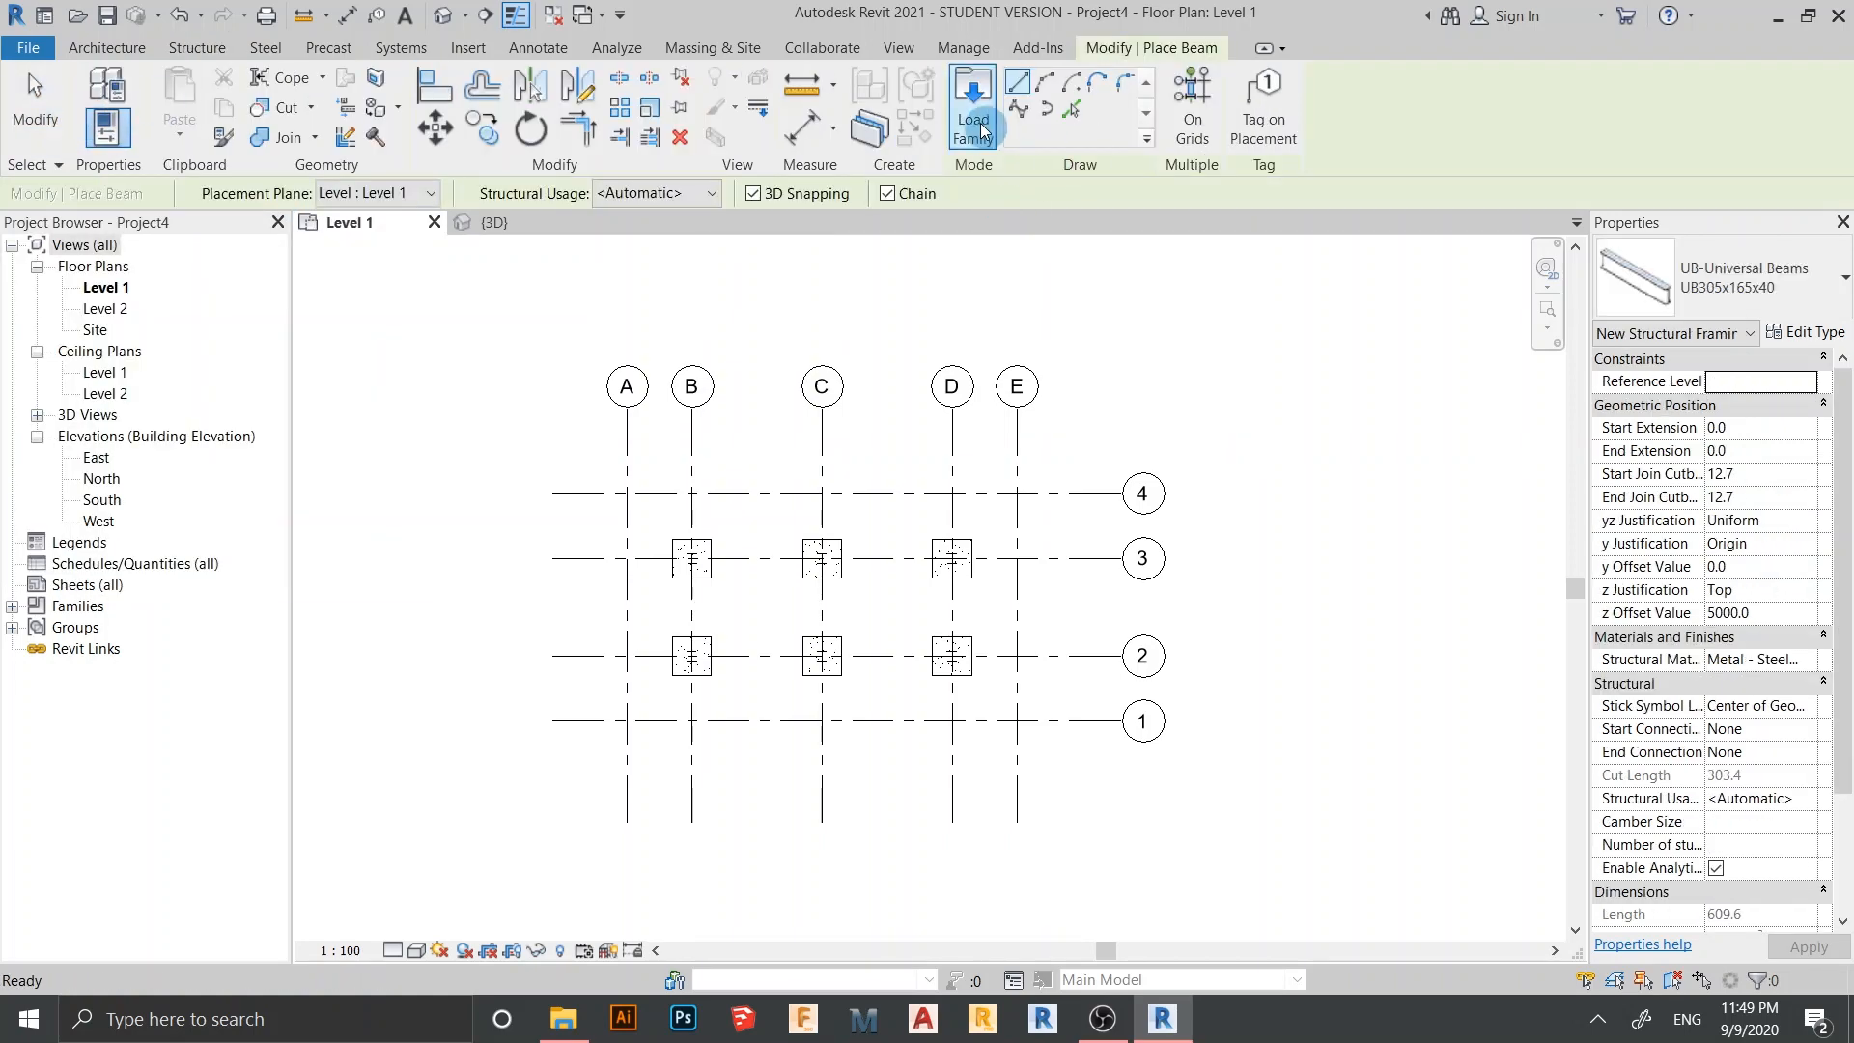
Load the M_HSS-Hollow Structural Section family from the English library's Structural Framing Steel folder, with type HSS508X203.2X9.5
left_click(975, 130)
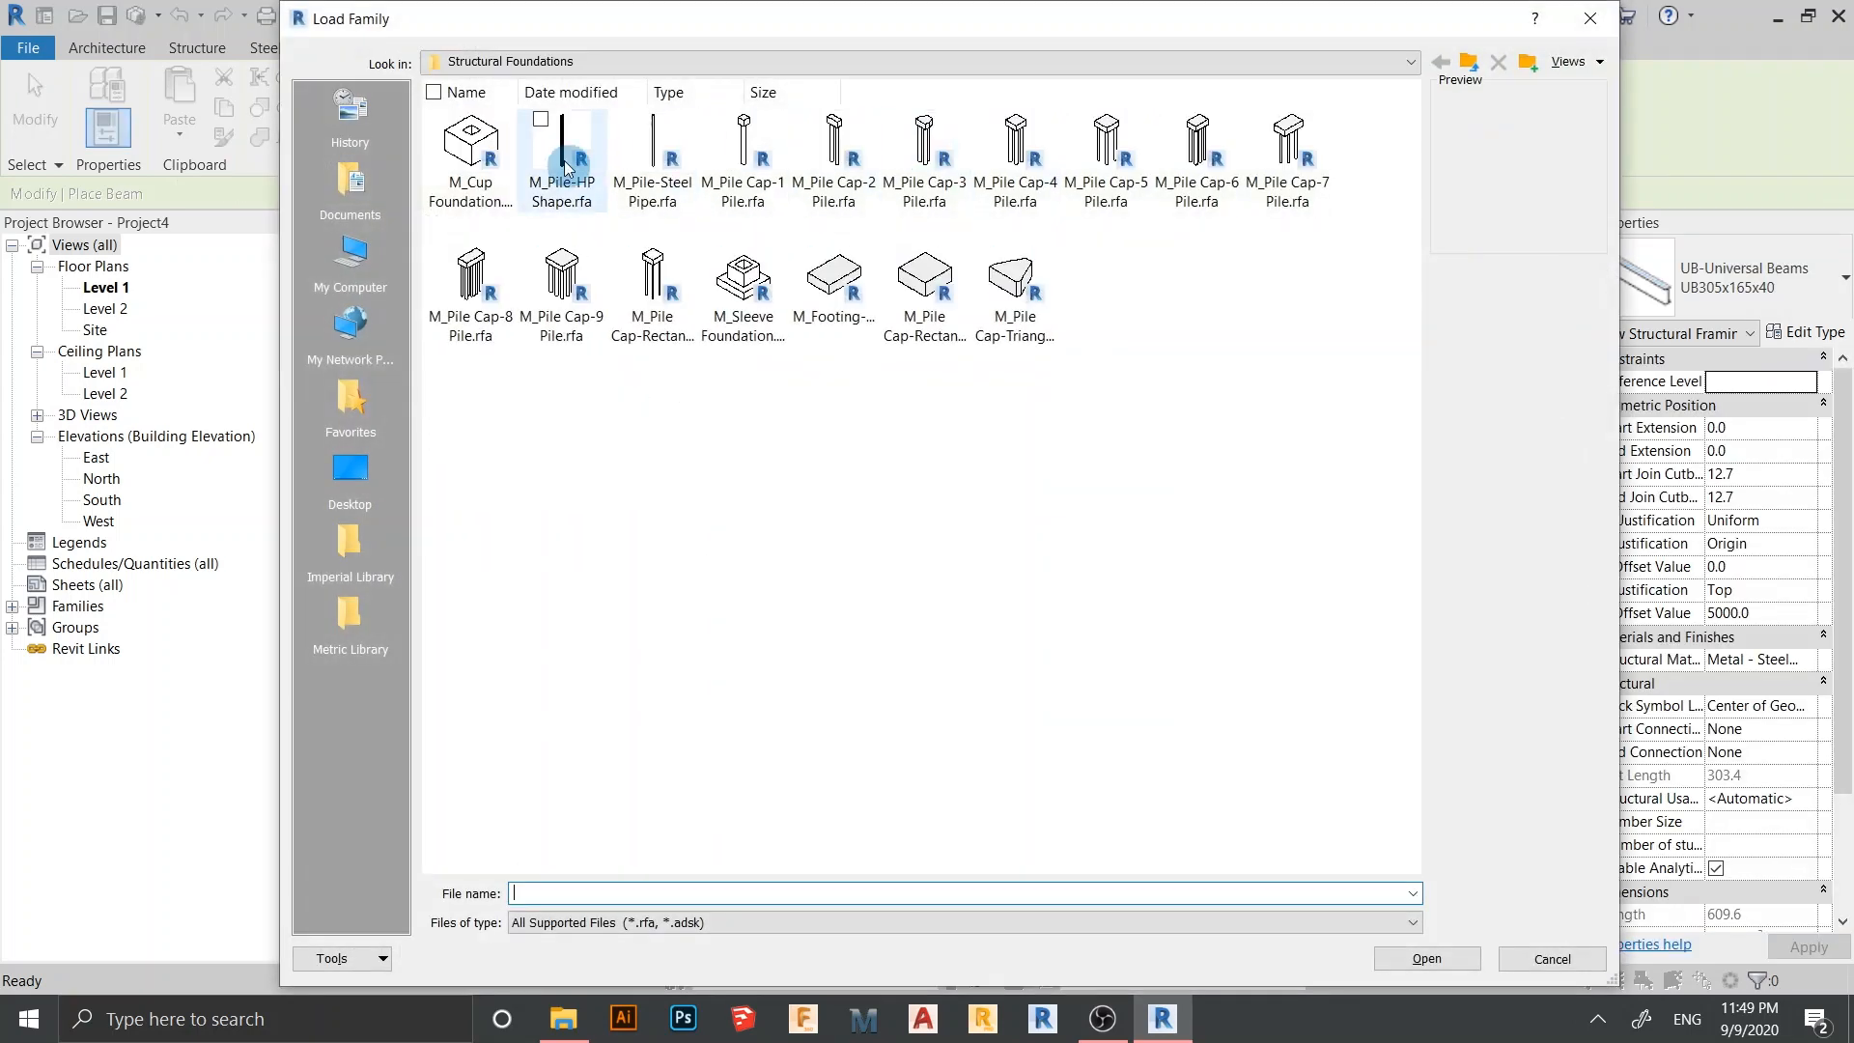
left_click(633, 64)
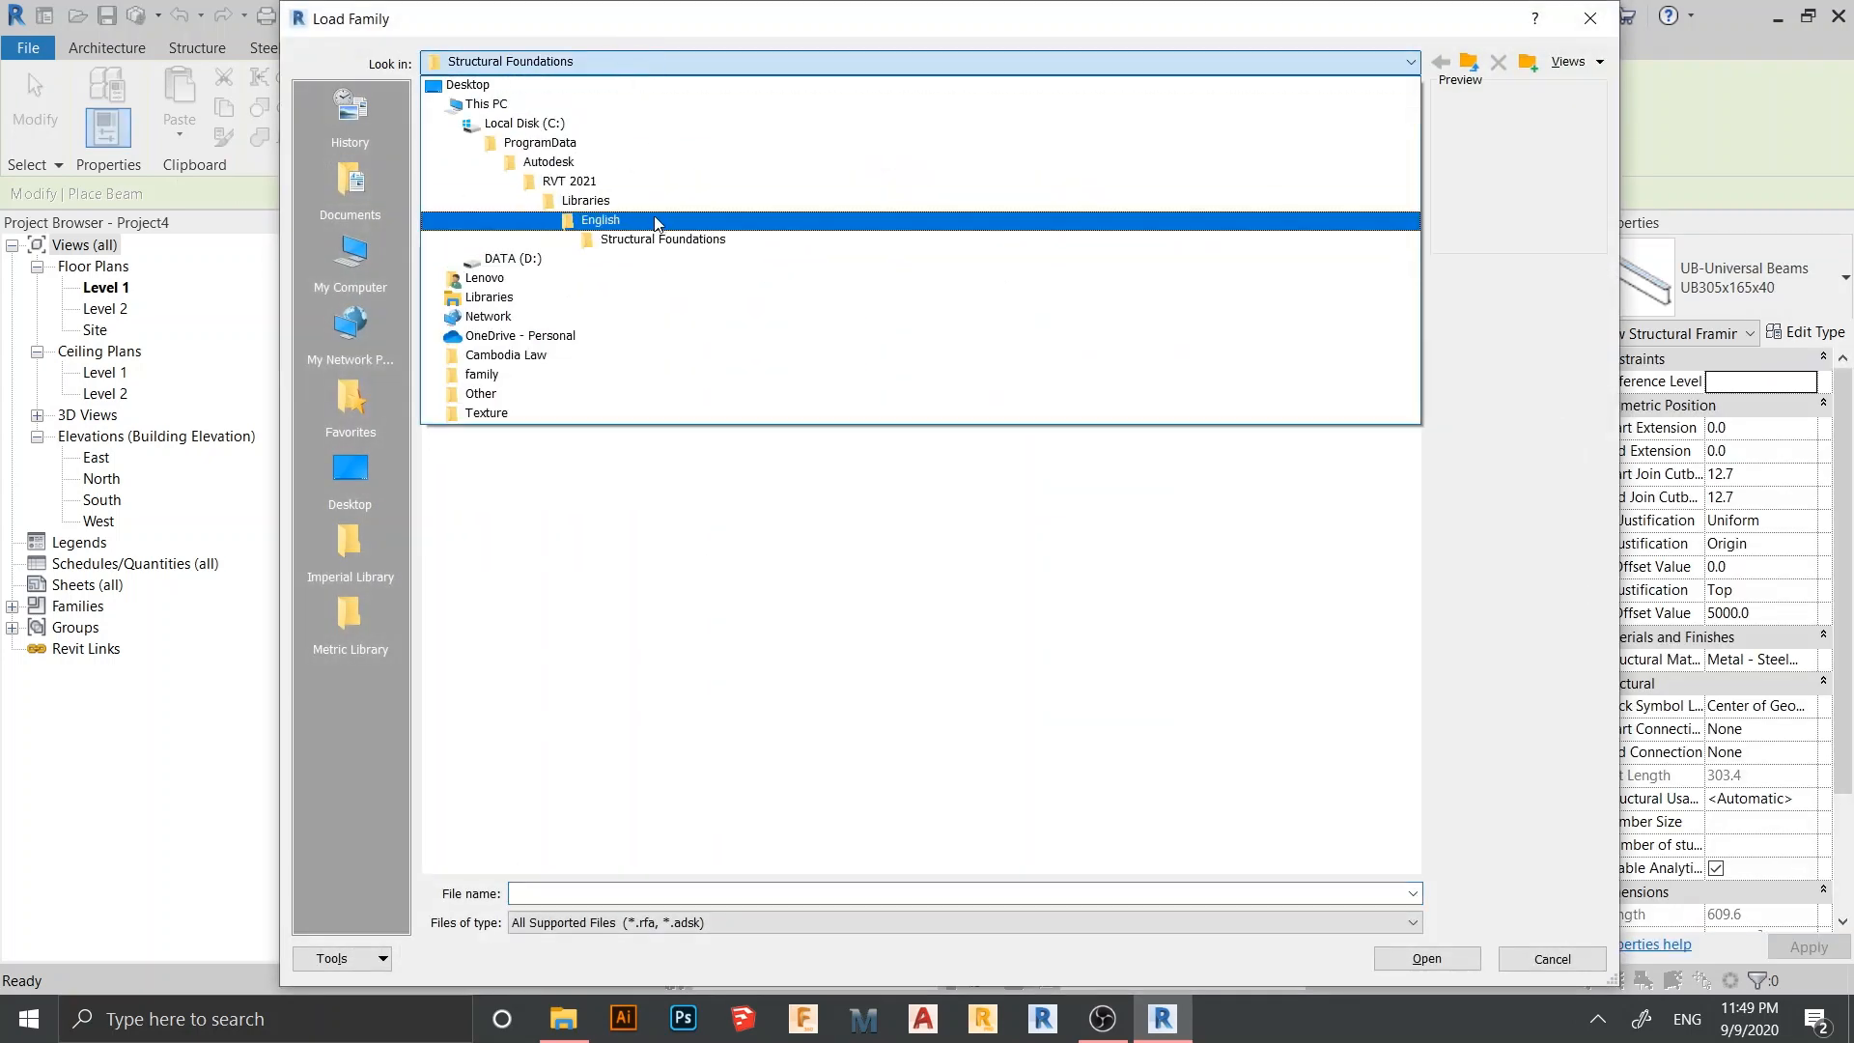
left_click(656, 221)
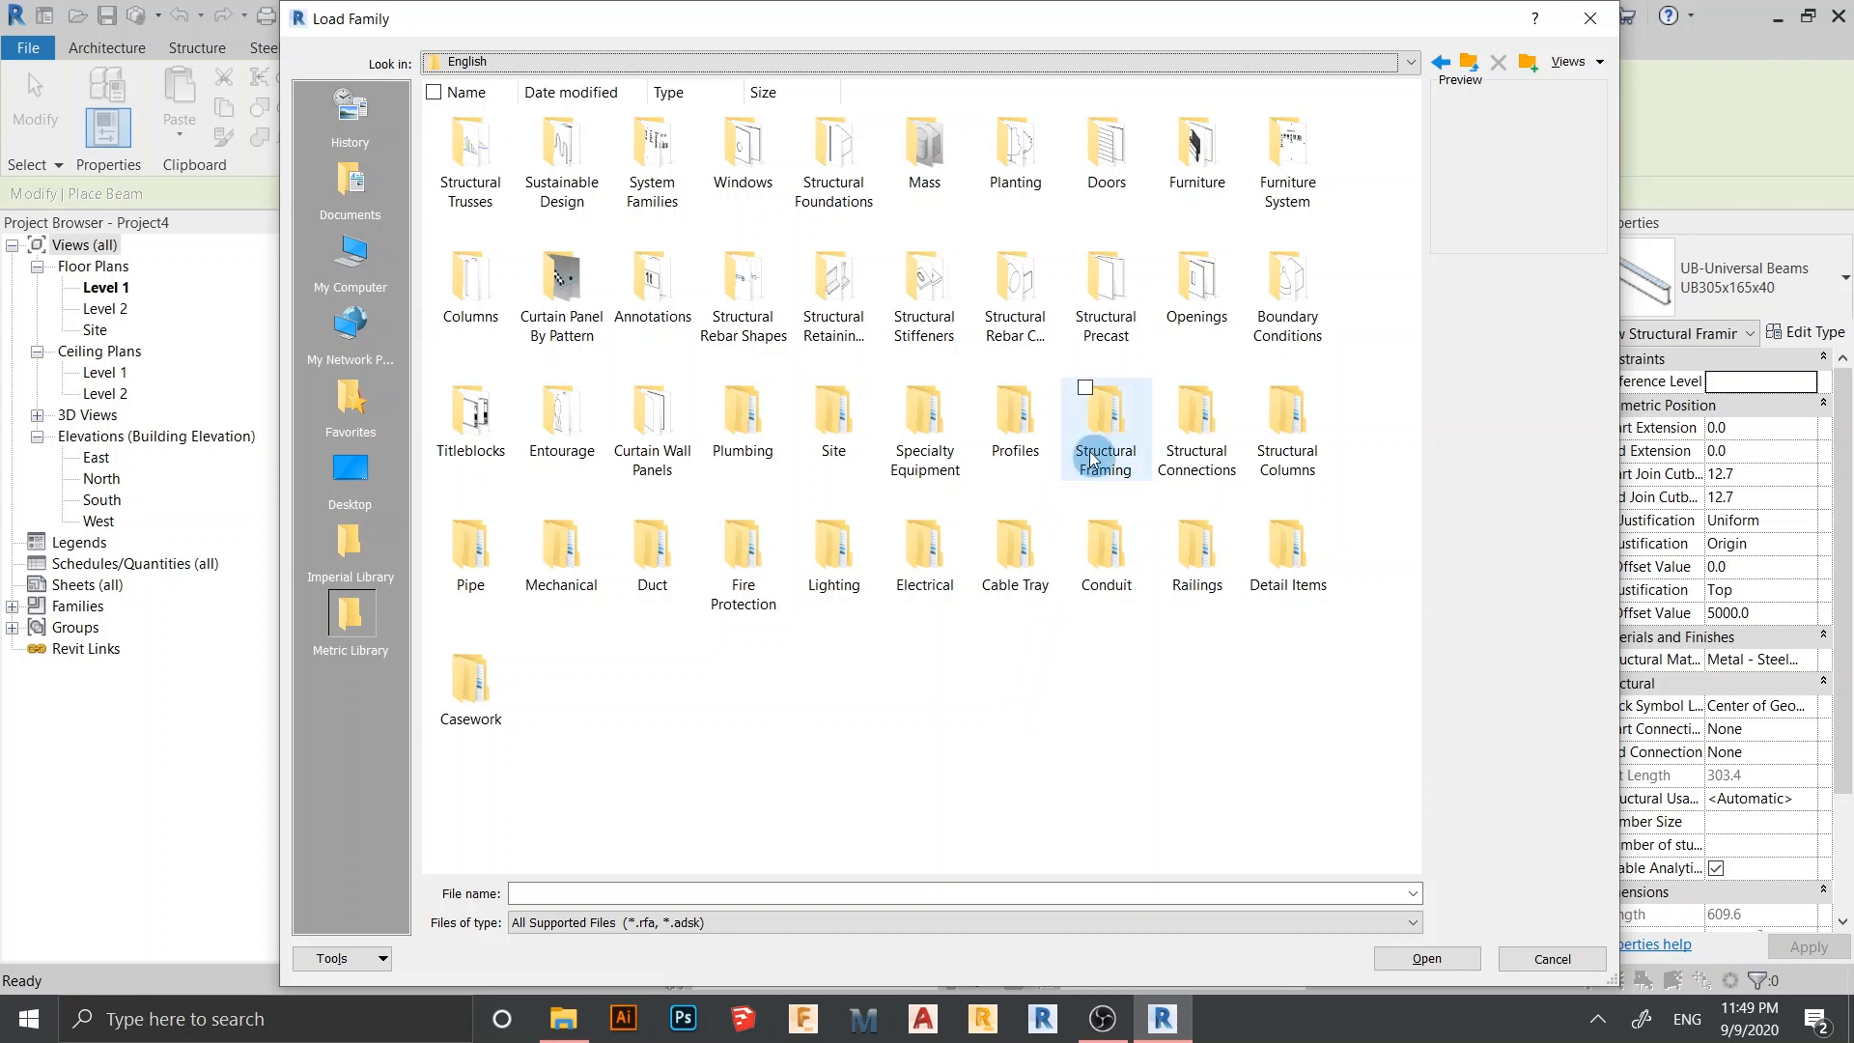
double_click(1106, 415)
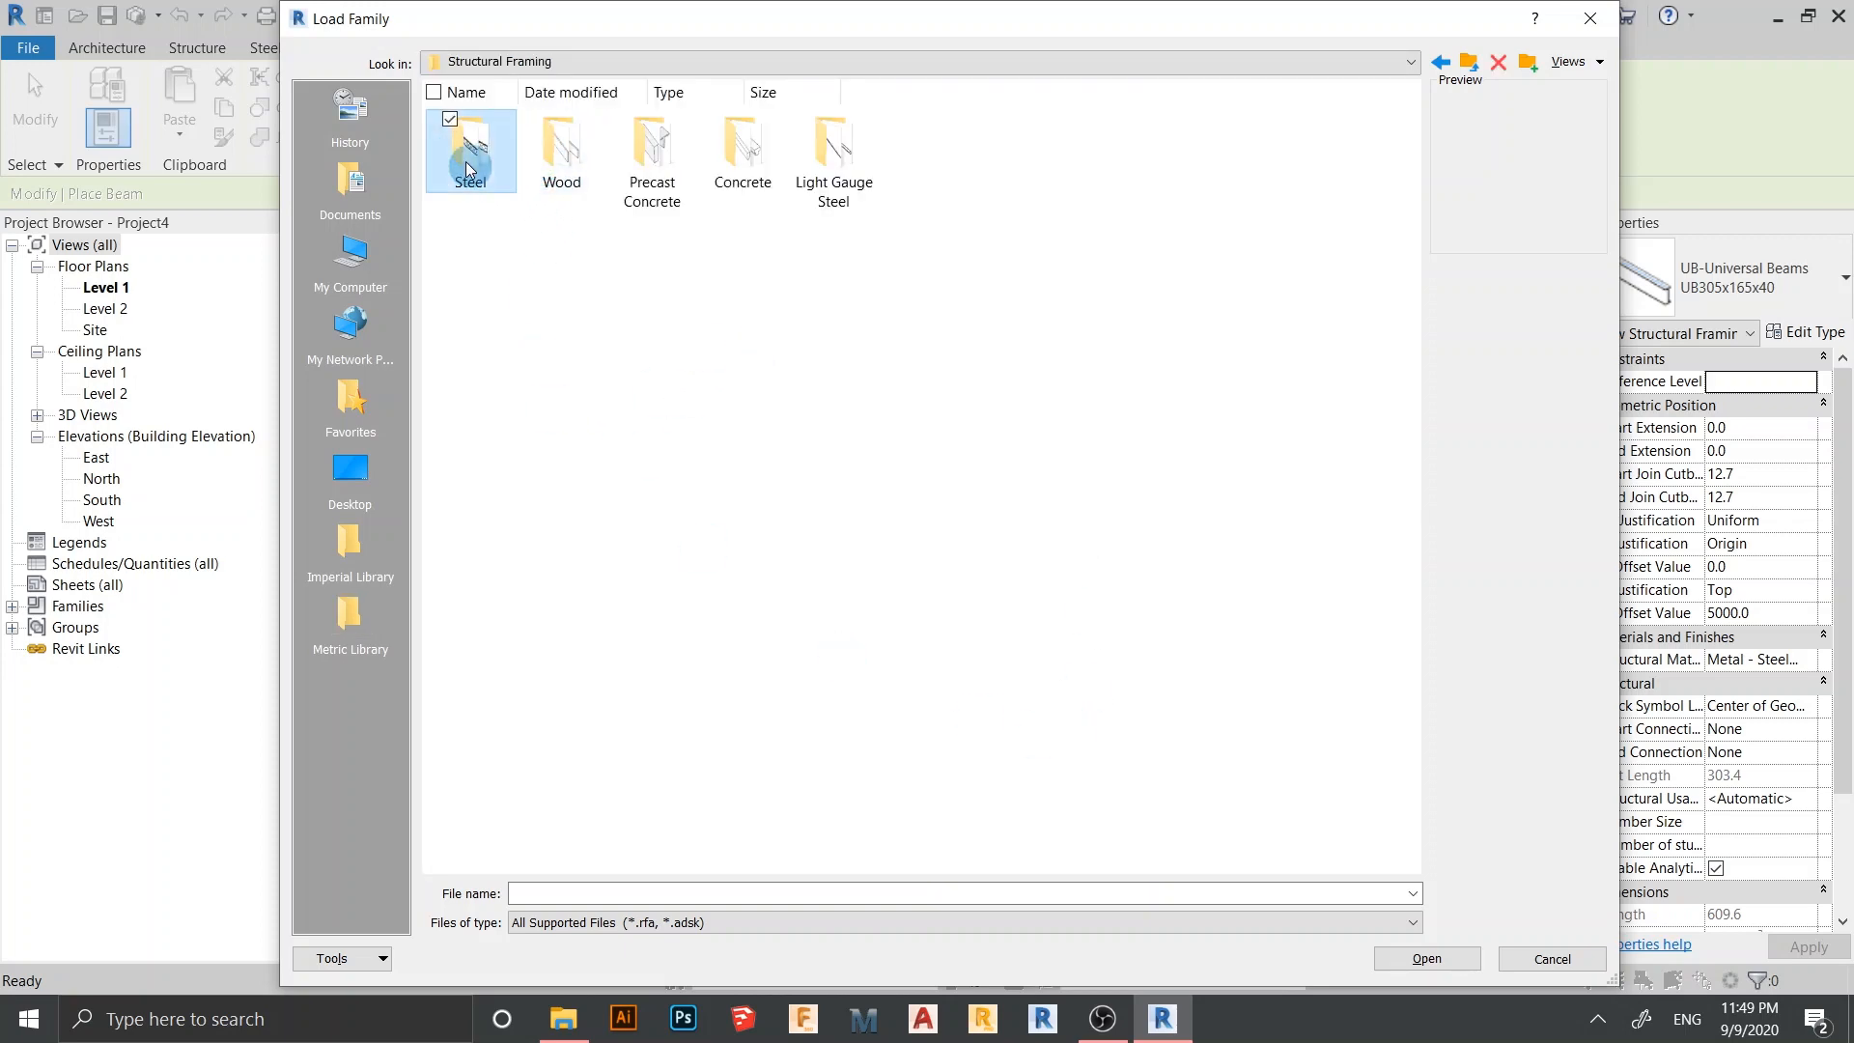
double_click(470, 150)
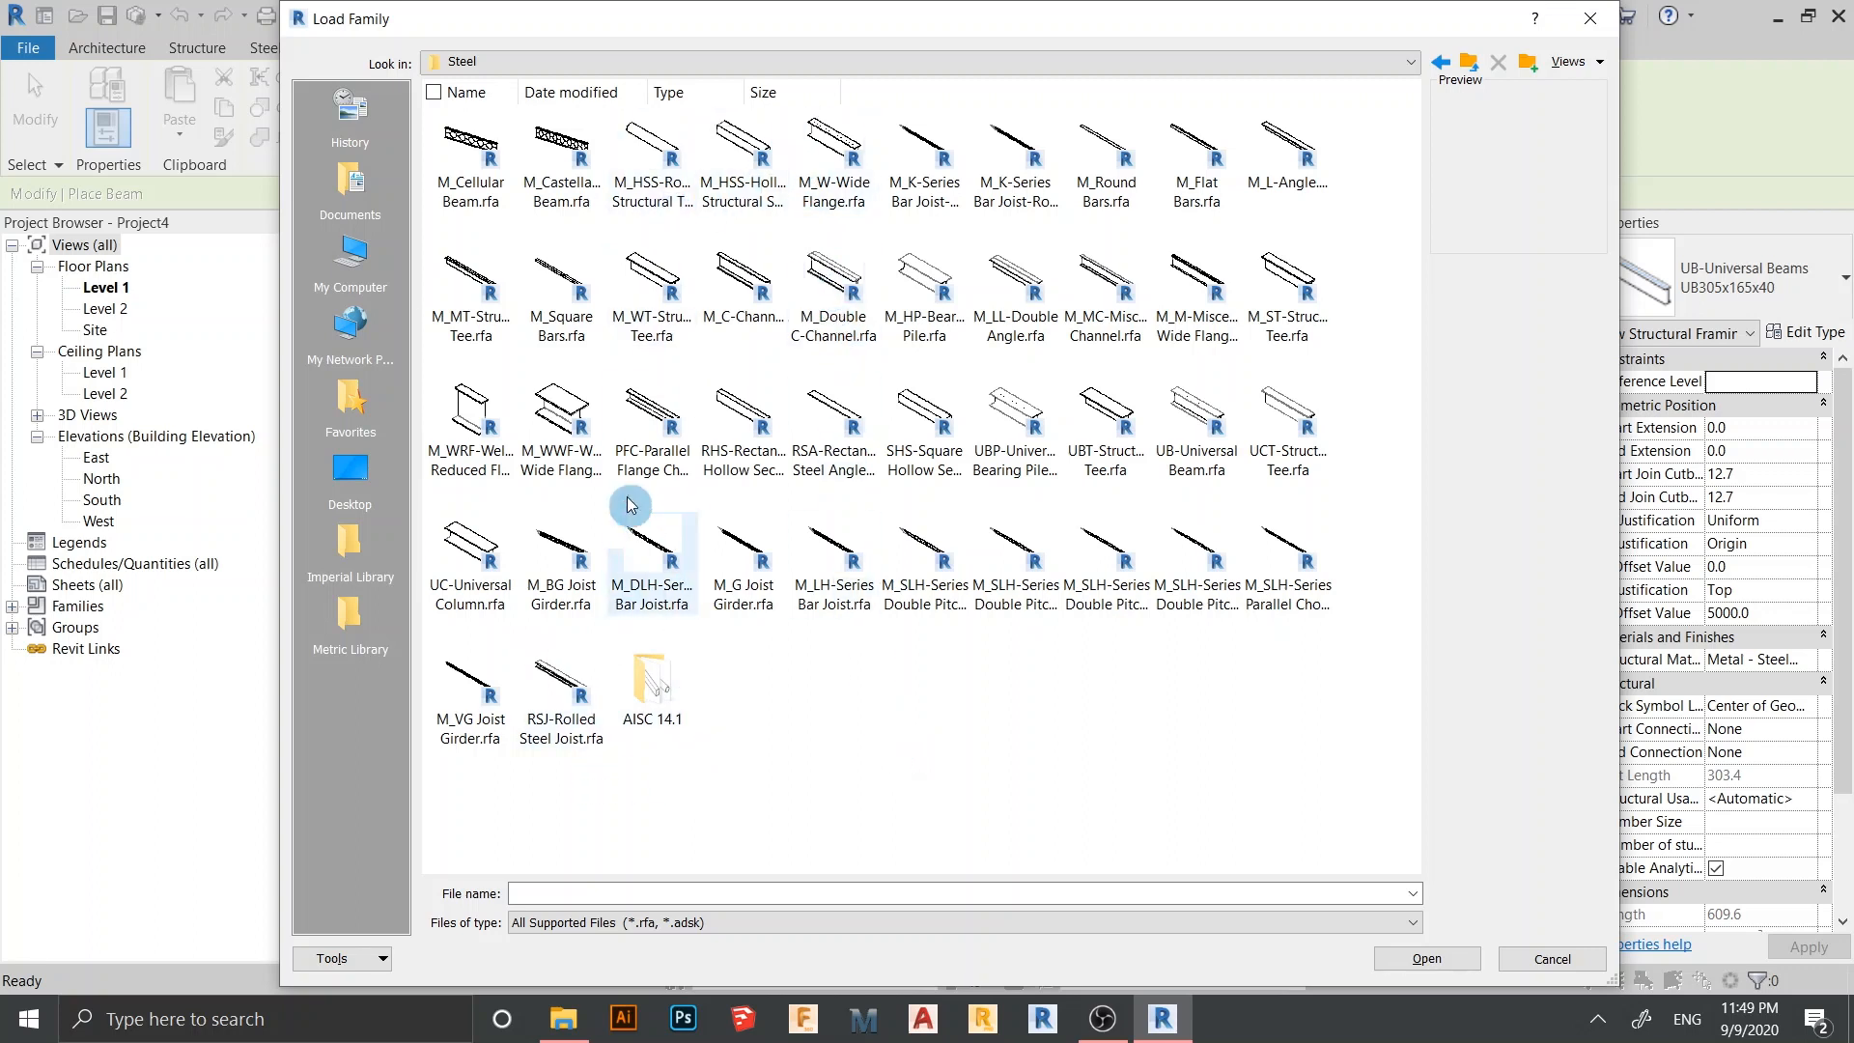
left_click(743, 168)
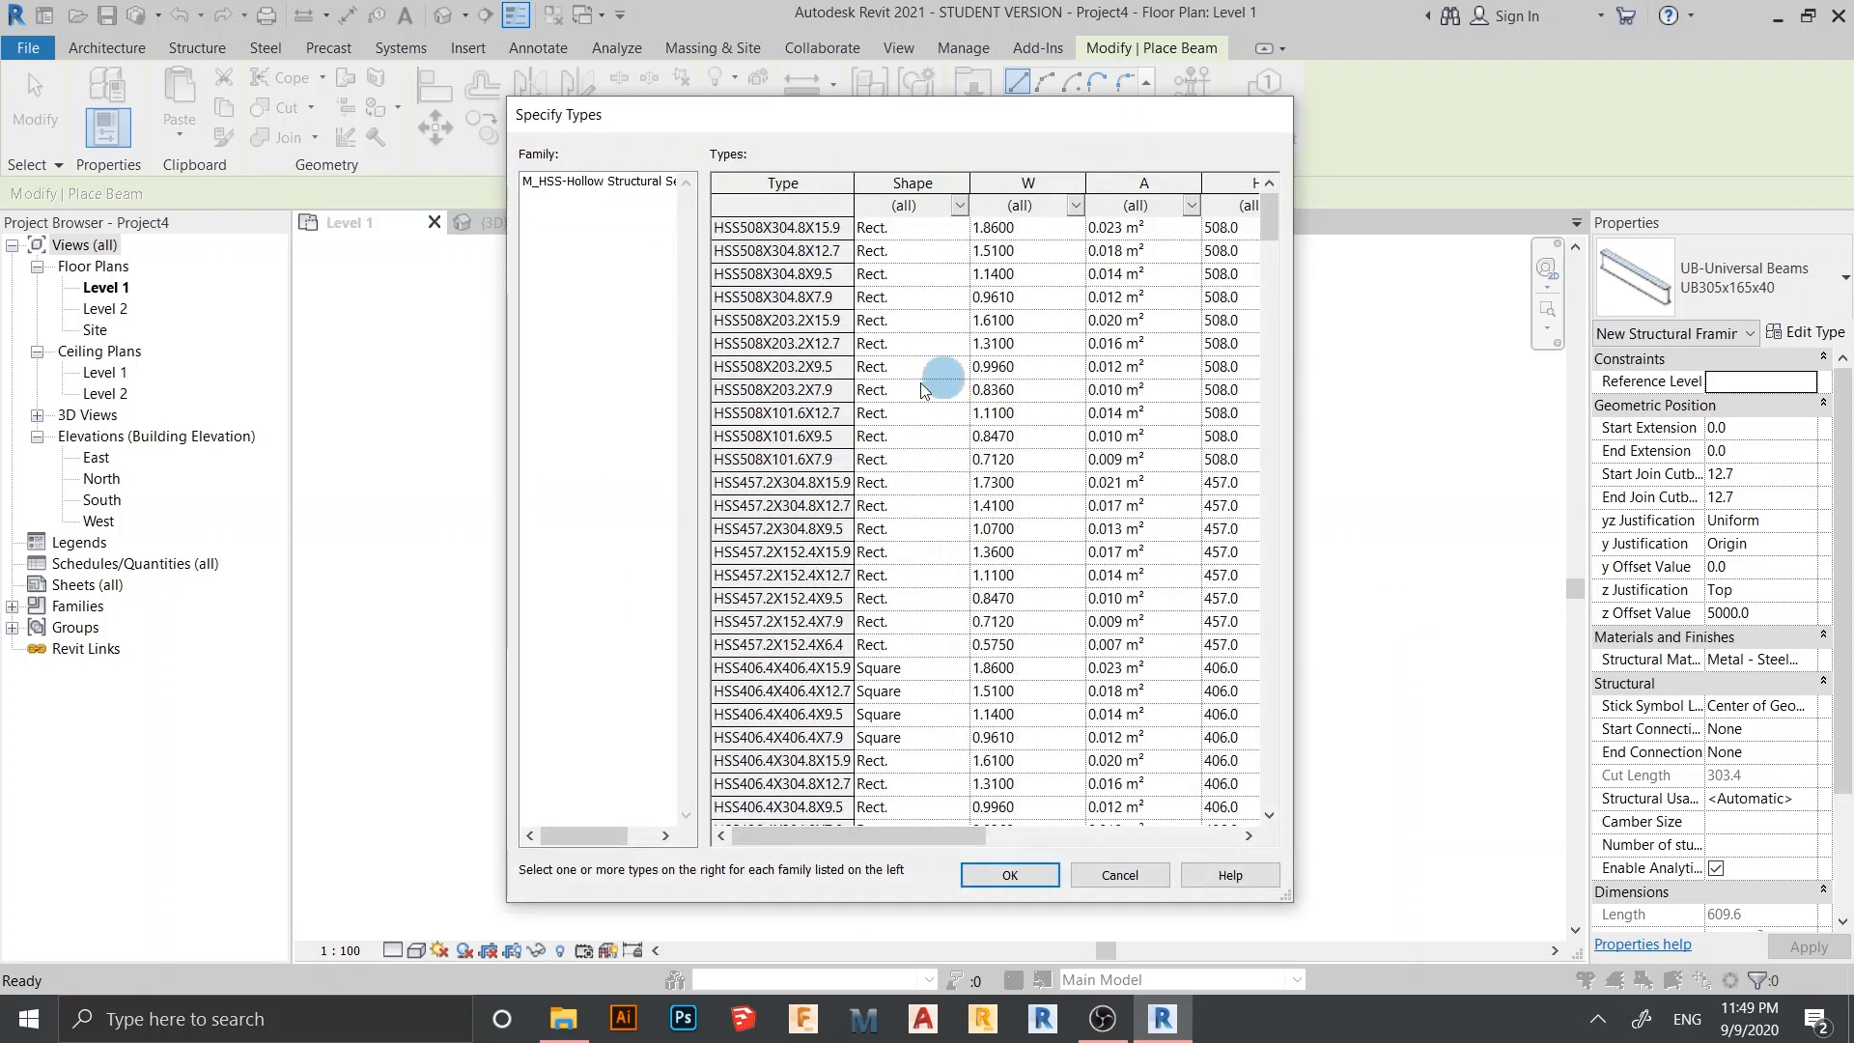
left_click_drag(1266, 222, 1331, 183)
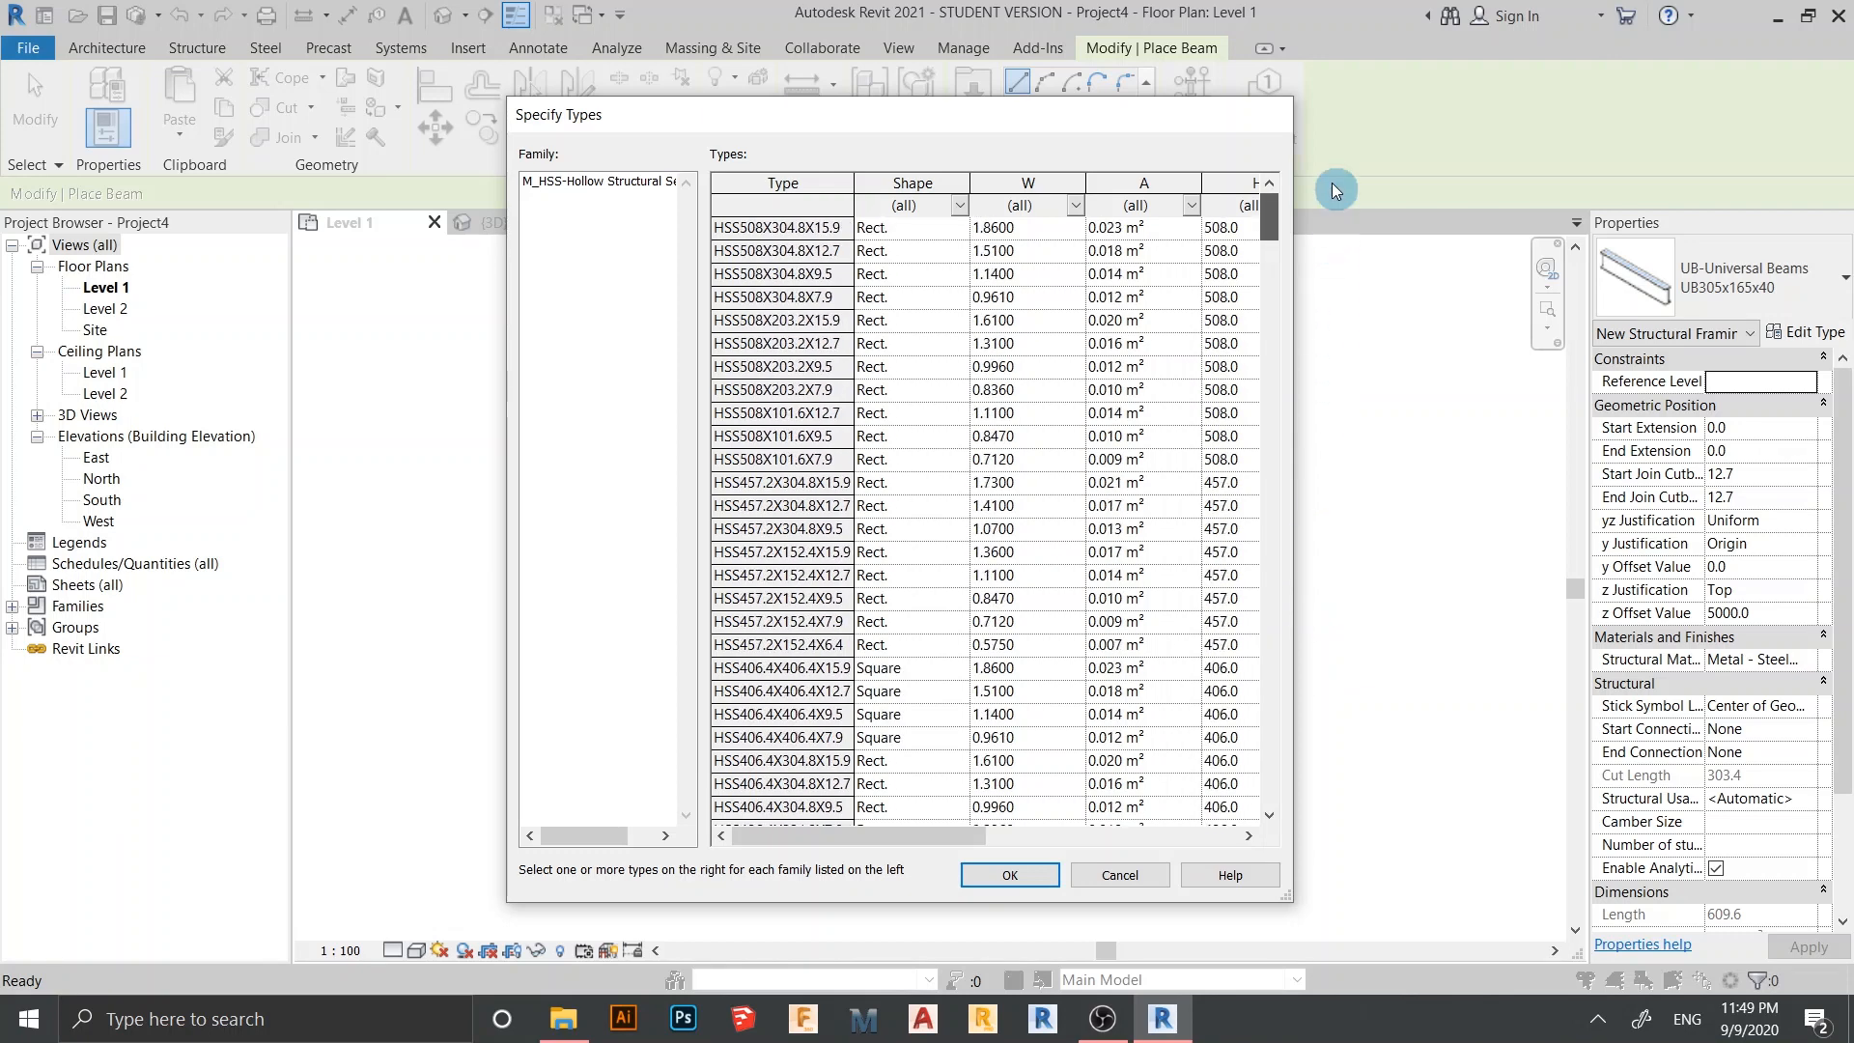
left_click(785, 365)
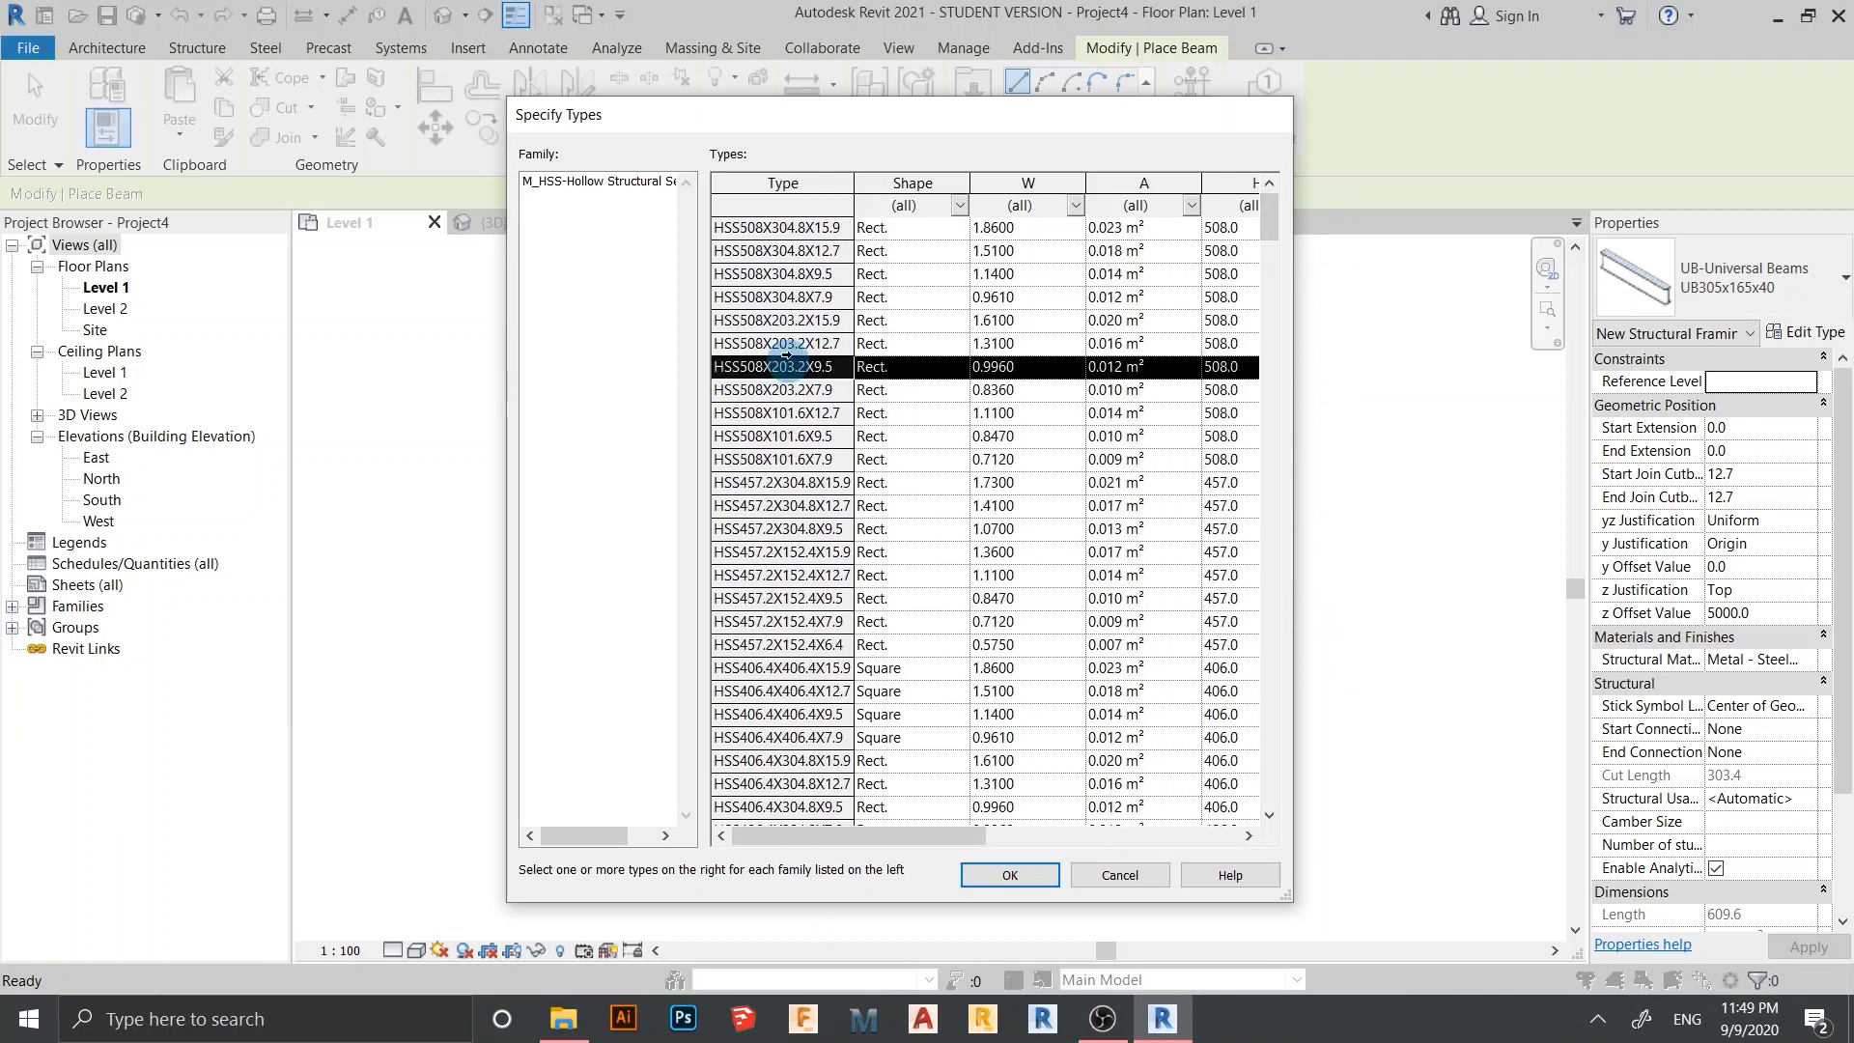
left_click(1011, 876)
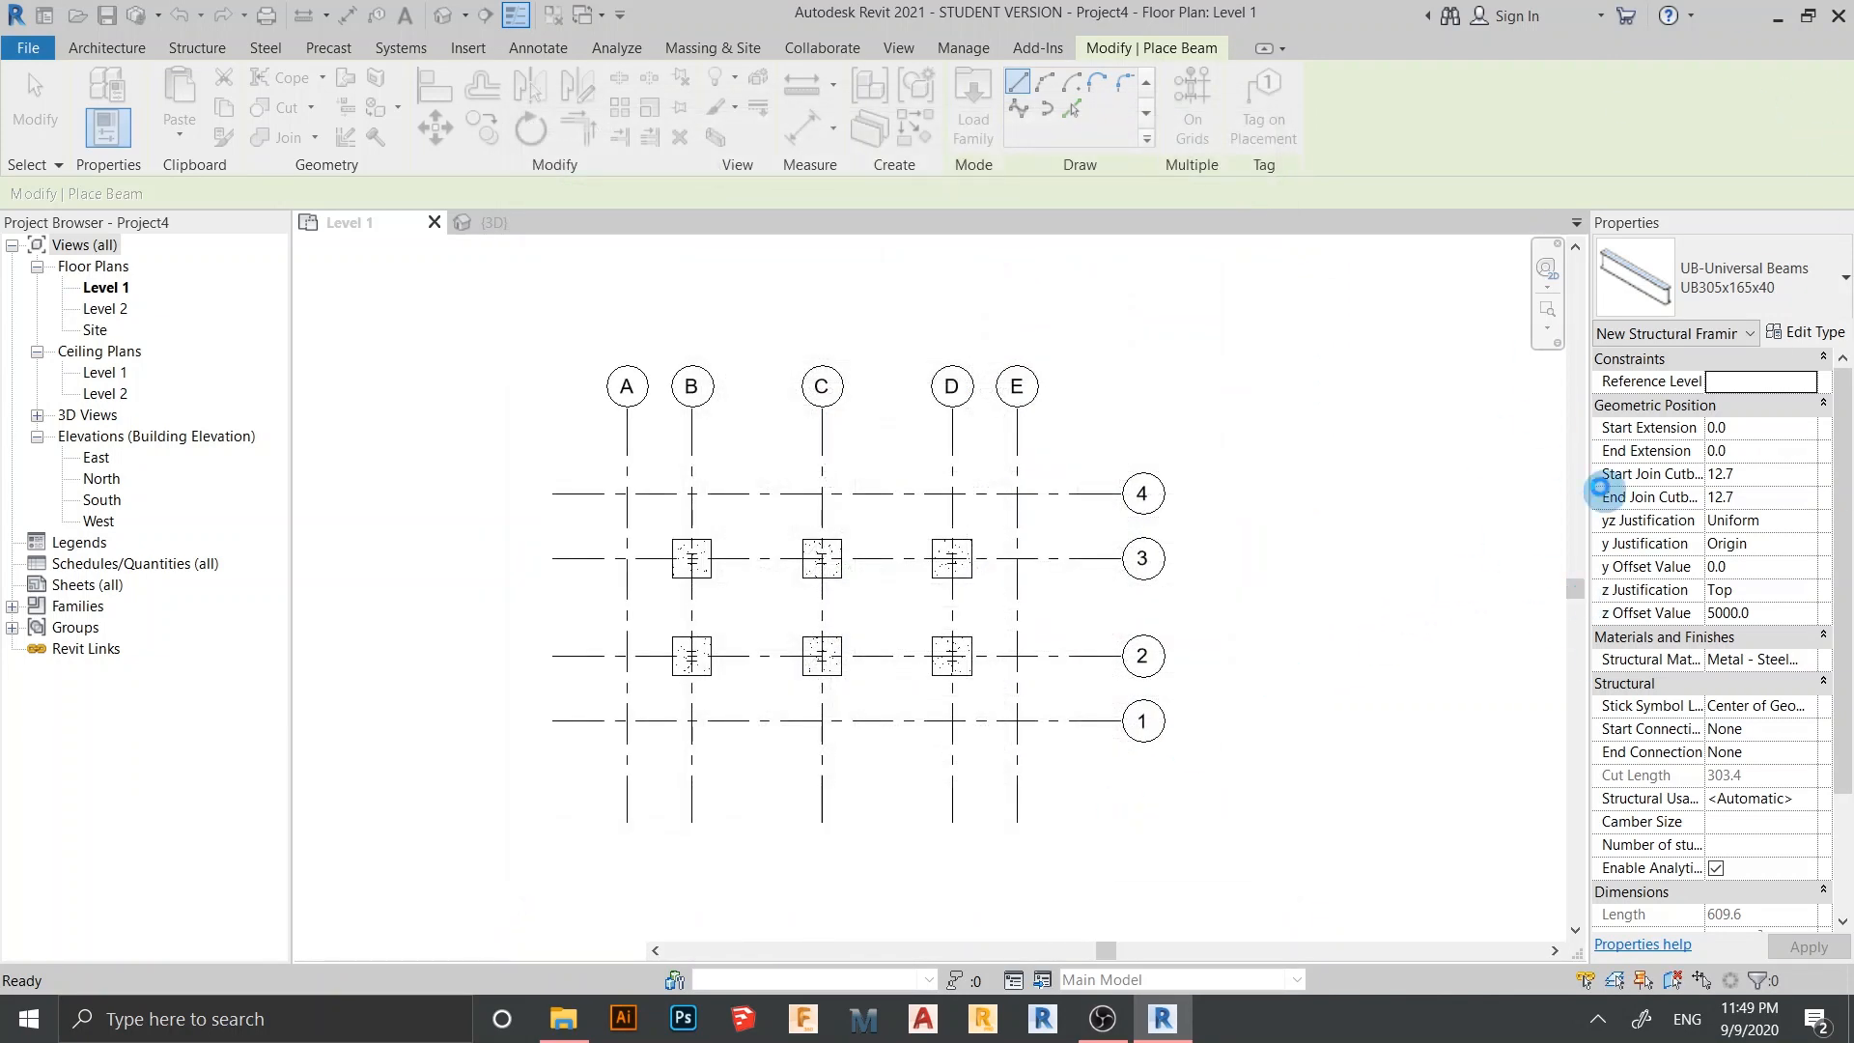
Duplicate the hollow structural section type as HS 100 x 100 and set its Ht and b dimensions to 100
left_click(1810, 335)
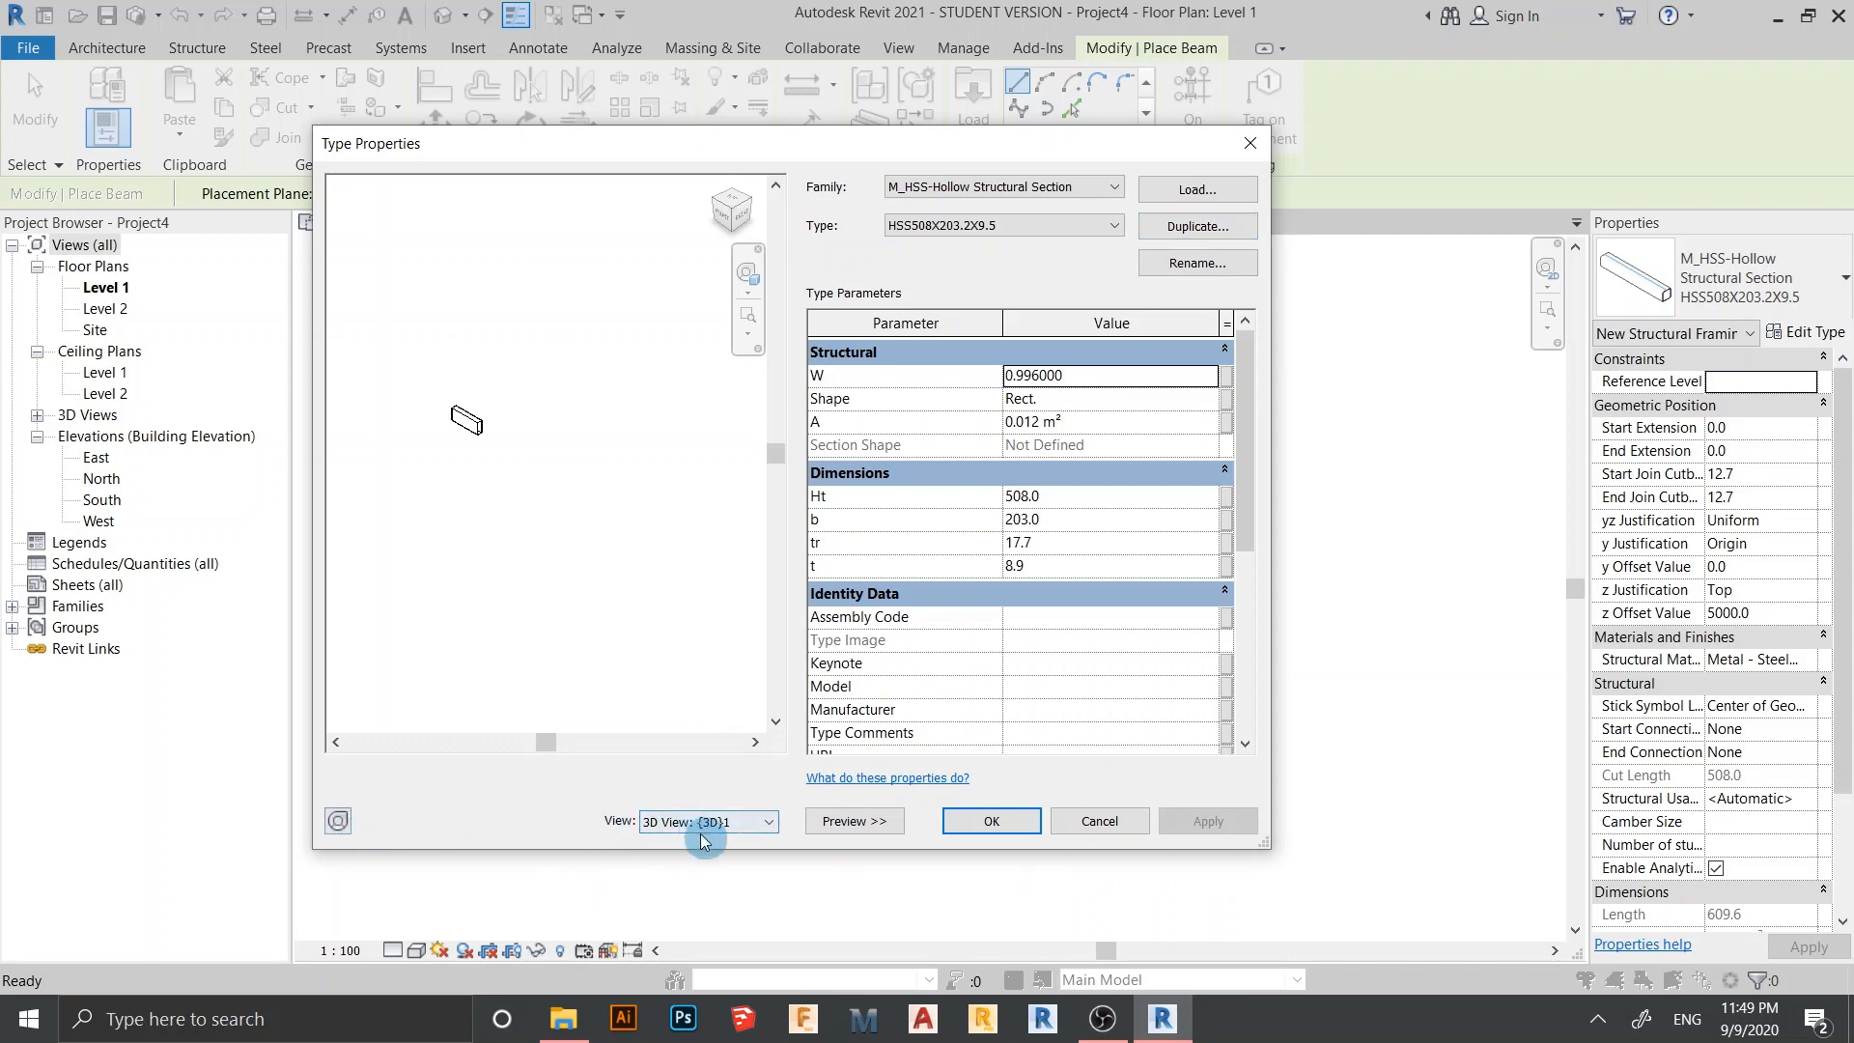
left_click(837, 828)
left_click(963, 232)
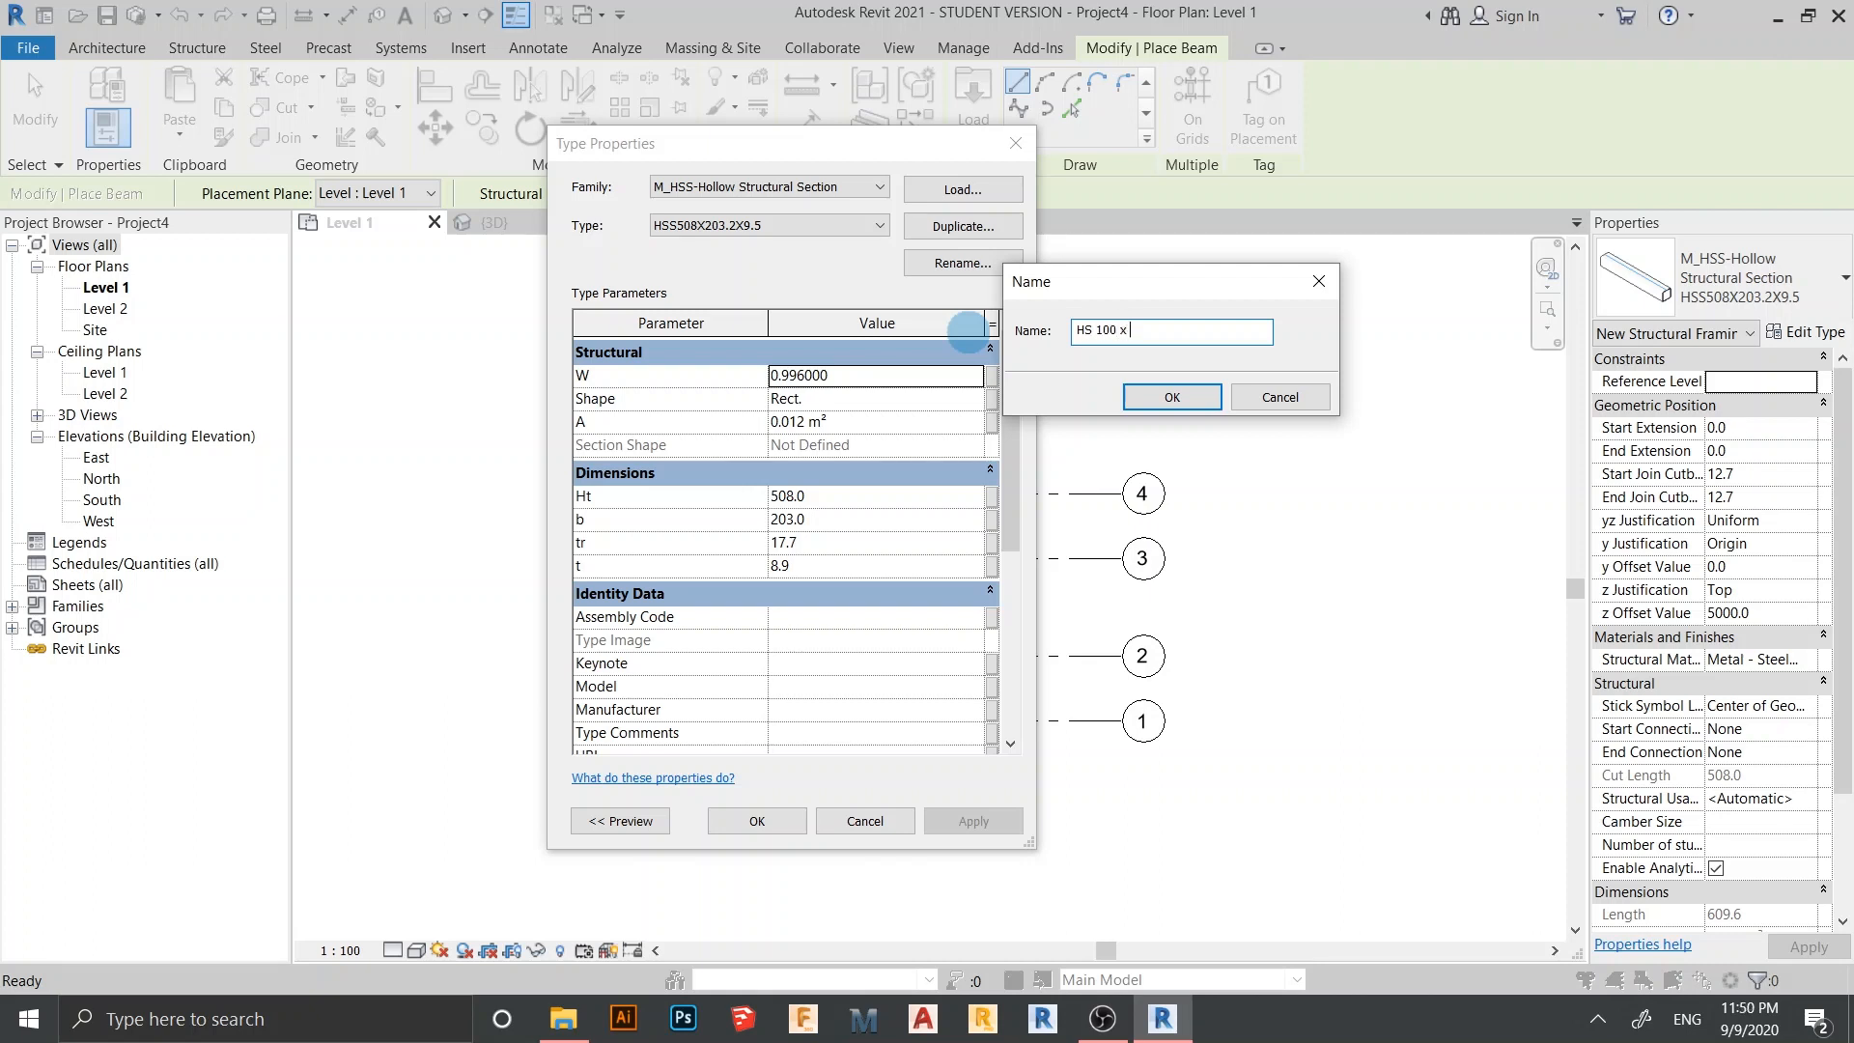
key("Return")
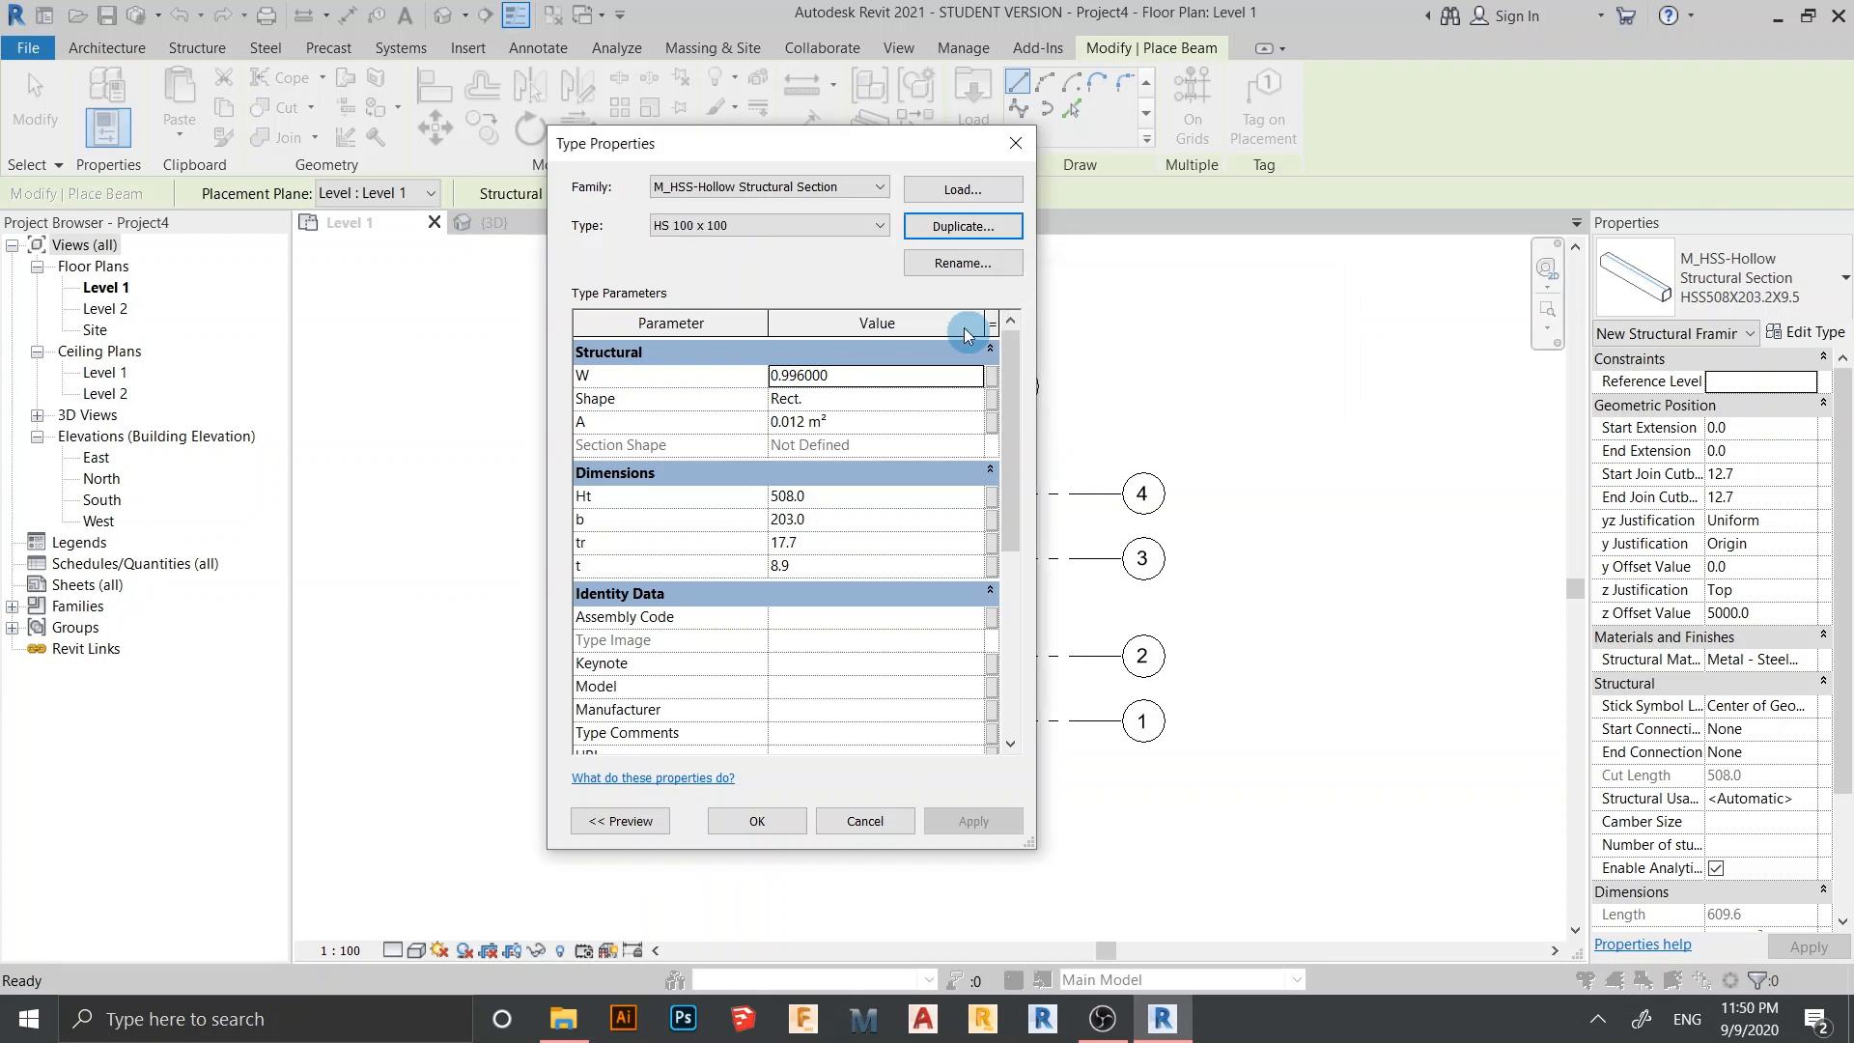
left_click(889, 498)
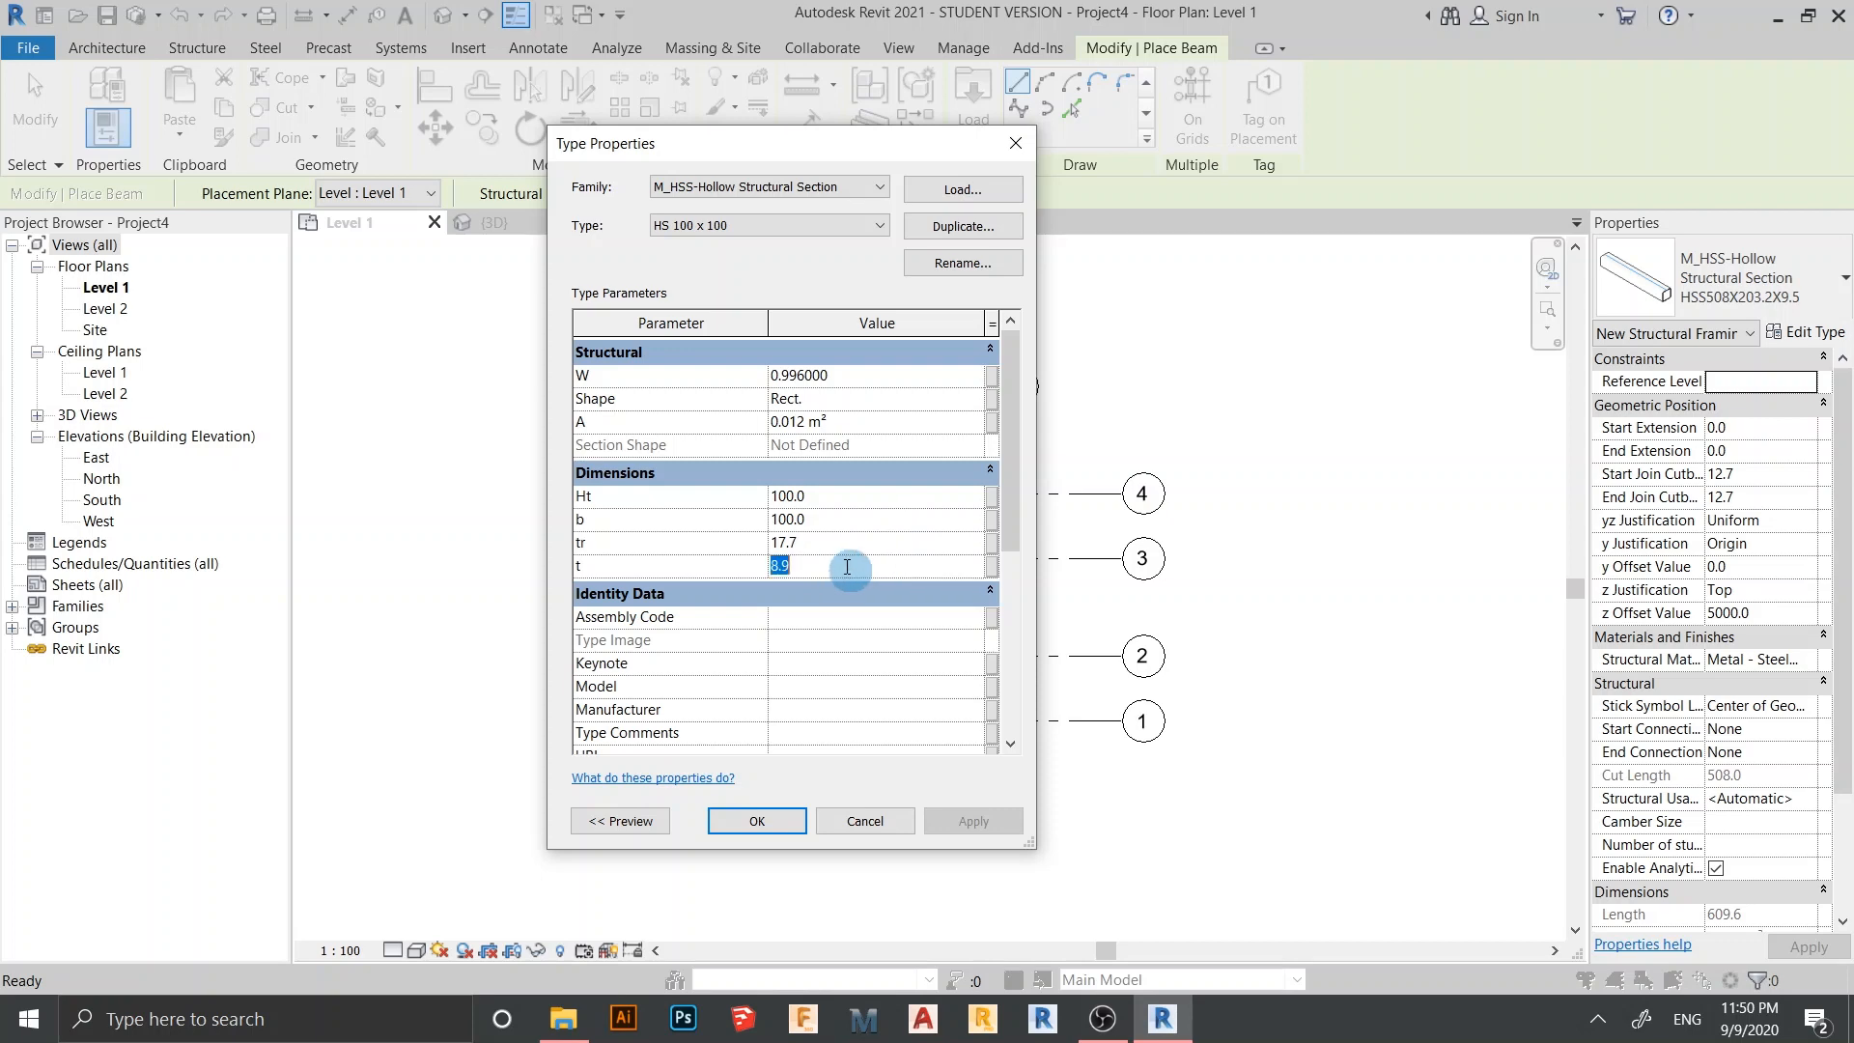
left_click(757, 821)
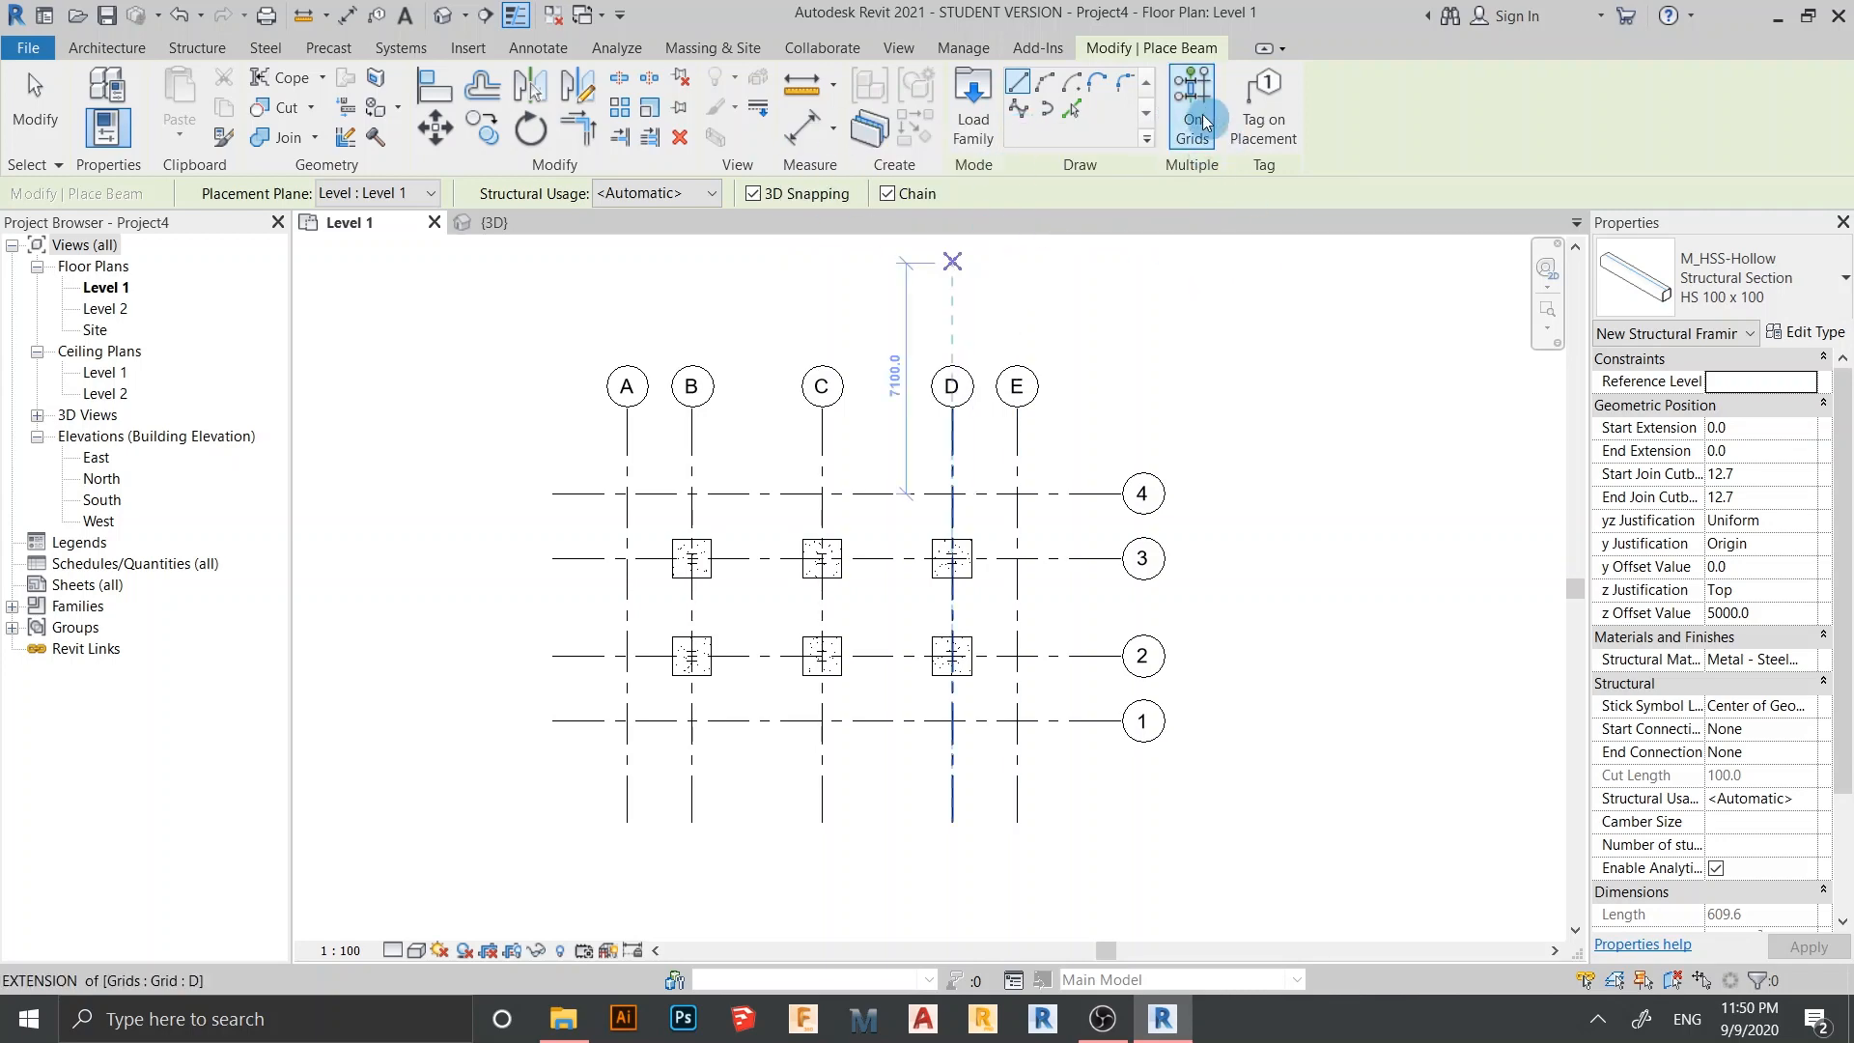
Leave beam placement and start sketching a rectangular boundary for a structural beam system on Level 1
key("Escape")
key("Escape")
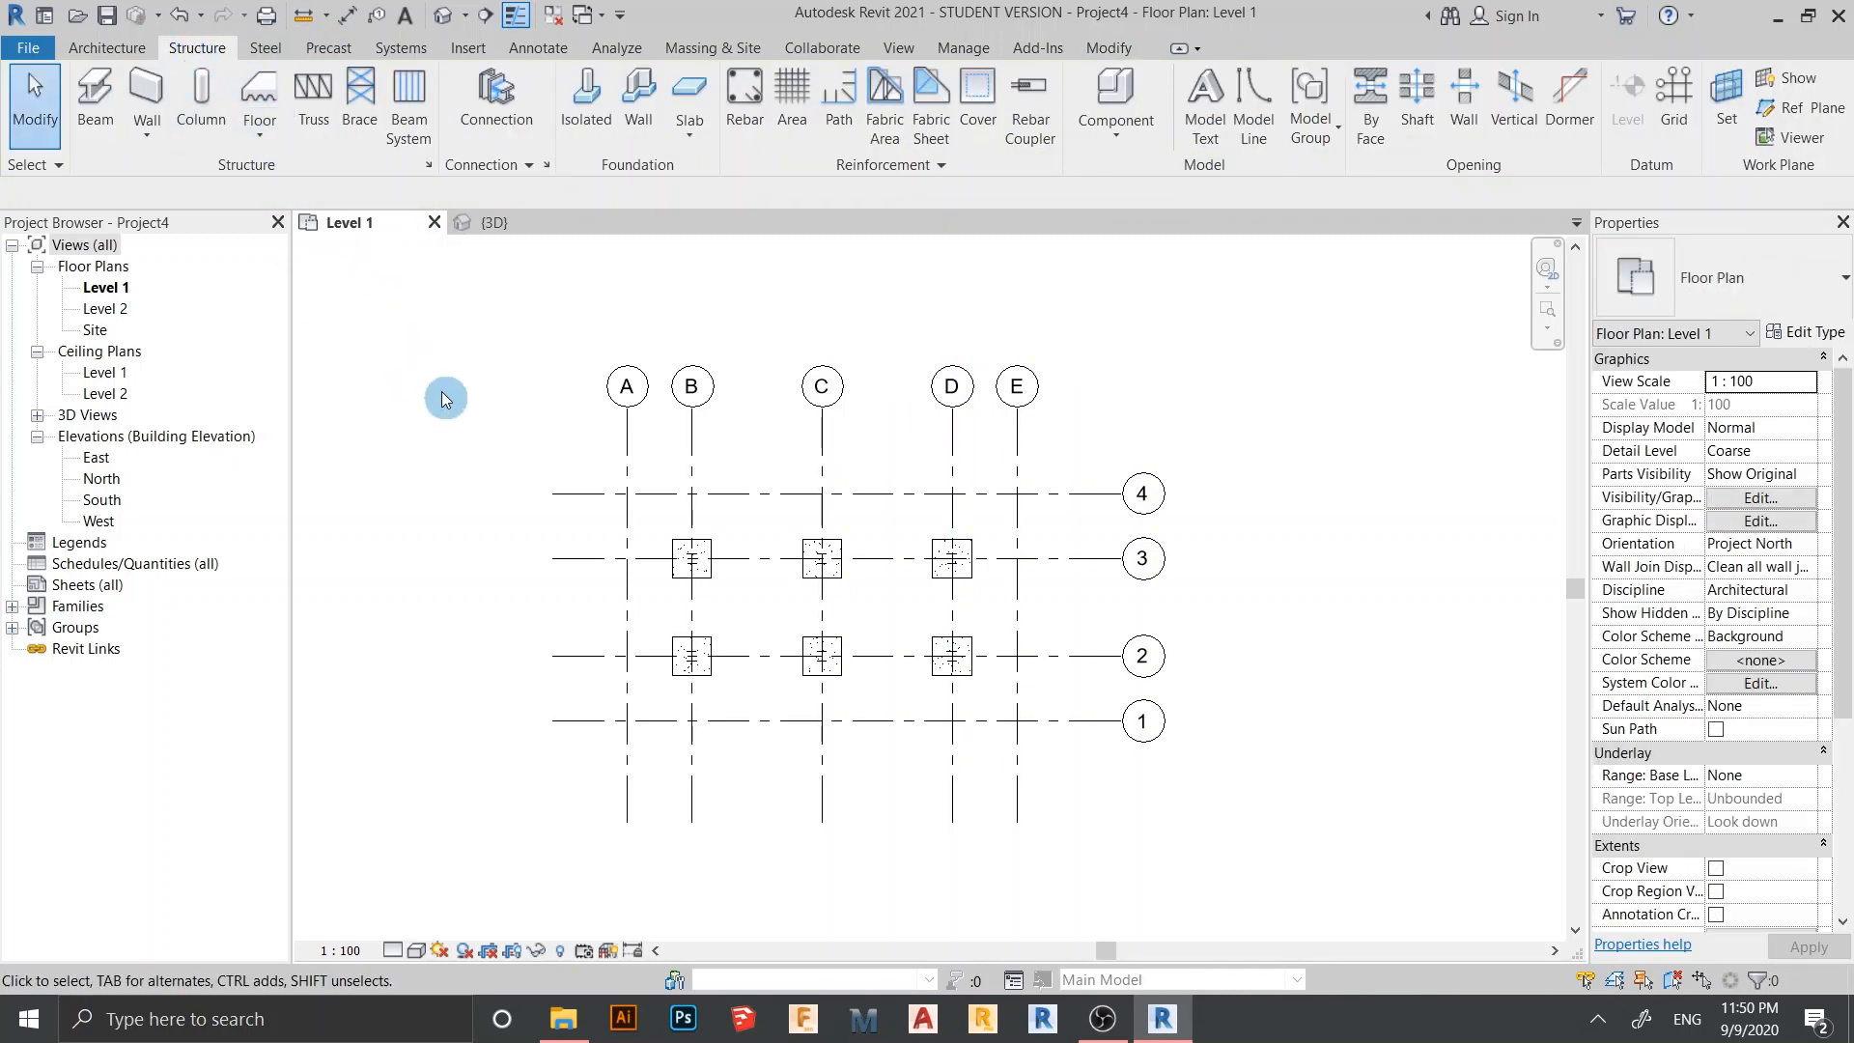
left_click(409, 116)
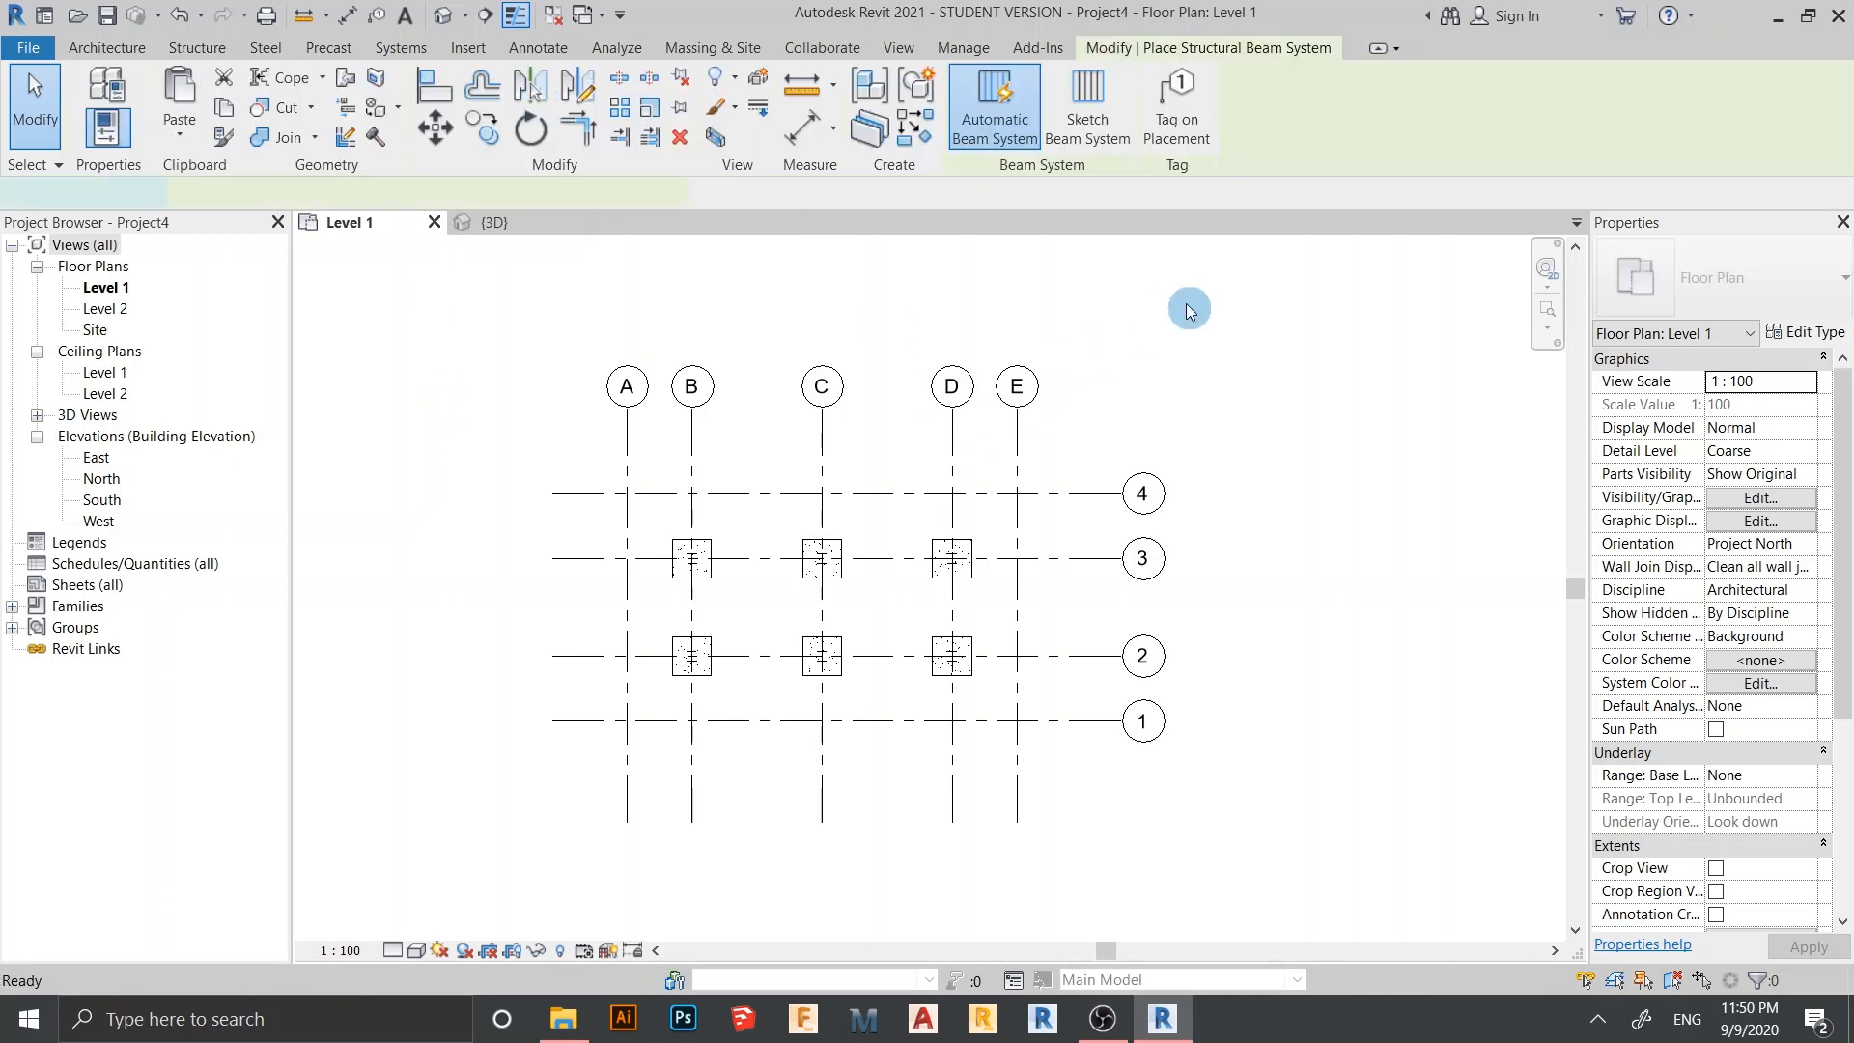
left_click(1150, 305)
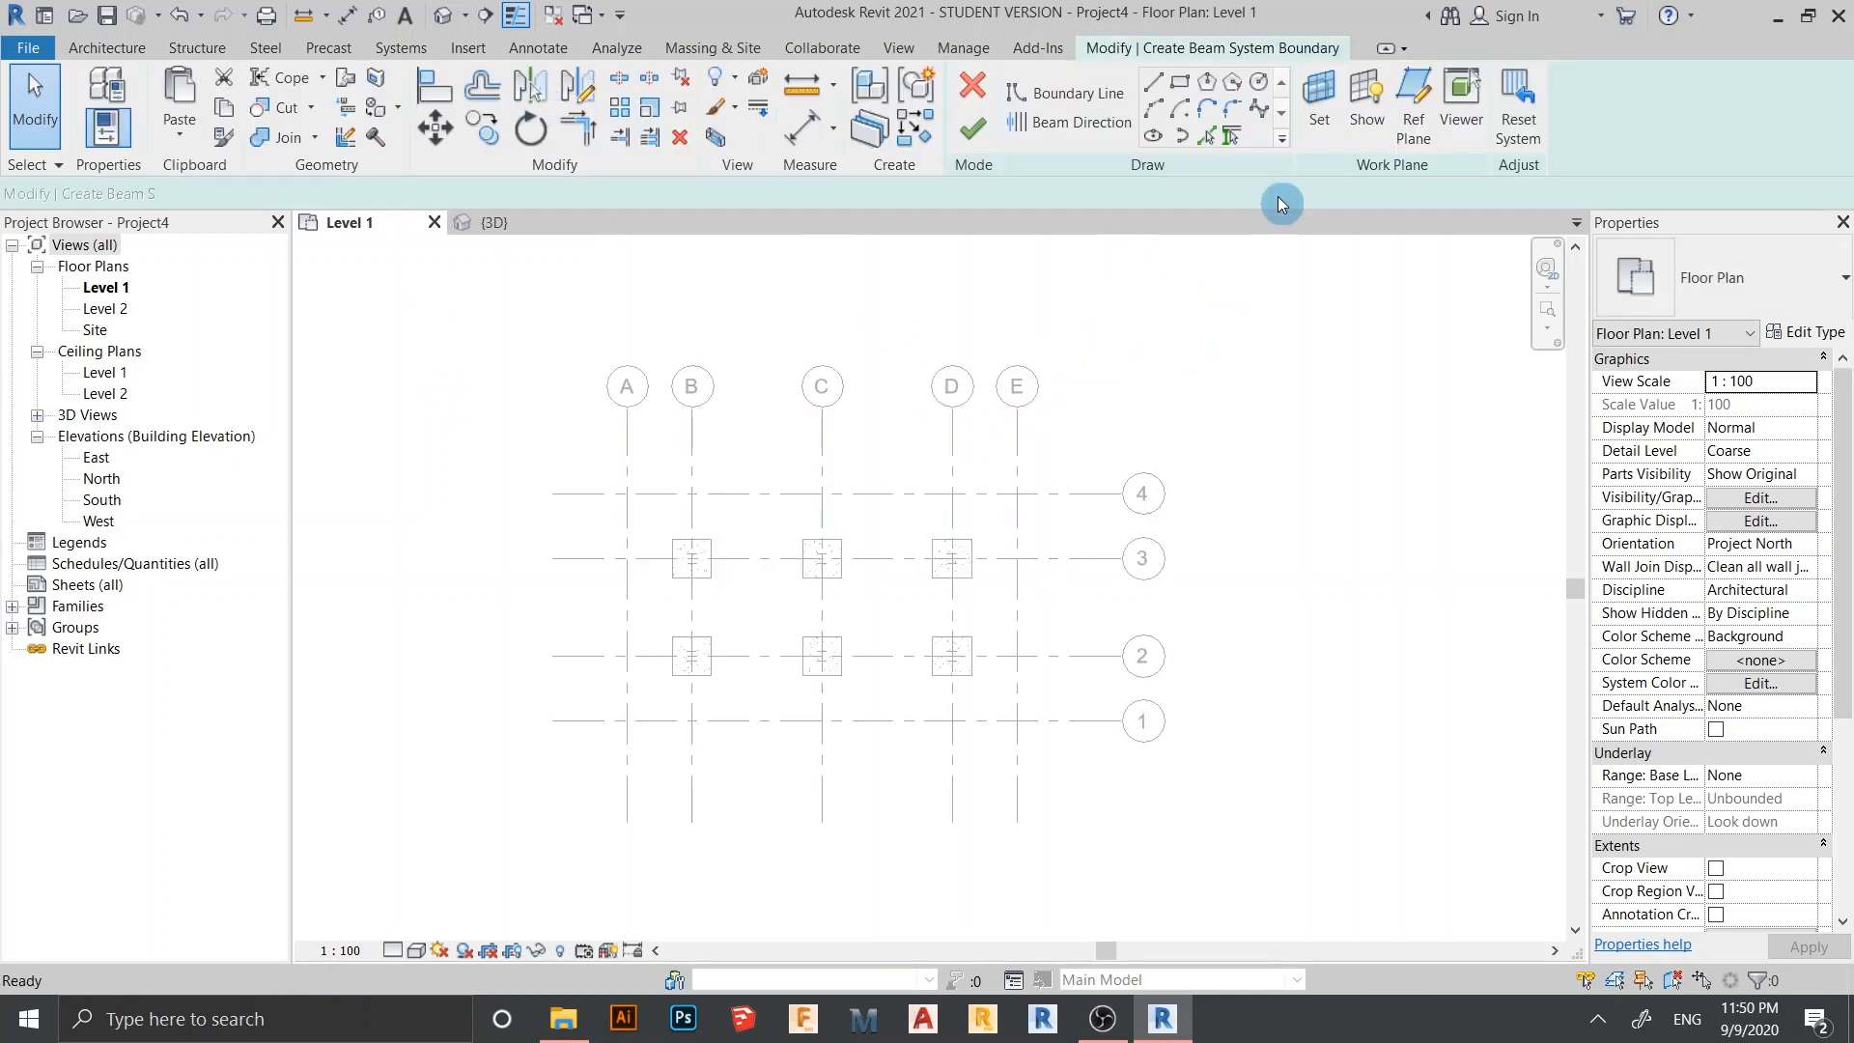
left_click(1182, 85)
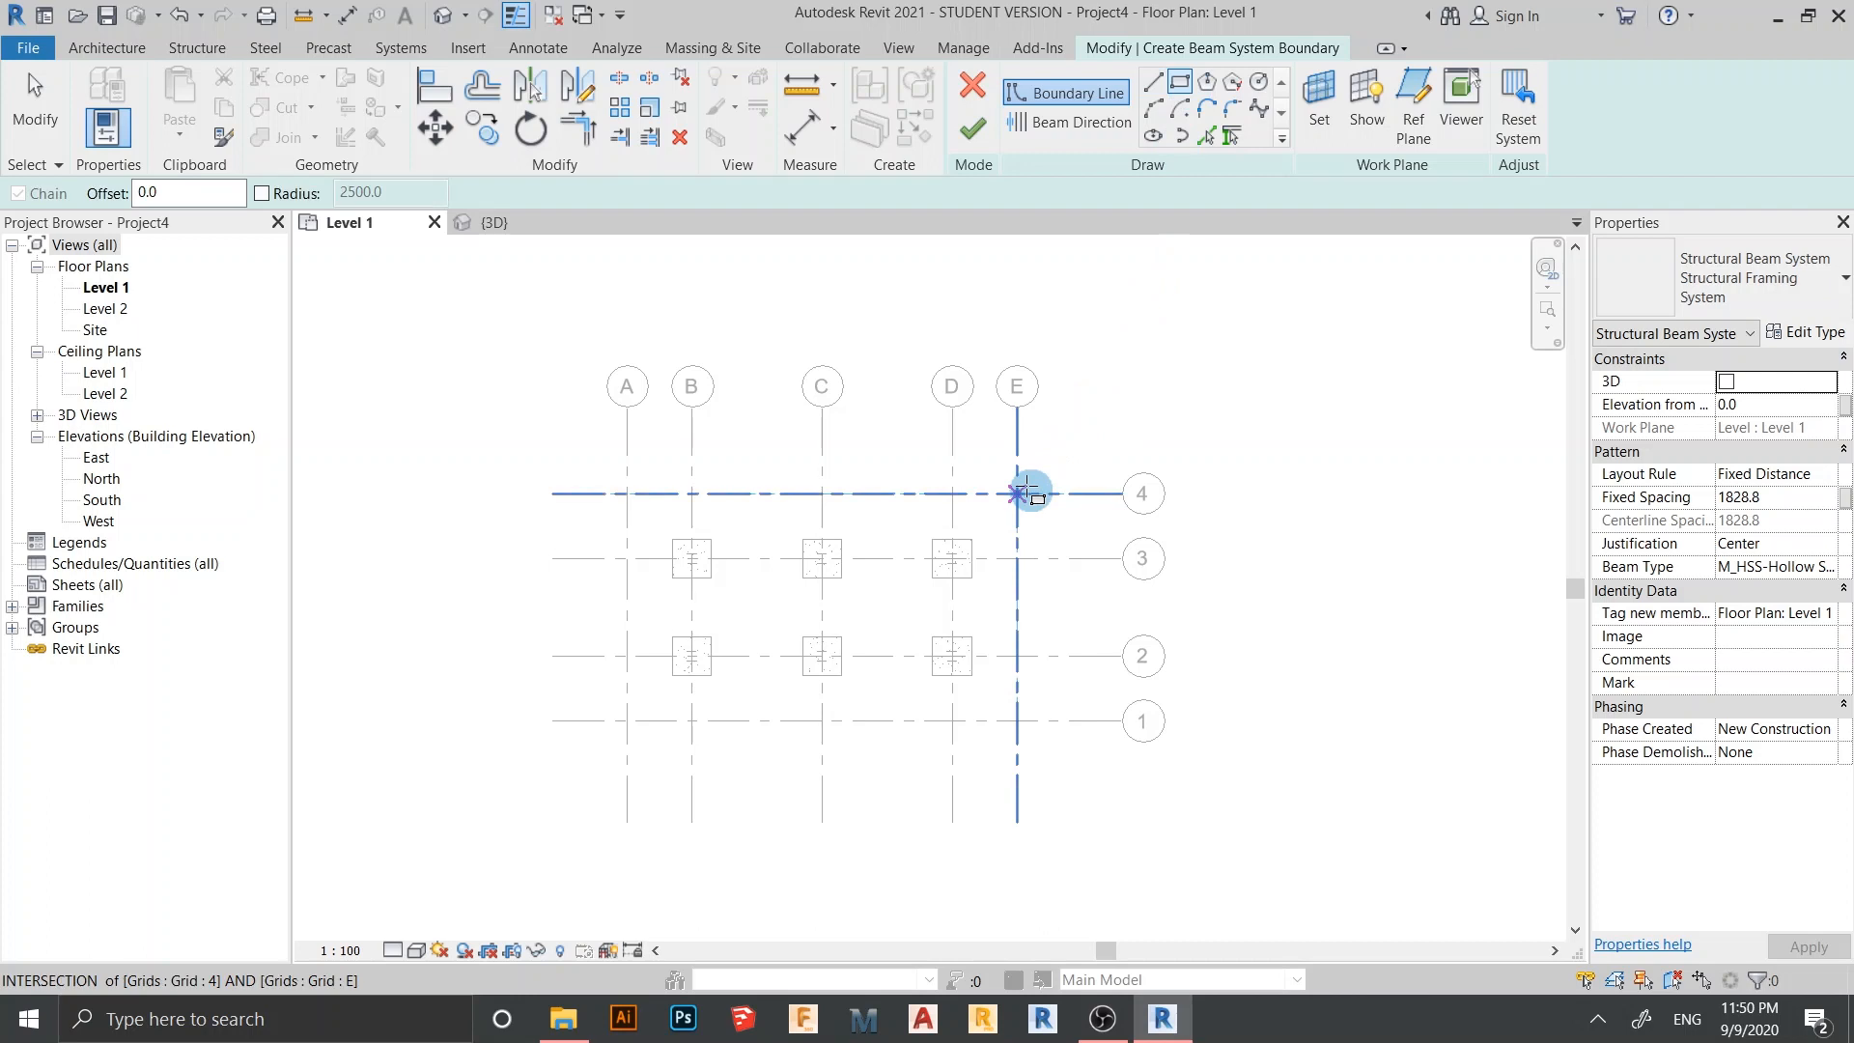
Set the beam system's layout rule to Fixed Number and its elevation to 5100
left_click(1828, 477)
left_click(1826, 474)
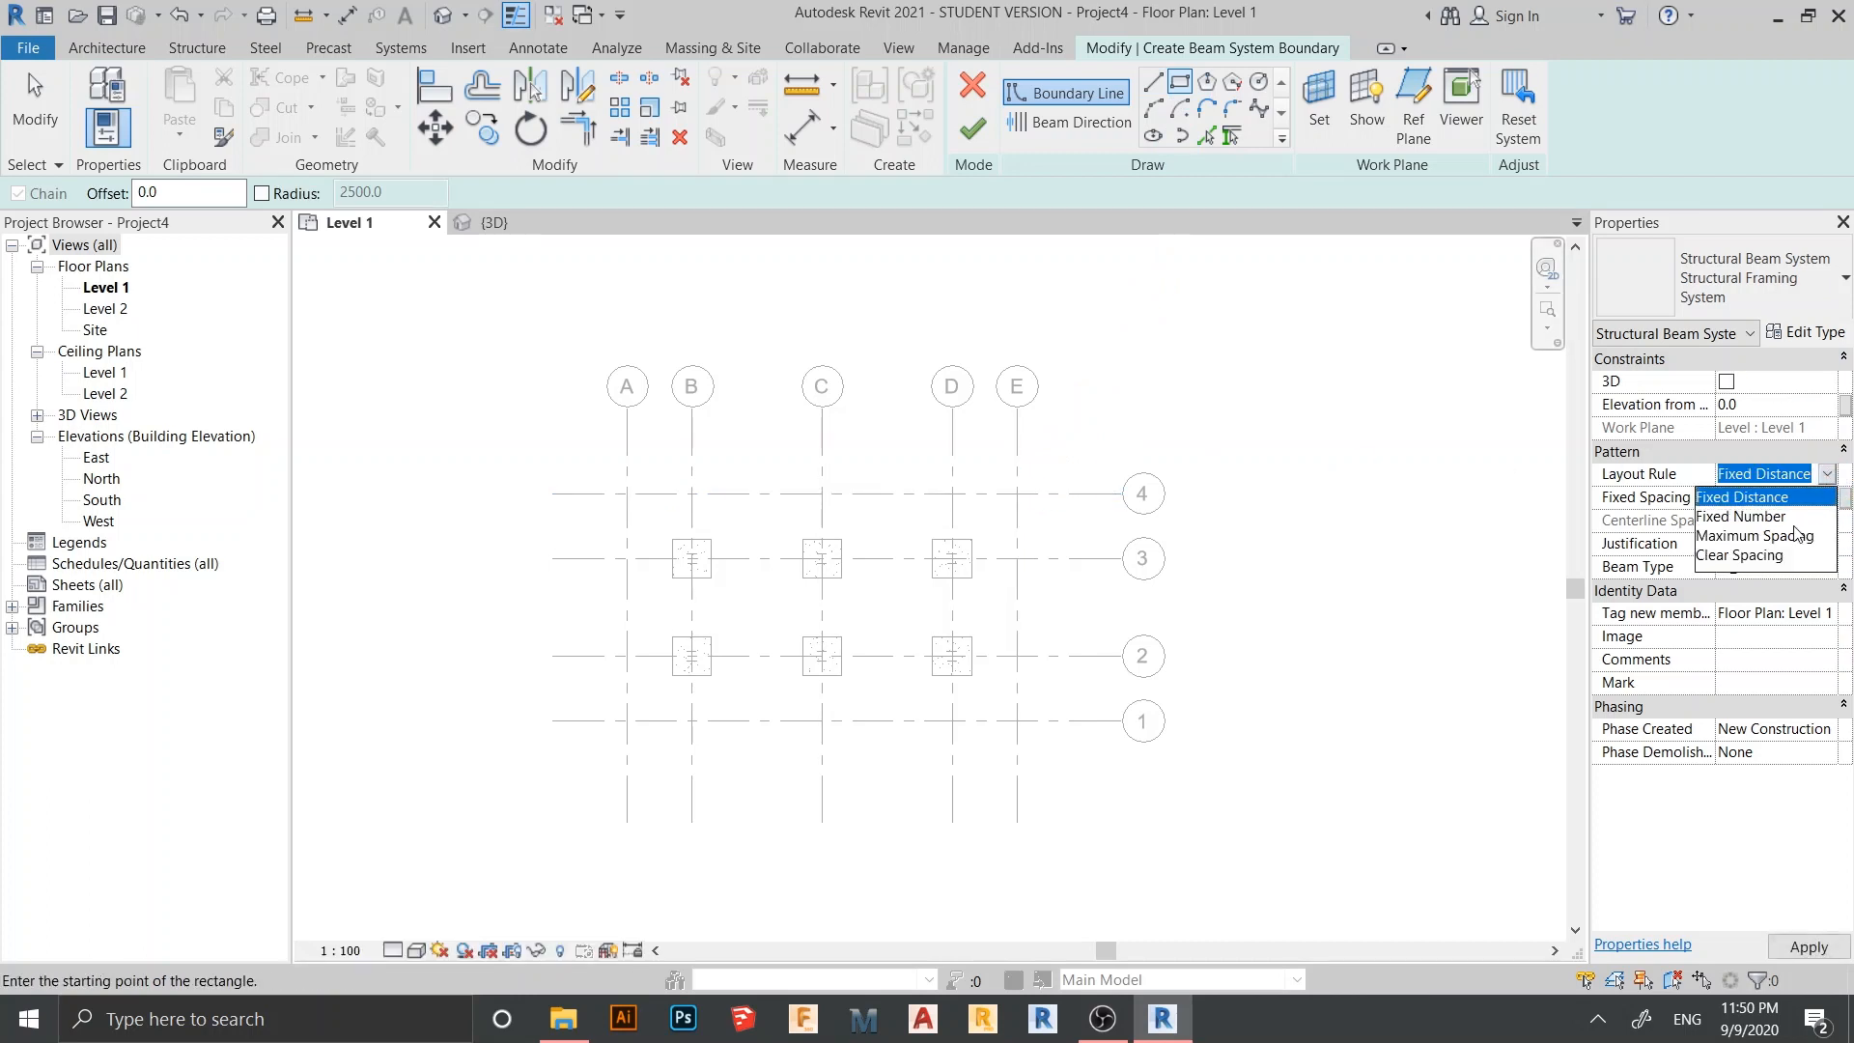
left_click(1741, 517)
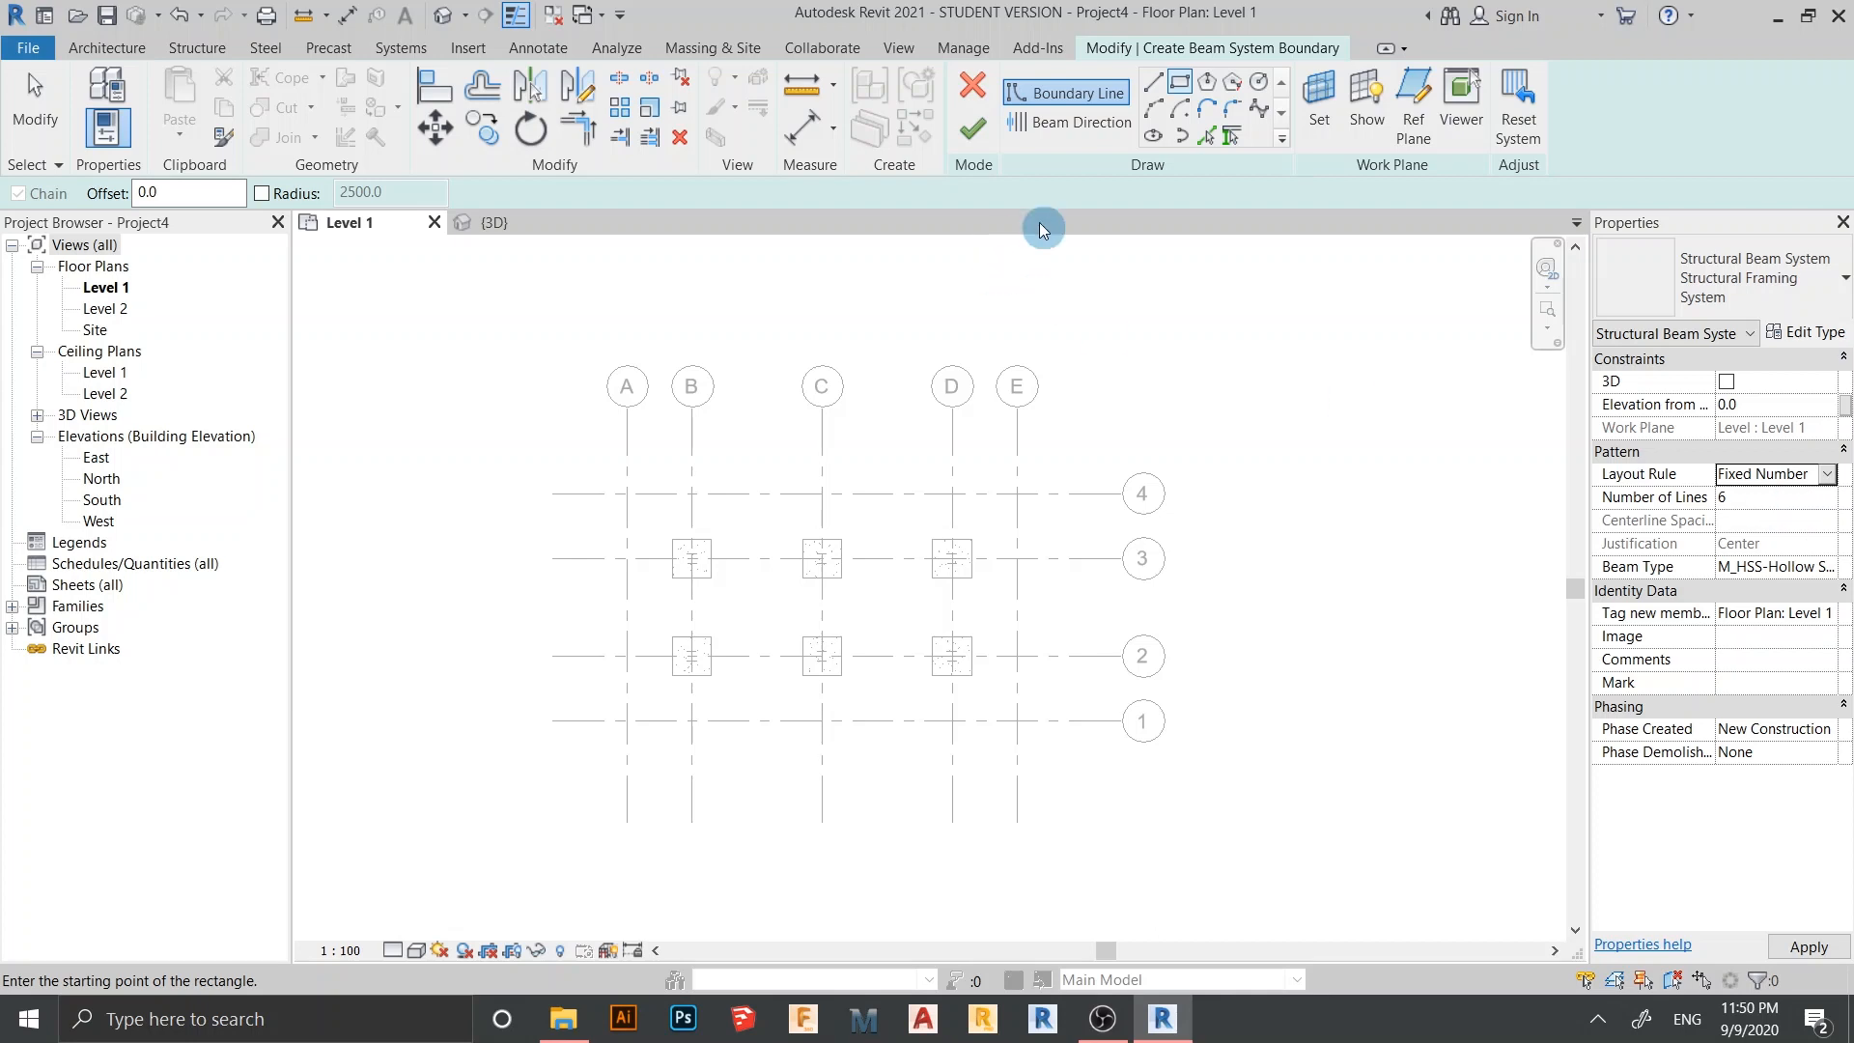
left_click(1083, 123)
left_click(1796, 626)
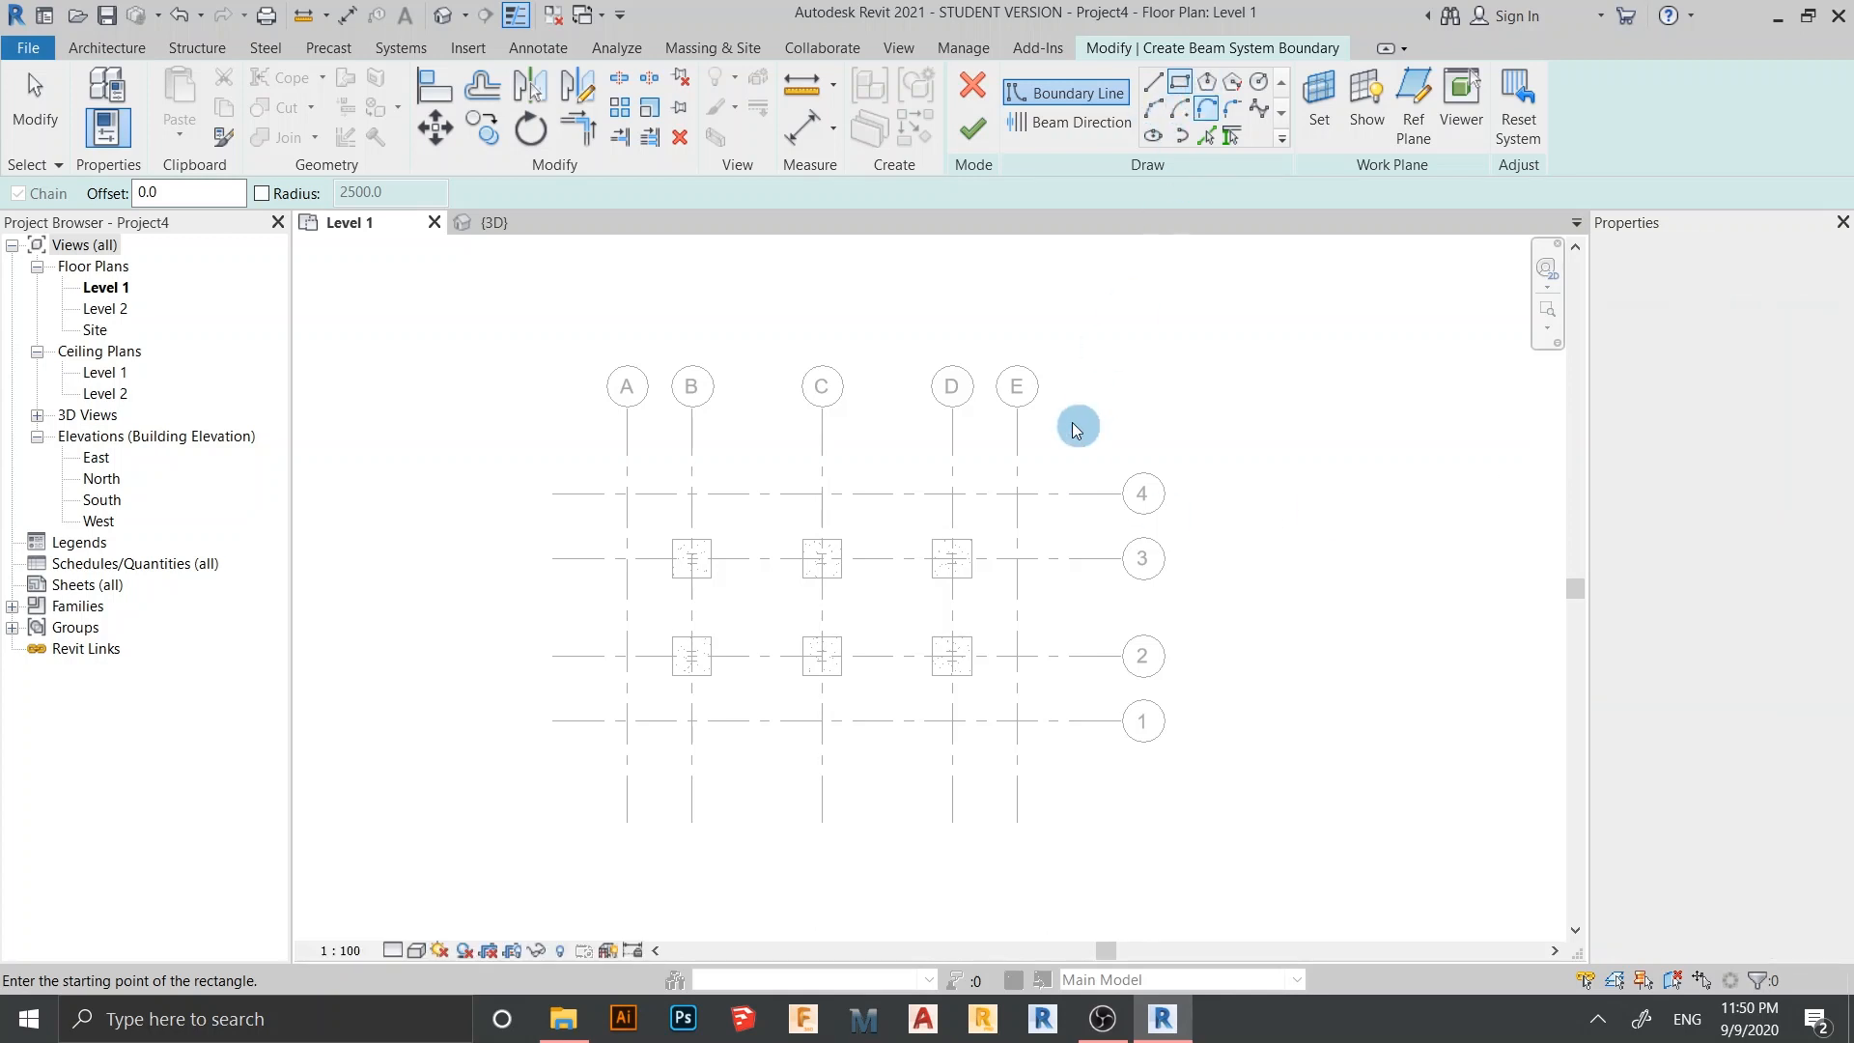
Draw the rectangular boundary from grid intersection E/4 to A/1 and finish the beam system with 10 lines
left_click(1017, 494)
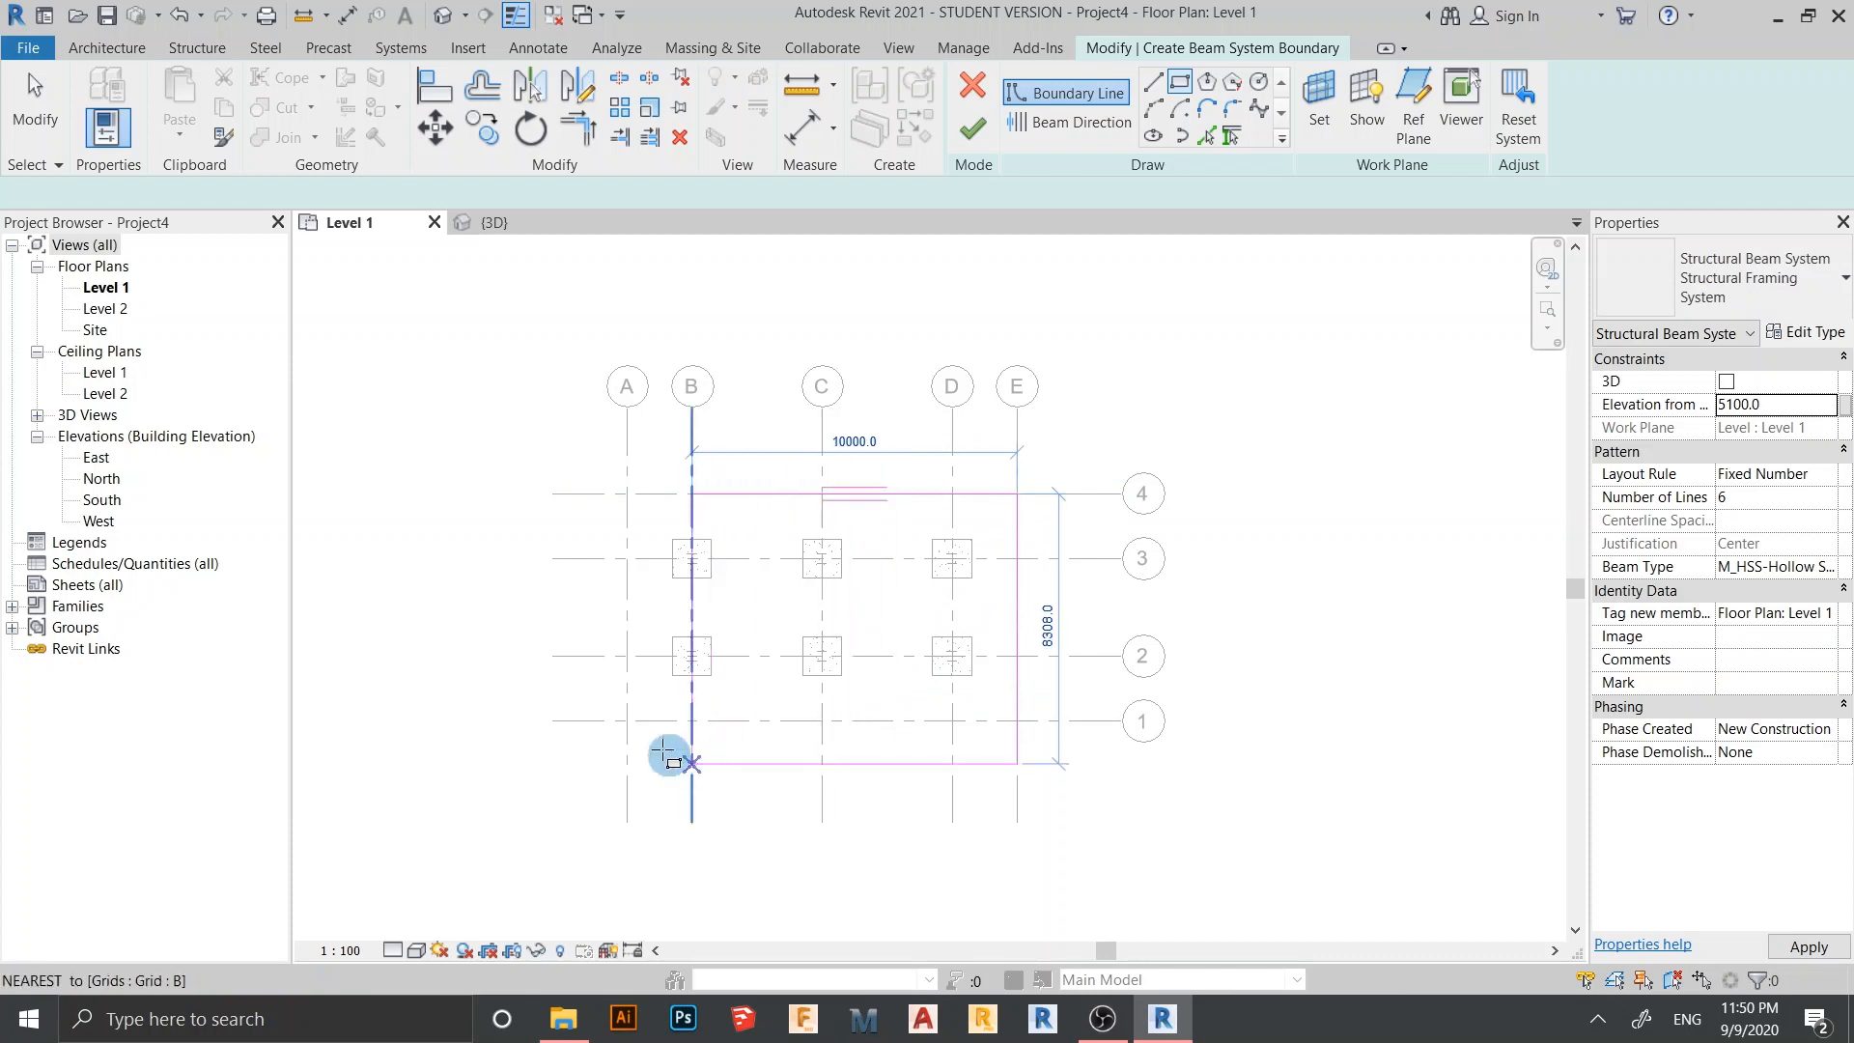
left_click(627, 720)
left_click(626, 720)
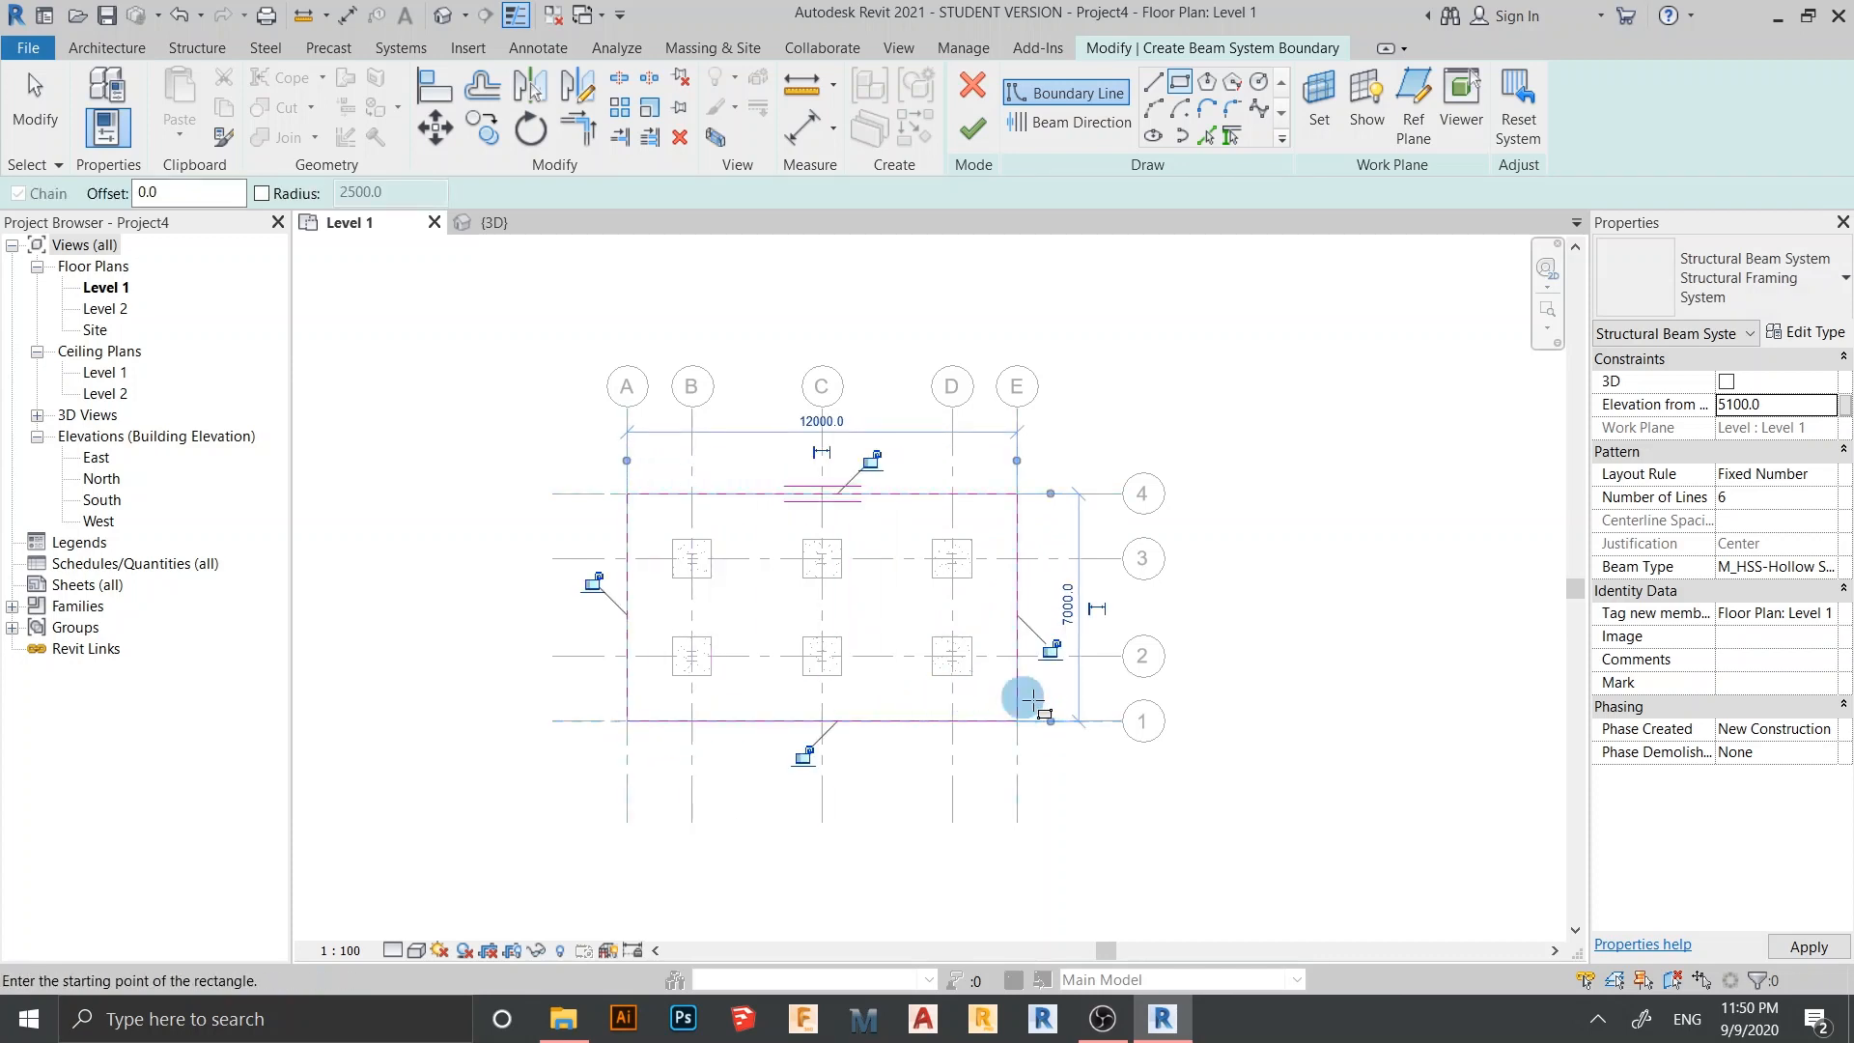
left_click(1788, 500)
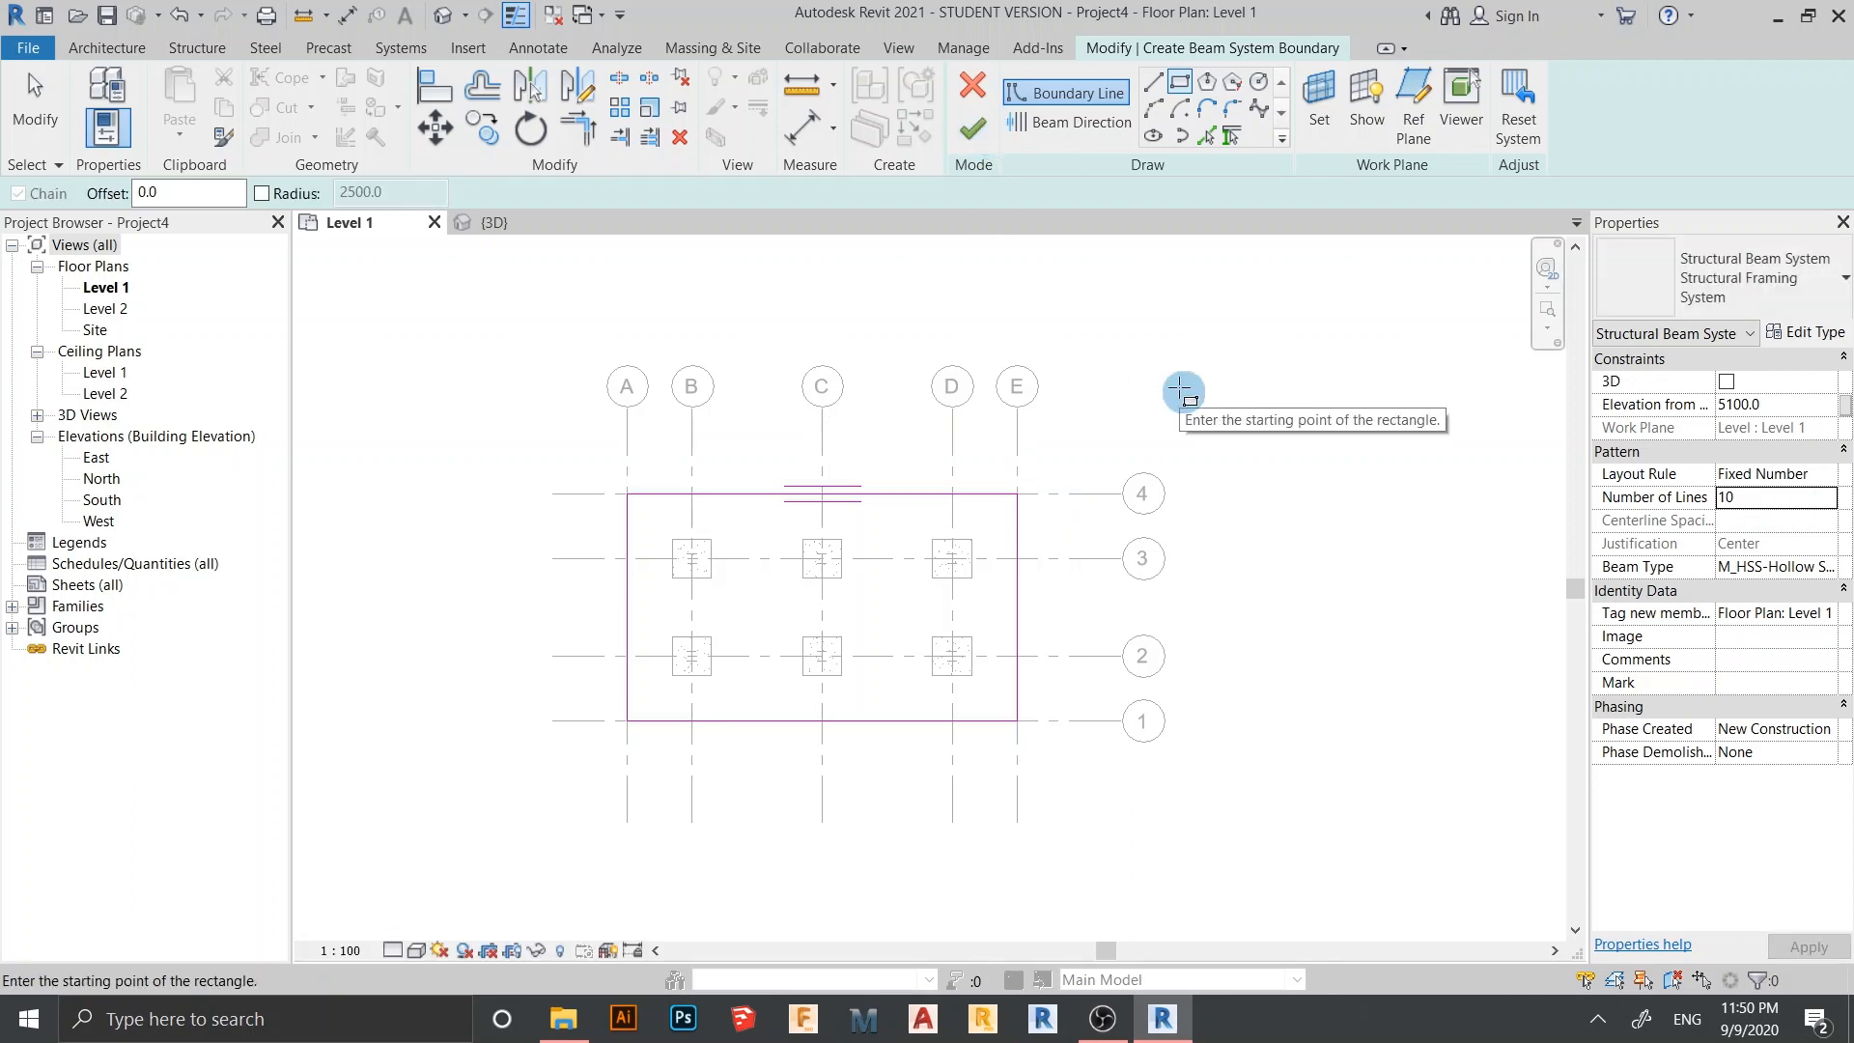
left_click(970, 134)
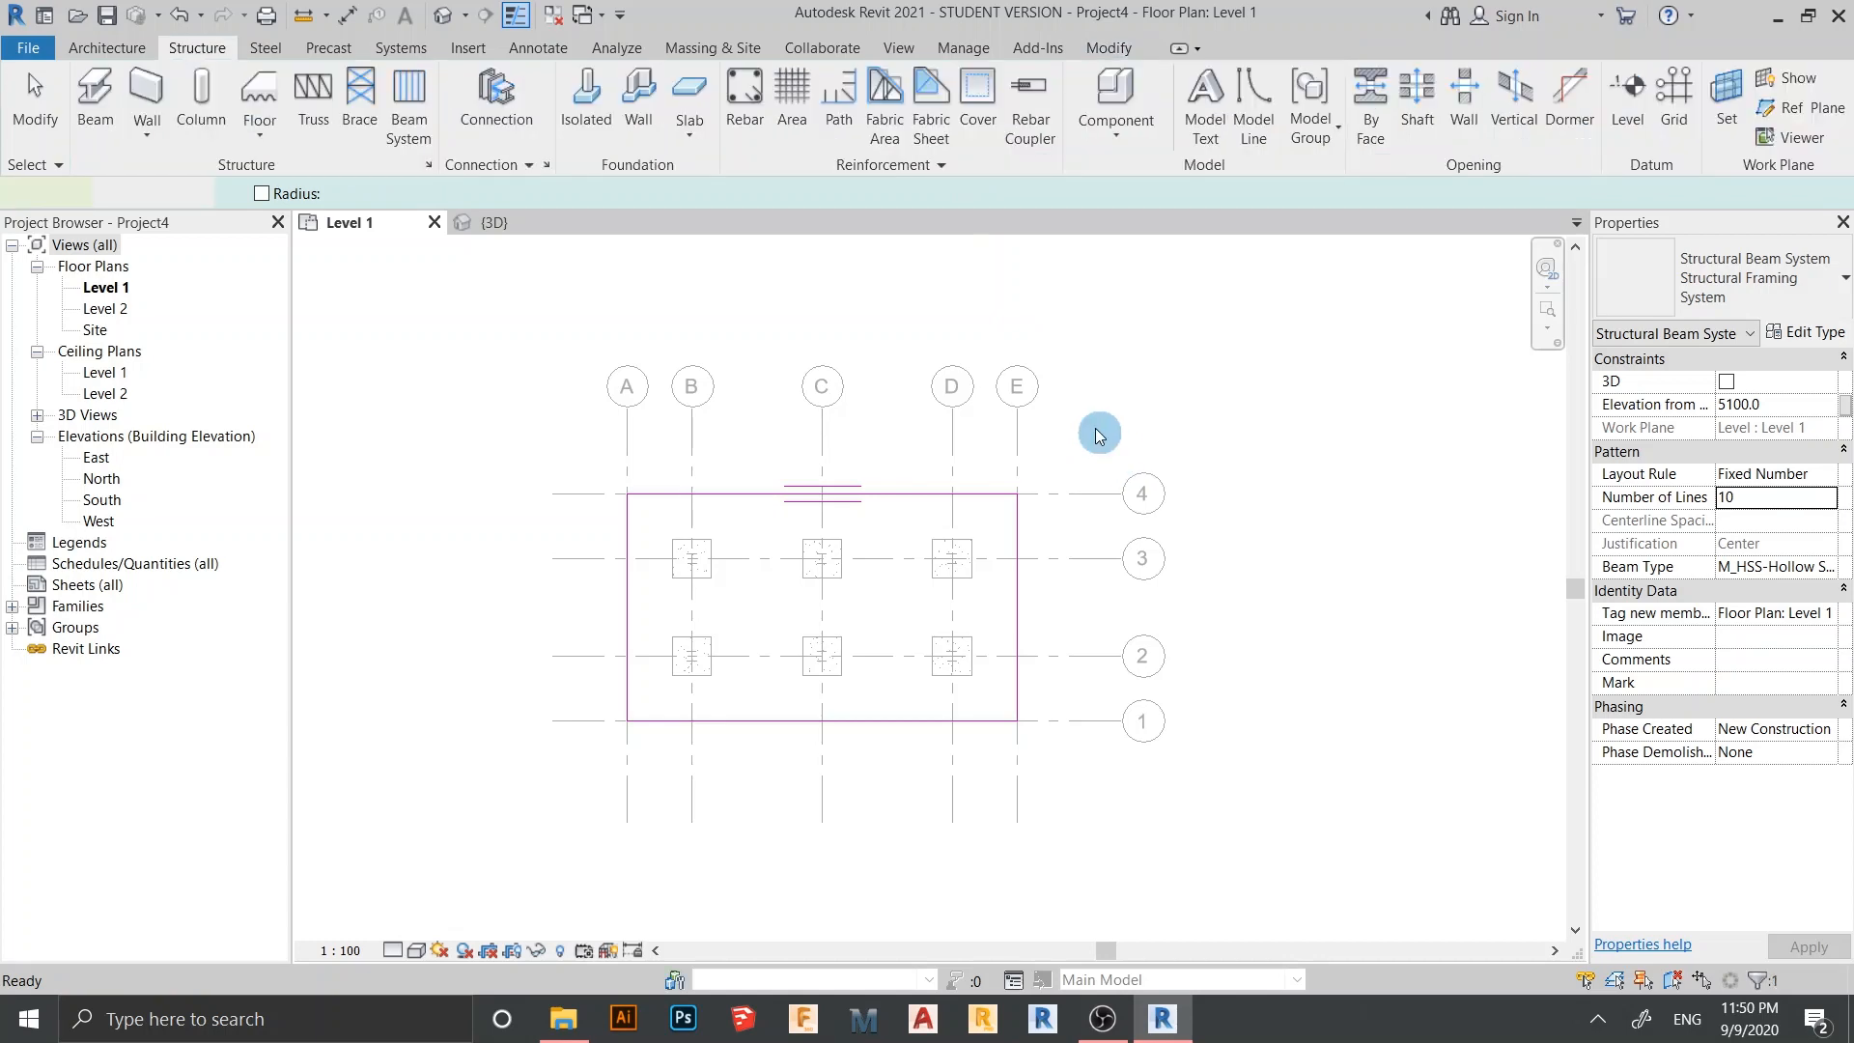
Examine in the 3D view how the HS 100 x 100 beams meet the outer frame beams
left_click(494, 222)
middle_click_drag(978, 647, 977, 722, "shift")
scroll(710, 610, "up", 7)
scroll(654, 610, "up", 4)
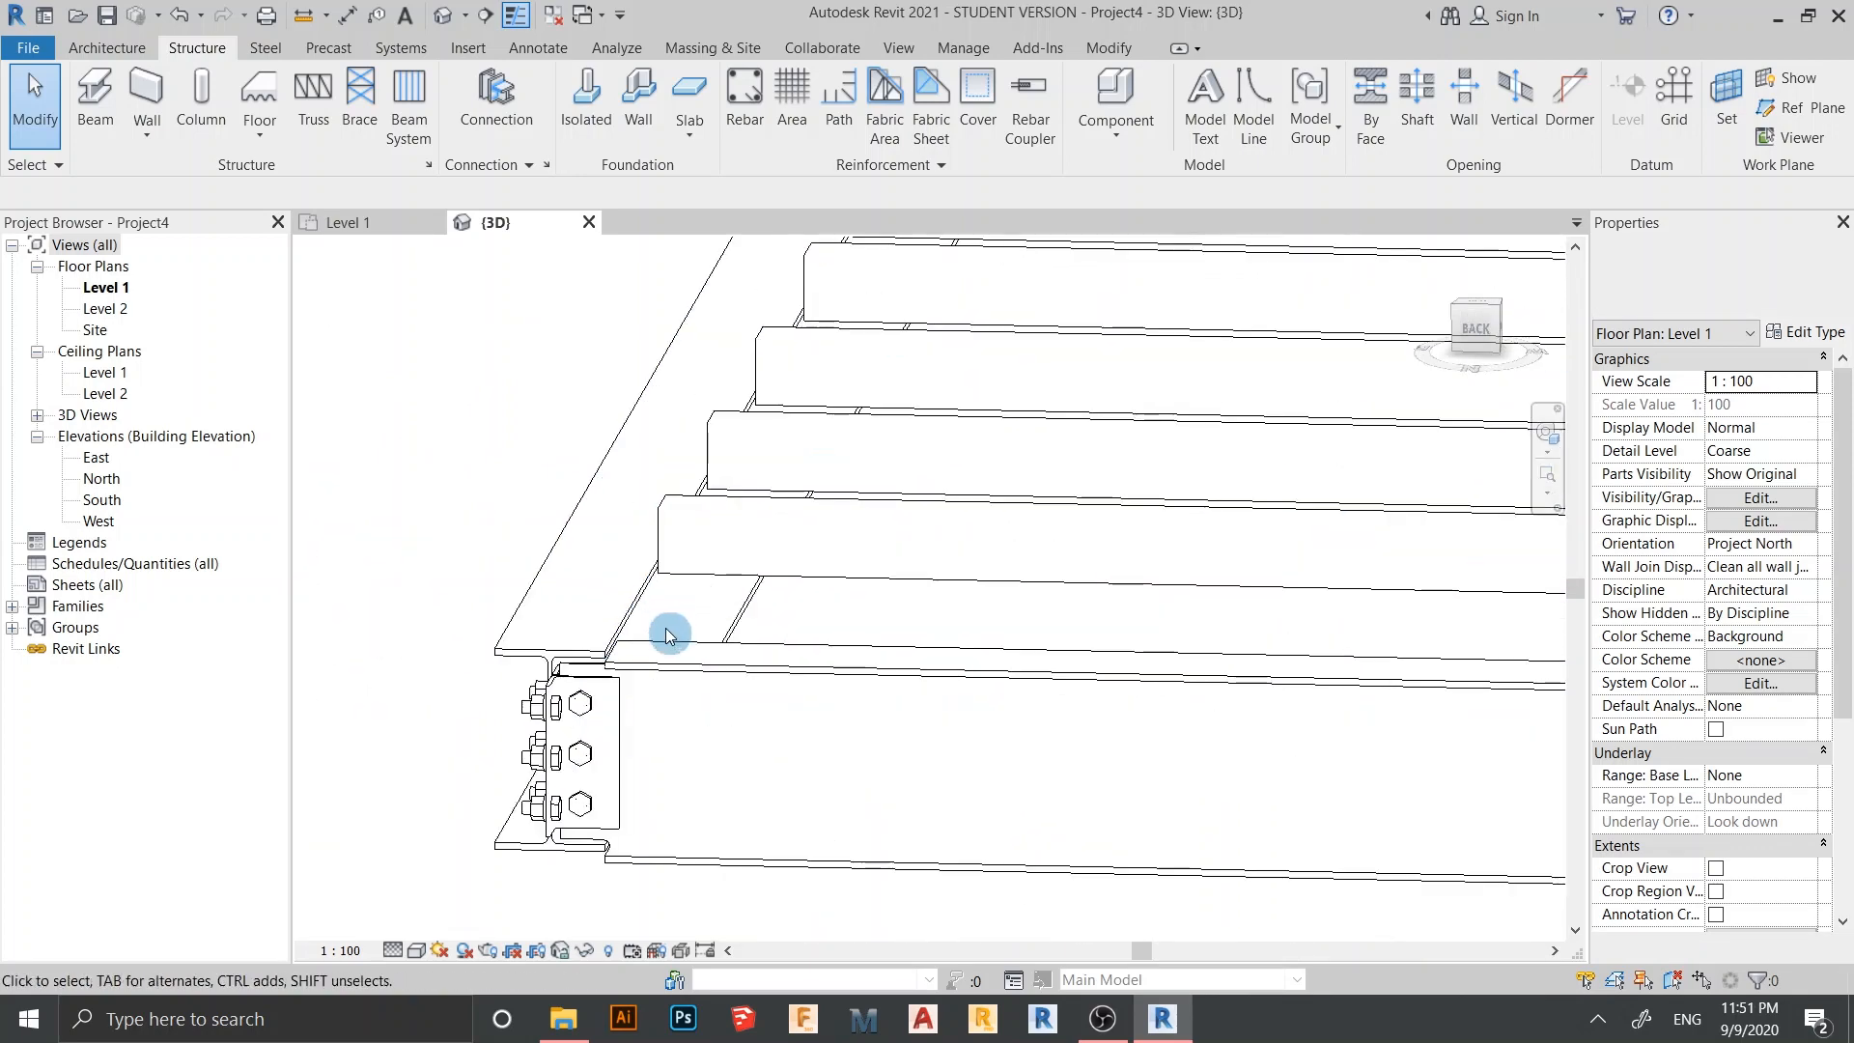
middle_click_drag(668, 633, 879, 627, "shift")
scroll(898, 713, "down", 1)
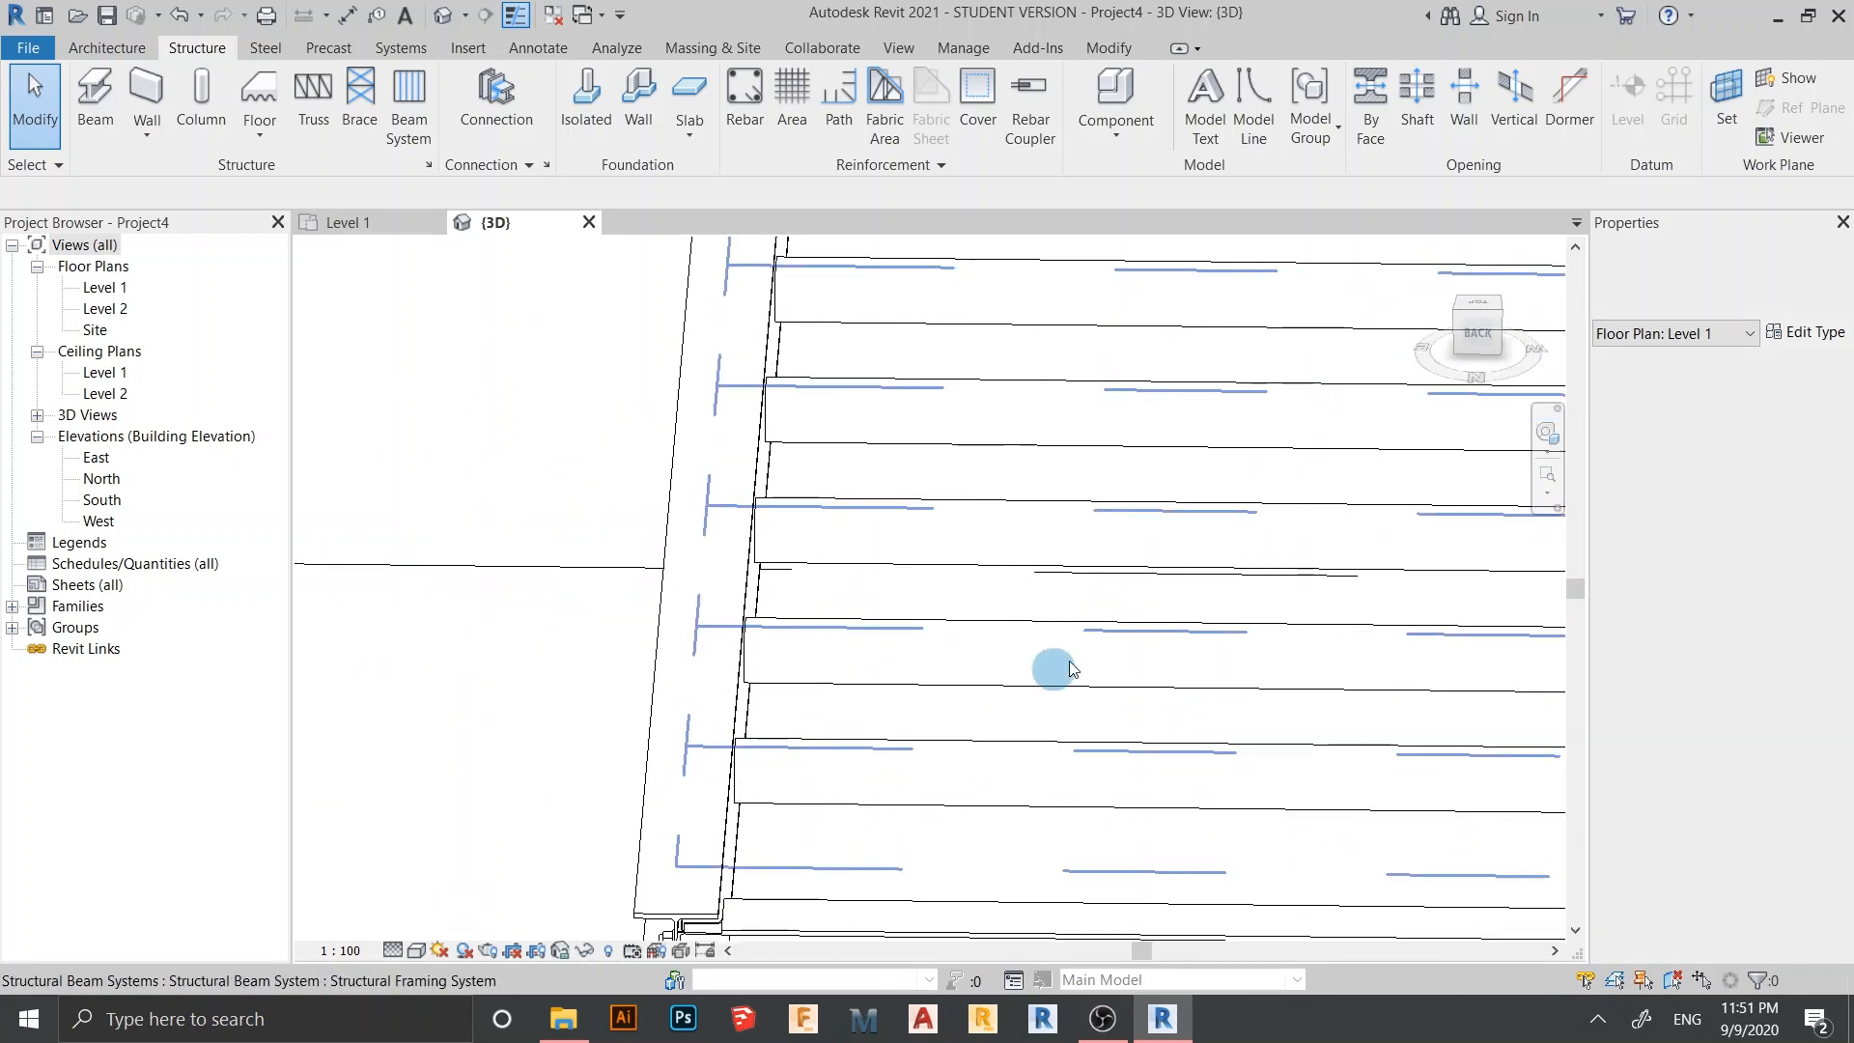
scroll(1158, 700, "down", 2)
middle_click_drag(1159, 700, 897, 547)
scroll(768, 446, "down", 3)
scroll(816, 500, "down", 2)
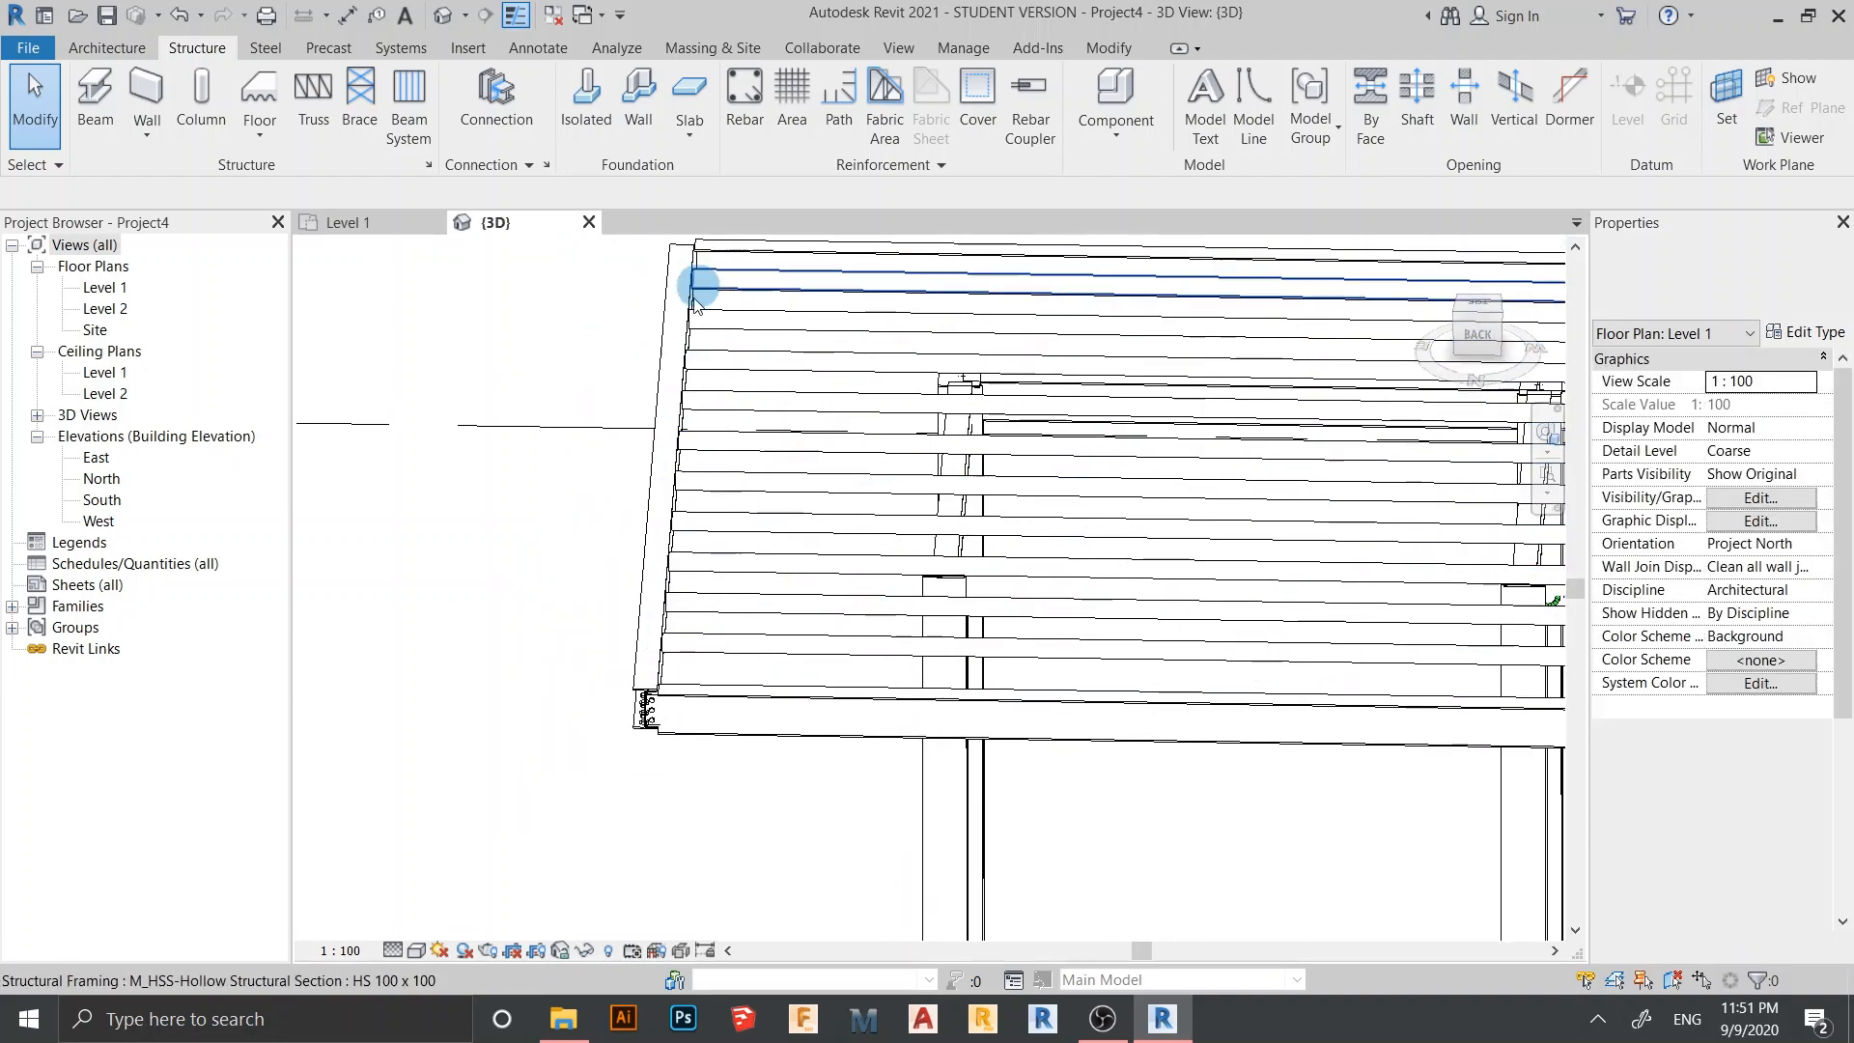
scroll(715, 367, "down", 3)
middle_click_drag(1033, 560, 1133, 592, "shift")
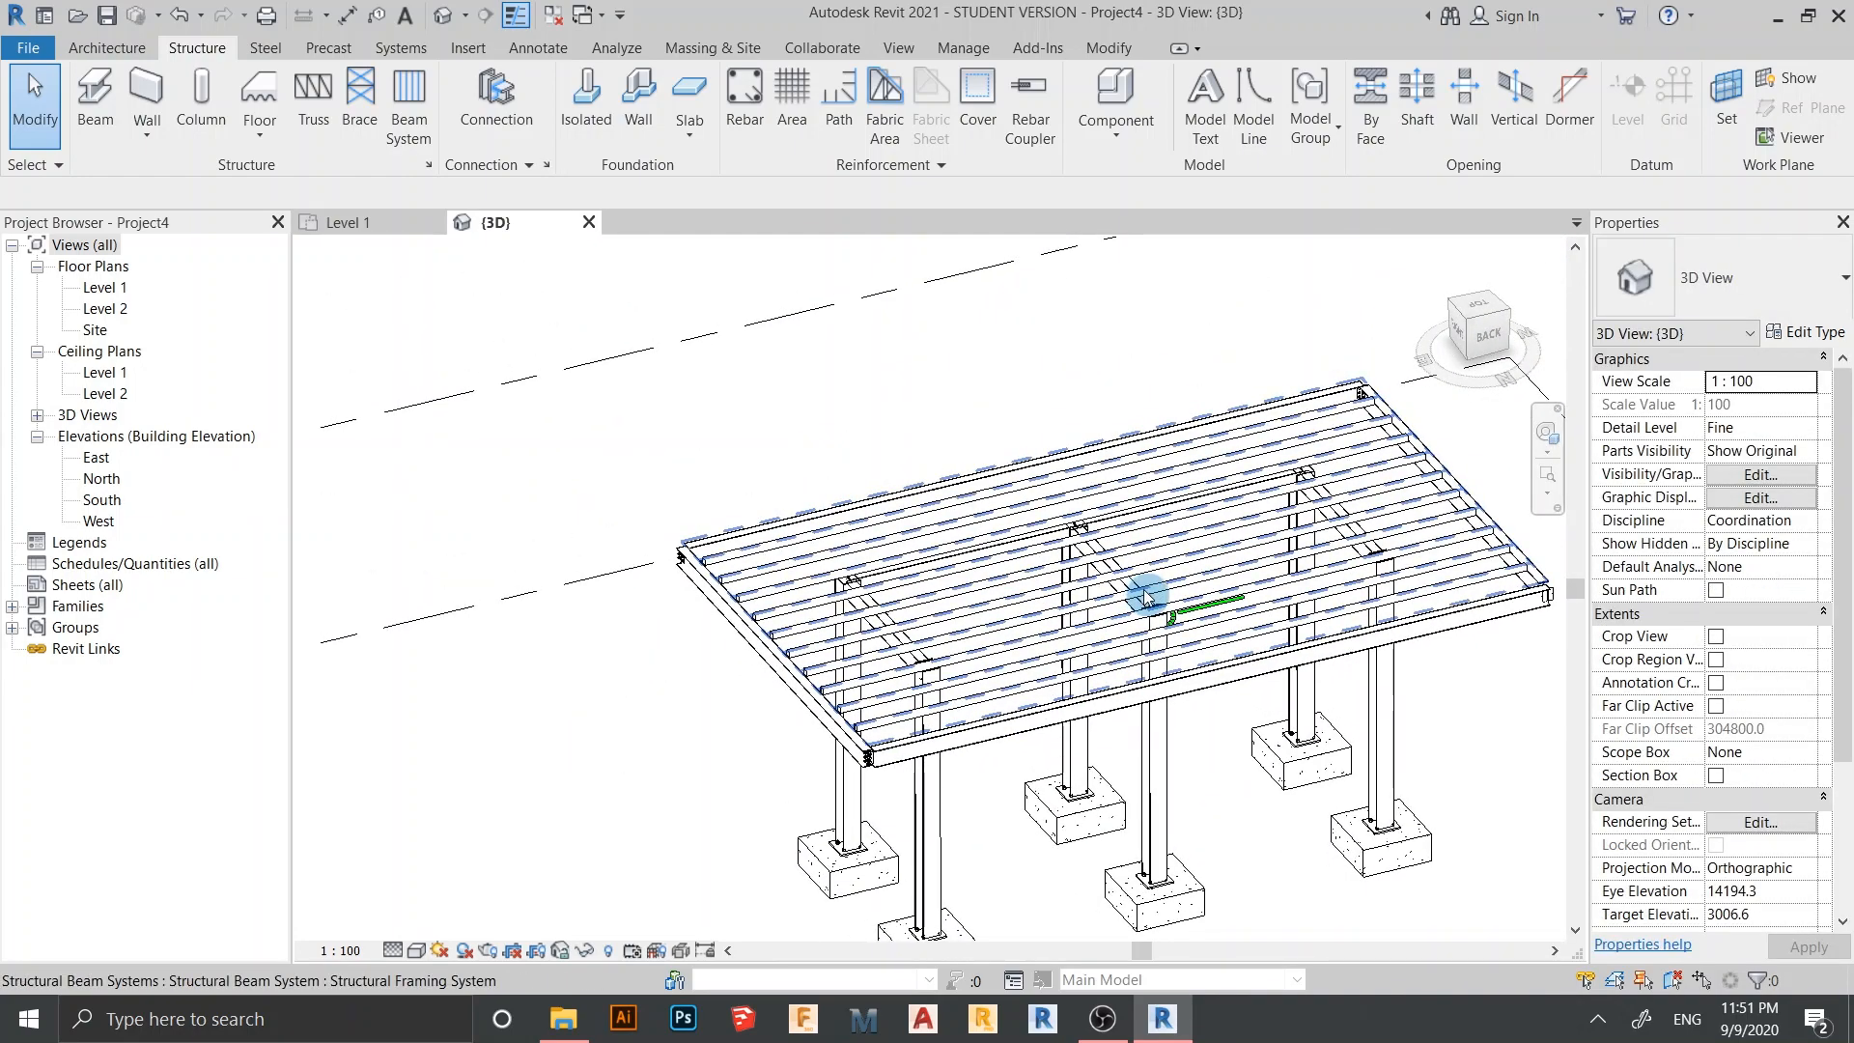
scroll(1154, 644, "up", 2)
middle_click_drag(827, 758, 846, 668)
scroll(847, 668, "up", 2)
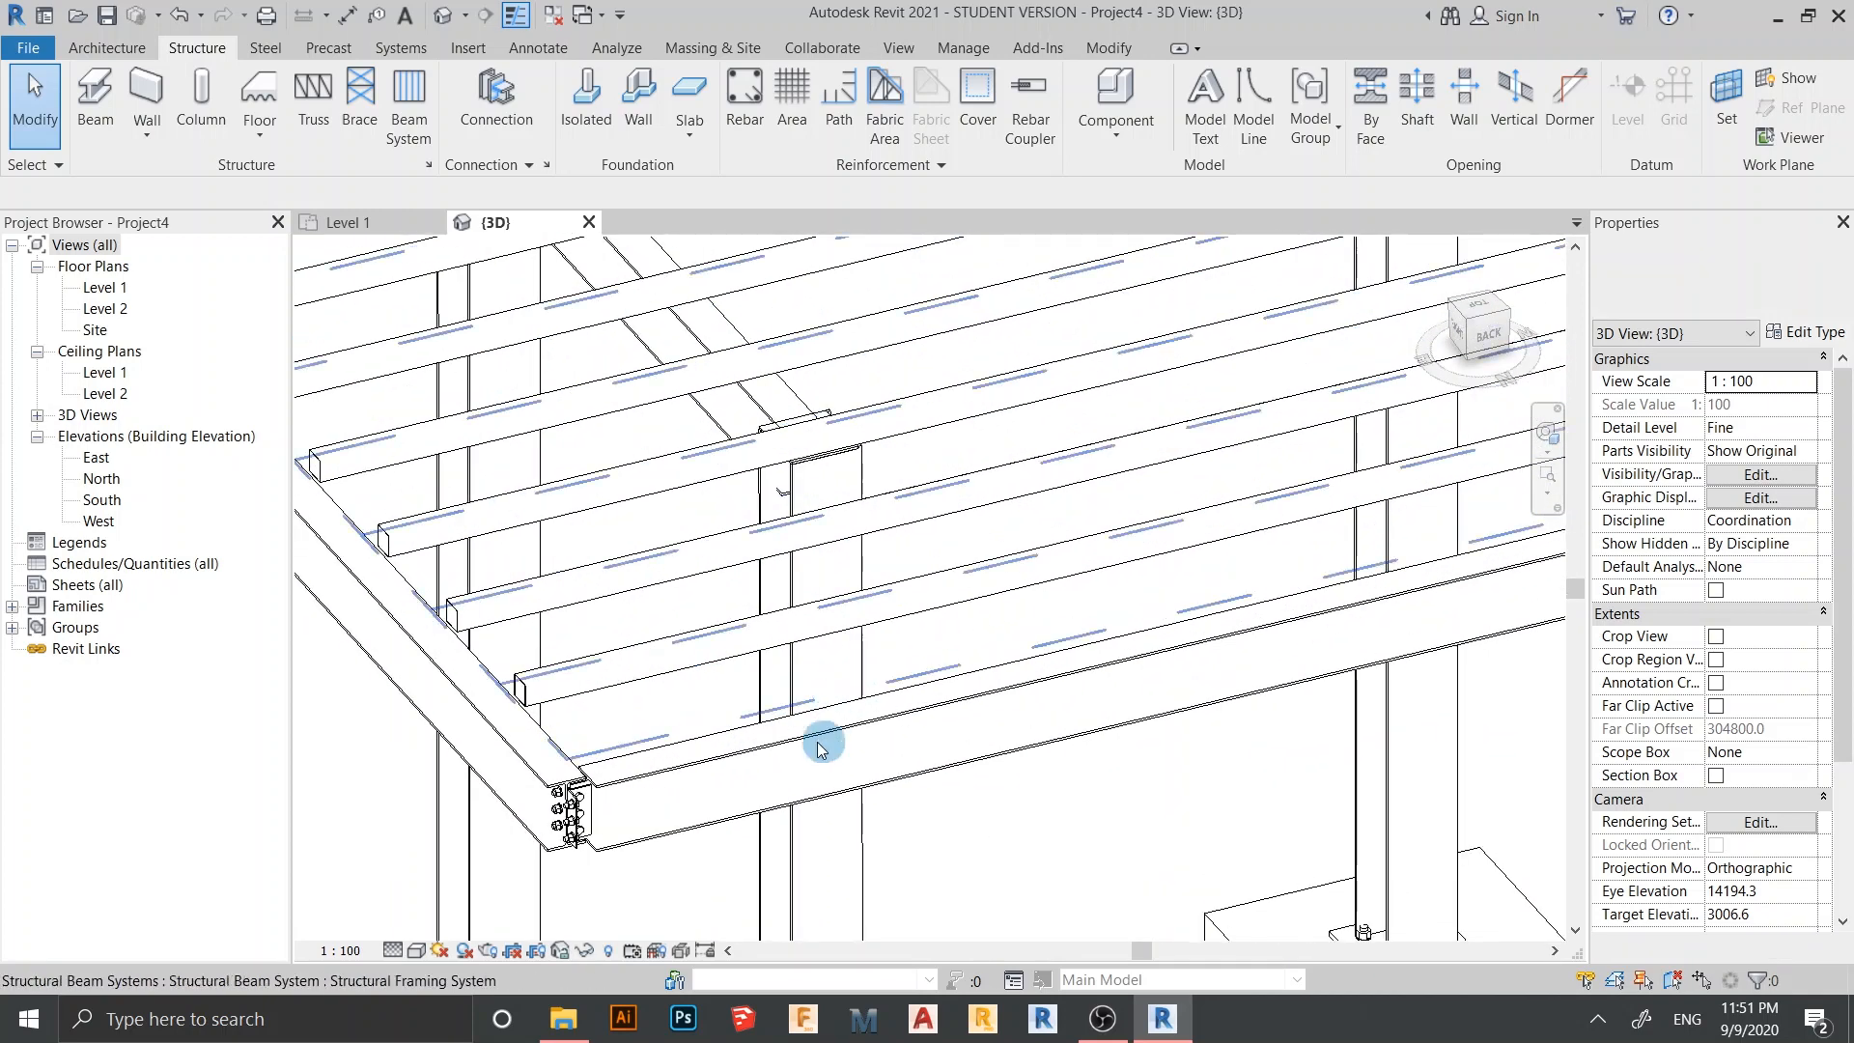
scroll(574, 700, "up", 2)
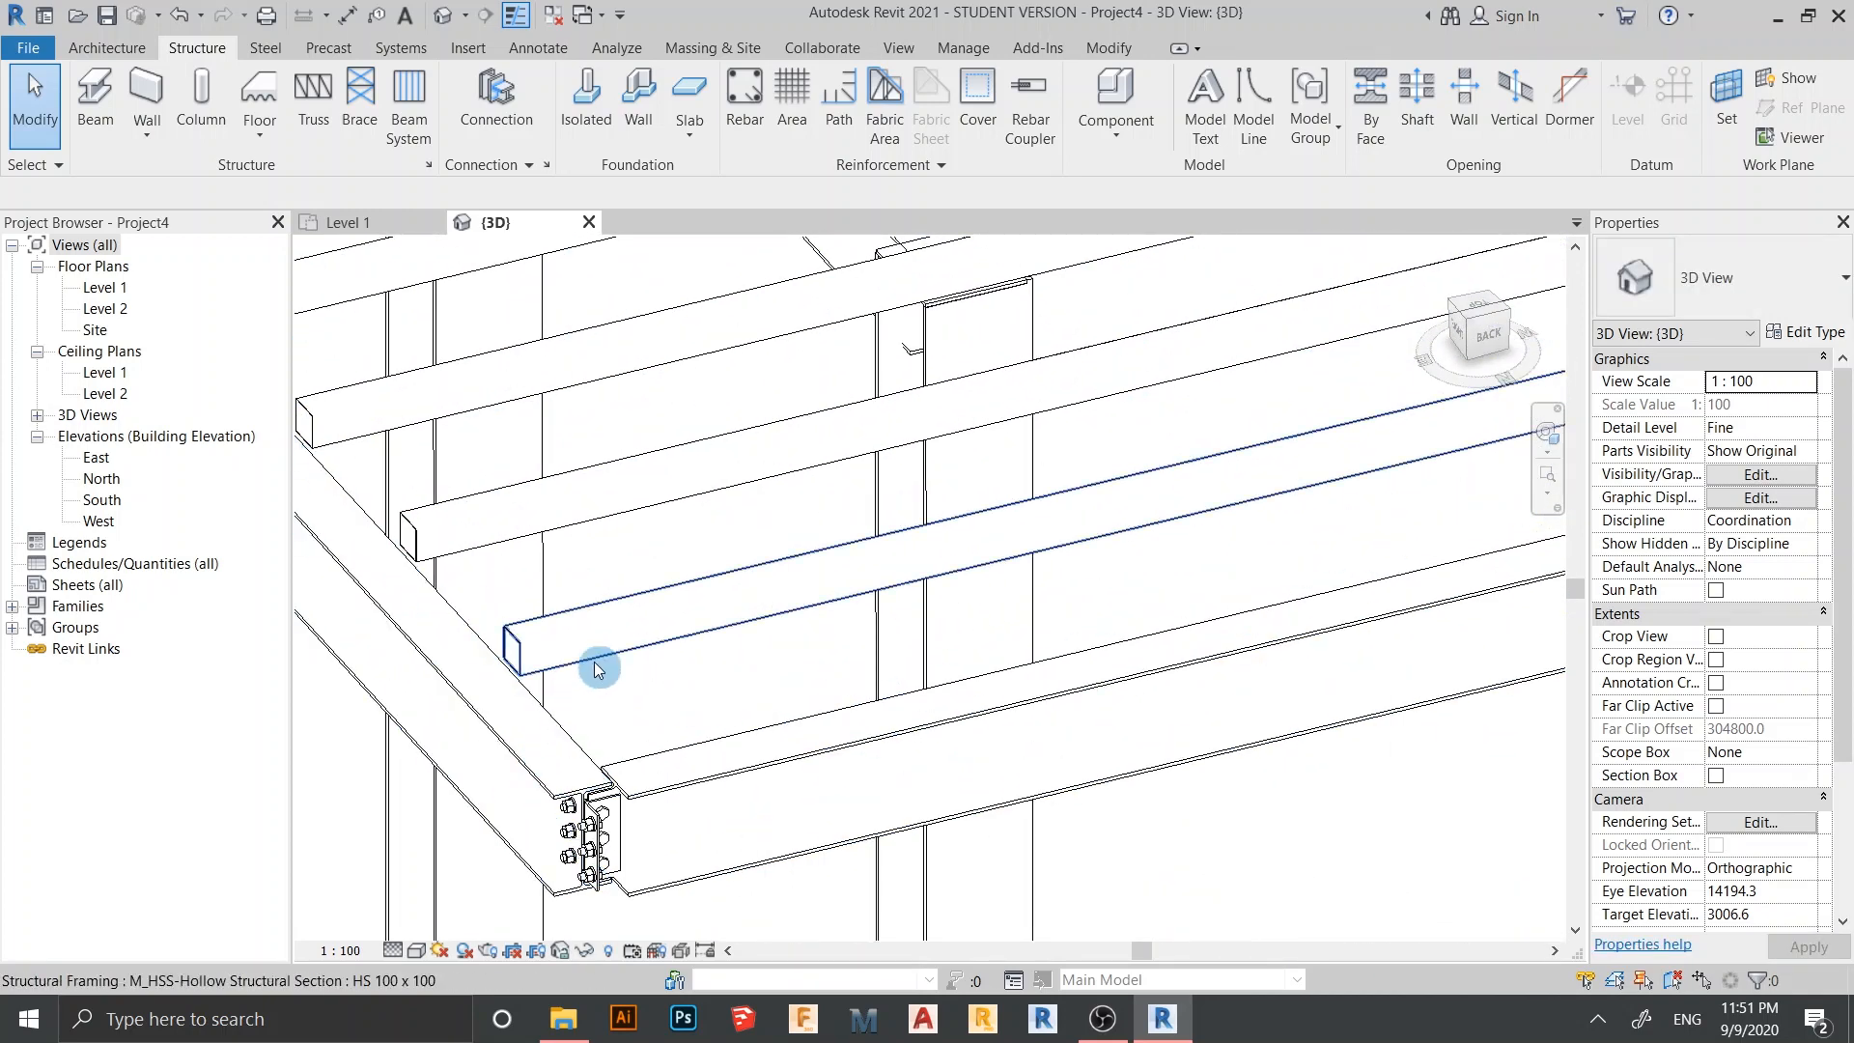
Edit the beam system's boundary in the Level 1 plan and delete all its existing boundary lines
left_click(669, 748)
scroll(669, 748, "down", 3)
scroll(650, 678, "up", 2)
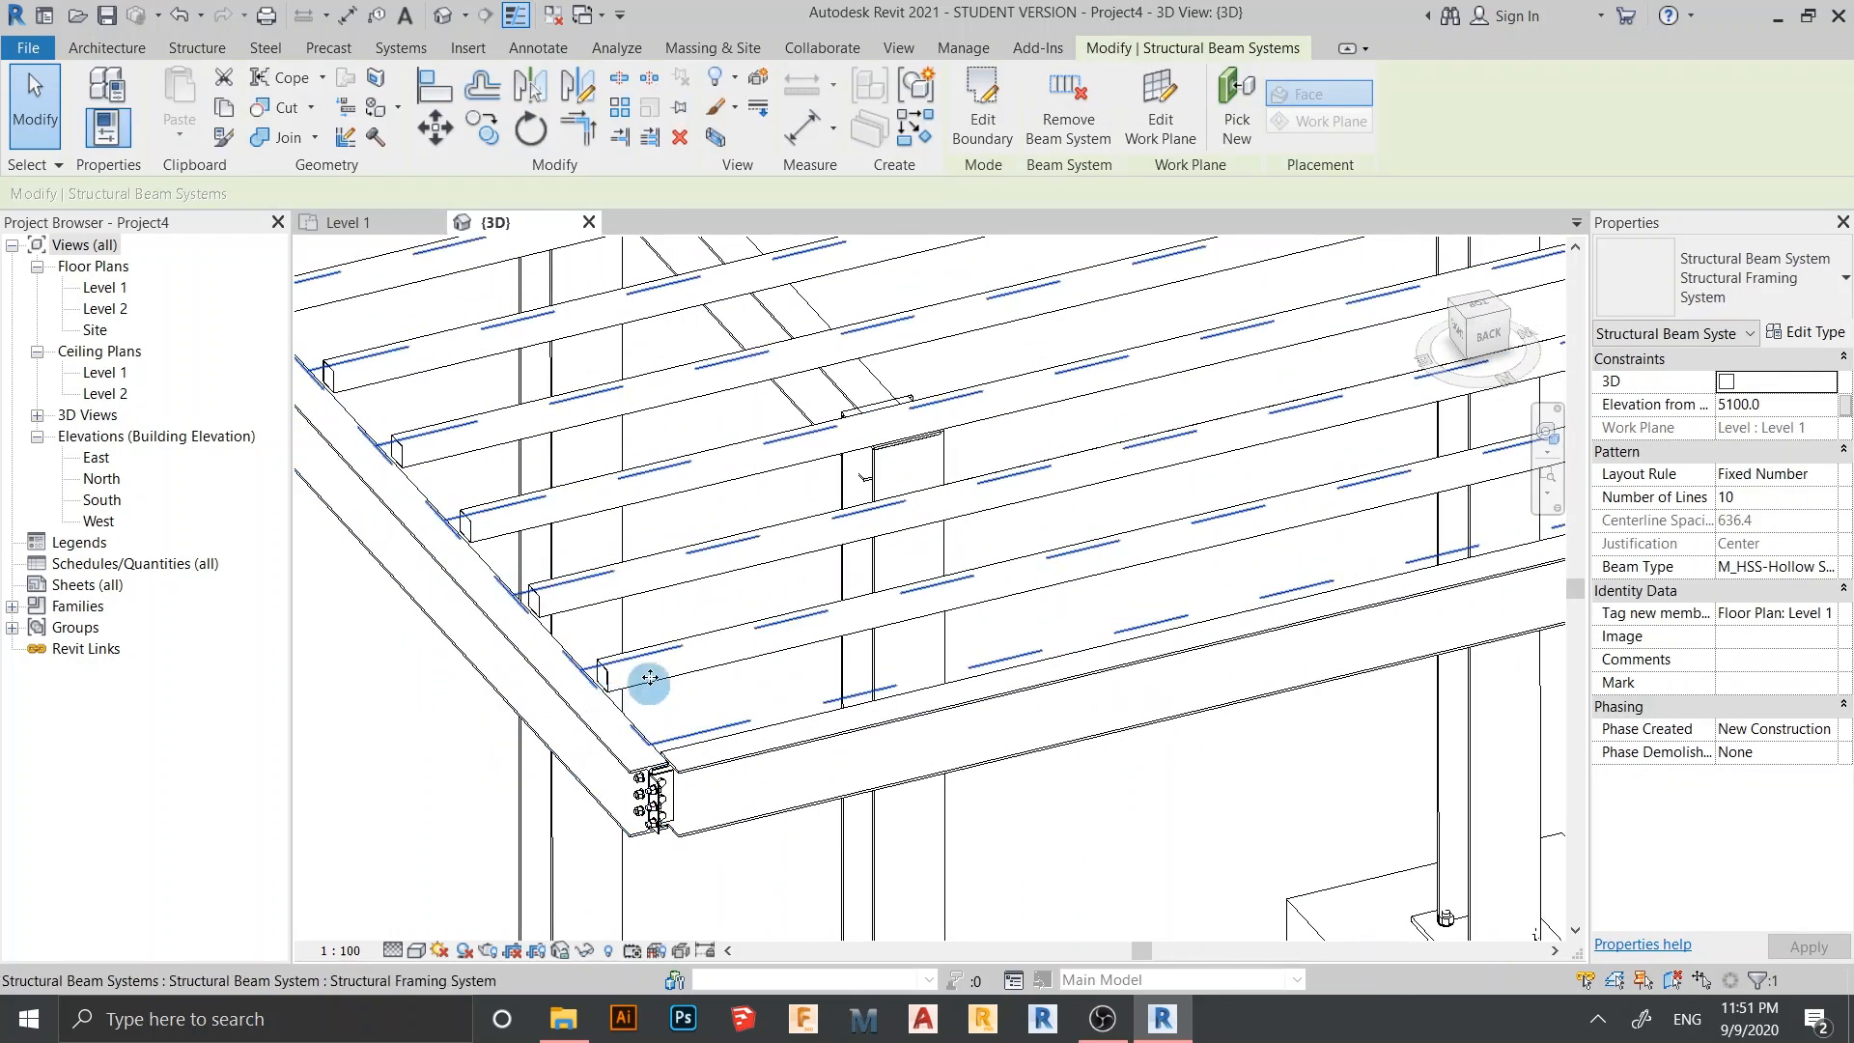
scroll(716, 708, "down", 4)
middle_click_drag(917, 706, 827, 839)
scroll(830, 836, "down", 2)
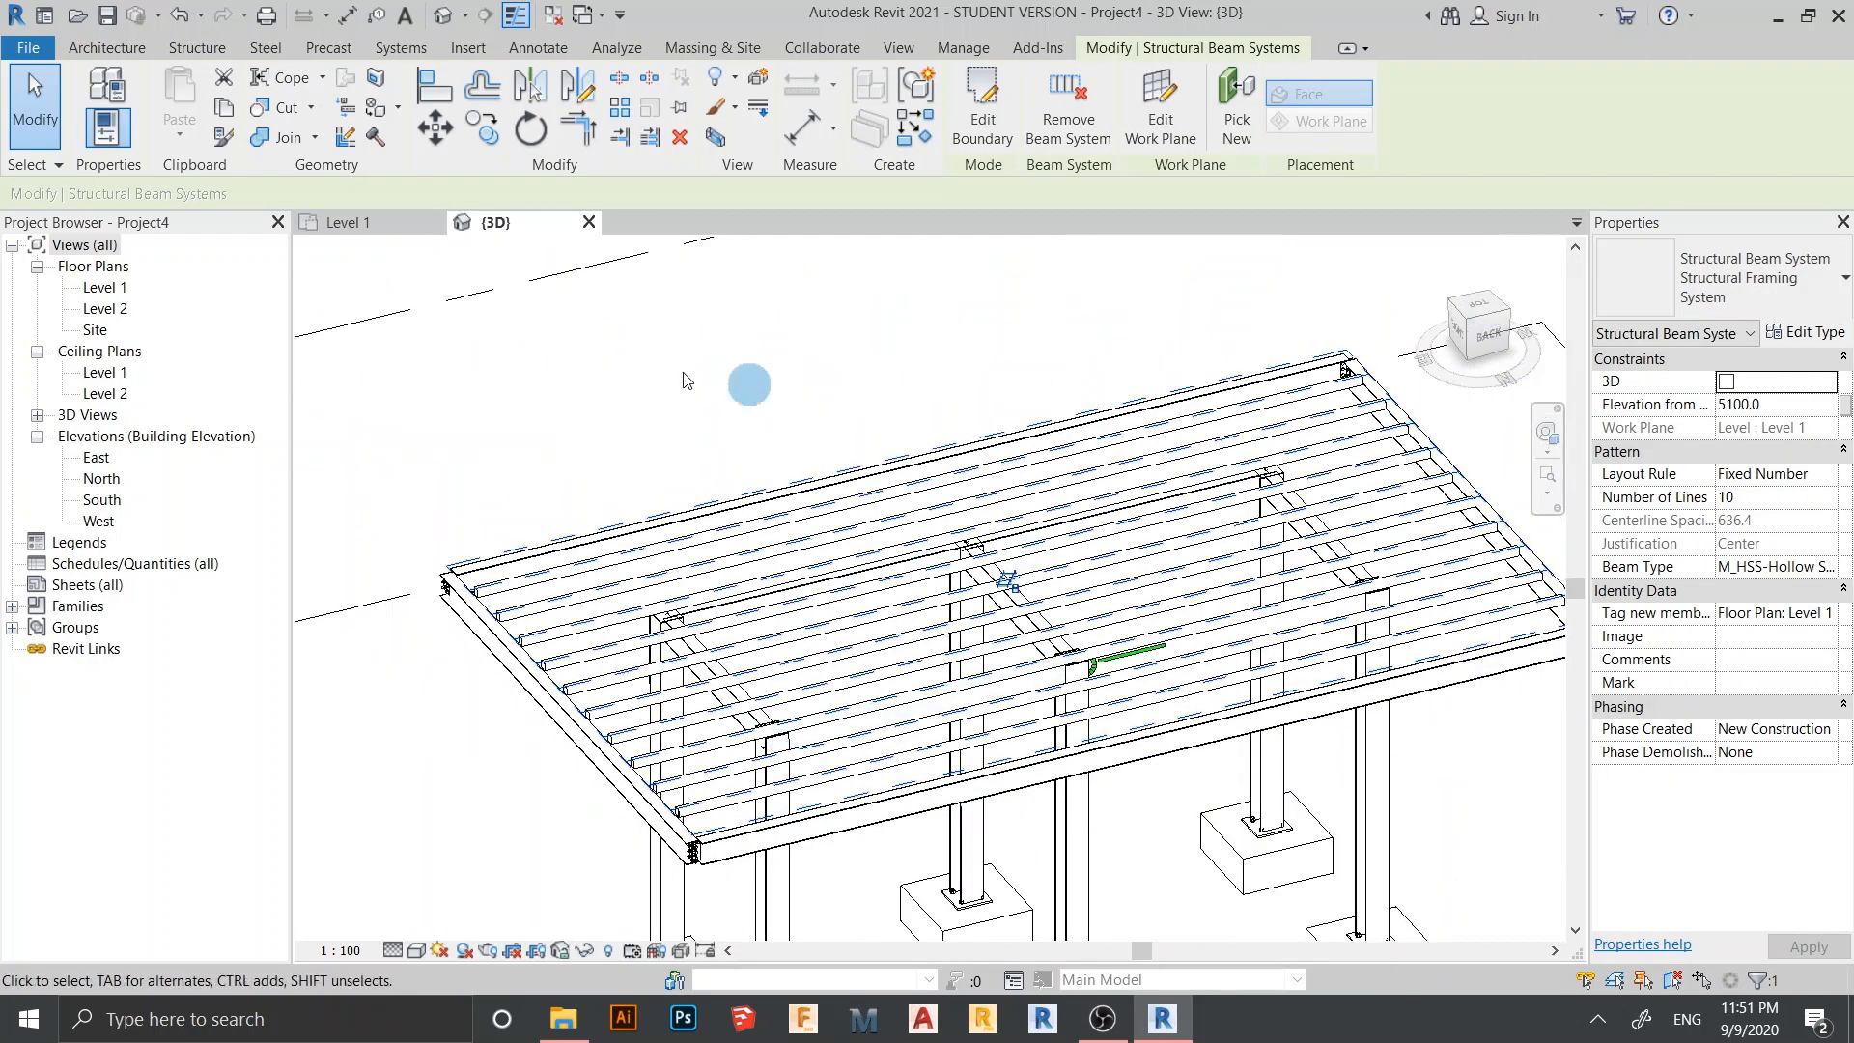
left_click(338, 230)
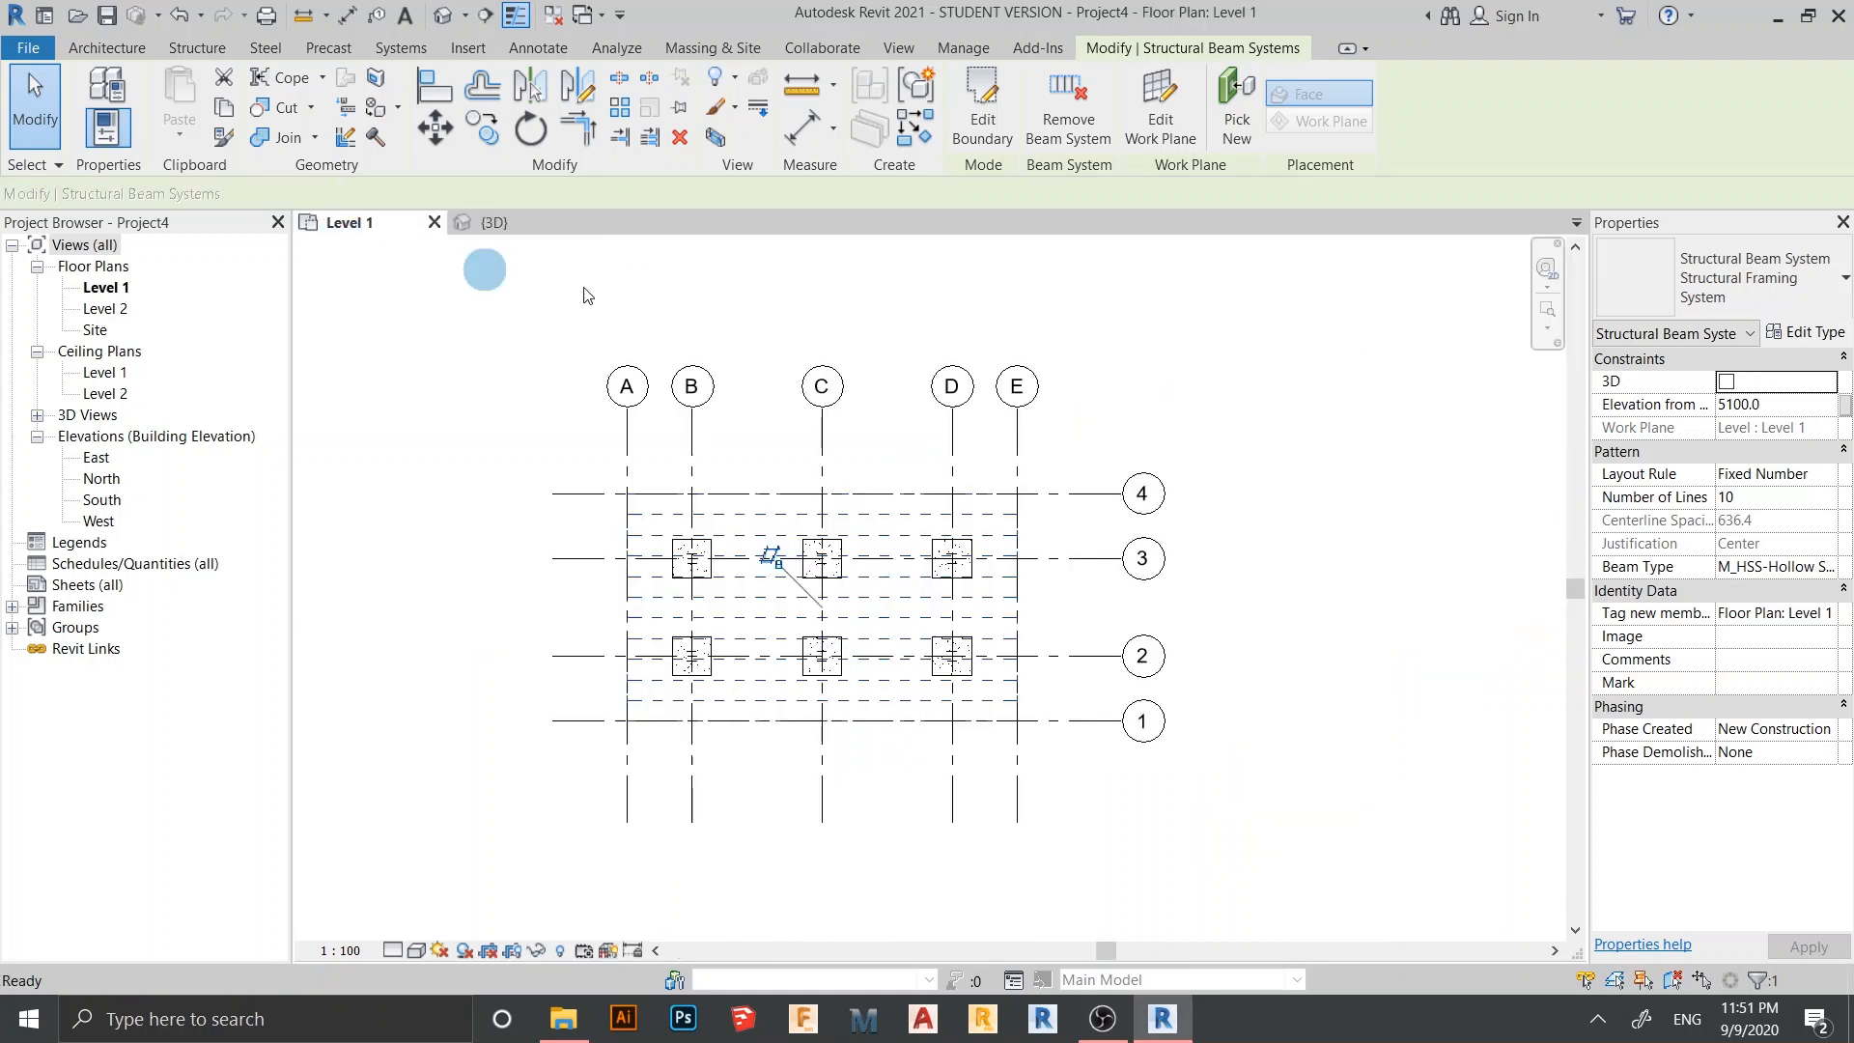
left_click(980, 135)
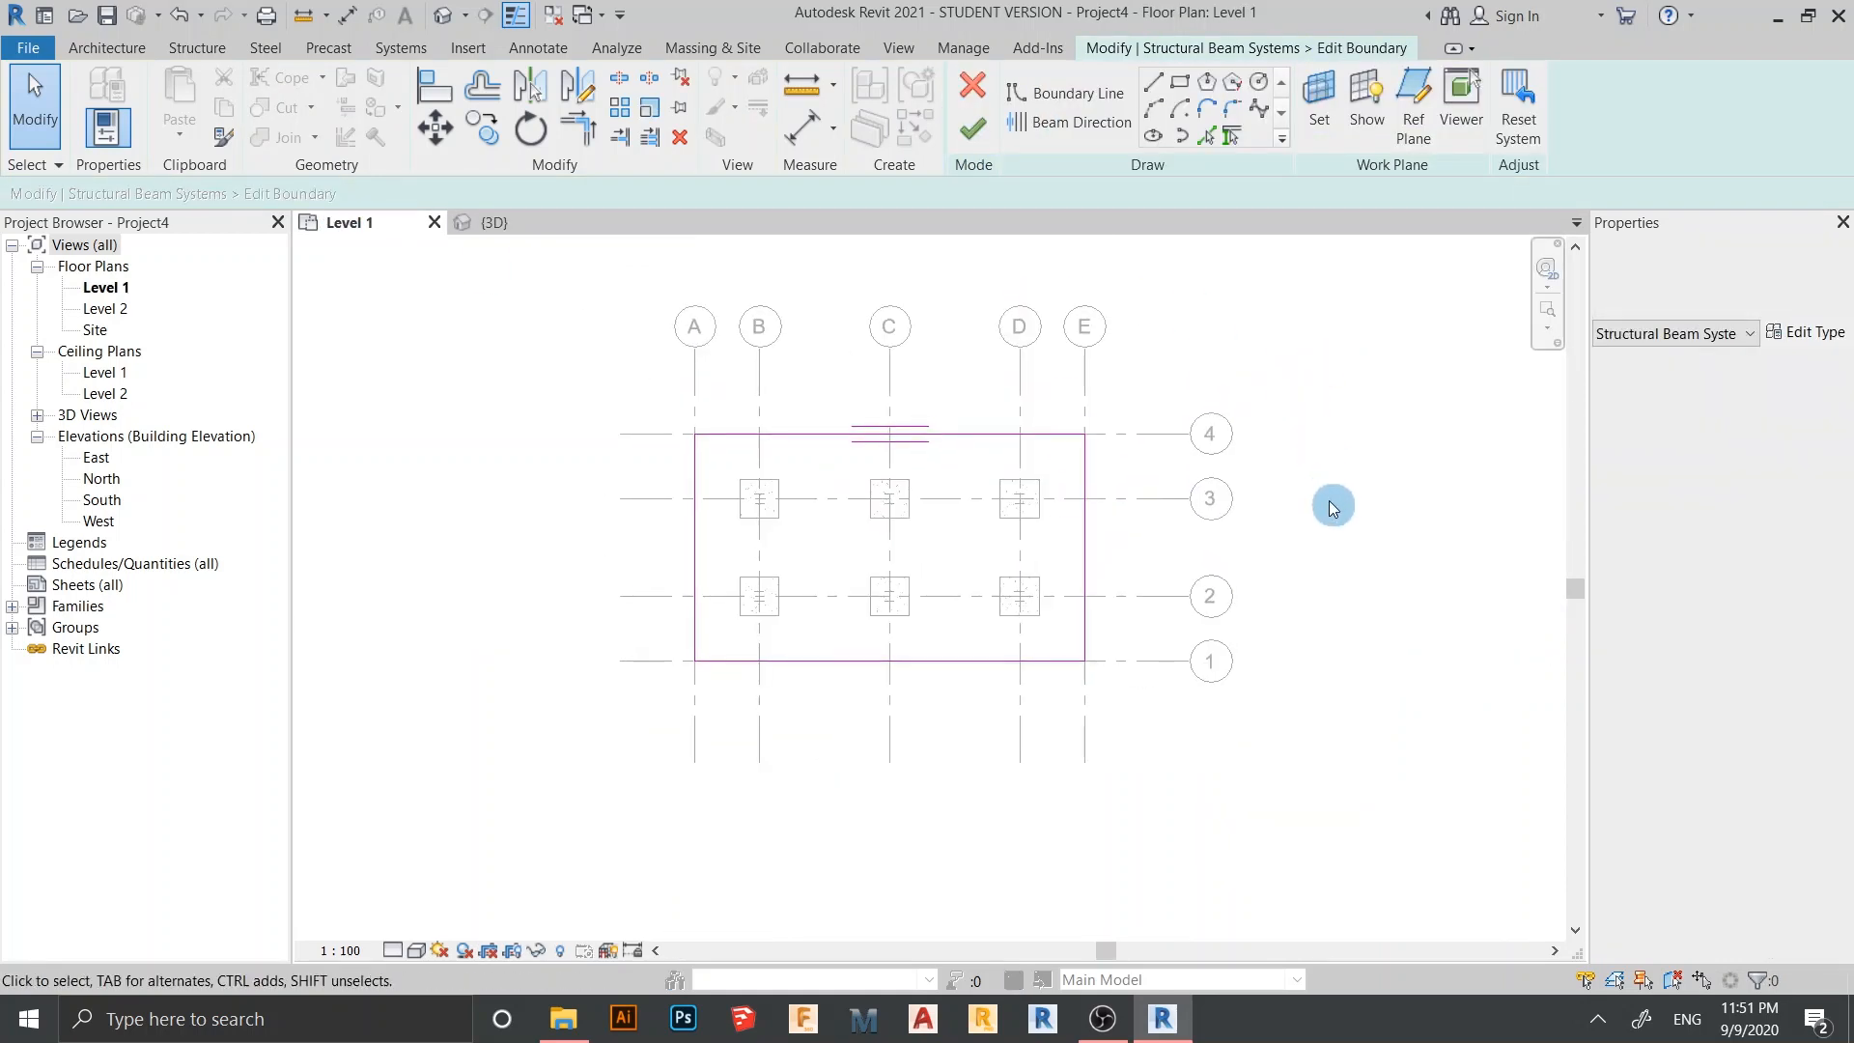
scroll(1329, 500, "up", 2)
left_click_drag(426, 333, 1173, 858)
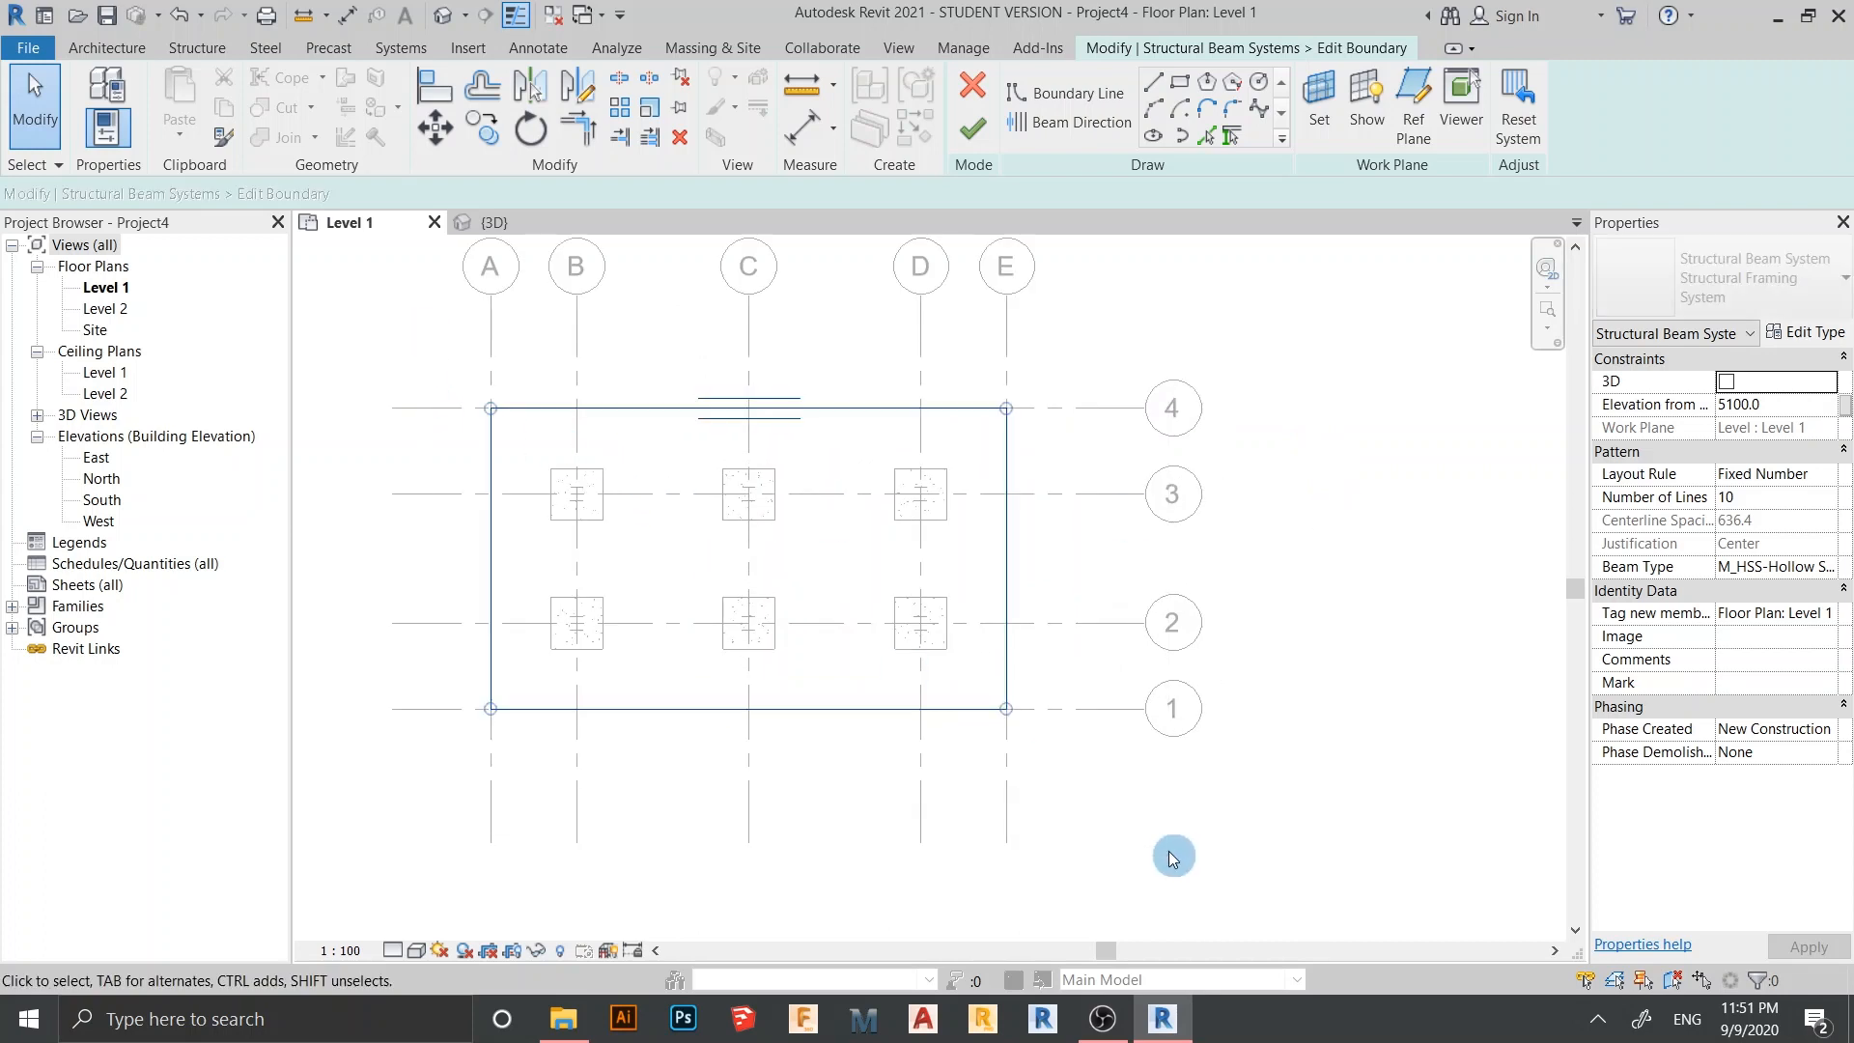
key("Delete")
Redraw the beam system's boundary as a rectangle from grid A/4 to E/1, offset 305 outward, and finish the edit
left_click(1112, 97)
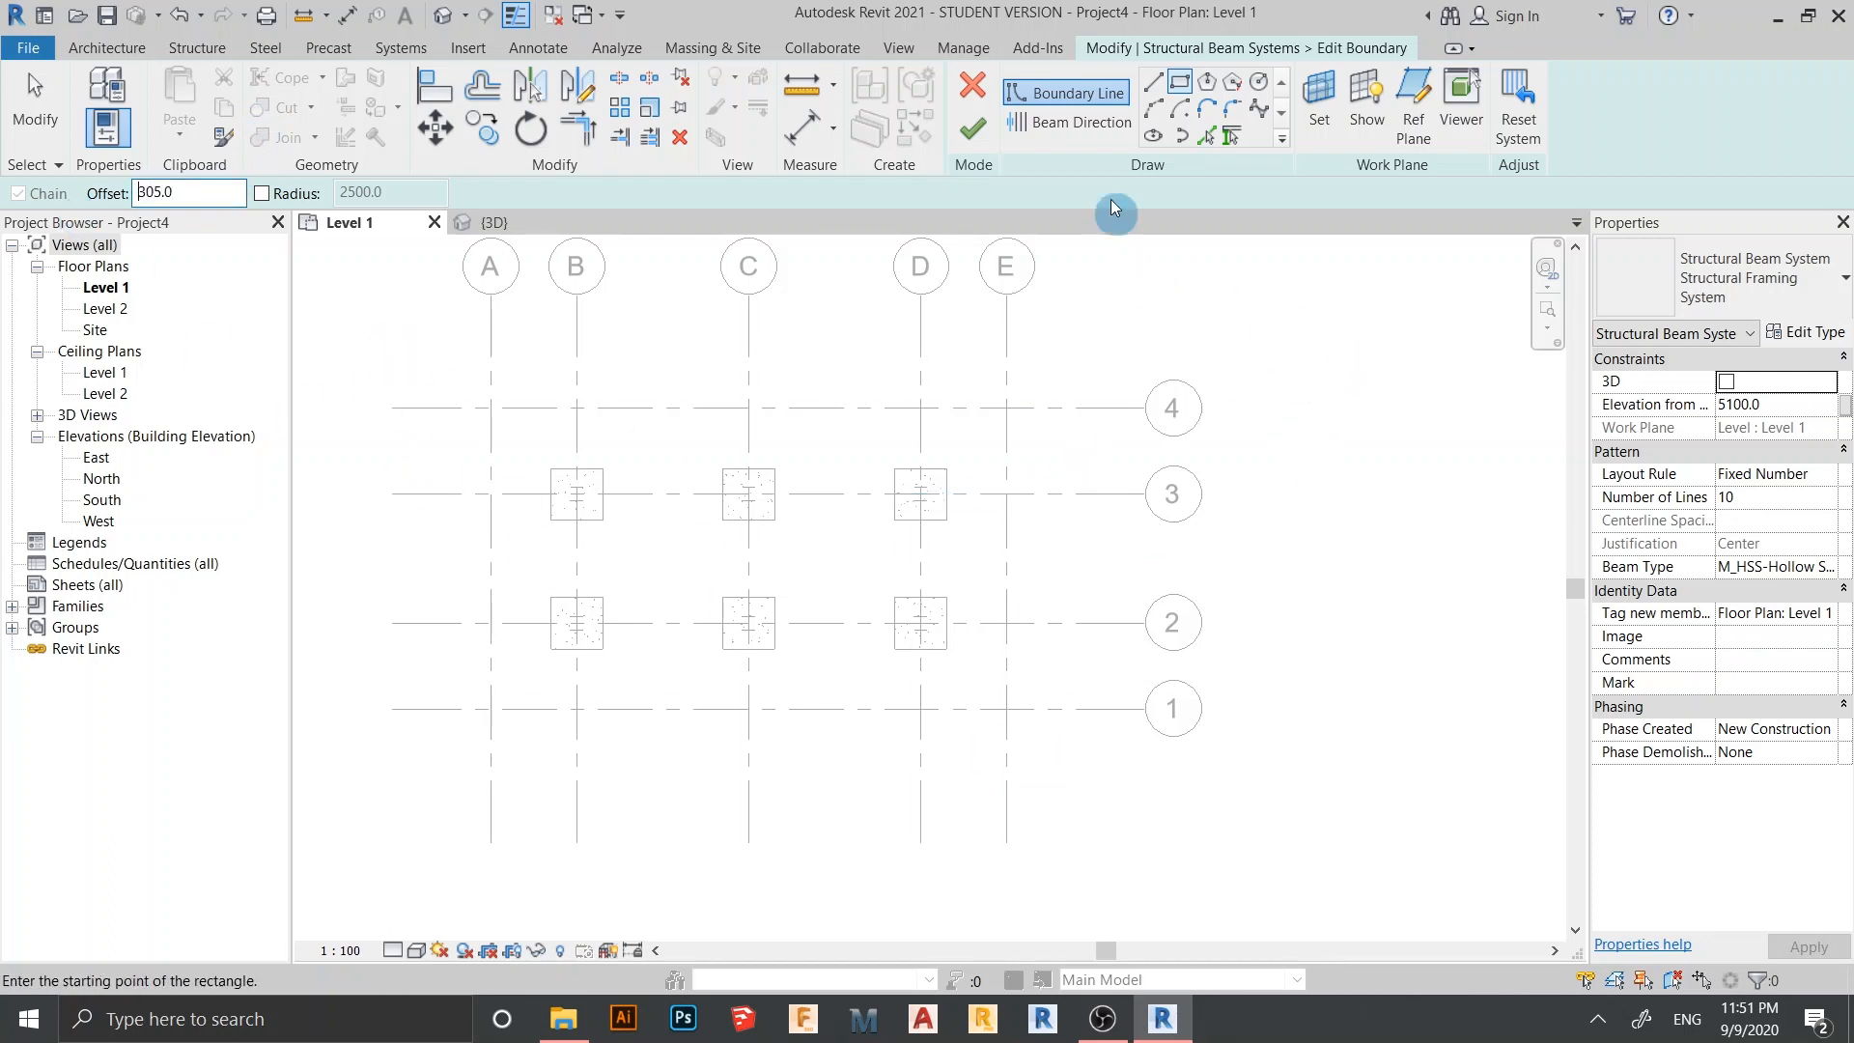
left_click(491, 407)
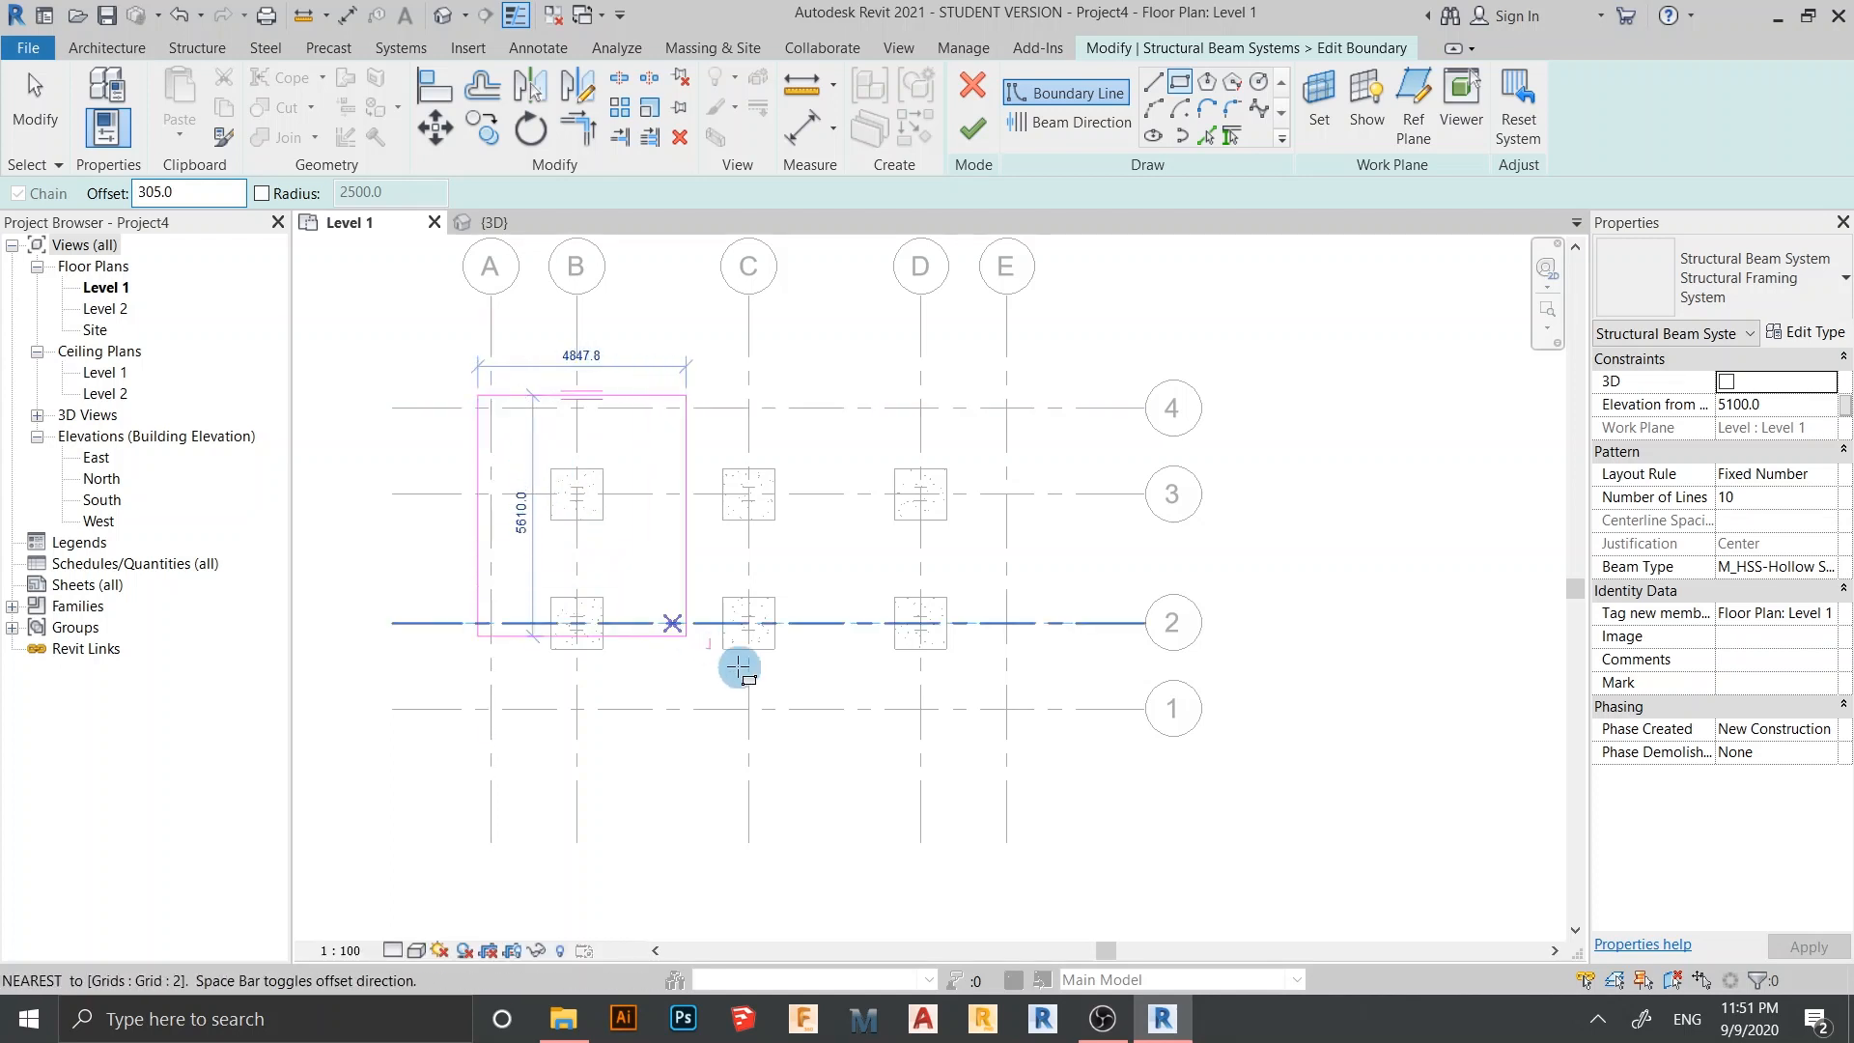
left_click(1006, 709)
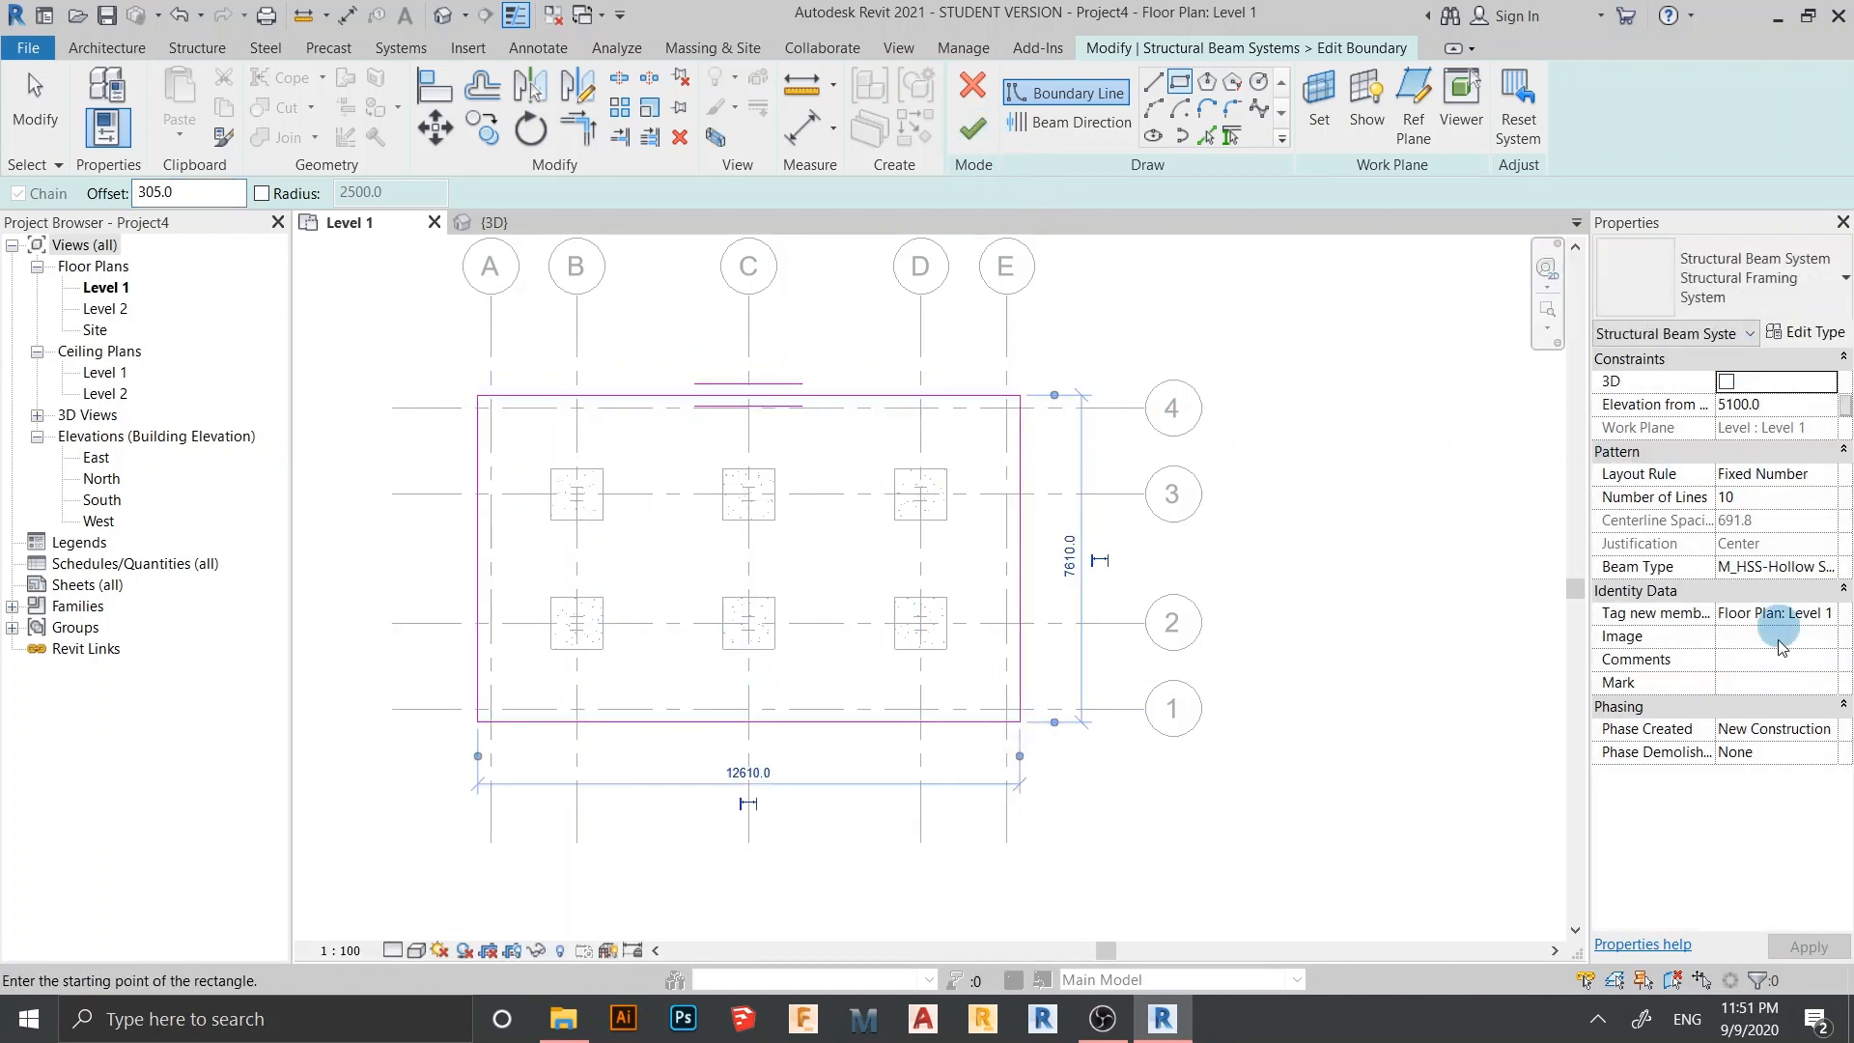
left_click(973, 127)
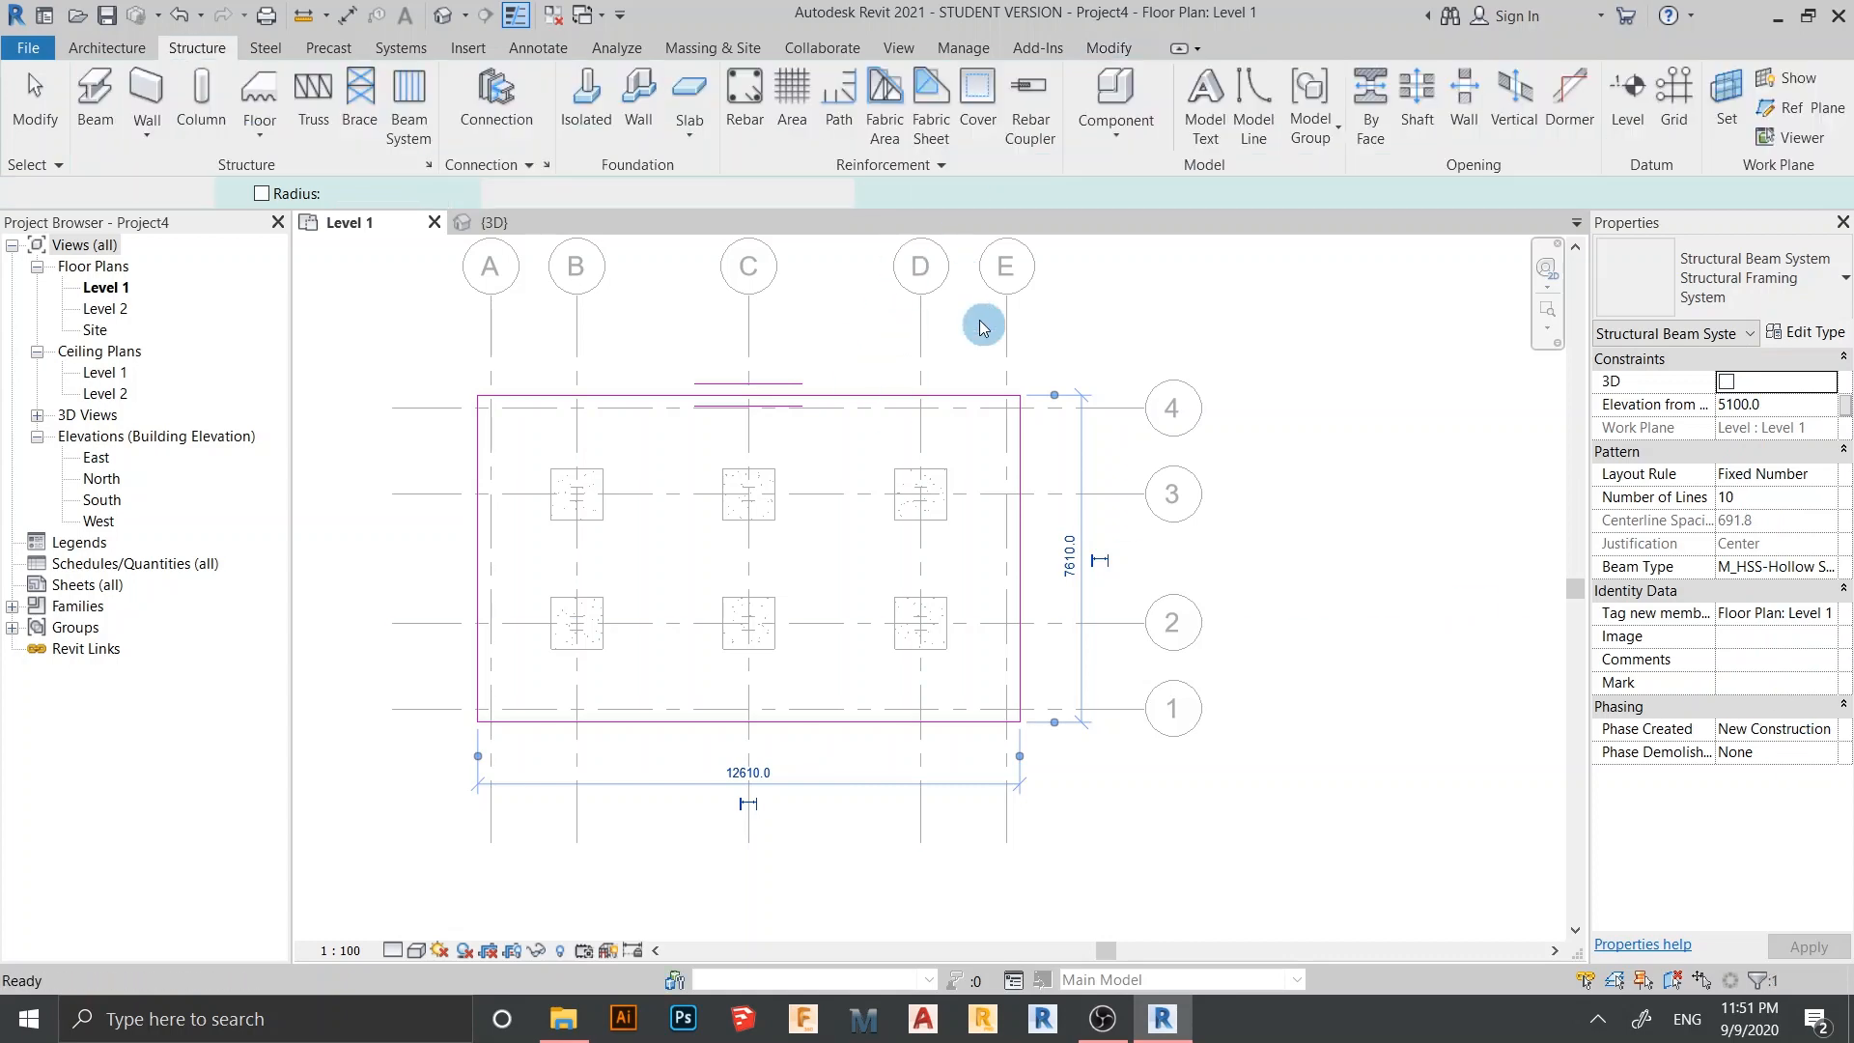
Inspect the ends of the edited beam system along the outer frame beams in the 3D view
left_click(516, 221)
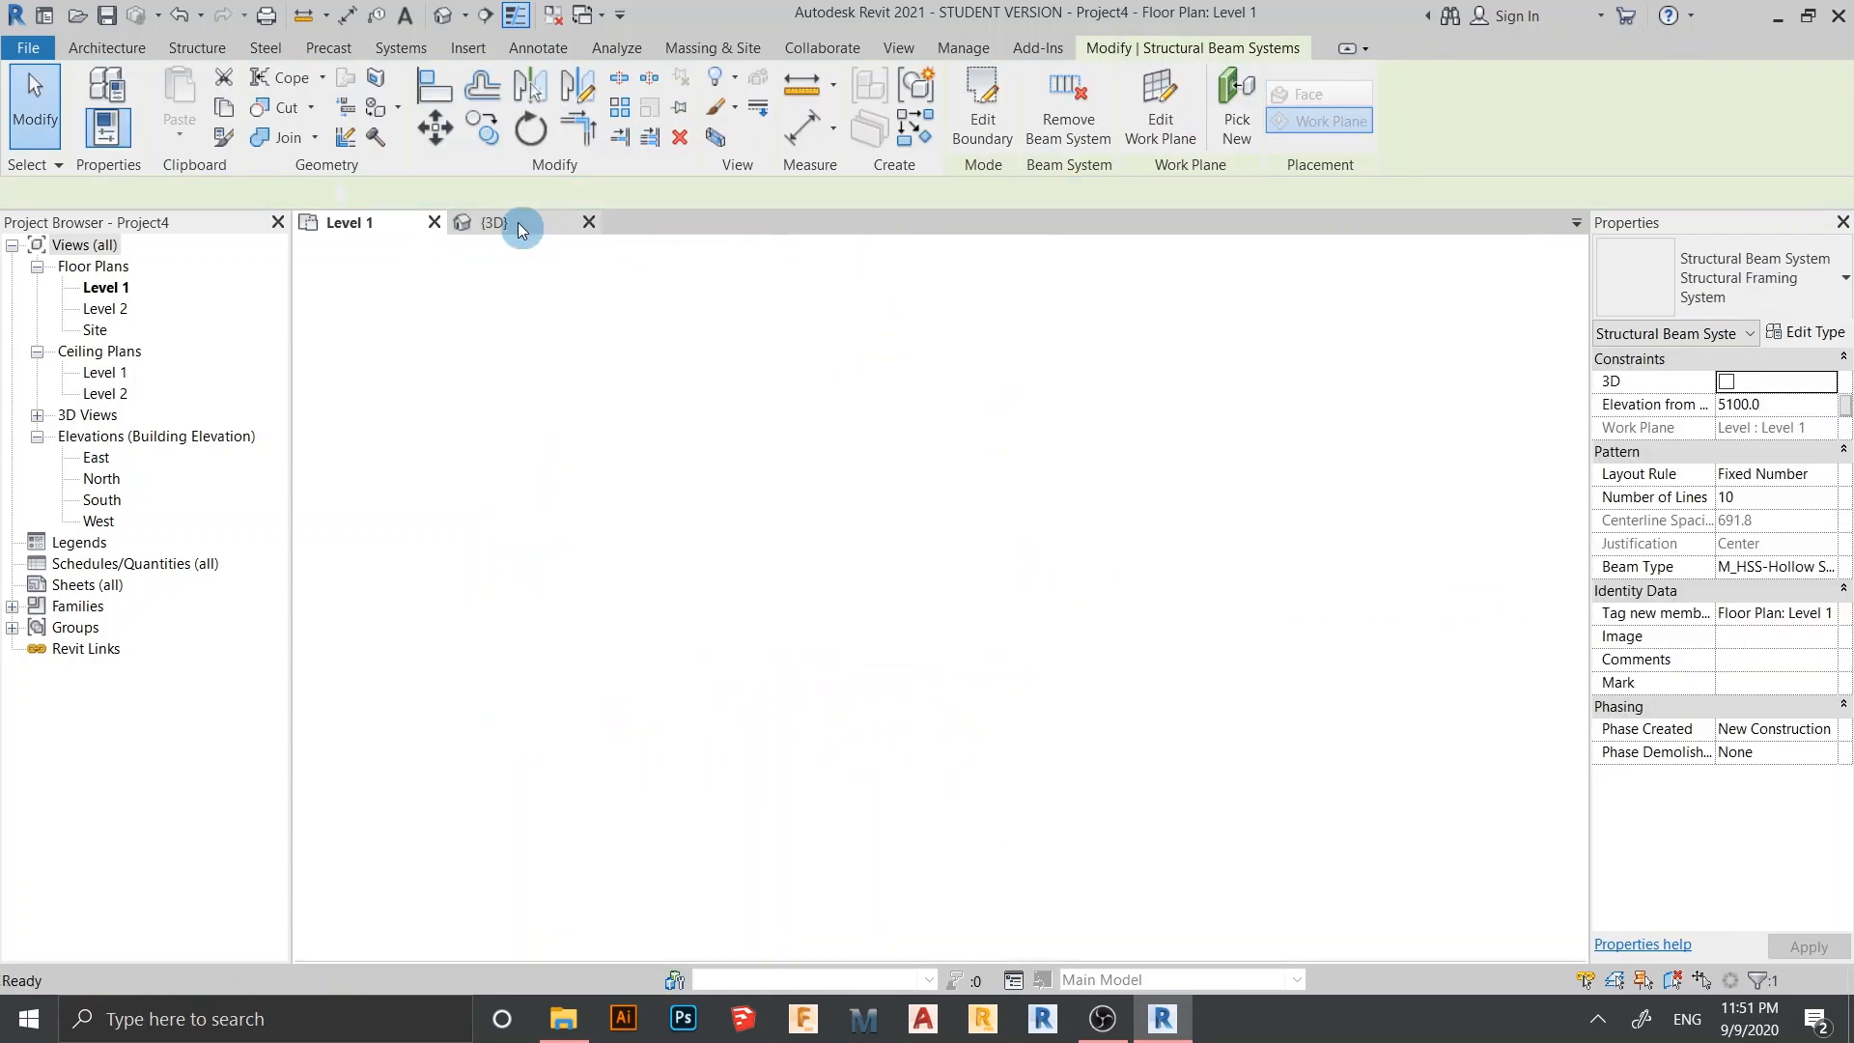
middle_click_drag(695, 634, 542, 762, "shift")
scroll(544, 763, "up", 5)
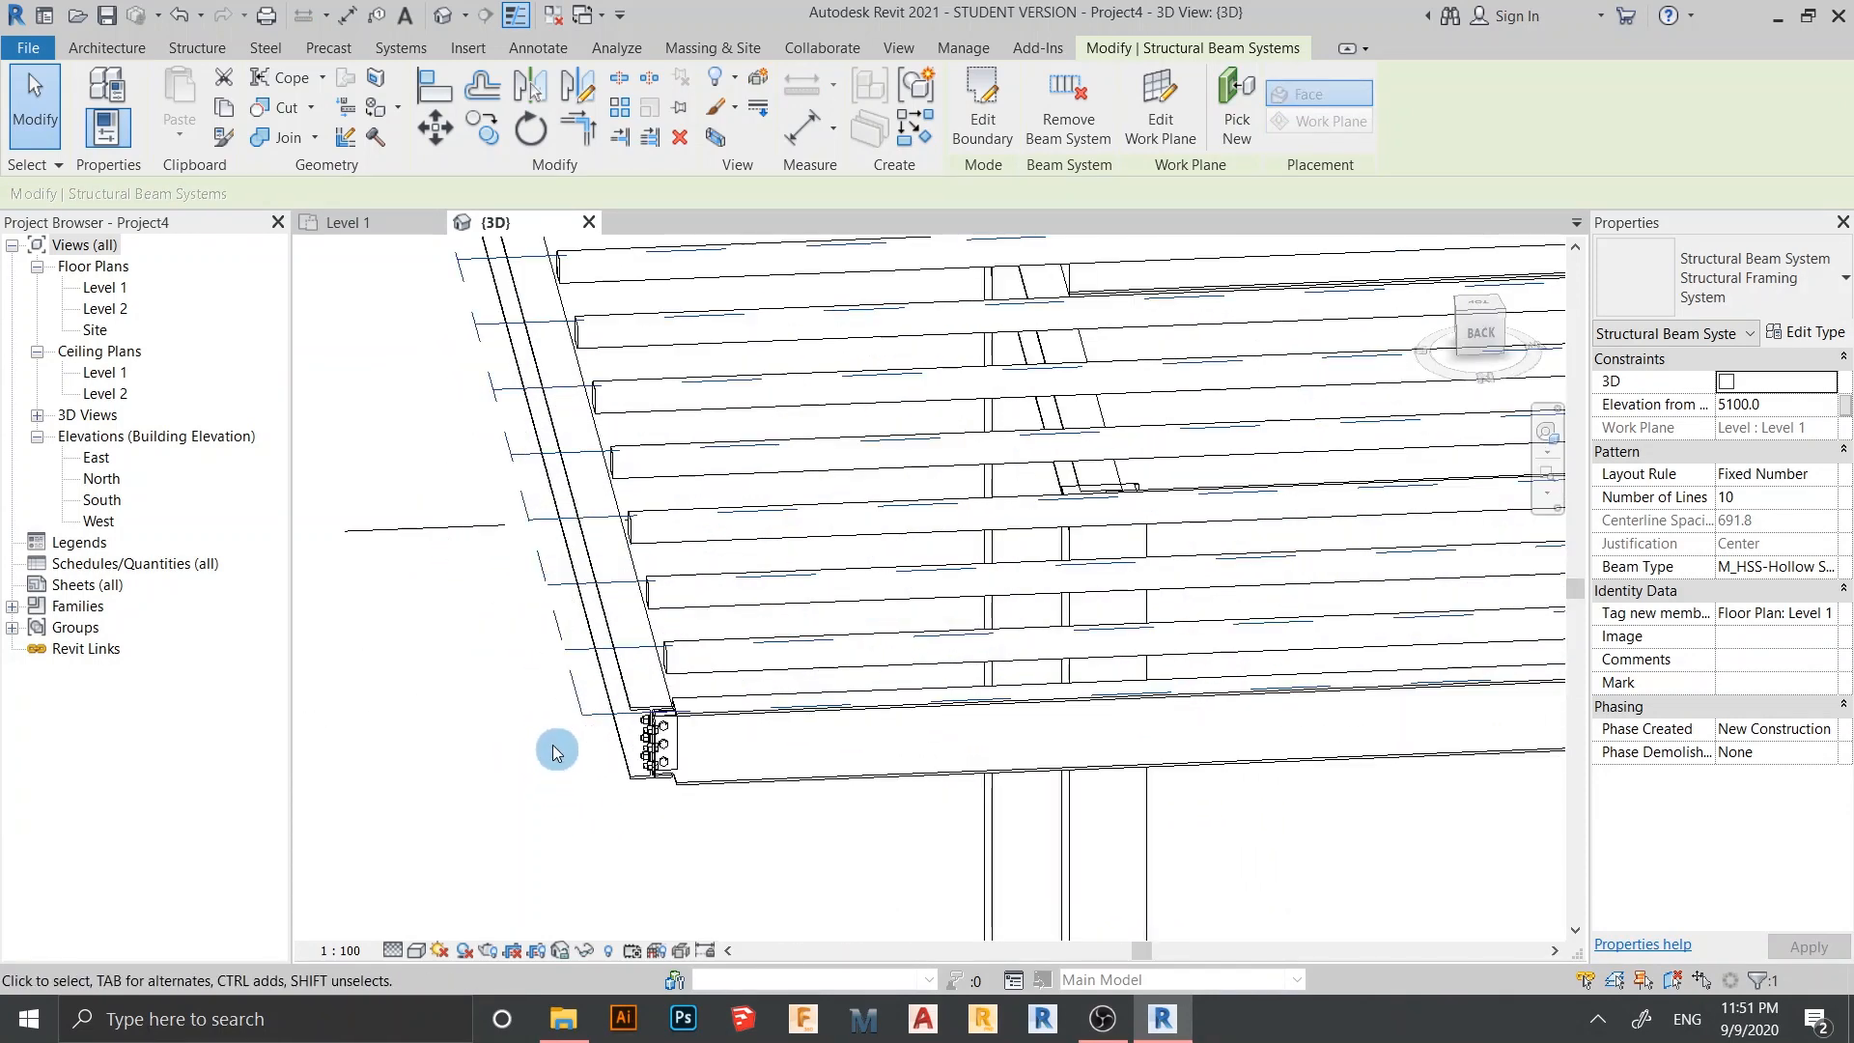
left_click(547, 760)
middle_click_drag(550, 766, 628, 623, "shift")
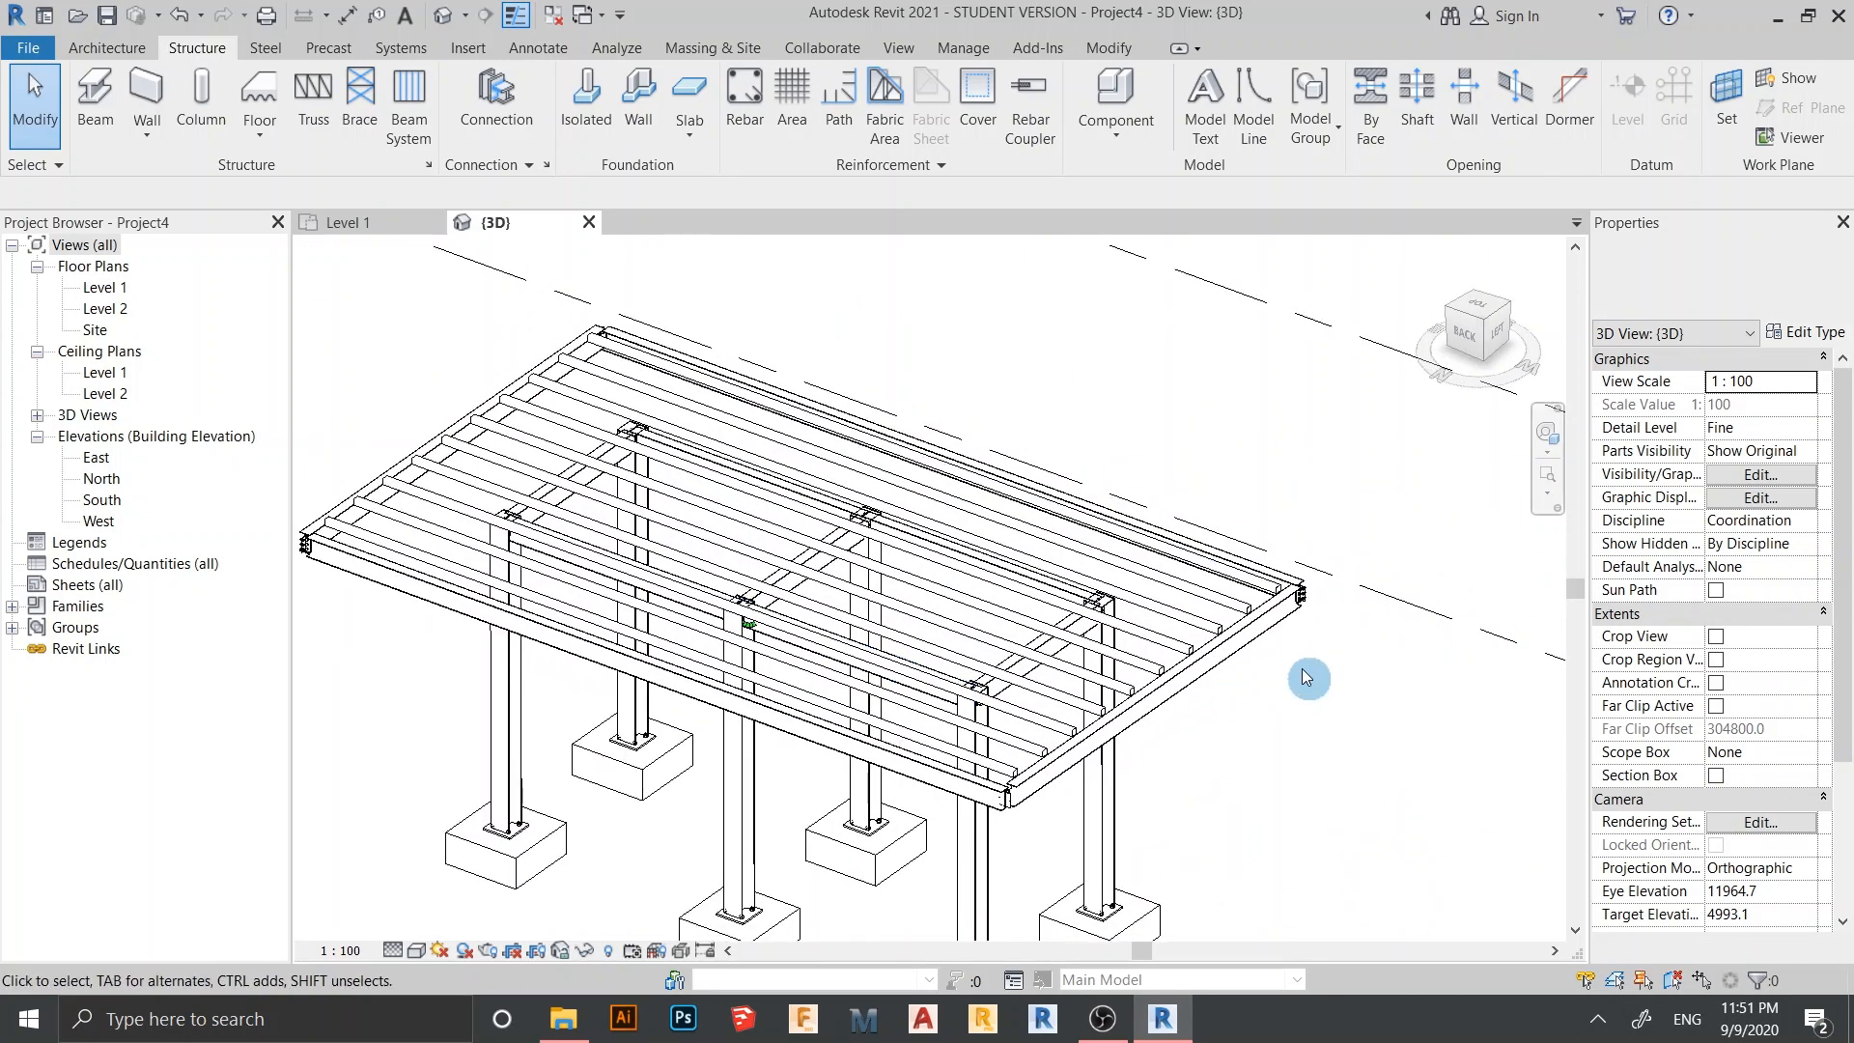
scroll(1291, 663, "up", 5)
middle_click_drag(1268, 638, 1254, 737, "shift")
scroll(1241, 550, "up", 2)
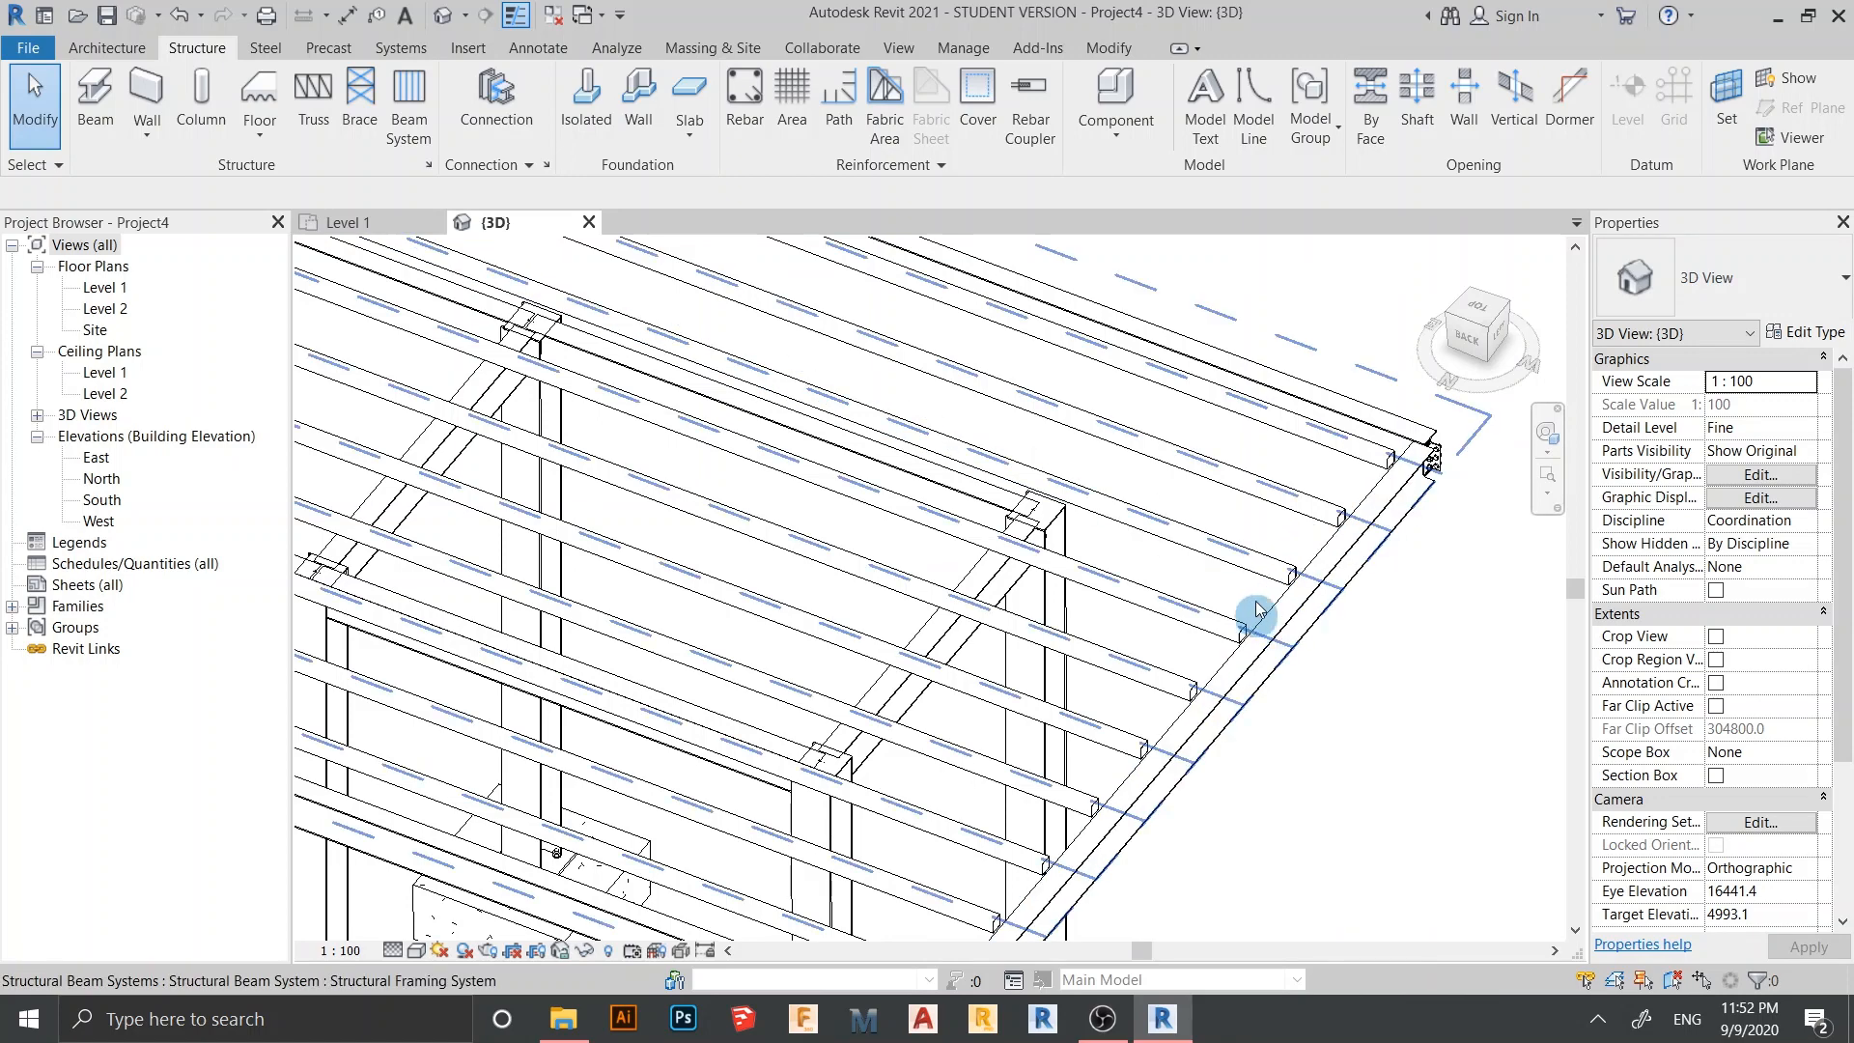
Select the beam system, open and close its boundary sketch in the Level 1 plan, and delete the beam system
scroll(1291, 695, "down", 3)
middle_click_drag(1290, 695, 1105, 663, "shift")
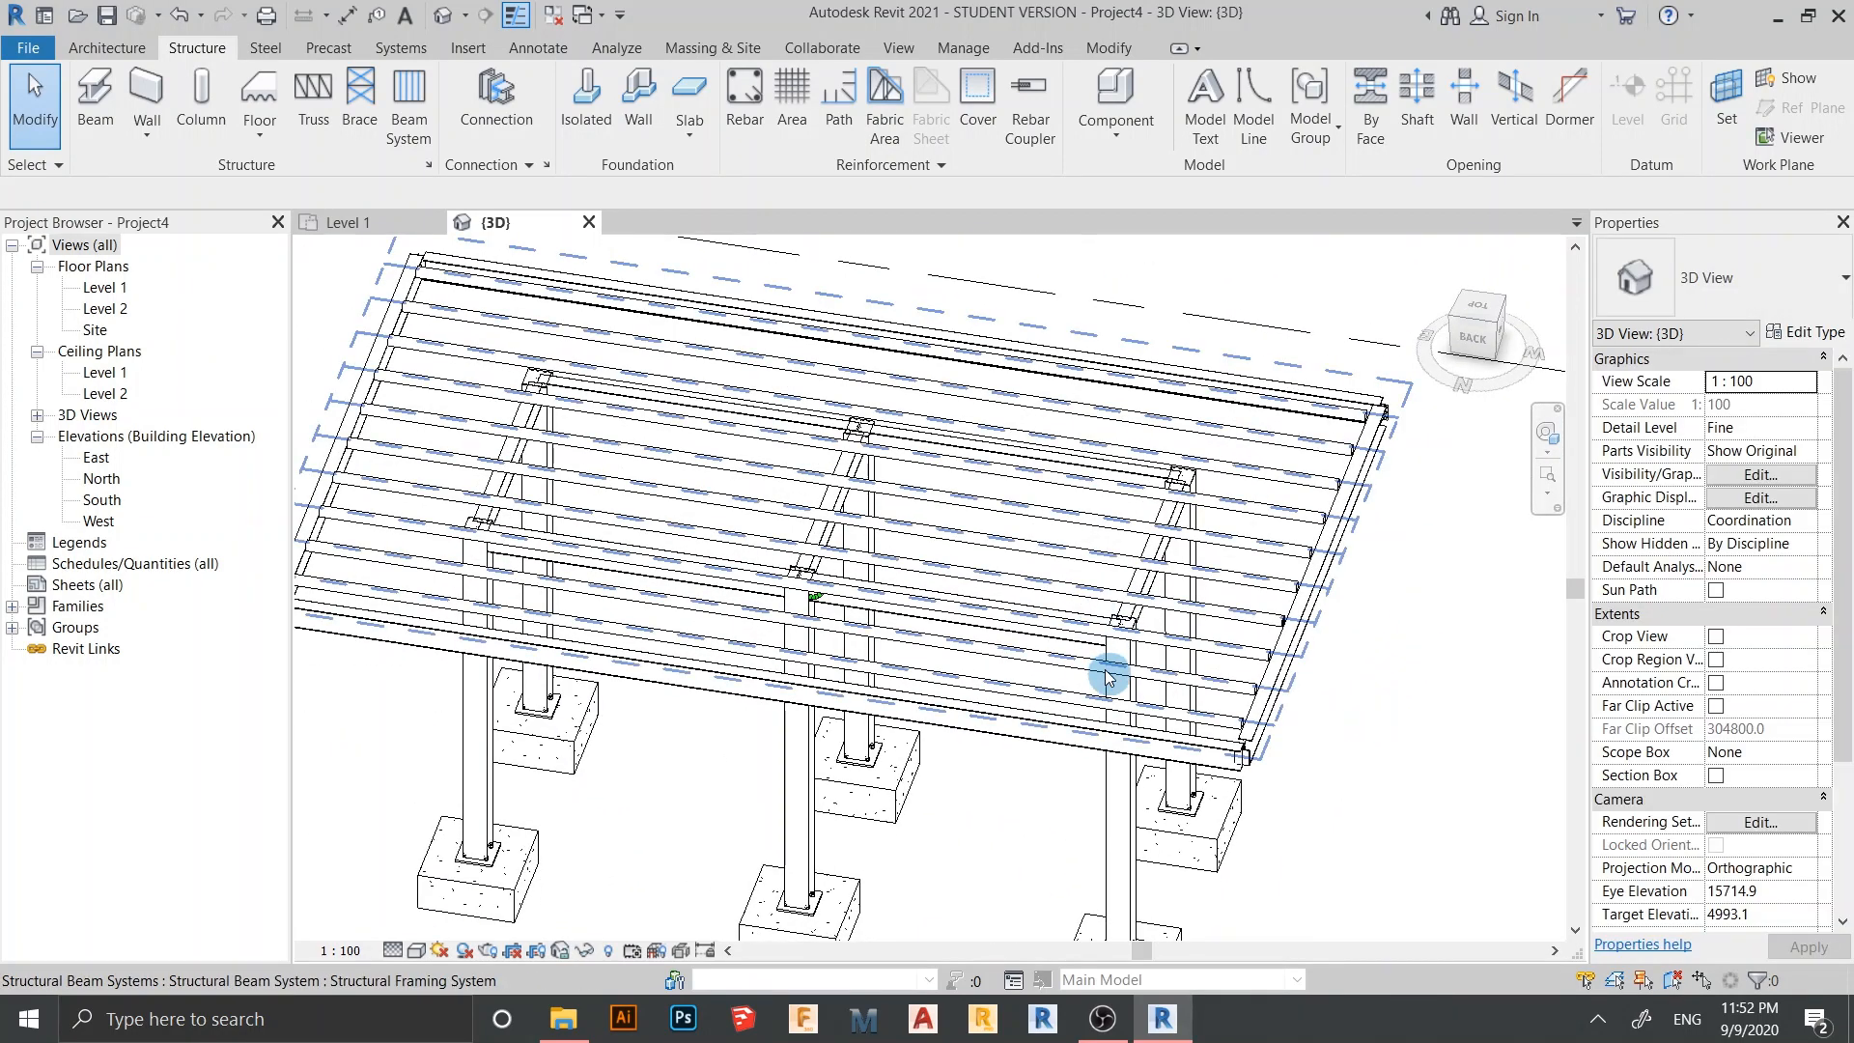
left_click(1108, 676)
scroll(984, 604, "down", 2)
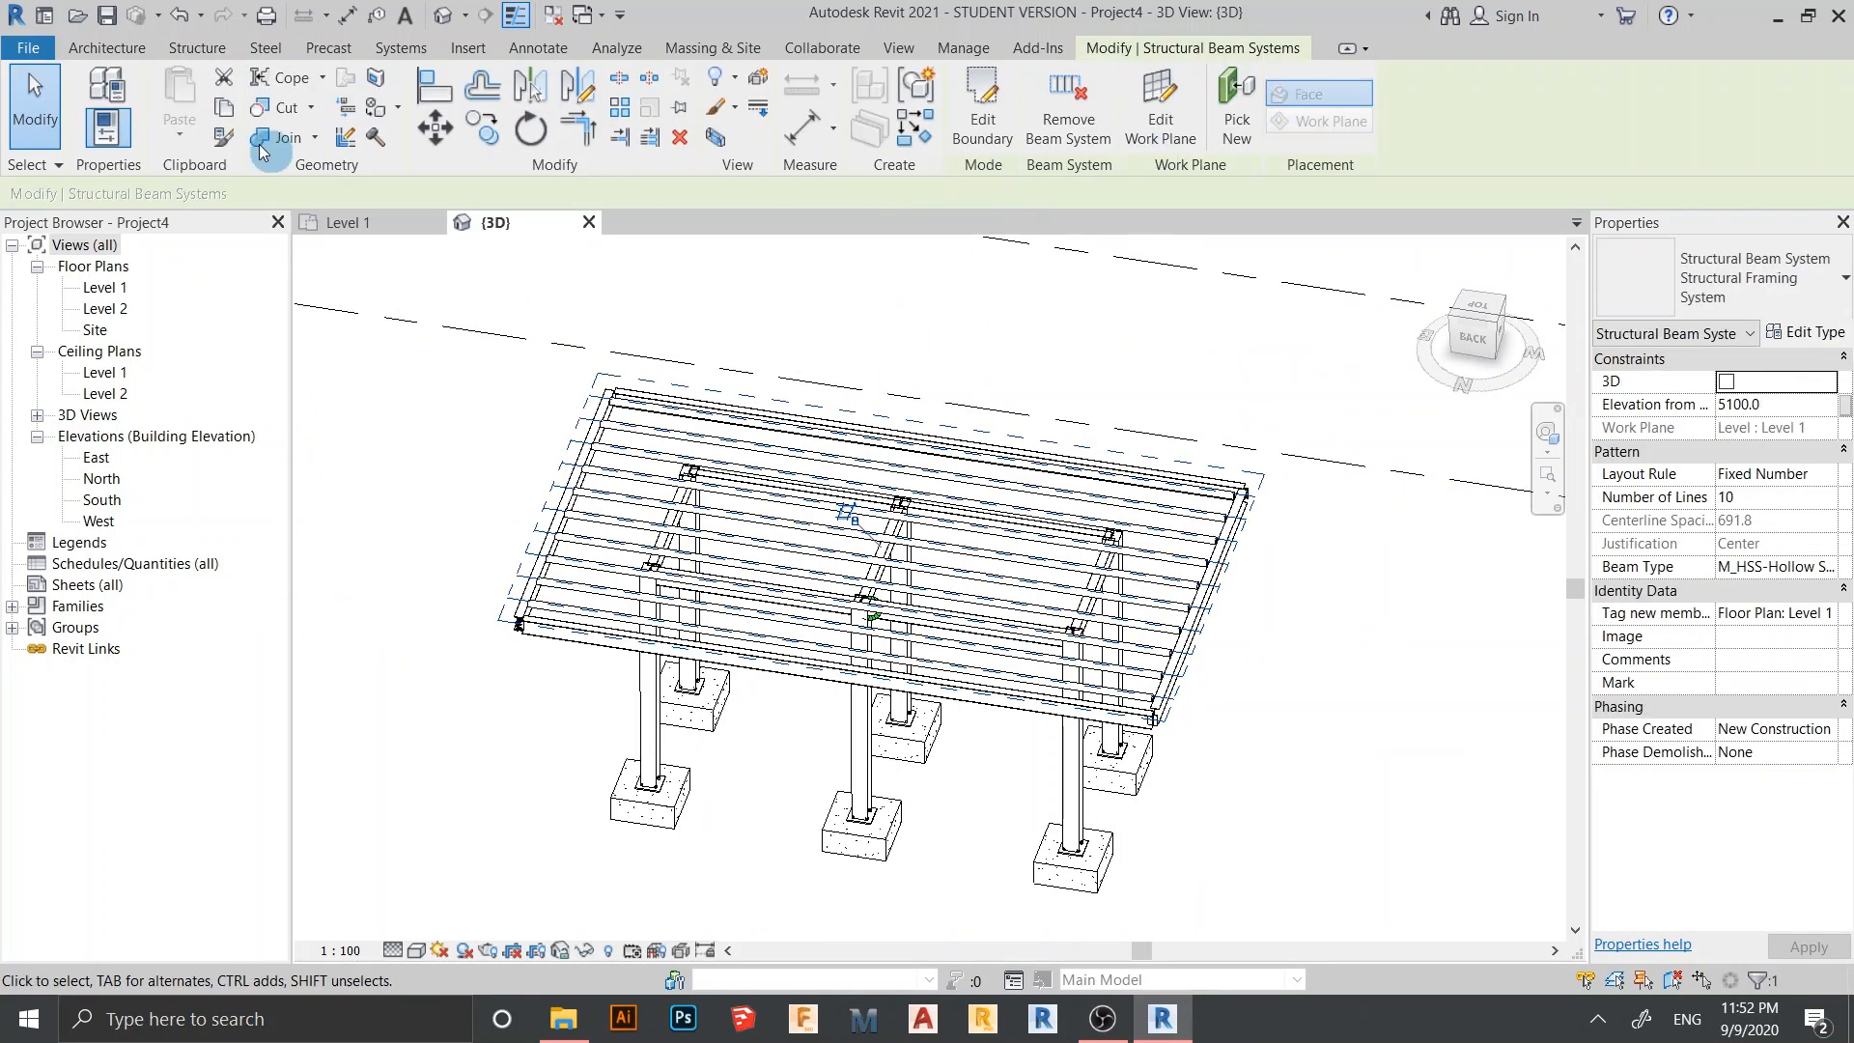
key("ctrl+Tab")
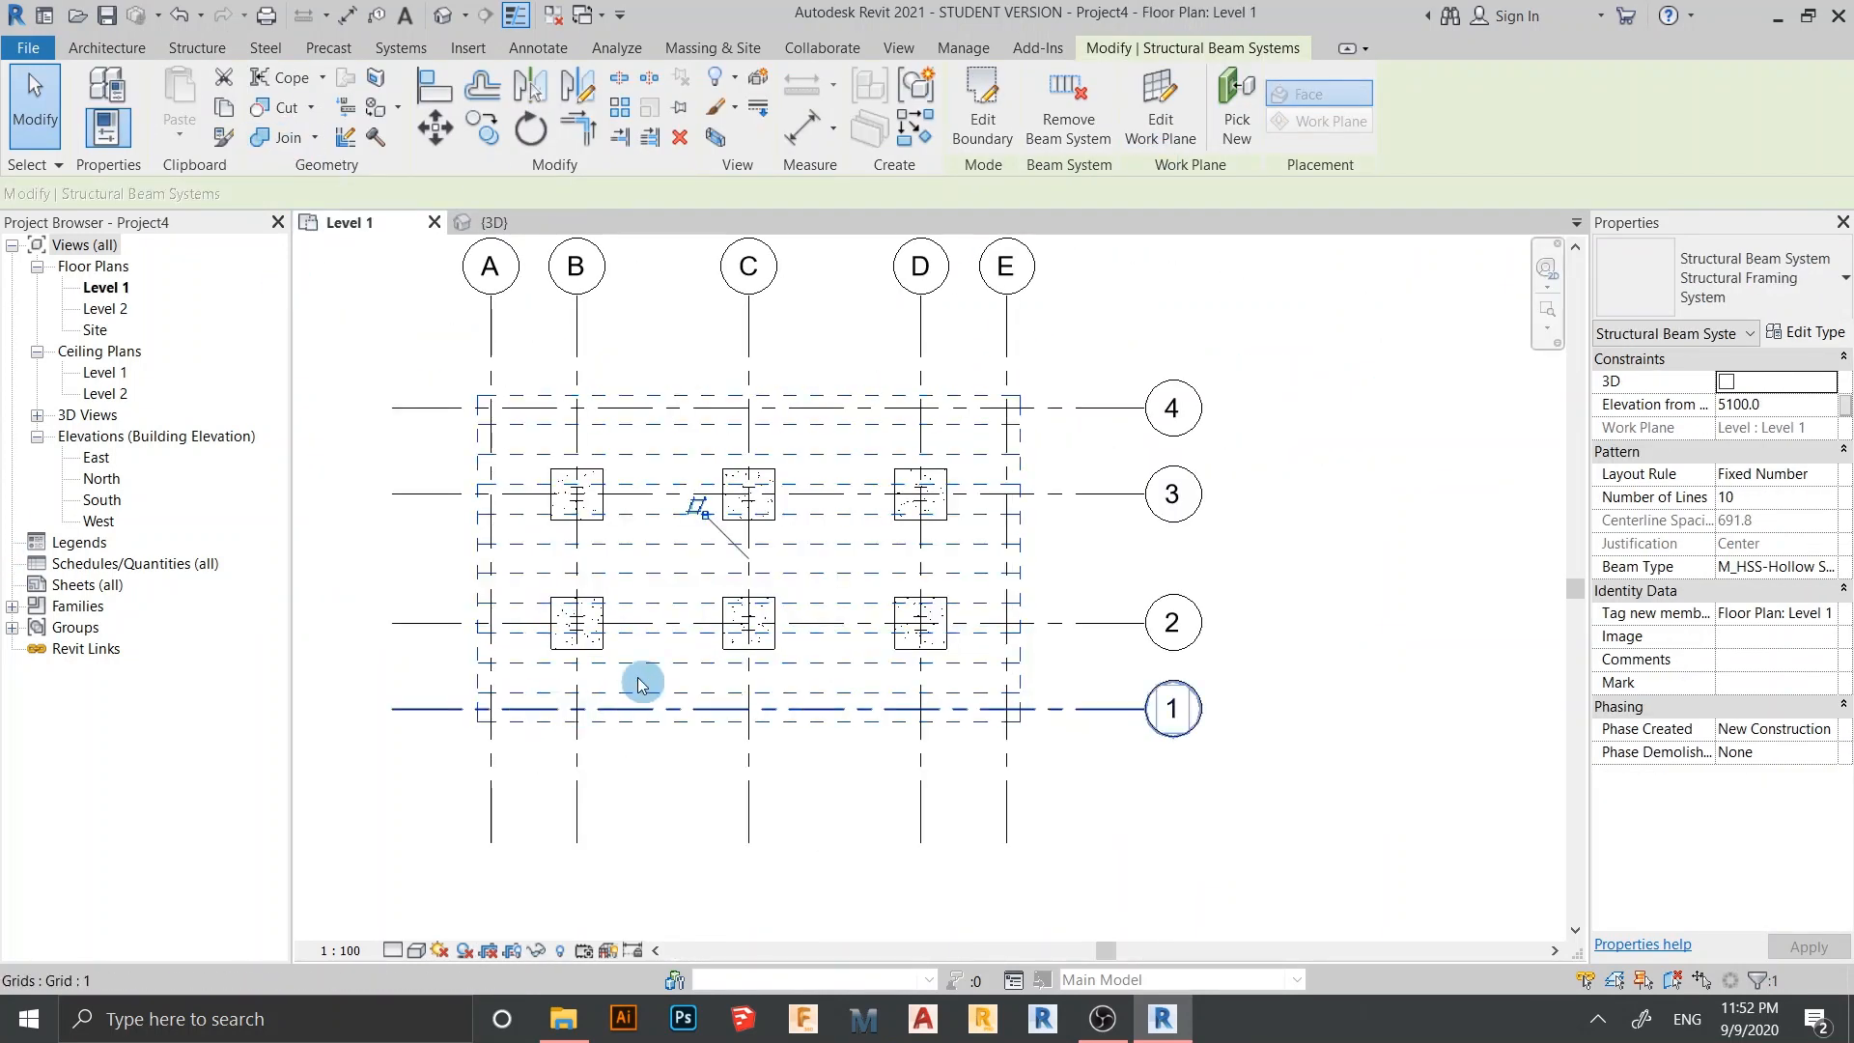
left_click(985, 119)
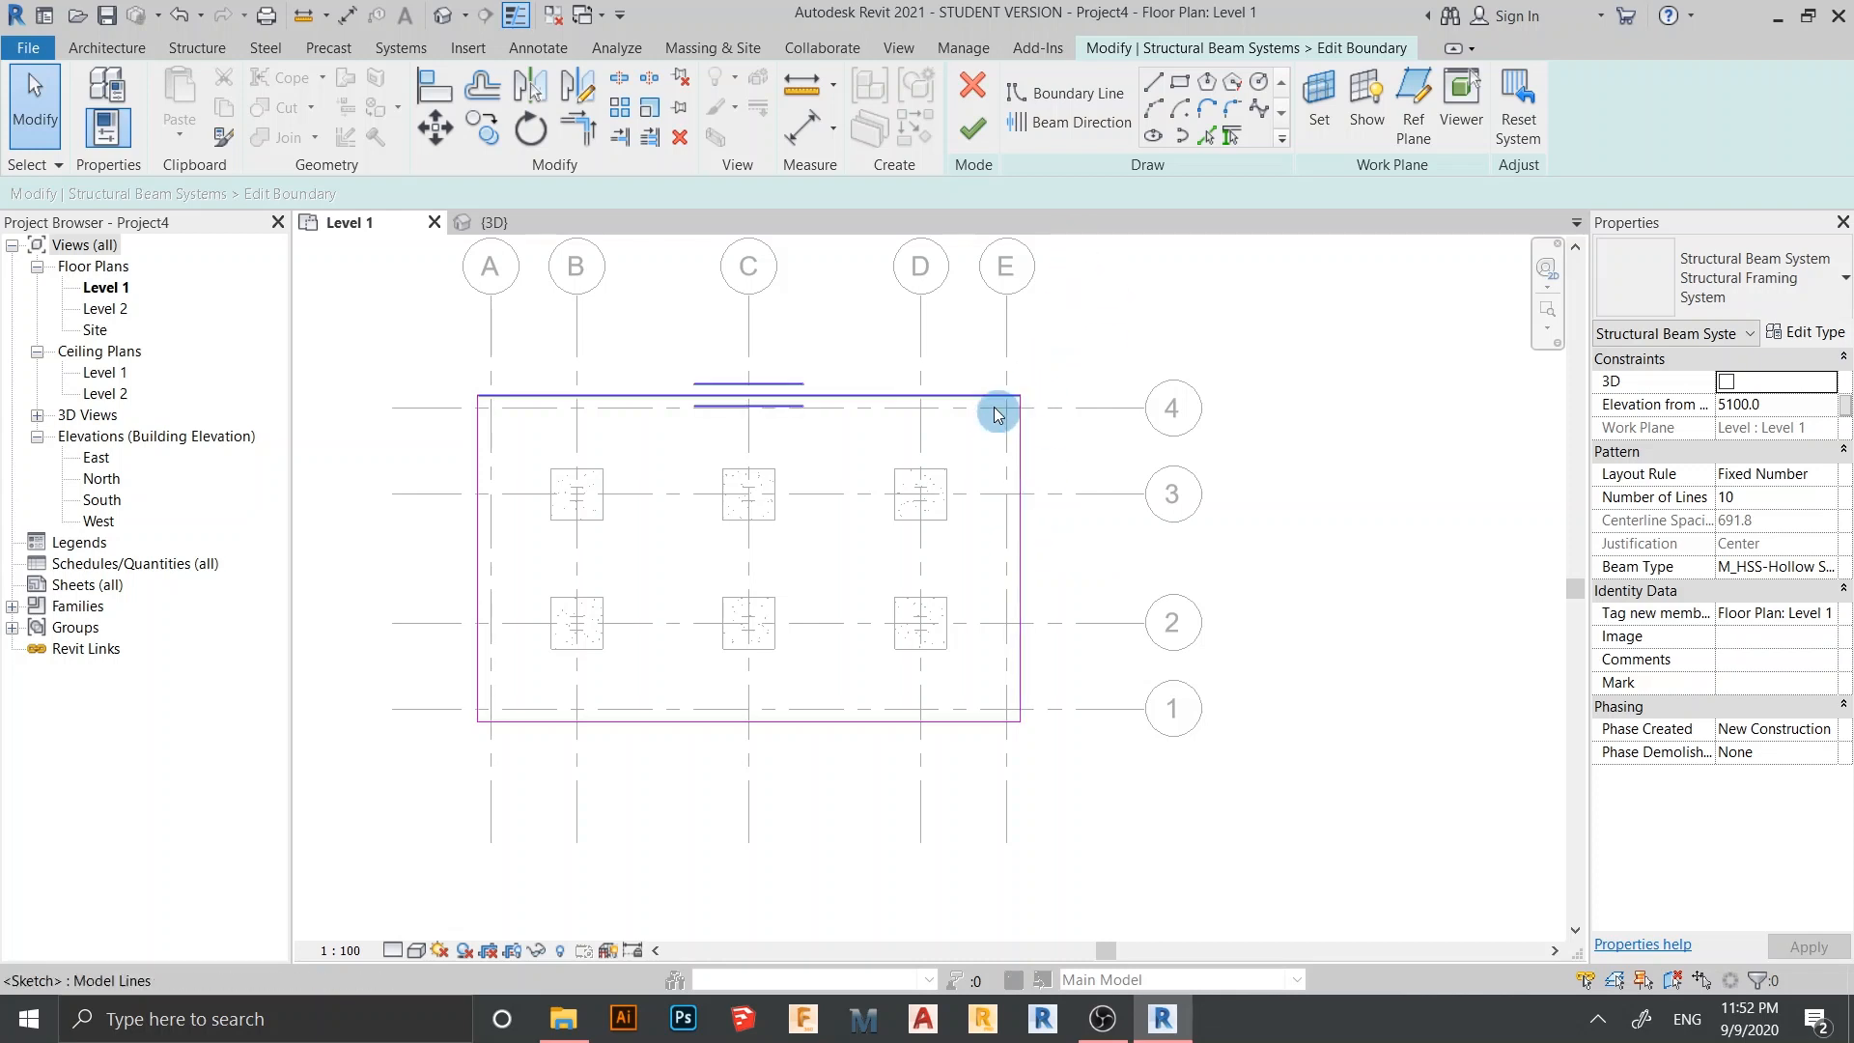
left_click(972, 126)
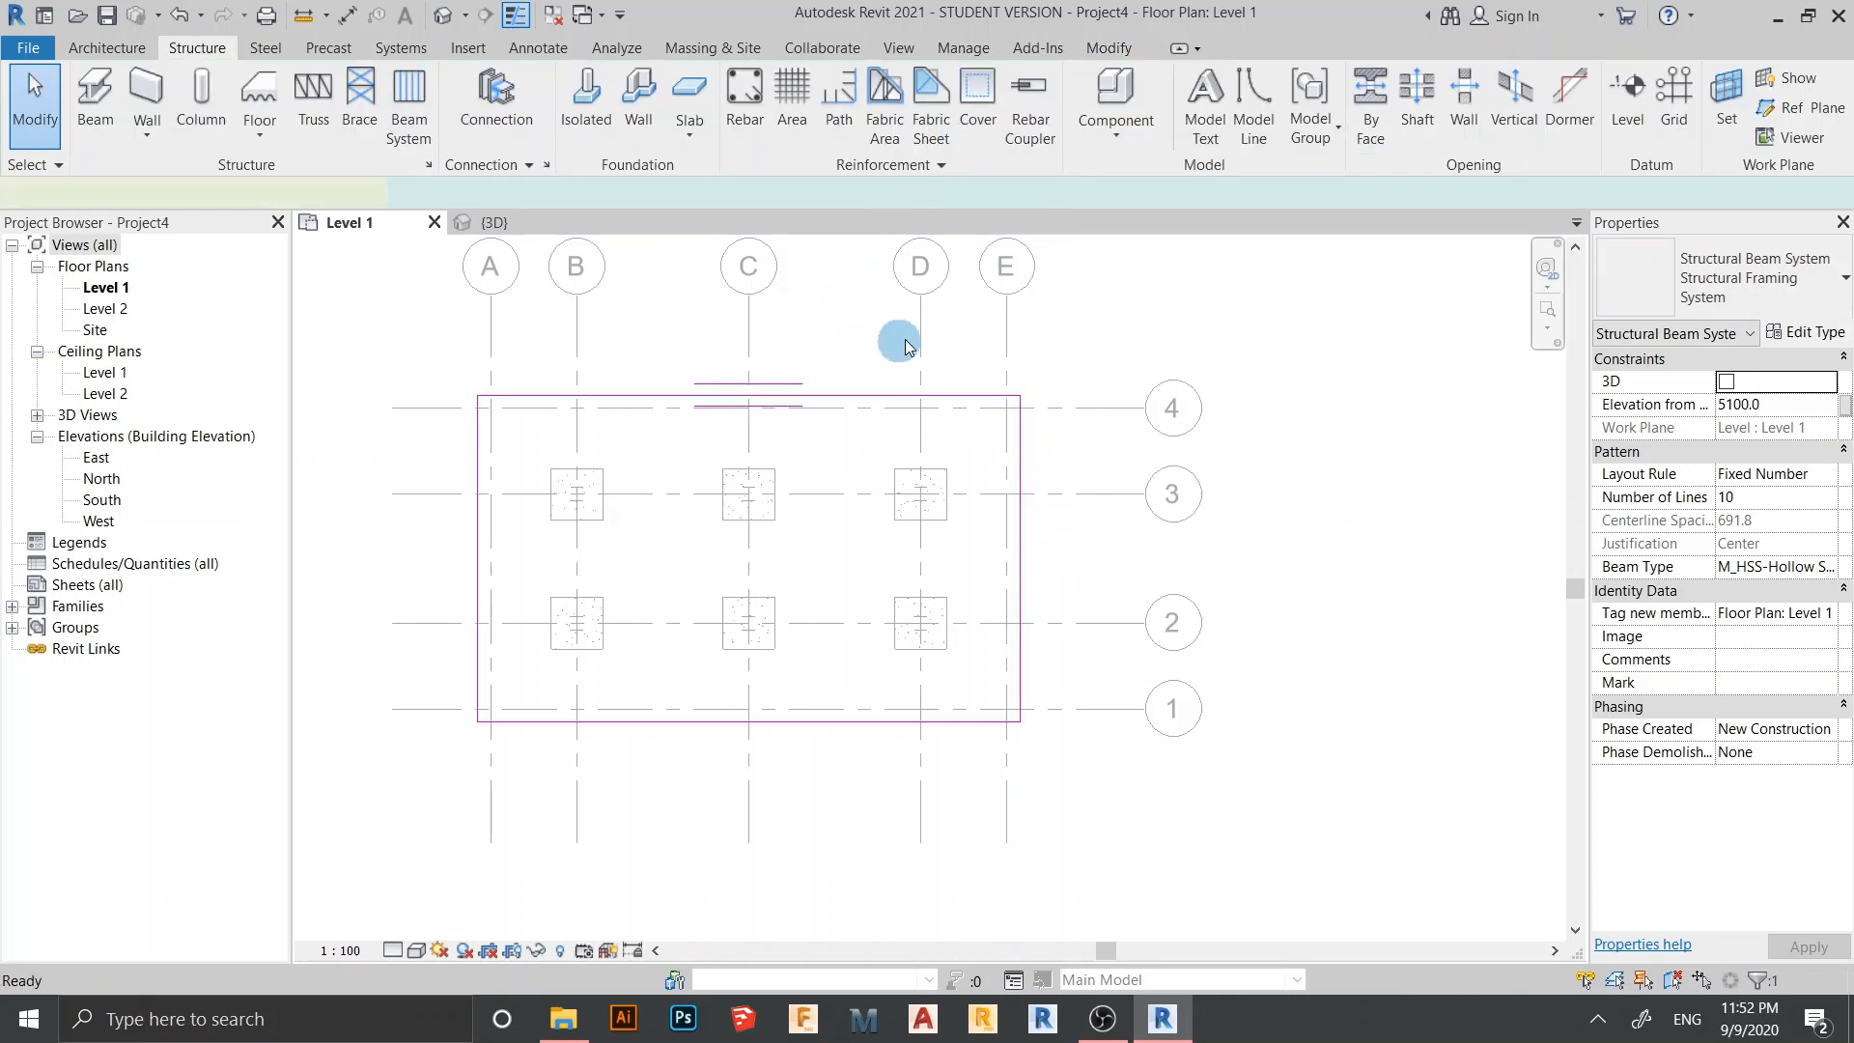
left_click(1149, 414)
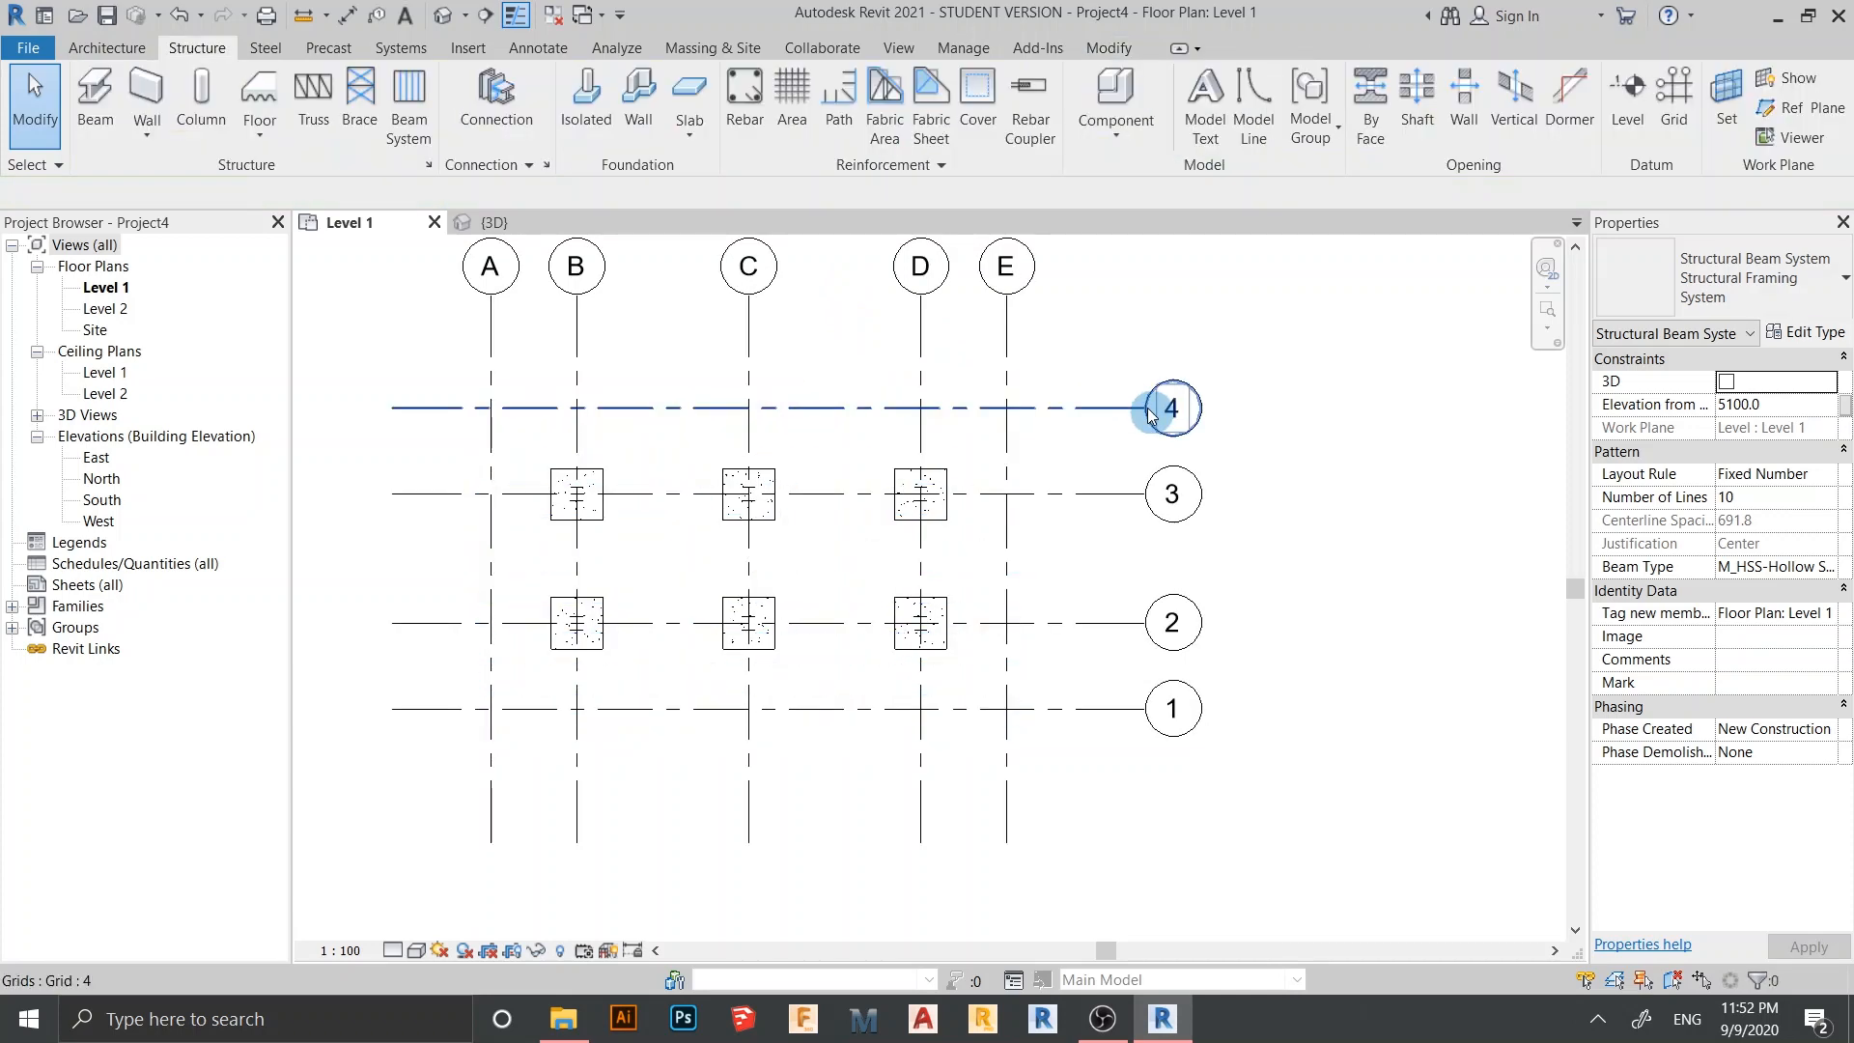
left_click(425, 99)
left_click(1096, 117)
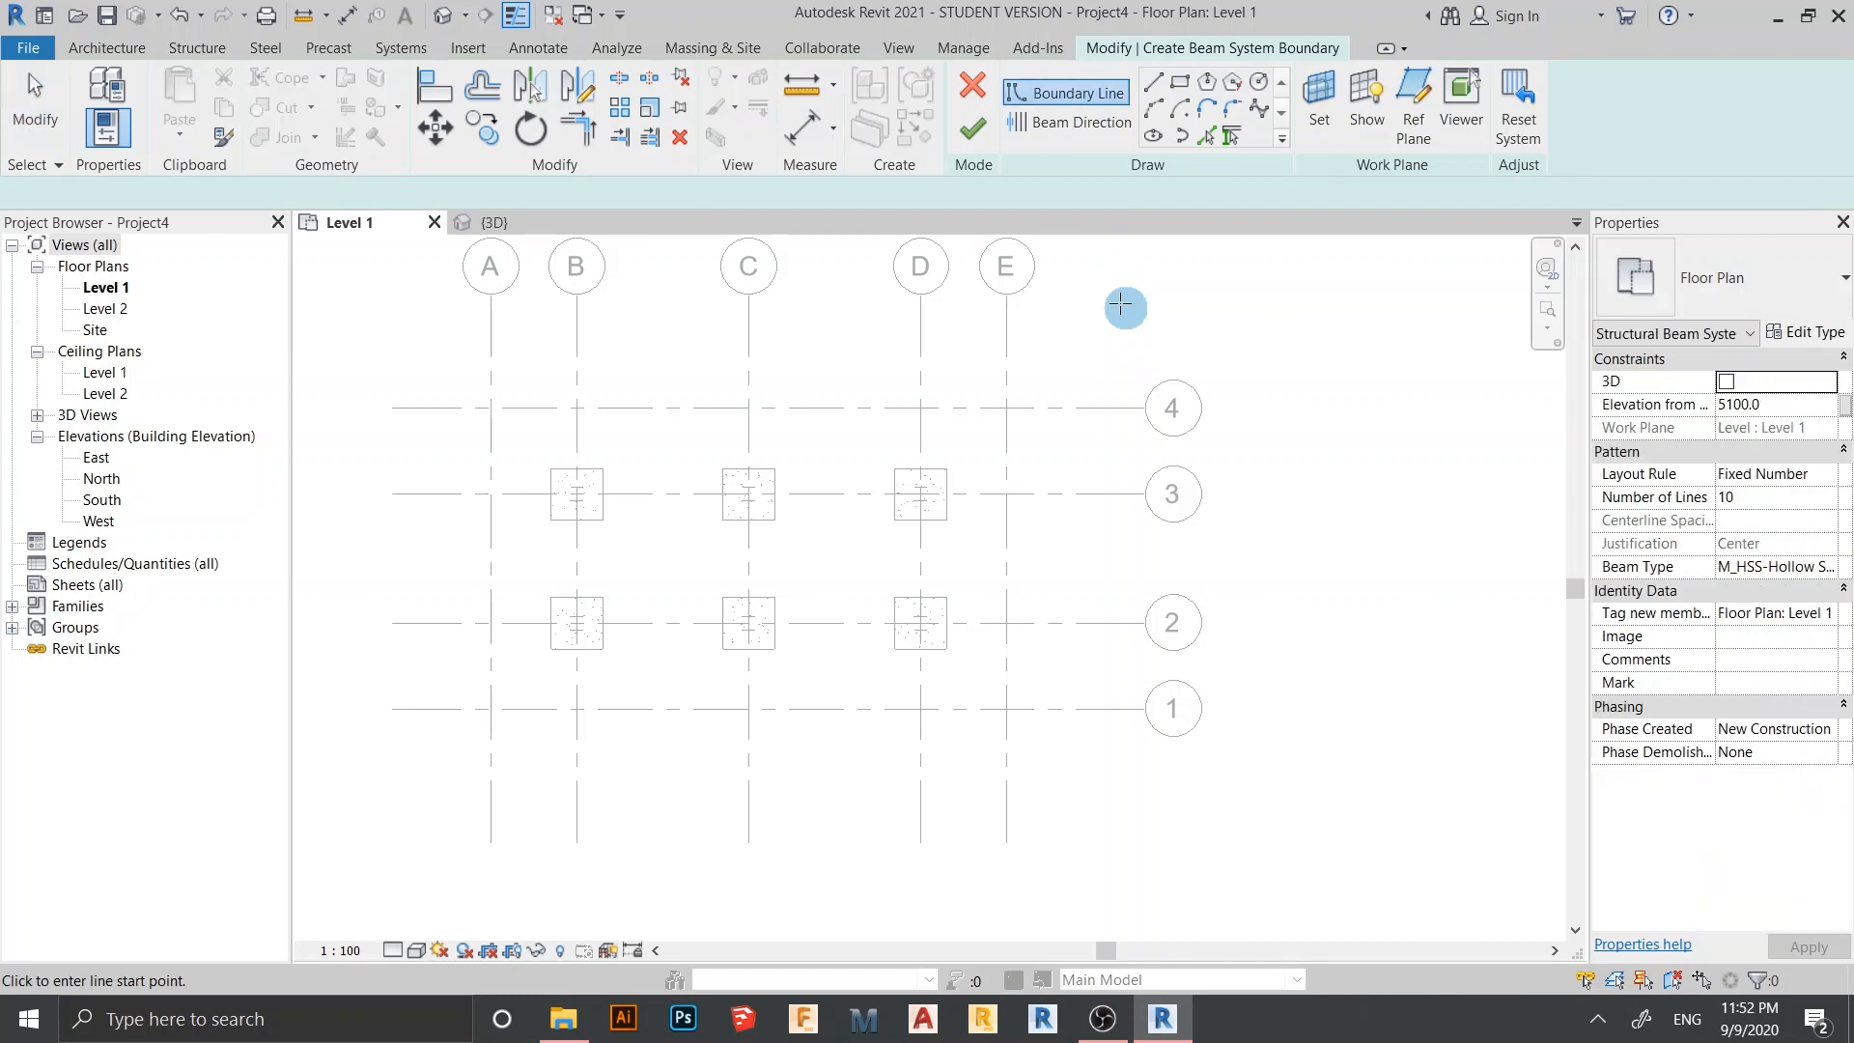
left_click(972, 86)
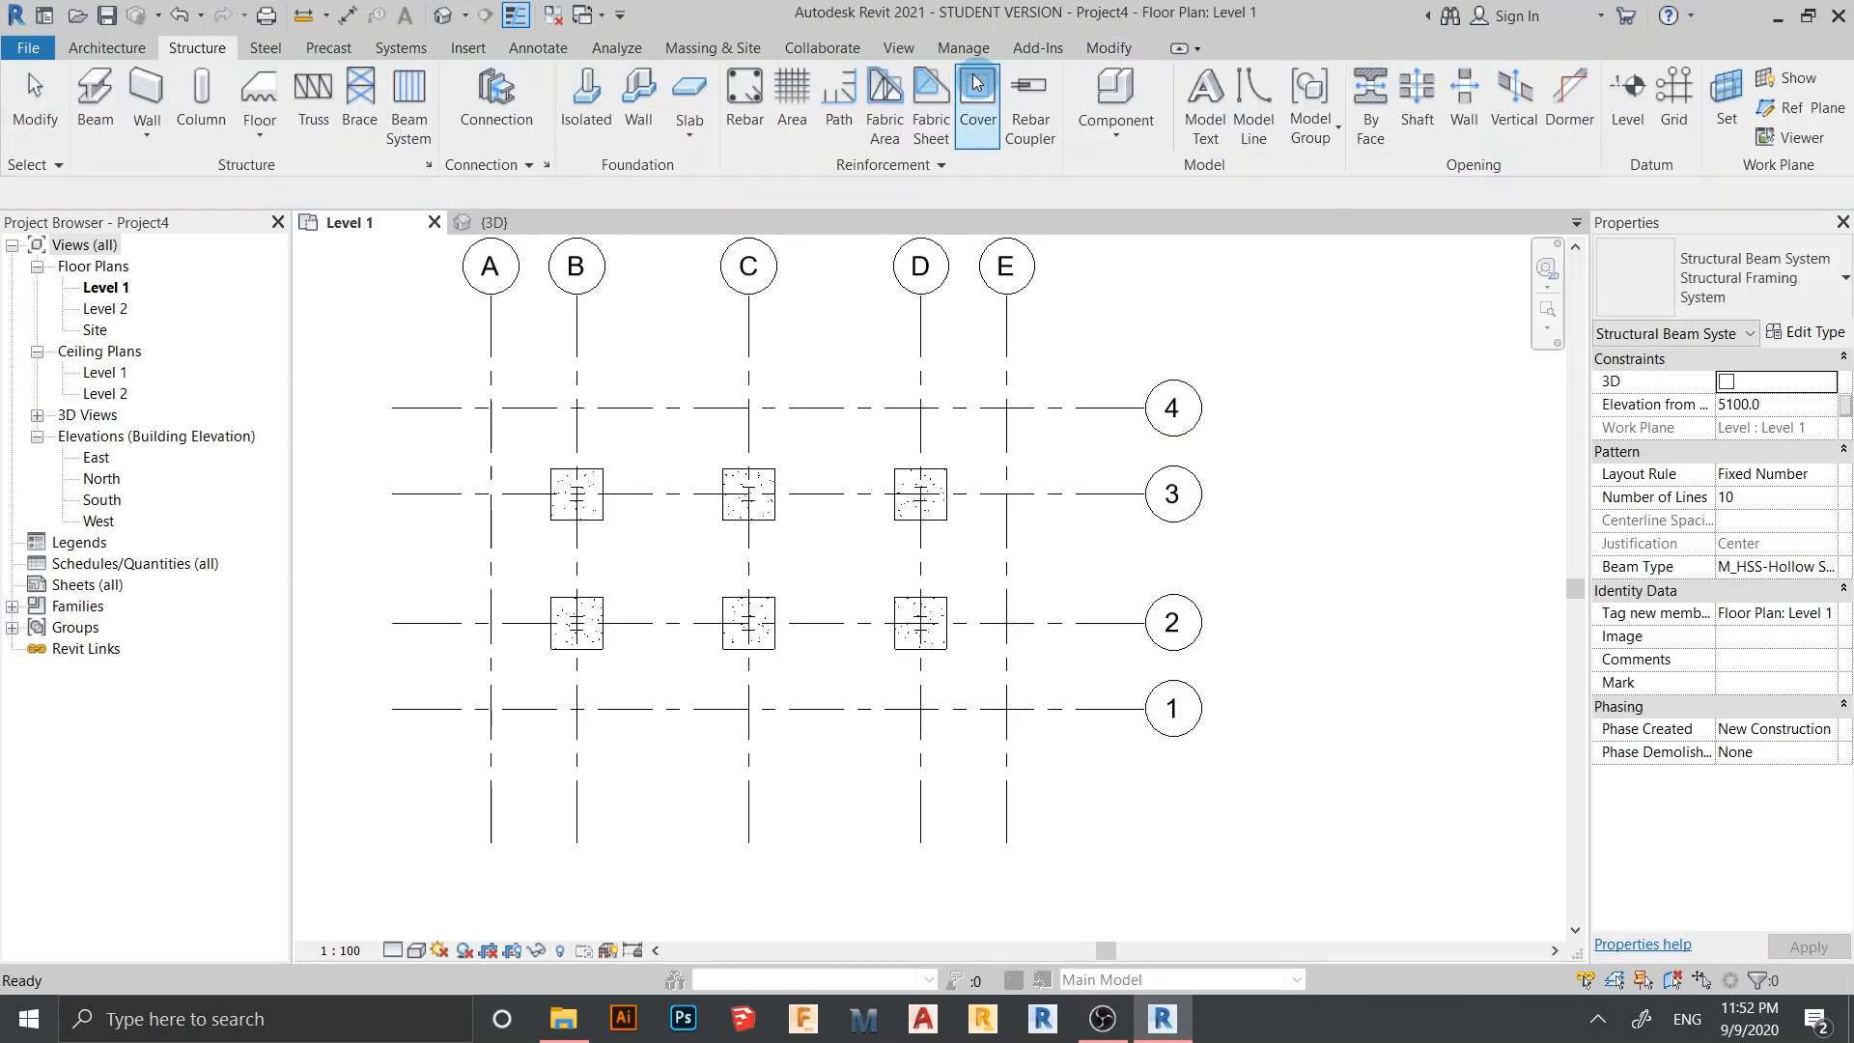
Create a new beam system in the Level 1 plan with a rectangular boundary from grid E/1 to grid A/4
left_click(430, 132)
left_click(1083, 116)
left_click(1086, 120)
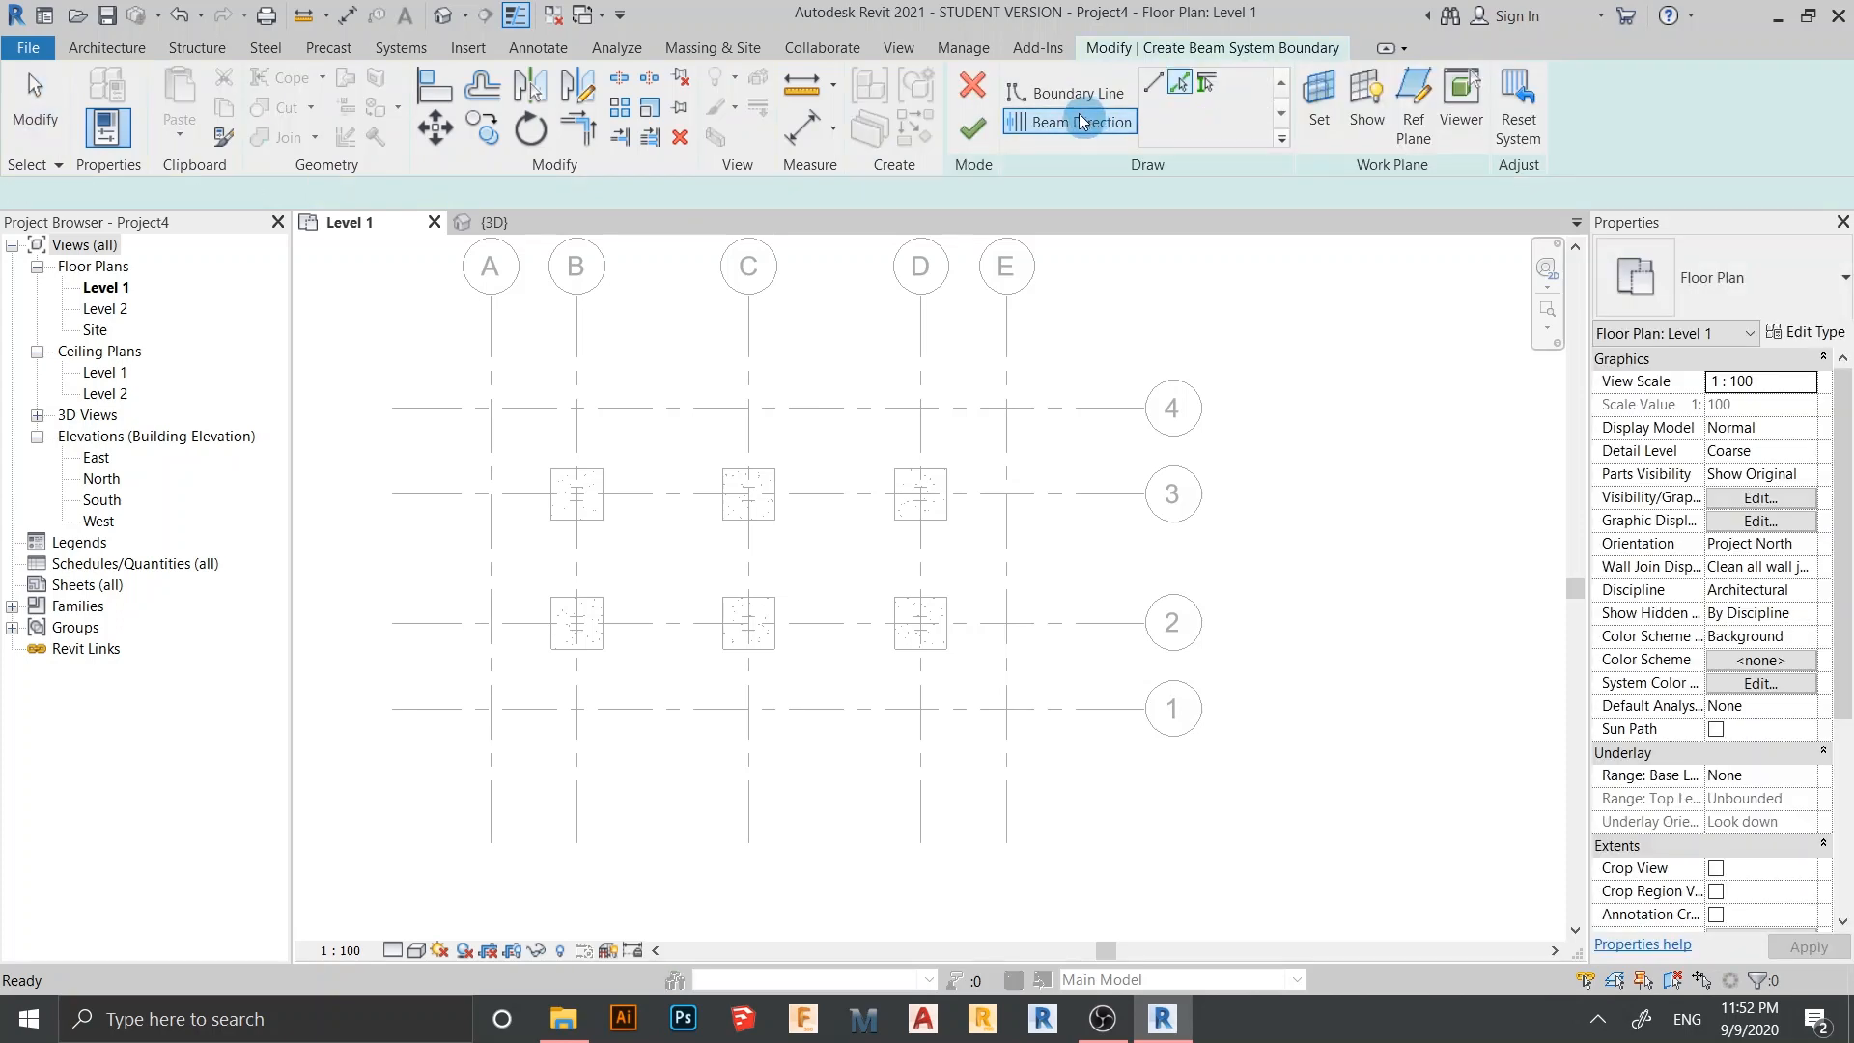
left_click(1023, 93)
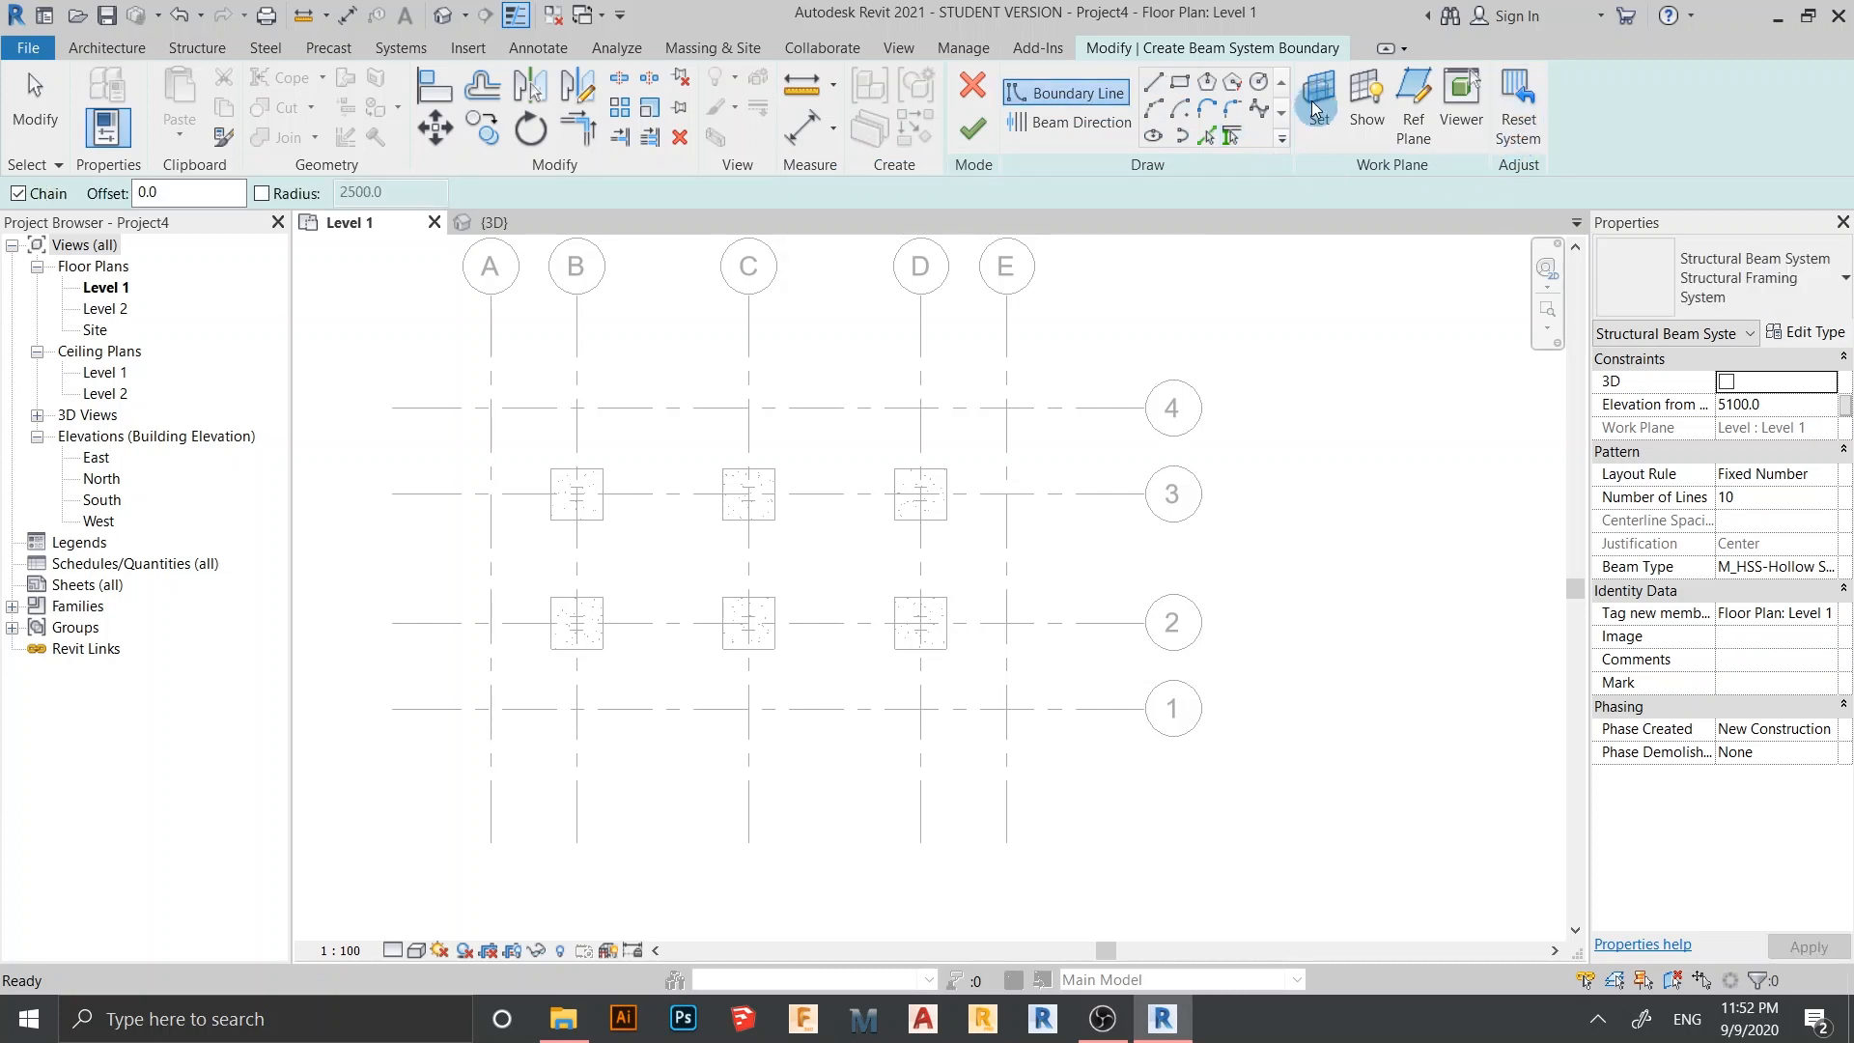
left_click(1177, 89)
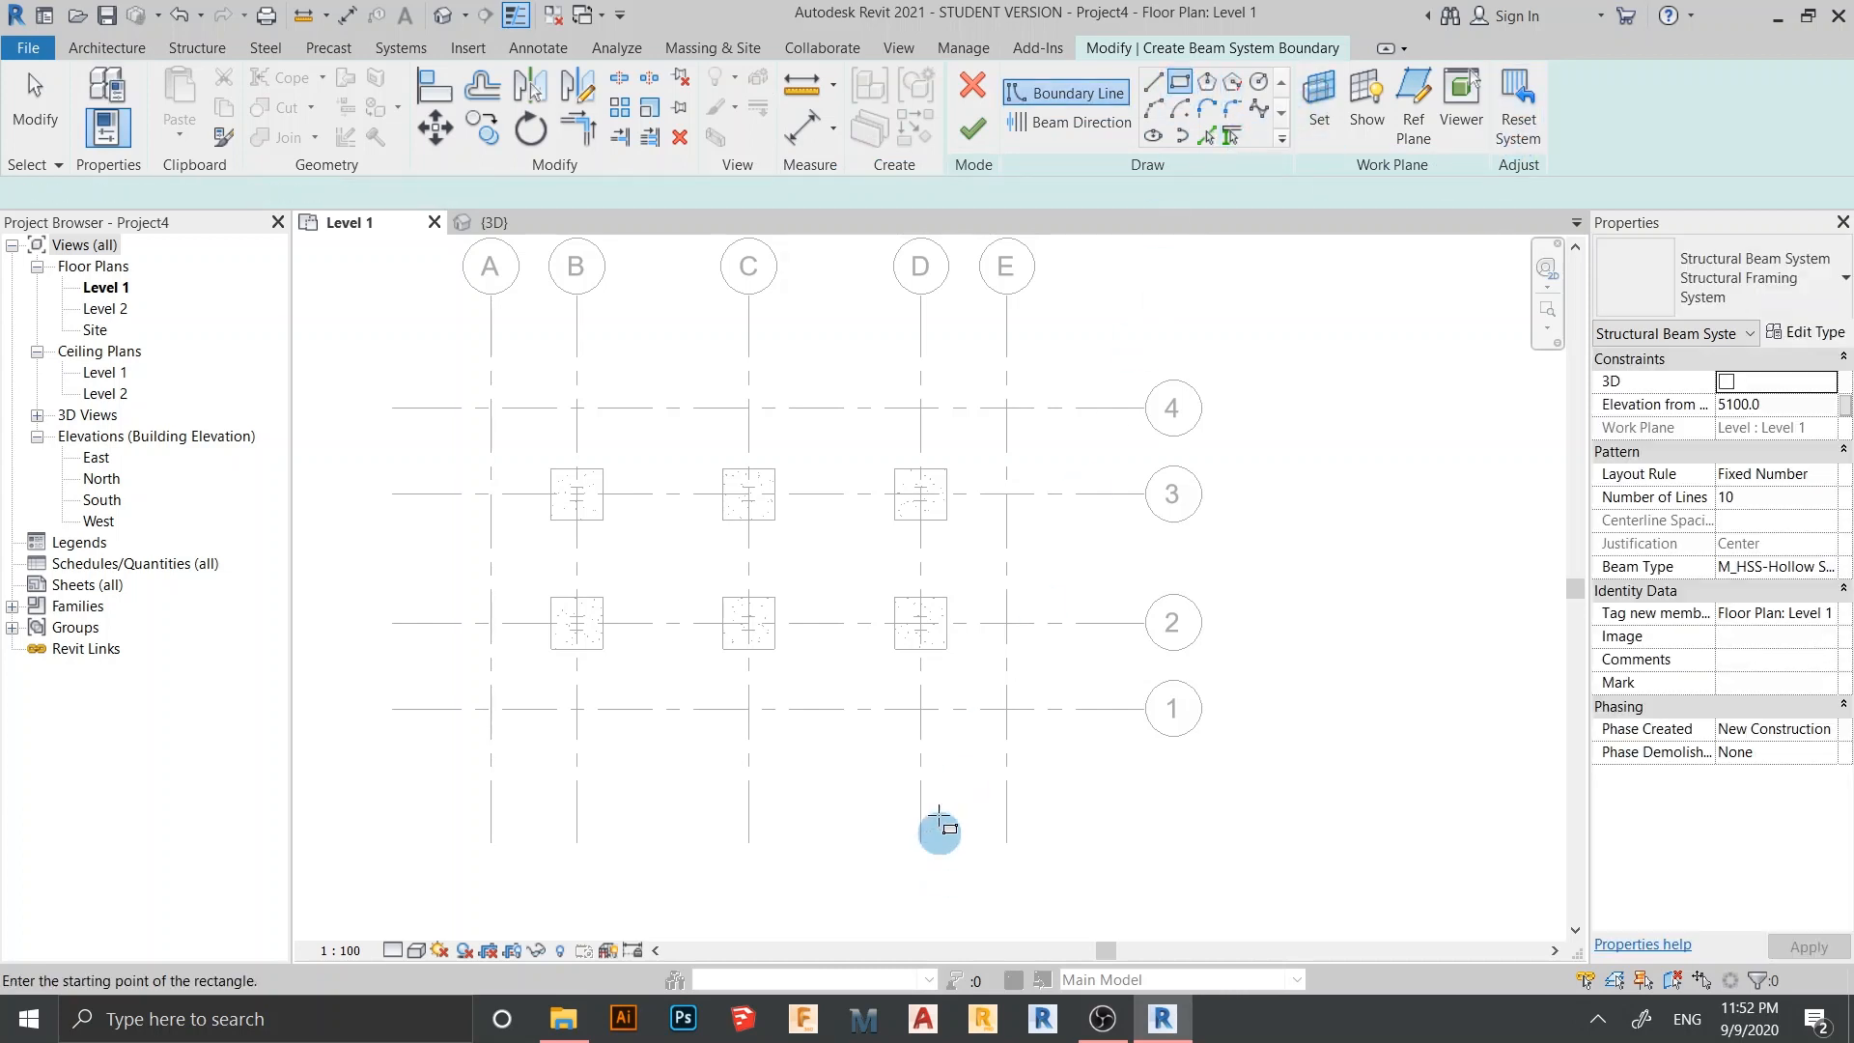
left_click(1006, 710)
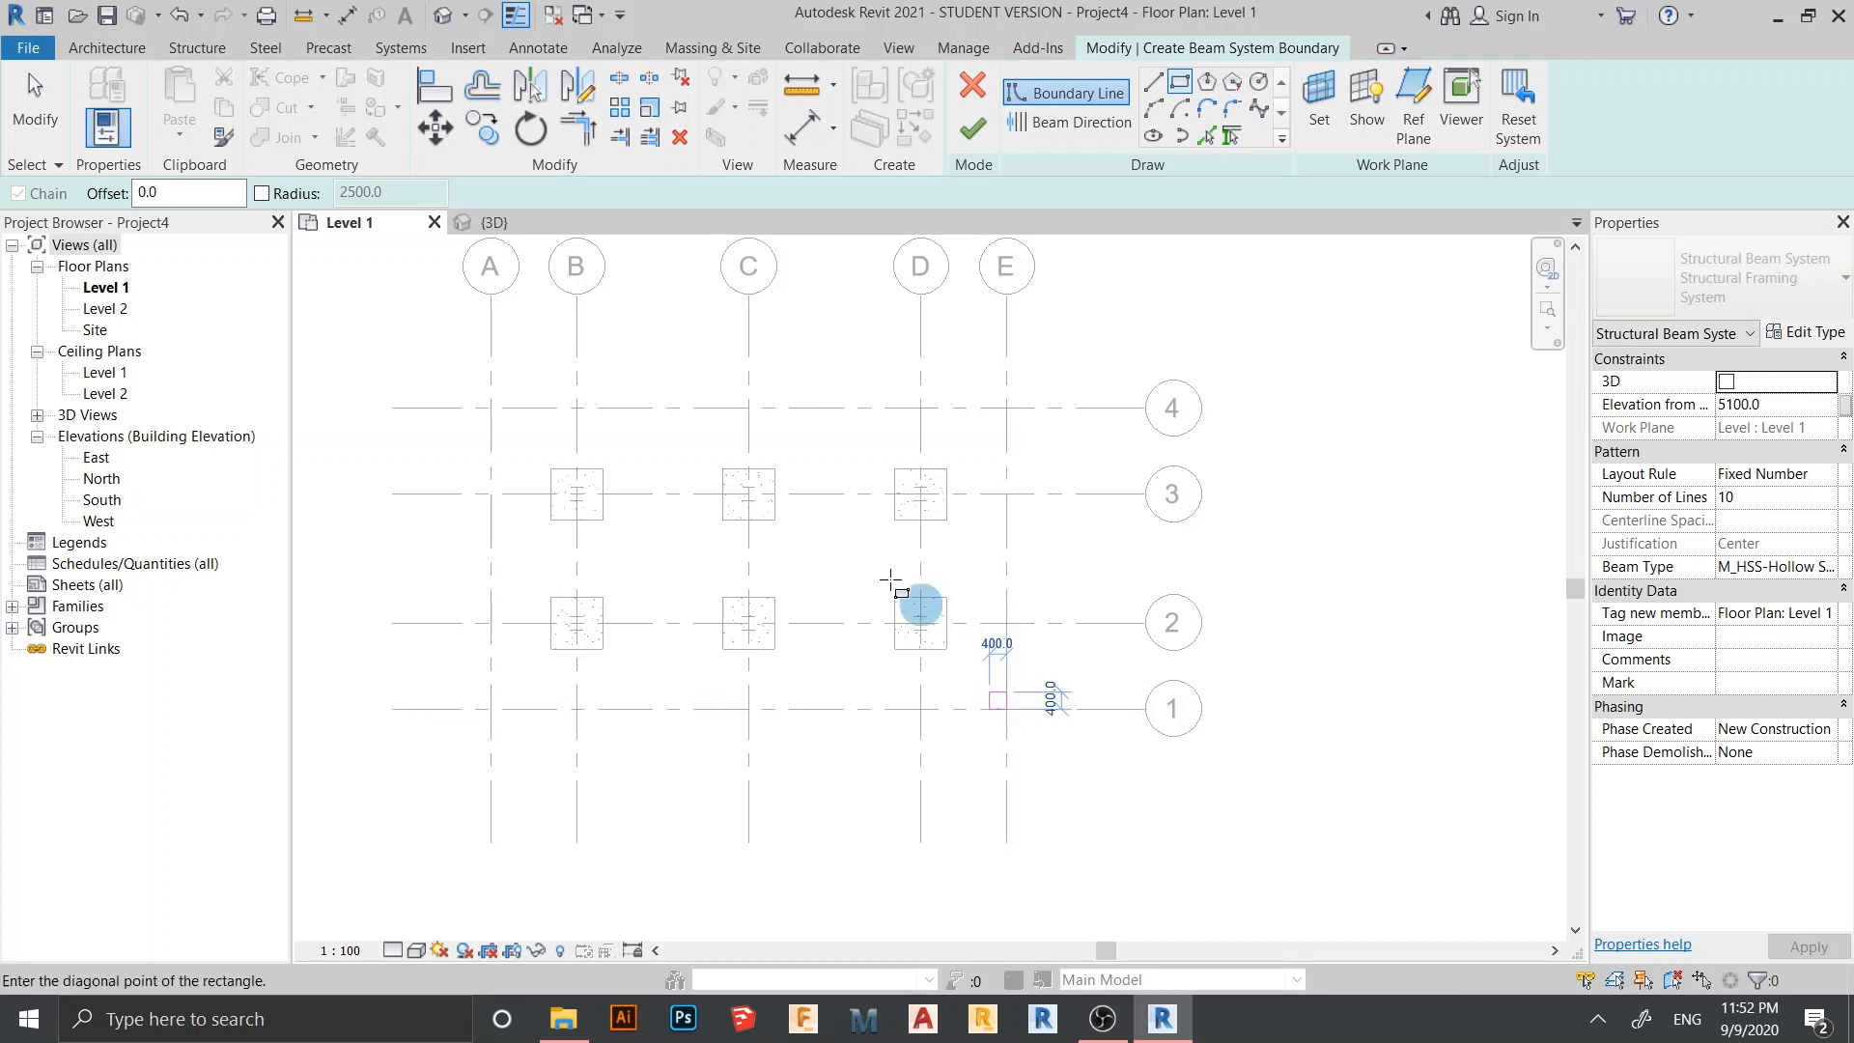
left_click(492, 410)
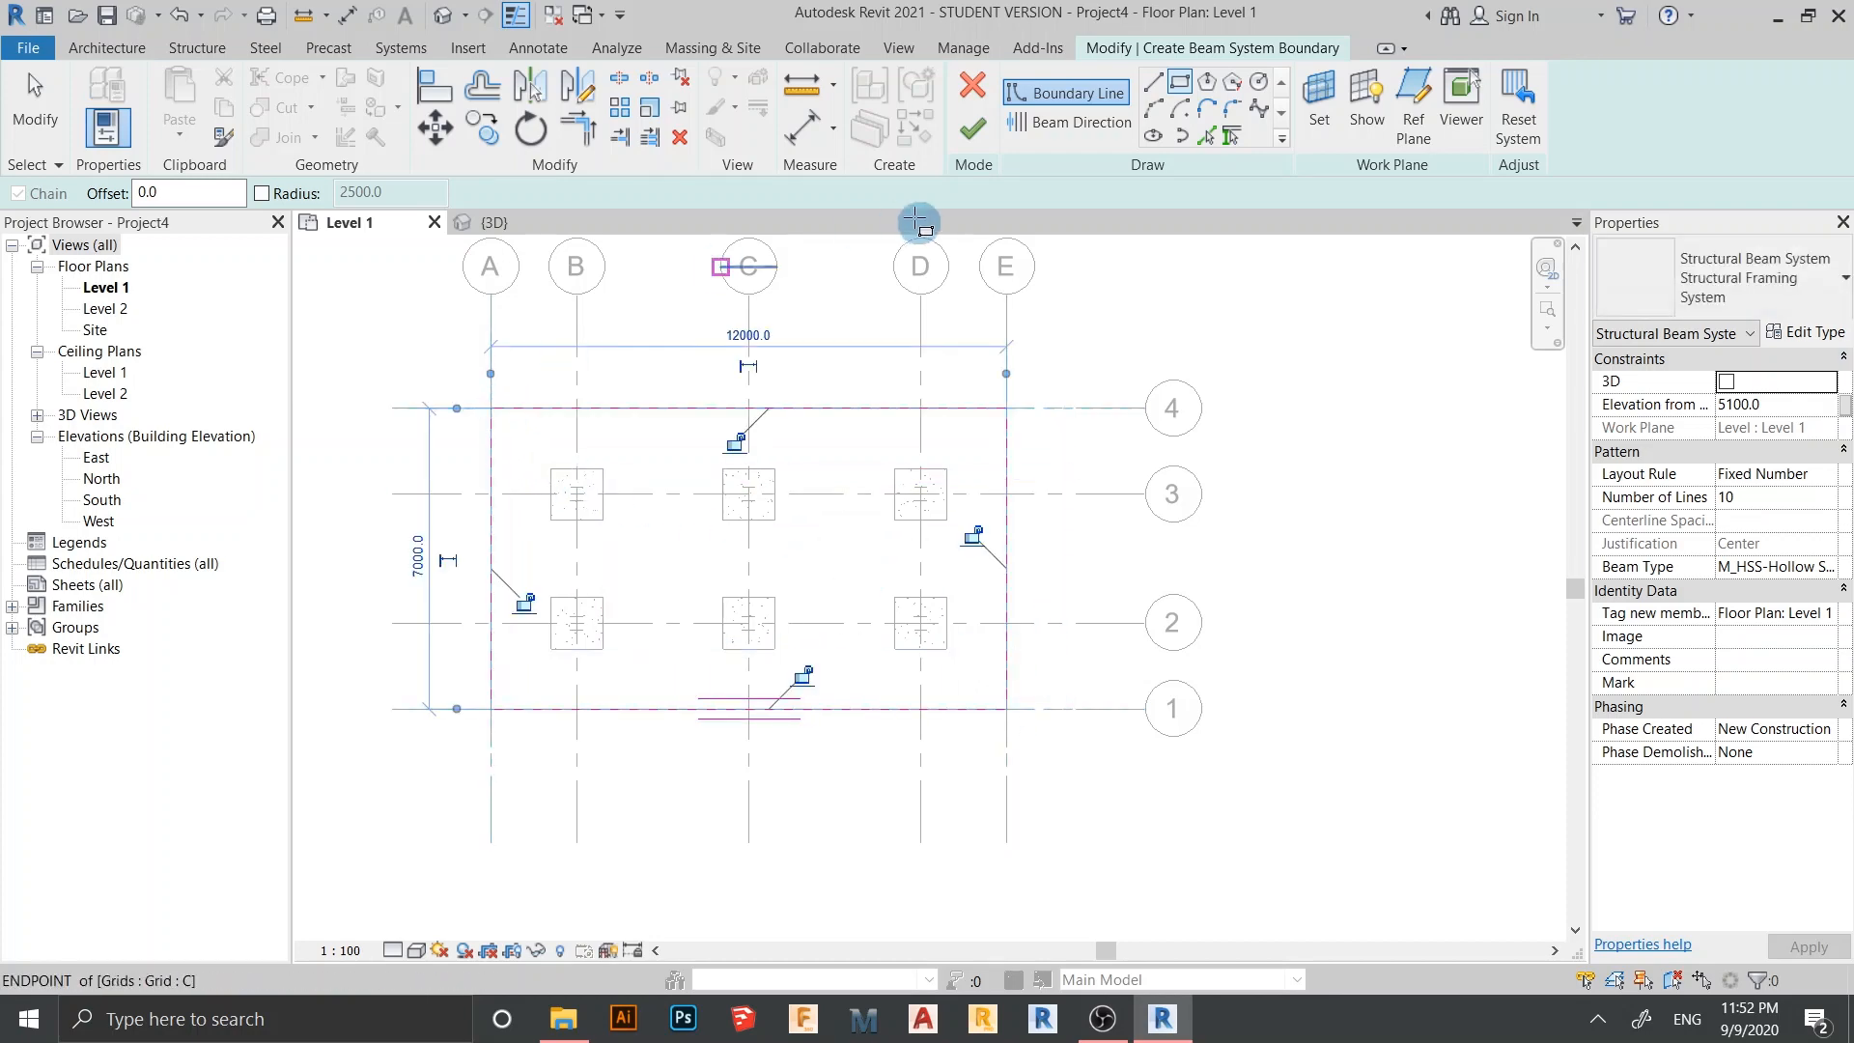
left_click(963, 143)
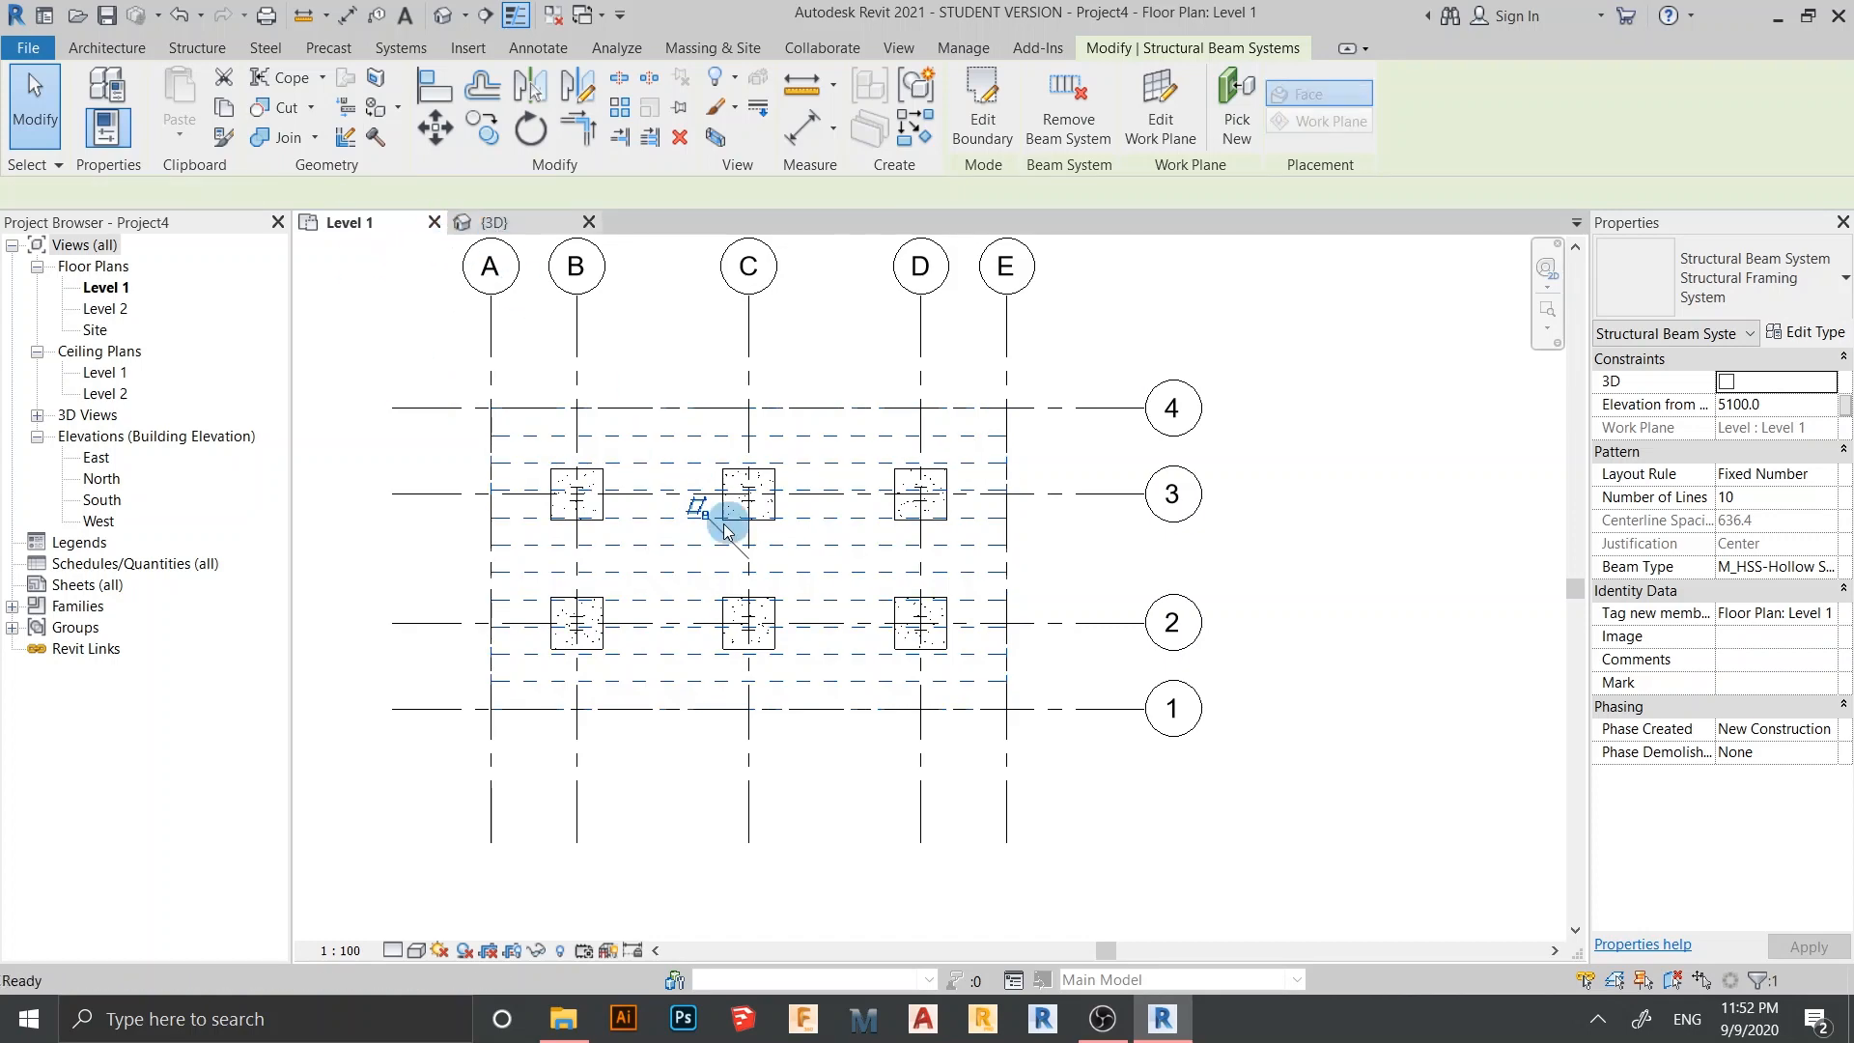
Inspect in the 3D view how the new beam system's ends meet the outer frame beams and the corner
key("ctrl+Tab")
middle_click_drag(1046, 786, 1139, 718, "shift")
scroll(645, 719, "up", 6)
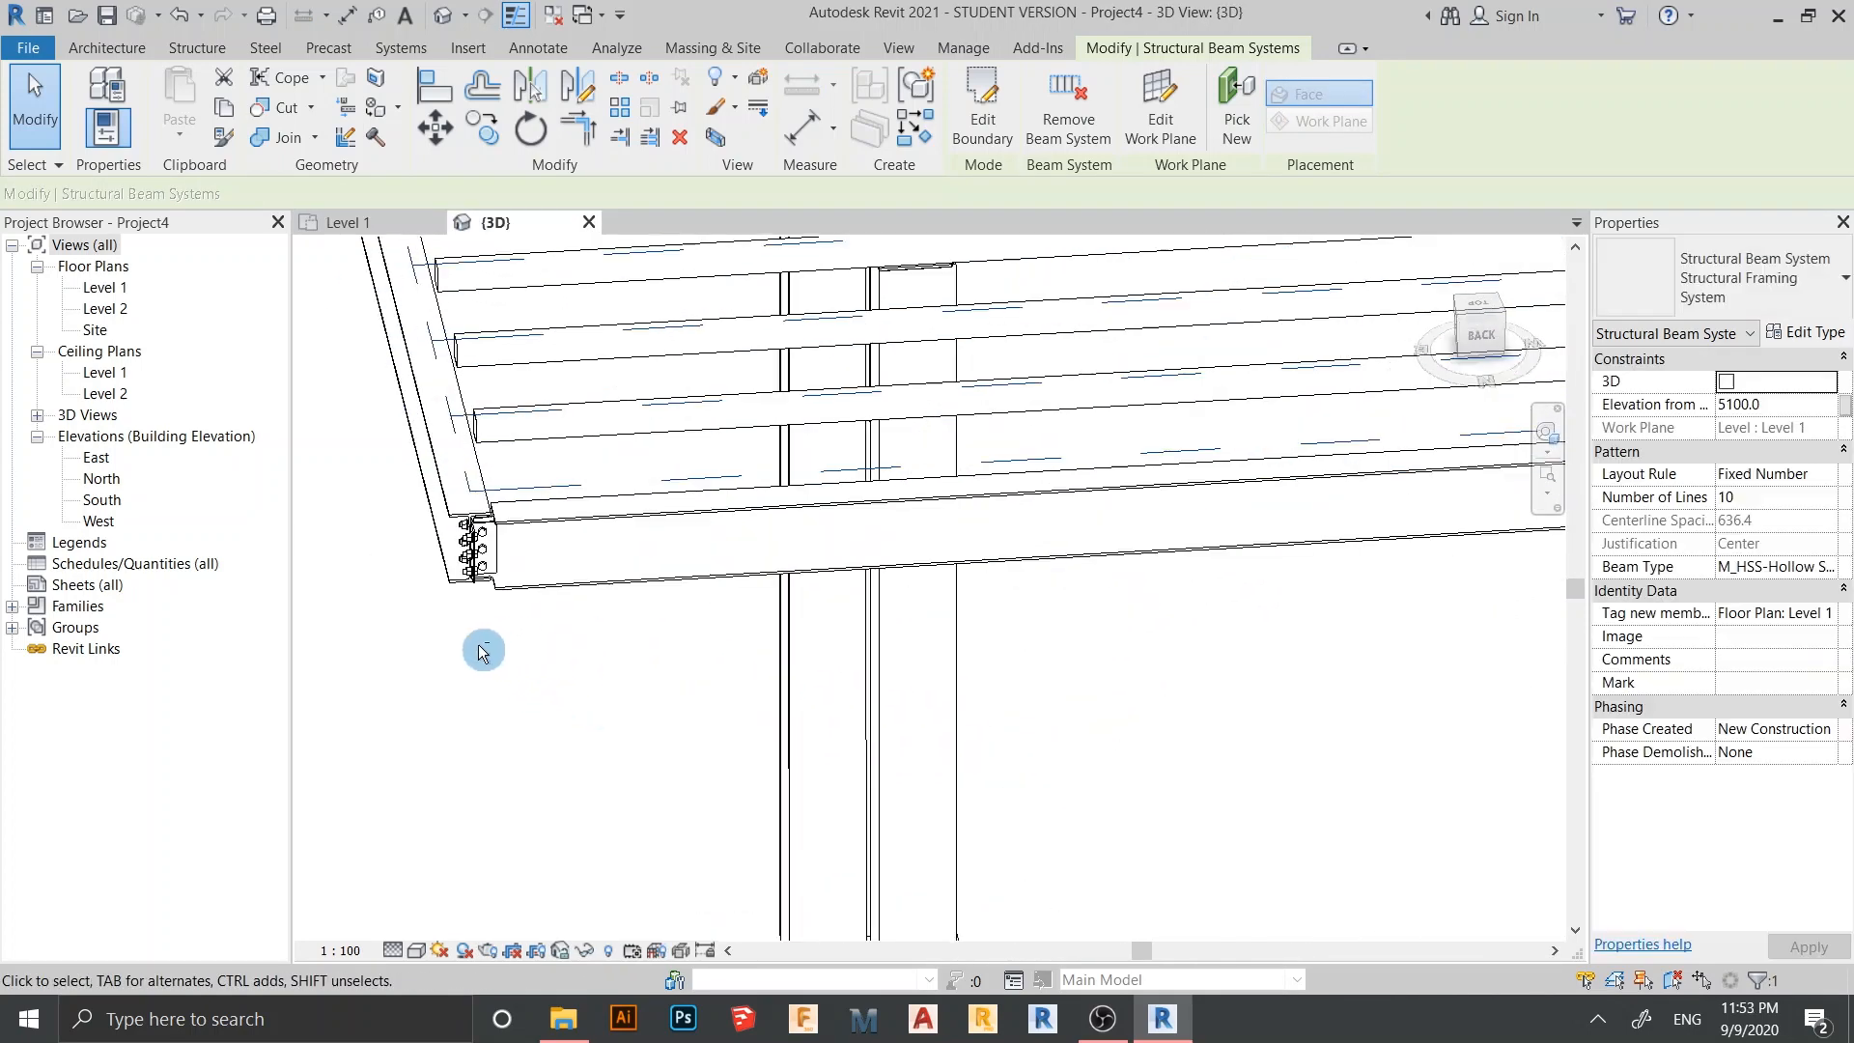
middle_click_drag(480, 646, 687, 715, "shift")
scroll(569, 647, "up", 3)
scroll(455, 430, "down", 3)
middle_click_drag(630, 591, 778, 696)
scroll(664, 665, "down", 1)
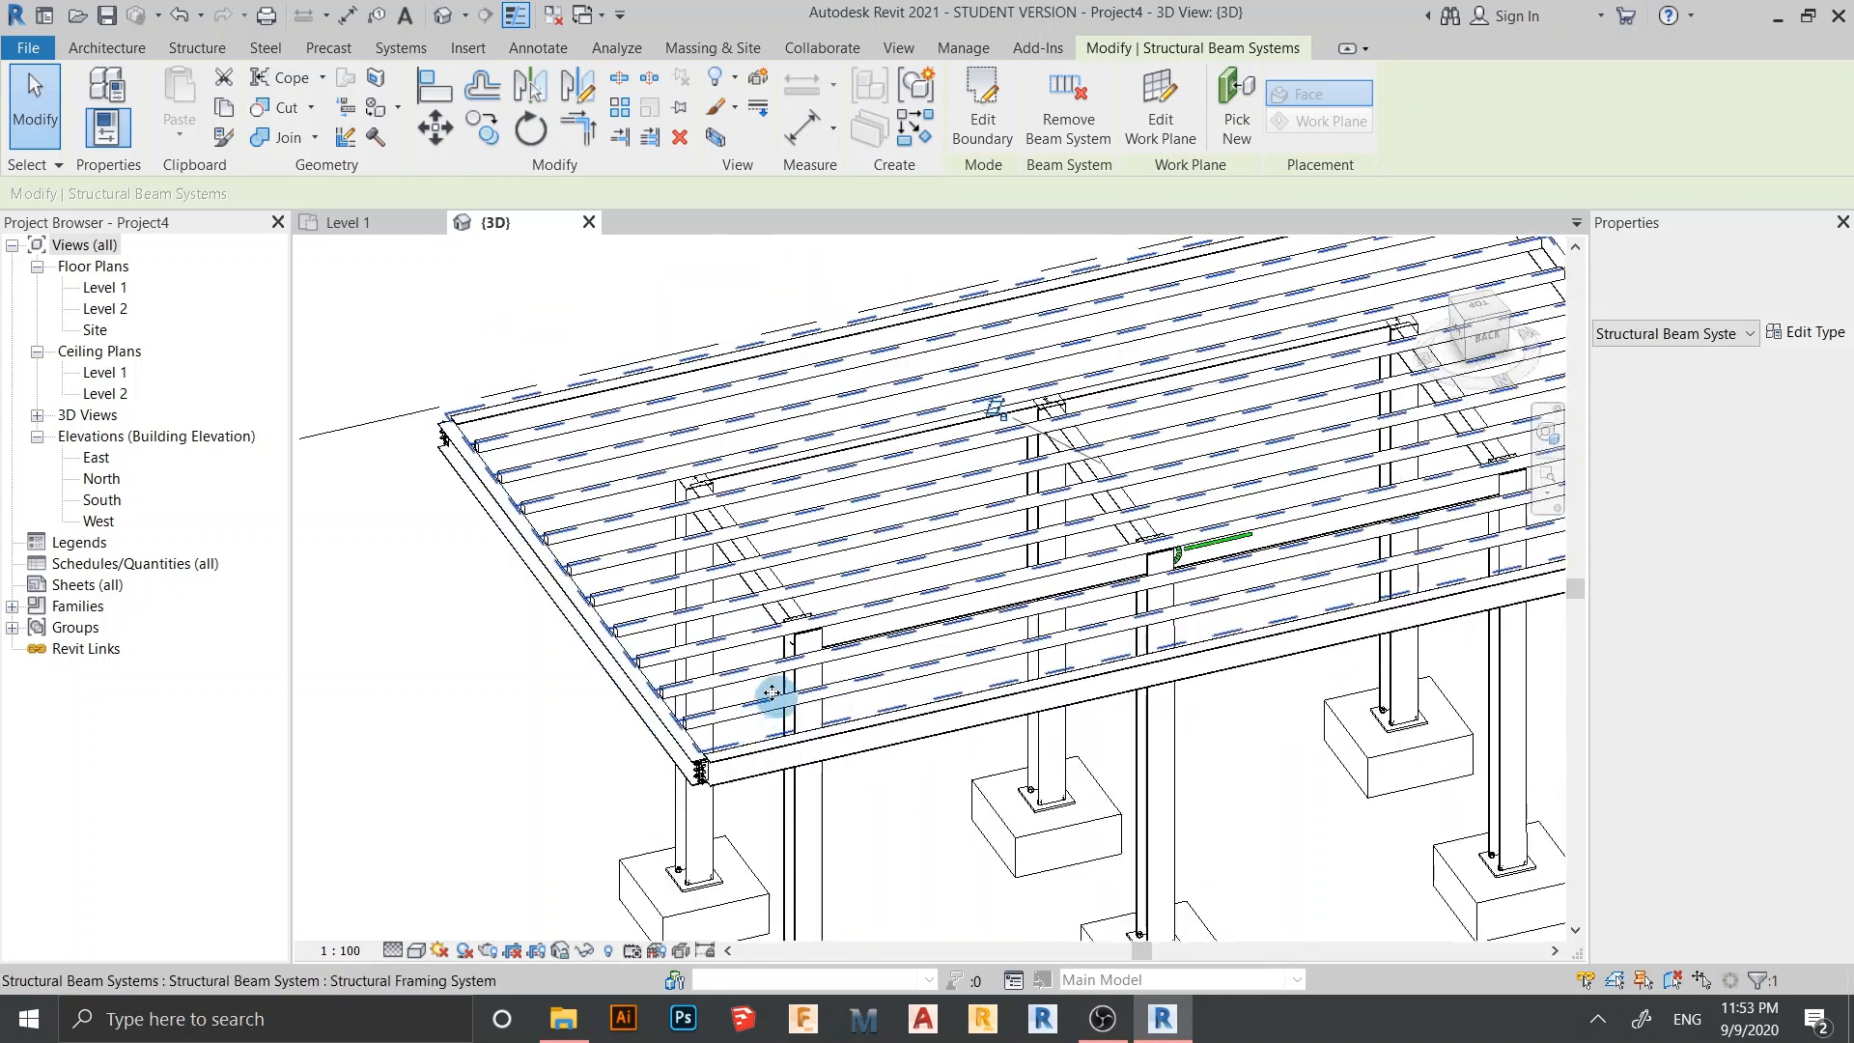
scroll(790, 685, "up", 3)
scroll(856, 679, "up", 2)
middle_click_drag(829, 573, 866, 719)
scroll(822, 571, "down", 2)
scroll(751, 514, "down", 2)
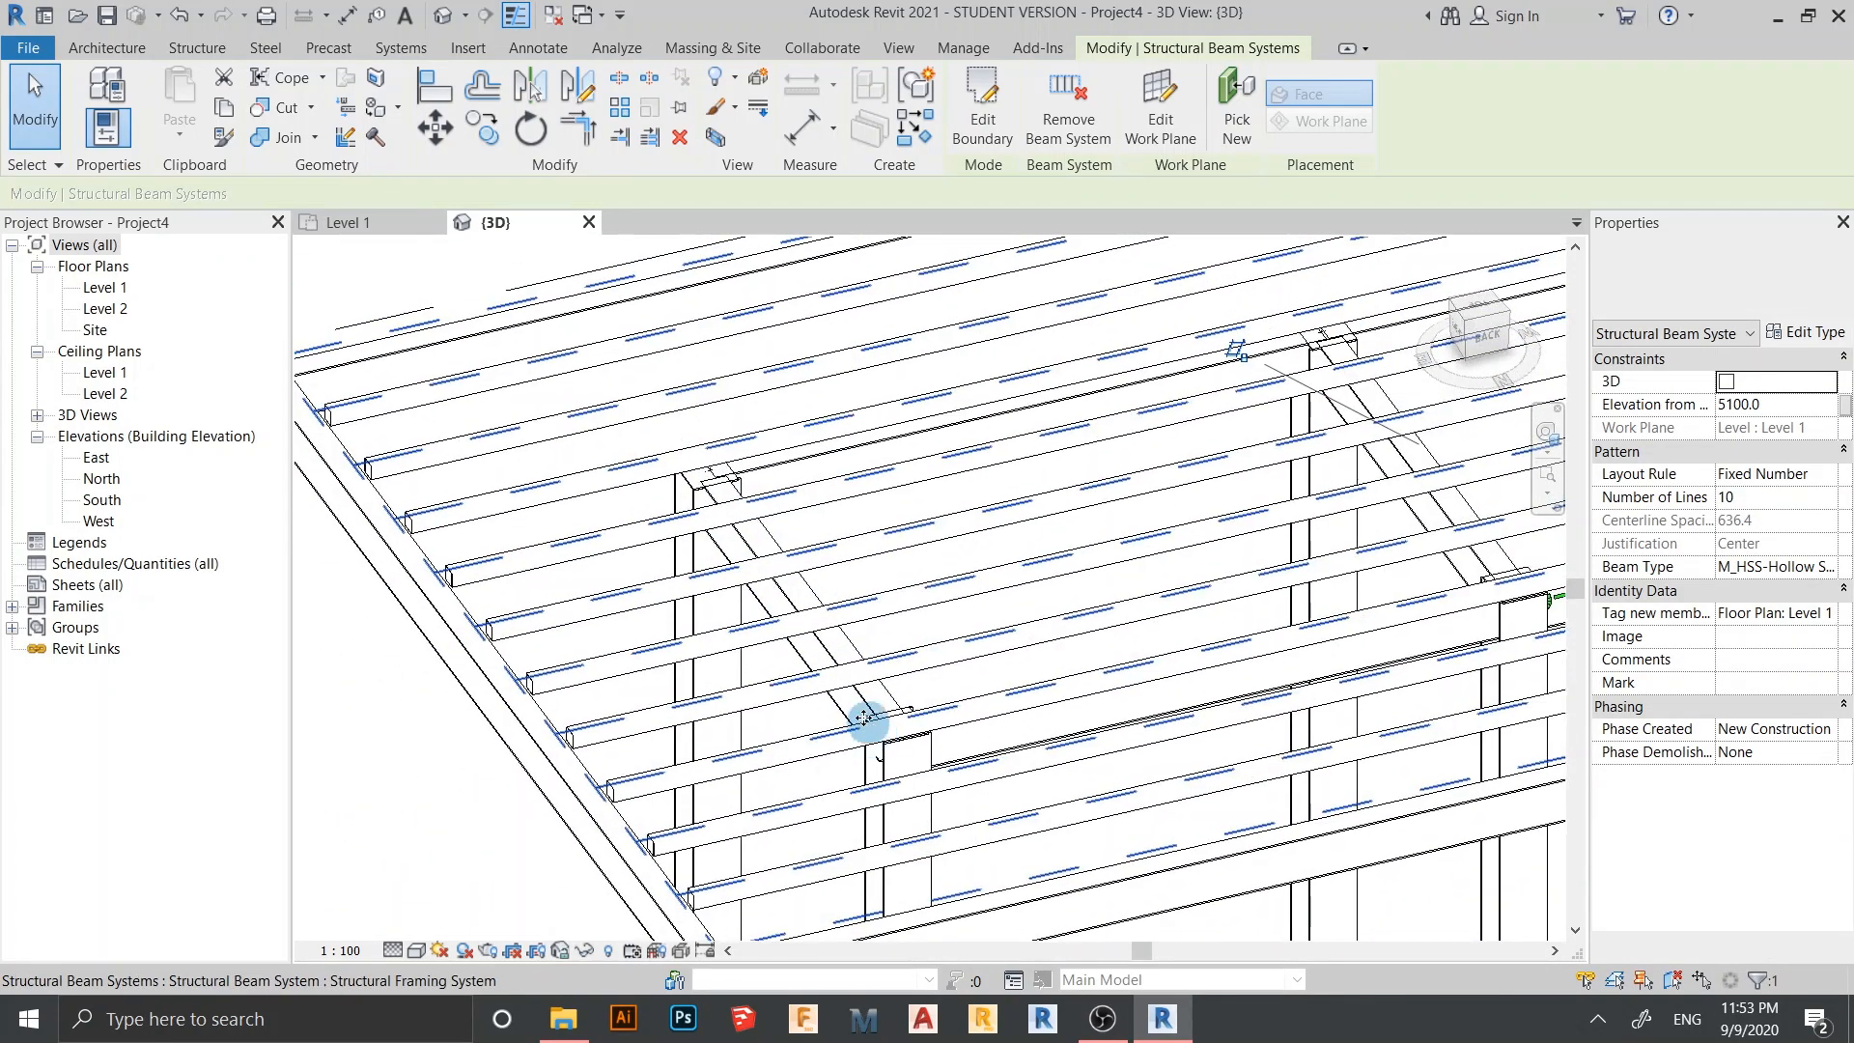
middle_click_drag(776, 605, 770, 600)
scroll(770, 600, "down", 2)
middle_click_drag(724, 538, 886, 684, "shift")
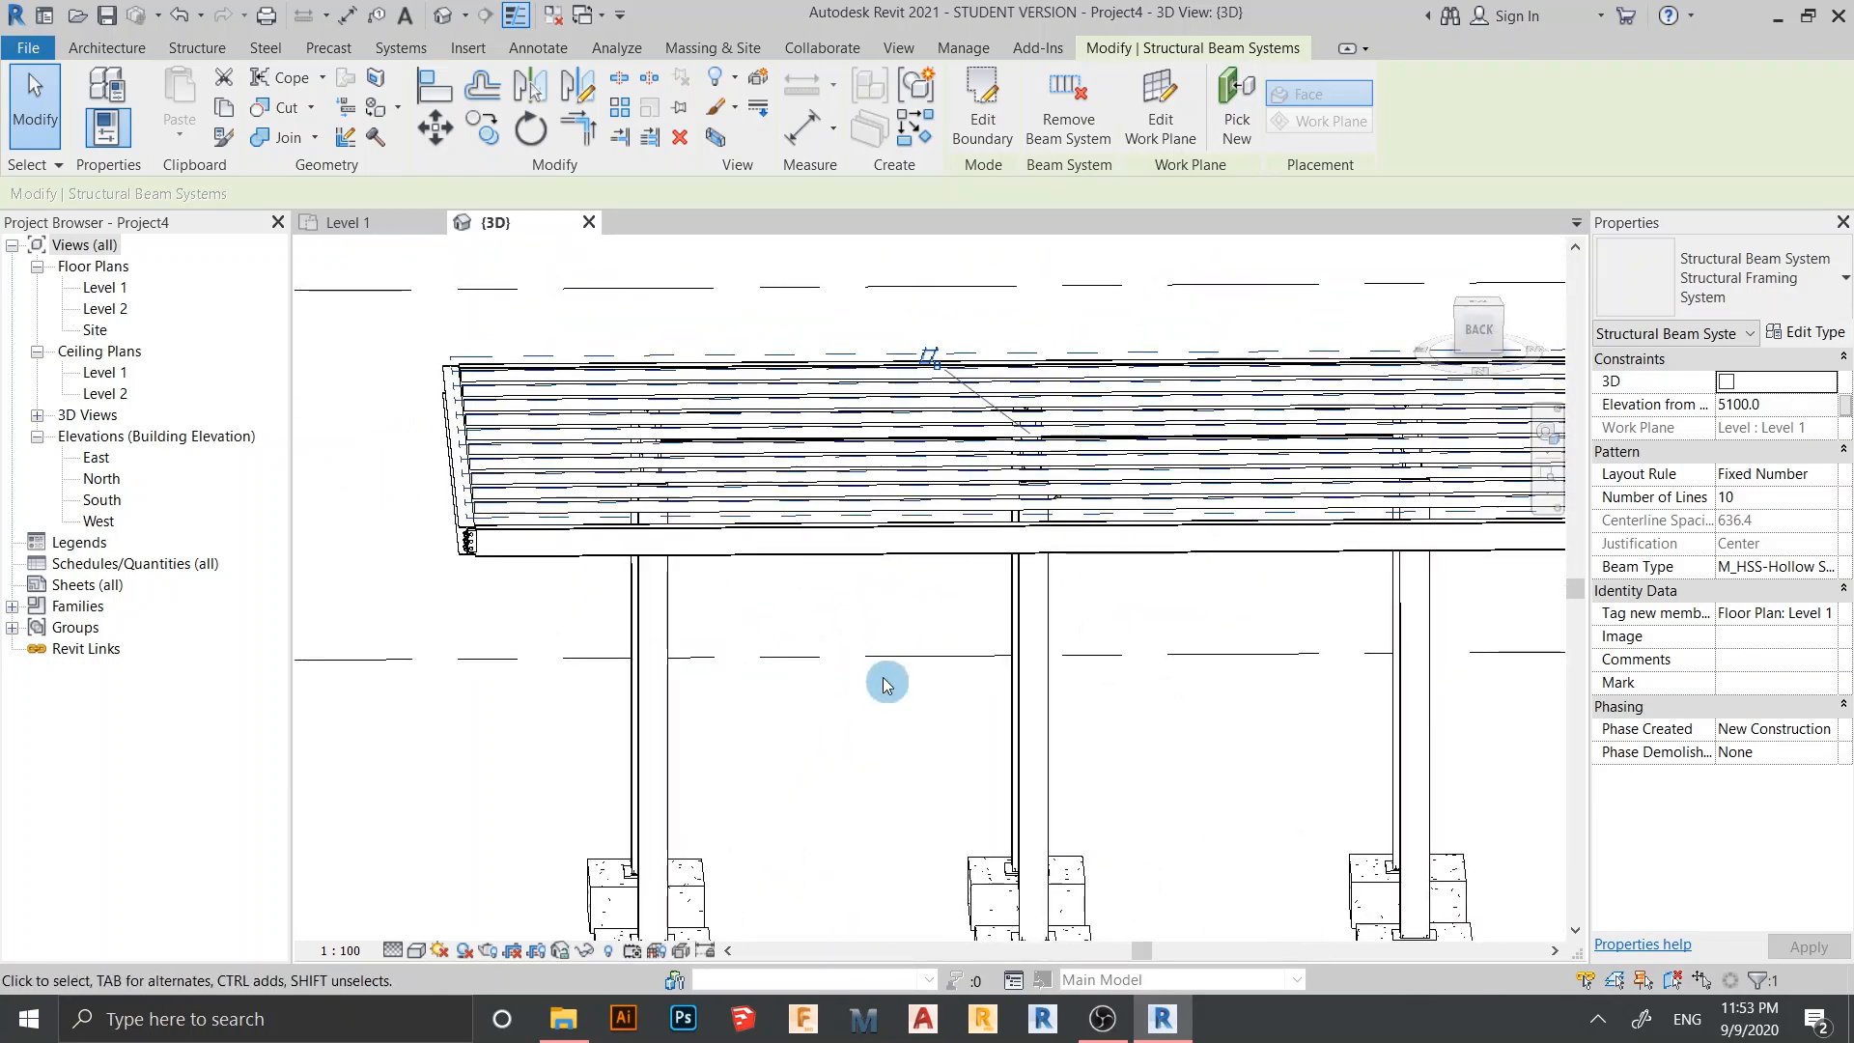
Examine the whole canopy with its new beam system from several angles in the 3D view
left_click(887, 683)
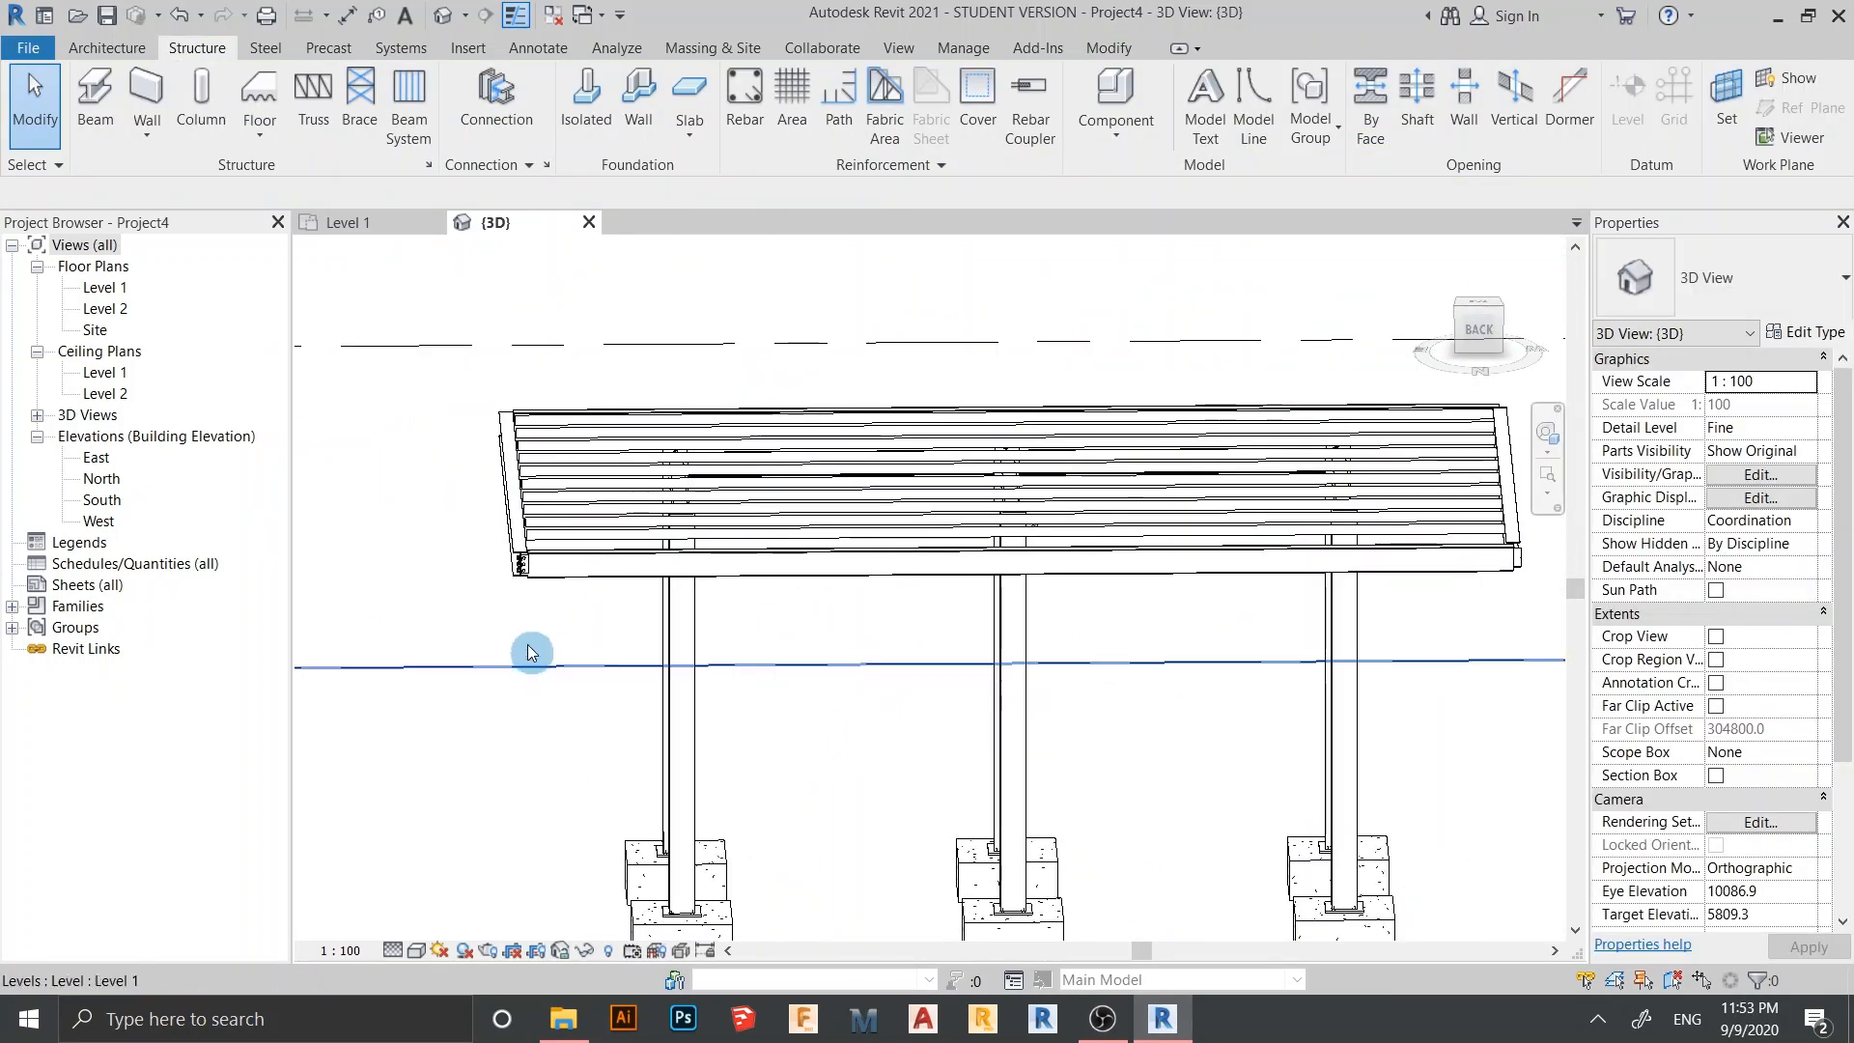
scroll(541, 608, "up", 2)
middle_click_drag(547, 601, 630, 846, "shift")
scroll(600, 583, "down", 5)
middle_click_drag(809, 748, 956, 744, "shift")
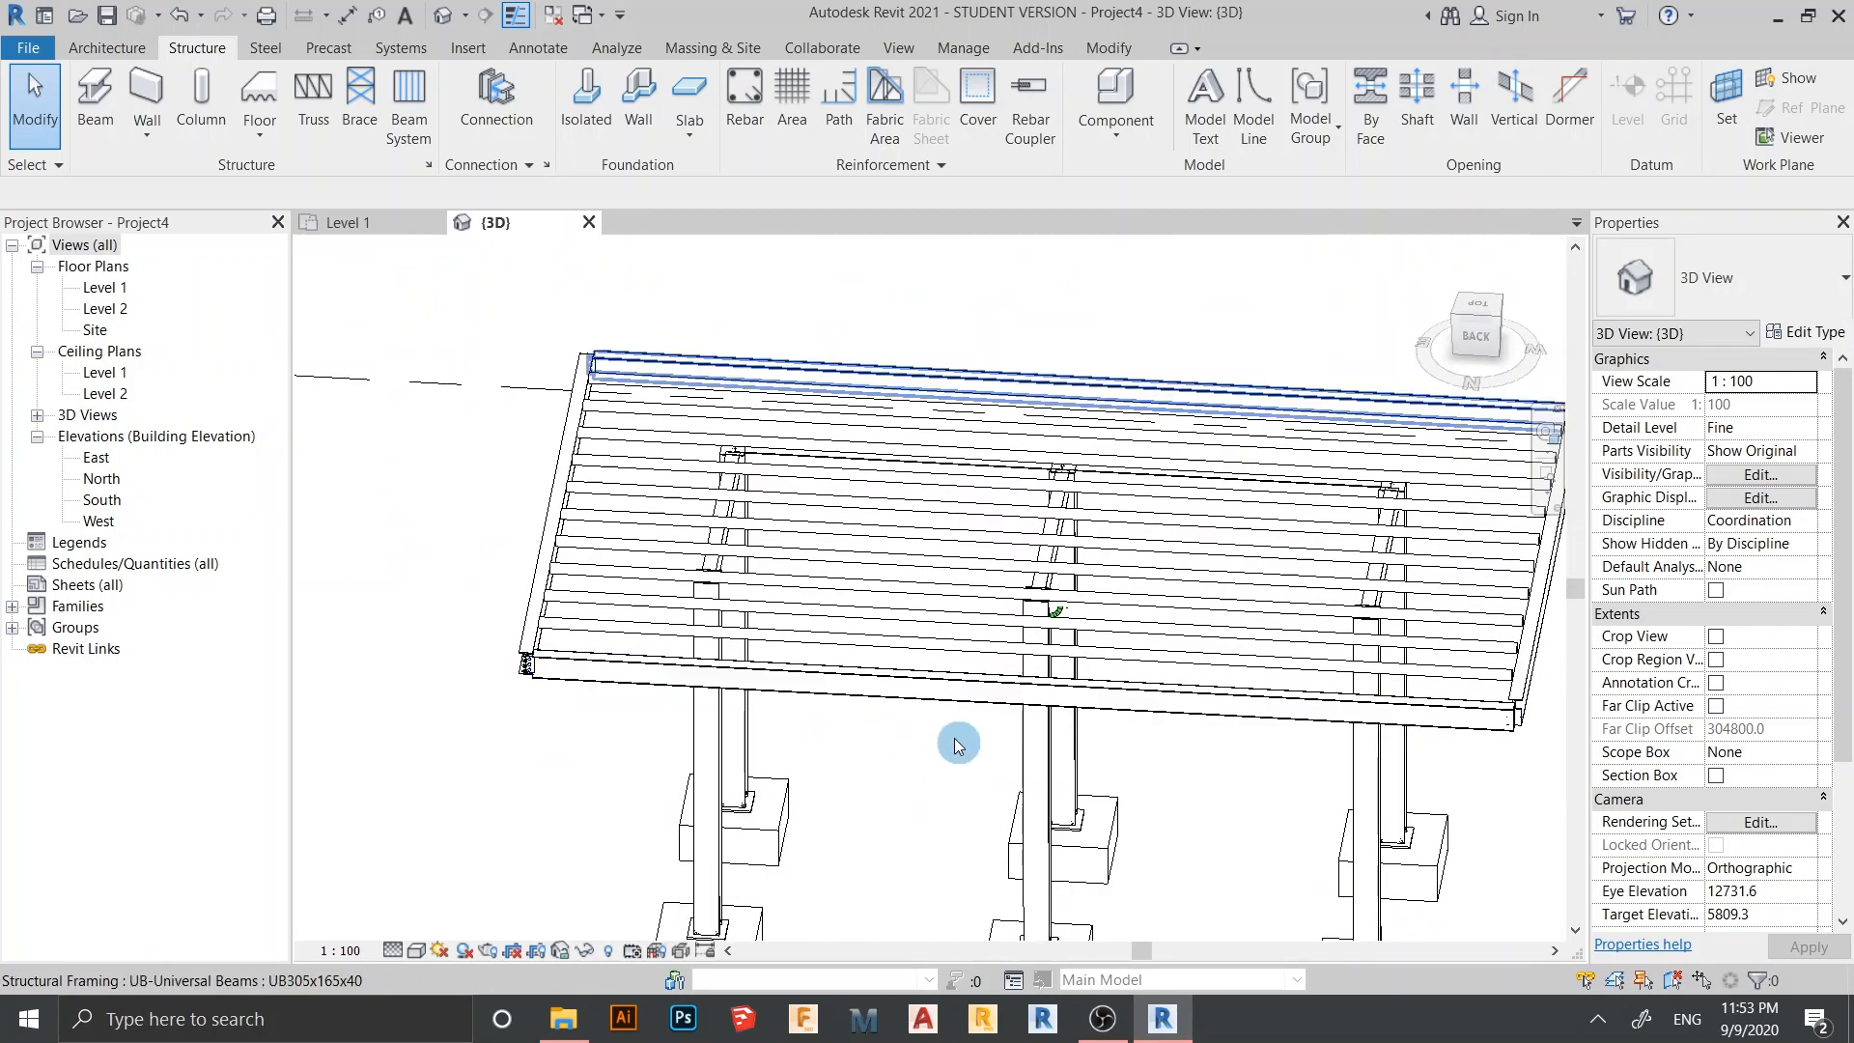
scroll(1091, 764, "down", 1)
middle_click_drag(1111, 769, 1316, 778)
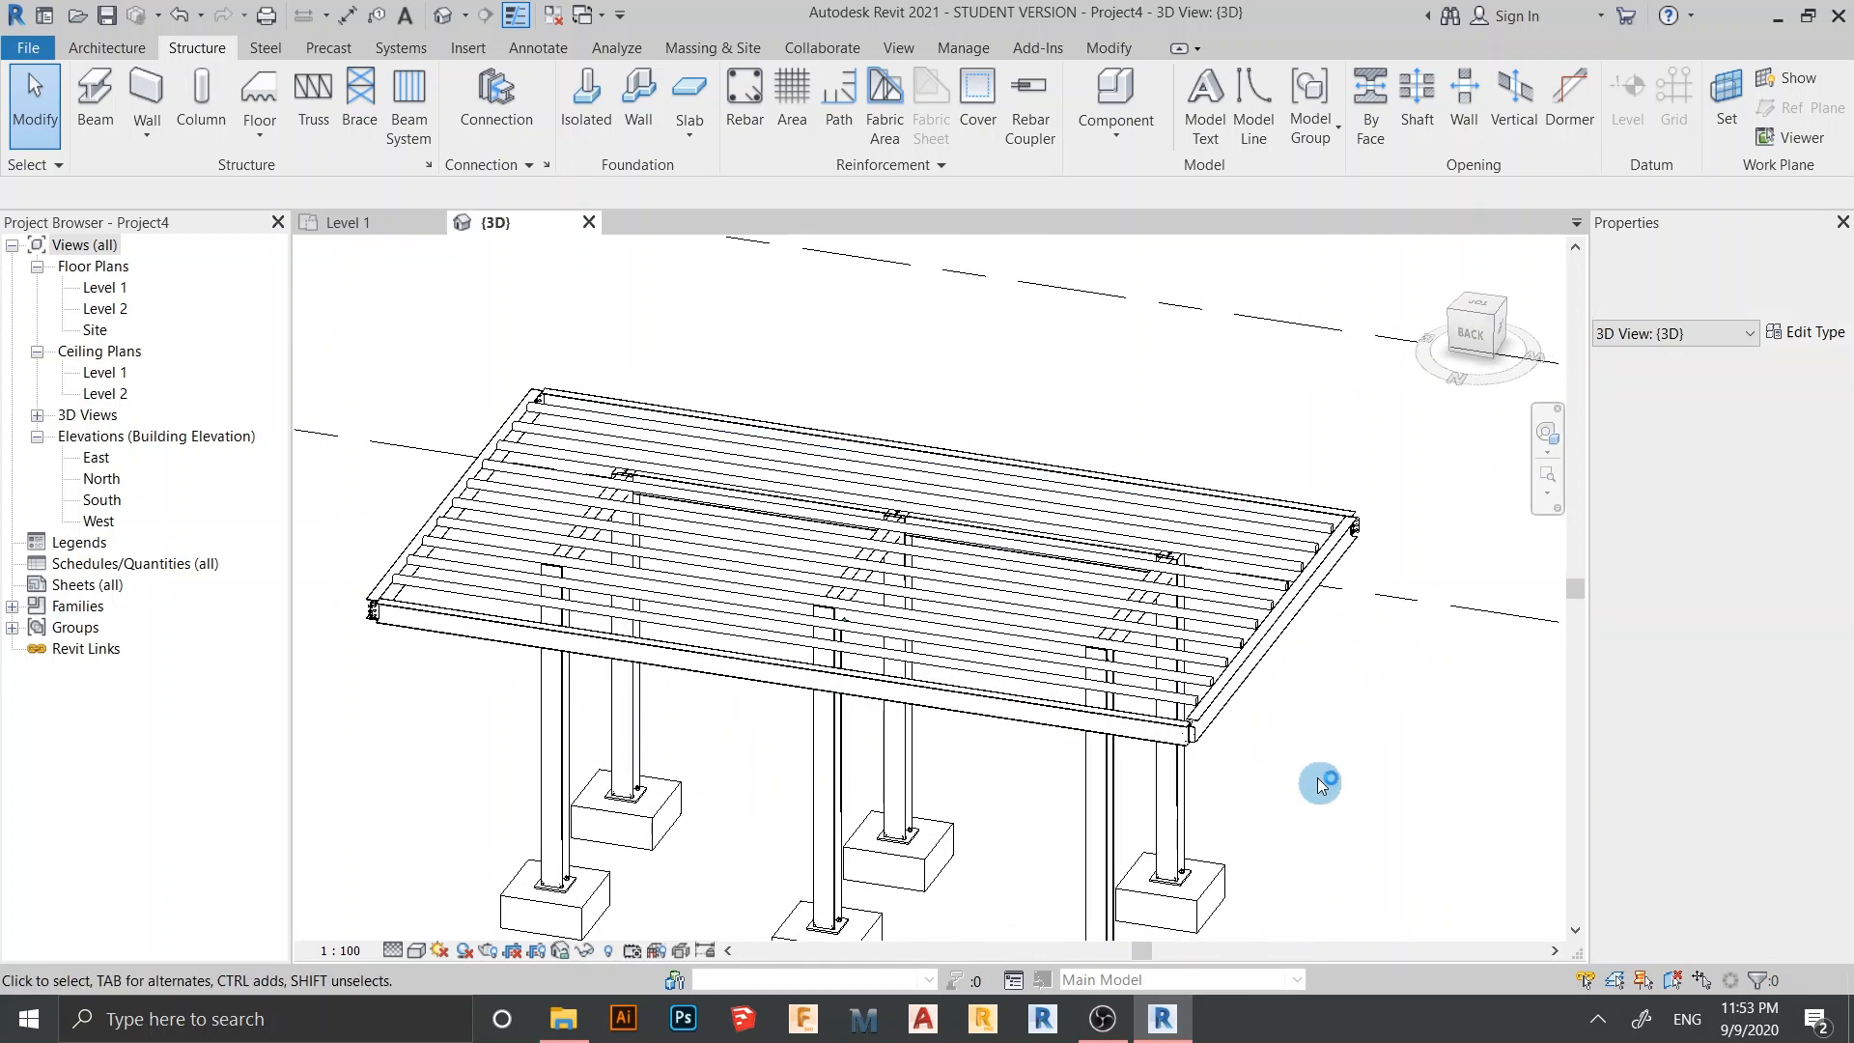
Copy the beam system and paste the copy aligned to the same place
left_click(1243, 575)
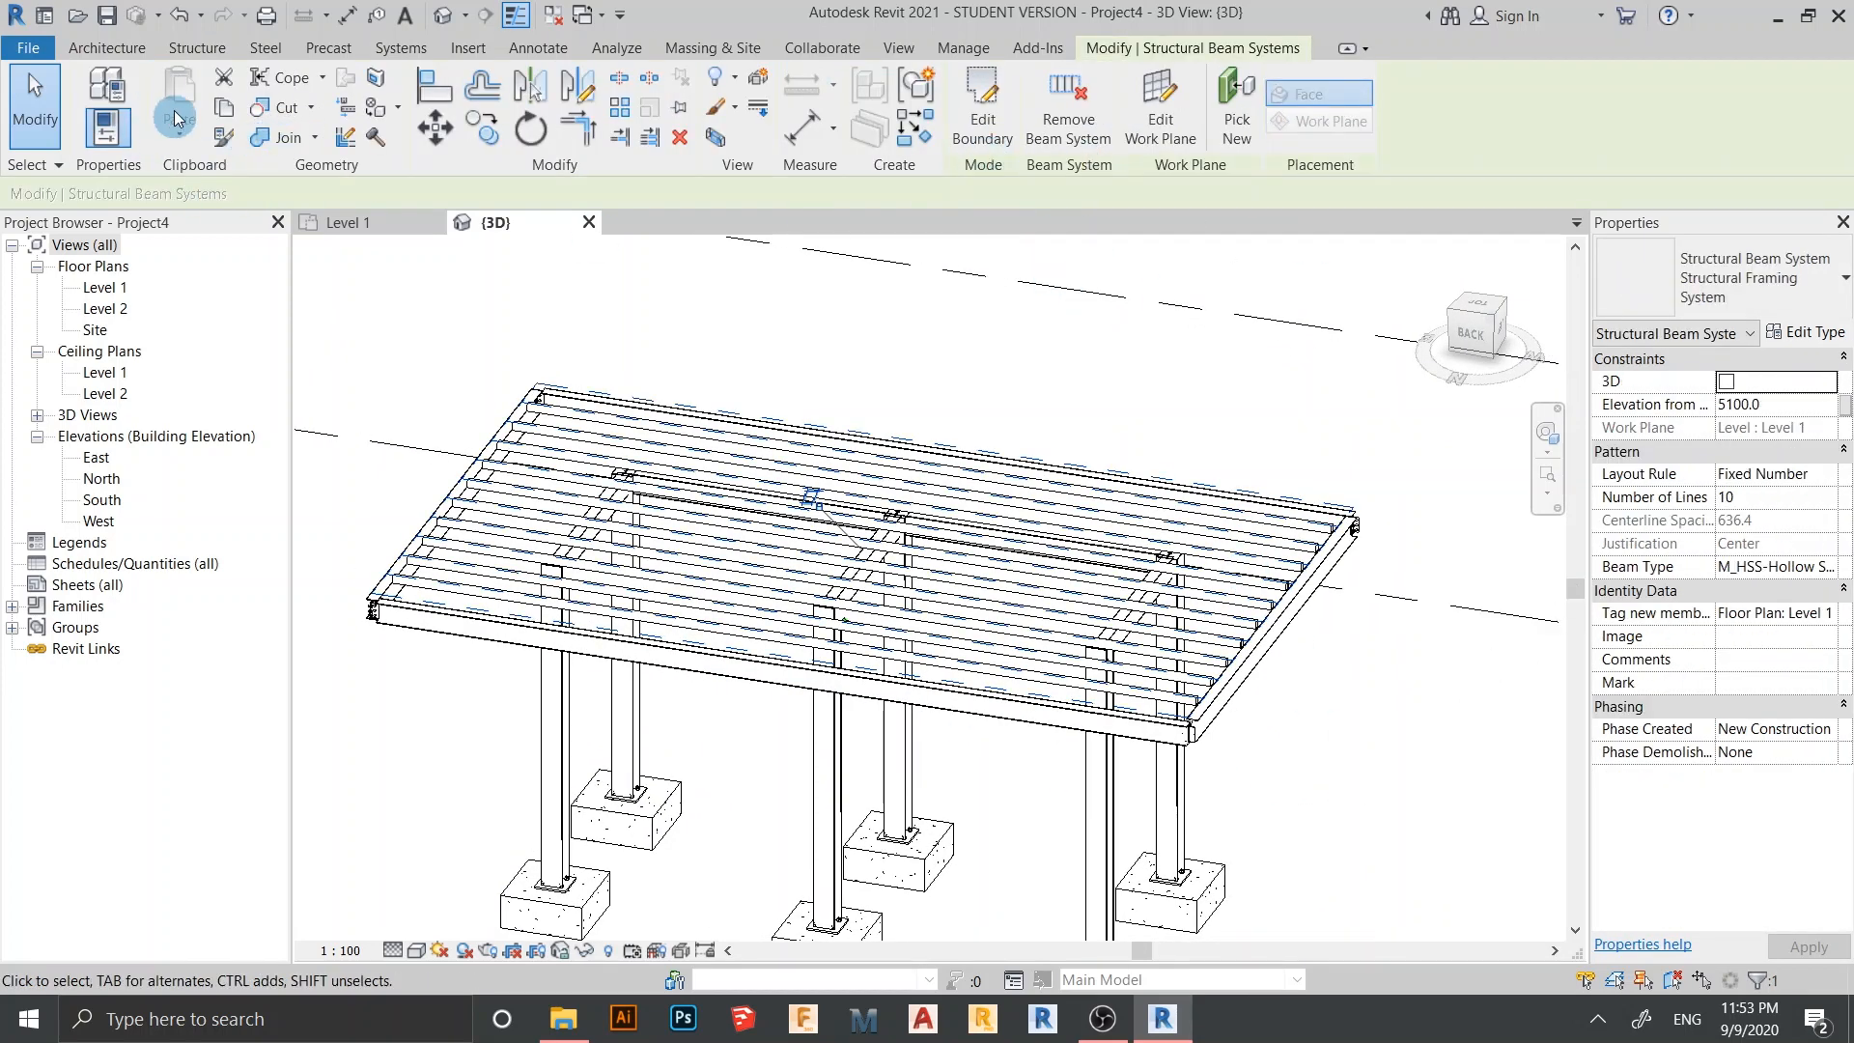
left_click(179, 142)
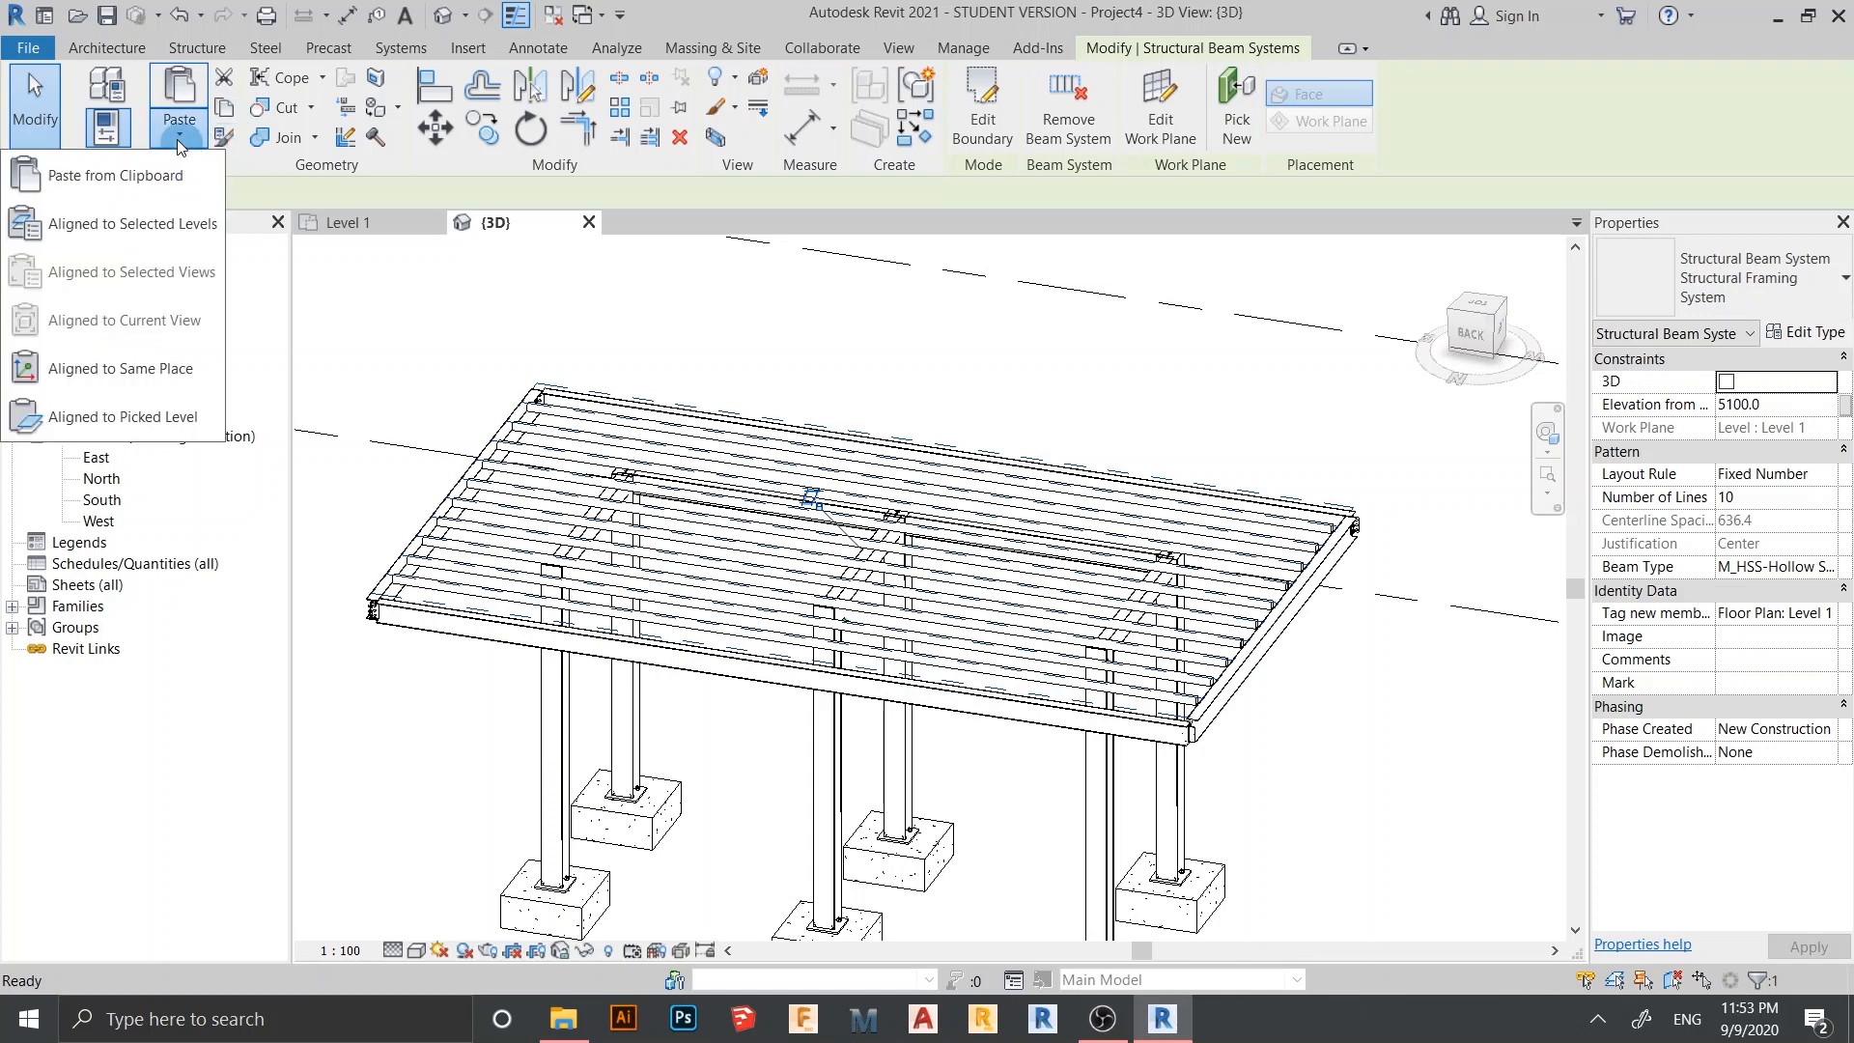
left_click(135, 372)
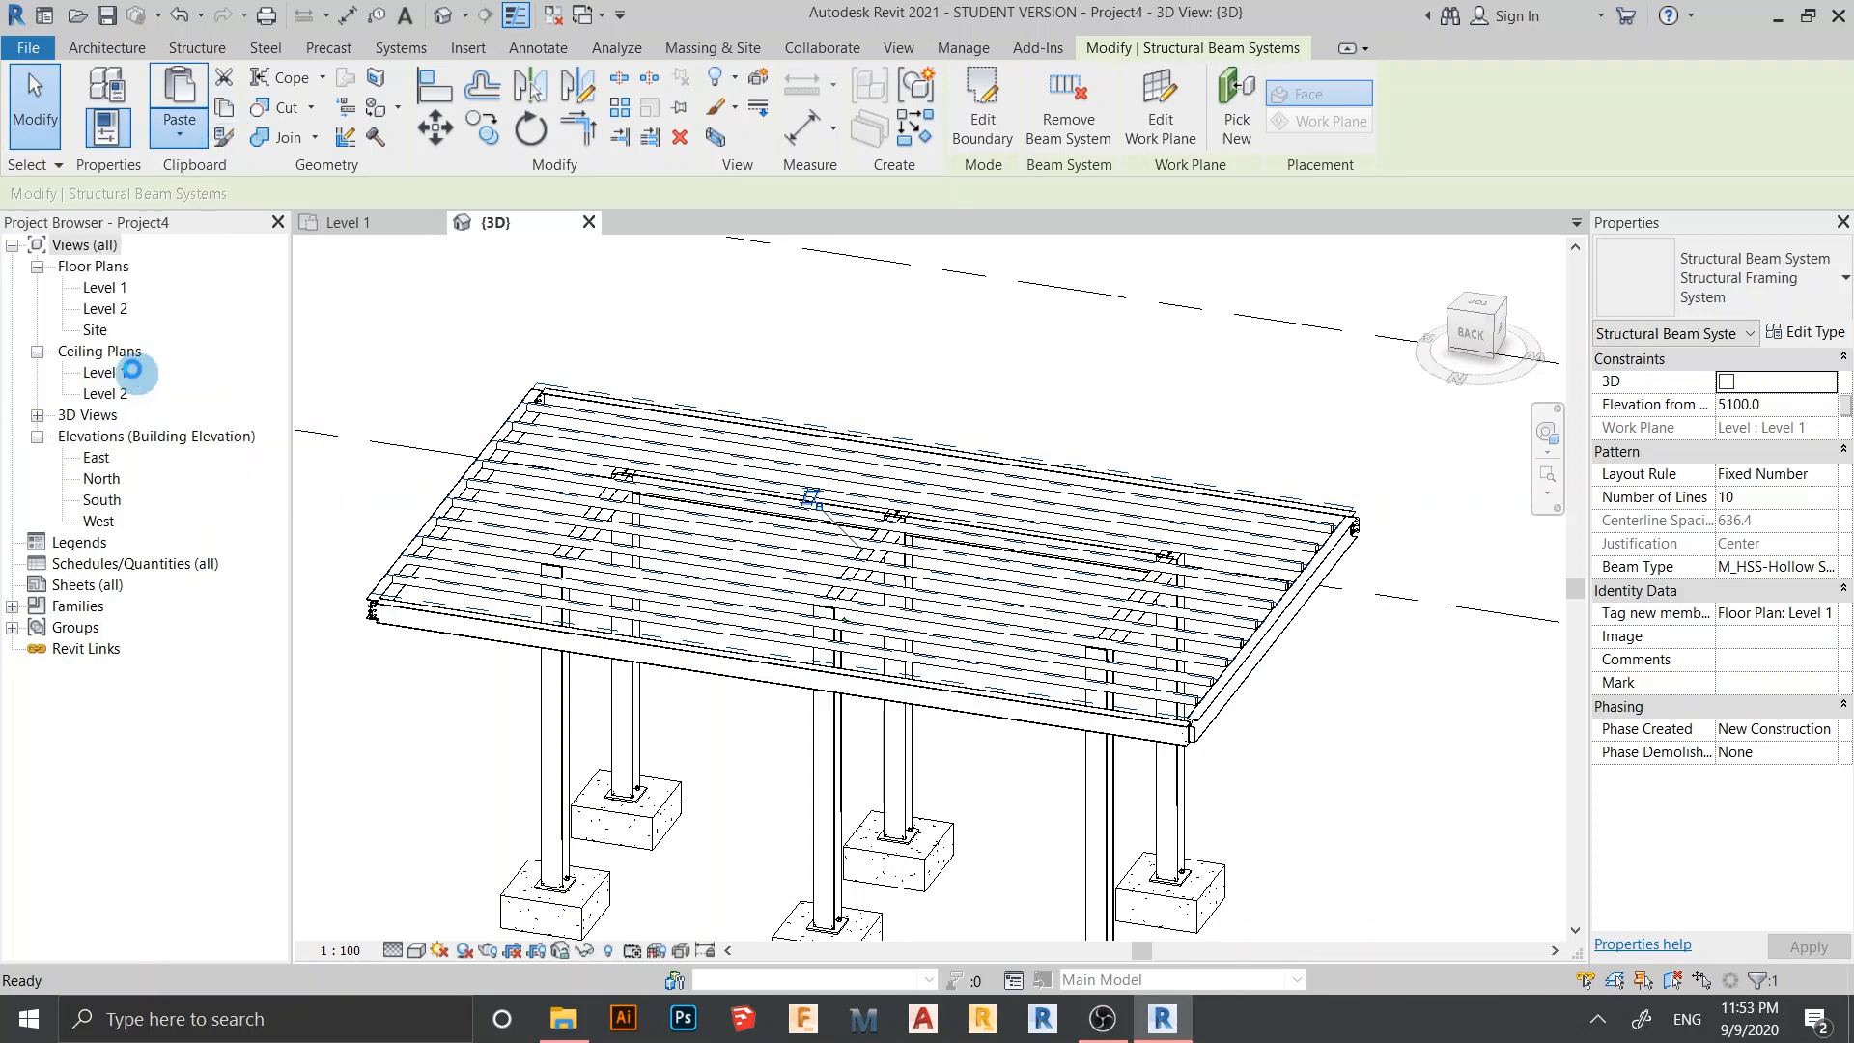
Edit the pasted beam system to run parallel to the frame's short side with 20 lines at elevation 5100, and finish the edit
left_click(989, 134)
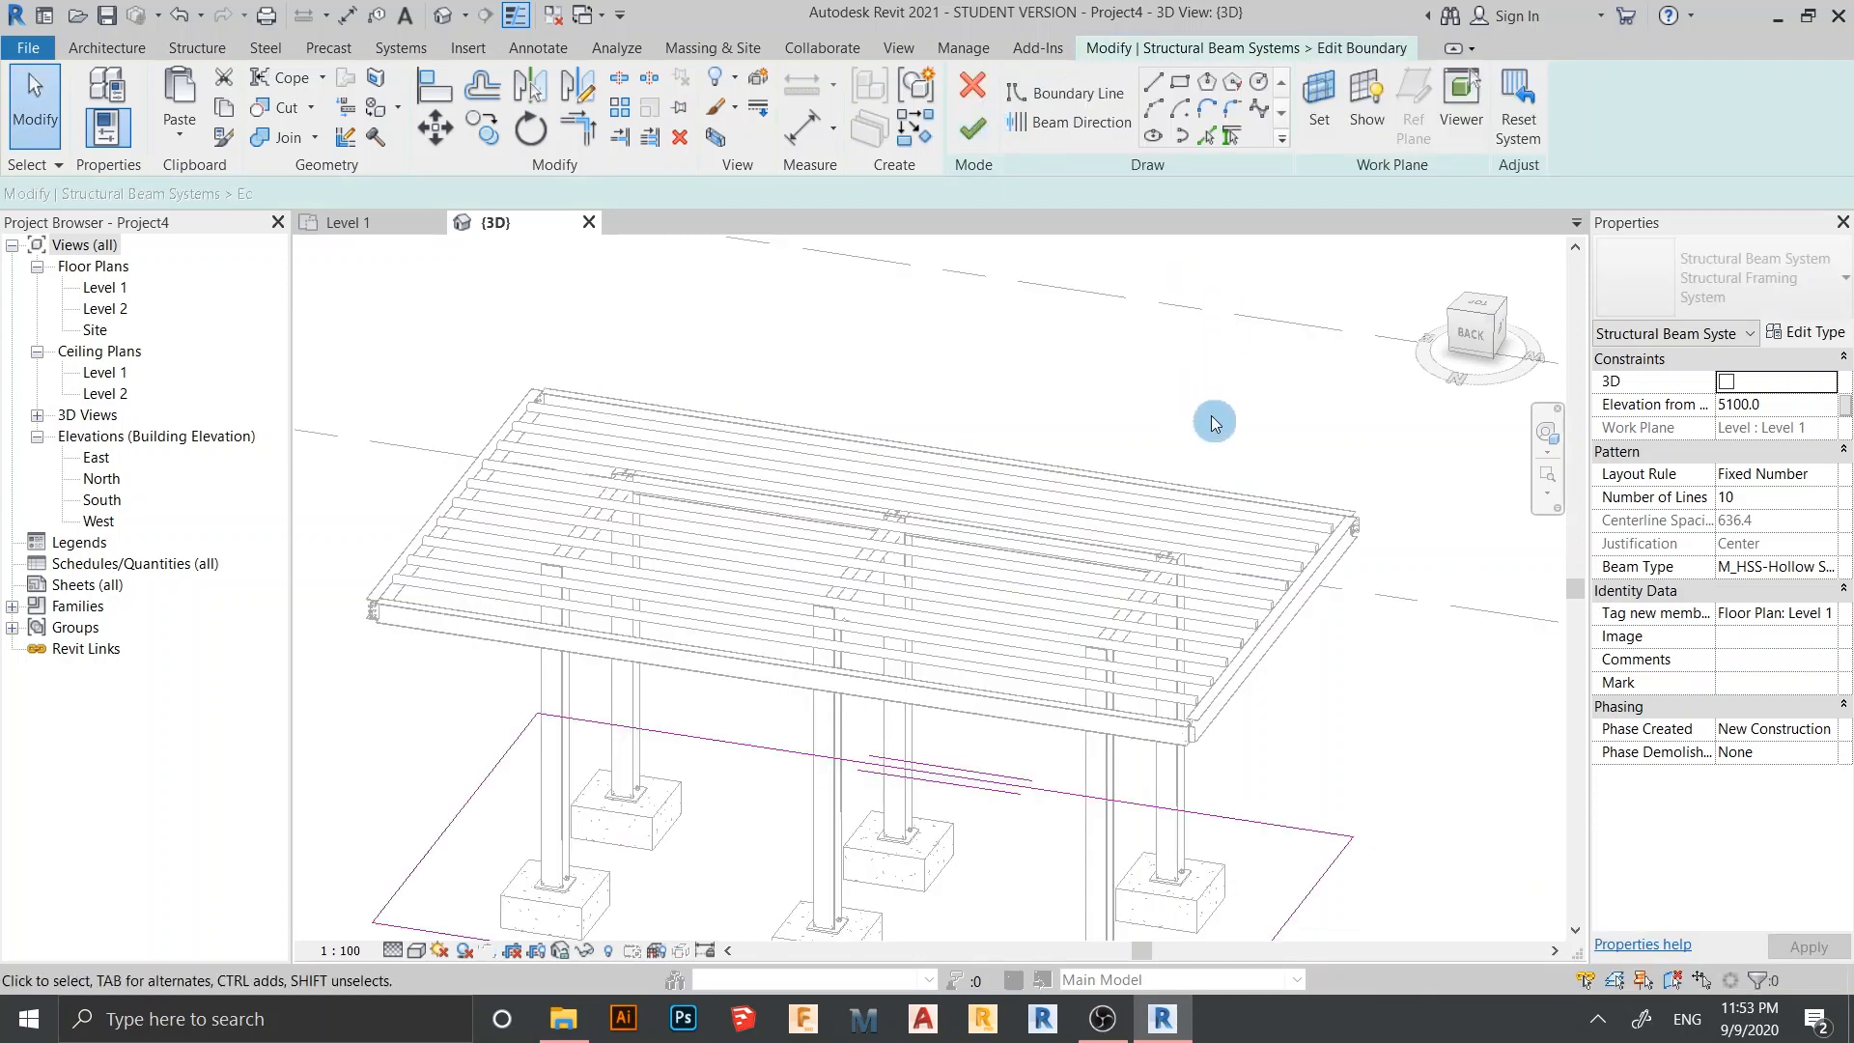
scroll(1213, 422, "down", 2)
left_click(1040, 127)
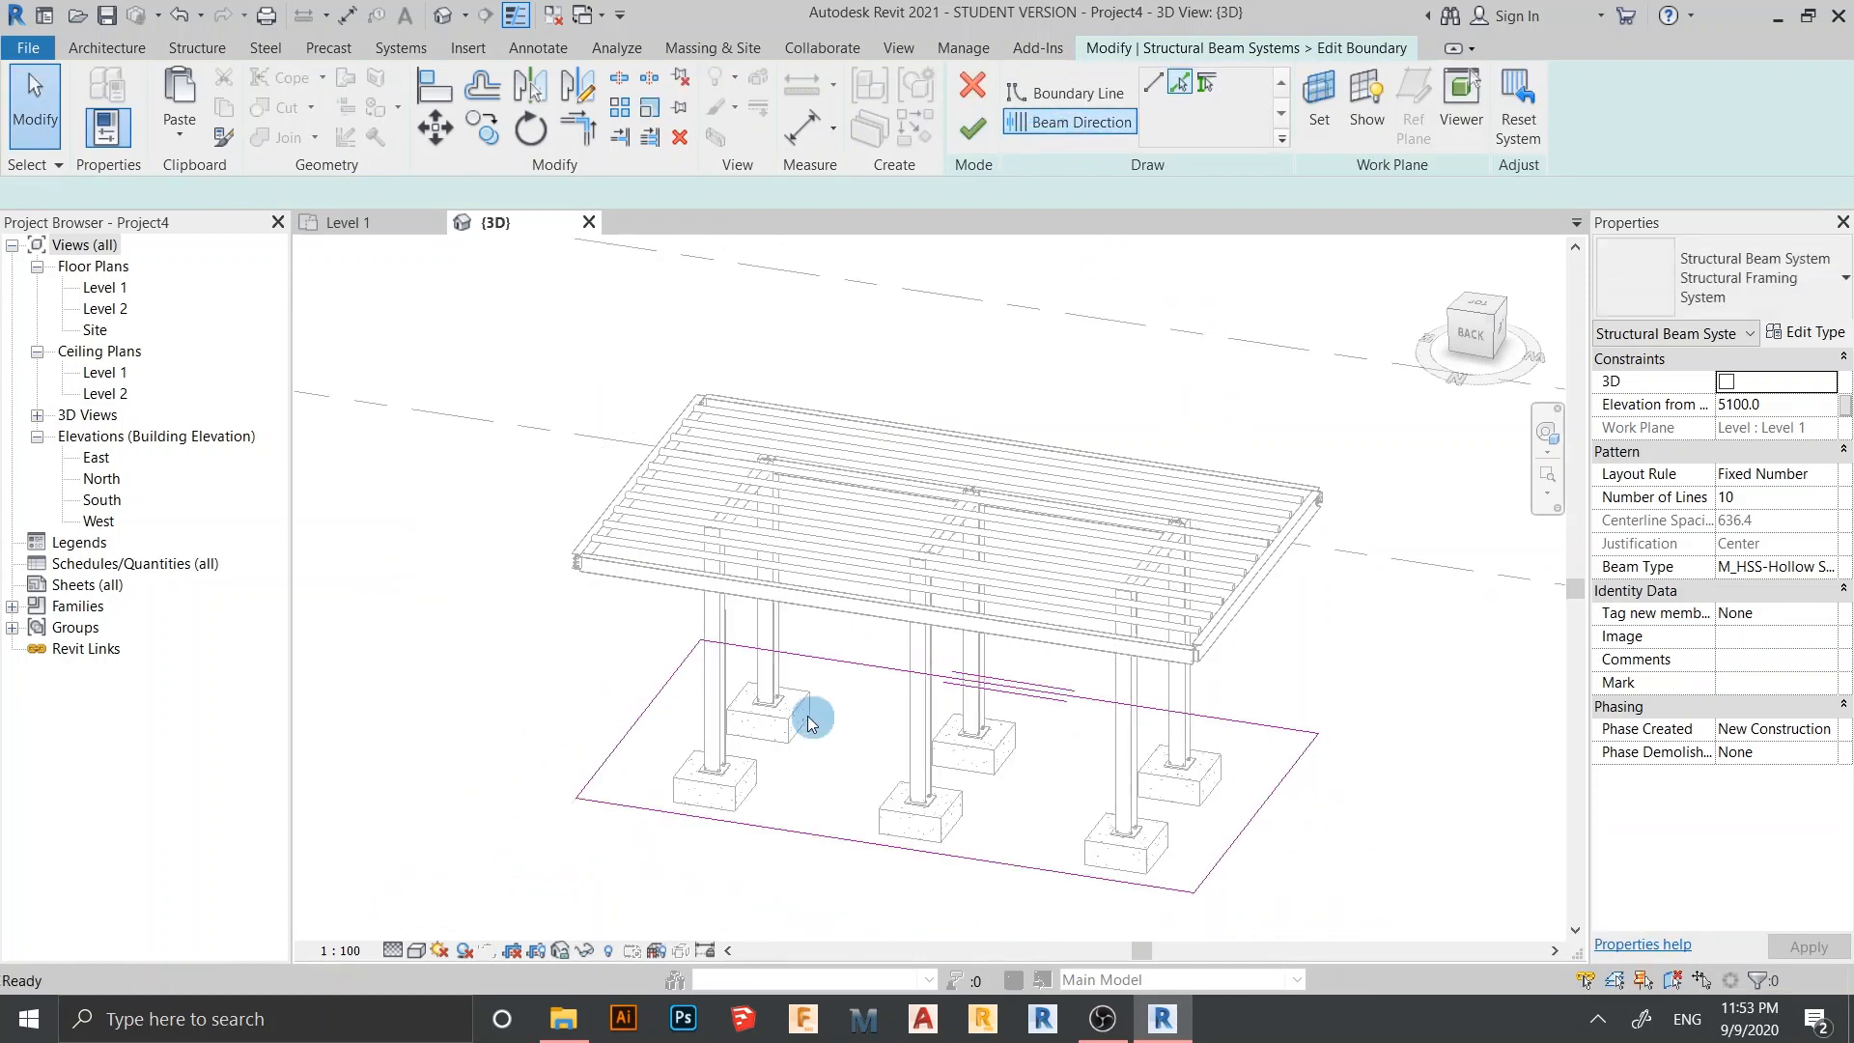
left_click(643, 738)
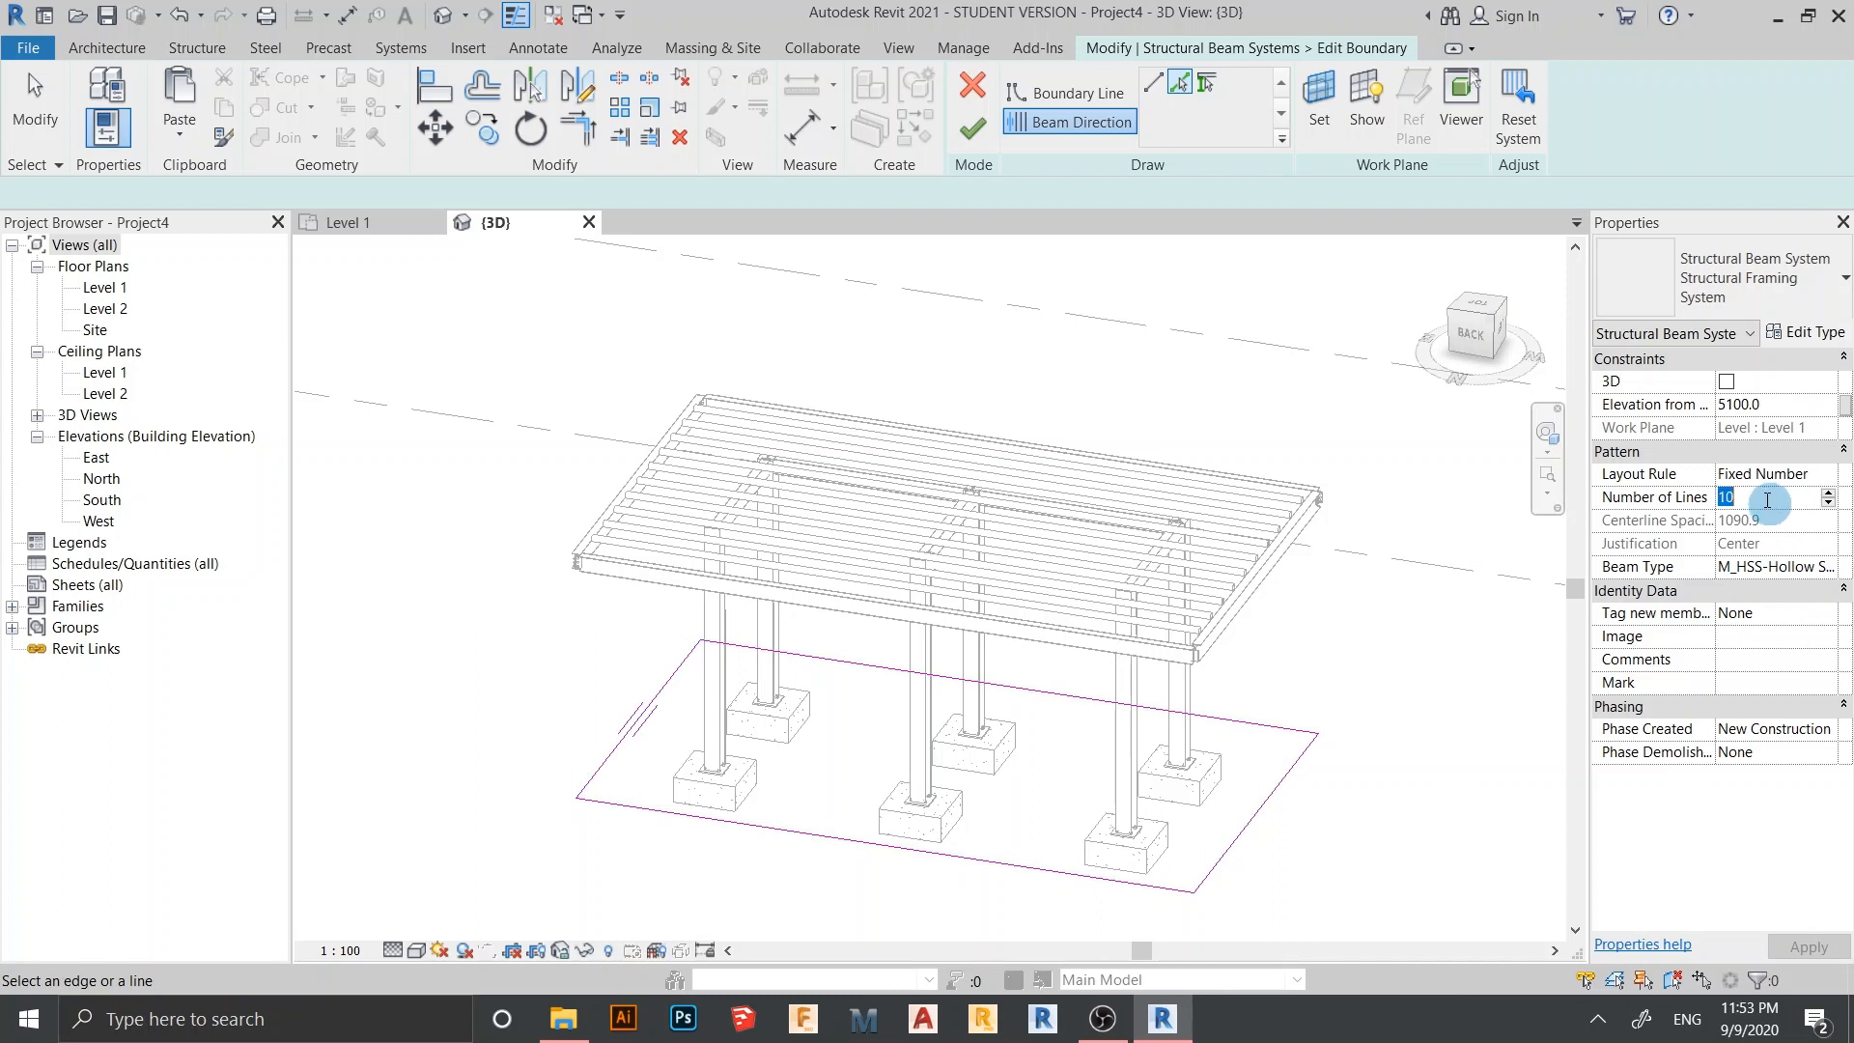
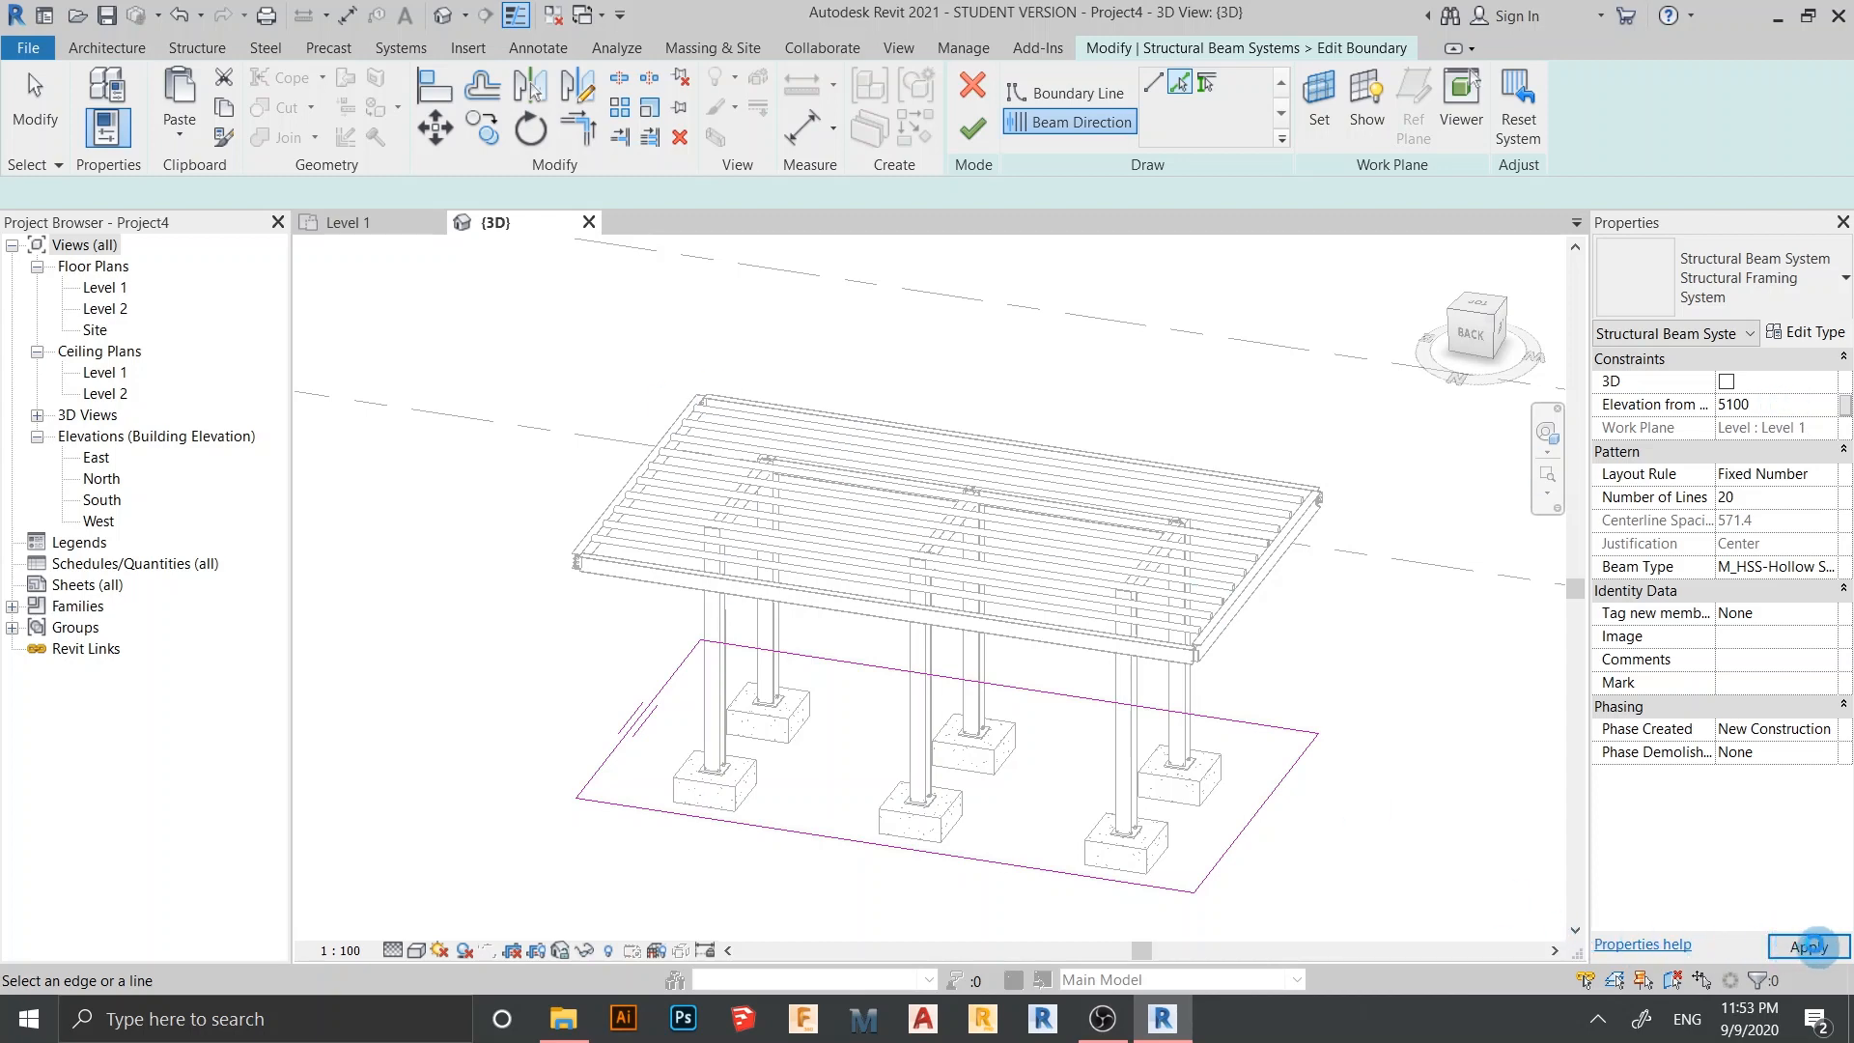
left_click(1812, 945)
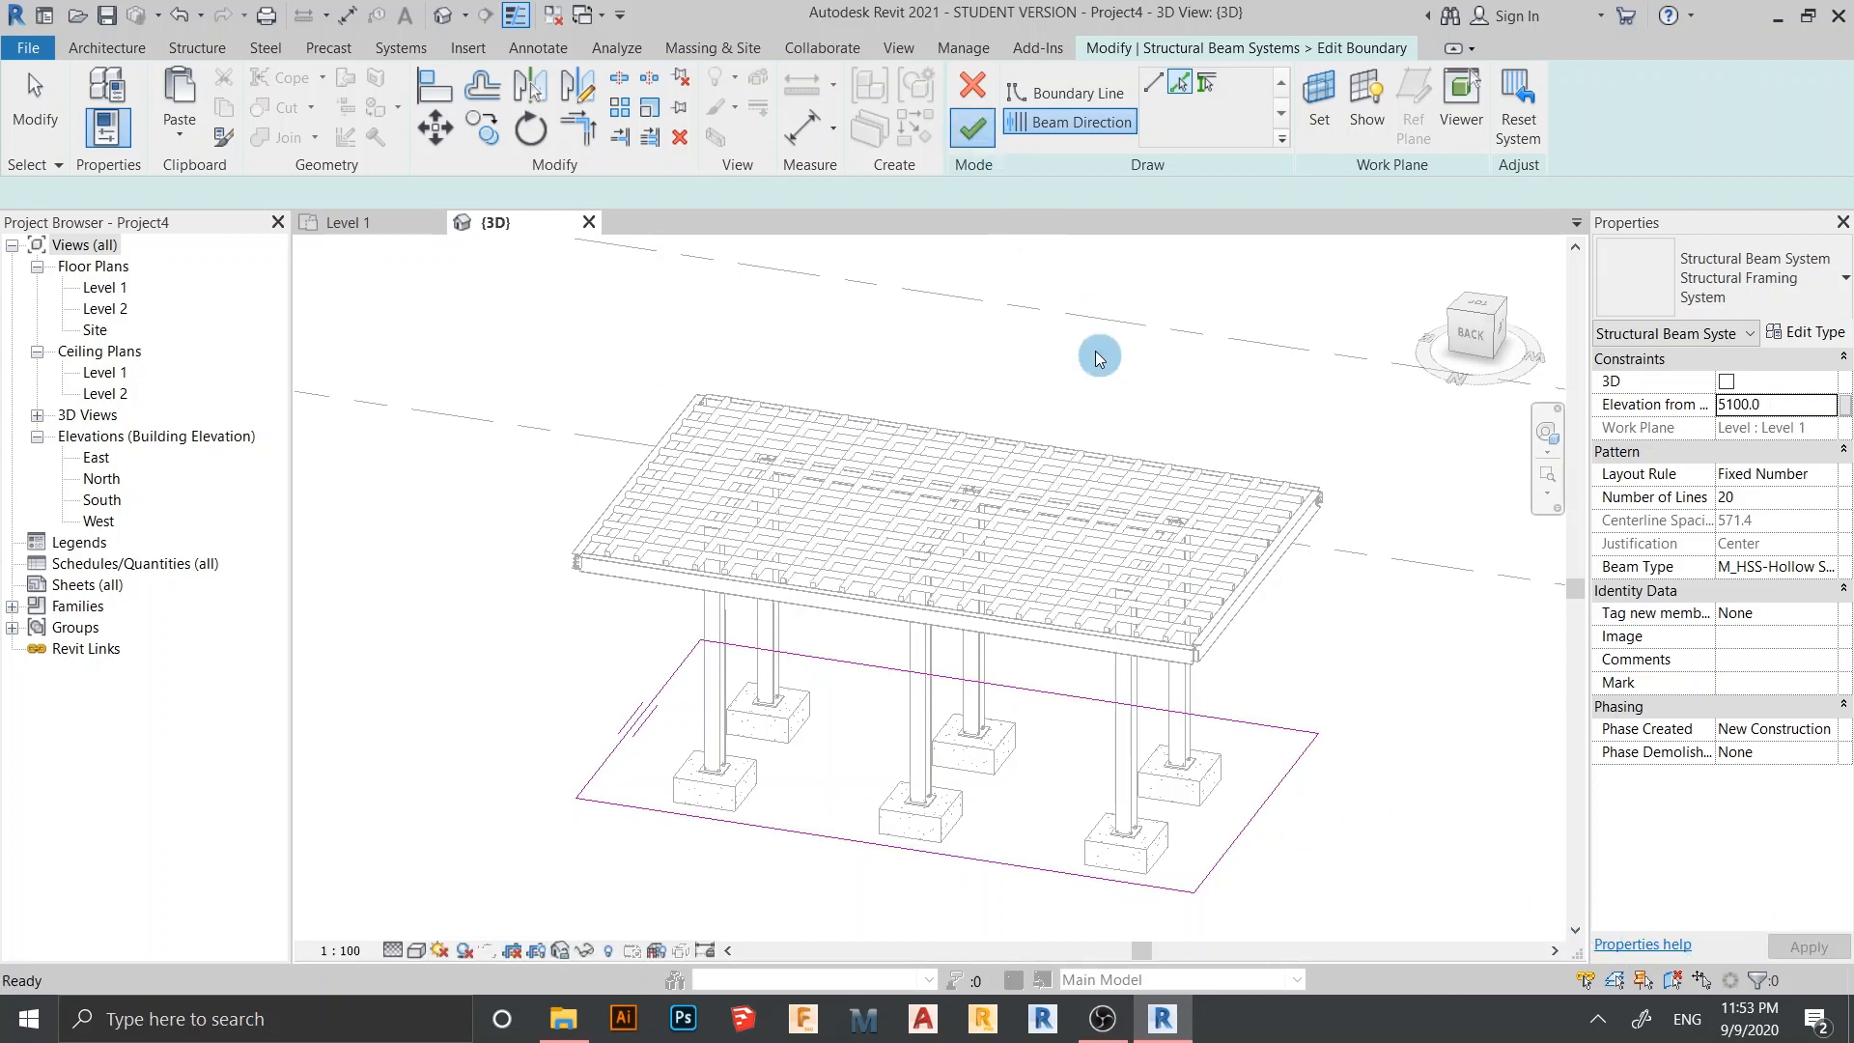
left_click(1204, 404)
Inspect the crossing beam grid, its ends along the frame and the complete structure in the 3D view
scroll(1214, 454, "down", 2)
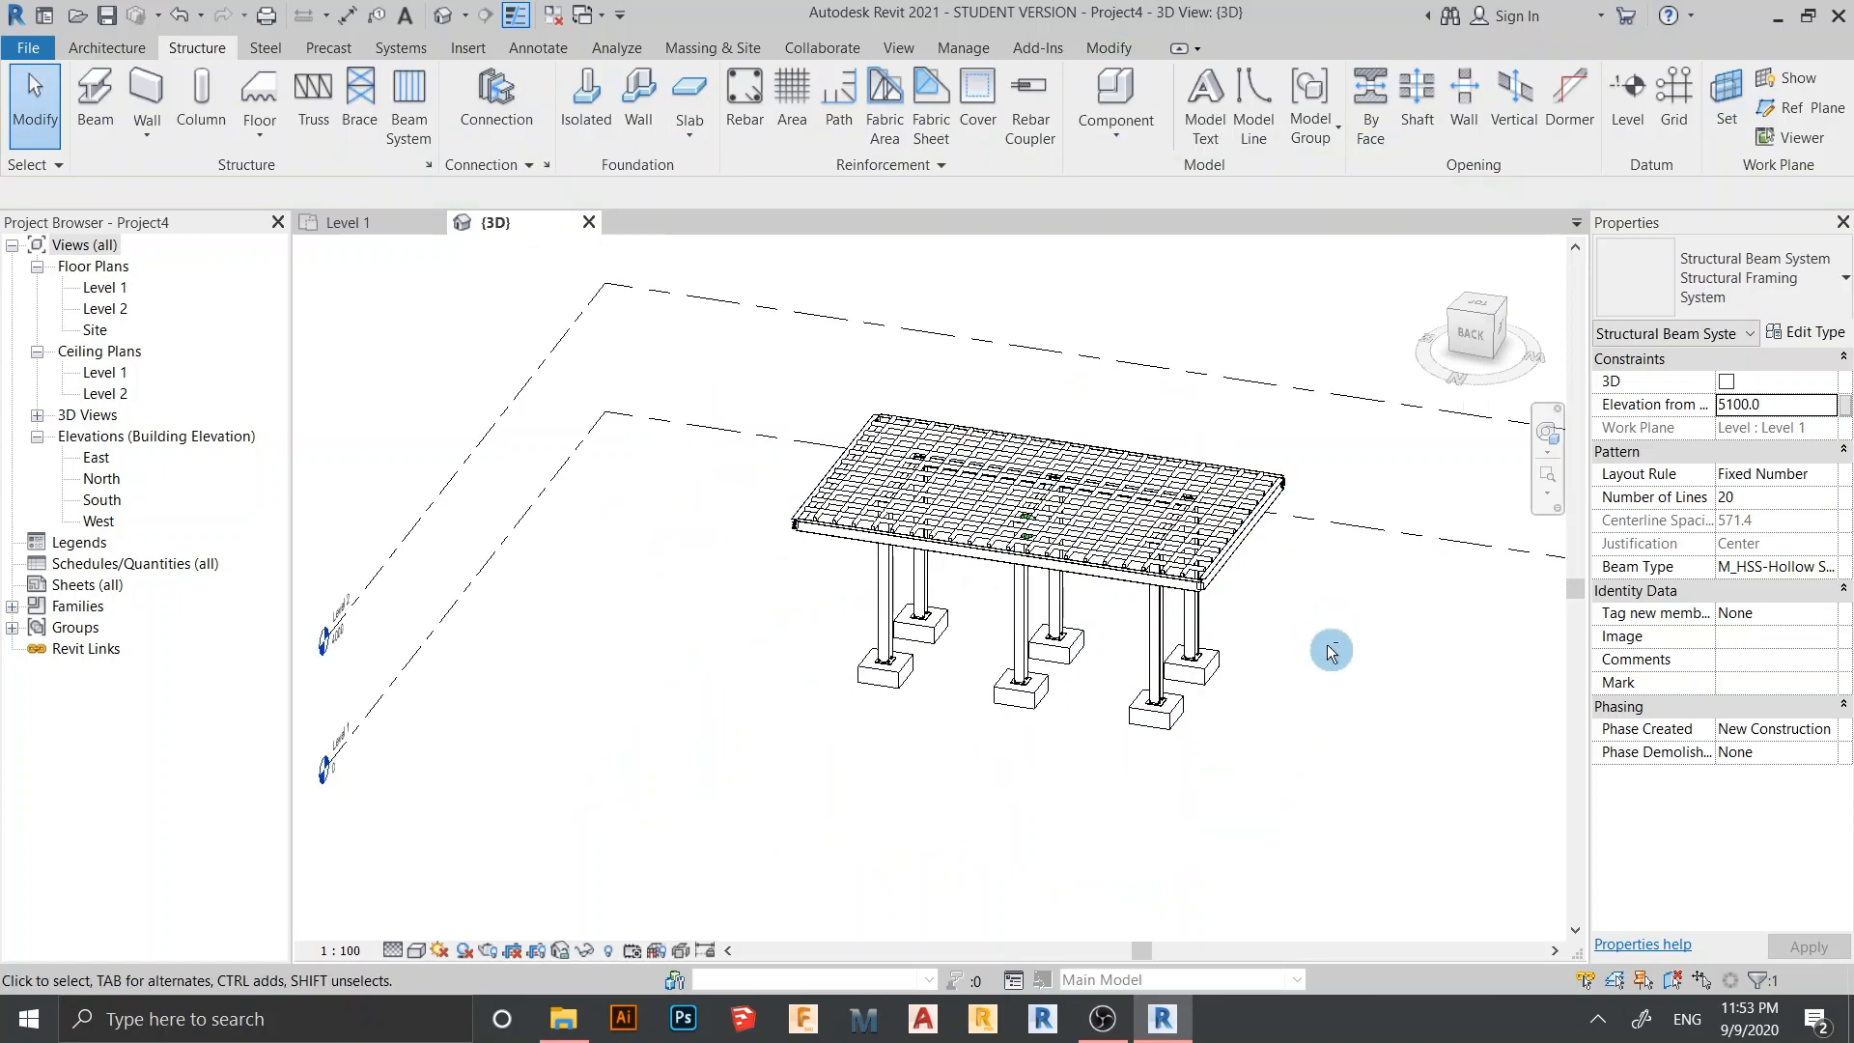
middle_click_drag(1331, 651, 919, 634, "shift")
scroll(960, 525, "up", 5)
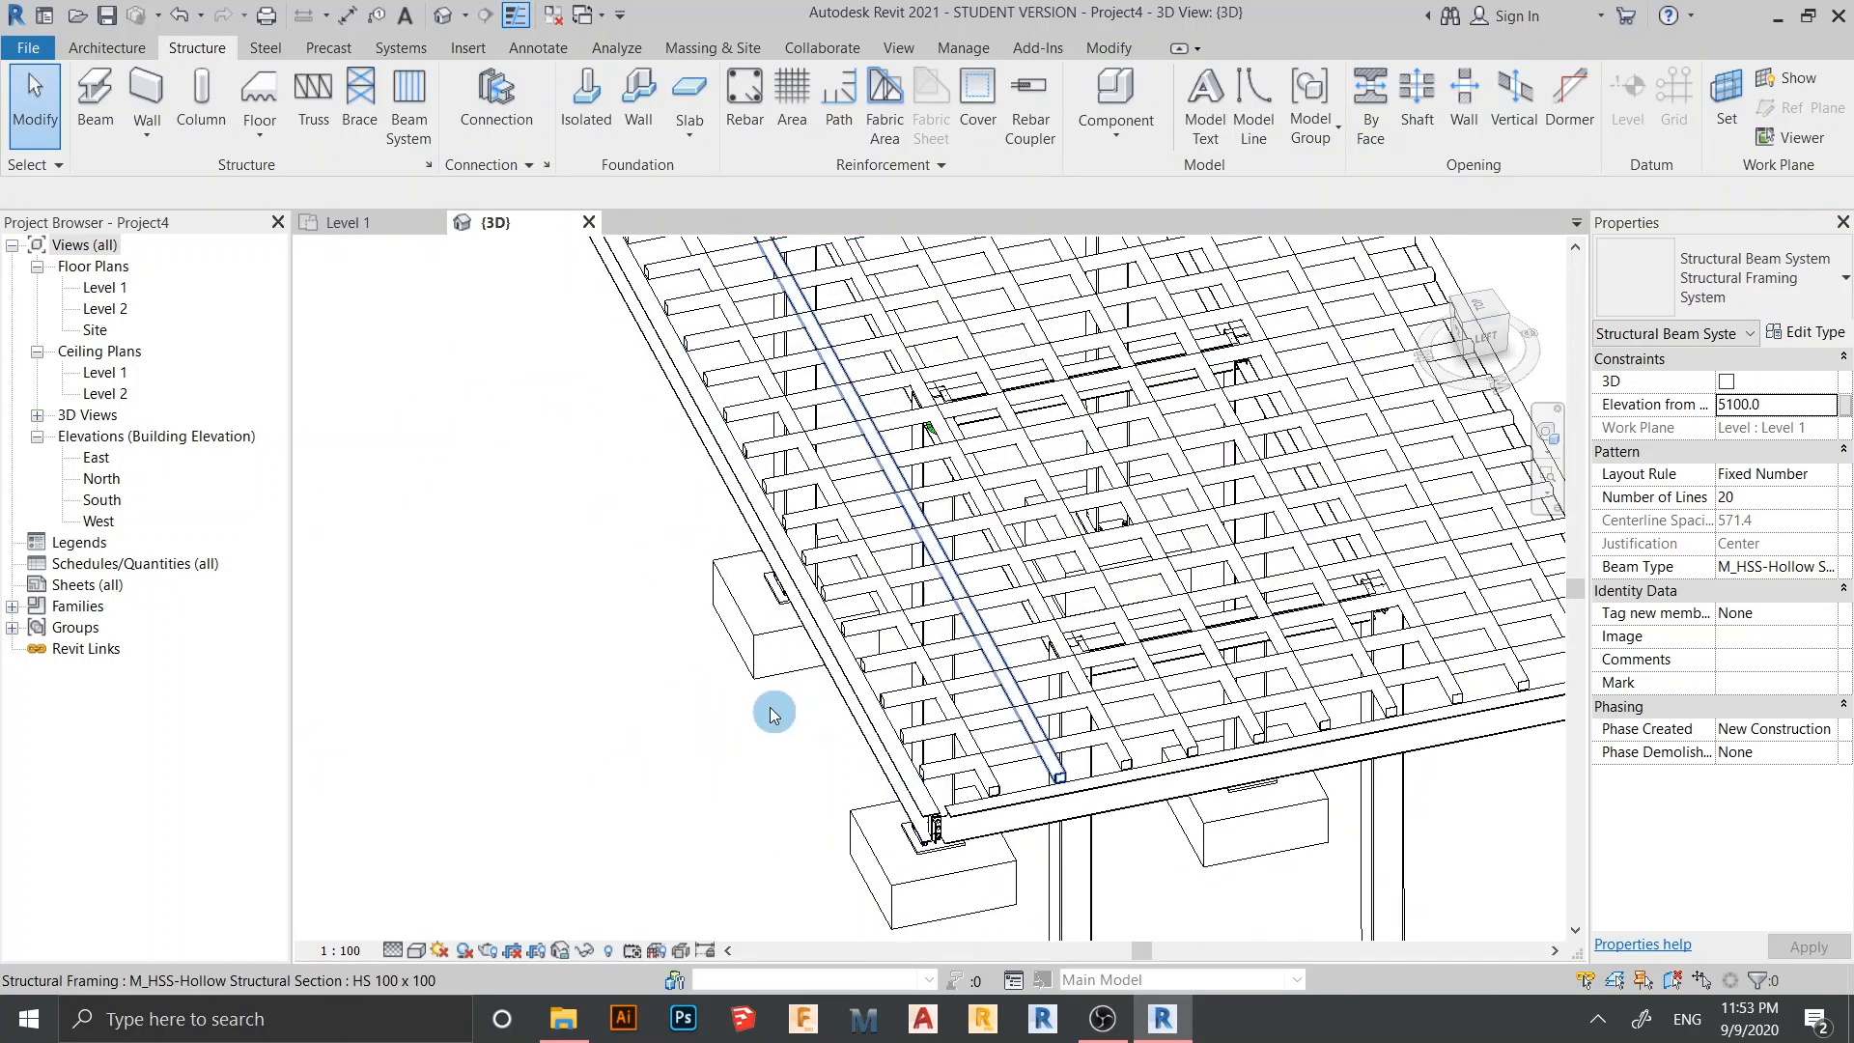
scroll(773, 714, "up", 2)
middle_click_drag(784, 772, 414, 497, "shift")
scroll(775, 765, "down", 2)
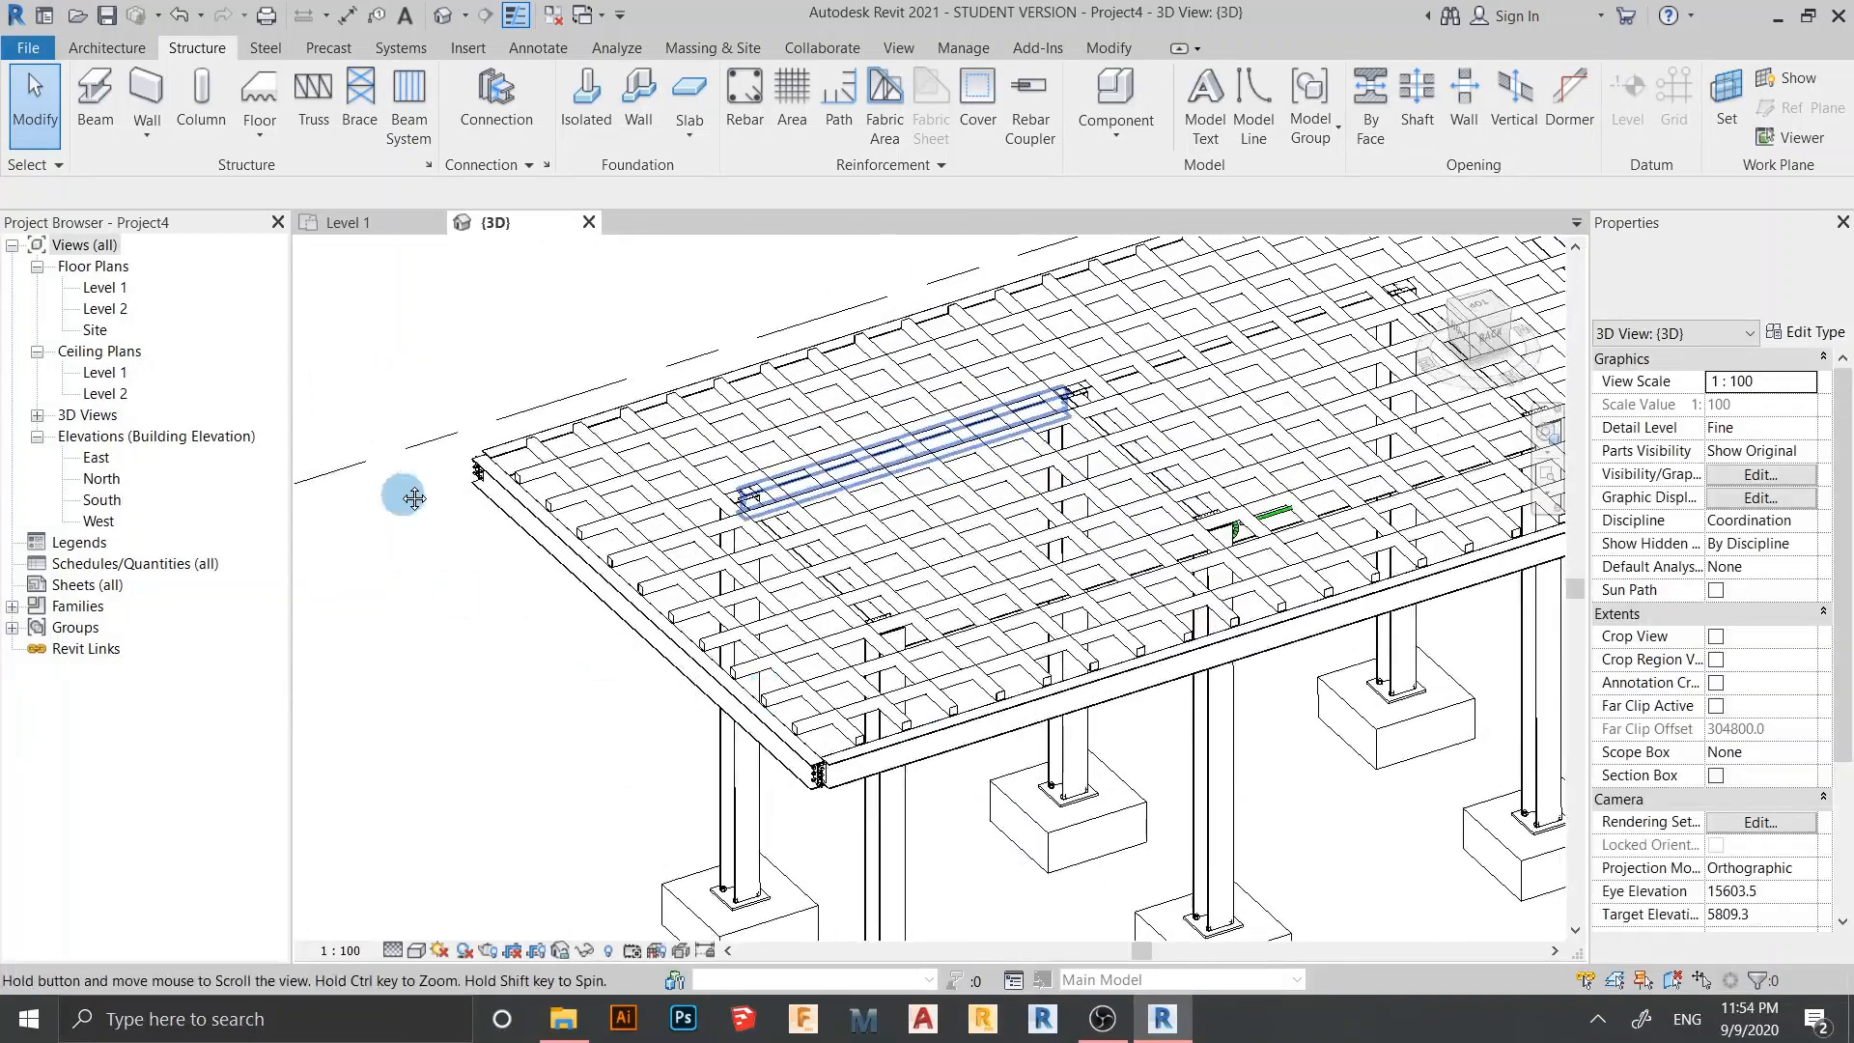
scroll(530, 455, "up", 3)
middle_click_drag(849, 476, 714, 346, "shift")
scroll(714, 346, "down", 2)
middle_click_drag(955, 587, 1010, 712, "shift")
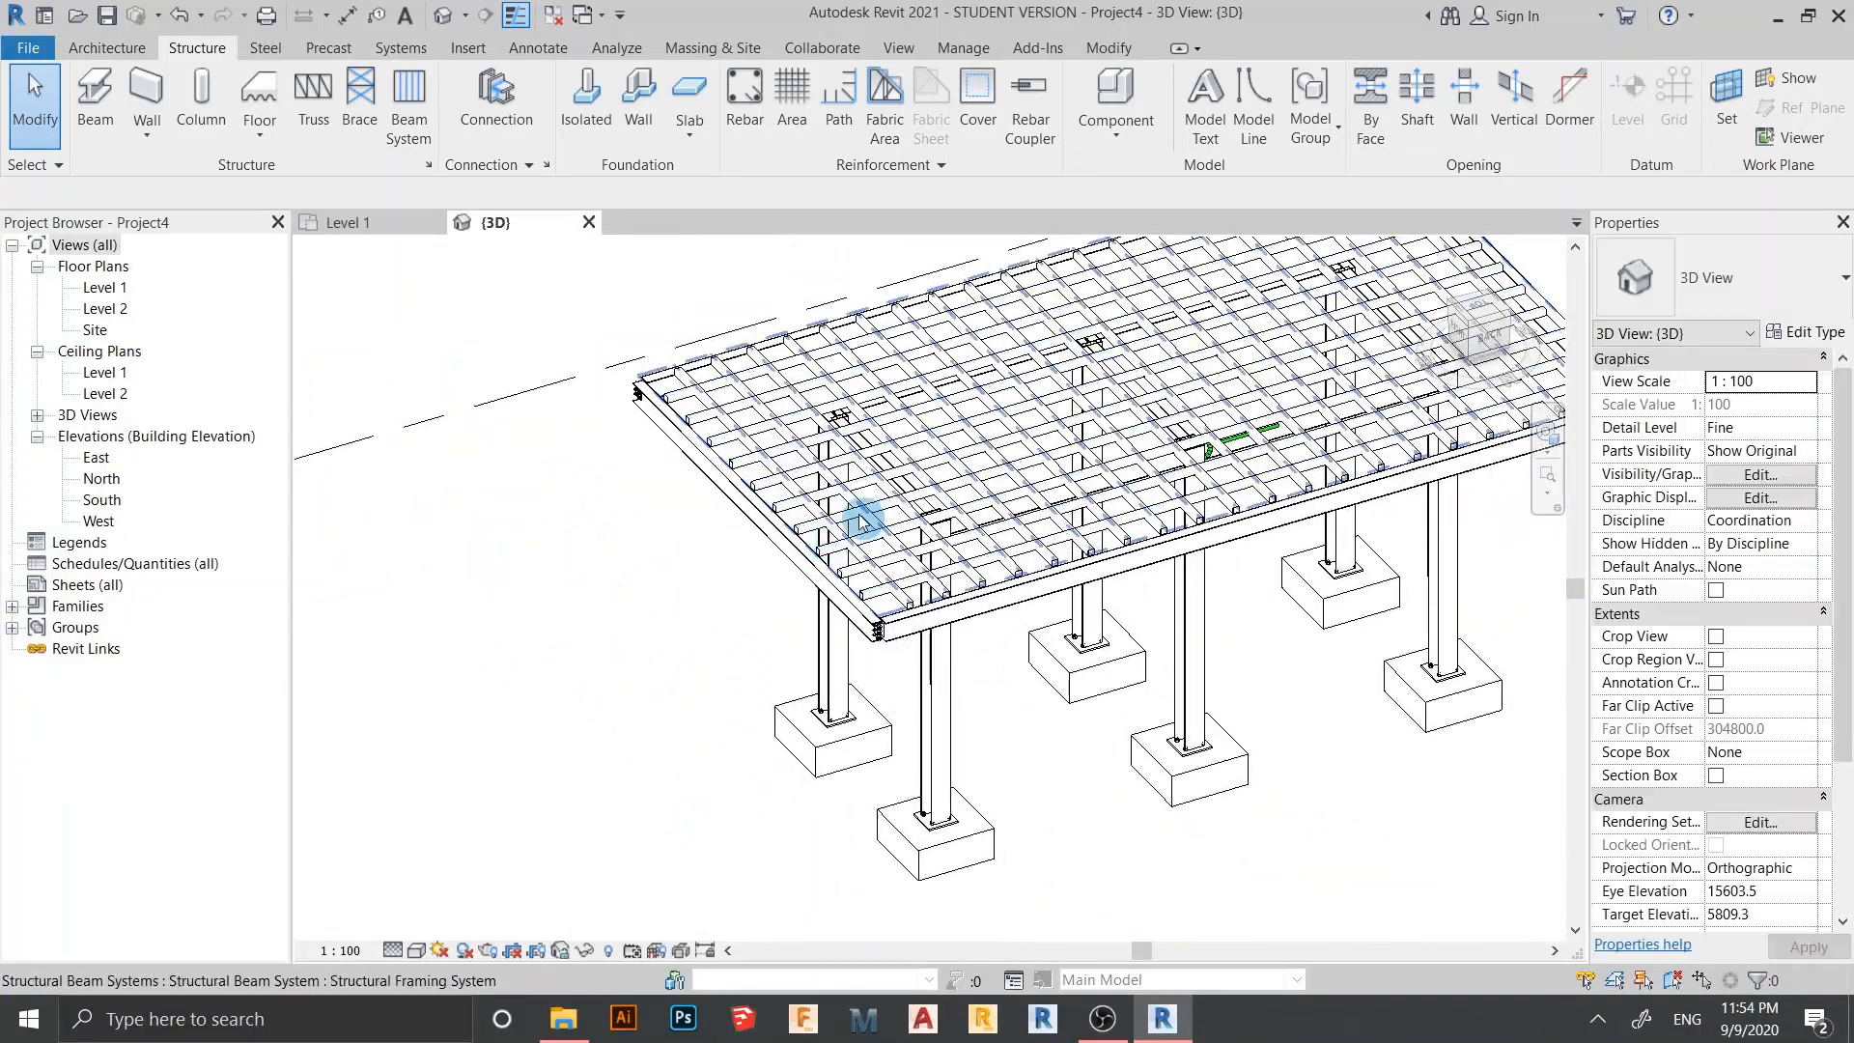
middle_click_drag(1270, 389, 772, 636, "shift")
middle_click_drag(984, 548, 789, 468, "shift")
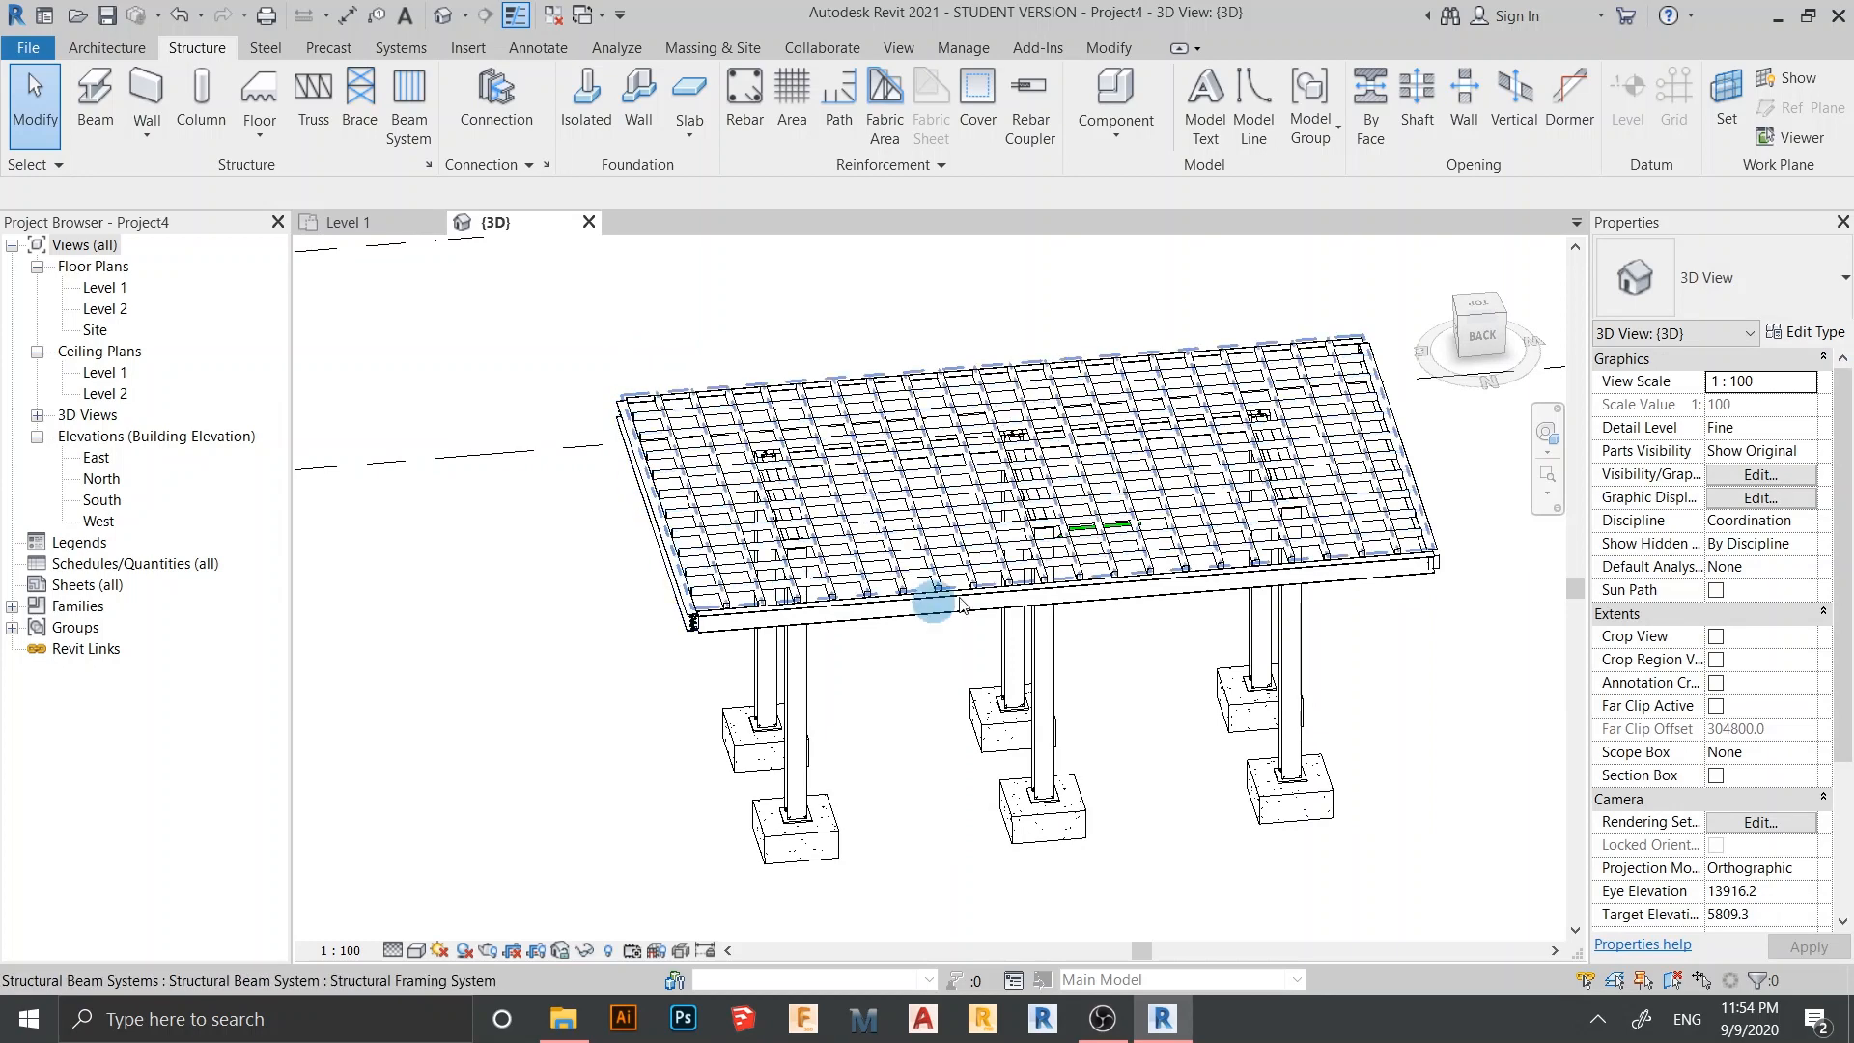
scroll(927, 442, "down", 3)
middle_click_drag(927, 442, 1126, 622, "shift")
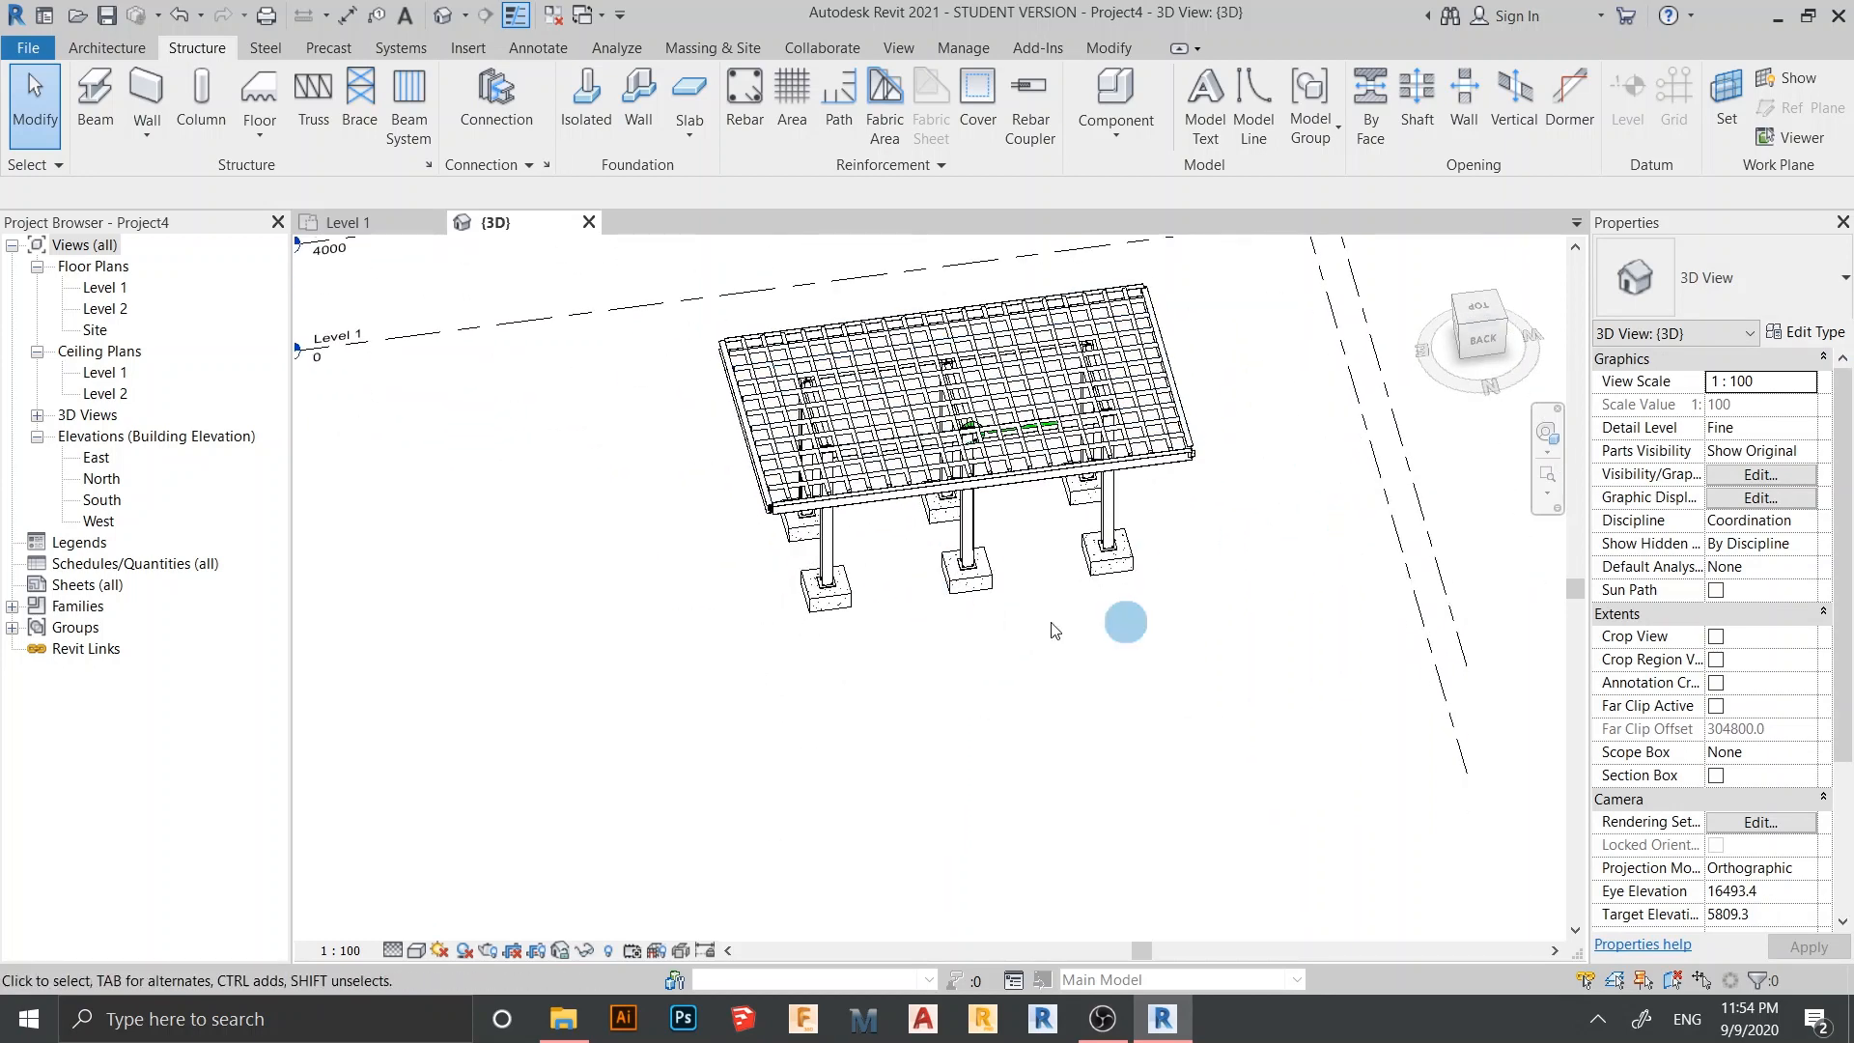
Start a structural floor in the Level 1 plan and duplicate the Generic 150mm floor type as Polycabinate
left_click(363, 226)
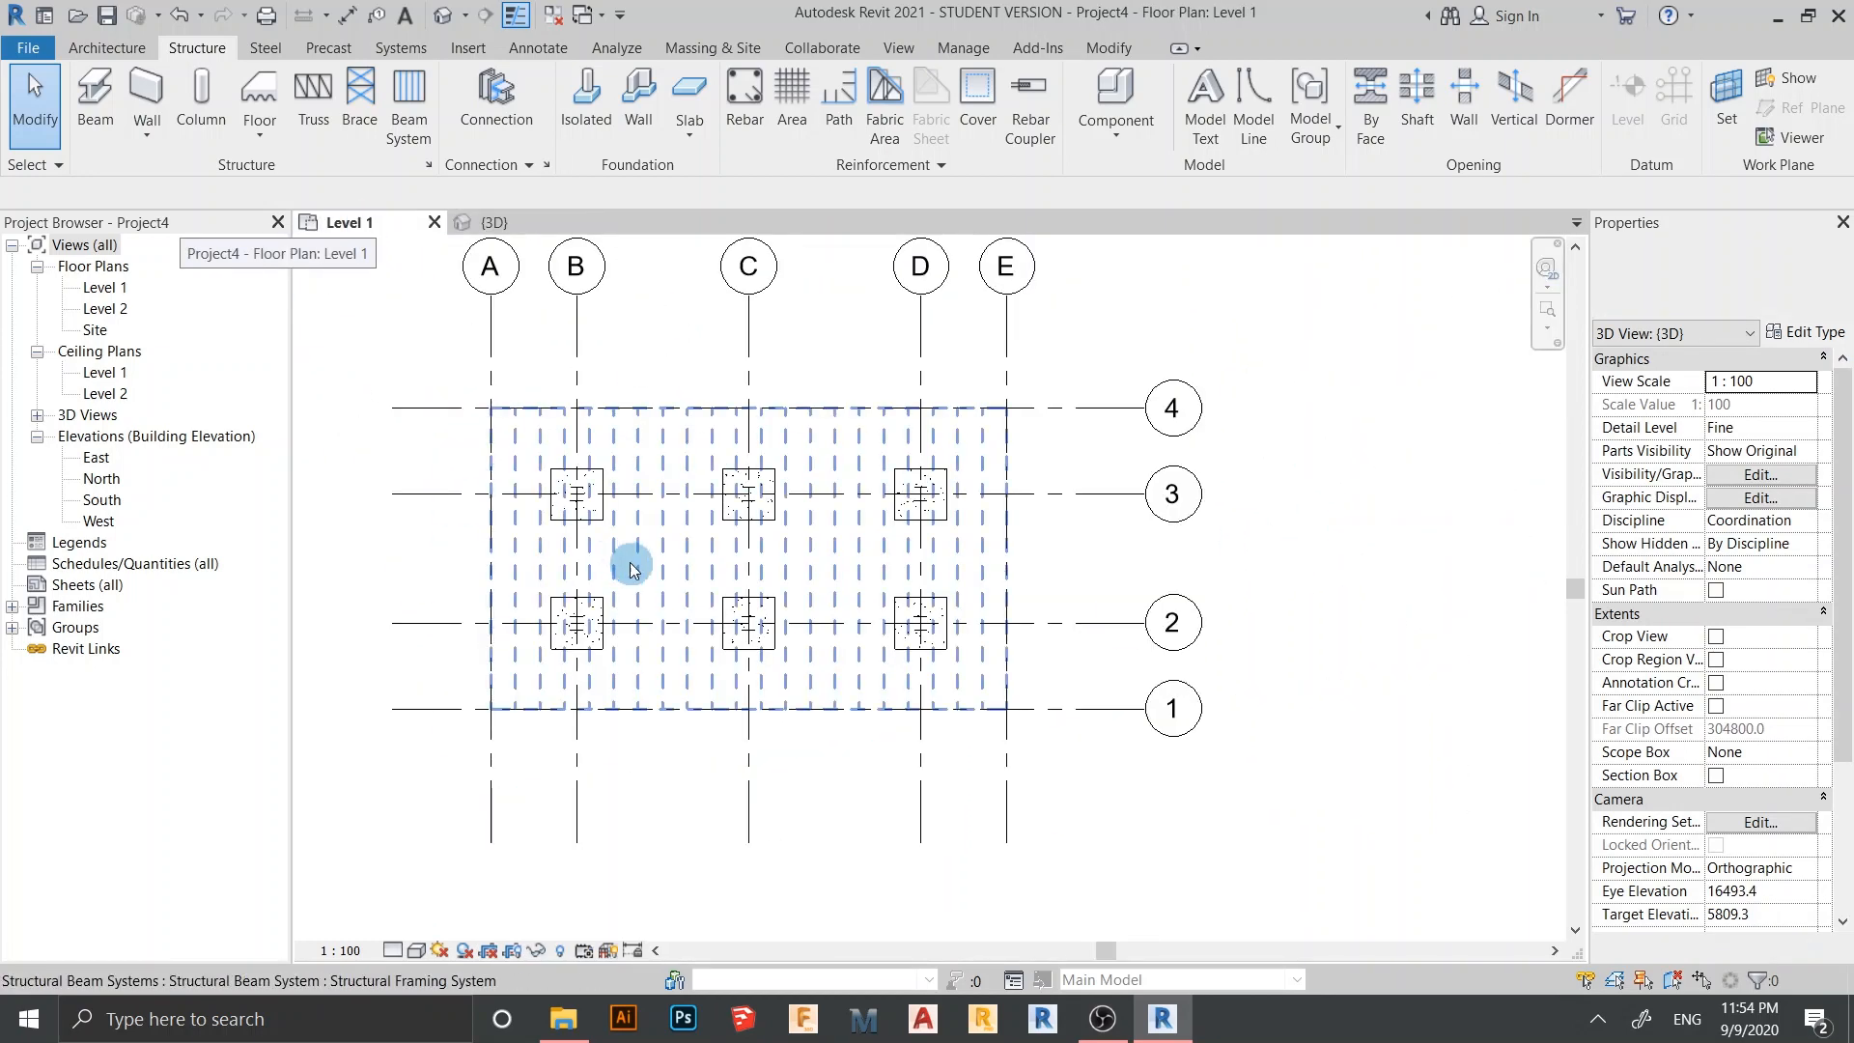
scroll(630, 559, "down", 2)
left_click(266, 126)
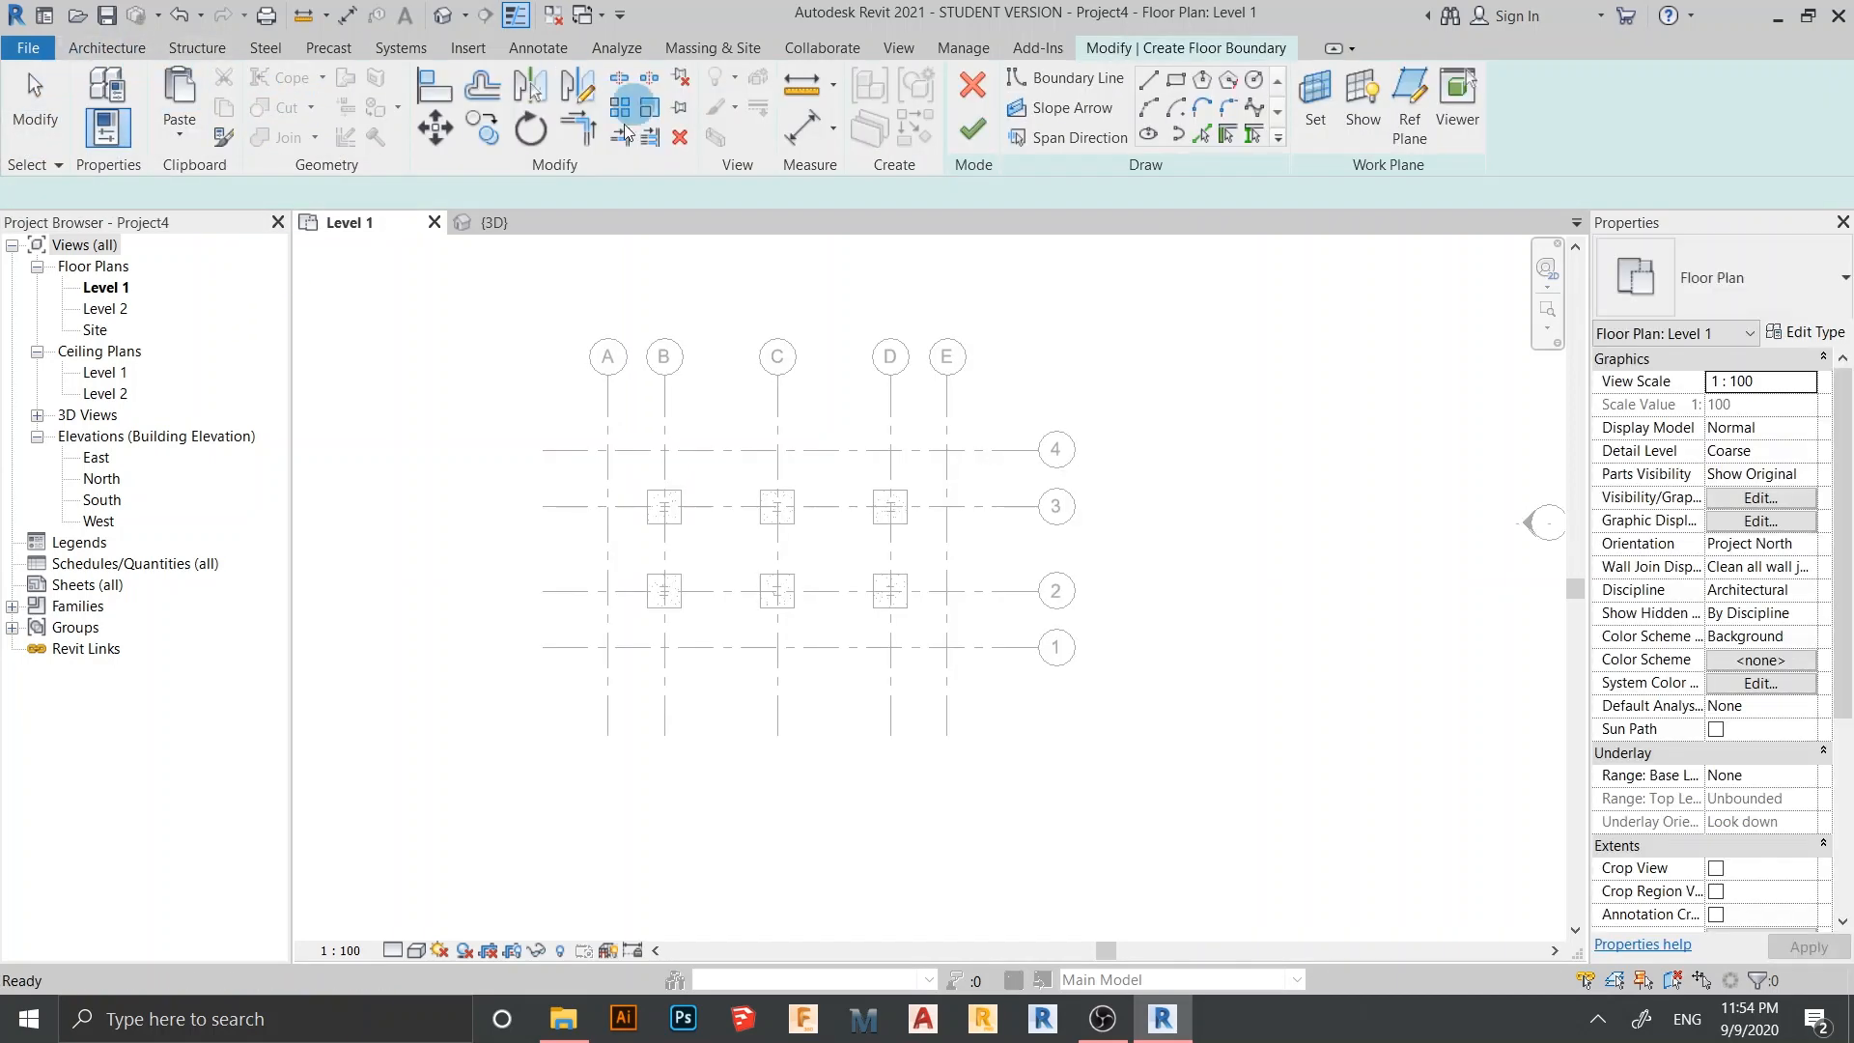
left_click(1794, 332)
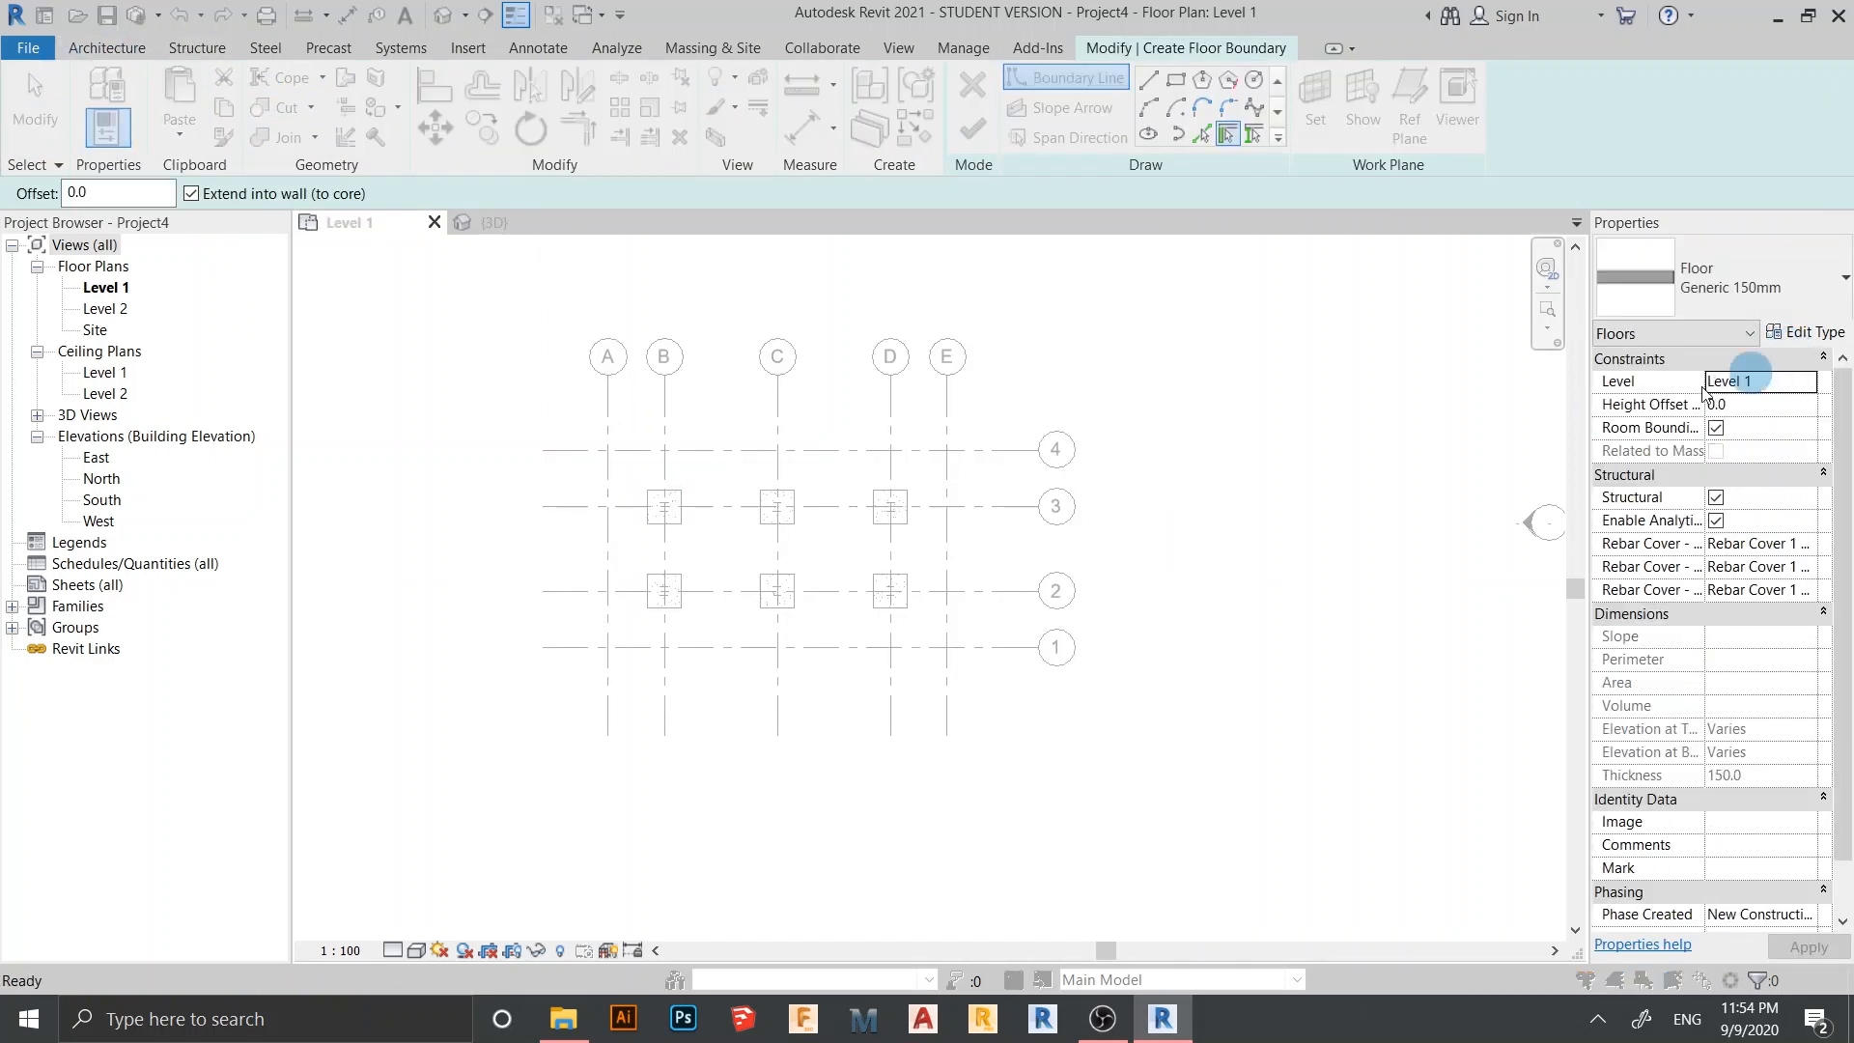
left_click(955, 232)
left_click(1201, 340)
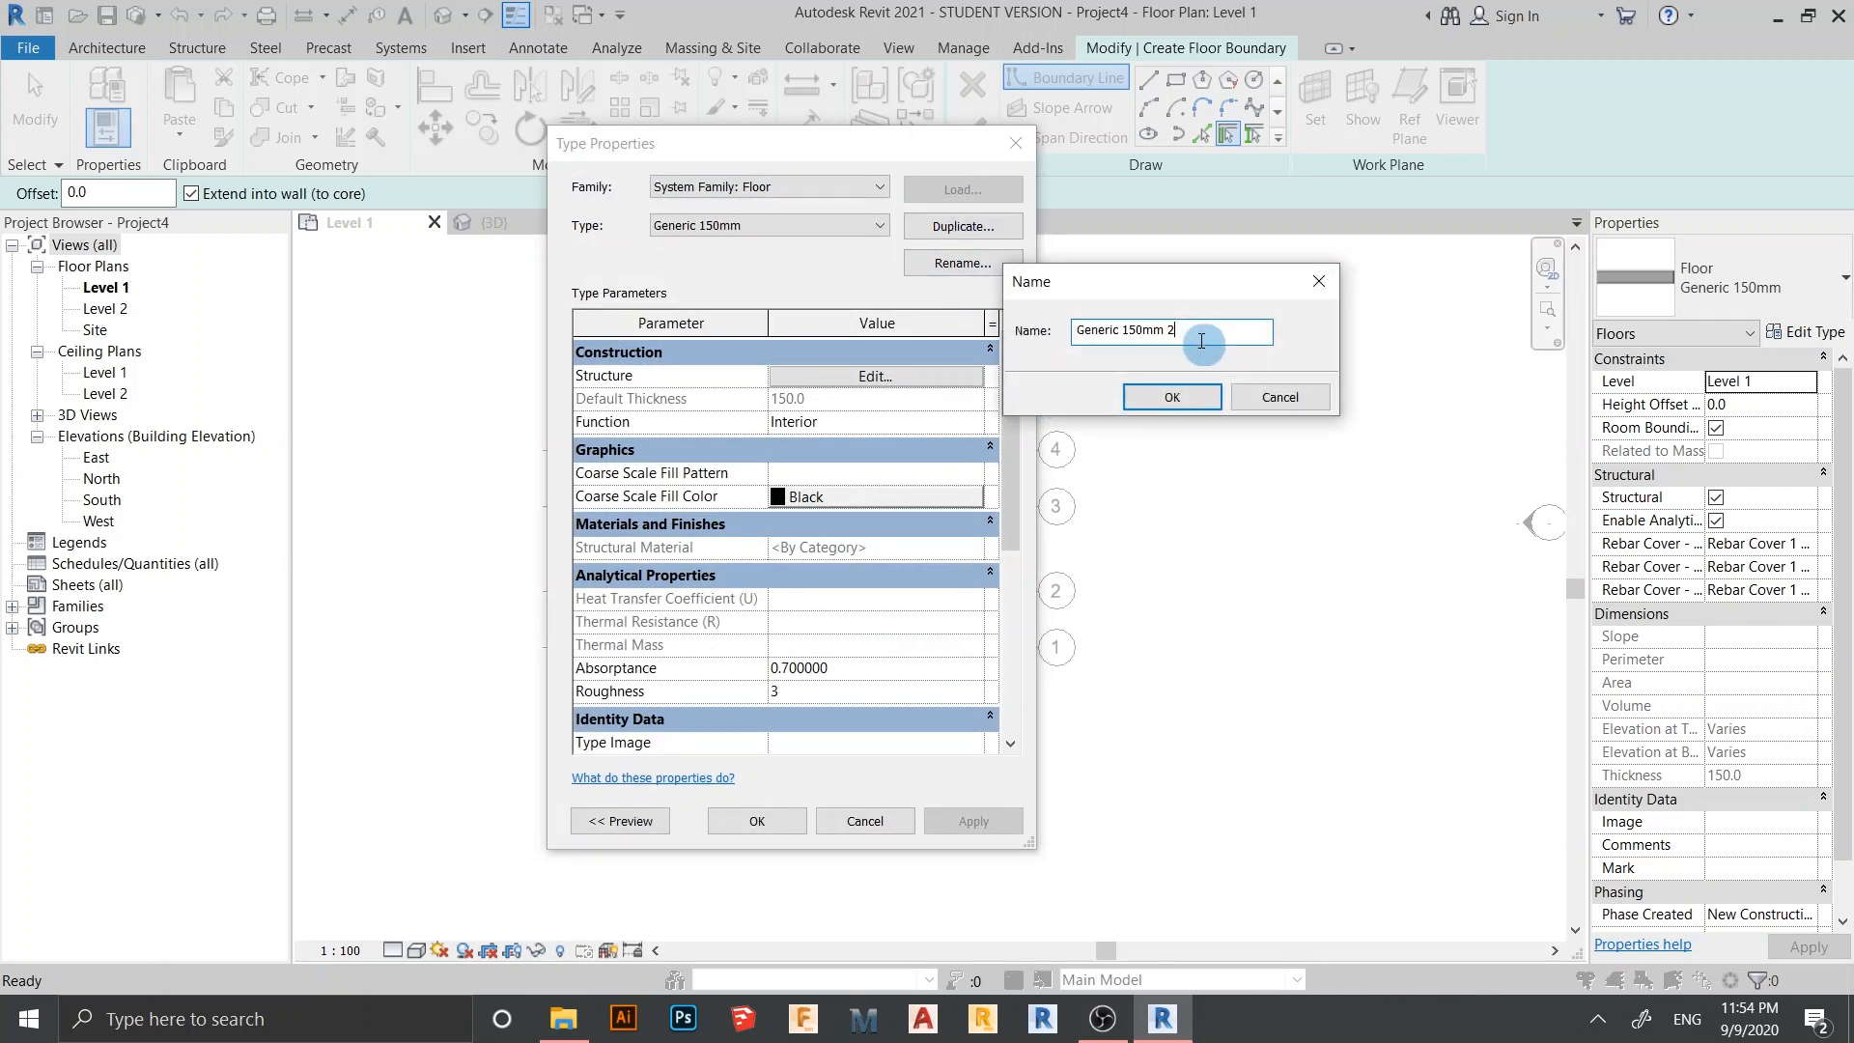
type("Pp;")
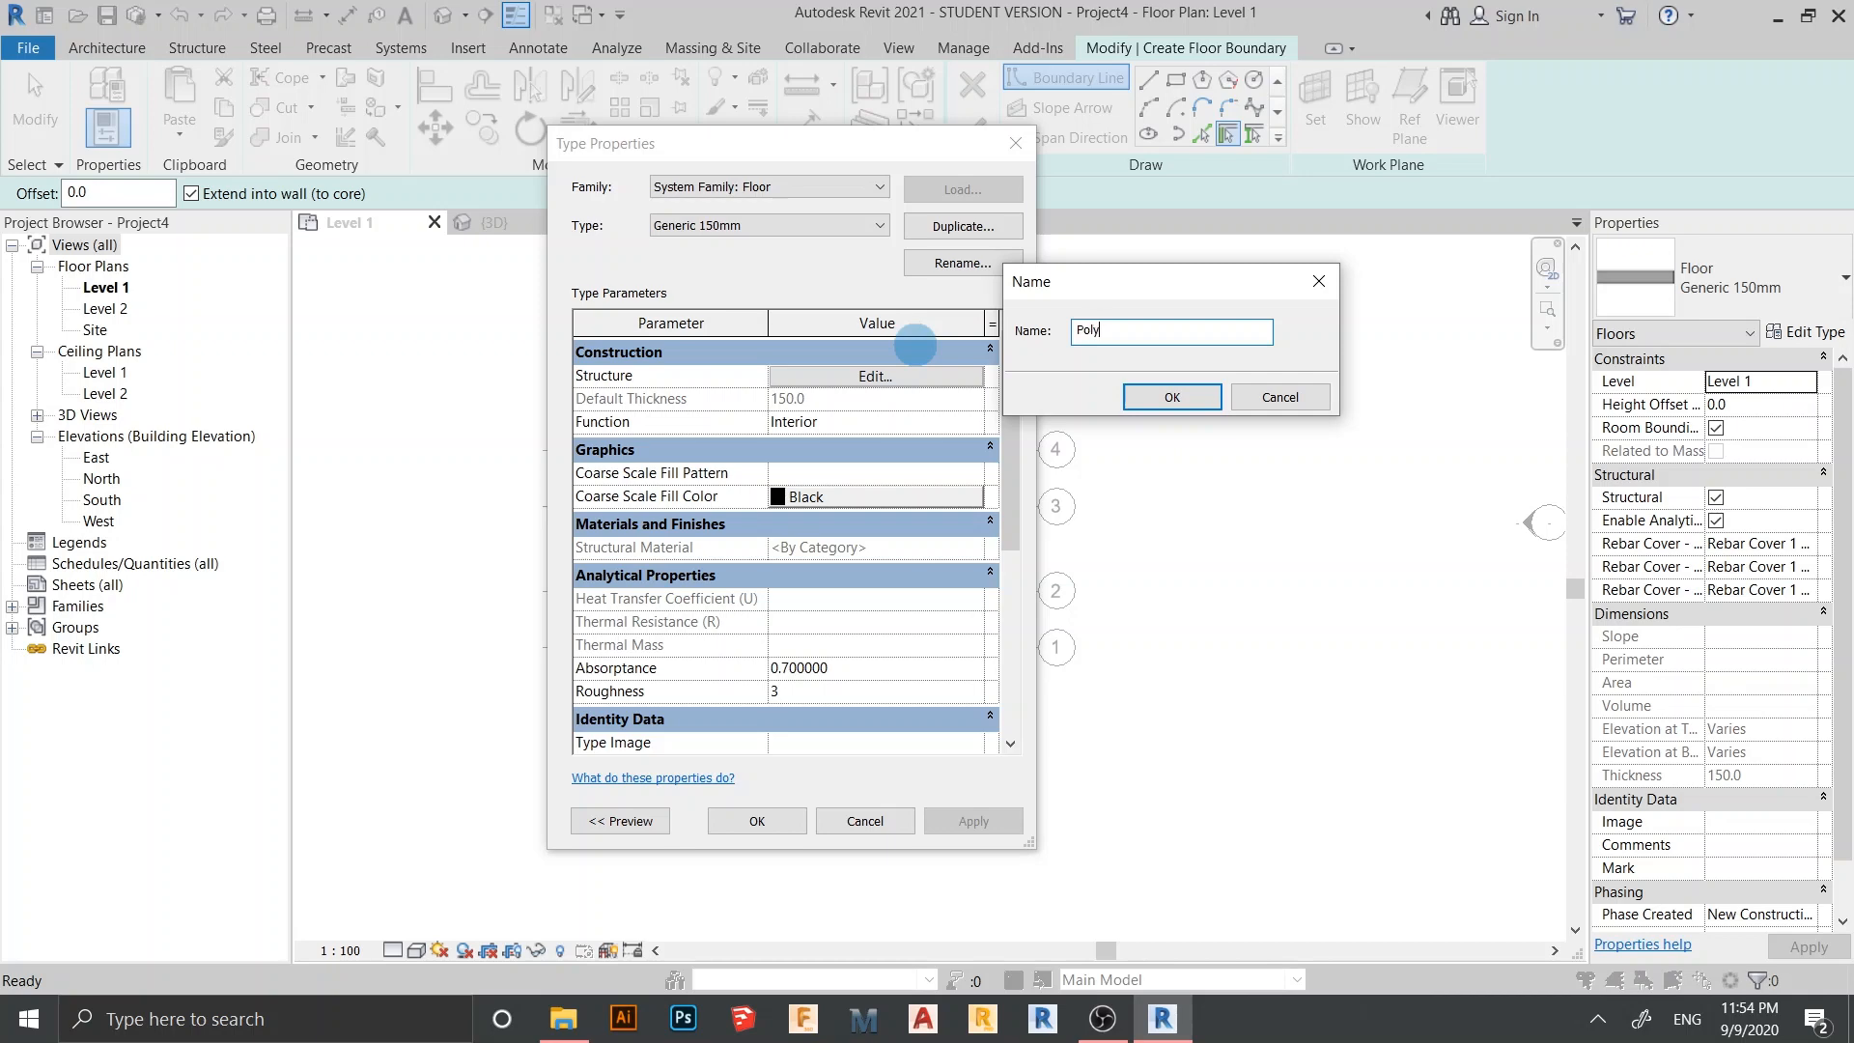
type("ycabinate")
key("Return")
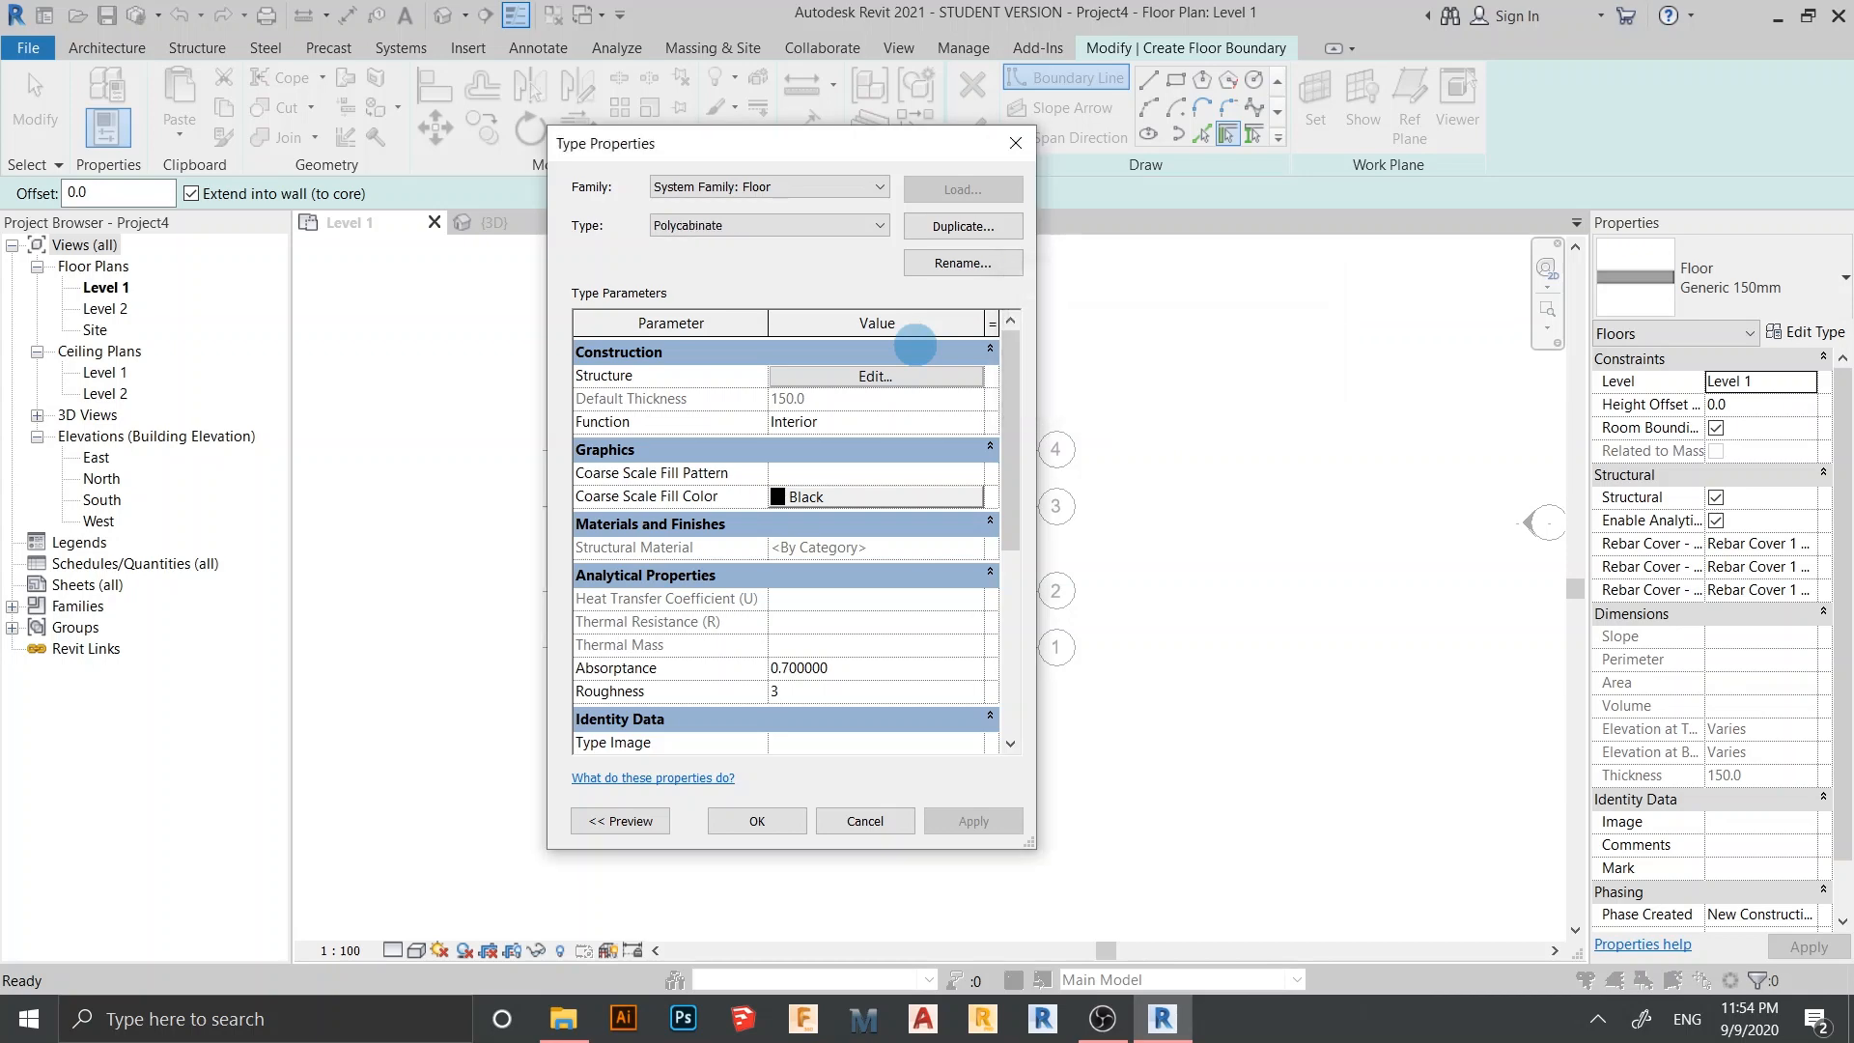
Set the floor type's structure layer thickness to 15 mm and create a new material named Poly for that layer
left_click(917, 375)
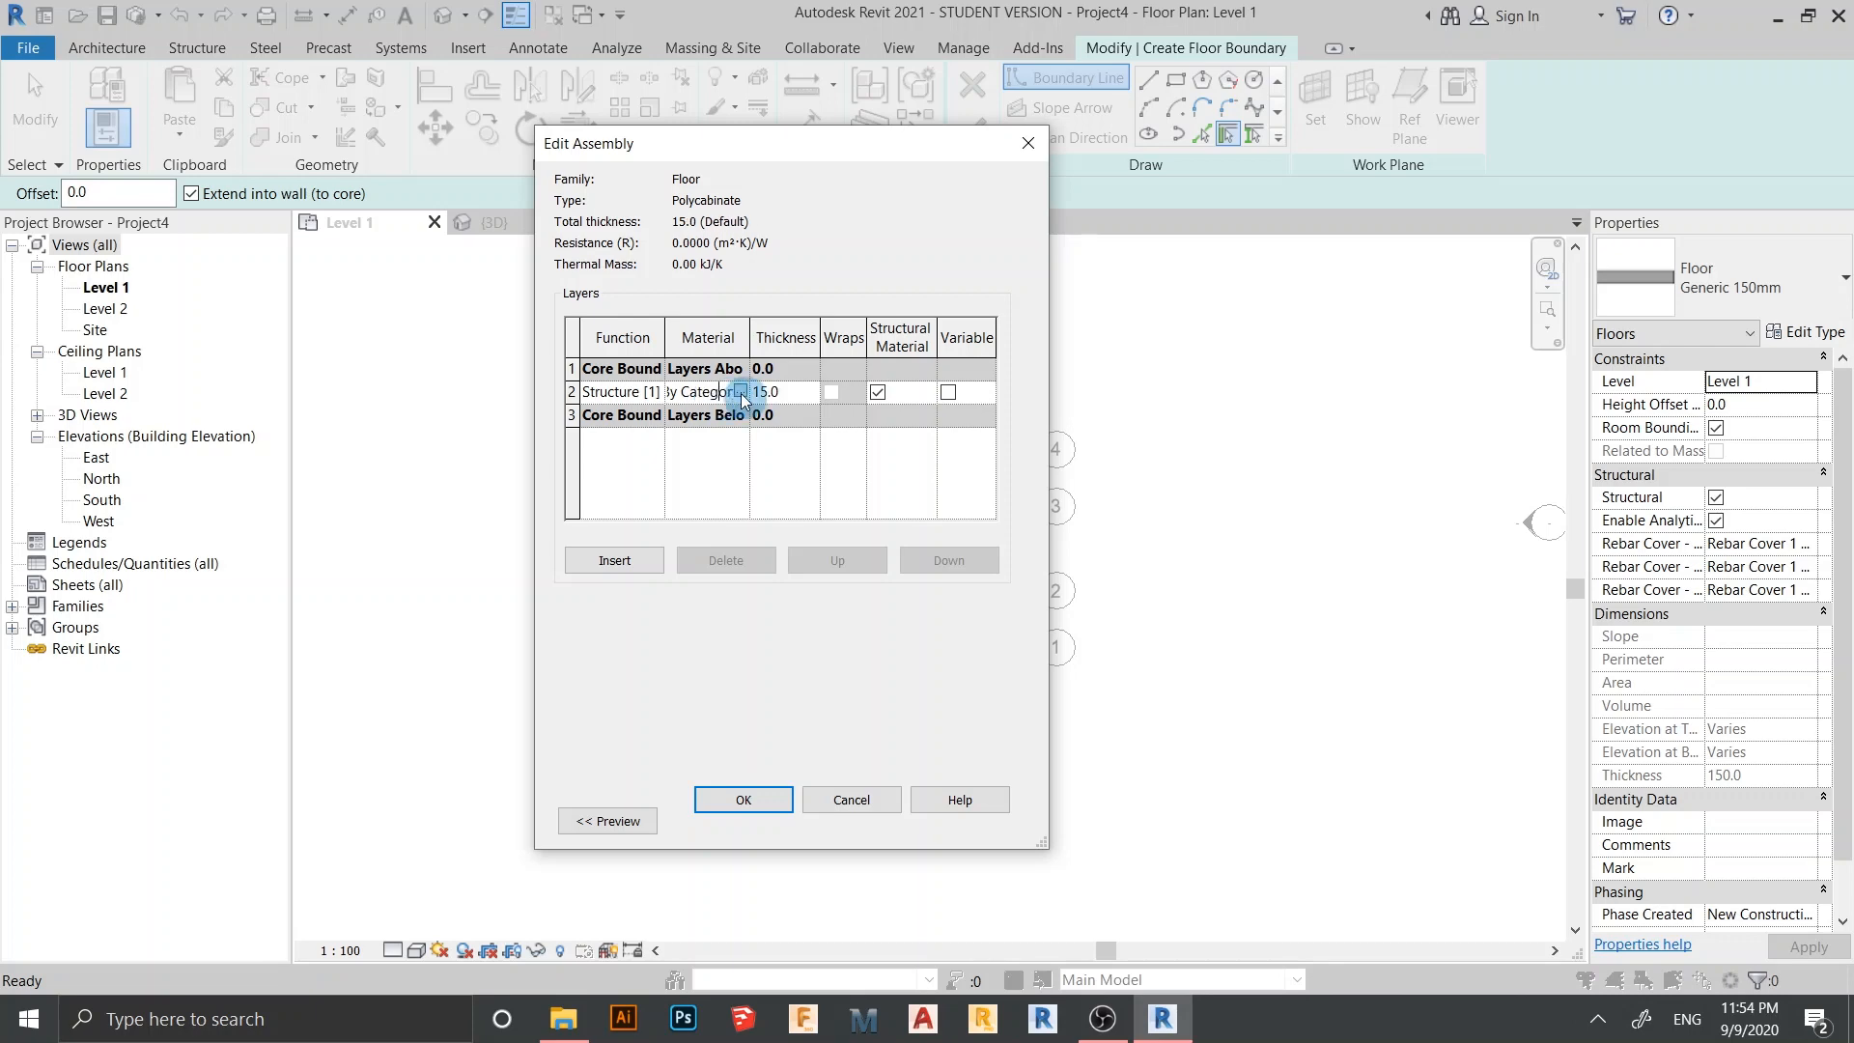
left_click(740, 394)
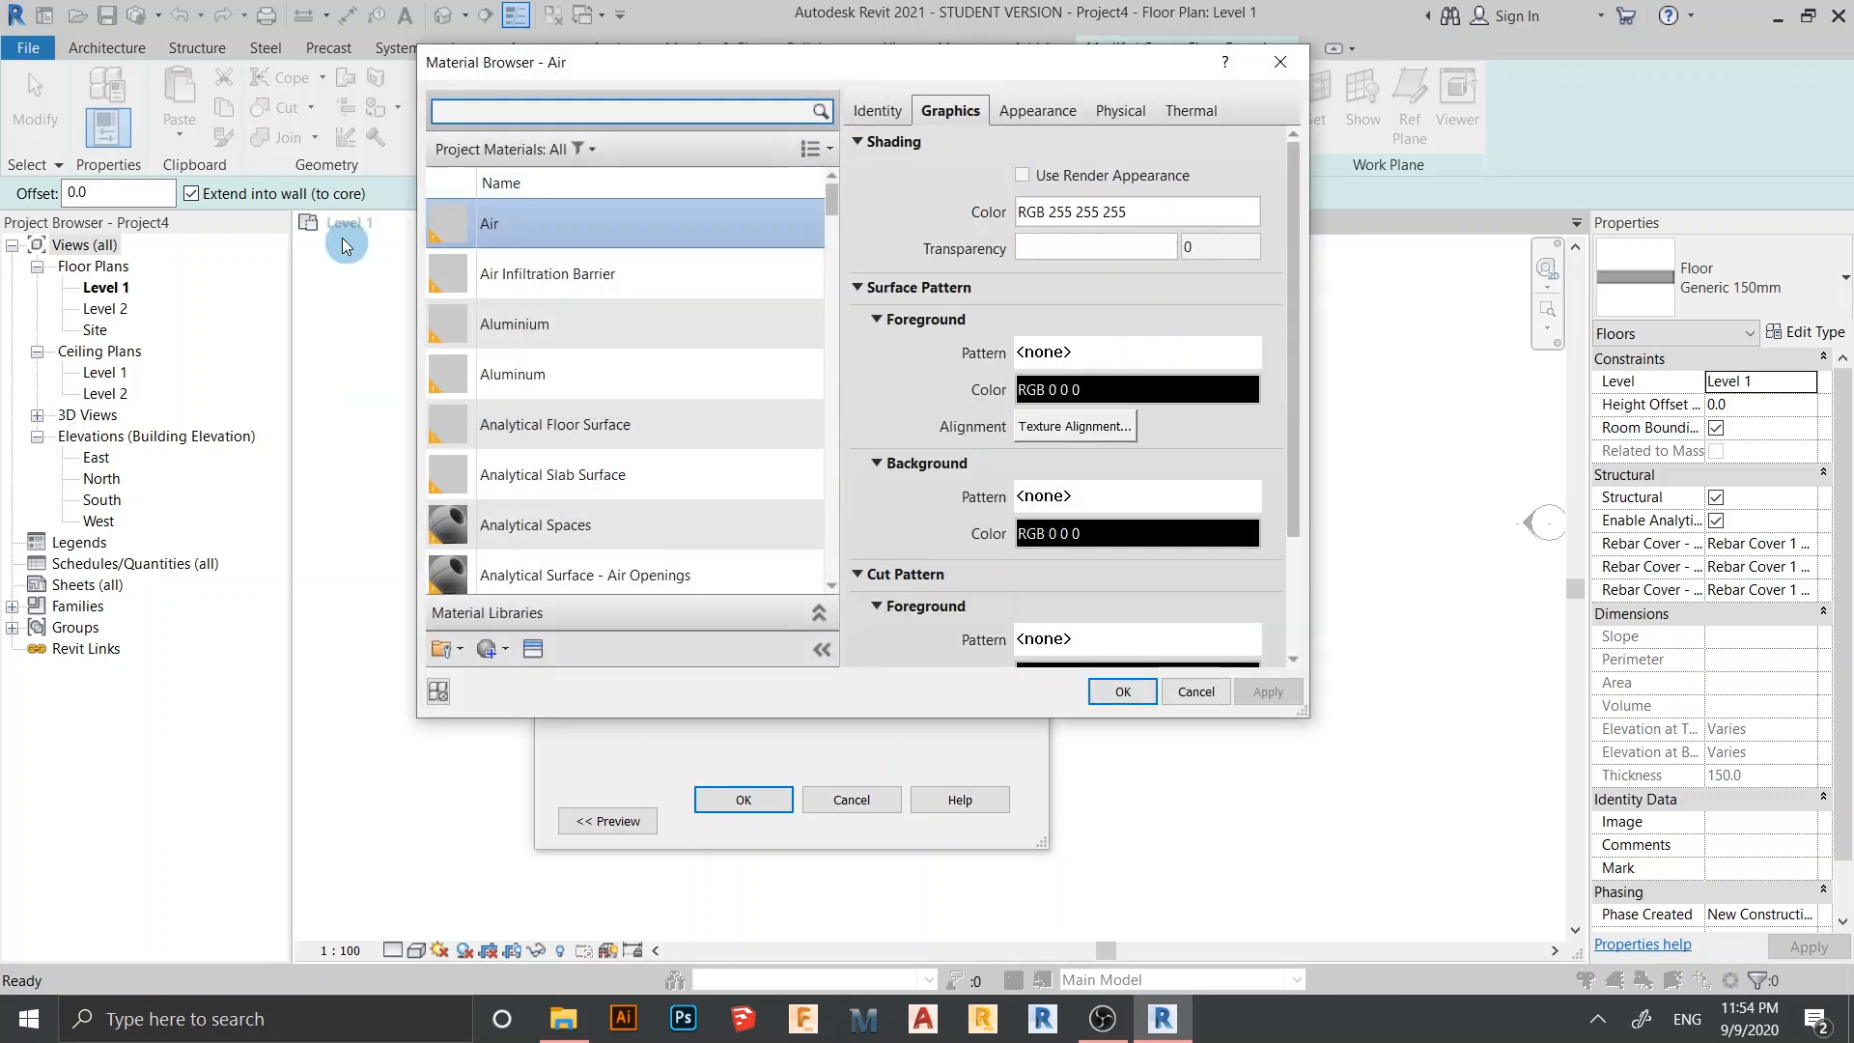
left_click(491, 648)
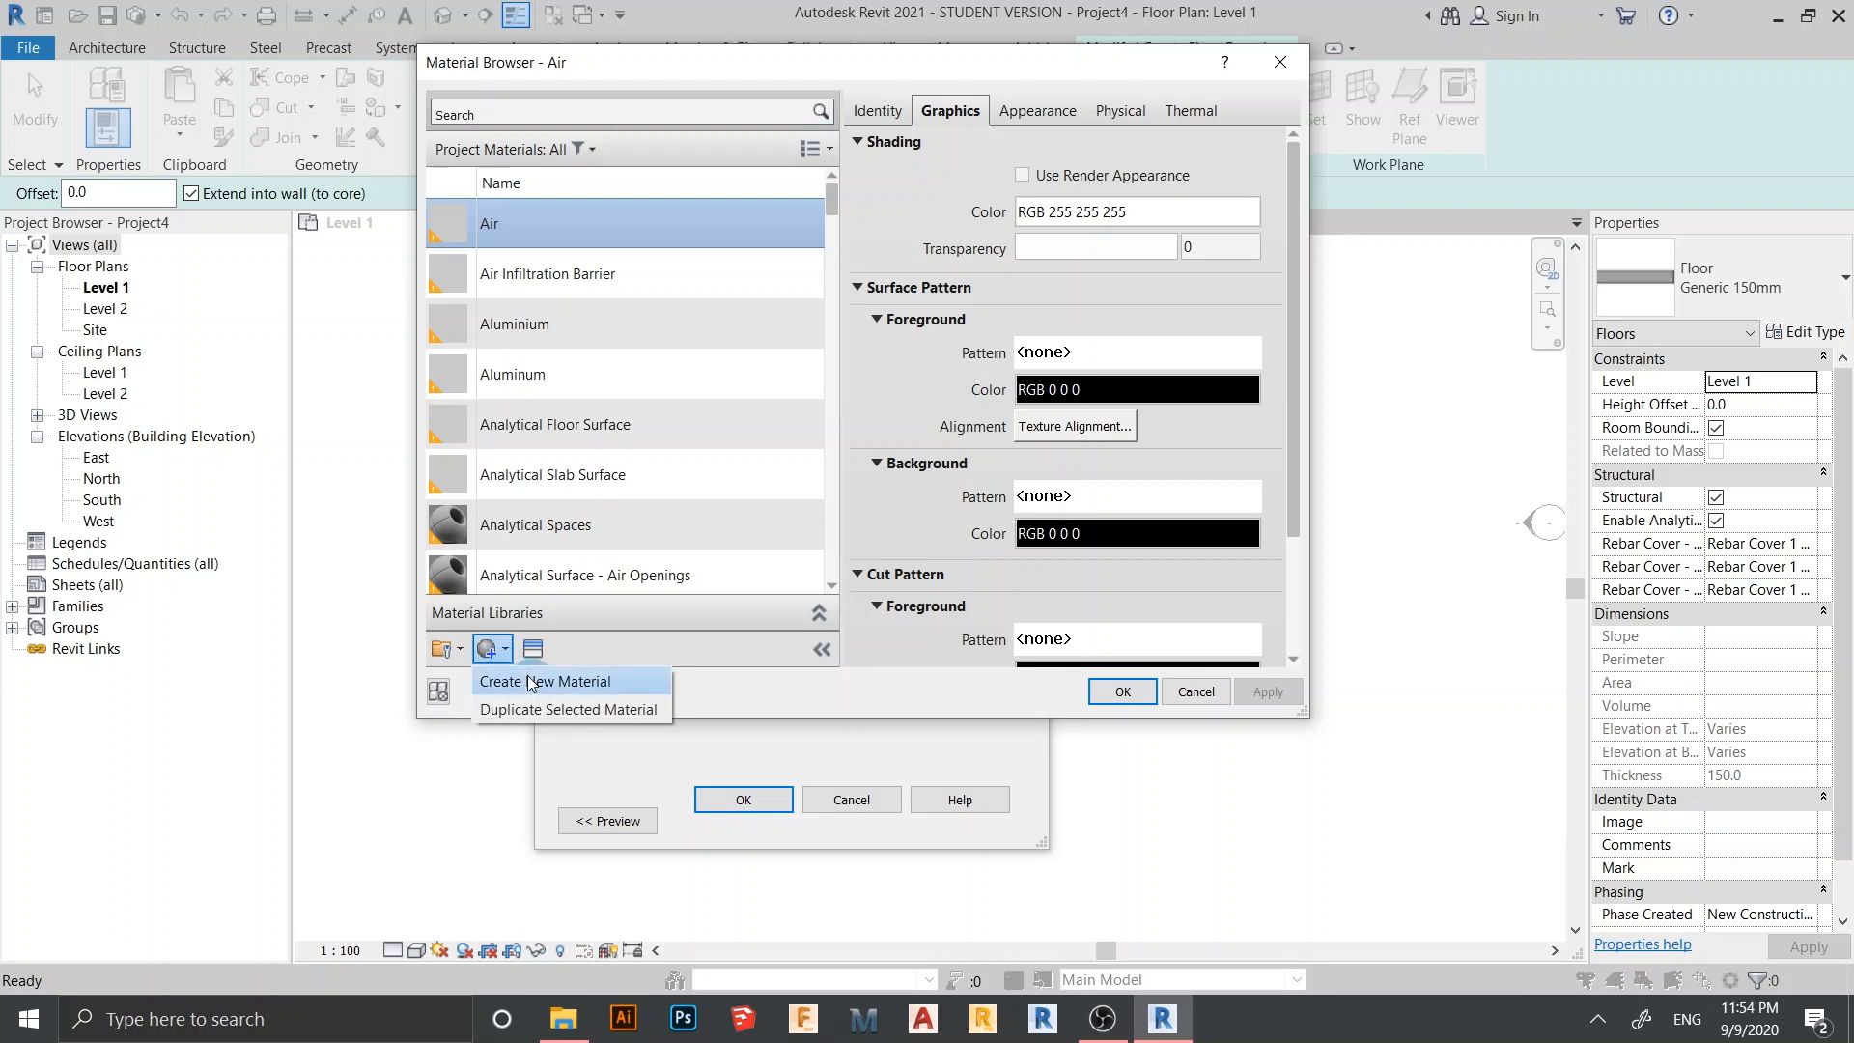
left_click(570, 680)
right_click(600, 396)
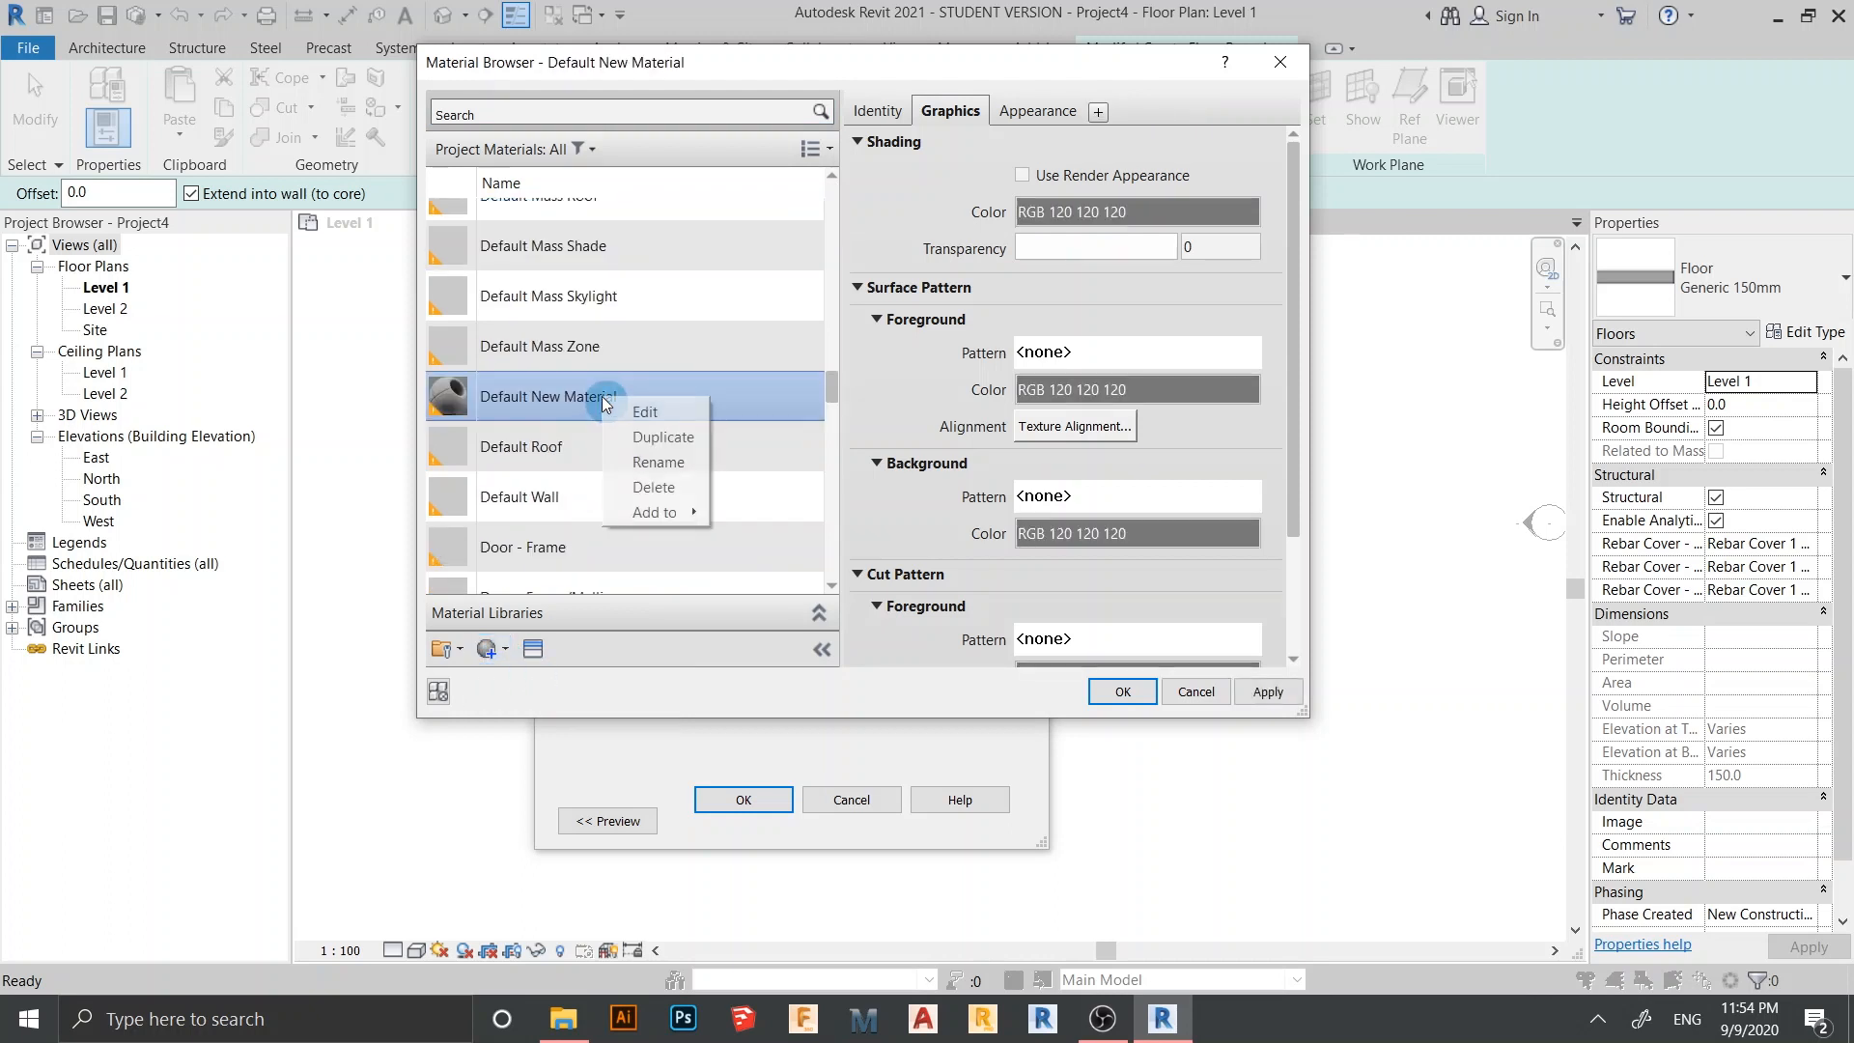
left_click(658, 460)
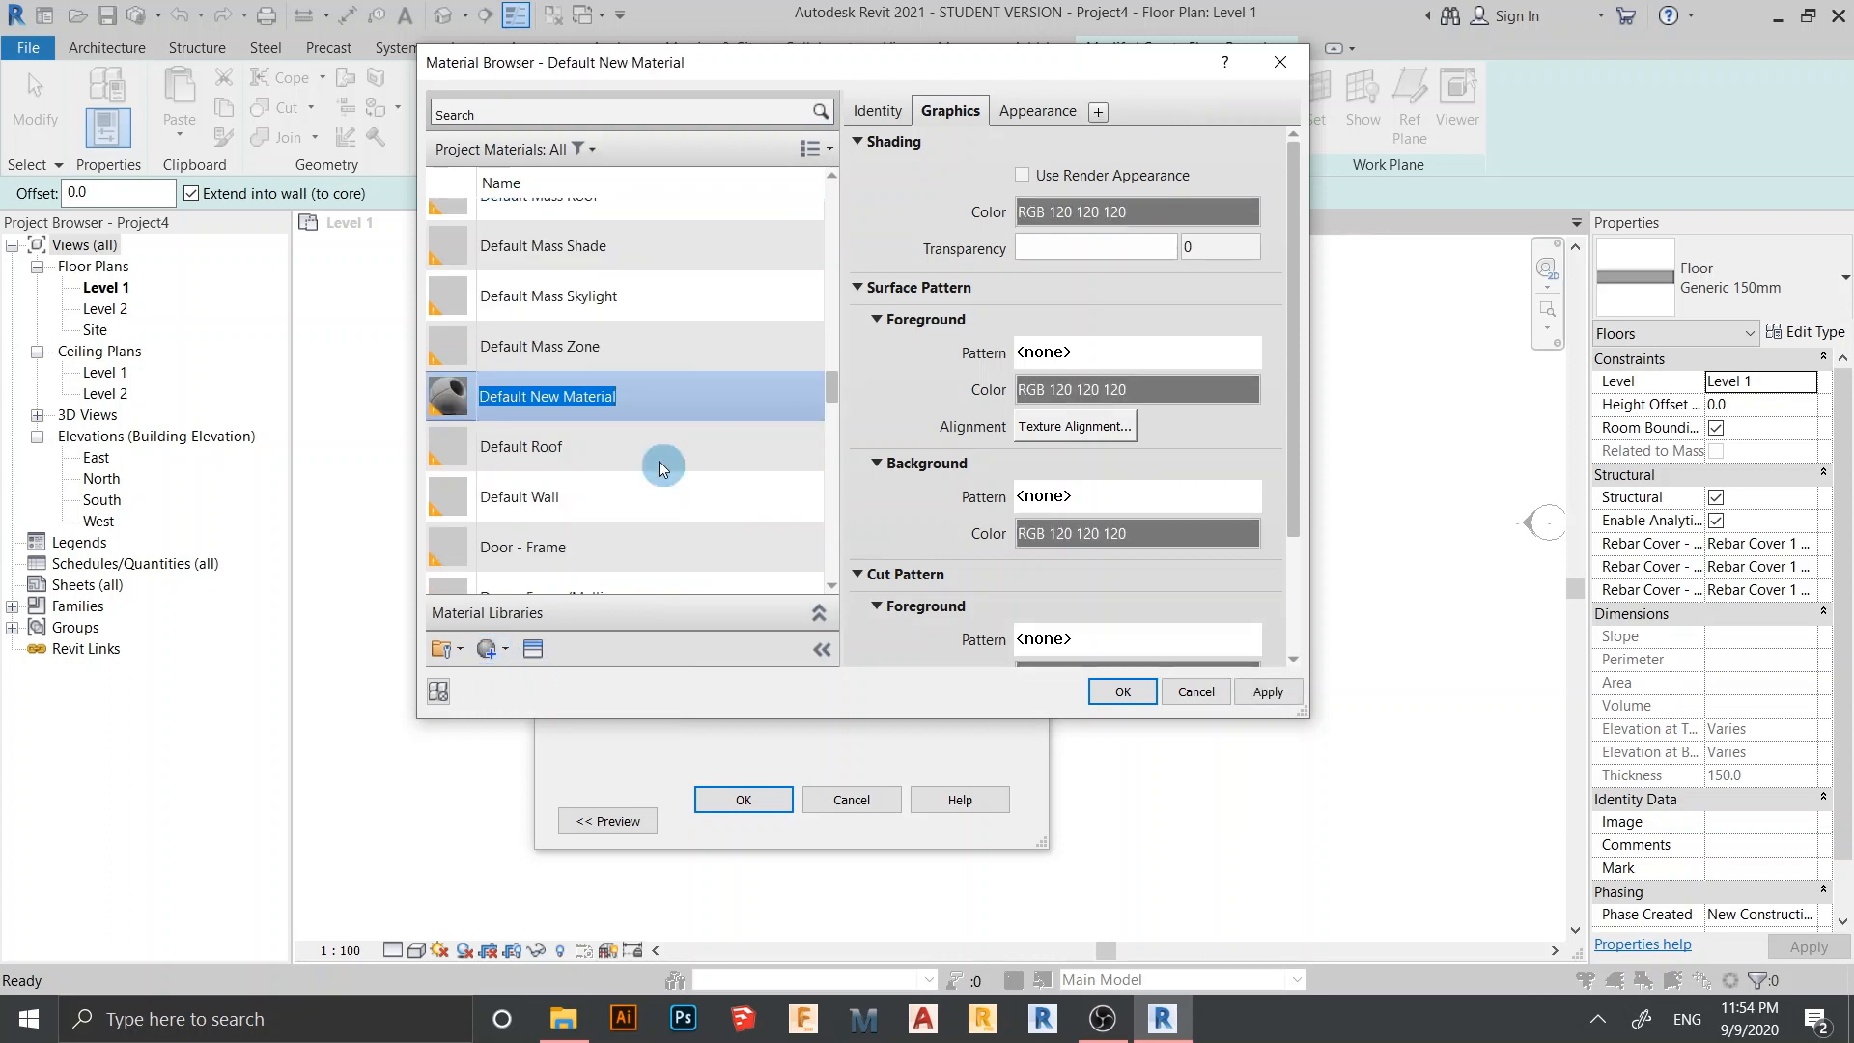
type("Polyca")
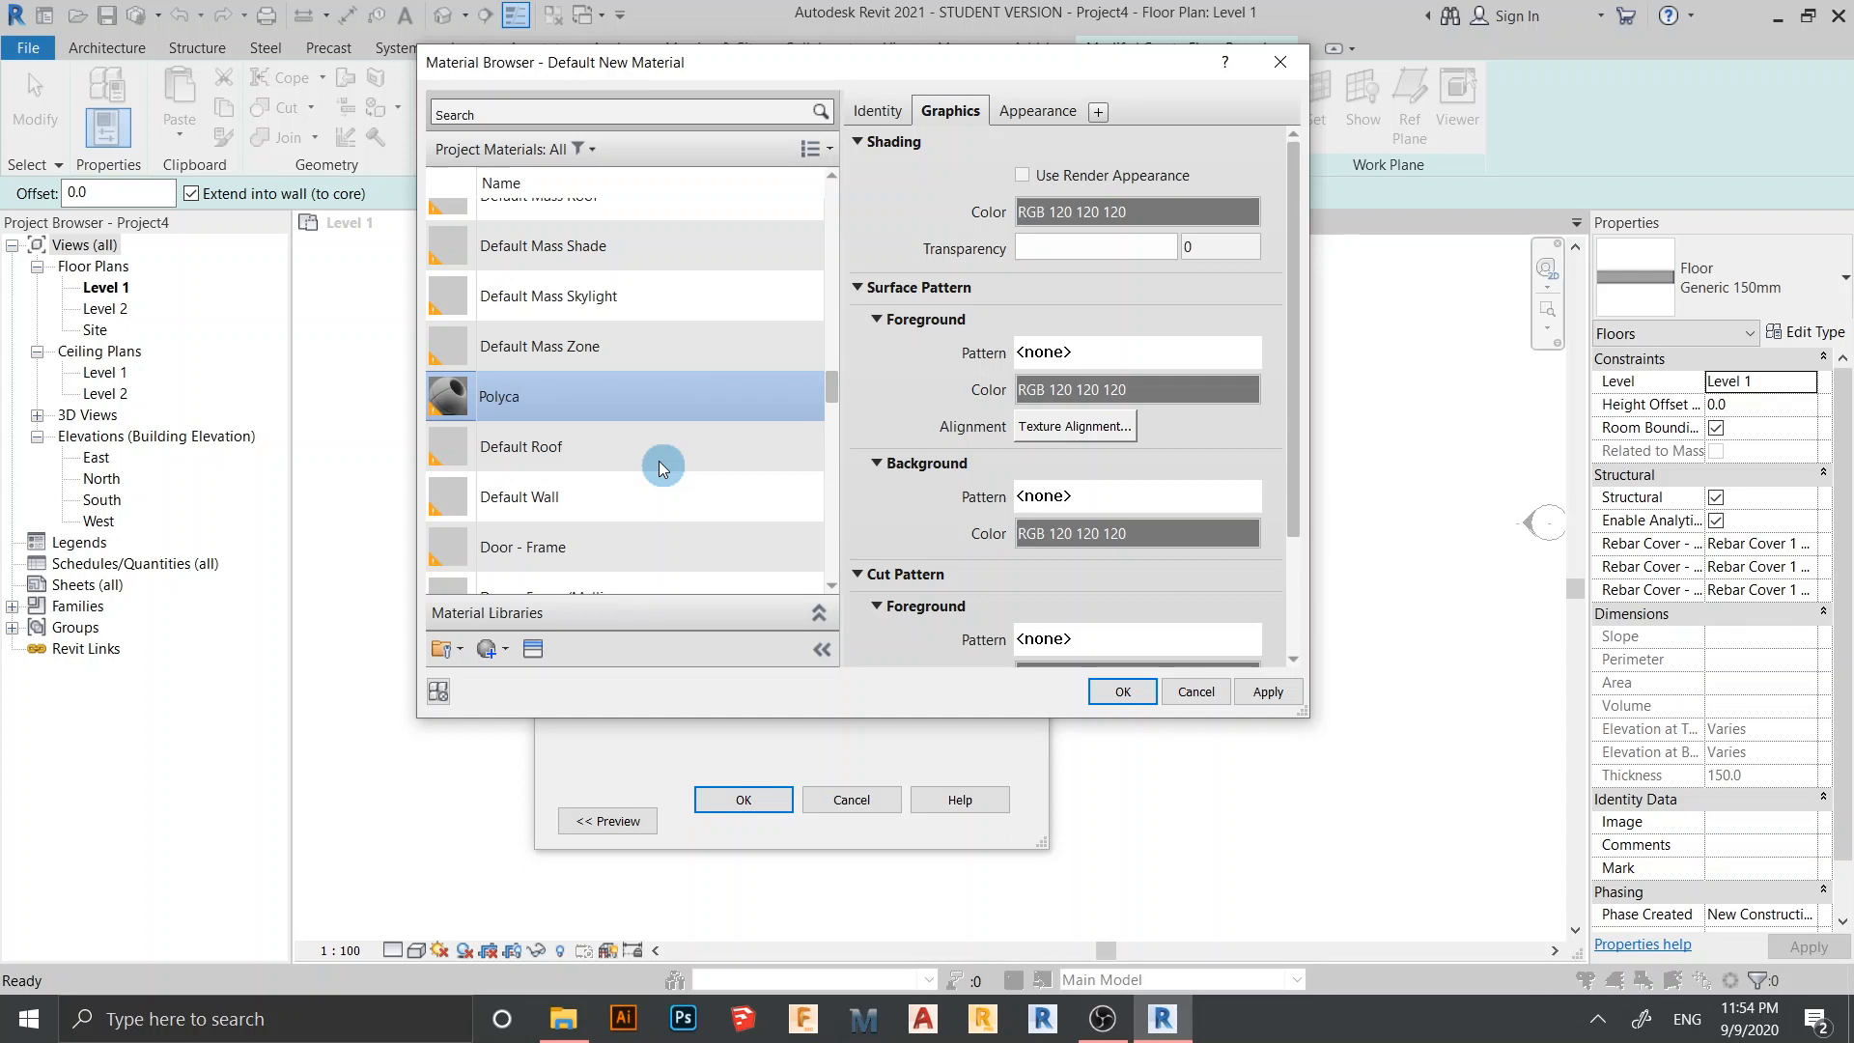
type("t")
key("BackSpace")
key("BackSpace")
key("BackSpace")
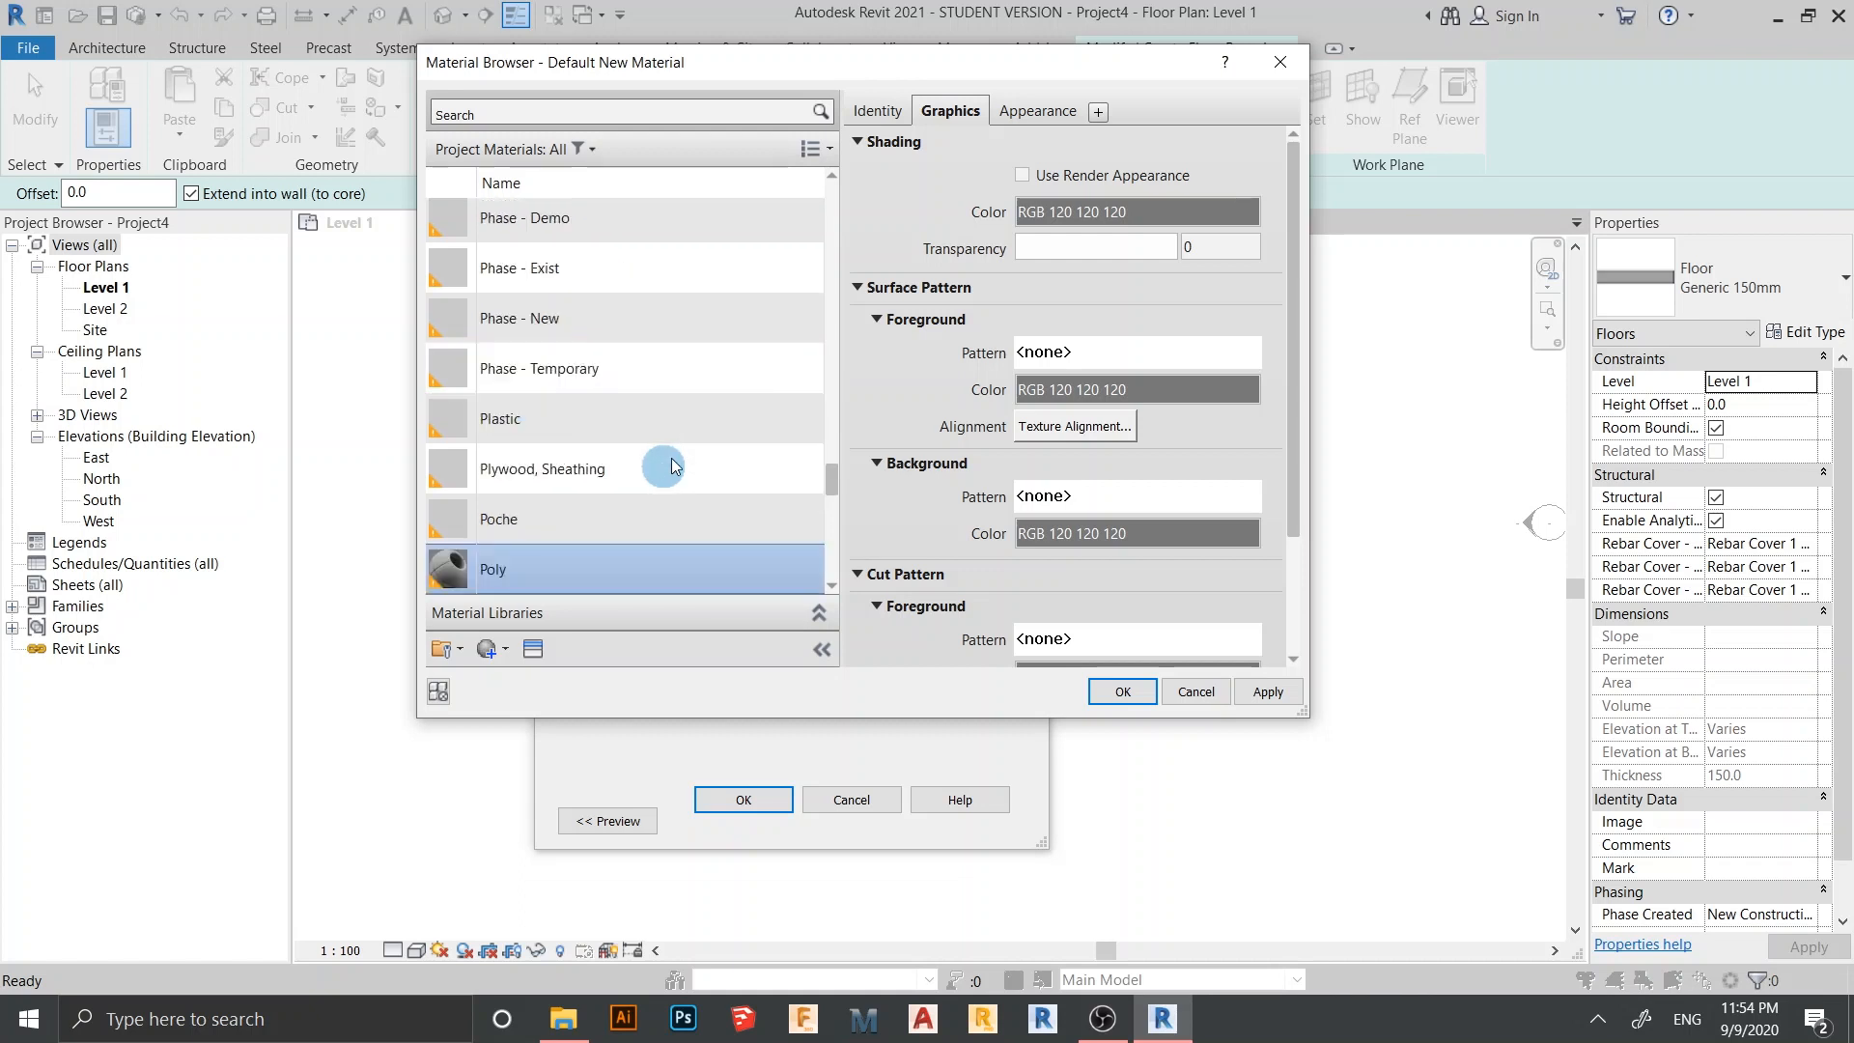
Replace the Poly material's appearance with Glass (Red) from the Appearance Library's Glass category, and confirm the material, layer and floor type settings
left_click(533, 649)
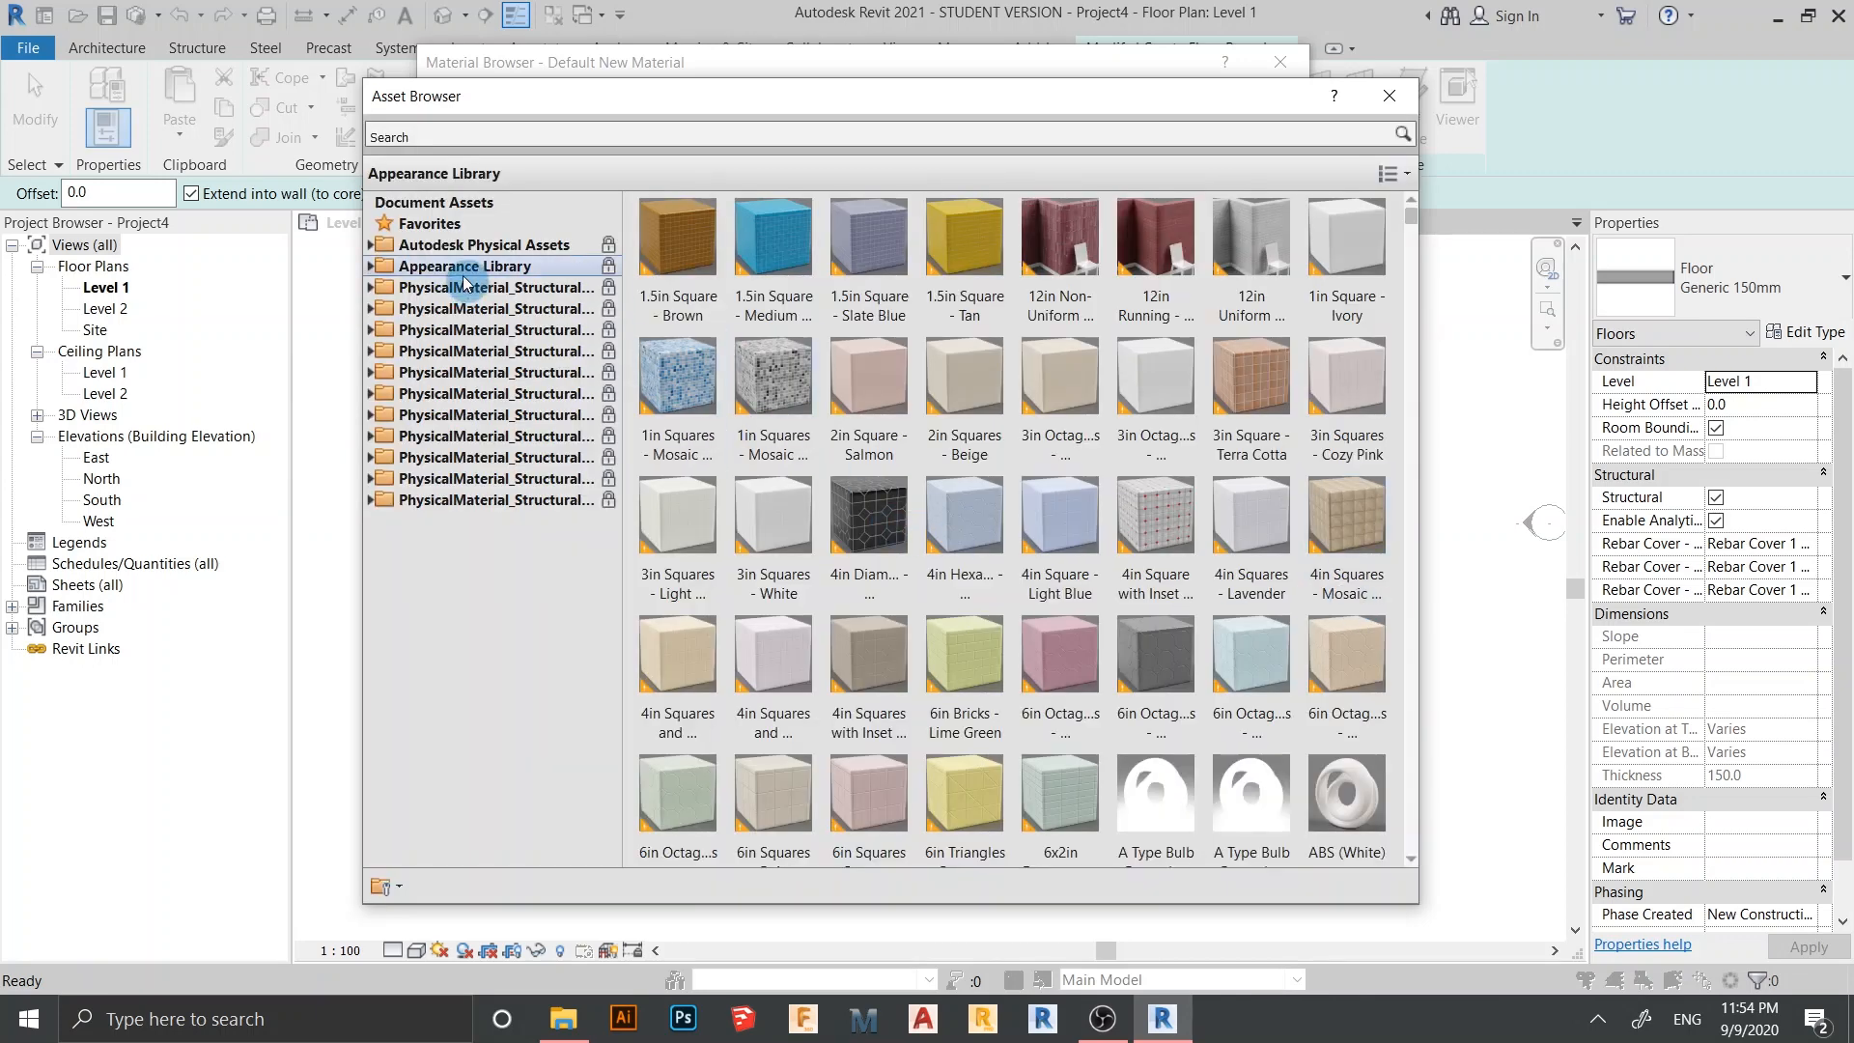
left_click(468, 268)
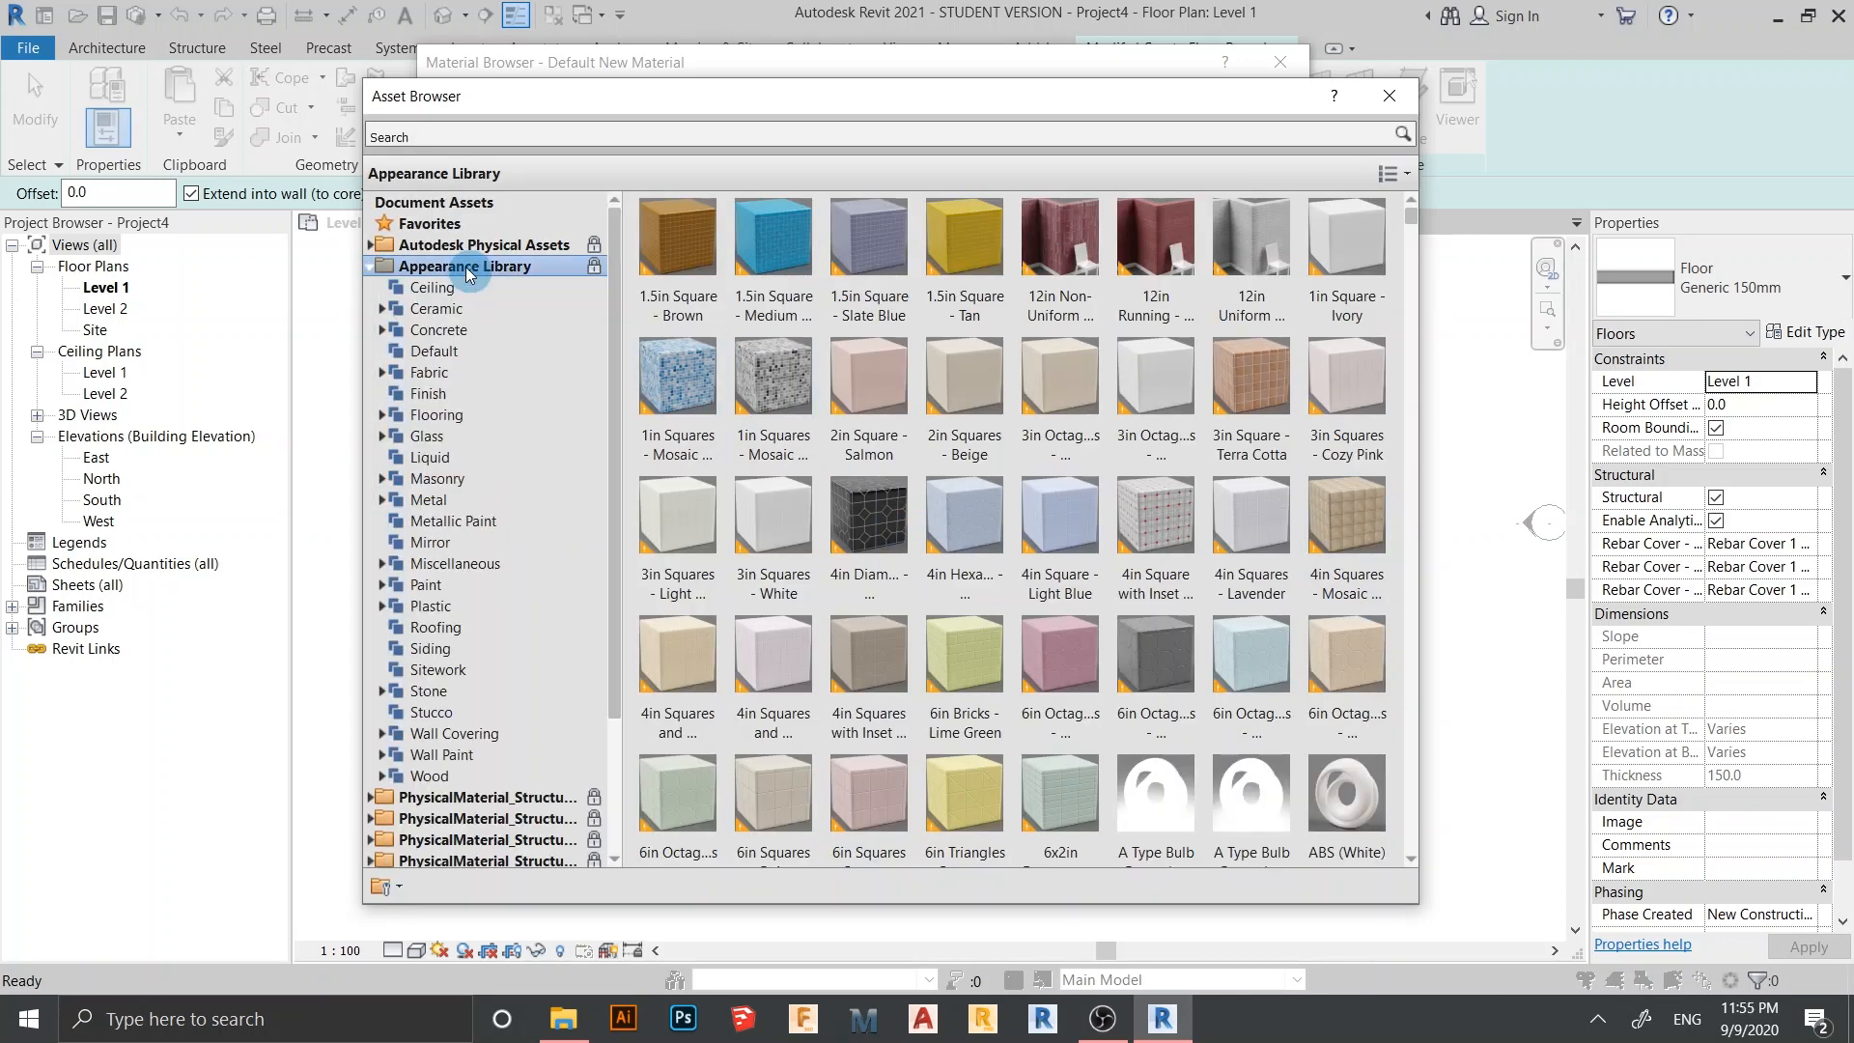
scroll(550, 570, "down", 3)
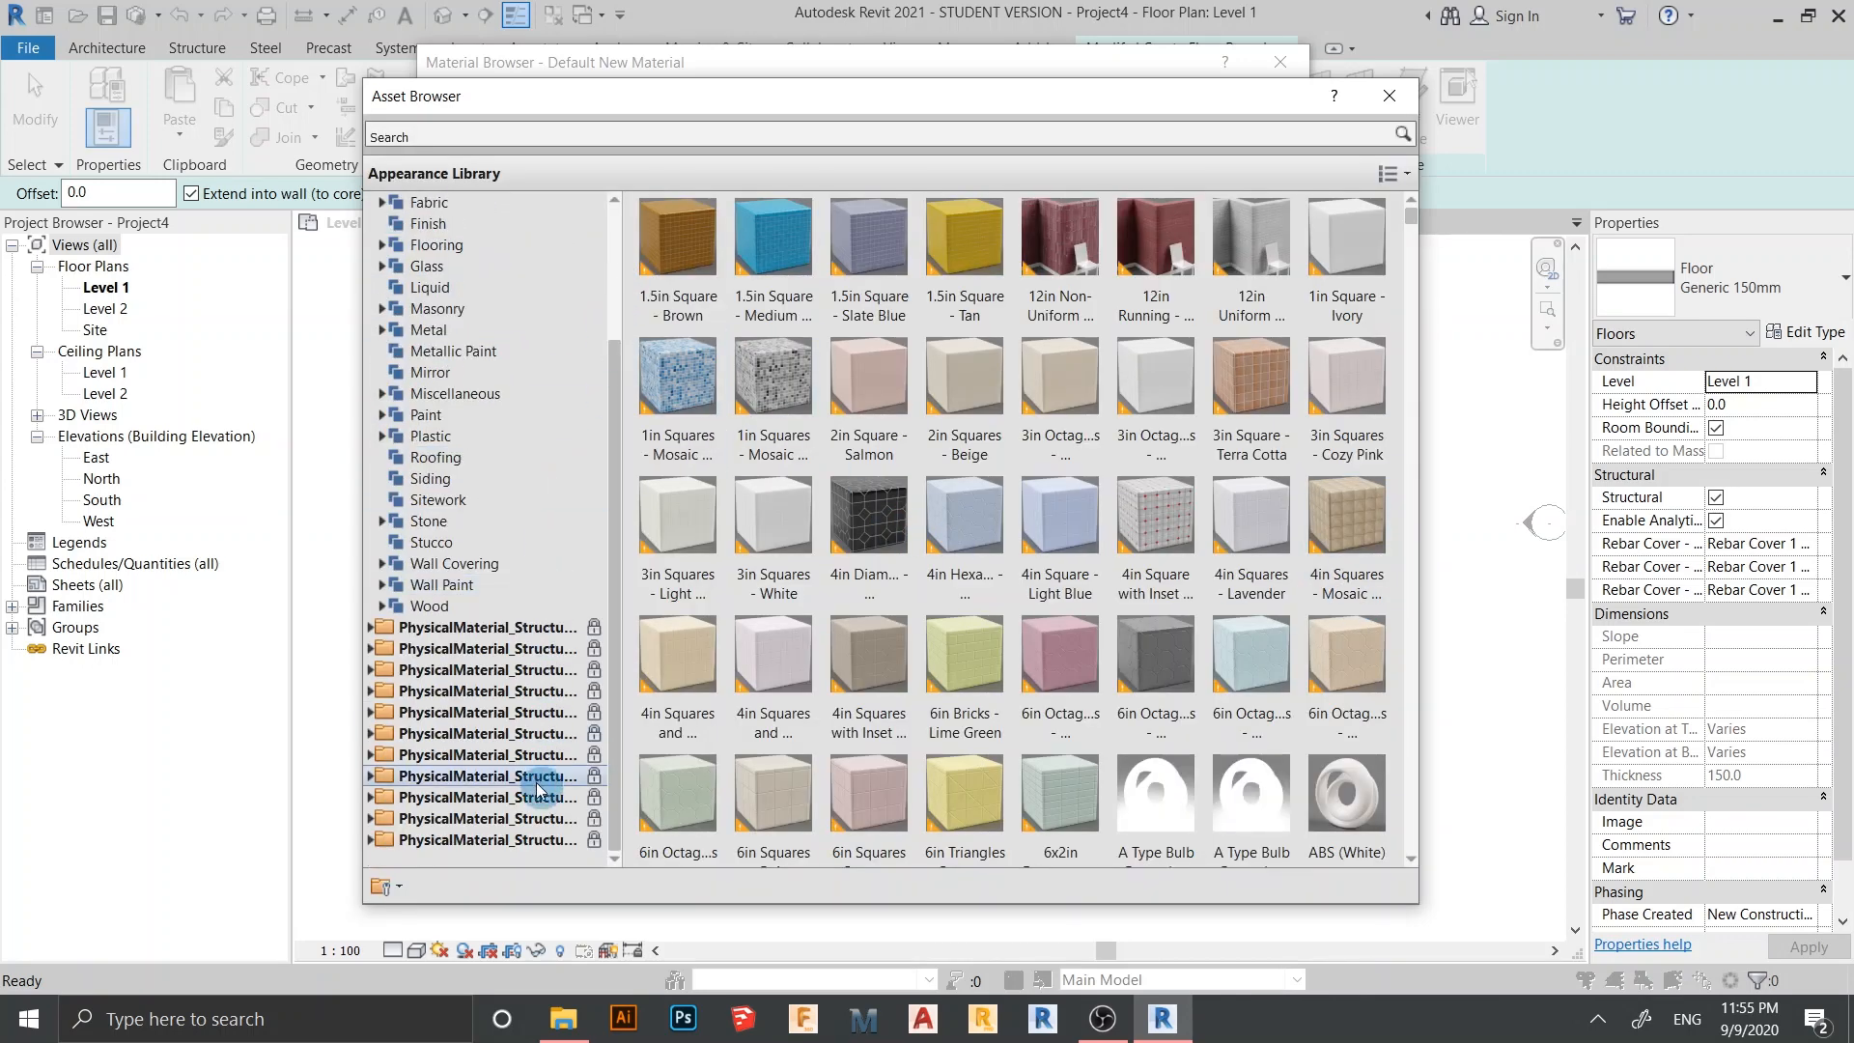
scroll(538, 790, "up", 3)
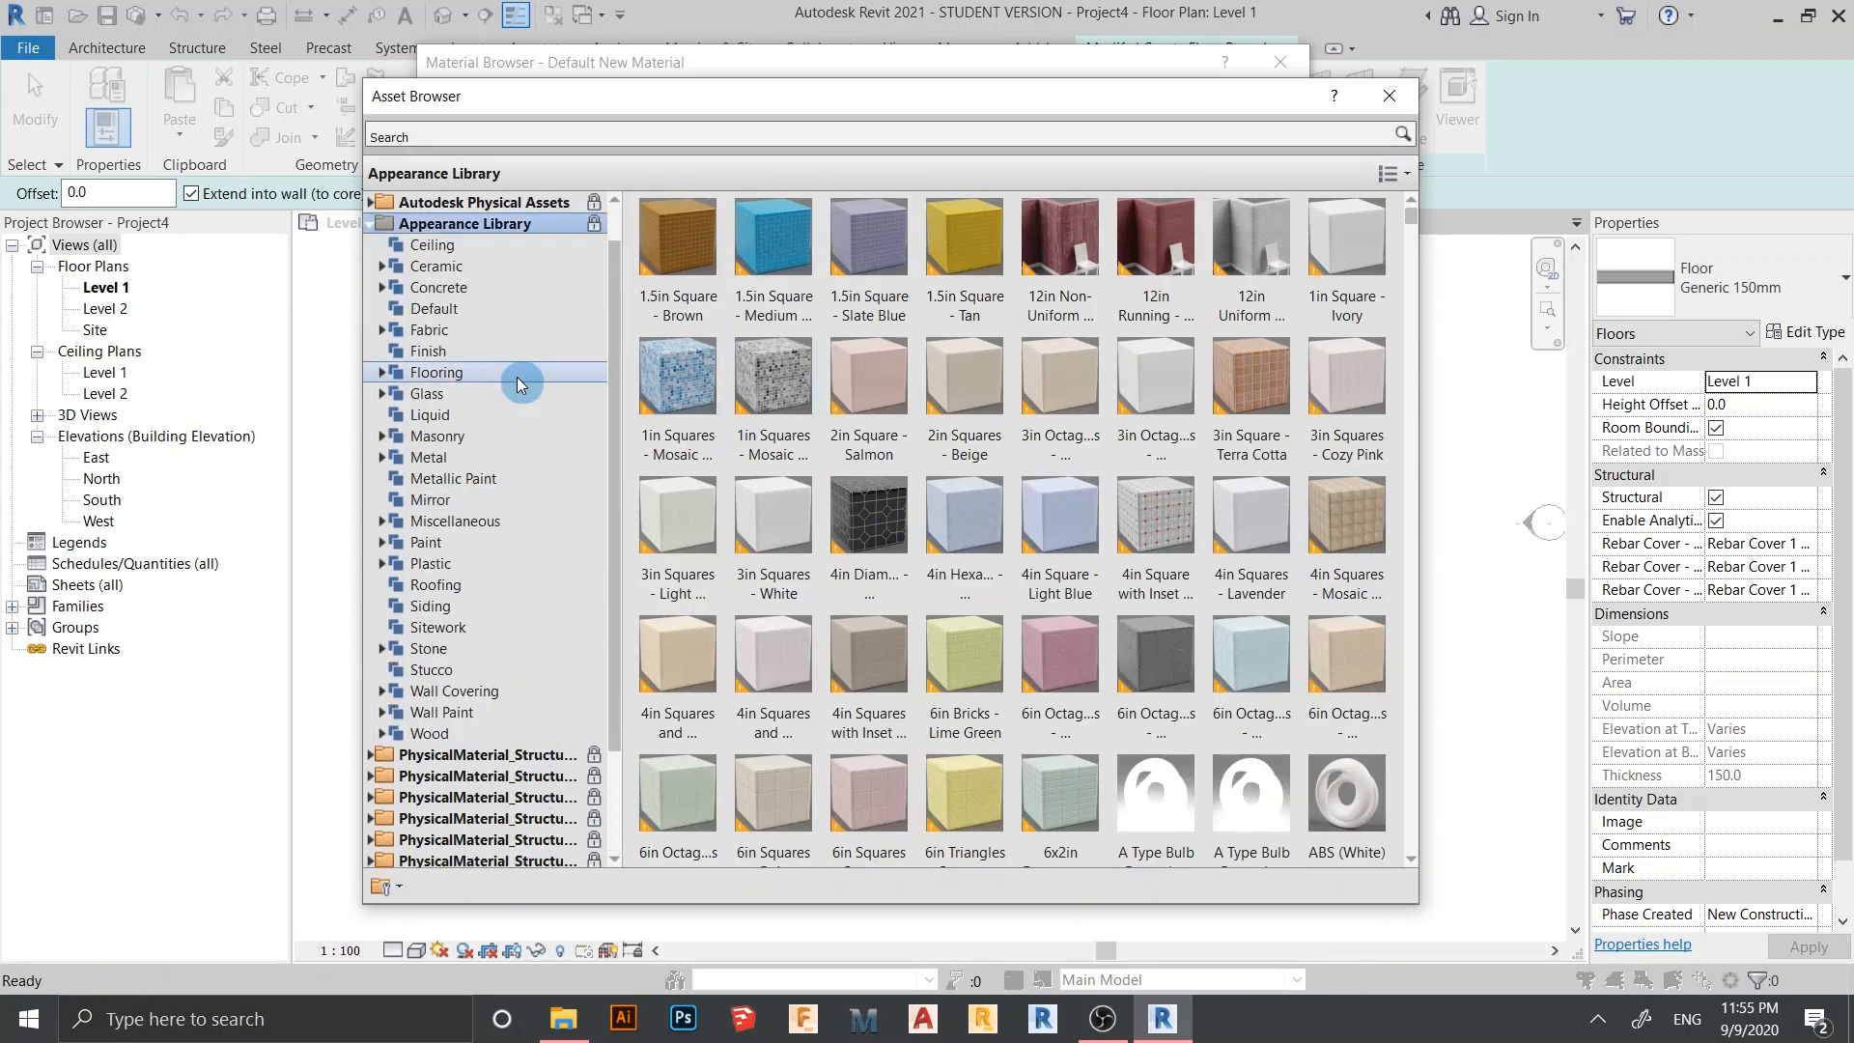
left_click(427, 393)
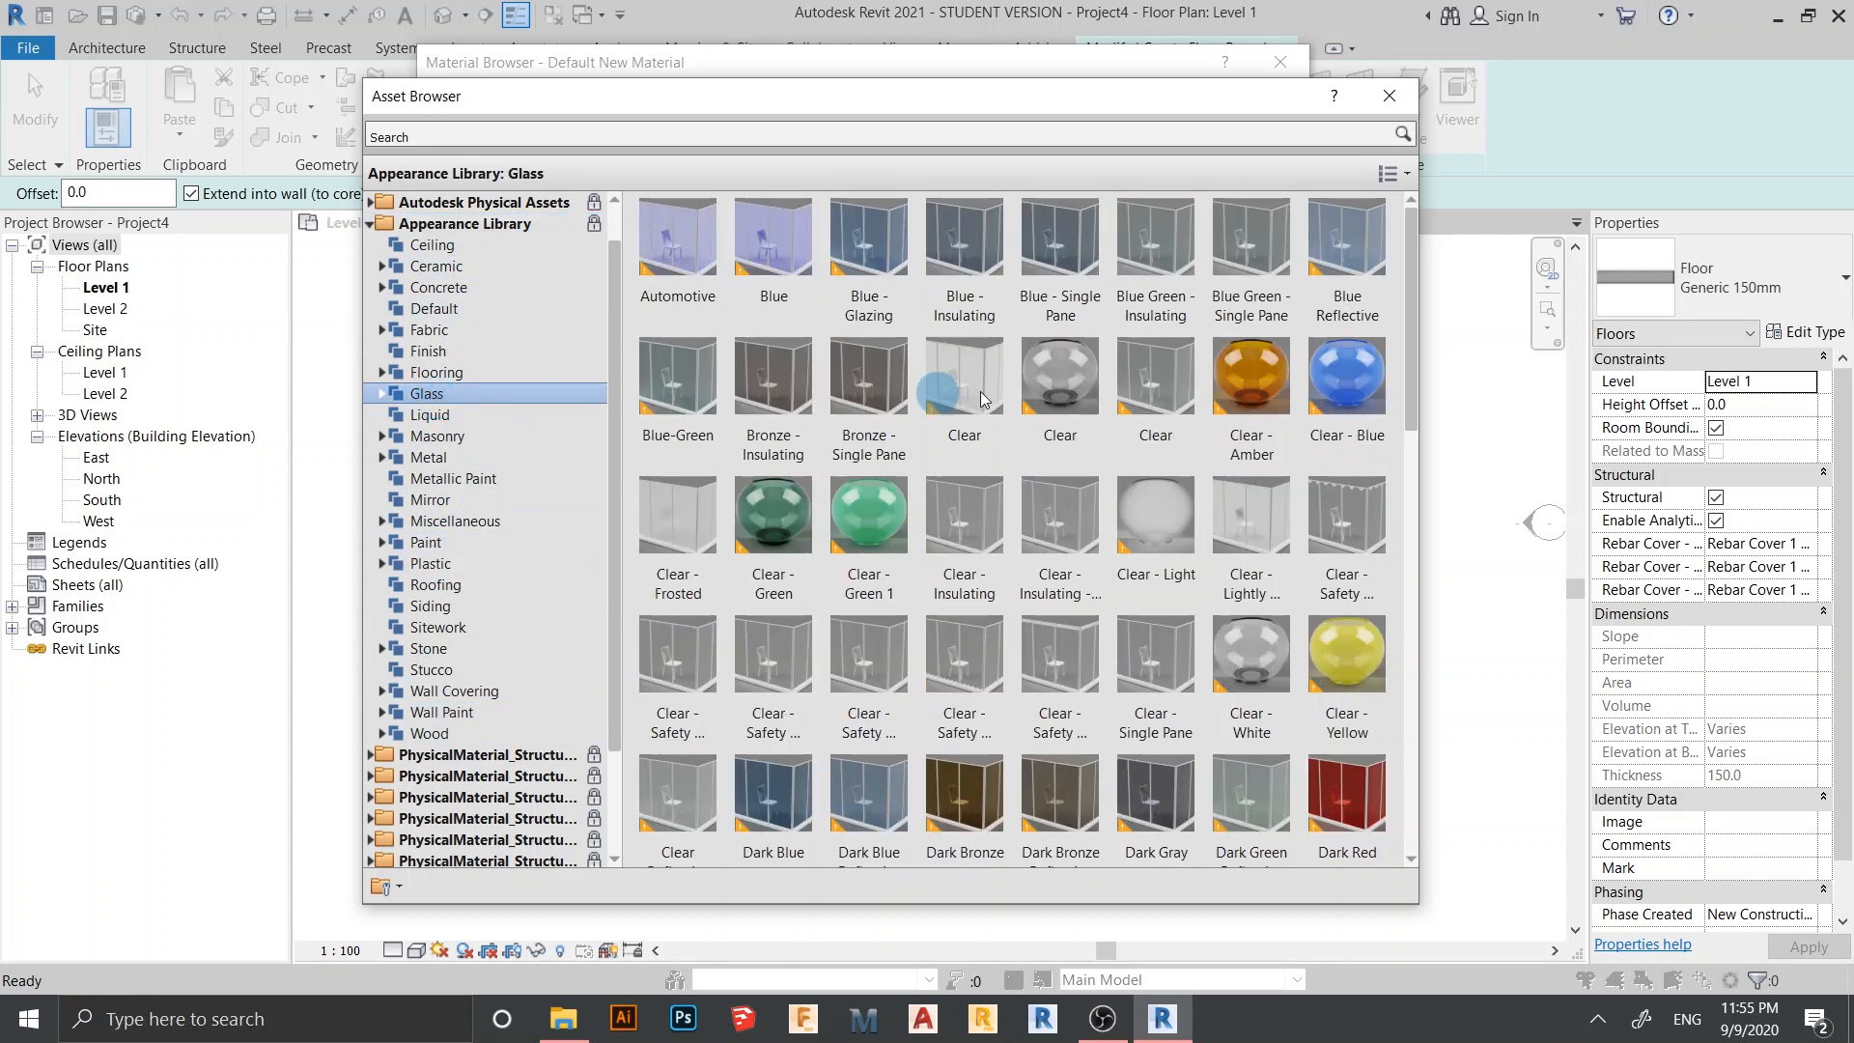
left_click(1070, 519)
scroll(1180, 288, "down", 6)
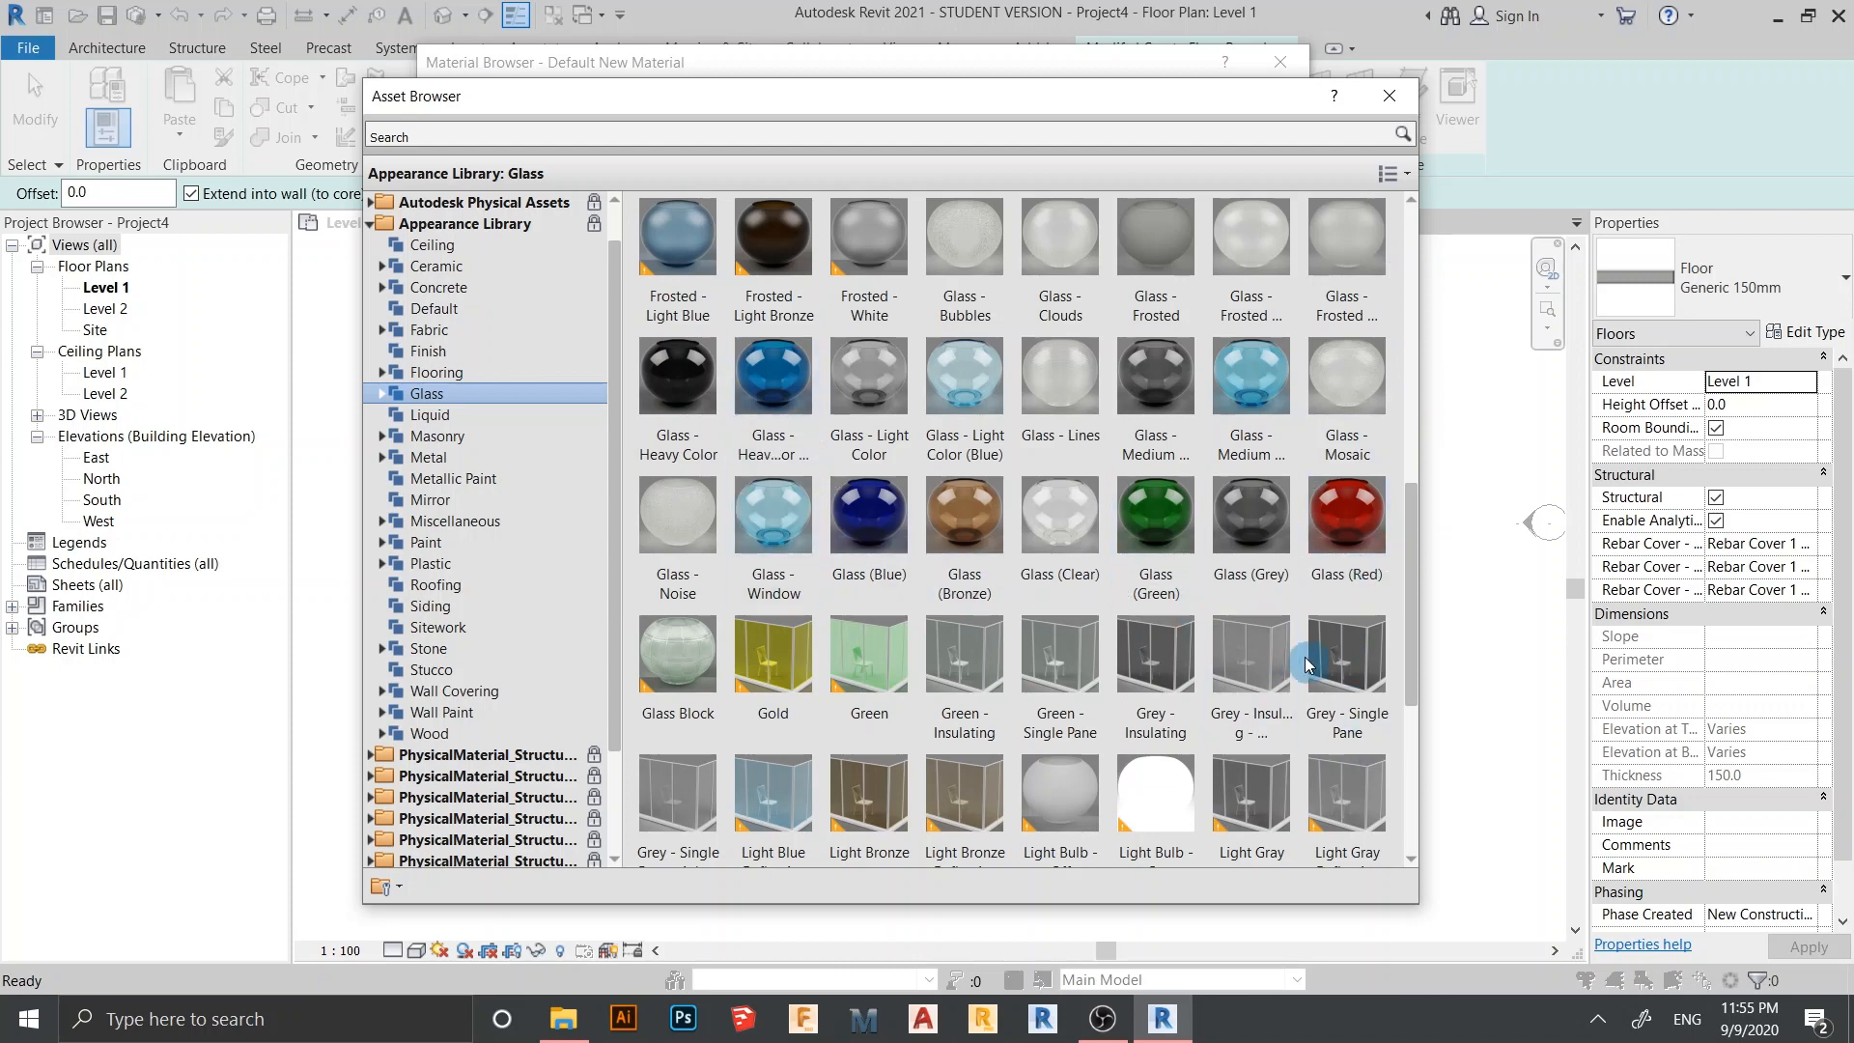
mouse_move(1362, 604)
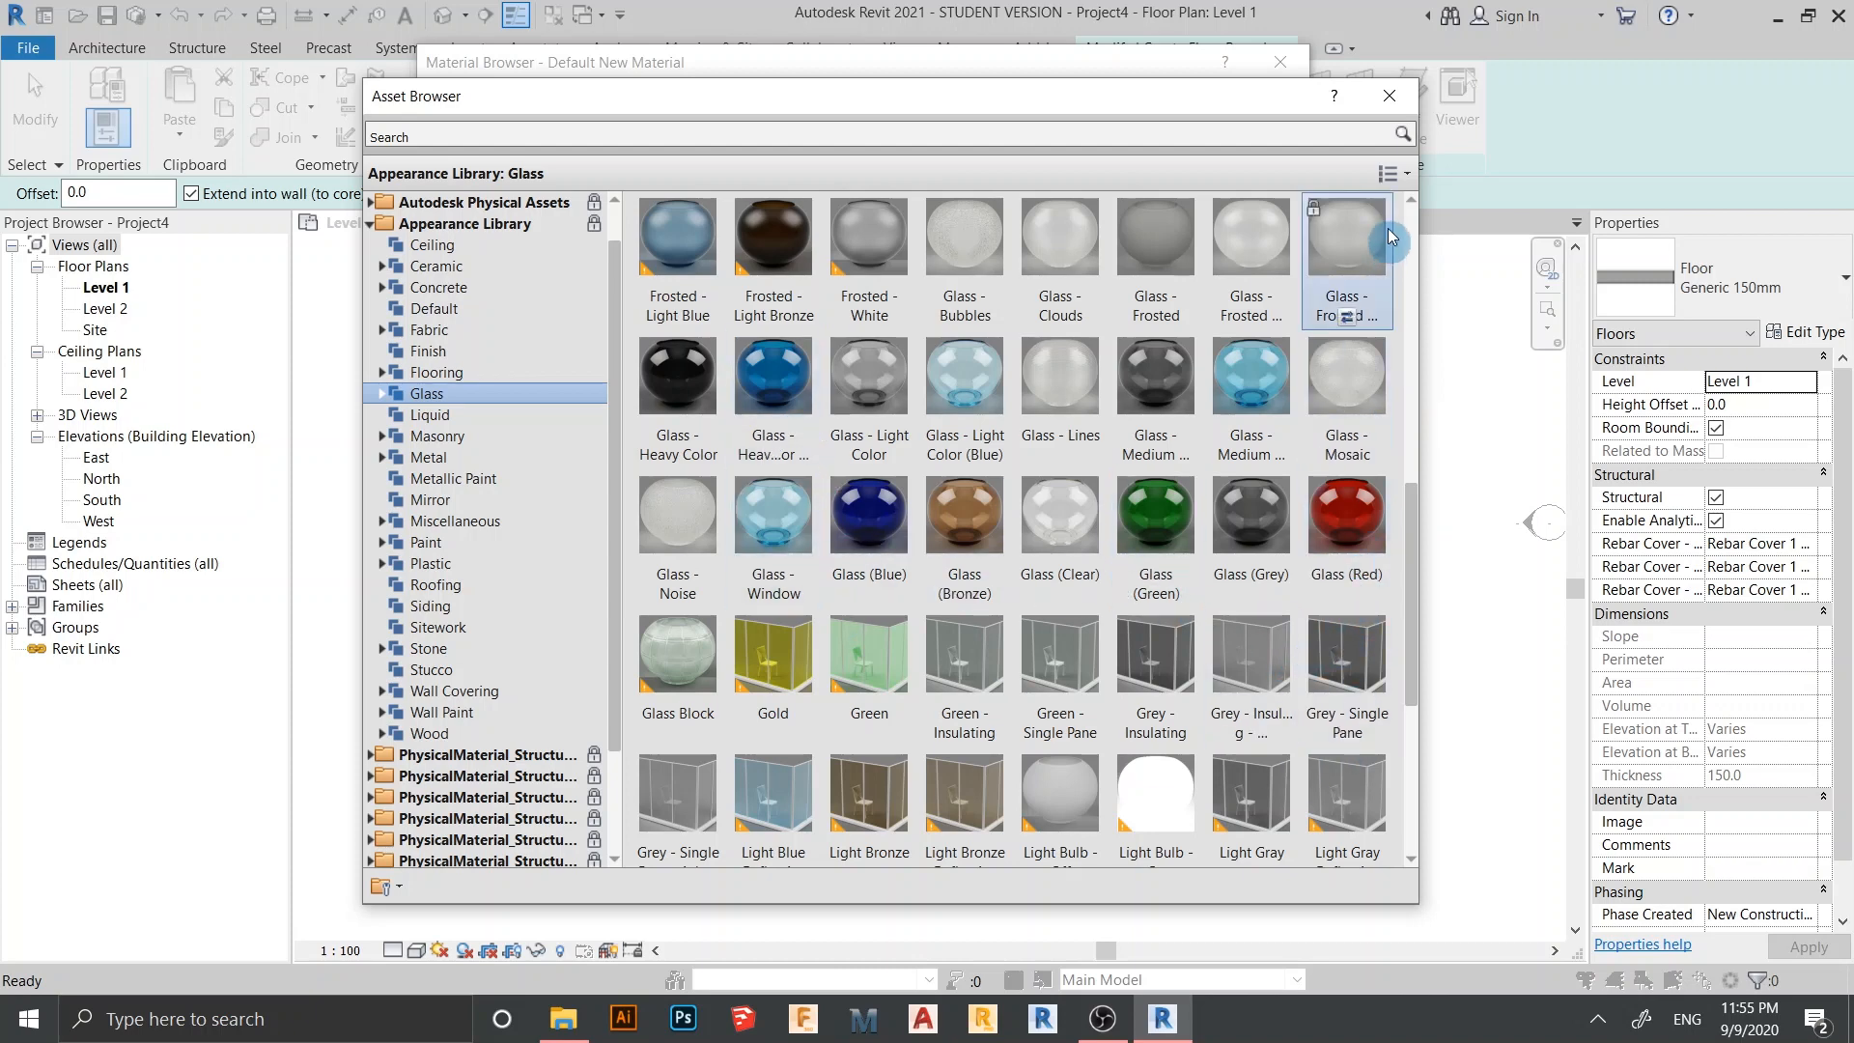
left_click(1390, 97)
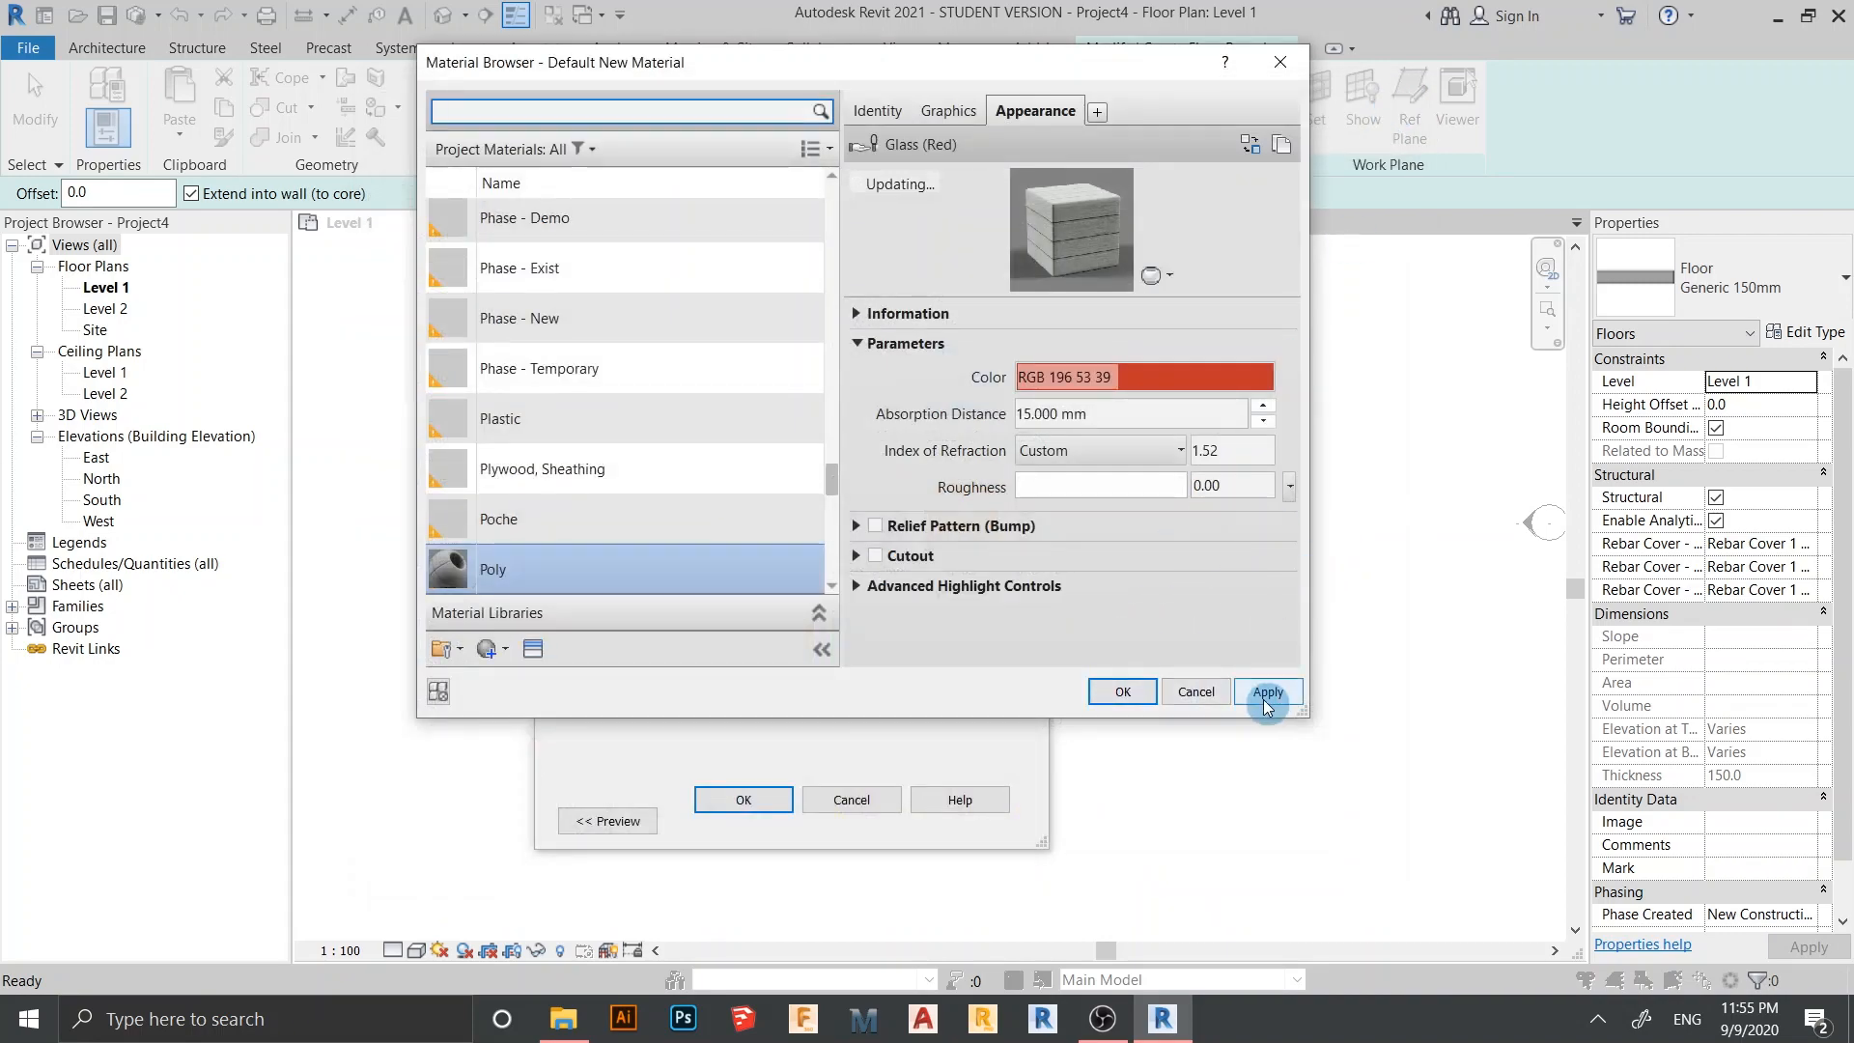
left_click(1123, 691)
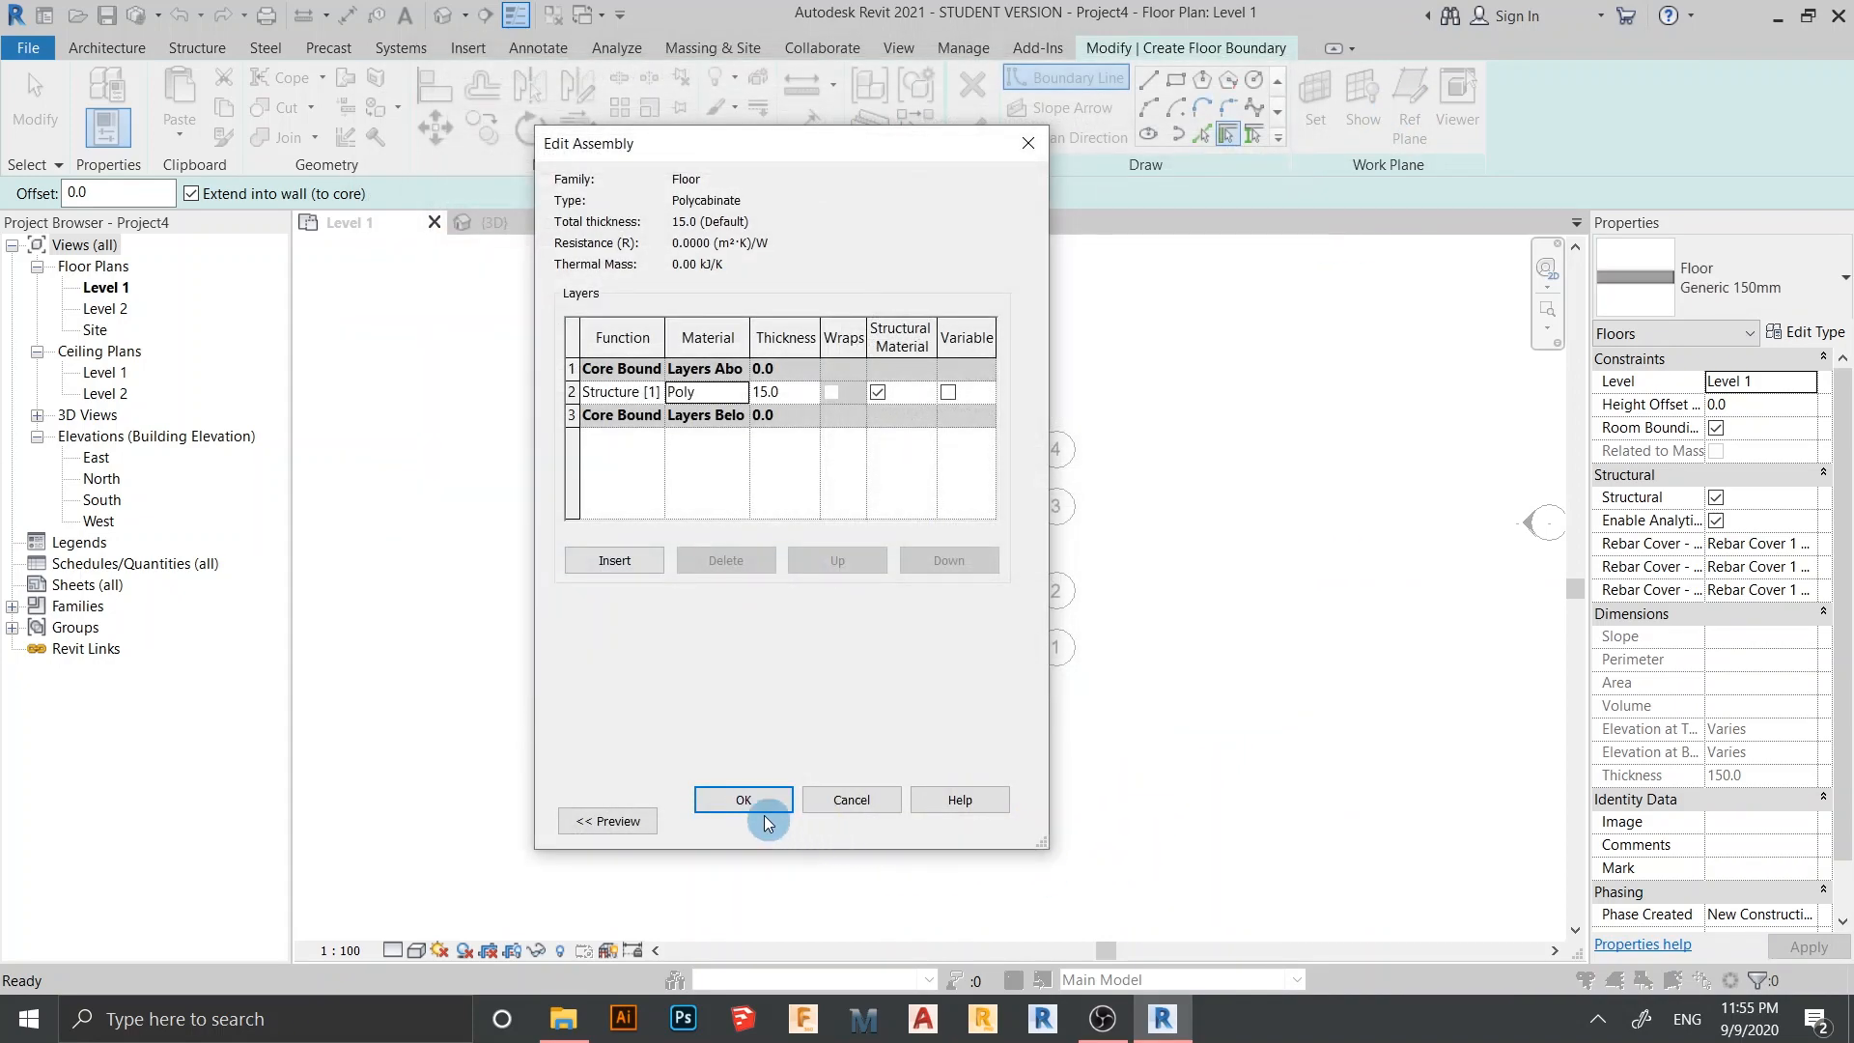
left_click(763, 813)
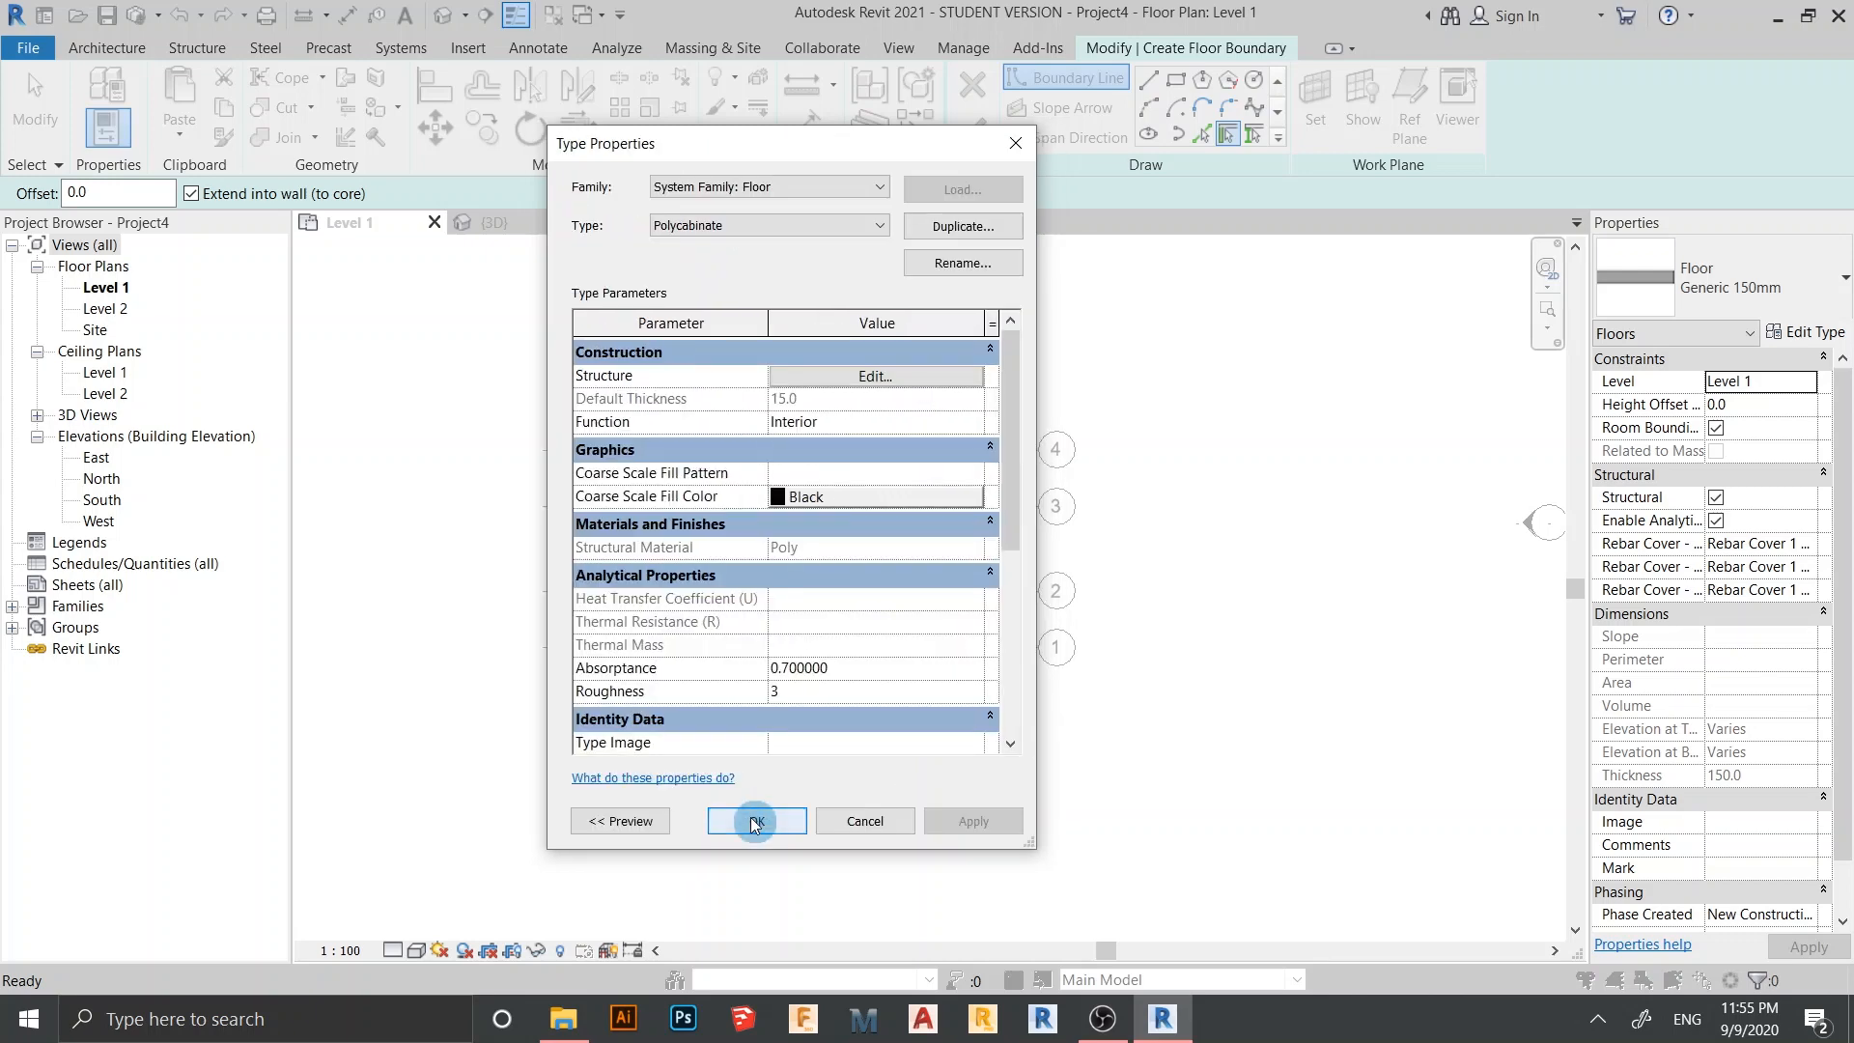
left_click(755, 820)
Draw a rectangular floor boundary from grid intersection E-1 to A-4, offset 300 mm outward from the grids
left_click(1176, 83)
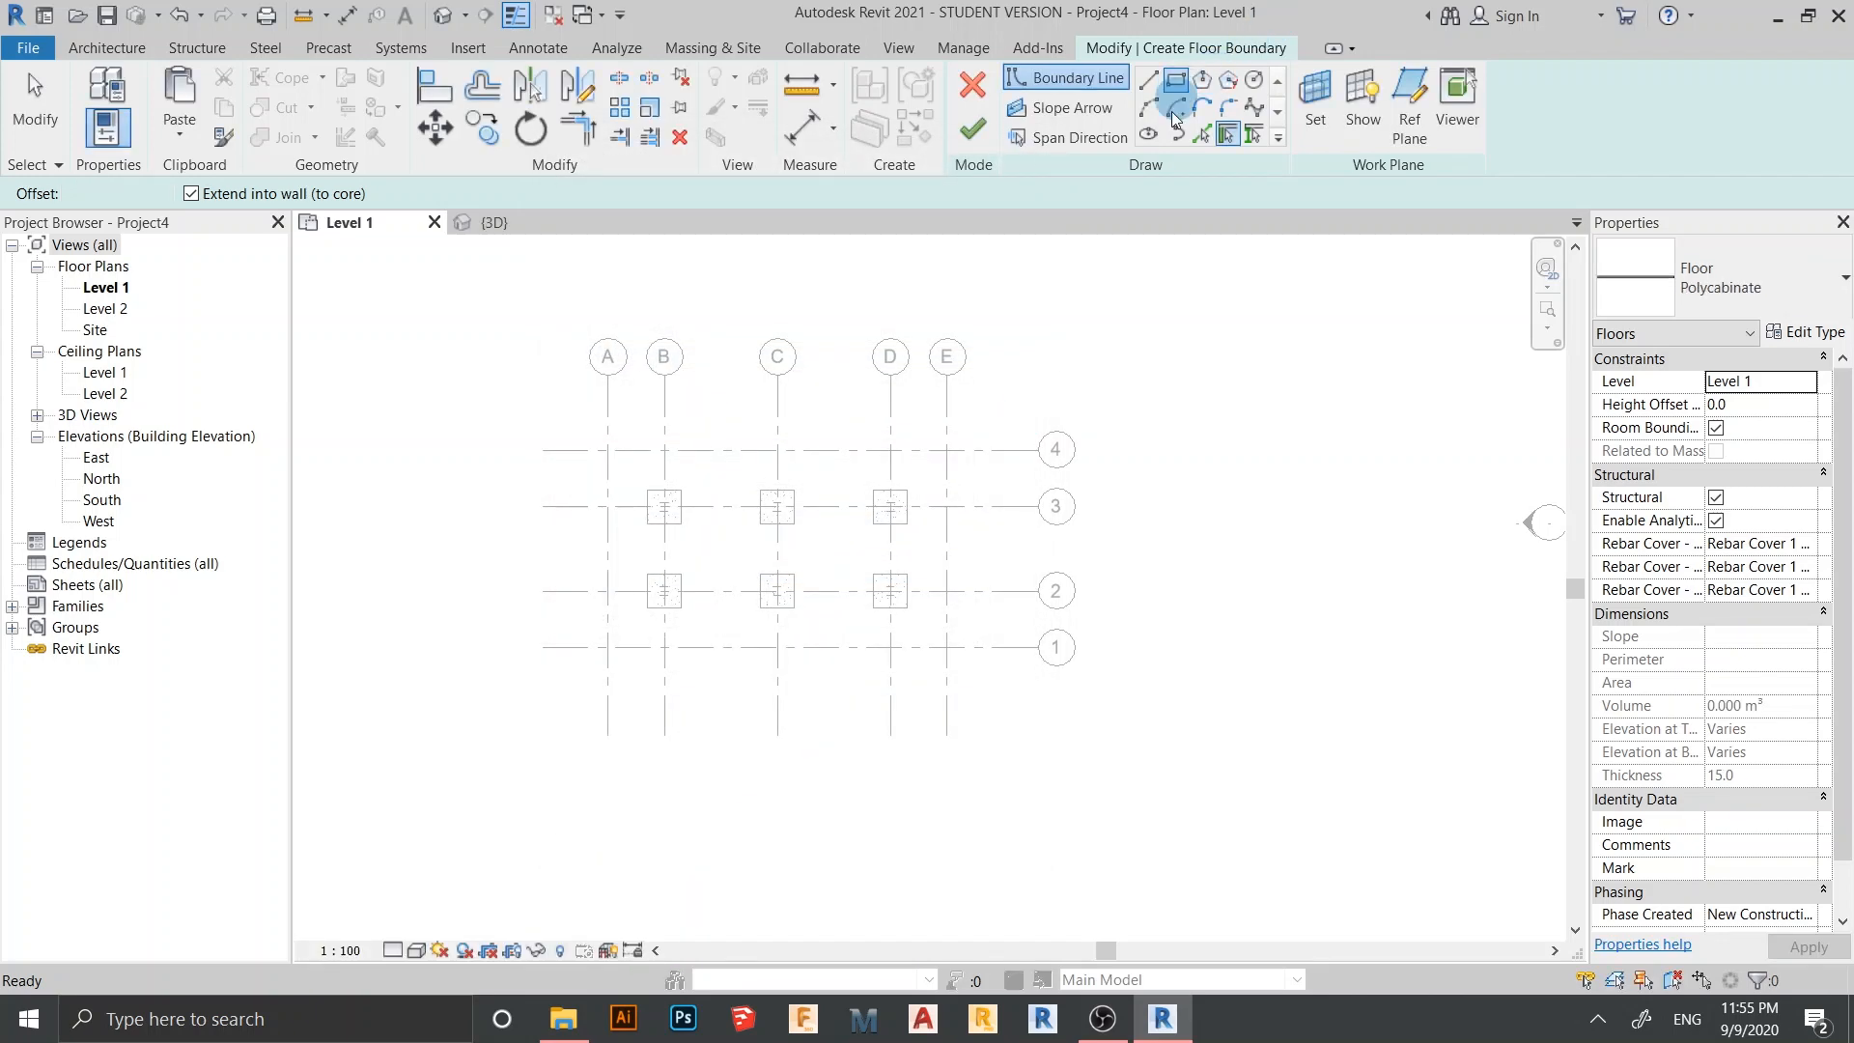
left_click(946, 647)
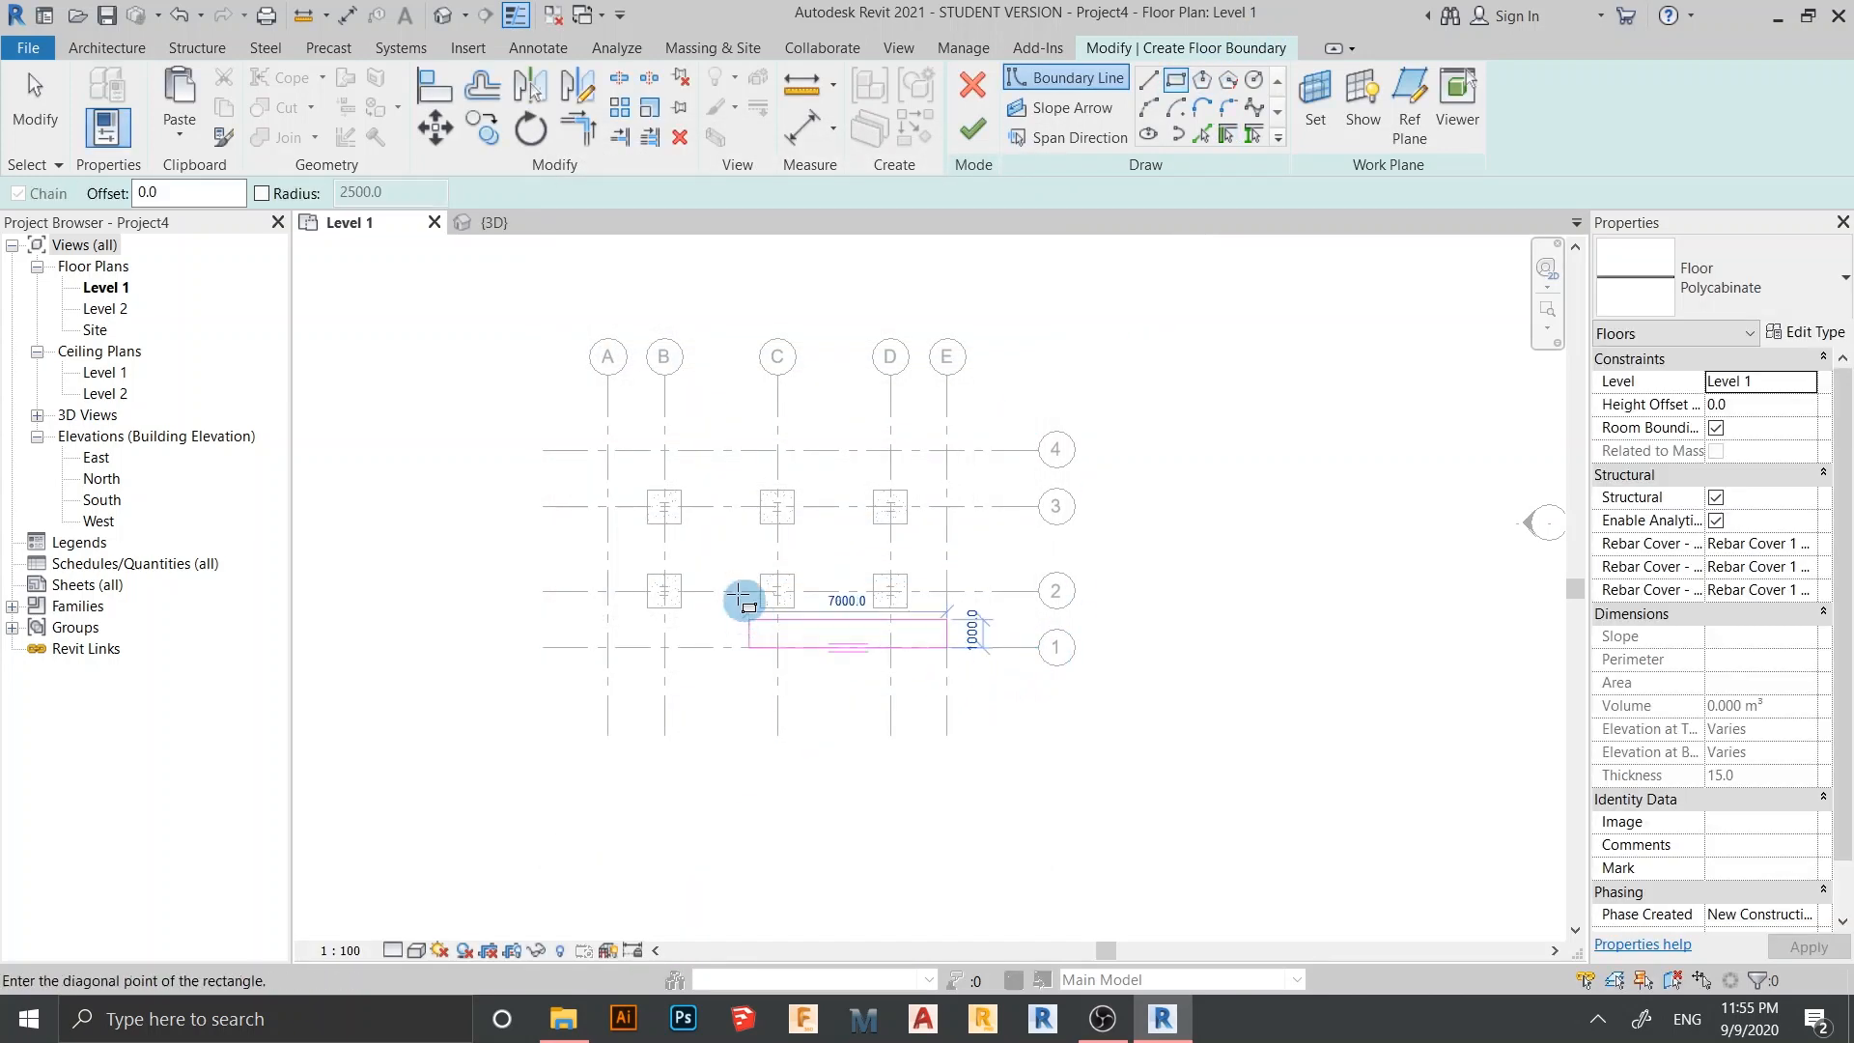
left_click_drag(205, 202, 125, 206)
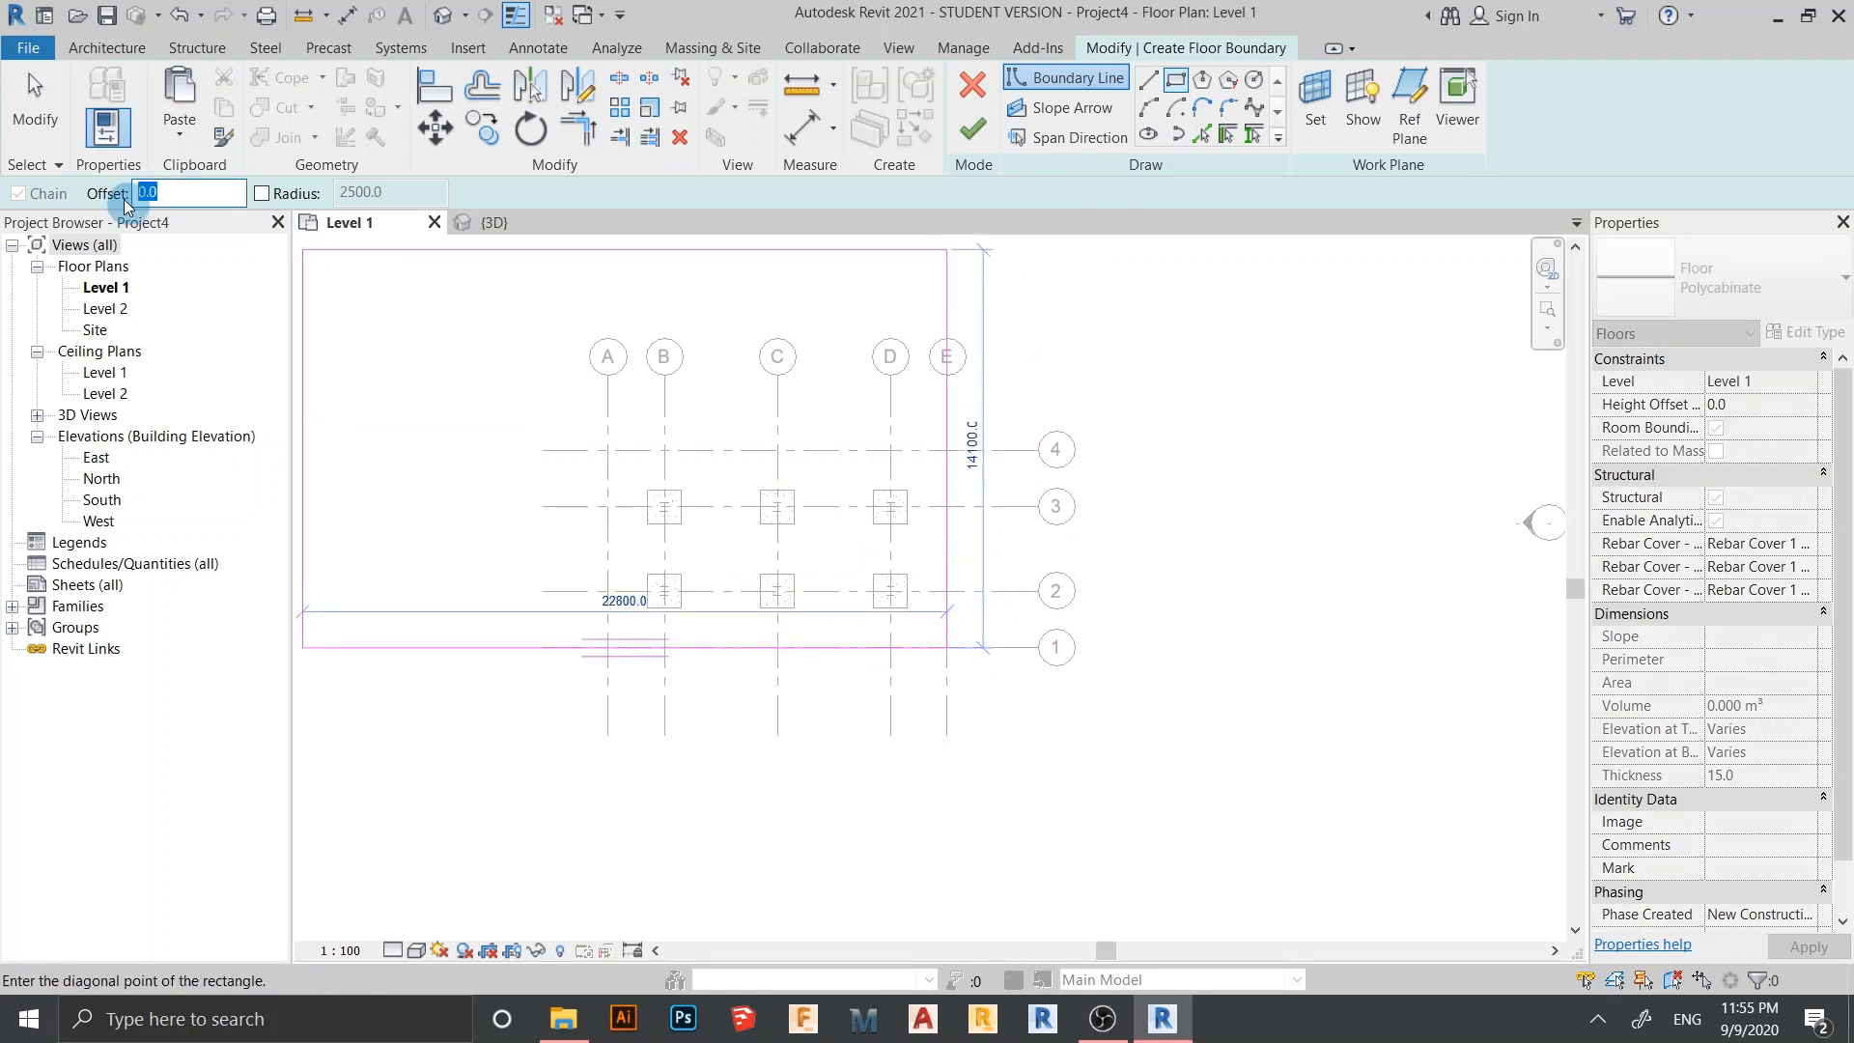
key("Return")
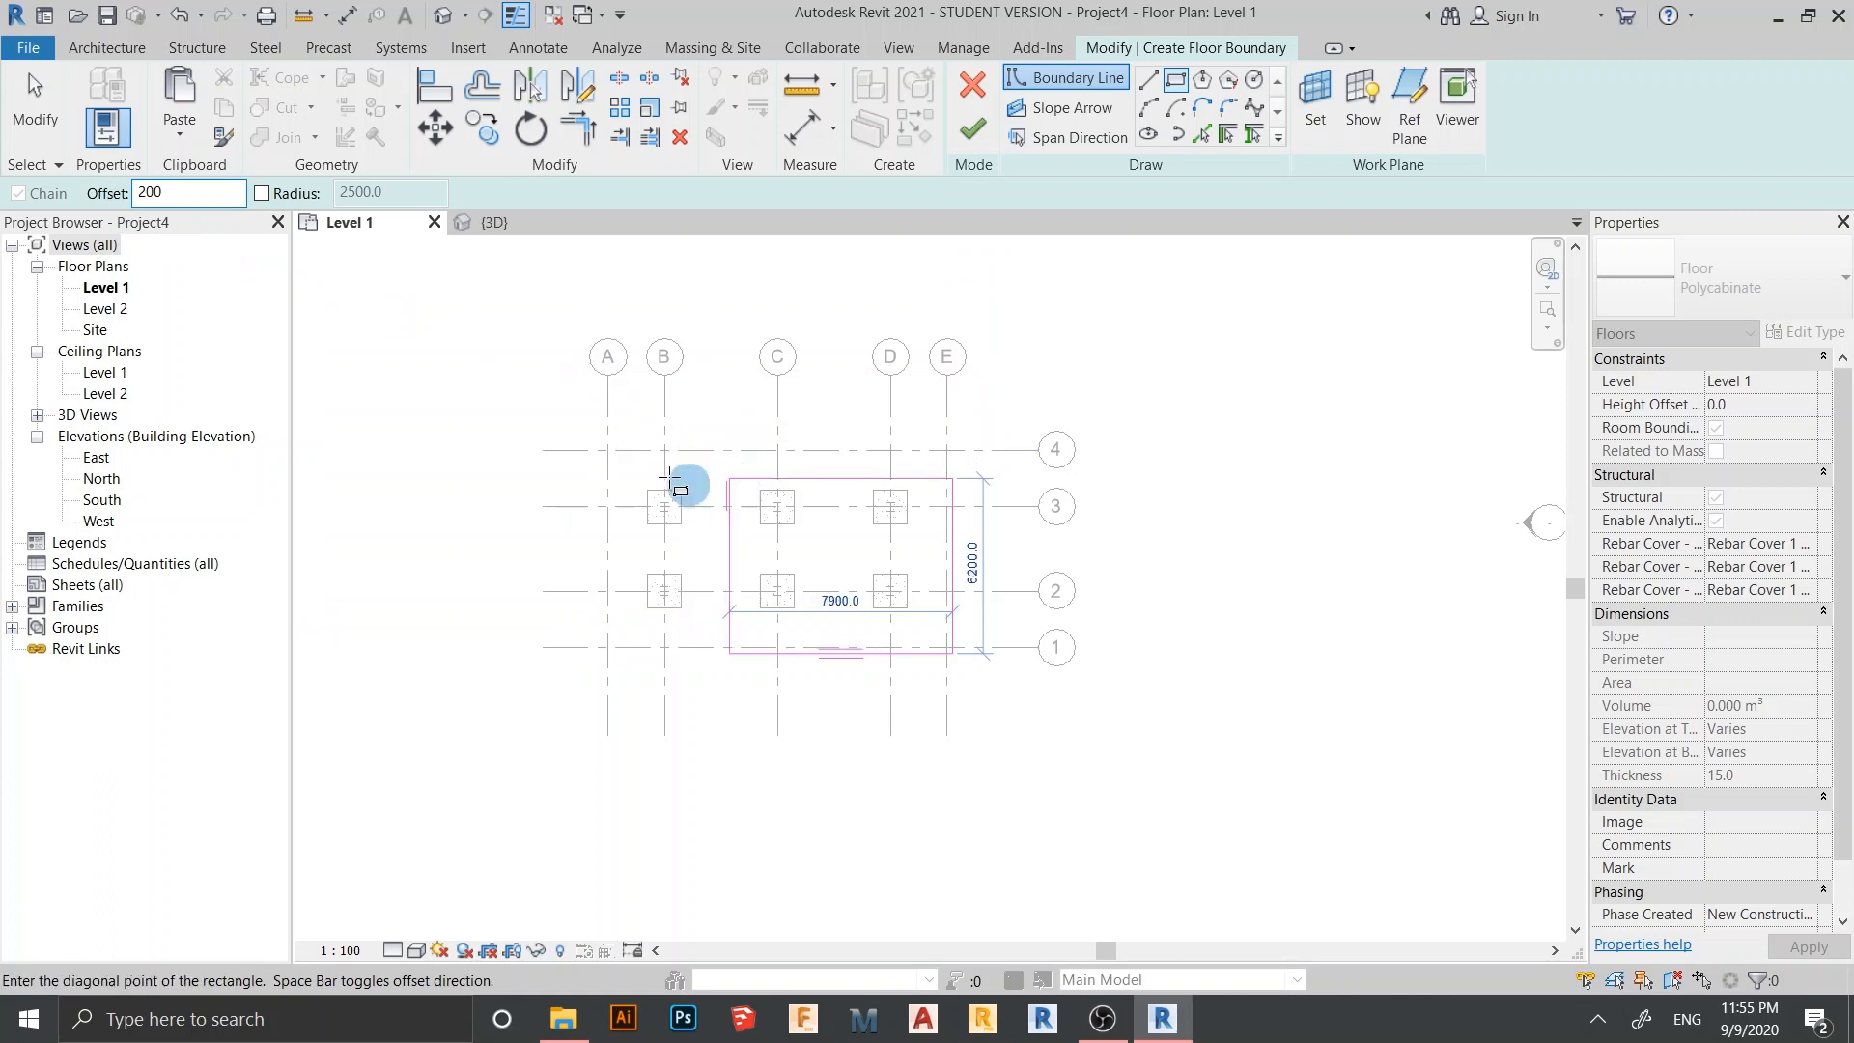
scroll(607, 449, "up", 3)
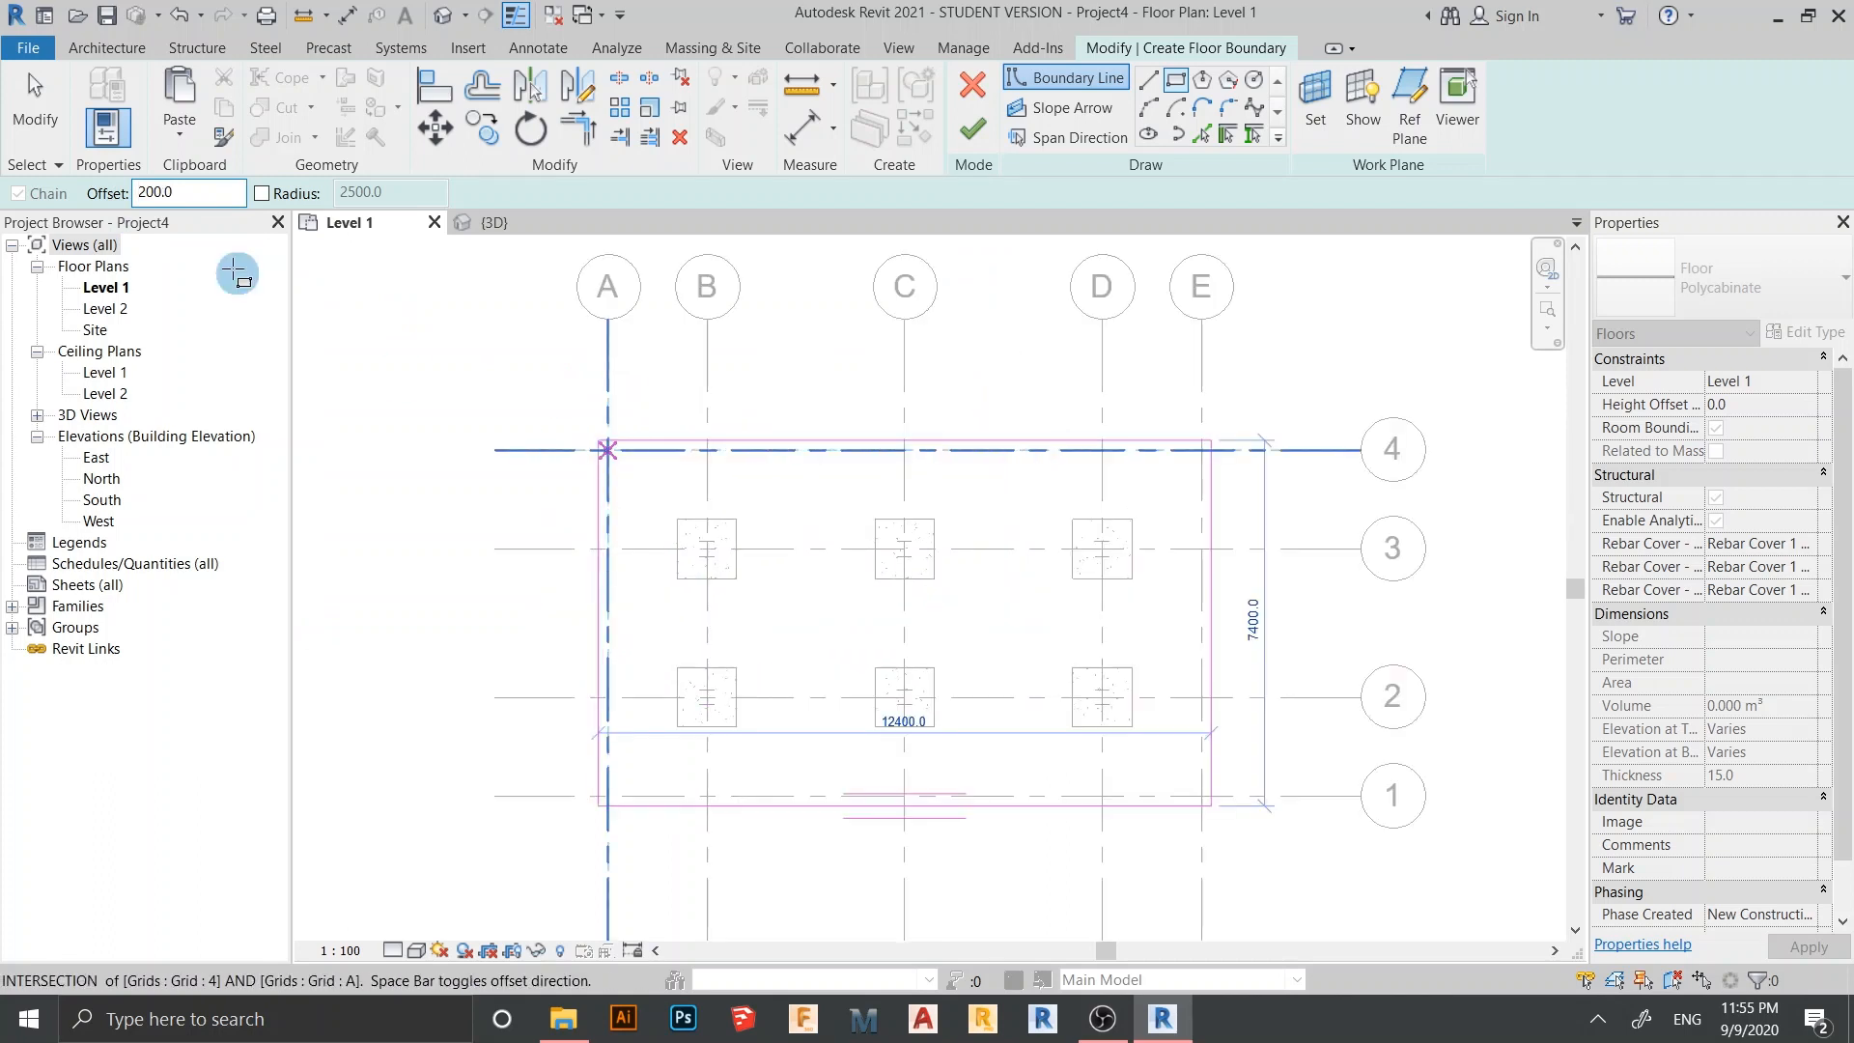
left_click_drag(217, 193, 89, 200)
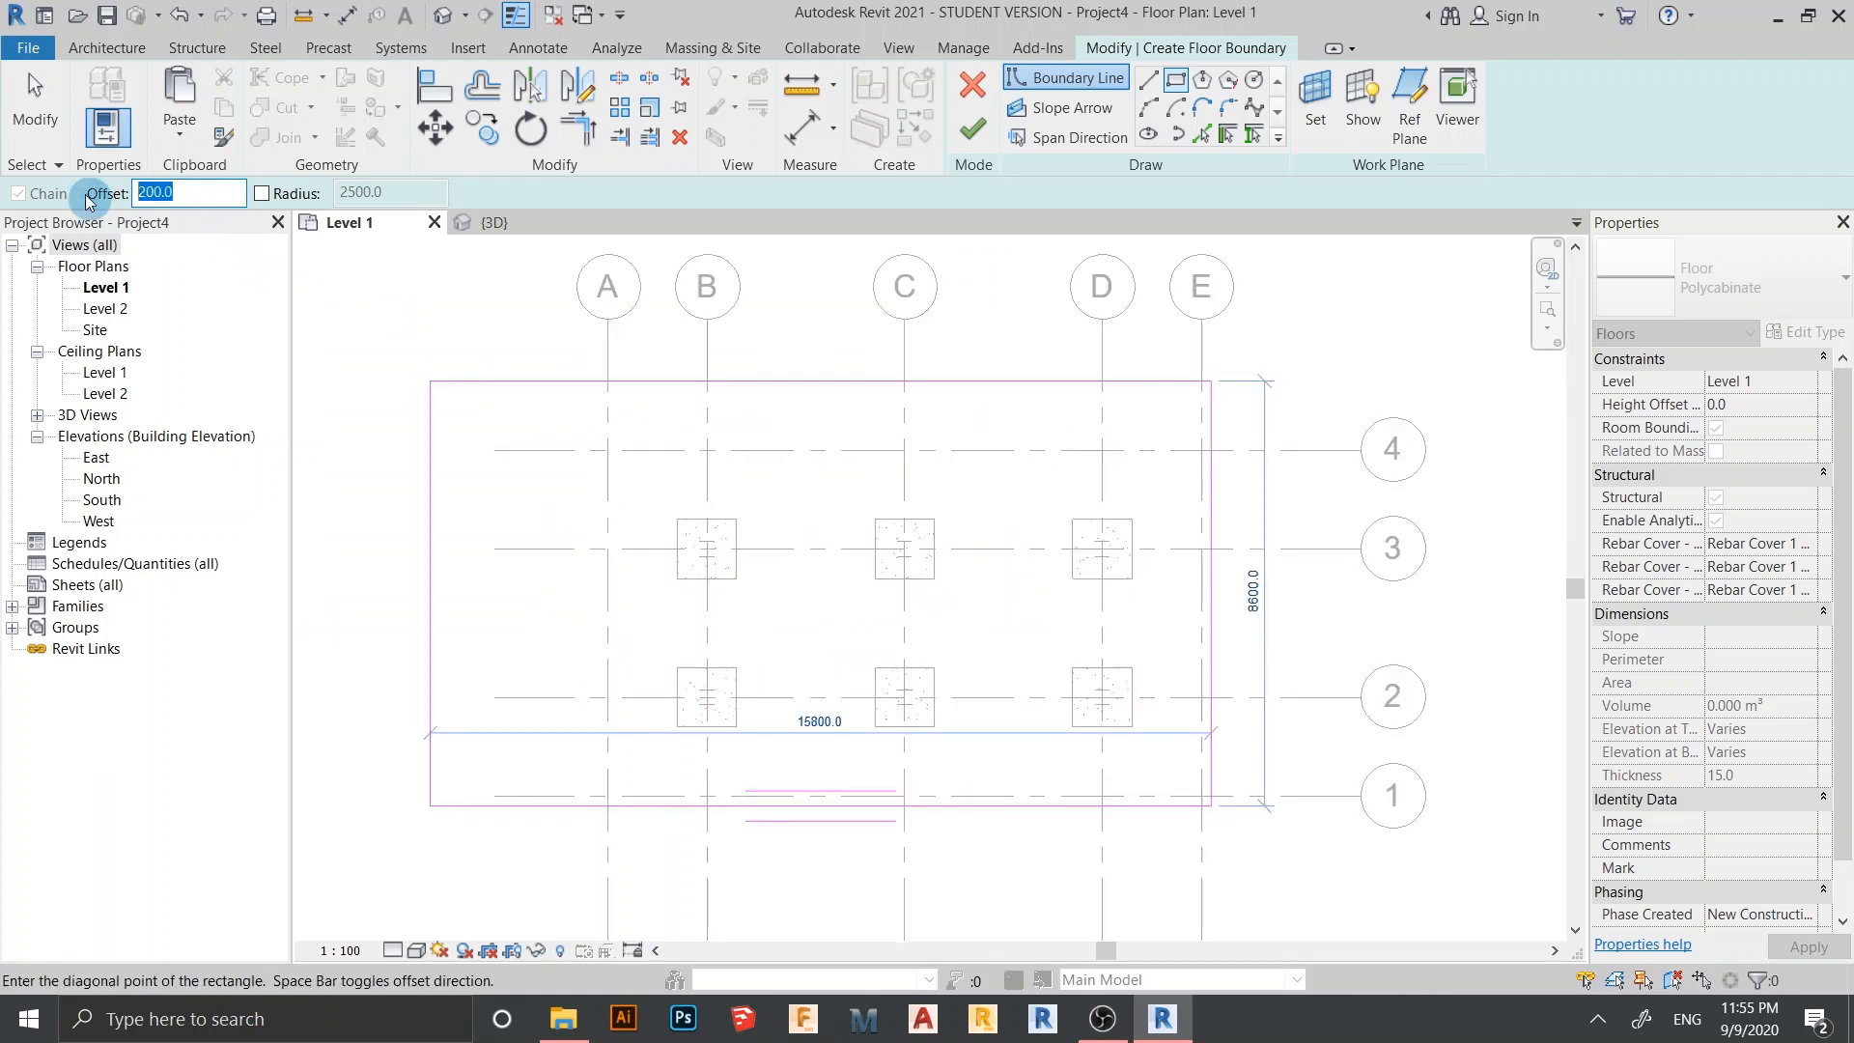
key("Return")
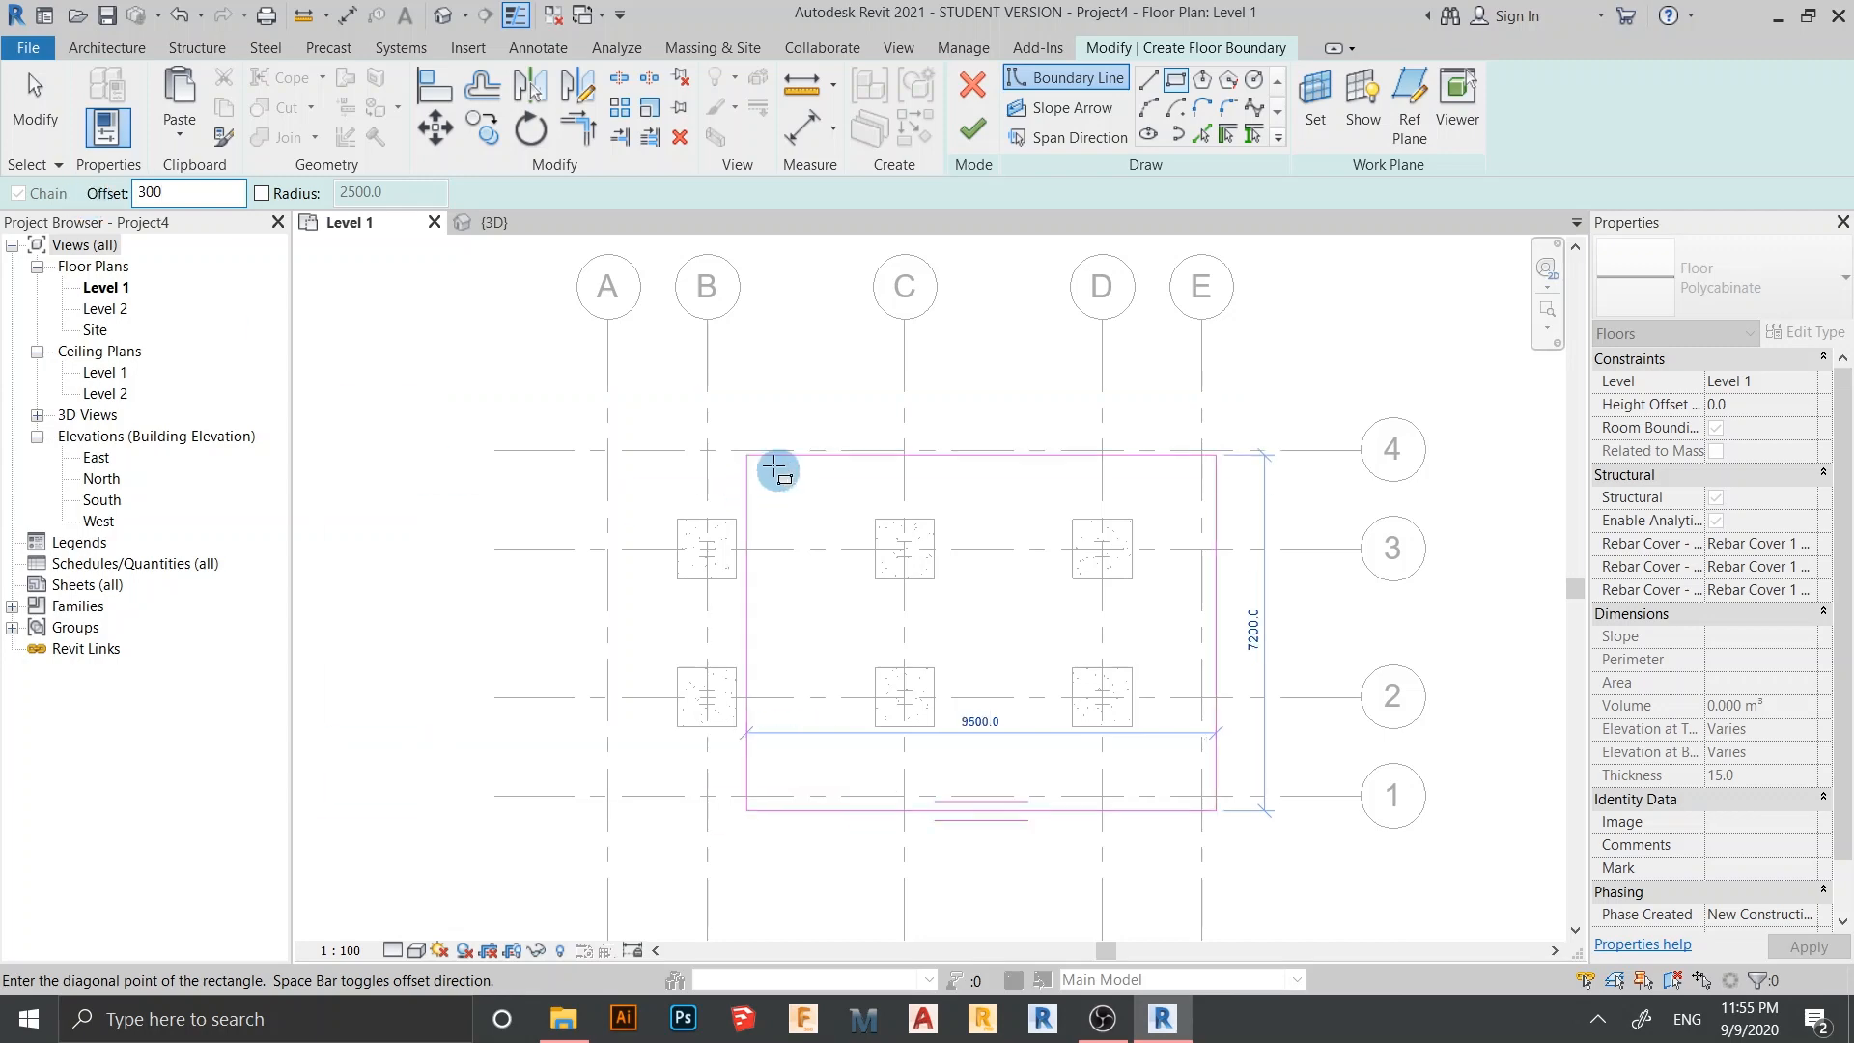
left_click(607, 449)
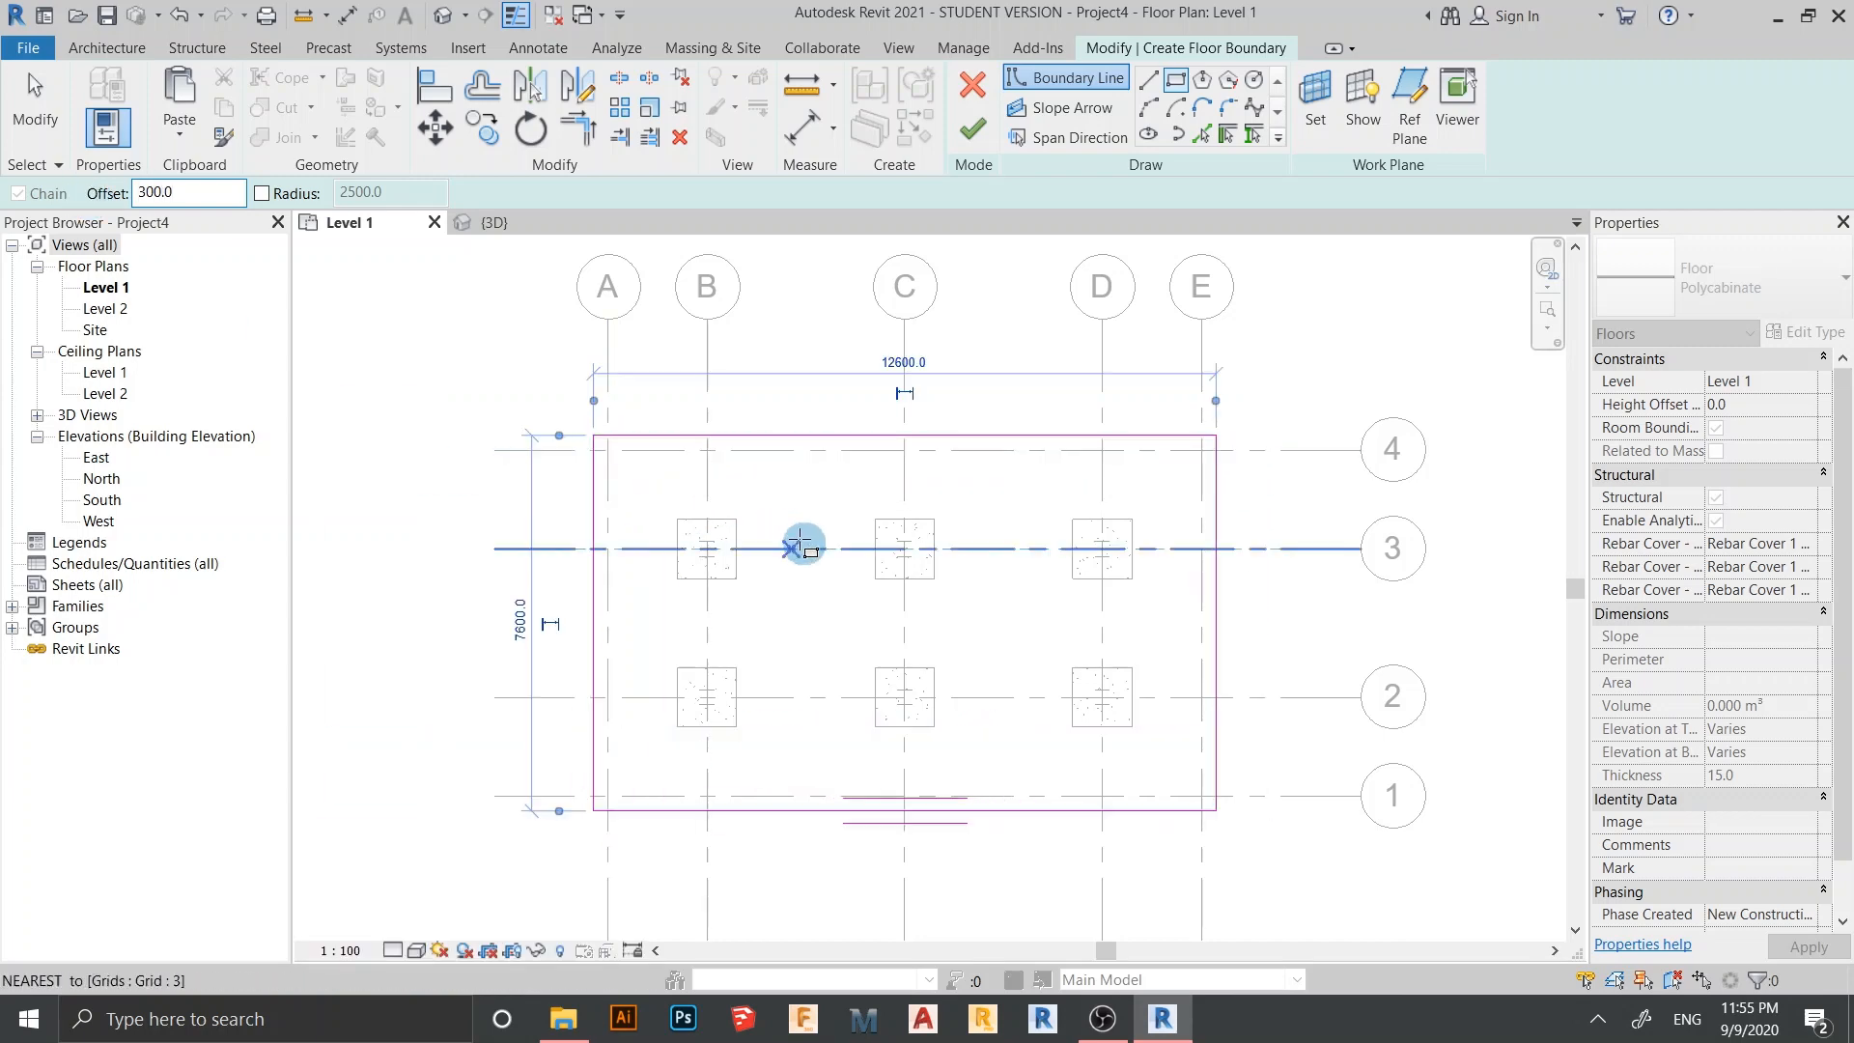
Leave the rectangle tool and finish the boundary sketch to create the Polycabinate floor on Level 1
middle_click_drag(799, 538, 799, 414)
key("Escape")
scroll(956, 585, "down", 2)
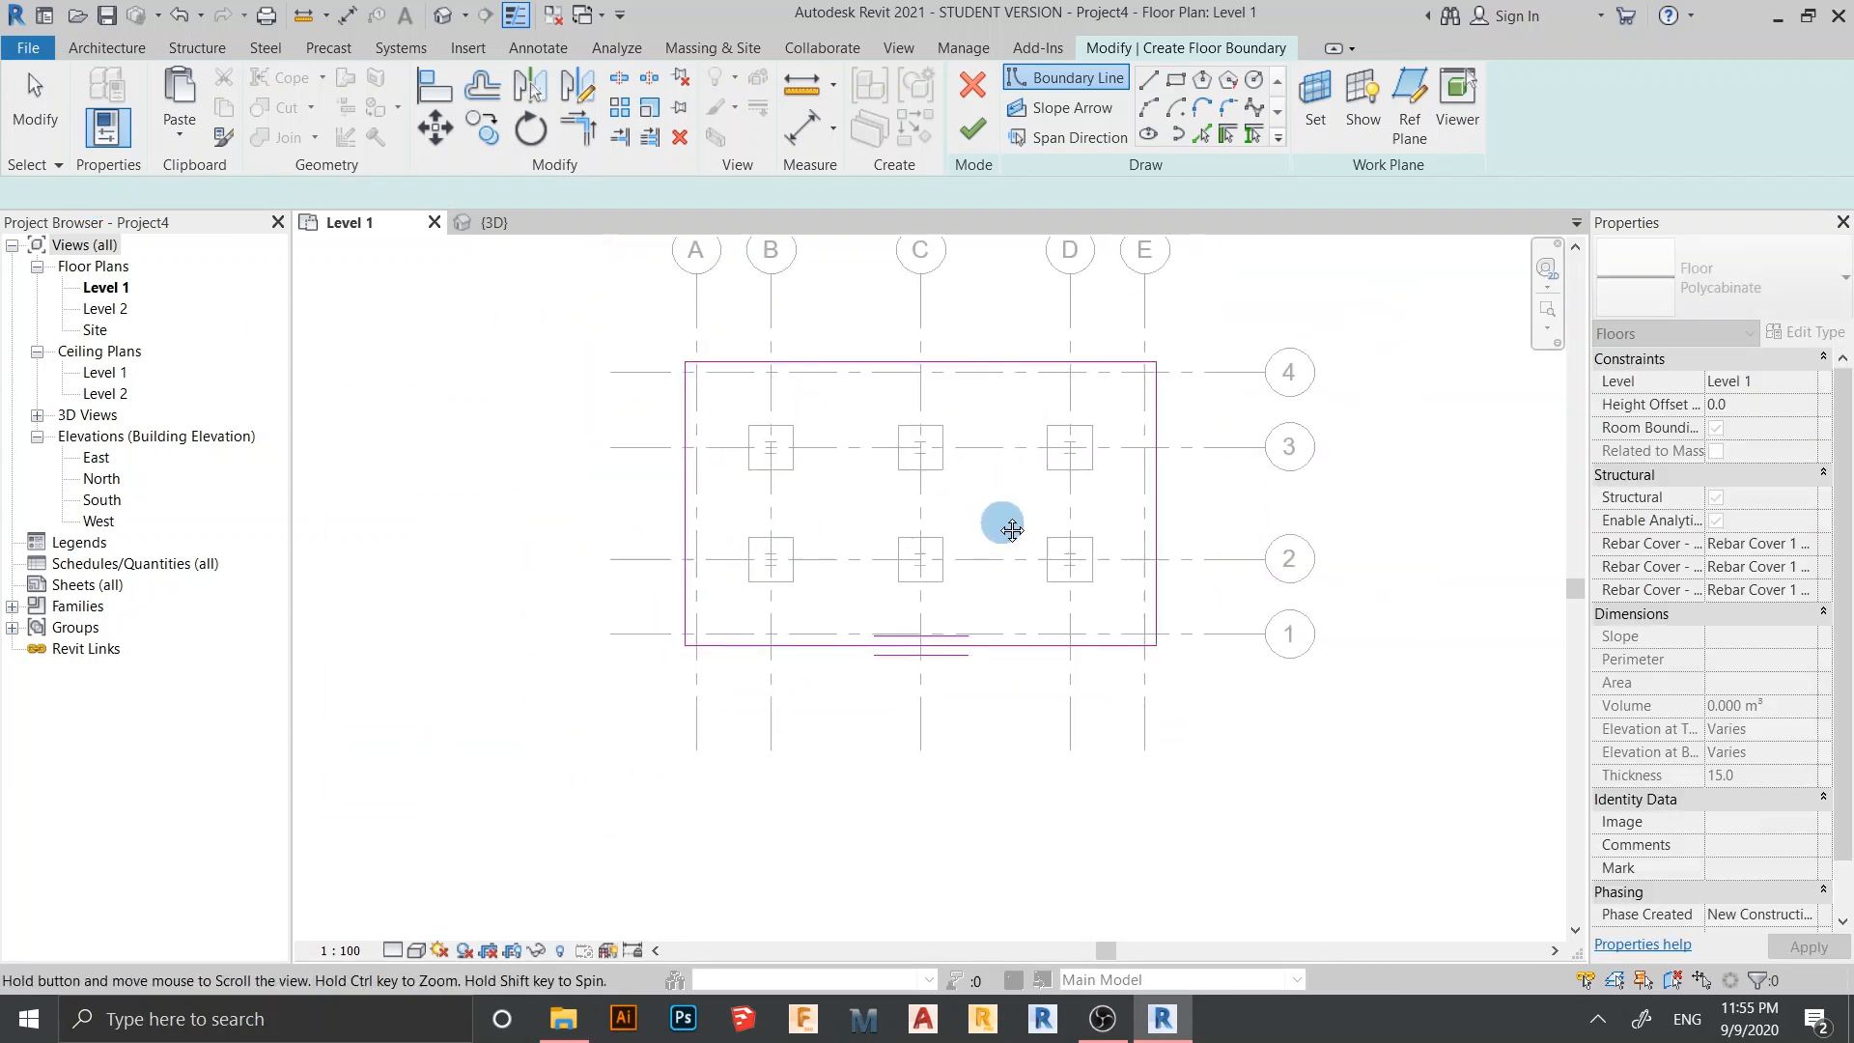
key("Escape")
left_click(1799, 408)
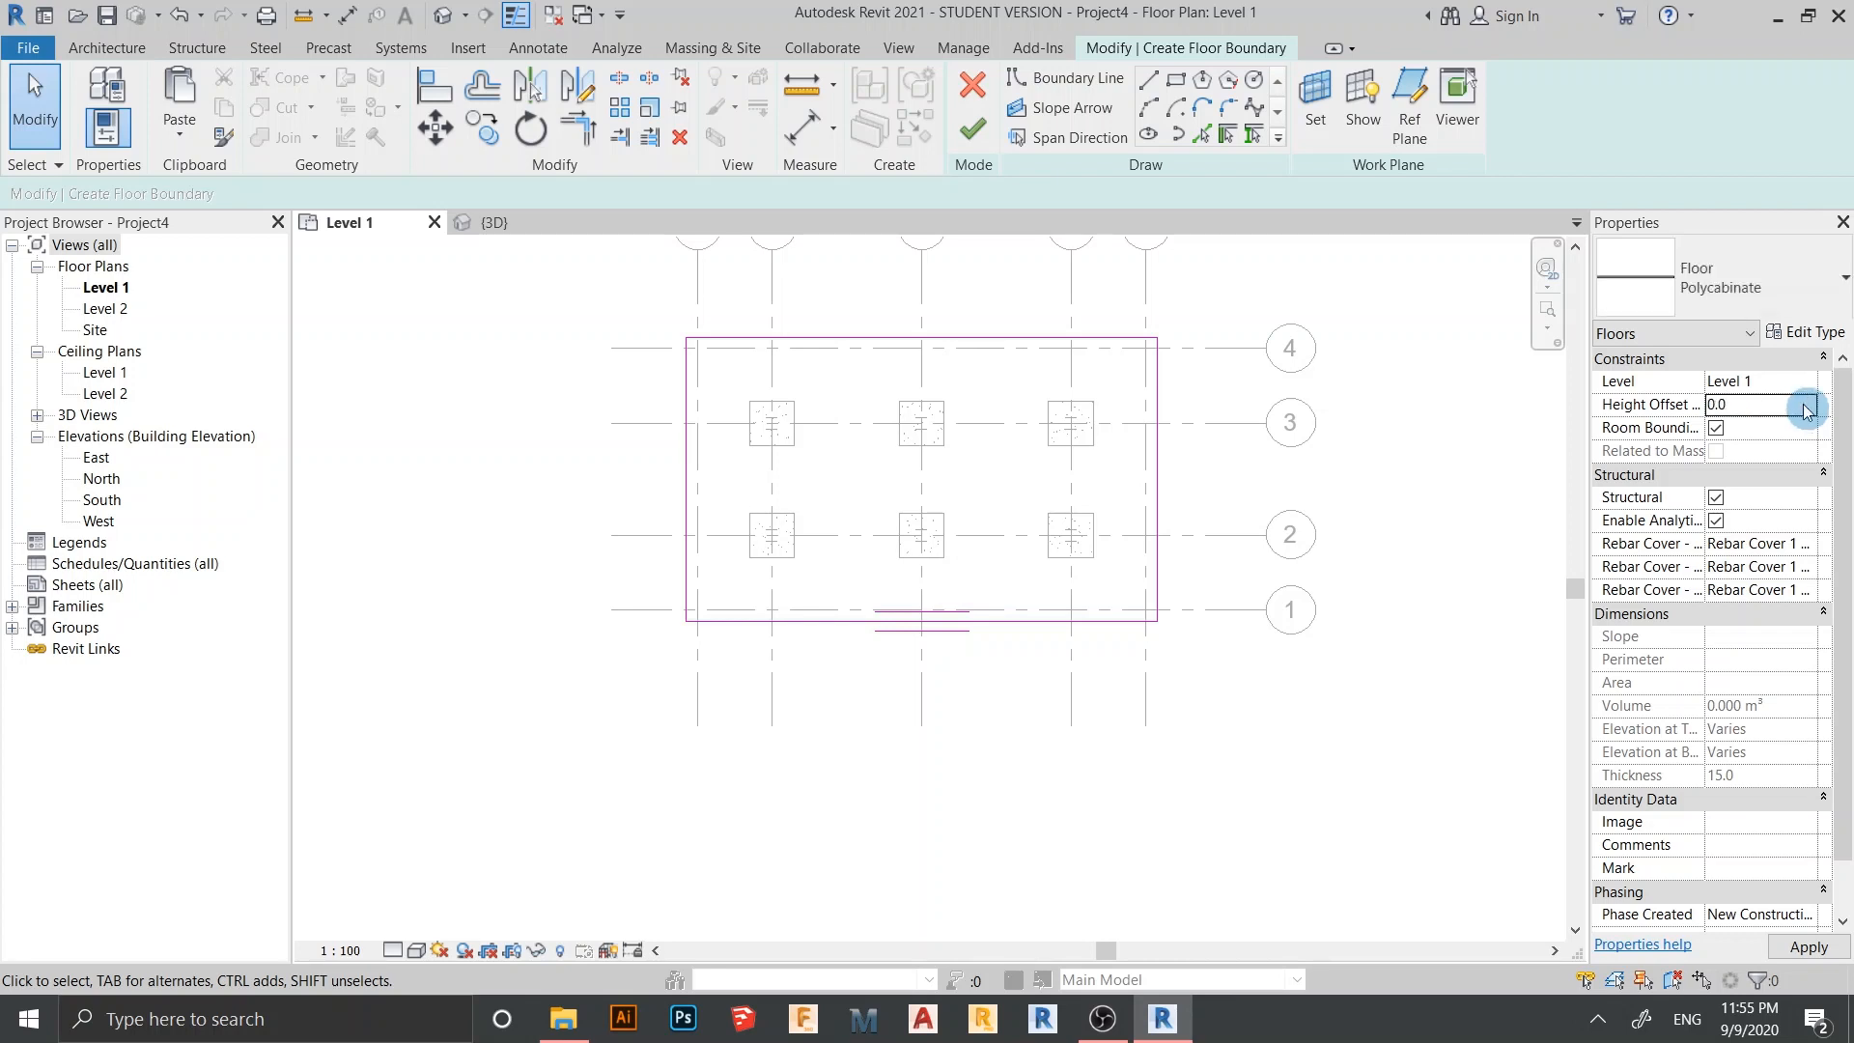
left_click(975, 135)
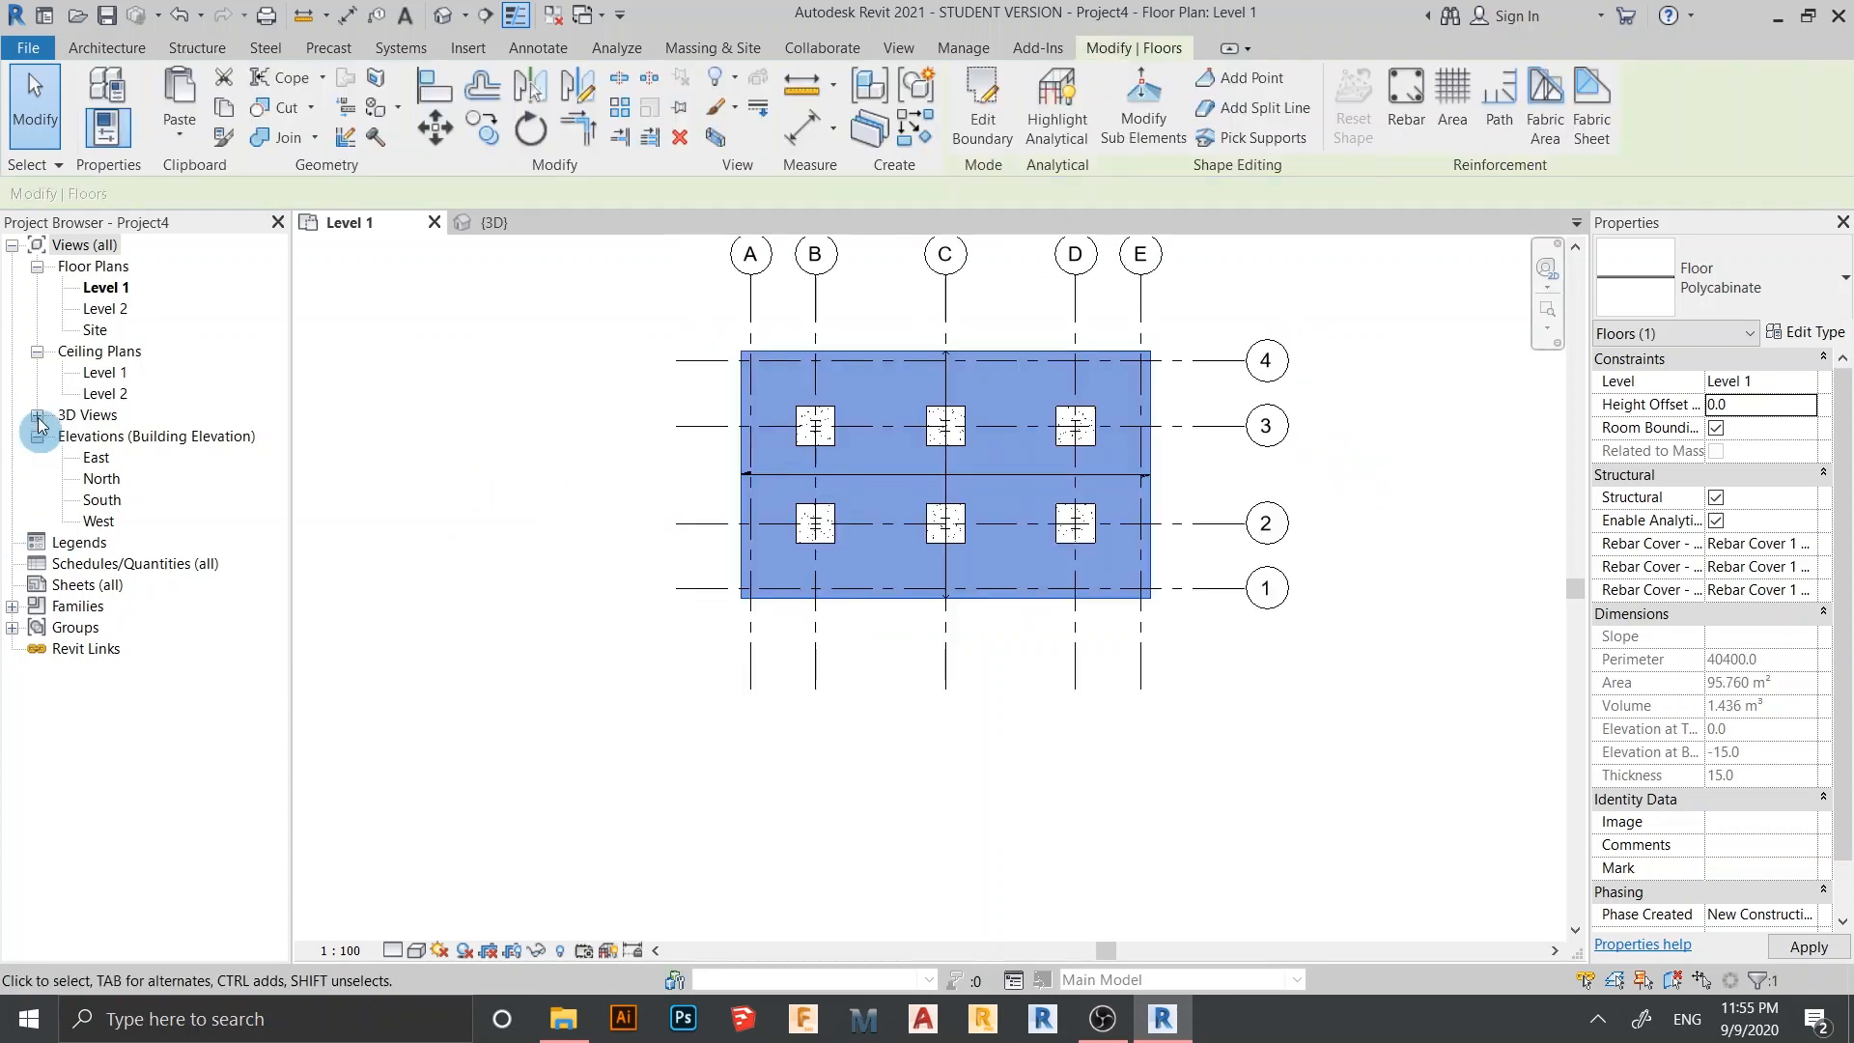
In the South elevation, align Level 2 with the elevation centre line of the HS 100 x 100 roof beams
double_click(102, 500)
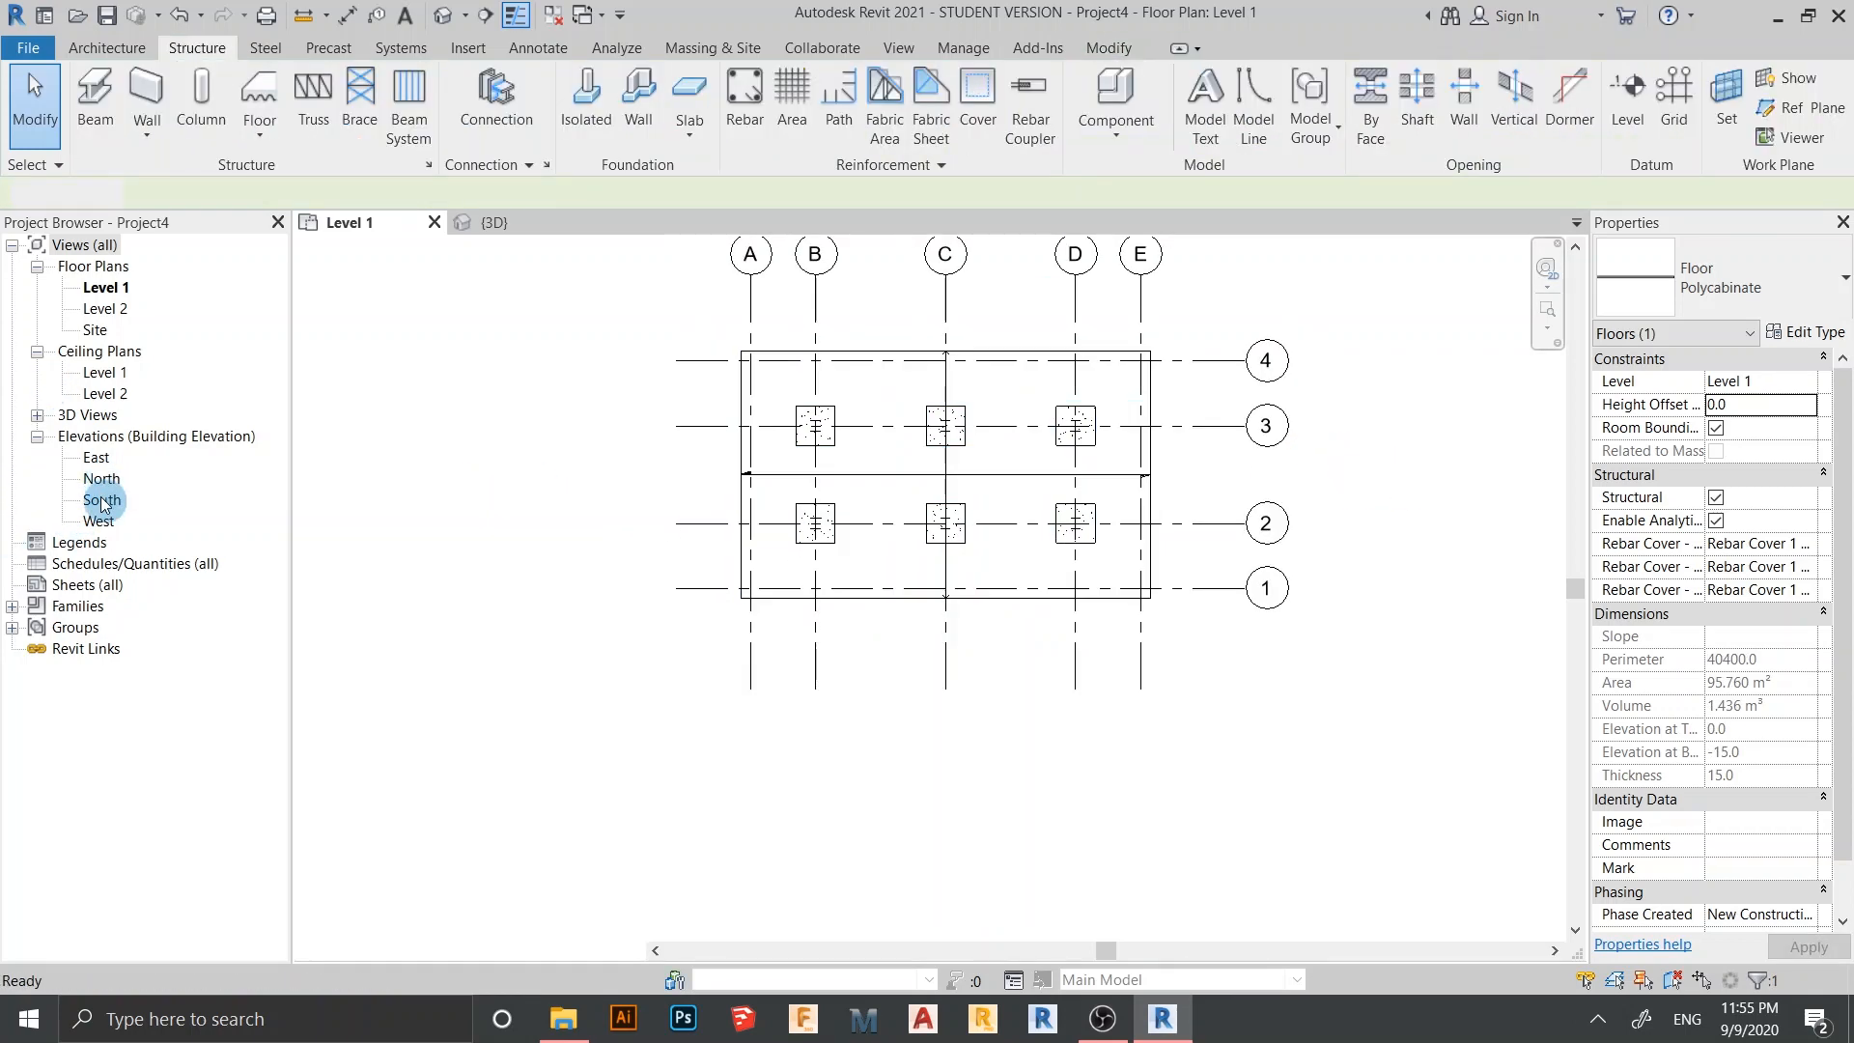
middle_click_drag(1413, 614, 1159, 633)
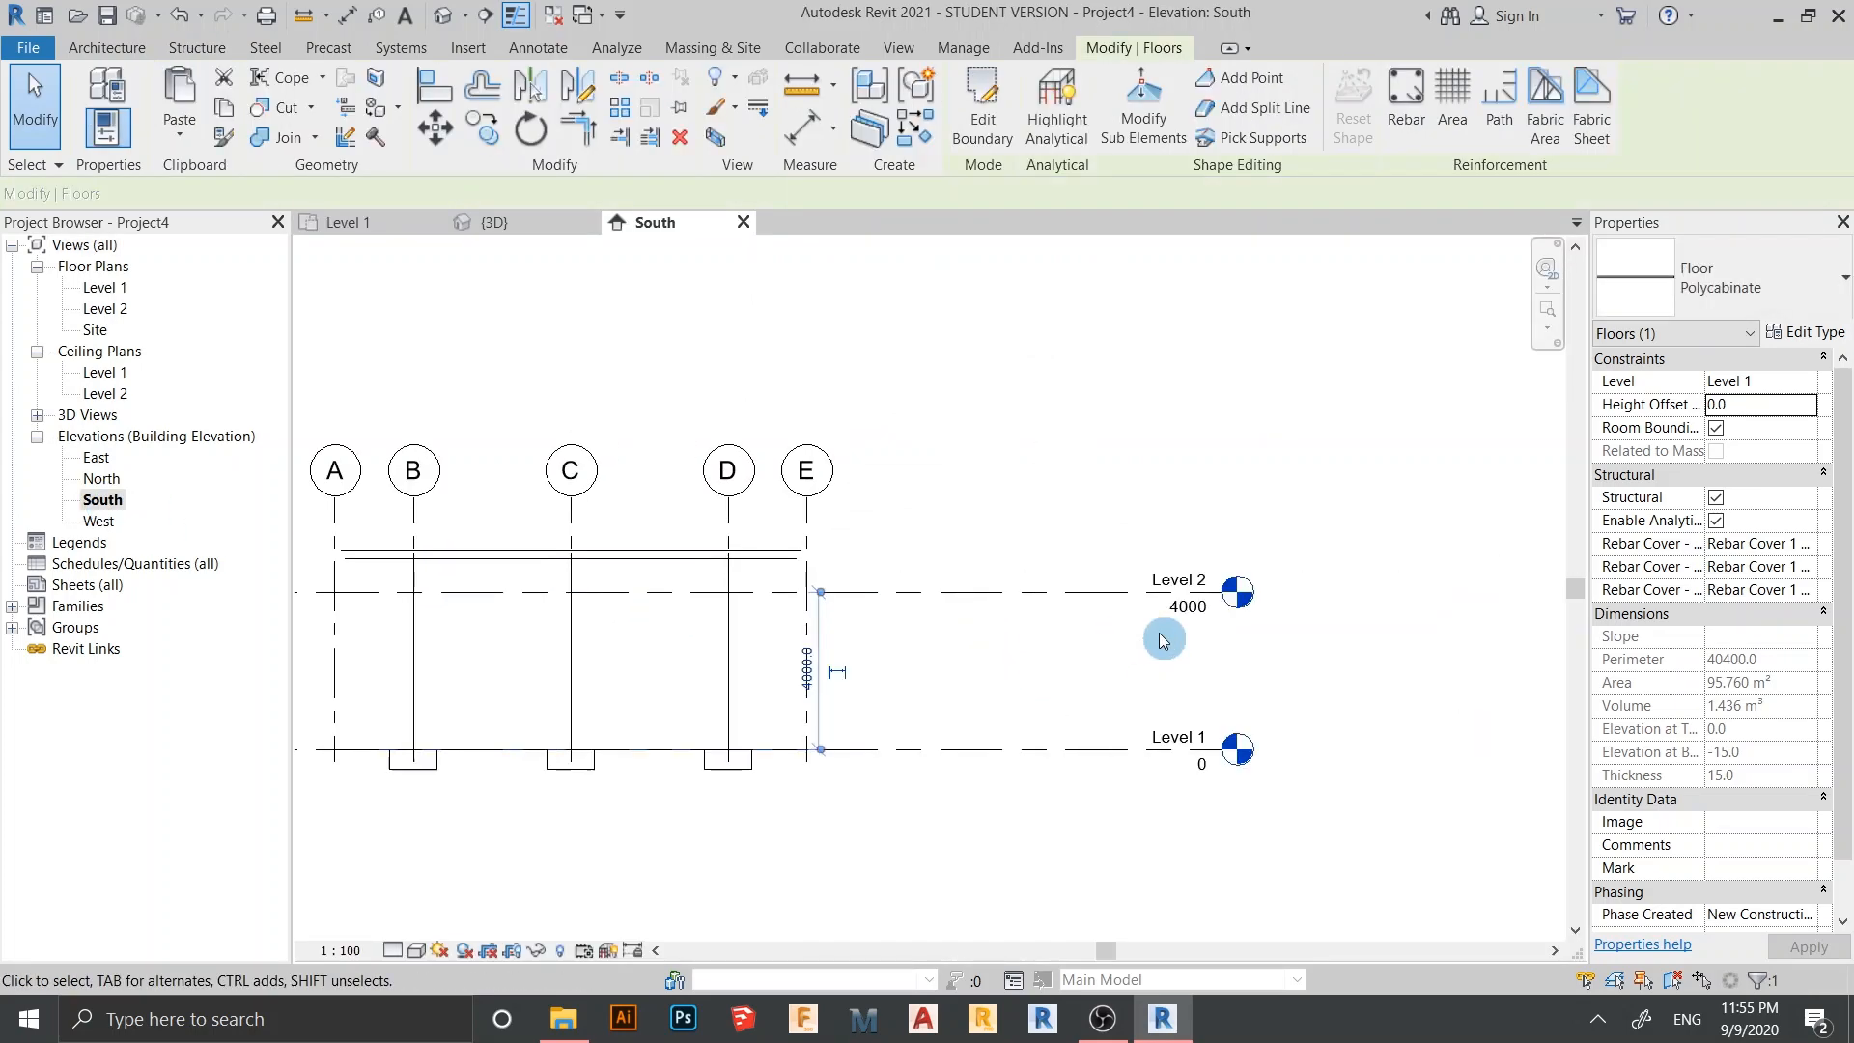
key("a")
key("l")
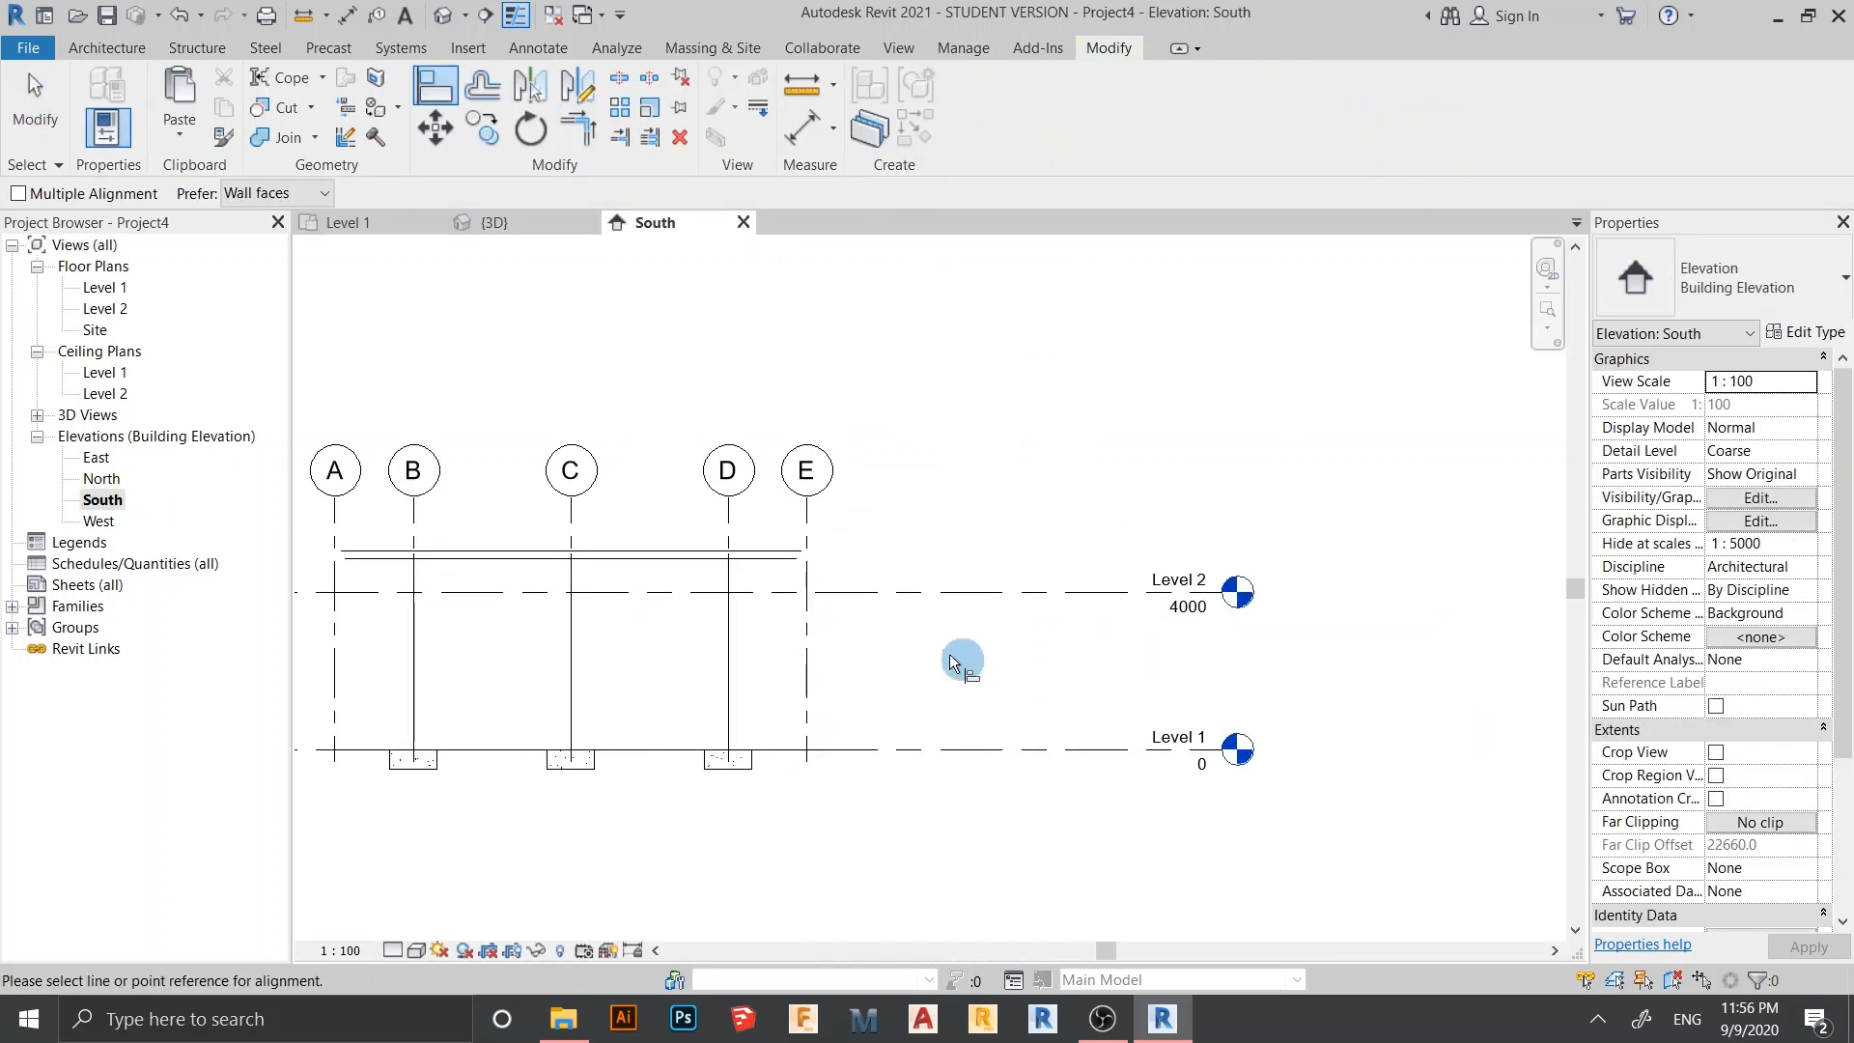
scroll(868, 640, "up", 2)
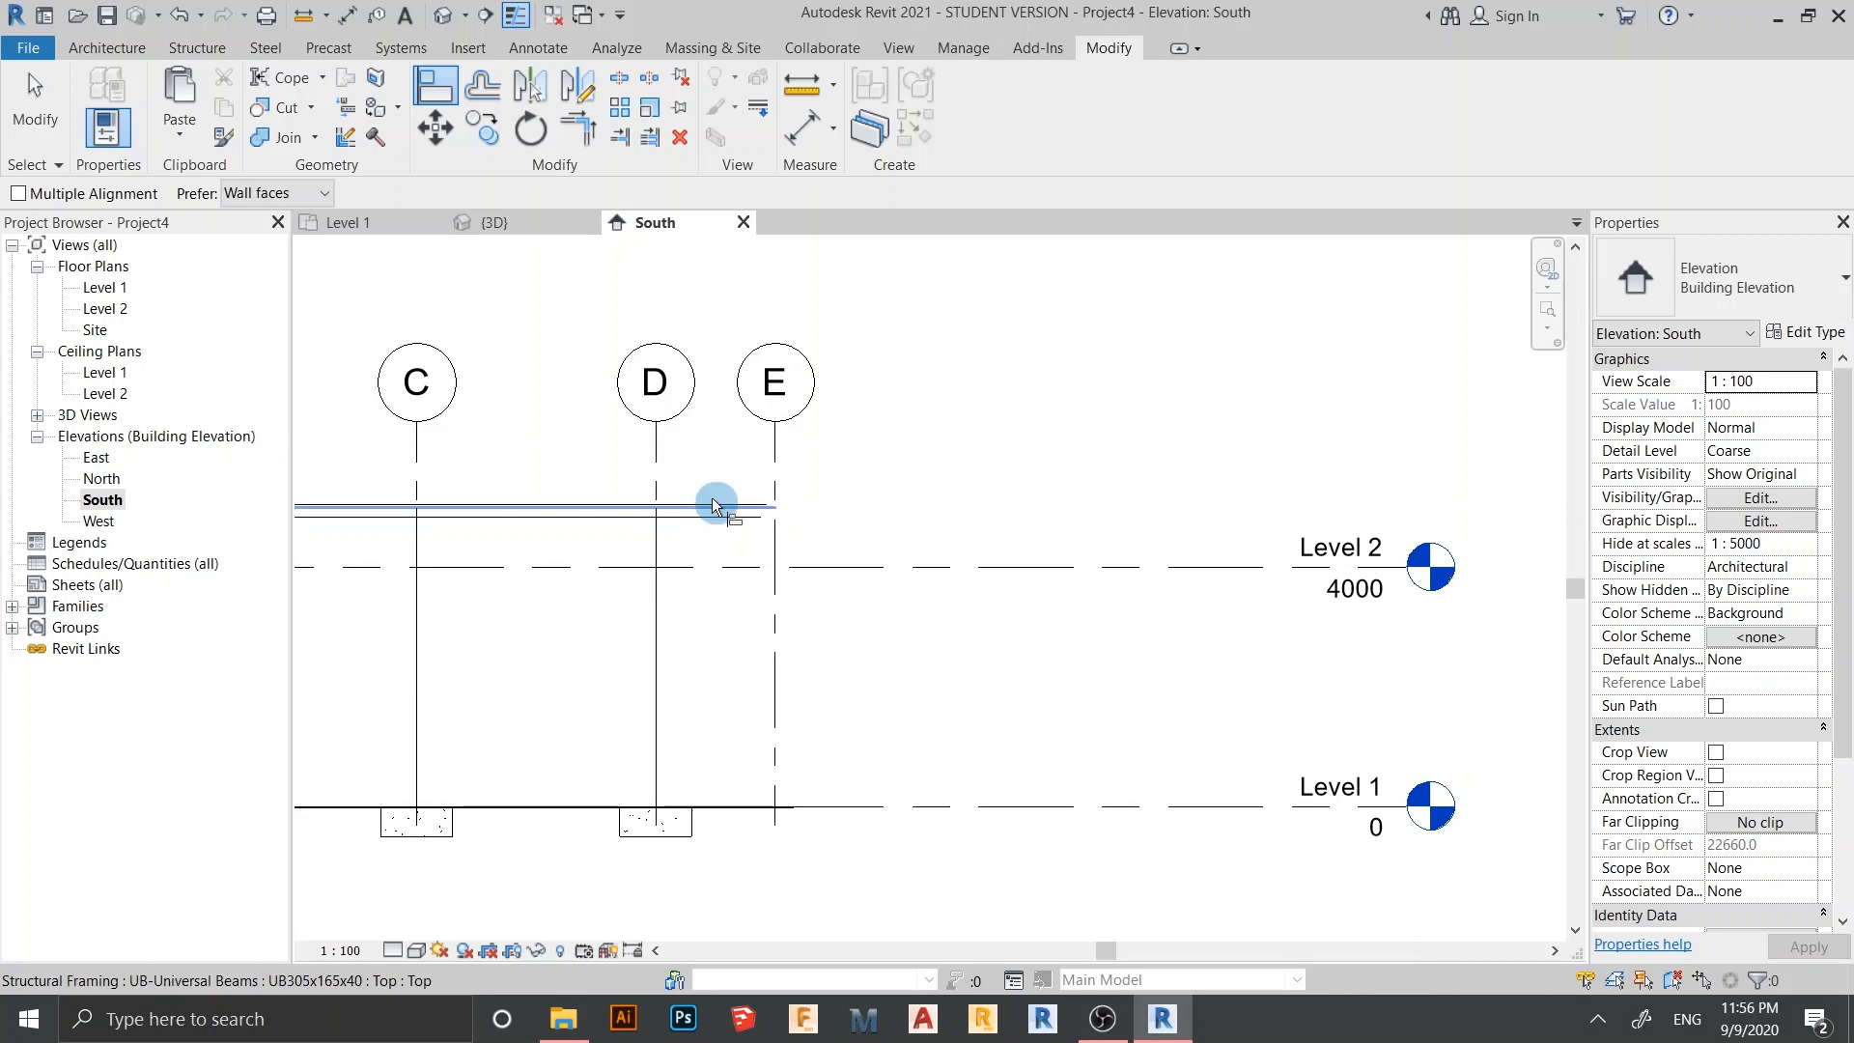
scroll(711, 515, "up", 2)
scroll(734, 512, "up", 2)
left_click(797, 500)
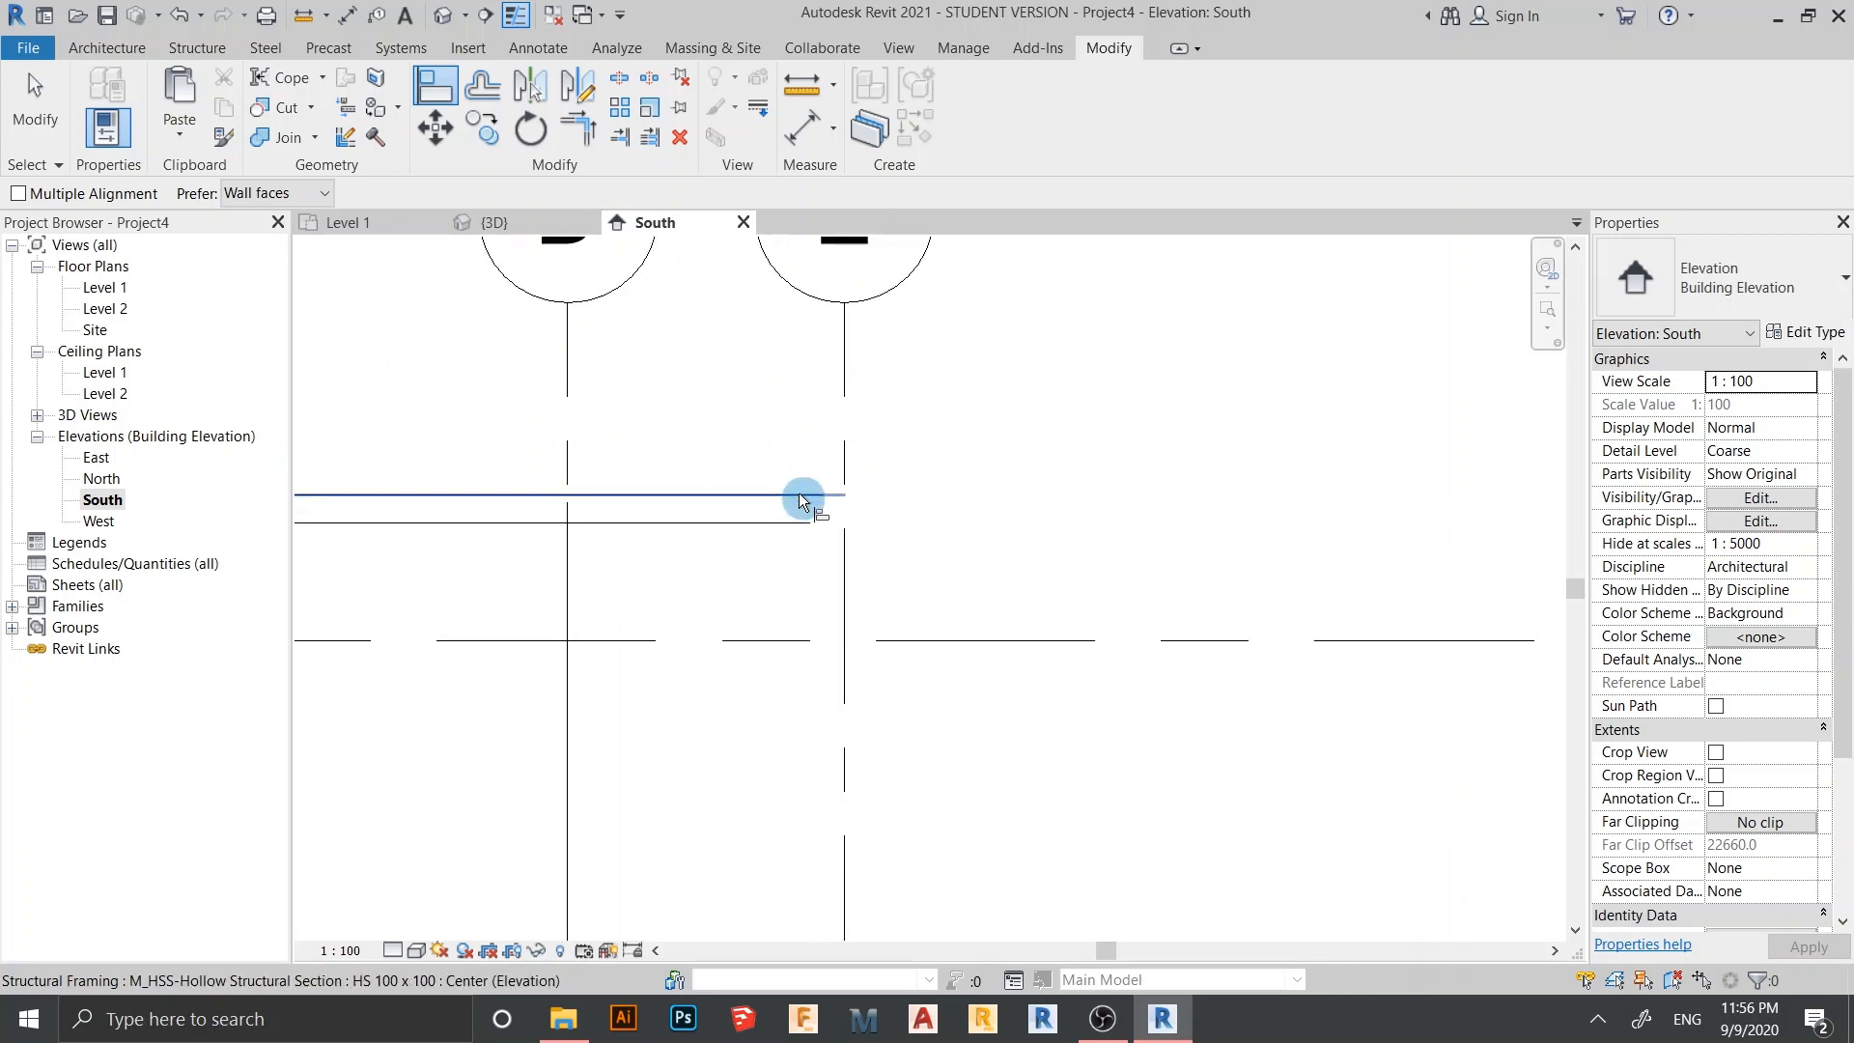
left_click(1068, 640)
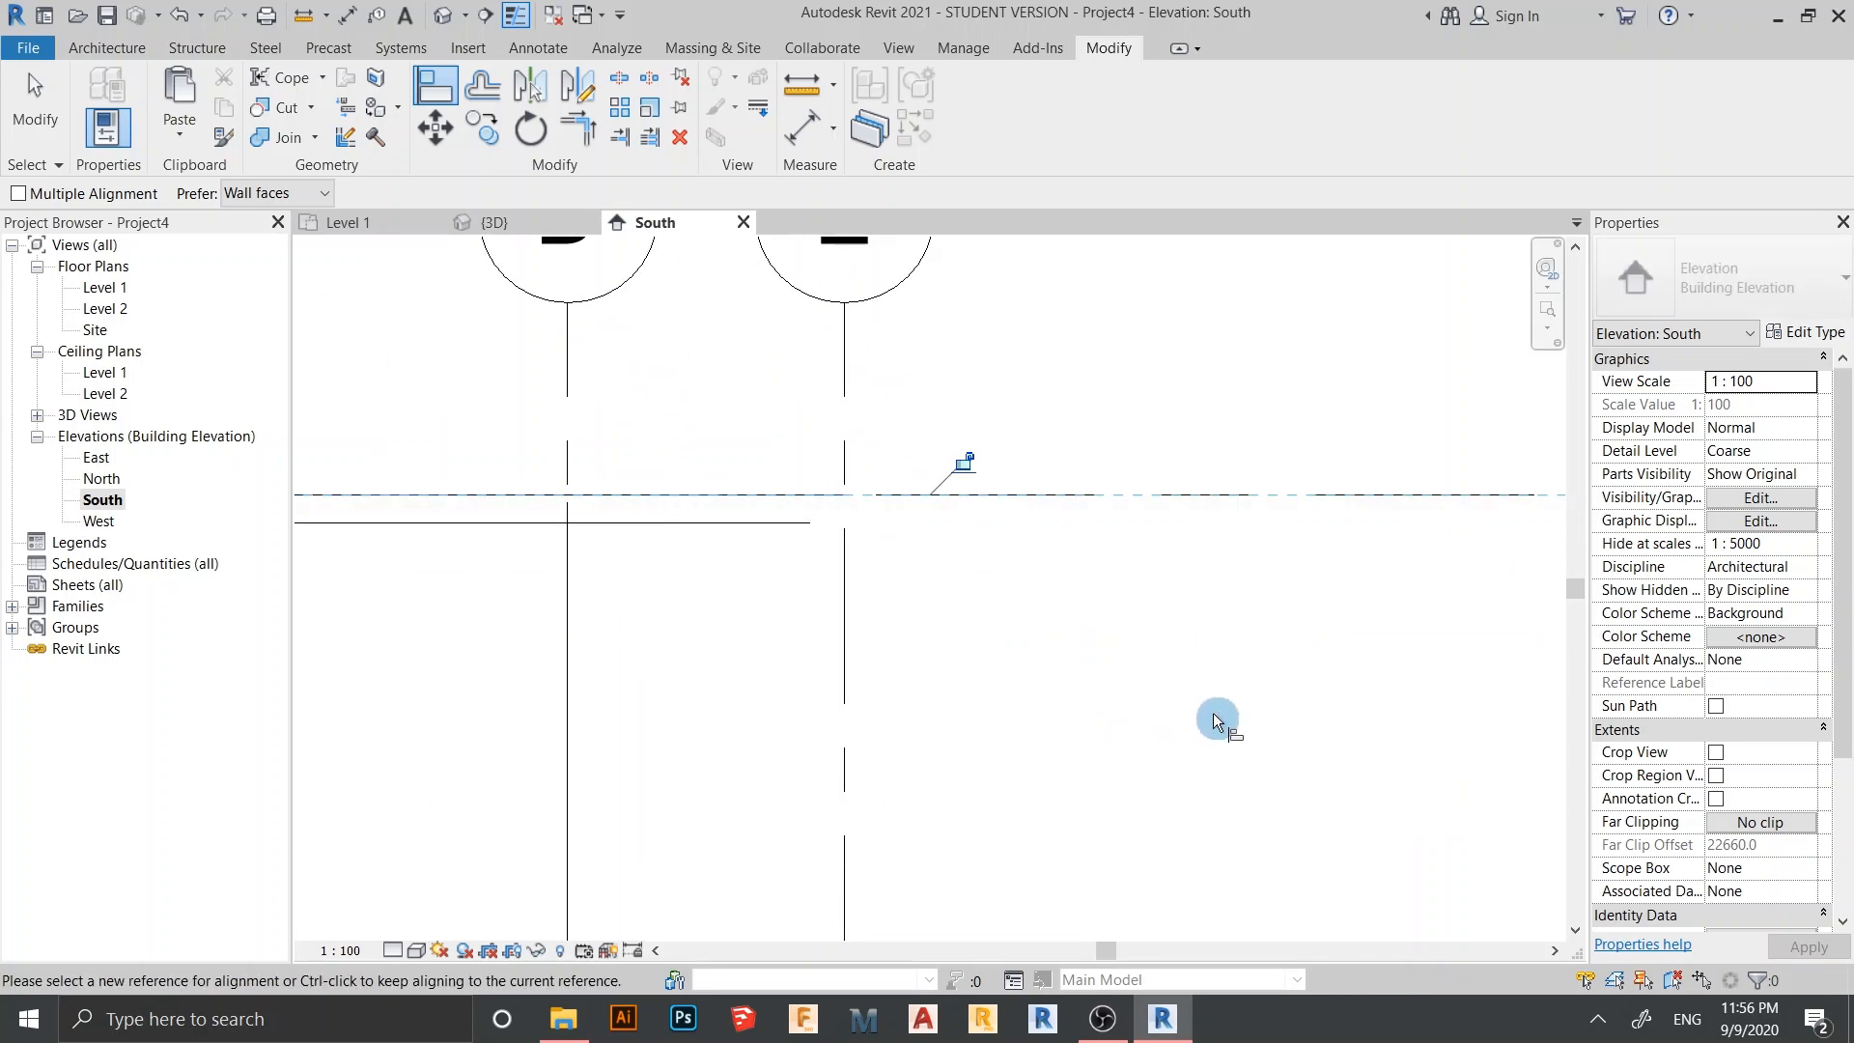
scroll(988, 716, "down", 3)
scroll(1198, 627, "down", 3)
key("Escape")
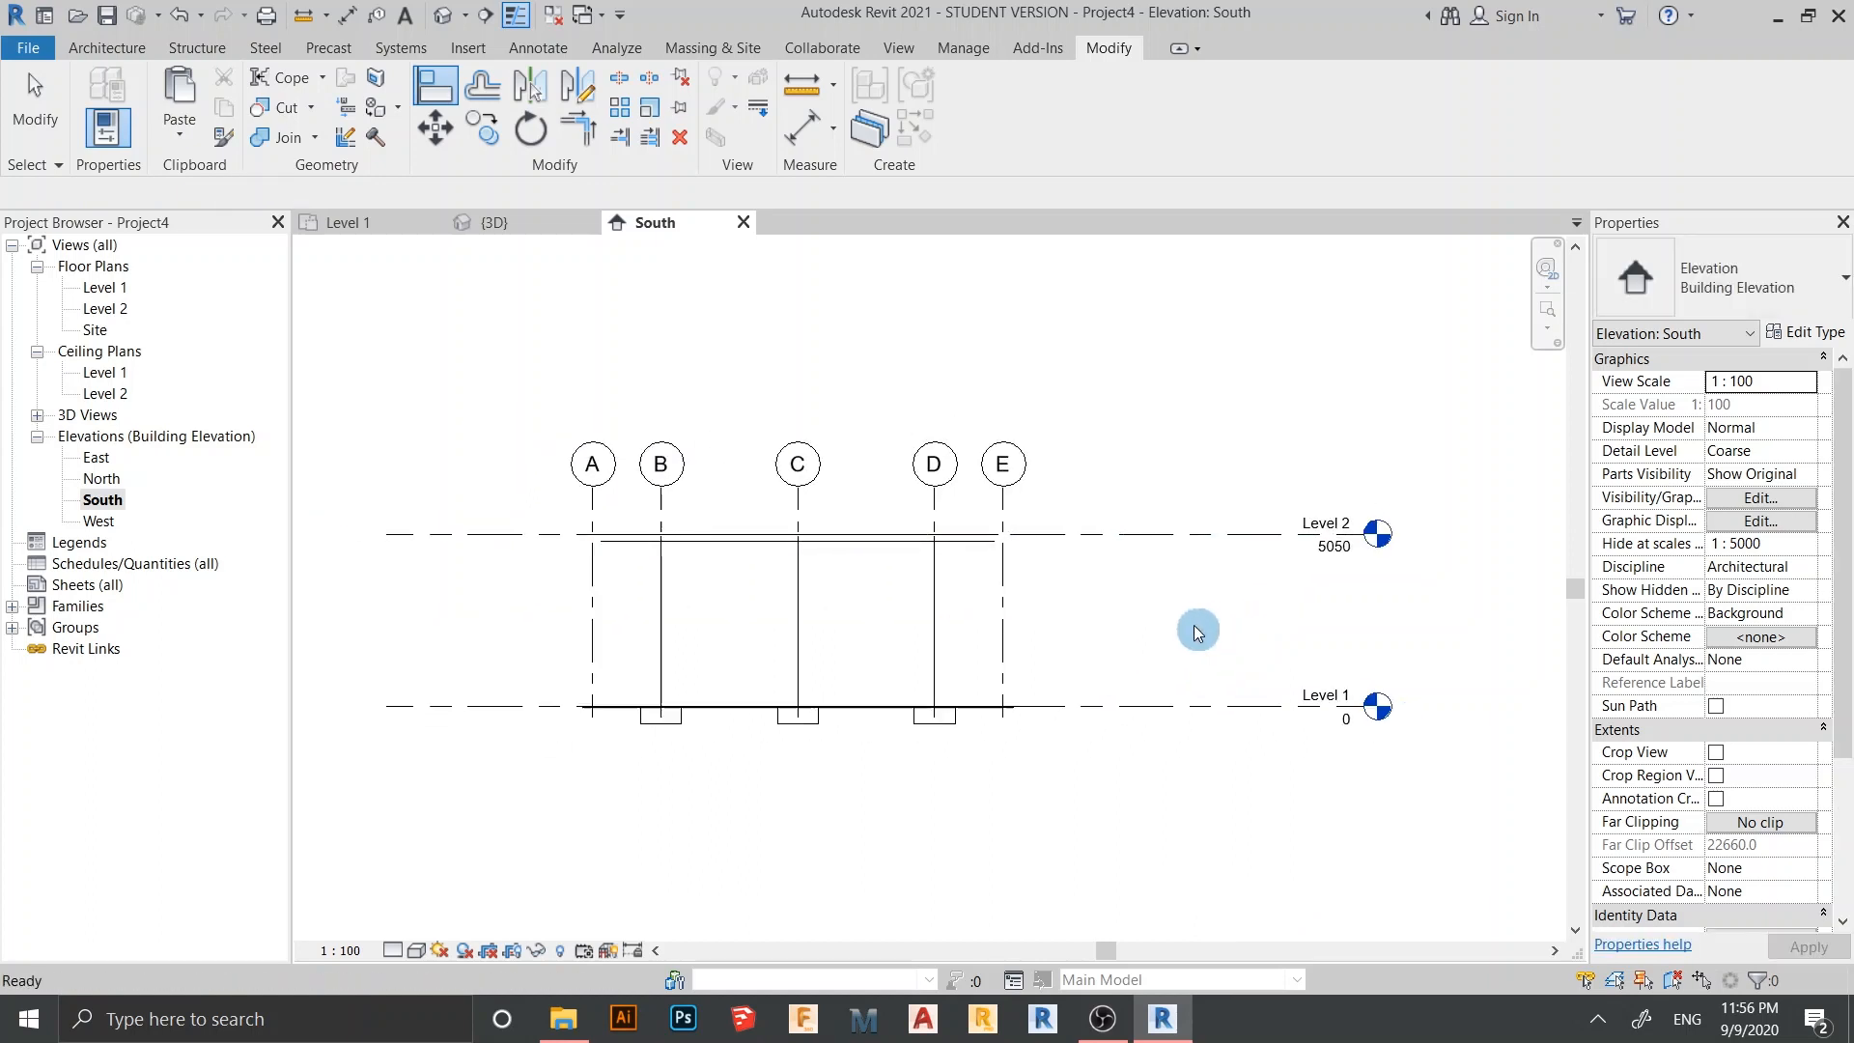
key("Escape")
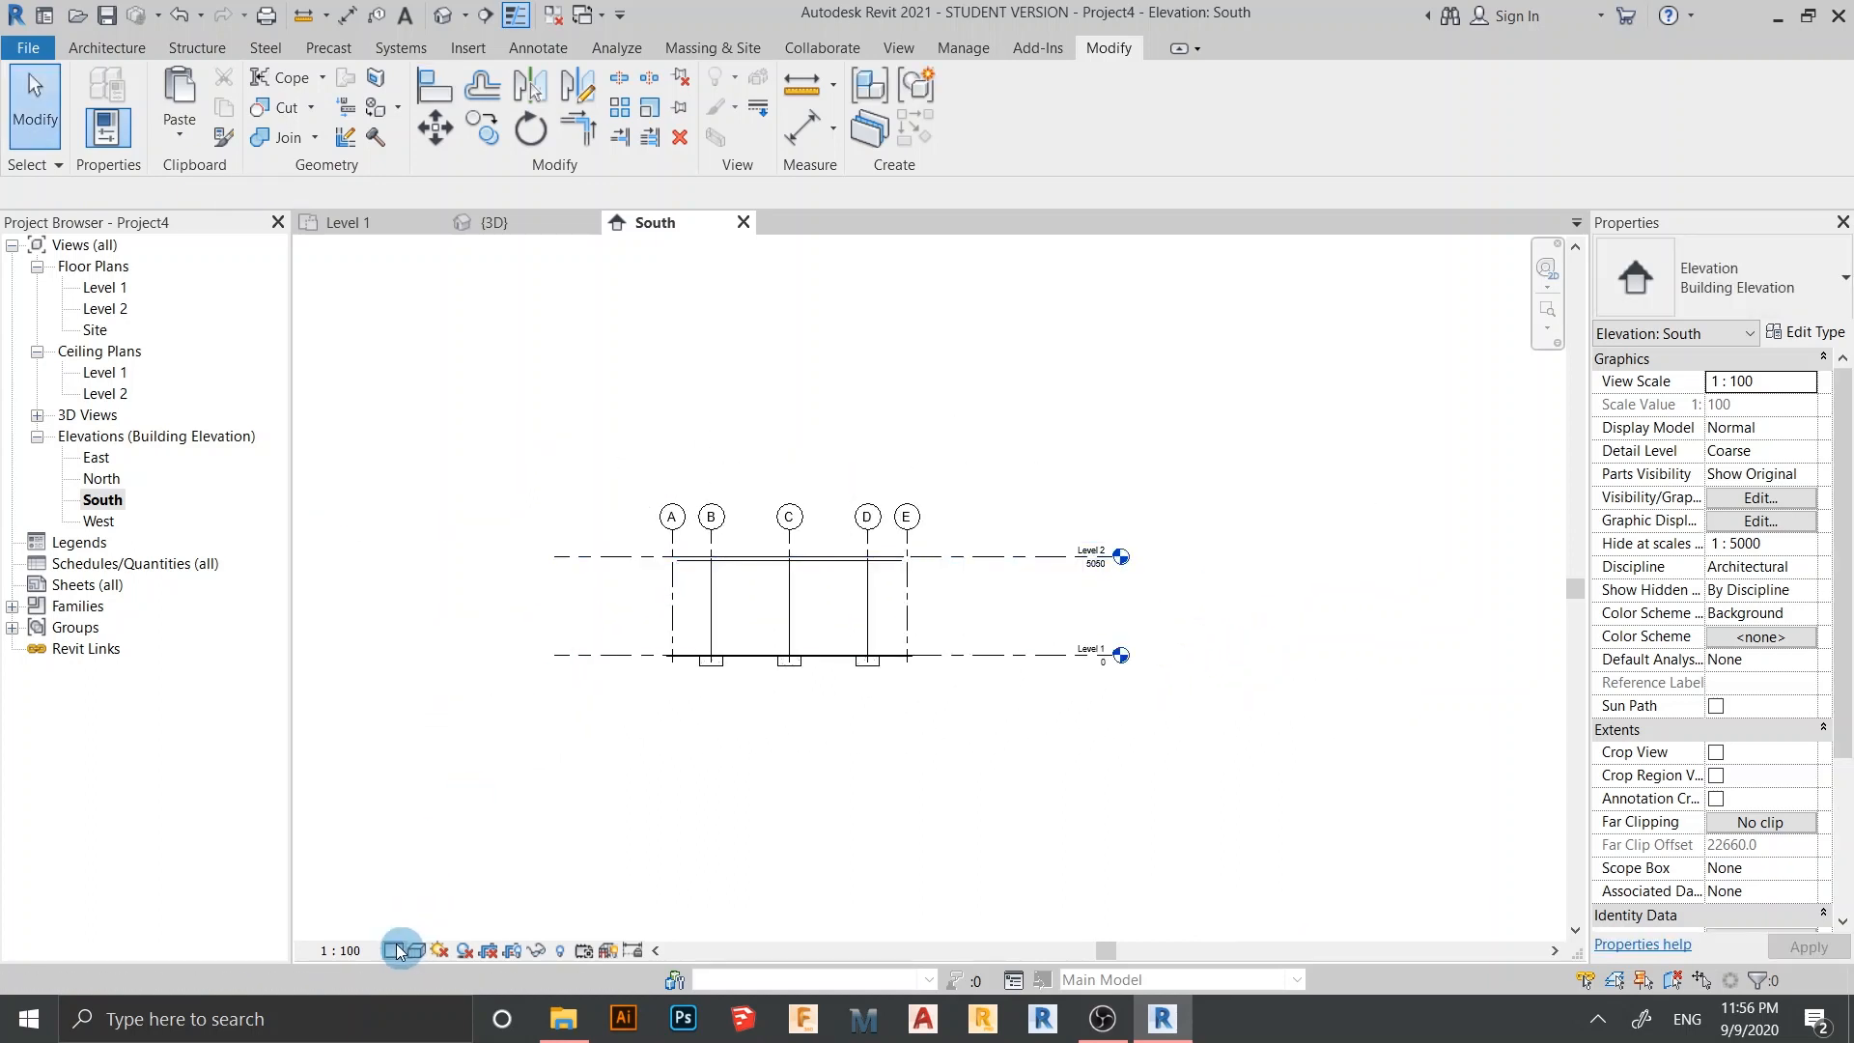
Set the South elevation's detail level to Fine and inspect the roof beam end at grid A
left_click(393, 950)
left_click(425, 925)
scroll(715, 601, "up", 7)
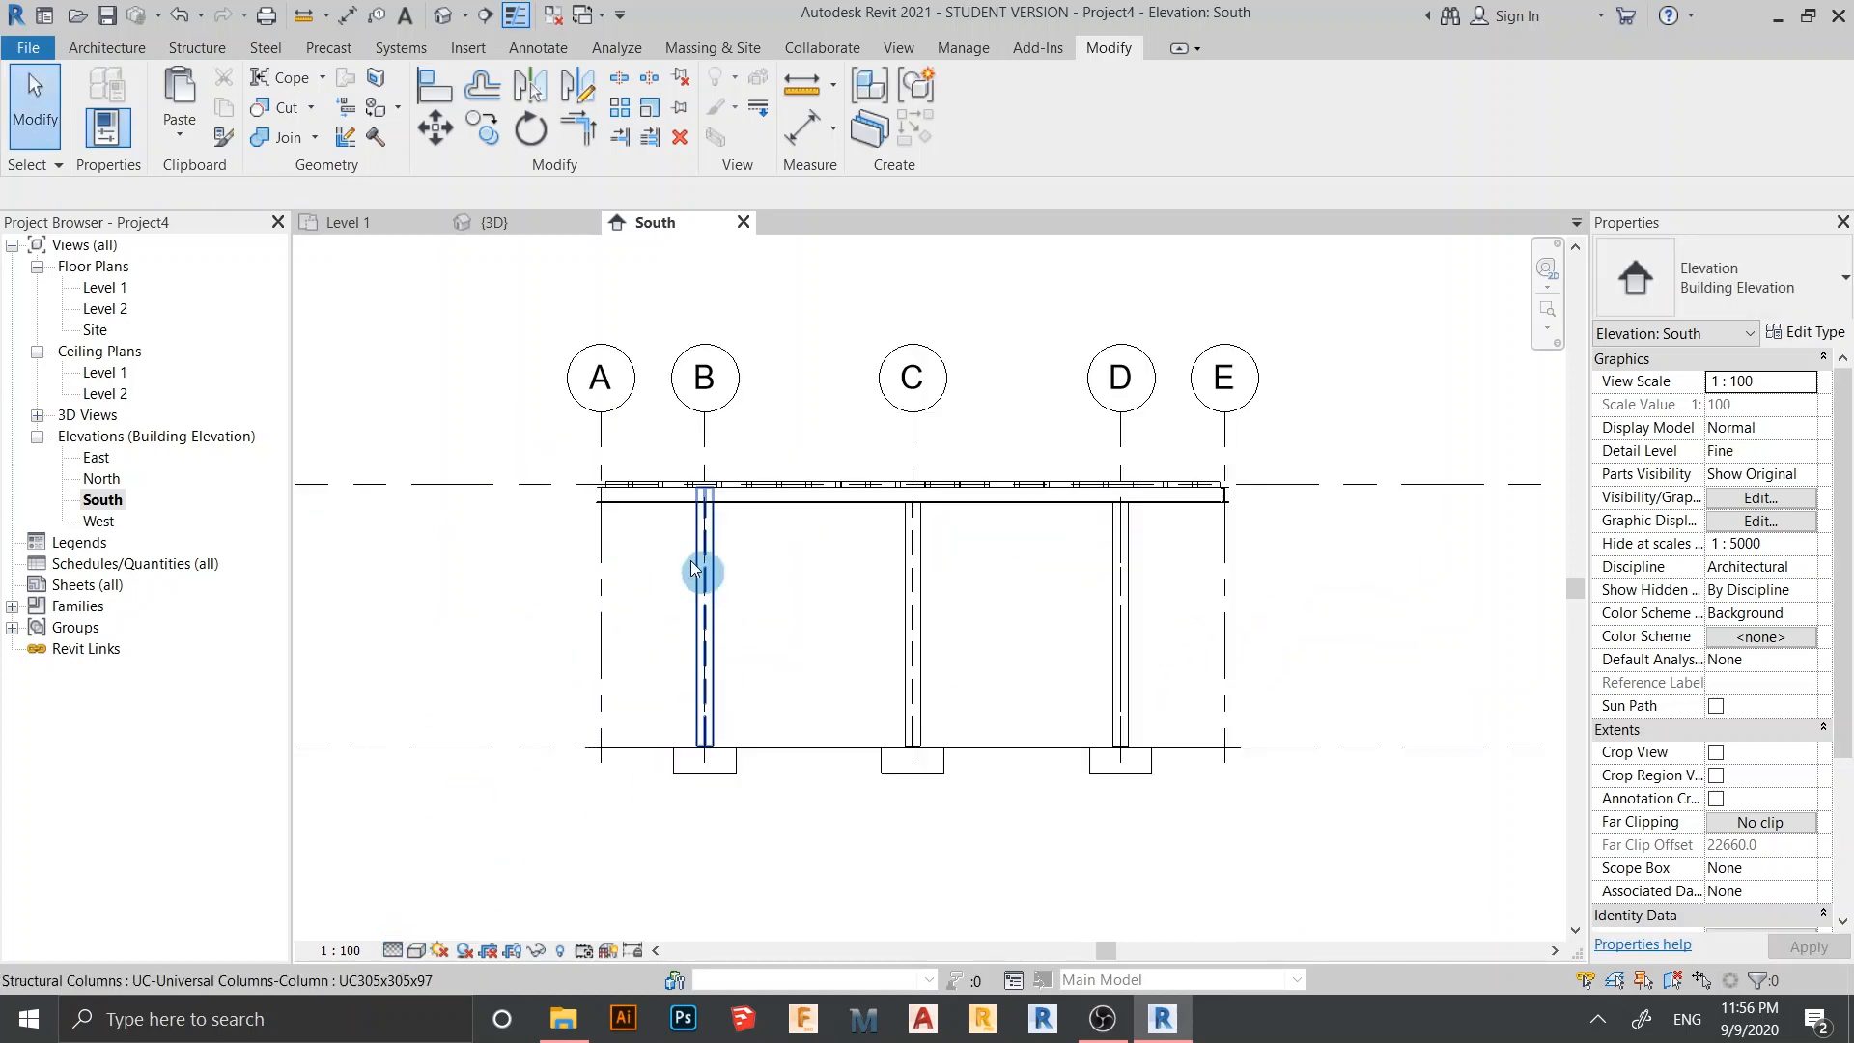
scroll(488, 444, "up", 2)
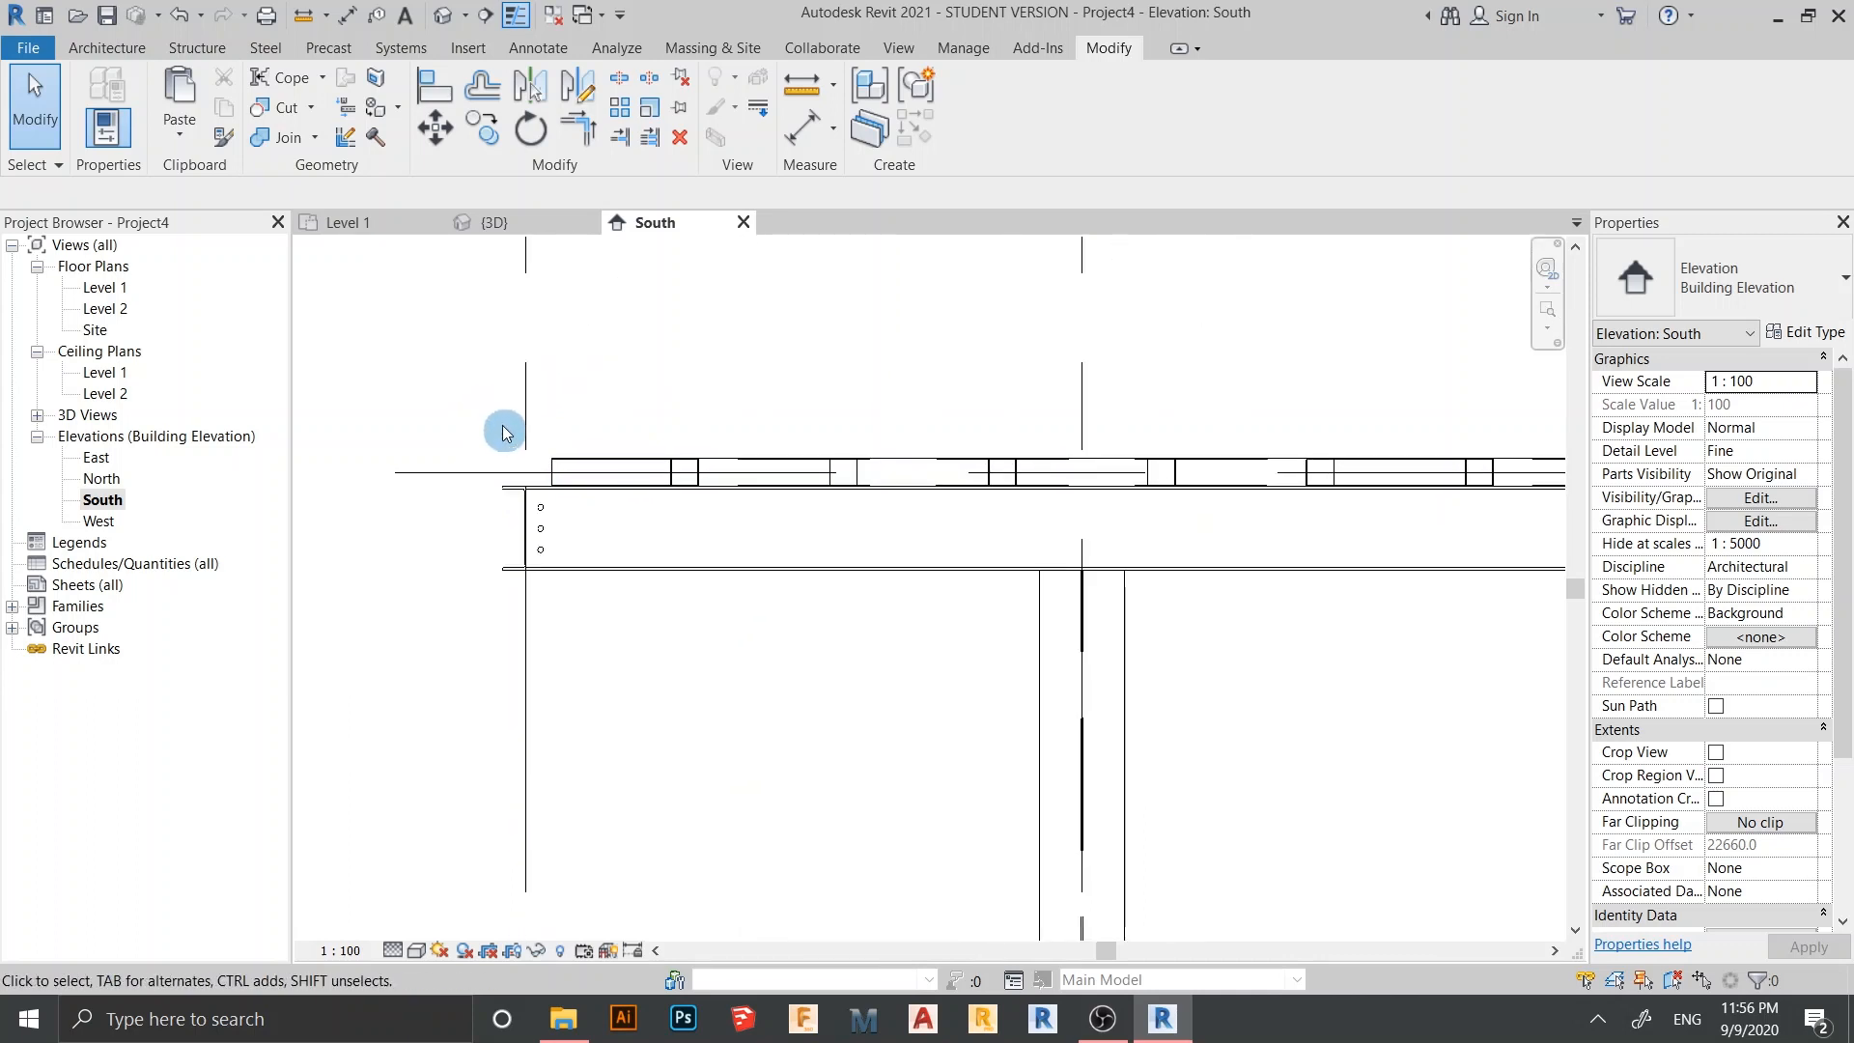
middle_click_drag(503, 426, 533, 460)
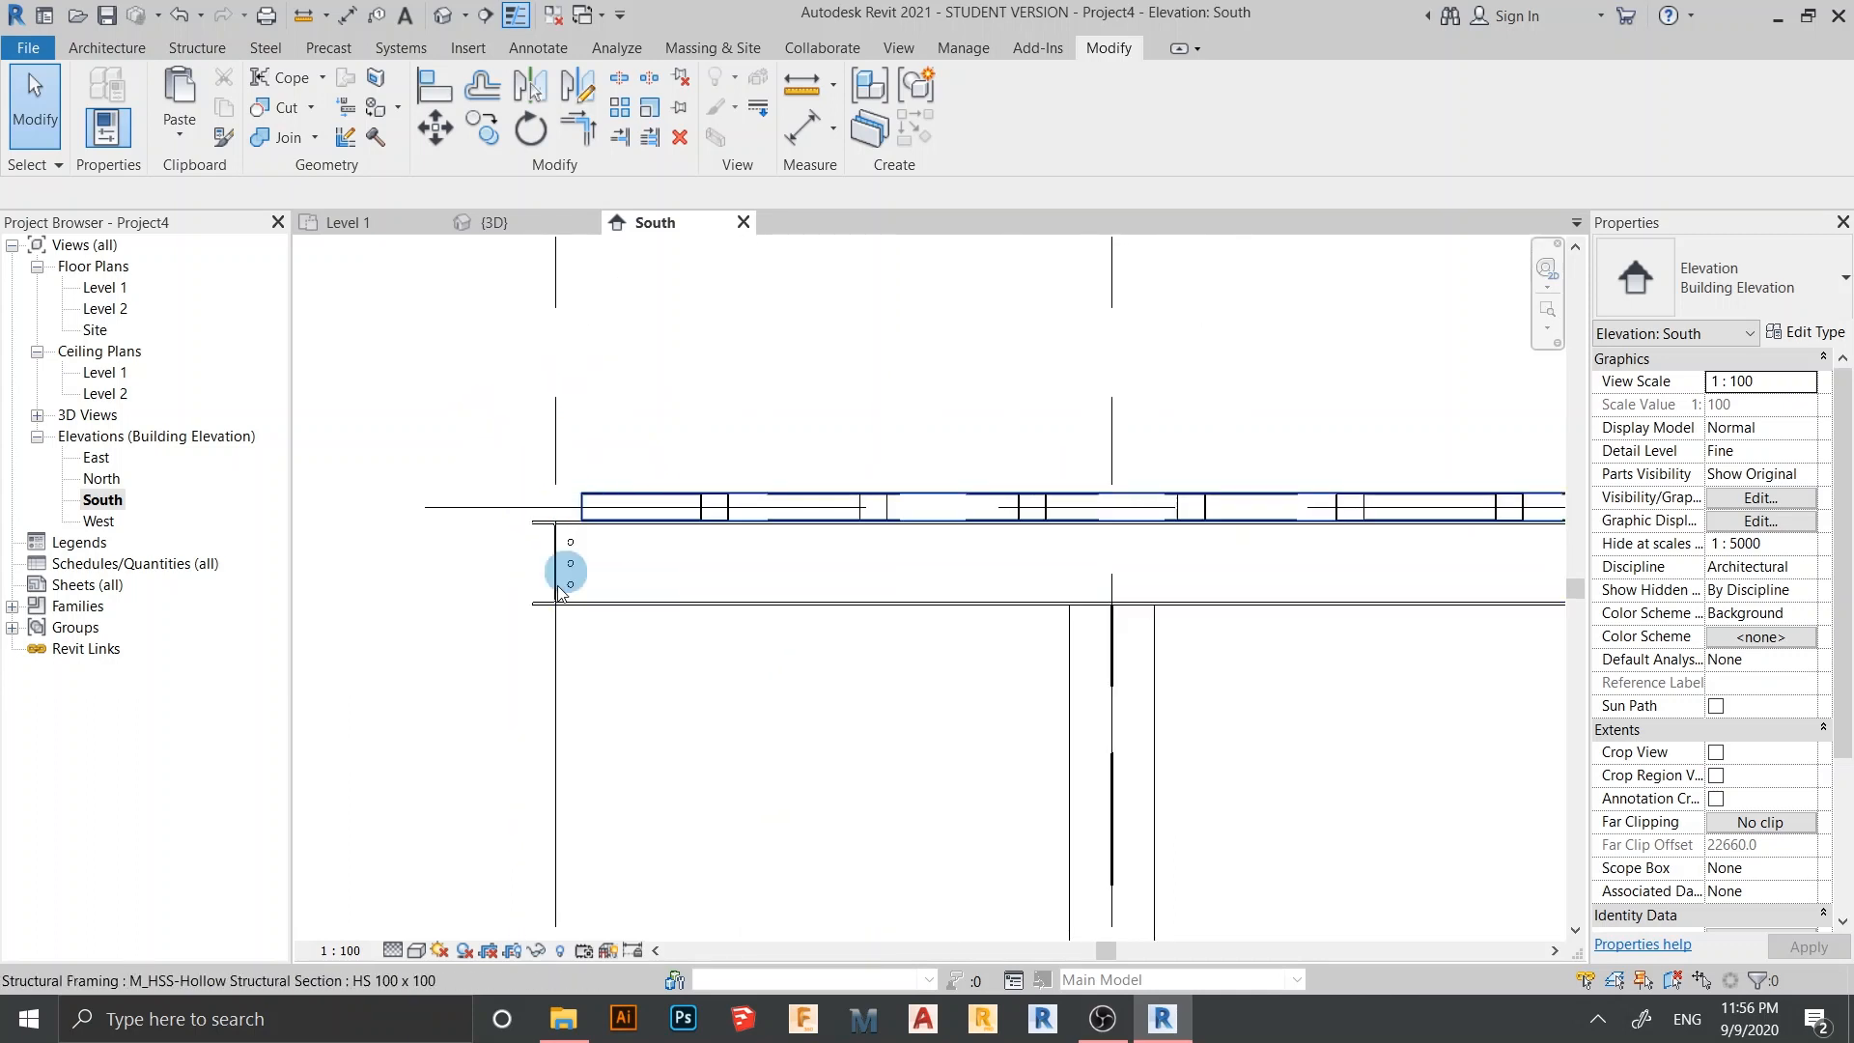
scroll(565, 594, "down", 3)
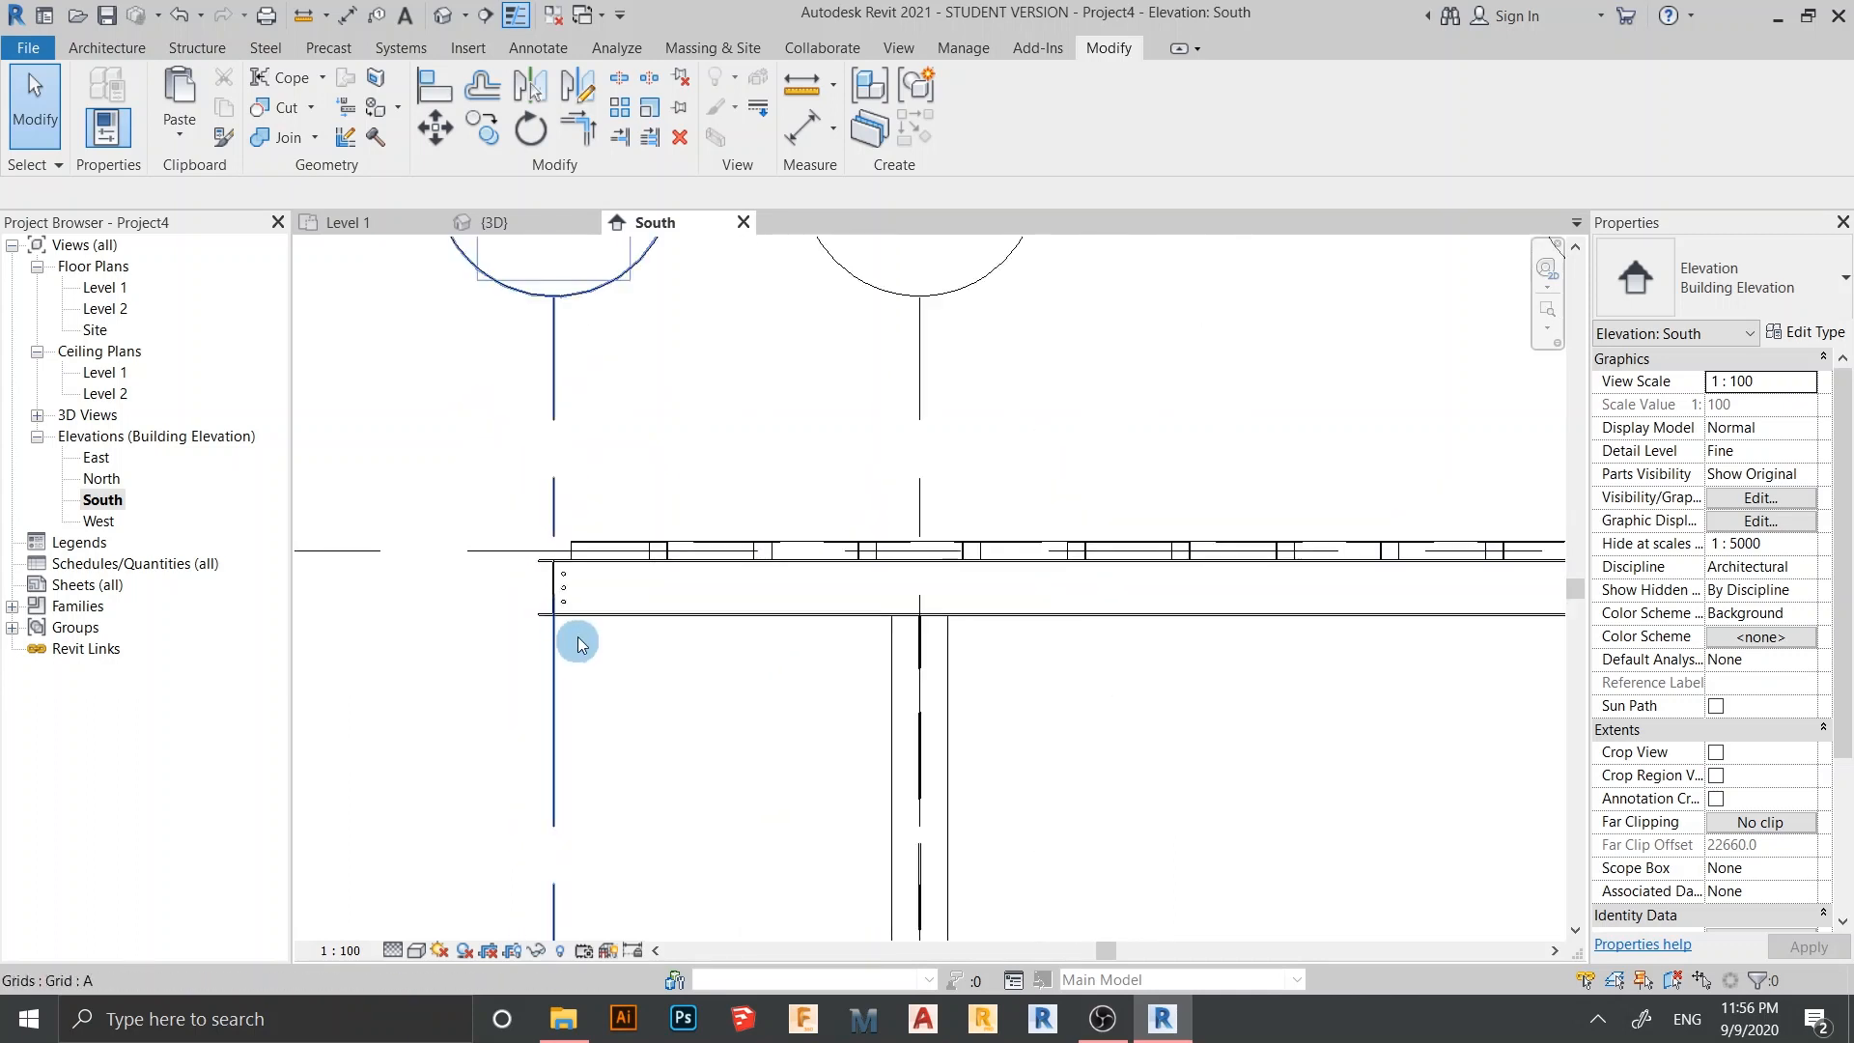
In the 3D view, change the Polycabinate floor's level constraint to Level 2
left_click(493, 224)
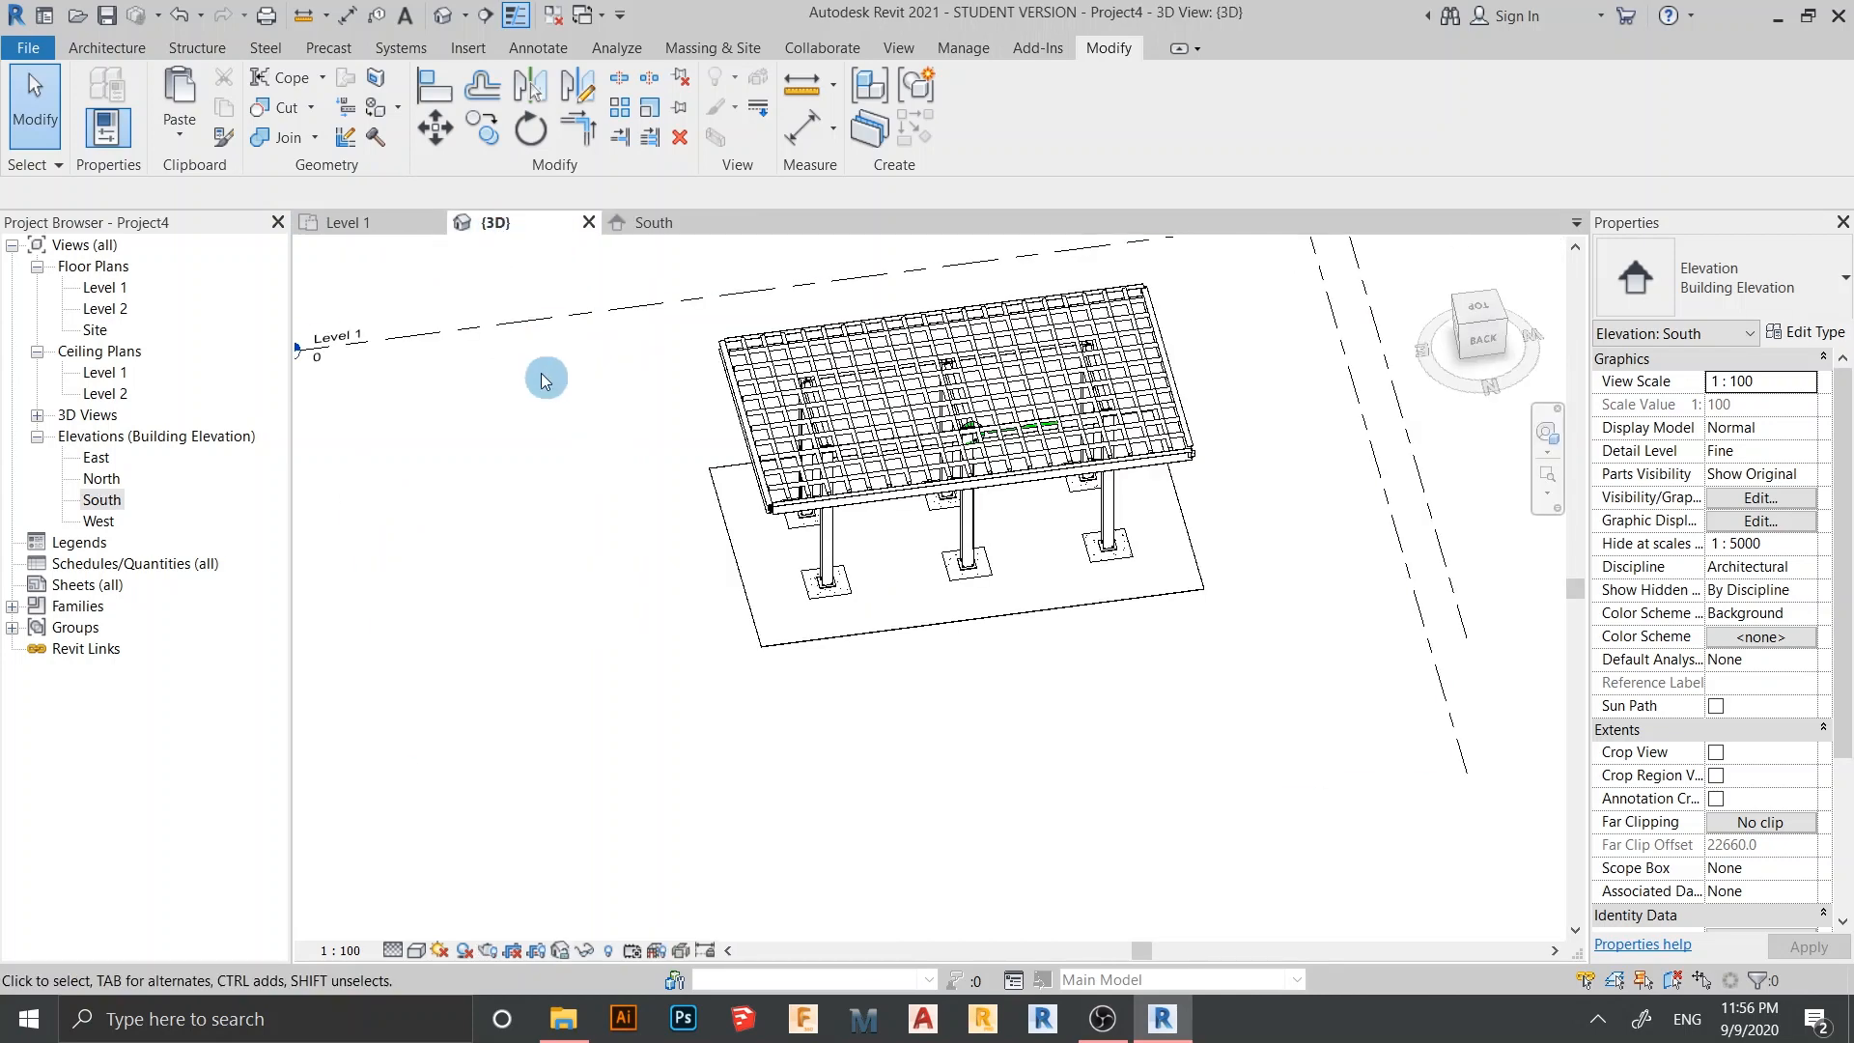
left_click(784, 643)
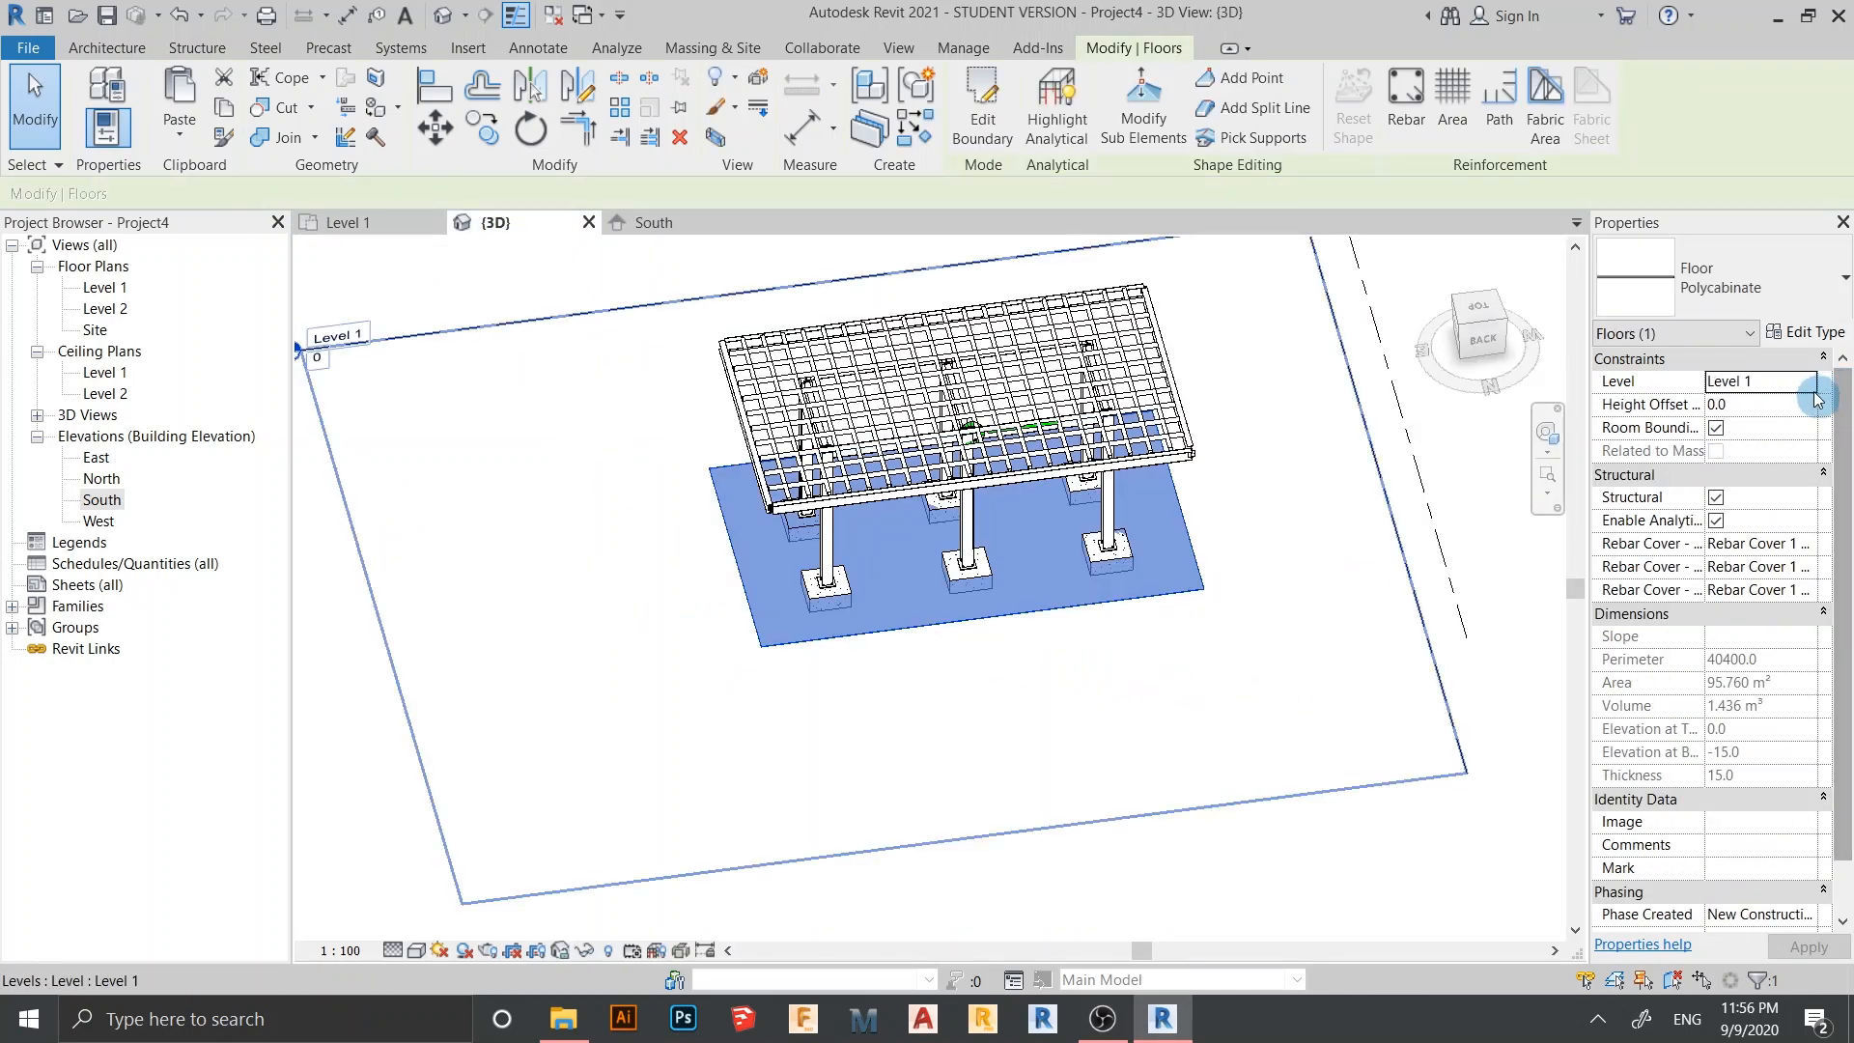
left_click(1810, 383)
left_click(1737, 422)
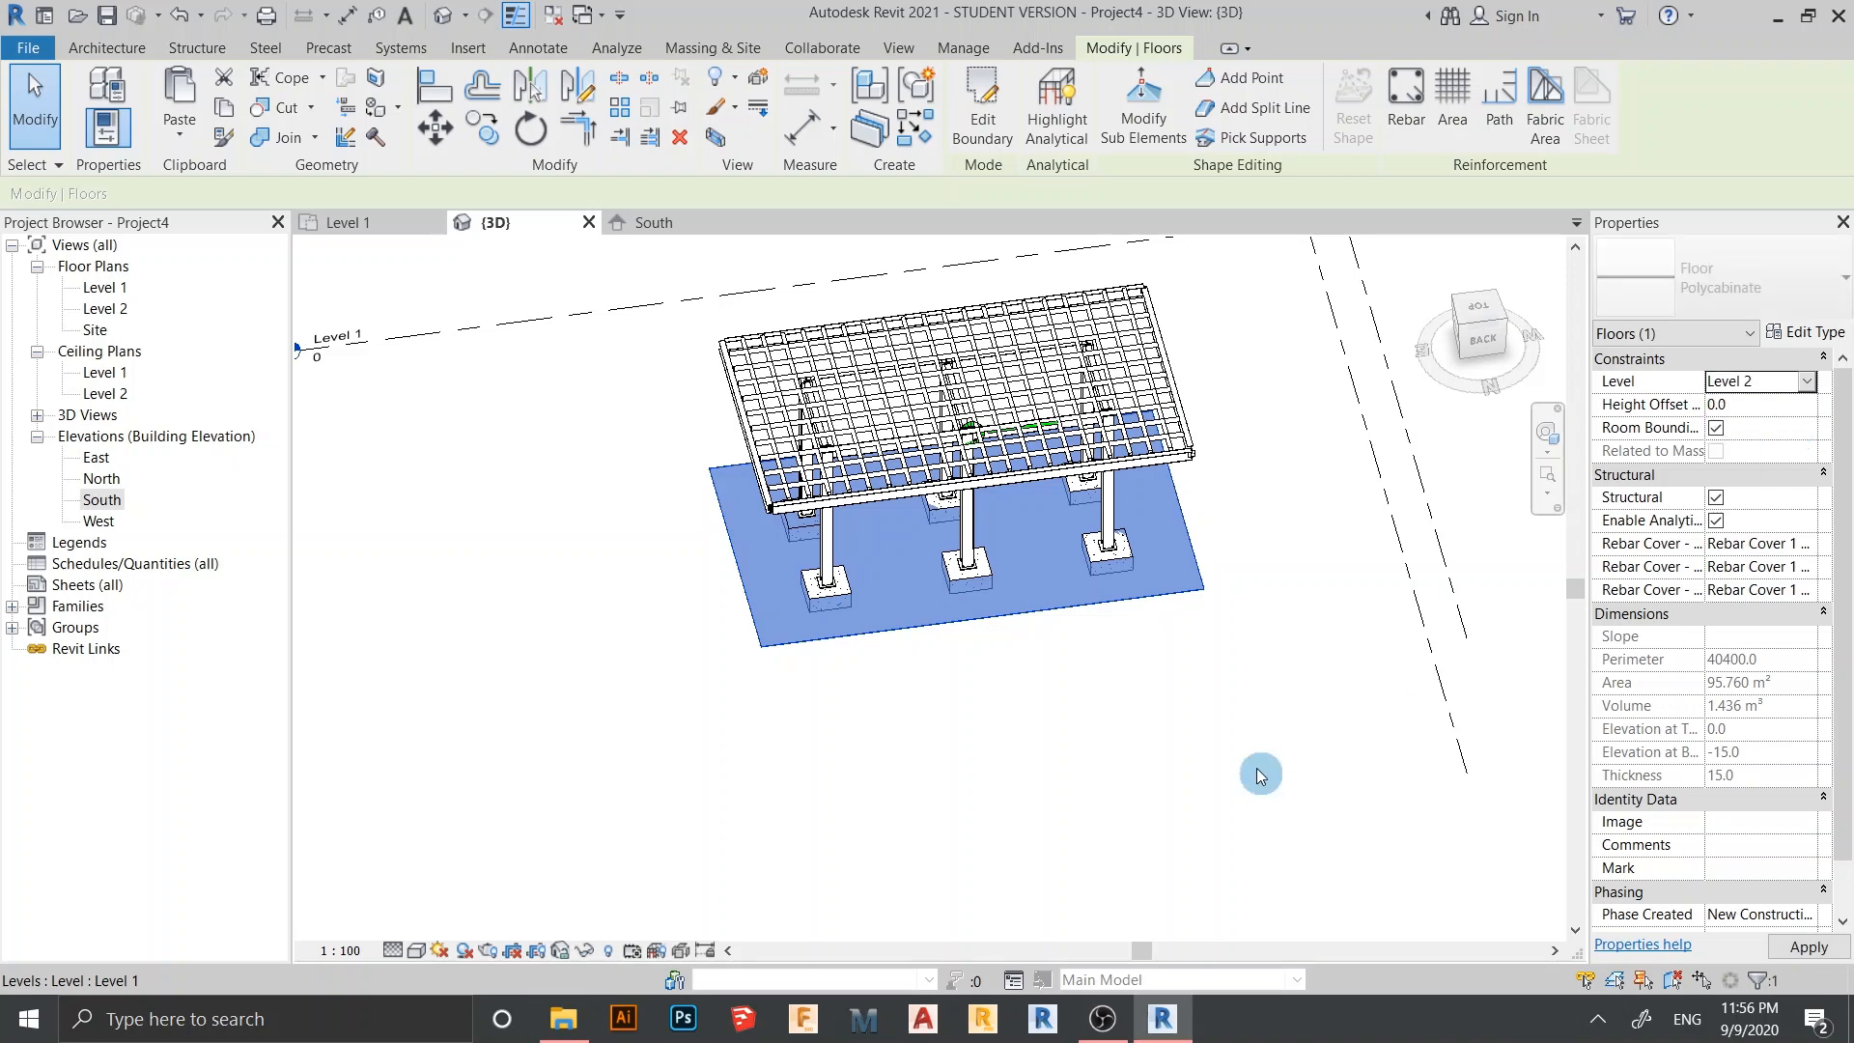
middle_click_drag(1043, 778, 1095, 522, "shift")
scroll(551, 377, "up", 2)
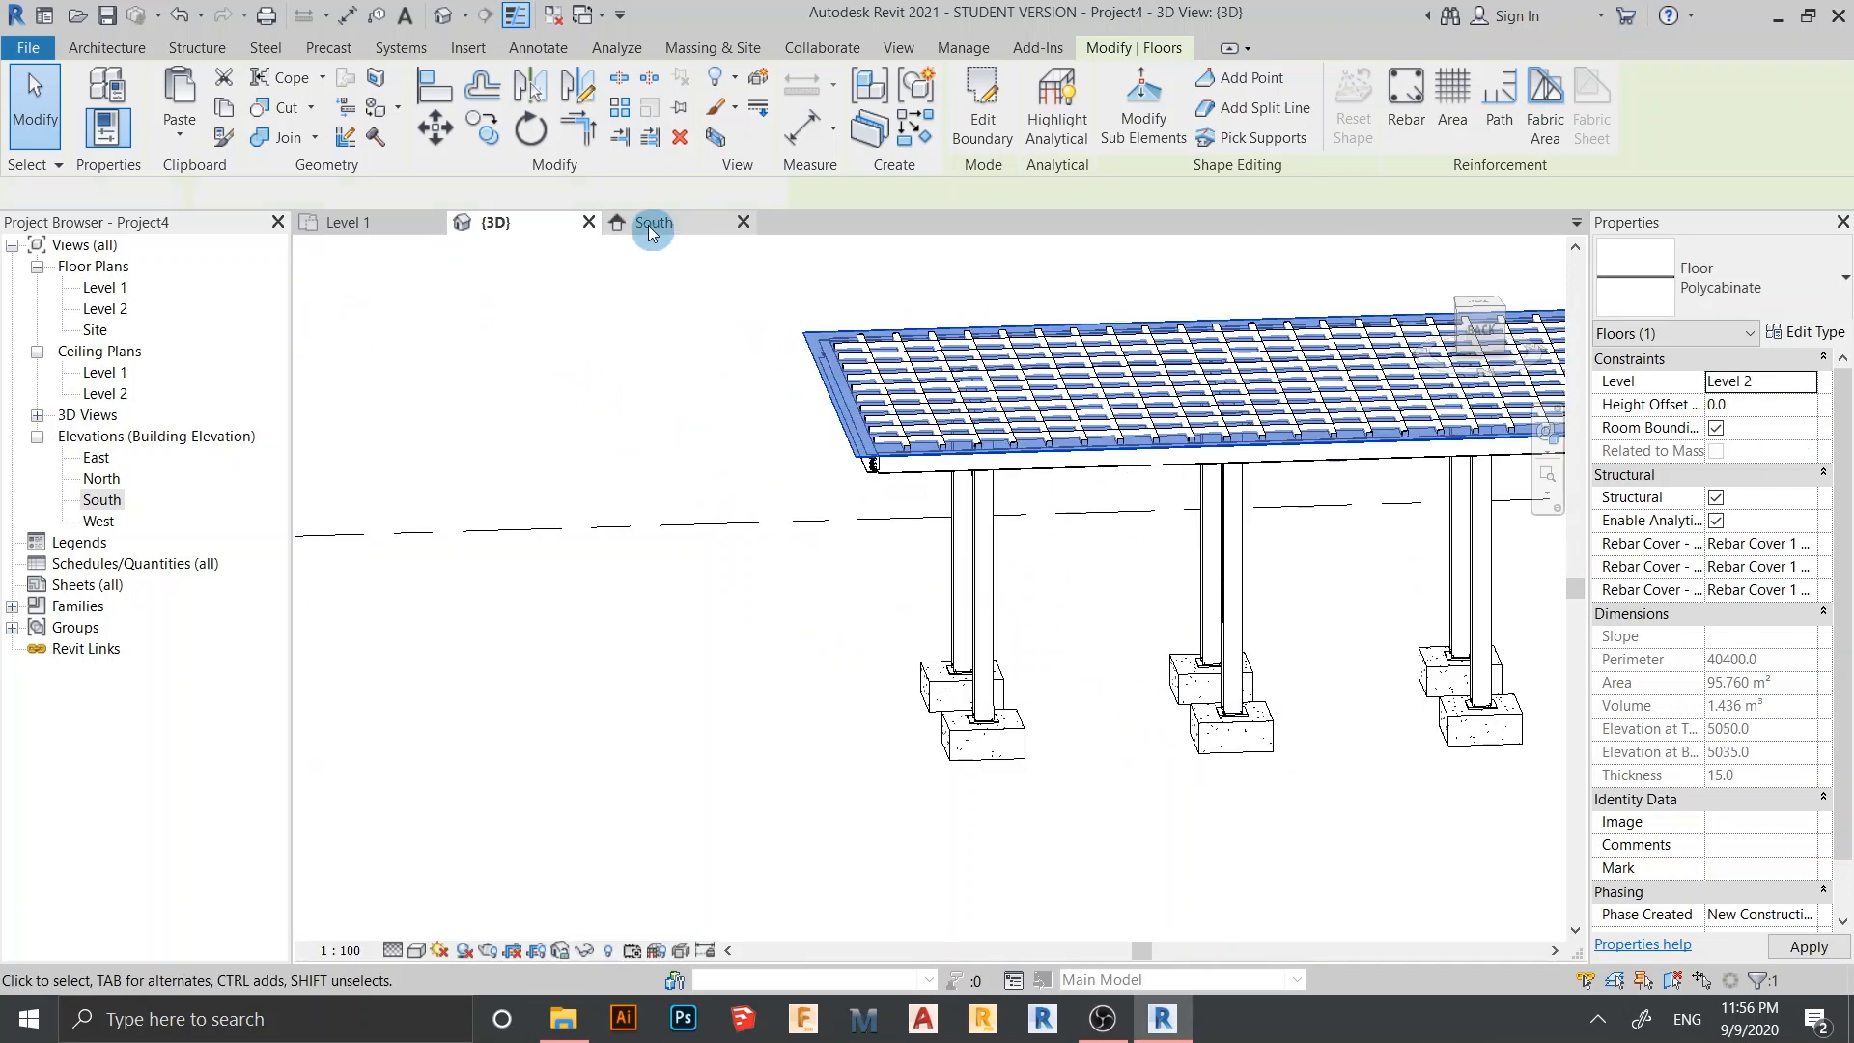
In the South elevation, align the underside of the Polycabinate floor with the top of the HS 100 x 100 beams
left_click(647, 224)
scroll(512, 594, "up", 3)
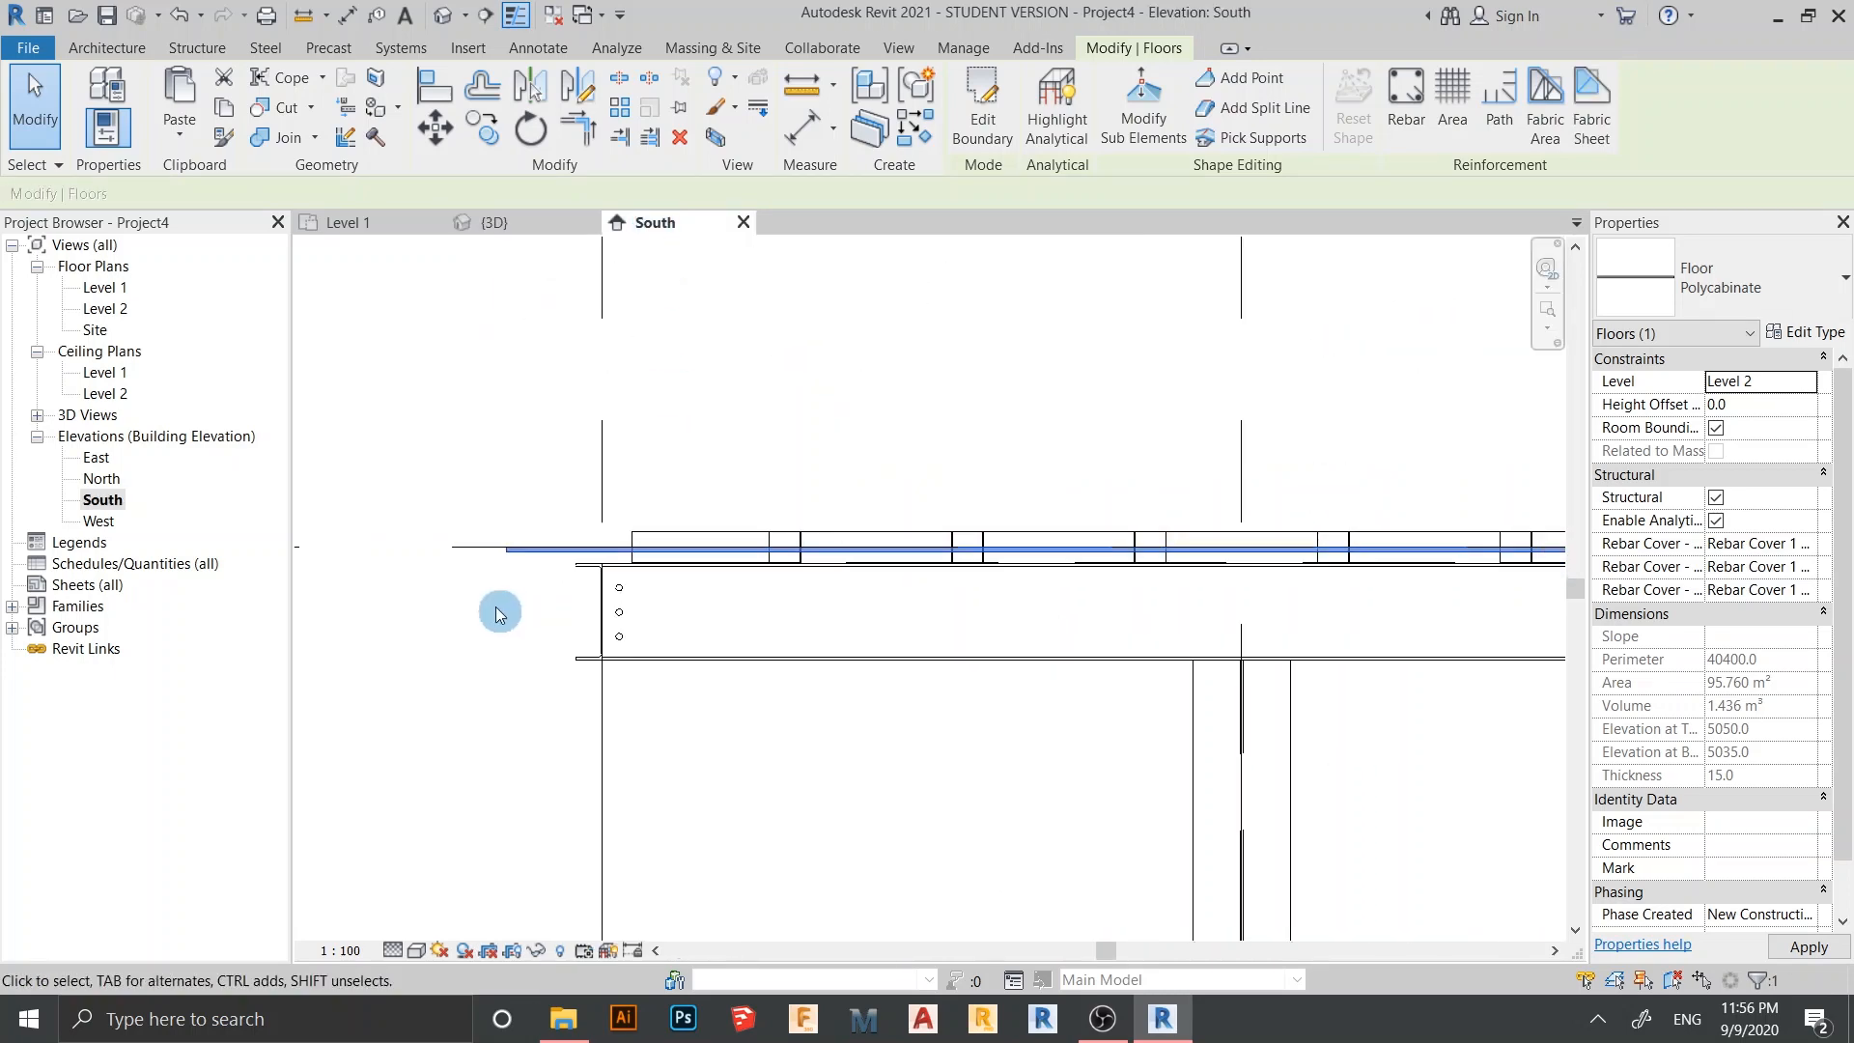
key("a")
key("l")
scroll(511, 640, "up", 2)
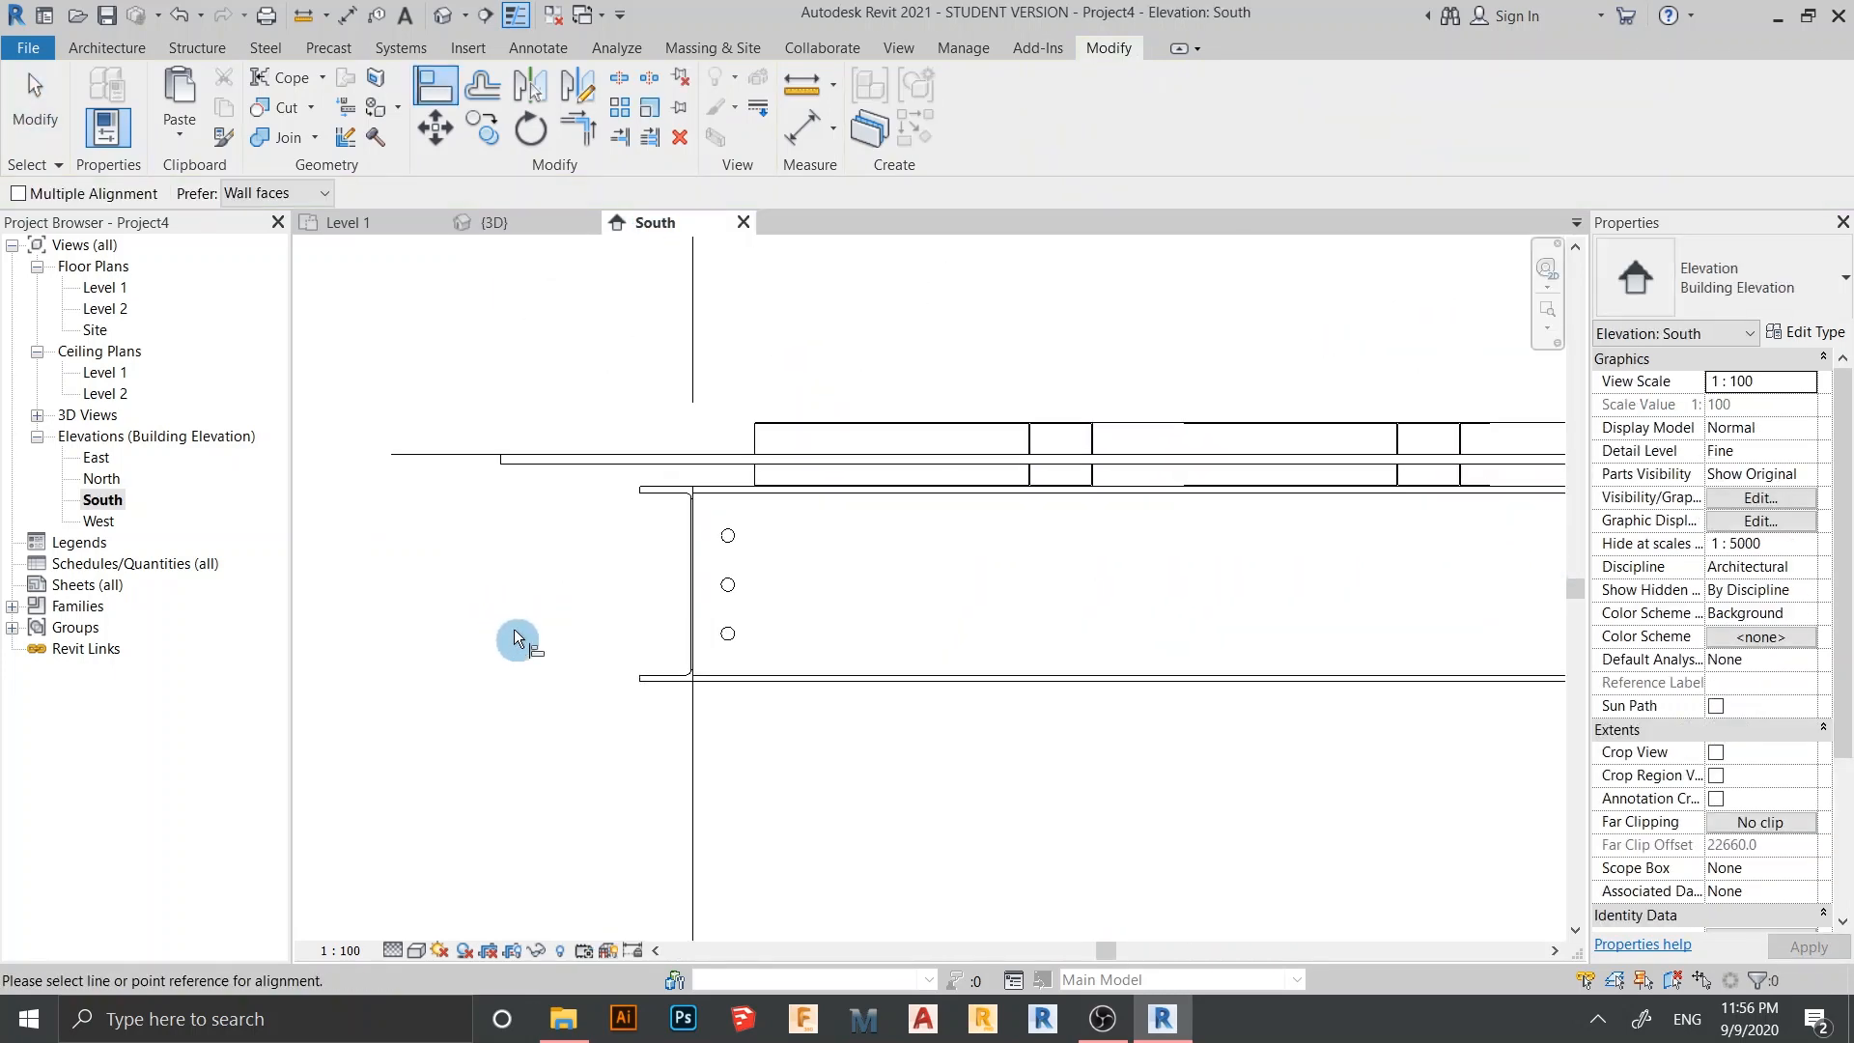
left_click(866, 415)
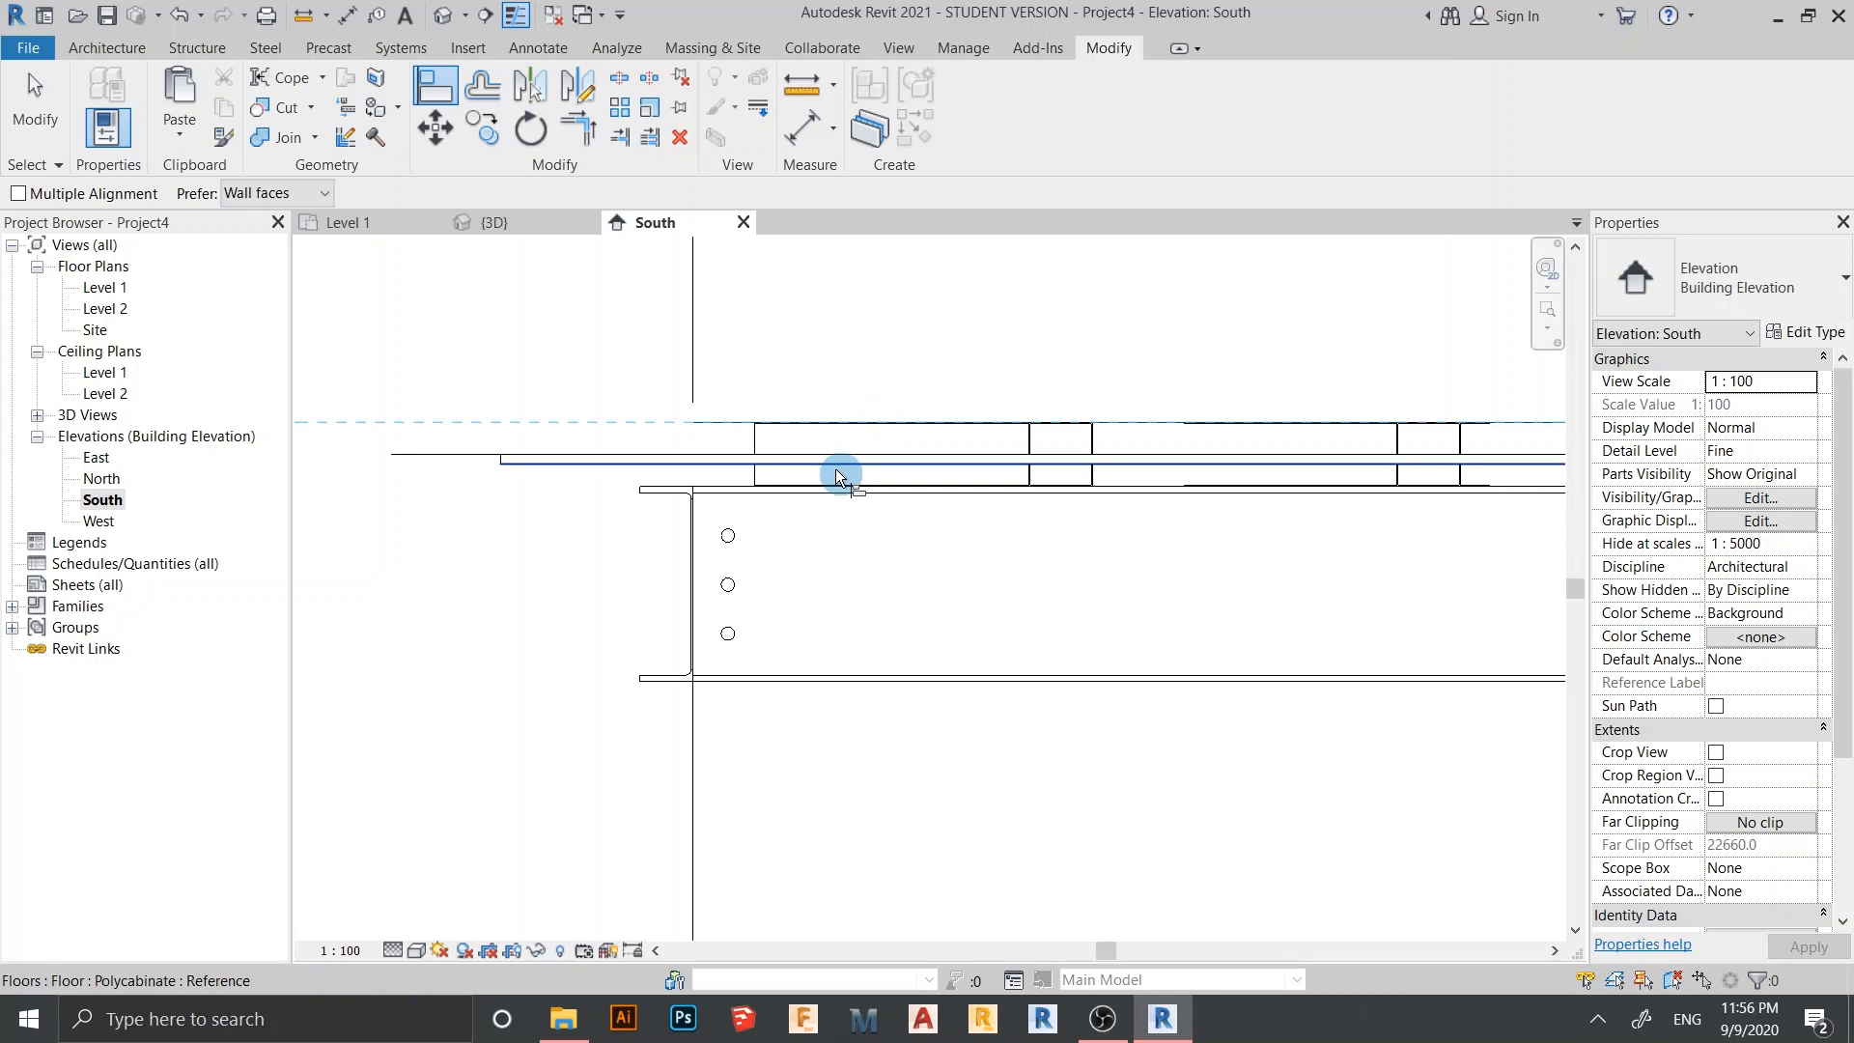
left_click(836, 468)
key("Escape")
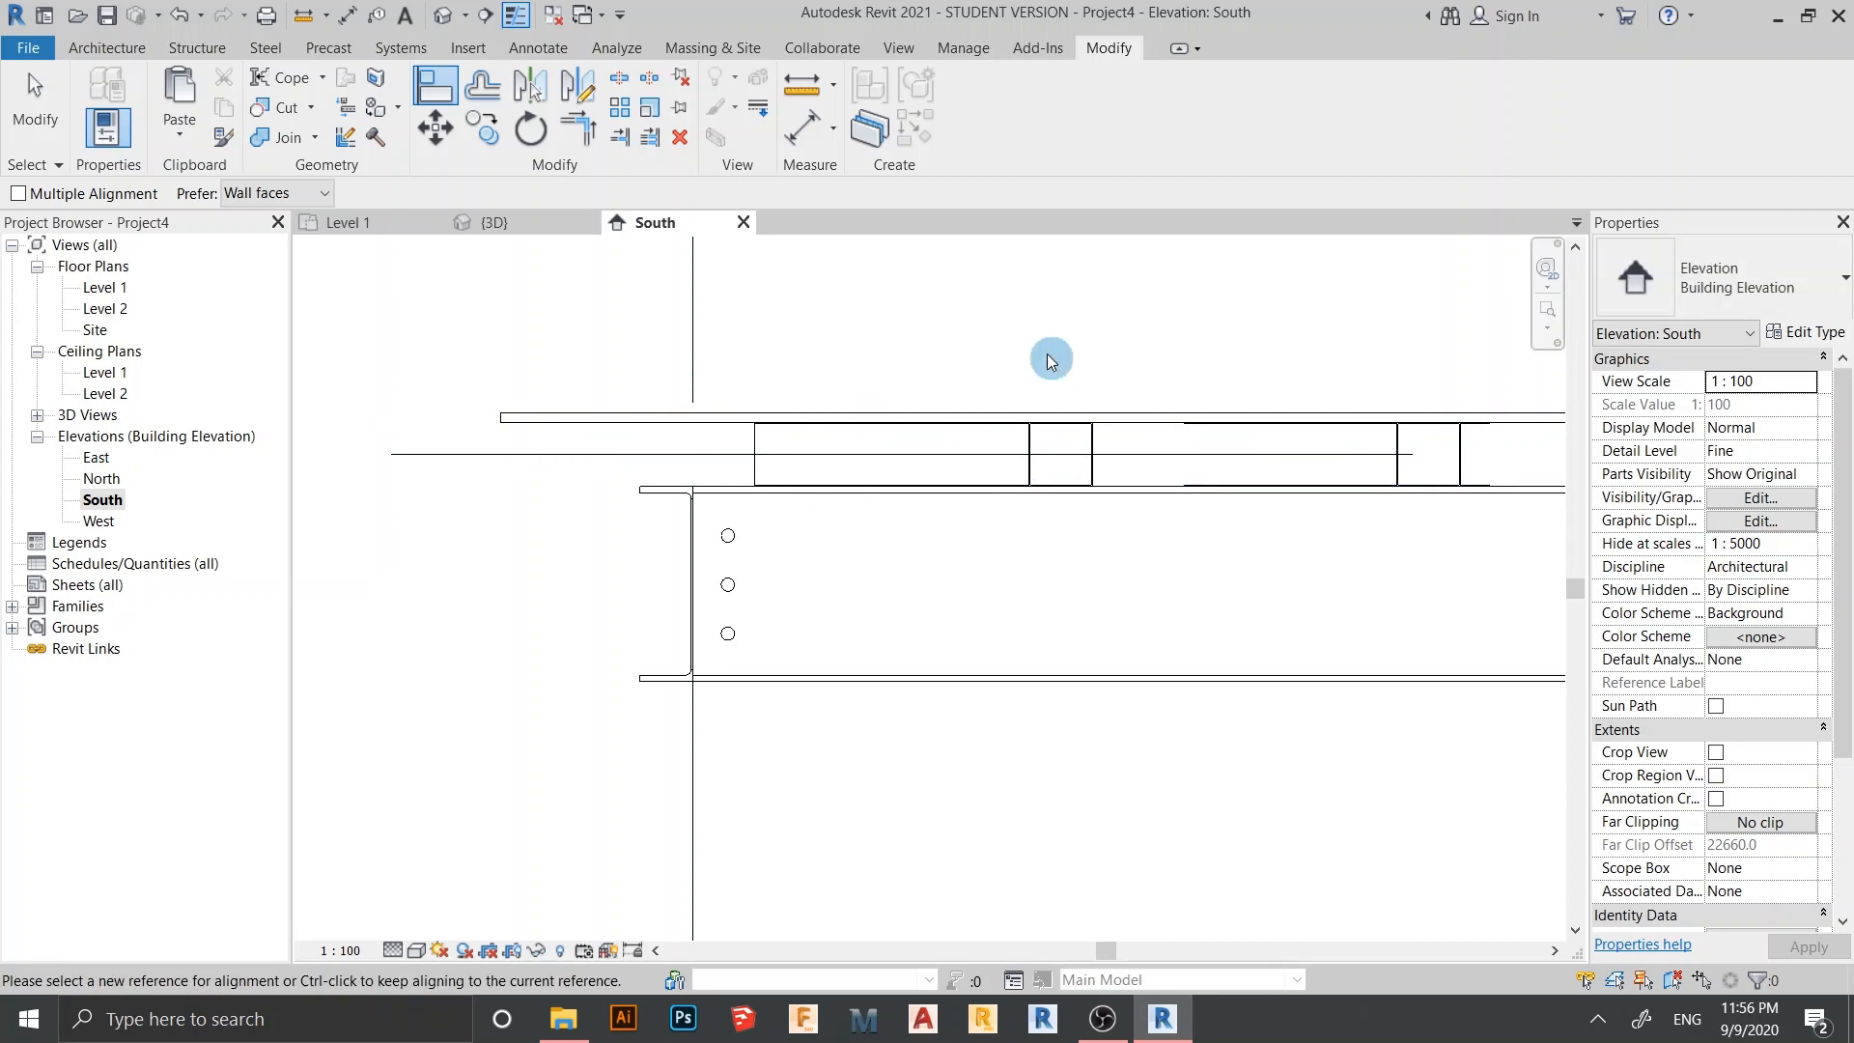
key("Escape")
In the 3D view, examine the connection types available for the generic connection on the beam at the middle column
scroll(1051, 378, "down", 2)
left_click(502, 223)
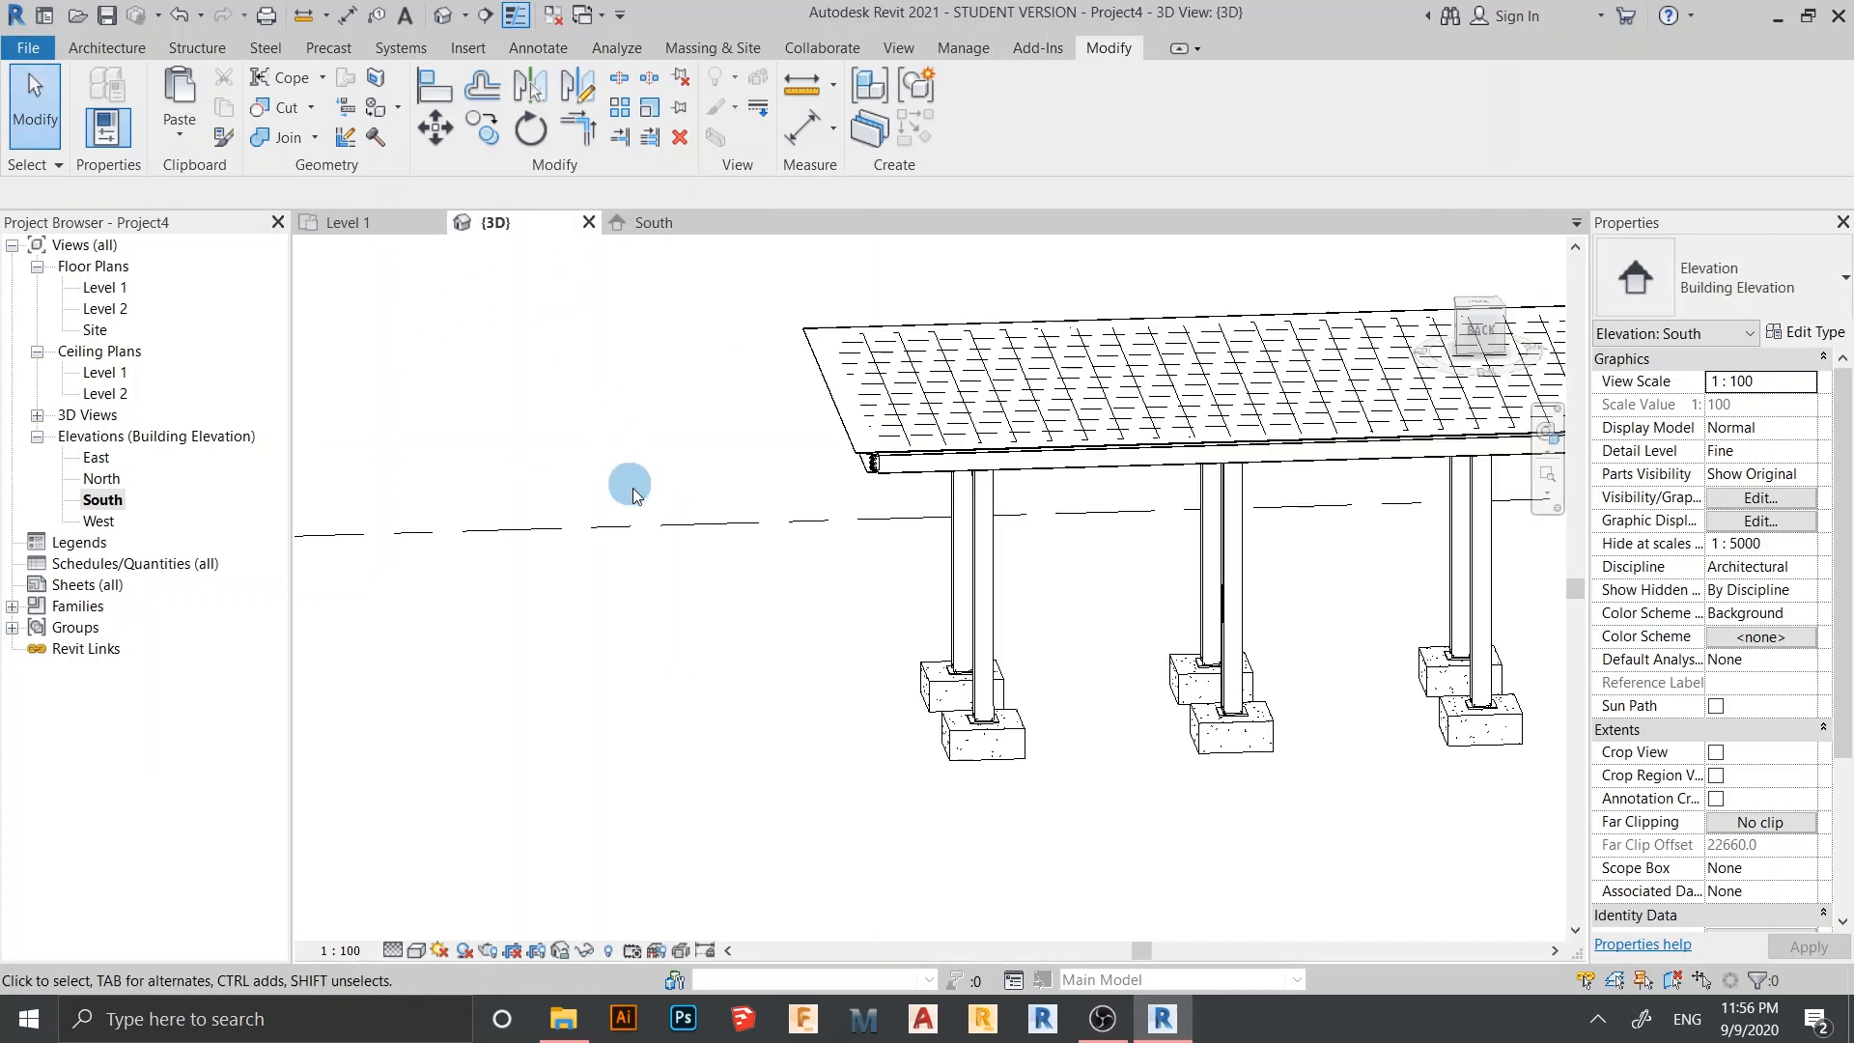
middle_click_drag(819, 726, 903, 787, "shift")
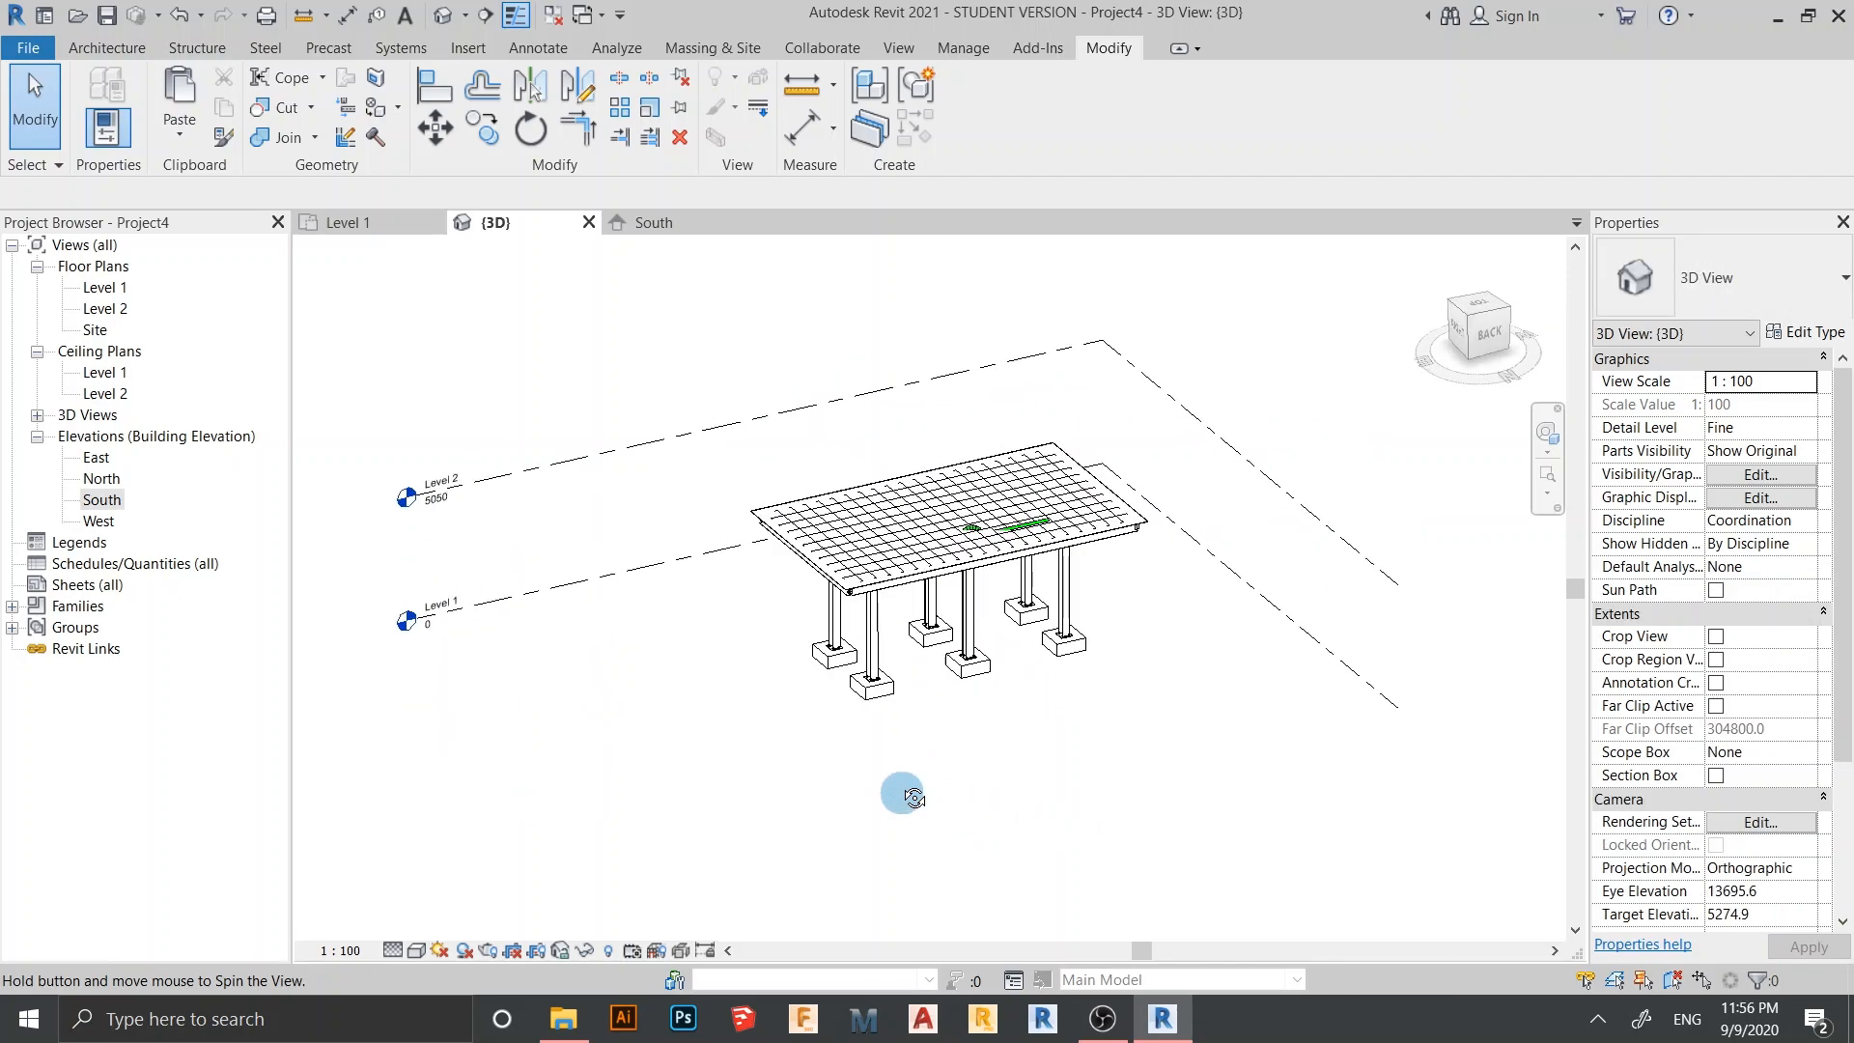
scroll(1028, 596, "up", 3)
middle_click_drag(1028, 595, 919, 463, "shift")
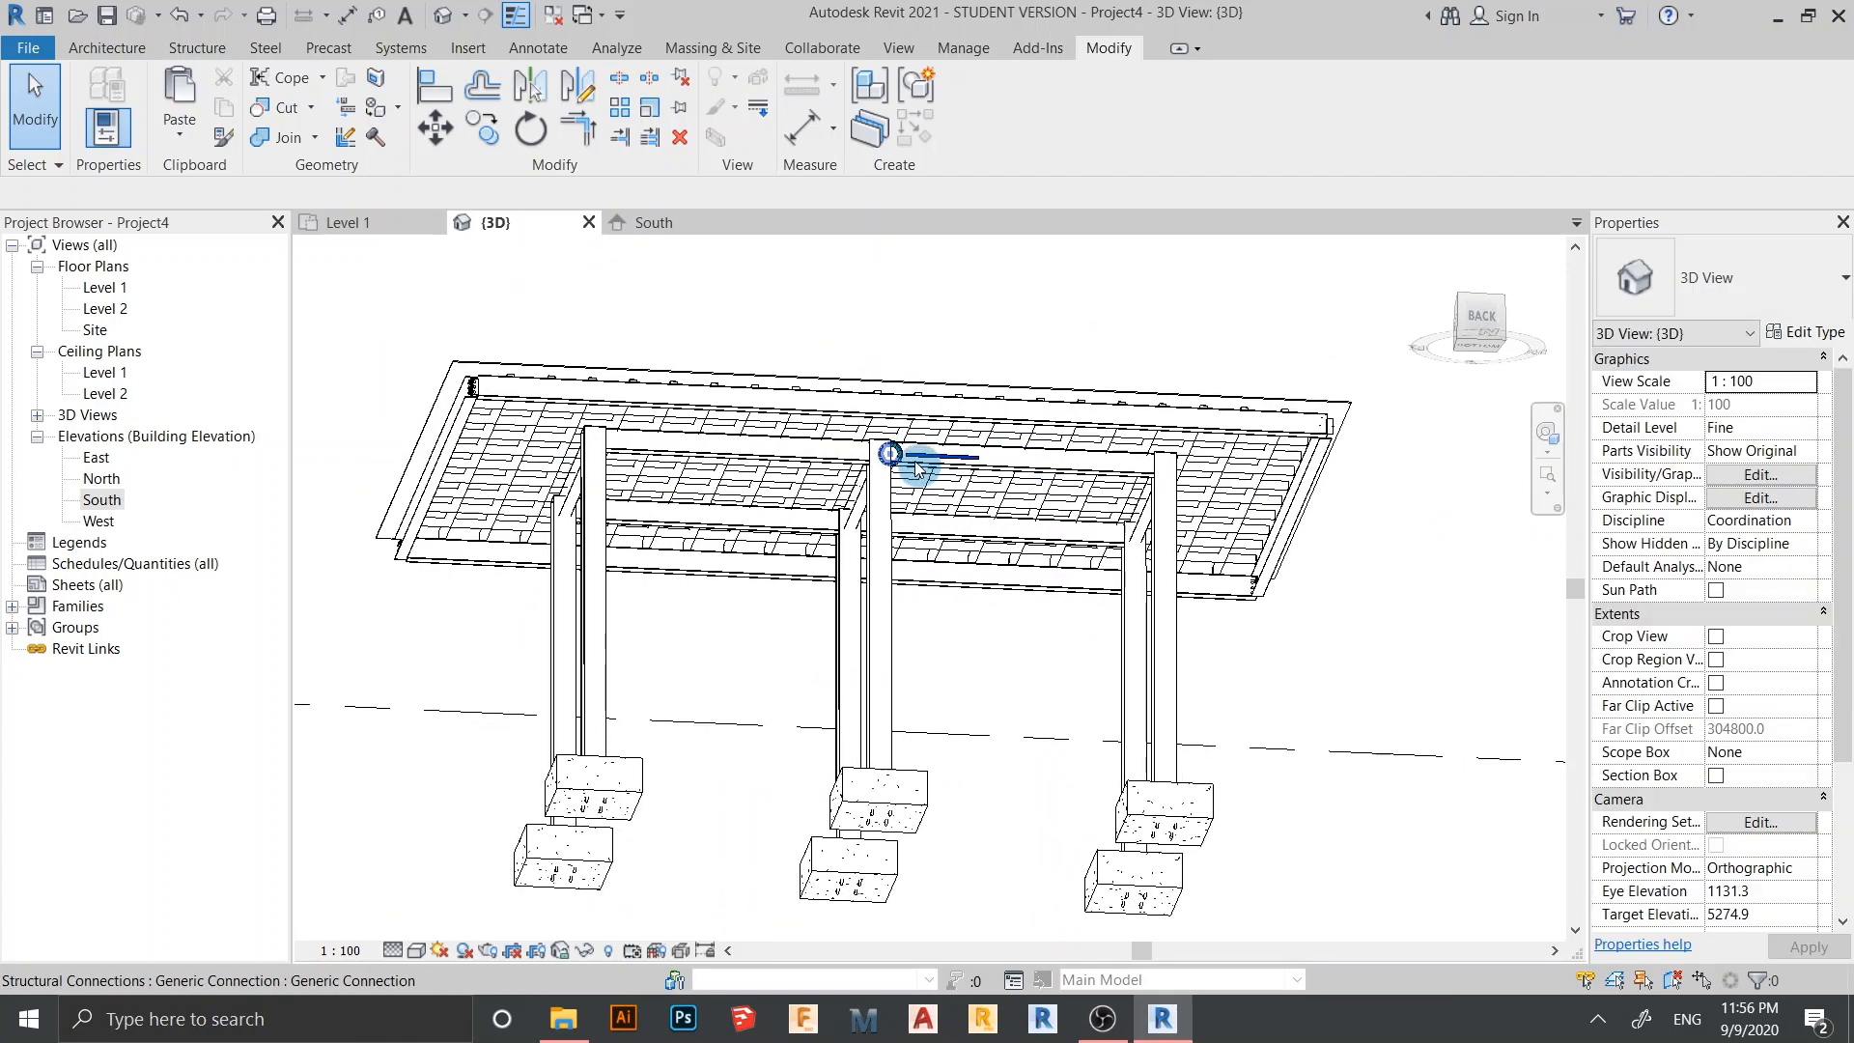
left_click(919, 459)
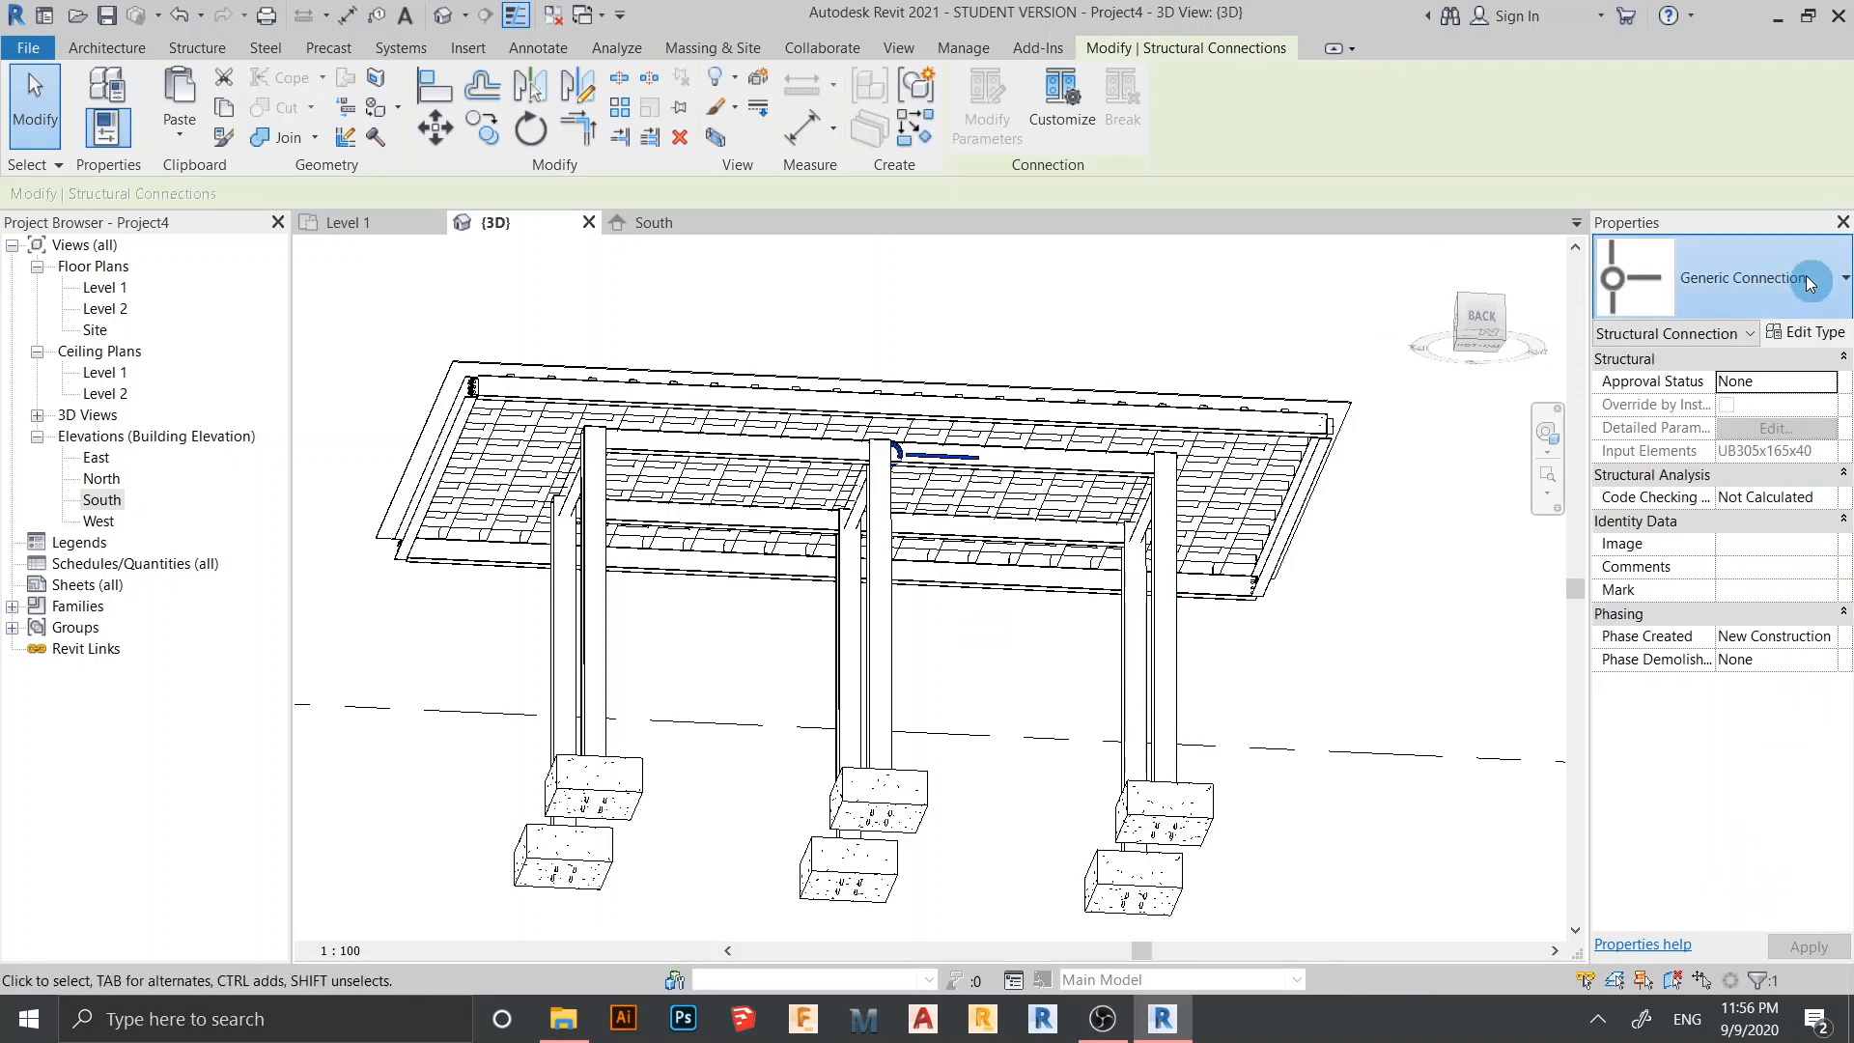
left_click(1809, 282)
scroll(1690, 512, "up", 1)
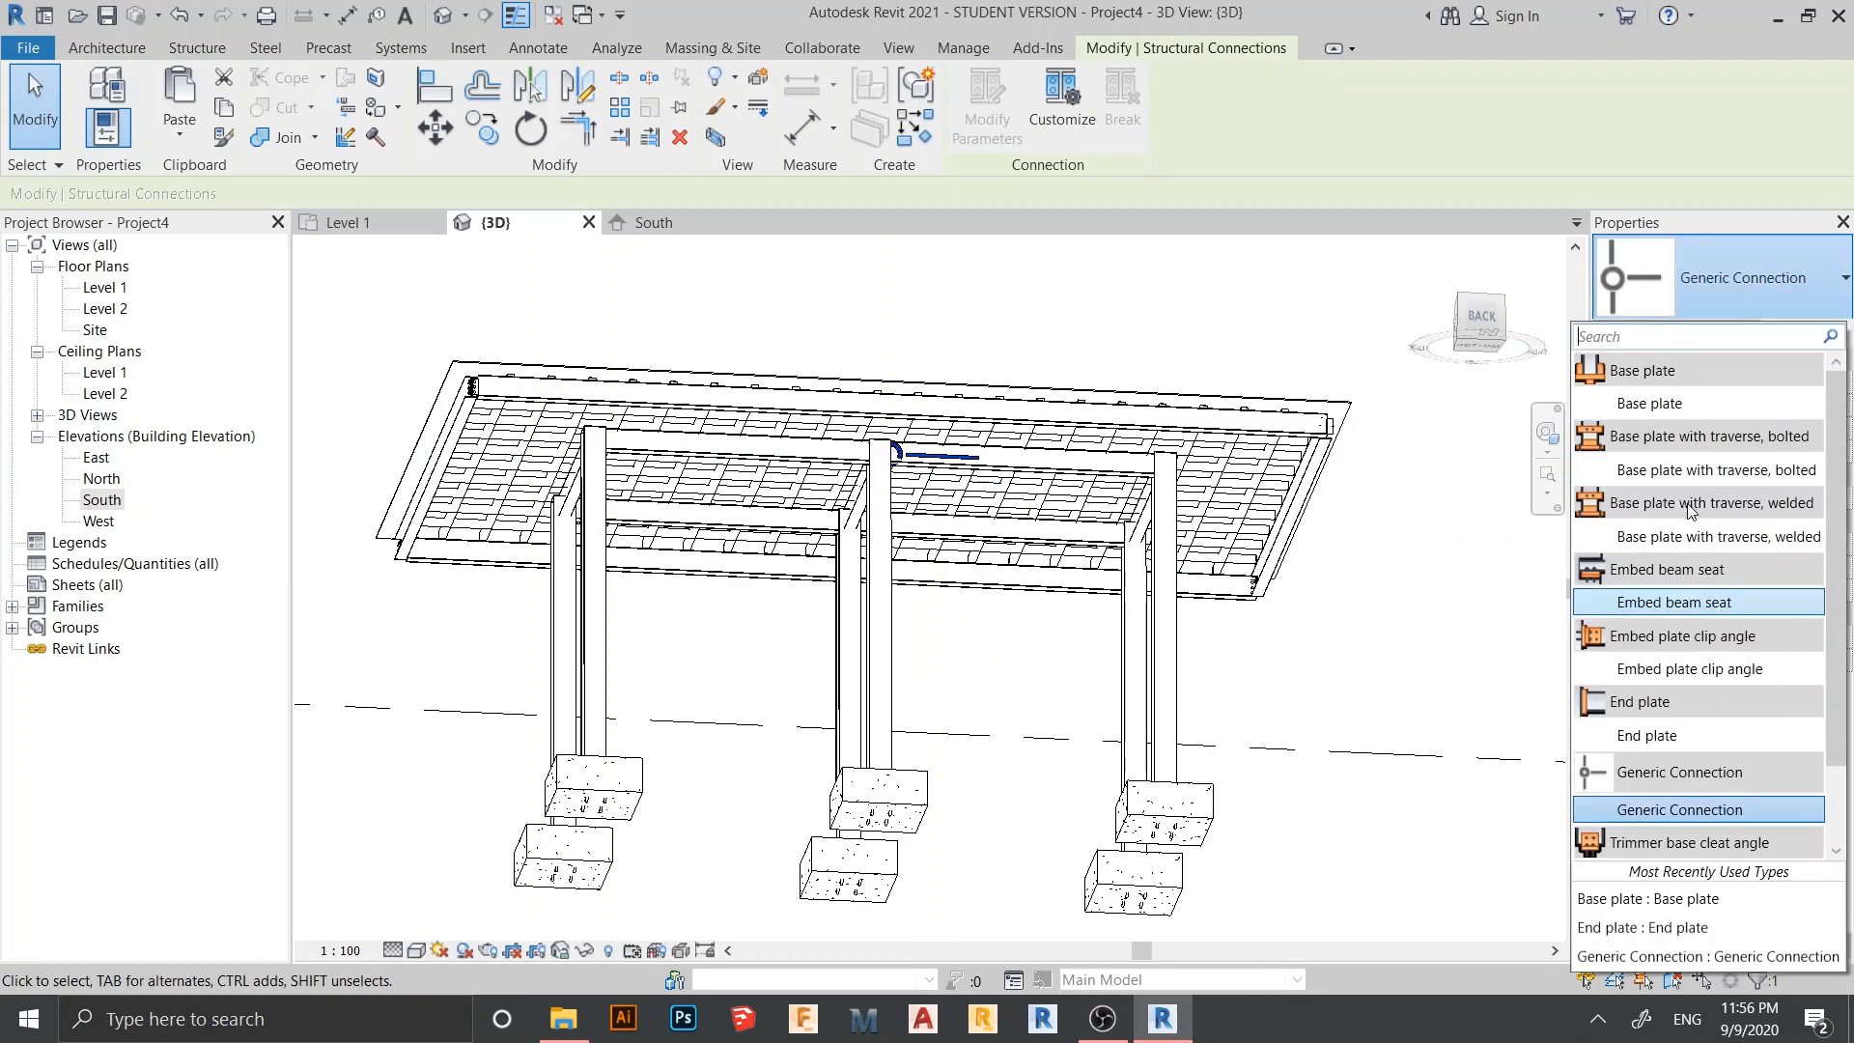
scroll(1684, 660, "up", 1)
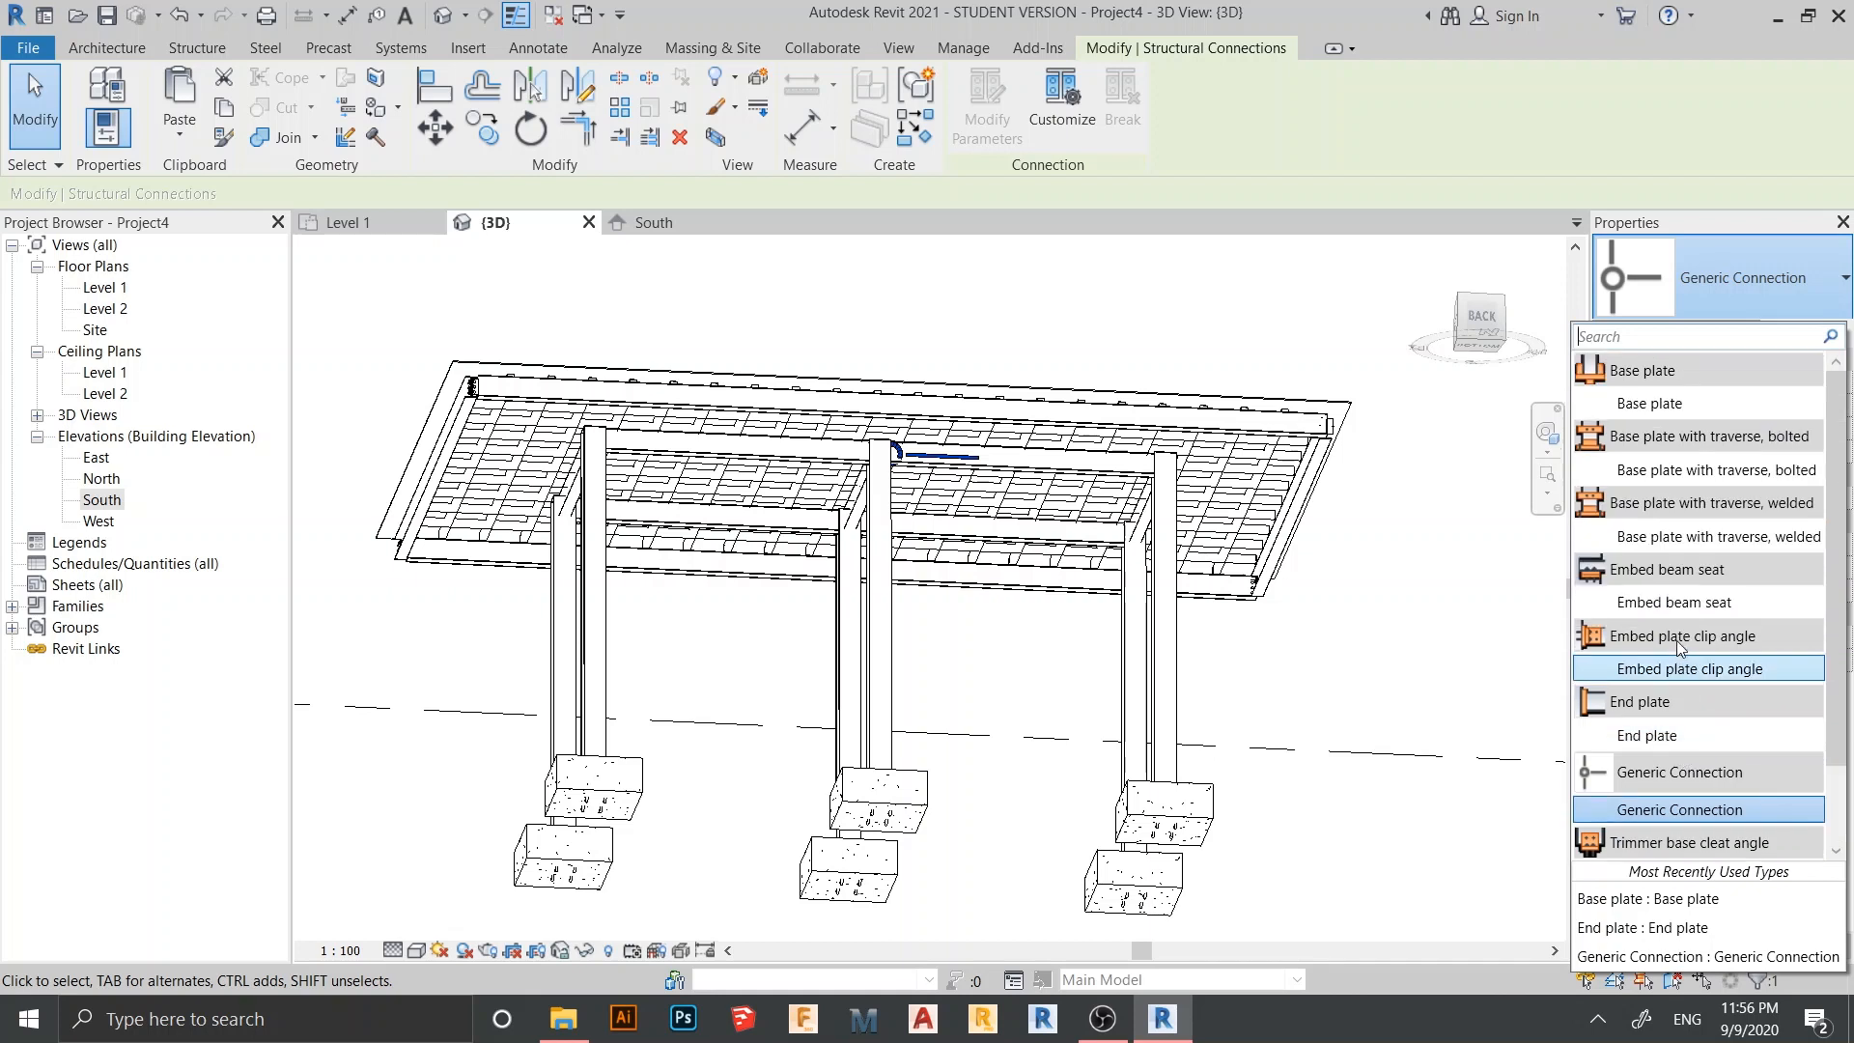
scroll(1676, 640, "down", 1)
scroll(1662, 653, "up", 1)
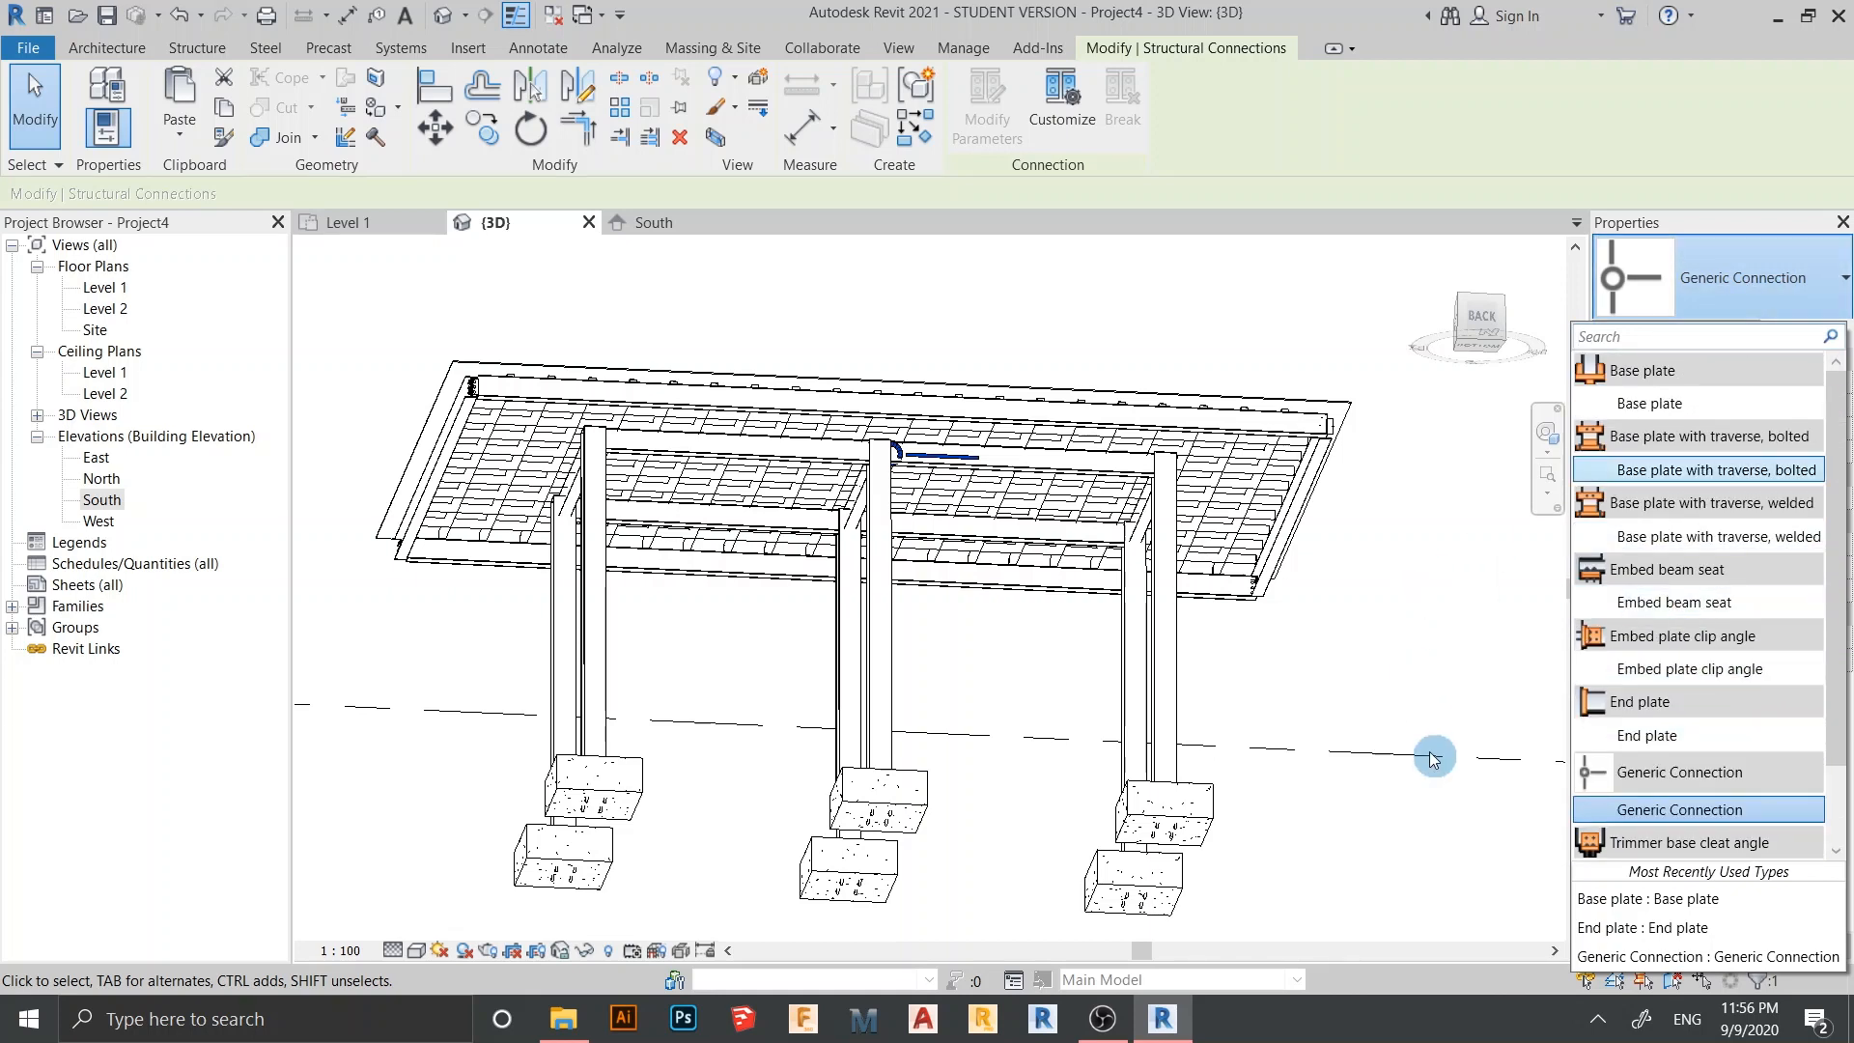
scroll(1334, 597, "down", 1)
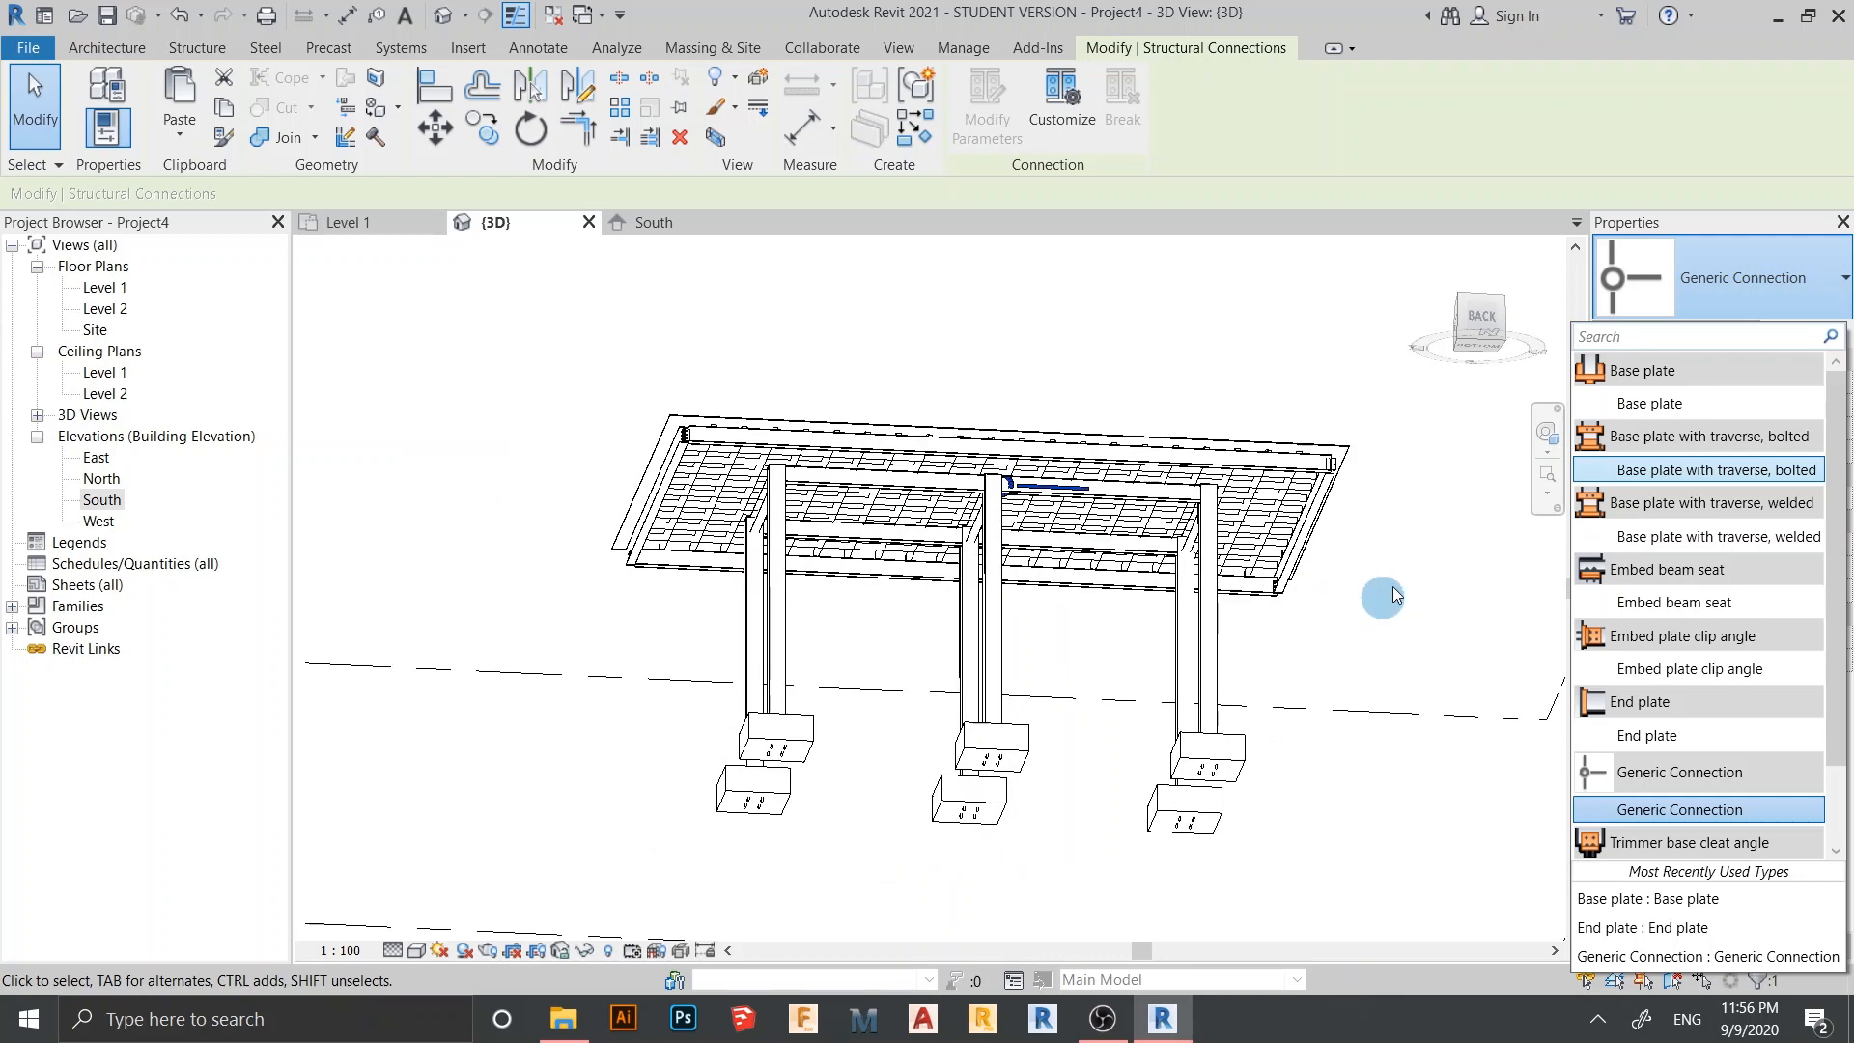
middle_click_drag(1392, 591, 932, 600, "shift")
left_click(1382, 666)
Inspect the canopy's columns, footings and roof in 3D from several angles and the front, and return to the Level 1 plan
scroll(933, 599, "up", 3)
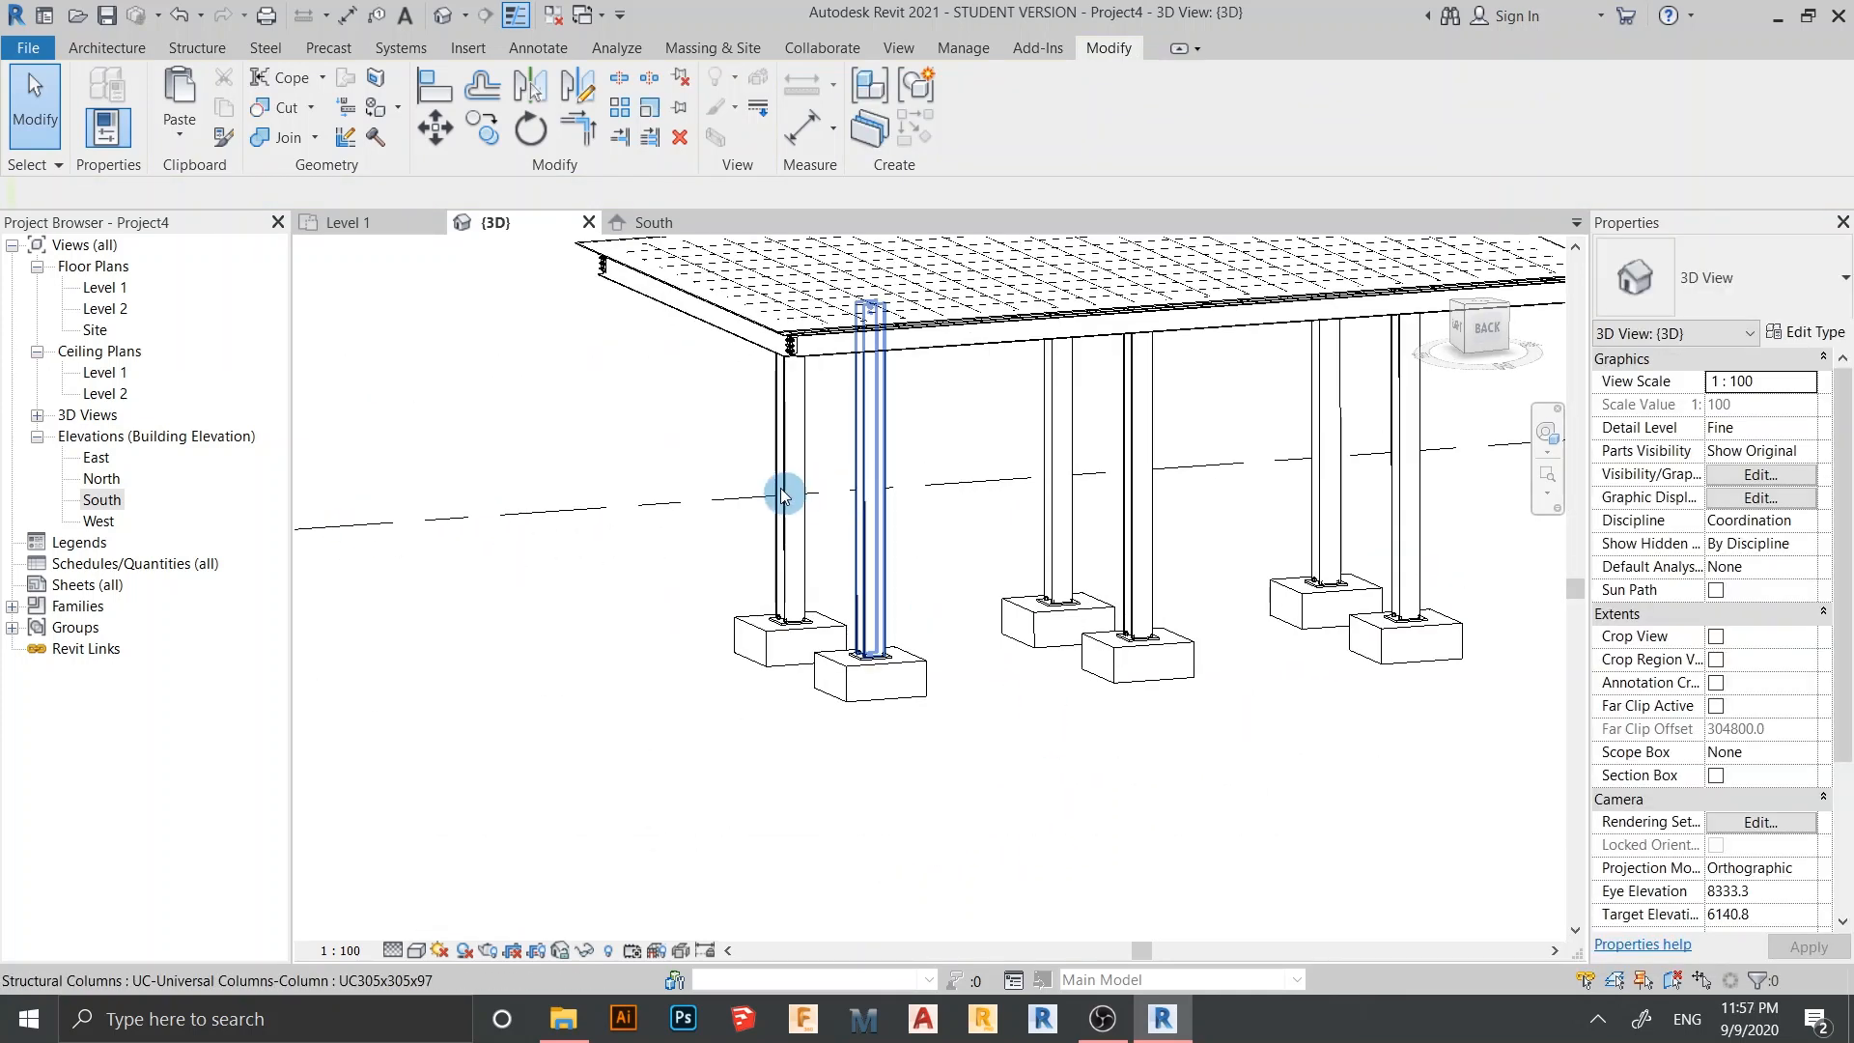
middle_click_drag(898, 492, 849, 650, "shift")
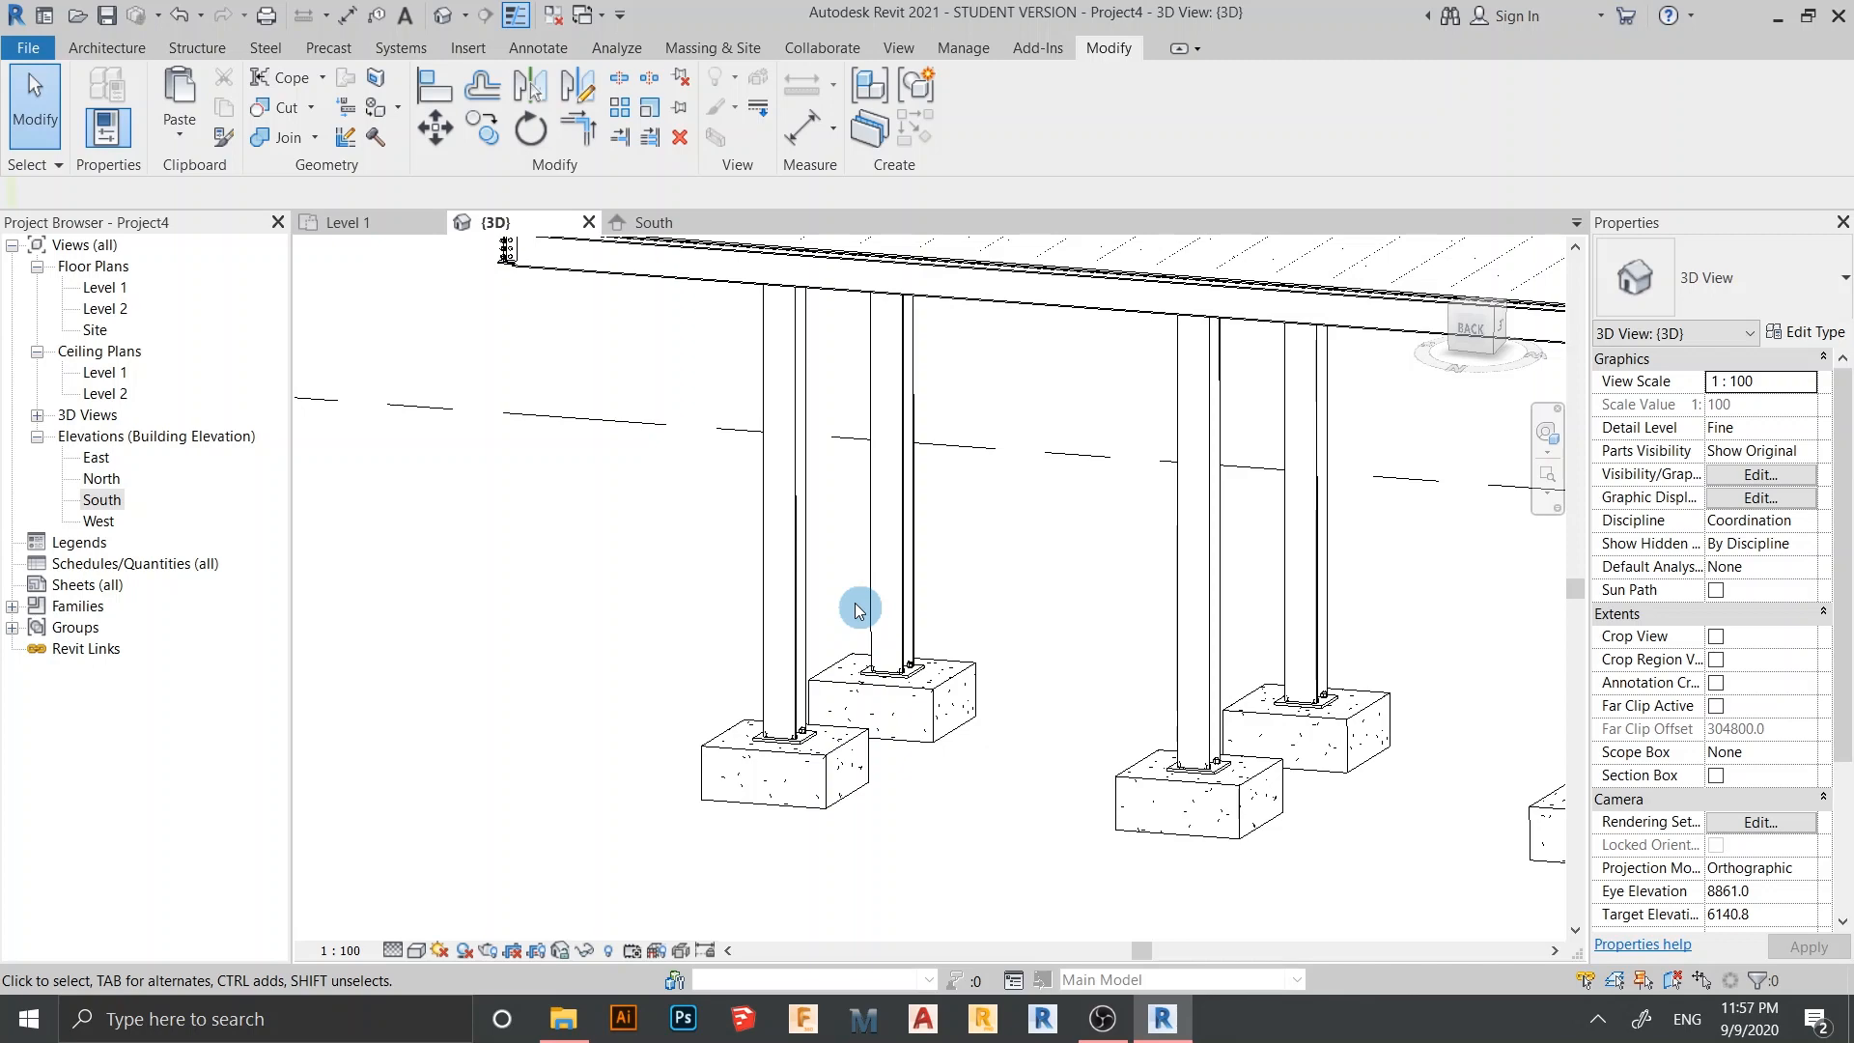
scroll(856, 604, "down", 2)
middle_click_drag(855, 603, 890, 525)
scroll(951, 676, "down", 1)
scroll(922, 586, "down", 1)
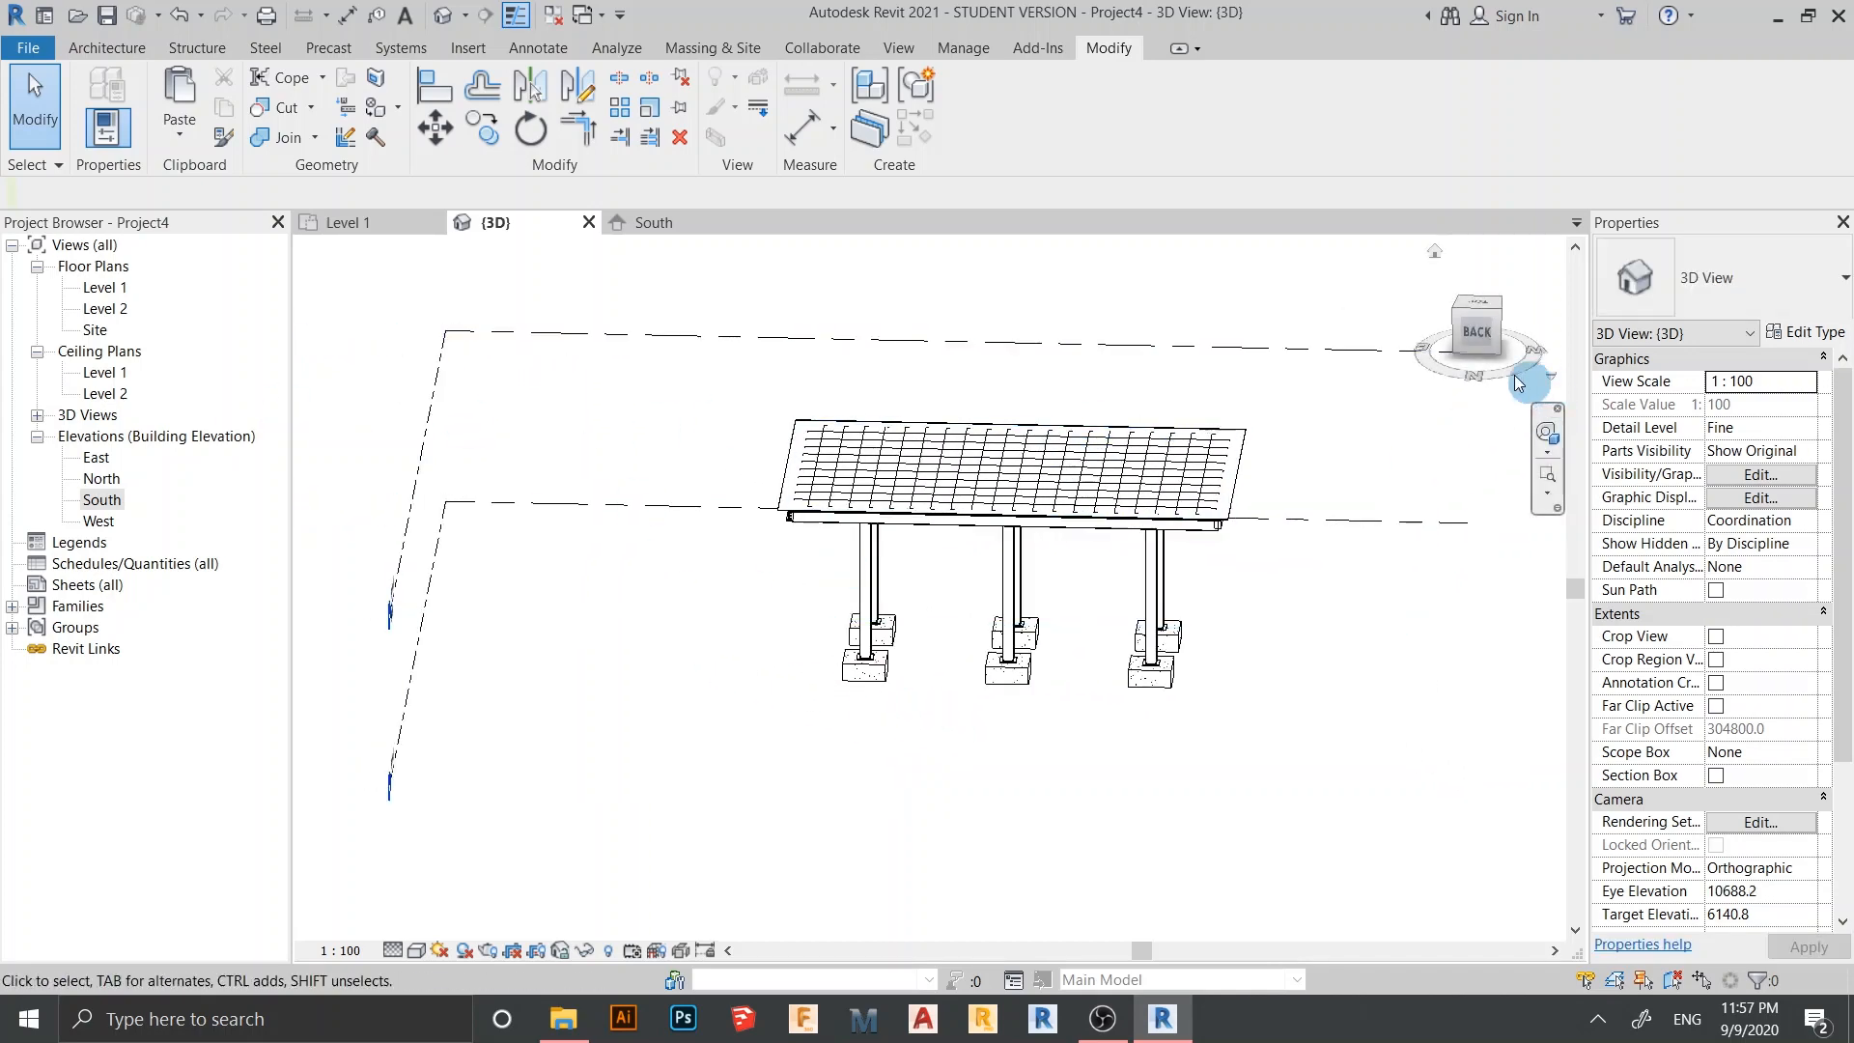
mouse_move(1514, 379)
middle_mouse_down("shift")
mouse_move(1295, 431)
mouse_move(1478, 621)
mouse_move(1457, 588)
mouse_move(1485, 376)
middle_mouse_up("shift")
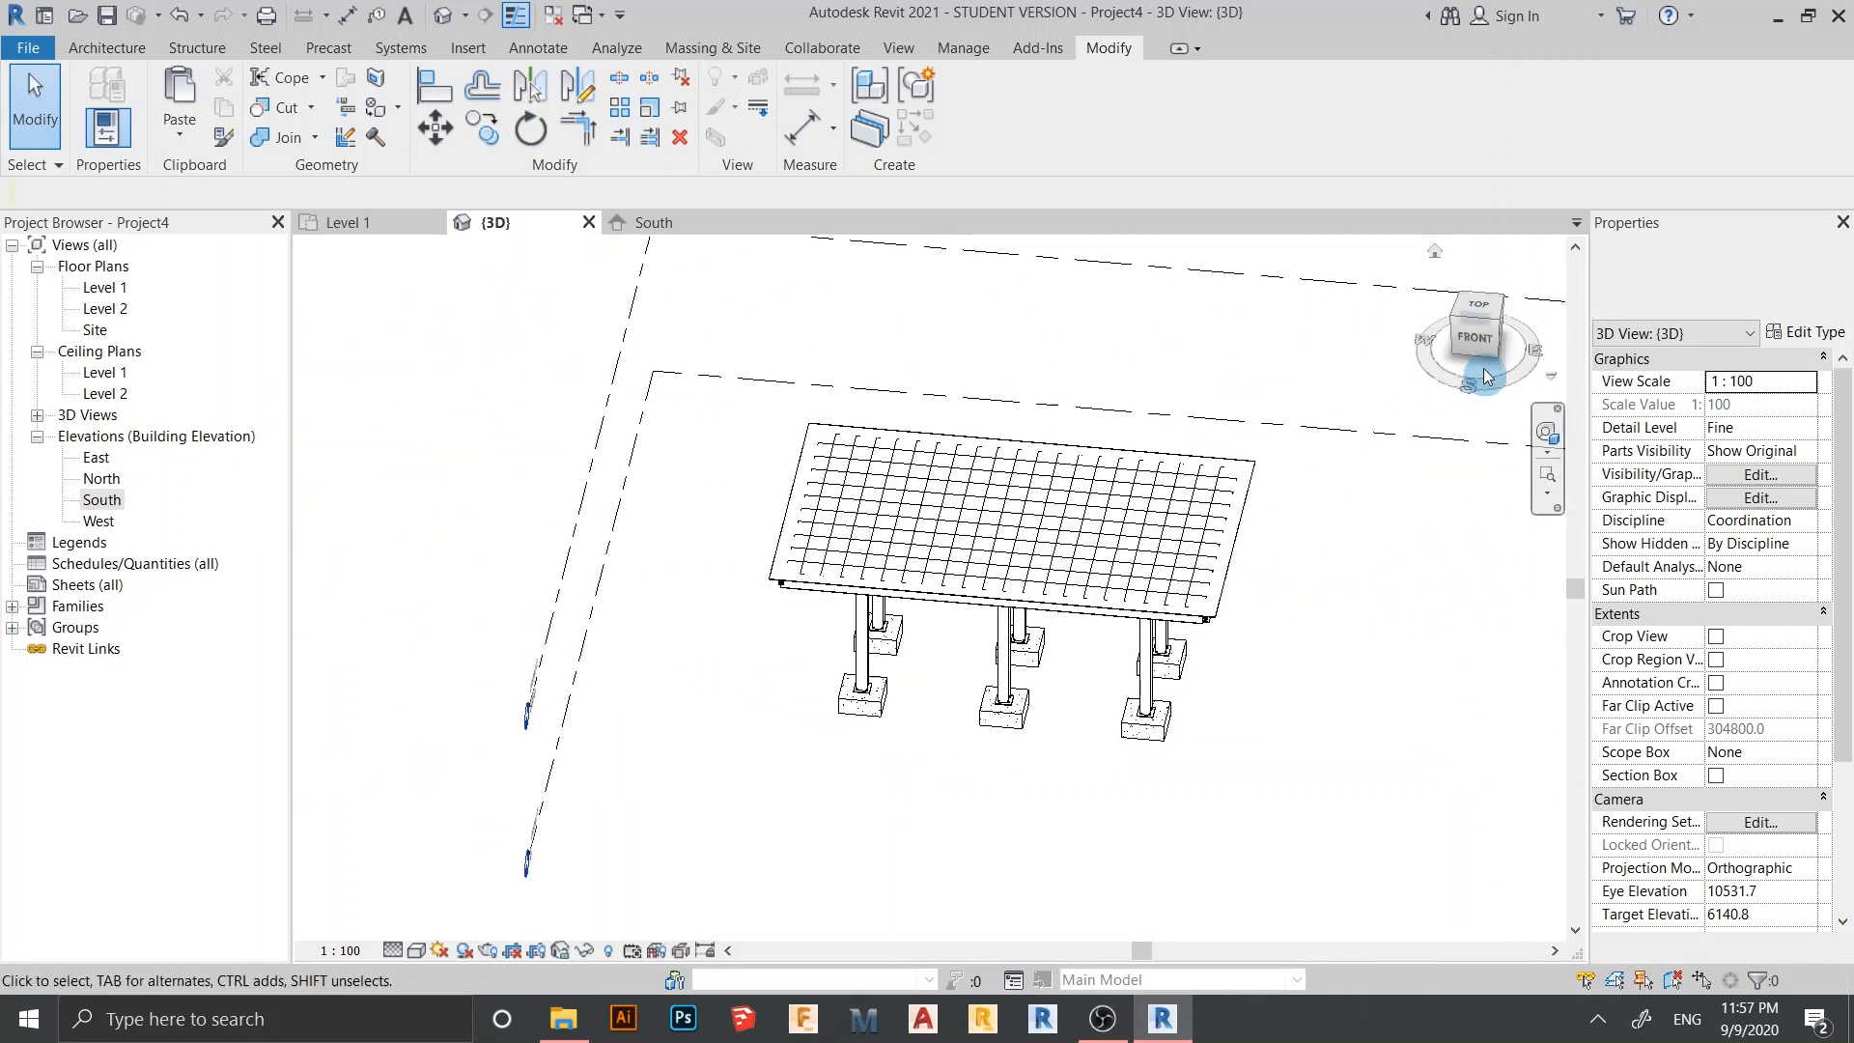
left_click(1477, 340)
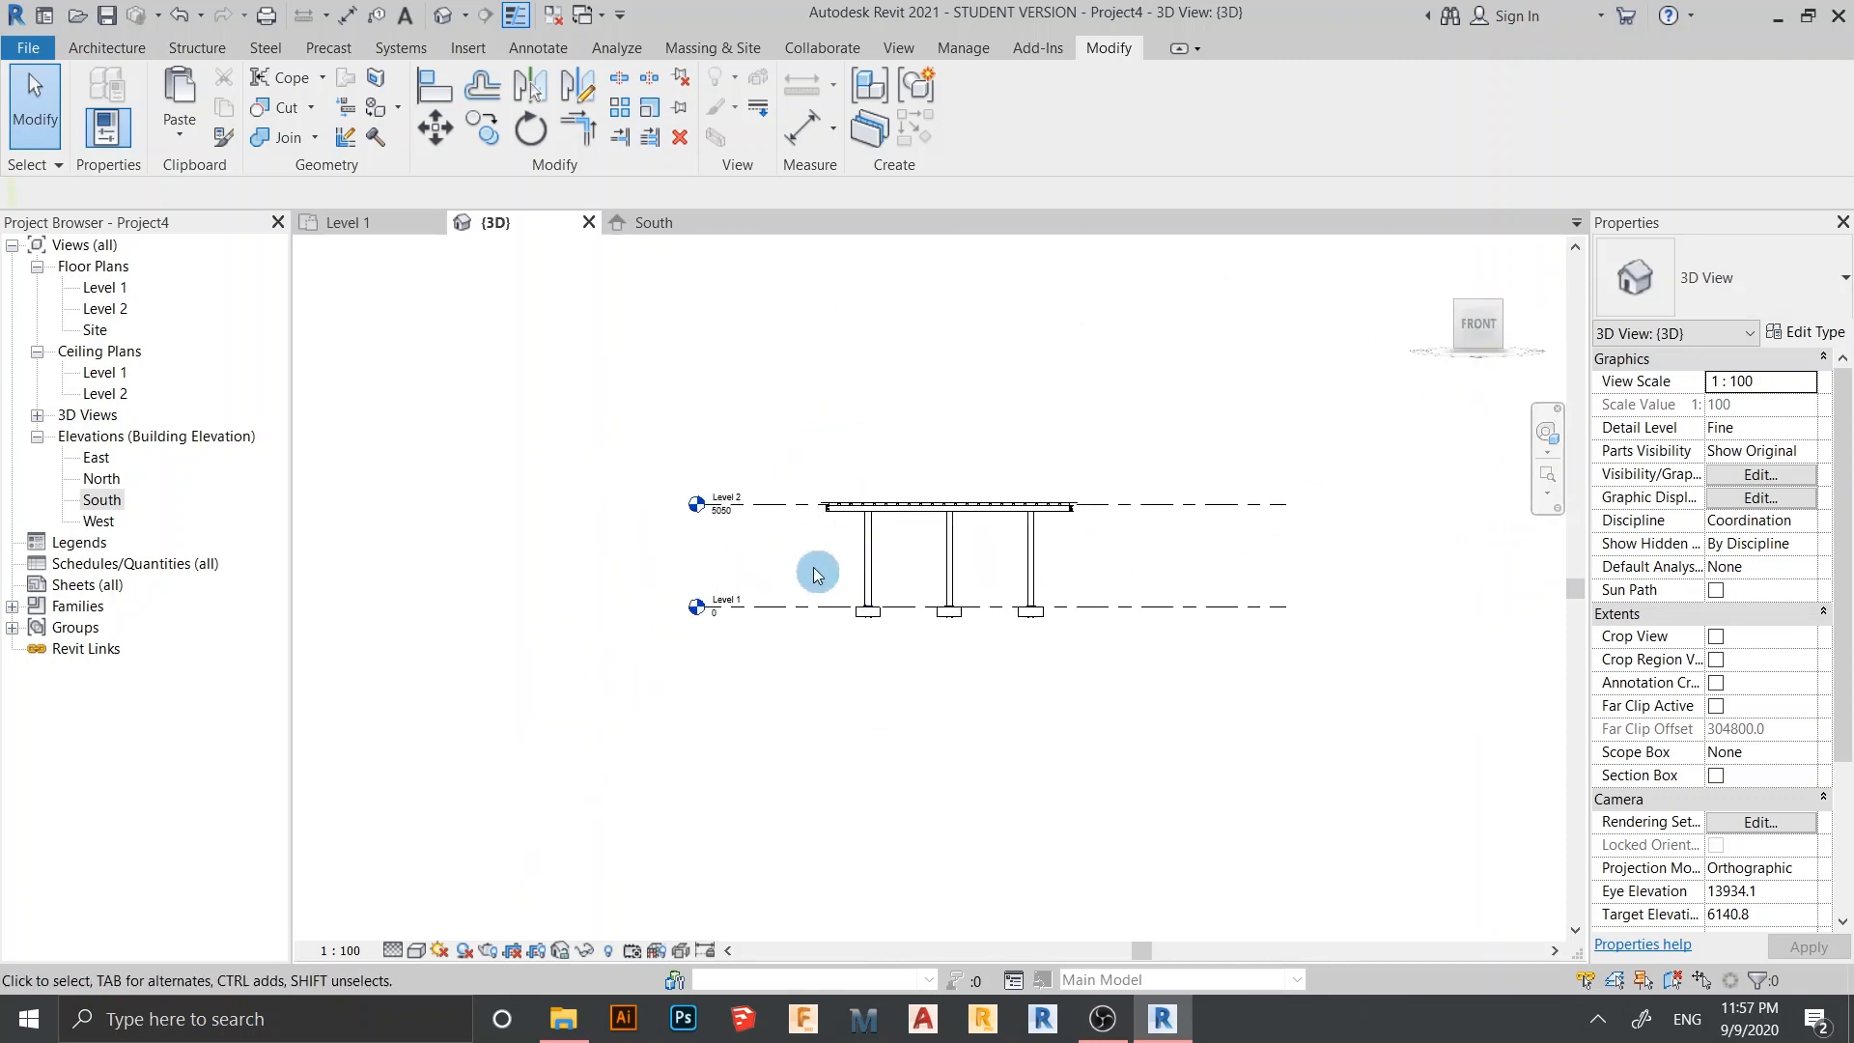
scroll(819, 488, "up", 3)
middle_click_drag(799, 480, 1104, 575)
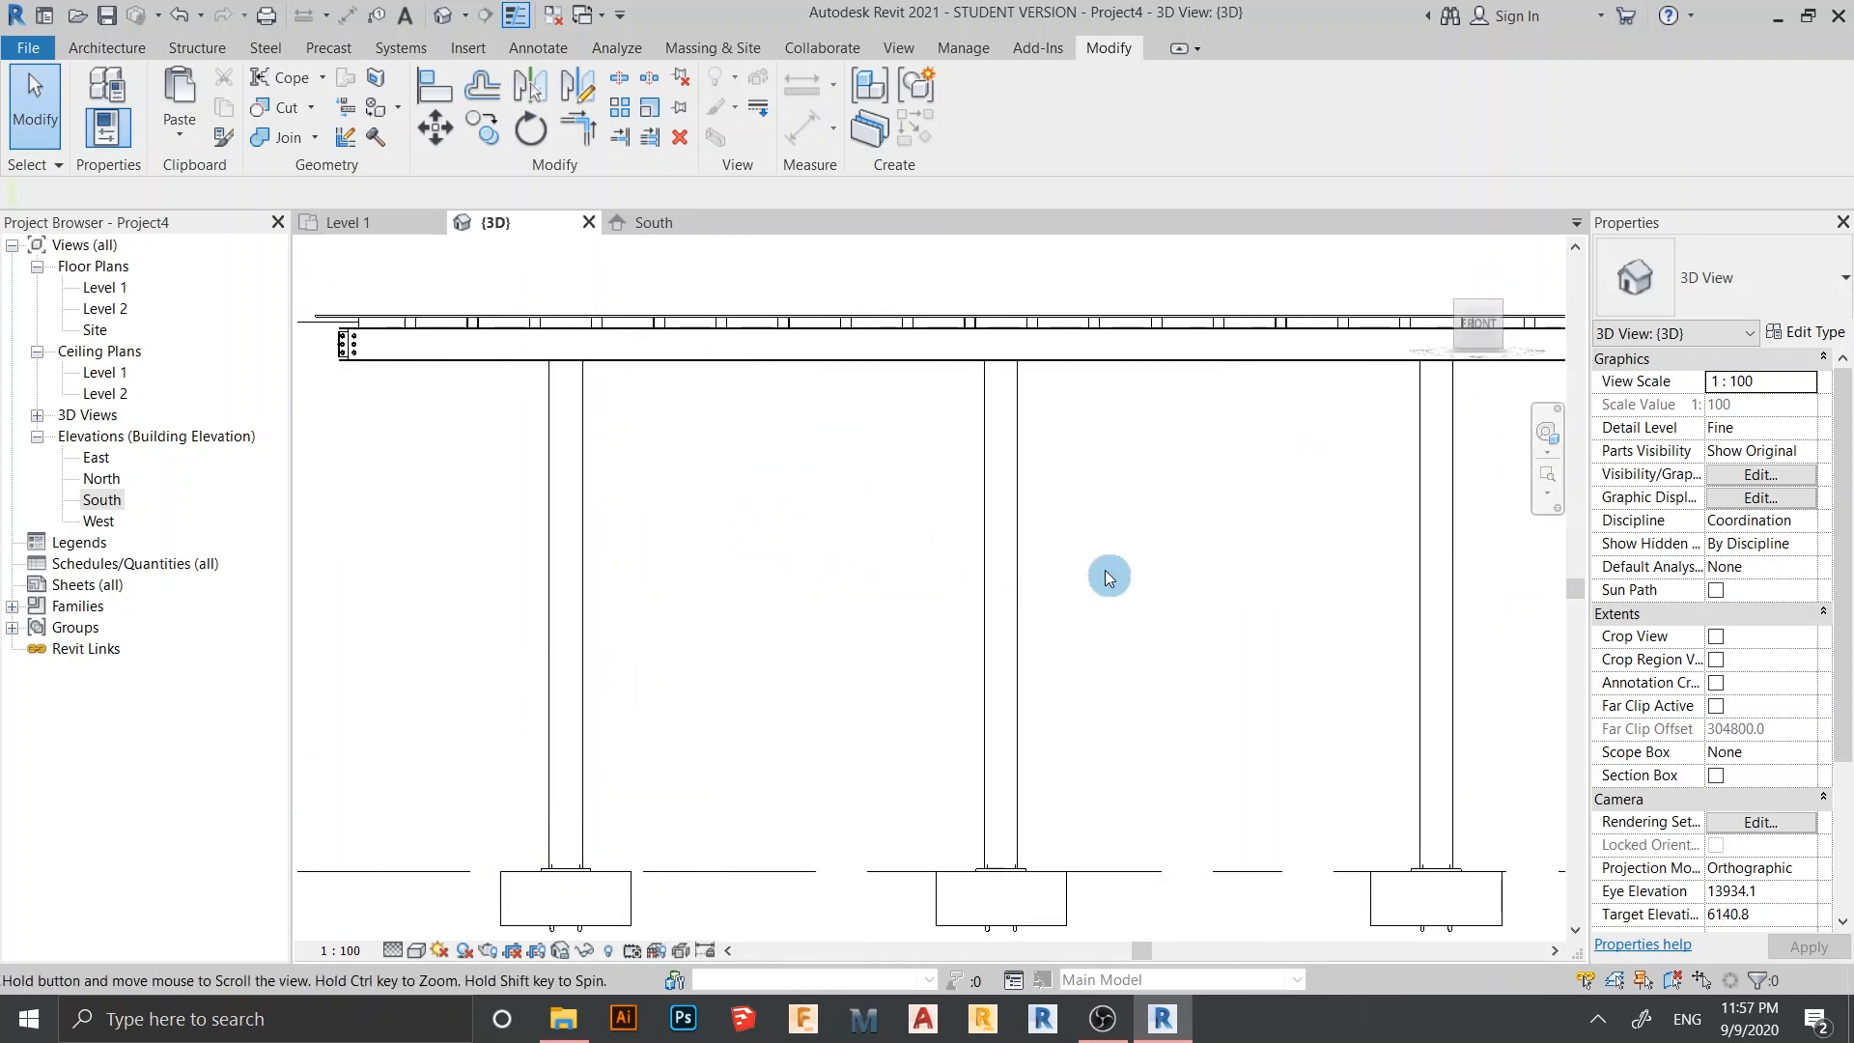
scroll(1104, 575, "down", 1)
left_click(385, 228)
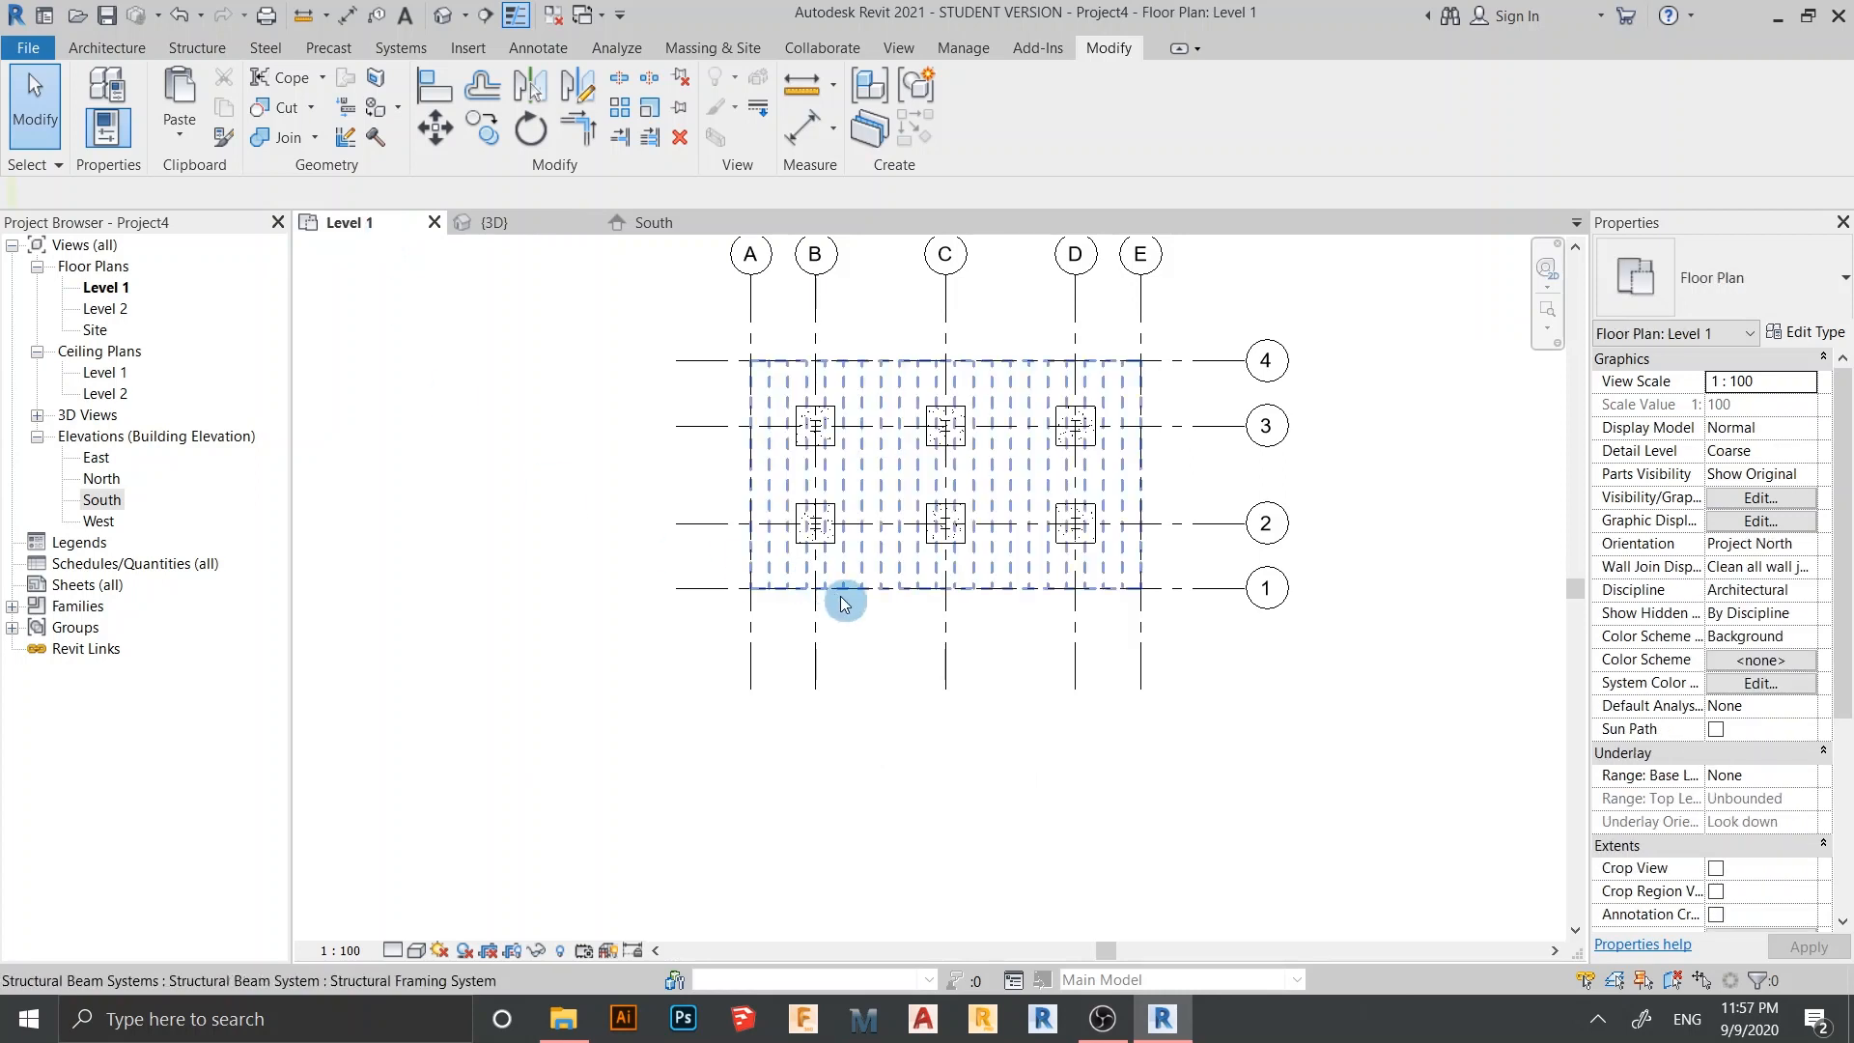
Set the Level 1 plan's detail level to Fine and choose its visual style
scroll(847, 599, "up", 2)
left_click(391, 950)
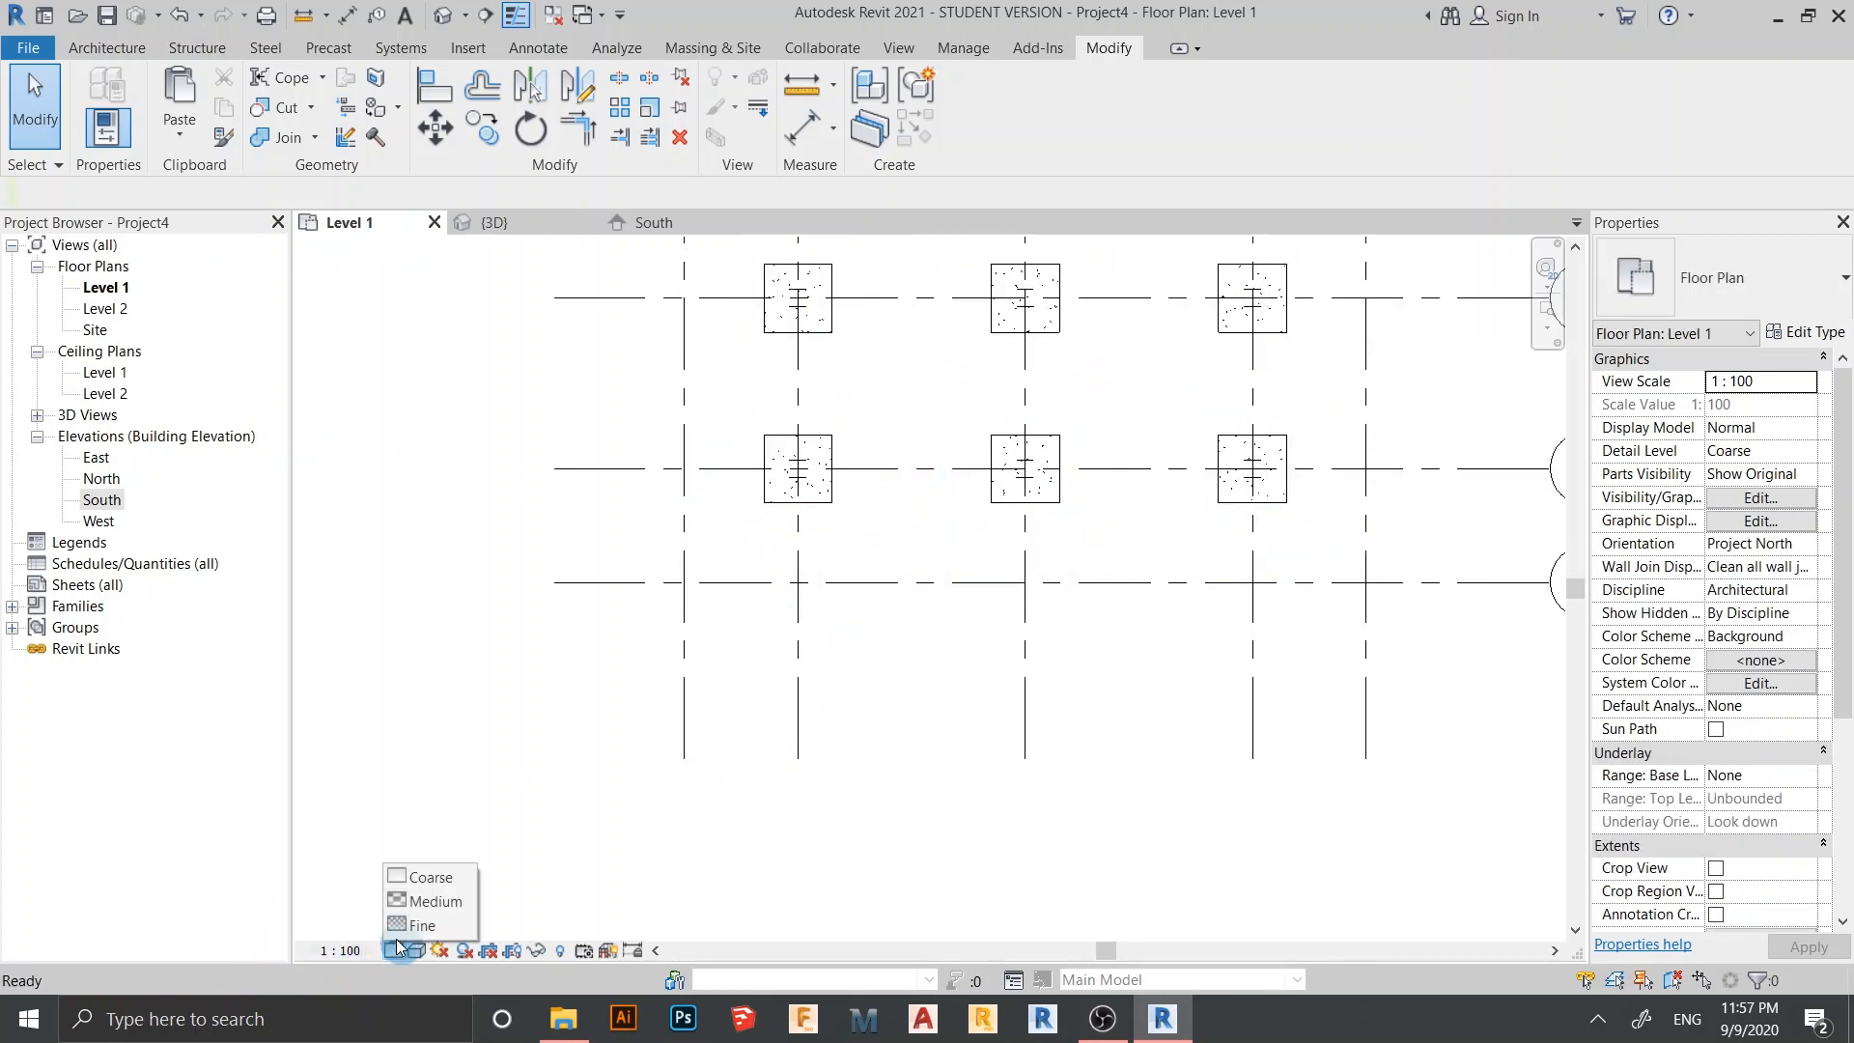
left_click(415, 925)
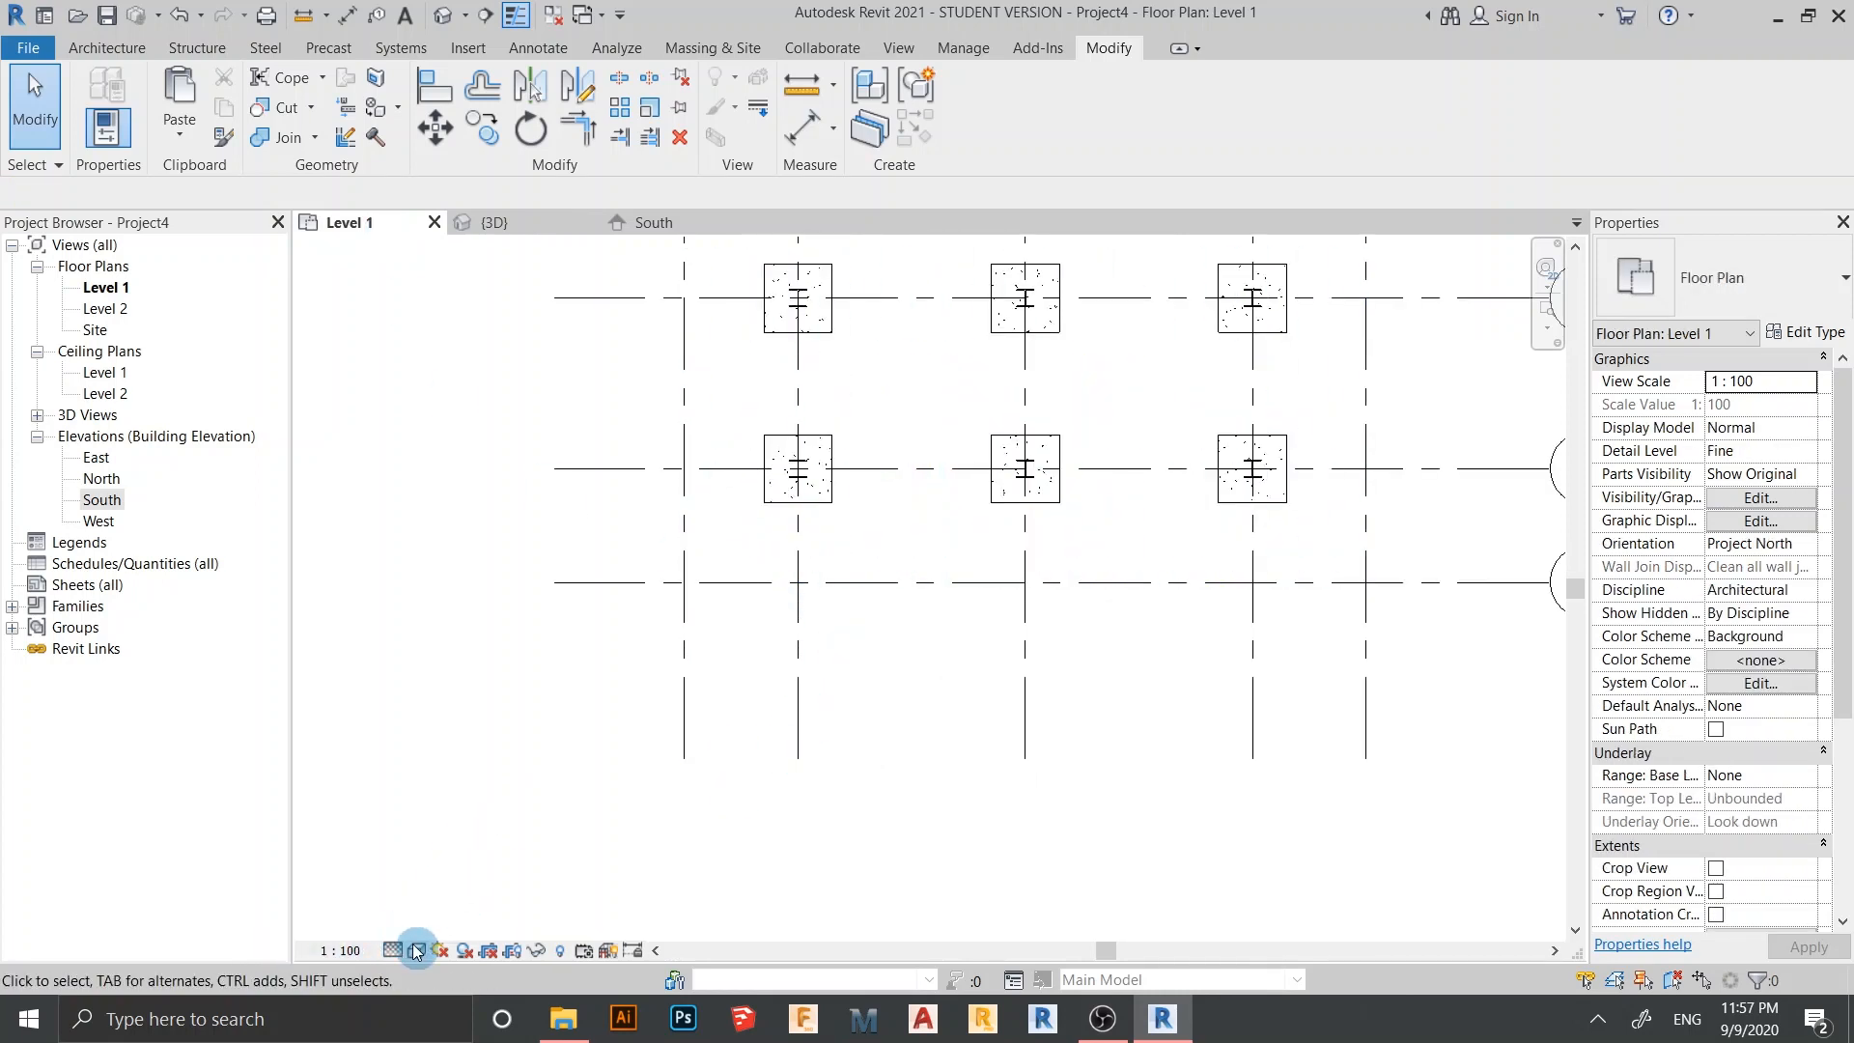
left_click(415, 951)
left_click(454, 854)
scroll(859, 686, "up", 1)
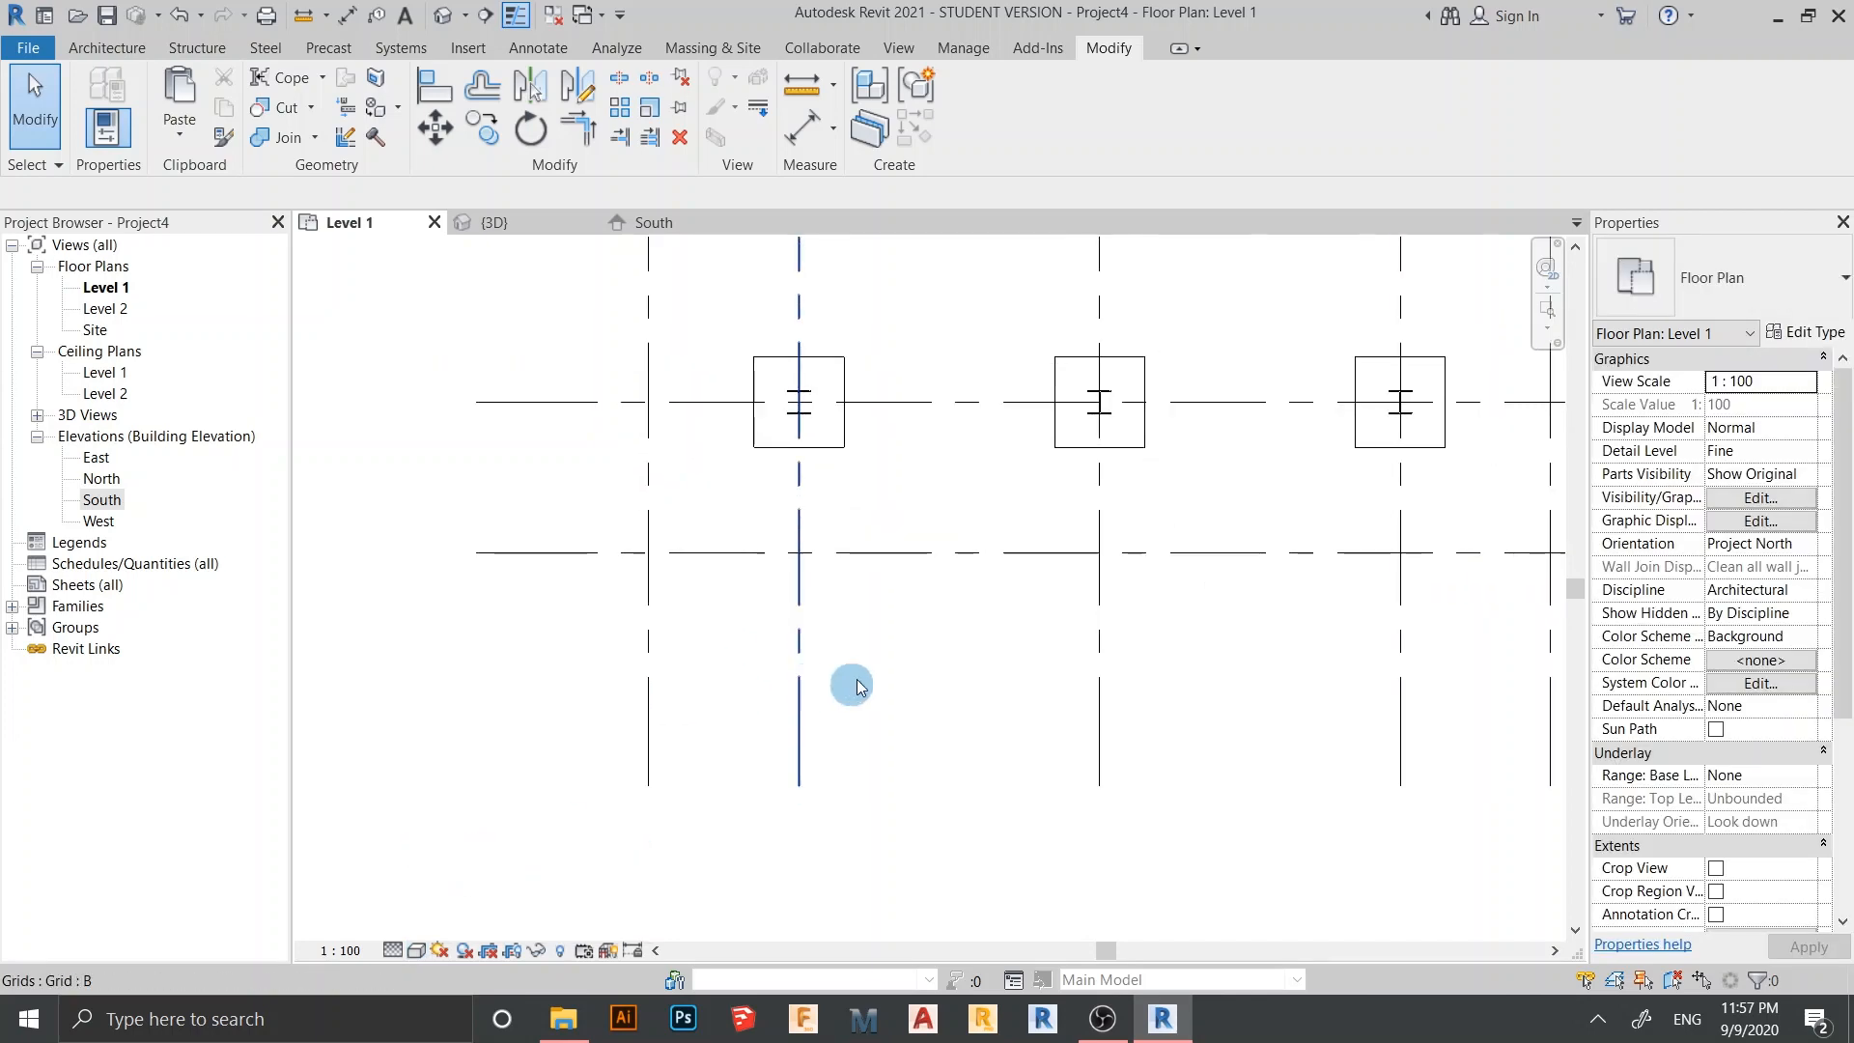
scroll(414, 347, "down", 1)
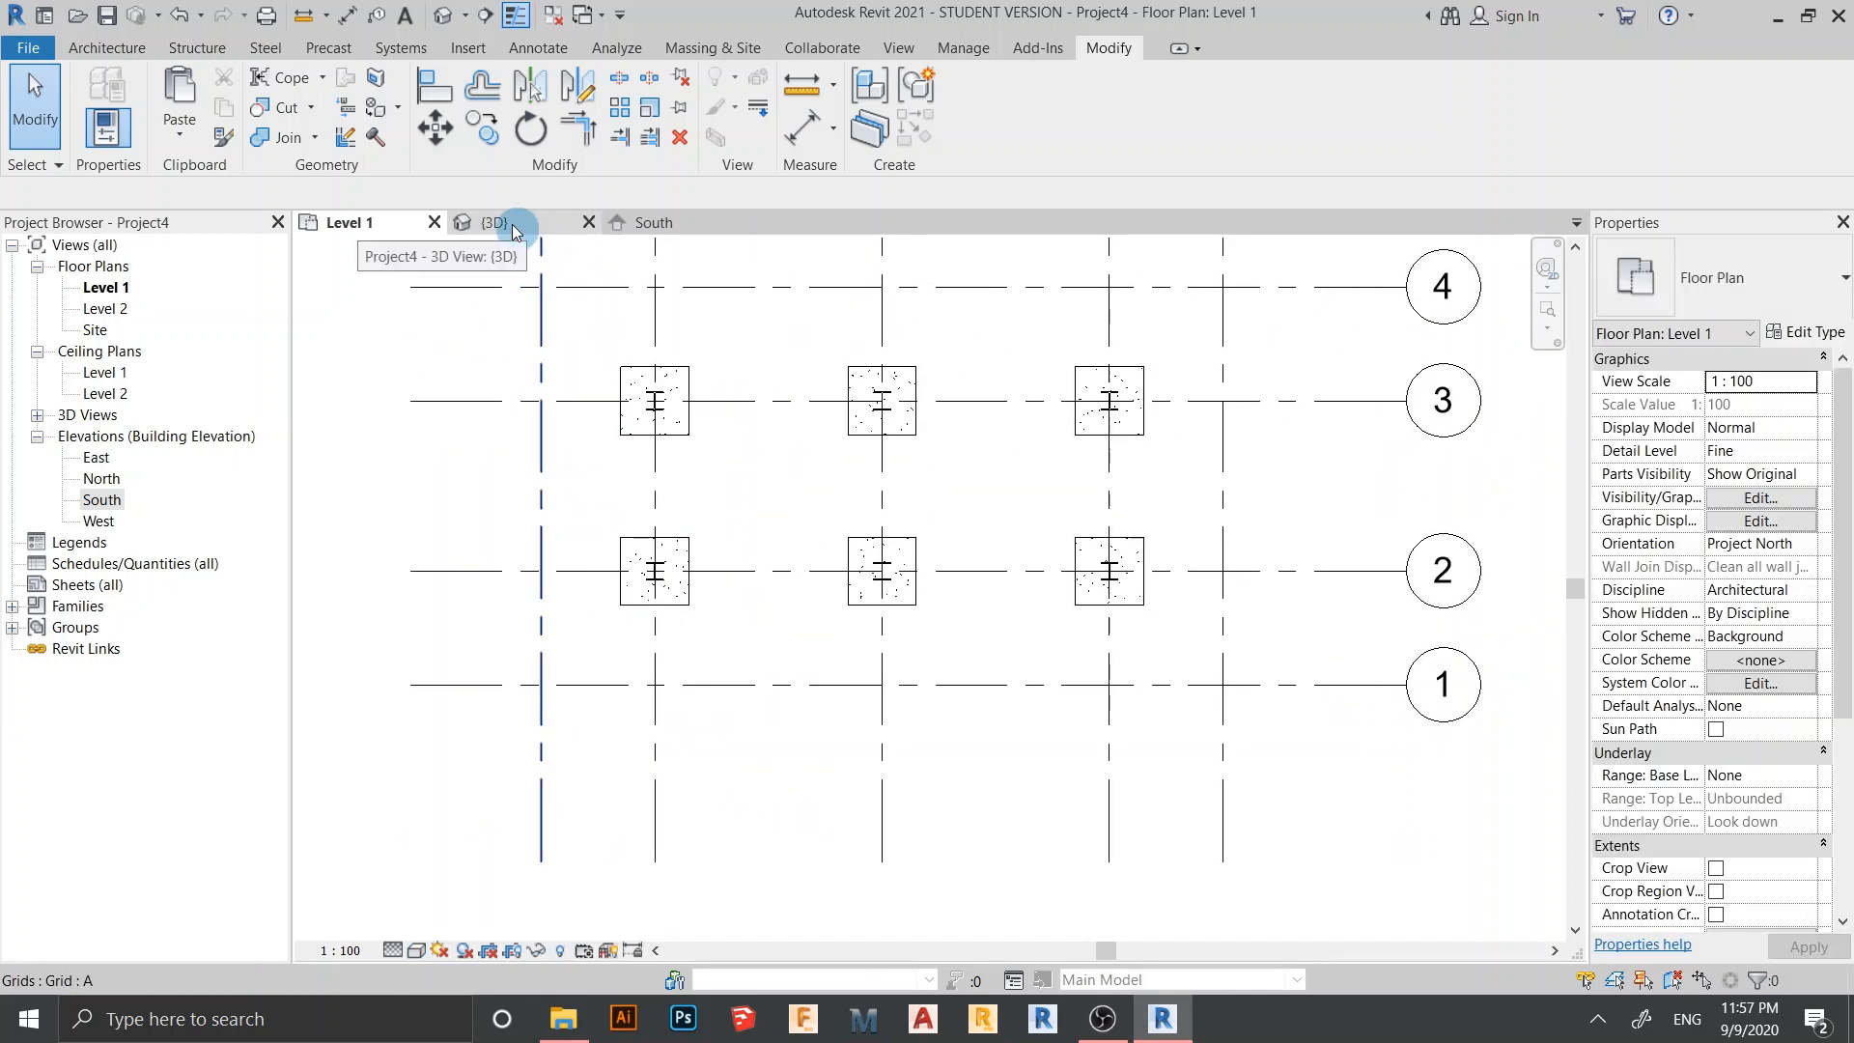
Start and name an in-place component in the Generic Models category, adding Architecture to the category filter list
left_click(129, 50)
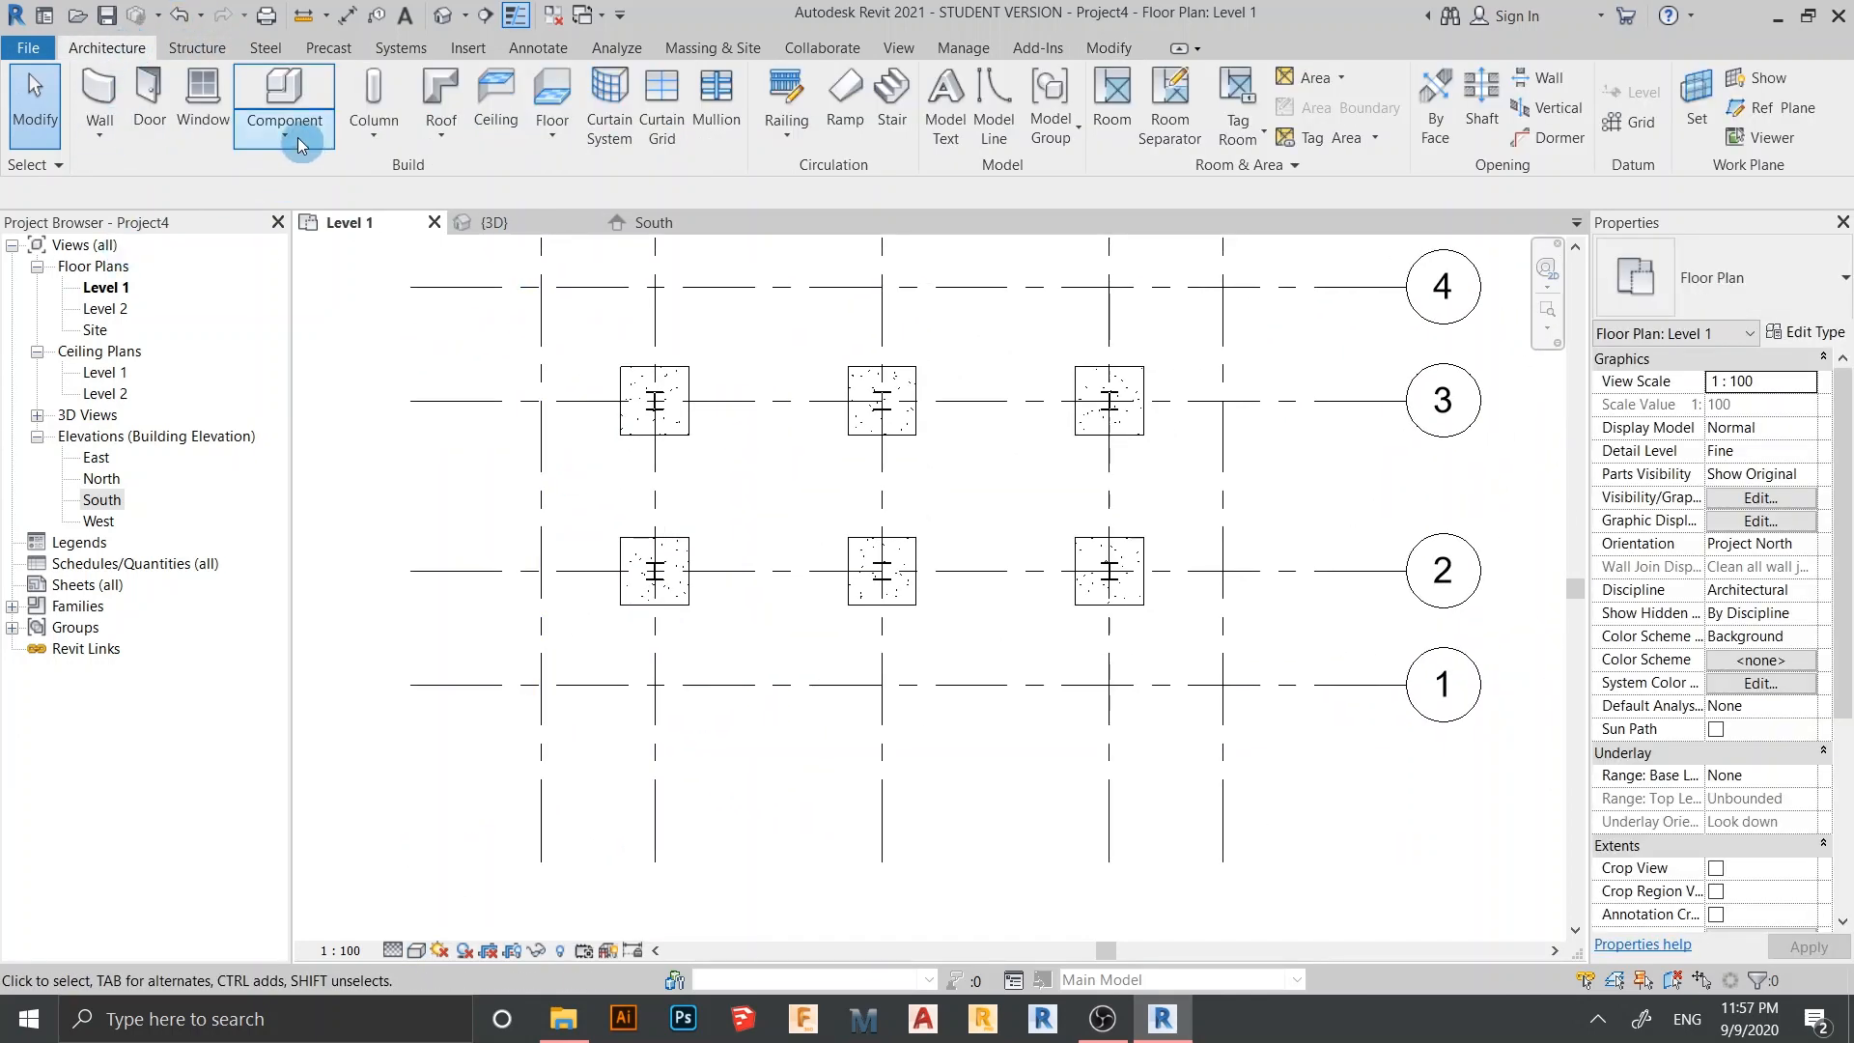
left_click(285, 131)
left_click(259, 237)
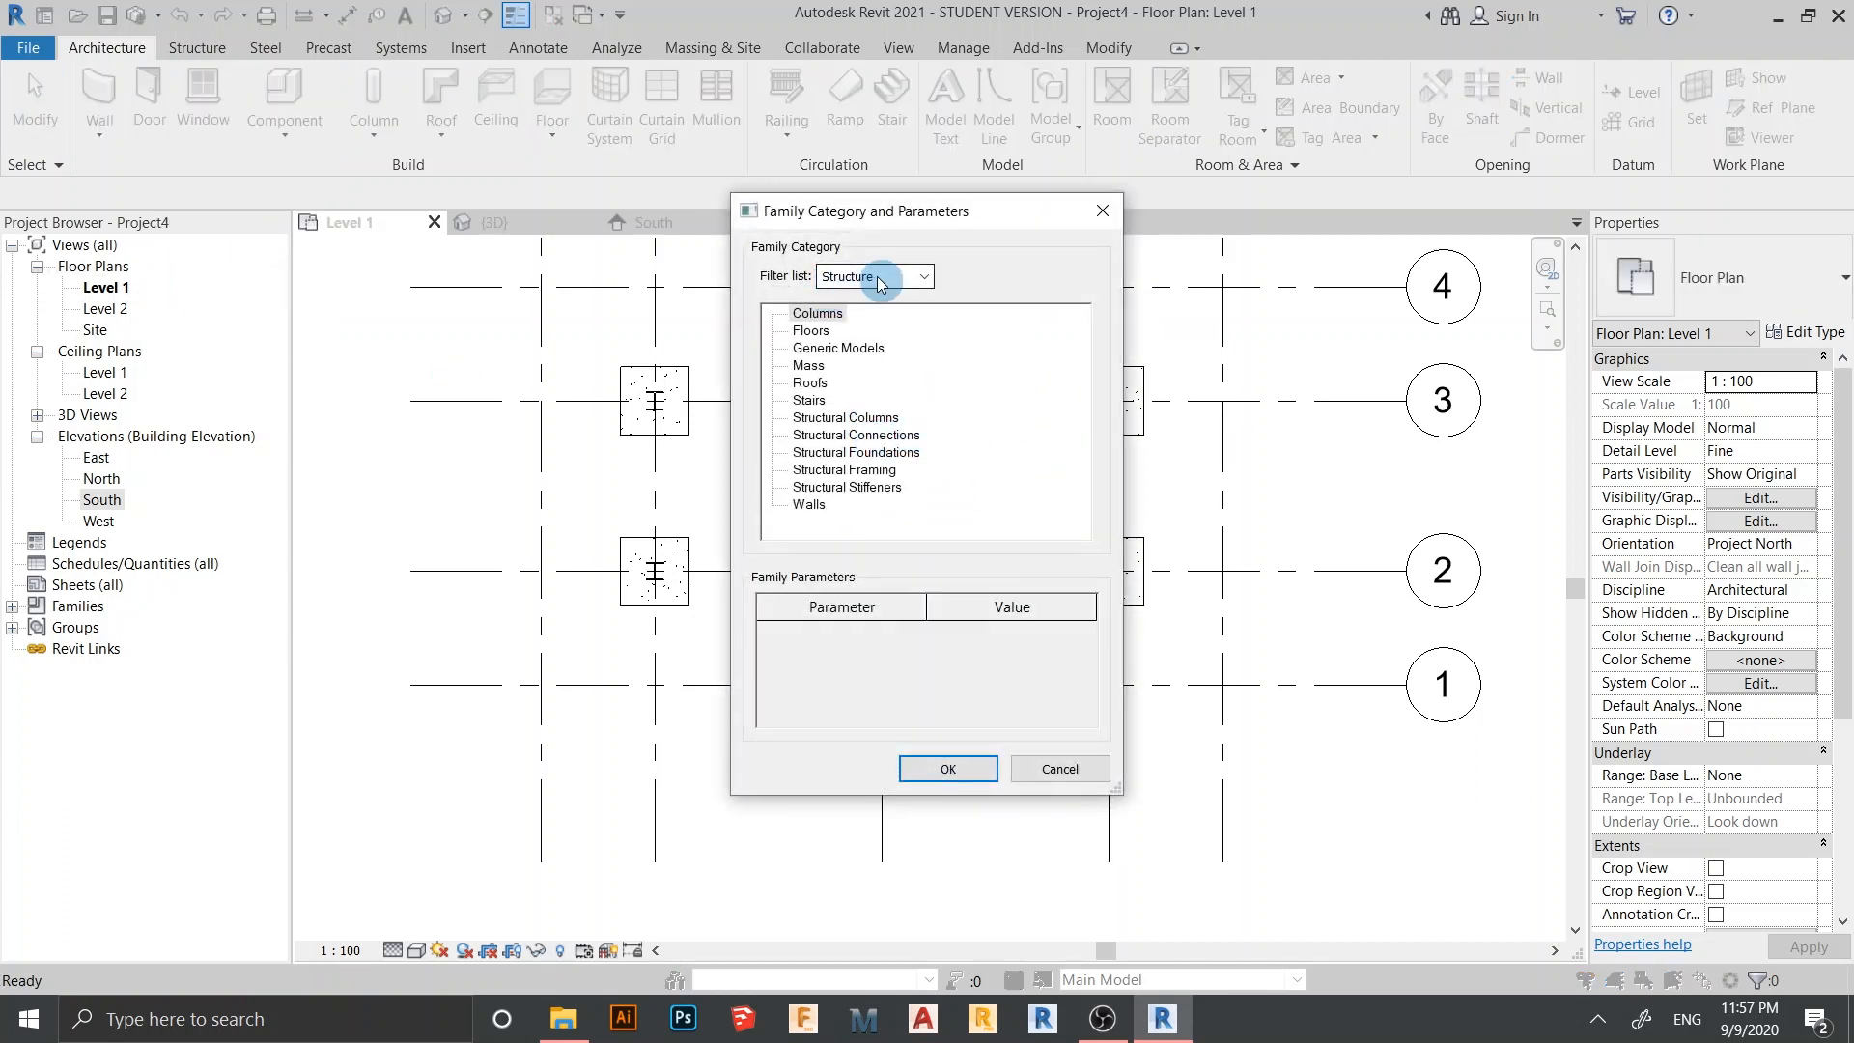
left_click(880, 279)
left_click(845, 301)
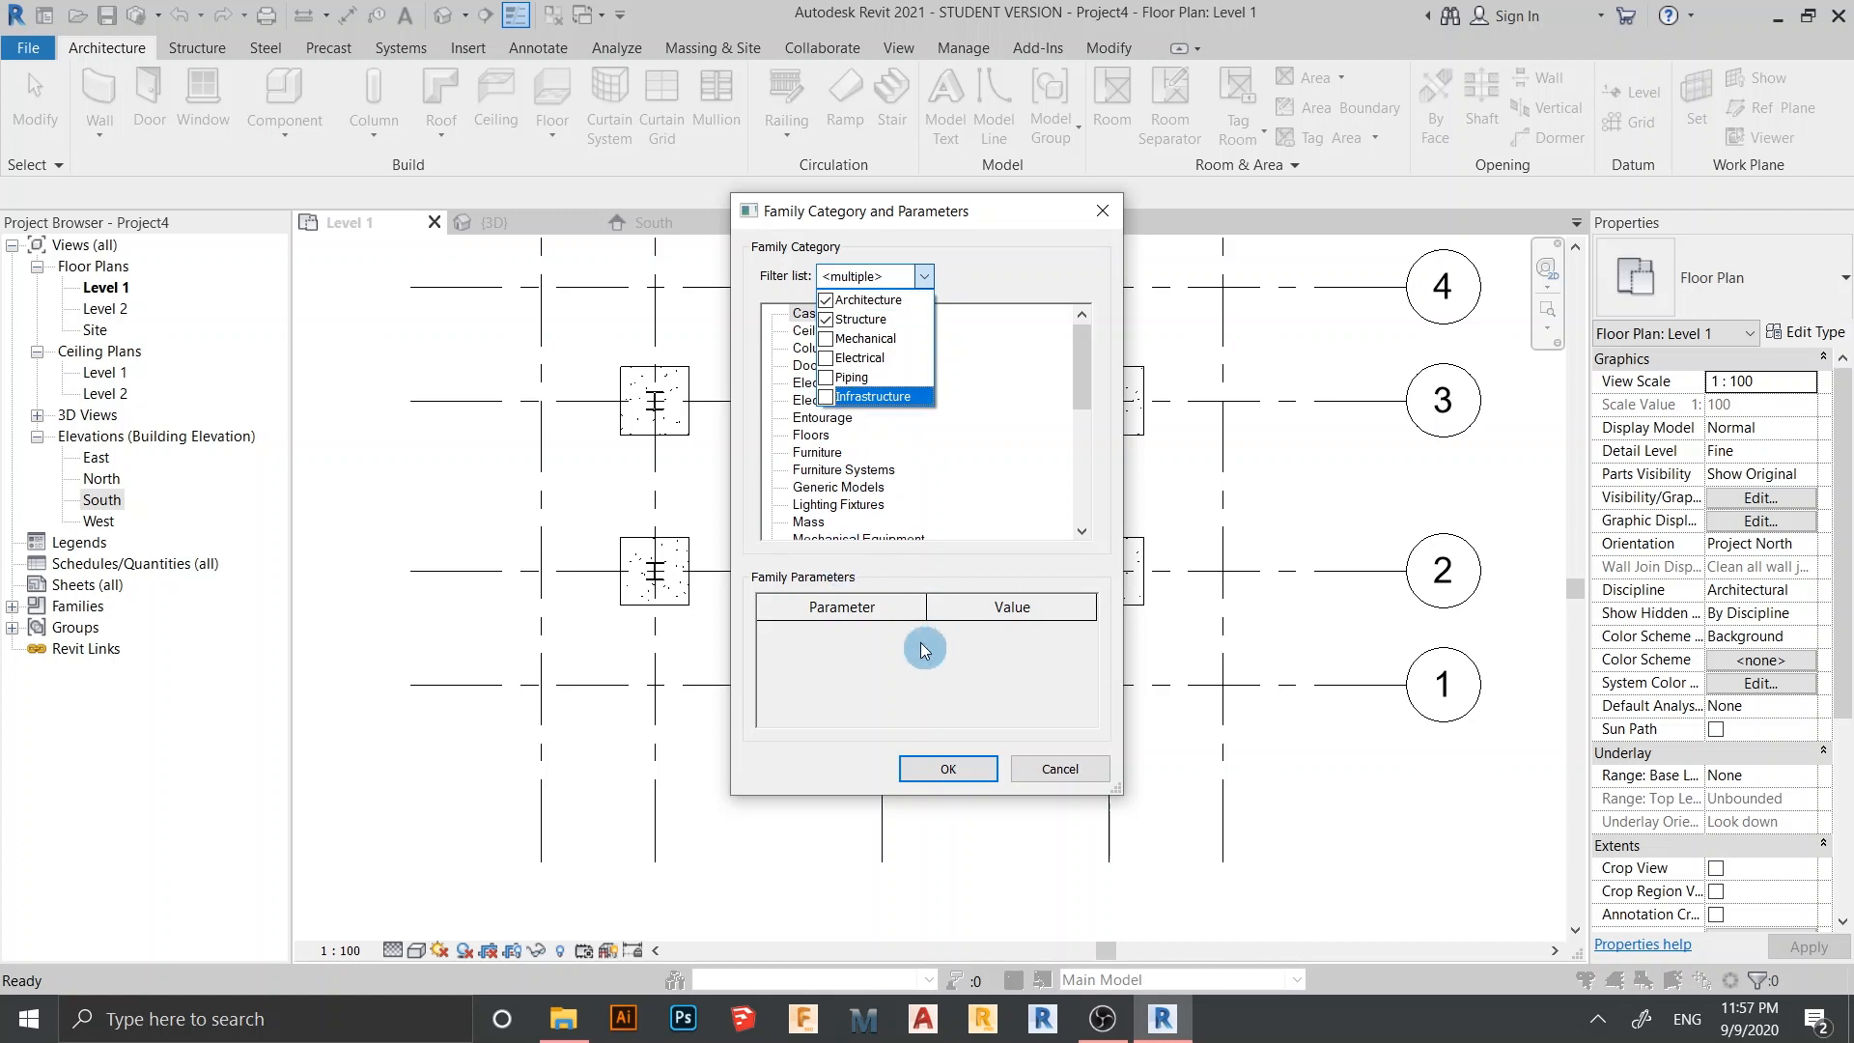
left_click(962, 461)
left_click(838, 486)
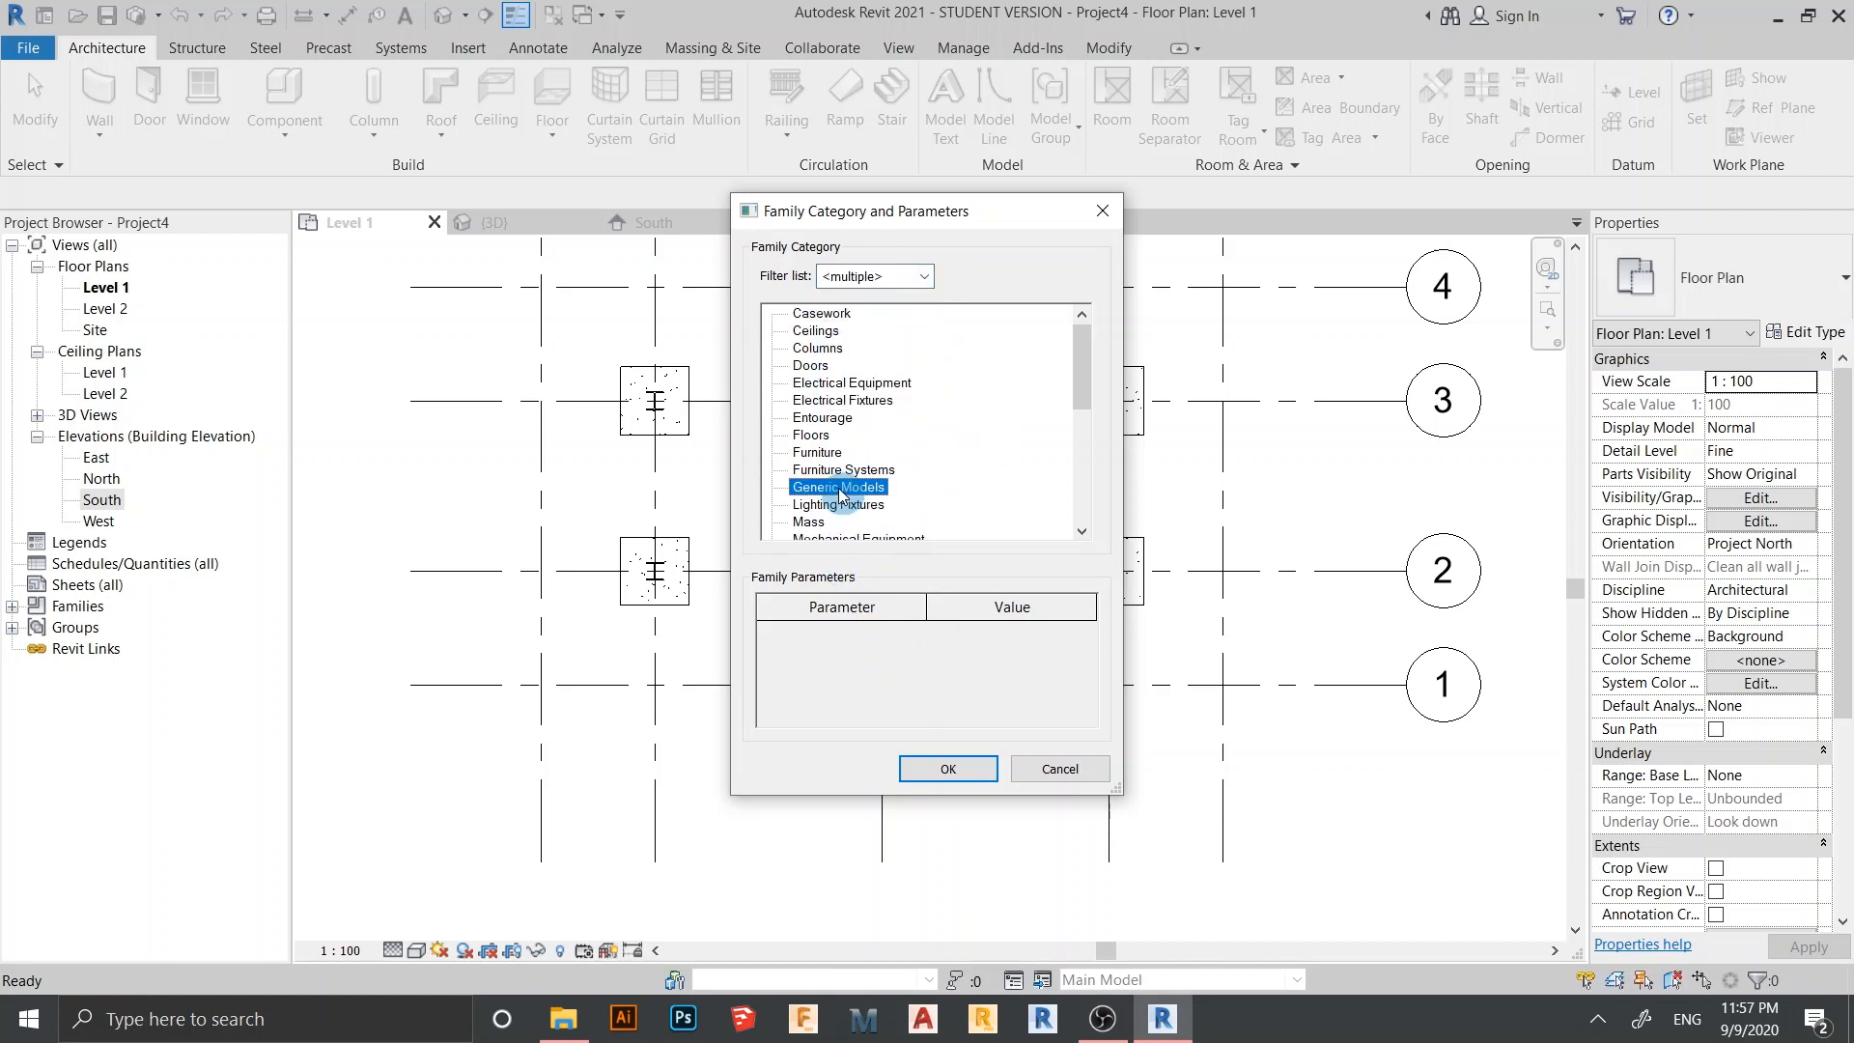
left_click(948, 768)
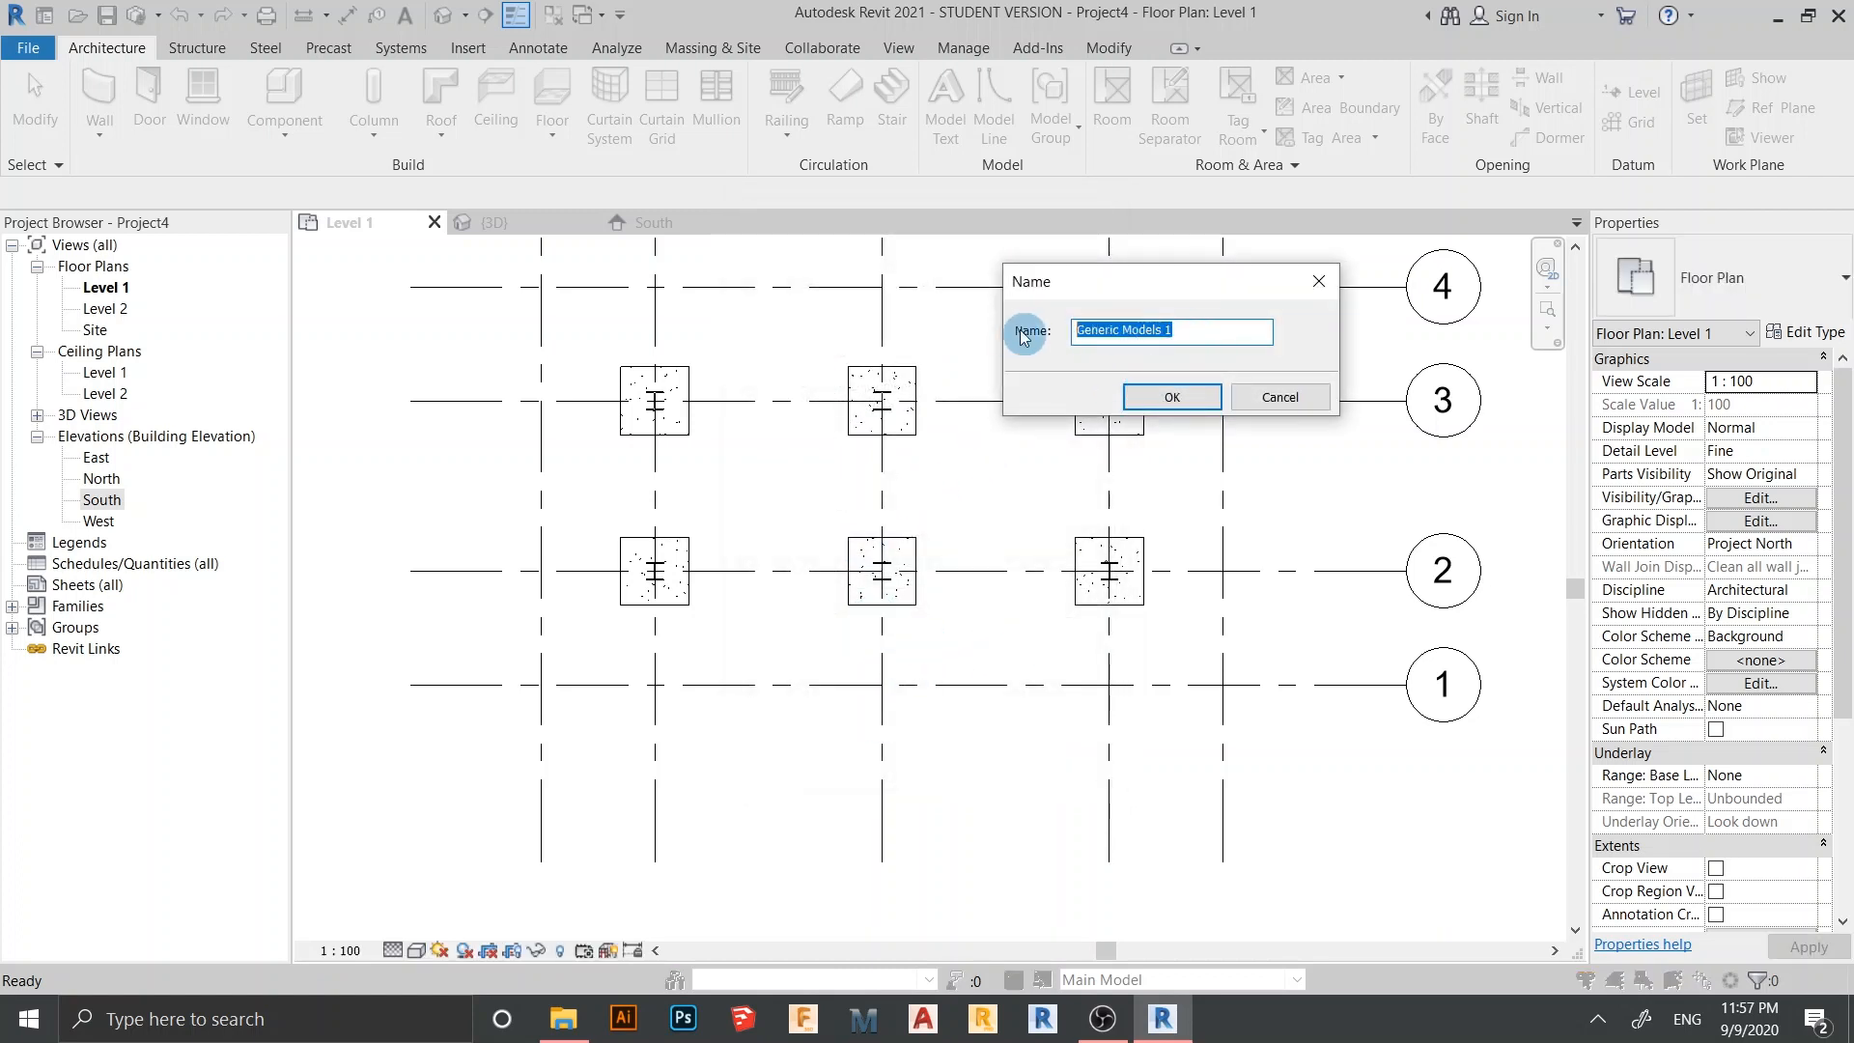
key("BackSpace")
key("Return")
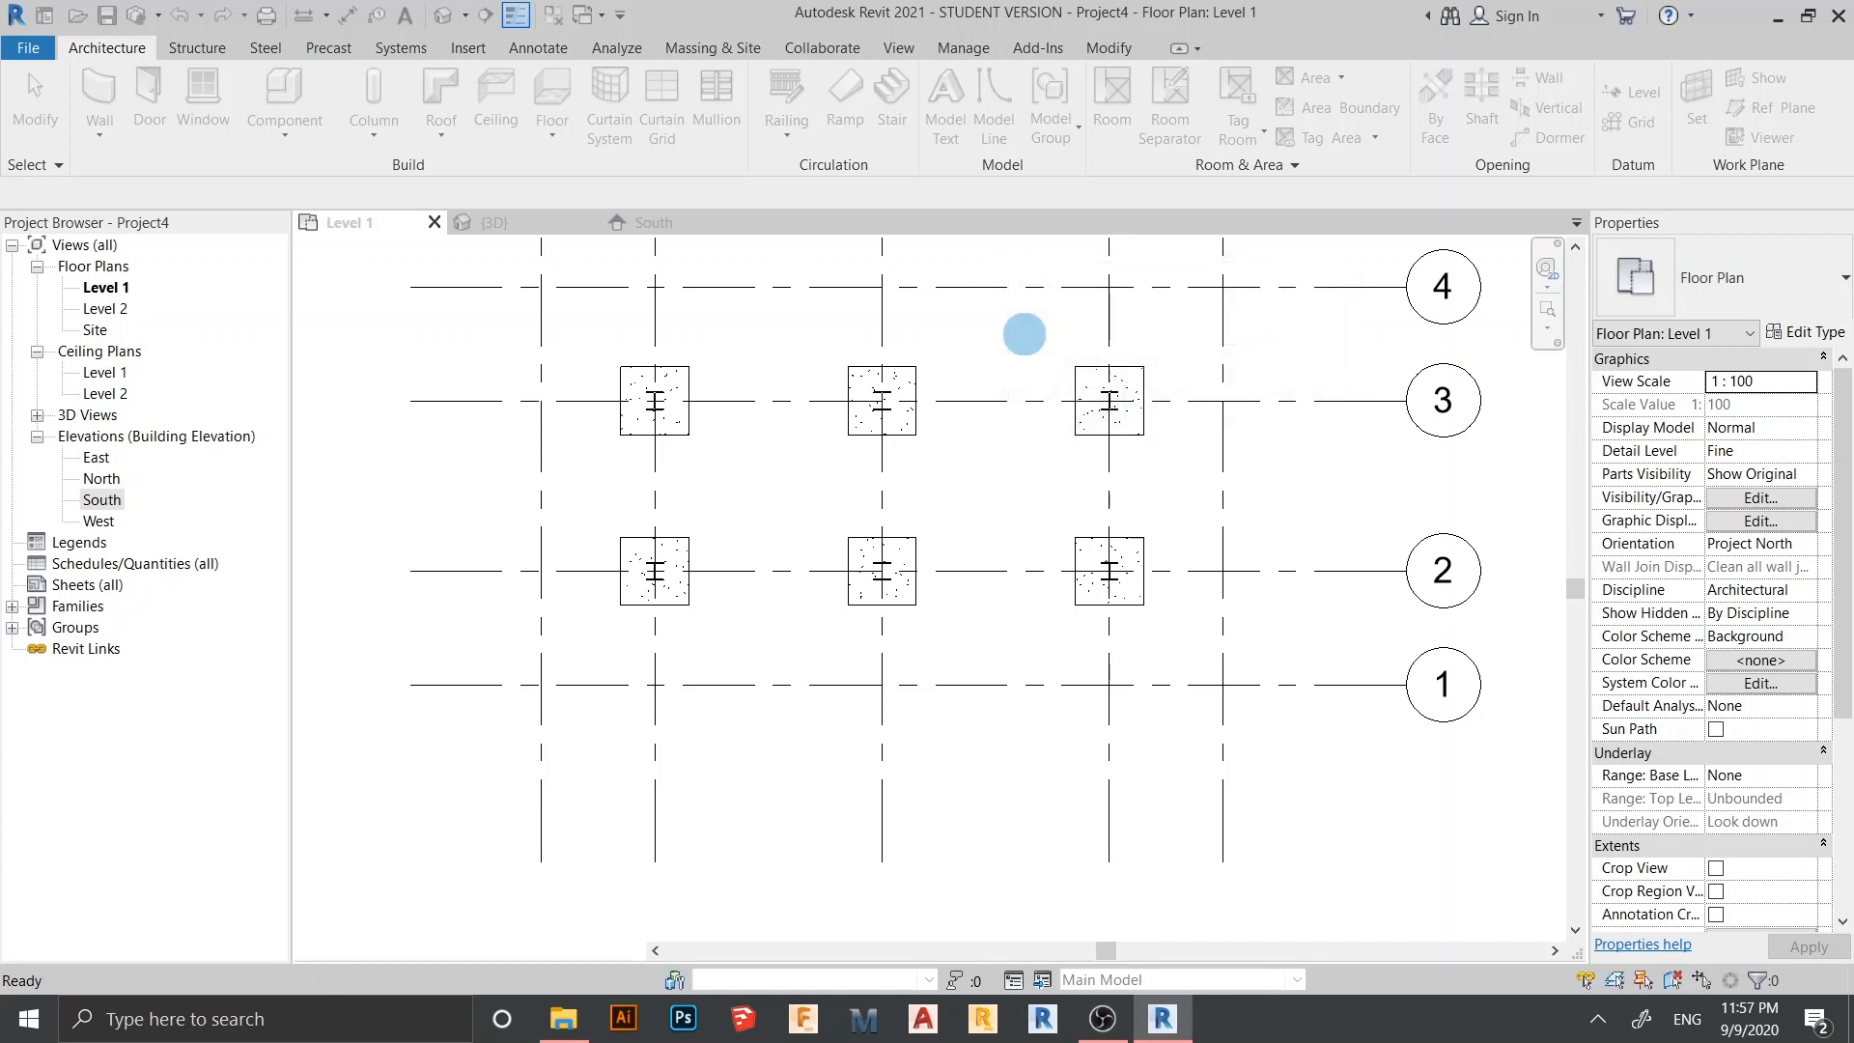
Sketch a rectangular extrusion profile about 4100 mm by 200 mm, starting at the intersection of grids A and 1 and running along grid 1
left_click(205, 93)
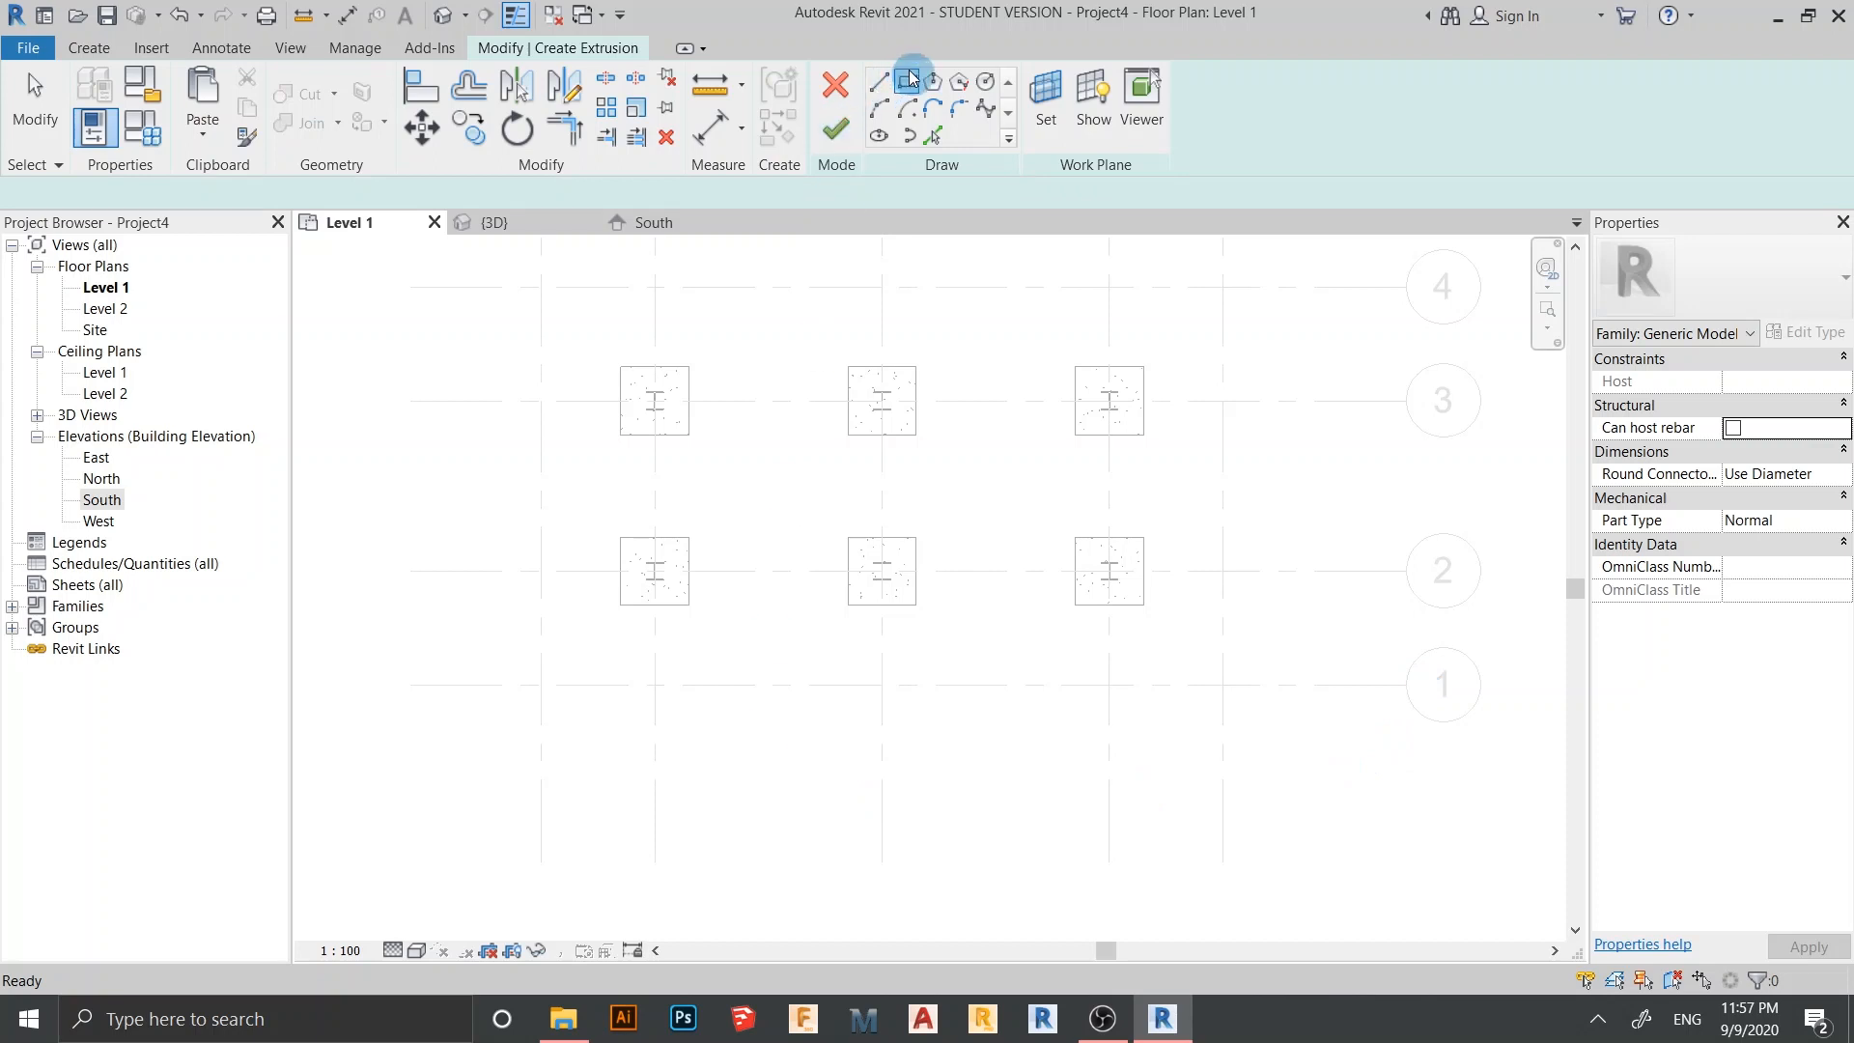
left_click(910, 79)
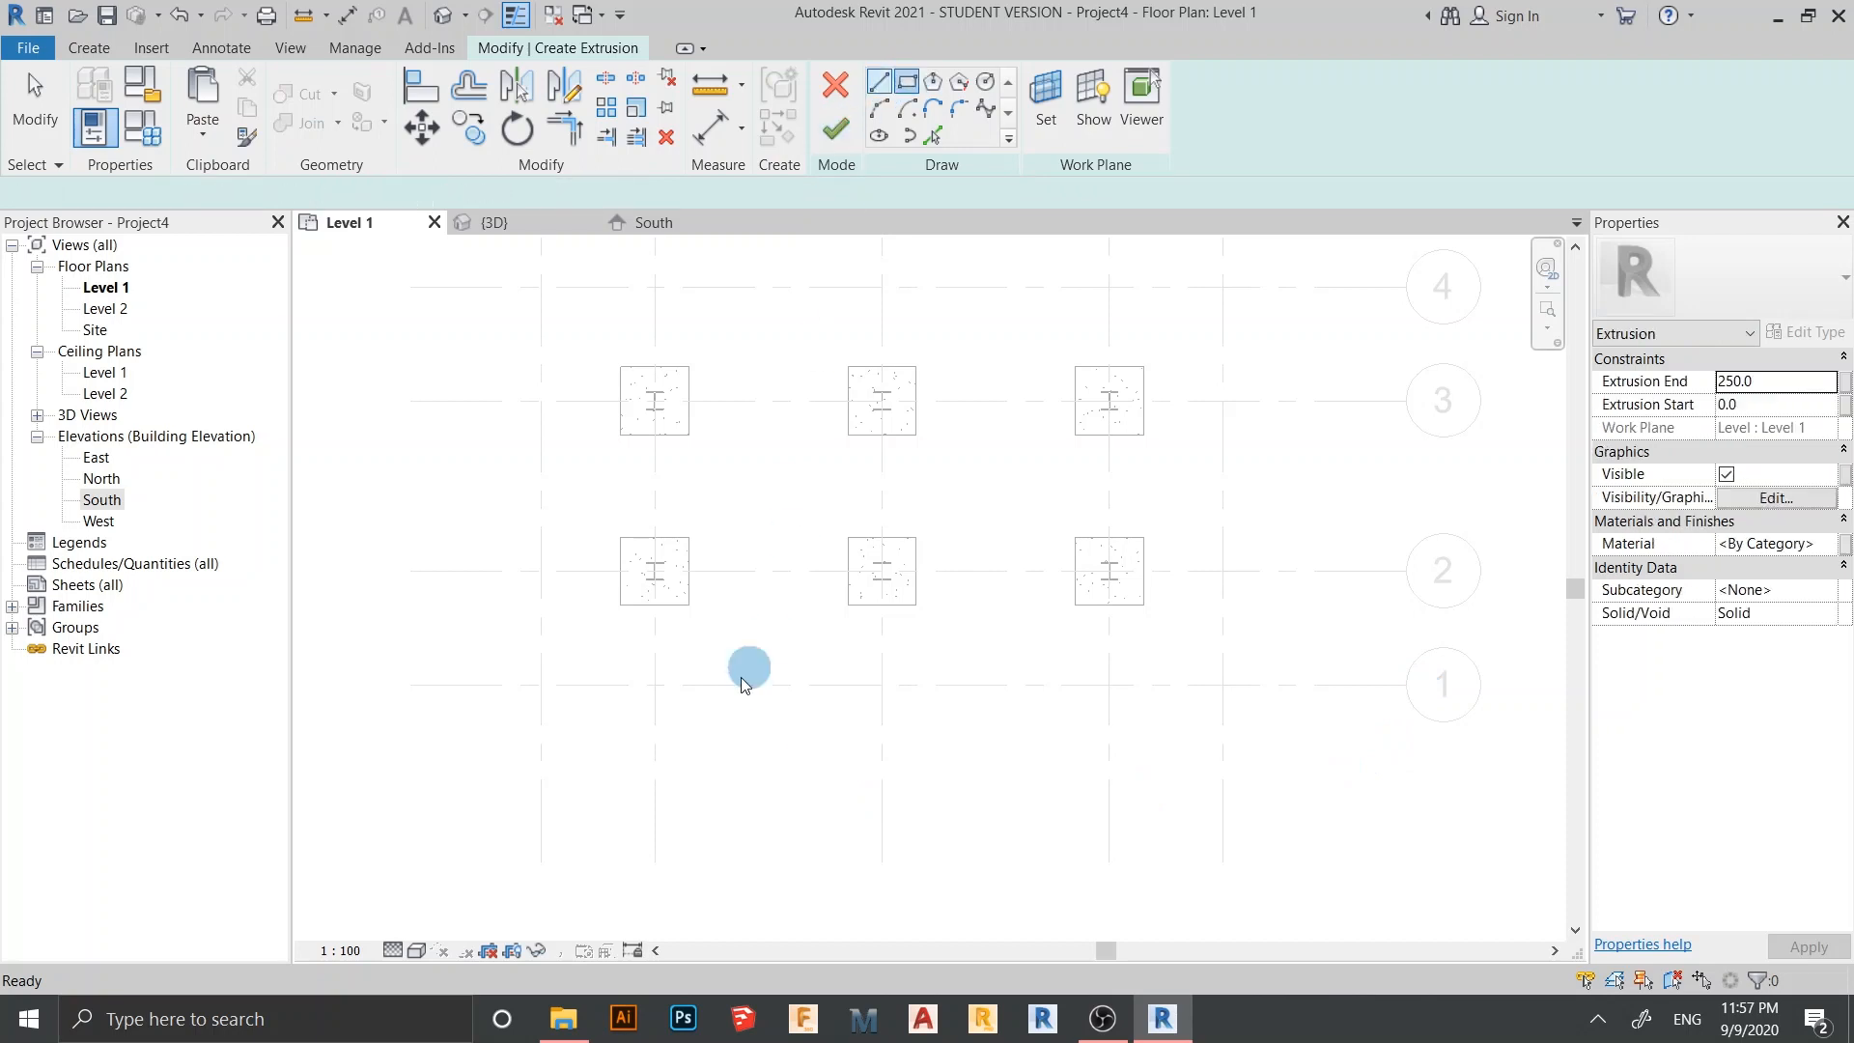
left_click(541, 686)
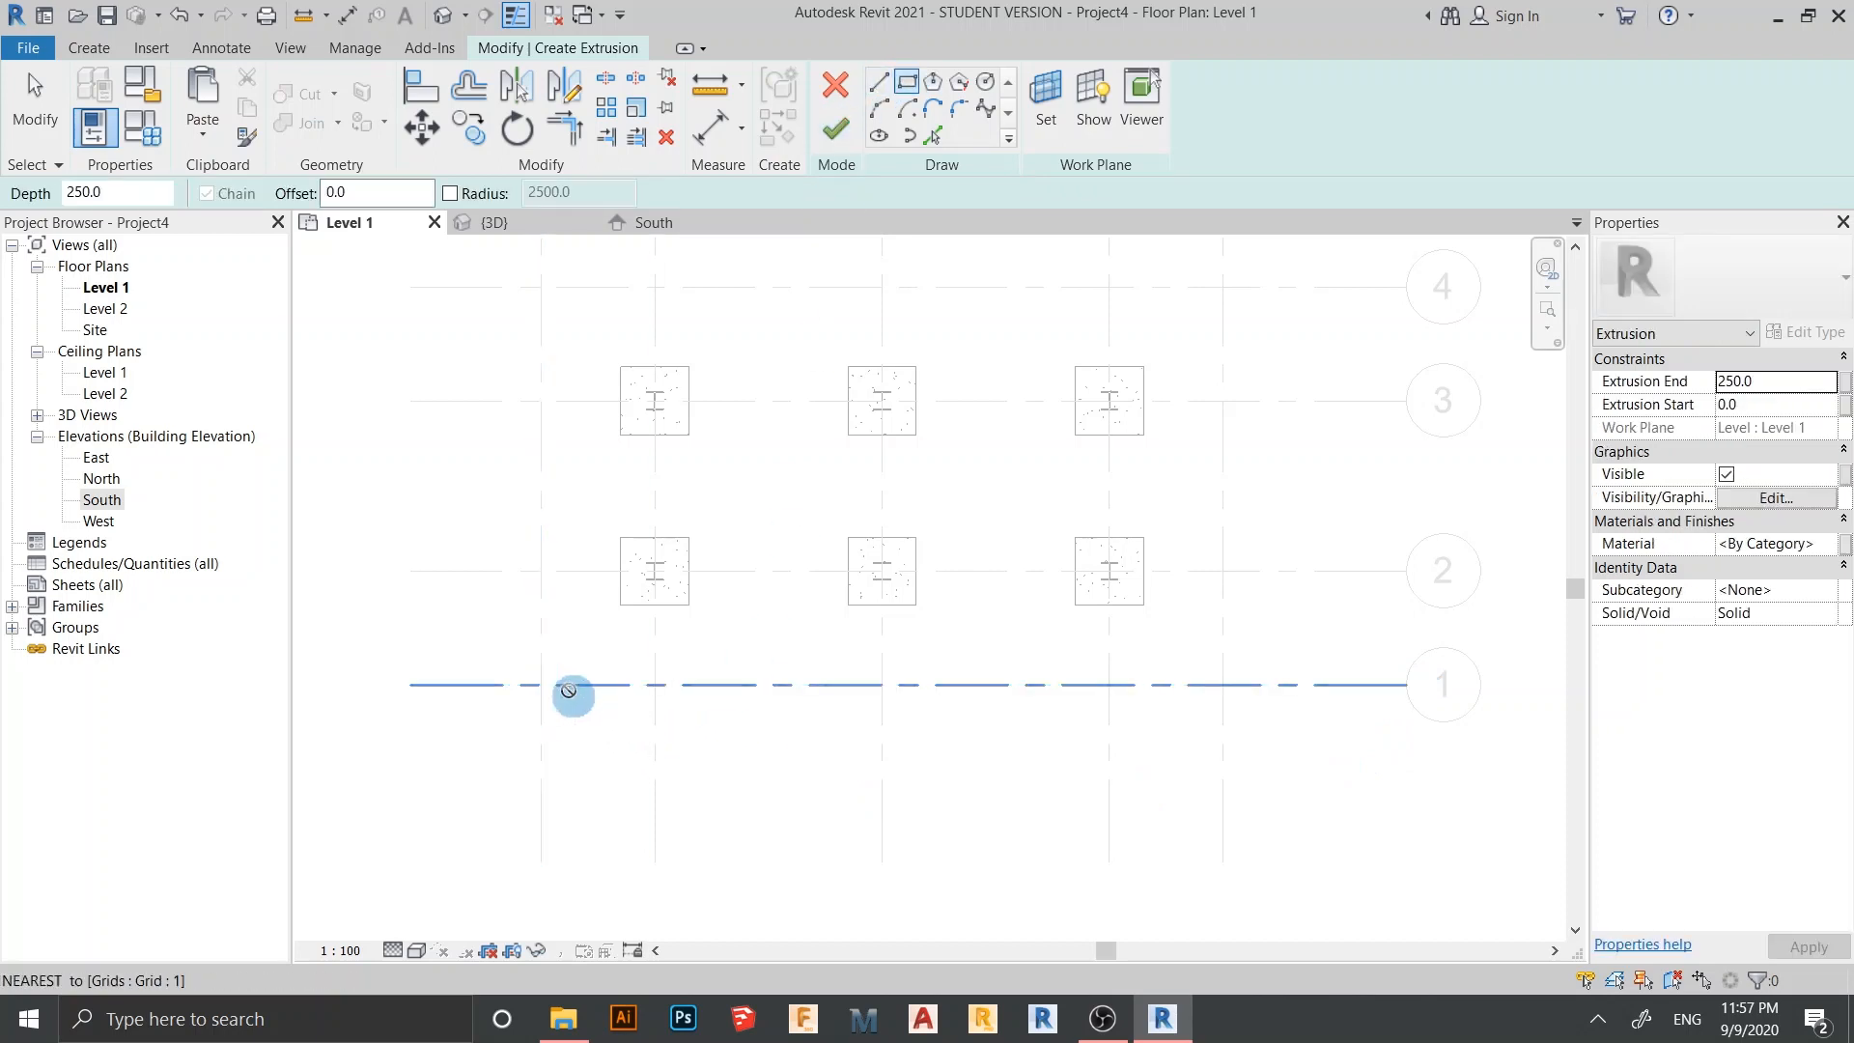
left_click(776, 695)
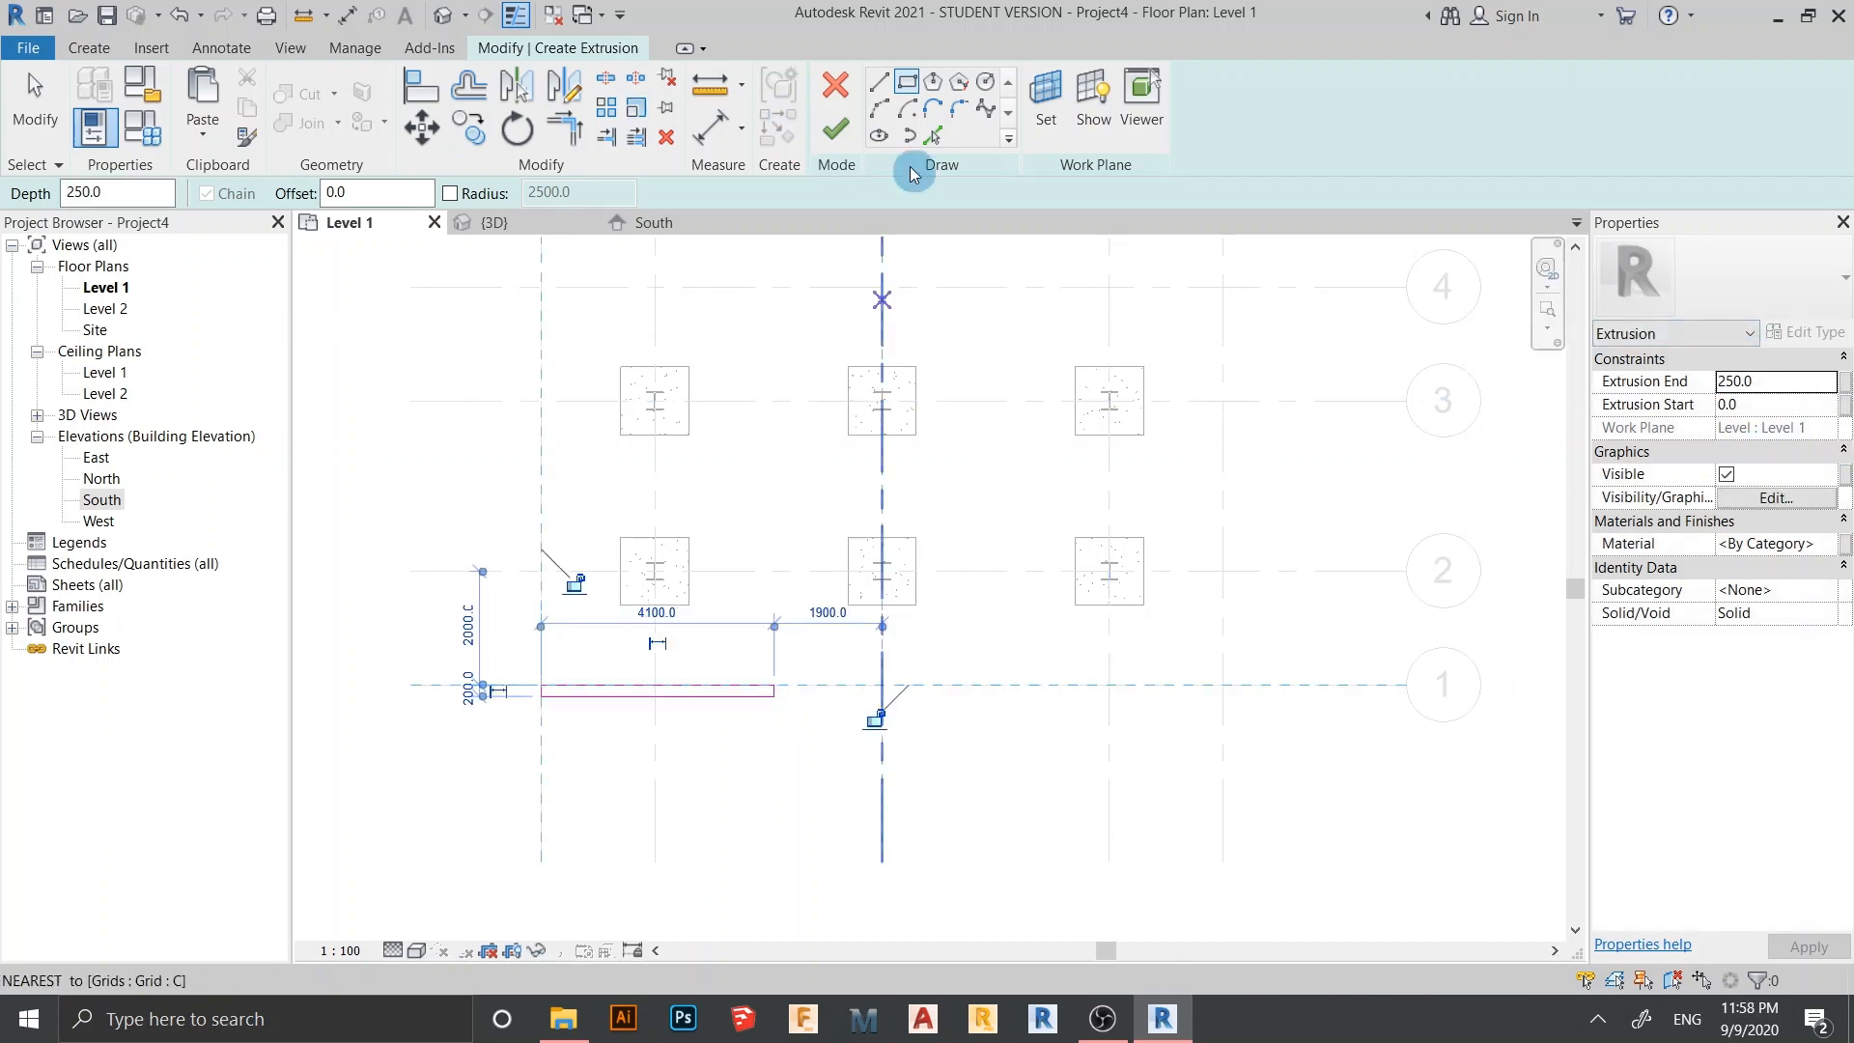
Create a new material for the extrusion and name it Signage Backing
left_click(1827, 546)
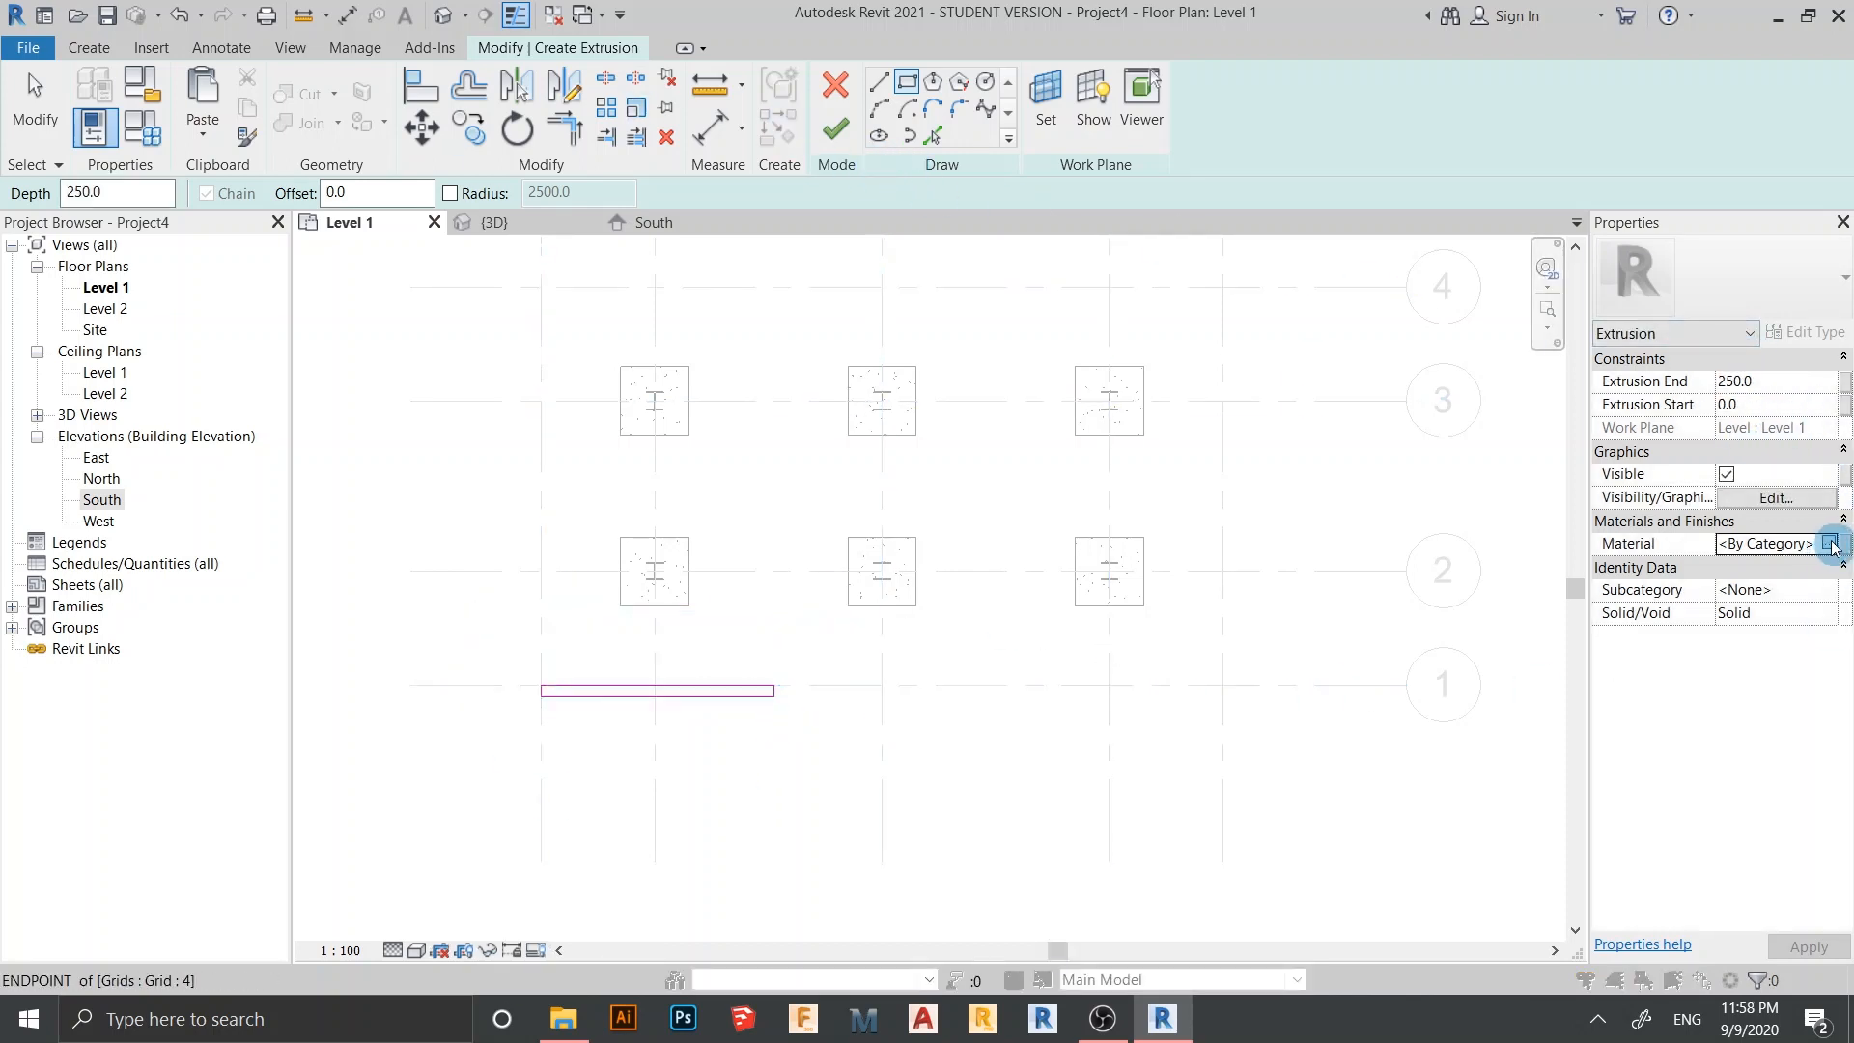
left_click(1831, 542)
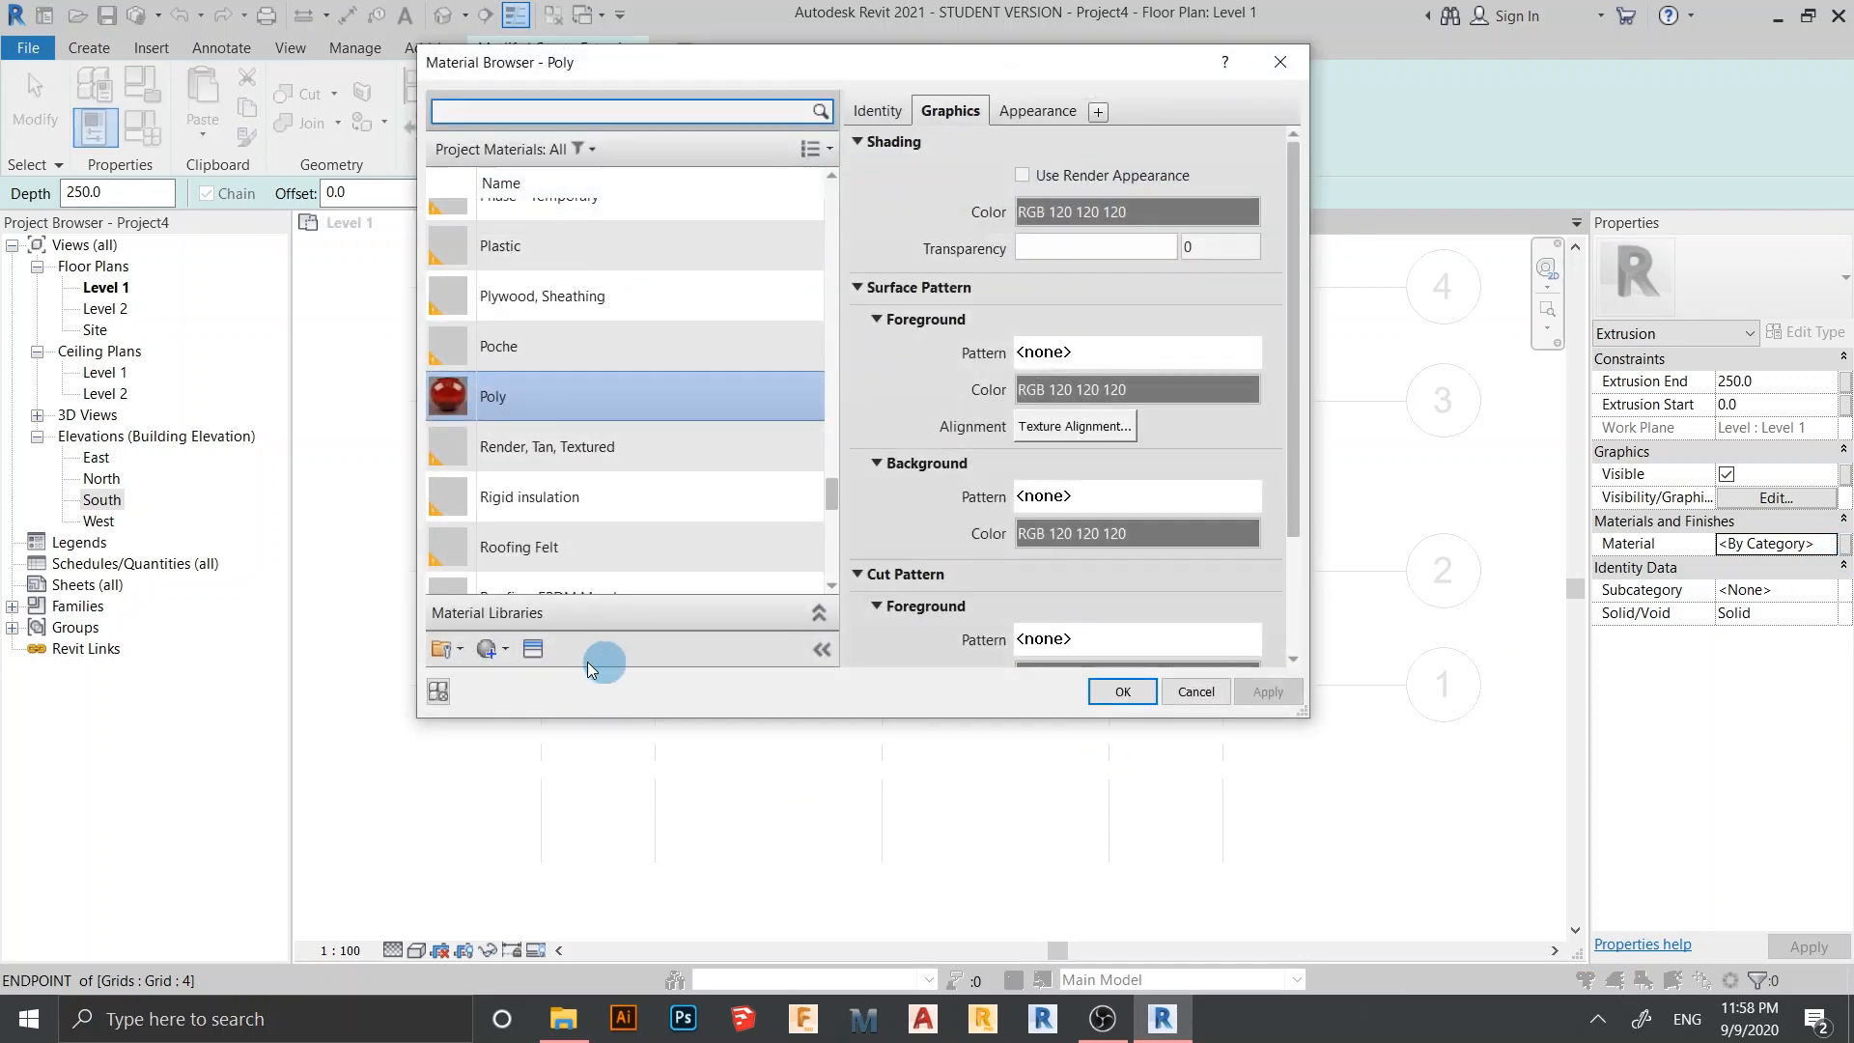
left_click(502, 653)
left_click(517, 674)
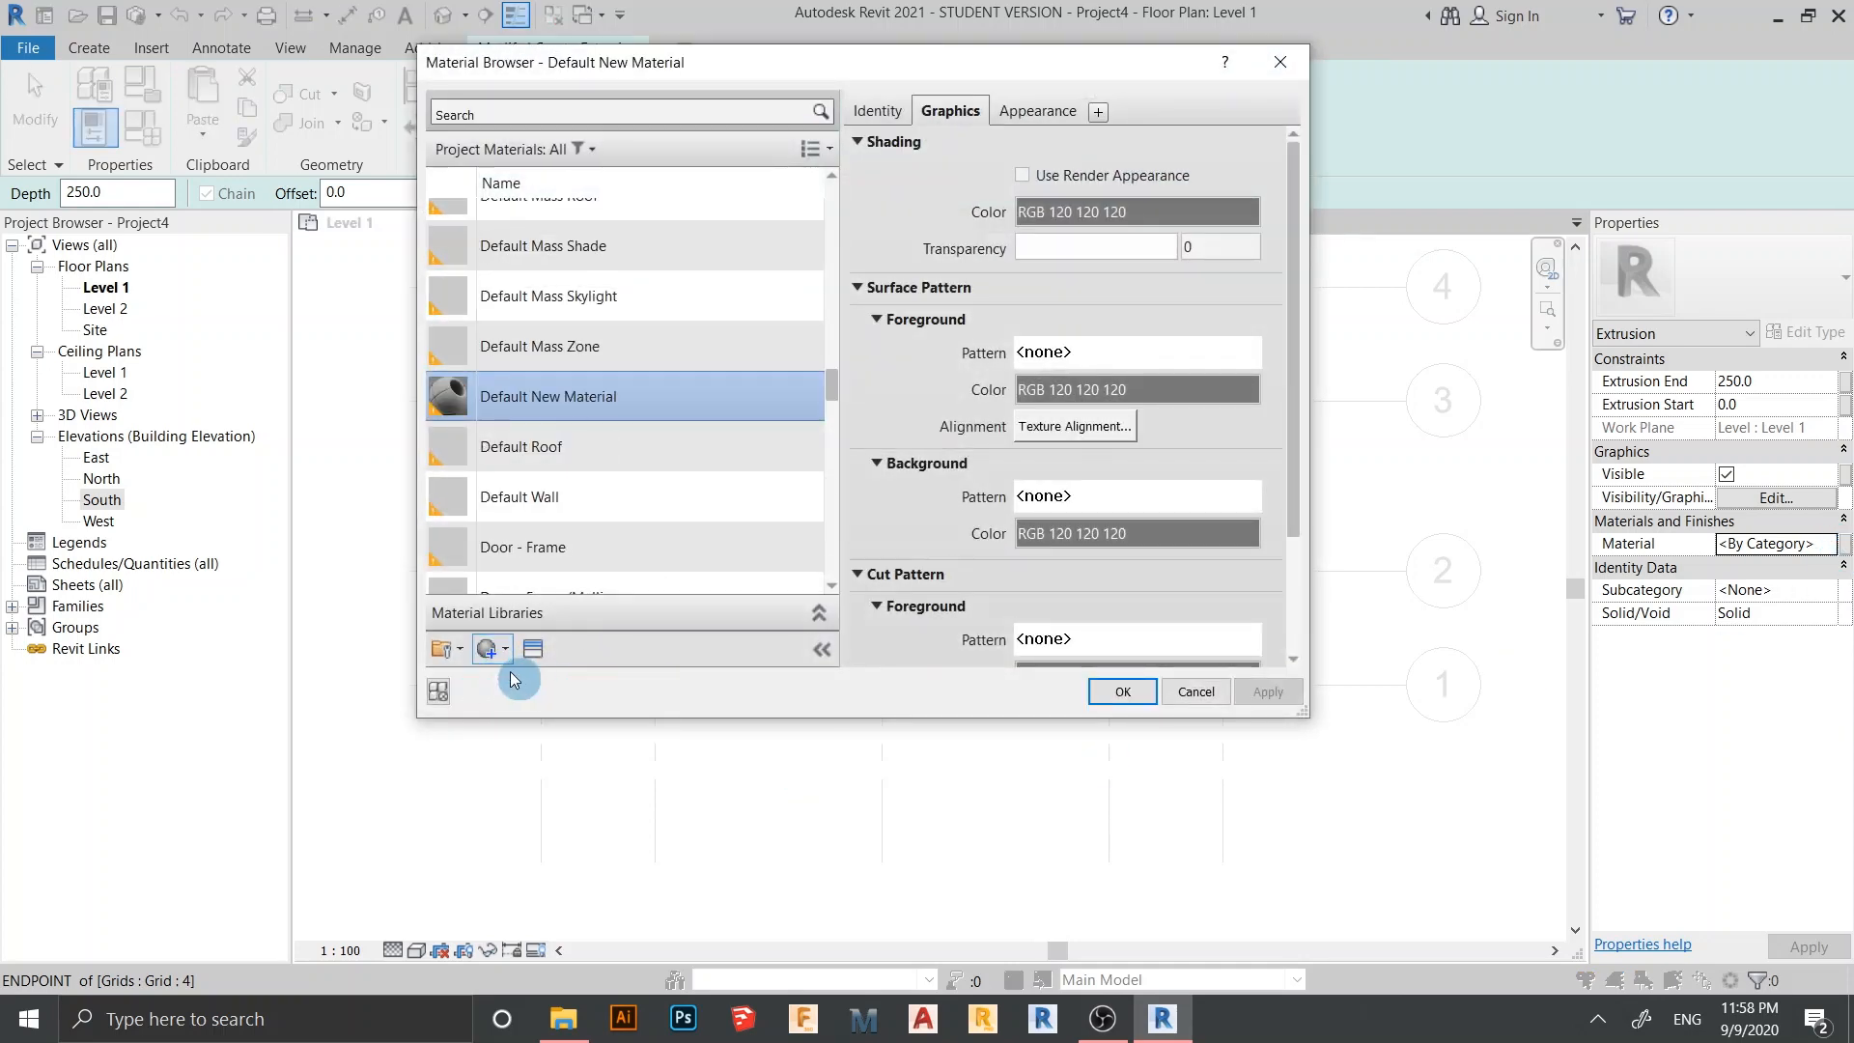
right_click(624, 380)
left_click(678, 443)
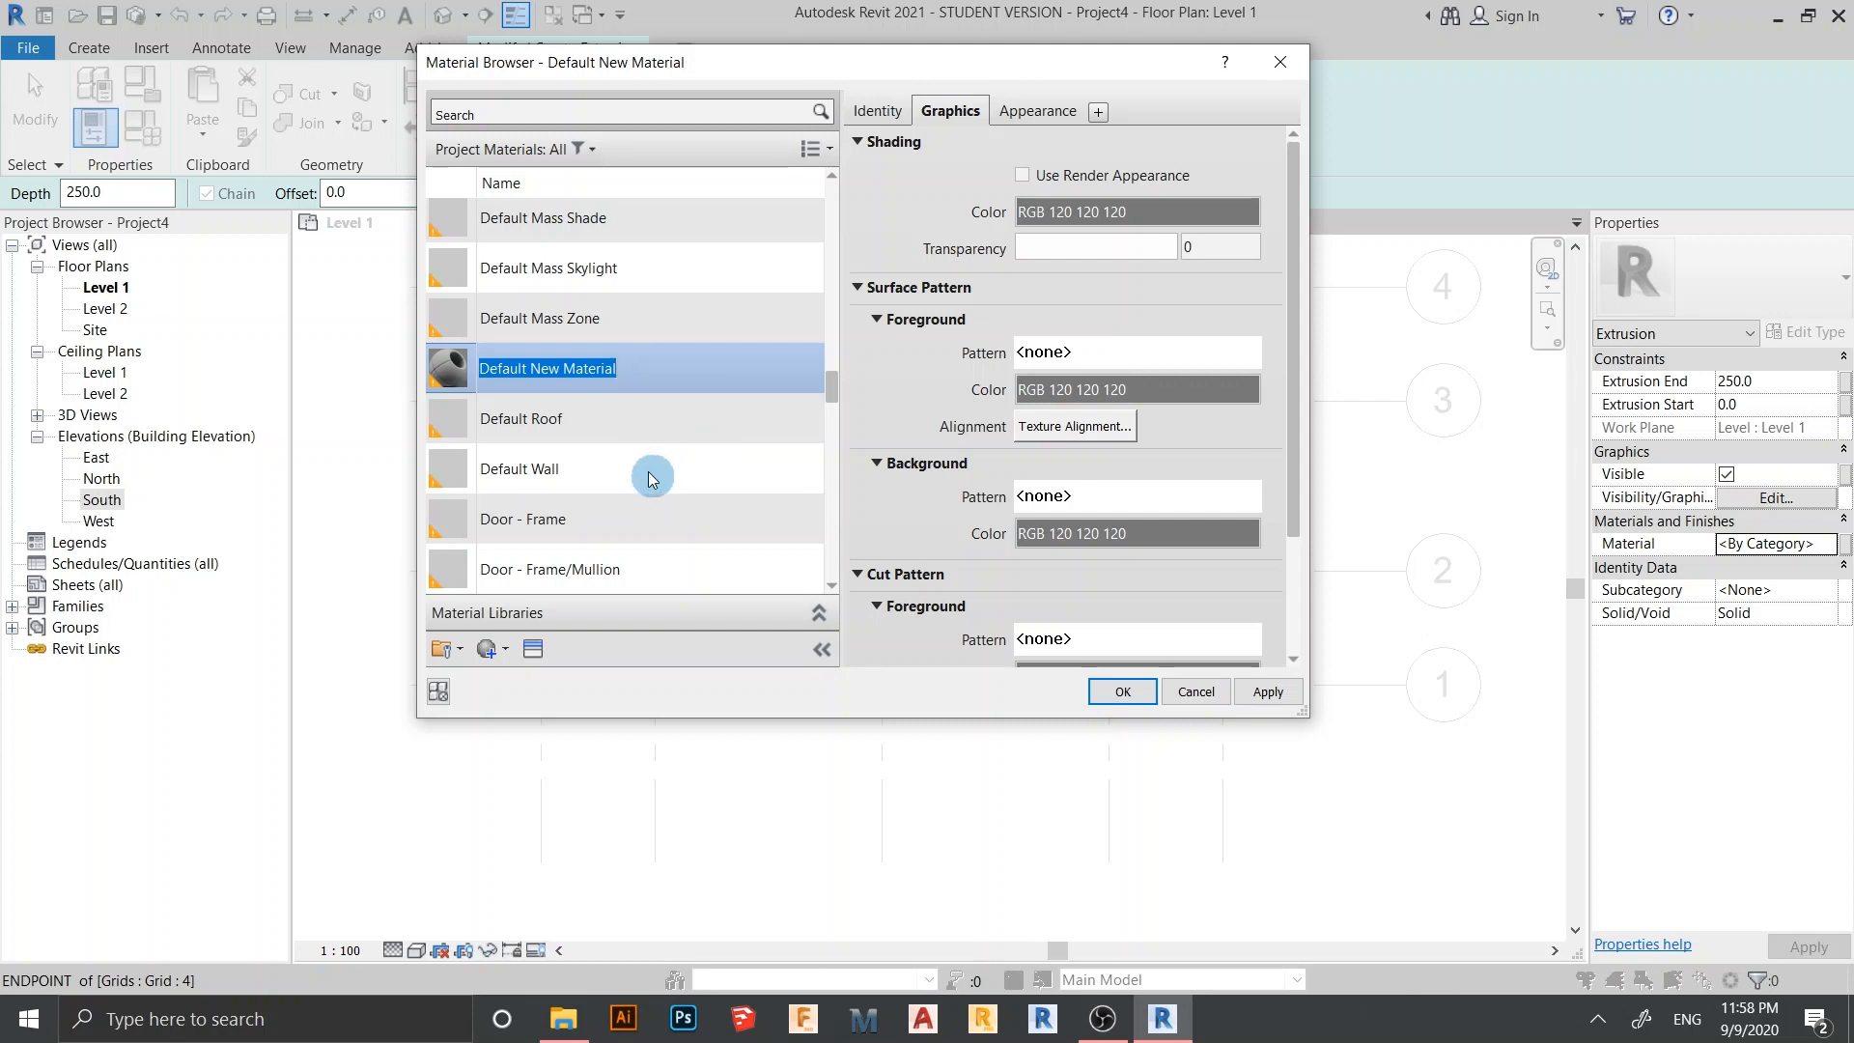
type("Sin")
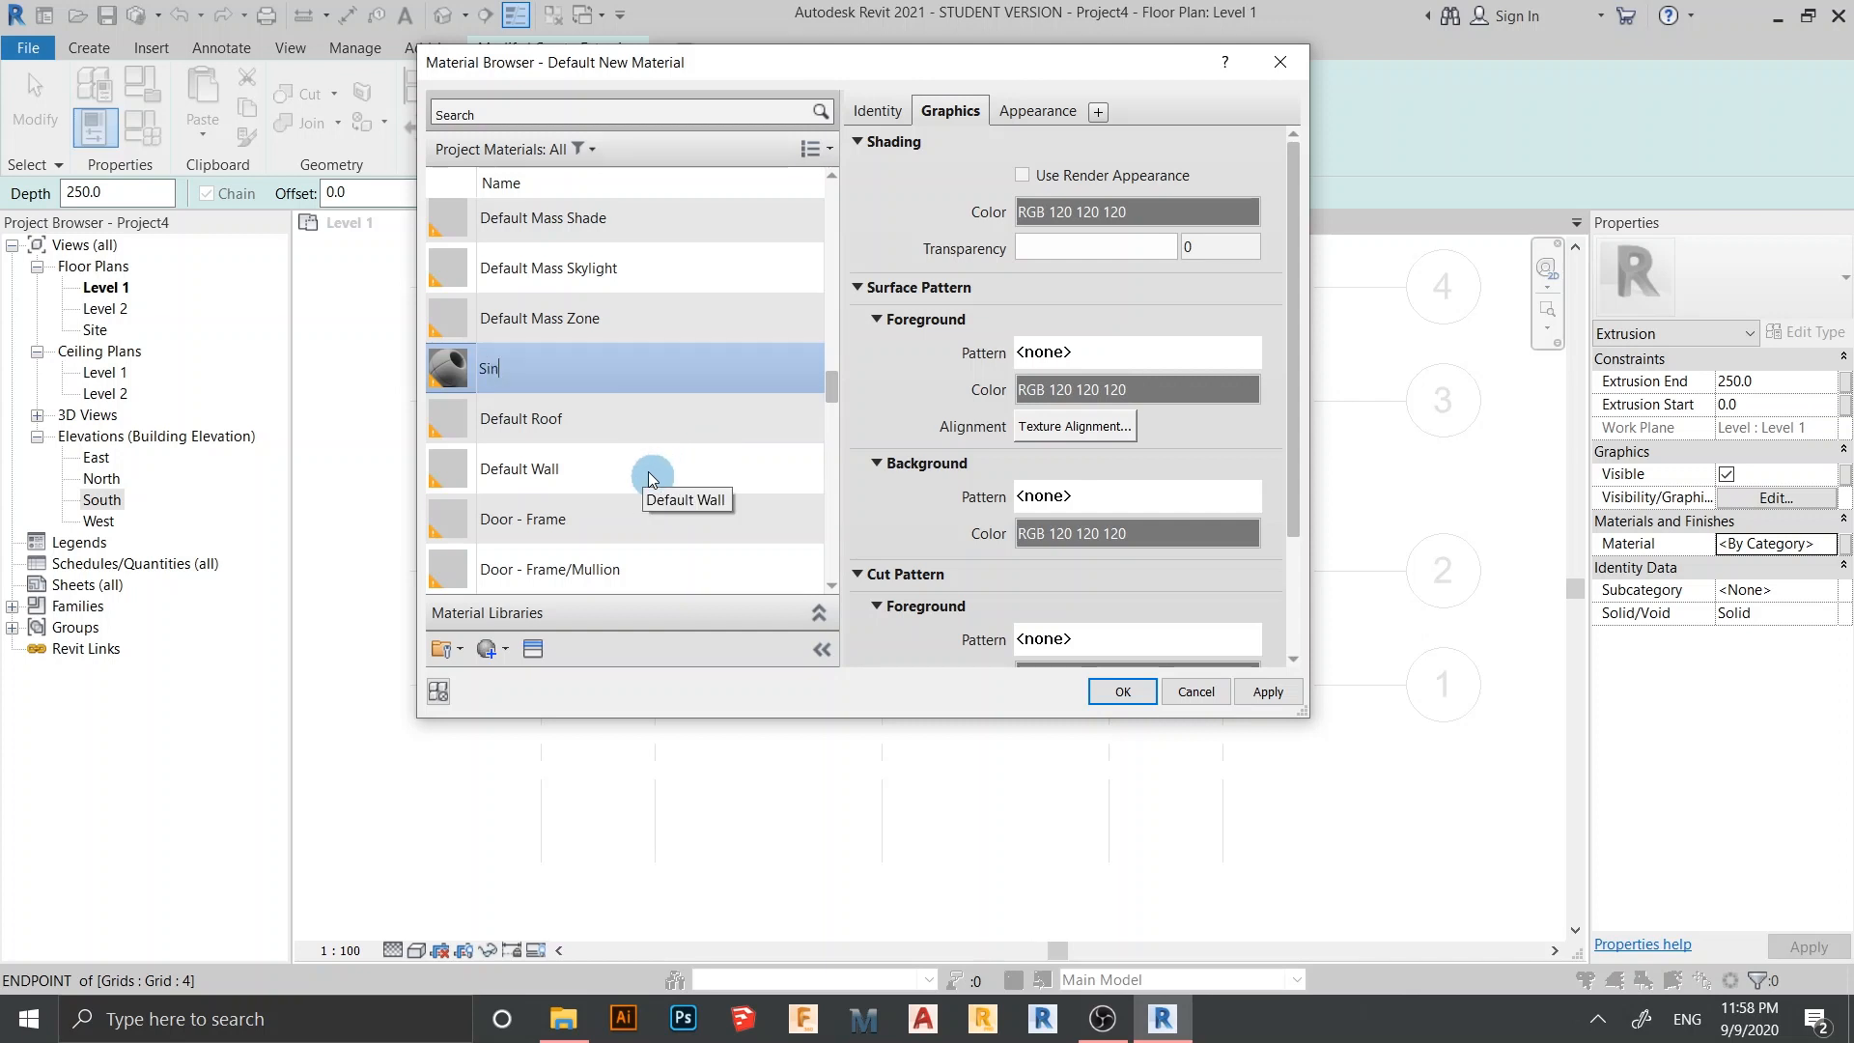
type("nage Backing")
key("Return")
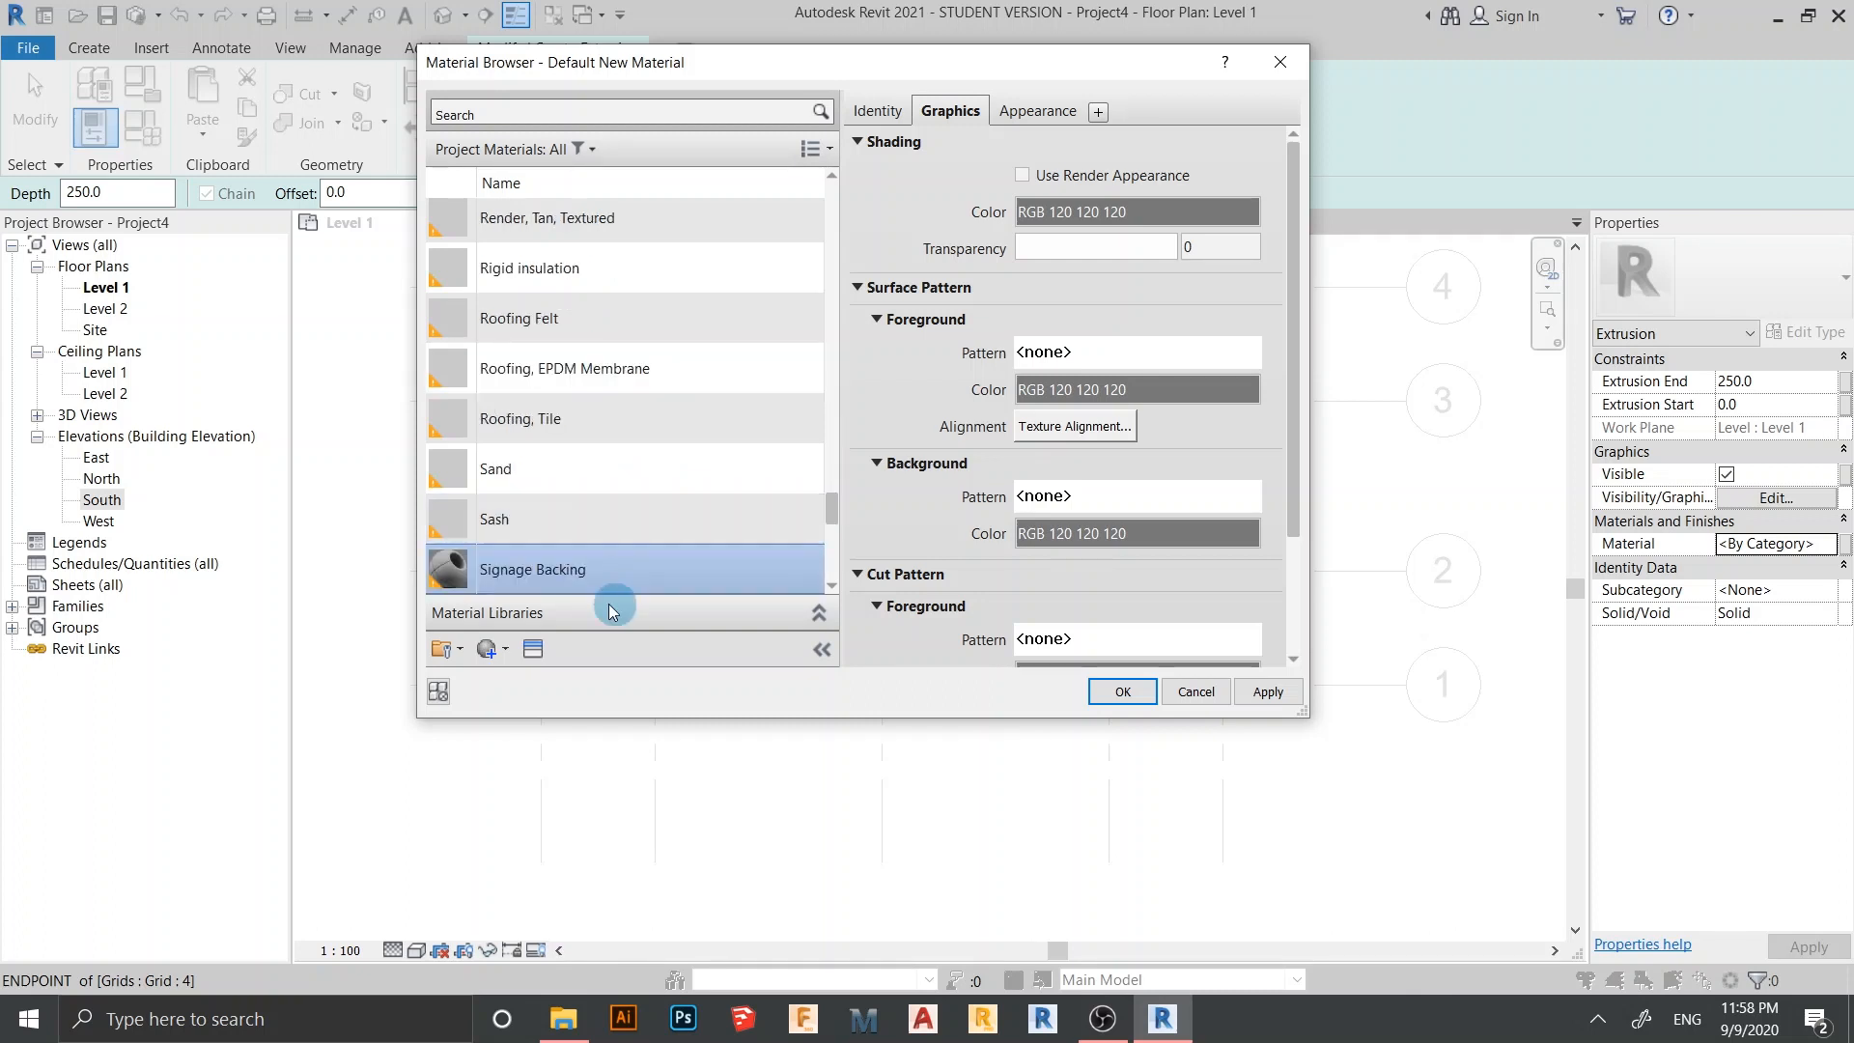
Give Signage Backing the Aluminum Frame - Anodized Dark Bronze Satin appearance from the Metal library and assign the material to the extrusion
left_click(537, 649)
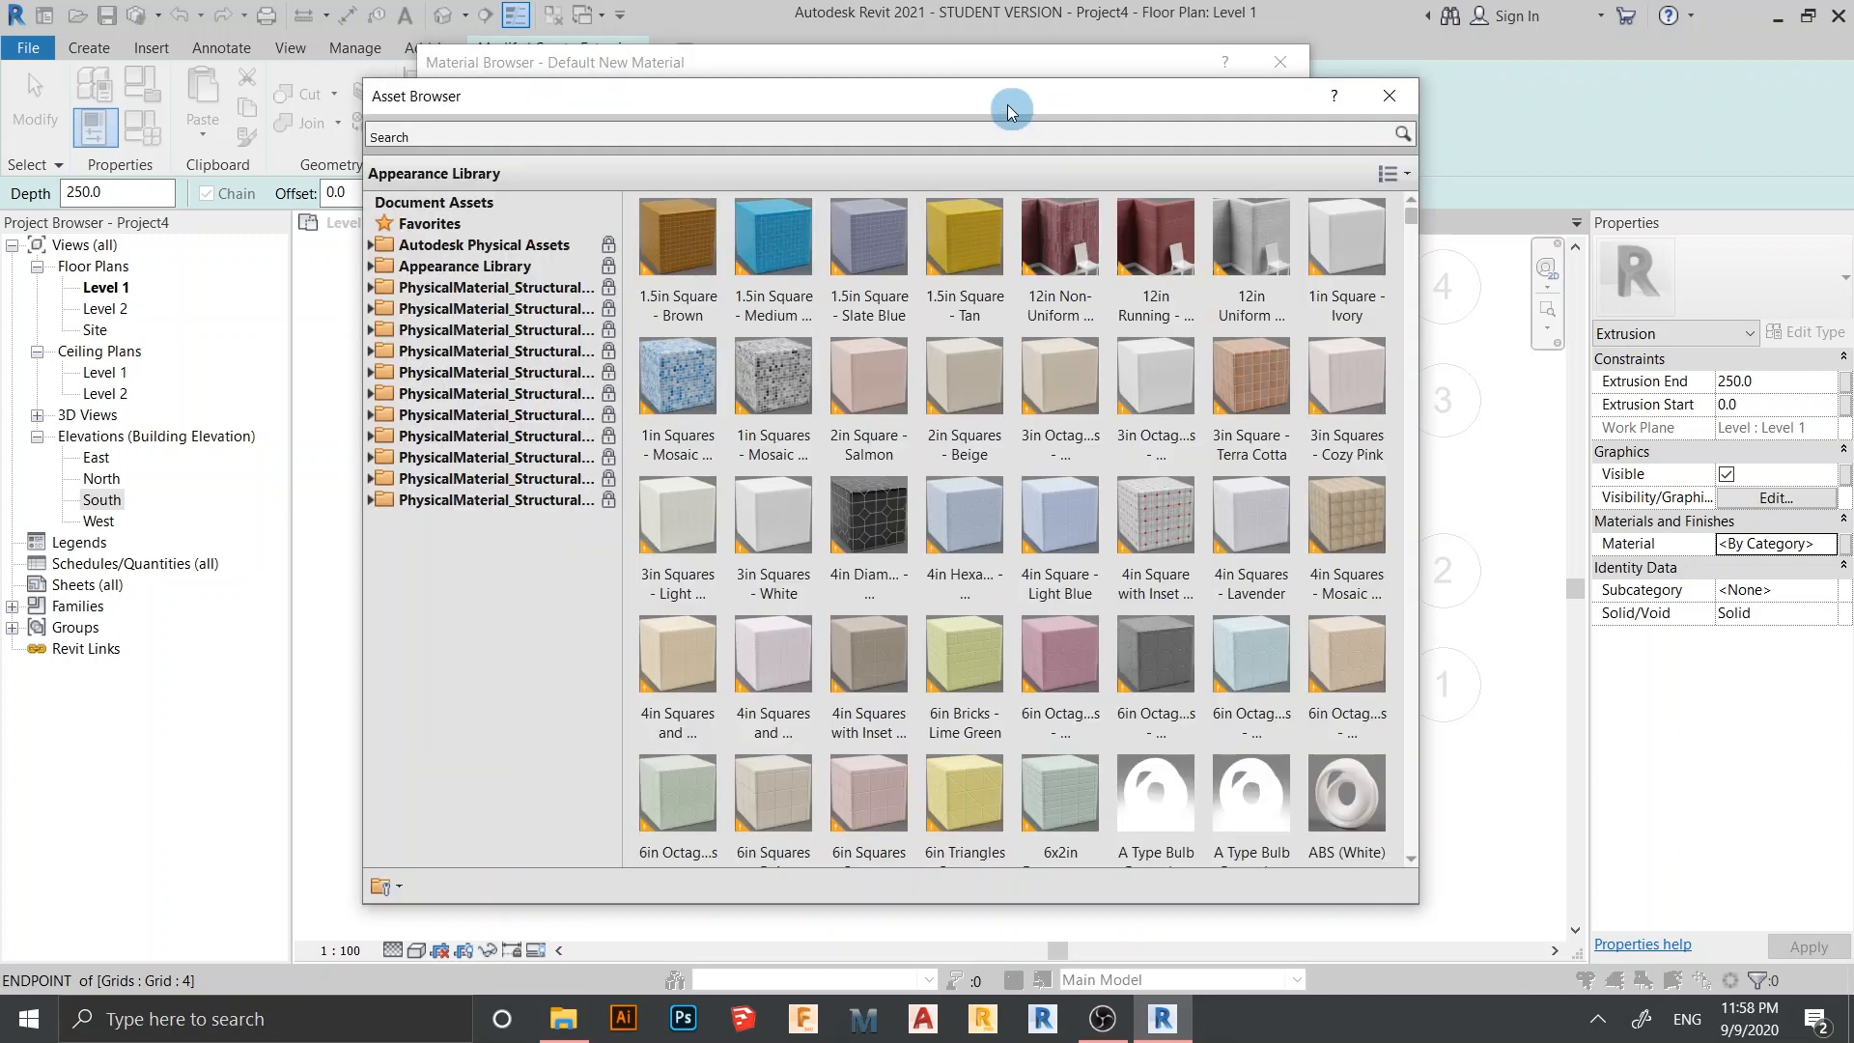
left_click_drag(1011, 111, 1094, 91)
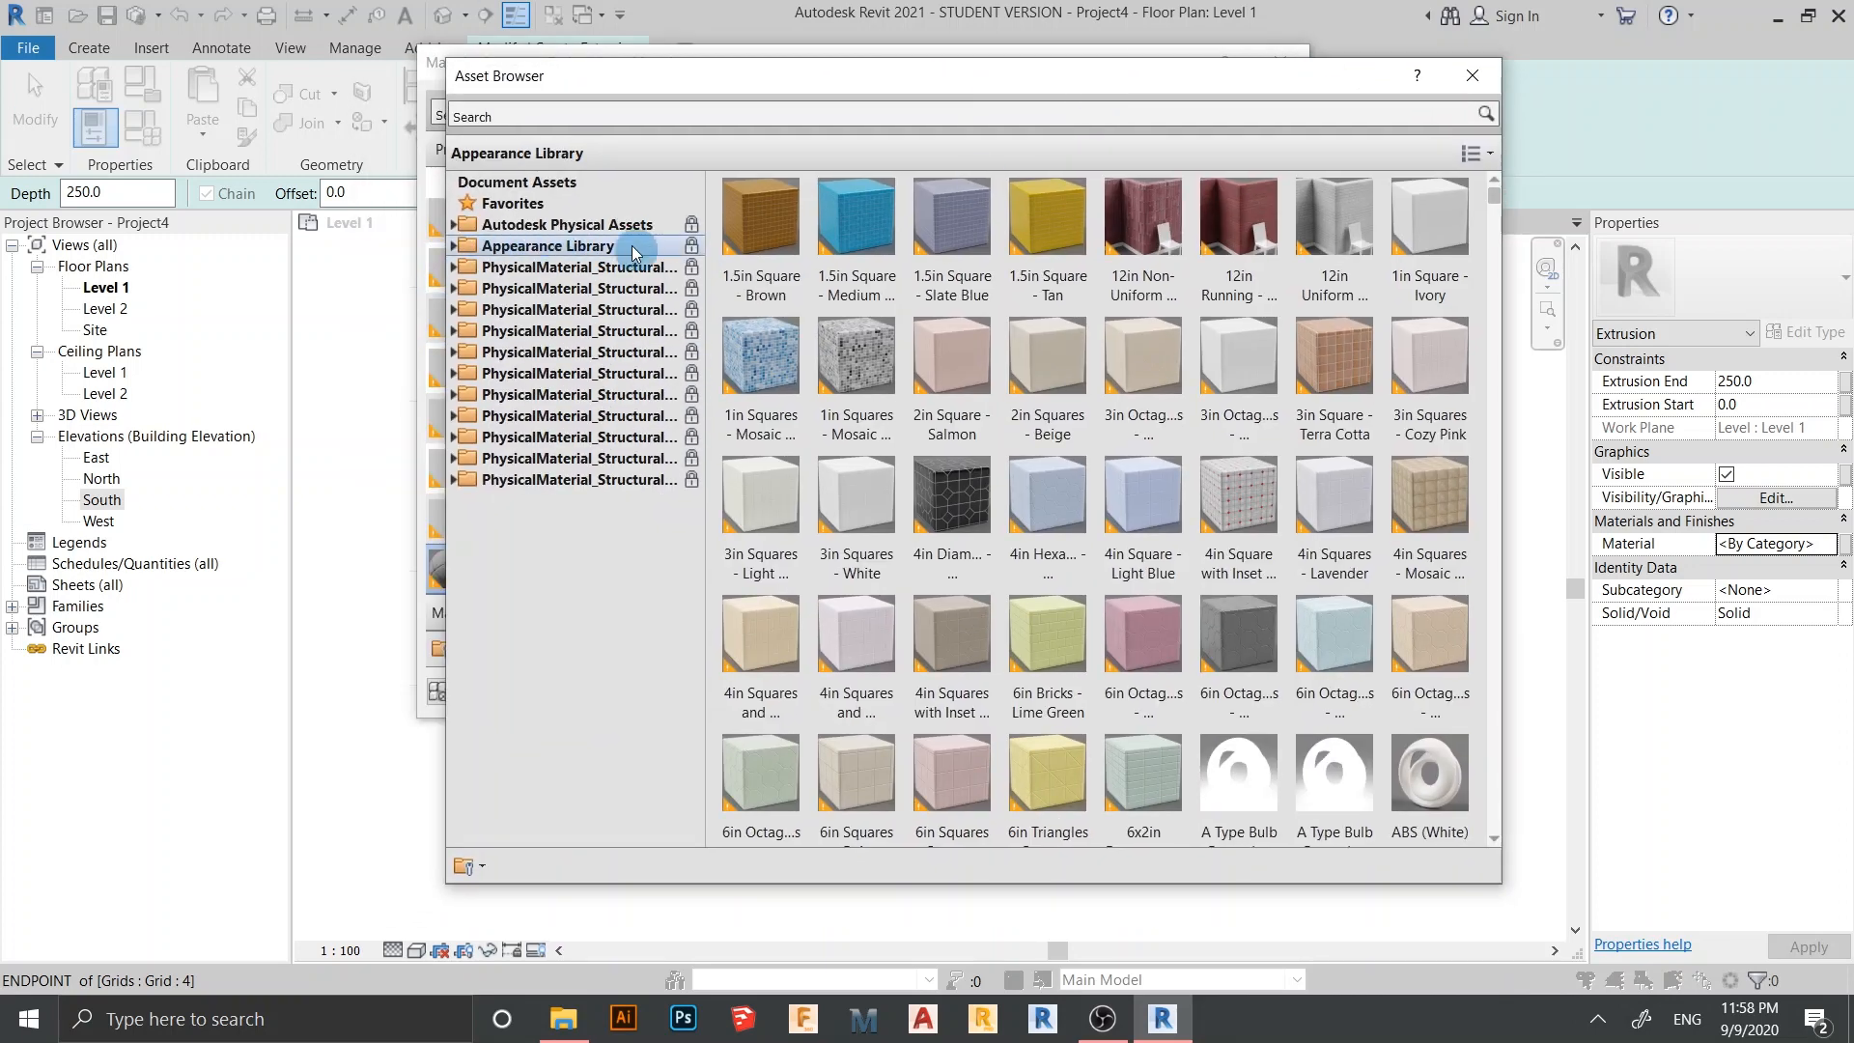
double_click(577, 248)
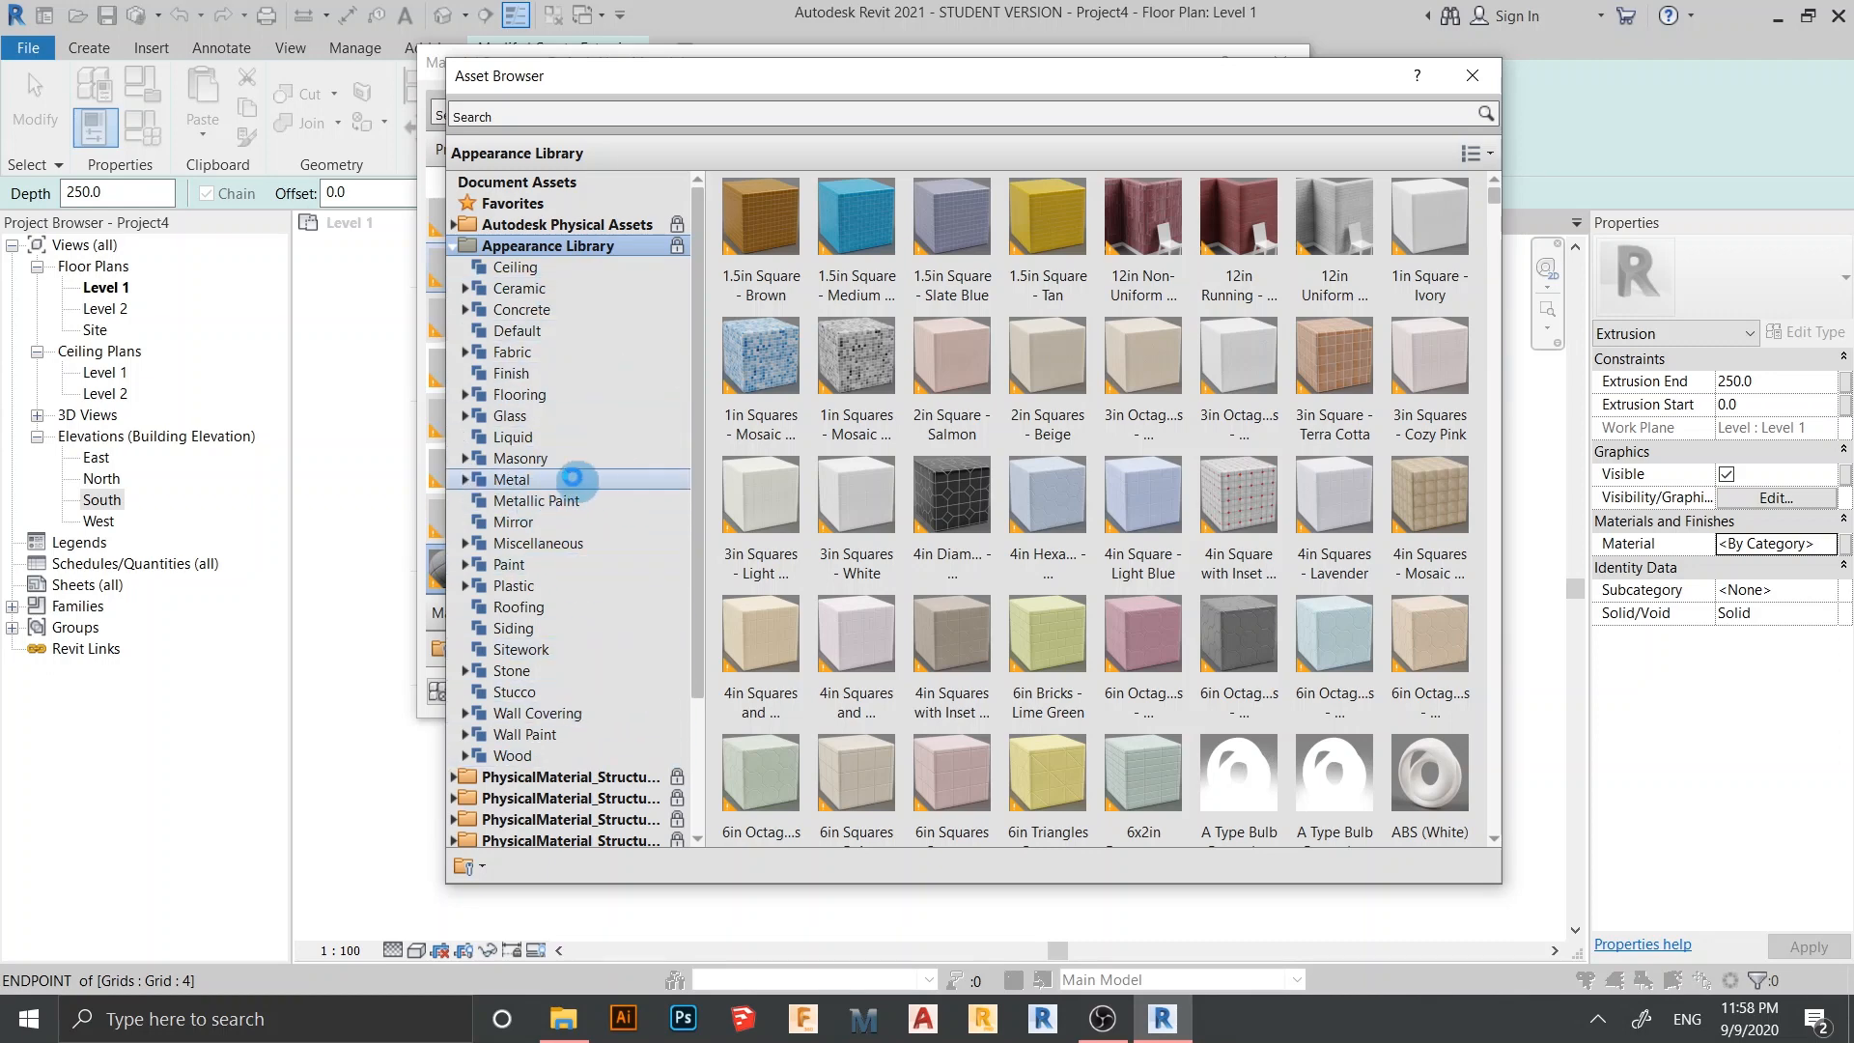
left_click(572, 477)
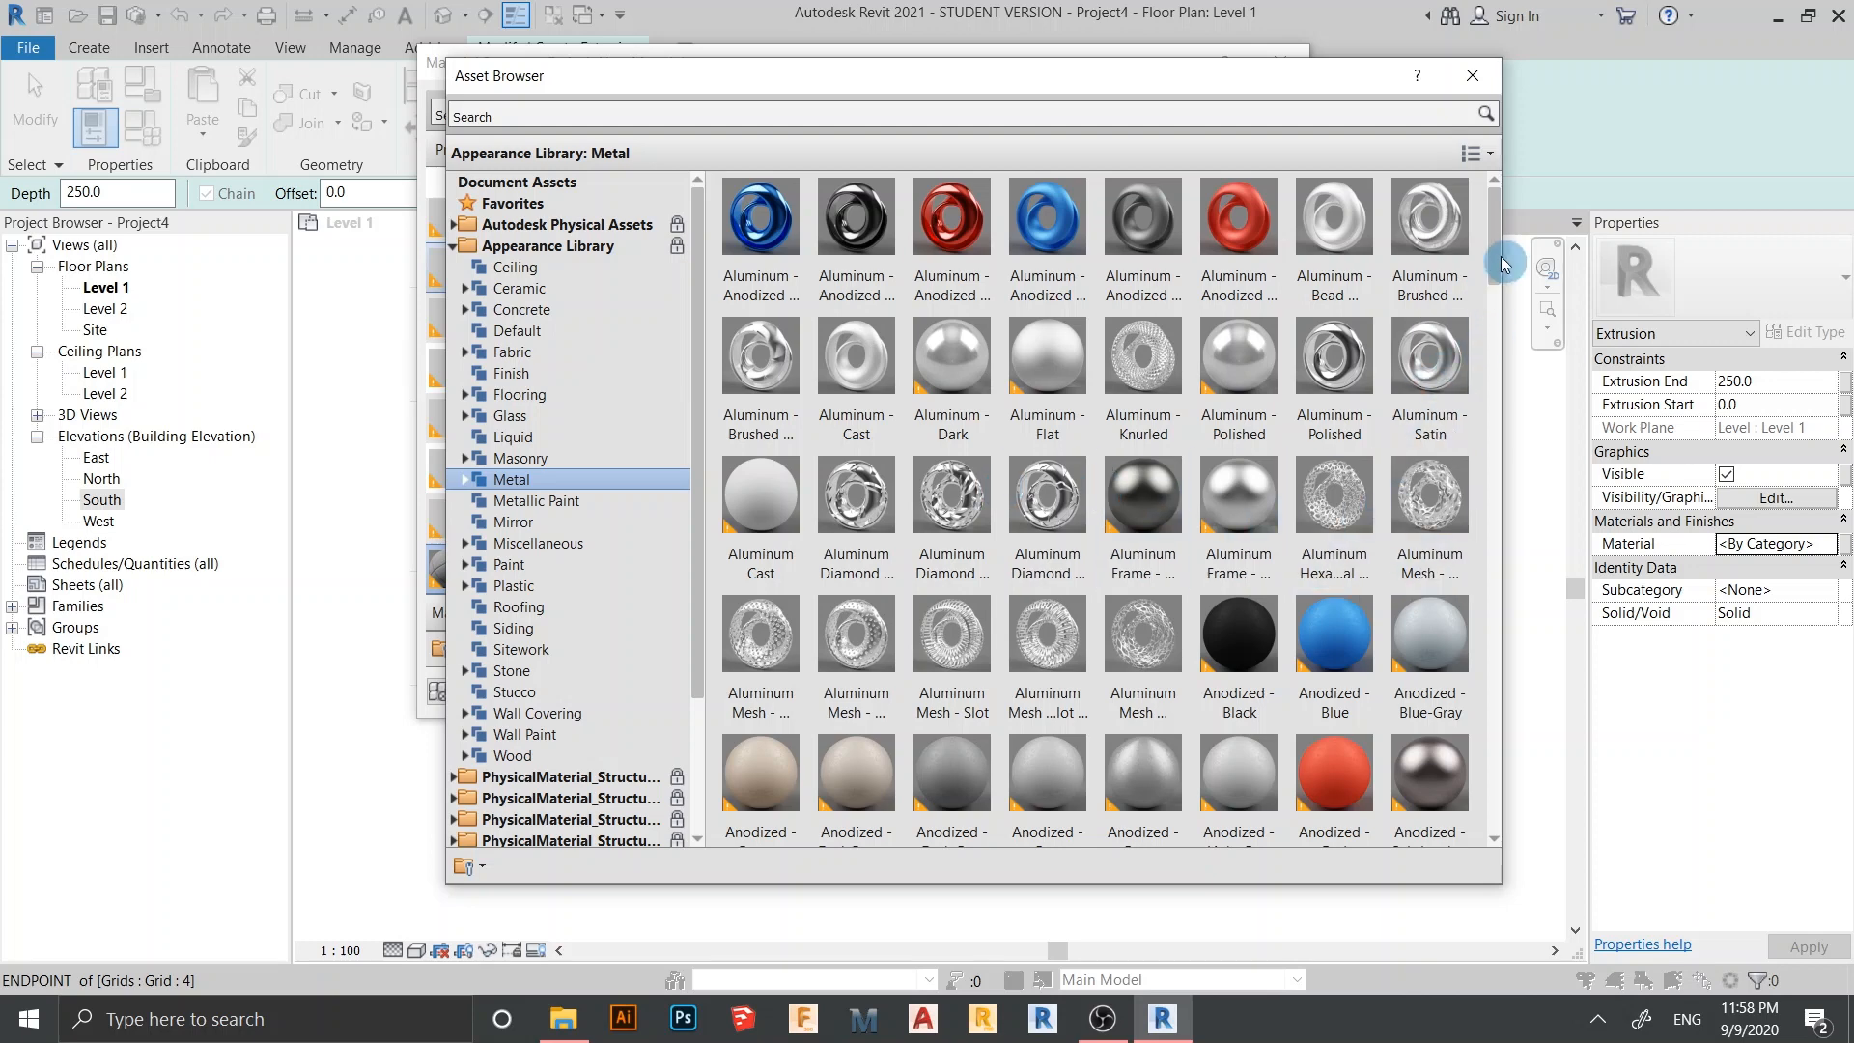
left_click_drag(1500, 257, 1499, 353)
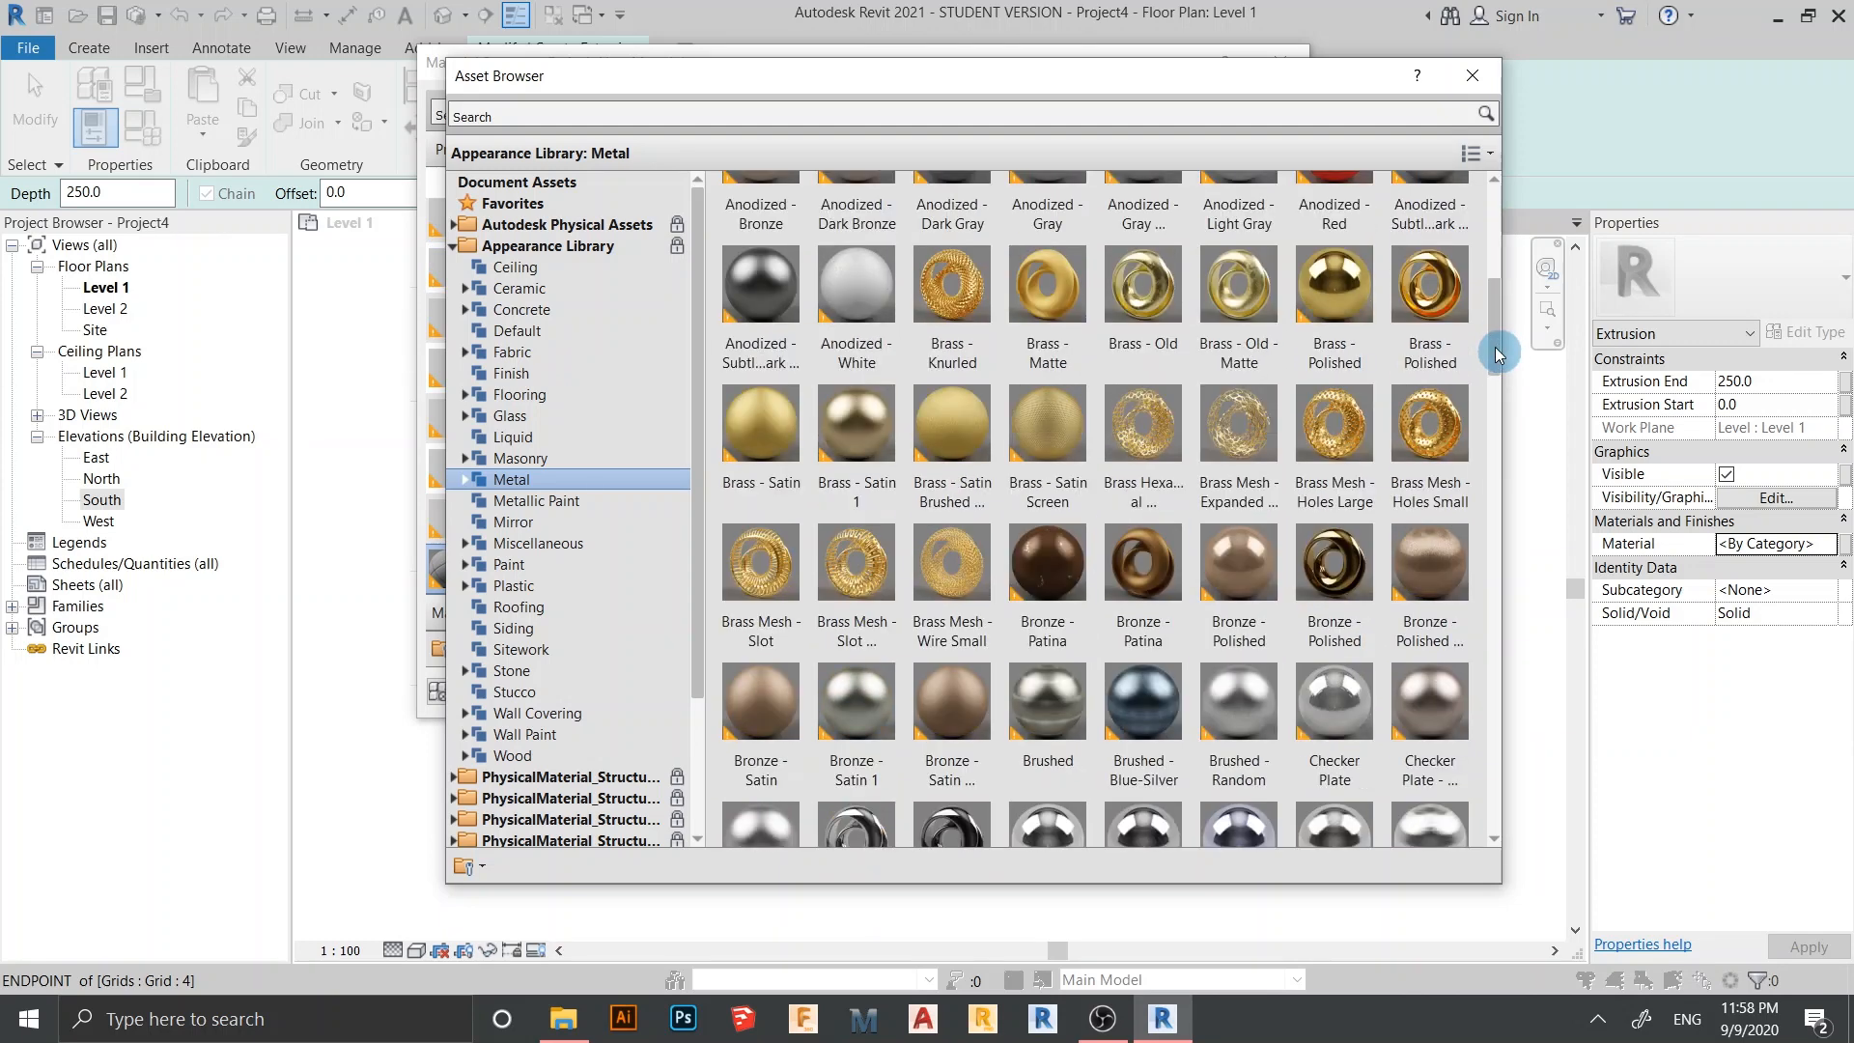
left_click(1493, 401)
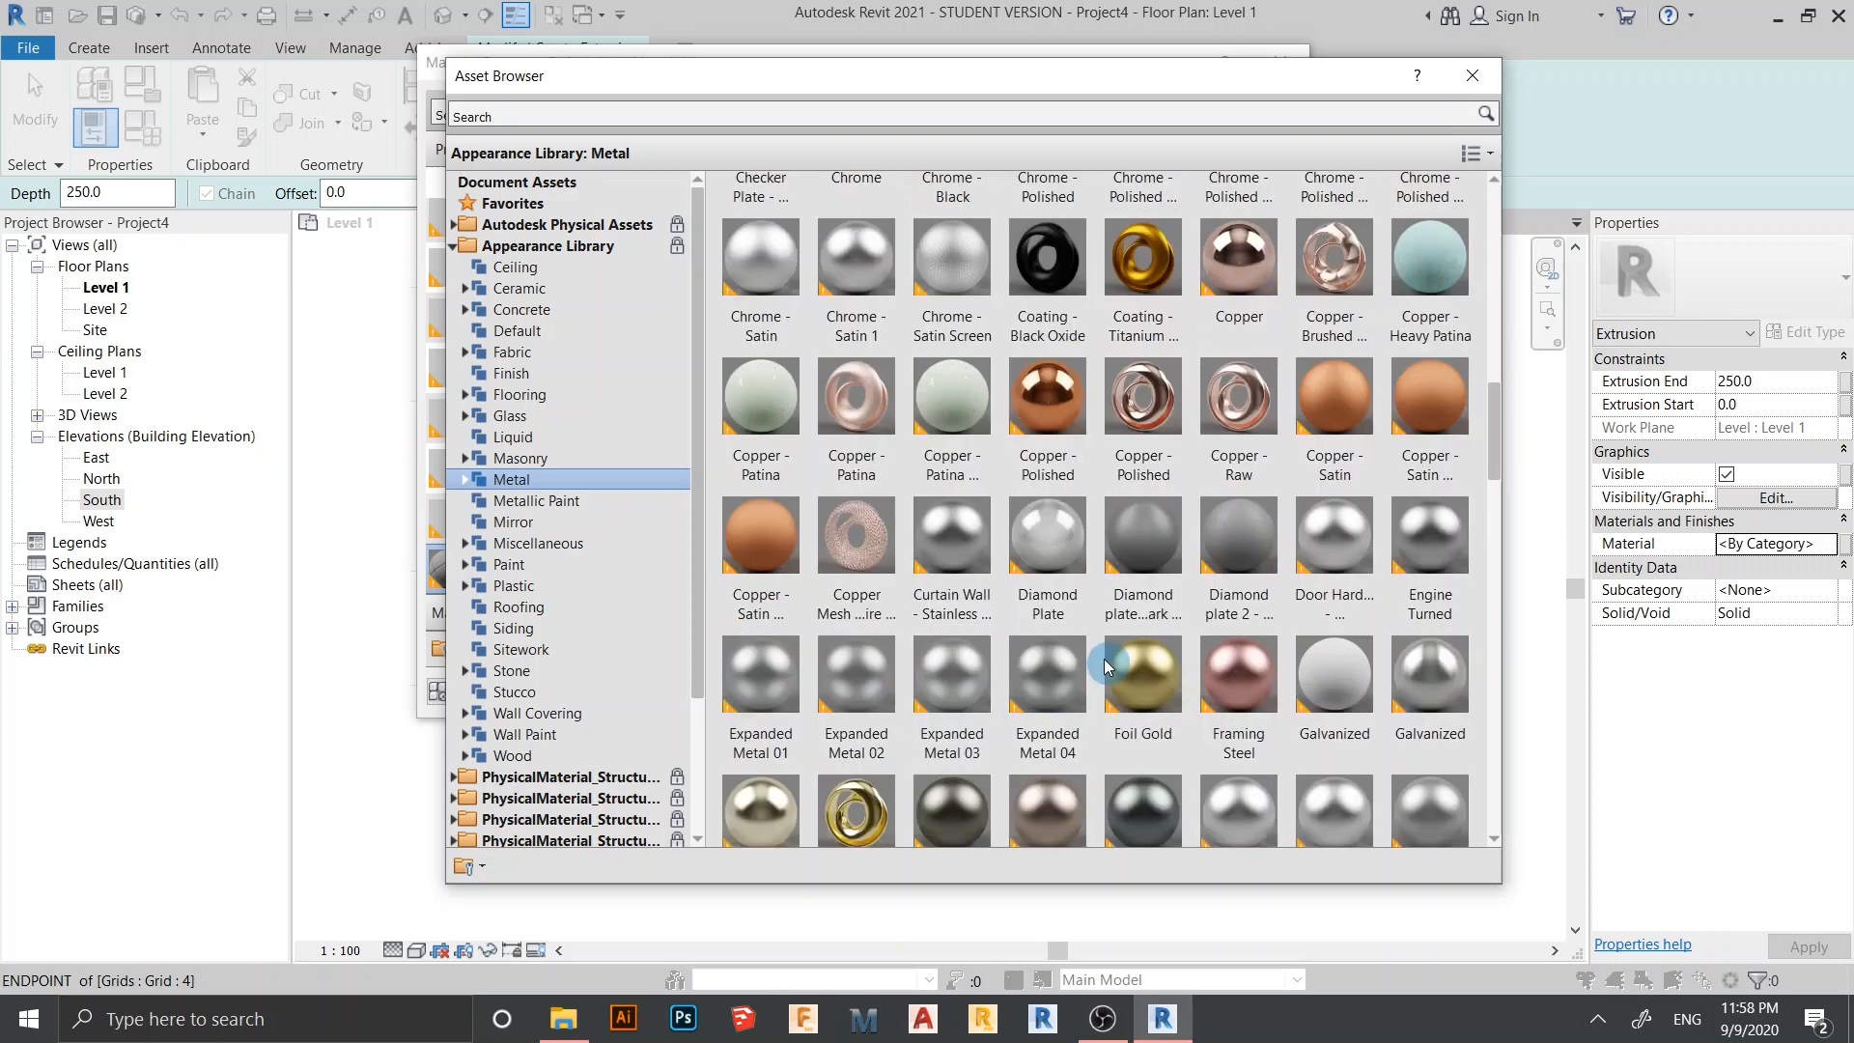
scroll(1431, 735, "down", 10)
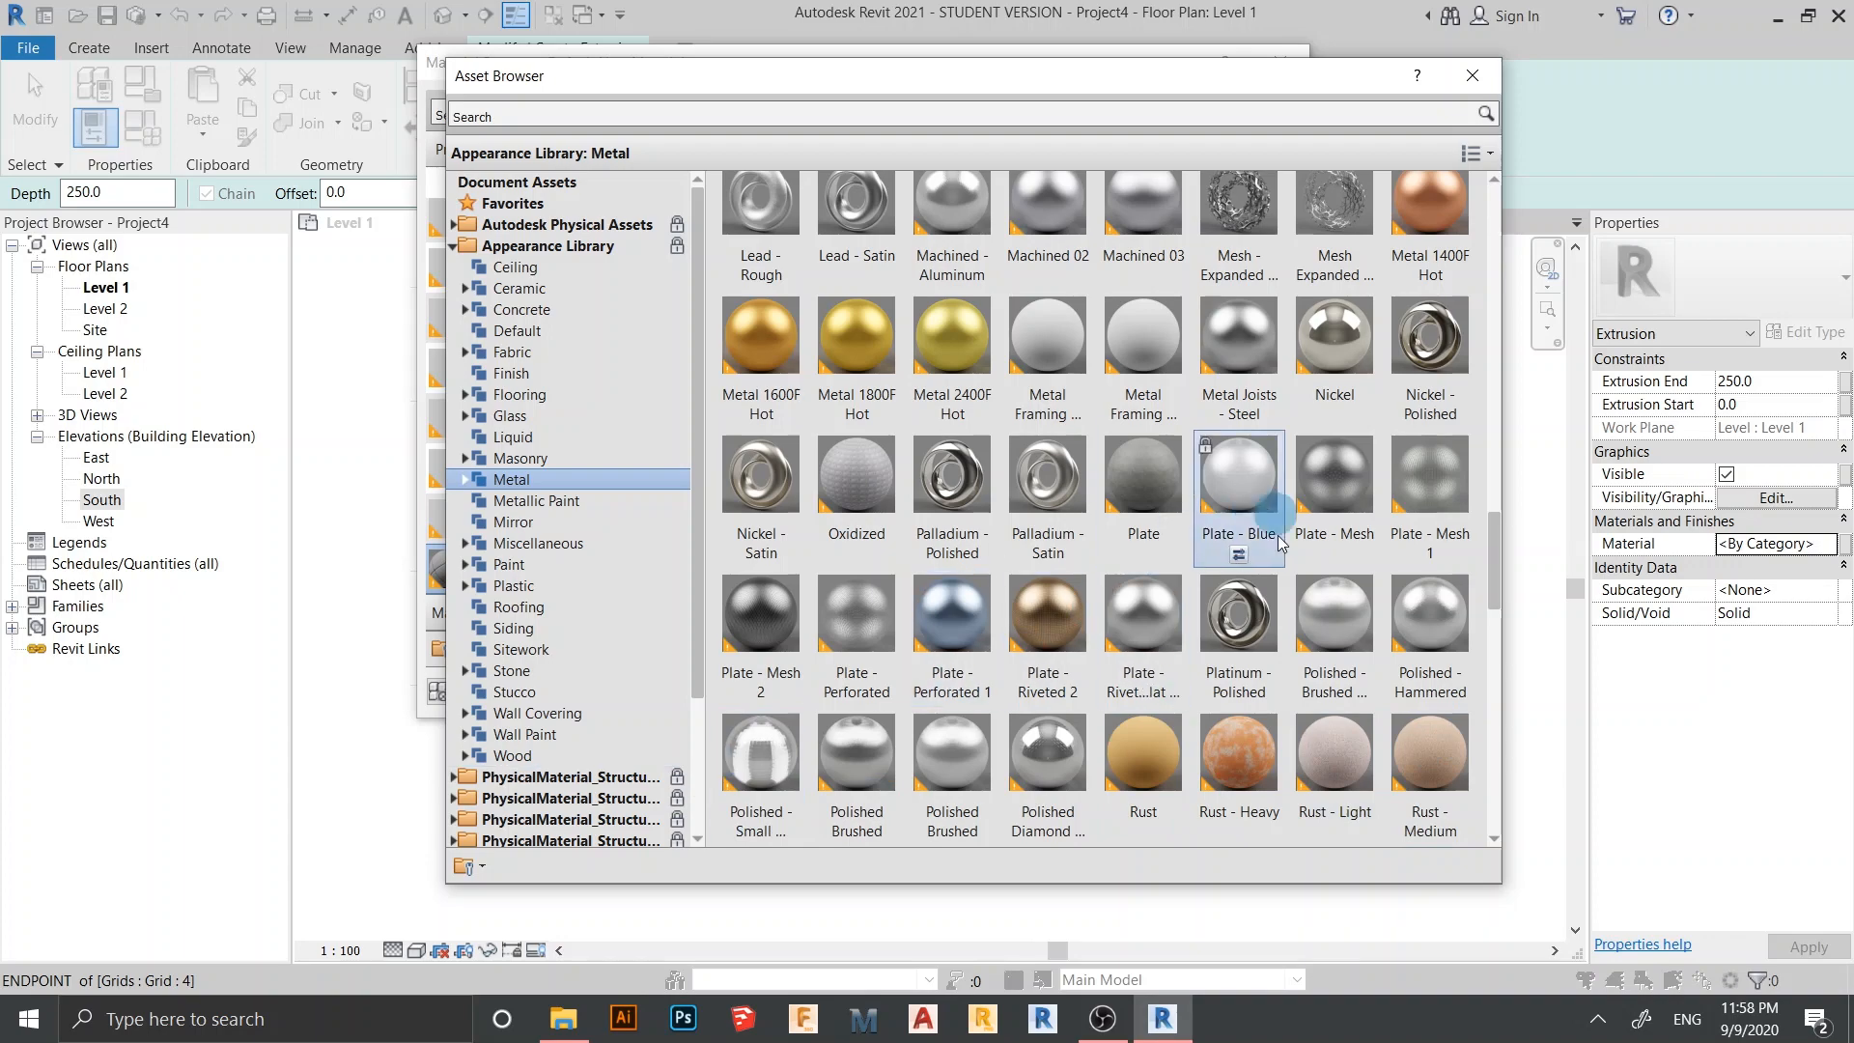
scroll(1260, 773, "down", 6)
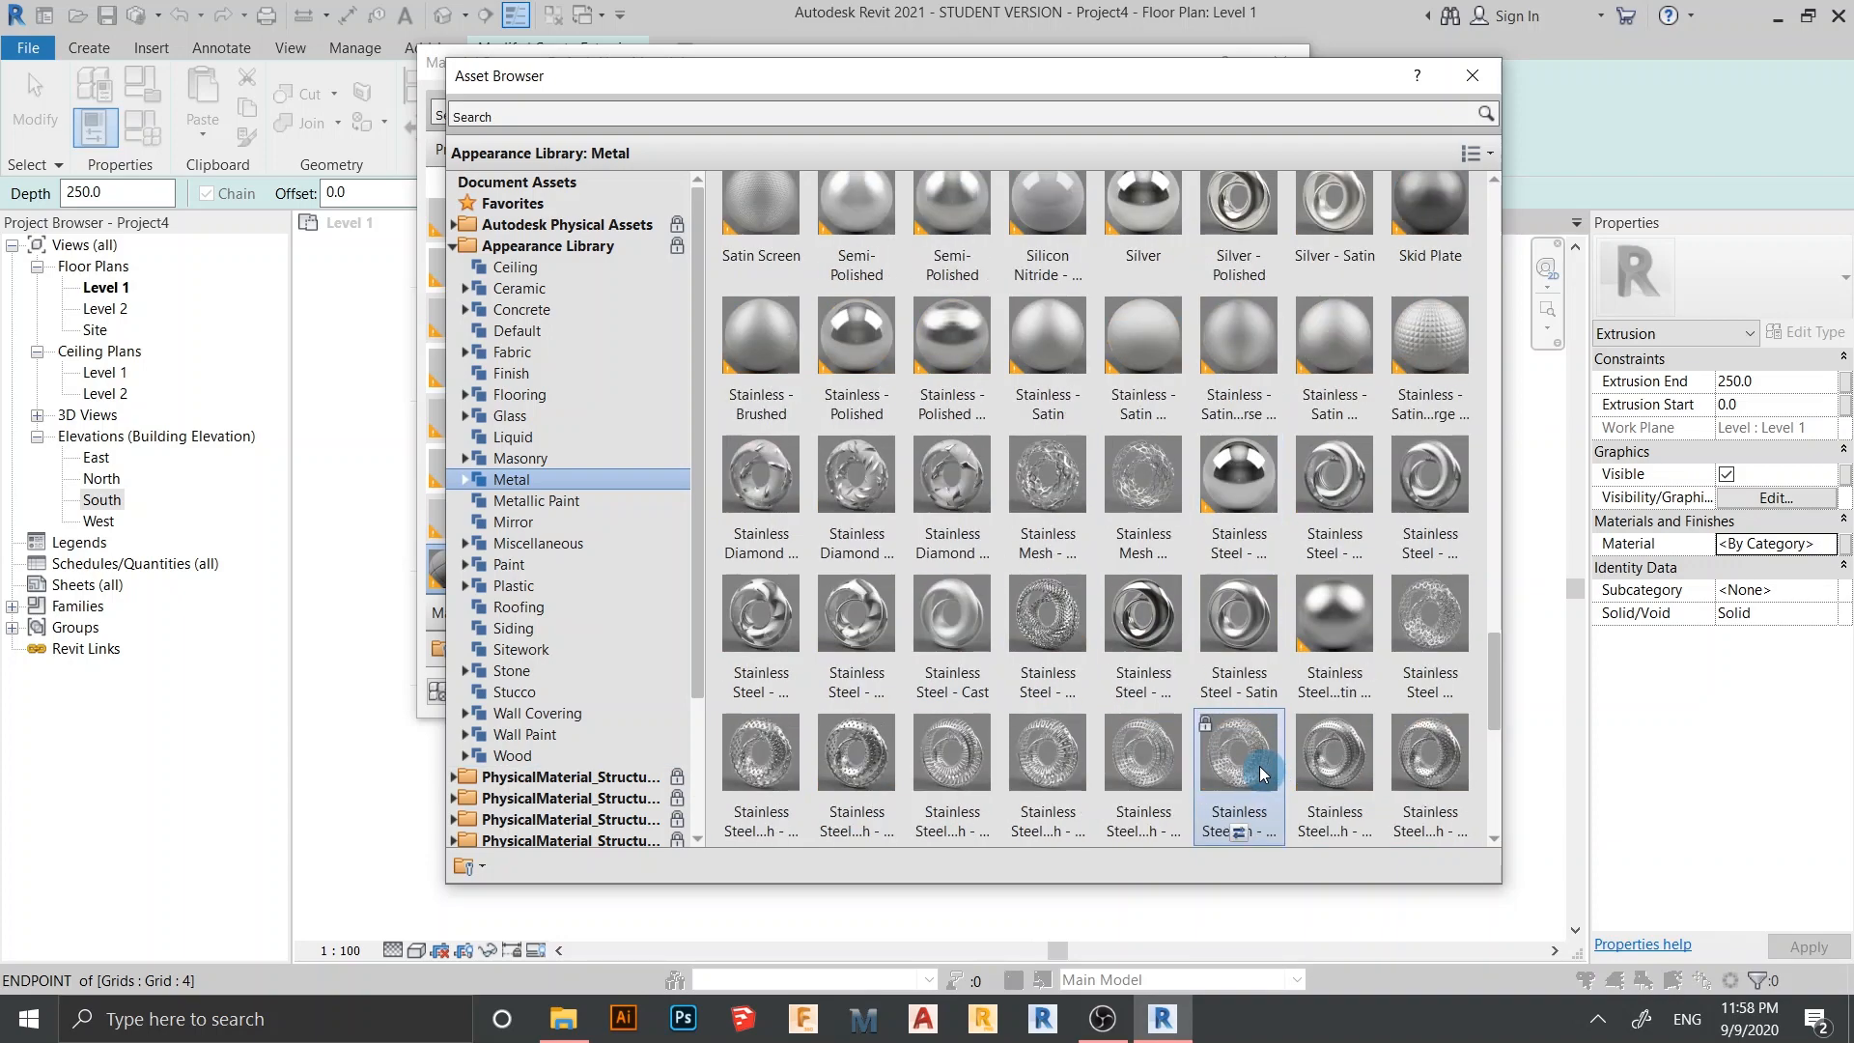
scroll(1050, 553, "up", 15)
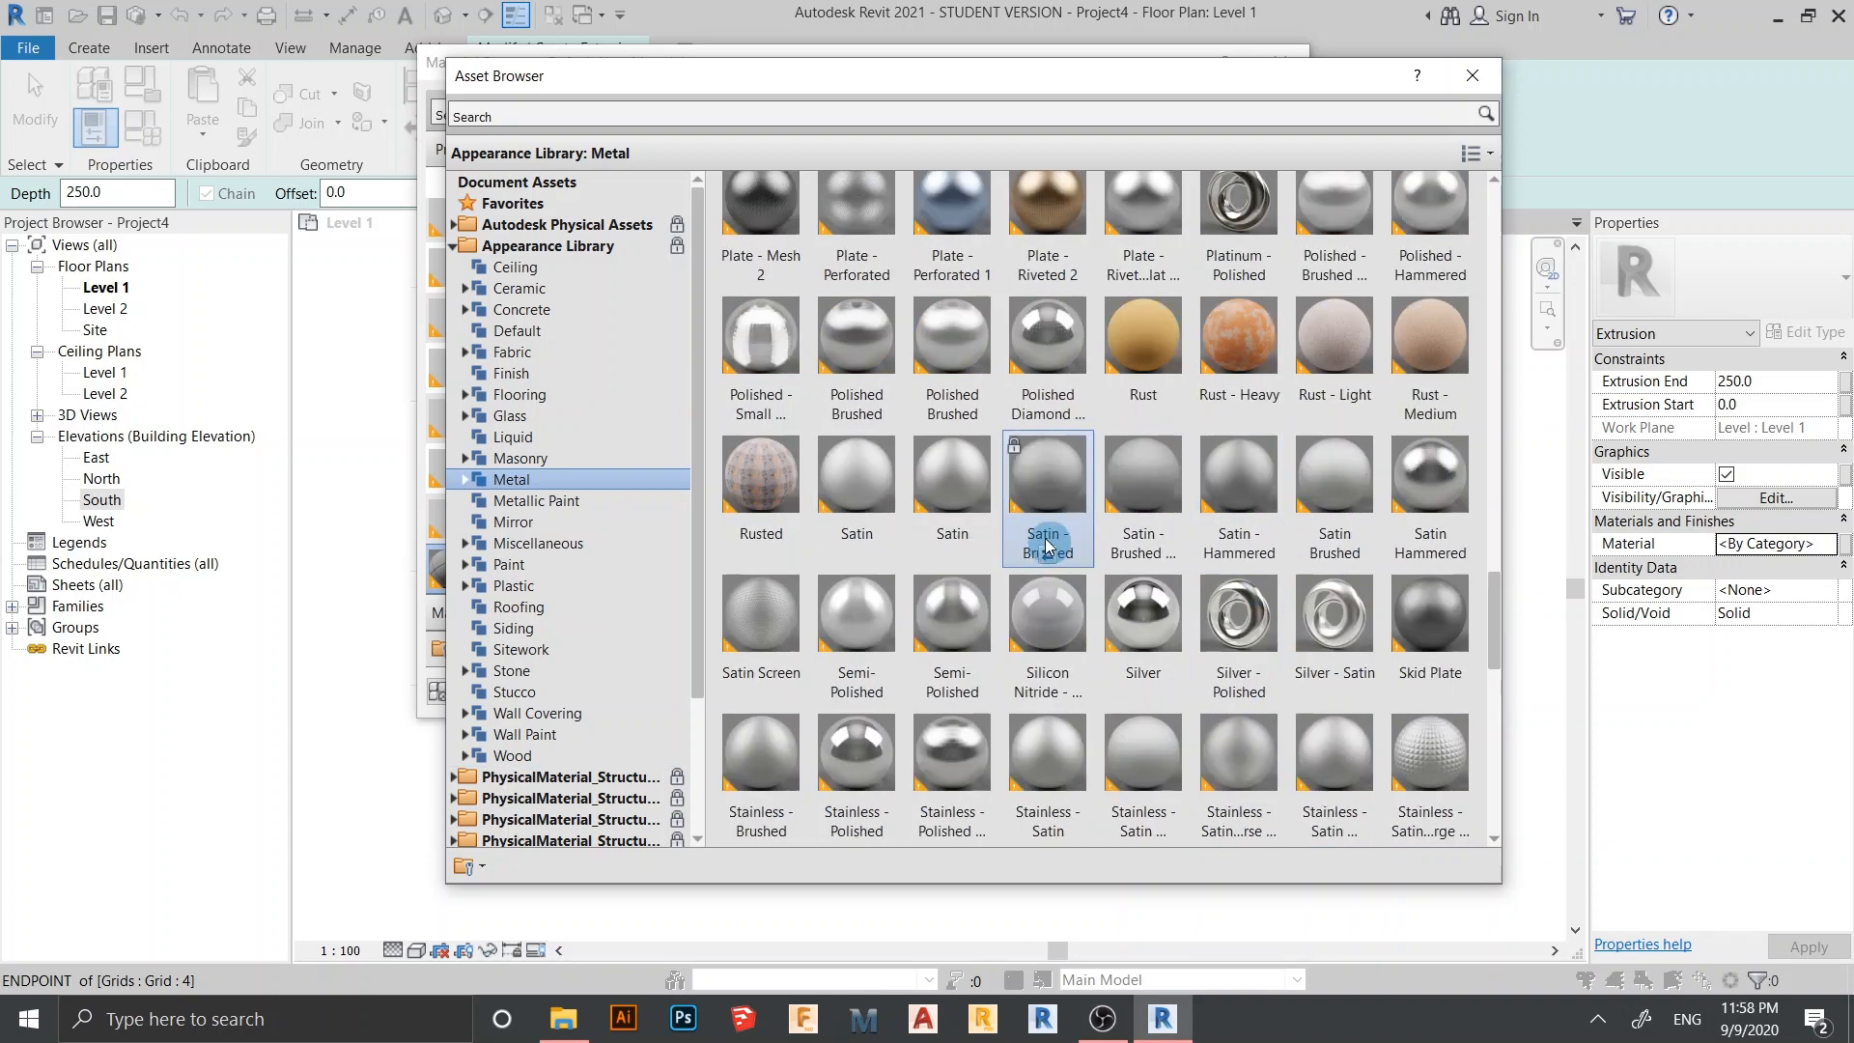
scroll(1051, 552, "up", 5)
scroll(1097, 554, "up", 3)
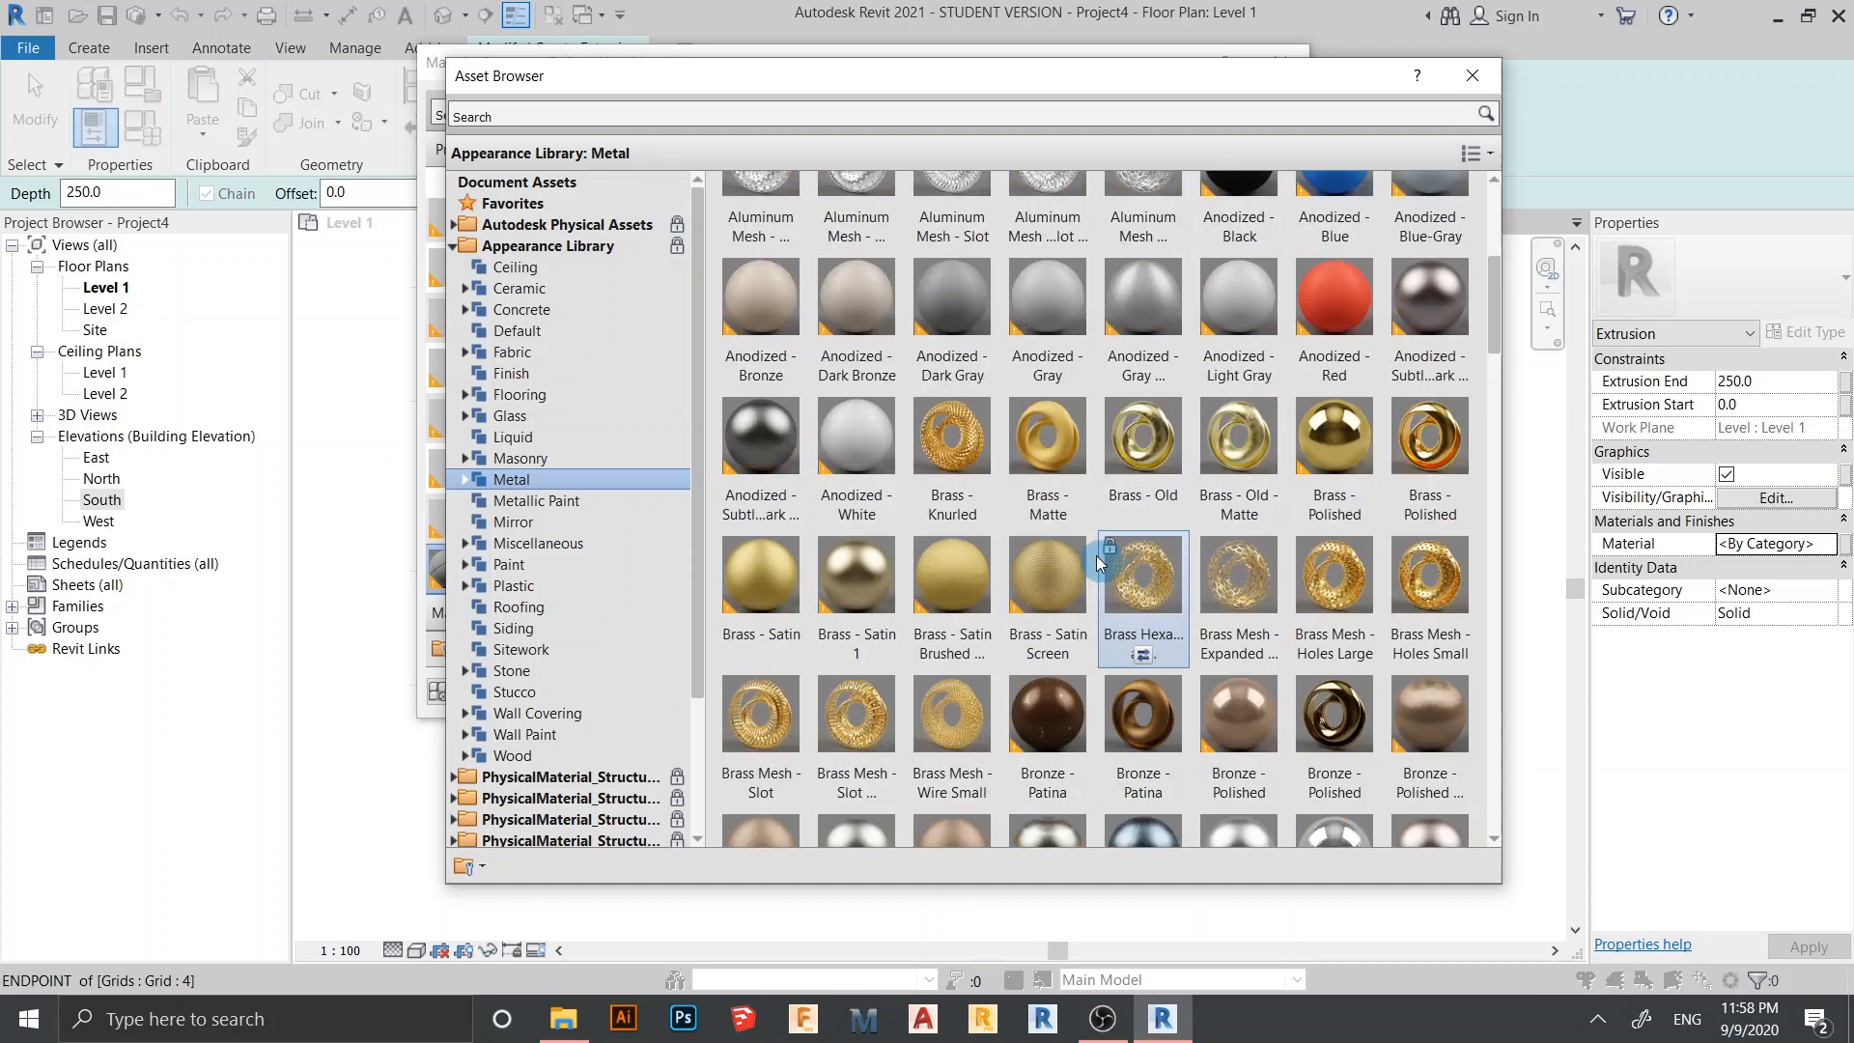
scroll(955, 580, "up", 3)
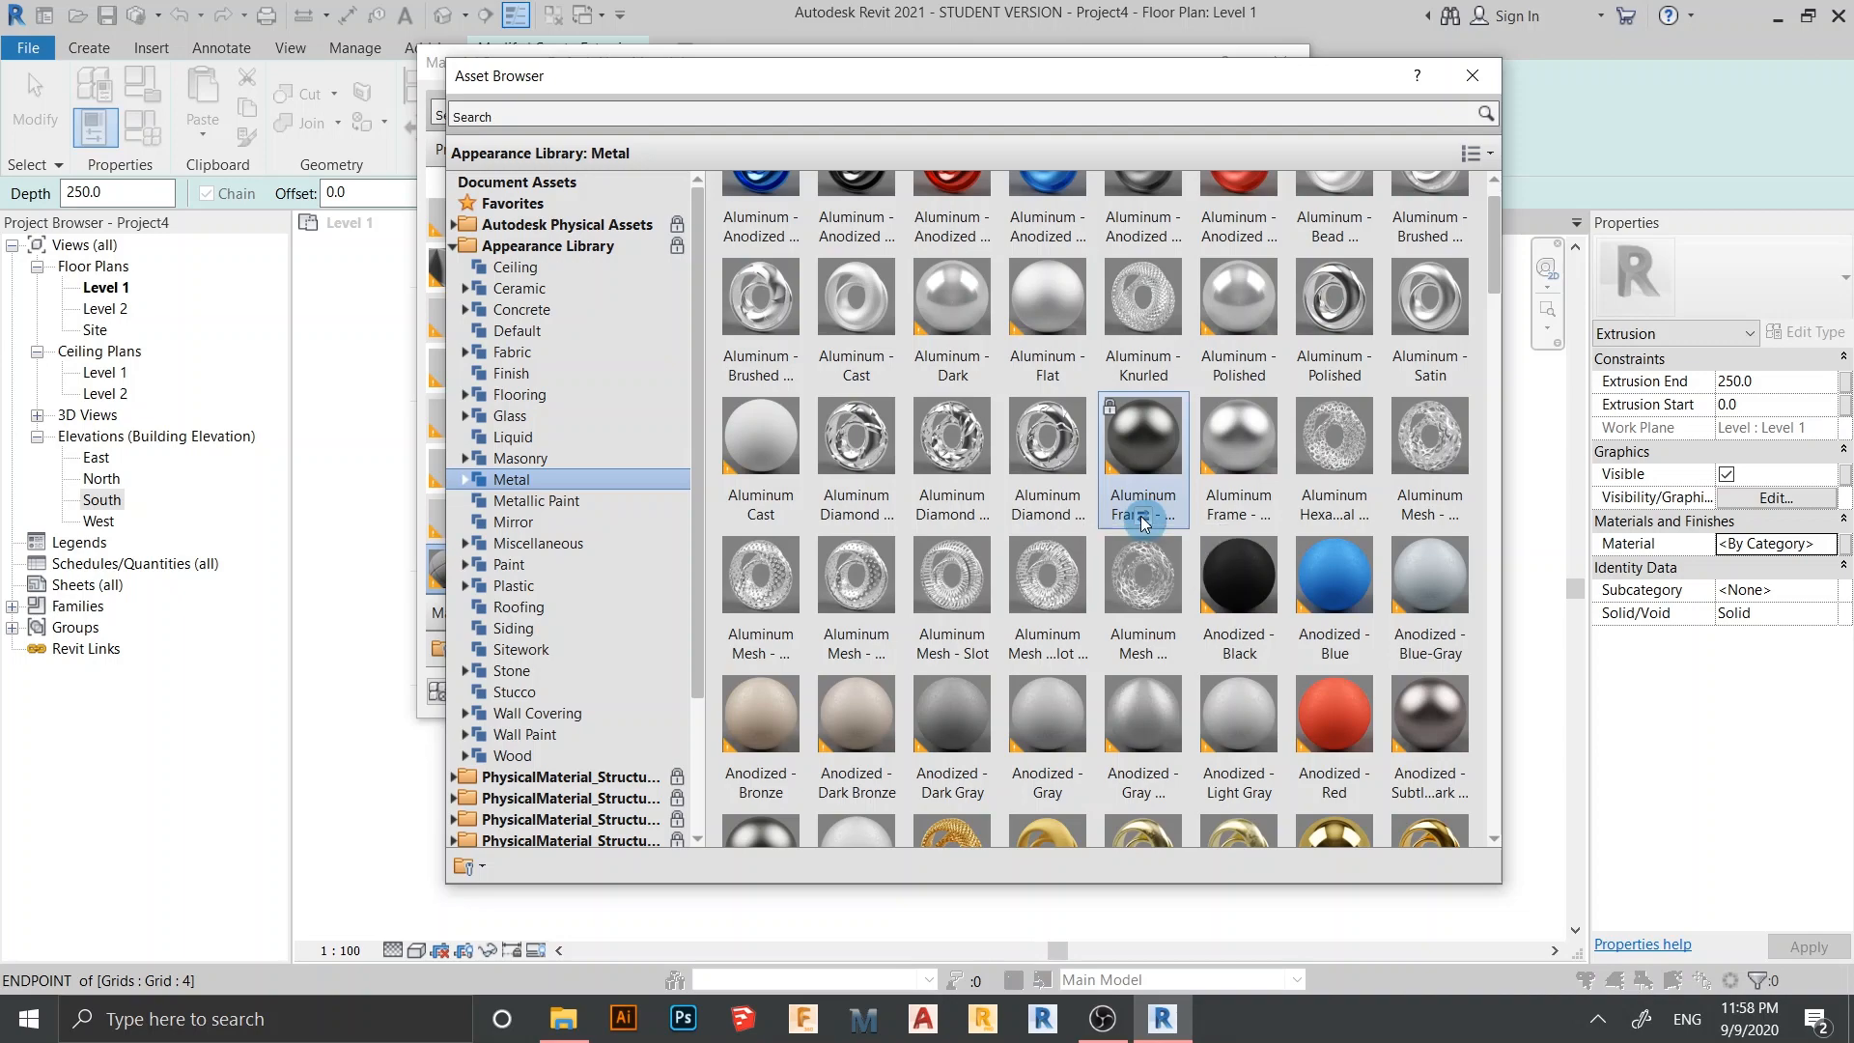
left_click(1472, 77)
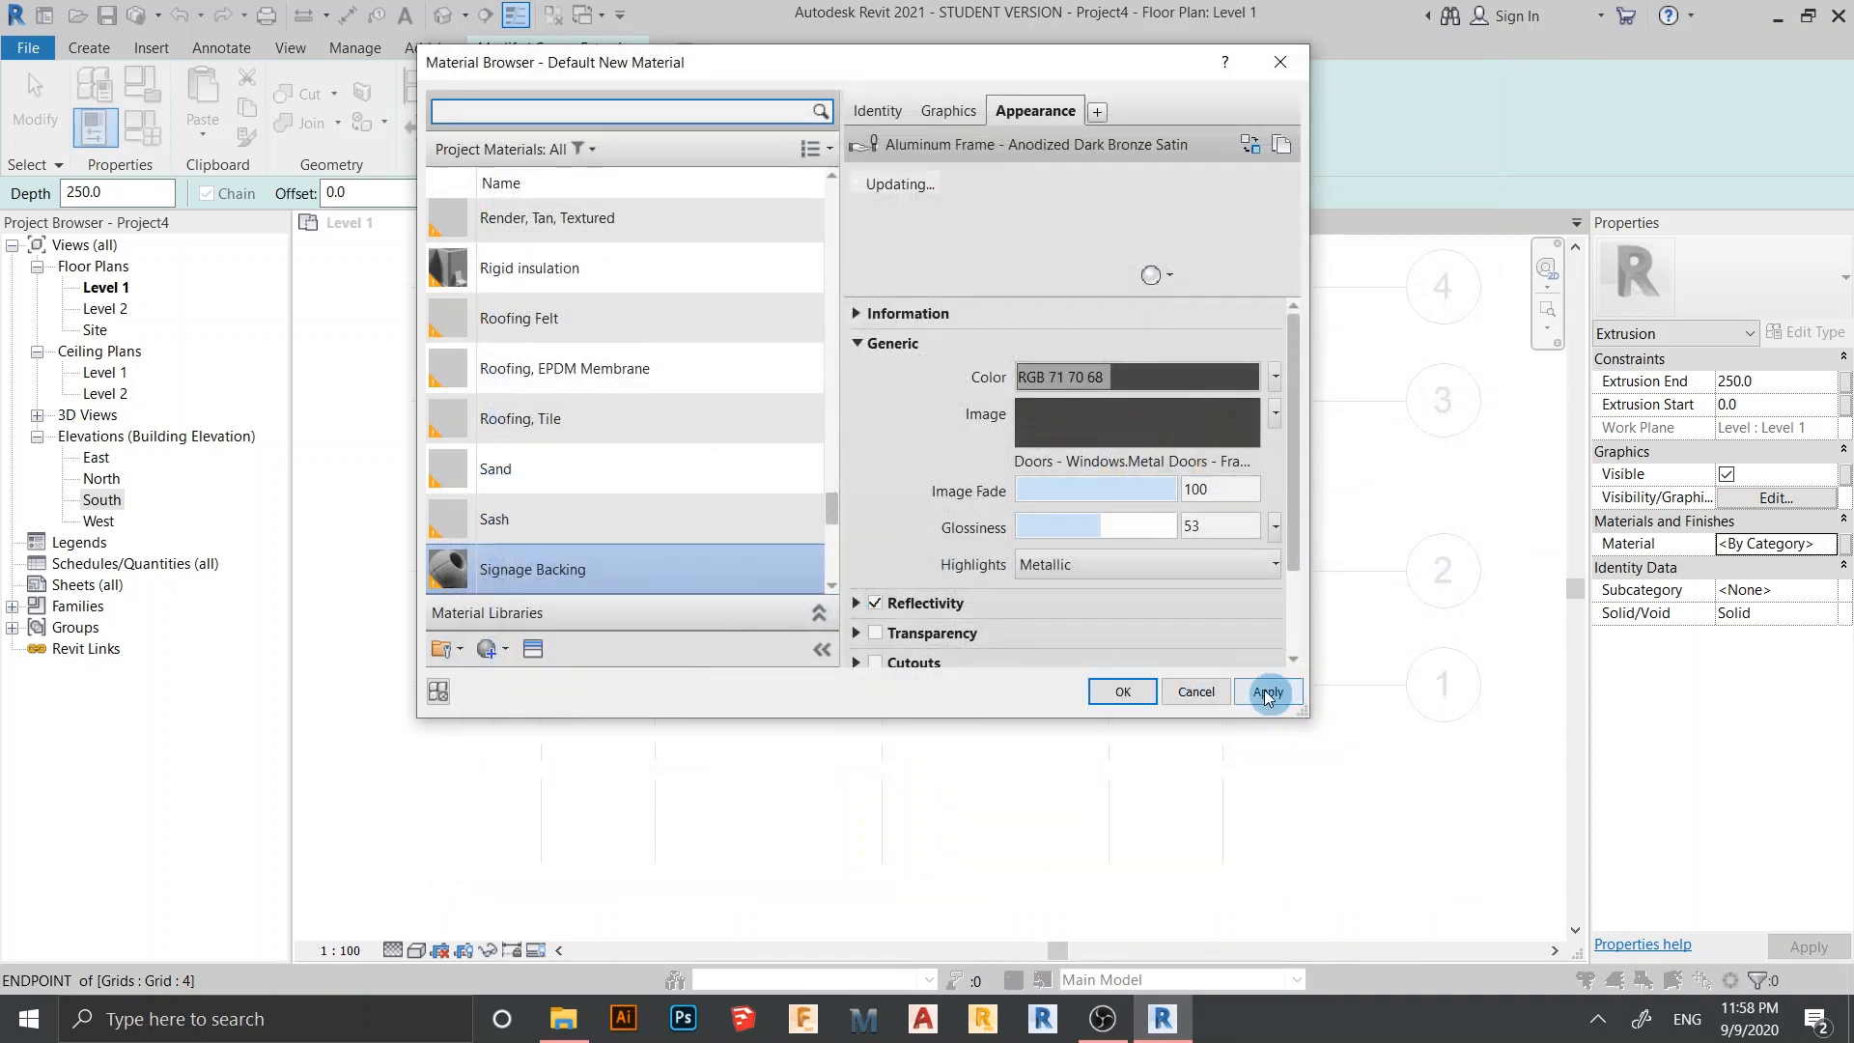
left_click(1119, 693)
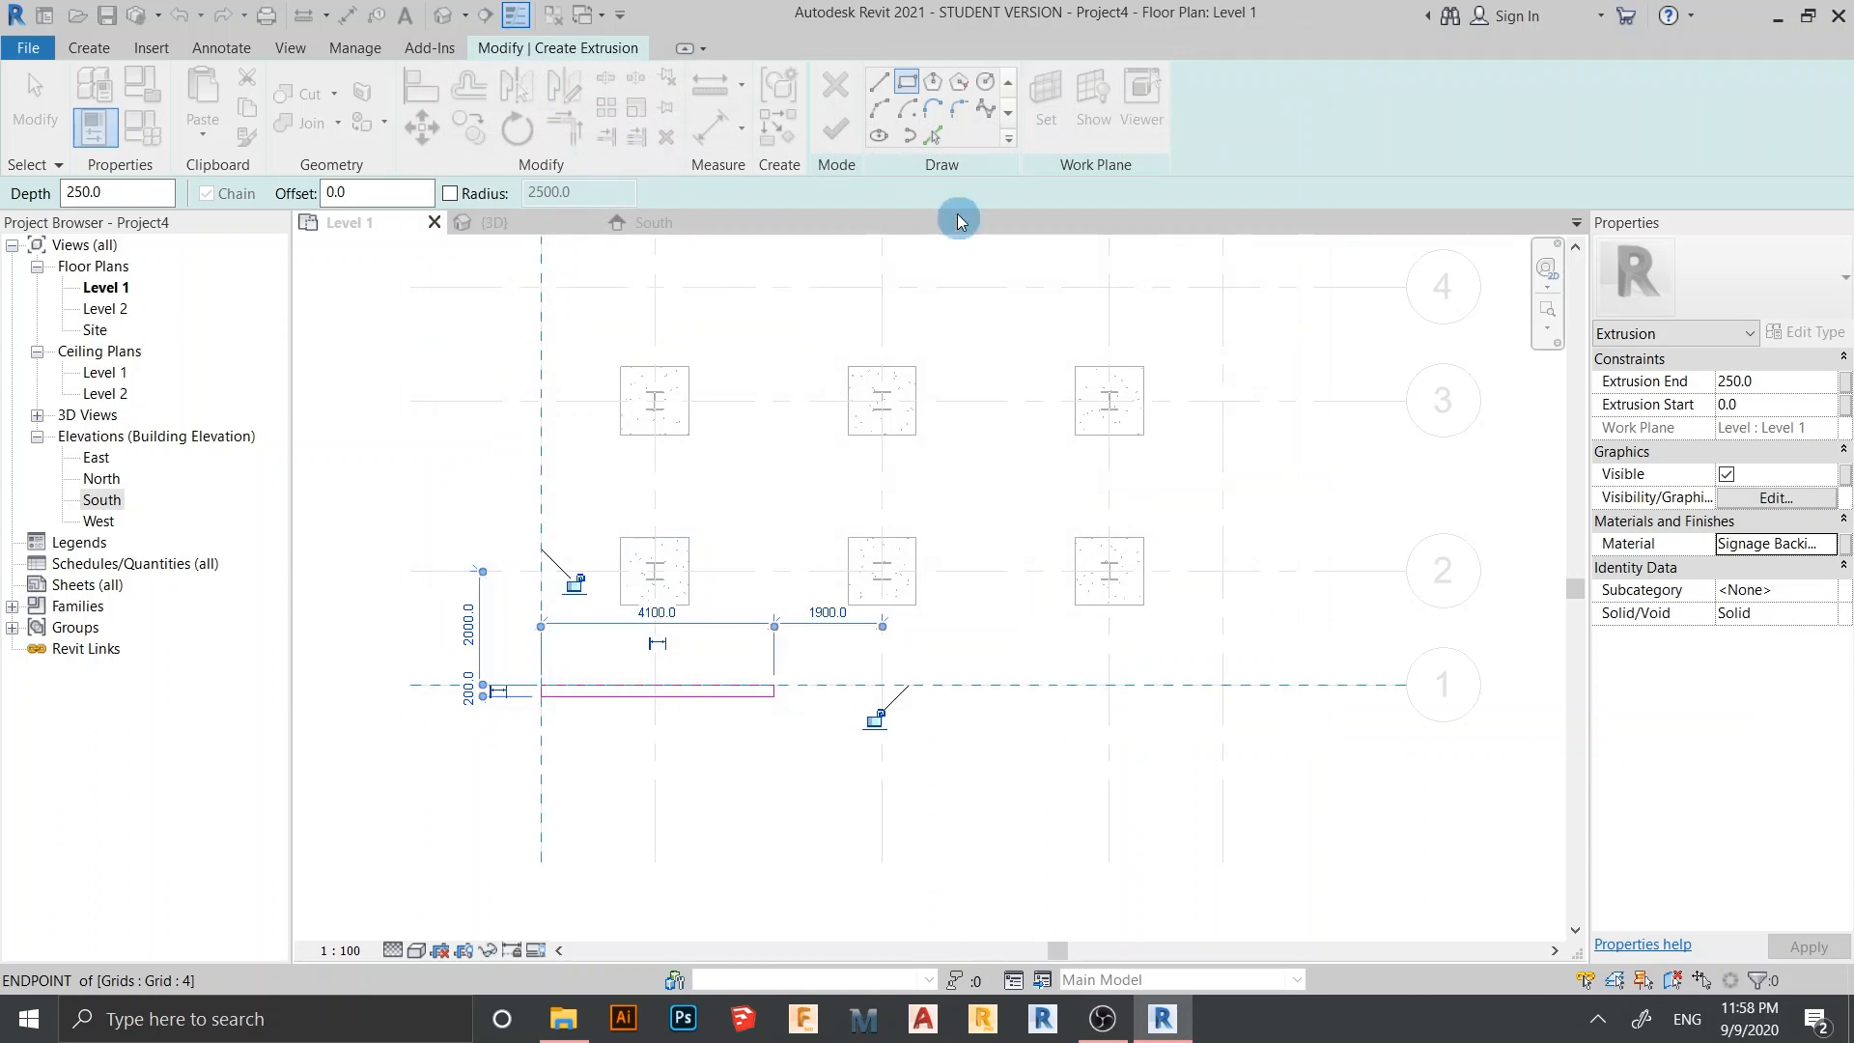
Finish the extrusion and, in the front 3D view, stretch its upper face to the top of the main beam, about 4990 mm high
key("Escape")
left_click(833, 138)
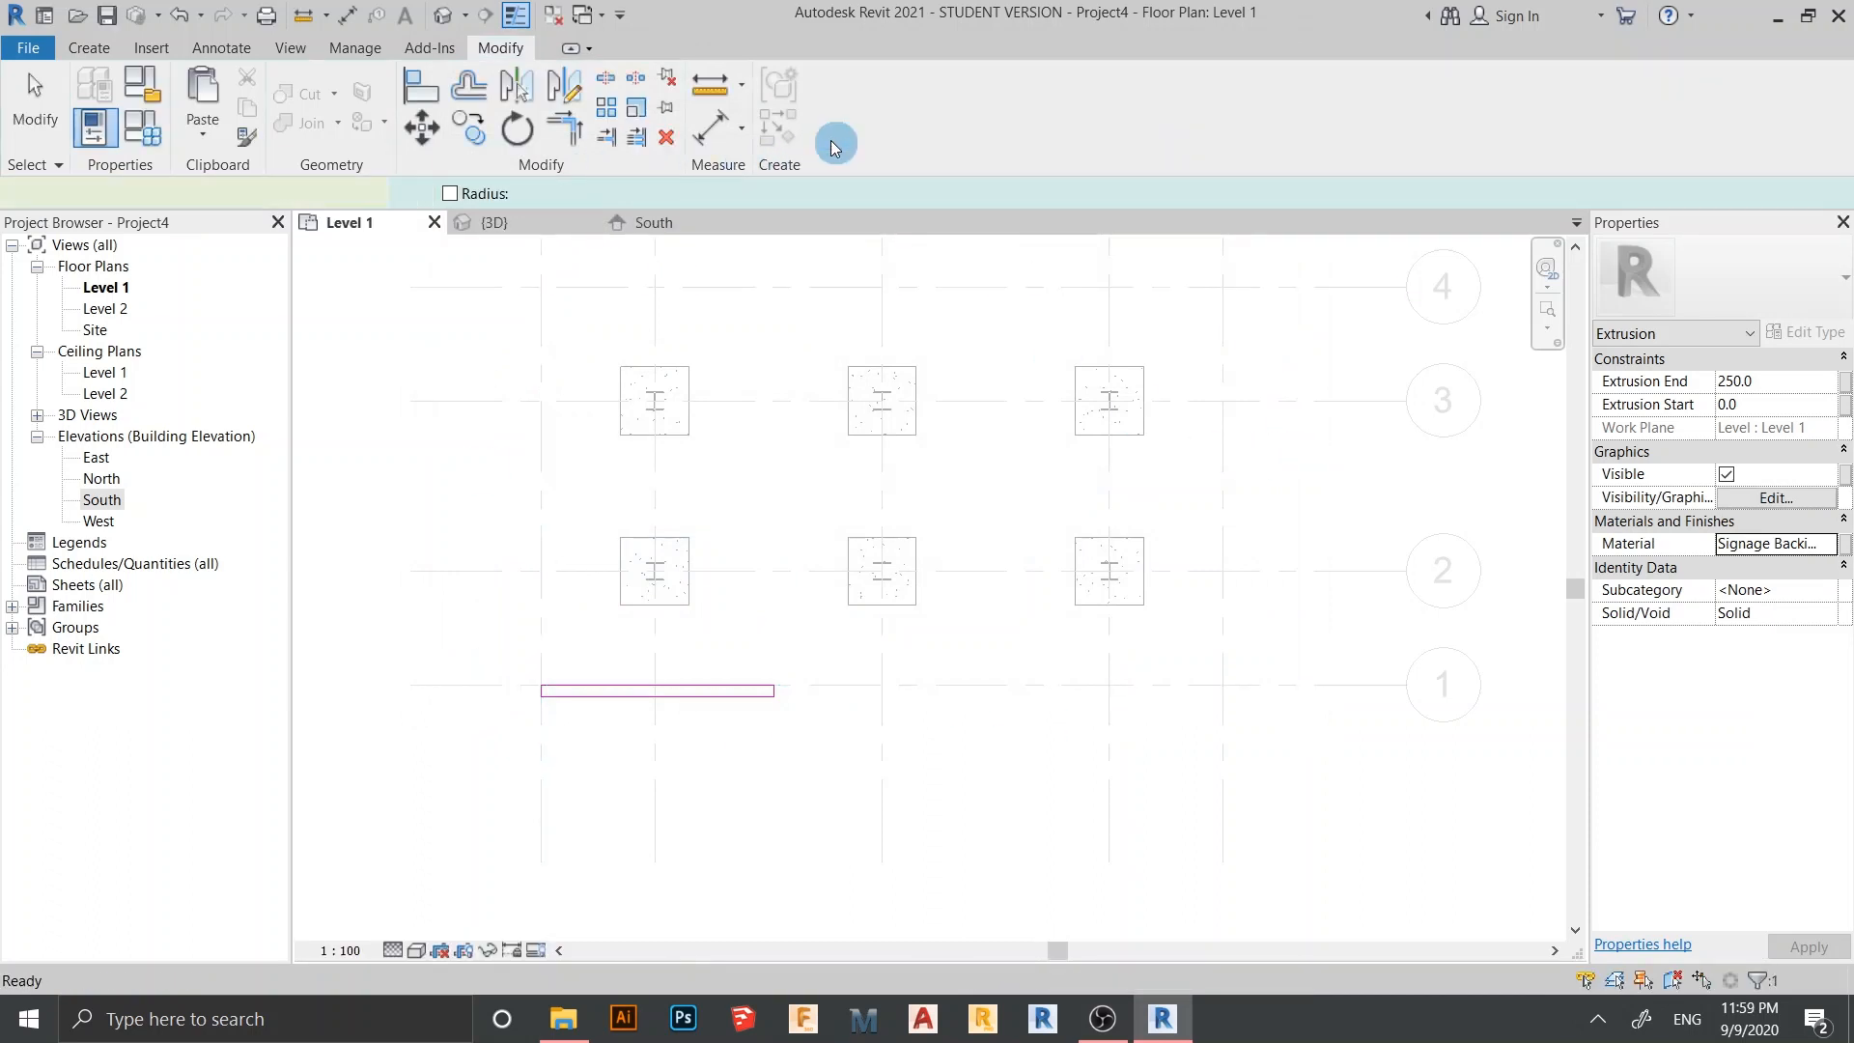
left_click(524, 230)
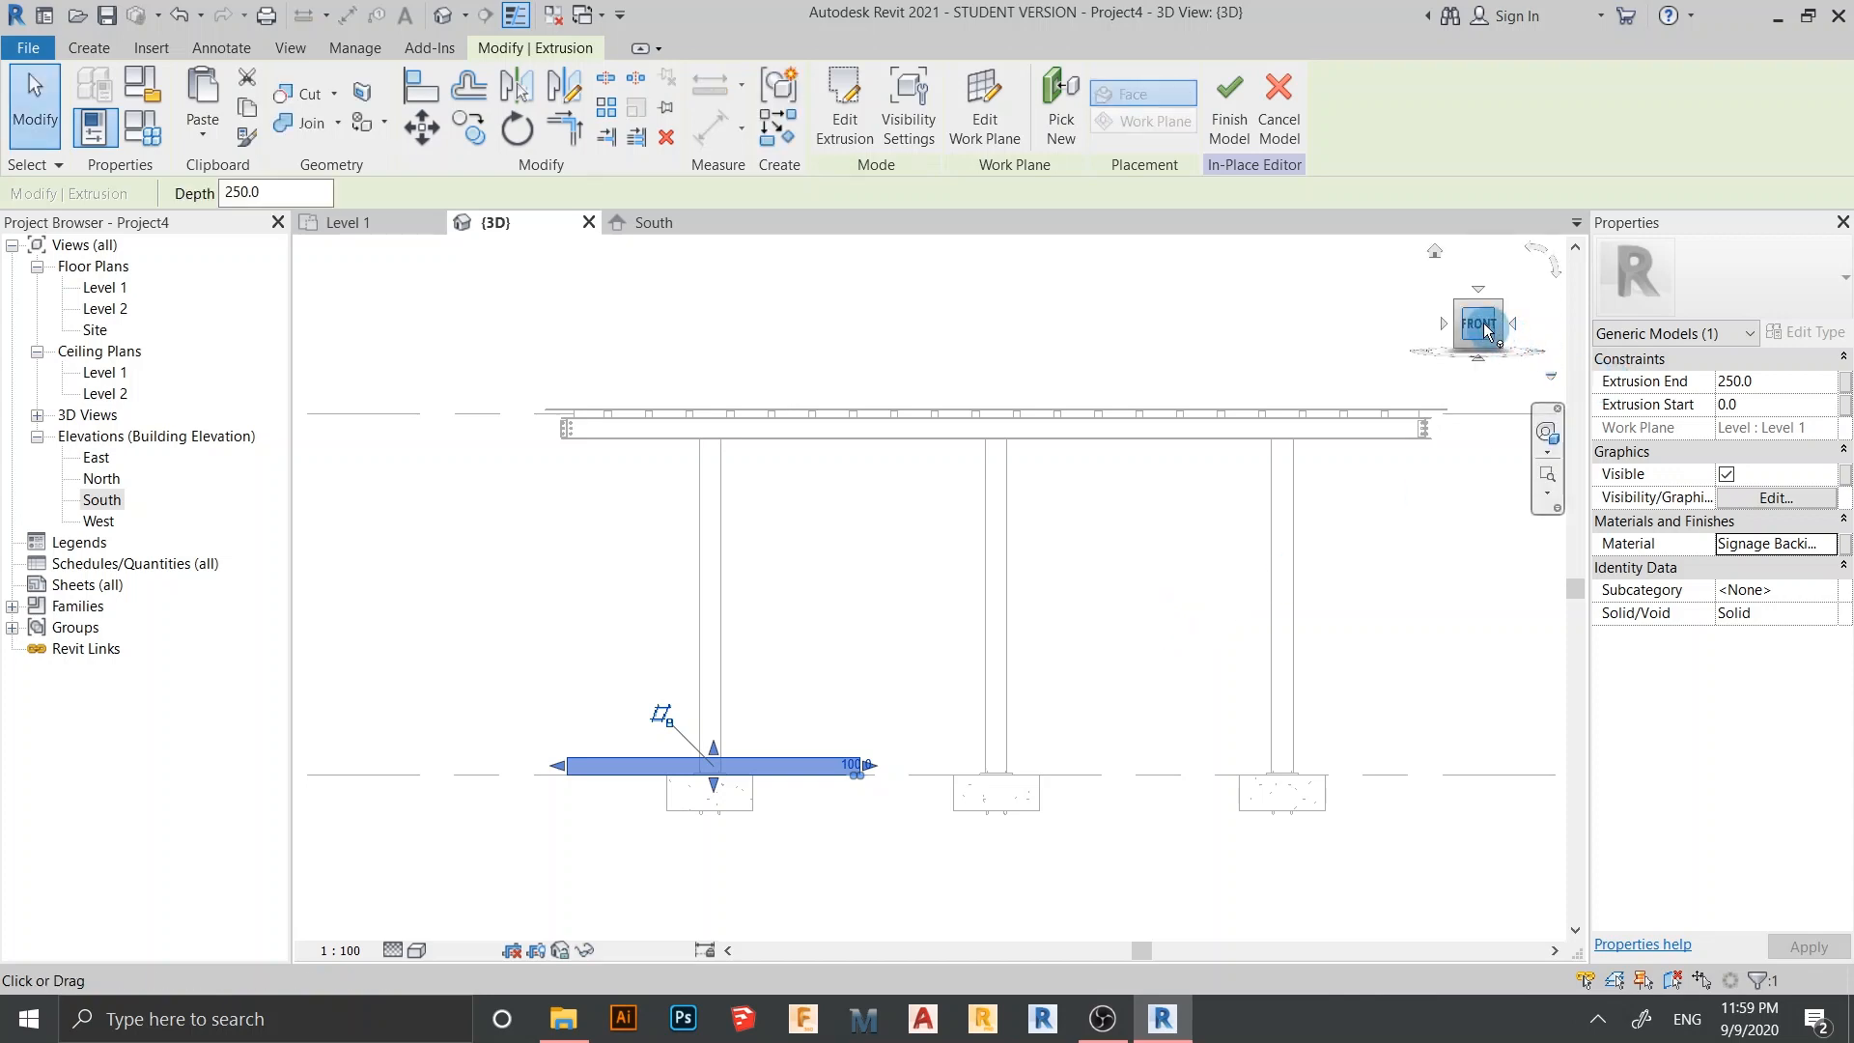
left_click(1481, 329)
scroll(1265, 493, "down", 5)
scroll(1167, 610, "up", 3)
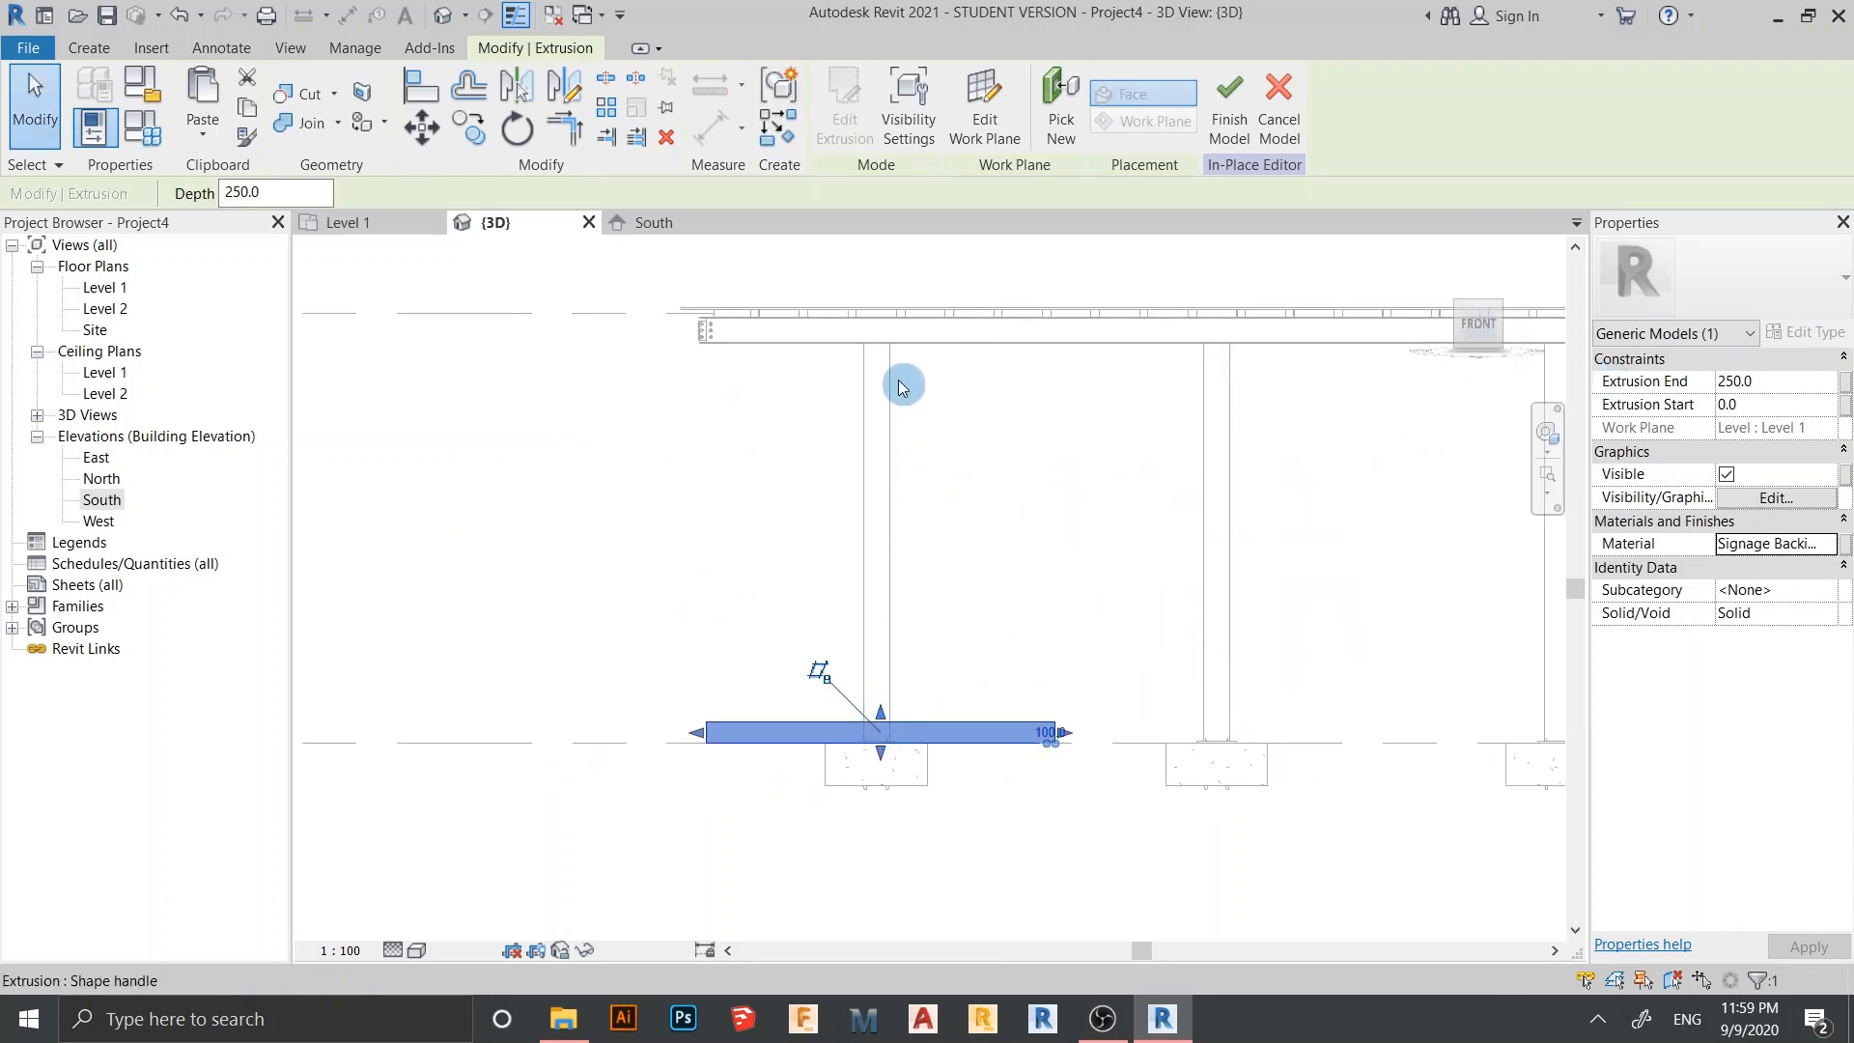
mouse_move(903, 386)
left_mouse_down()
mouse_move(887, 324)
mouse_move(927, 277)
left_mouse_up()
scroll(919, 331, "up", 3)
scroll(975, 376, "down", 2)
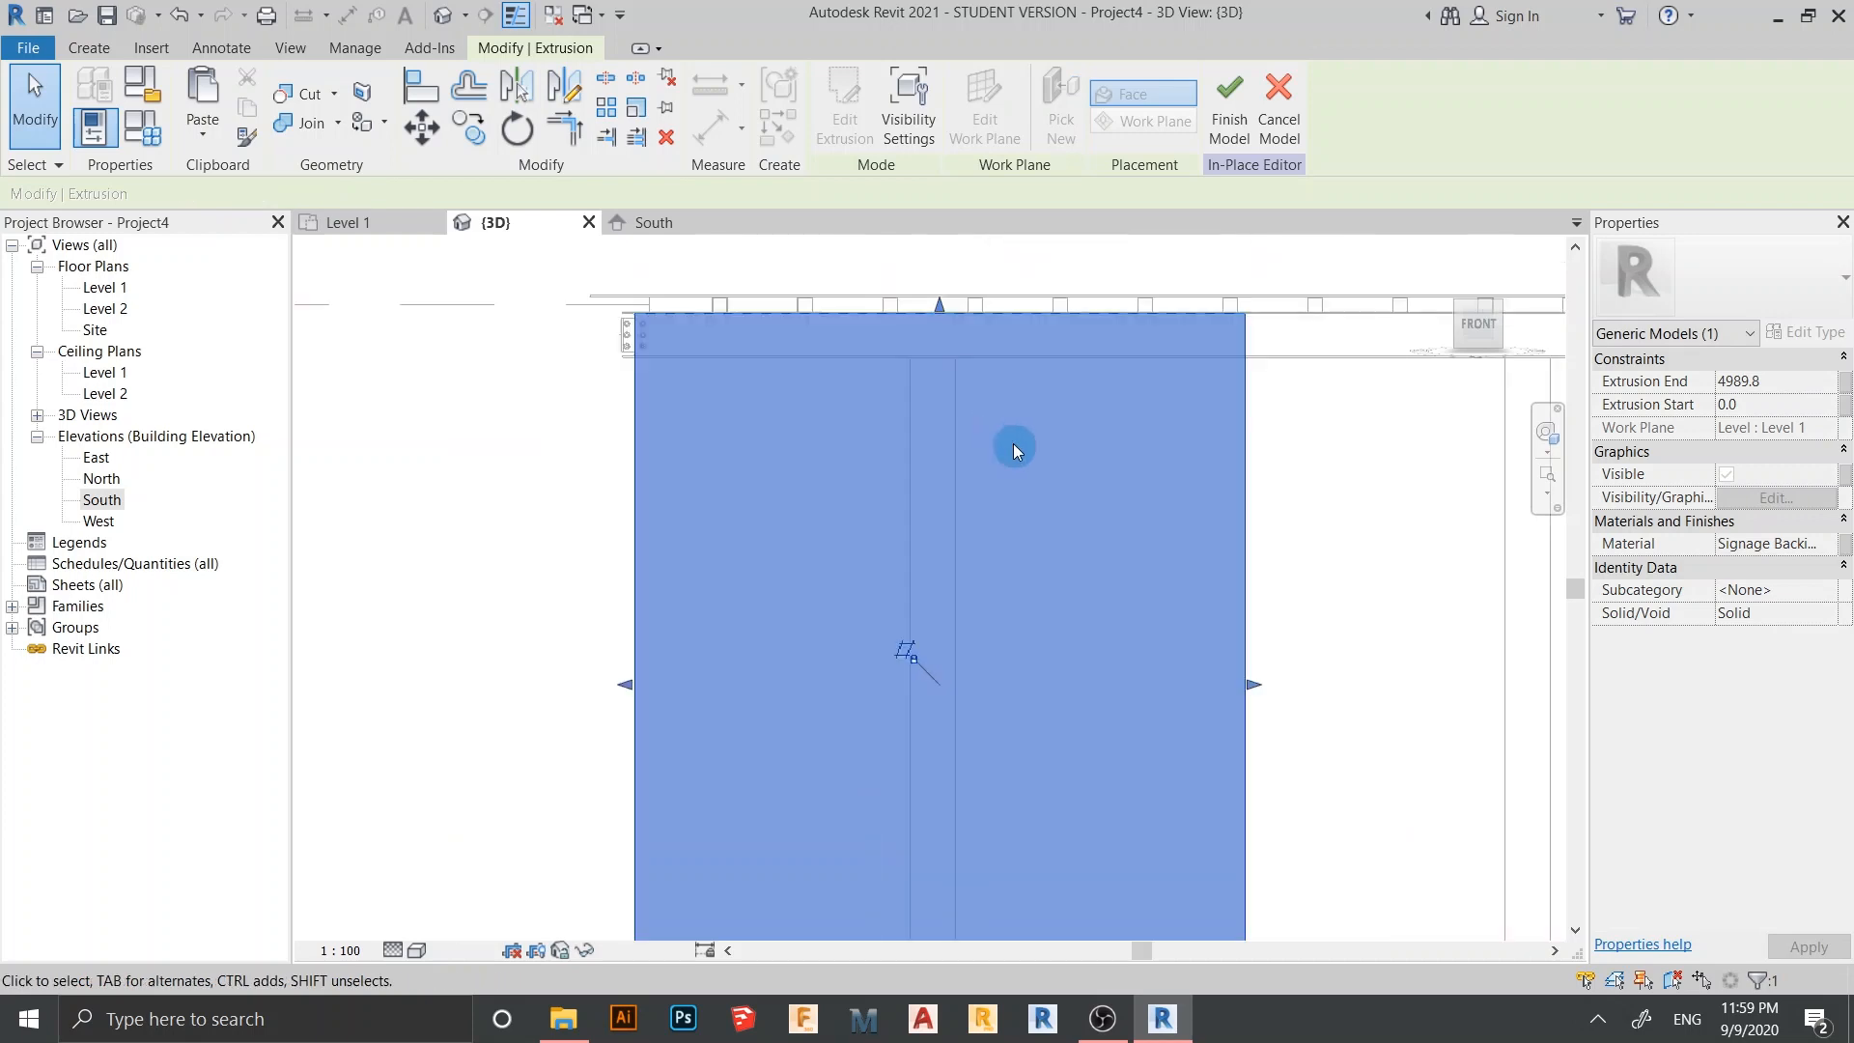
Raise the underside of the signage extrusion to about 4067 mm, making it about 923 mm deep
scroll(1012, 446, "down", 2)
left_click_drag(944, 842, 946, 383)
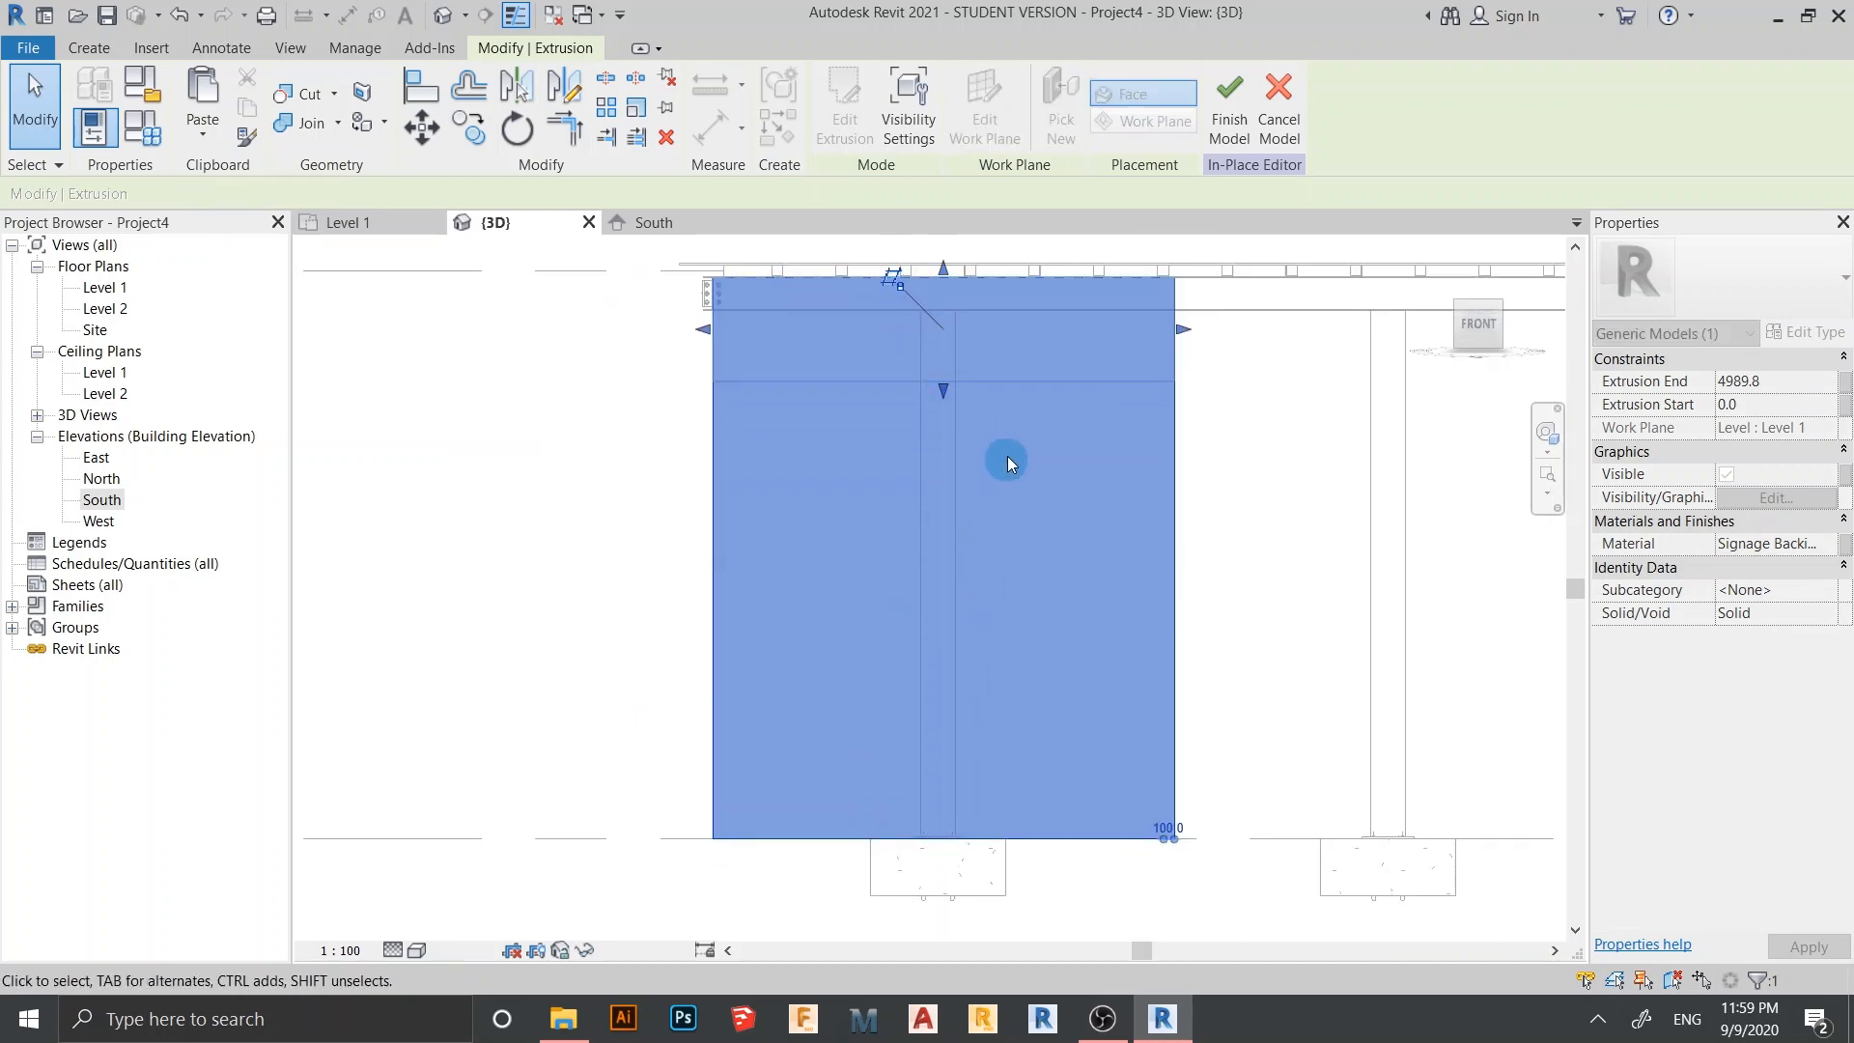
scroll(1012, 464, "down", 2)
middle_click_drag(1018, 512, 984, 599)
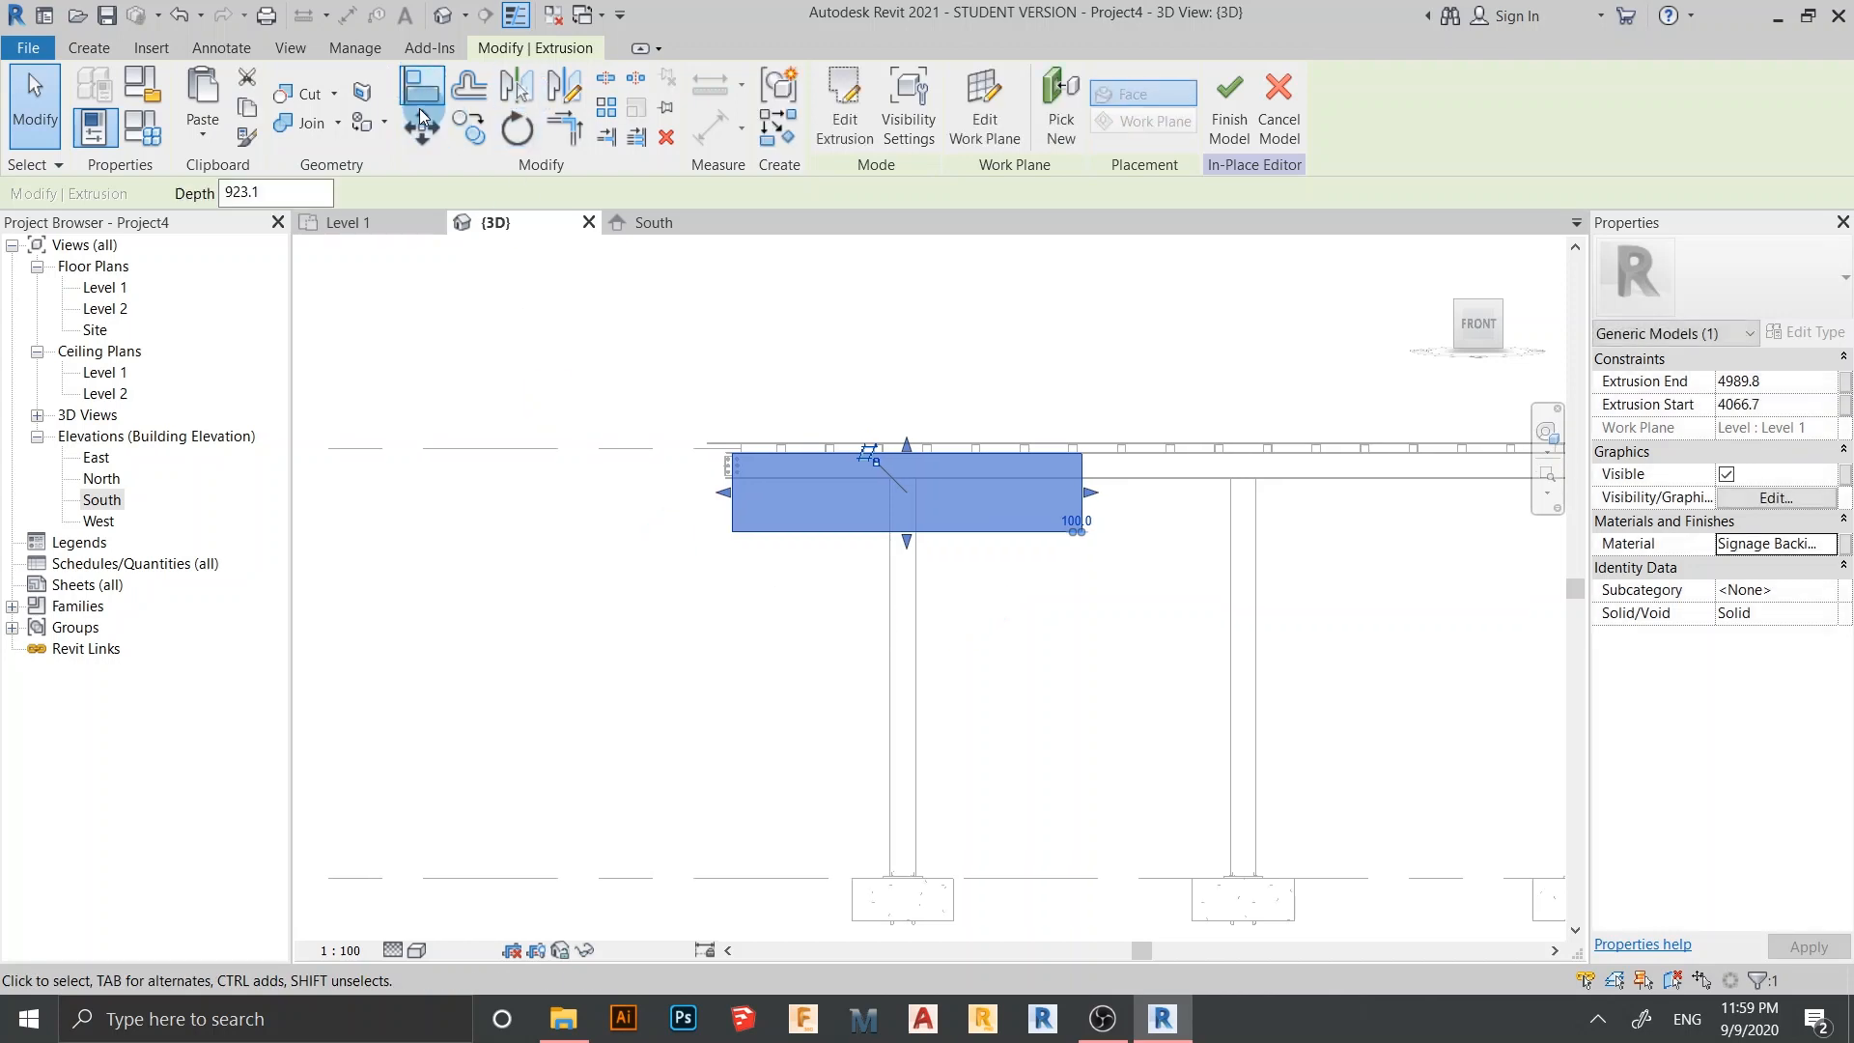
Move the signage extrusion horizontally along the beam so it spans between the first two front columns
left_click(903, 482)
key("m")
key("v")
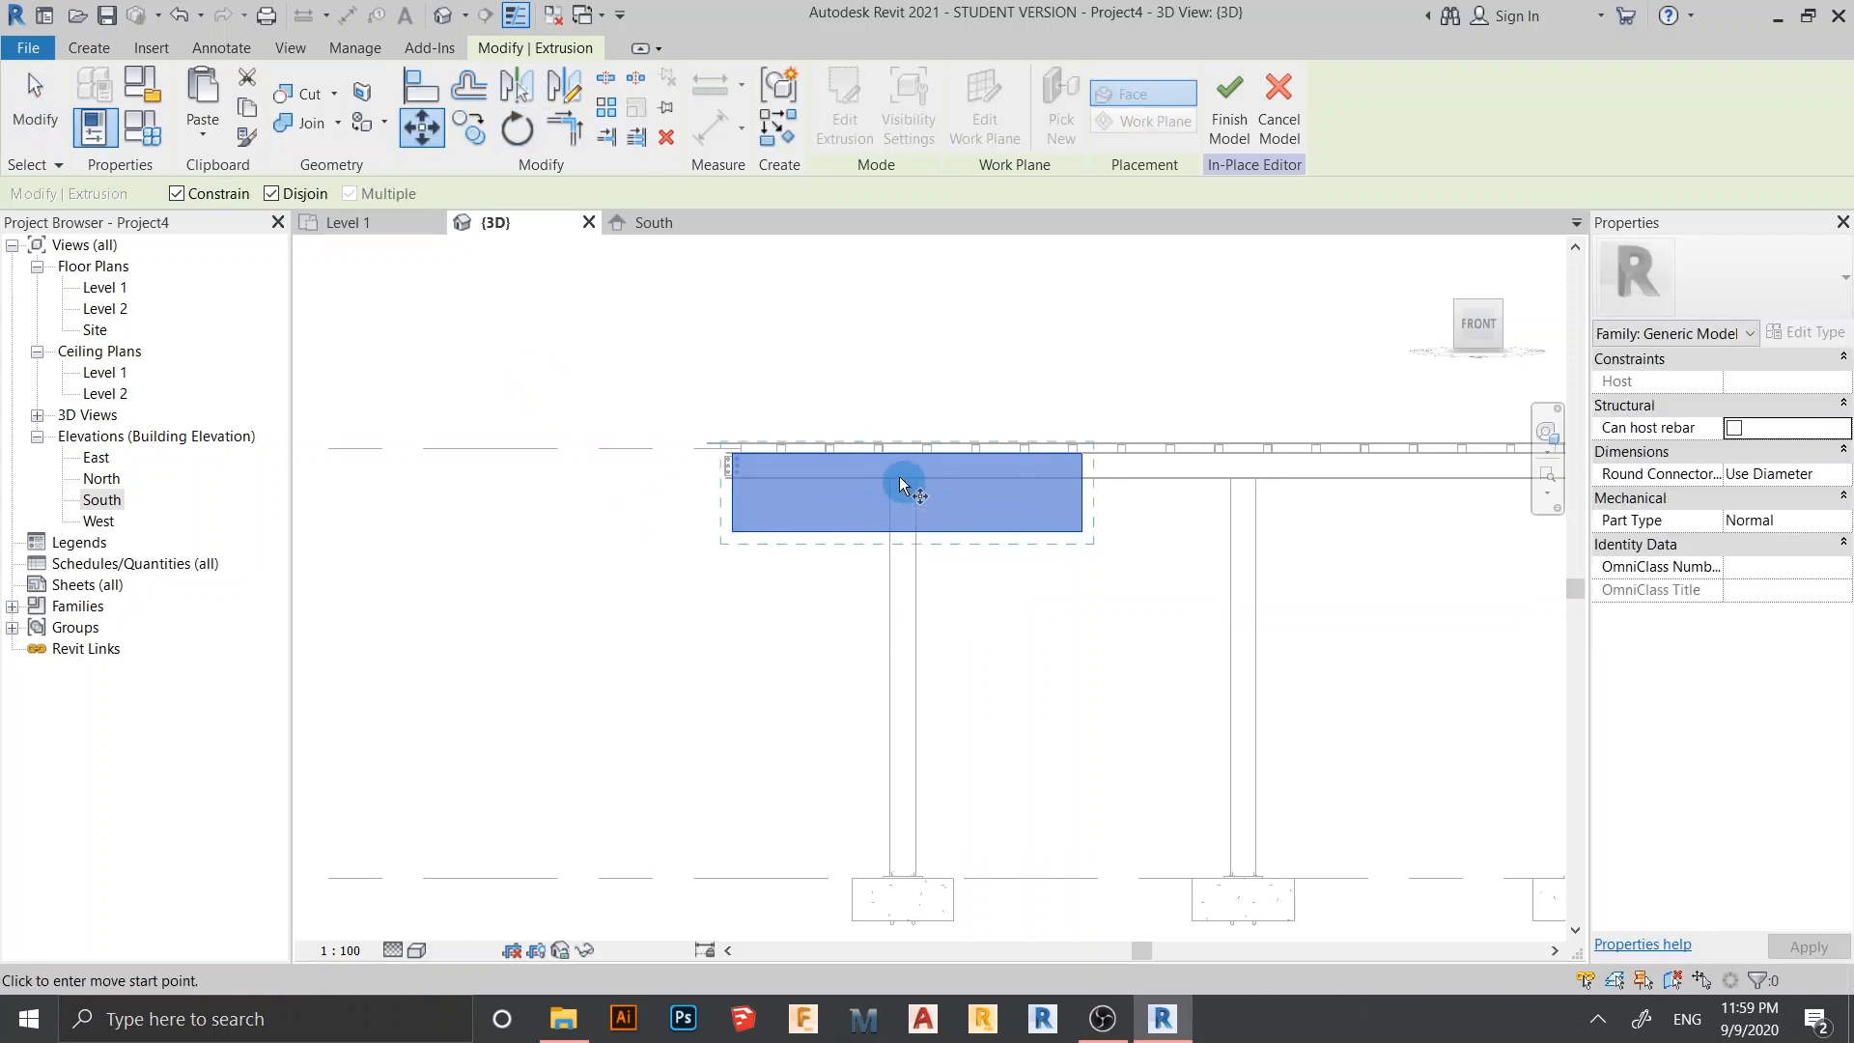
left_click(901, 480)
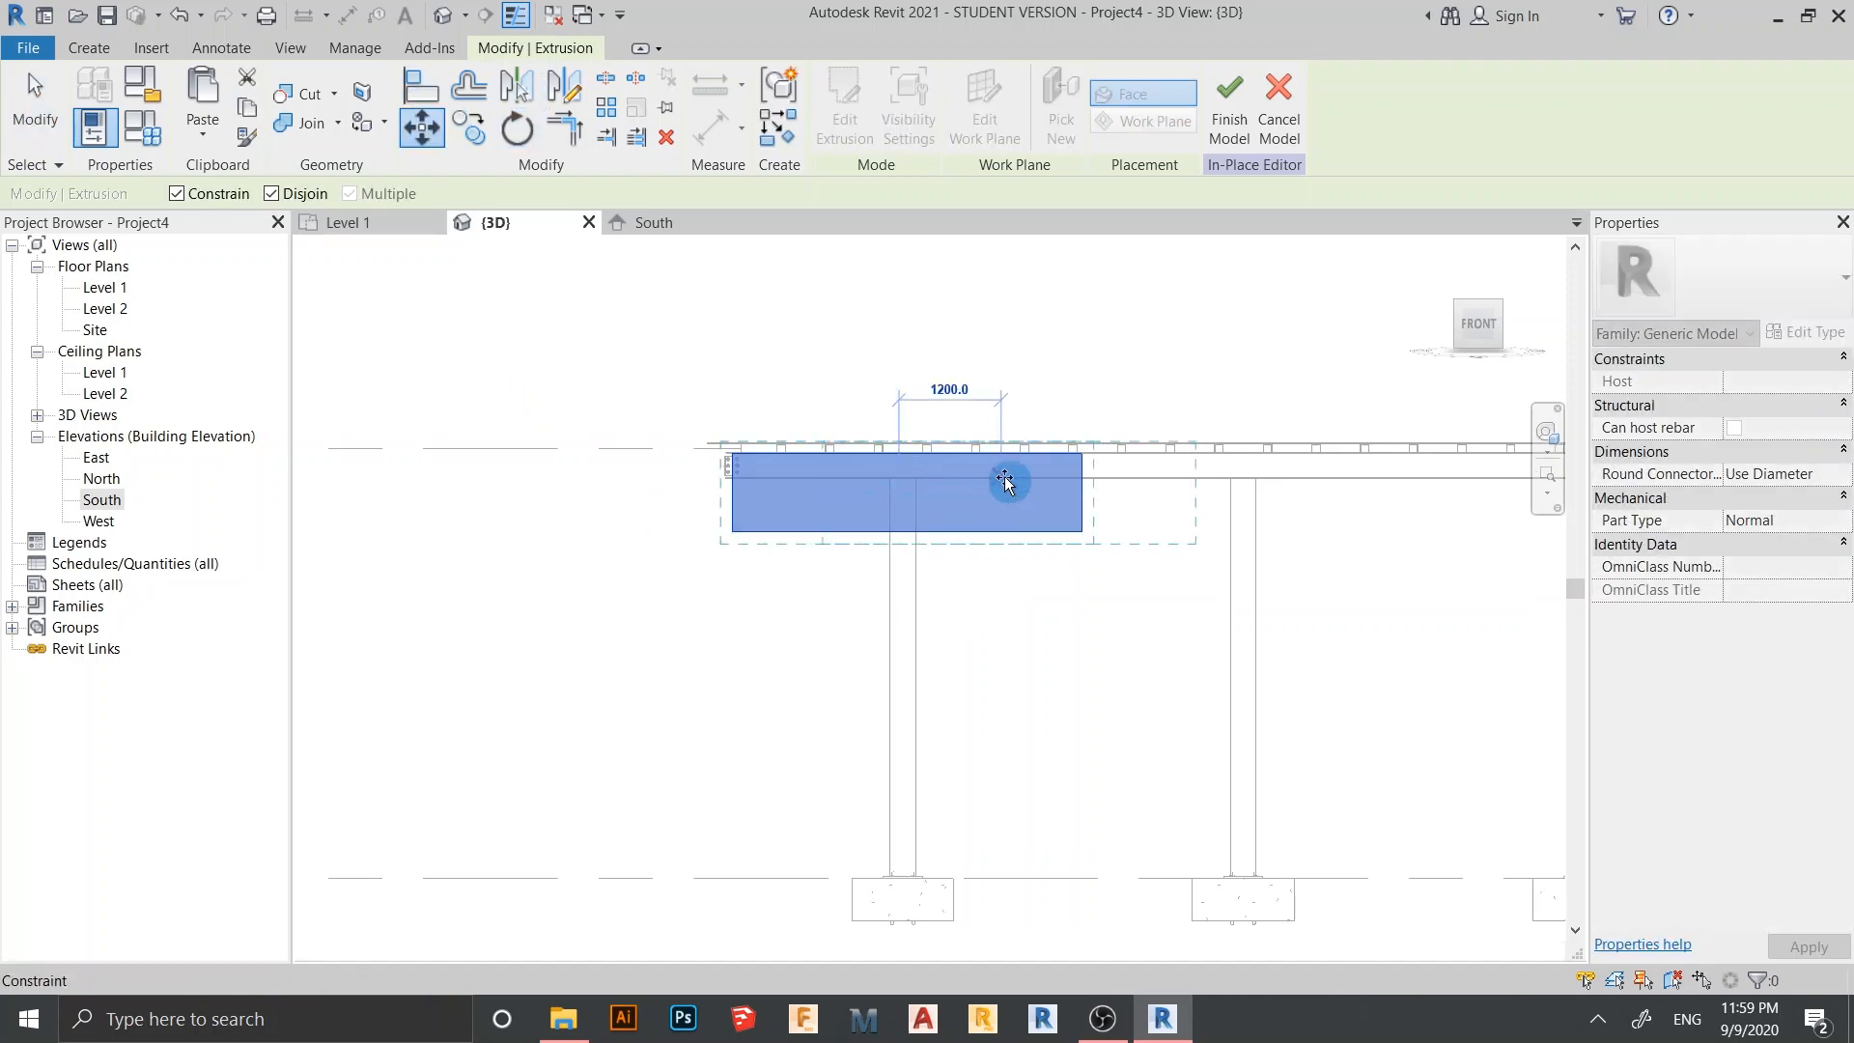
left_click(1058, 475)
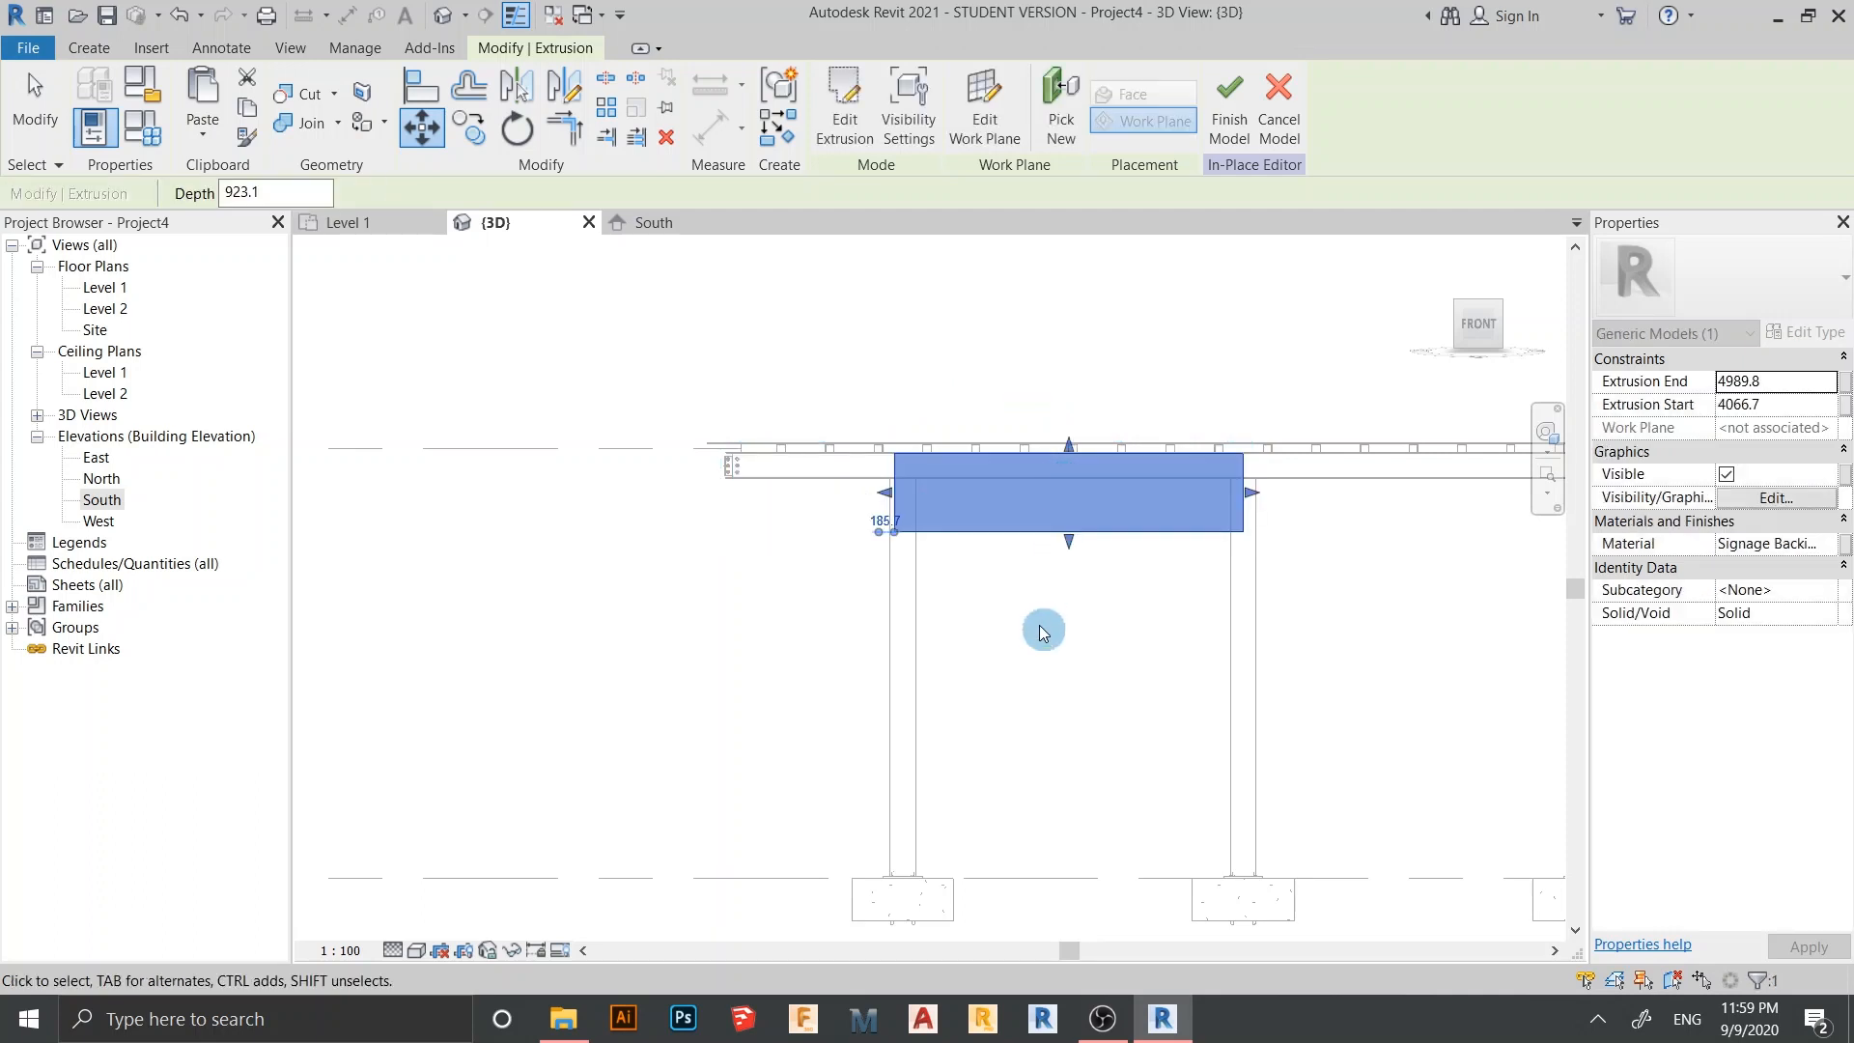
key("Escape")
scroll(1062, 579, "down", 1)
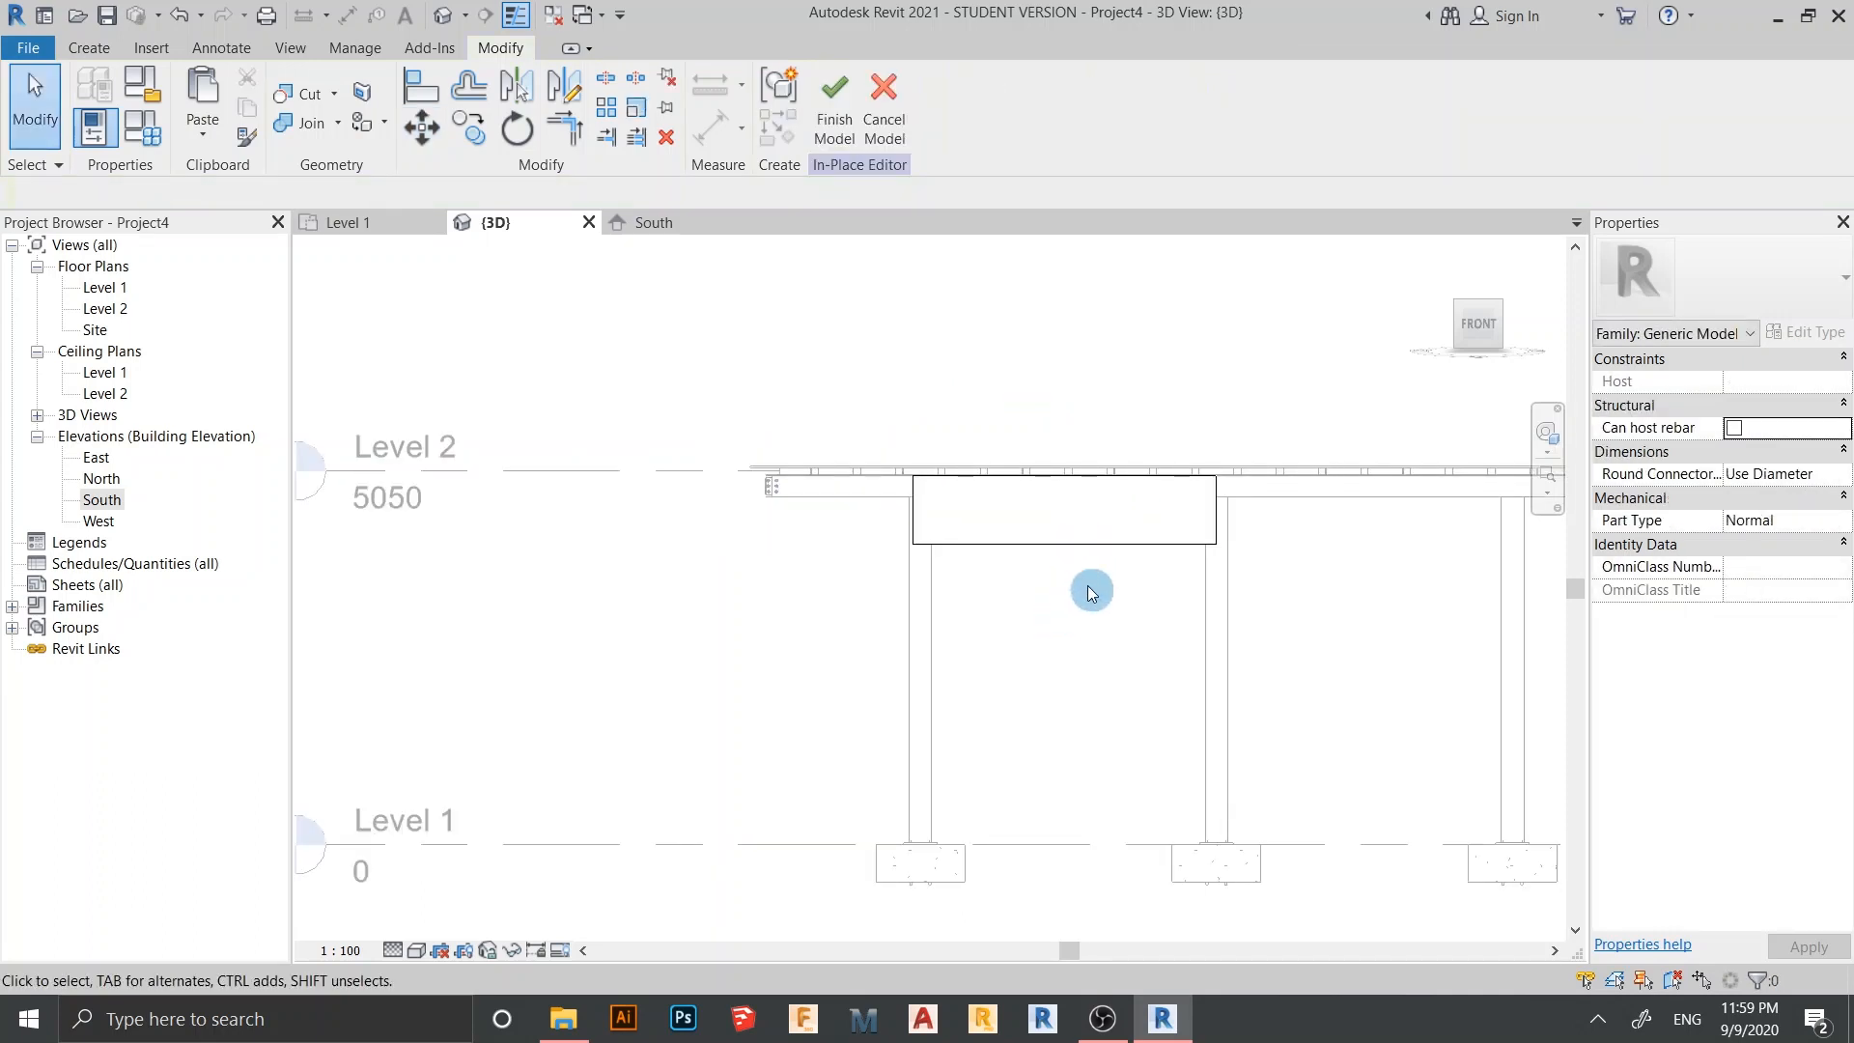
Reshape the signage extrusion in side view into a thin slab just outside the beam's flange, with its top at Level 2 (5050 mm)
middle_click_drag(1043, 634, 1059, 513, "shift")
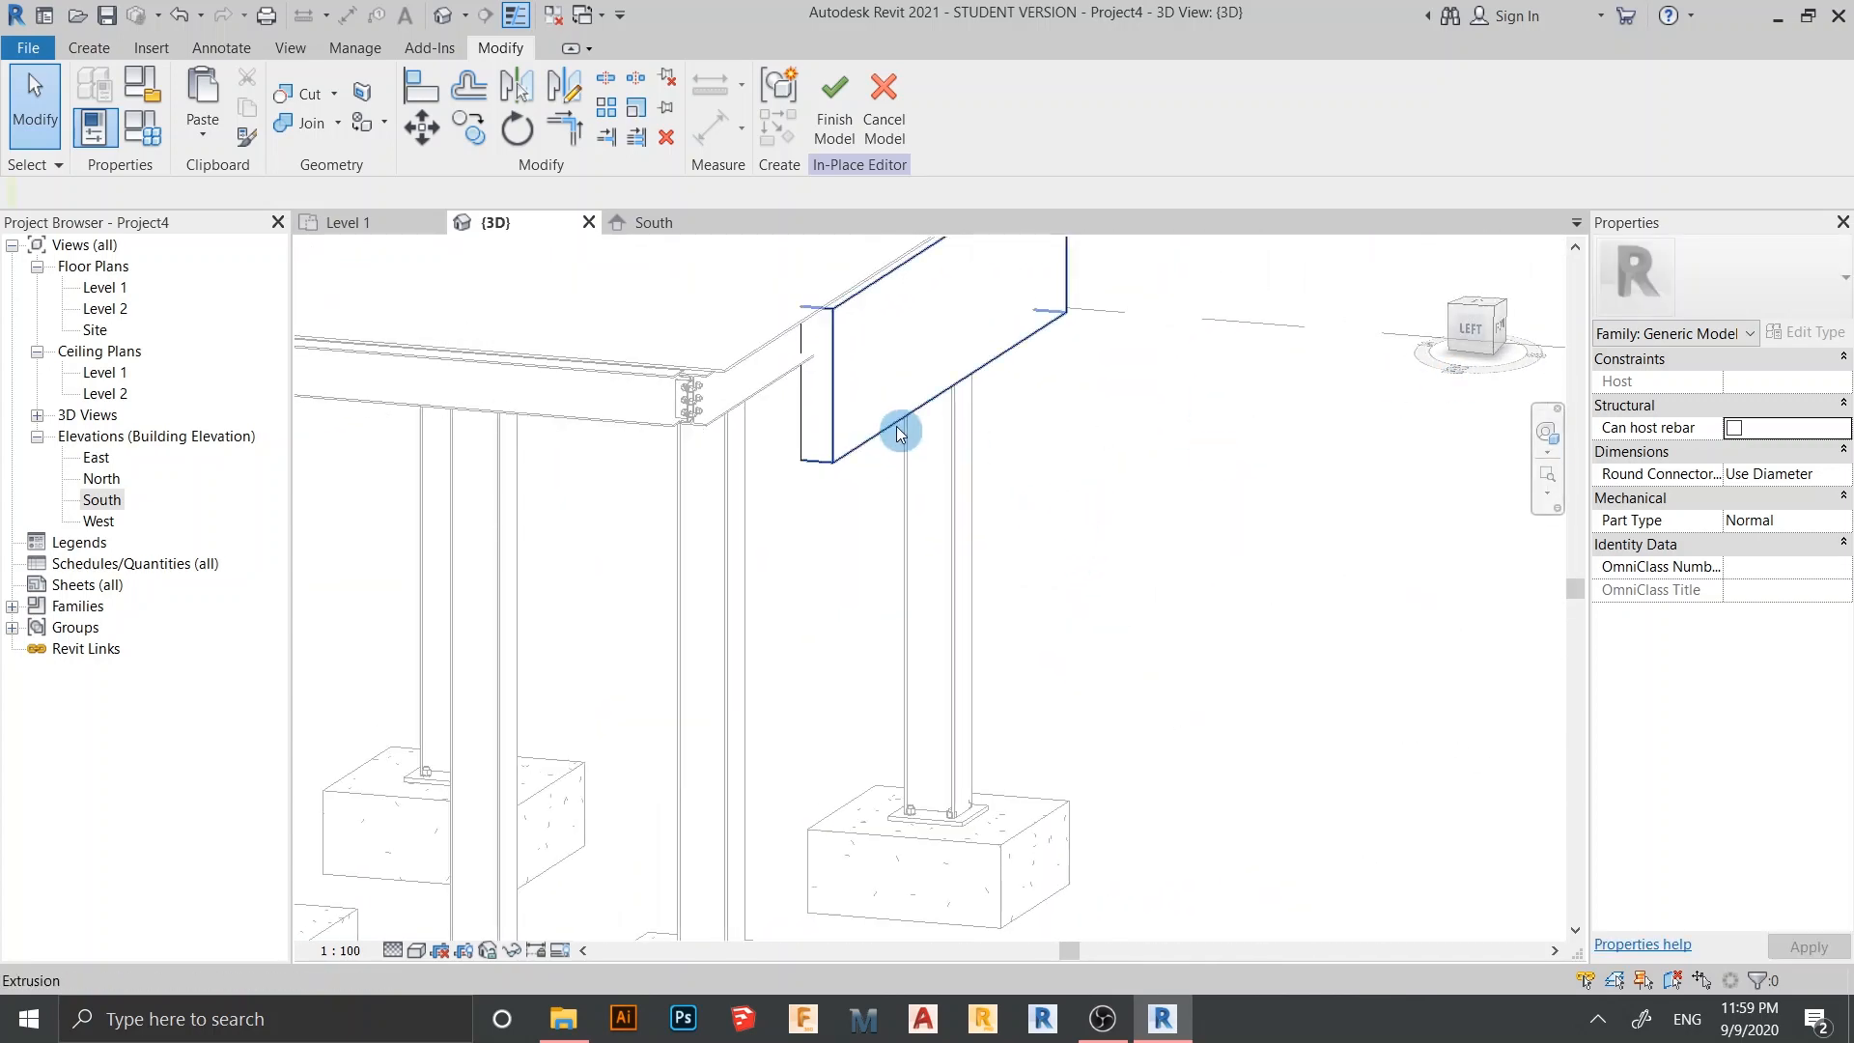
left_click(1469, 335)
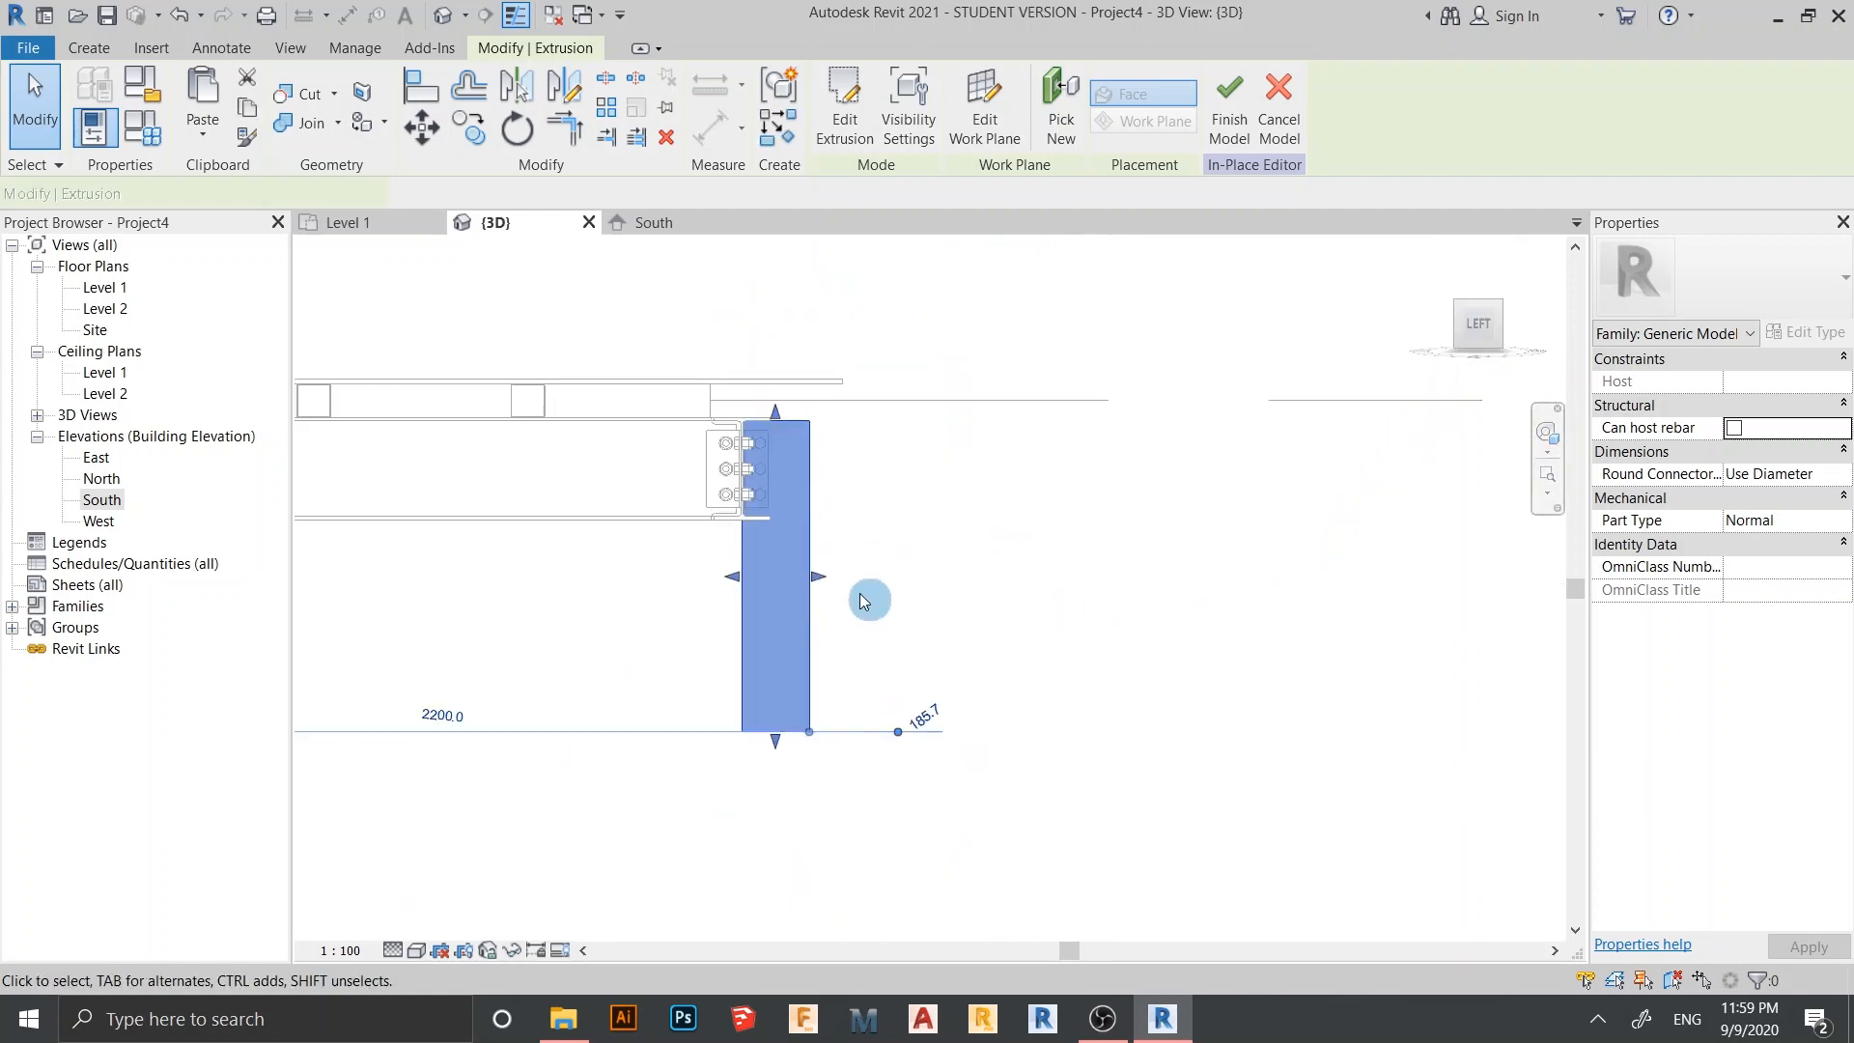
left_click_drag(820, 583, 1029, 576)
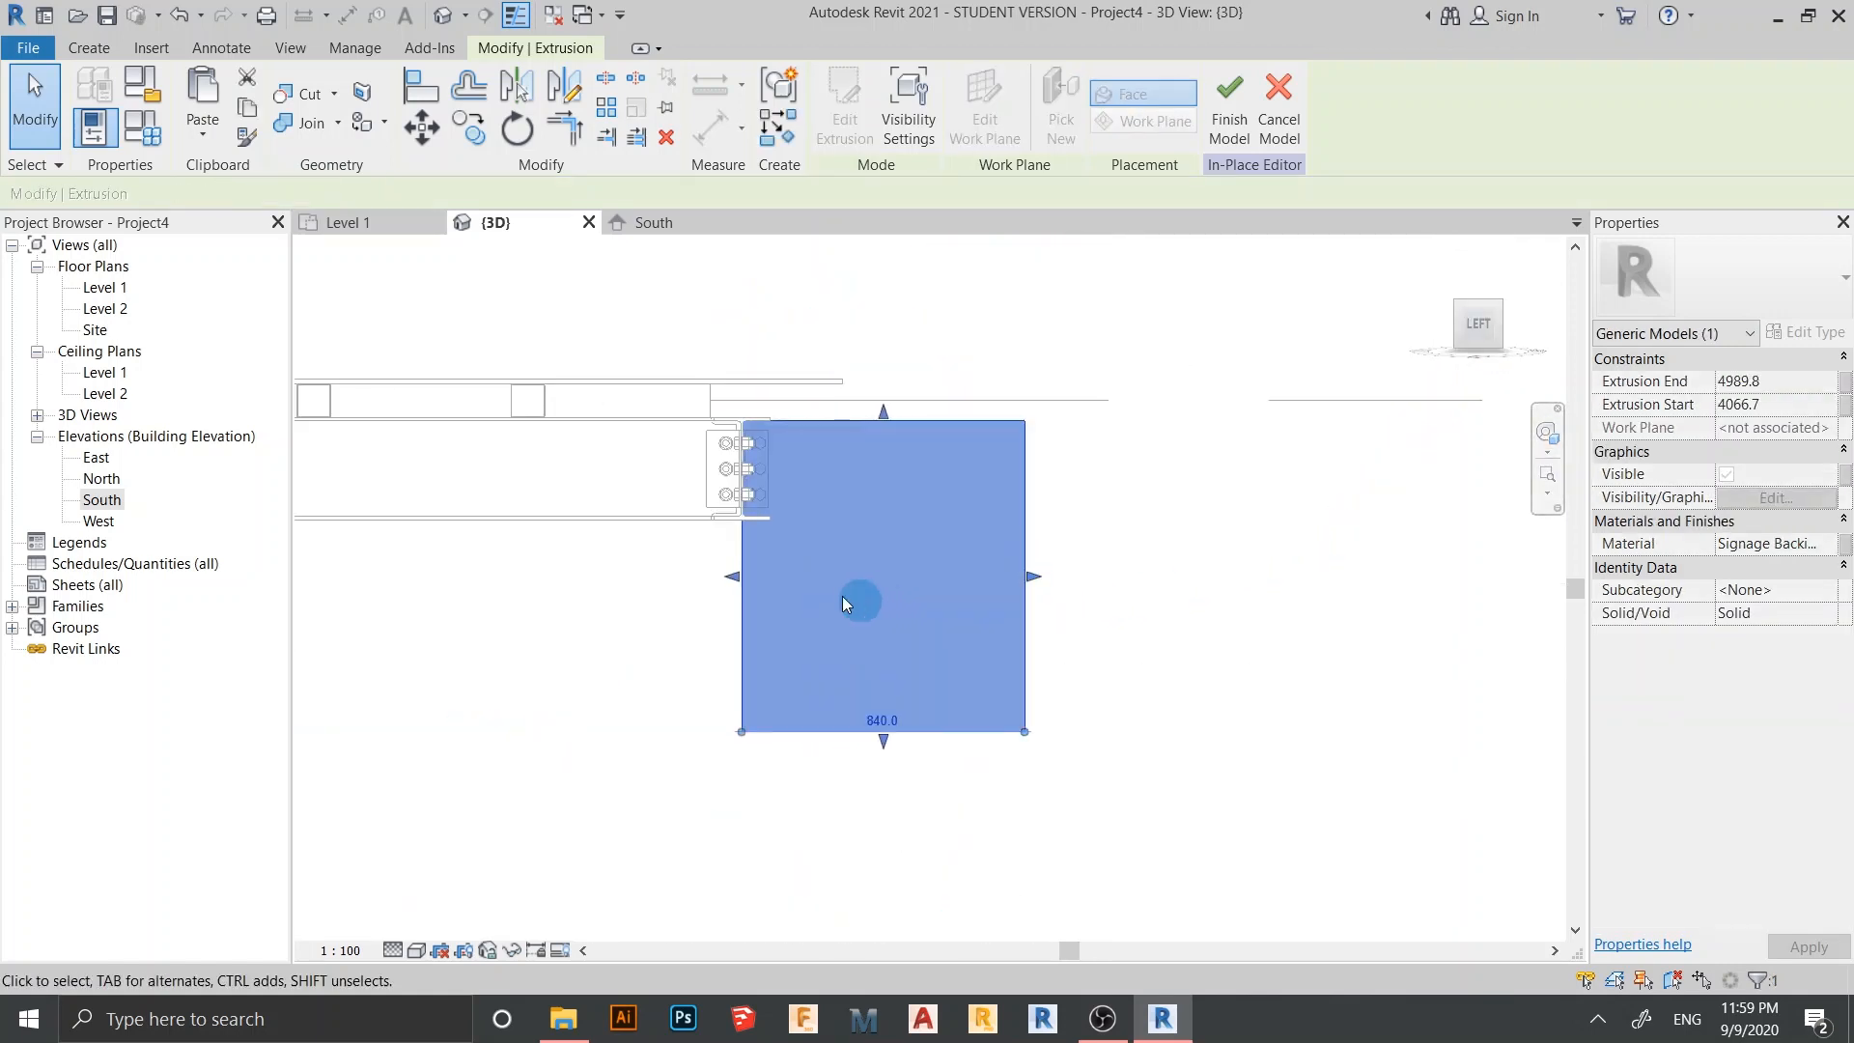
left_click_drag(734, 579, 771, 576)
left_click_drag(900, 409, 897, 401)
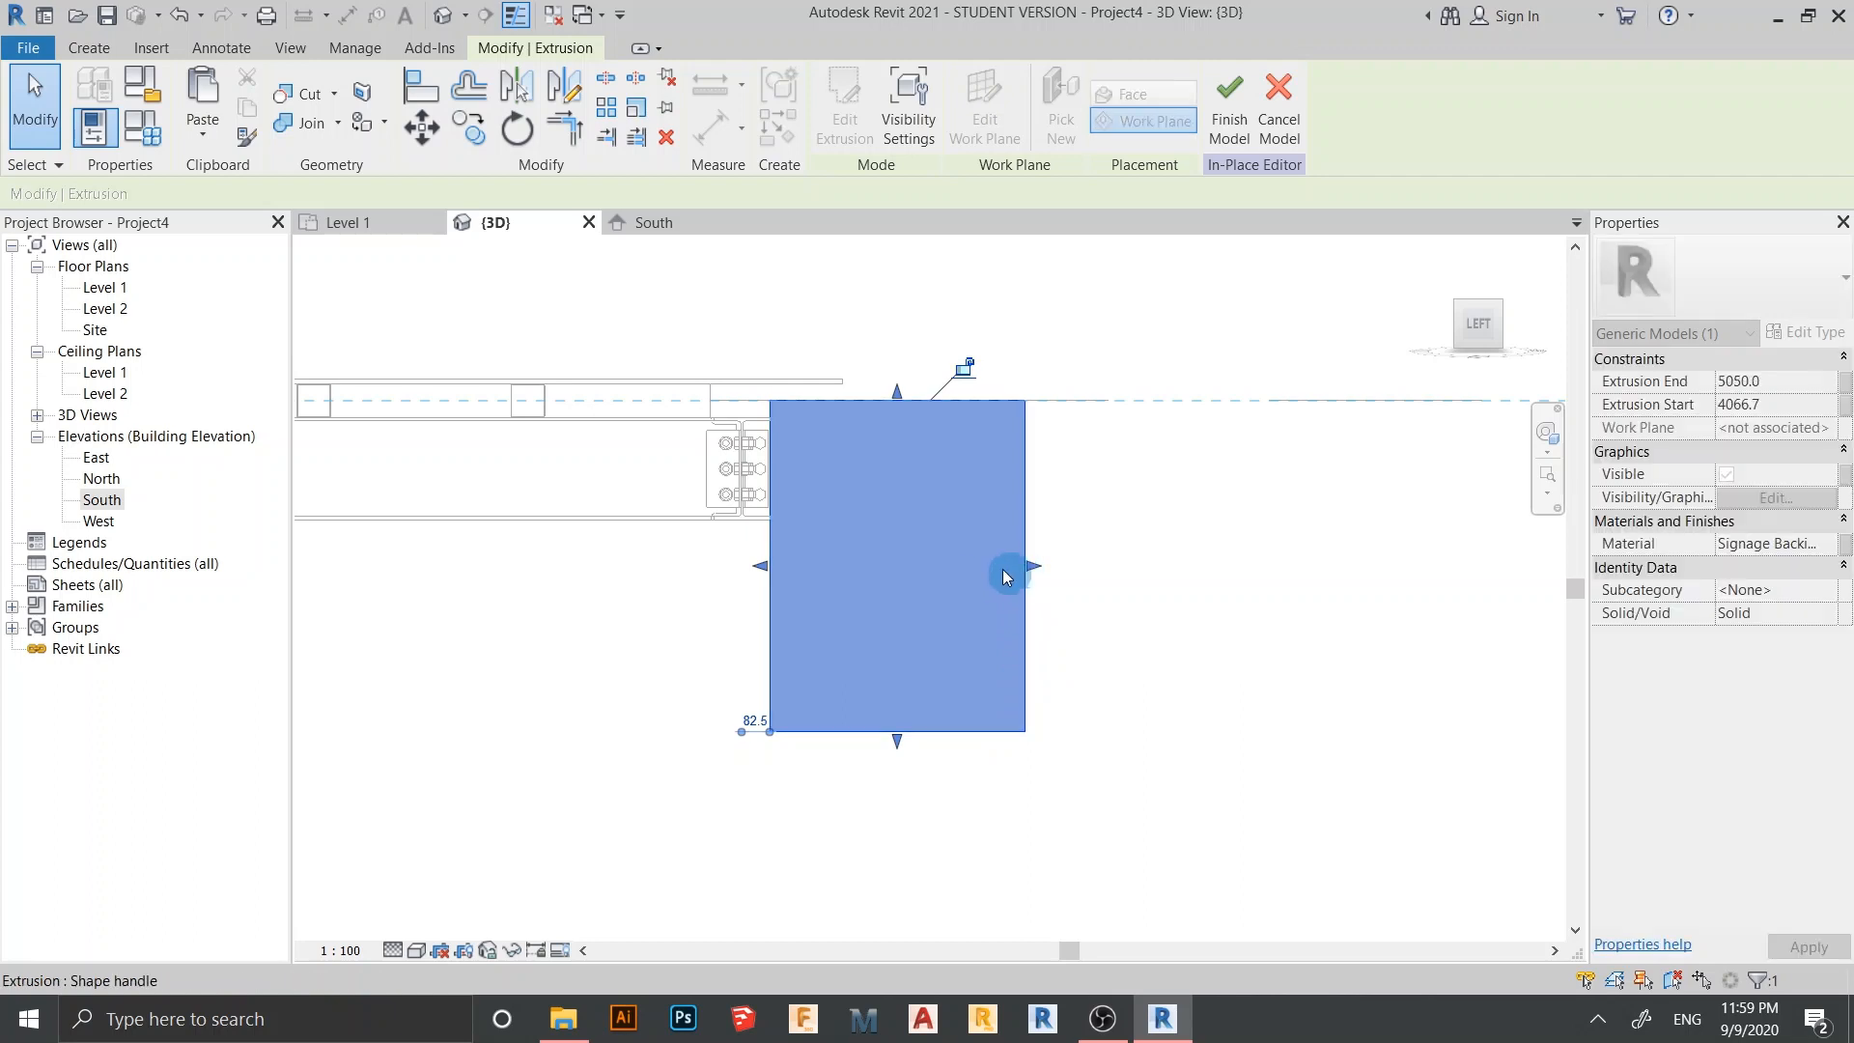
left_click_drag(1004, 577, 809, 570)
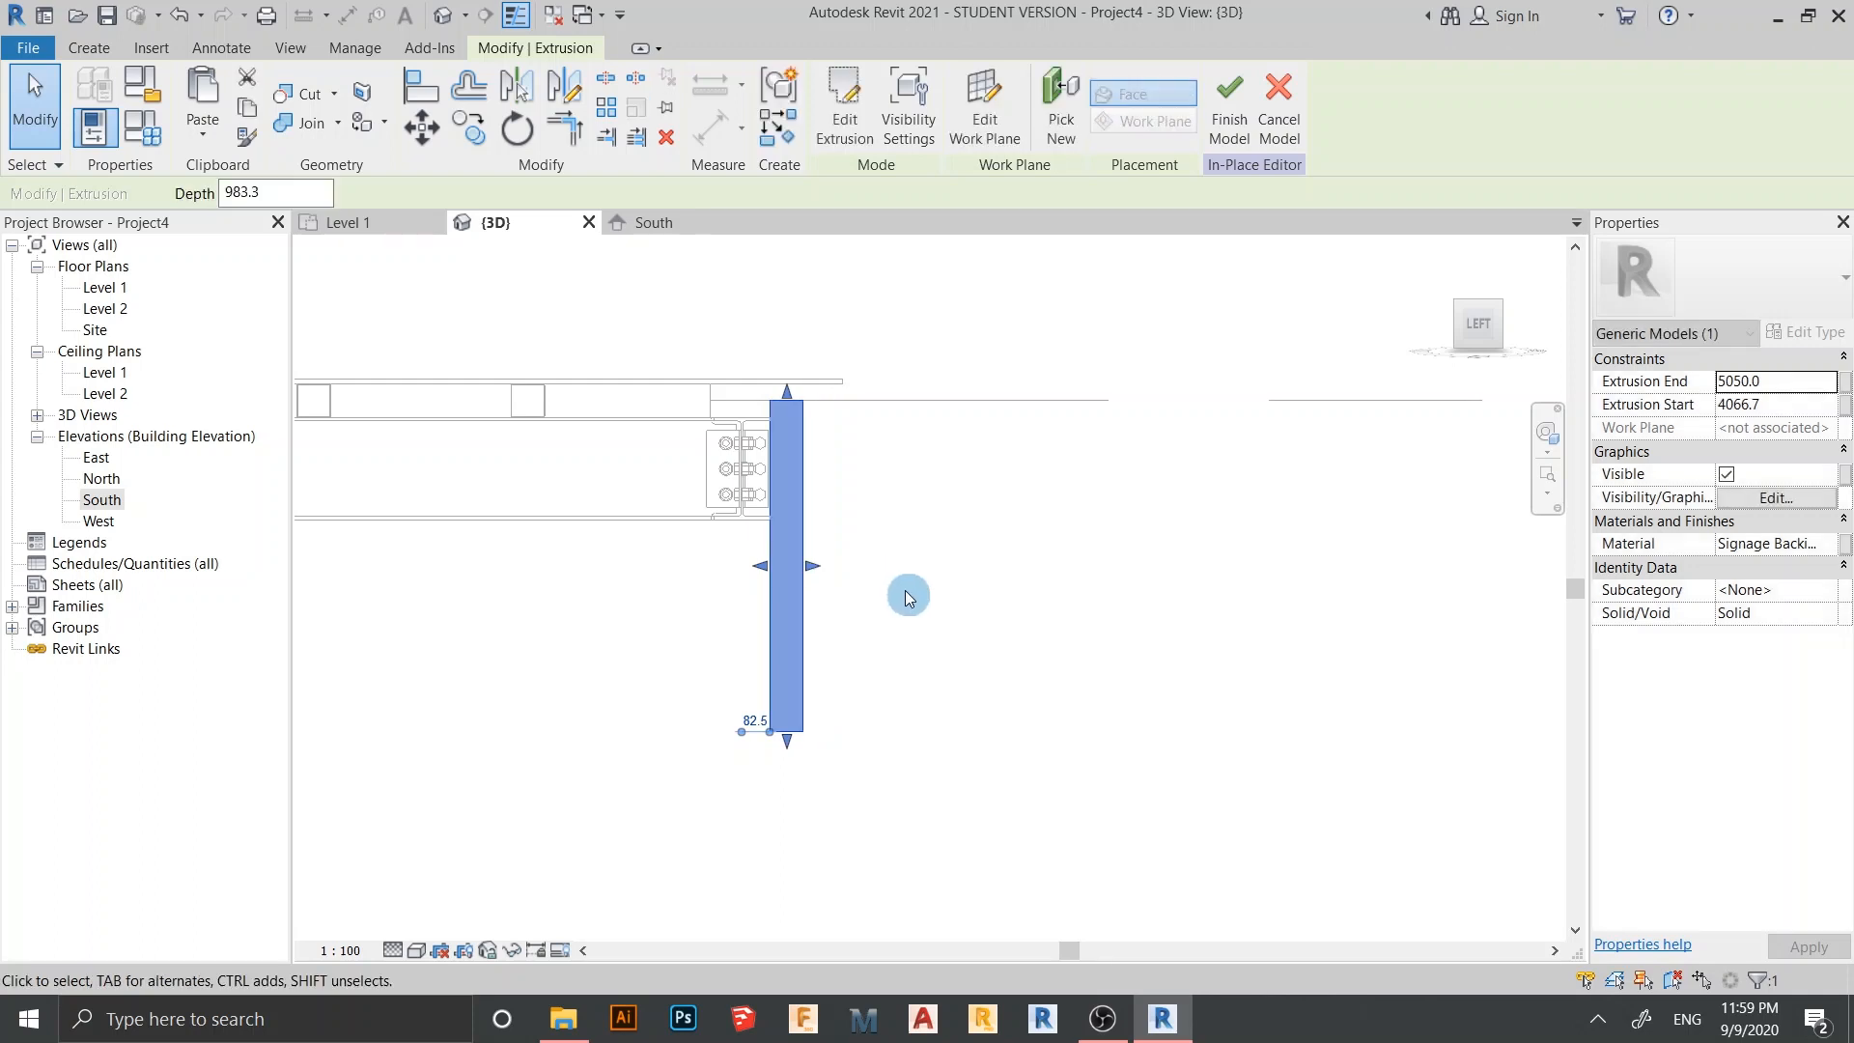
Set the signage slab's offset from the beam to 50 mm and nudge the slab outward to 90 mm
left_click(755, 720)
type("50")
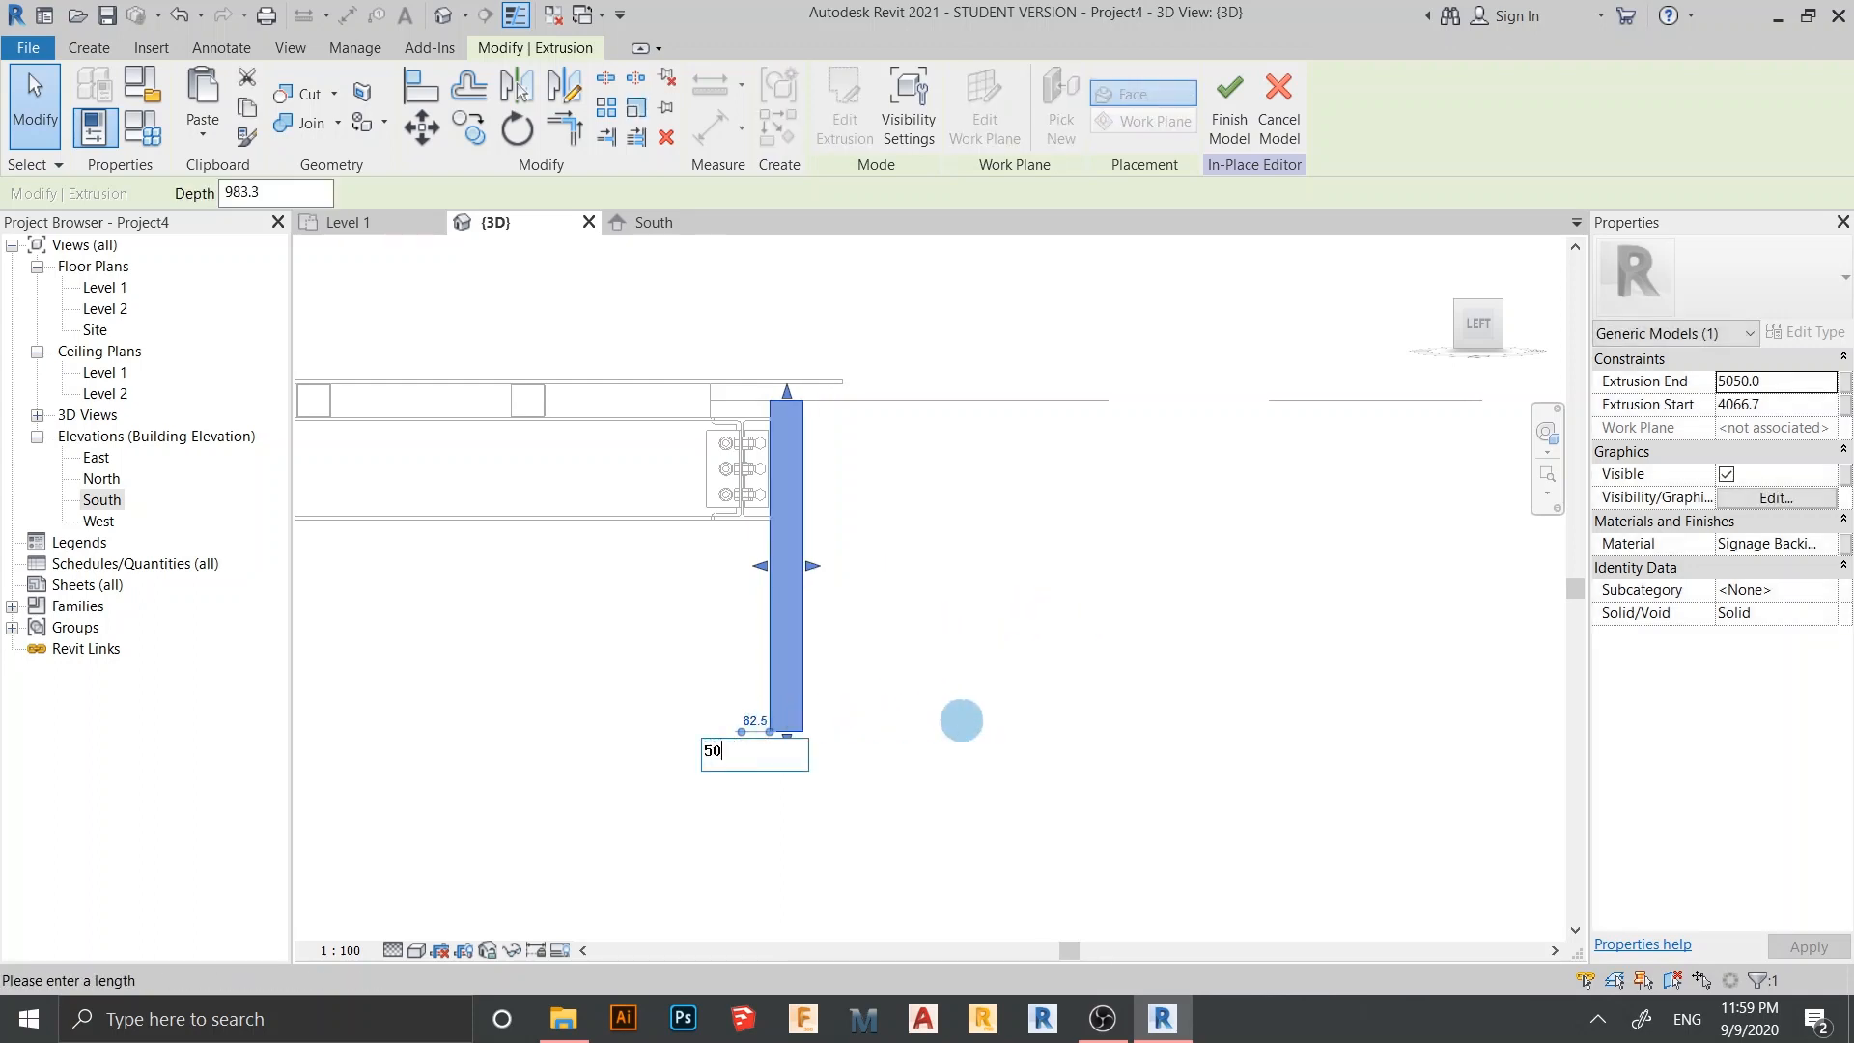
key("Return")
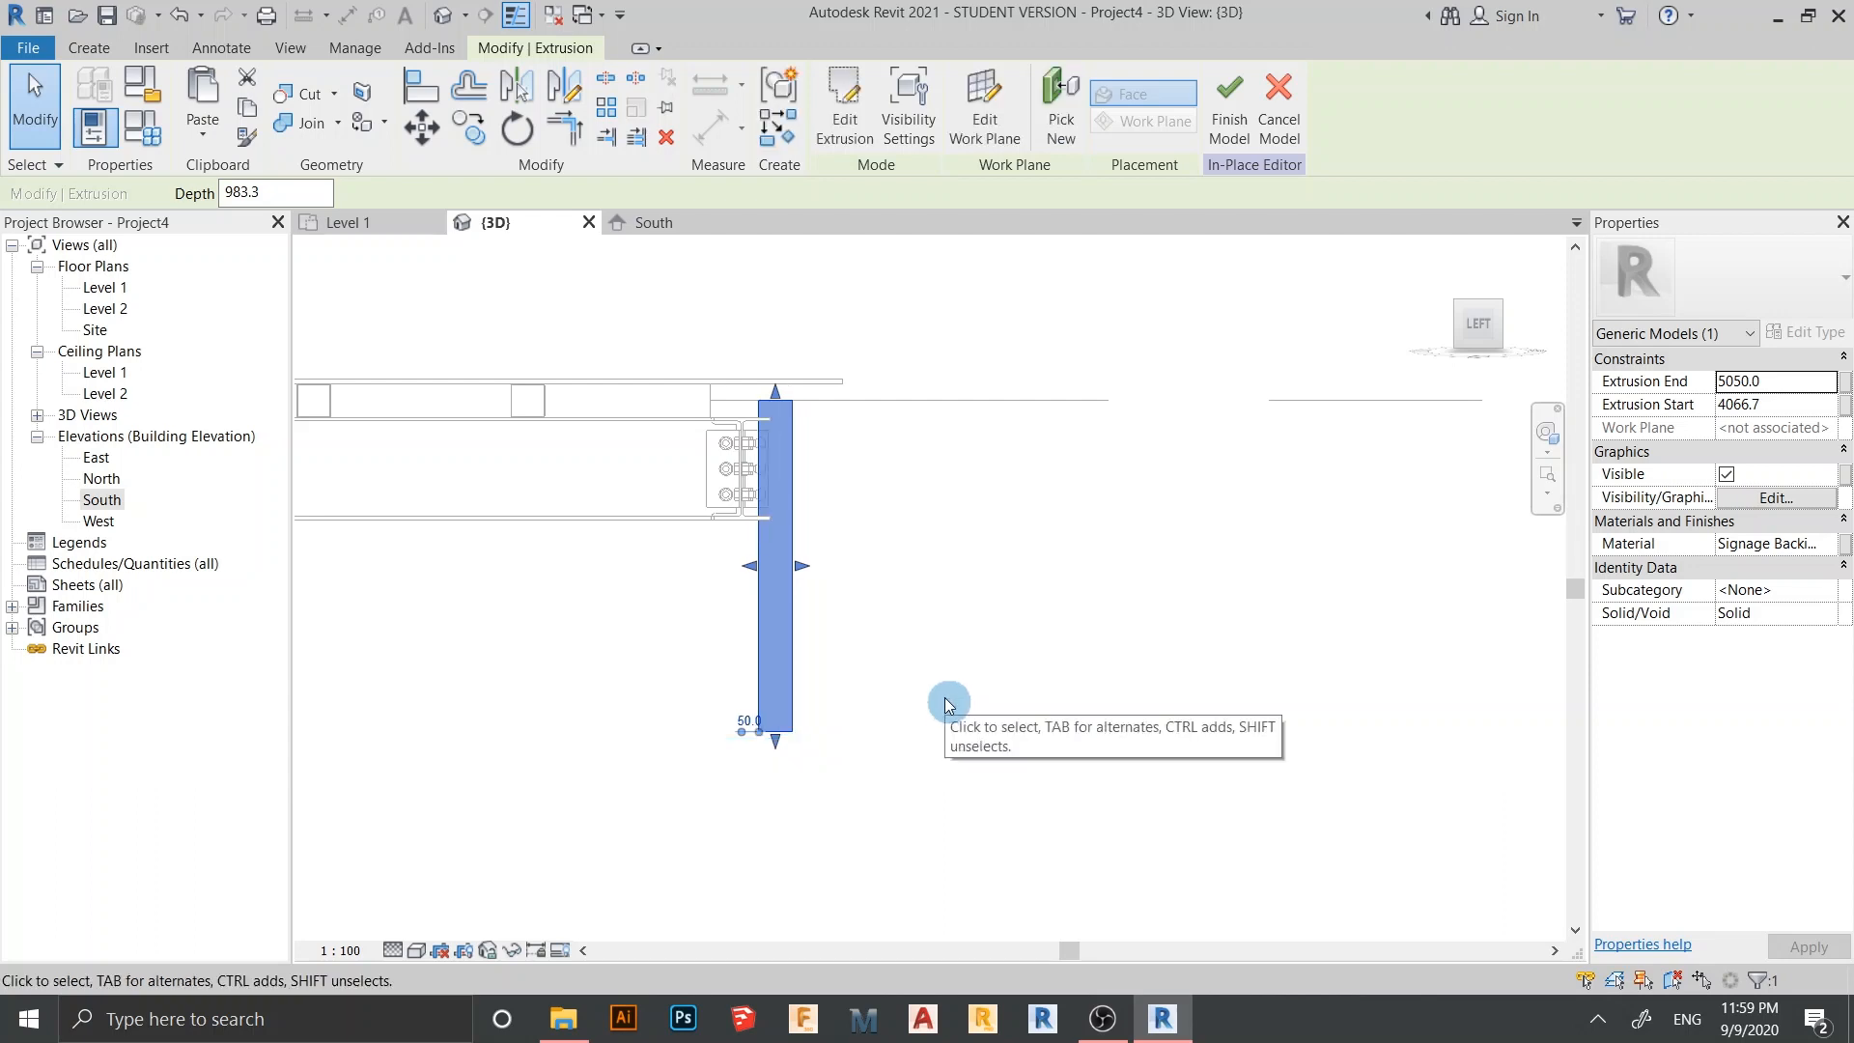
key("Left")
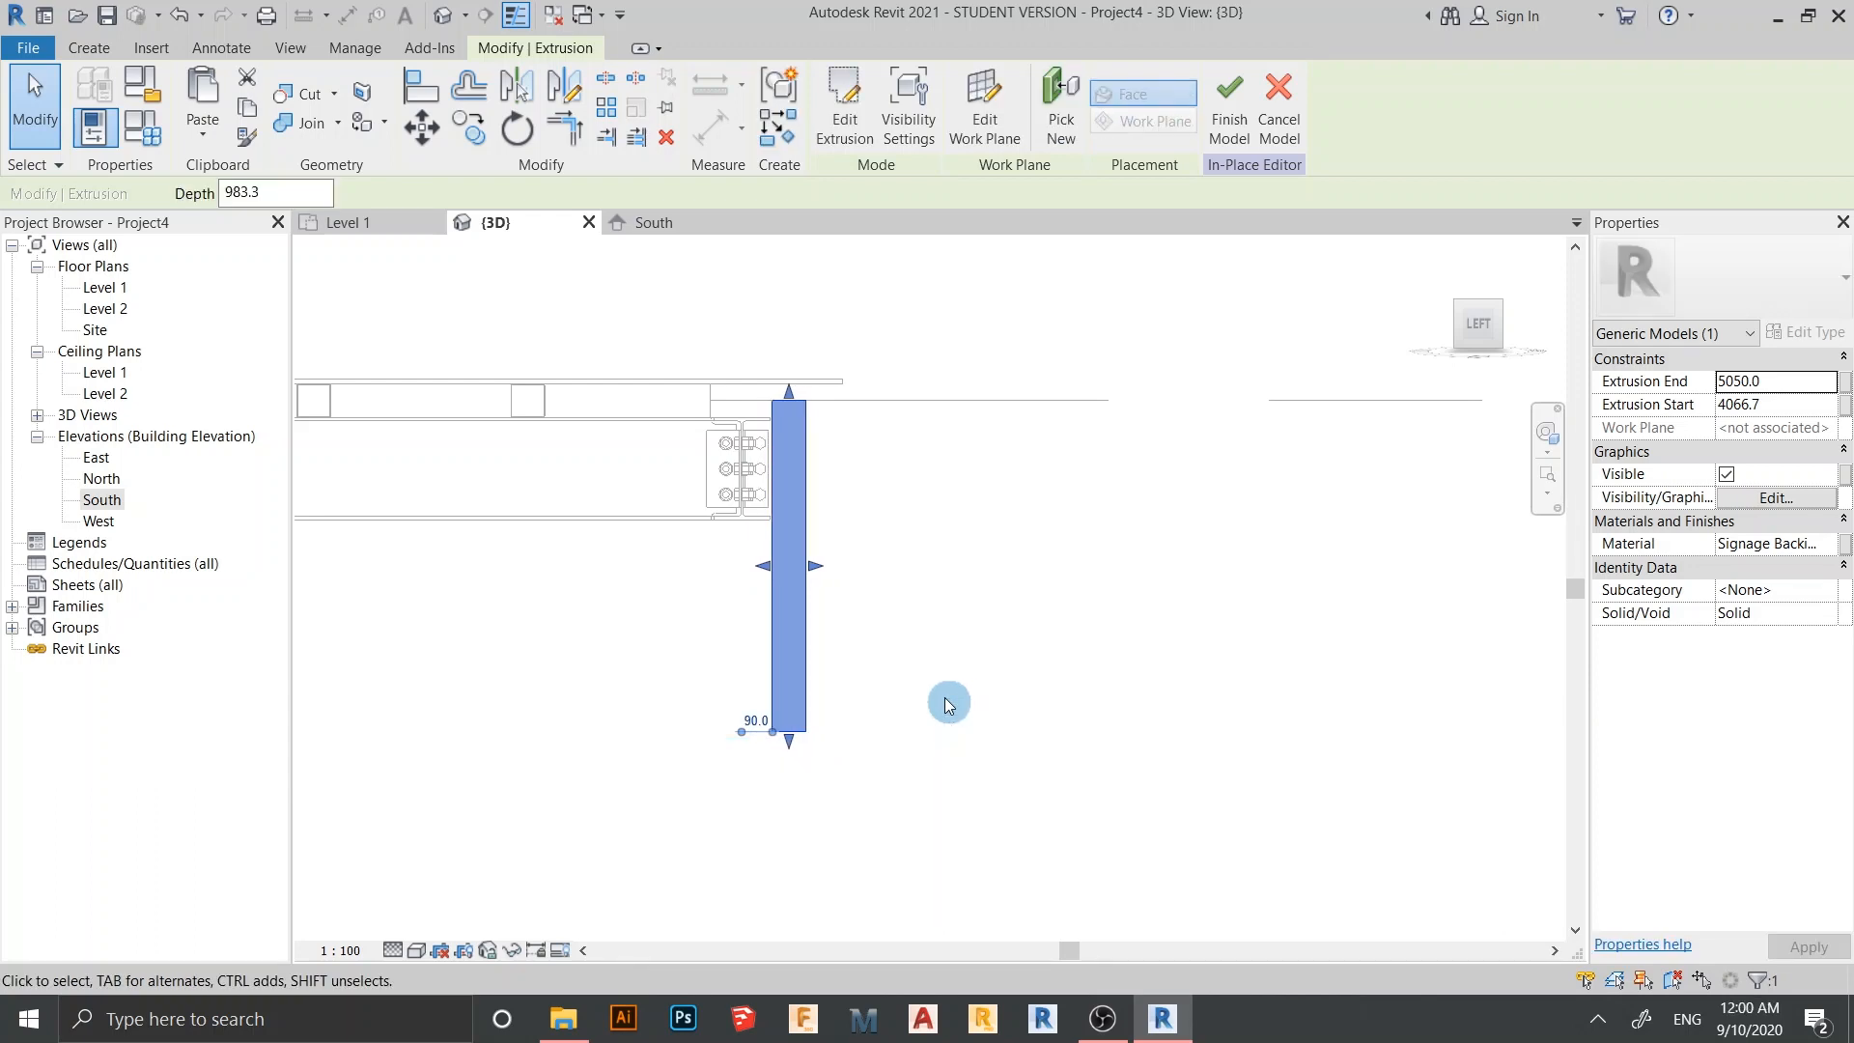
Align the back face of the signage slab with the outer edge of the beam's flange
key("a")
key("l")
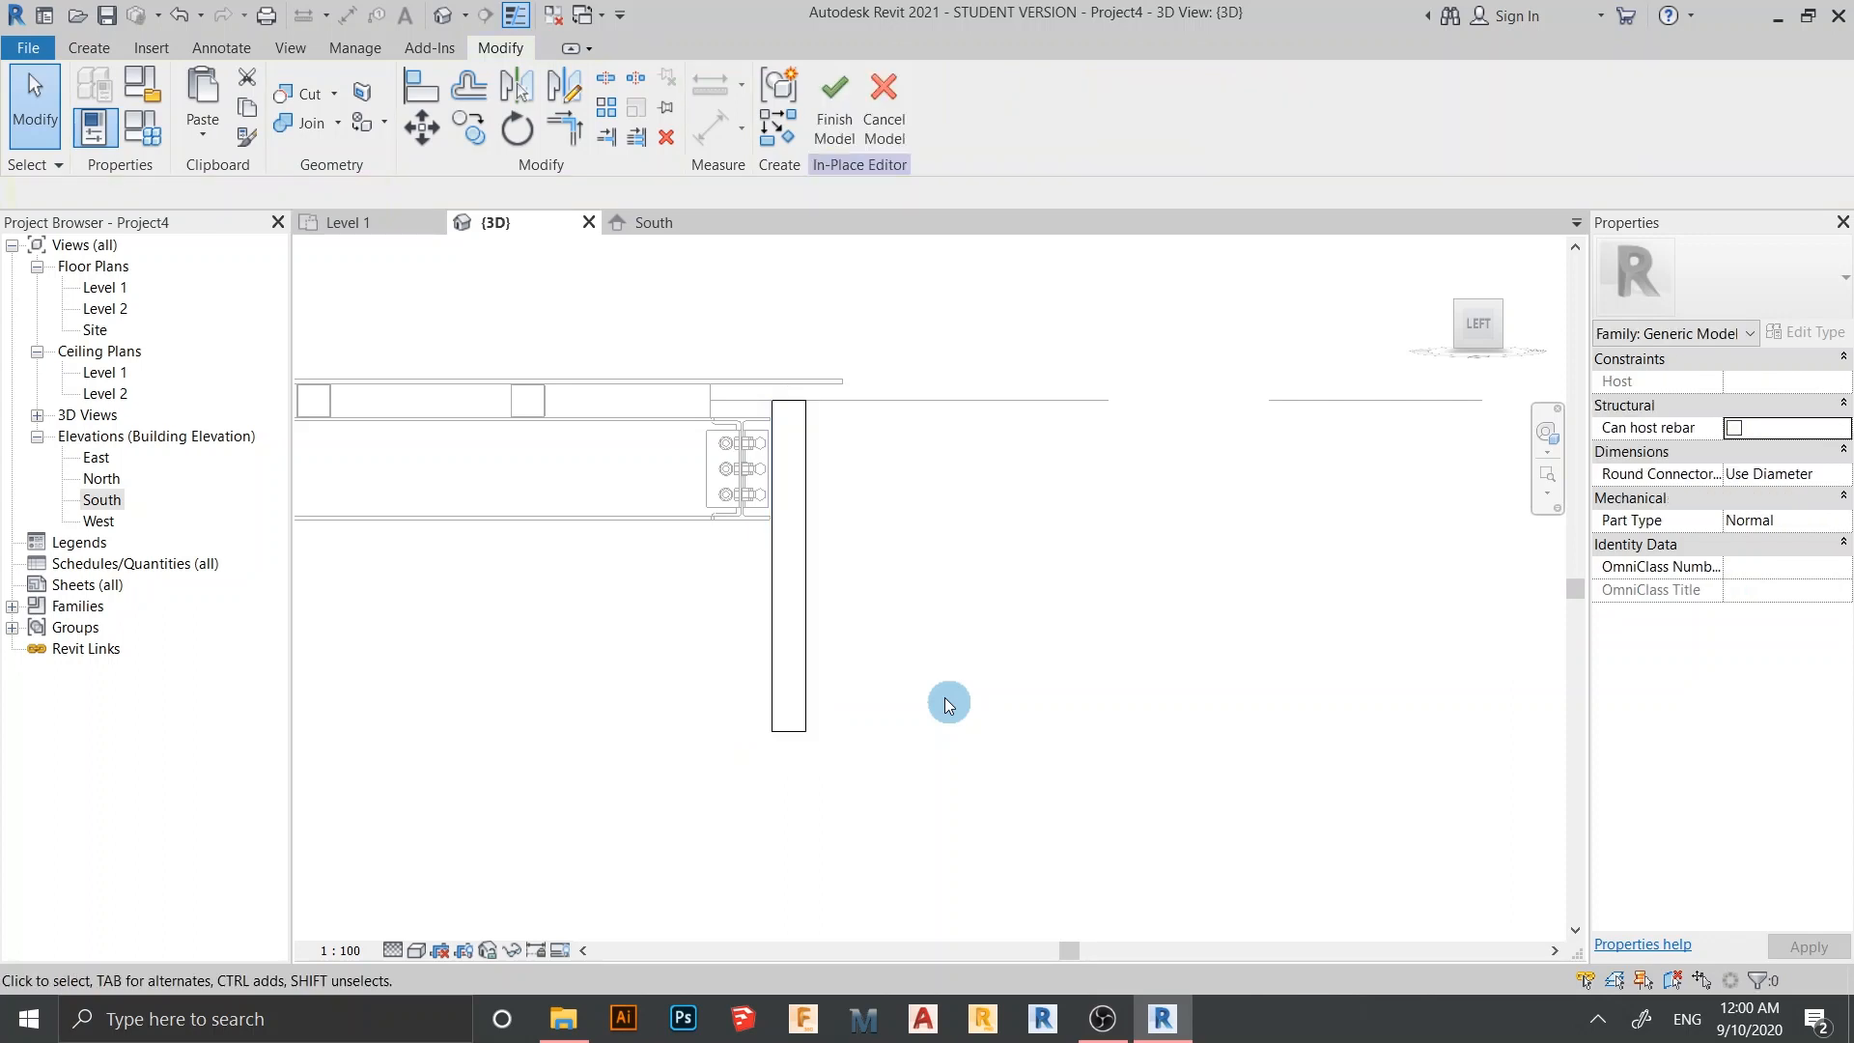
scroll(738, 475, "up", 8)
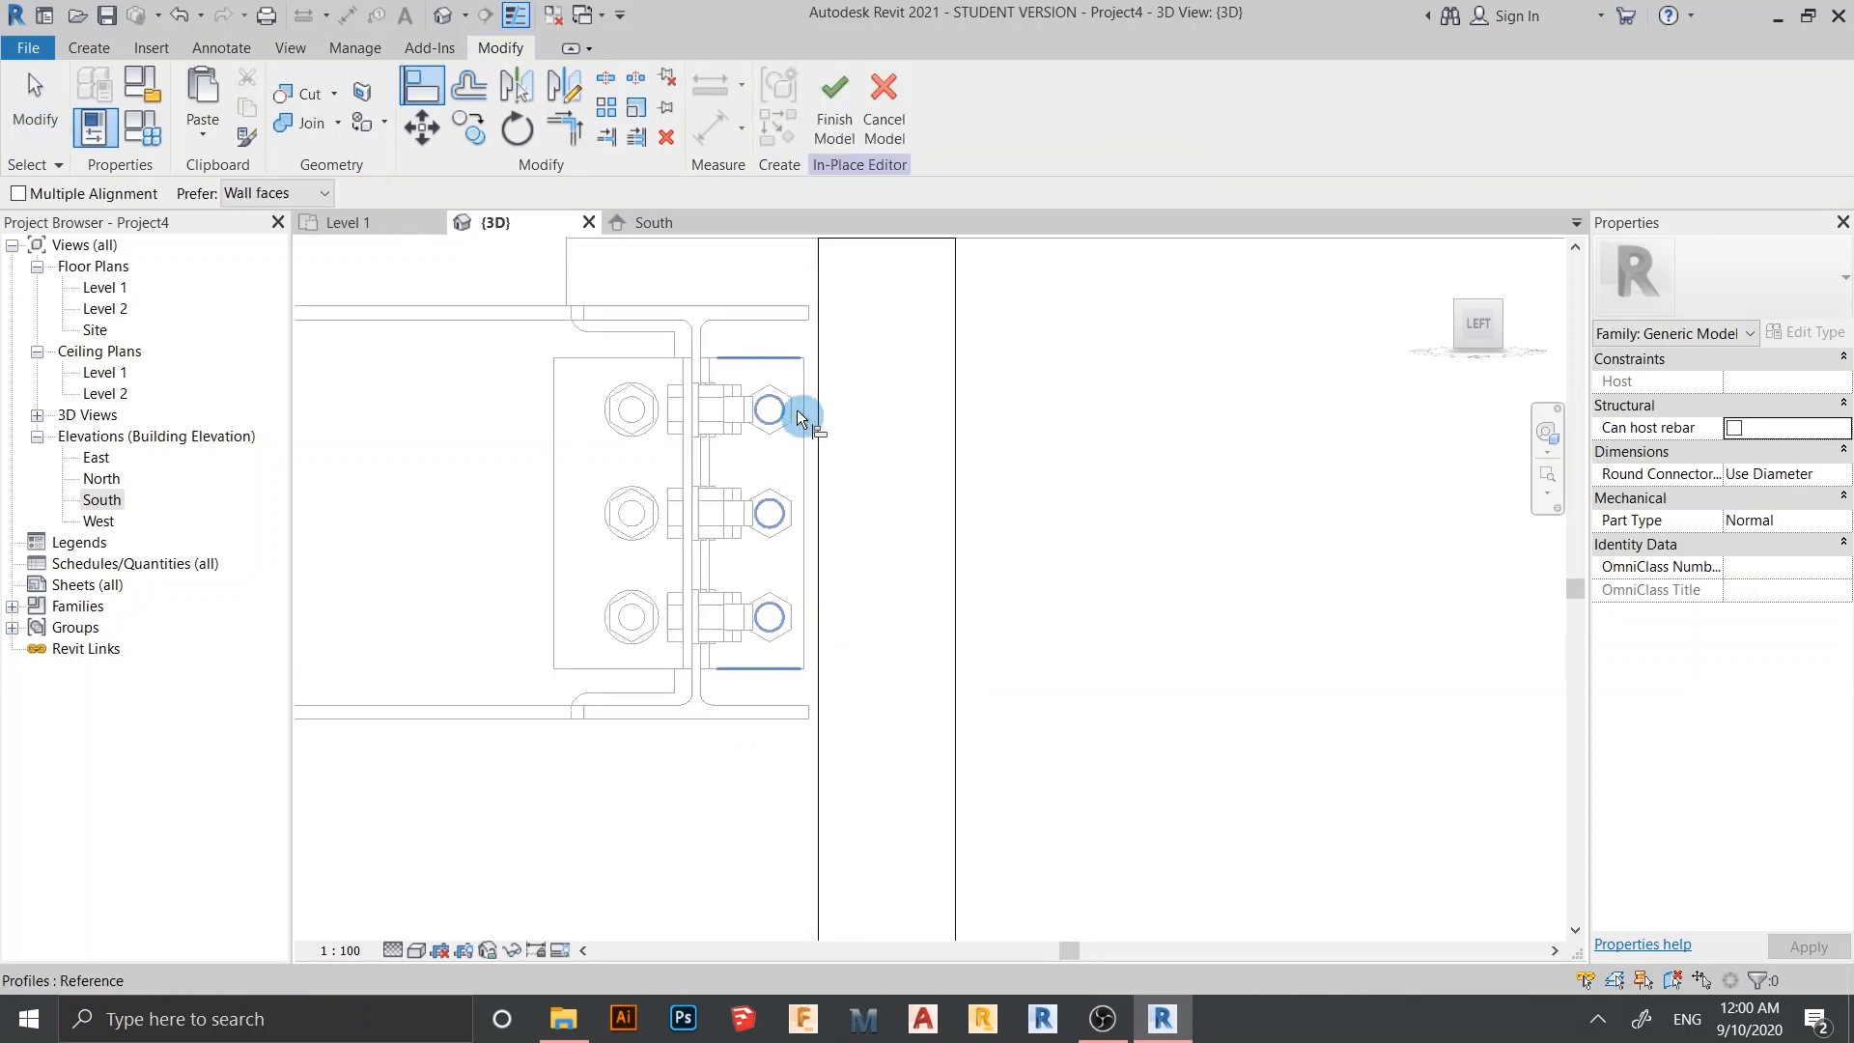
left_click(817, 280)
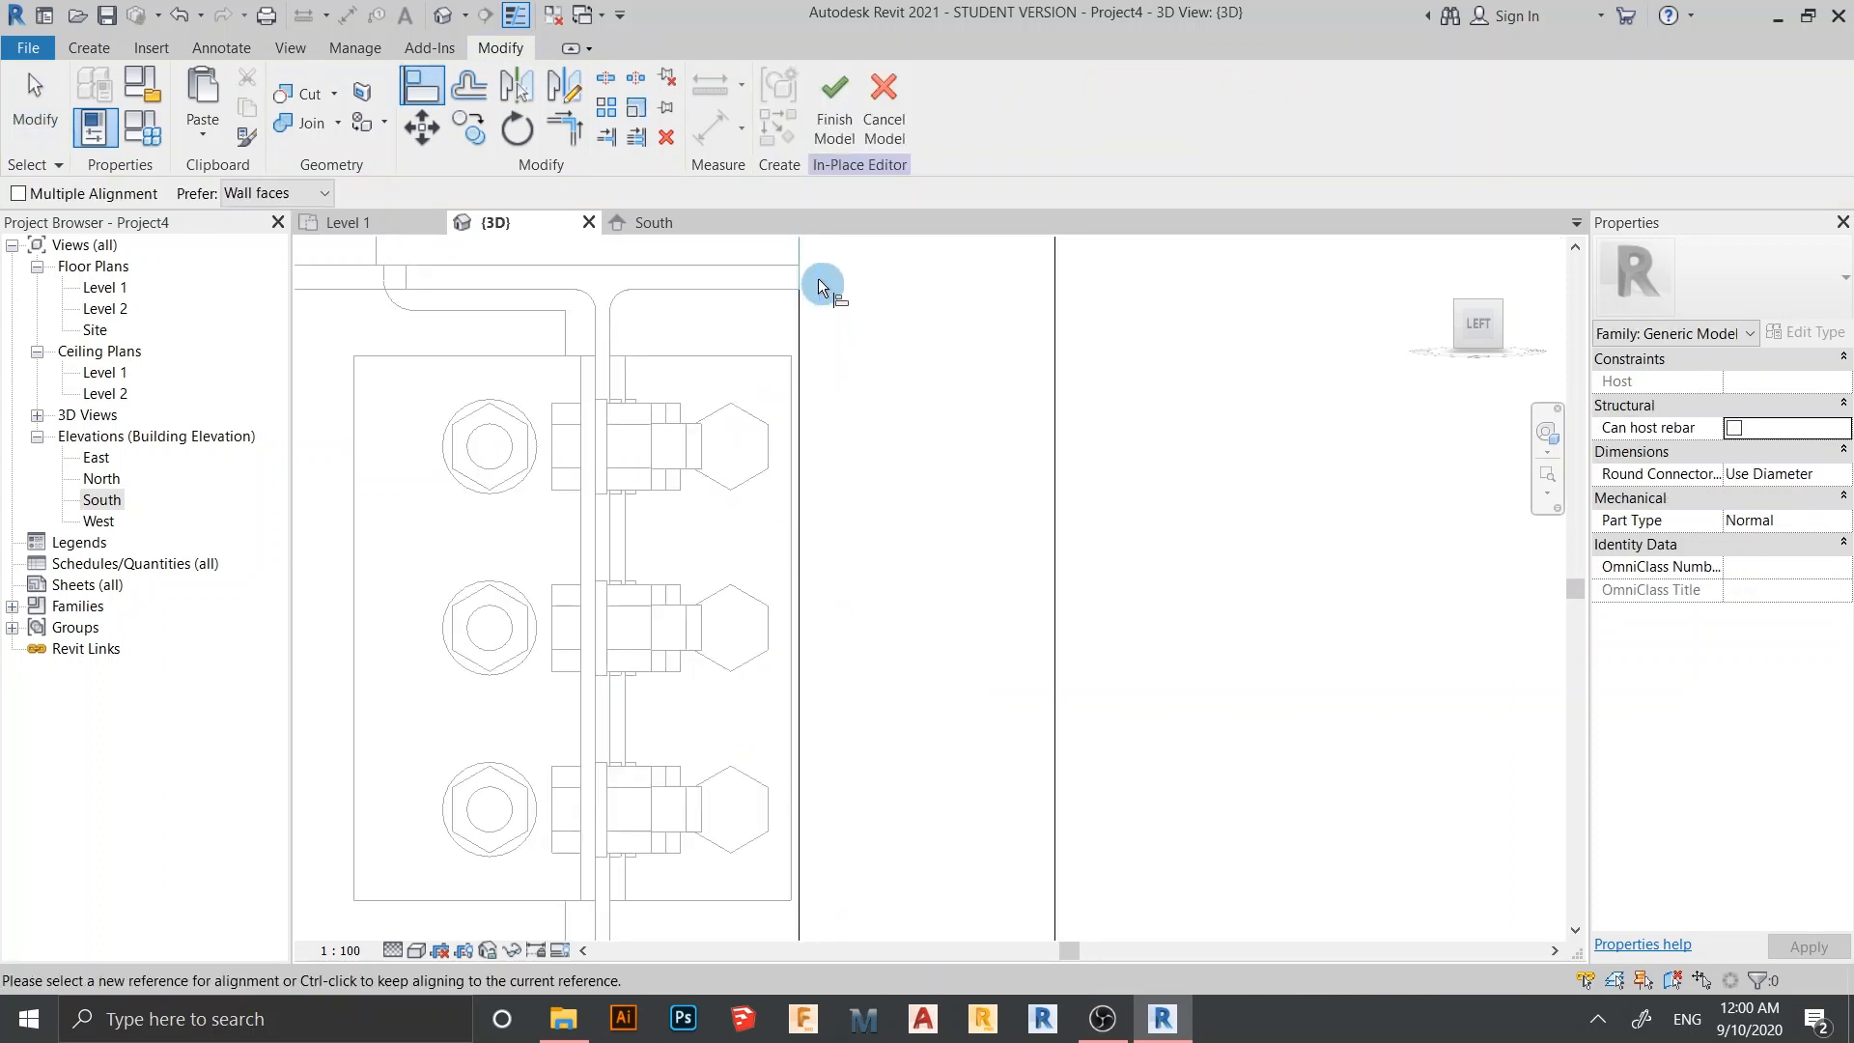
scroll(952, 460, "down", 4)
key("Escape")
Reduce the signage slab's thickness by pulling its outer face in towards the beam
left_click(976, 679)
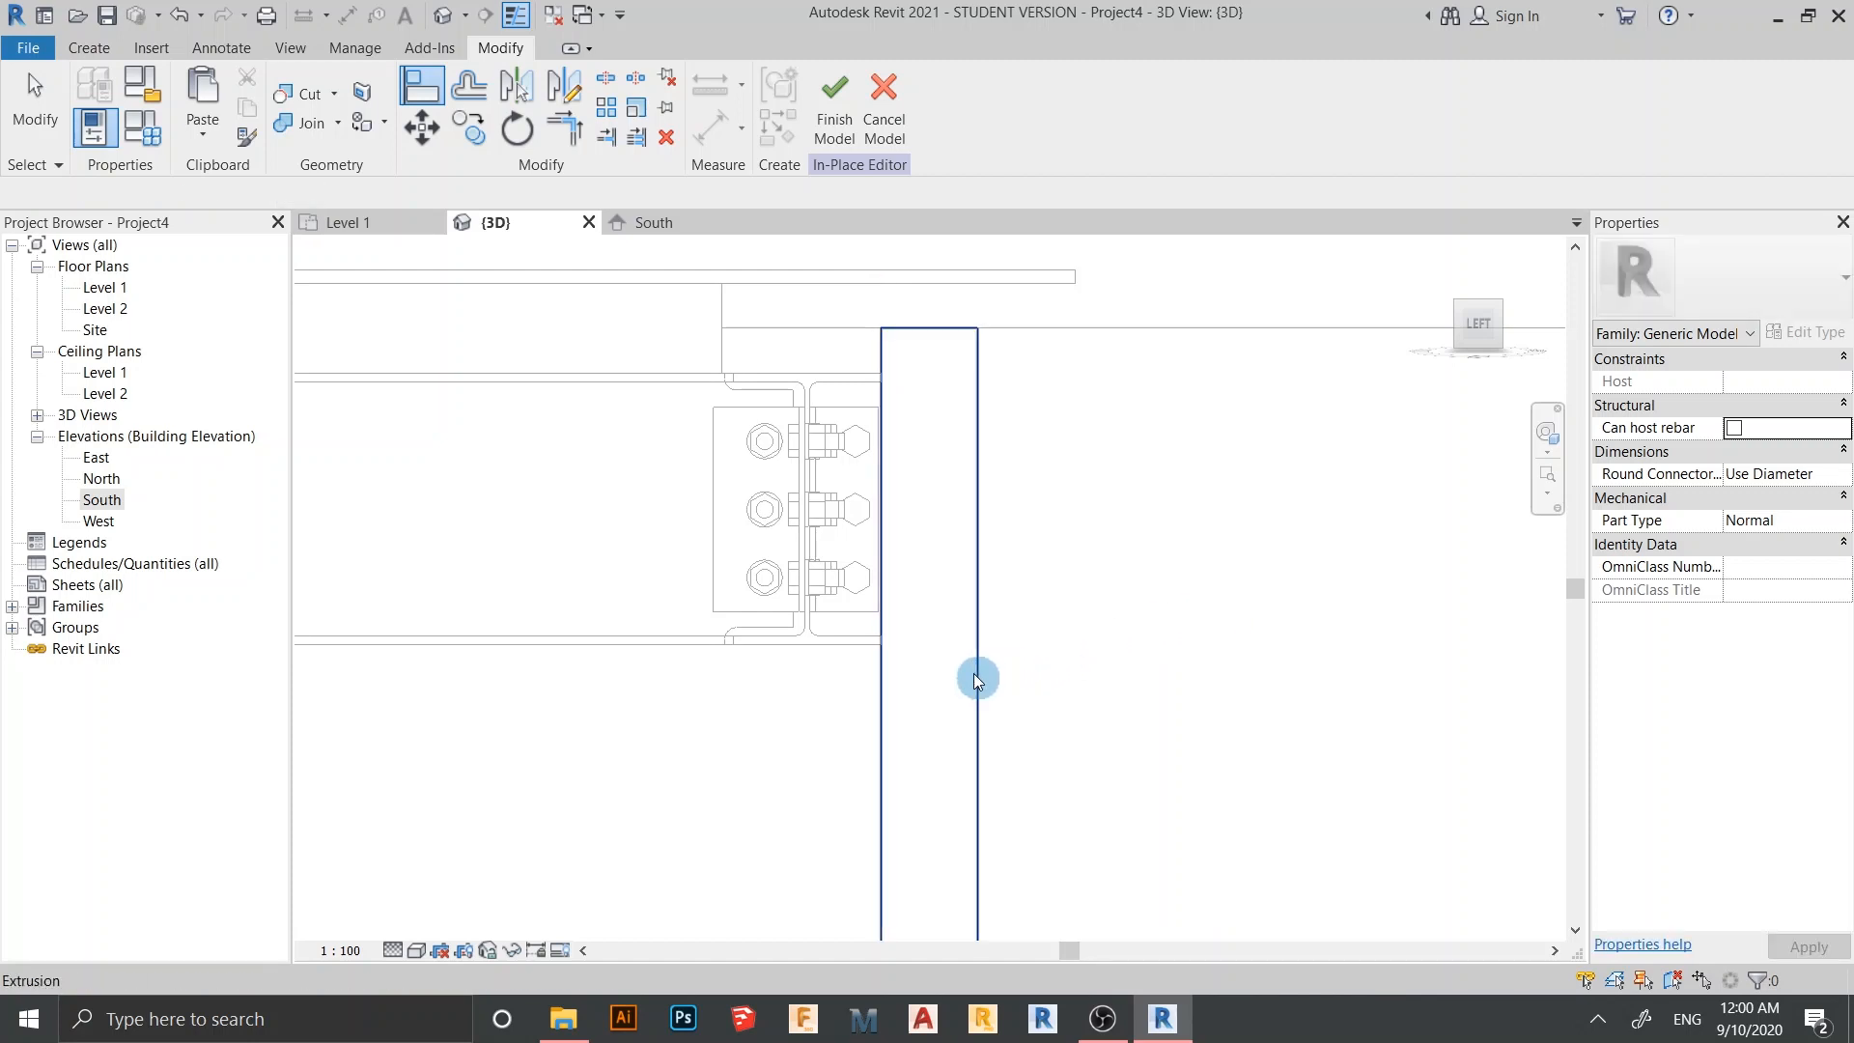
scroll(1043, 780, "down", 2)
middle_click_drag(1056, 769, 1051, 641)
left_click_drag(1012, 641, 979, 633)
left_click(1063, 647)
scroll(1063, 647, "up", 1)
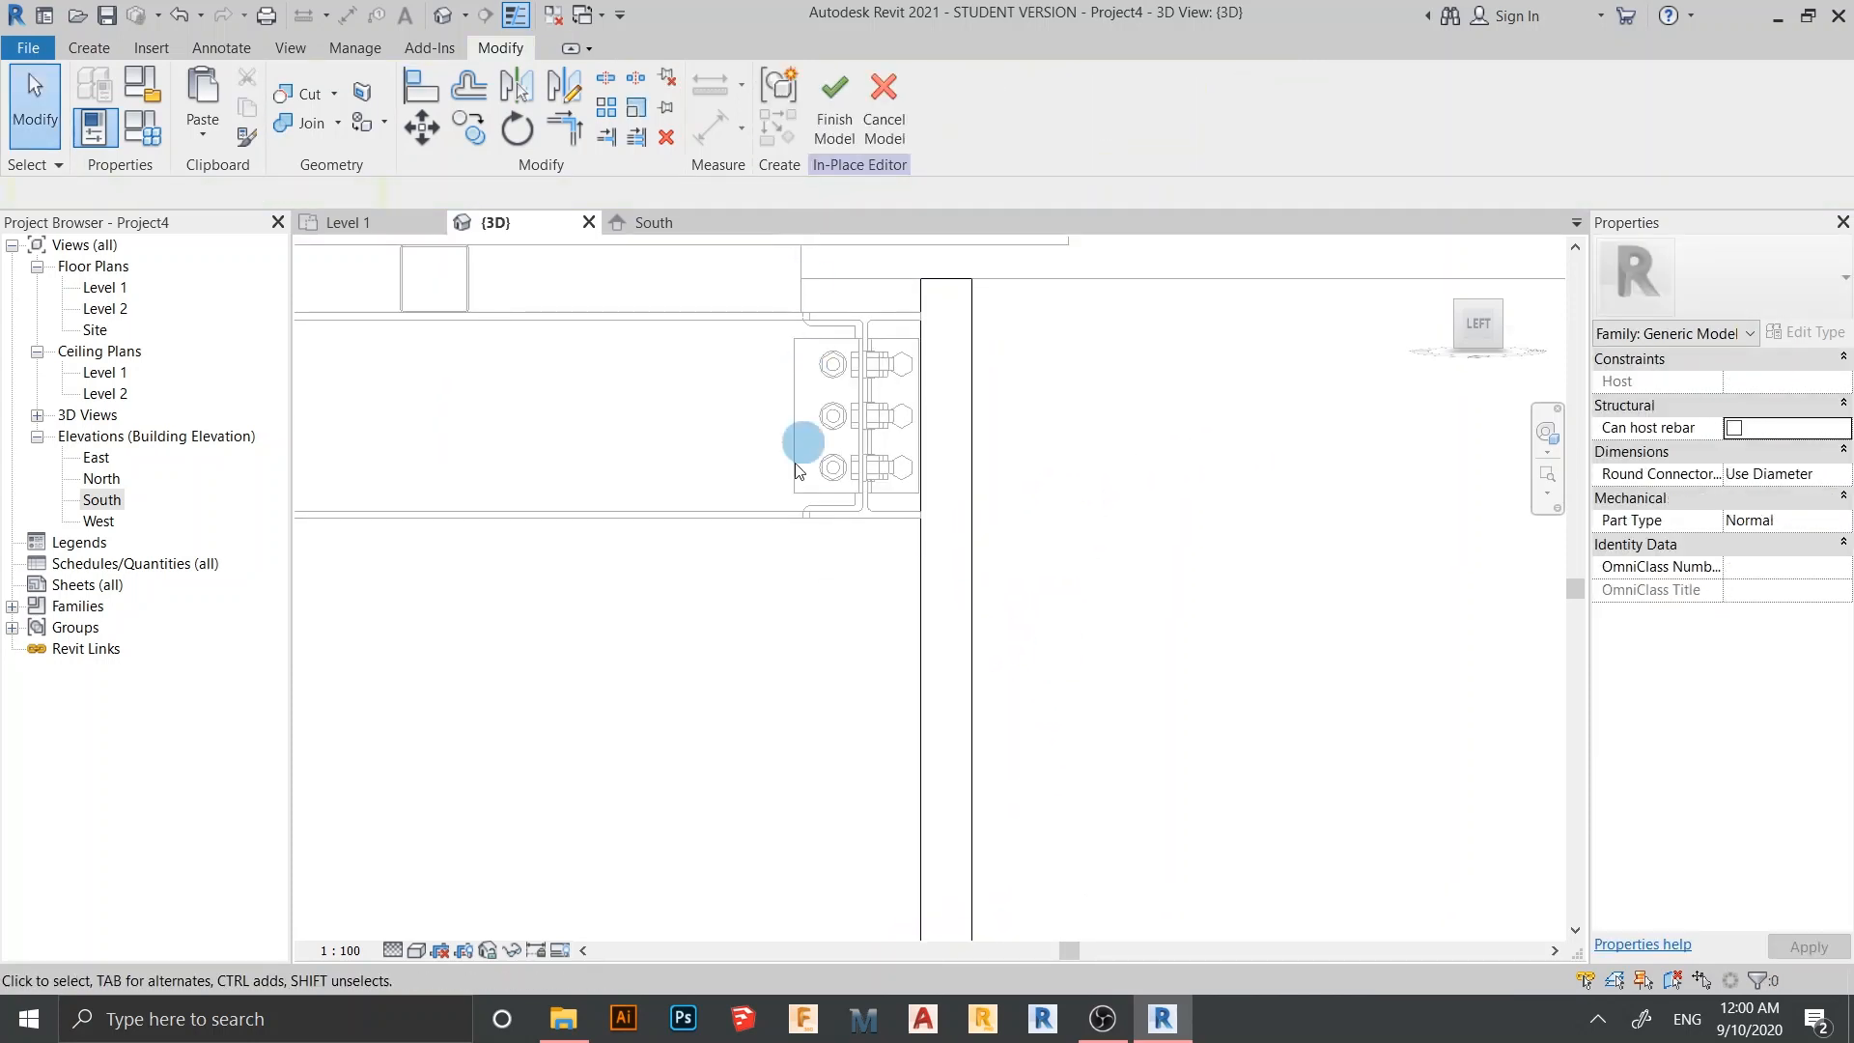
scroll(801, 530, "down", 3)
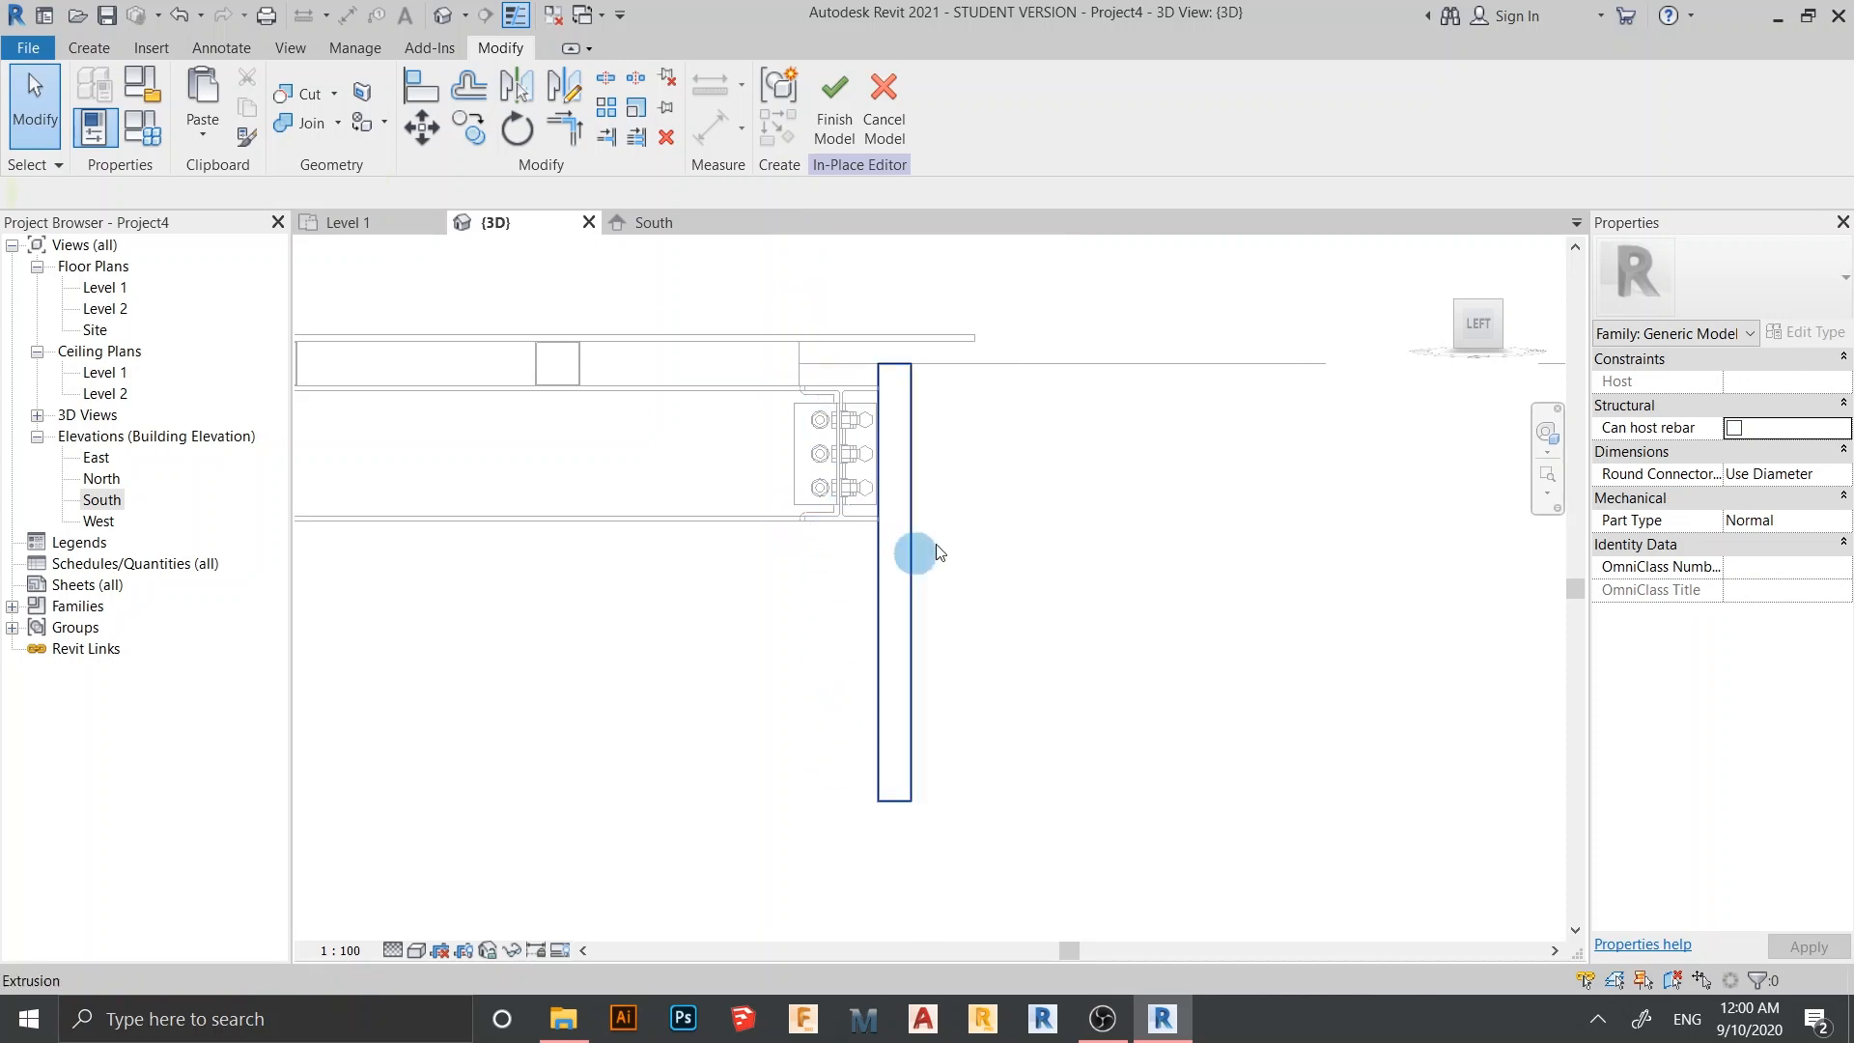
Finish the in-place signage model and dismiss the save reminder
middle_click_drag(1127, 681, 1130, 400)
scroll(1183, 601, "down", 3)
middle_click_drag(1091, 628, 1099, 740)
left_click(817, 110)
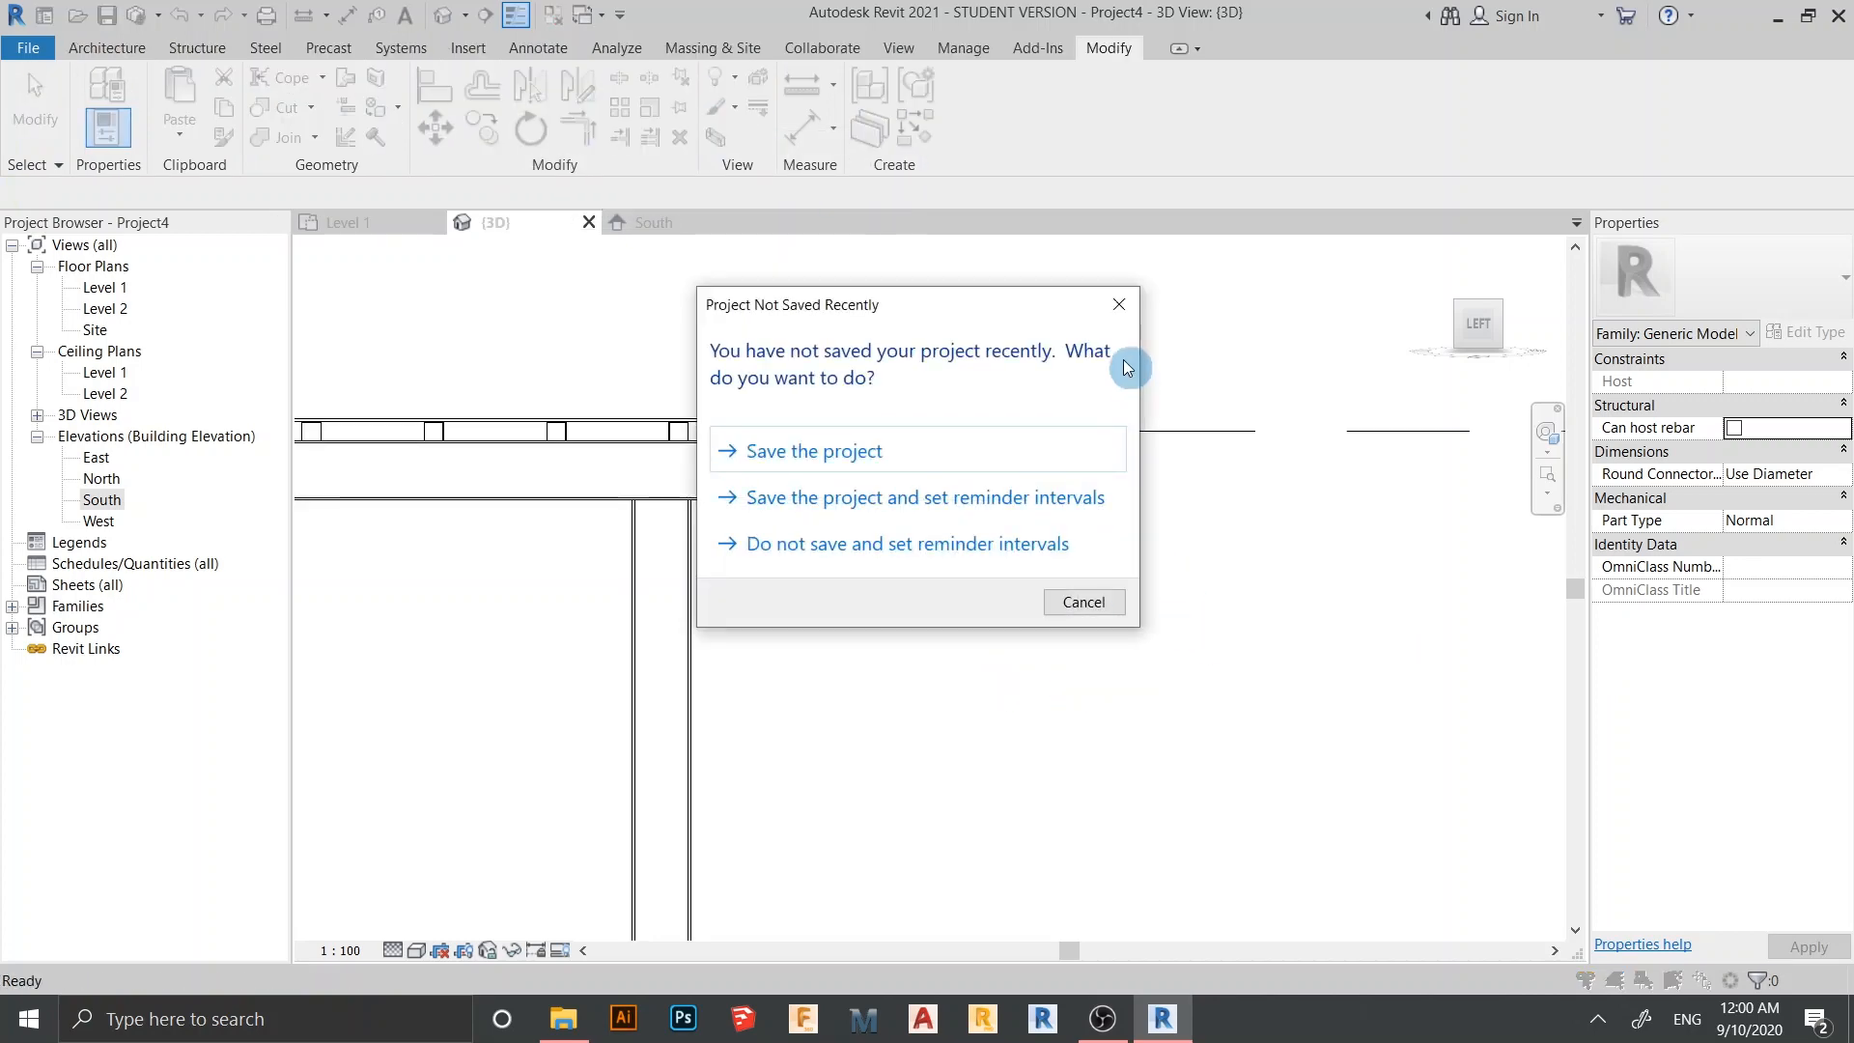
key("Escape")
Set the work plane to the front face of the signage slab, picking it in the Front view
middle_click_drag(1266, 472, 1109, 663, "shift")
scroll(1110, 662, "down", 5)
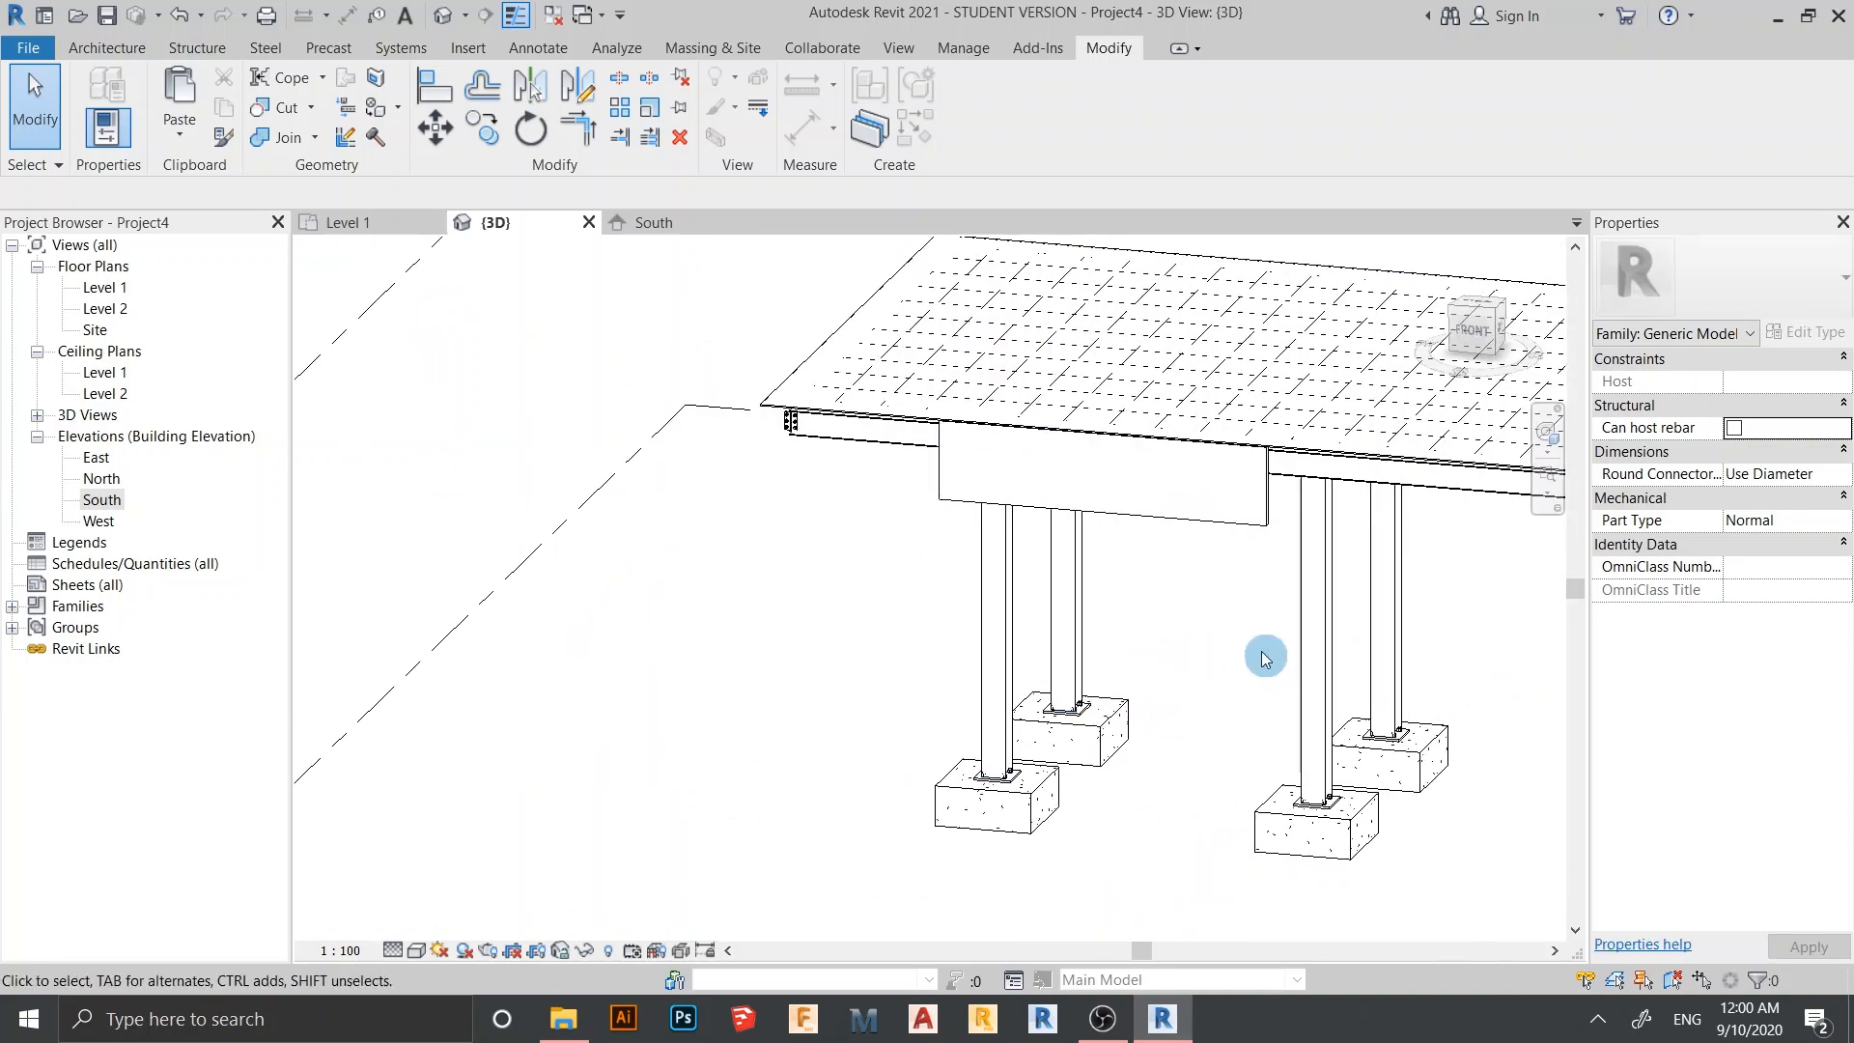
middle_click_drag(961, 767, 786, 608, "shift")
left_click(1473, 333)
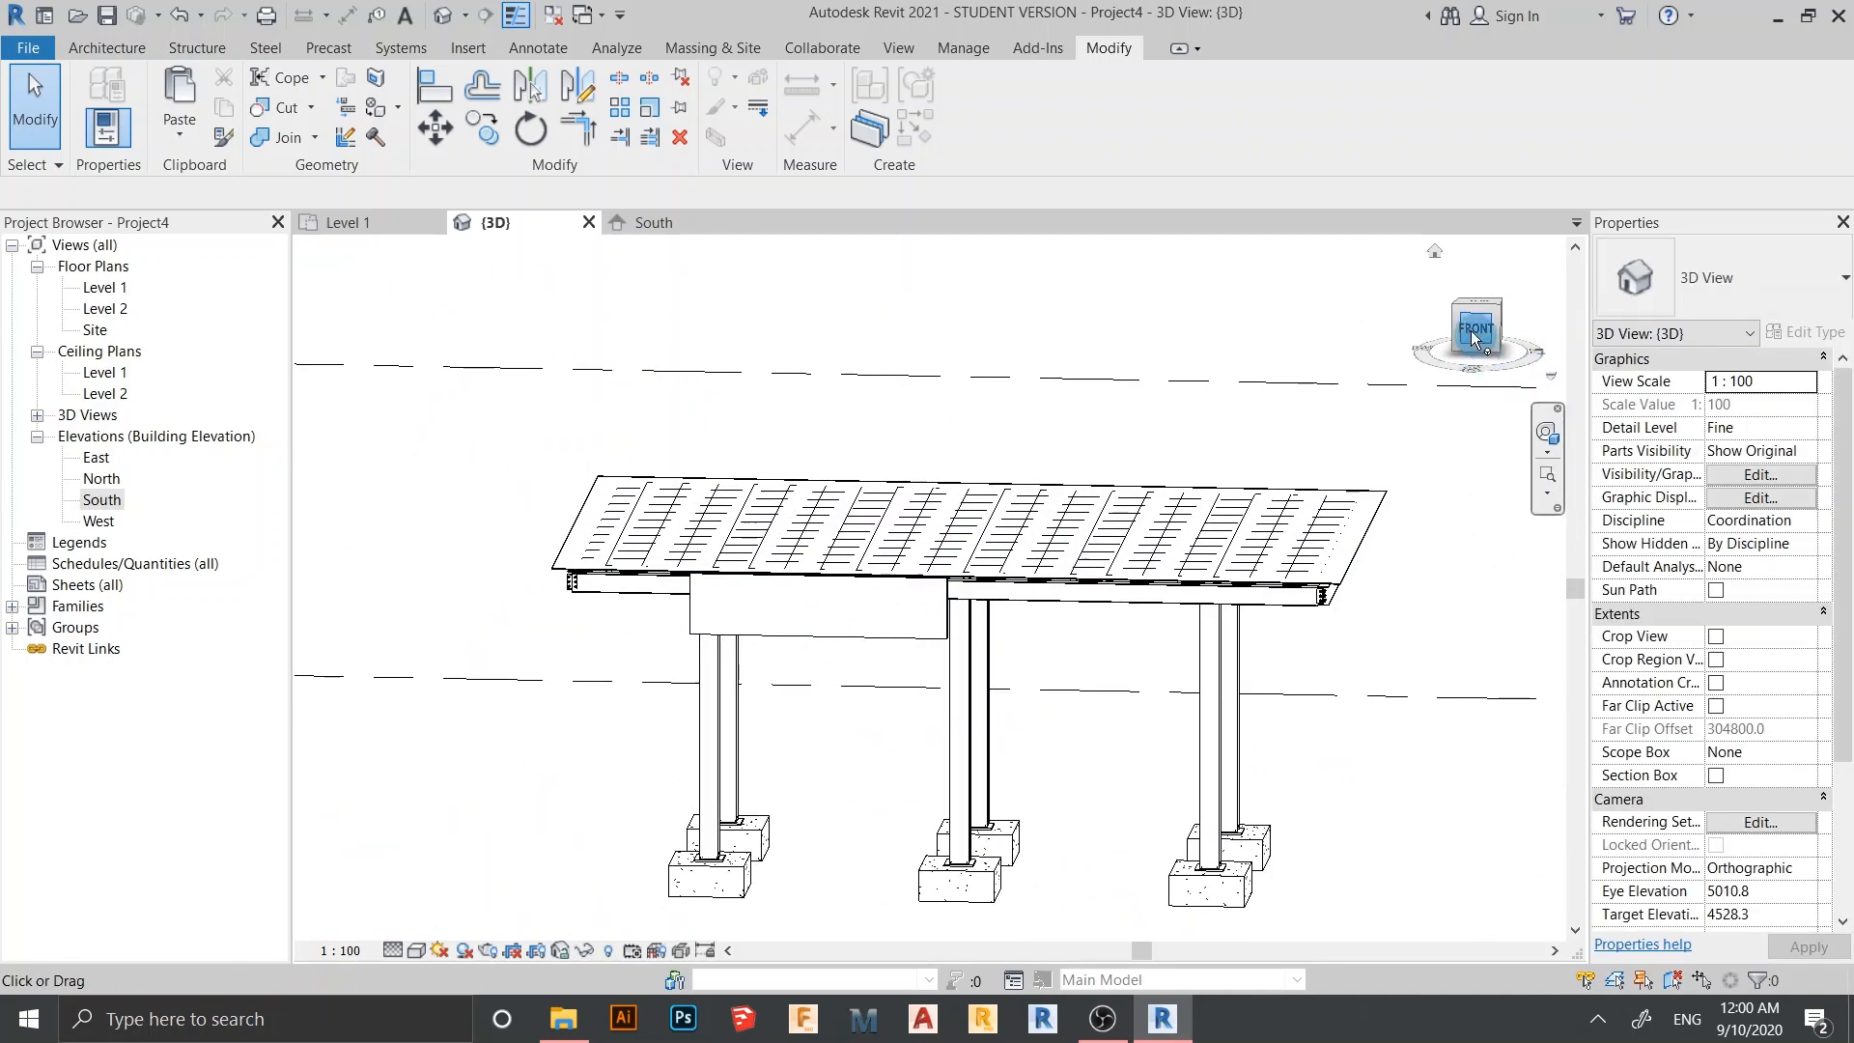
left_click(106, 48)
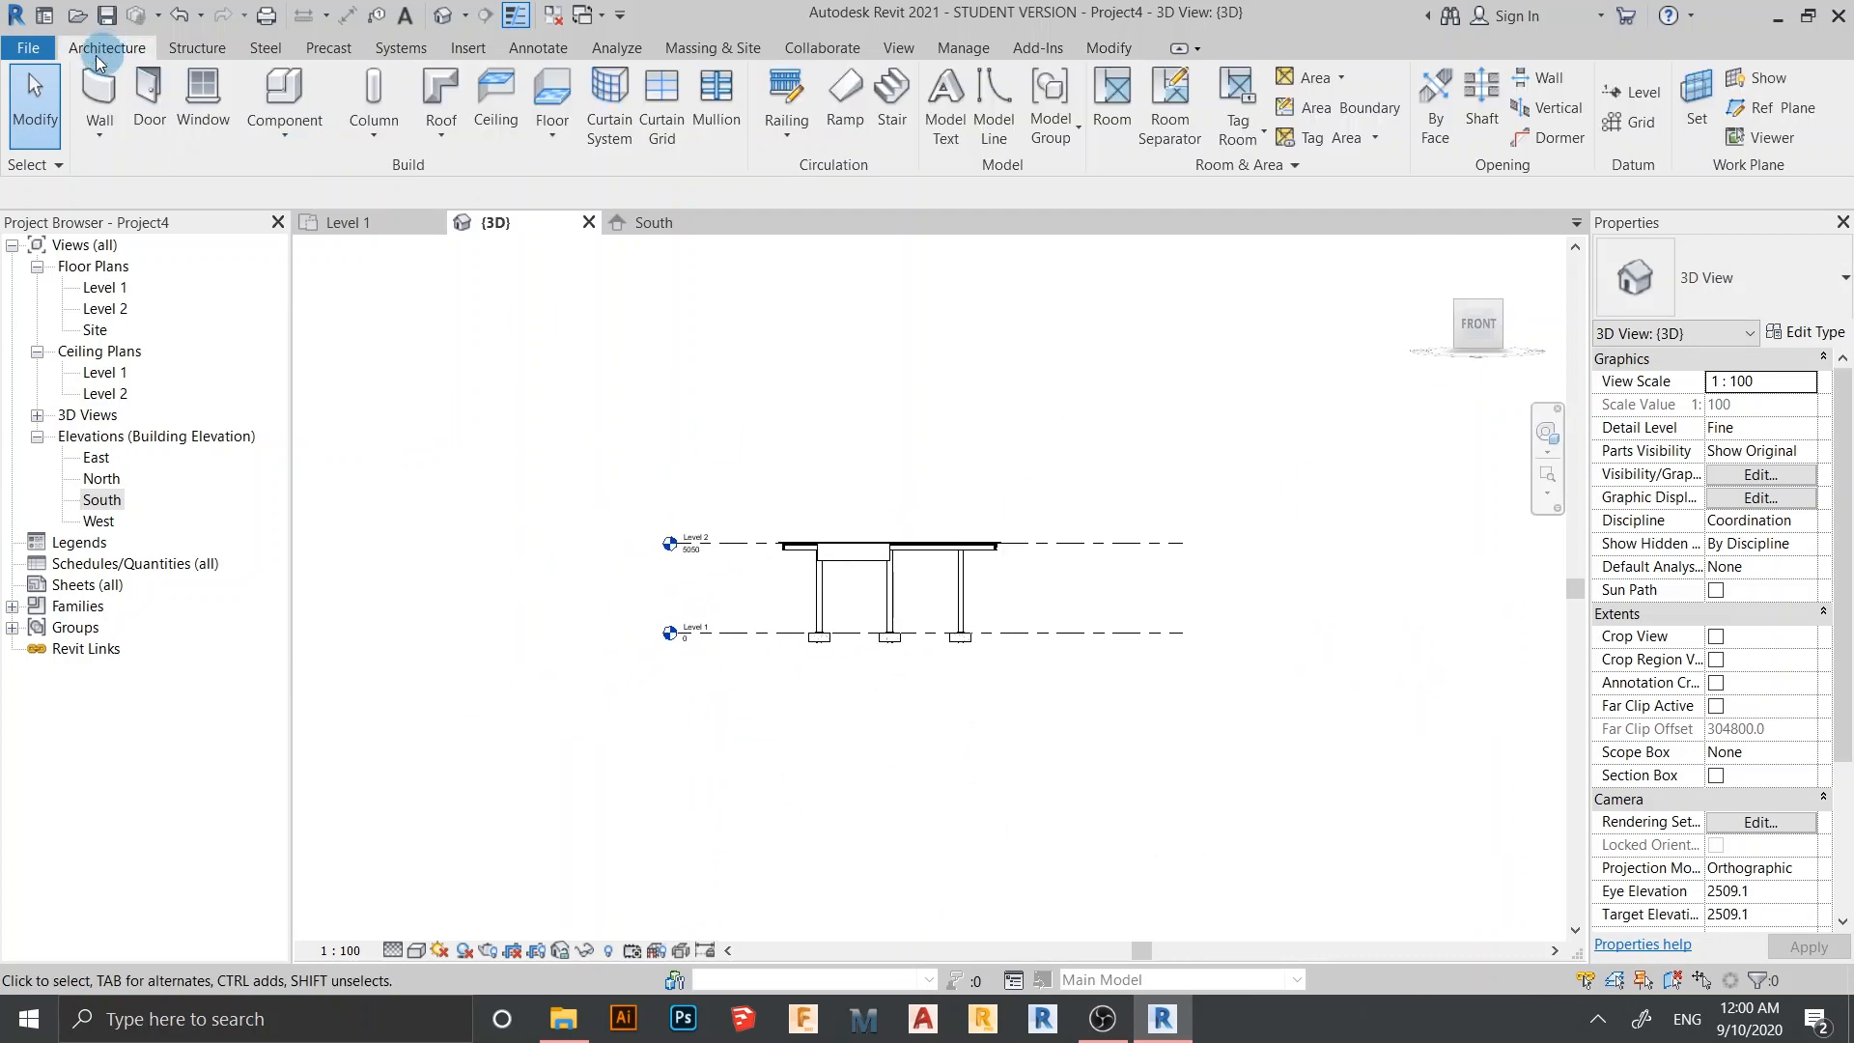
left_click(1696, 101)
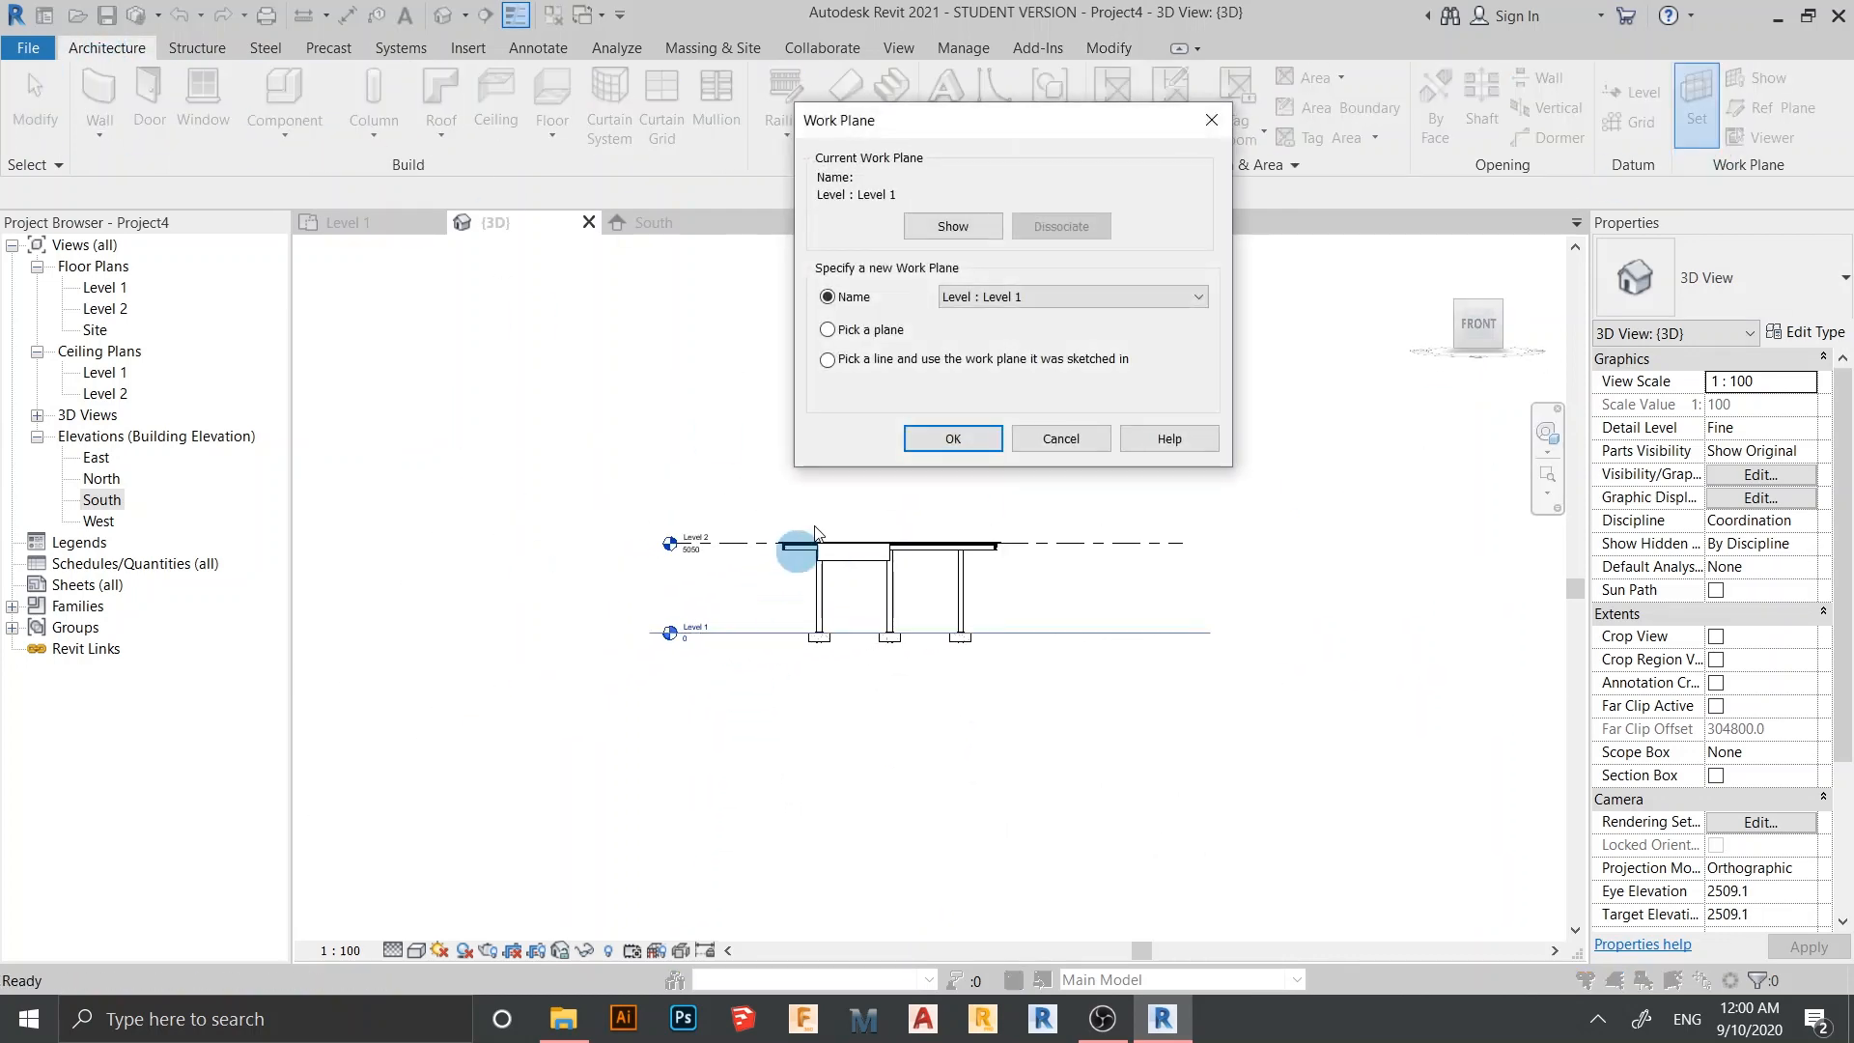
left_click(941, 437)
scroll(832, 579, "up", 5)
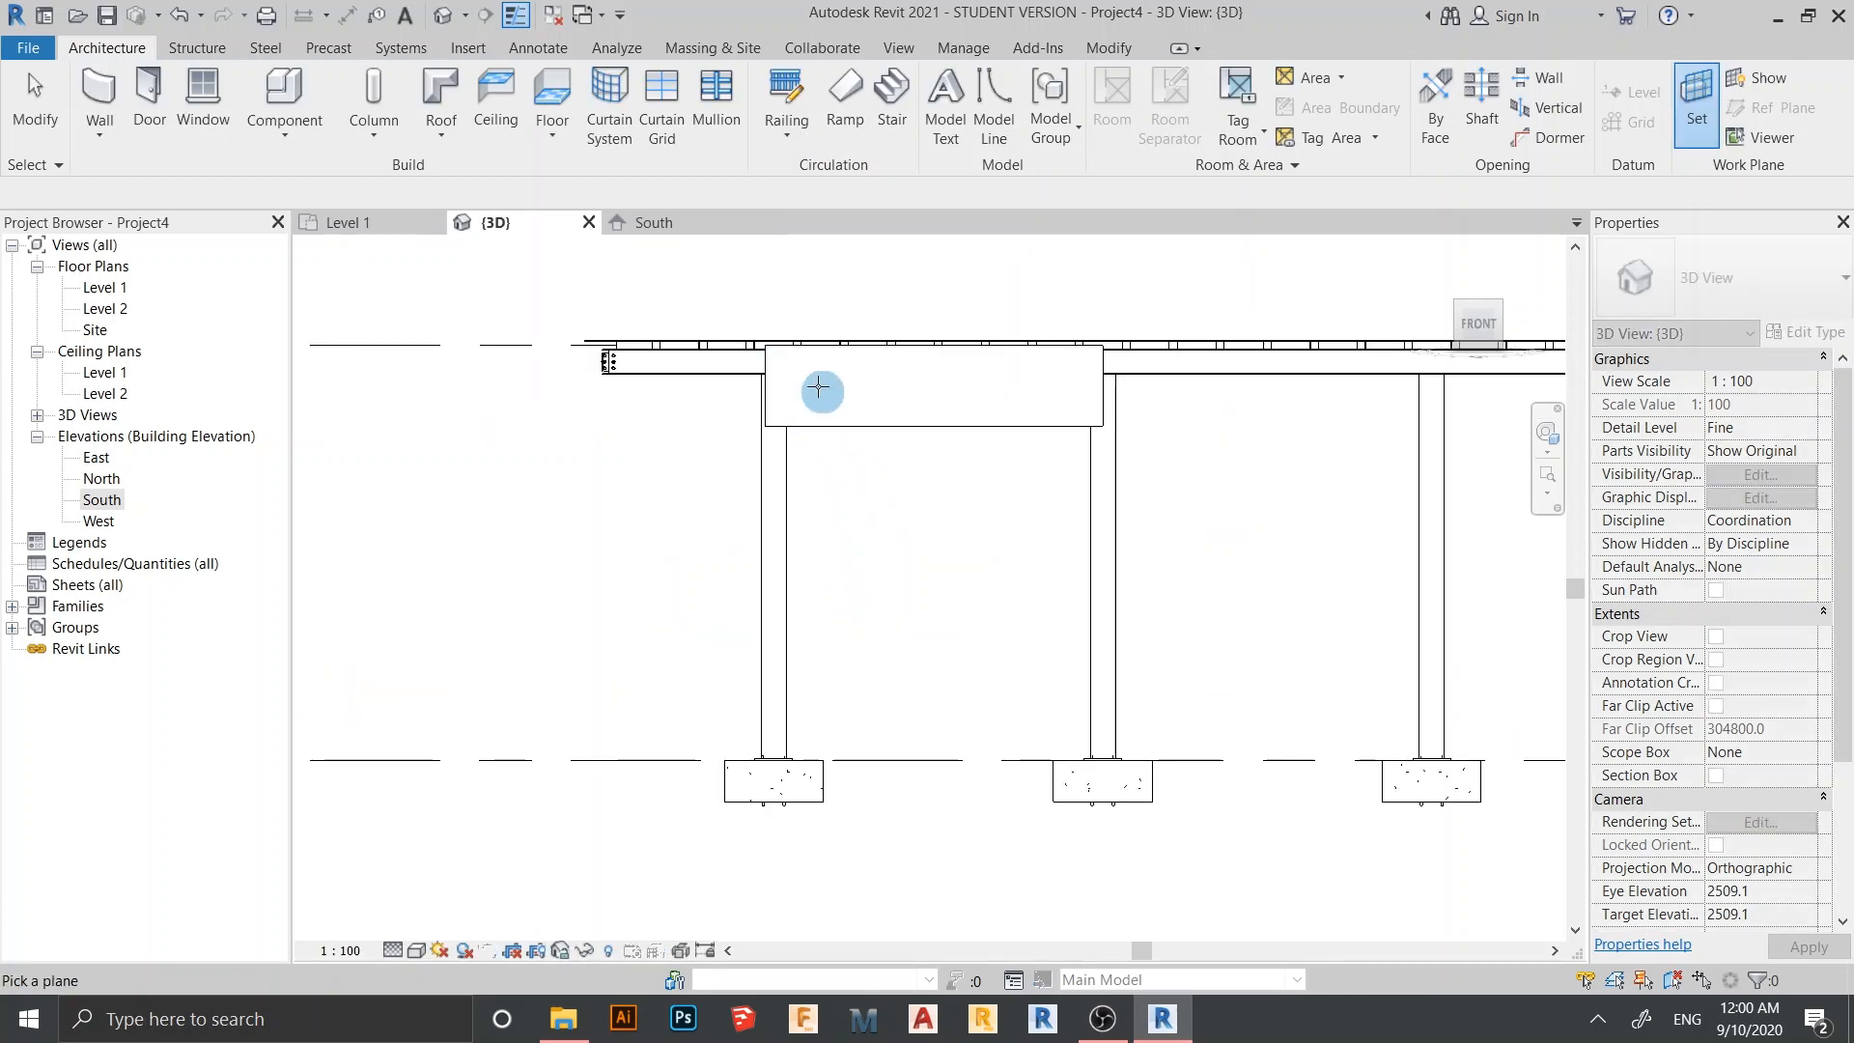
left_click(826, 415)
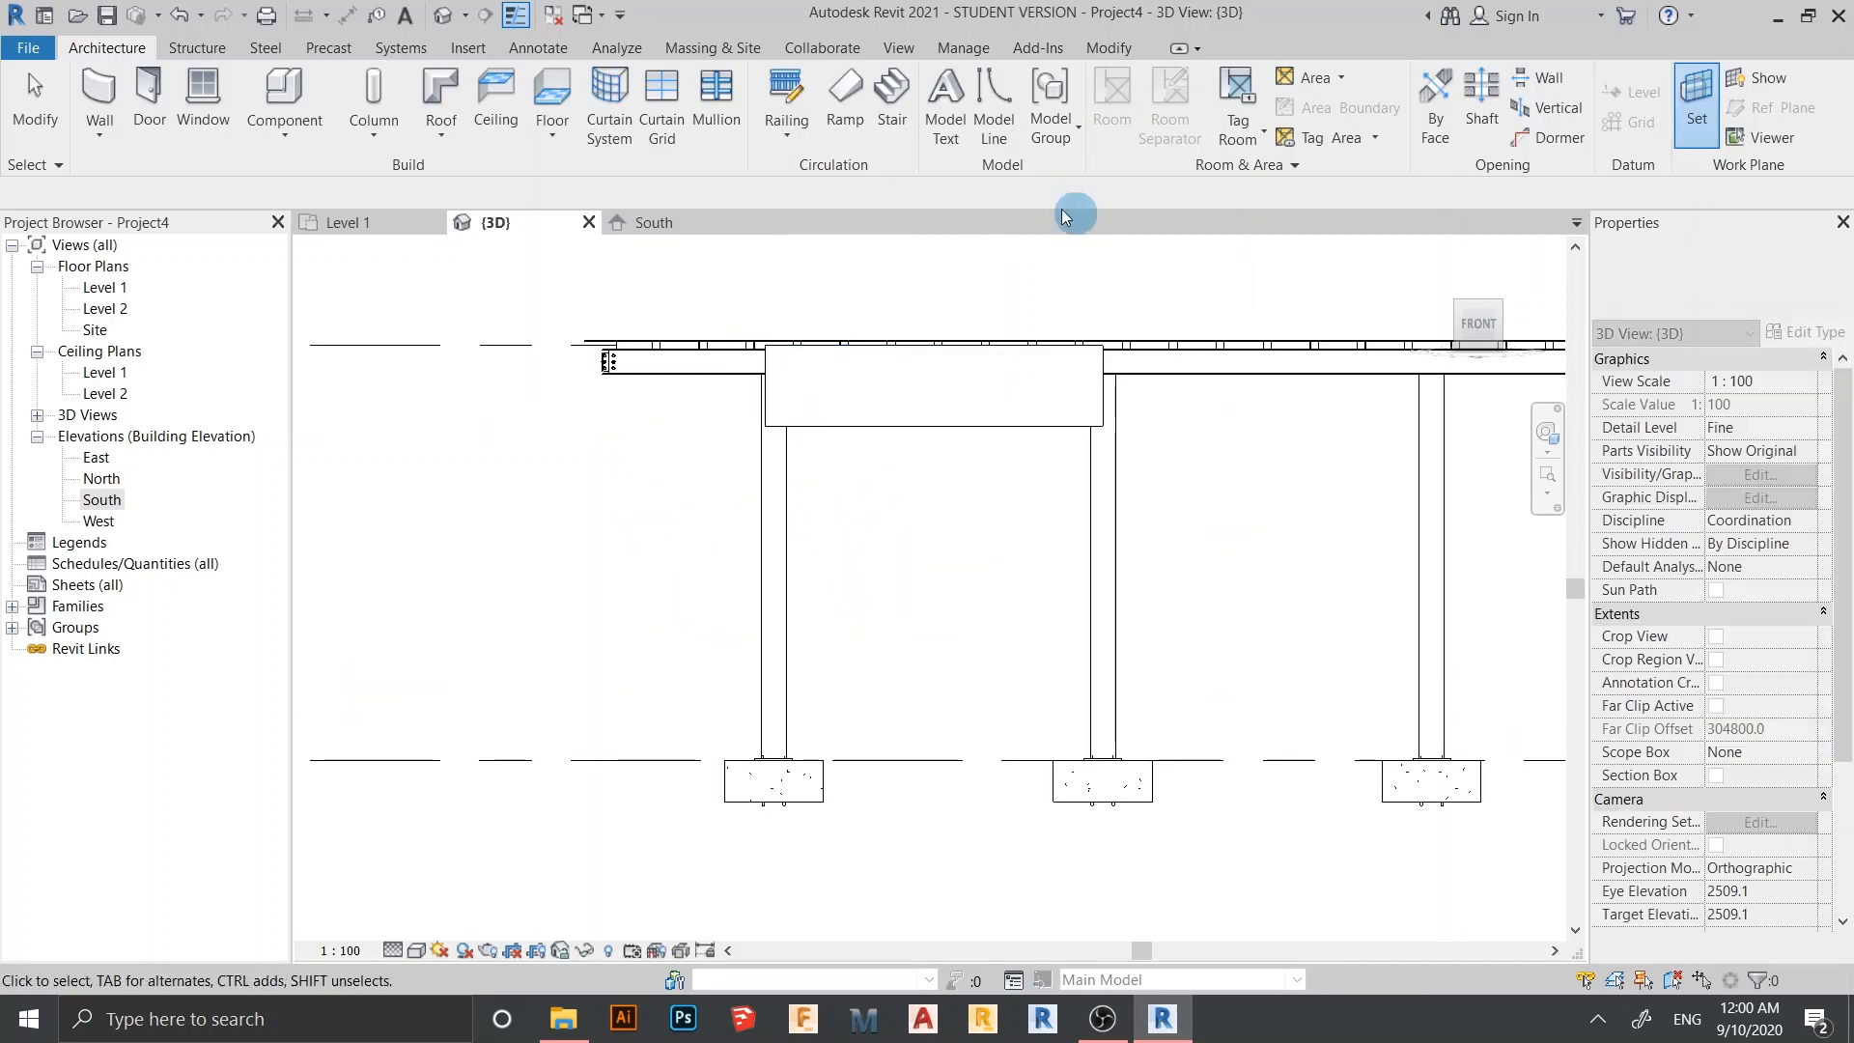
Place the model text "REVIT GAS" starting near the first column on the signage slab's face
left_click(960, 95)
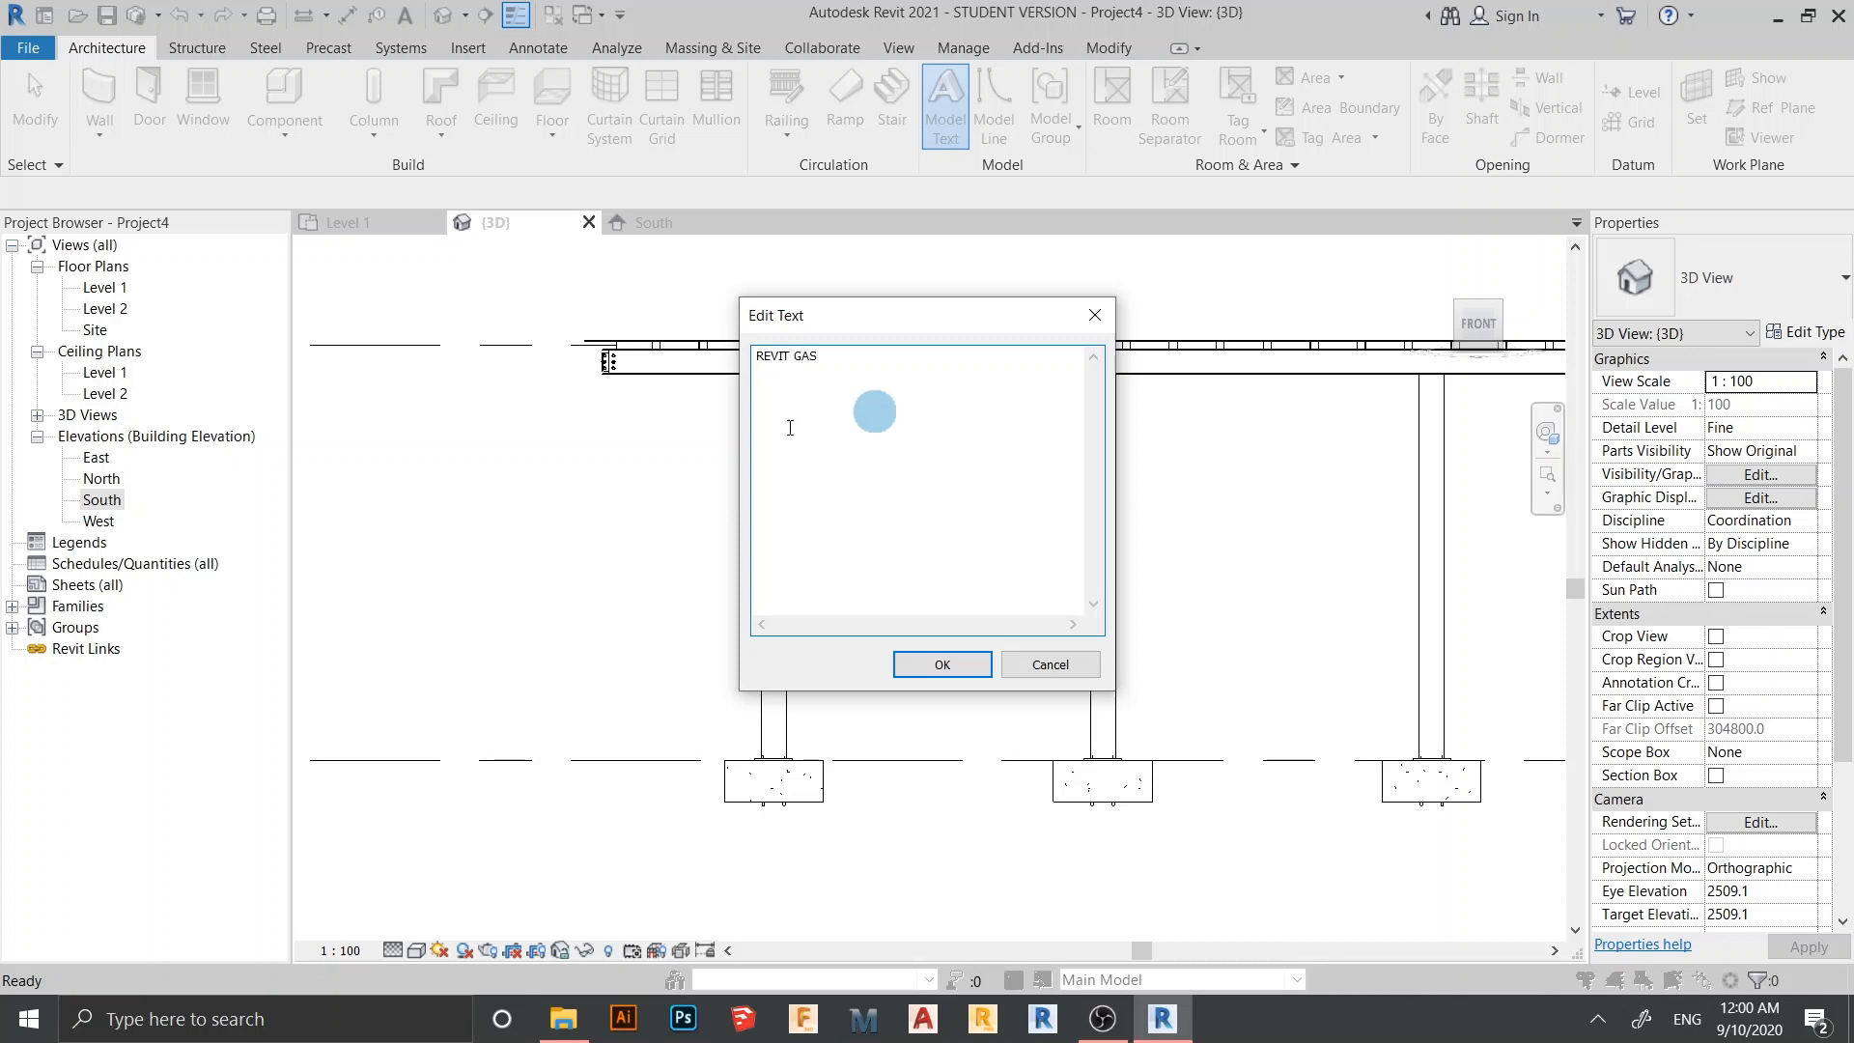
left_click(942, 665)
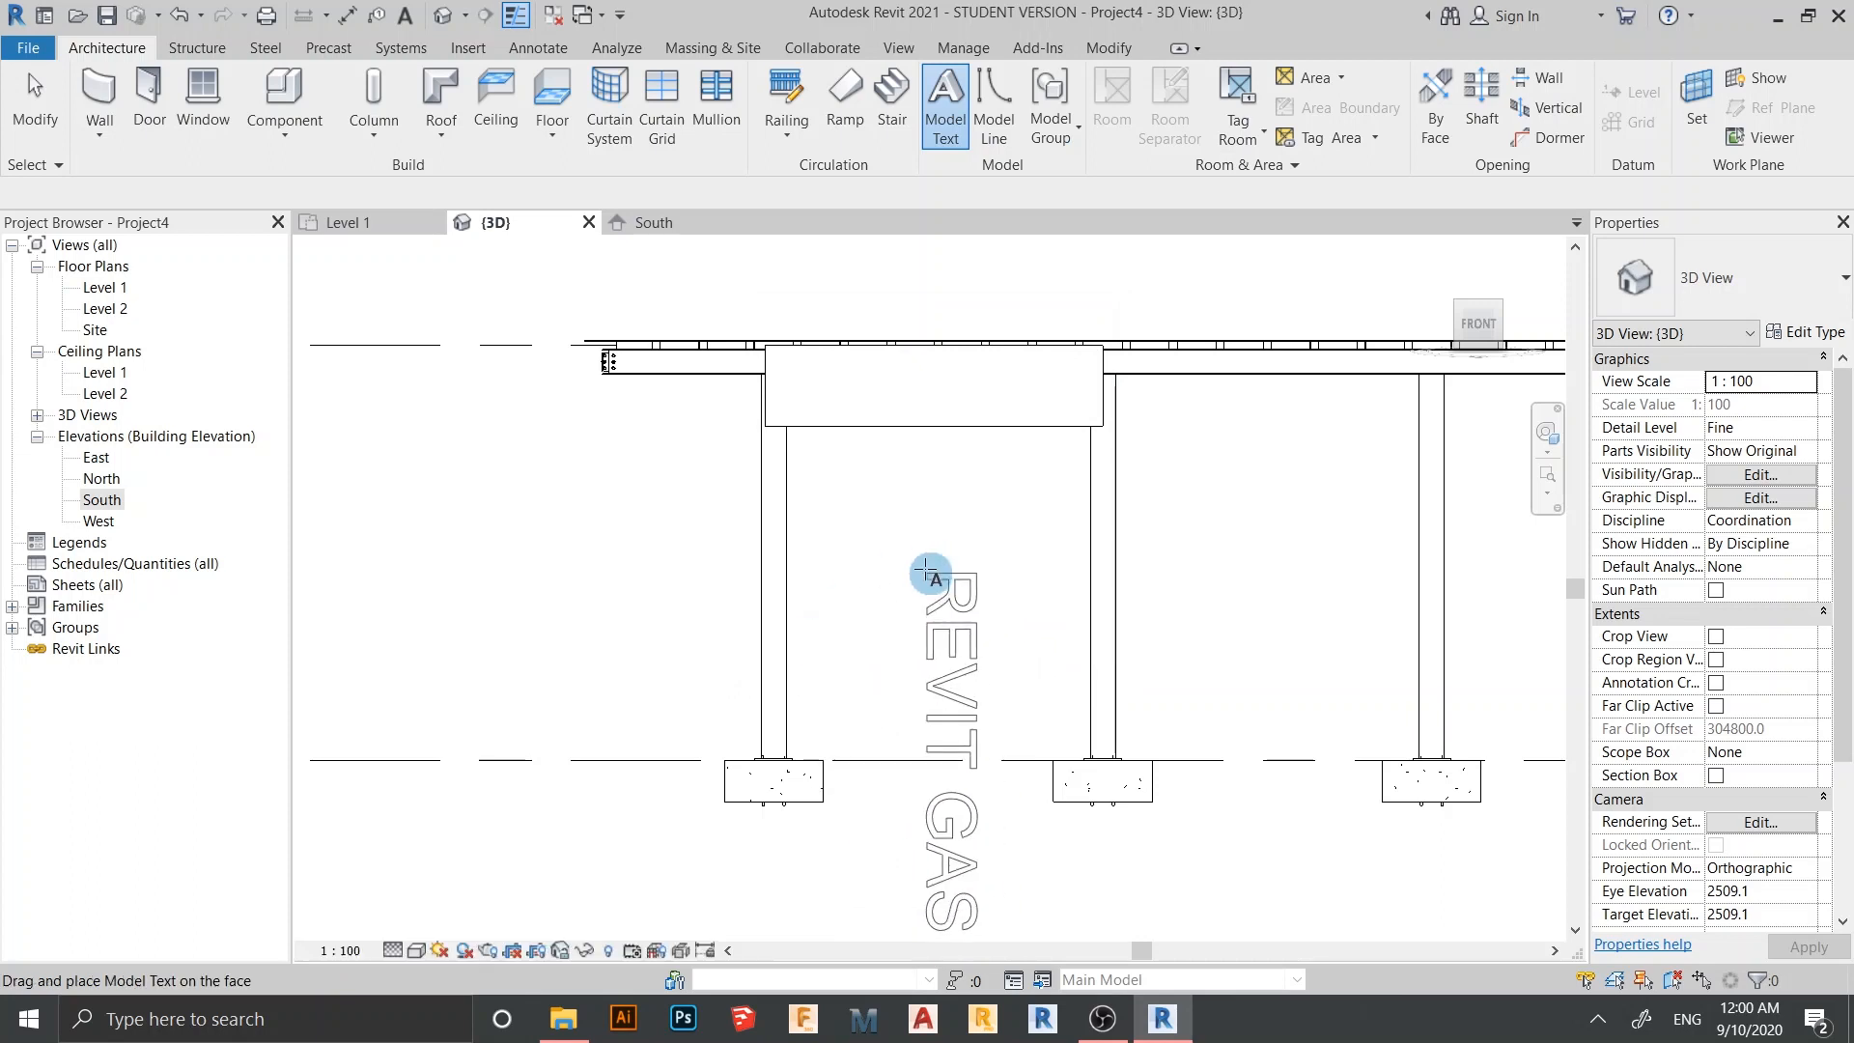
left_click(774, 380)
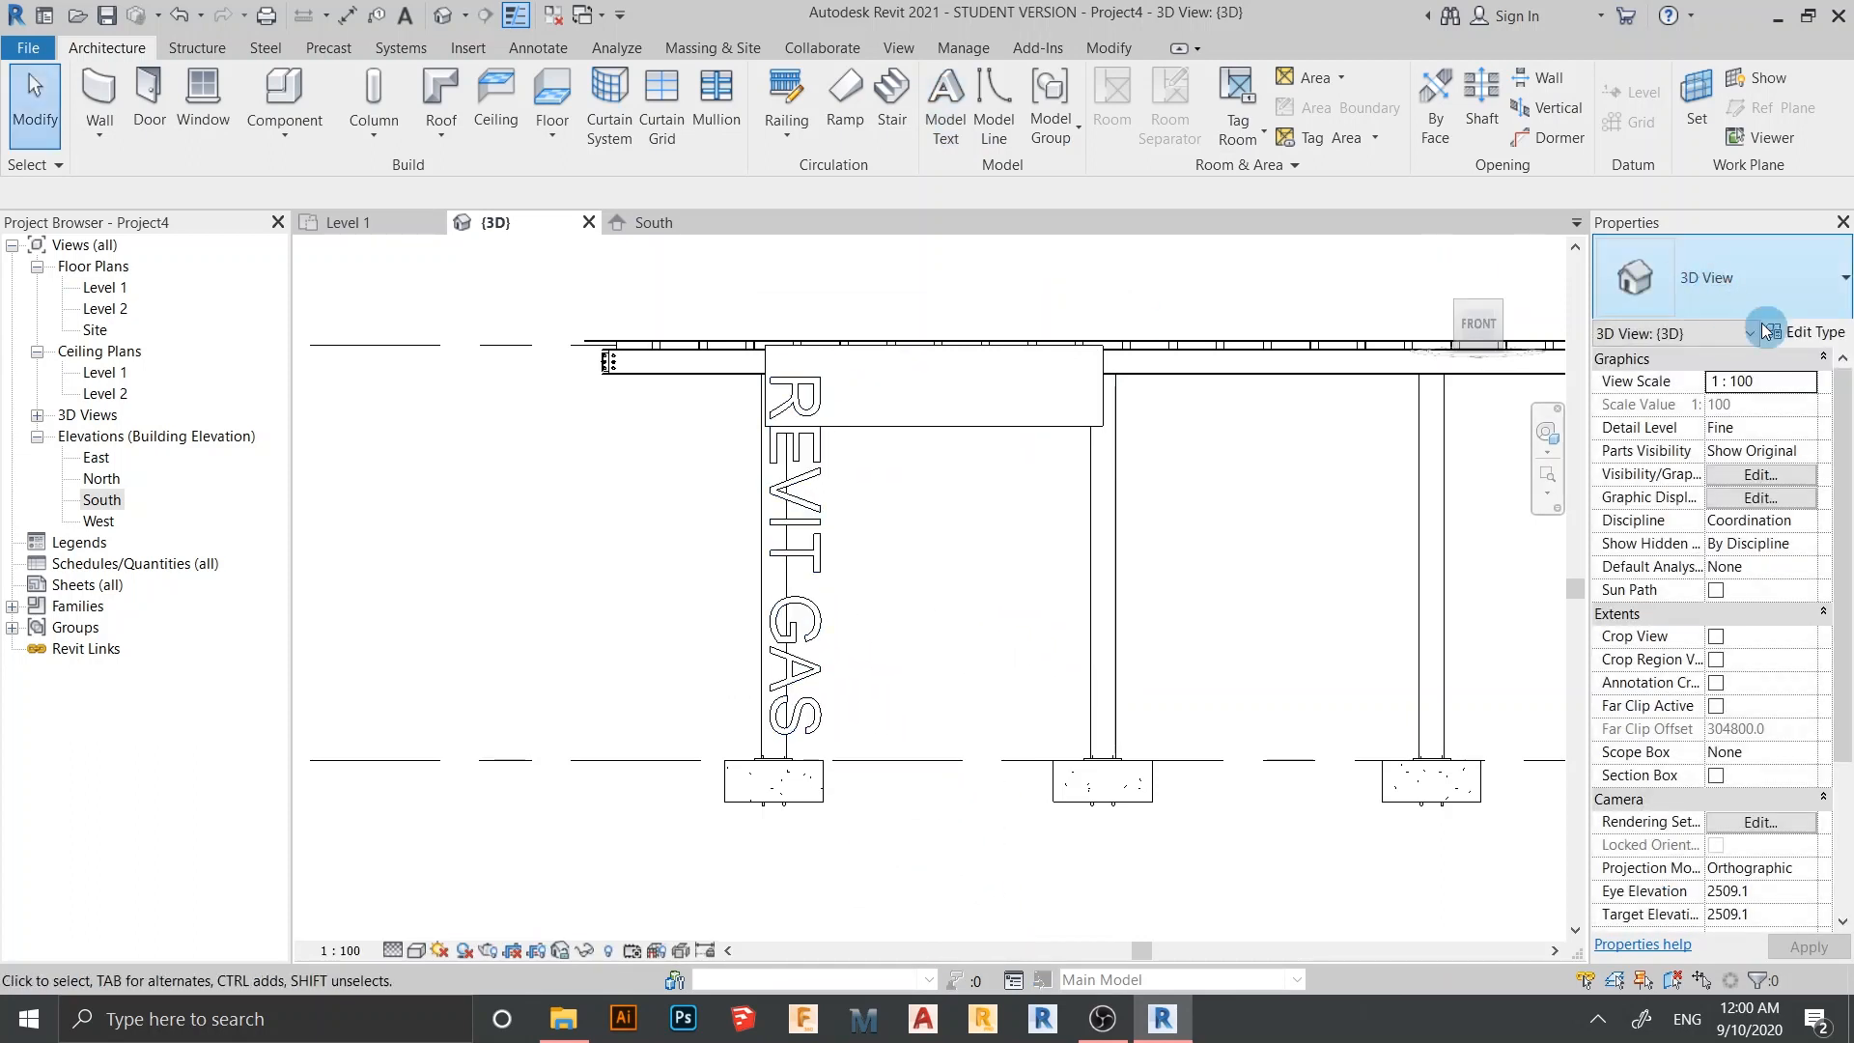
Set the text size in the REVIT GAS model text's type properties to 500 mm
left_click(1416, 538)
left_click(814, 654)
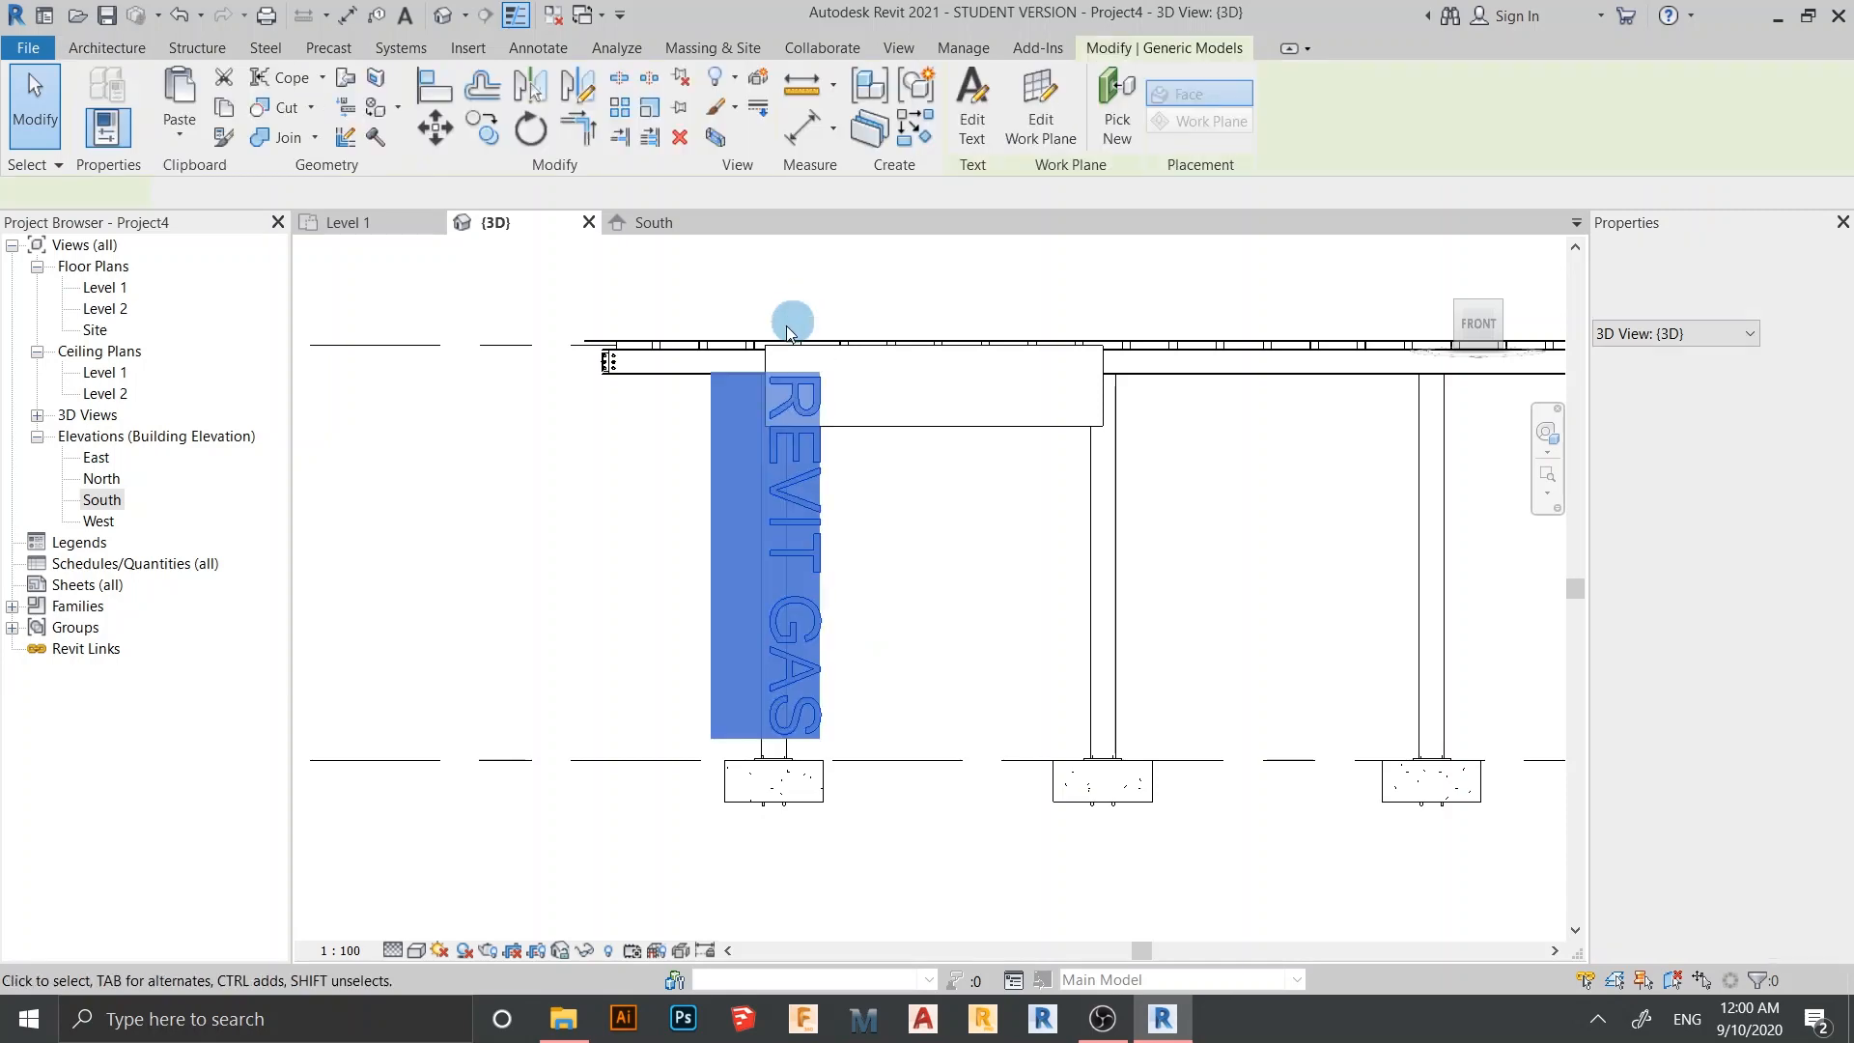
left_click(1815, 335)
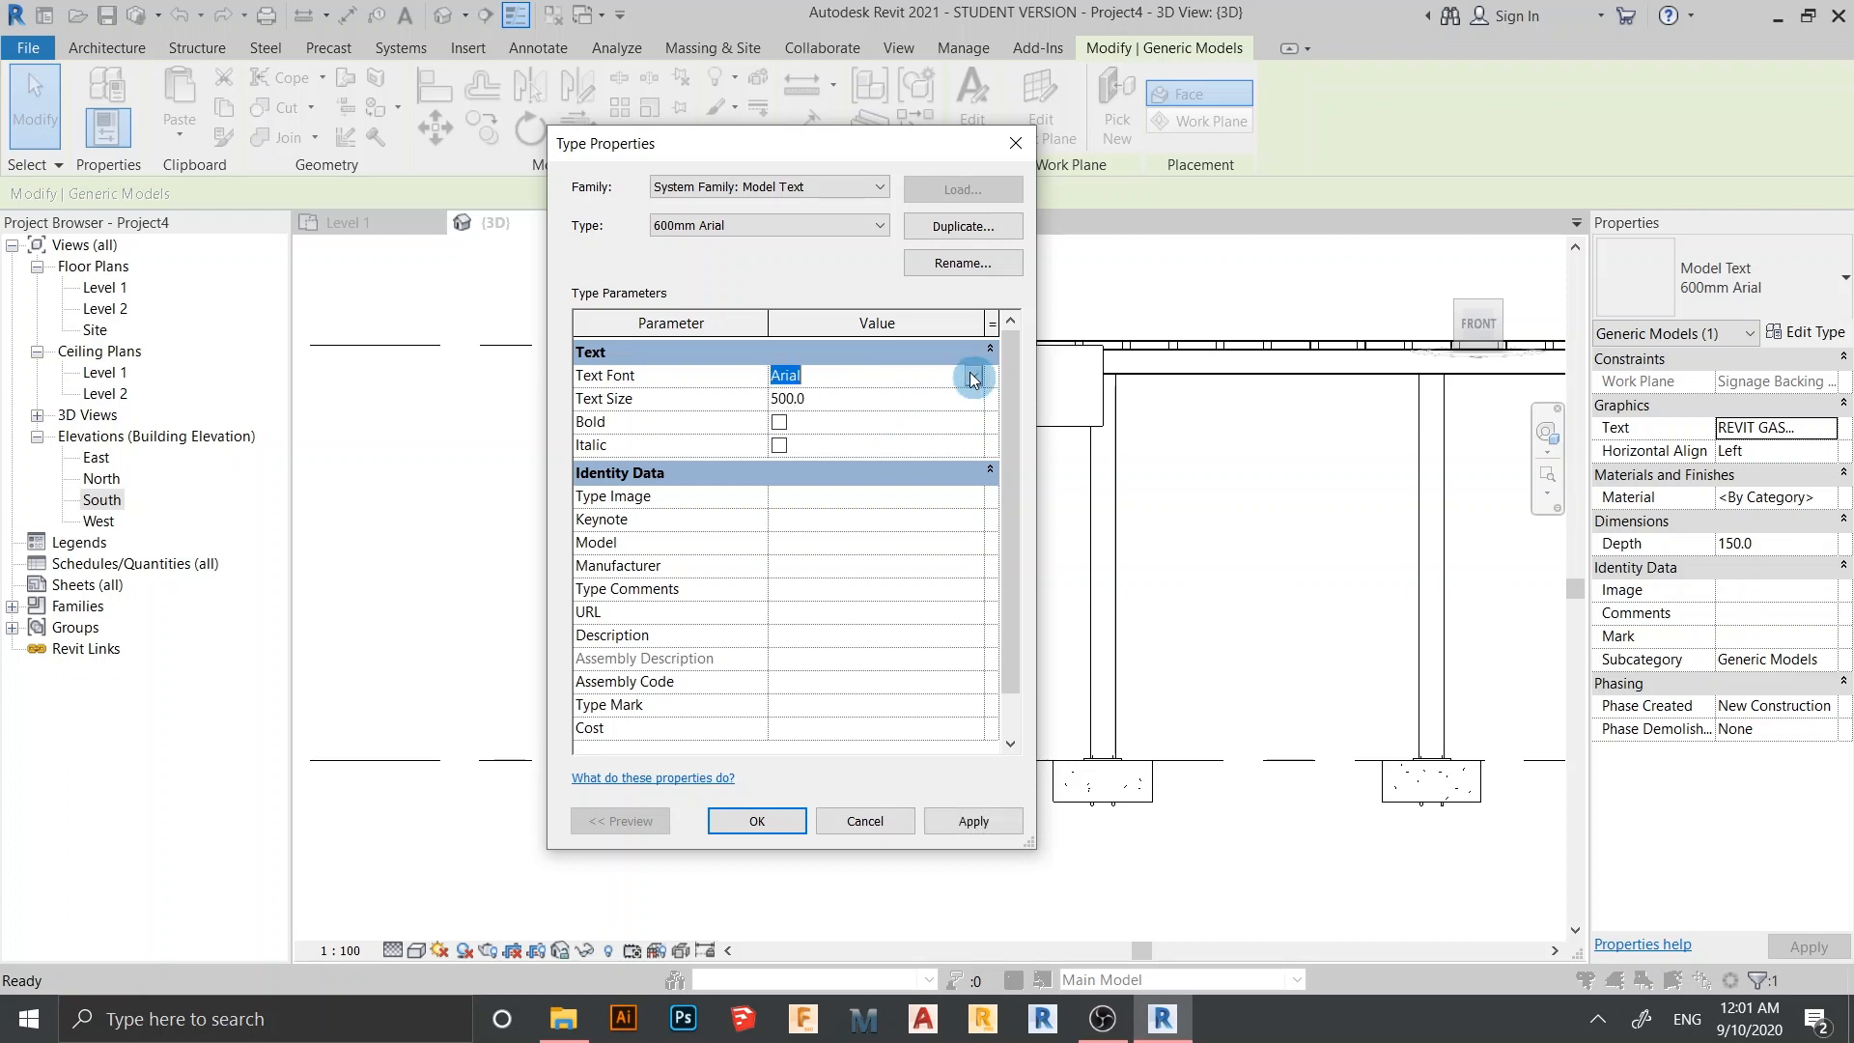
left_click(974, 379)
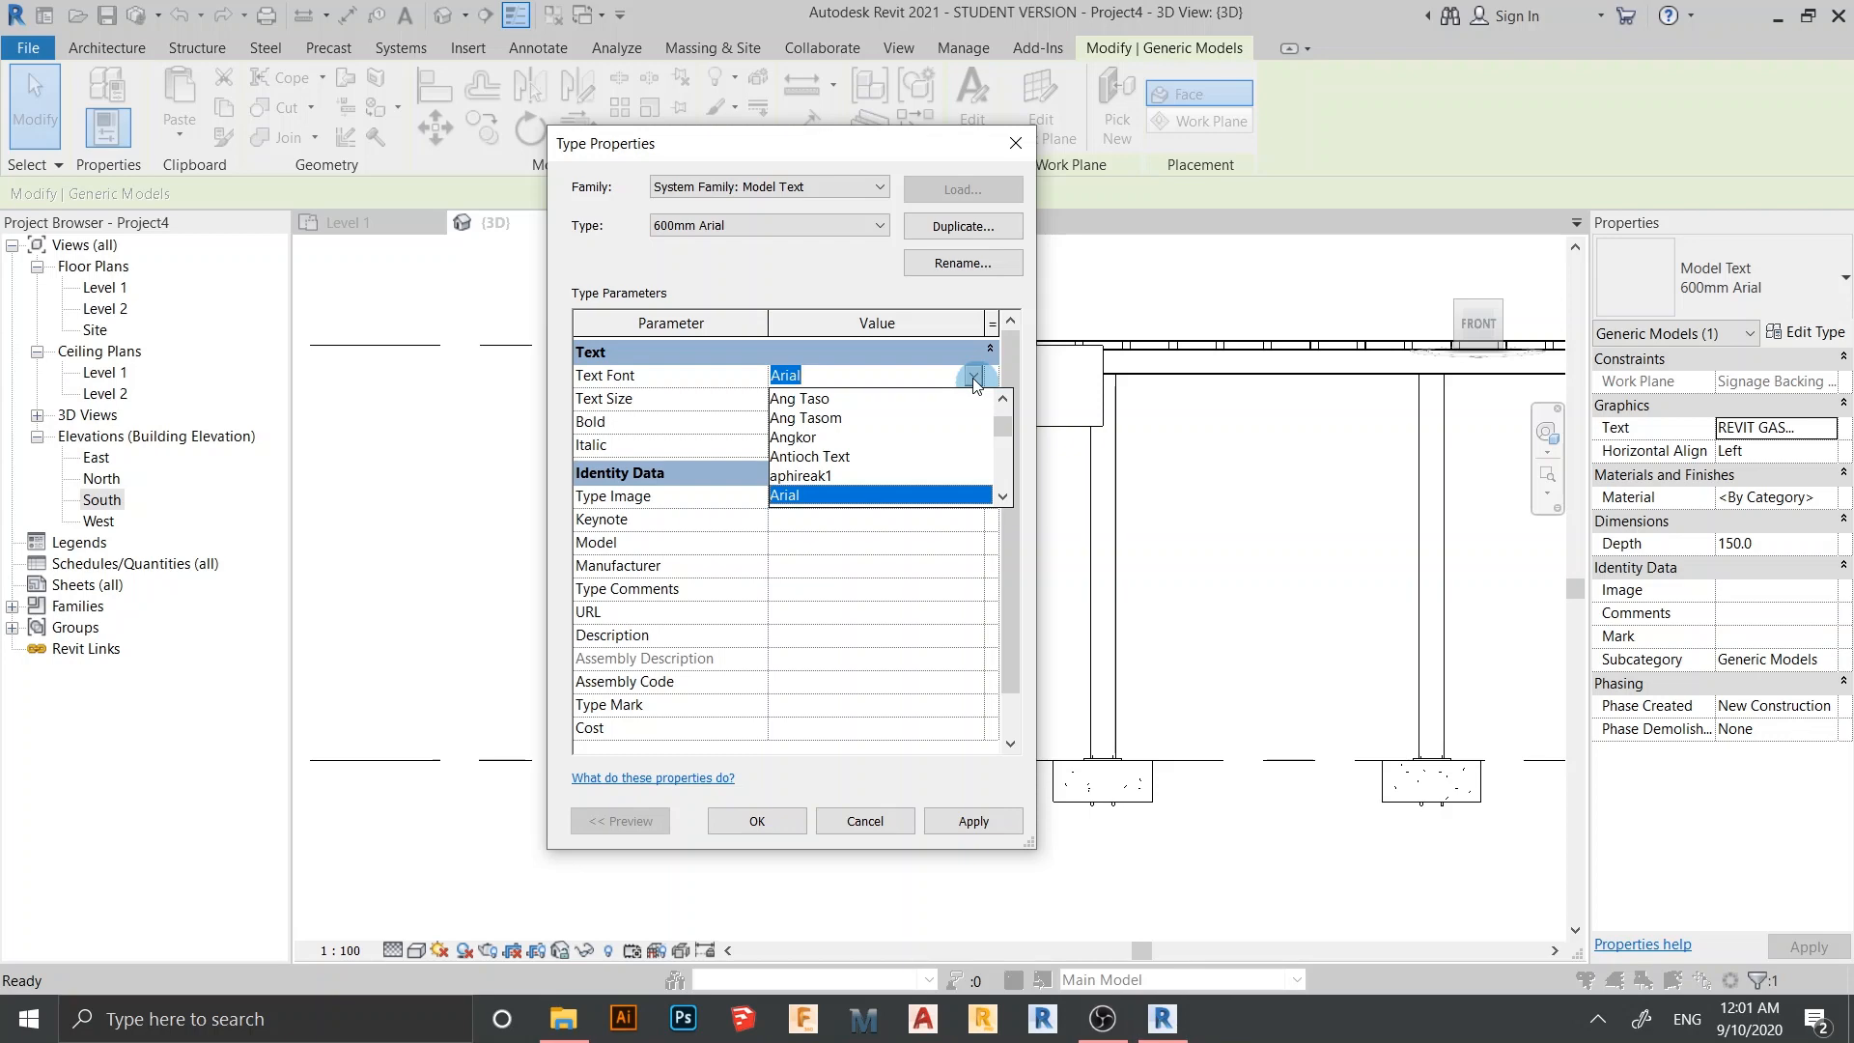
left_click(973, 378)
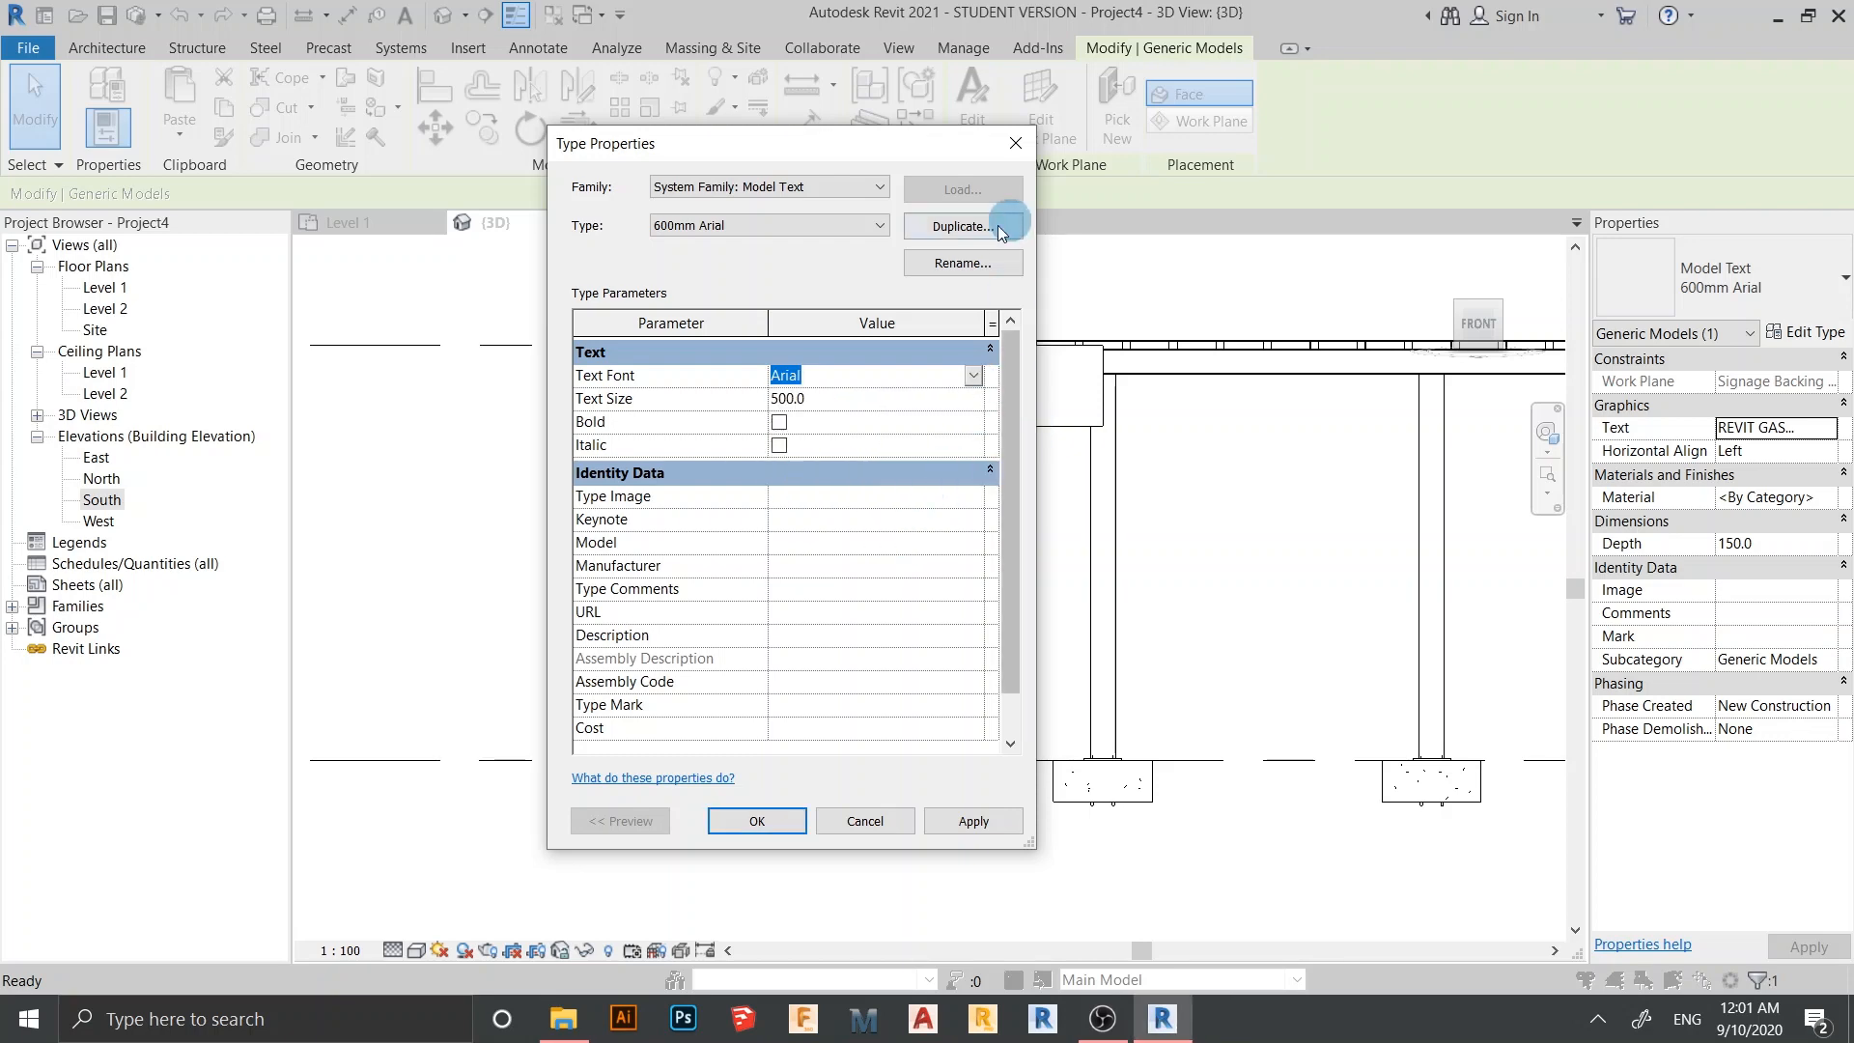
left_click(759, 817)
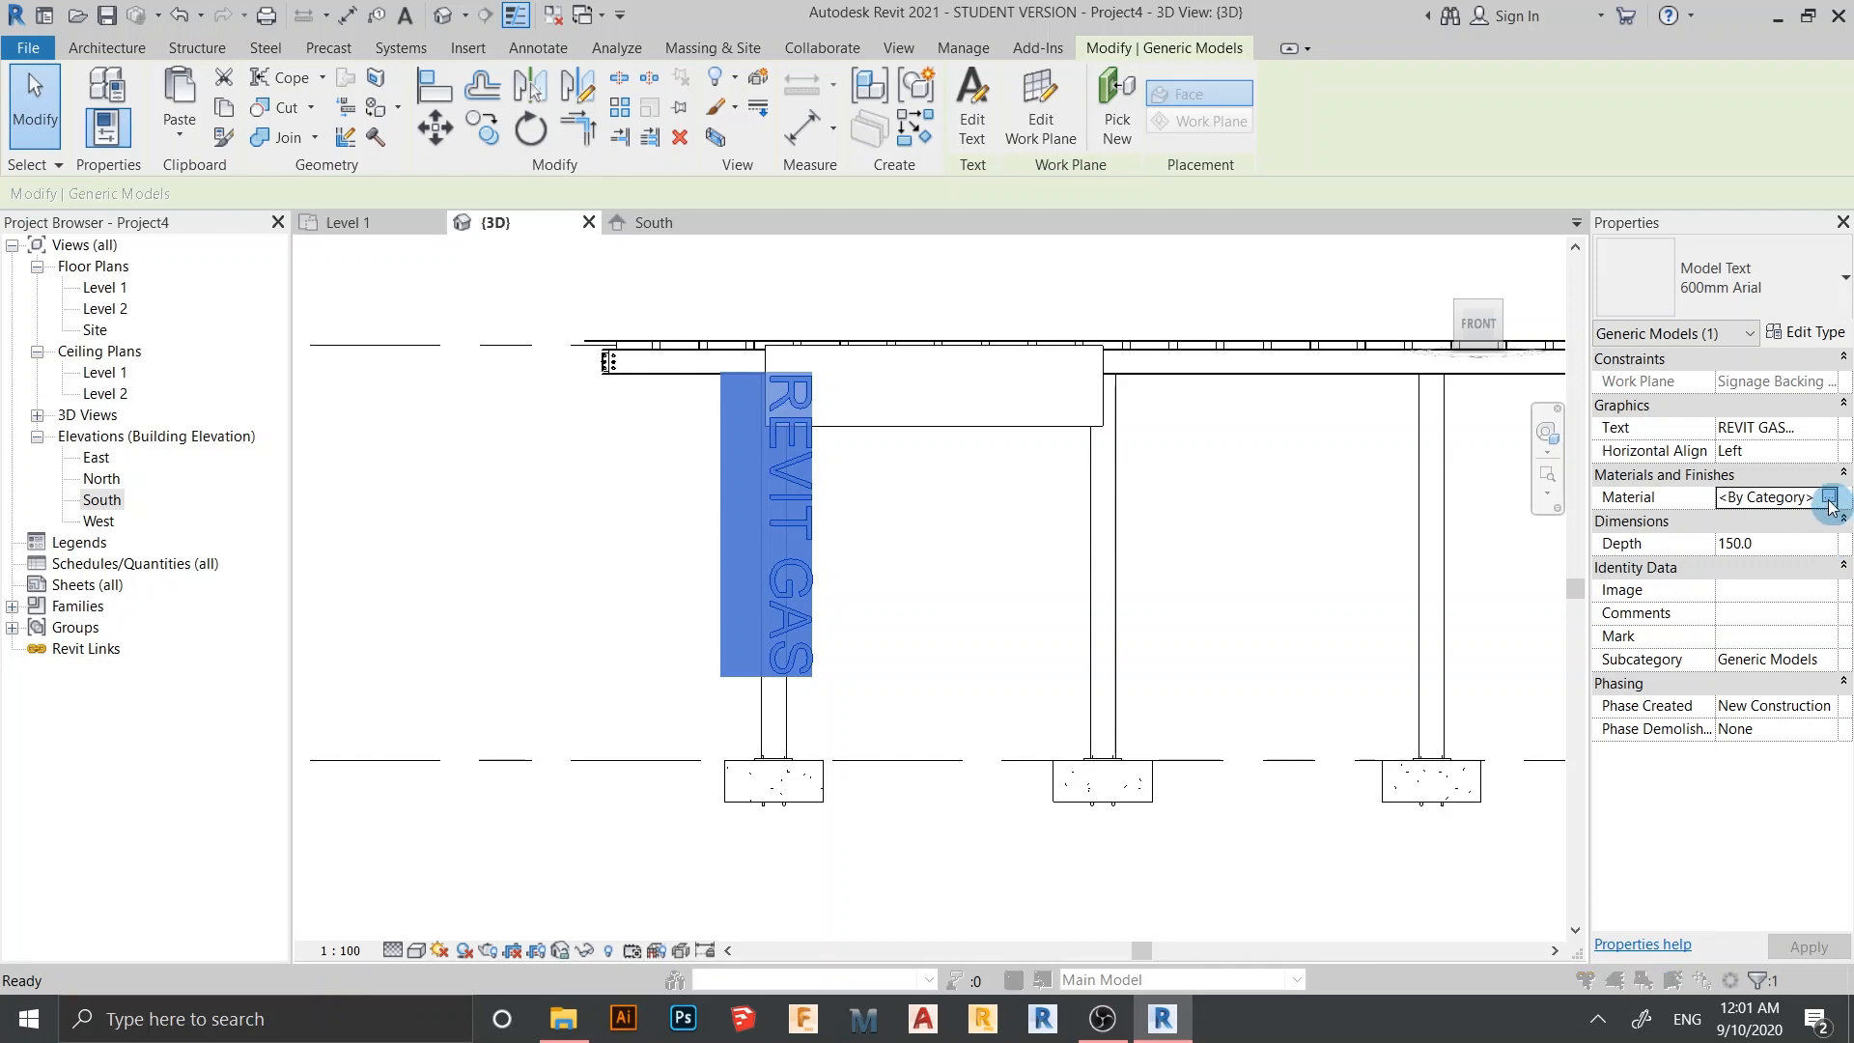
Create a new material named SINGAGE for the REVIT GAS model text
left_click(1828, 498)
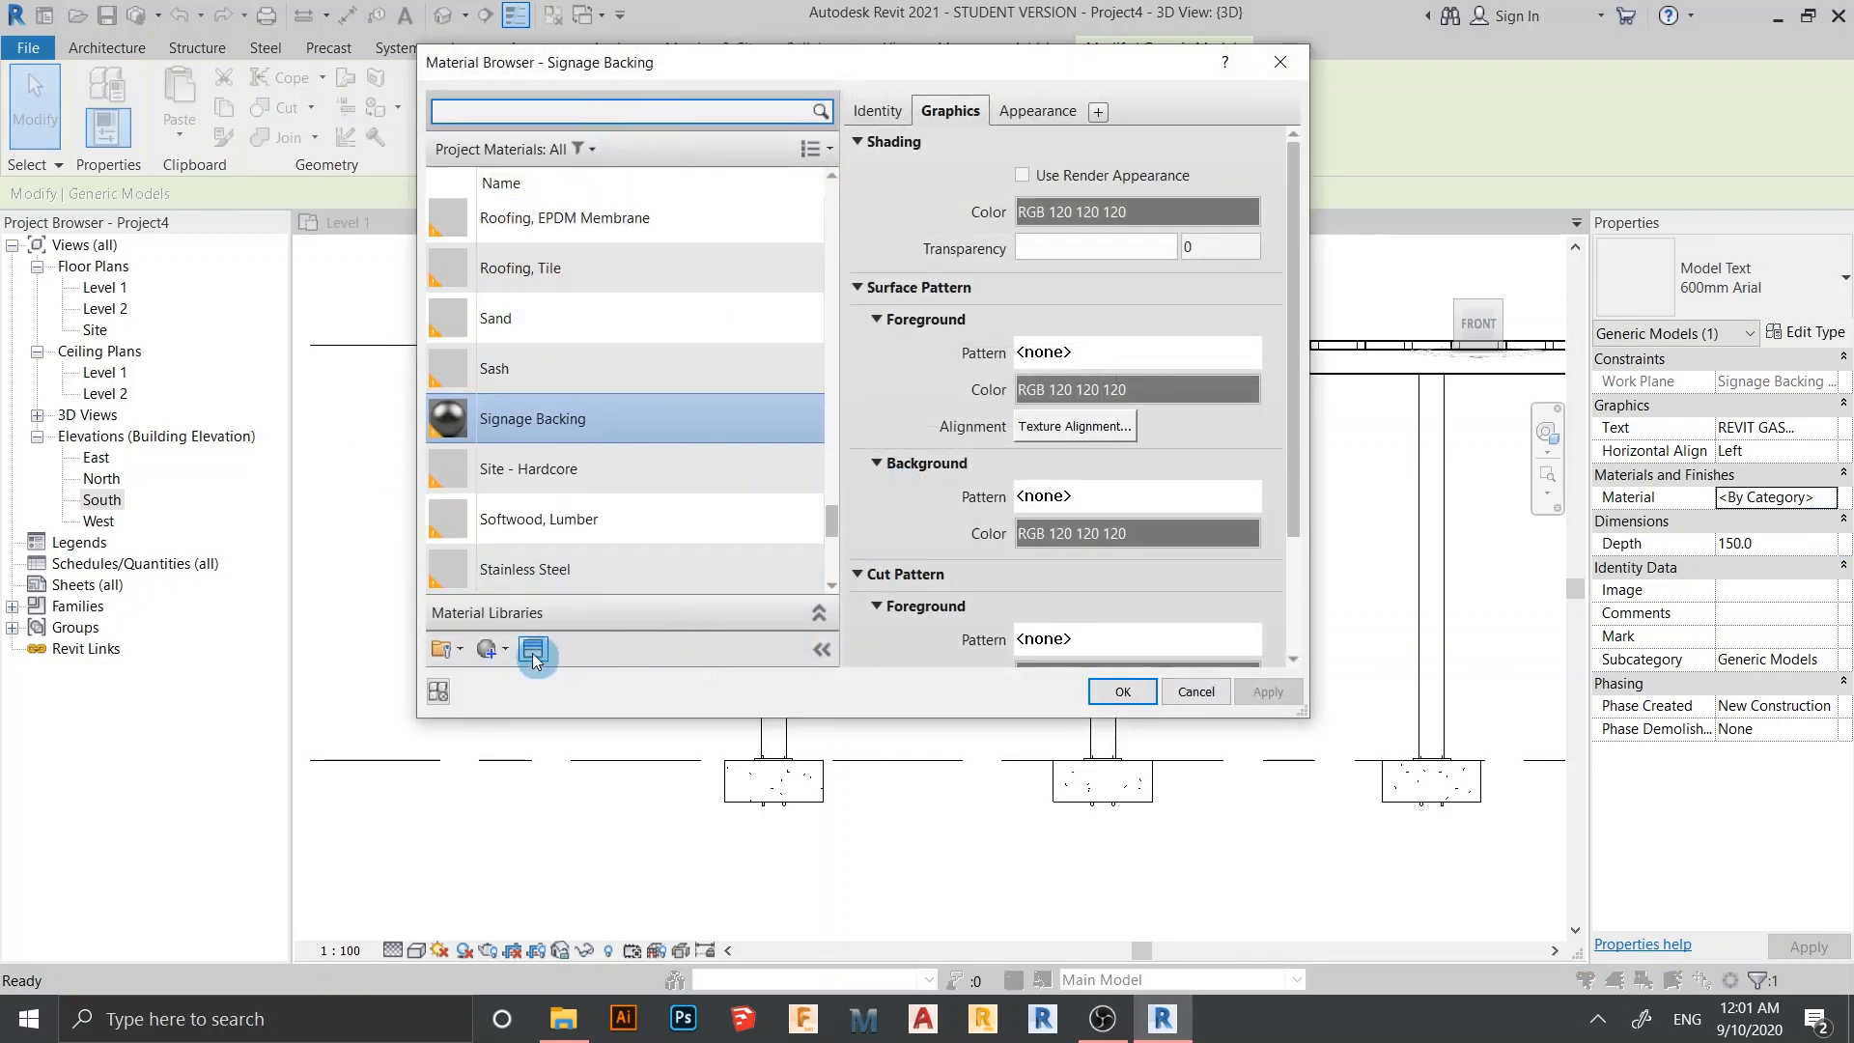
left_click(504, 649)
left_click(518, 681)
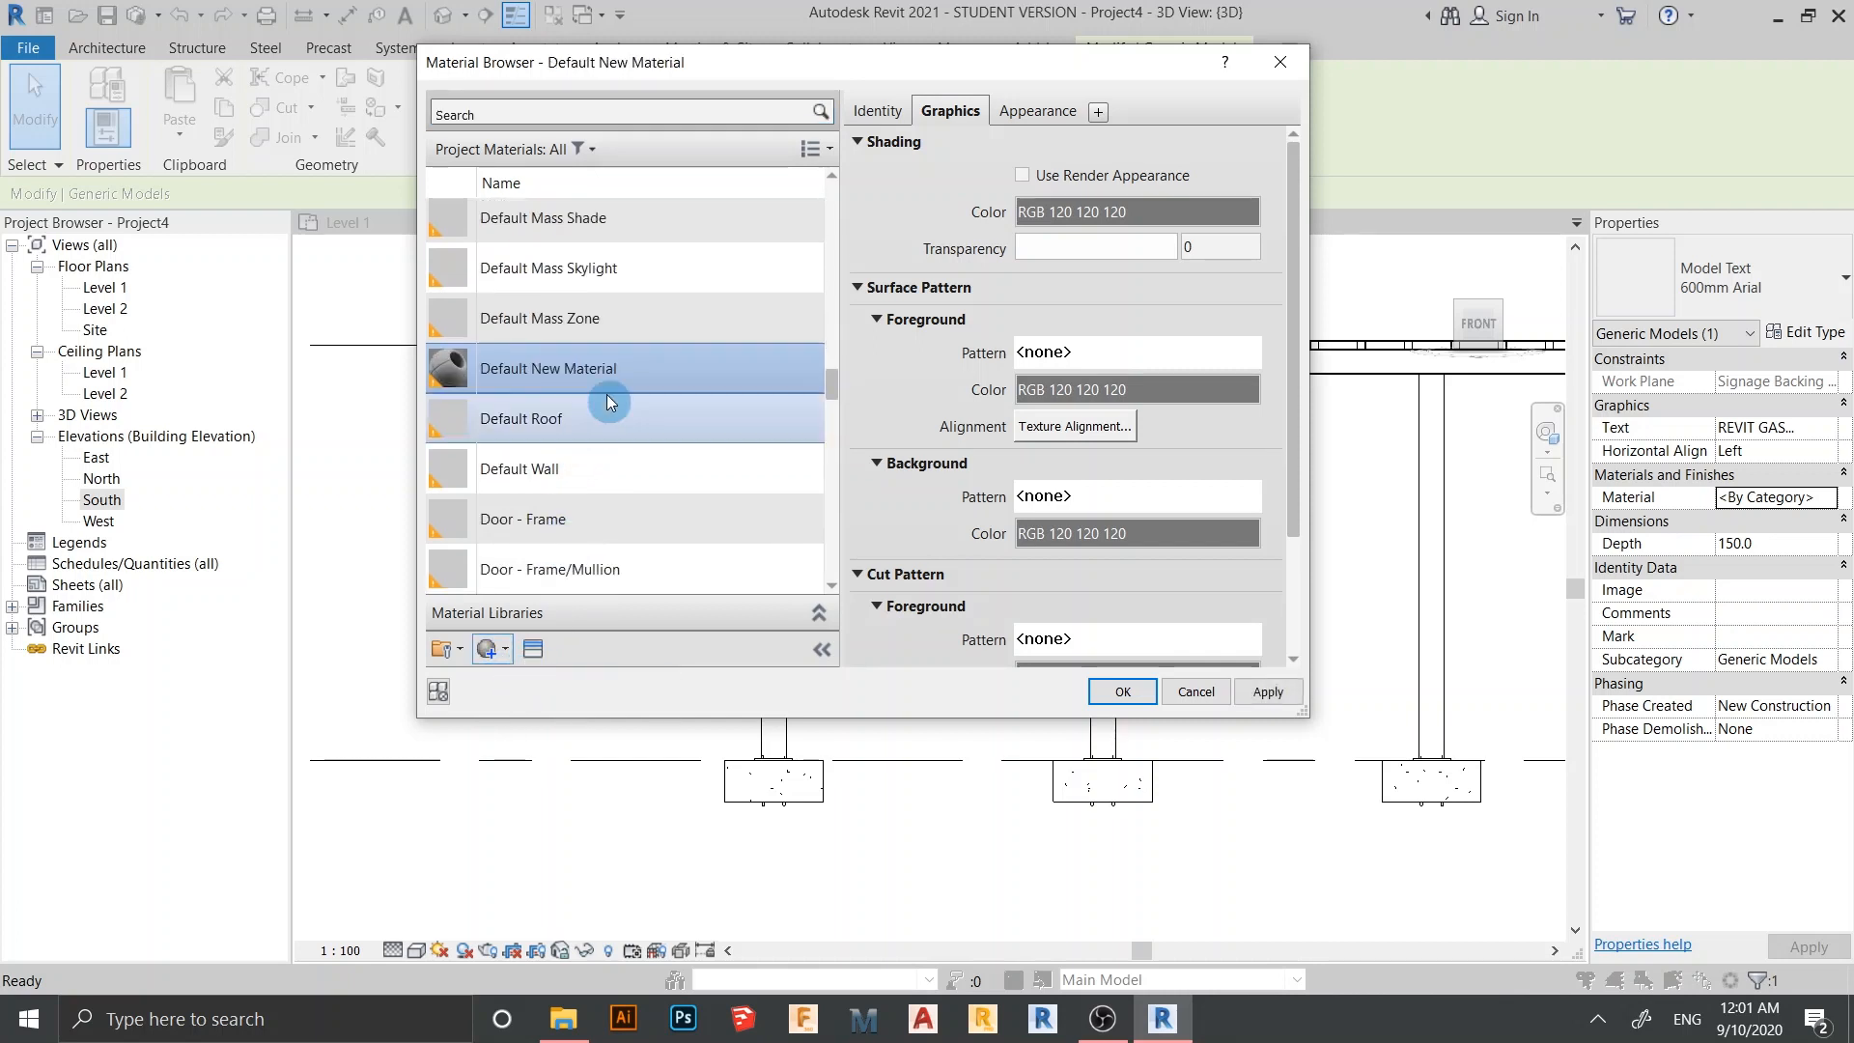
right_click(615, 371)
left_click(650, 438)
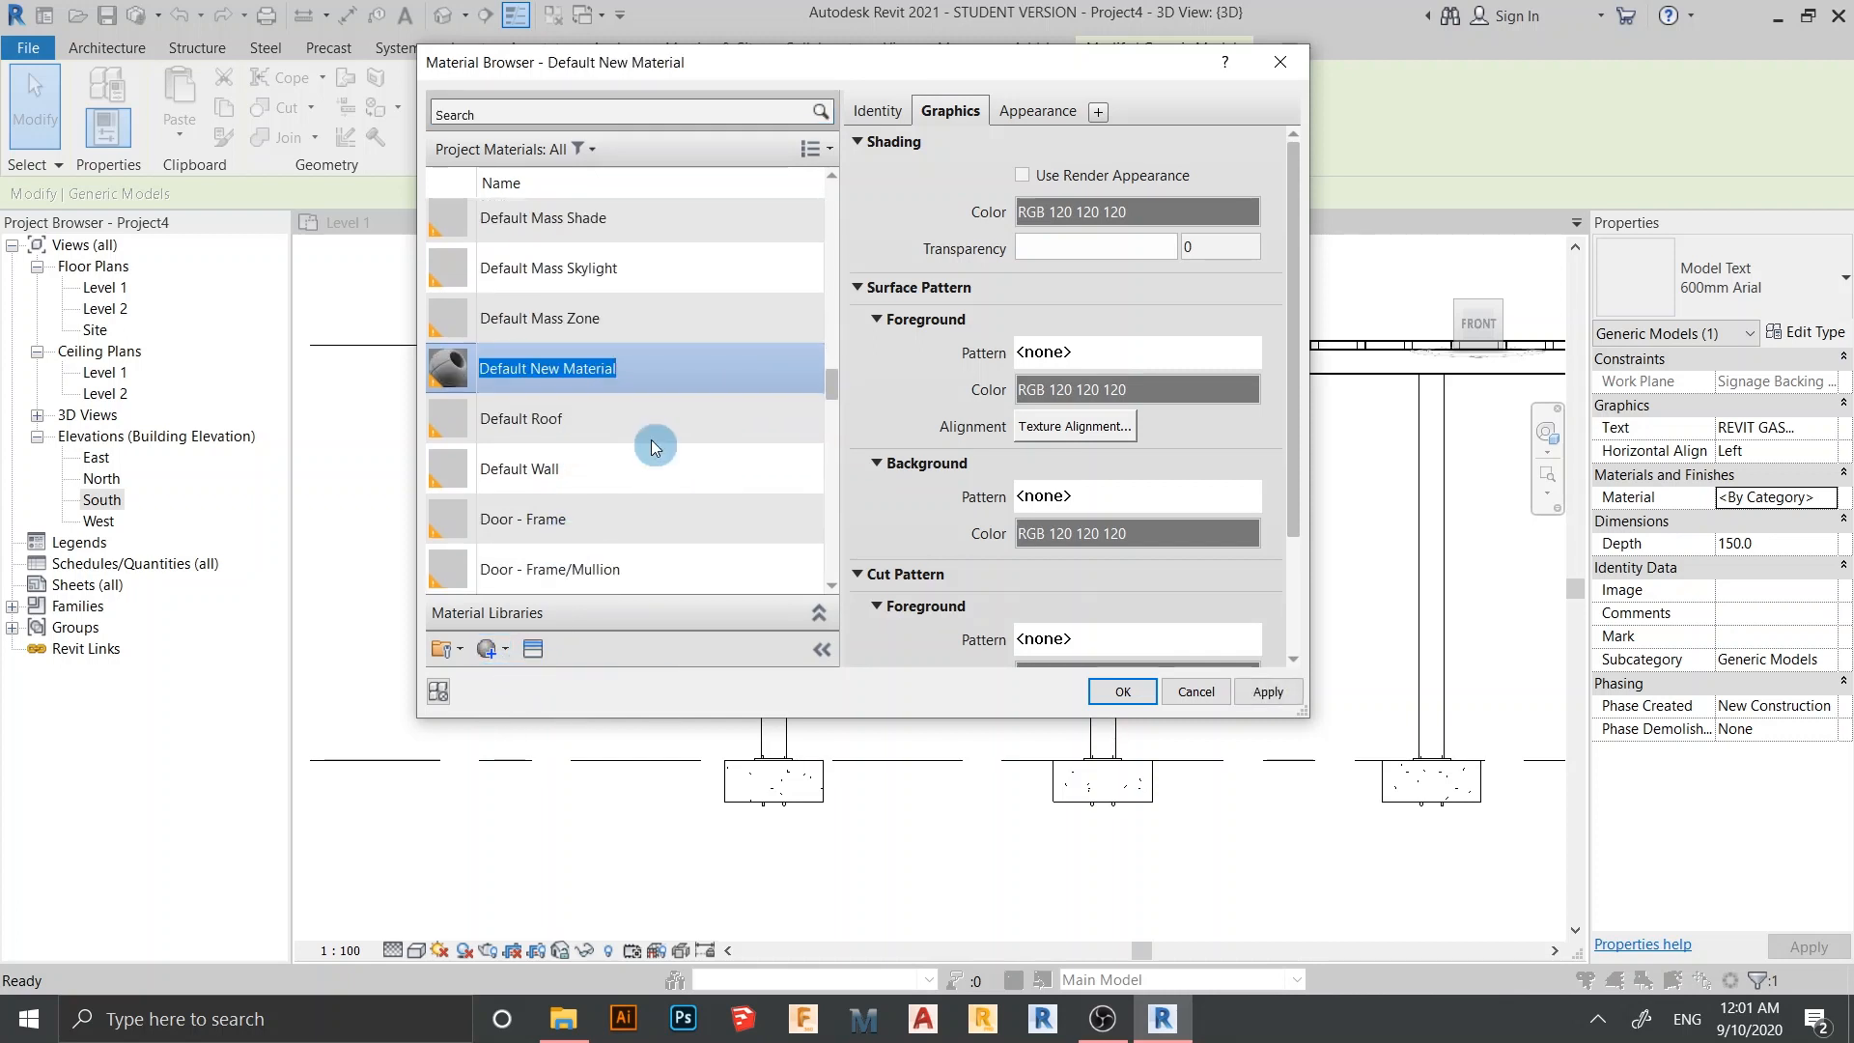
type("sl")
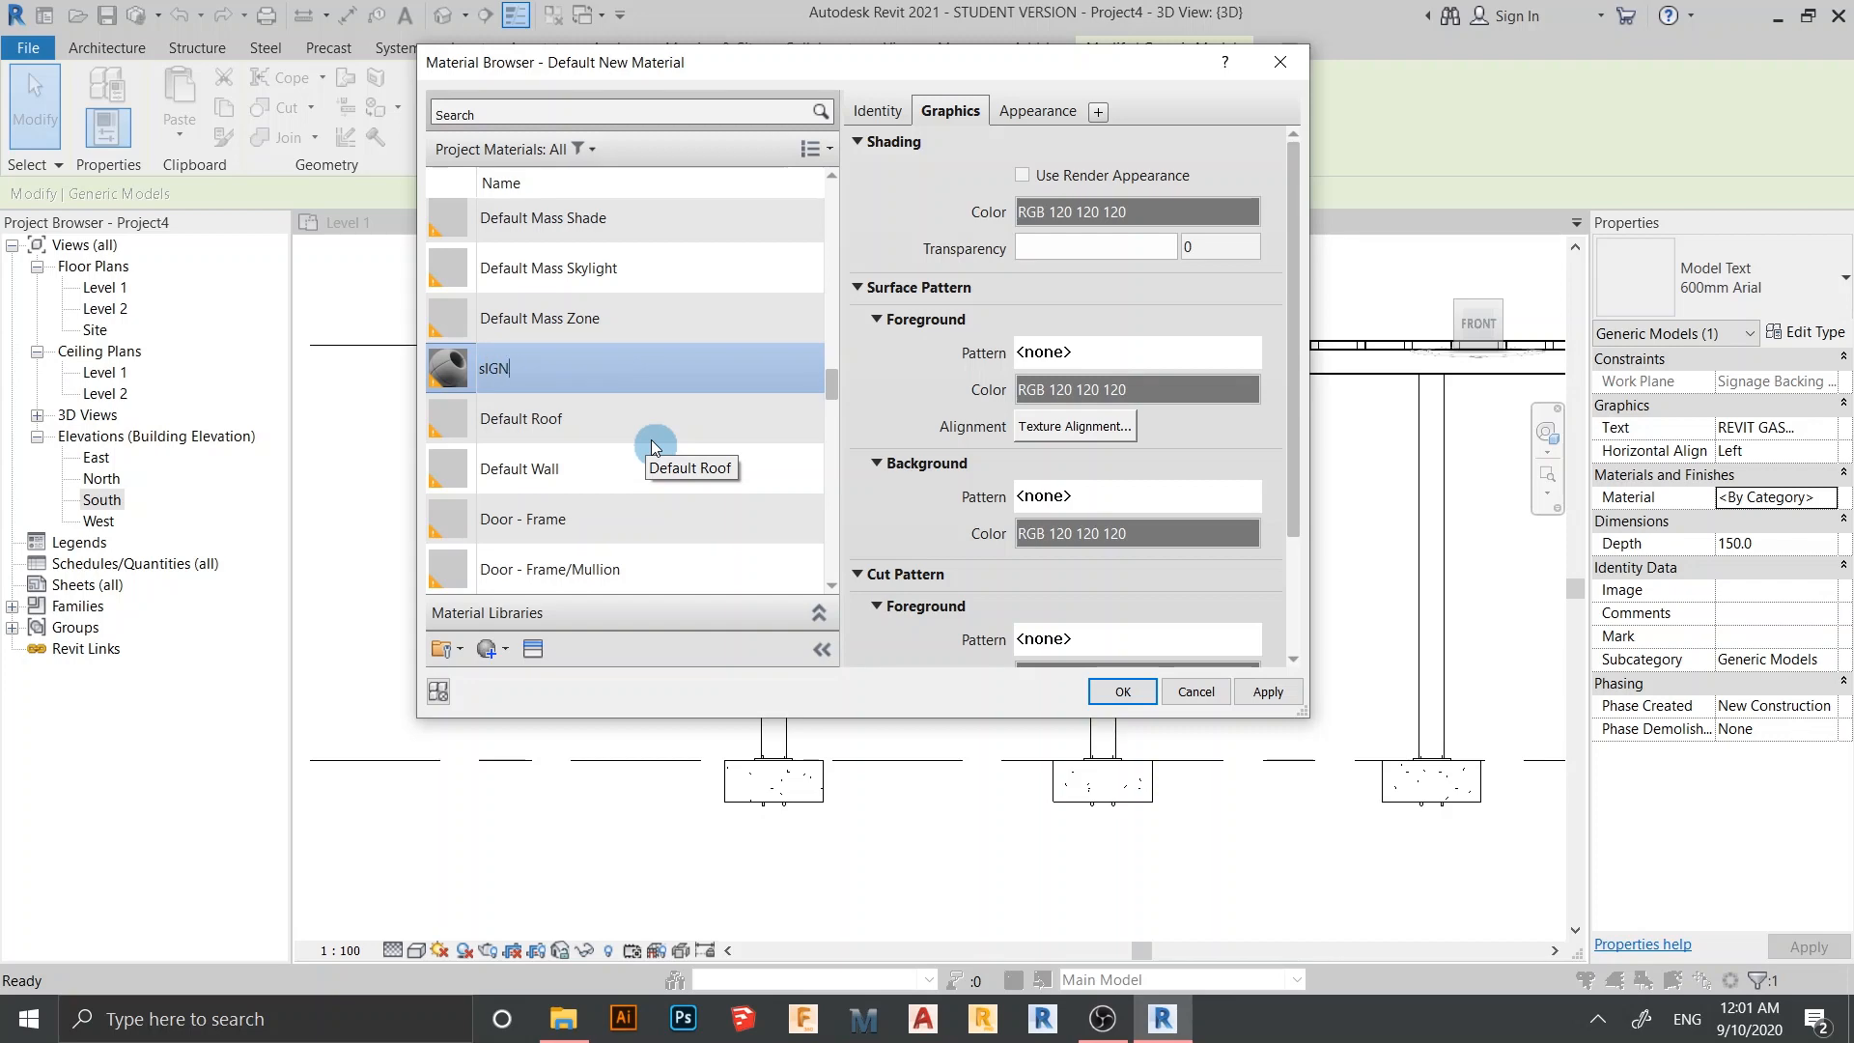
key("BackSpace")
key("BackSpace")
key("BackSpace")
key("BackSpace")
type("SINGAGE")
key("Return")
Give the SINGAGE material the Bamboo Dark - Semigloss appearance from the Wood library and assign it to the model text
left_click(530, 649)
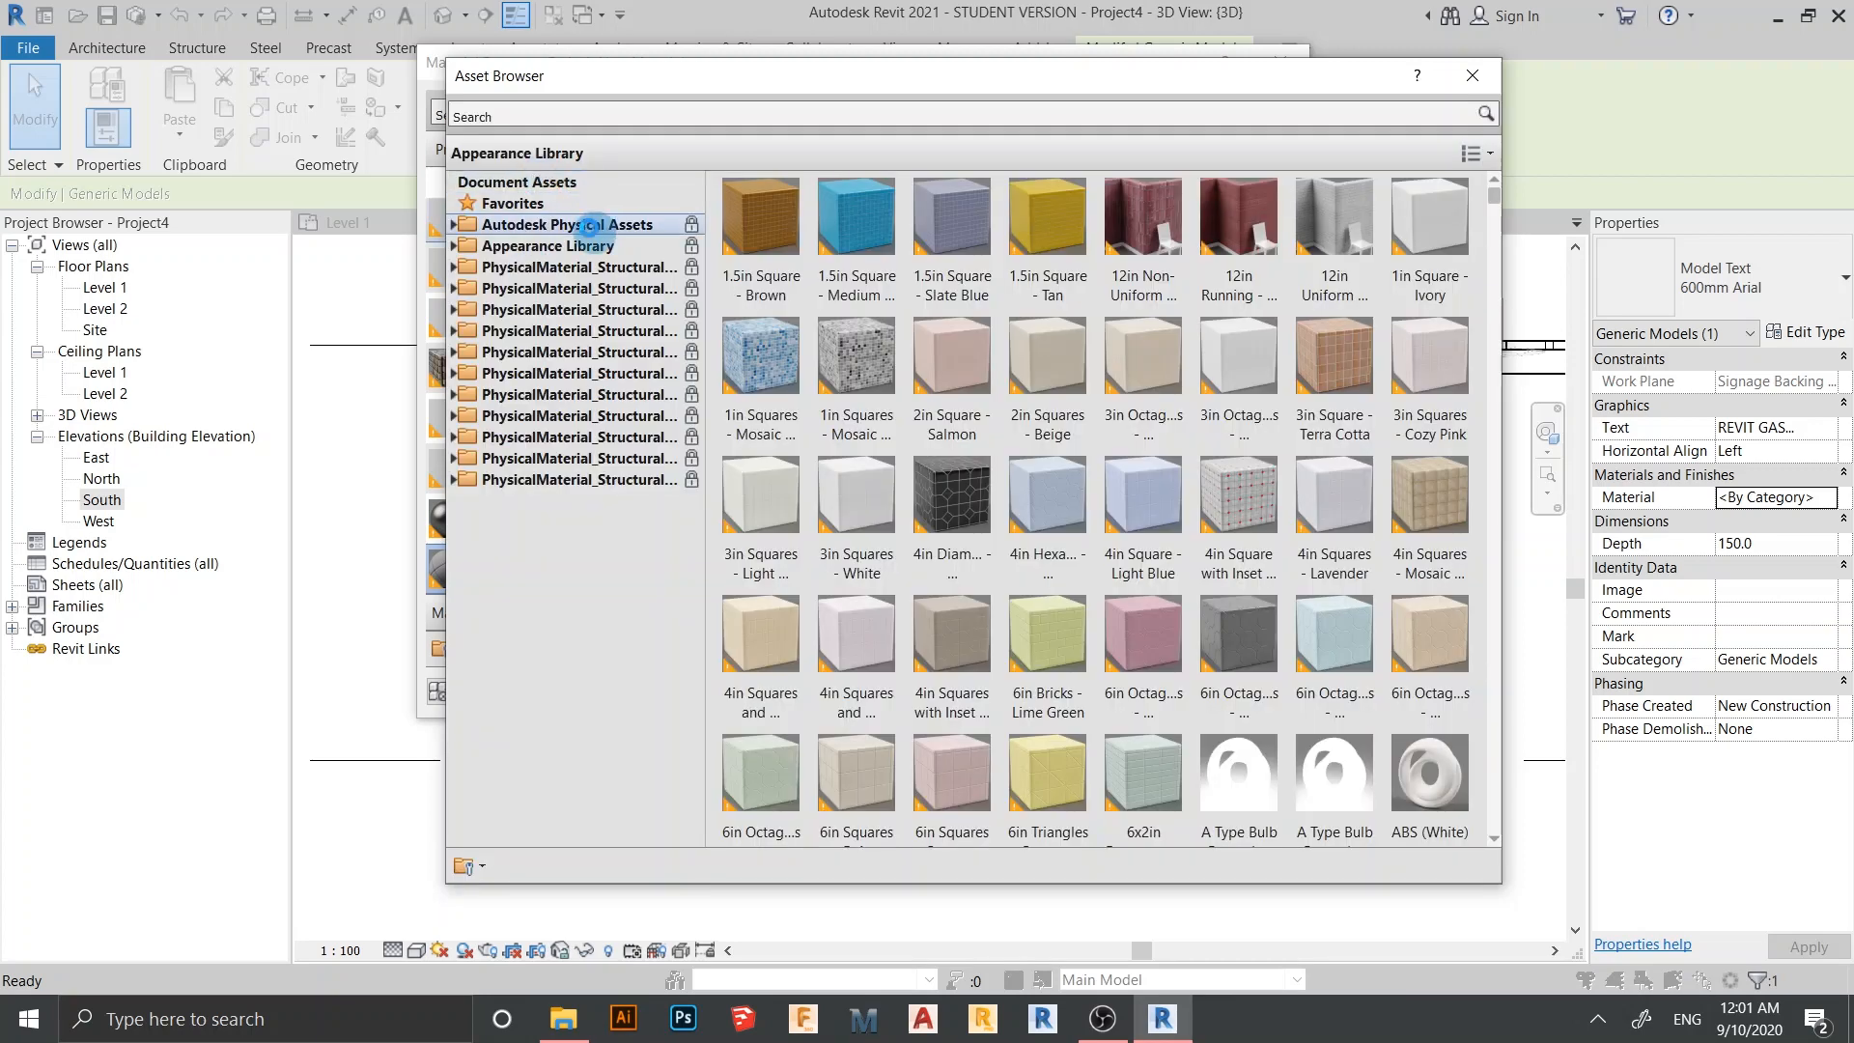
double_click(593, 245)
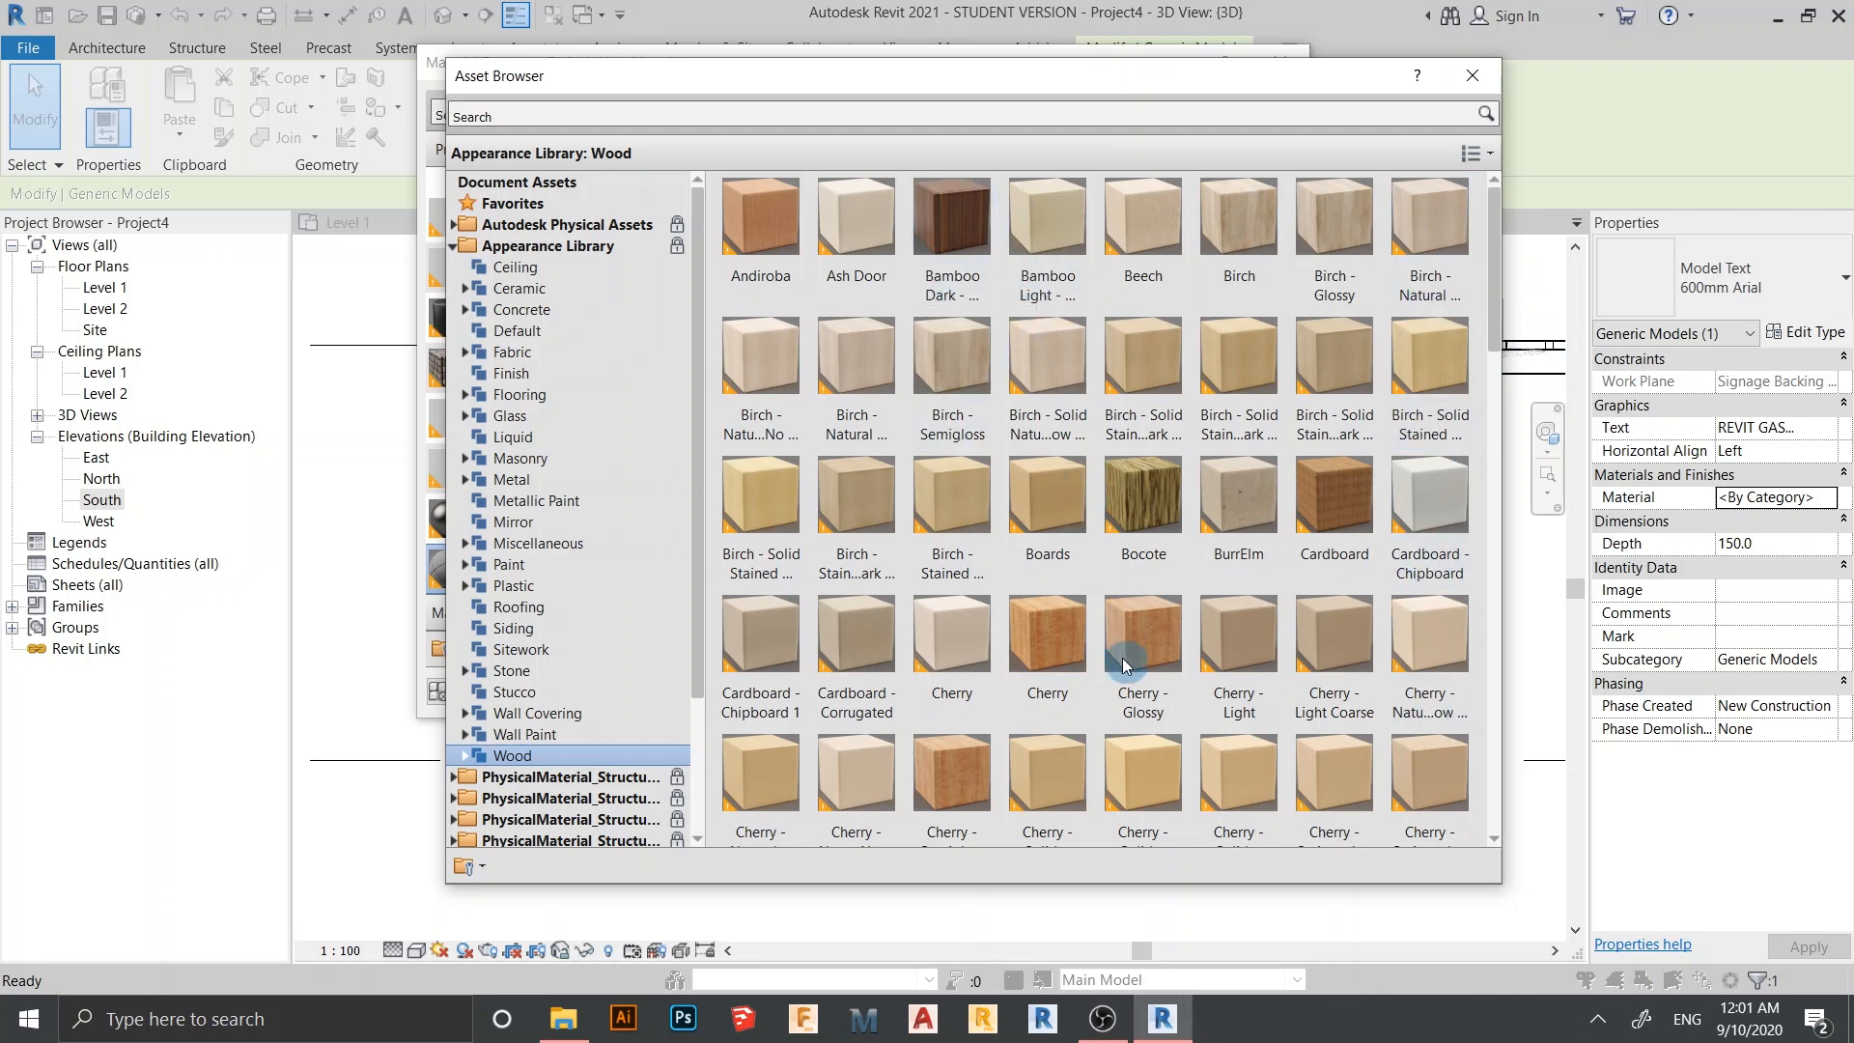
scroll(1123, 664, "down", 5)
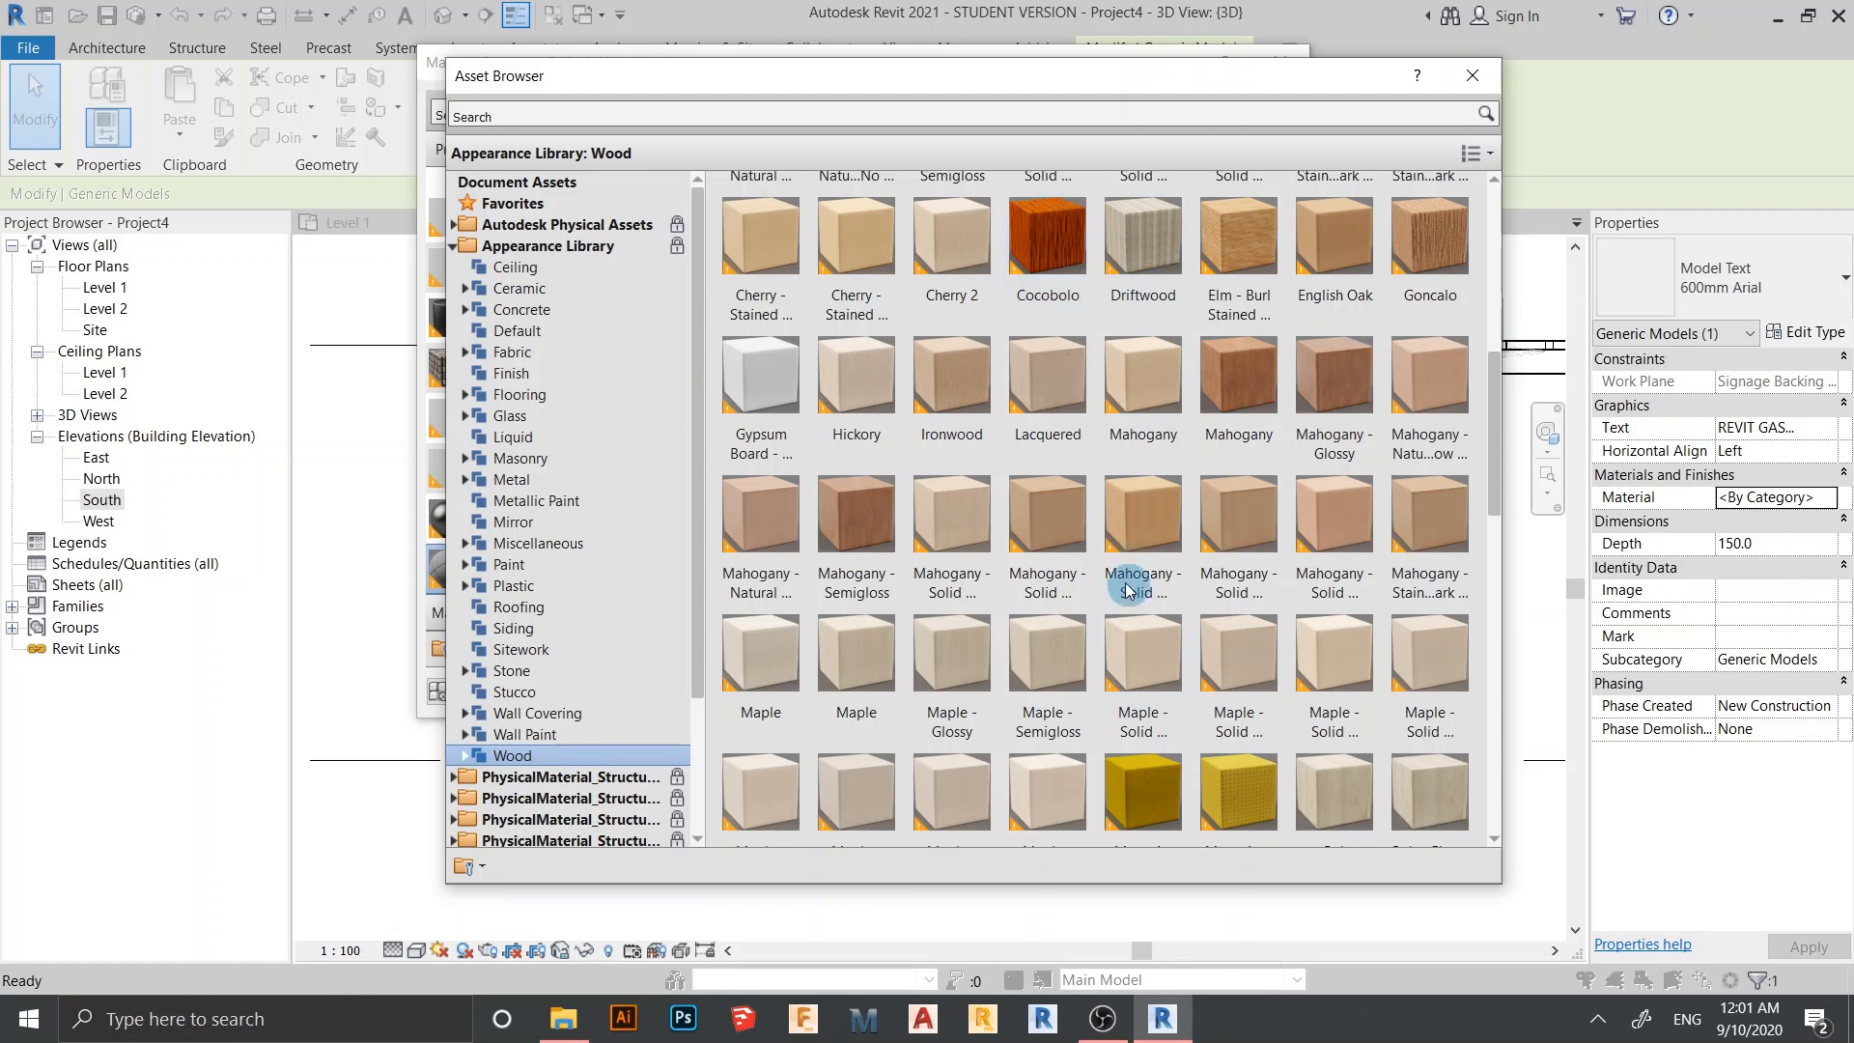
scroll(1128, 591, "up", 5)
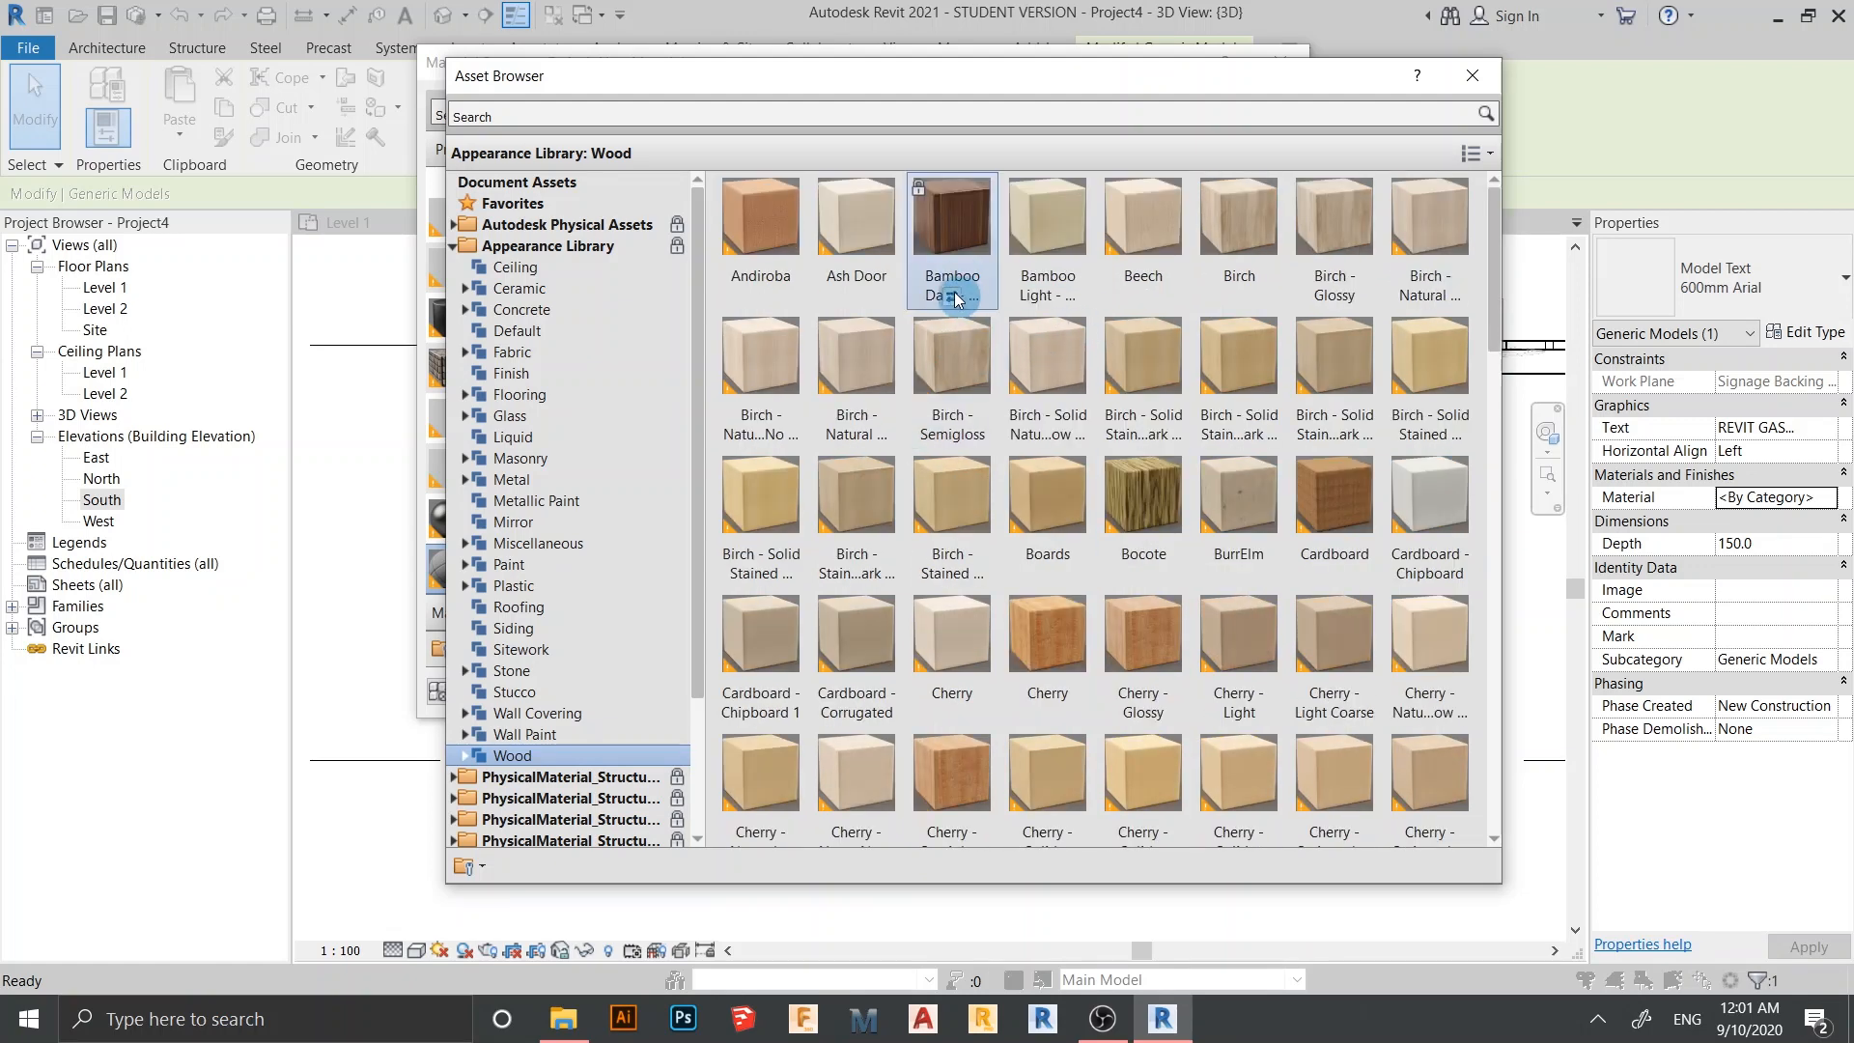
left_click(1477, 83)
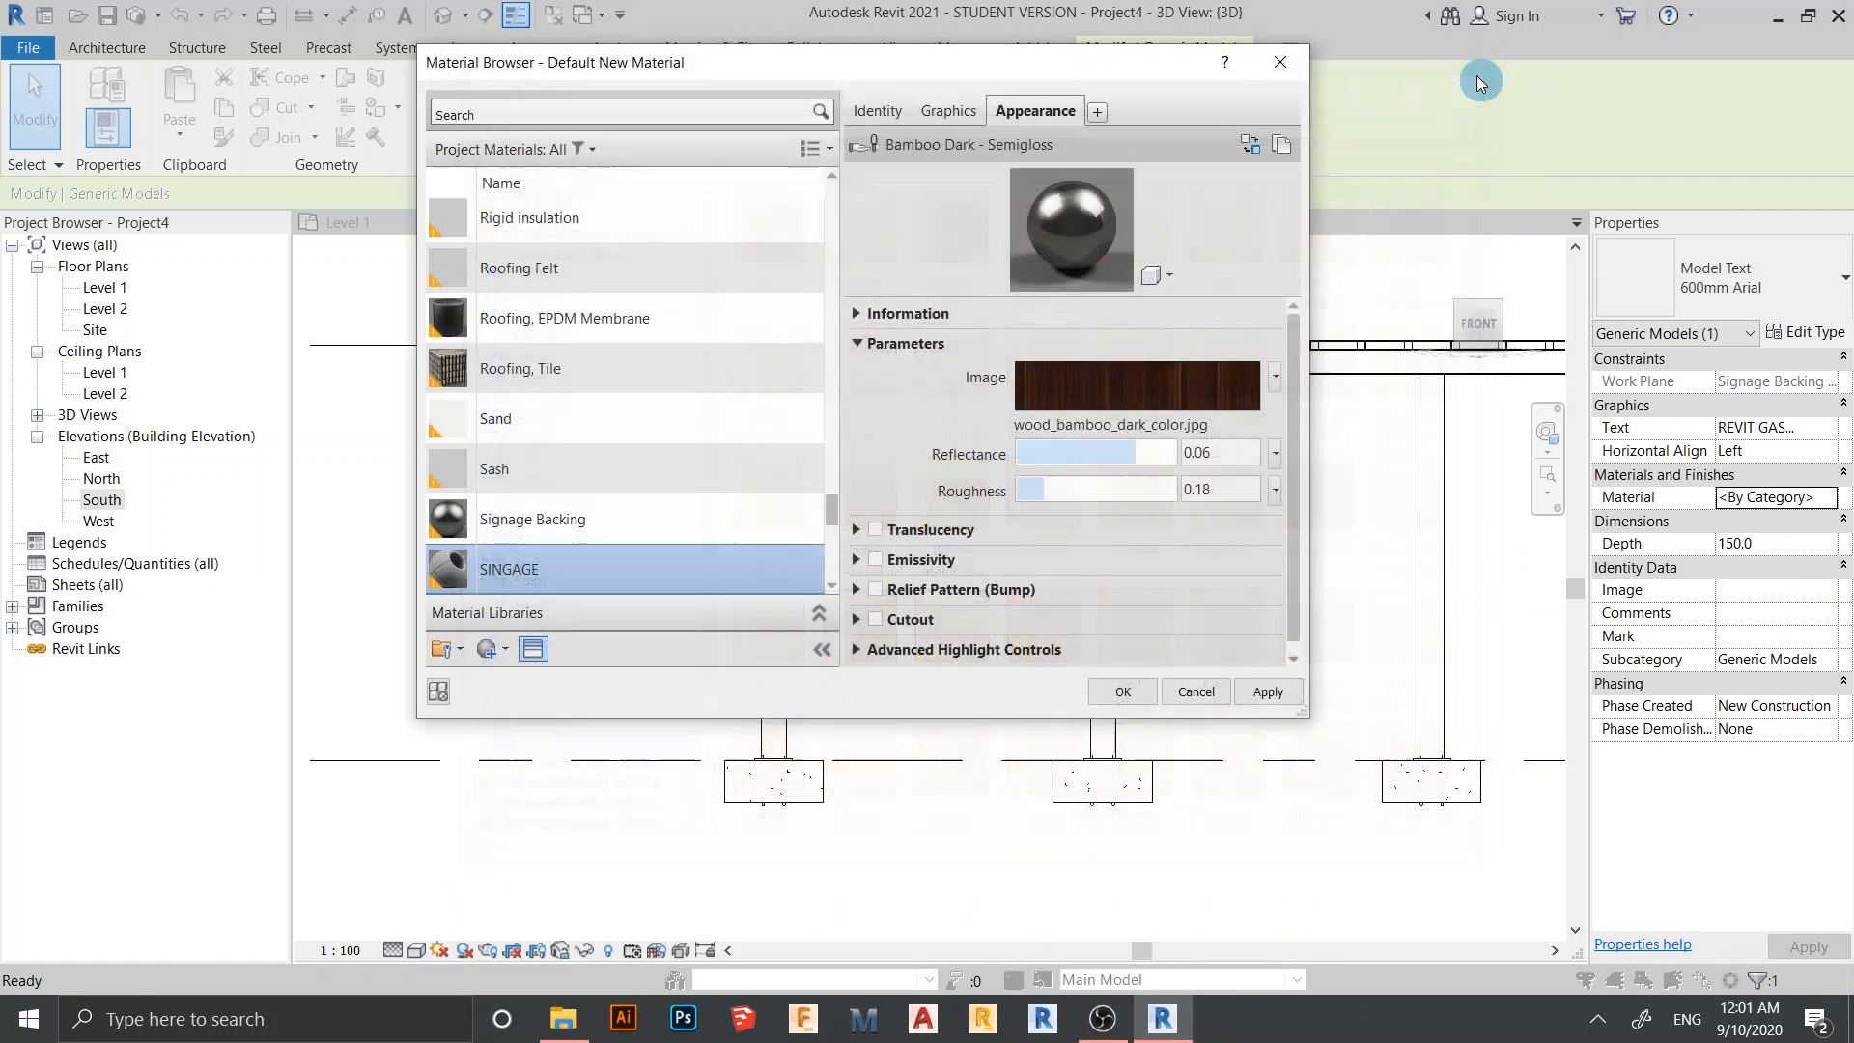
left_click(1256, 683)
left_click(1140, 691)
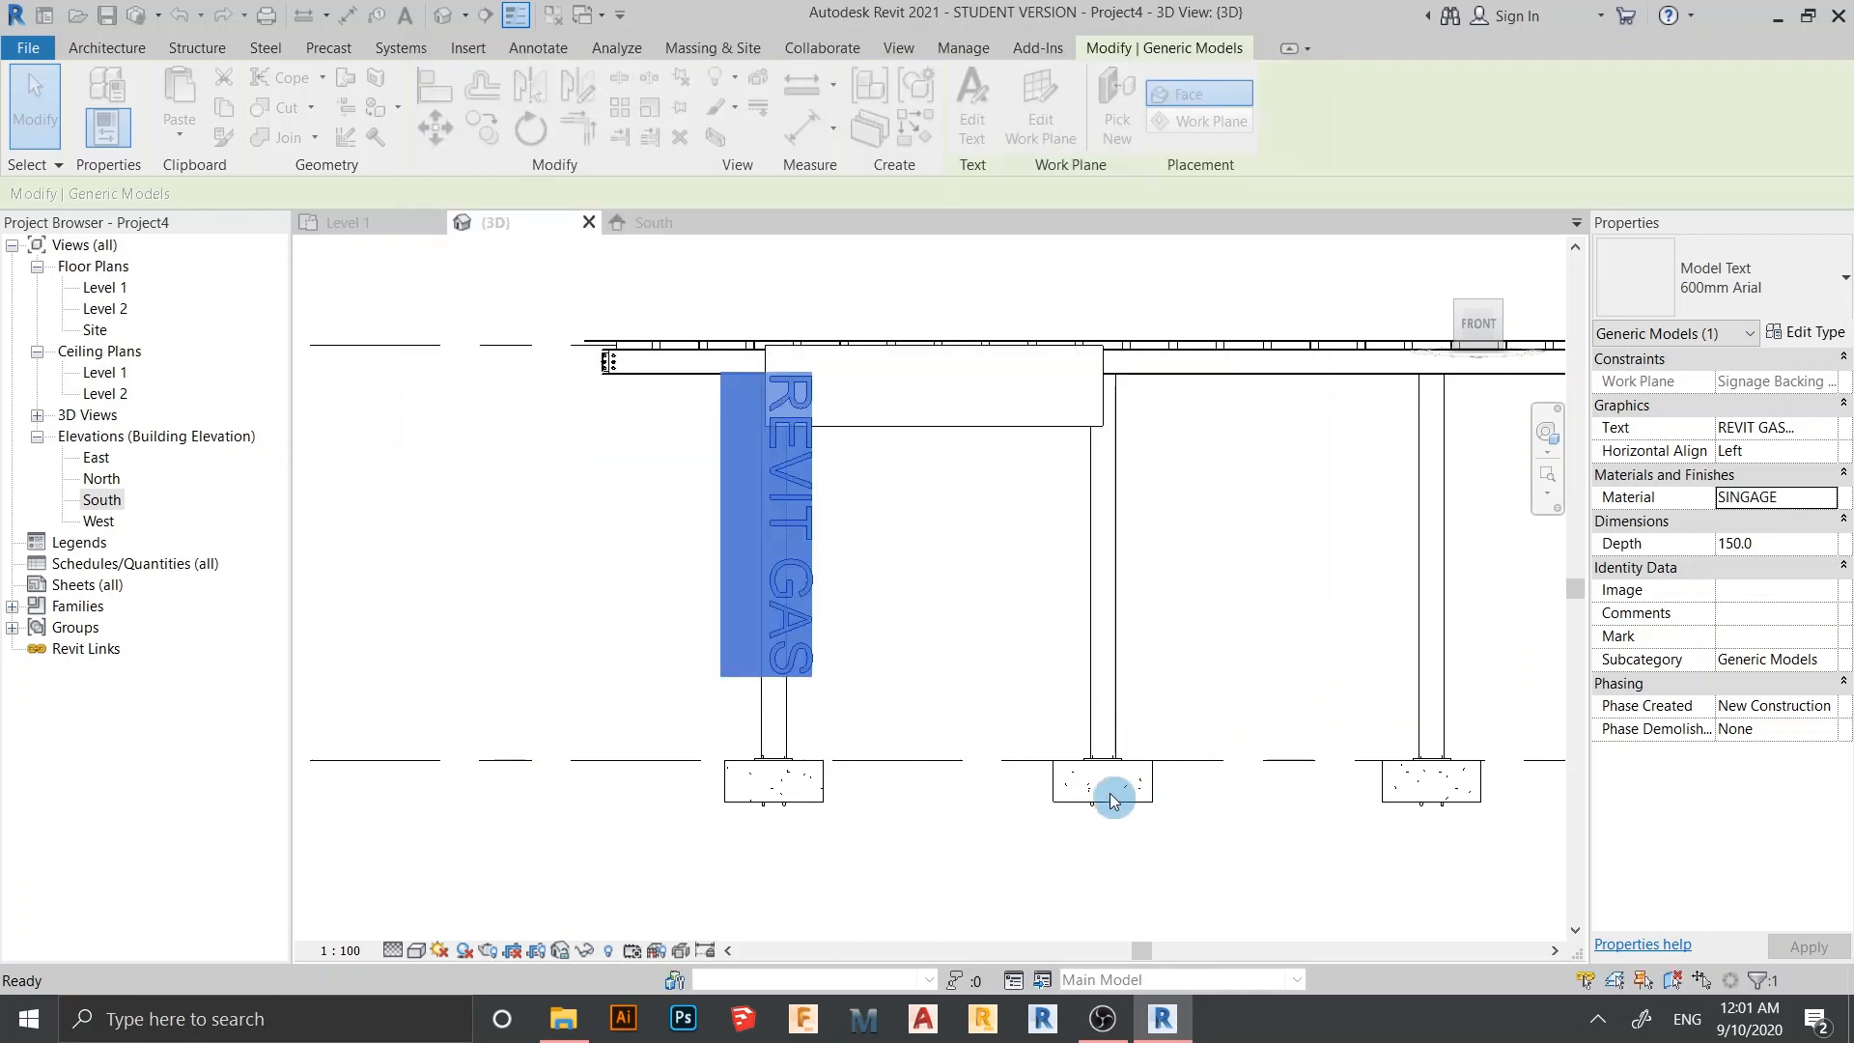
Rotate the REVIT GAS model text 90° counterclockwise about its centre with Disjoin enabled, so it reads horizontally
scroll(540, 382, "down", 2)
middle_click_drag(591, 469, 683, 531)
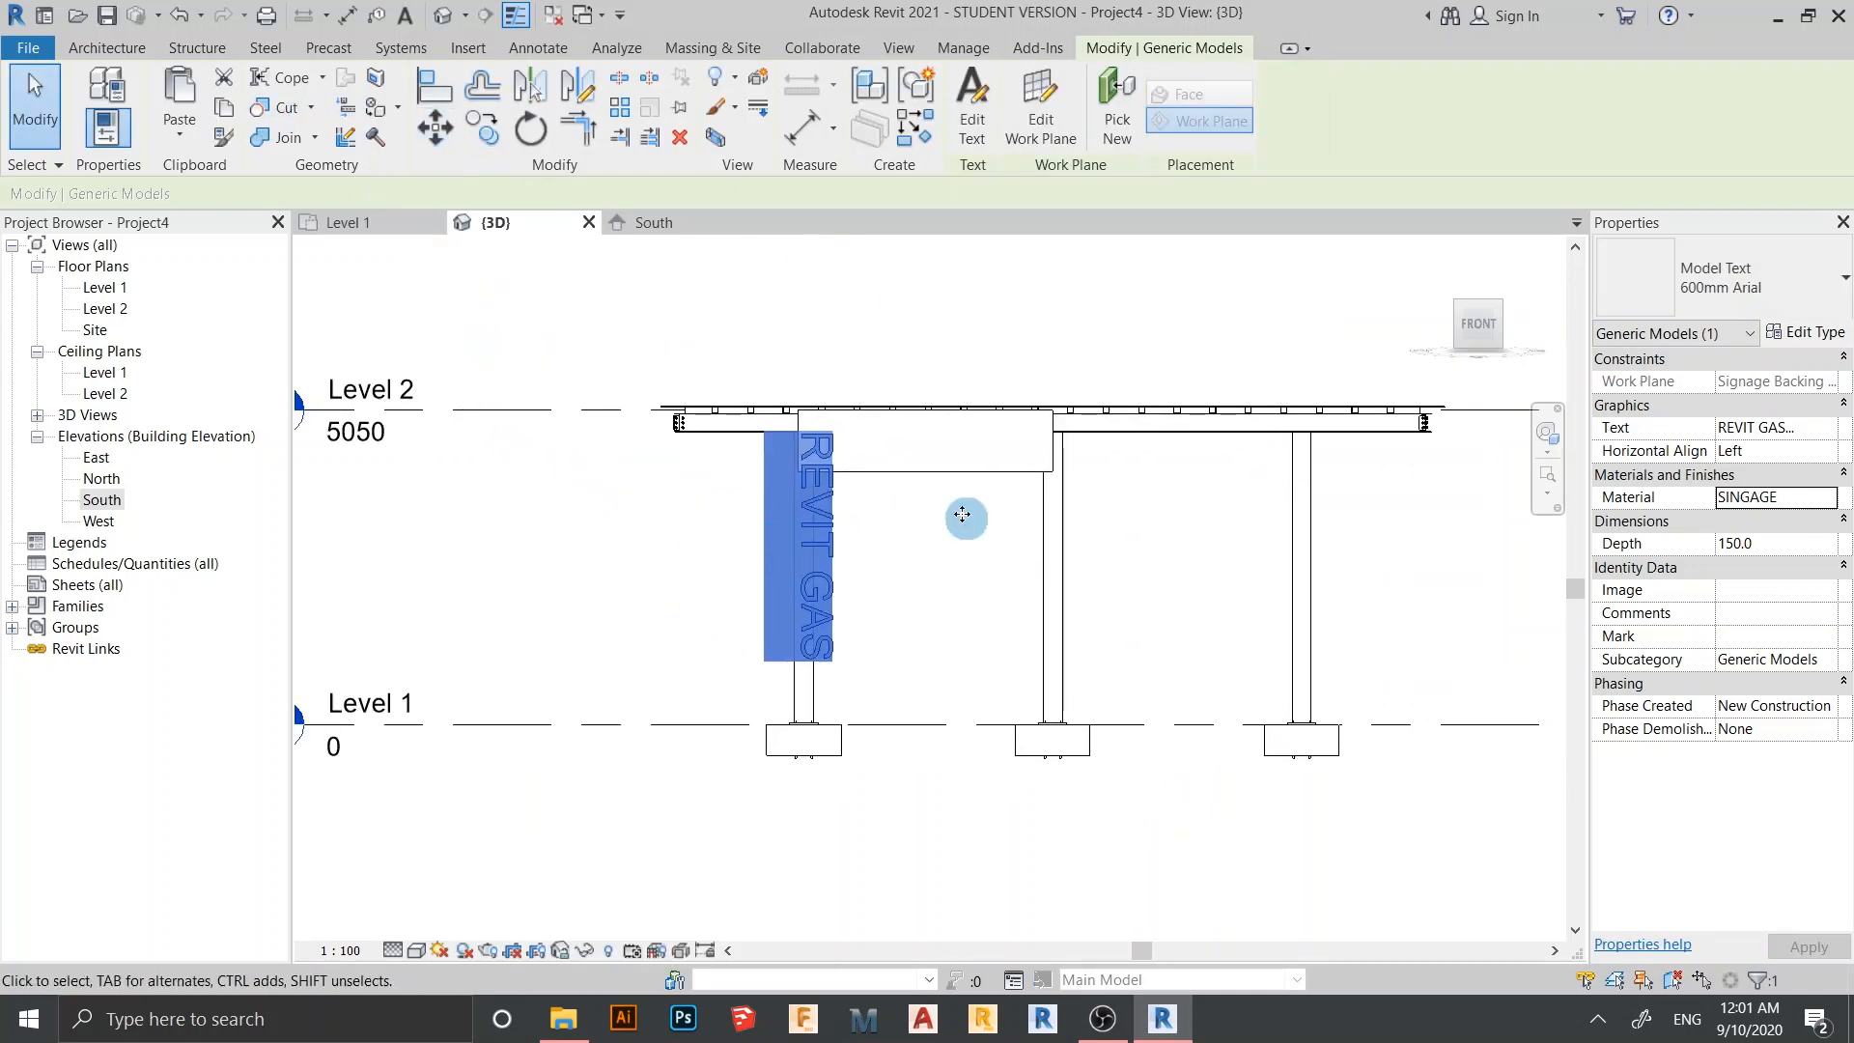
left_click(528, 145)
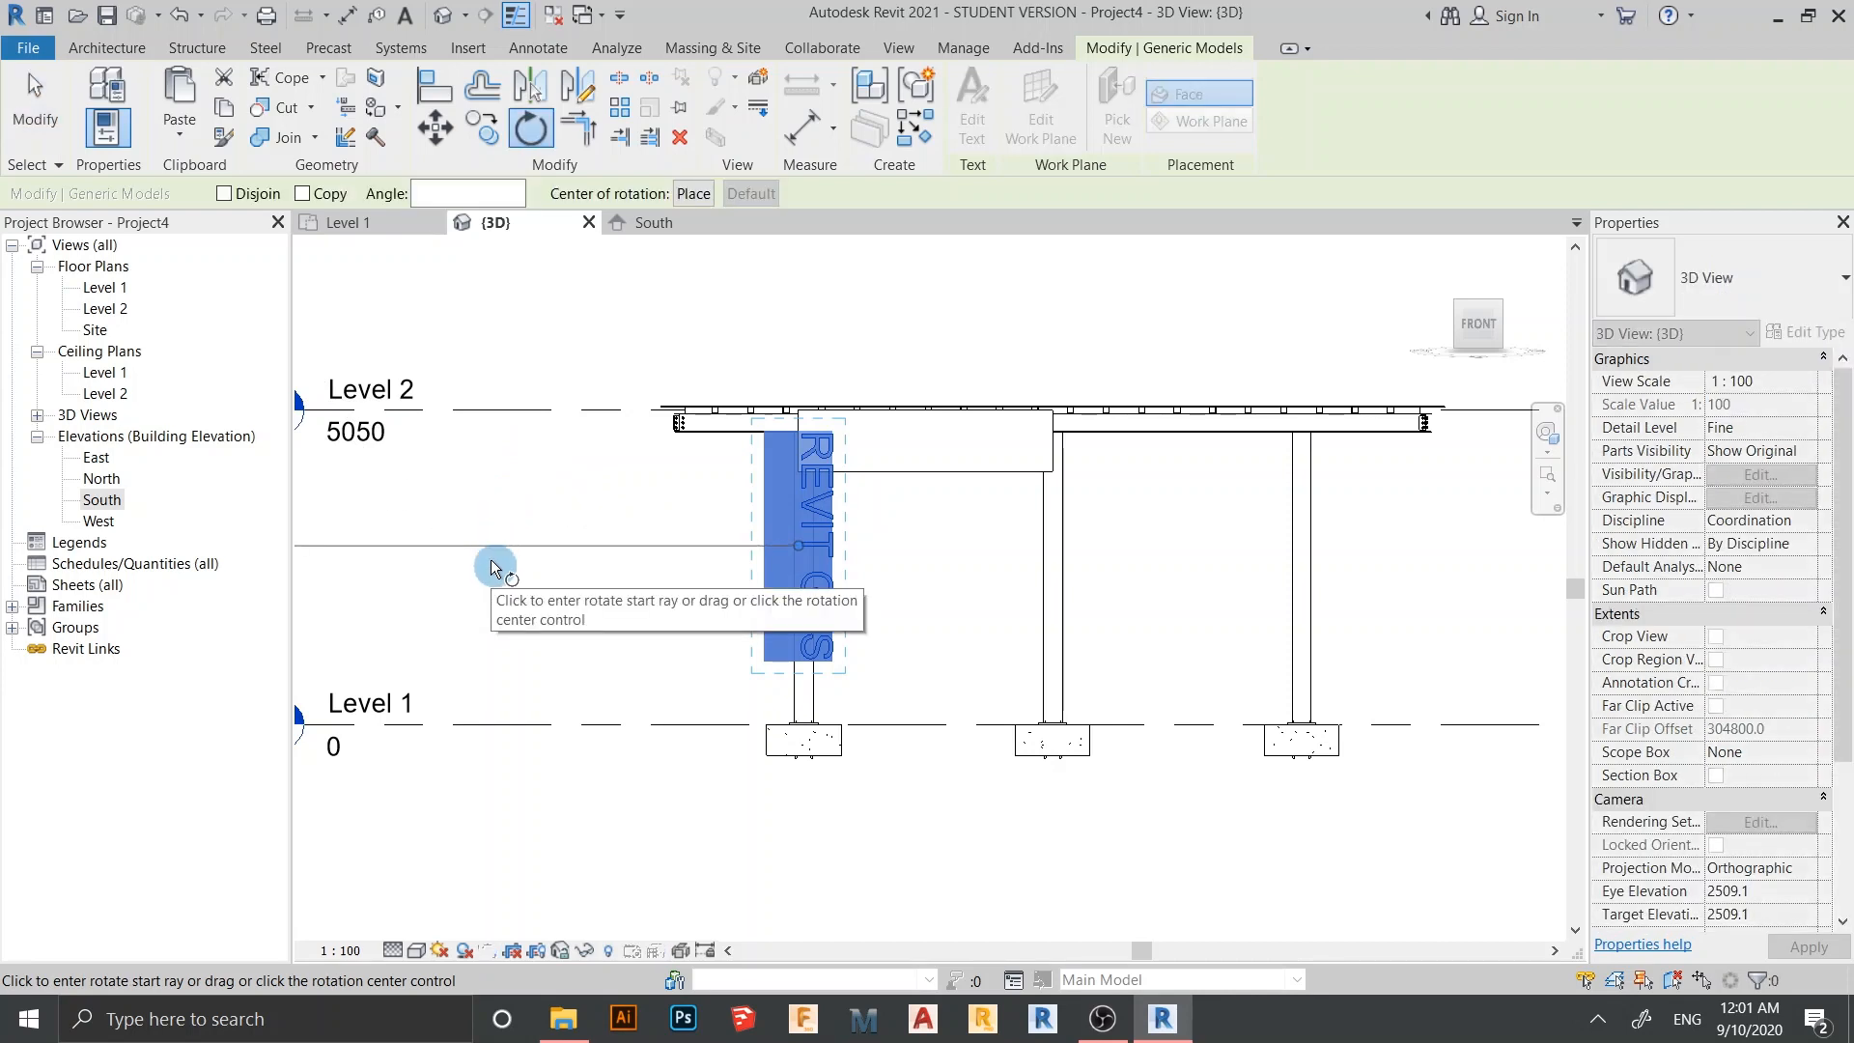
left_click(228, 196)
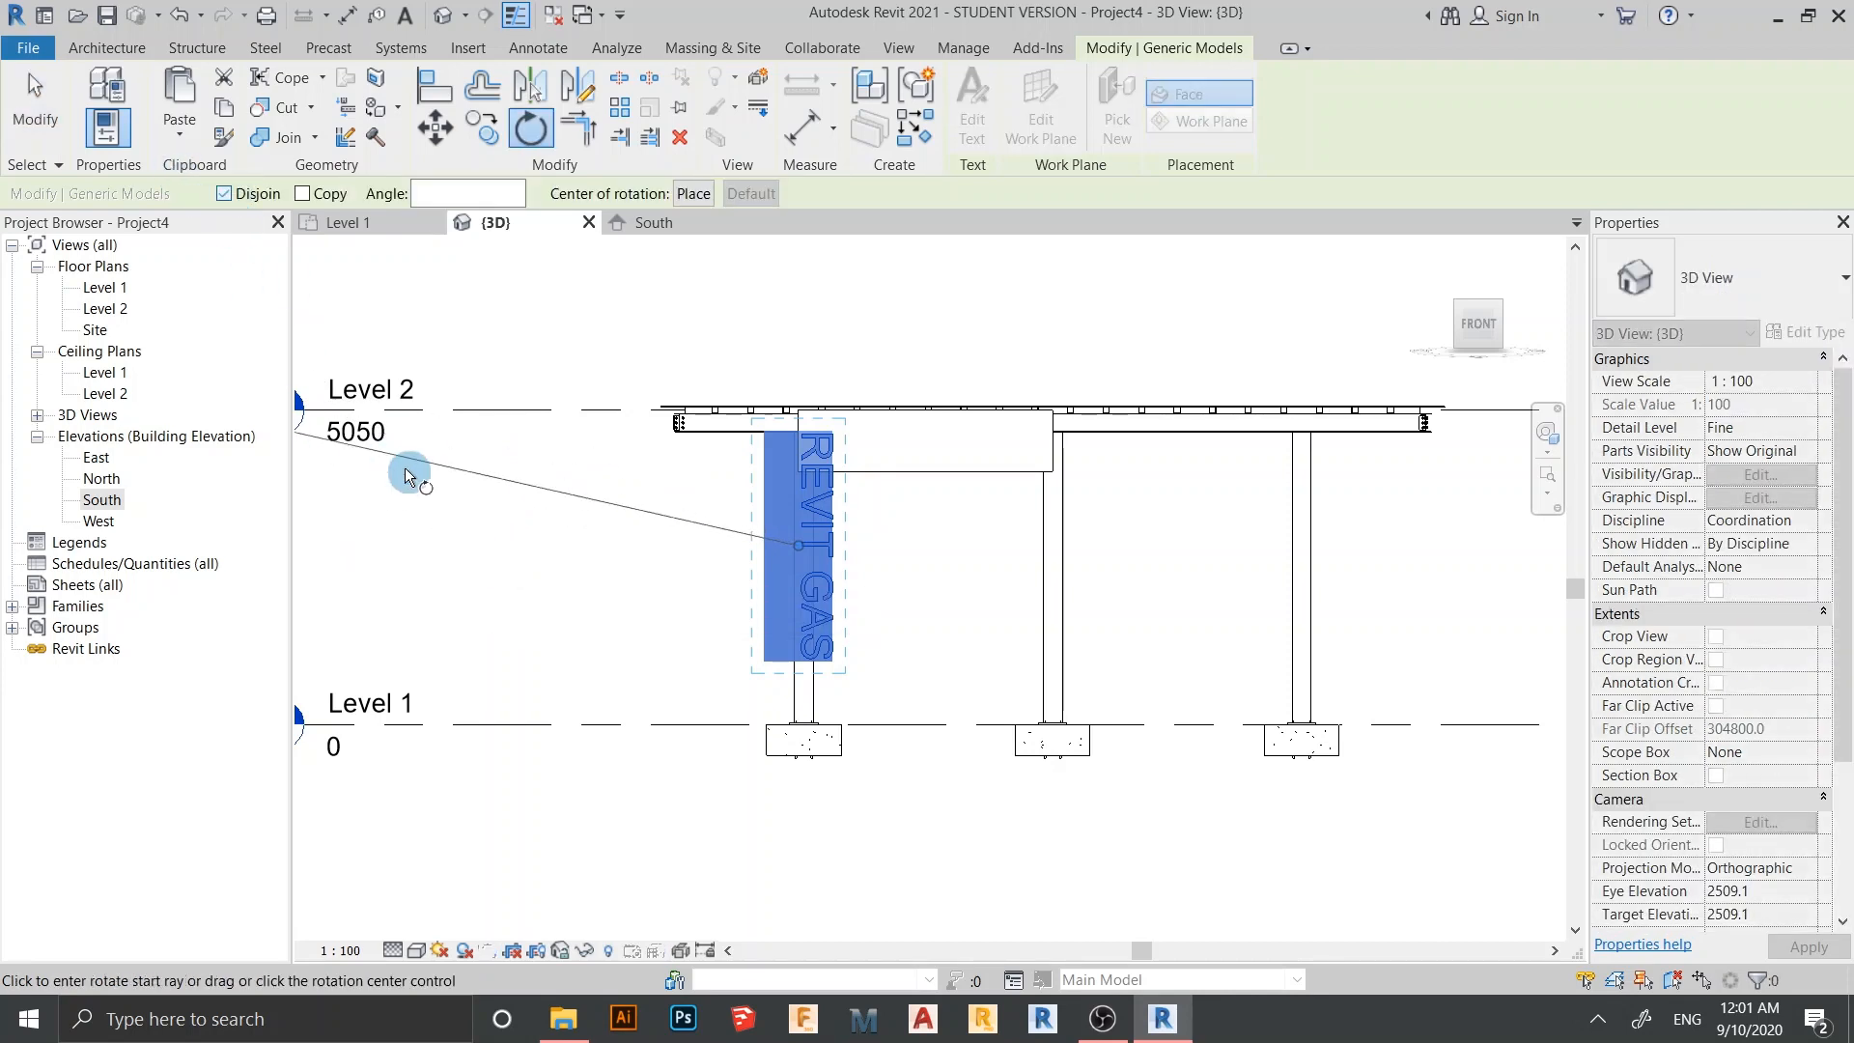
left_click(405, 552)
scroll(591, 610, "down", 1)
scroll(591, 625, "down", 2)
middle_click_drag(602, 777, 653, 617)
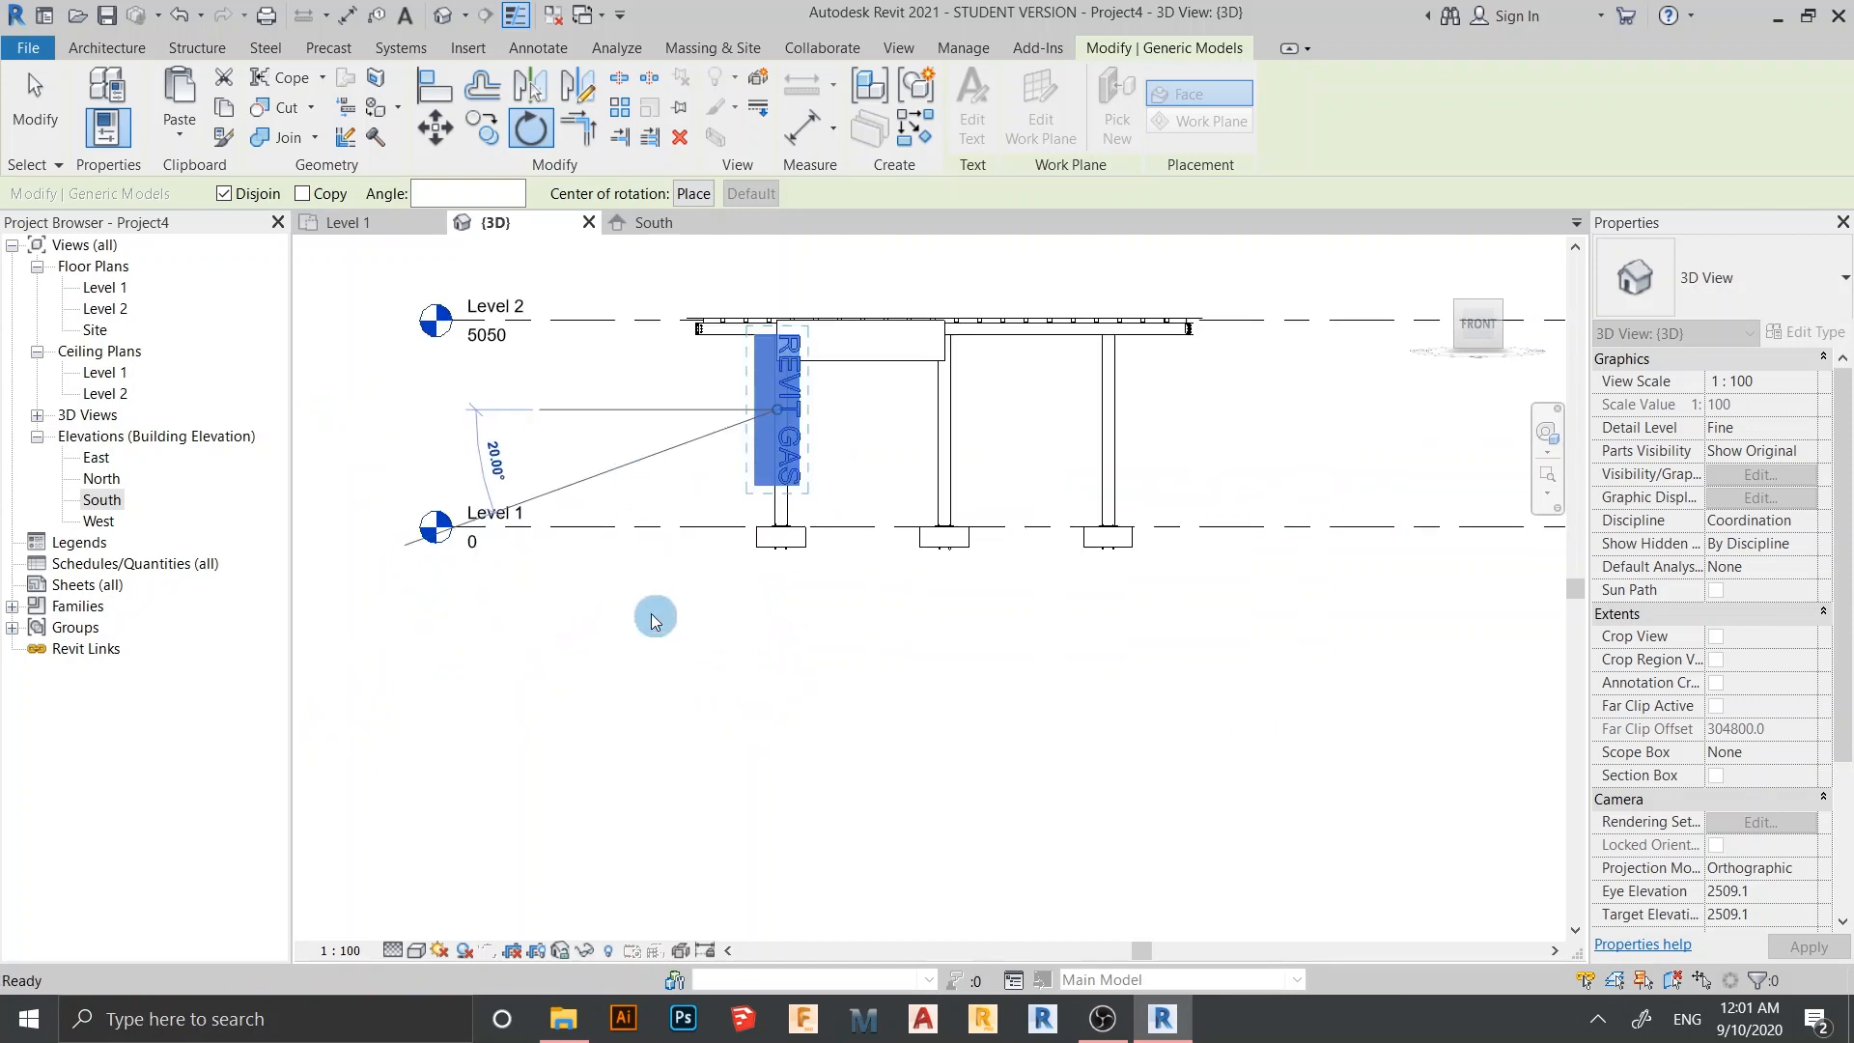
scroll(654, 619, "up", 1)
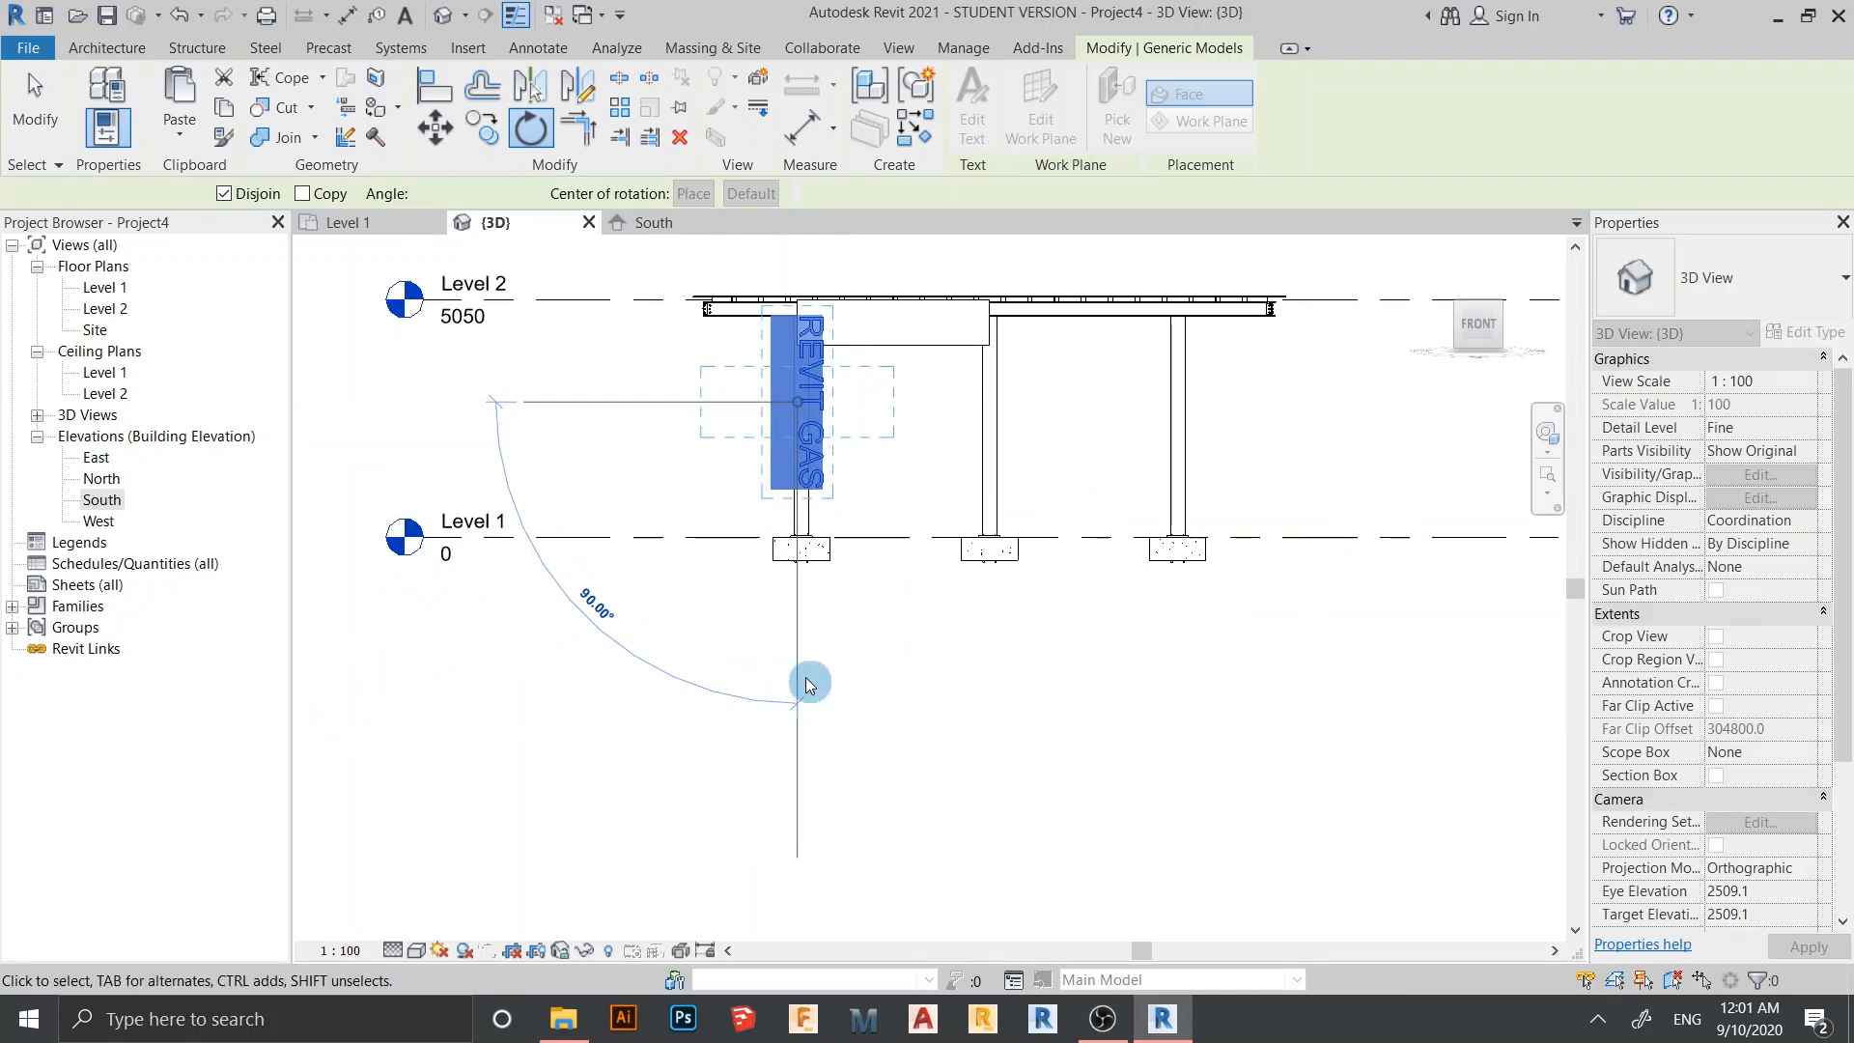
left_click(809, 685)
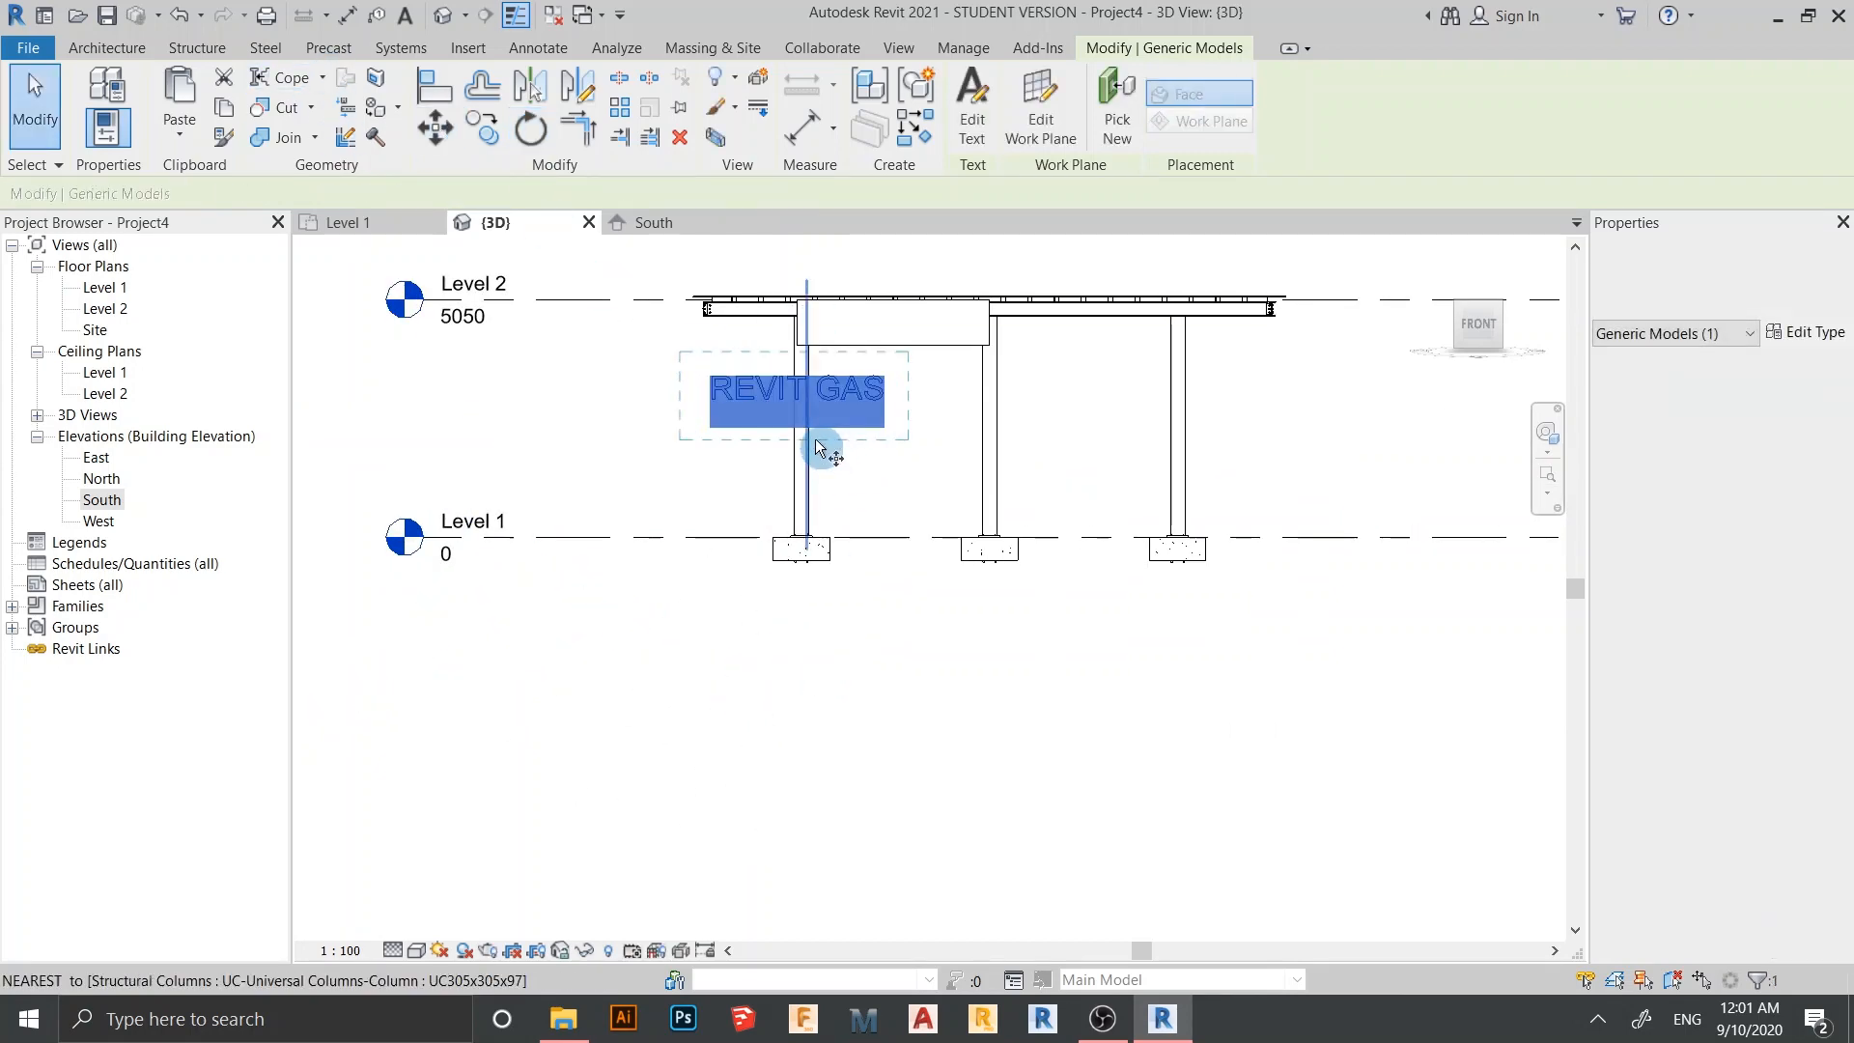
Move the REVIT GAS text about 2038 mm horizontally with Constrain on, and raise it to sit centred on the signage slab
scroll(815, 444, "up", 1)
key("m")
key("v")
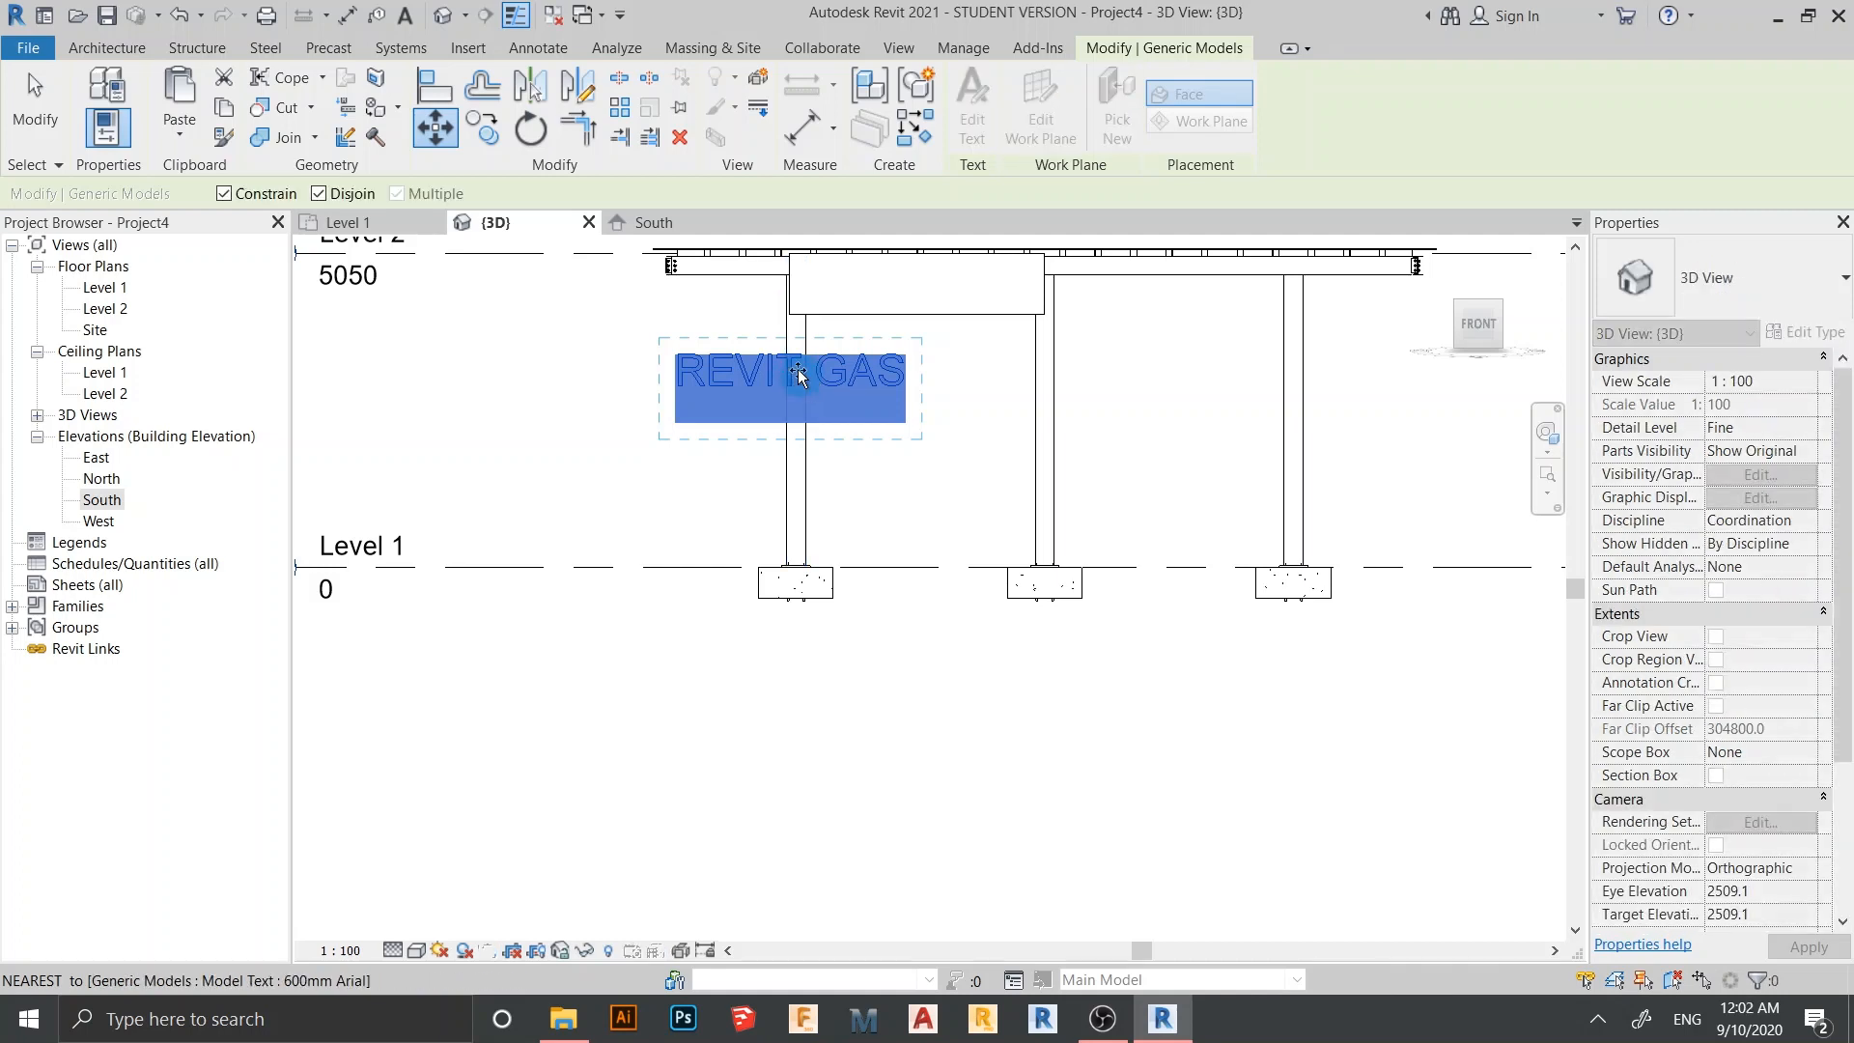
left_click(795, 372)
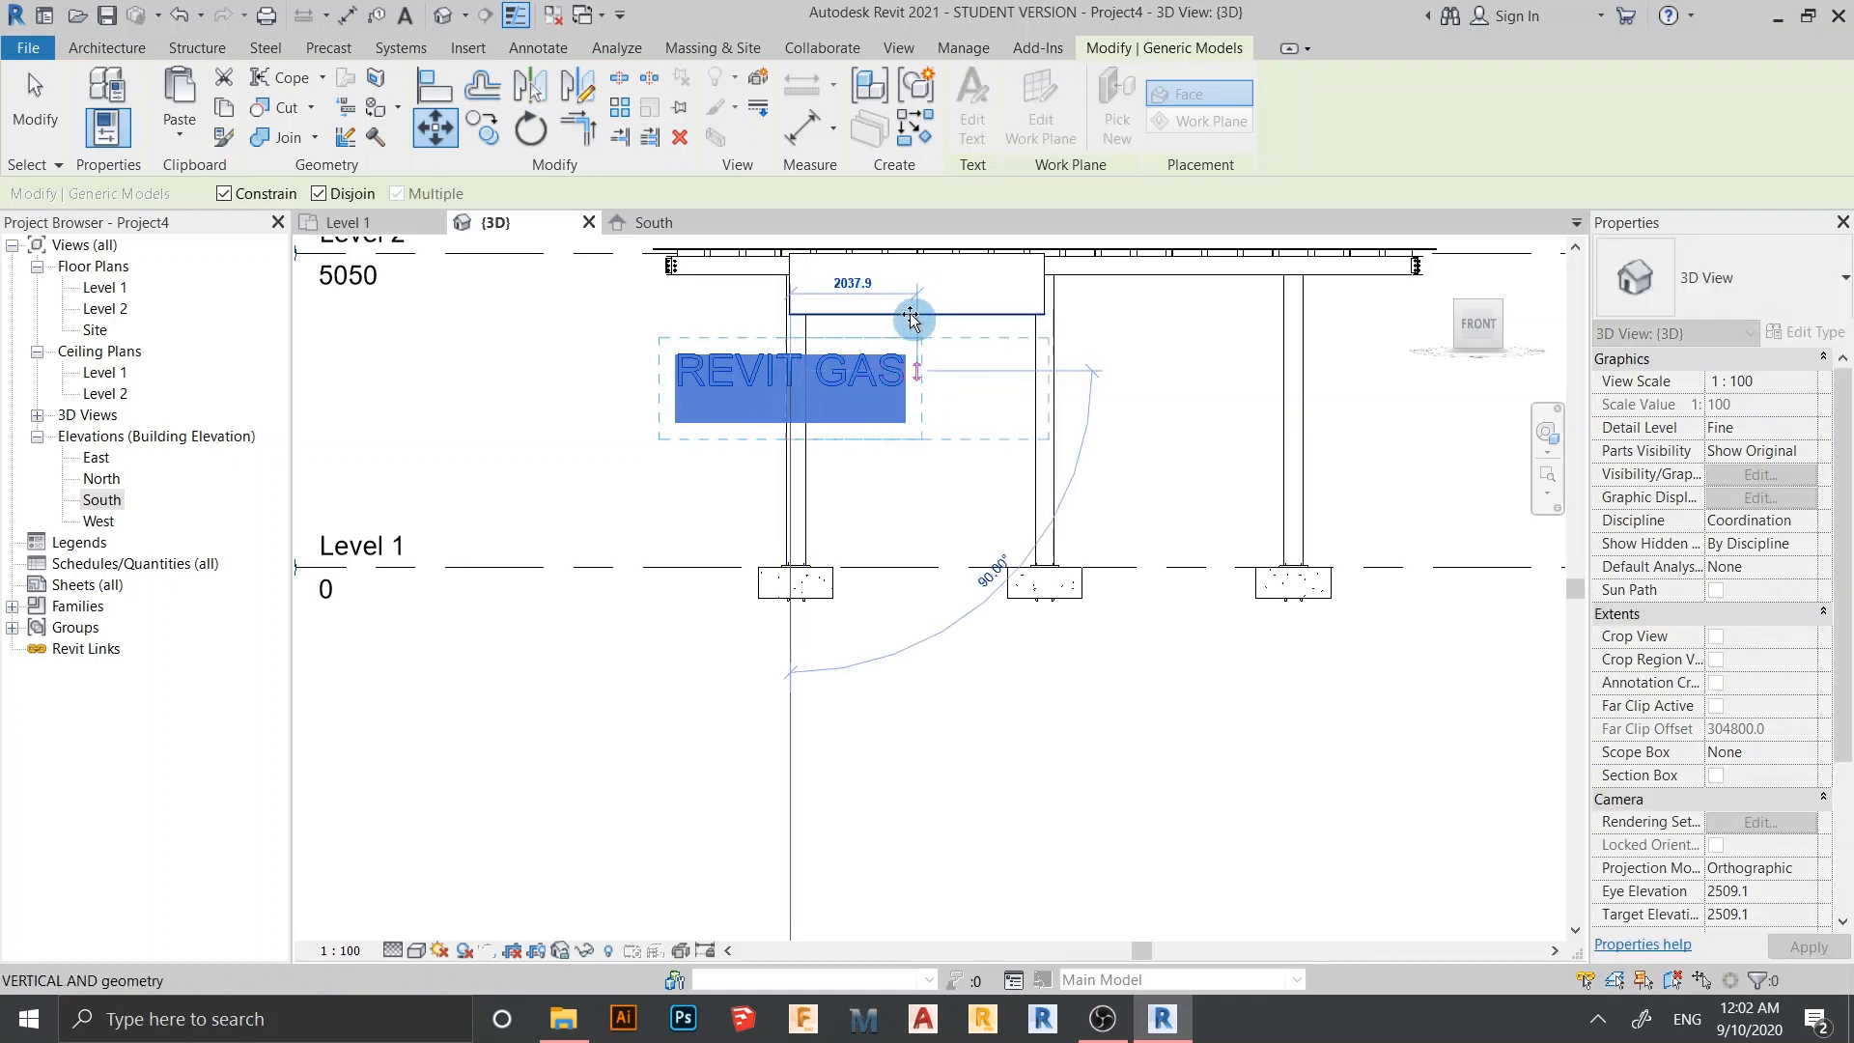
left_click(919, 460)
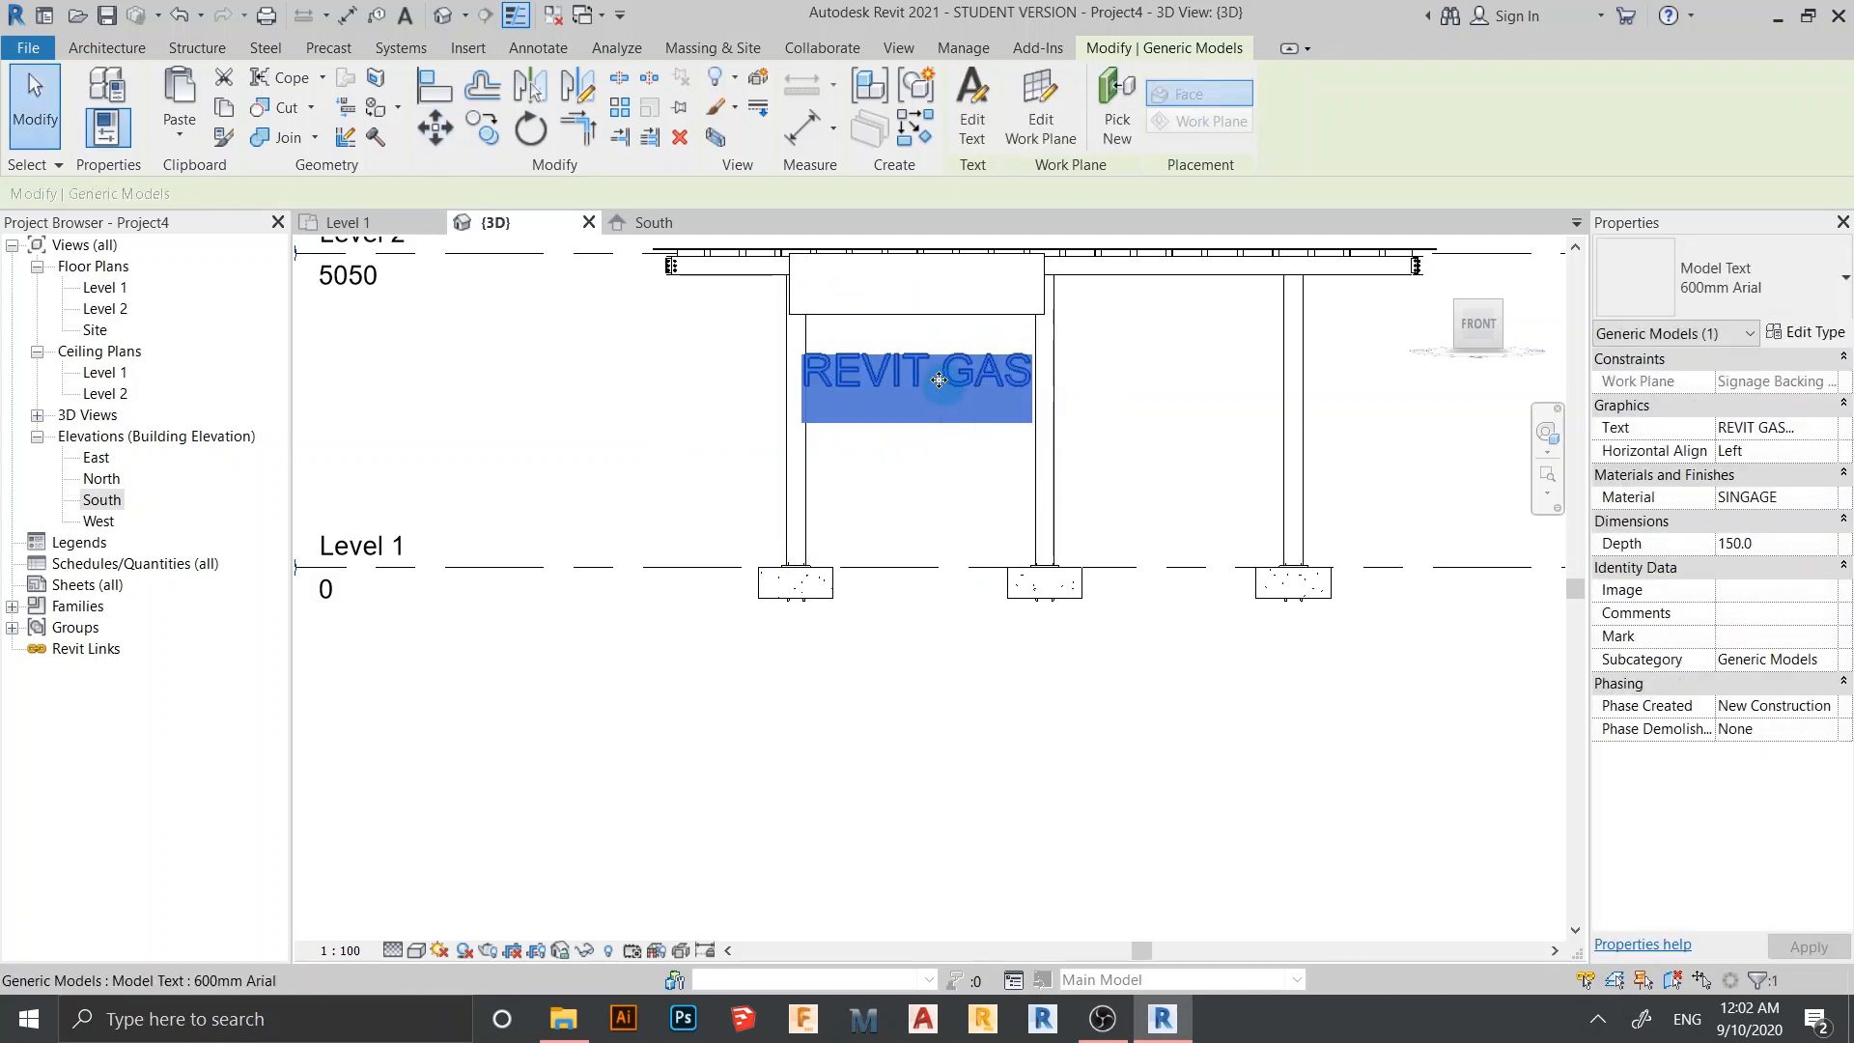
left_click_drag(938, 384, 934, 296)
left_click(902, 410)
Orbit to an angled view of the canopy and set the 3D view's visual style to Realistic
scroll(929, 449, "down", 2)
middle_click_drag(929, 449, 906, 382)
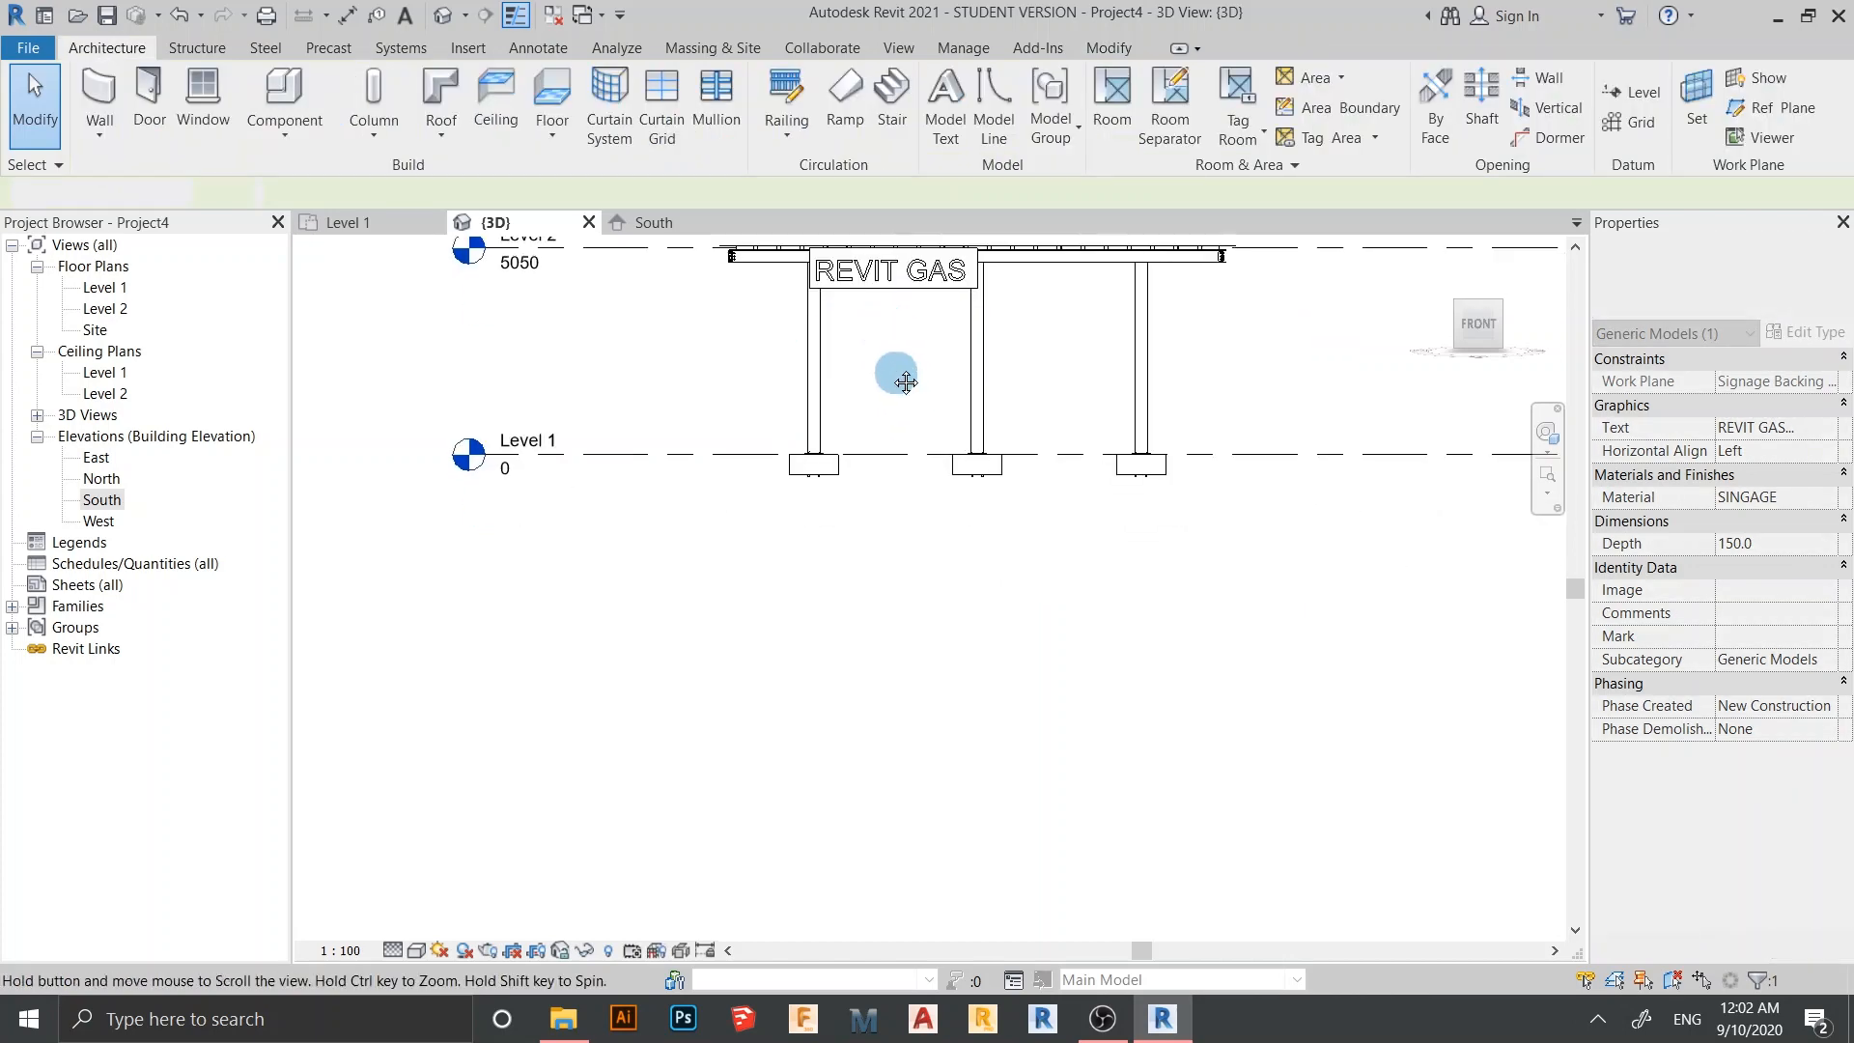
middle_click_drag(943, 563, 1038, 612, "shift")
scroll(906, 396, "up", 3)
scroll(902, 418, "down", 5)
middle_click_drag(909, 560, 974, 657, "shift")
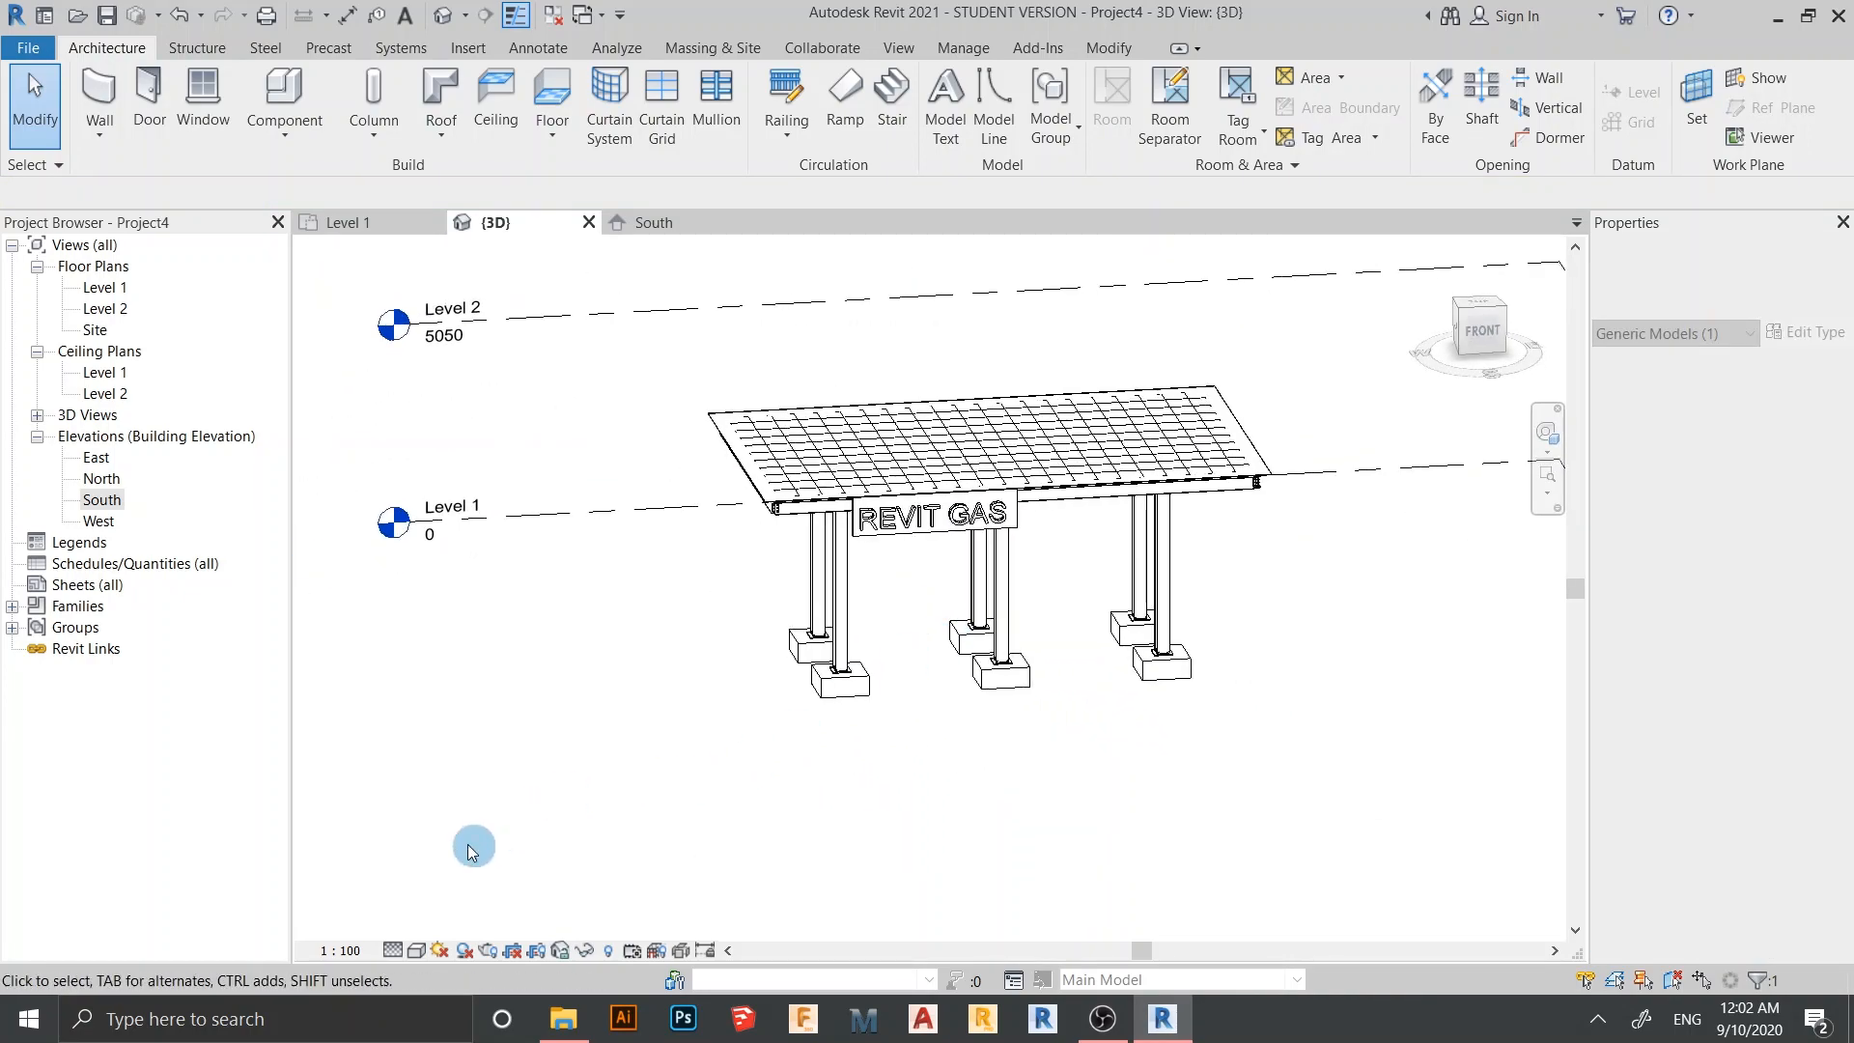
left_click(470, 850)
left_click(416, 950)
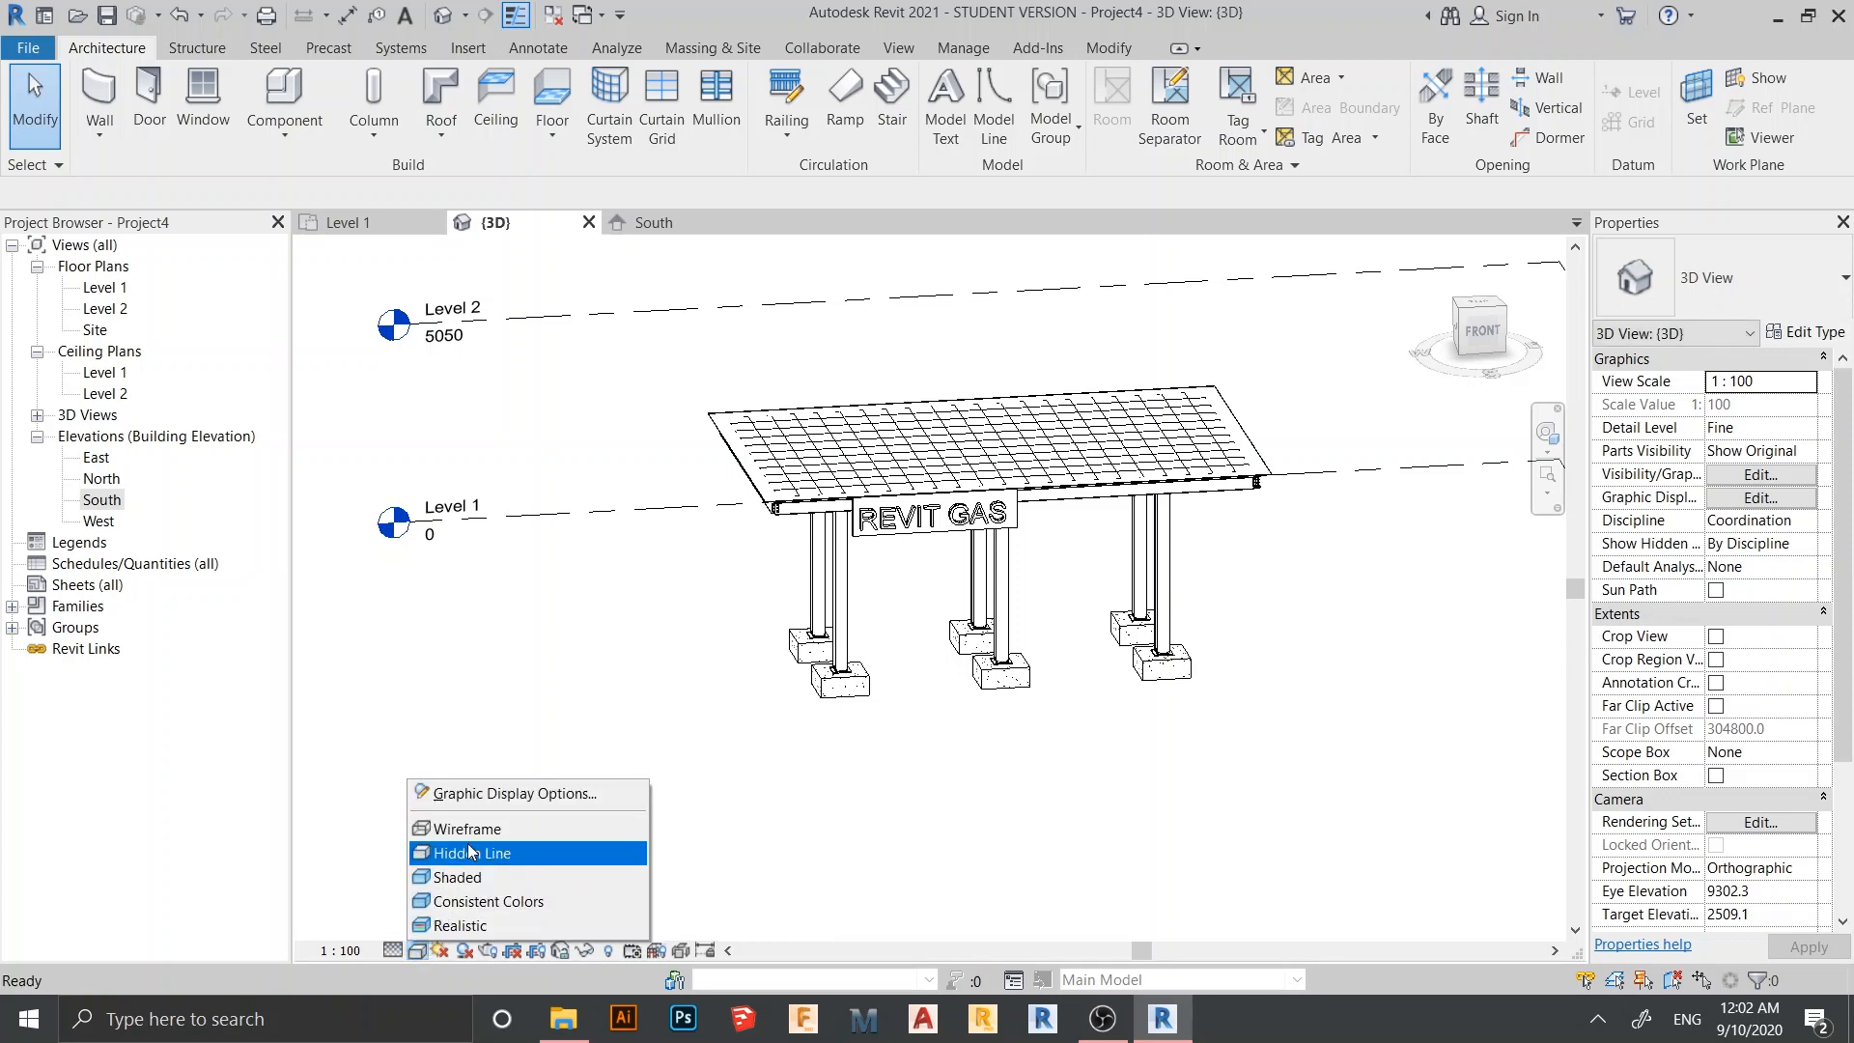
left_click(744, 647)
scroll(820, 512, "up", 5)
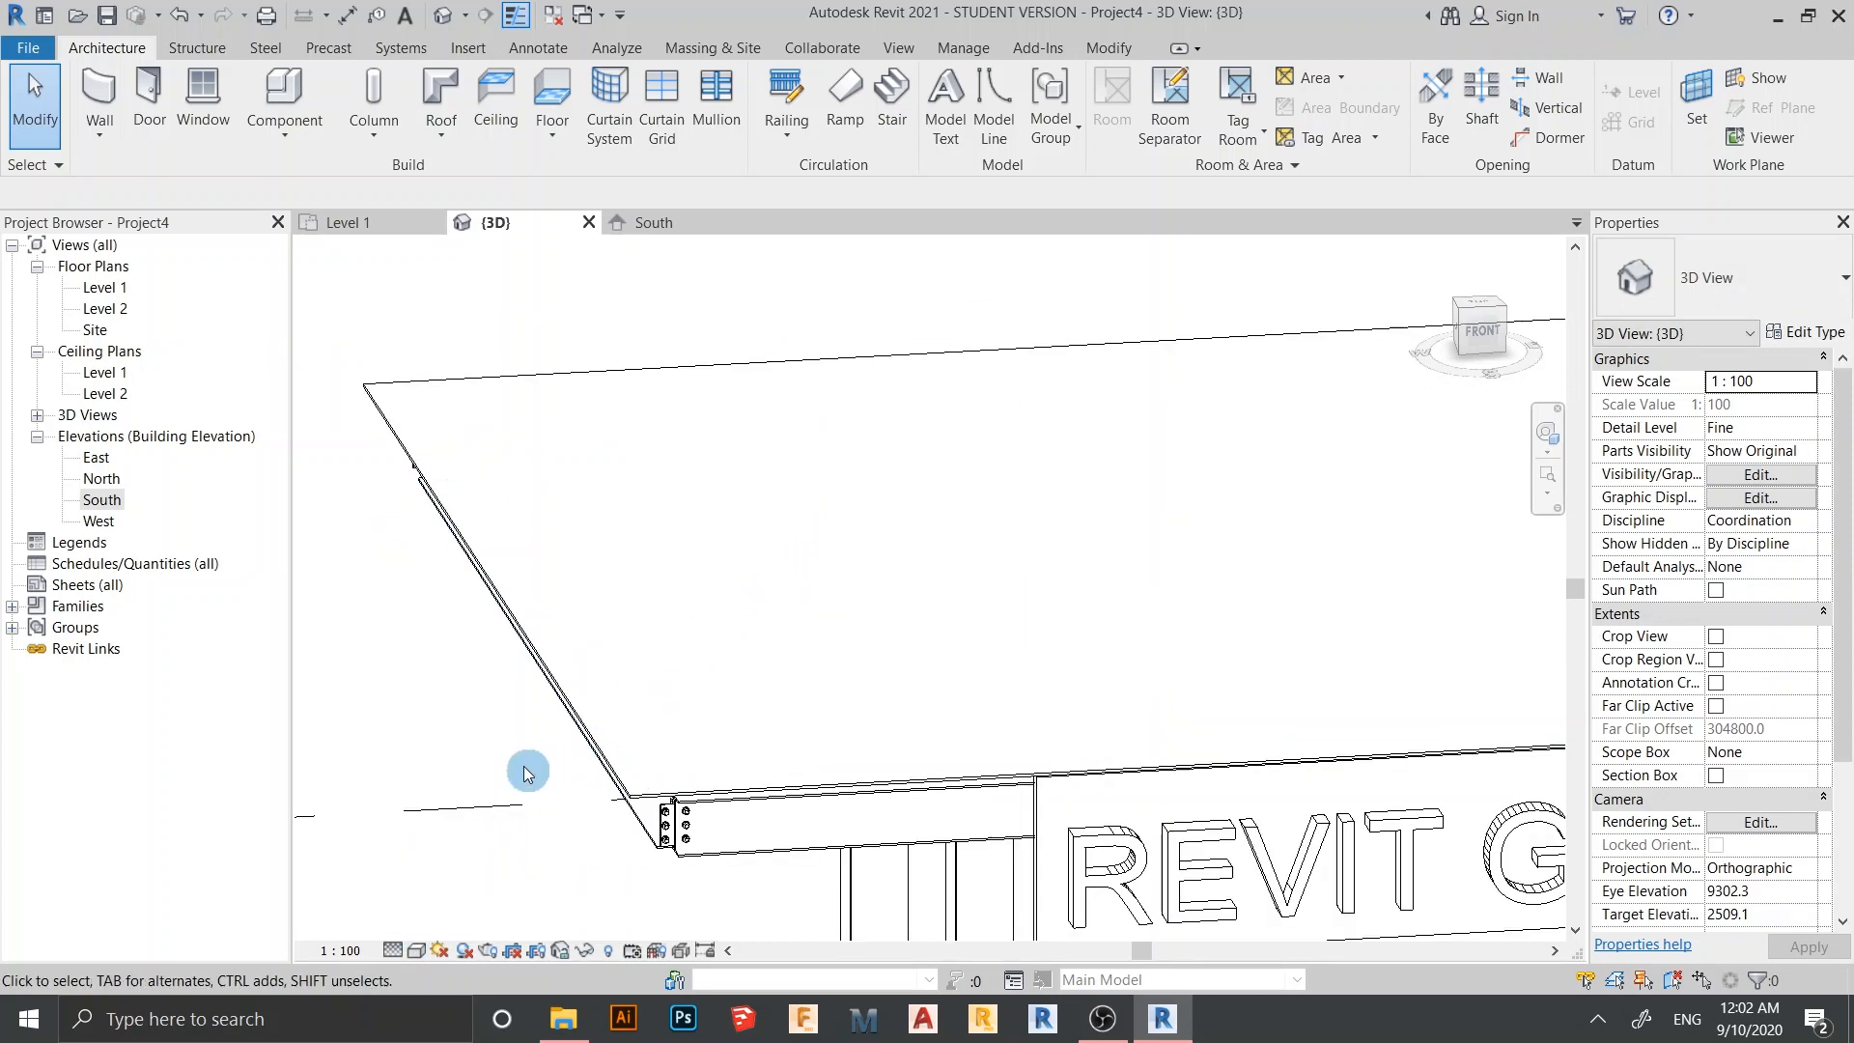
scroll(521, 766, "down", 5)
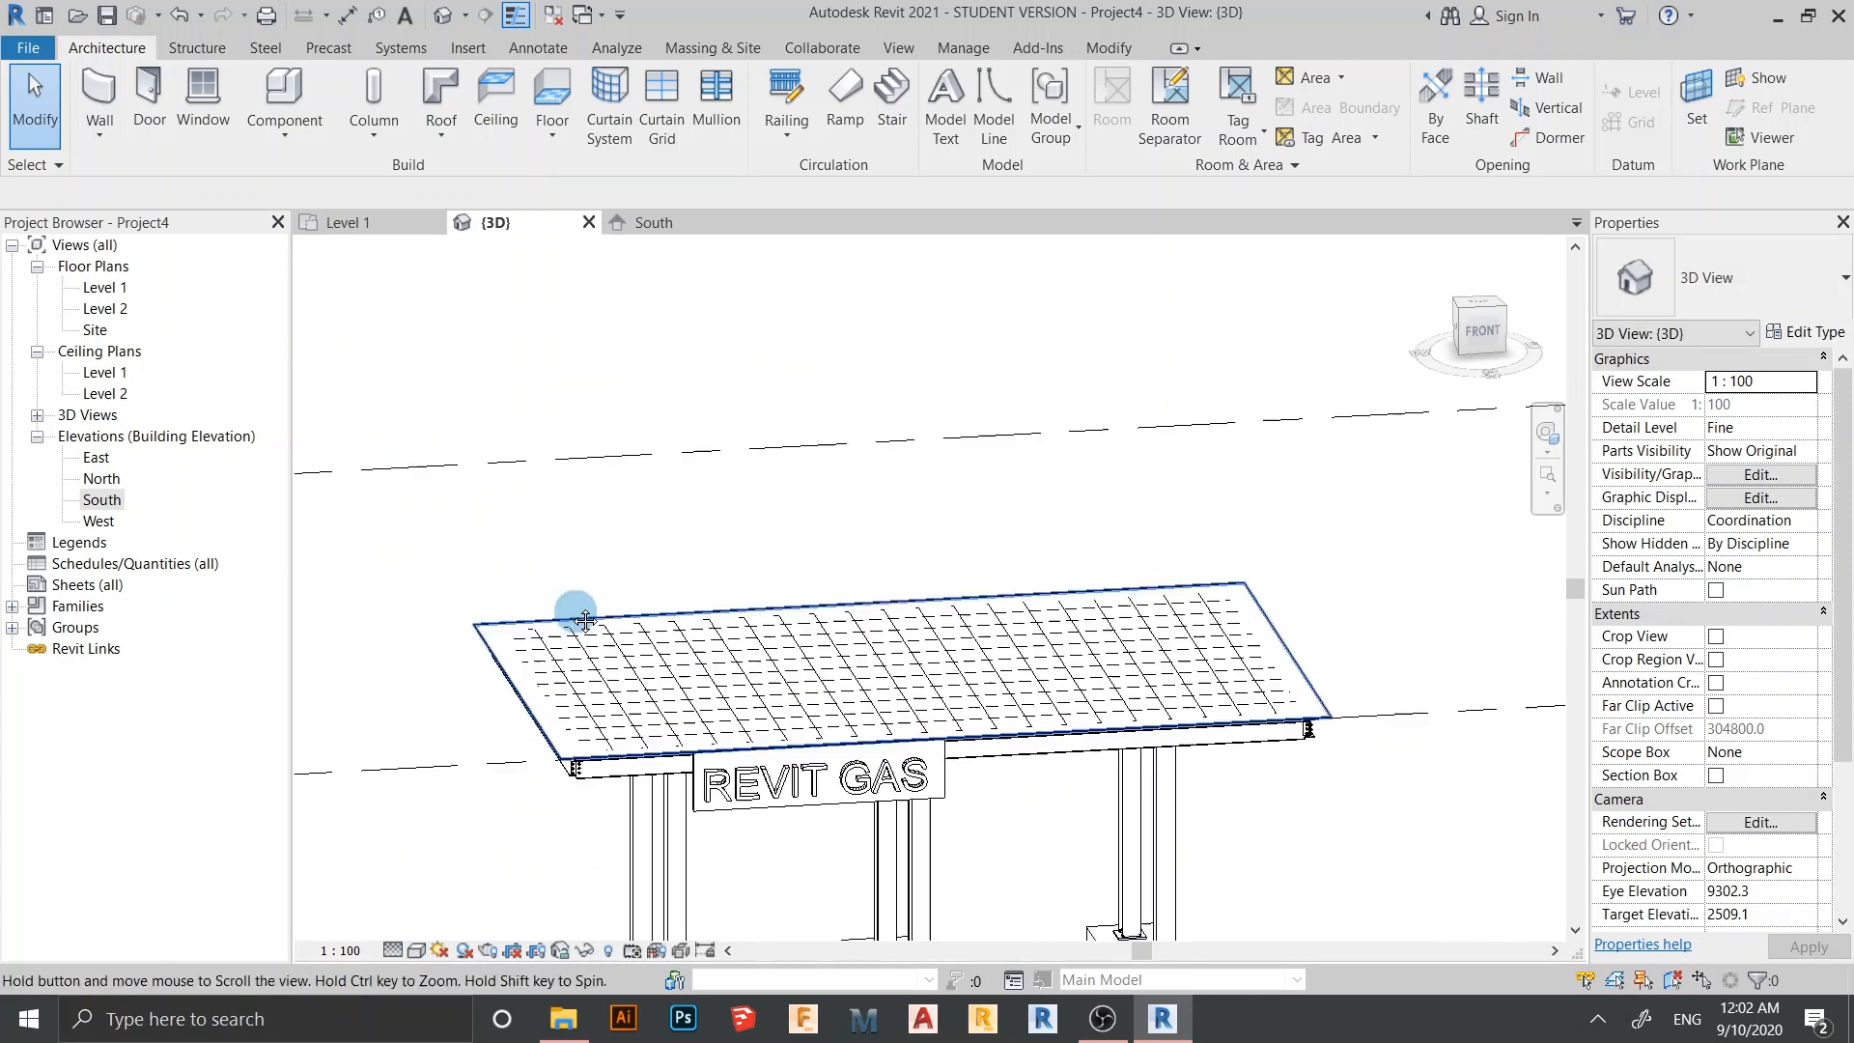
left_click(417, 954)
left_click(458, 777)
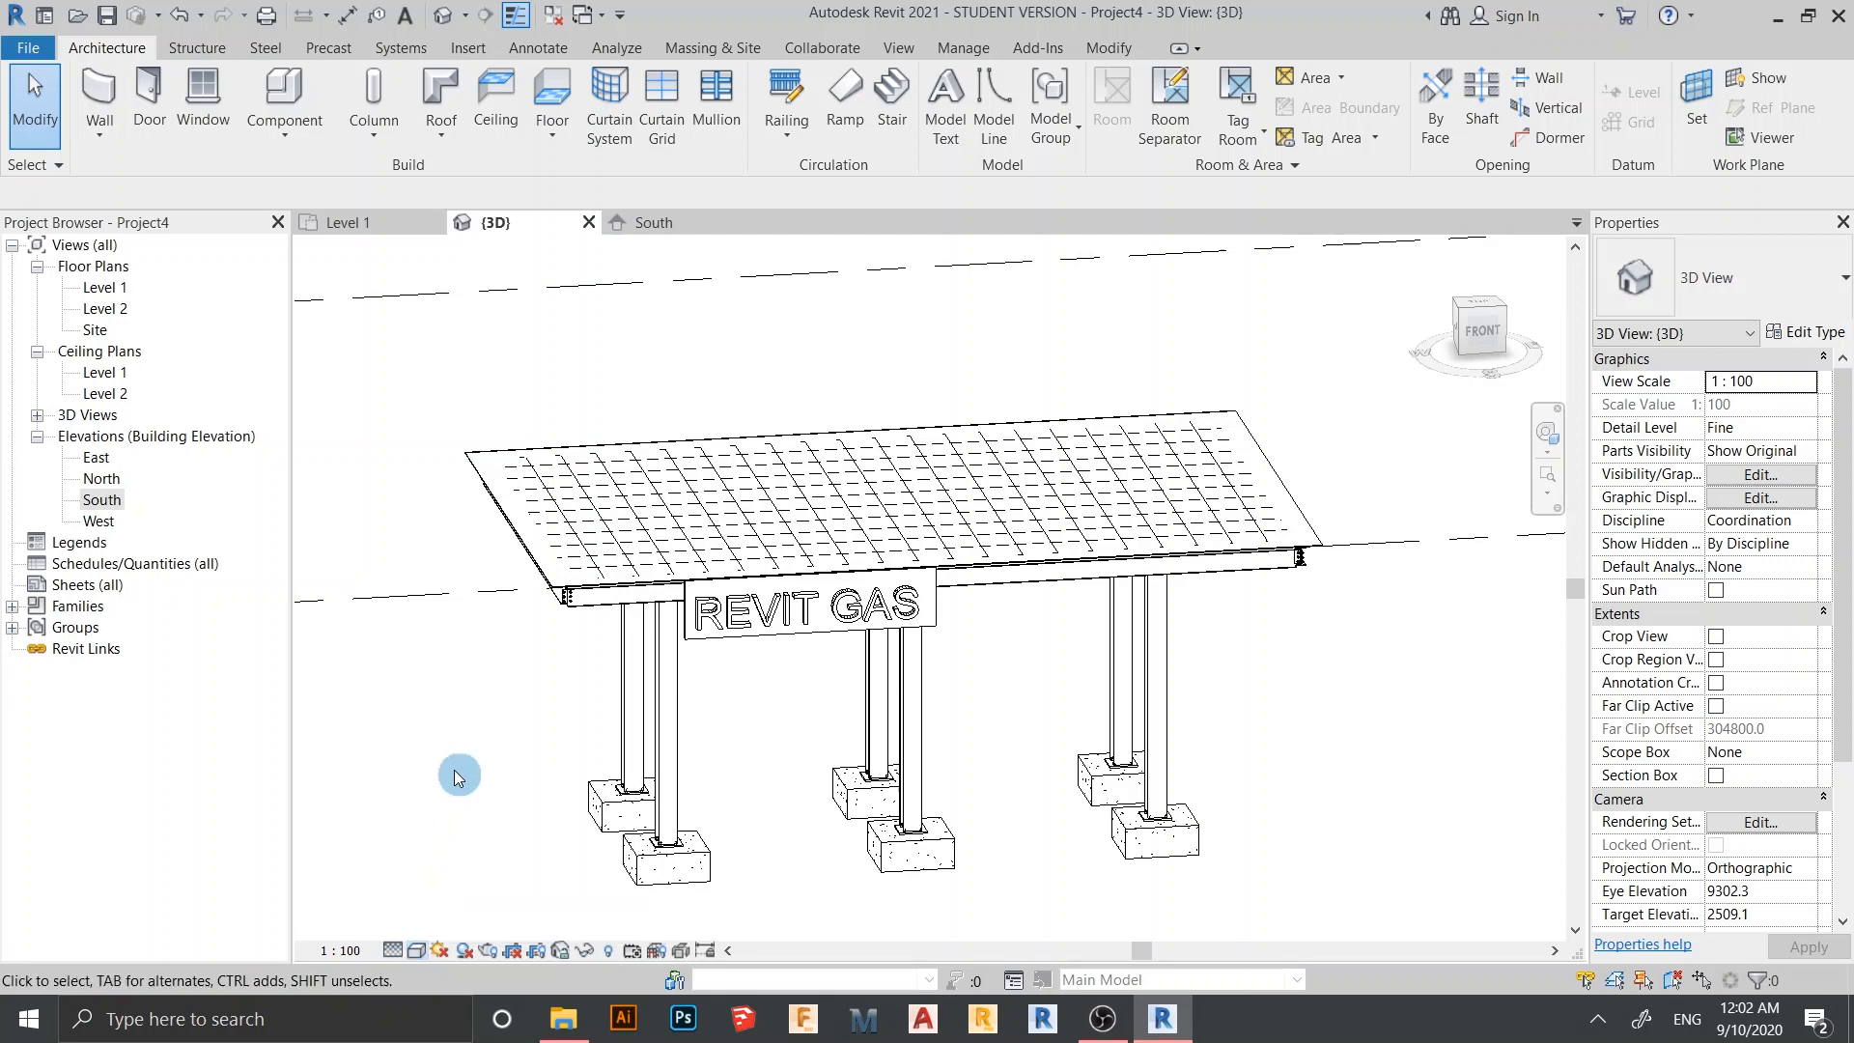
Examine the canopy roof, columns, footings and REVIT GAS sign from several angles in the 3D view
scroll(820, 840, "up", 4)
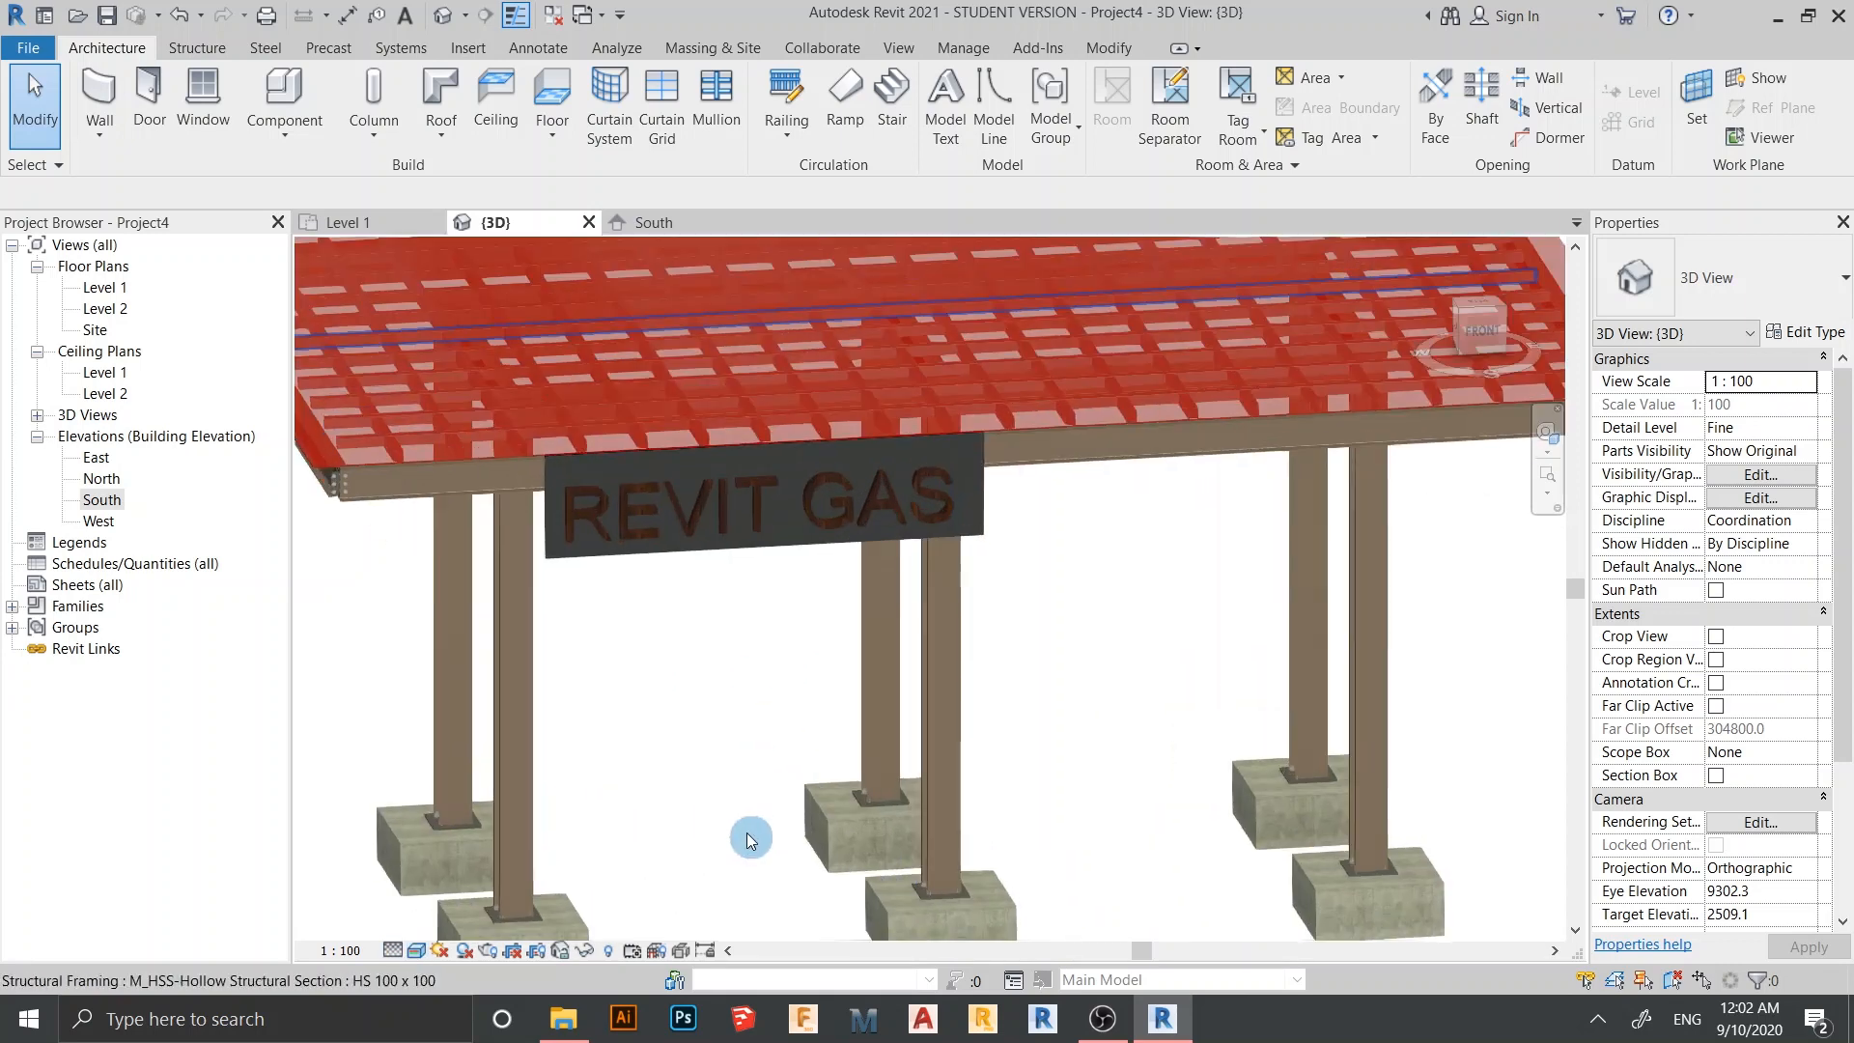
middle_click_drag(753, 952, 913, 937)
scroll(874, 840, "down", 1)
middle_click_drag(803, 736, 849, 893)
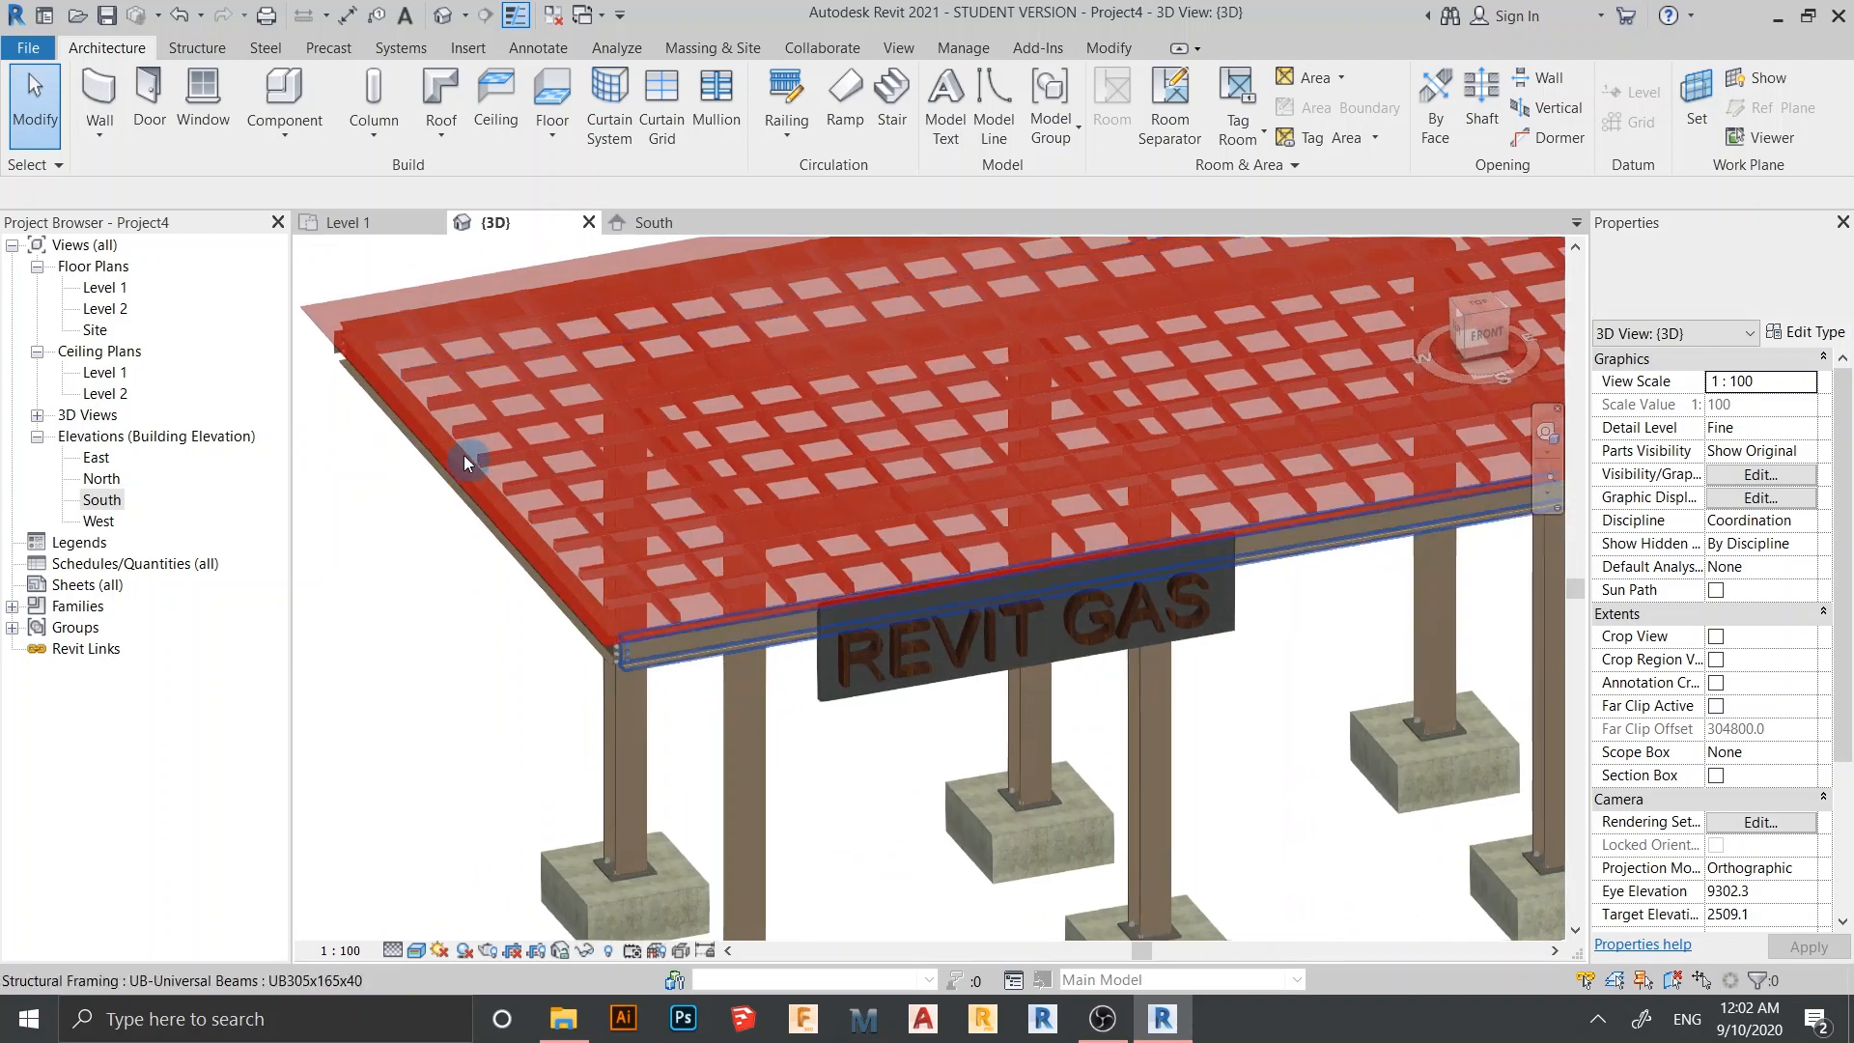
scroll(550, 497, "up", 5)
scroll(687, 536, "down", 5)
middle_click_drag(769, 675, 1101, 761, "shift")
scroll(1159, 714, "down", 2)
scroll(1173, 740, "down", 2)
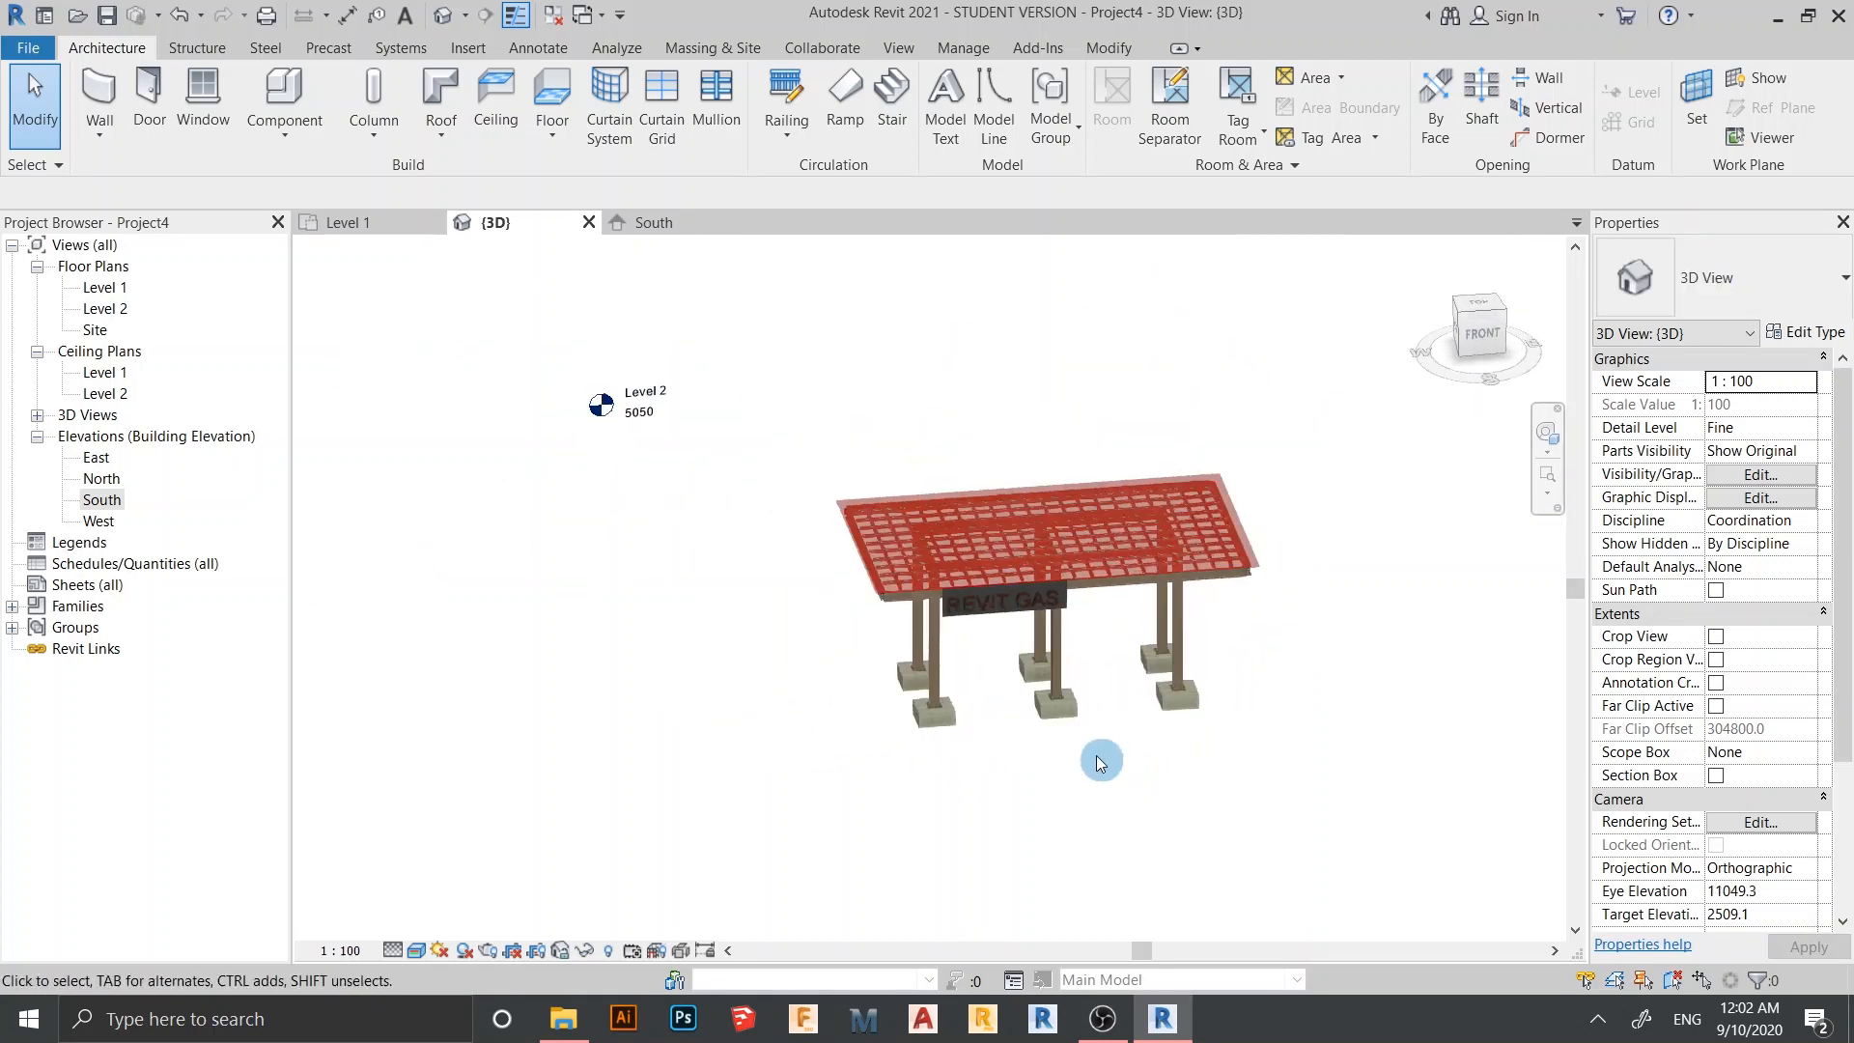
scroll(1072, 755, "up", 4)
scroll(1052, 750, "up", 1)
scroll(740, 738, "up", 3)
middle_click_drag(775, 751, 750, 846)
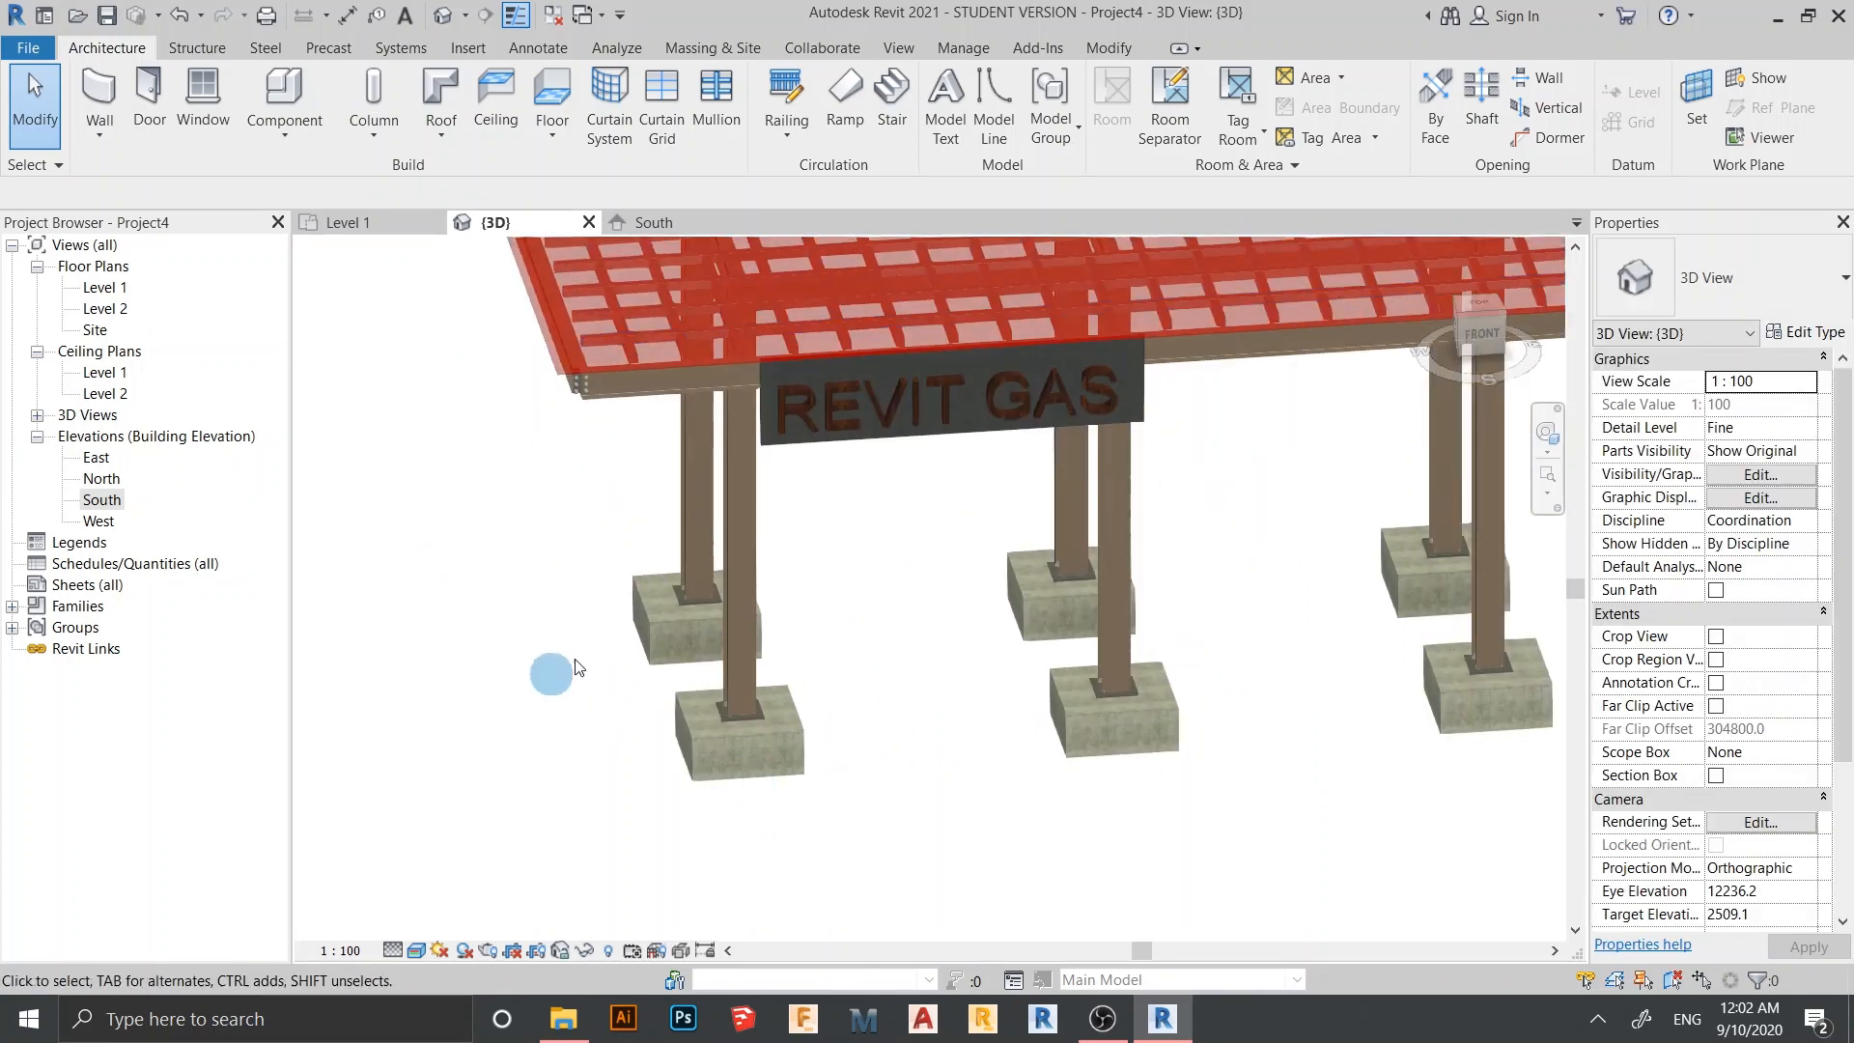
scroll(1247, 697, "down", 2)
middle_click_drag(1182, 752, 1080, 712)
scroll(1081, 707, "up", 2)
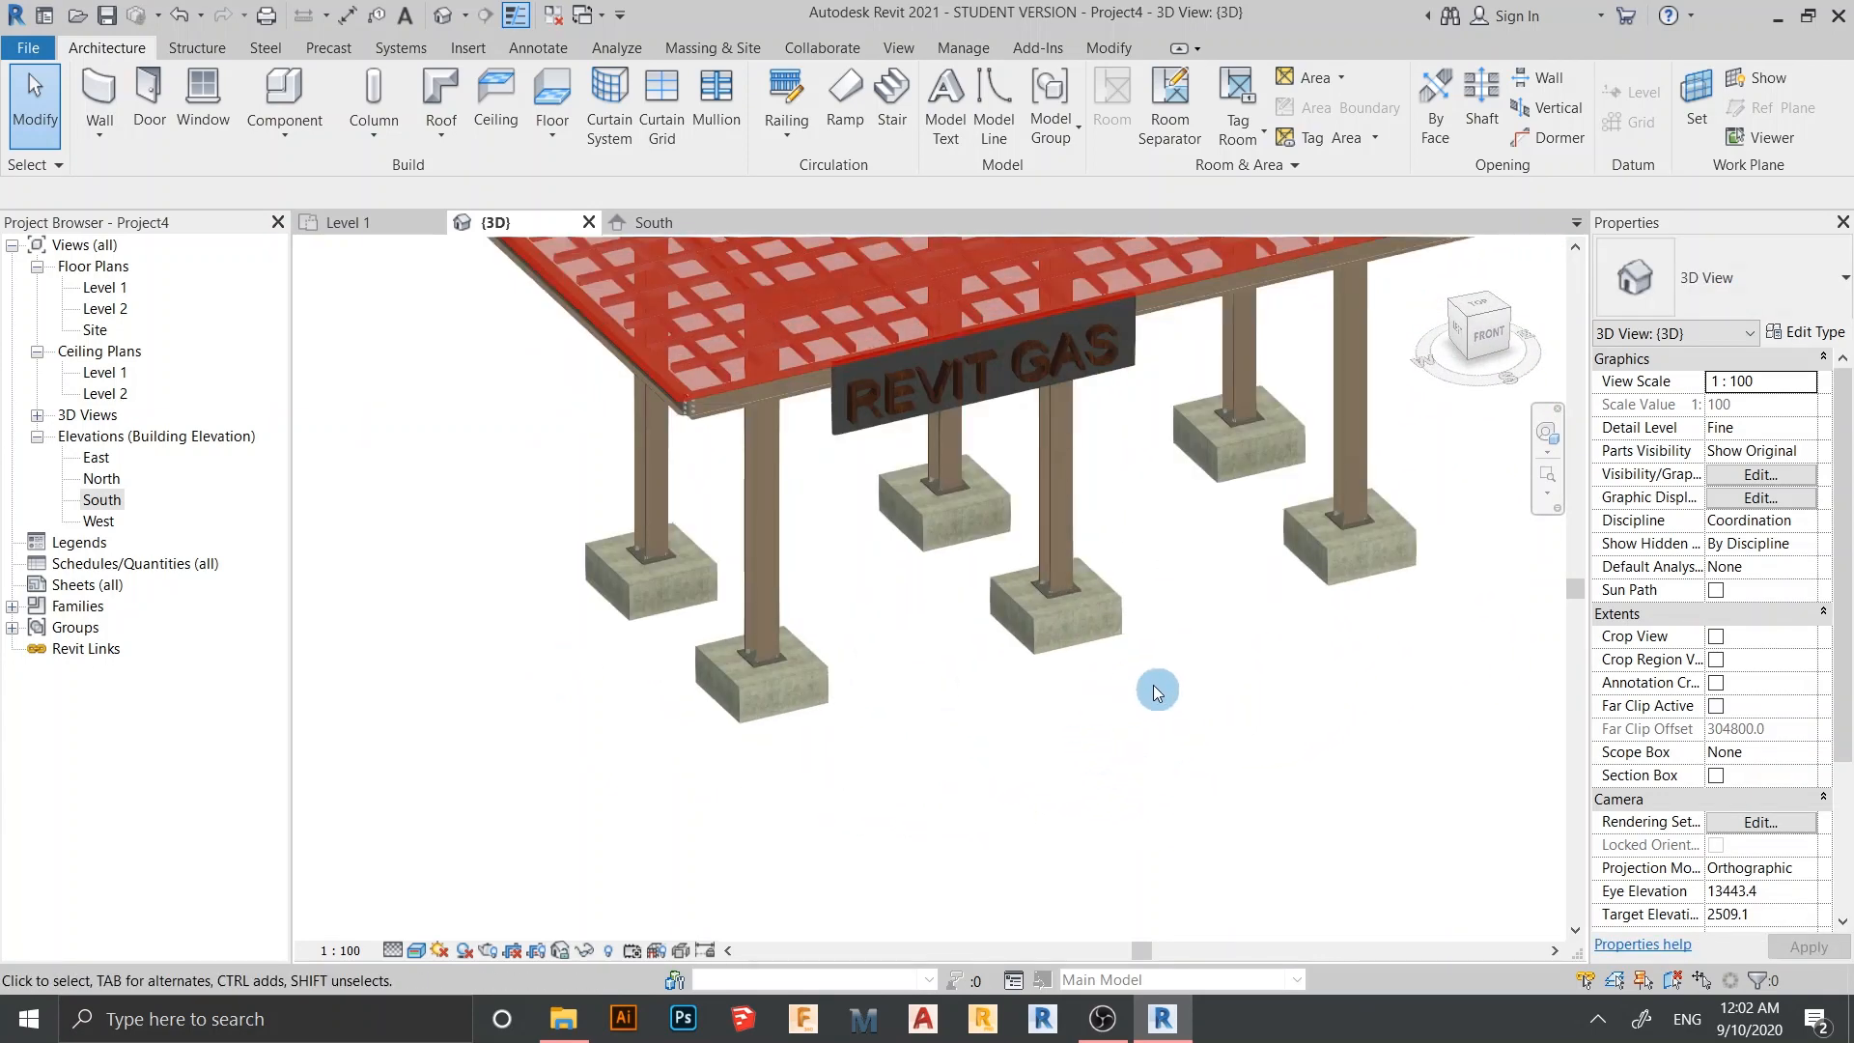
Open the Level 1 floor plan and start an in-place Generic Models component with a name beginning with "Rising"
left_click(340, 226)
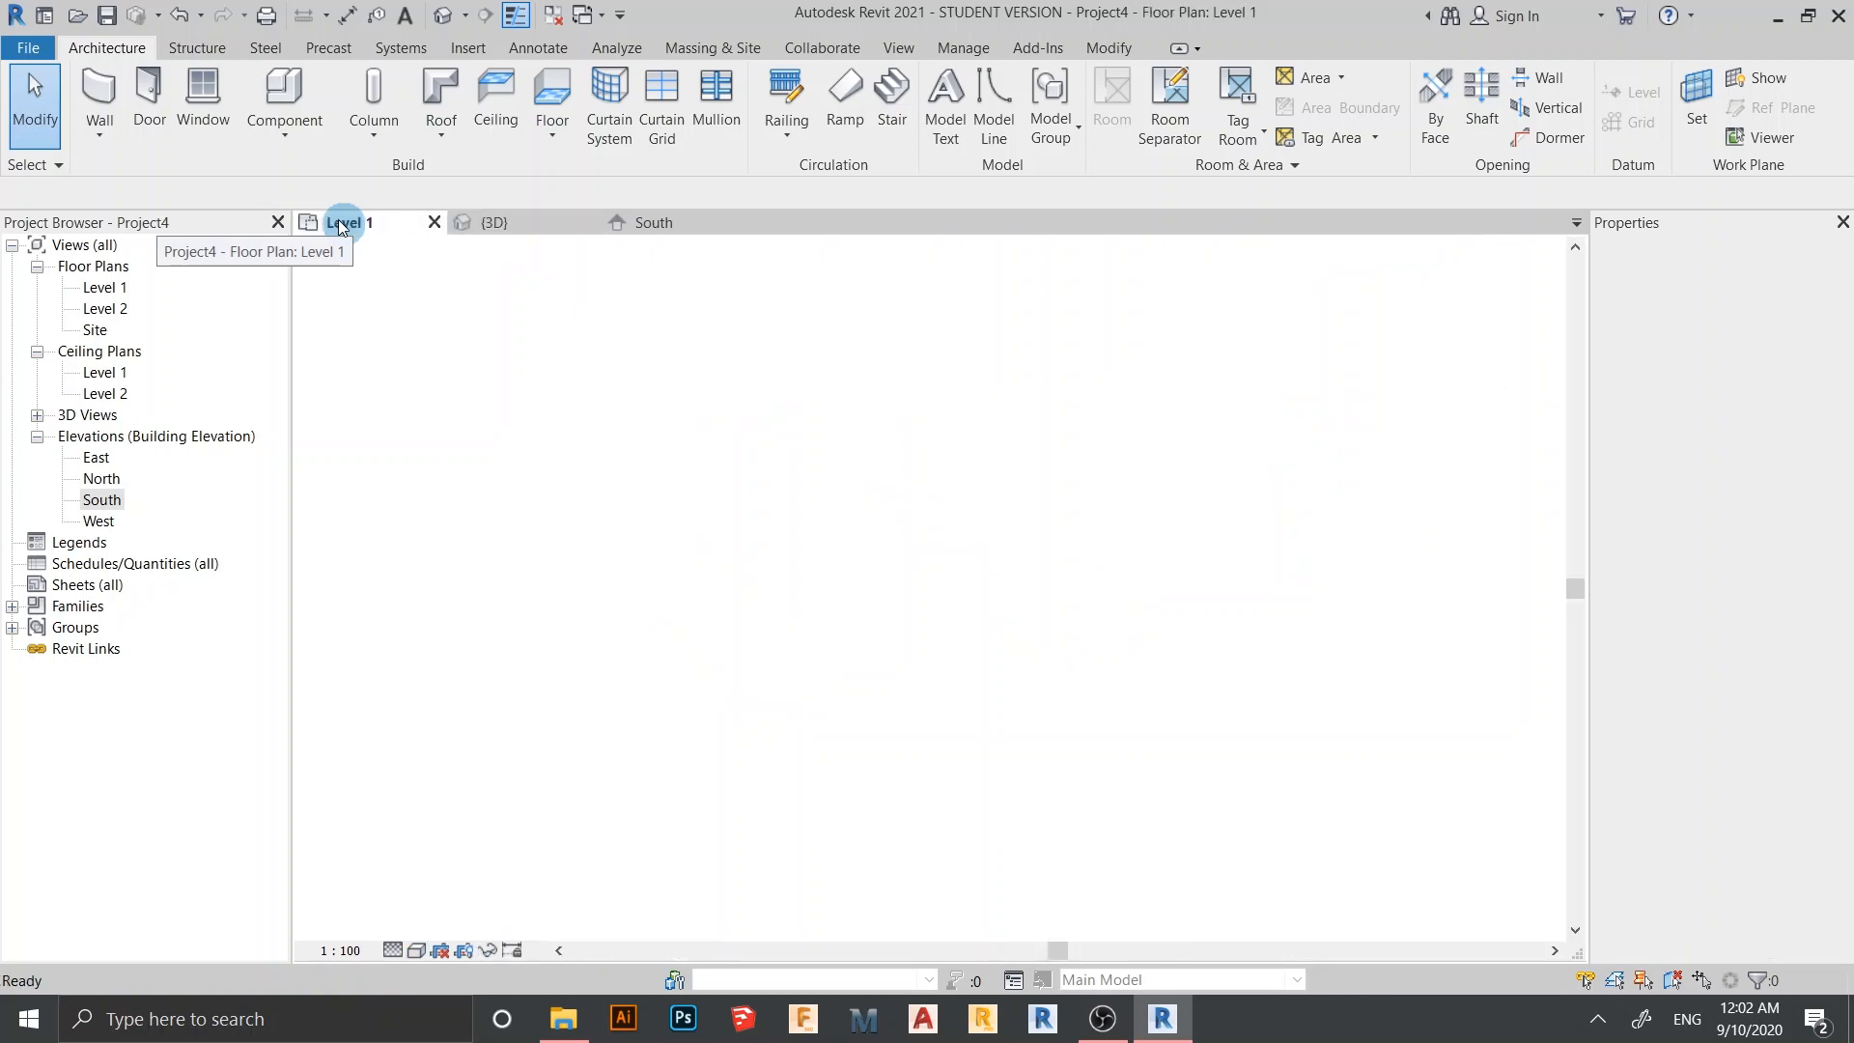
scroll(361, 425, "down", 3)
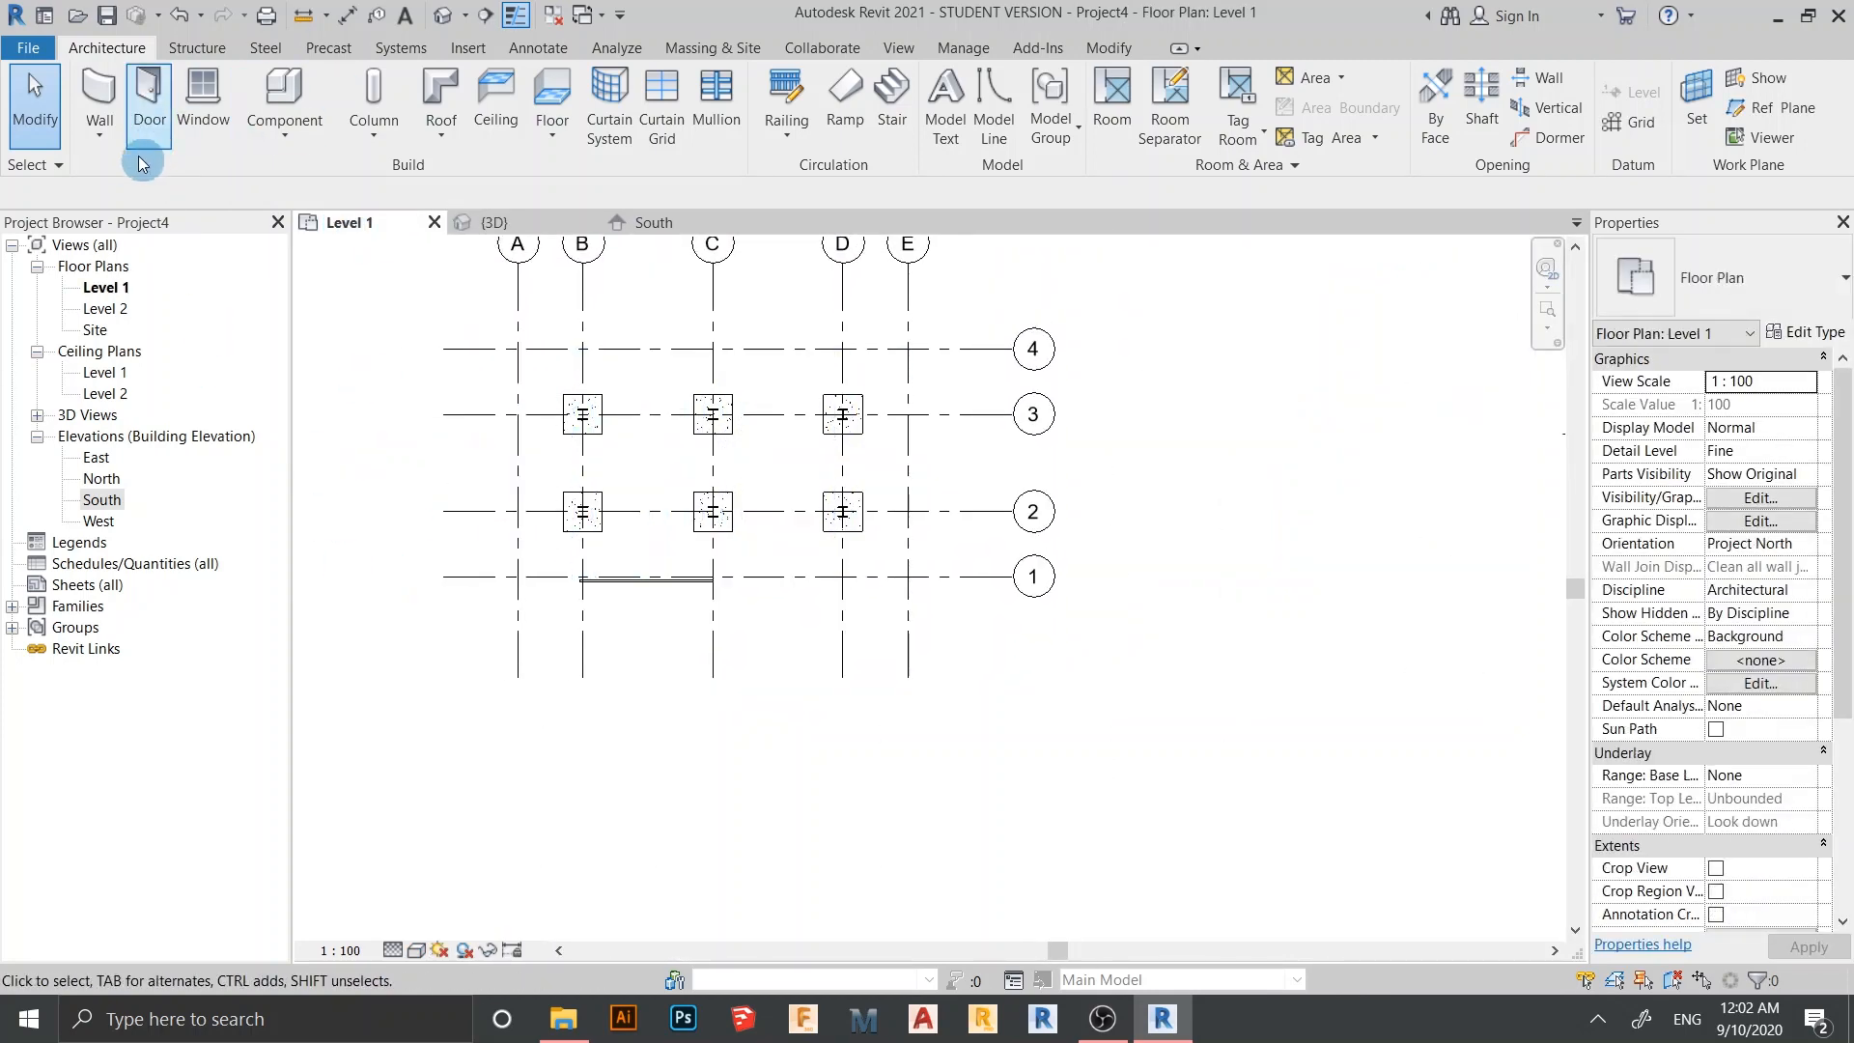
left_click(294, 152)
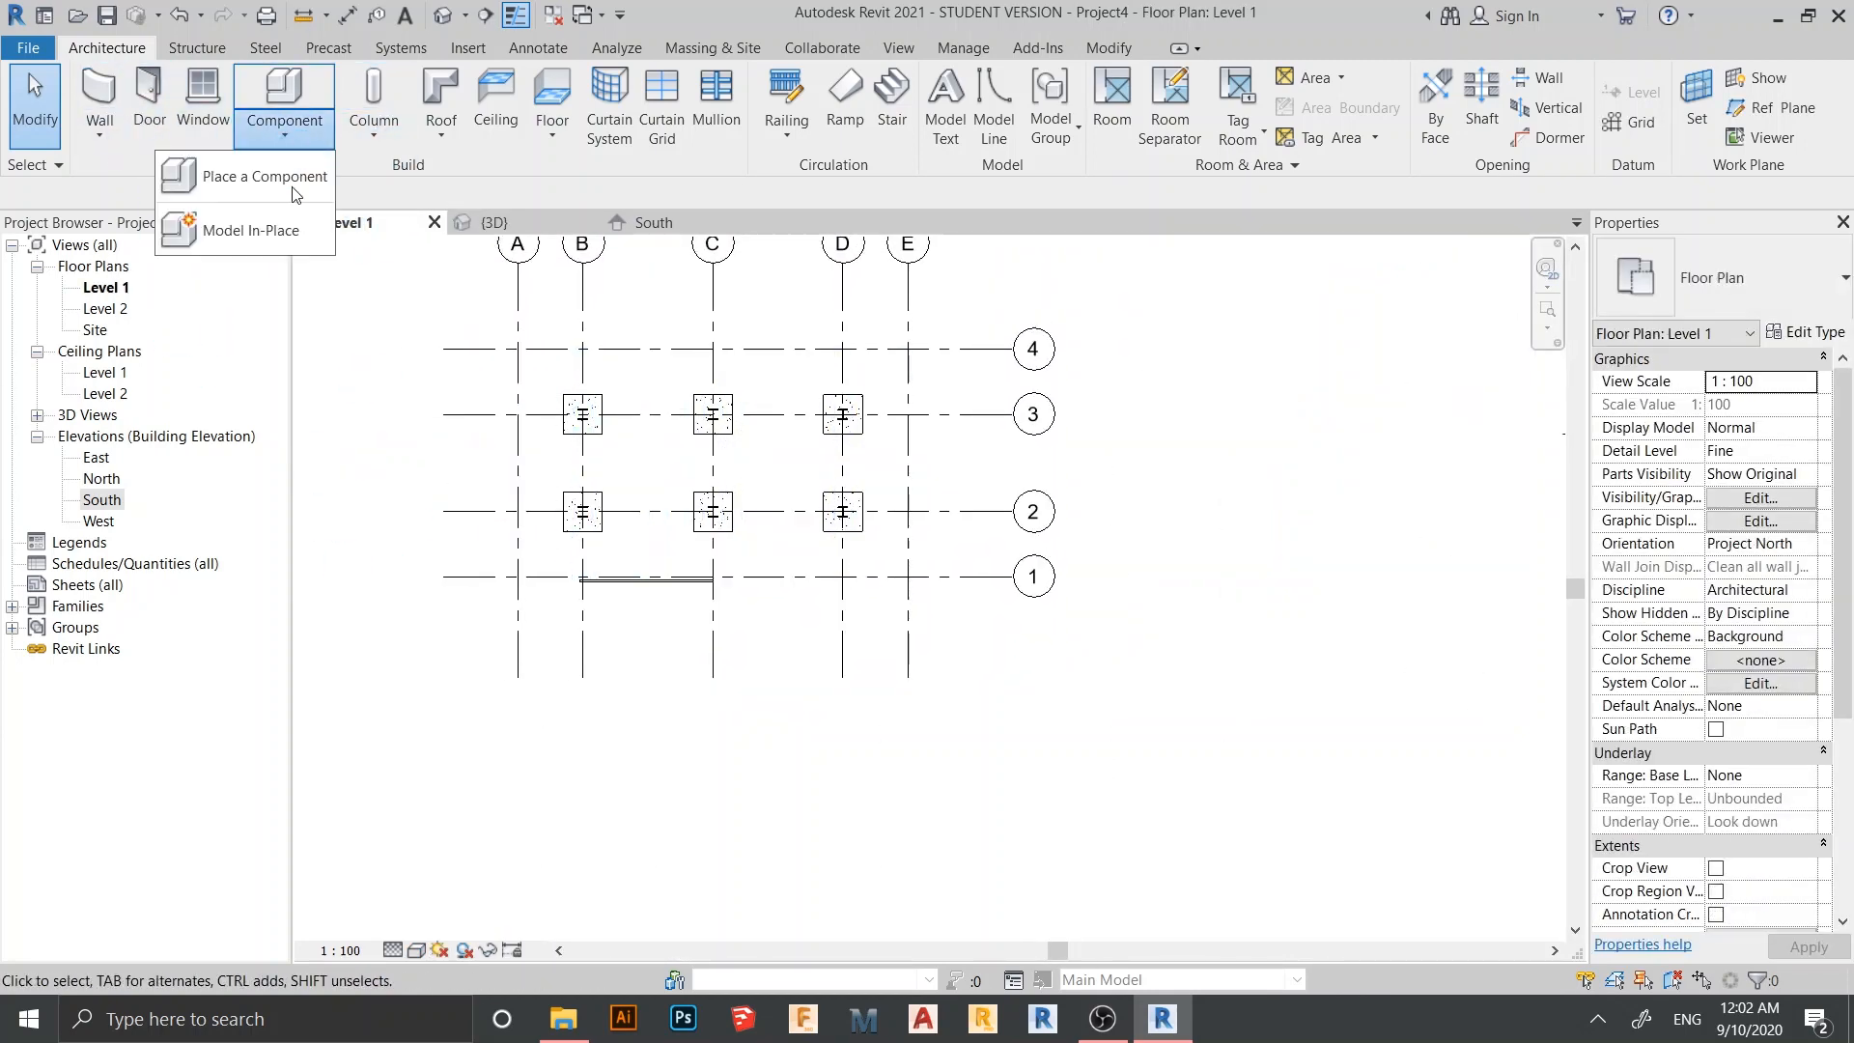
left_click(289, 232)
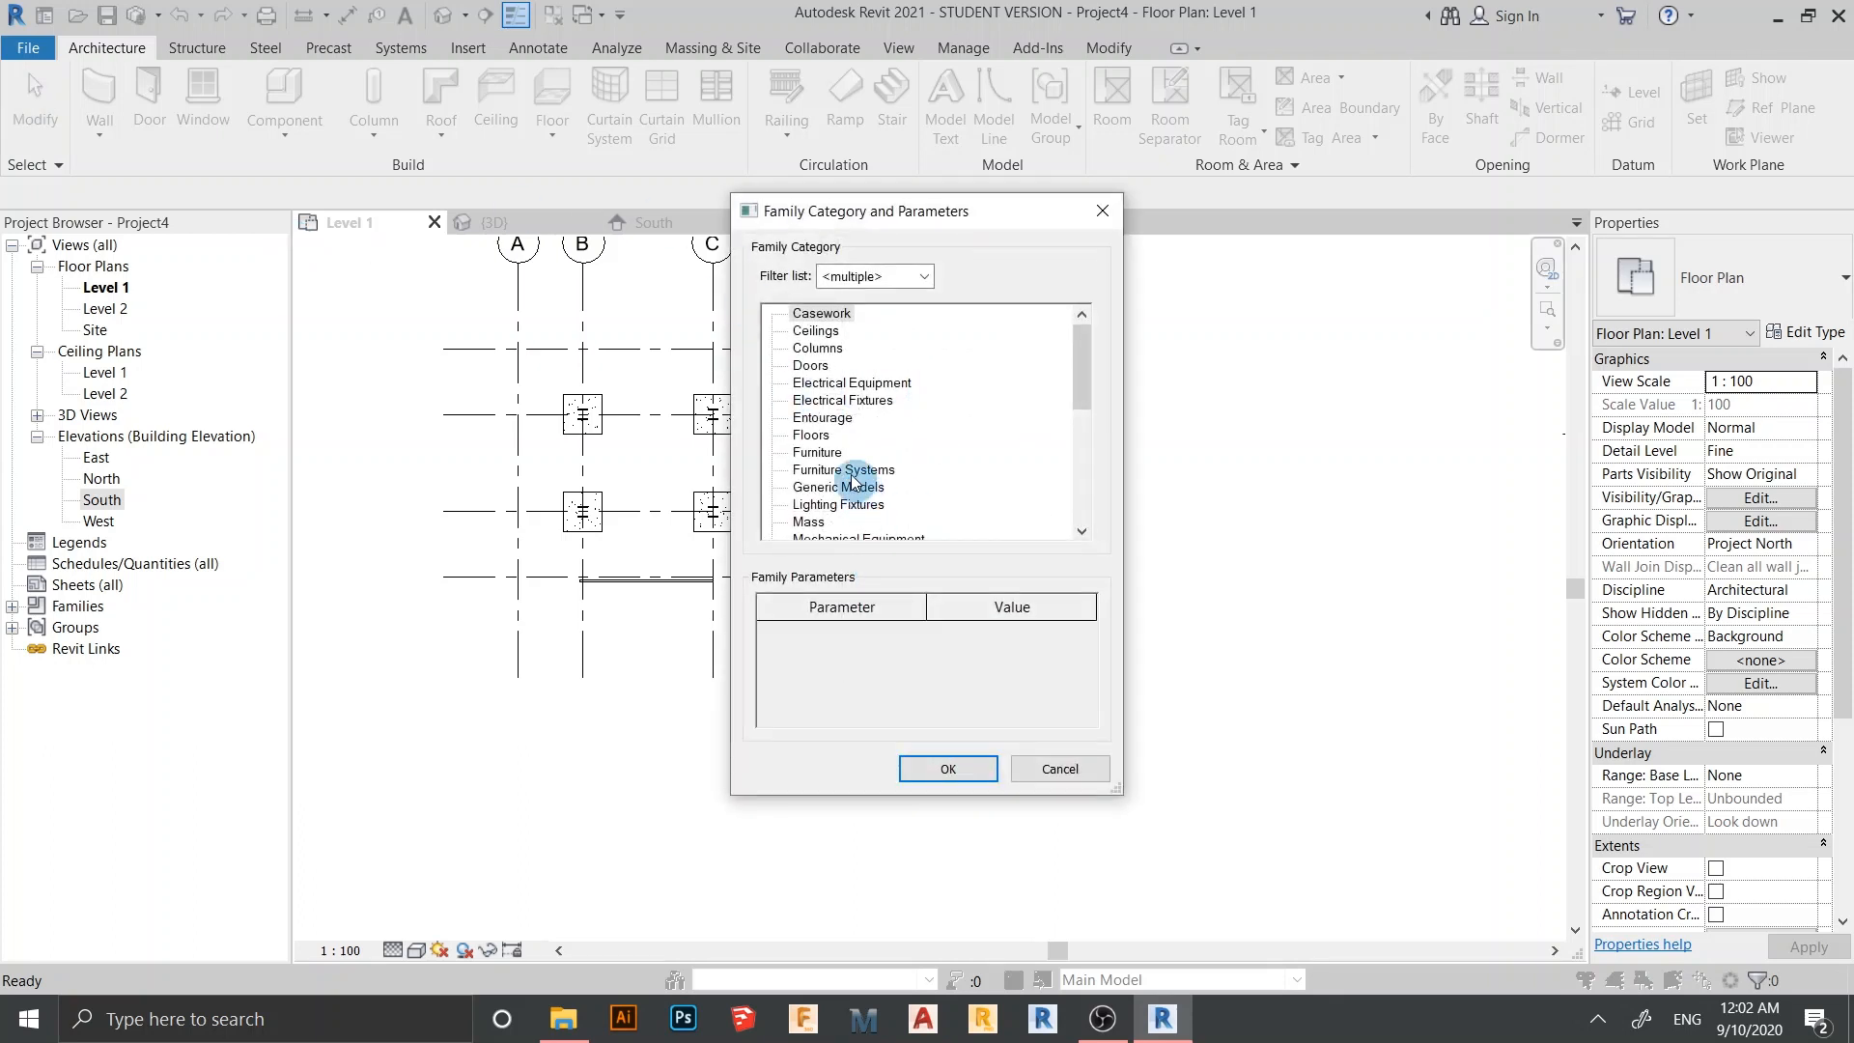
double_click(828, 488)
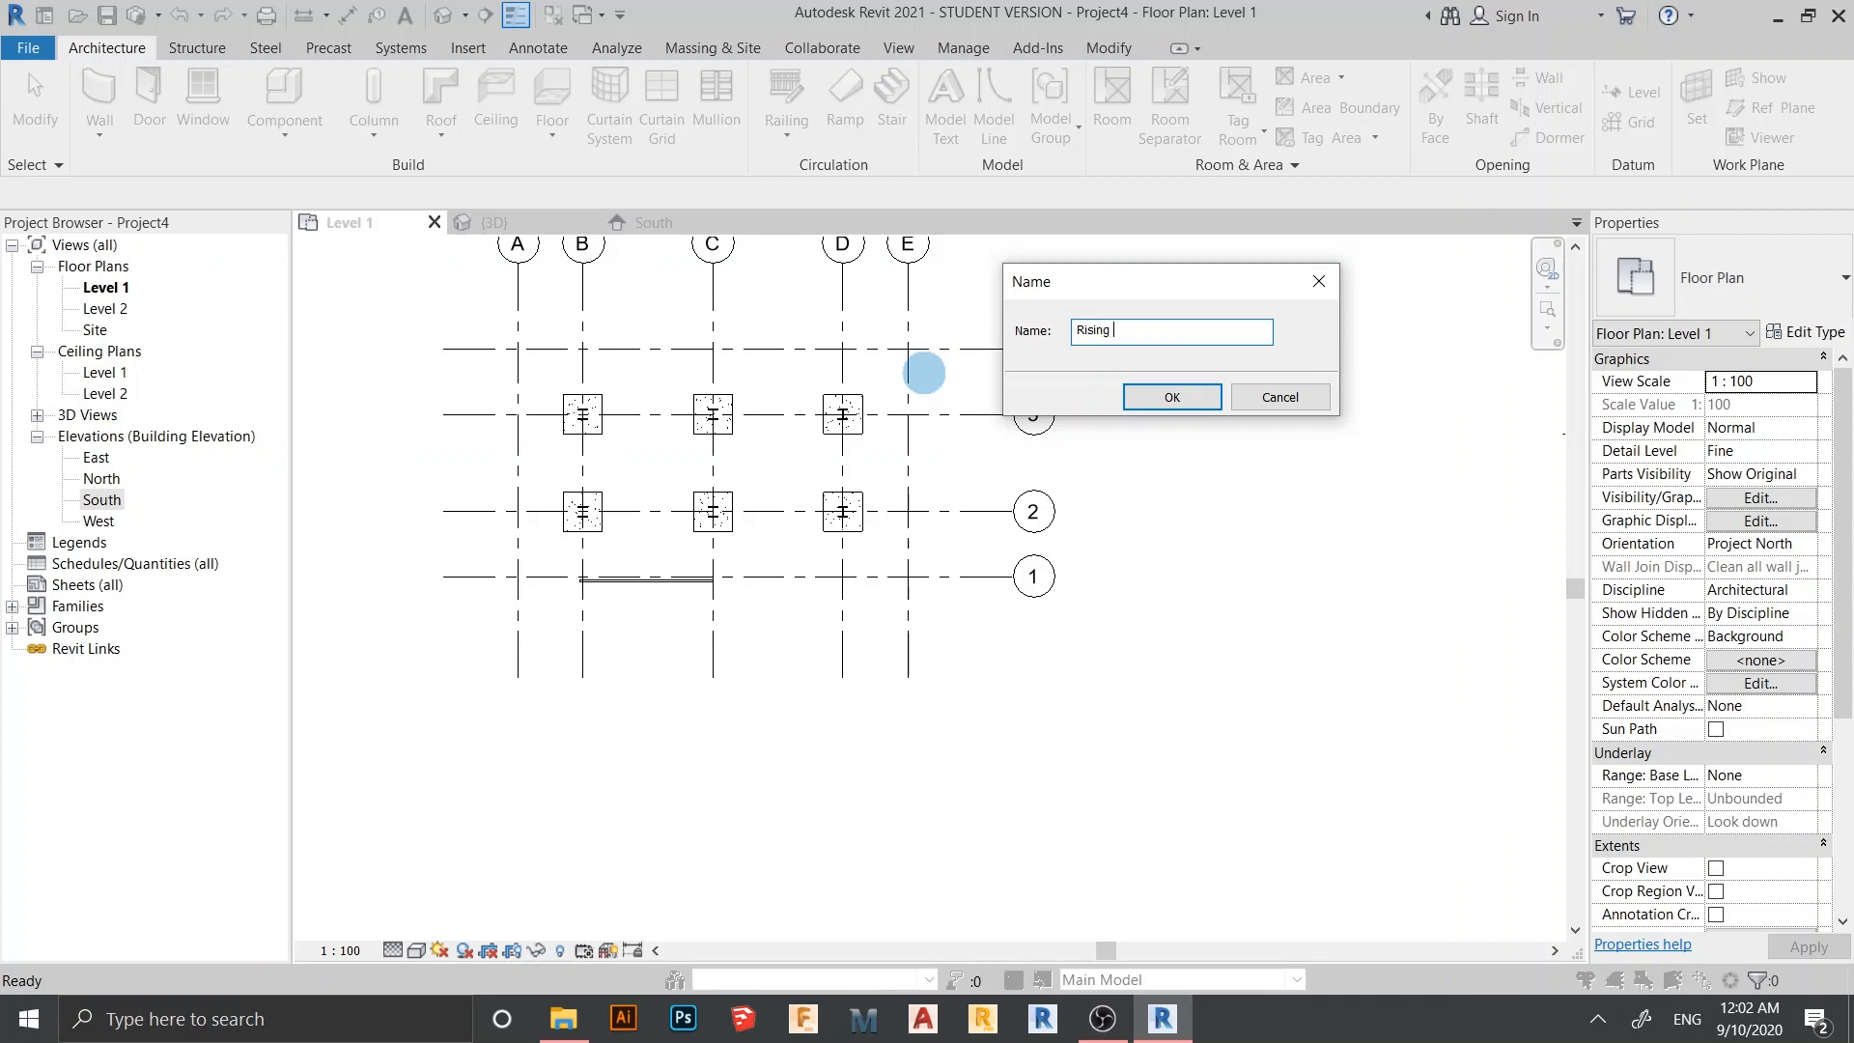
type("or")
key("Return")
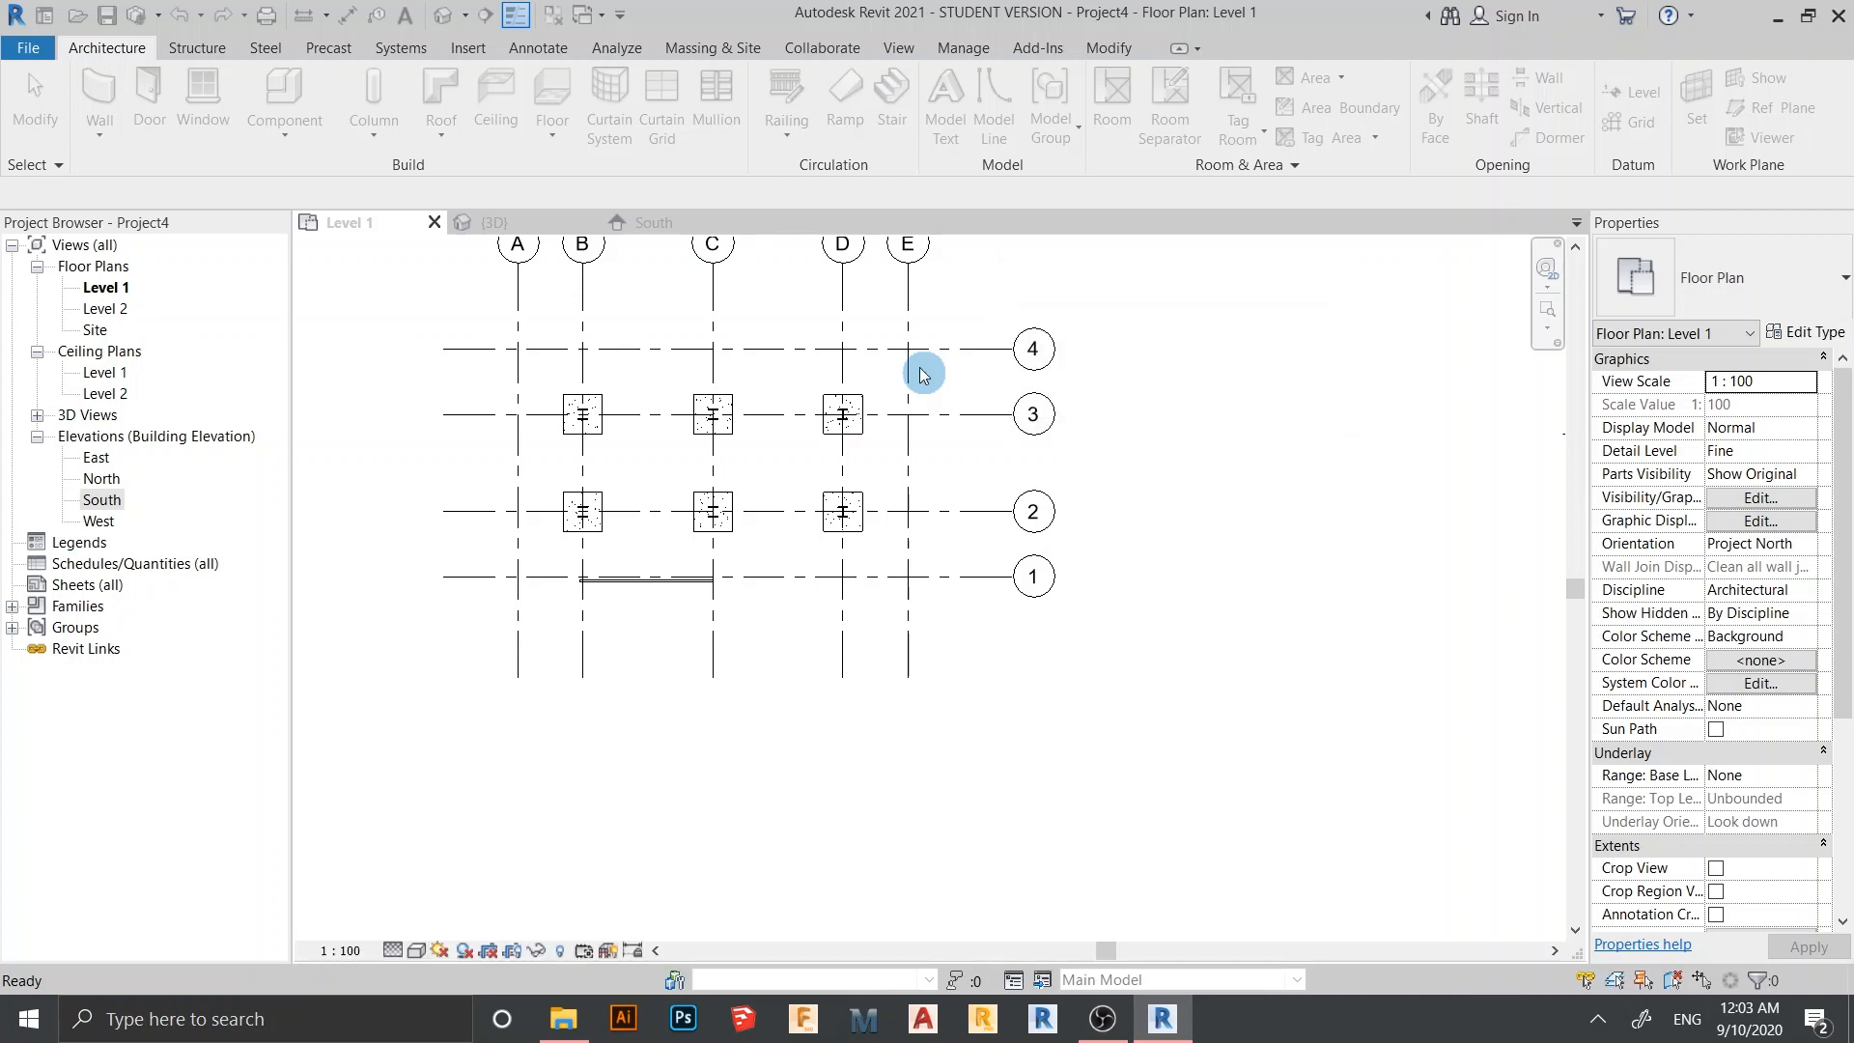
Start an Extrusion sketch and create a picked line offset 500 mm above grid 3
left_click(229, 123)
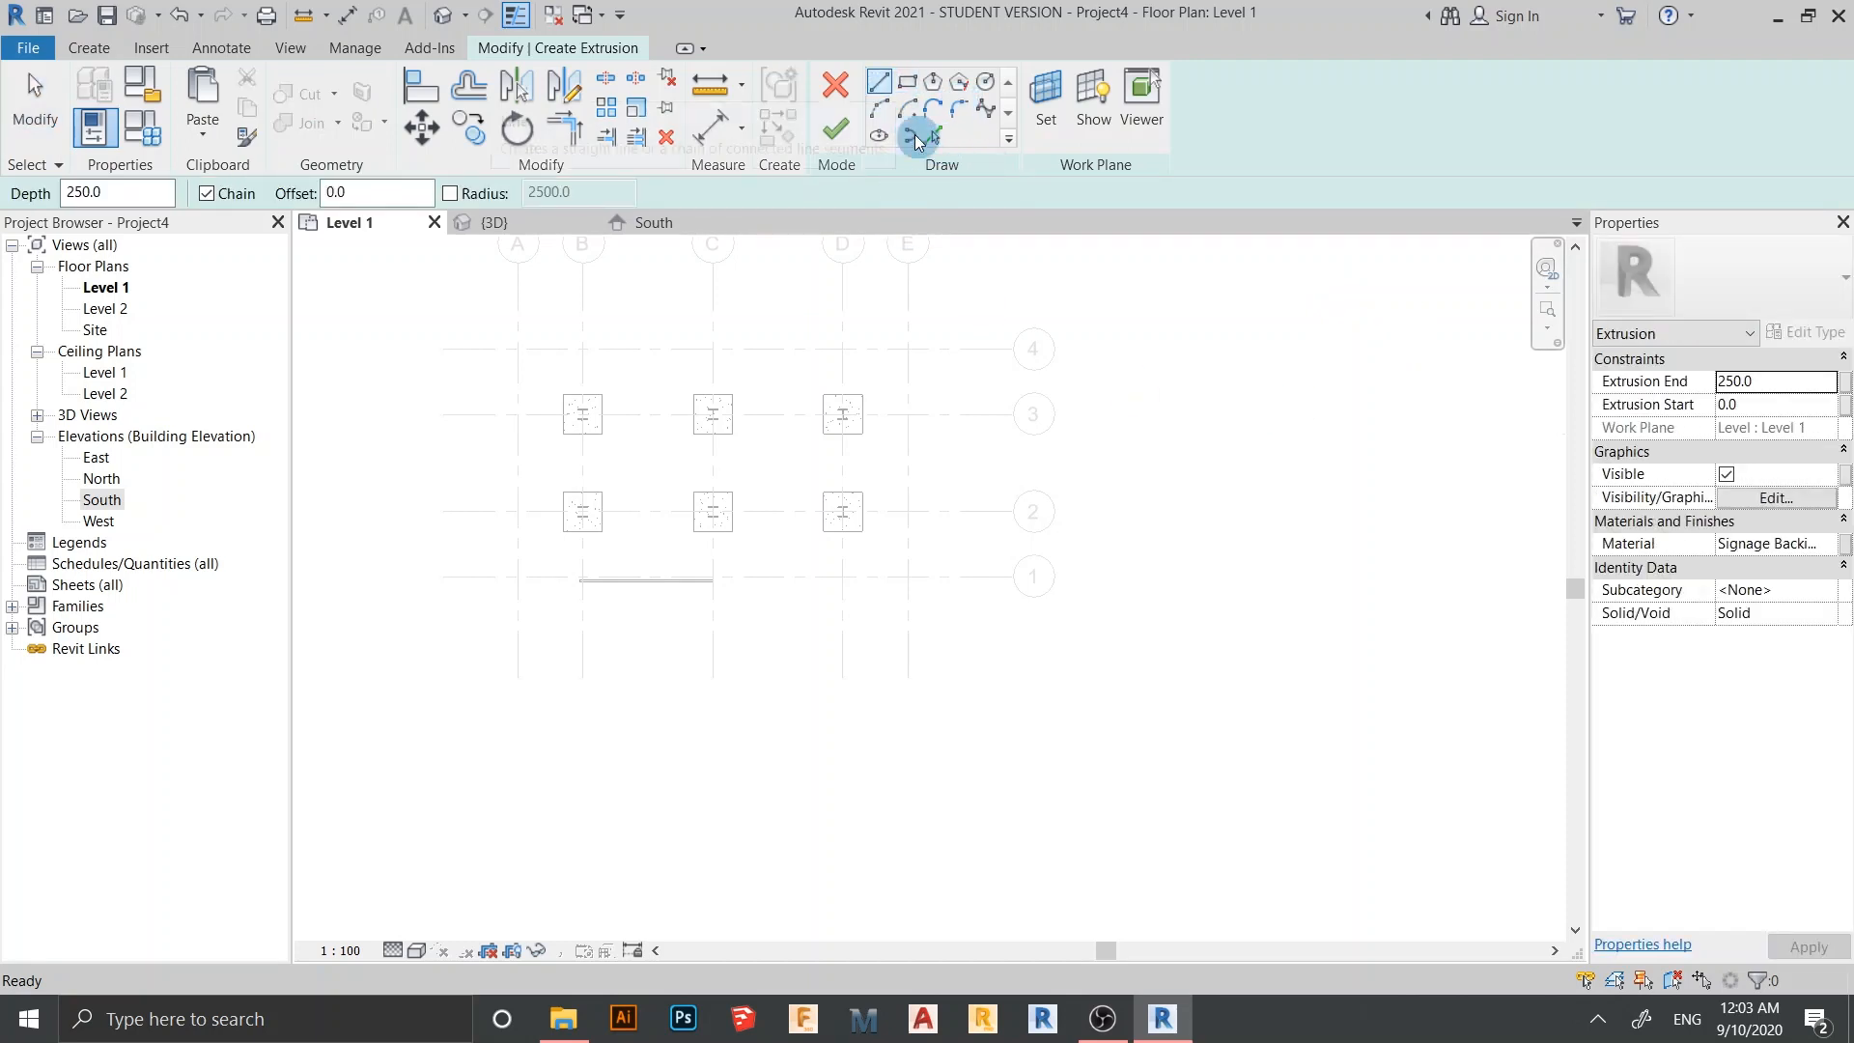
left_click(929, 138)
scroll(630, 468, "up", 1)
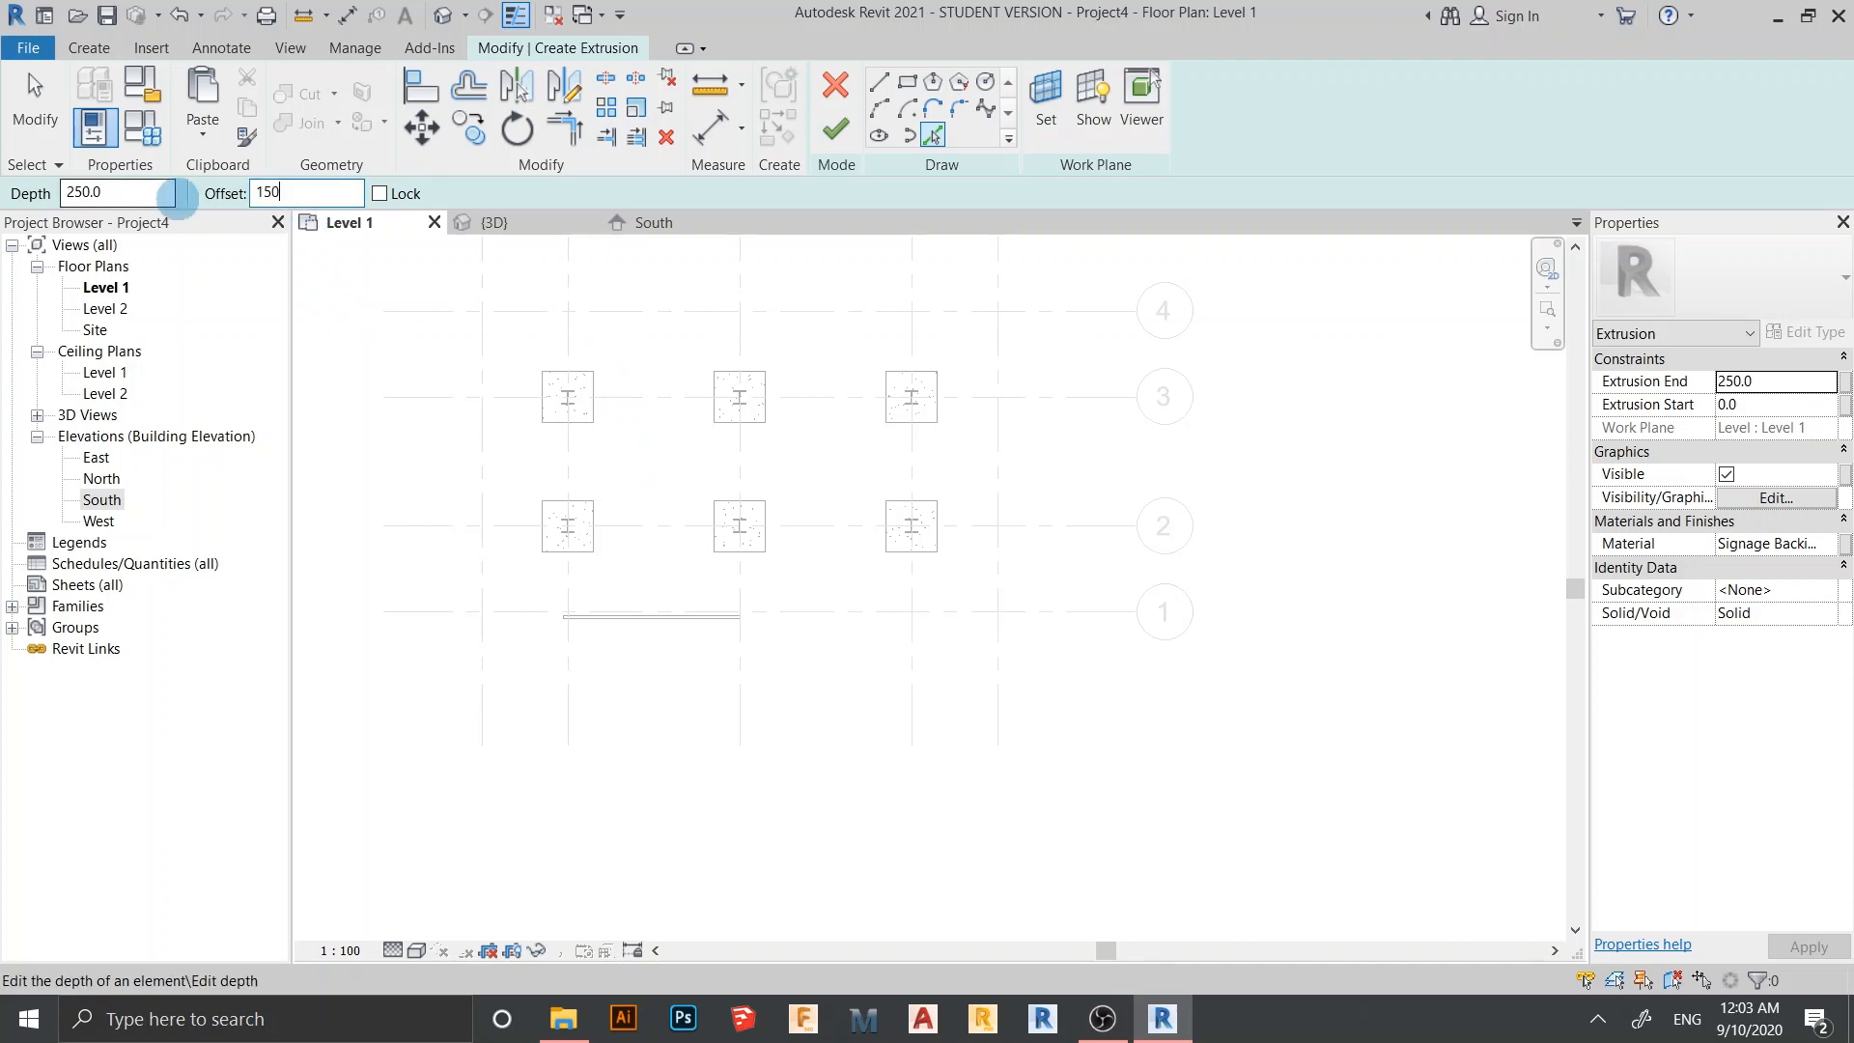
key("Return")
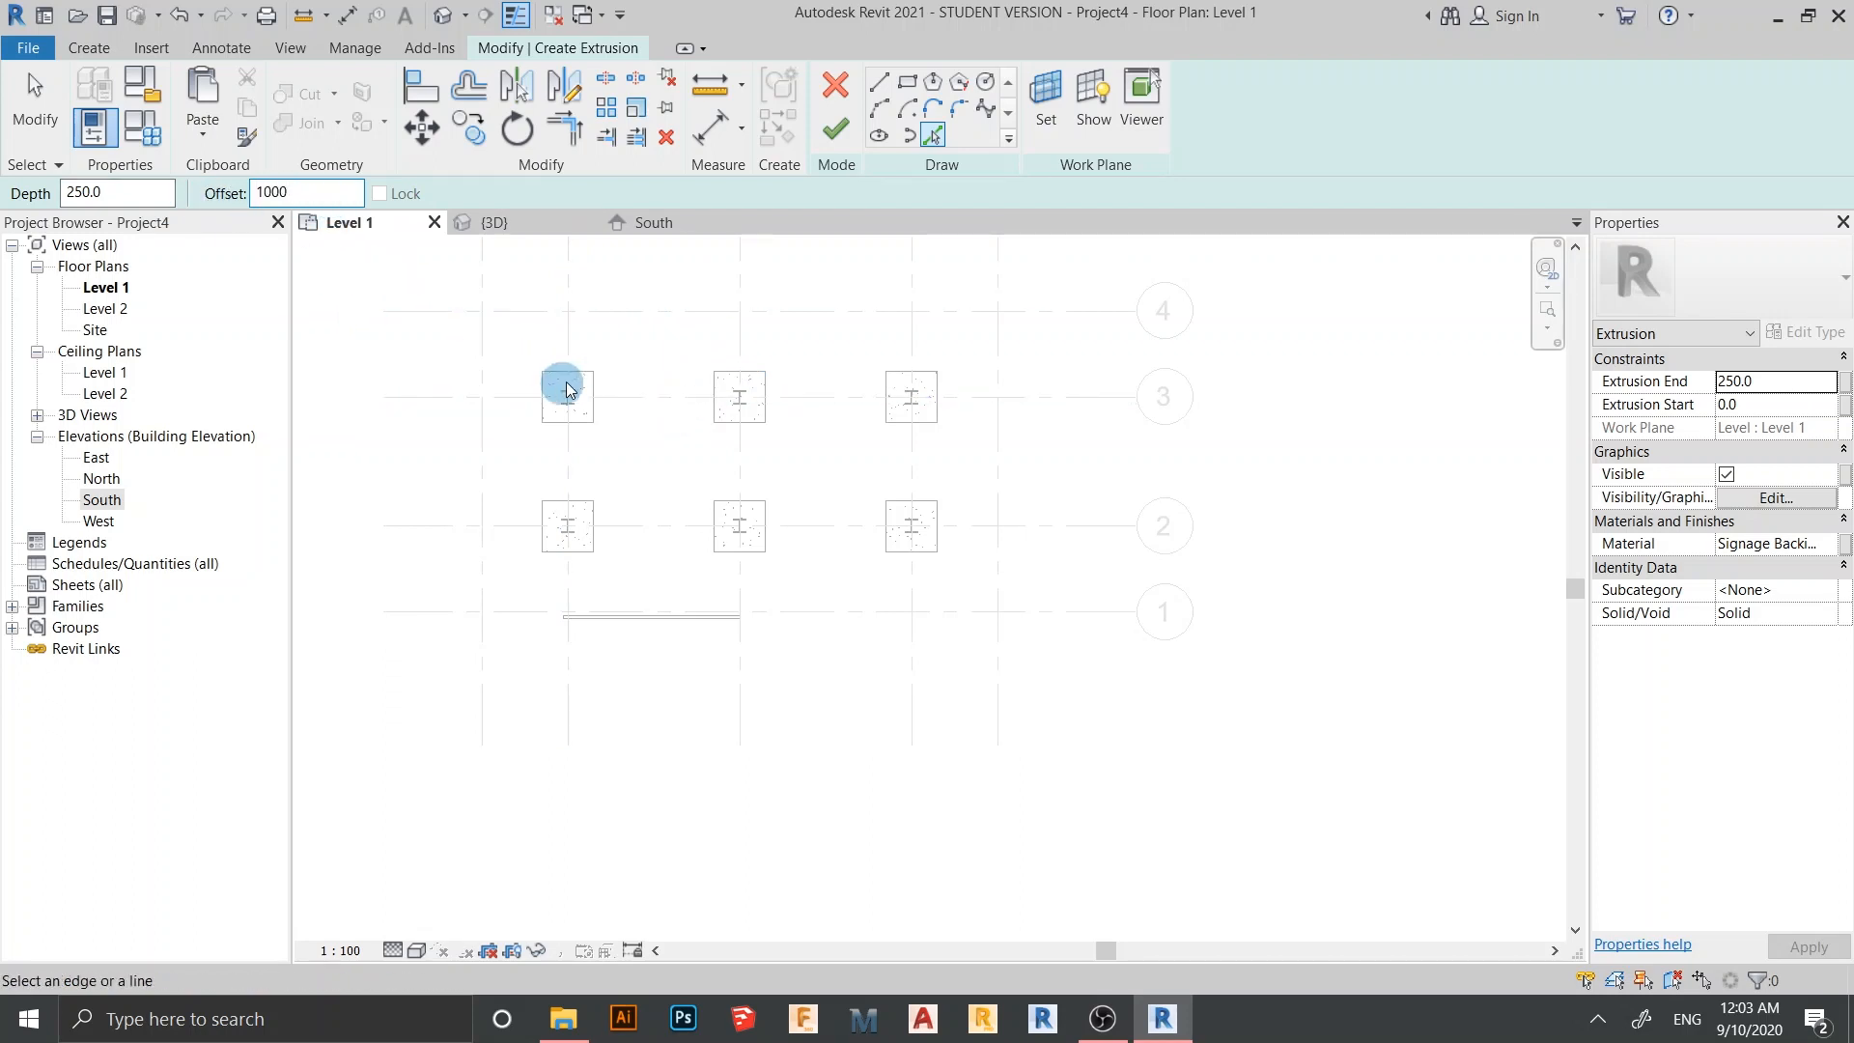
key("Return")
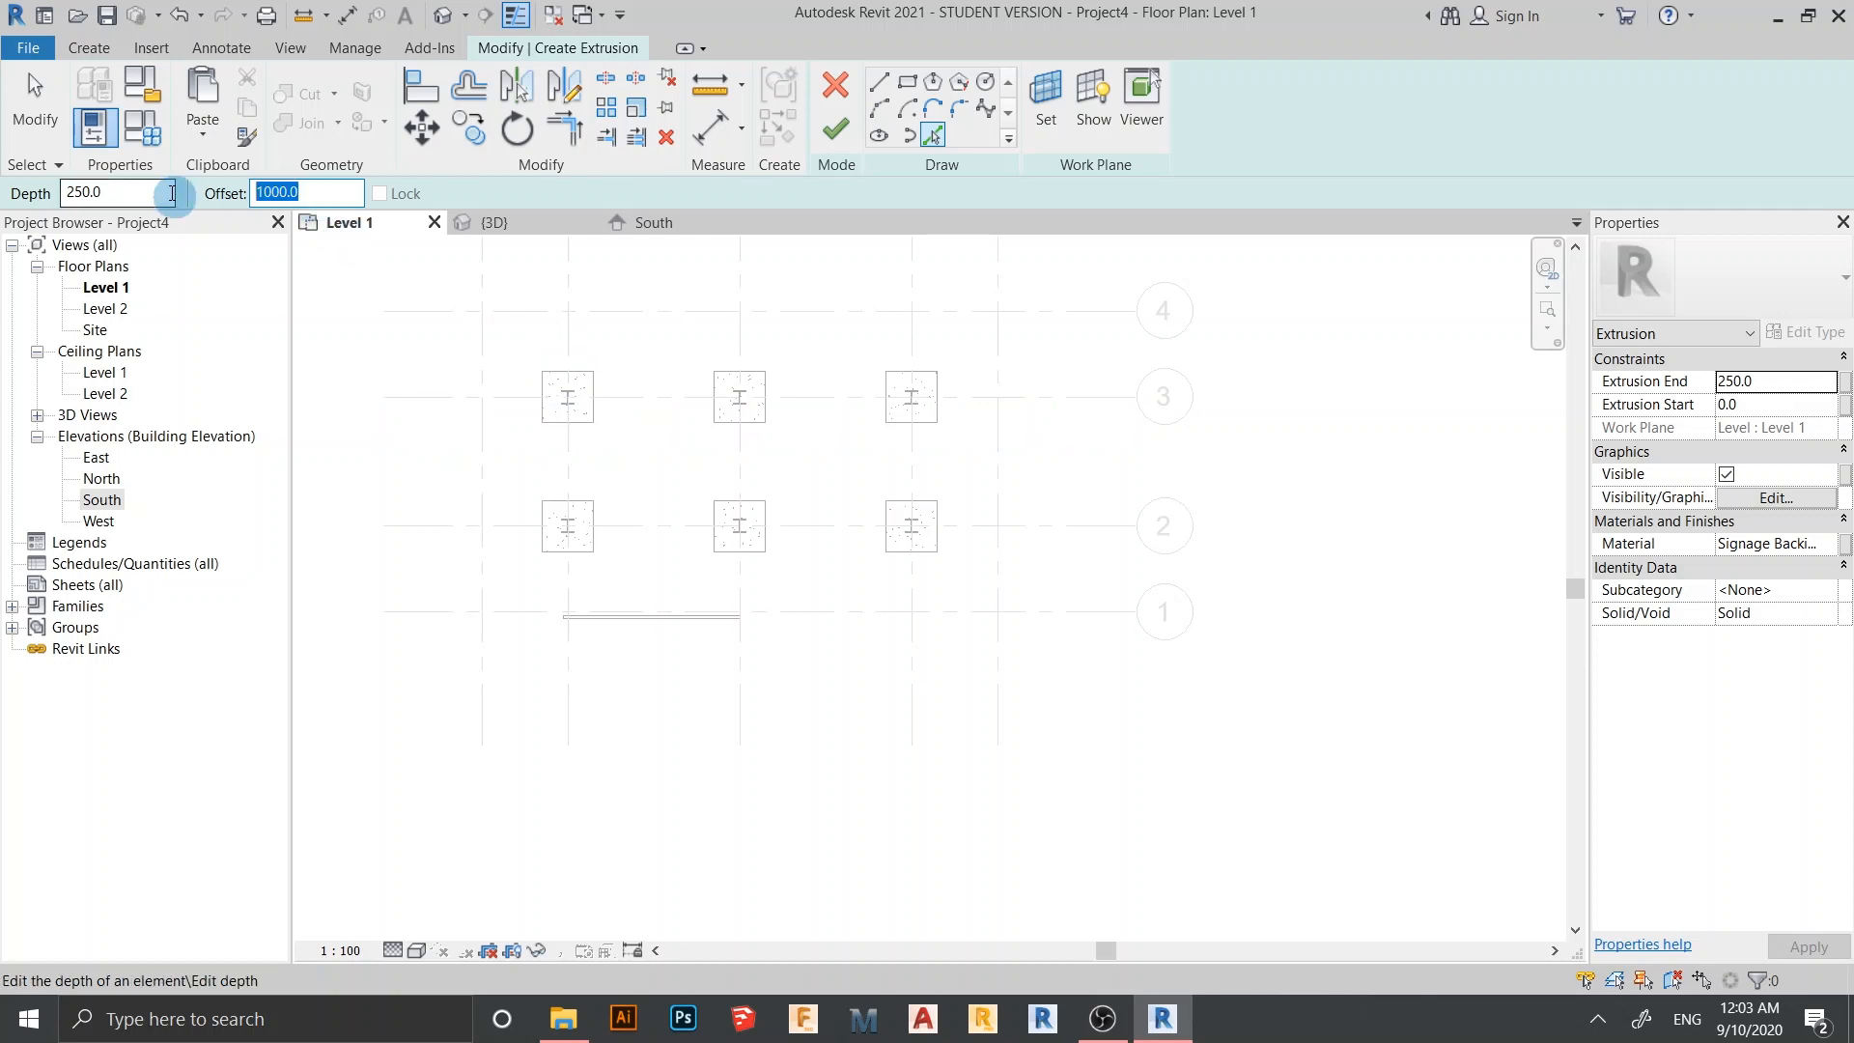
key("Return")
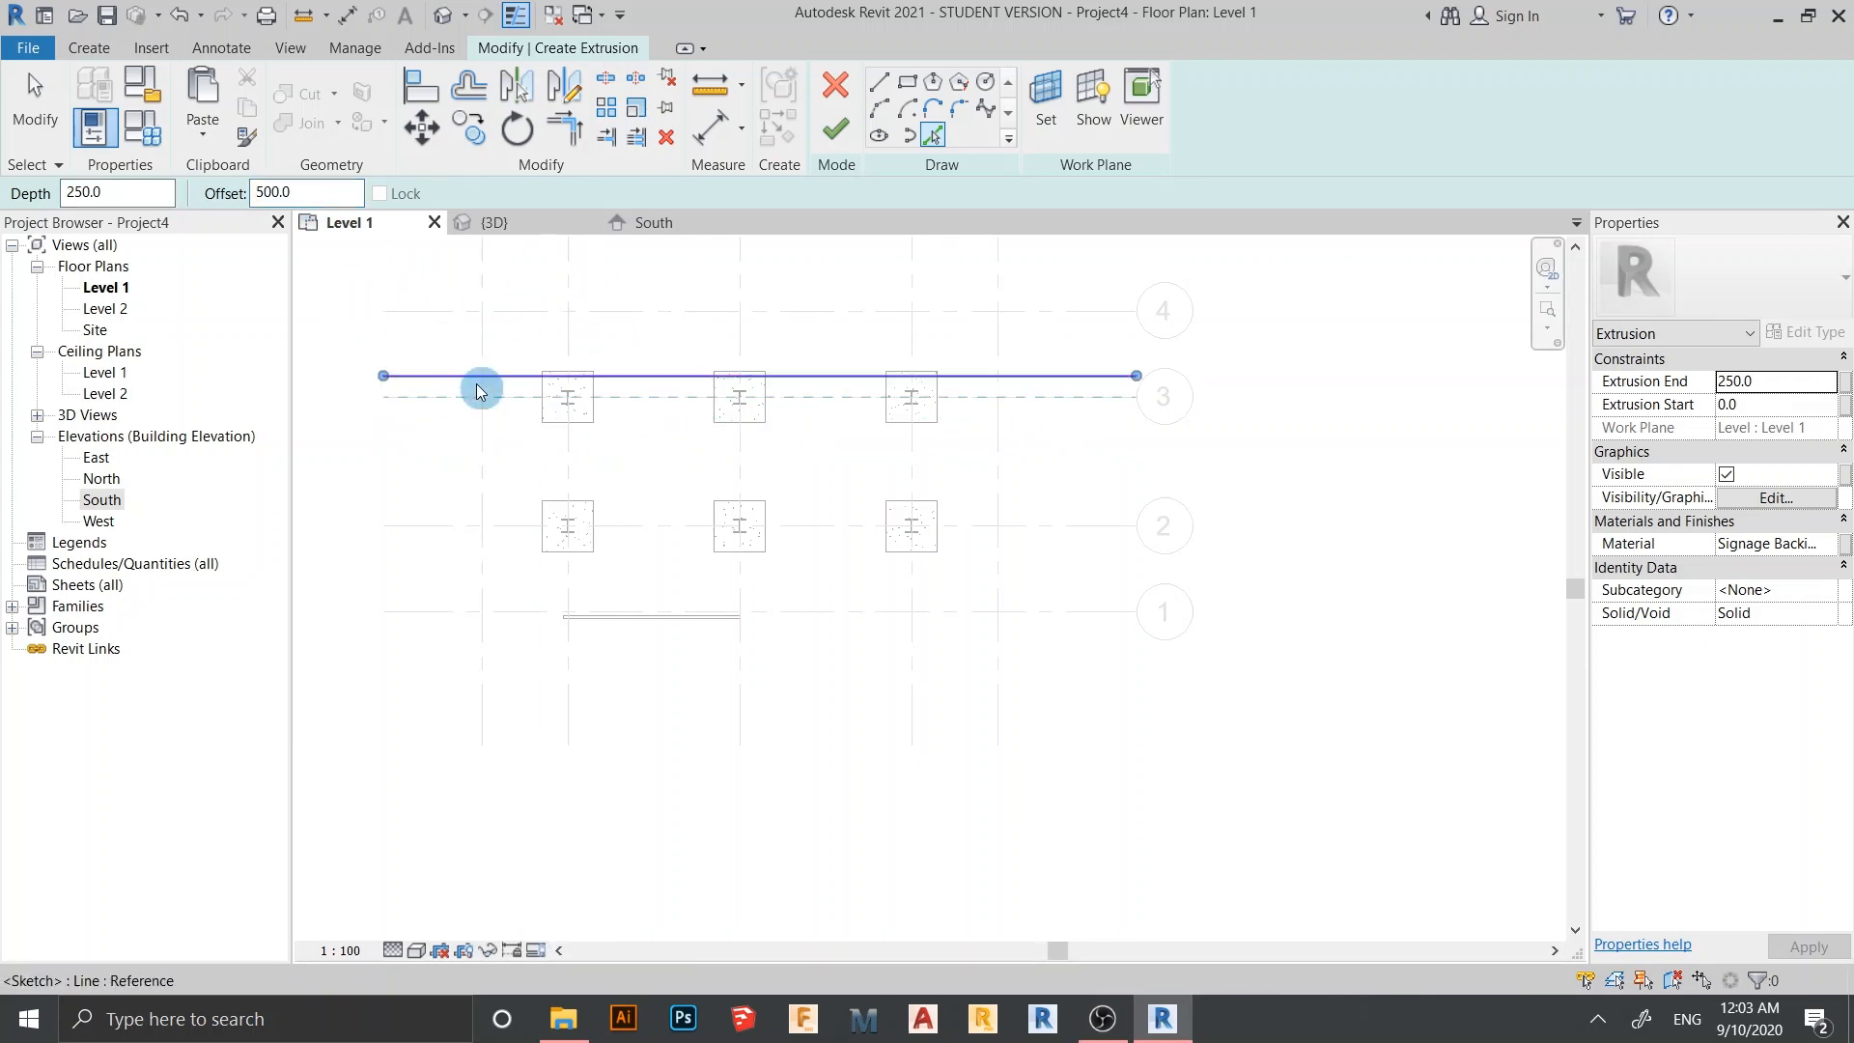
scroll(480, 389, "up", 2)
scroll(687, 444, "up", 2)
key("Escape")
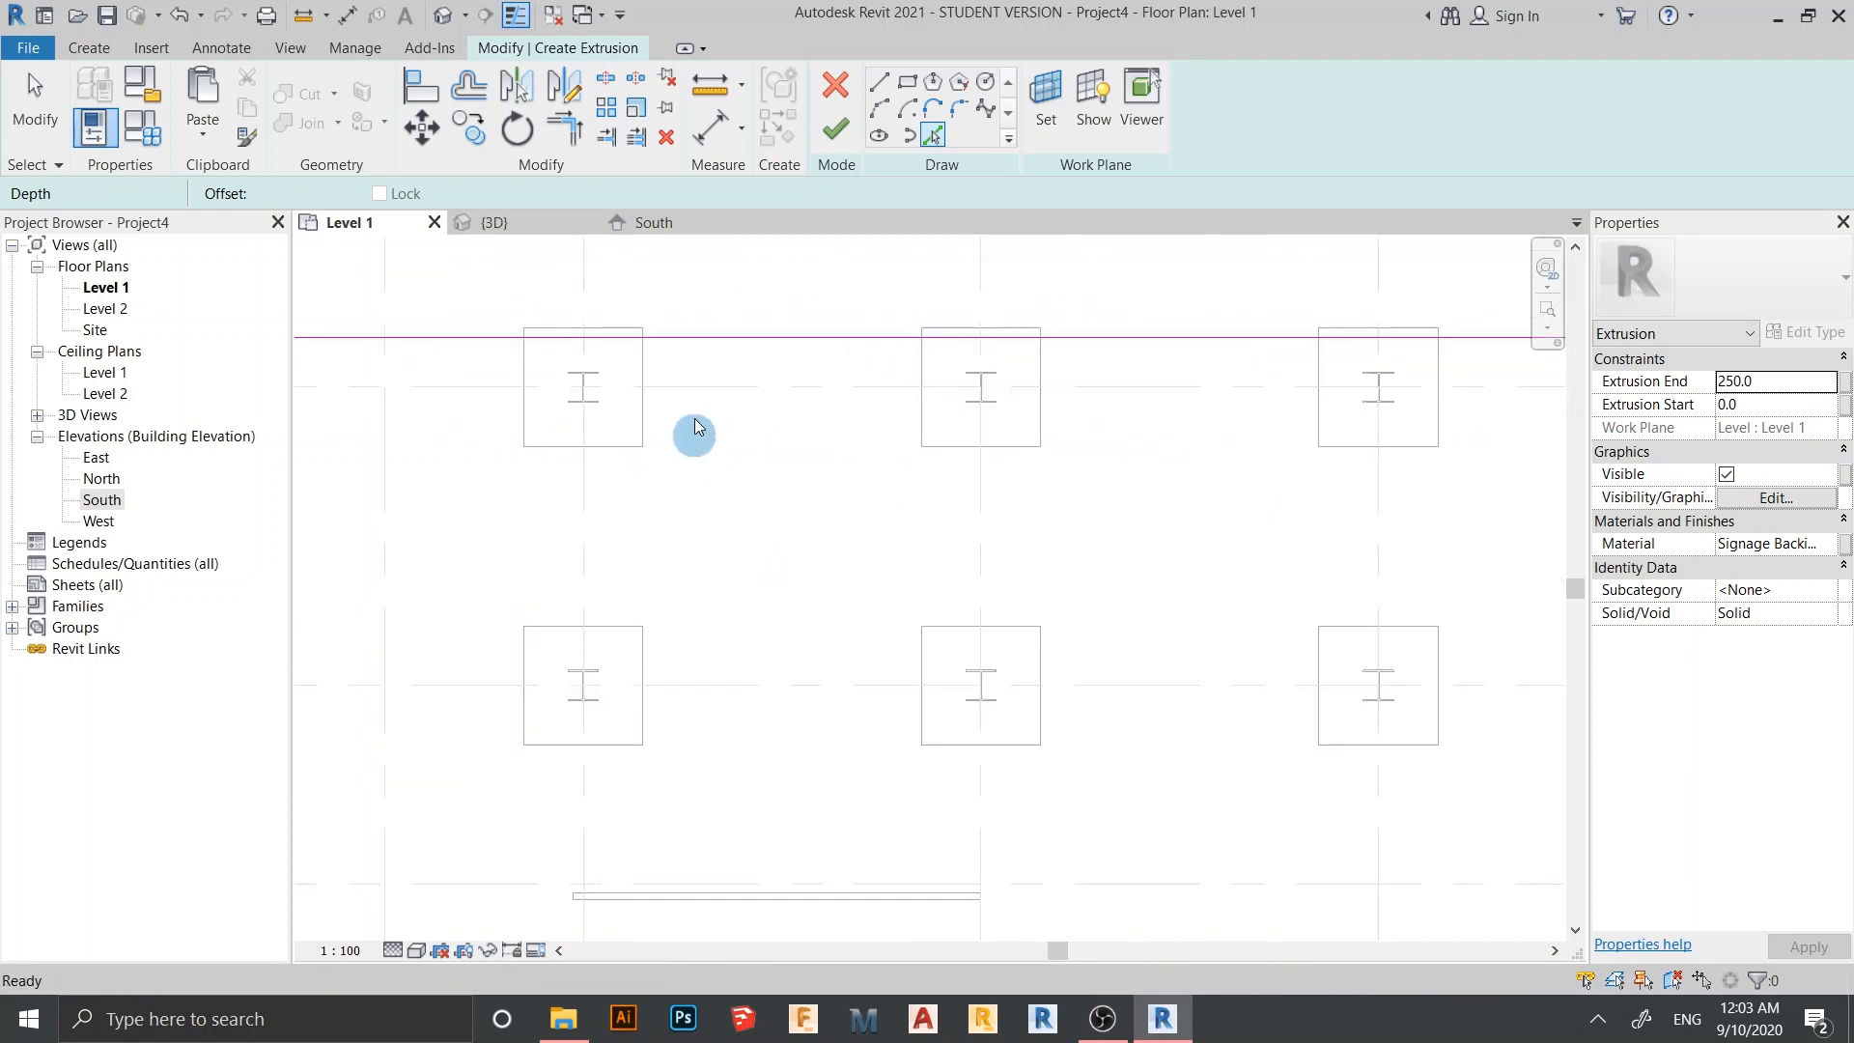
Move the offset sketch line up to align with the upper edges of the grid 3 footings
left_click(716, 350)
mouse_move(716, 348)
left_mouse_down()
mouse_move(720, 298)
mouse_move(722, 338)
left_mouse_up()
left_click(739, 408)
scroll(741, 482, "down", 2)
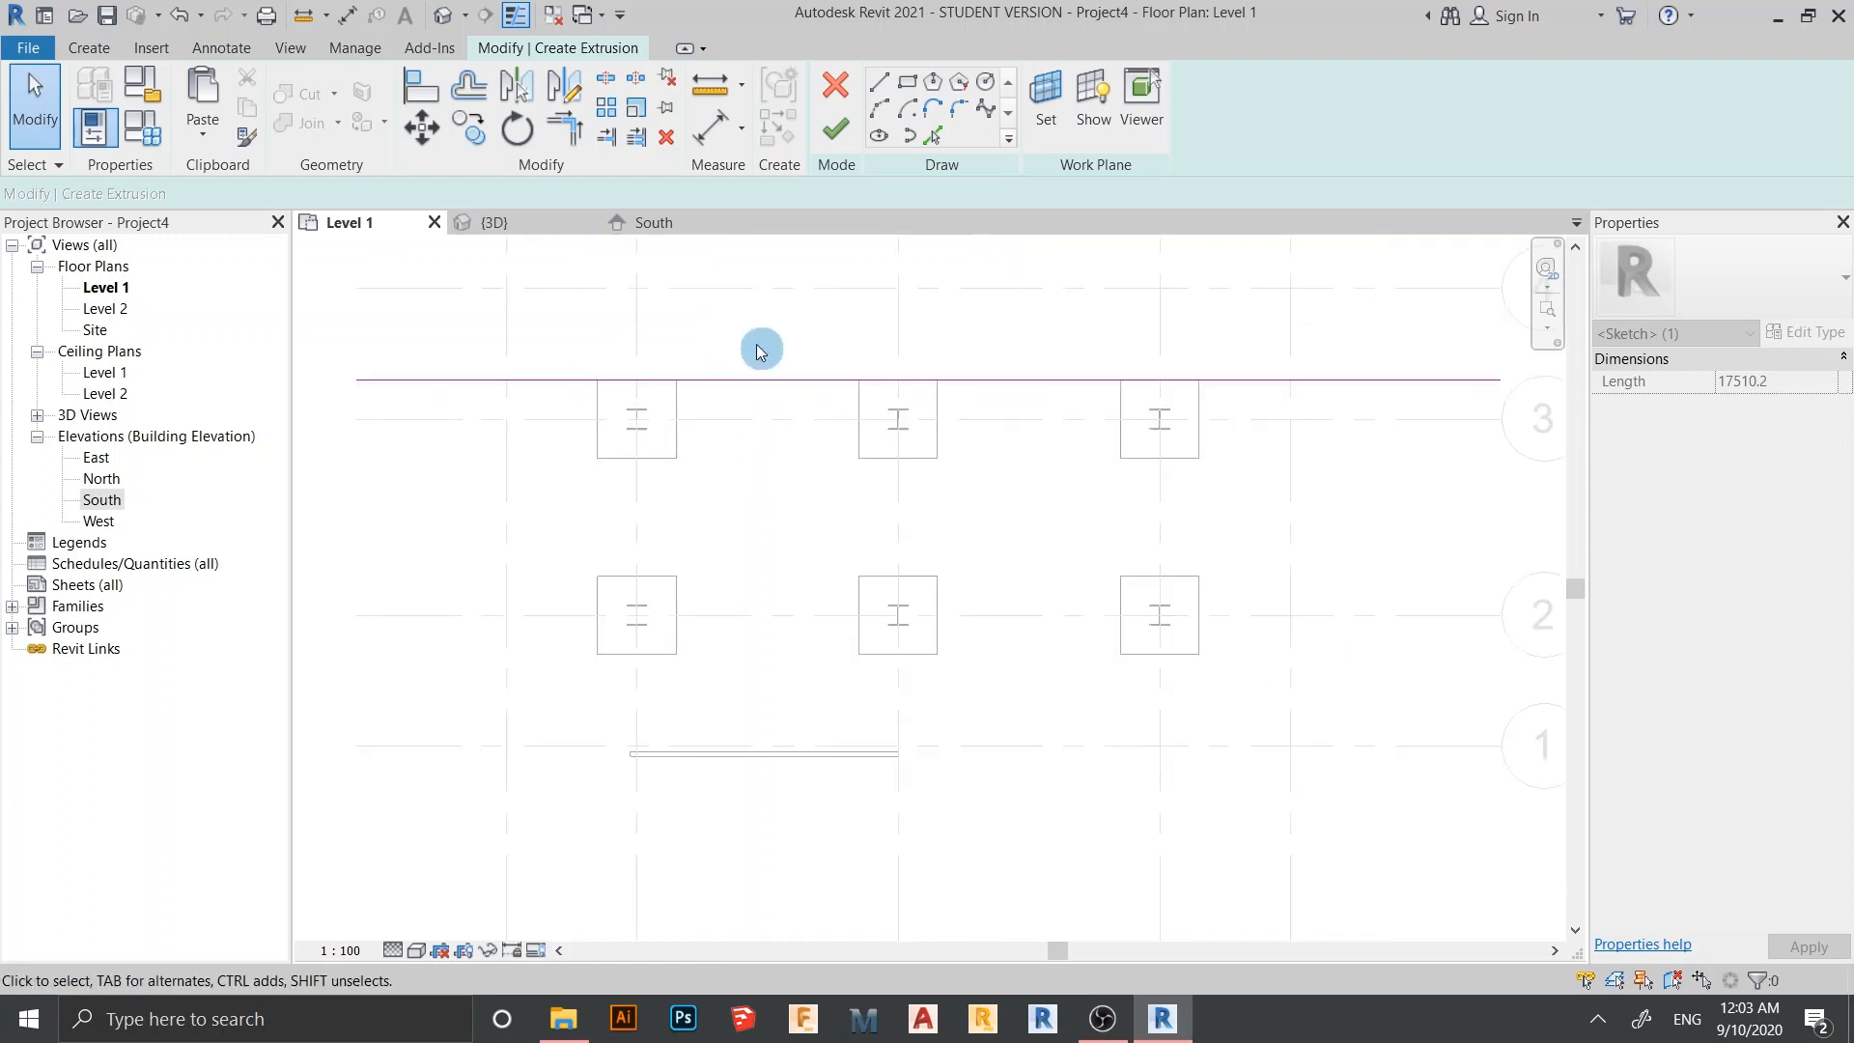
Mirror the upper sketch line about grid 3 to form the opposite long edge along the footings
left_click(757, 381)
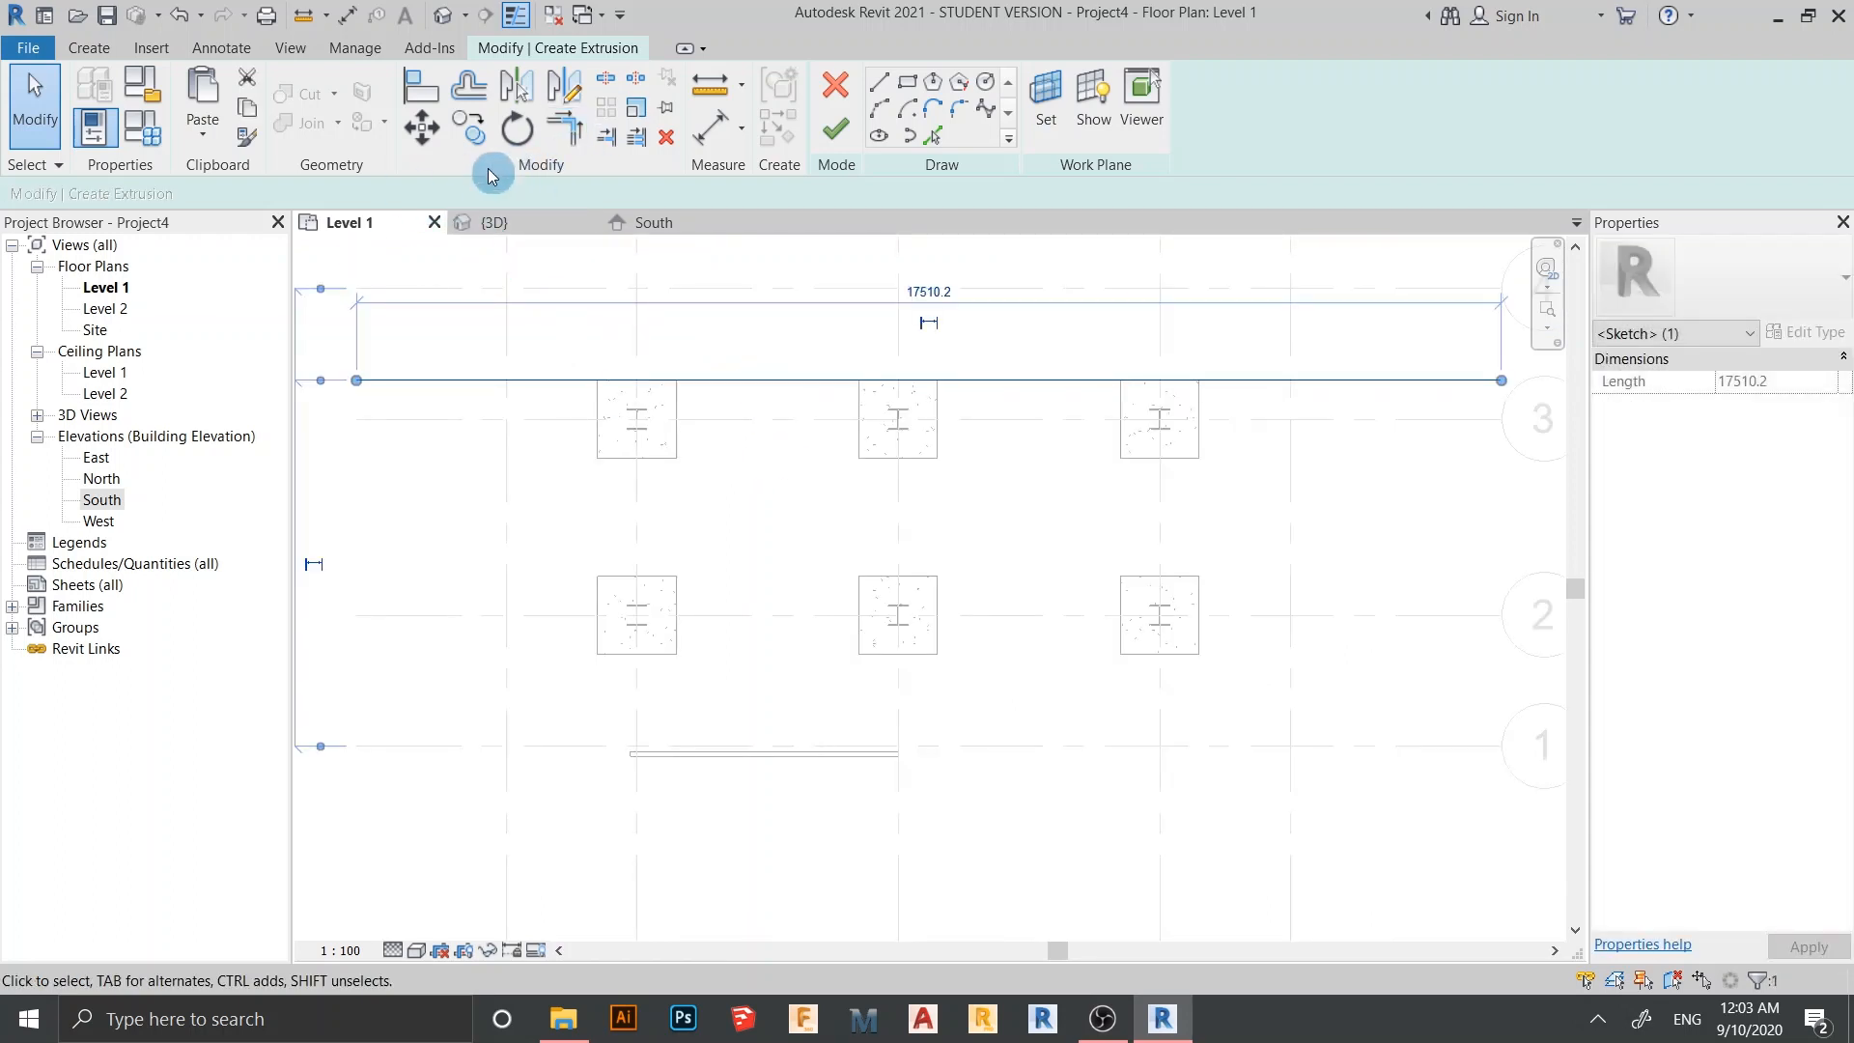
left_click(565, 85)
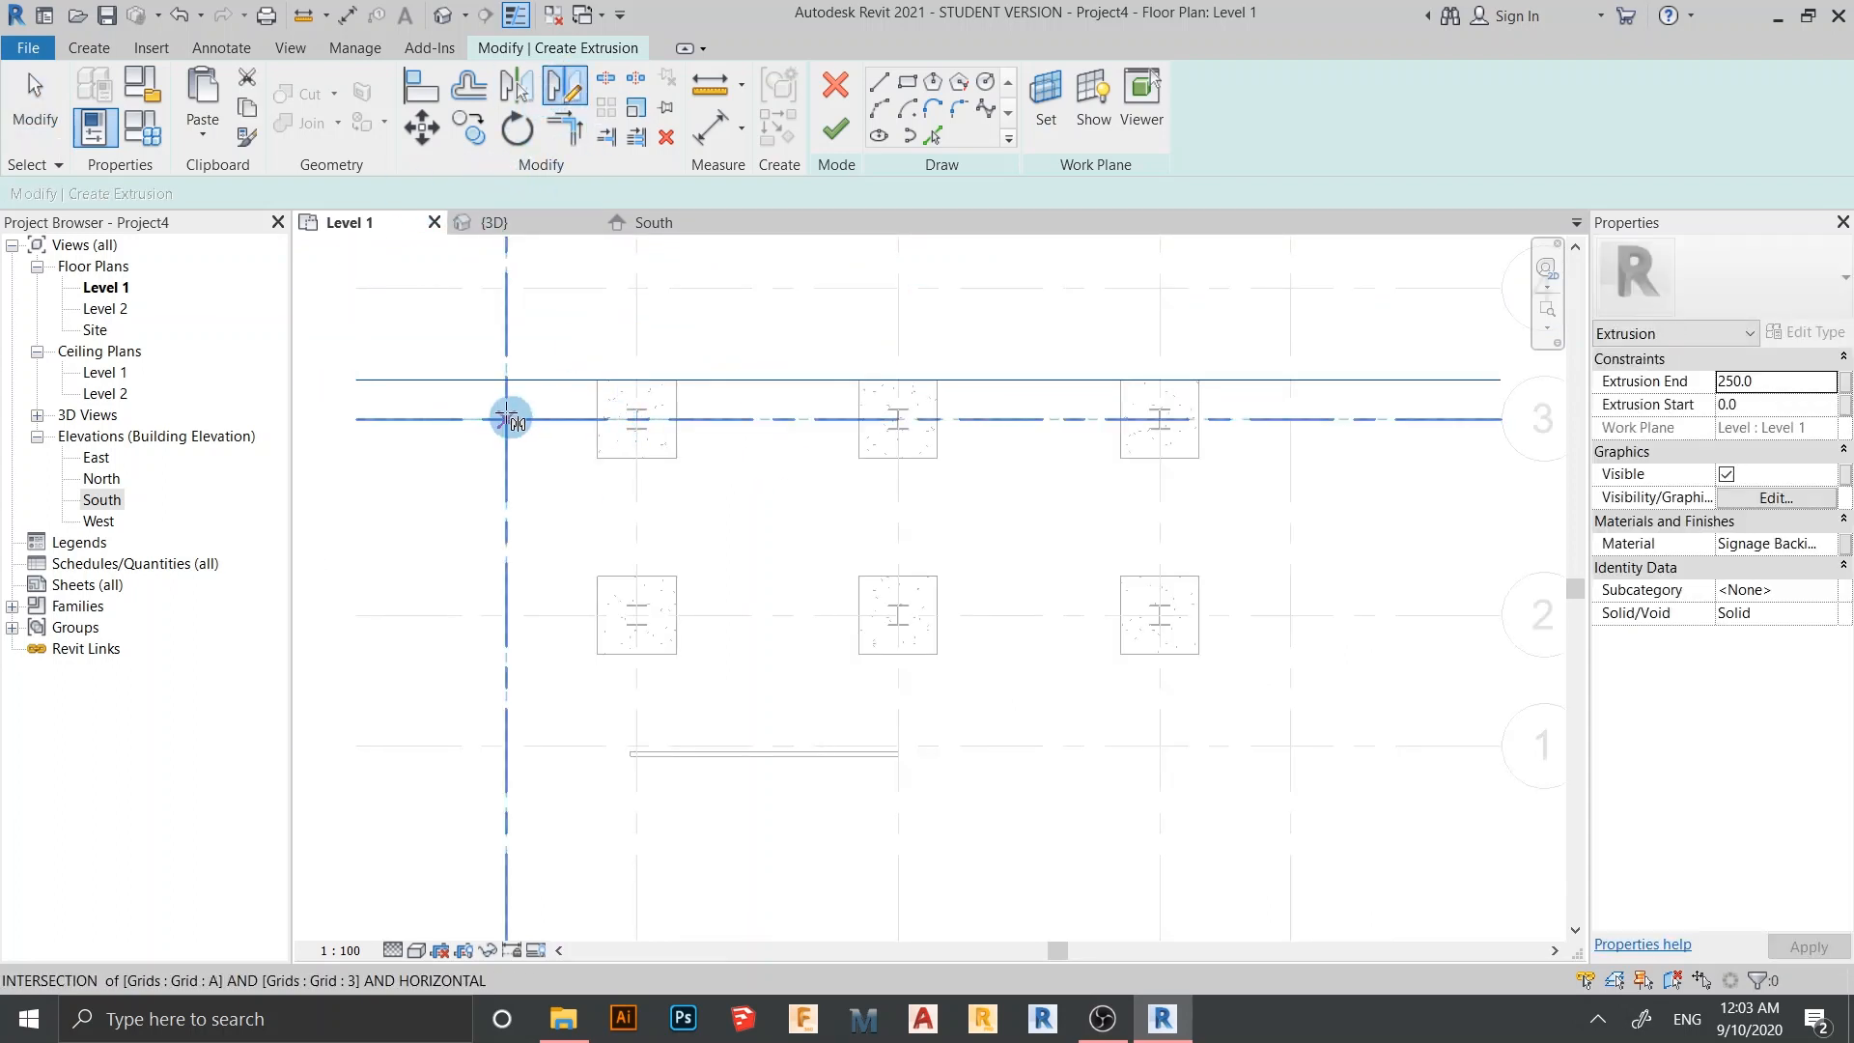
left_click(766, 516)
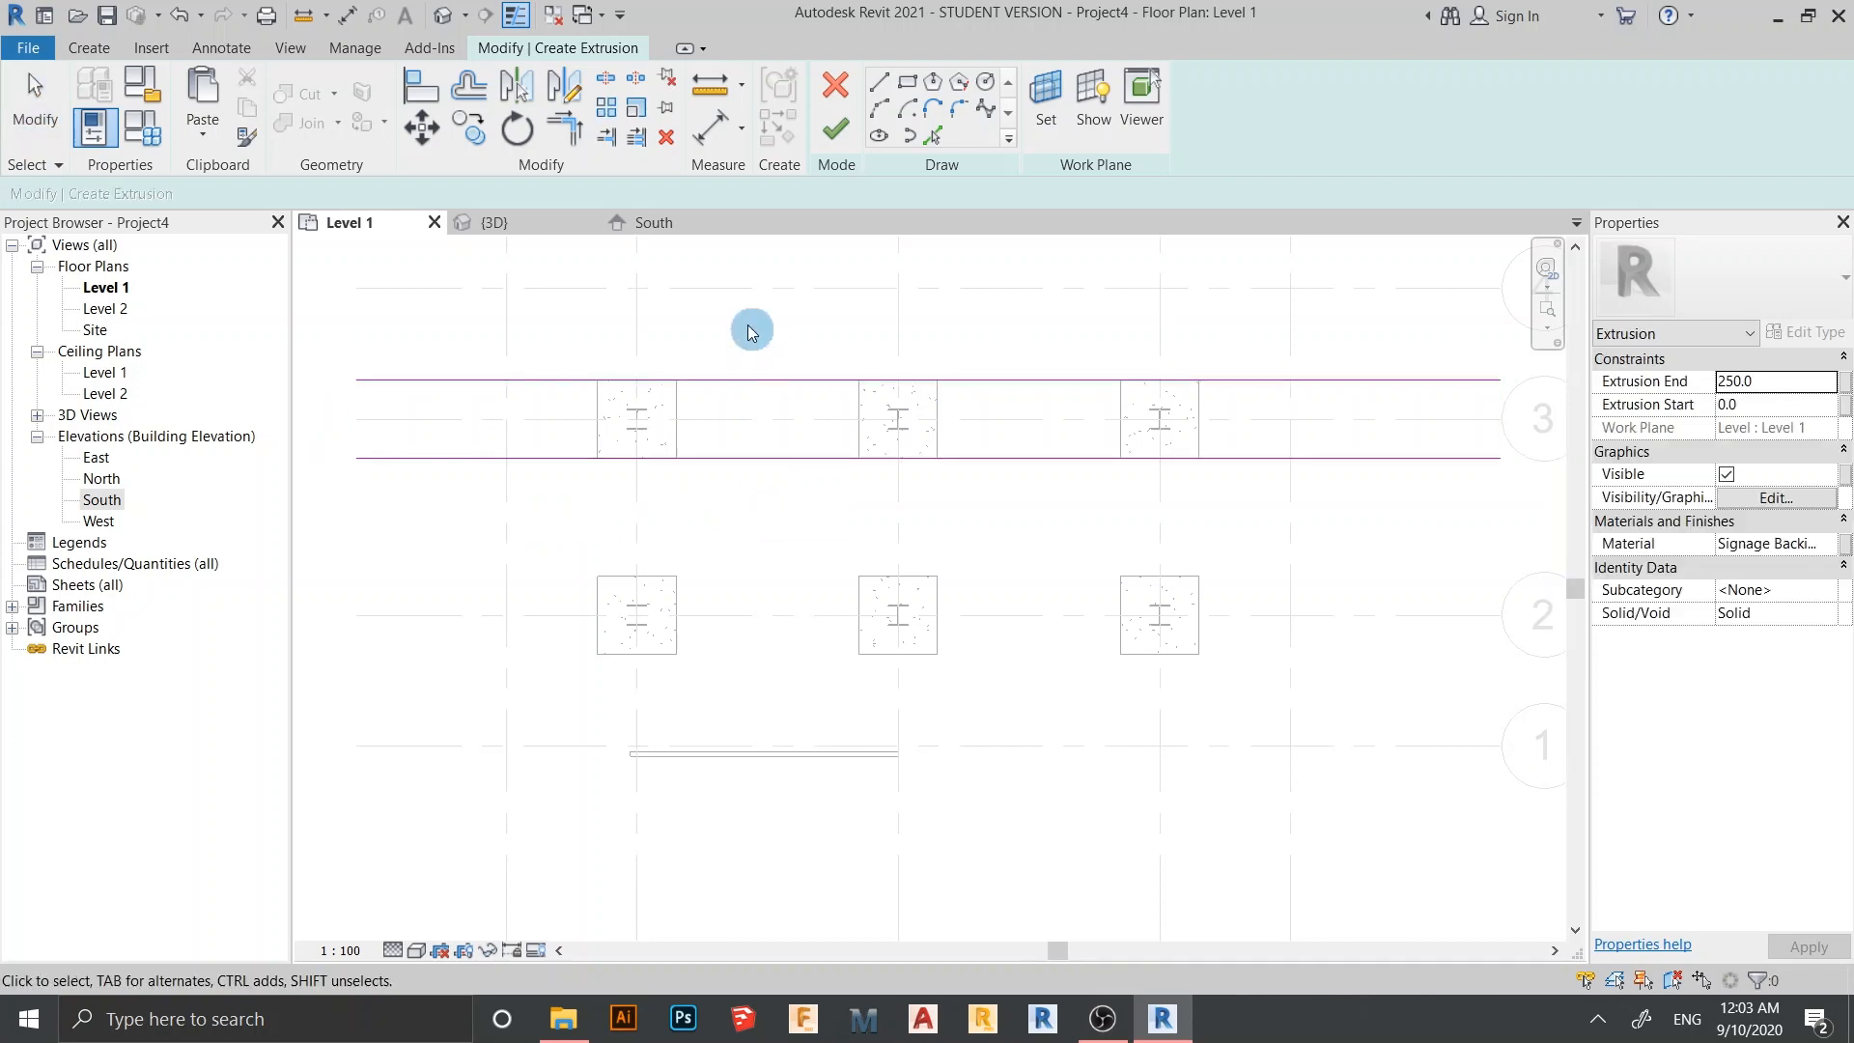
Draw vertical sketch lines along grids A and E connecting the two long edges of the extrusion profile
left_click(881, 93)
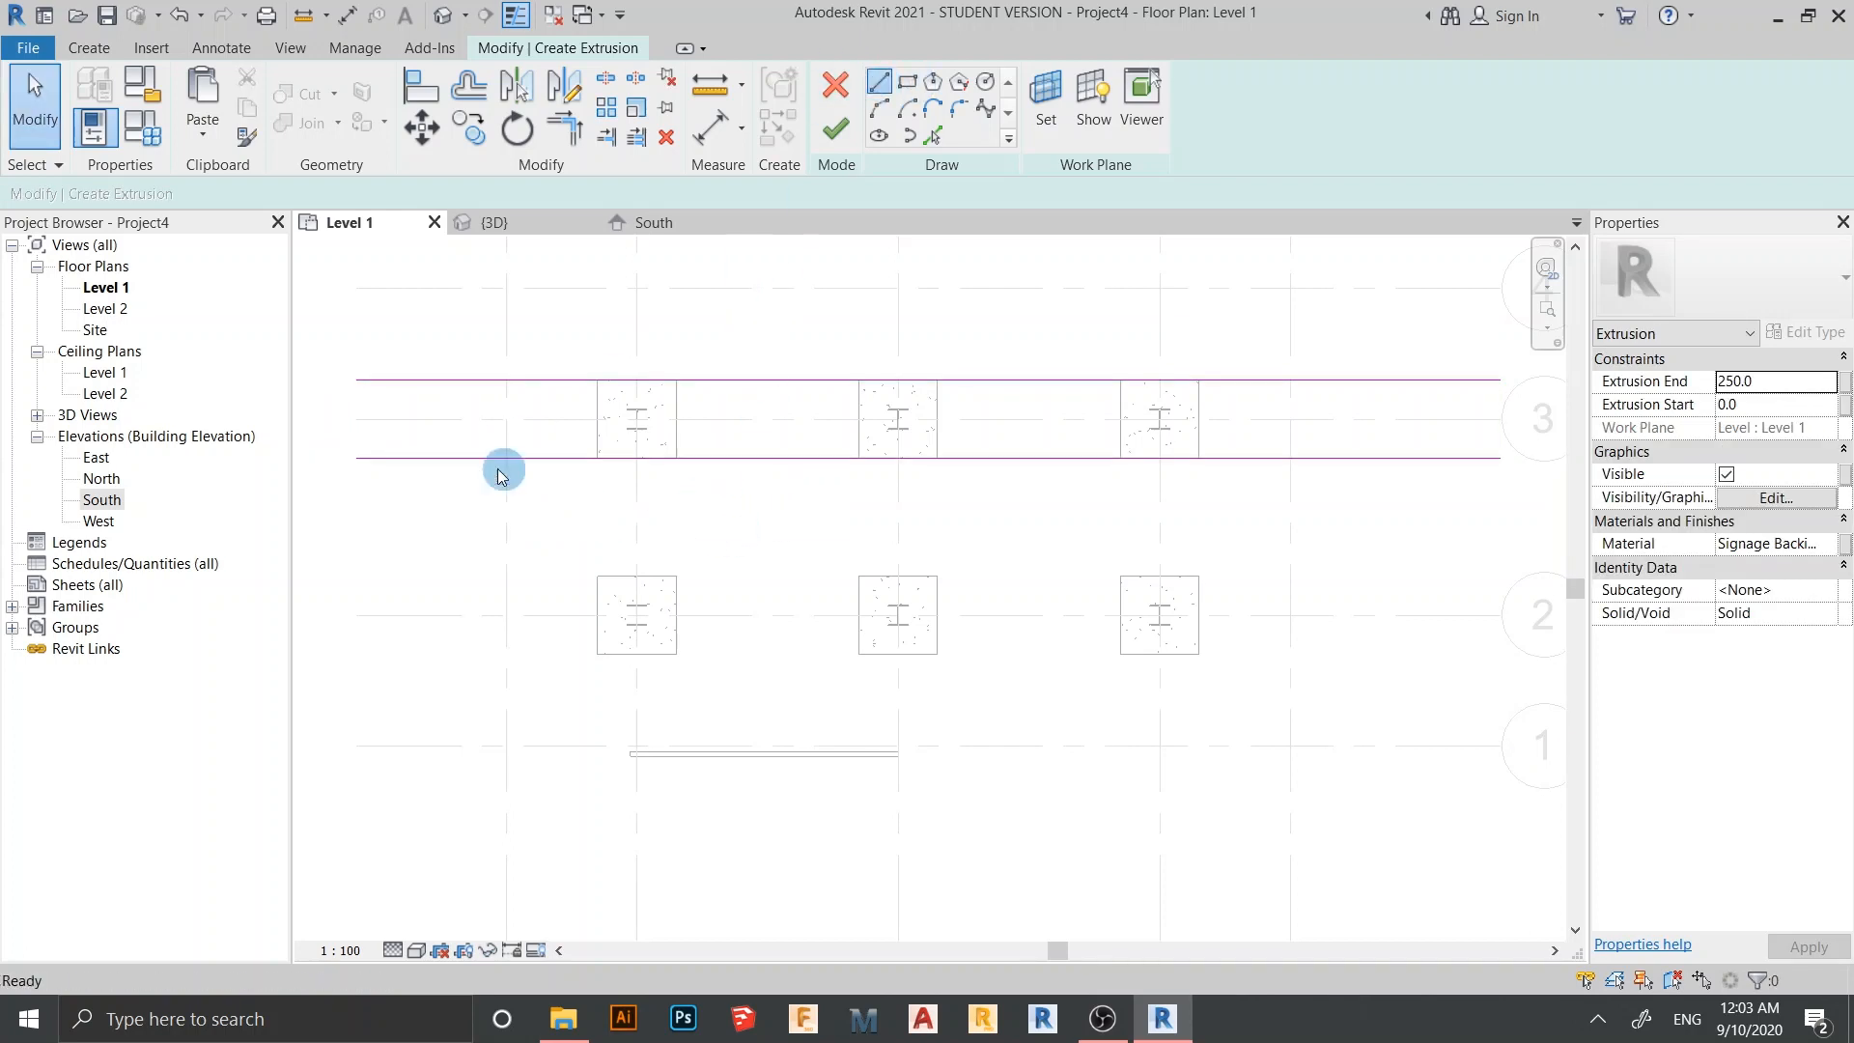
left_click(506, 458)
left_click(506, 382)
key("Escape")
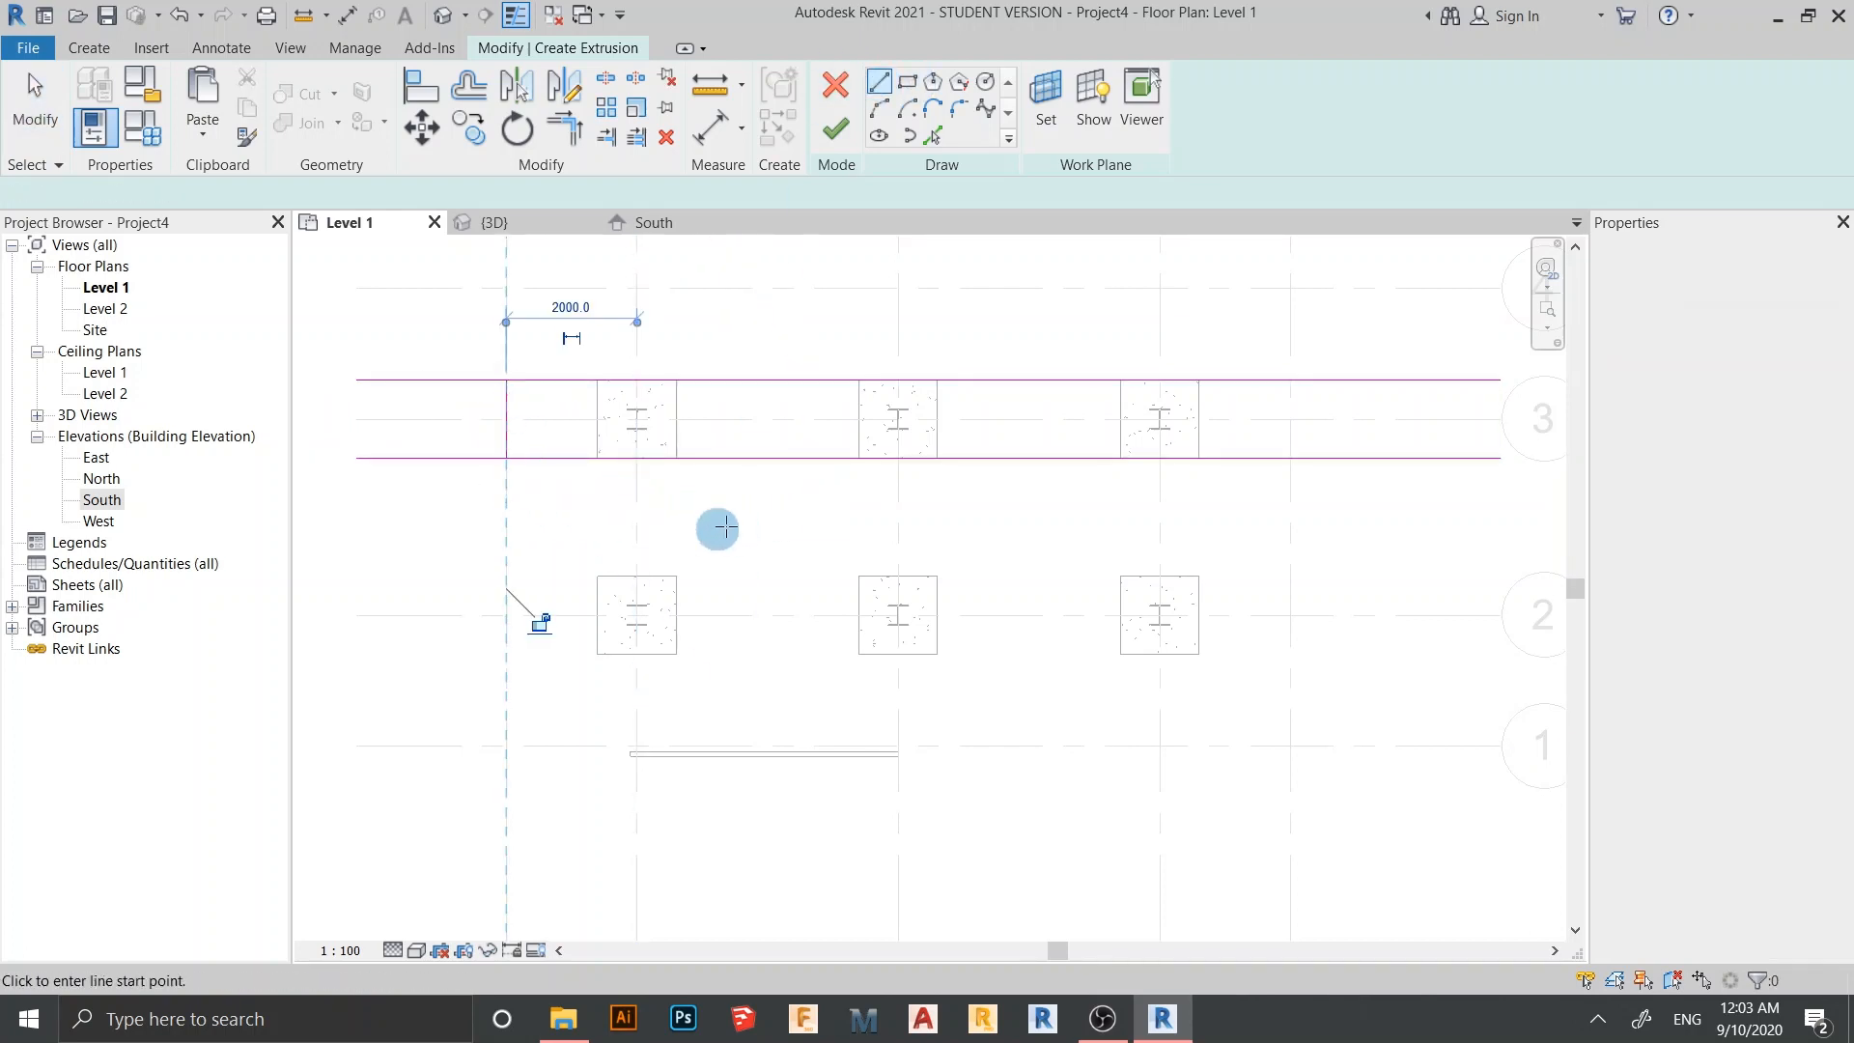
middle_click_drag(1011, 560, 840, 580)
left_click(1119, 476)
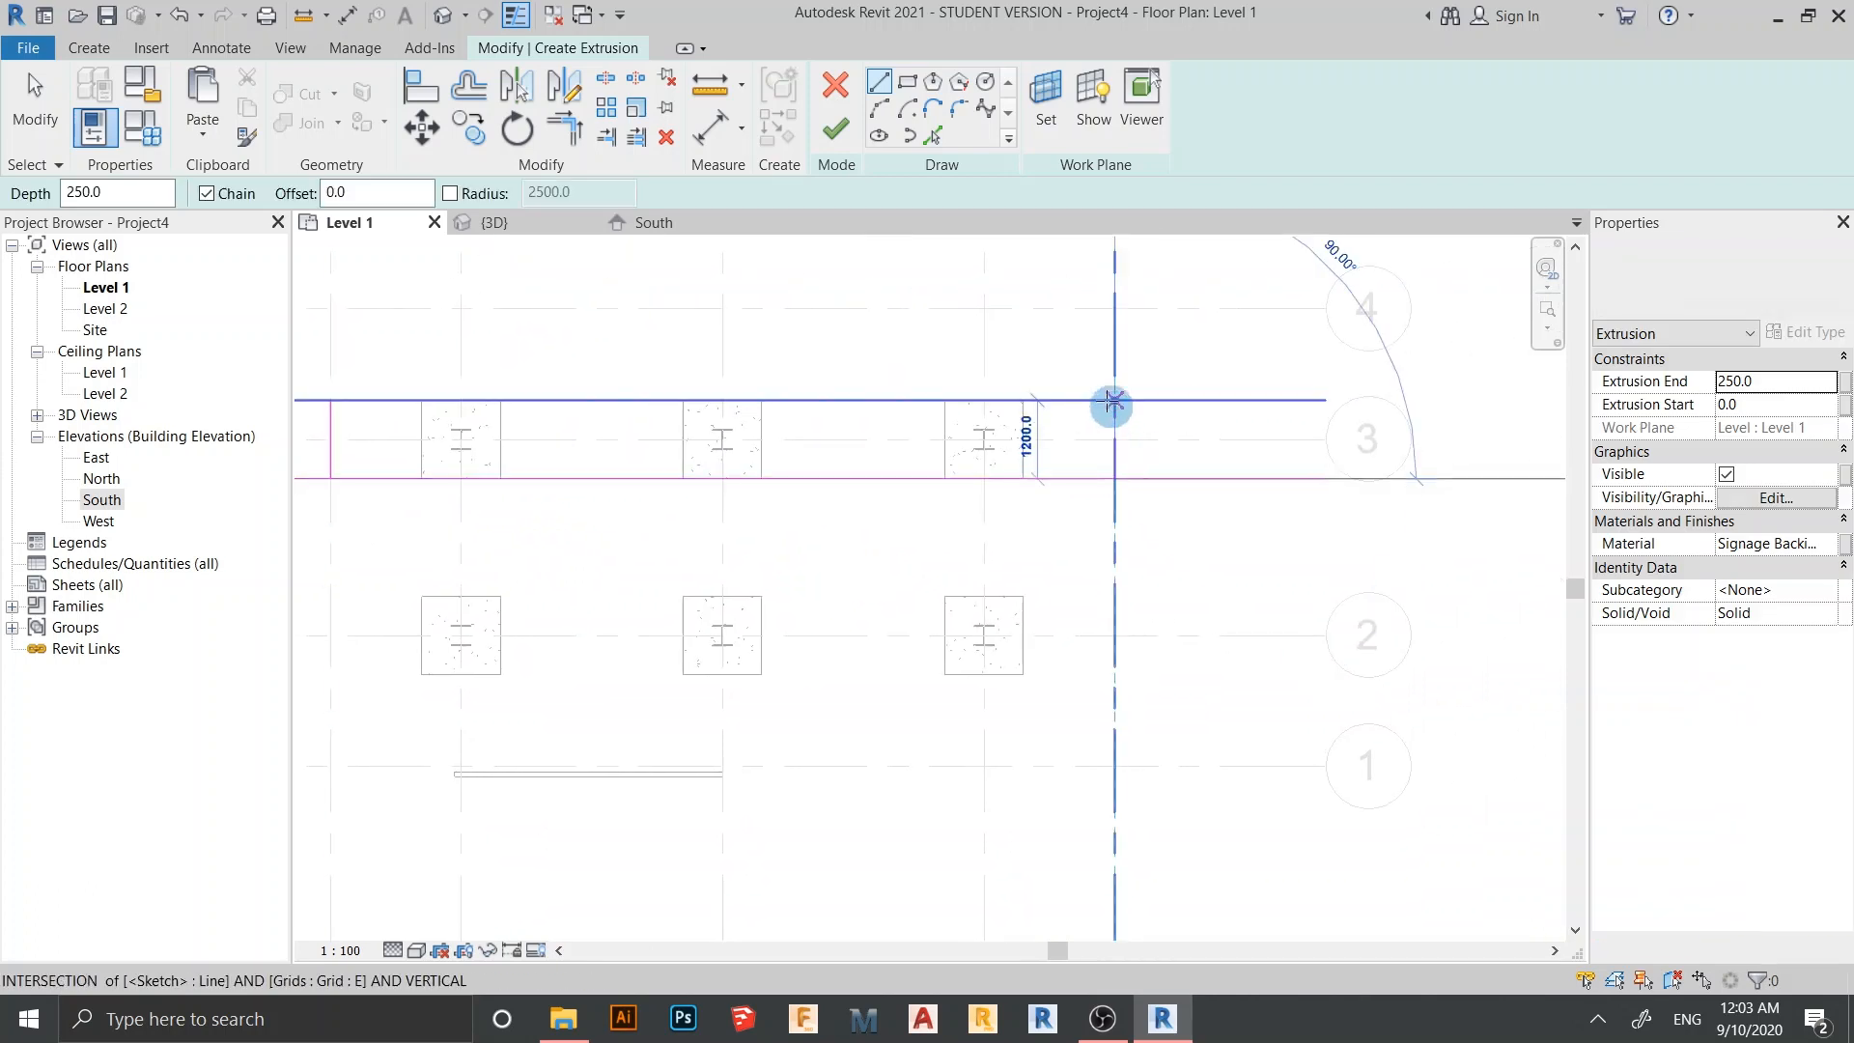
left_click(1114, 399)
key("Escape")
key("Escape")
Trim the two long edges to the vertical line at grid E to form clean corners
key("t")
key("r")
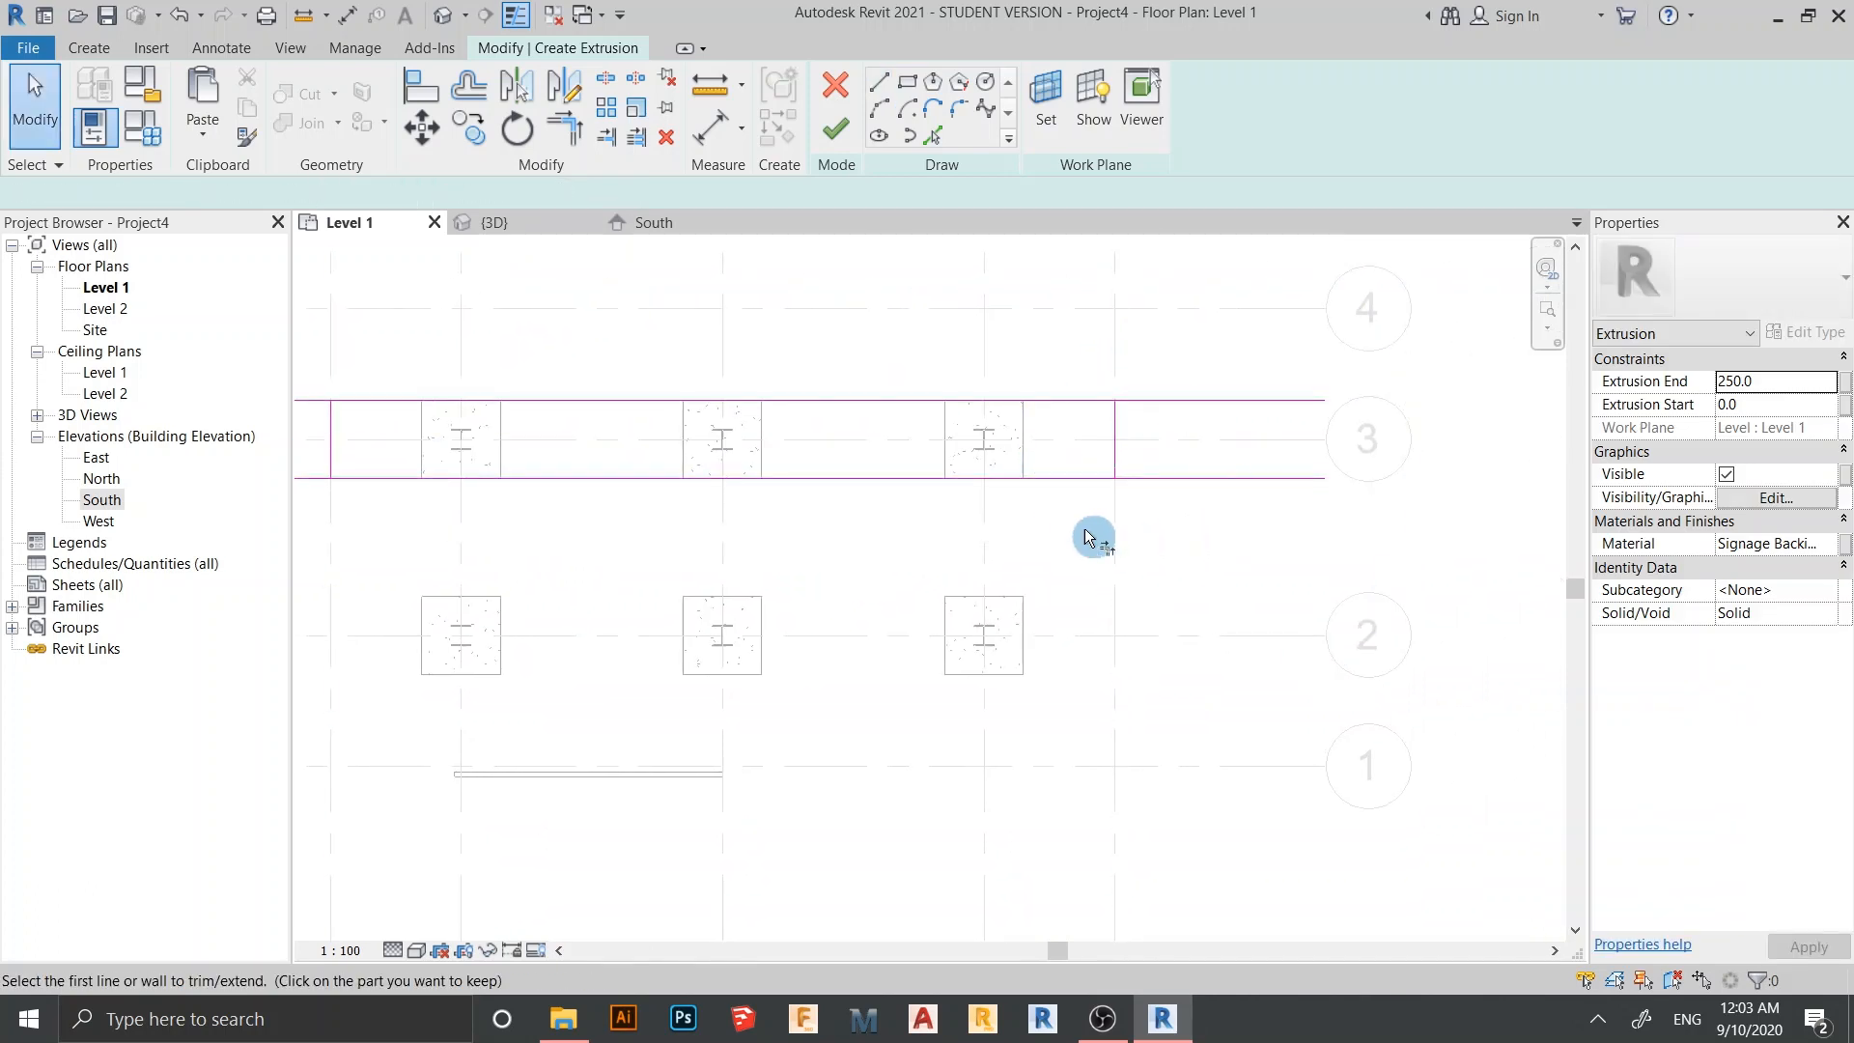
scroll(1072, 512, "up", 2)
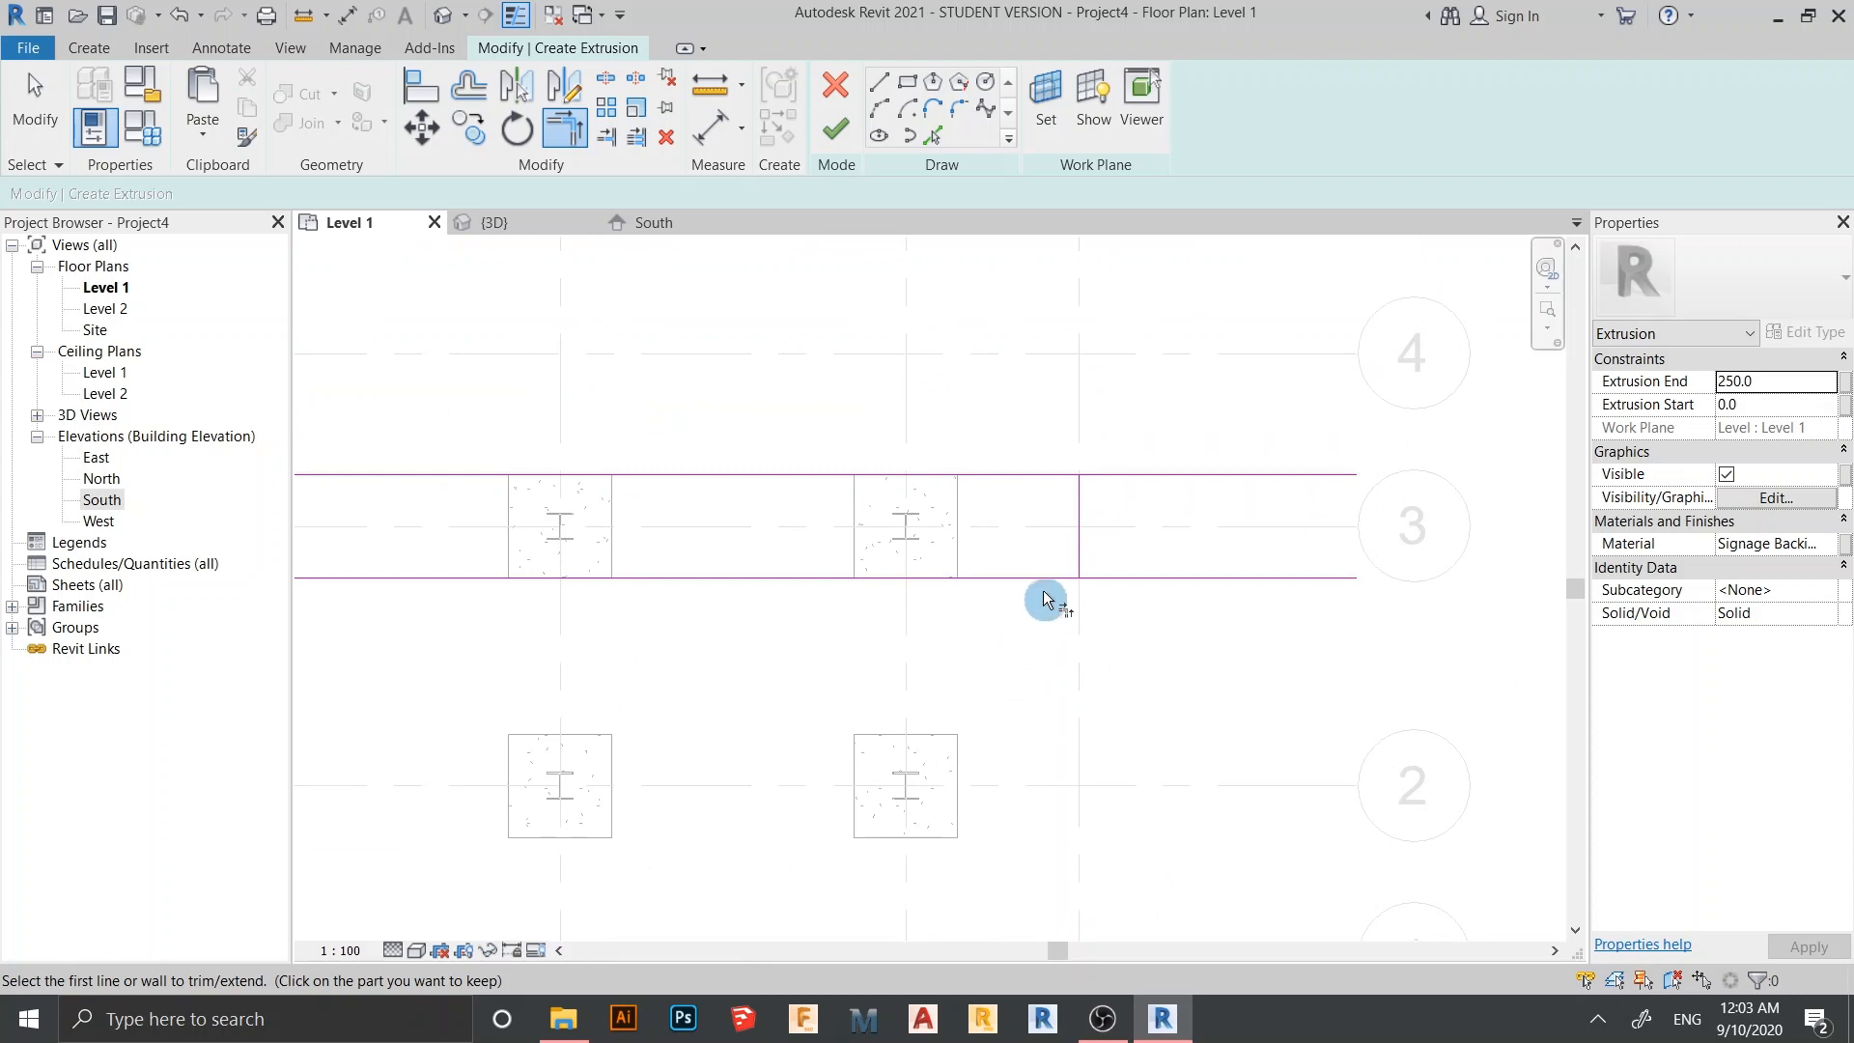
left_click(1048, 578)
left_click(1077, 557)
left_click(1077, 529)
left_click(1050, 475)
scroll(956, 590, "down", 1)
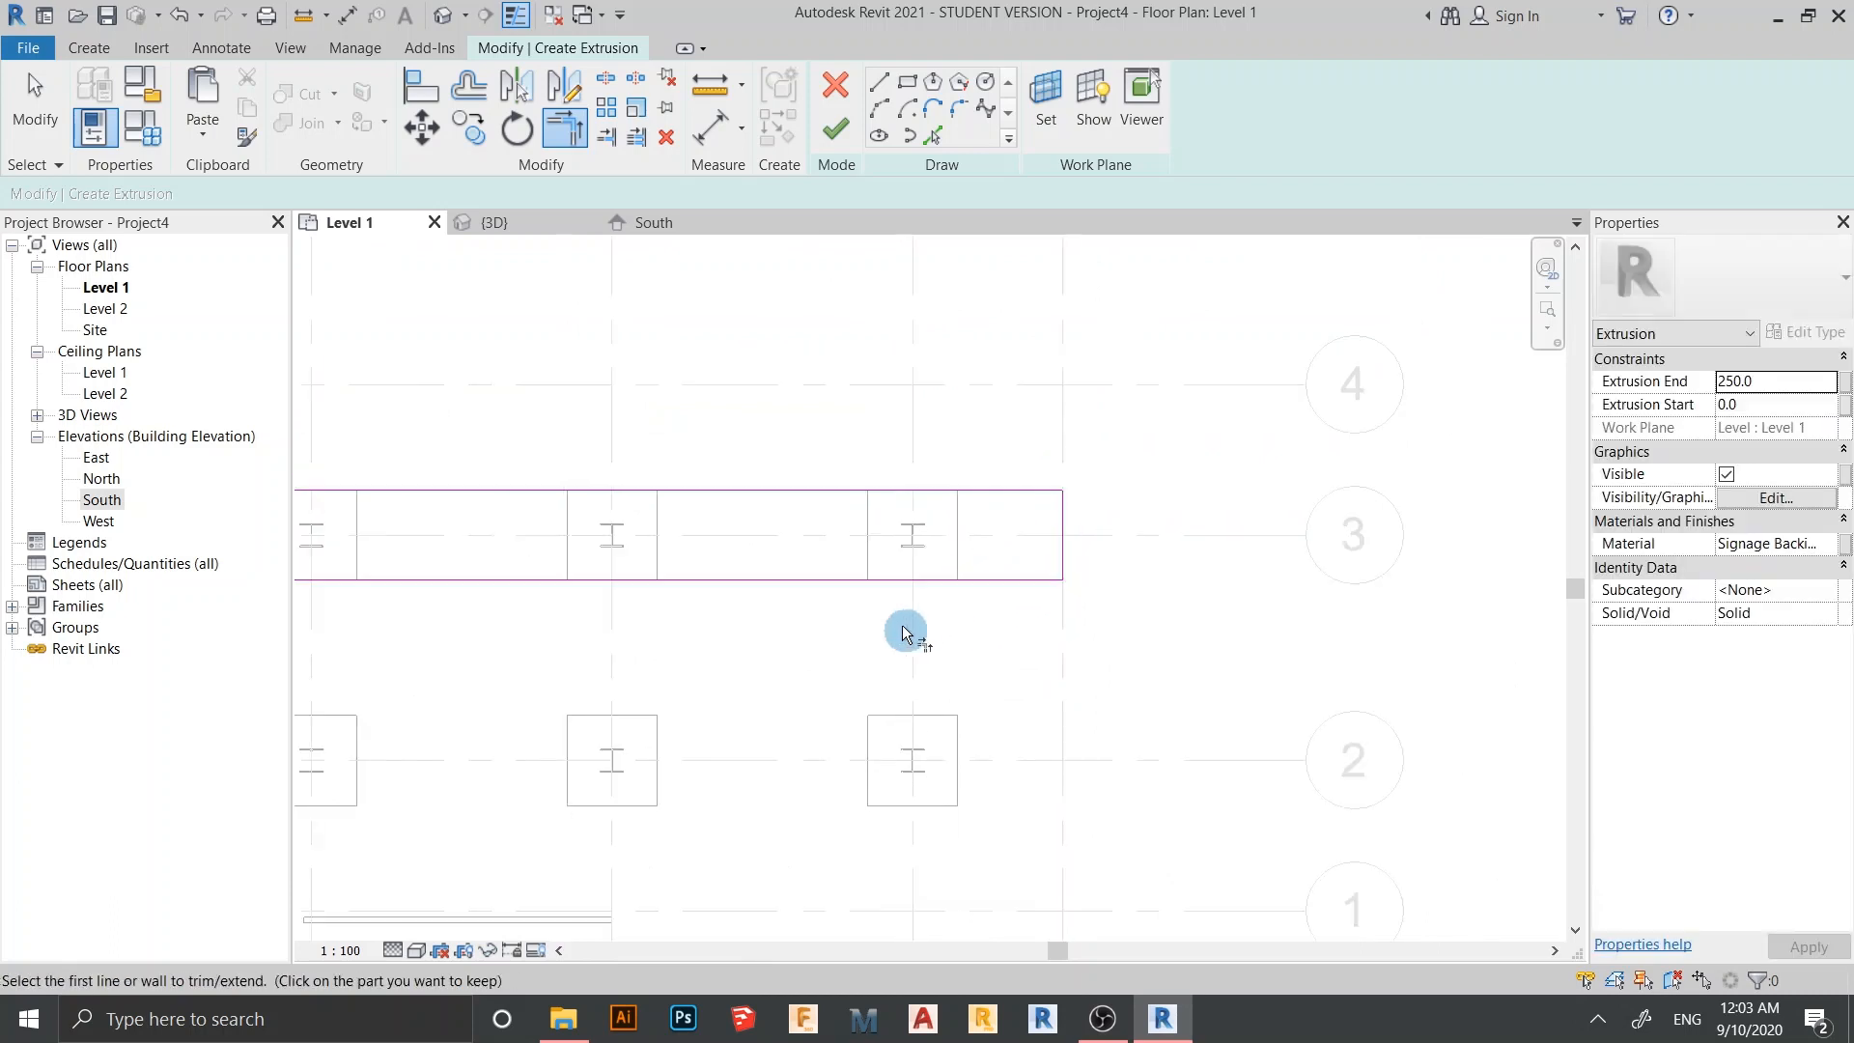
Trim the two long edges to the vertical line at grid A, closing the rectangular profile
scroll(904, 632, "down", 2)
middle_click_drag(469, 637, 951, 628)
scroll(849, 612, "up", 3)
left_click(855, 566)
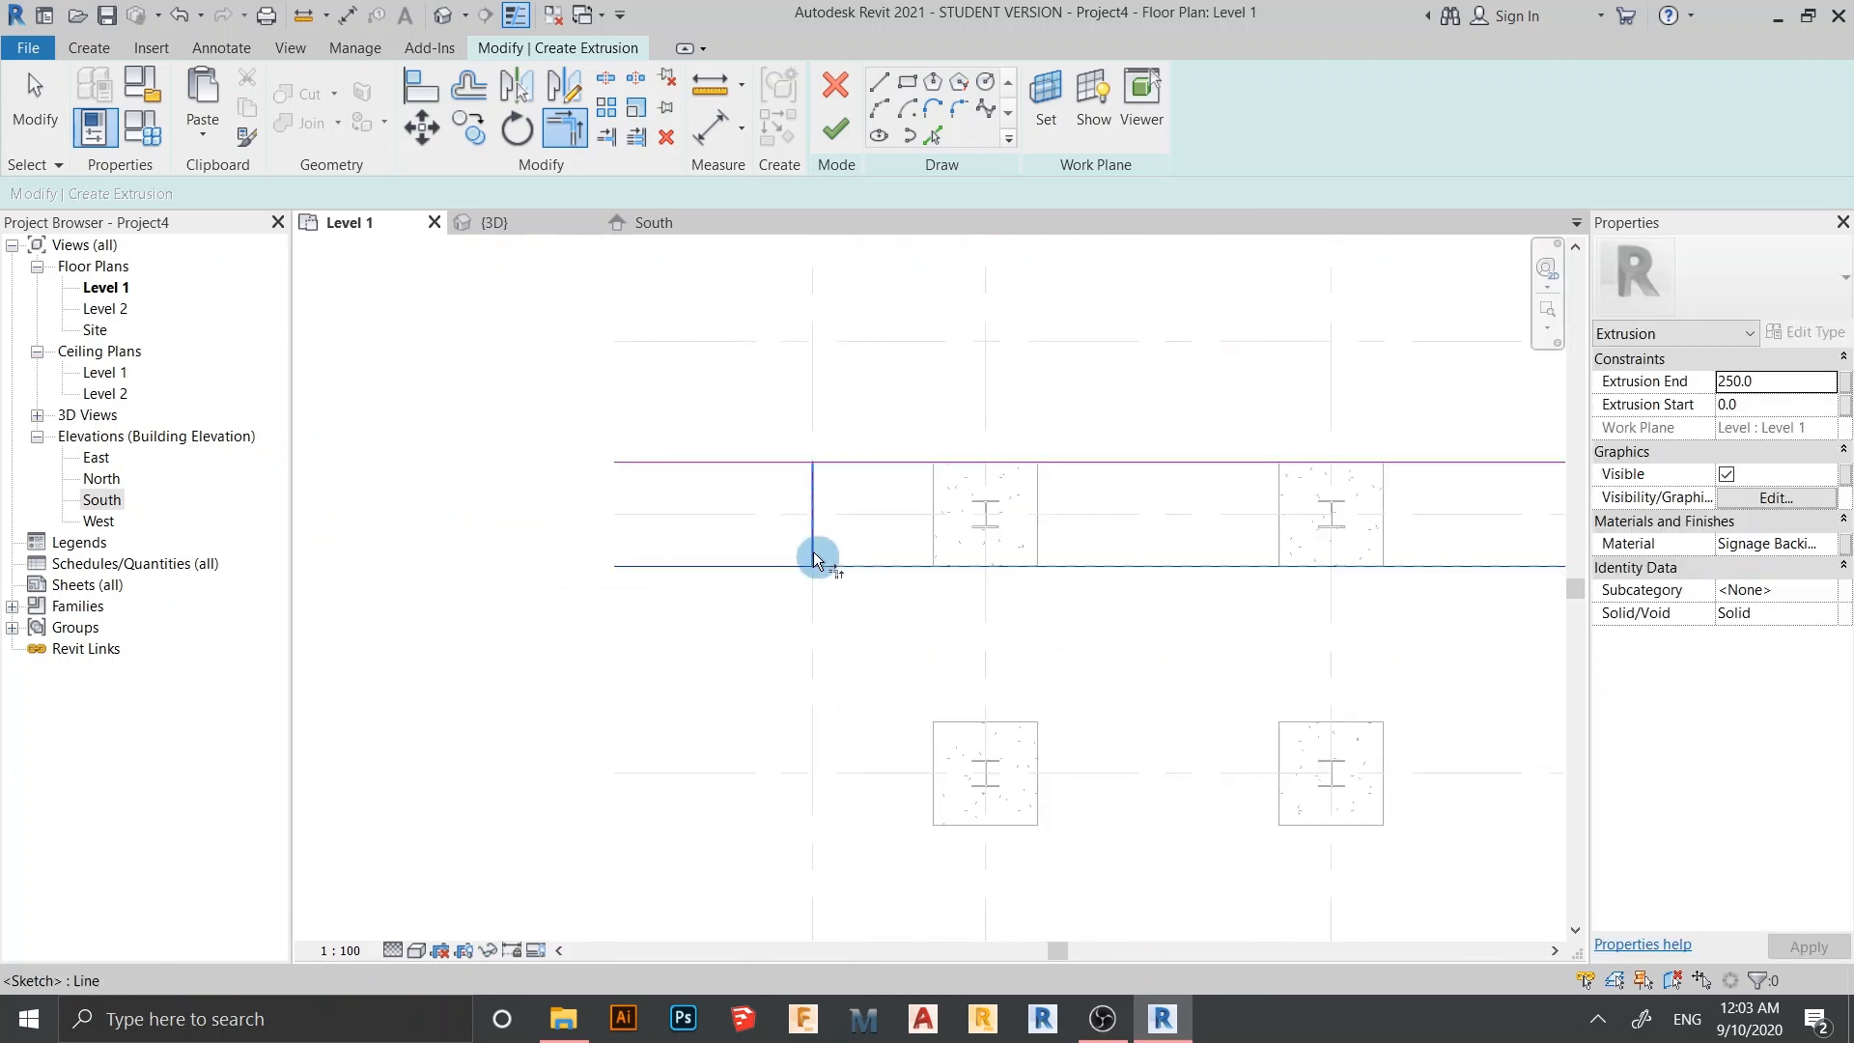
left_click(814, 560)
left_click(815, 521)
left_click(848, 466)
middle_click_drag(1222, 541, 979, 707)
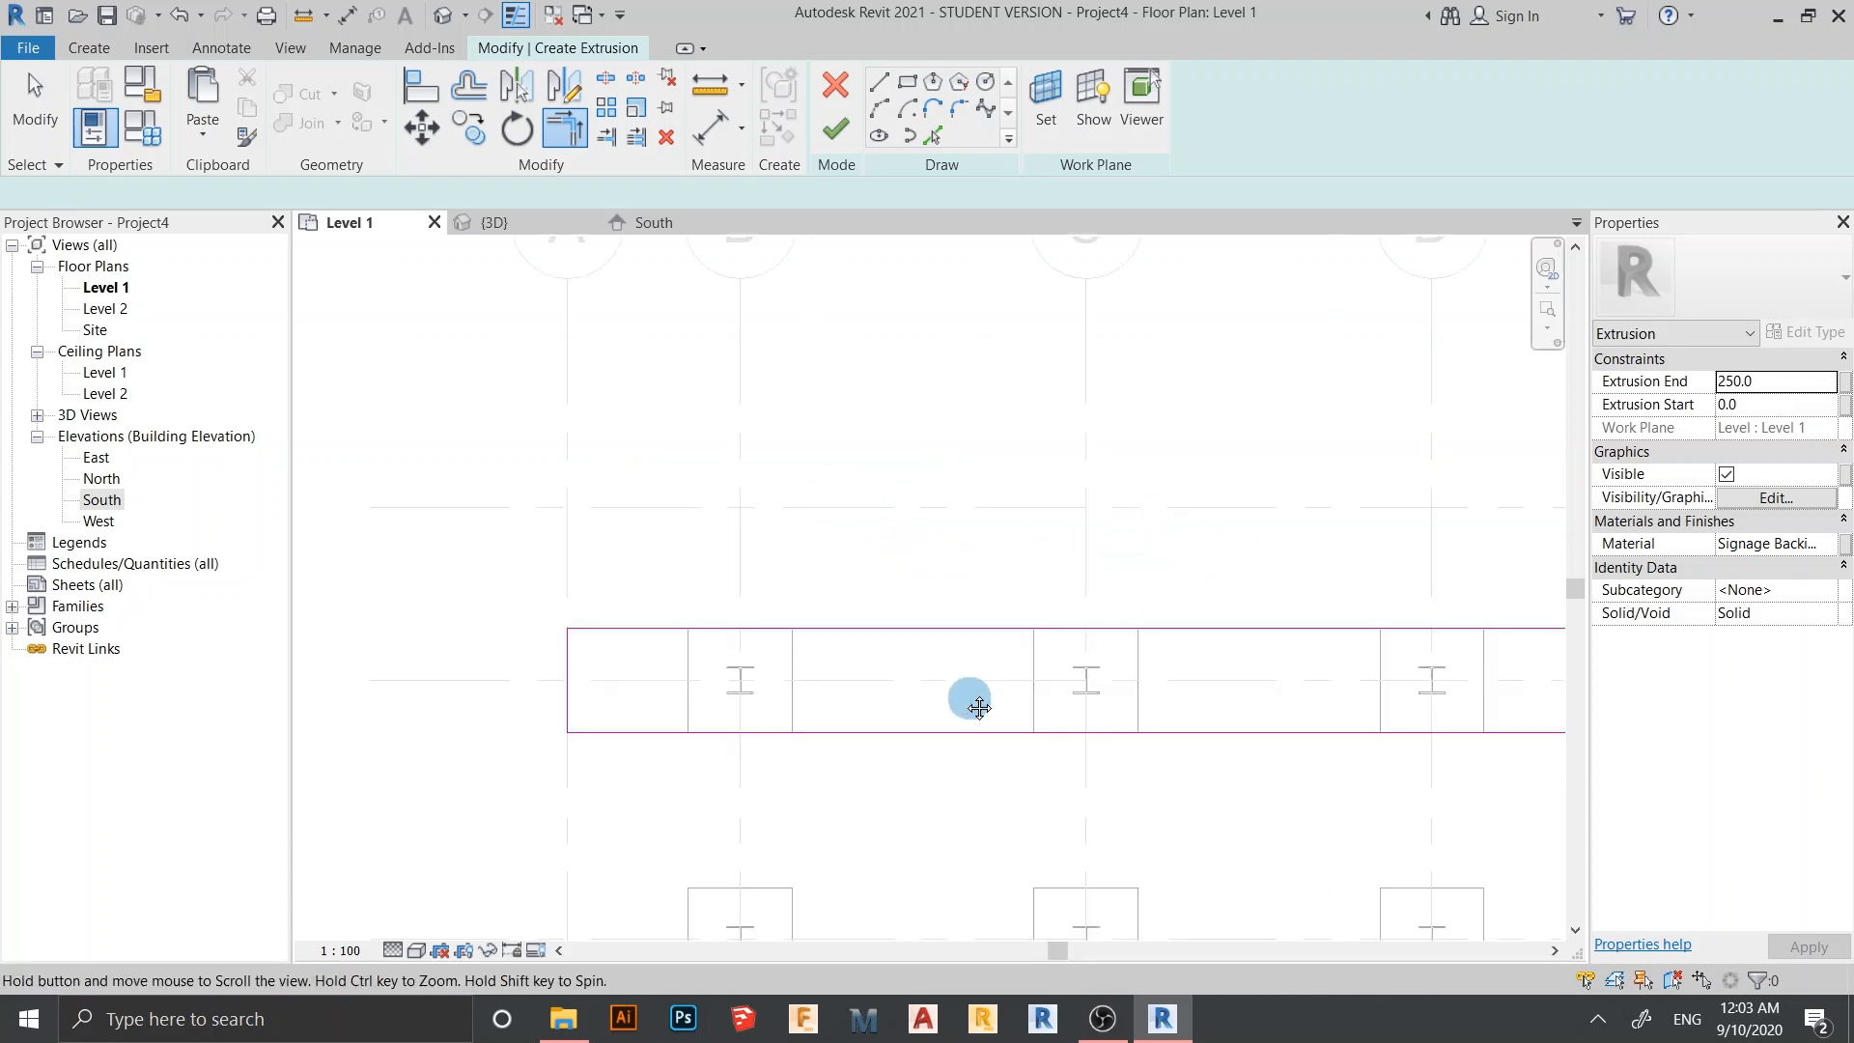
key("Escape")
Nudge the profile's upper and lower long edges slightly outward past the grid 3 footings
left_click(1005, 627)
scroll(893, 693, "up", 2)
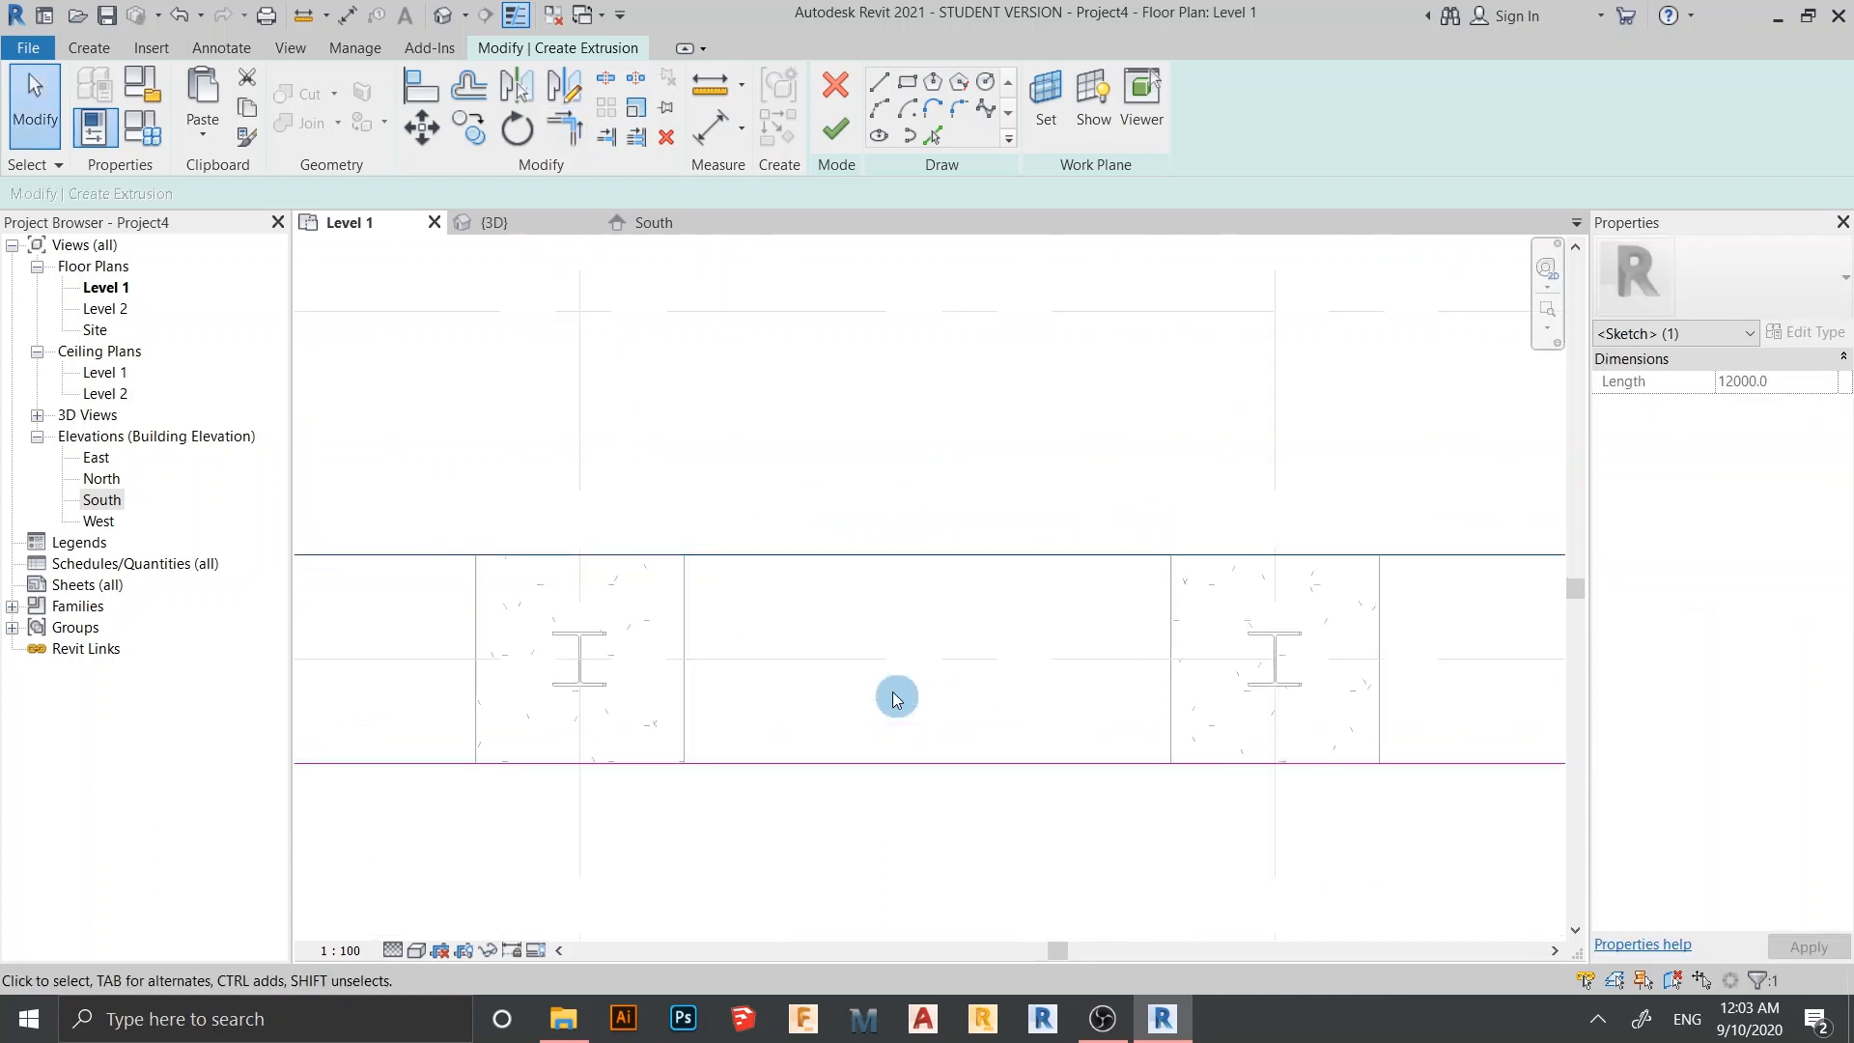
key("Up")
key("Up")
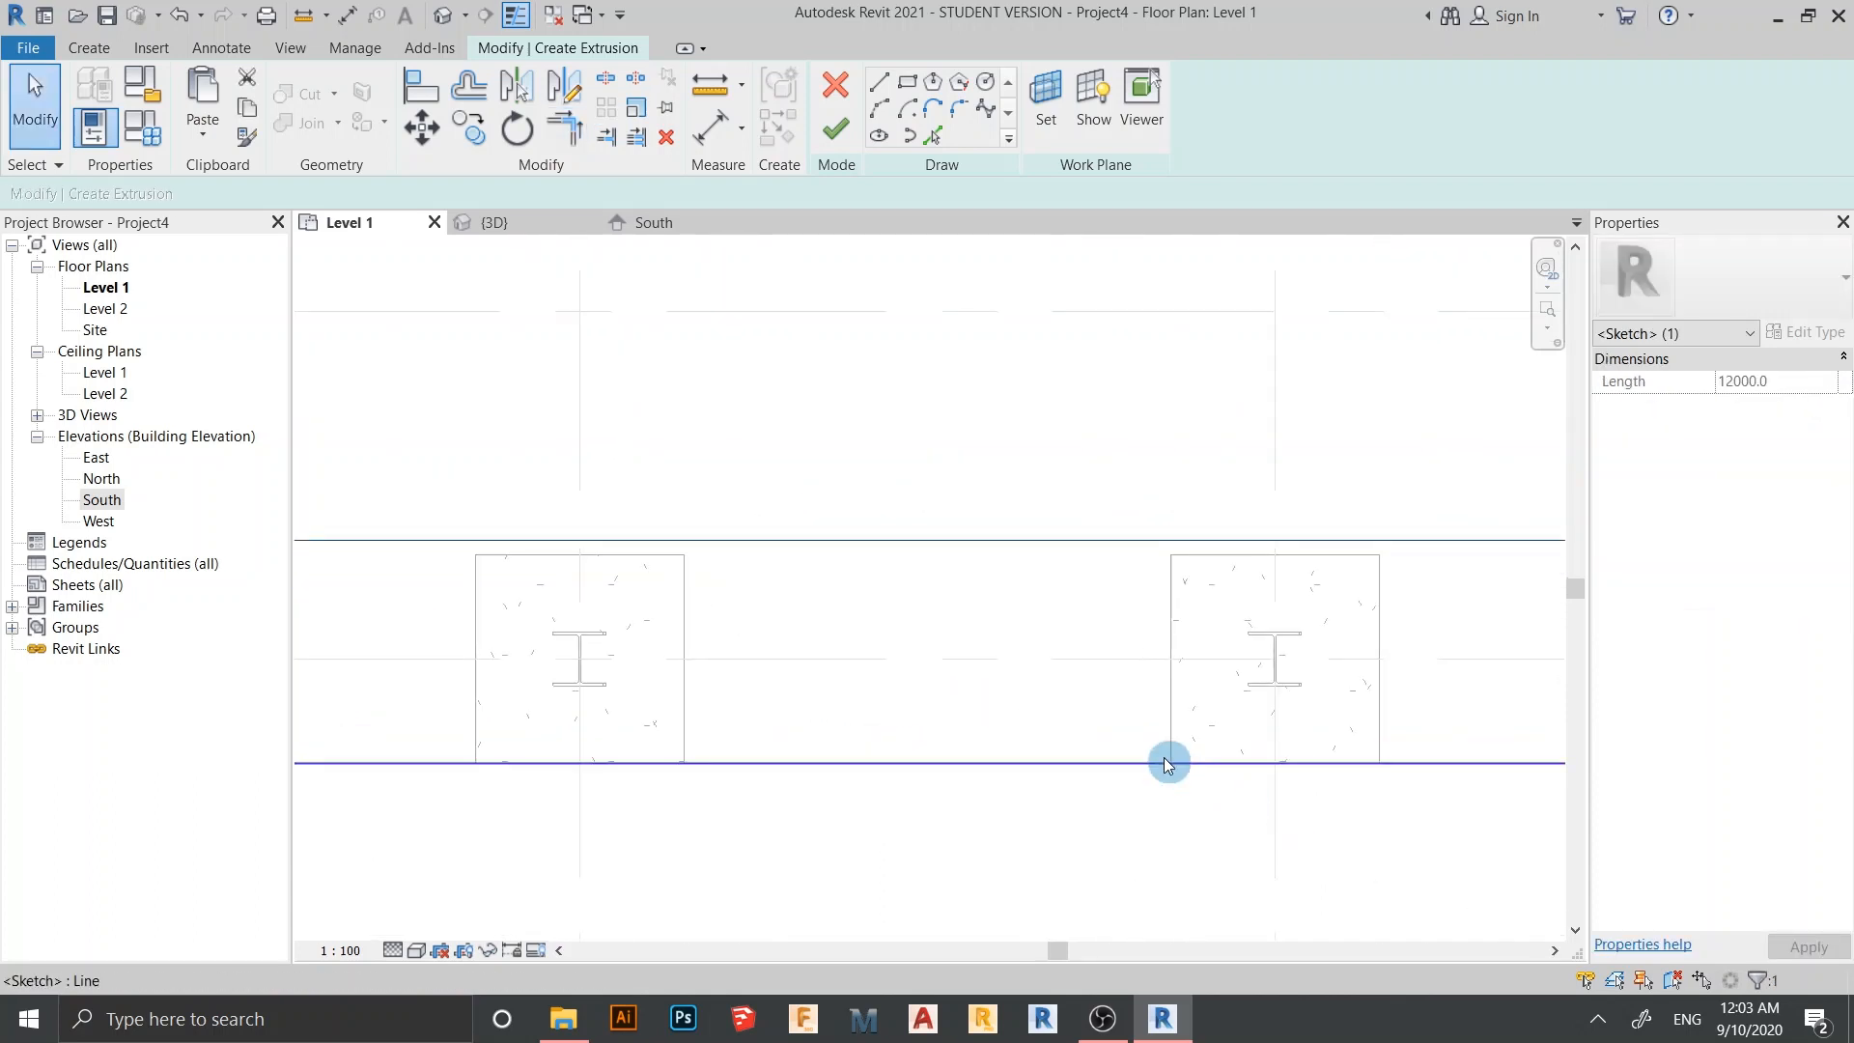
key("Down")
key("Down")
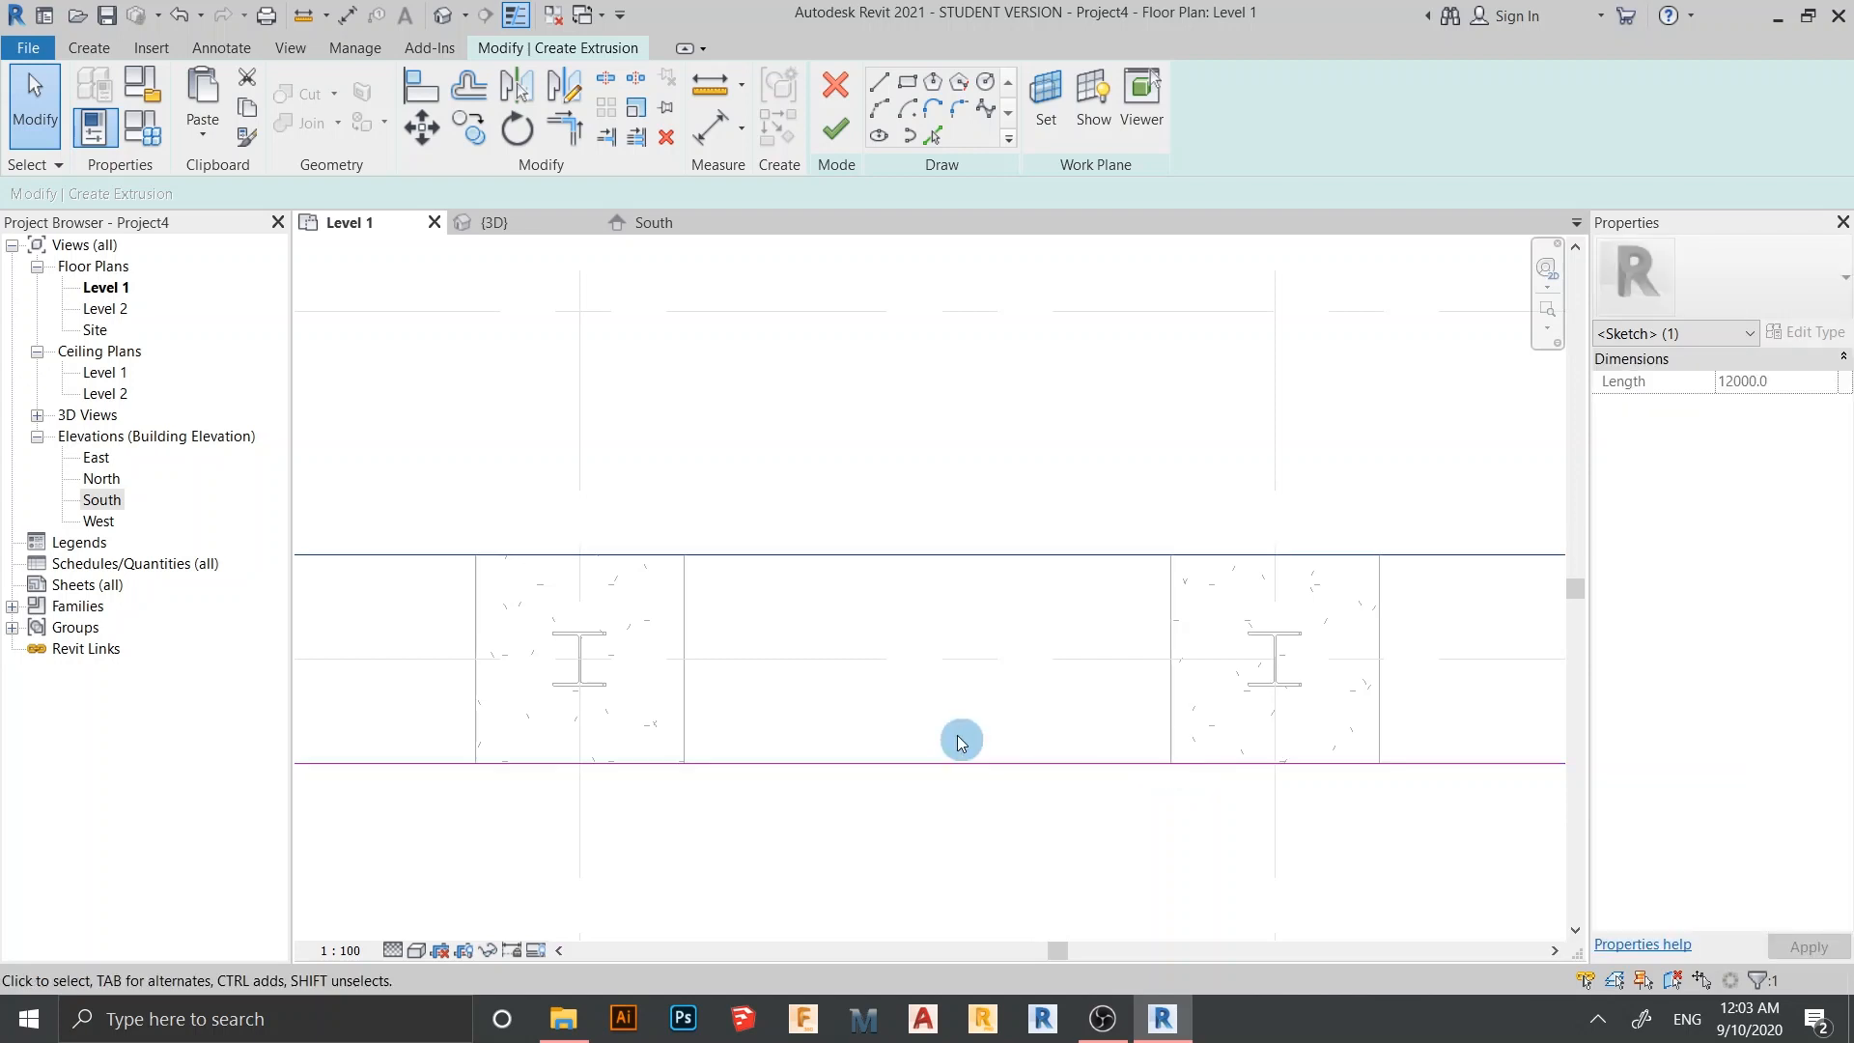
key("Up")
key("Up")
middle_click_drag(962, 717, 947, 613)
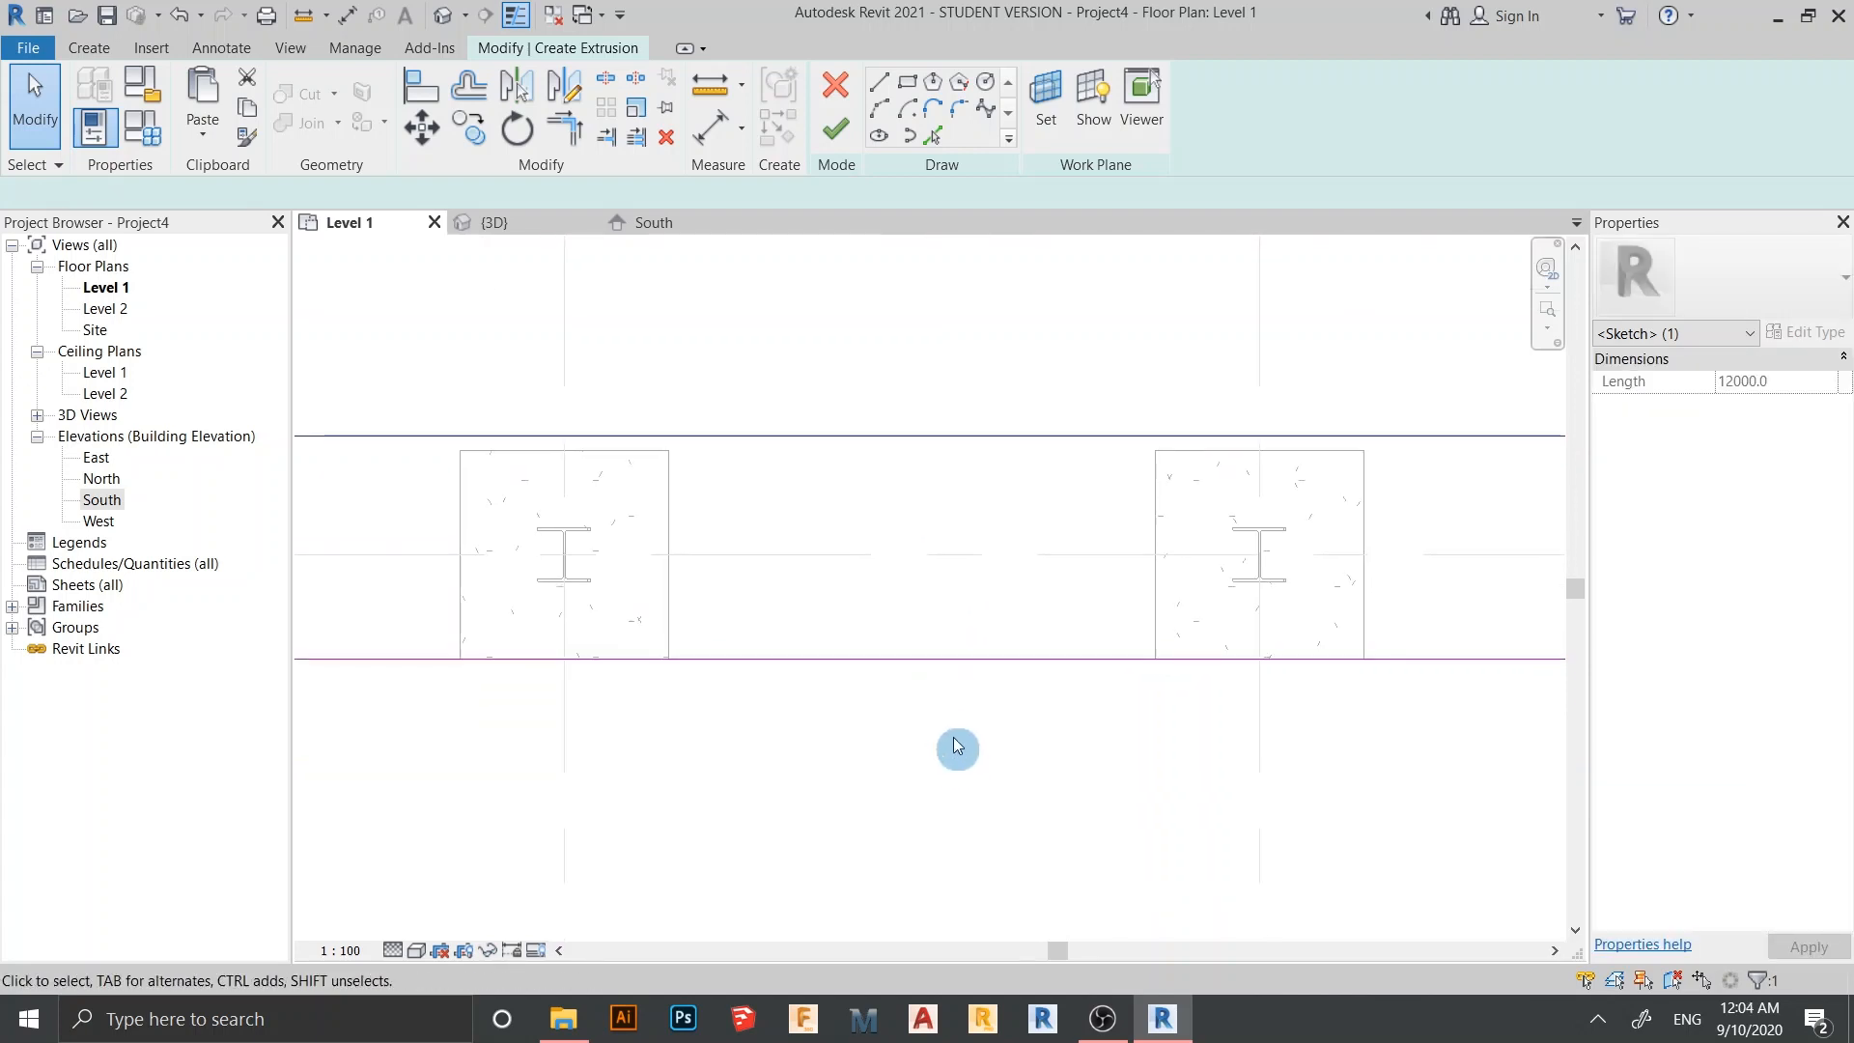
left_click(965, 667)
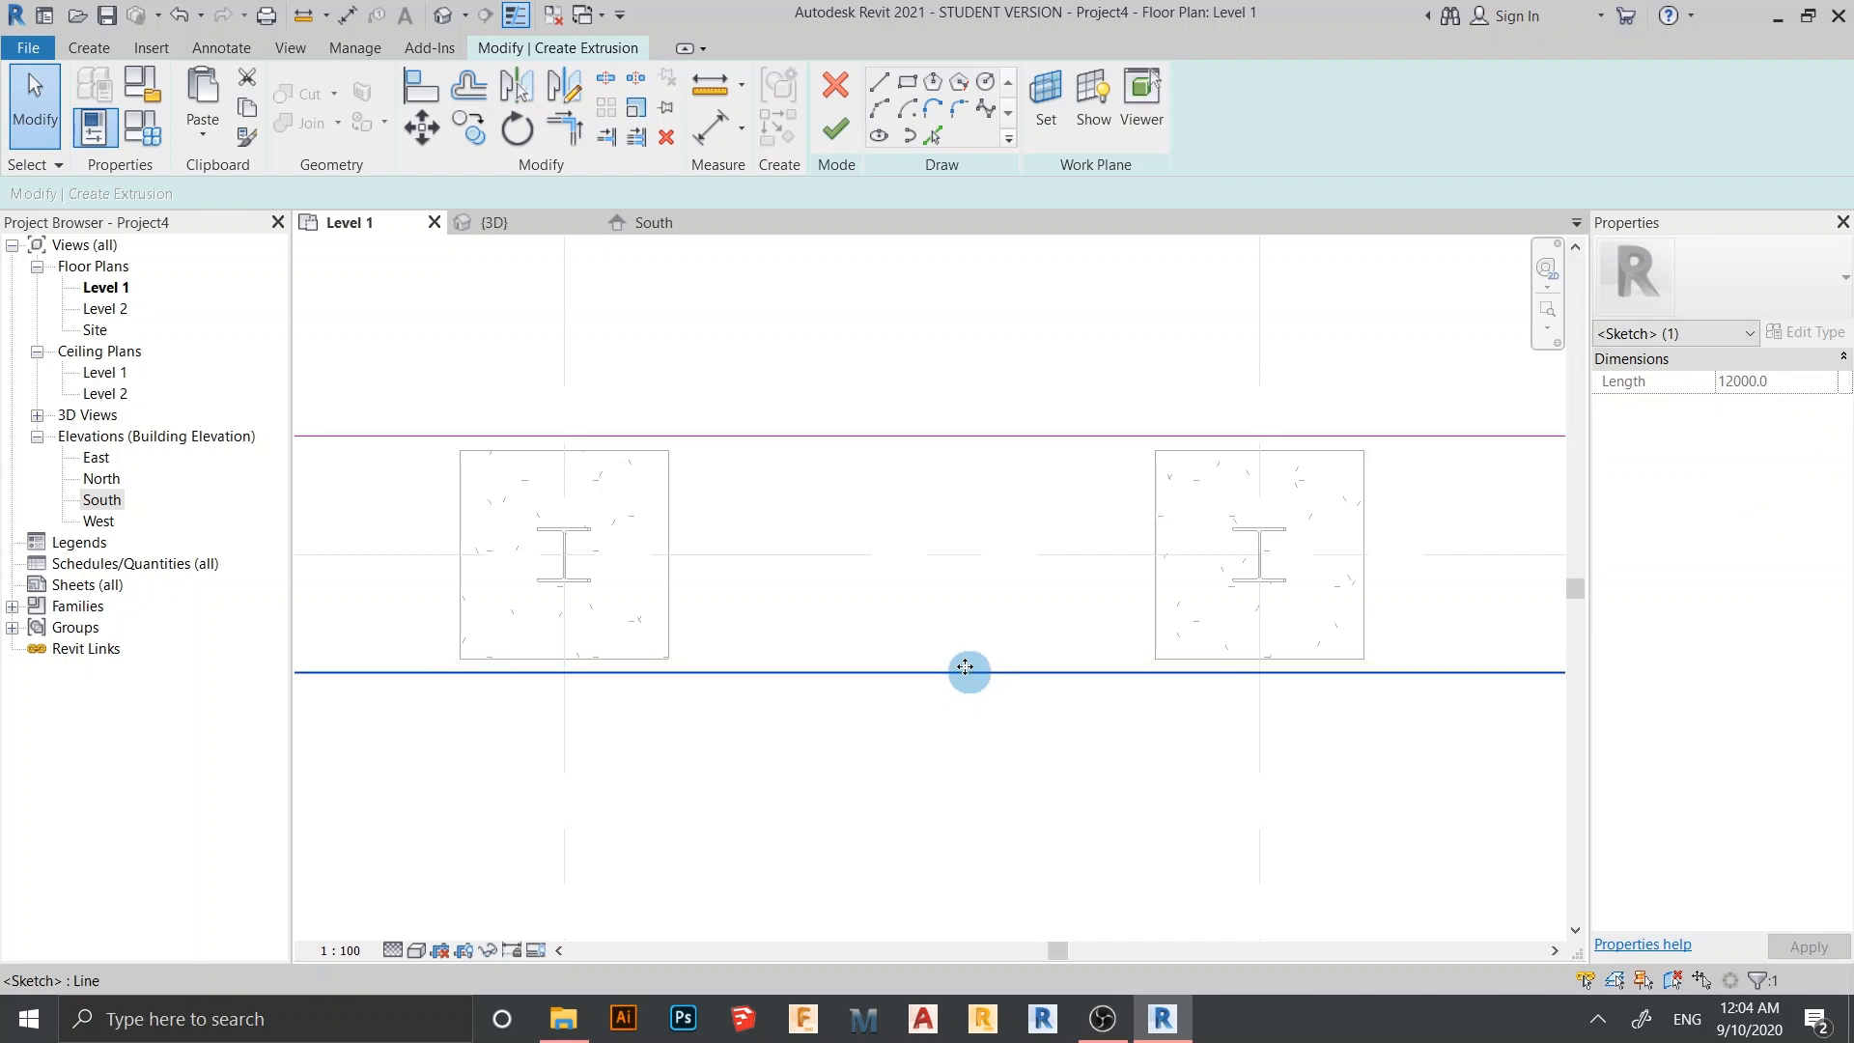
scroll(1043, 741, "down", 5)
left_click(553, 727)
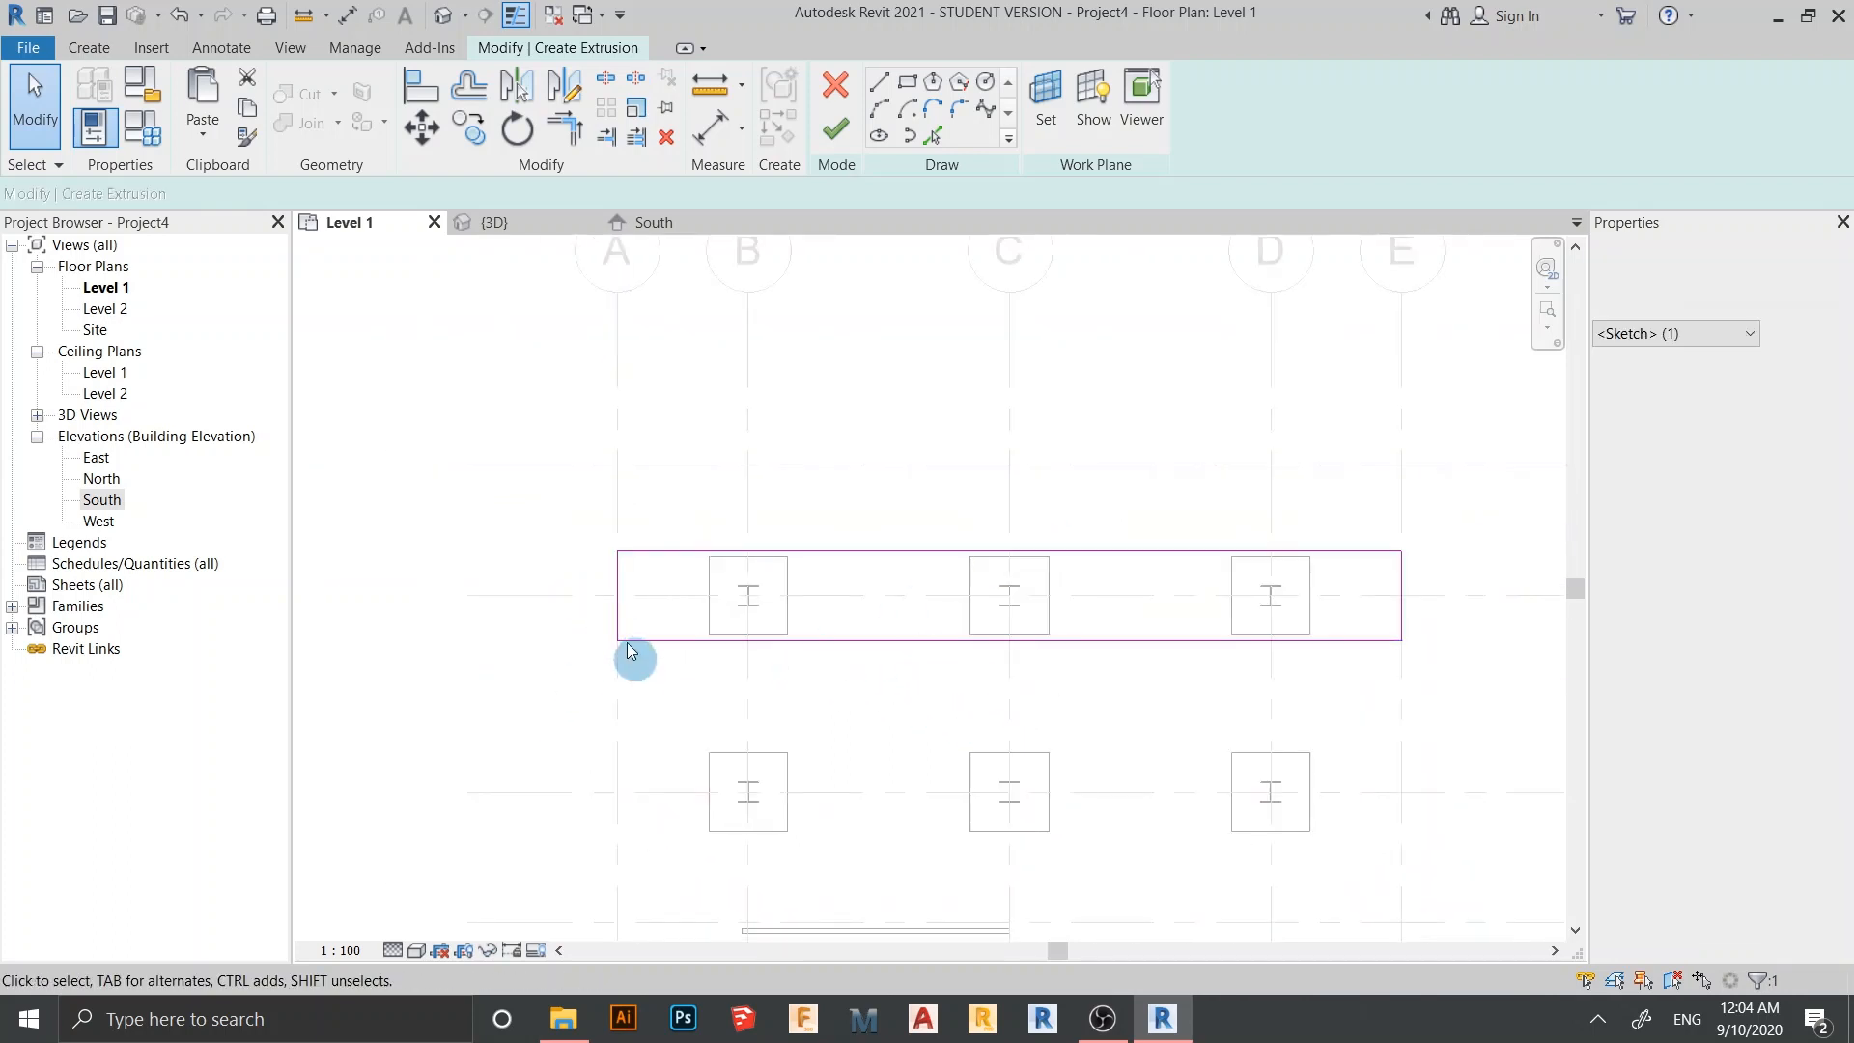
Round the profile's upper corner at grid A with a Fillet Arc of fixed 1000 mm radius
left_click(954, 113)
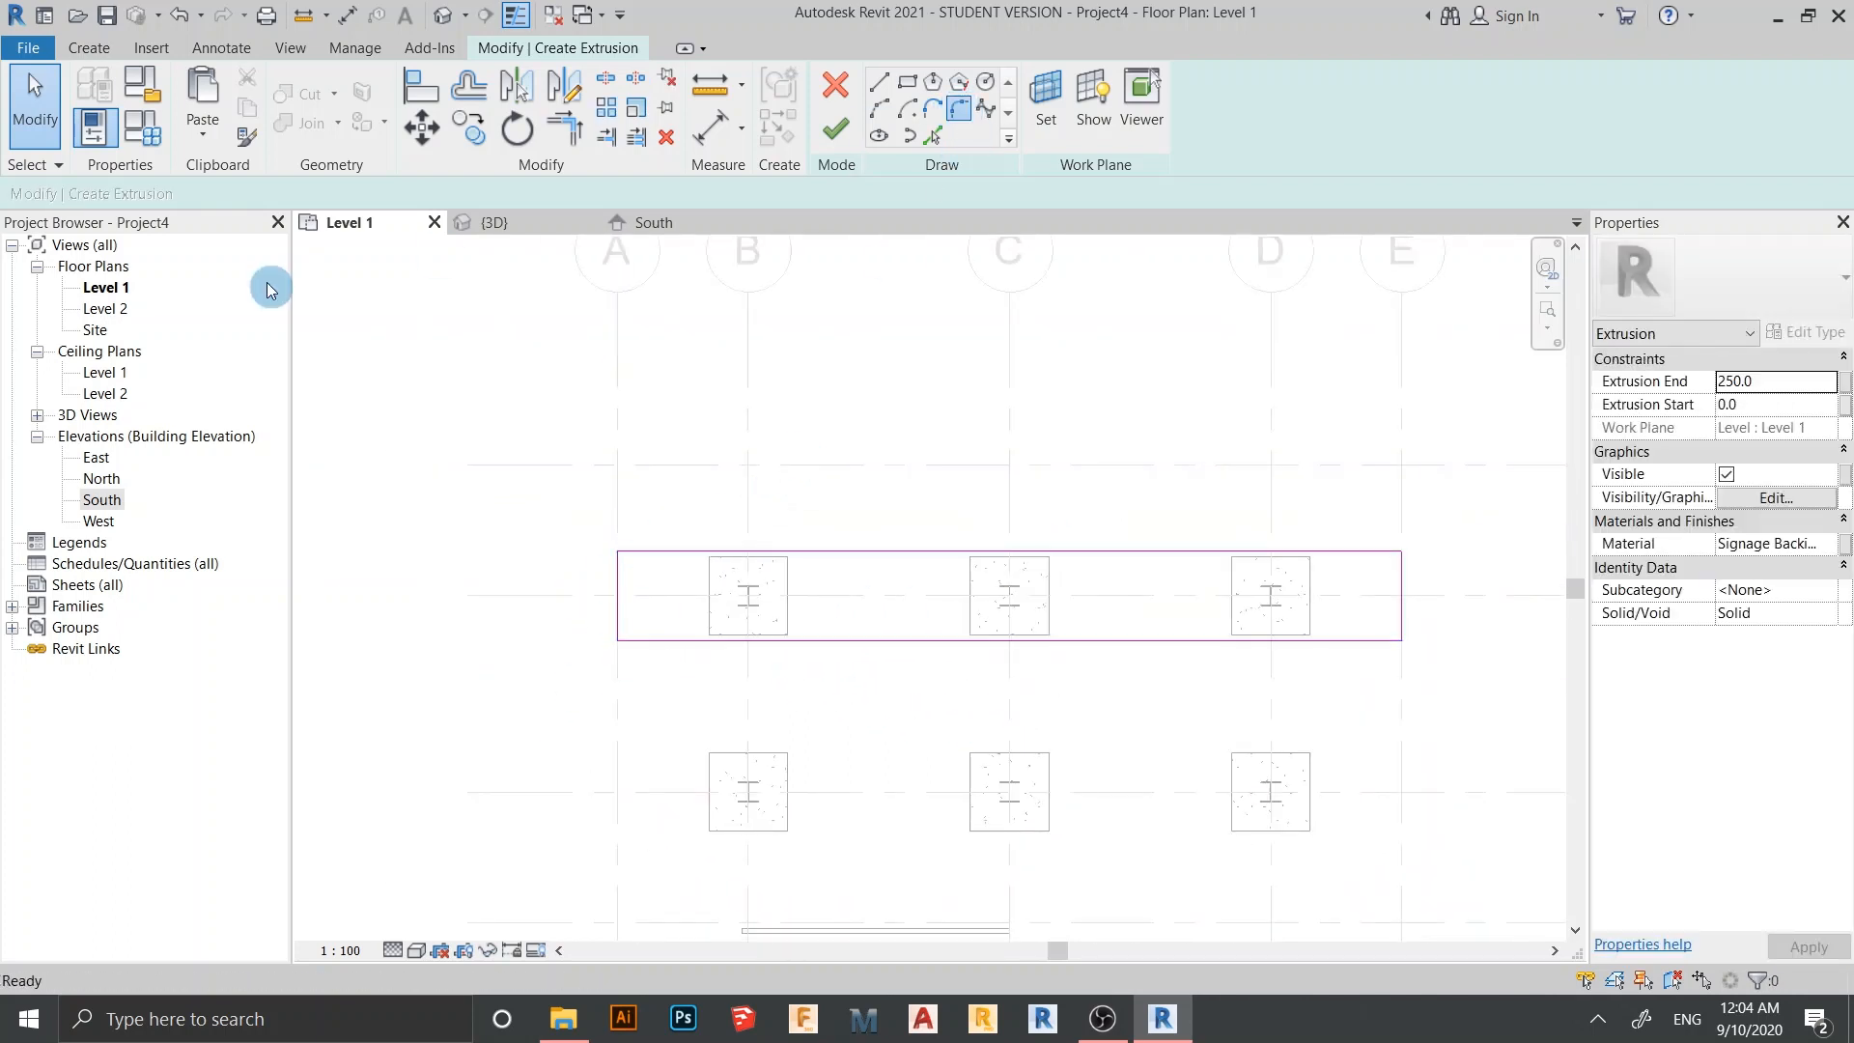
left_click(278, 195)
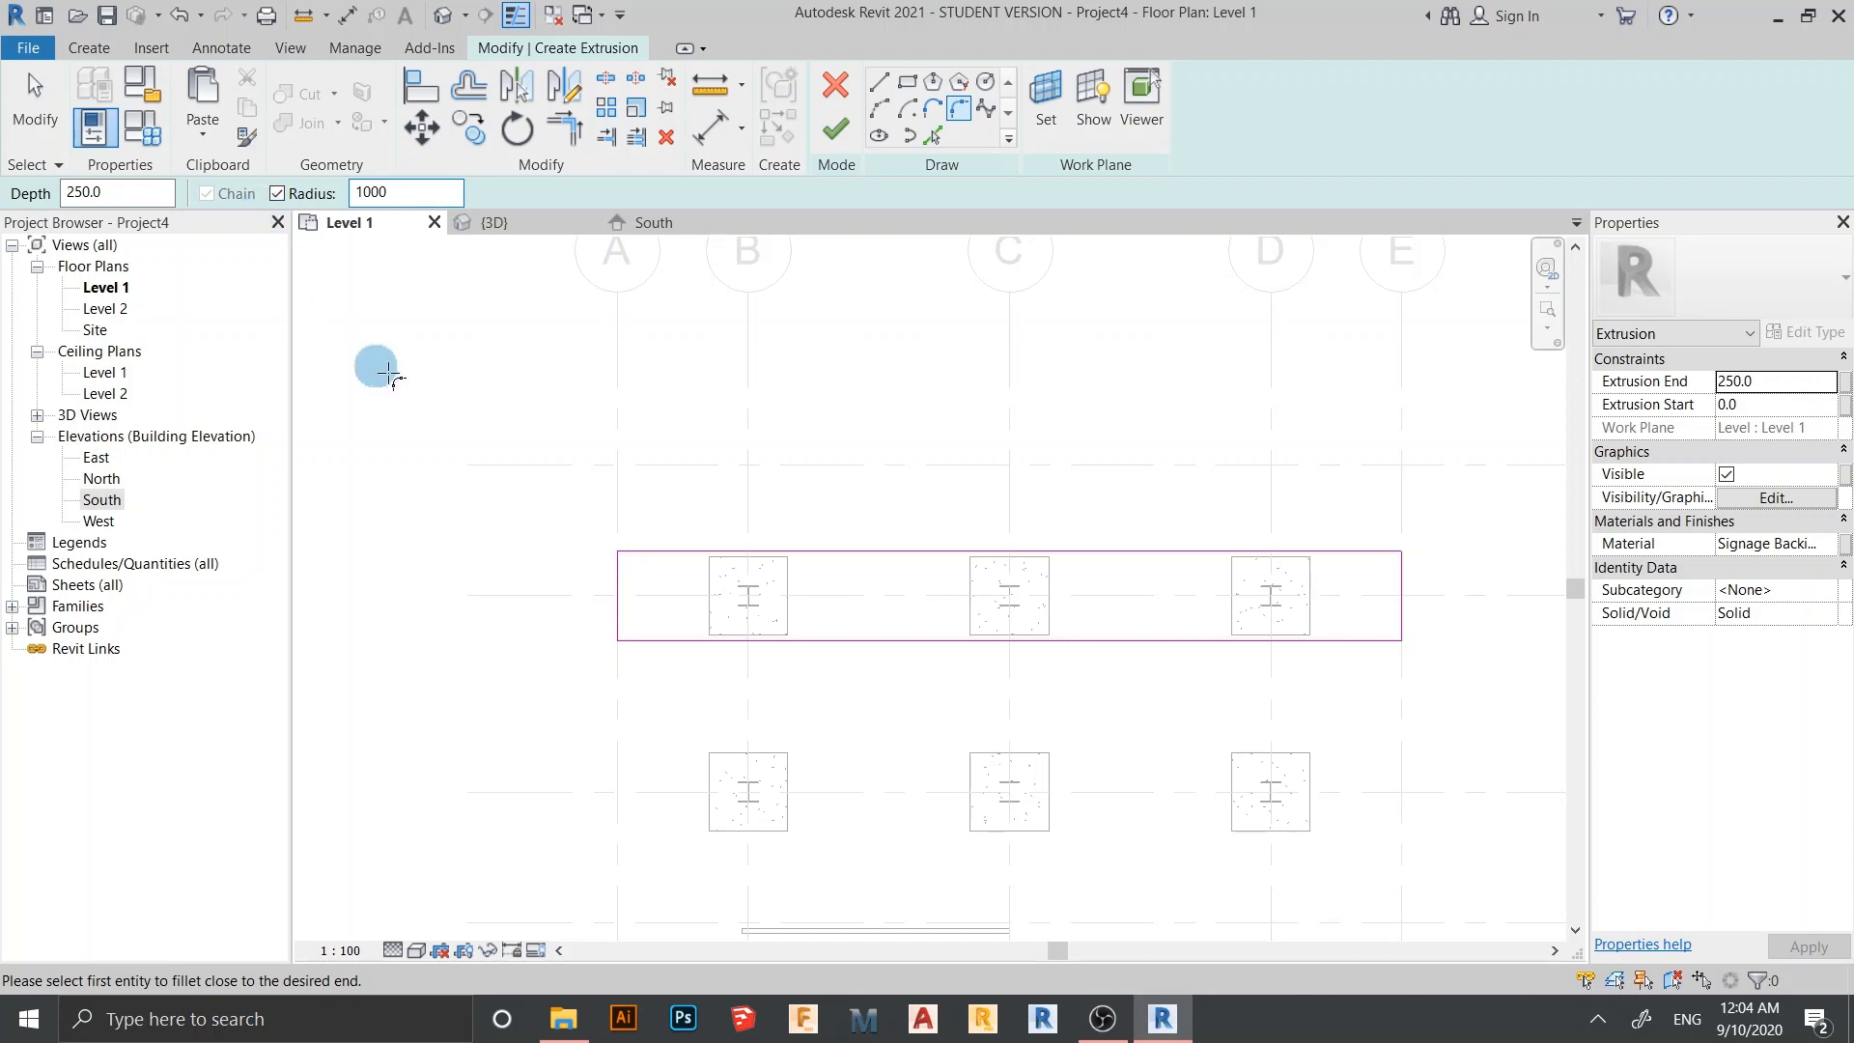
left_click(604, 615)
left_click(647, 604)
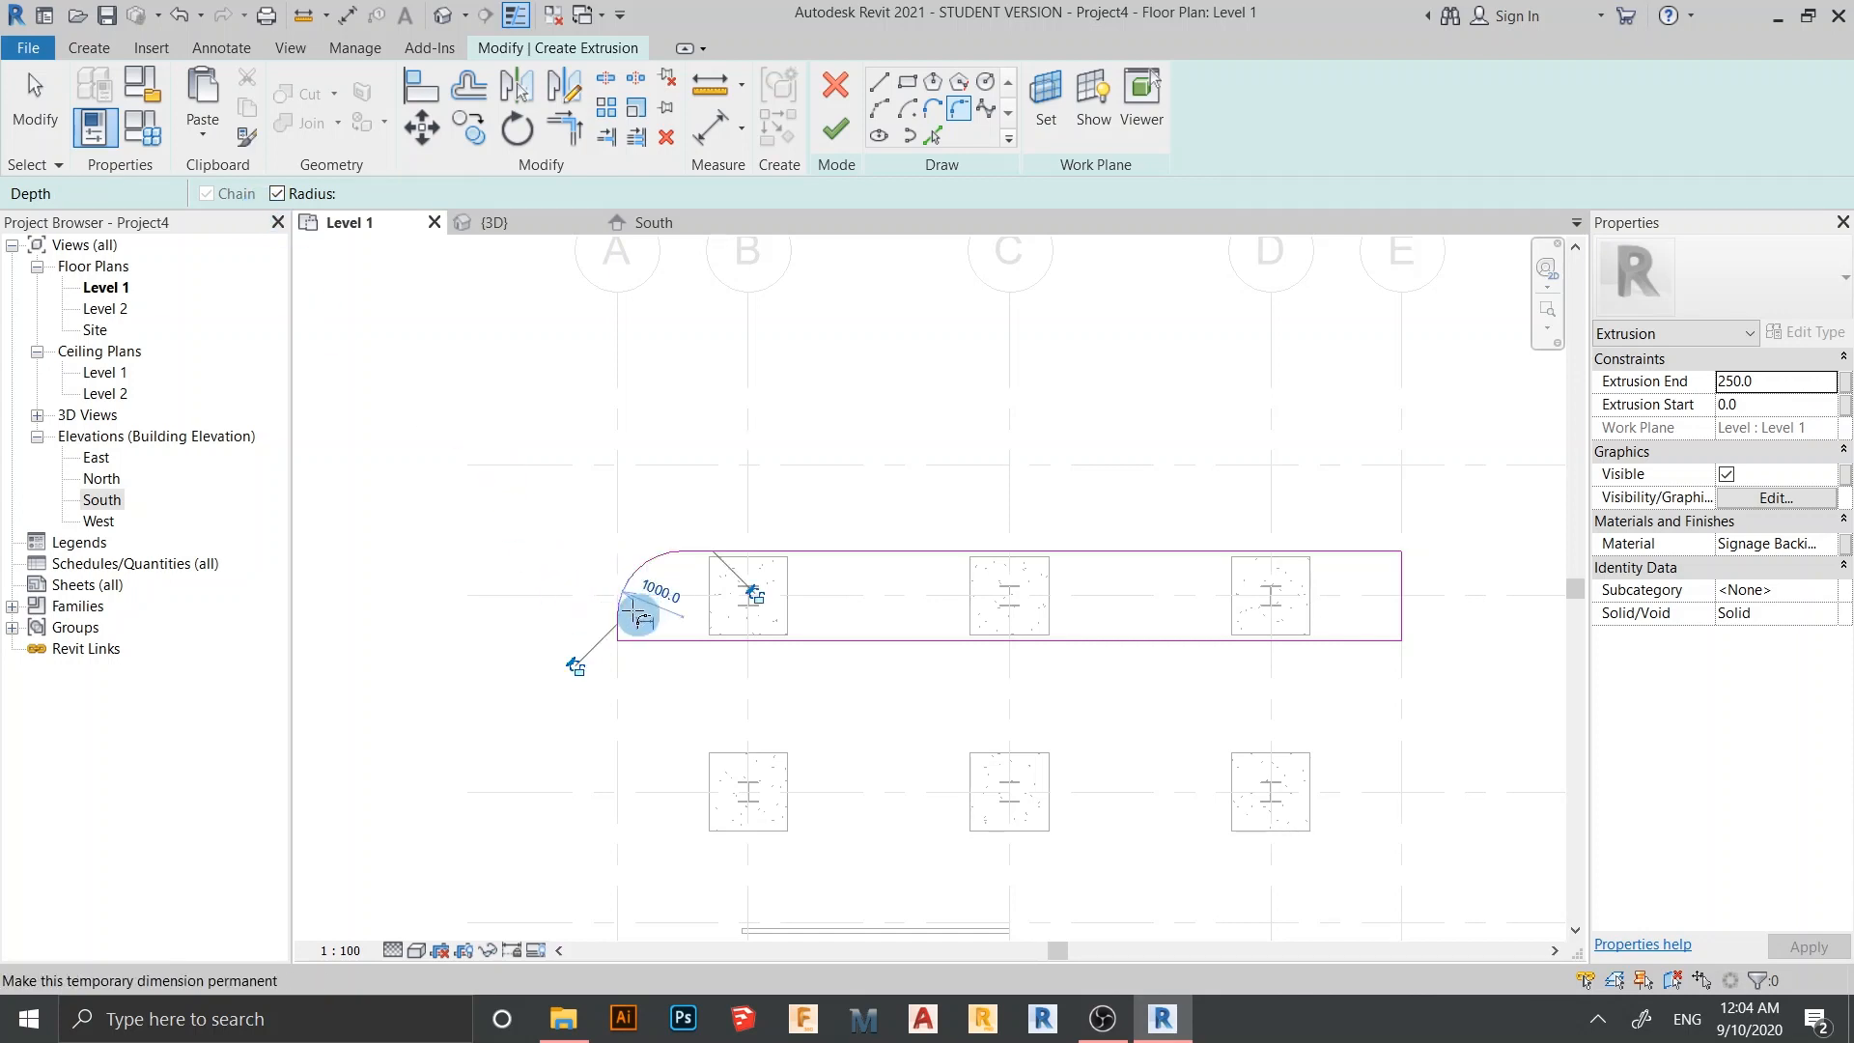
Set the fillet radius to 500 mm and change the existing corner arc at grid A to the same radius
left_click(460, 340)
left_click(423, 193)
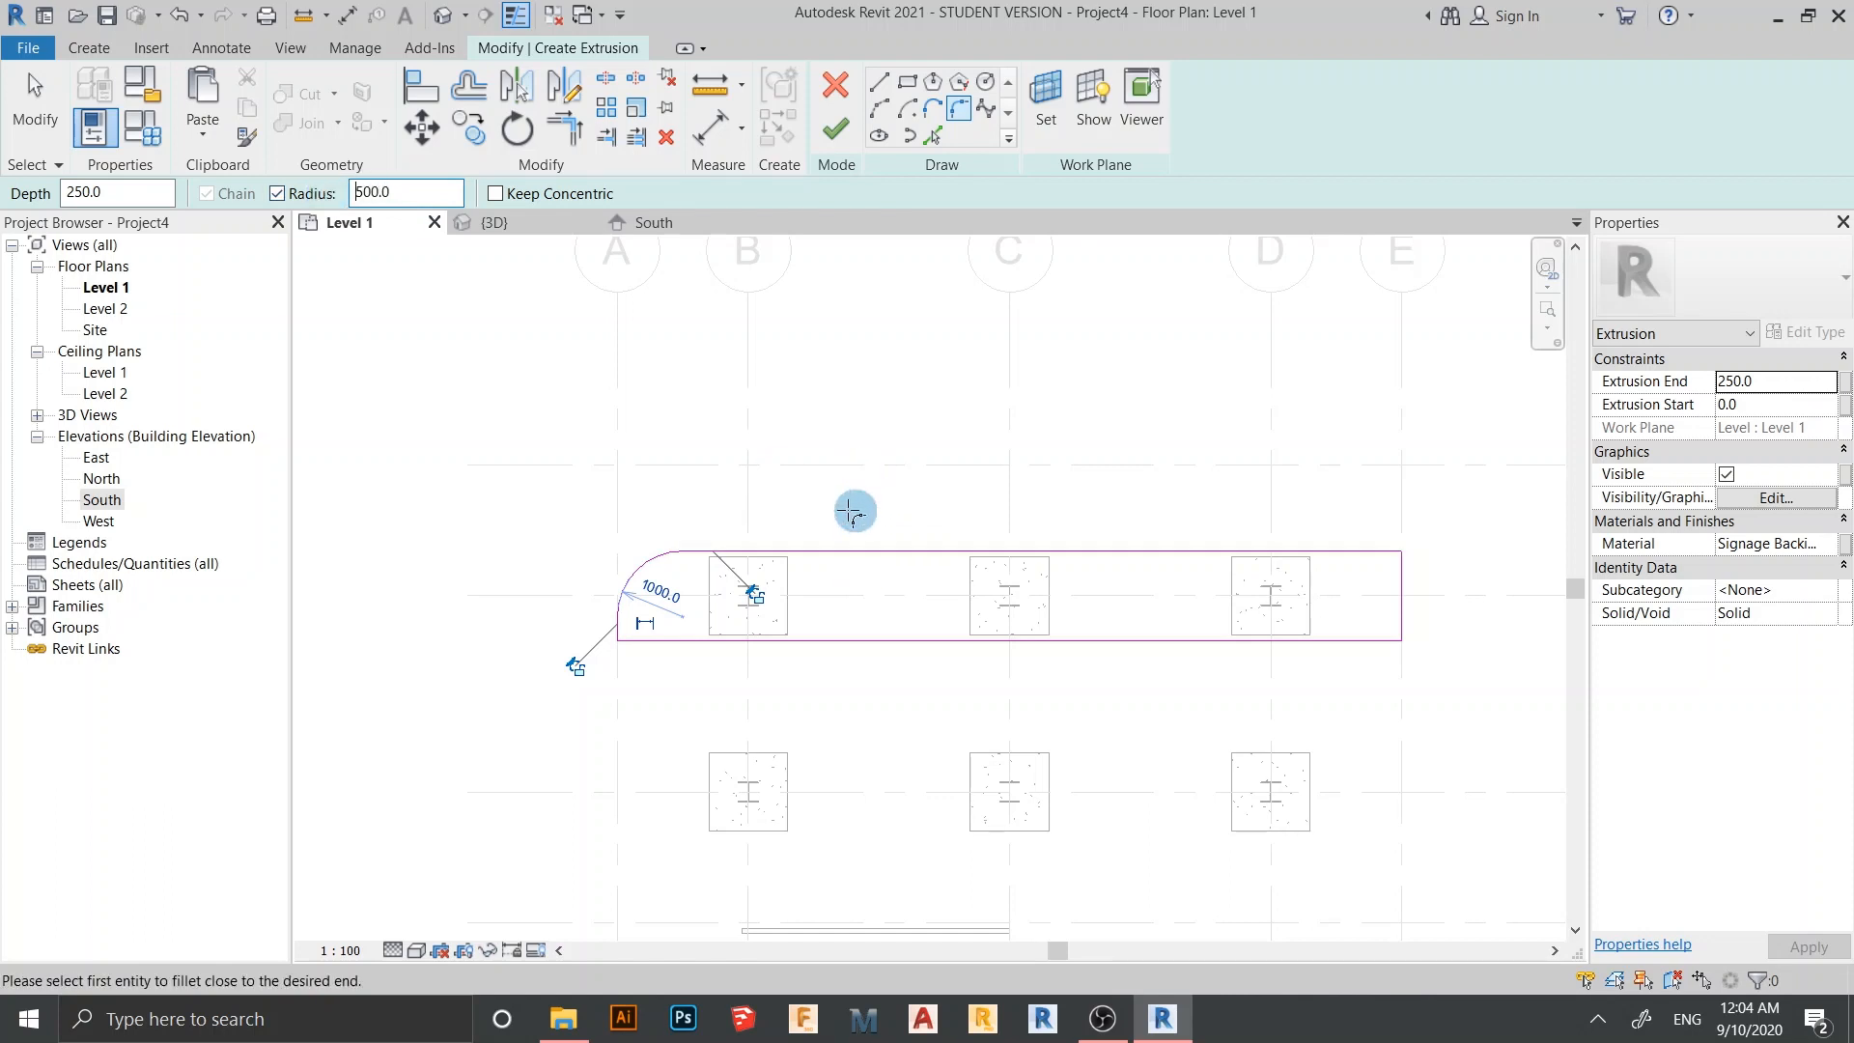
scroll(753, 555, "up", 4)
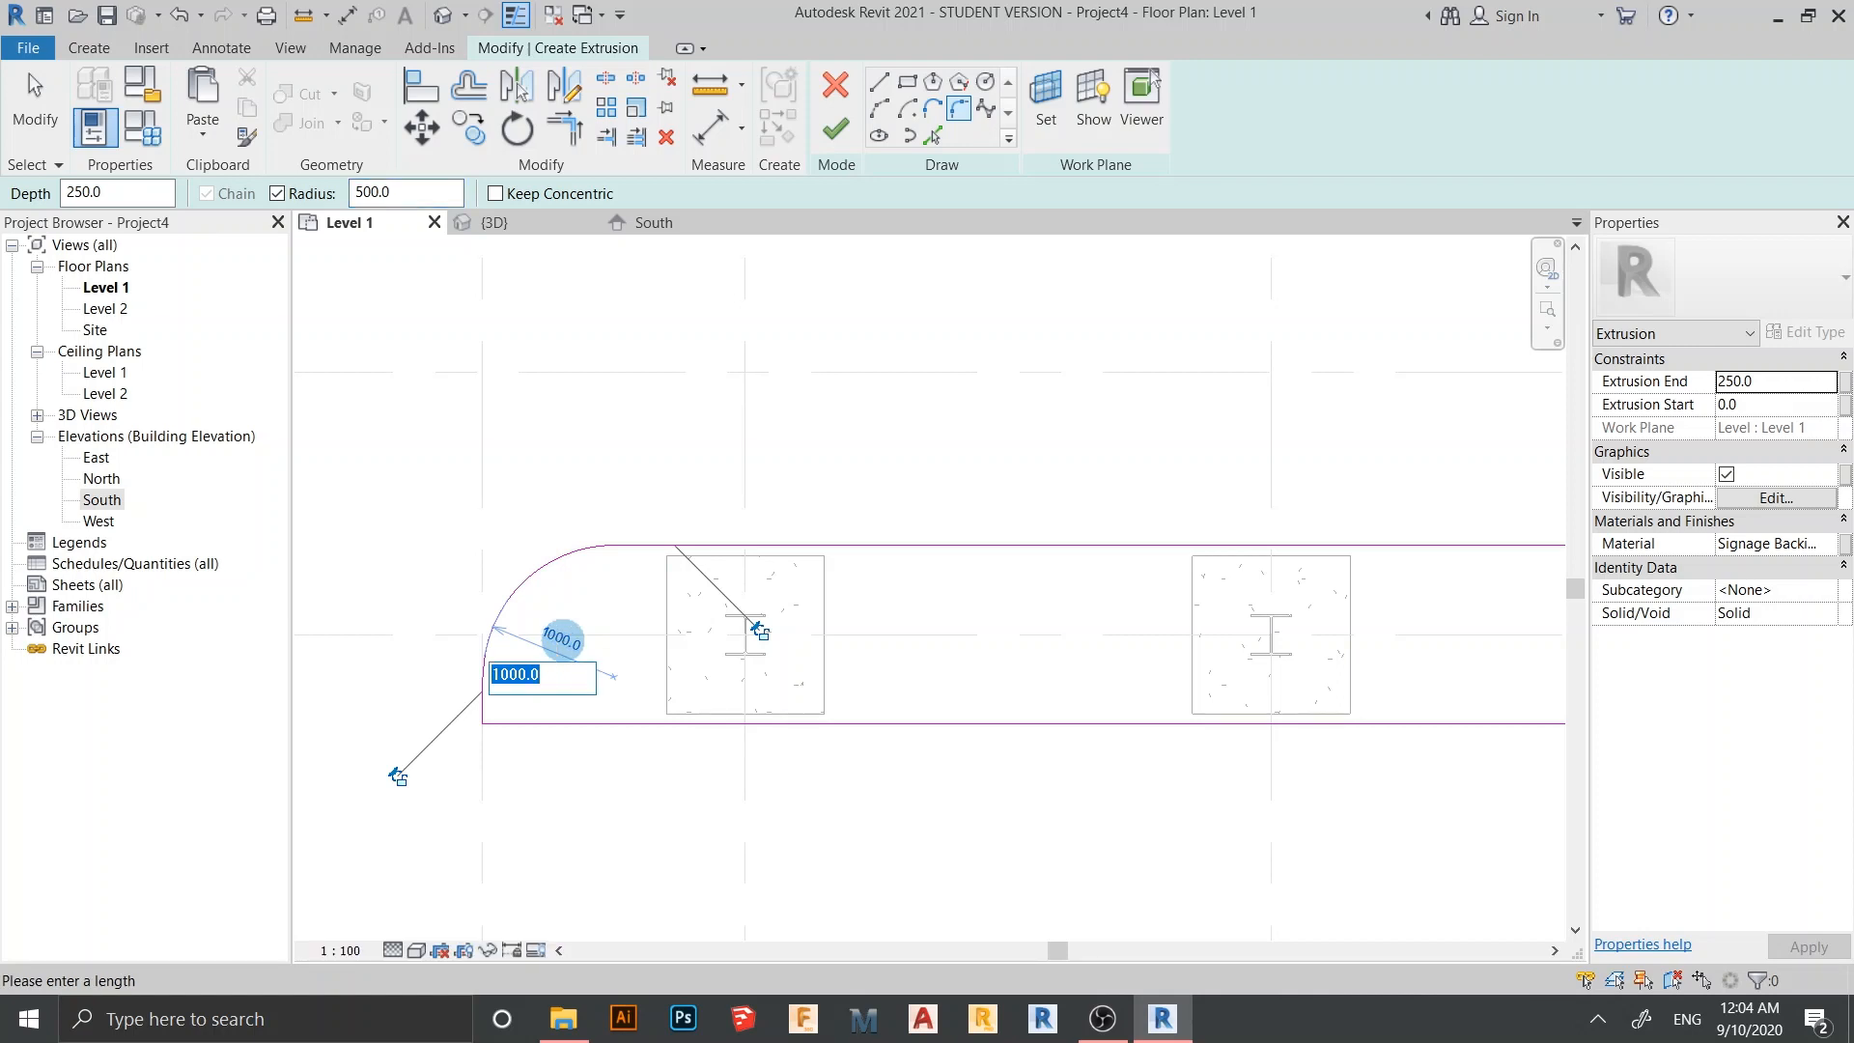
key("Return")
Round the profile's lower corner at grid A and both corners at grid E with 500 mm fillet arcs
left_click(485, 678)
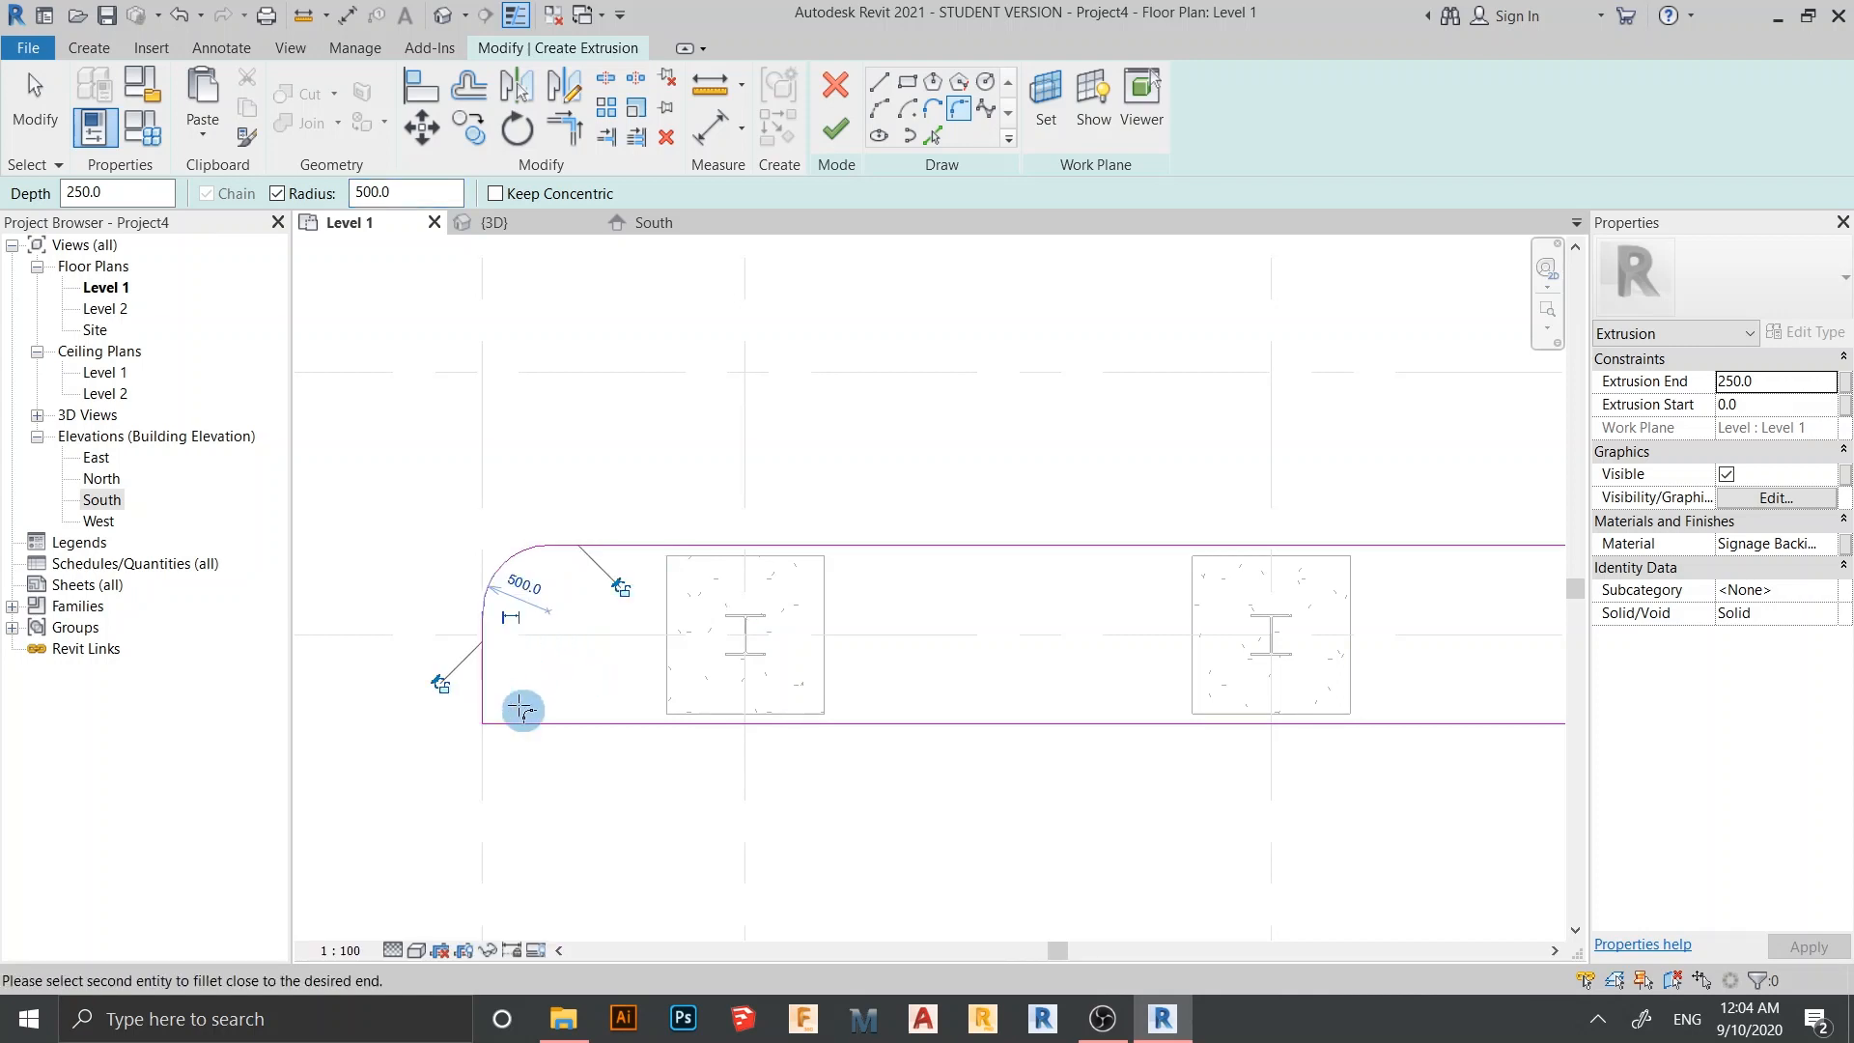
left_click(542, 724)
scroll(903, 772, "down", 1)
middle_click_drag(904, 773, 406, 653)
left_click(1233, 617)
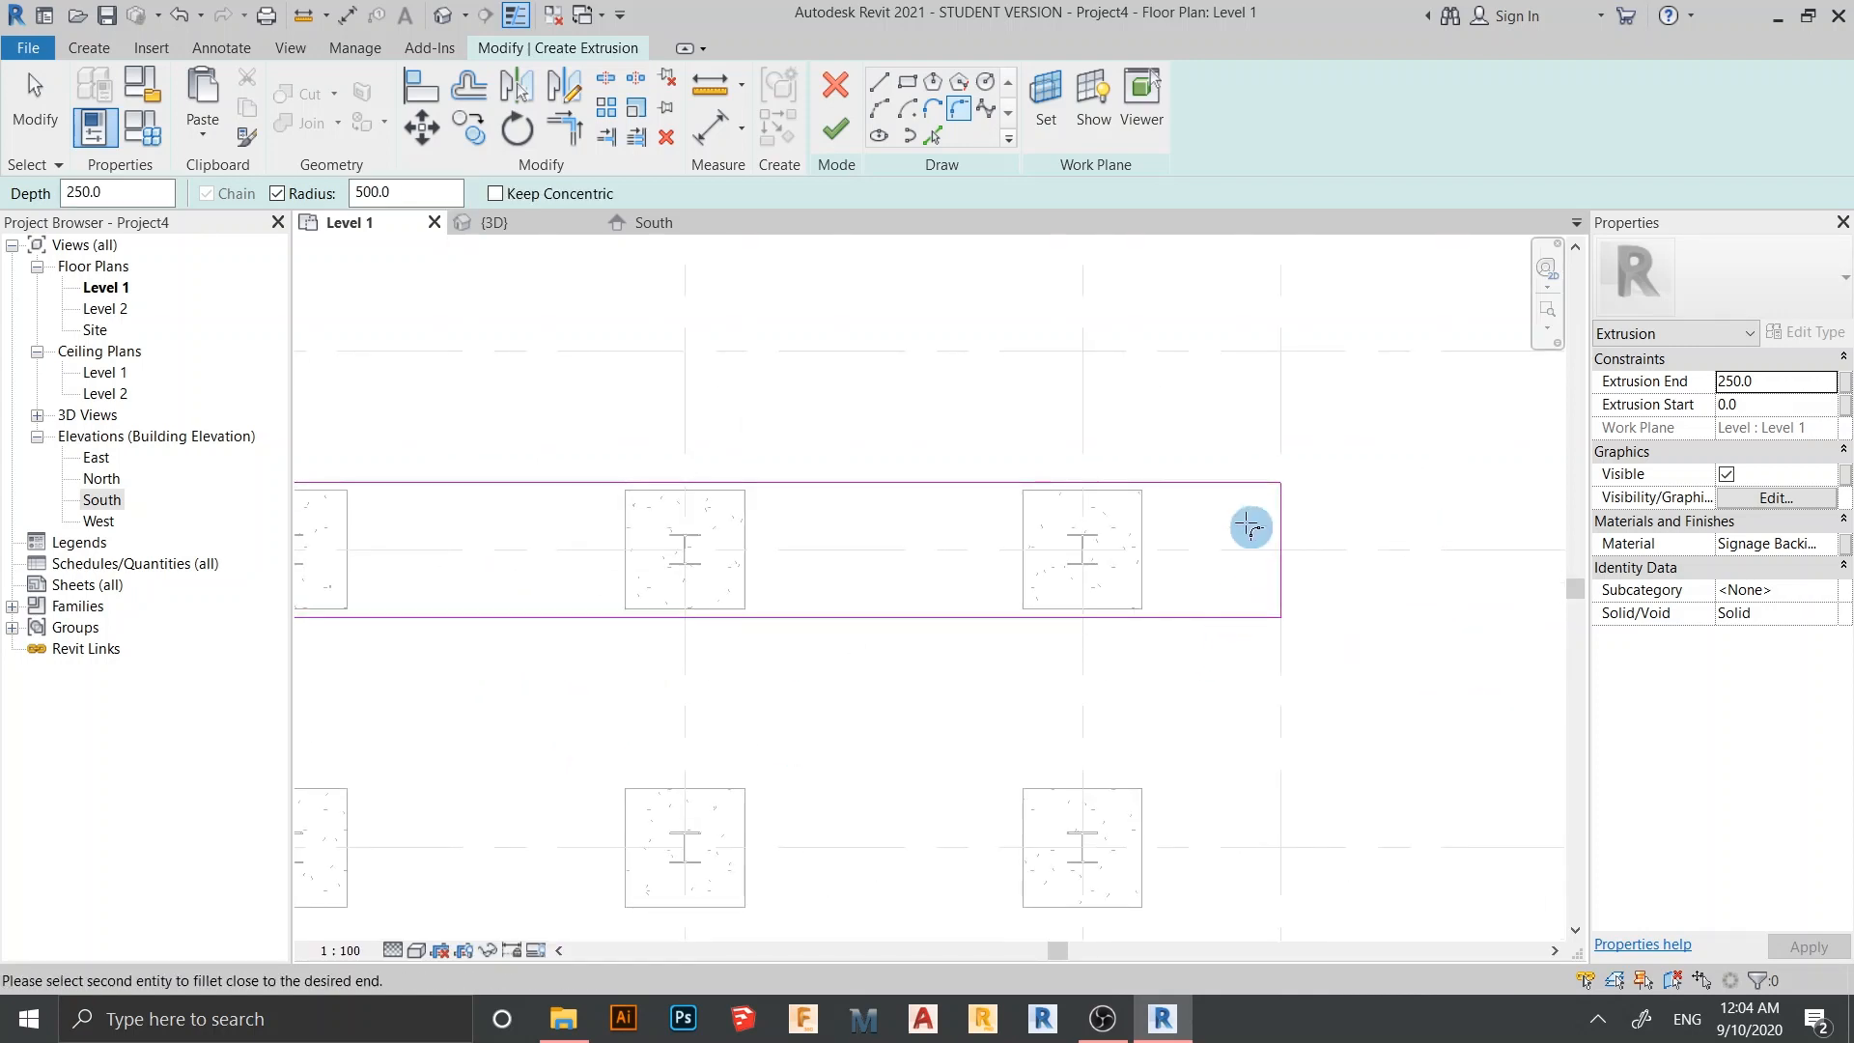
left_click(1299, 545)
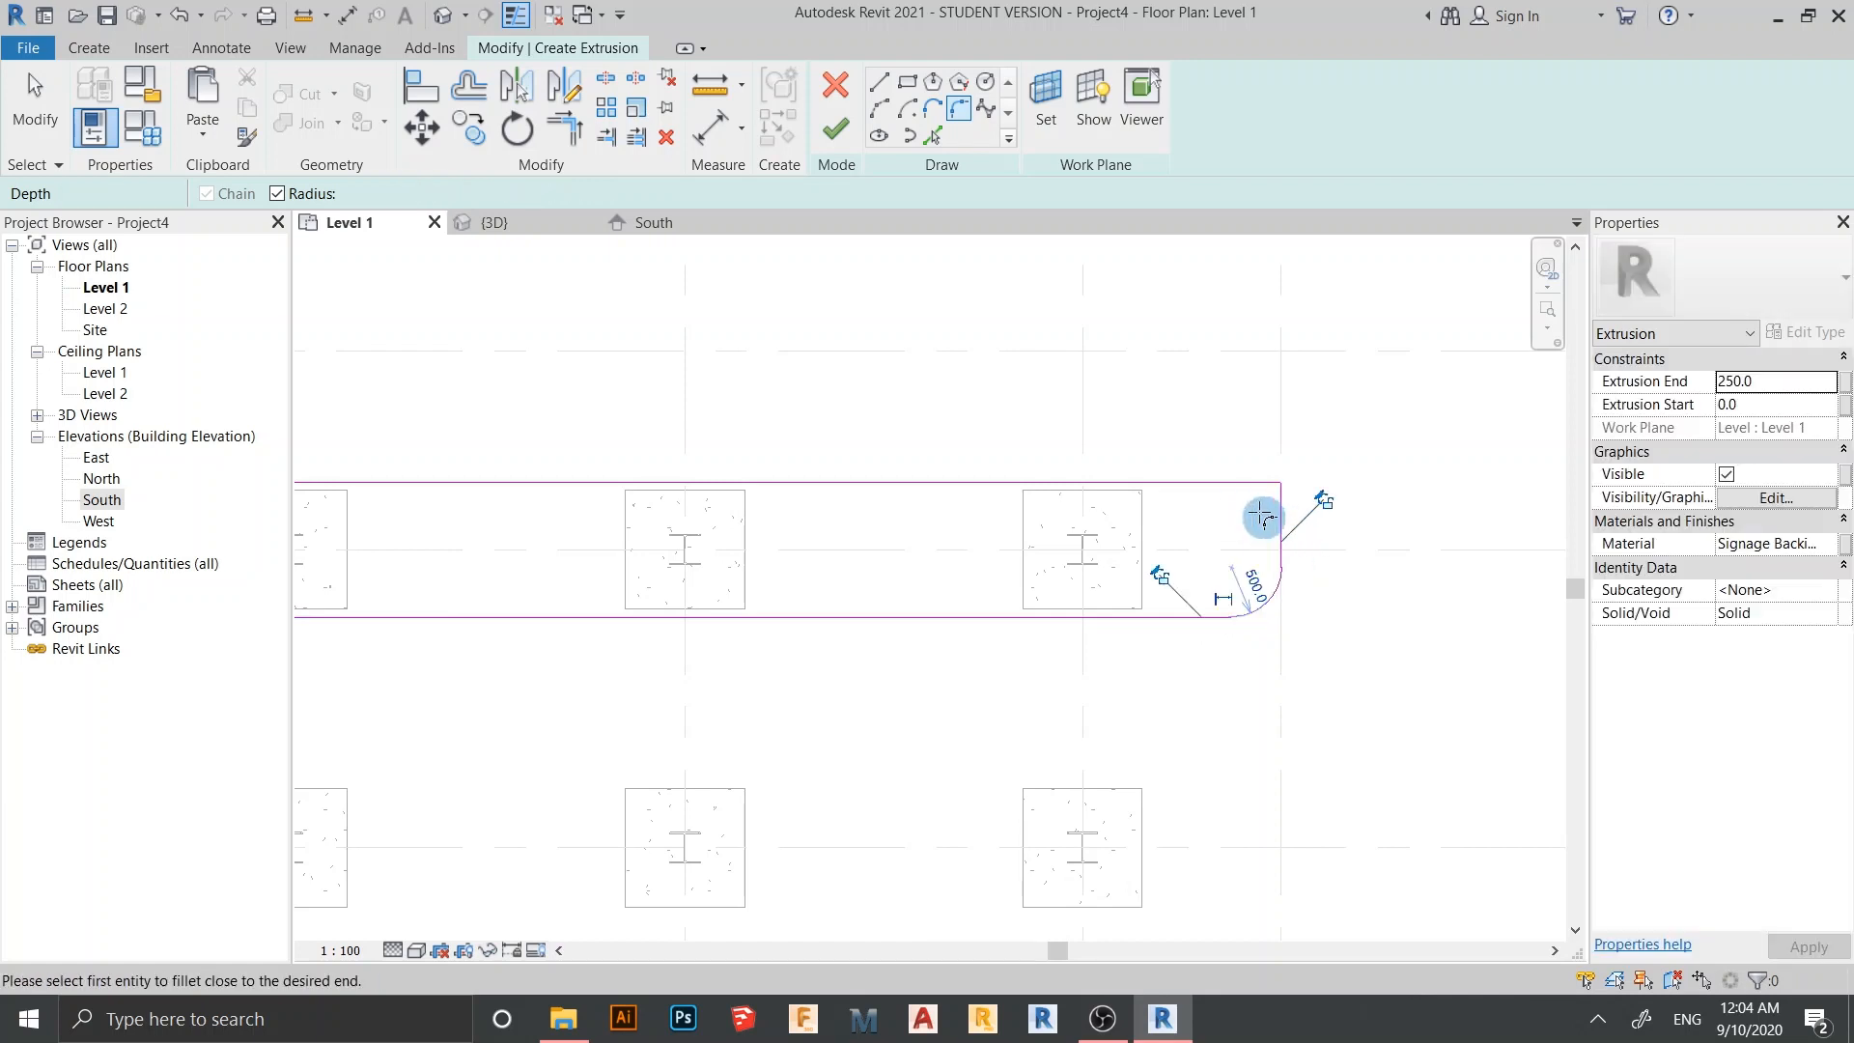
left_click(1250, 497)
left_click(1279, 526)
key("Escape")
key("Escape")
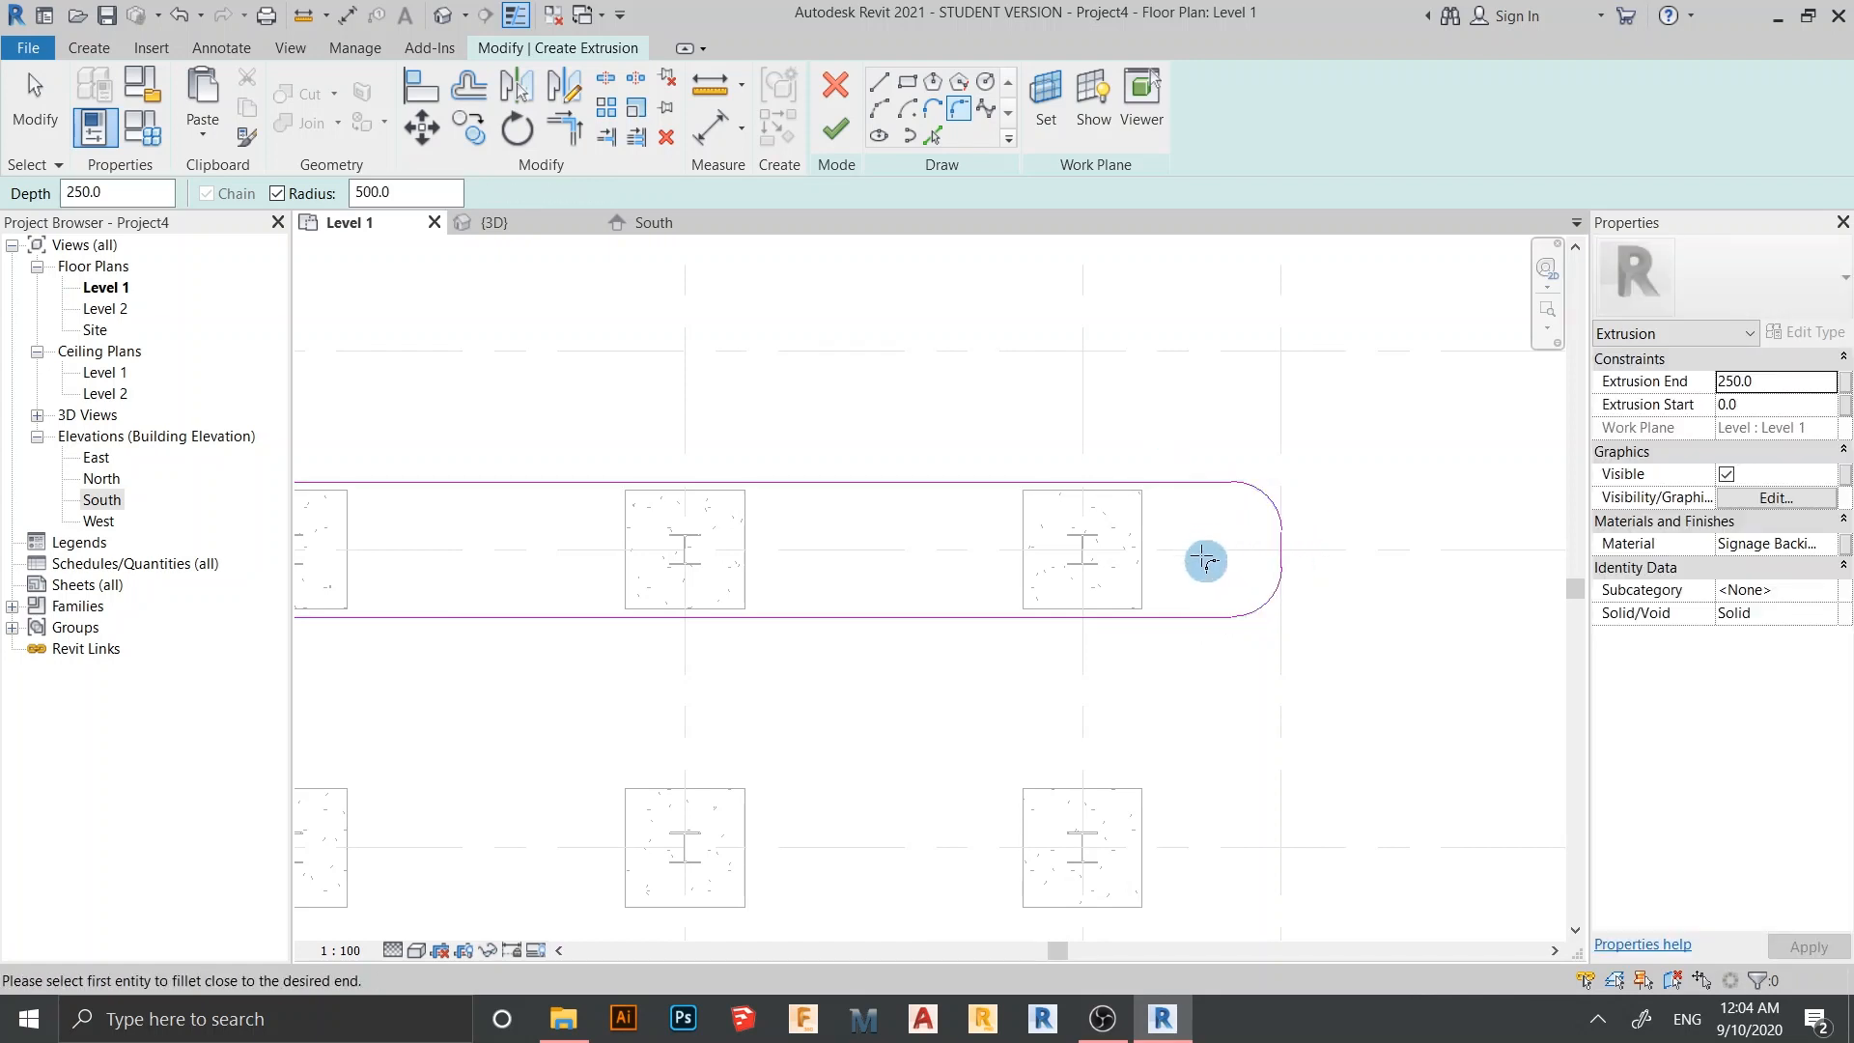
Associate the extrusion's material with a new family type parameter named Material, and finish the extrusion sketch
scroll(1125, 652, "down", 2)
middle_click_drag(1125, 657, 1218, 556)
middle_click_drag(1303, 503, 1478, 596)
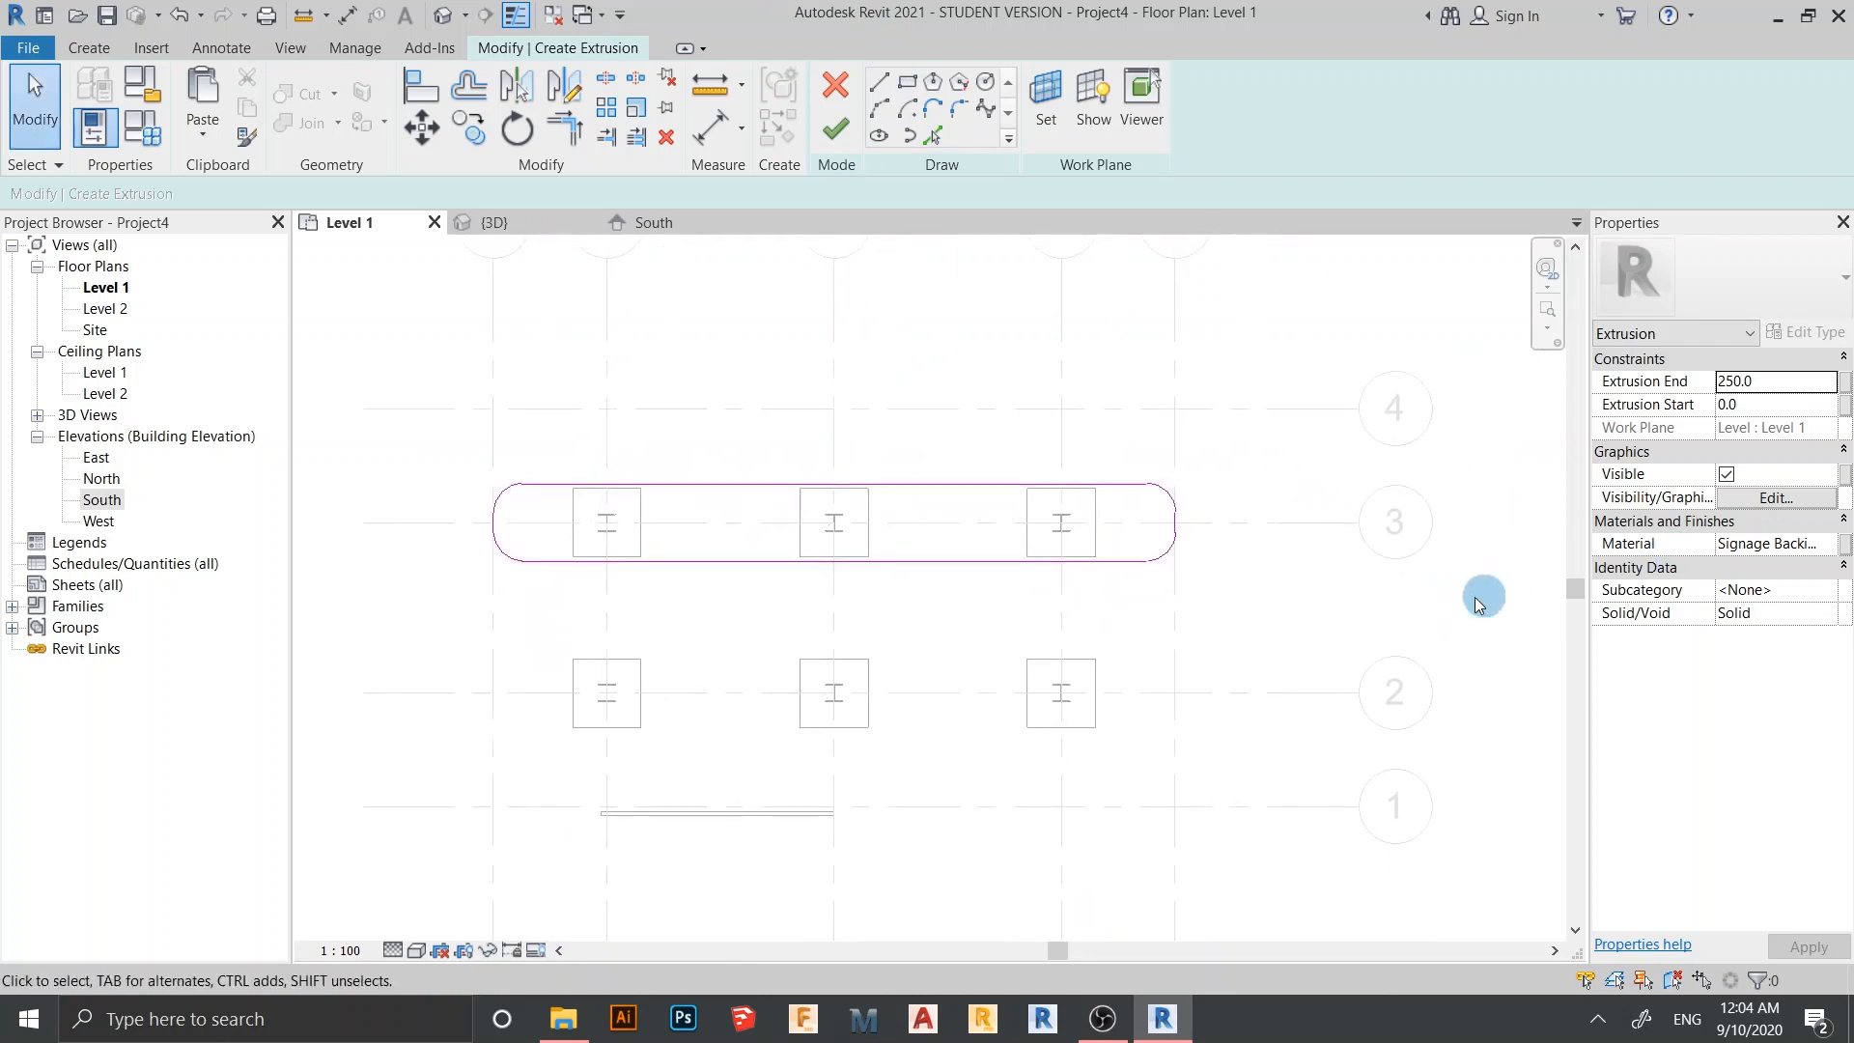
left_click(1844, 544)
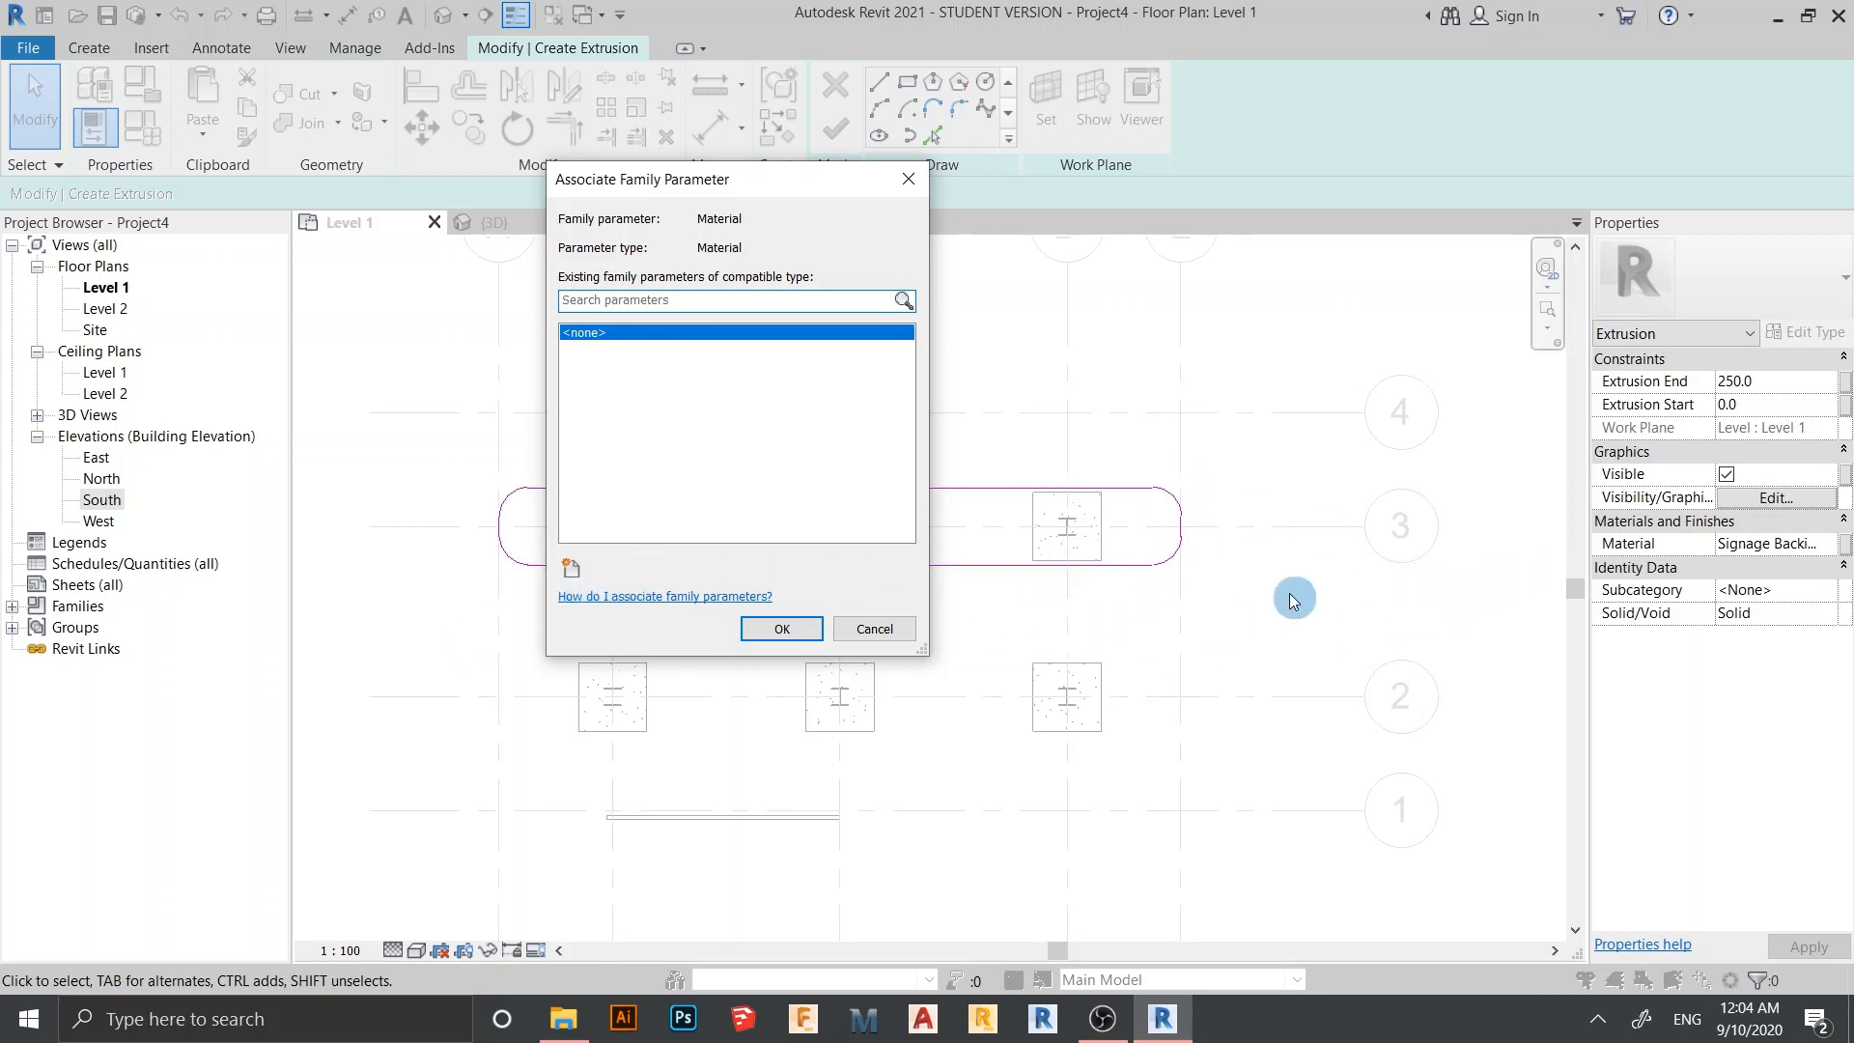
left_click(574, 571)
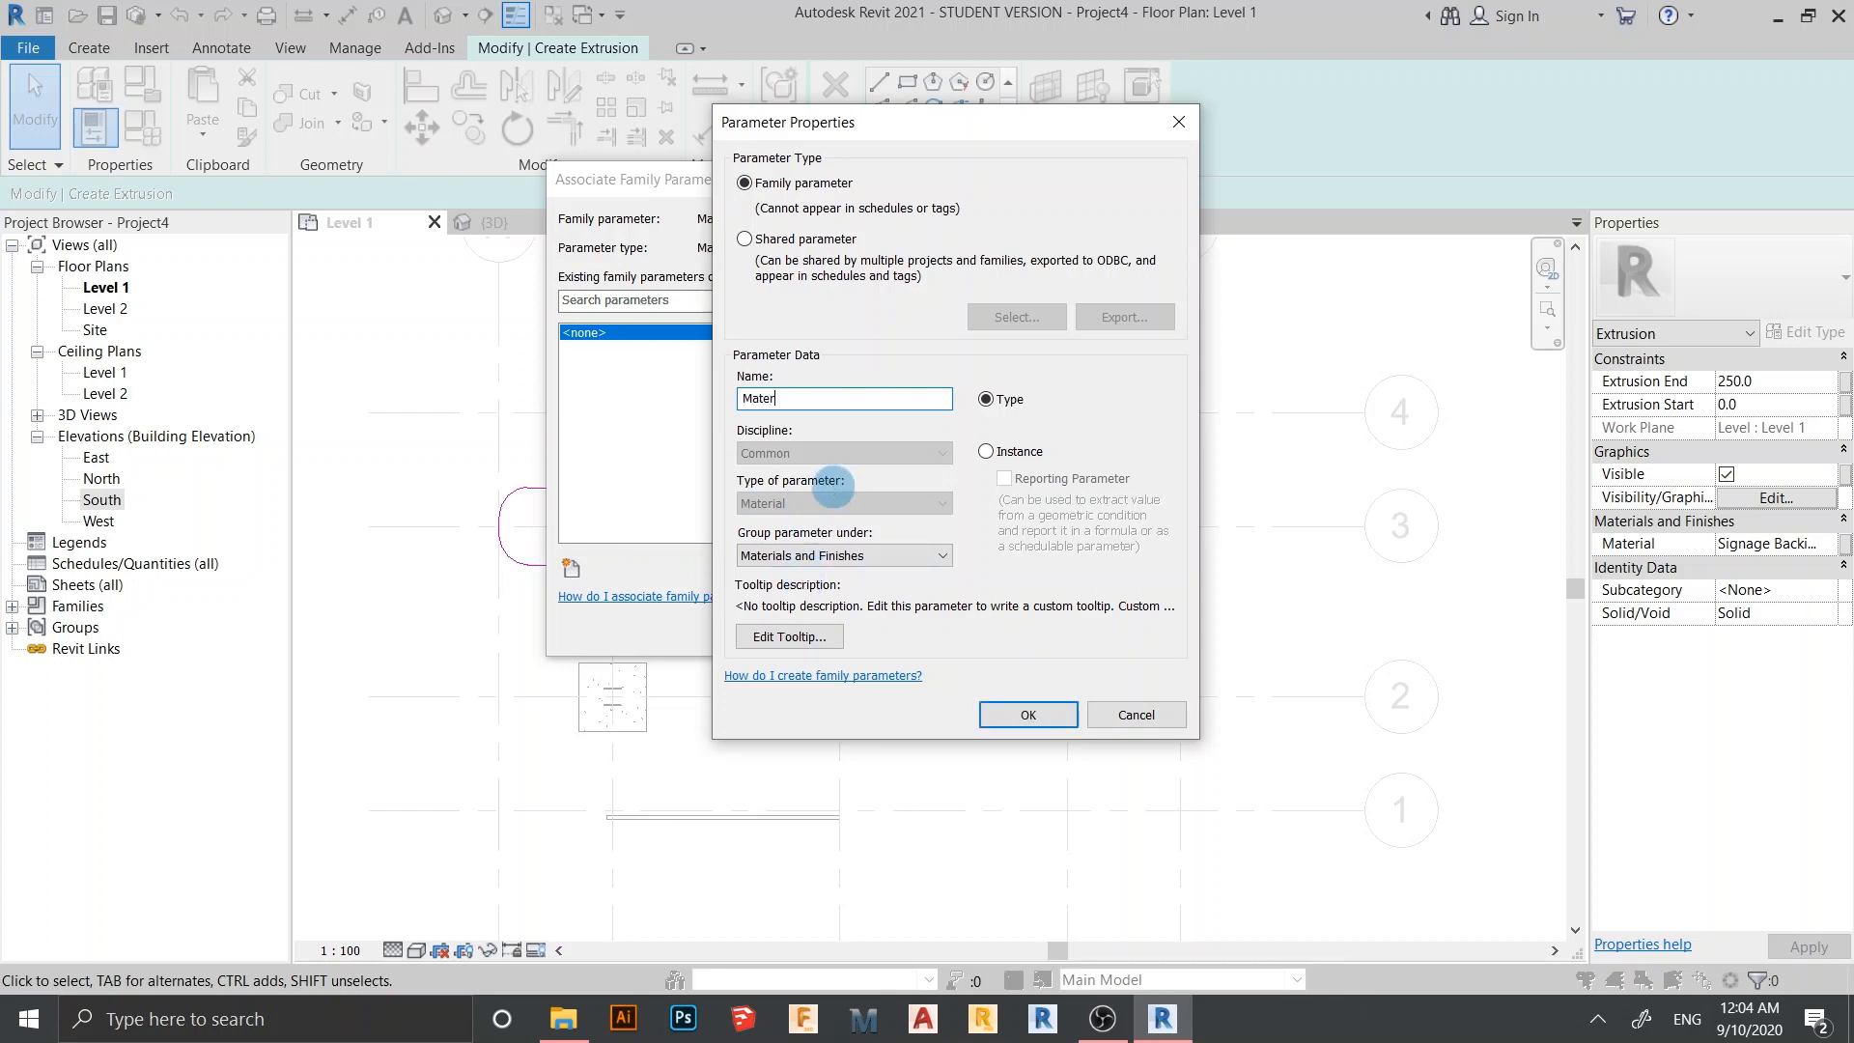
key("Return")
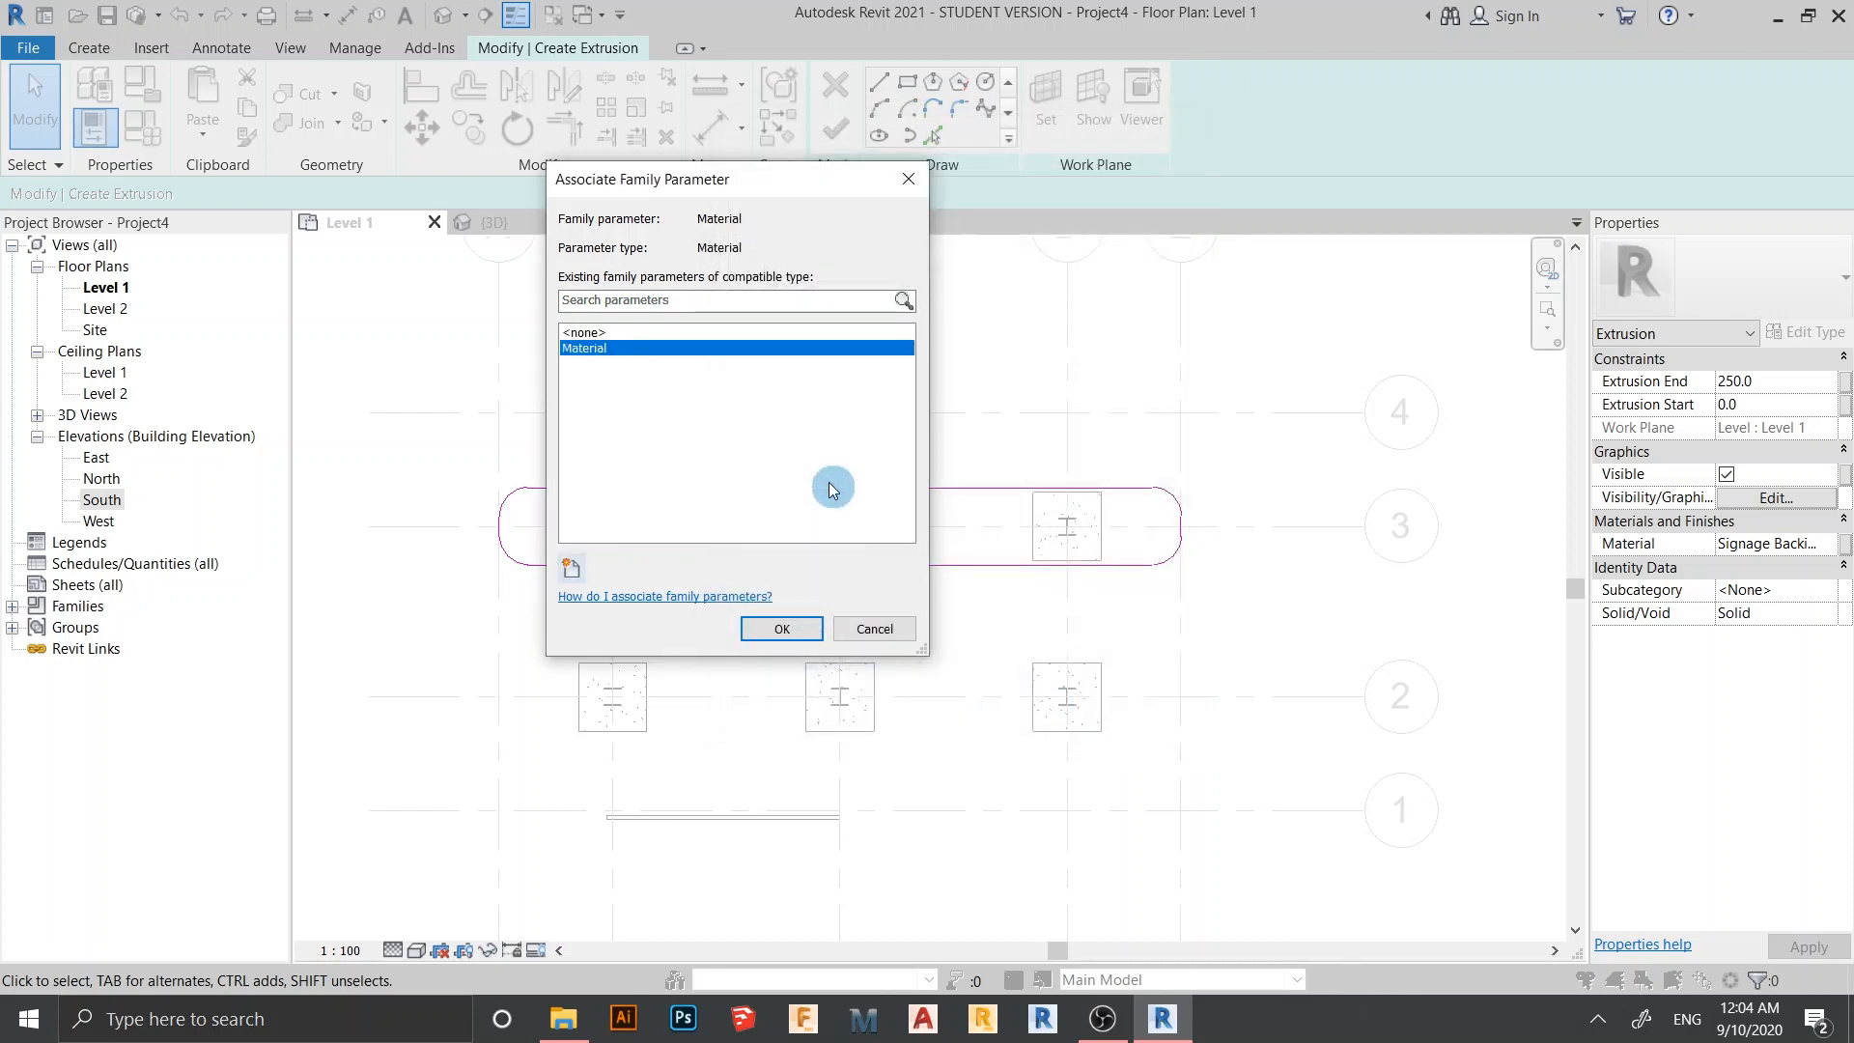
left_click(777, 628)
scroll(999, 618, "up", 1)
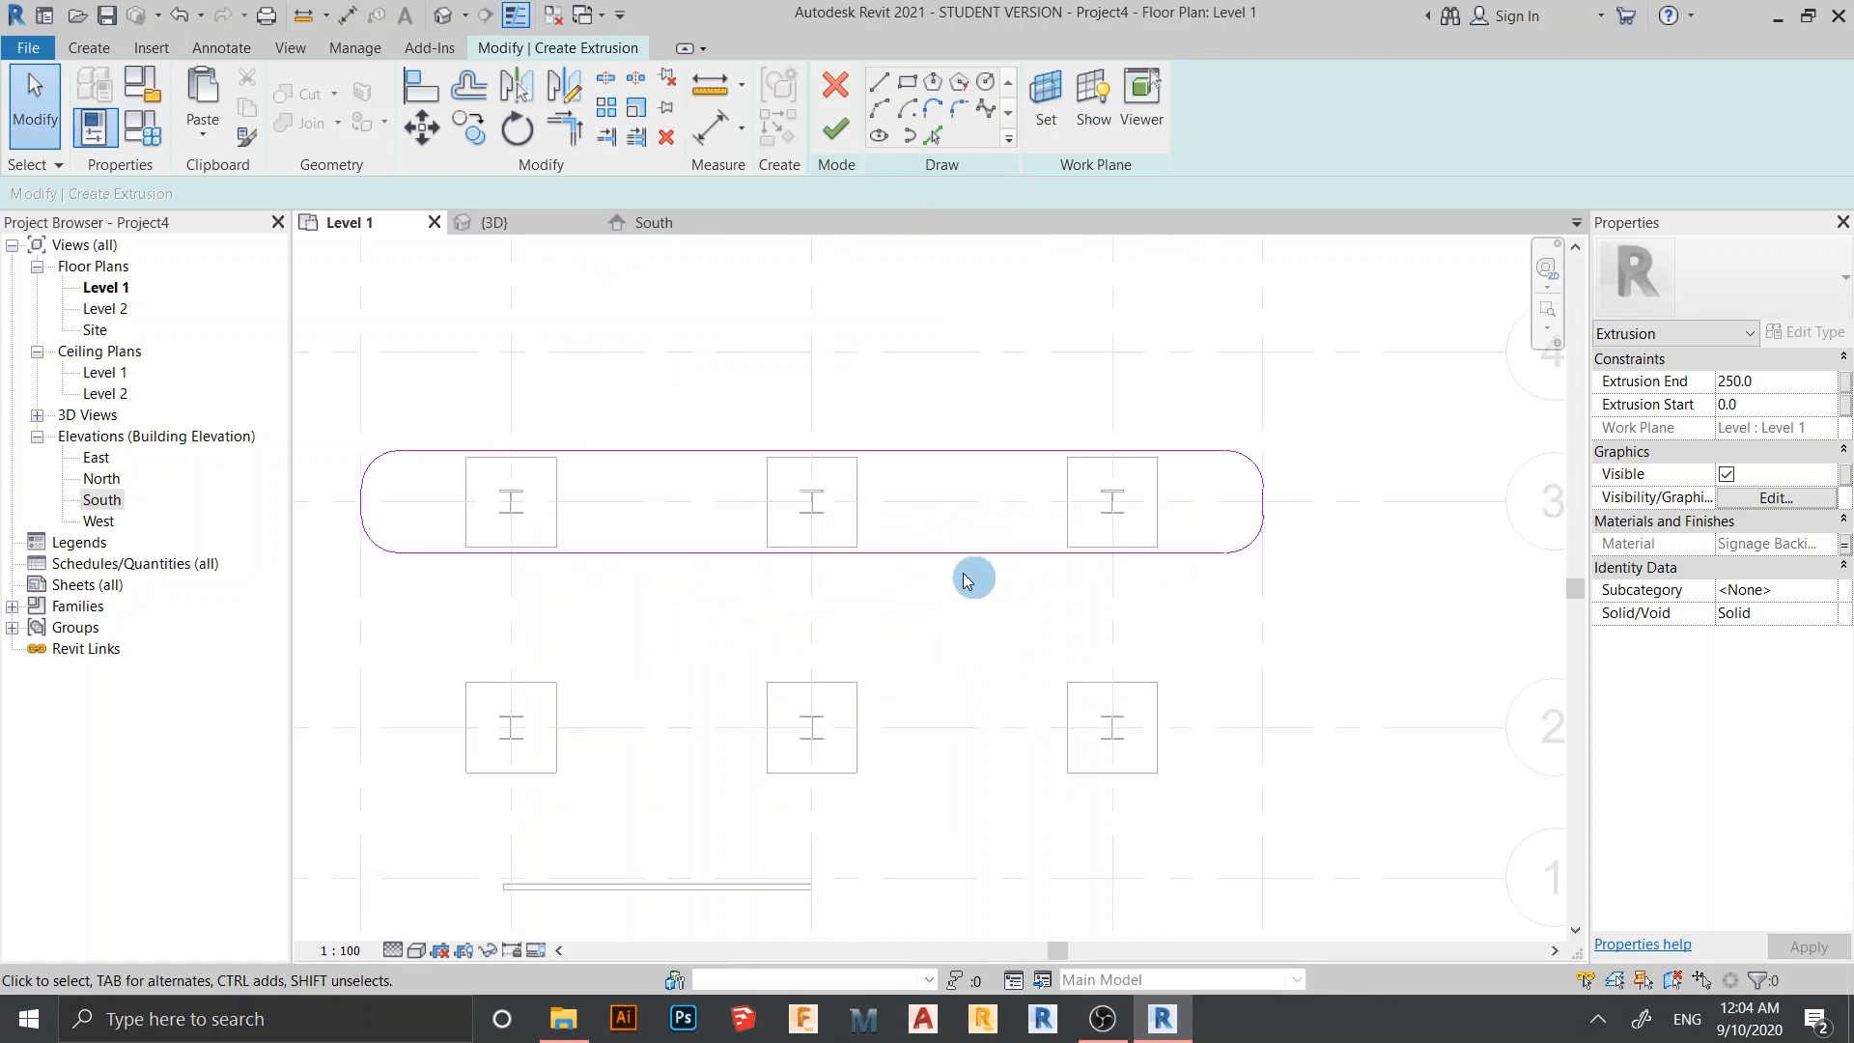
left_click(835, 132)
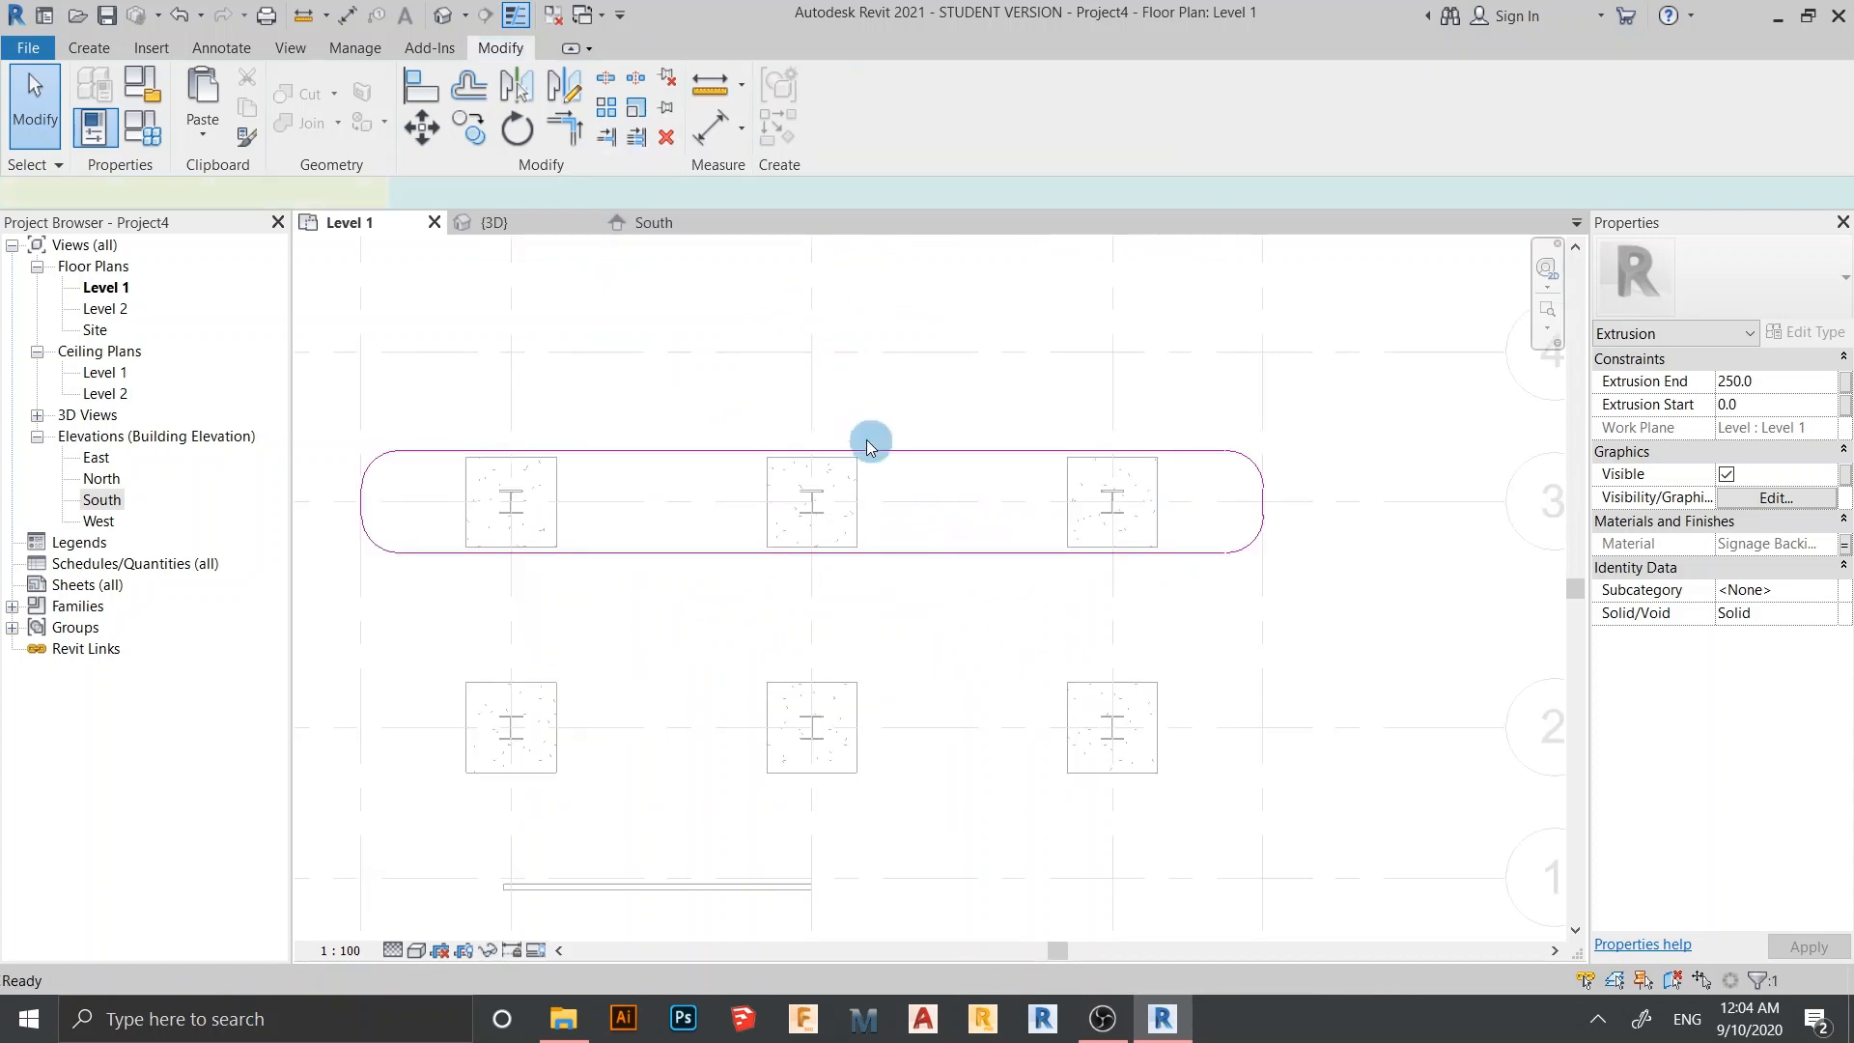
Copy the rounded extrusion from grid 3 straight down to grid 2, using the grid line ends as reference points
scroll(866, 438, "down", 1)
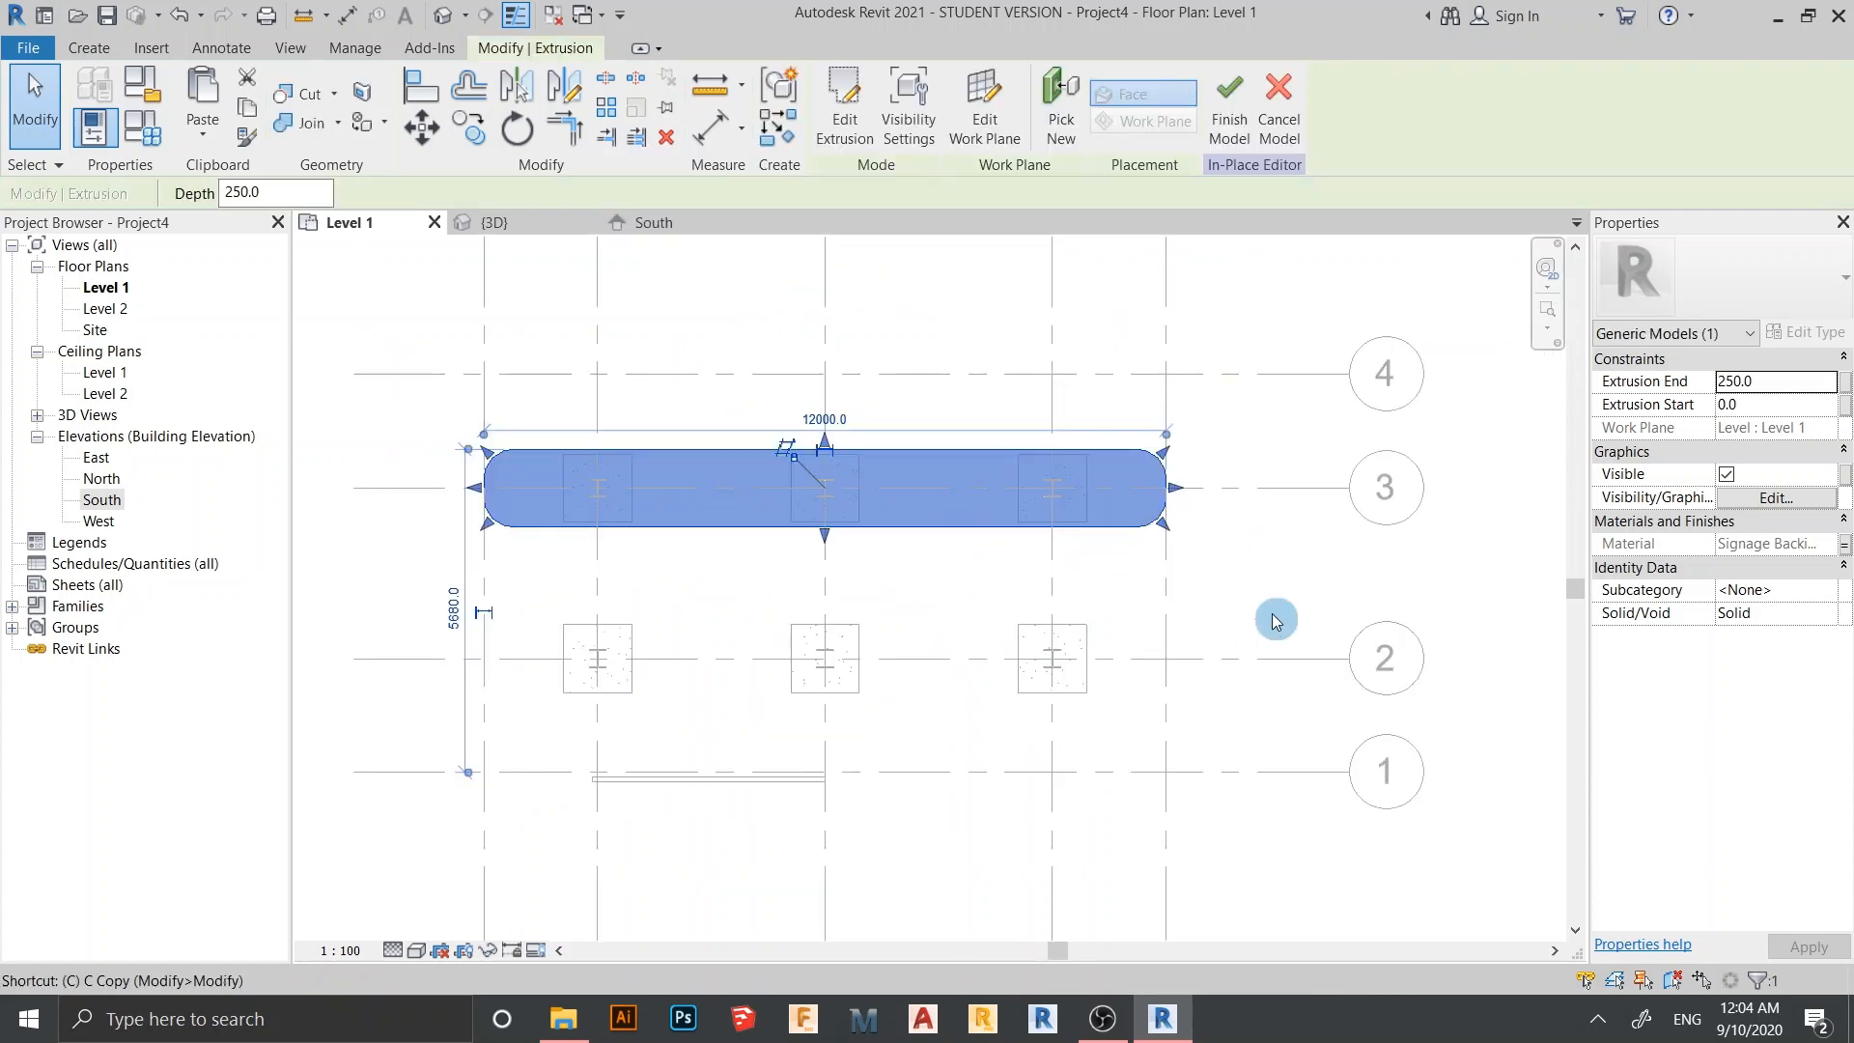
key("c")
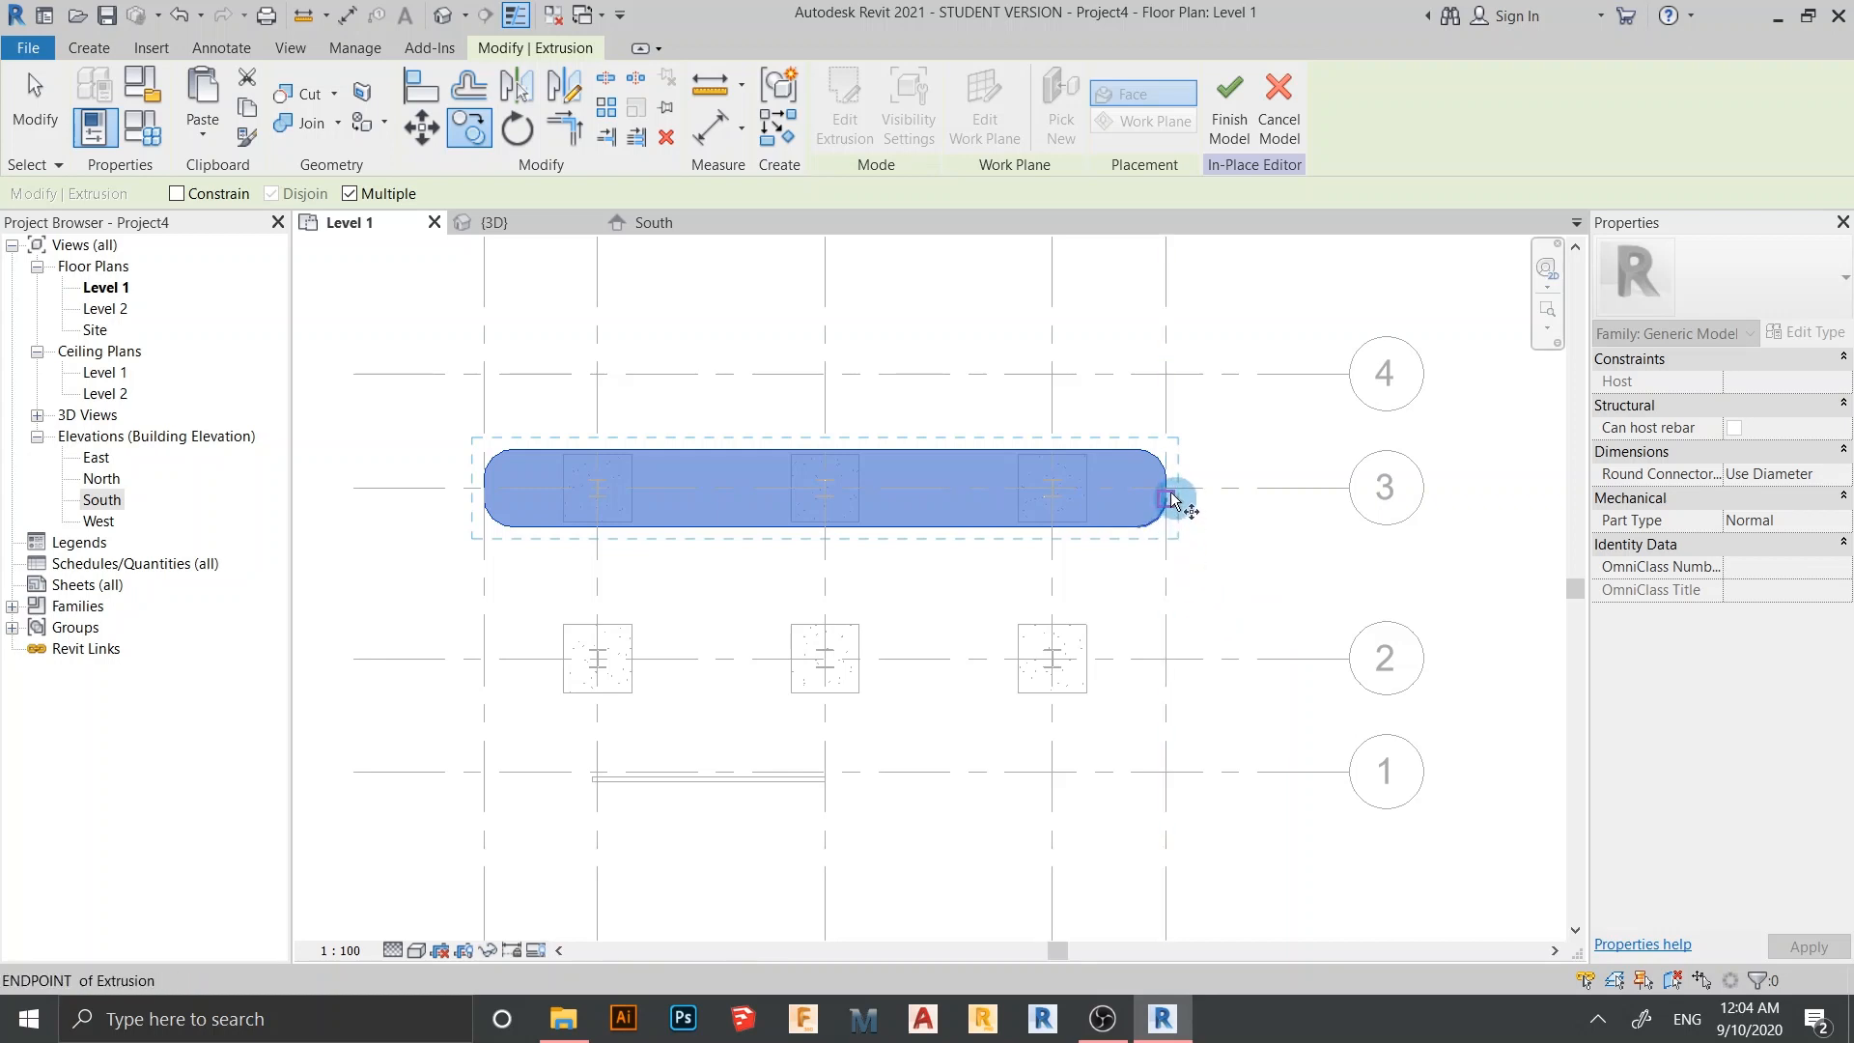
scroll(1165, 487, "up", 4)
left_click(1165, 487)
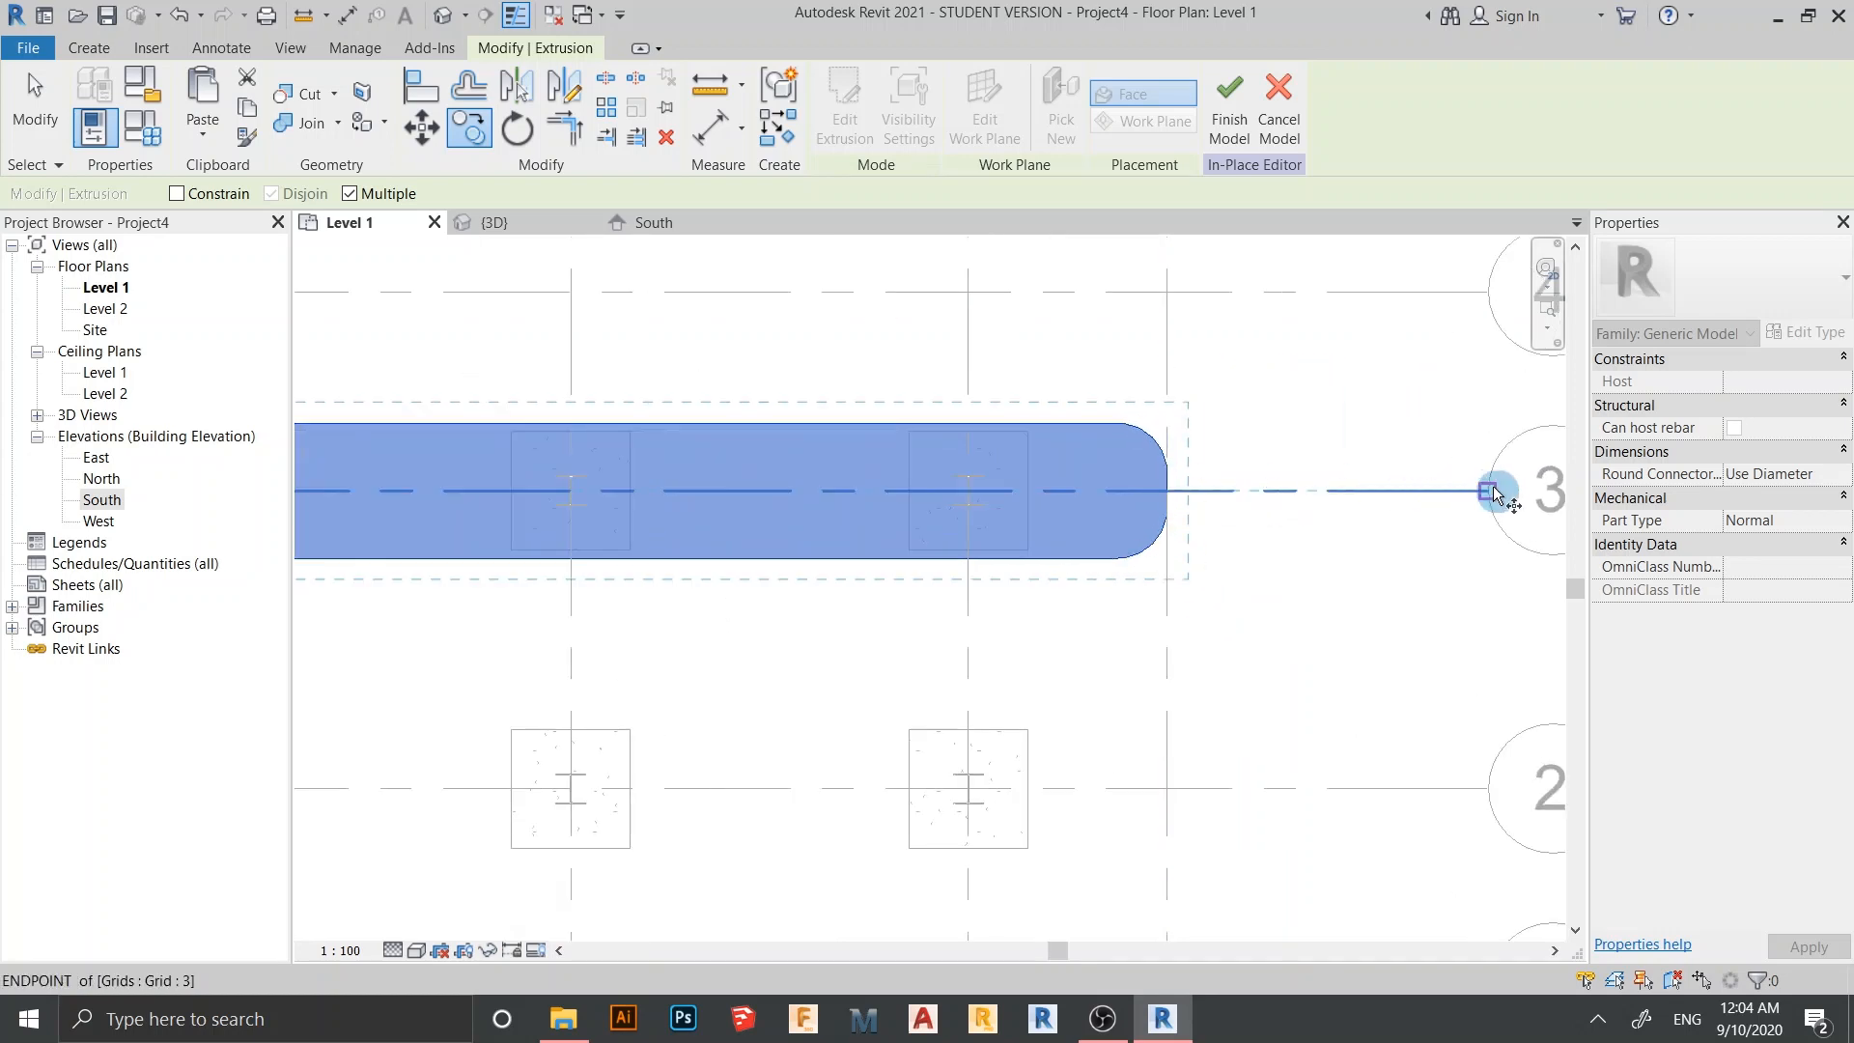
middle_click_drag(1495, 541, 1459, 421)
scroll(1462, 502, "up", 1)
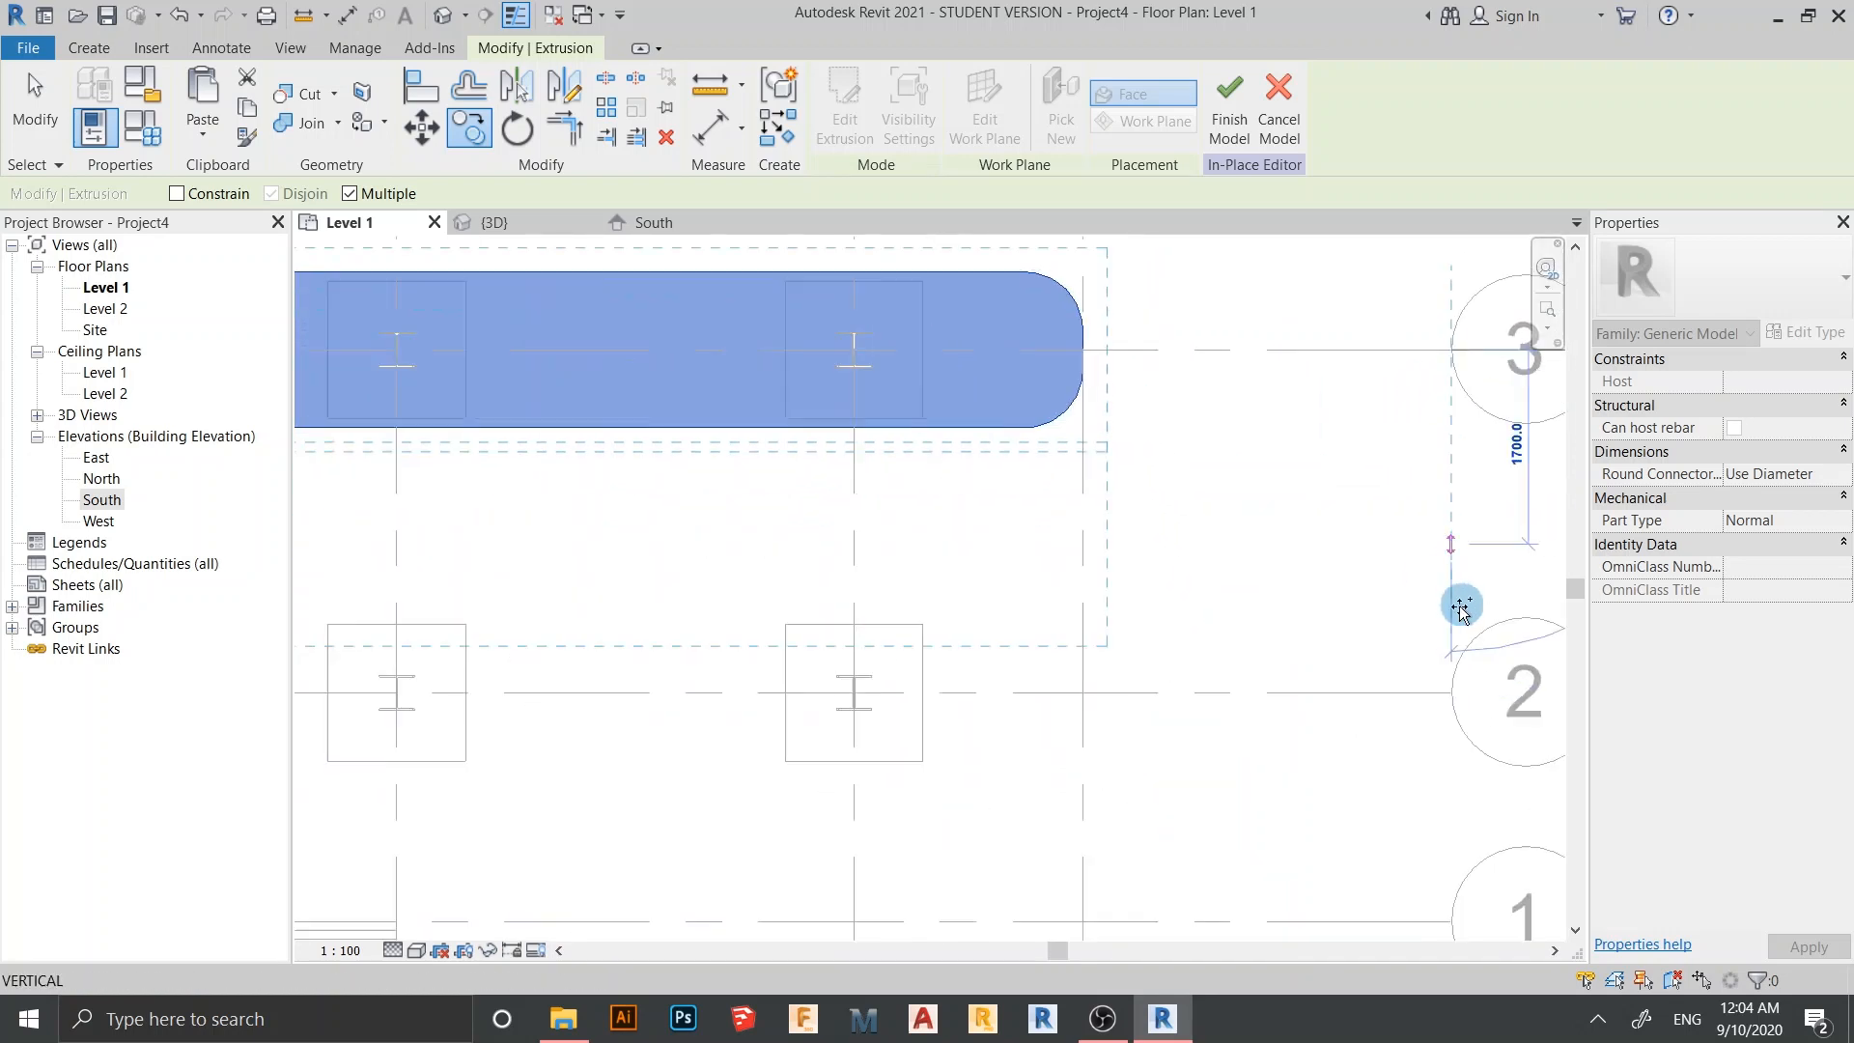
left_click(1459, 684)
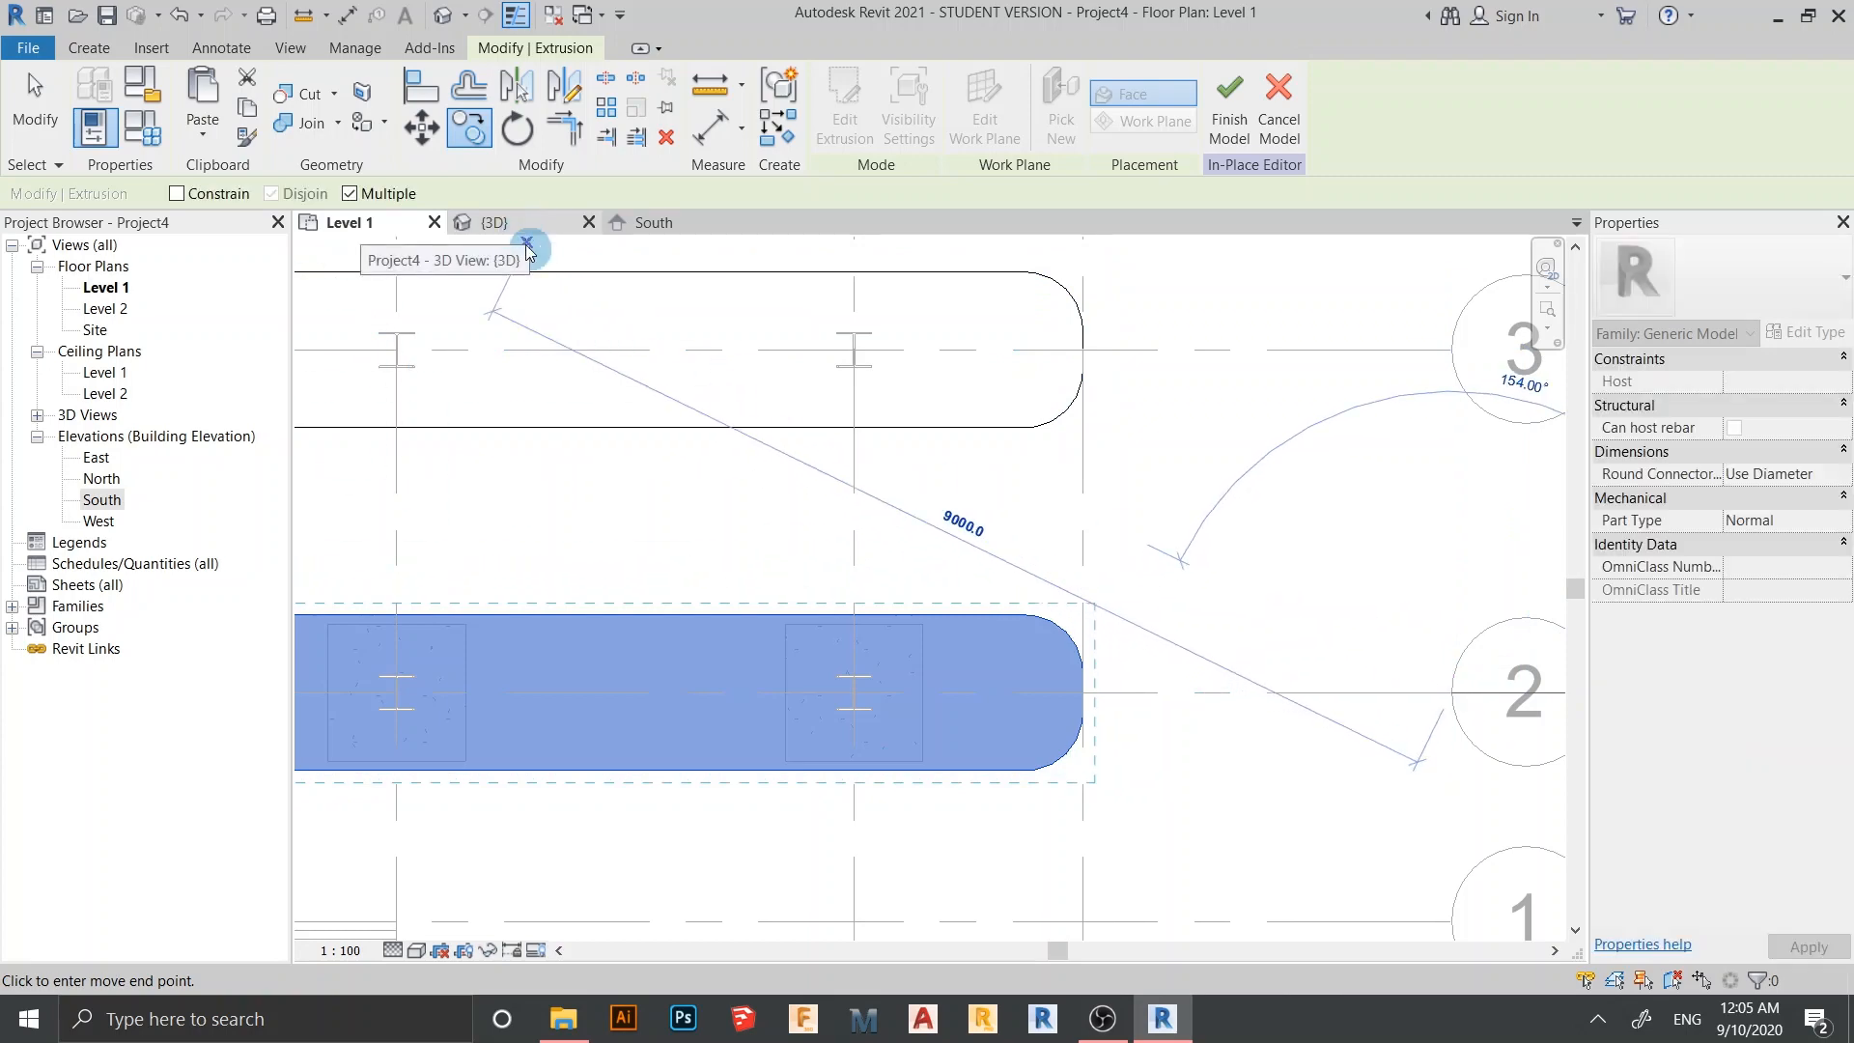
Inspect both raised floor extrusions in the 3D view and finish the in-place model
left_click(527, 241)
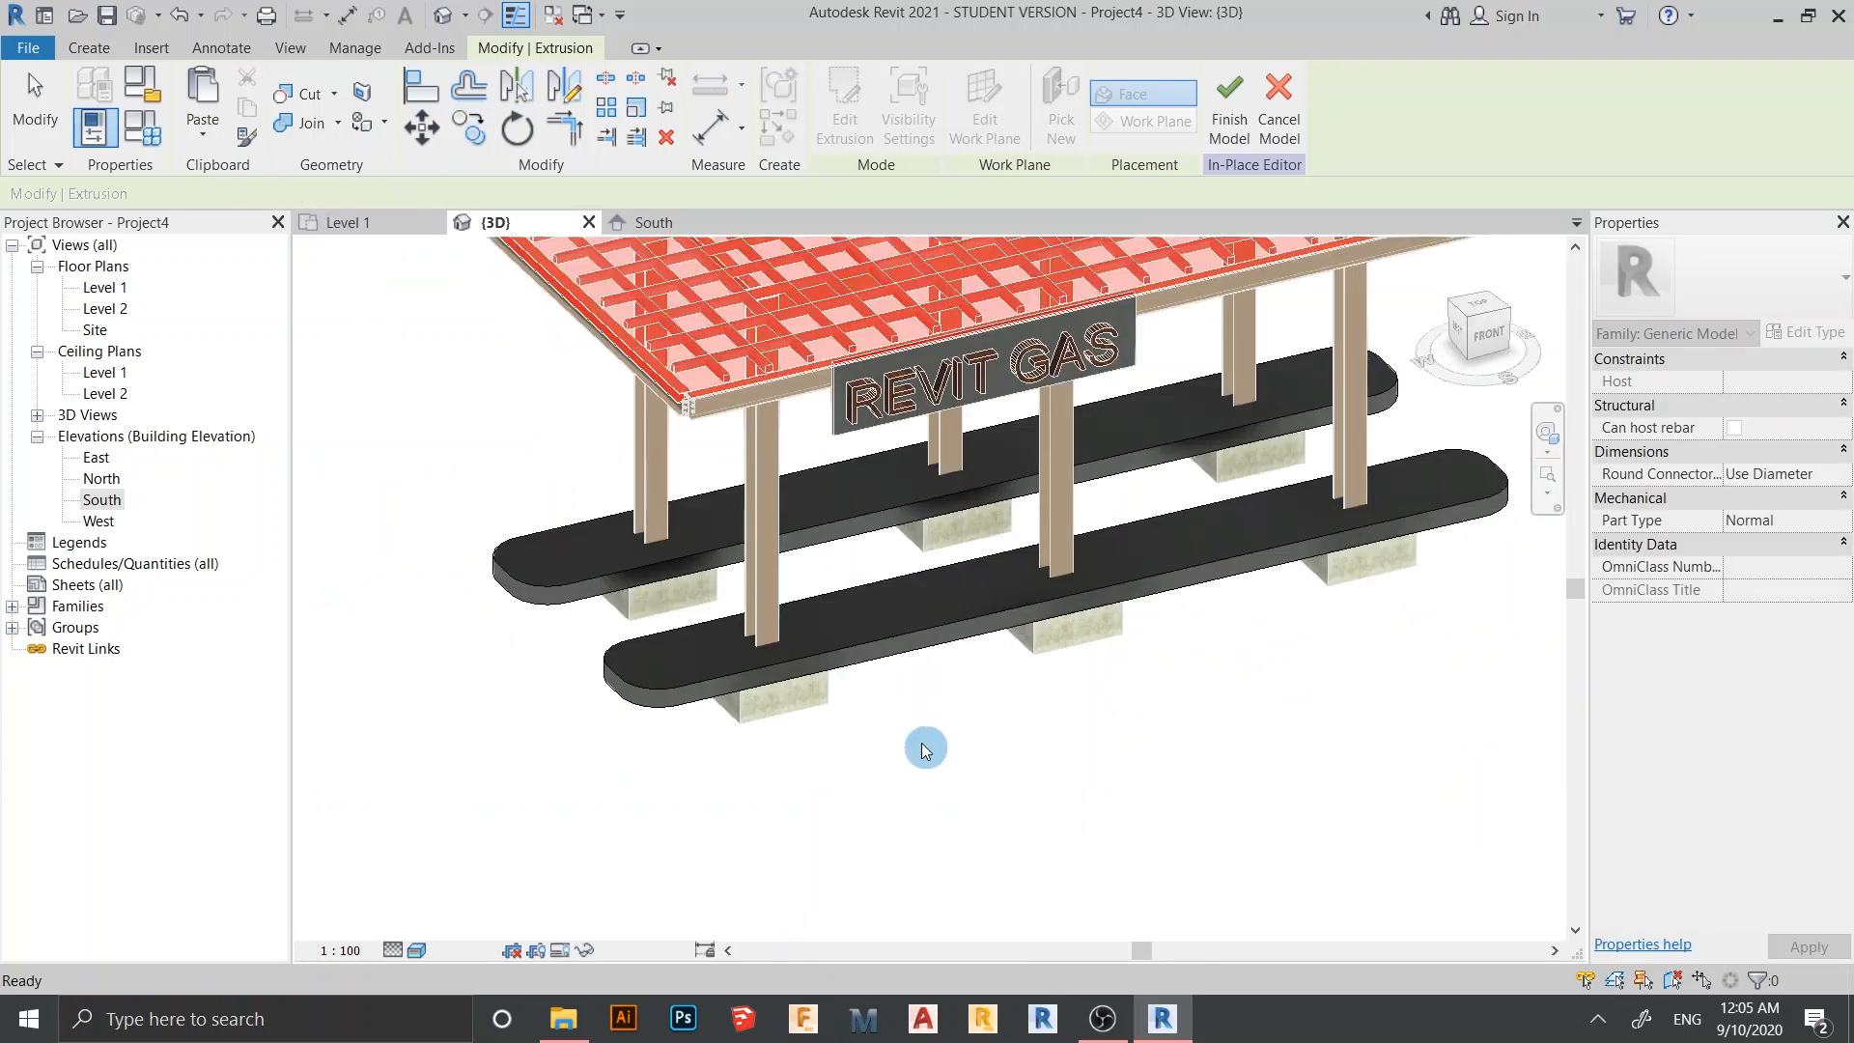
key("Escape")
middle_click_drag(927, 749, 976, 737, "shift")
scroll(985, 710, "up", 2)
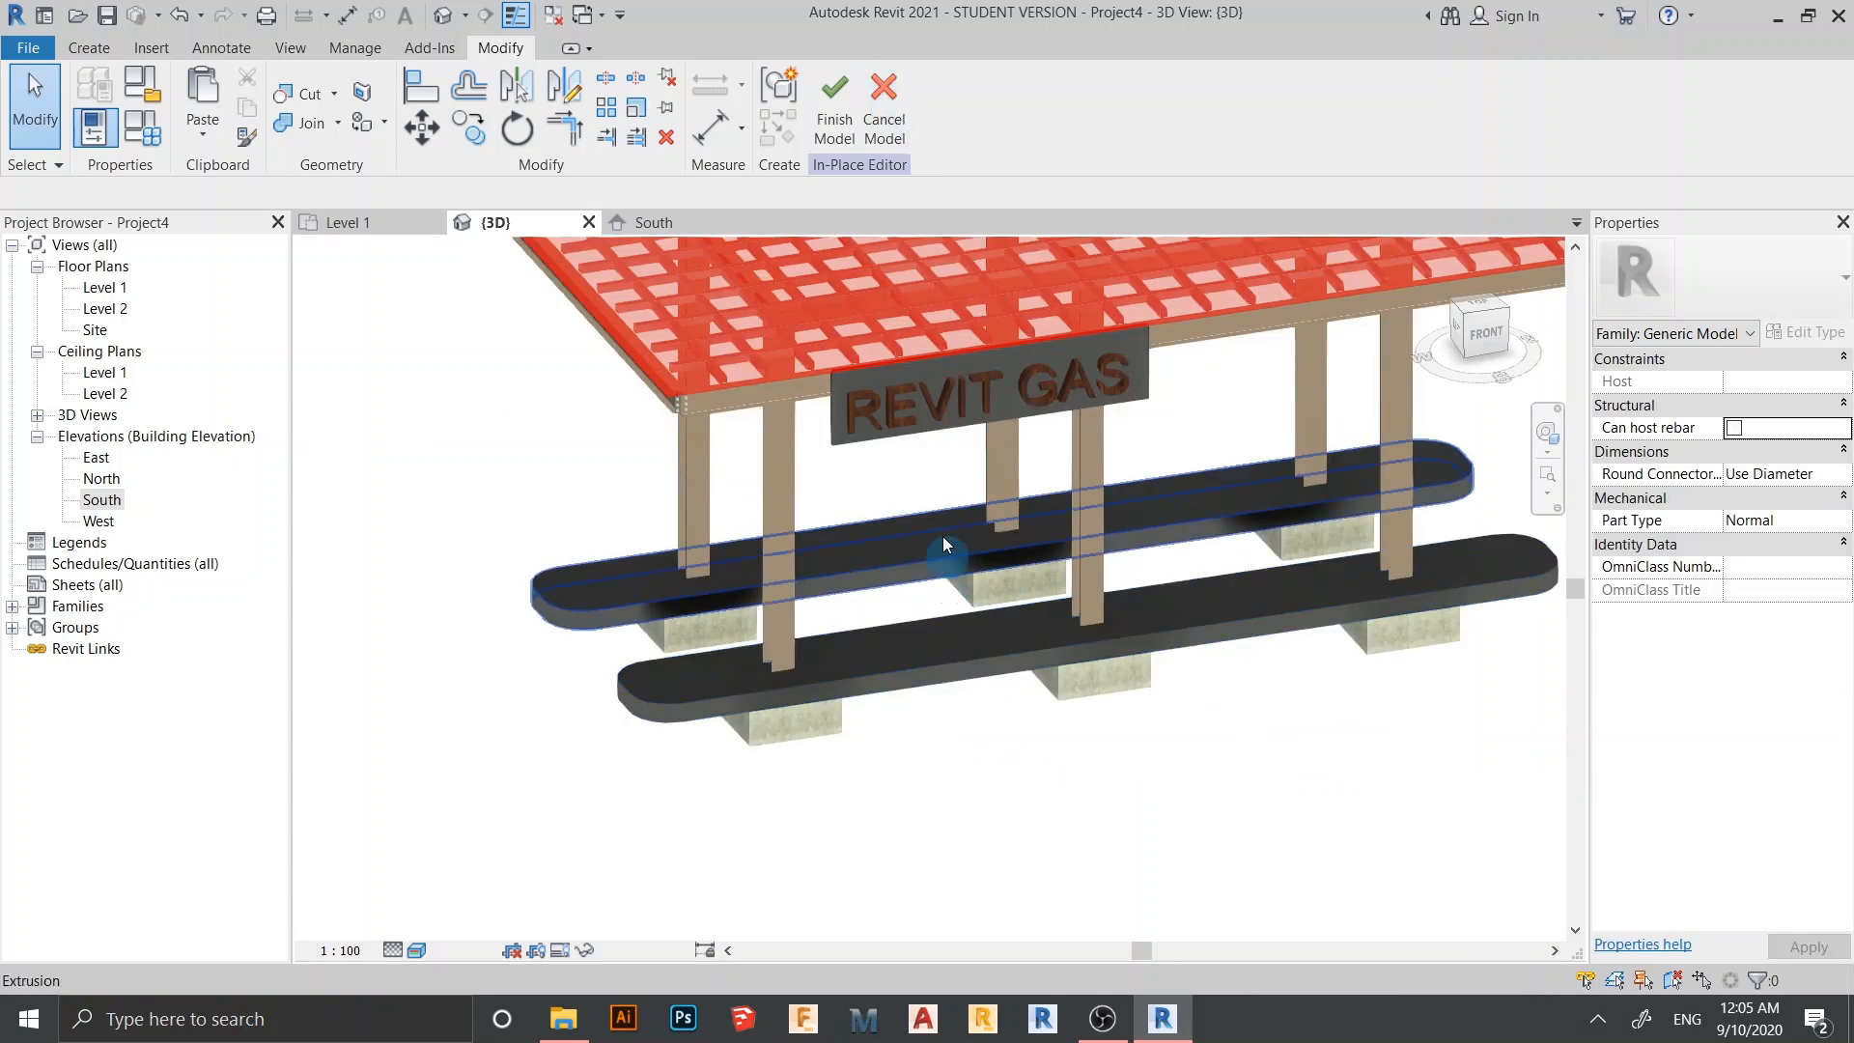
middle_click_drag(964, 635, 1054, 569, "shift")
scroll(1017, 401, "up", 4)
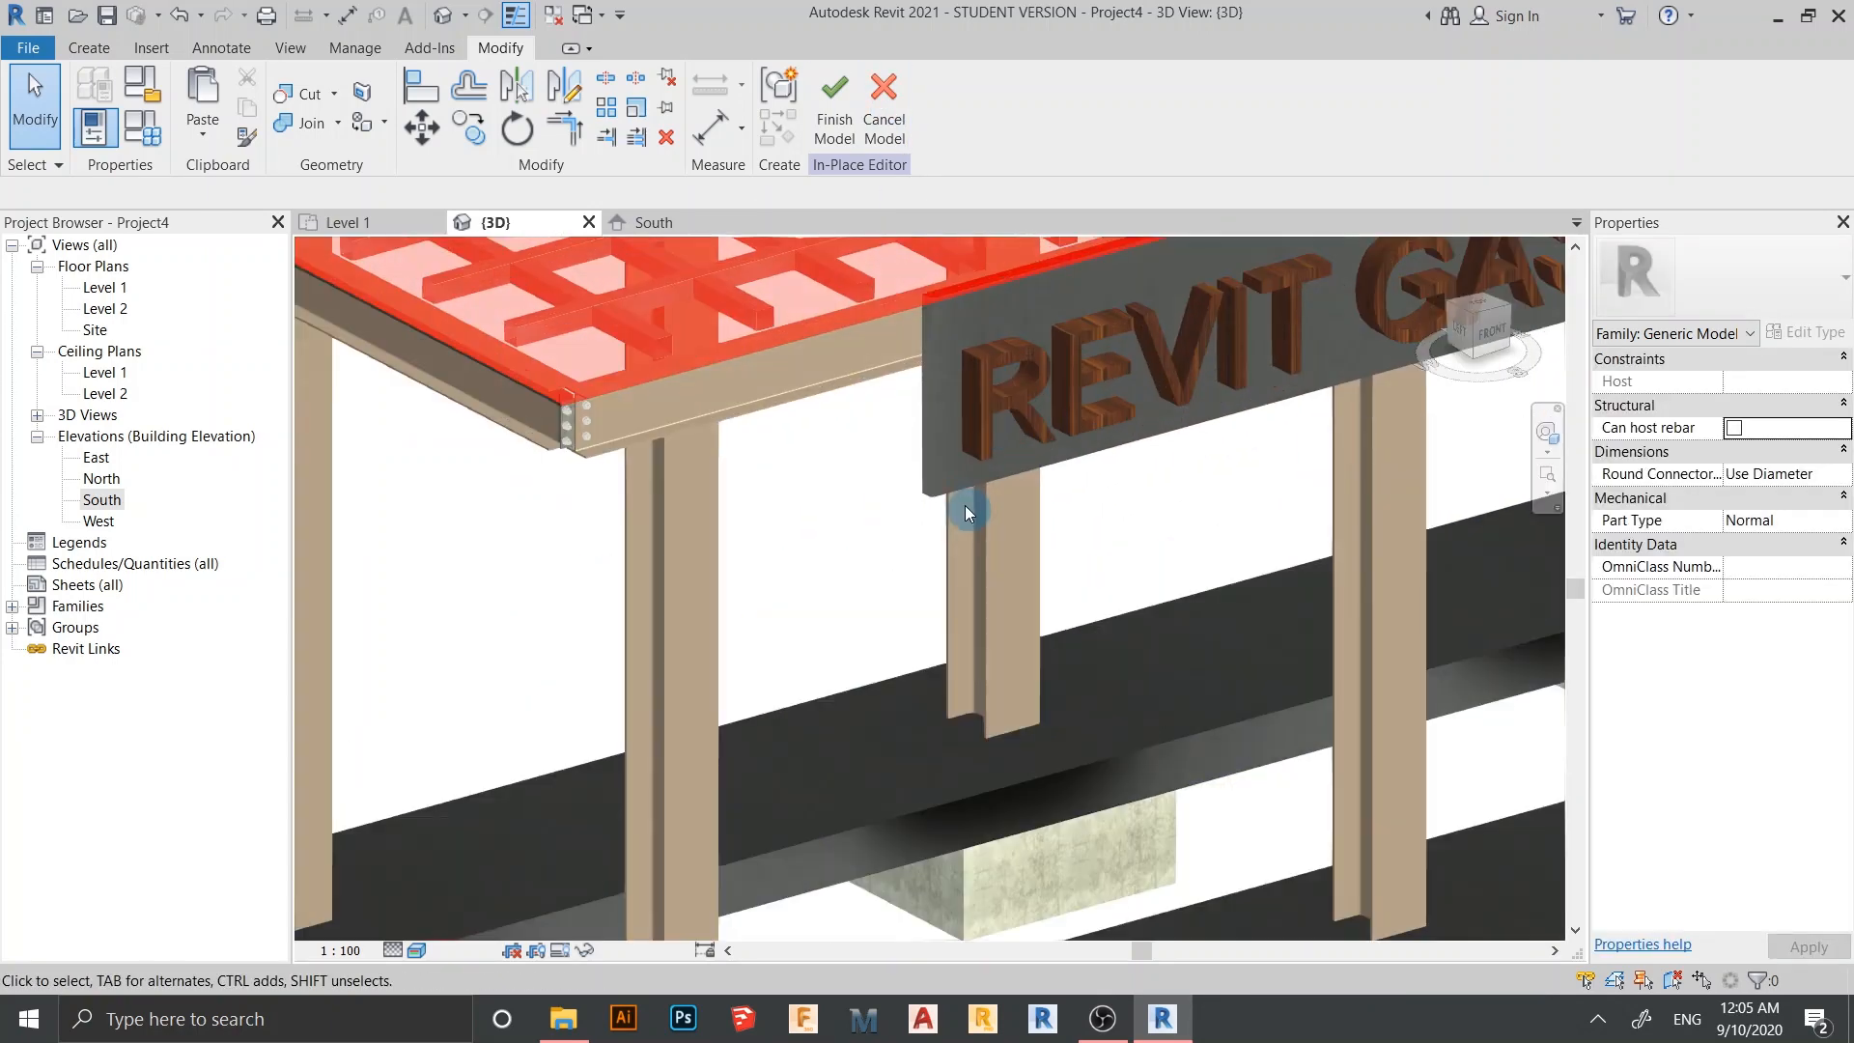
scroll(956, 550, "down", 4)
left_click(835, 96)
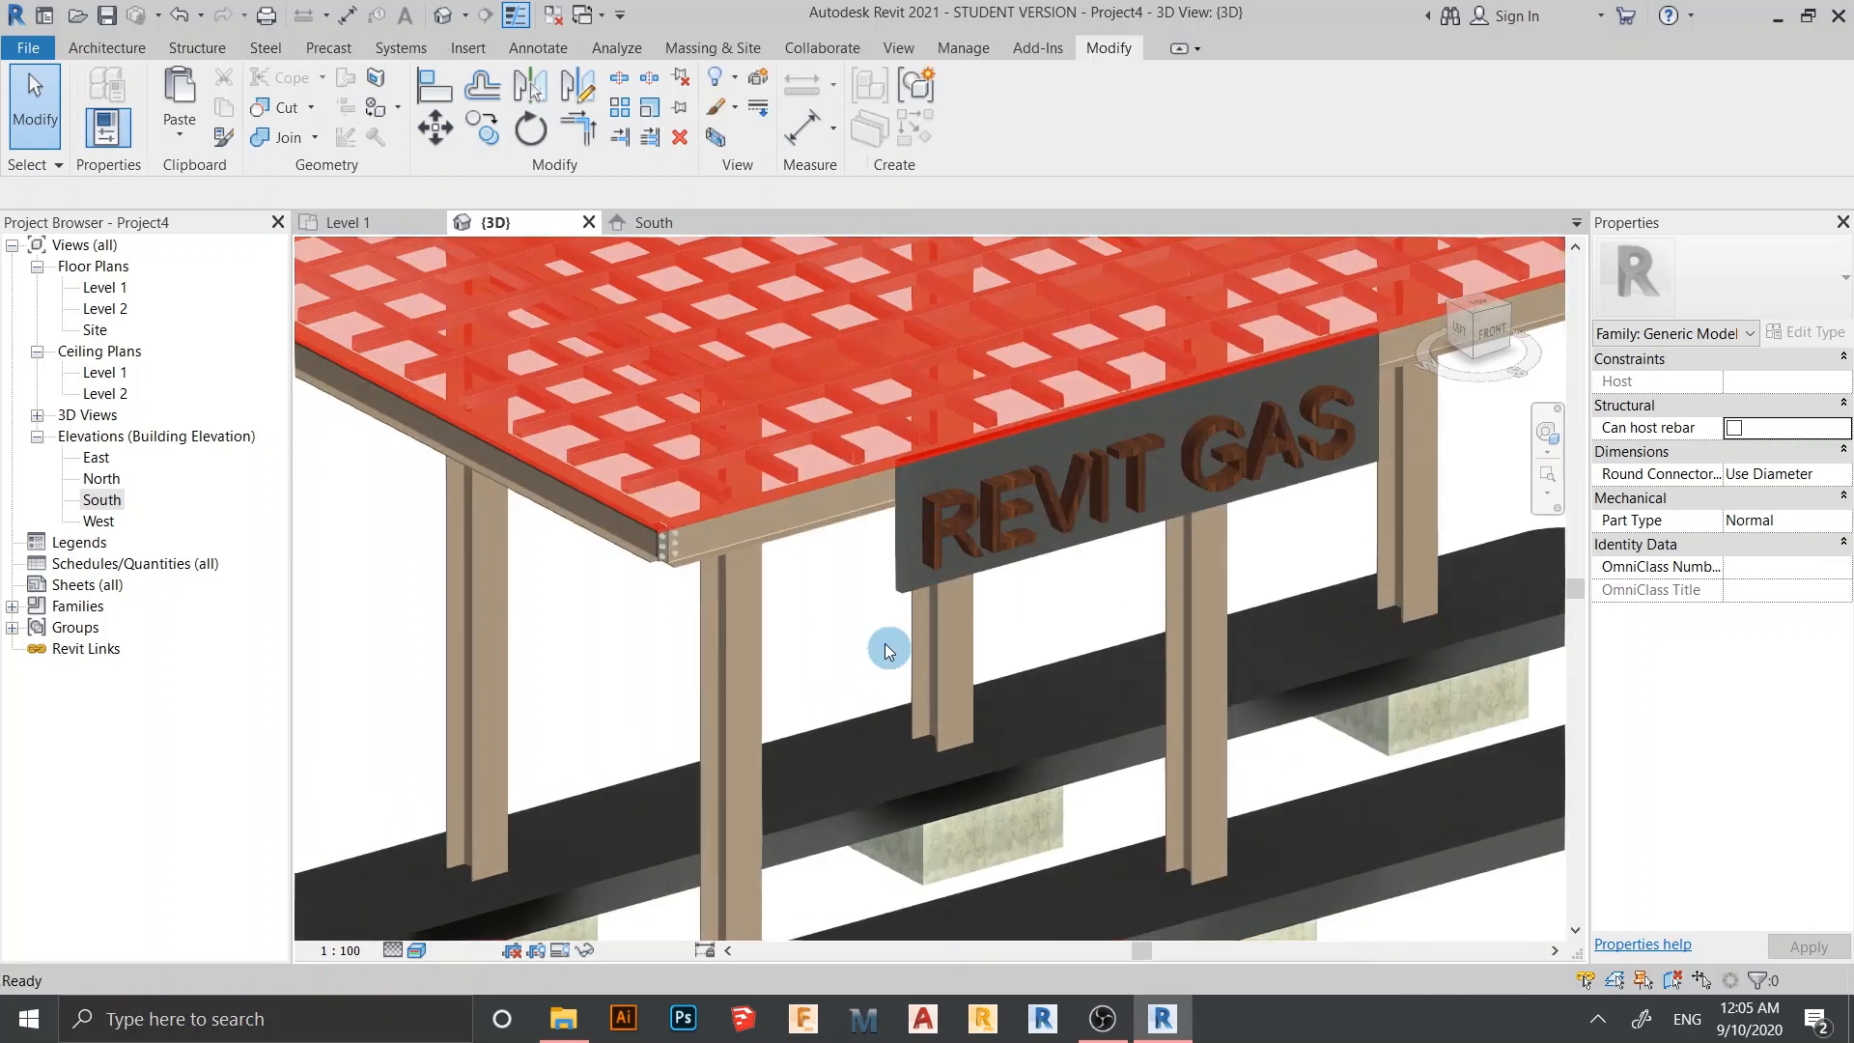
scroll(889, 650, "down", 5)
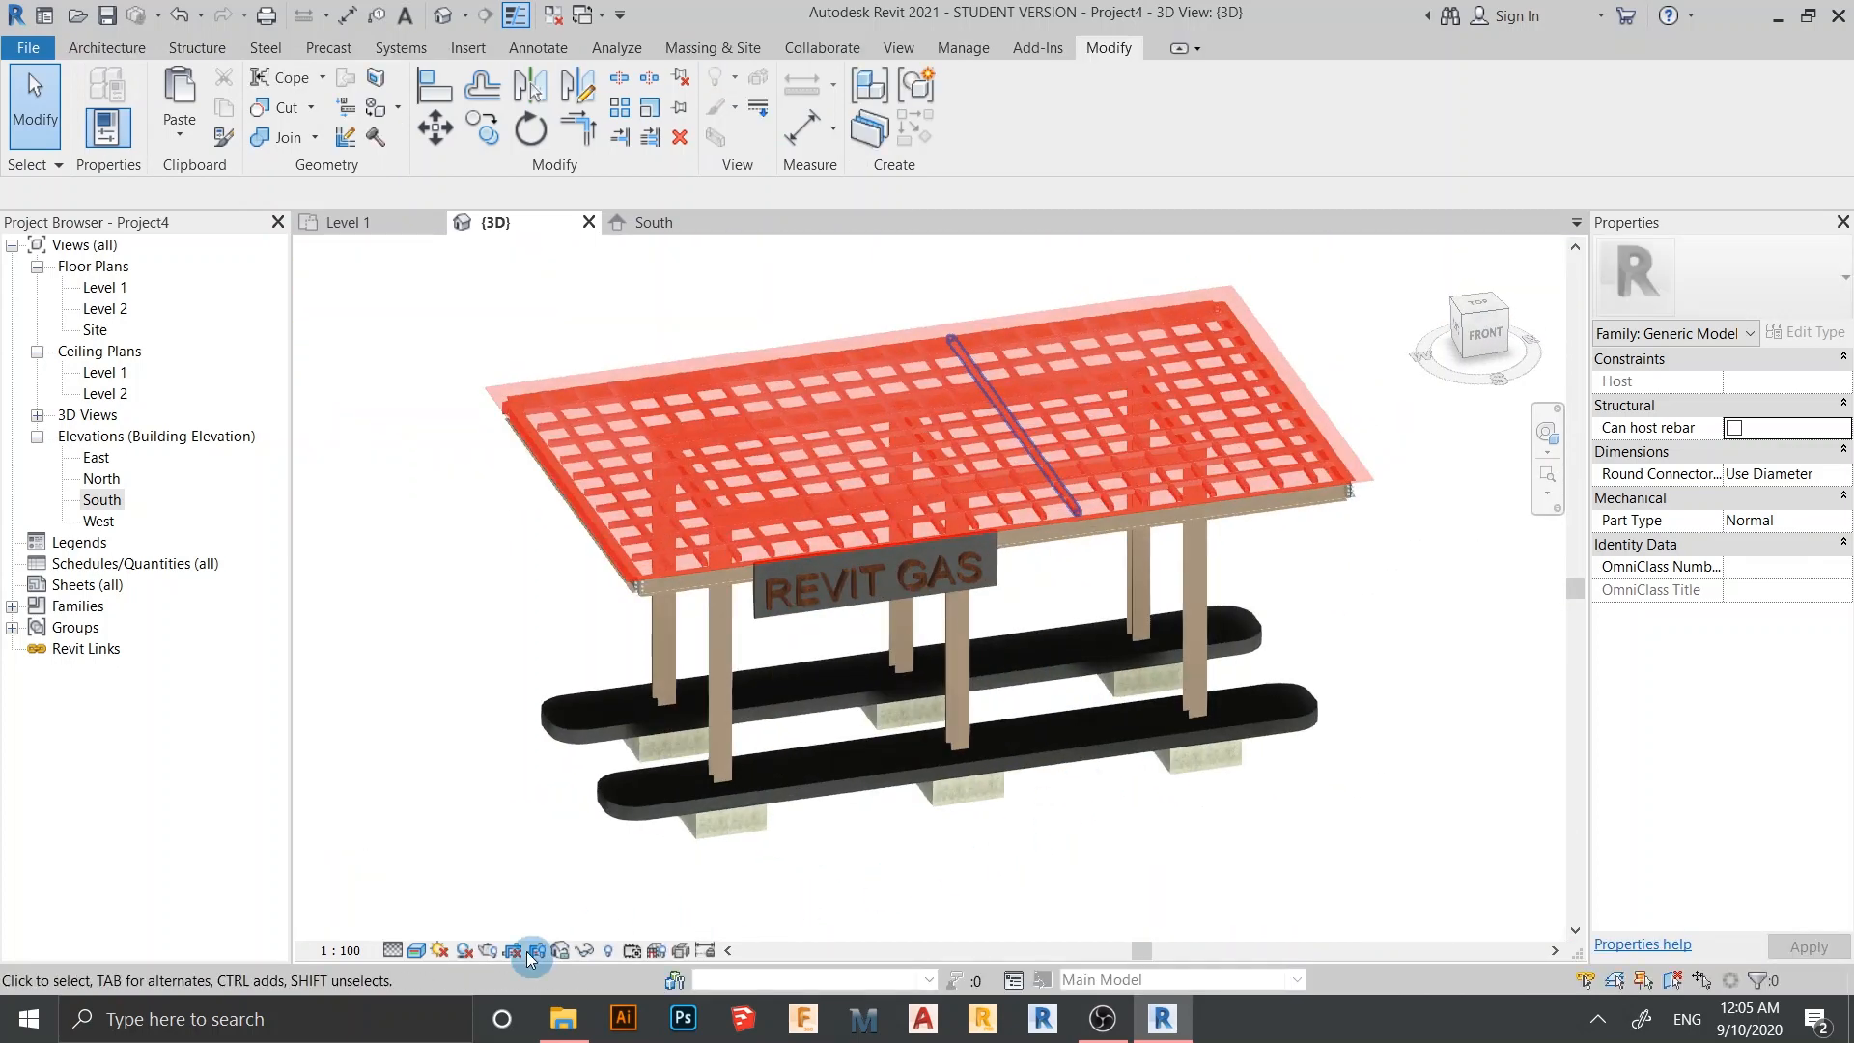
left_click(791, 785)
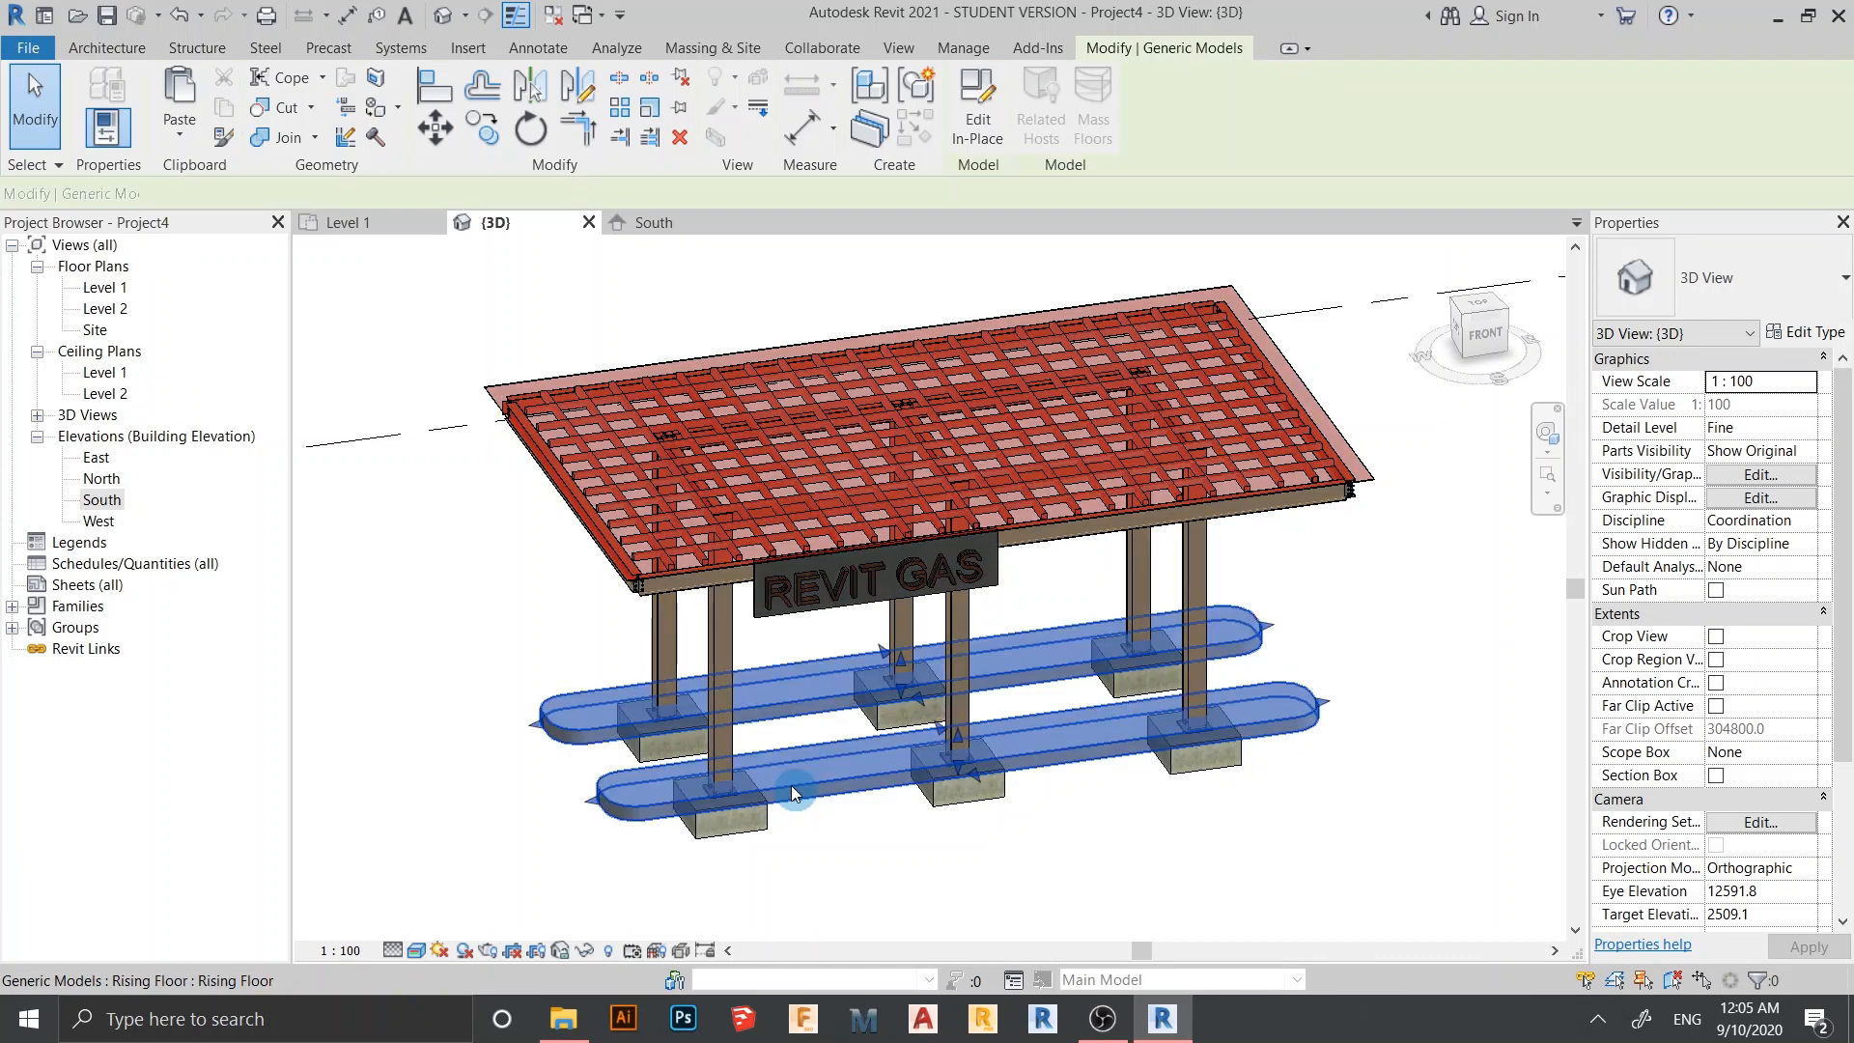
left_click(976, 861)
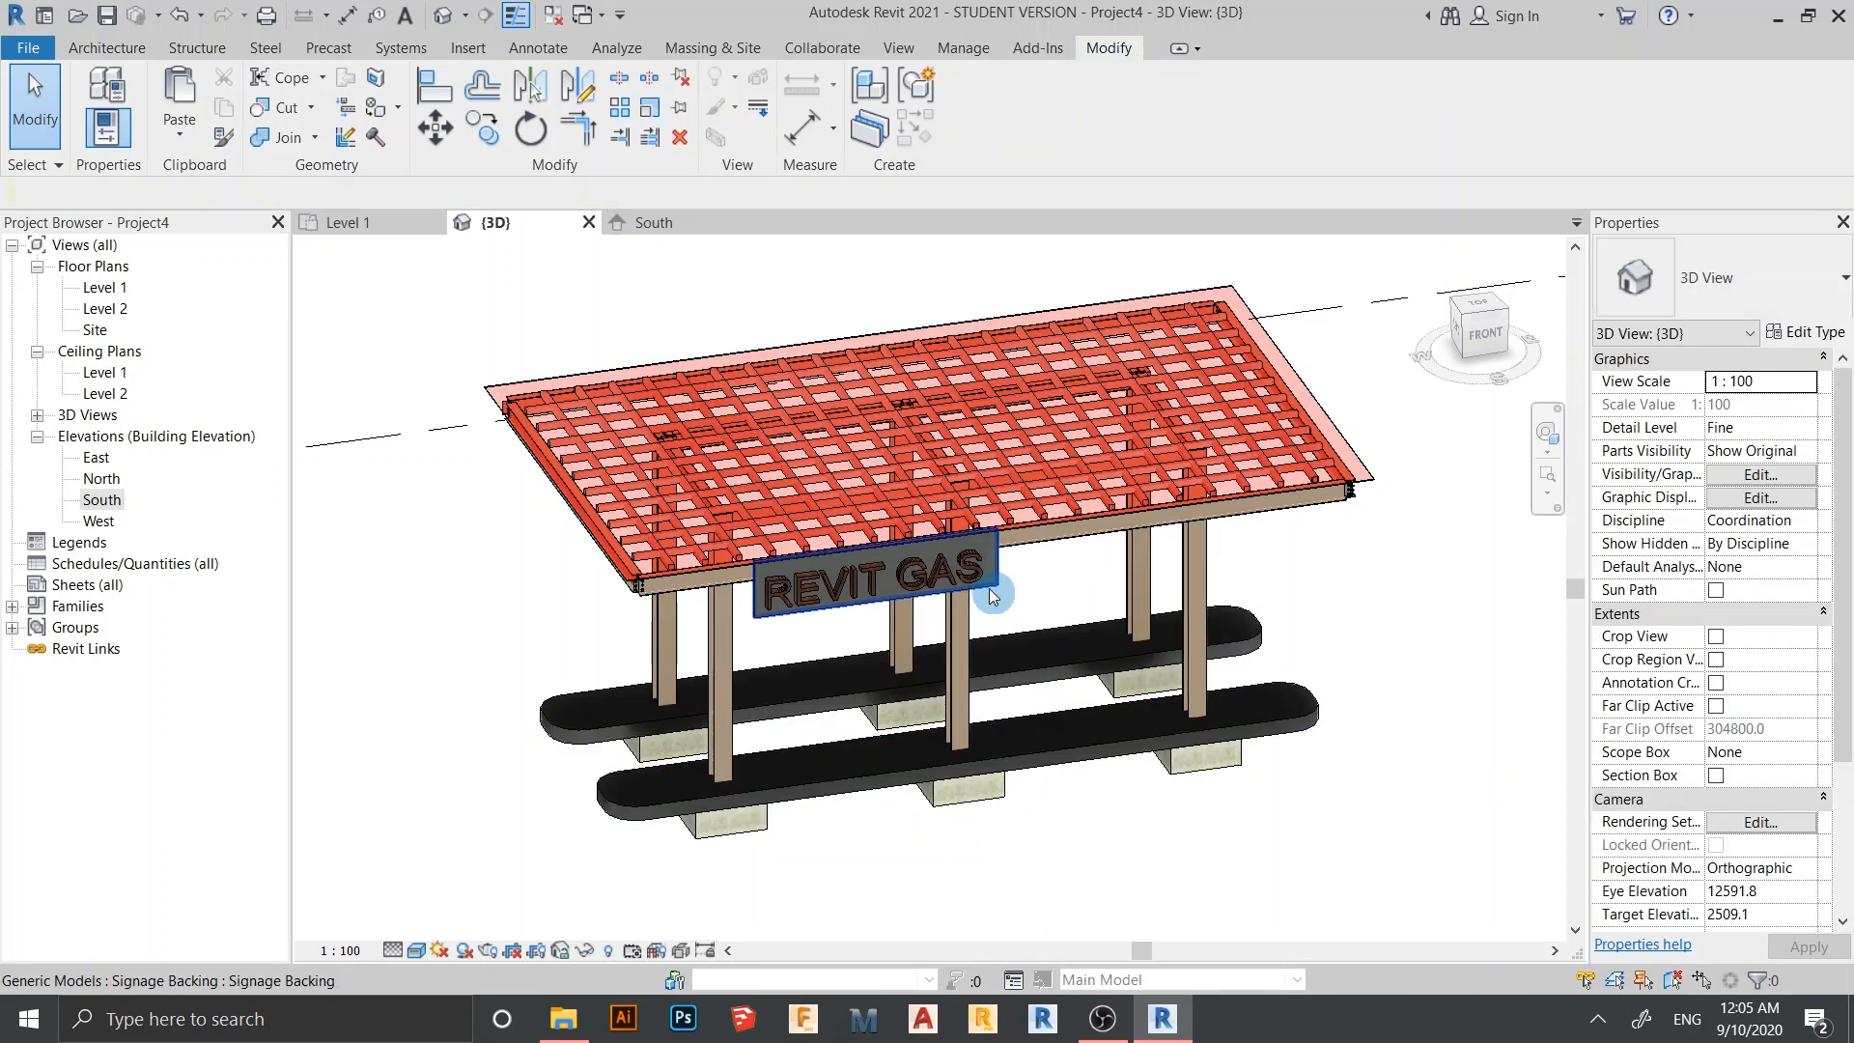
left_click(989, 588)
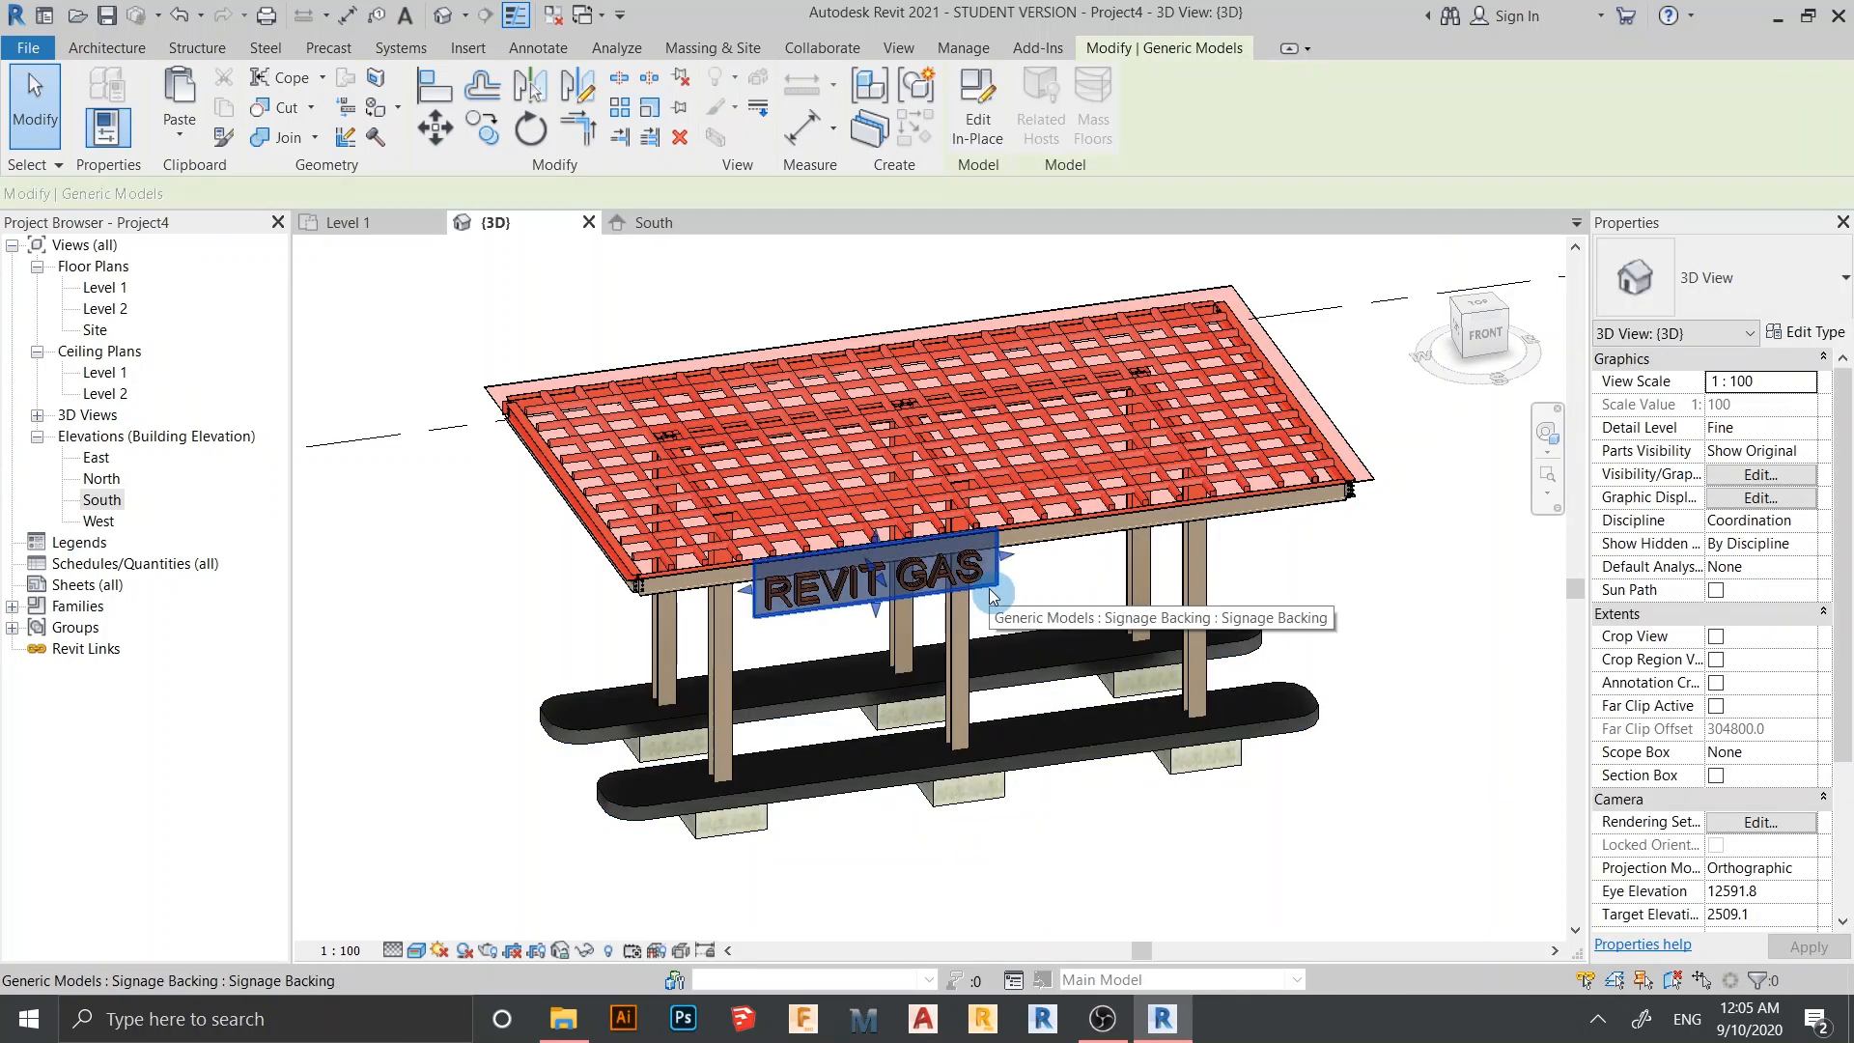
left_click(992, 124)
left_click(1305, 516)
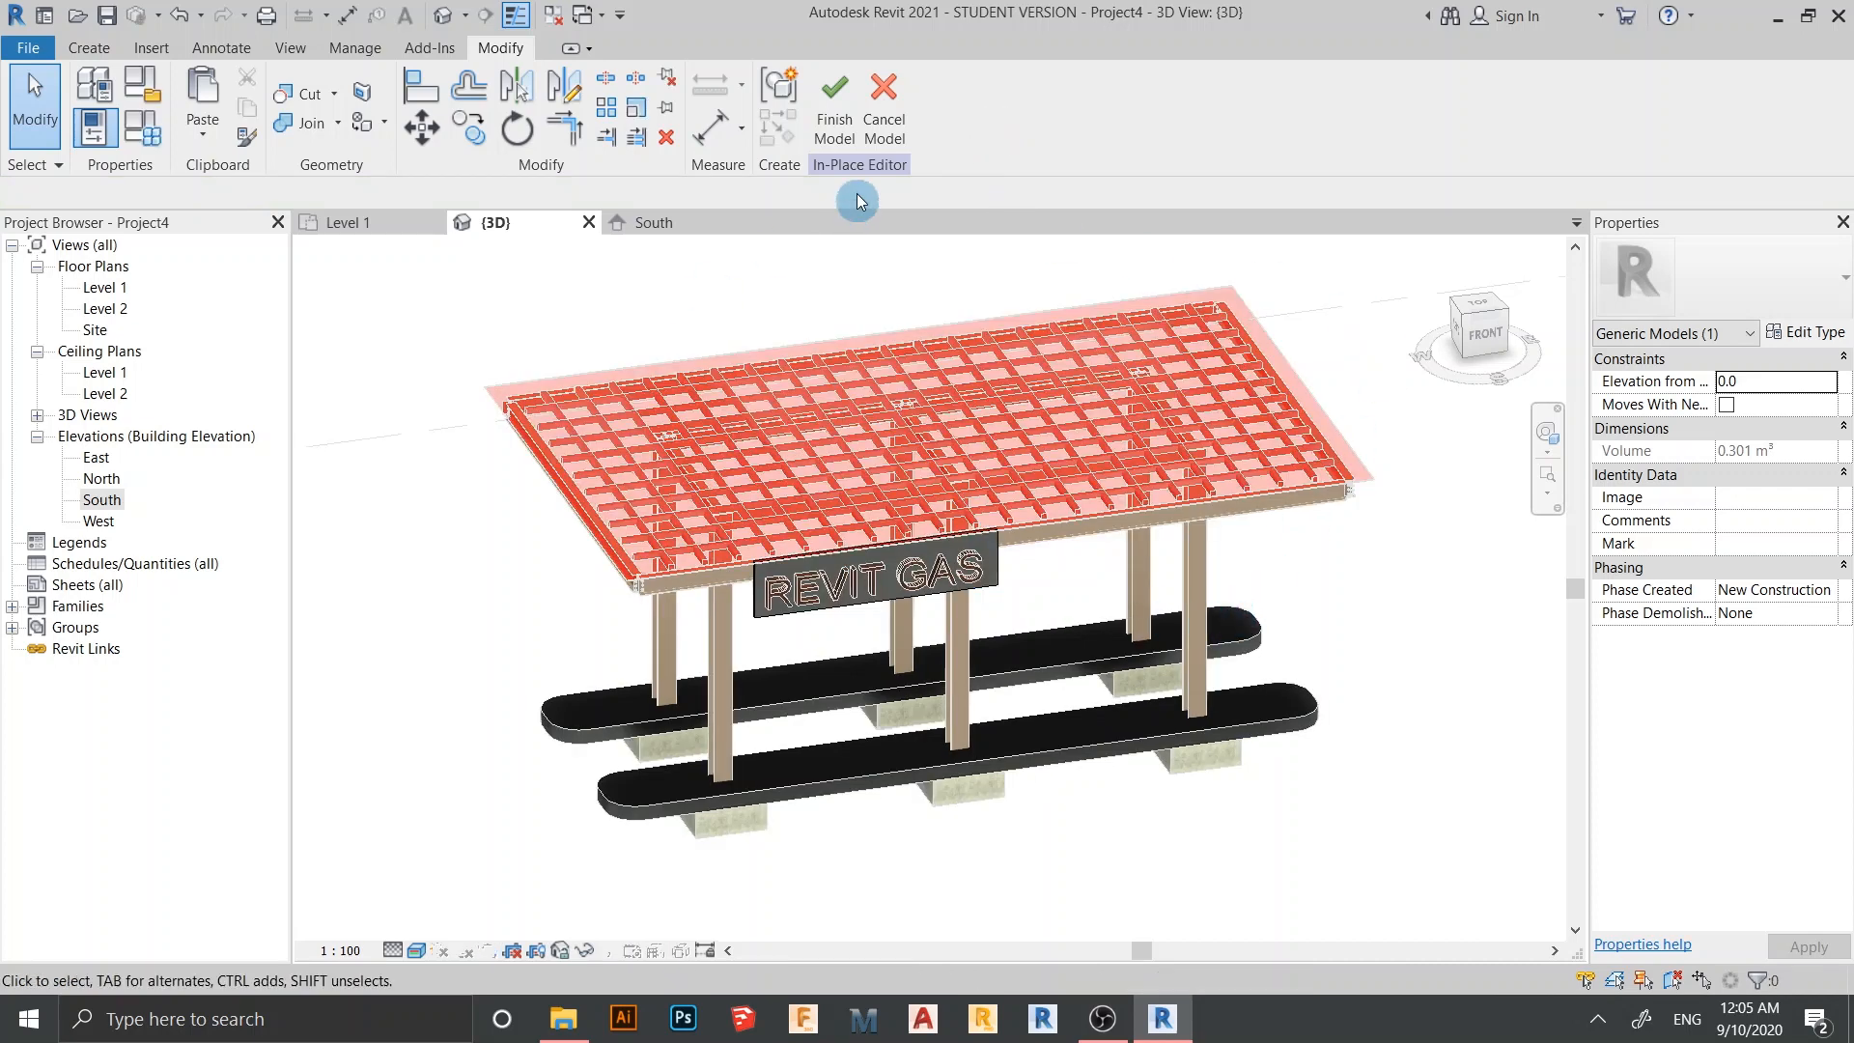
left_click(834, 102)
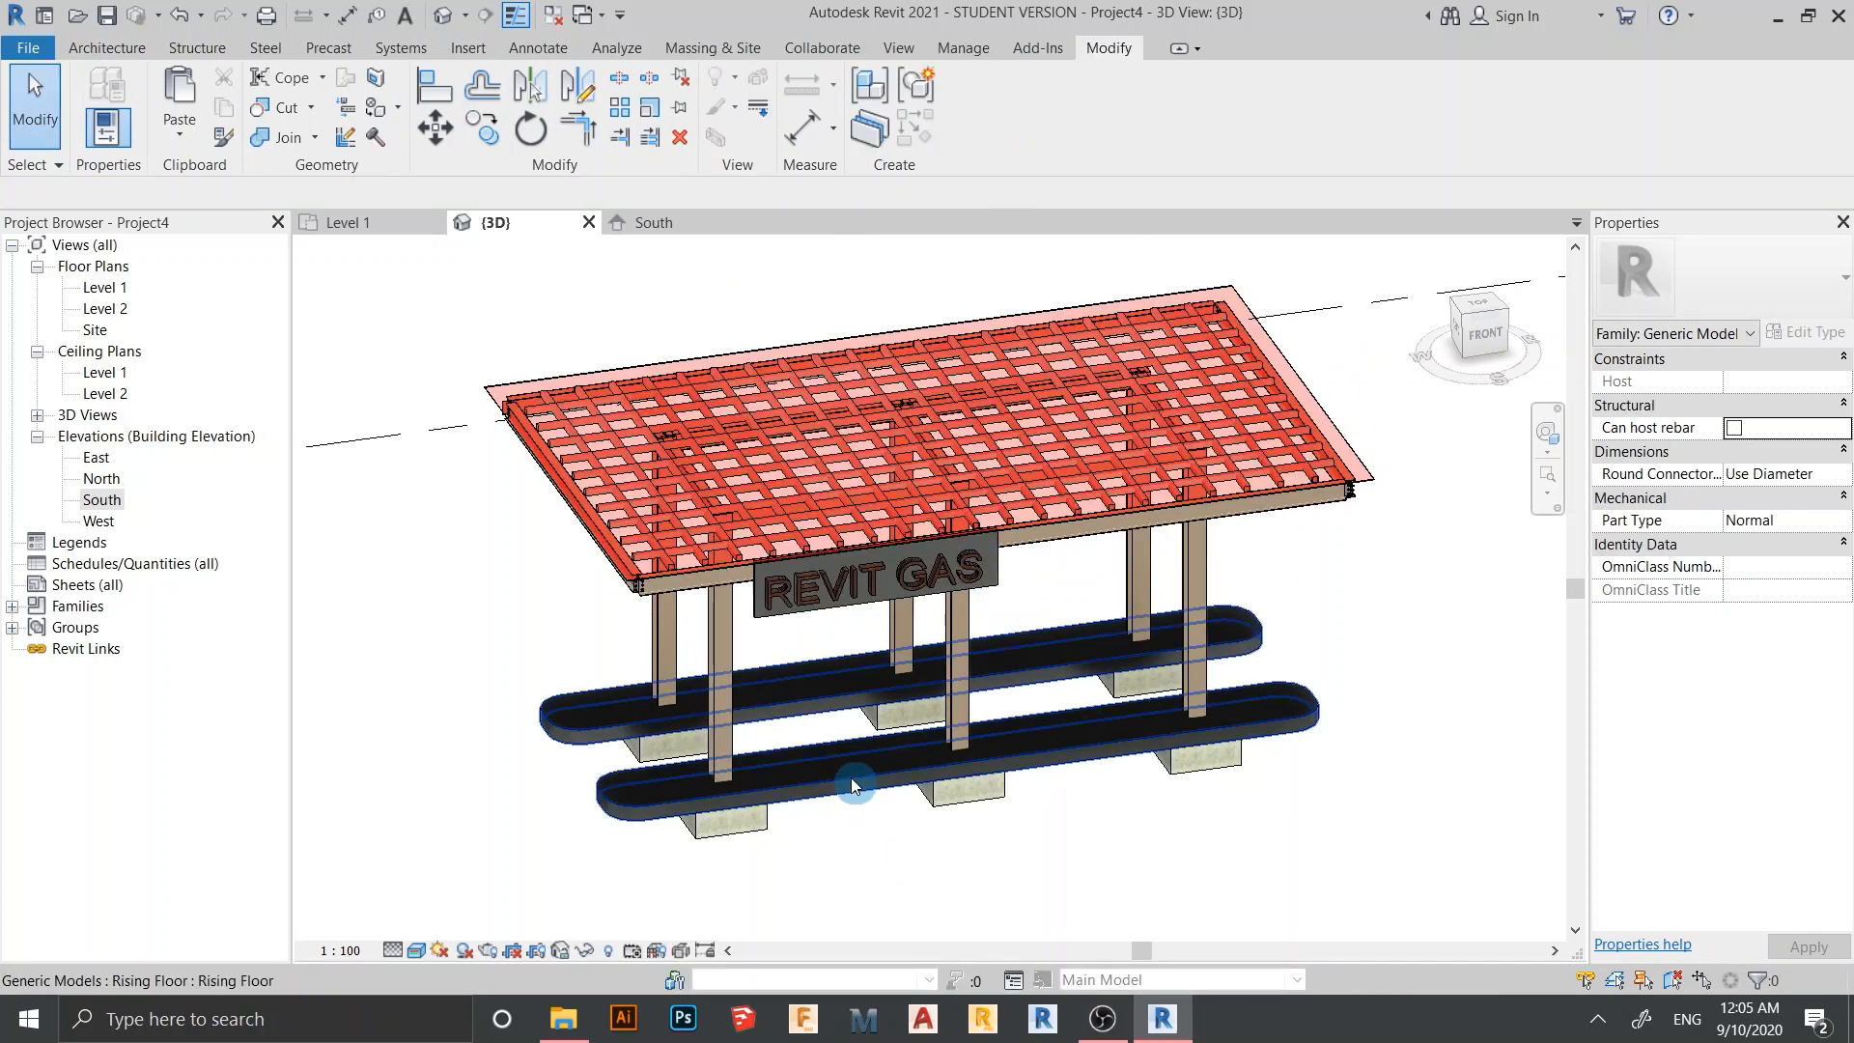
Reopen the raised floor model for in-place editing and select both of its extrusions
left_click(852, 784)
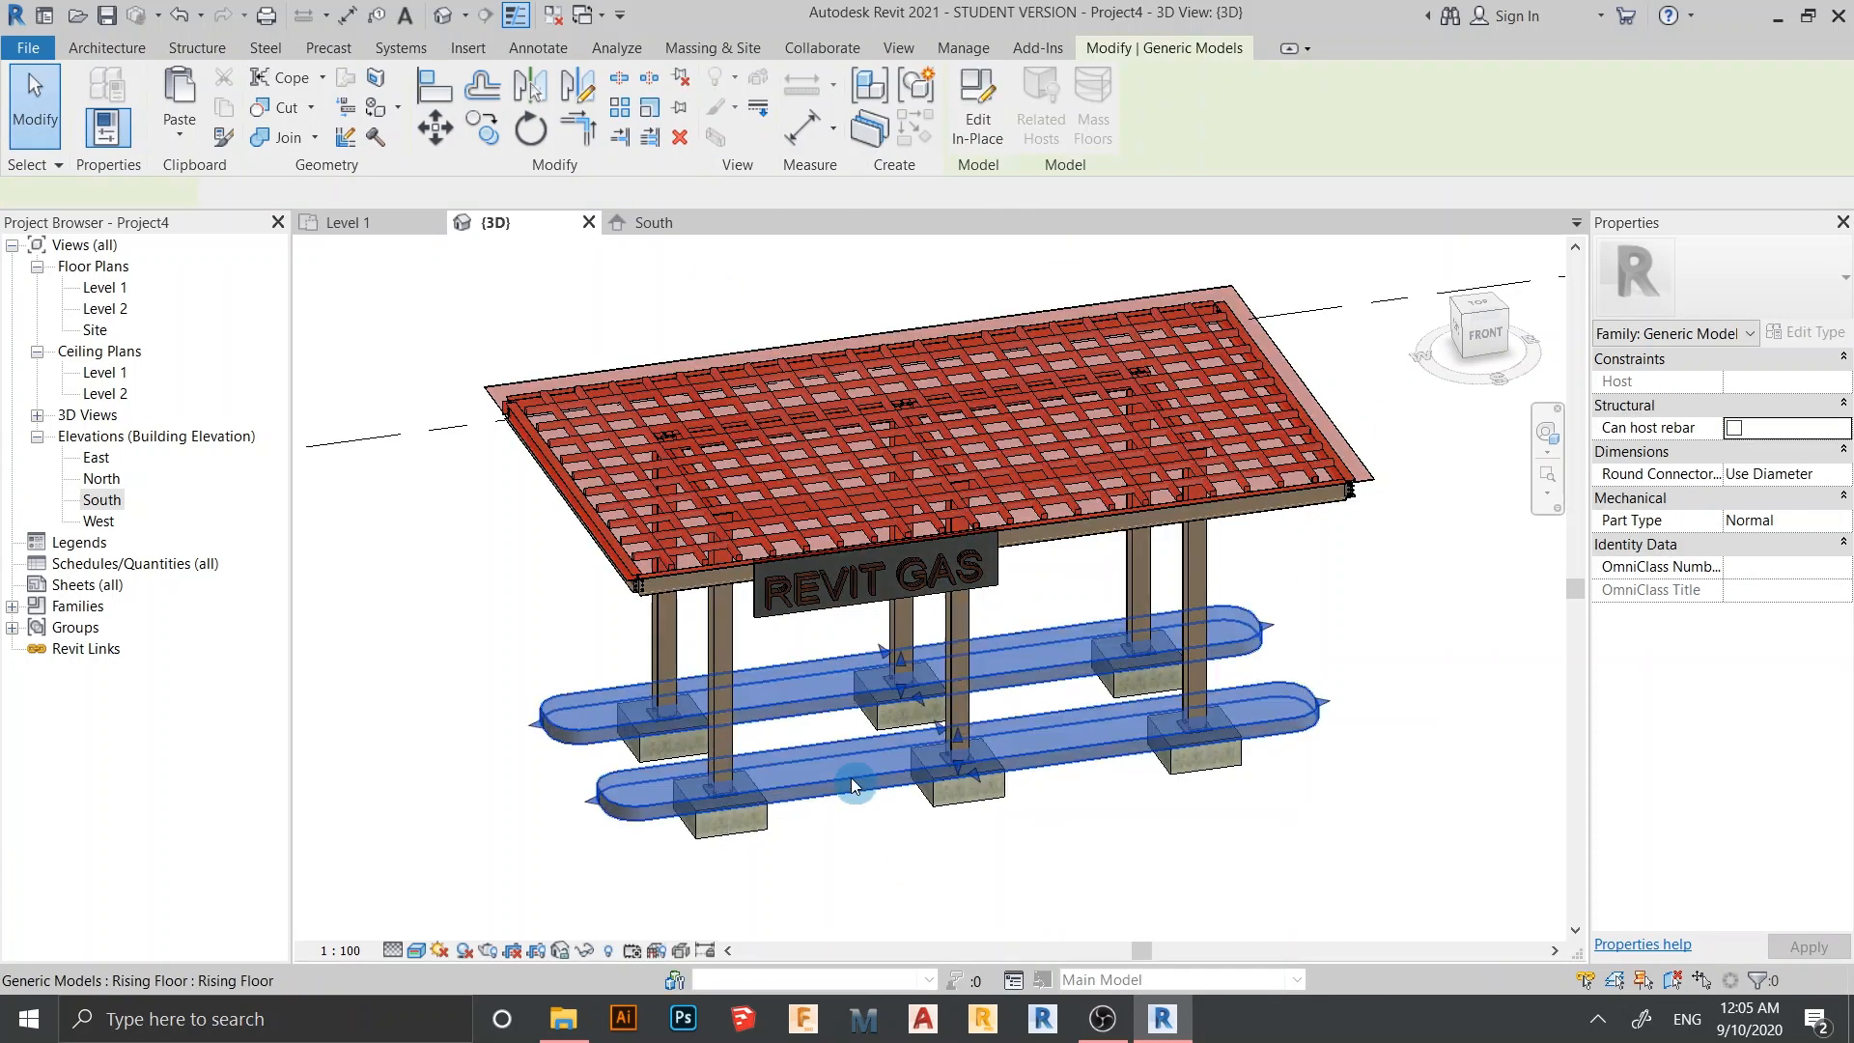
left_click(964, 121)
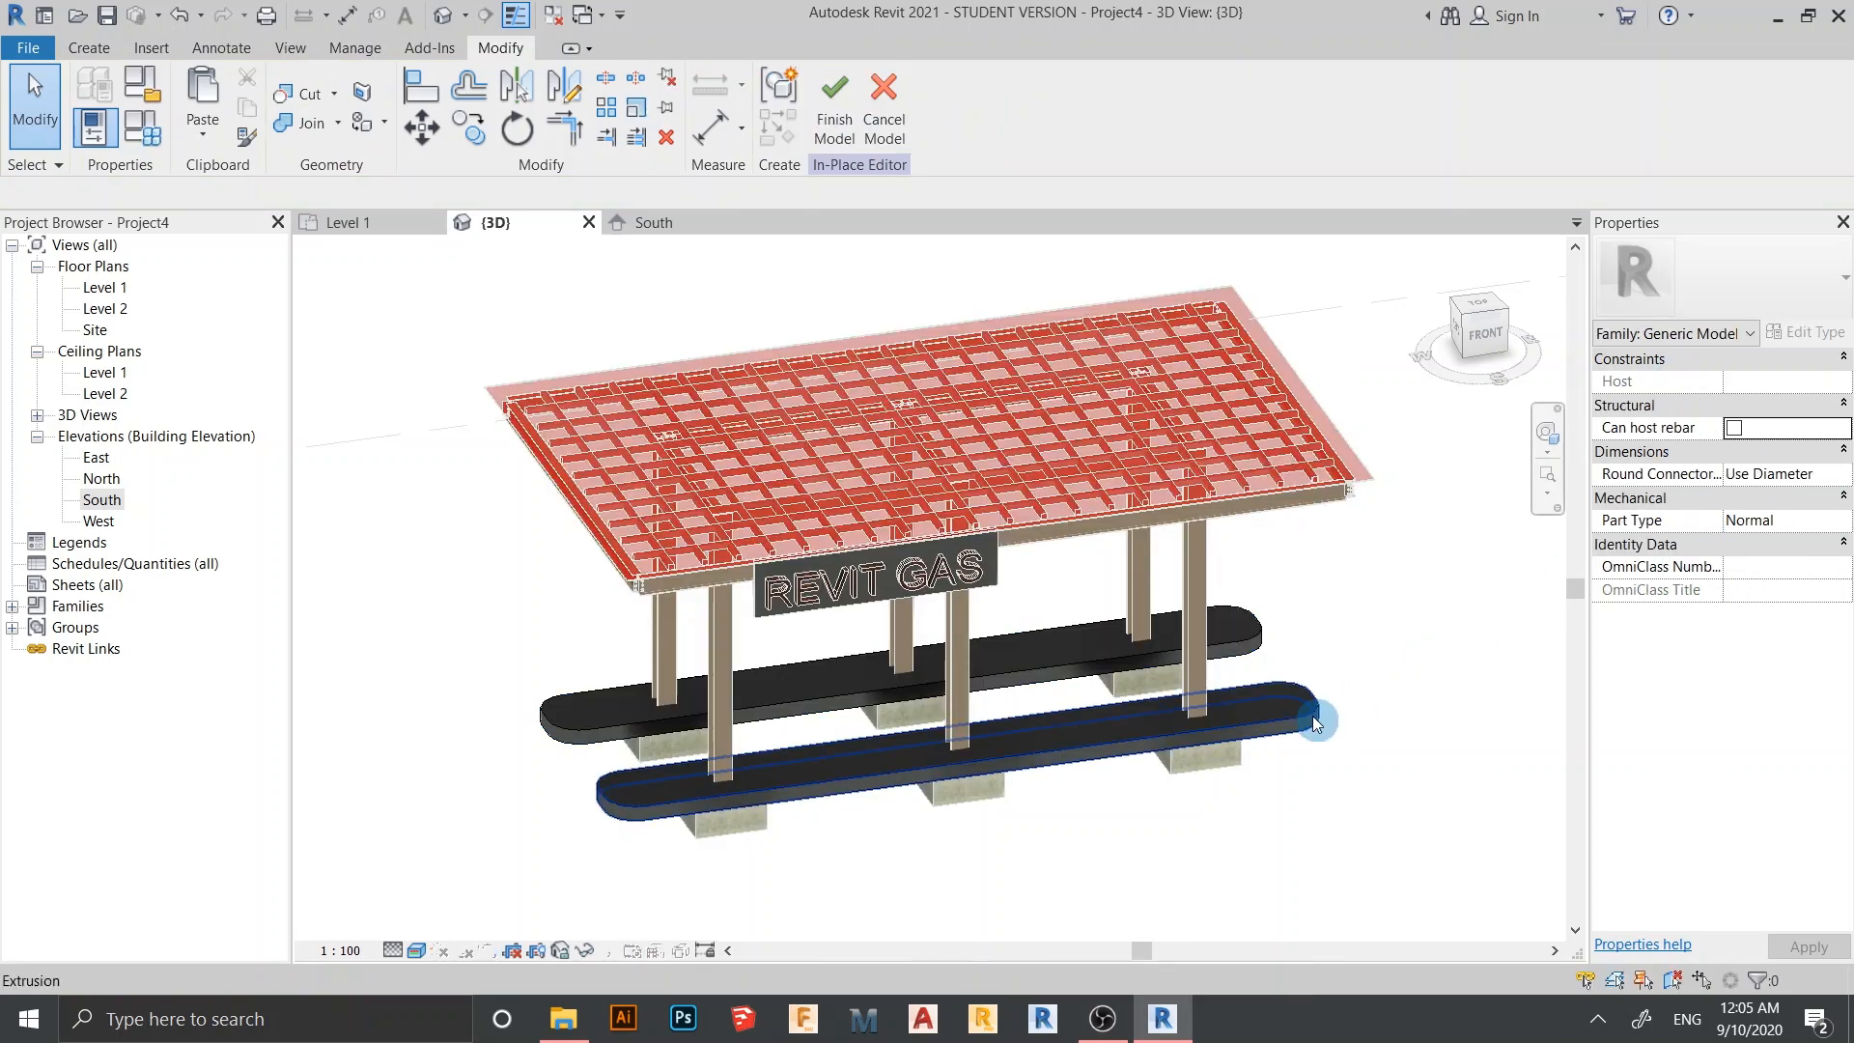
left_click(1315, 722)
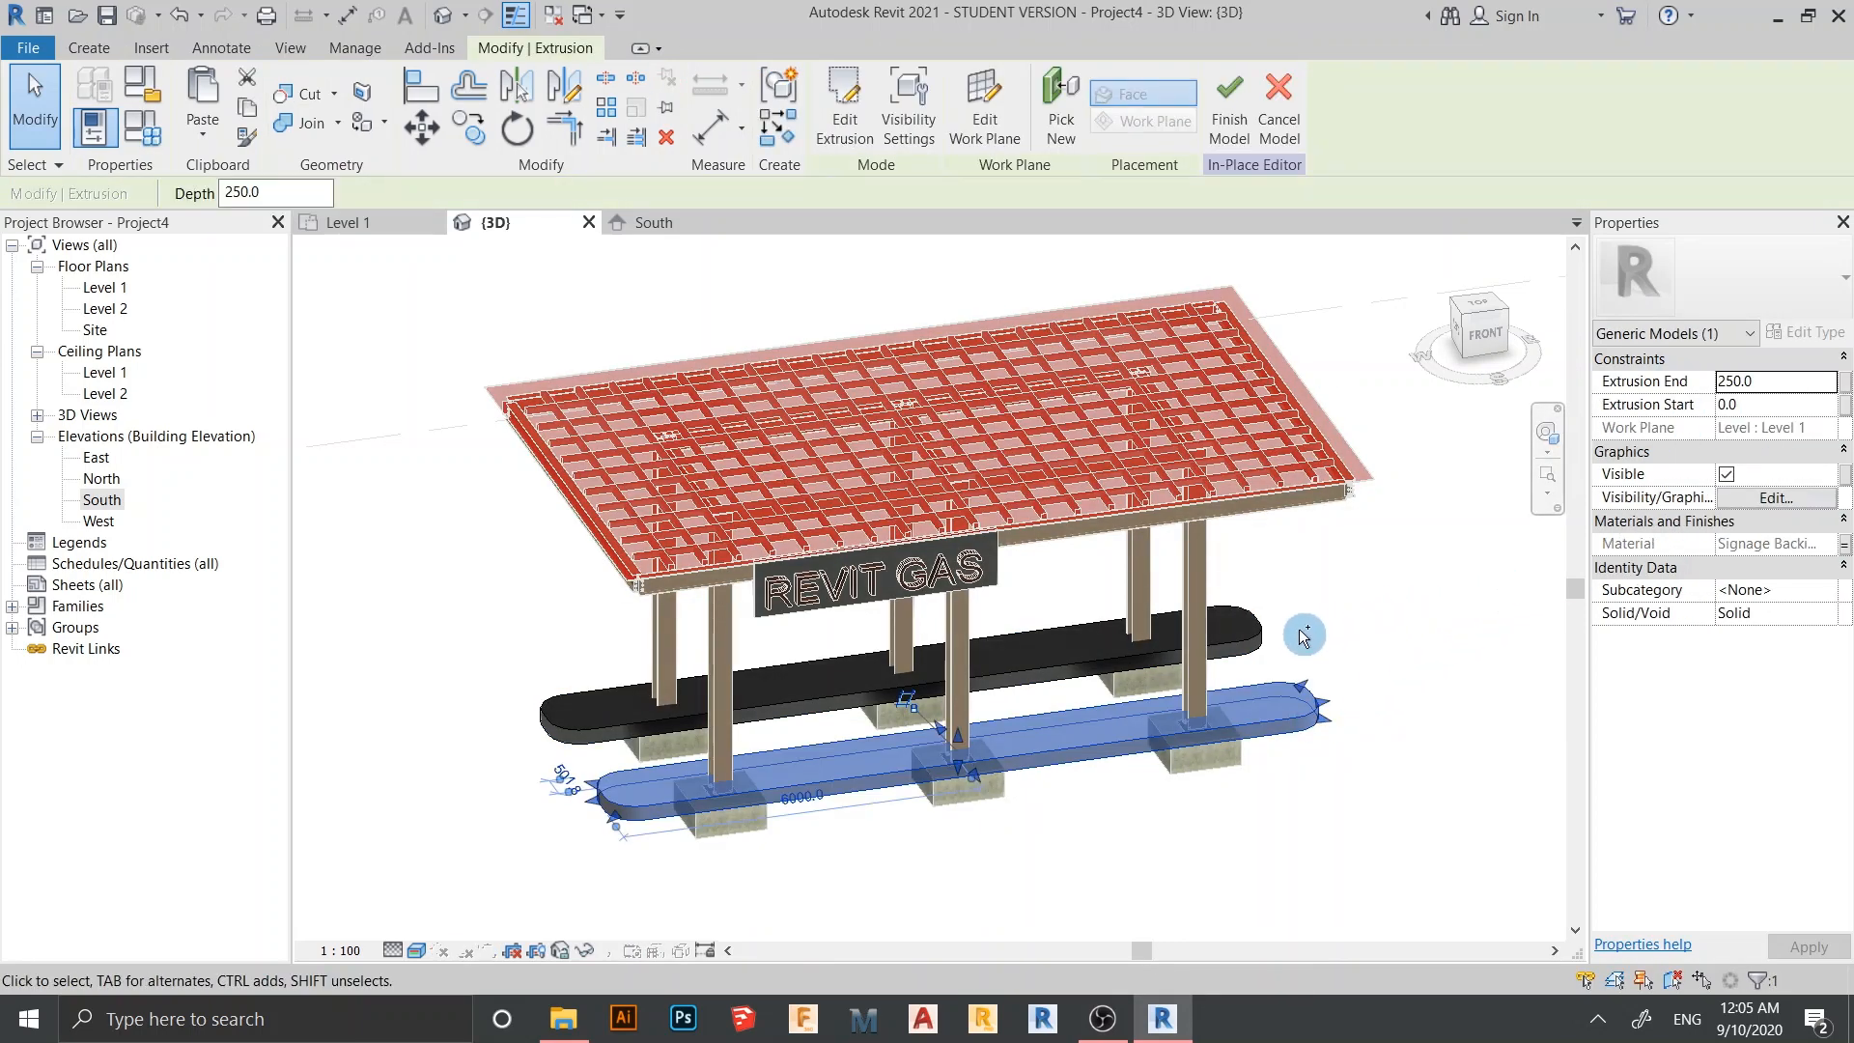
left_click(1267, 629, "ctrl")
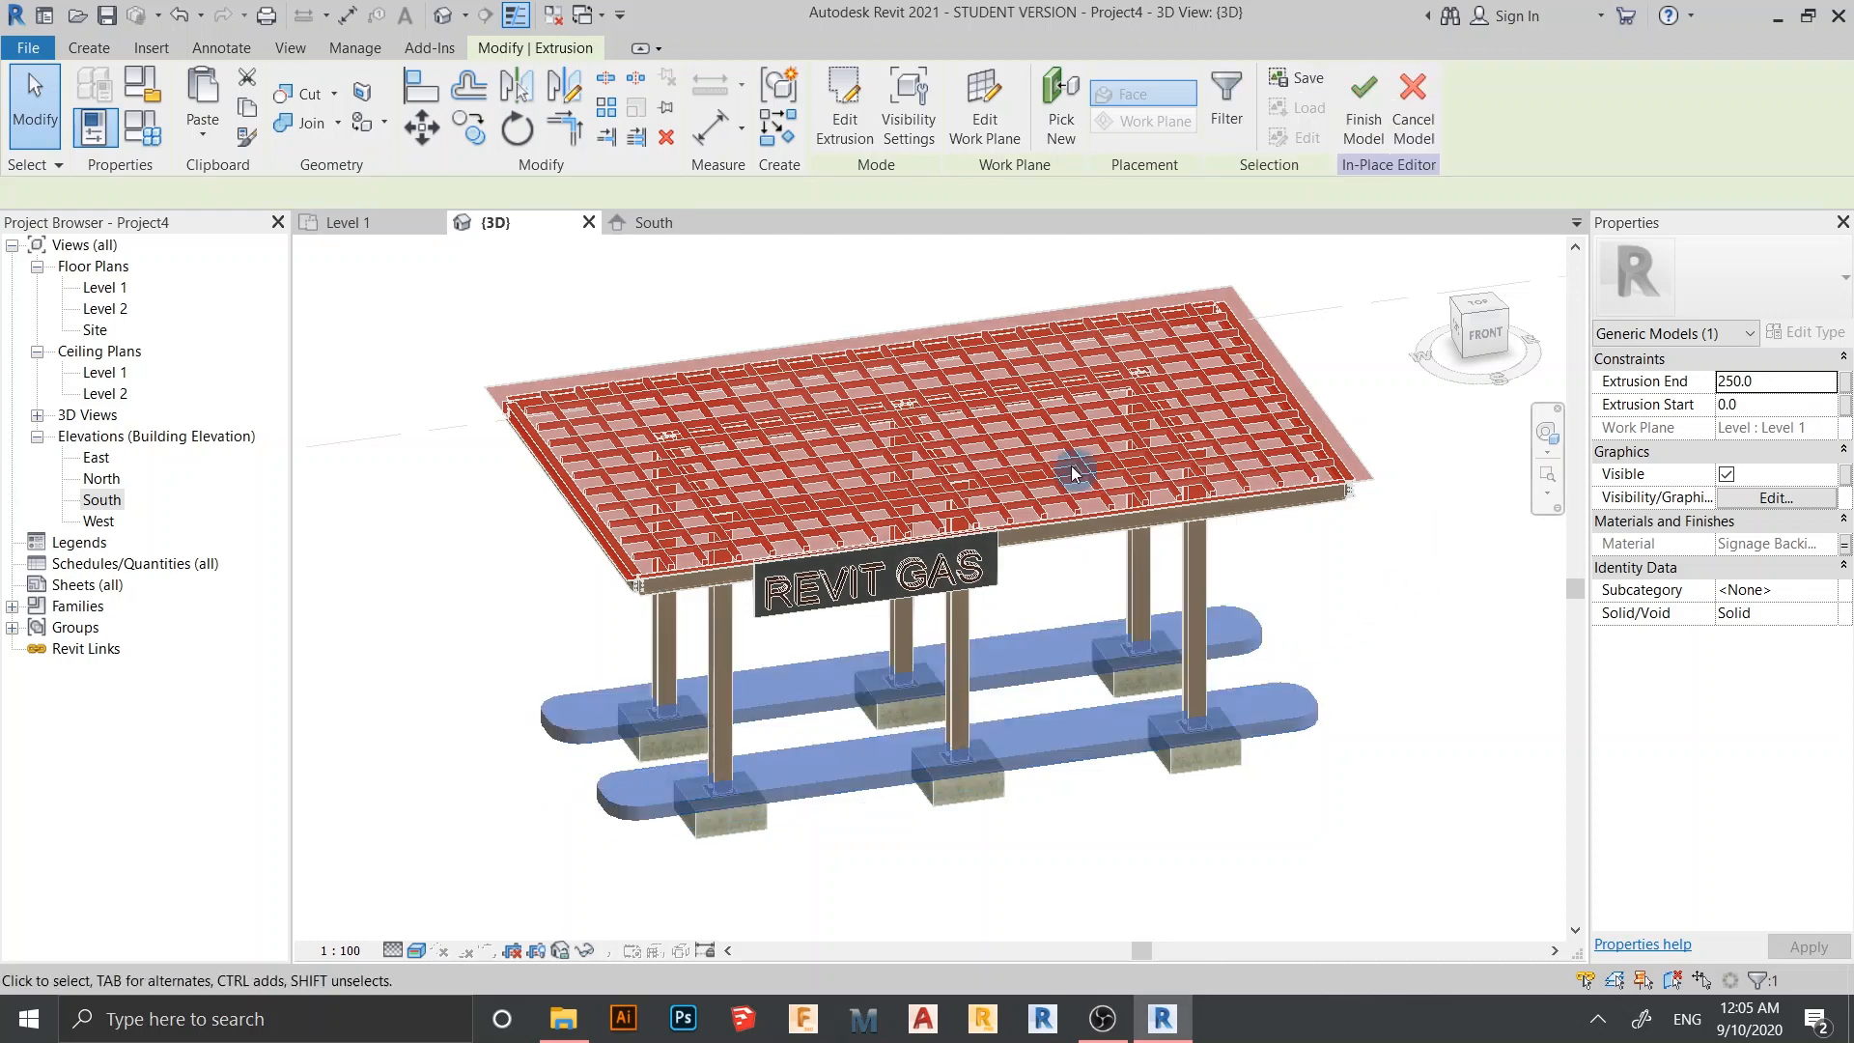
Create a new material named Rising Floor for the raised floor model's Material type parameter
left_click(142, 126)
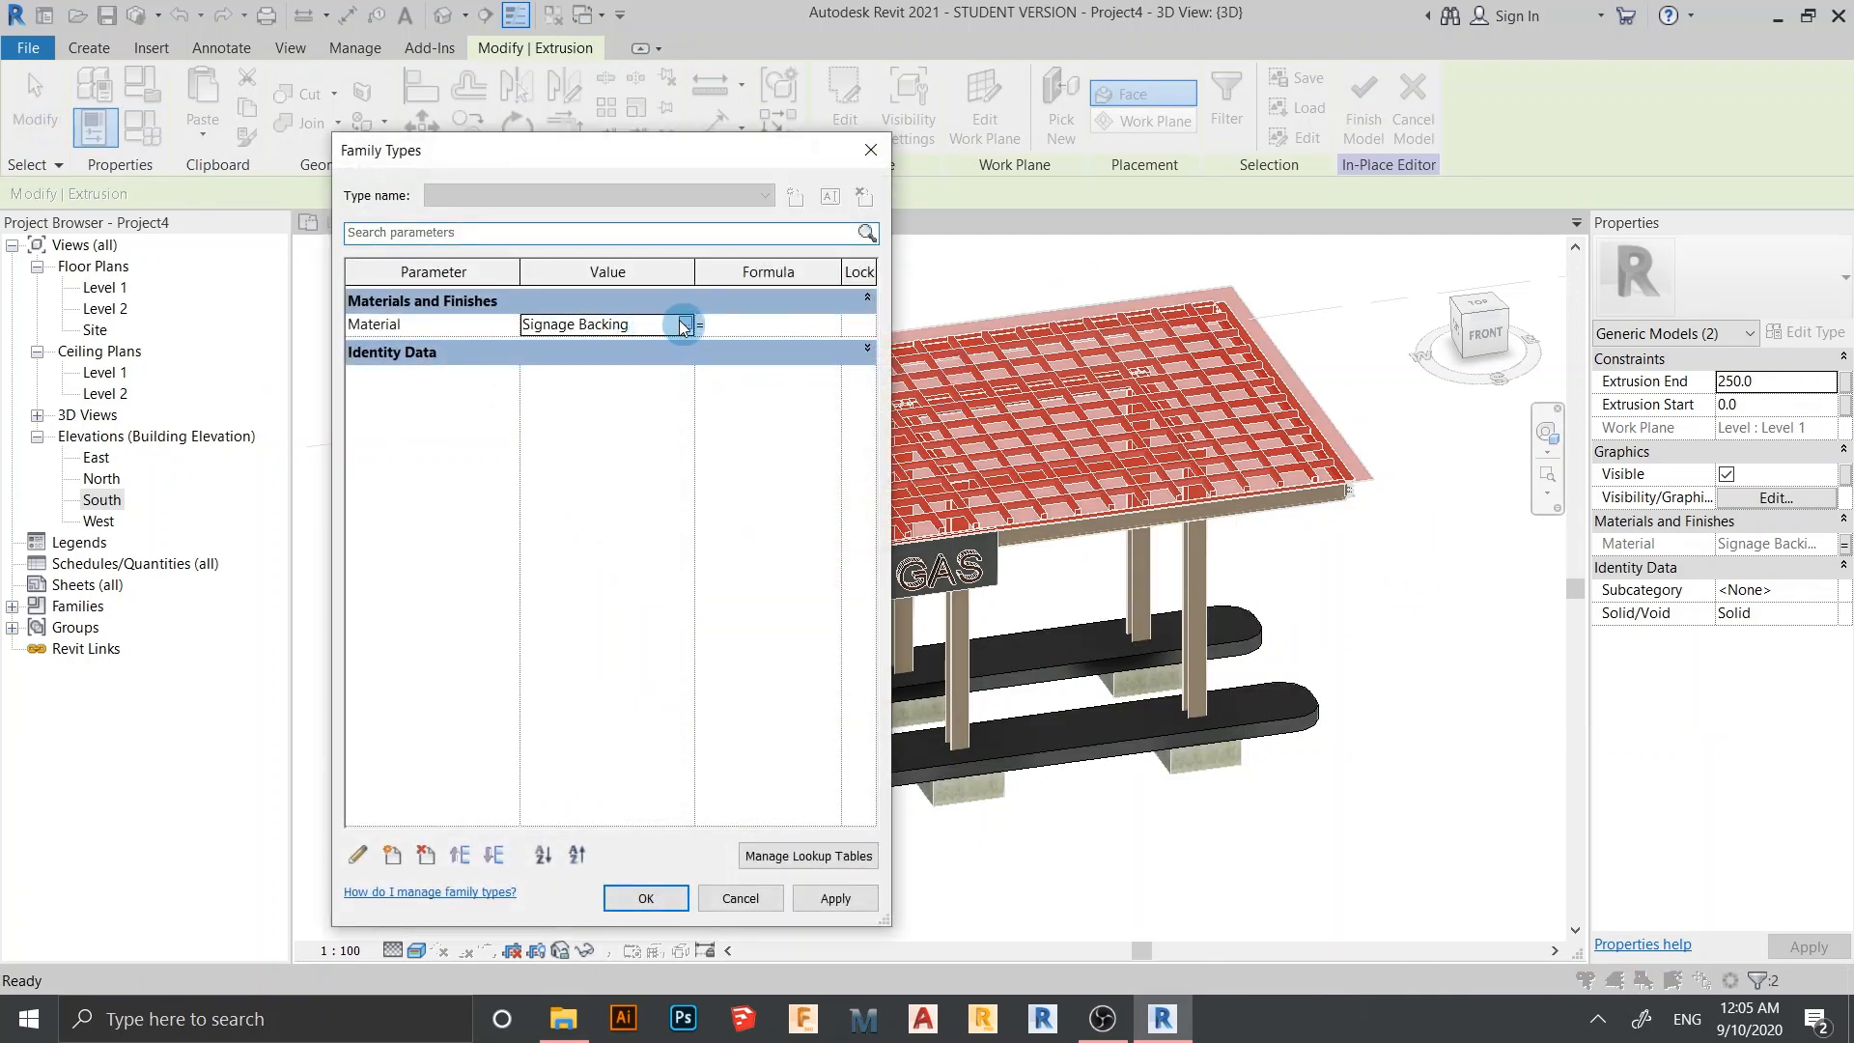
left_click(684, 326)
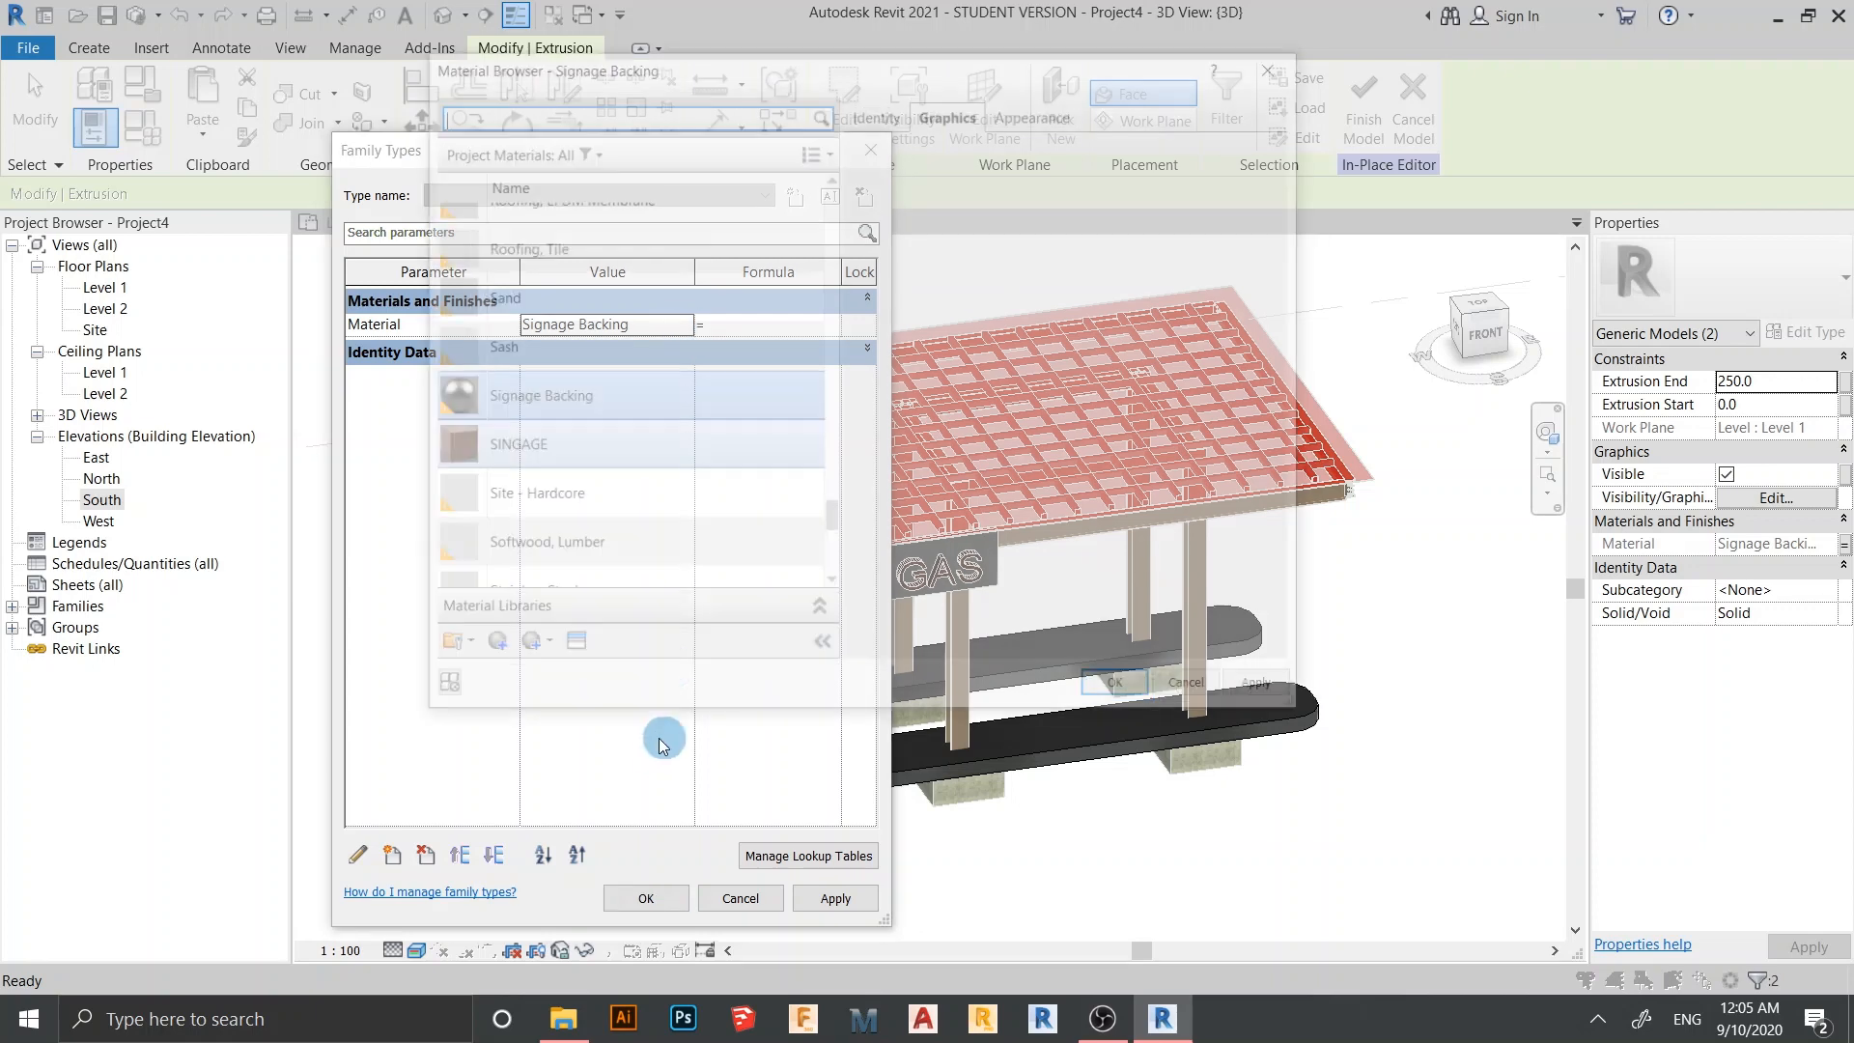
left_click(506, 651)
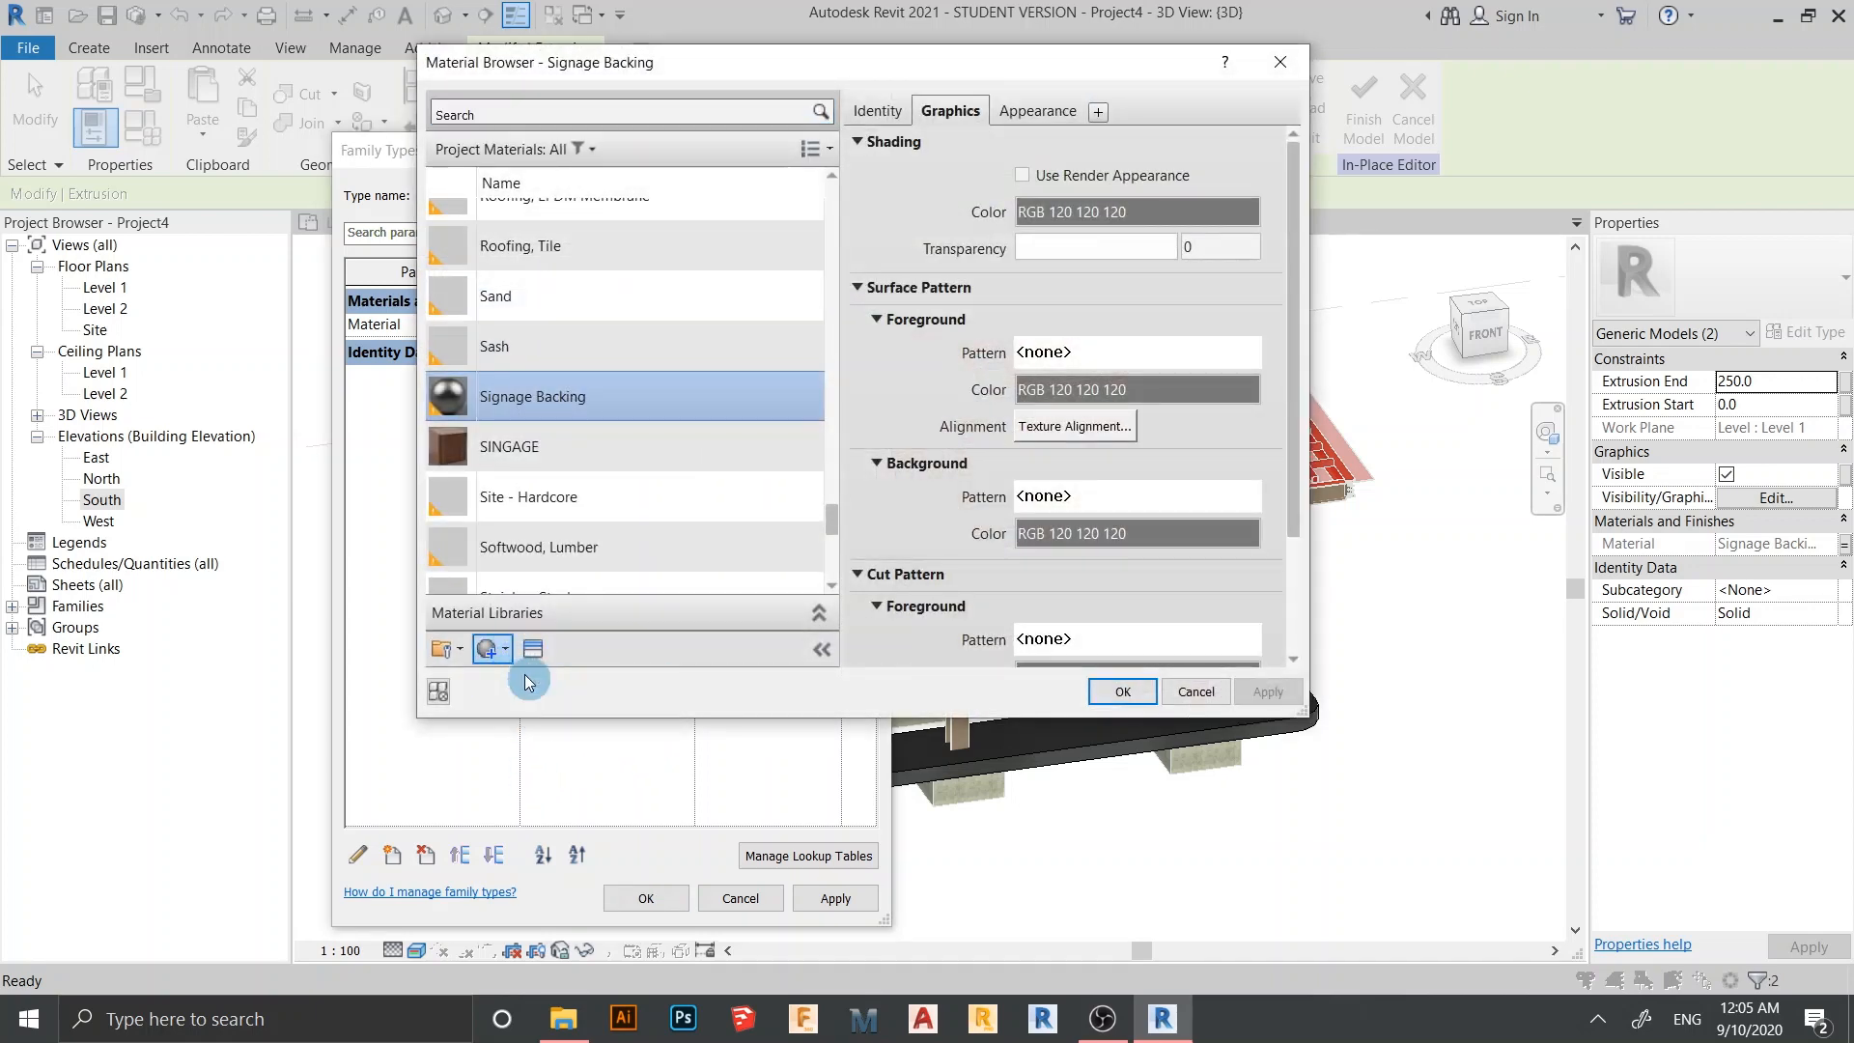
left_click(525, 674)
right_click(637, 373)
left_click(668, 436)
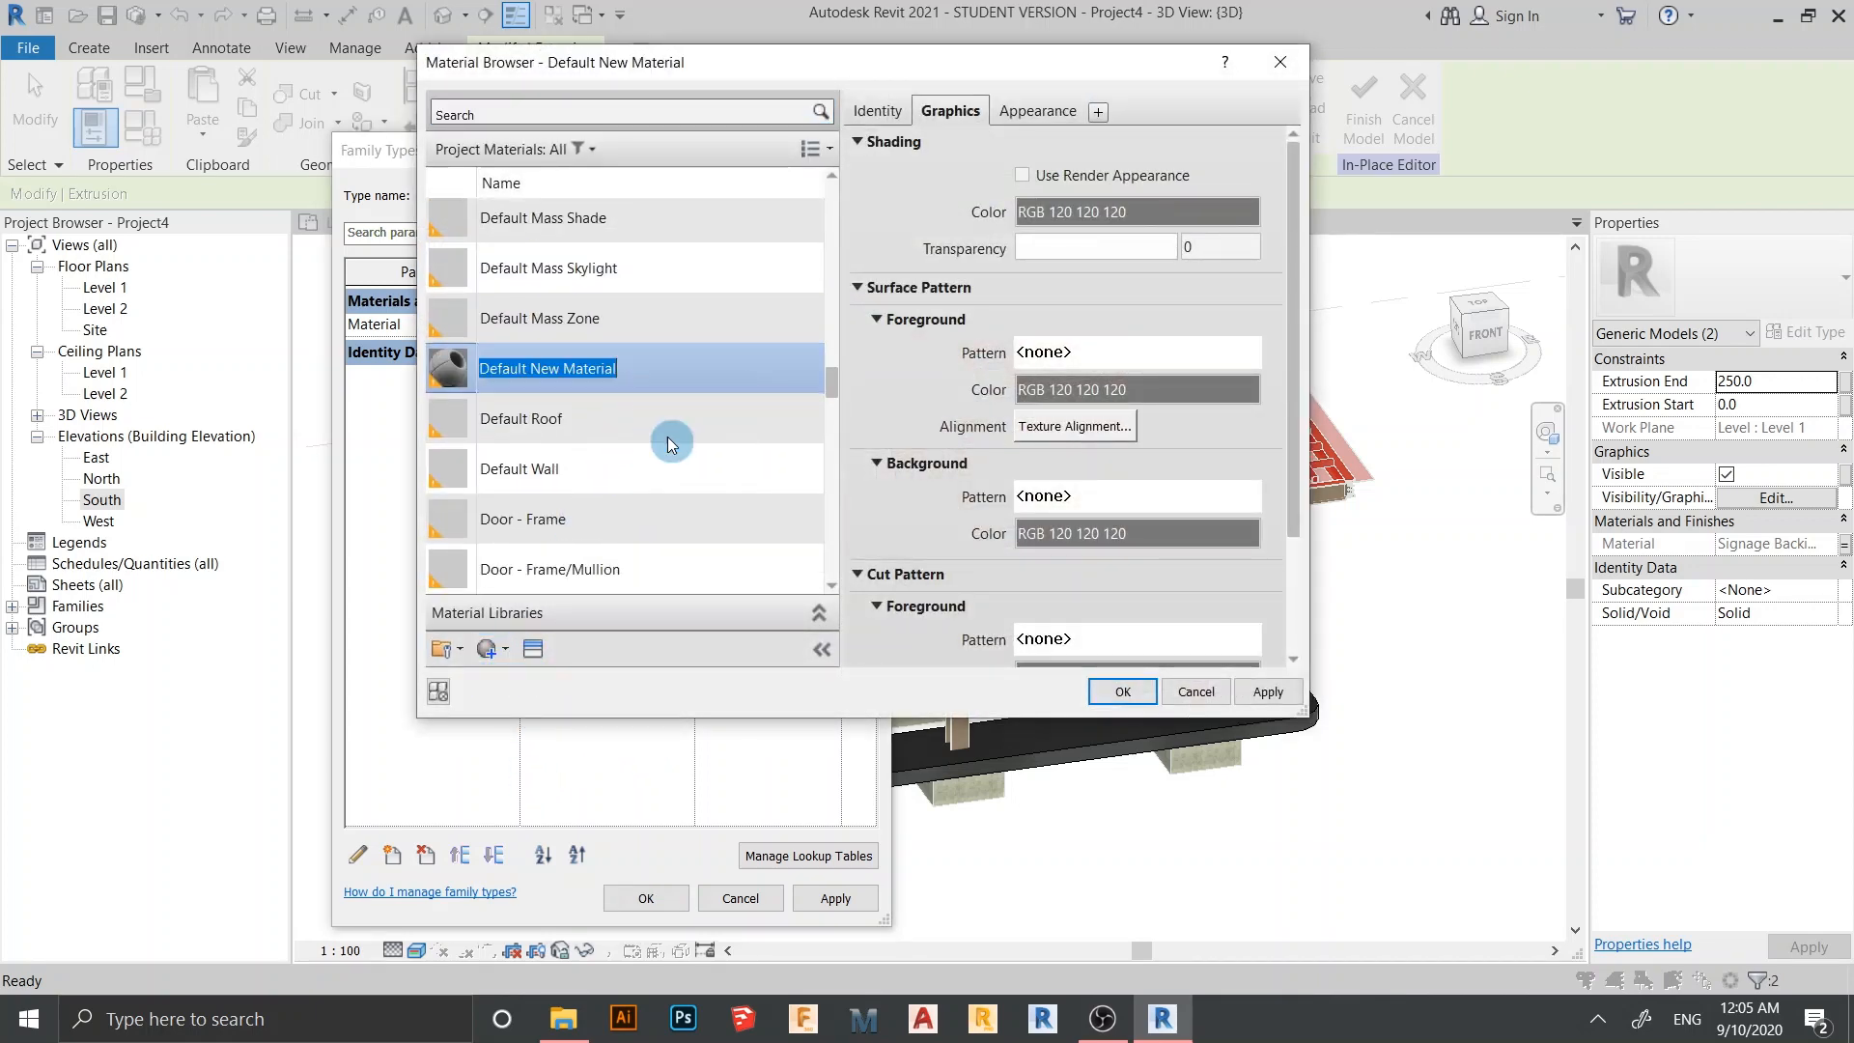
type("R")
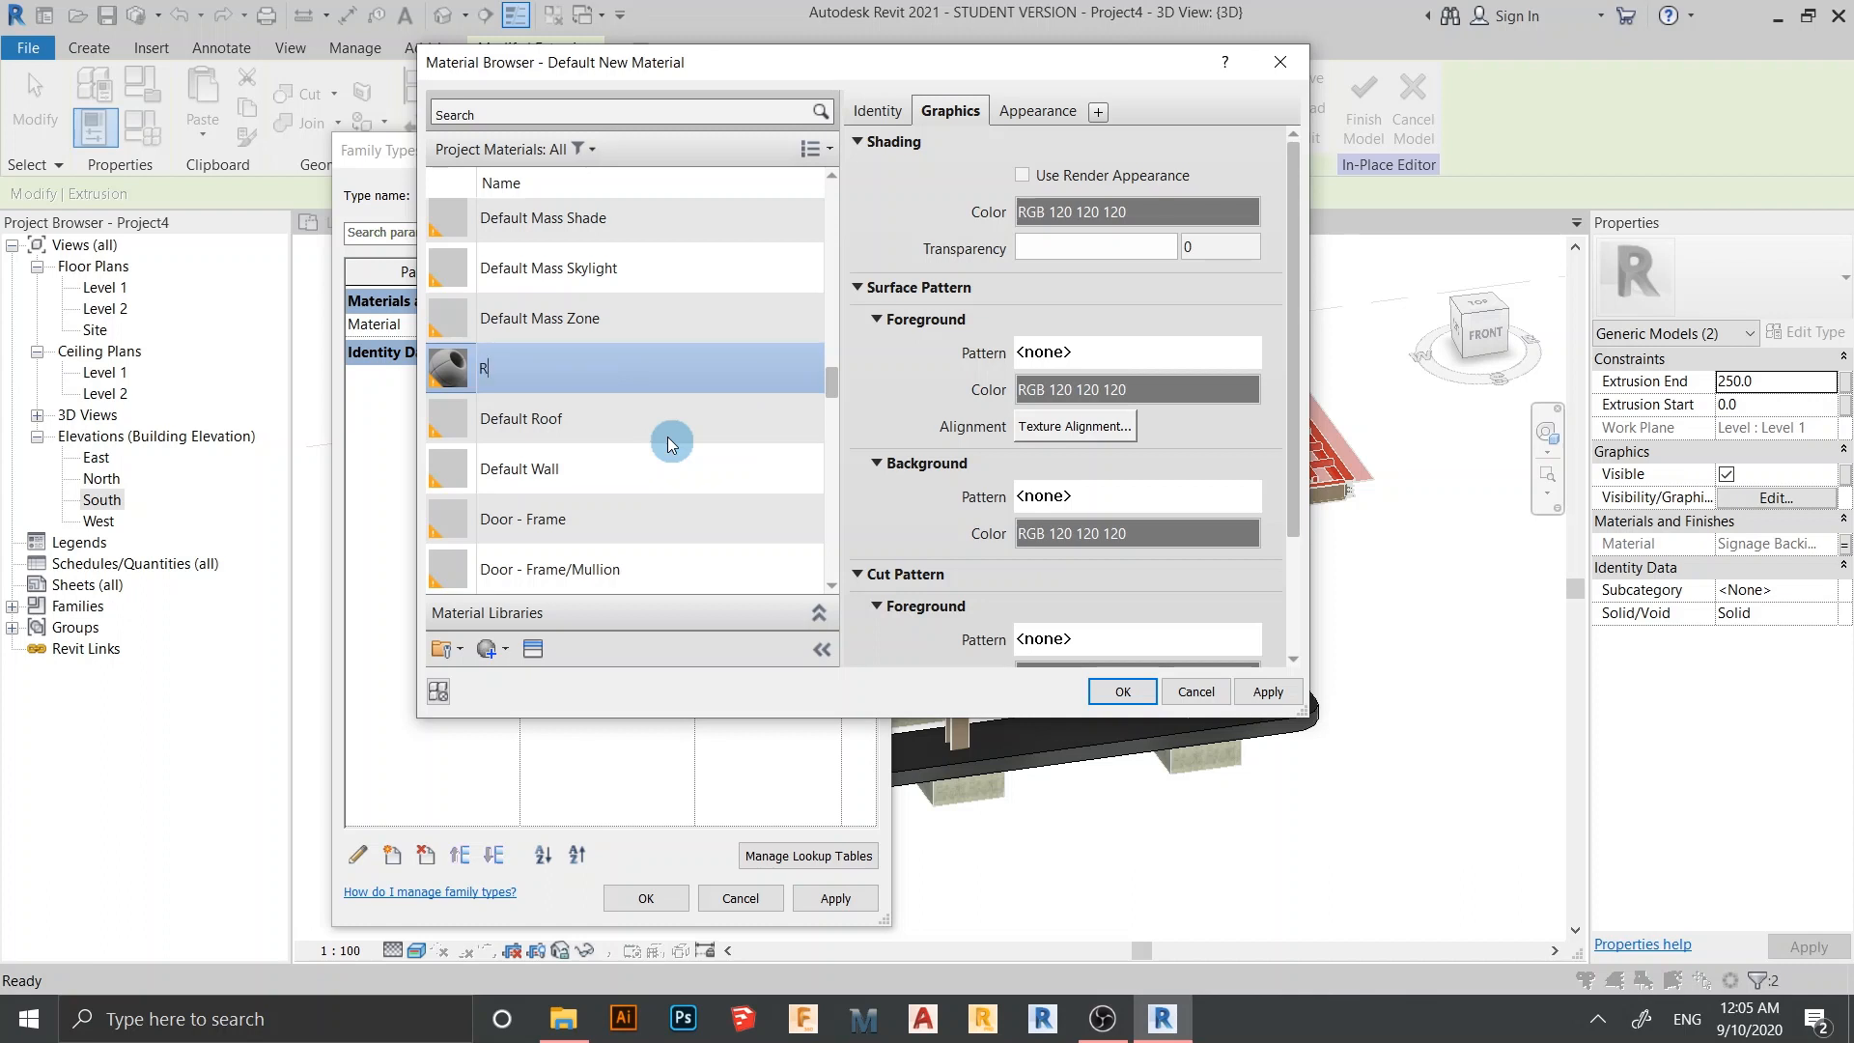
type("ising Floor")
key("Return")
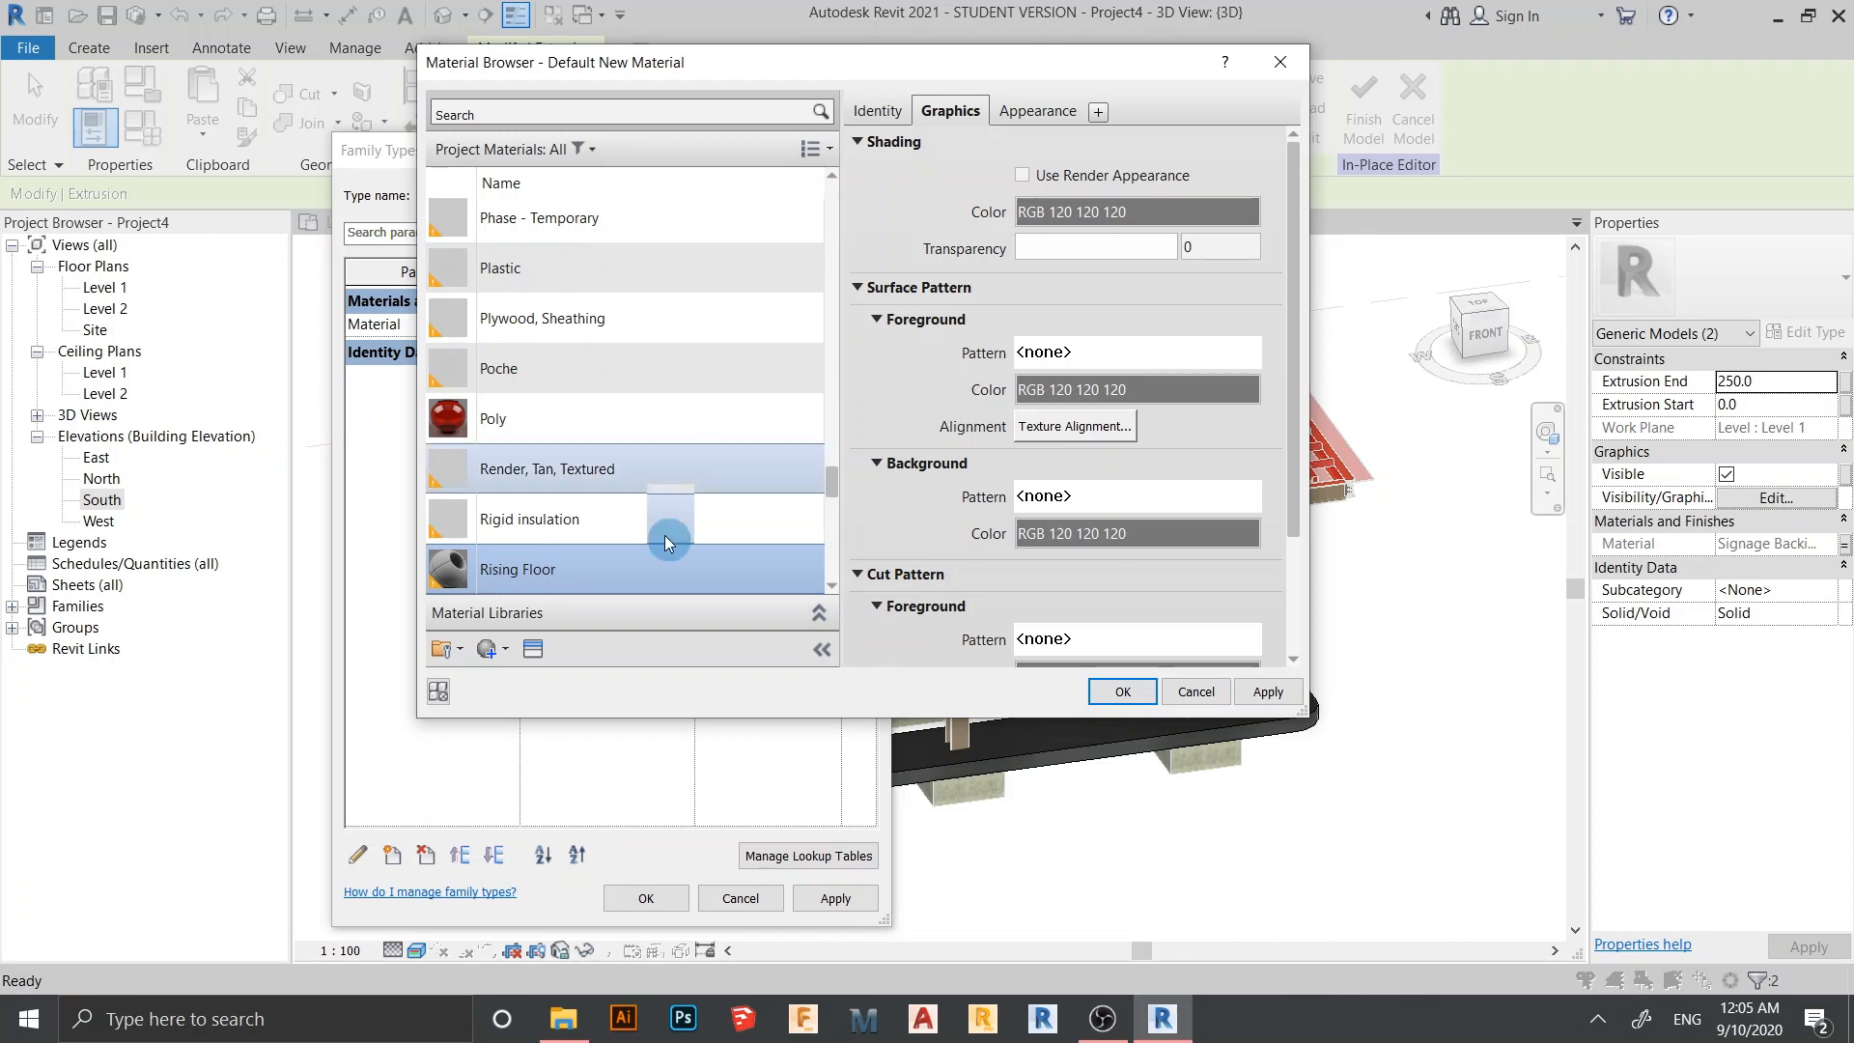
Replace the Rising Floor material's appearance with the Mulch - Red asset from the Sitework appearance library
left_click(534, 648)
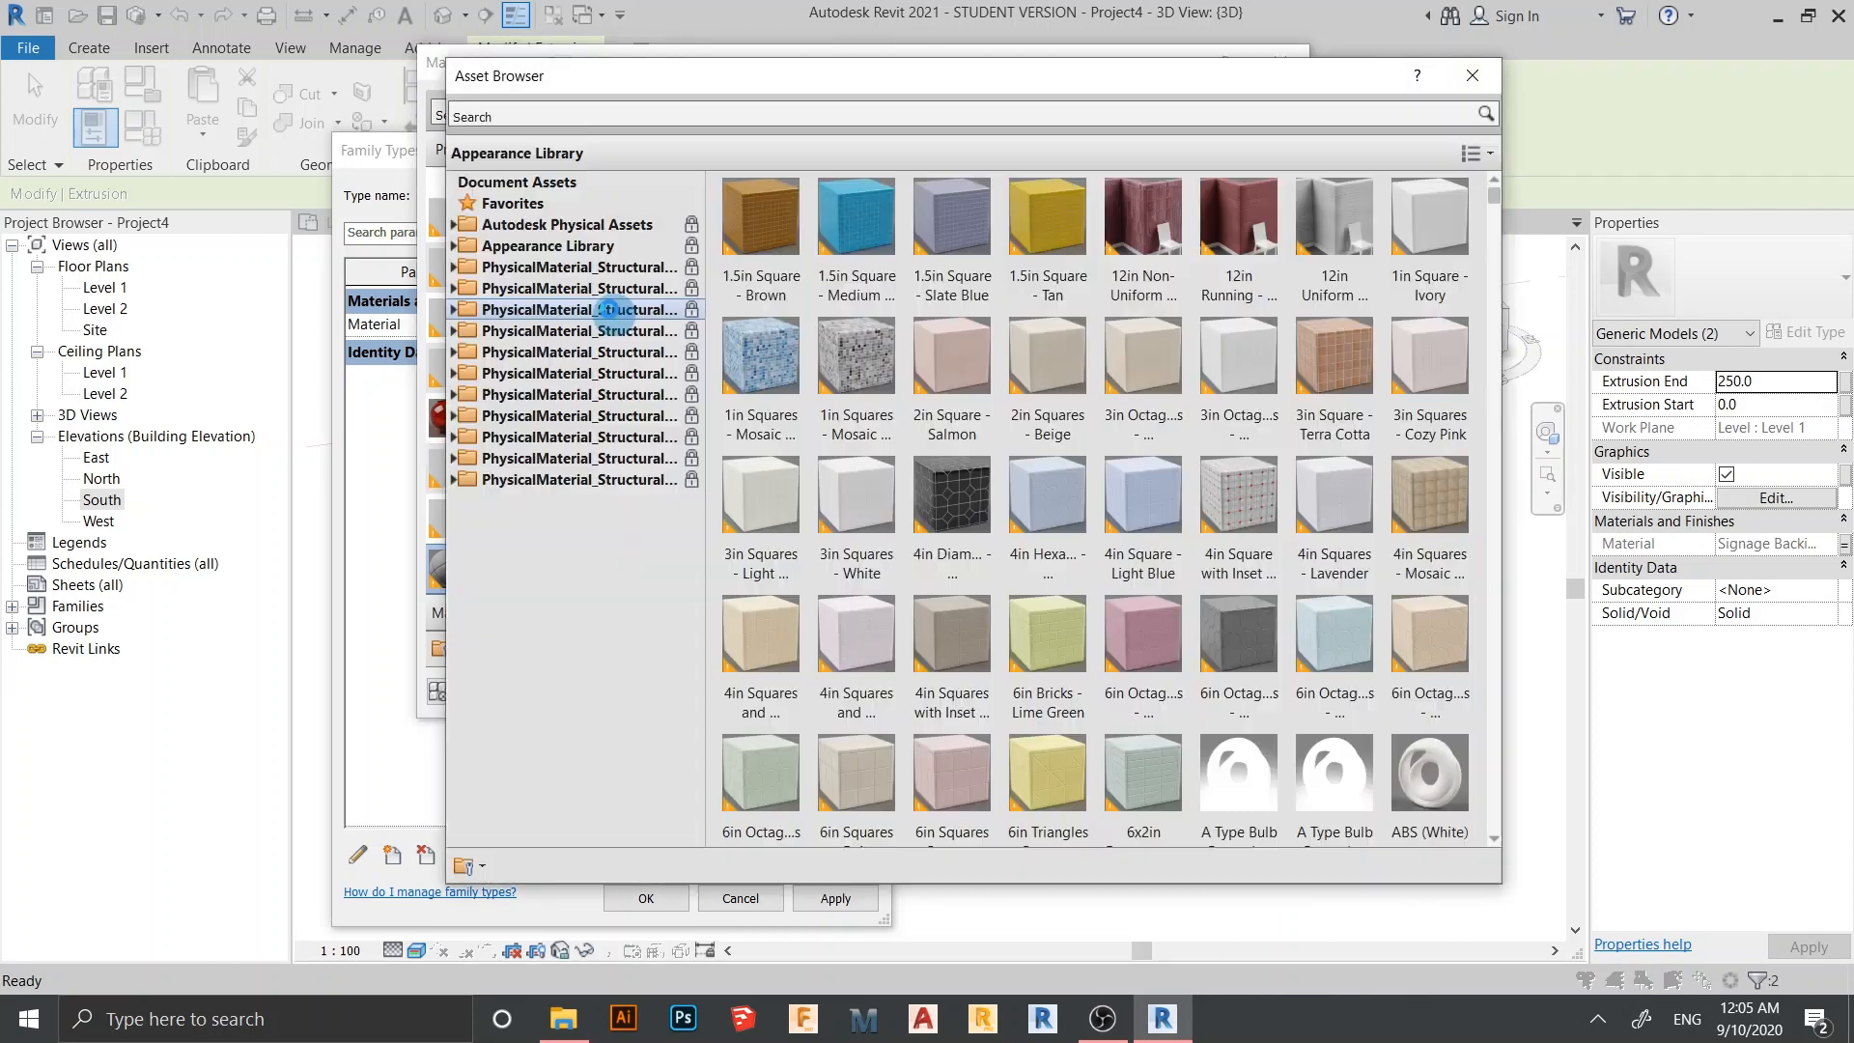
double_click(592, 246)
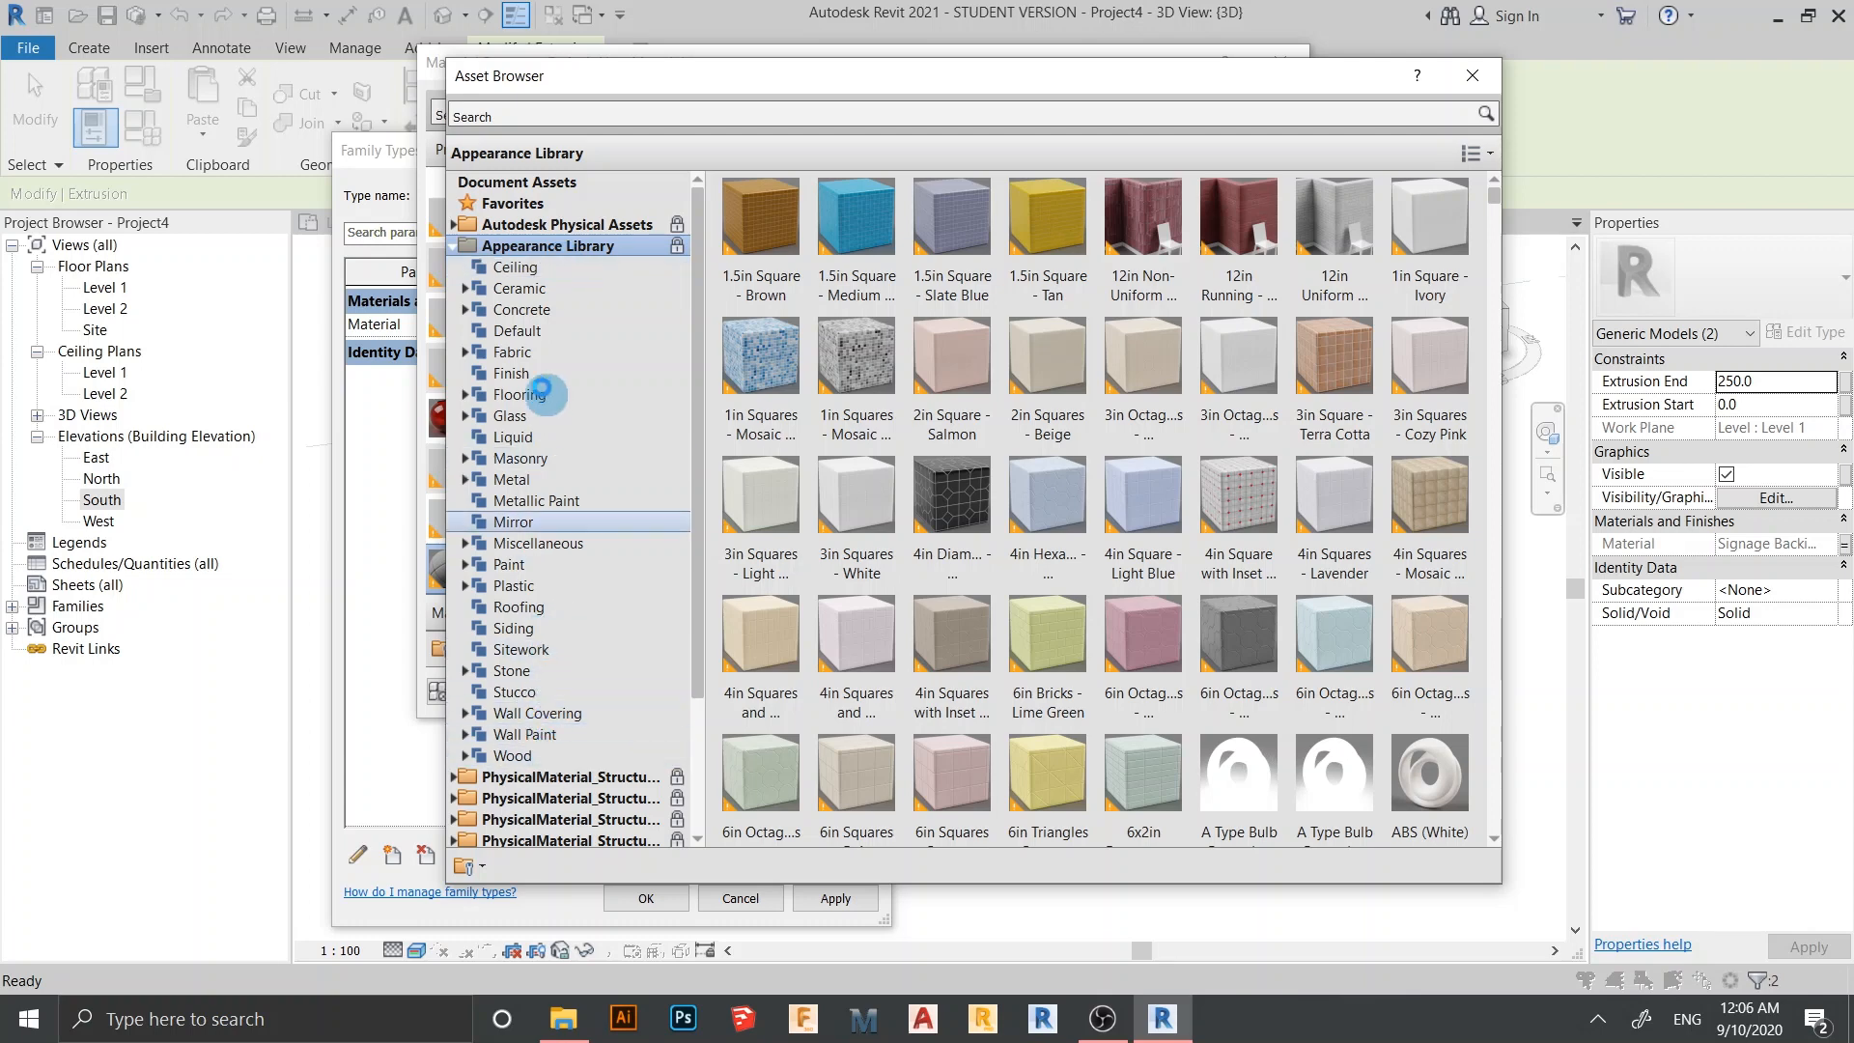
left_click(555, 311)
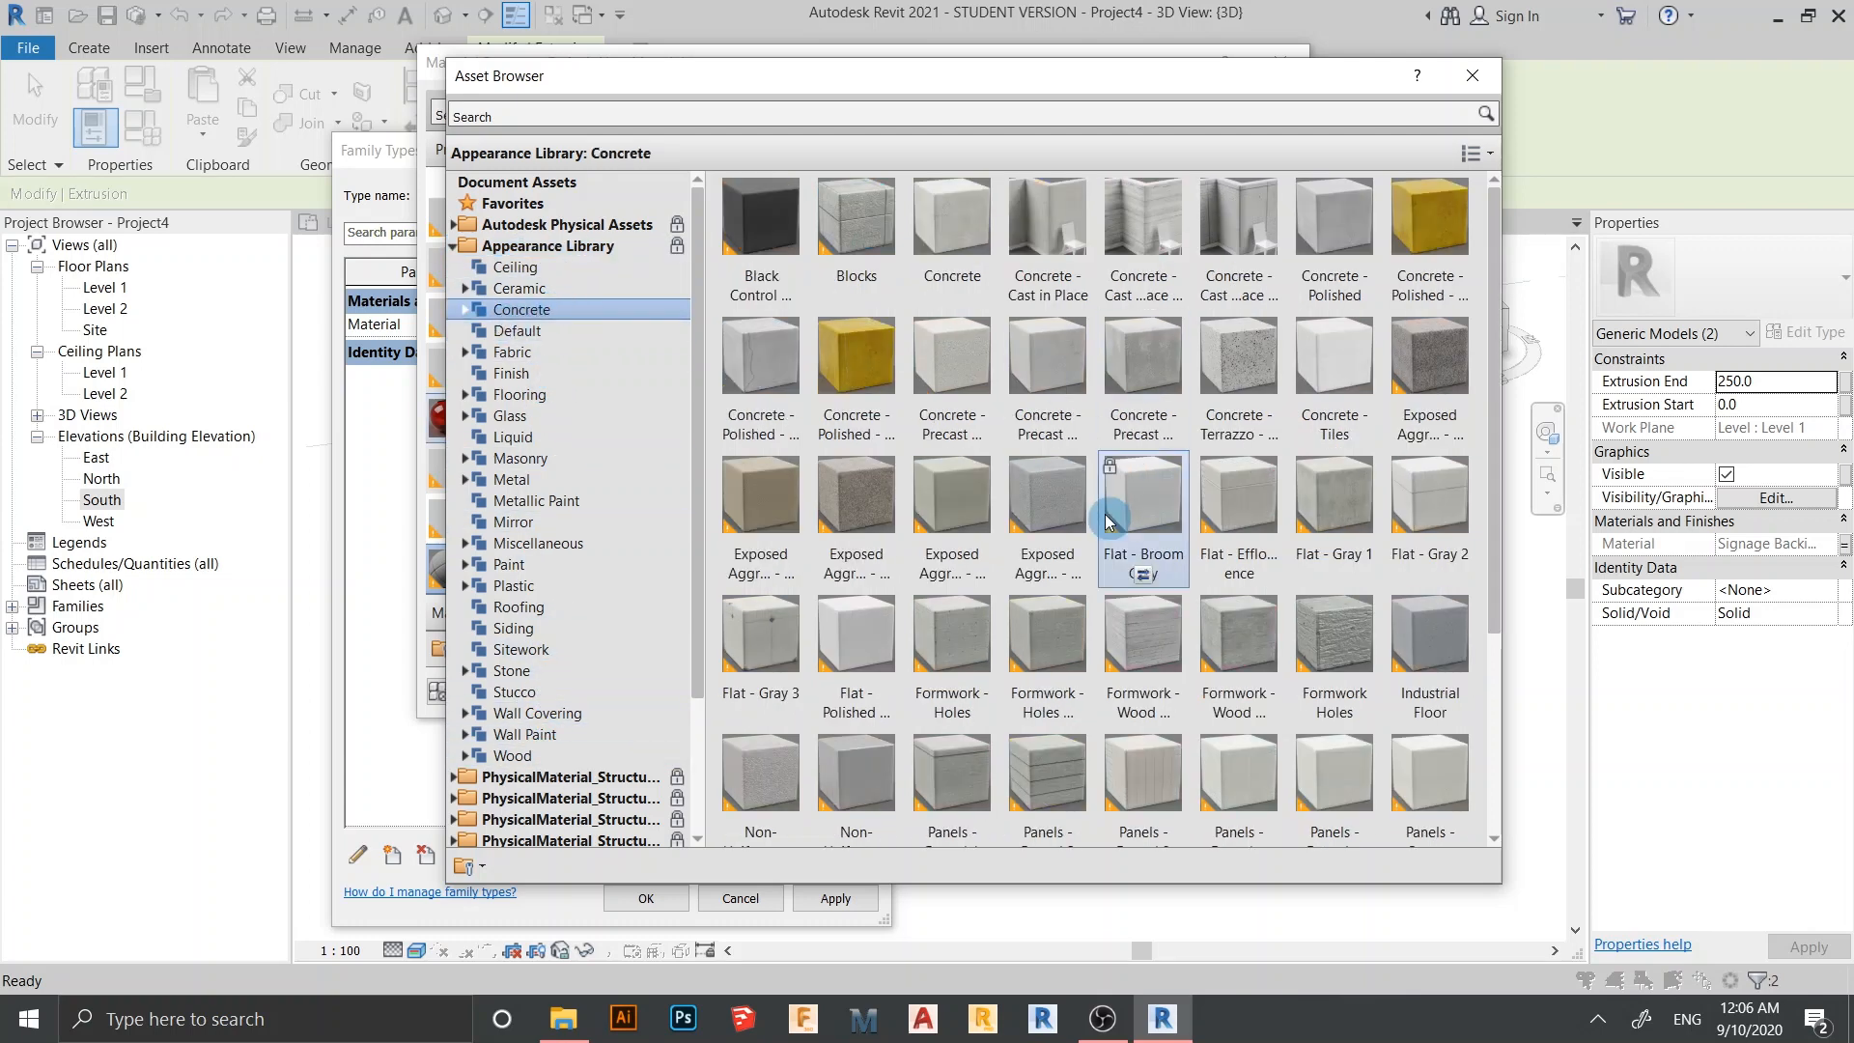
scroll(1125, 583, "down", 3)
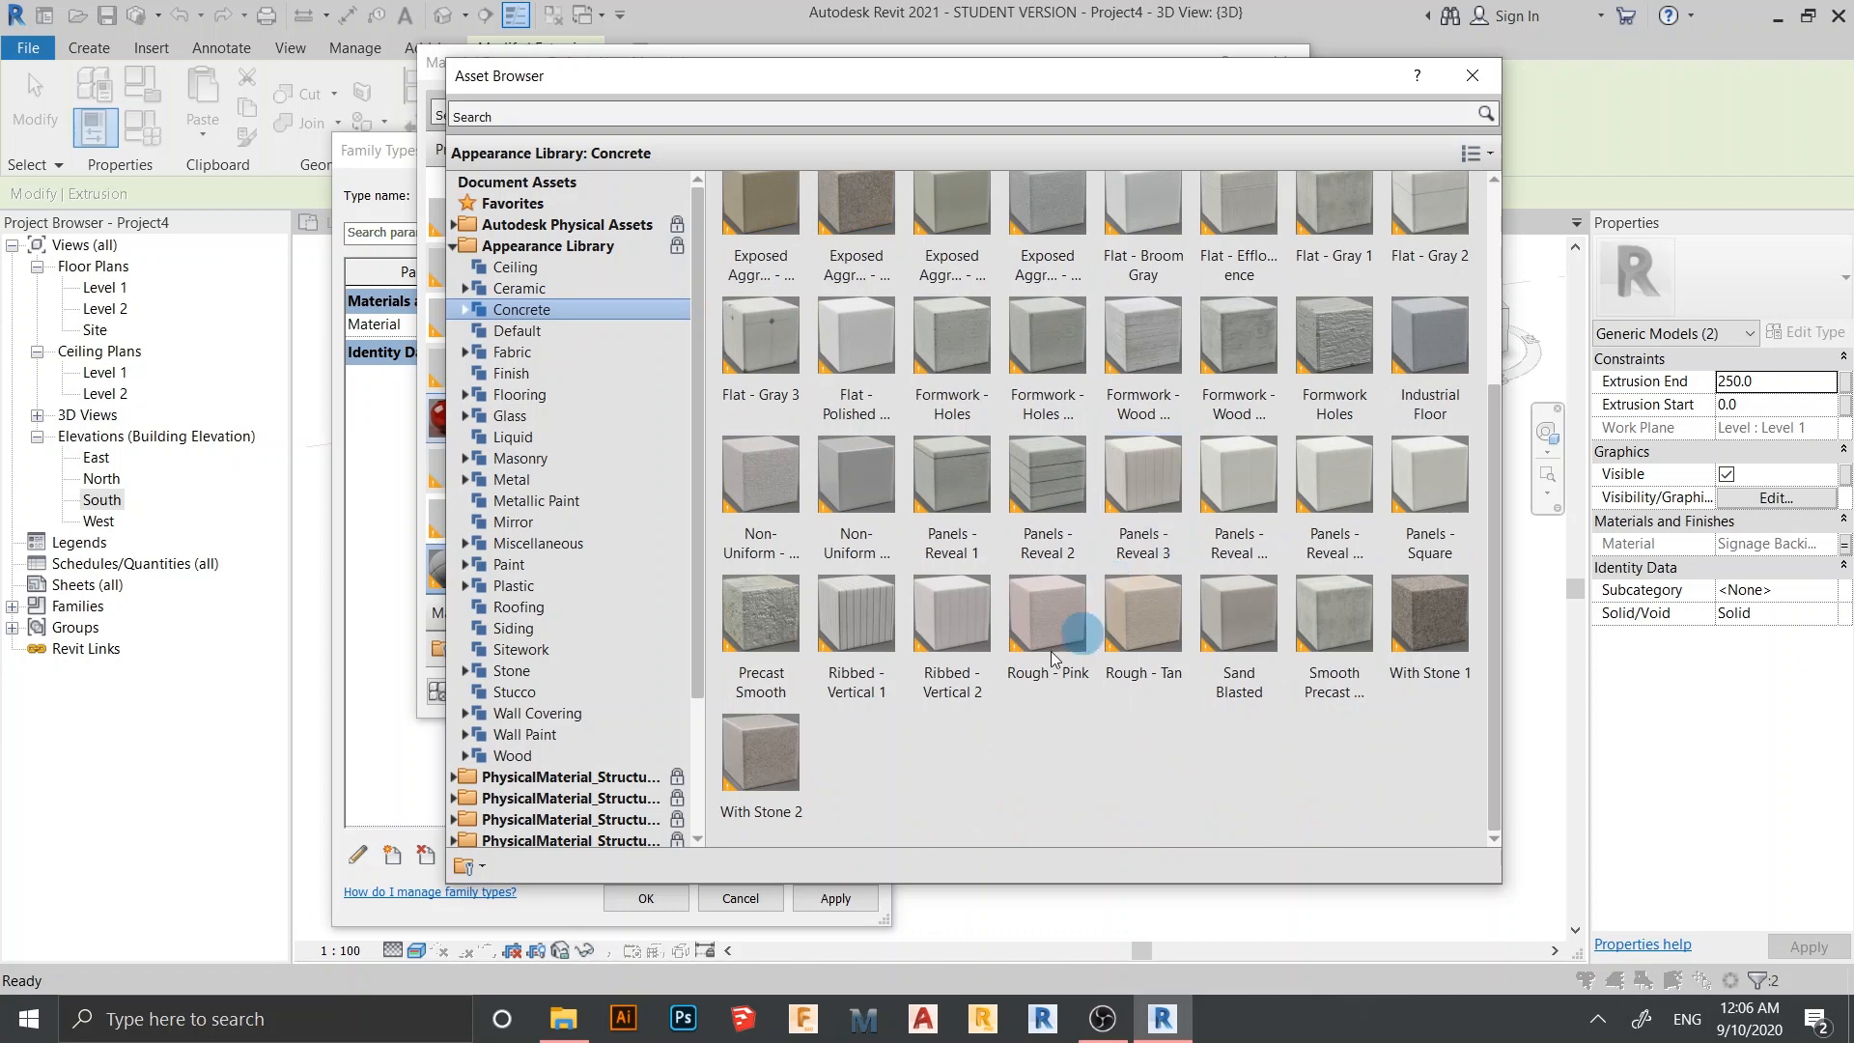
left_click(531, 649)
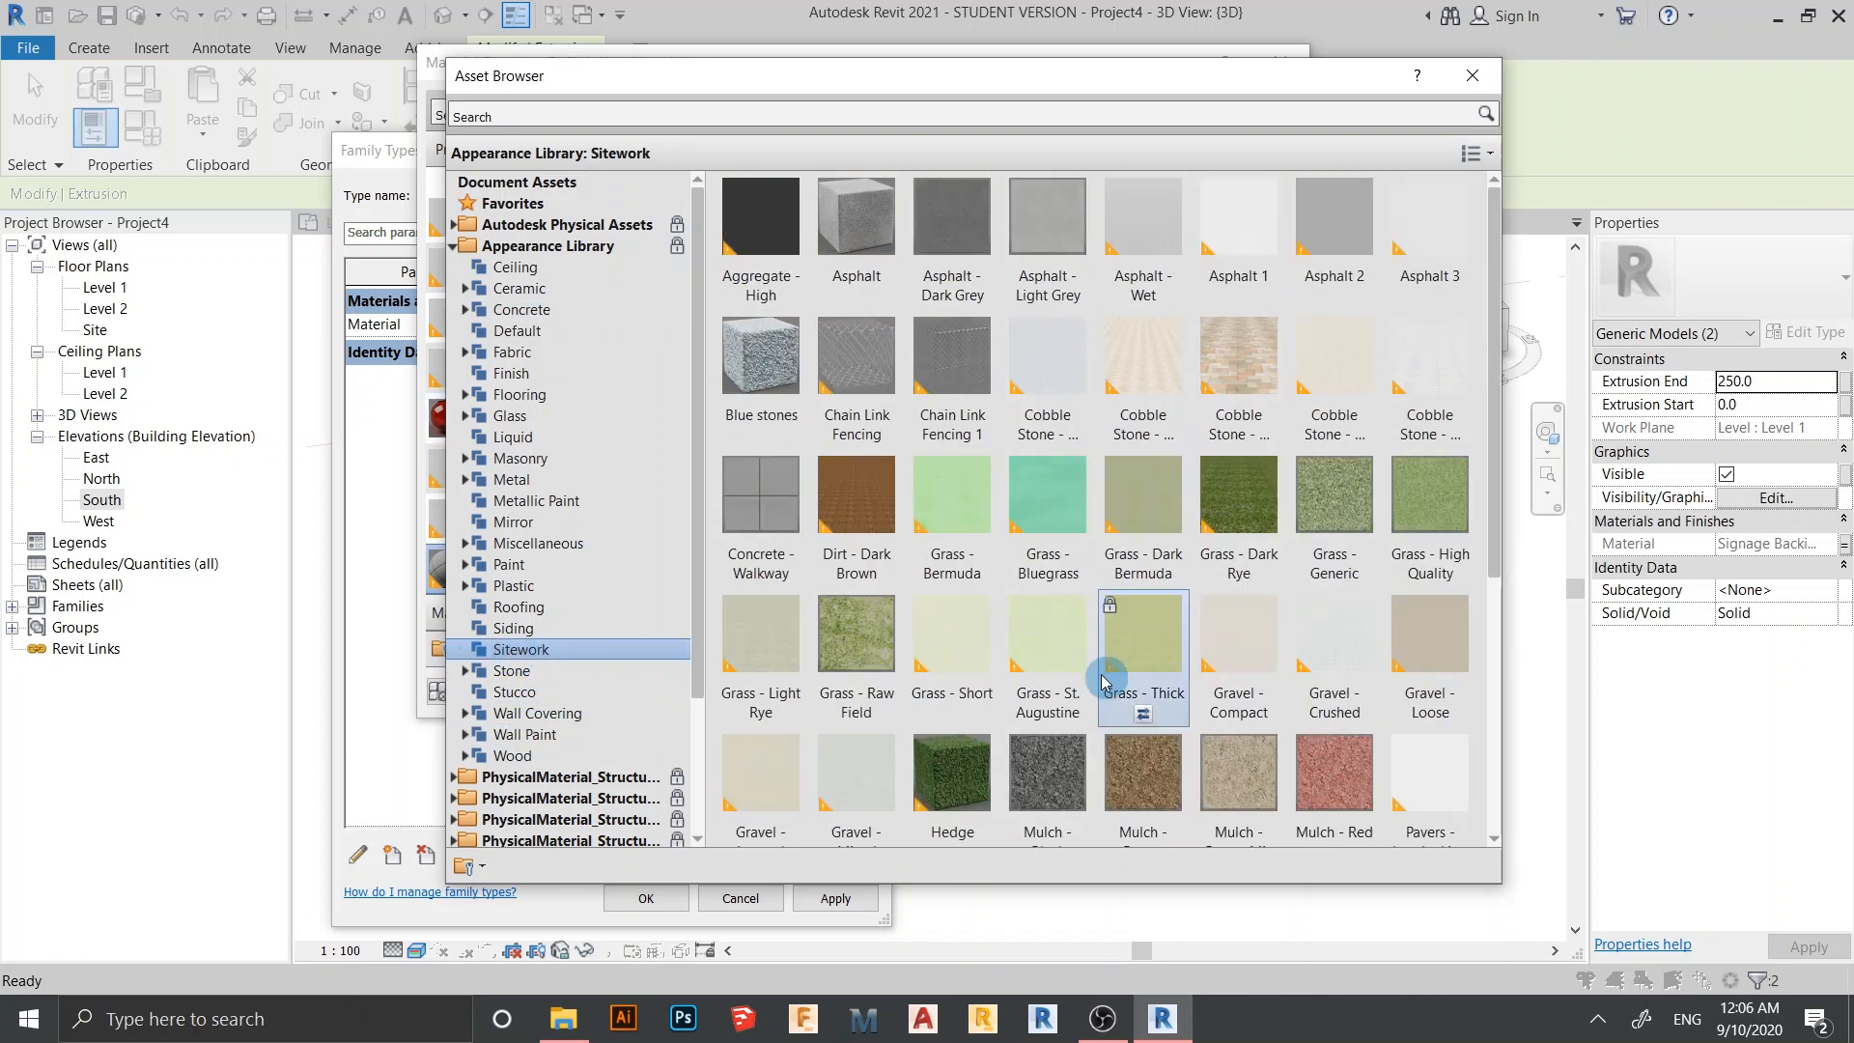
scroll(1110, 690, "down", 3)
scroll(1108, 695, "up", 3)
scroll(1371, 667, "down", 3)
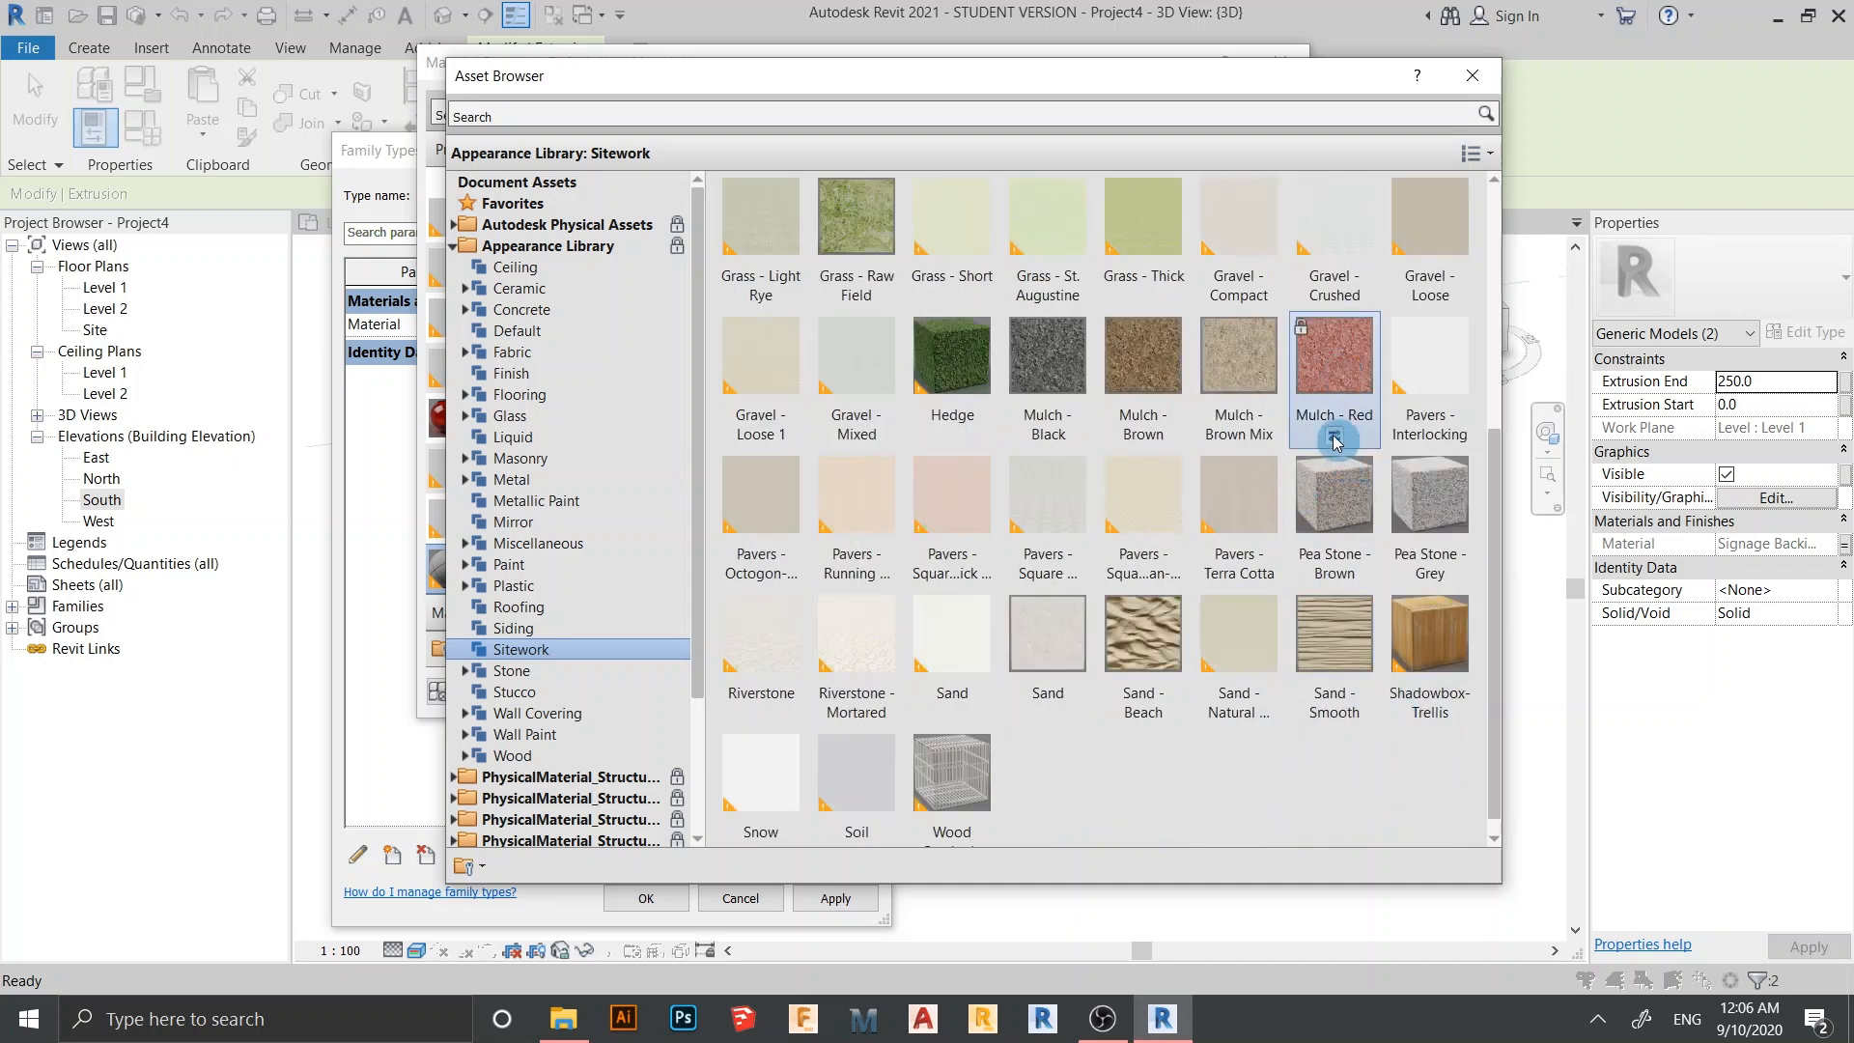
left_click(1334, 436)
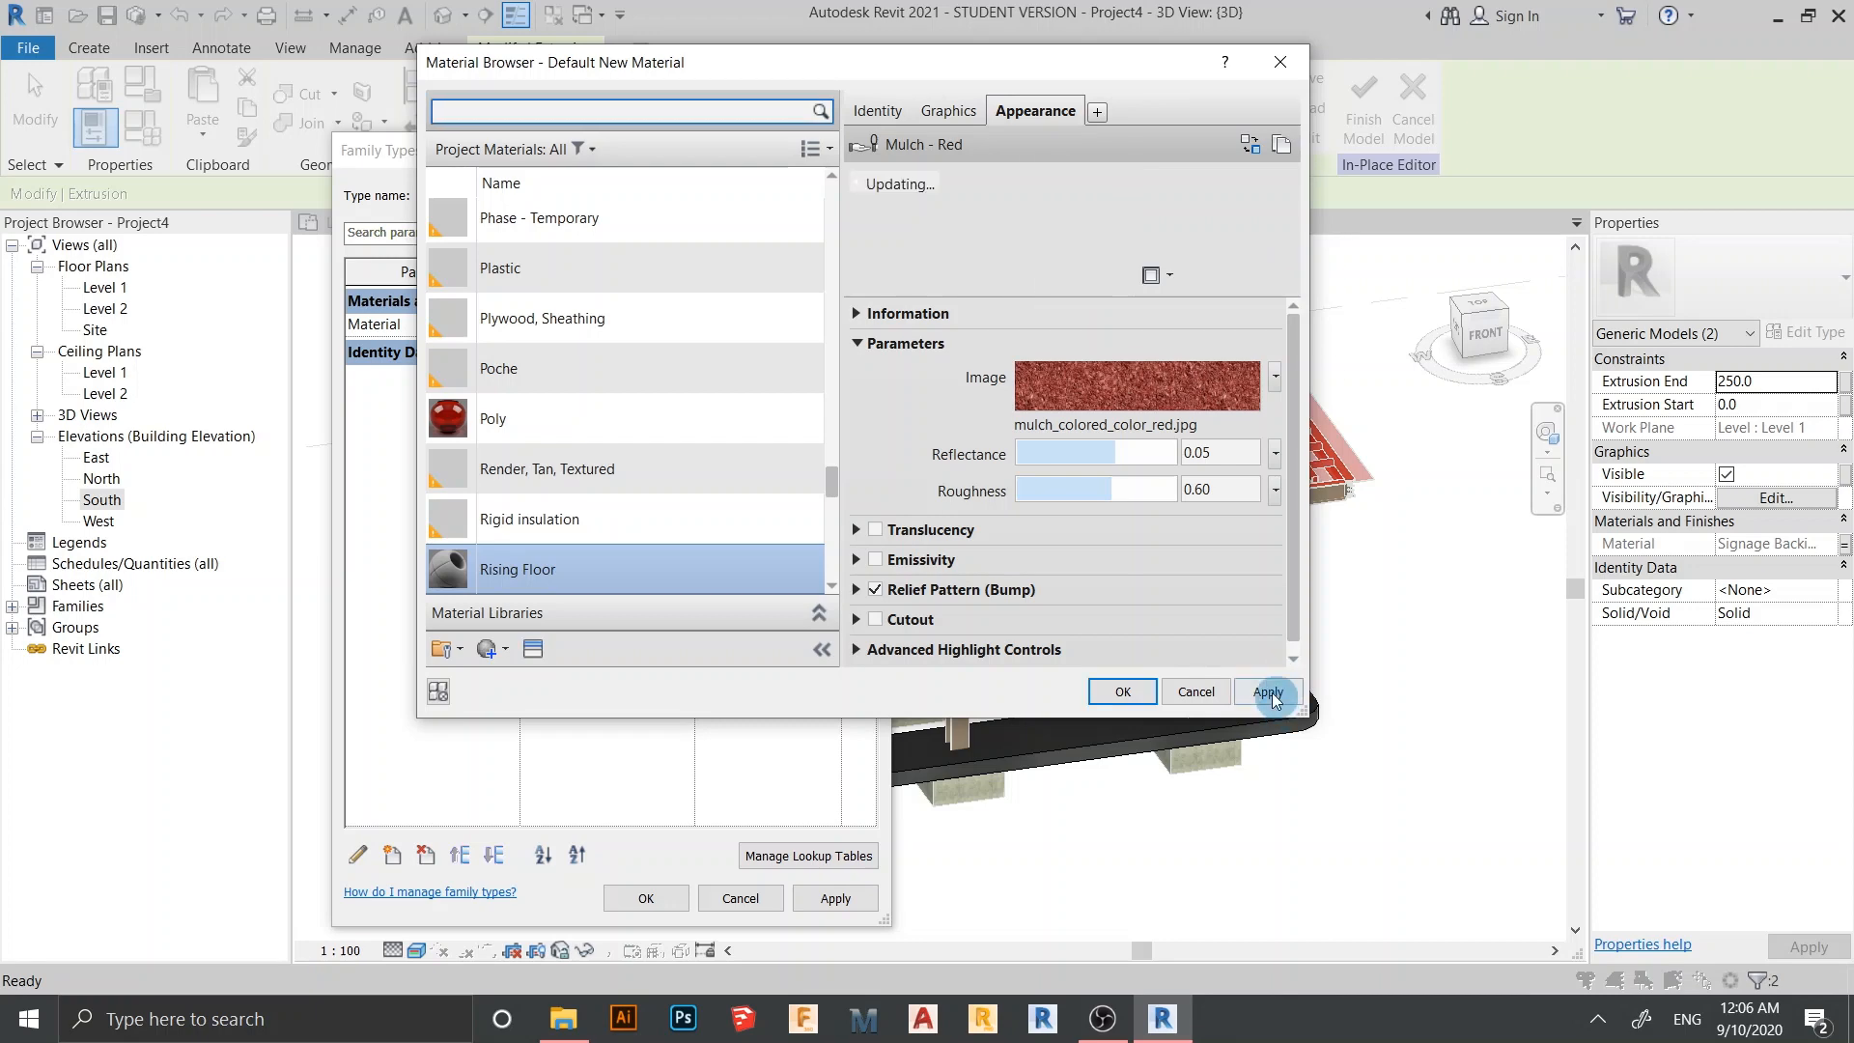
Assign the Rising Floor material to the Material parameter and finish the in-place model
left_click(1273, 693)
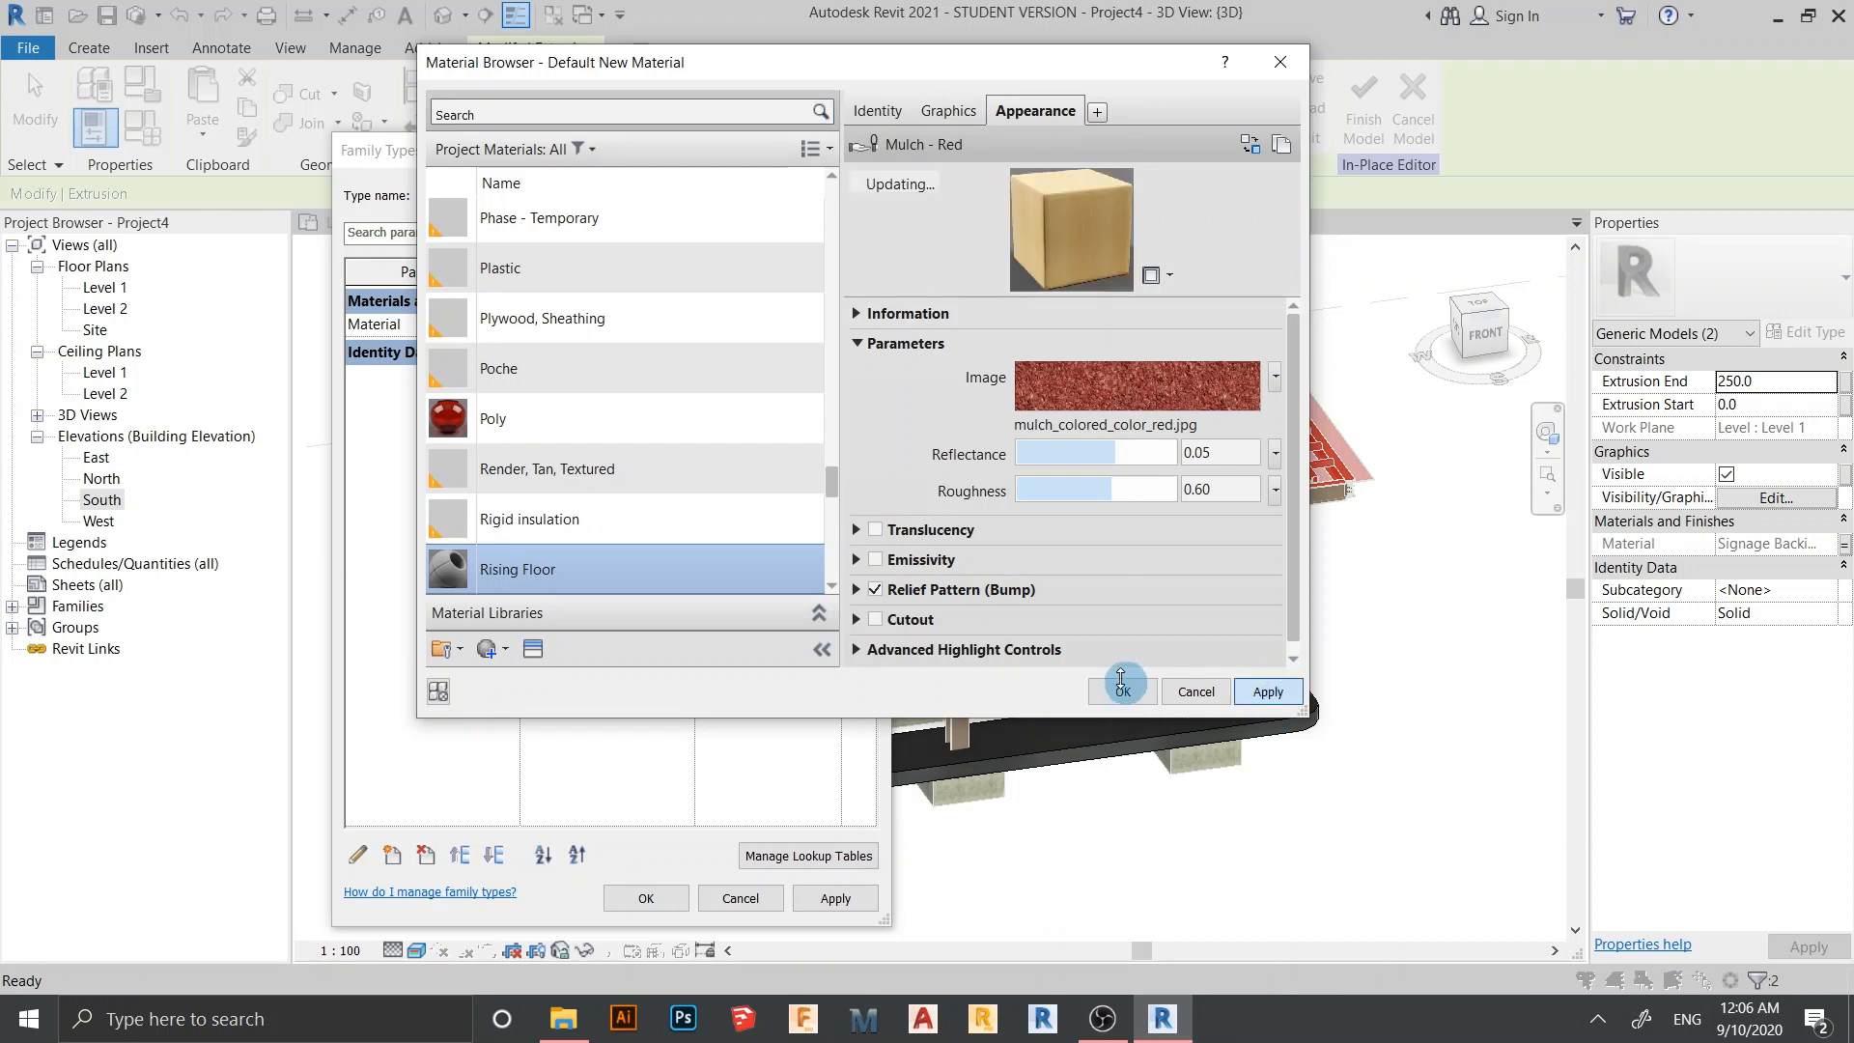
left_click(1123, 693)
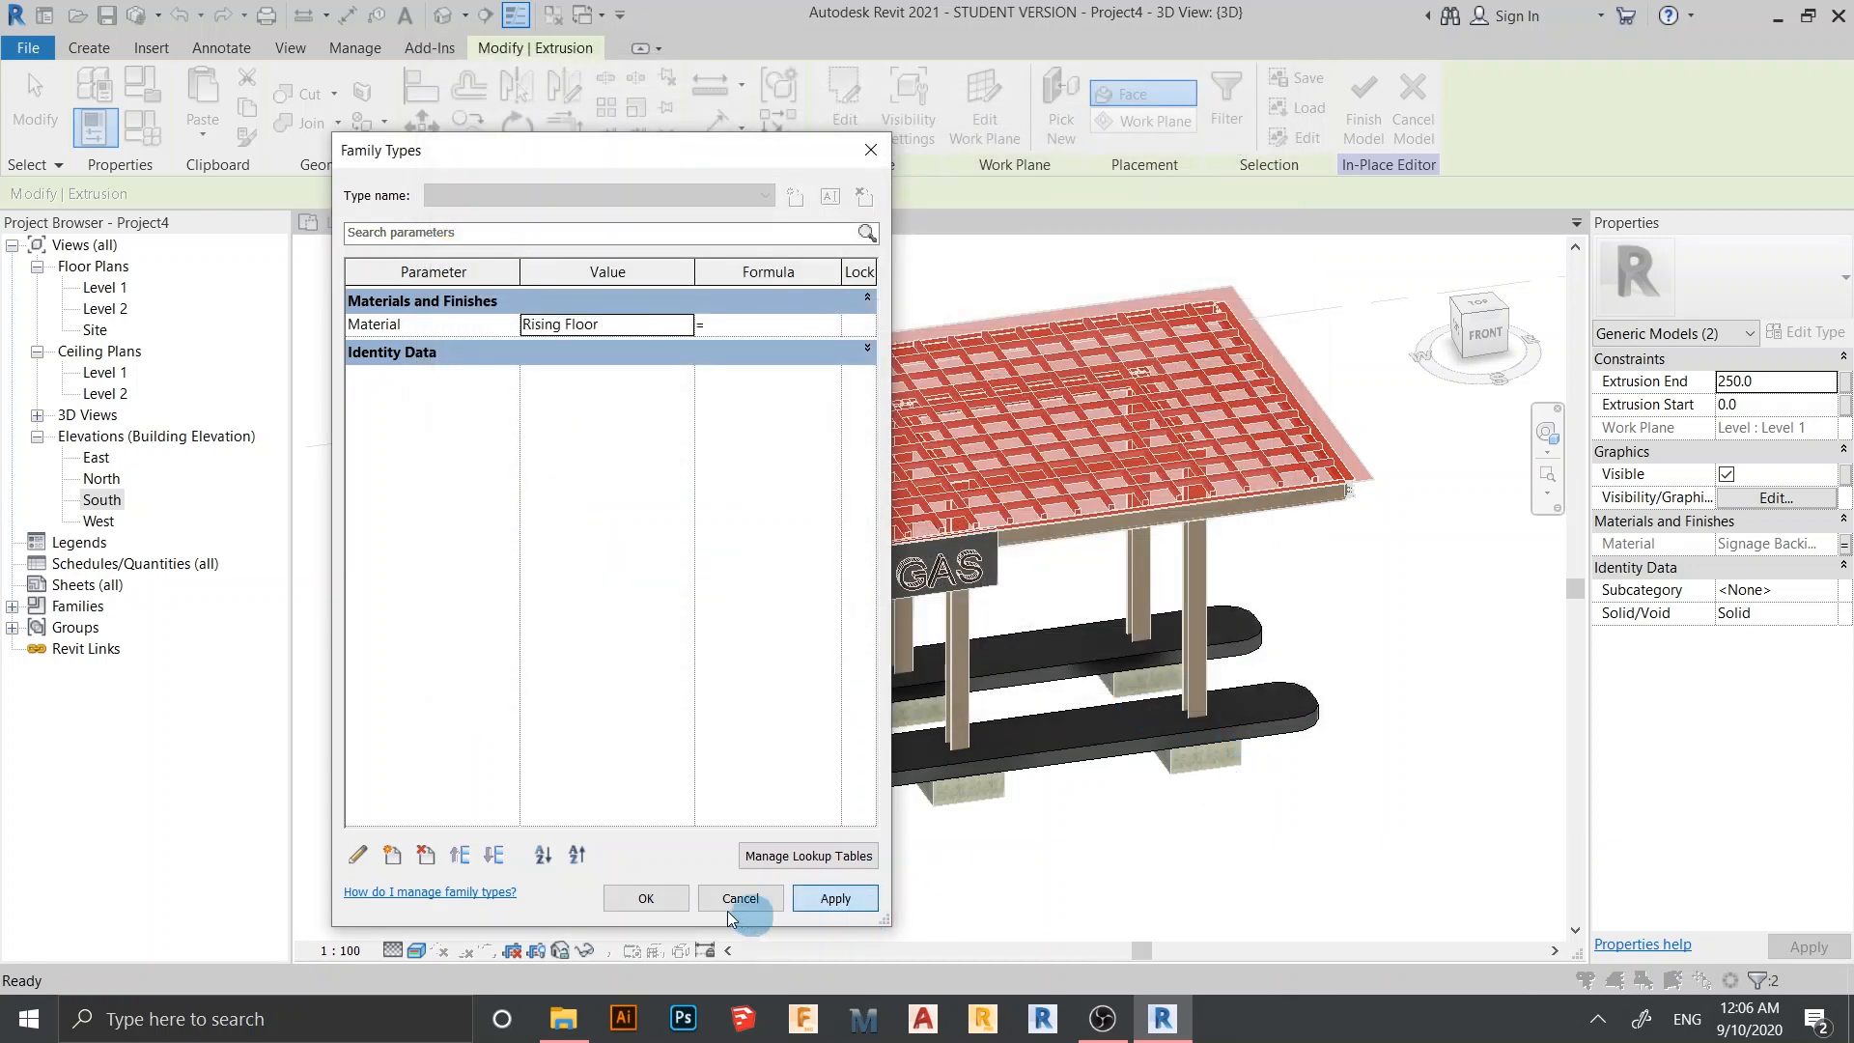
left_click(646, 898)
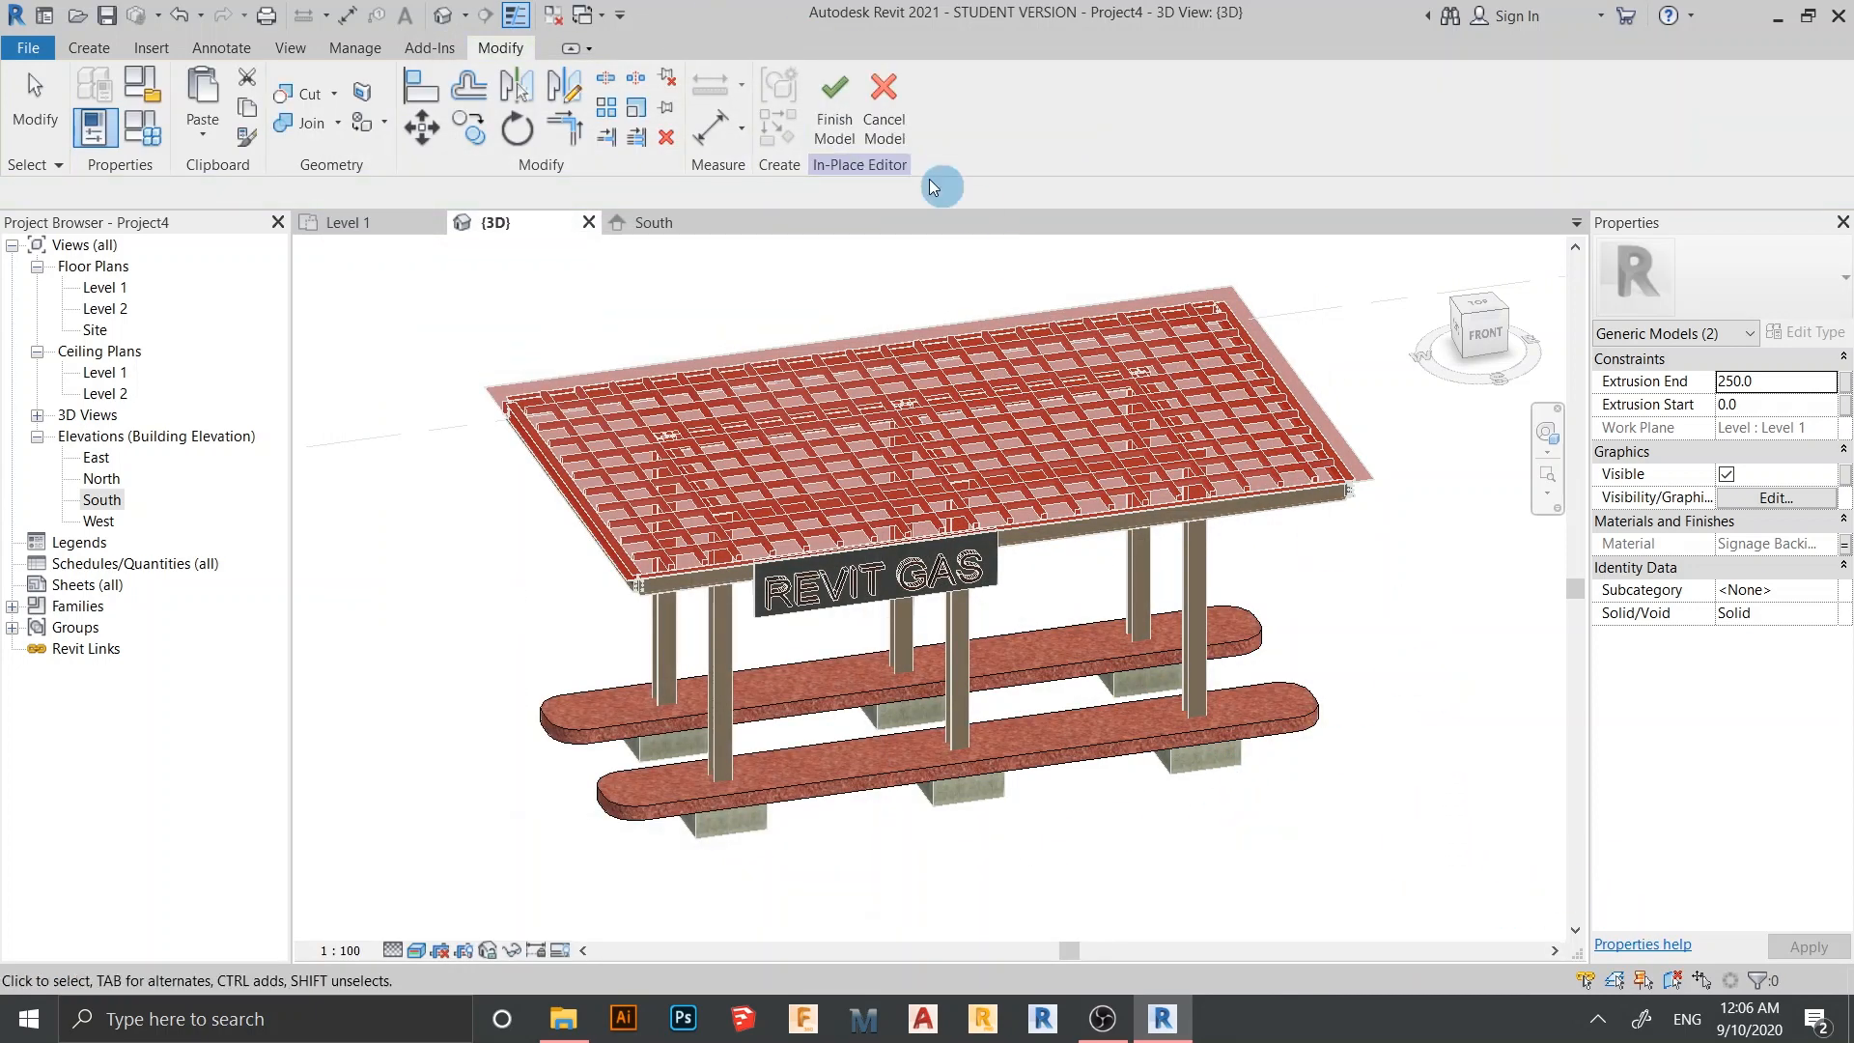
left_click(835, 106)
Examine the raised floors' new material and the whole canopy in the 3D view from several angles
scroll(1322, 771, "down", 3)
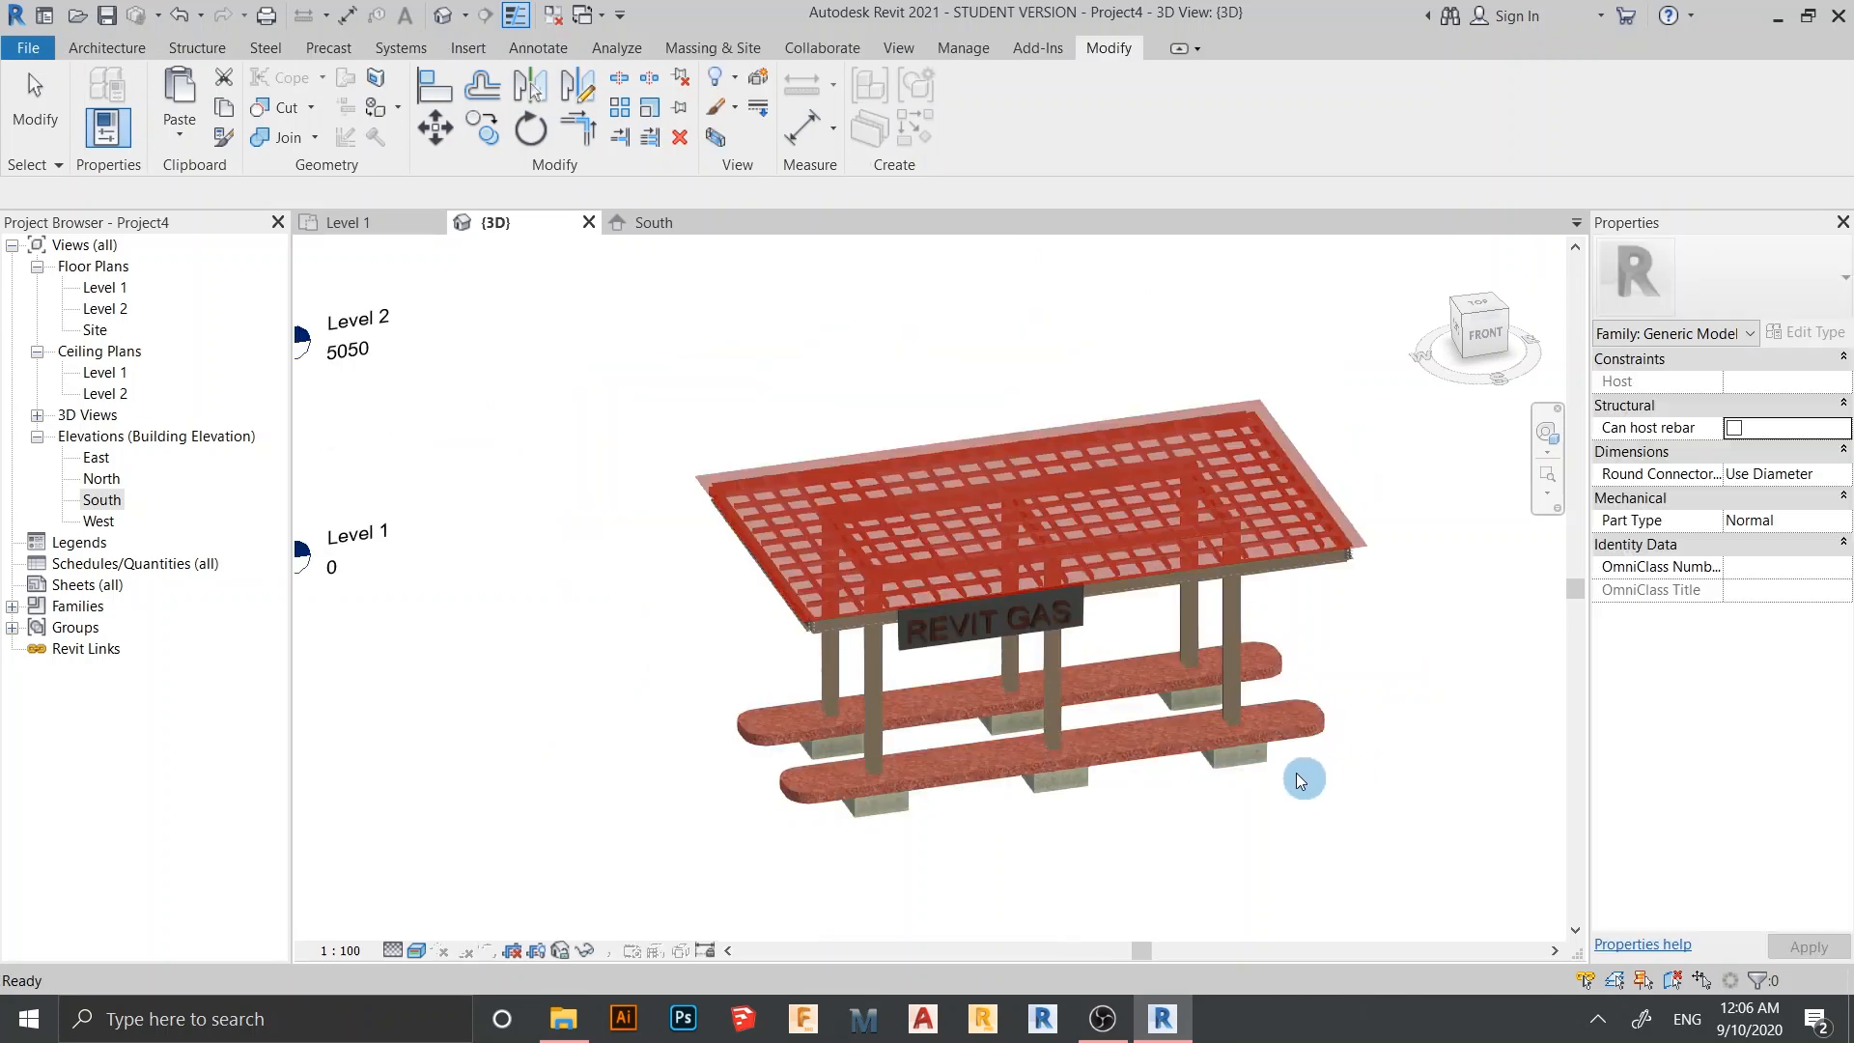
left_click(1299, 643)
scroll(1313, 693, "down", 2)
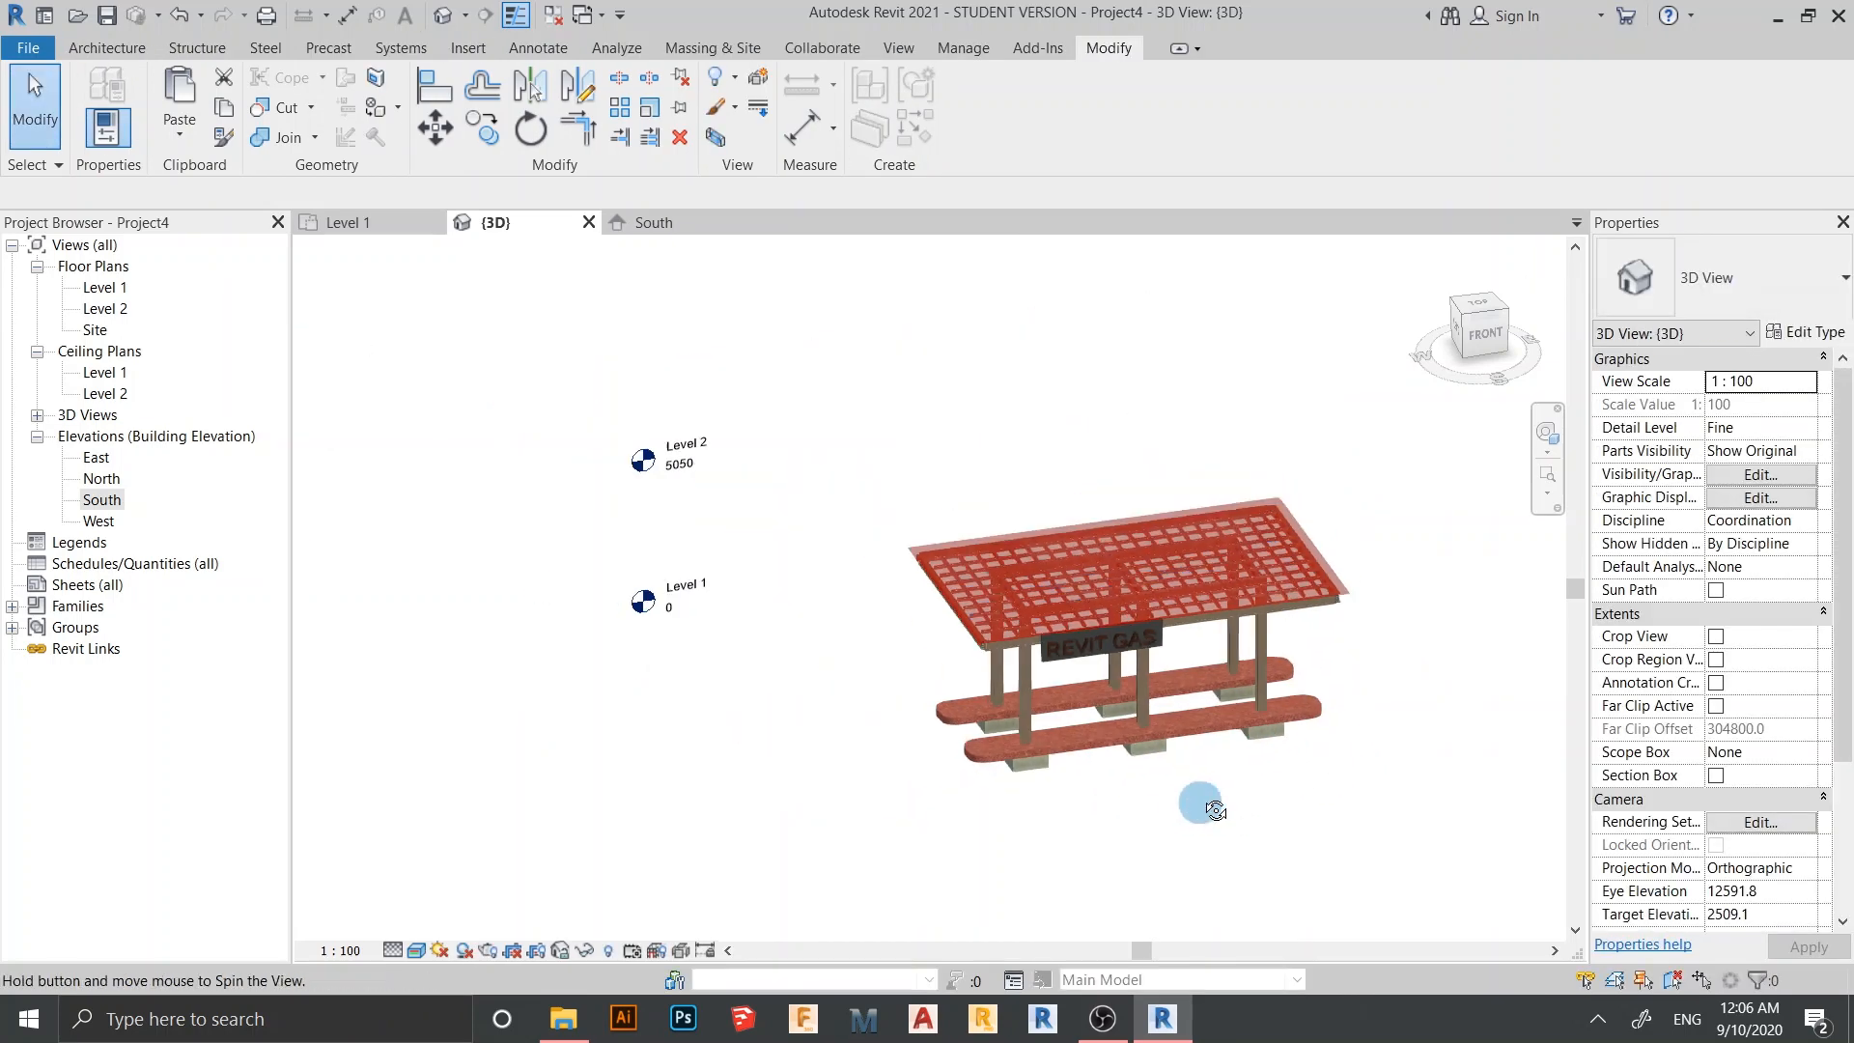
mouse_move(1200, 803)
middle_mouse_down("shift")
mouse_move(1271, 692)
mouse_move(1175, 798)
mouse_move(1056, 773)
mouse_move(1166, 798)
middle_mouse_up("shift")
scroll(1149, 777, "up", 5)
scroll(923, 796, "up", 4)
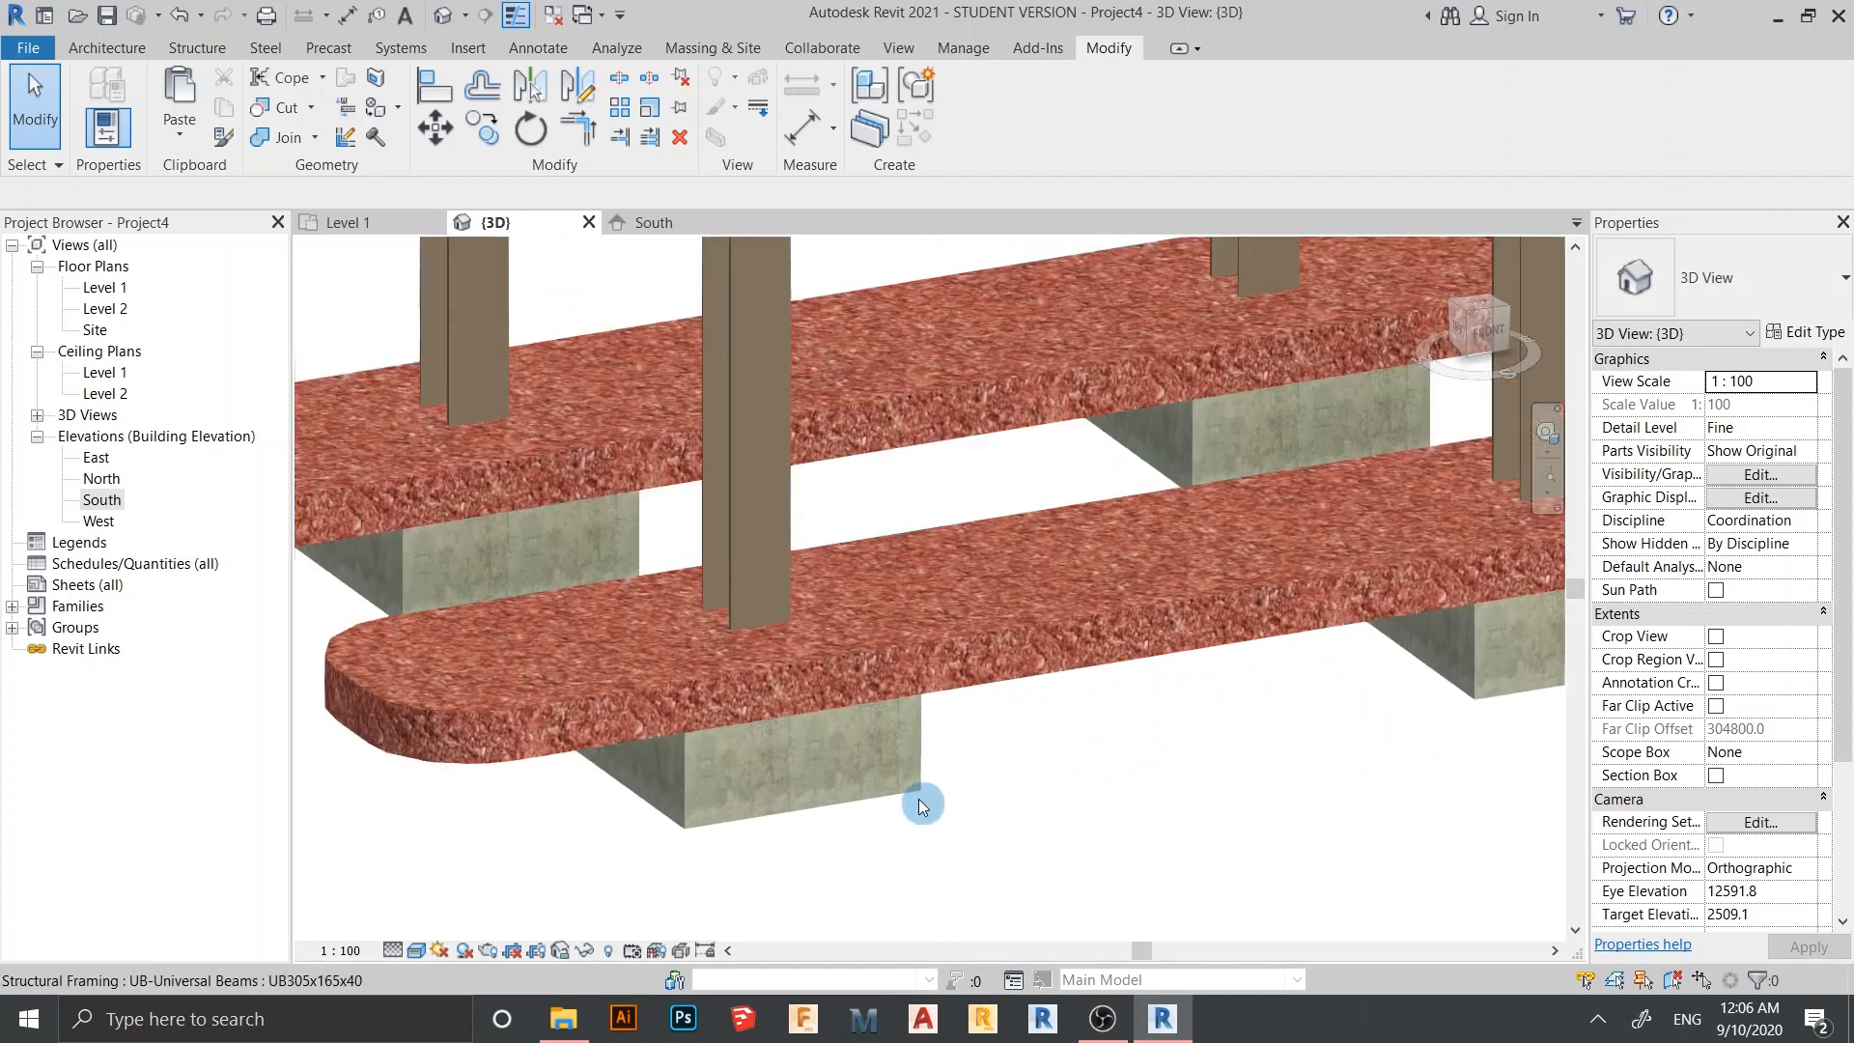
middle_click_drag(920, 803, 1004, 802, "shift")
scroll(1023, 763, "down", 1)
middle_click_drag(1063, 708, 1241, 705, "shift")
scroll(1150, 740, "down", 4)
scroll(1149, 755, "down", 3)
scroll(1192, 740, "down", 2)
scroll(1209, 724, "up", 2)
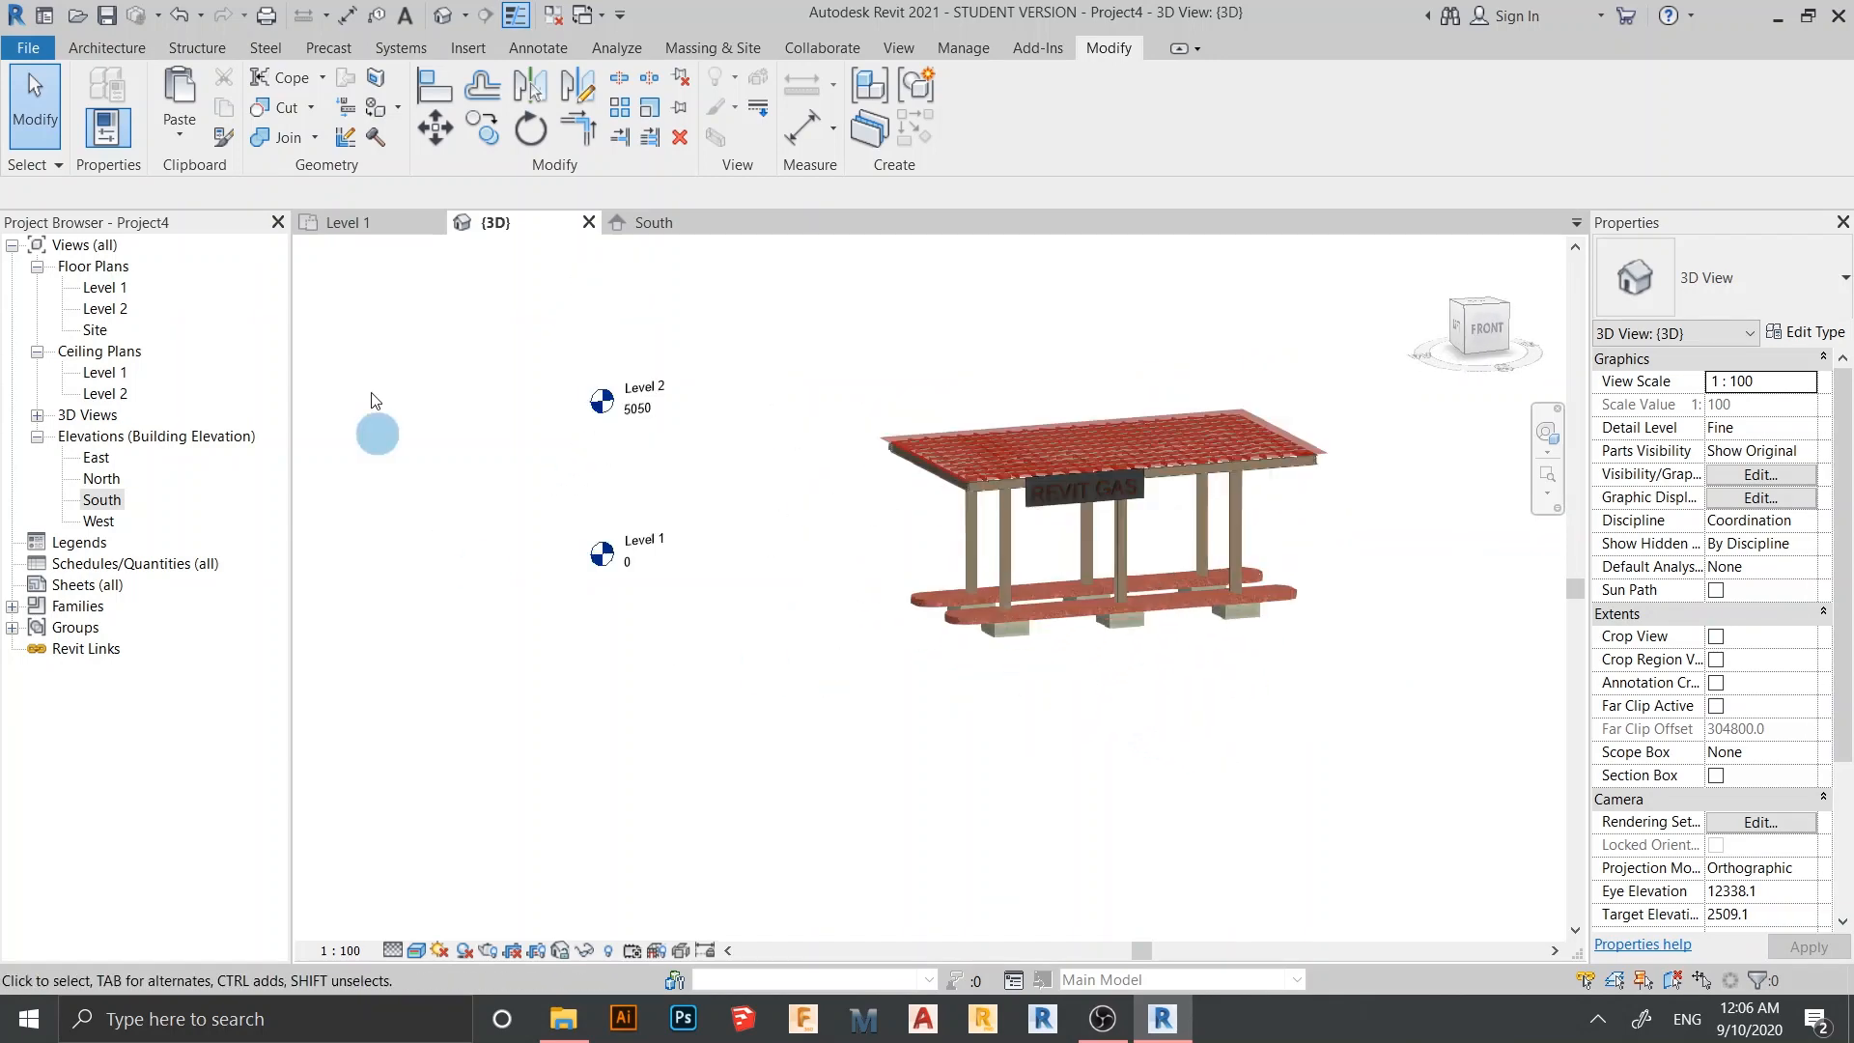
Draw a rectangle of Generic - 200mm walls, about 10900 by 4800 mm inside, on Level 1 above the grid bubbles, starting at grid A
left_click(347, 223)
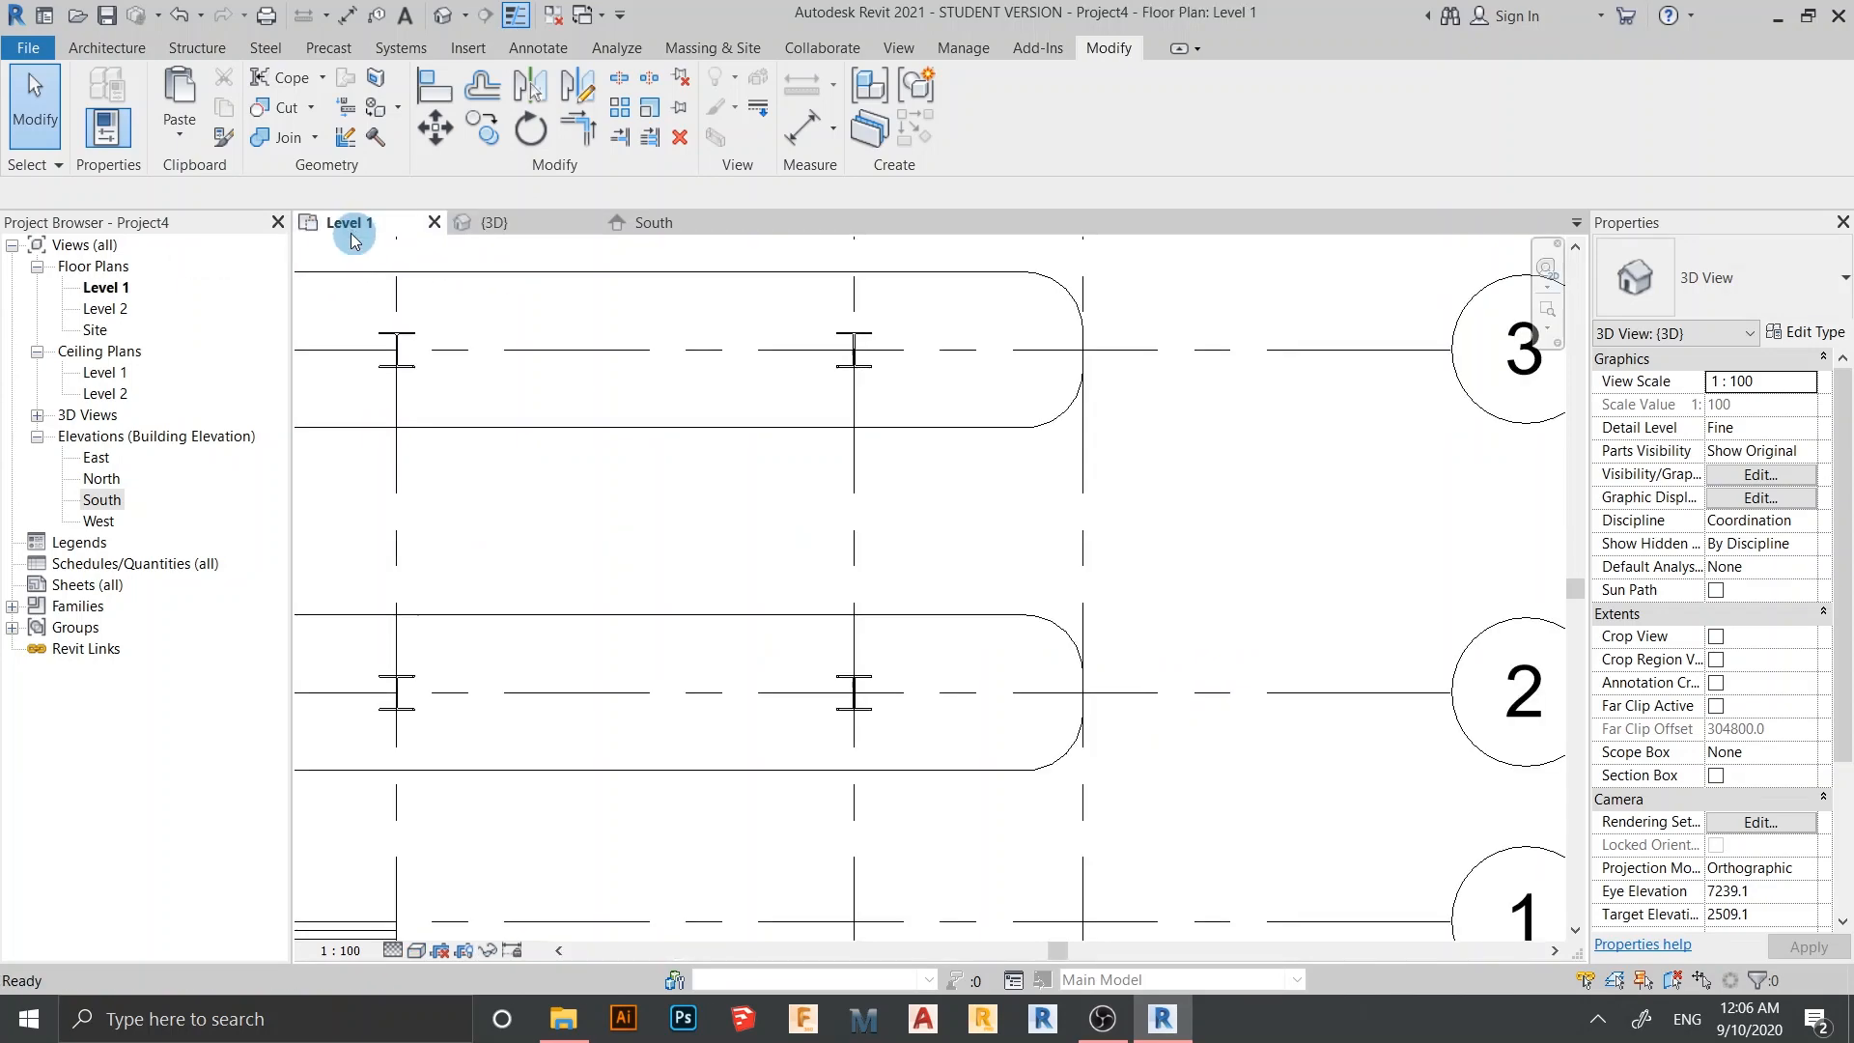
scroll(662, 571, "down", 6)
scroll(491, 445, "down", 1)
middle_click_drag(491, 445, 752, 597)
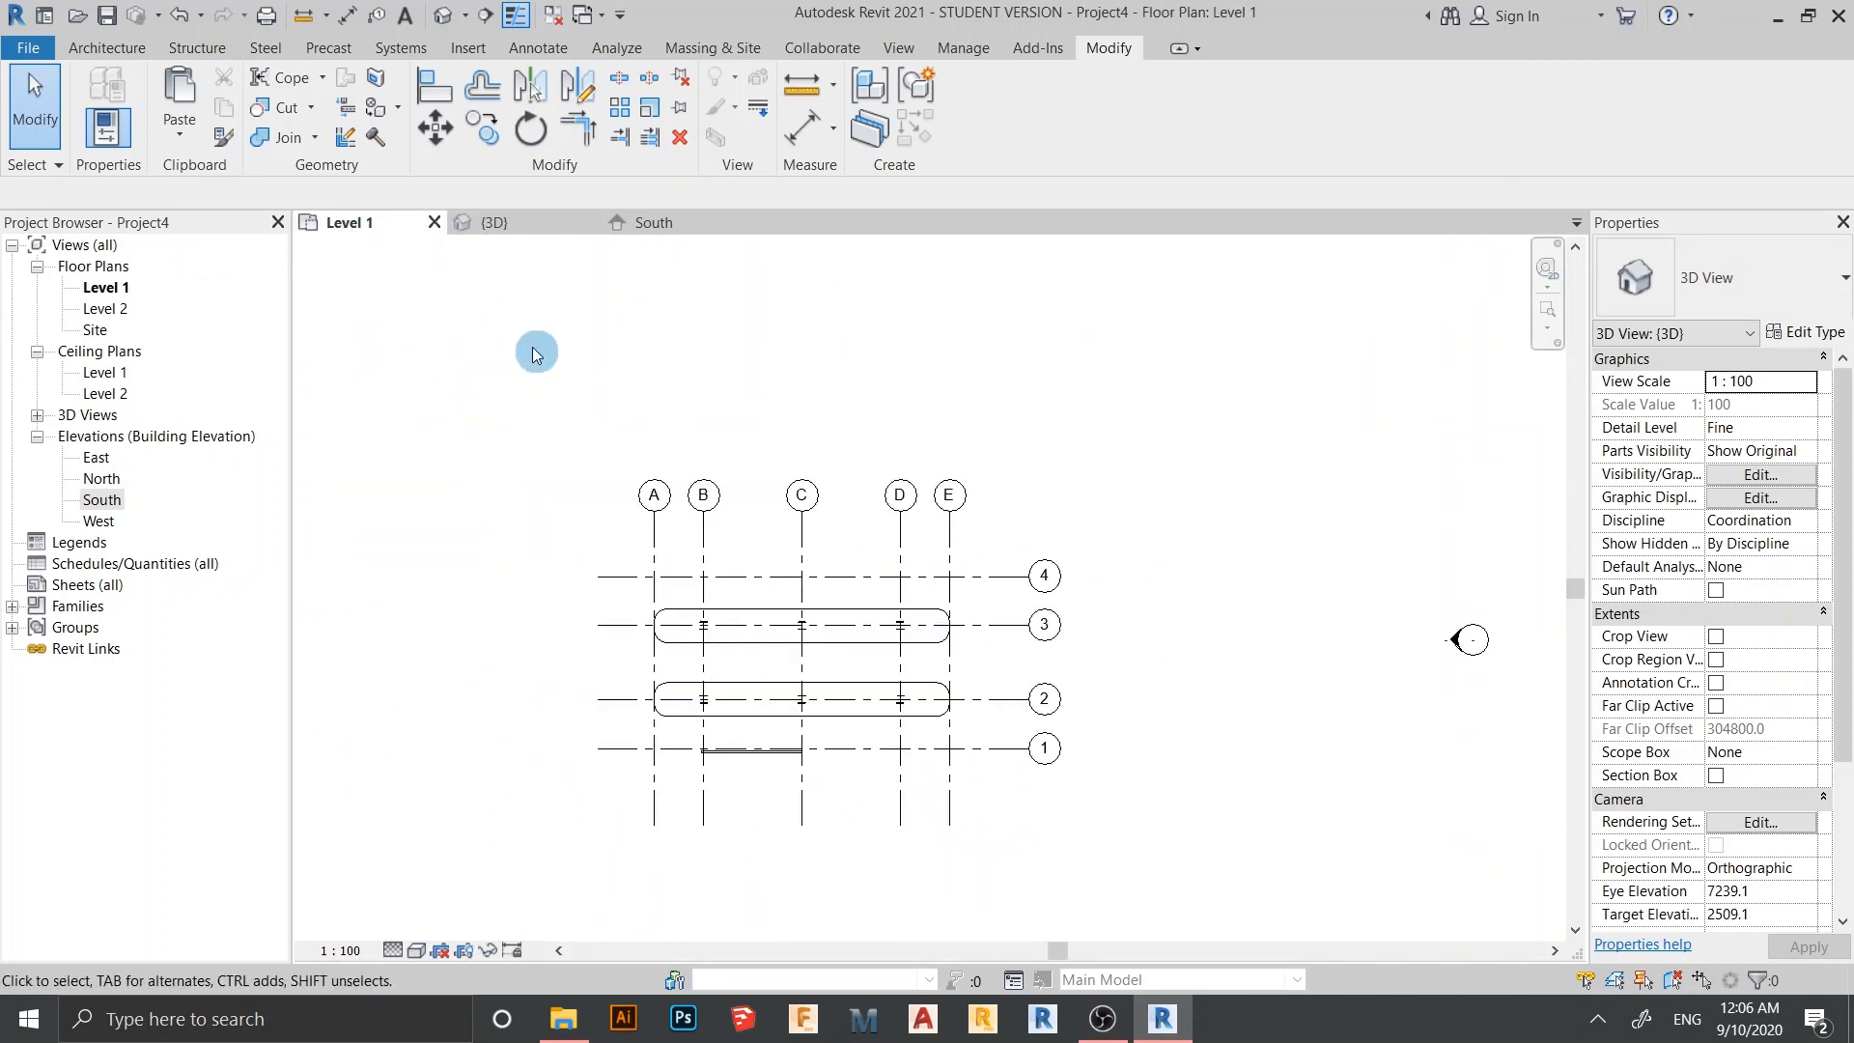
middle_click_drag(534, 351, 595, 505)
middle_click_drag(870, 694, 855, 660)
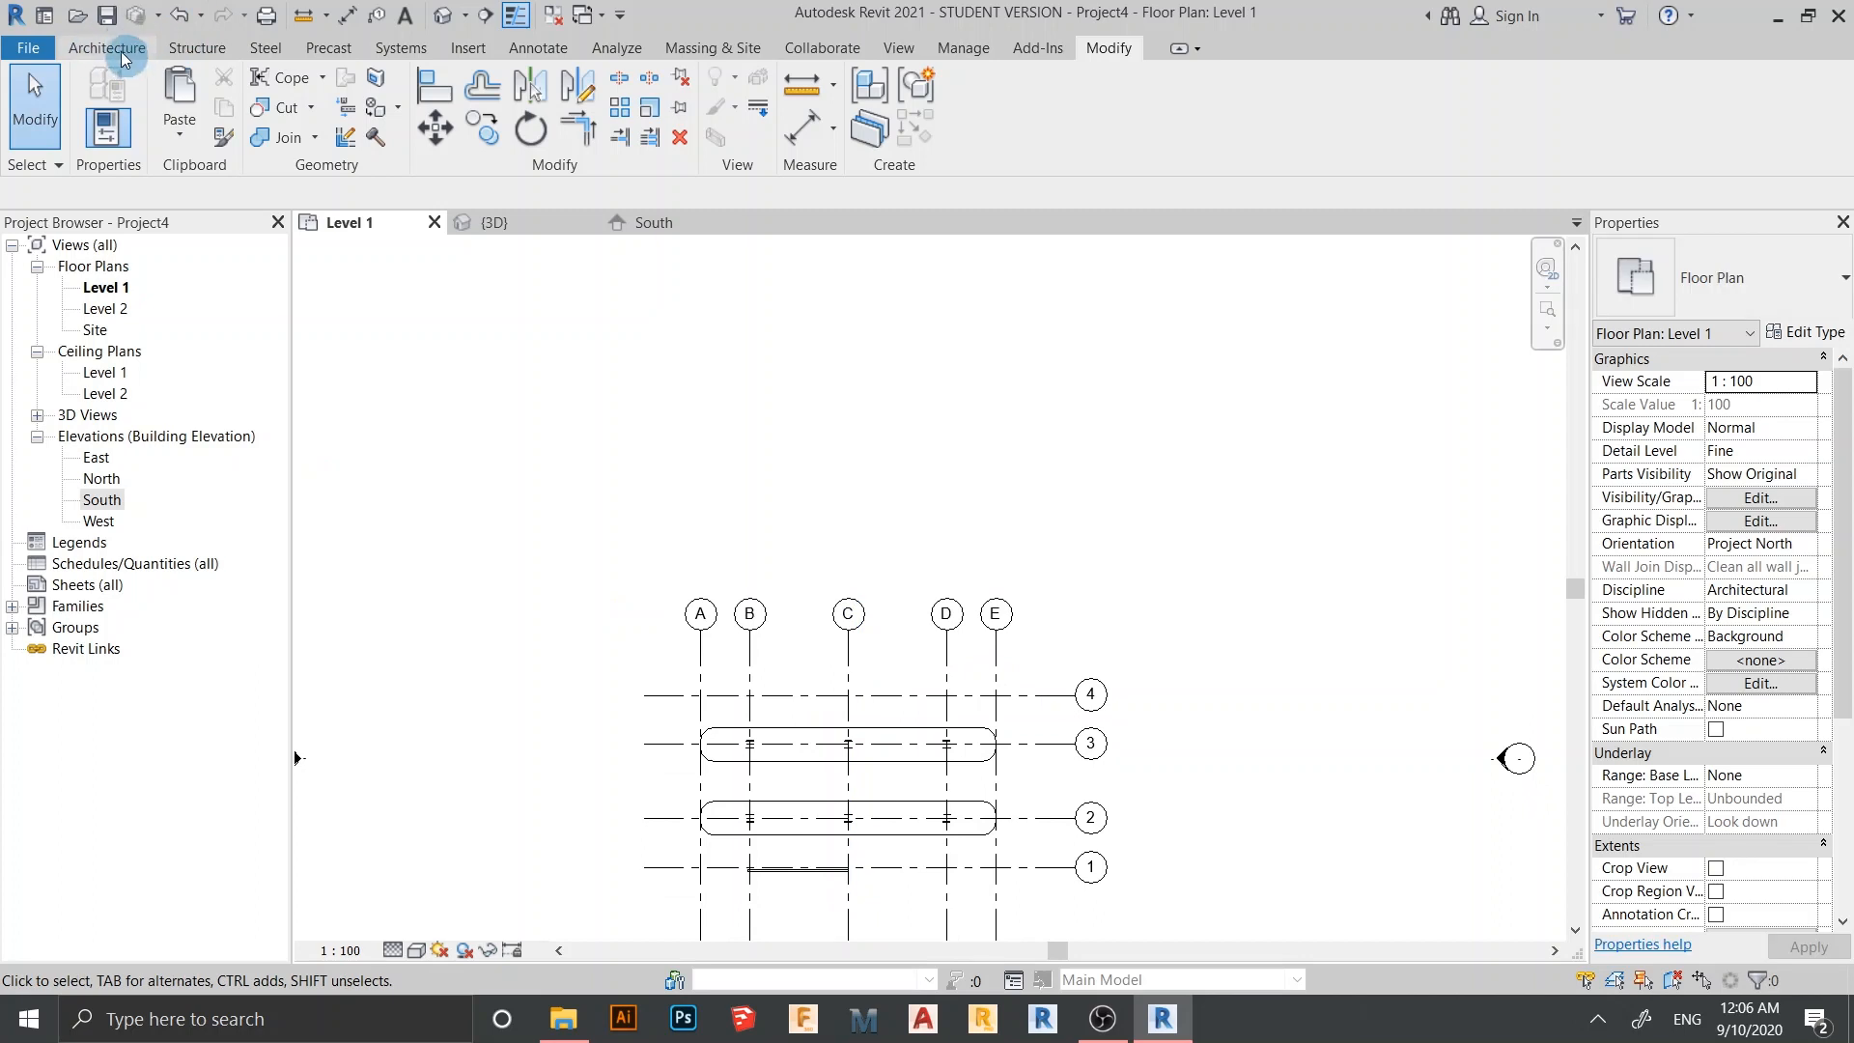
left_click(123, 58)
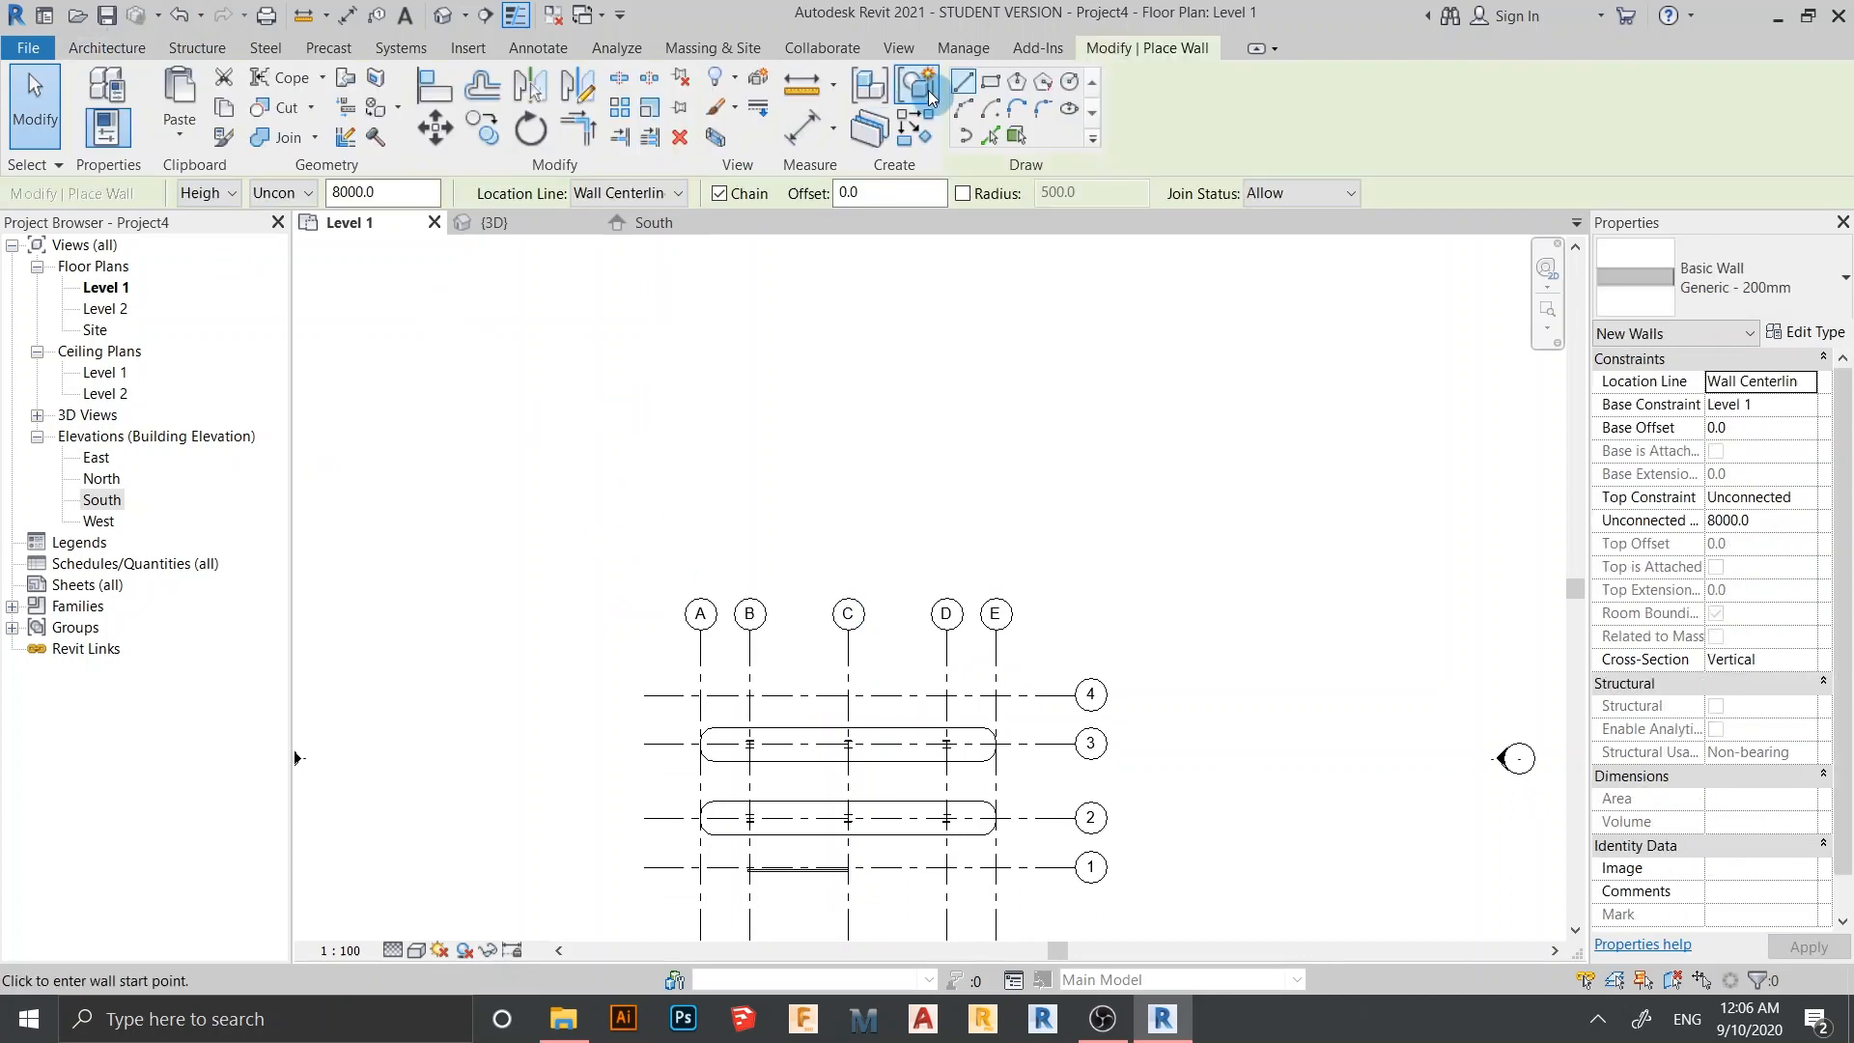
left_click(699, 440)
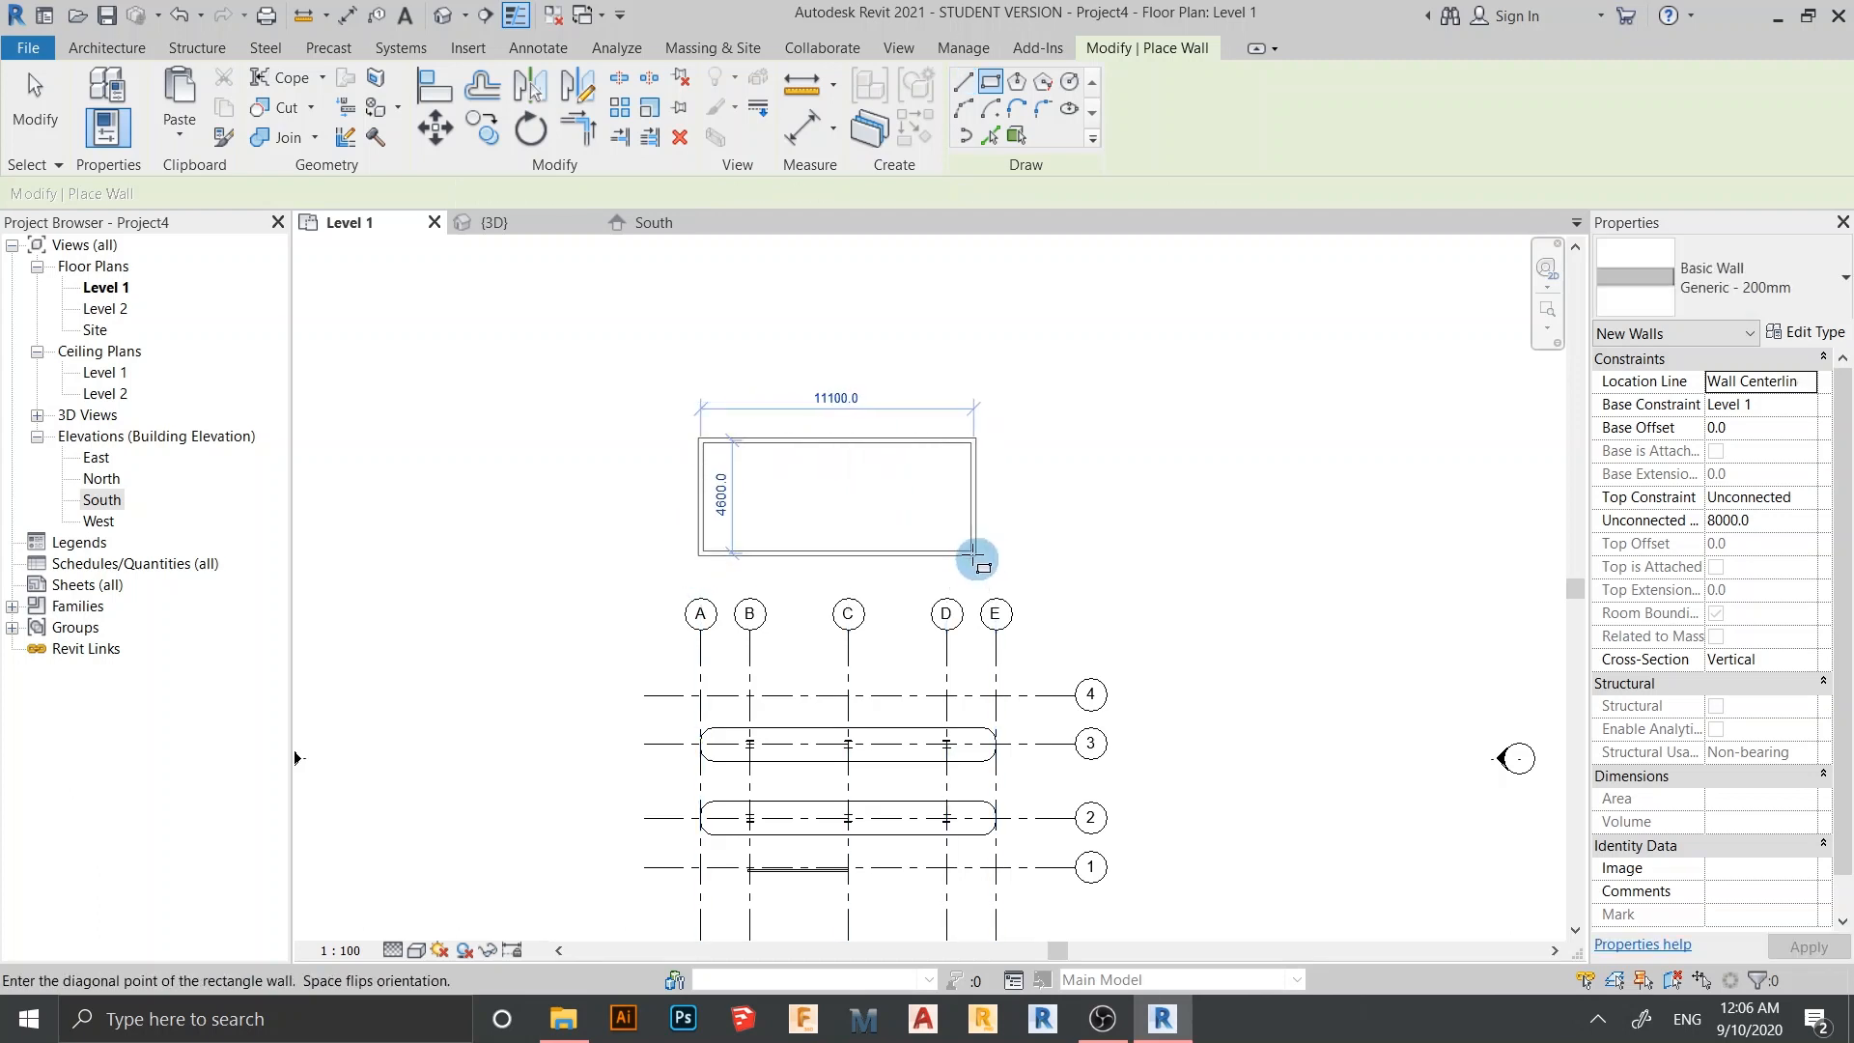
scroll(973, 557, "up", 2)
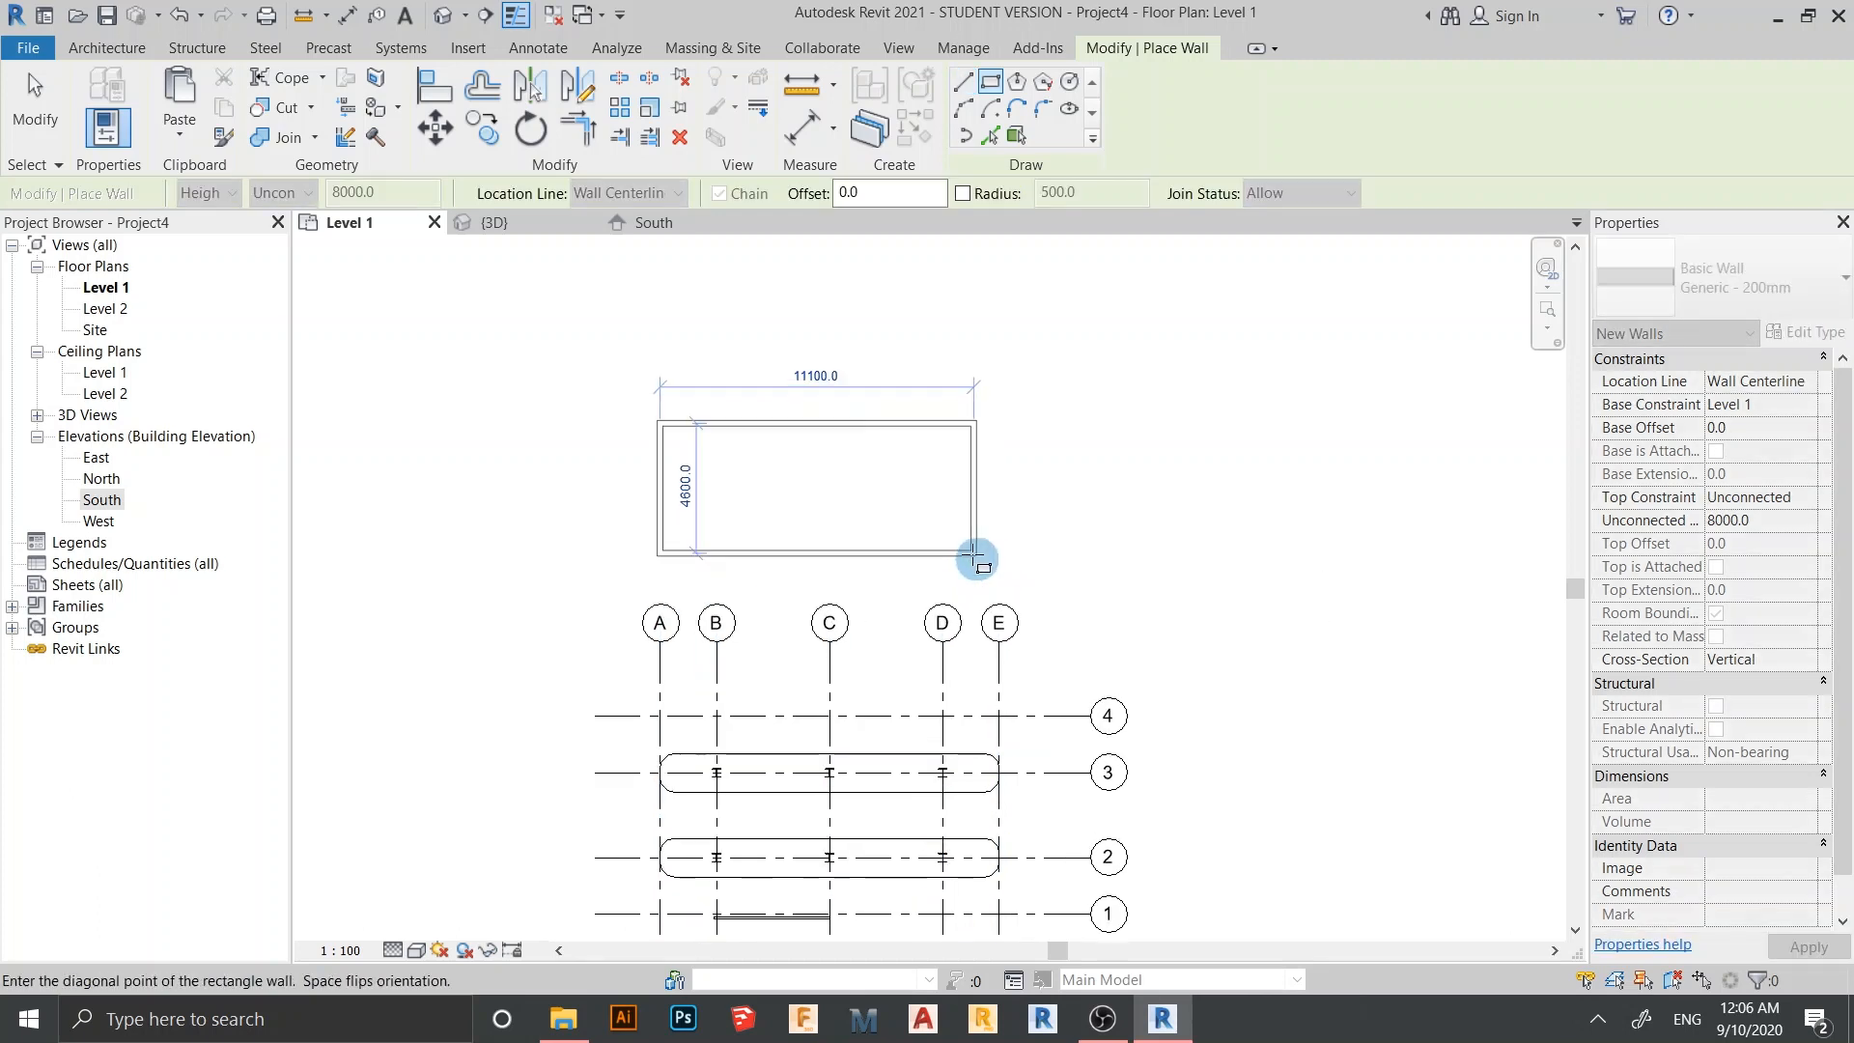
left_click(974, 568)
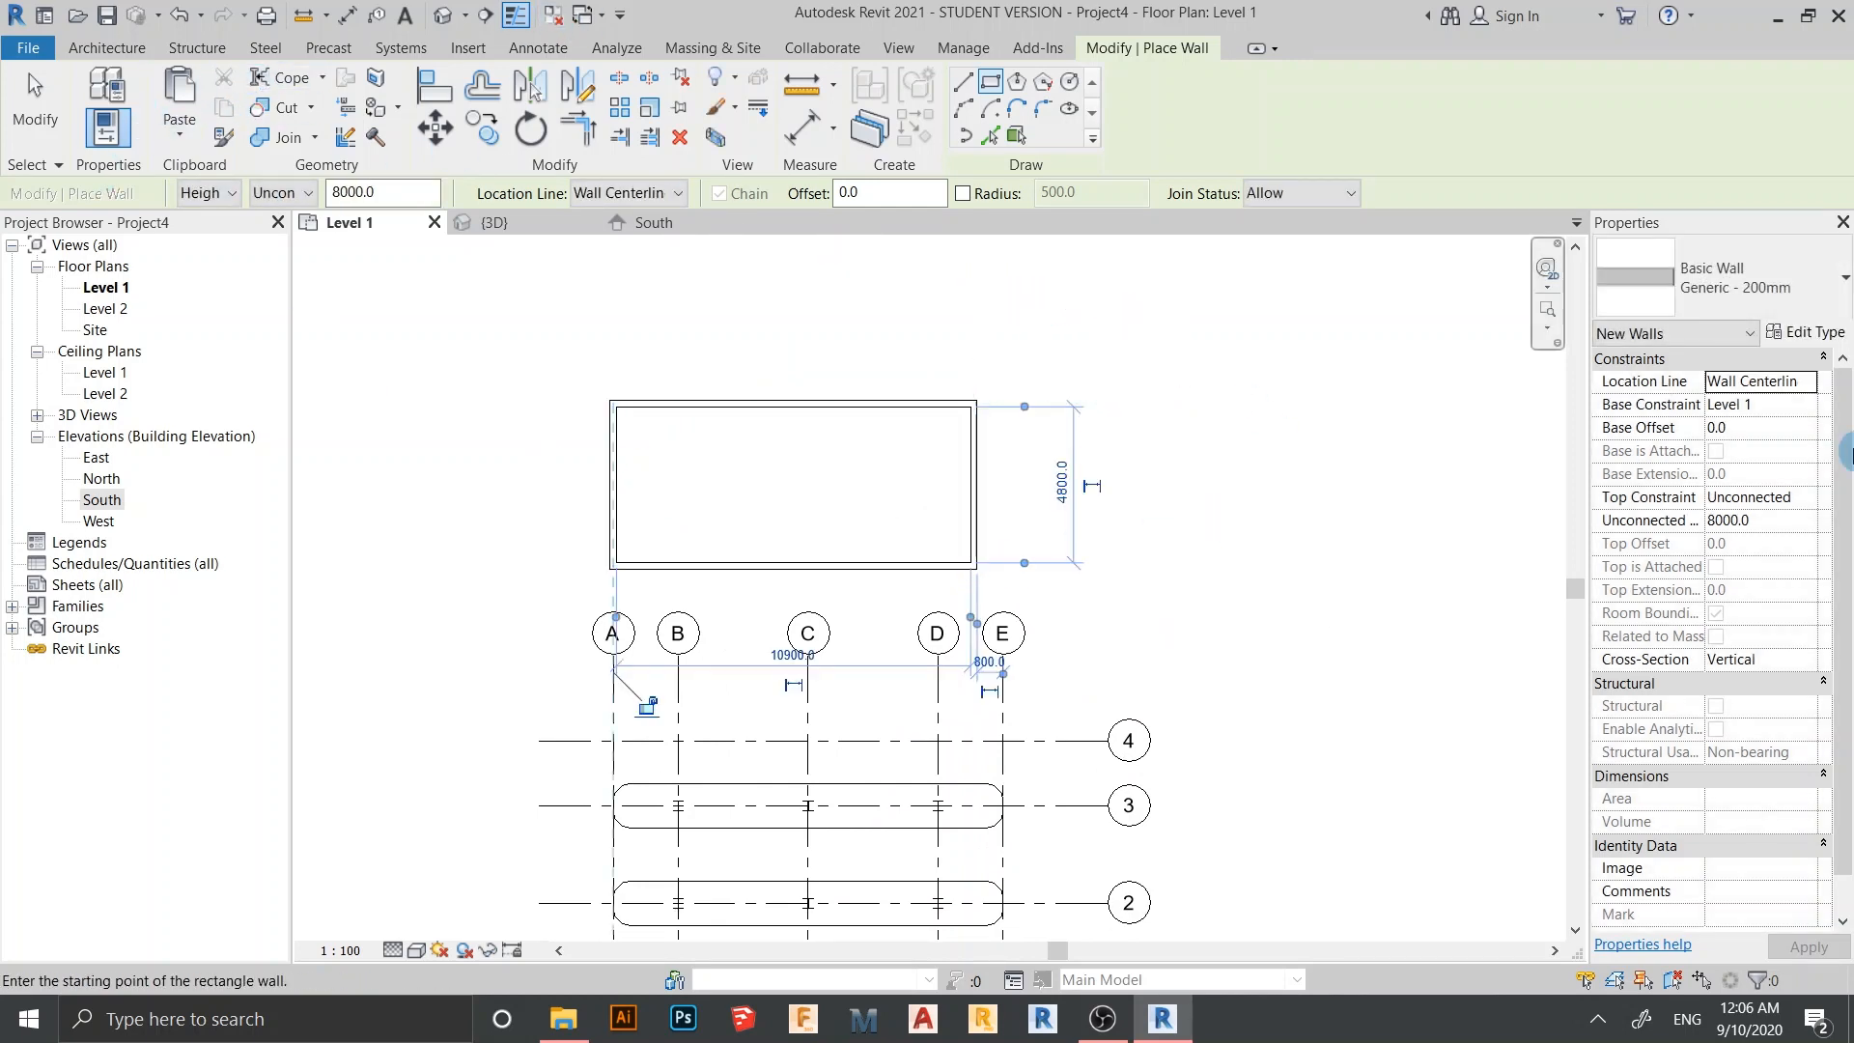
Set the top constraint for new walls to Level 2 and end the wall command
left_click(1810, 498)
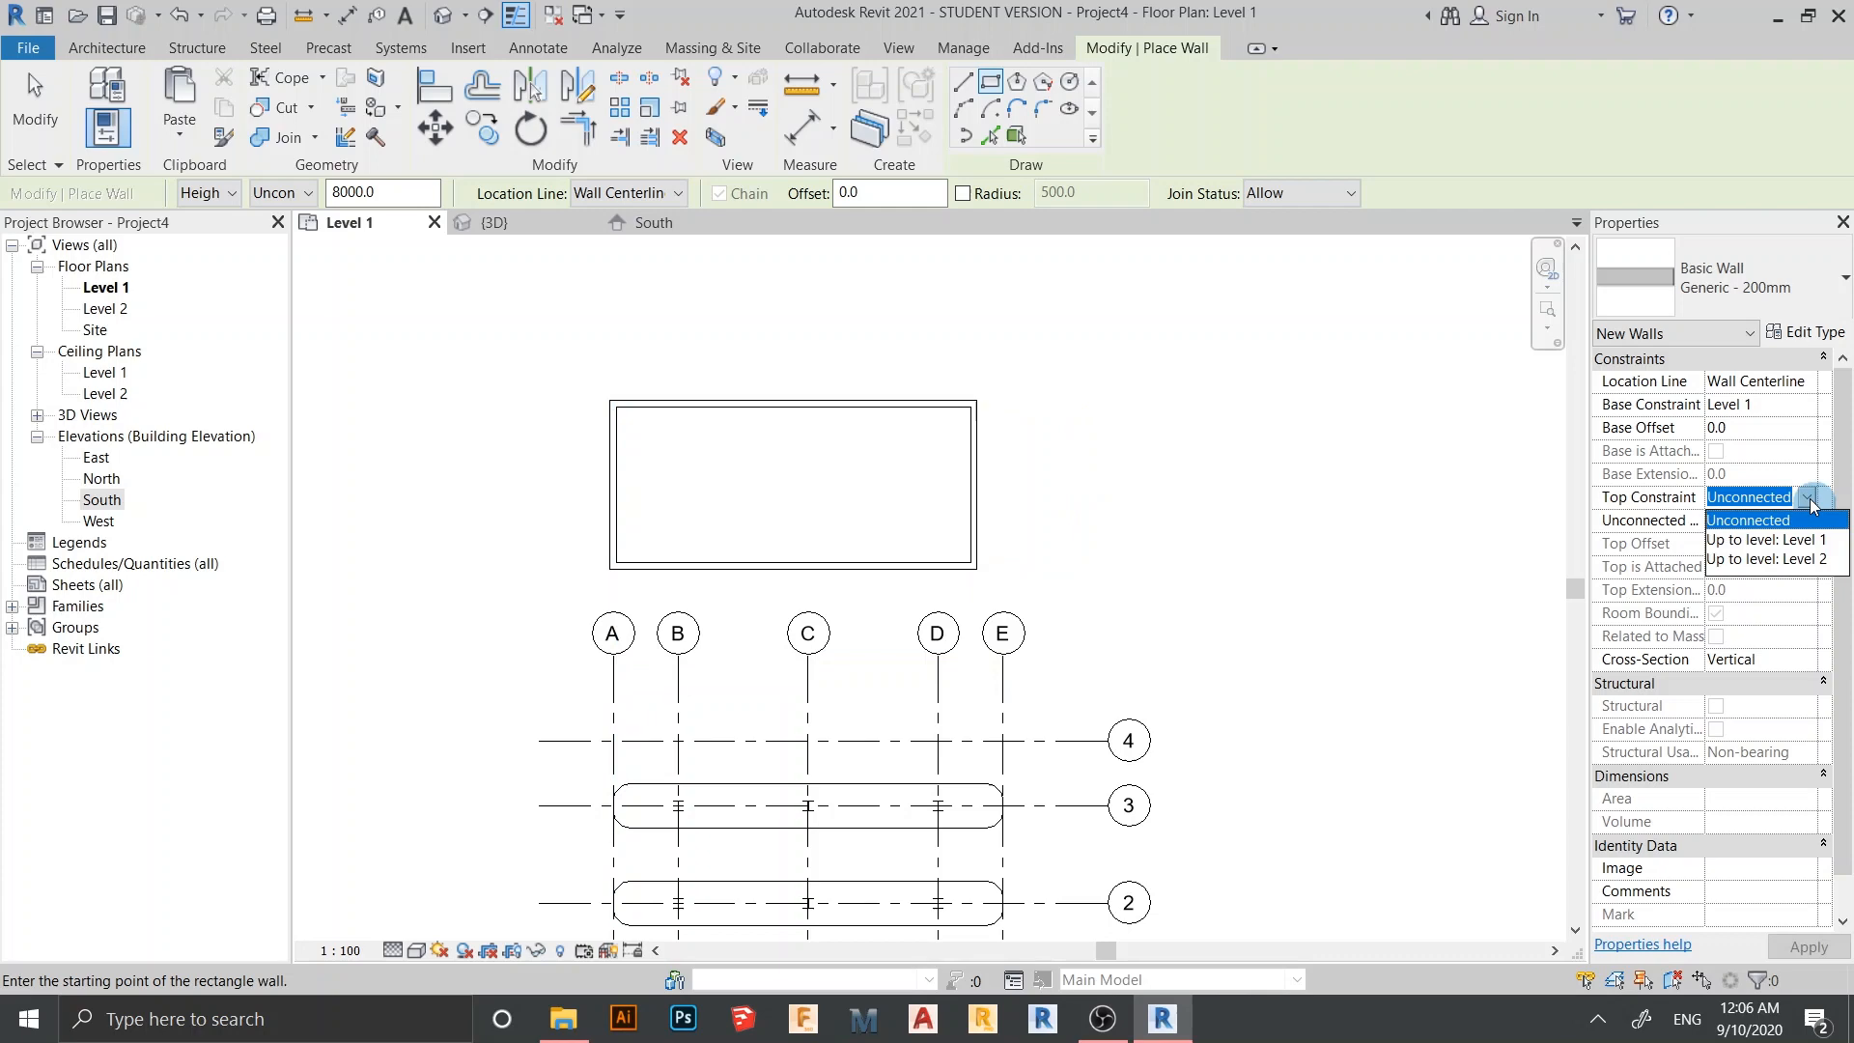
left_click(1791, 560)
key("Escape")
key("Escape")
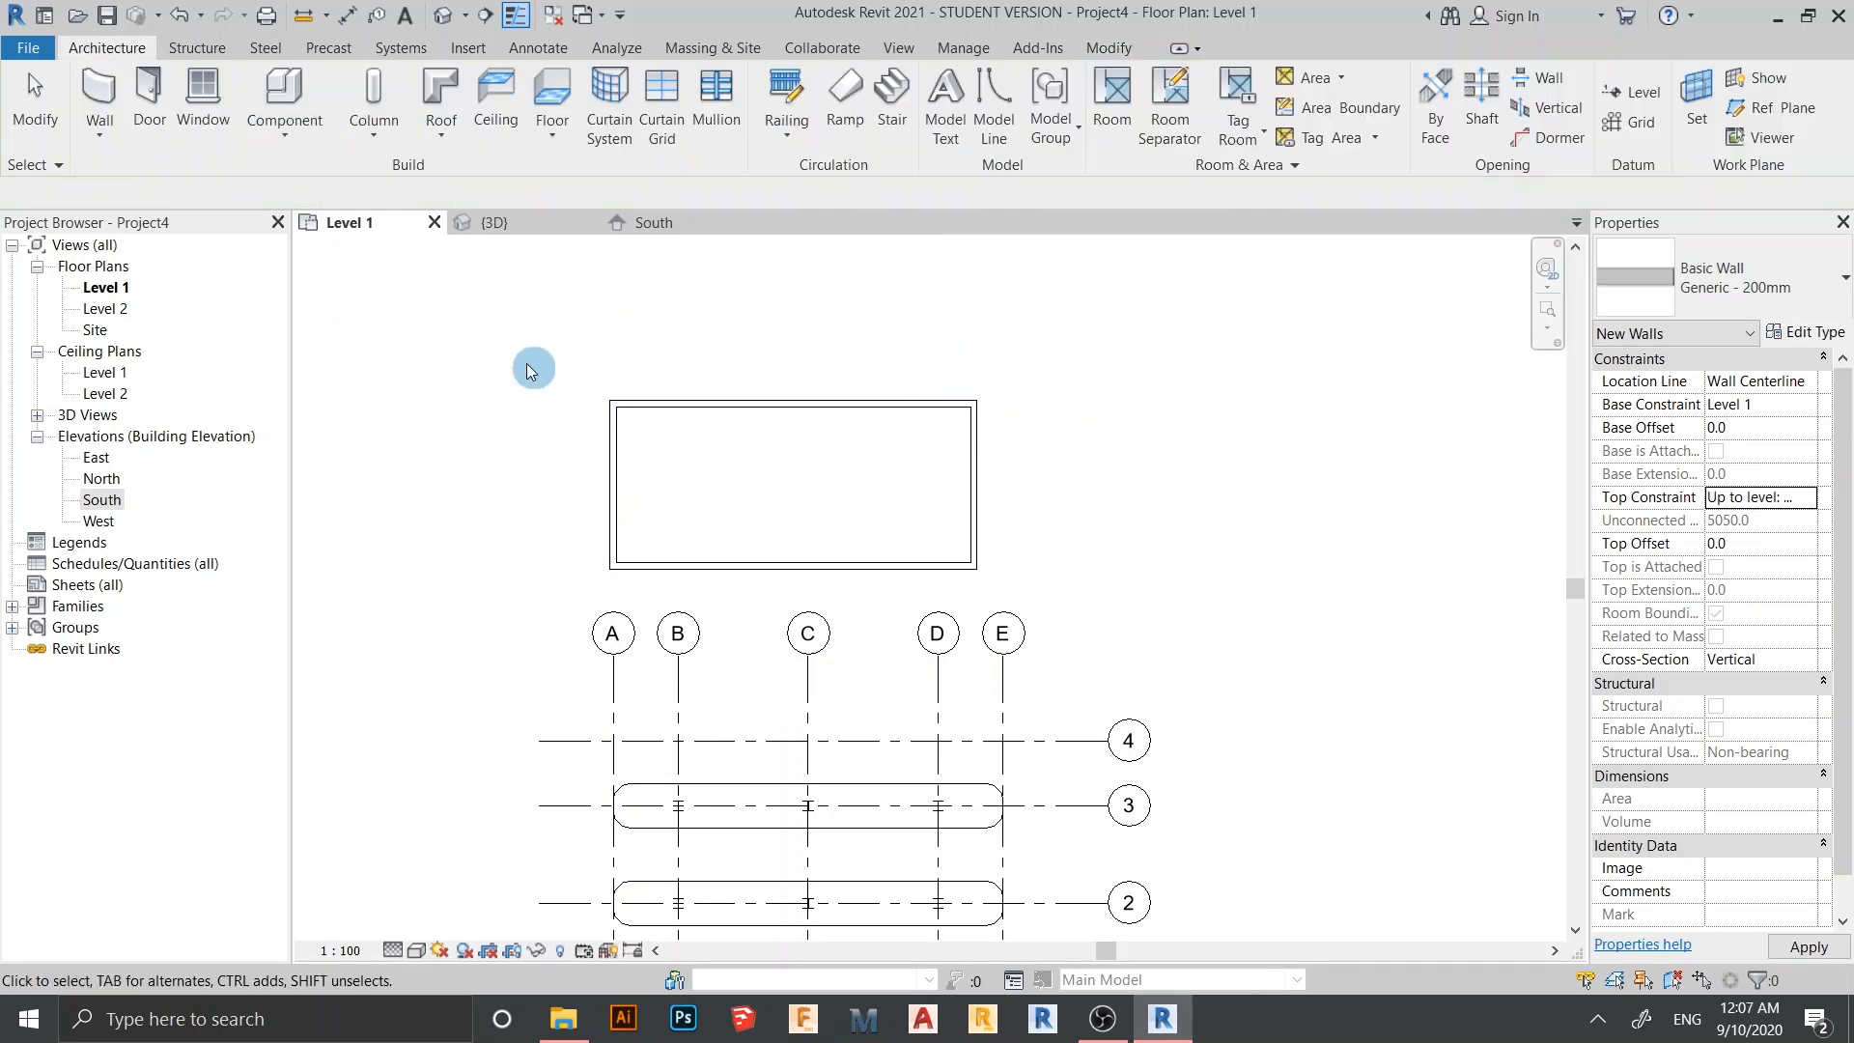
Select the whole chain of four building walls in the 3D view and set their top constraint to Level 2
left_click(496, 224)
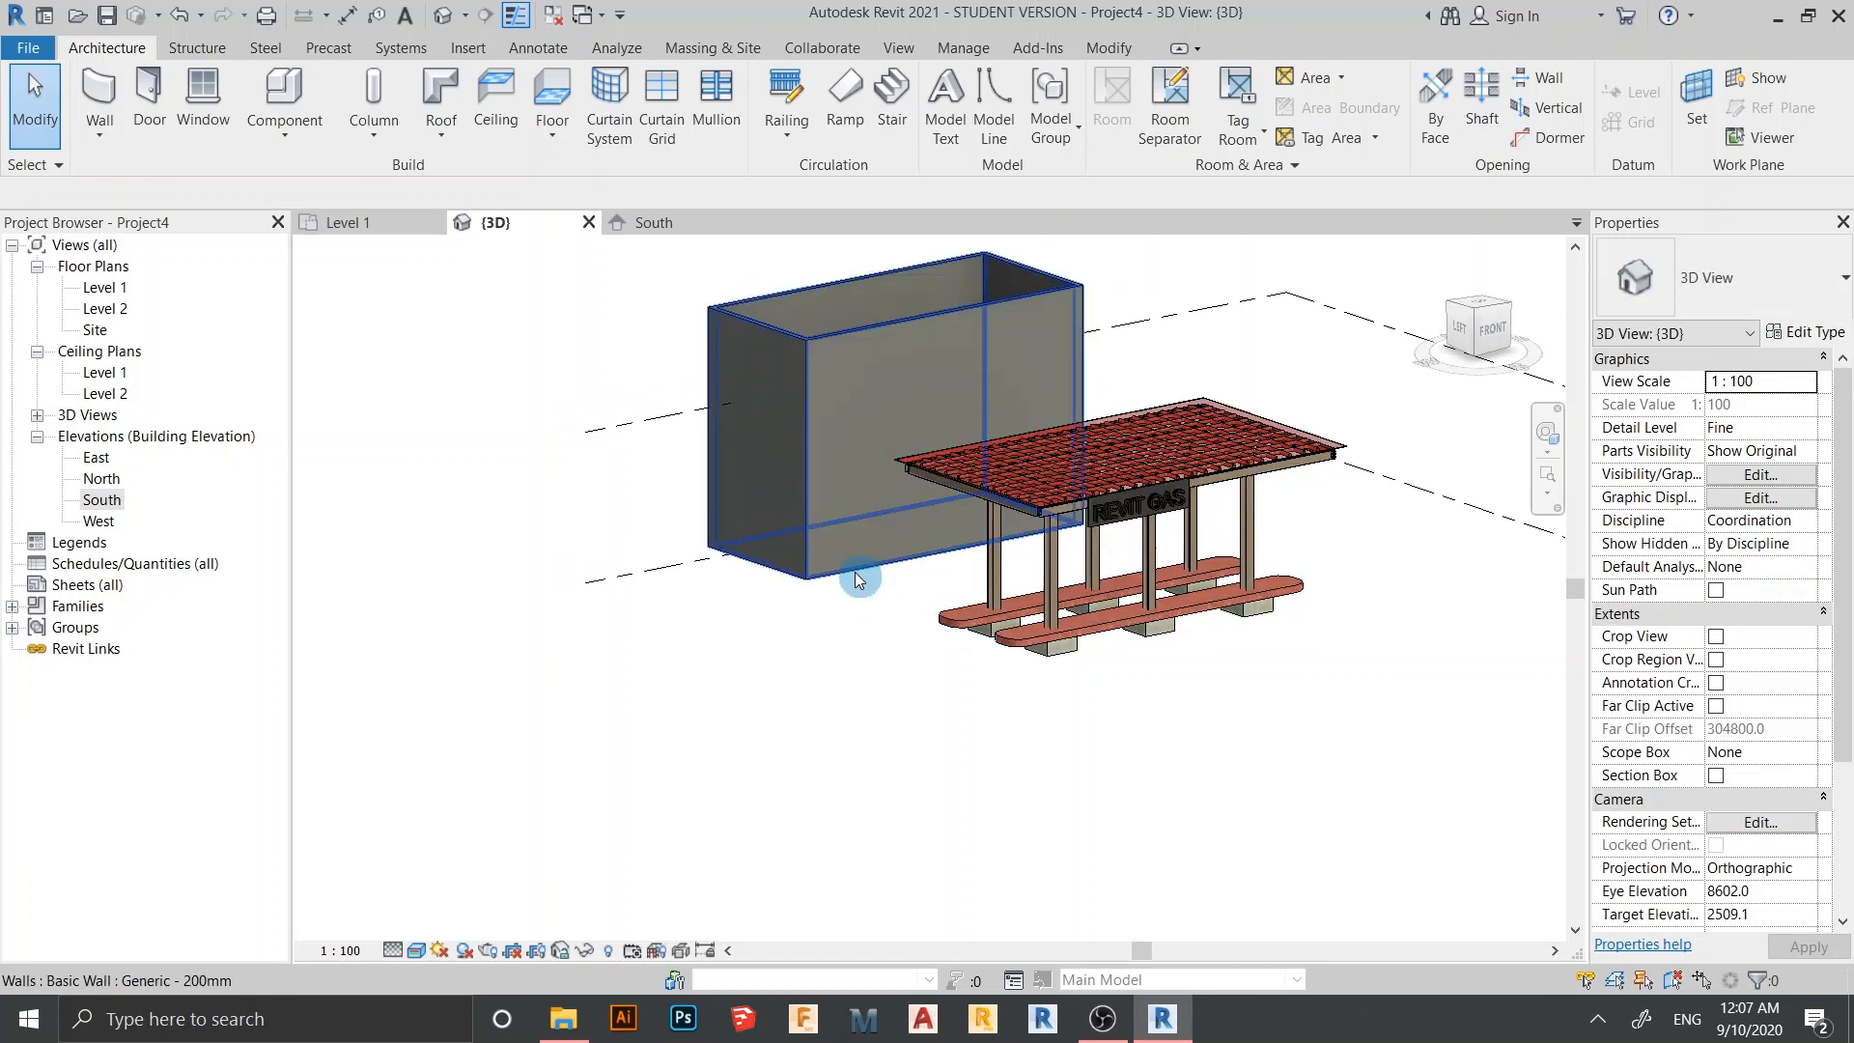
key("Tab")
left_click(854, 571)
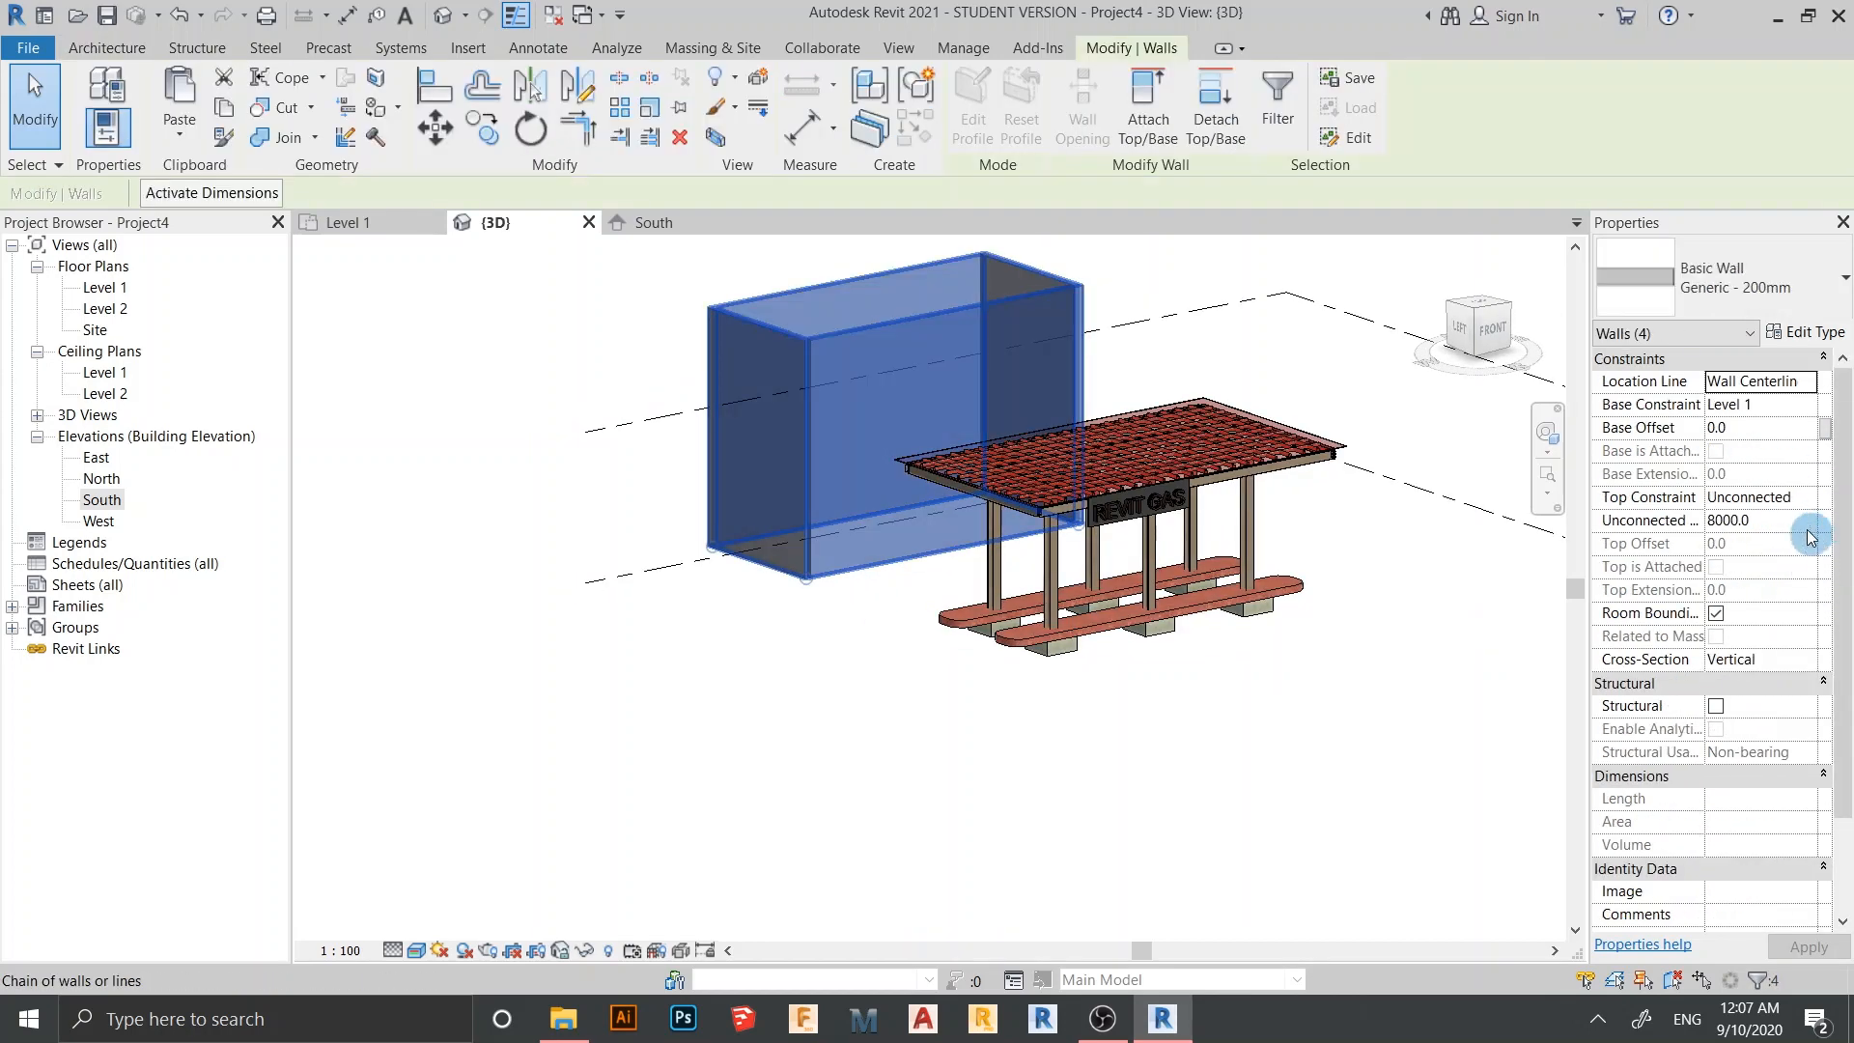
left_click(1806, 496)
left_click(1805, 496)
left_click(1802, 558)
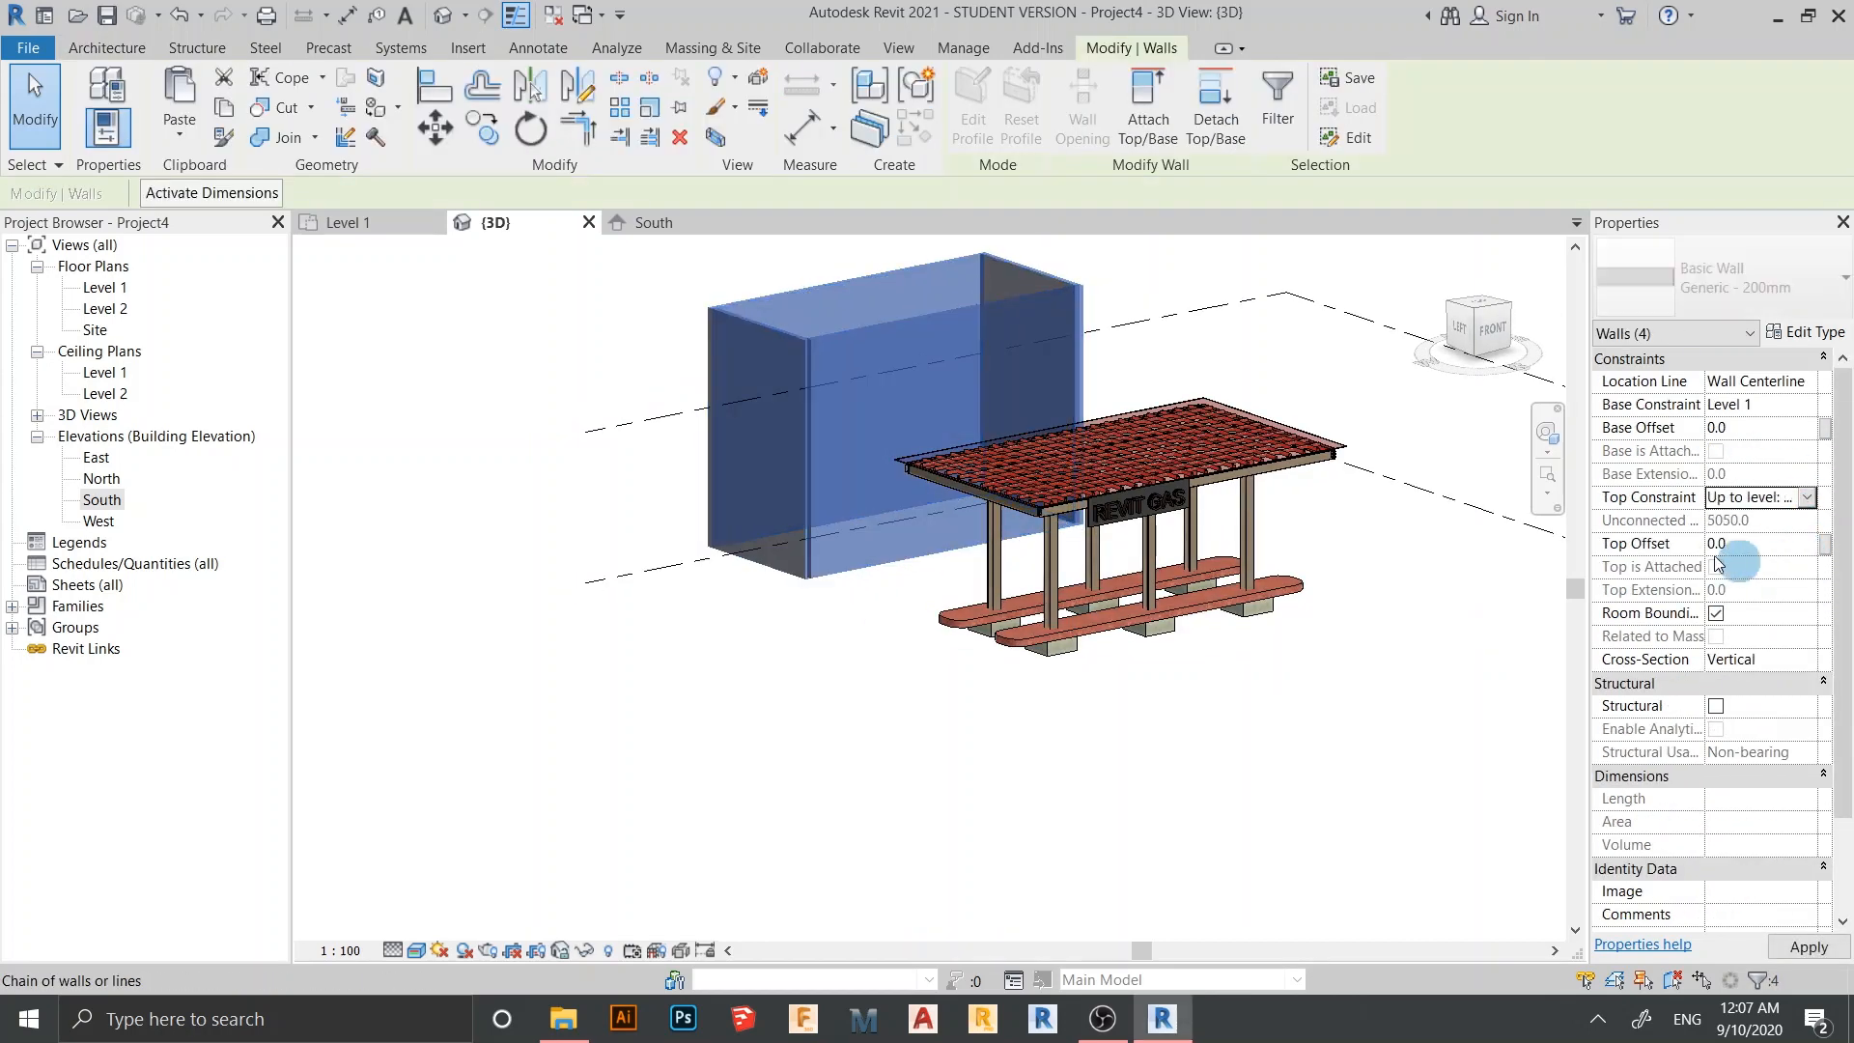
Create a new material named Wall for the structure layer of the Generic - 200mm wall type
left_click(1803, 331)
left_click(891, 380)
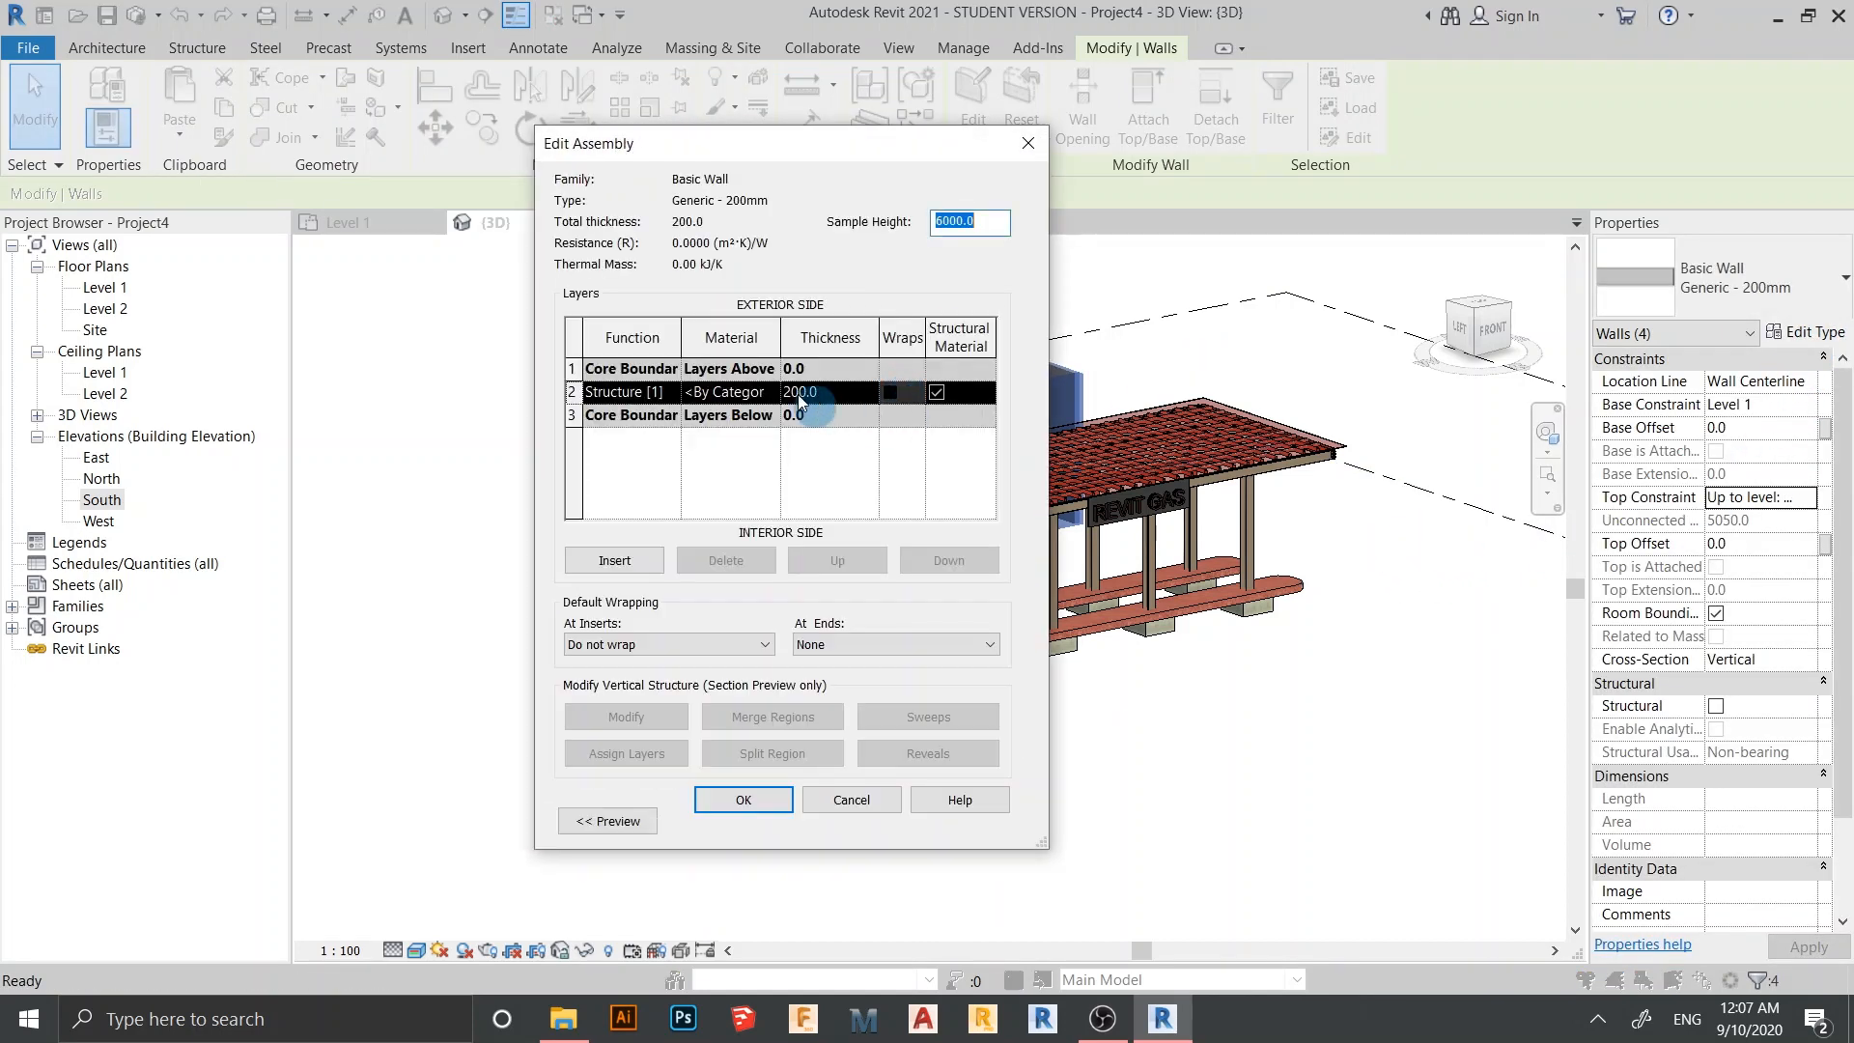
left_click(773, 391)
left_click(773, 391)
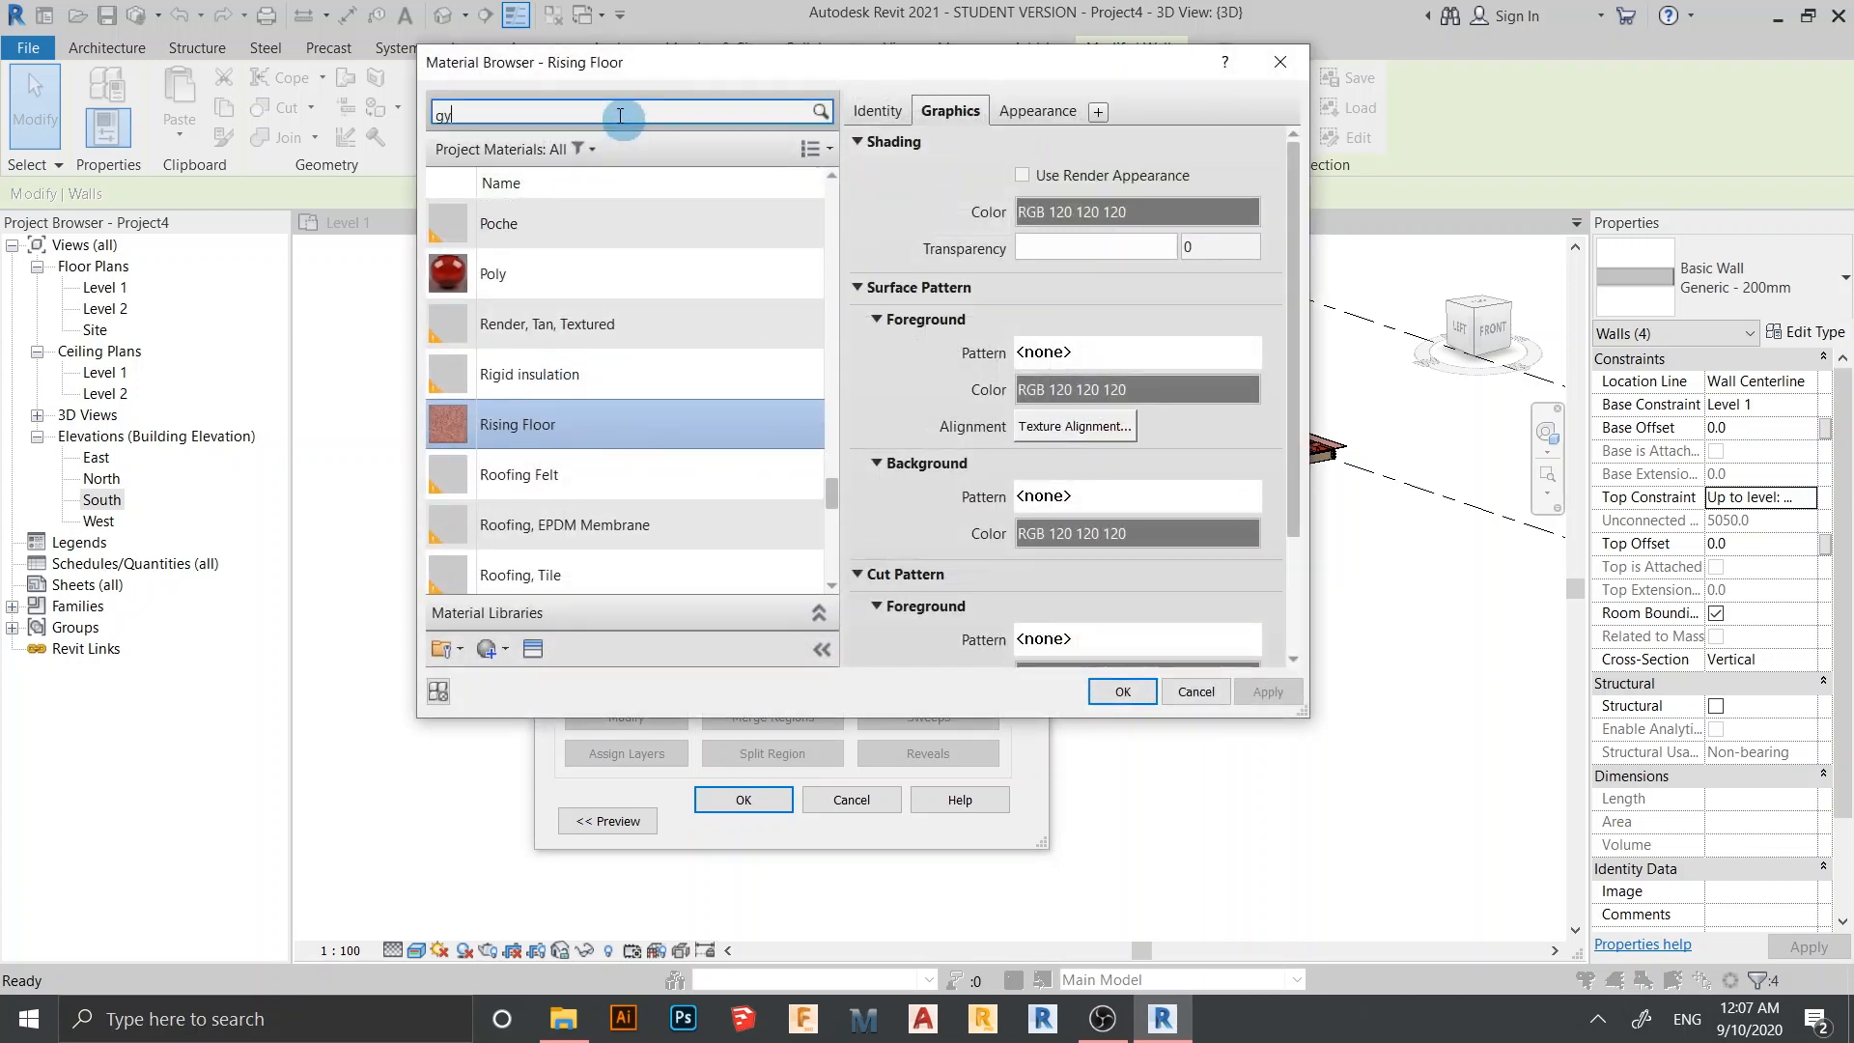
left_click(498, 651)
left_click(545, 685)
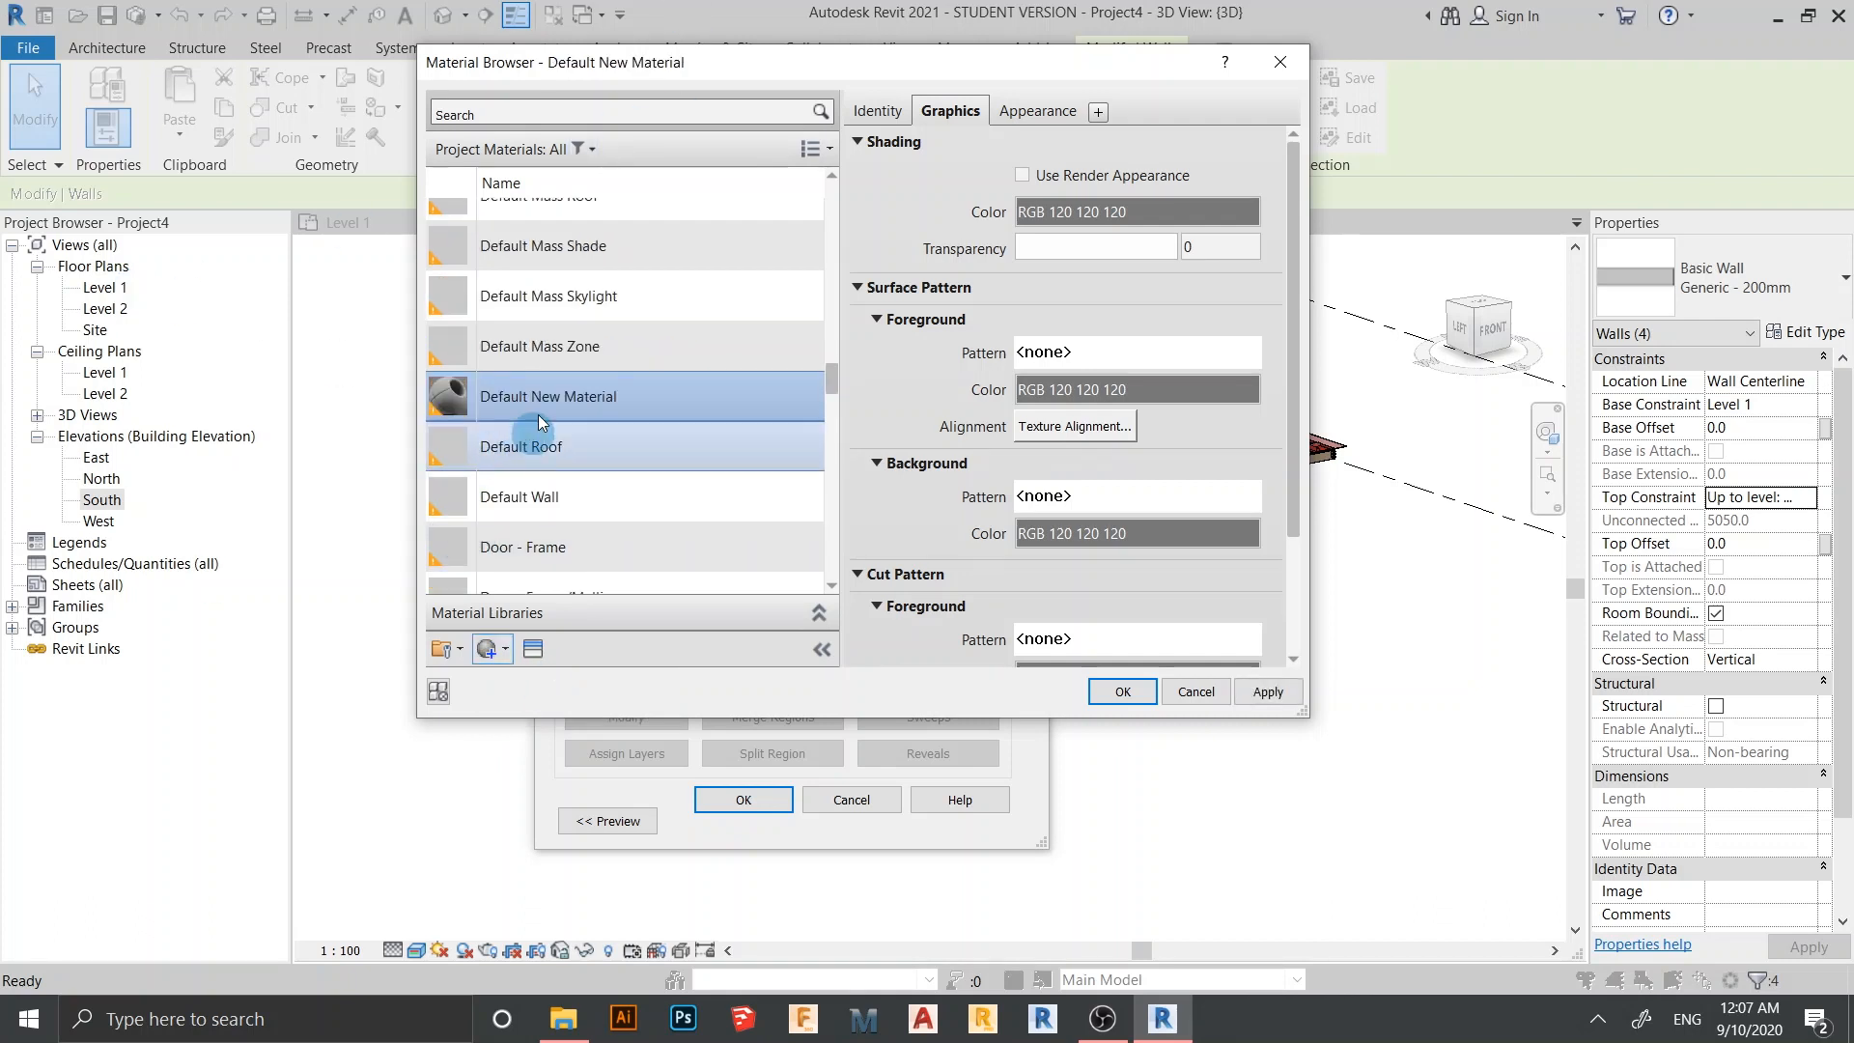
right_click(567, 386)
left_click(621, 447)
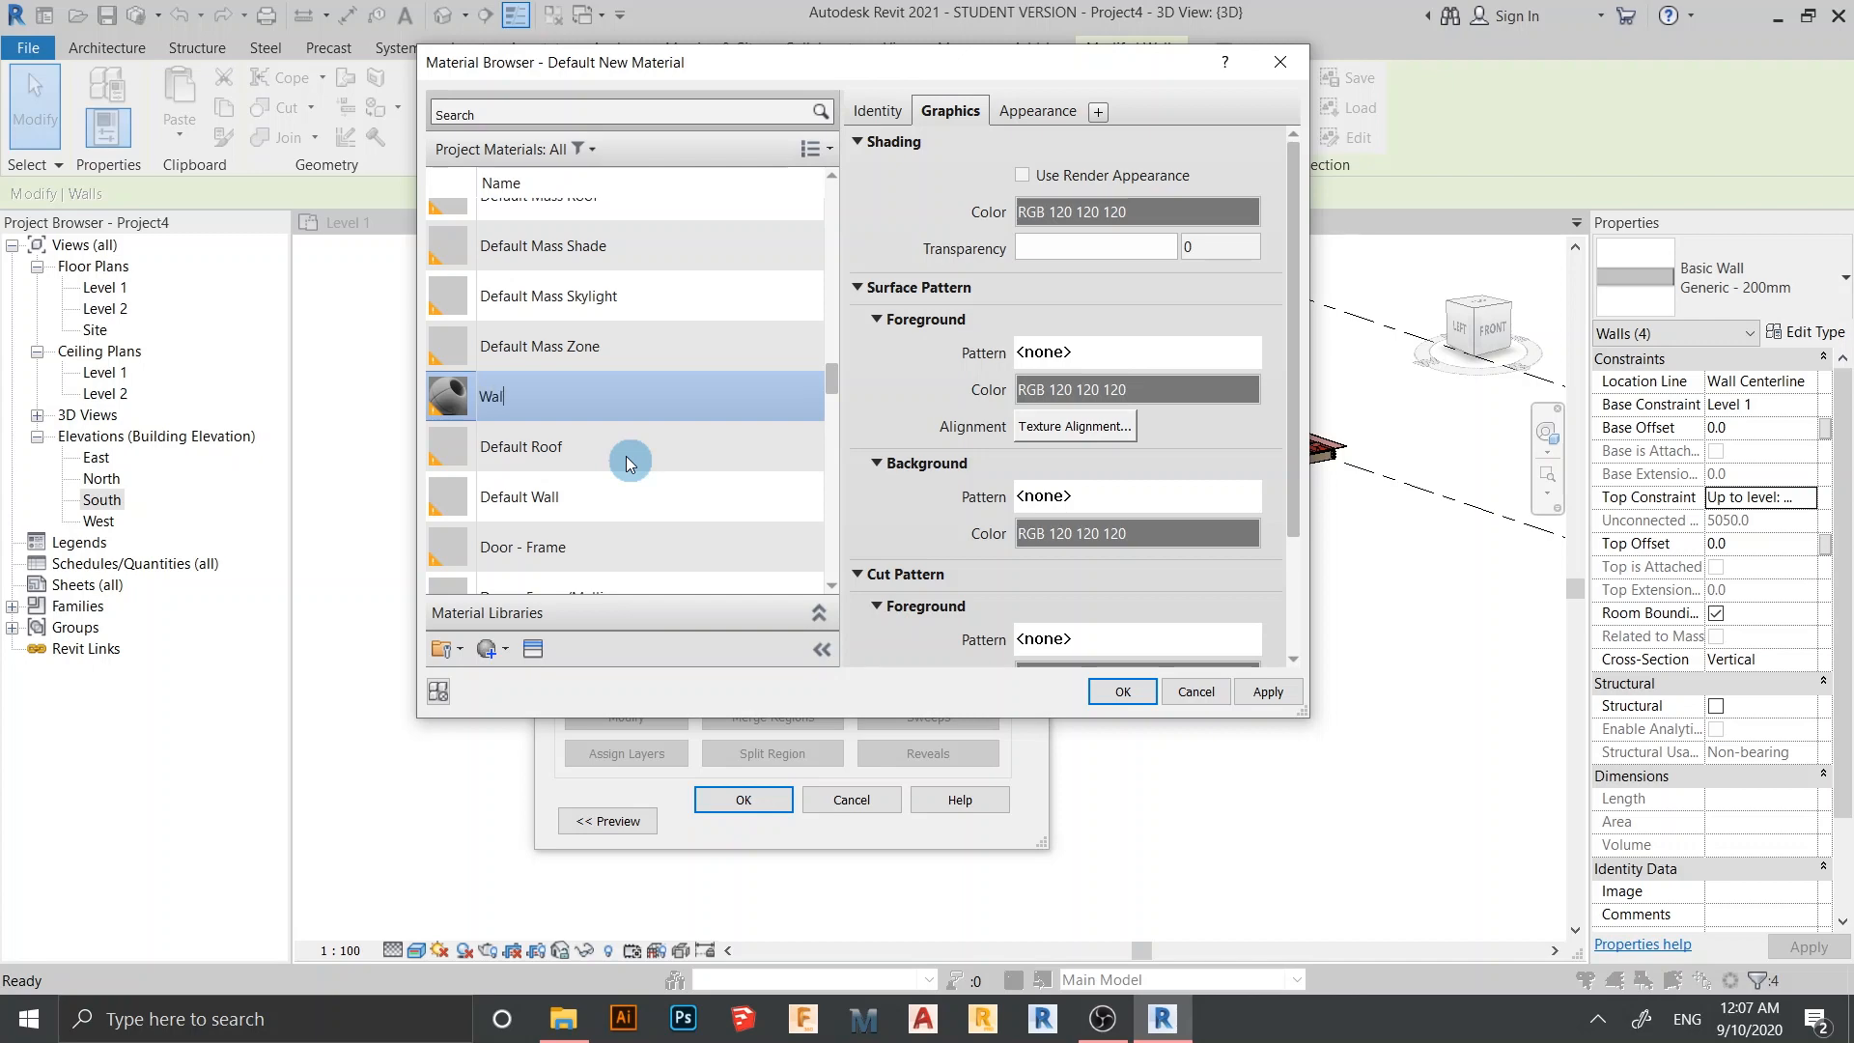
Replace the Wall material's appearance with the Paint asset from the Appearance Library and apply the material to the building's wall type
left_click(529, 651)
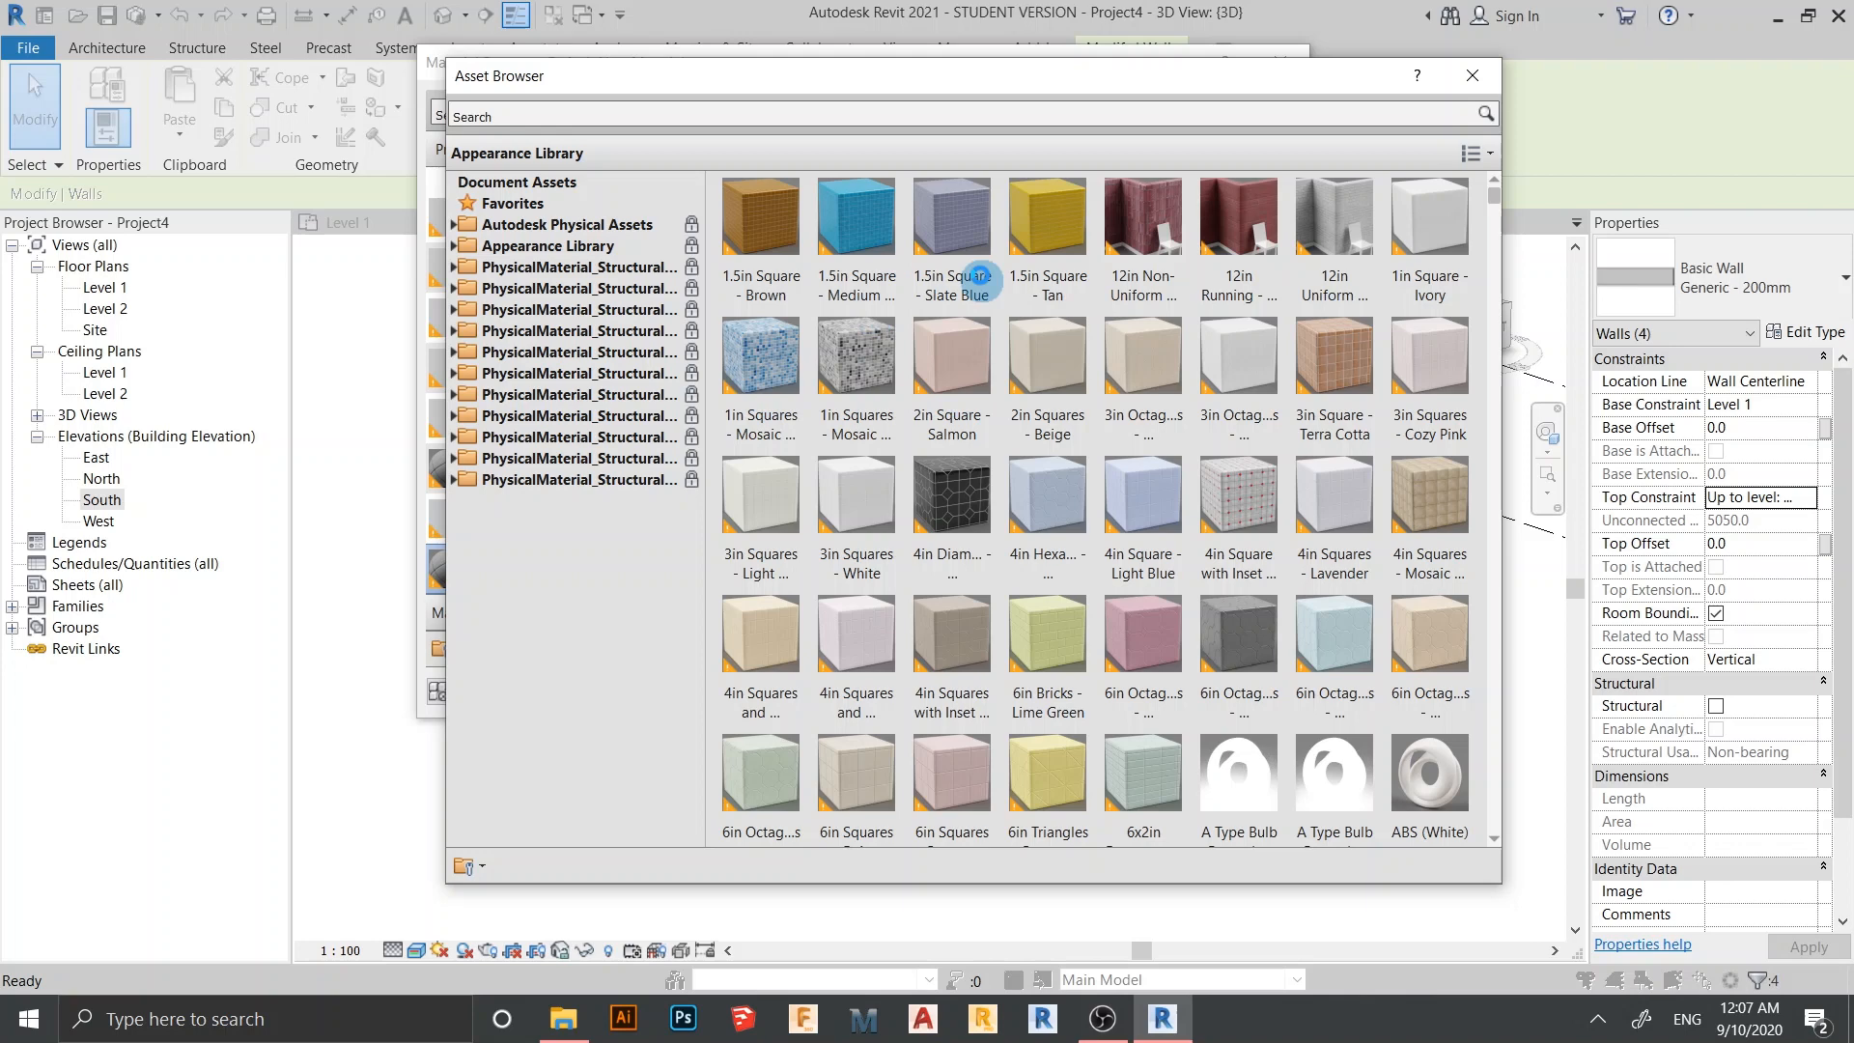
left_click(607, 261)
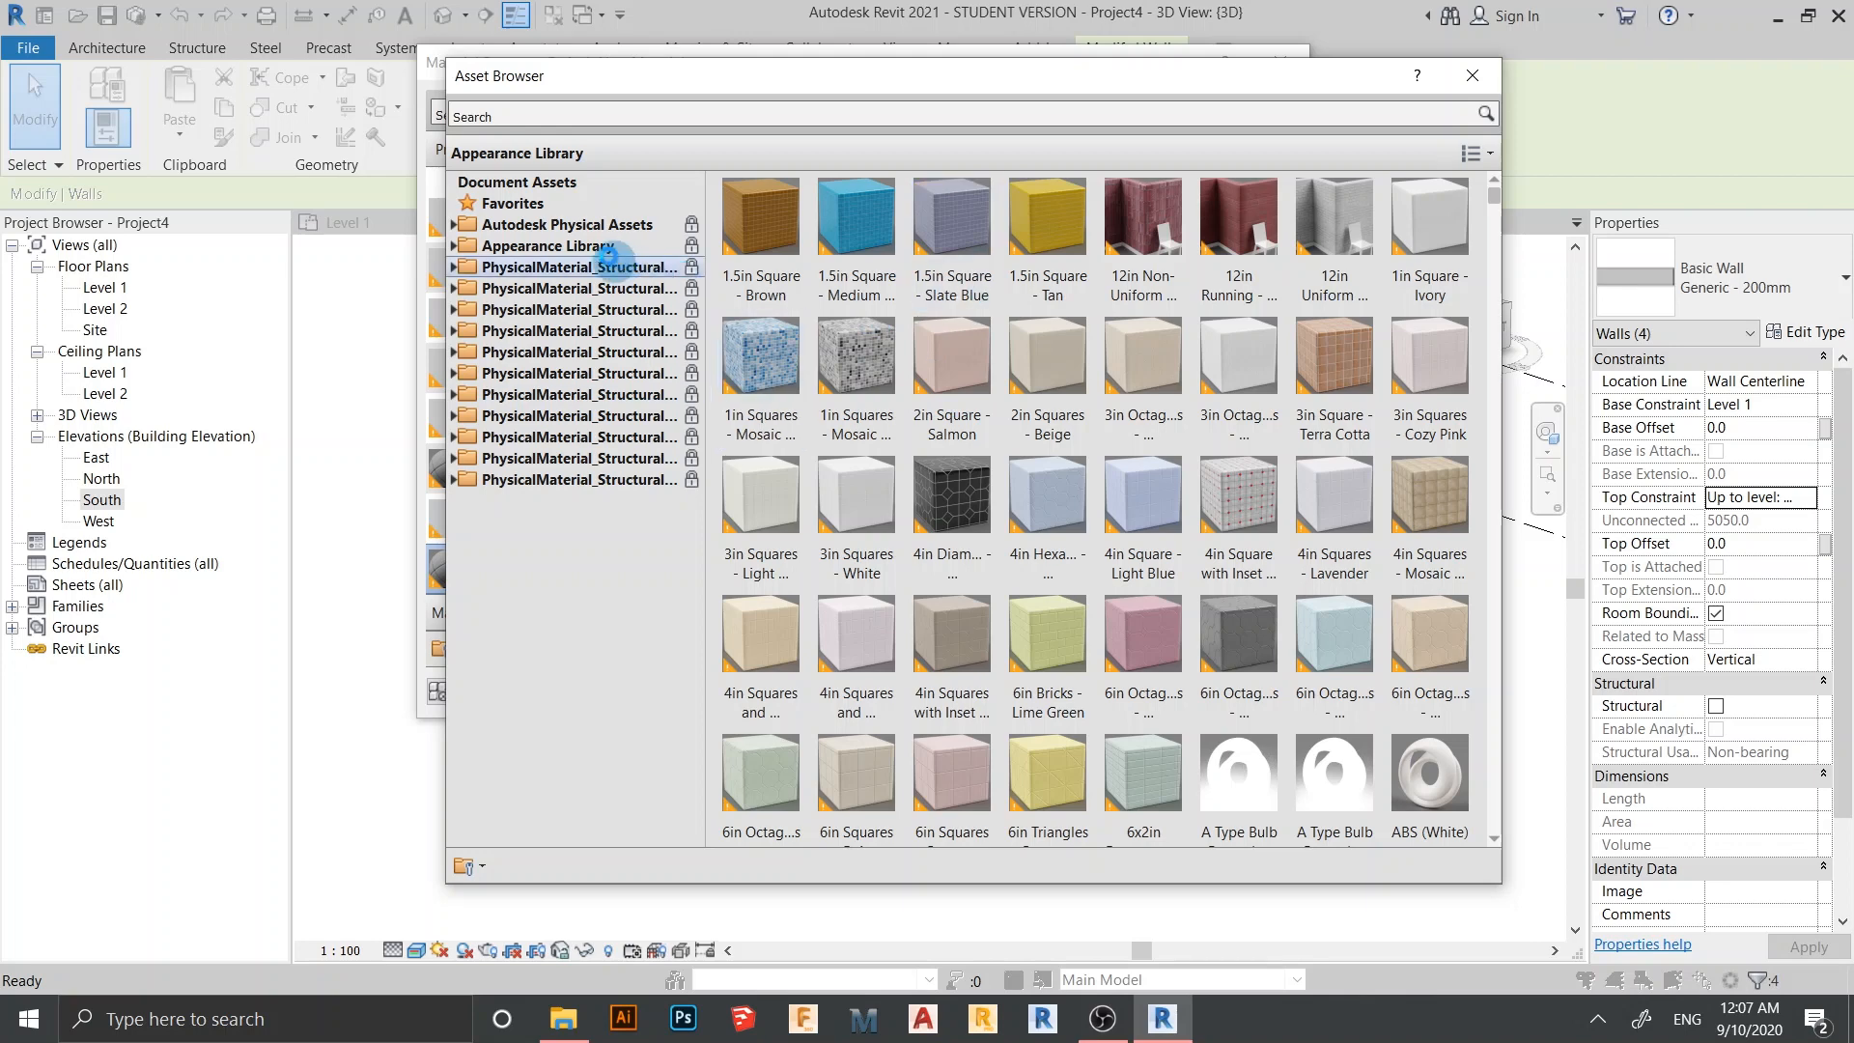
left_click(603, 246)
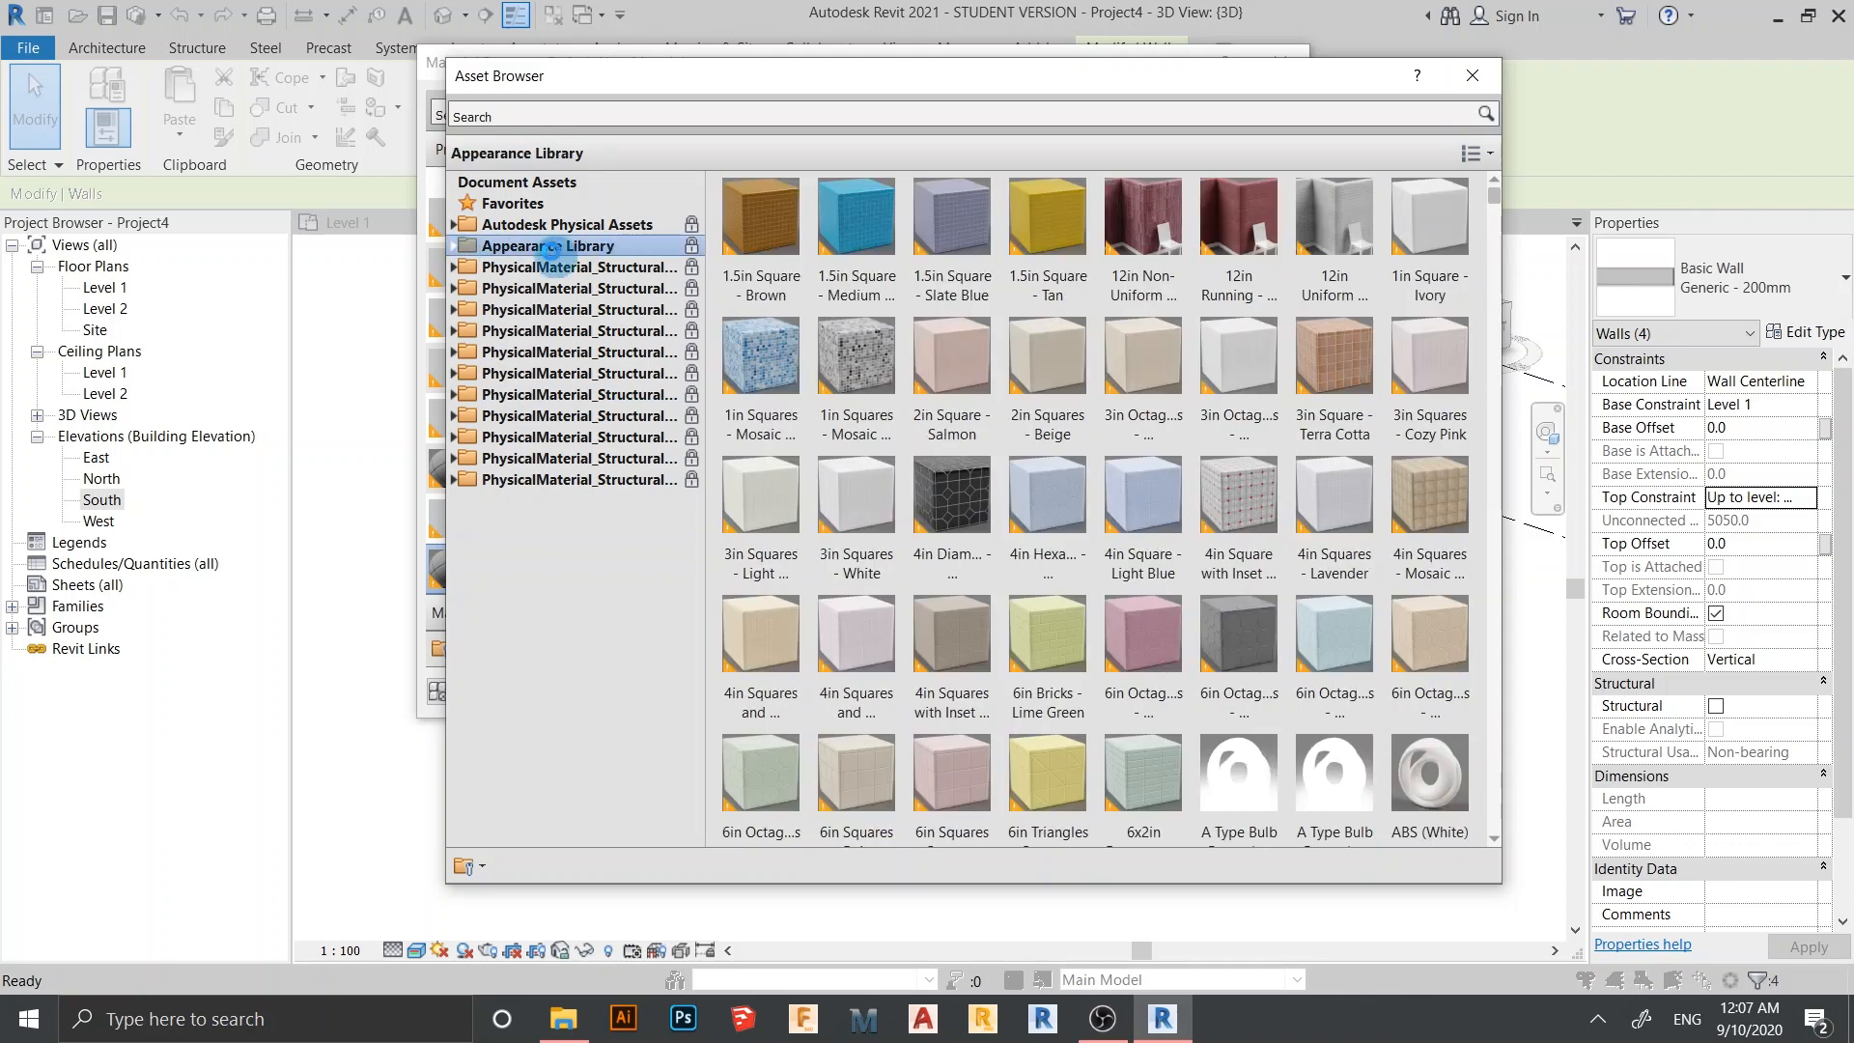
double_click(552, 248)
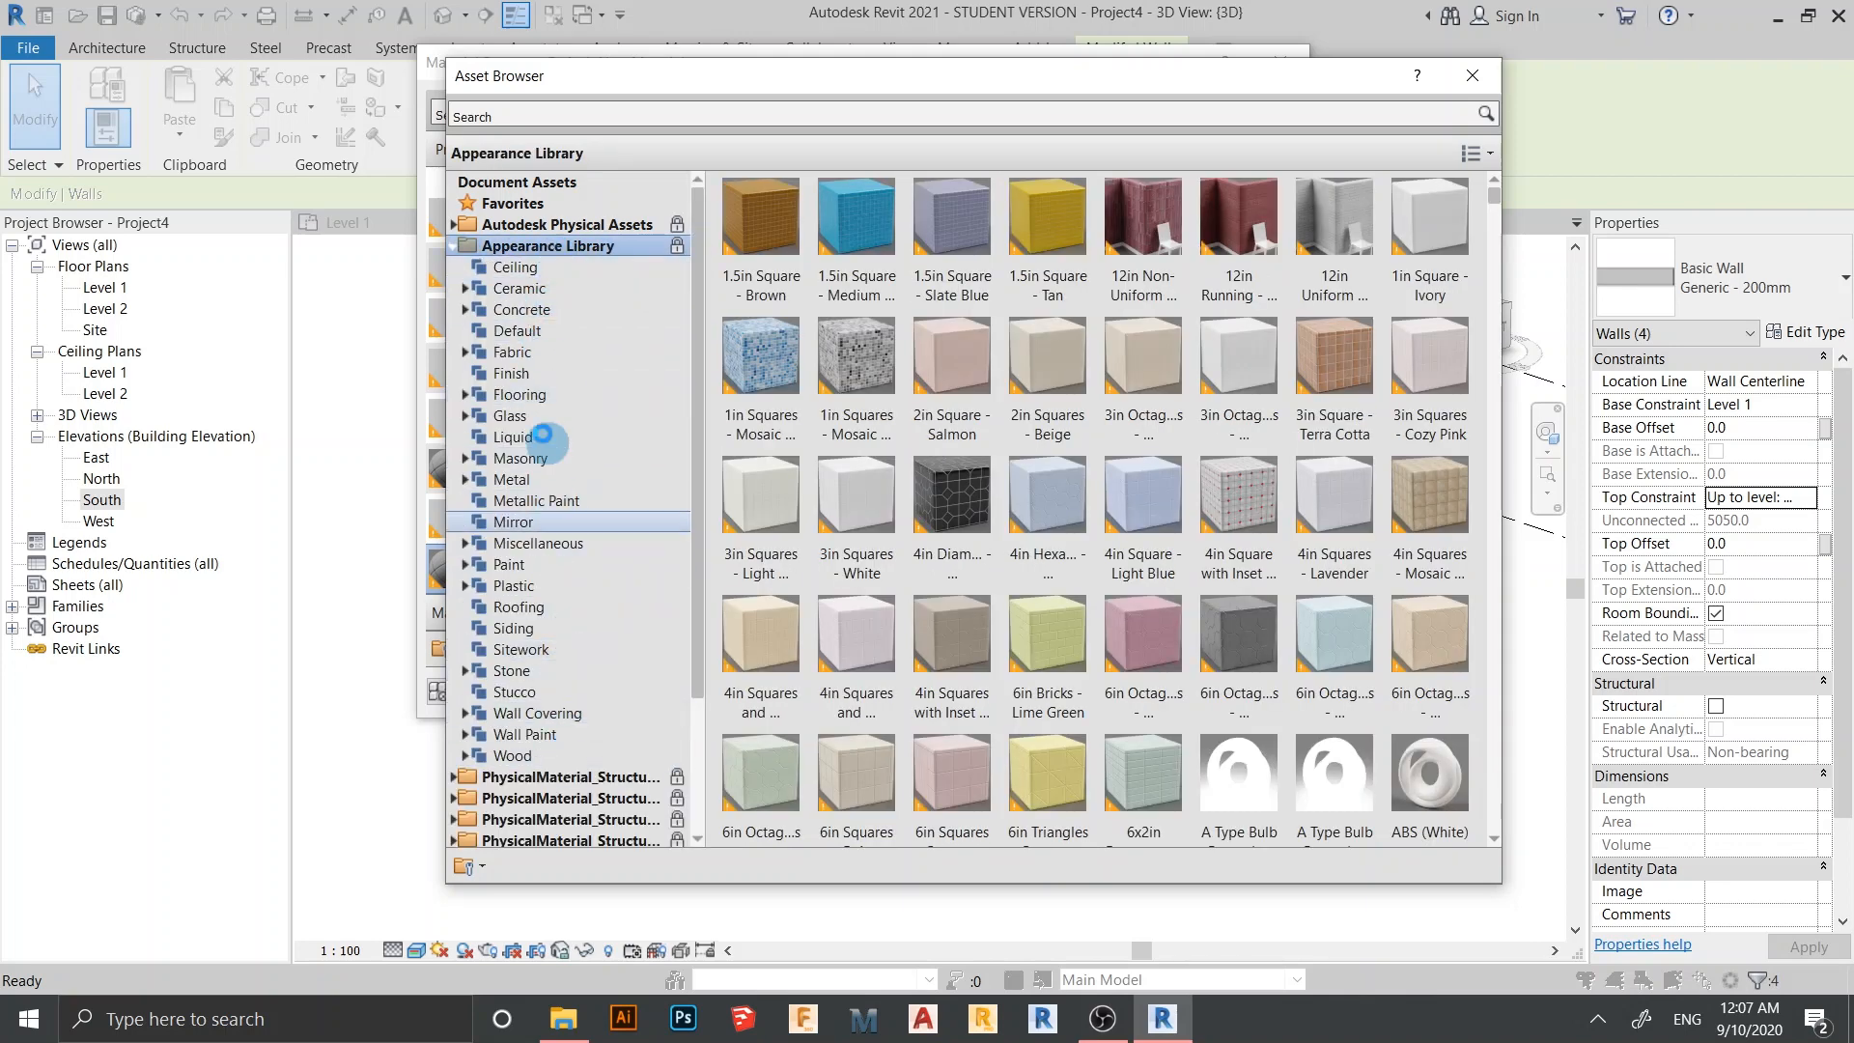
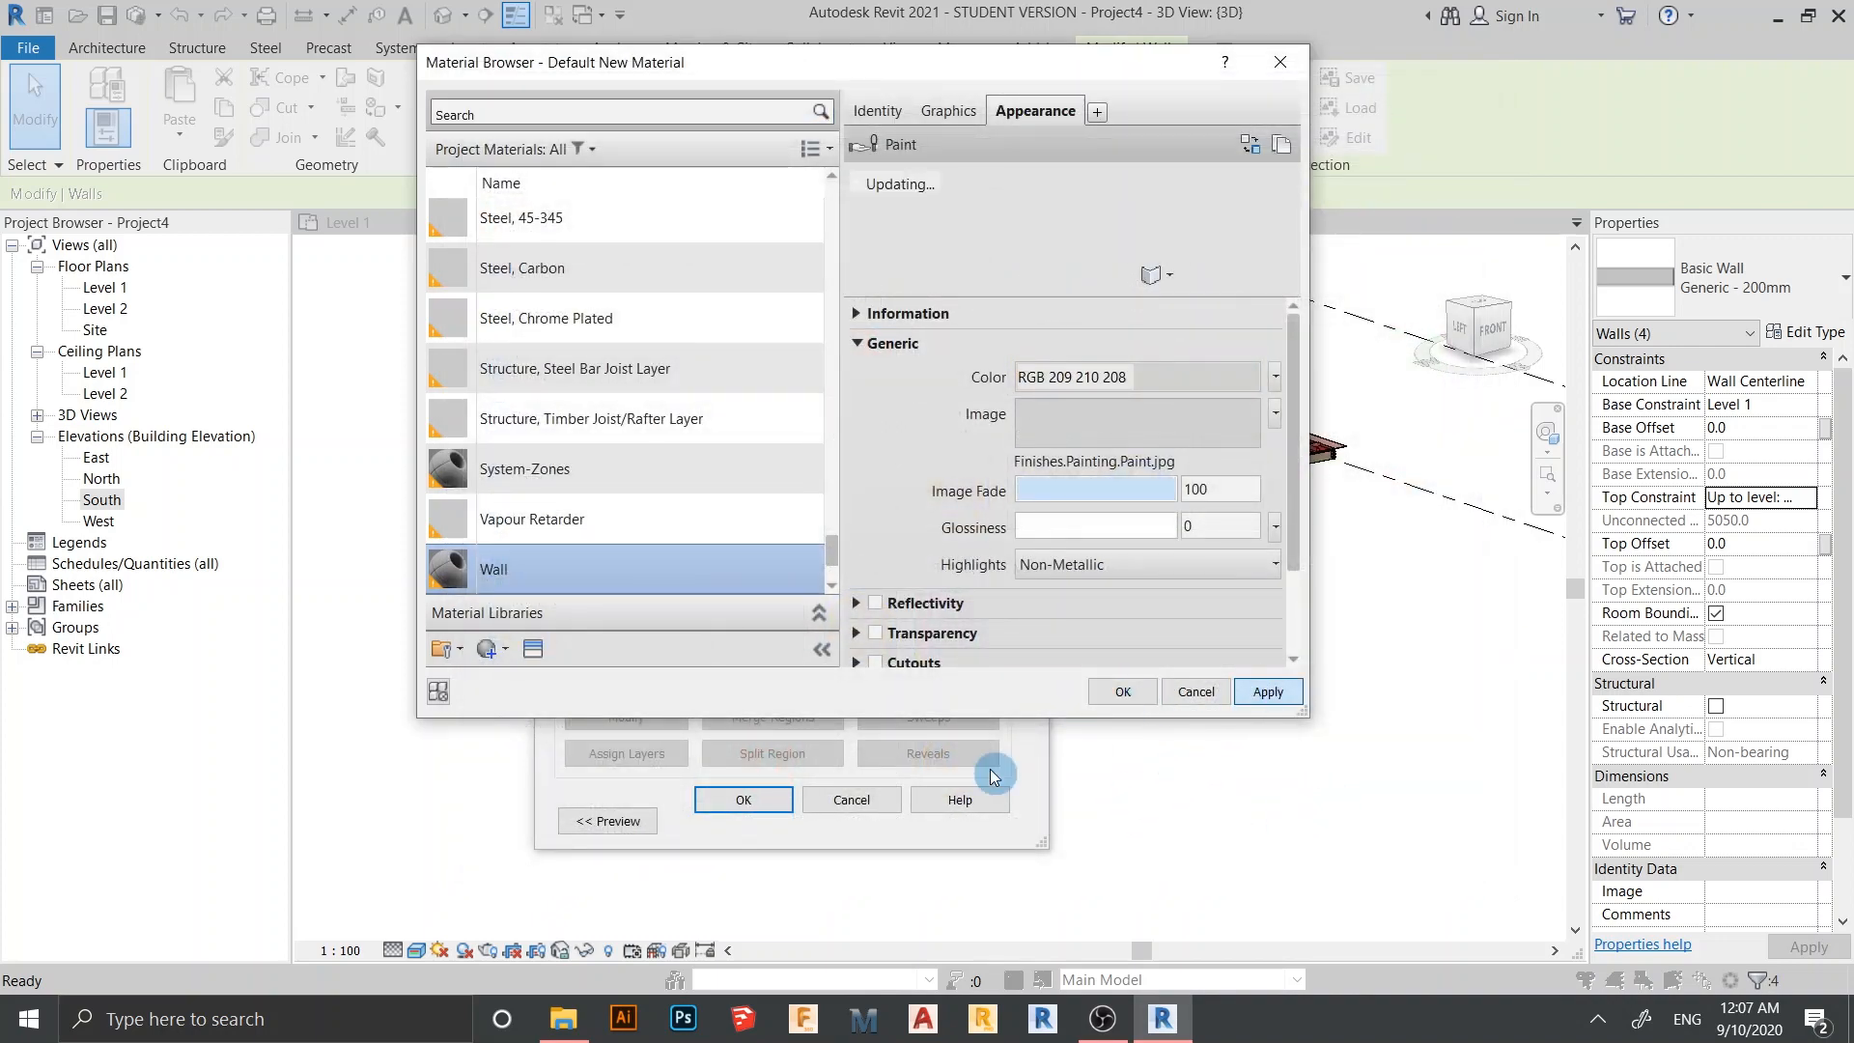
left_click(748, 801)
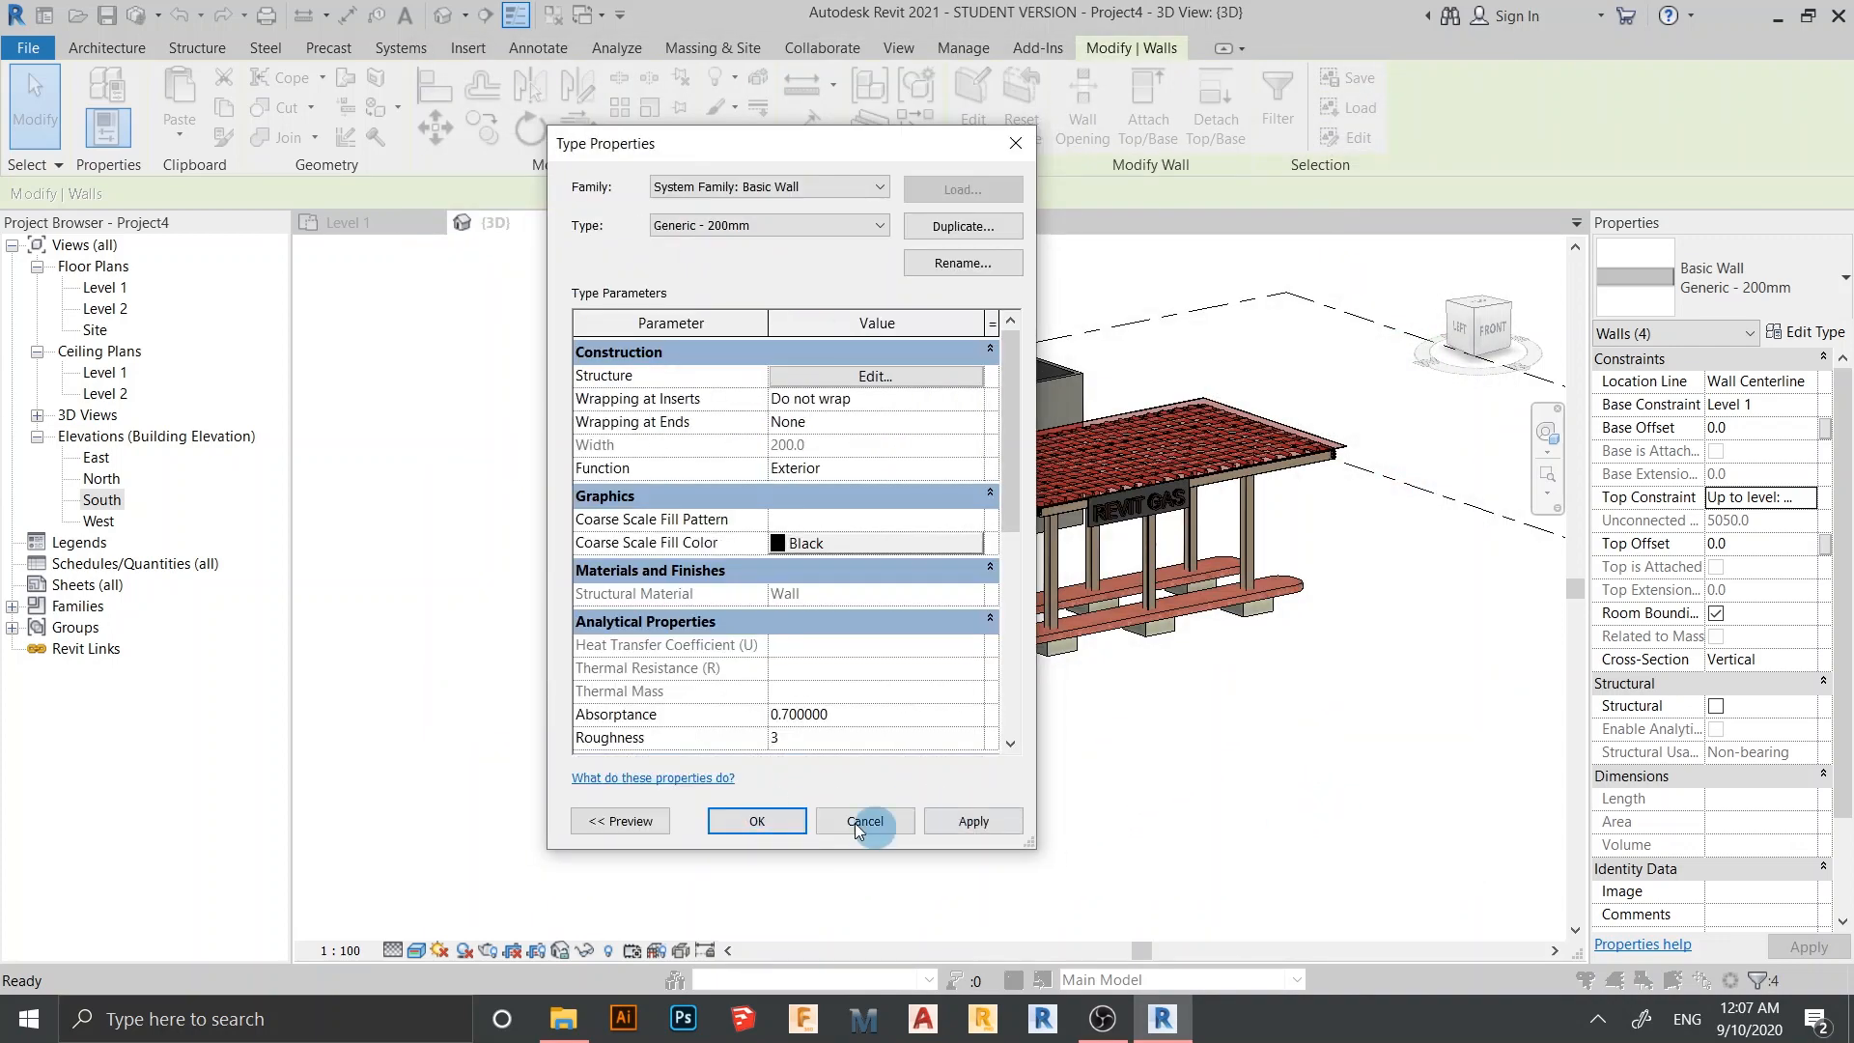
left_click(751, 821)
left_click(827, 763)
scroll(850, 599, "up", 5)
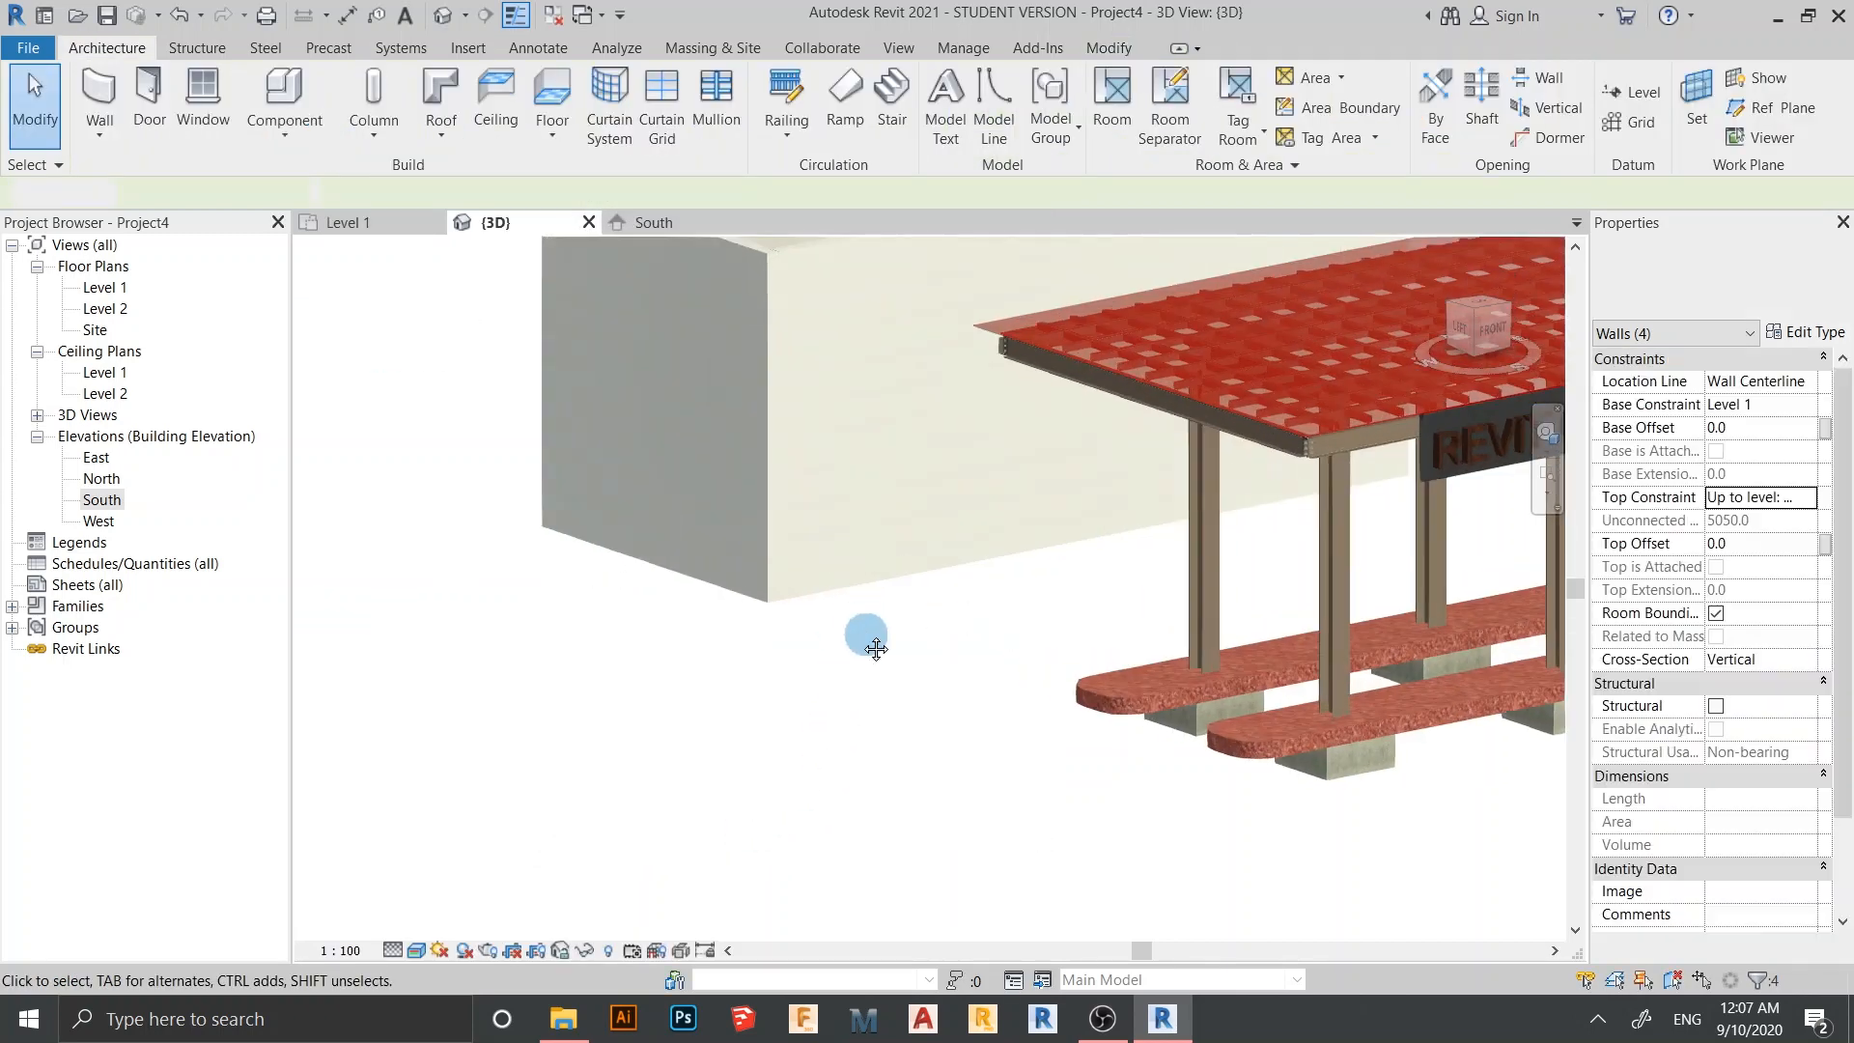
middle_click_drag(875, 648, 1002, 900)
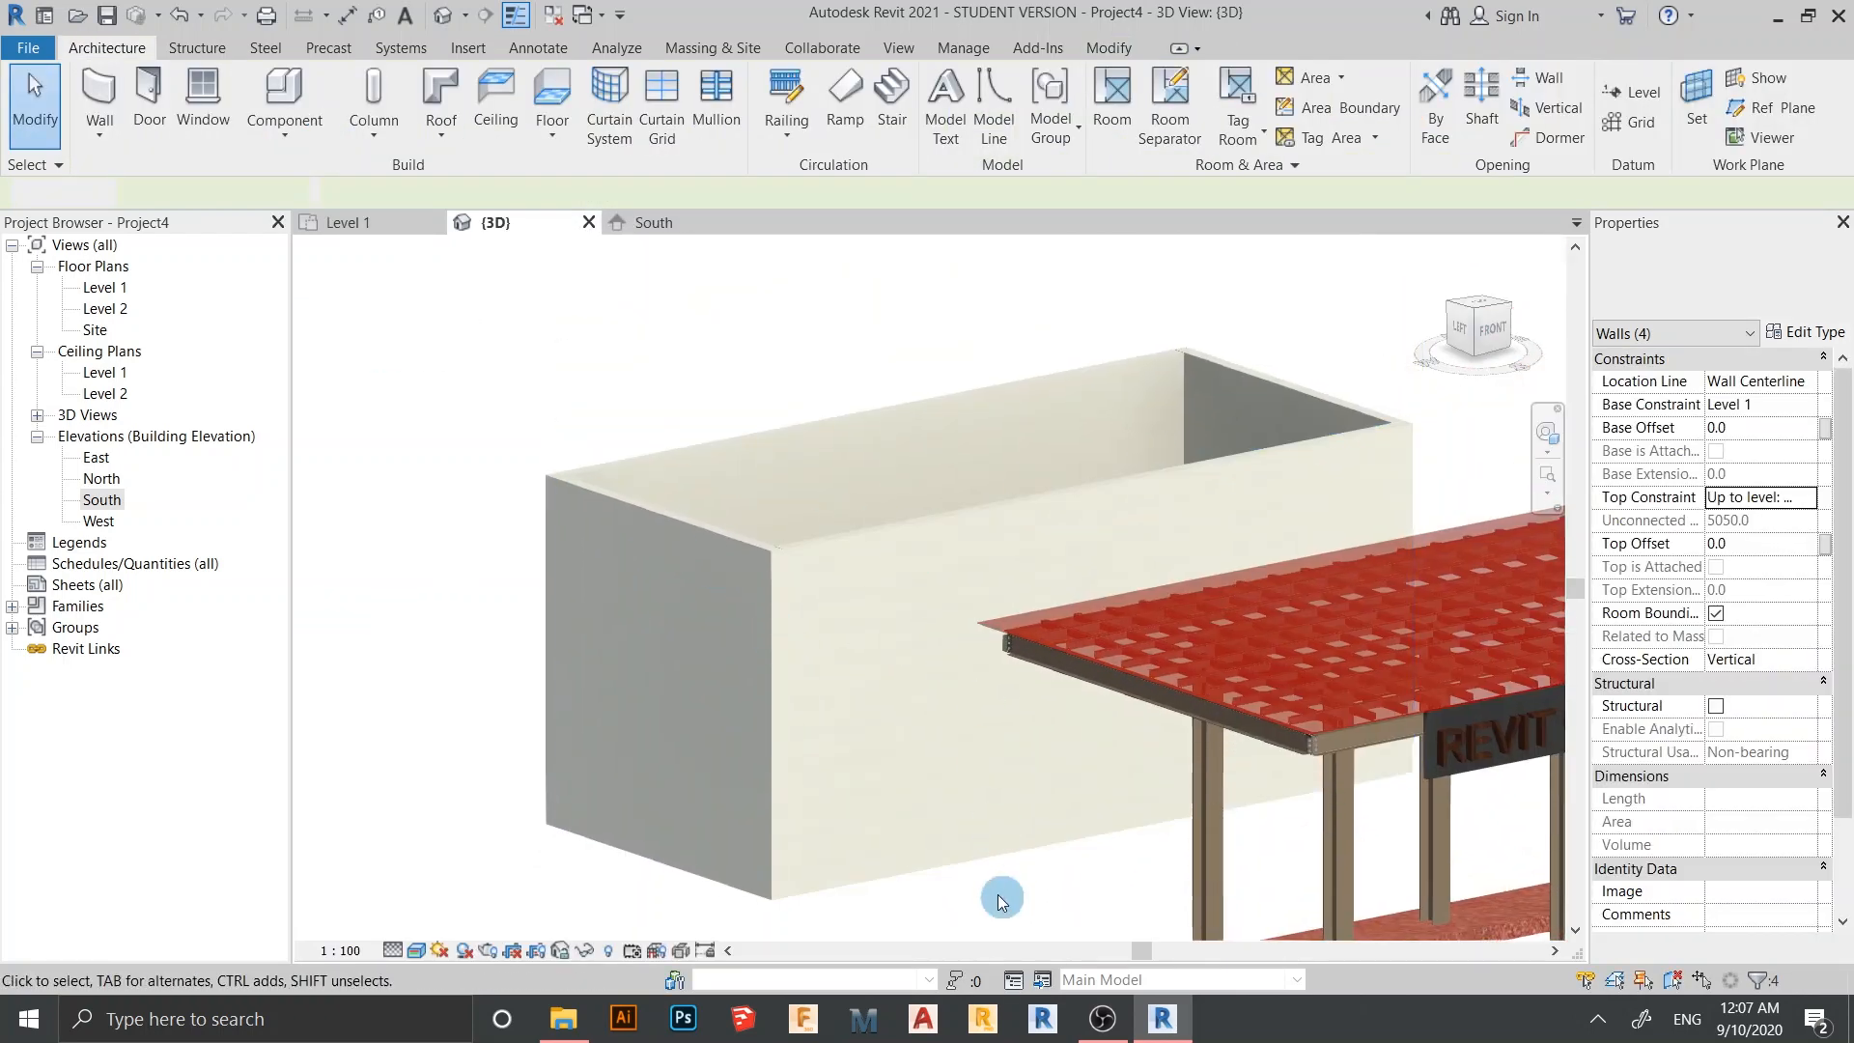
Draw an 8000 mm Storefront curtain wall on Level 1 within the building wall facing the grid bubbles, from grid B to grid D
left_click(382, 241)
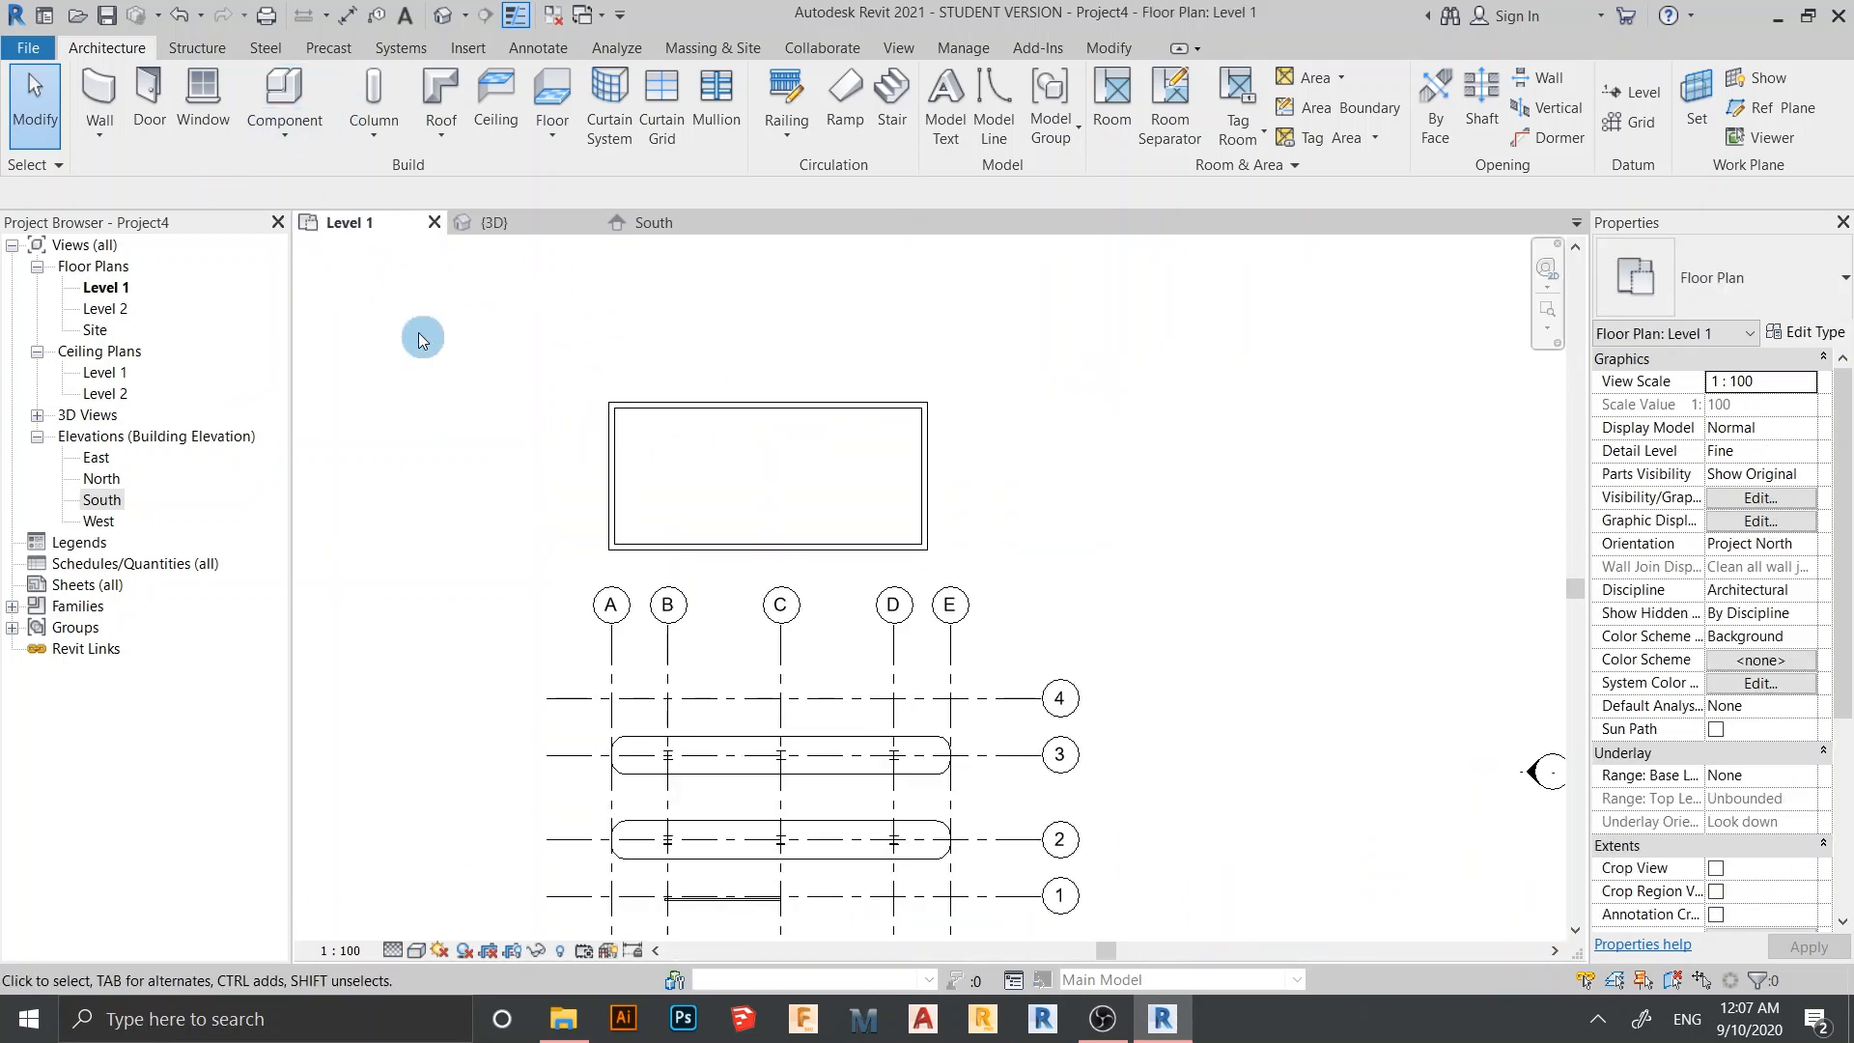
key("a")
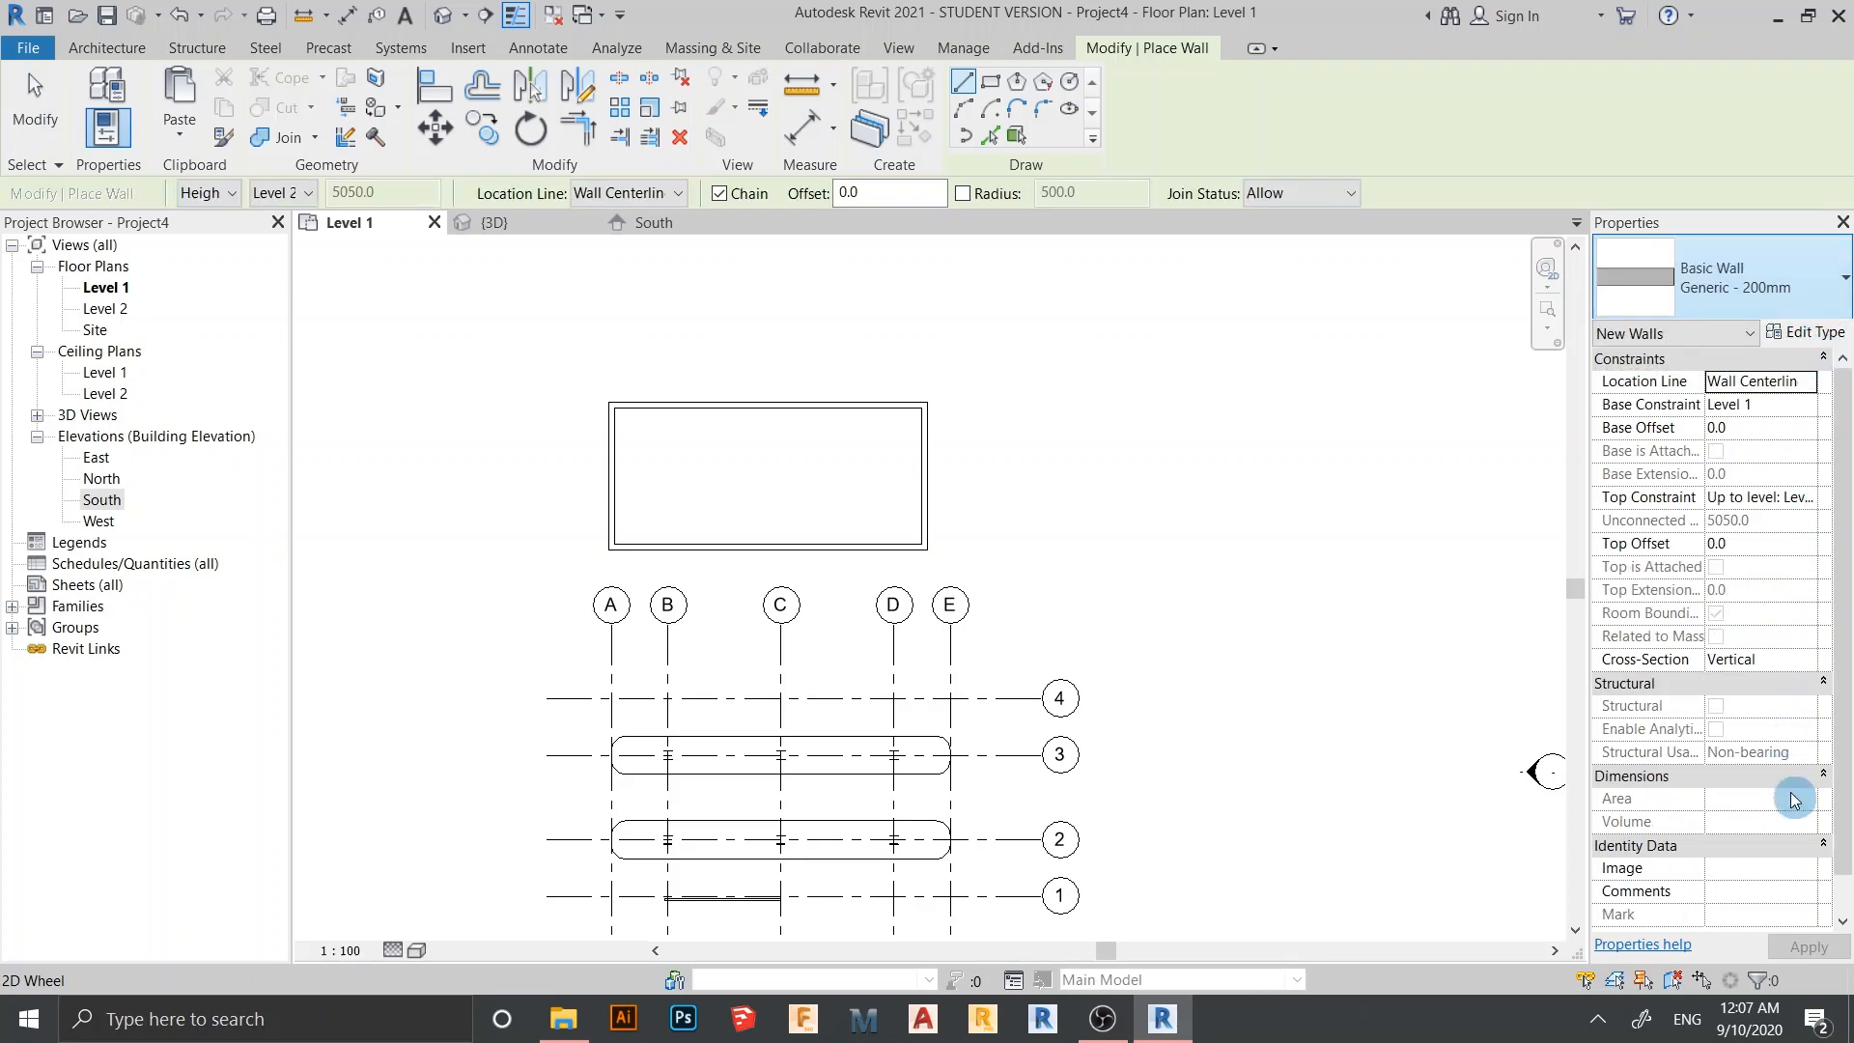
left_click(1844, 280)
left_click(1844, 284)
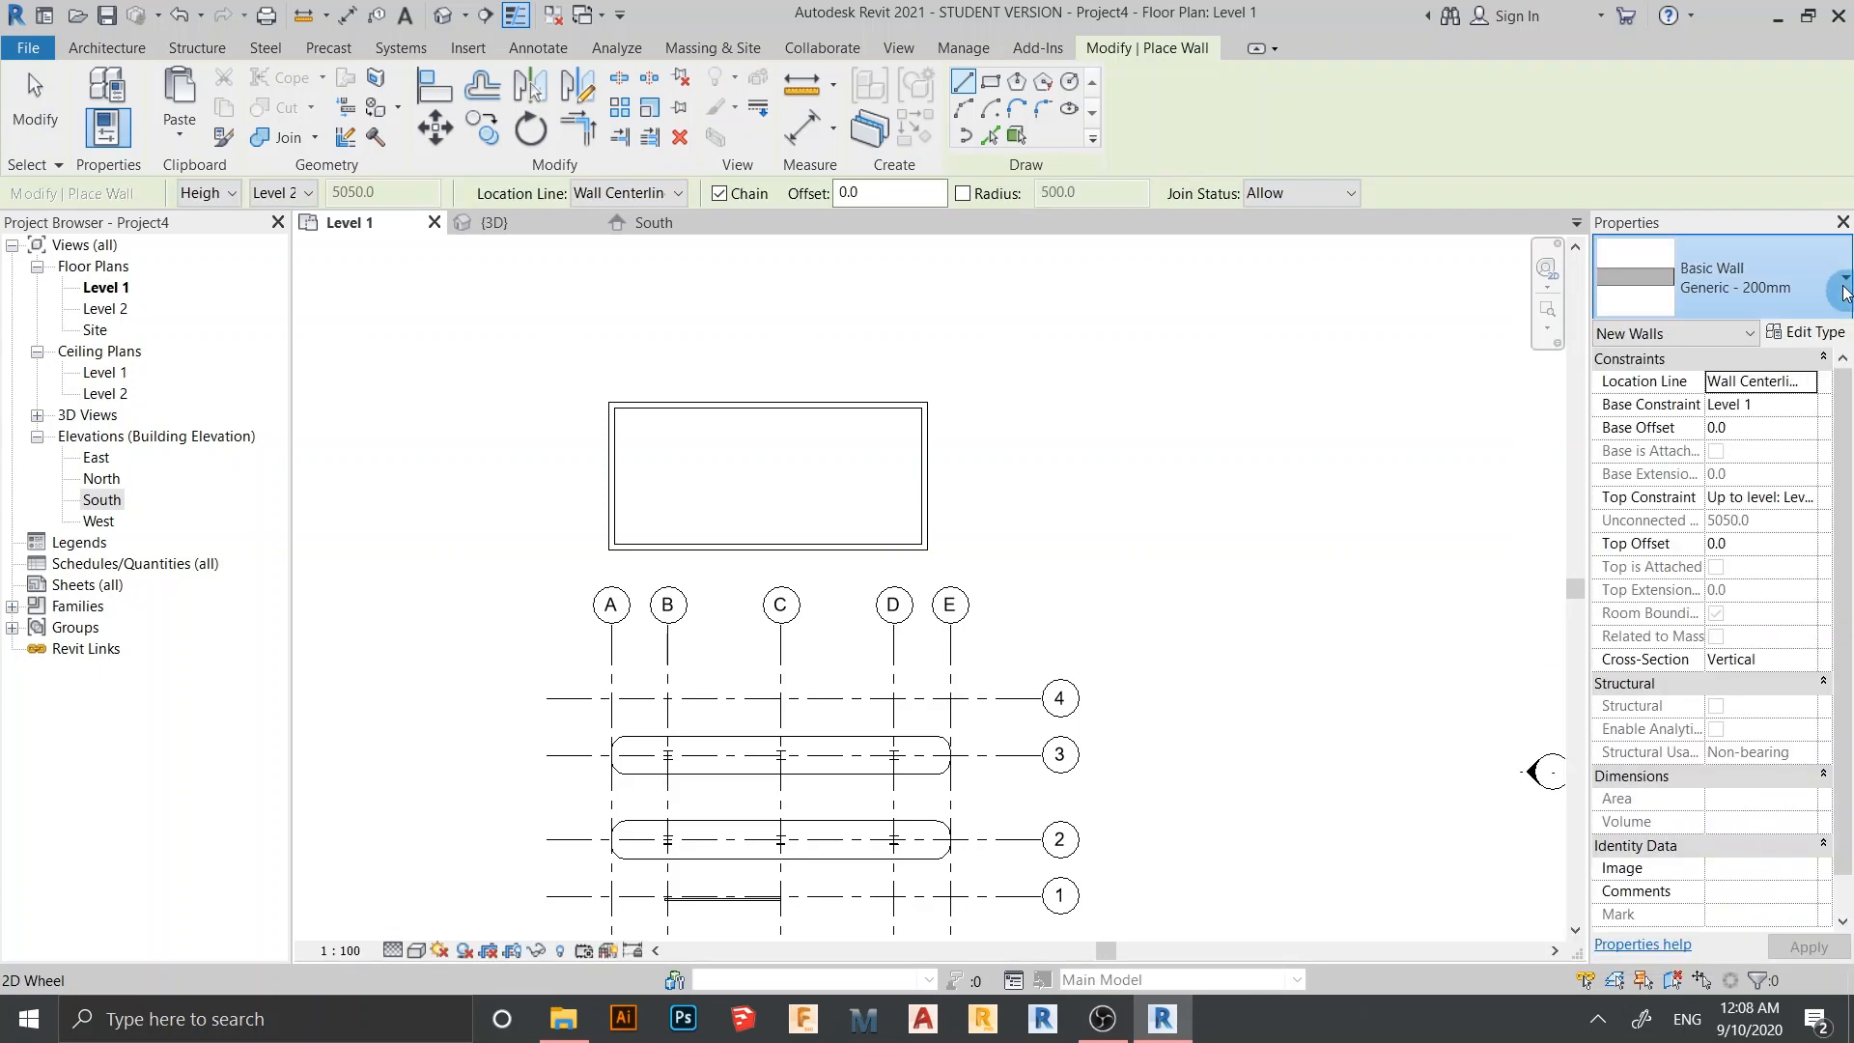
left_click(1844, 285)
scroll(1583, 753, "down", 5)
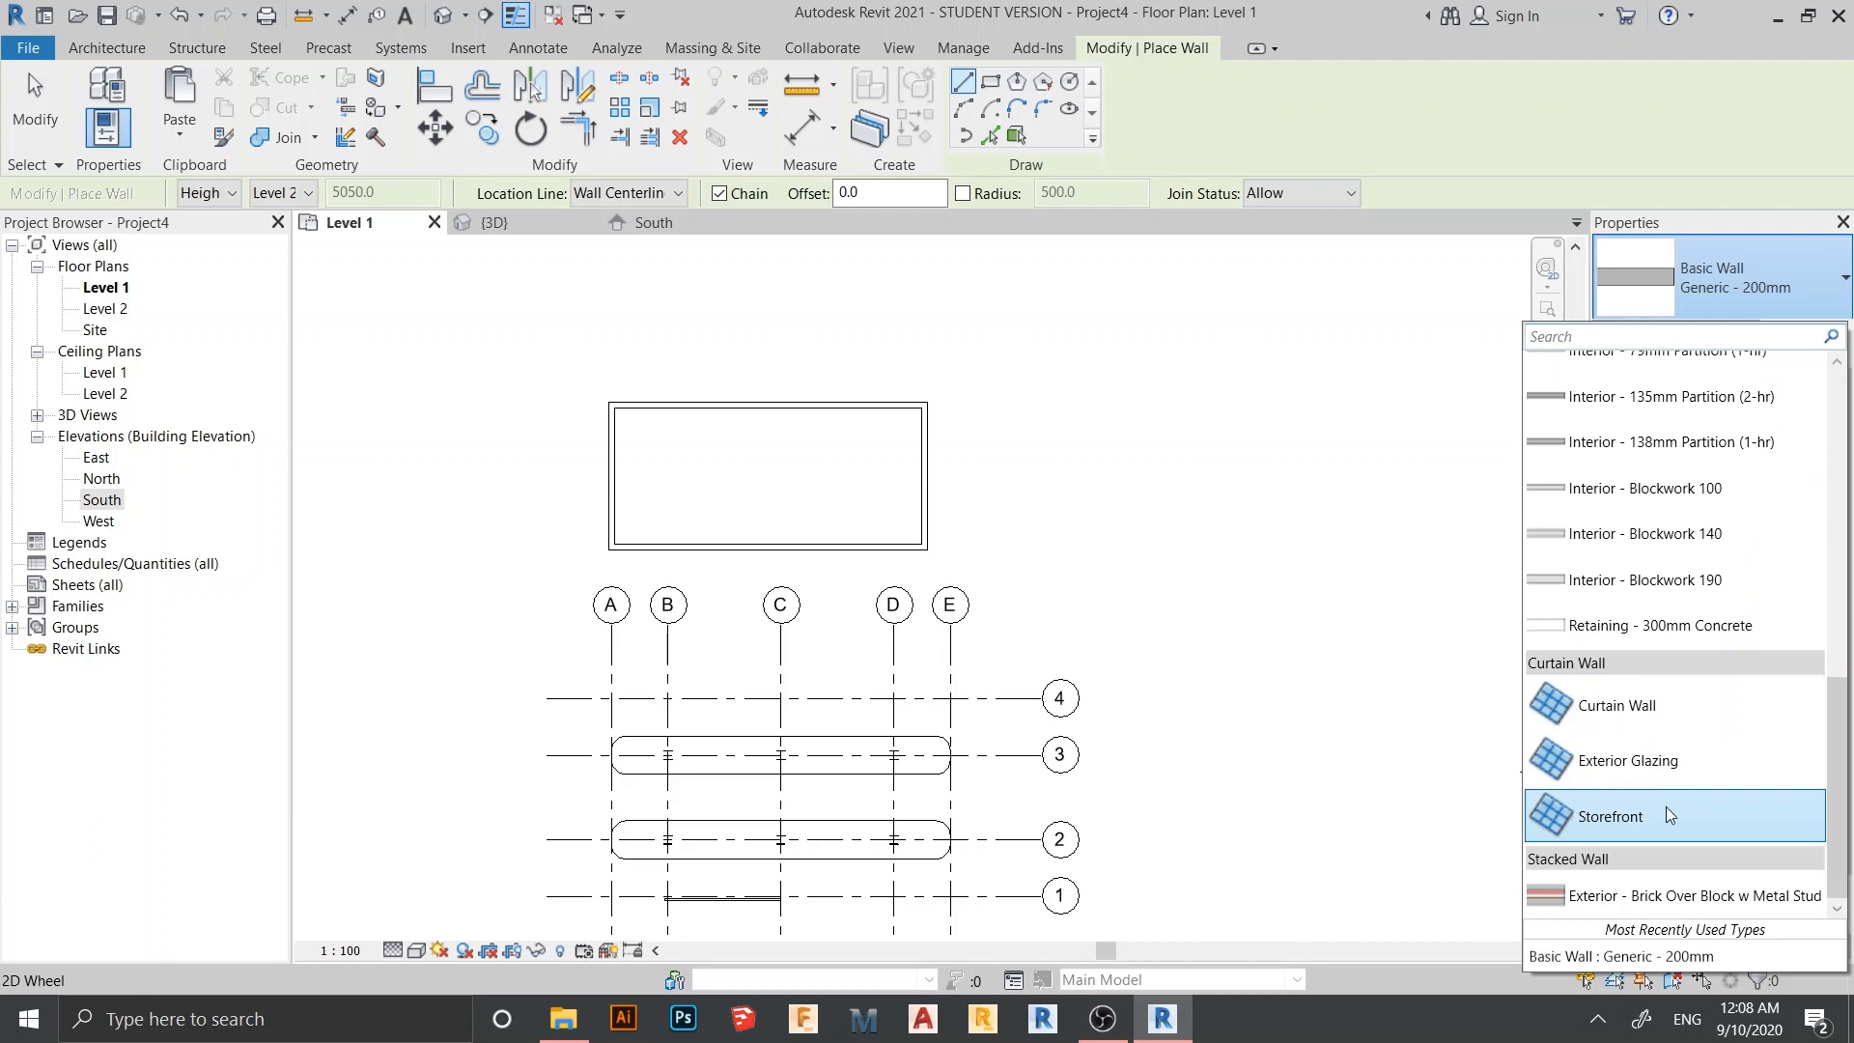
left_click(1669, 816)
scroll(710, 613, "up", 2)
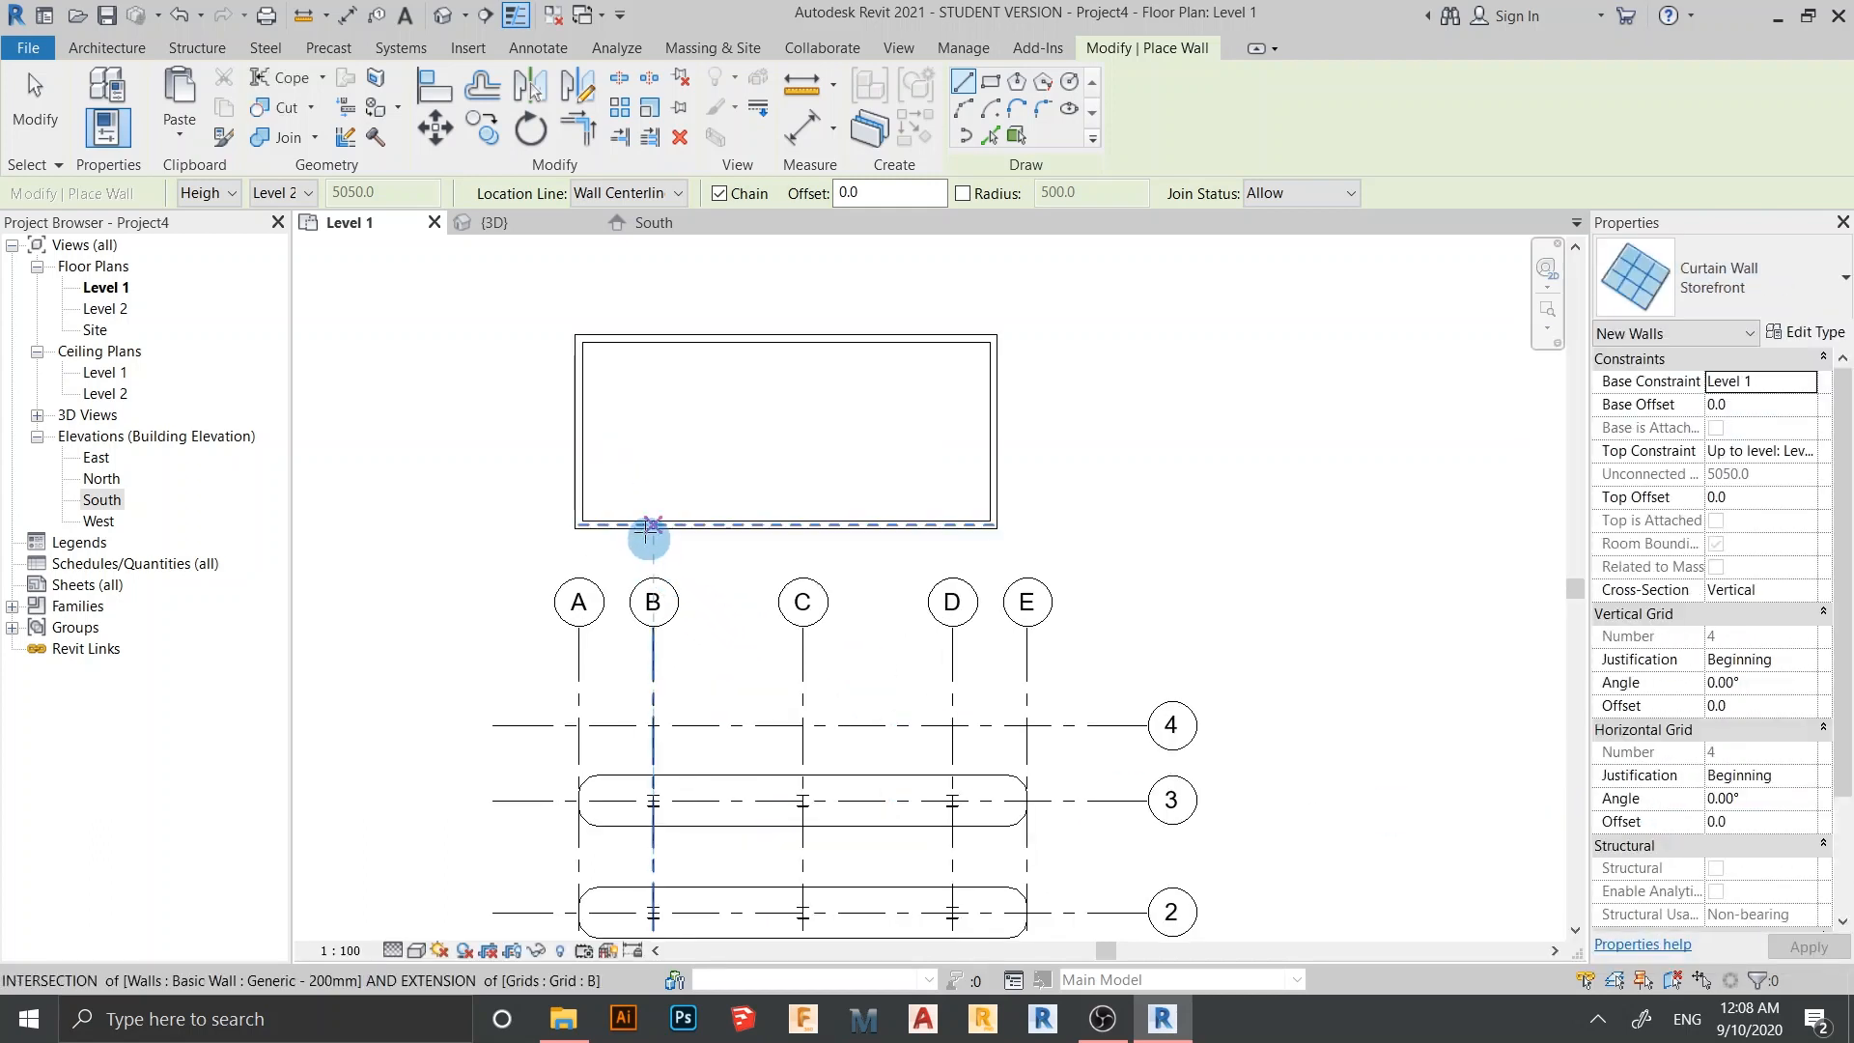
left_click(760, 524)
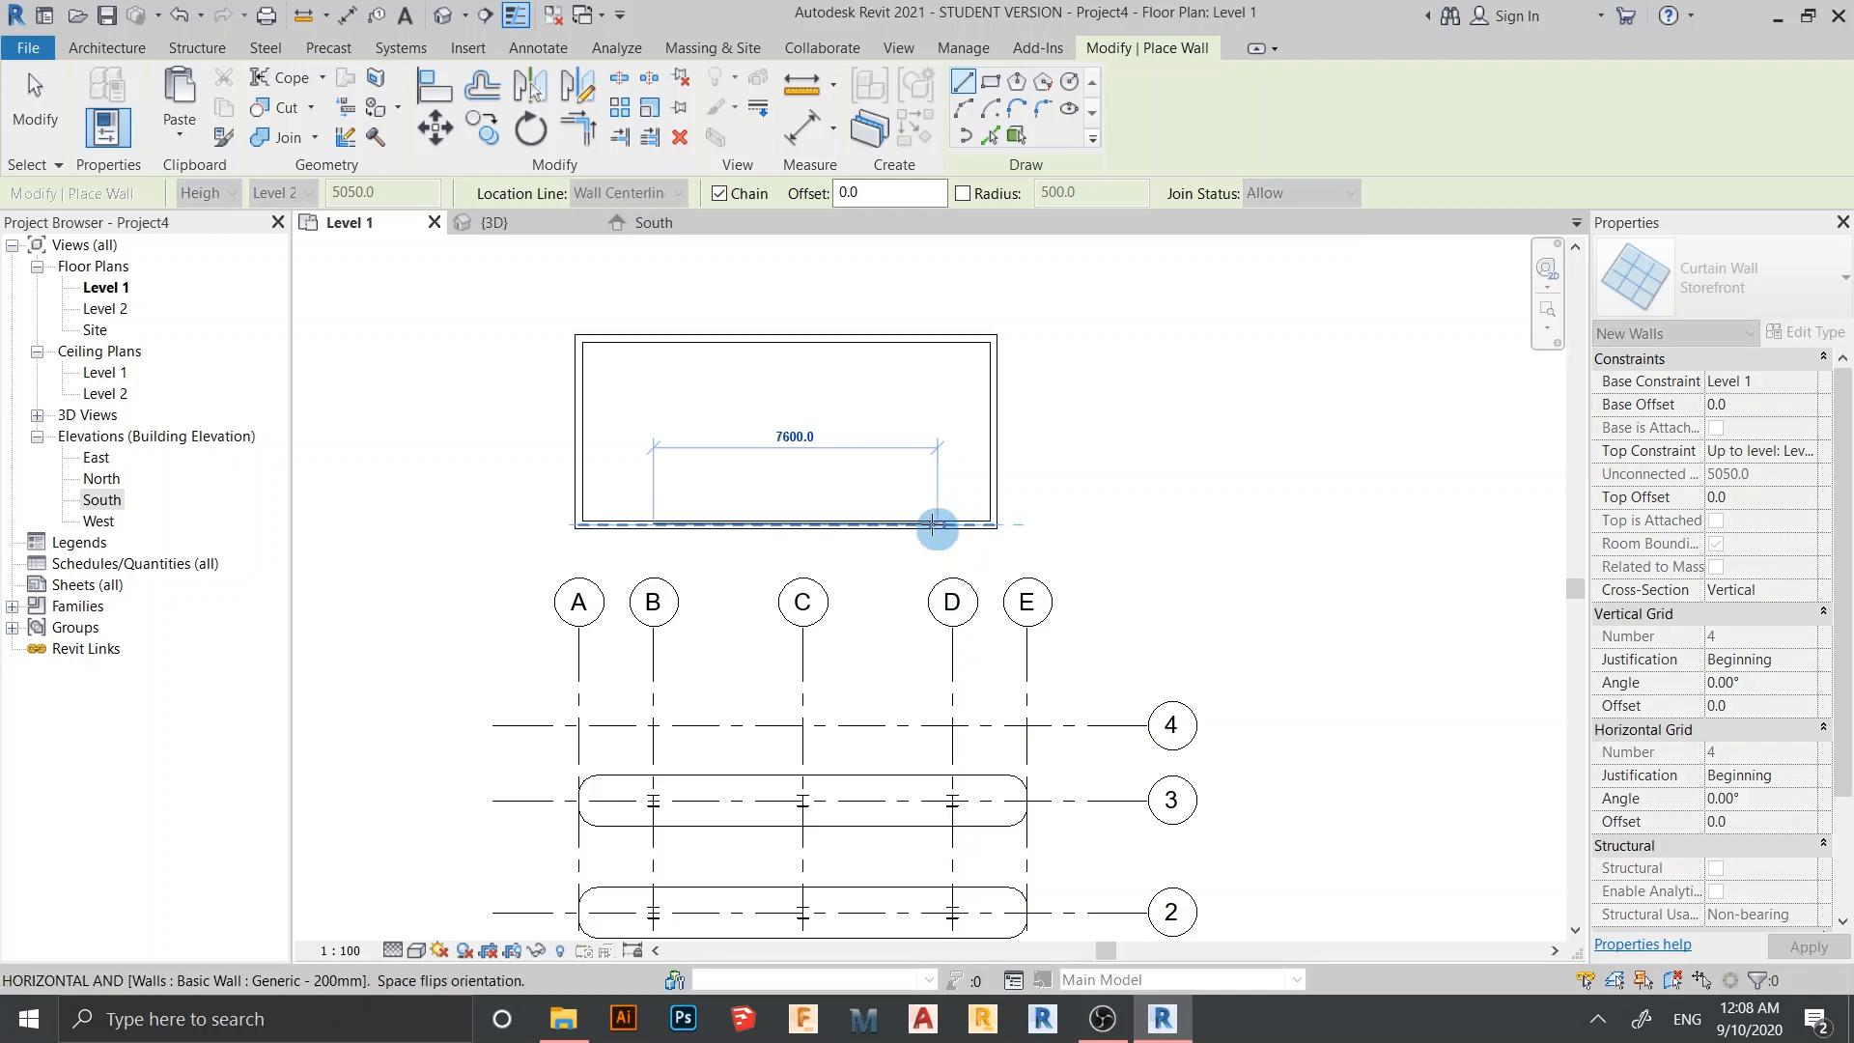
left_click(949, 524)
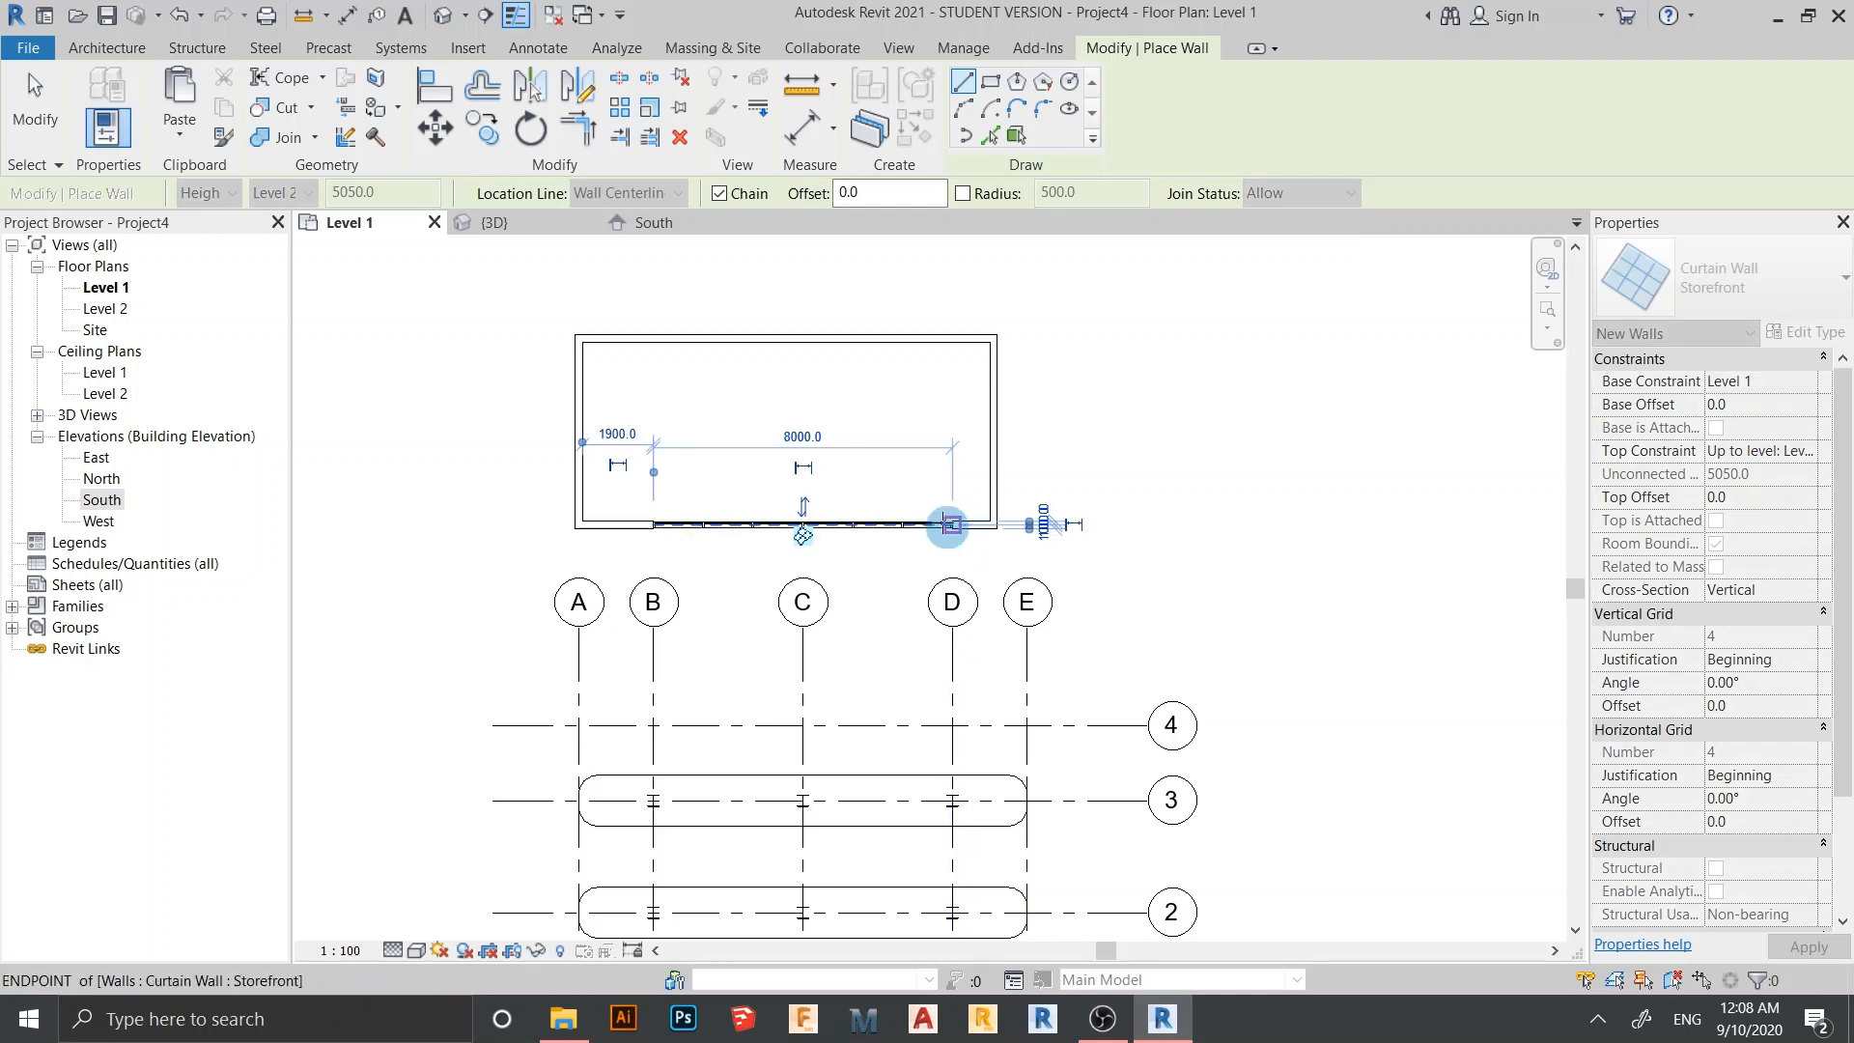
key("Escape")
key("Escape")
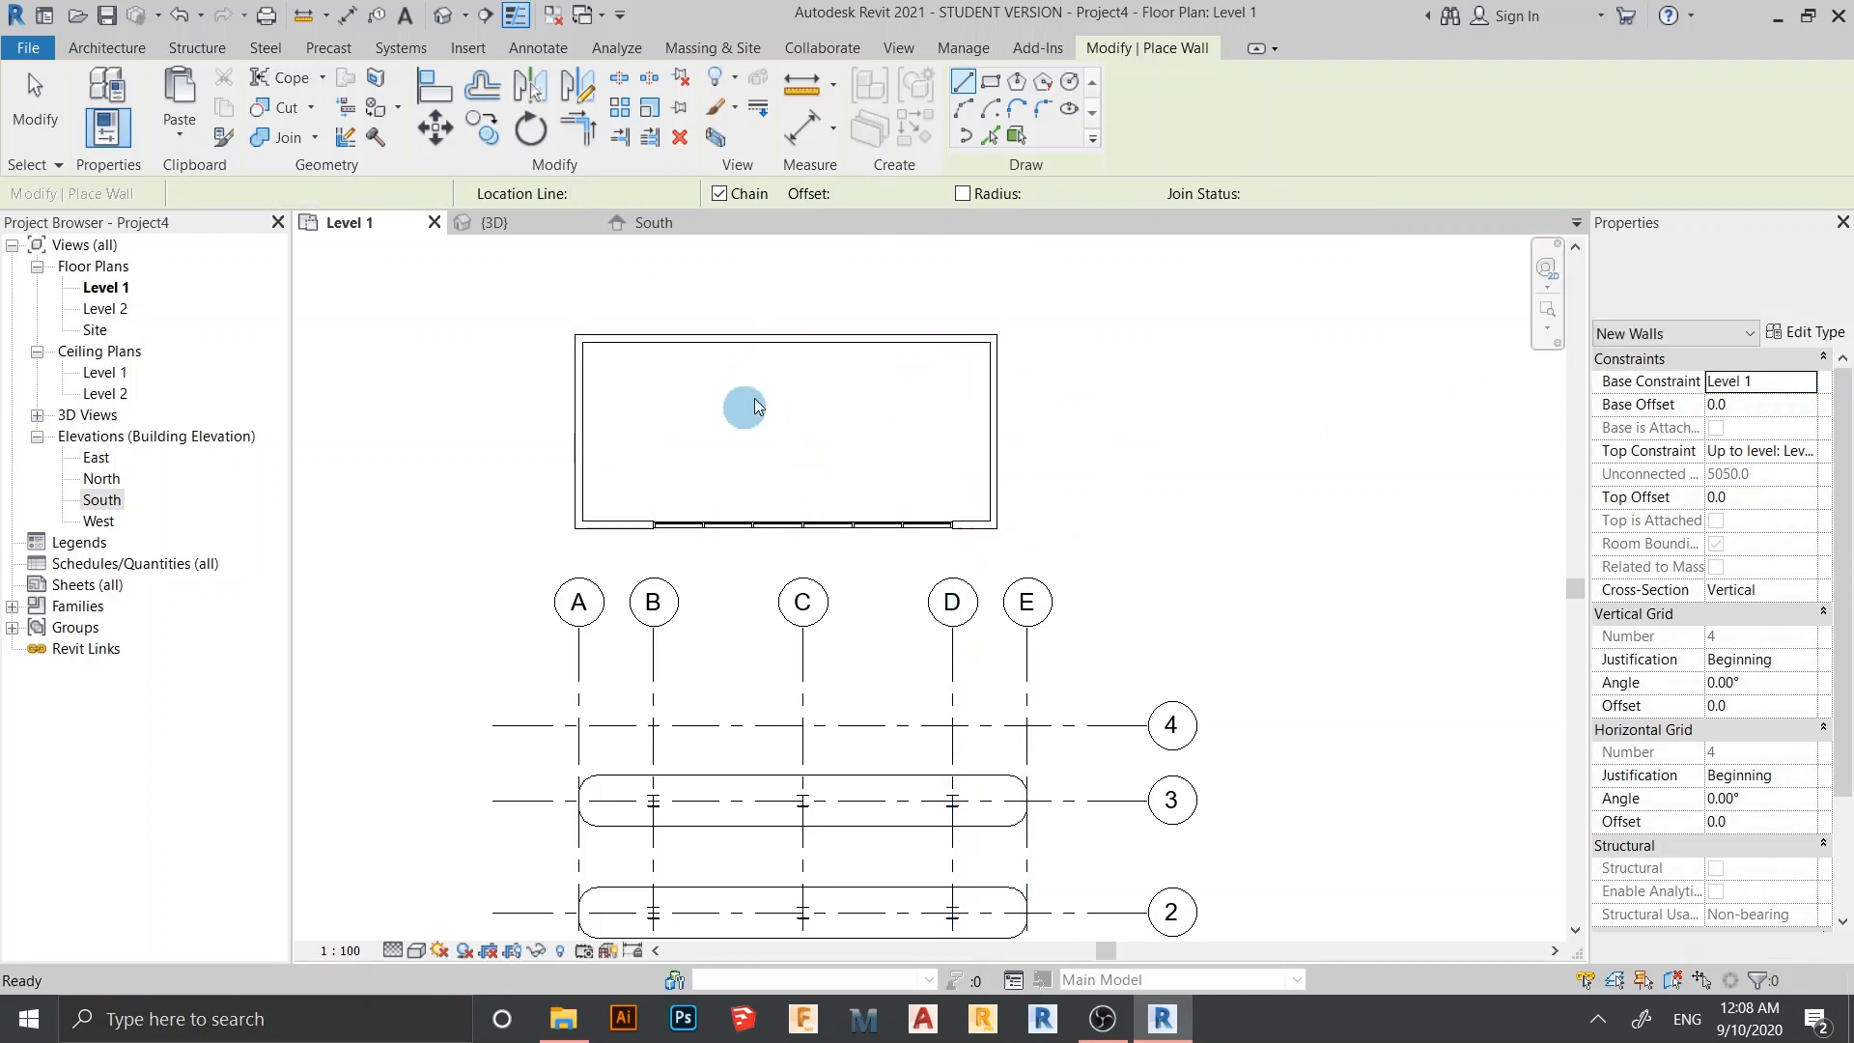
Move the building's short wall near grid E outward until it aligns with grid E, making the interior 11900 mm long
left_click(1007, 463)
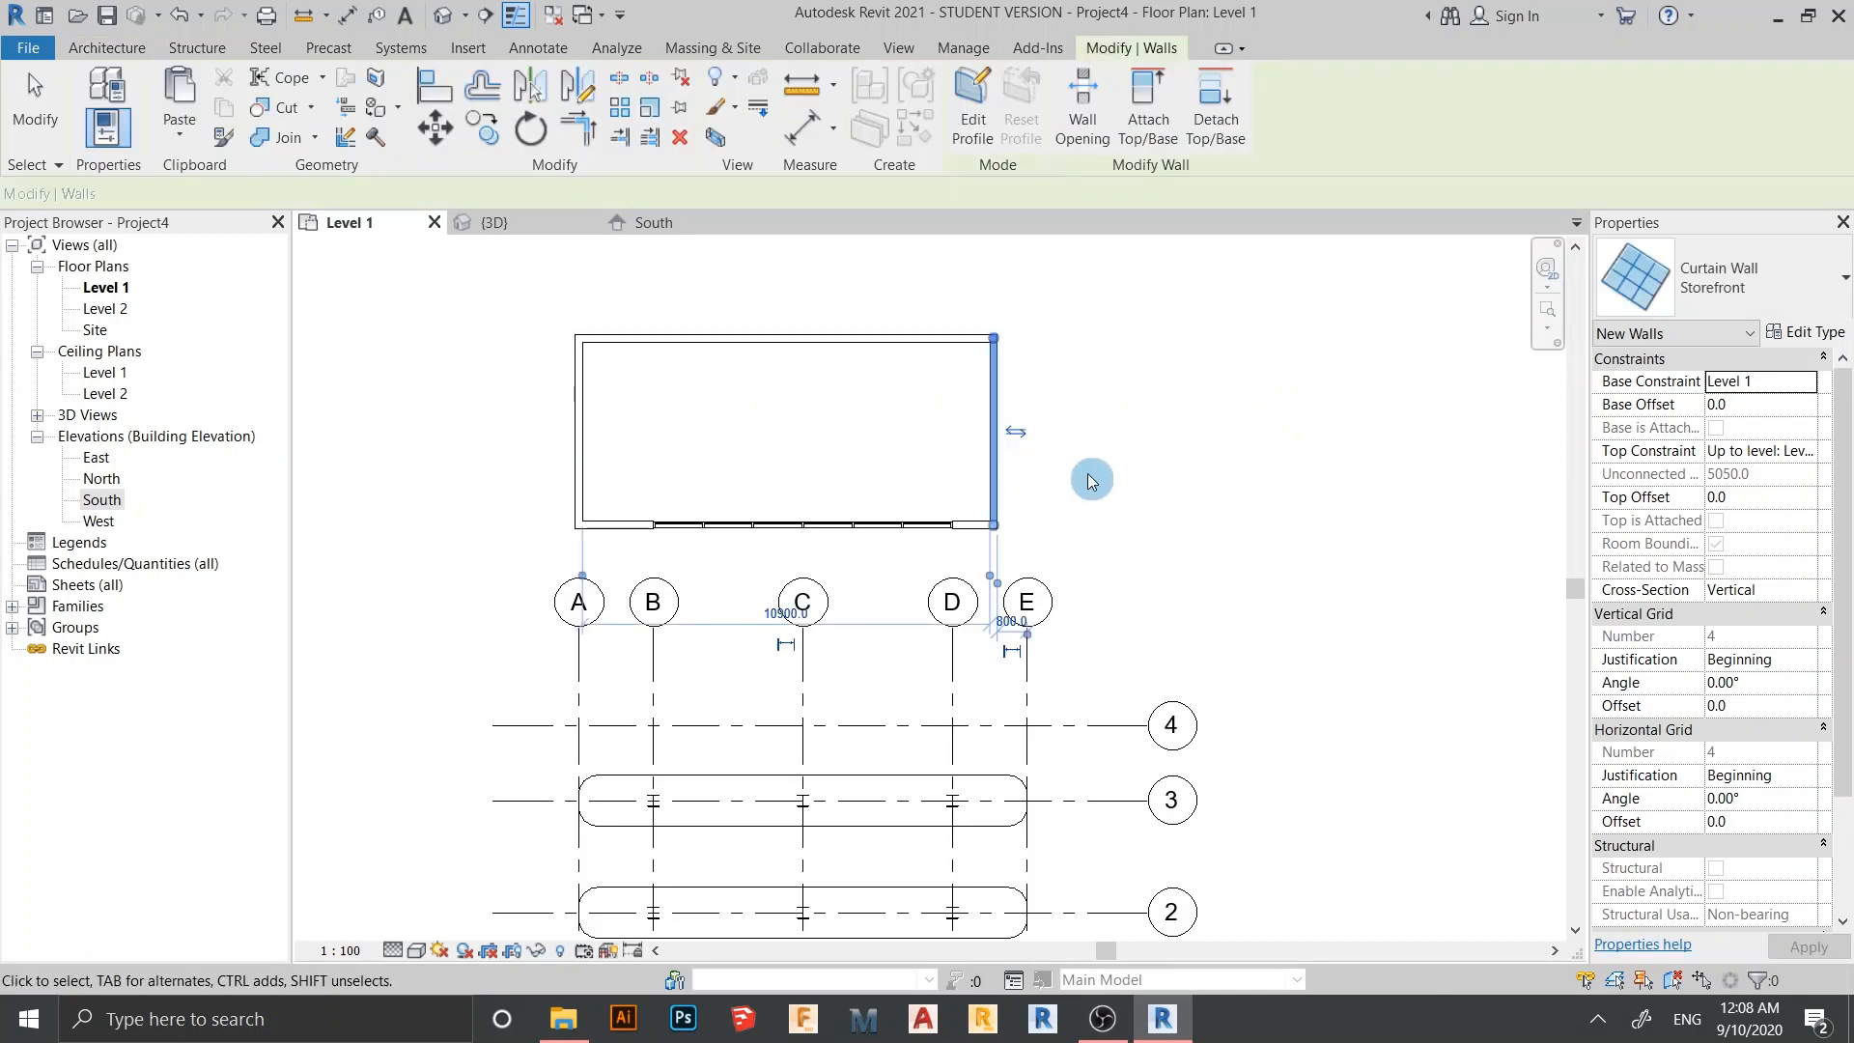
key("Right")
key("Right")
key("Right")
key("Right")
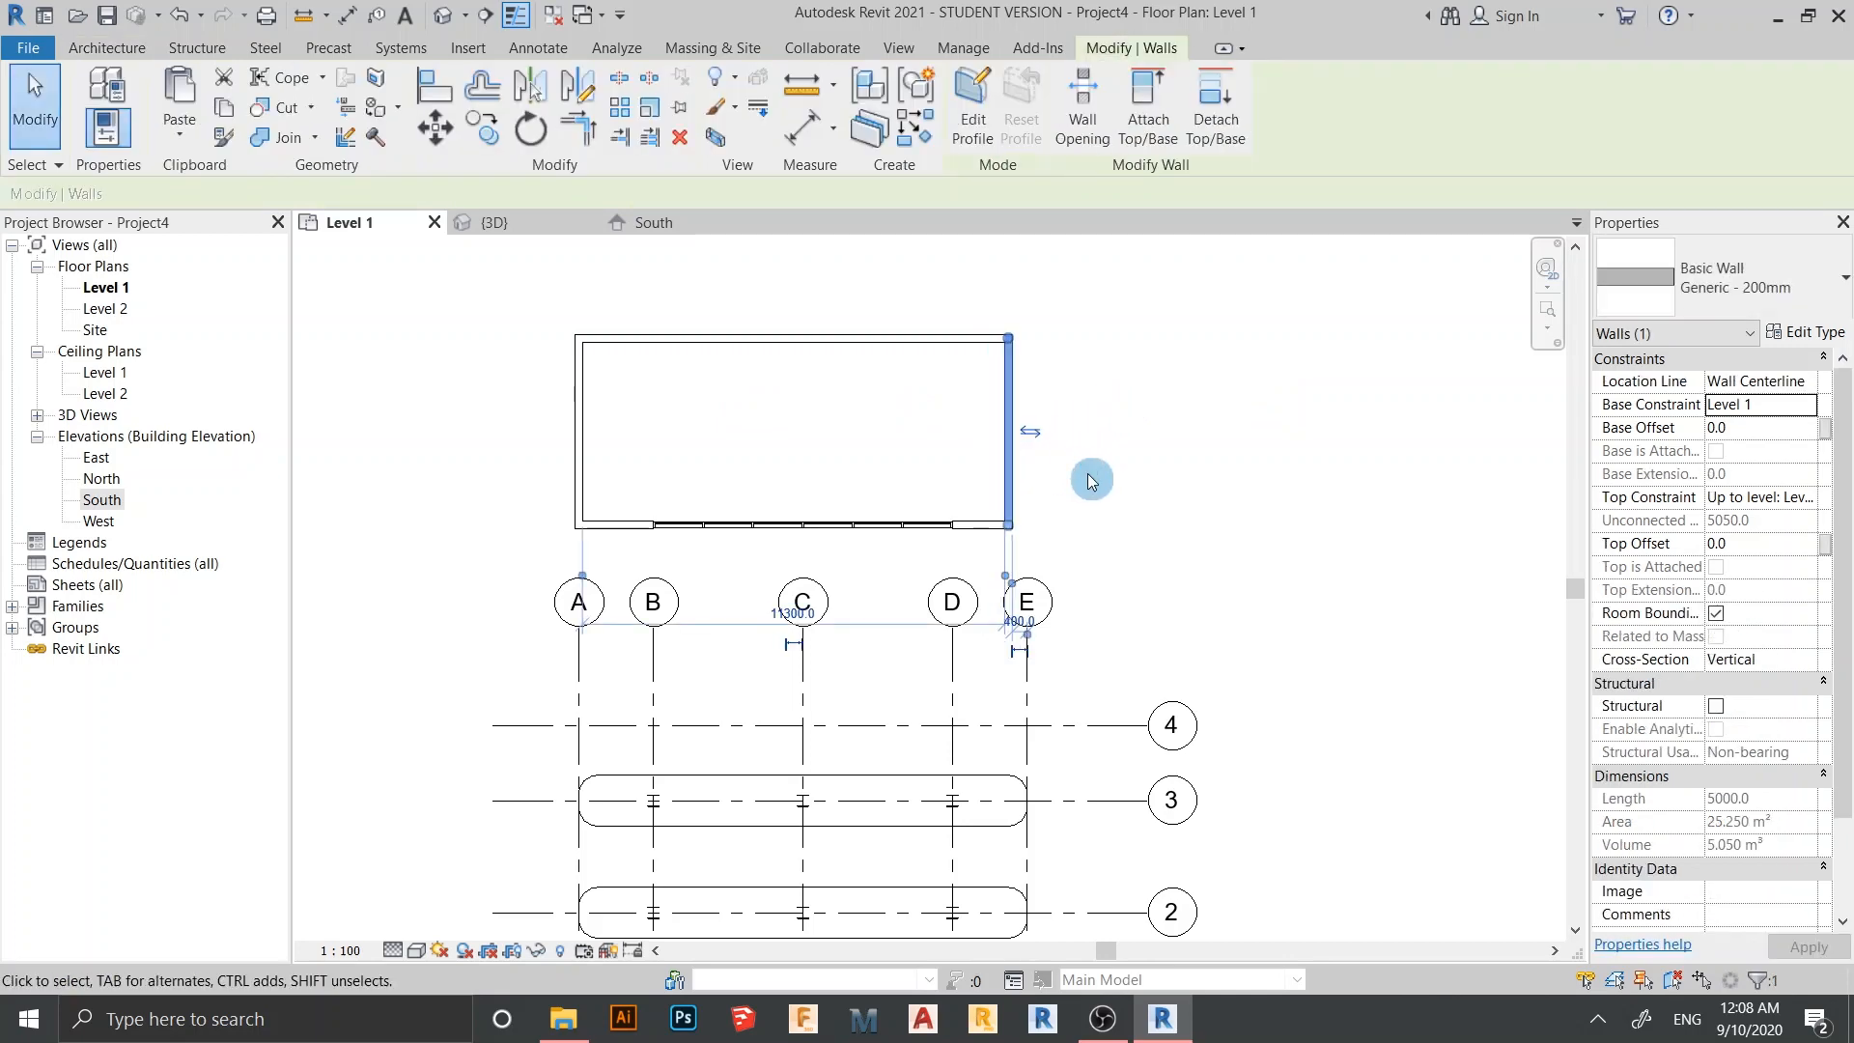
key("Right")
key("Right")
key("Right")
key("Right")
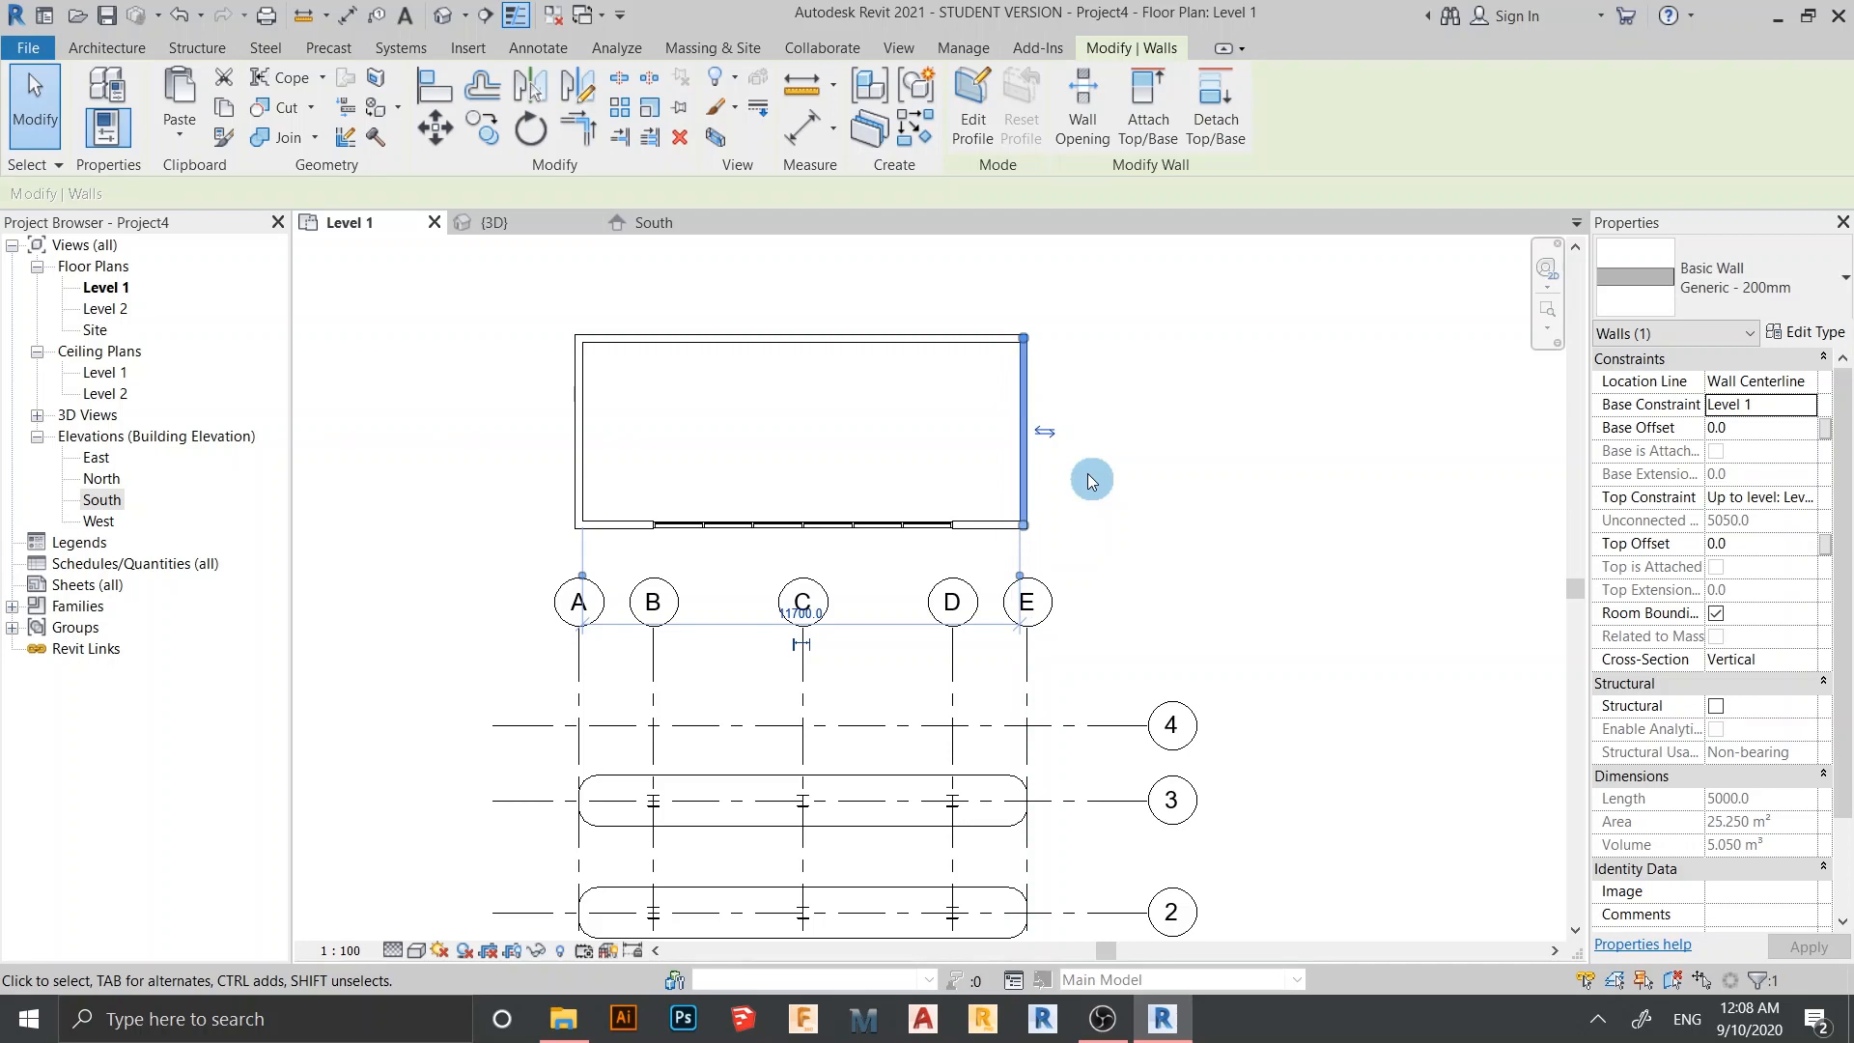
key("Right")
key("Right")
left_click(1092, 482)
middle_click_drag(1098, 490, 1112, 536)
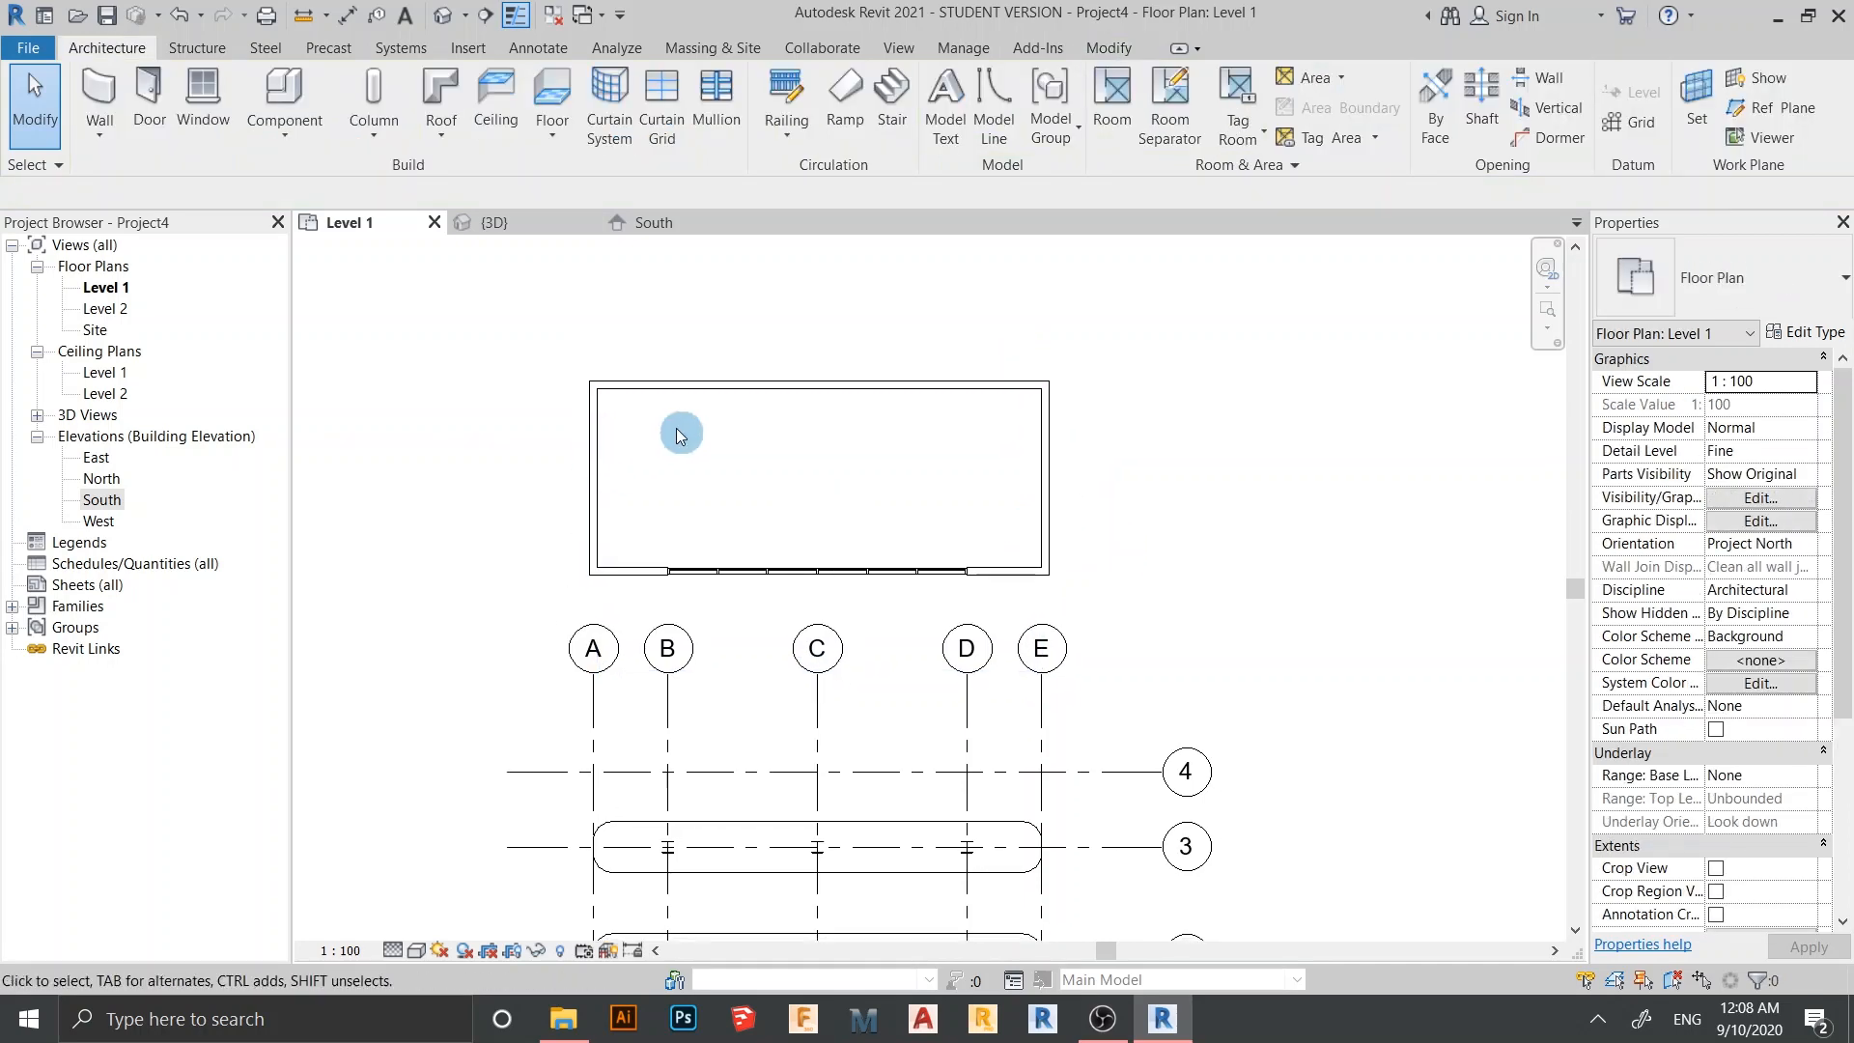
Draw a Storefront curtain wall about 3100 mm long within the building's short wall on grid A
key("w")
key("a")
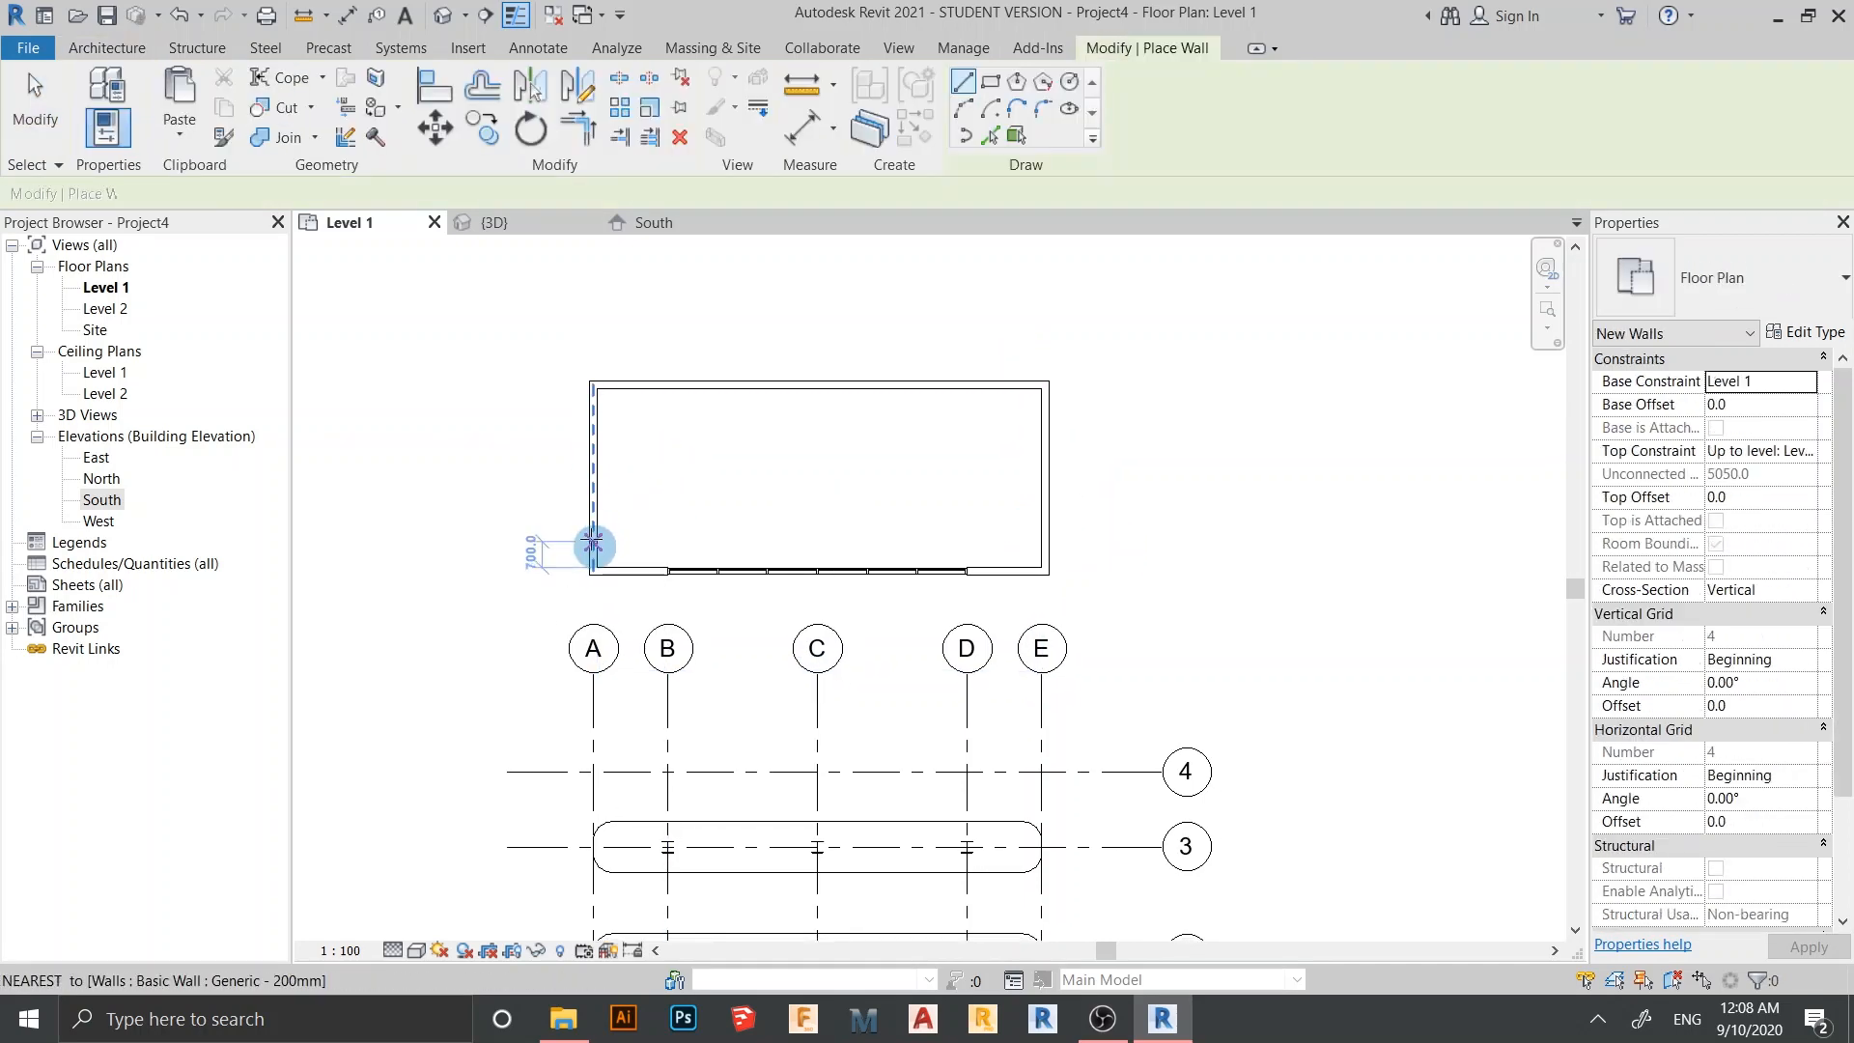
left_click(593, 541)
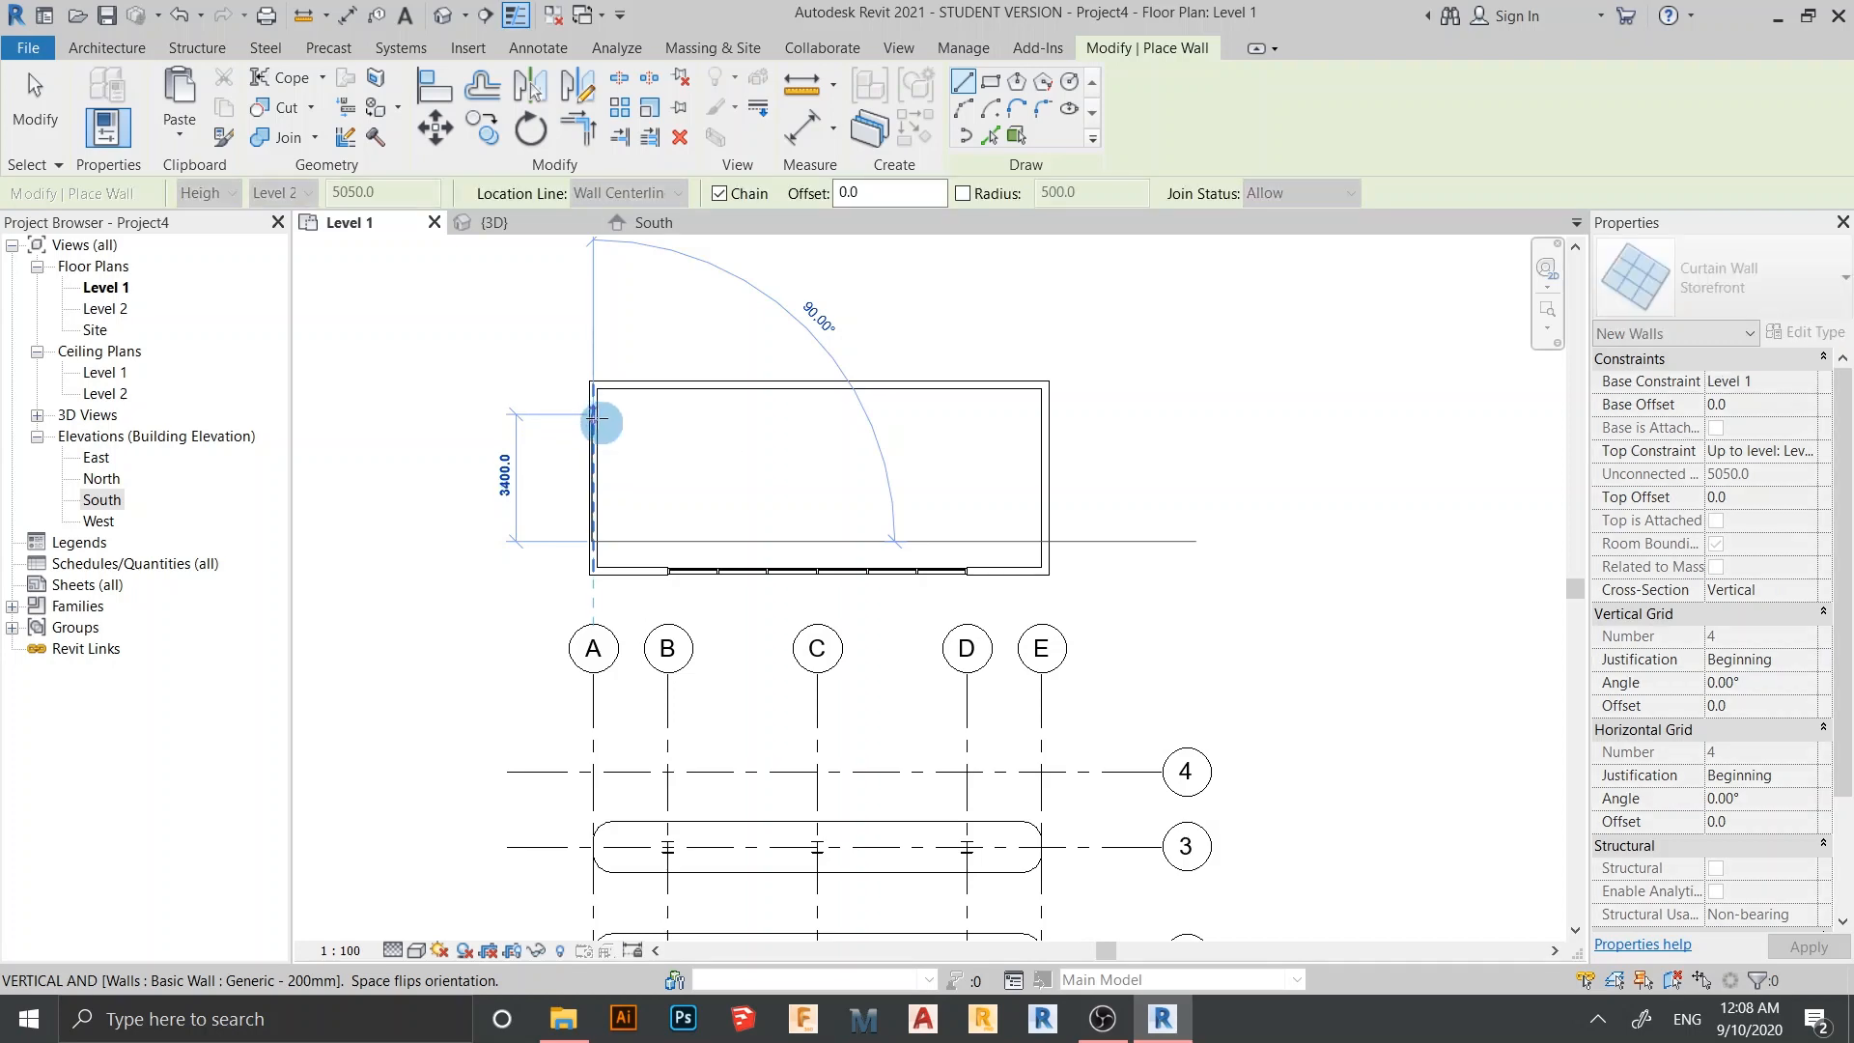
left_click(598, 428)
key("Escape")
key("Escape")
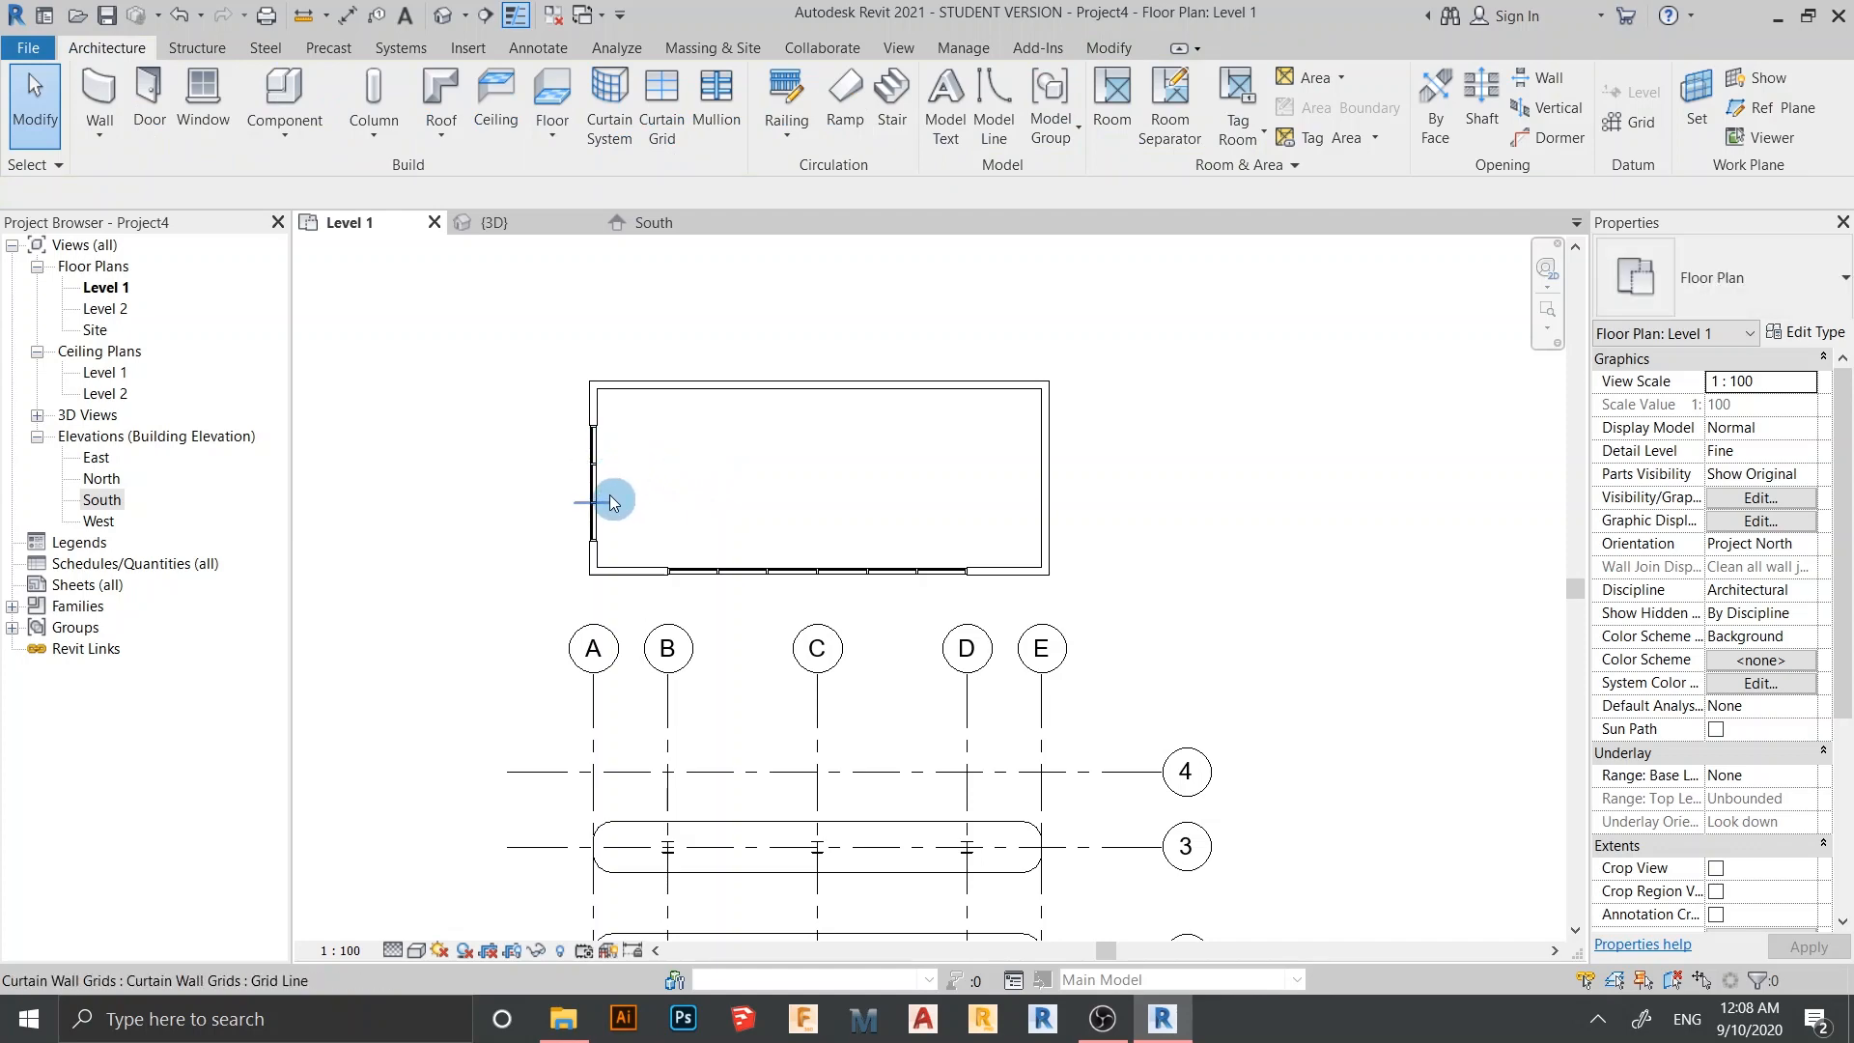
Mirror a copy of the grid A storefront about a vertical axis through the long wall's midpoint onto the opposite short wall
left_click(613, 443)
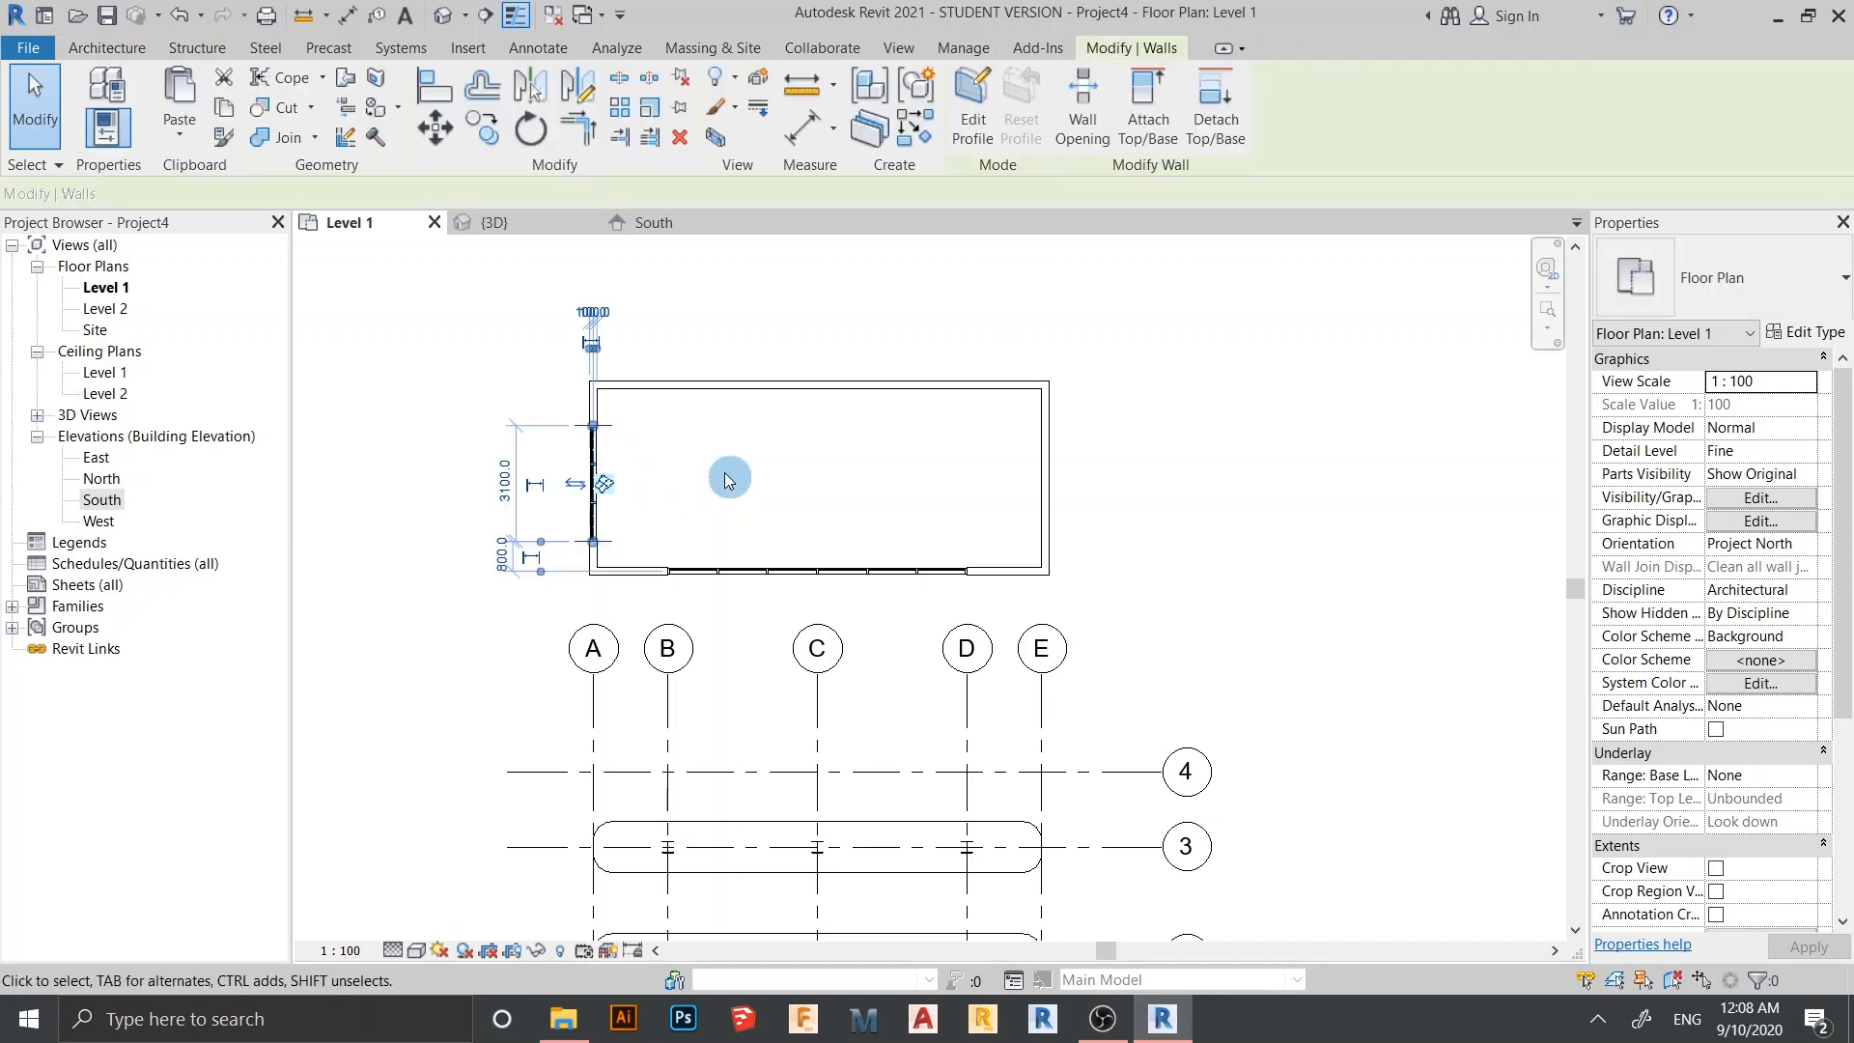
key("d")
key("m")
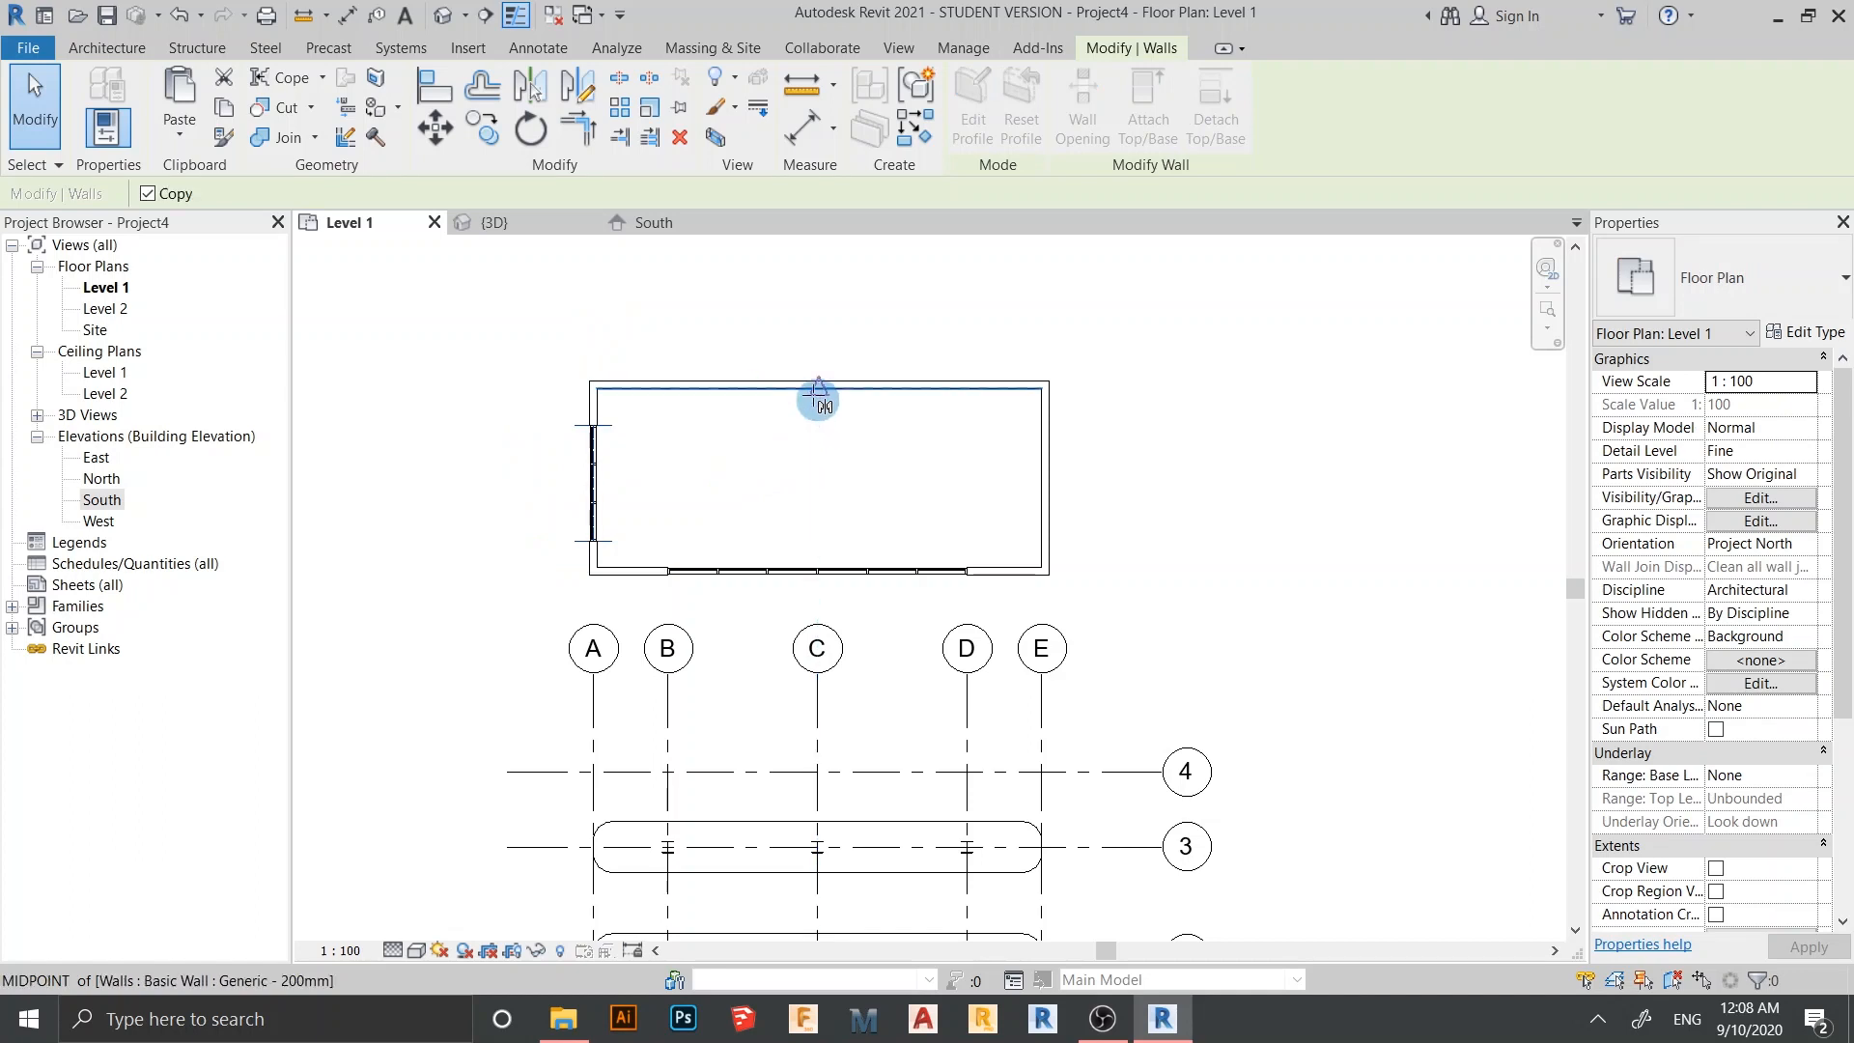
left_click(818, 390)
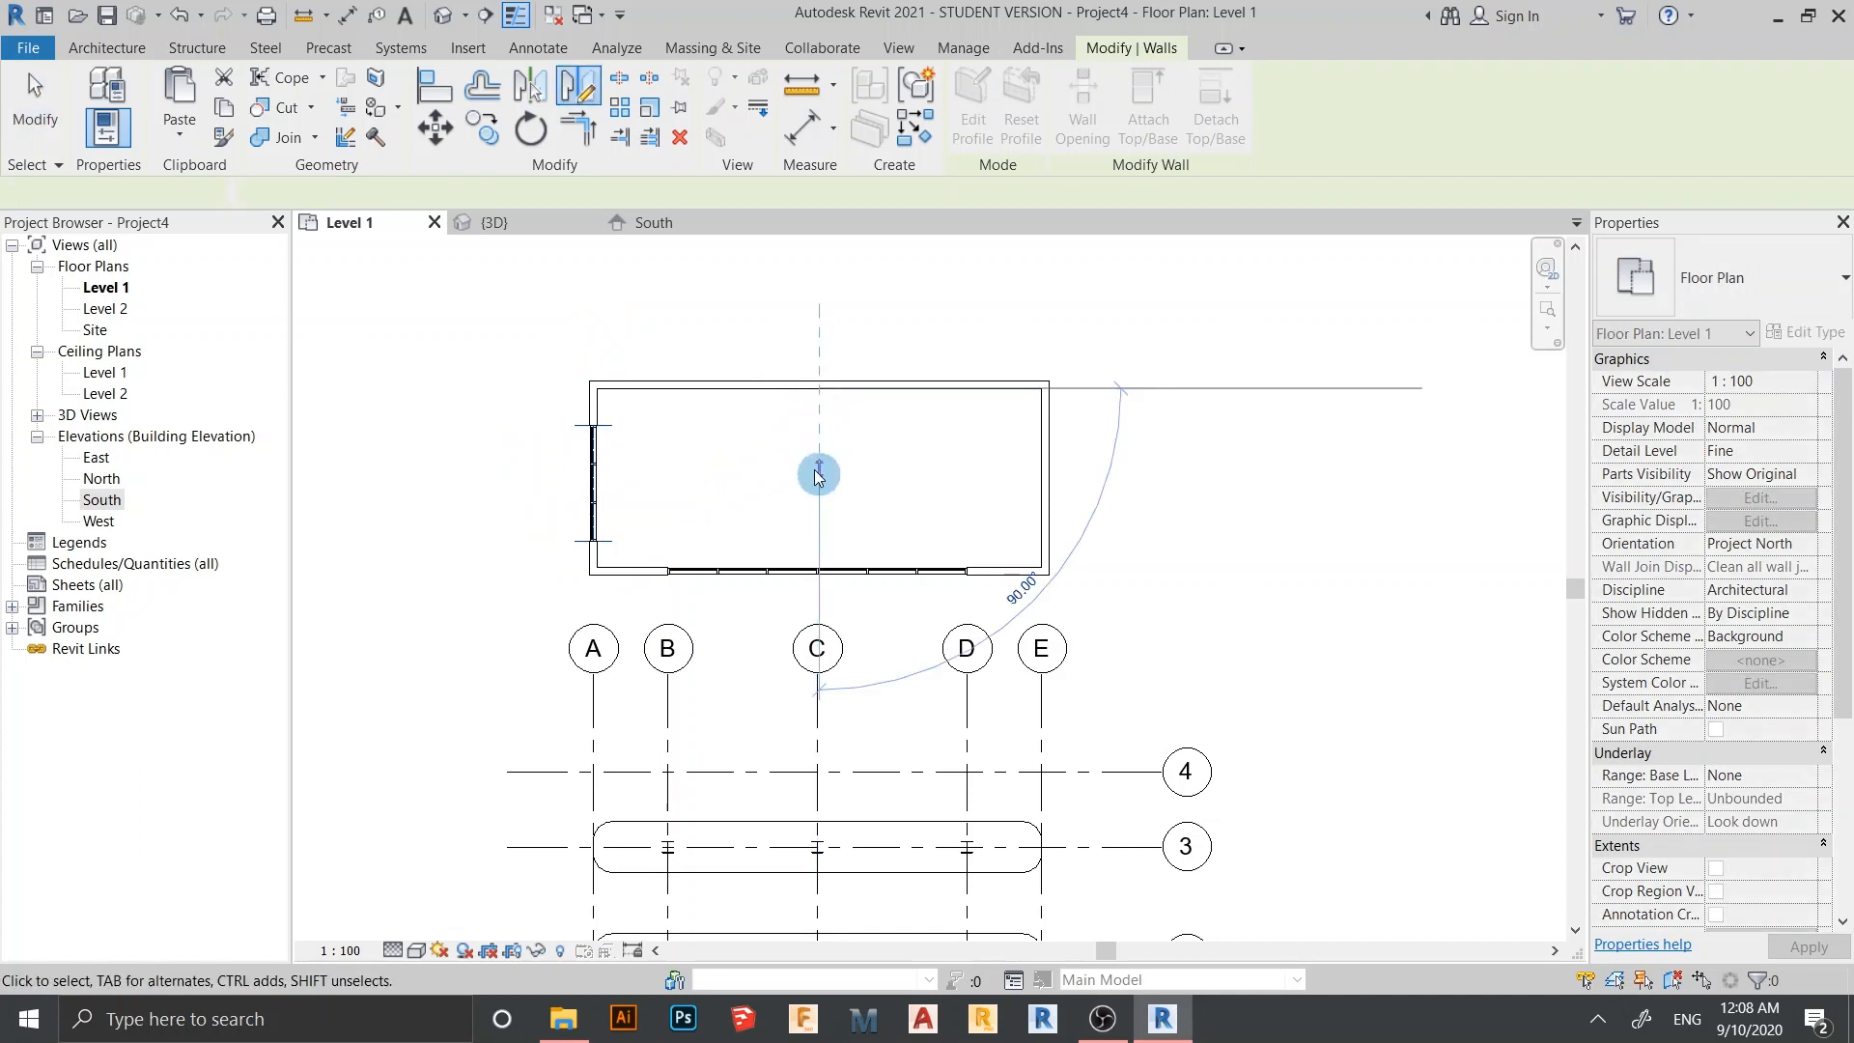
left_click(817, 473)
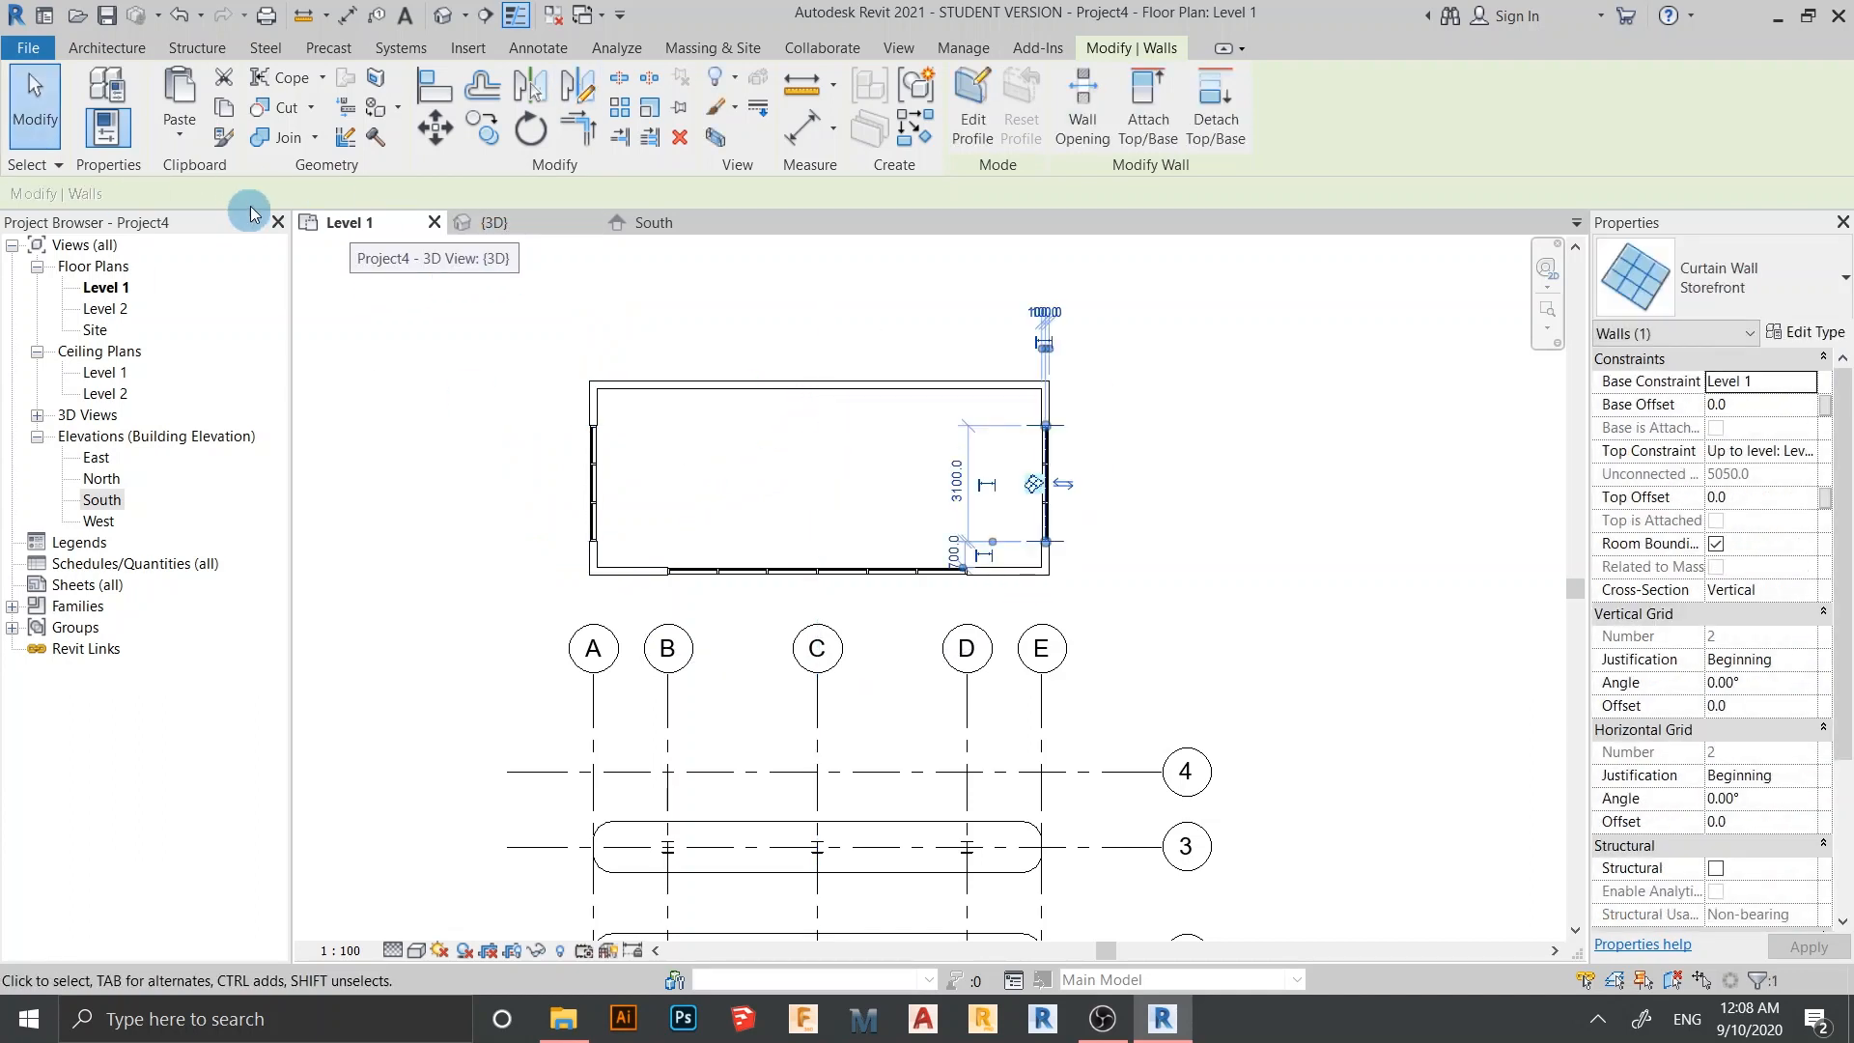
left_click(413, 449)
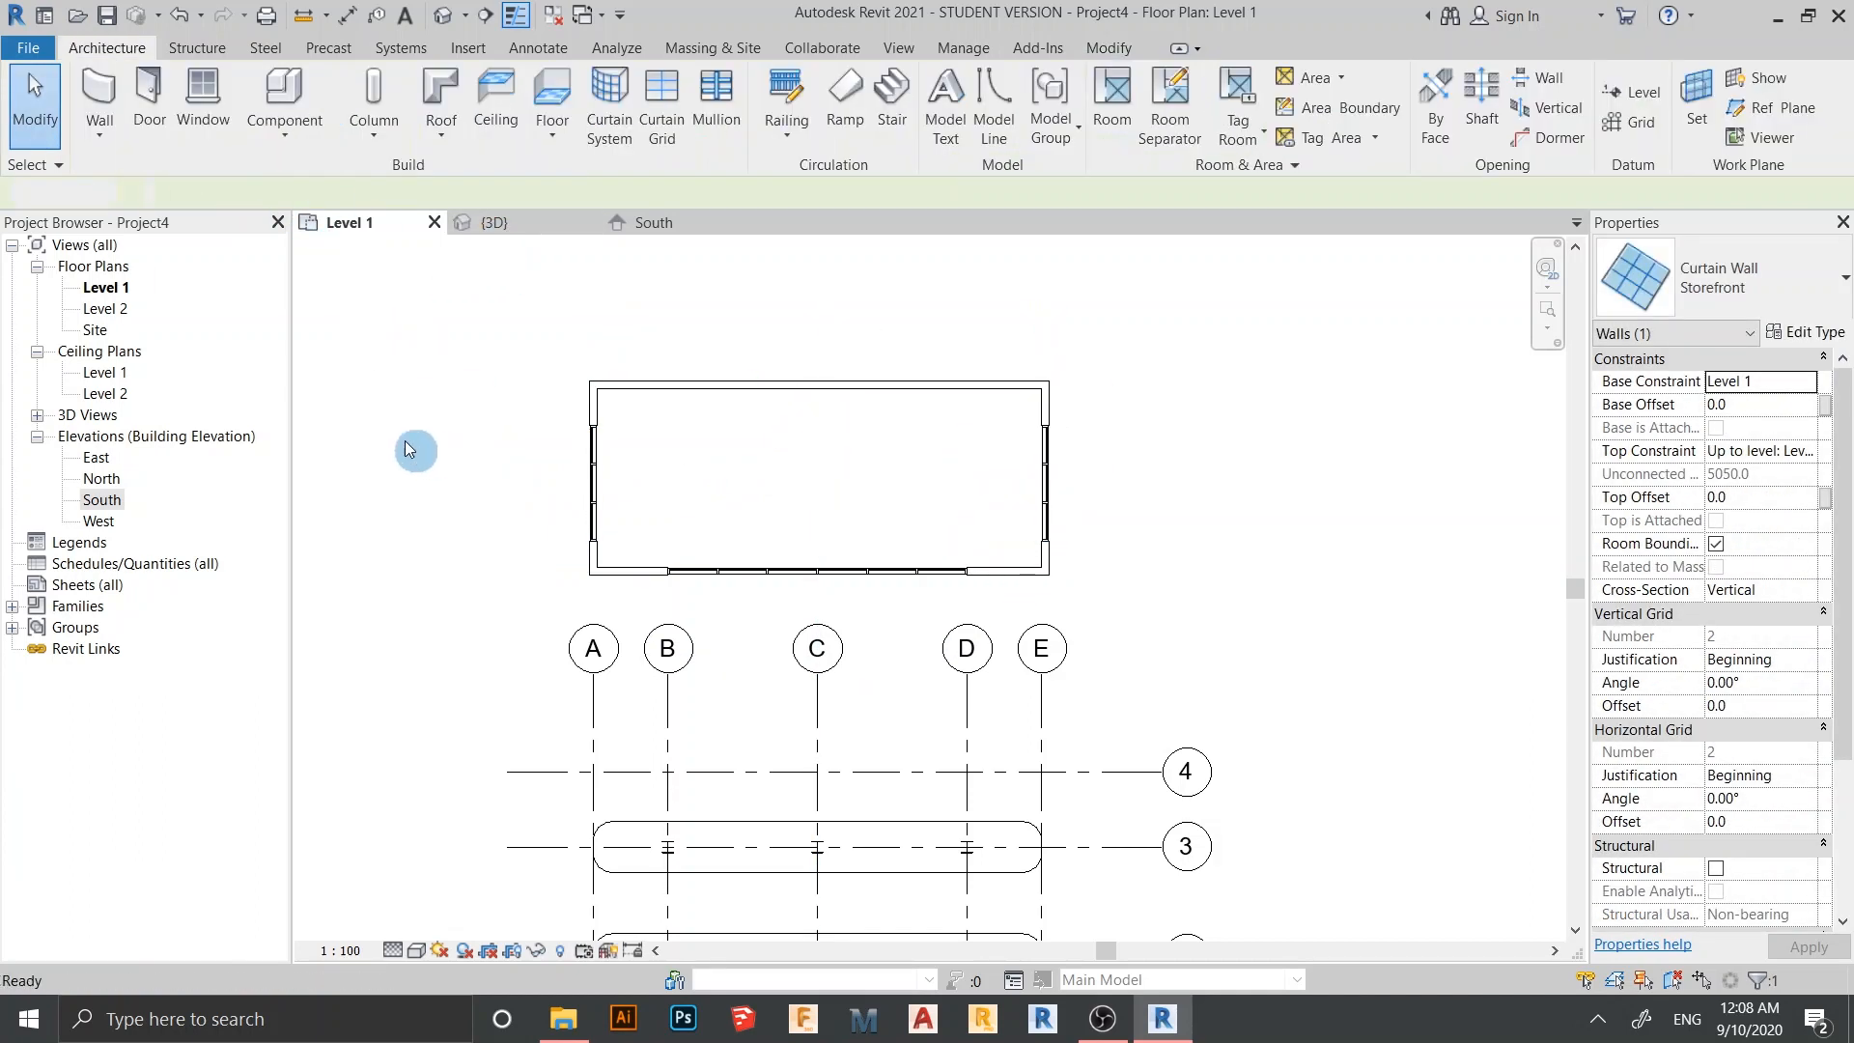
Sketch an 11900 by 4800 mm rectangular floor boundary along the building's inner wall faces and choose the Generic 150mm floor type
left_click(552, 143)
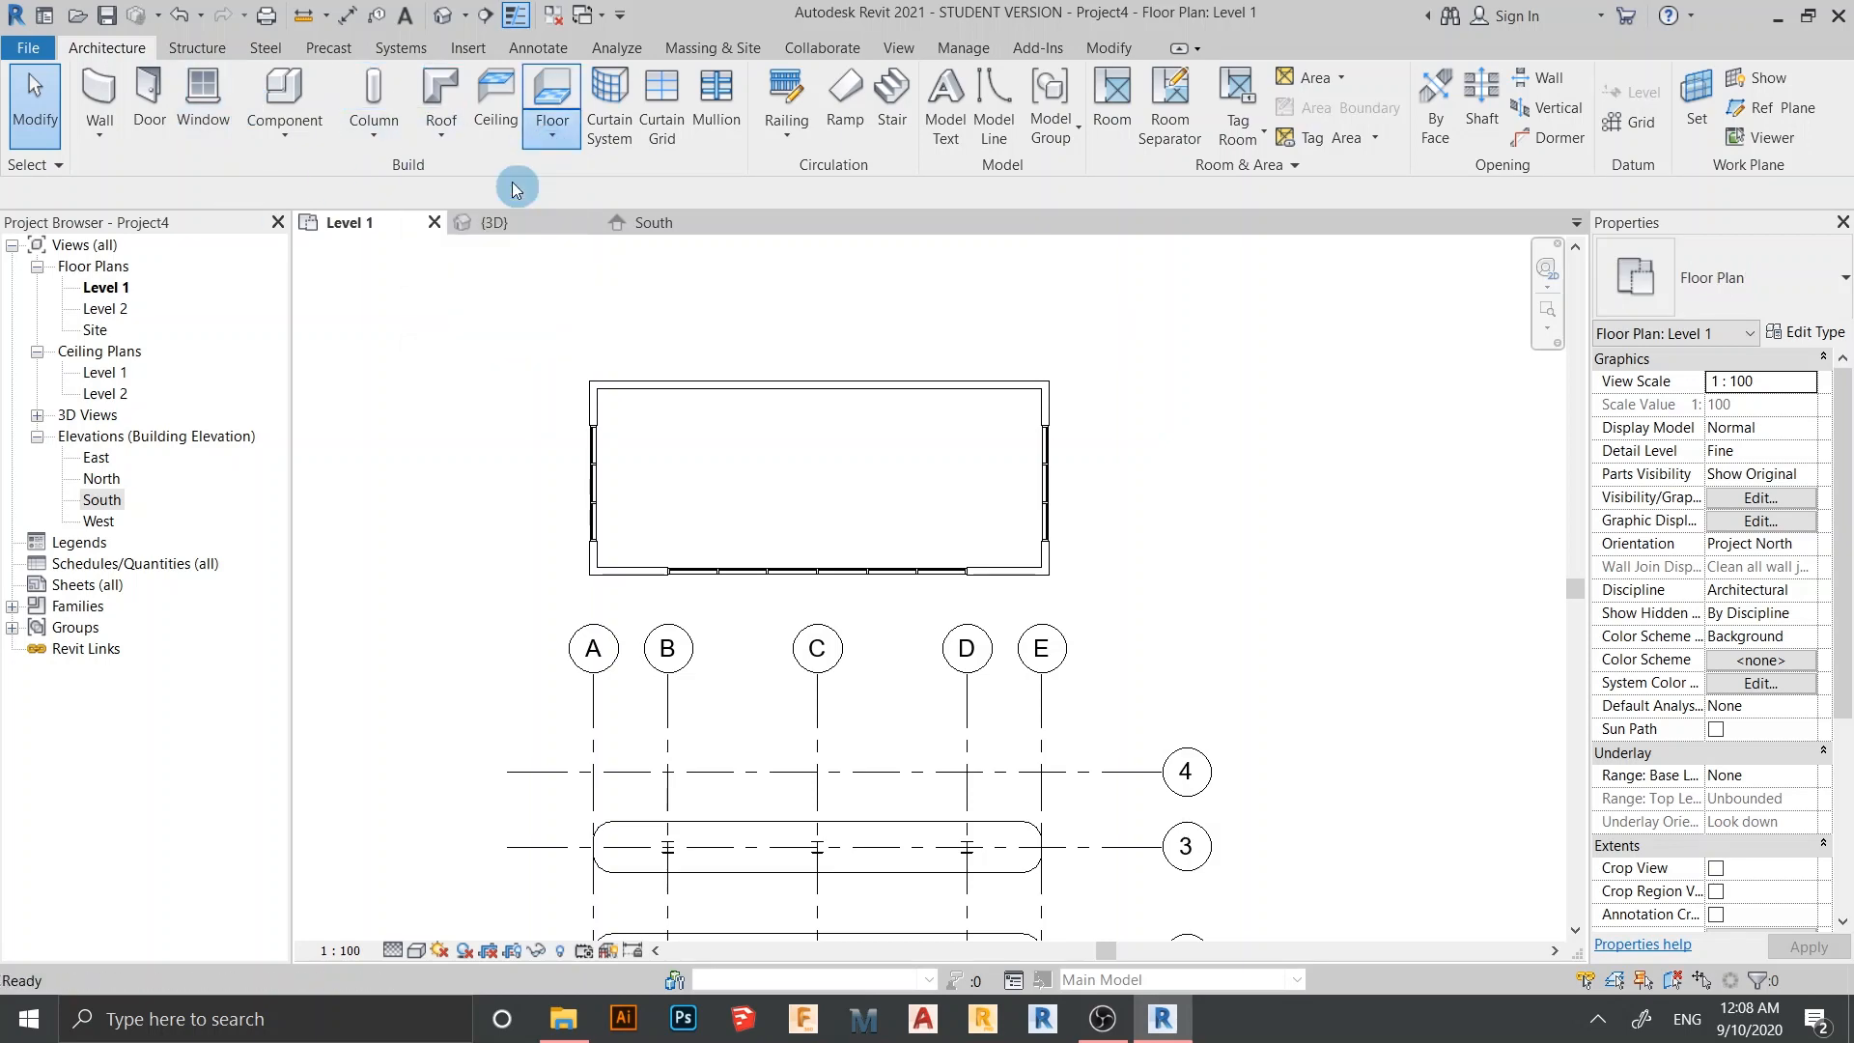
left_click(593, 389)
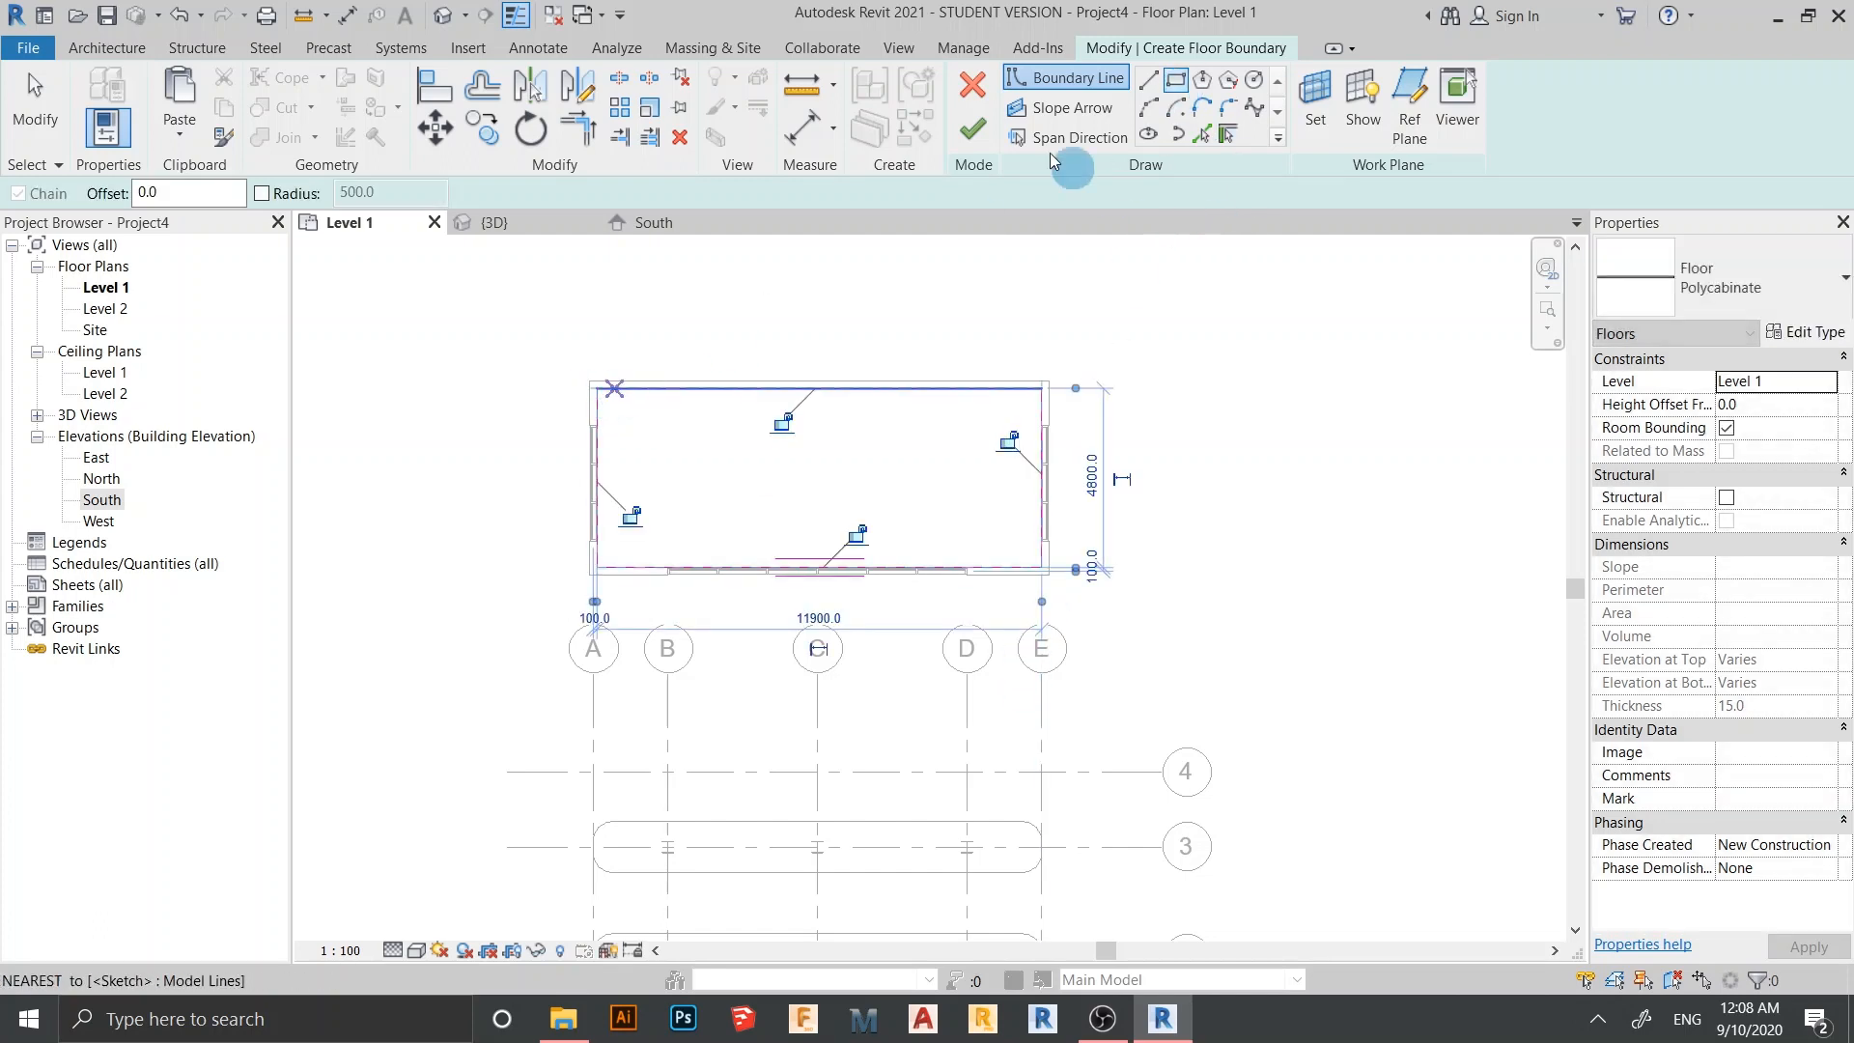
left_click(1832, 302)
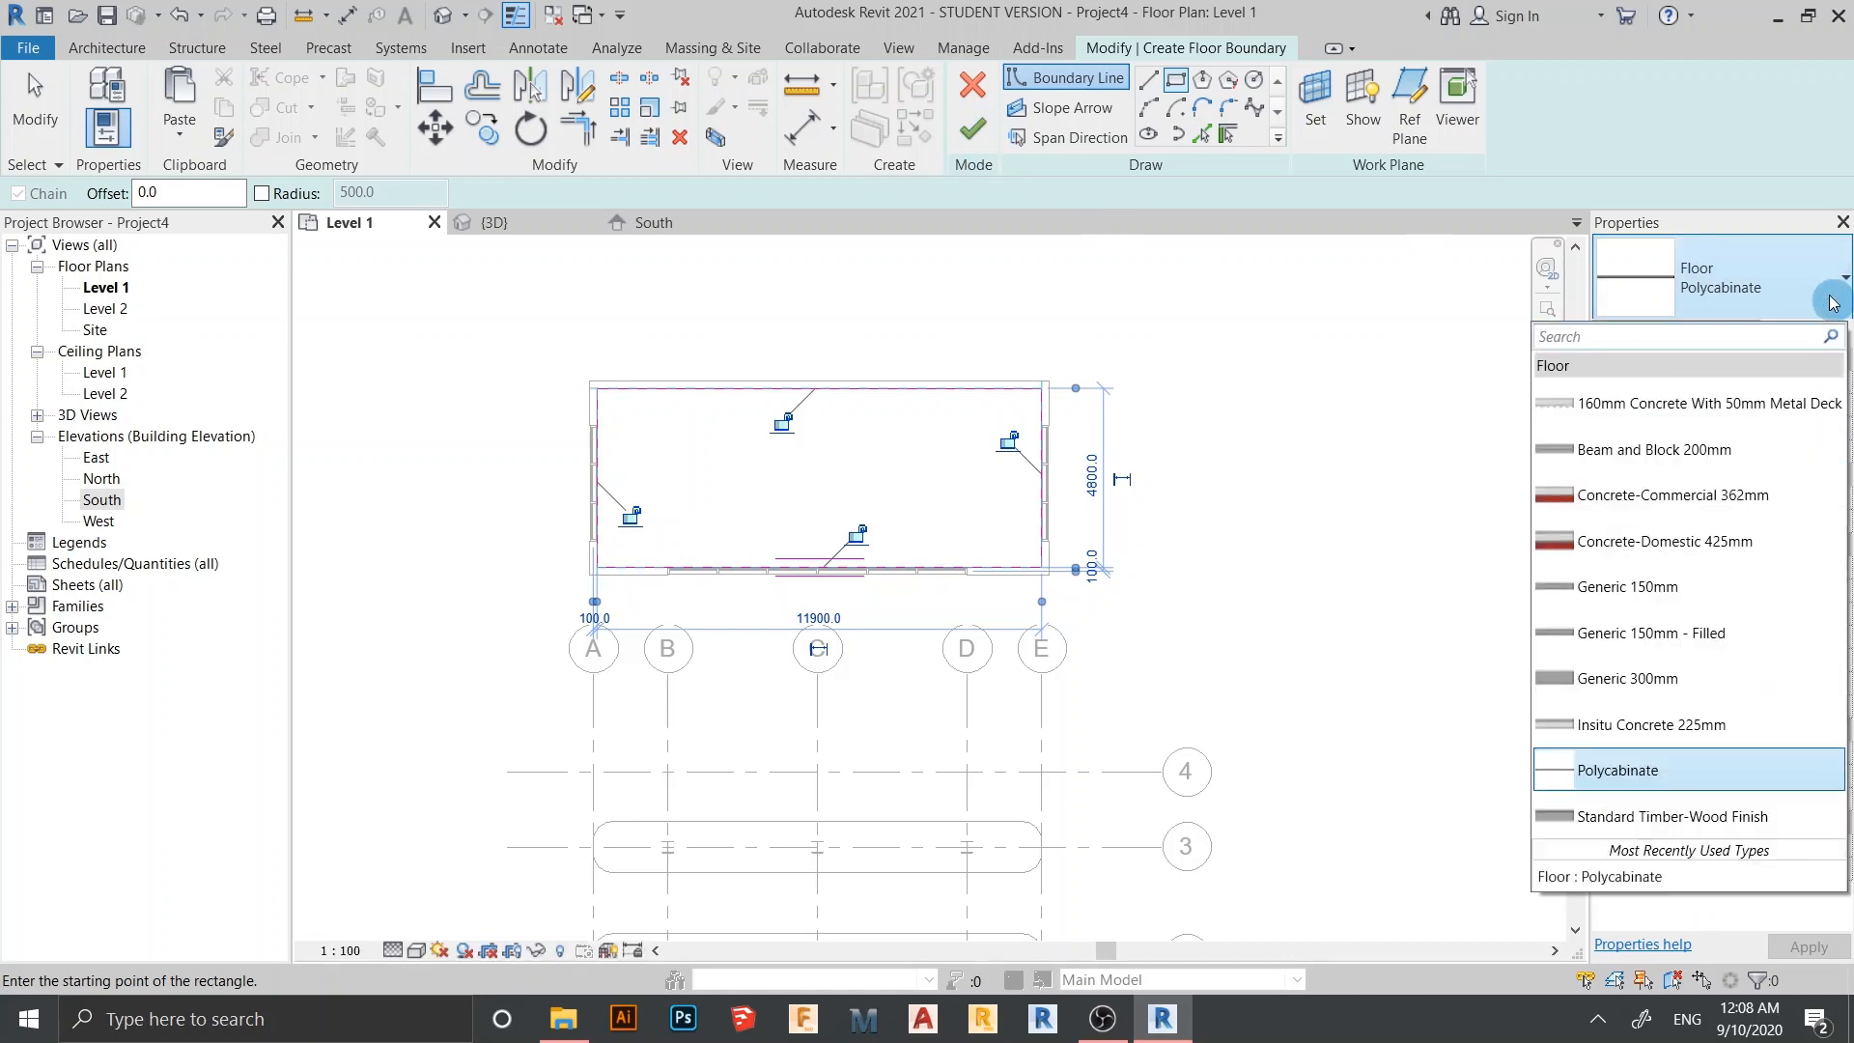
left_click(1653, 604)
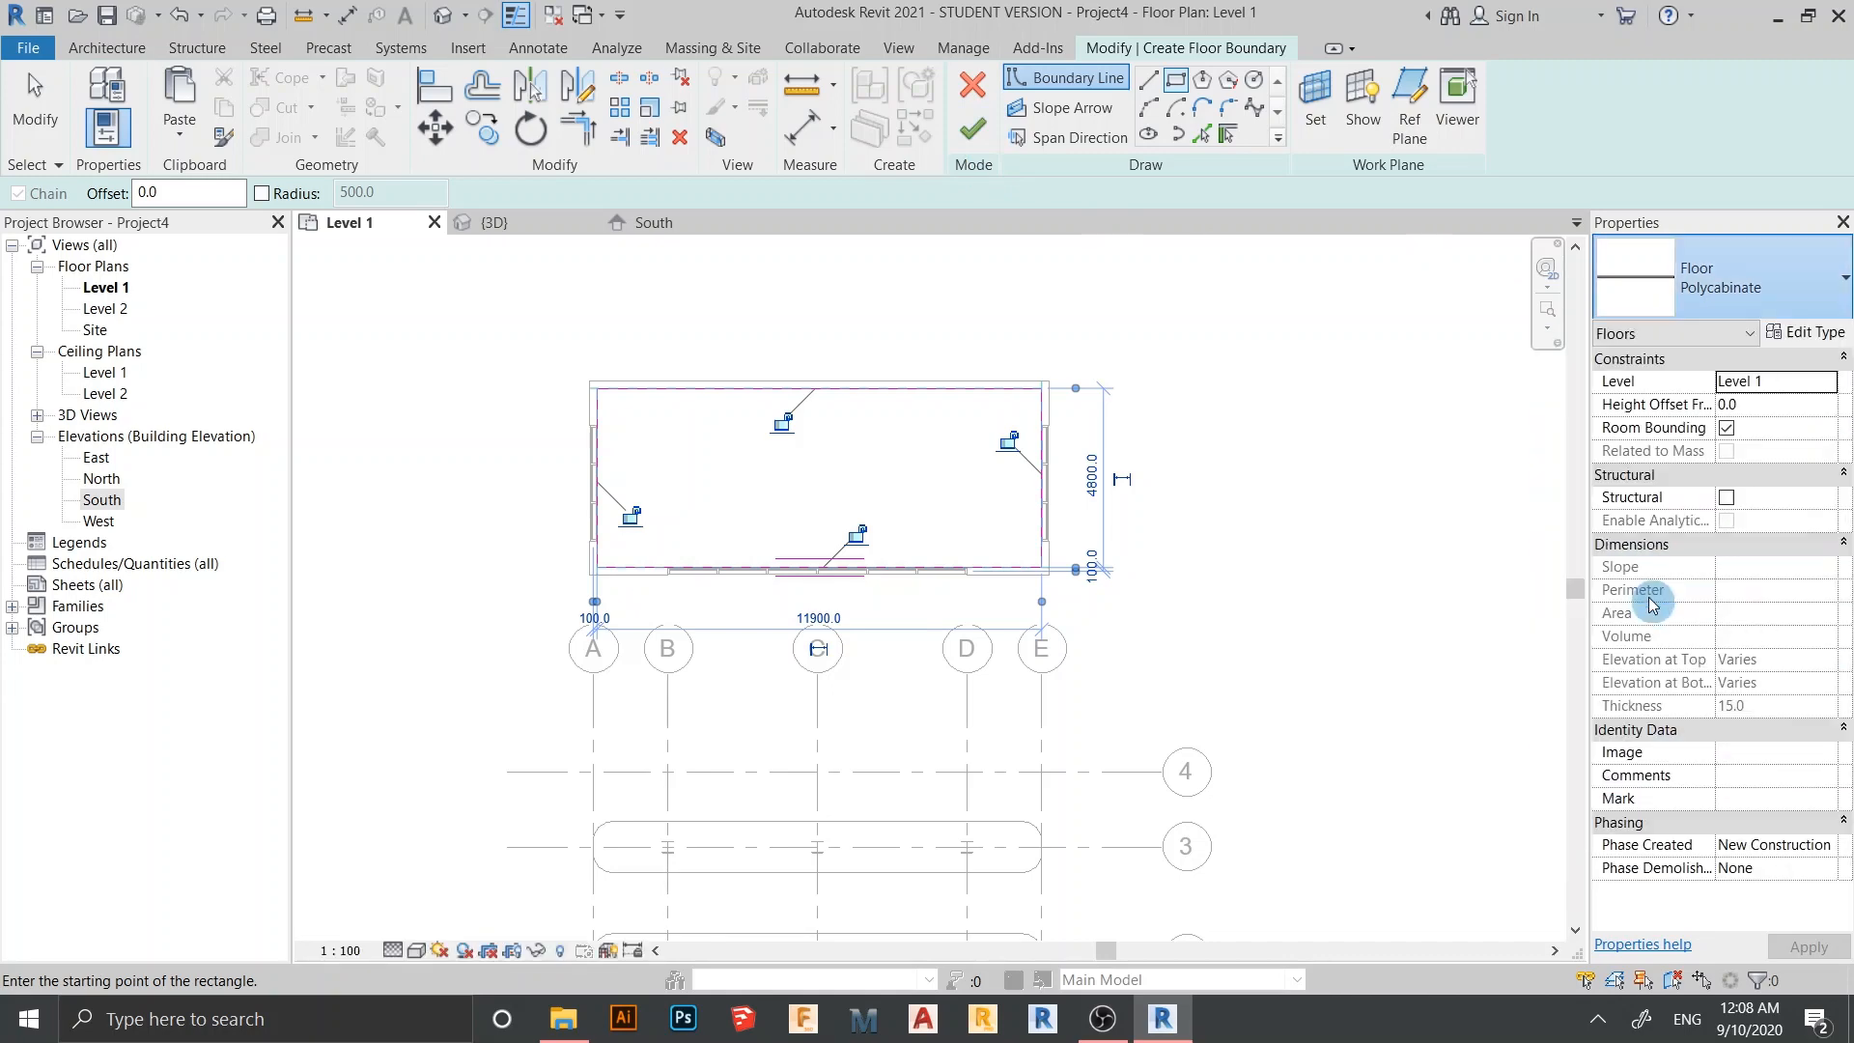
Create a new material named Floor for the structure layer of the Generic 150mm floor type
left_click(1812, 345)
left_click(906, 390)
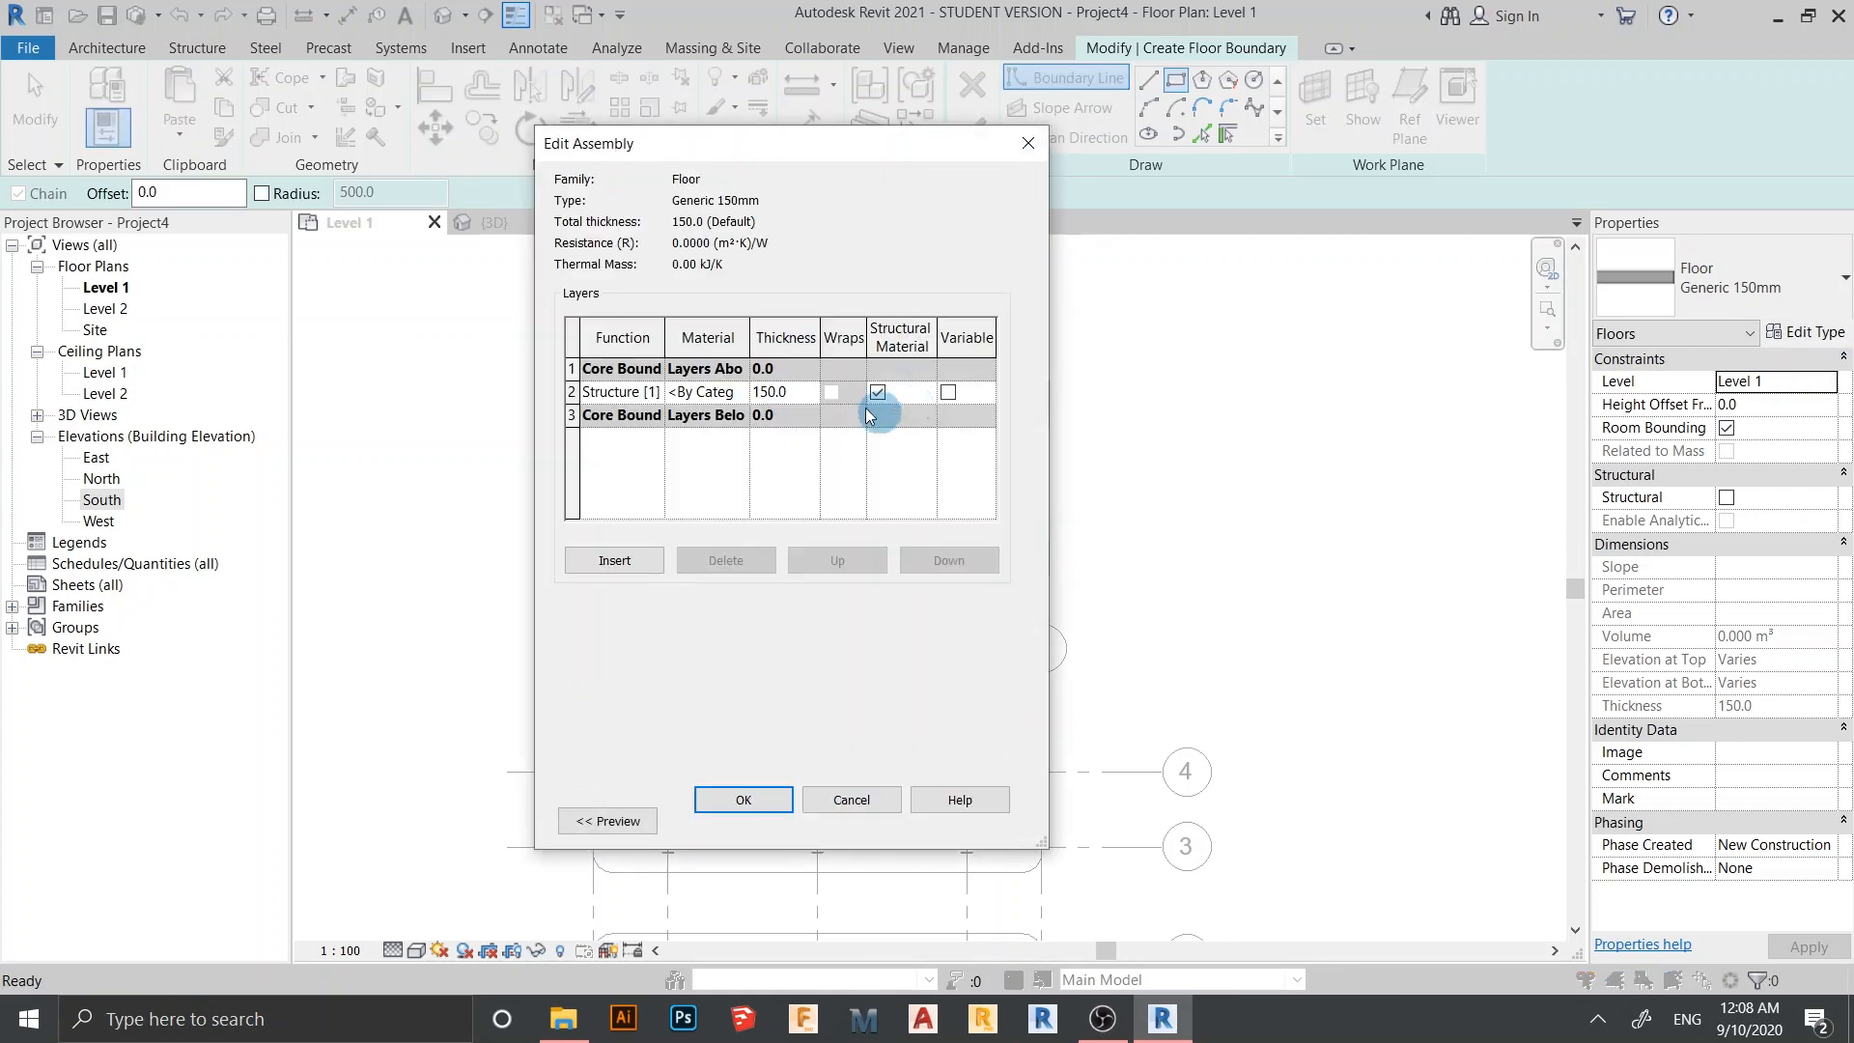
left_click(742, 391)
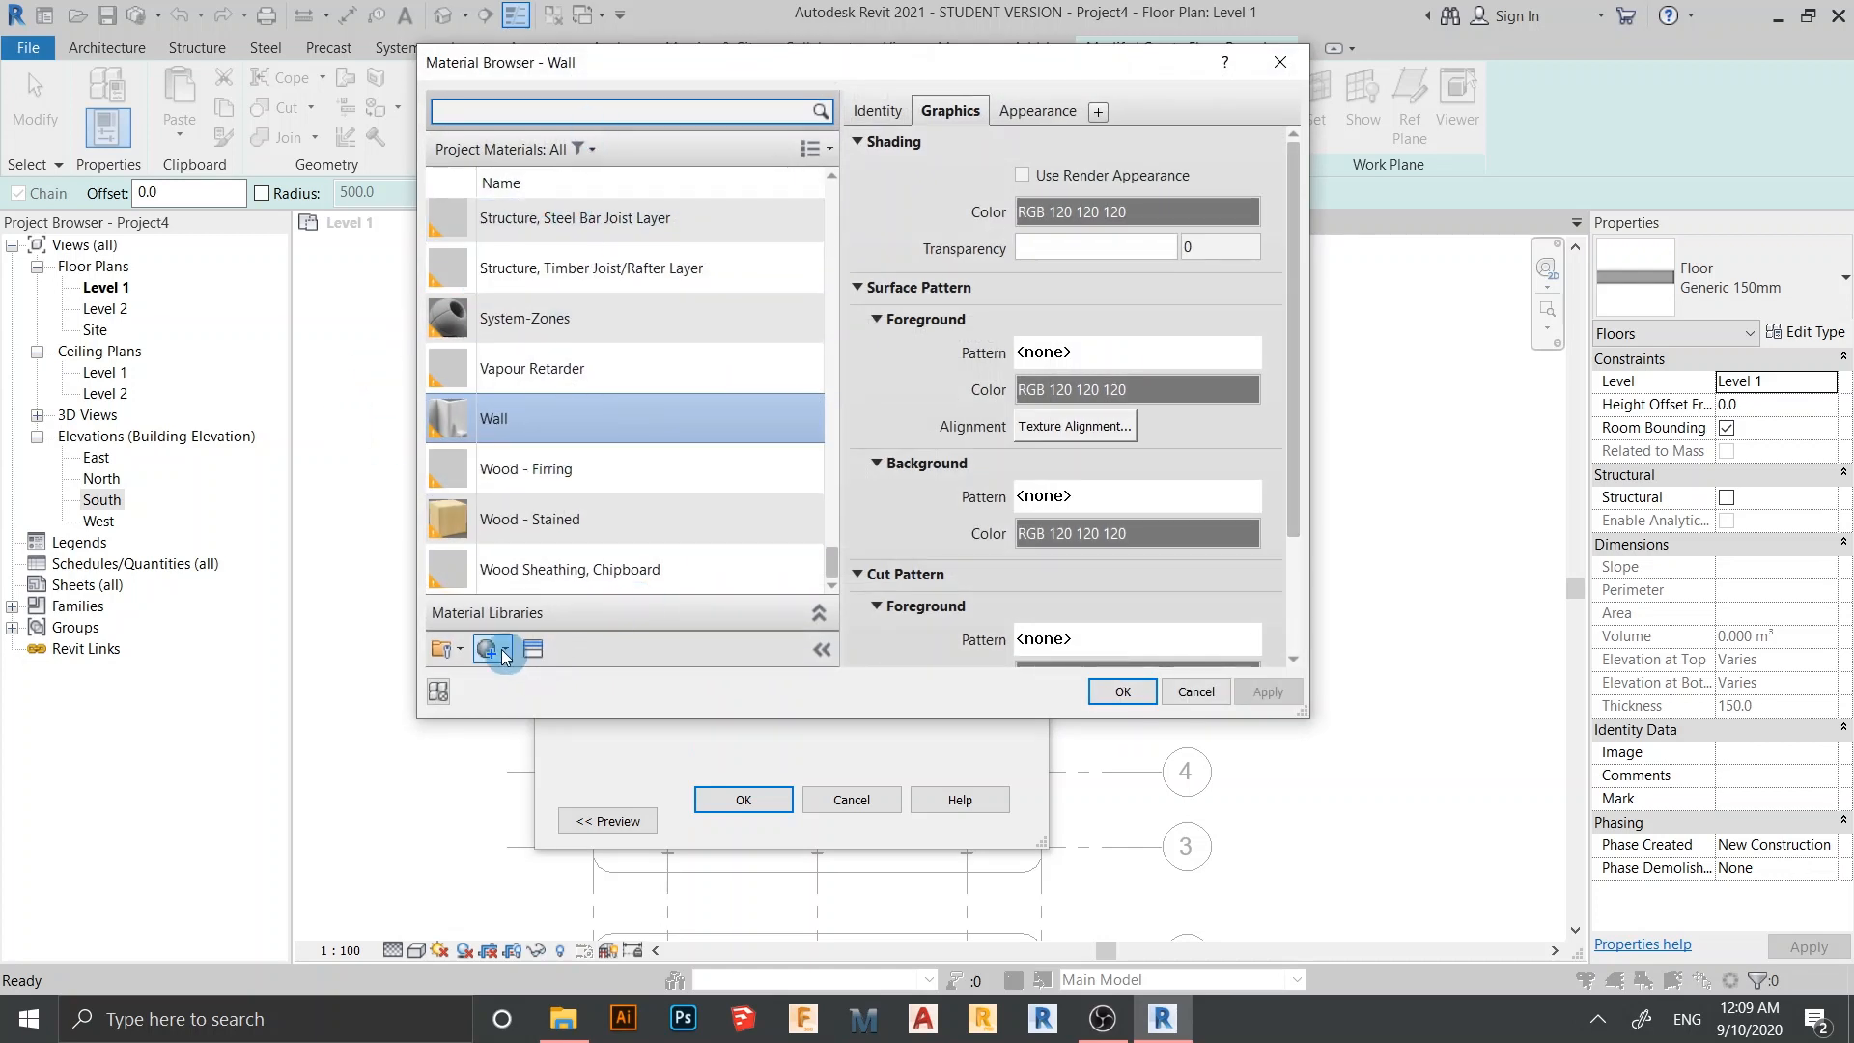
left_click(555, 681)
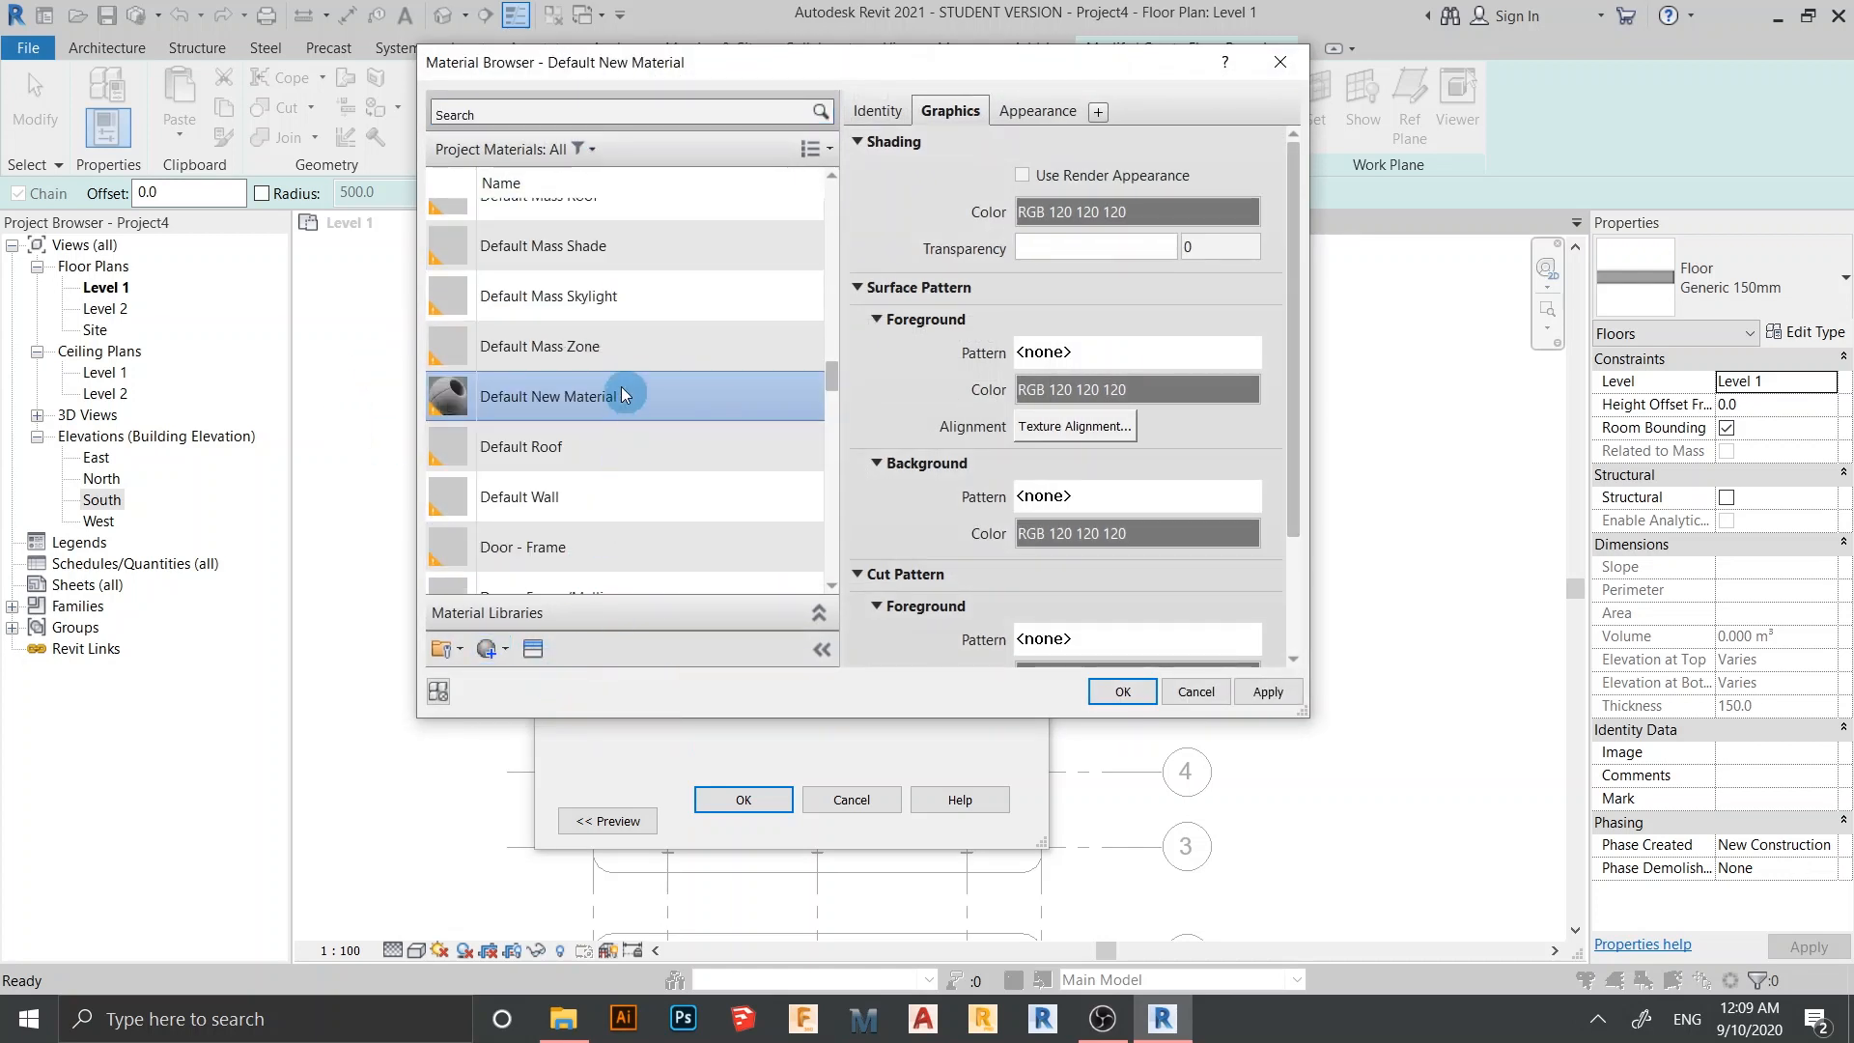
right_click(622, 387)
left_click(647, 447)
type("Floor")
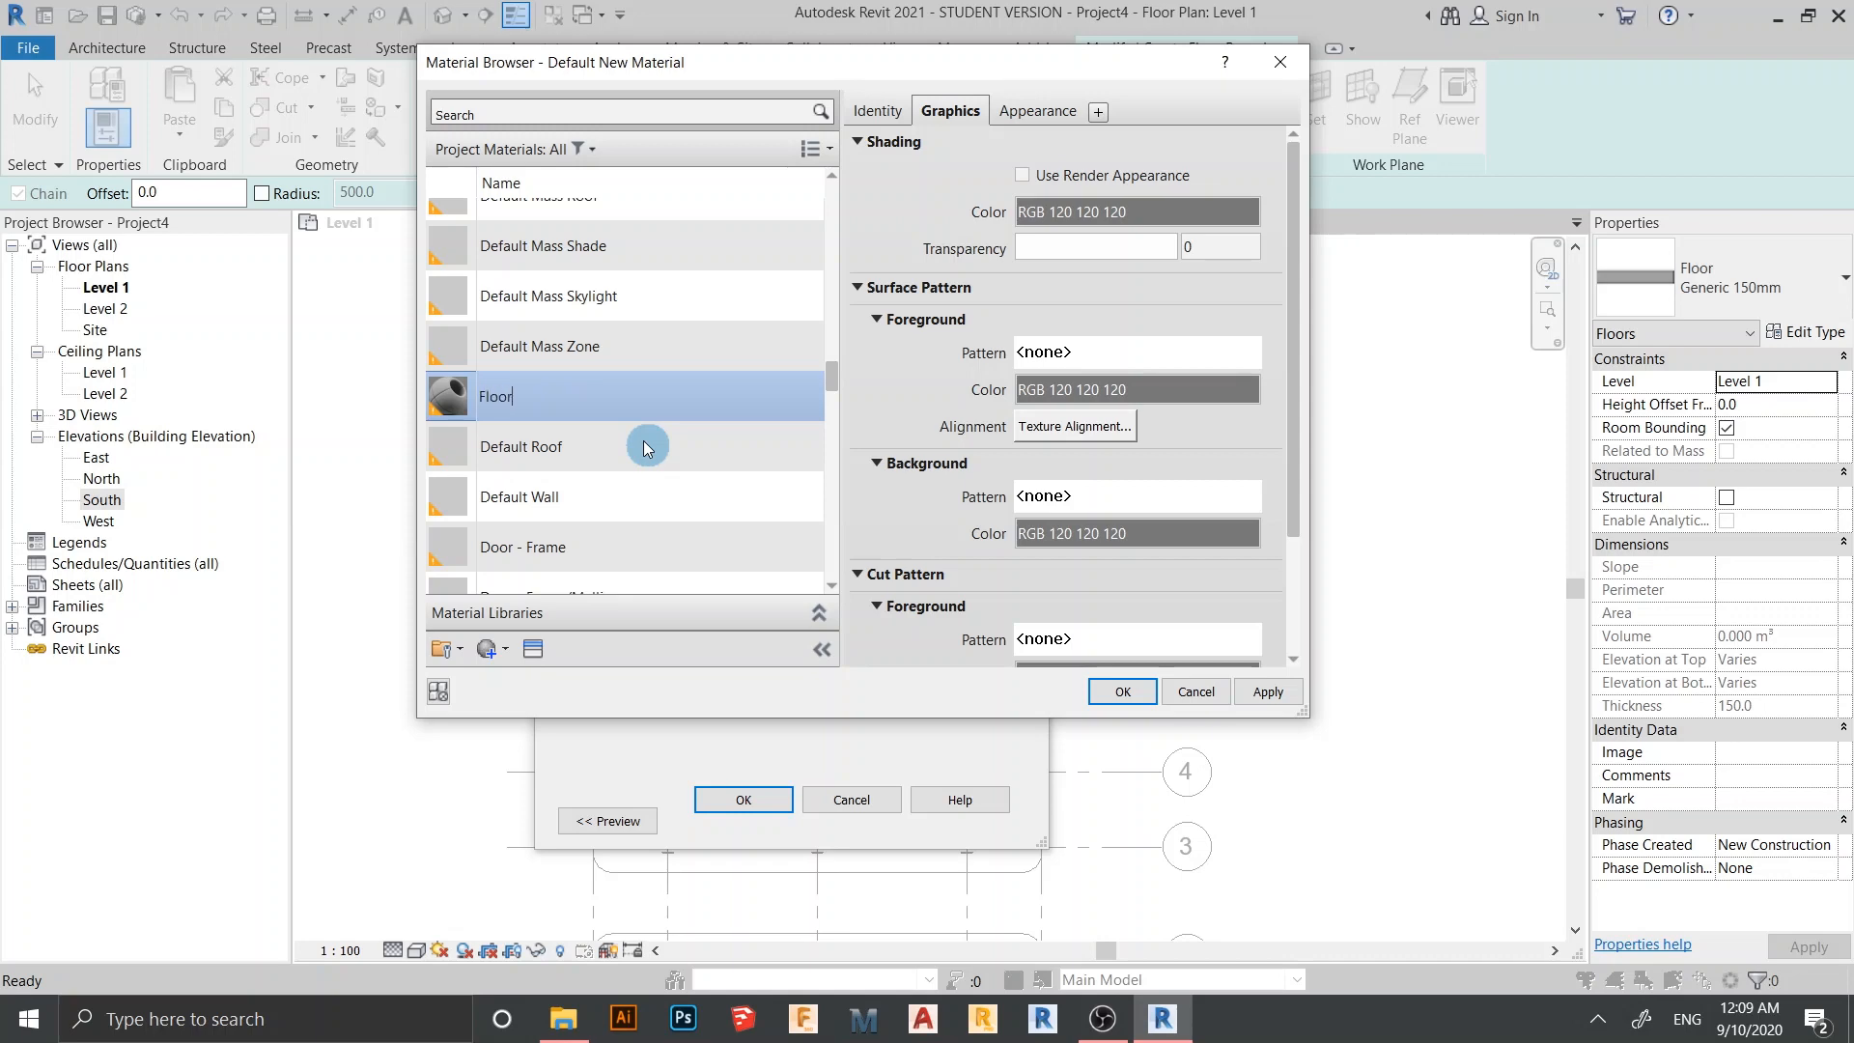
key("Return")
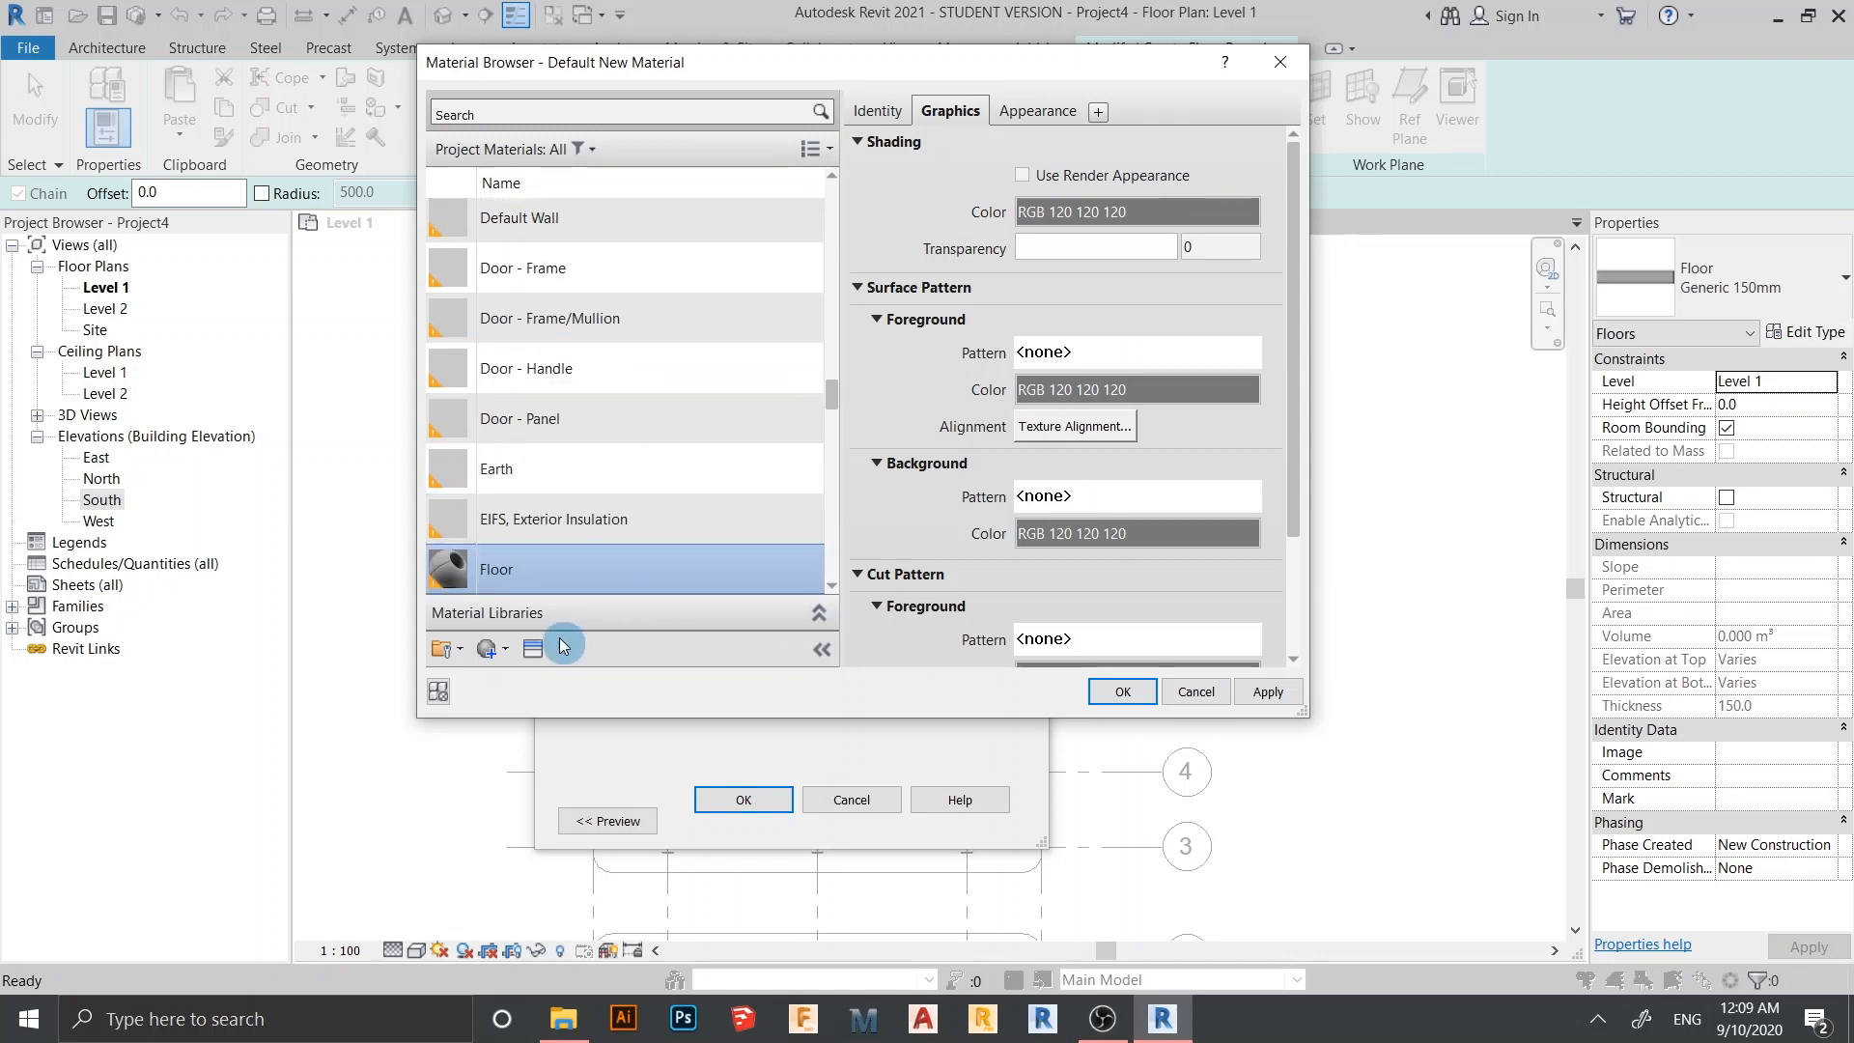
Give the Floor material the Blocks appearance from the Concrete category of the Appearance Library and assign it to the structure layer
left_click(534, 647)
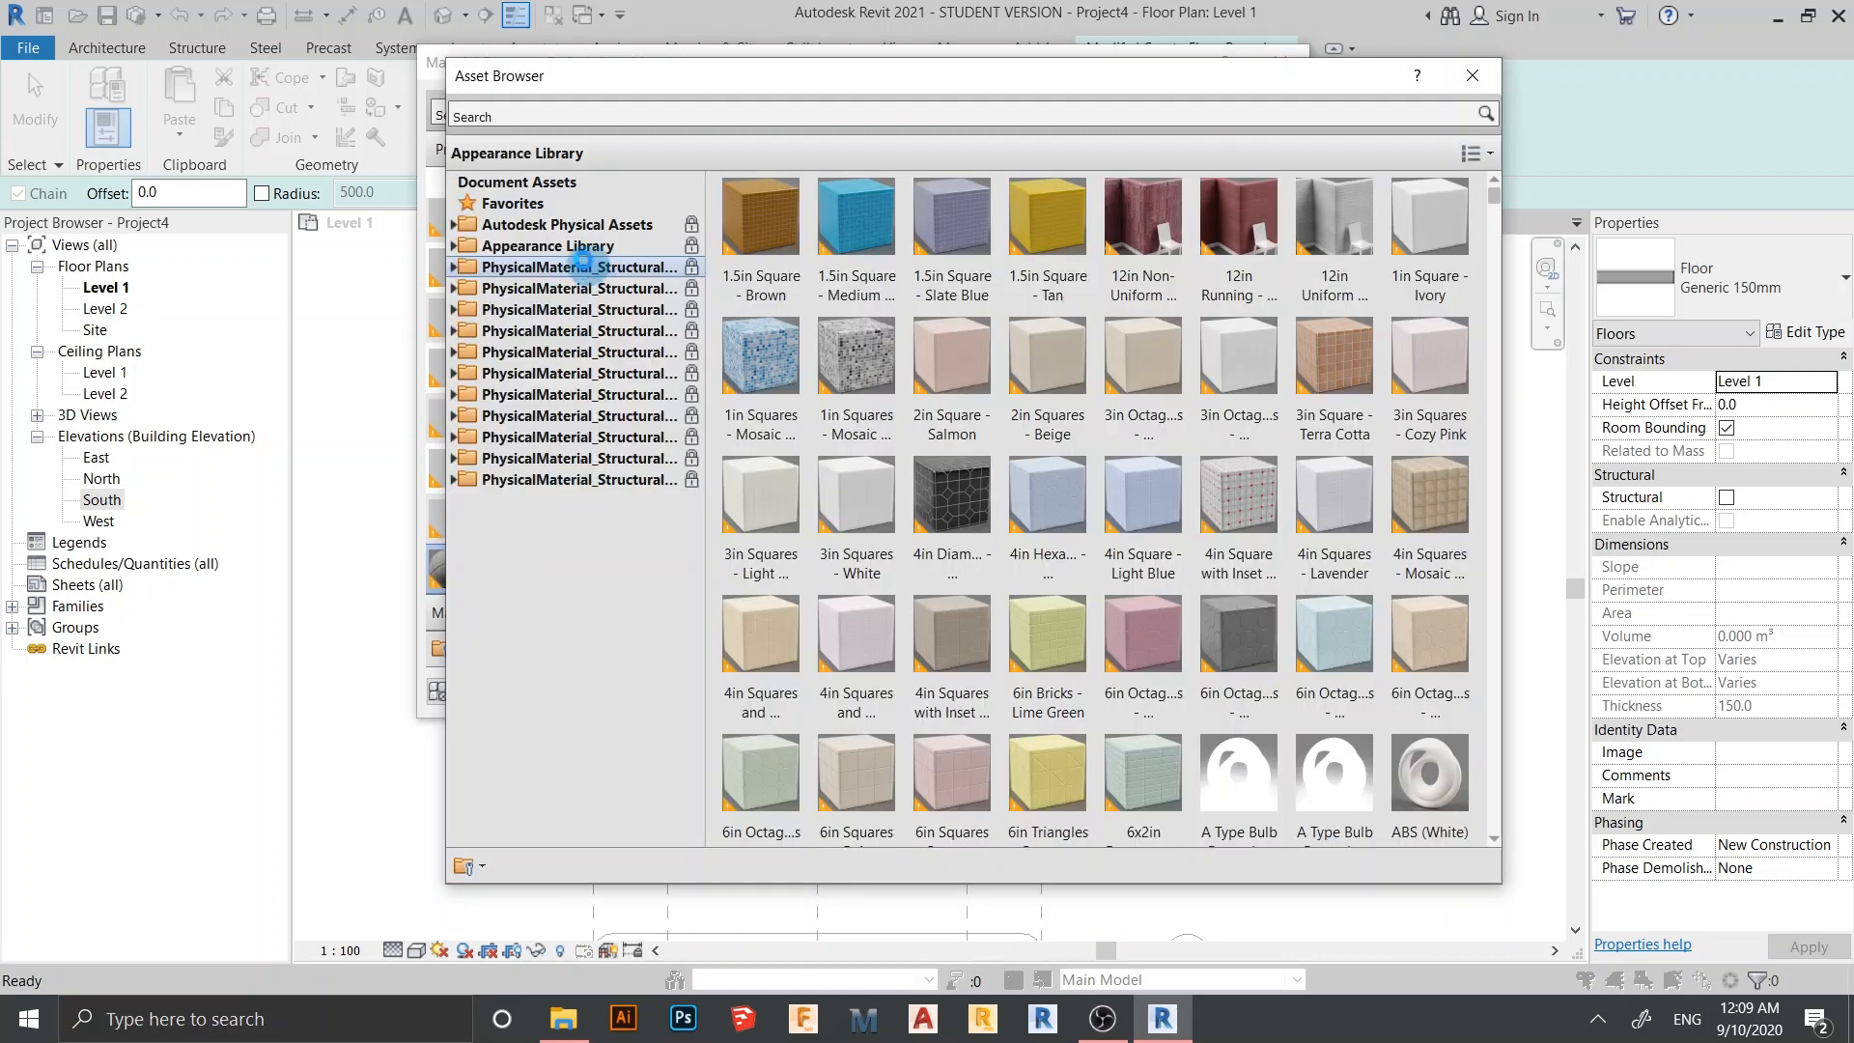
left_click(583, 265)
left_click(569, 246)
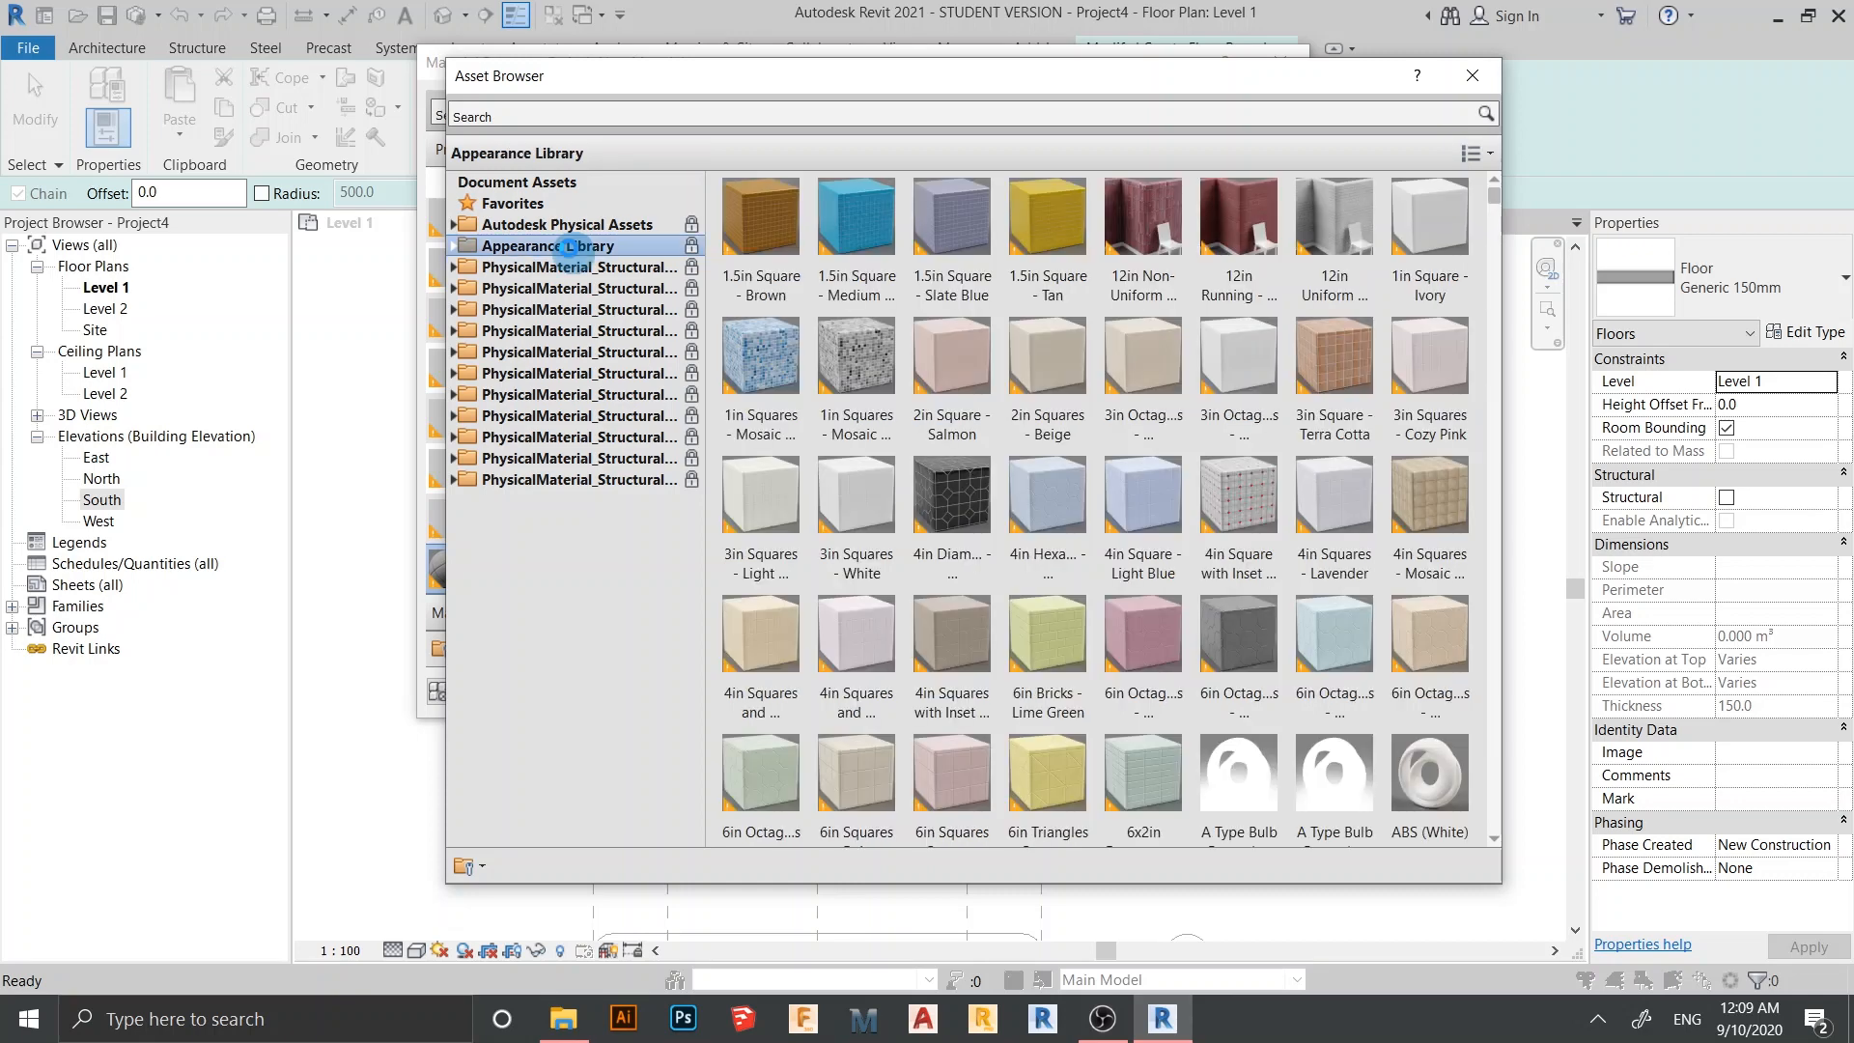
double_click(569, 246)
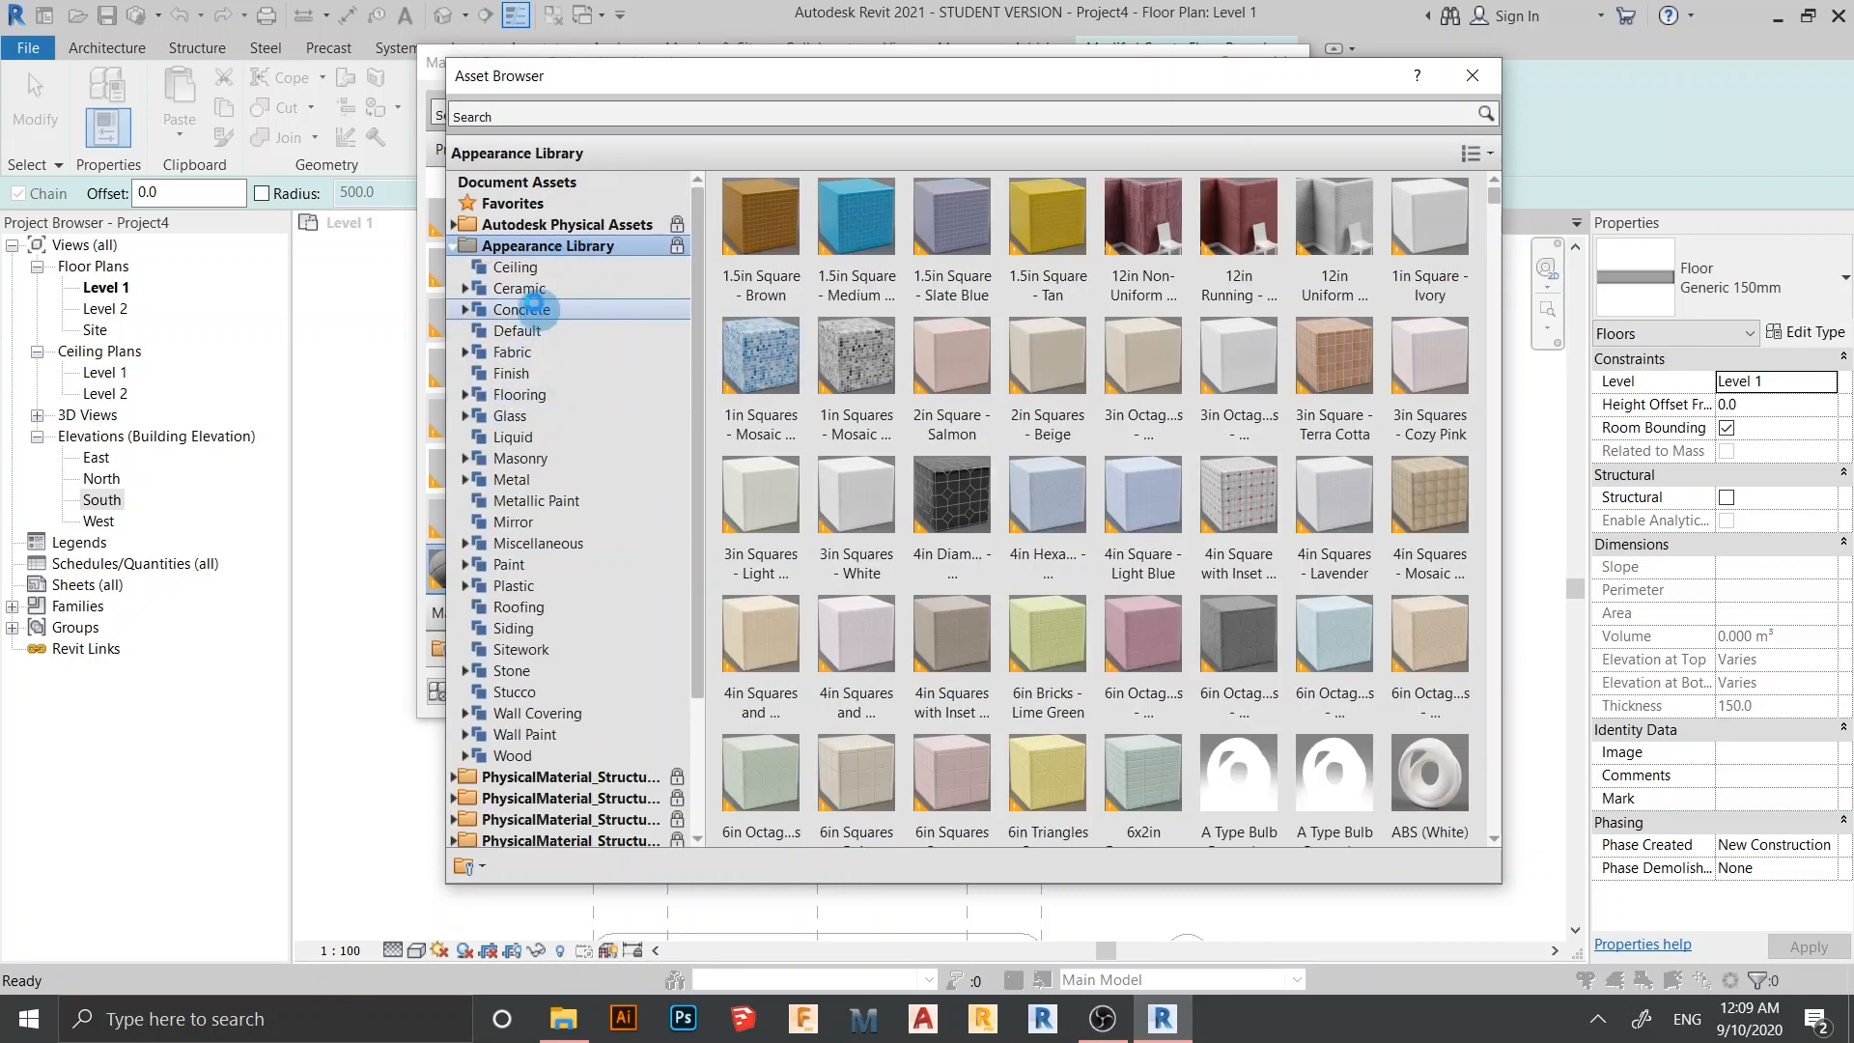
double_click(521, 308)
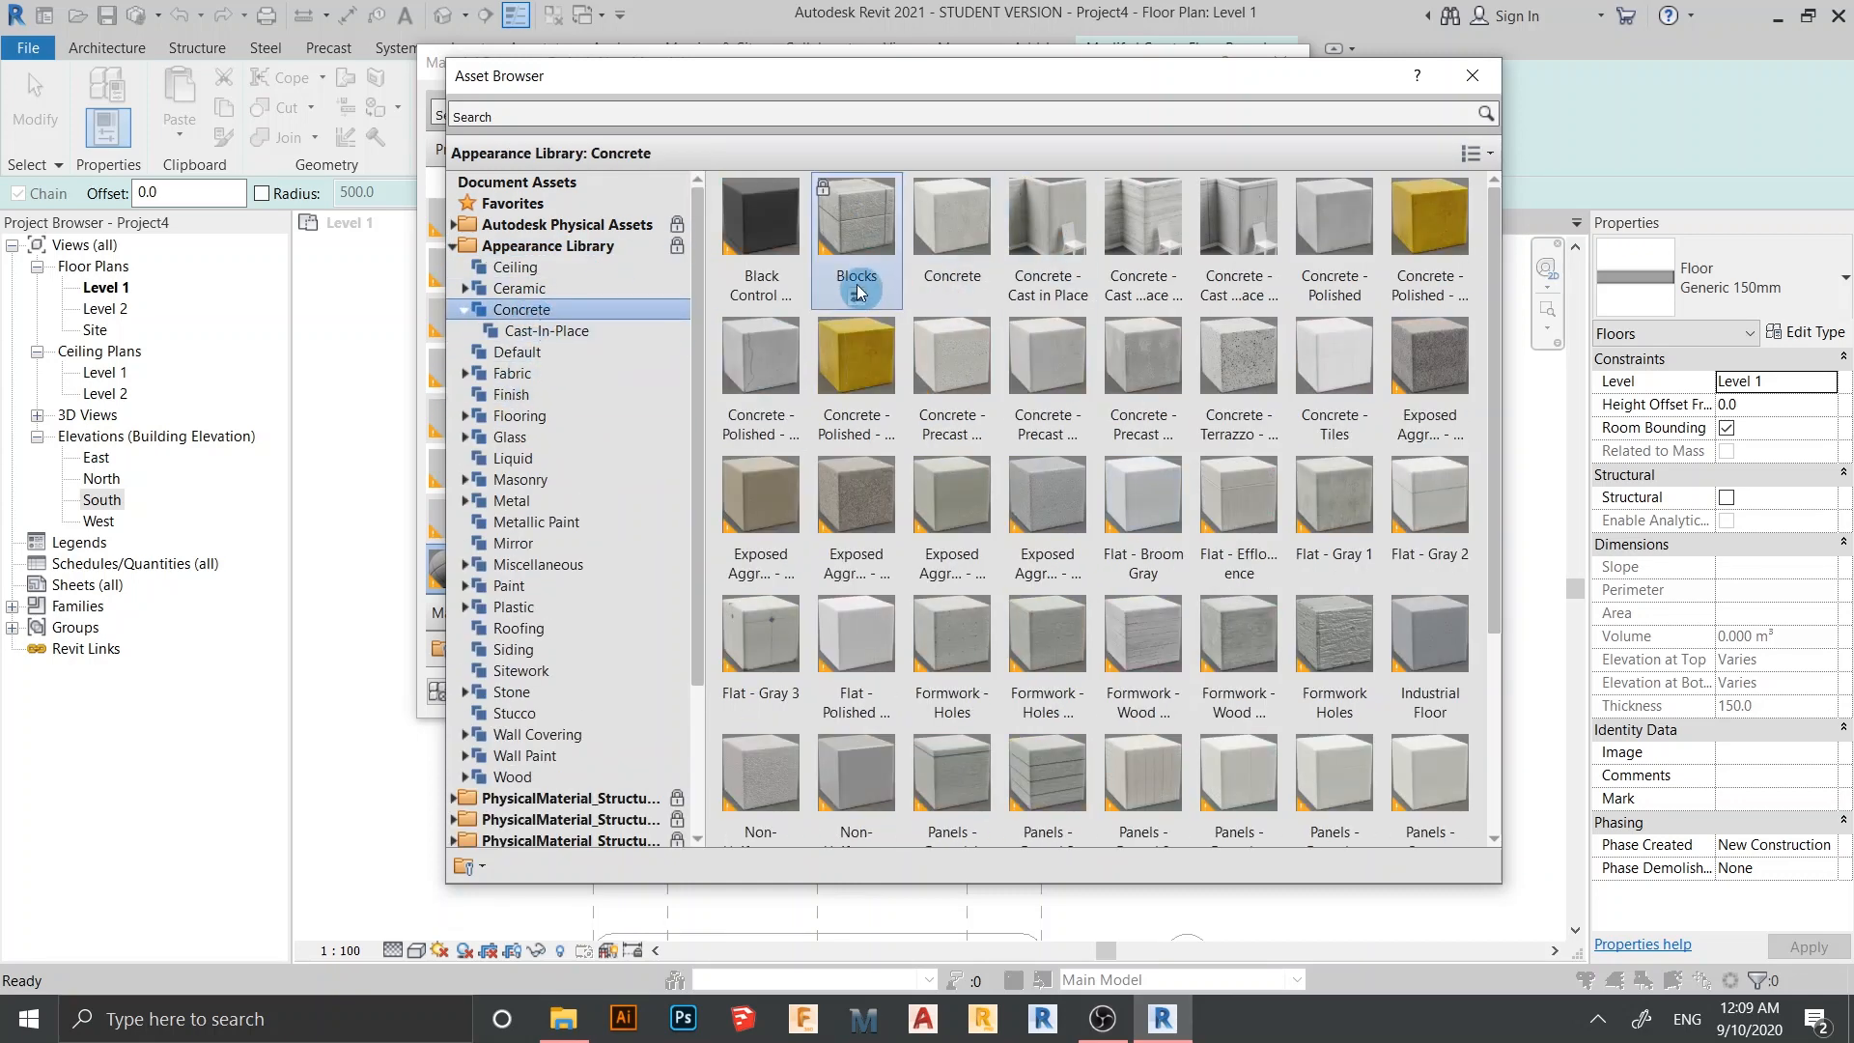
left_click(1471, 76)
left_click(1092, 702)
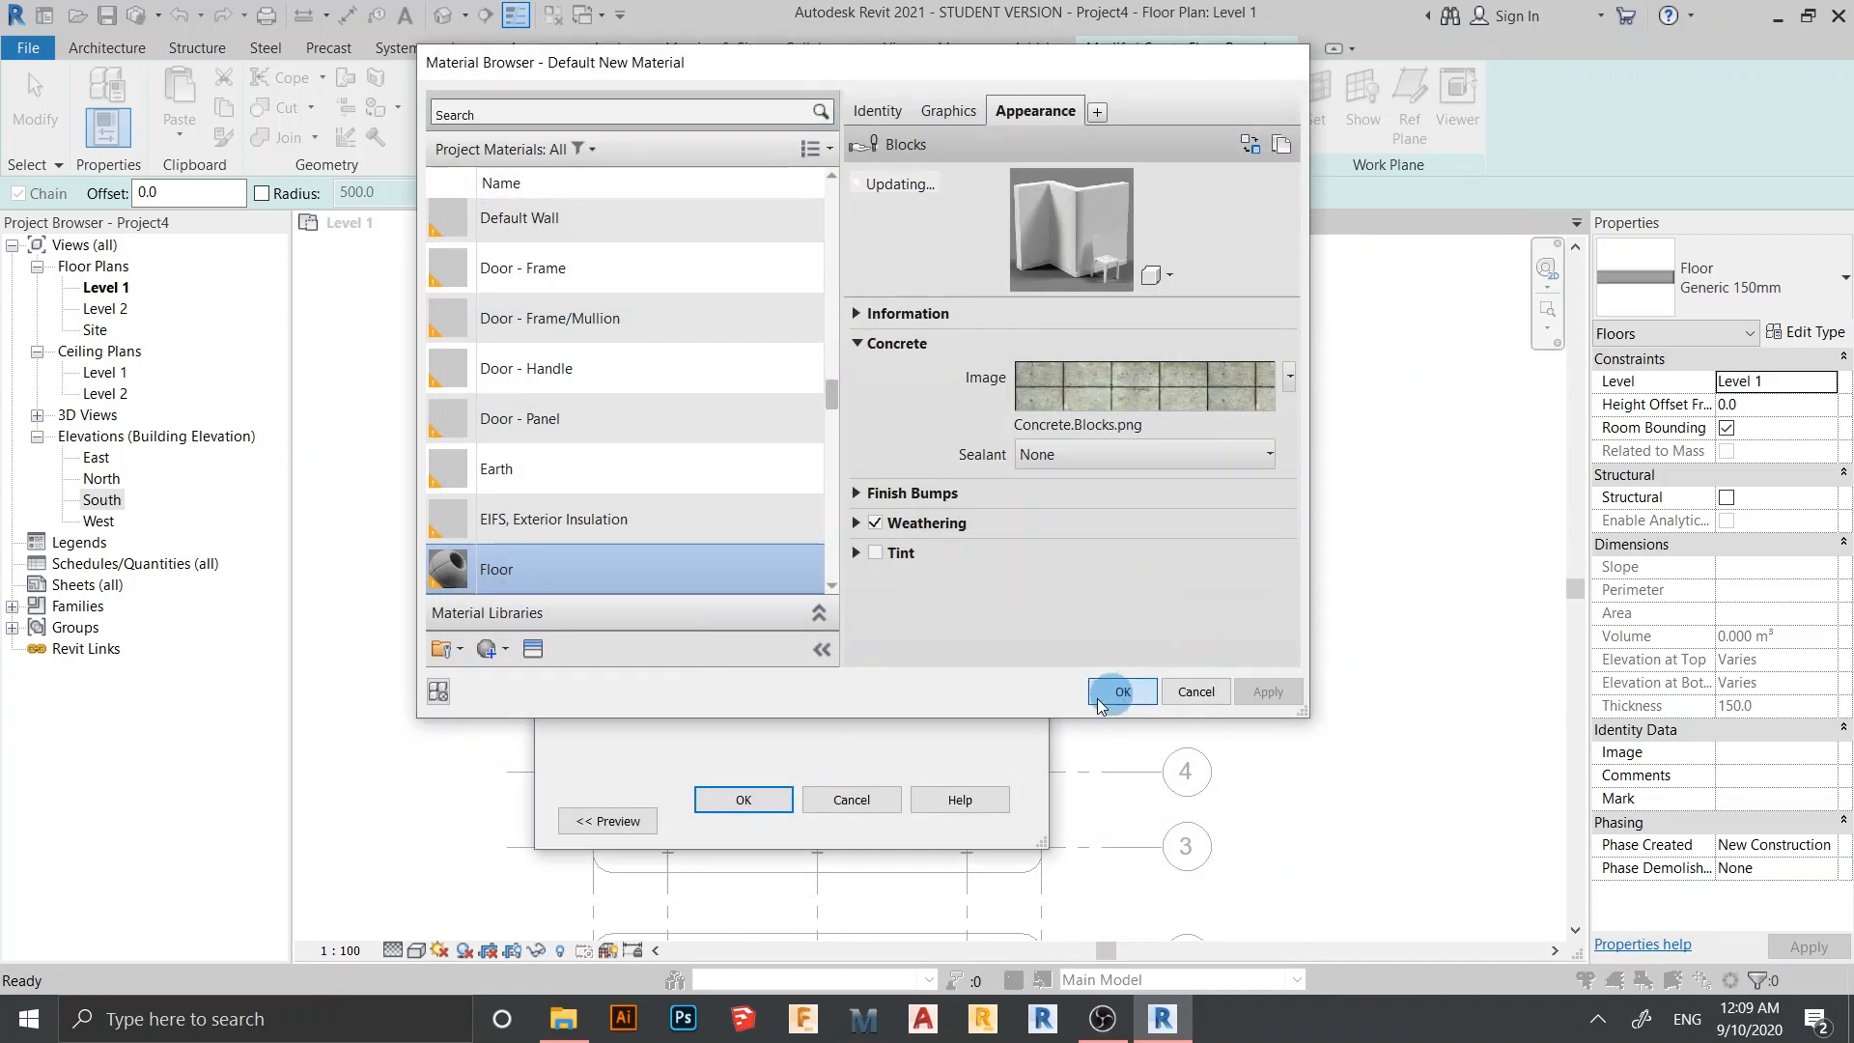
Accept the edited floor type and finish the building's Level 1 floor
left_click(758, 800)
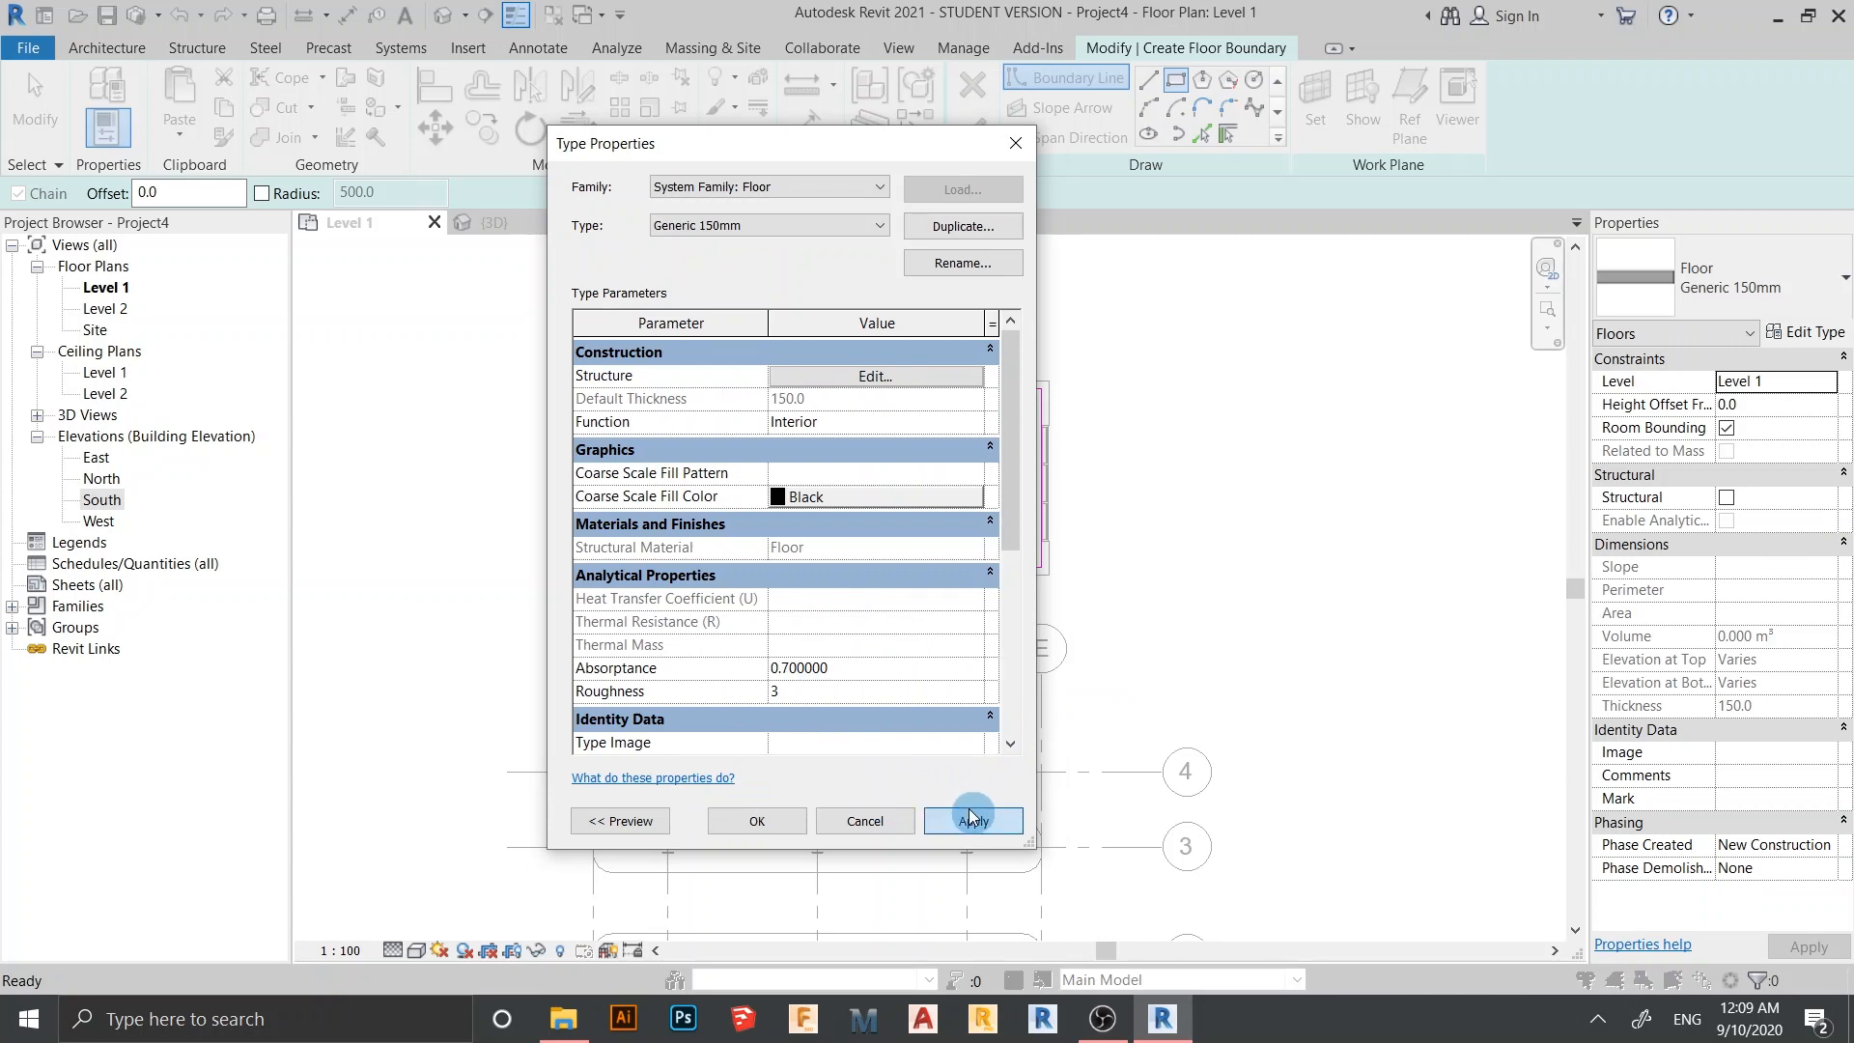
left_click(728, 834)
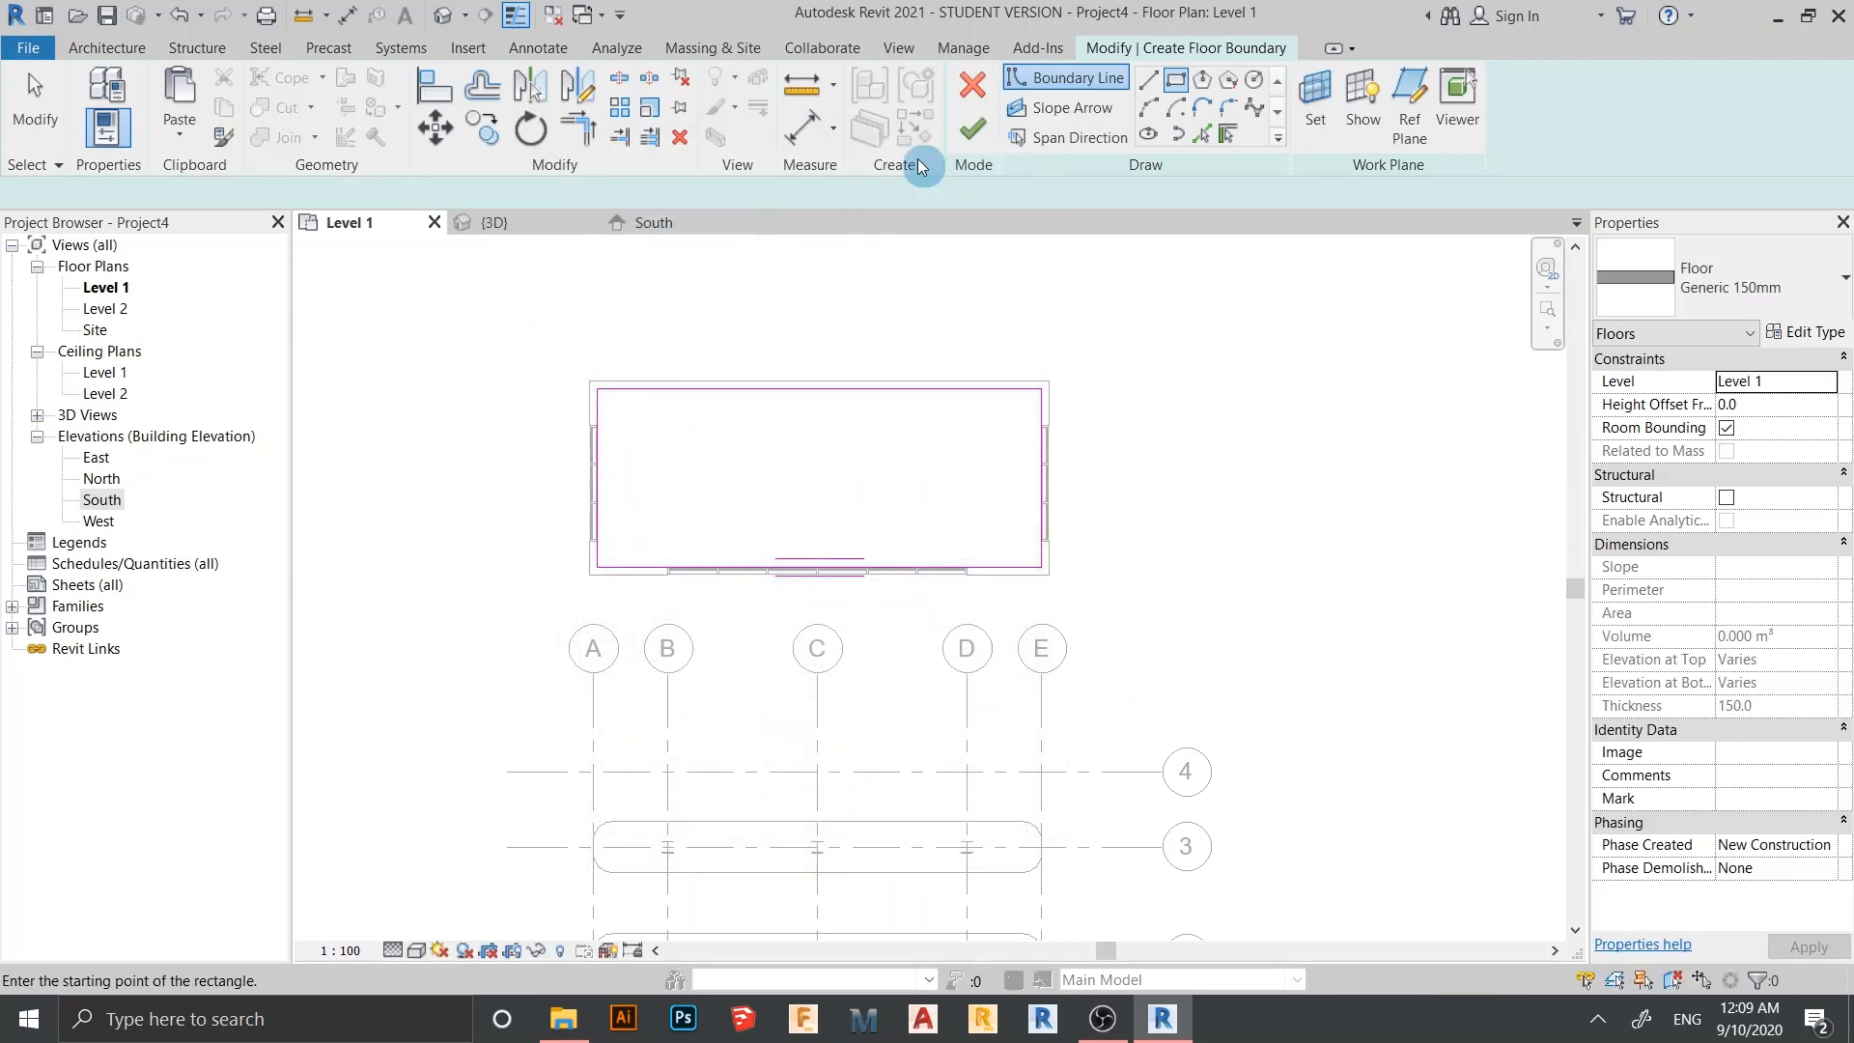
left_click(965, 135)
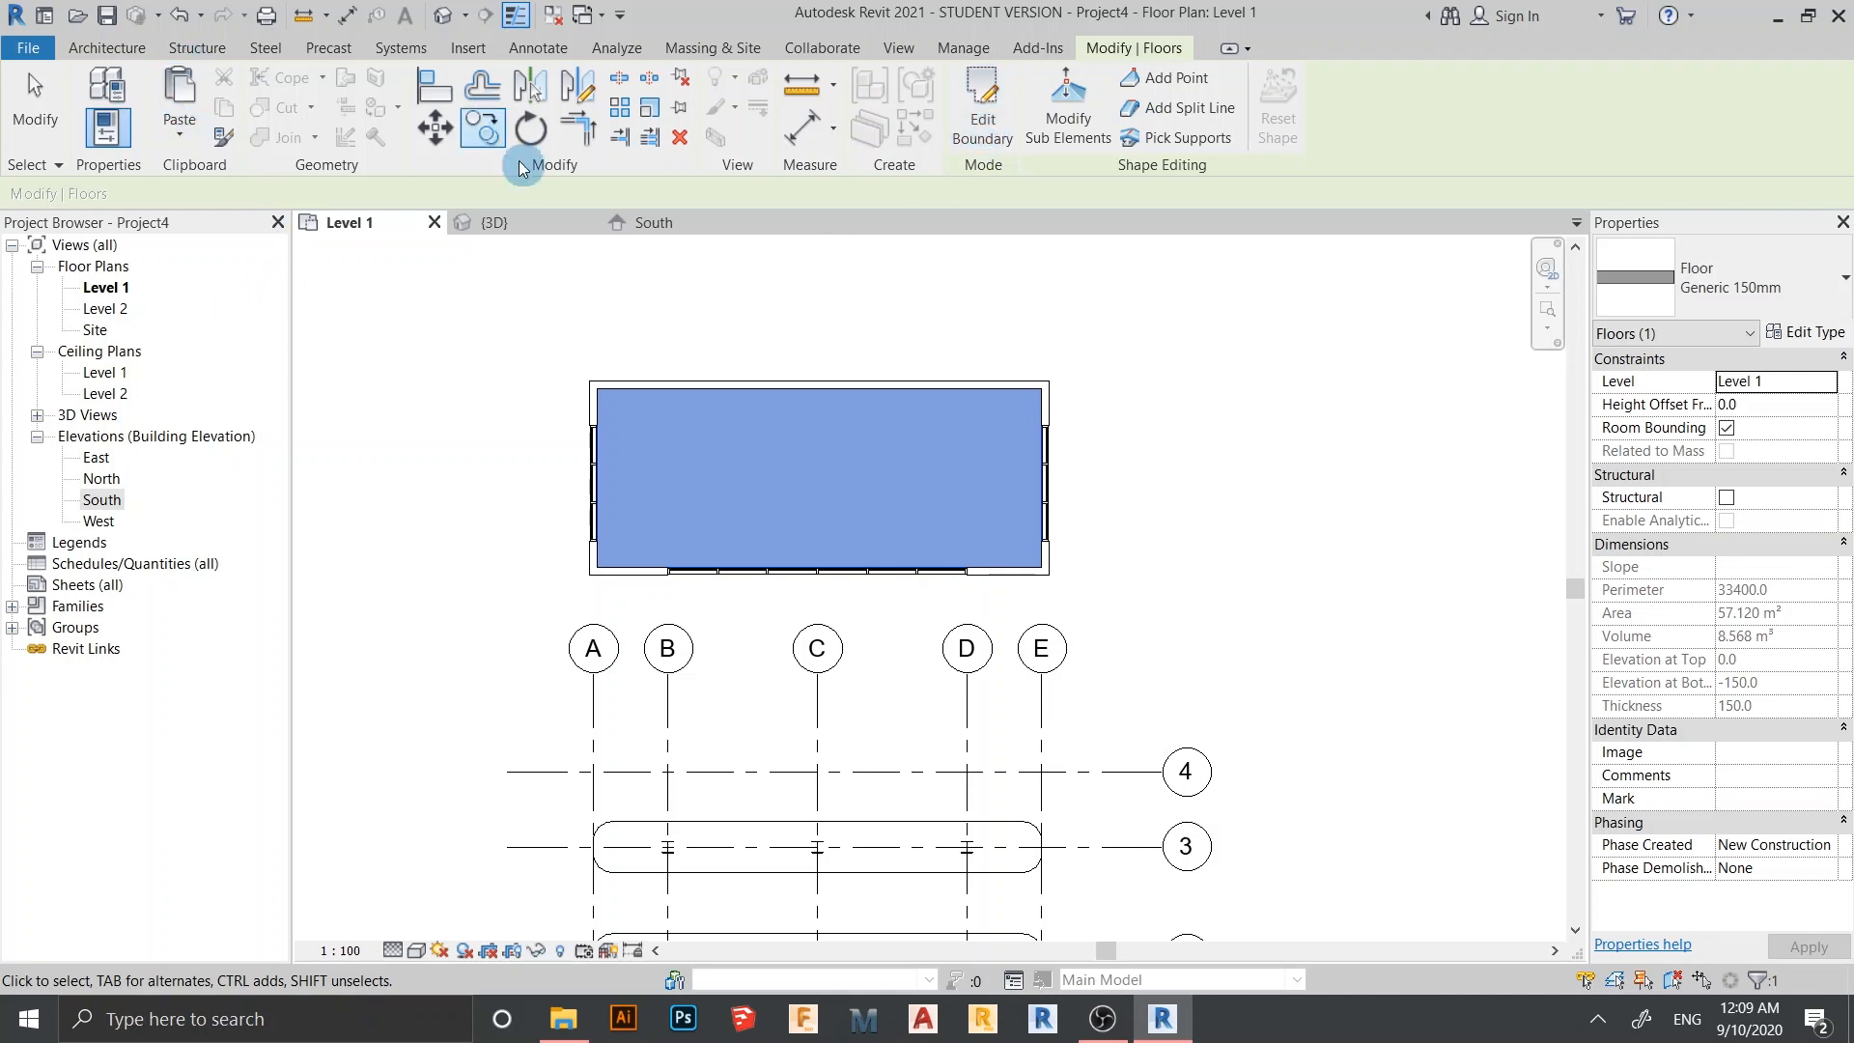
left_click(1212, 408)
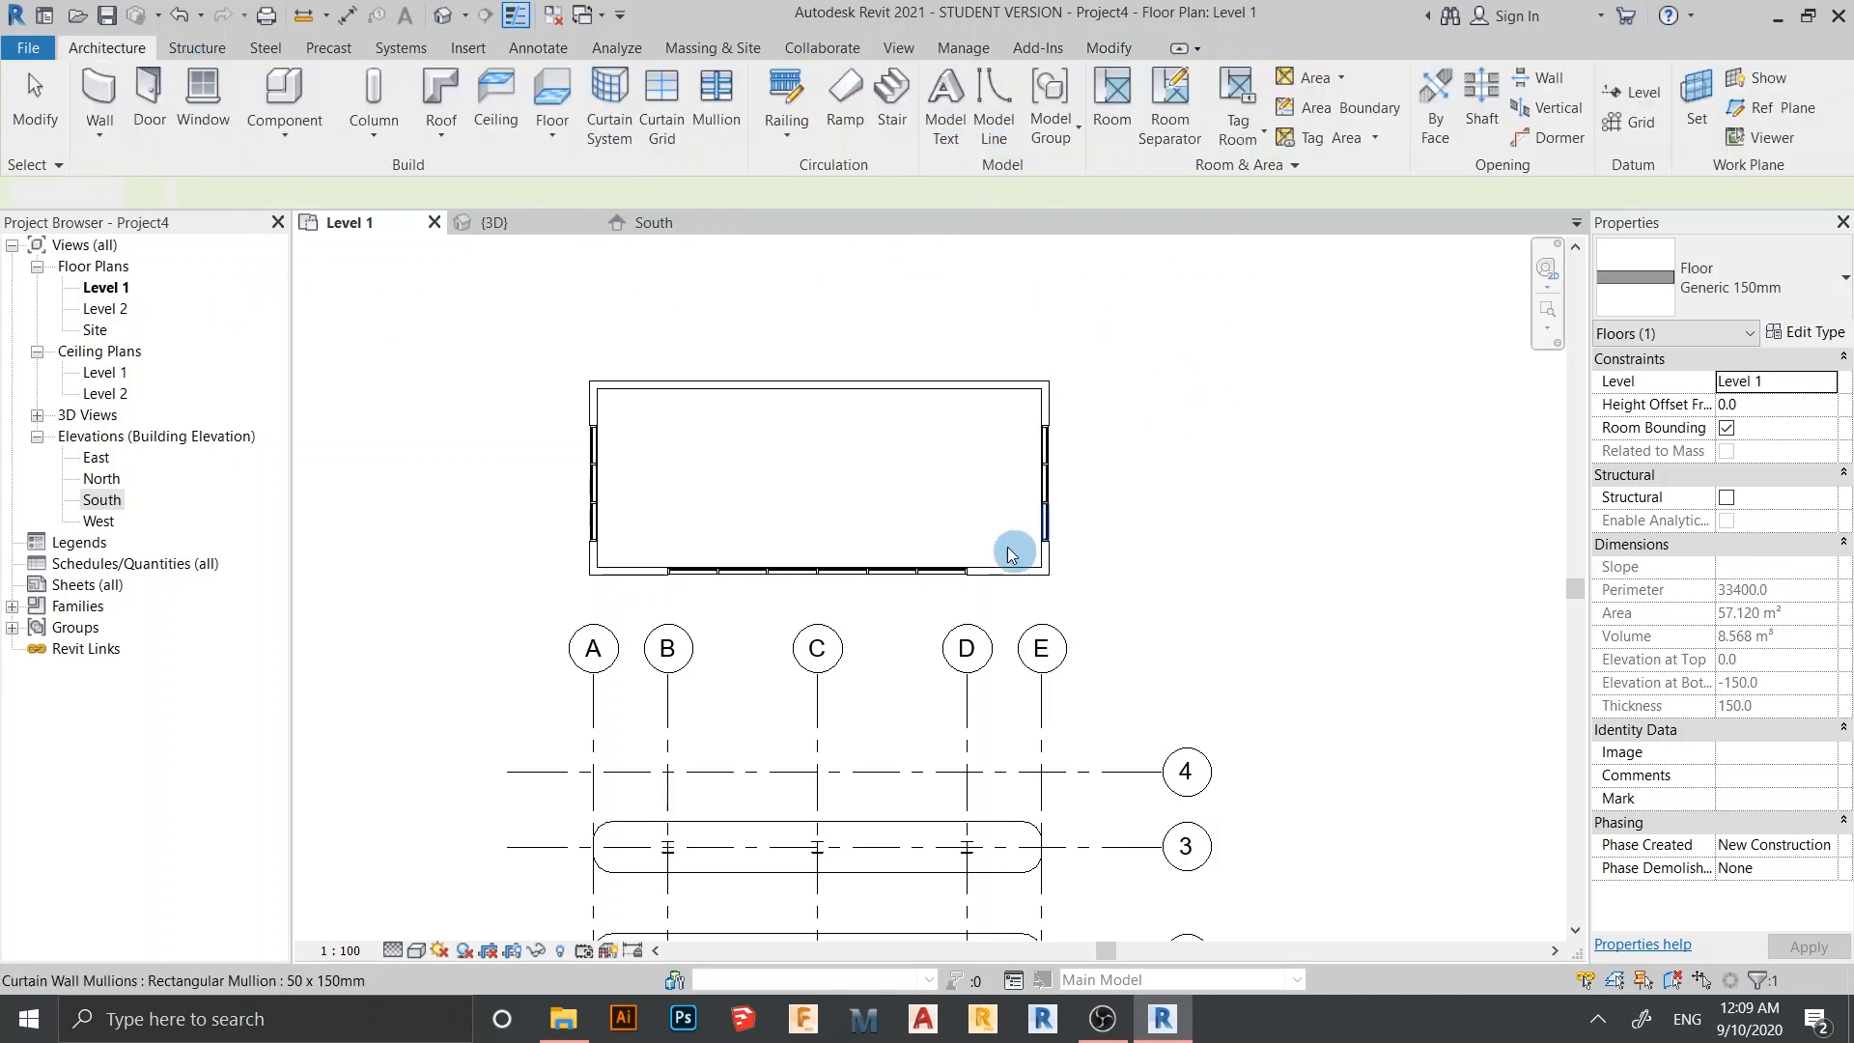
Show the model in the 3D view with the Hidden Line visual style
left_click(498, 225)
scroll(936, 703, "down", 1)
middle_click_drag(936, 704, 1009, 548, "shift")
scroll(992, 648, "down", 2)
left_click(416, 951)
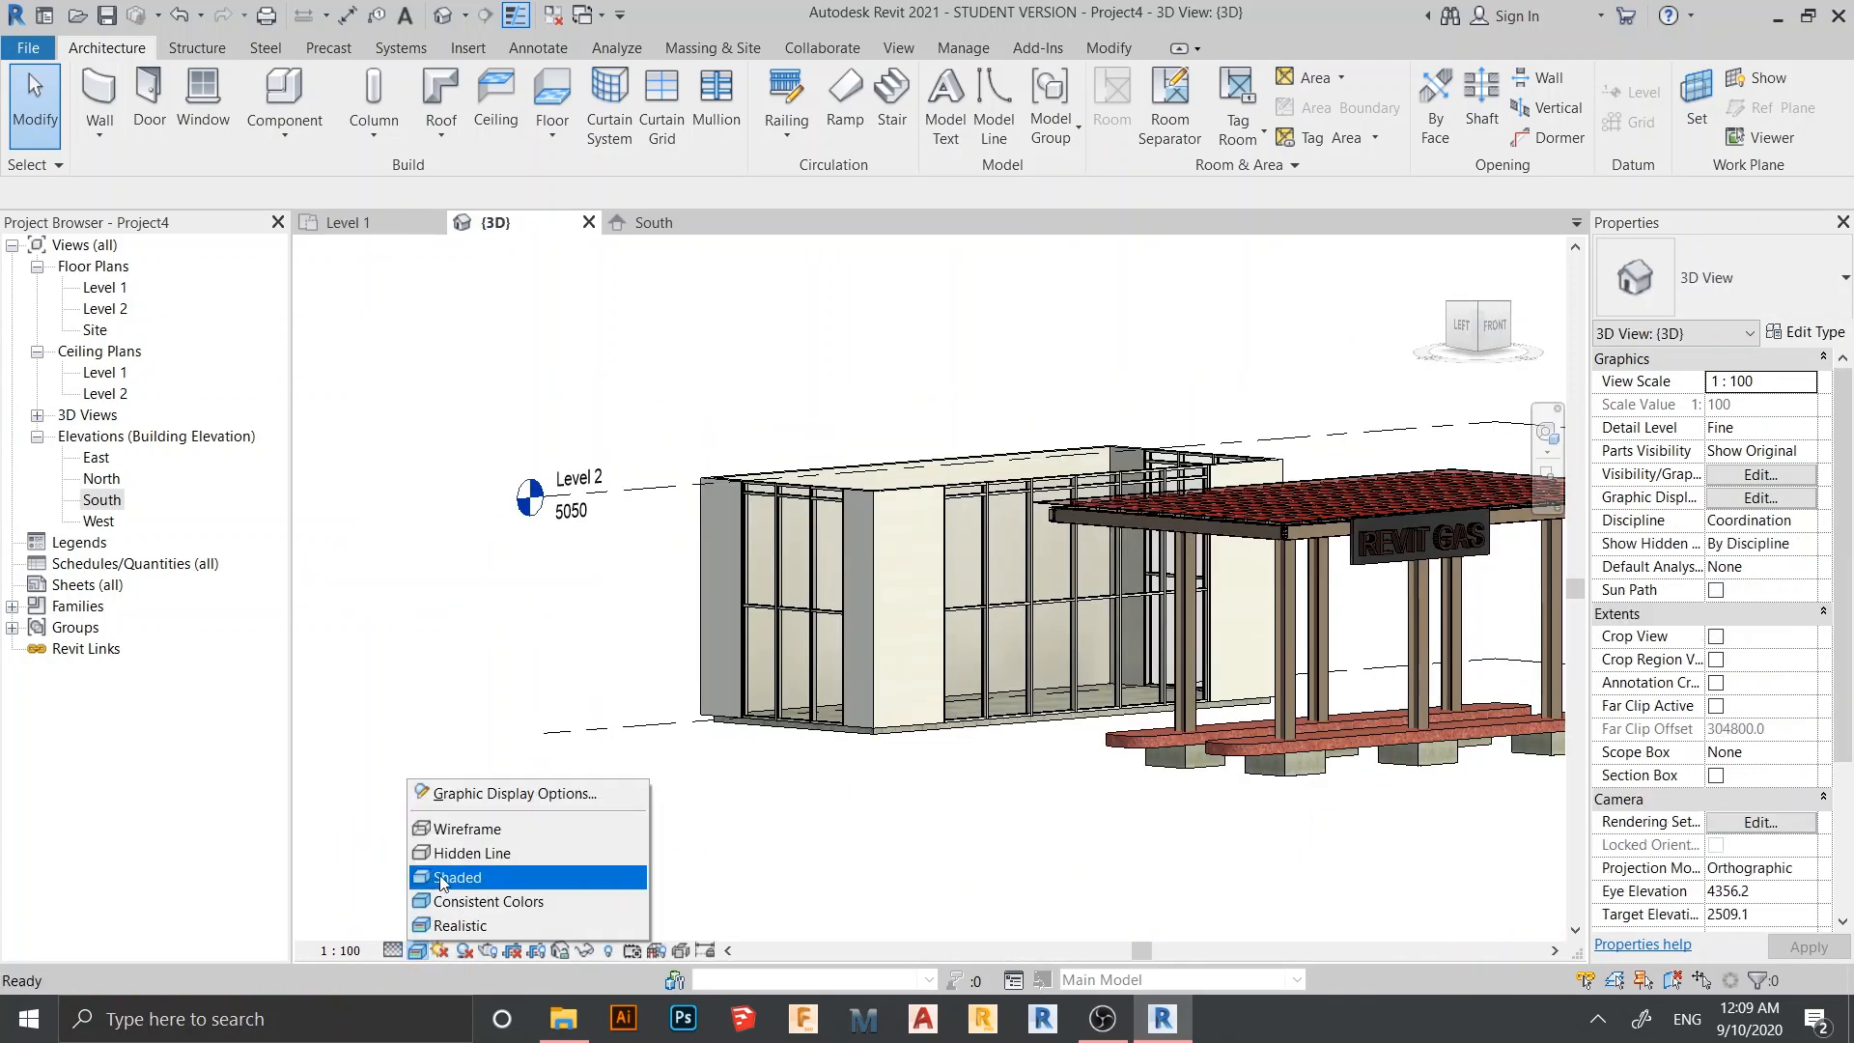
left_click(462, 853)
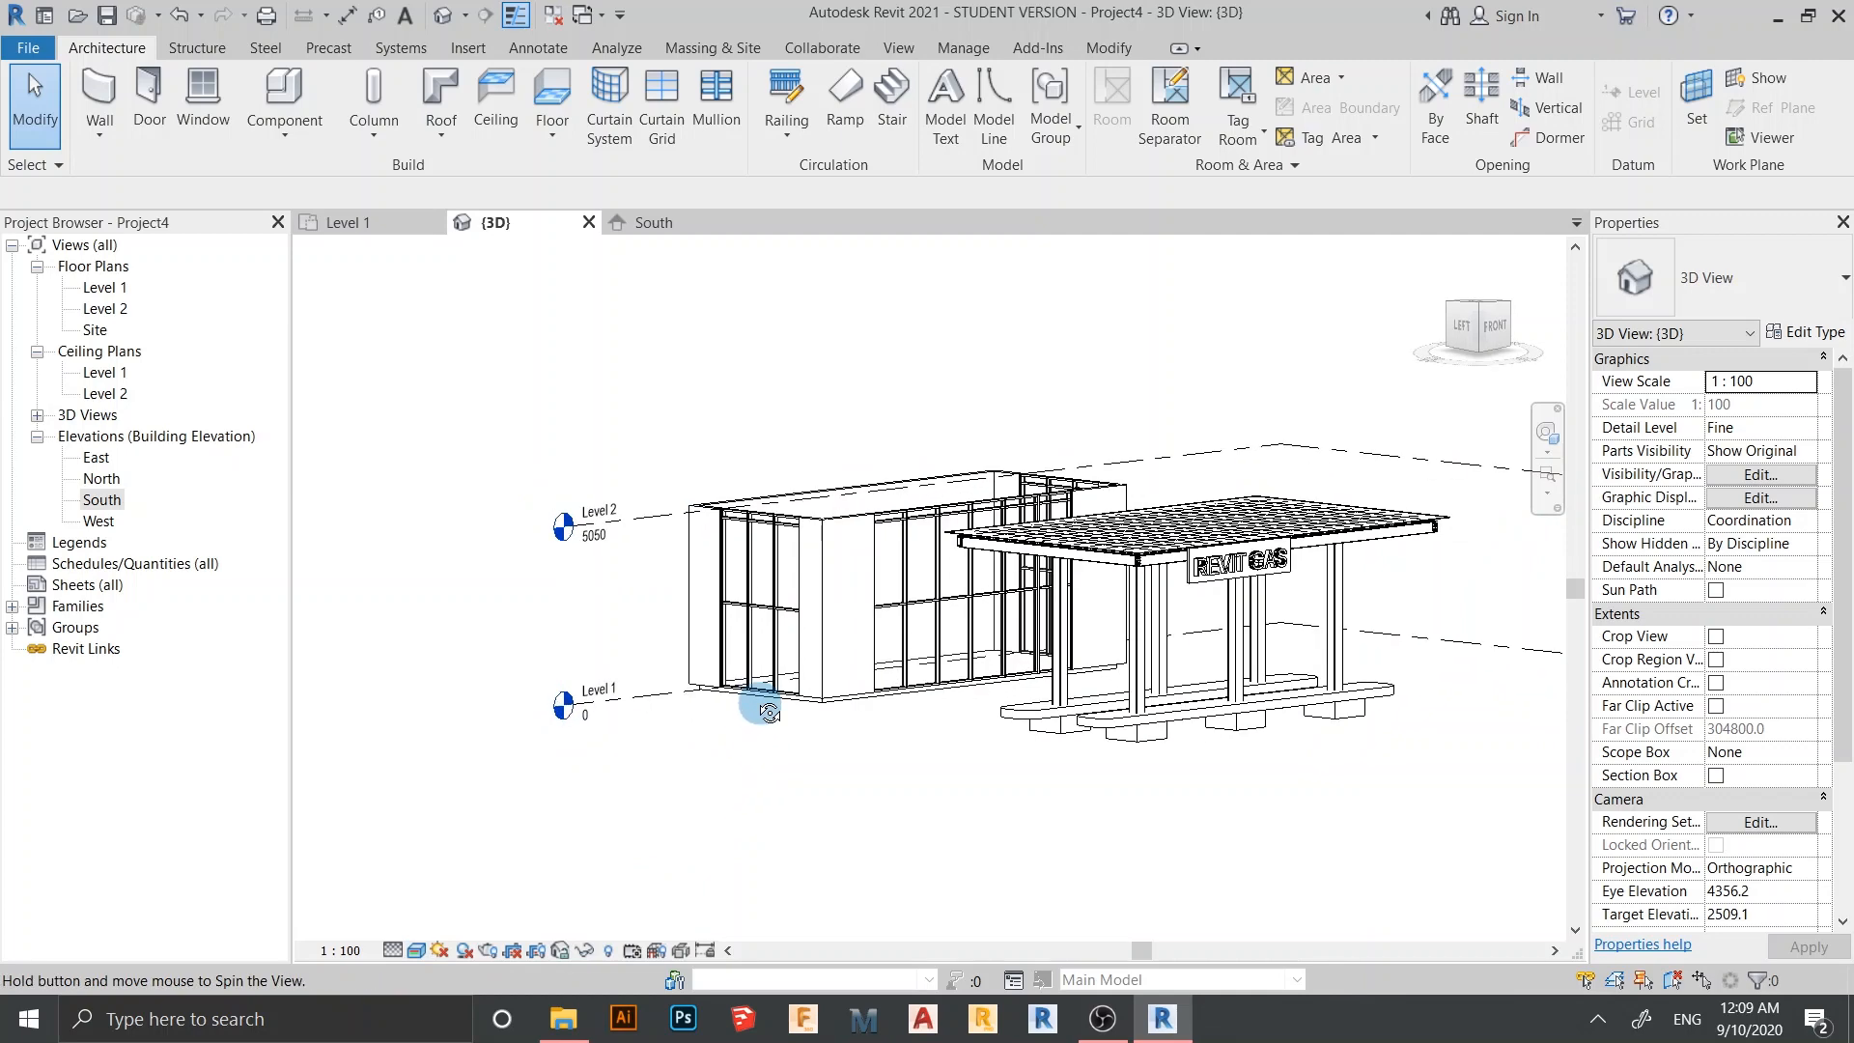
Raise the base of the grid A short-wall storefront about 645 mm above Level 1 and lower its top below Level 2
scroll(758, 714, "up", 1)
left_click(755, 736)
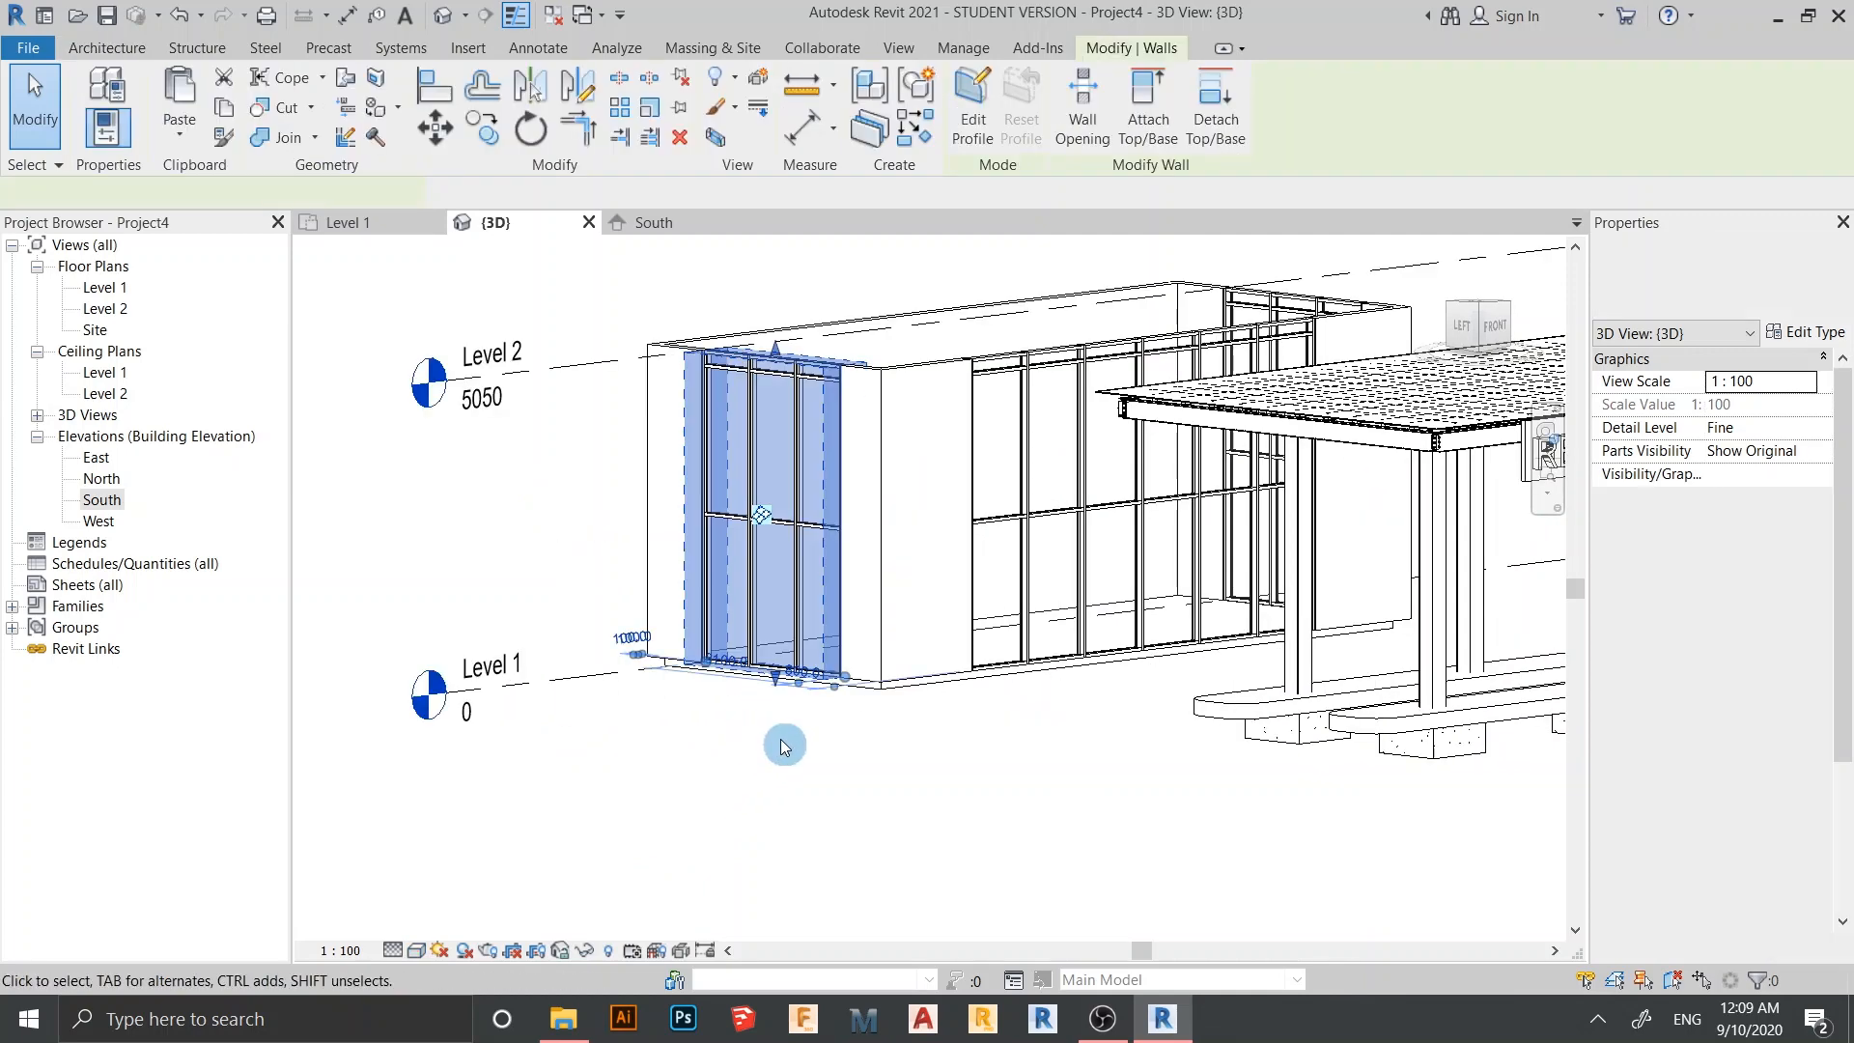
scroll(777, 687, "up", 2)
left_click_drag(776, 666, 768, 600)
left_click_drag(750, 713, 767, 787)
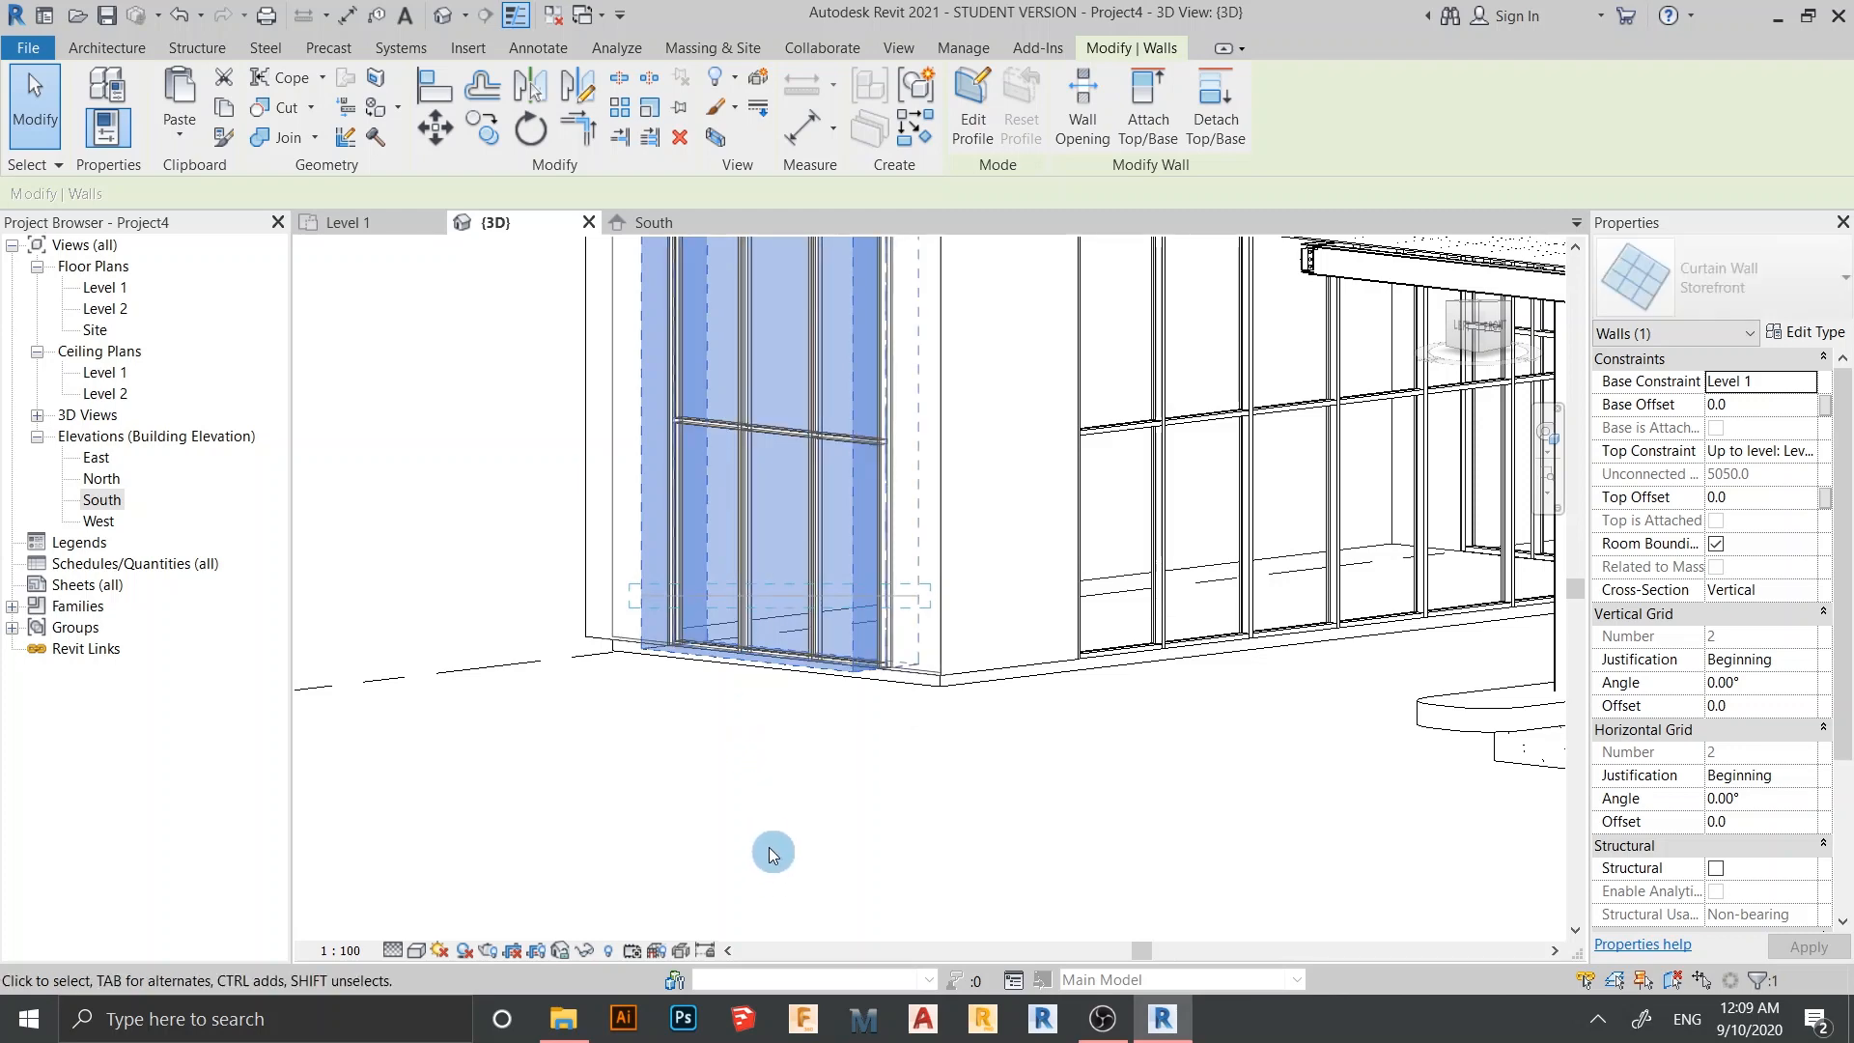
scroll(788, 676, "down", 3)
middle_click_drag(762, 280, 757, 436)
left_click_drag(773, 480, 774, 548)
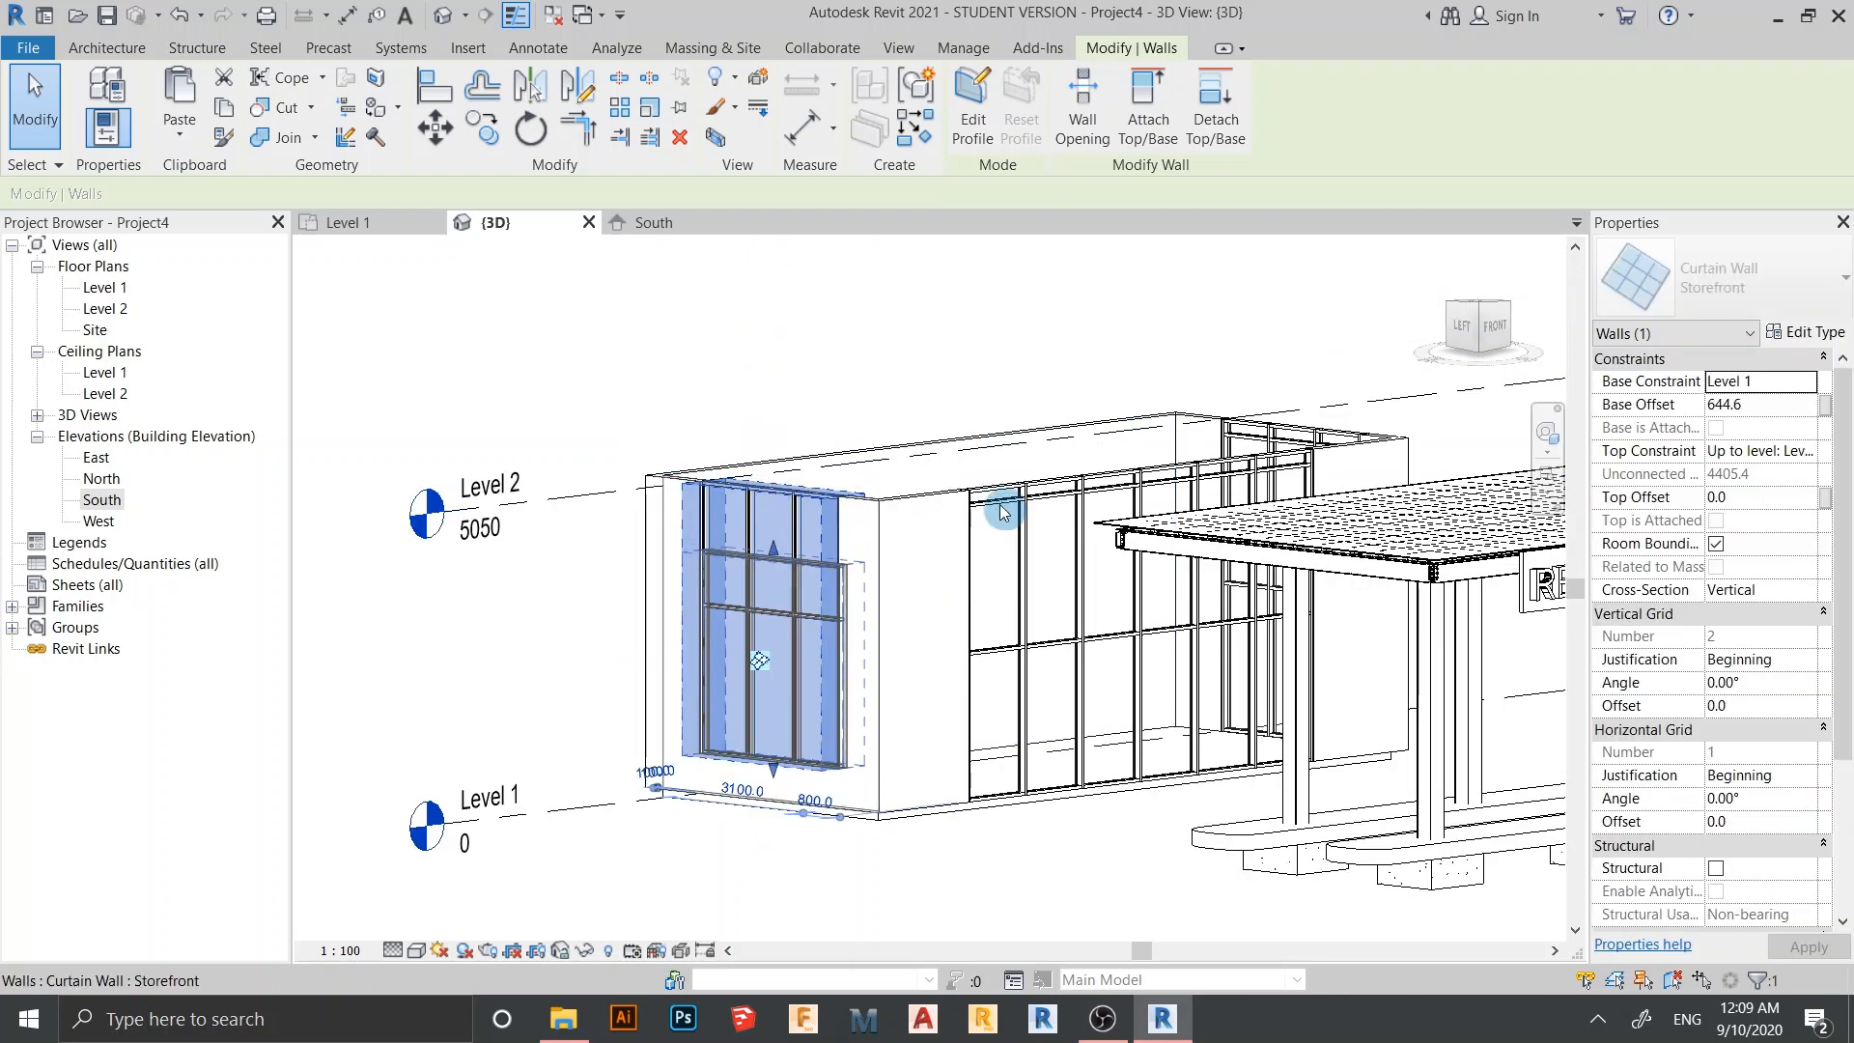
left_click(1148, 486)
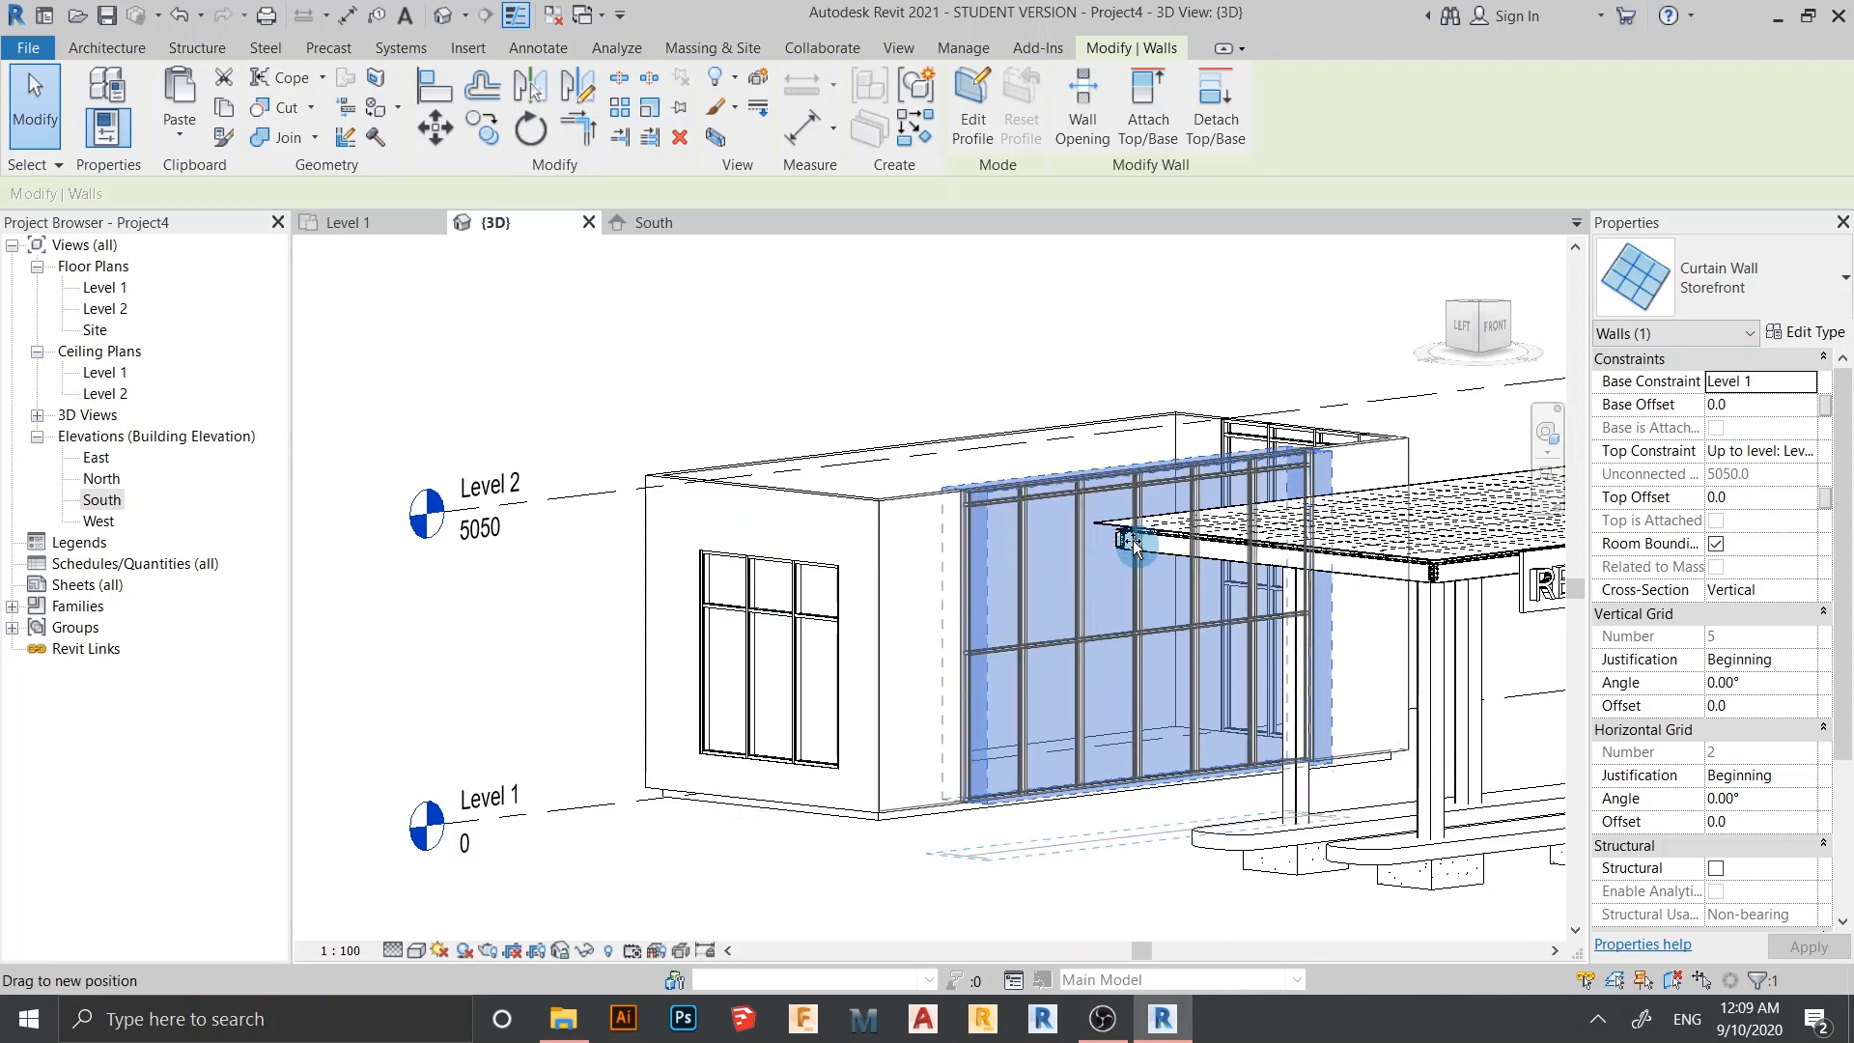
left_click_drag(1132, 517, 1056, 734)
left_click_drag(1030, 861, 926, 879)
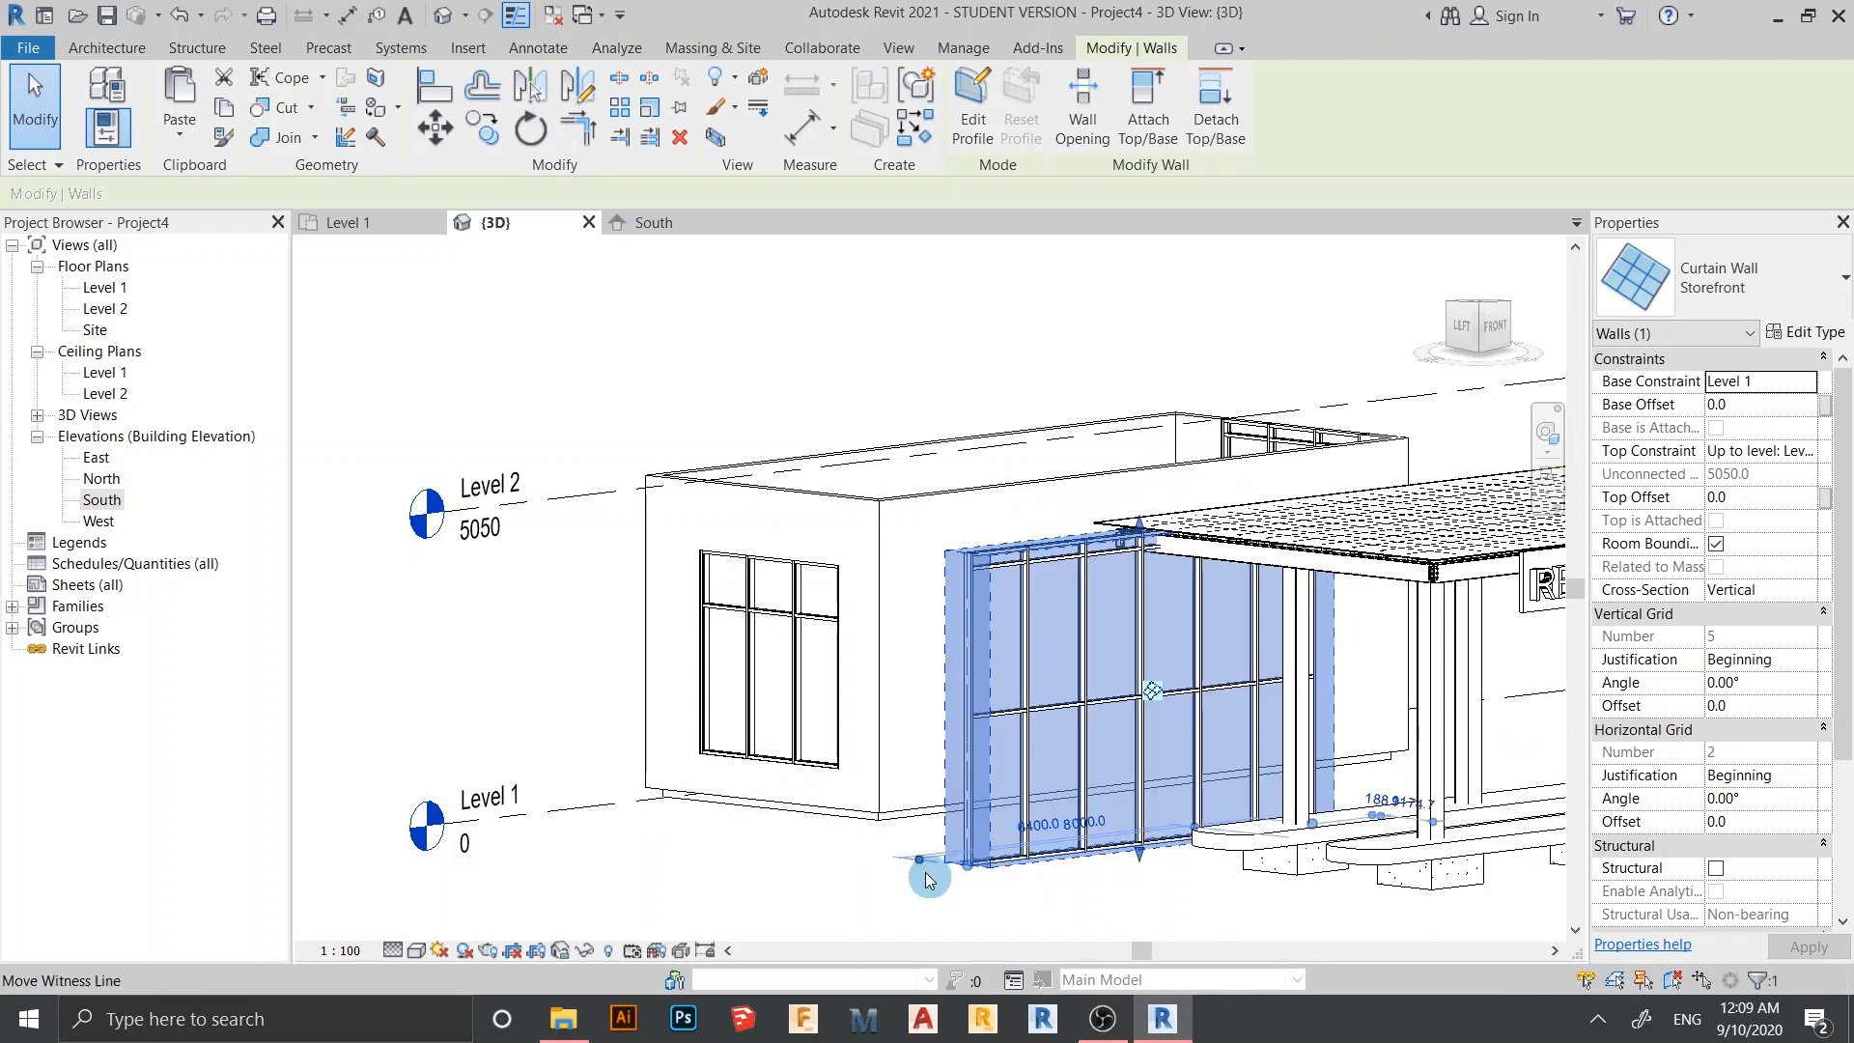
key("ctrl+z")
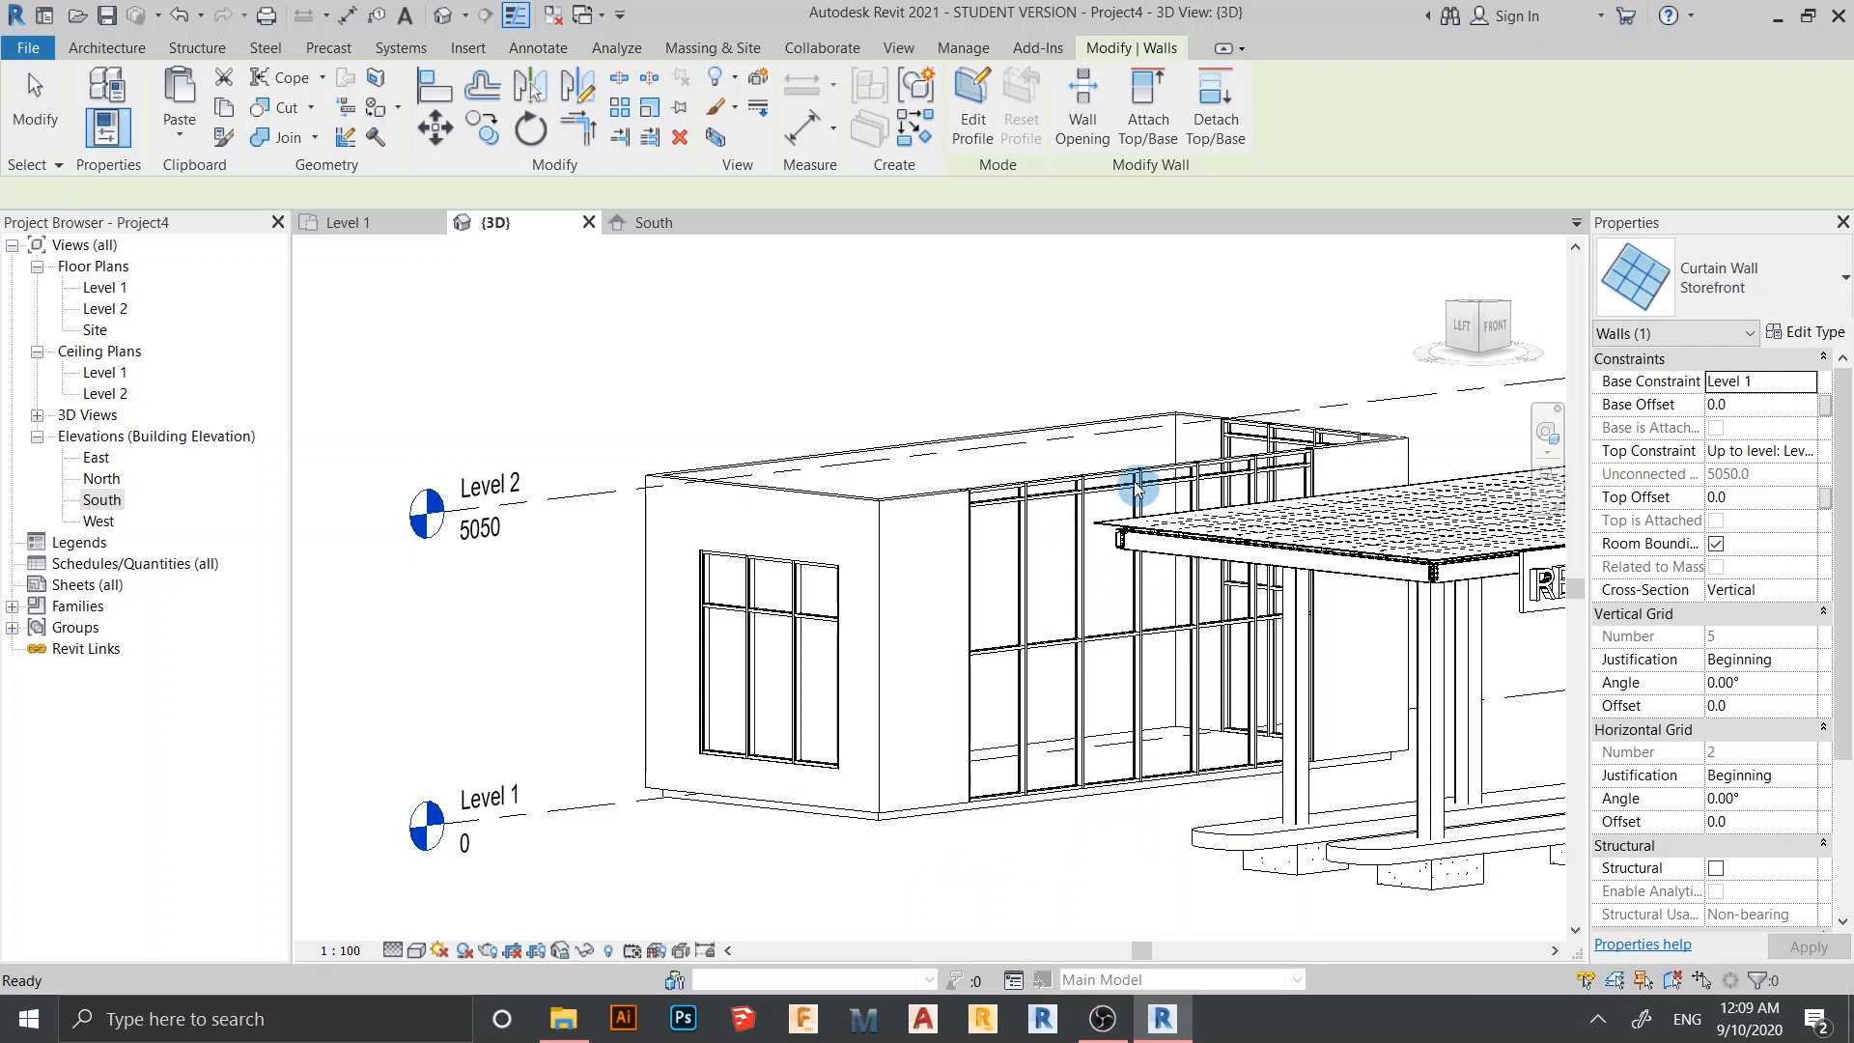
Lower the top of the 8000 mm storefront facing the canopy to about 1597 mm below Level 2
left_click(1140, 483)
left_click_drag(1139, 472, 1135, 502)
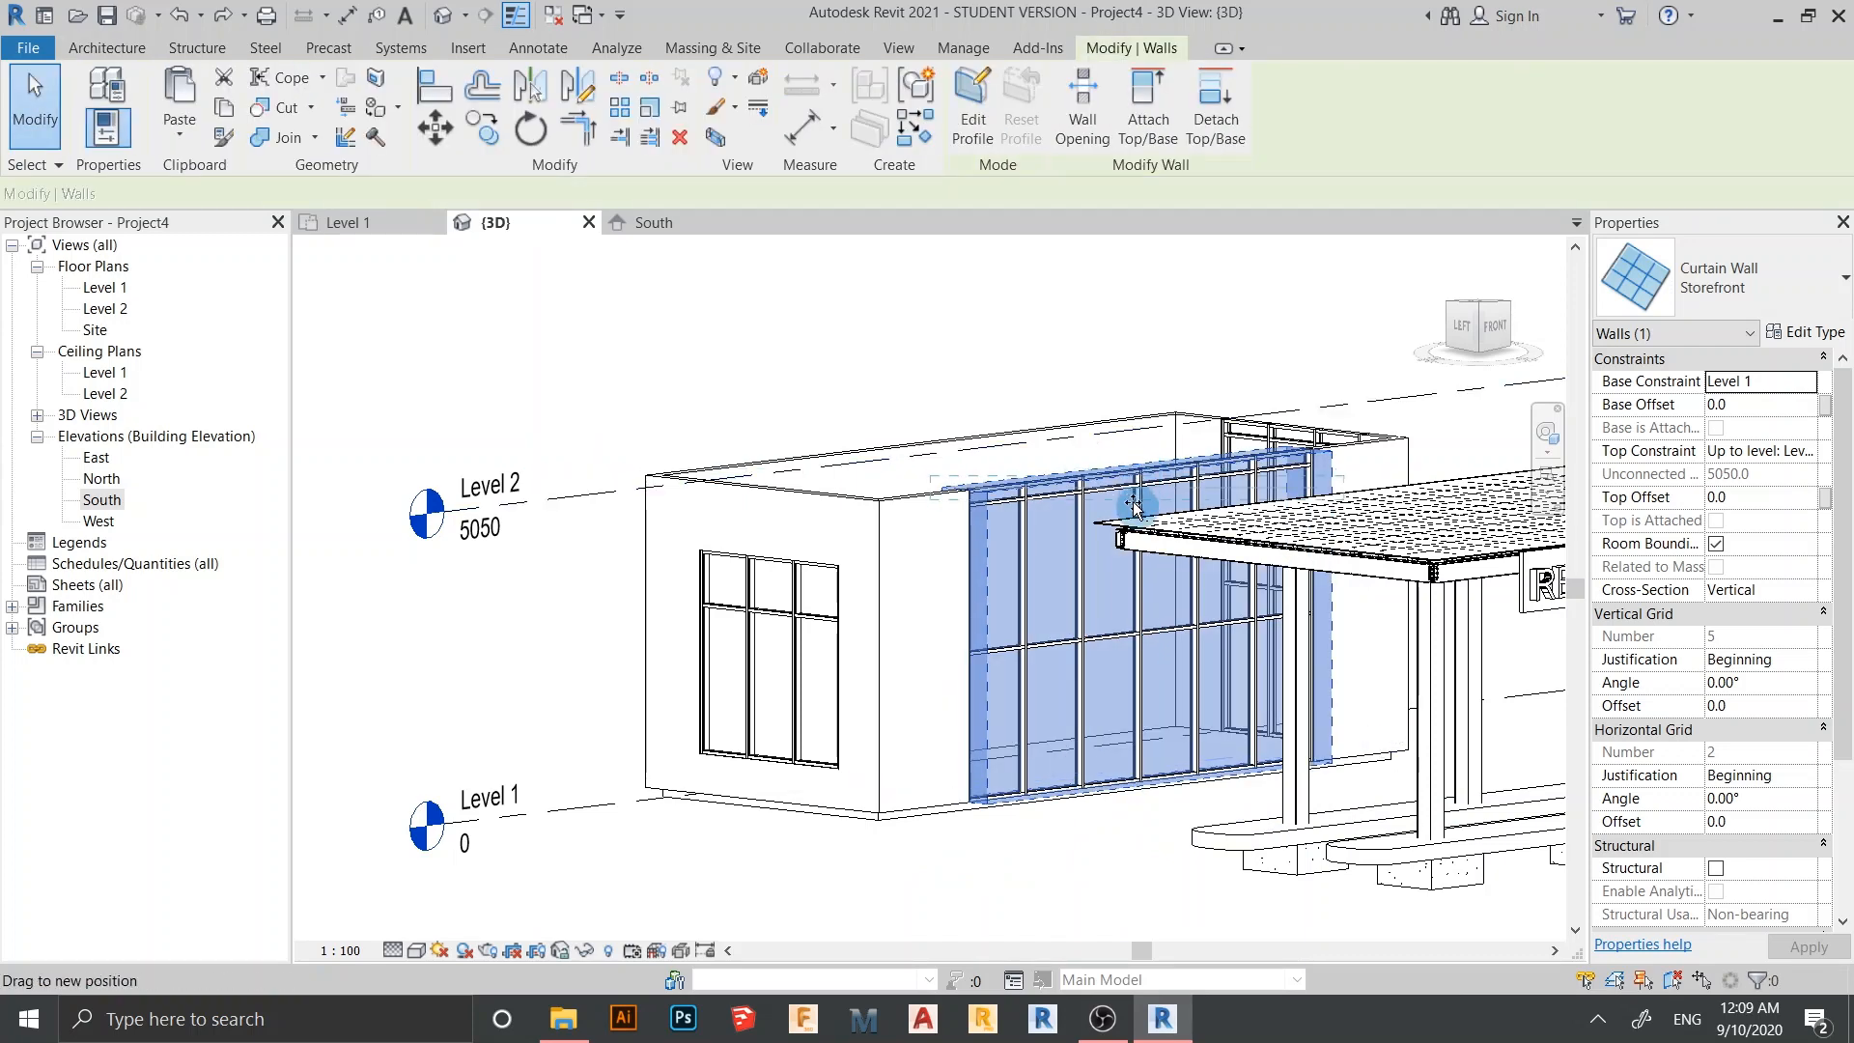
left_click_drag(1135, 567, 1137, 574)
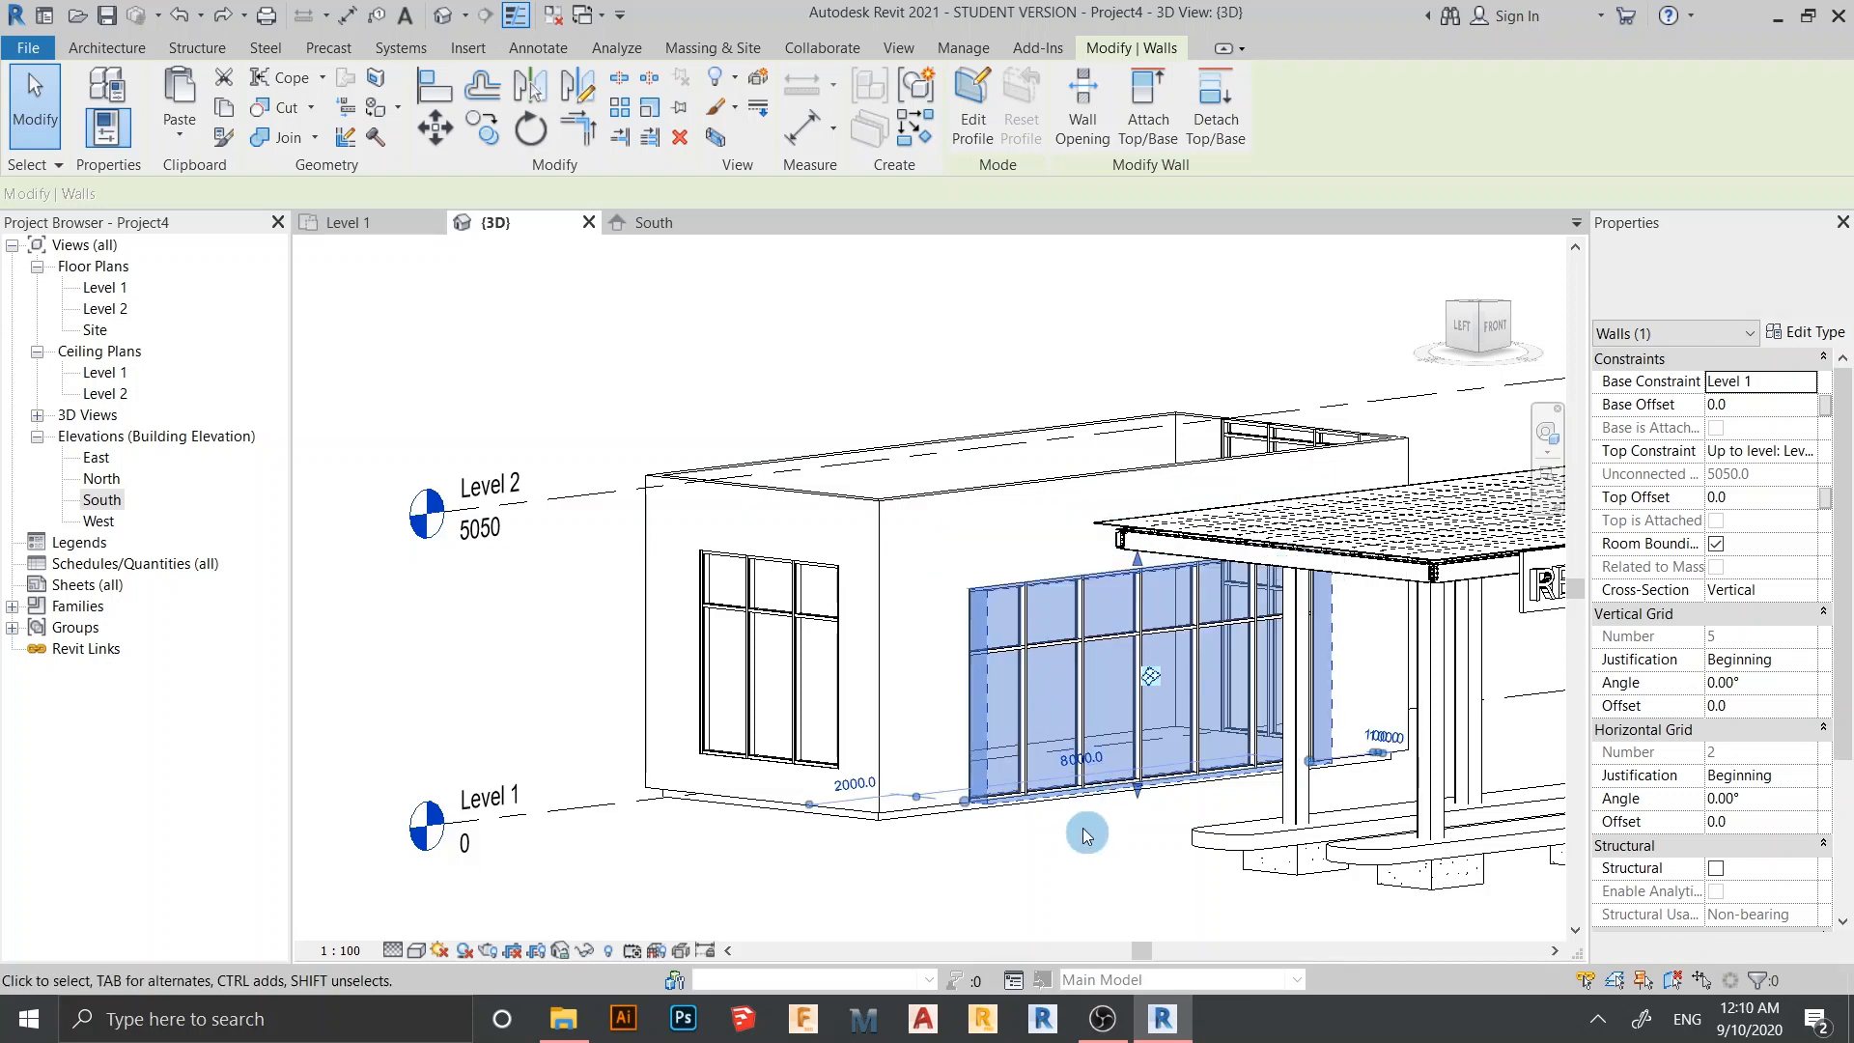
scroll(1062, 767, "down", 2)
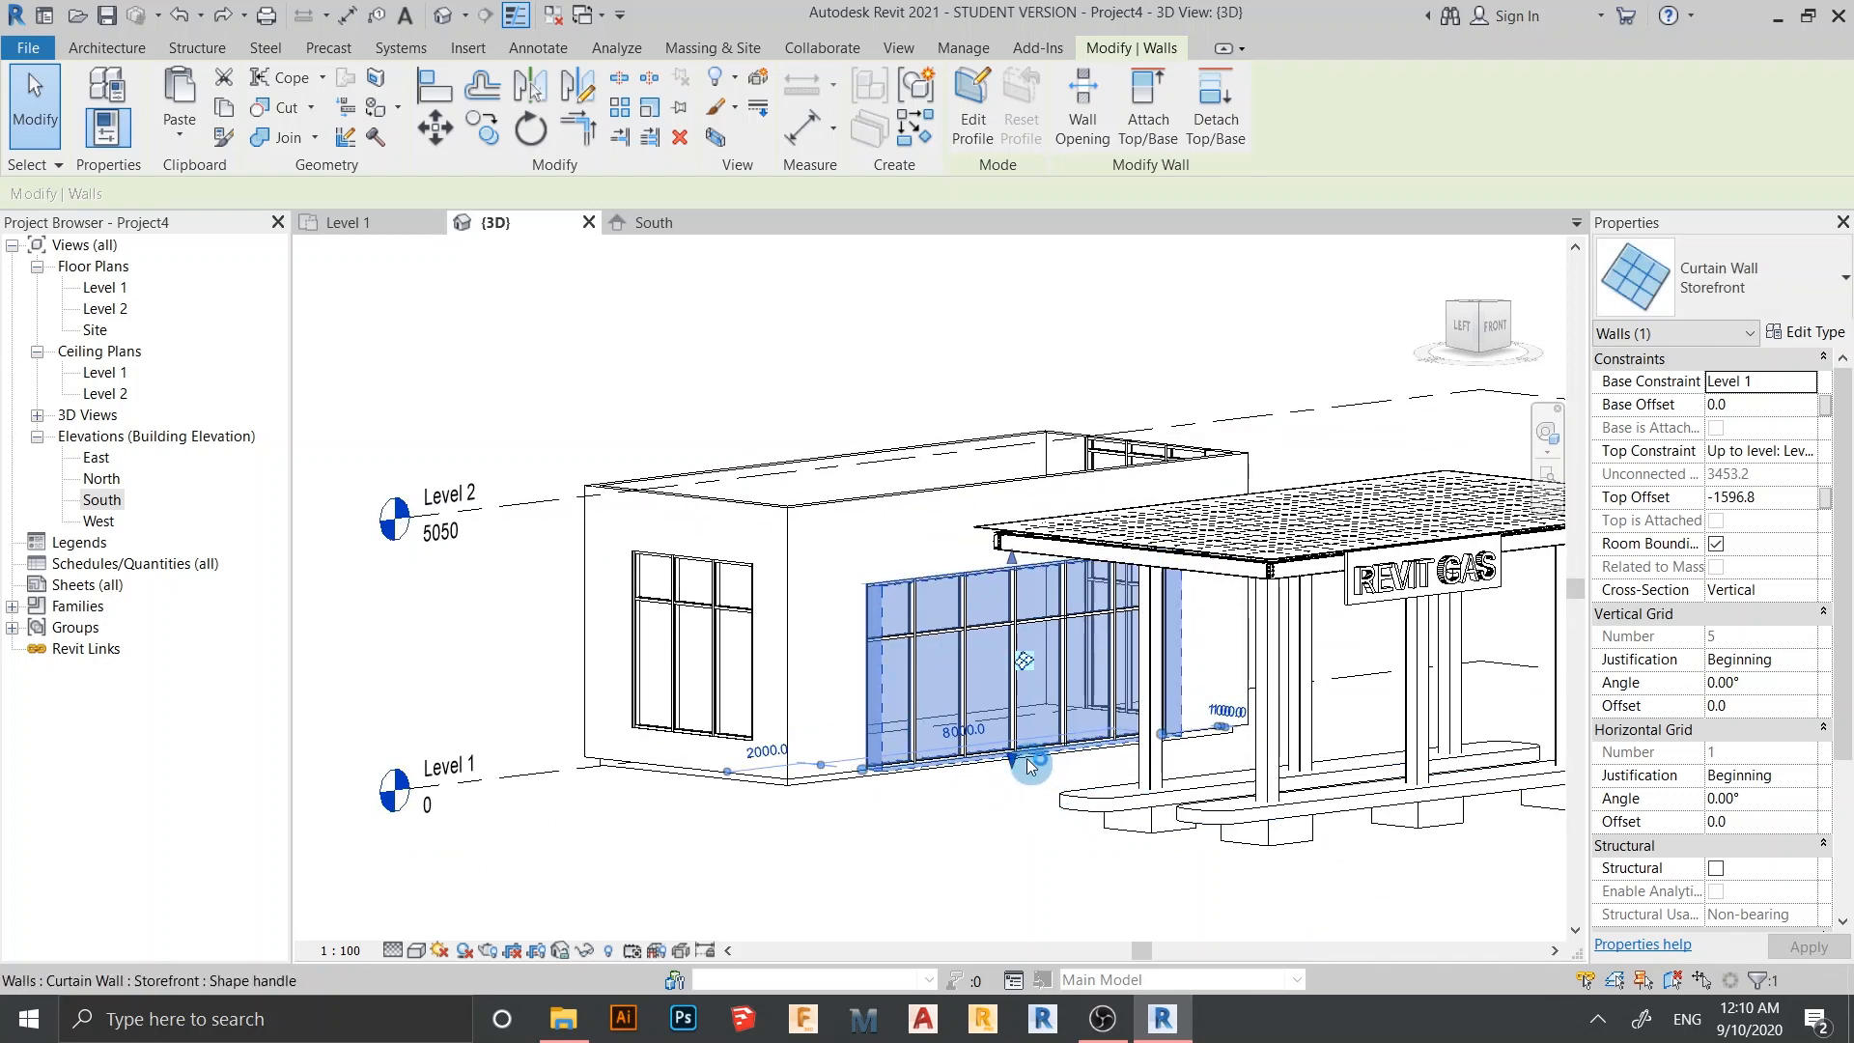
left_click(943, 786)
scroll(981, 786, "down", 1)
Lower the top of the storefront in the opposite short wall near grid E to about 822 mm below Level 2
scroll(695, 796, "up", 3)
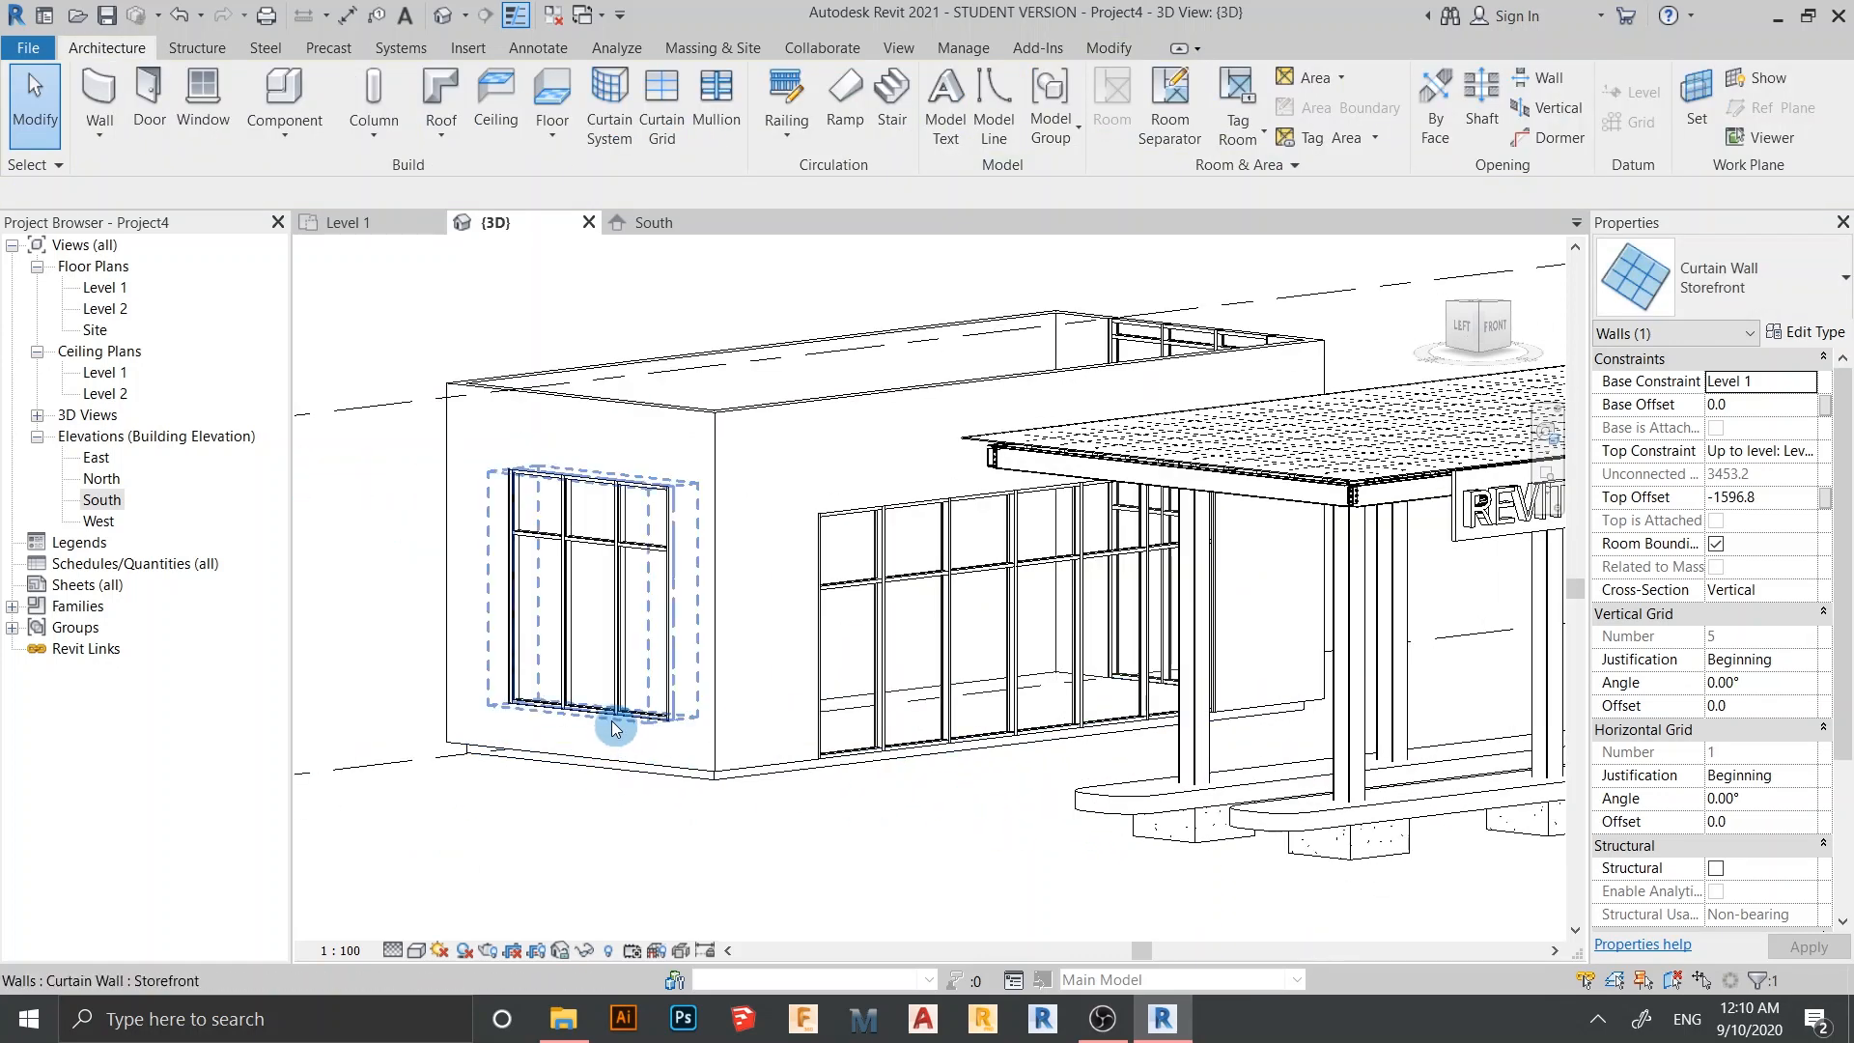
middle_click_drag(908, 797, 669, 826, "shift")
scroll(1081, 749, "down", 2)
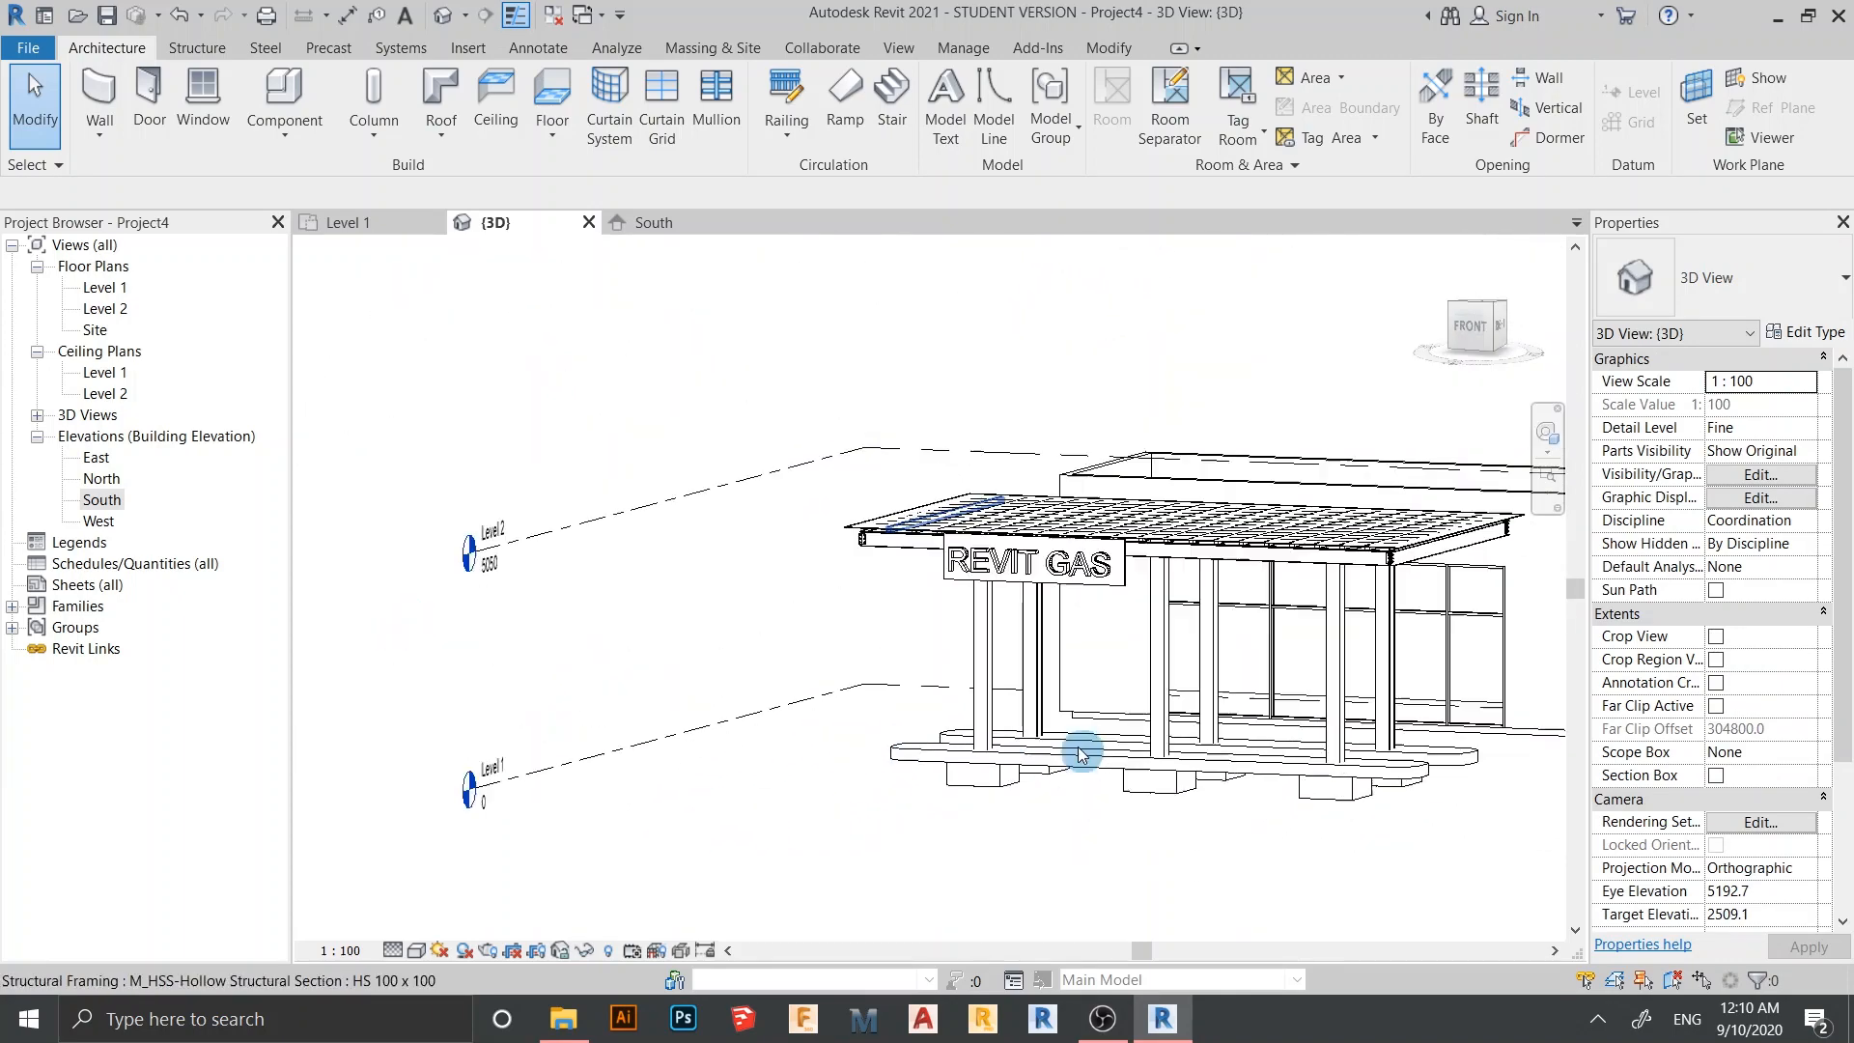
middle_click_drag(1080, 749, 1054, 811, "shift")
scroll(1281, 774, "up", 2)
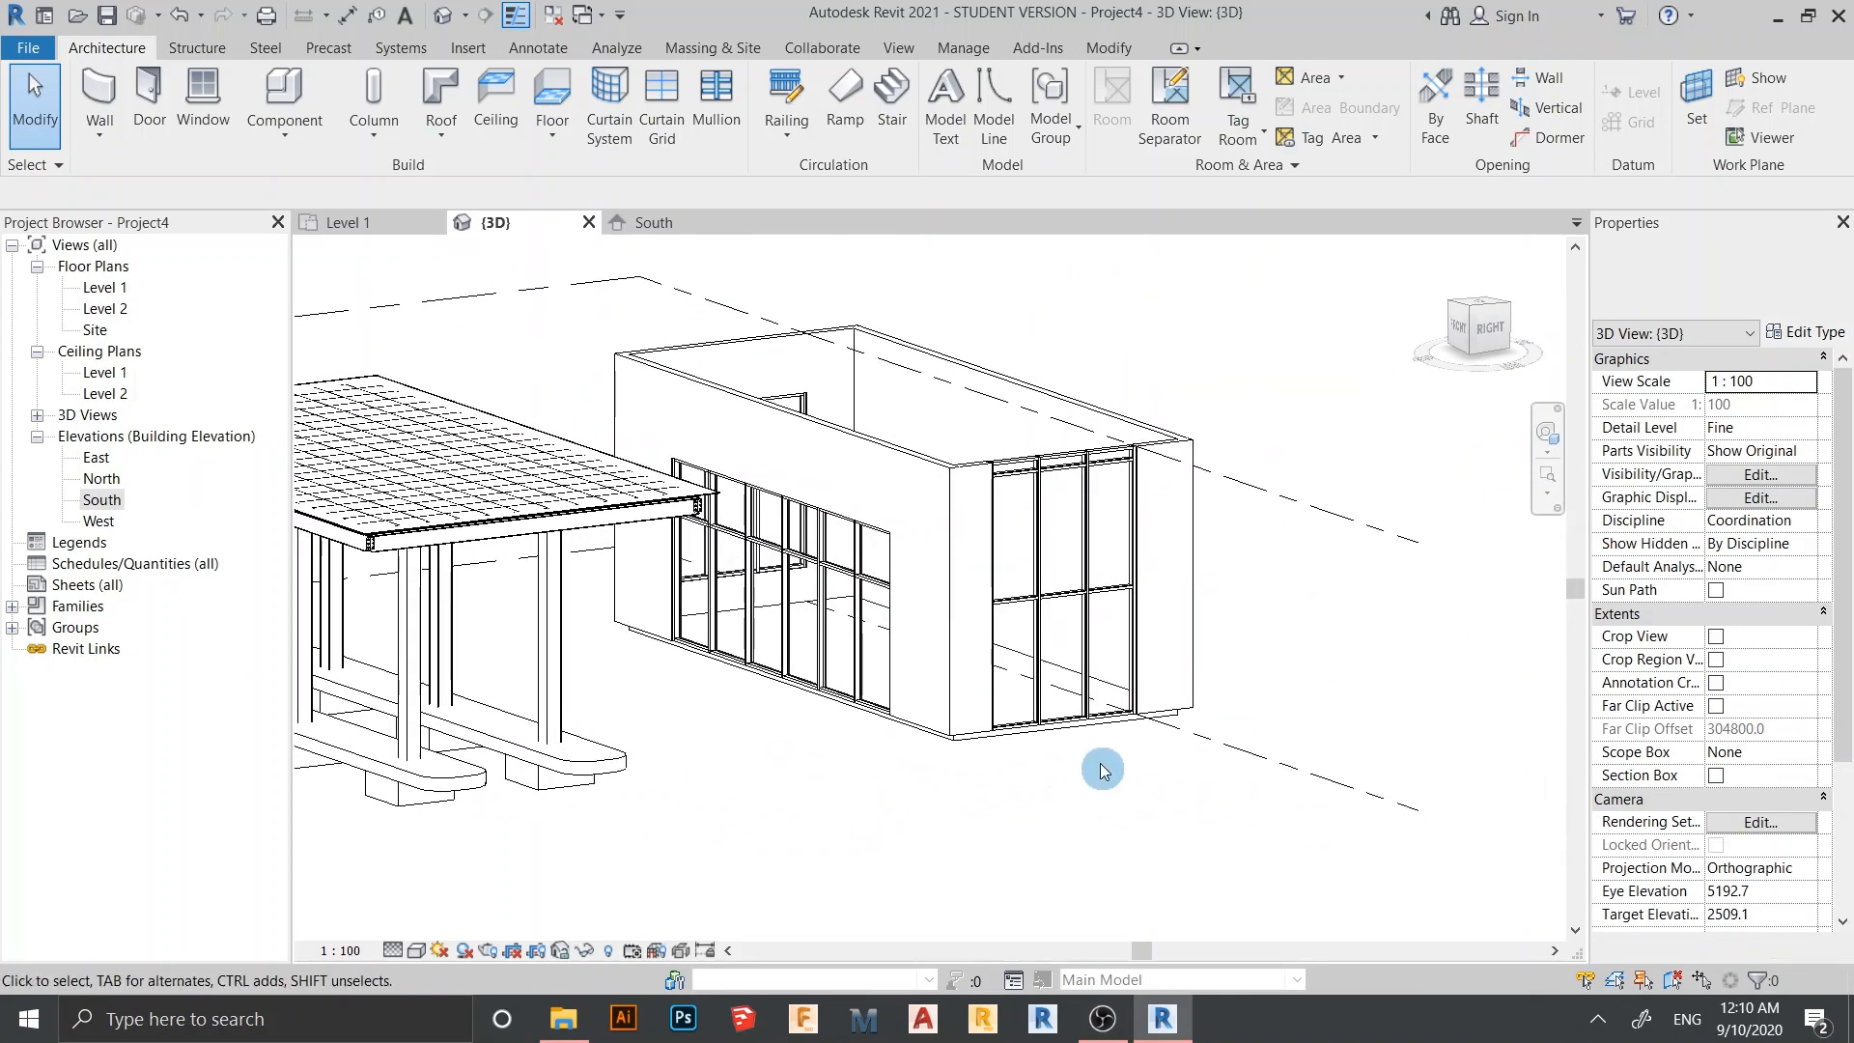
left_click(1067, 475)
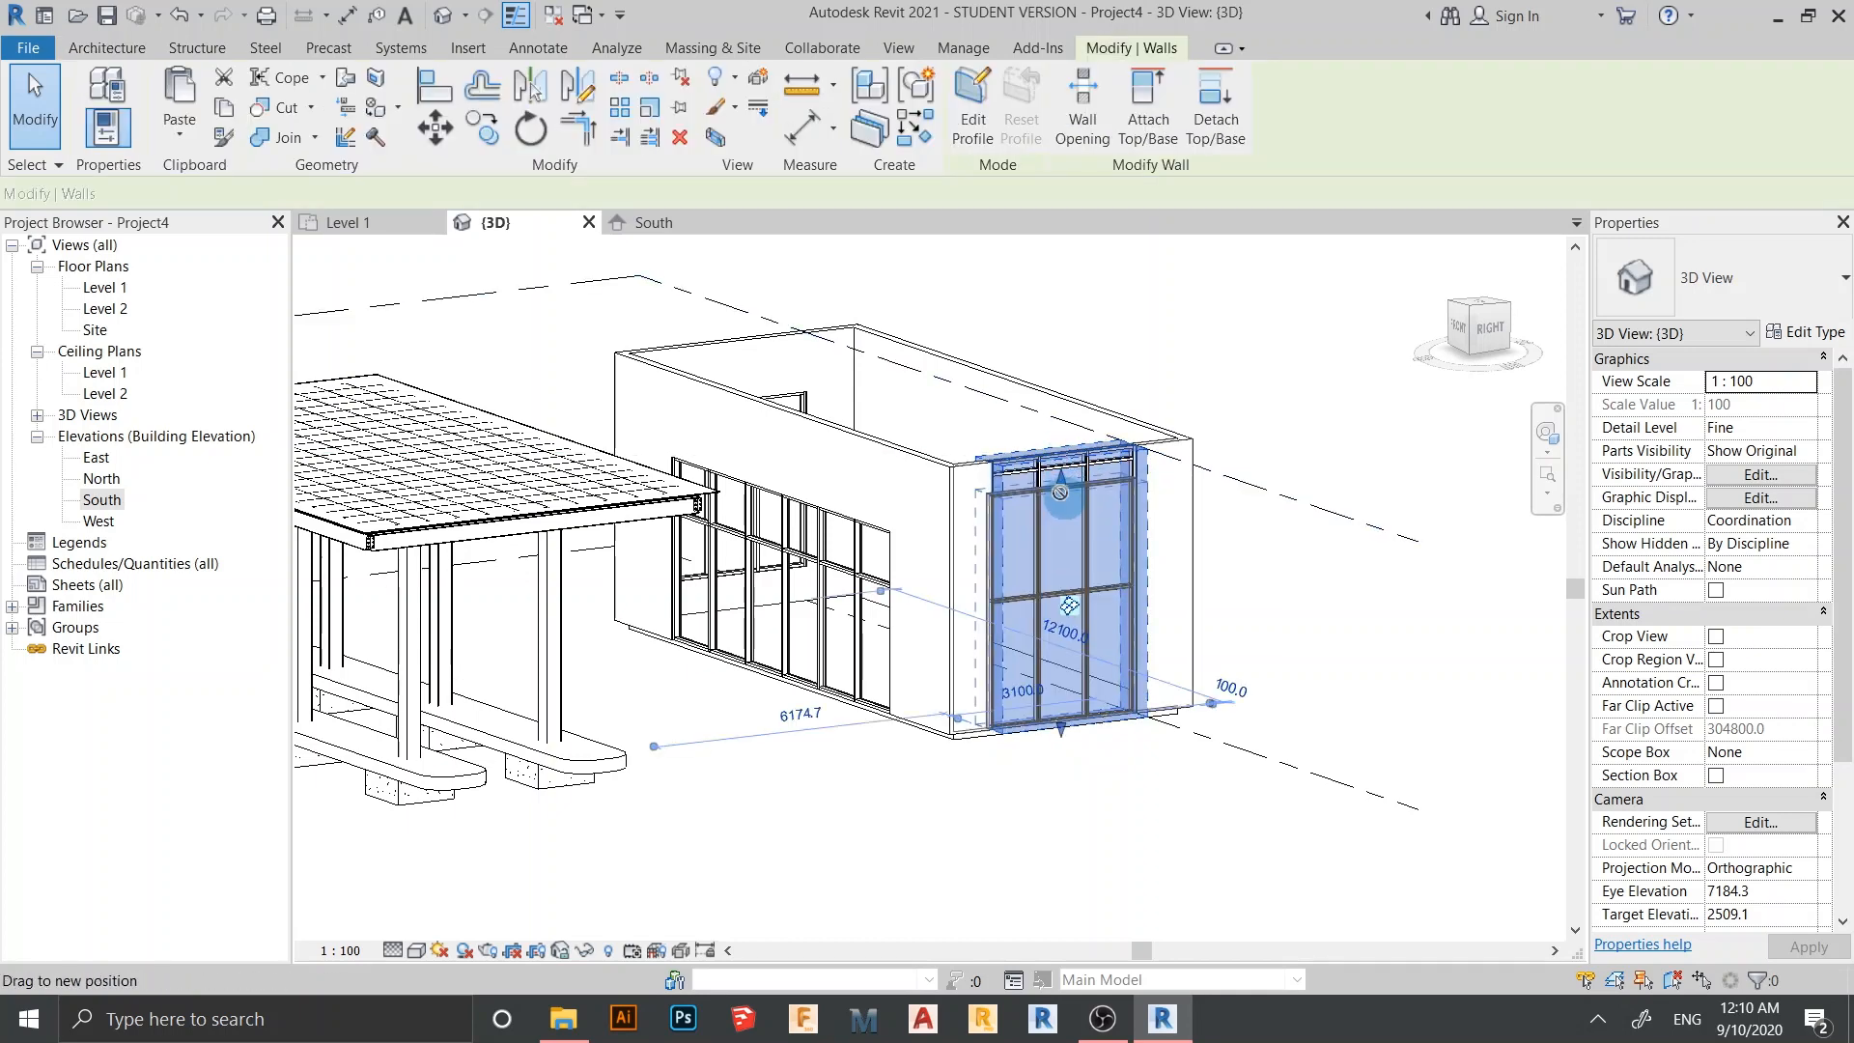
left_click(1082, 840)
middle_click_drag(1129, 847, 1050, 823, "shift")
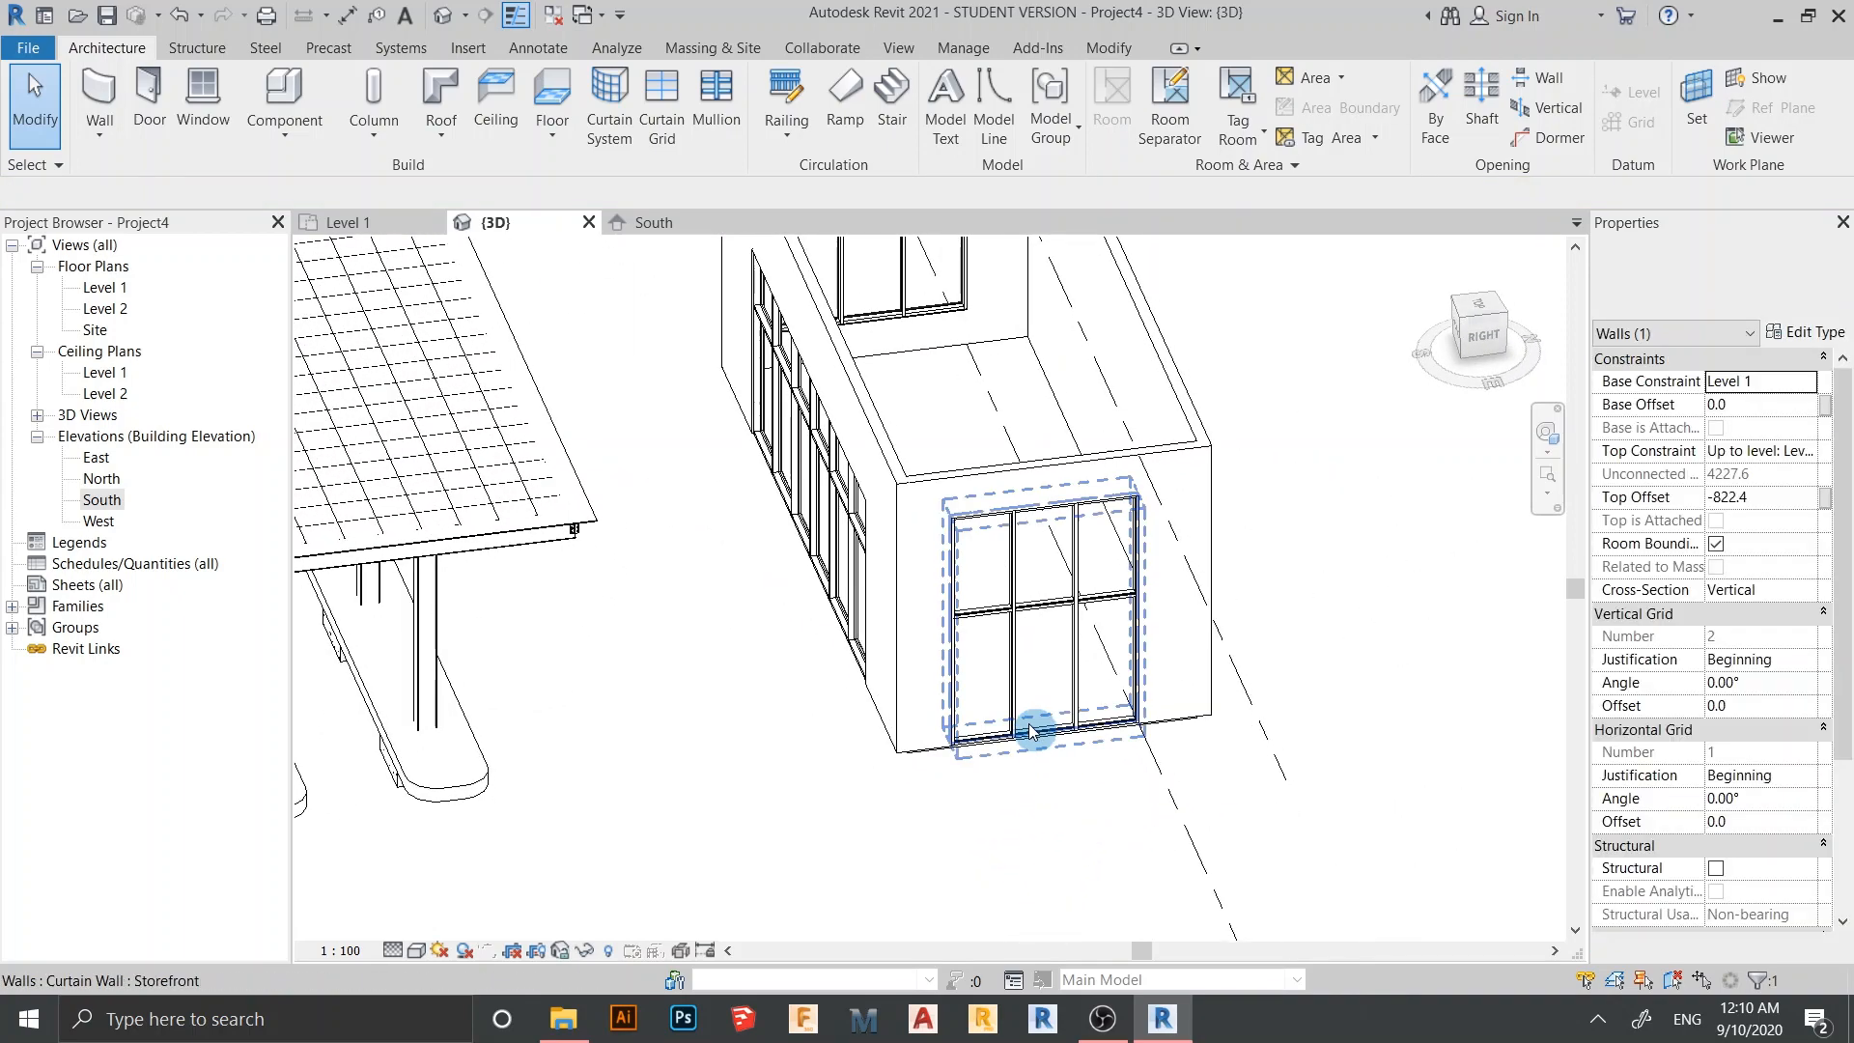
middle_click_drag(1038, 712, 1057, 833, "shift")
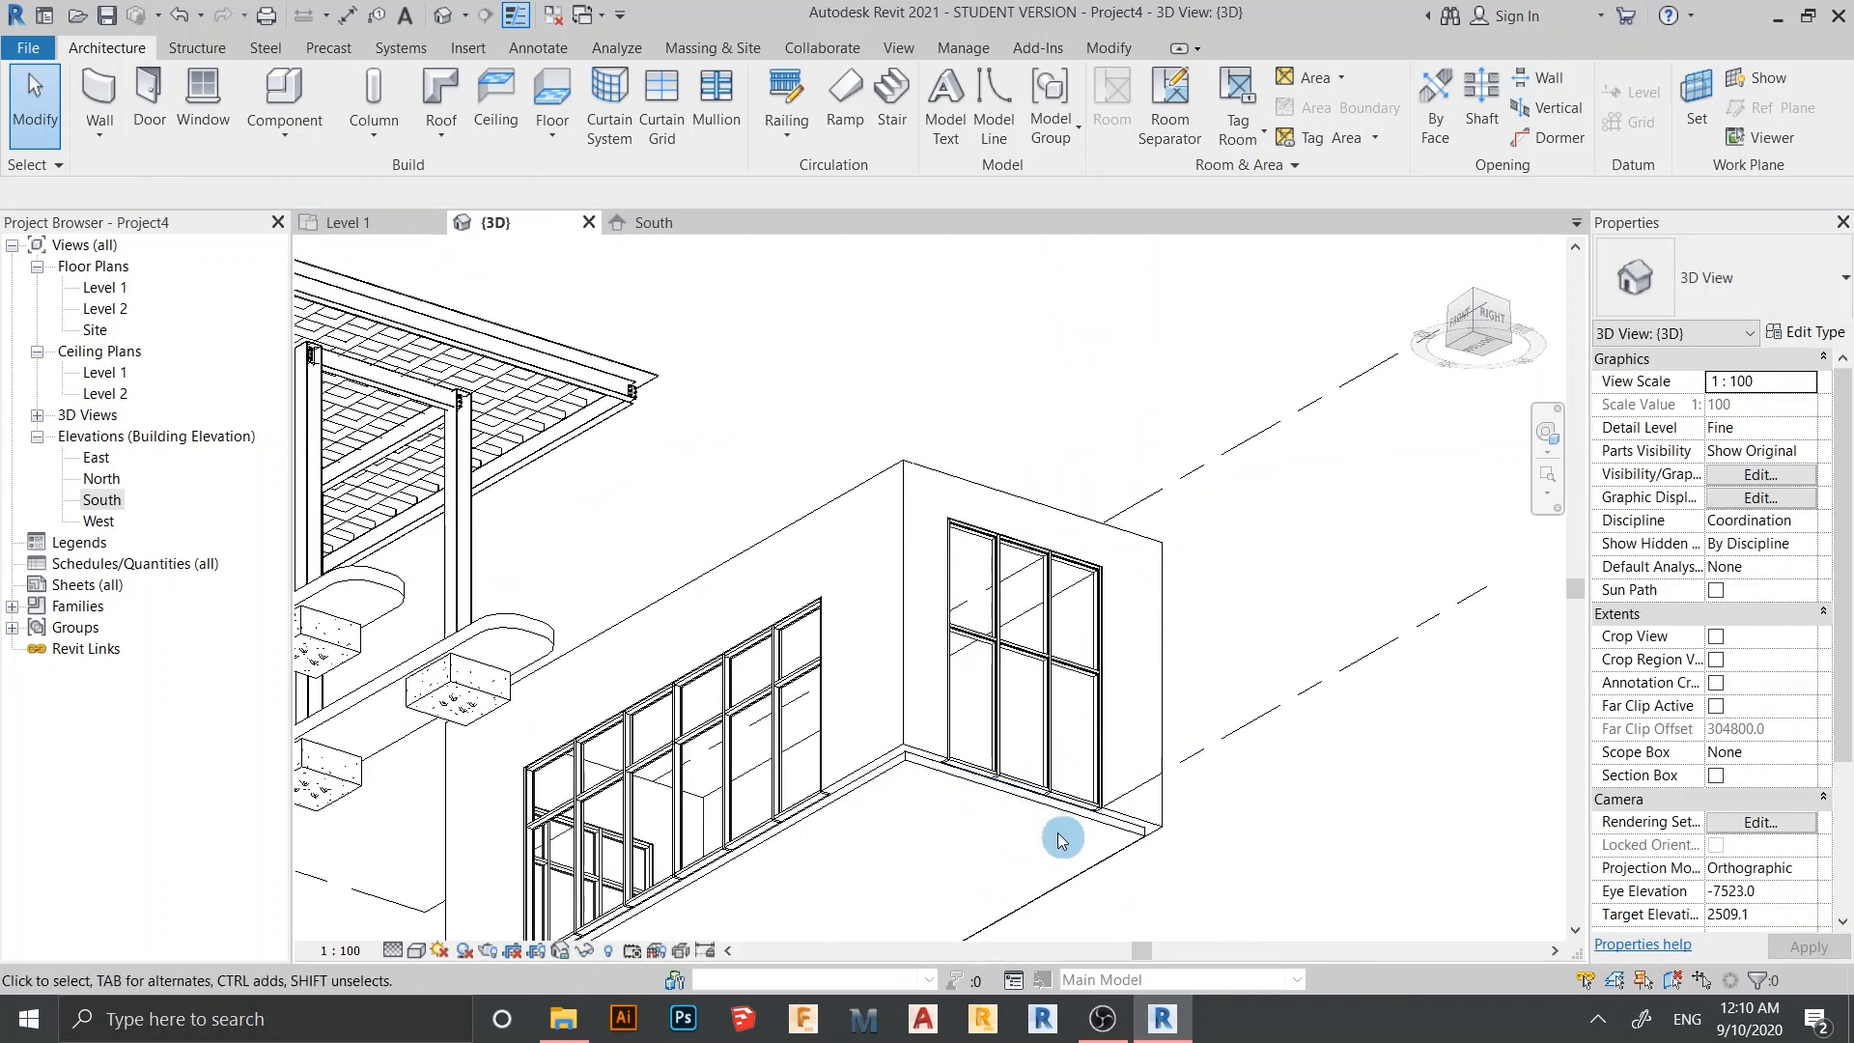
Open the store floor's boundary sketch in the Level 1 plan and delete all its boundary lines
left_click(1110, 807)
middle_click_drag(1141, 650, 1107, 491)
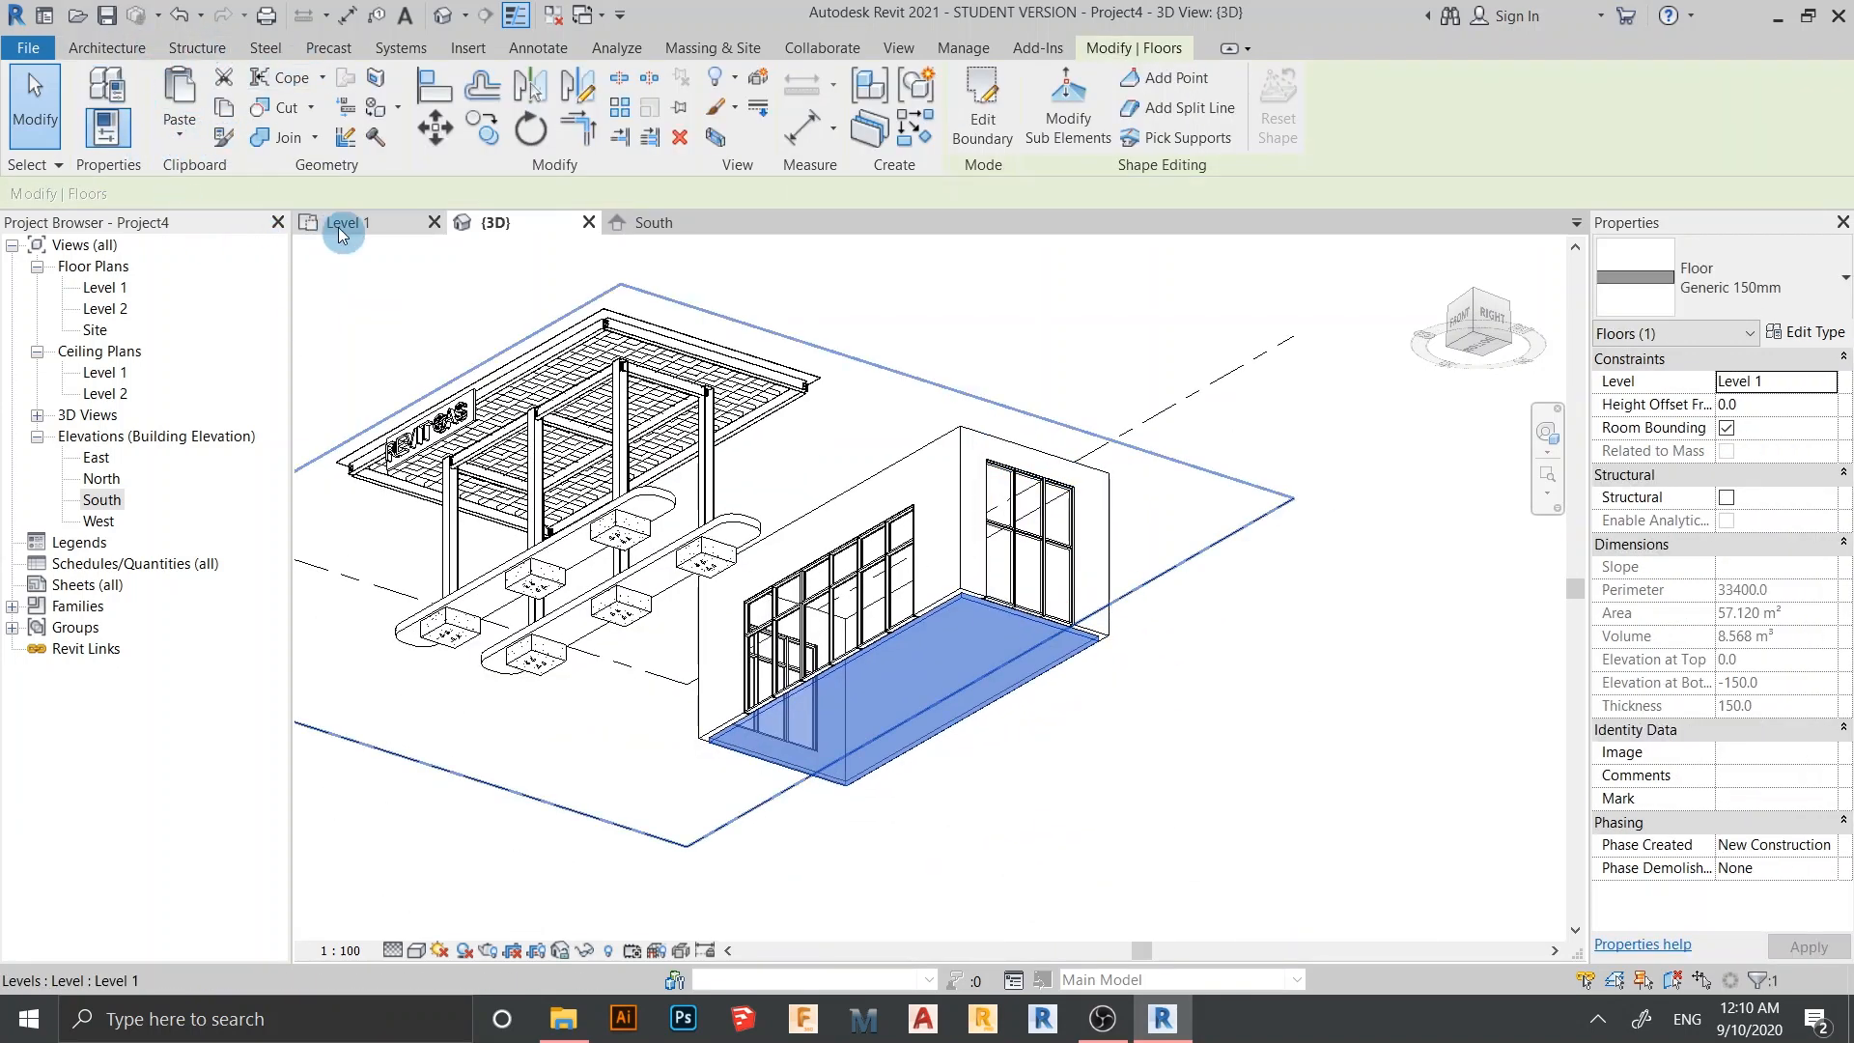
left_click(349, 224)
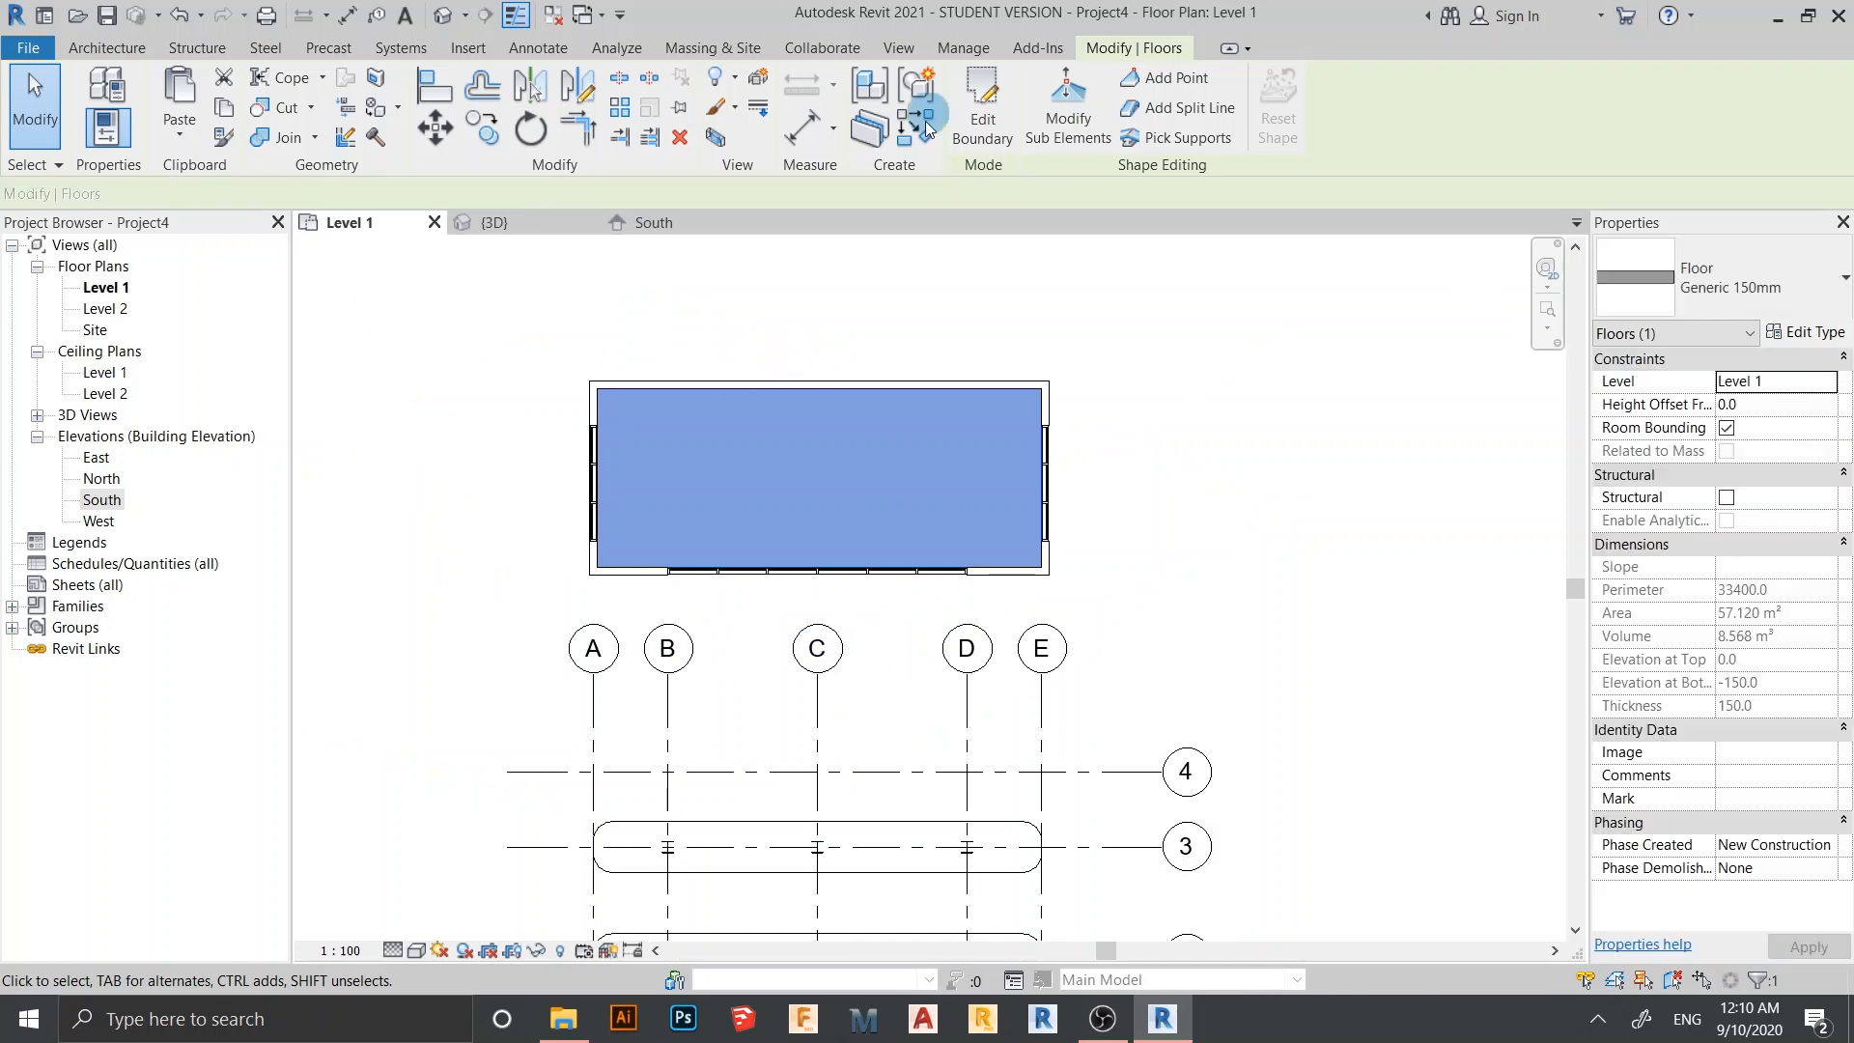
scroll(678, 415, "up", 3)
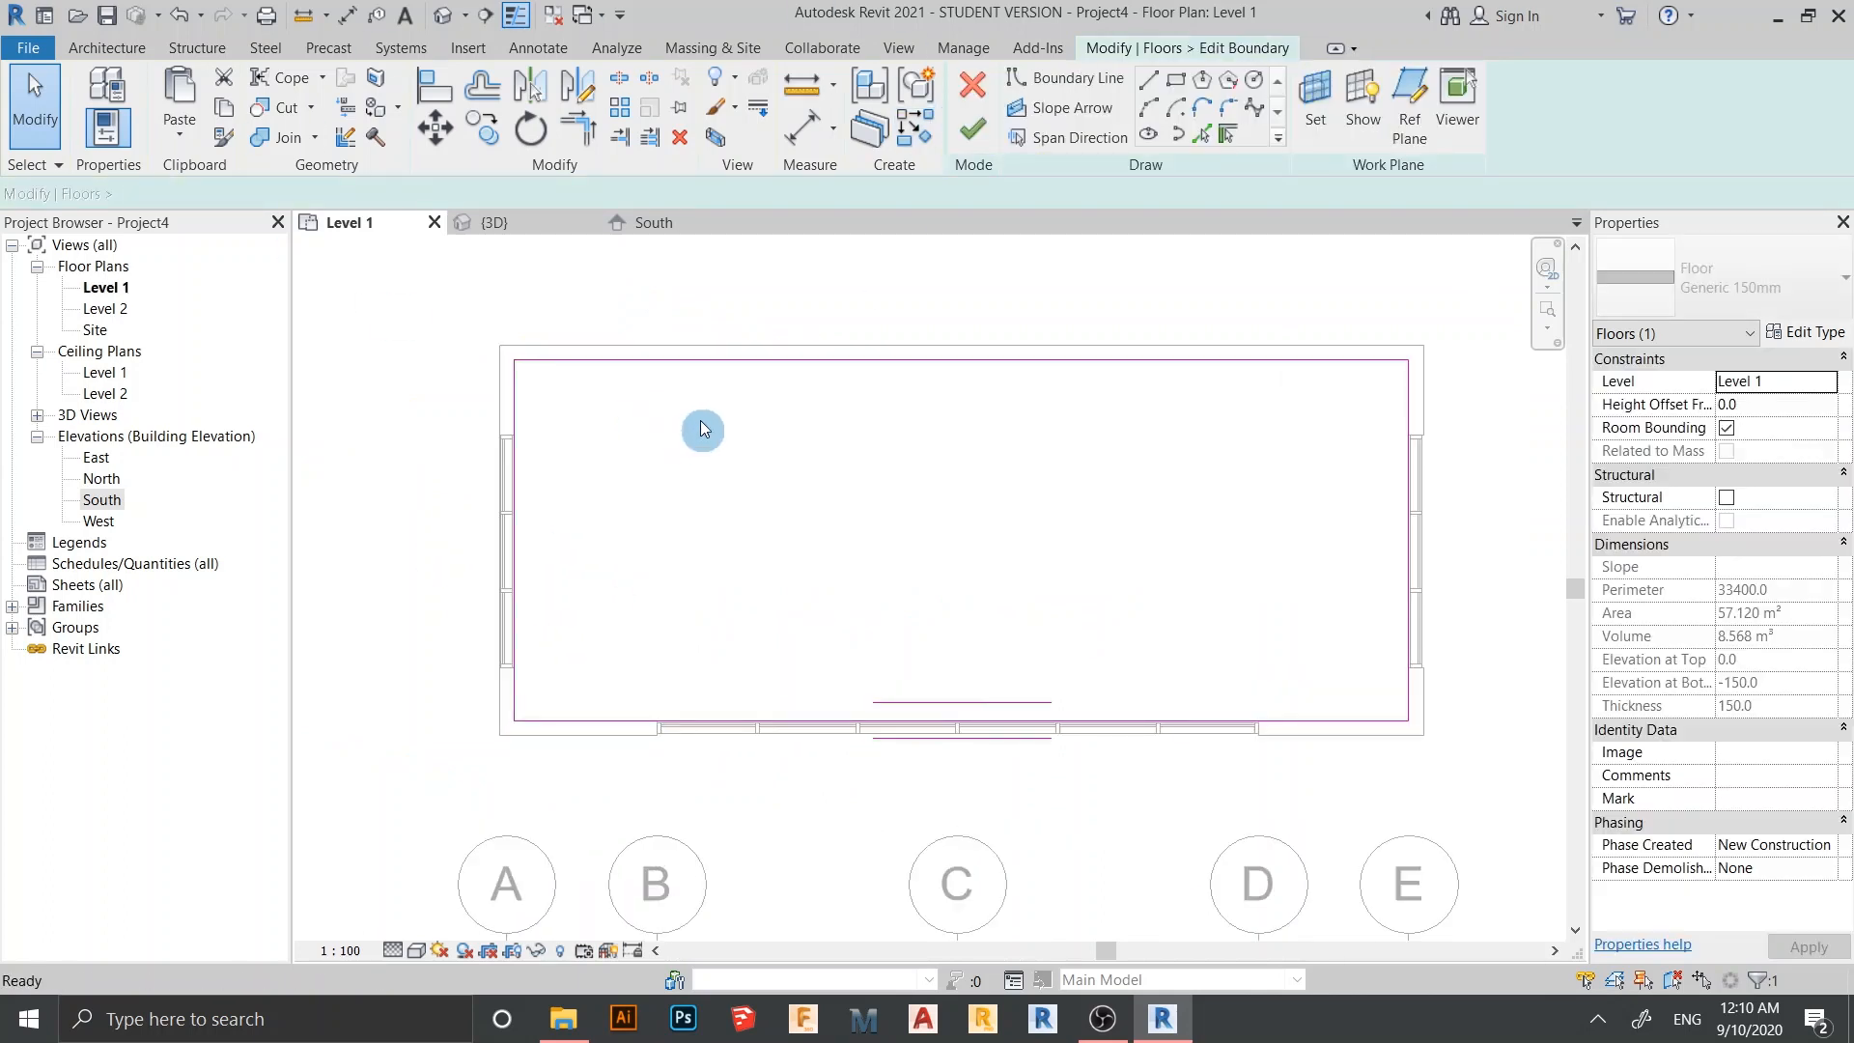
mouse_move(742, 360)
left_mouse_down()
mouse_move(741, 310)
mouse_move(744, 344)
left_mouse_up()
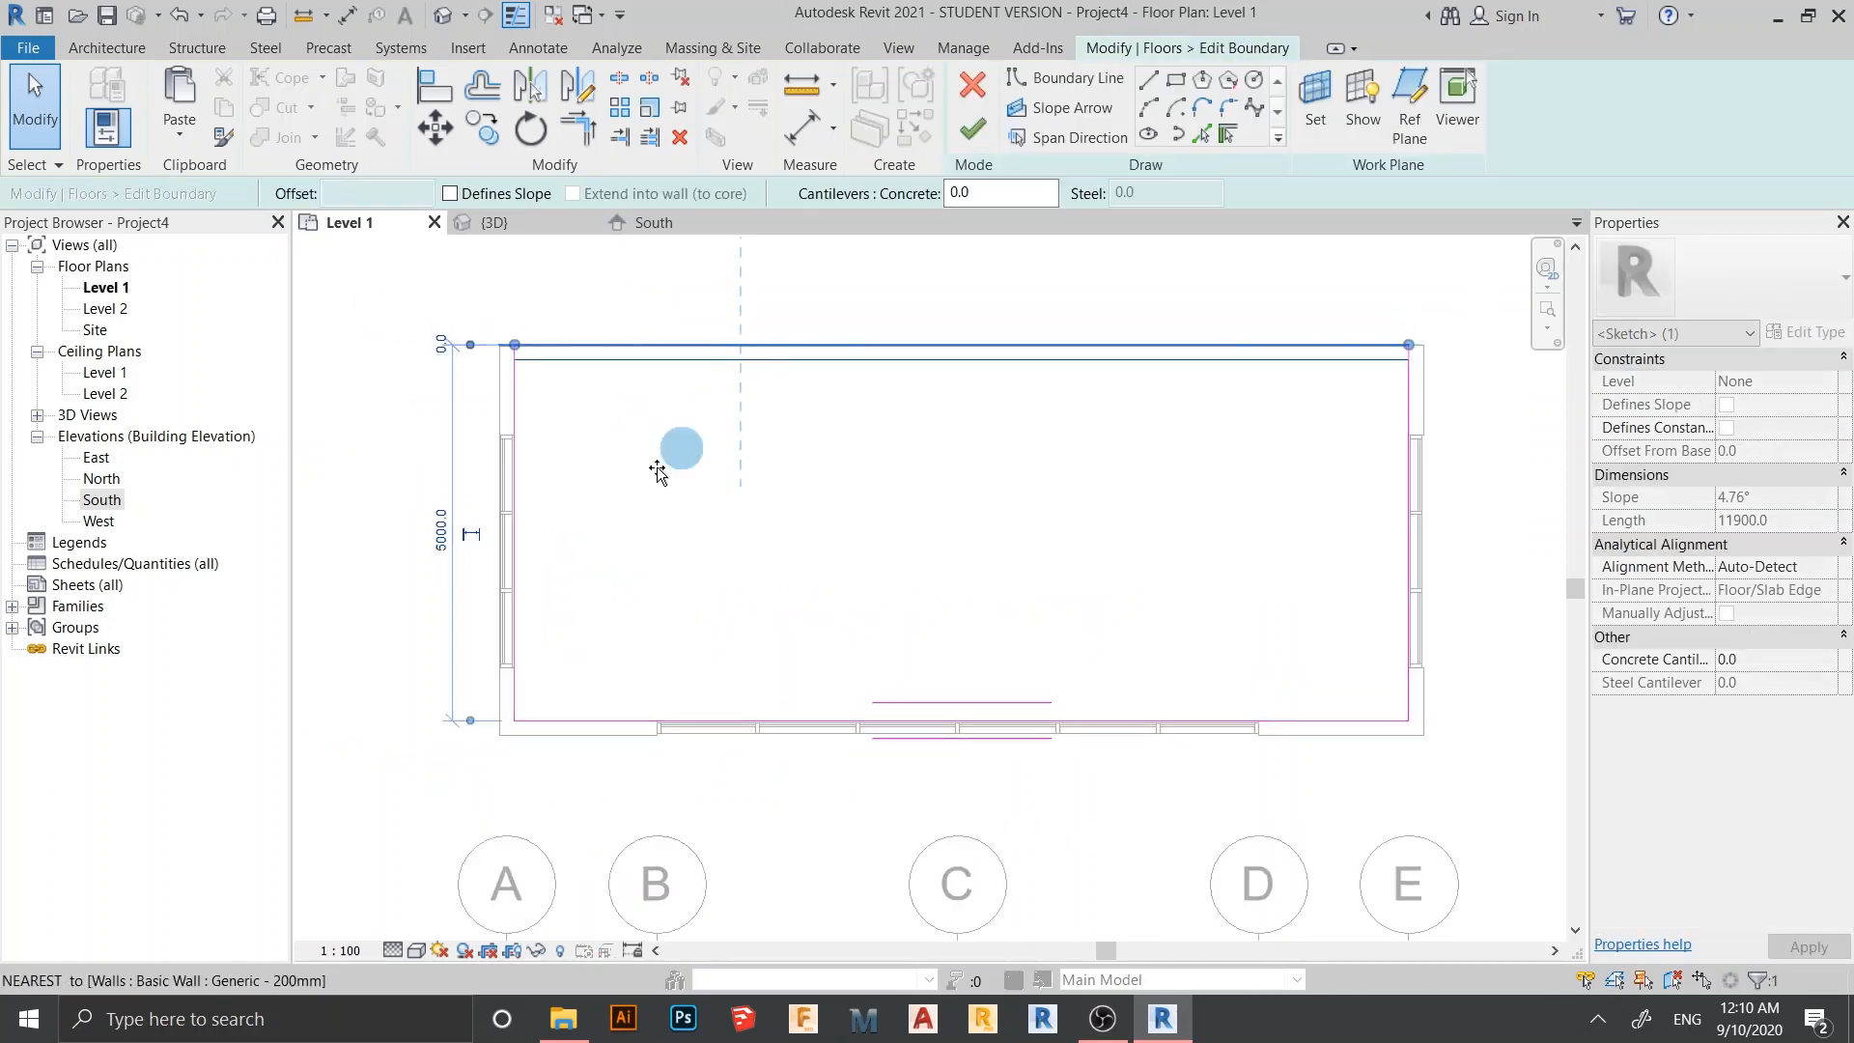
left_click_drag(402, 277, 1440, 799)
key("Delete")
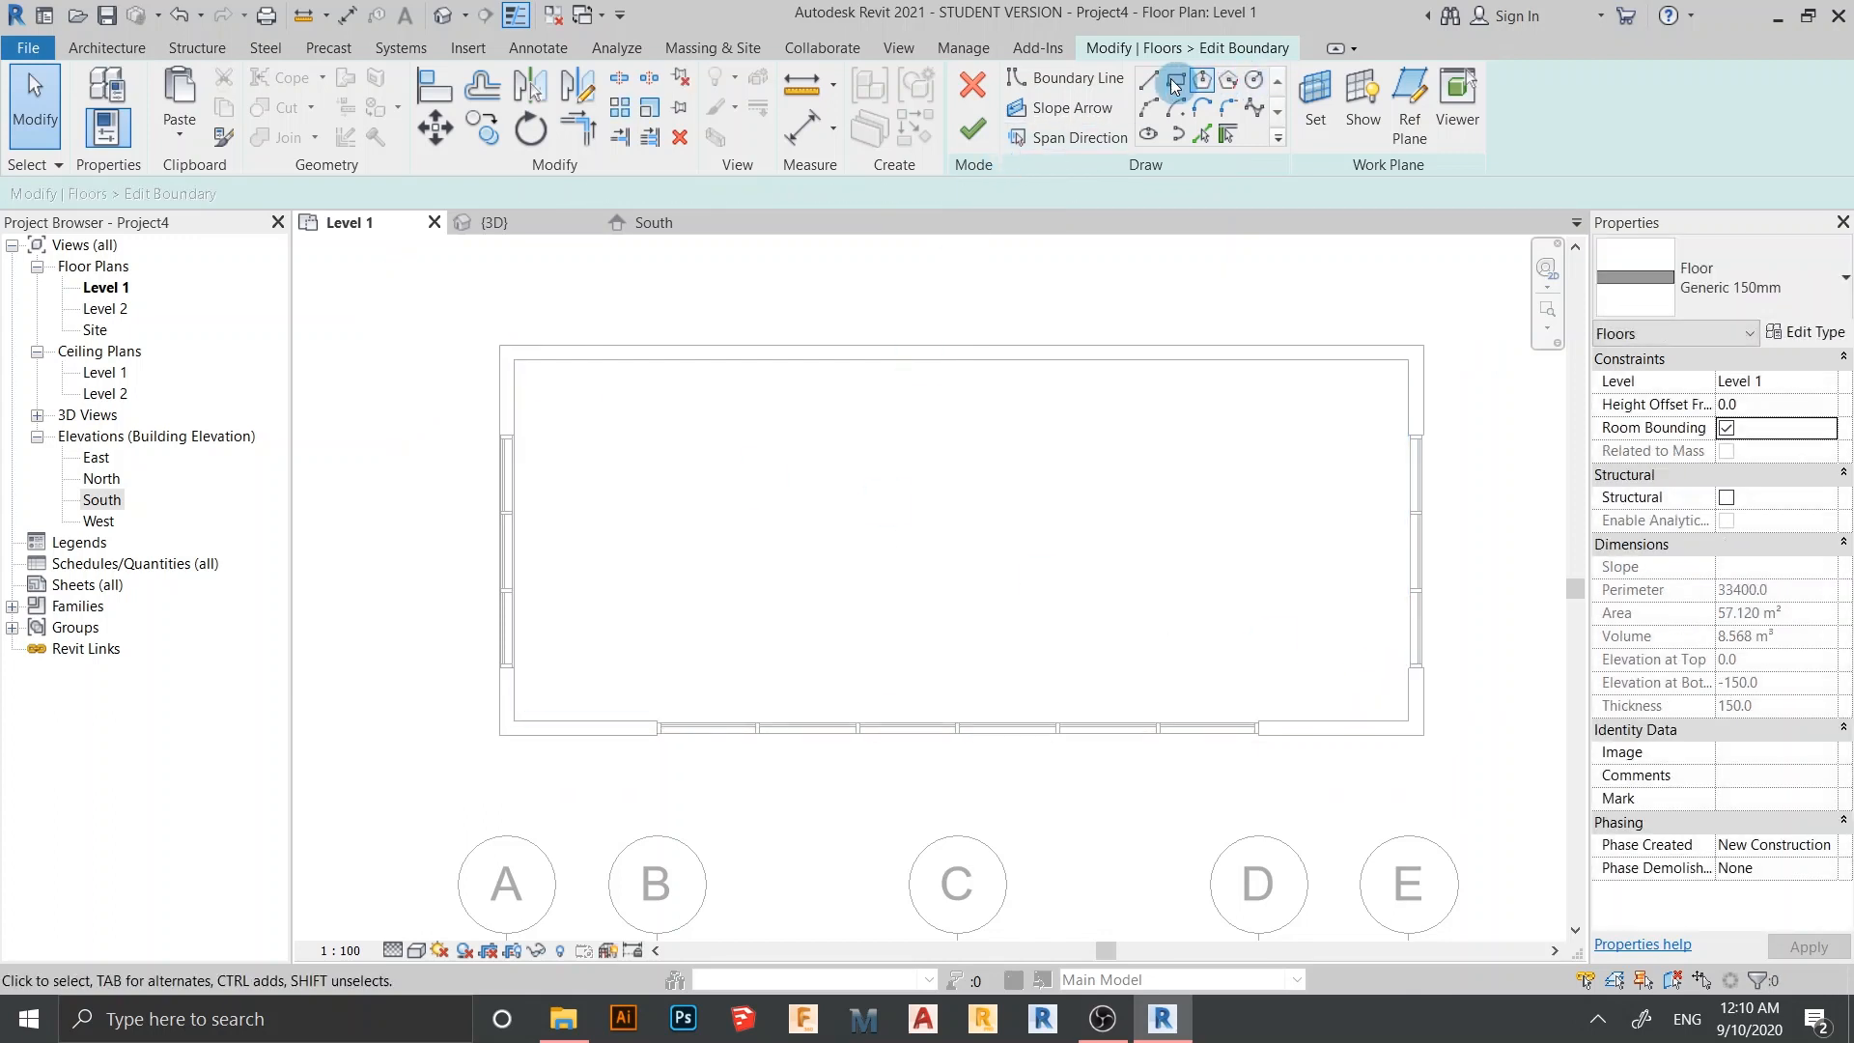
Redraw the store floor's boundary as a rectangle along the outer faces of the walls and finish the sketch
left_click(1425, 346)
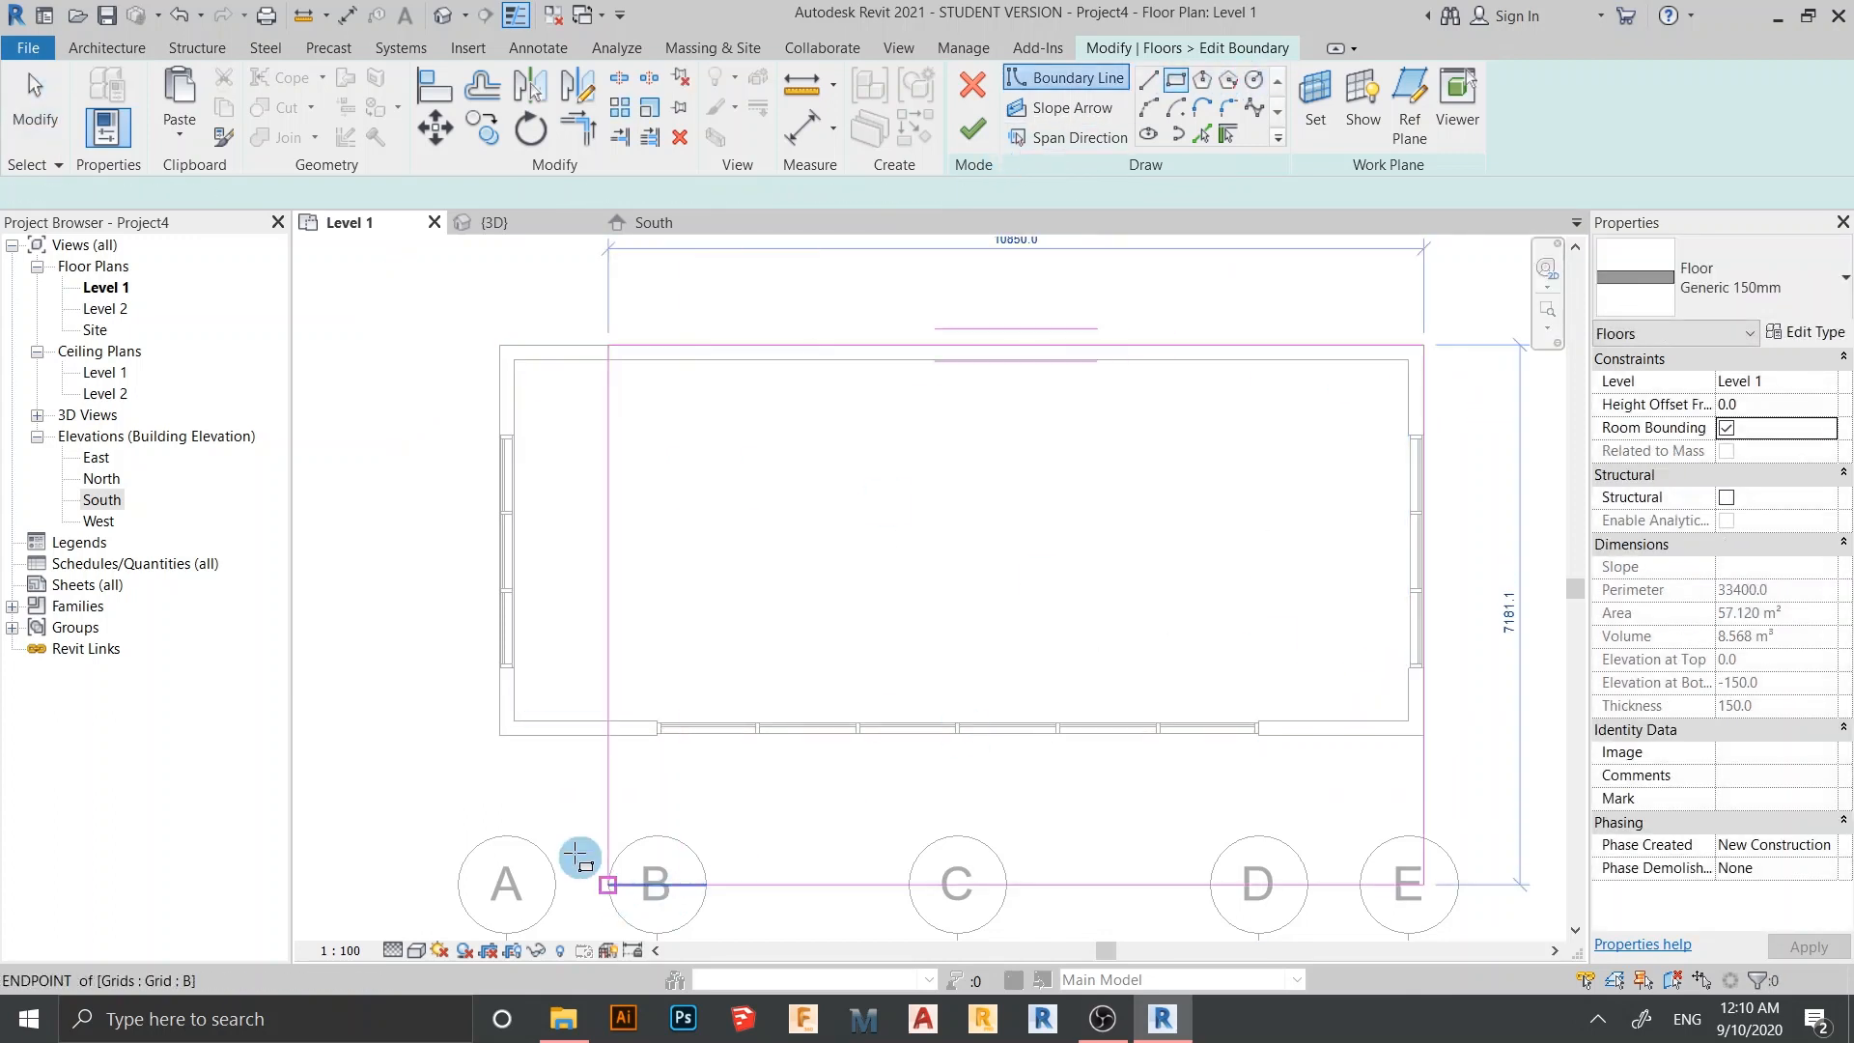
left_click(500, 736)
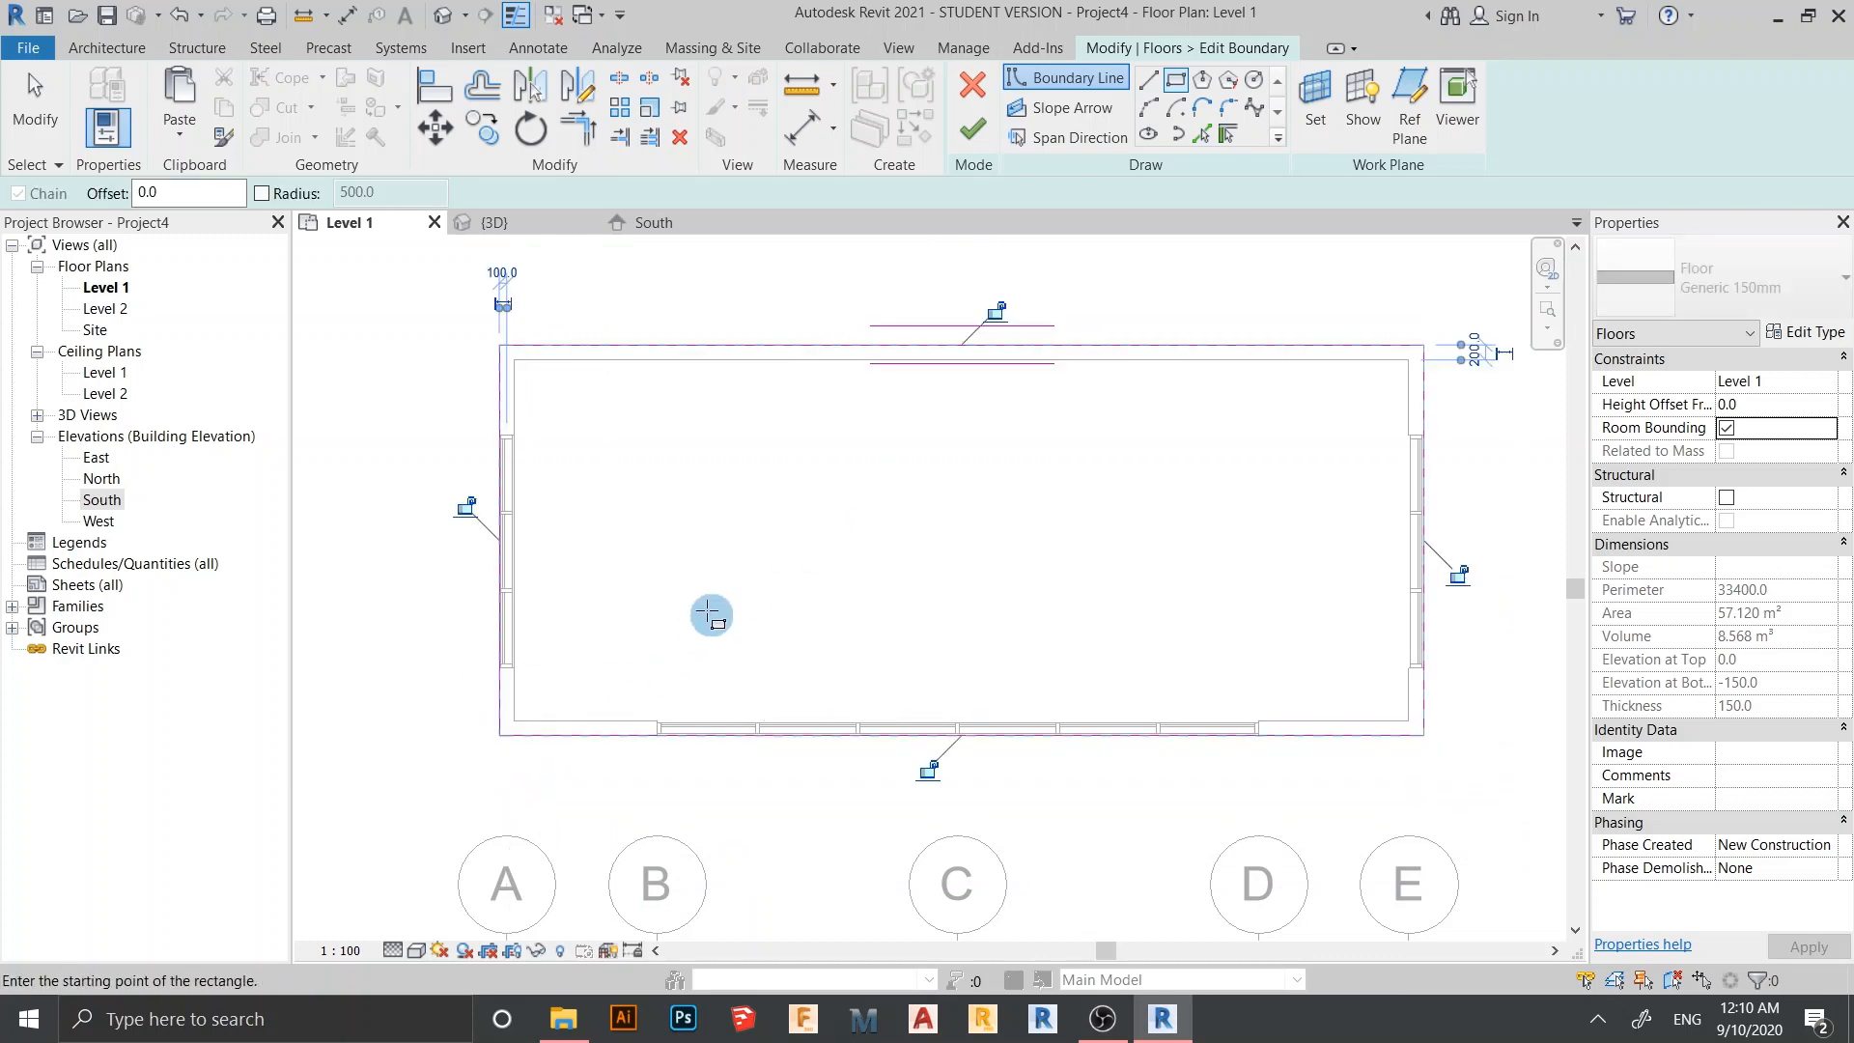
key("Escape")
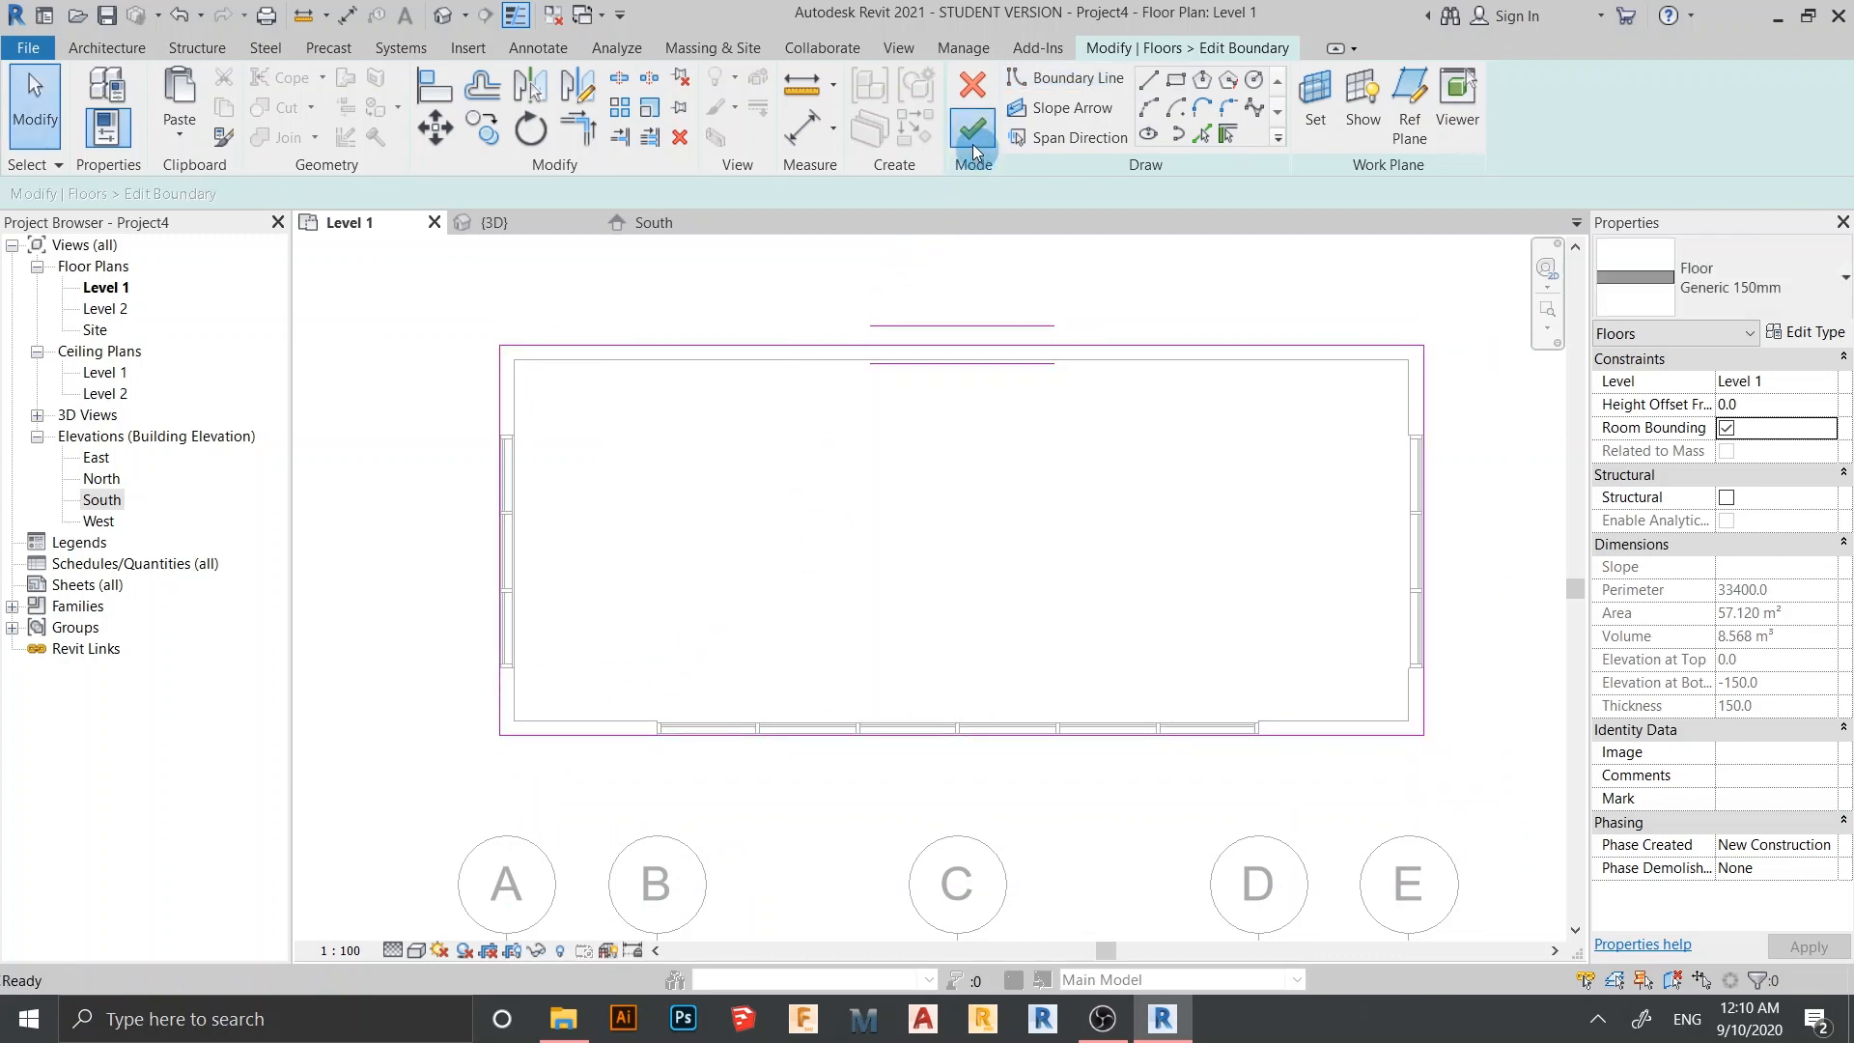
left_click(971, 143)
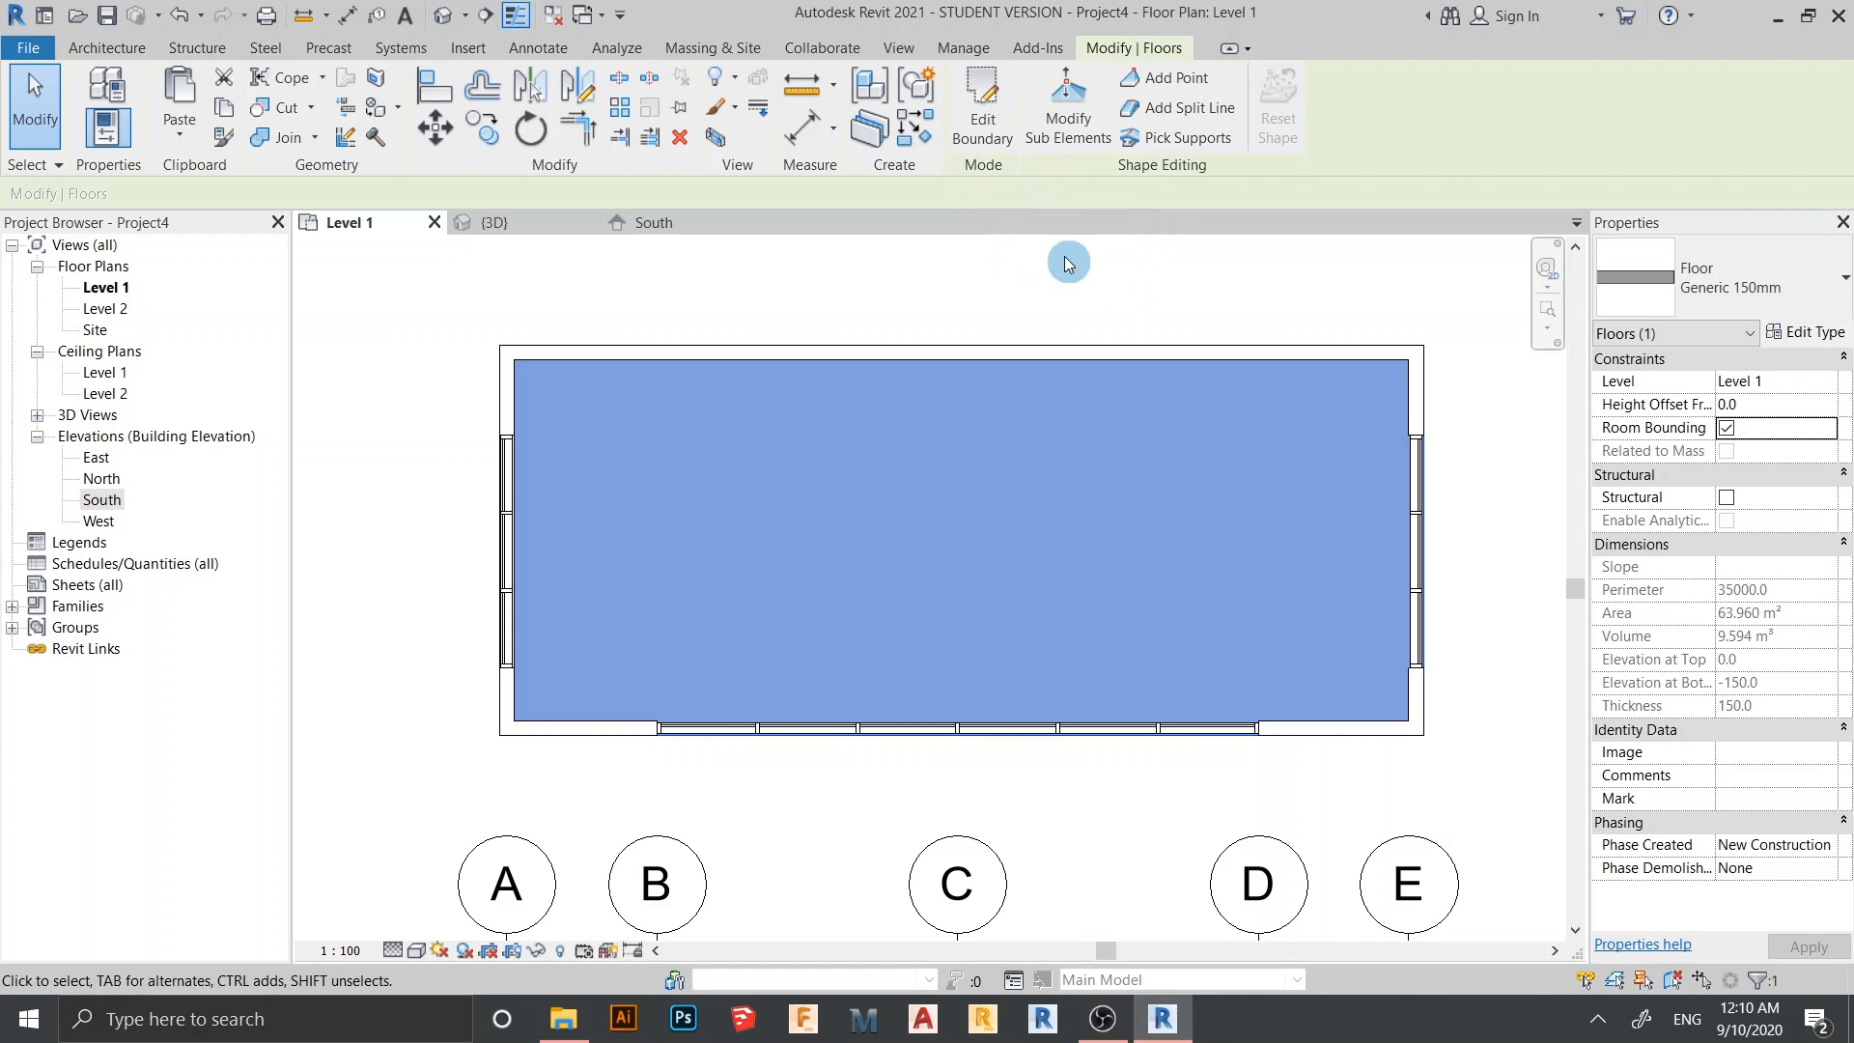
Paste a copy of the store floor aligned to Level 2 as the roof slab and show it in 3D
left_click(197, 148)
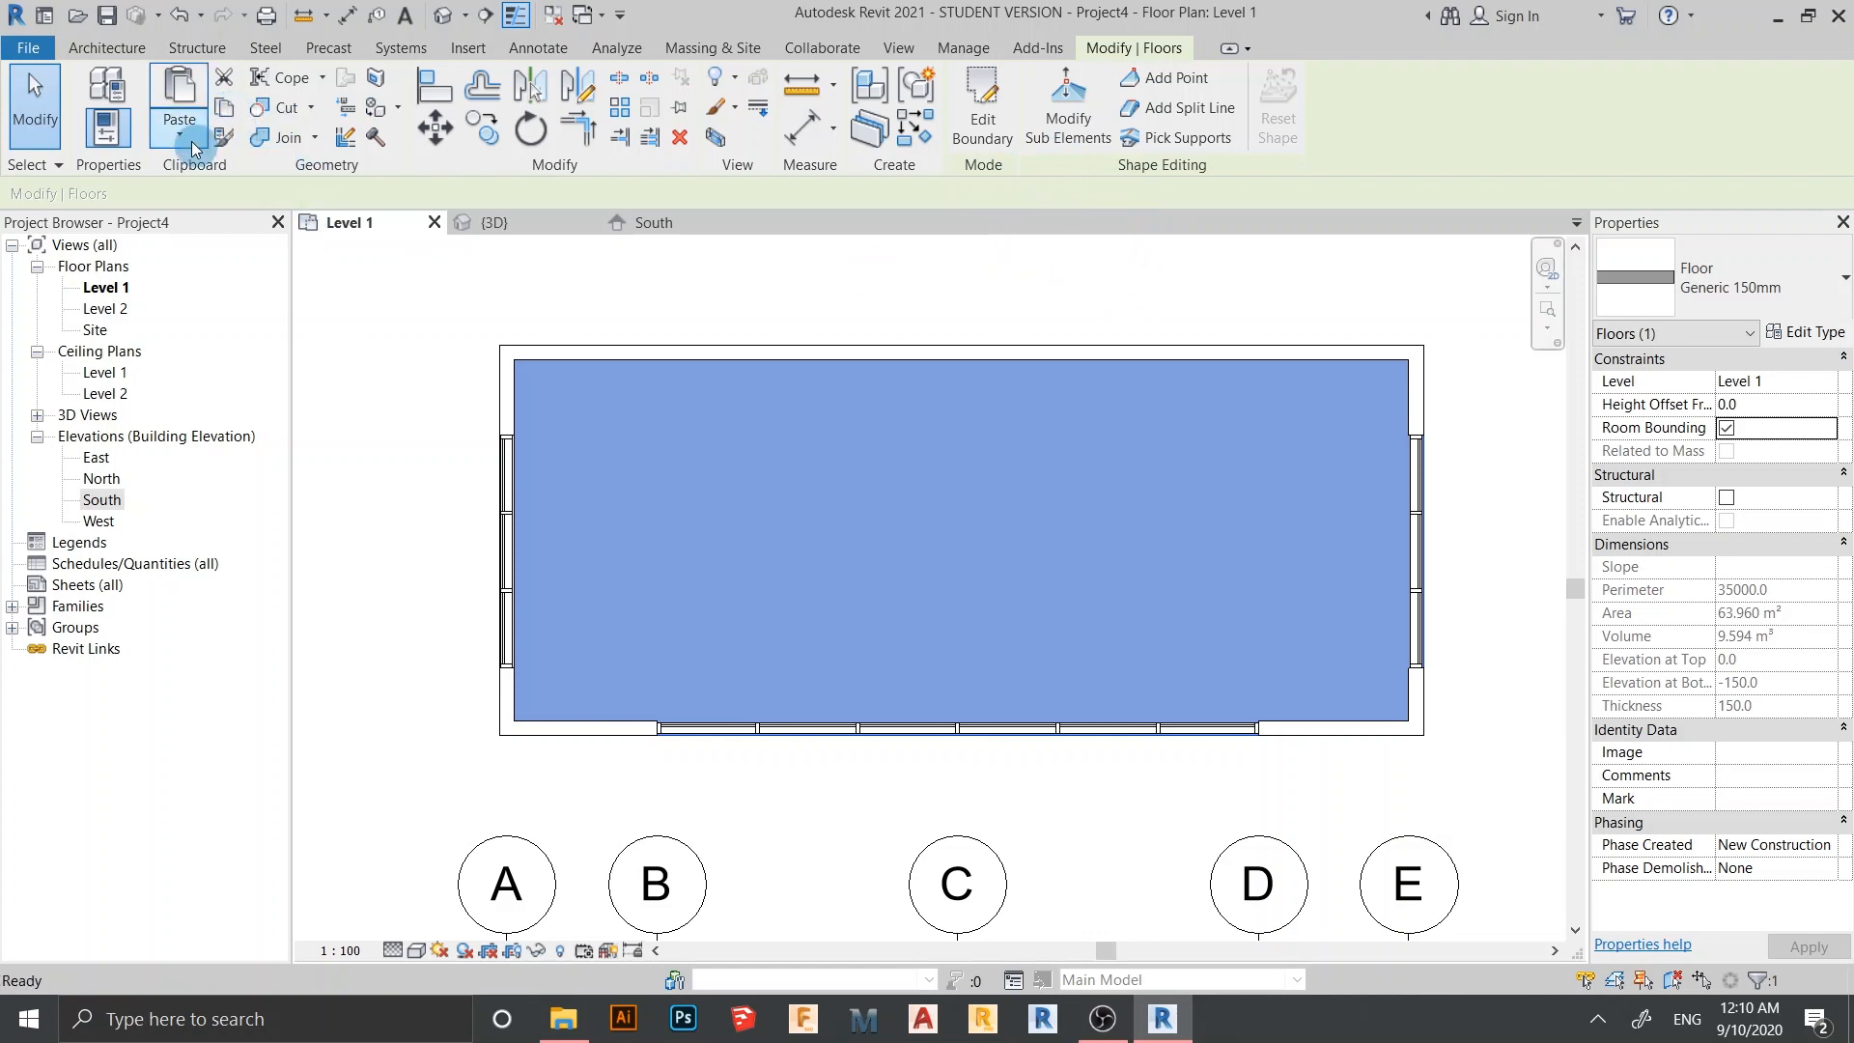
left_click(152, 239)
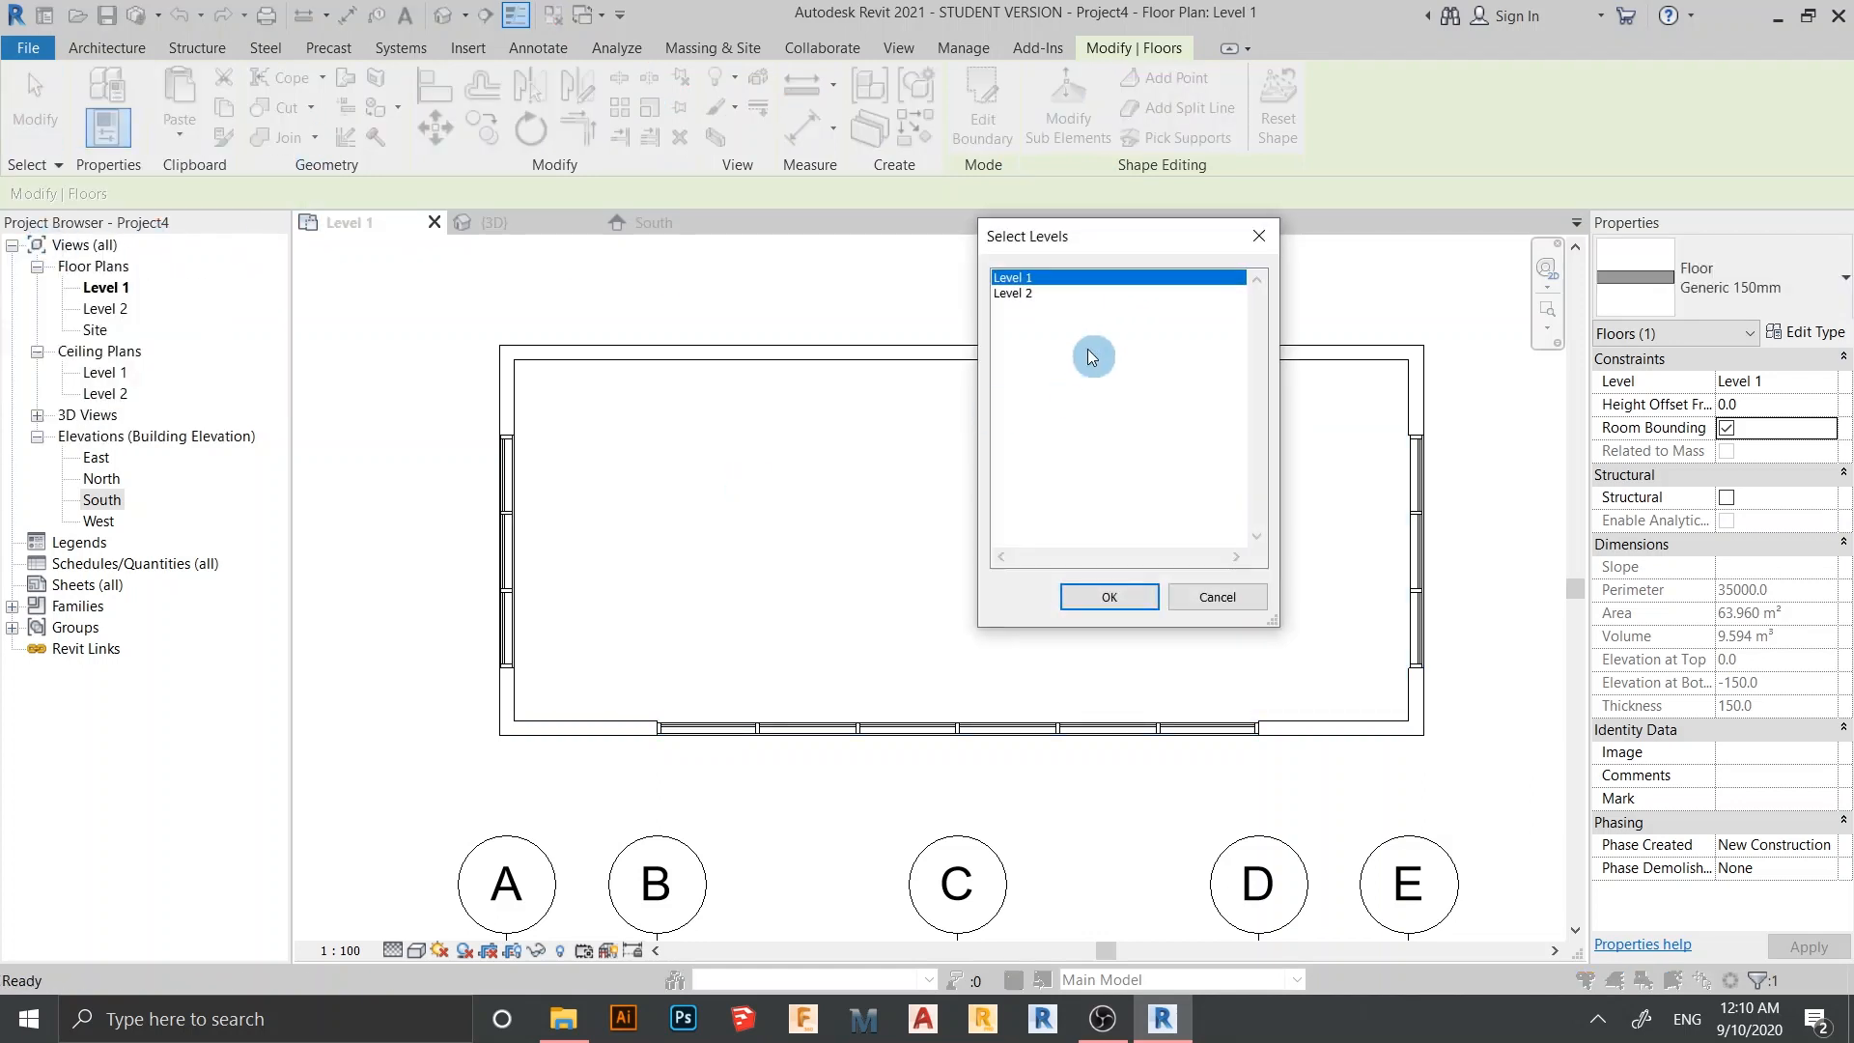
left_click(1108, 596)
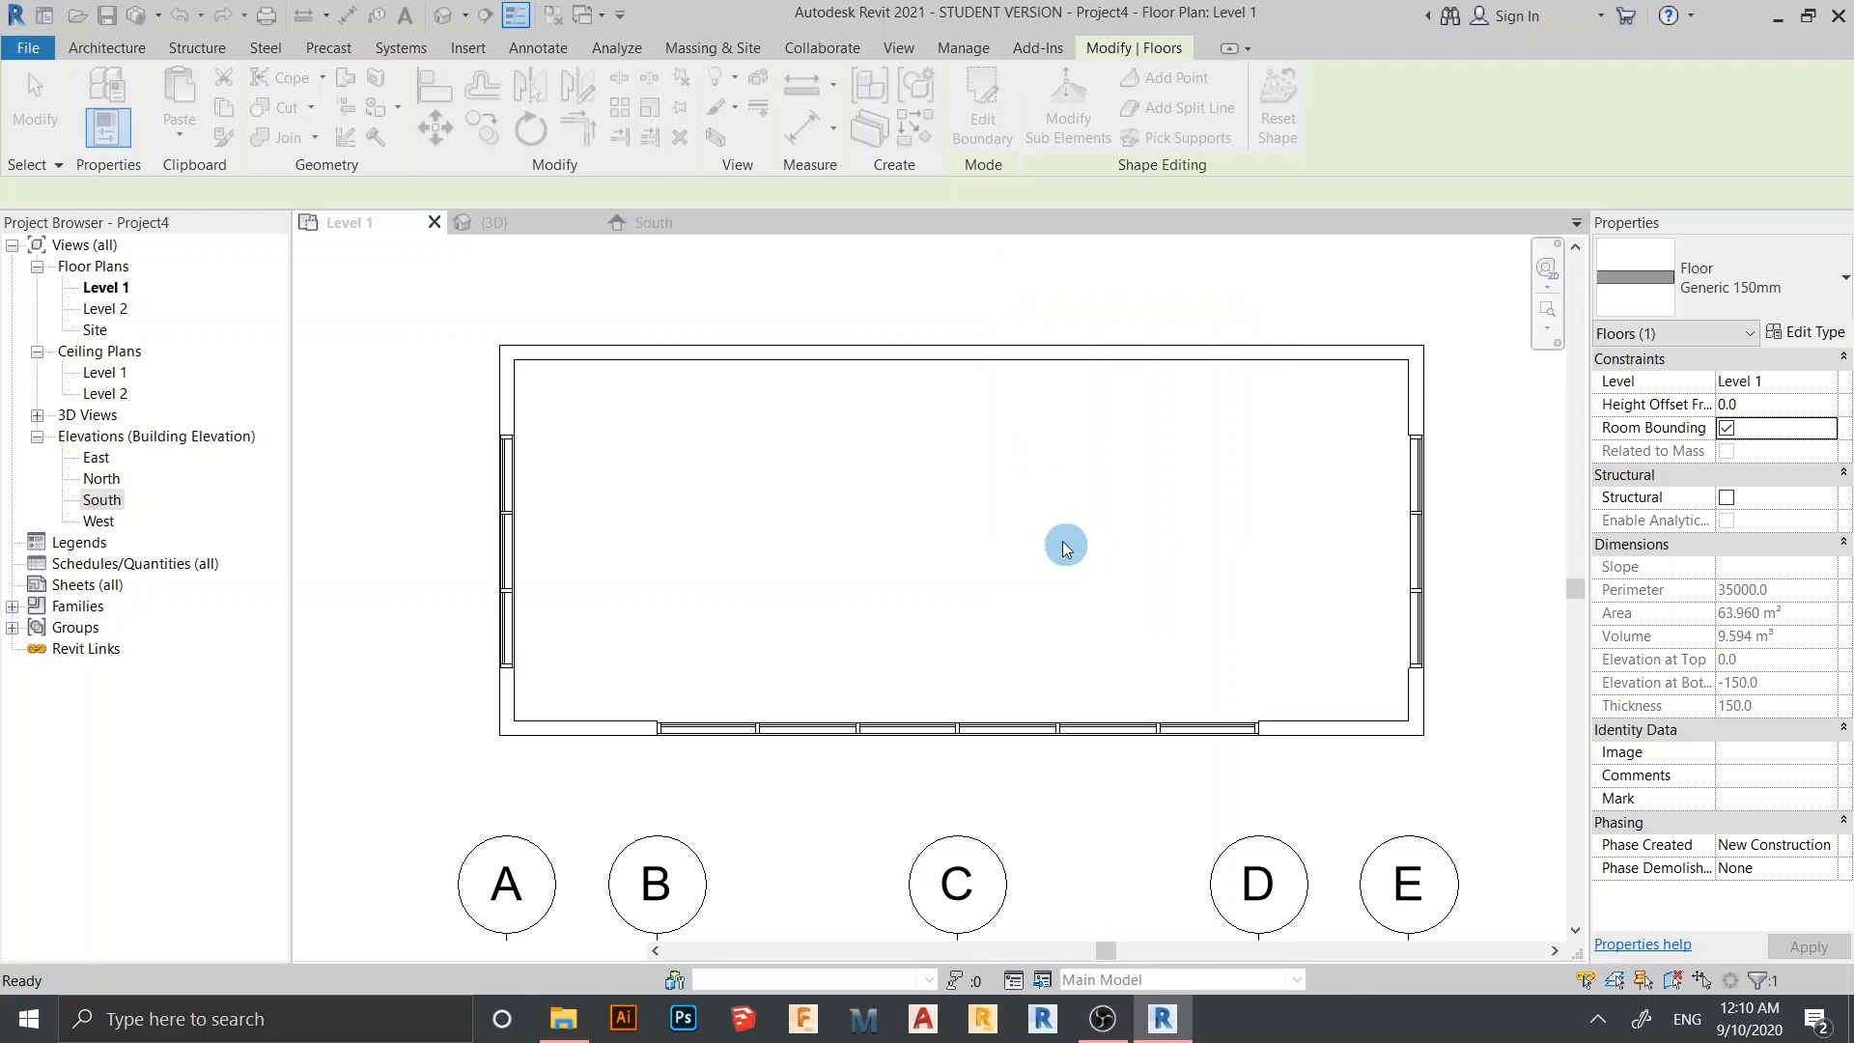
left_click(497, 223)
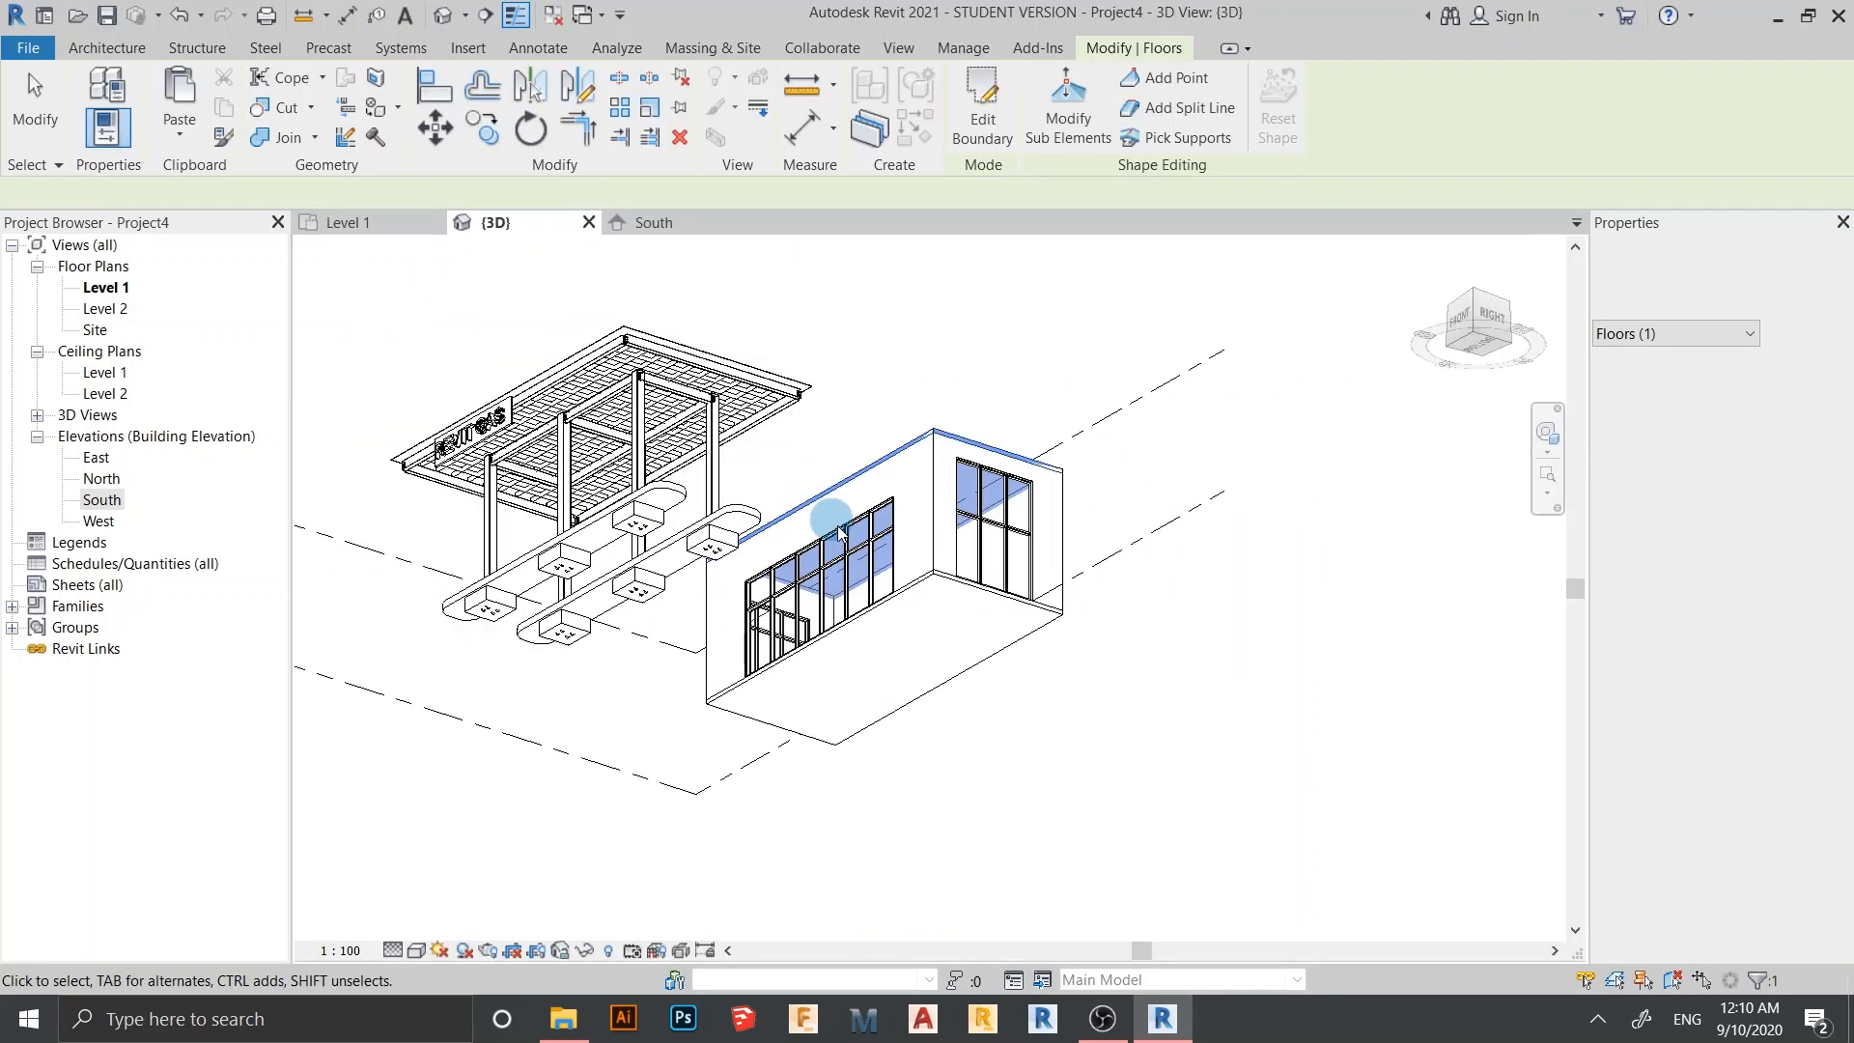
middle_click_drag(896, 697, 875, 739, "shift")
left_click(876, 739)
Examine the store's roof slab, walls and storefront glazing together with the canopy from several angles in 3D
scroll(754, 667, "up", 5)
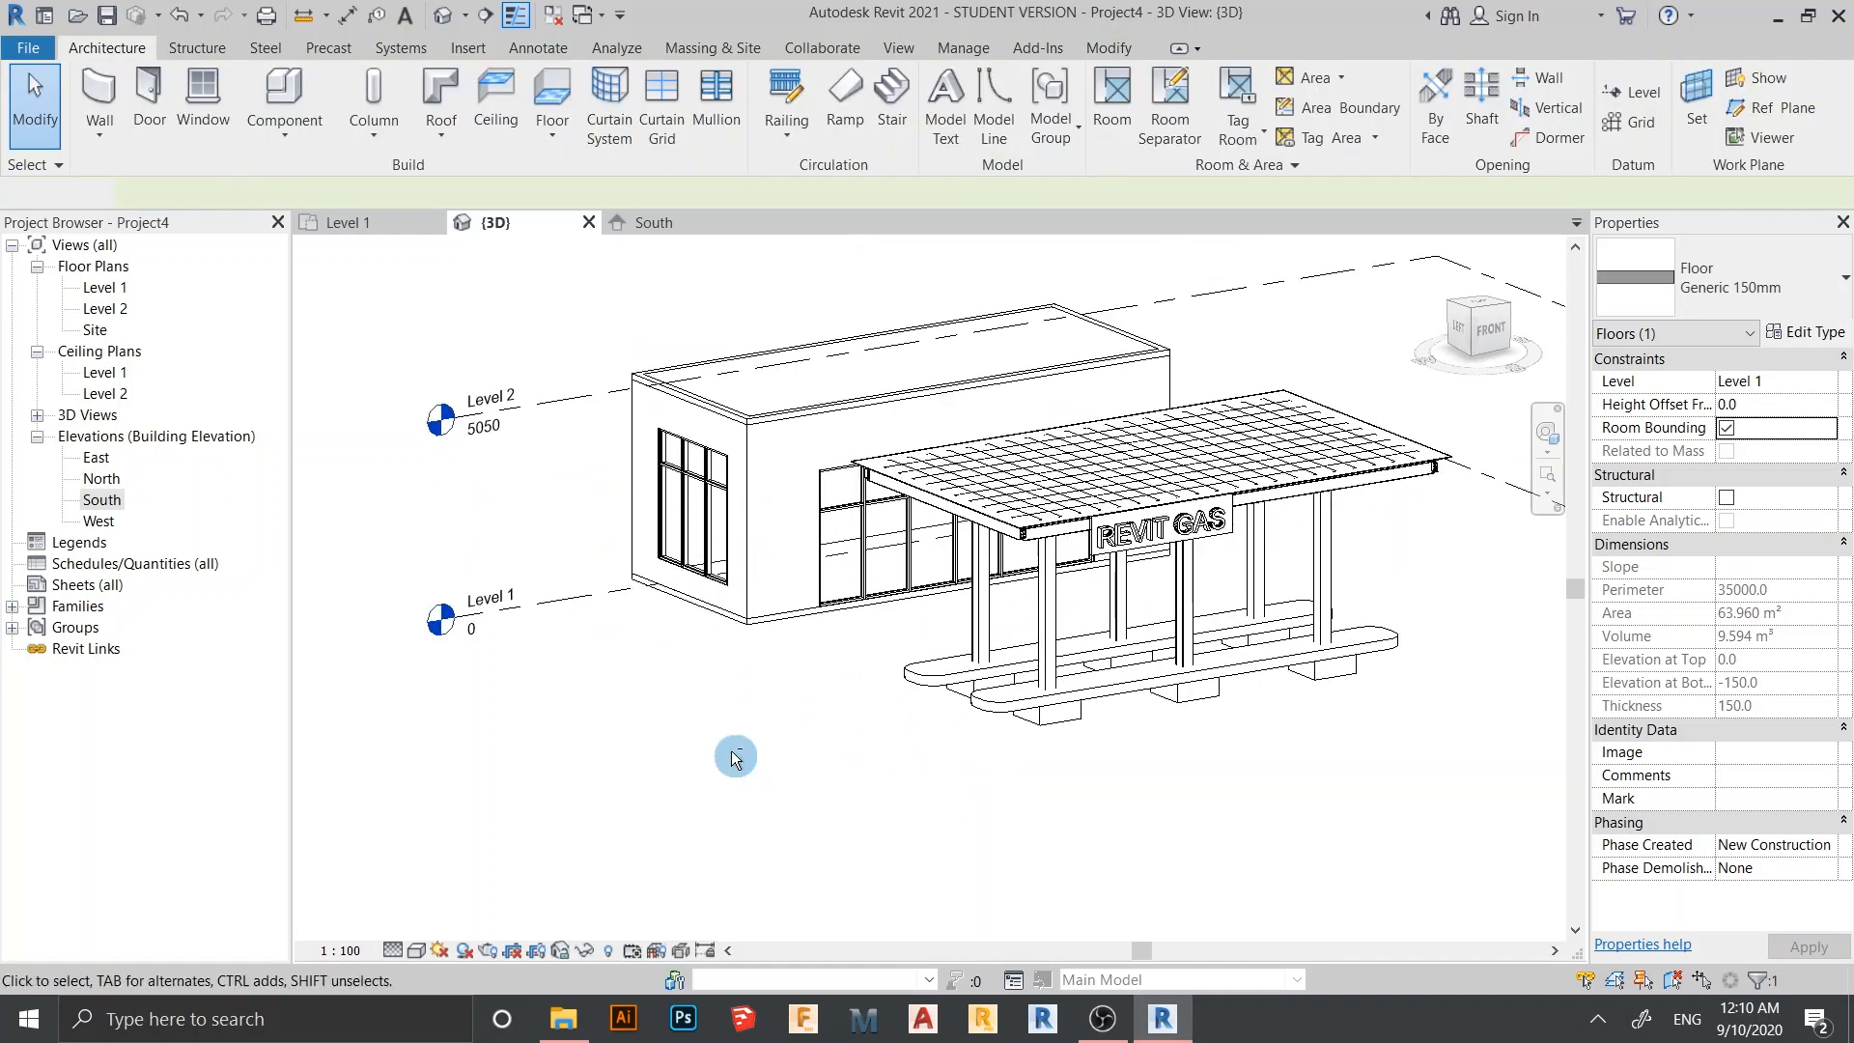
scroll(830, 729, "up", 4)
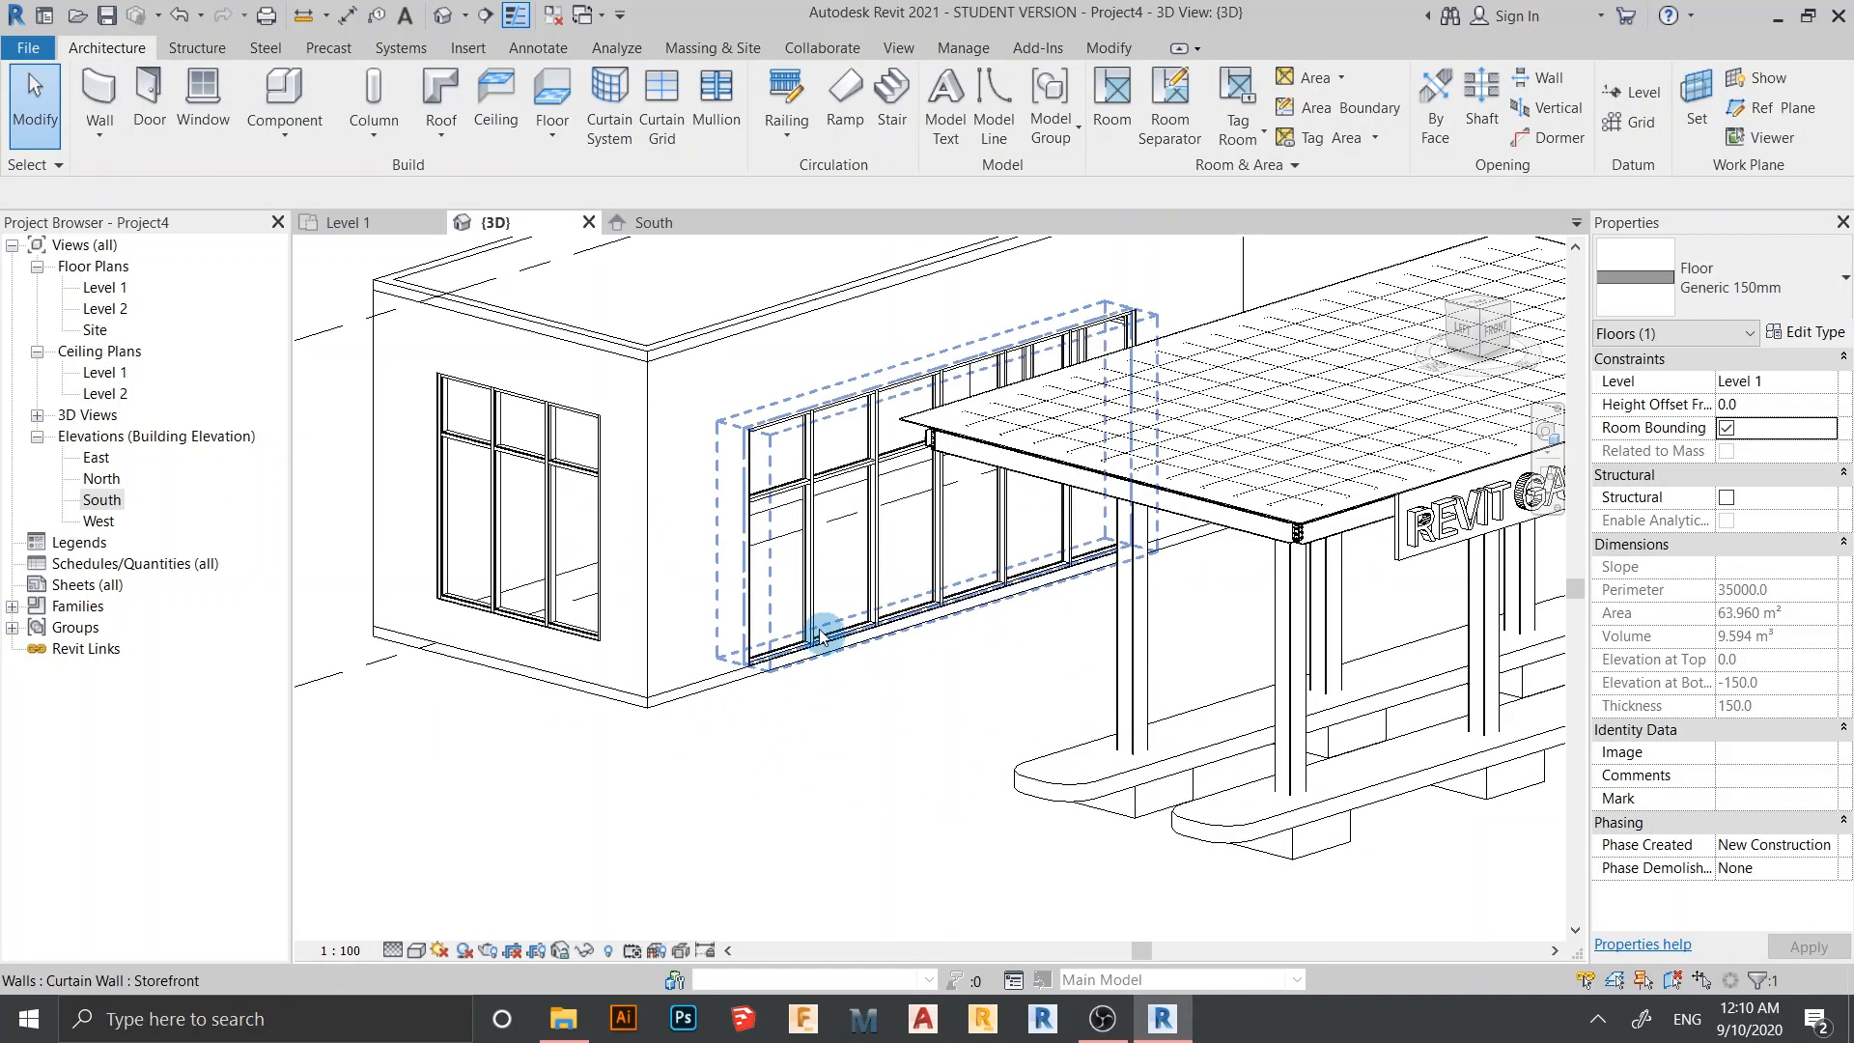
scroll(869, 618, "down", 2)
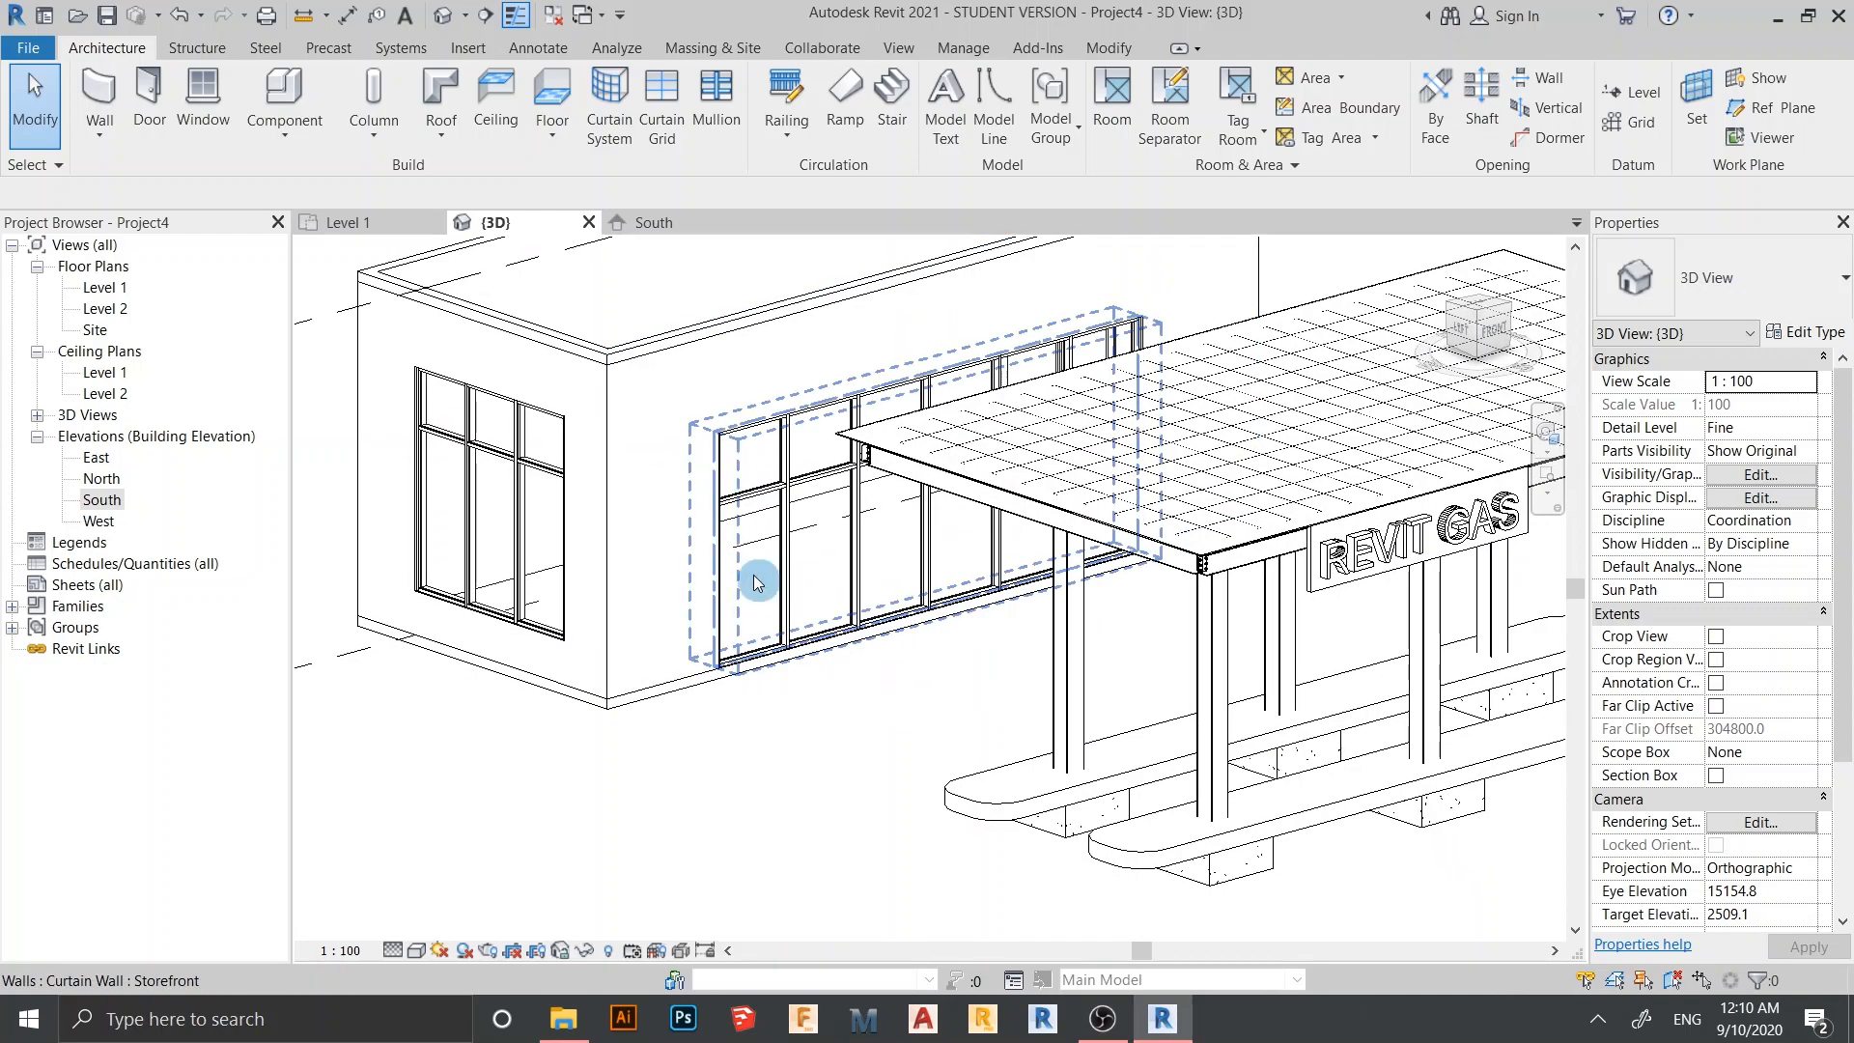
scroll(801, 599, "down", 3)
middle_click_drag(849, 629, 822, 762, "shift")
scroll(757, 736, "up", 4)
scroll(796, 707, "down", 1)
scroll(819, 473, "up", 2)
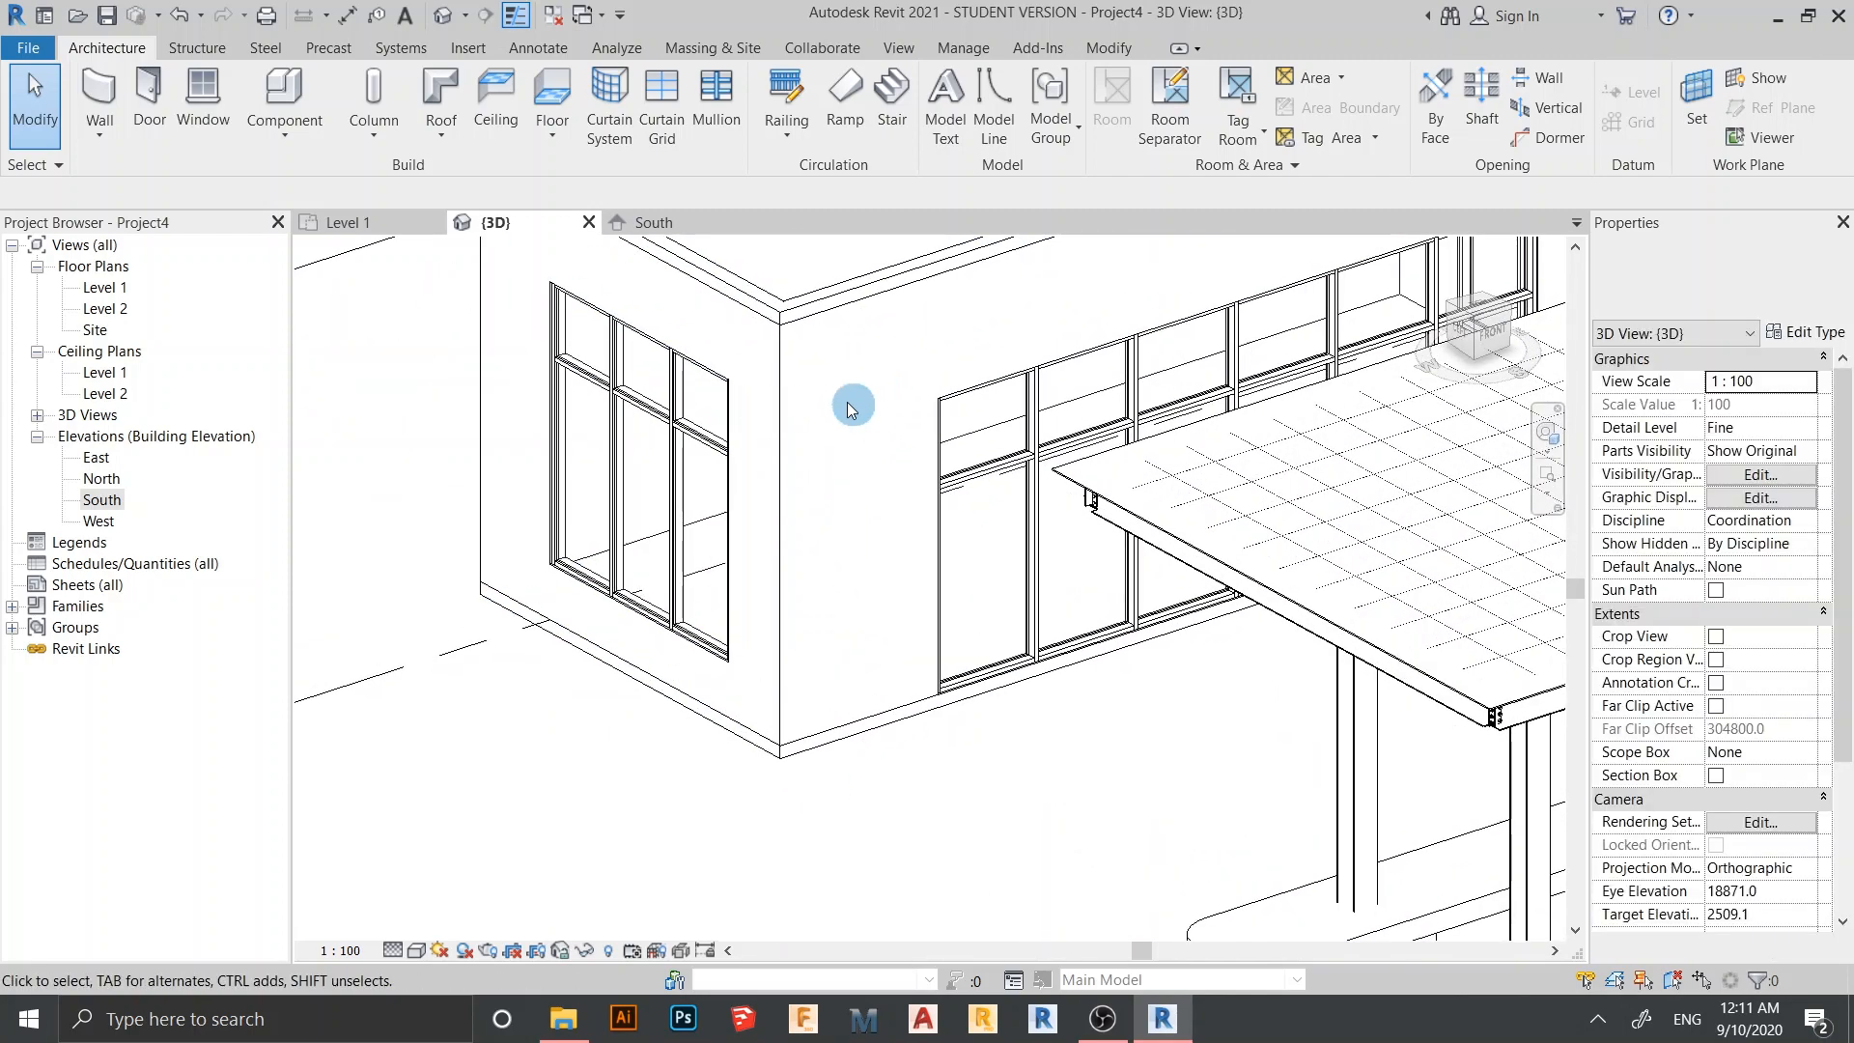
scroll(864, 469, "down", 1)
middle_click_drag(875, 526, 925, 693)
scroll(891, 570, "up", 1)
middle_click_drag(954, 591, 1032, 764, "shift")
scroll(1008, 637, "down", 1)
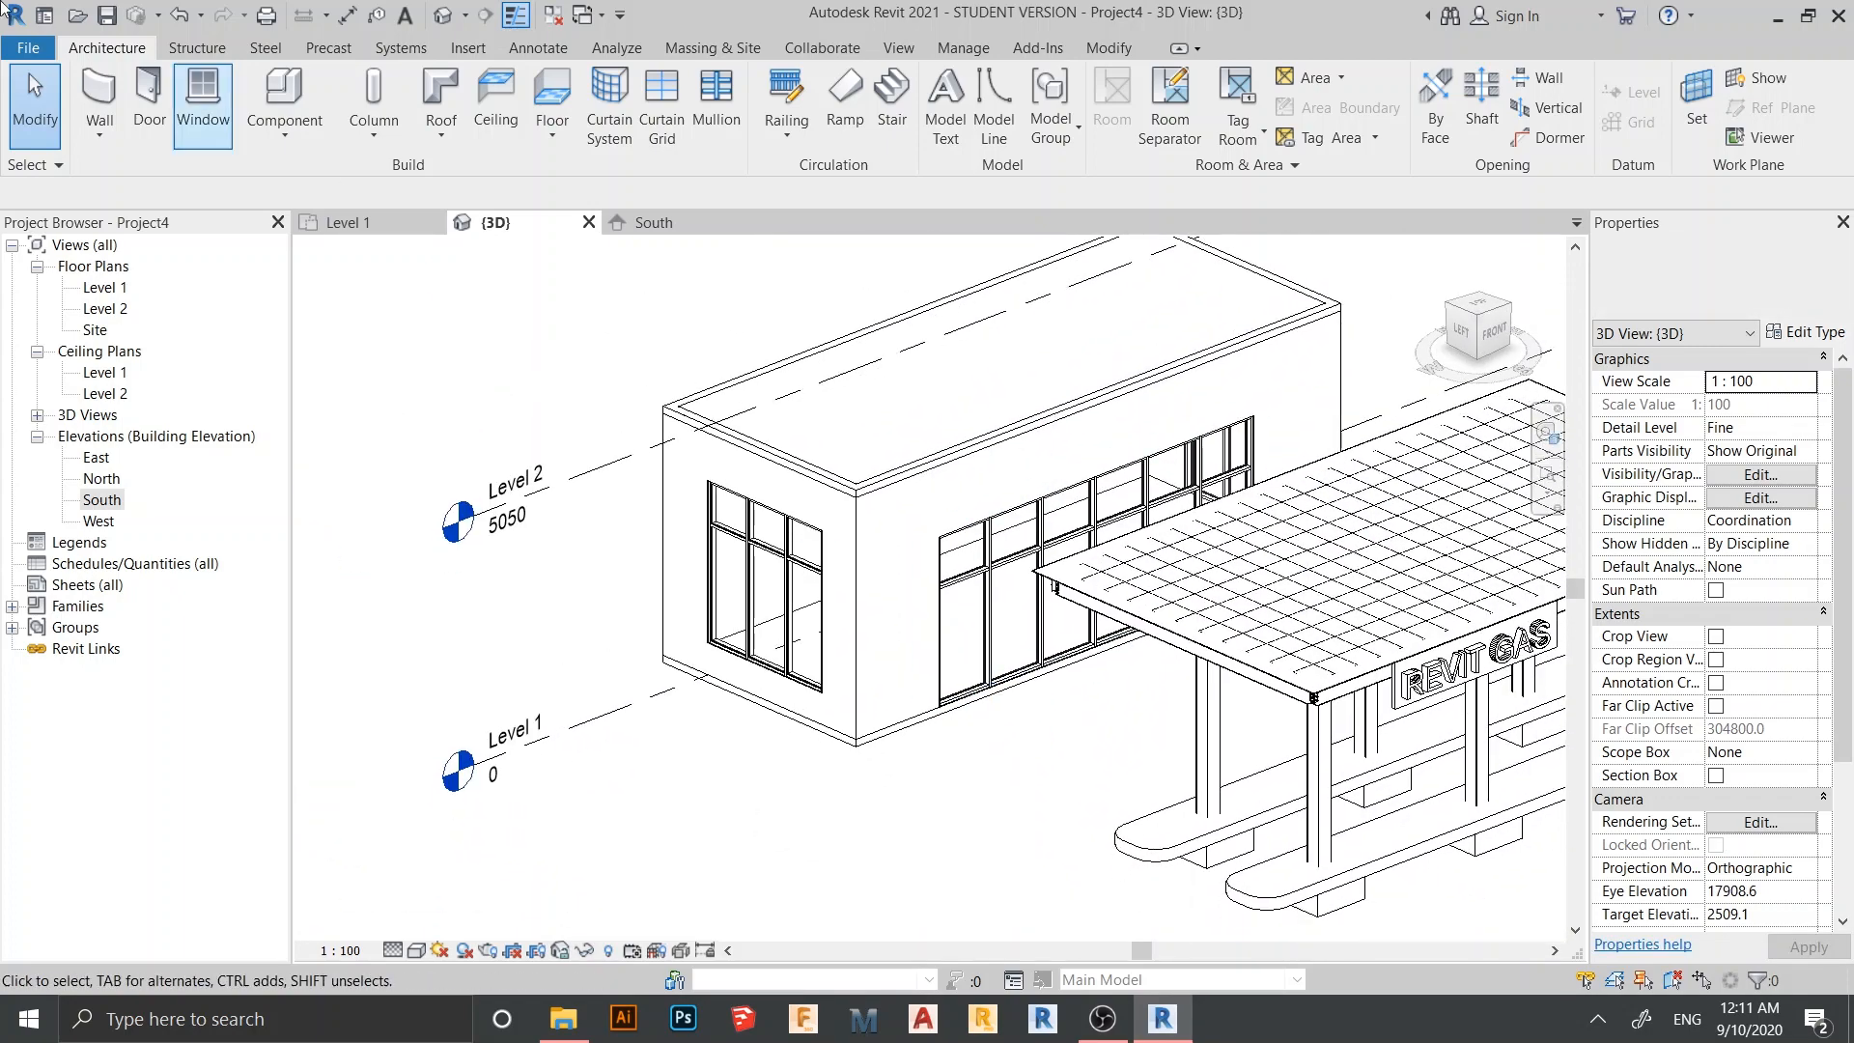
scroll(714, 778, "down", 2)
middle_click_drag(815, 820, 827, 714, "shift")
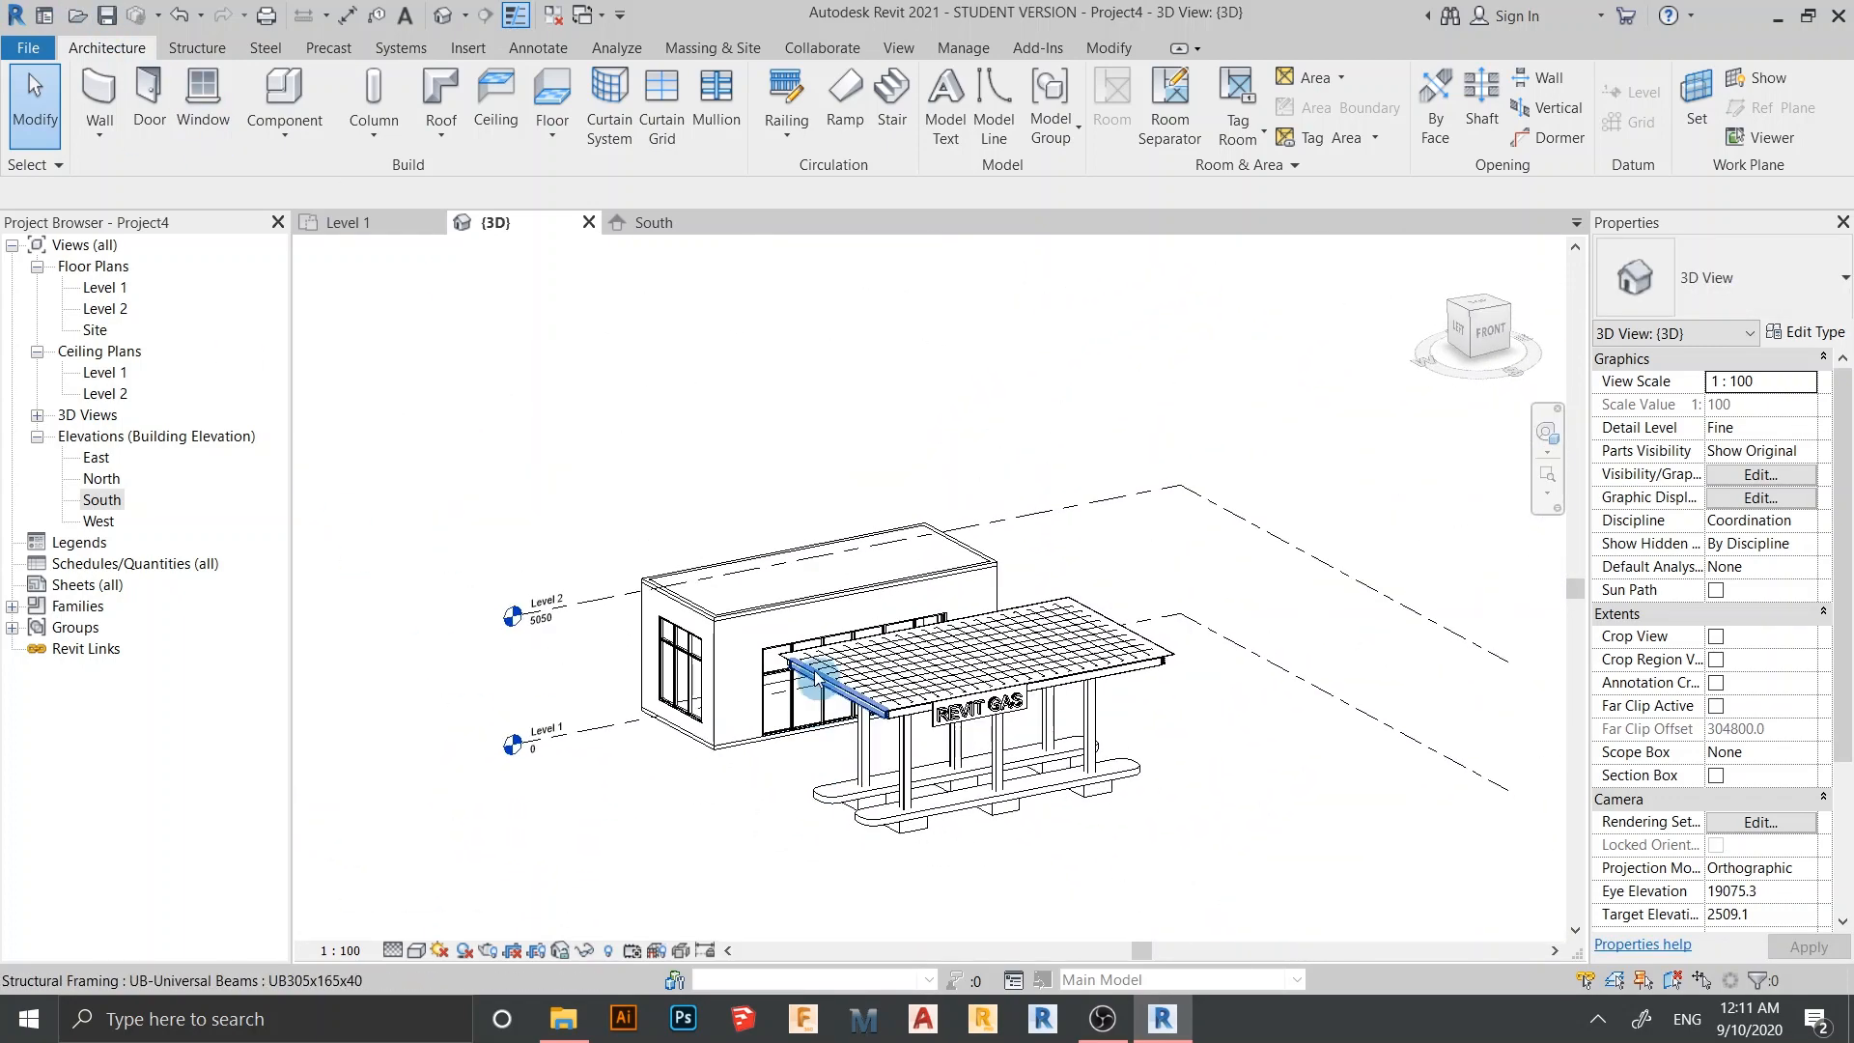
scroll(830, 667, "down", 1)
middle_click_drag(956, 782, 1037, 773, "shift")
scroll(1082, 737, "up", 1)
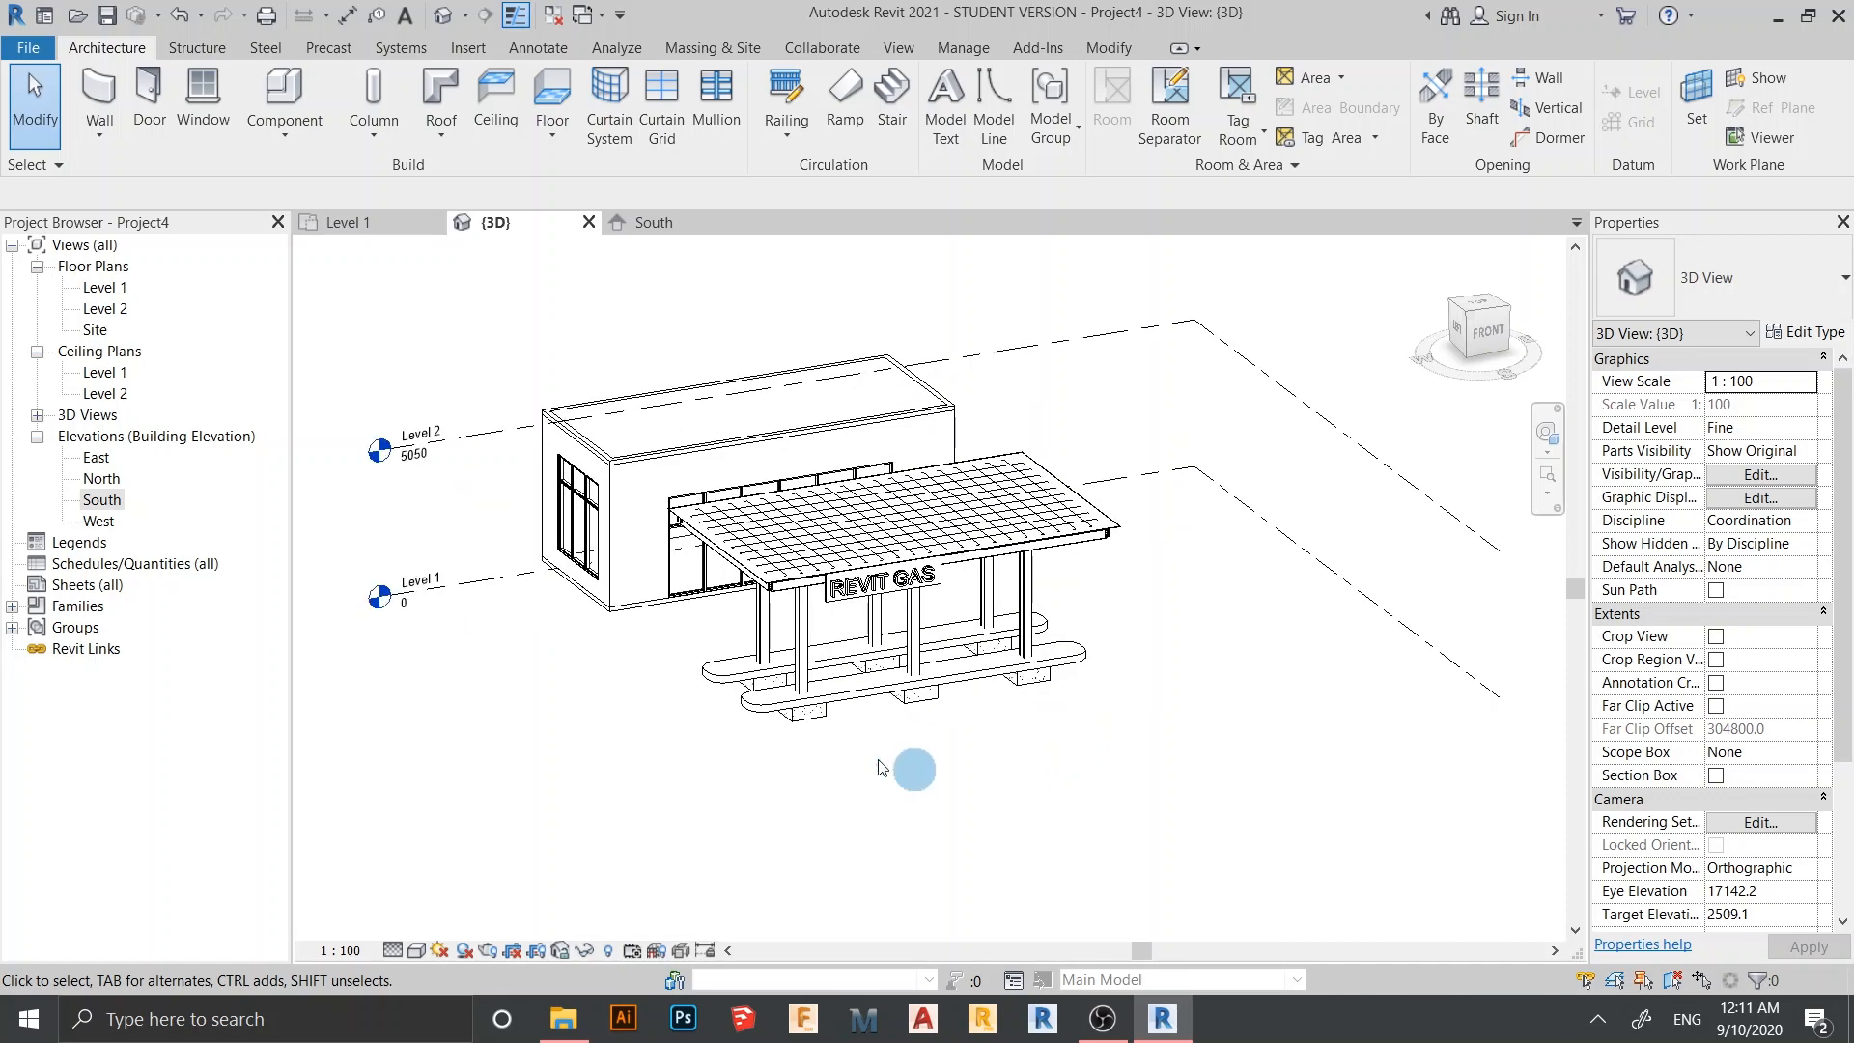
middle_click_drag(880, 768, 787, 354, "shift")
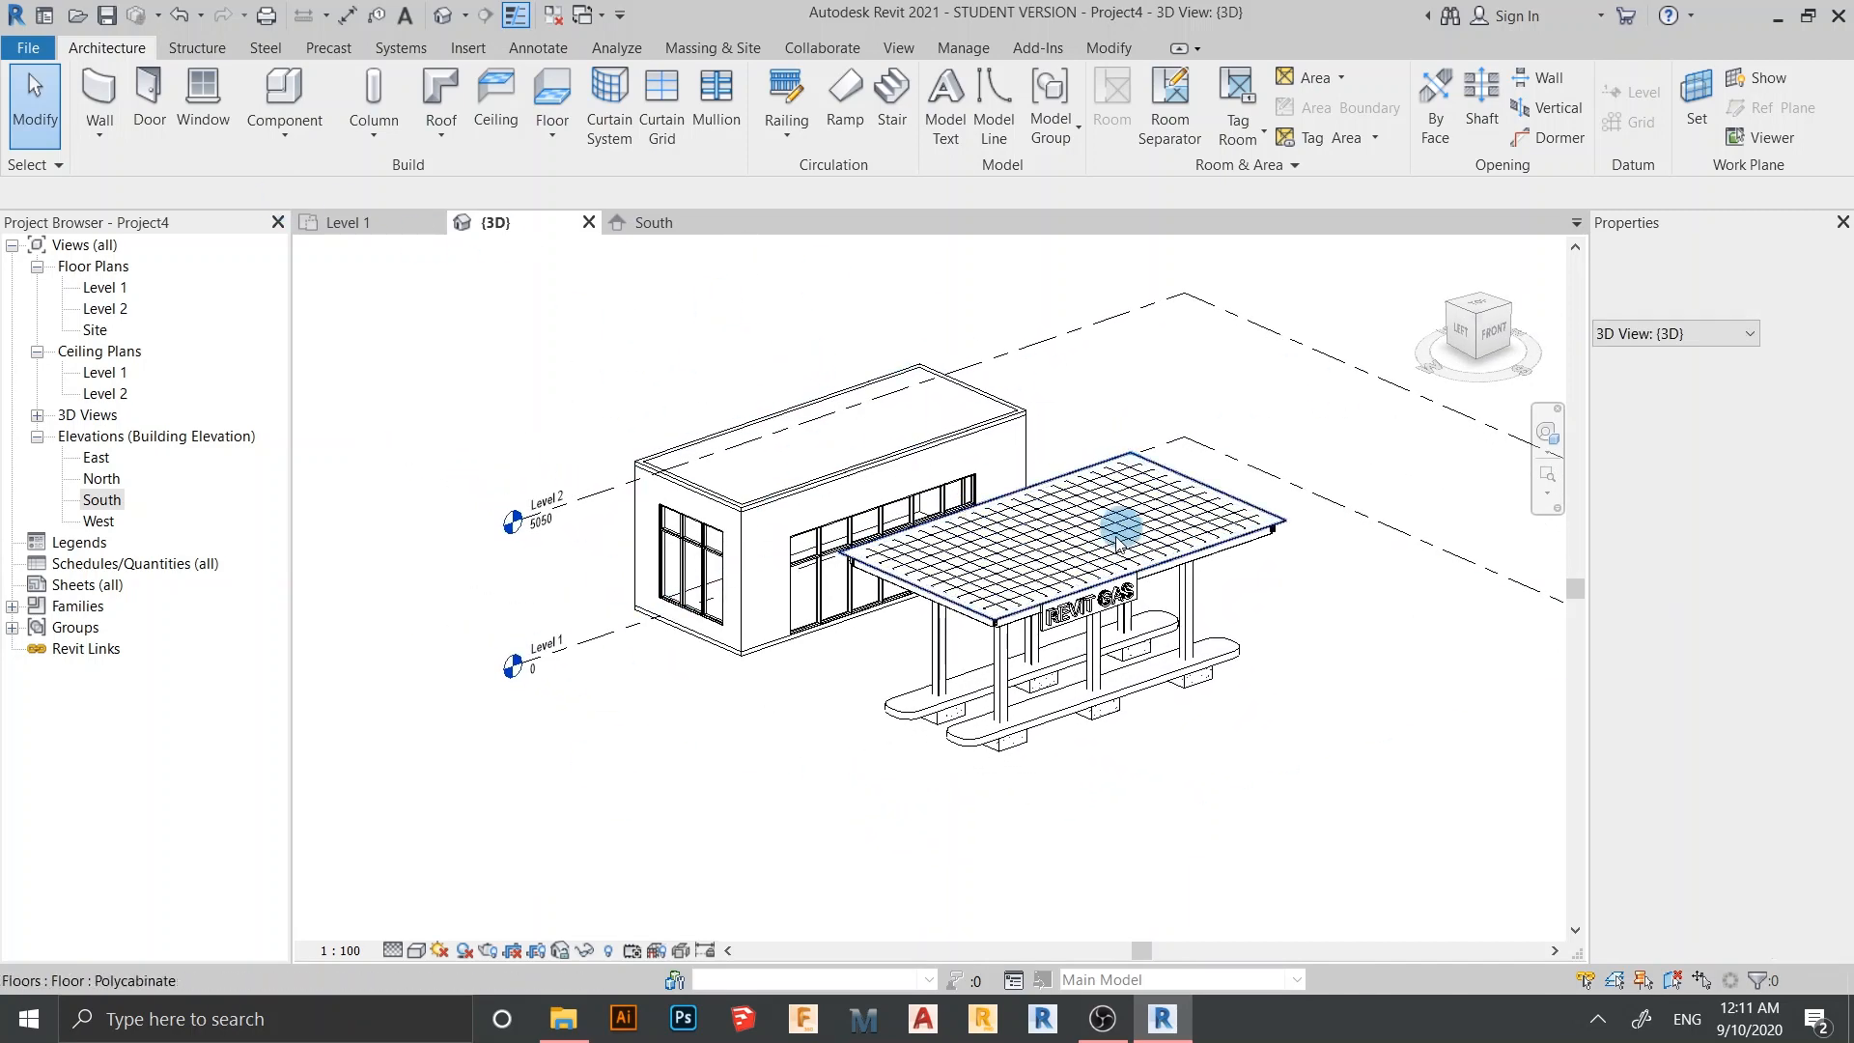
middle_click_drag(1273, 821, 1067, 781)
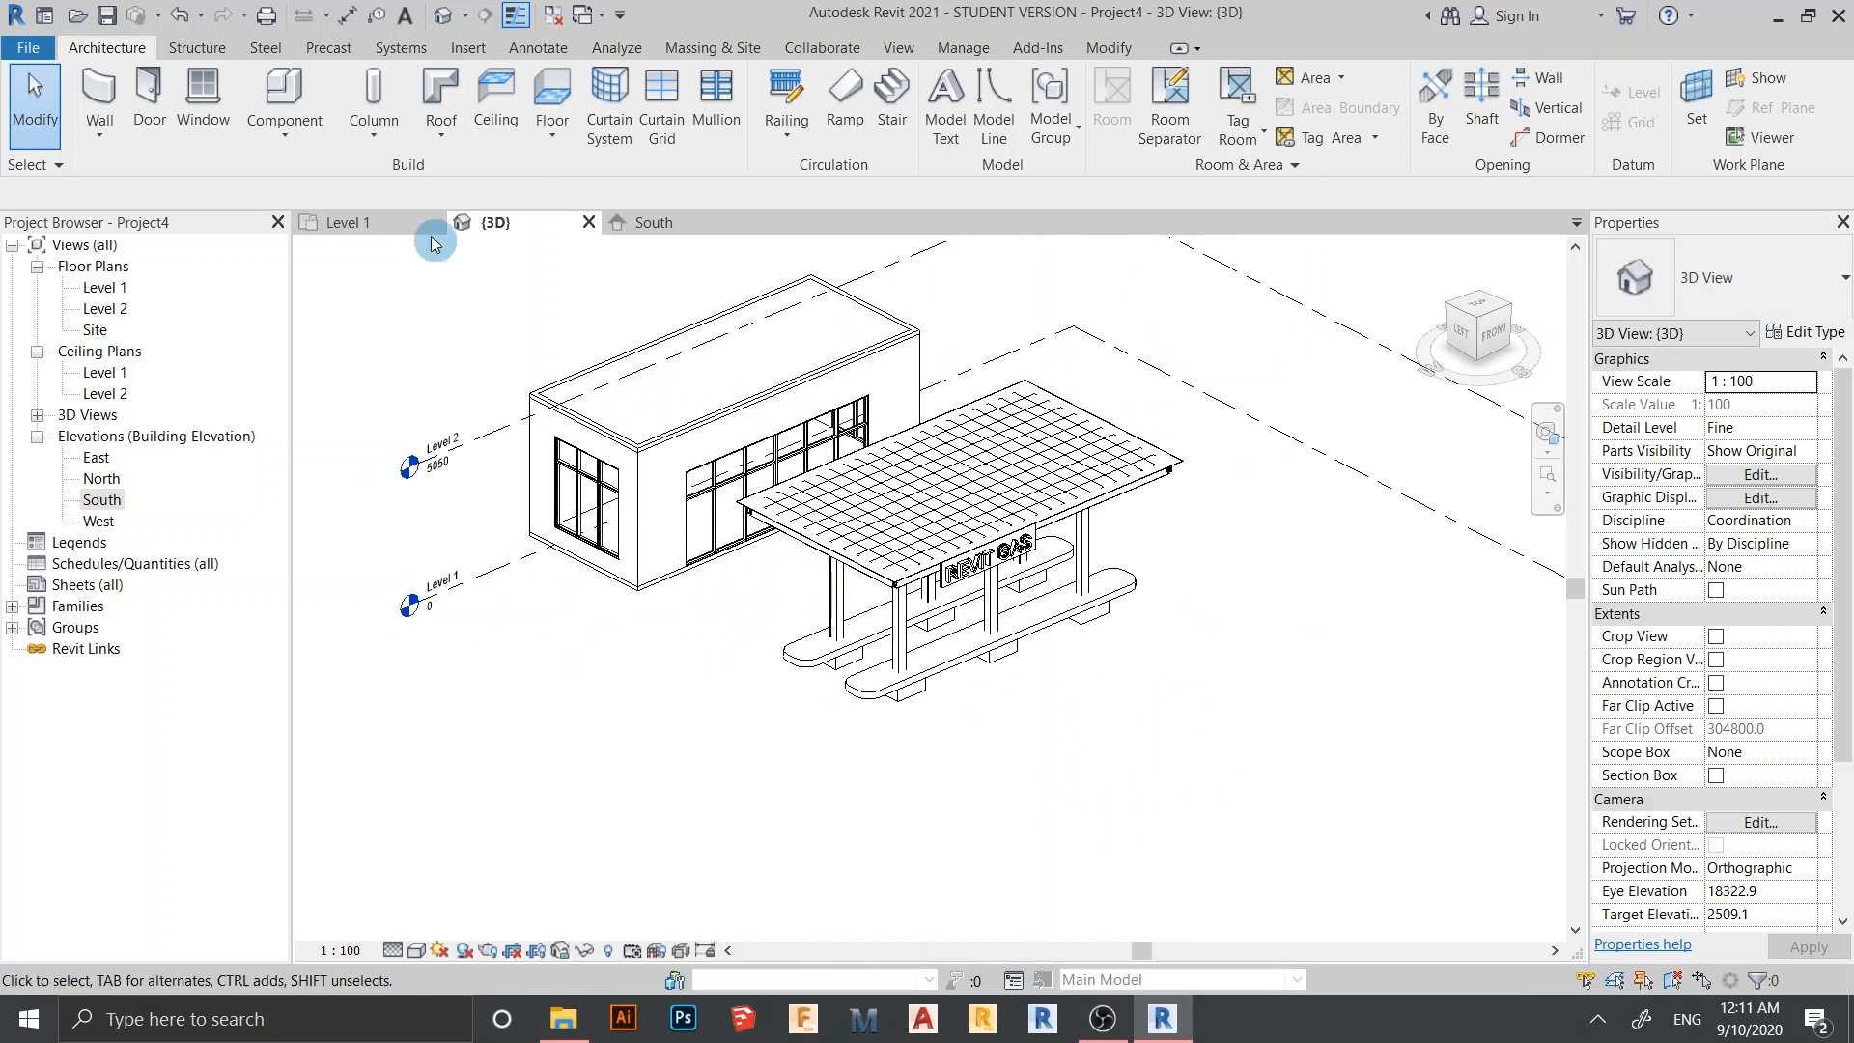
left_click(380, 233)
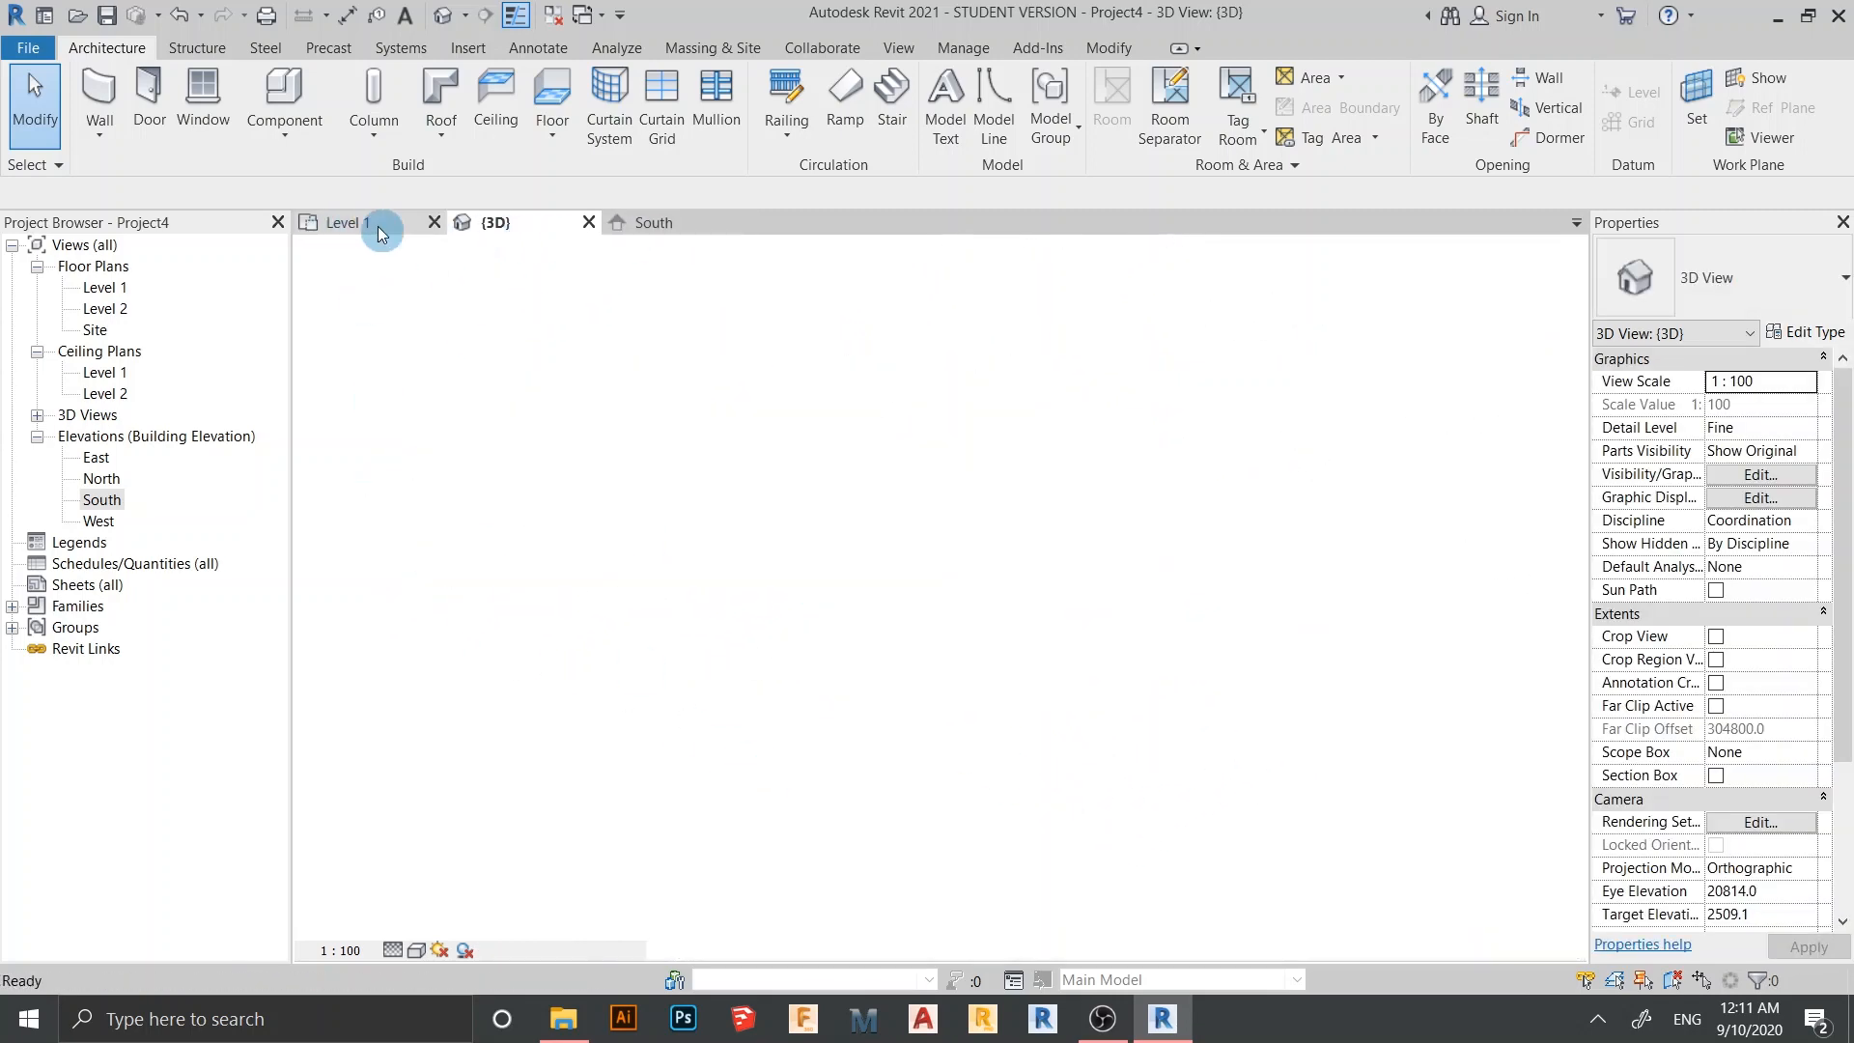
scroll(758, 695, "down", 1)
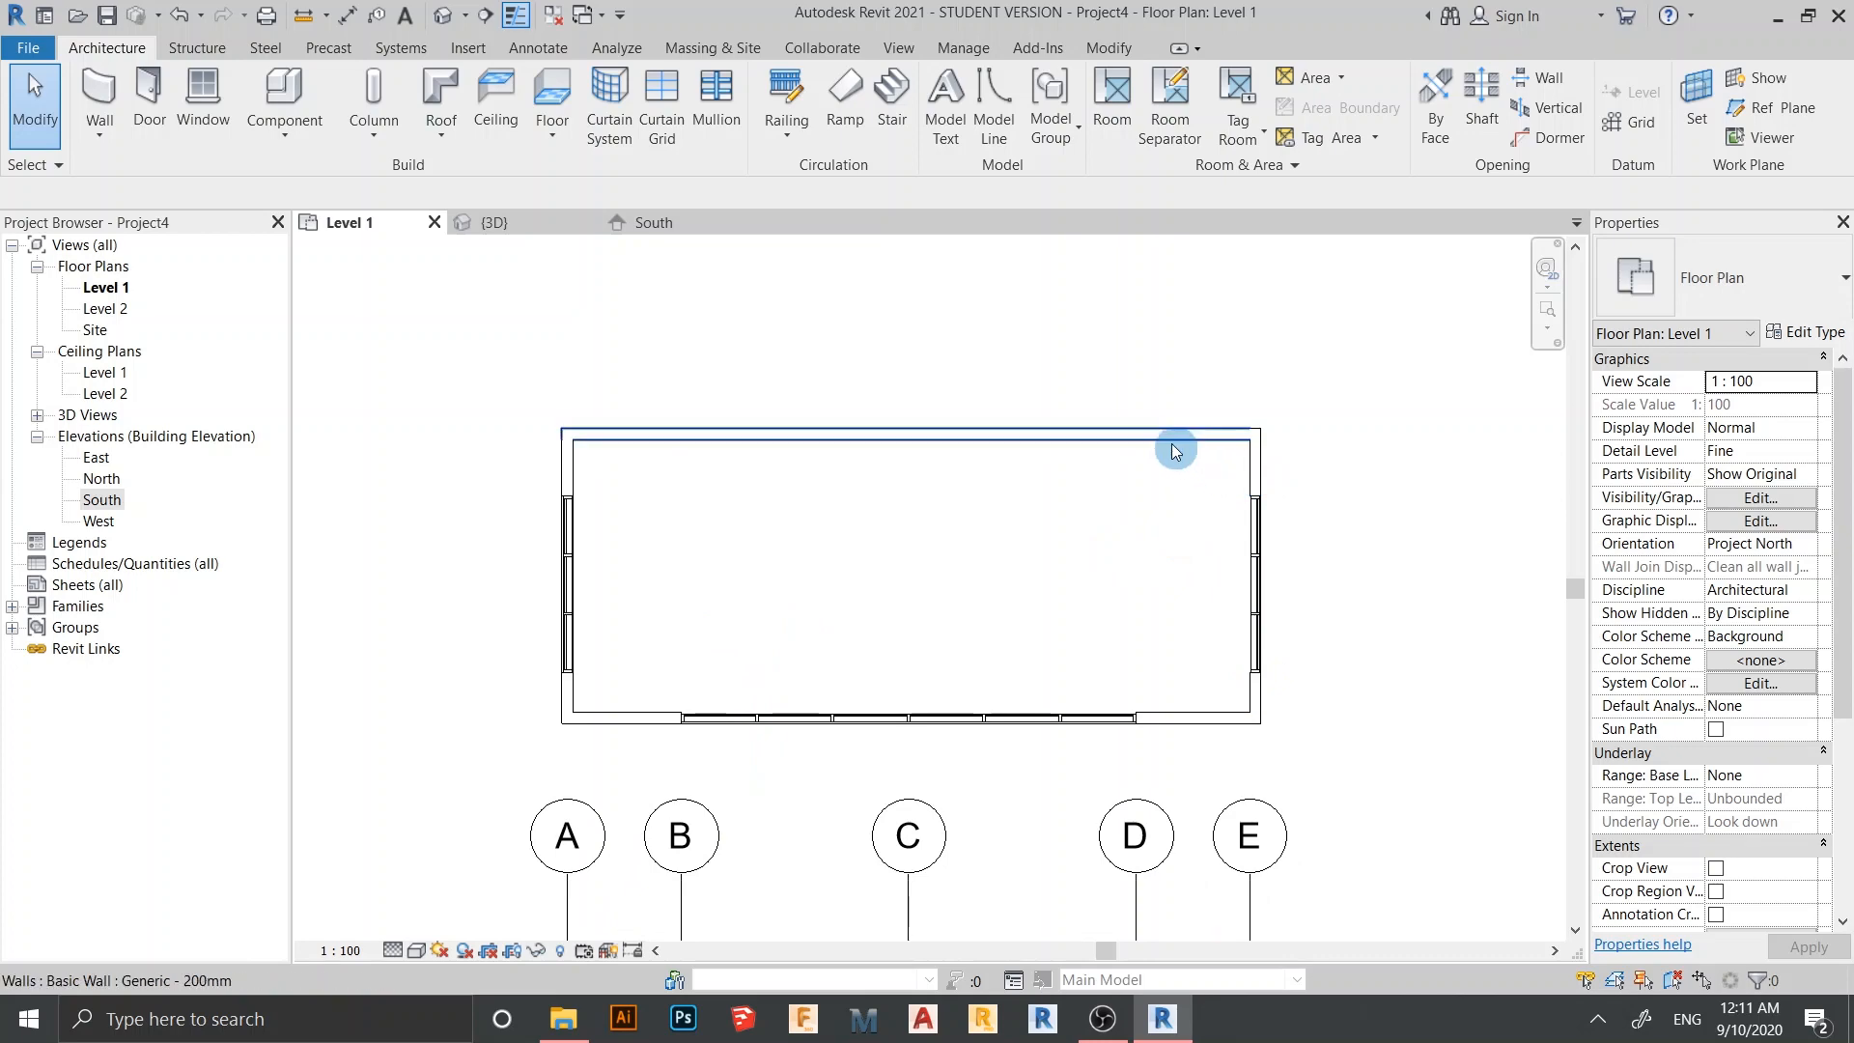
key("Tab")
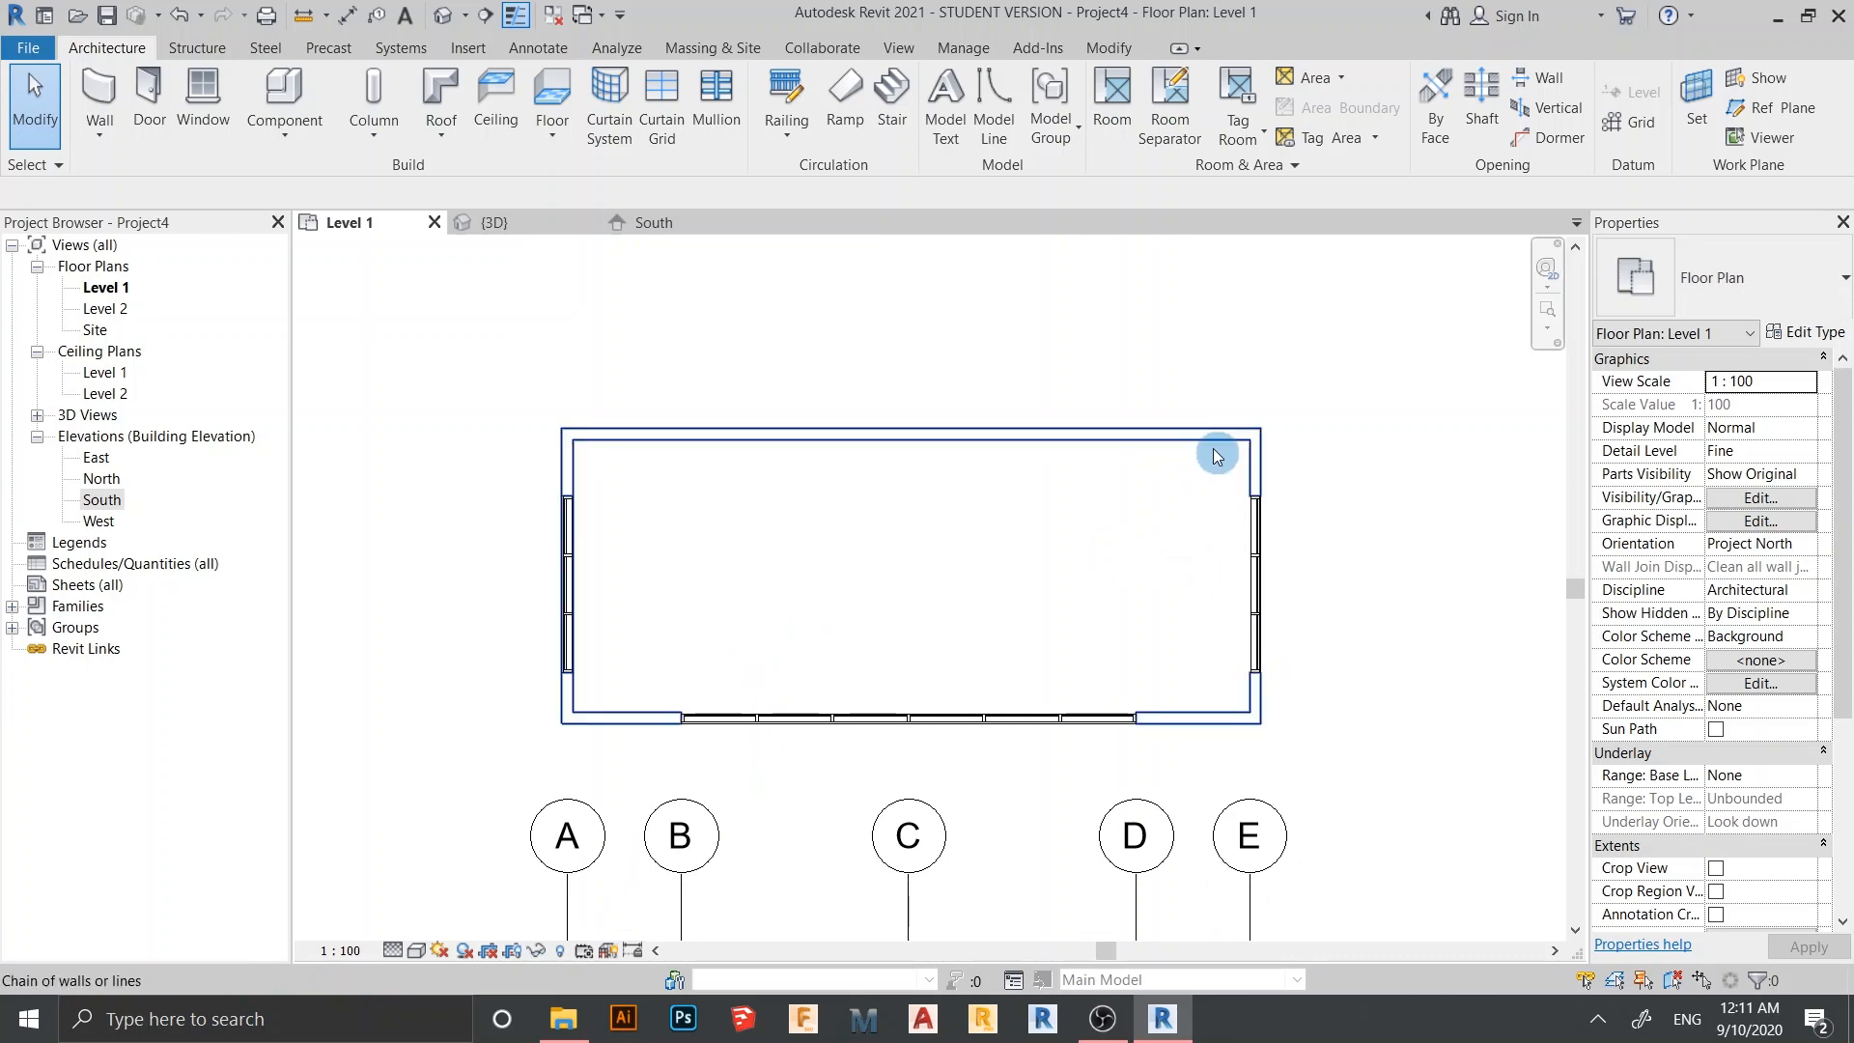
left_click(1217, 456)
scroll(1195, 502, "down", 1)
left_click(1288, 526)
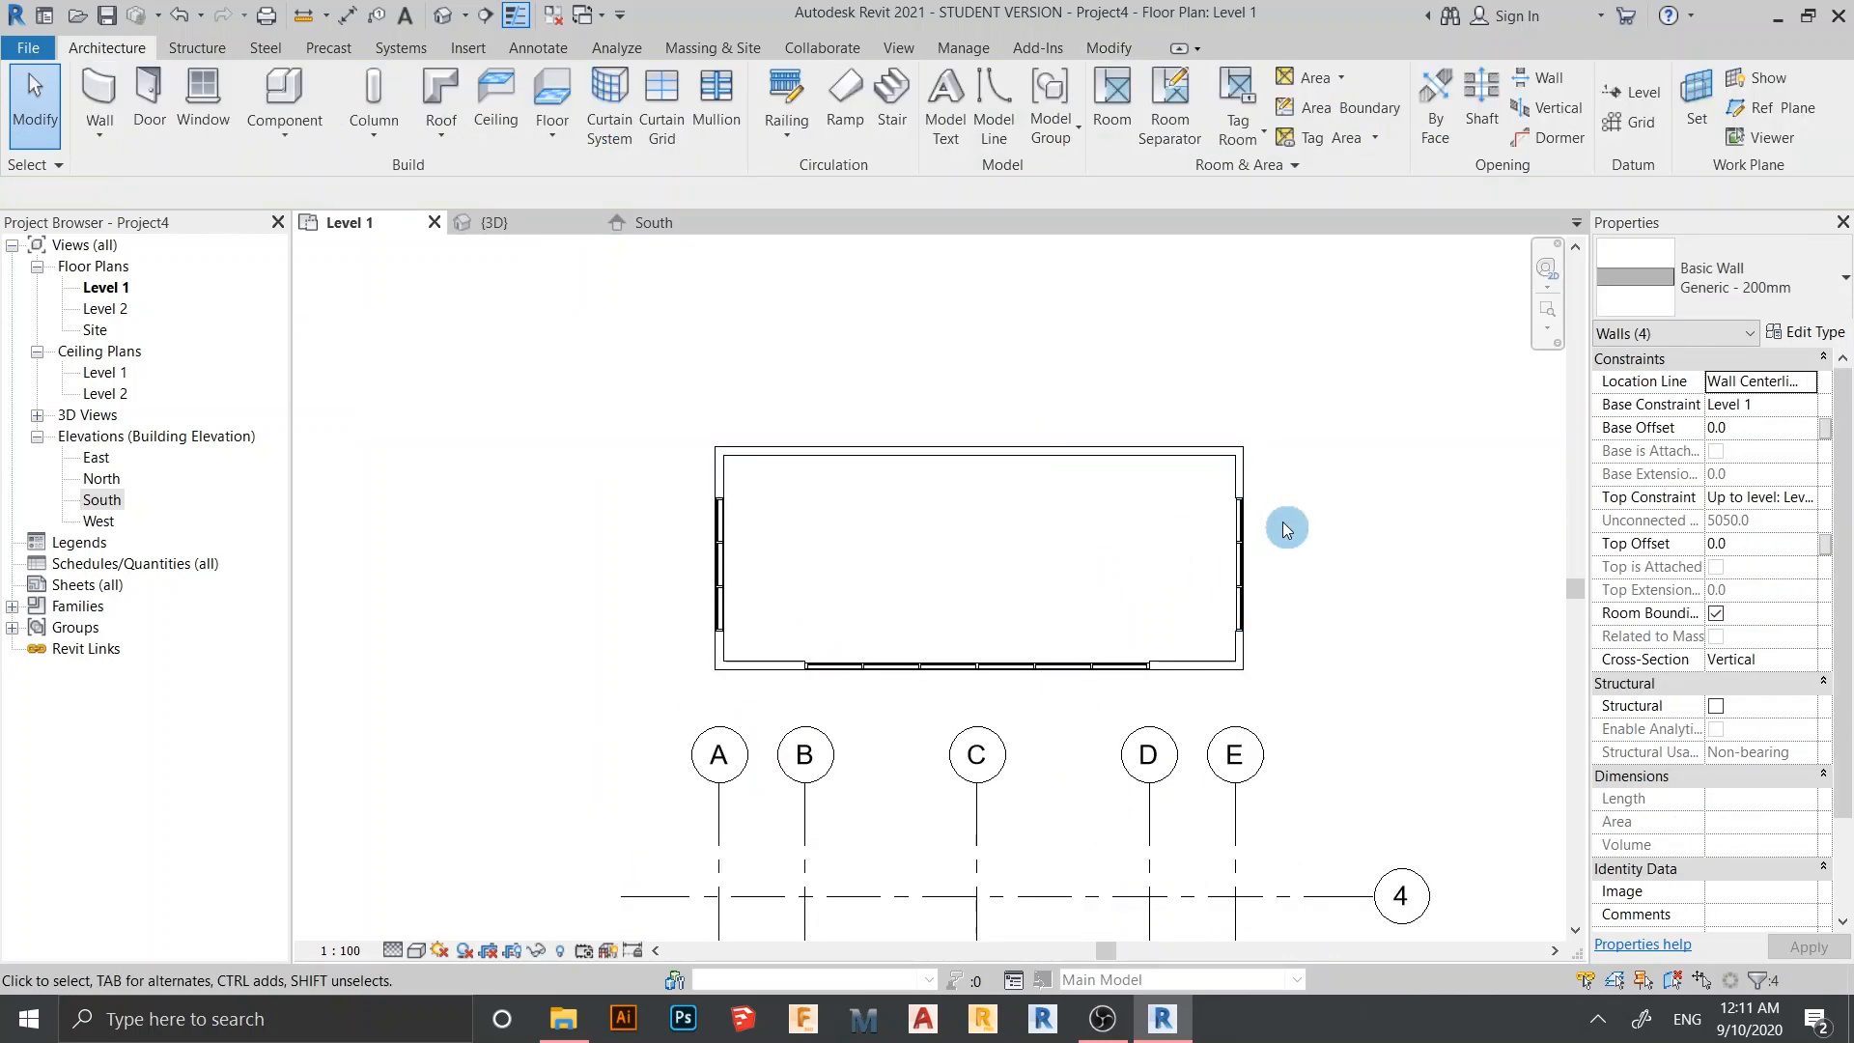
middle_click_drag(1256, 528, 1130, 443)
Open the boundary sketch of the store's ground floor in the Level 1 plan and delete its rectangle
left_click(478, 223)
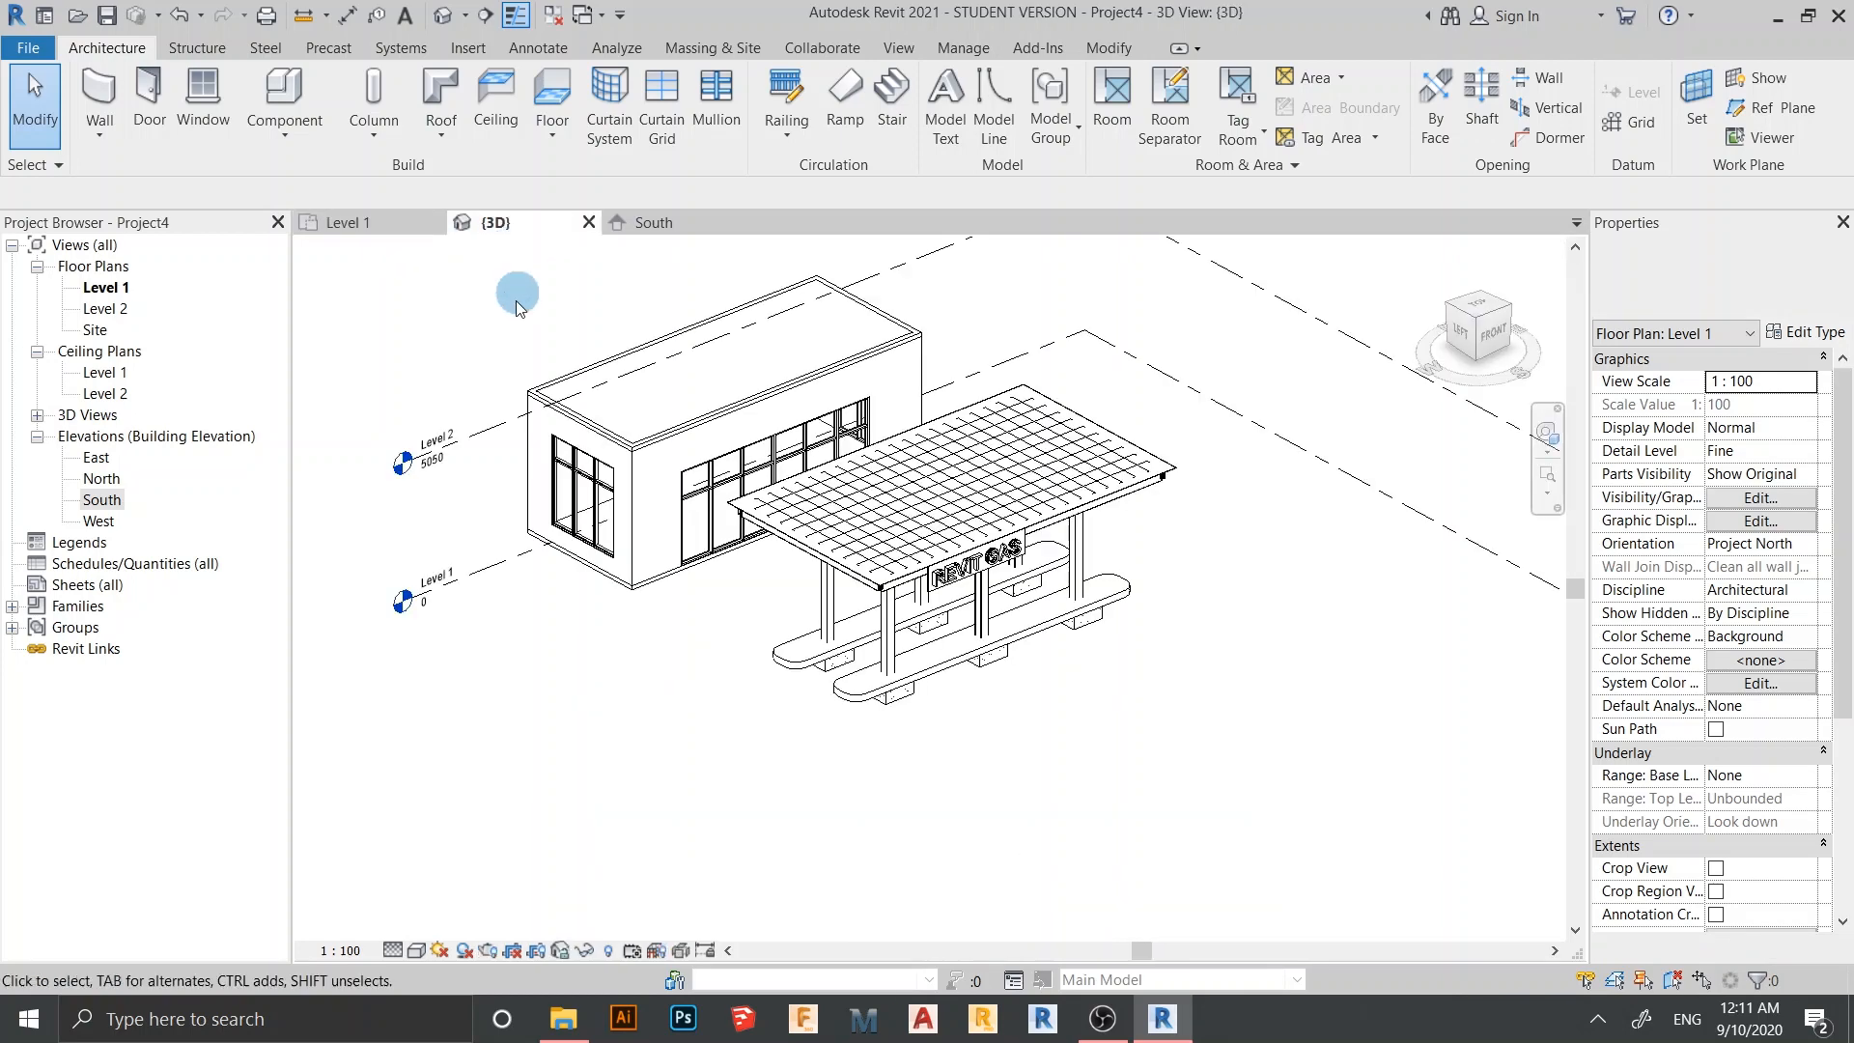
left_click(633, 598)
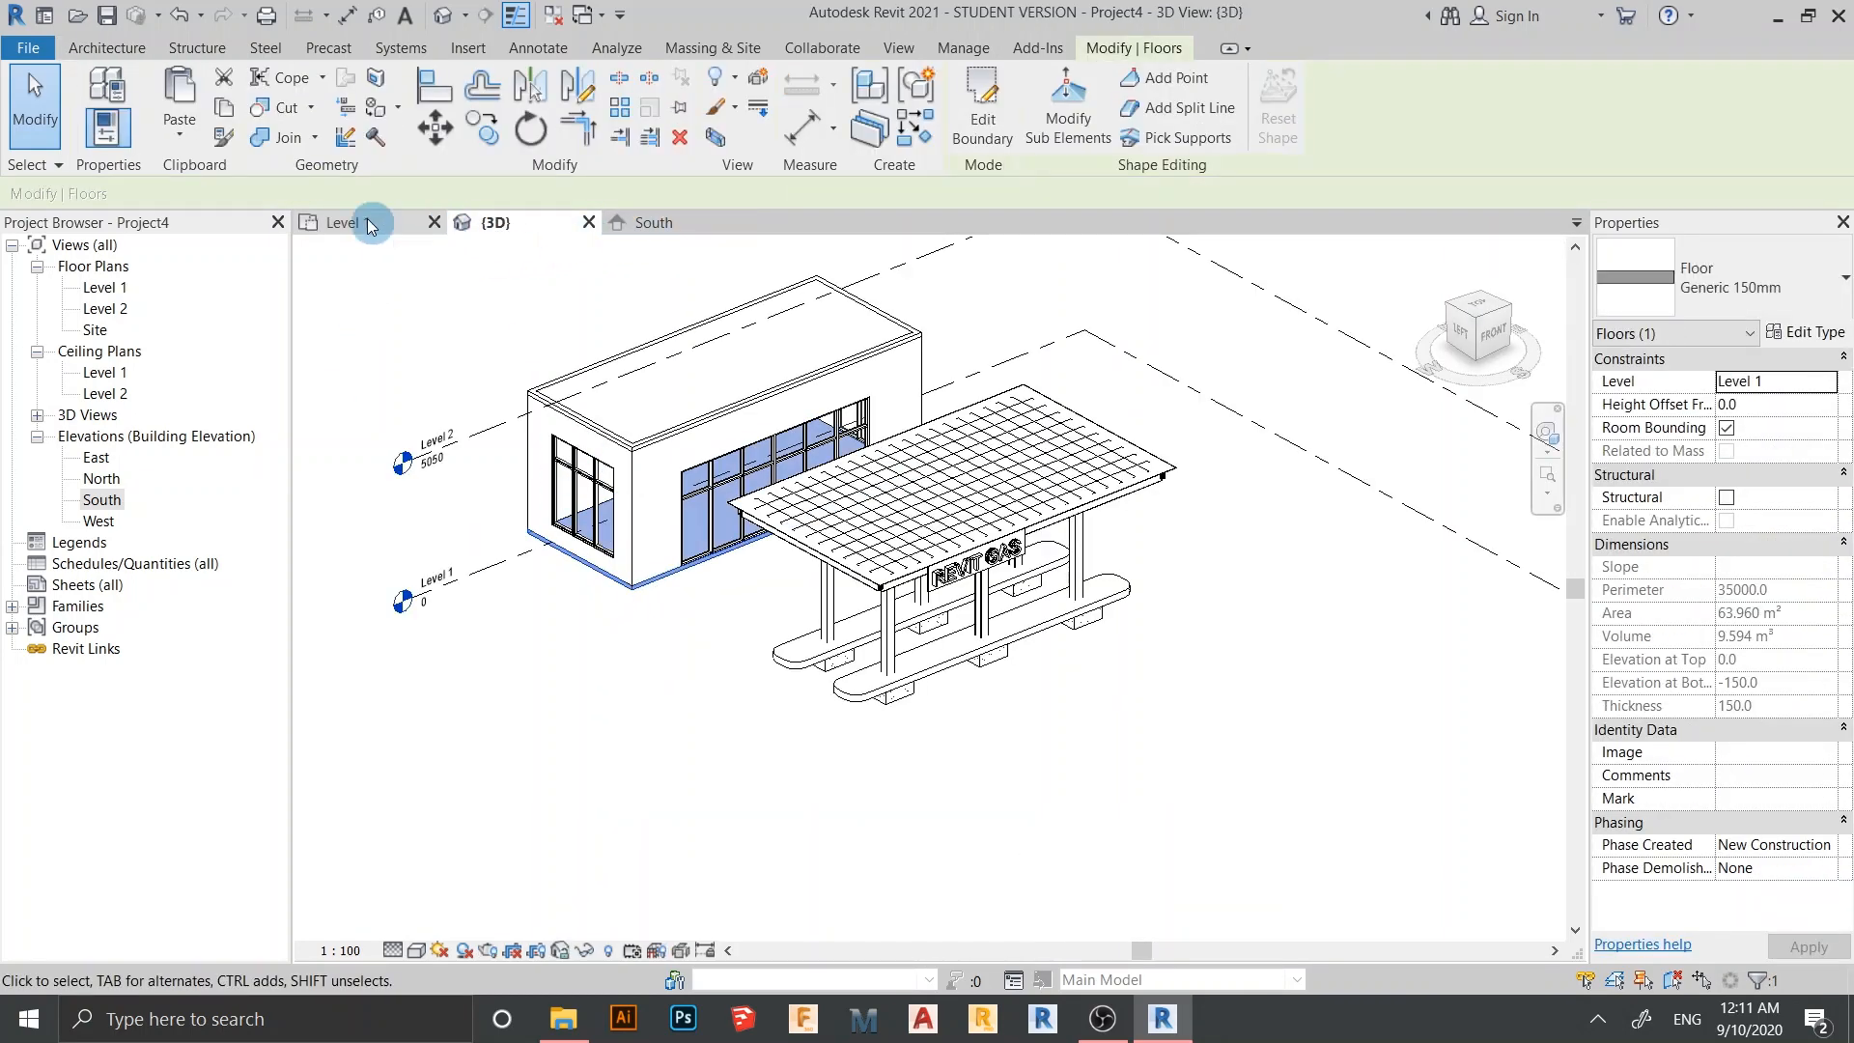
scroll(674, 441, "down", 5)
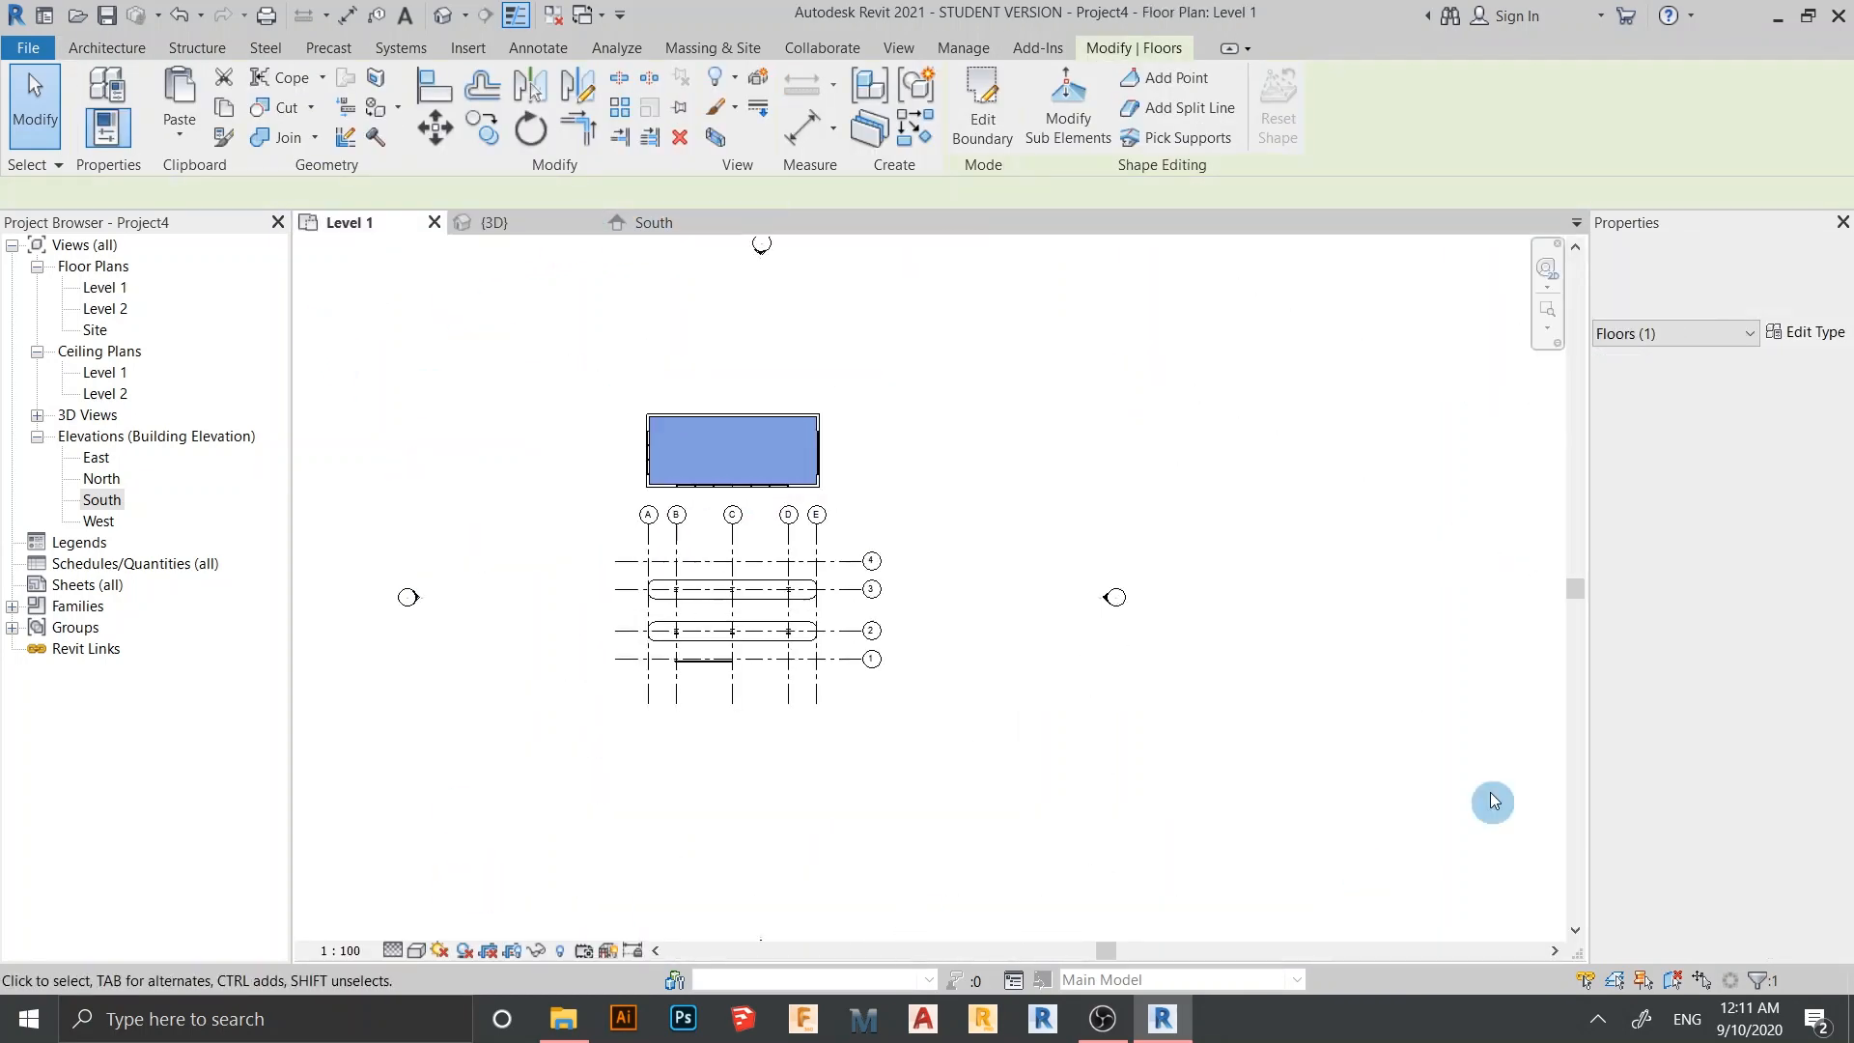
left_click(1004, 132)
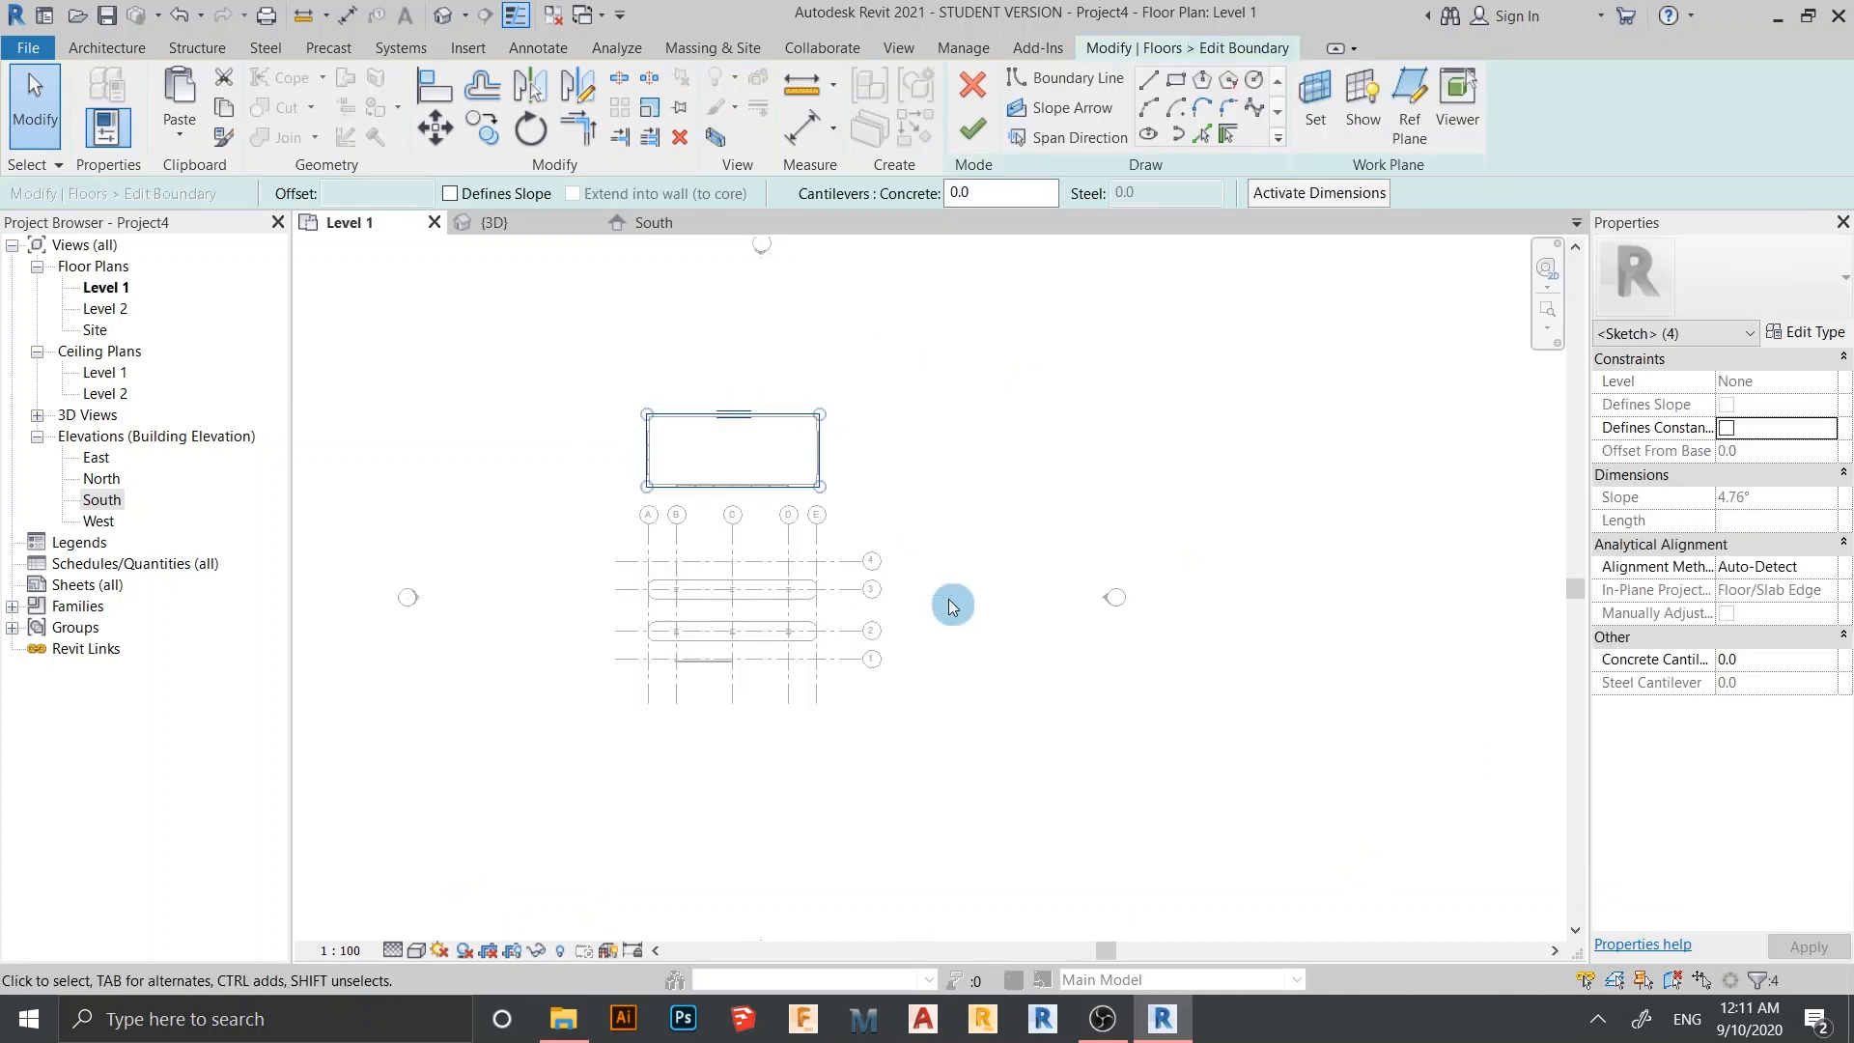
key("Delete")
Sketch a rectangular floor boundary around store and canopy, about 5200 mm beyond the back wall and 9850 mm beyond the grid E wall
left_click(1176, 85)
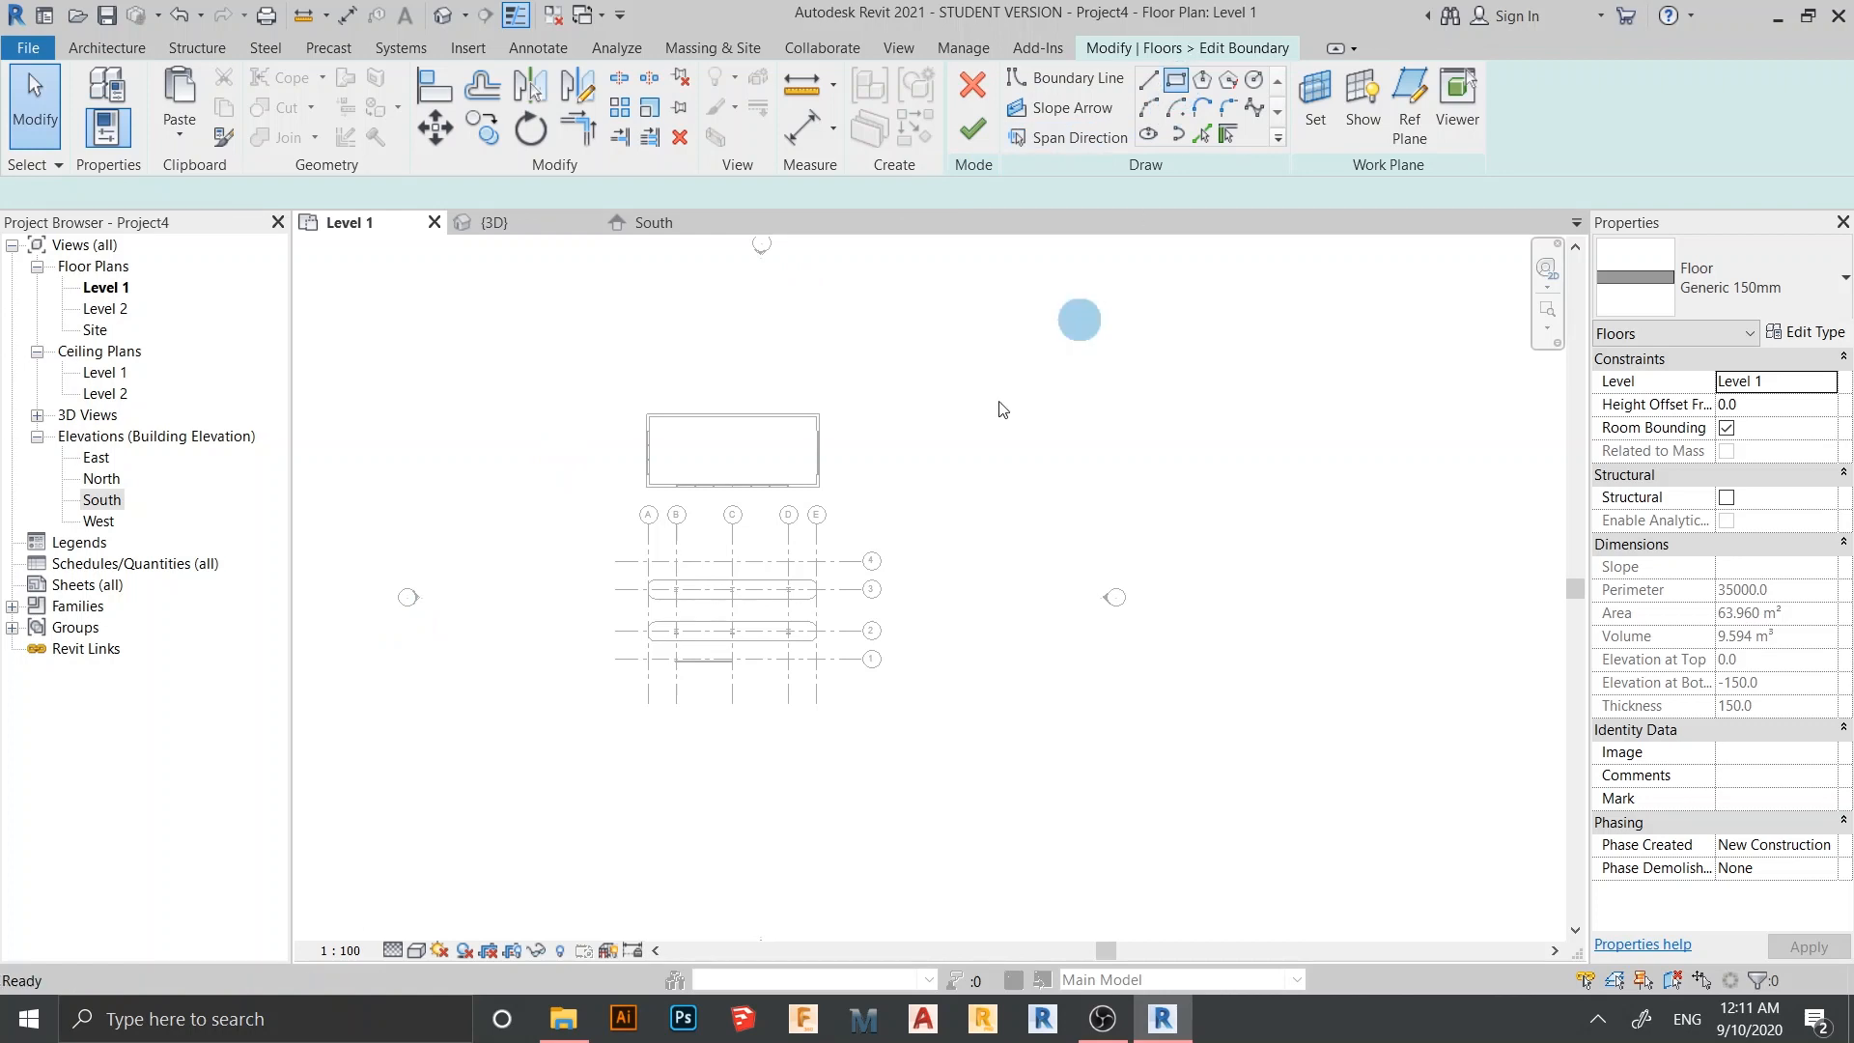
left_click(523, 341)
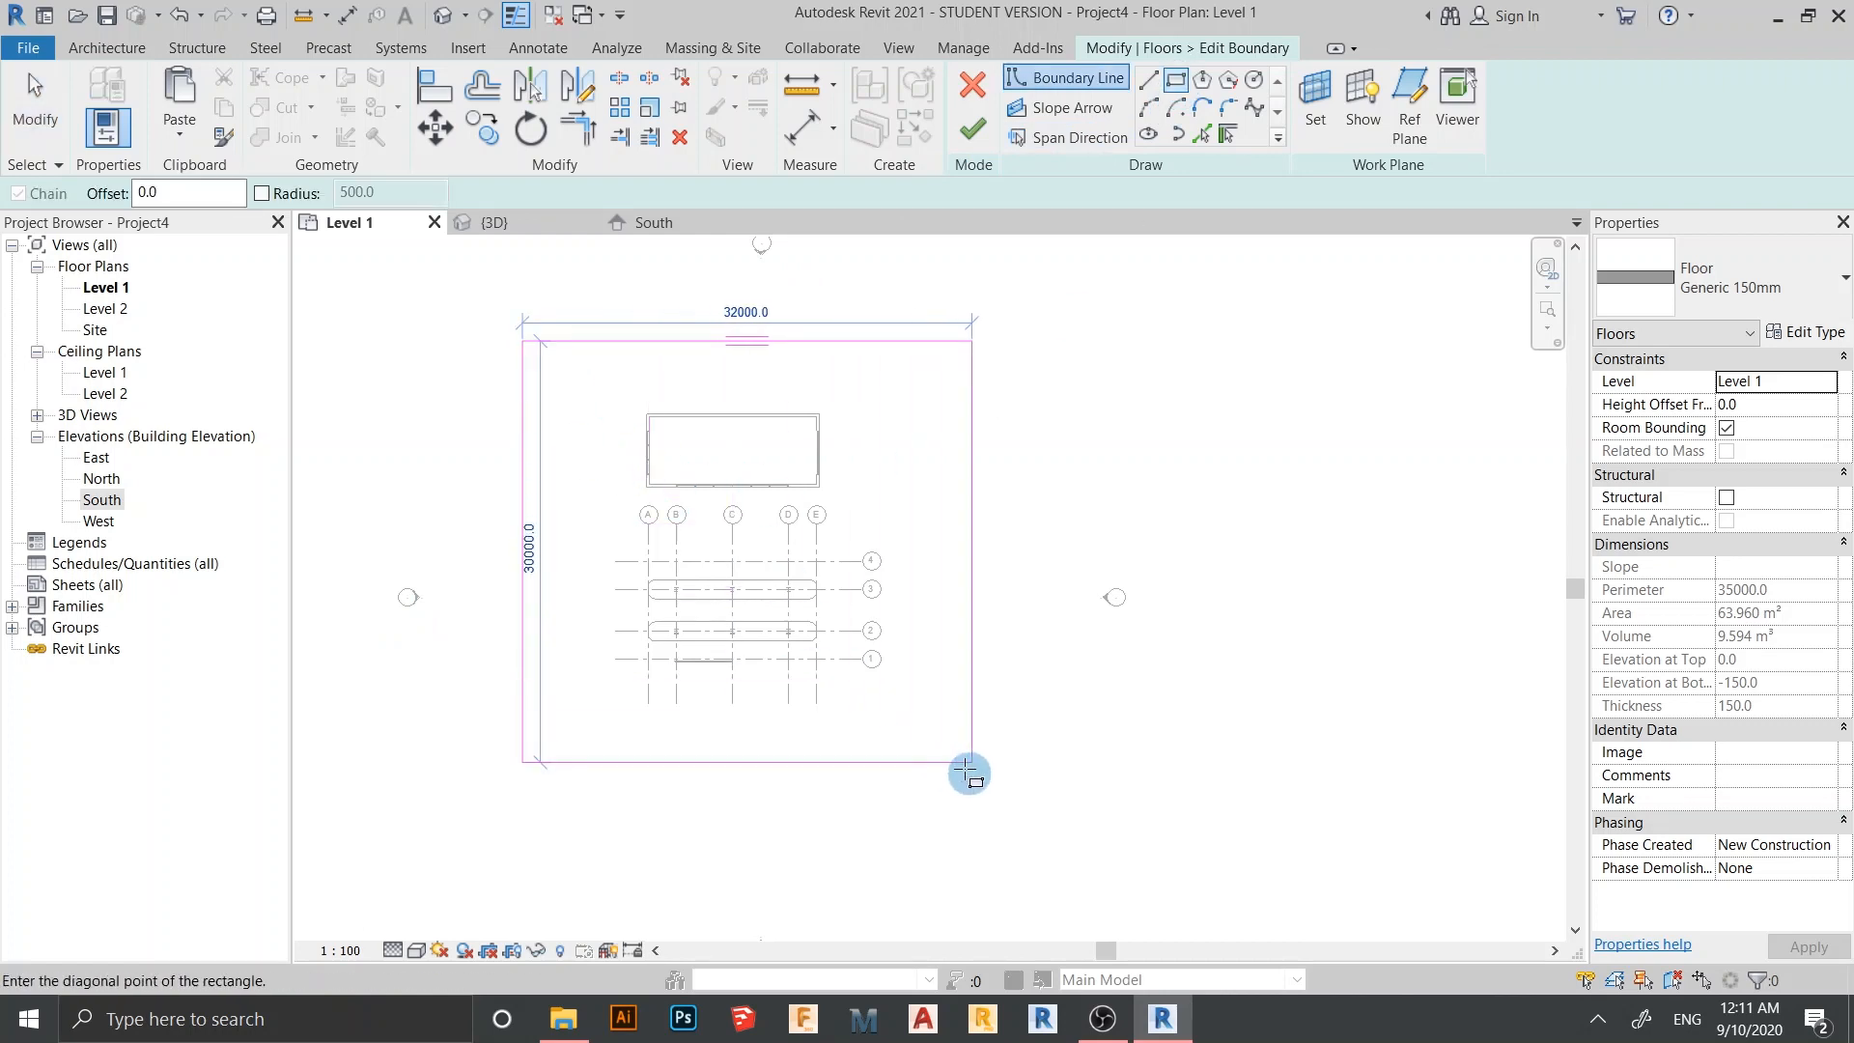
left_click(963, 767)
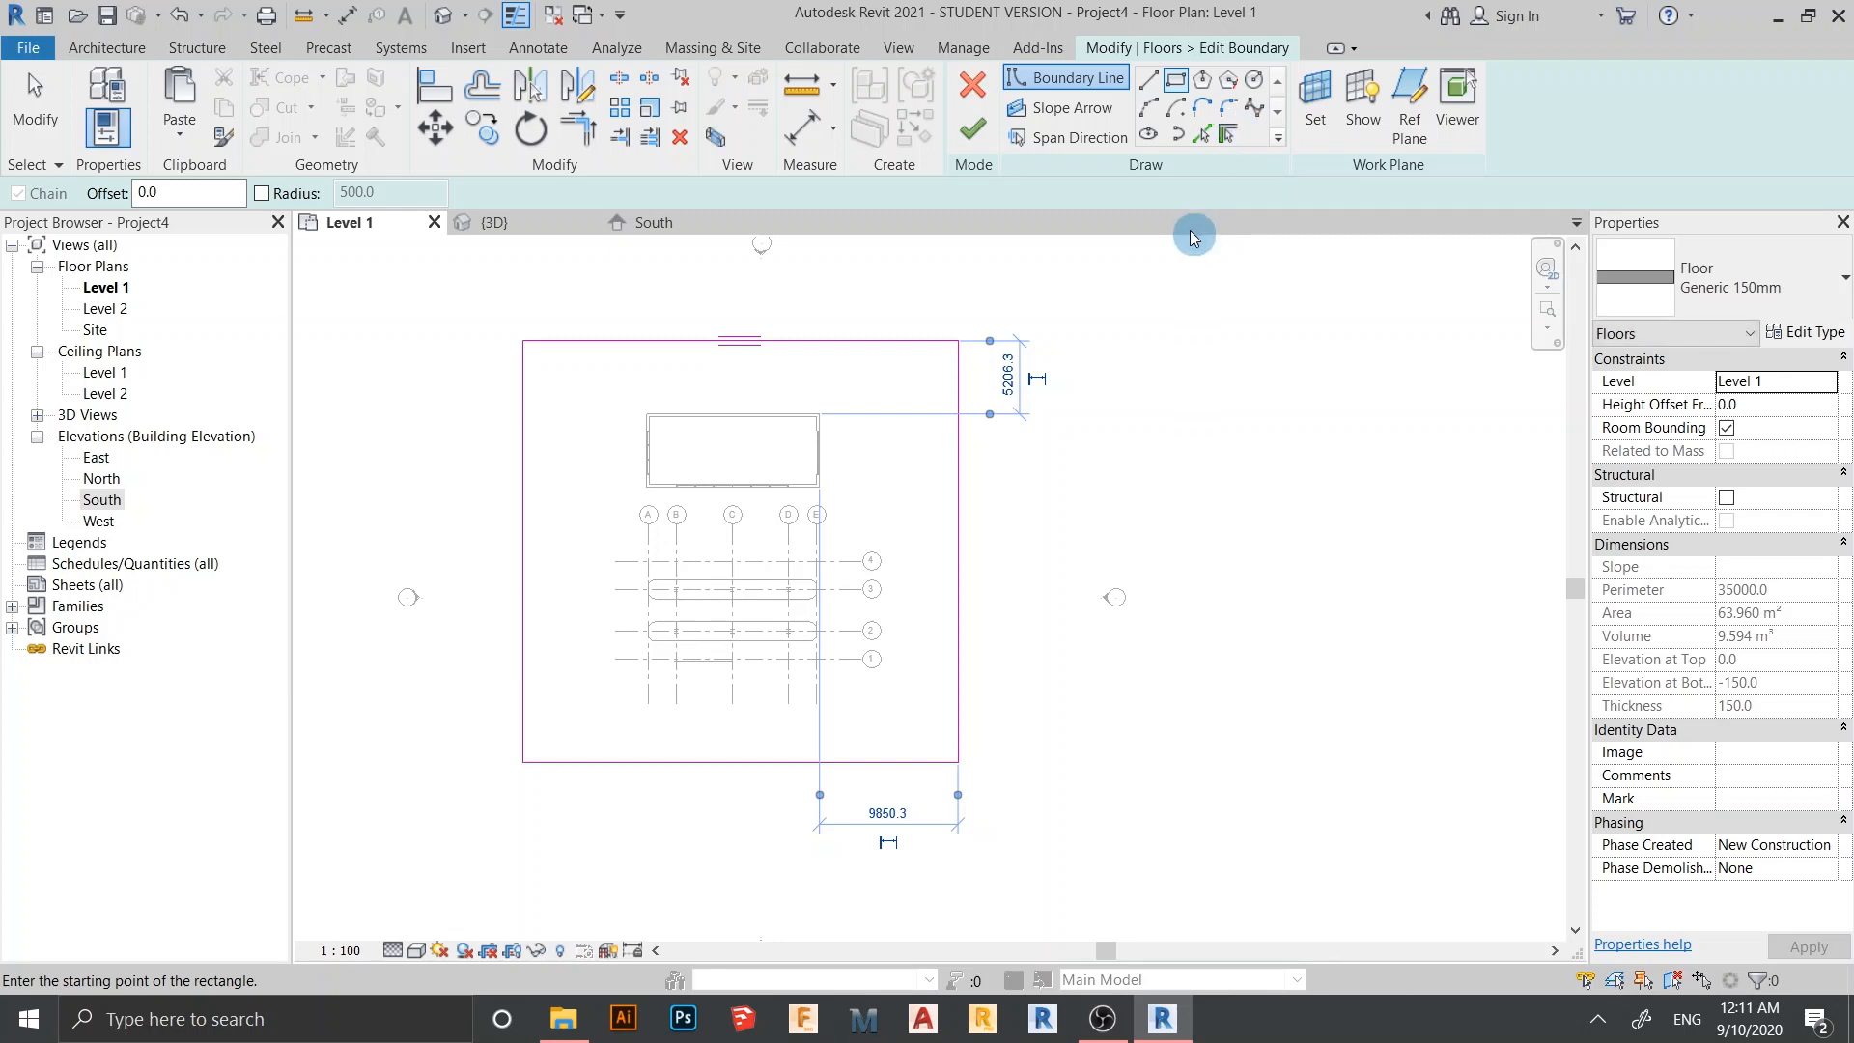
Round all four corners of the floor boundary with 2500 mm radius fillets and finish the sketch
left_click(1230, 108)
left_click(90, 194)
left_click(245, 192)
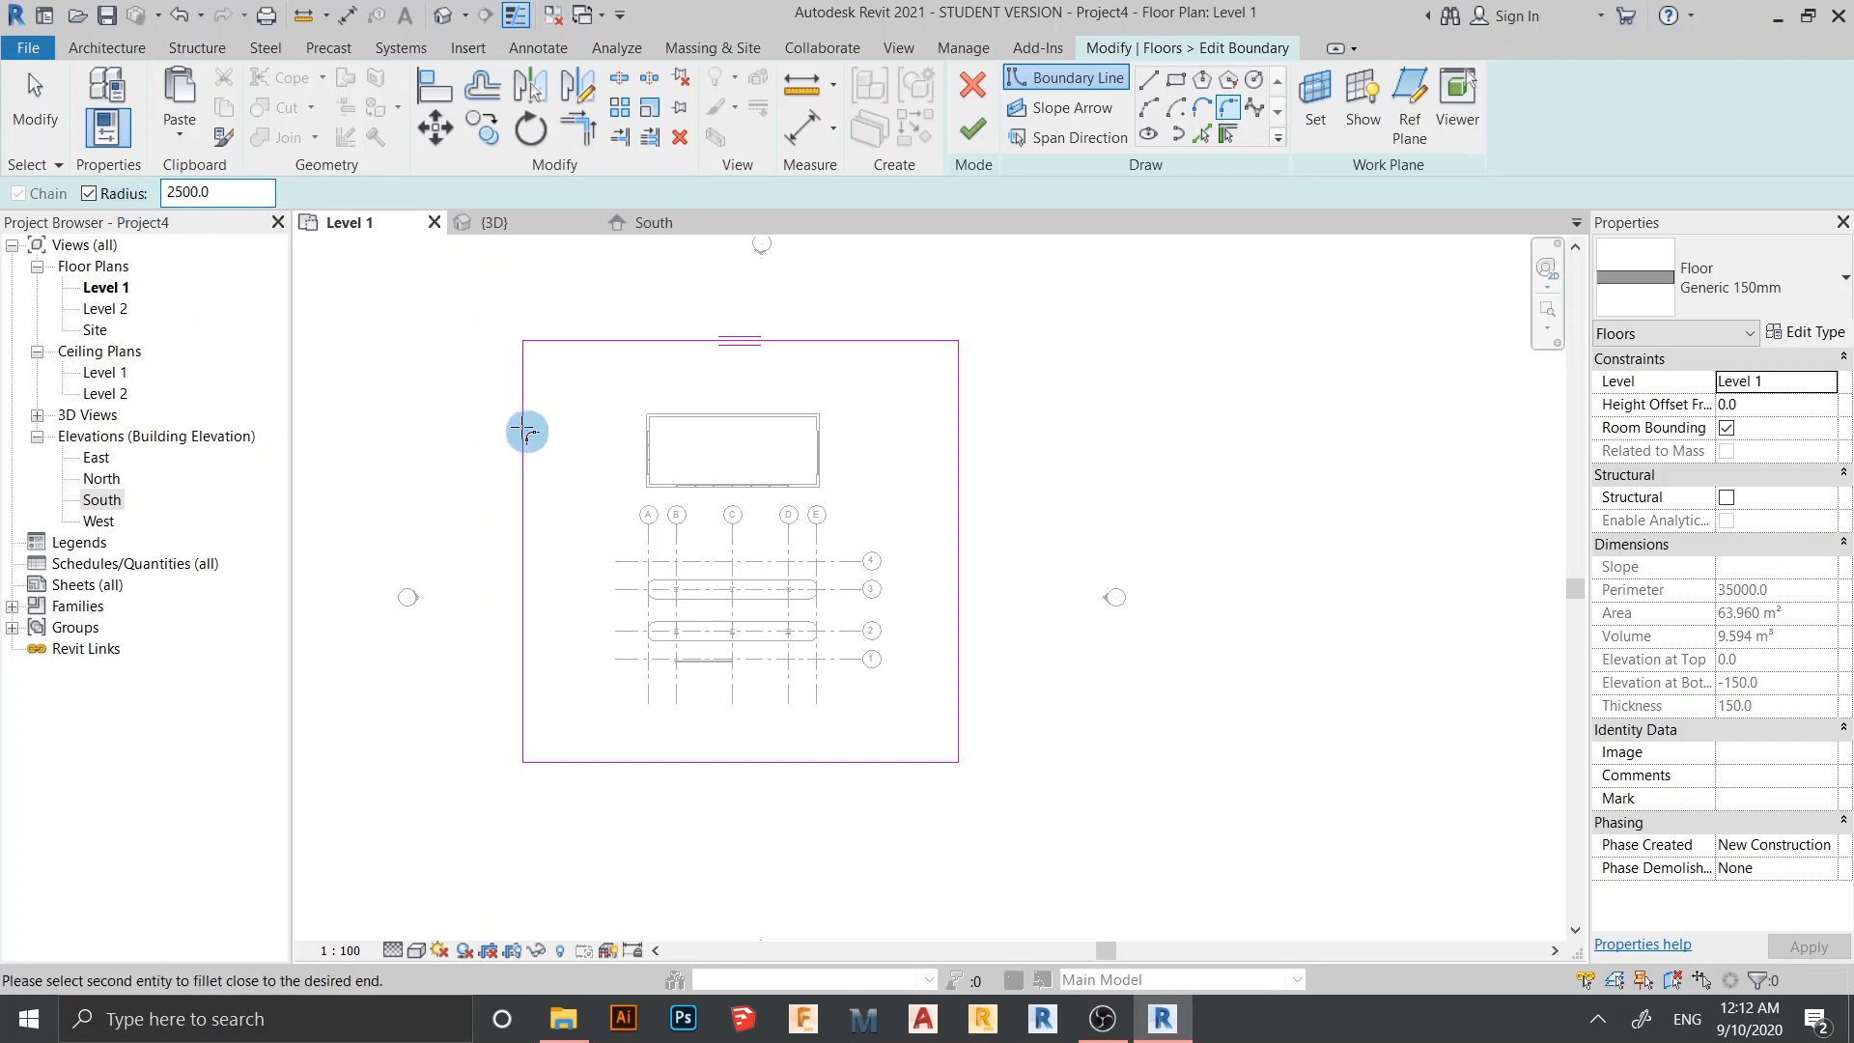
left_click(844, 344)
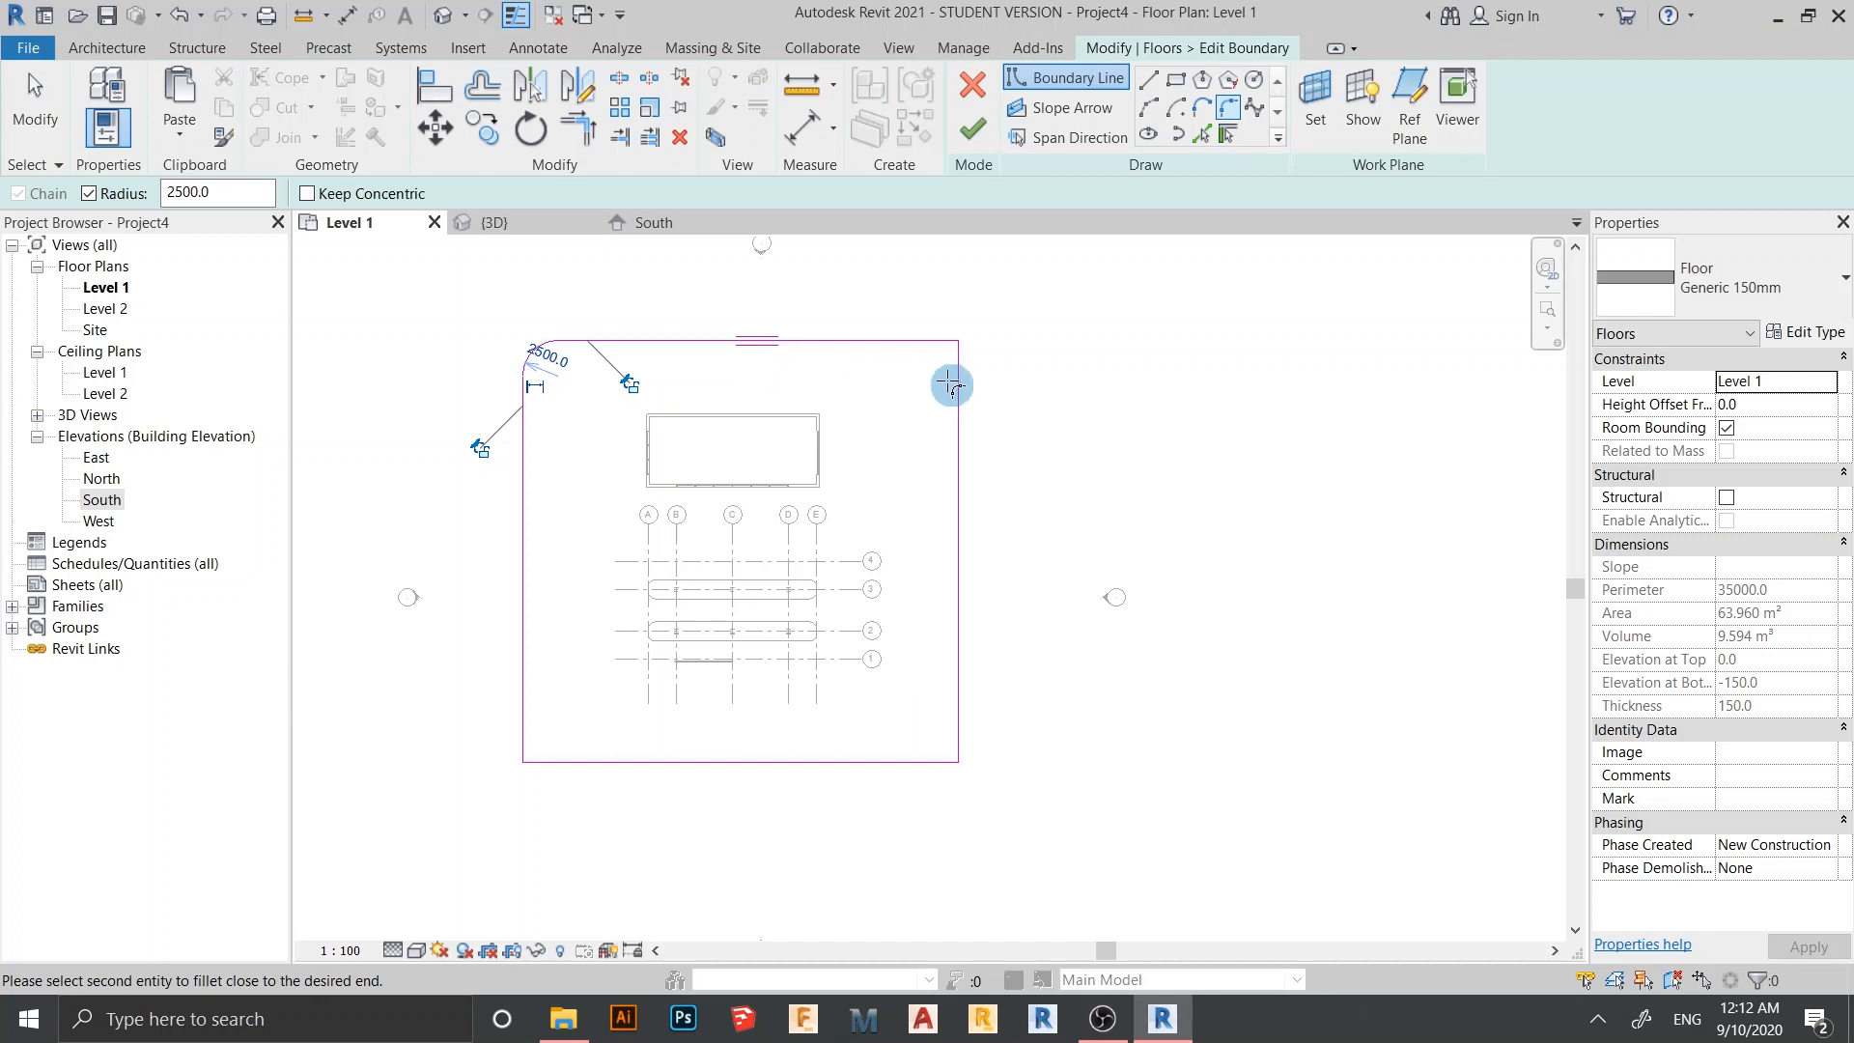
left_click(956, 385)
left_click(968, 695)
left_click(908, 762)
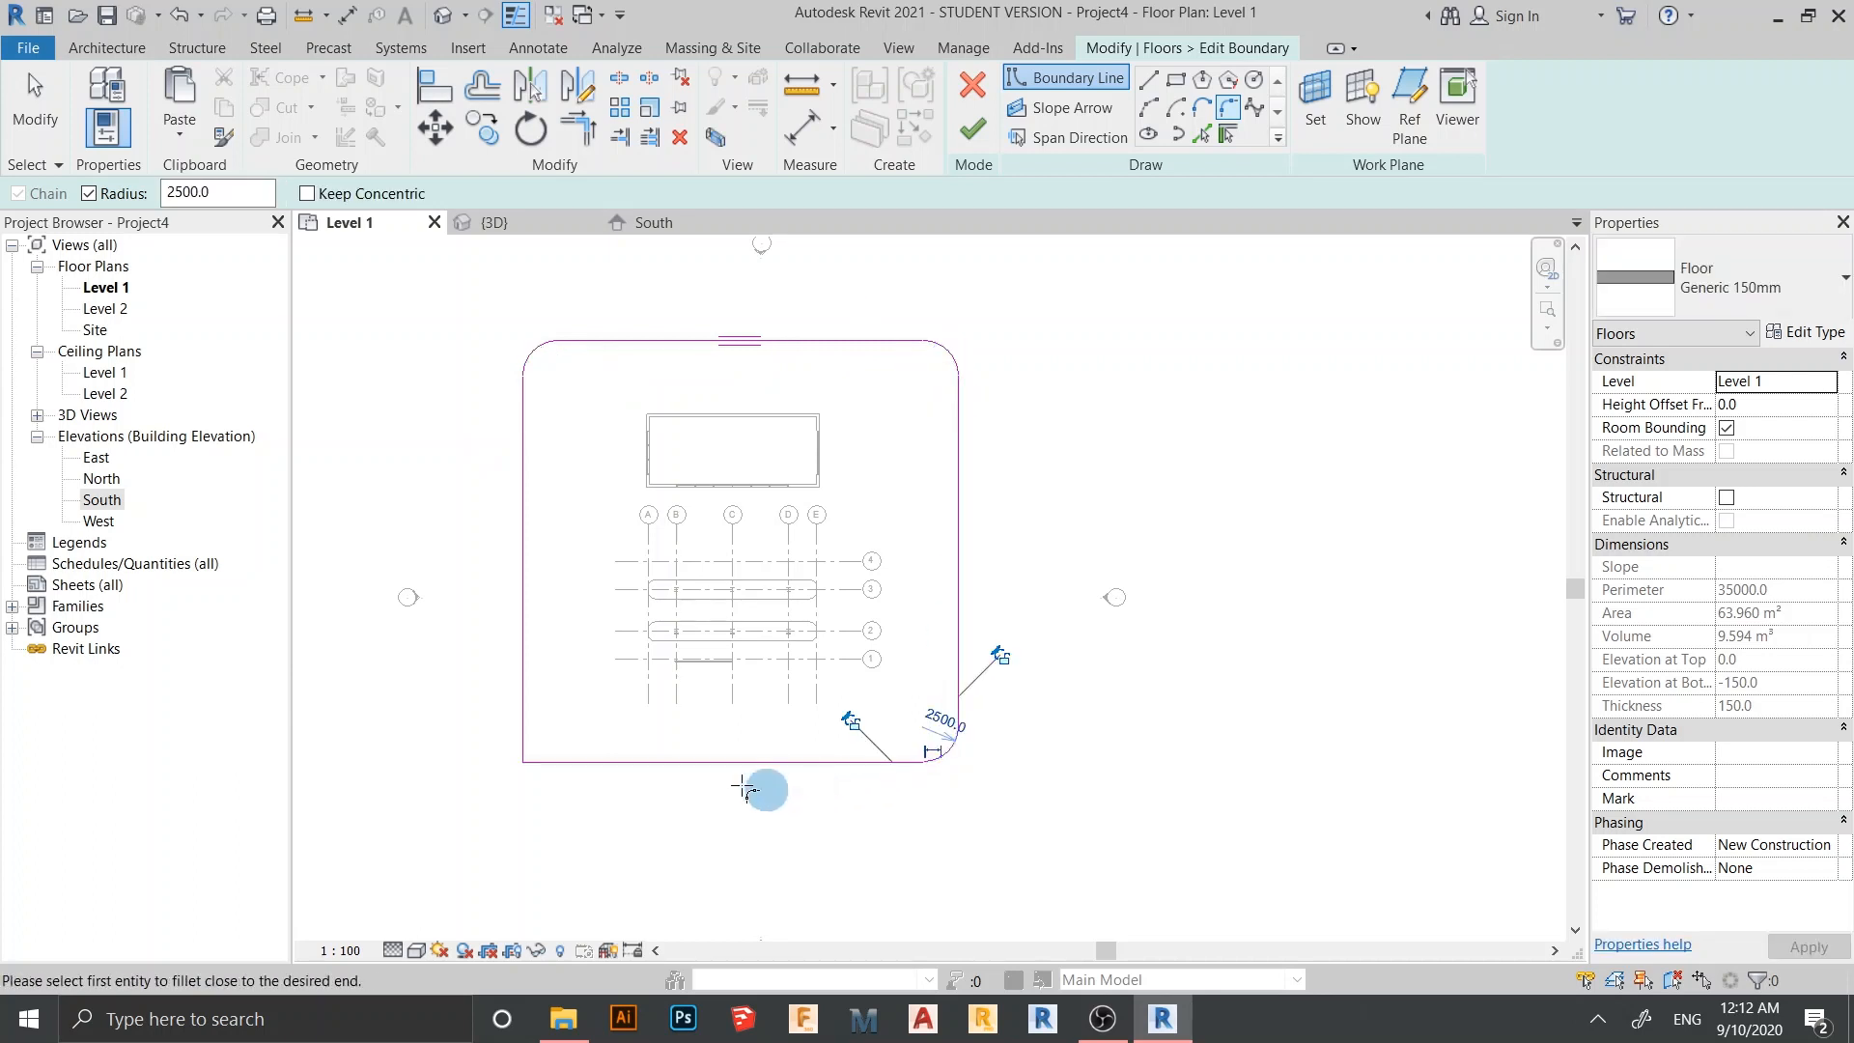
left_click(528, 706)
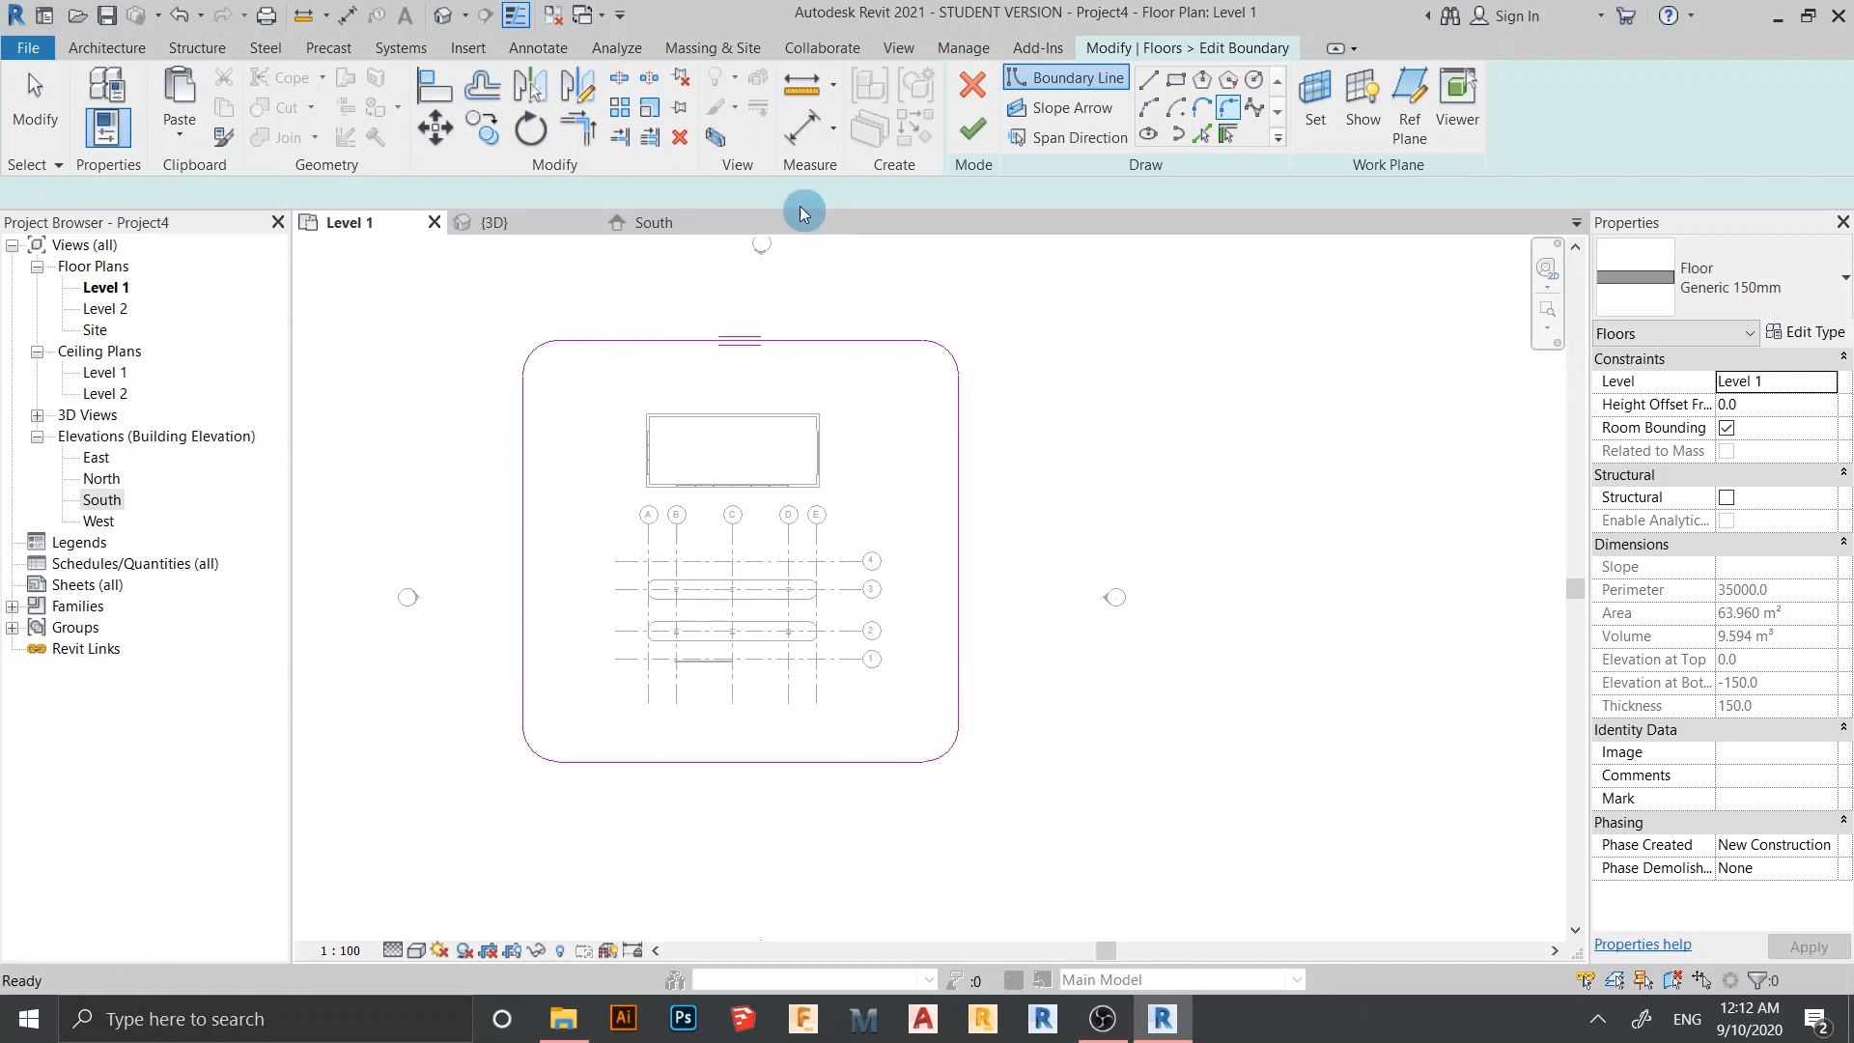
left_click(970, 129)
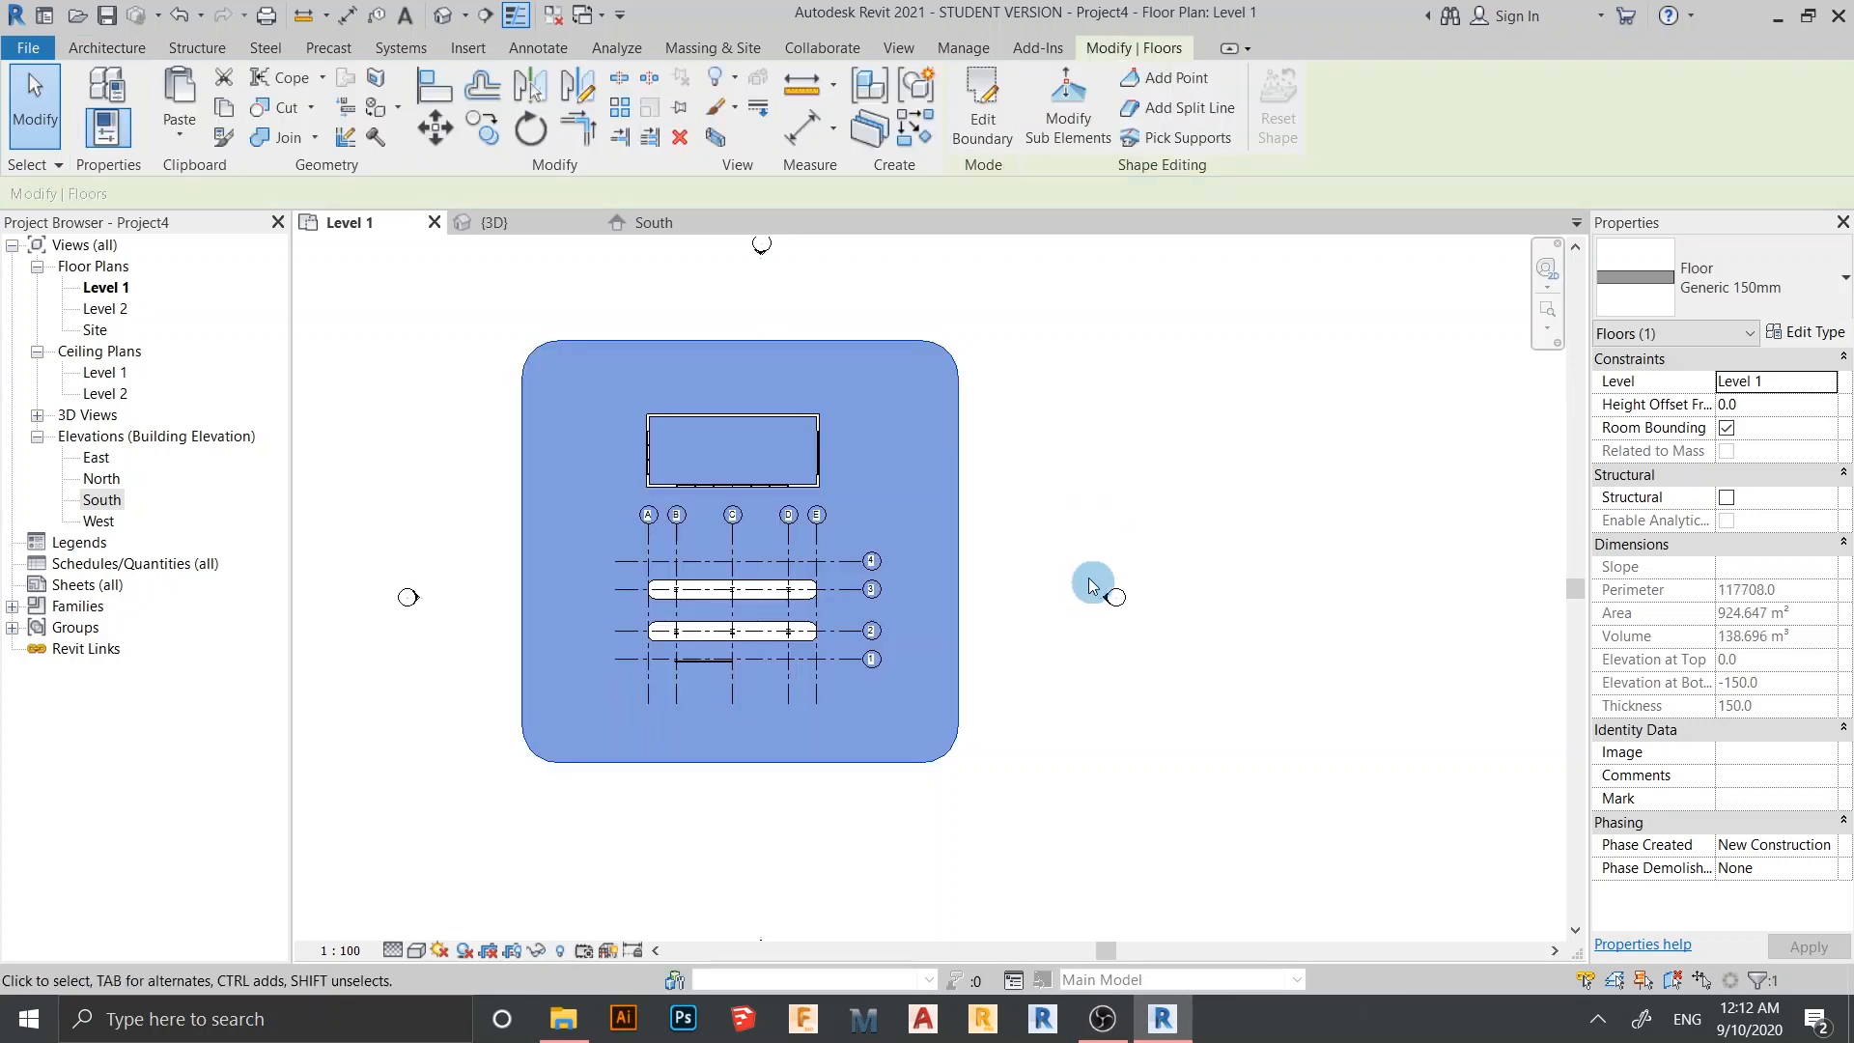
Examine the rounded site slab under the store and canopy in 3D from several angles
left_click(516, 226)
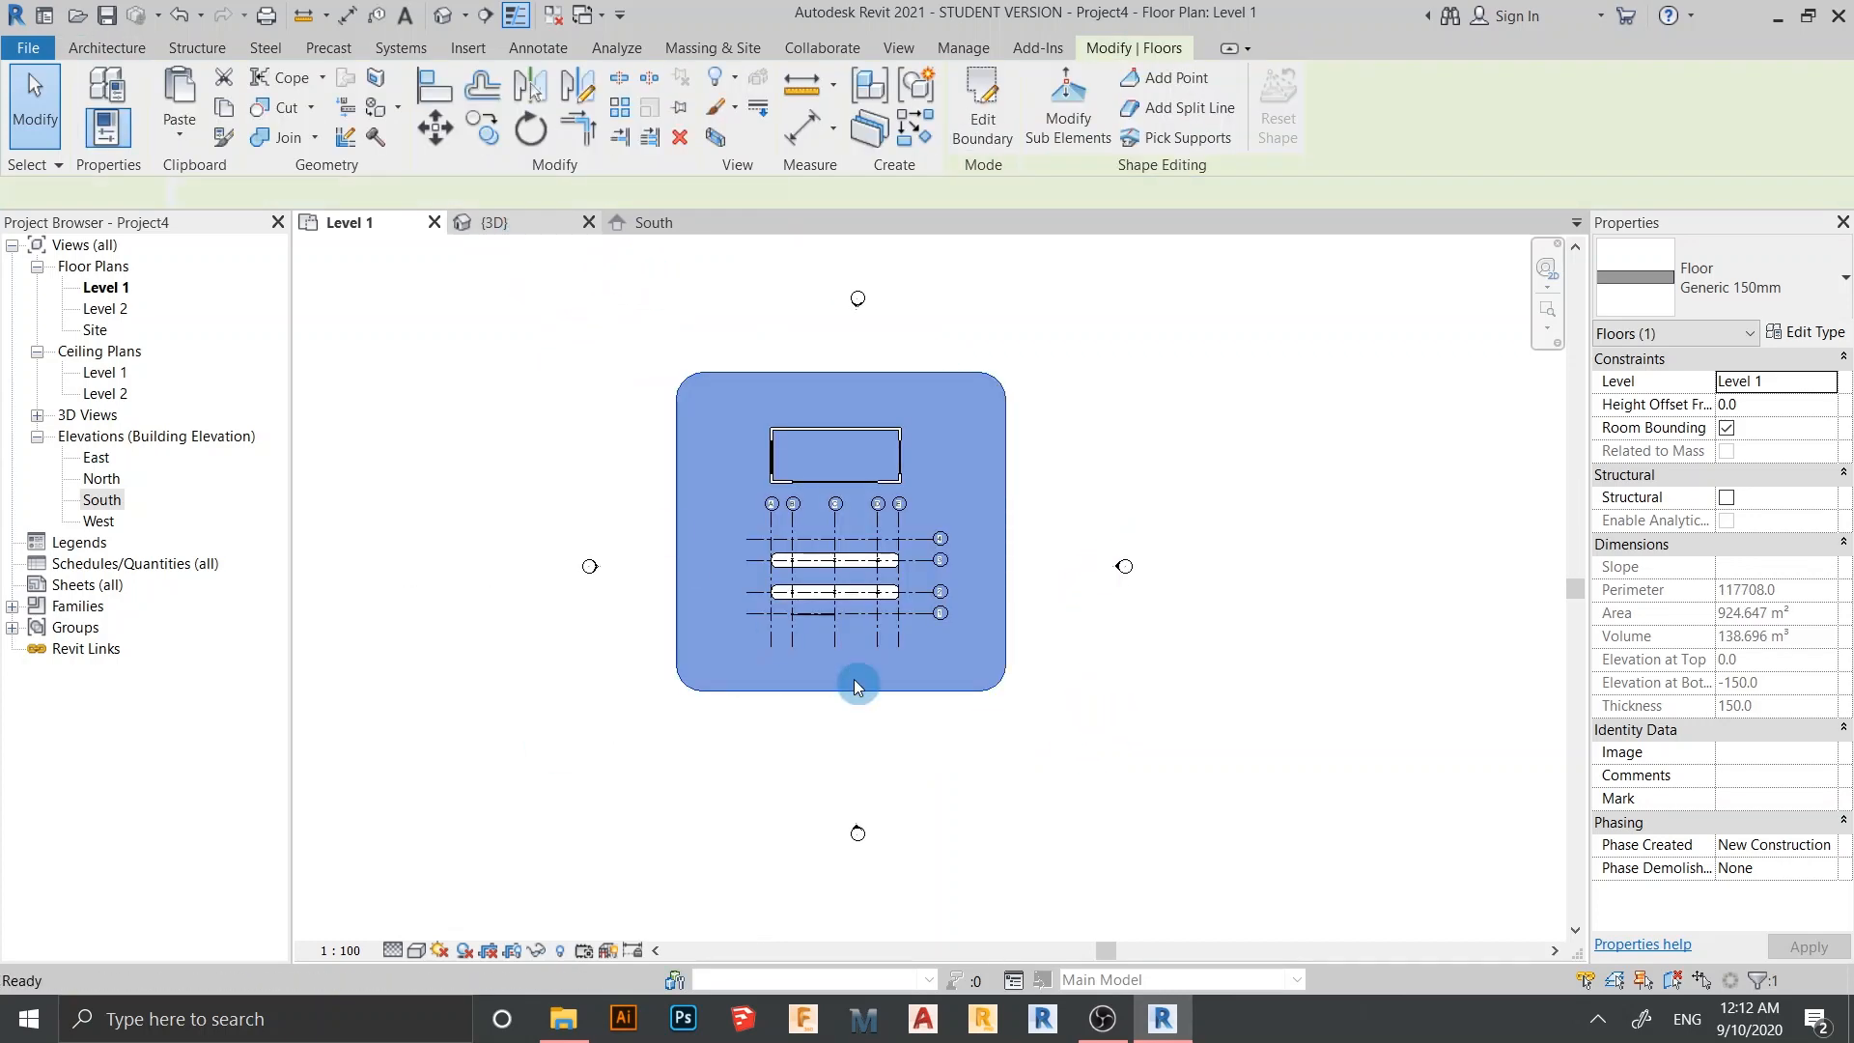
middle_click_drag(944, 750, 1027, 752, "shift")
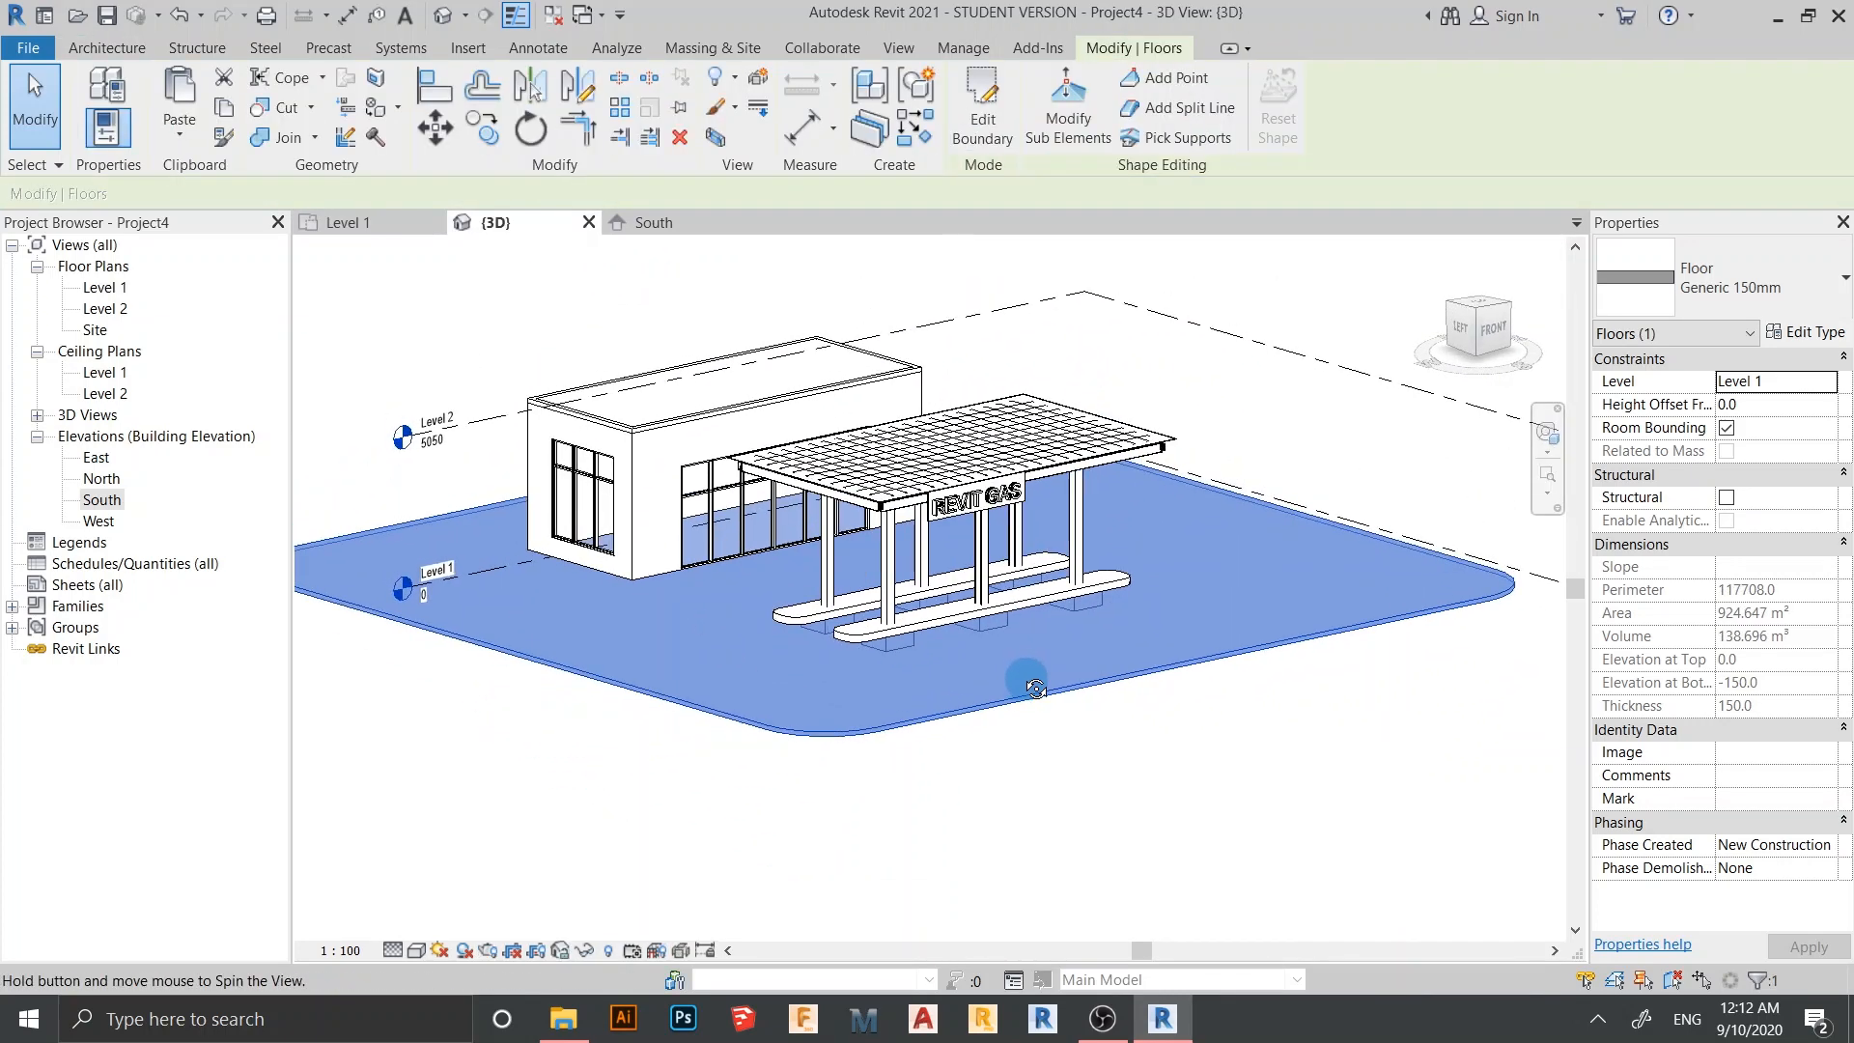
left_click(1062, 814)
middle_click_drag(920, 876, 675, 464, "shift")
scroll(1085, 836, "up", 4)
middle_click_drag(748, 599, 816, 708)
mouse_move(927, 755)
middle_mouse_down()
mouse_move(923, 774)
mouse_move(849, 651)
mouse_move(951, 726)
middle_mouse_up()
scroll(921, 706, "up", 2)
middle_click_drag(951, 726, 882, 641, "shift")
scroll(881, 641, "up", 2)
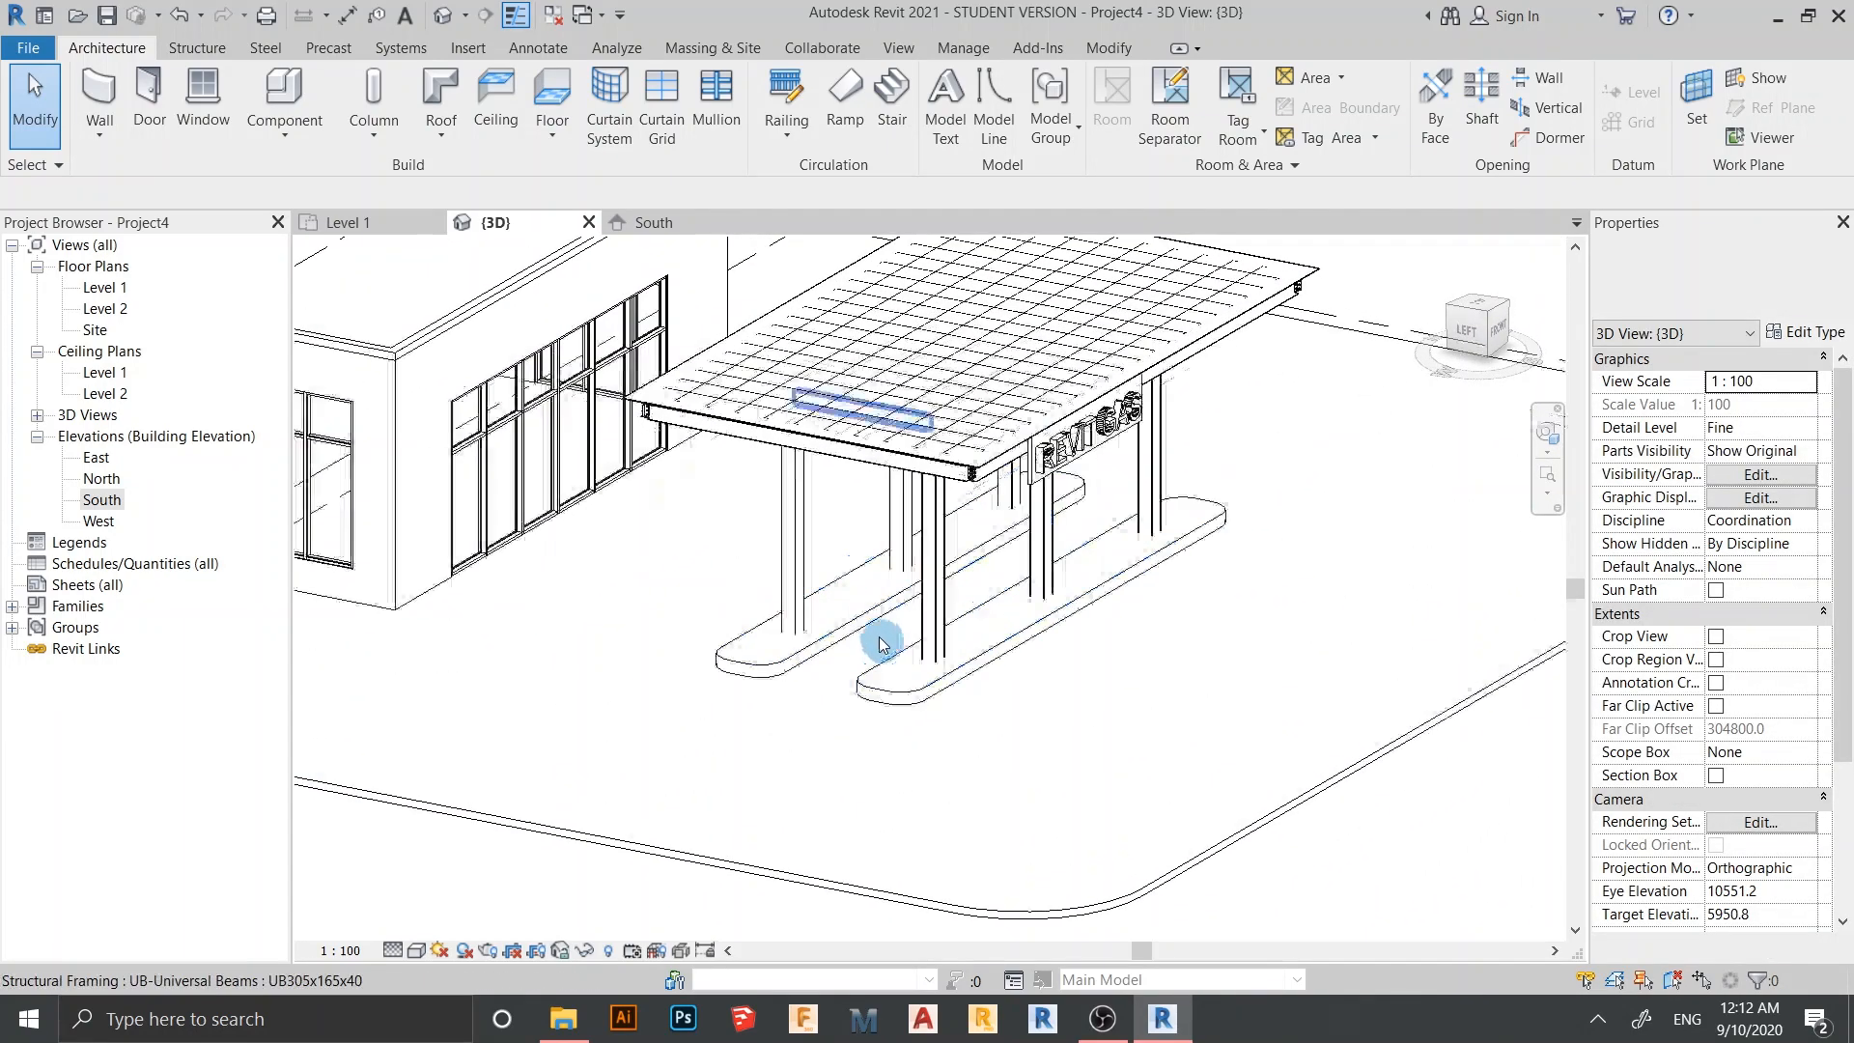
middle_click_drag(946, 693, 997, 719)
scroll(1146, 396, "down", 4)
scroll(1070, 599, "up", 1)
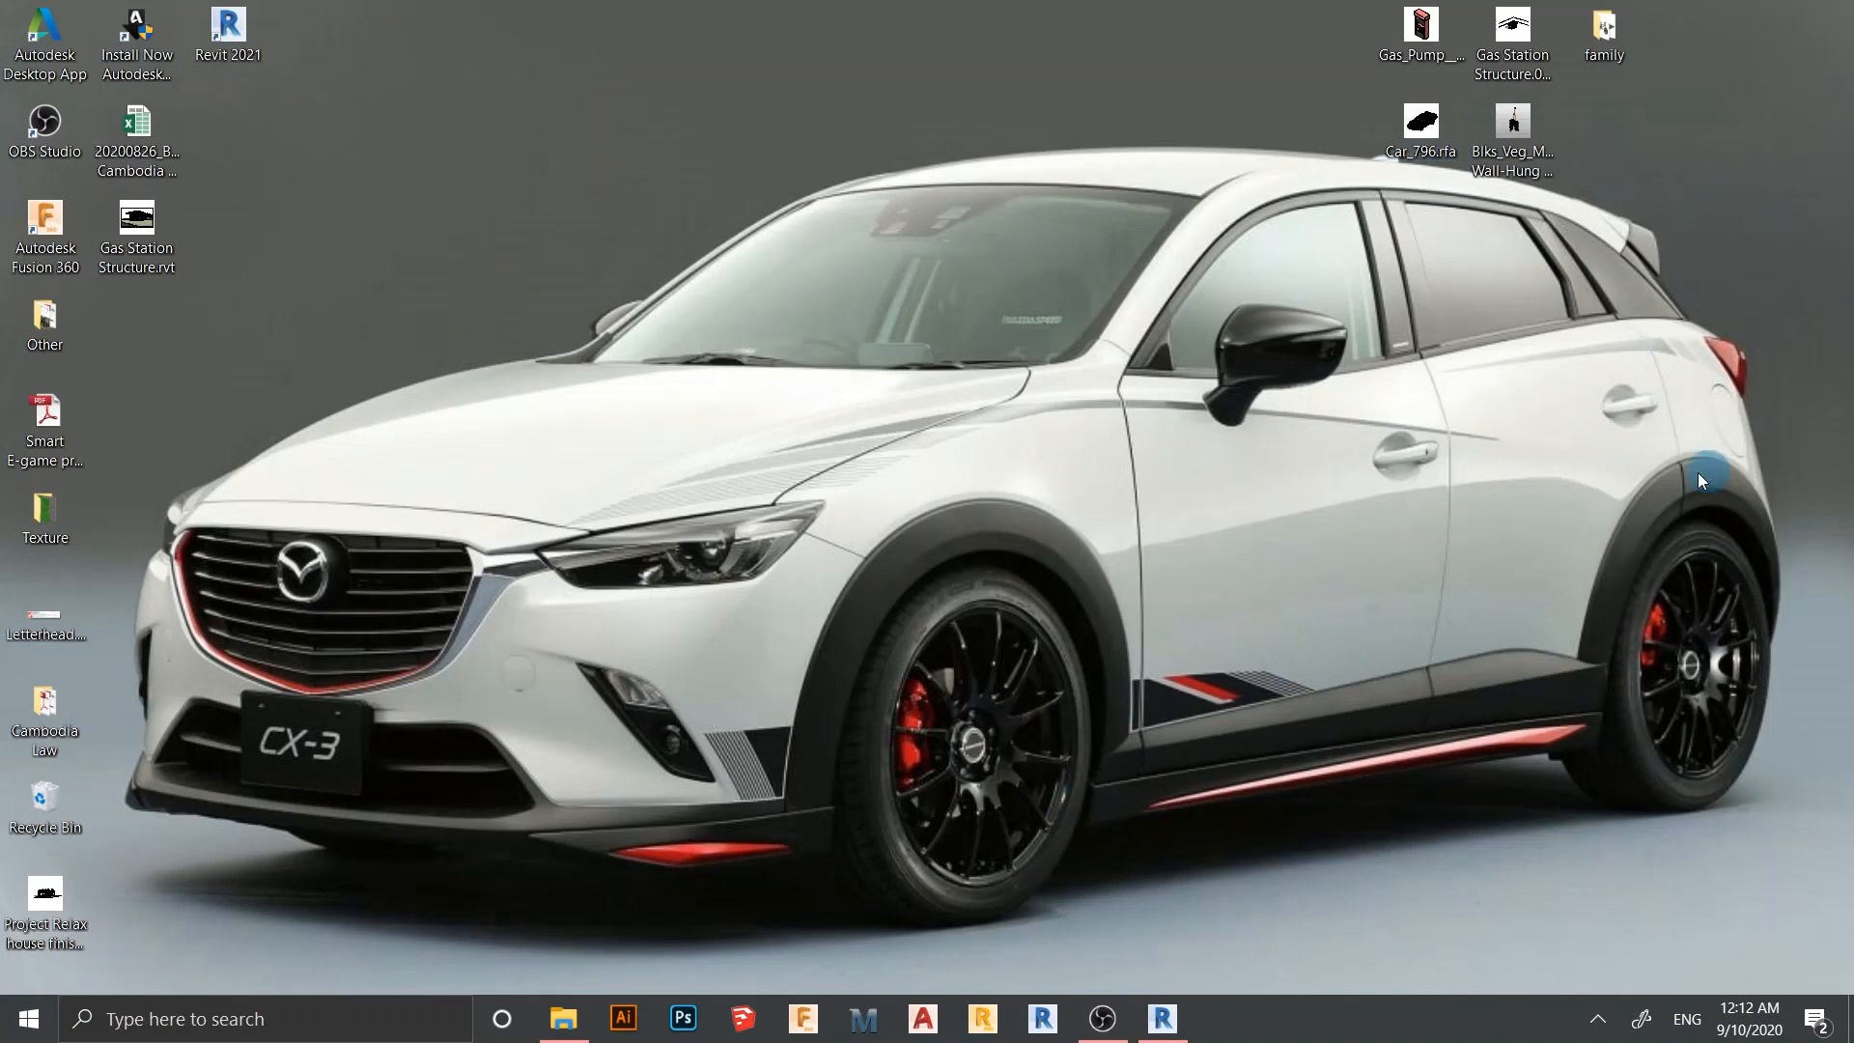
Open the Gas_Pump__Fuel_Dispenser_8263.rfa family from the desktop, upgrading it to Revit 2021
left_click(1523, 137)
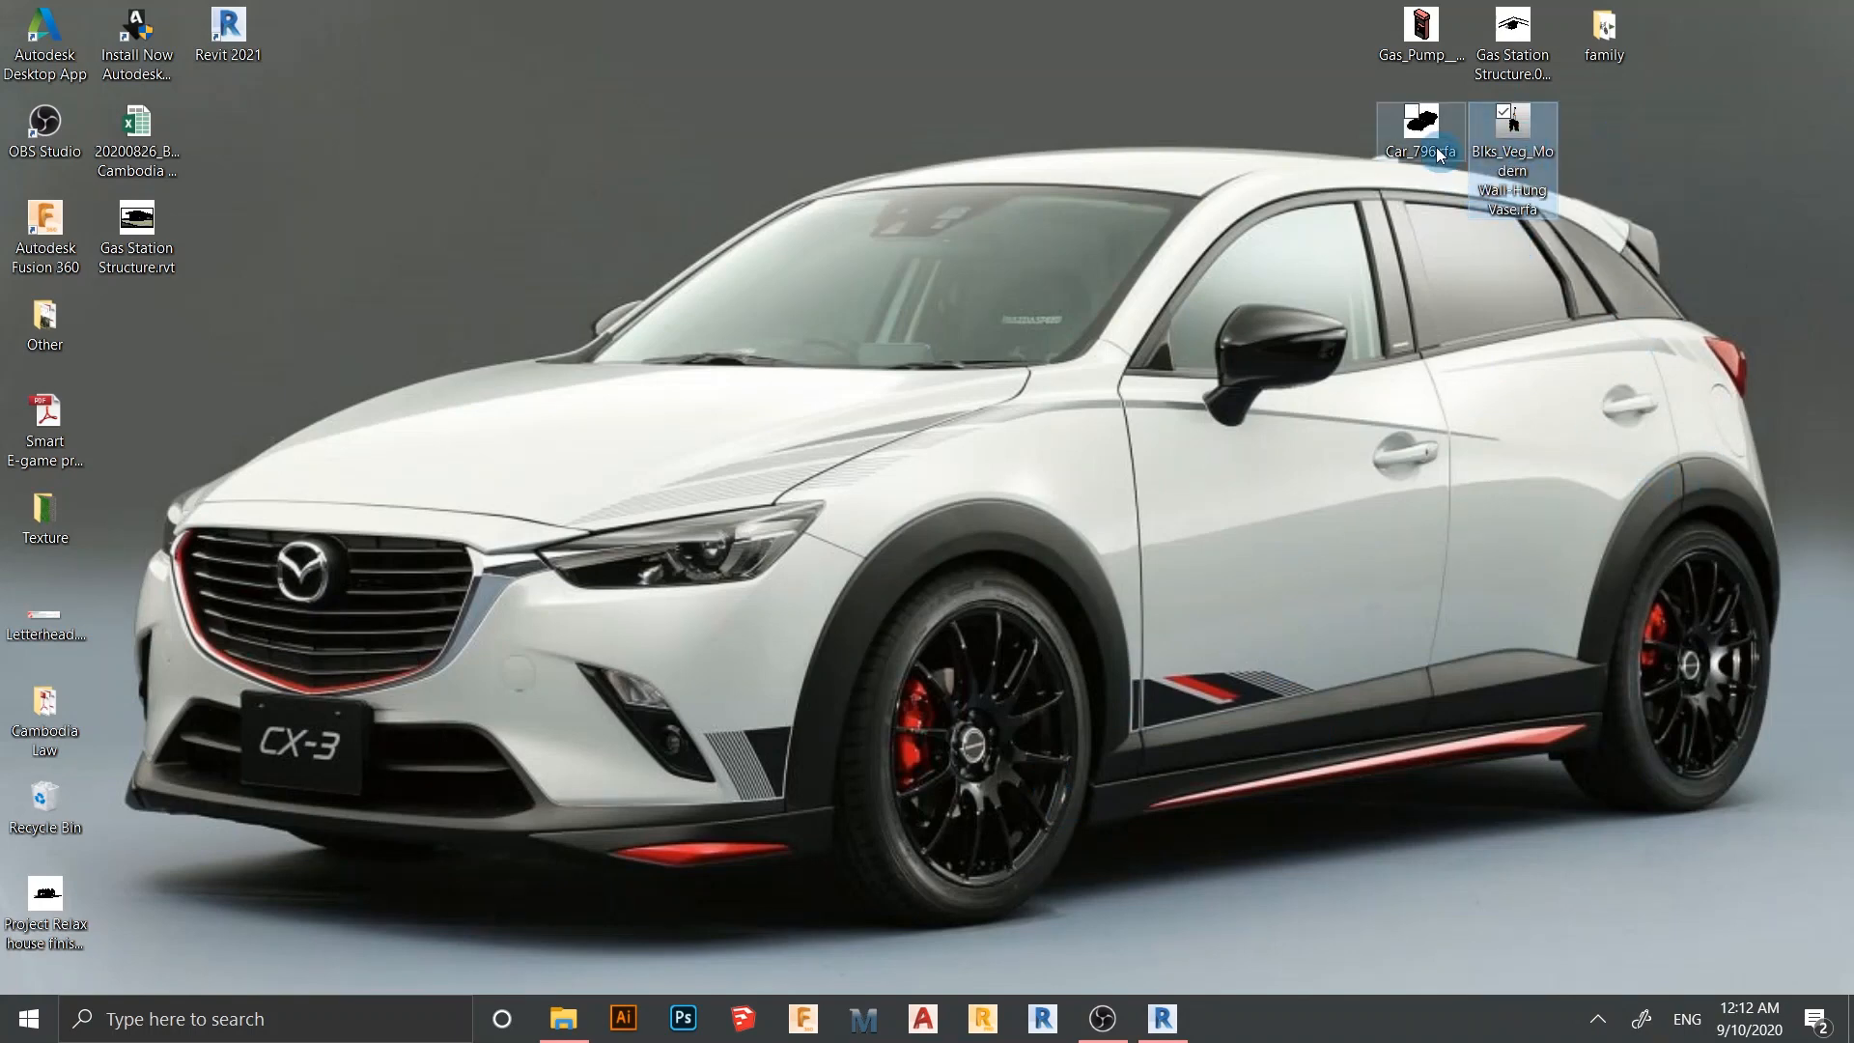
left_click(1421, 52)
left_click(1410, 422)
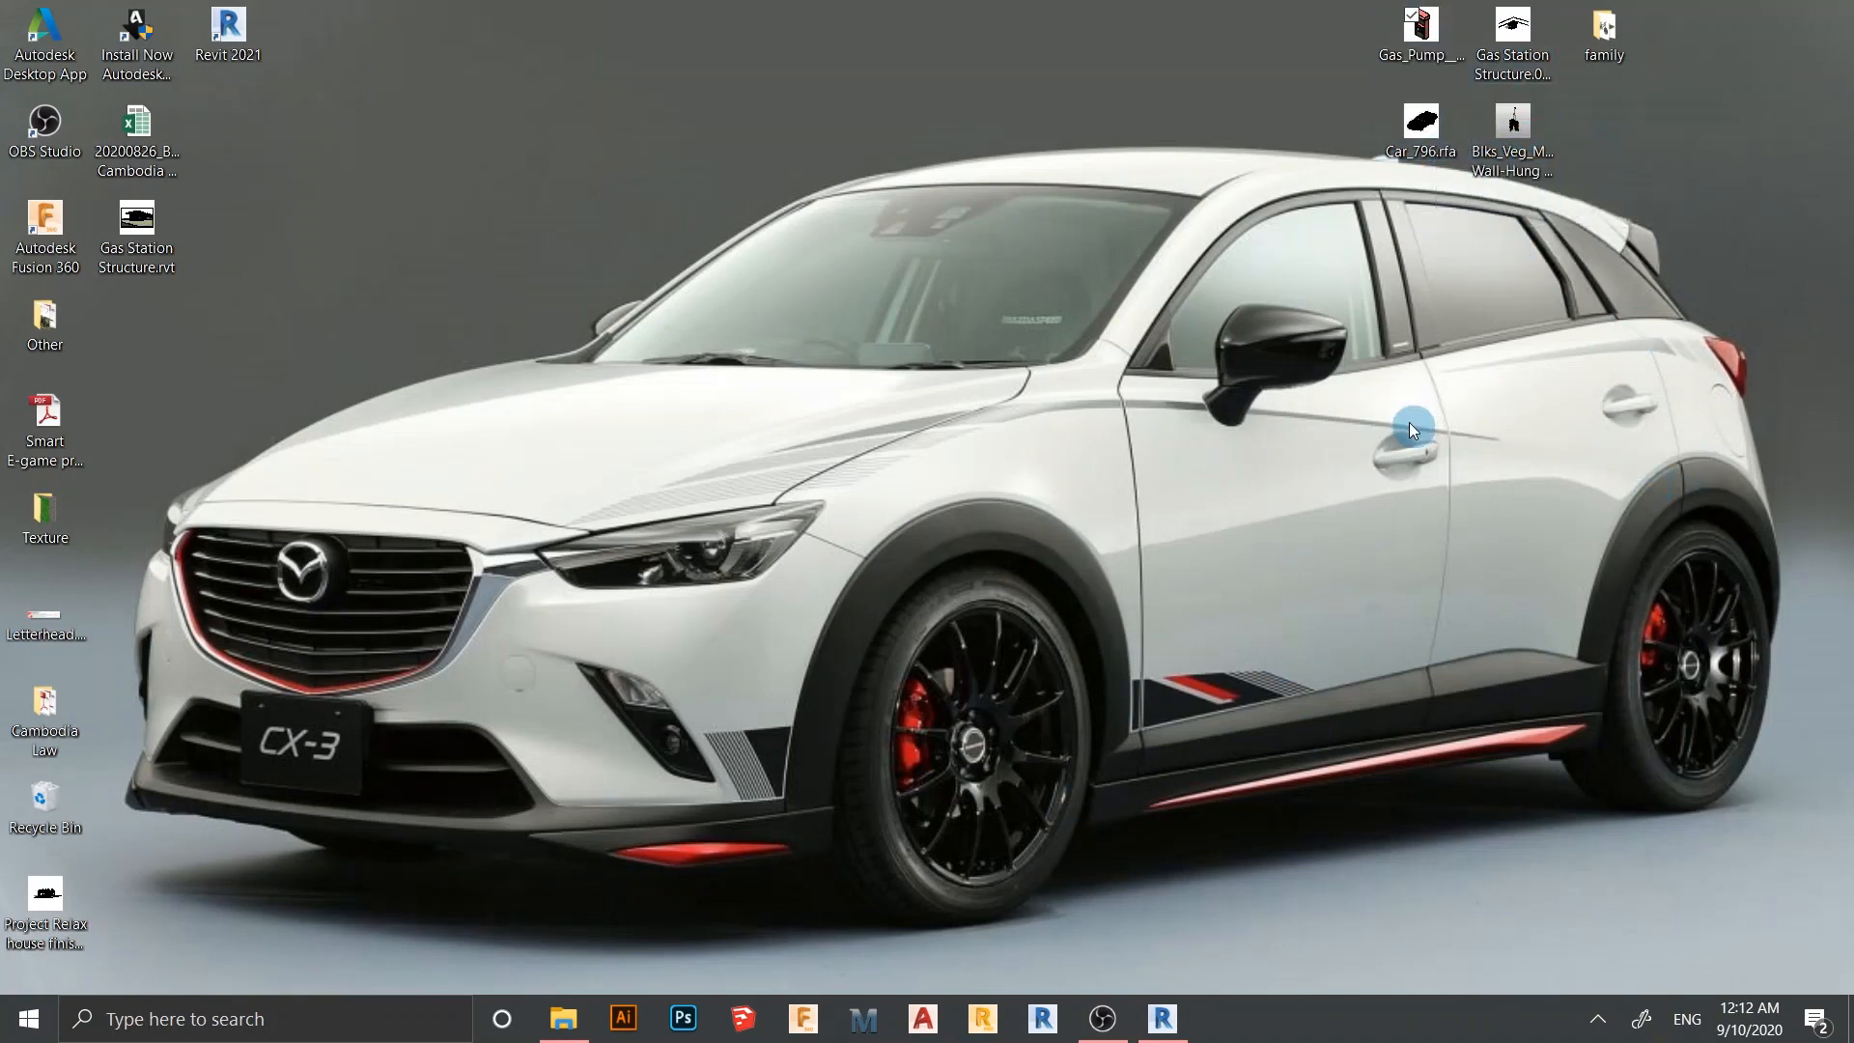
left_click(952, 476)
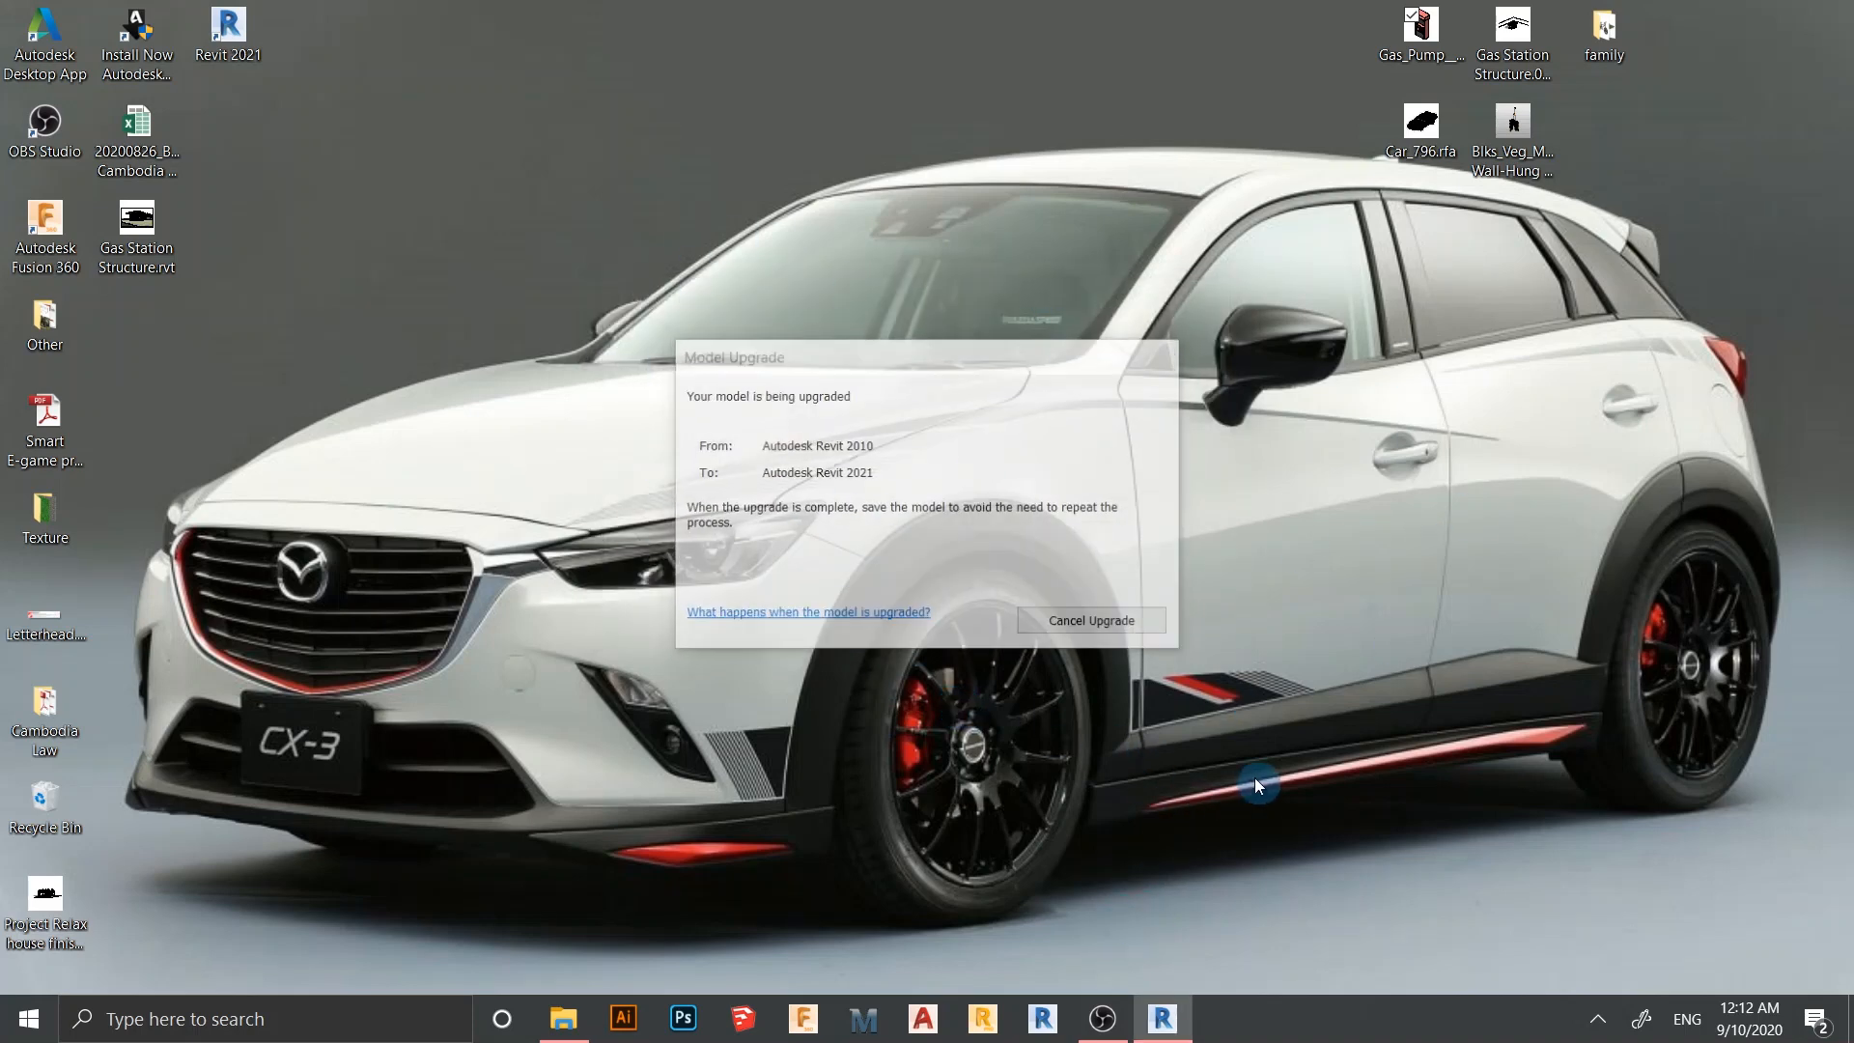
Open the Car_796.rfa family from the desktop in Revit and upgrade the model
left_click(1535, 228)
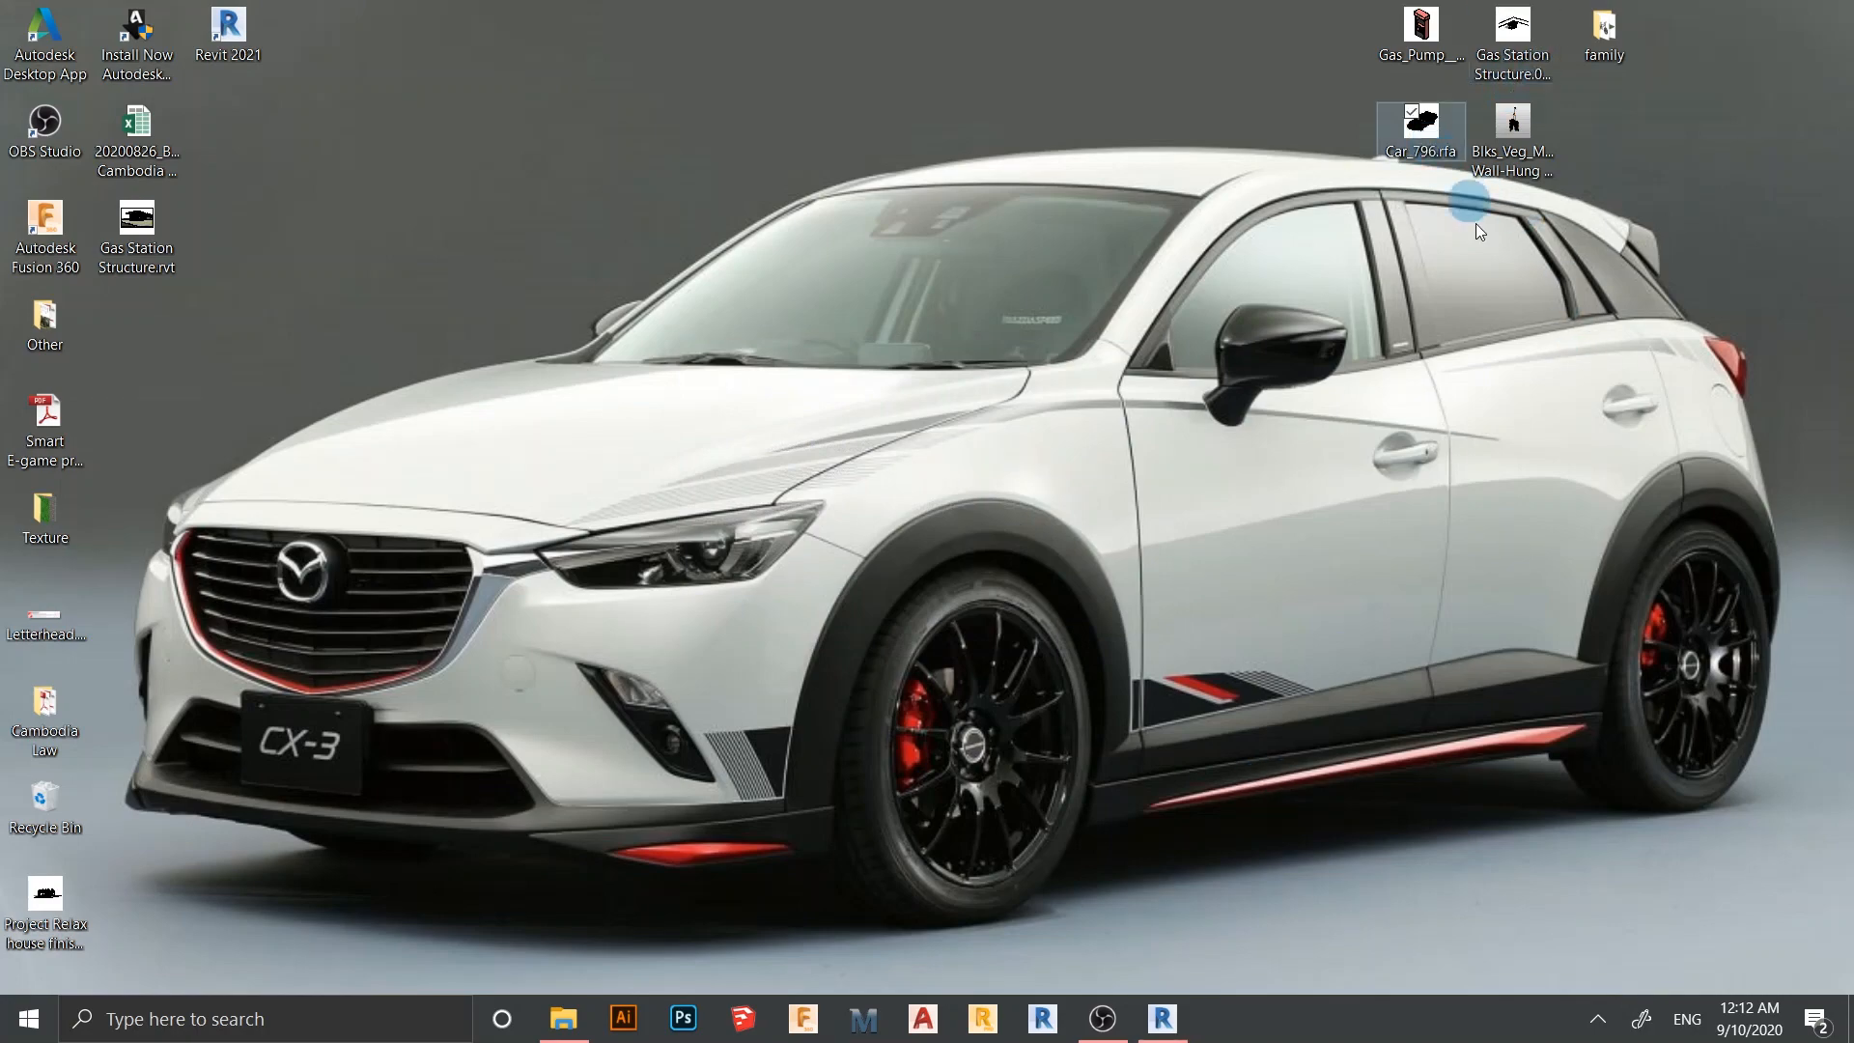
double_click(1427, 135)
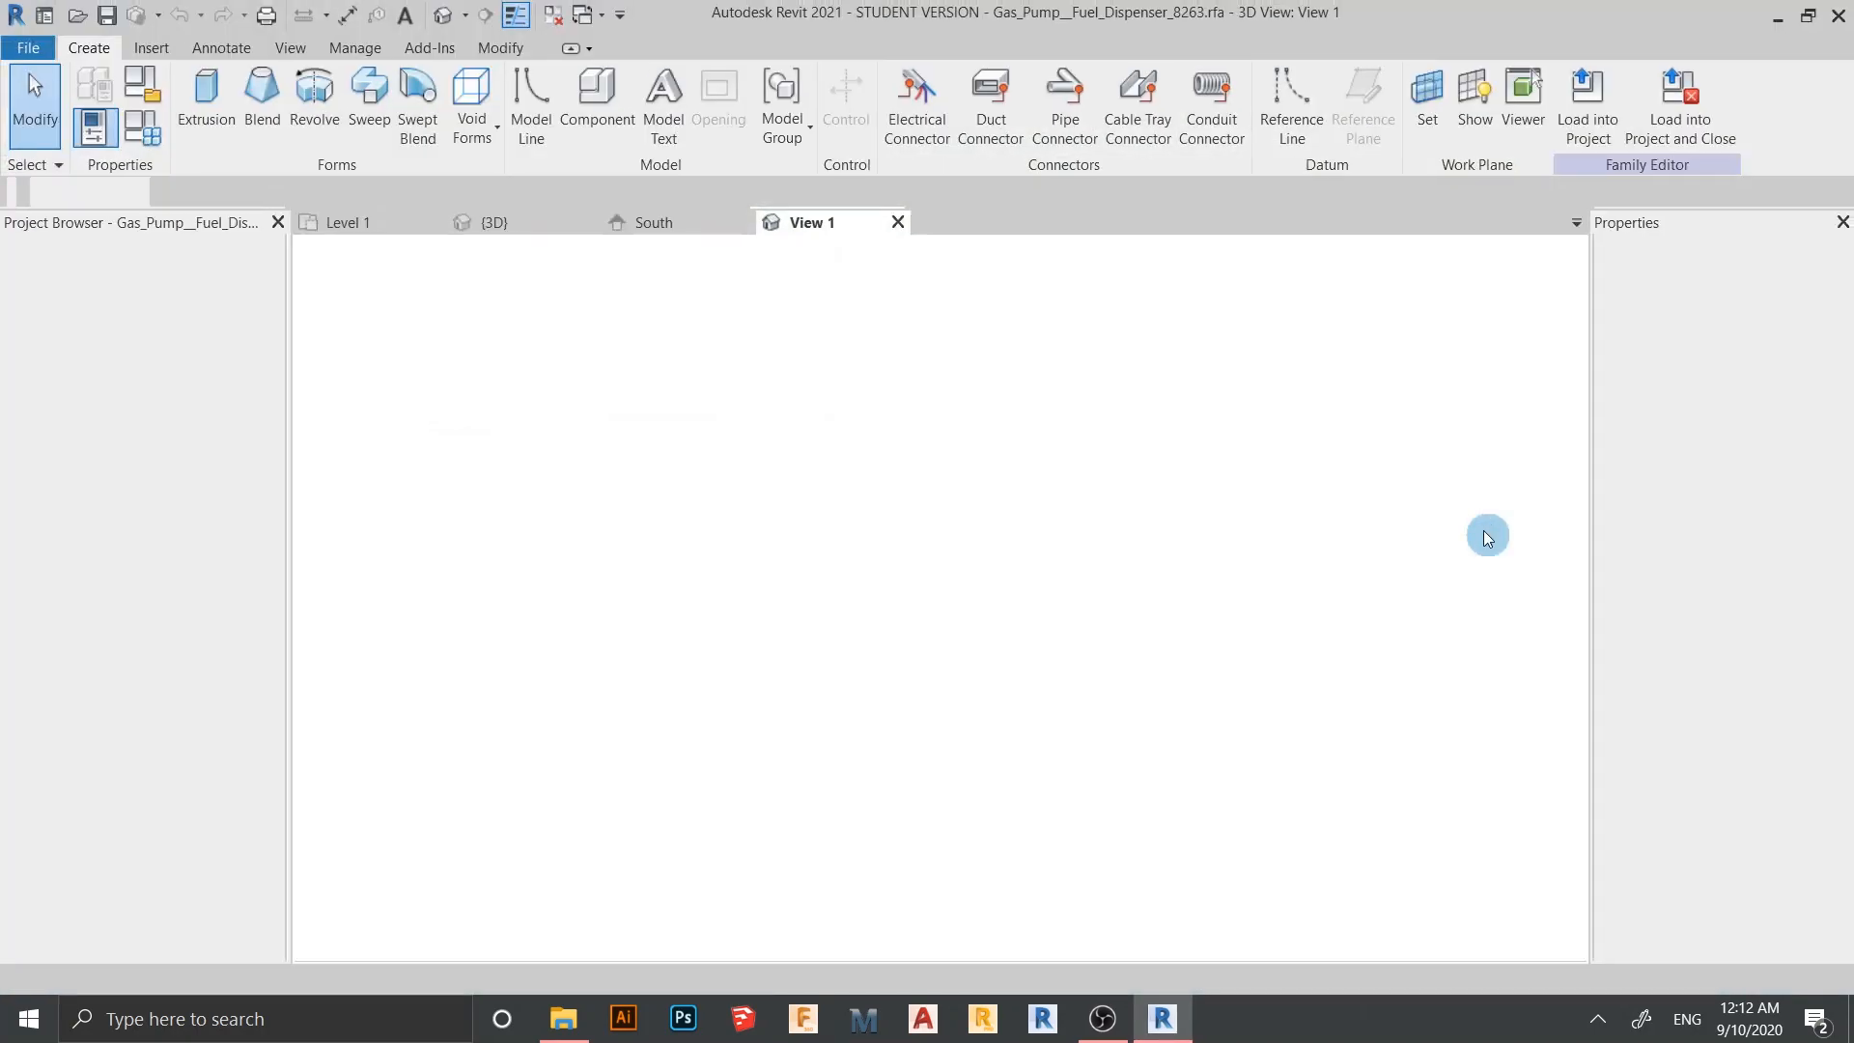
left_click(874, 455)
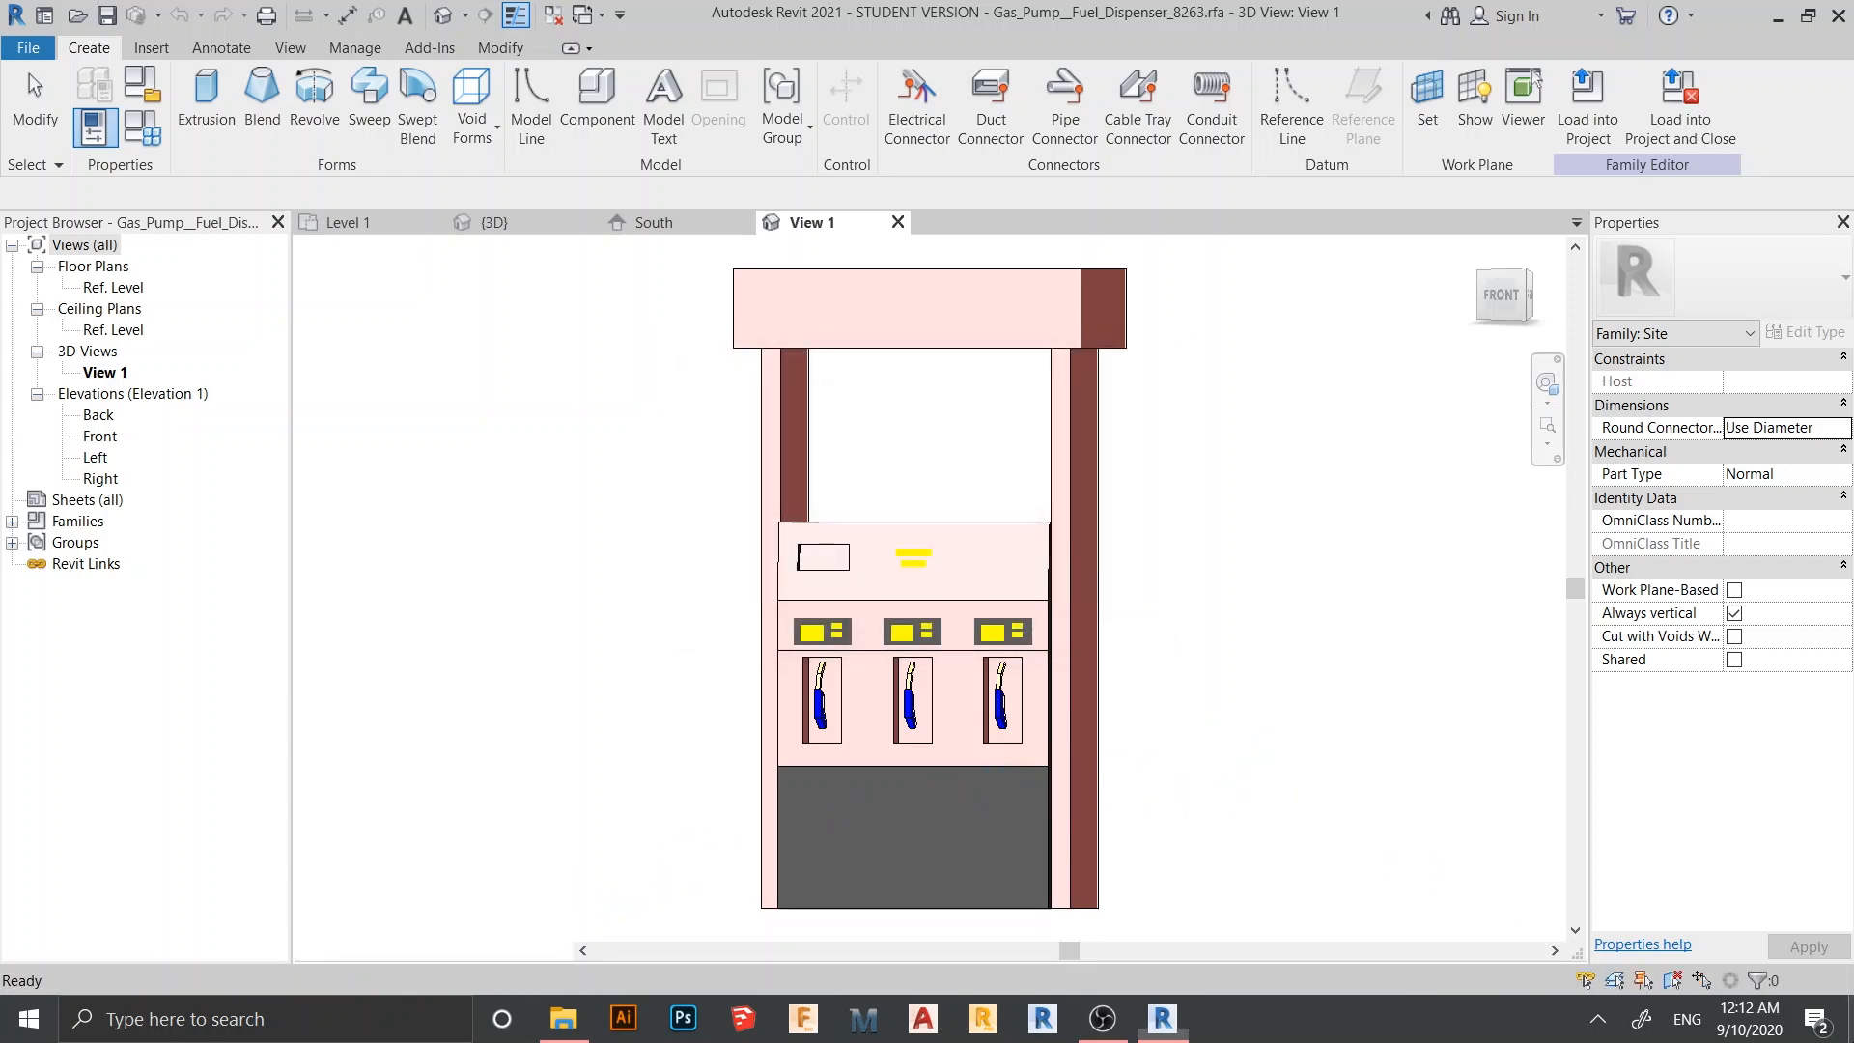
Open the Blks_Veg_Modern Wall-Hung Vase.rfa family from the desktop and upgrade it from Revit 2019 to Revit 2021
key("super+d")
left_click(1501, 140)
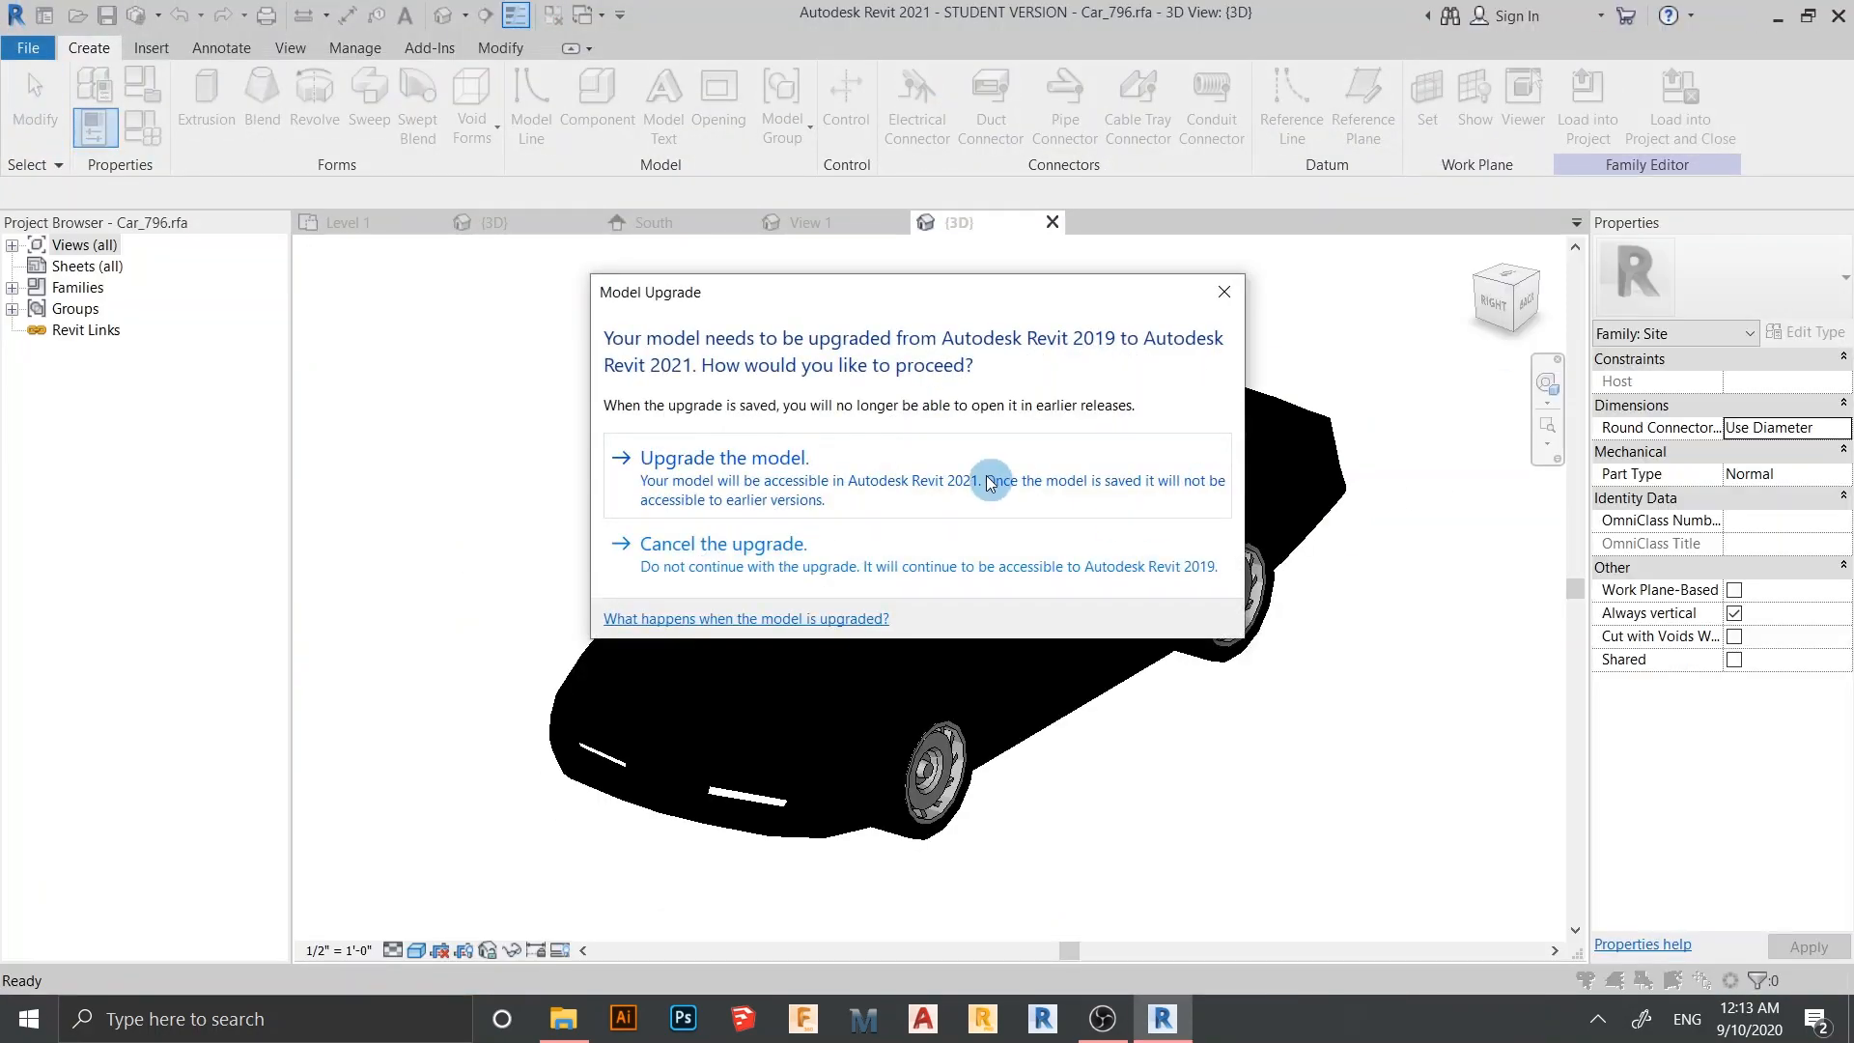
left_click(990, 483)
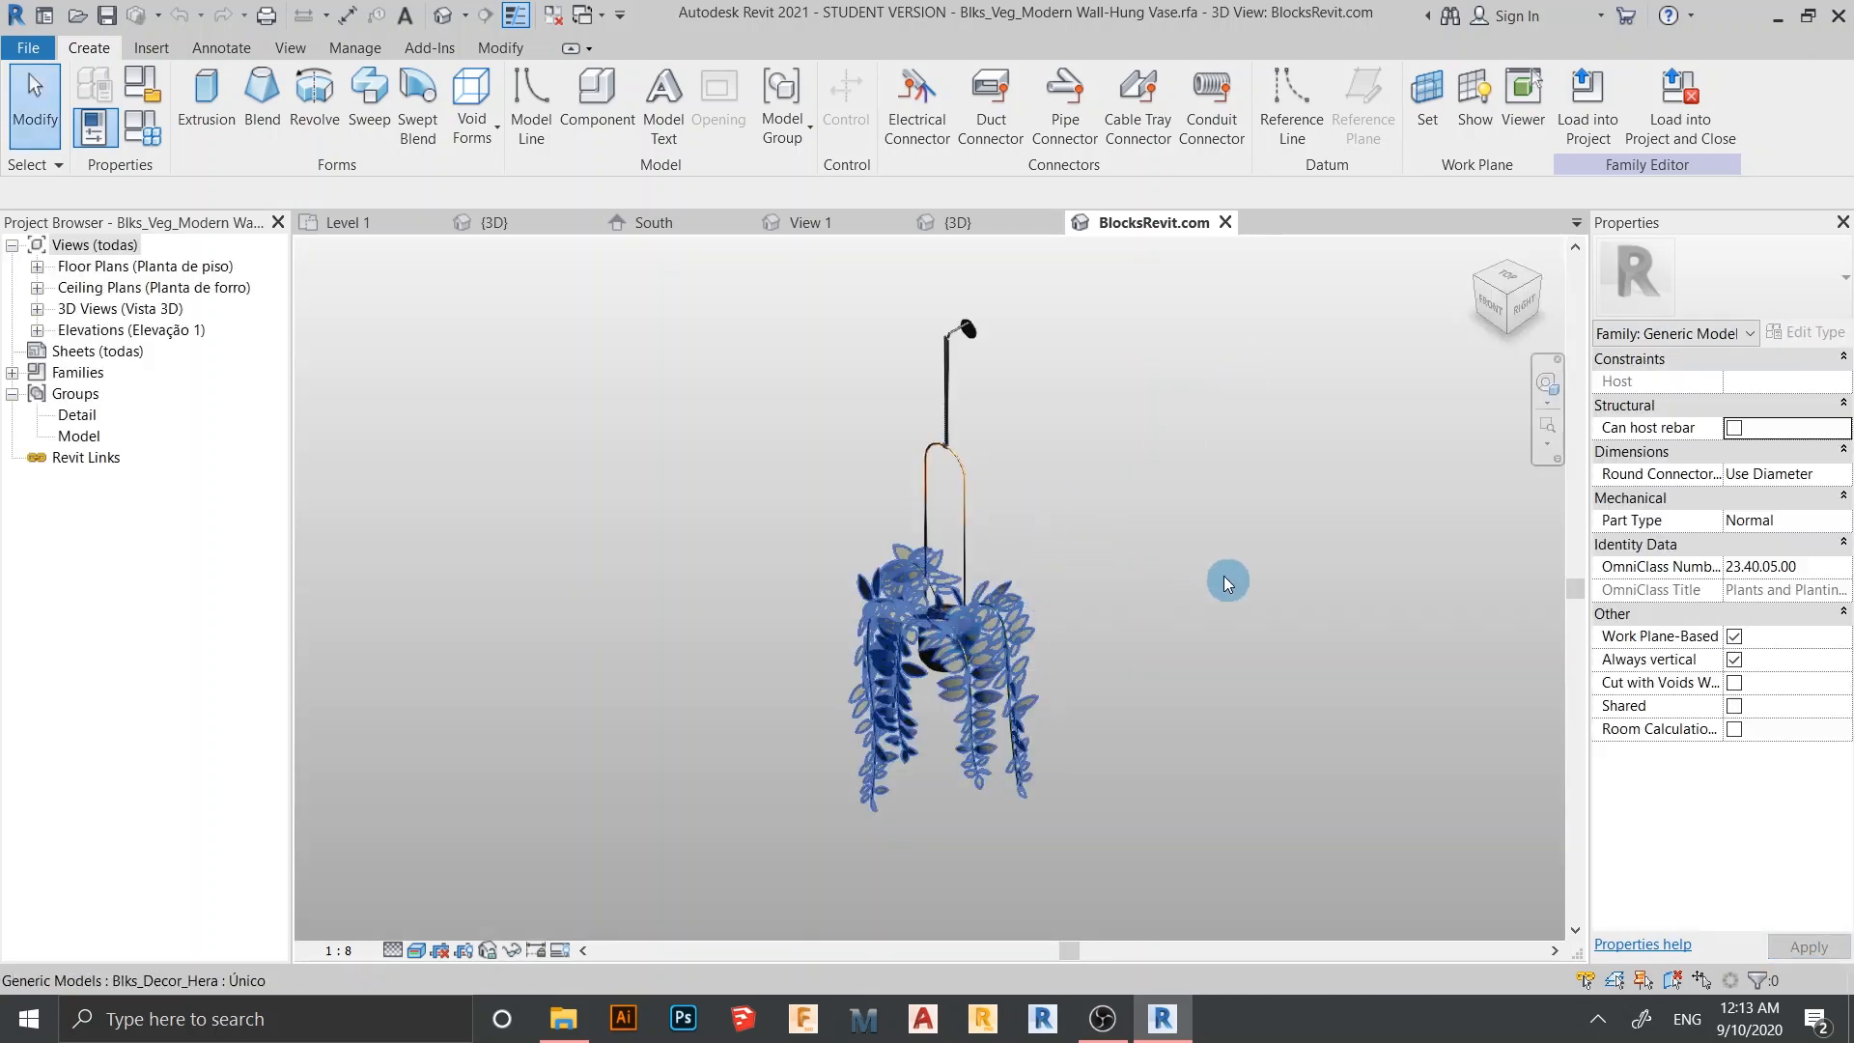
Examine the wall-hung vase family in 3D, checking its bracket, hanger and foliage from several angles
scroll(1224, 575, "up", 3)
middle_click_drag(1195, 674, 1089, 601, "shift")
scroll(1125, 583, "down", 3)
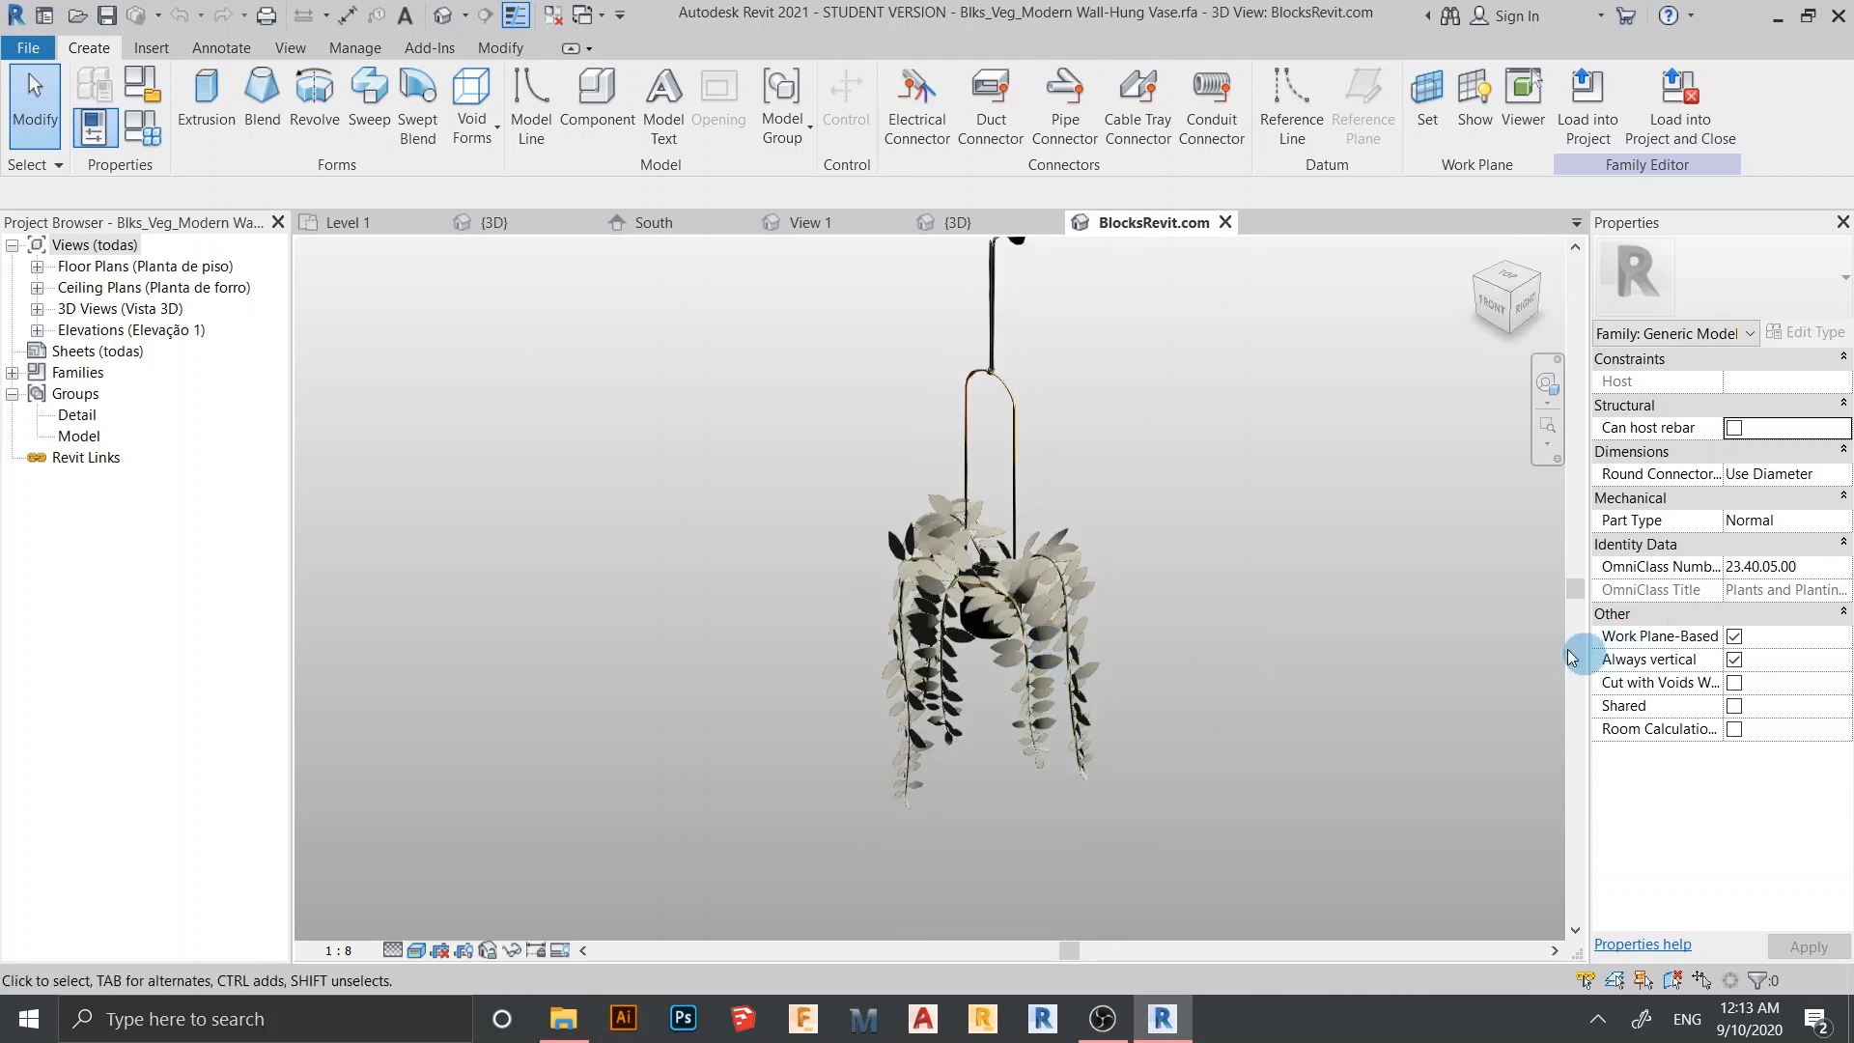
middle_click_drag(1577, 650, 1460, 644, "shift")
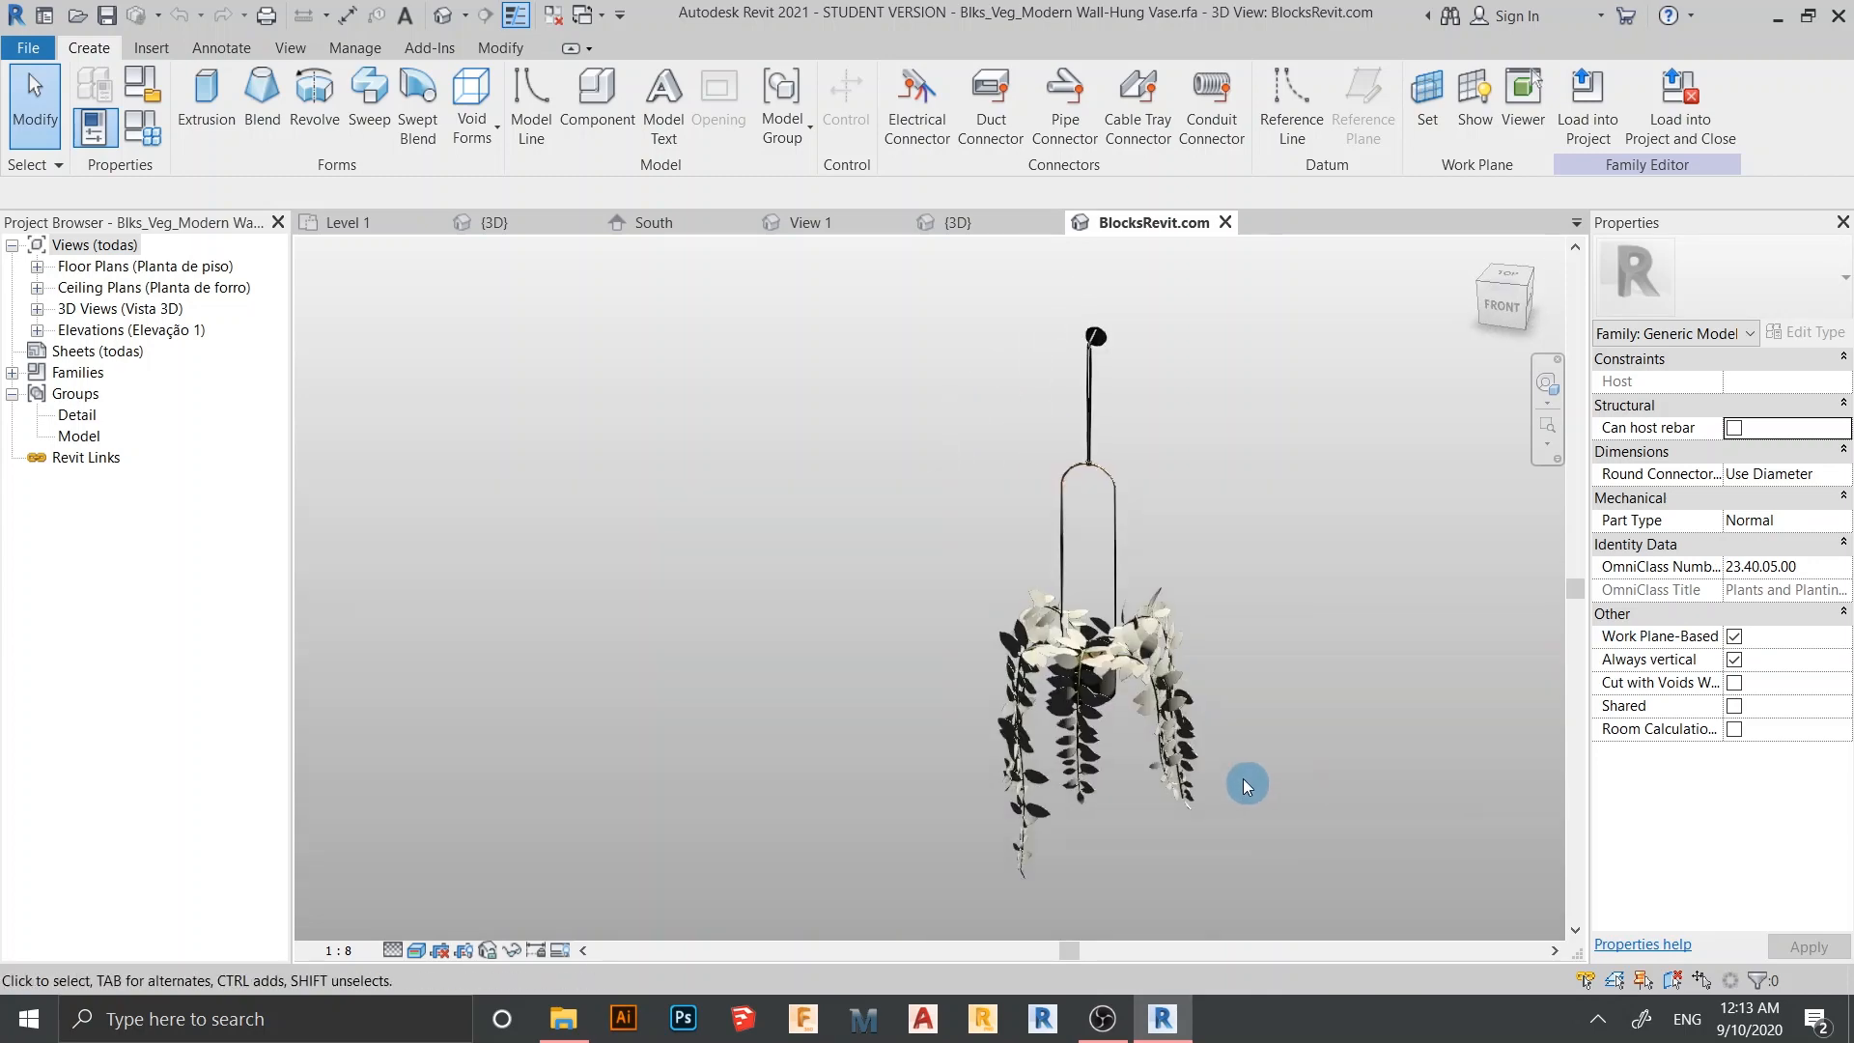
middle_click_drag(1323, 786, 1308, 670, "shift")
middle_click_drag(1221, 728, 1059, 621, "shift")
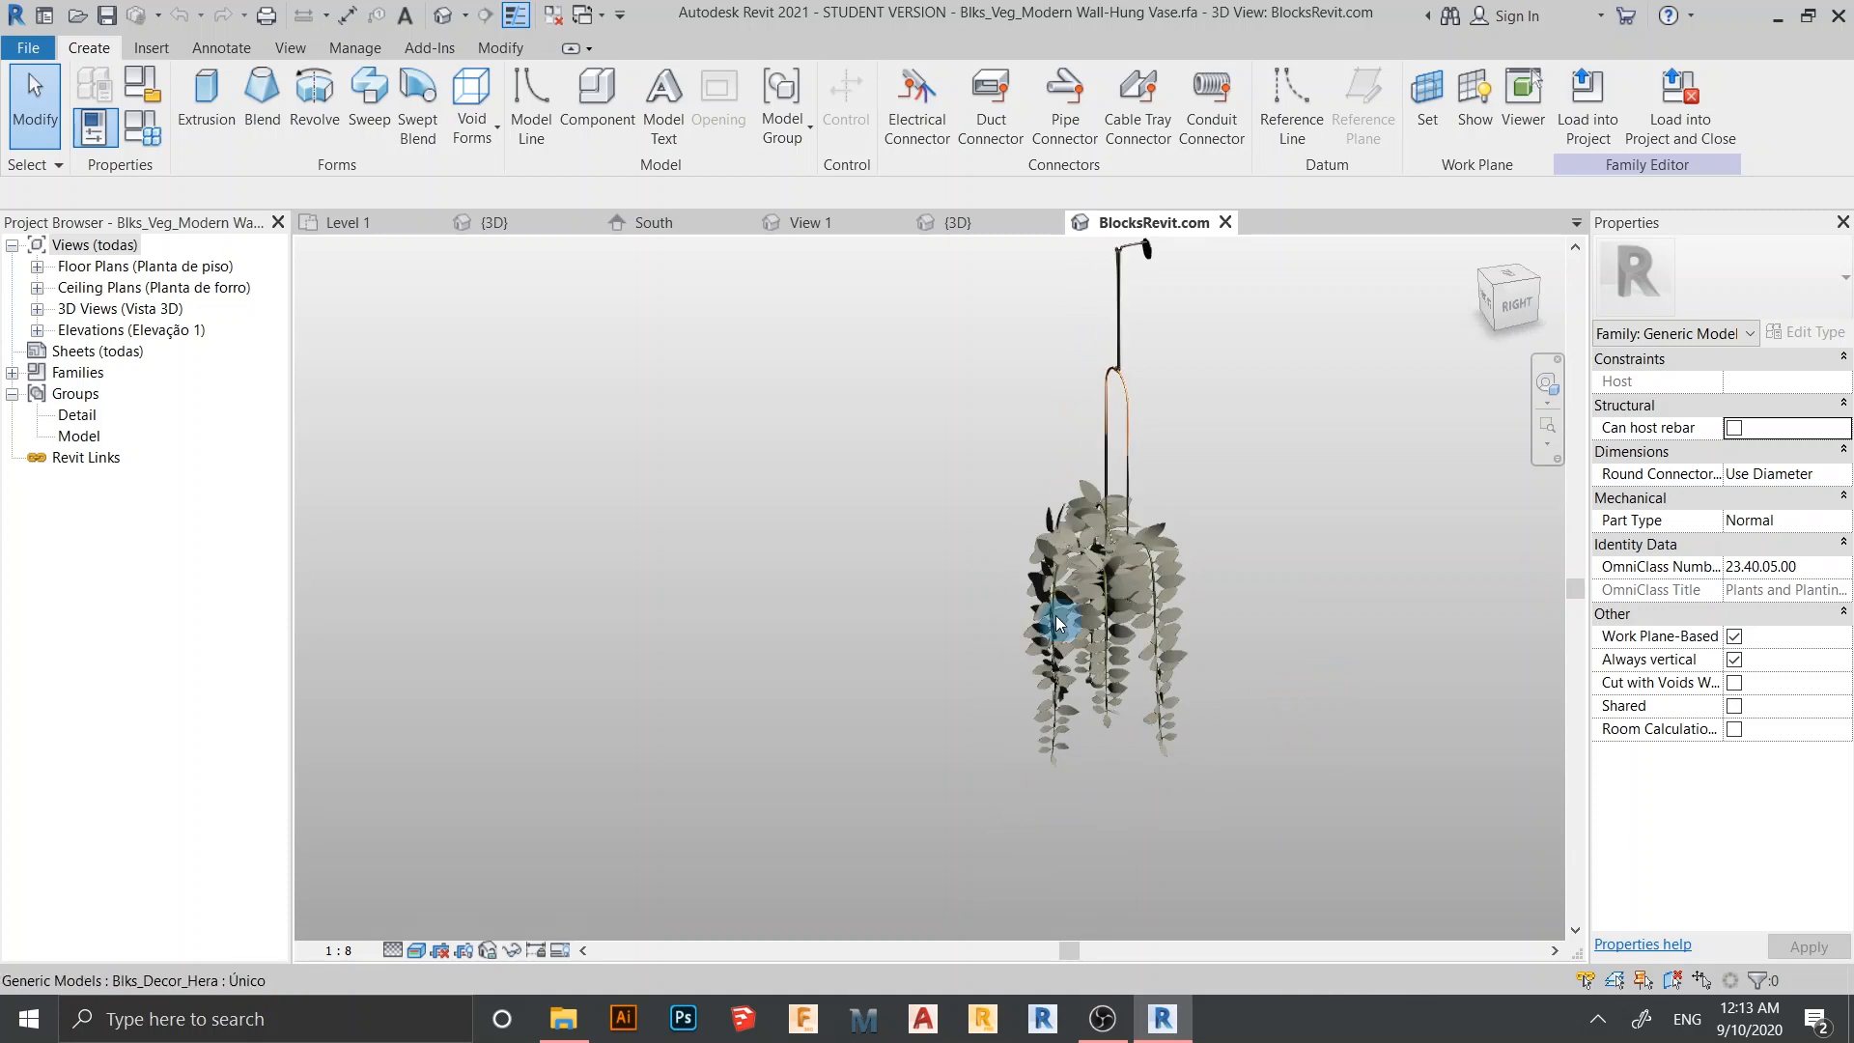
scroll(1058, 619, "up", 3)
scroll(587, 541, "down", 2)
scroll(786, 616, "down", 2)
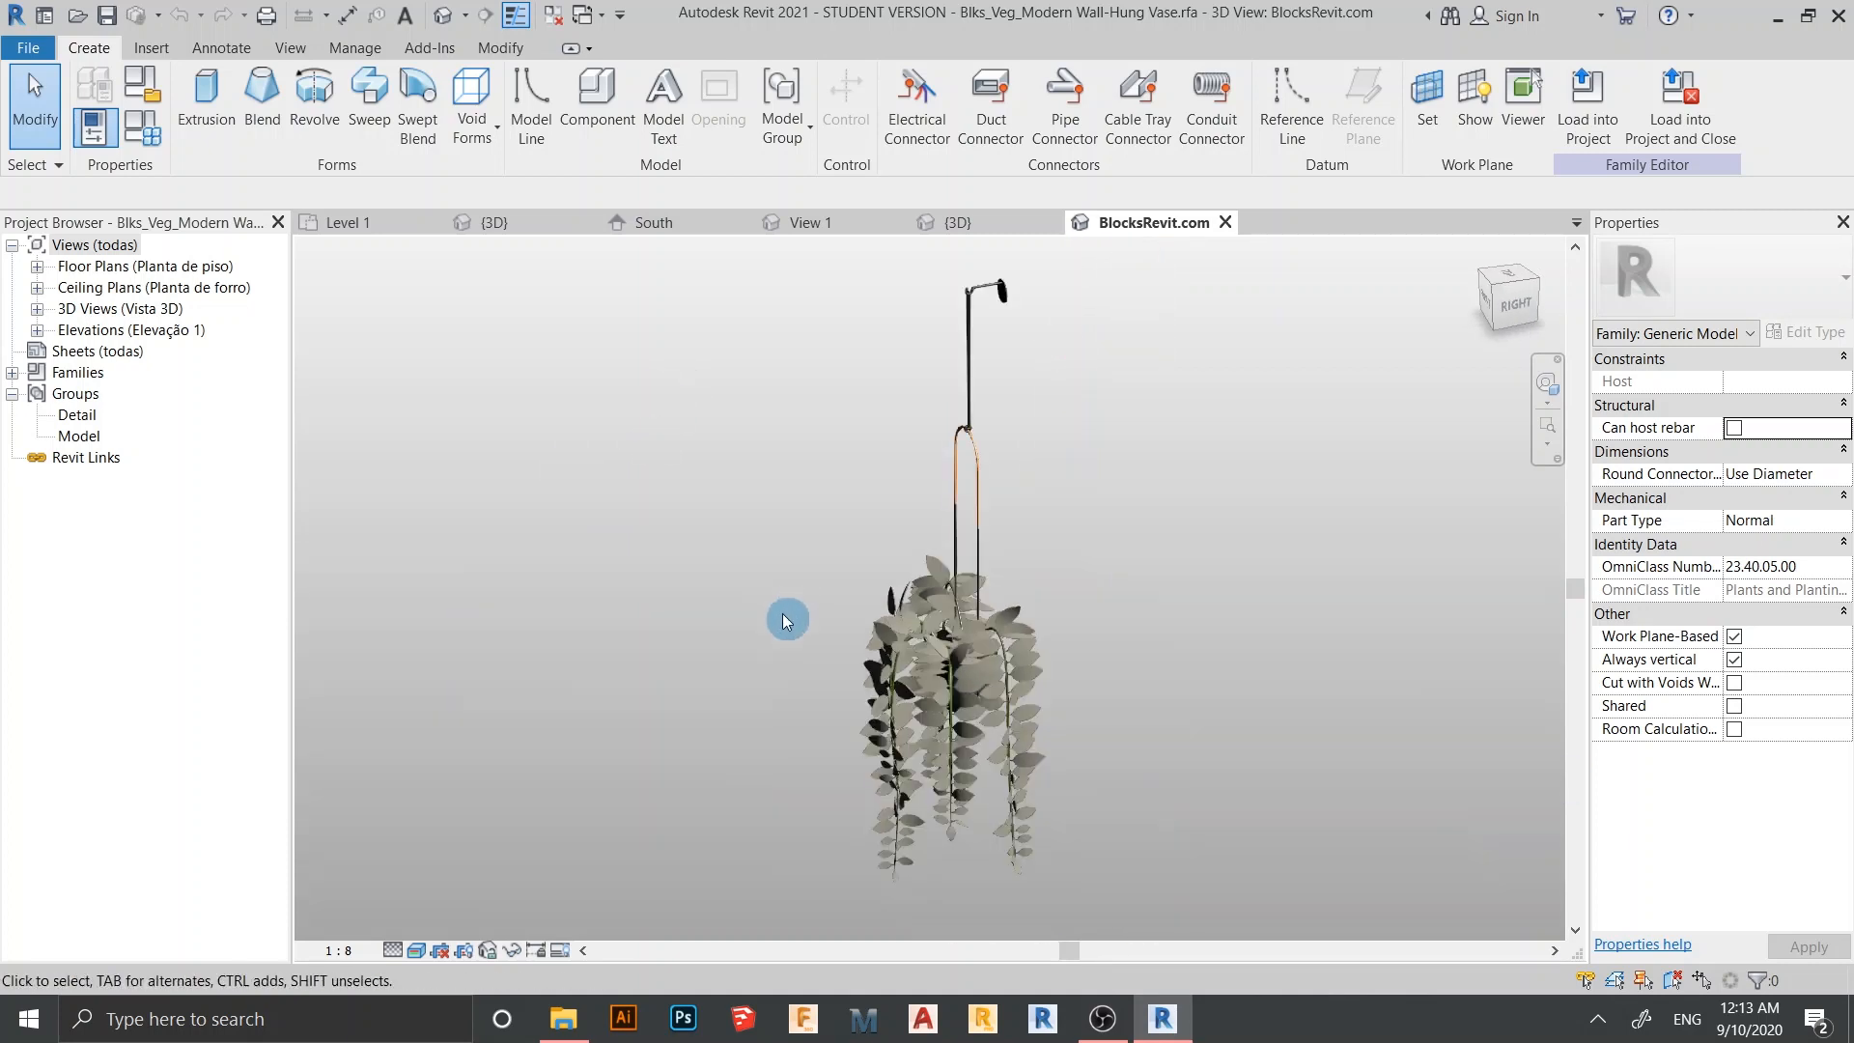
middle_click_drag(715, 600, 830, 676, "shift")
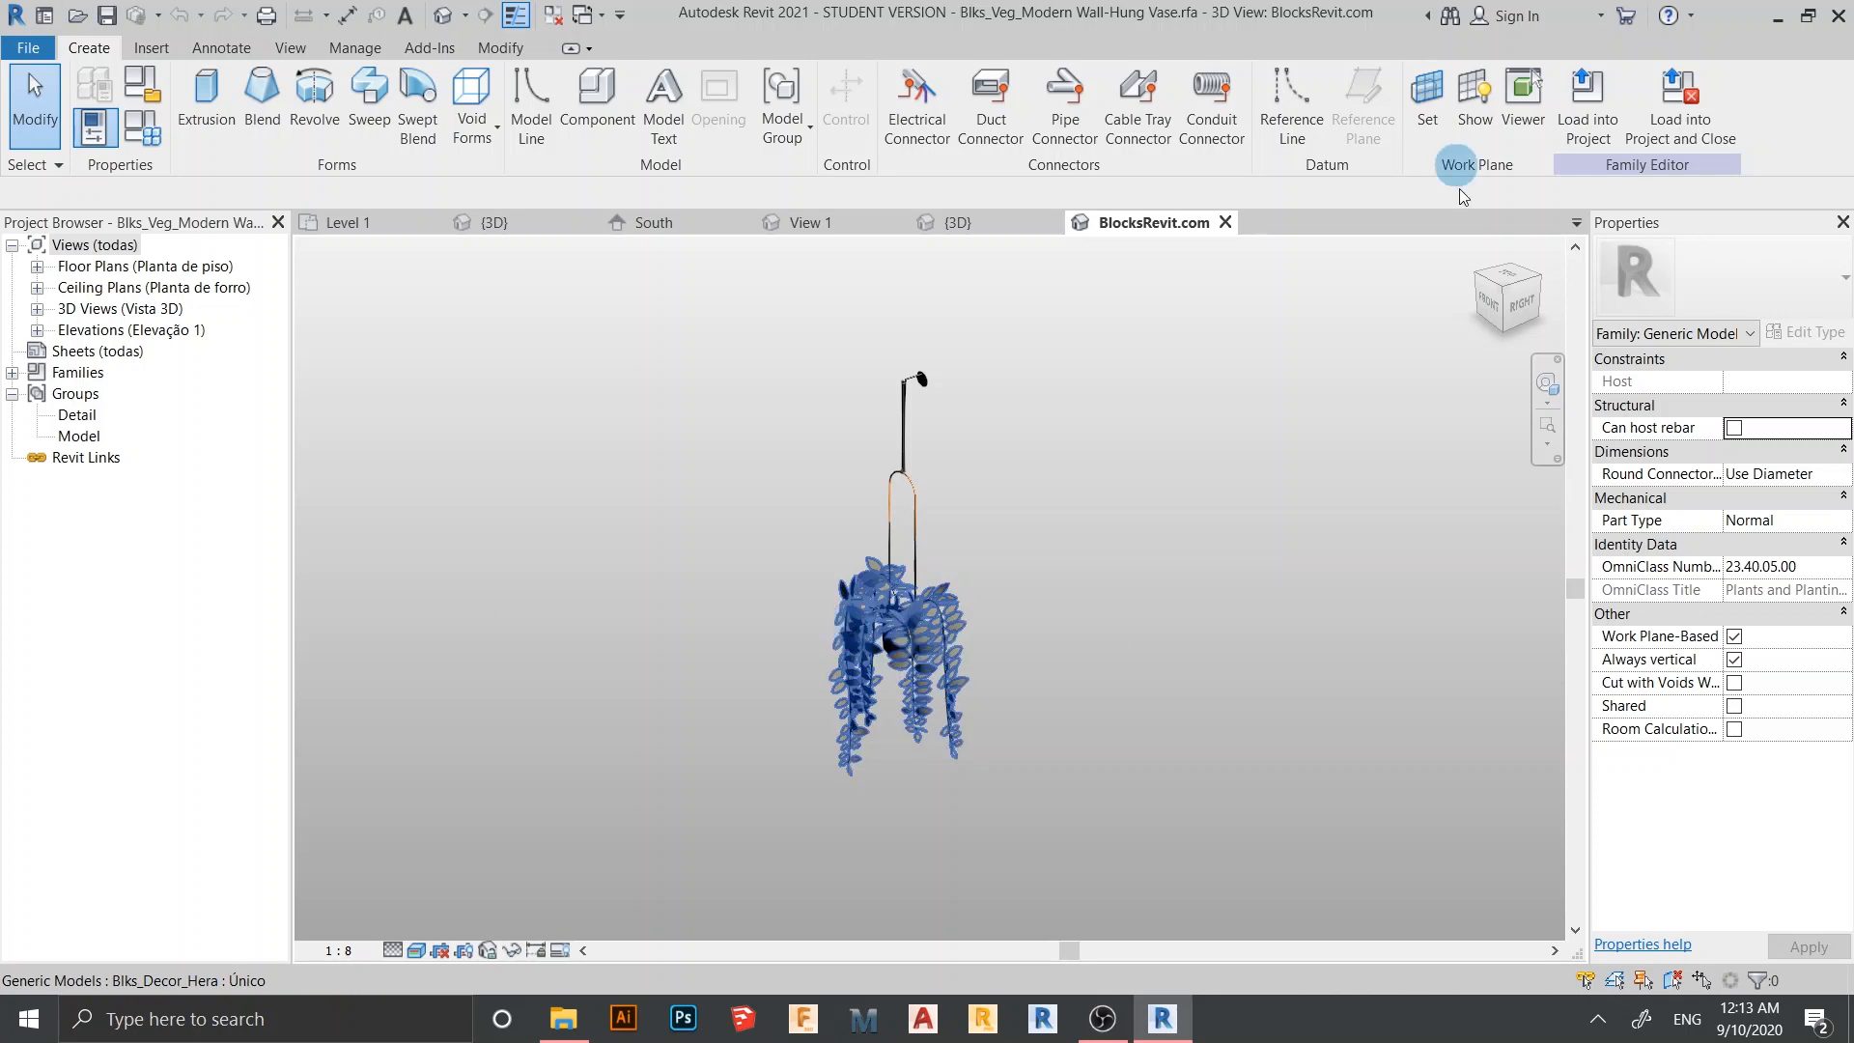
Load the wall-hung vase family into Project4 only
left_click(1580, 133)
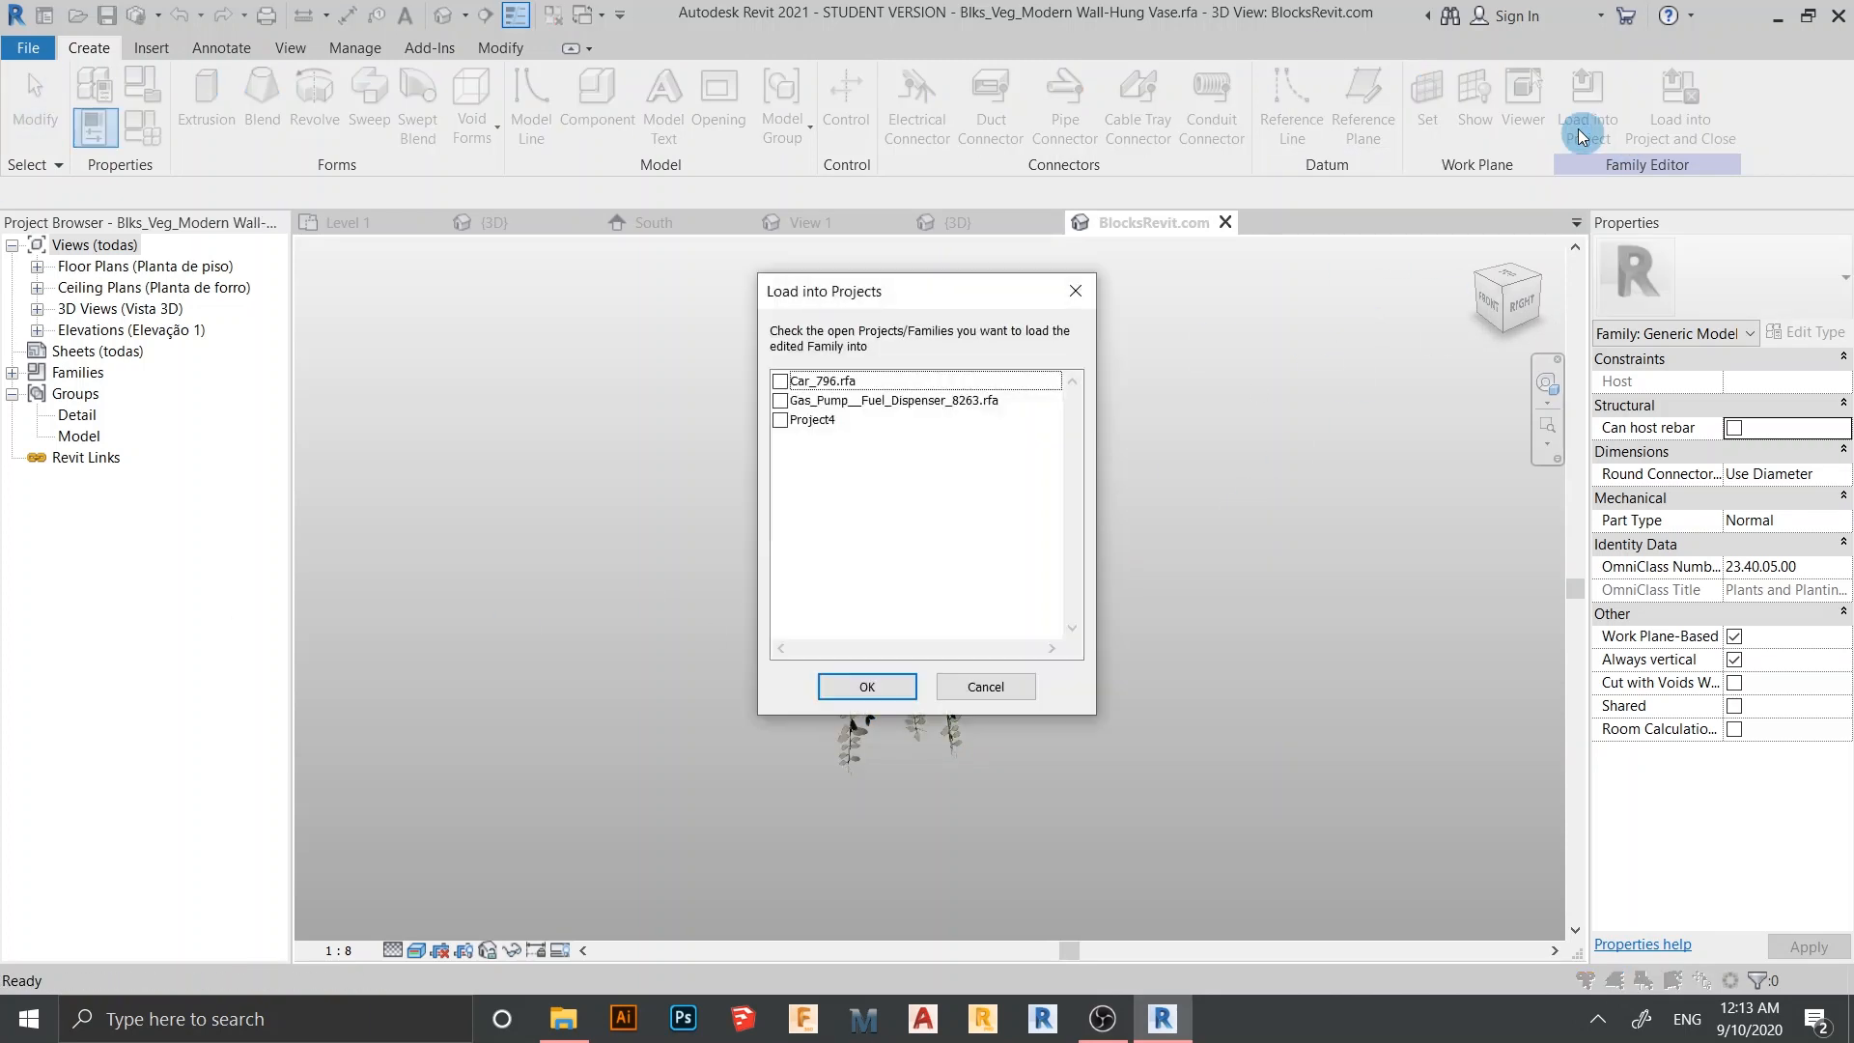
left_click(779, 421)
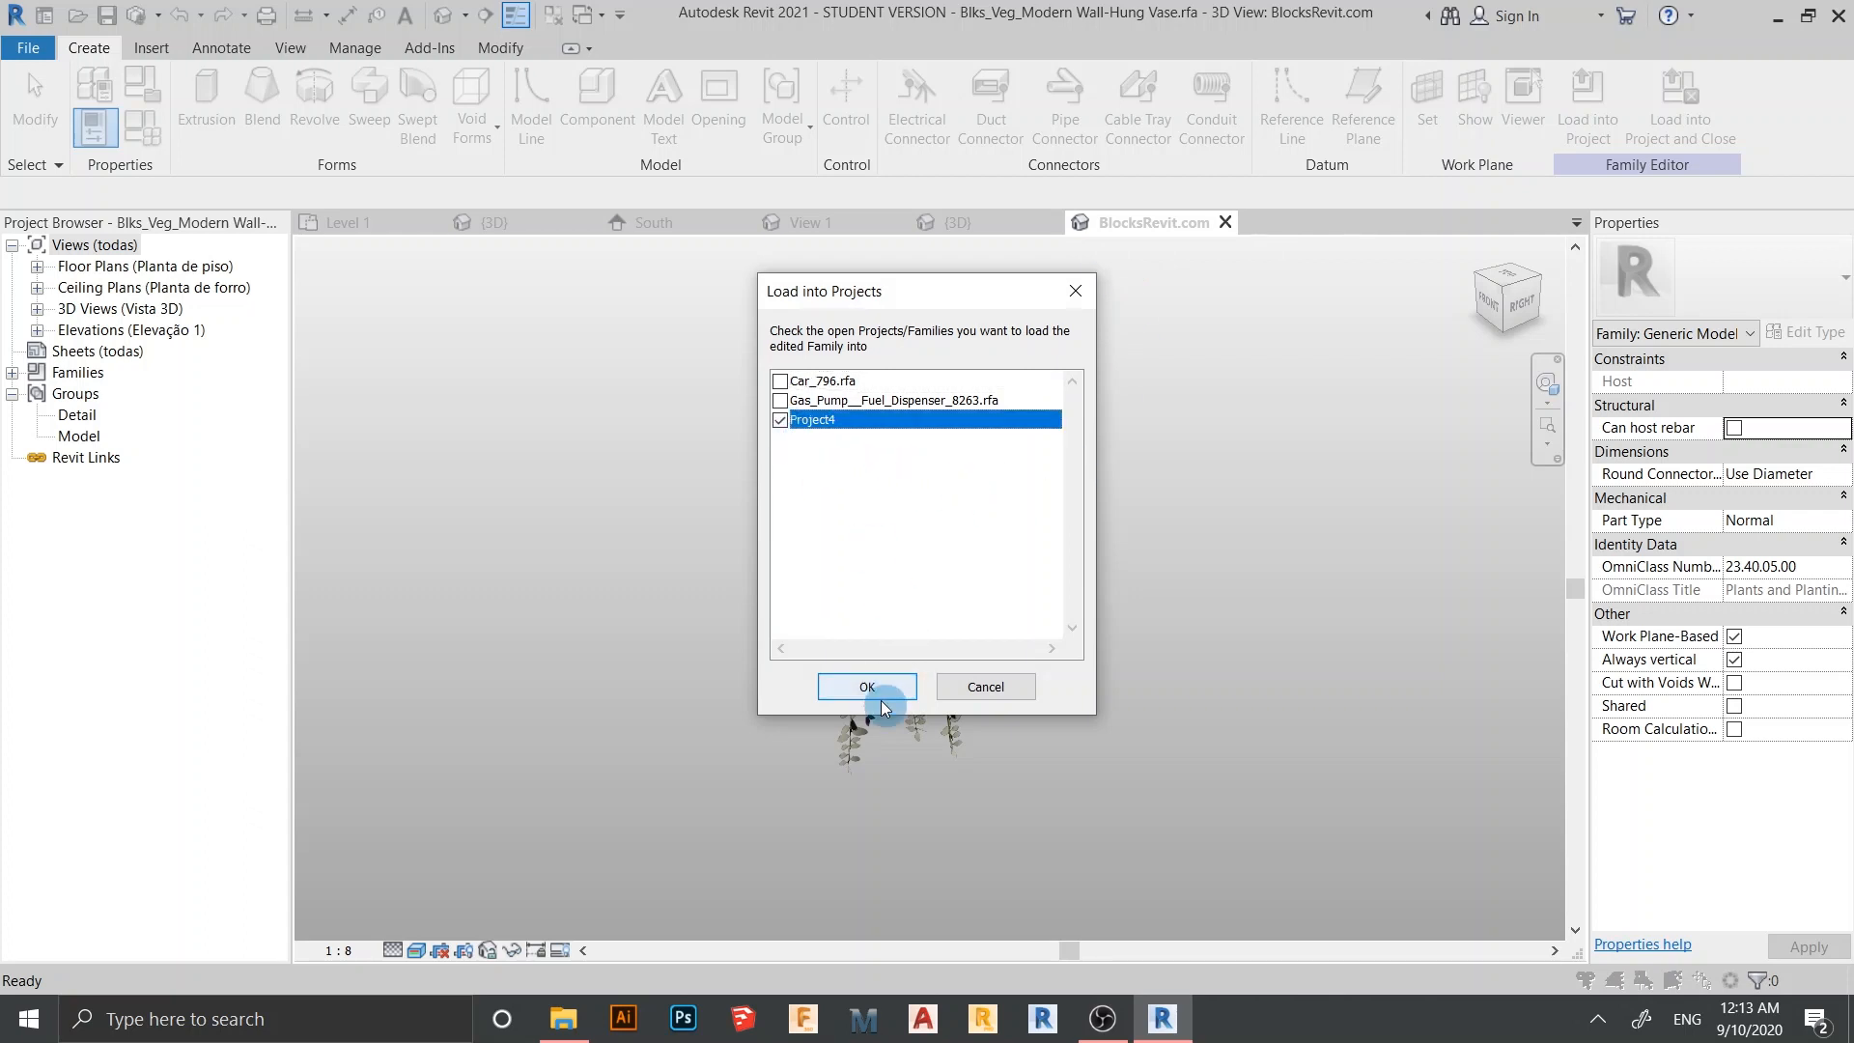
left_click(874, 689)
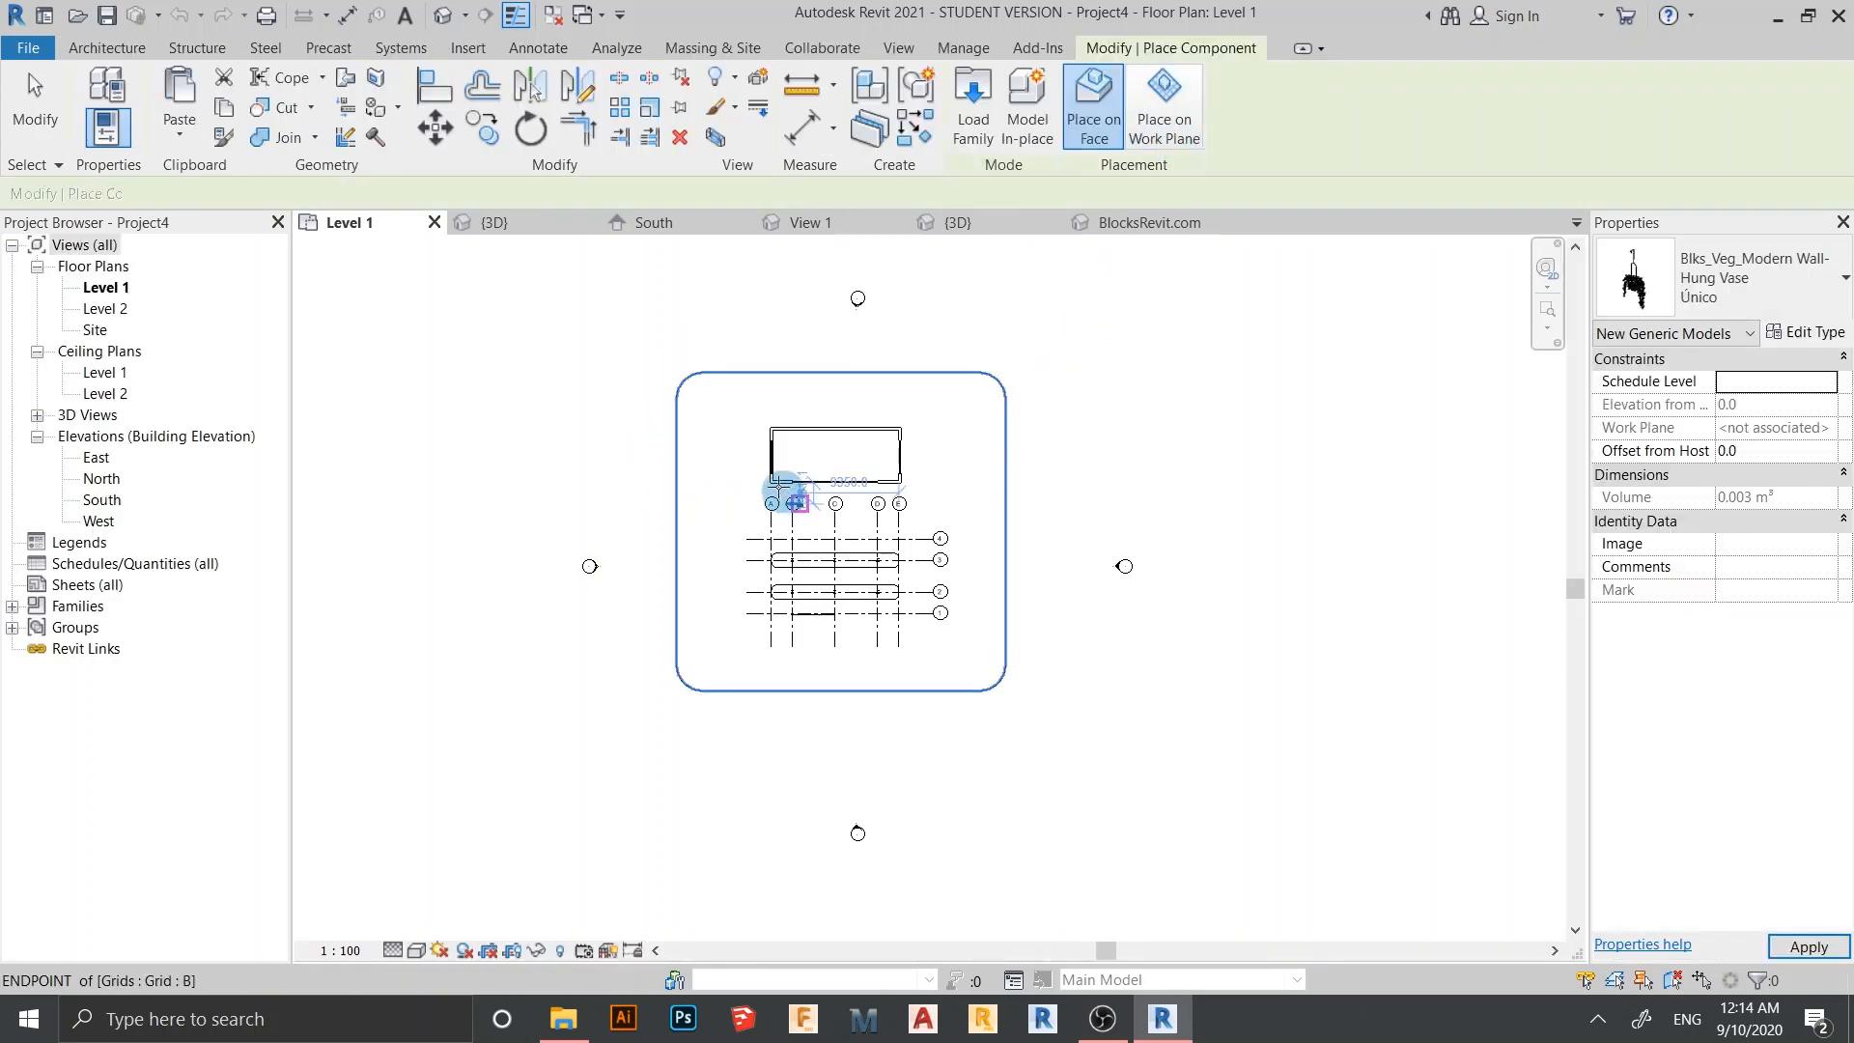
Place a wall-hung vase on the store's front wall between grids A and B, about 1600 mm from the storefront glazing
scroll(789, 499, "up", 3)
scroll(759, 488, "up", 2)
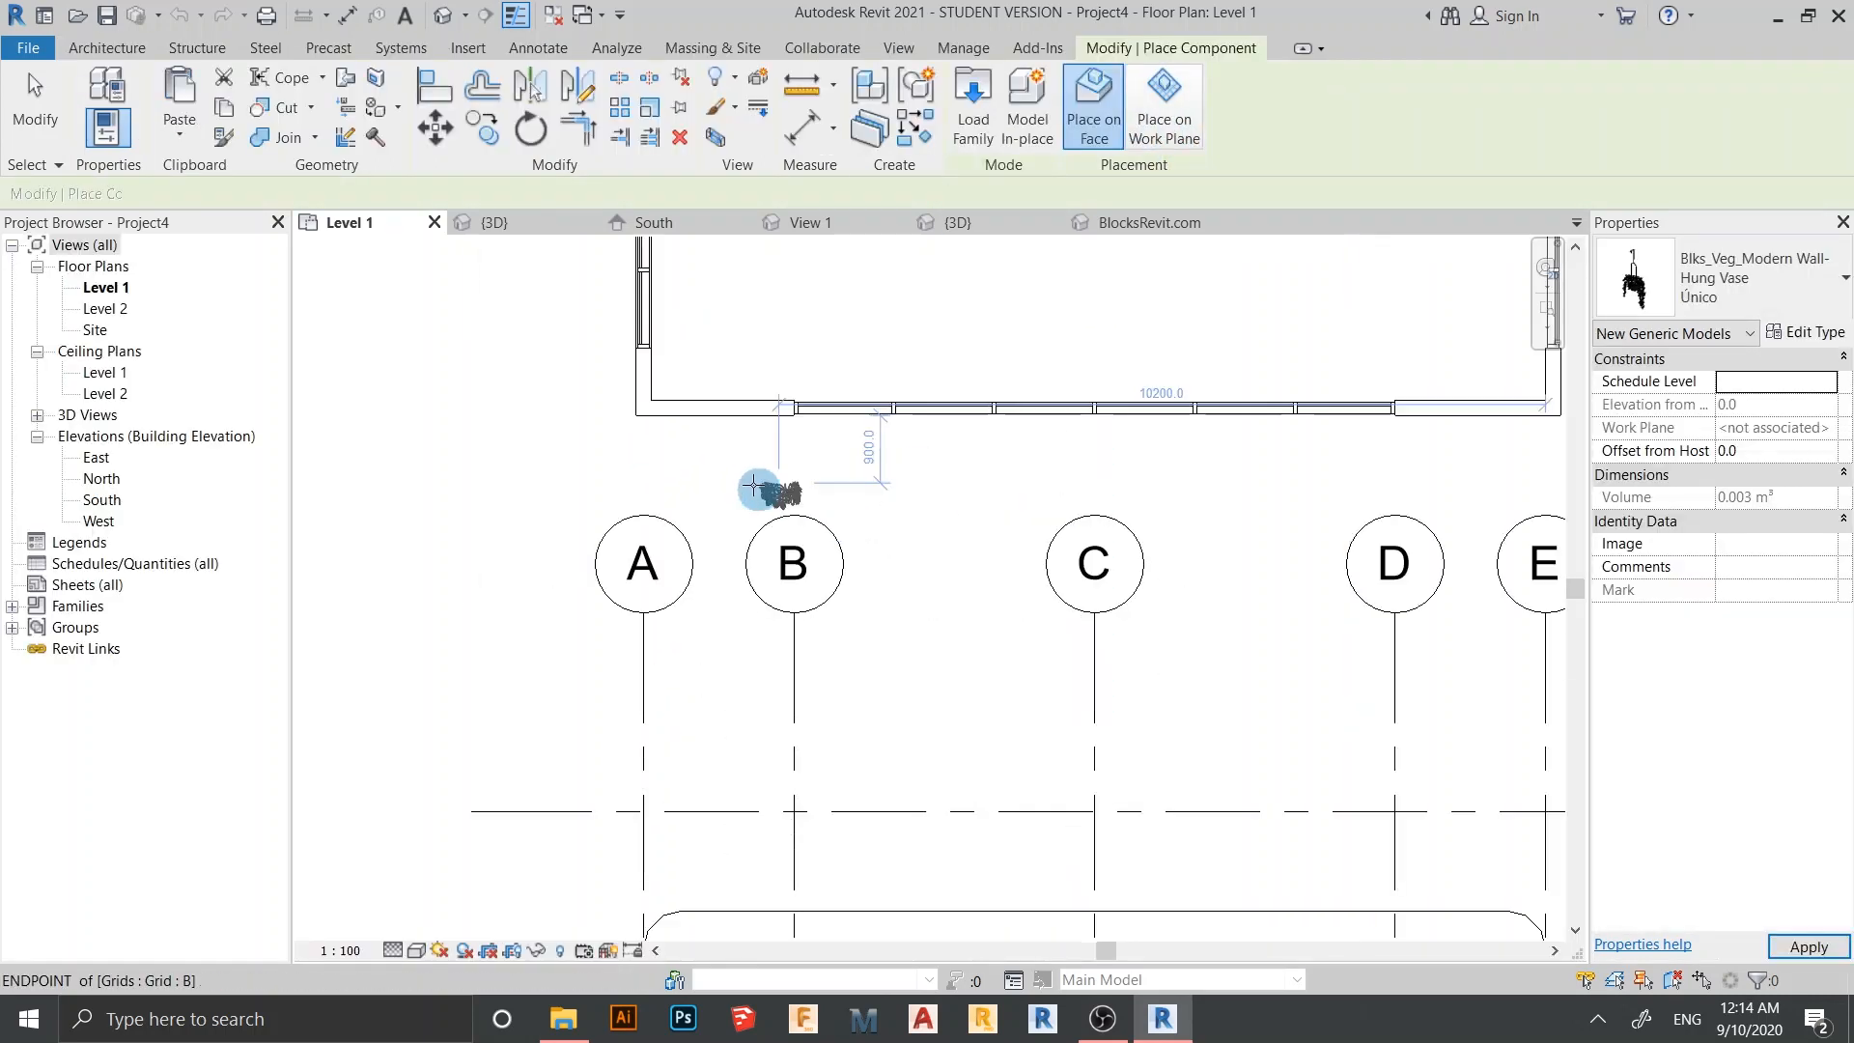
scroll(662, 415, "up", 4)
scroll(653, 416, "up", 5)
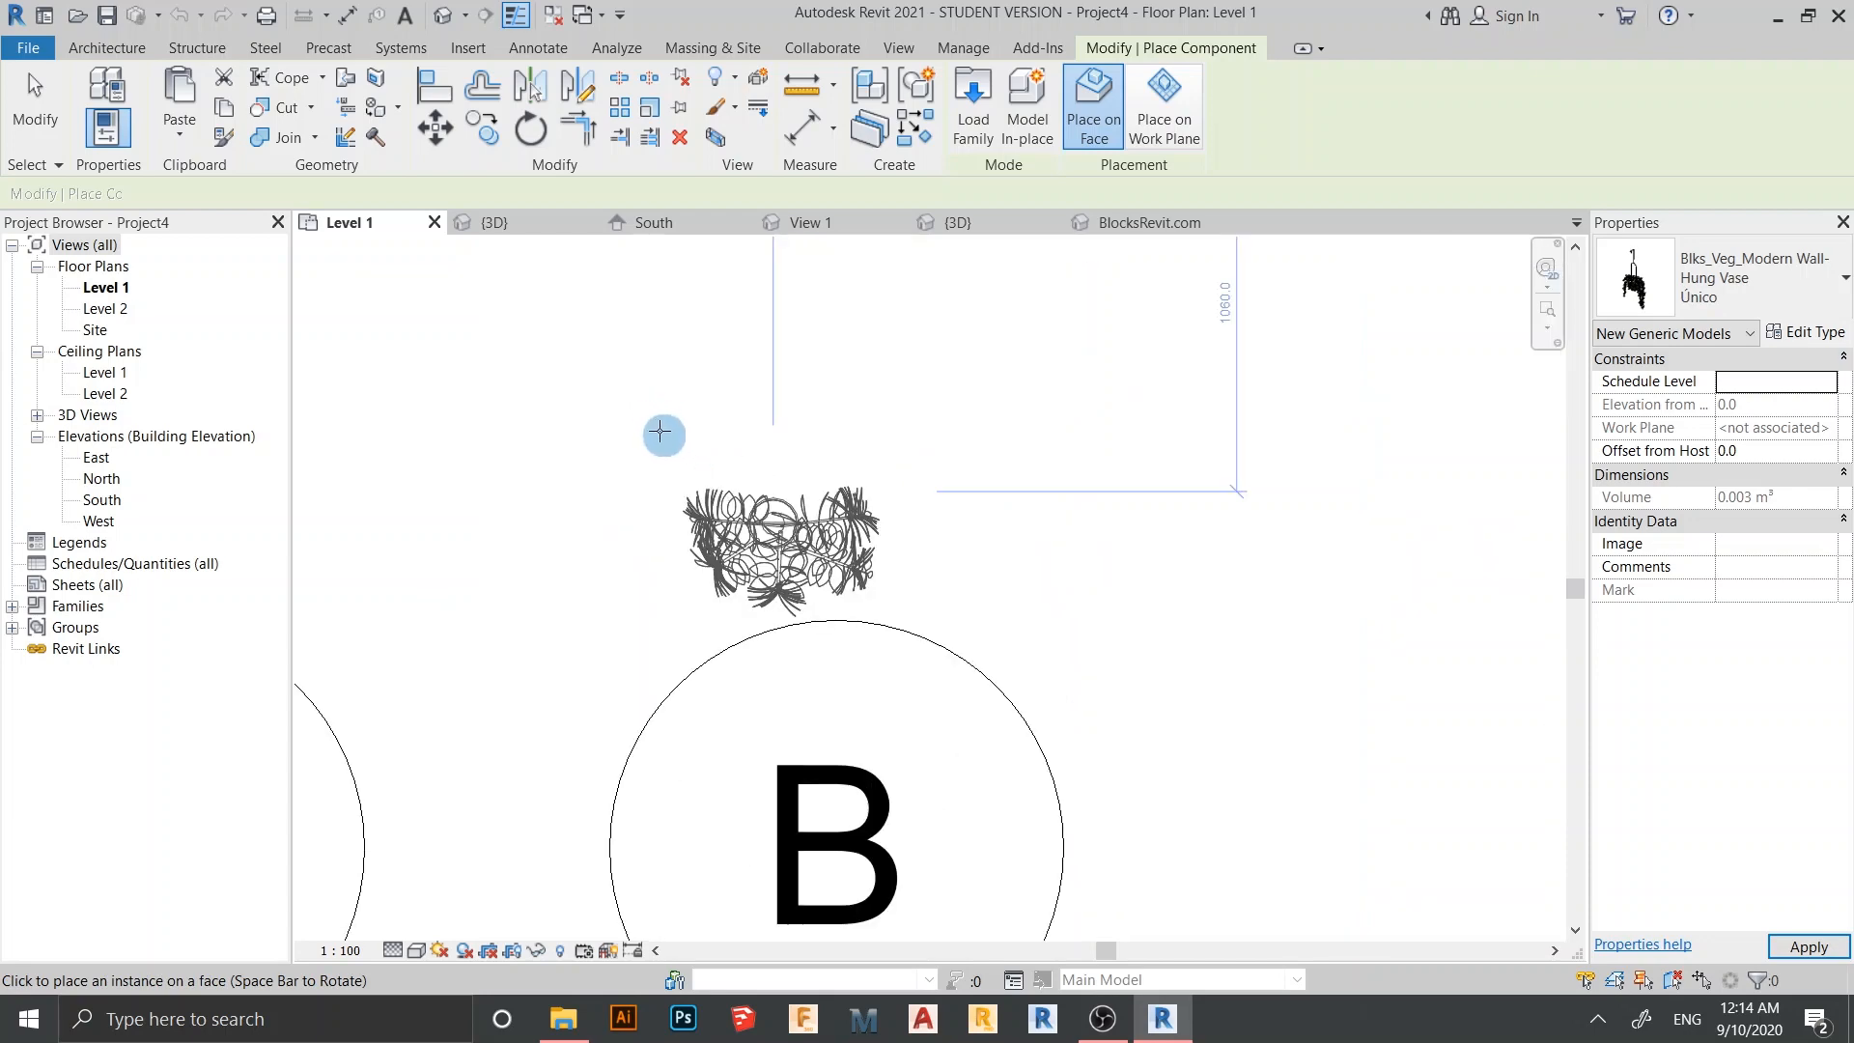
scroll(671, 450, "down", 6)
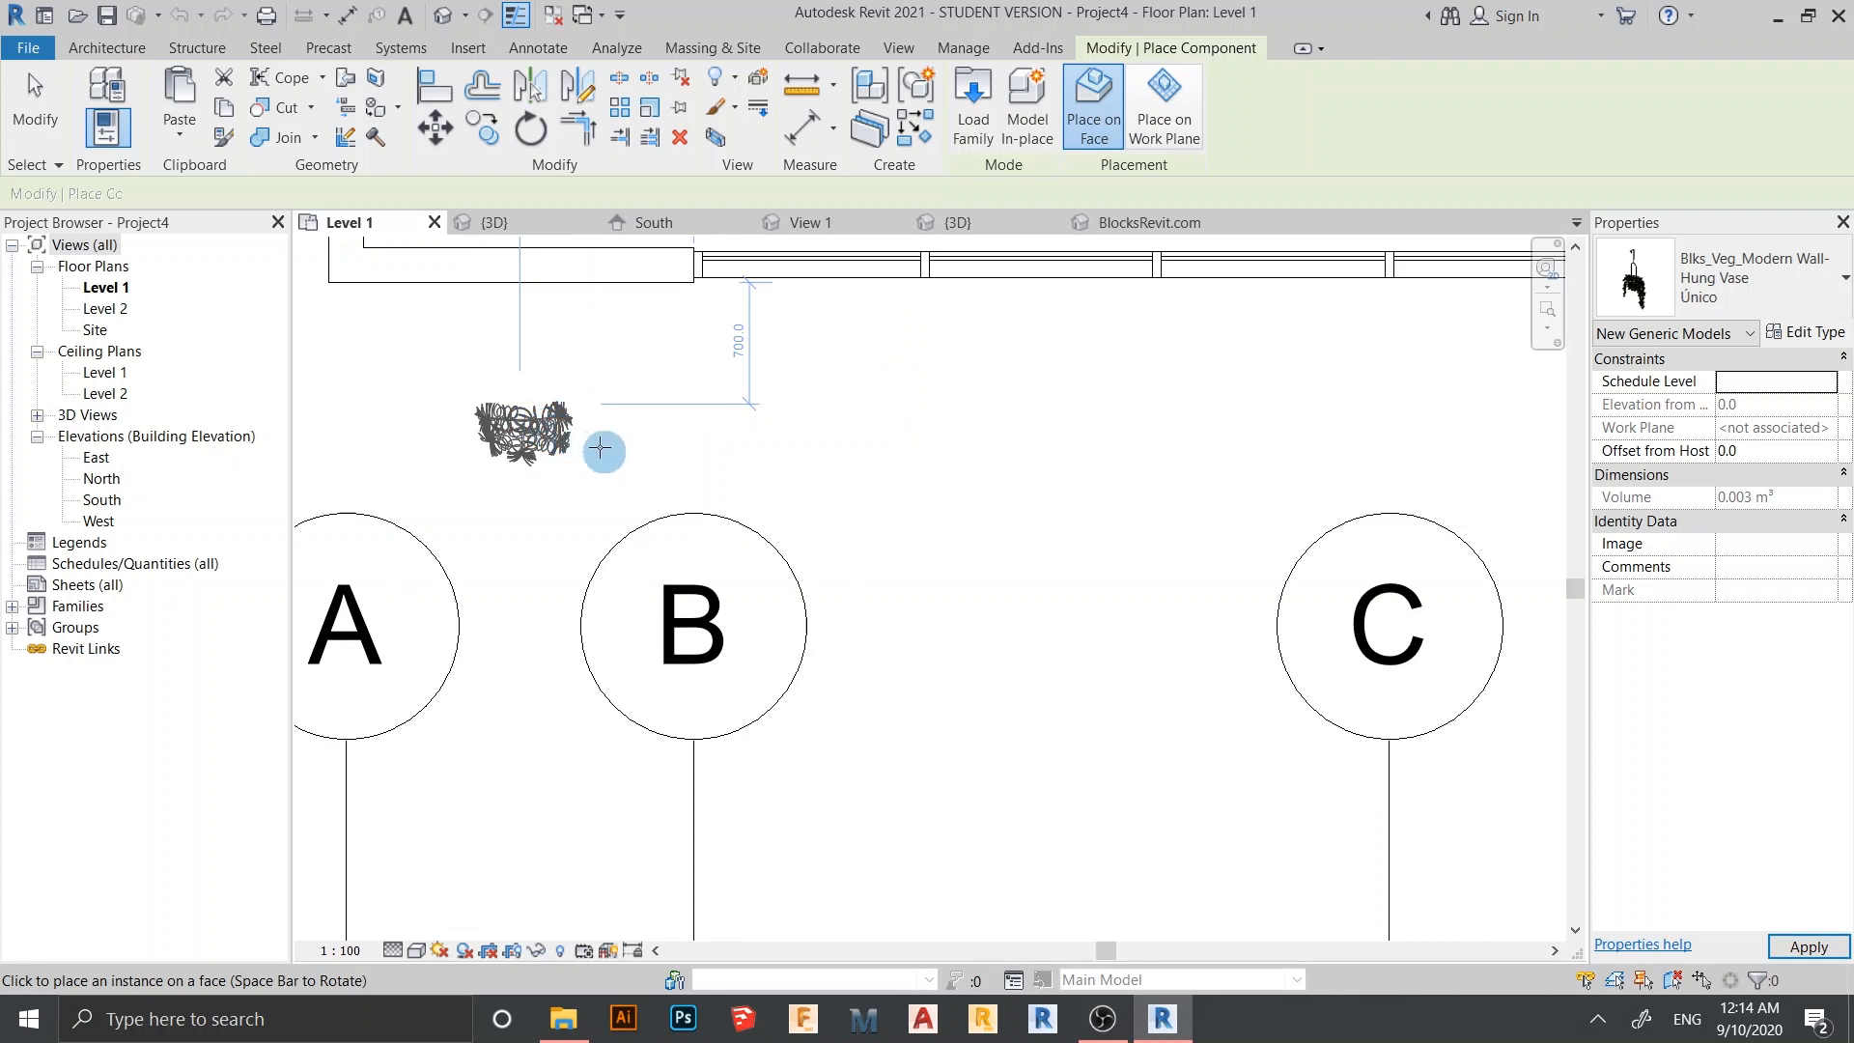
scroll(600, 447, "down", 2)
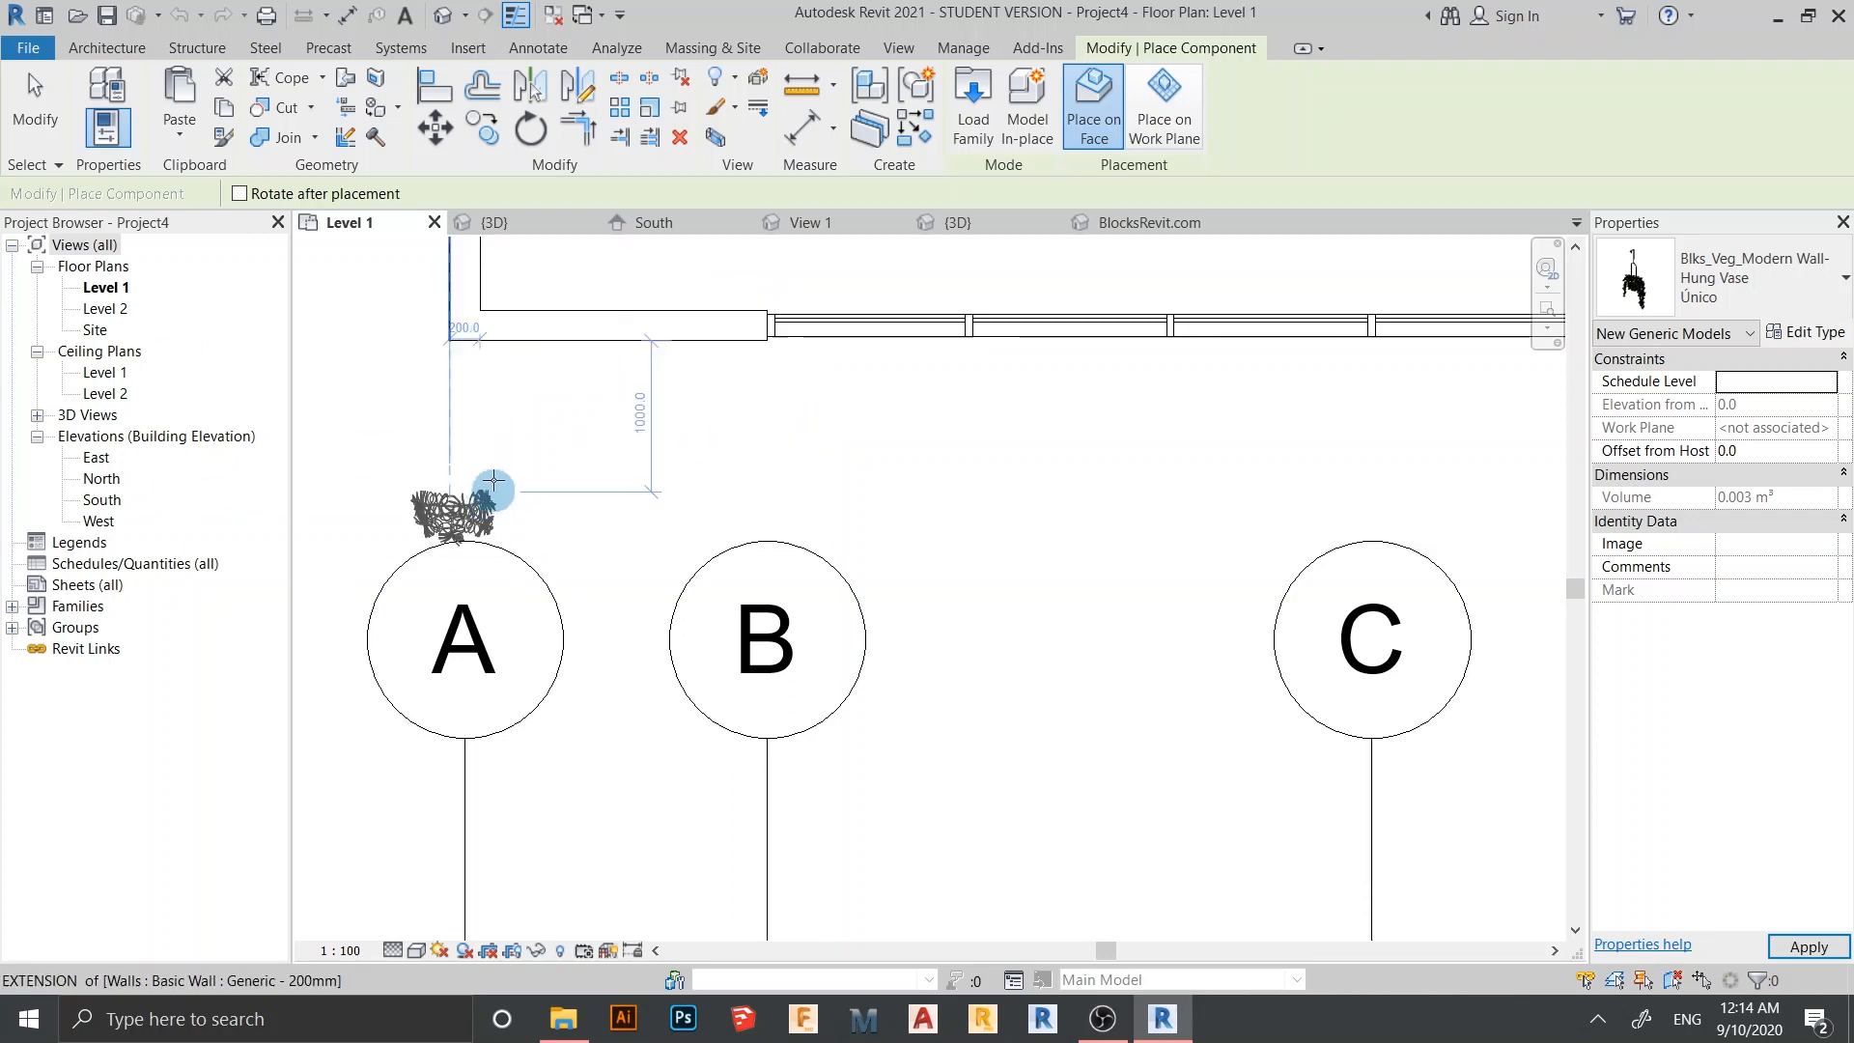
left_click(521, 353)
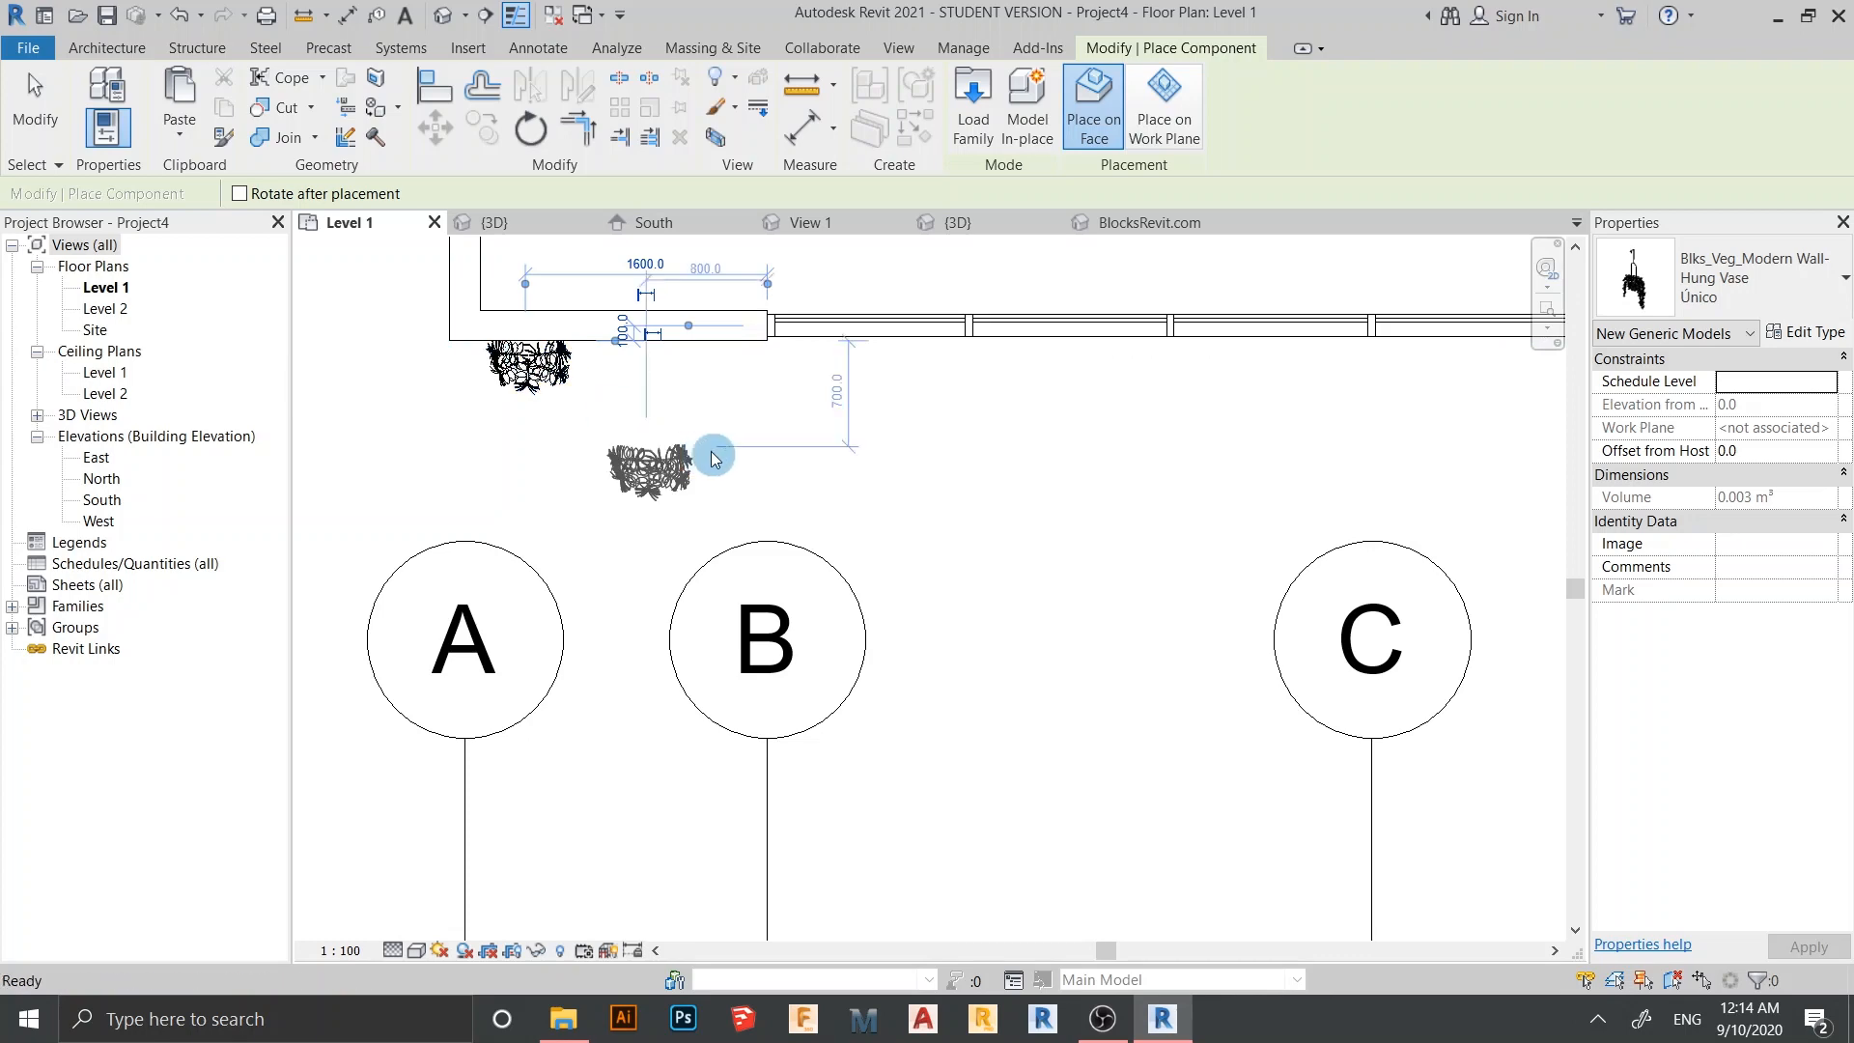
key("Escape")
key("Escape")
Copy the wall-hung vase 800 mm along the front wall toward the storefront glazing
left_click(541, 389)
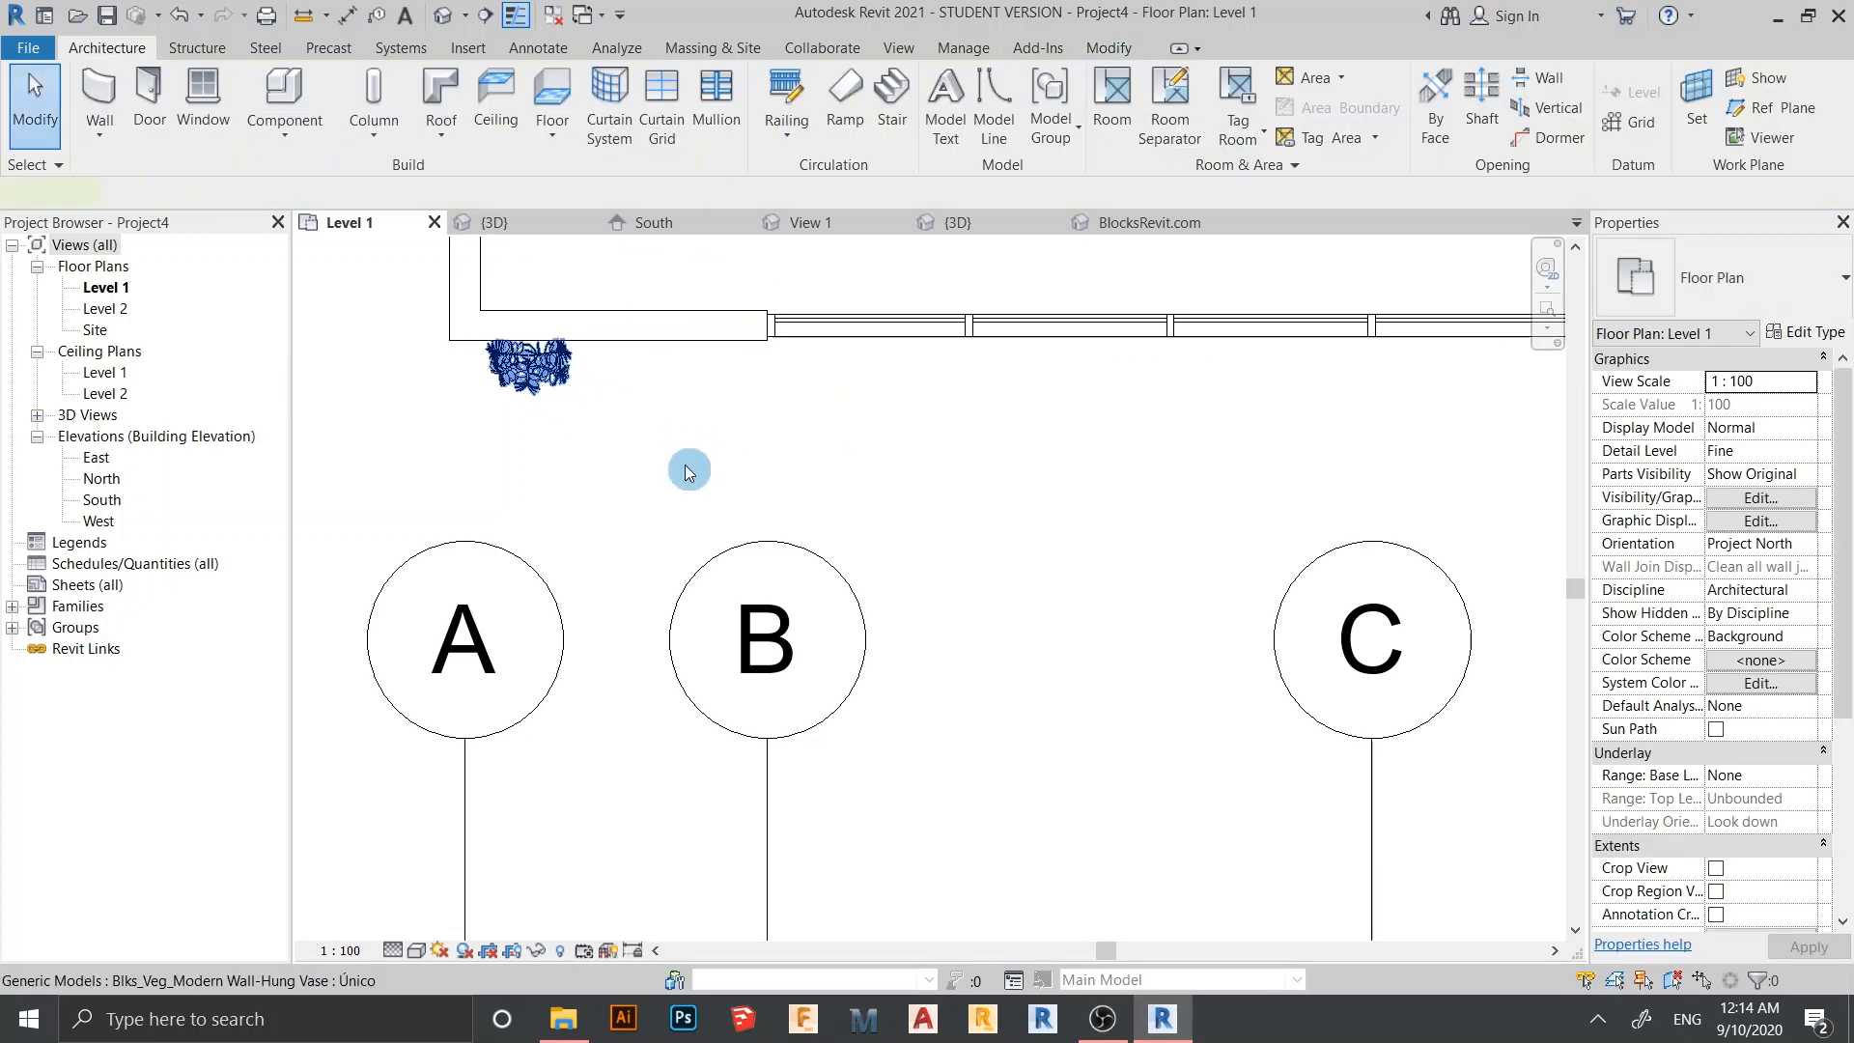
key("c")
key("o")
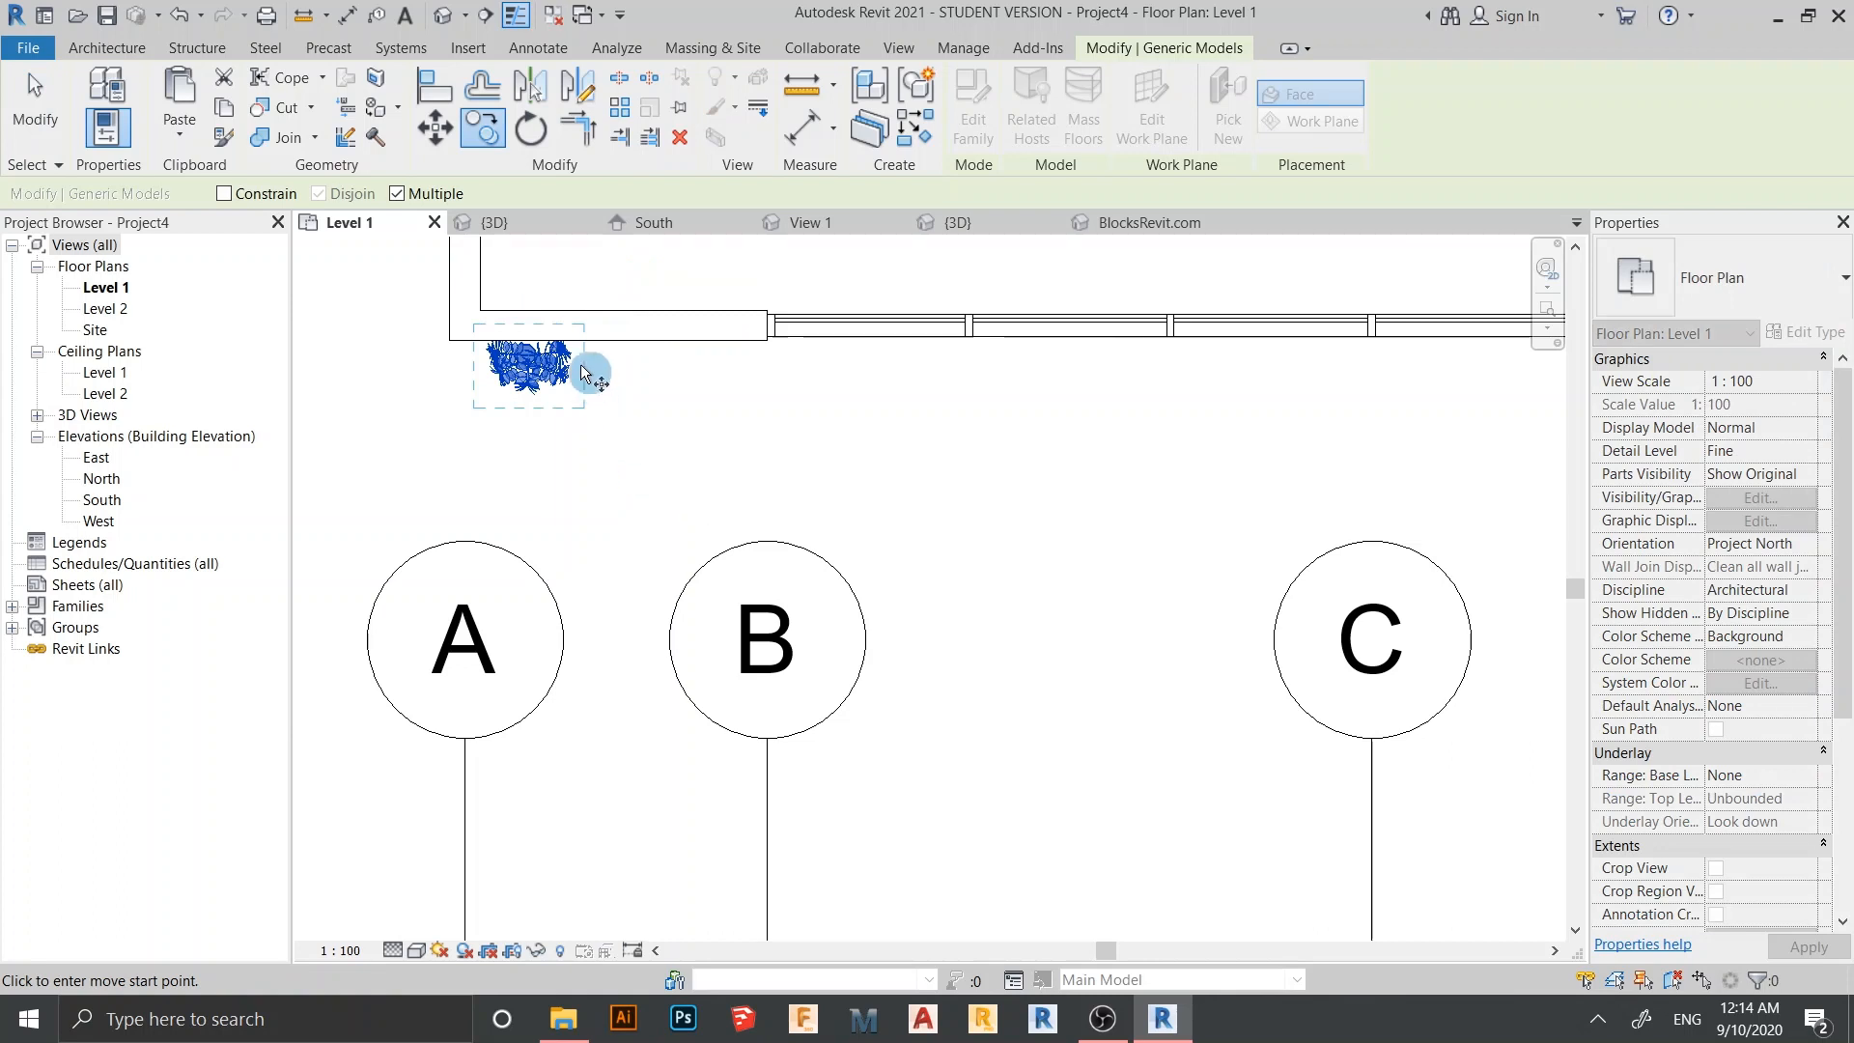
left_click(530, 341)
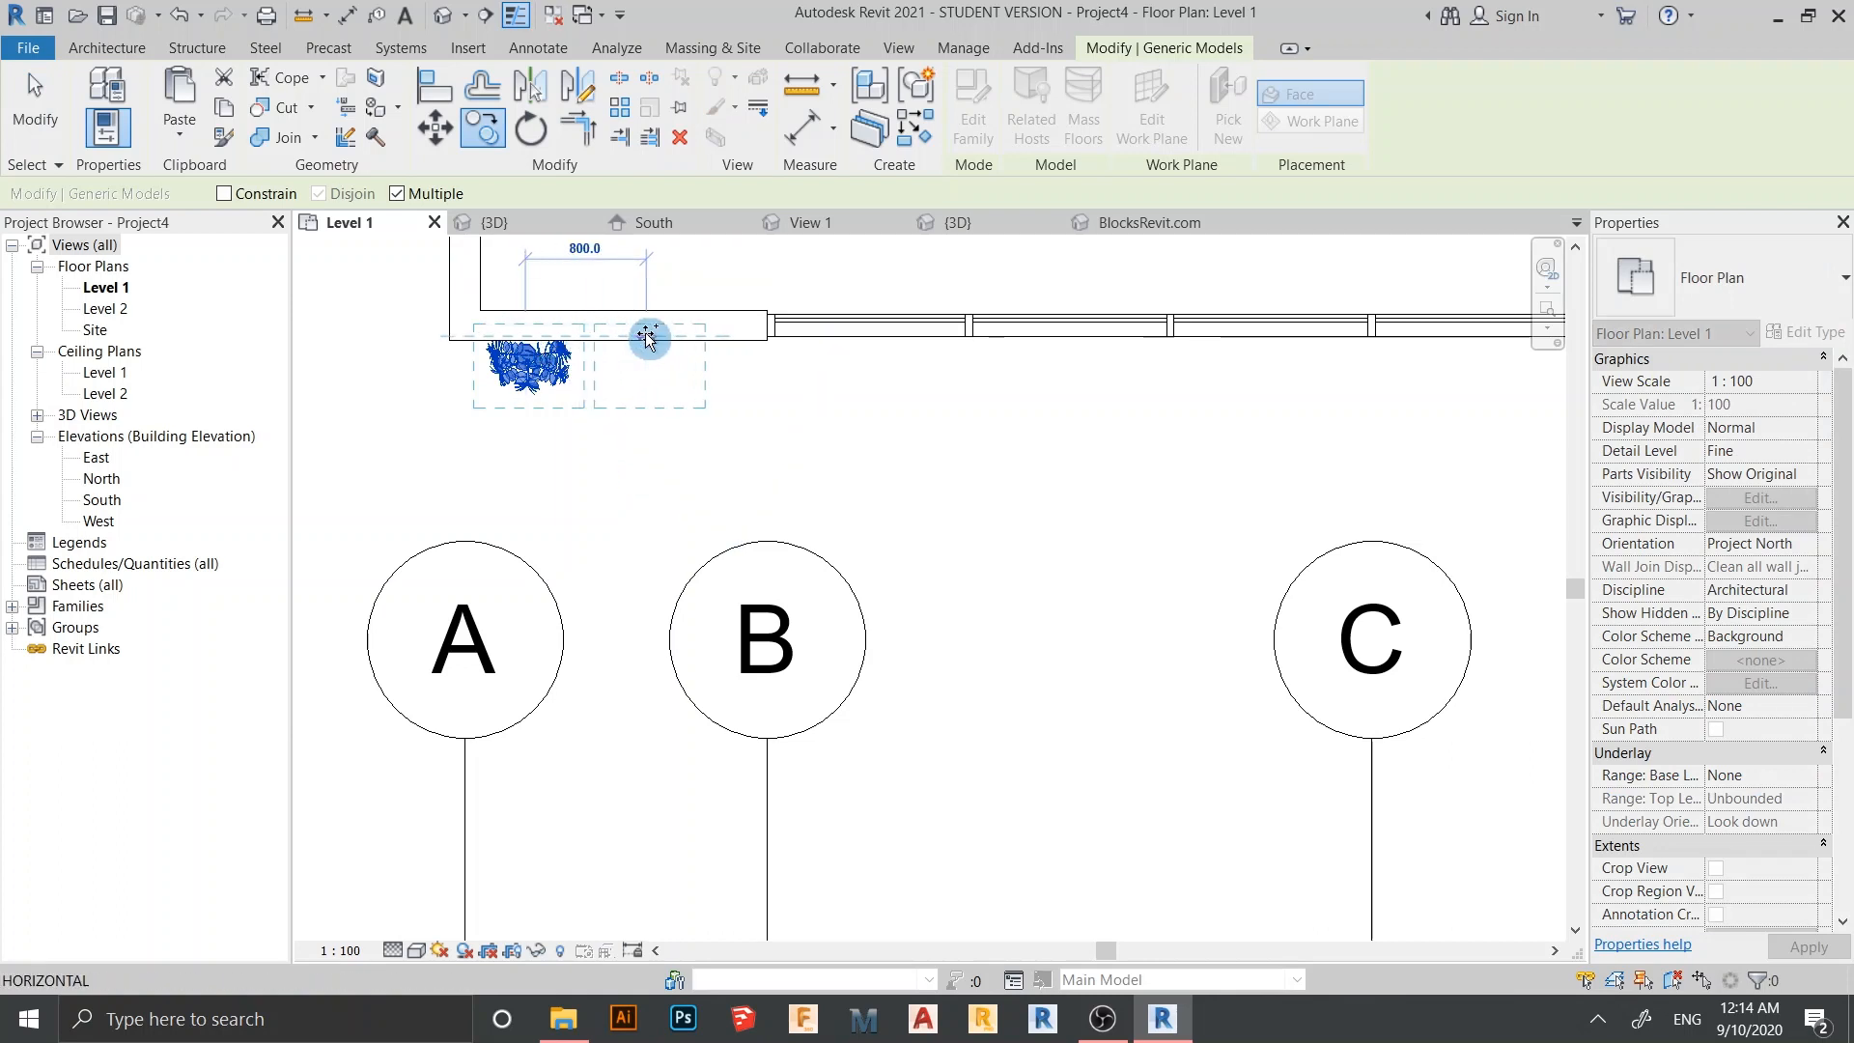
left_click(648, 337)
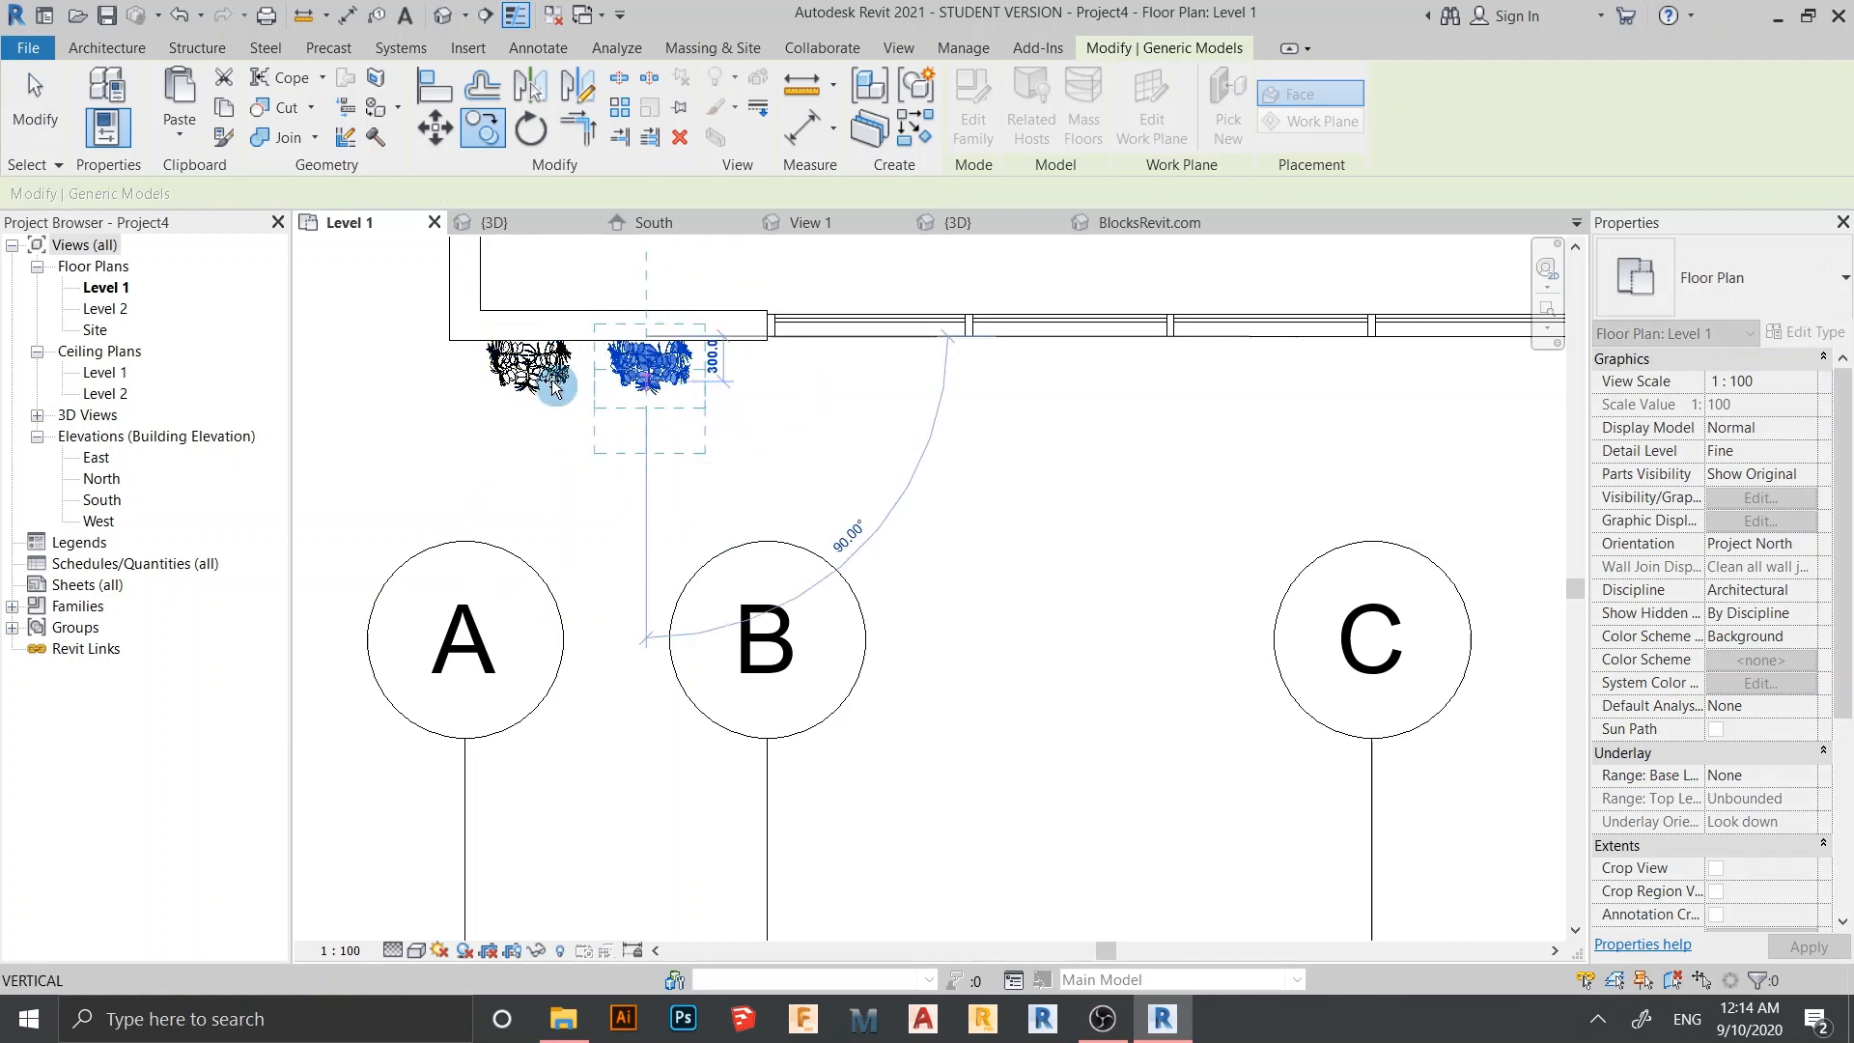
key("Escape")
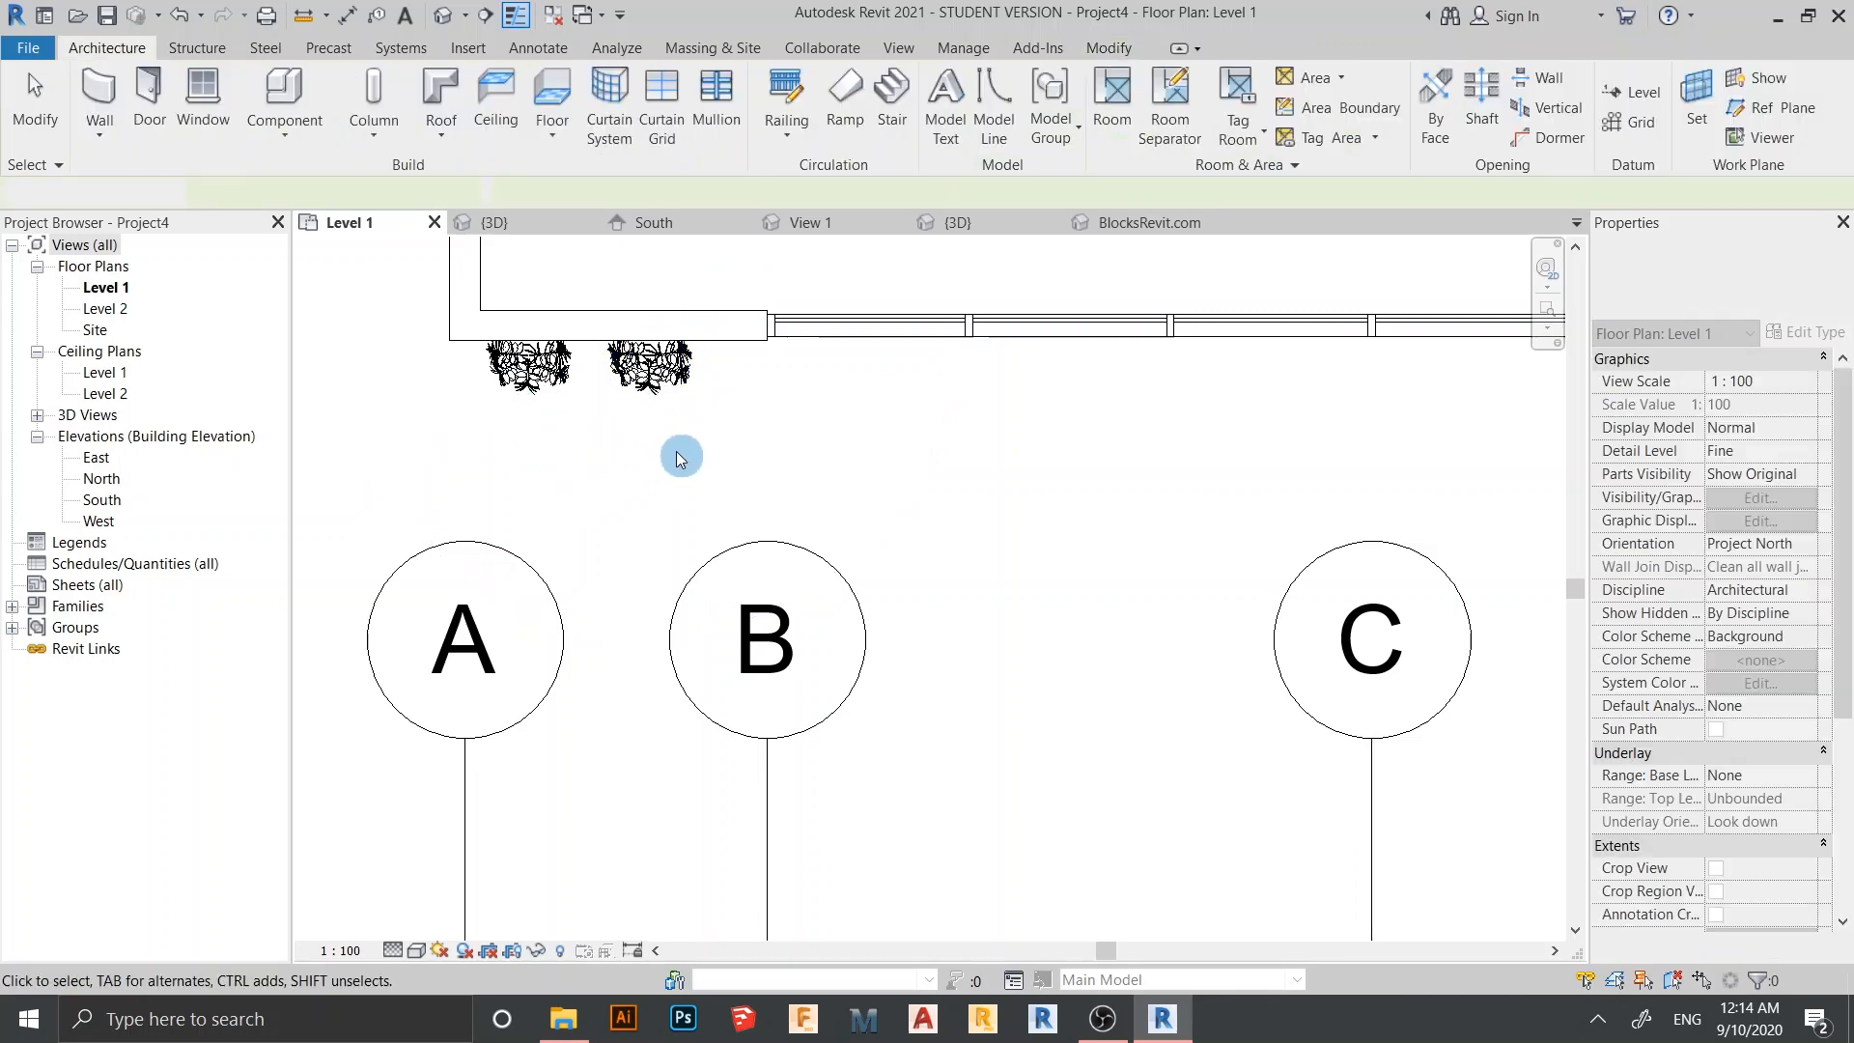
Copy the two wall-hung vases 10300 mm along the store's front wall to the solid stretch between grids D and E
left_click_drag(676, 448, 512, 365)
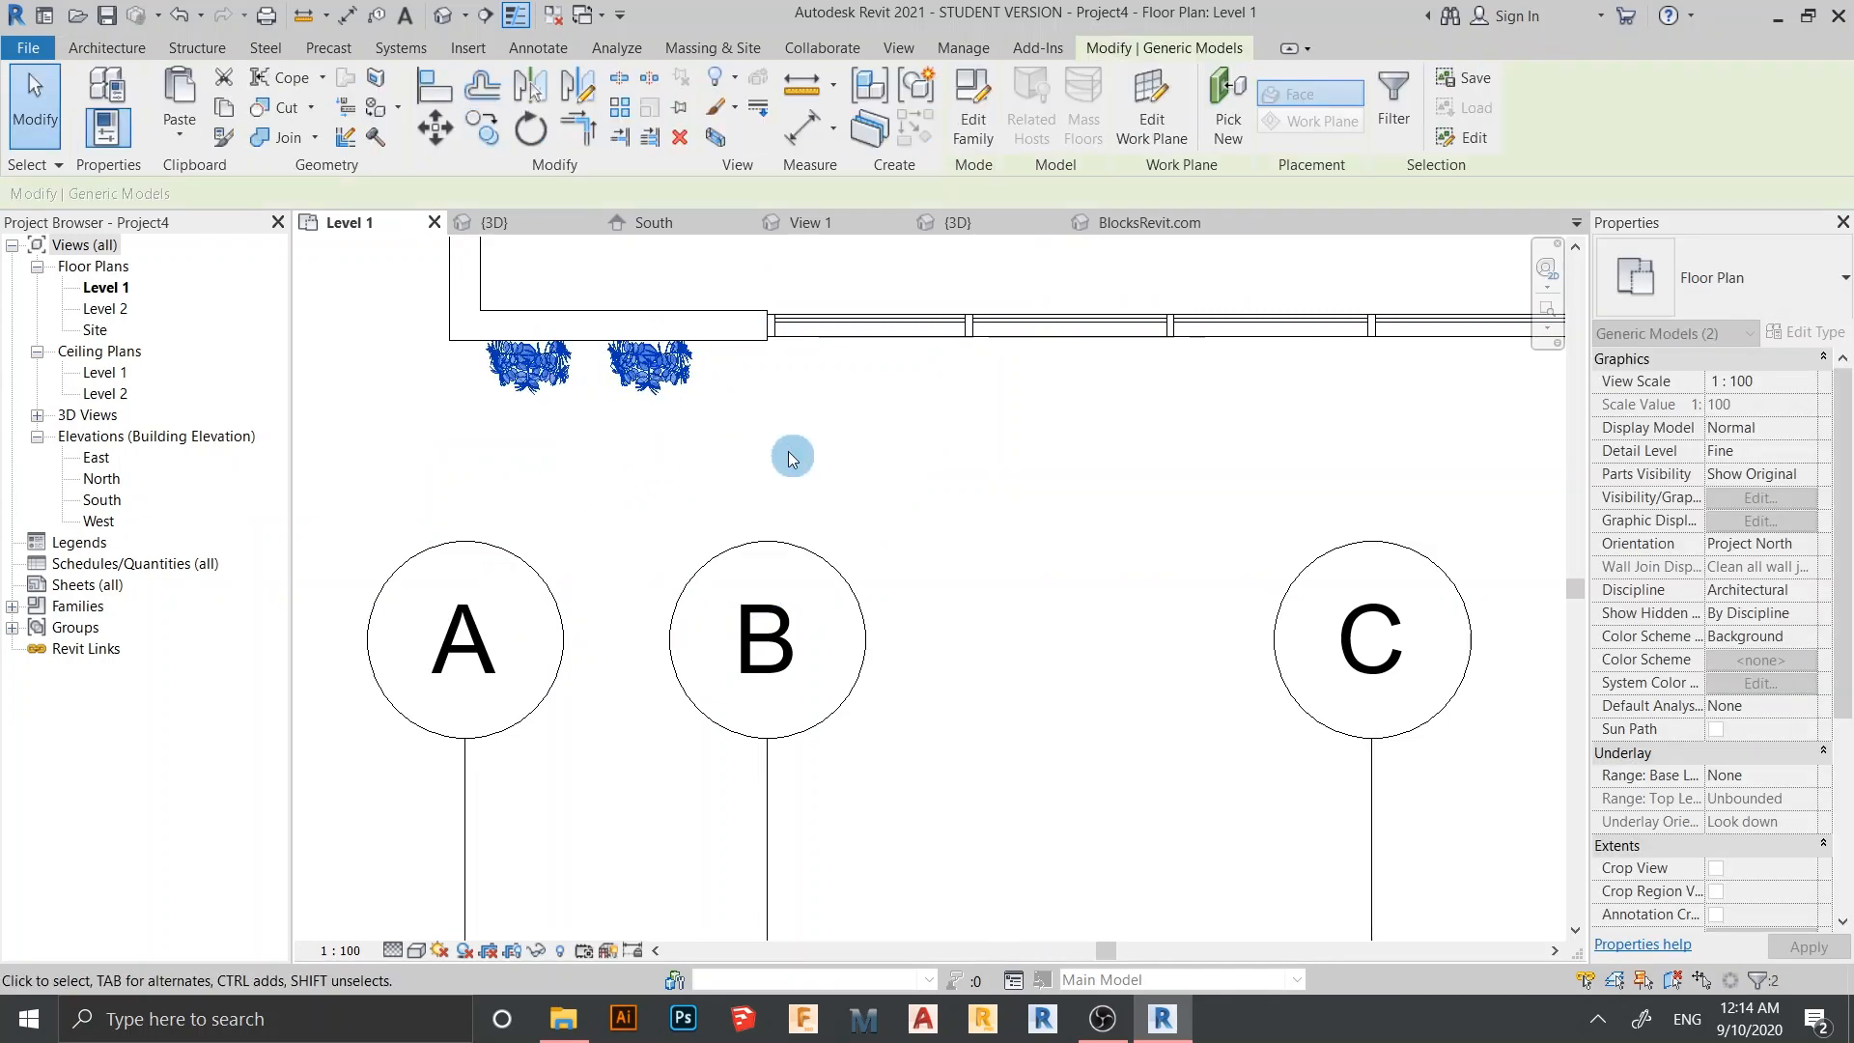
key("c")
key("o")
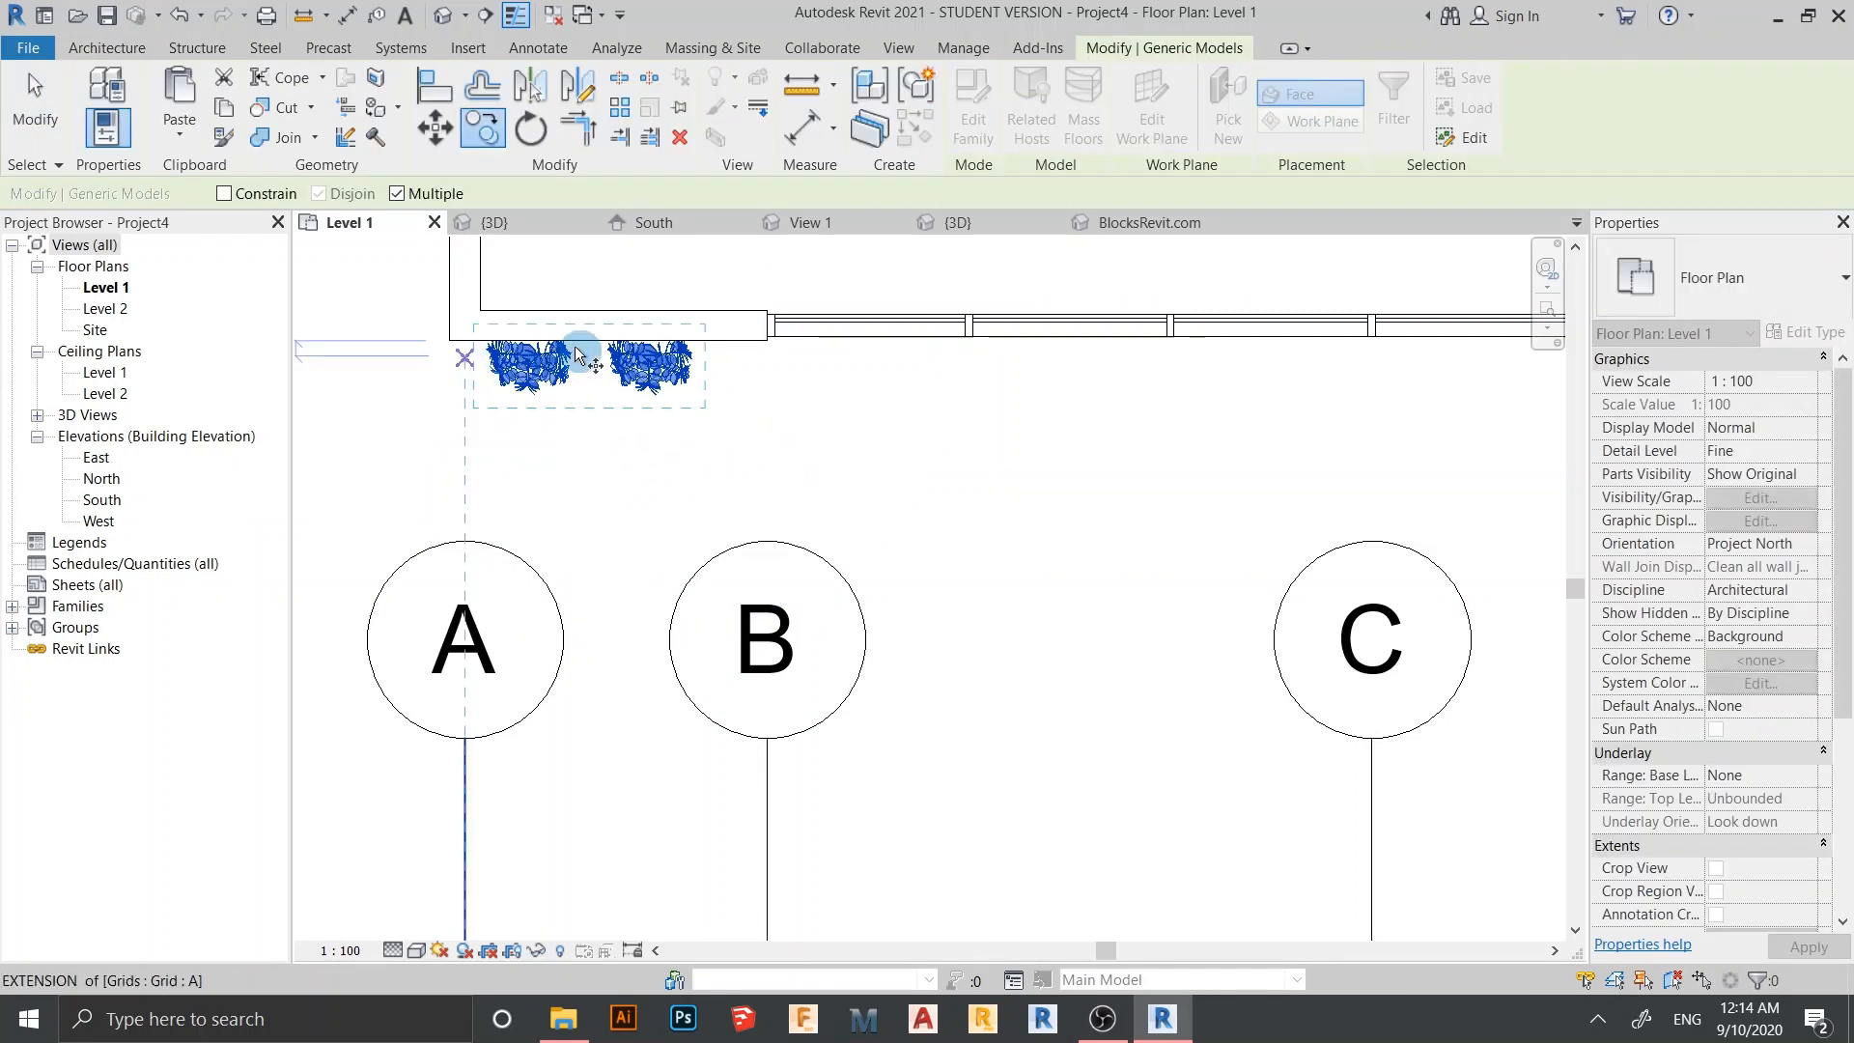
left_click(590, 344)
scroll(811, 357, "down", 3)
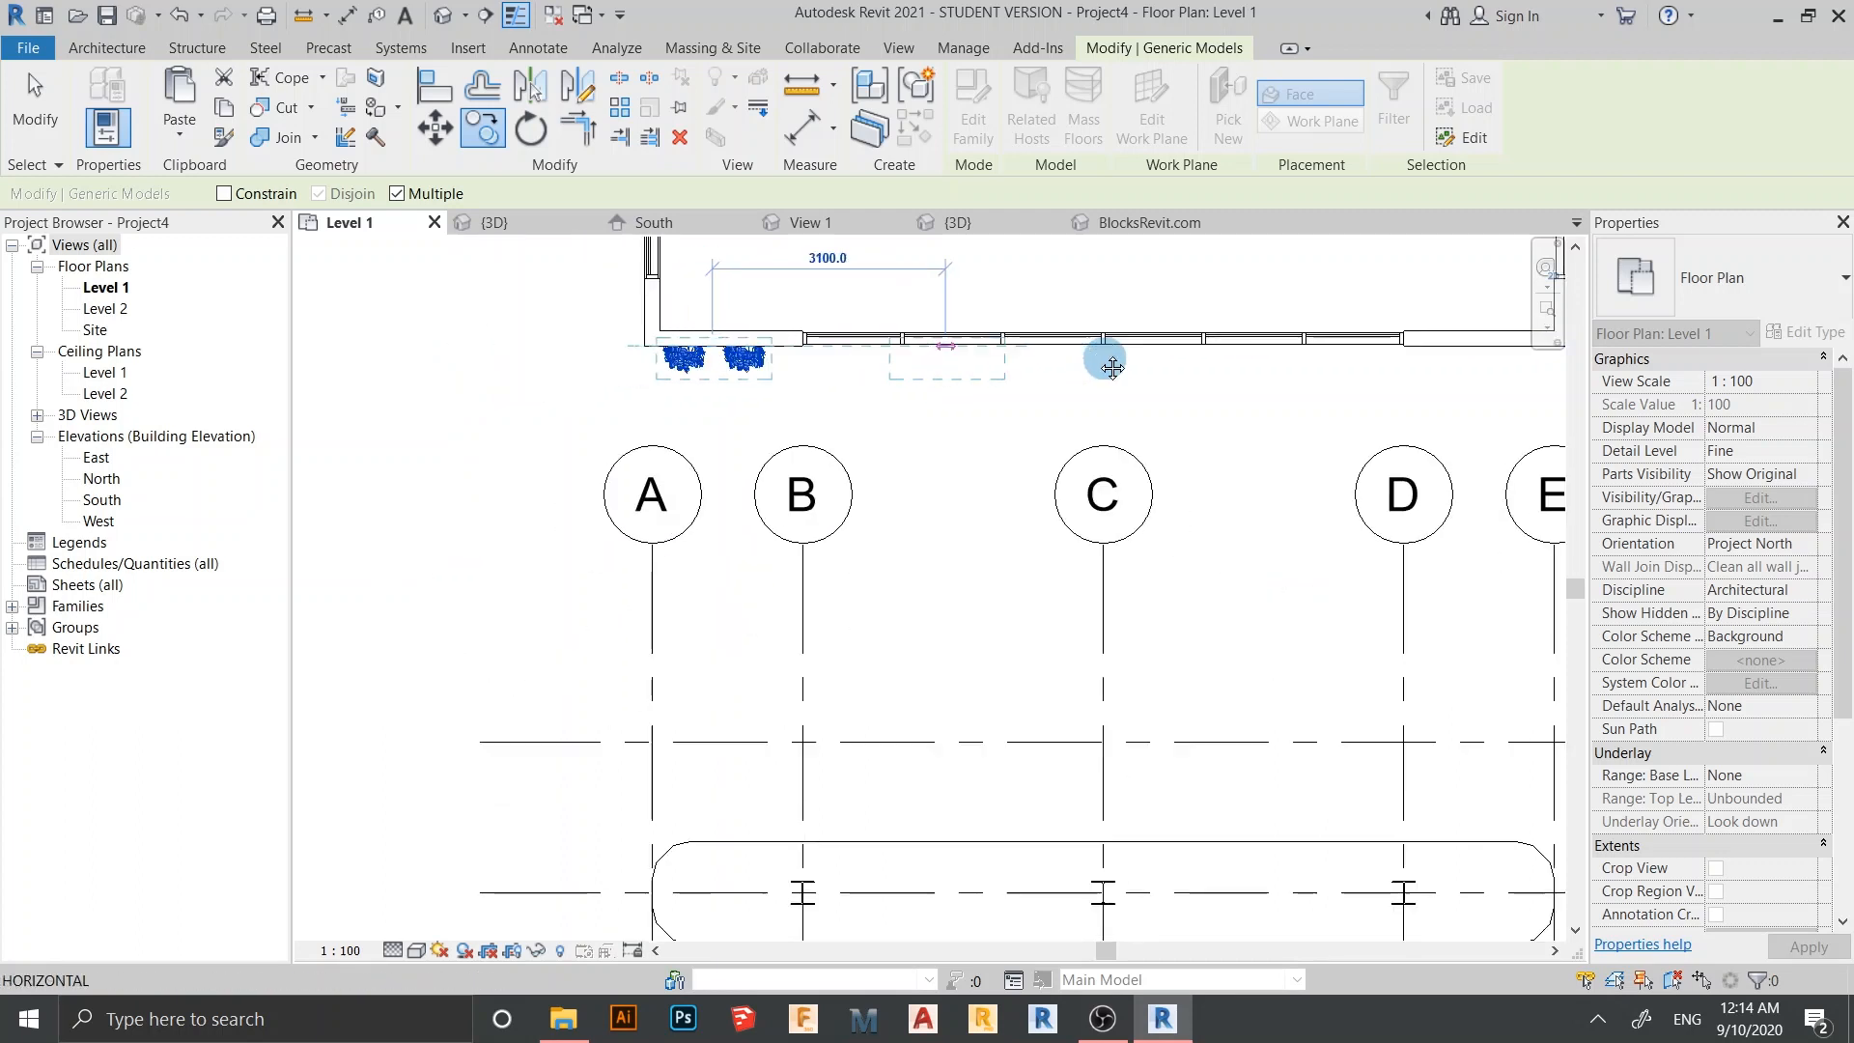
mouse_move(1100, 356)
middle_mouse_down()
mouse_move(646, 365)
mouse_move(1065, 363)
middle_mouse_up()
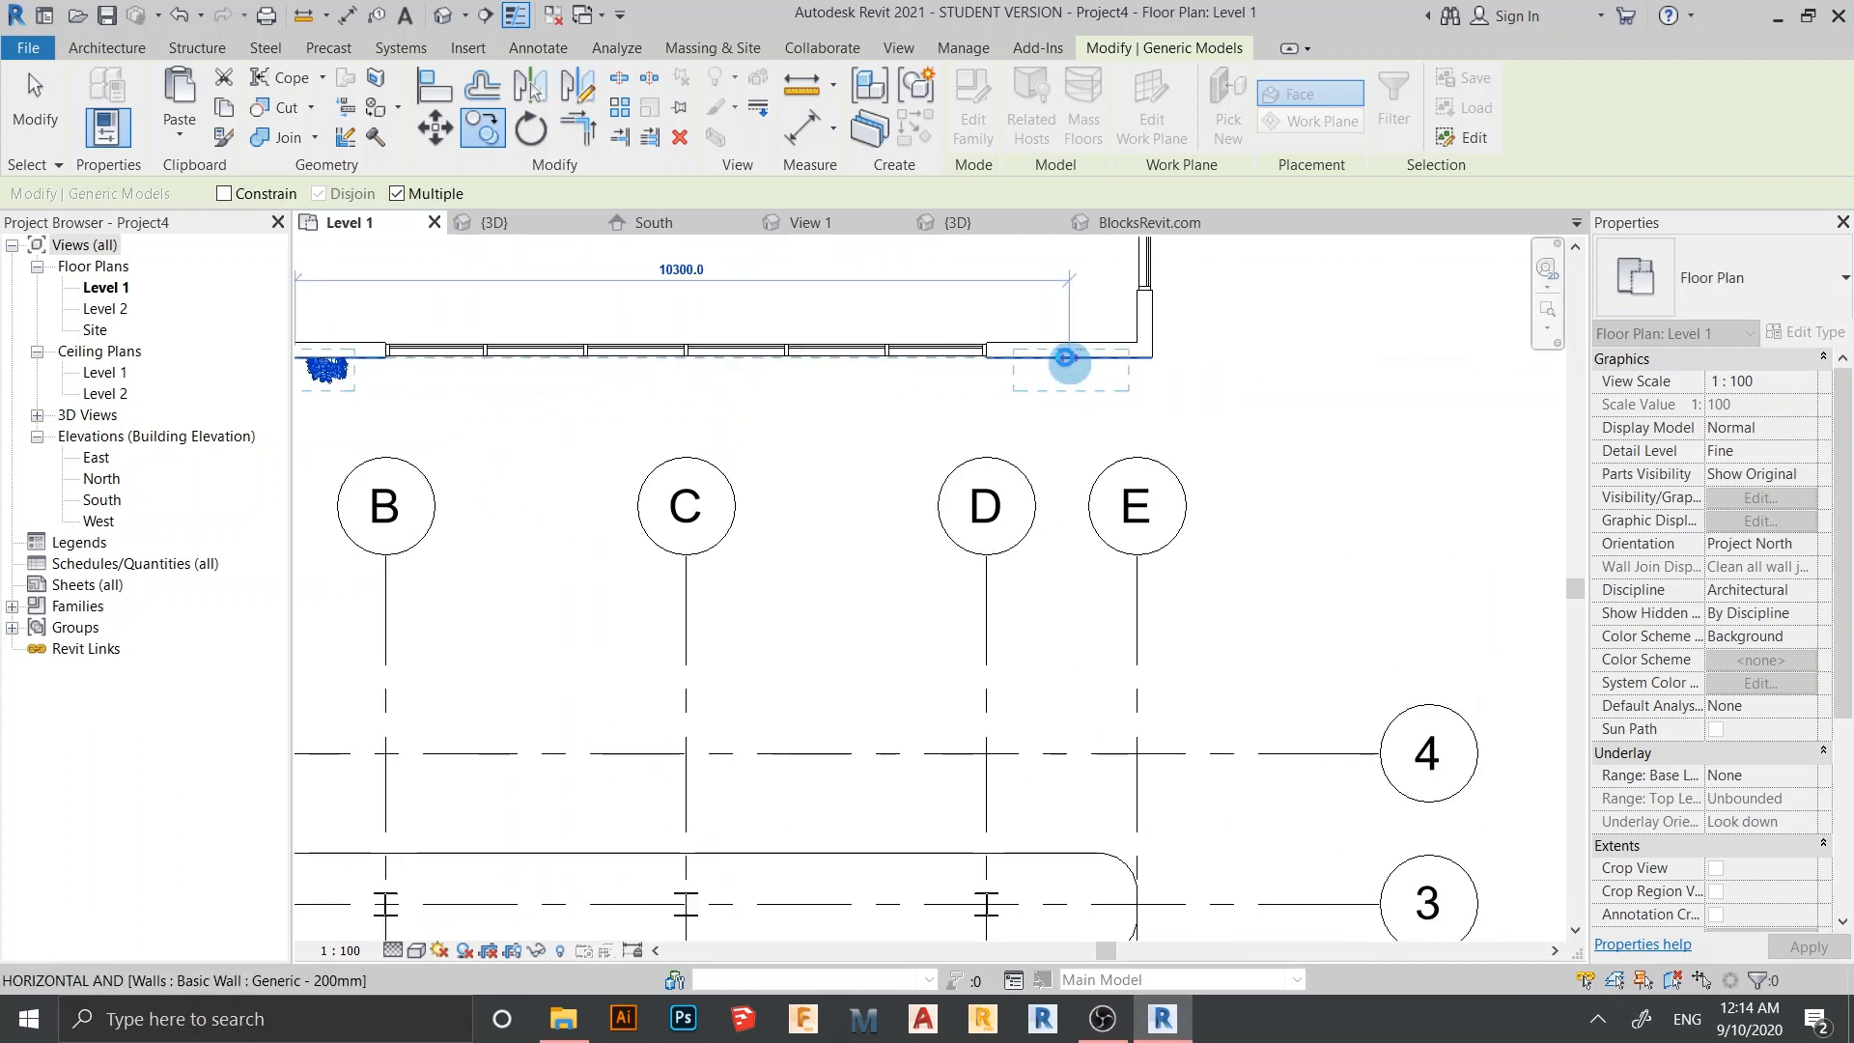
left_click(1064, 361)
Copy the vase pair from between grids D and E to the outer face of the side wall near grid A
scroll(987, 394, "down", 1)
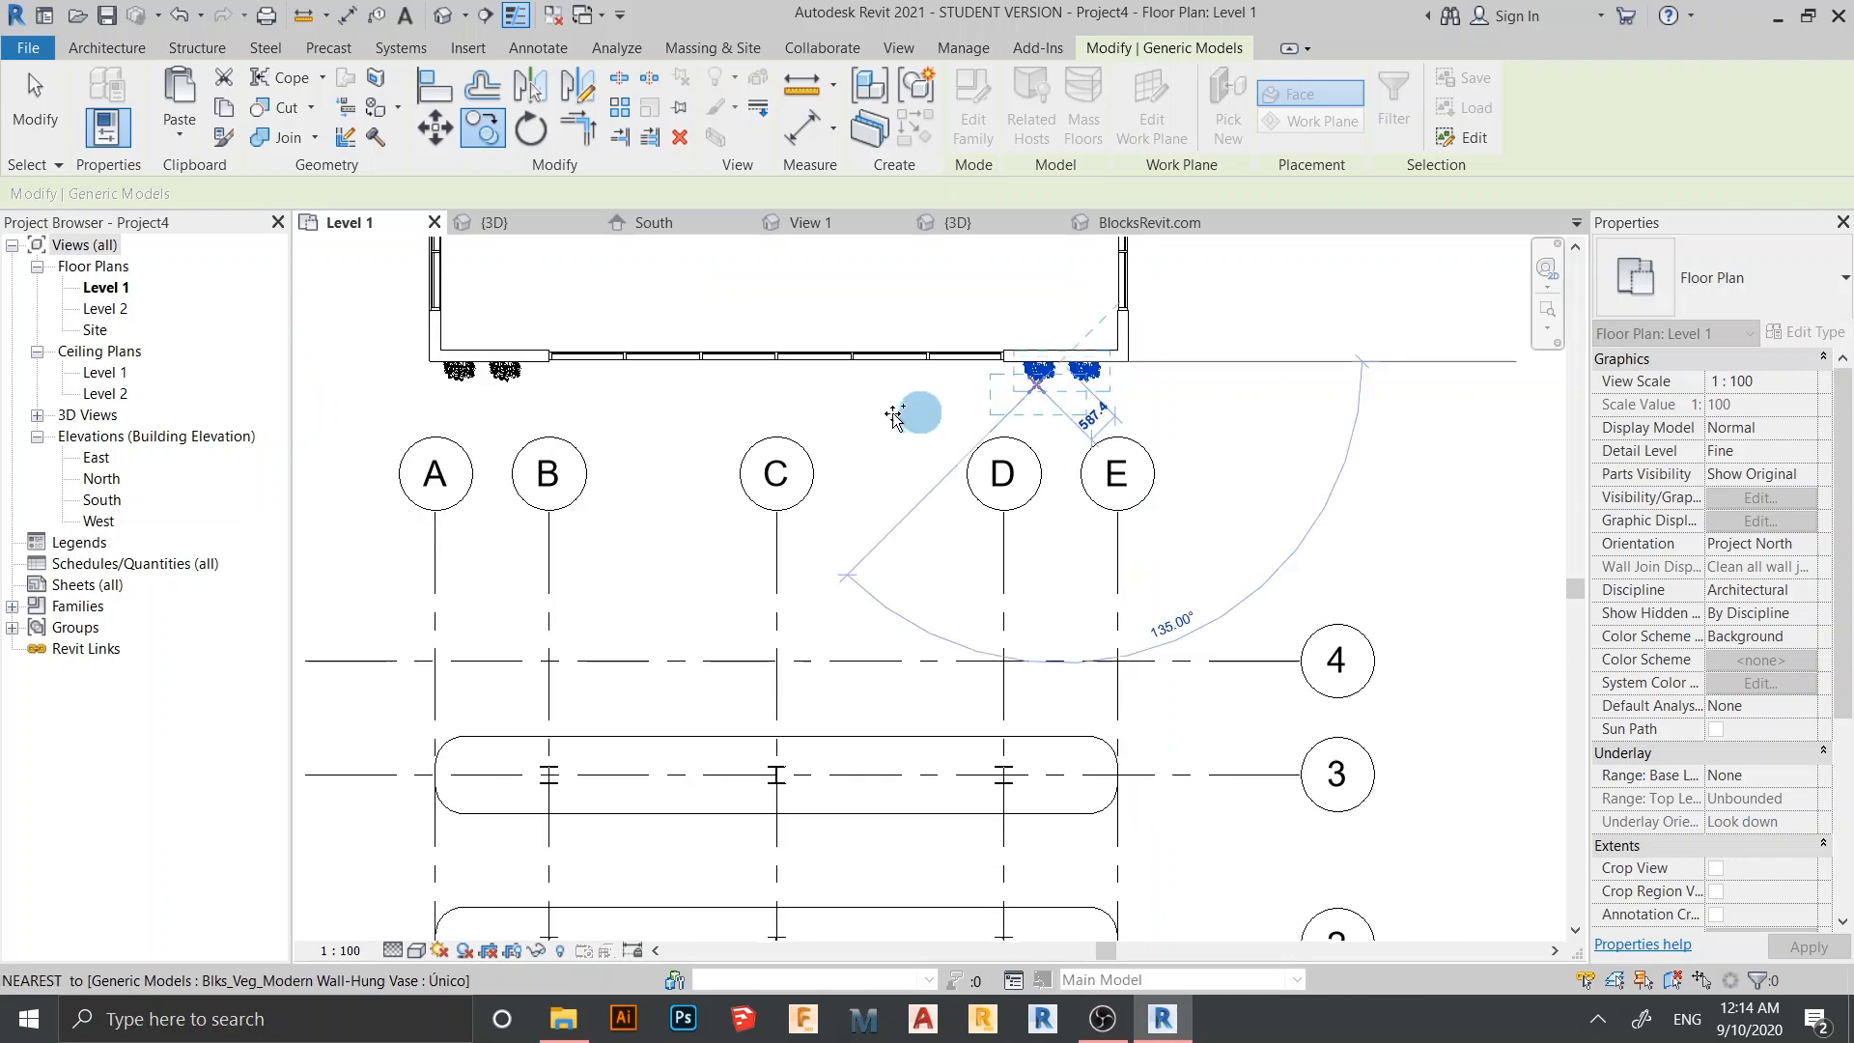
scroll(866, 474, "down", 1)
middle_click_drag(866, 474, 1078, 563)
scroll(918, 521, "up", 6)
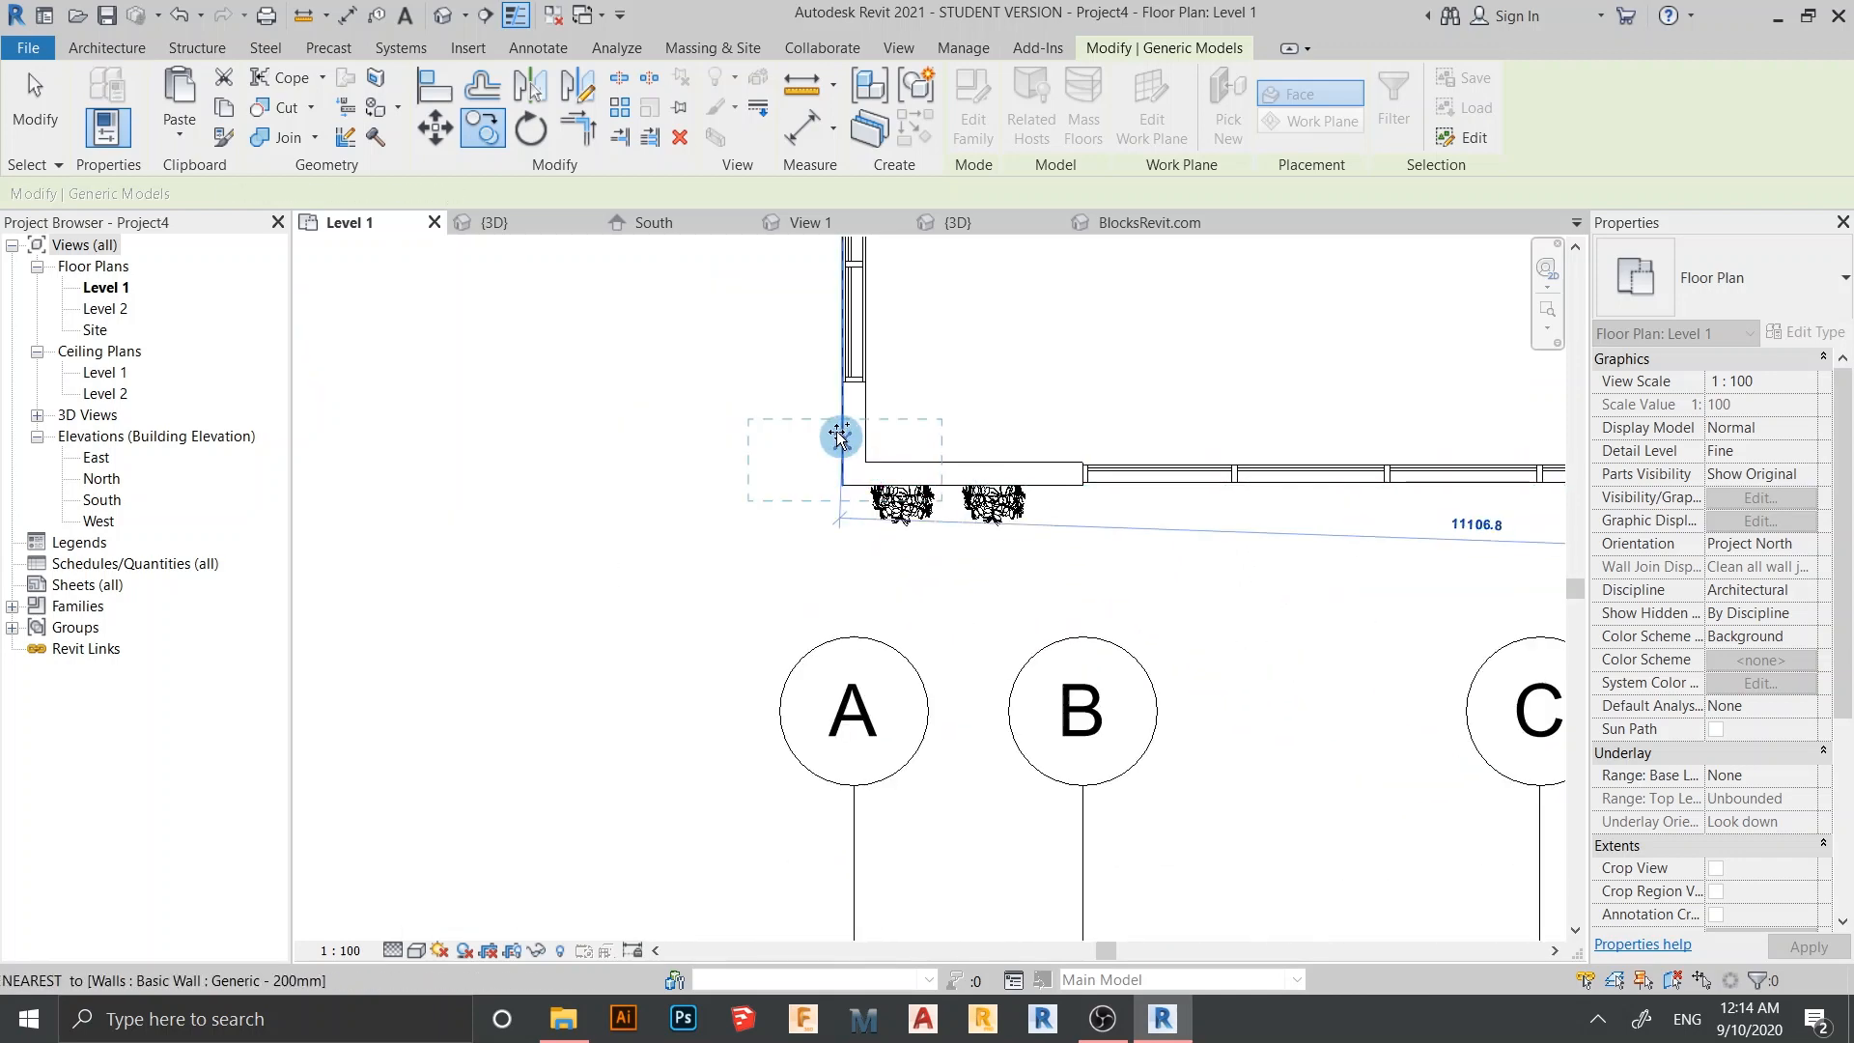
left_click(840, 437)
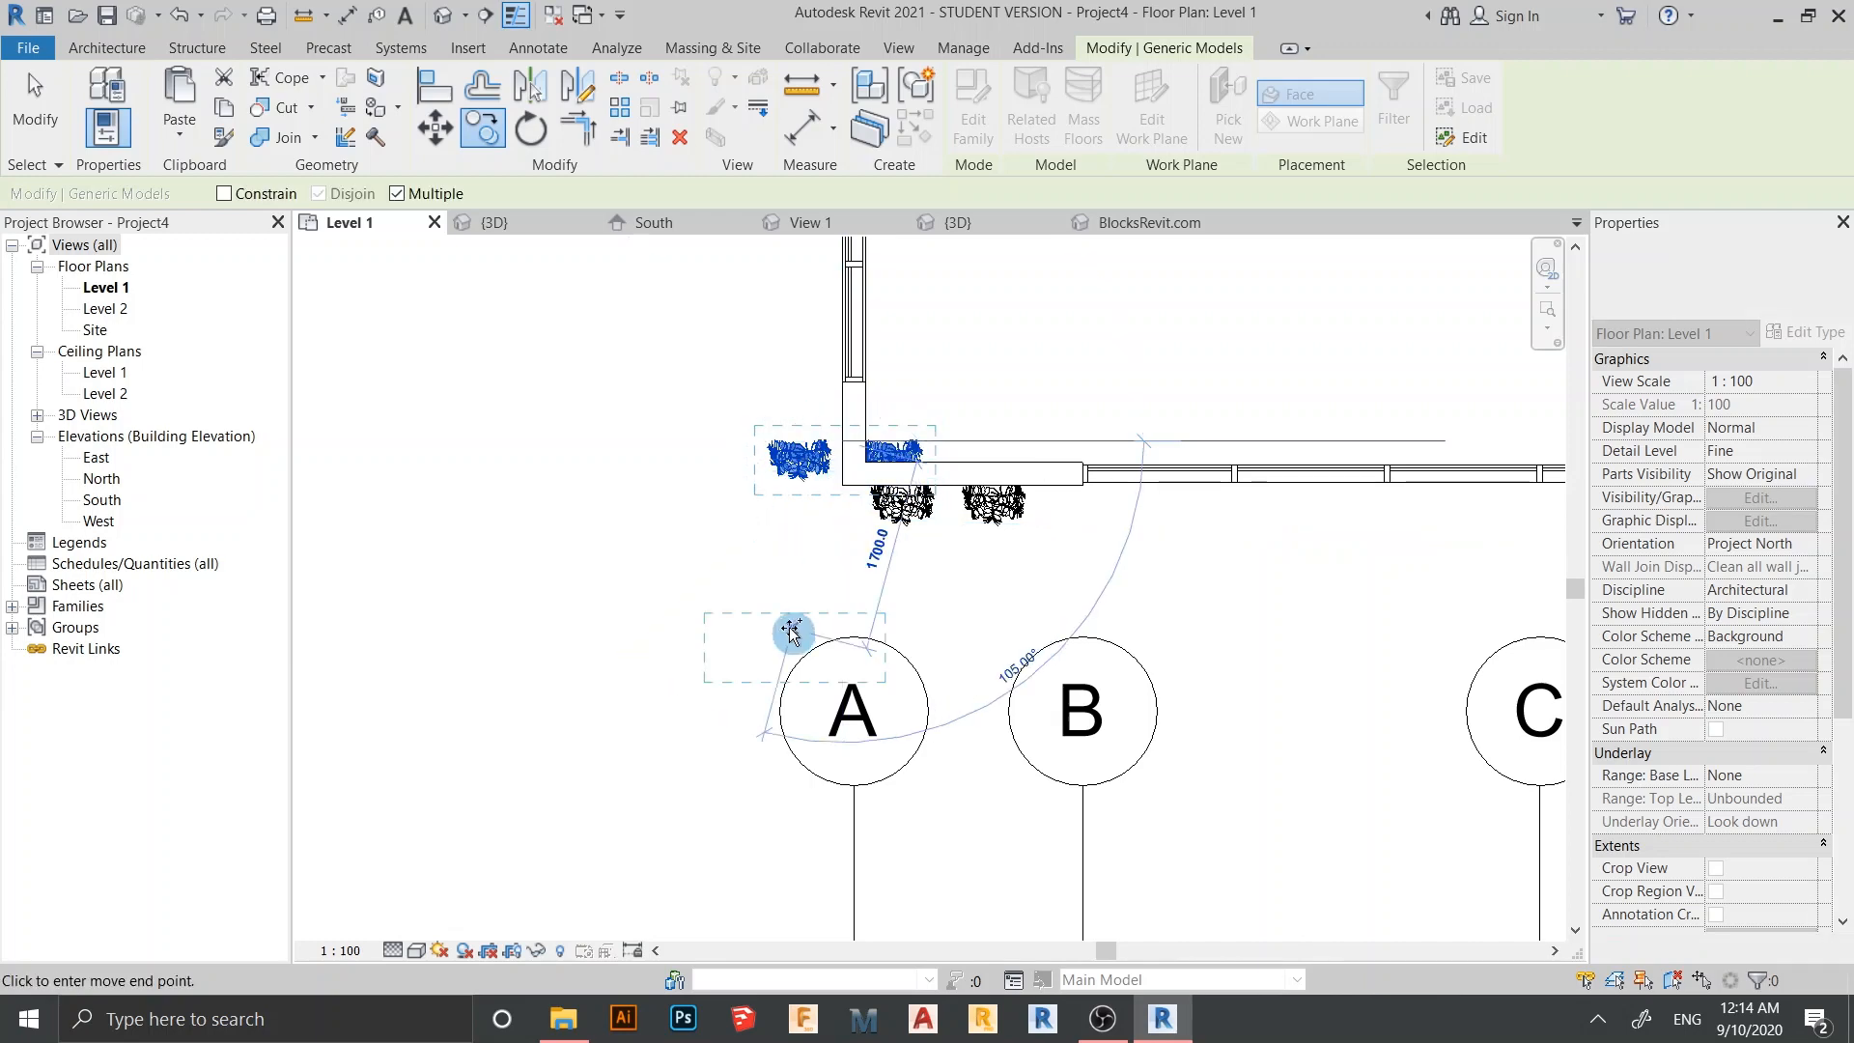
key("Escape")
key("Escape")
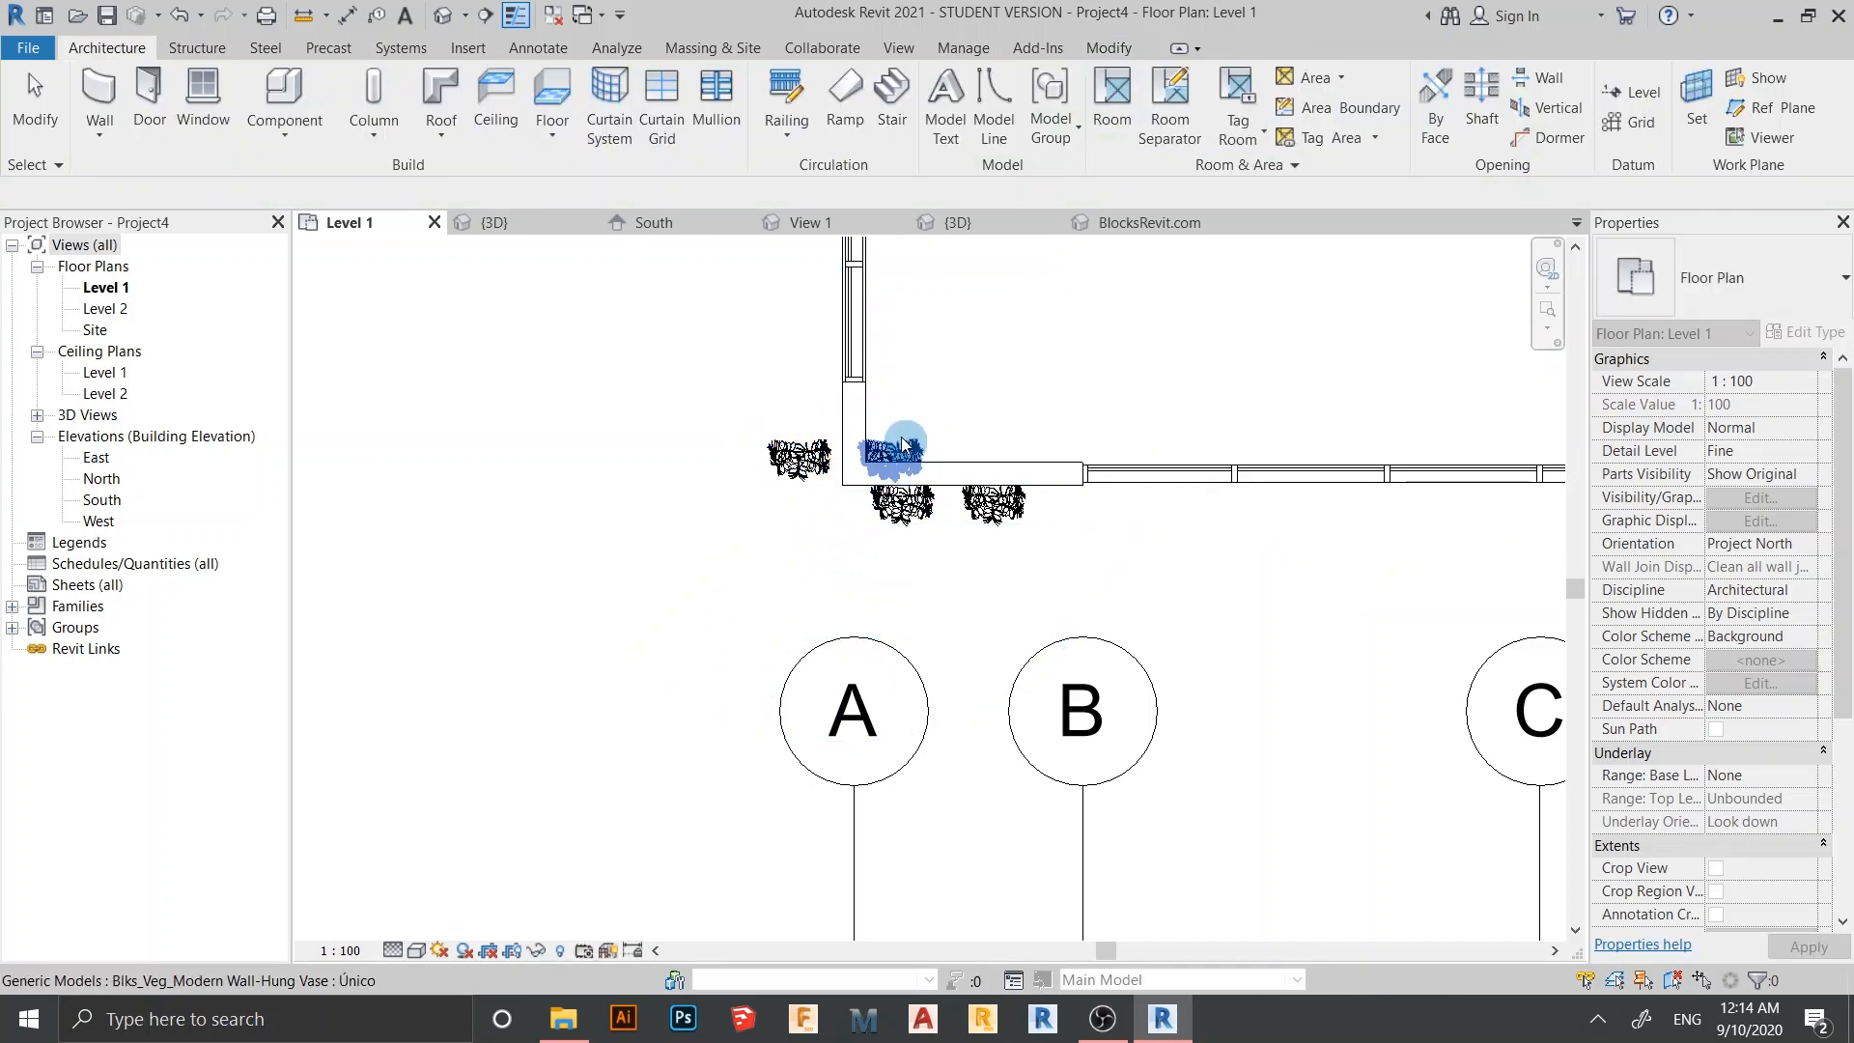
Rotate the two copied vases at the grid A corner so their backs face the side wall and the foliage points outward
left_click(832, 453)
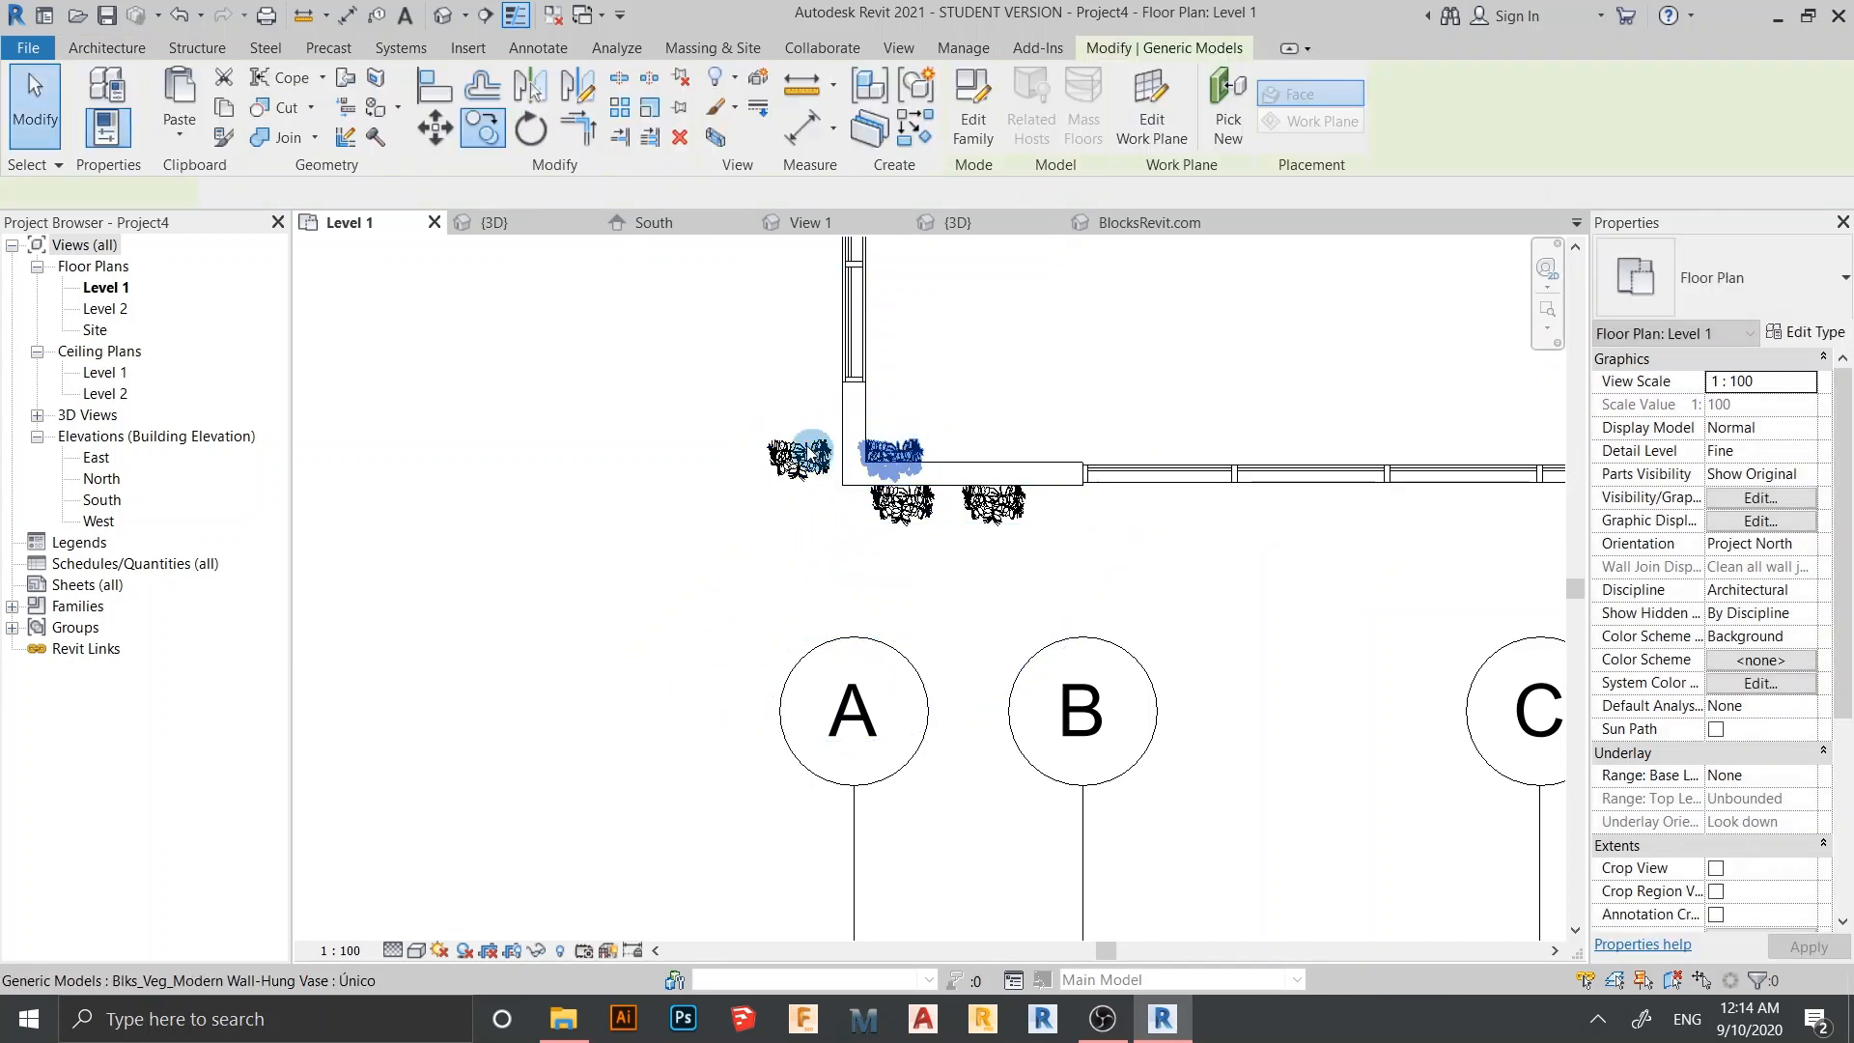
left_click(822, 513, "ctrl")
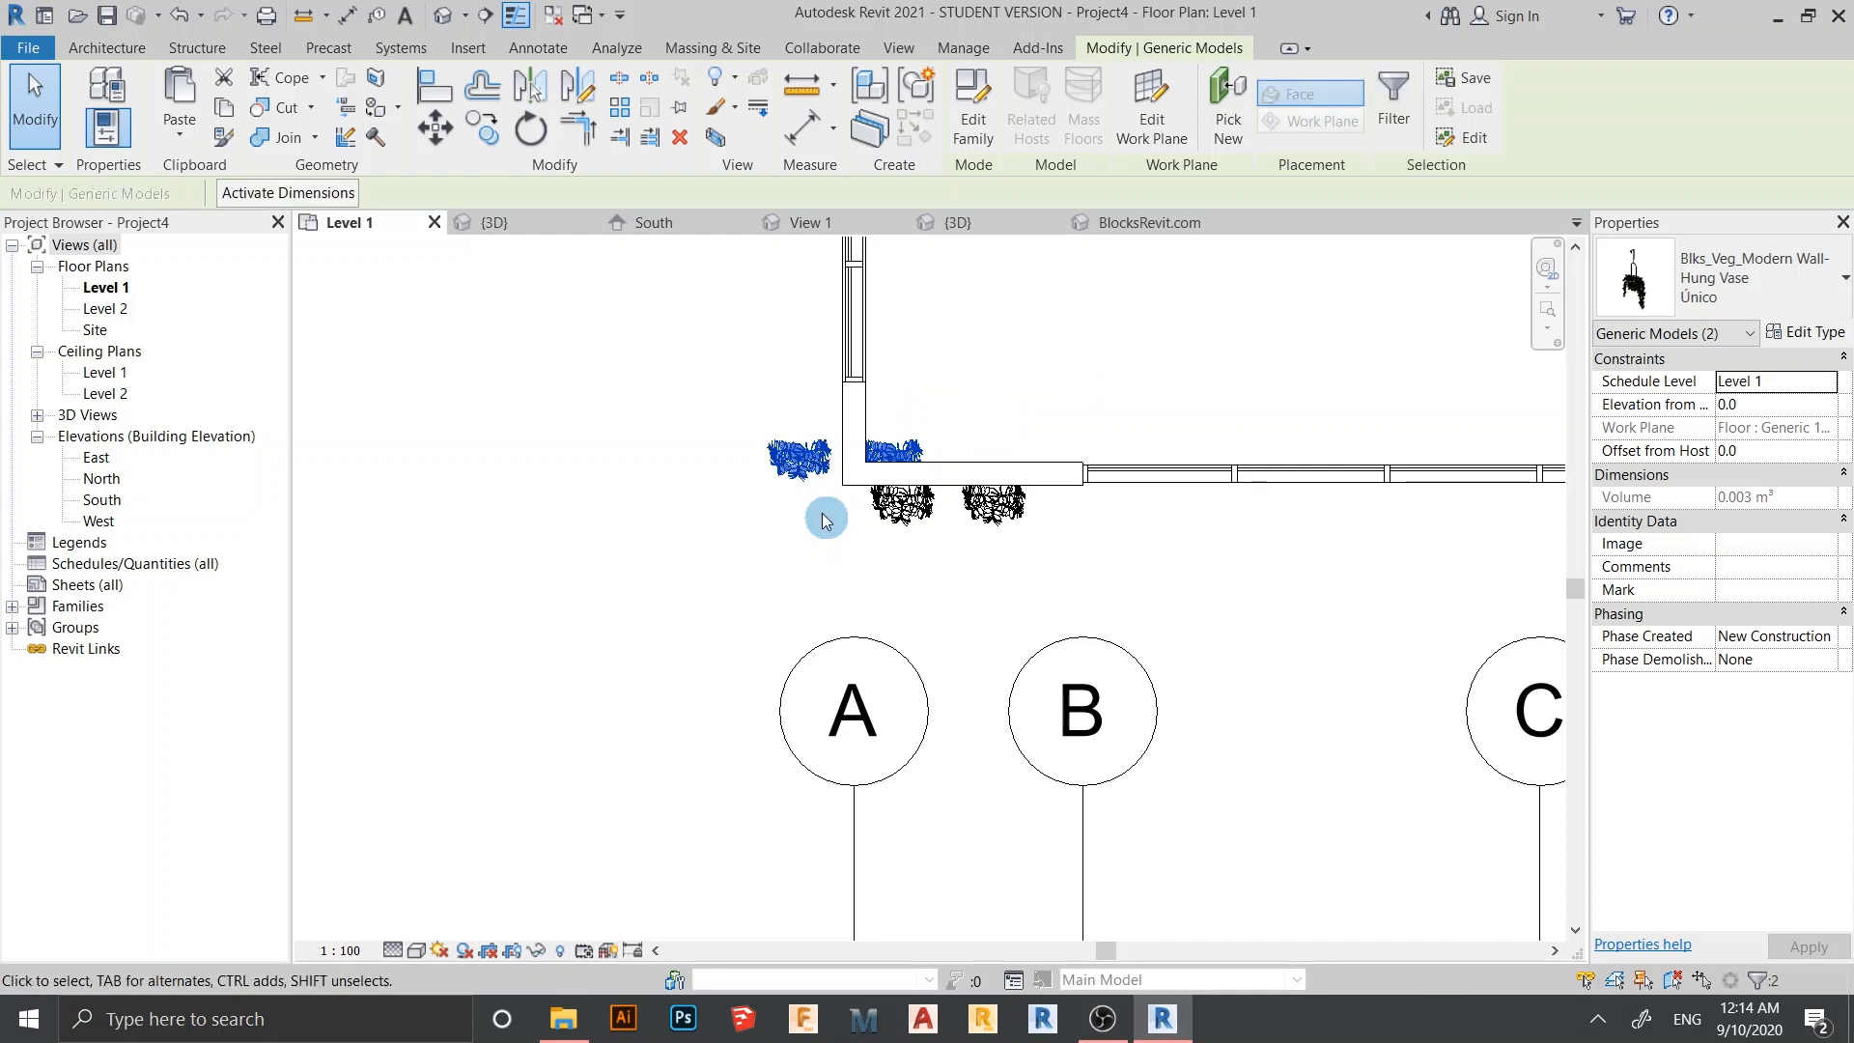
key("space")
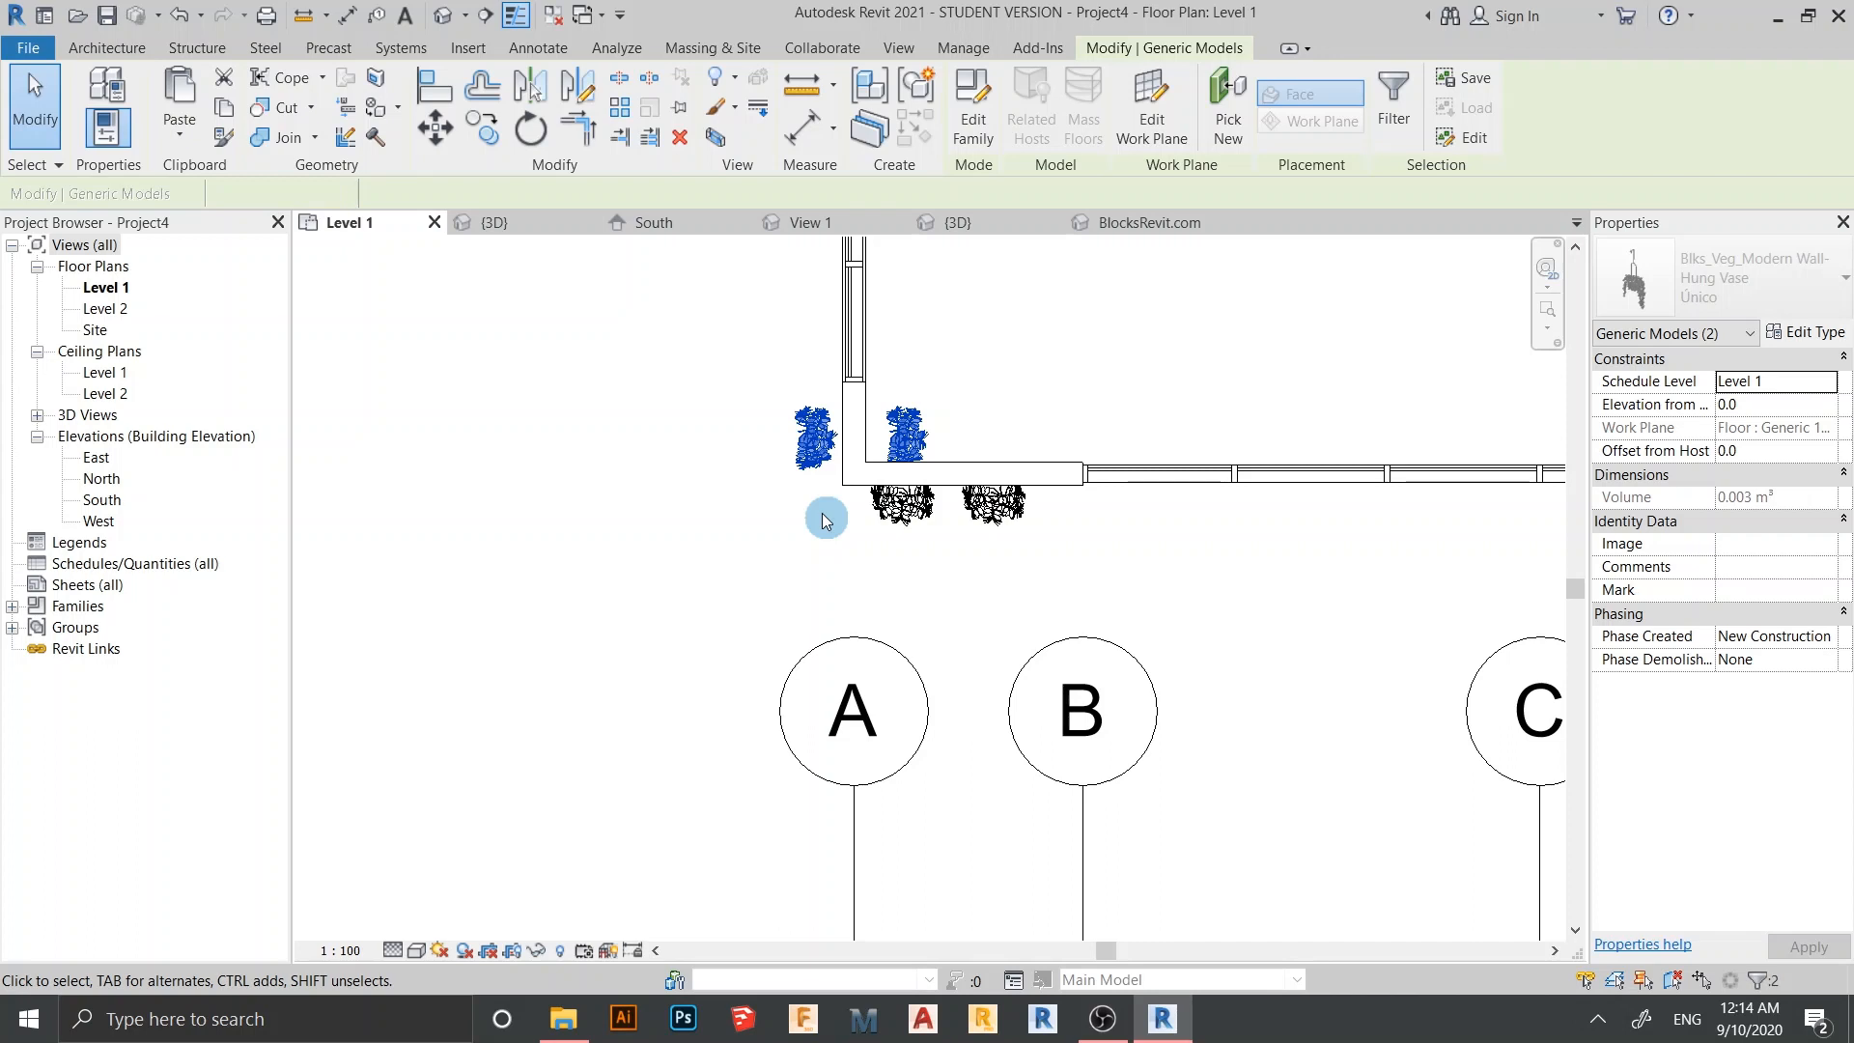
key("space")
scroll(820, 513, "up", 2)
key("space")
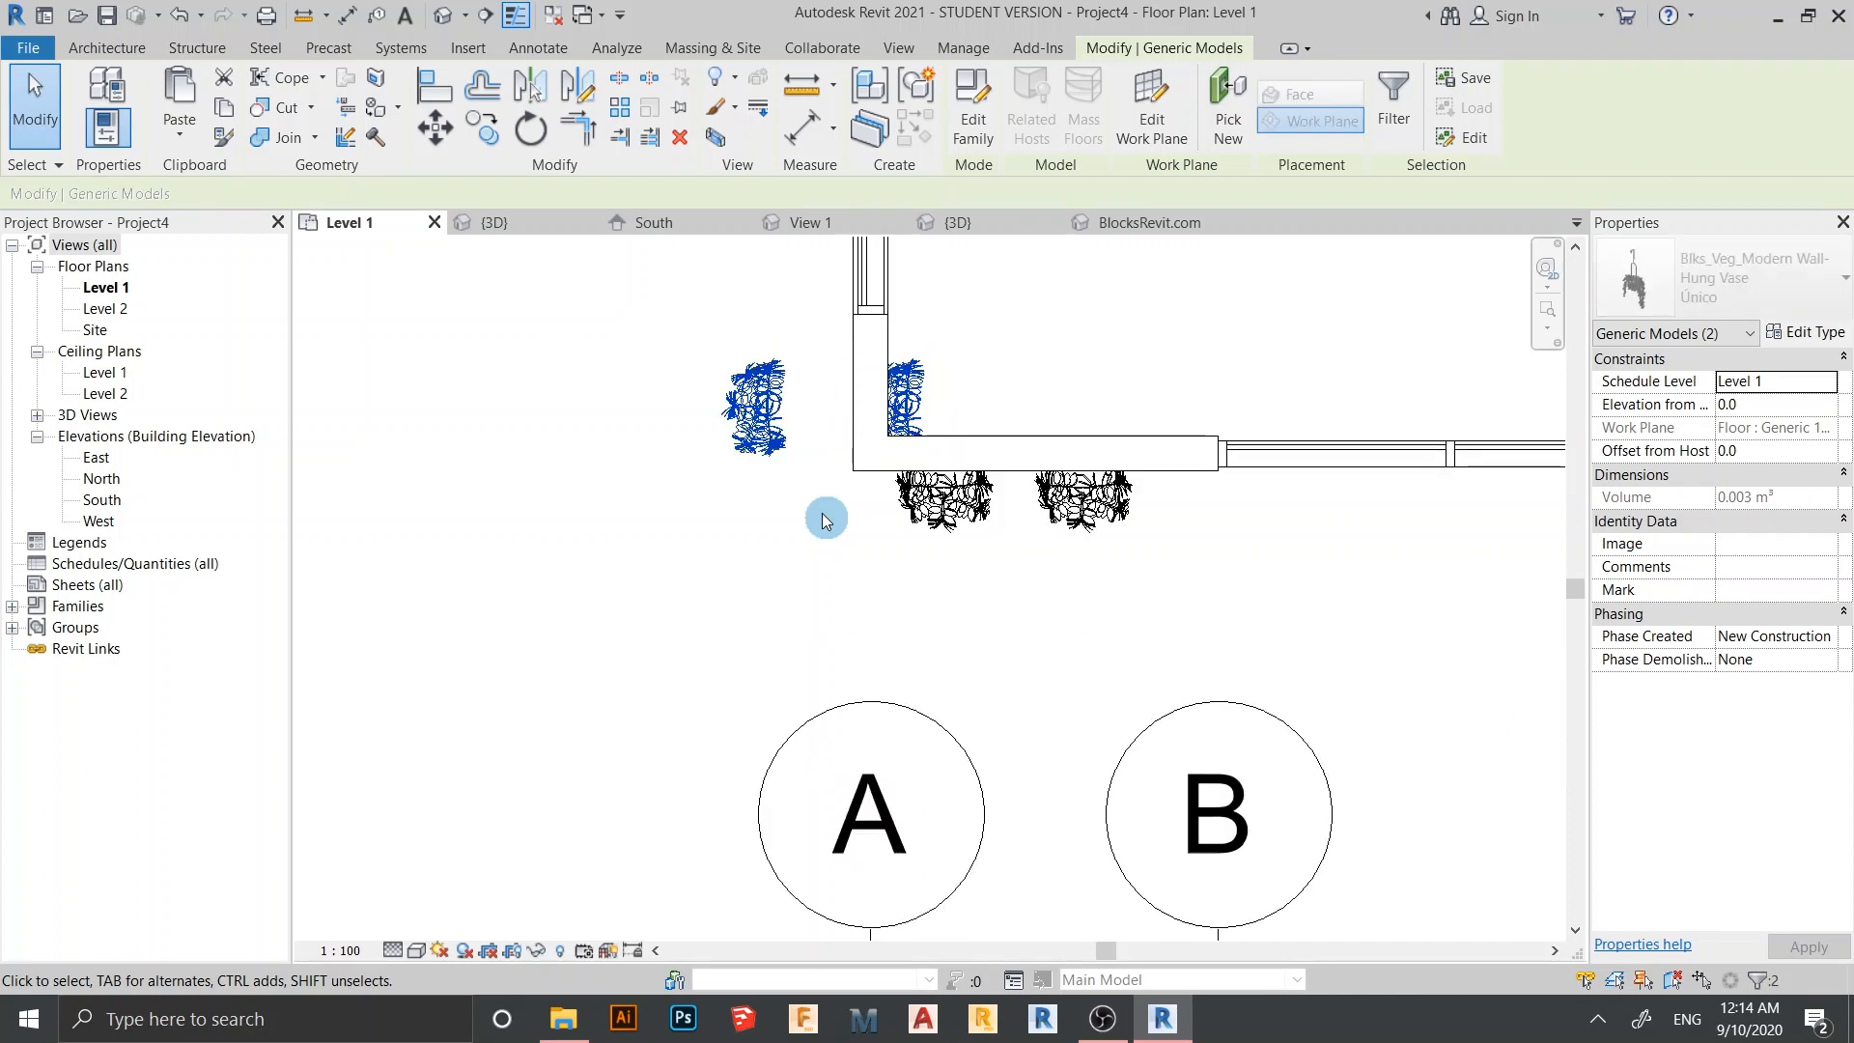
Move the rotated vases so one sits against the side wall's outer face near grid A, and delete the detached outer one
left_click_drag(935, 451, 973, 364)
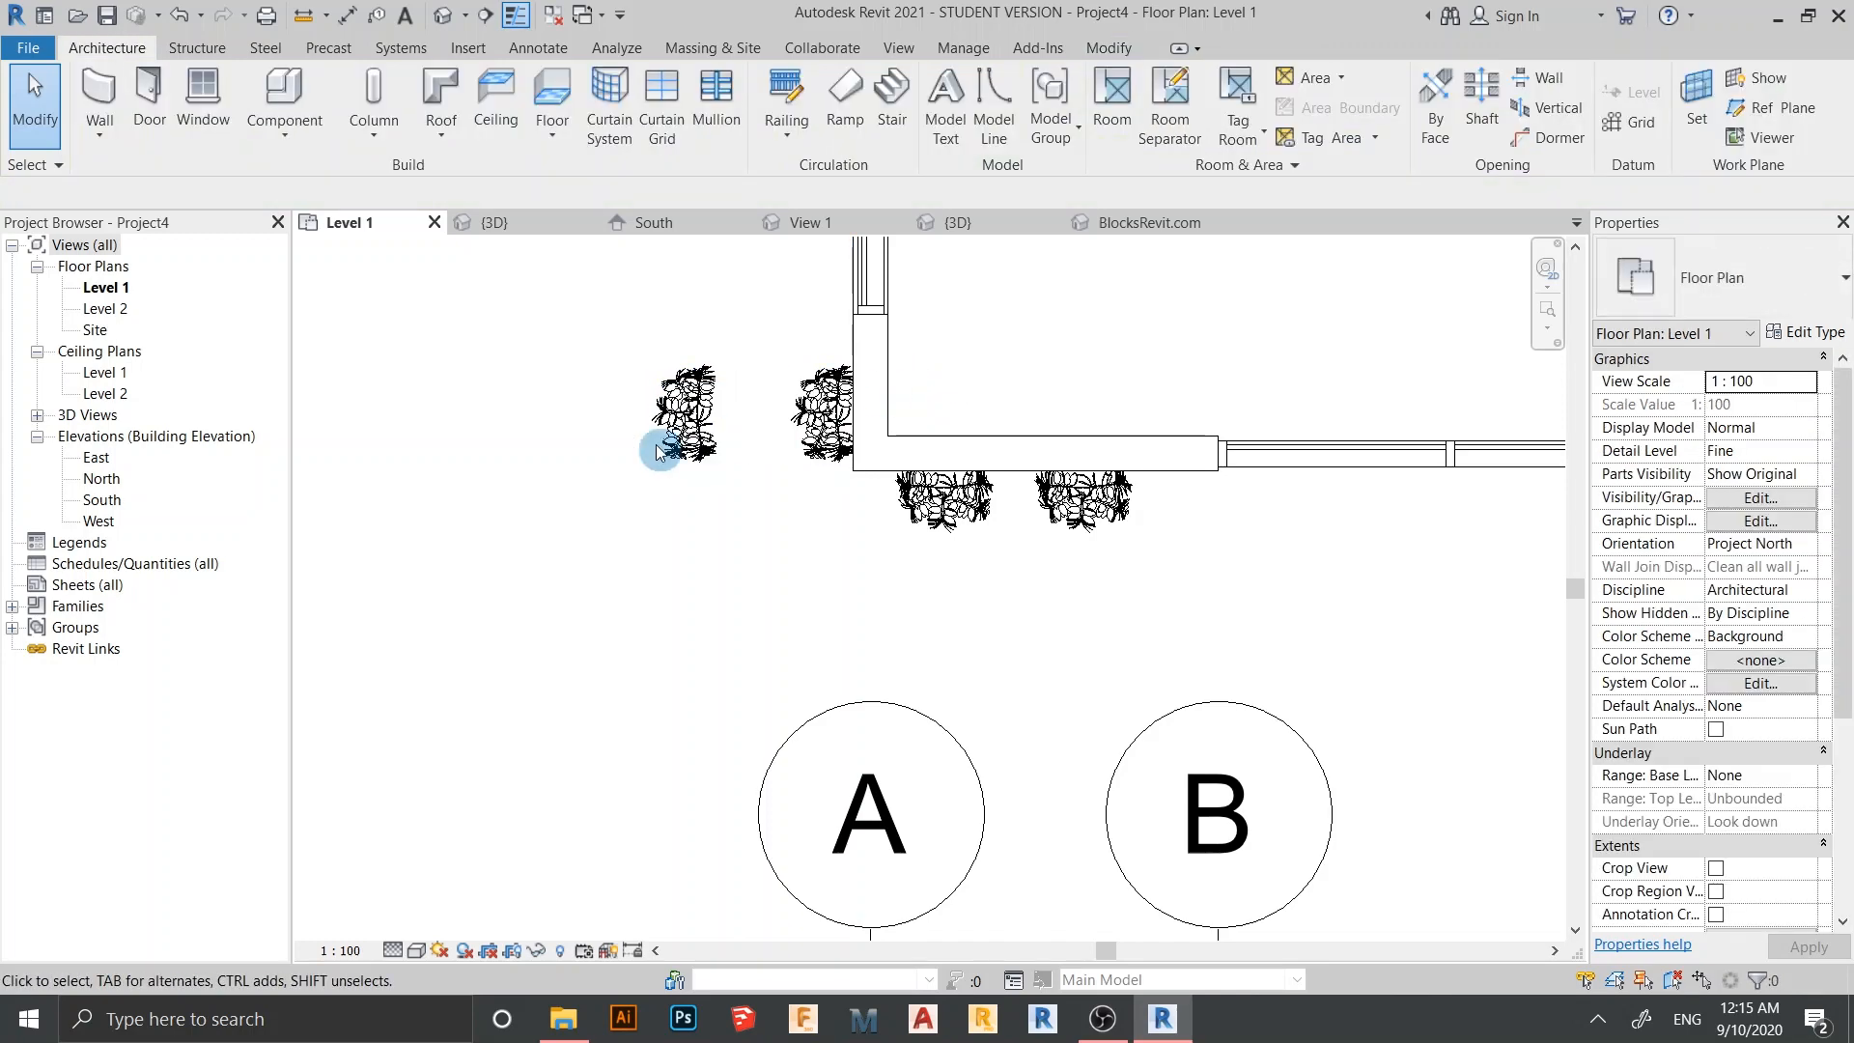
left_click(671, 424)
key("Delete")
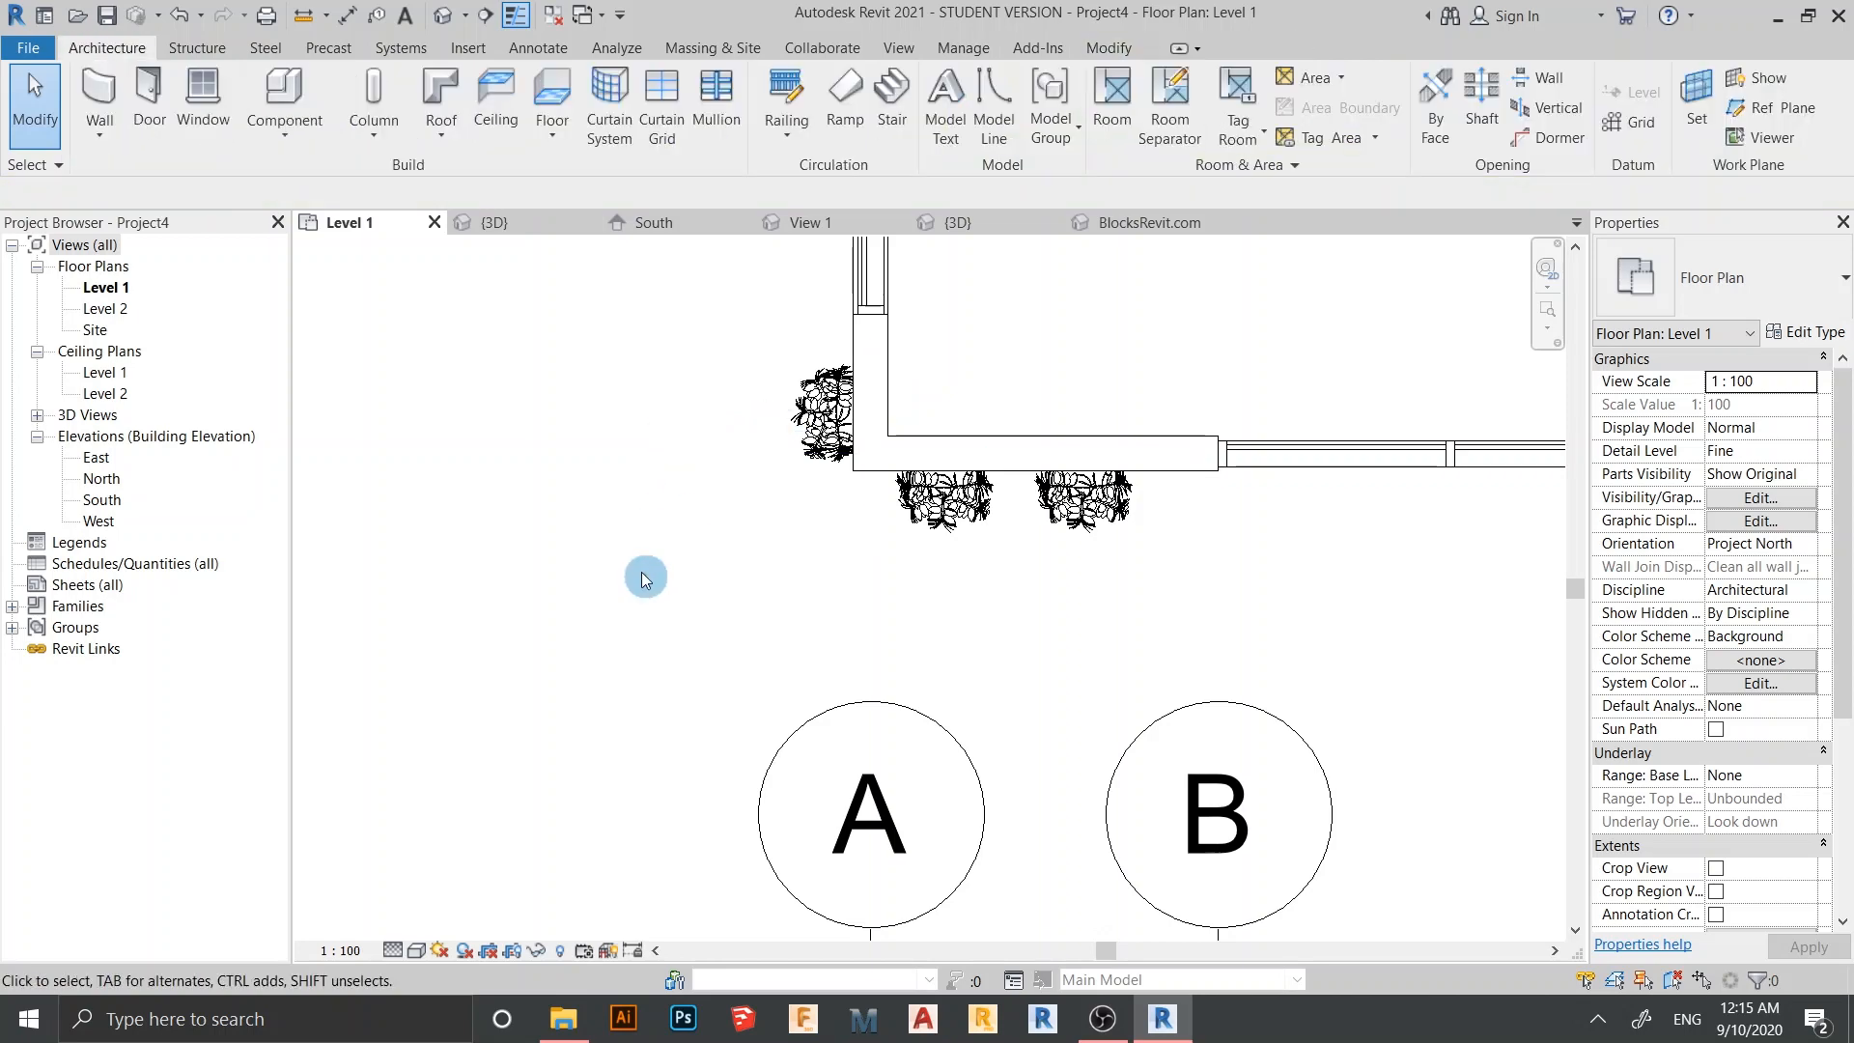
Mirror the side-wall vase near grid A about a drawn axis through the middle of the store
left_click(798, 404)
scroll(853, 511, "down", 2)
middle_click_drag(853, 526, 691, 494)
scroll(713, 514, "down", 2)
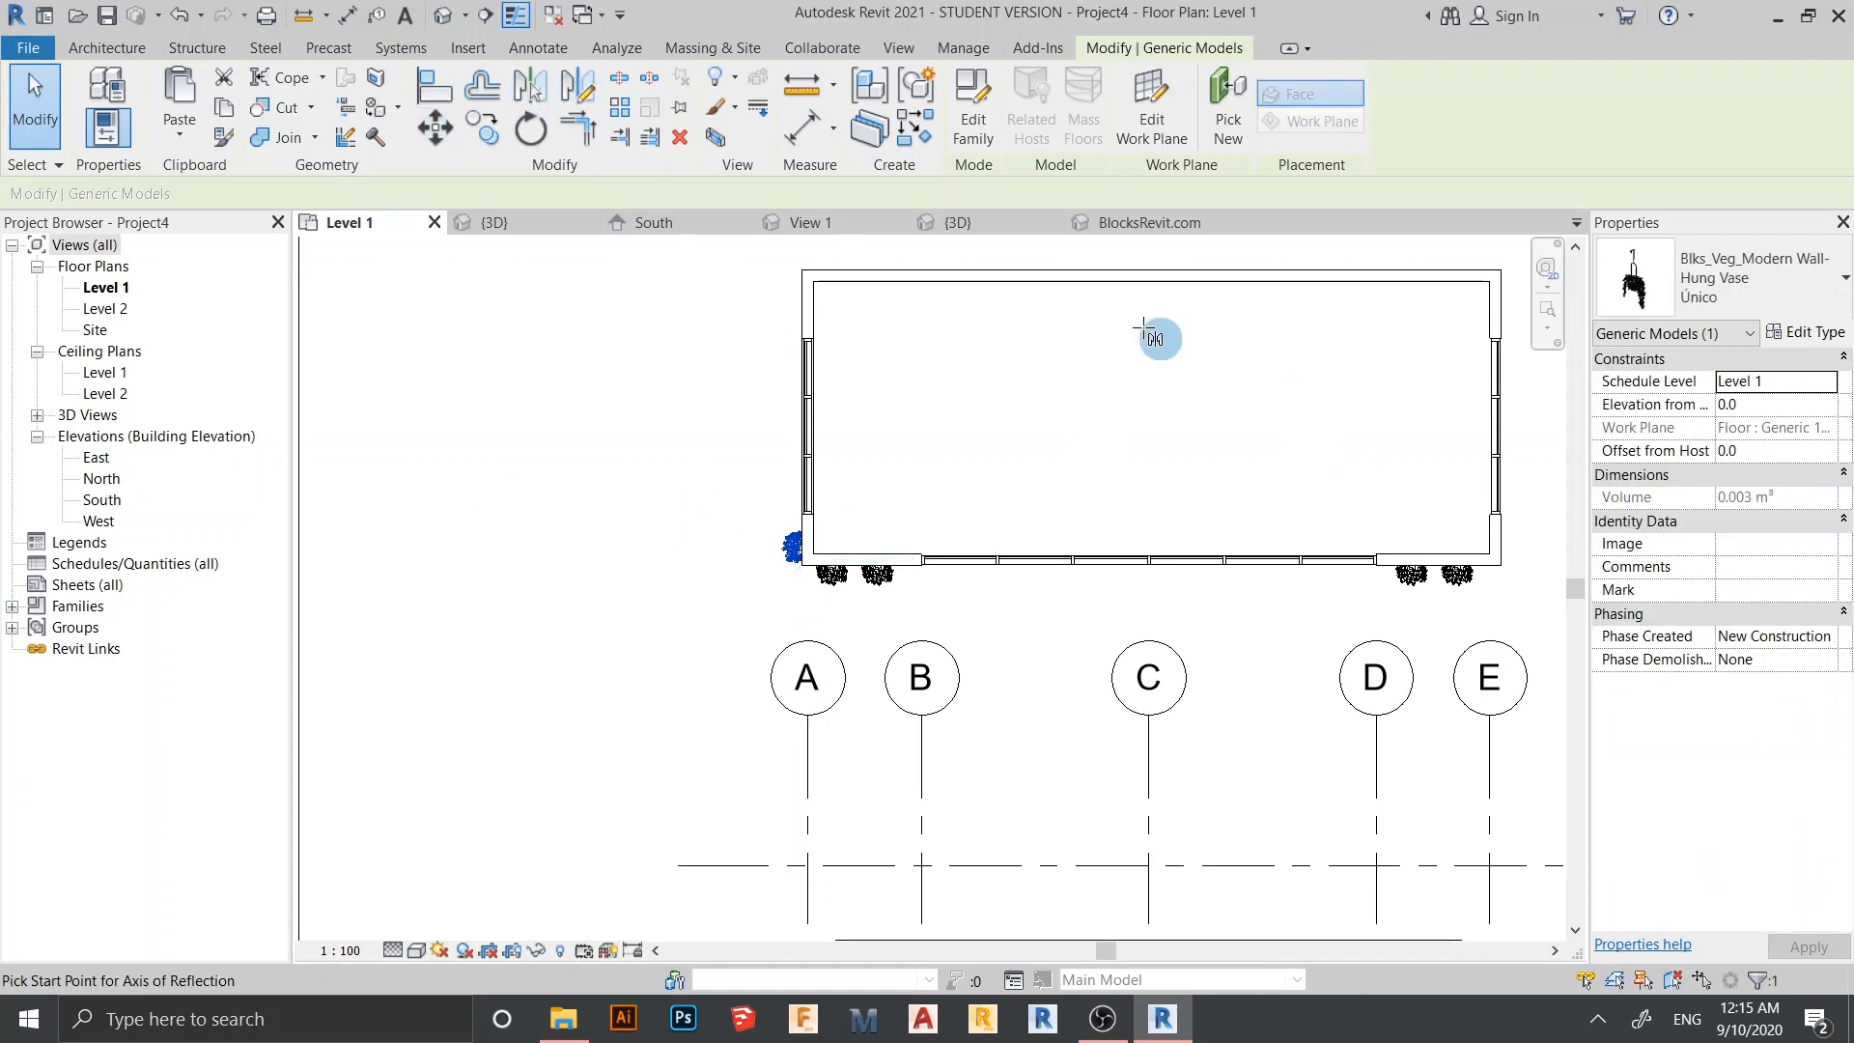
Mirror a copy of the wall-hung vase from the building's west wall to its east wall about the vertical centre axis
left_click(1155, 281)
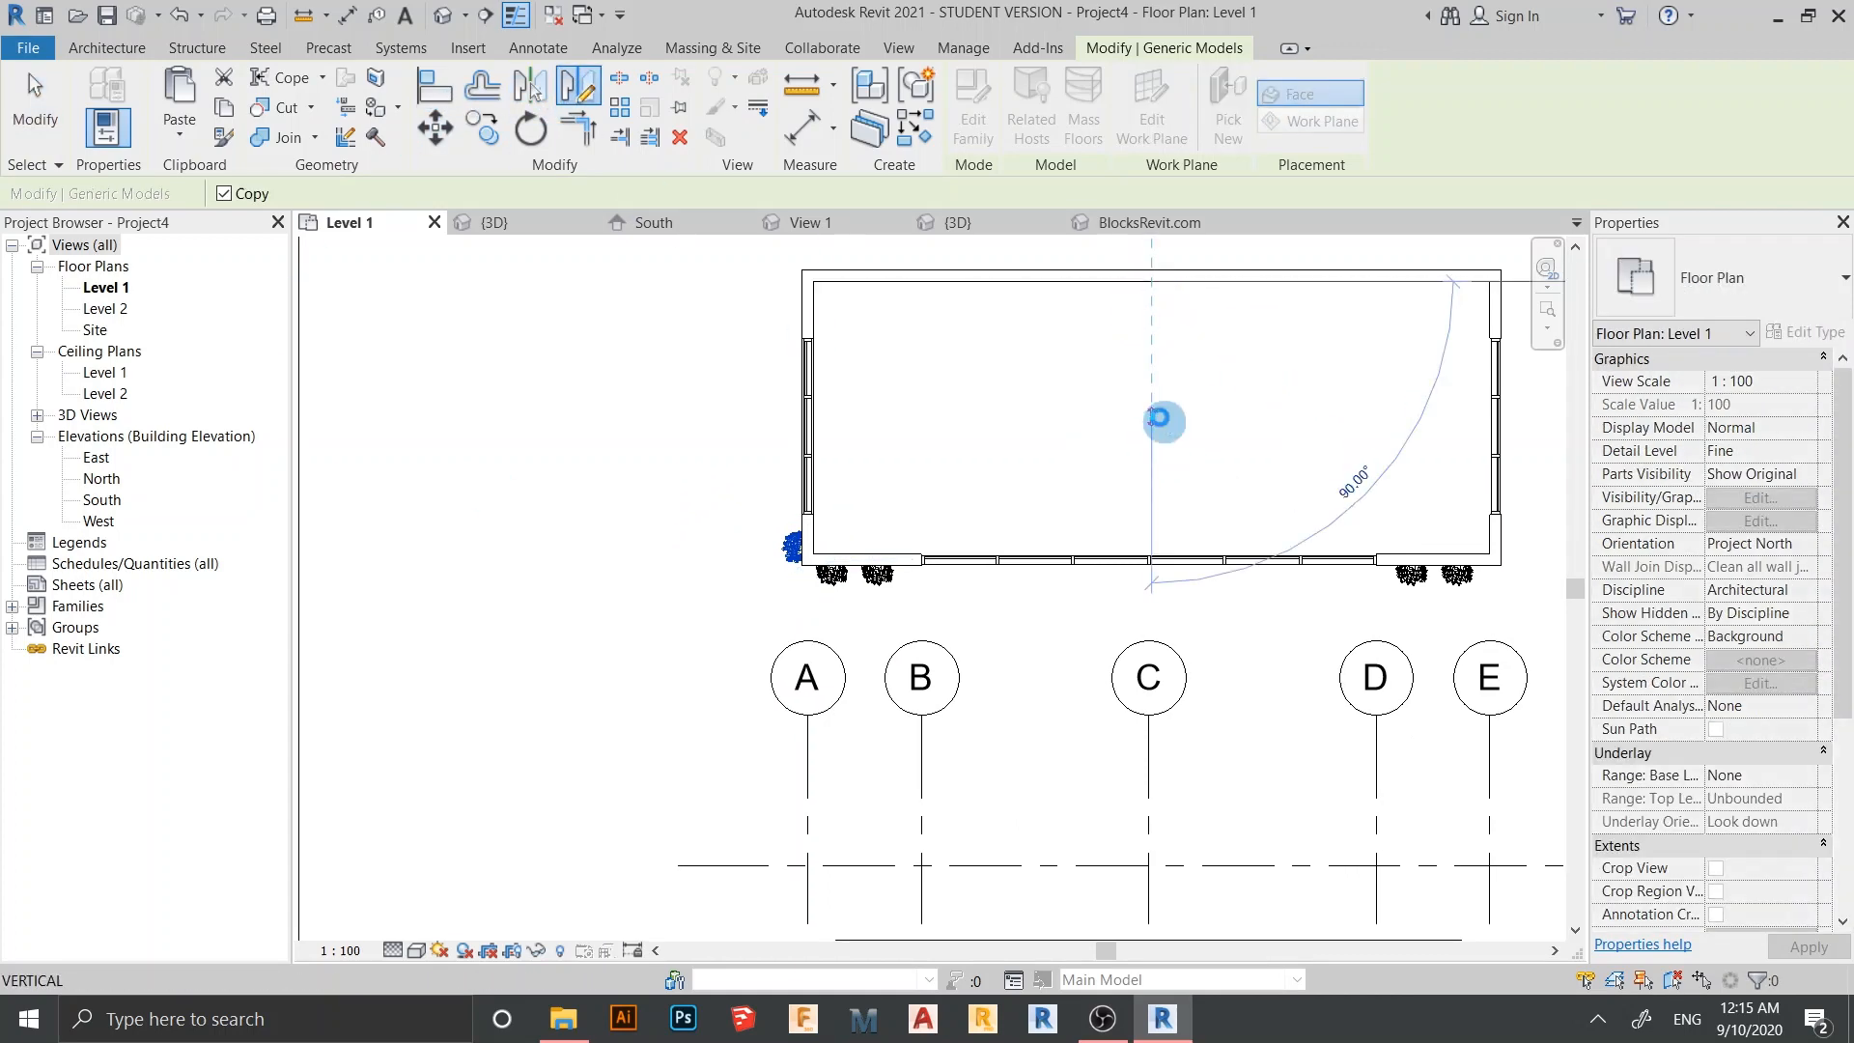
left_click(1159, 418)
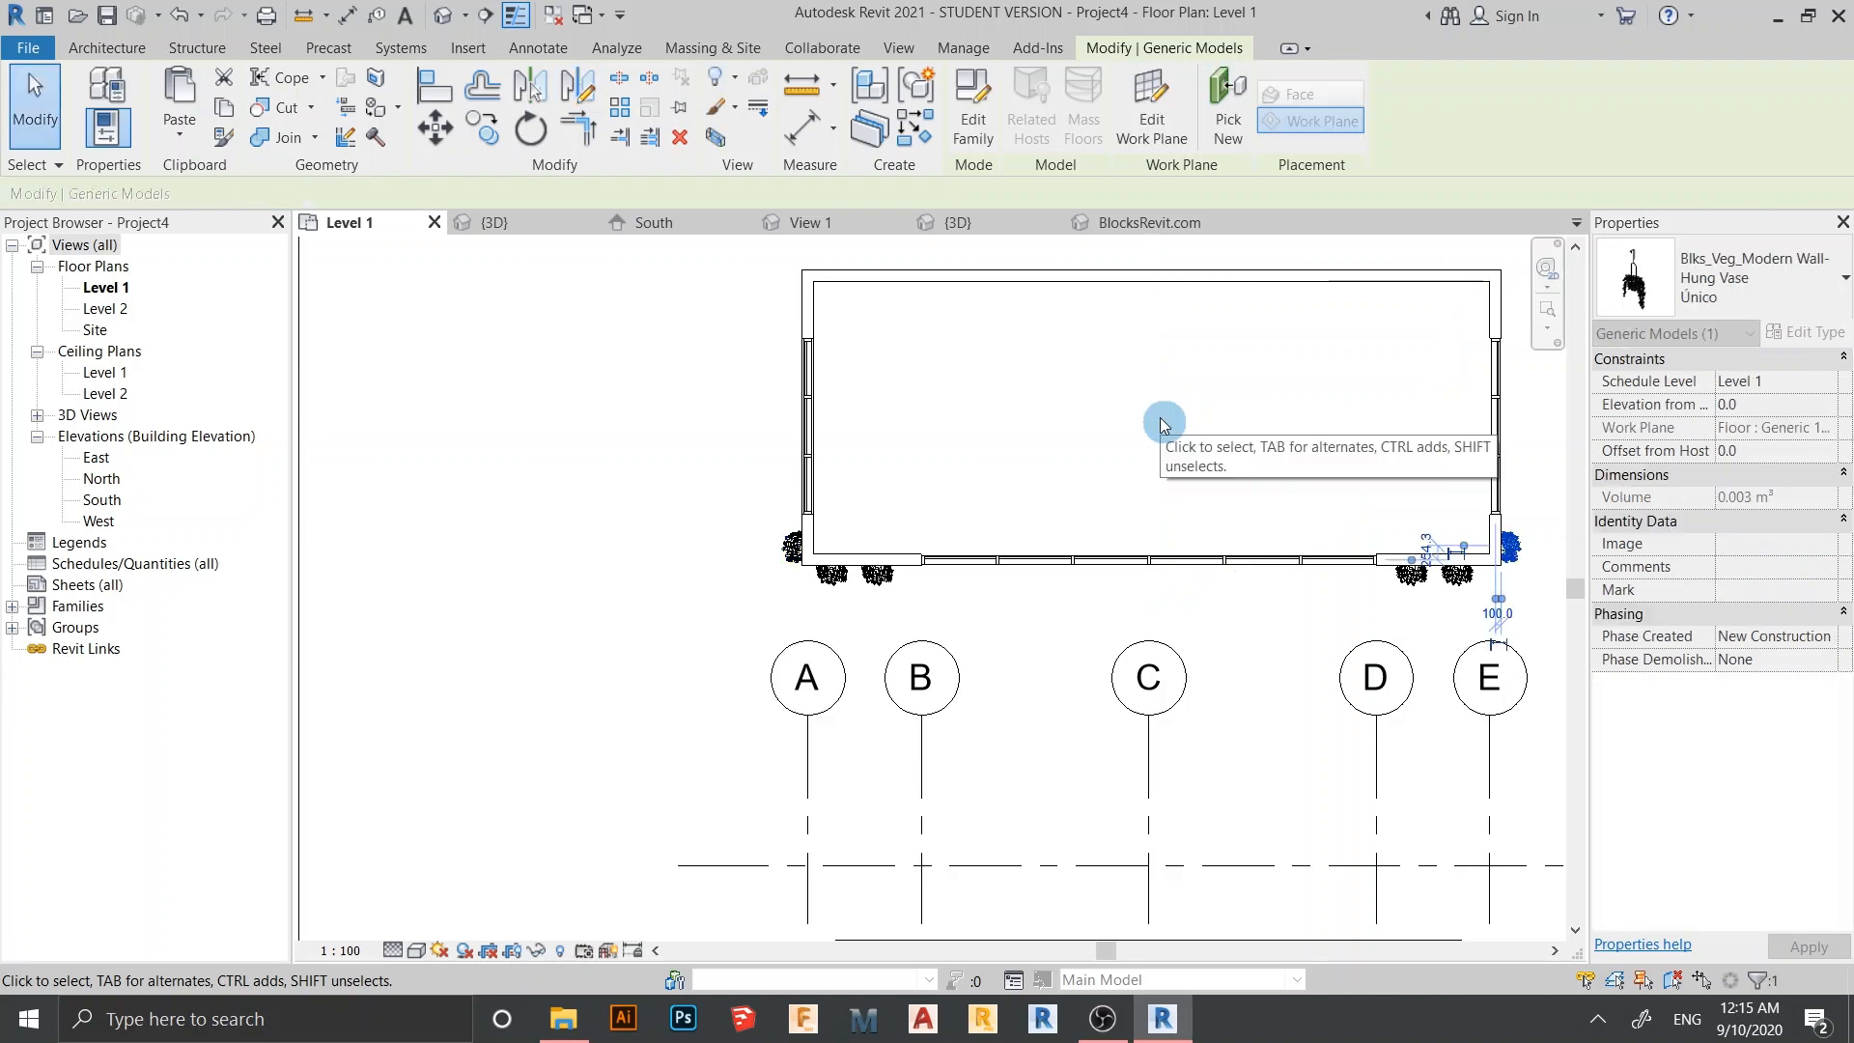
left_click(1160, 417)
scroll(1096, 429, "down", 1)
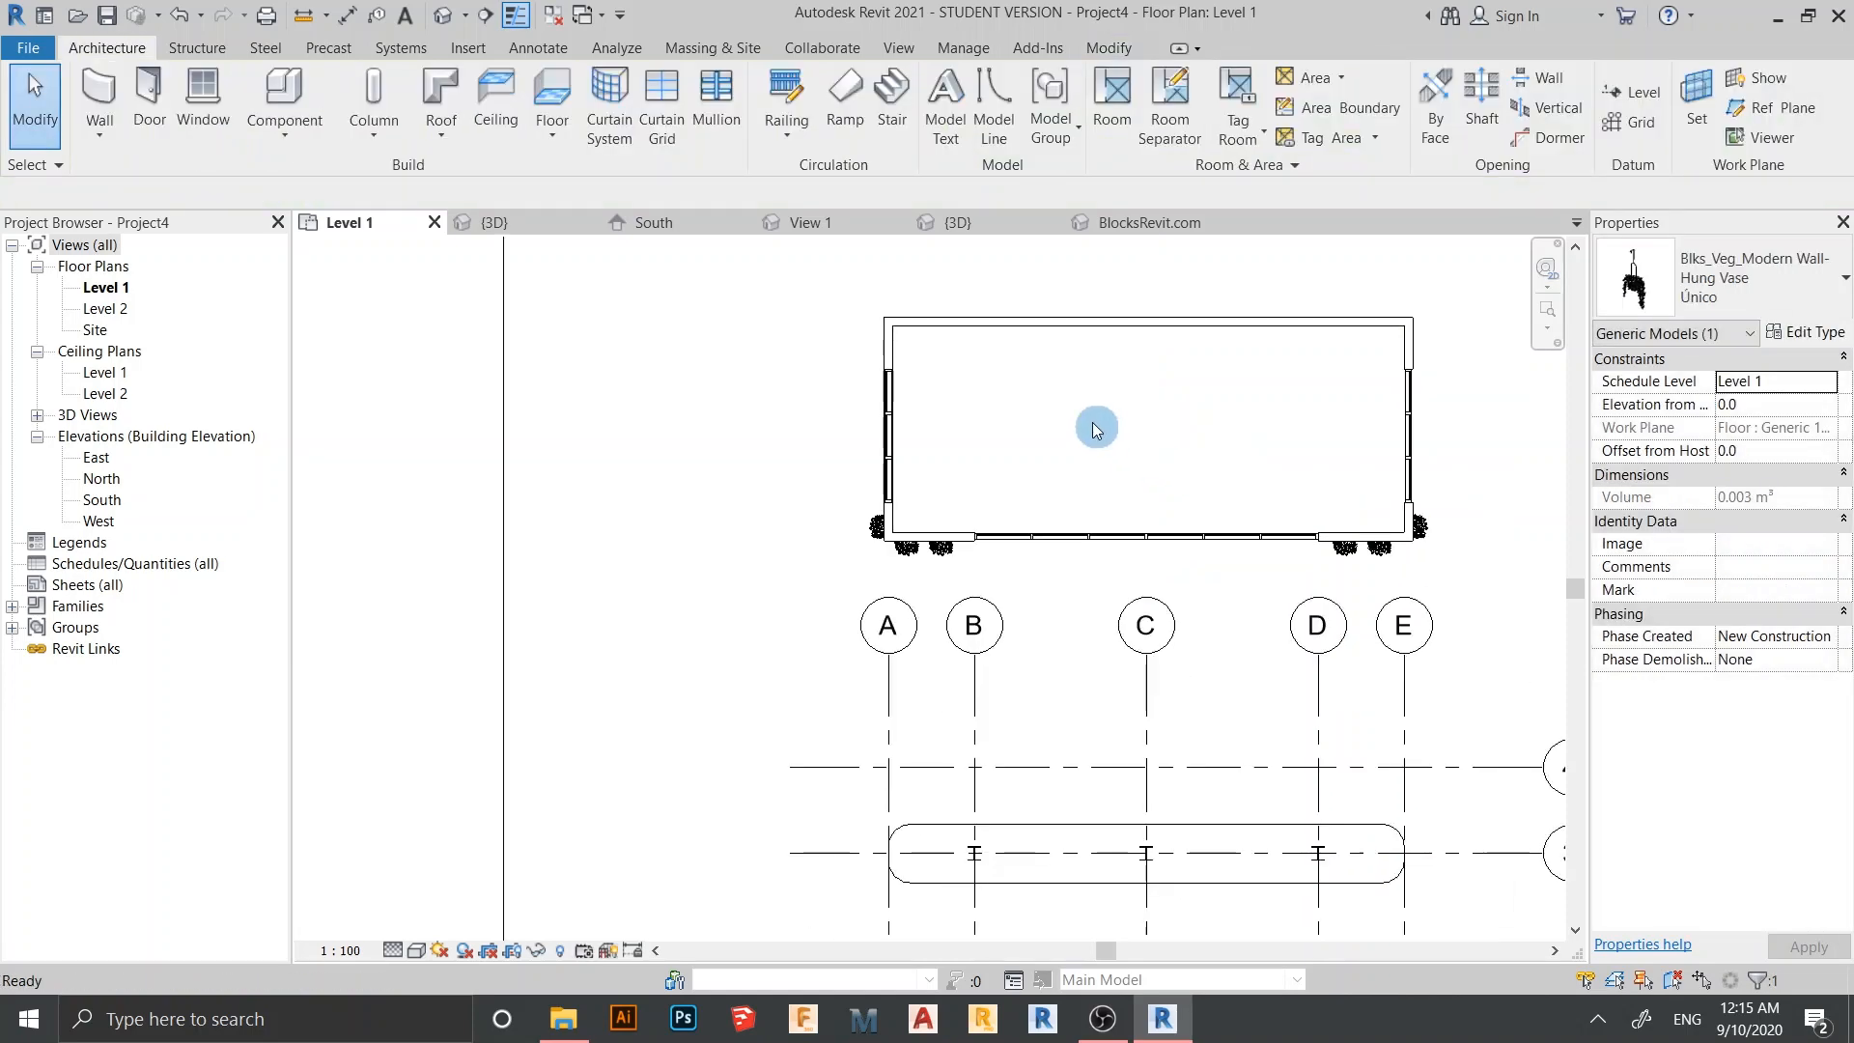
In the {3D} view, select all six wall-hung vases around the building's front corners and set their elevation from level to 2000
left_click(494, 221)
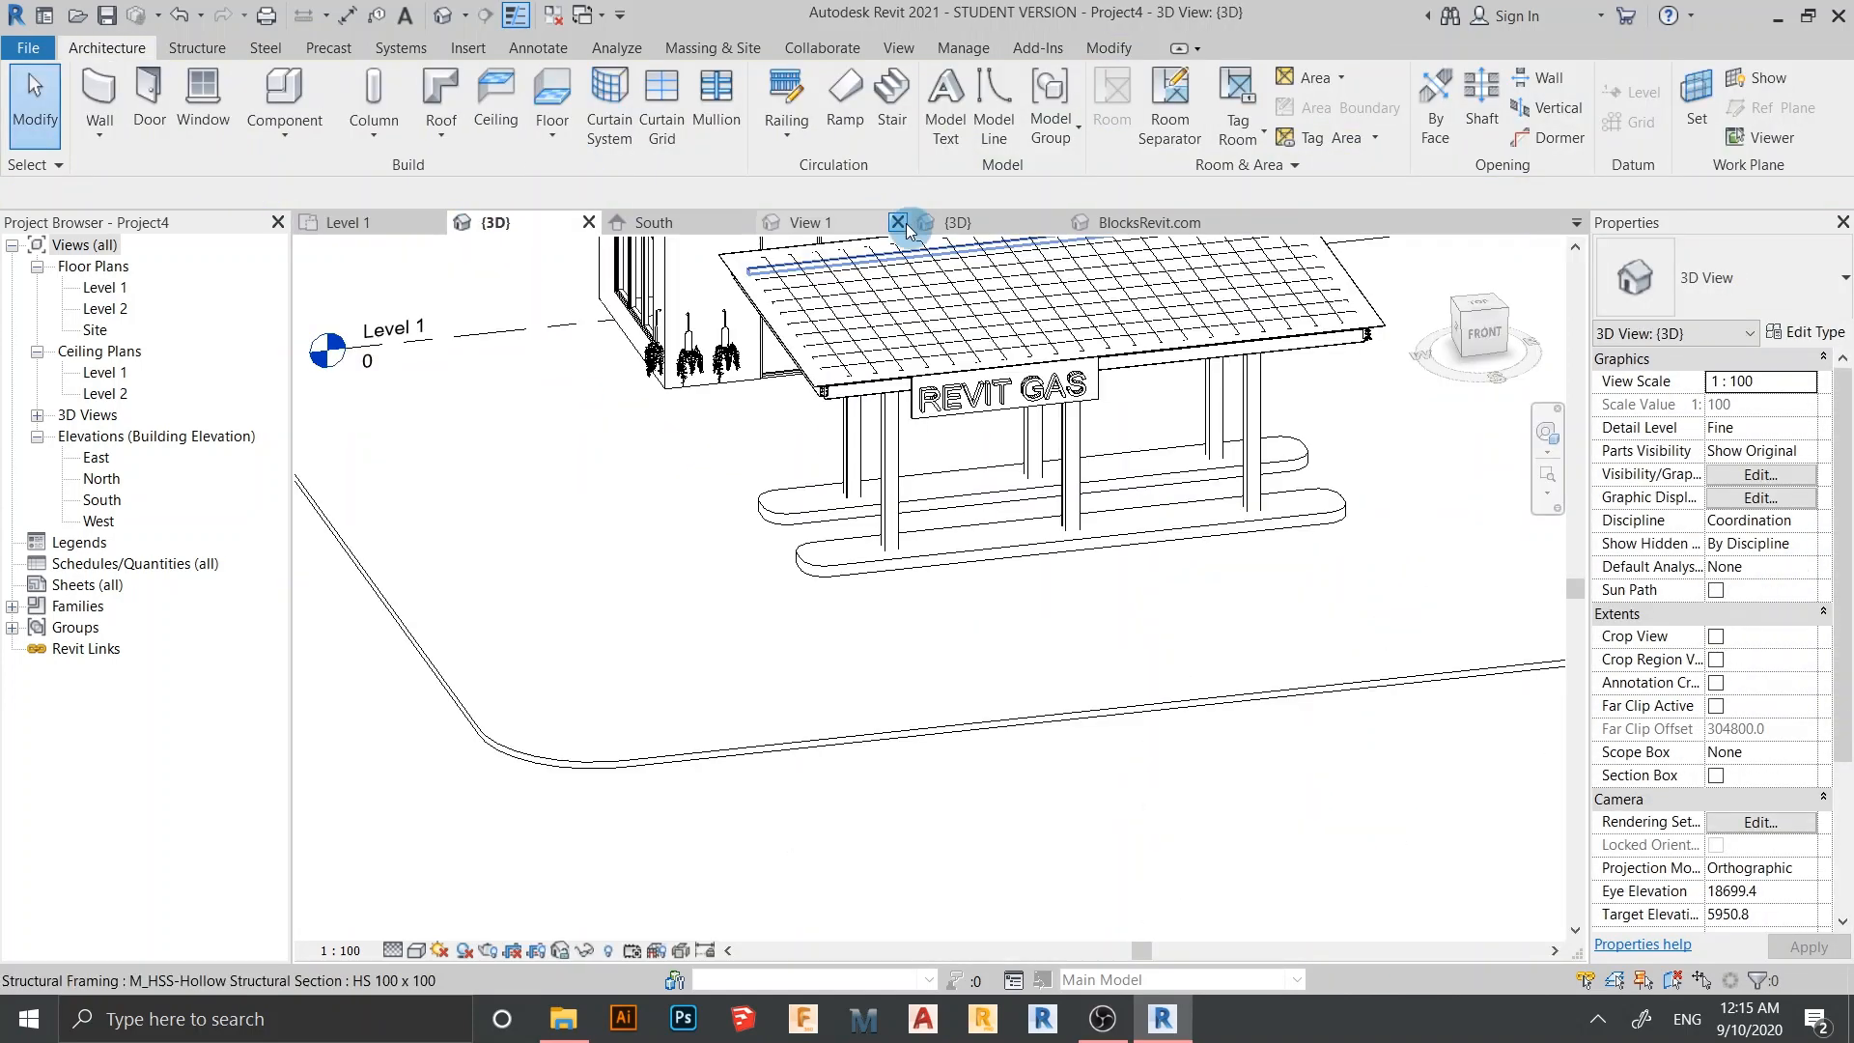
scroll(711, 460, "up", 5)
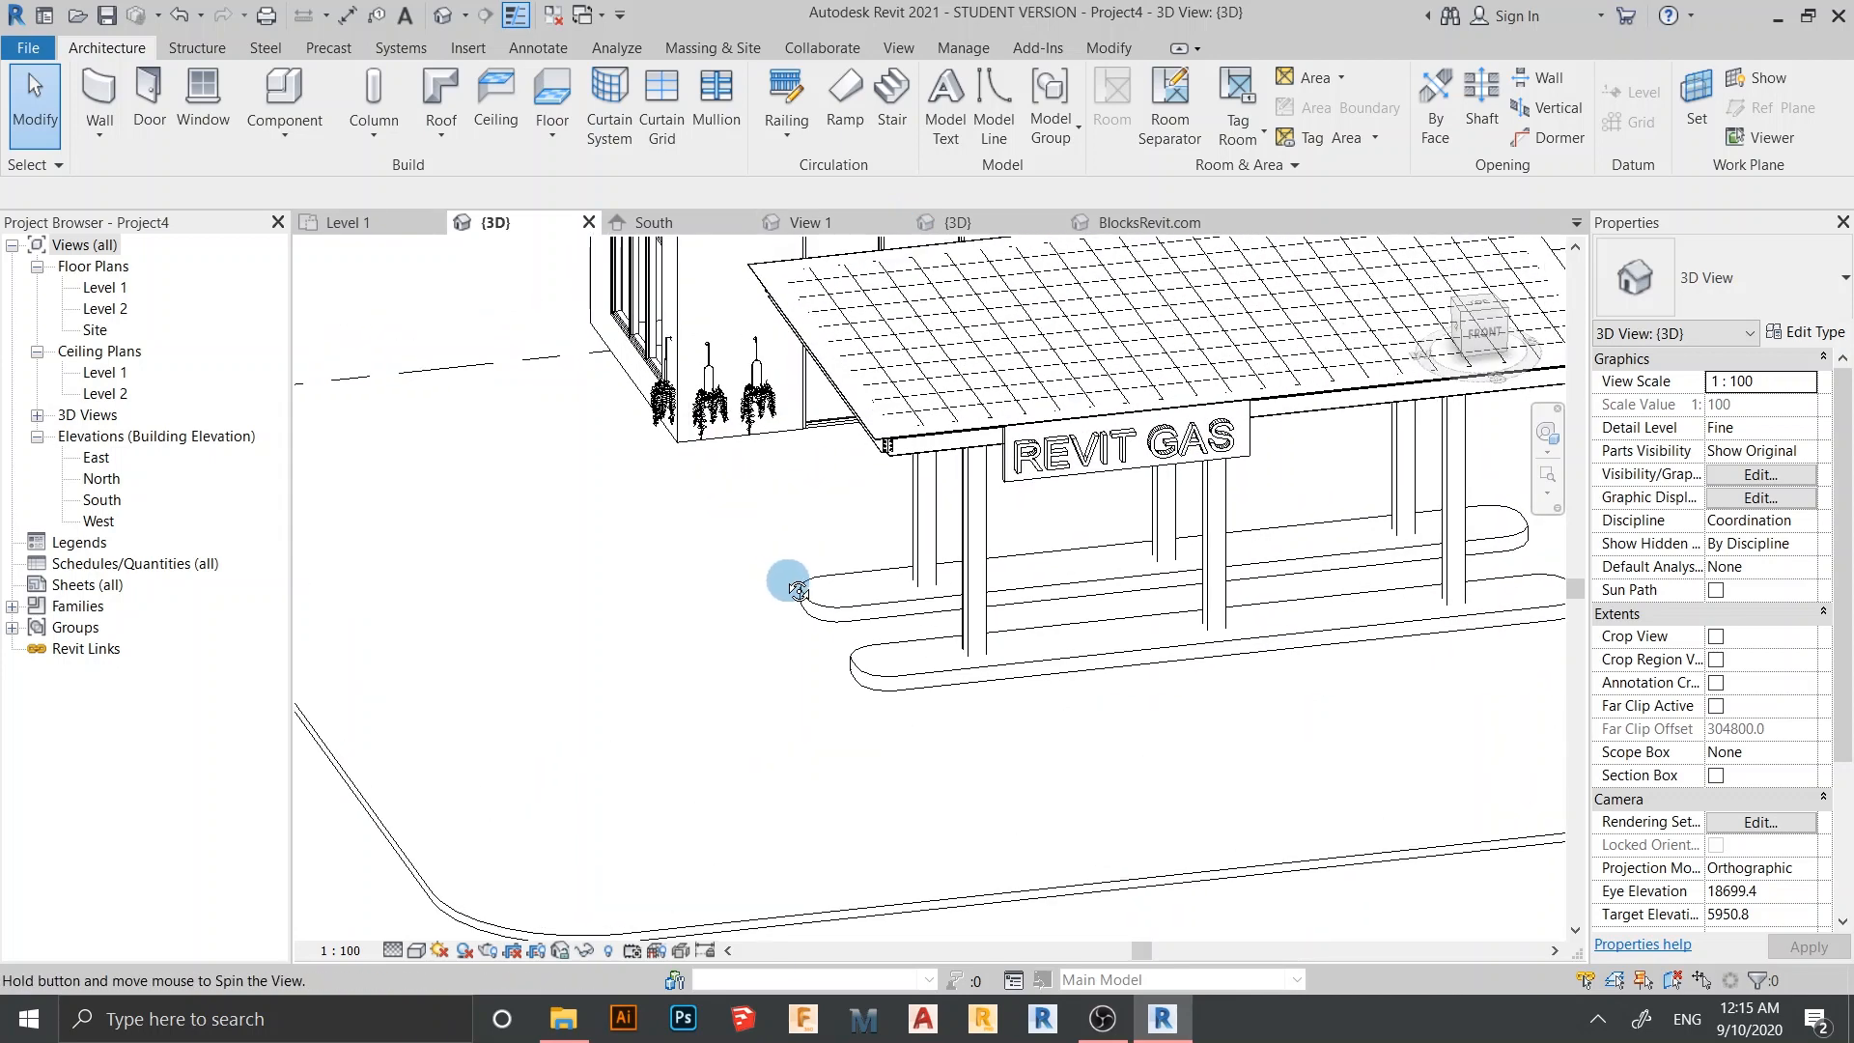
left_click(699, 461)
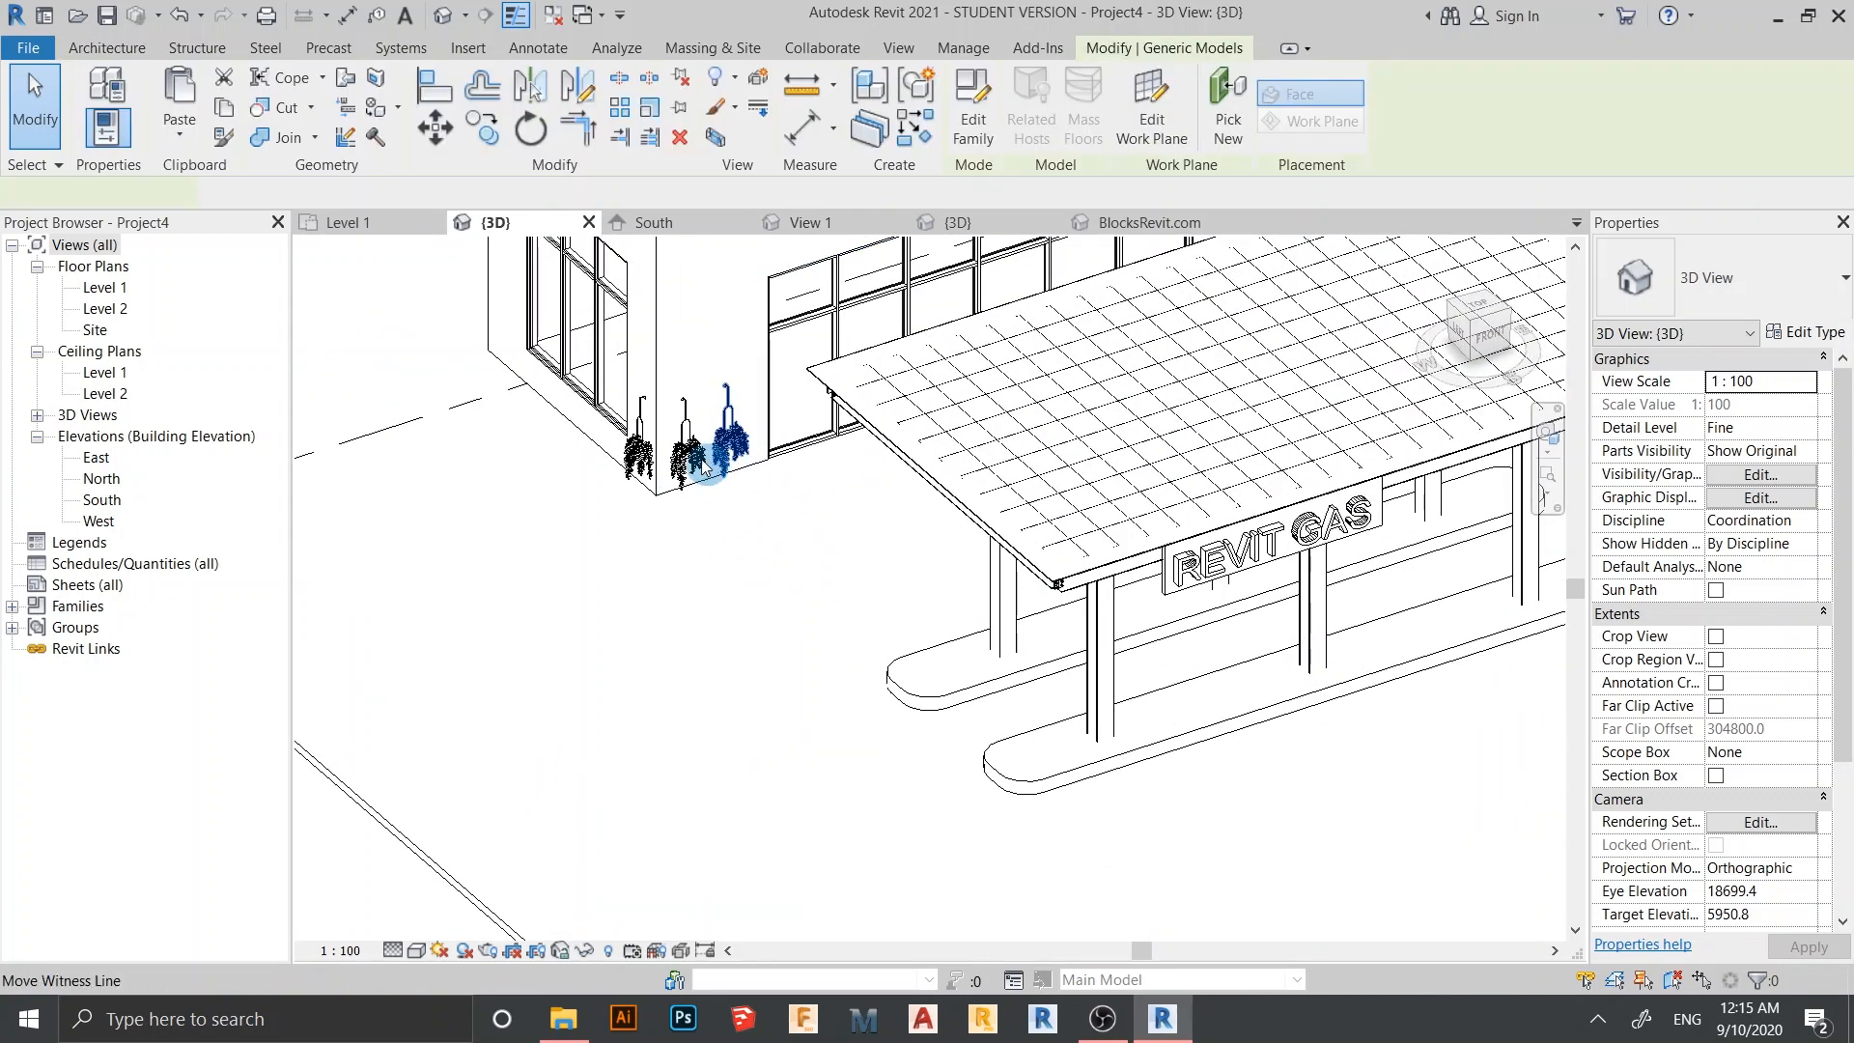
left_click(663, 486)
left_click(634, 466, "ctrl")
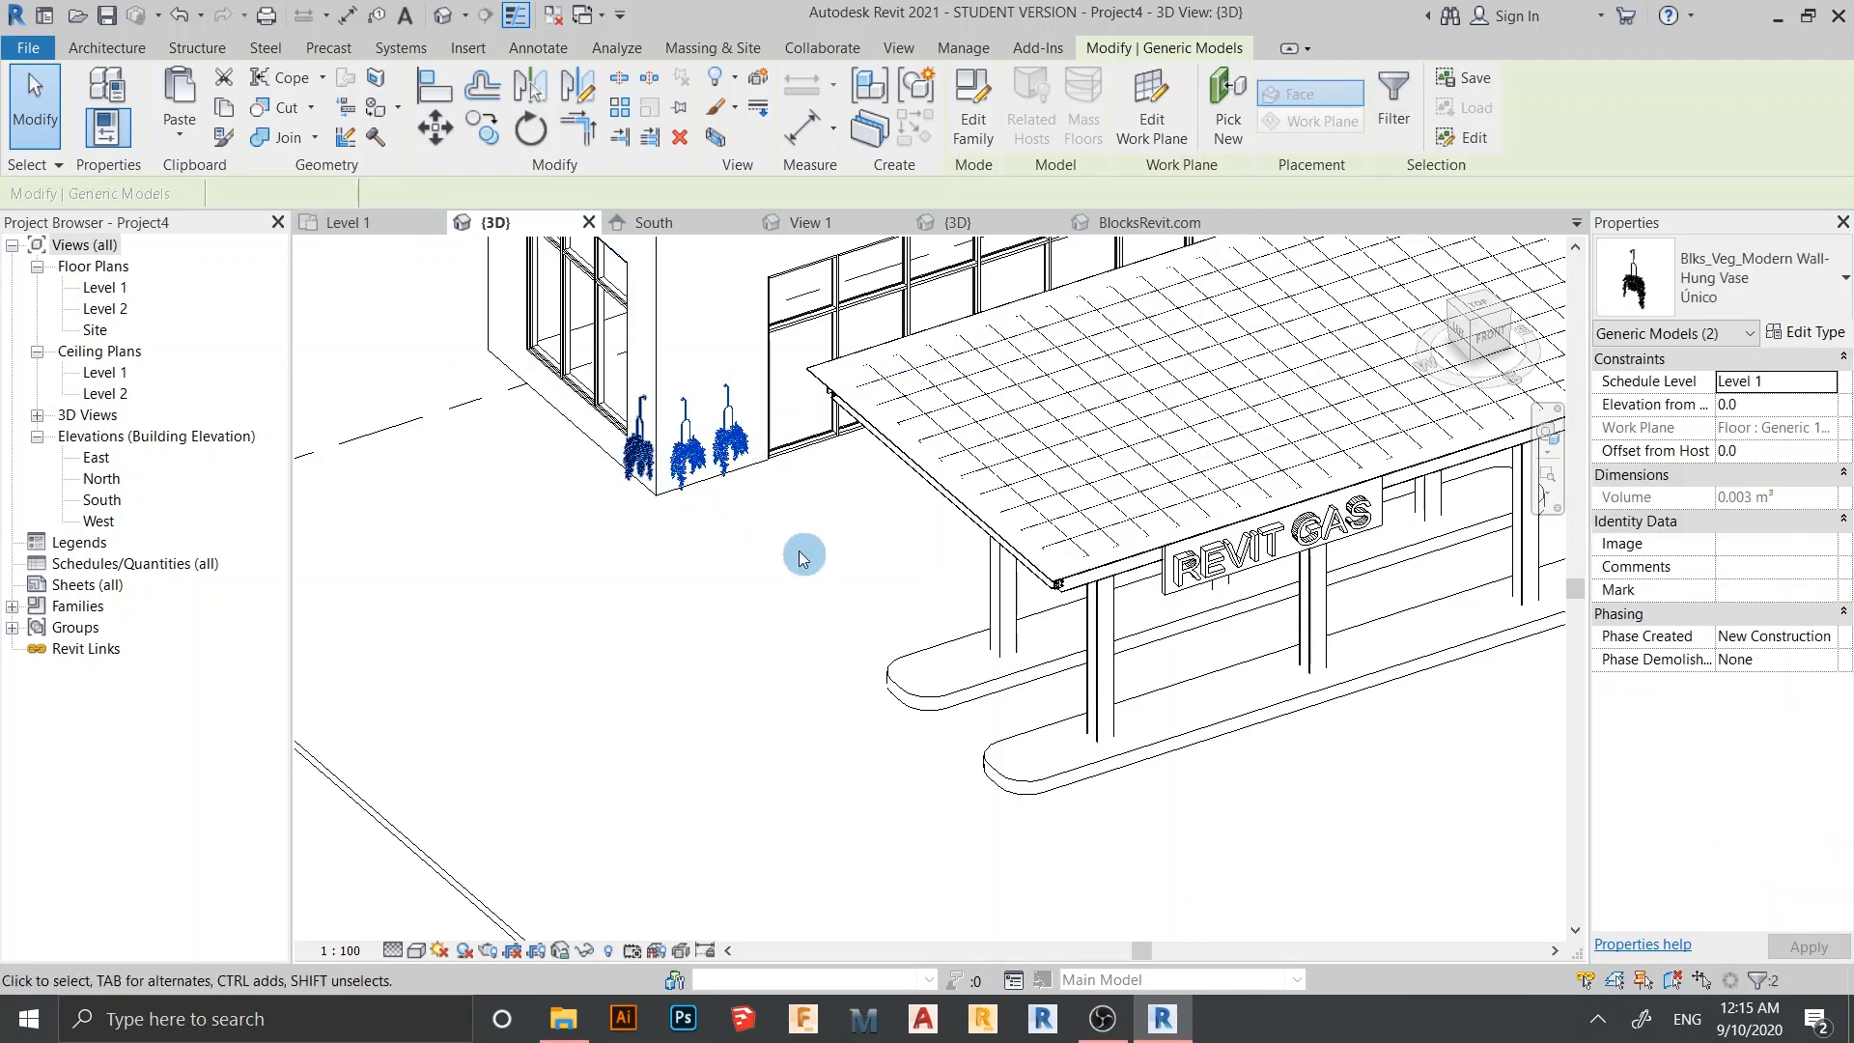
scroll(747, 616, "down", 1)
middle_click_drag(664, 662, 424, 825)
middle_click_drag(1203, 527, 994, 538, "shift")
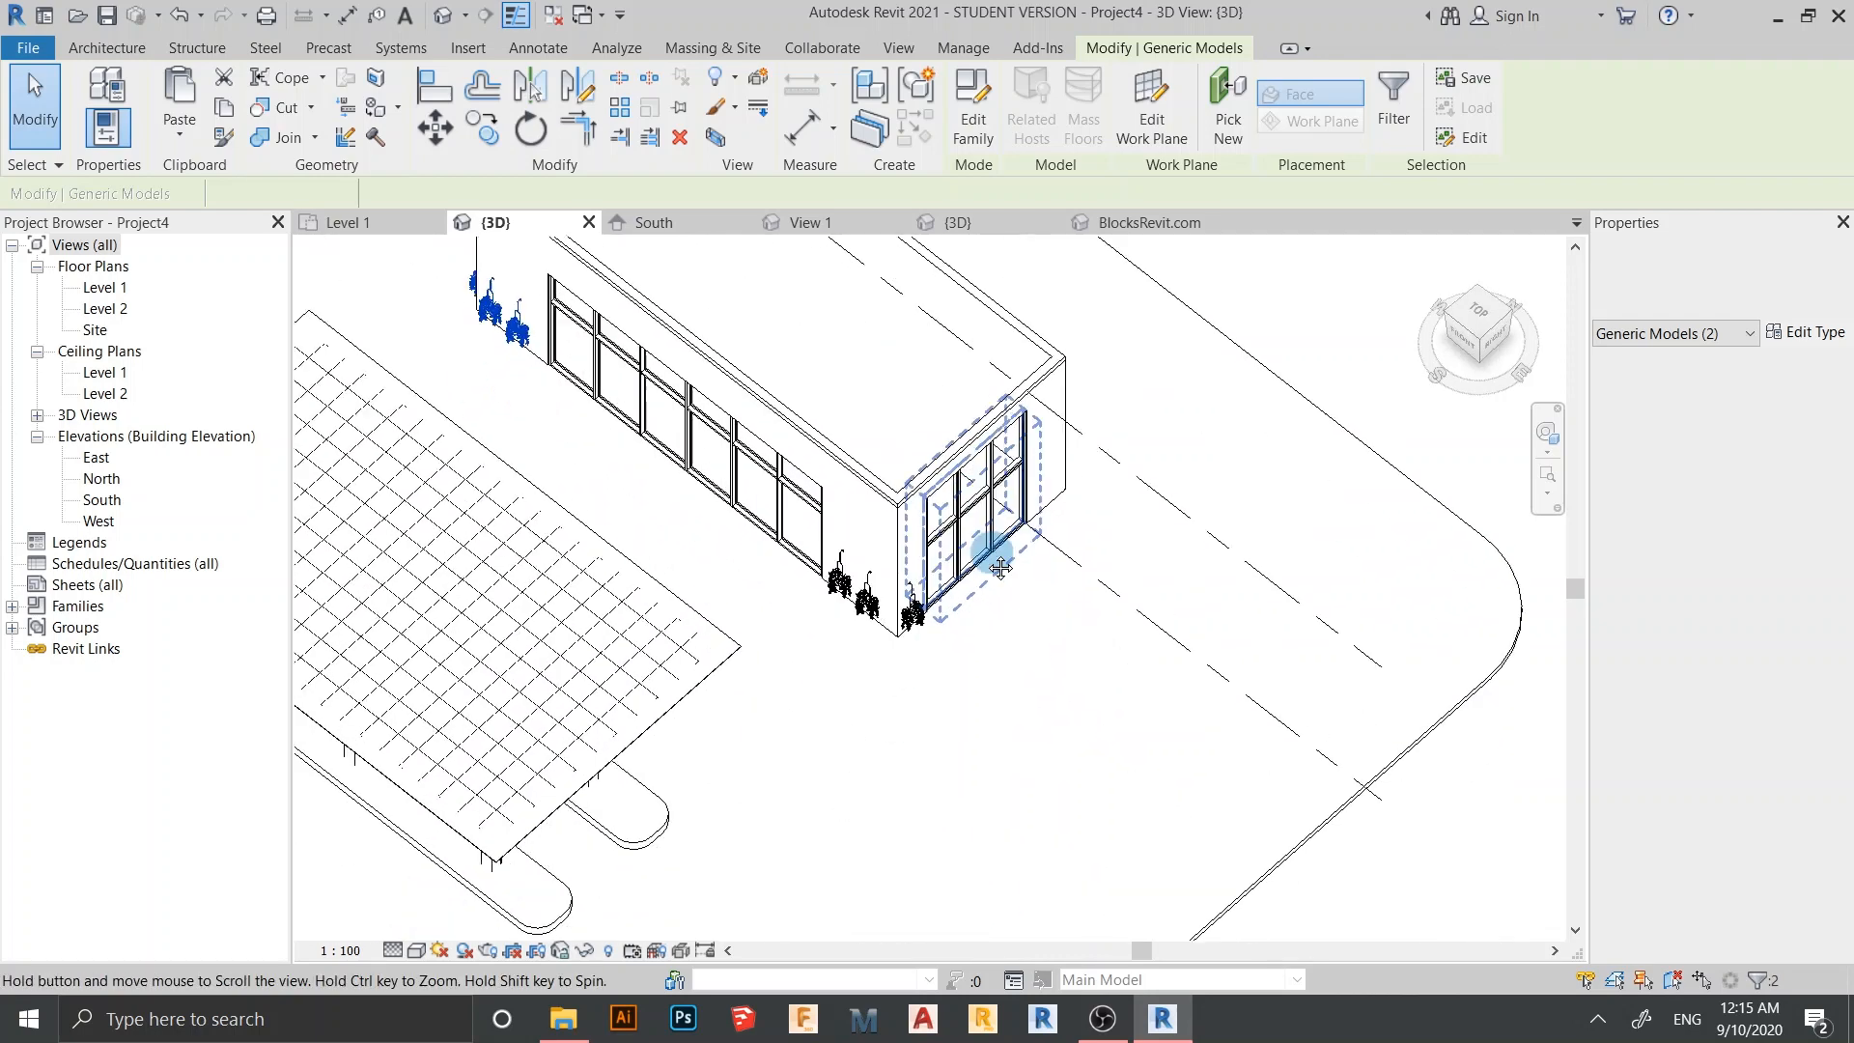
scroll(953, 733, "up", 2)
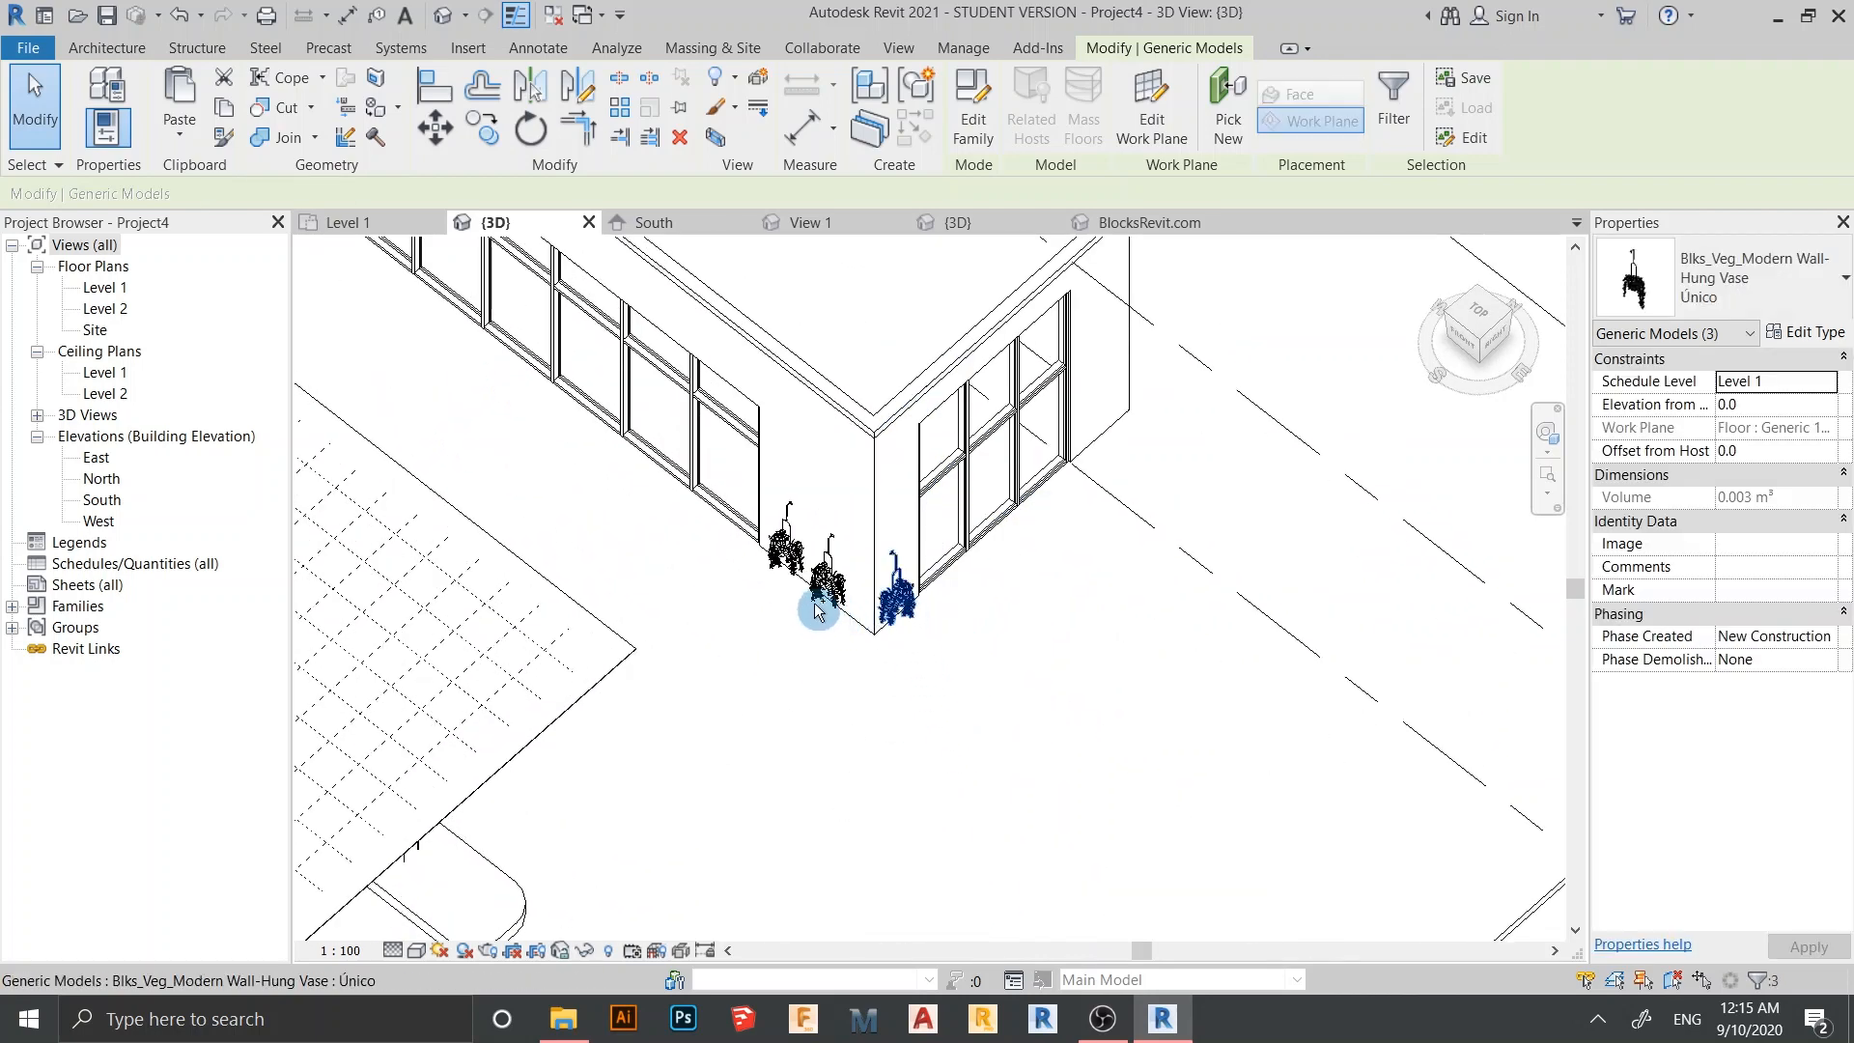
left_click(775, 562, "ctrl")
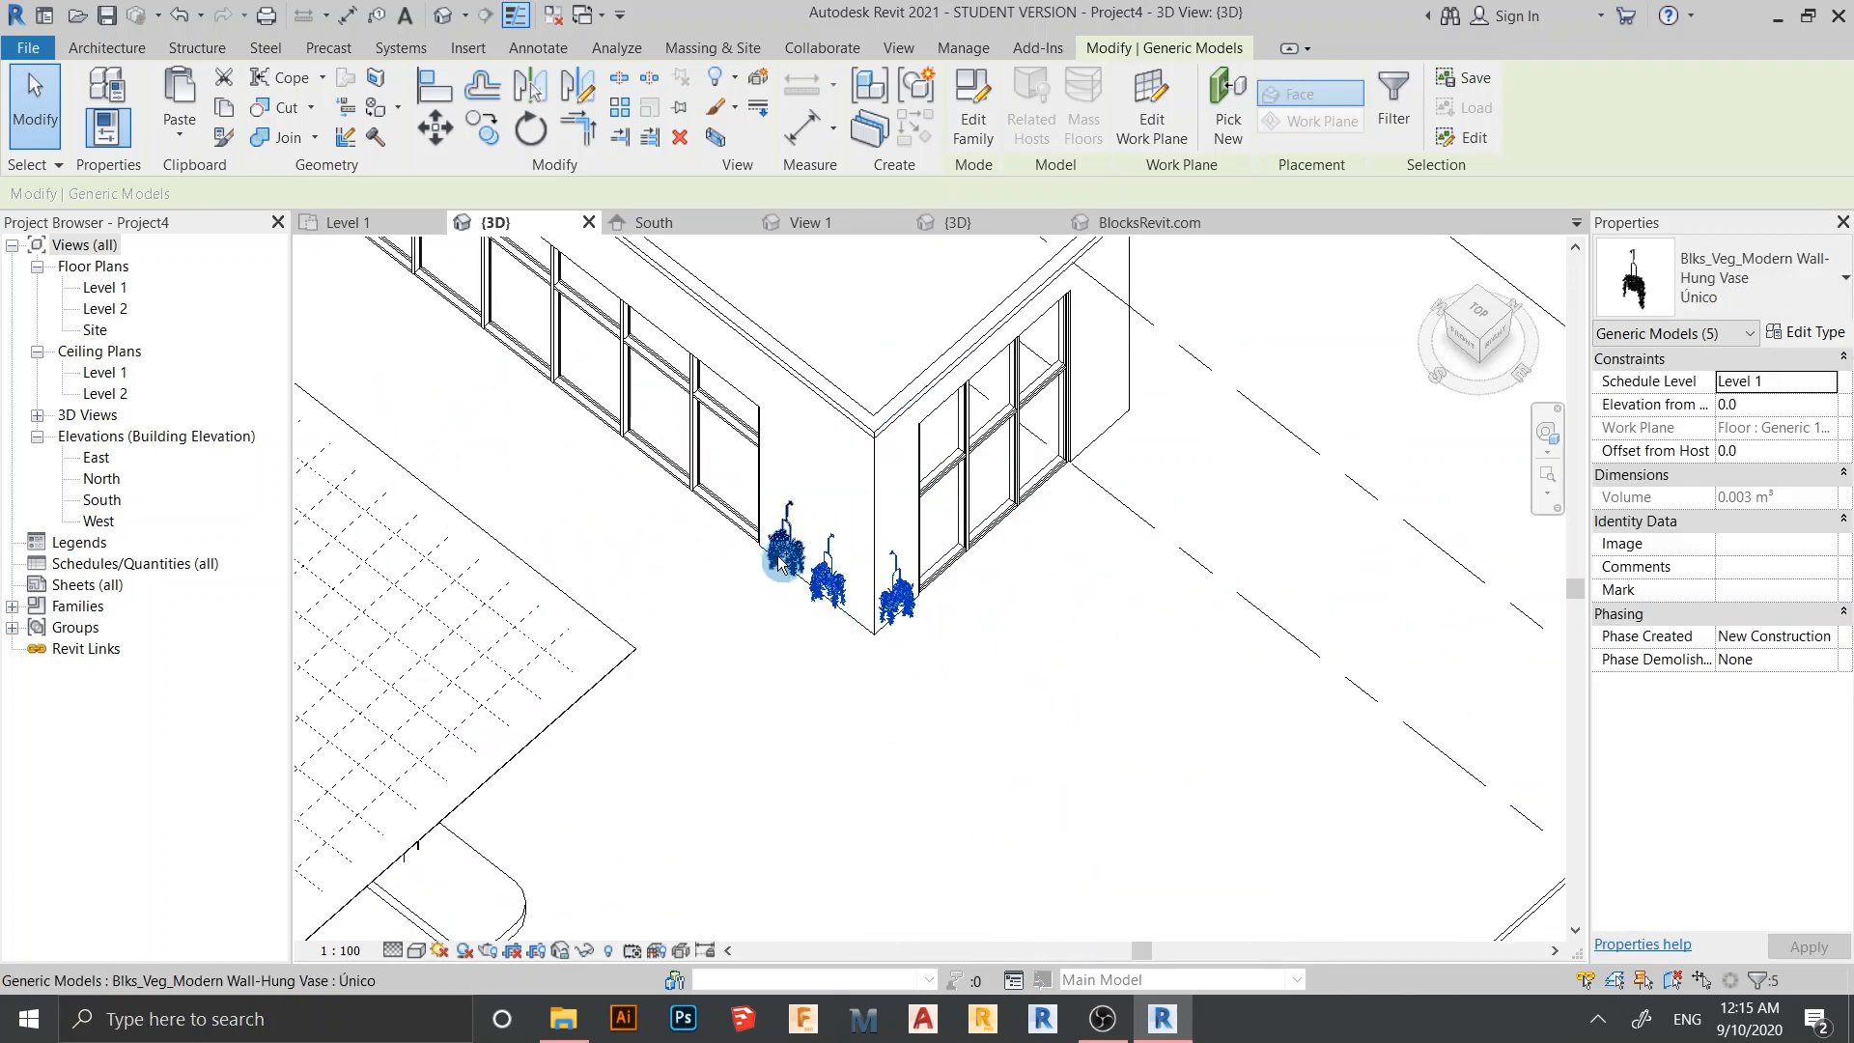
left_click_drag(1762, 404, 1711, 411)
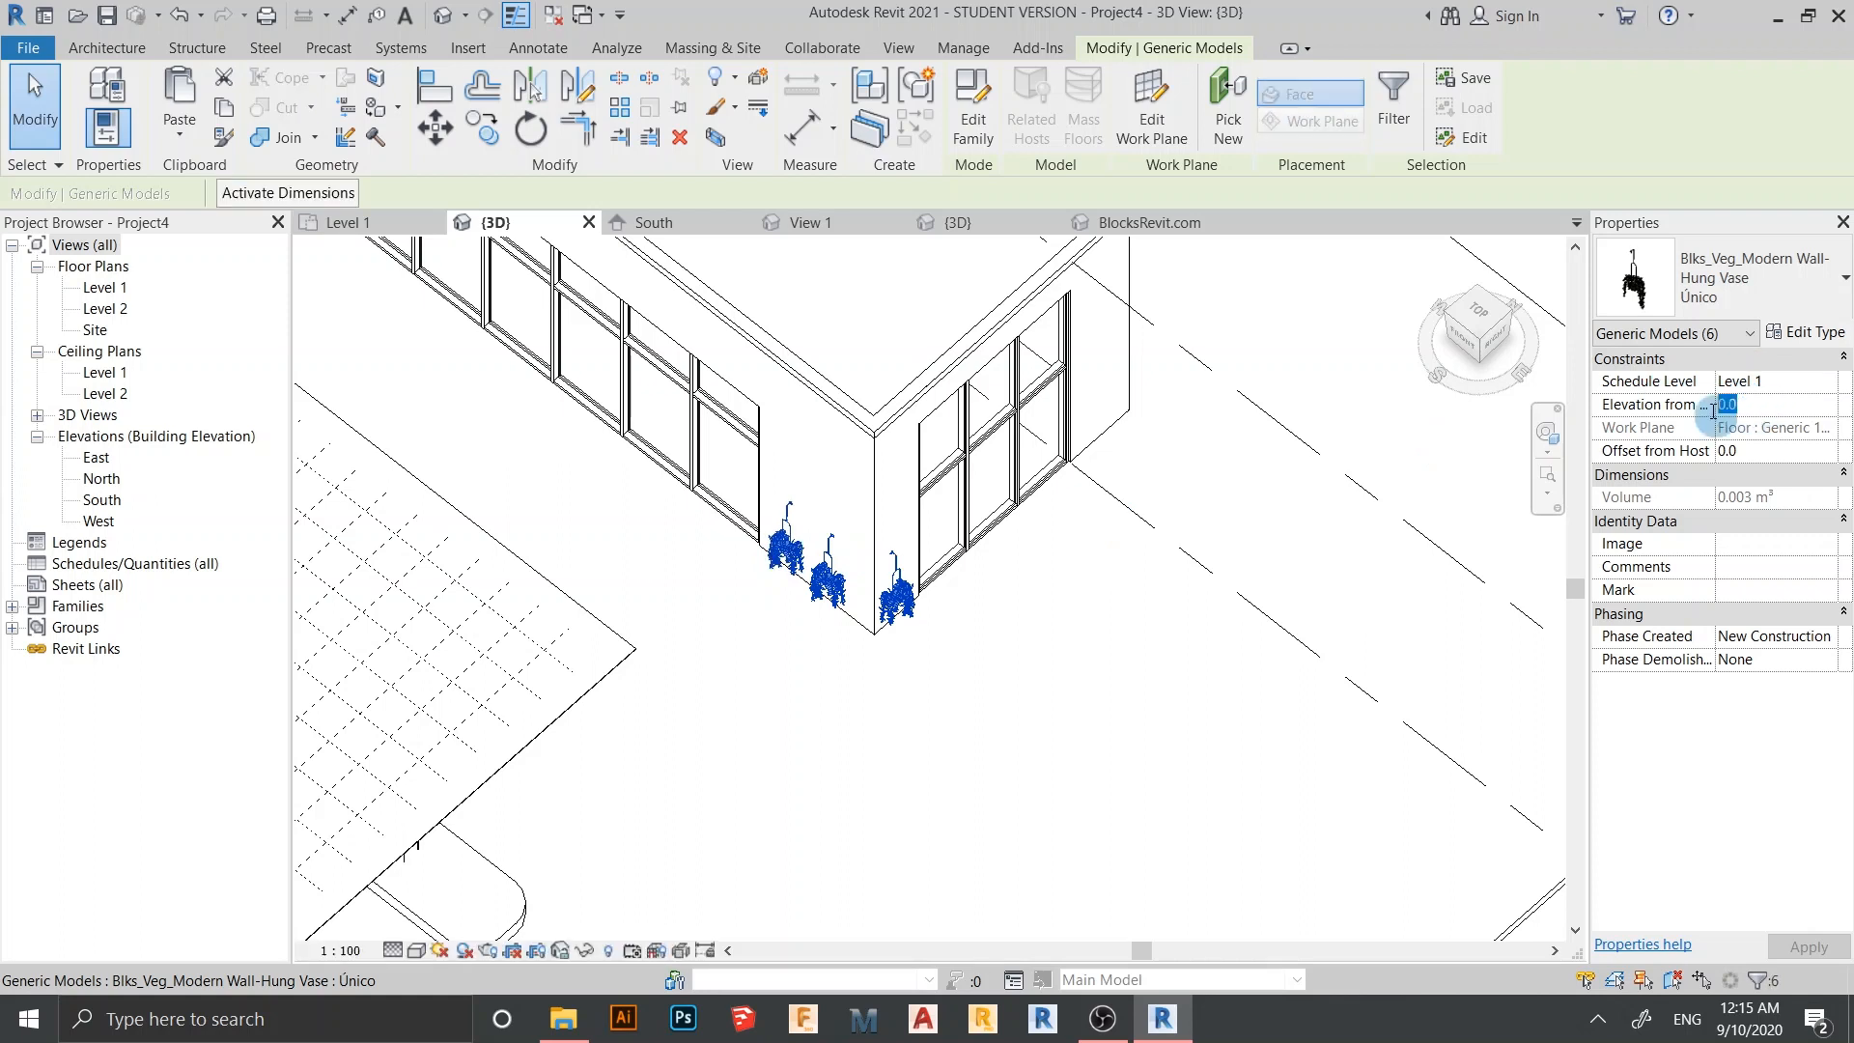
type("200")
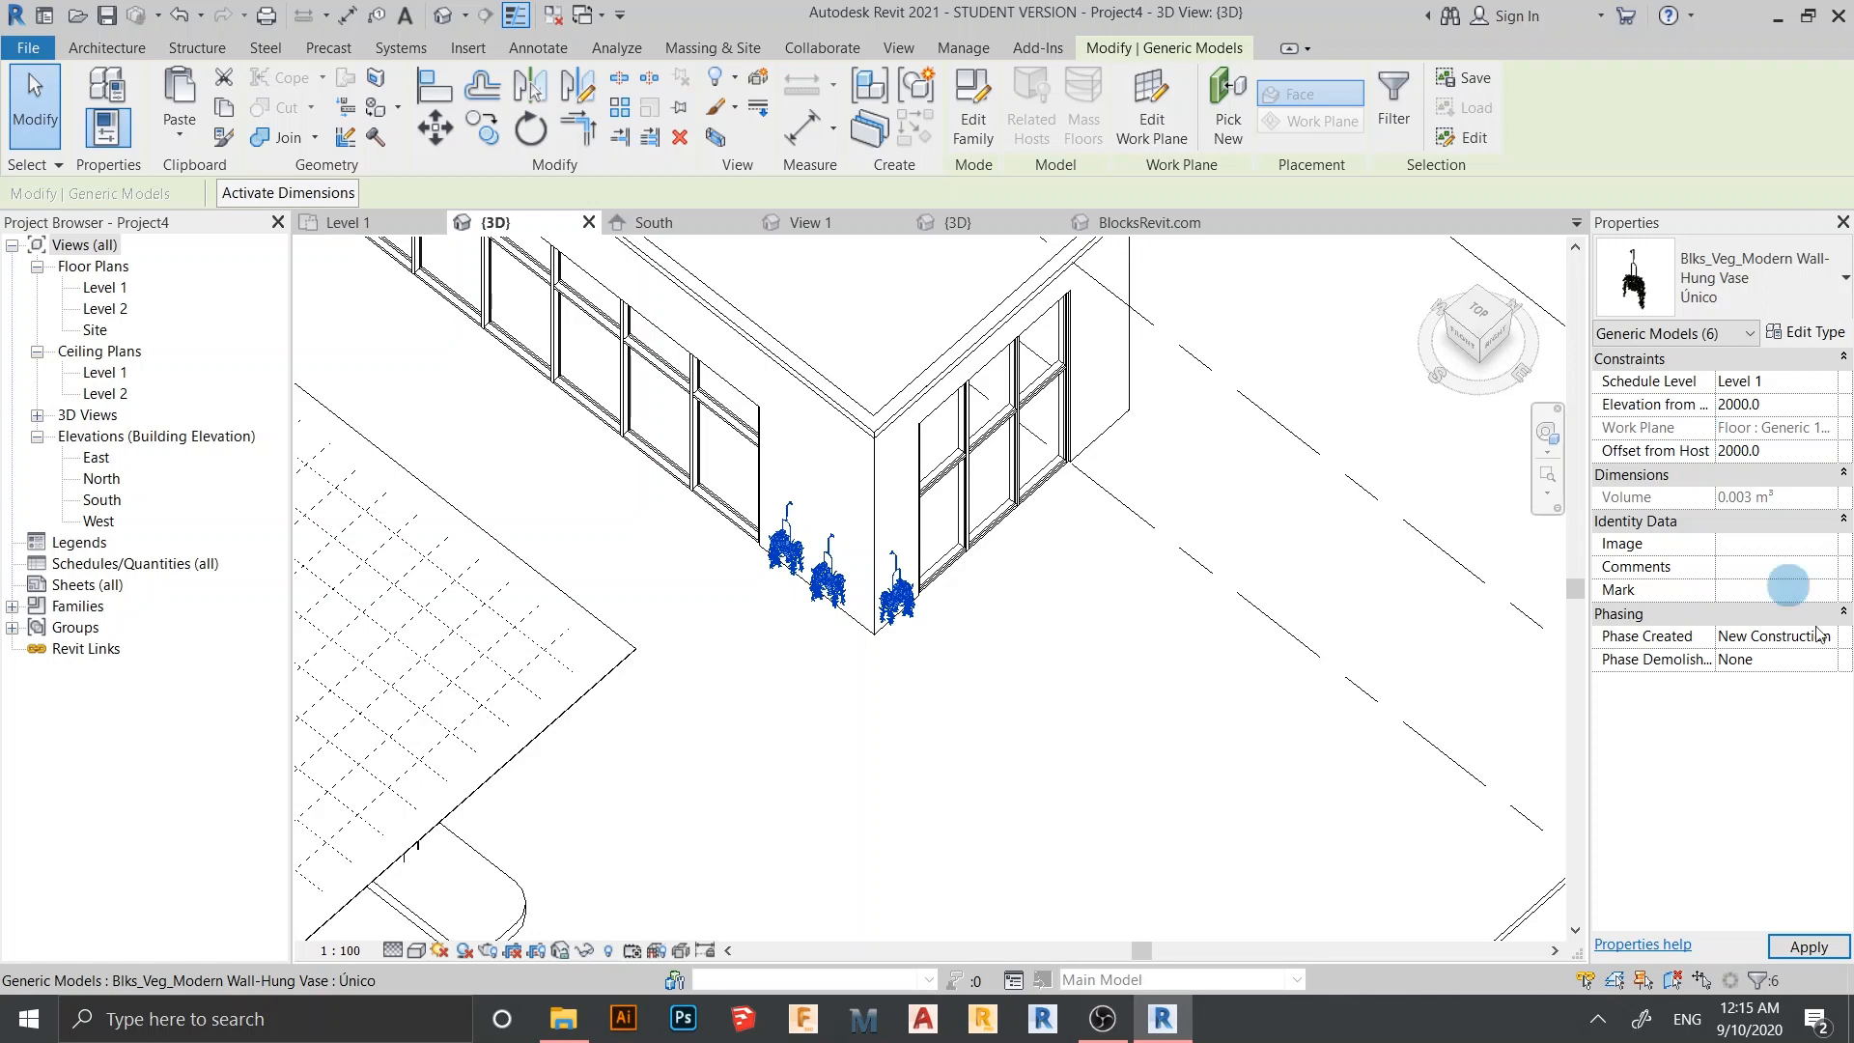
left_click(1832, 947)
scroll(952, 703, "down", 3)
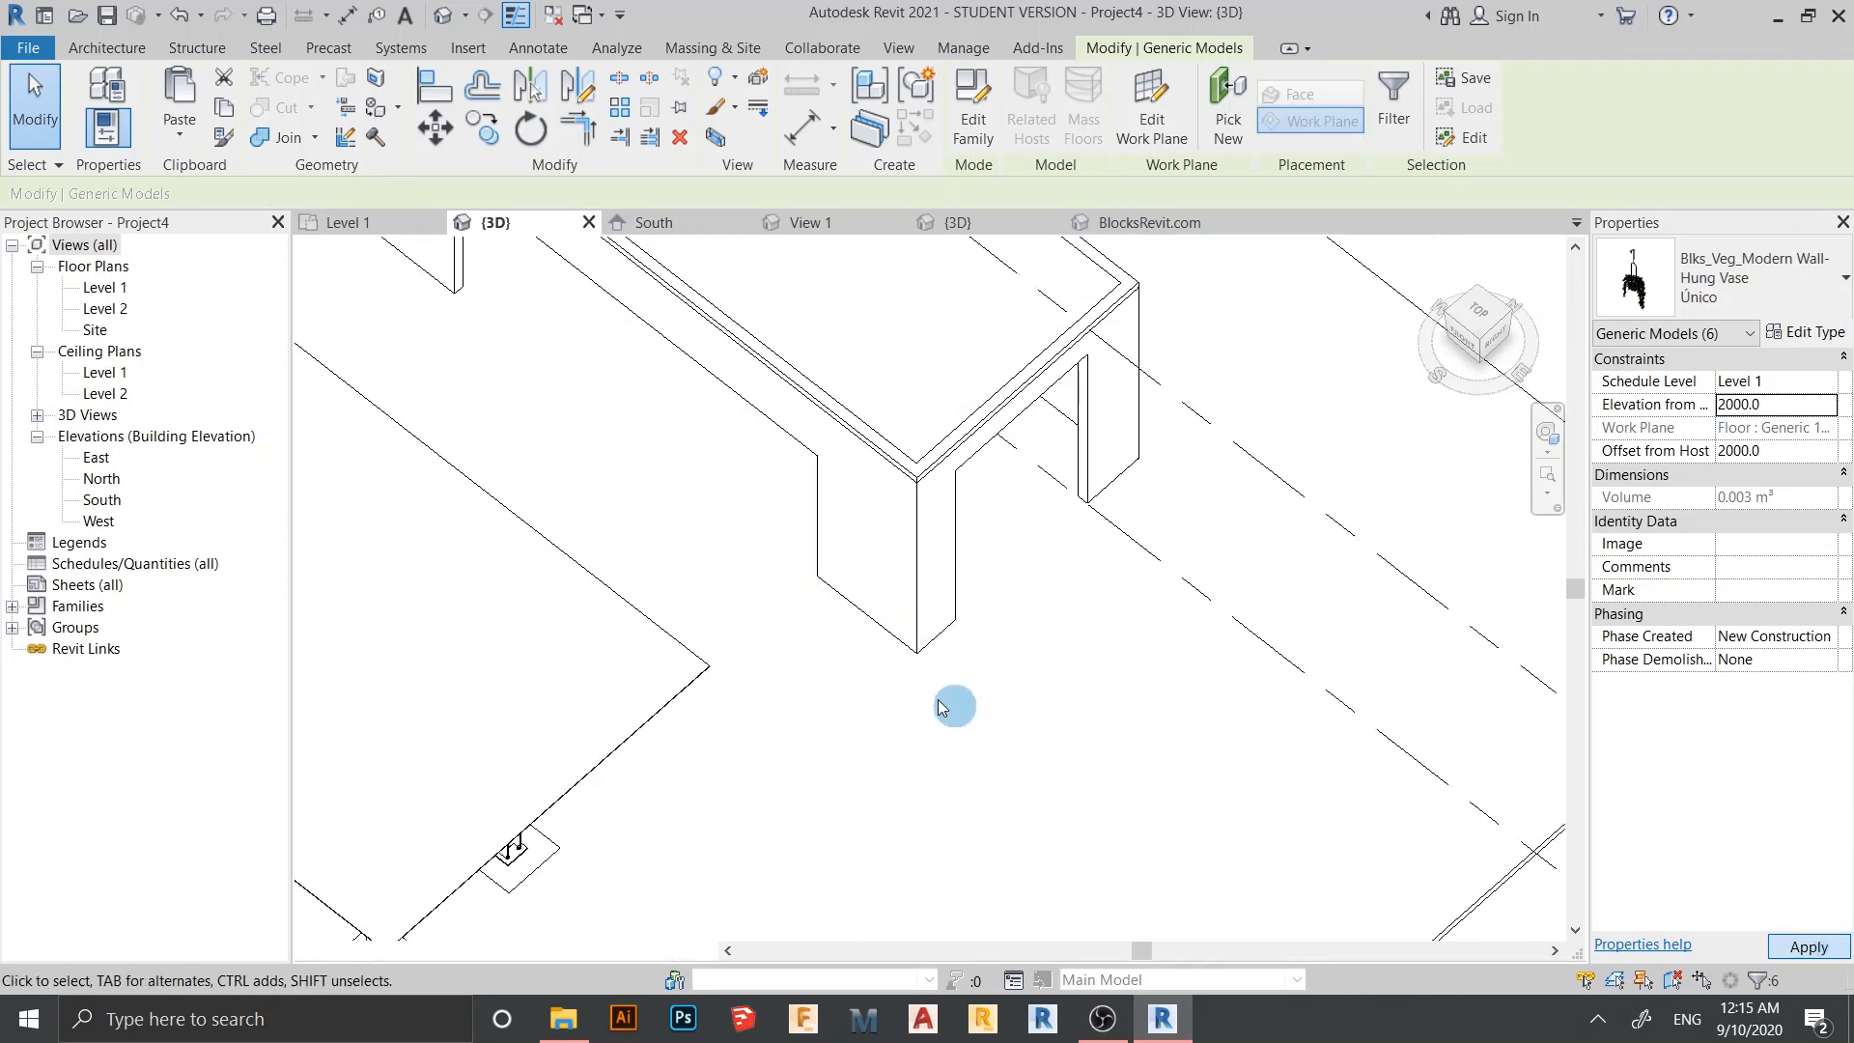
middle_click_drag(952, 704, 1022, 564, "shift")
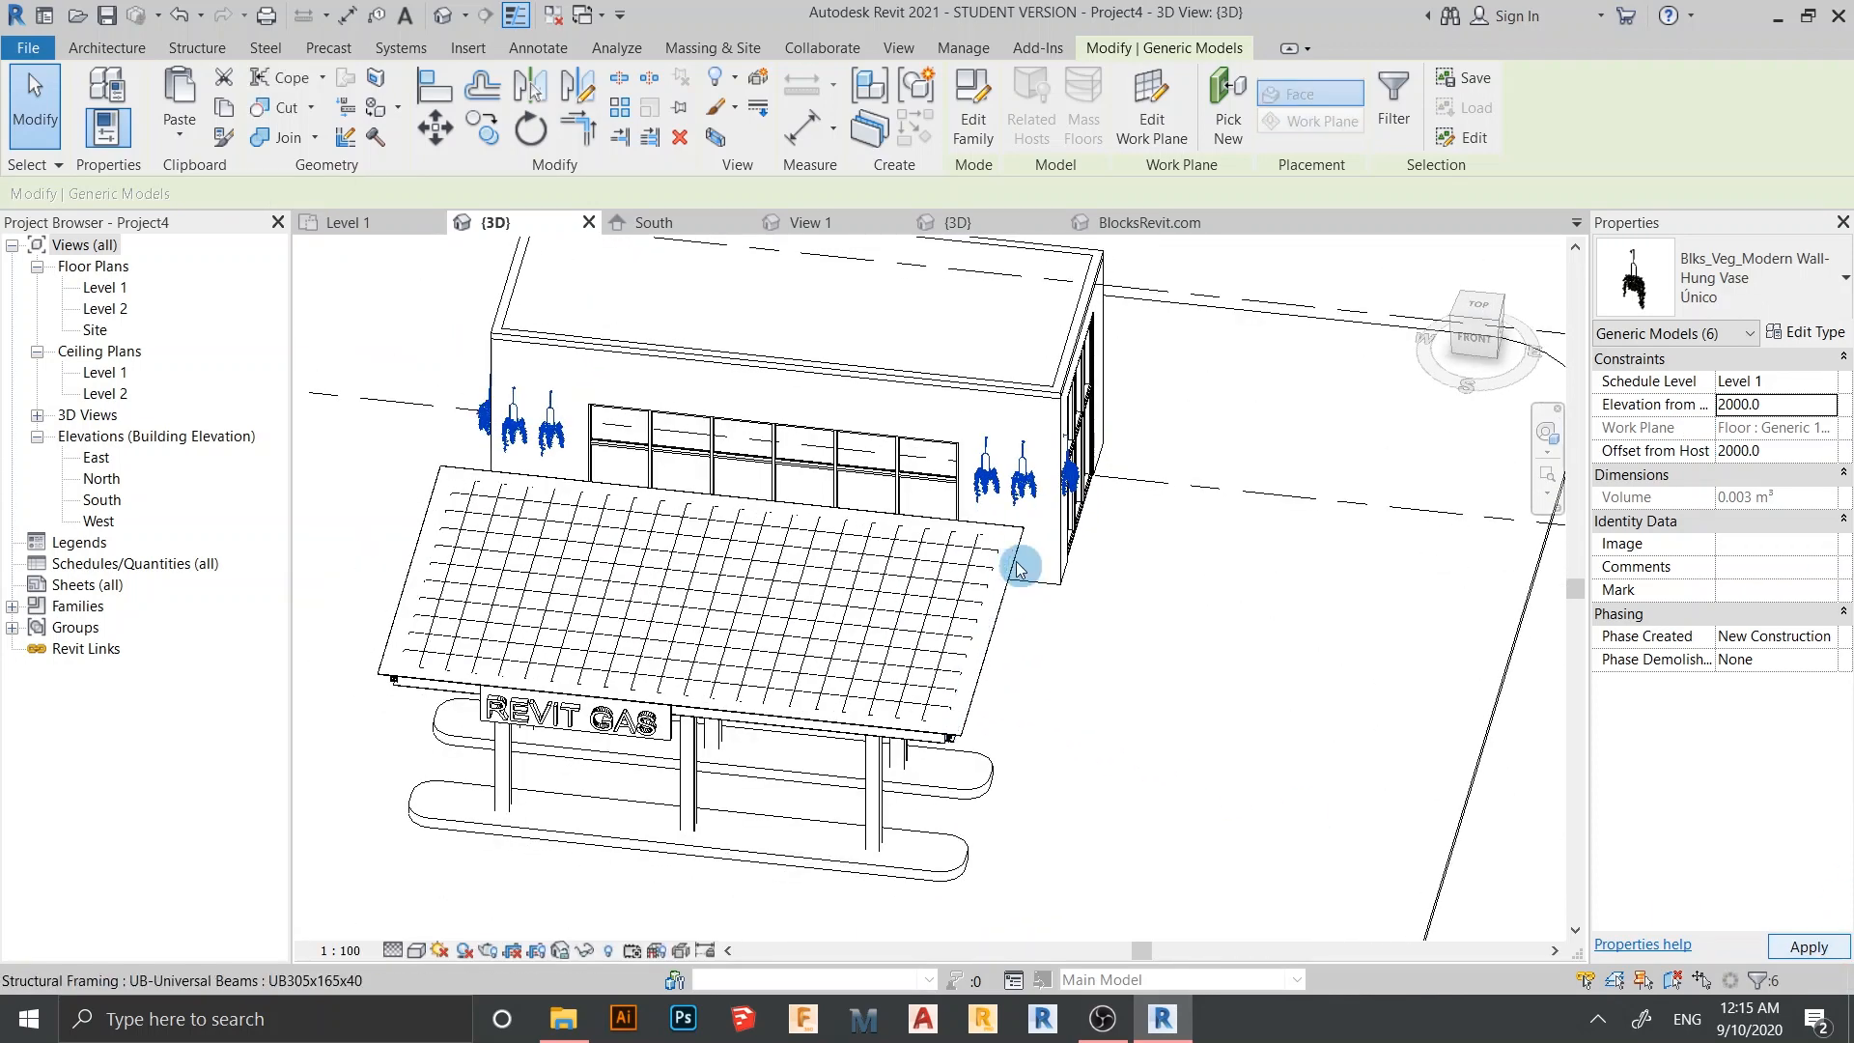
key("Escape")
Switch the 3D view's detail level to Coarse and back to Fine
scroll(1070, 678, "down", 1)
scroll(1069, 683, "down", 1)
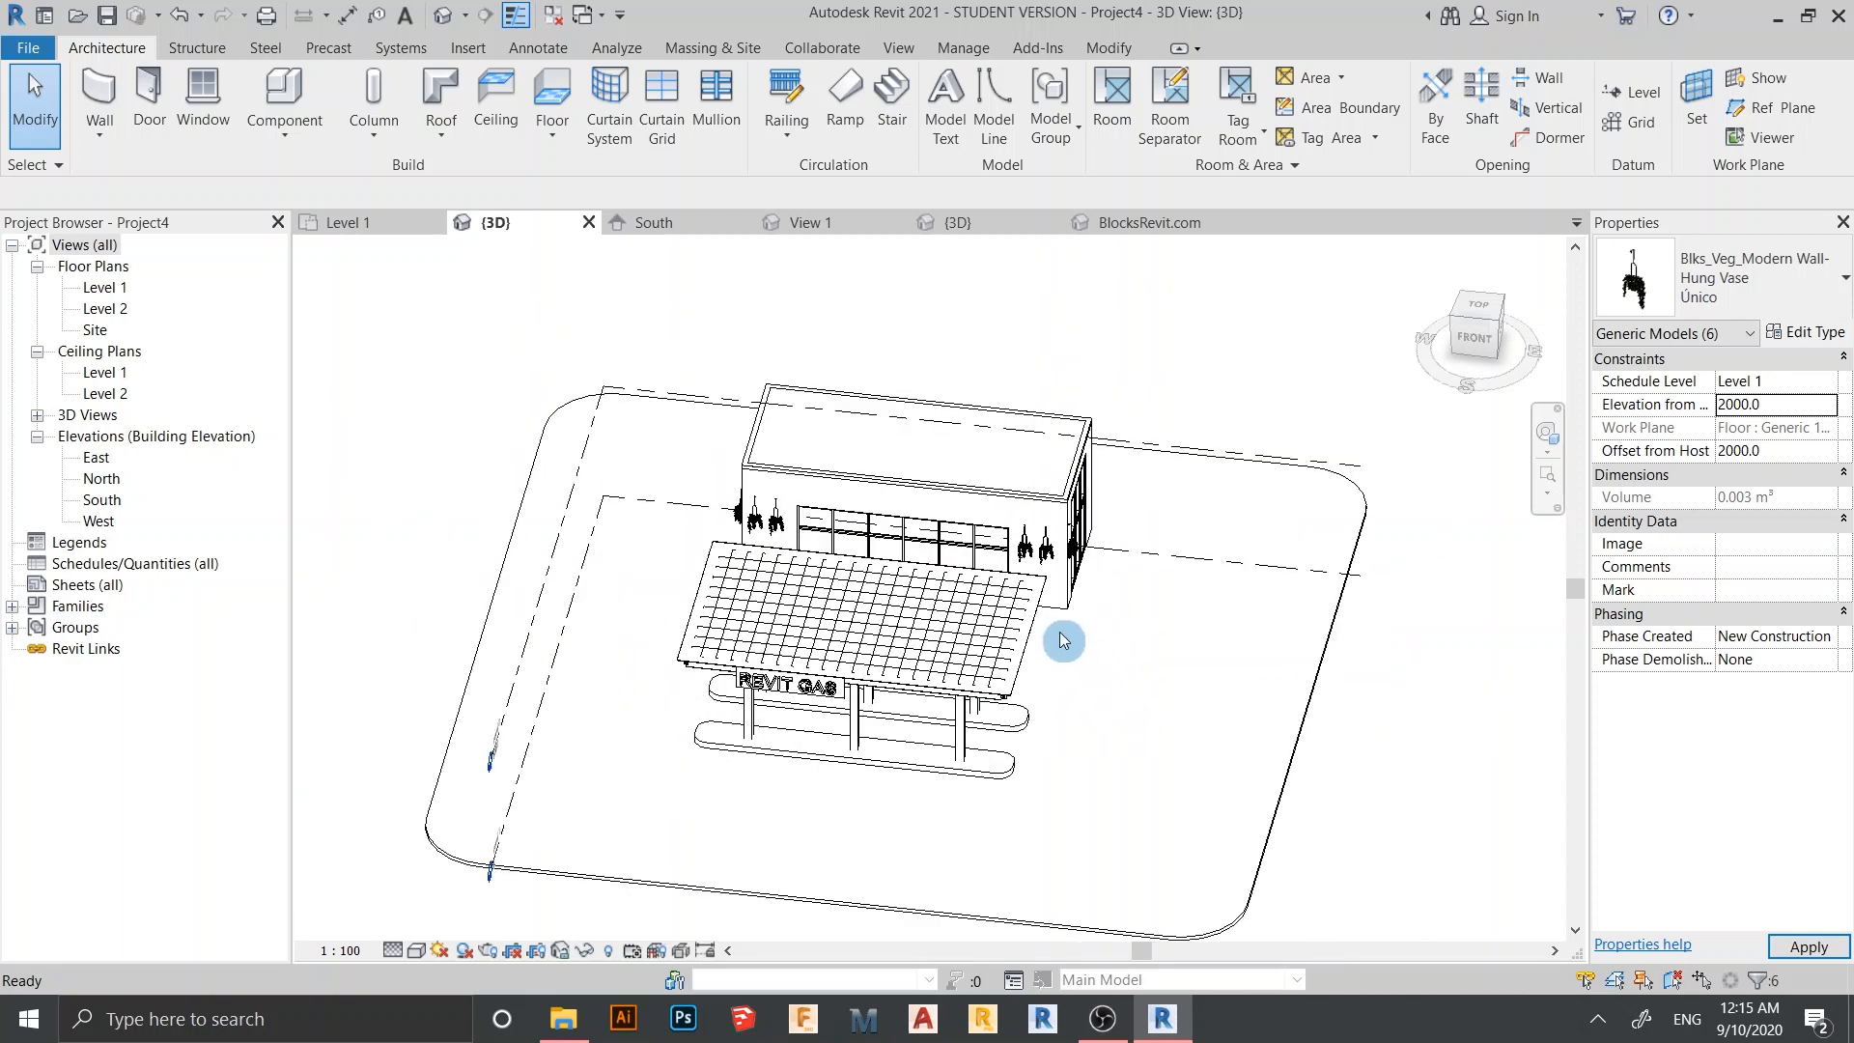
scroll(1054, 716, "down", 3)
middle_click_drag(1275, 850, 394, 946, "shift")
left_click(393, 950)
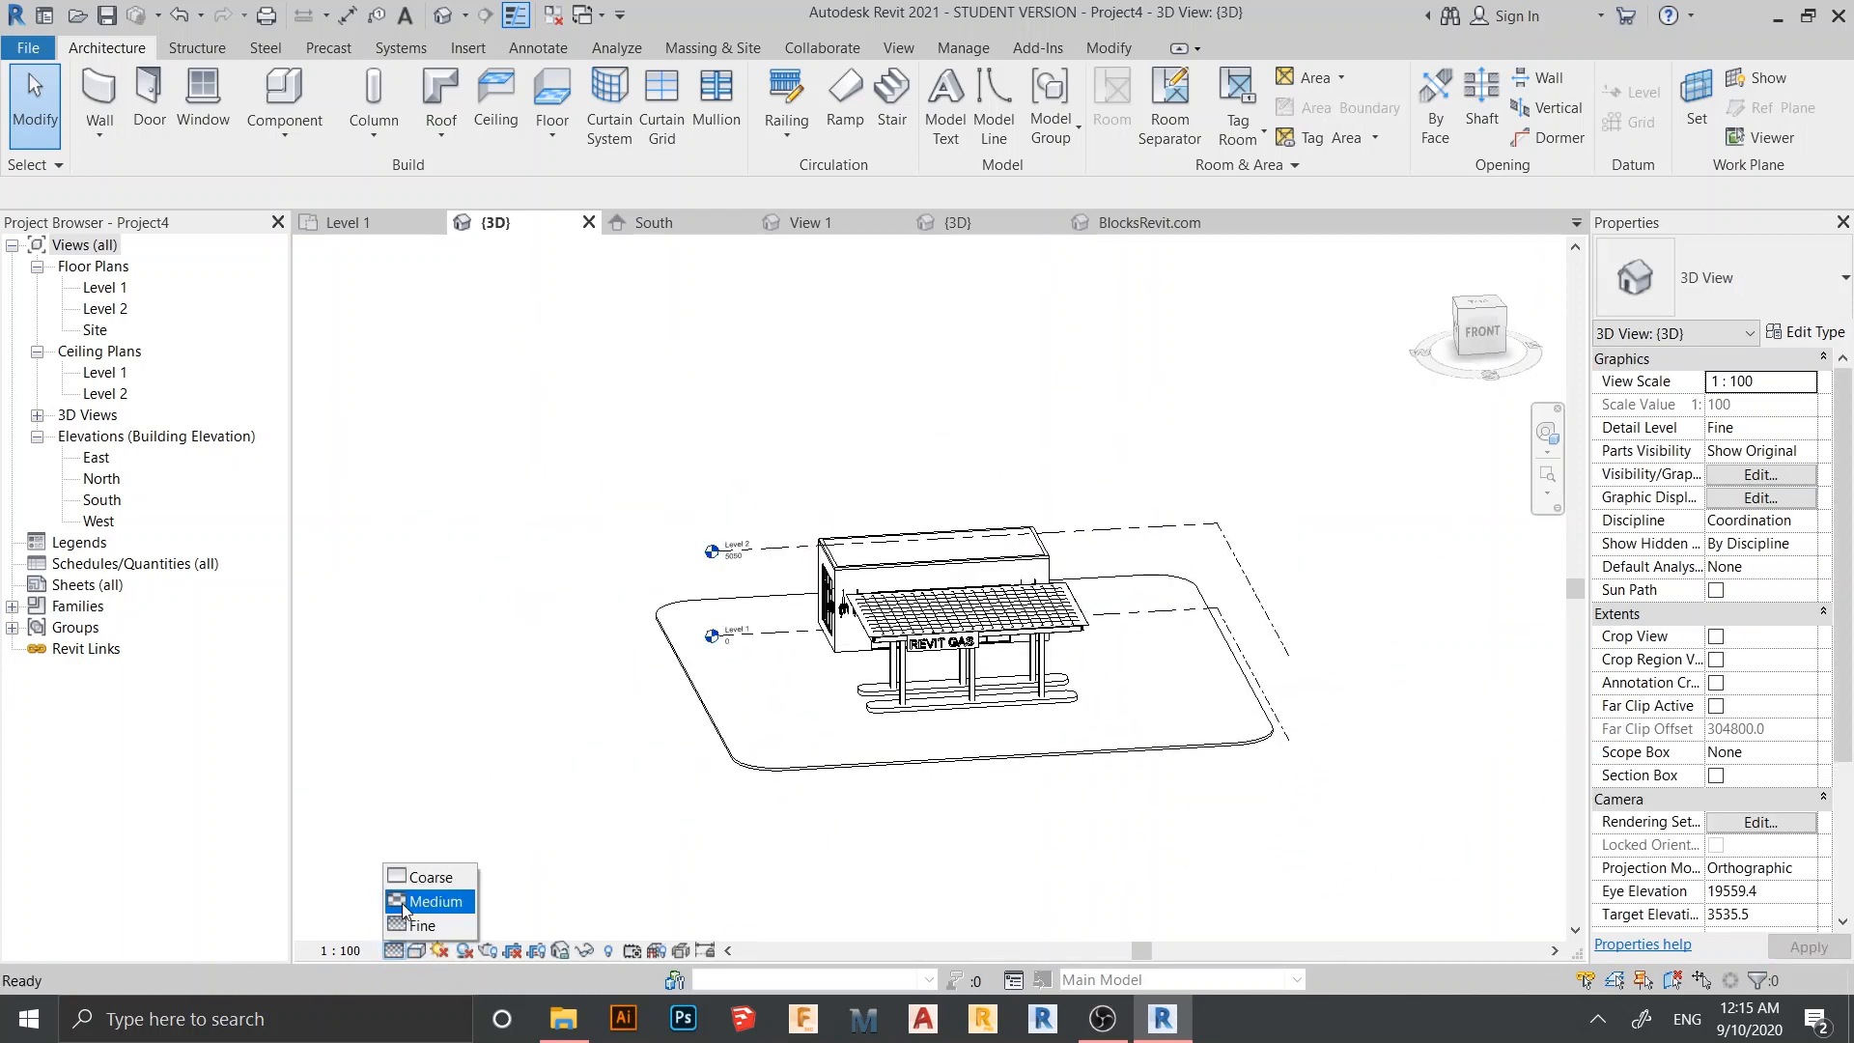
left_click(420, 877)
scroll(927, 925, "up", 4)
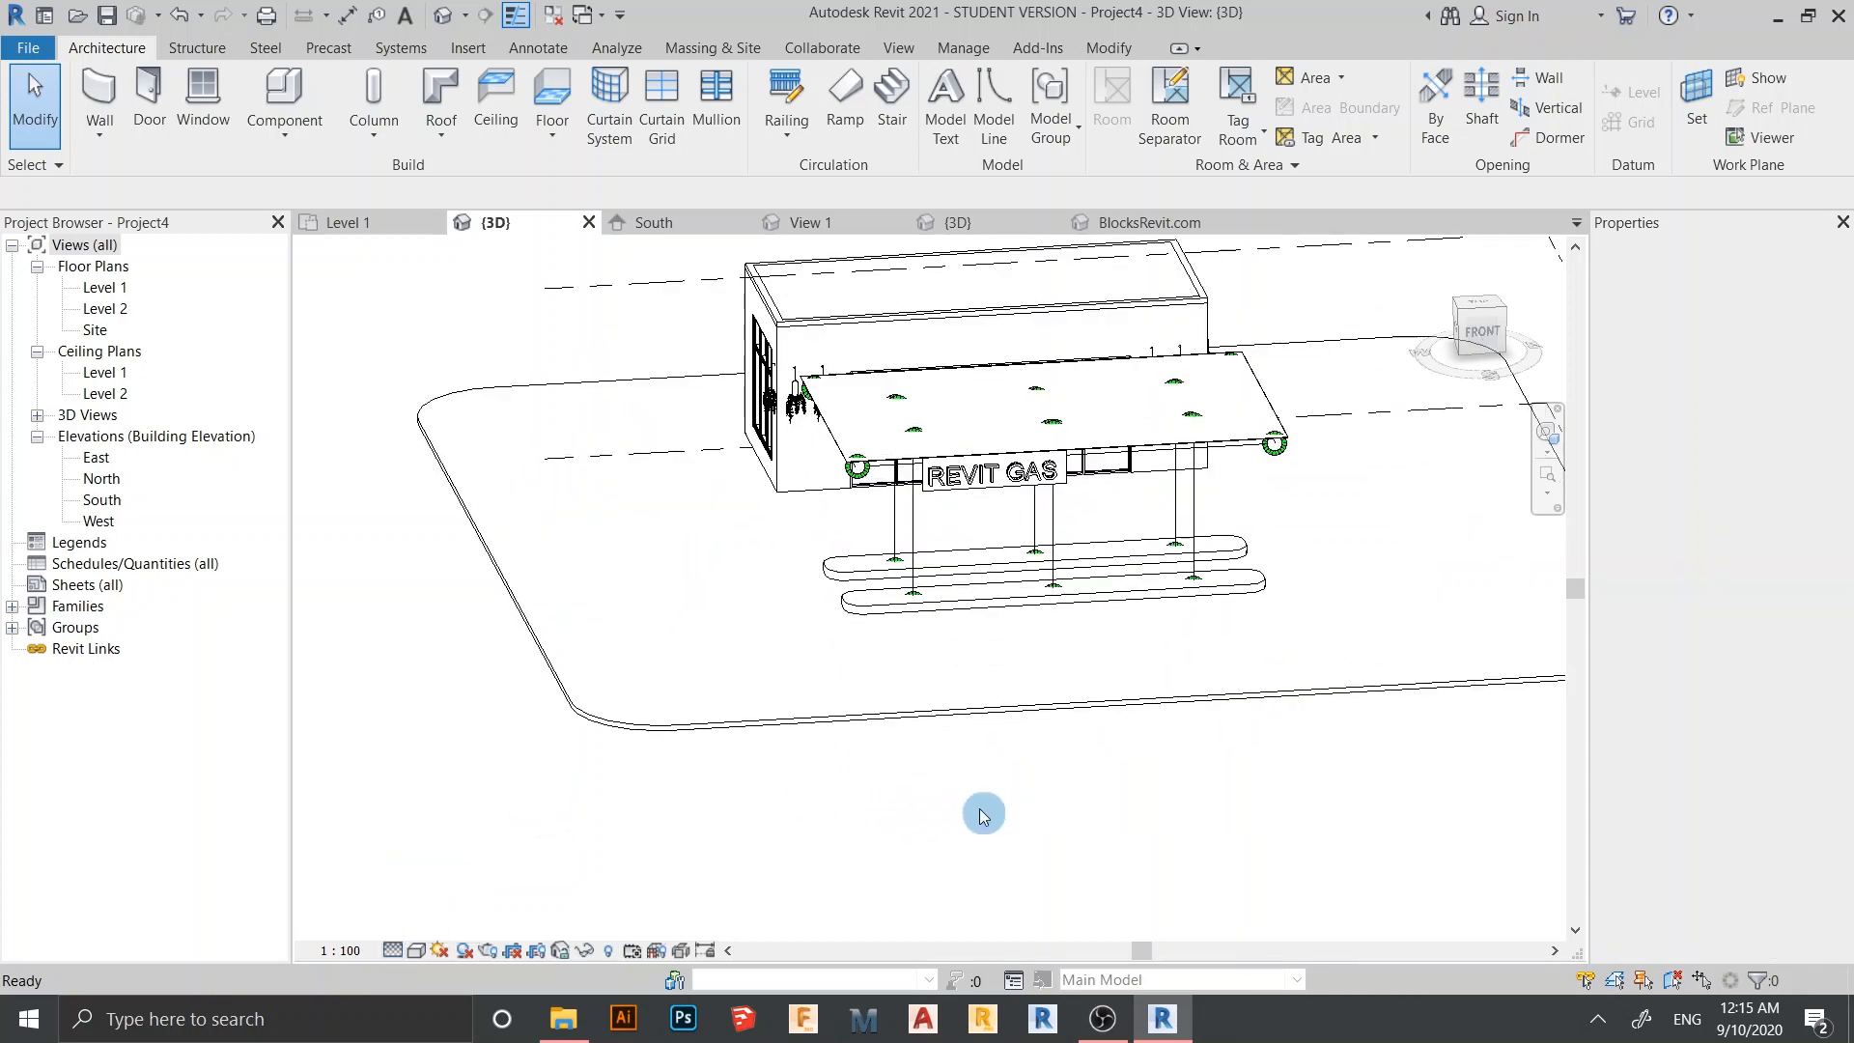
left_click(391, 950)
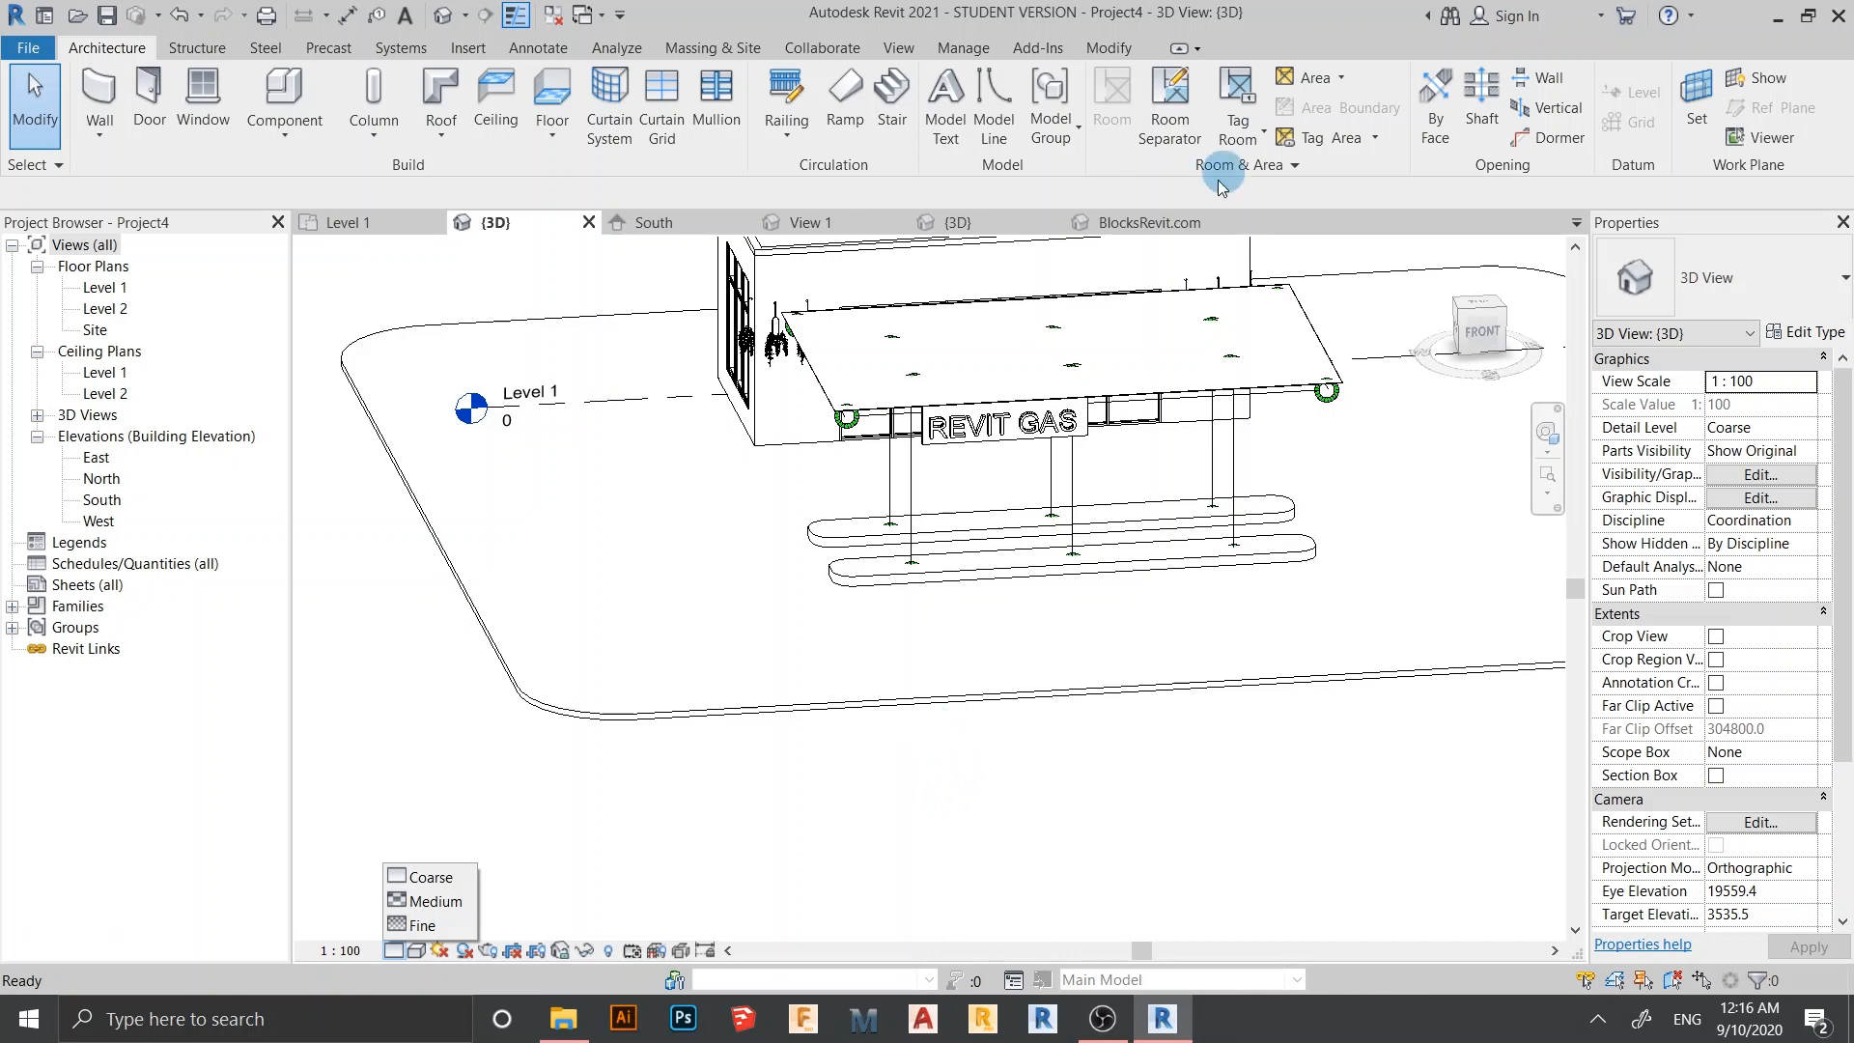
left_click(749, 860)
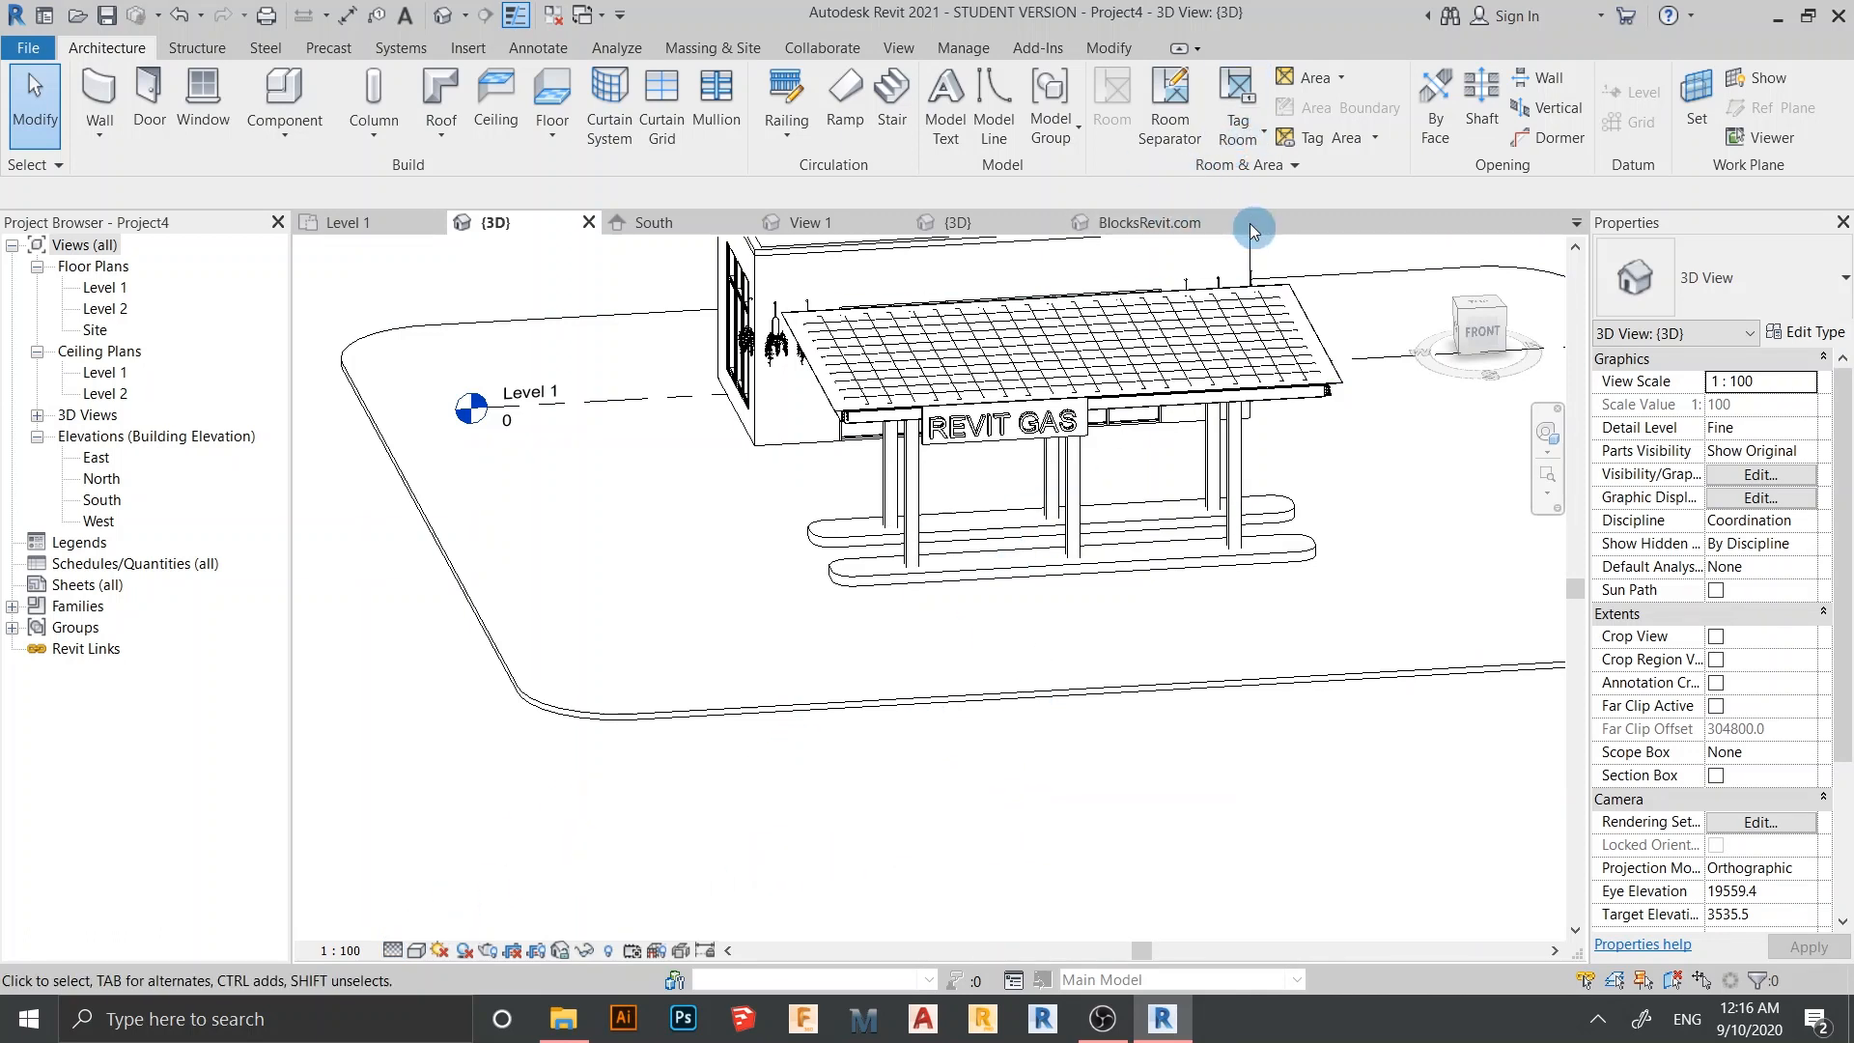
Close the BlocksRevit.com view and load the Car_796 family into Project4
left_click(1217, 224)
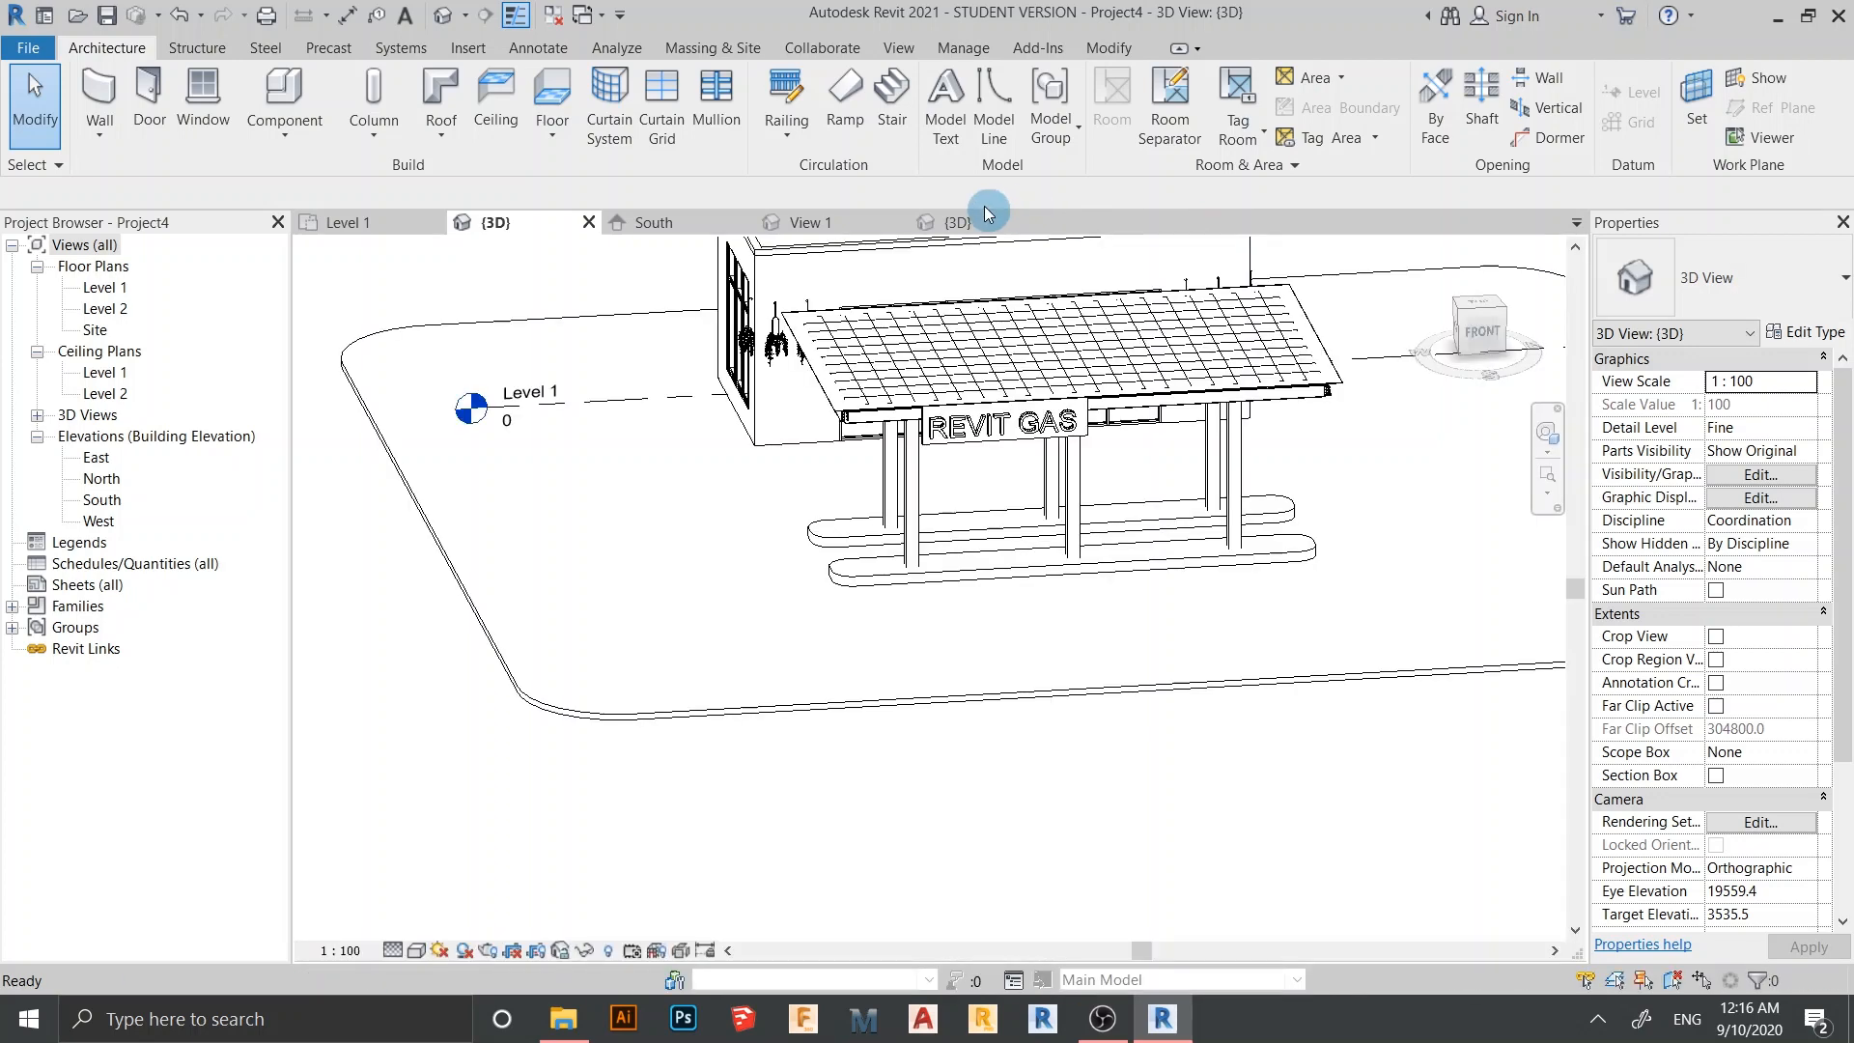
left_click(985, 222)
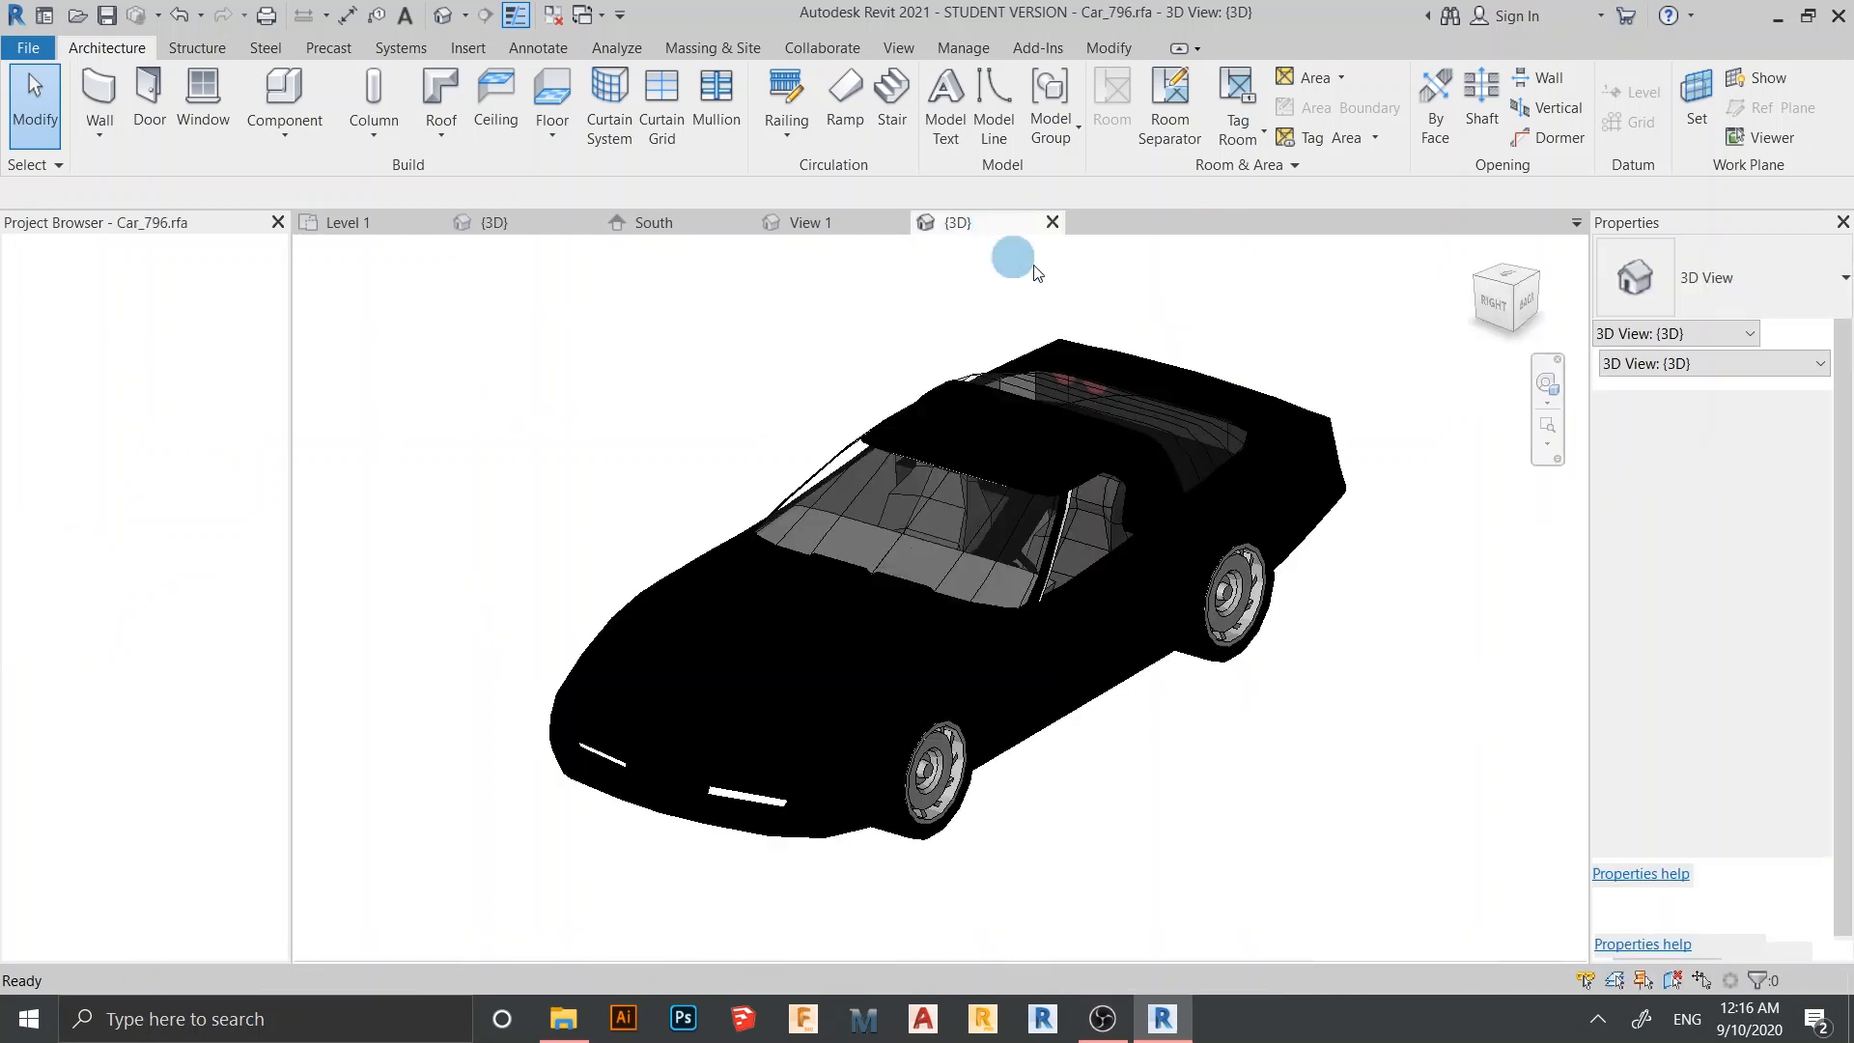
left_click(1587, 111)
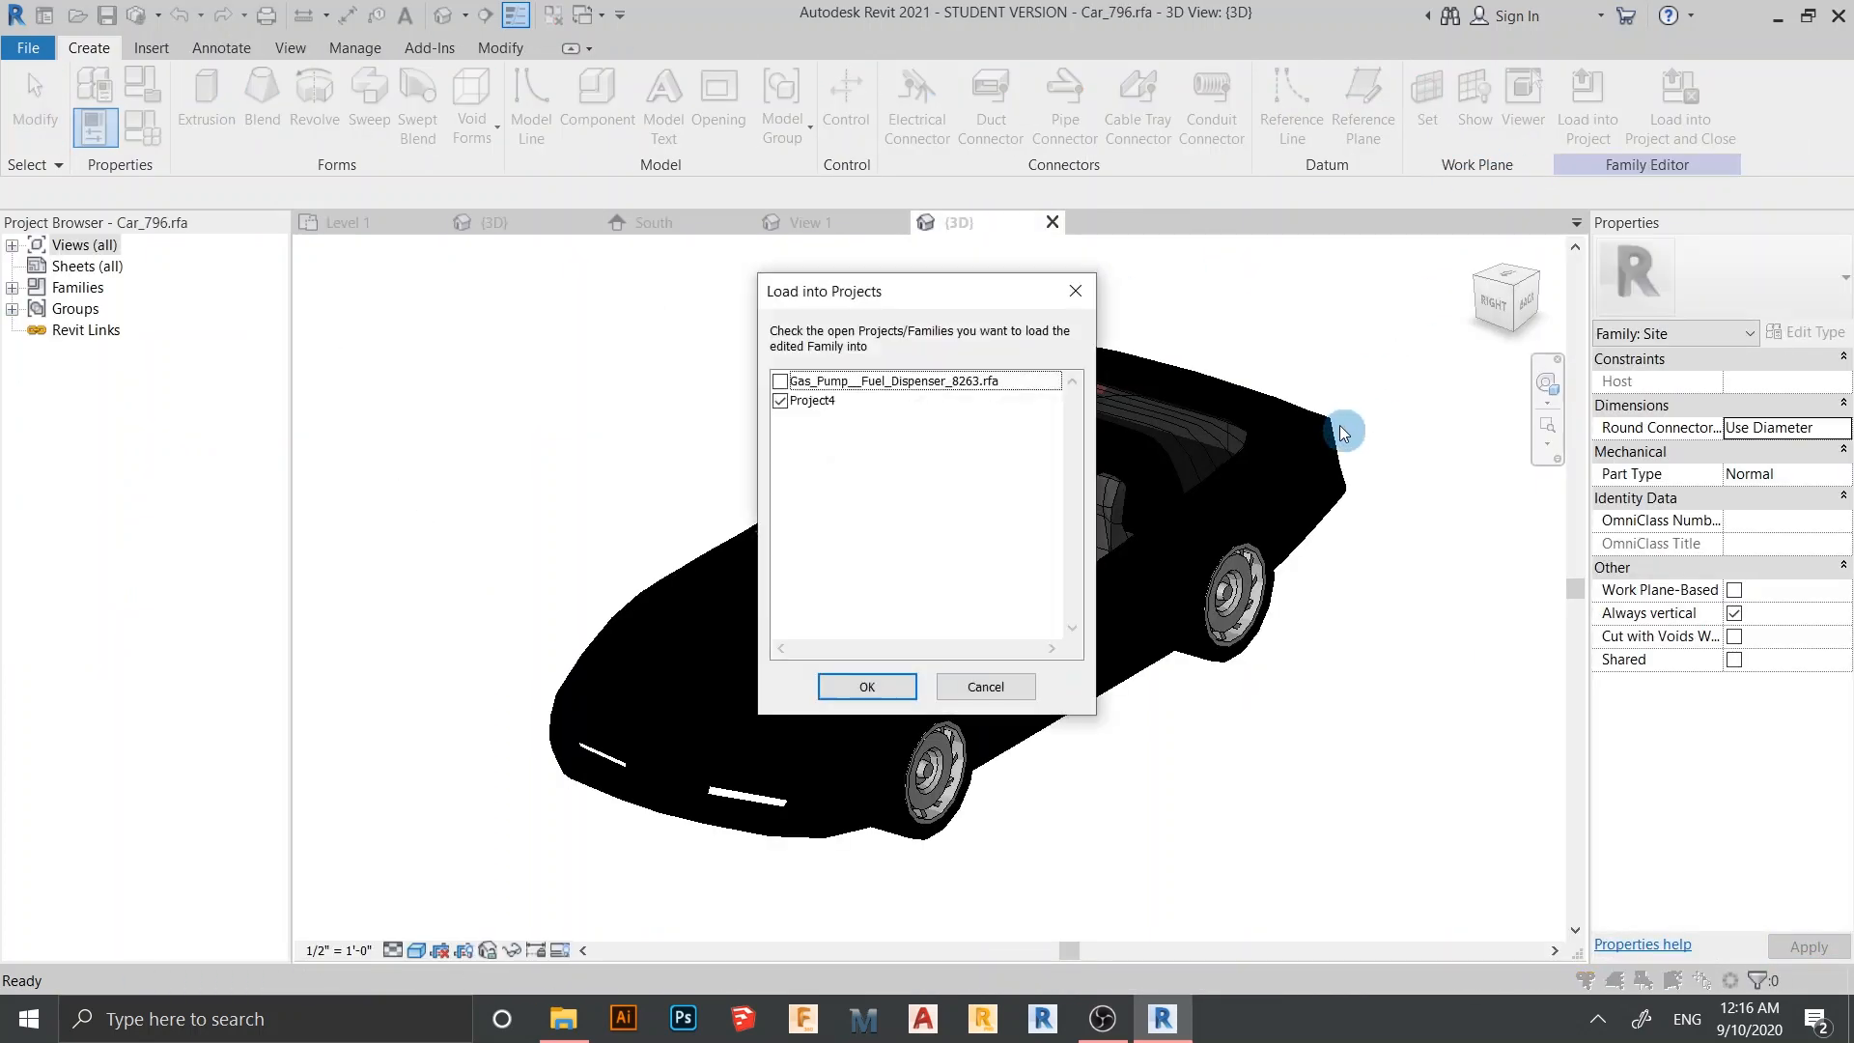
left_click(897, 686)
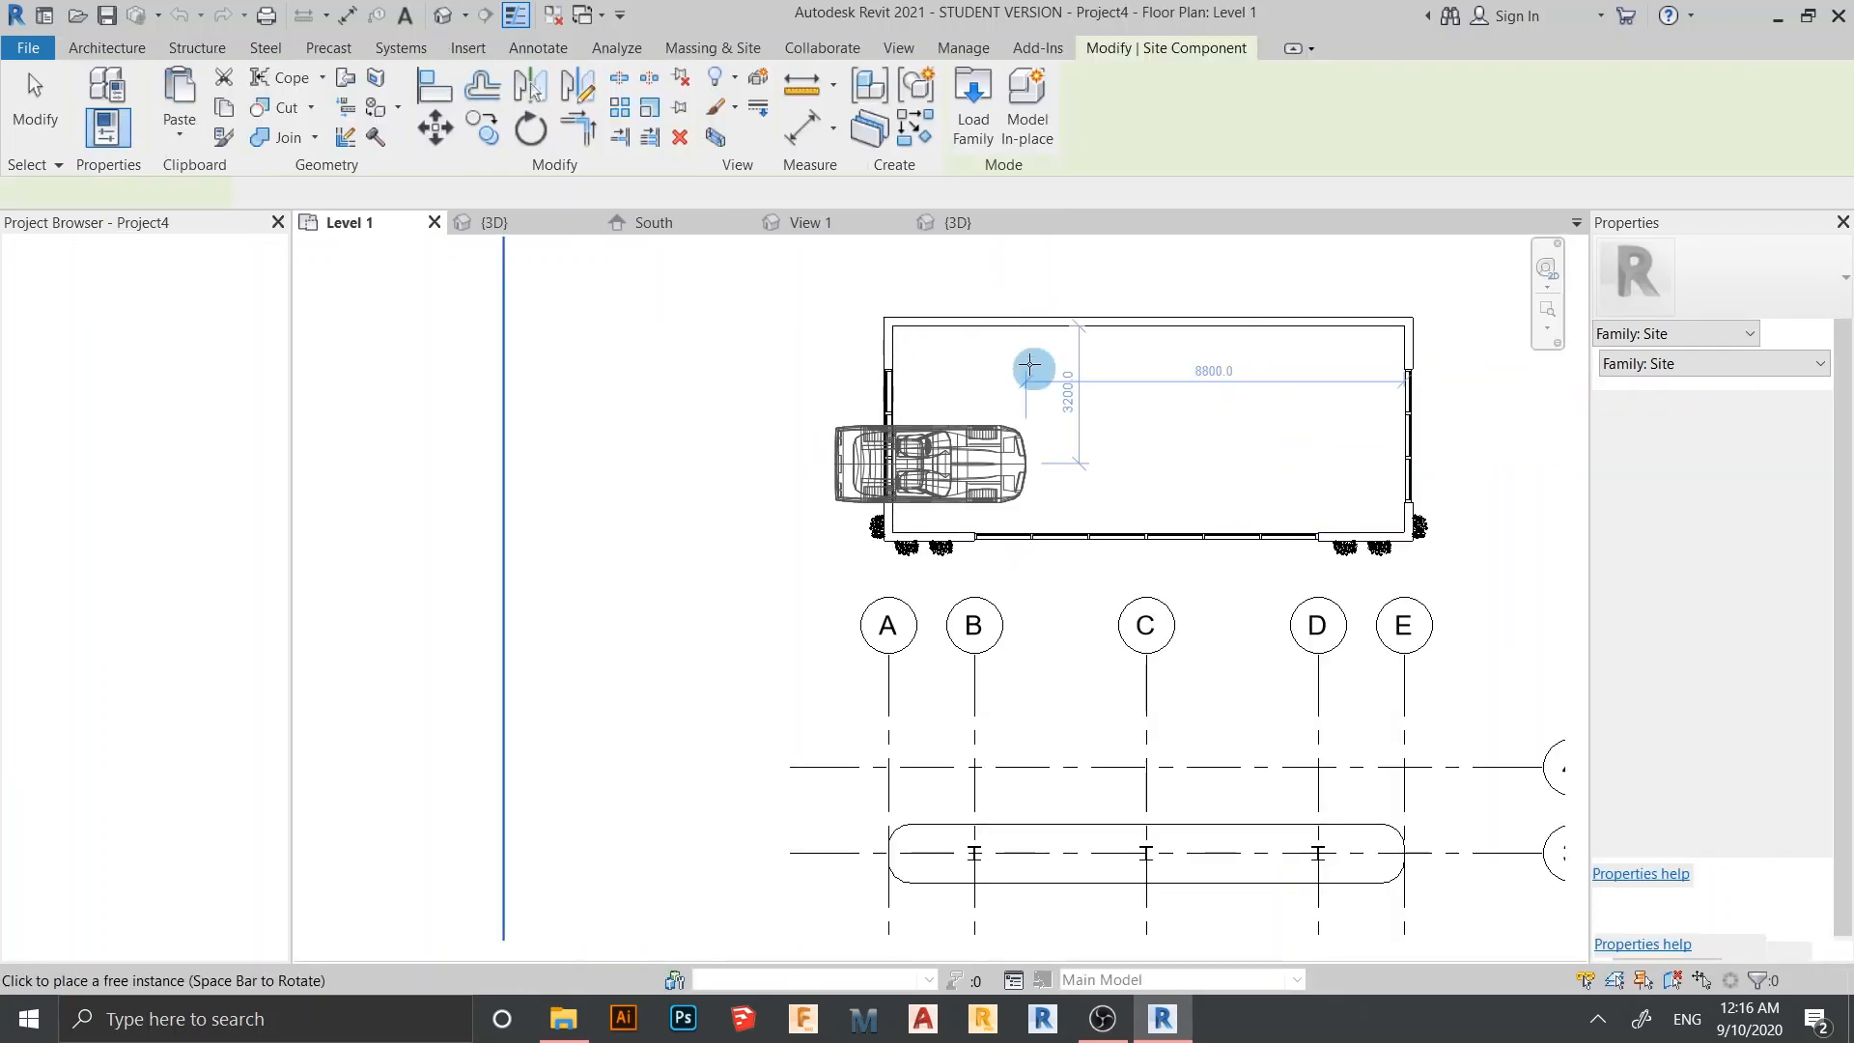
Place one car along grid 1 with its nose at grid E and another midway between grids 2 and 3 with its nose near grid A
left_click(1139, 790)
middle_click_drag(1140, 618, 1021, 346)
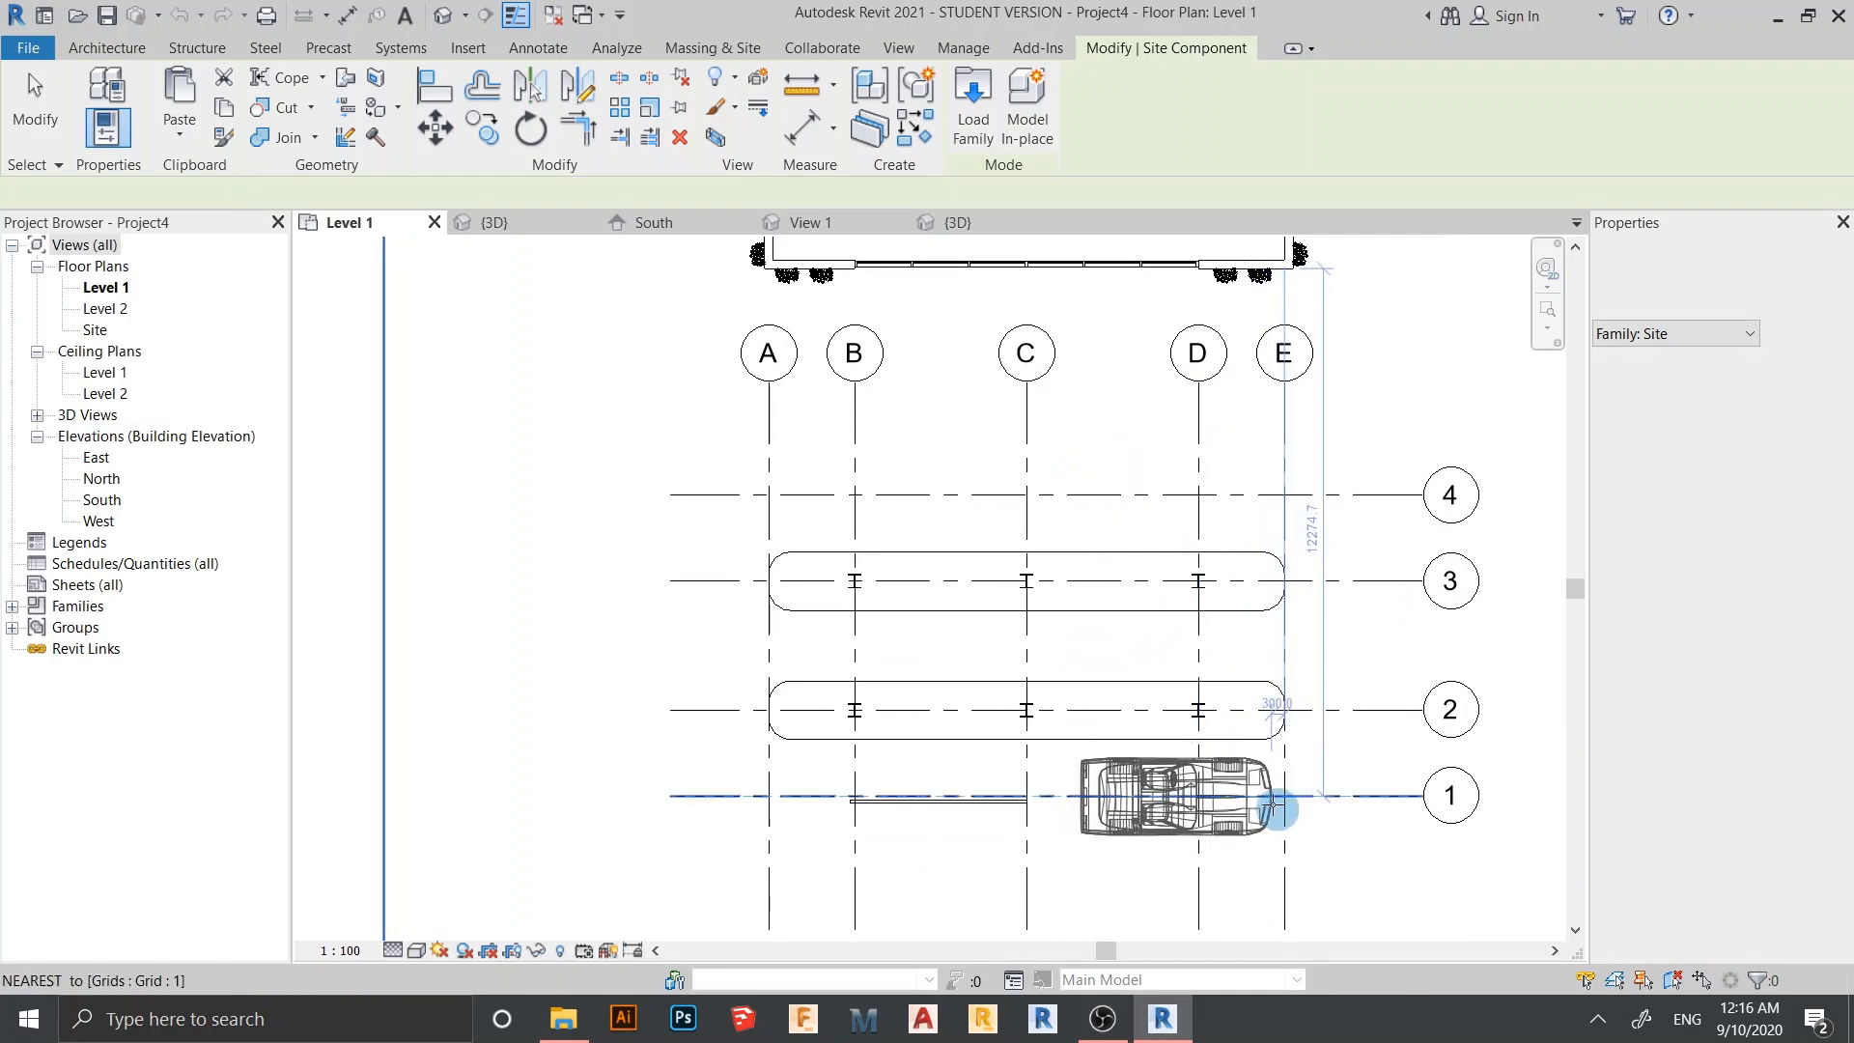
left_click(1274, 804)
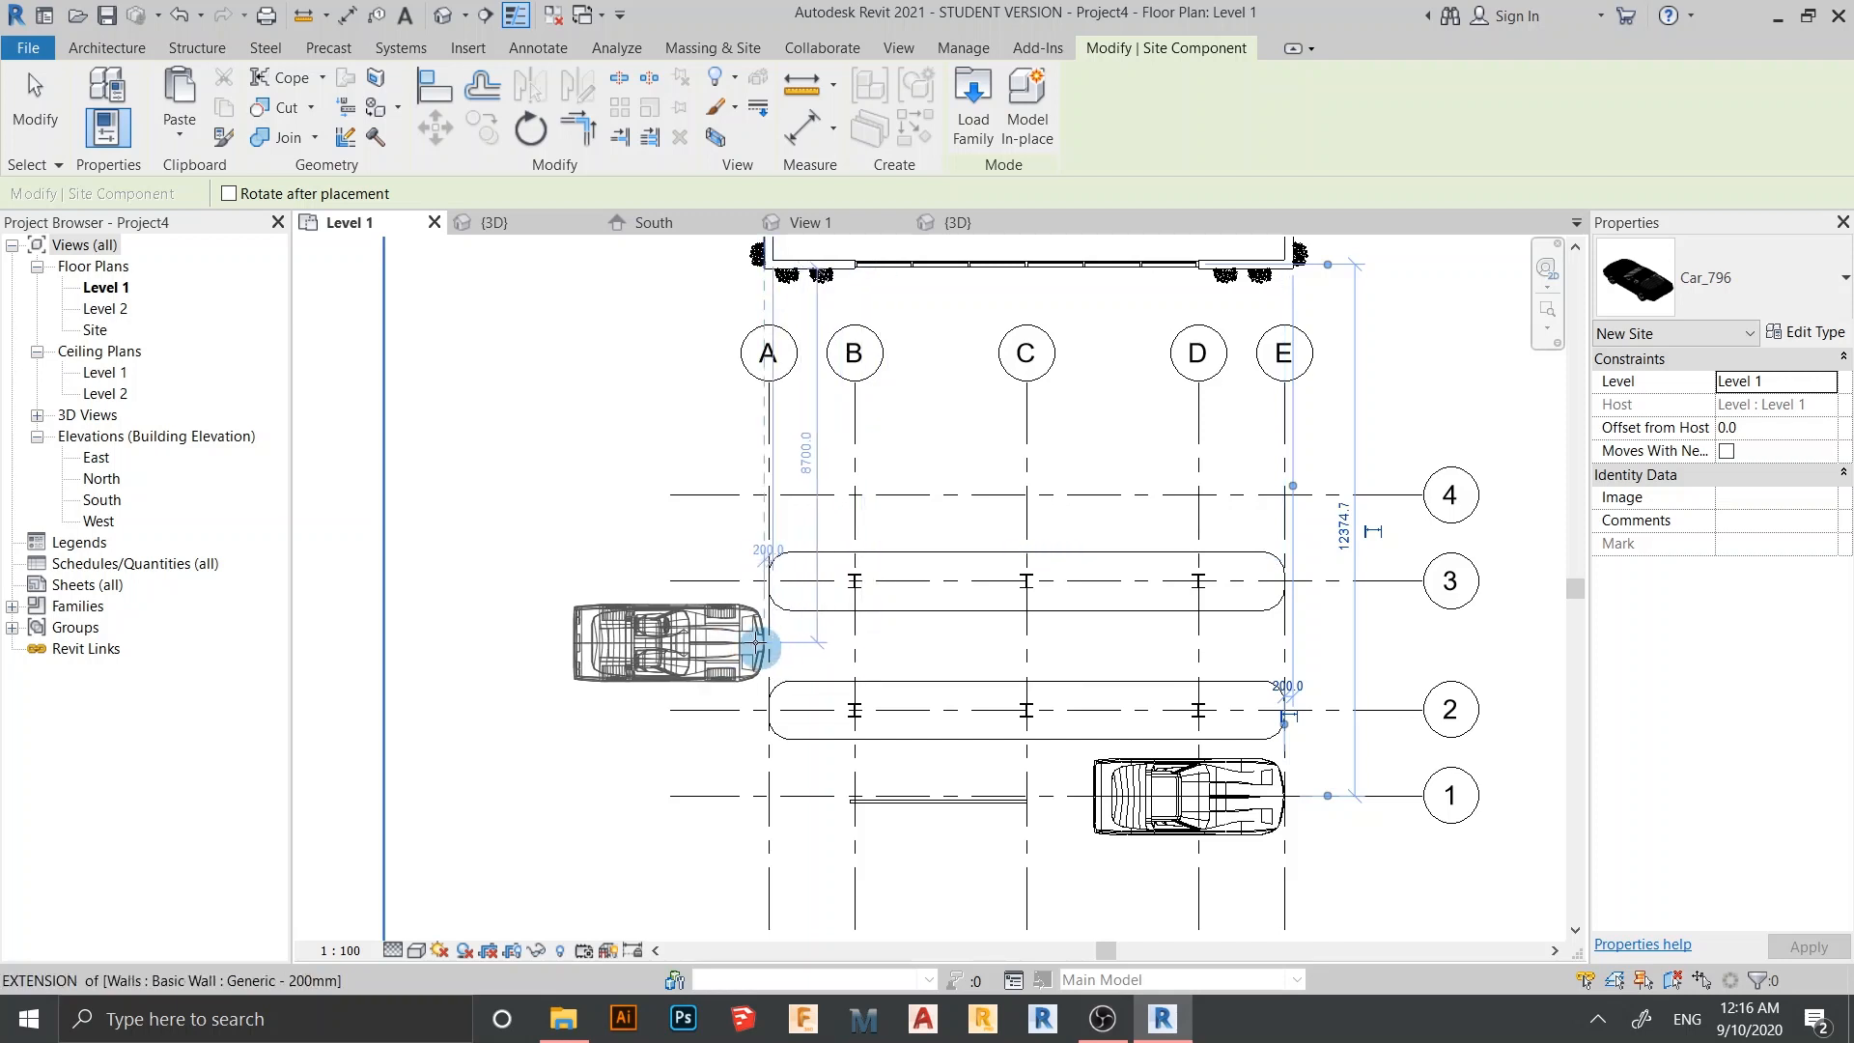
left_click(763, 642)
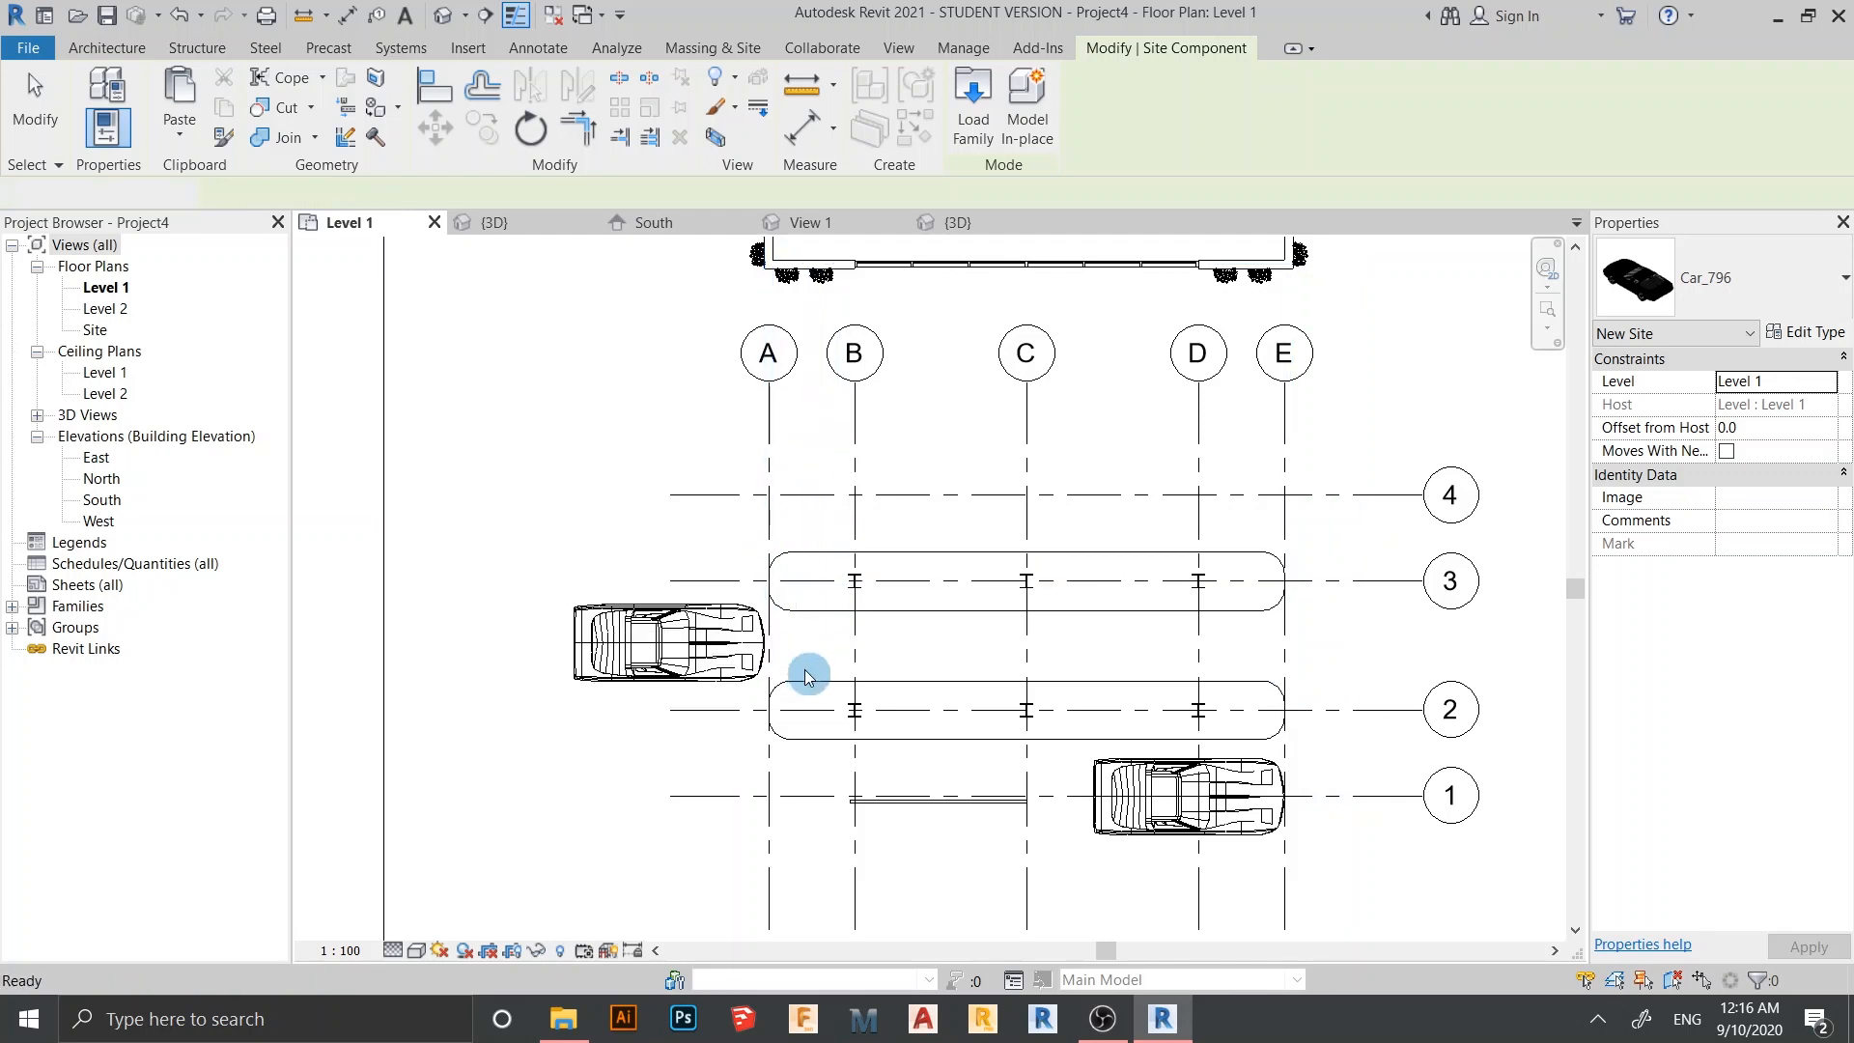
key("Escape")
scroll(807, 666, "up", 2)
scroll(807, 682, "up", 1)
key("Escape")
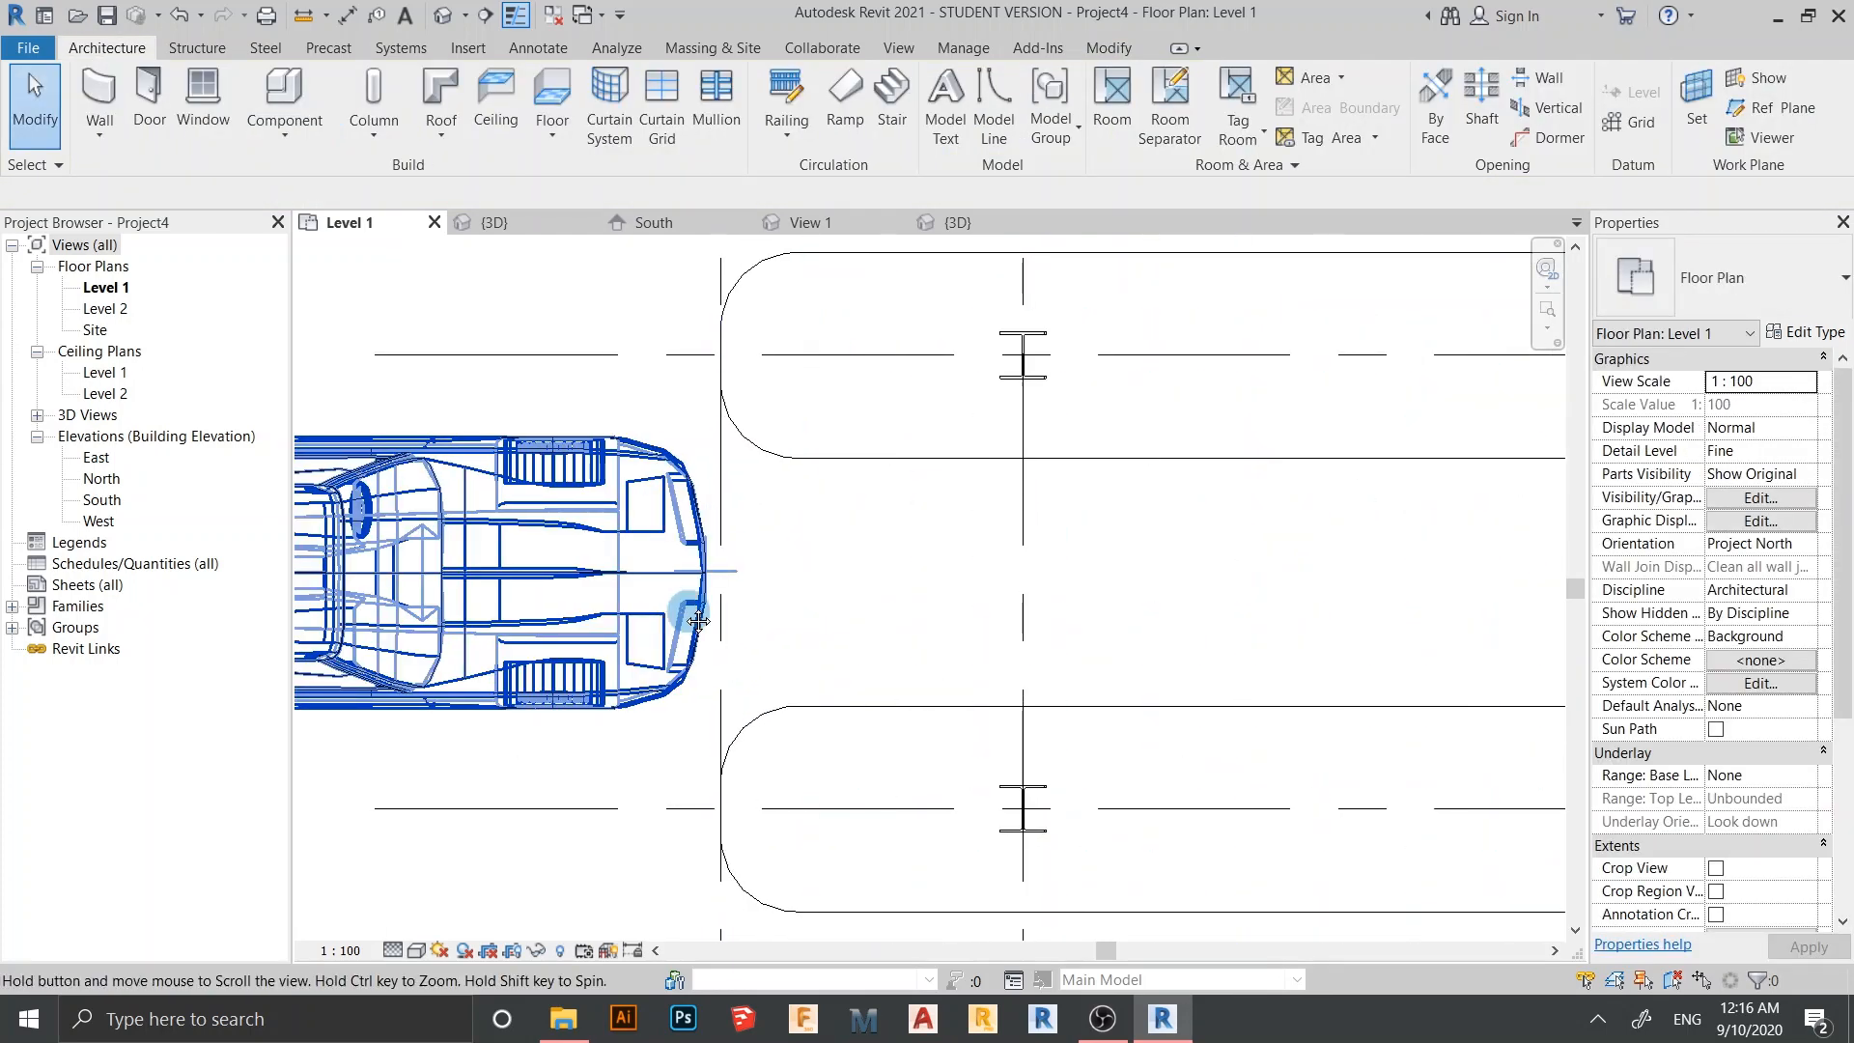
Add an aligned dimension for the gap between the facing edges of the two raised pump islands
scroll(729, 615, "up", 2)
scroll(729, 615, "down", 2)
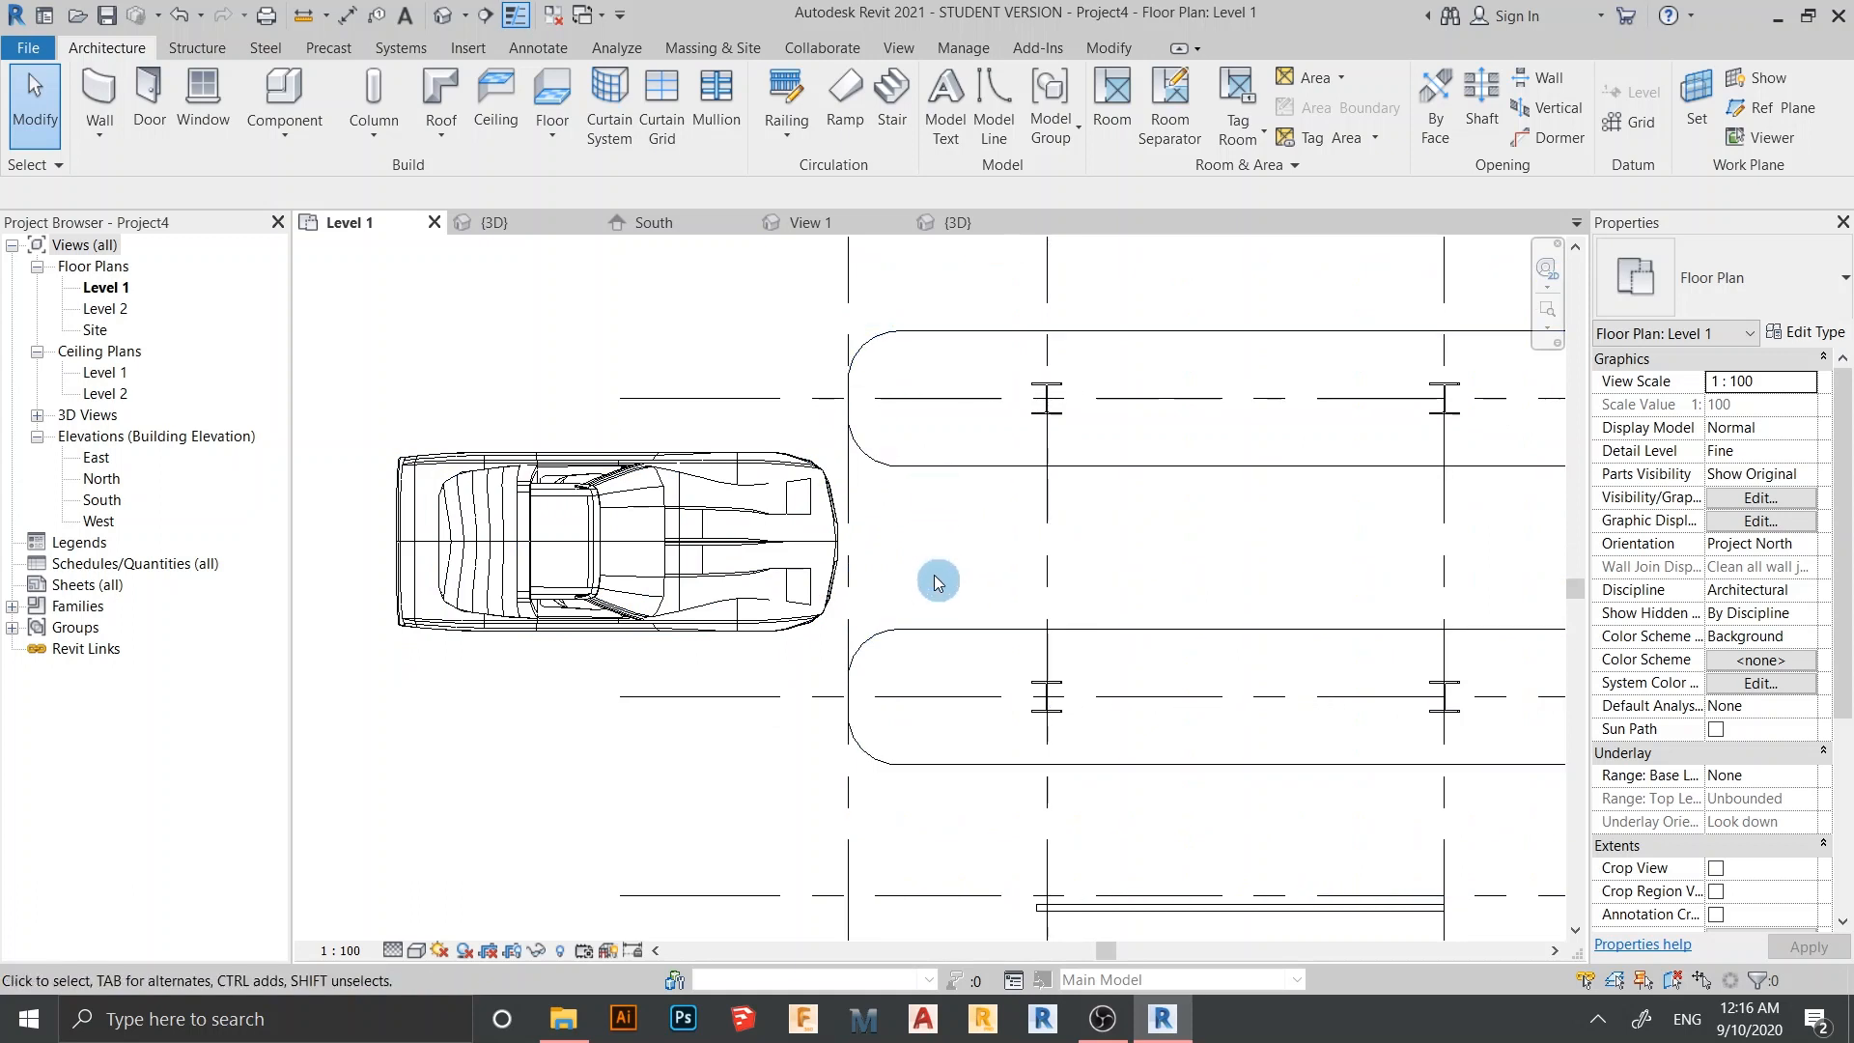
key("i")
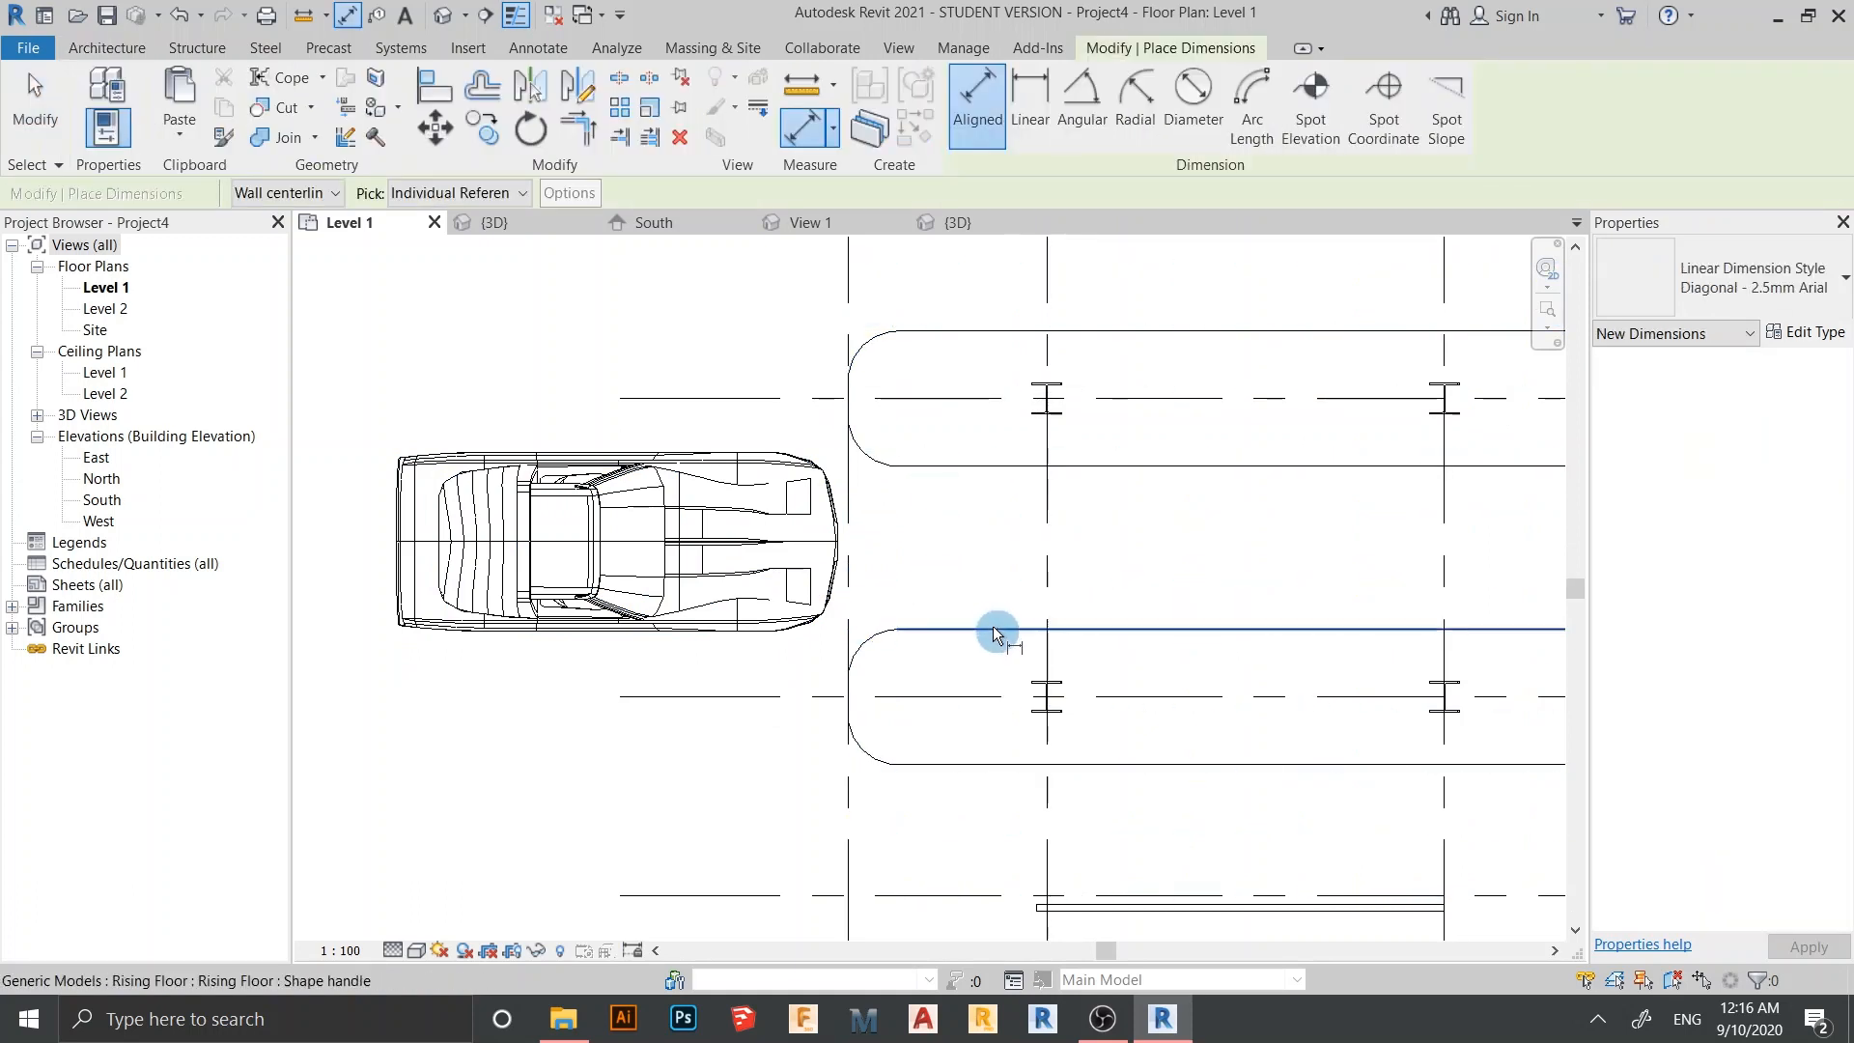
left_click(997, 628)
left_click(1005, 467)
left_click(757, 347)
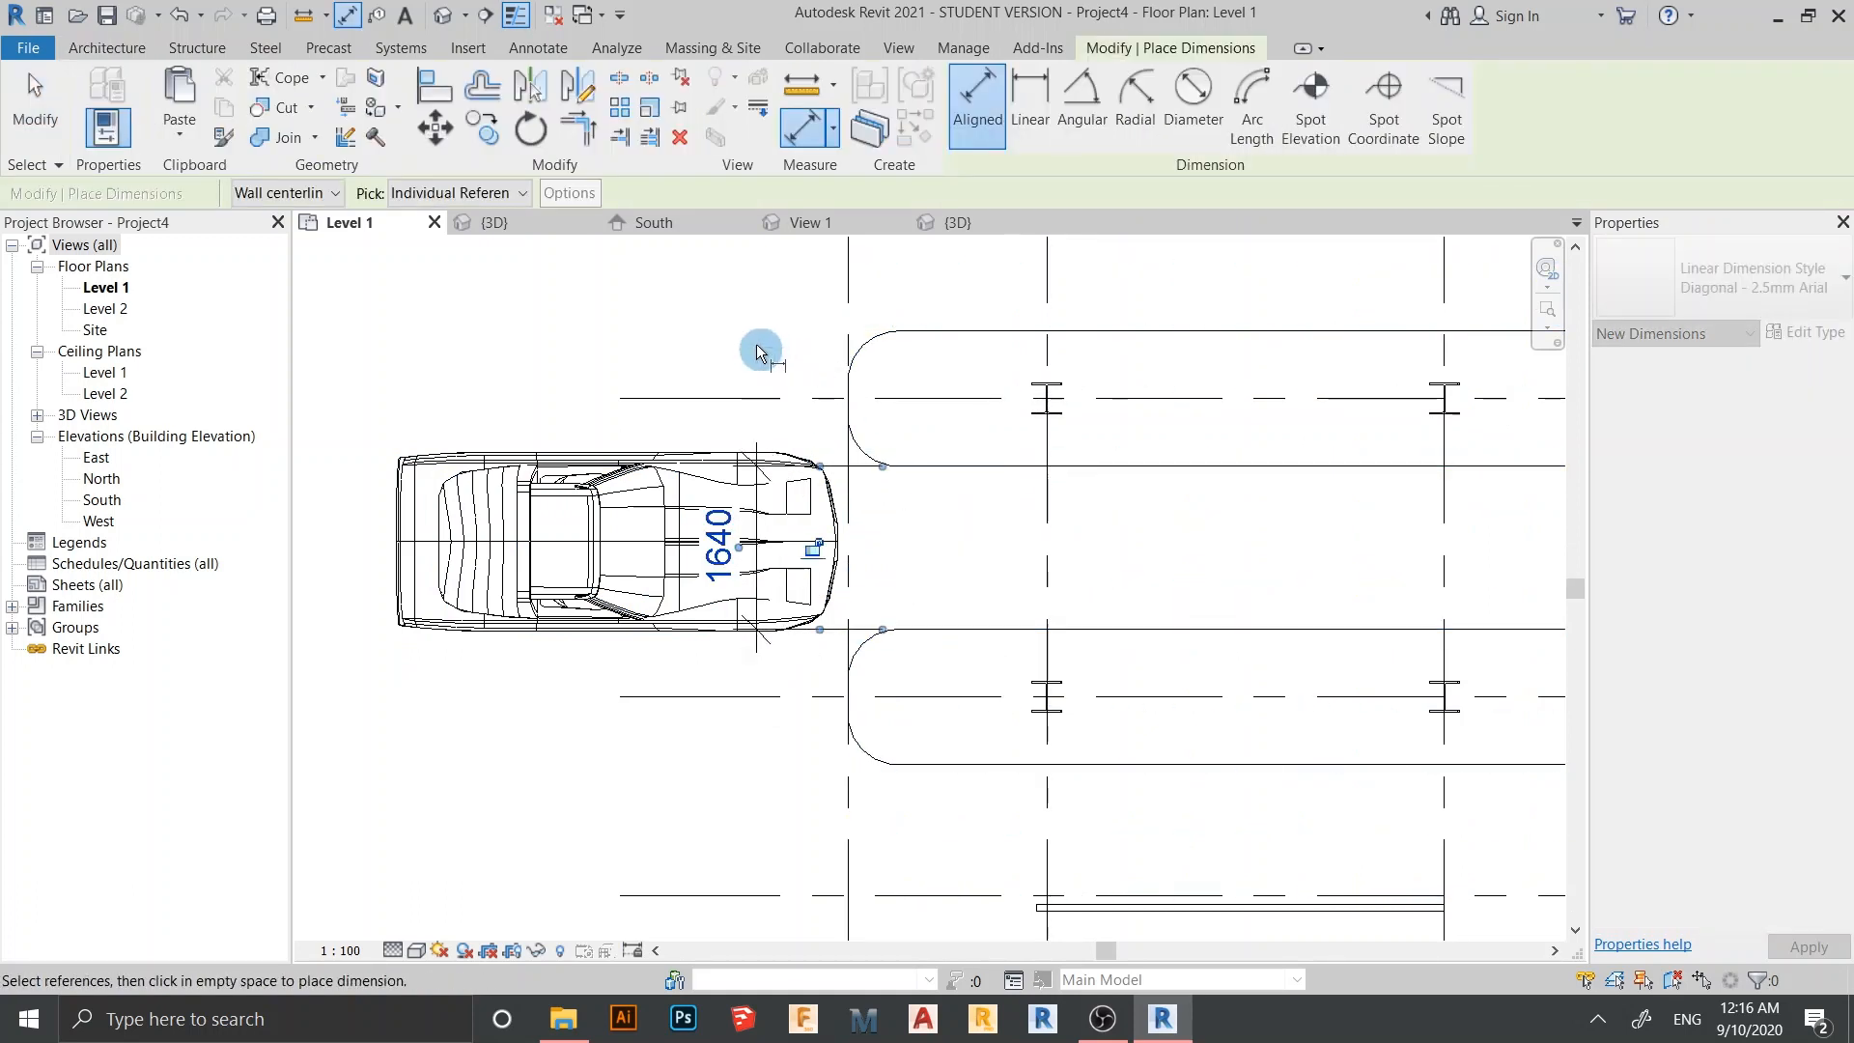
key("Escape")
key("Escape")
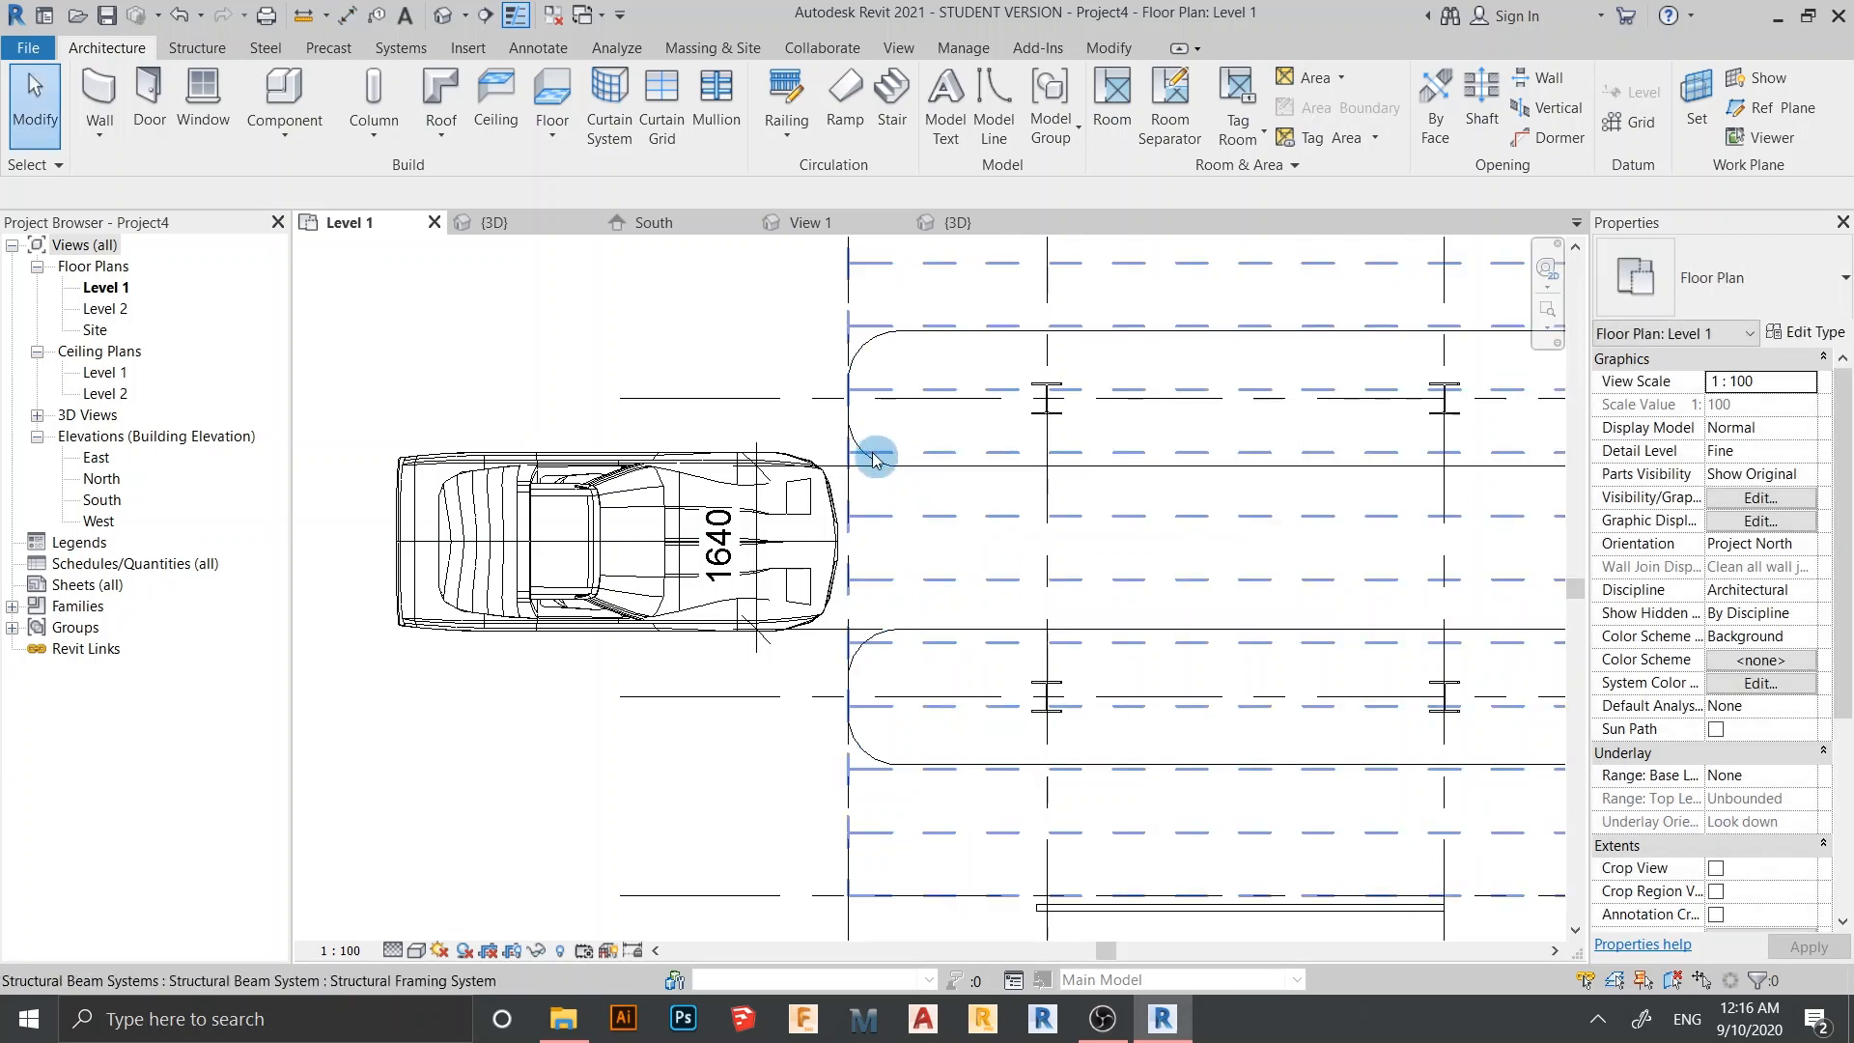
Edit the raised floor in place and pull the grid 3 island's two long edges in to the column footing edges
left_click(884, 472)
scroll(975, 526, "down", 2)
middle_click_drag(1067, 551, 856, 518)
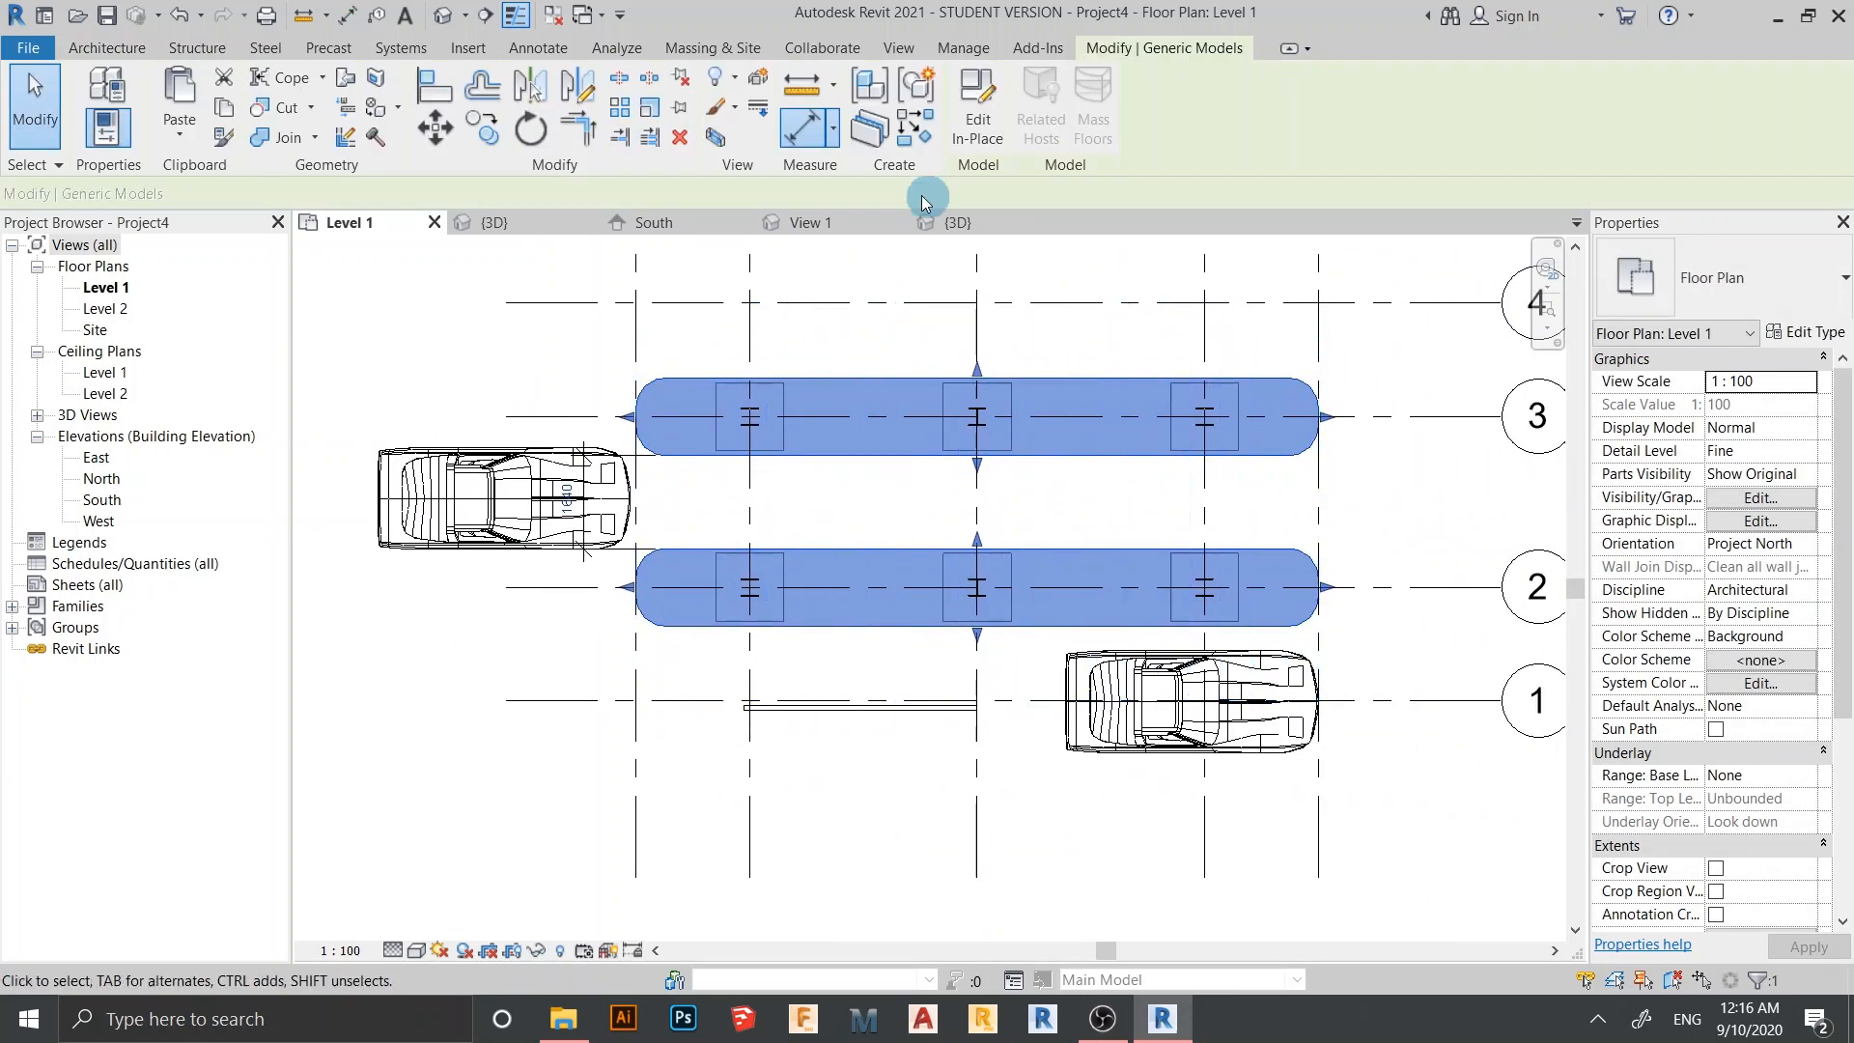
left_click(978, 130)
scroll(1034, 483, "up", 2)
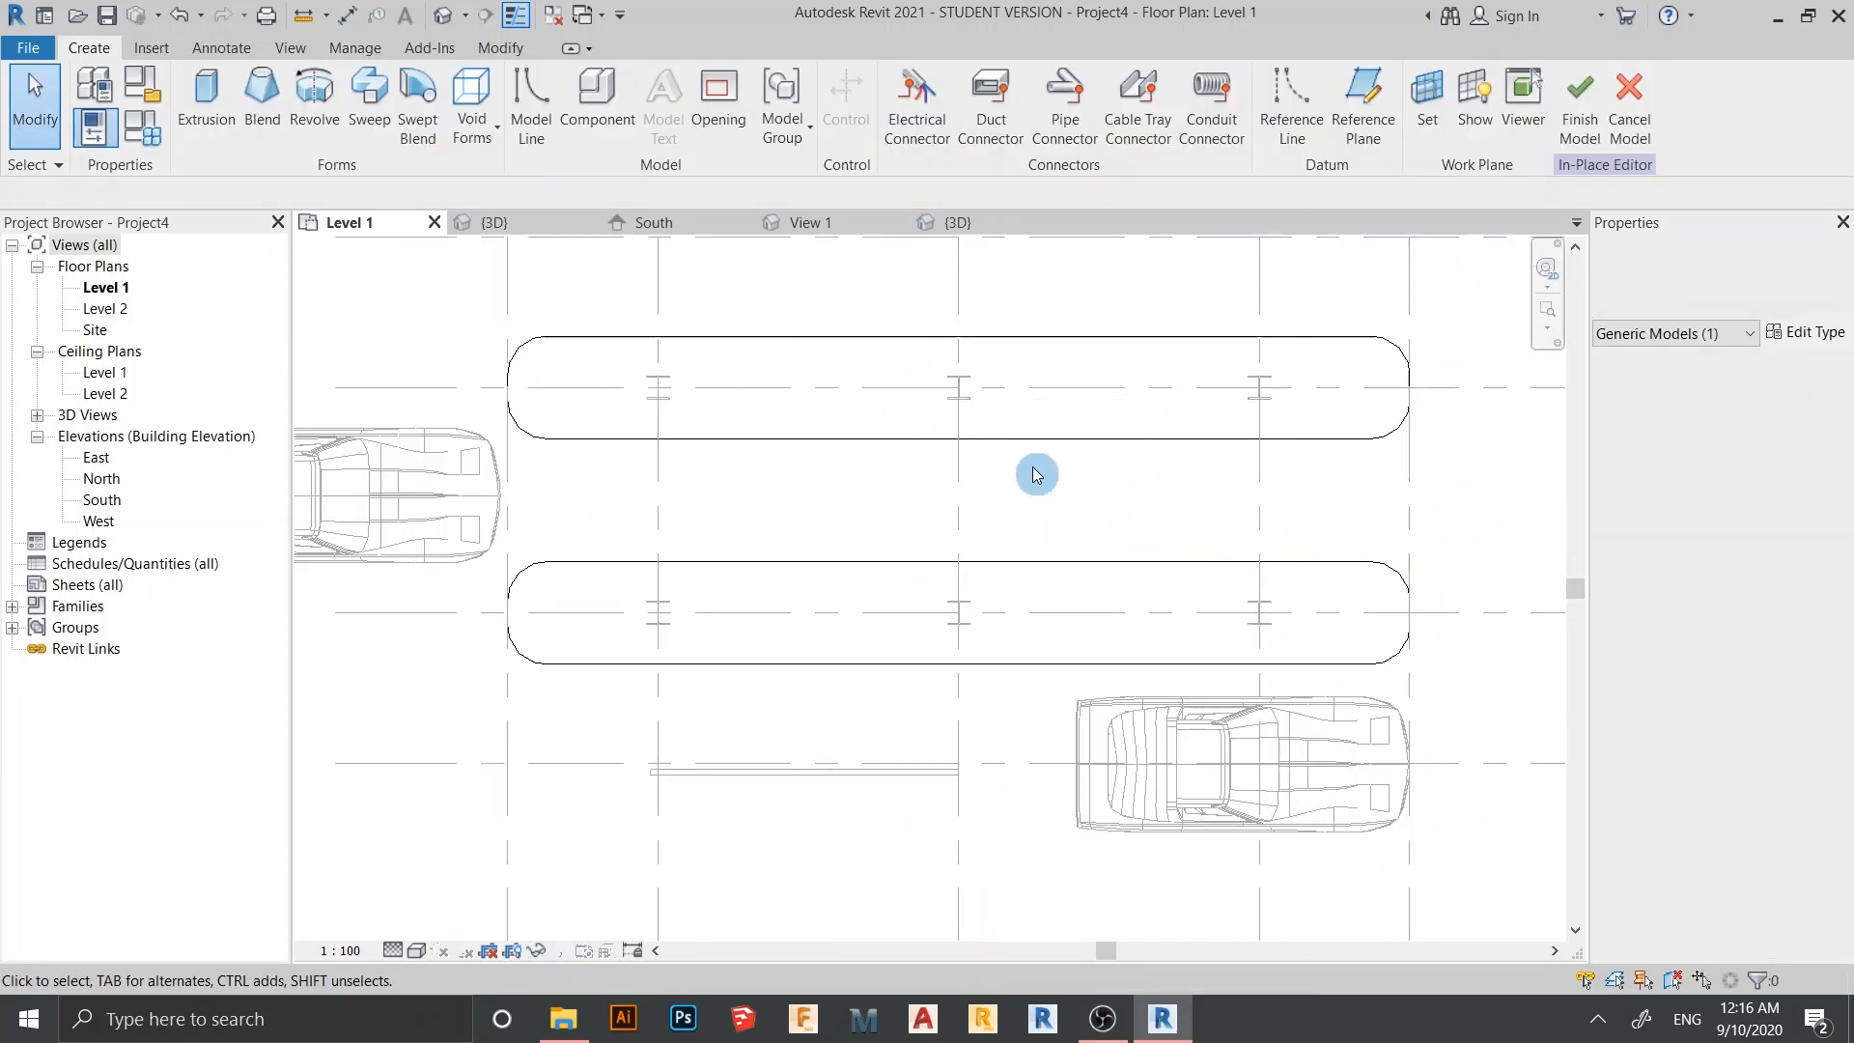
left_click(1038, 386)
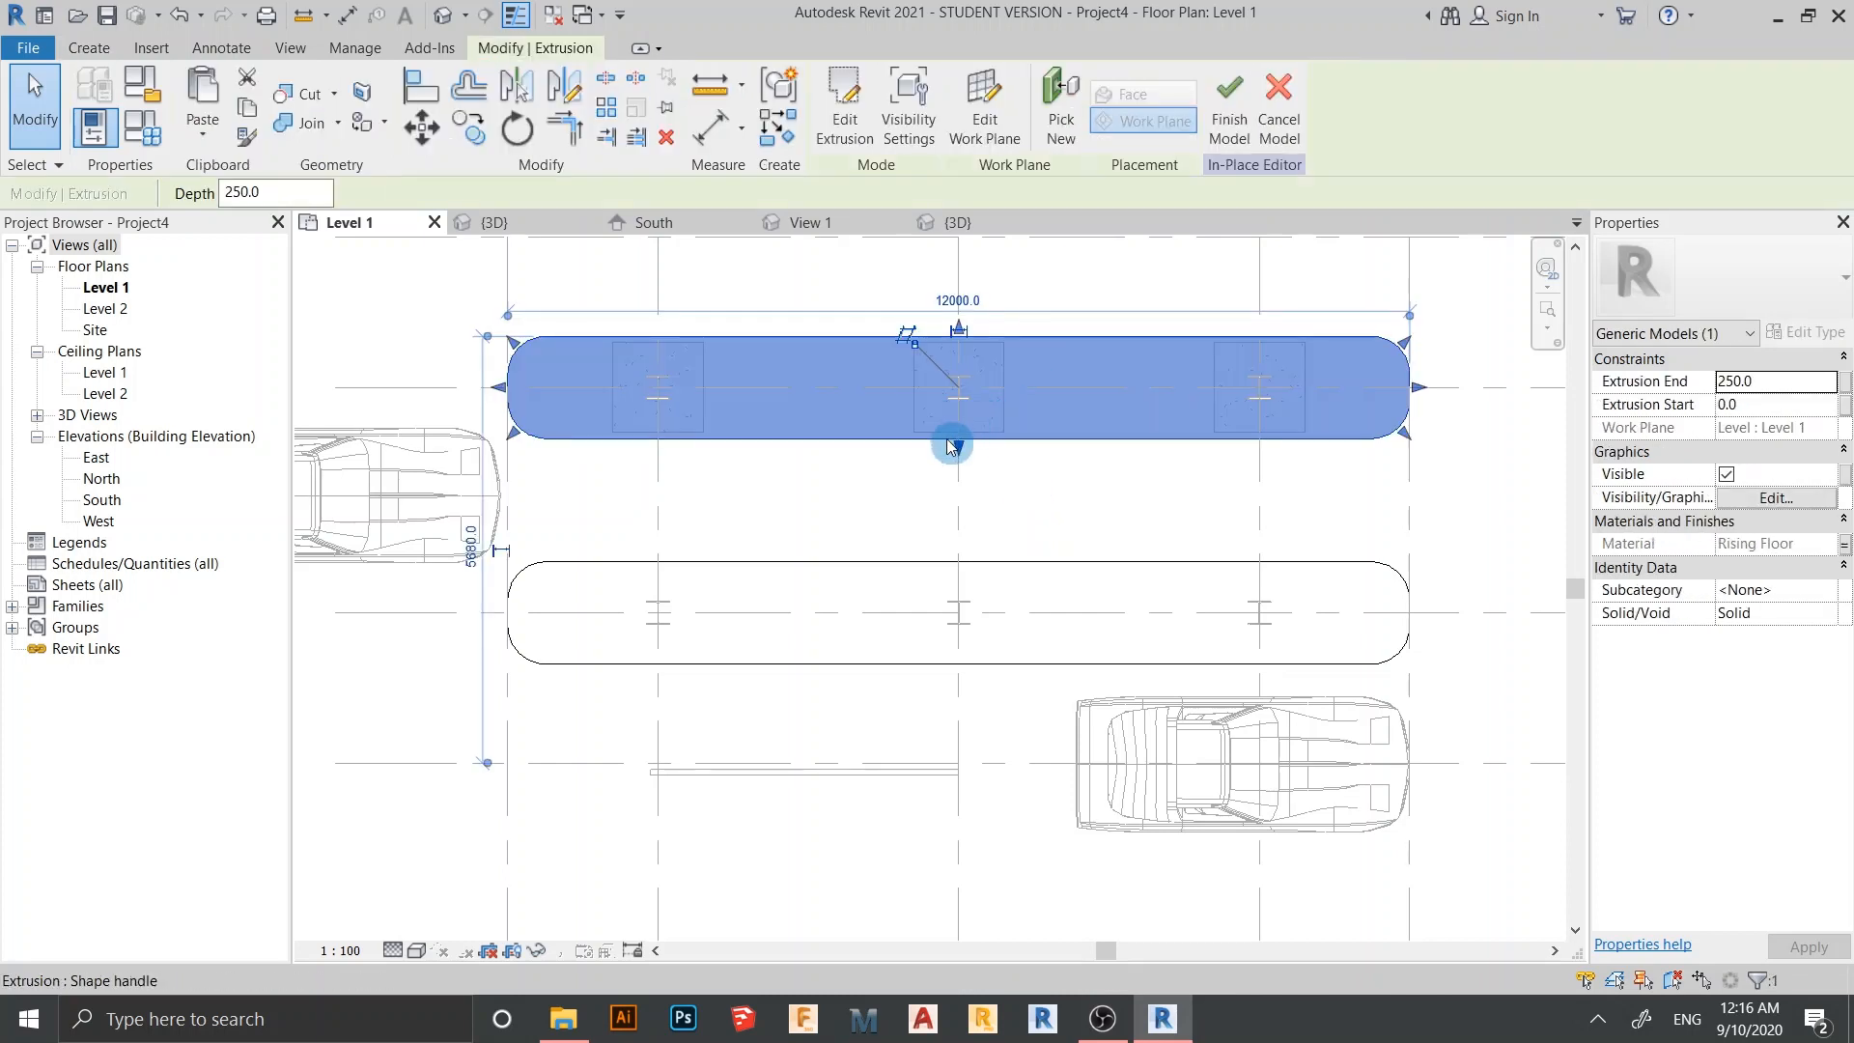
scroll(960, 444, "up", 4)
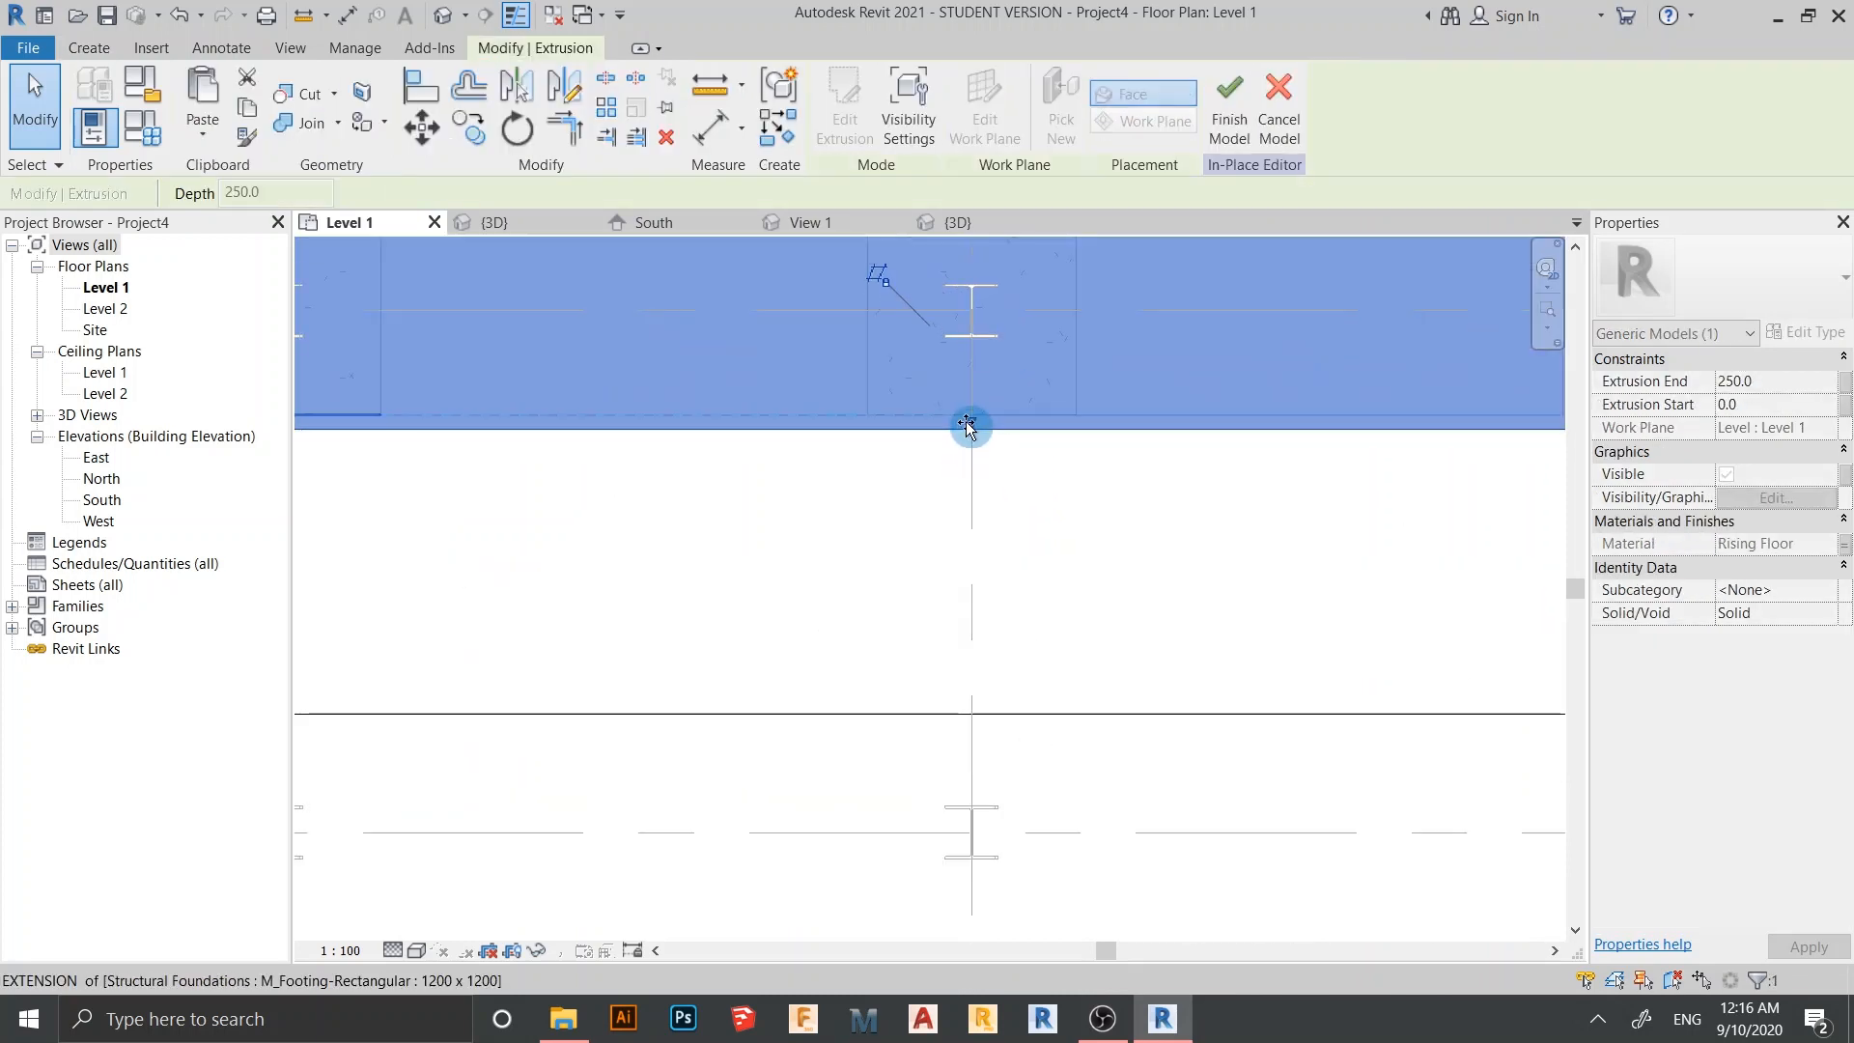
scroll(1023, 468, "down", 3)
scroll(992, 329, "up", 3)
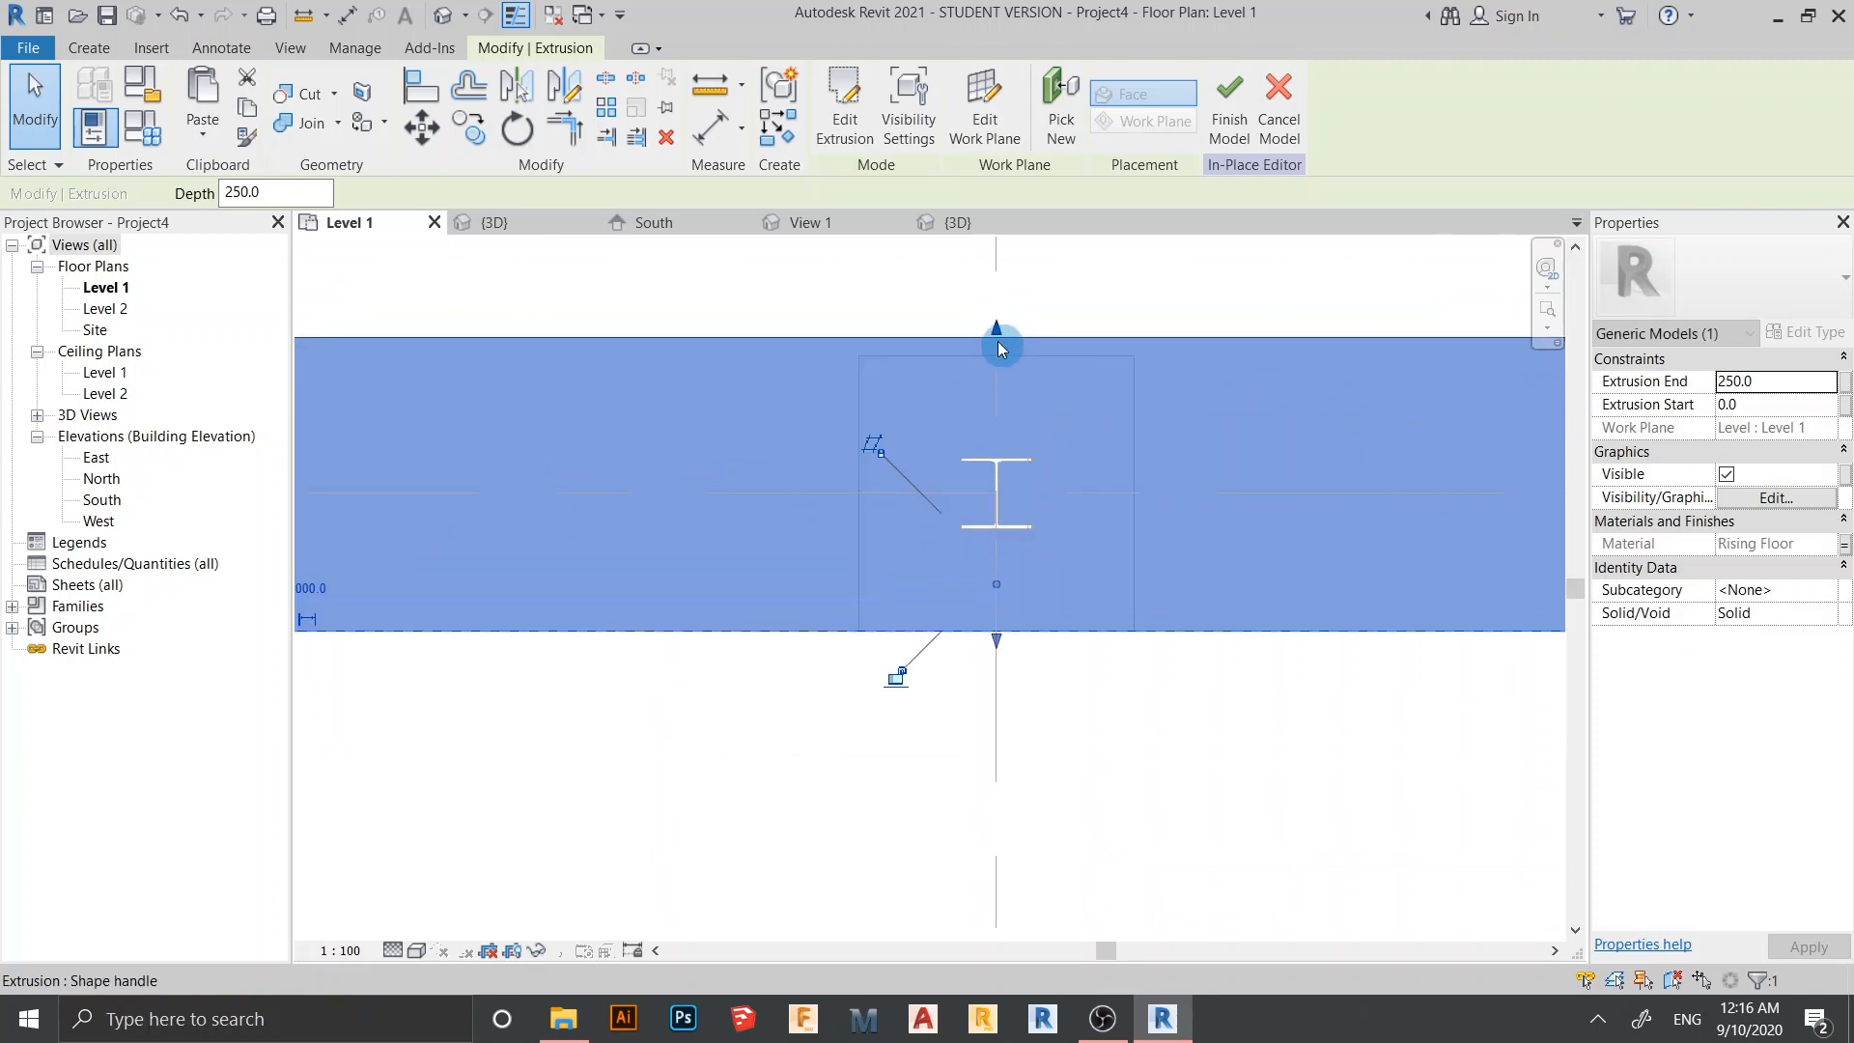
scroll(1081, 540, "down", 4)
middle_click_drag(1125, 512, 1091, 242)
scroll(1053, 600, "up", 2)
left_click(1229, 106)
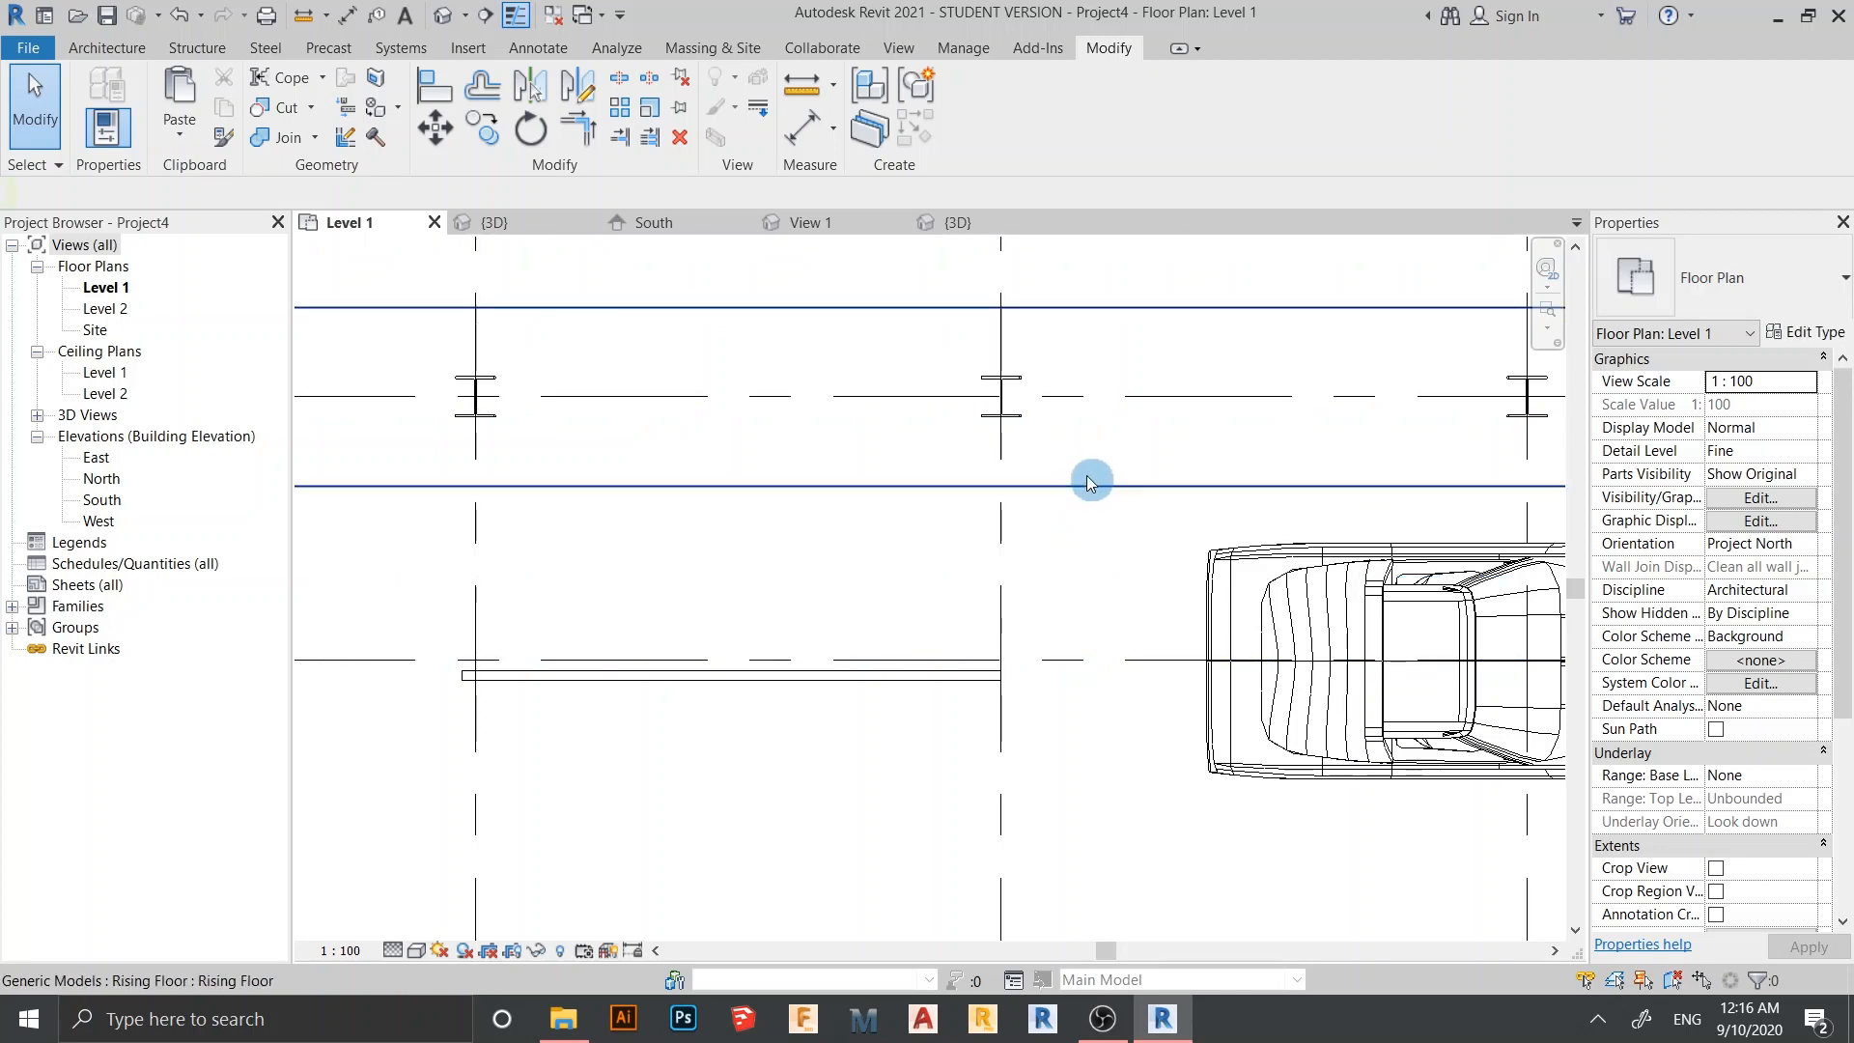
Narrow the grid 2 island by moving both of its long edges in to the column footing edges
left_click(993, 380)
scroll(994, 319, "up", 2)
left_click_drag(1001, 268, 1002, 289)
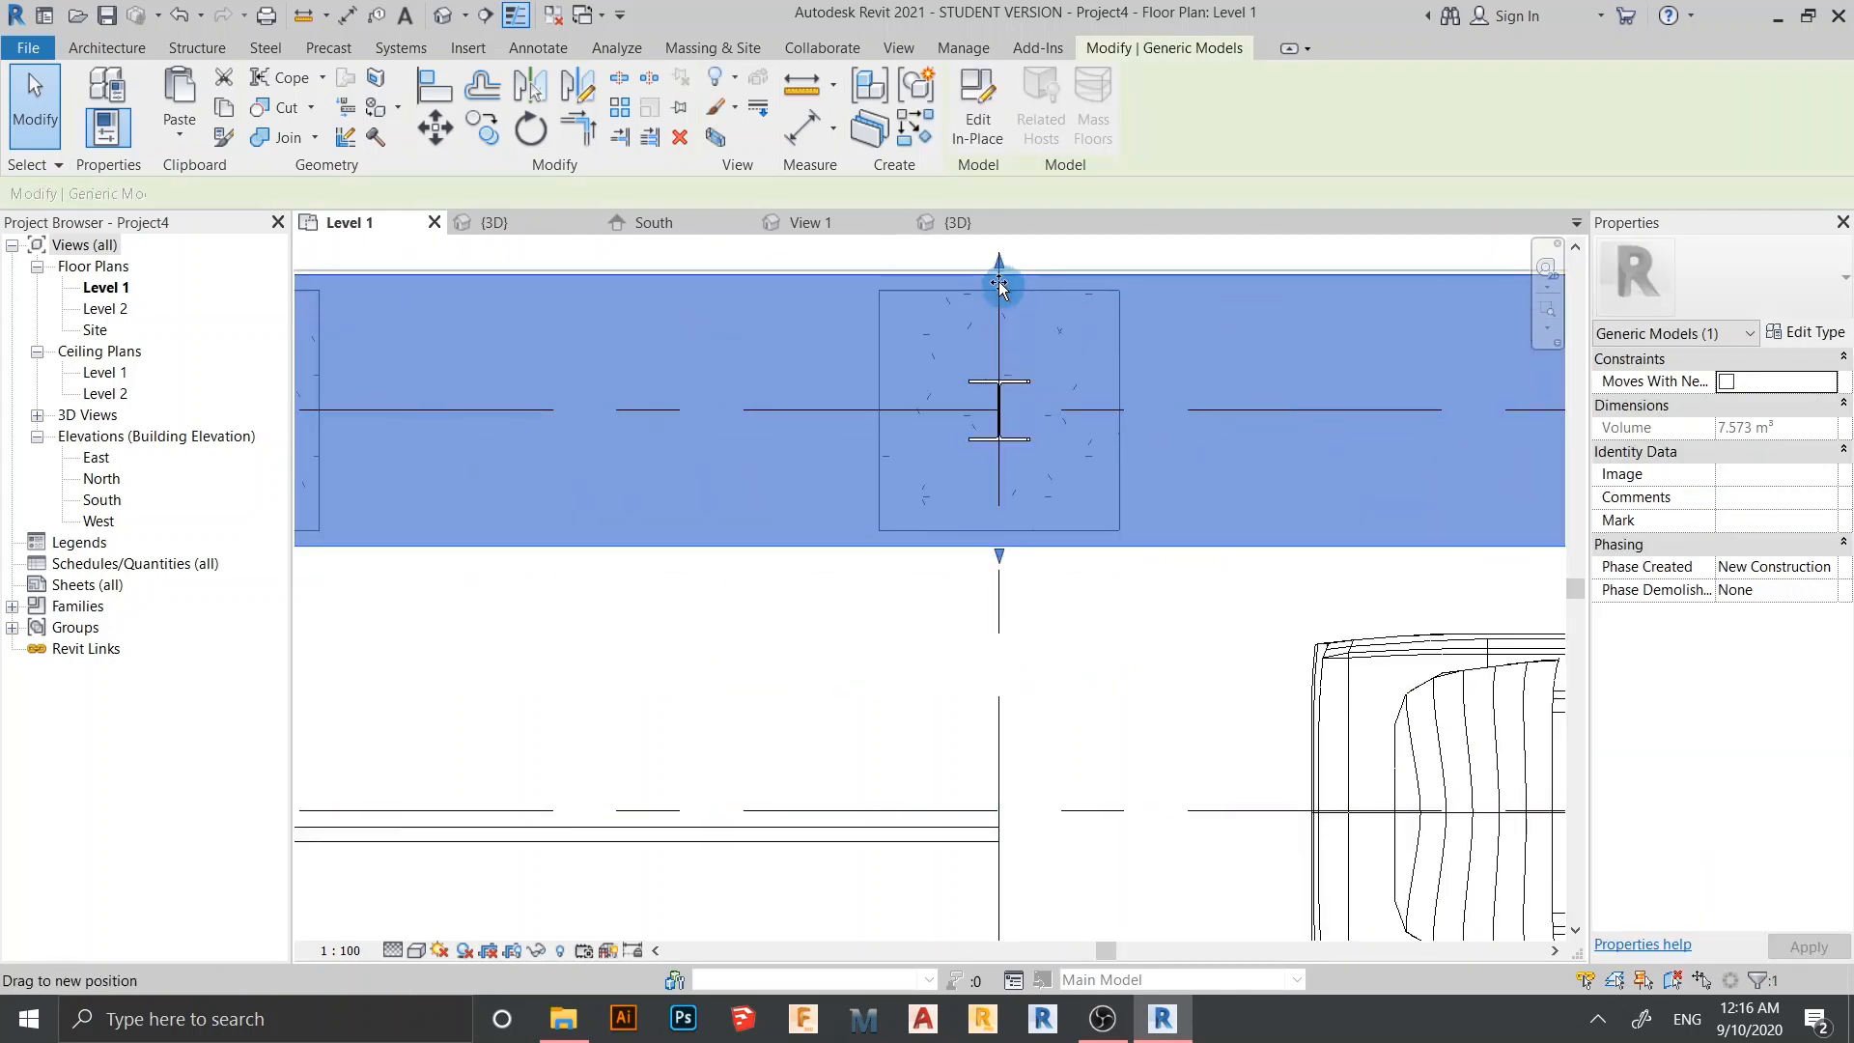
left_click_drag(1004, 558, 1005, 530)
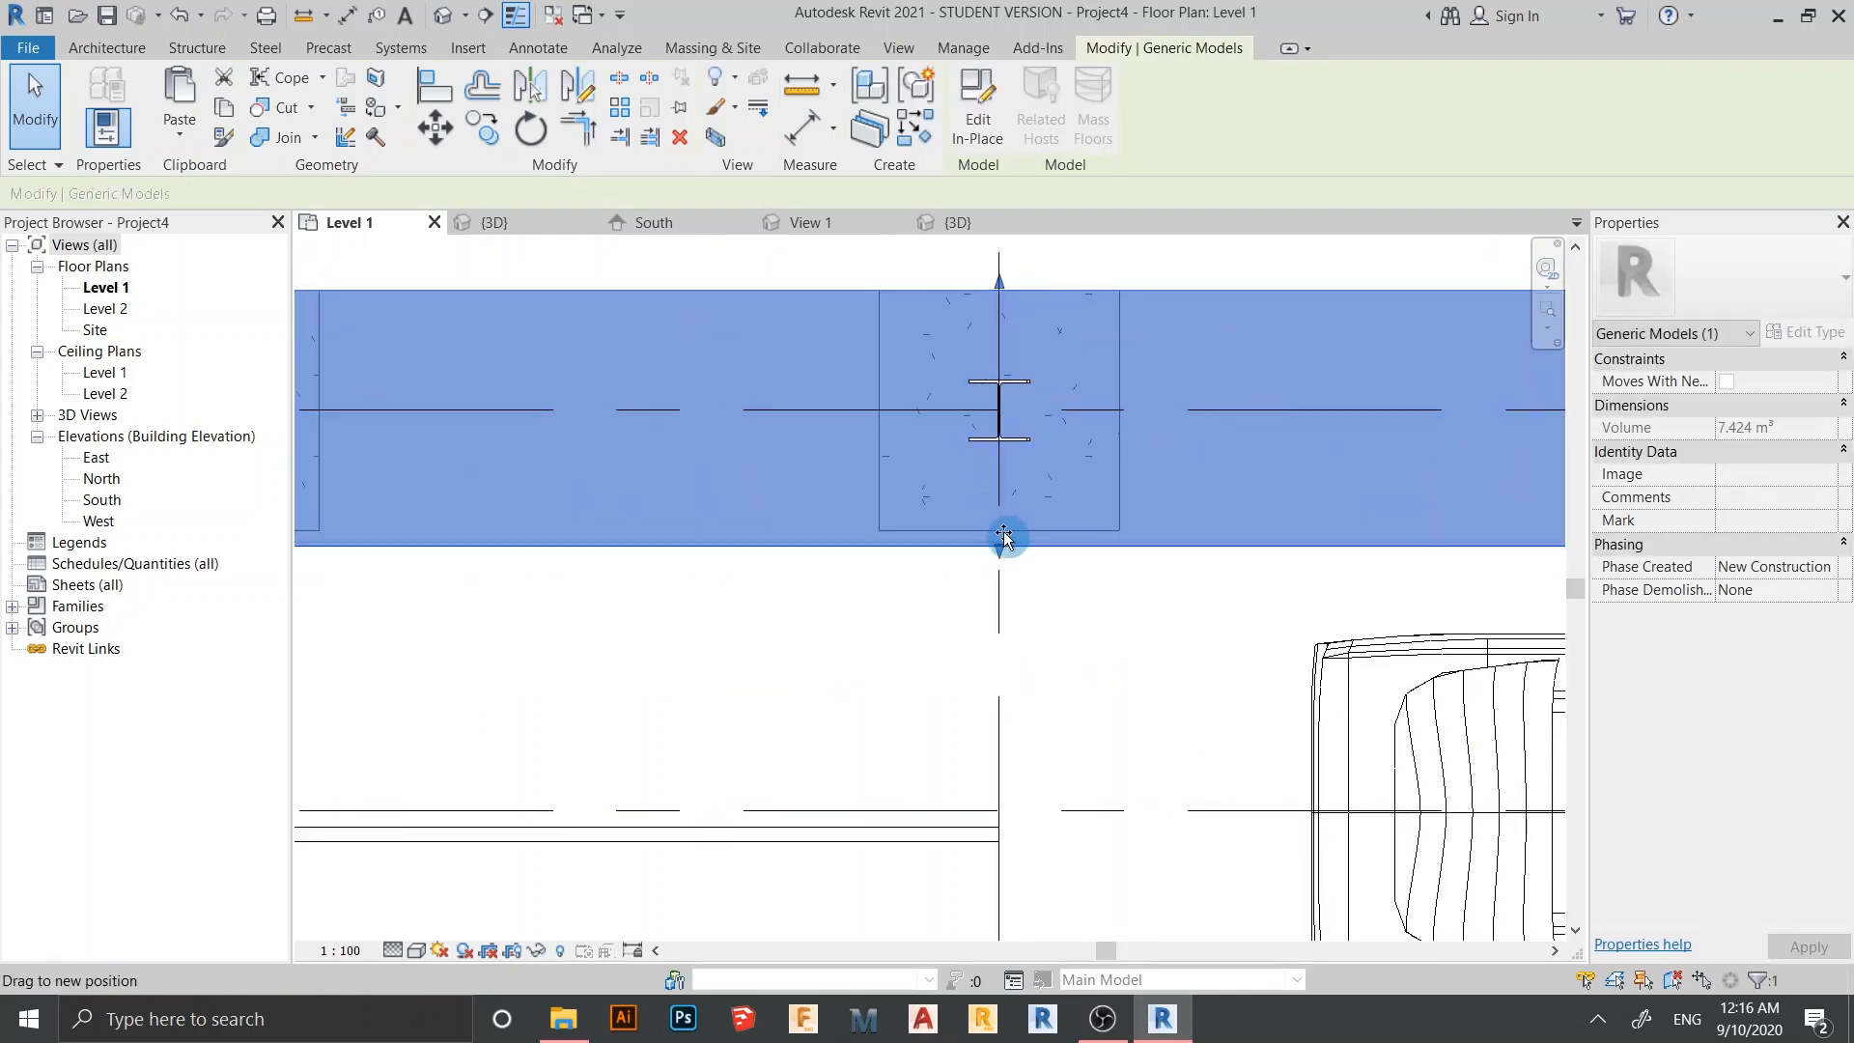
scroll(1125, 632, "down", 2)
left_click(1125, 632)
scroll(1124, 632, "down", 3)
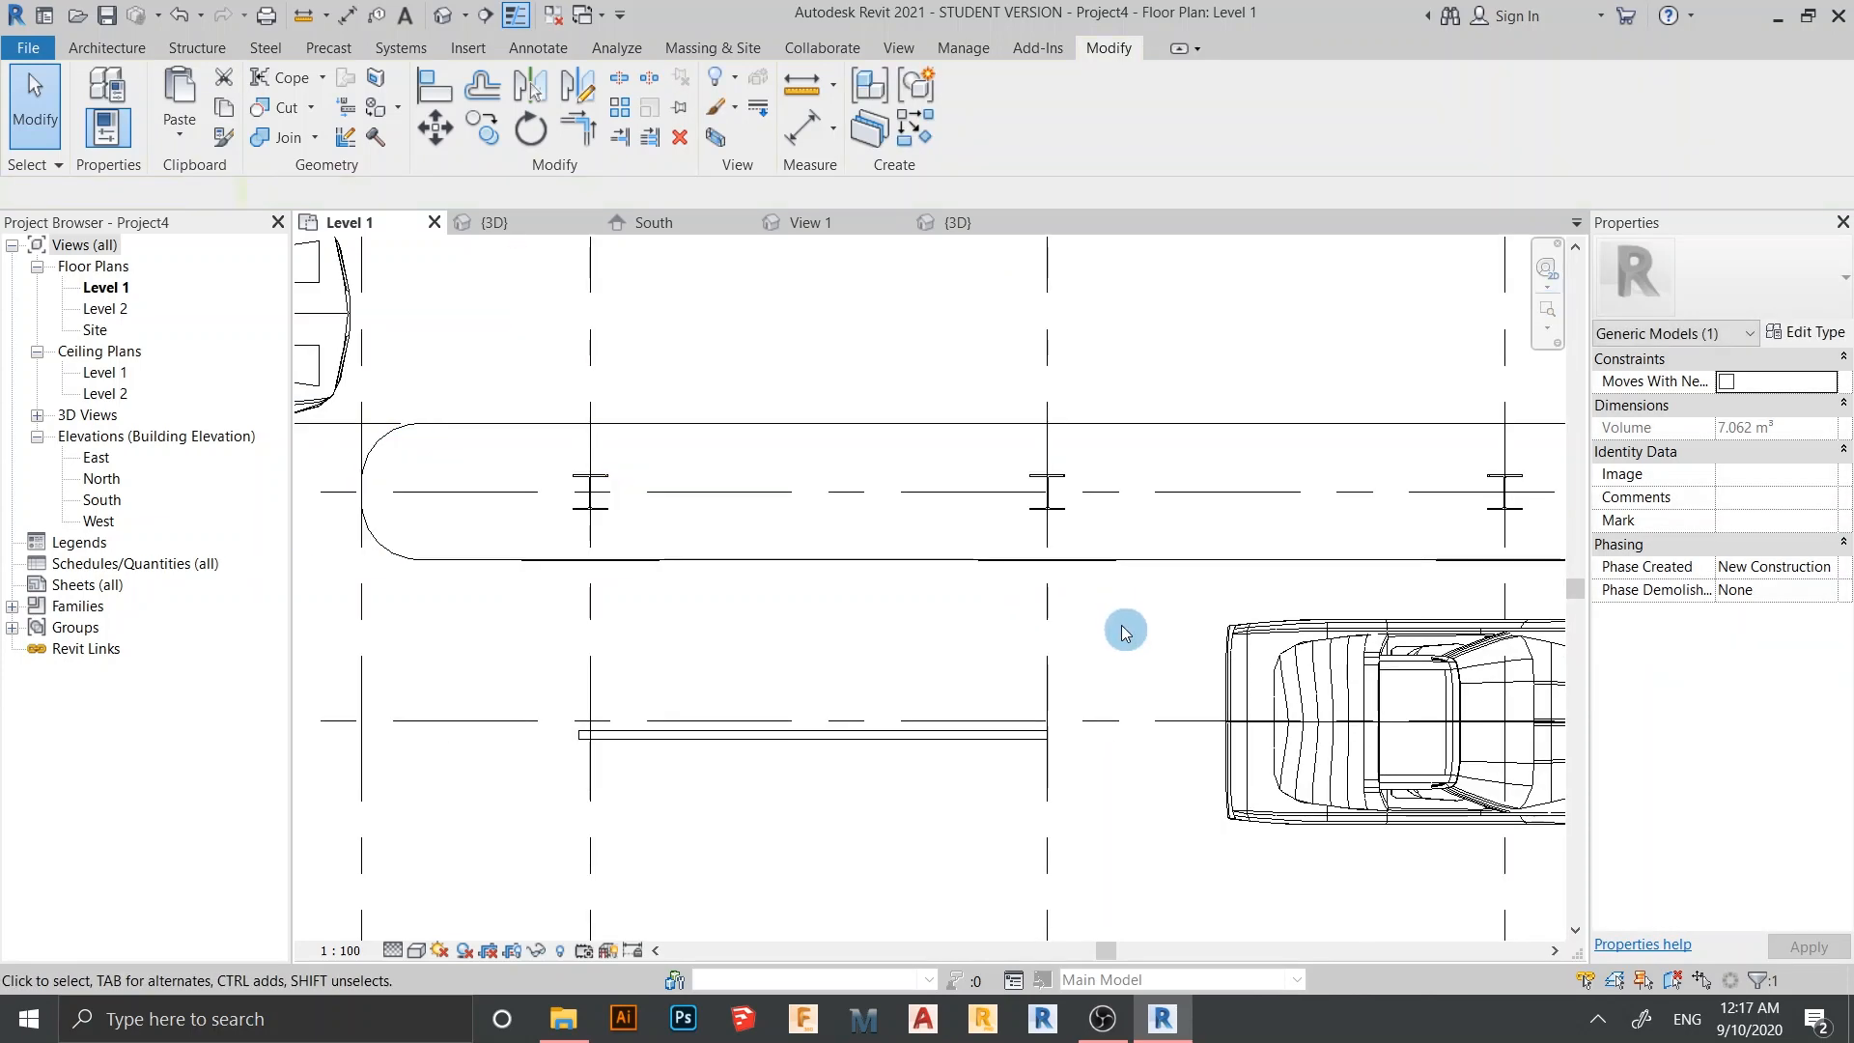
scroll(823, 406, "down", 3)
middle_click_drag(755, 655, 891, 668)
scroll(1033, 708, "up", 1)
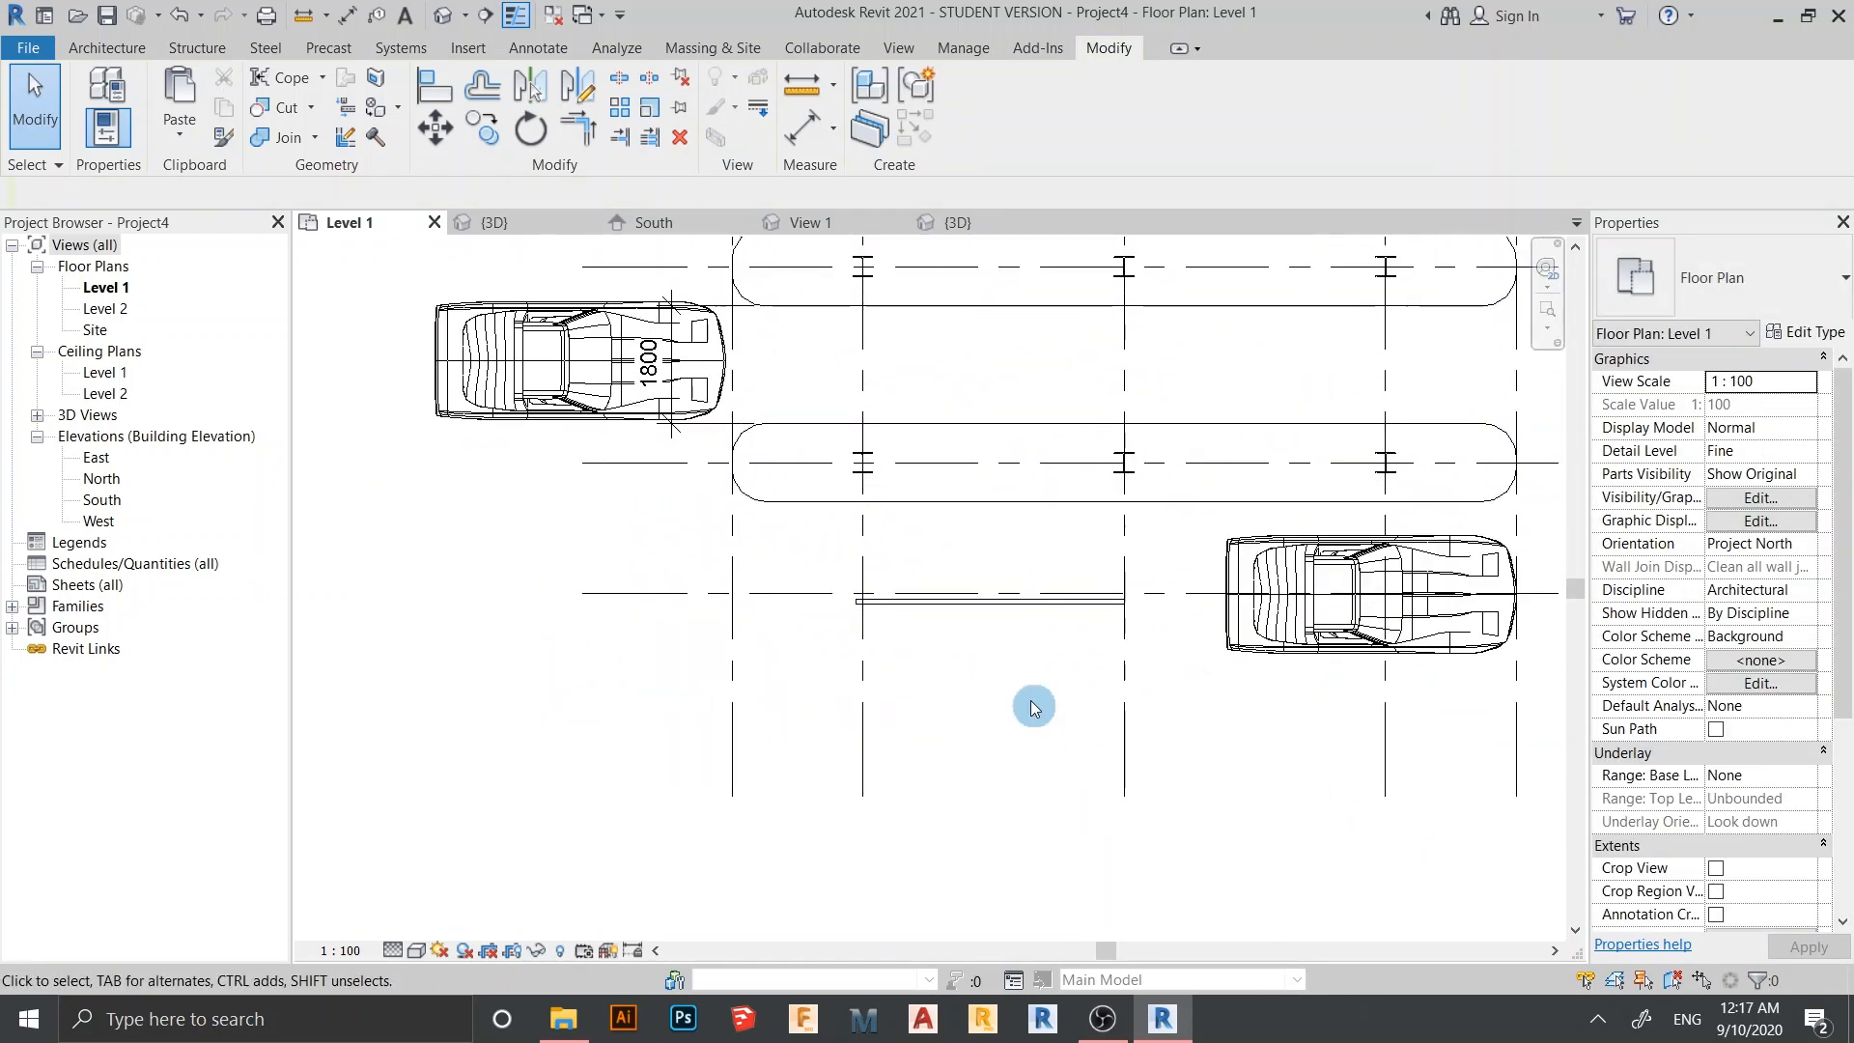
Close the Car_796 family view and load the Gas_Pump__Fuel_Dispenser_8263 family into Project4, closing its file
left_click(958, 222)
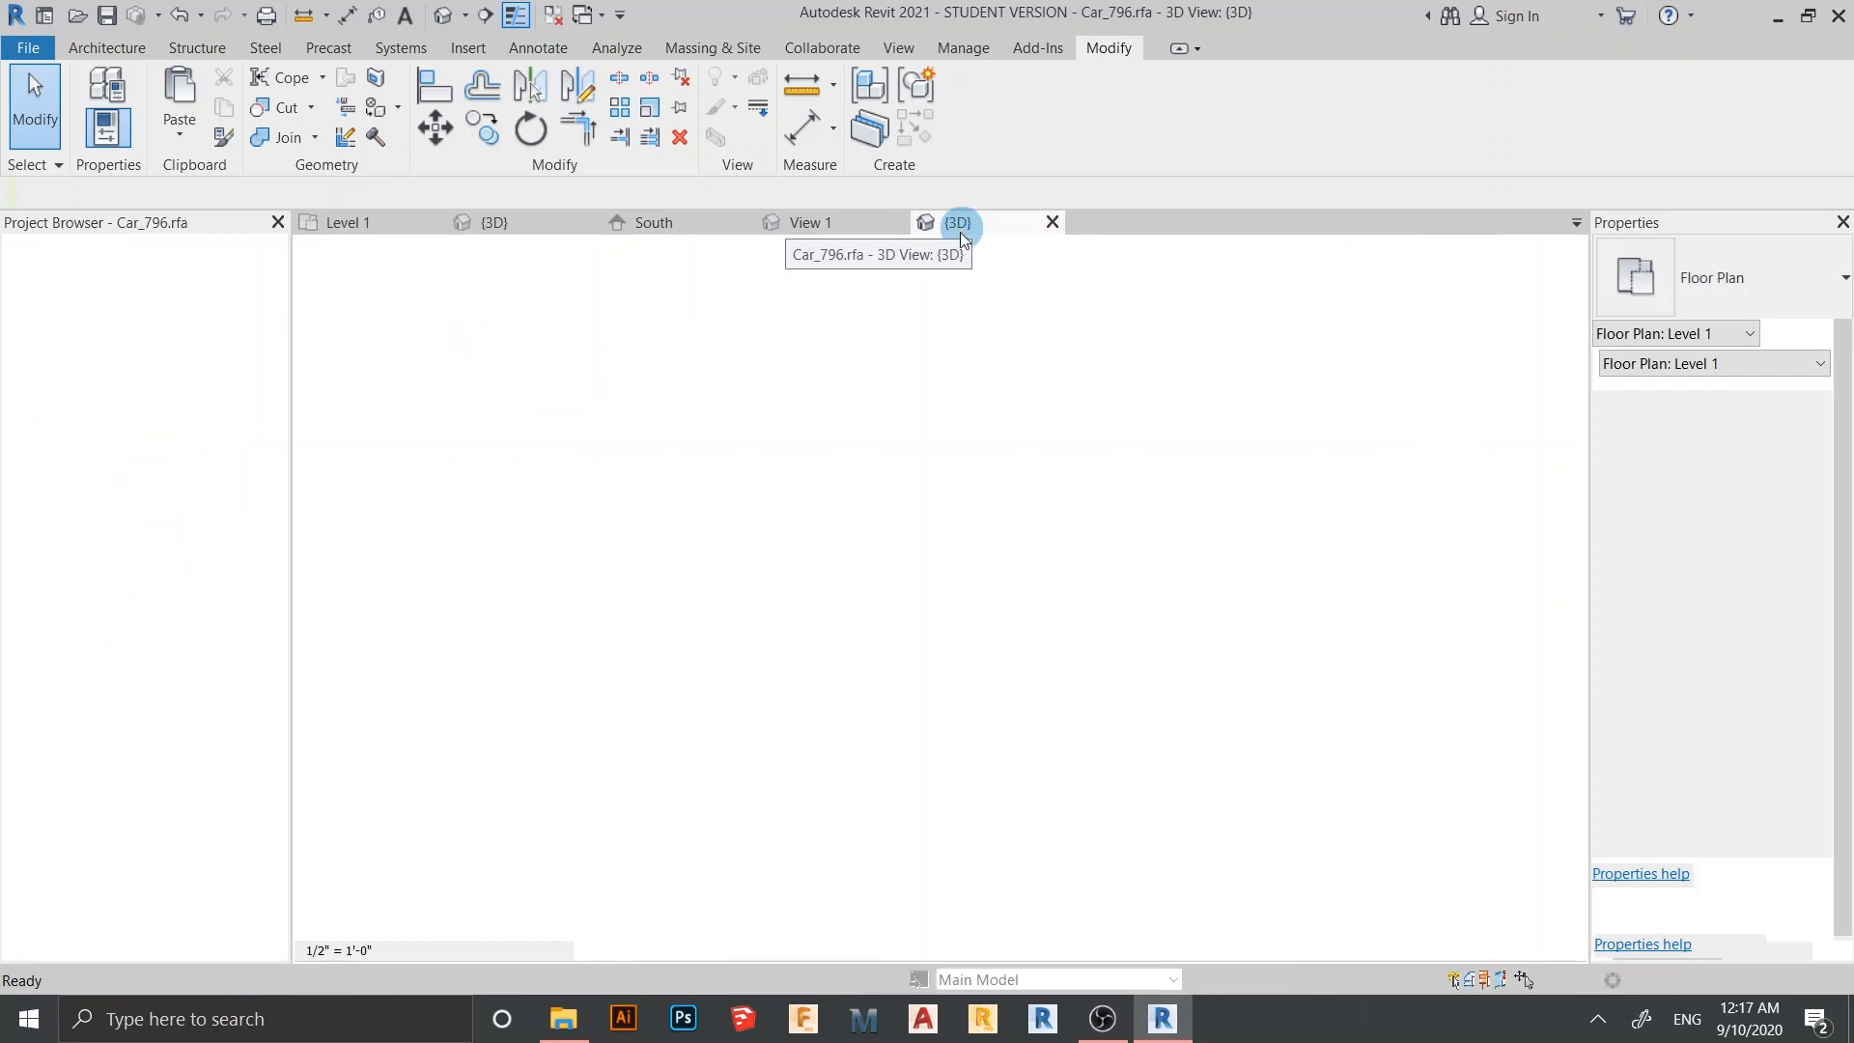
left_click(1051, 223)
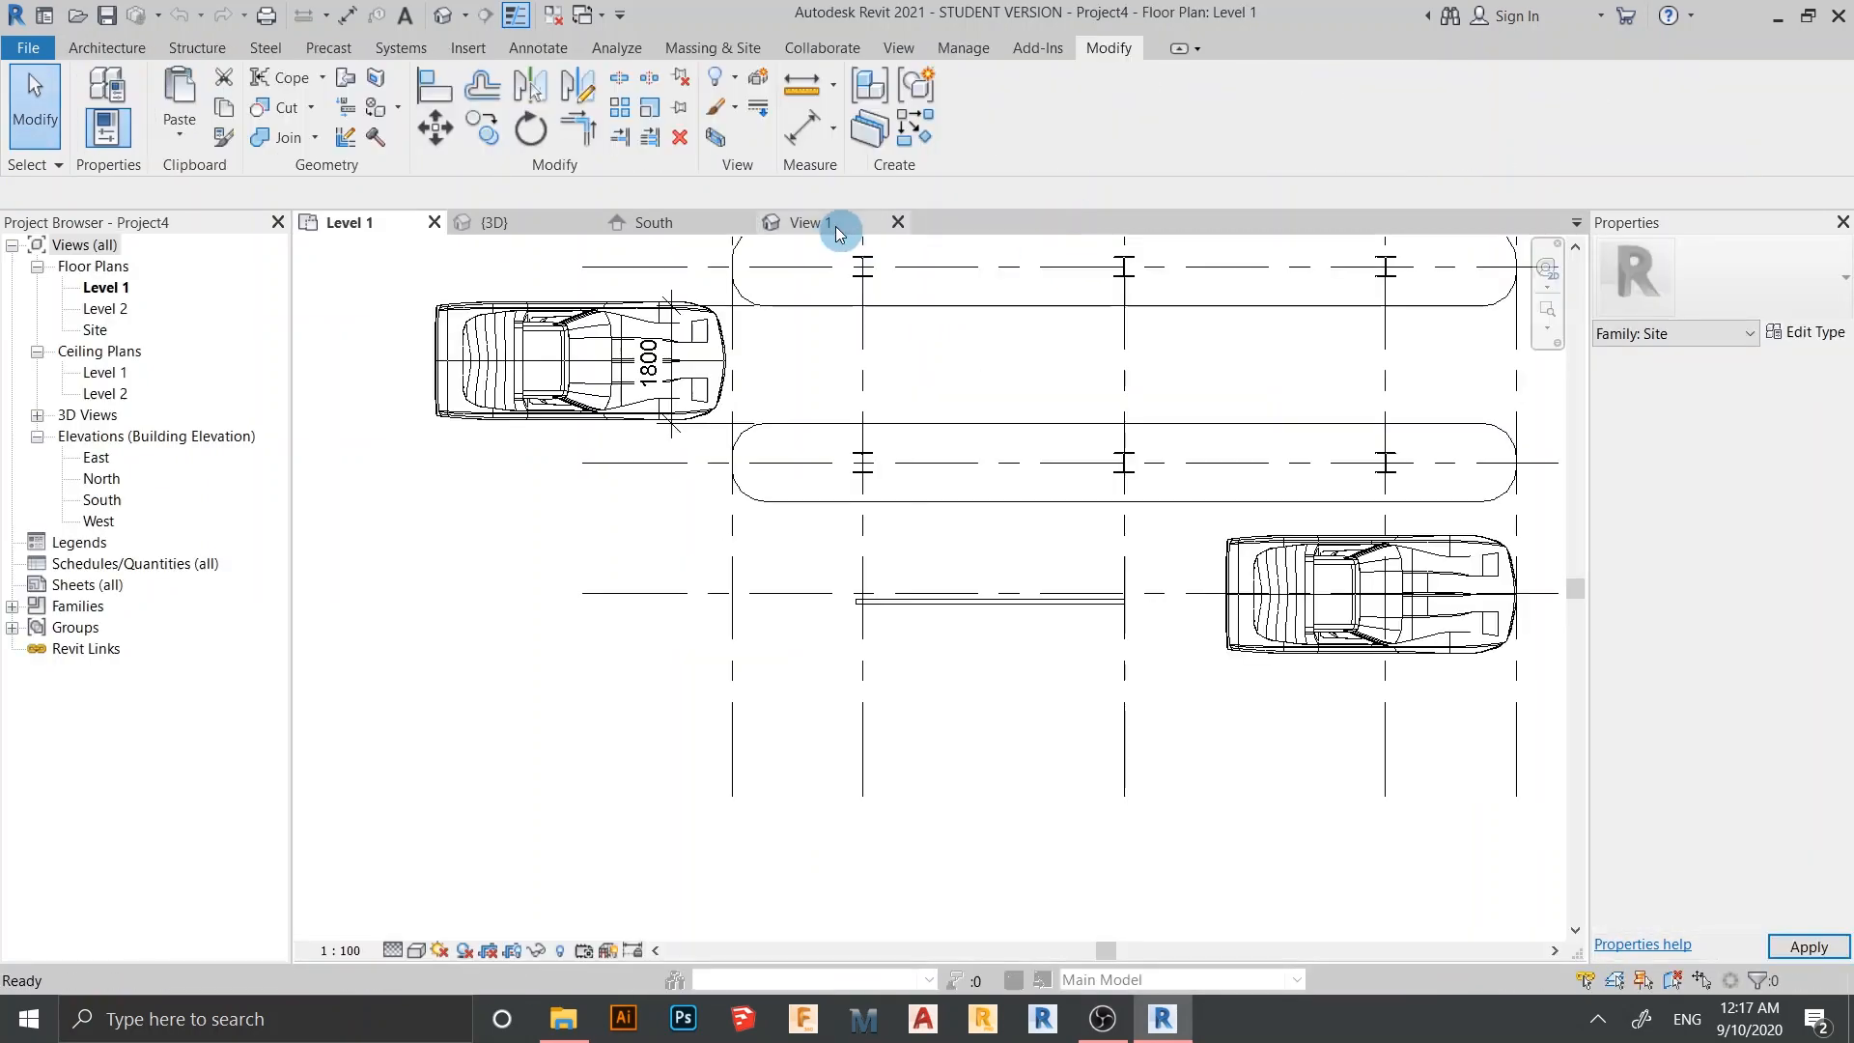
left_click(836, 226)
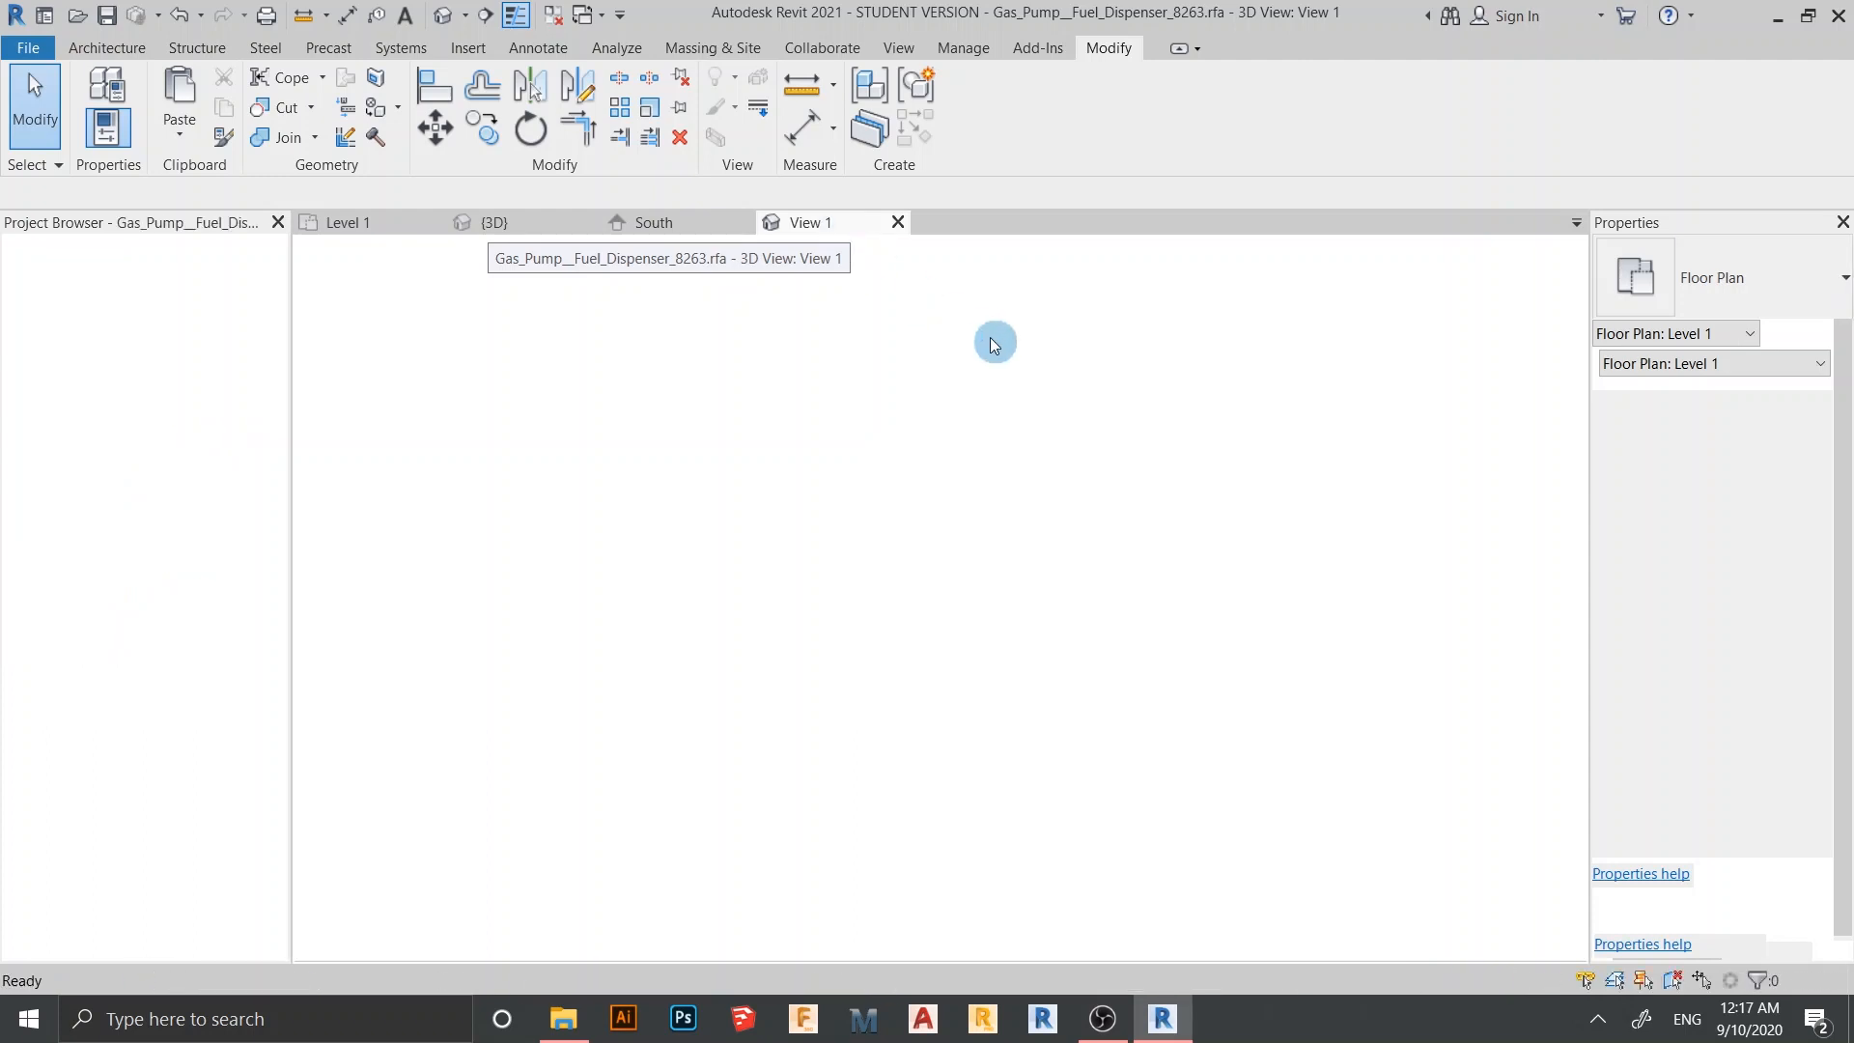
middle_click_drag(1223, 534, 1174, 684, "shift")
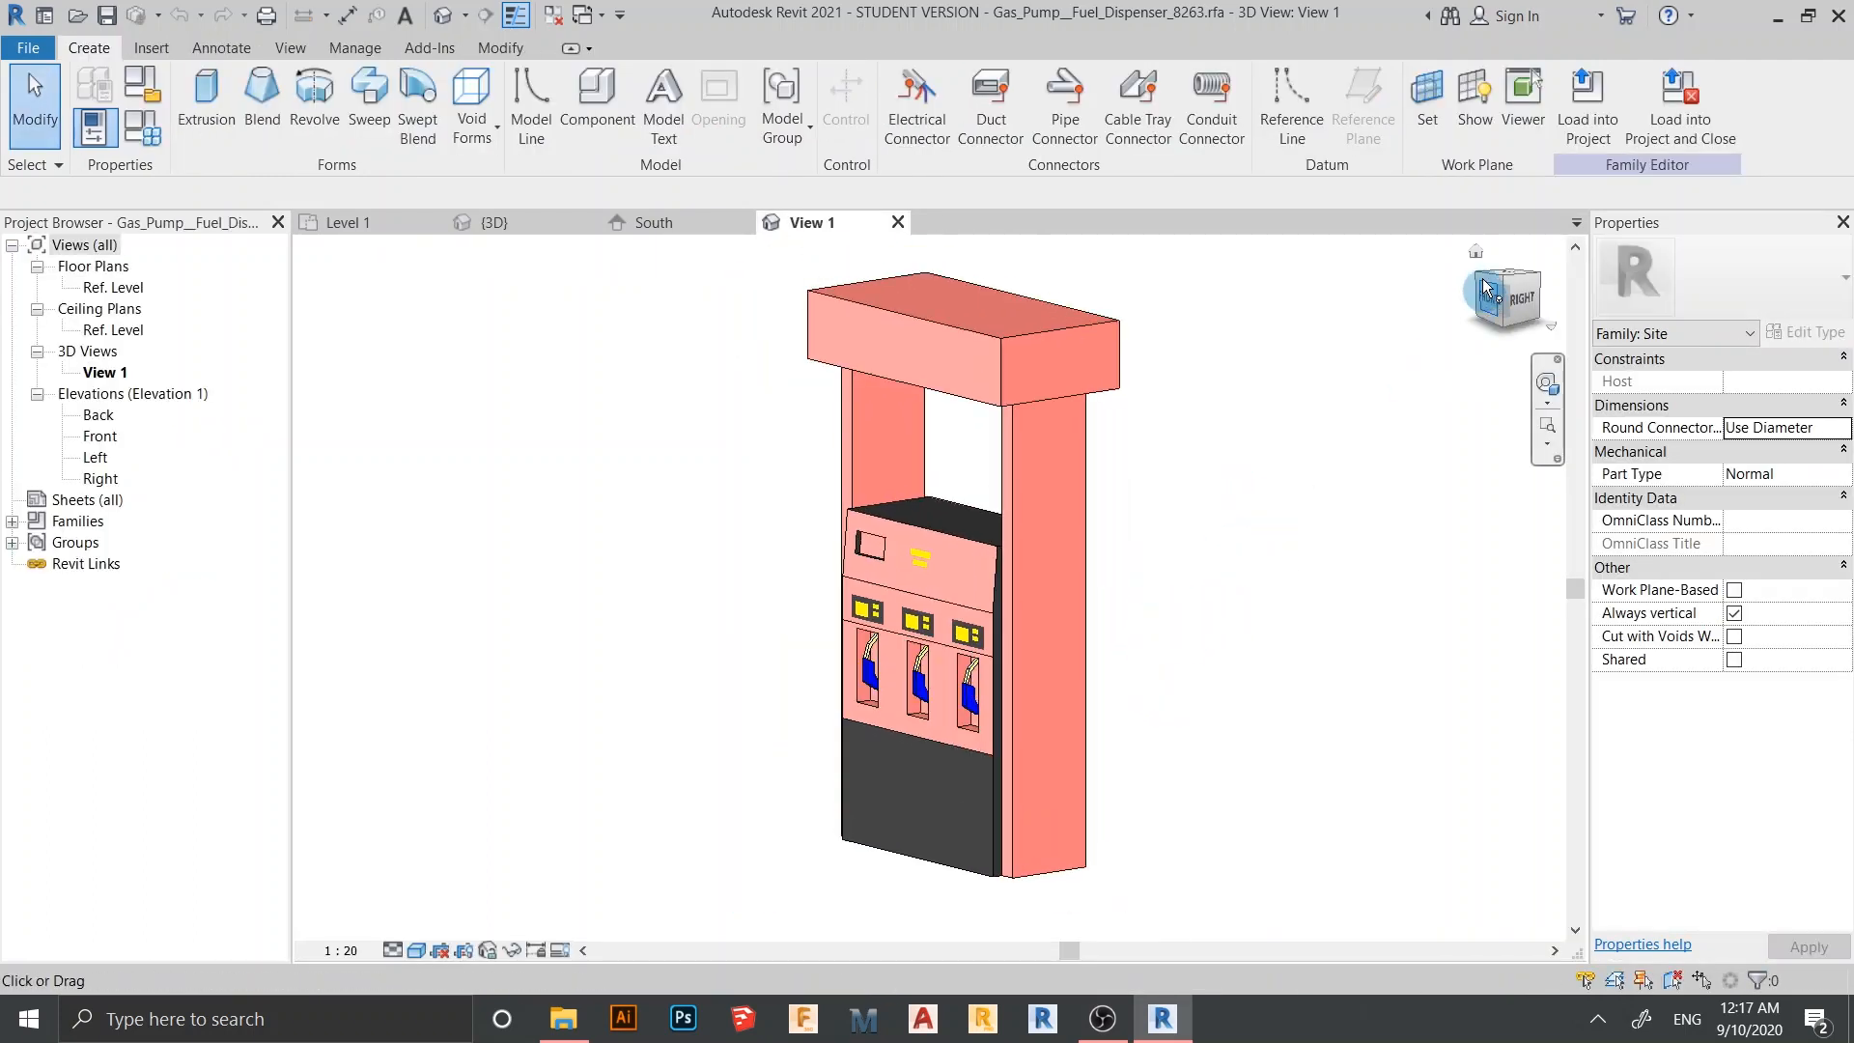
left_click(1685, 128)
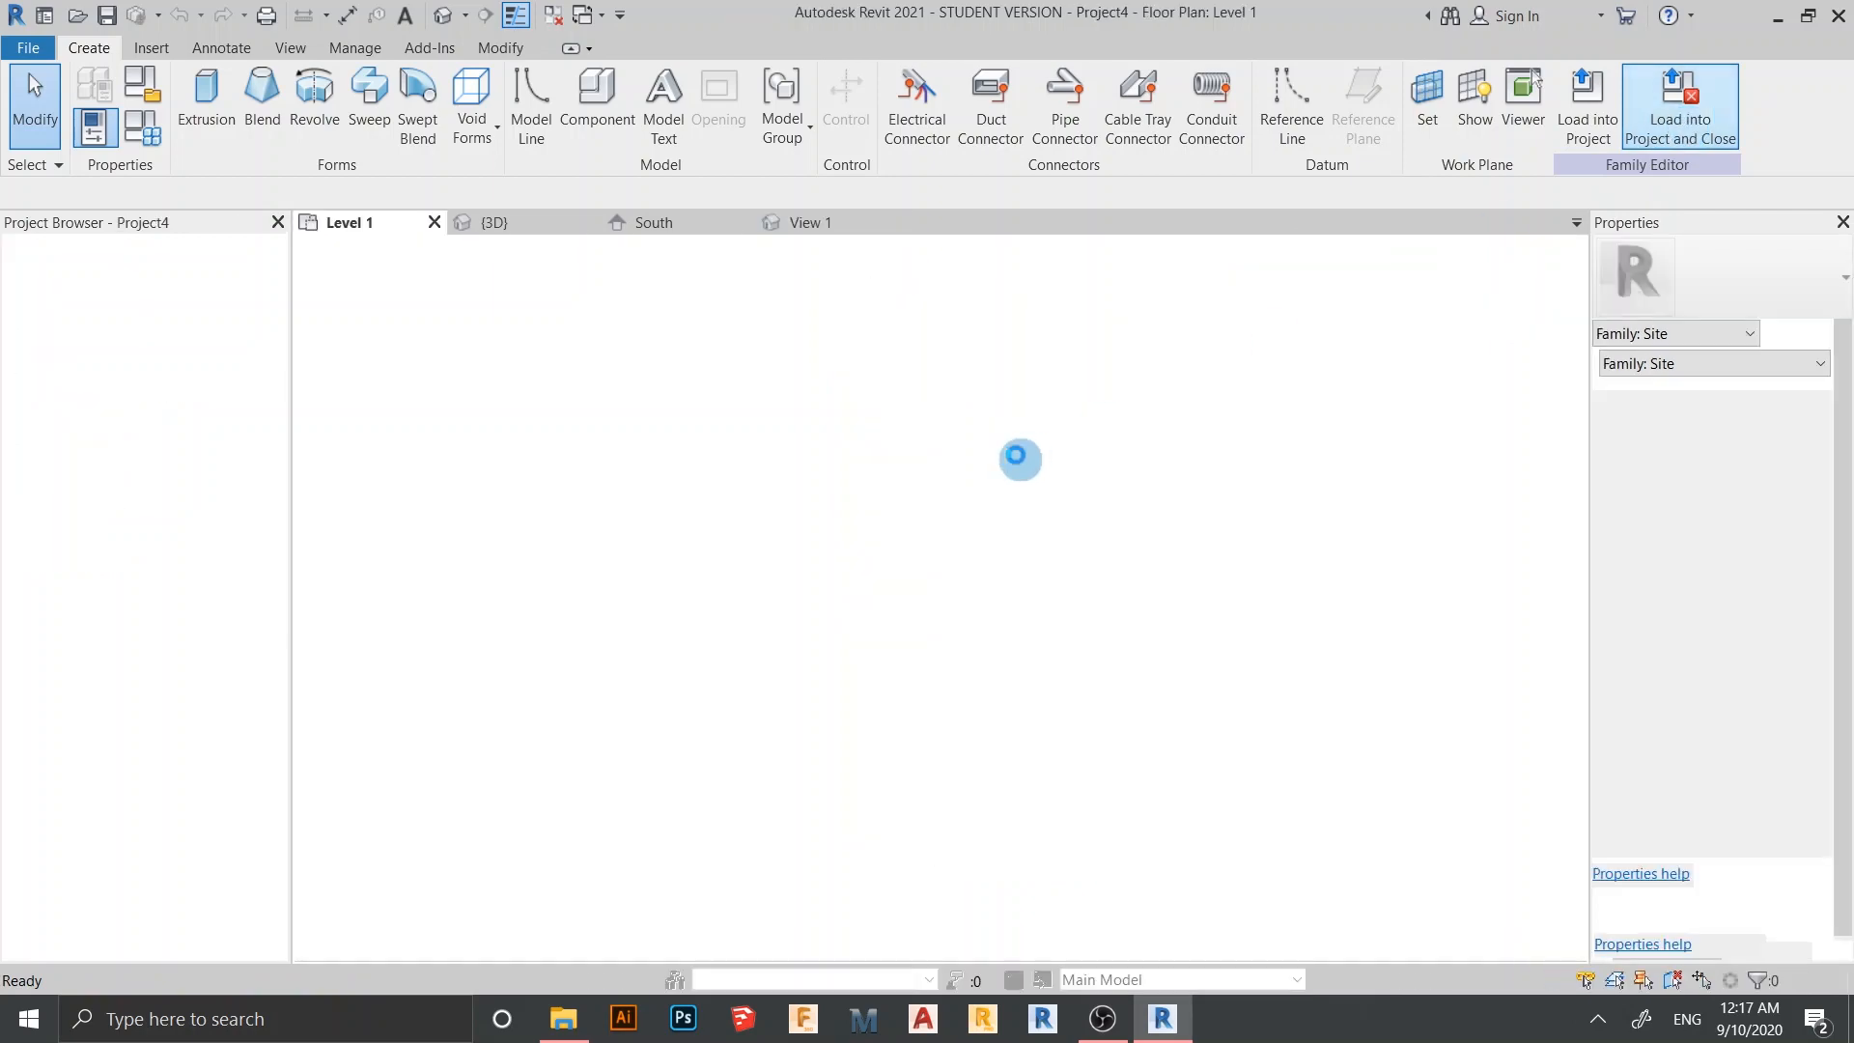
Place six fuel dispensers centred 1000 mm from the columns: three on grid 2 towards grid A, three on grid 3 towards grid E
scroll(1067, 526, "up", 3)
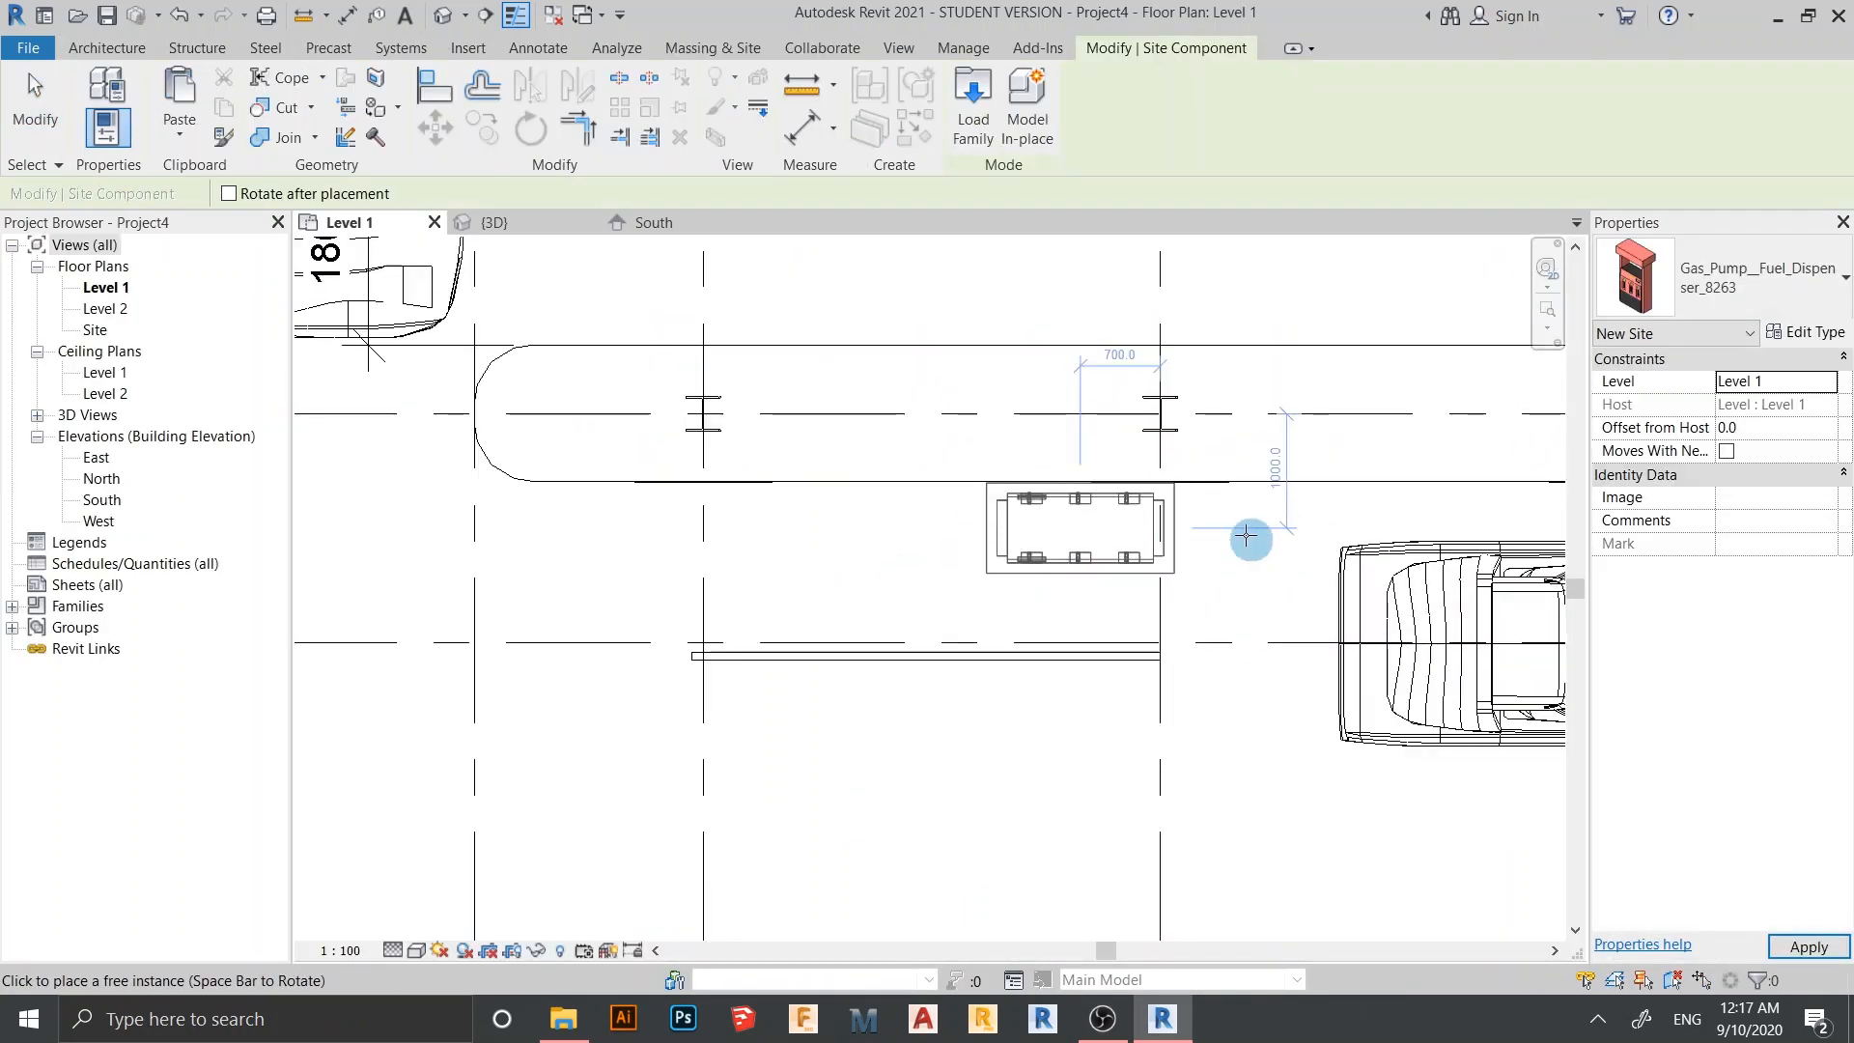
middle_click_drag(1246, 534, 1013, 608)
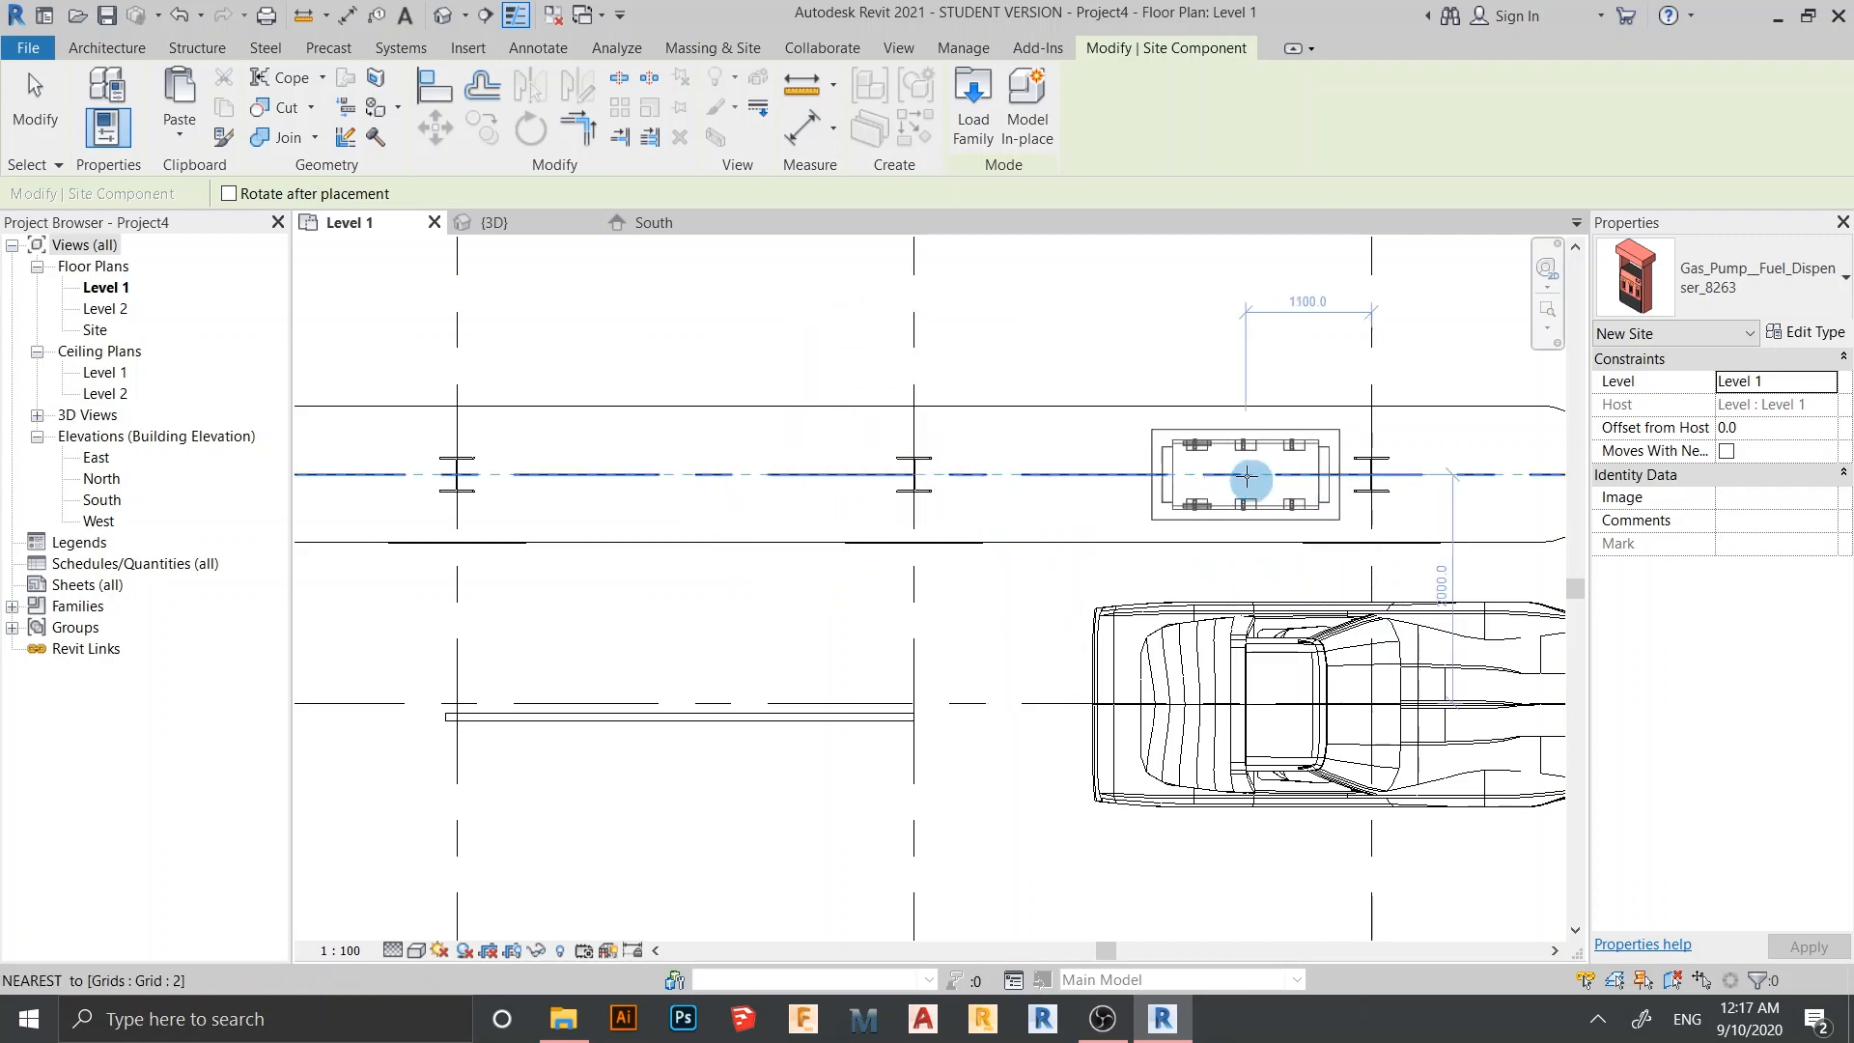
left_click(1263, 476)
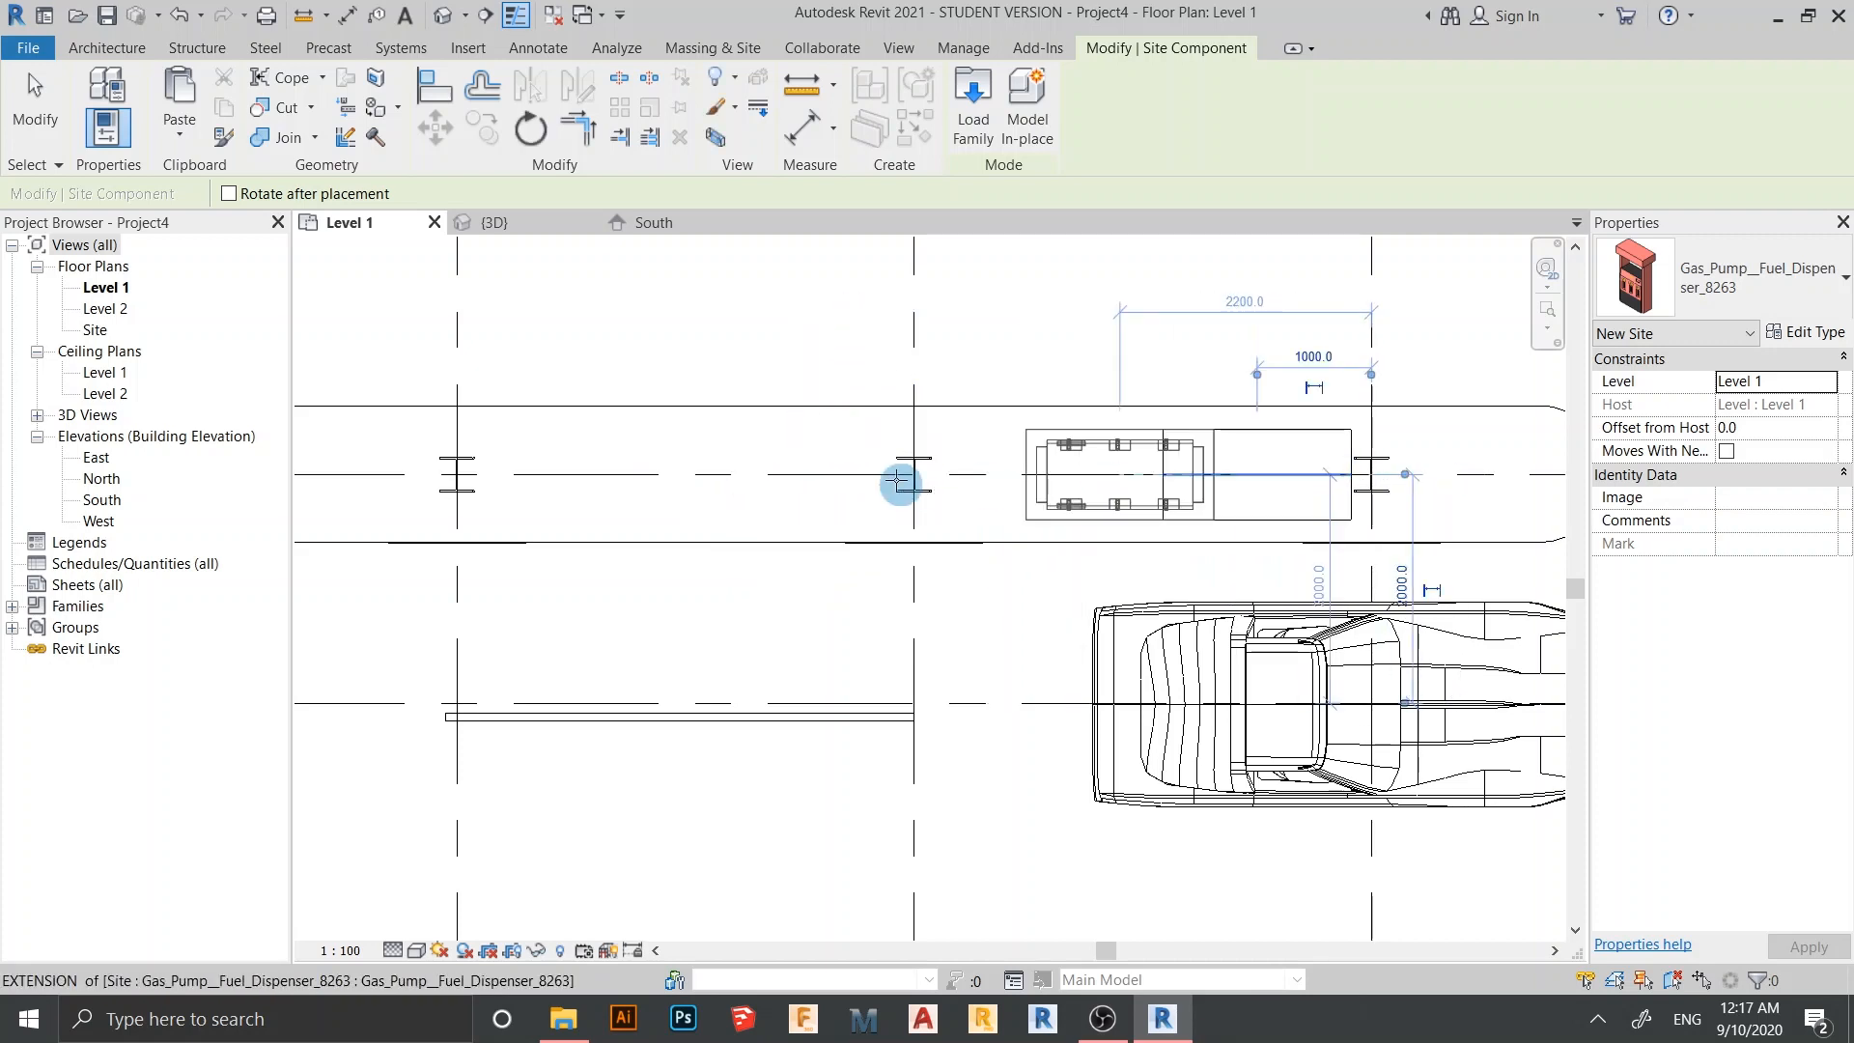
left_click(803, 480)
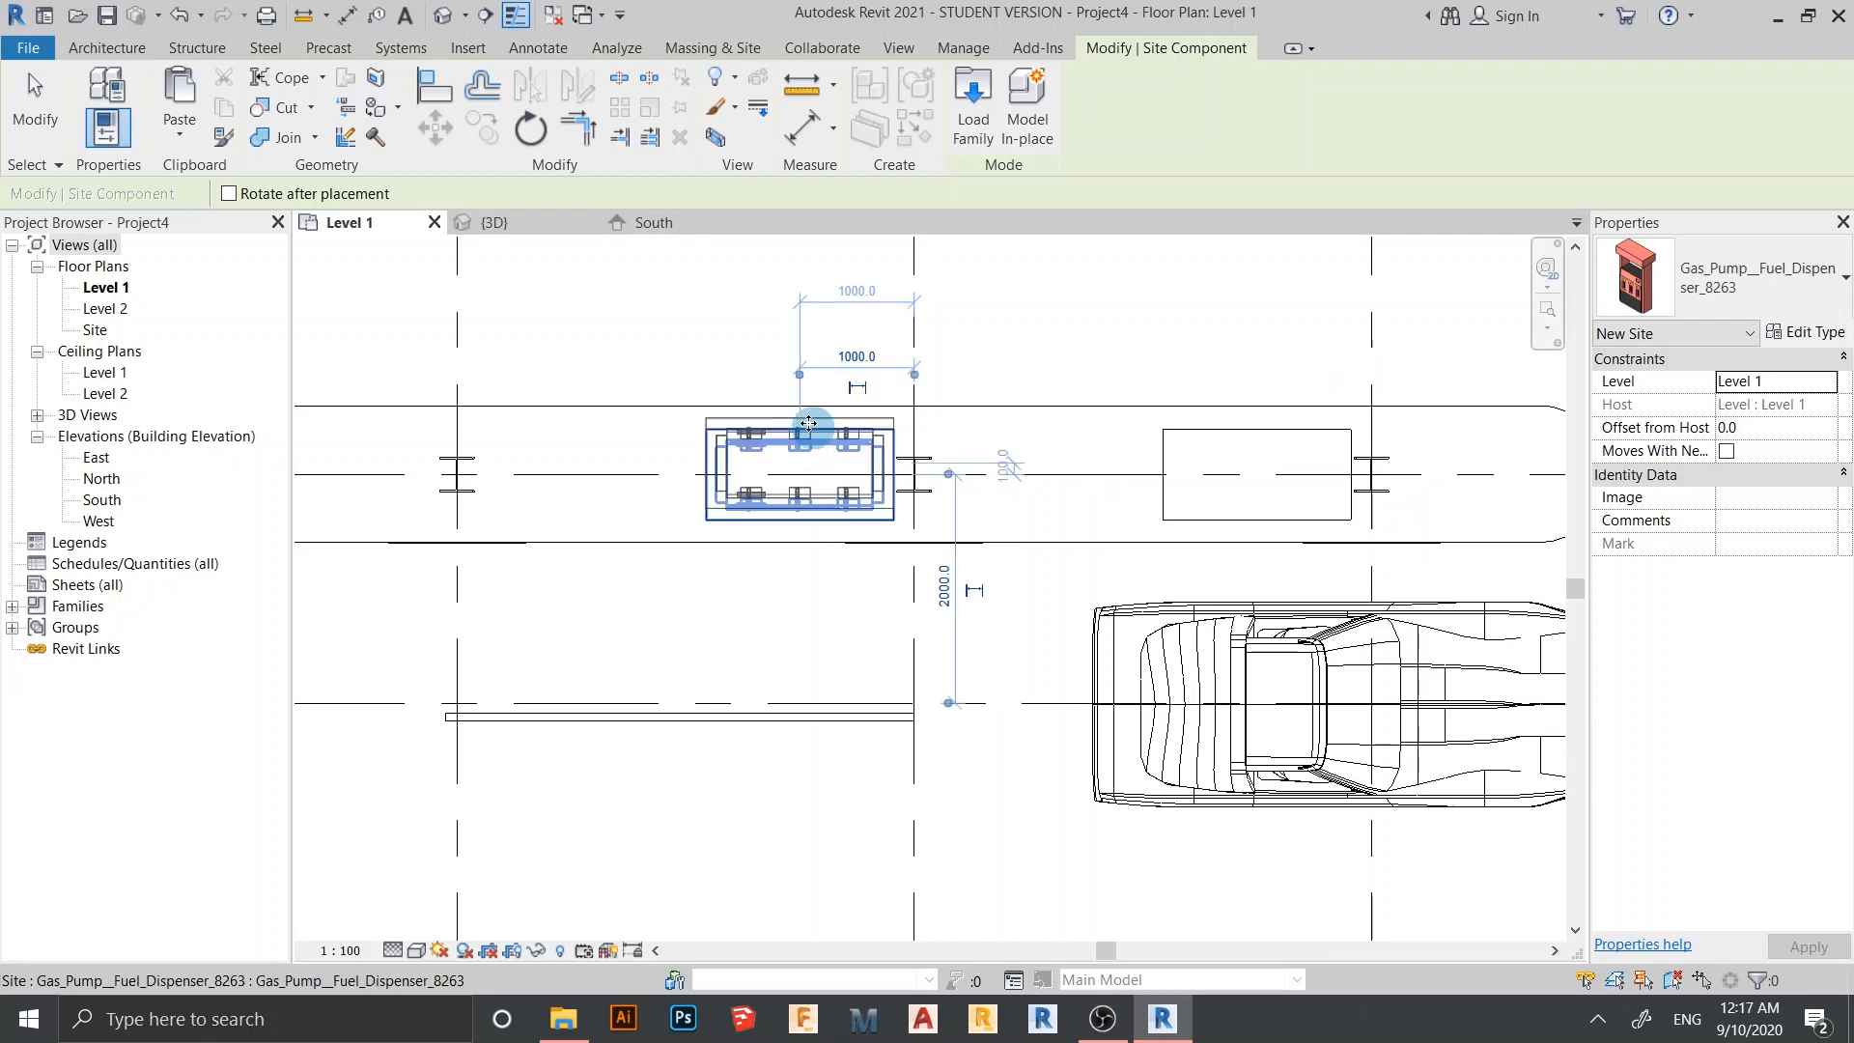
scroll(878, 514, "down", 3)
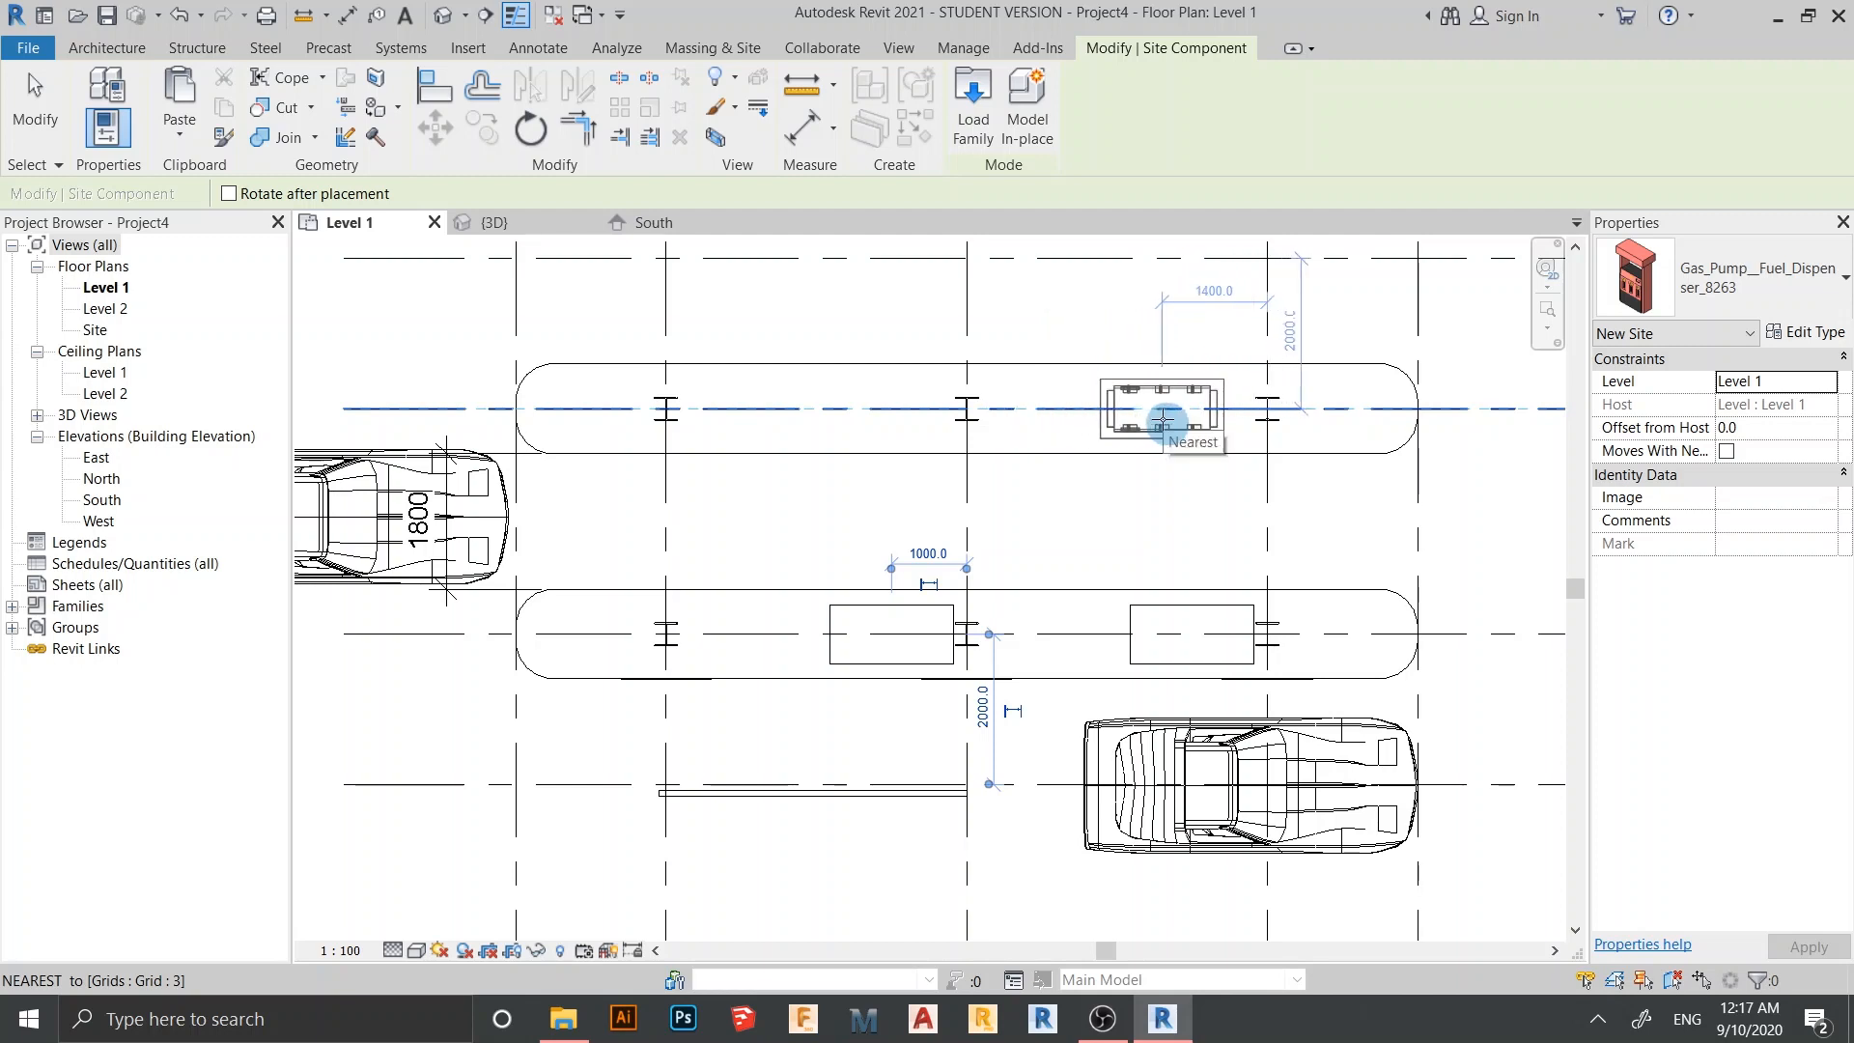
left_click(1044, 417)
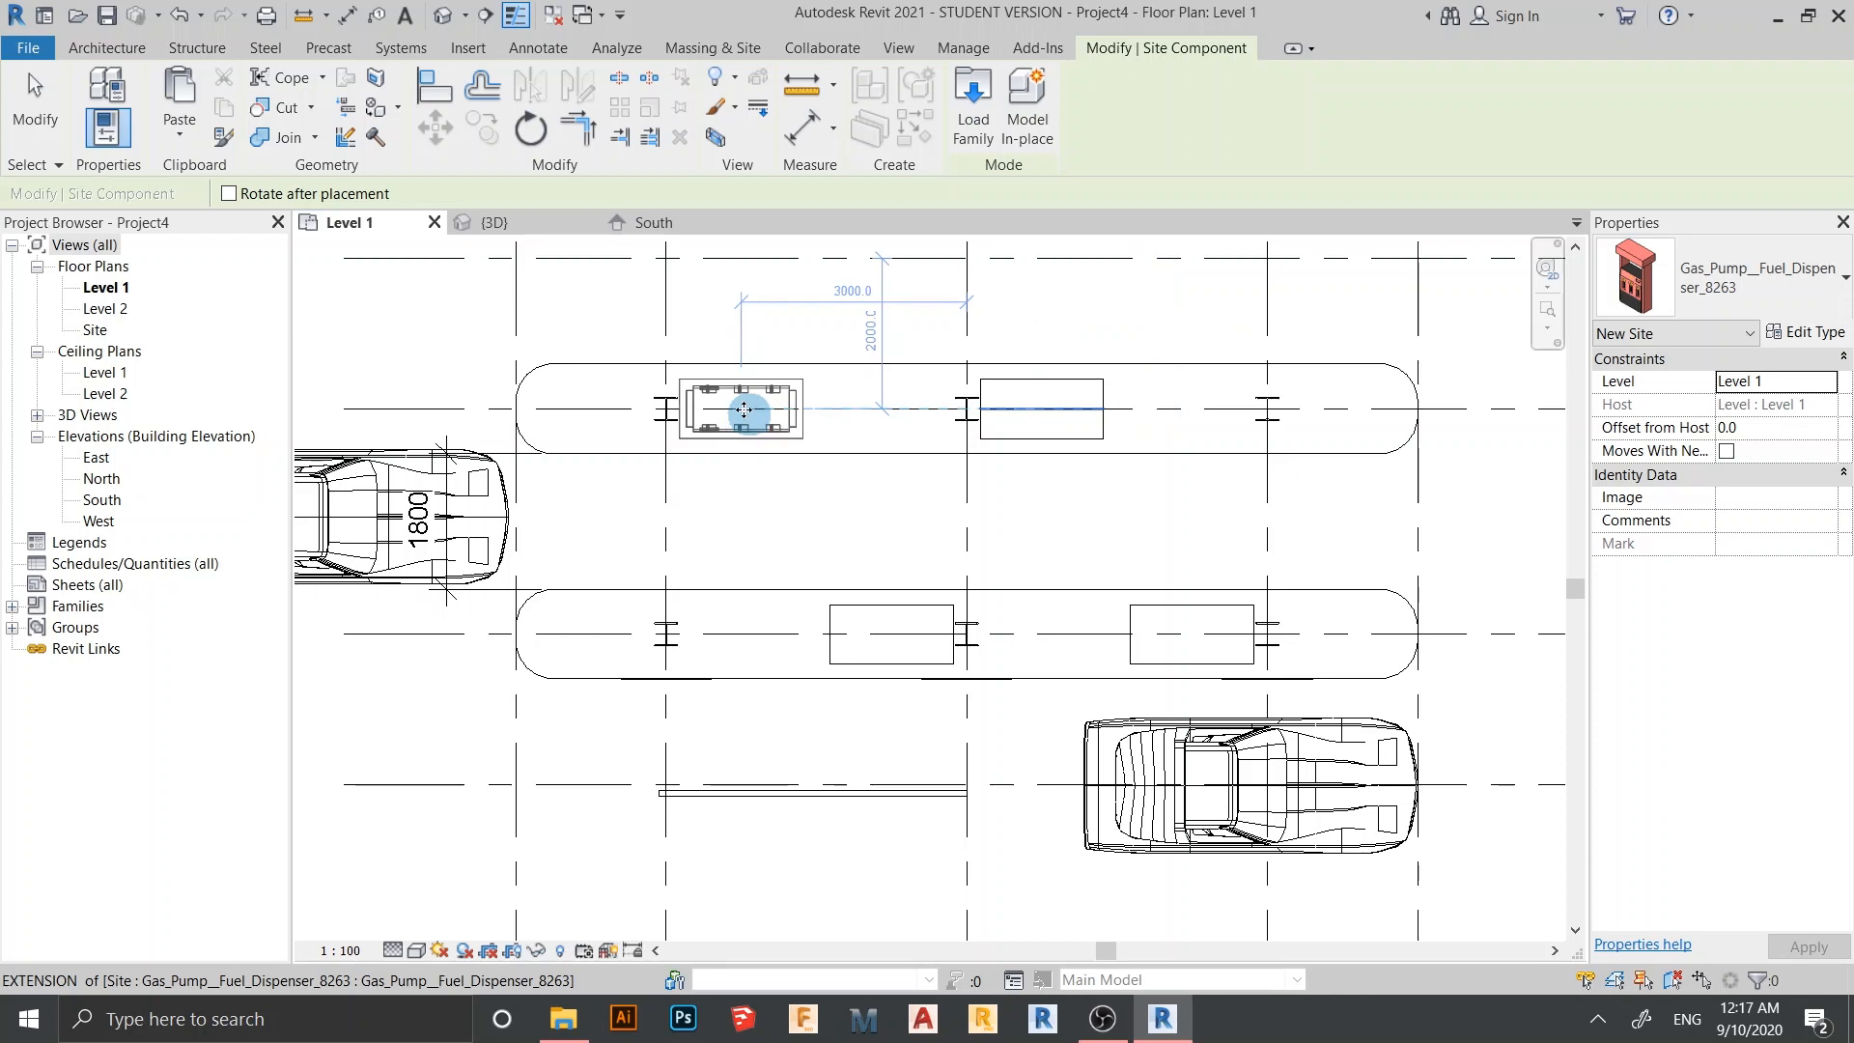
left_click(743, 410)
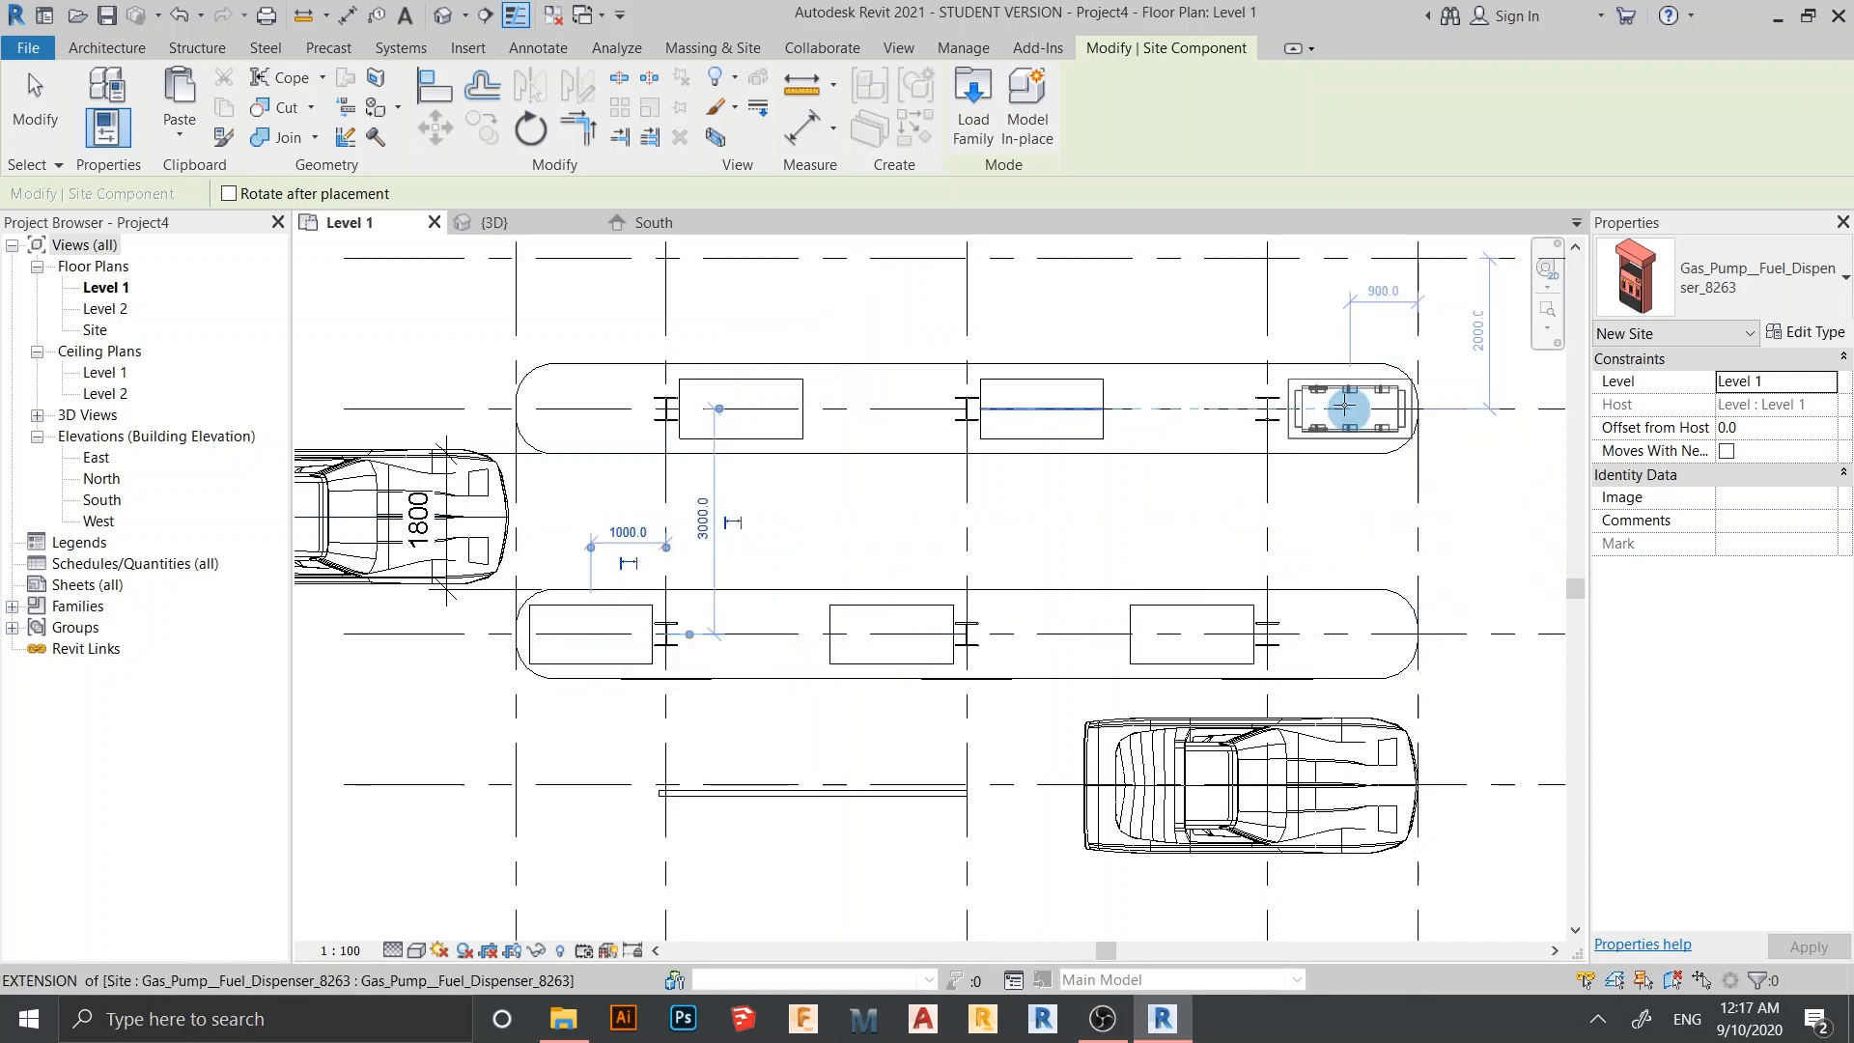
key("Escape")
key("Escape")
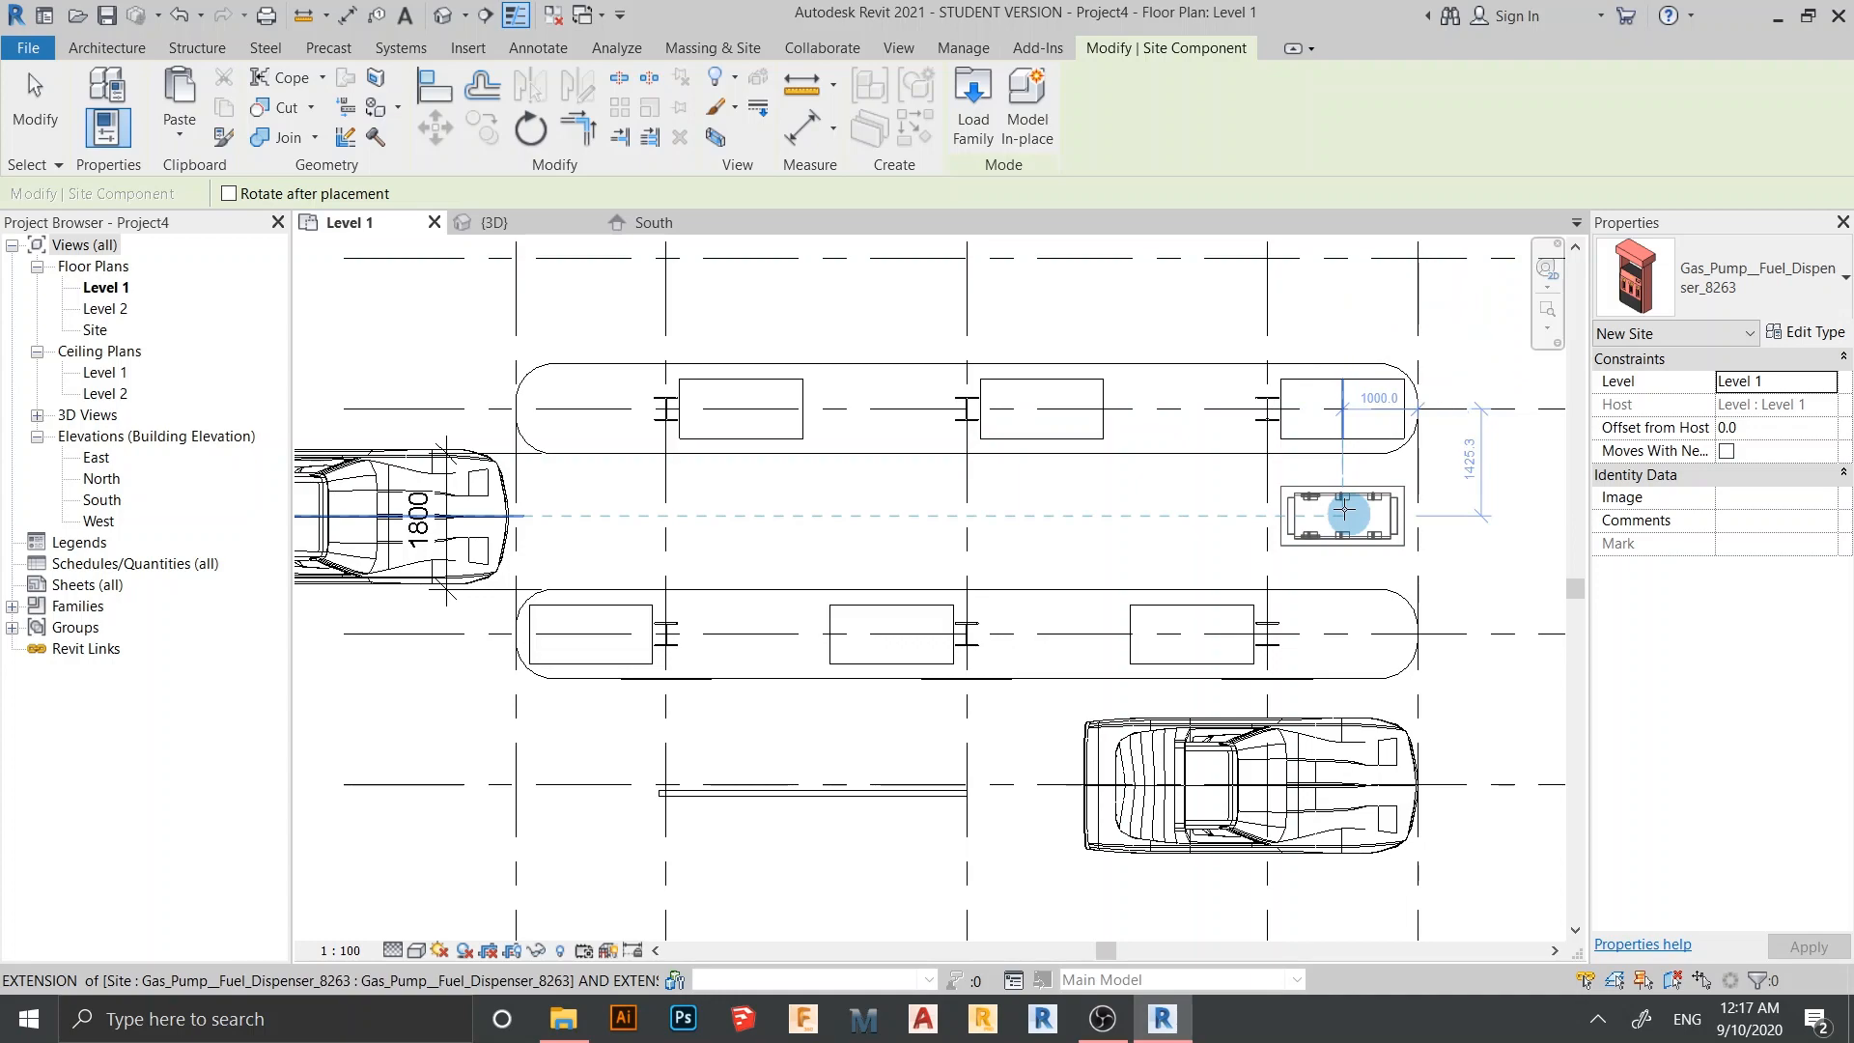
In the project's 3D view, set the middle fuel dispenser on the front island to a 200 mm offset from host
left_click(530, 225)
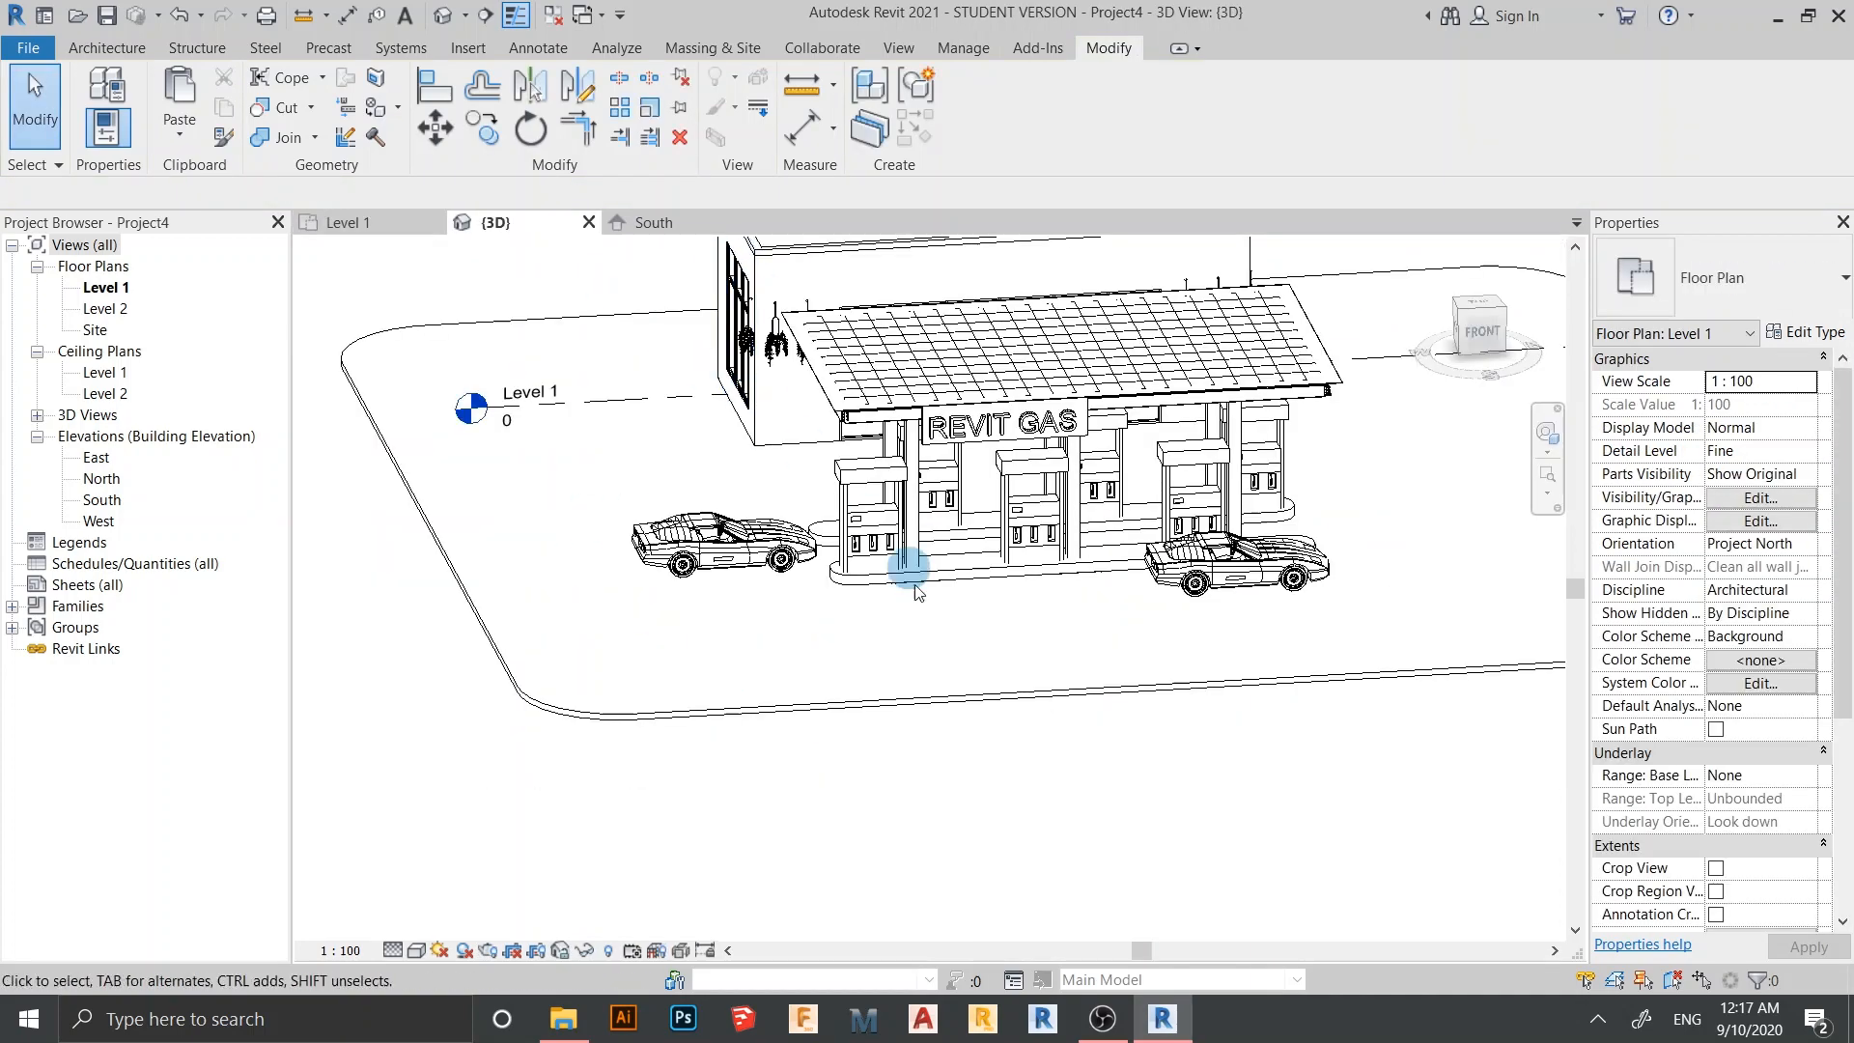
middle_click_drag(856, 546, 889, 790, "shift")
scroll(670, 559, "up", 5)
scroll(893, 791, "up", 1)
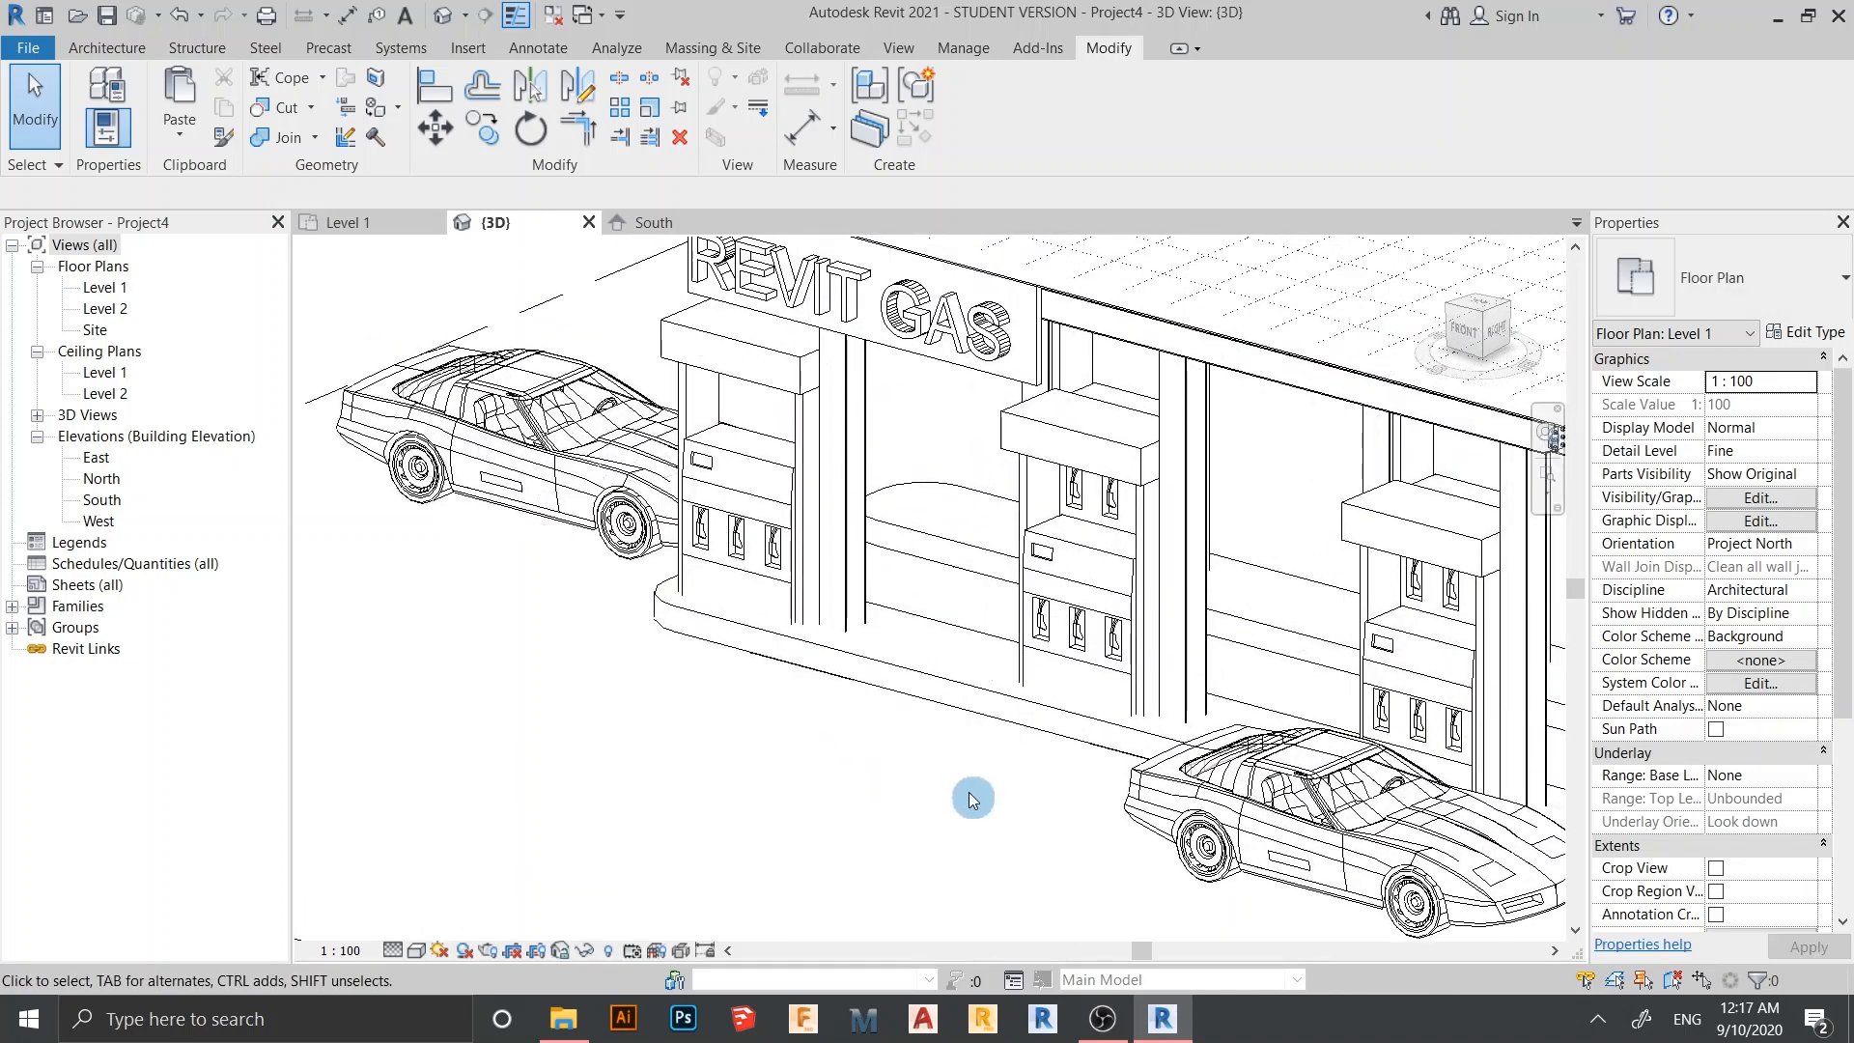
left_click(1055, 625)
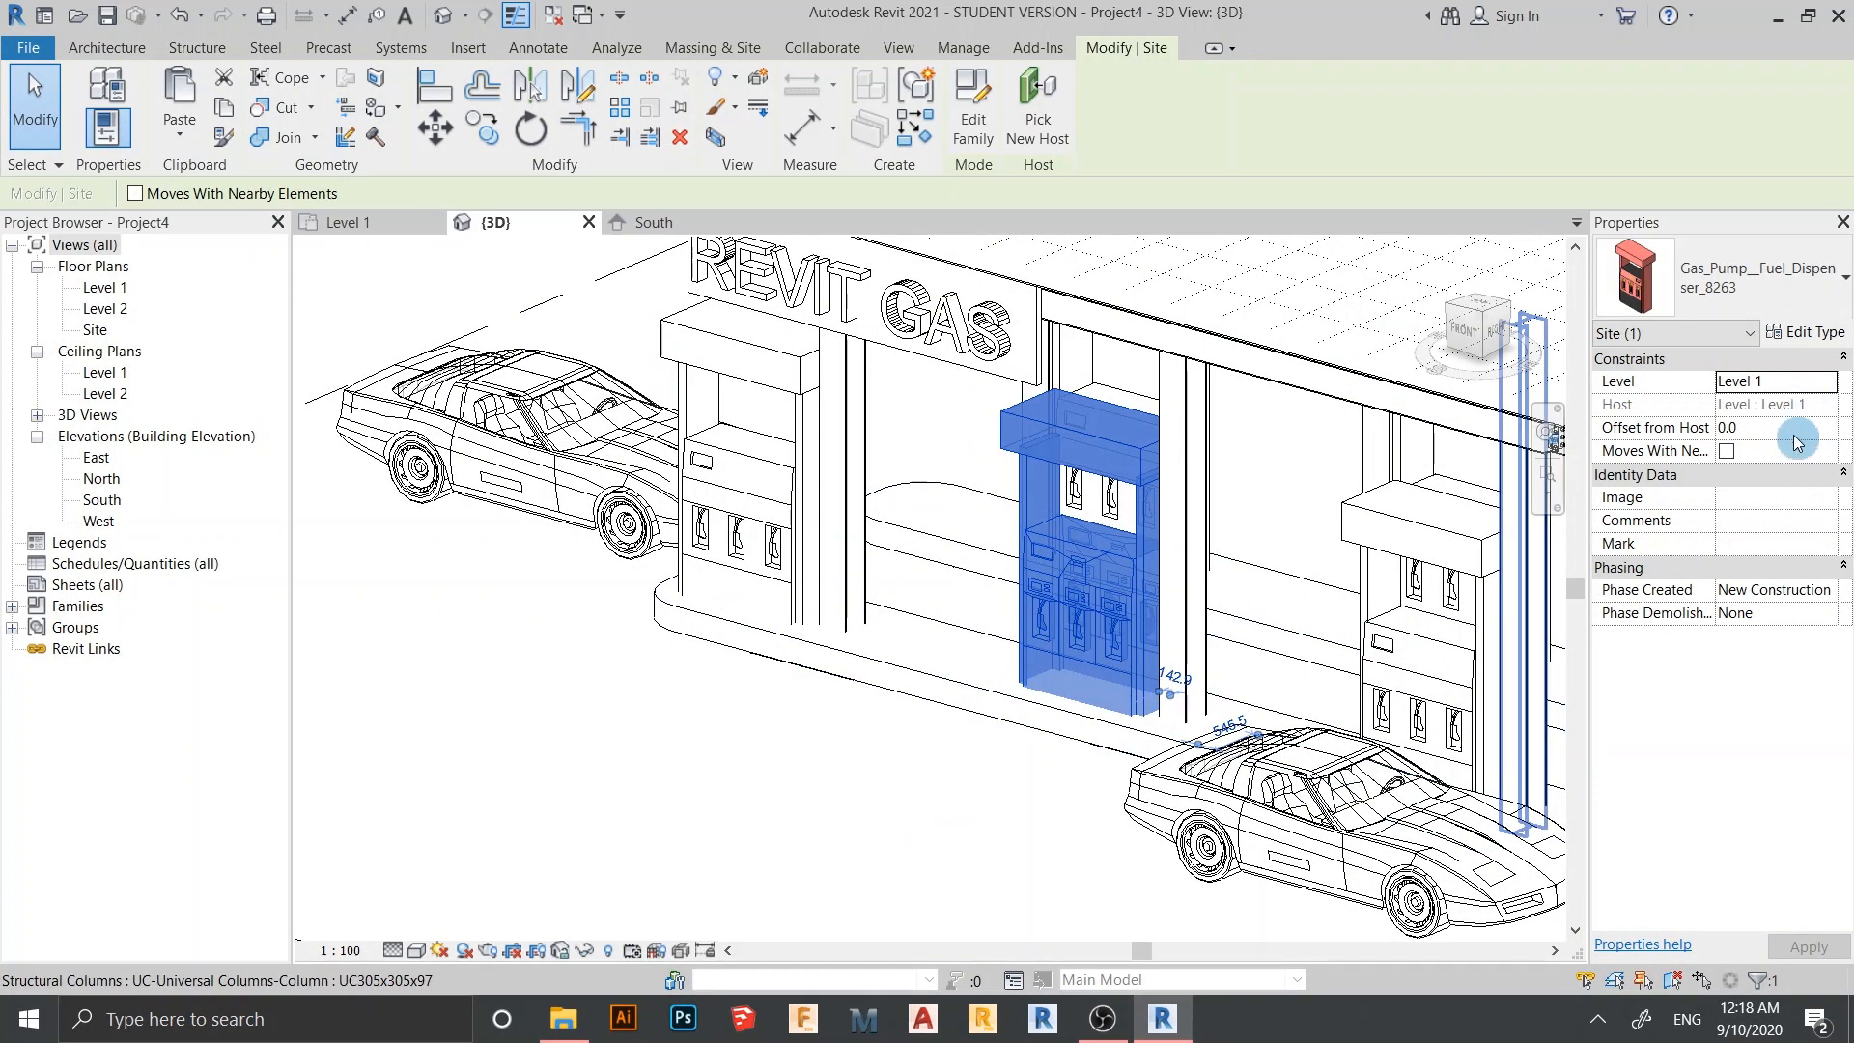
left_click(1776, 430)
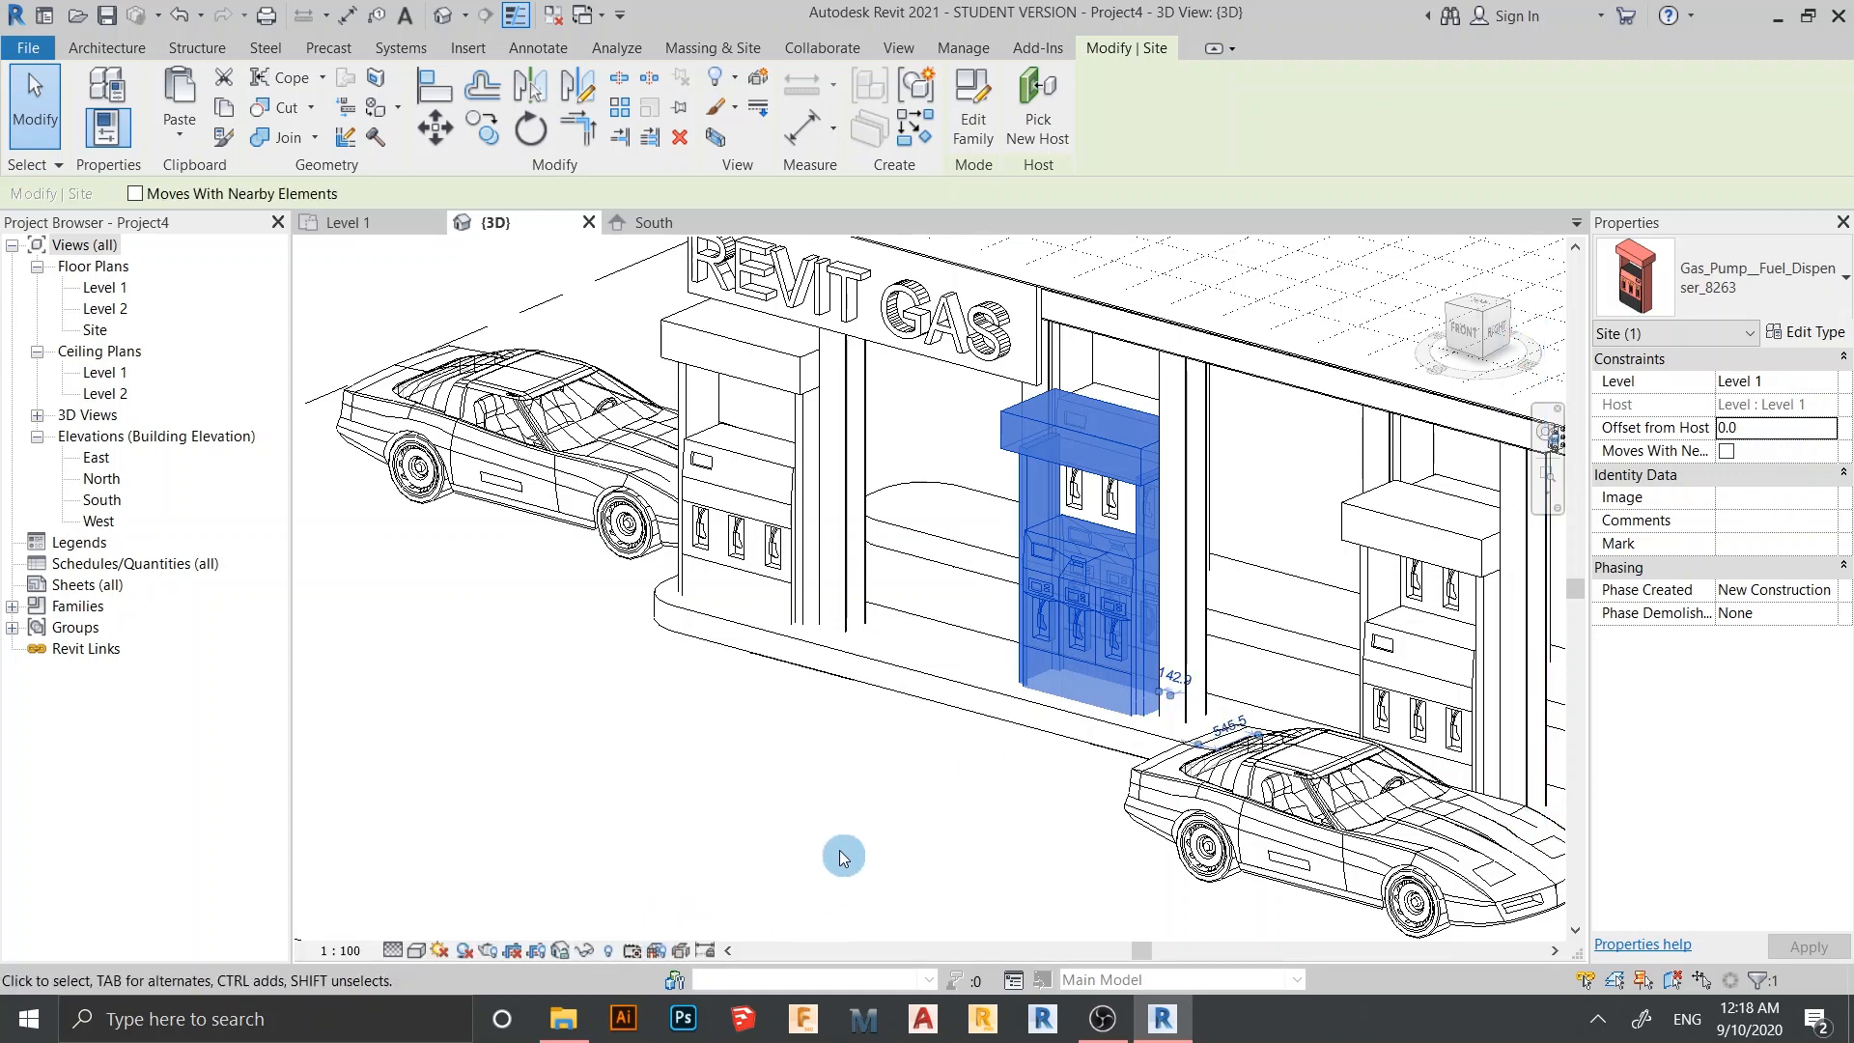
left_click(1766, 430)
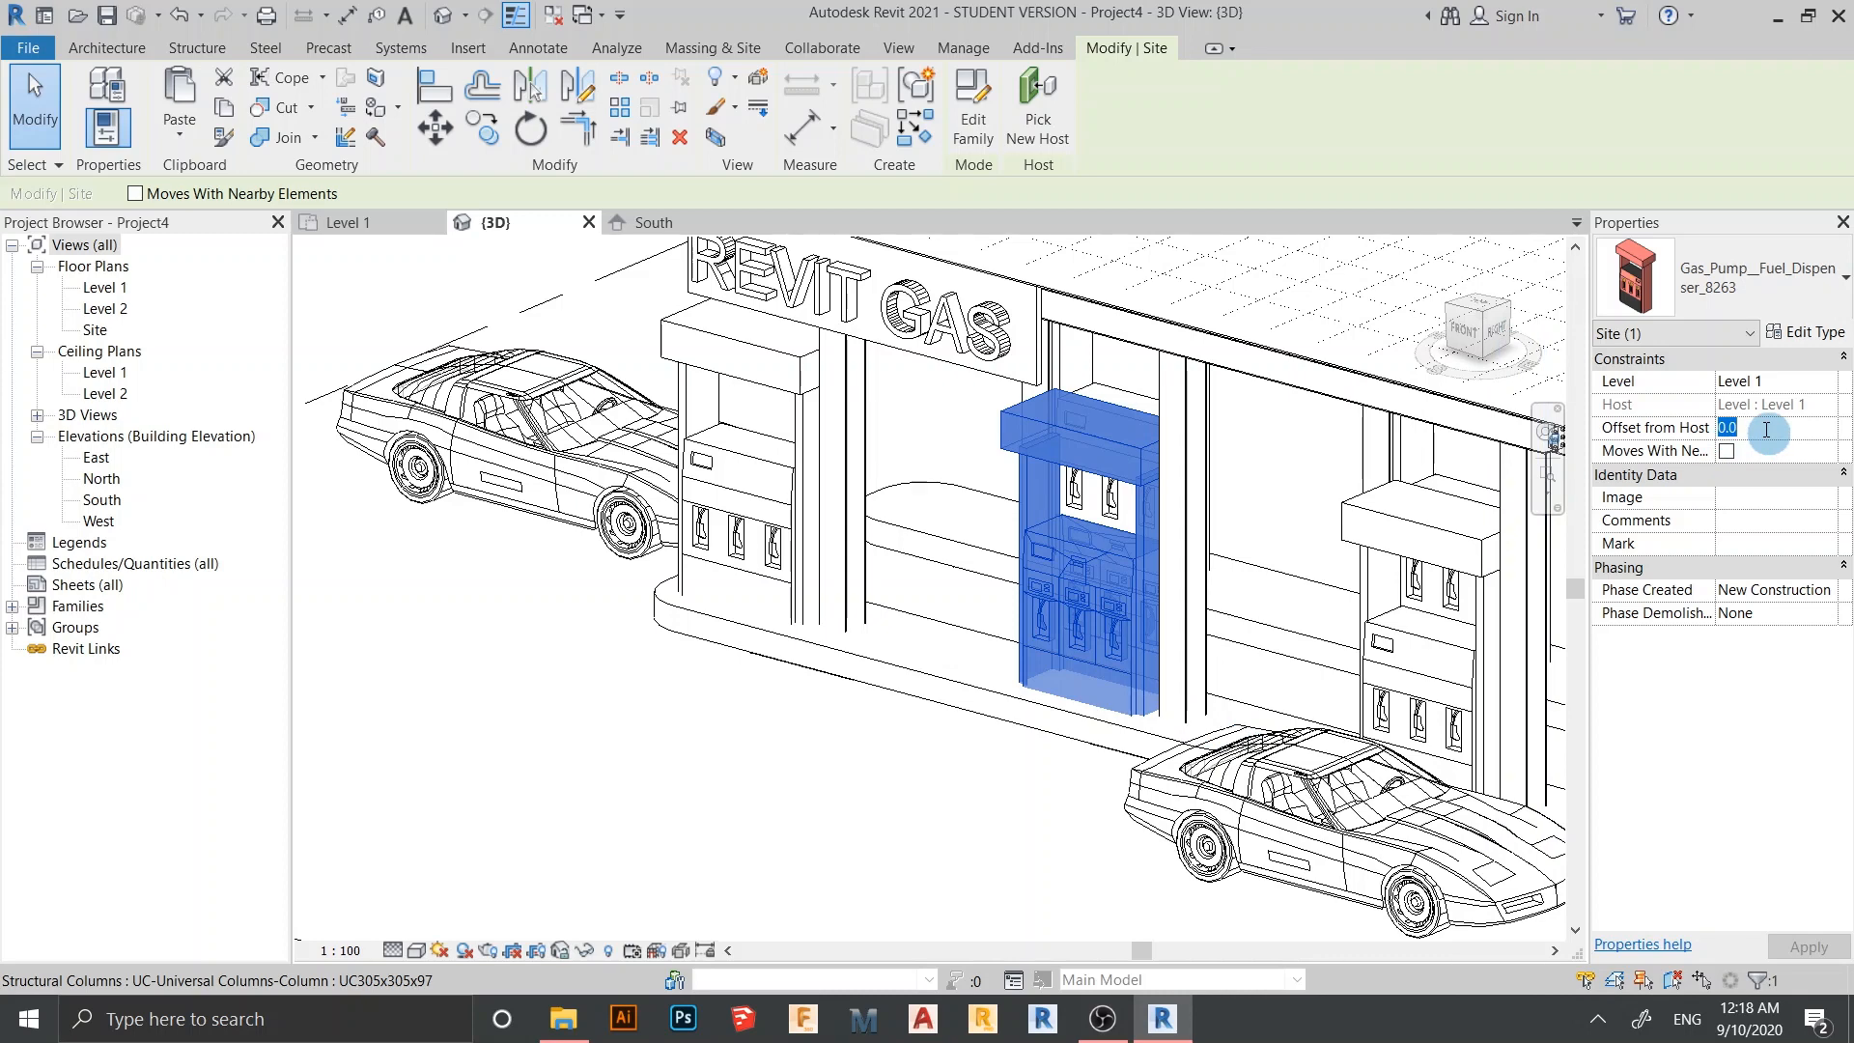
type("200.0")
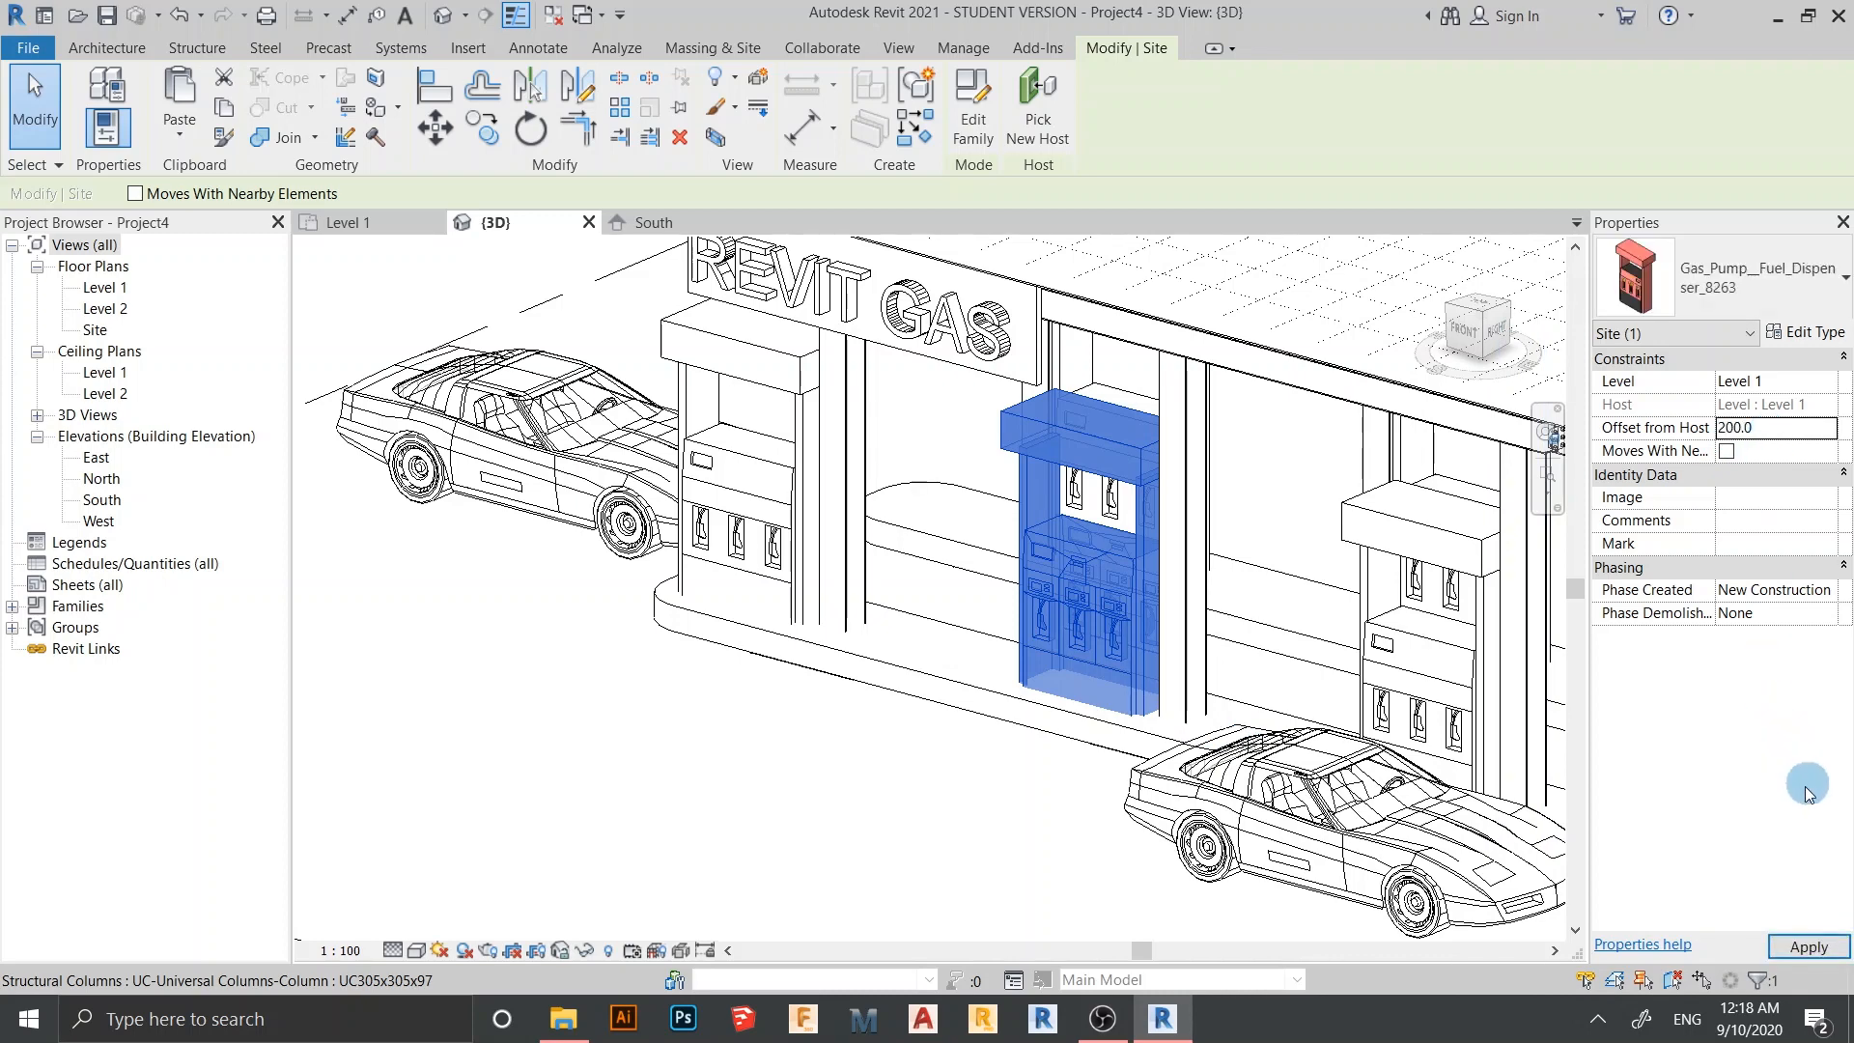
left_click(1819, 947)
Set the selected middle dispenser's offset from host to 250 mm
left_click(1771, 426)
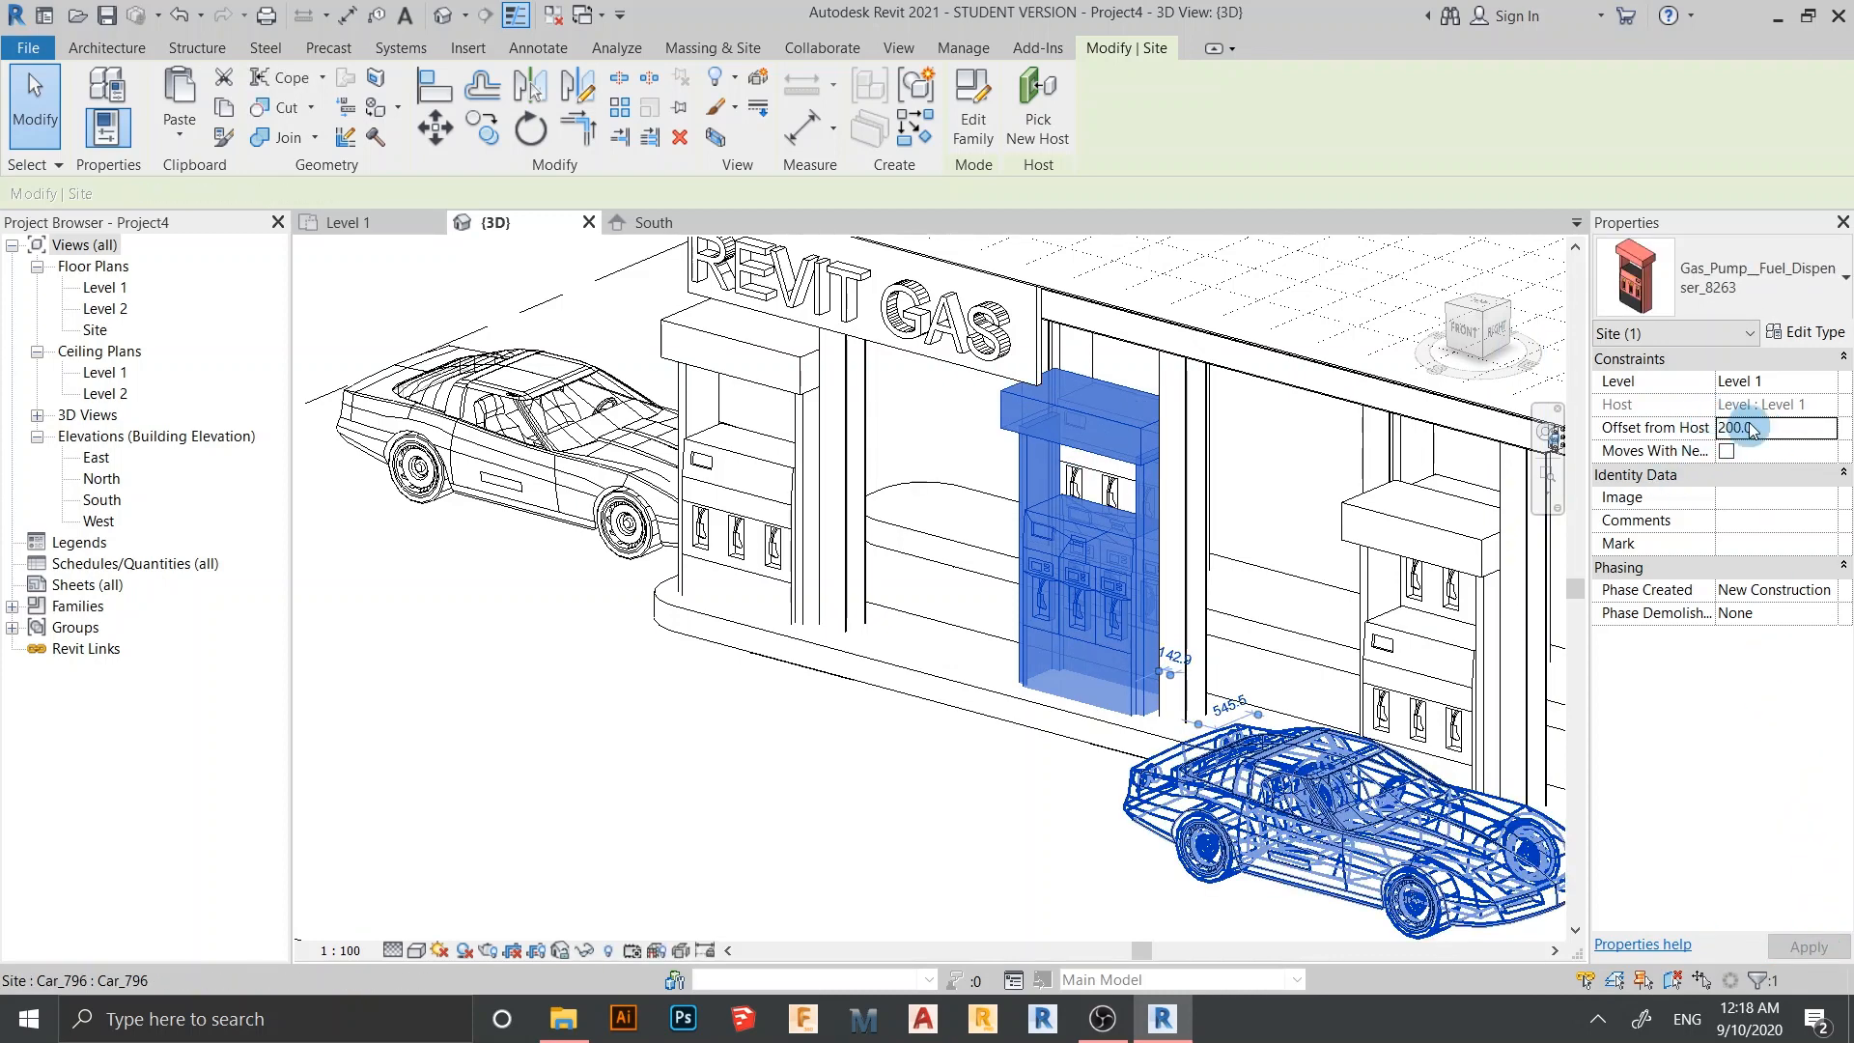
left_click(1638, 431)
type("25")
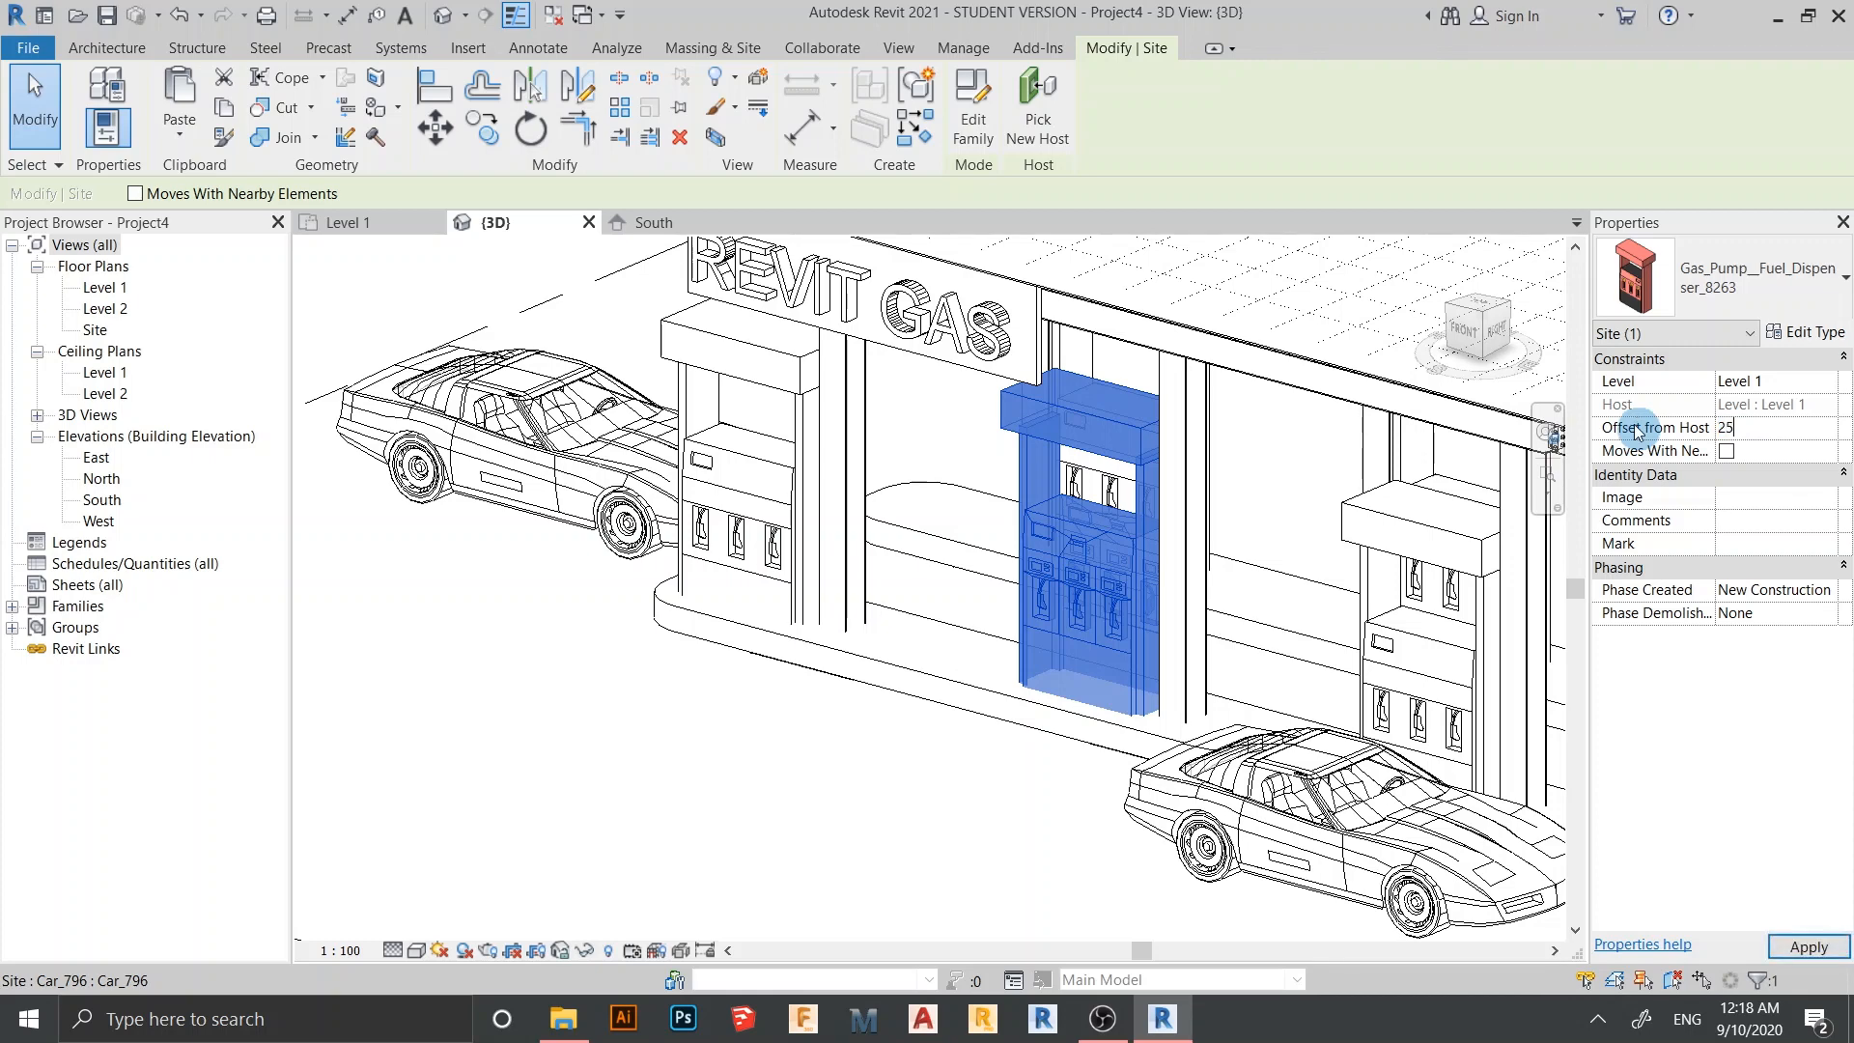
type("0.0")
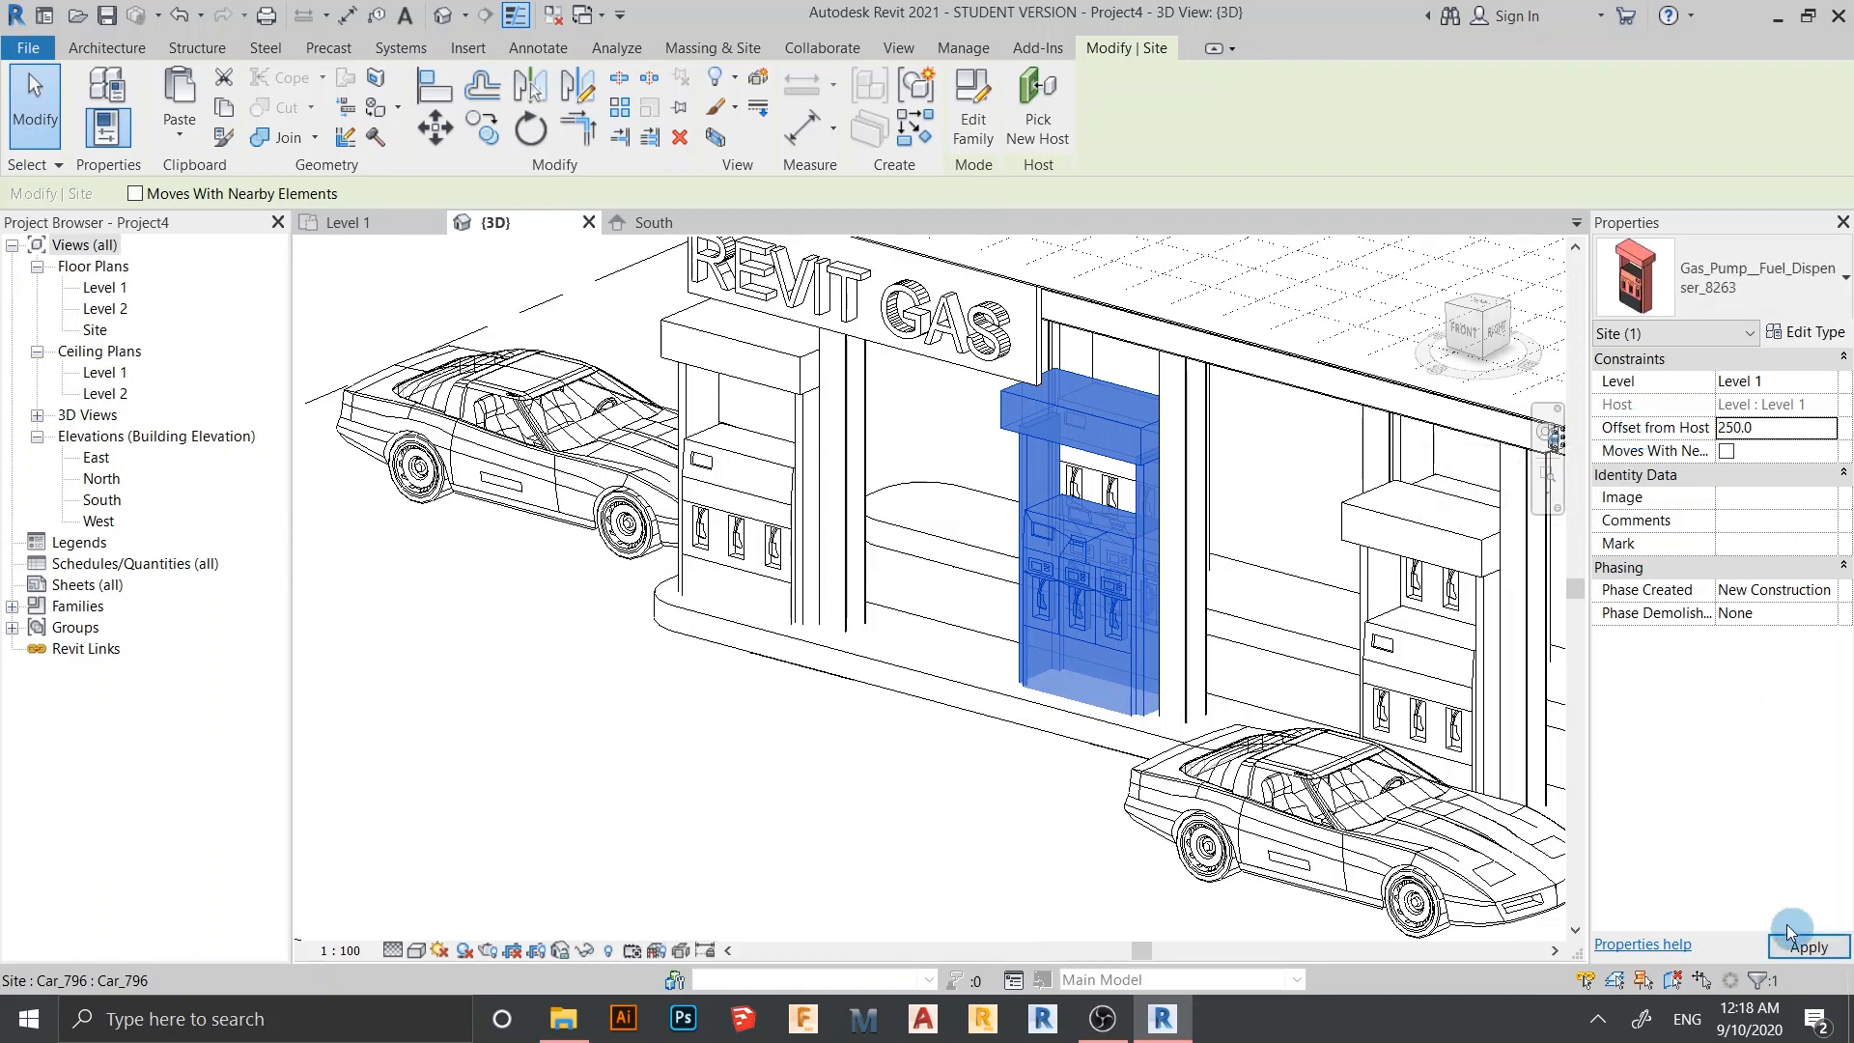
left_click(1794, 934)
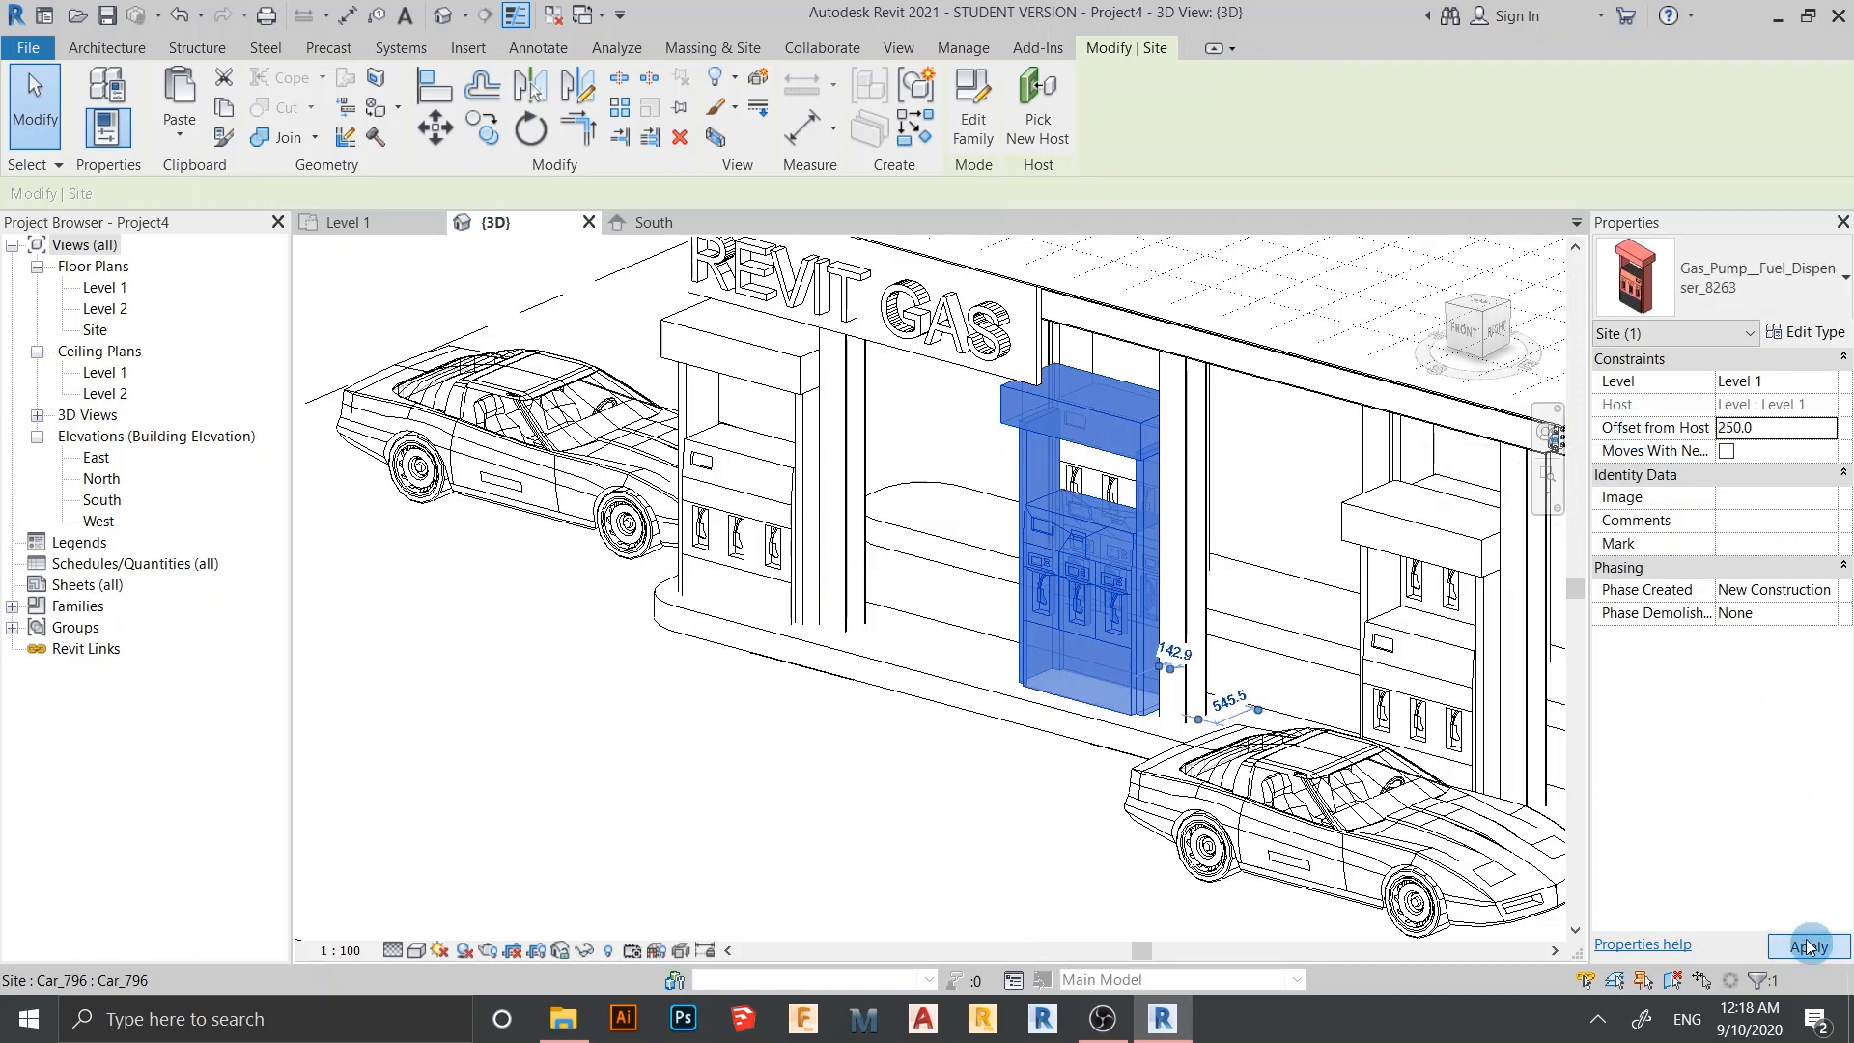
Switch the 3D view's visual style to Wireframe and inspect the selected dispenser's base against the island
middle_click_drag(993, 774, 1006, 852, "shift")
left_click(438, 951)
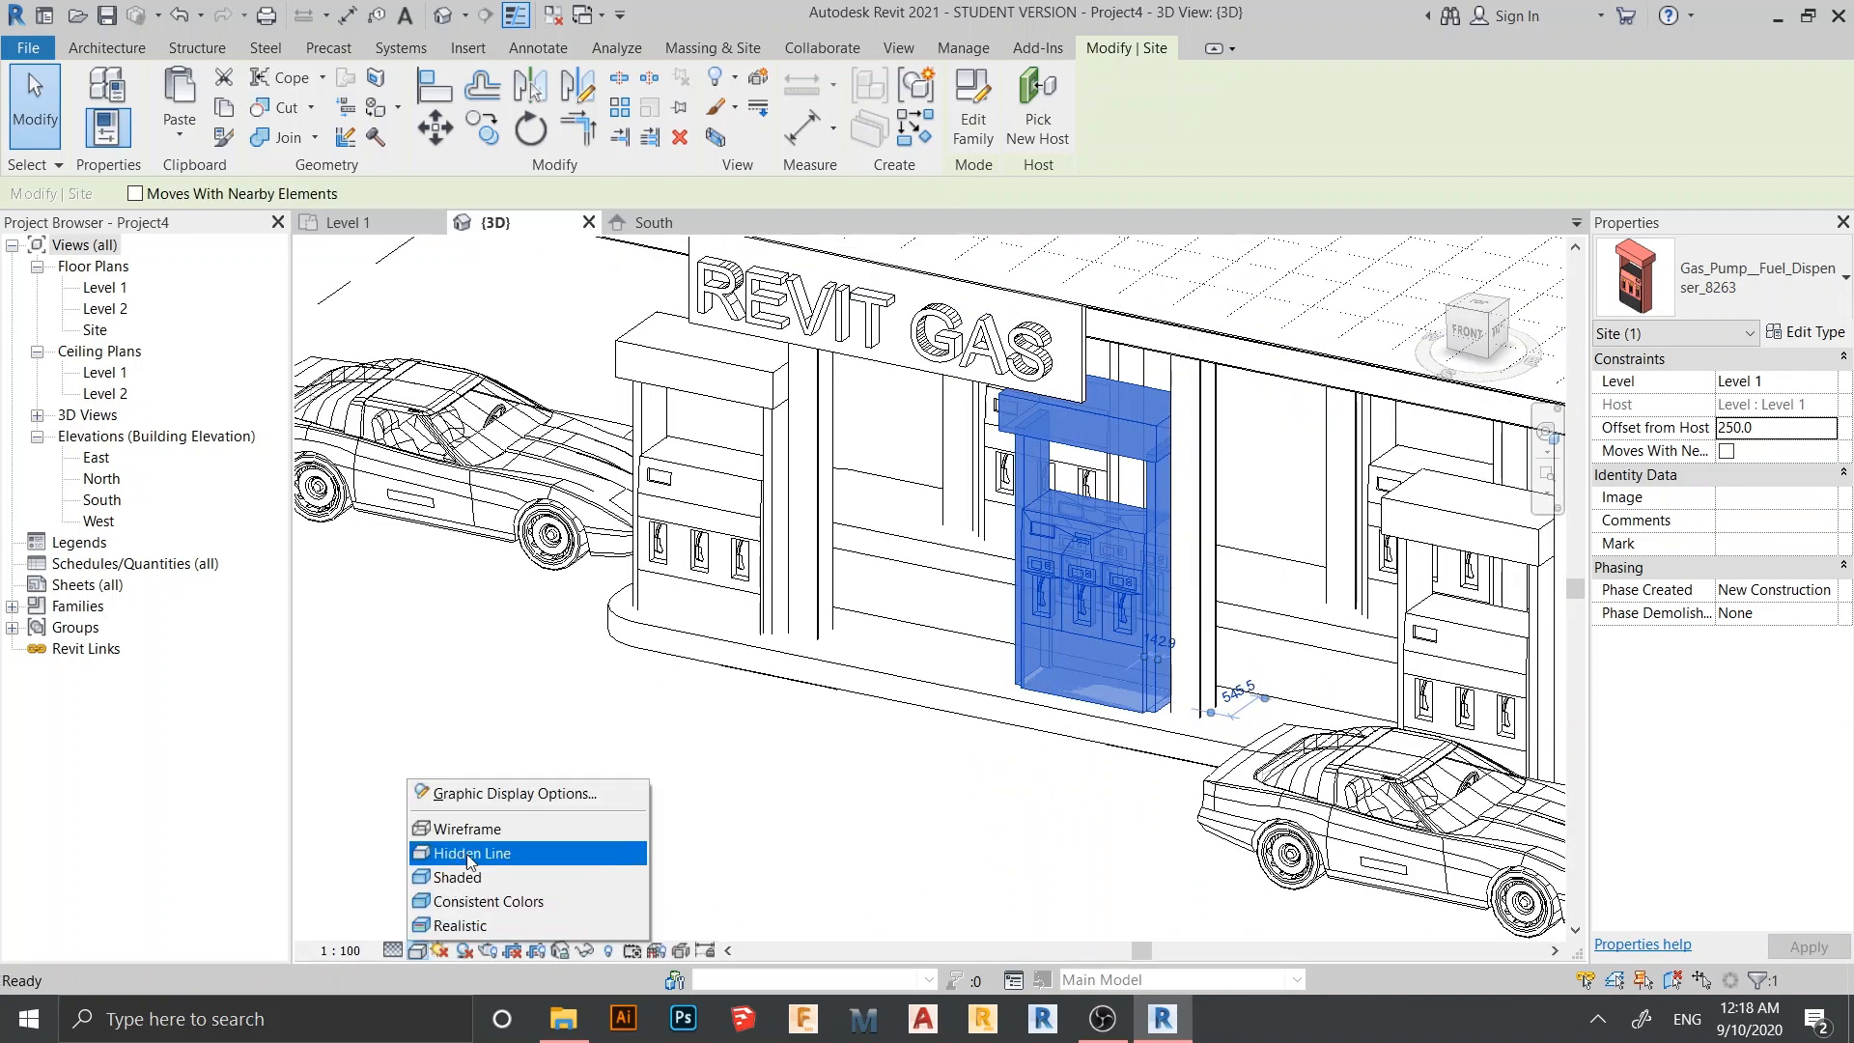
left_click(454, 829)
middle_click_drag(1062, 791, 1084, 683, "shift")
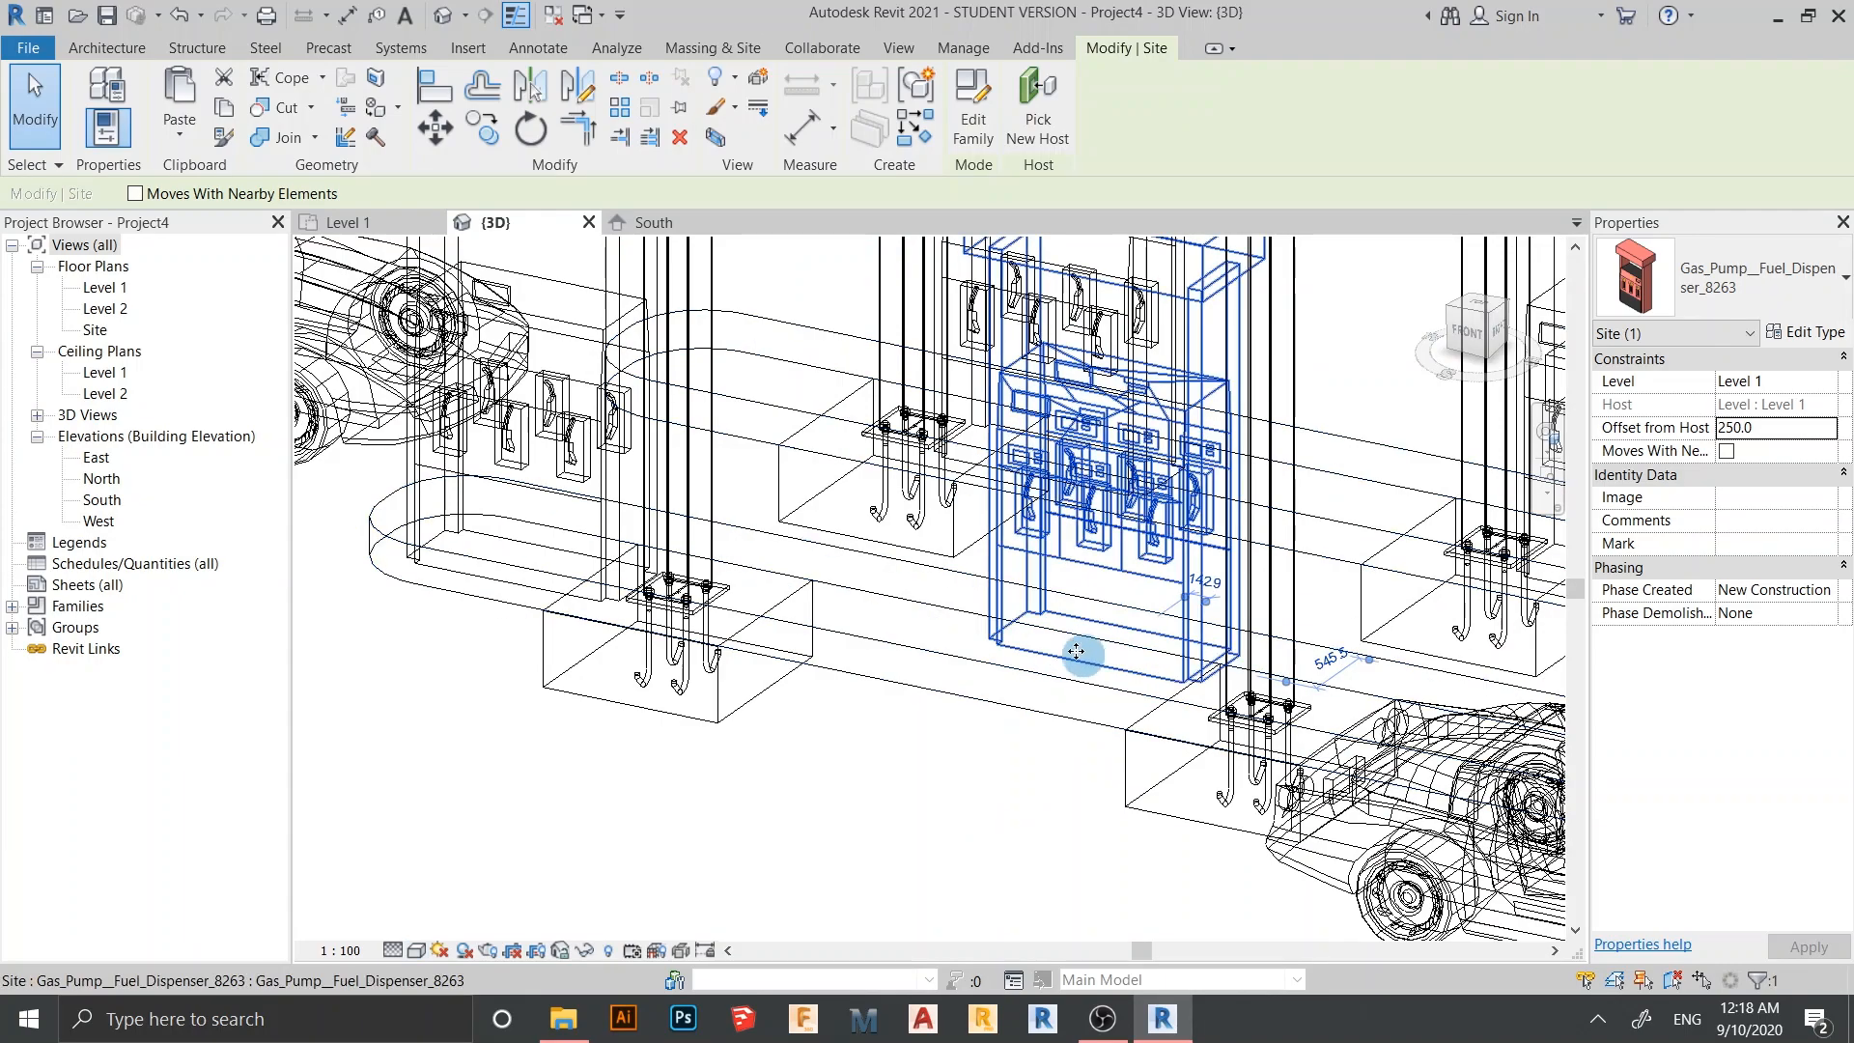
Return the 3D view's visual style from Wireframe to Hidden Line
scroll(922, 811, "down", 3)
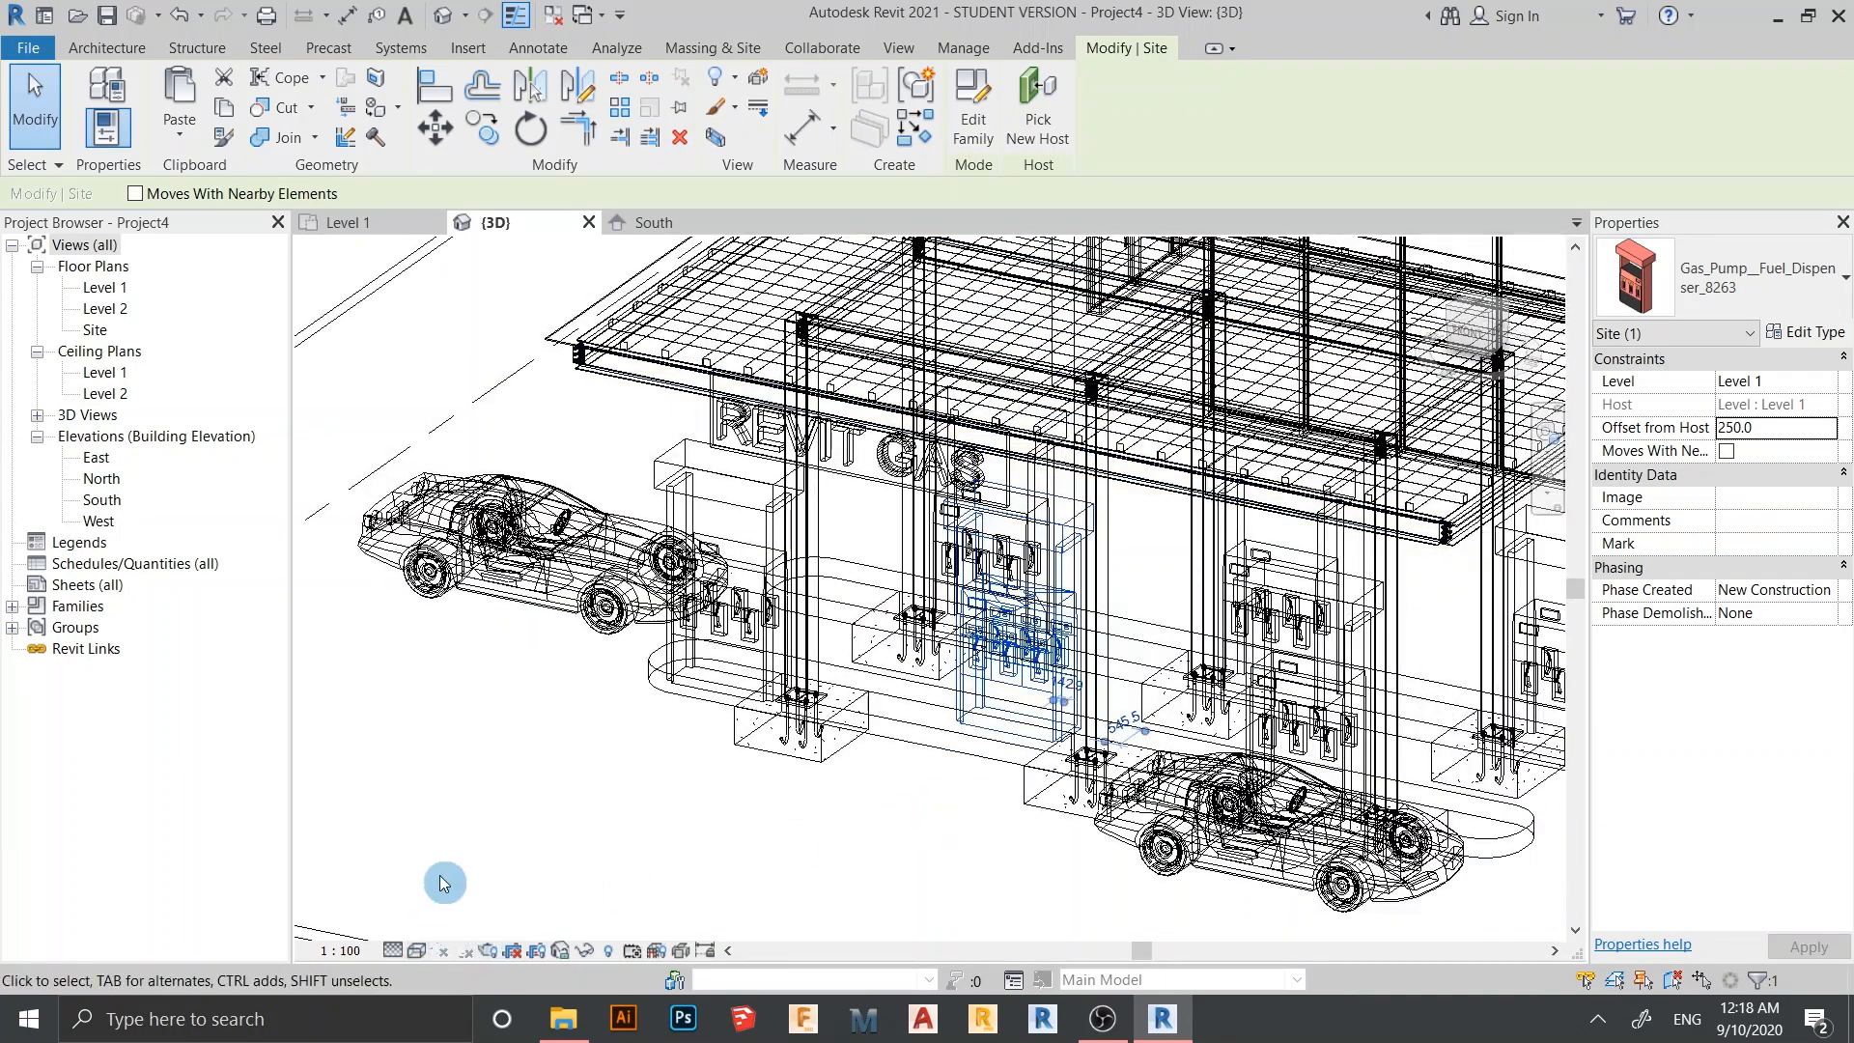
left_click(421, 945)
left_click(474, 852)
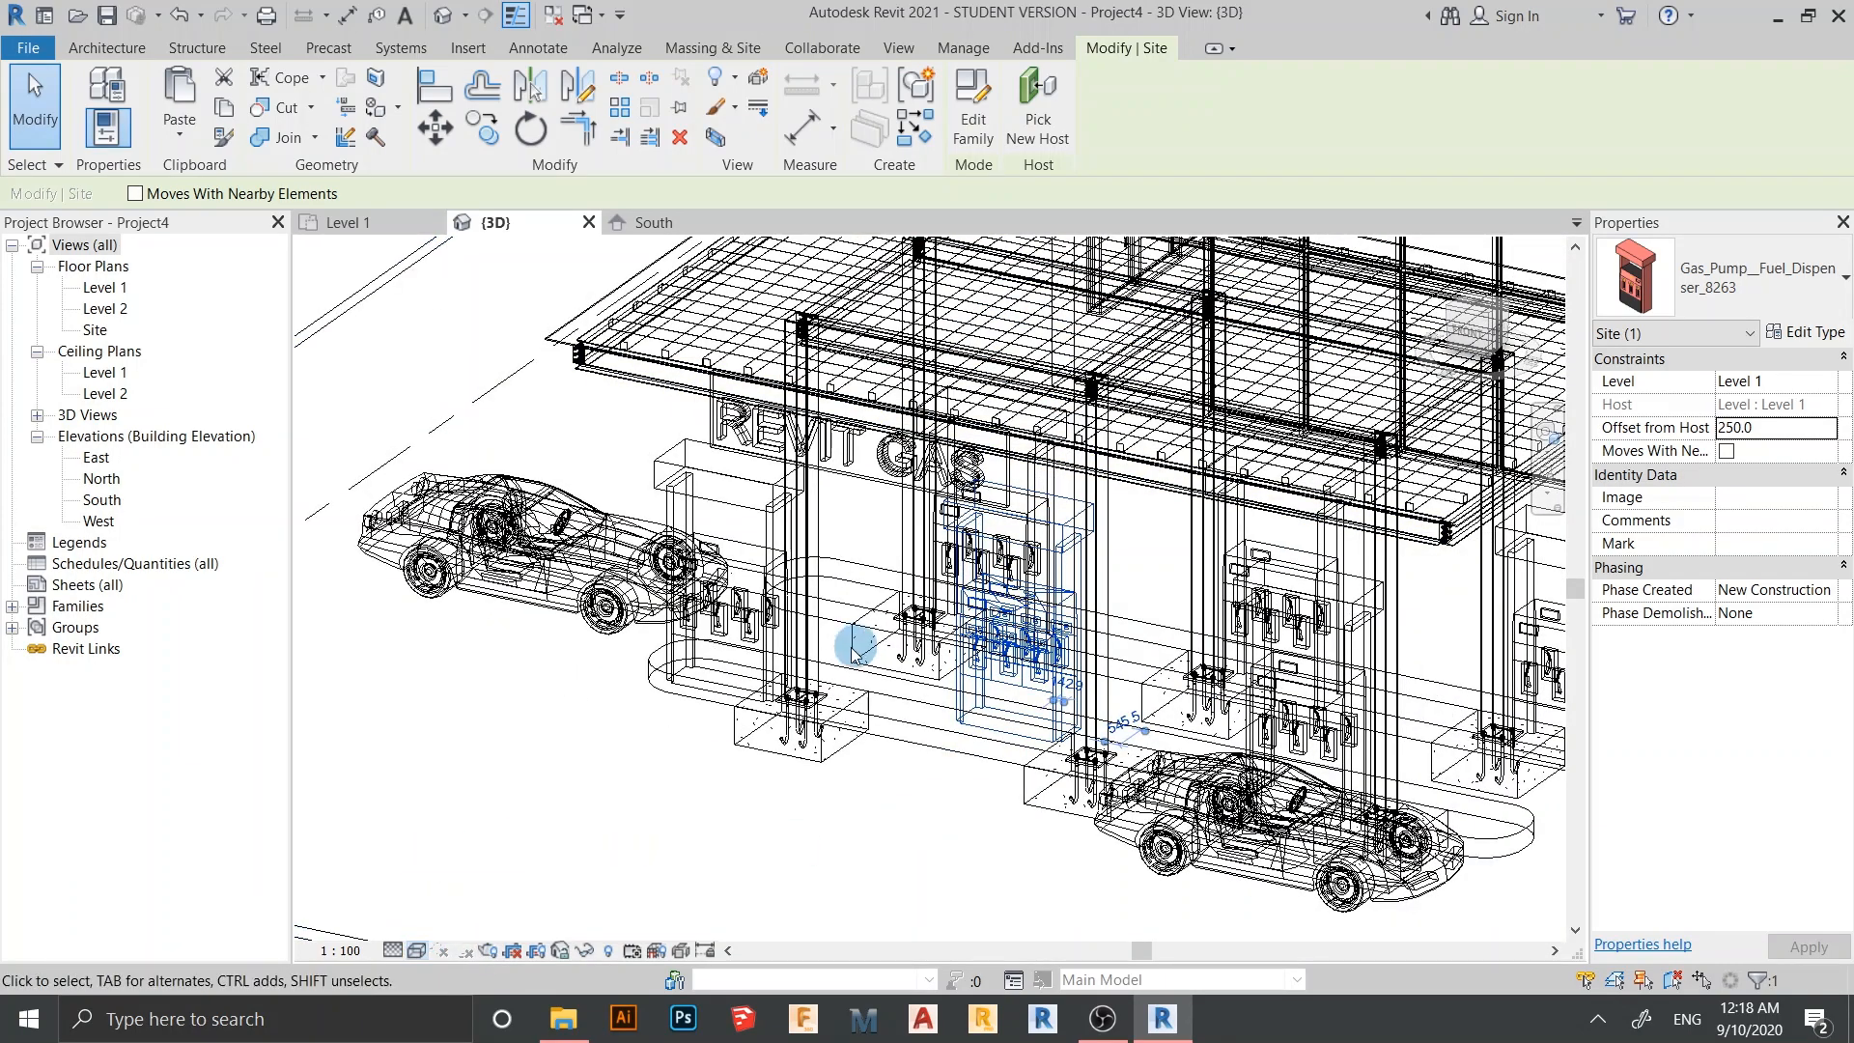
Set the five remaining fuel dispensers on both islands to a 250 mm offset from host, leaving the columns out of the selection
left_click(719, 584)
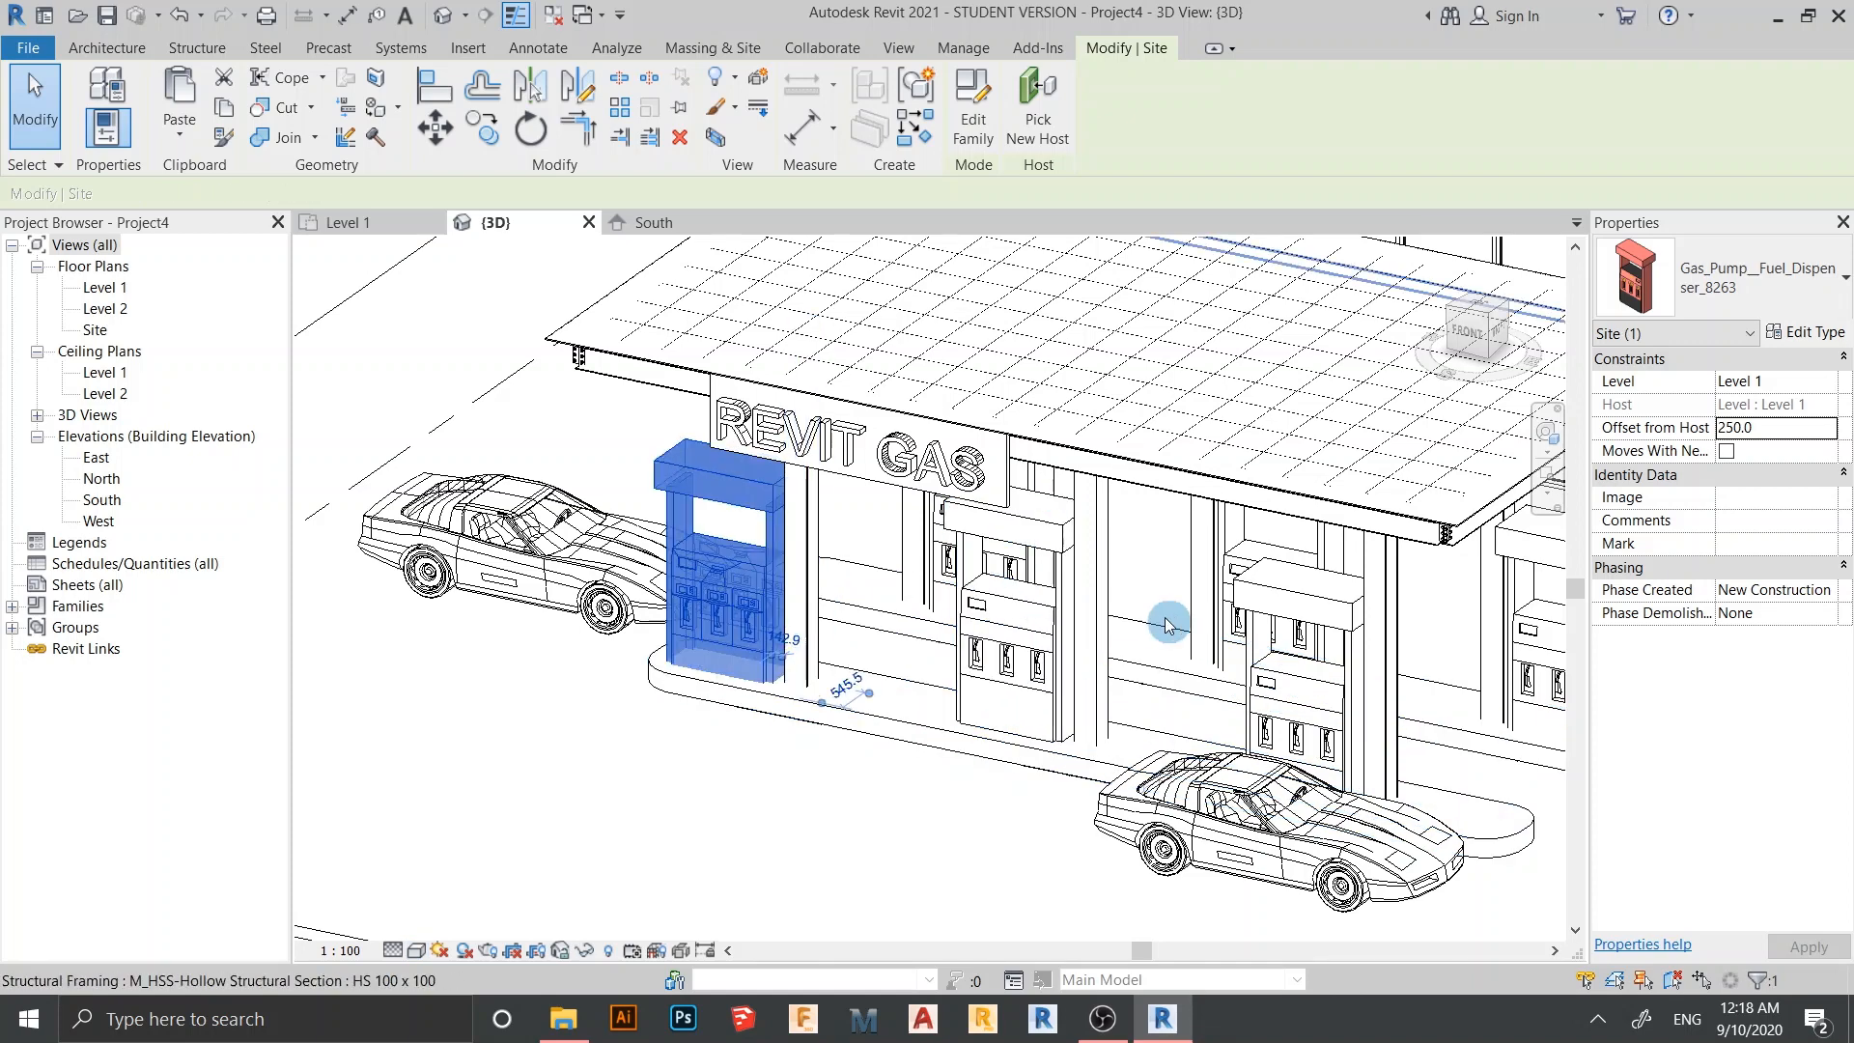
left_click(1234, 604, "ctrl")
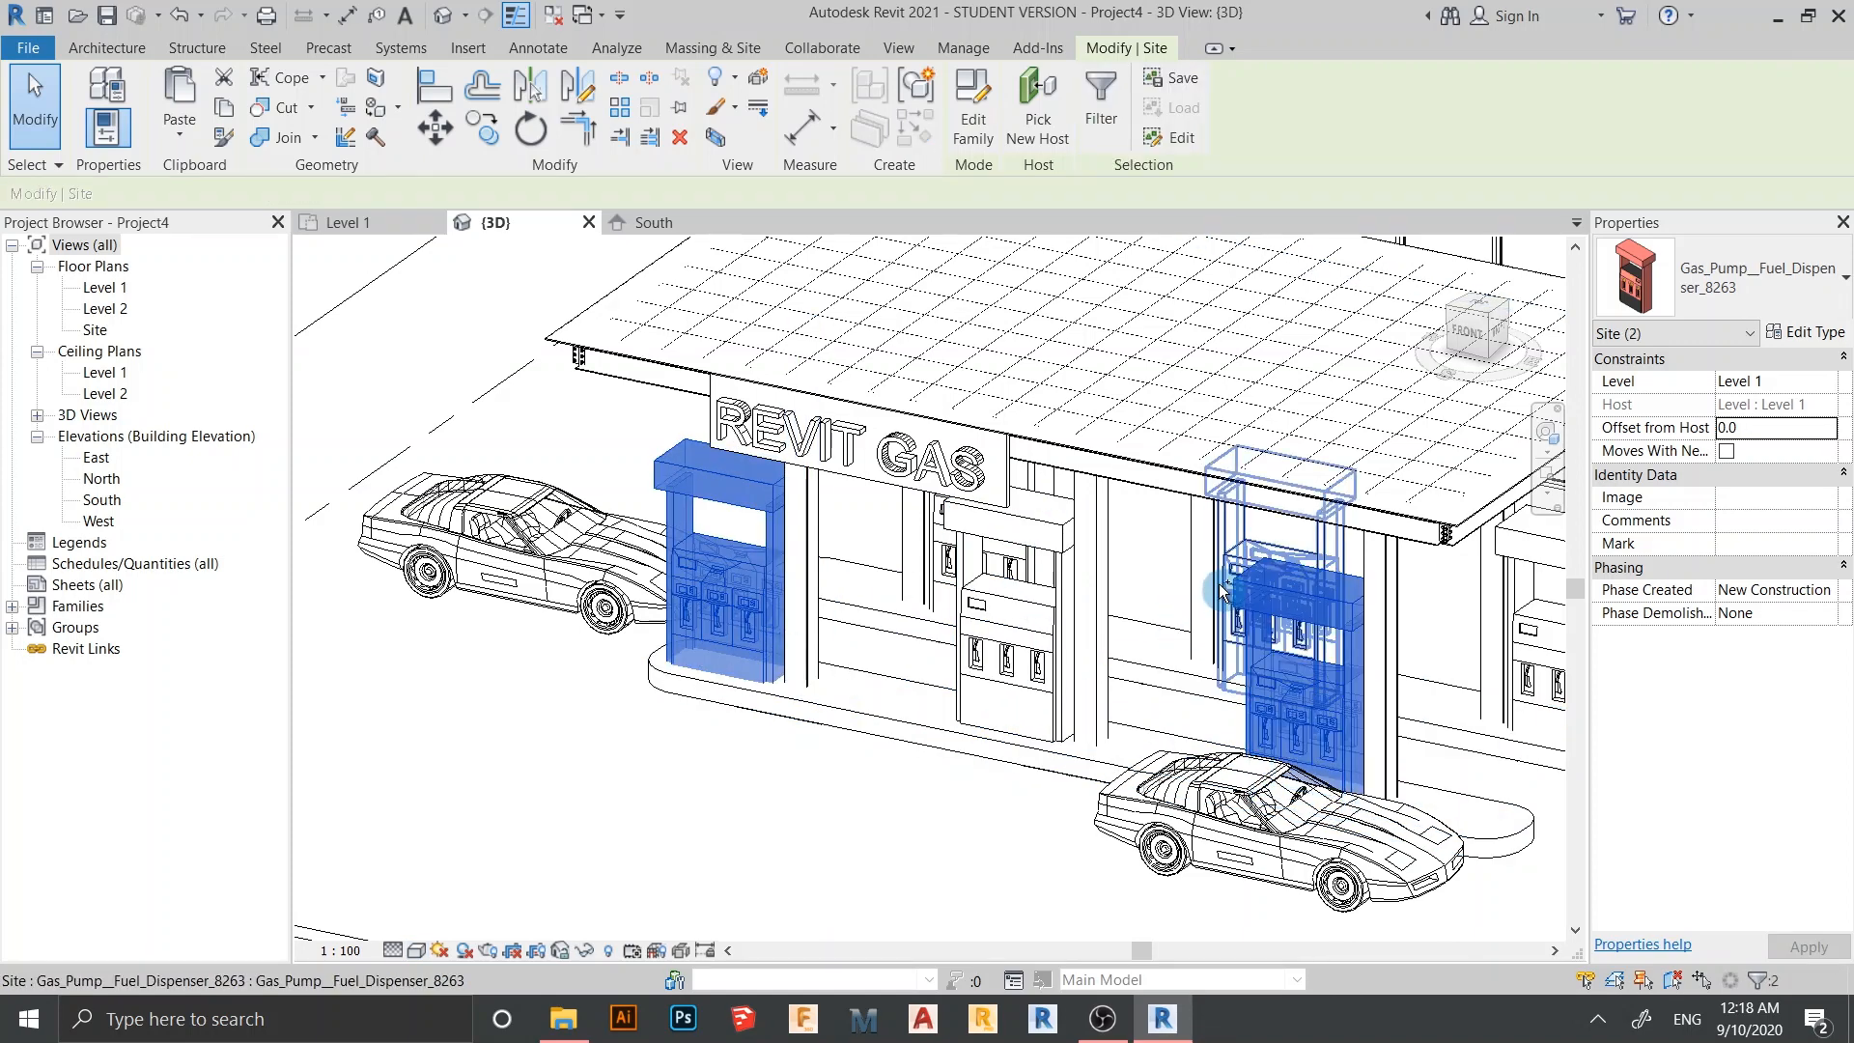
left_click(1218, 589, "ctrl")
left_click(943, 591, "ctrl")
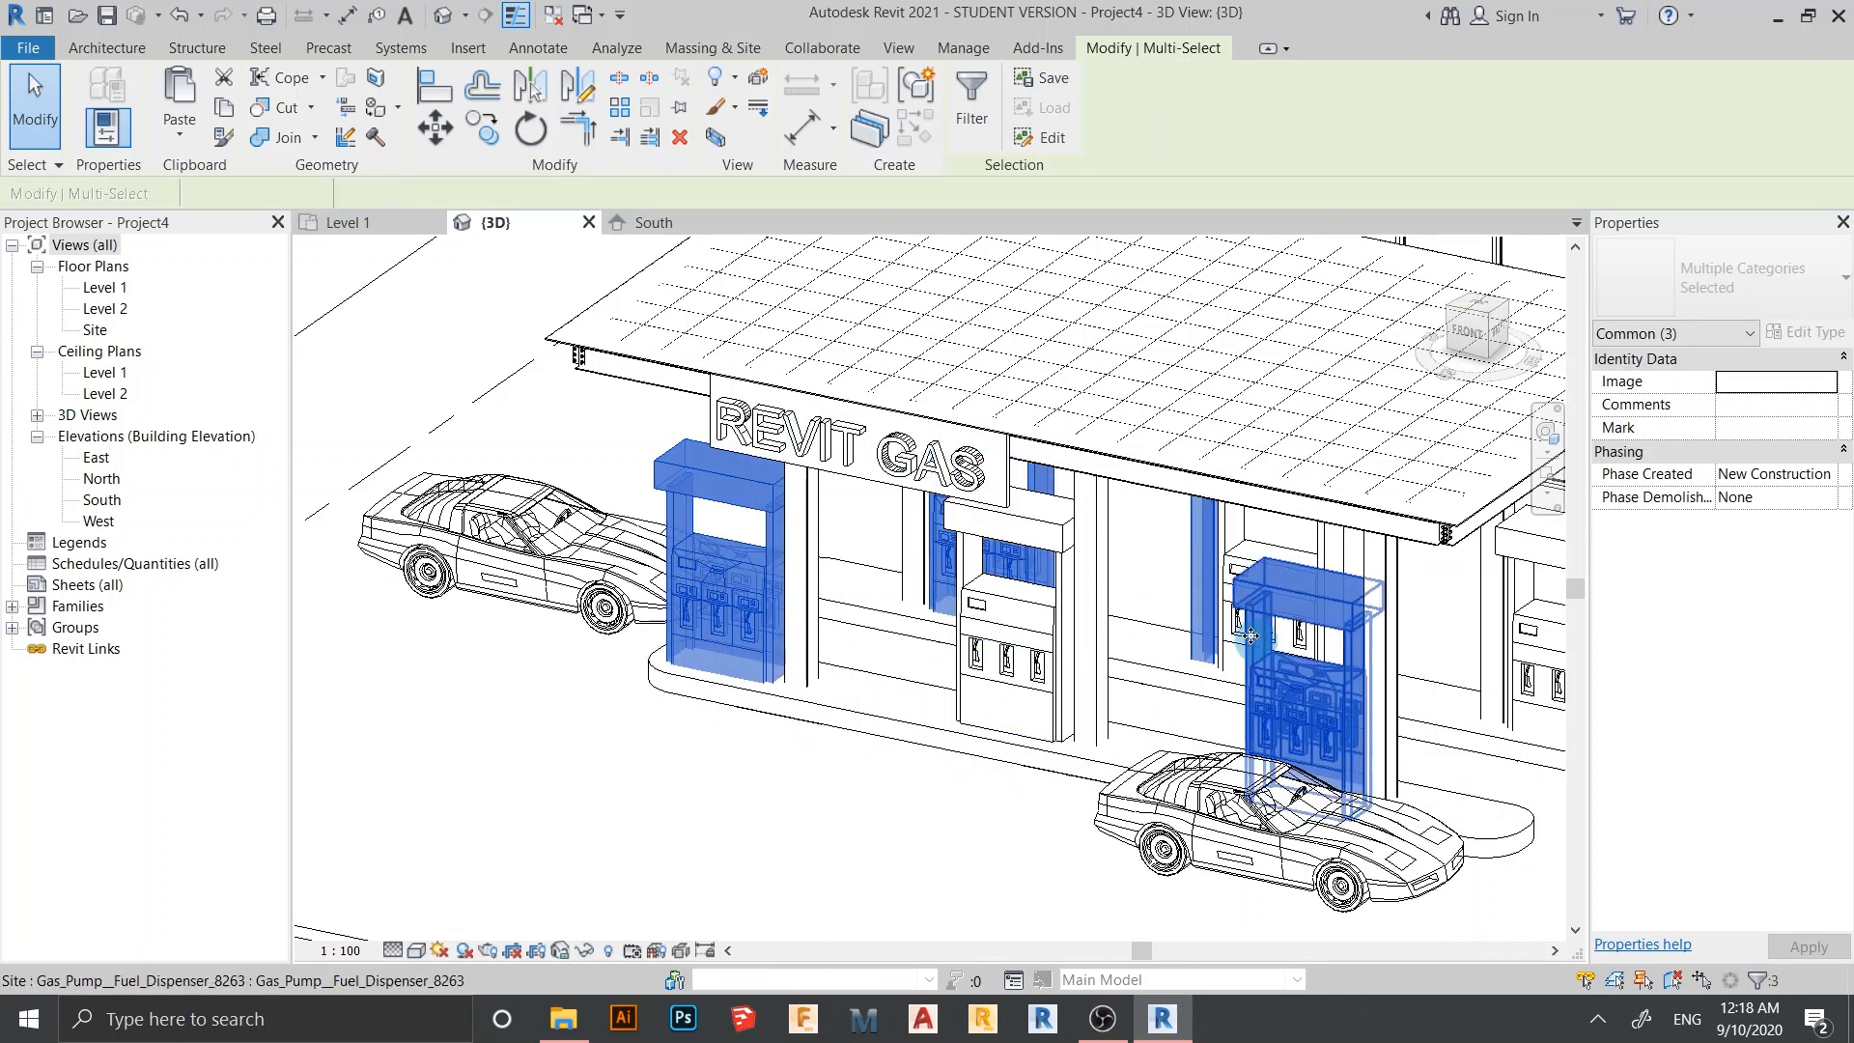
scroll(1251, 631, "down", 2)
middle_click_drag(1132, 652, 878, 643)
left_click(1233, 661, "ctrl")
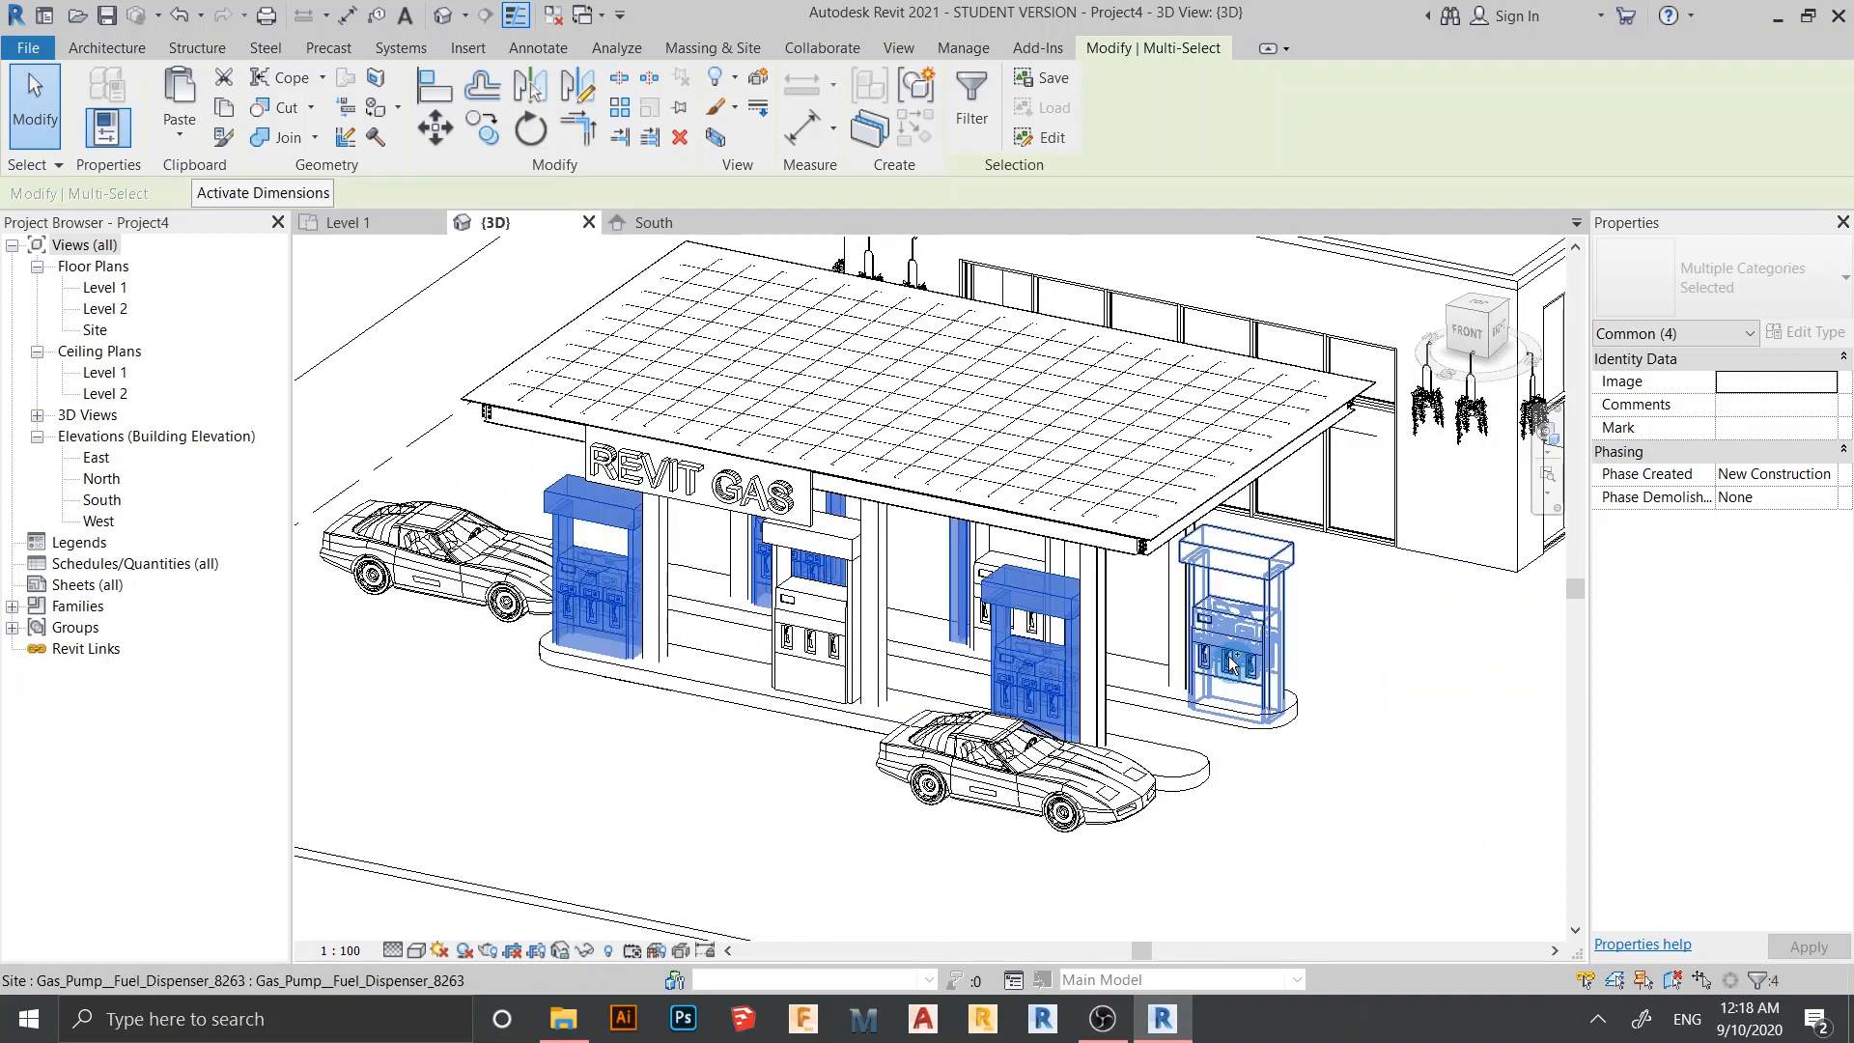
left_click(965, 748, "ctrl")
middle_click_drag(966, 748, 982, 682, "shift")
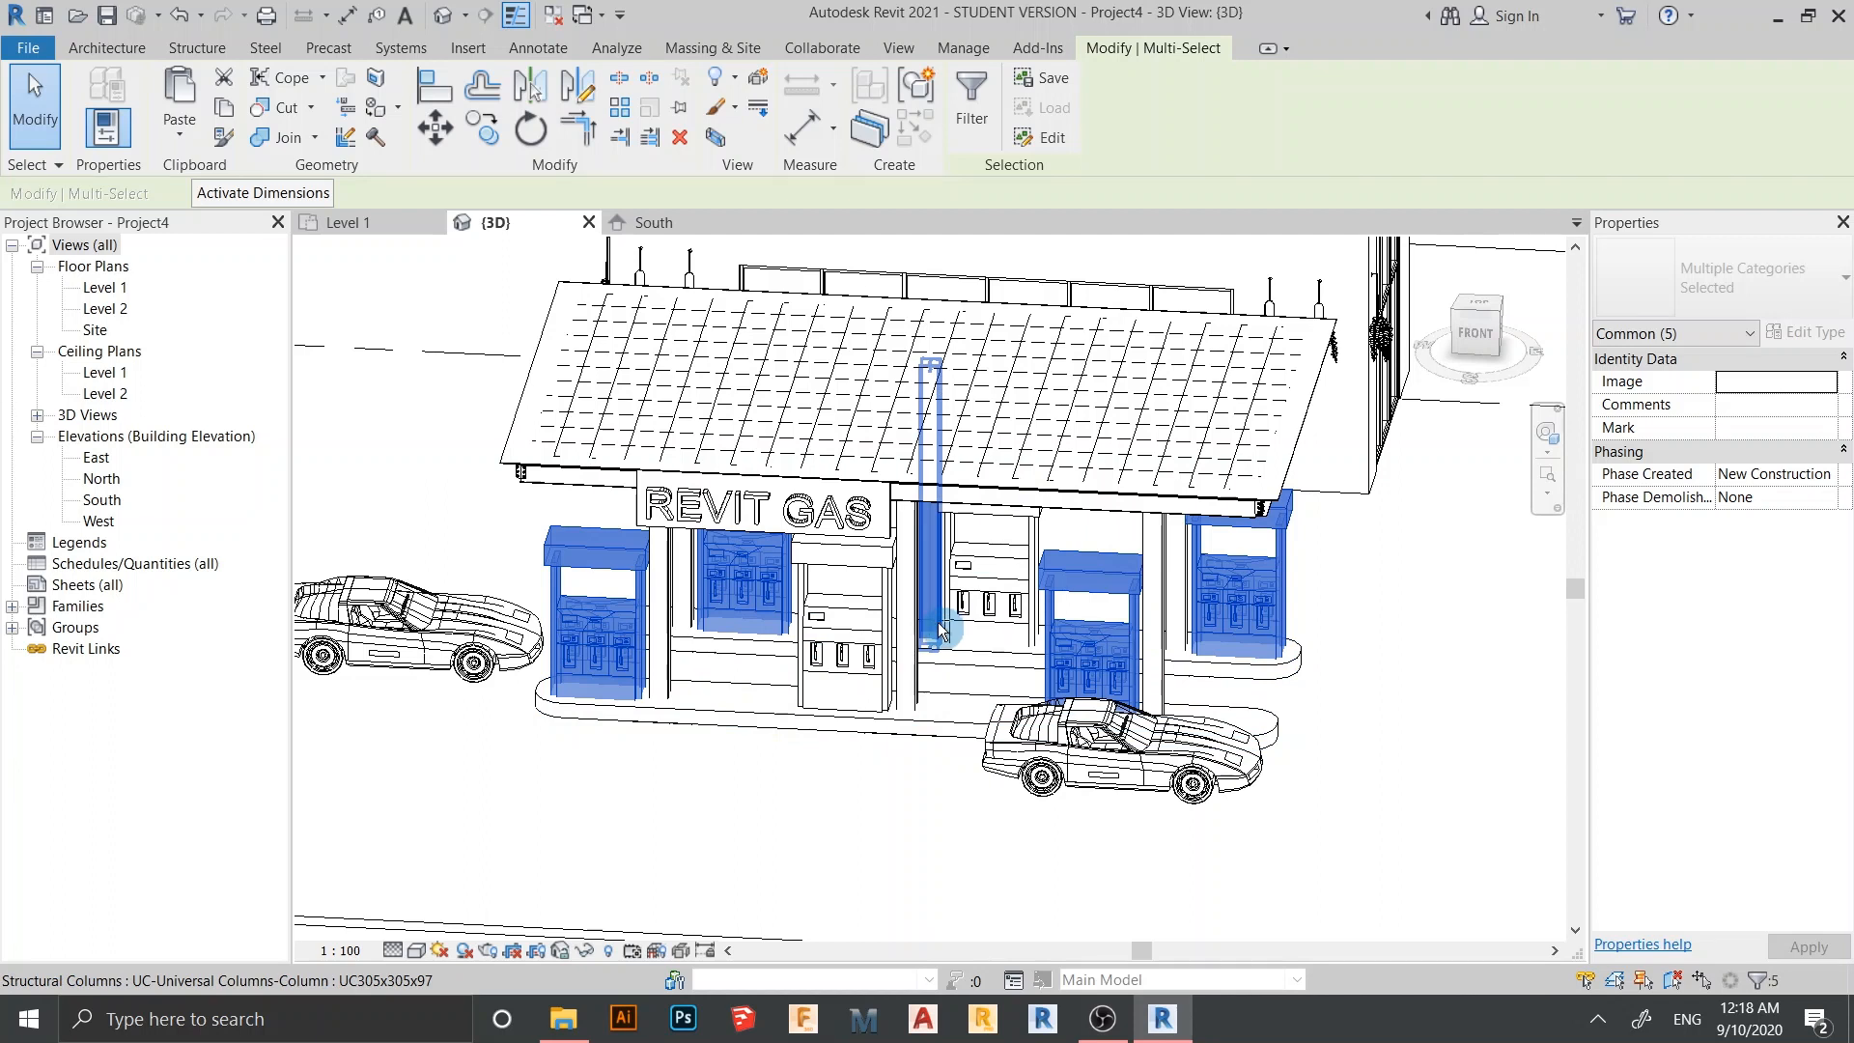
left_click(936, 633, "shift")
left_click(981, 583, "ctrl")
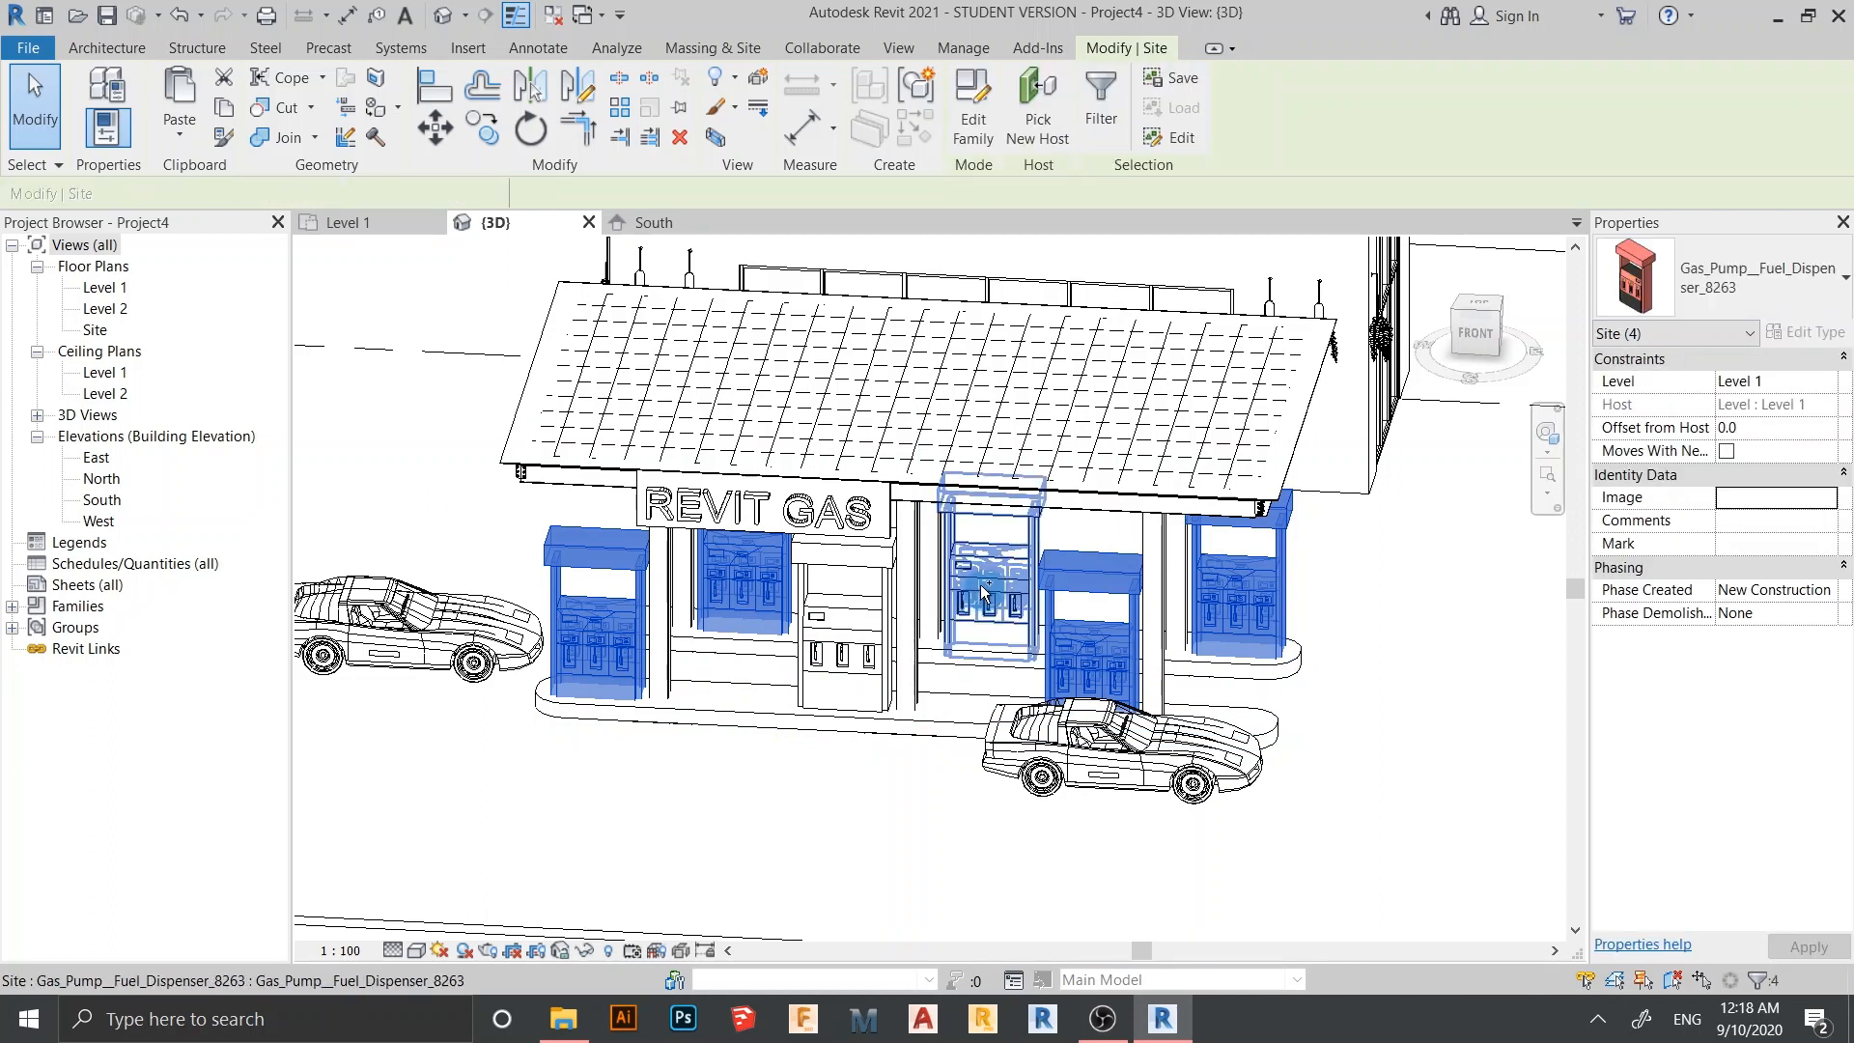
left_click(1791, 437)
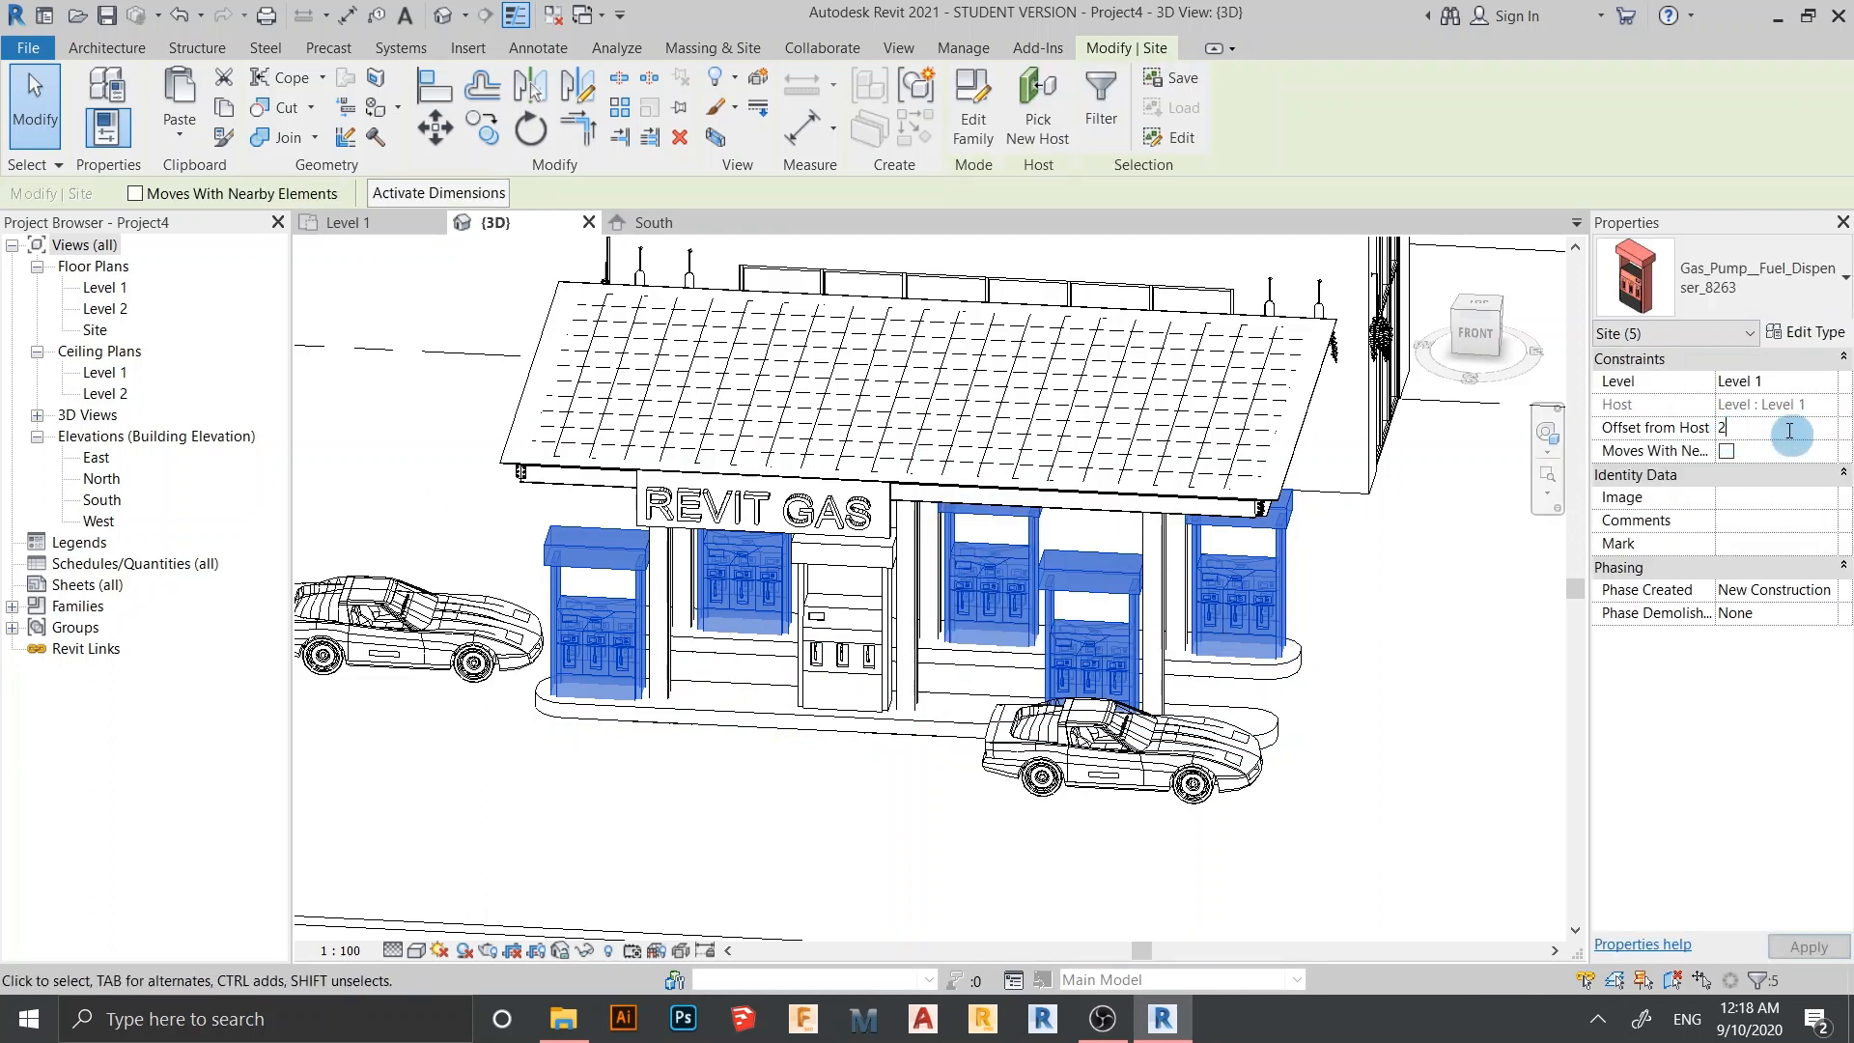
type("250")
key("Return")
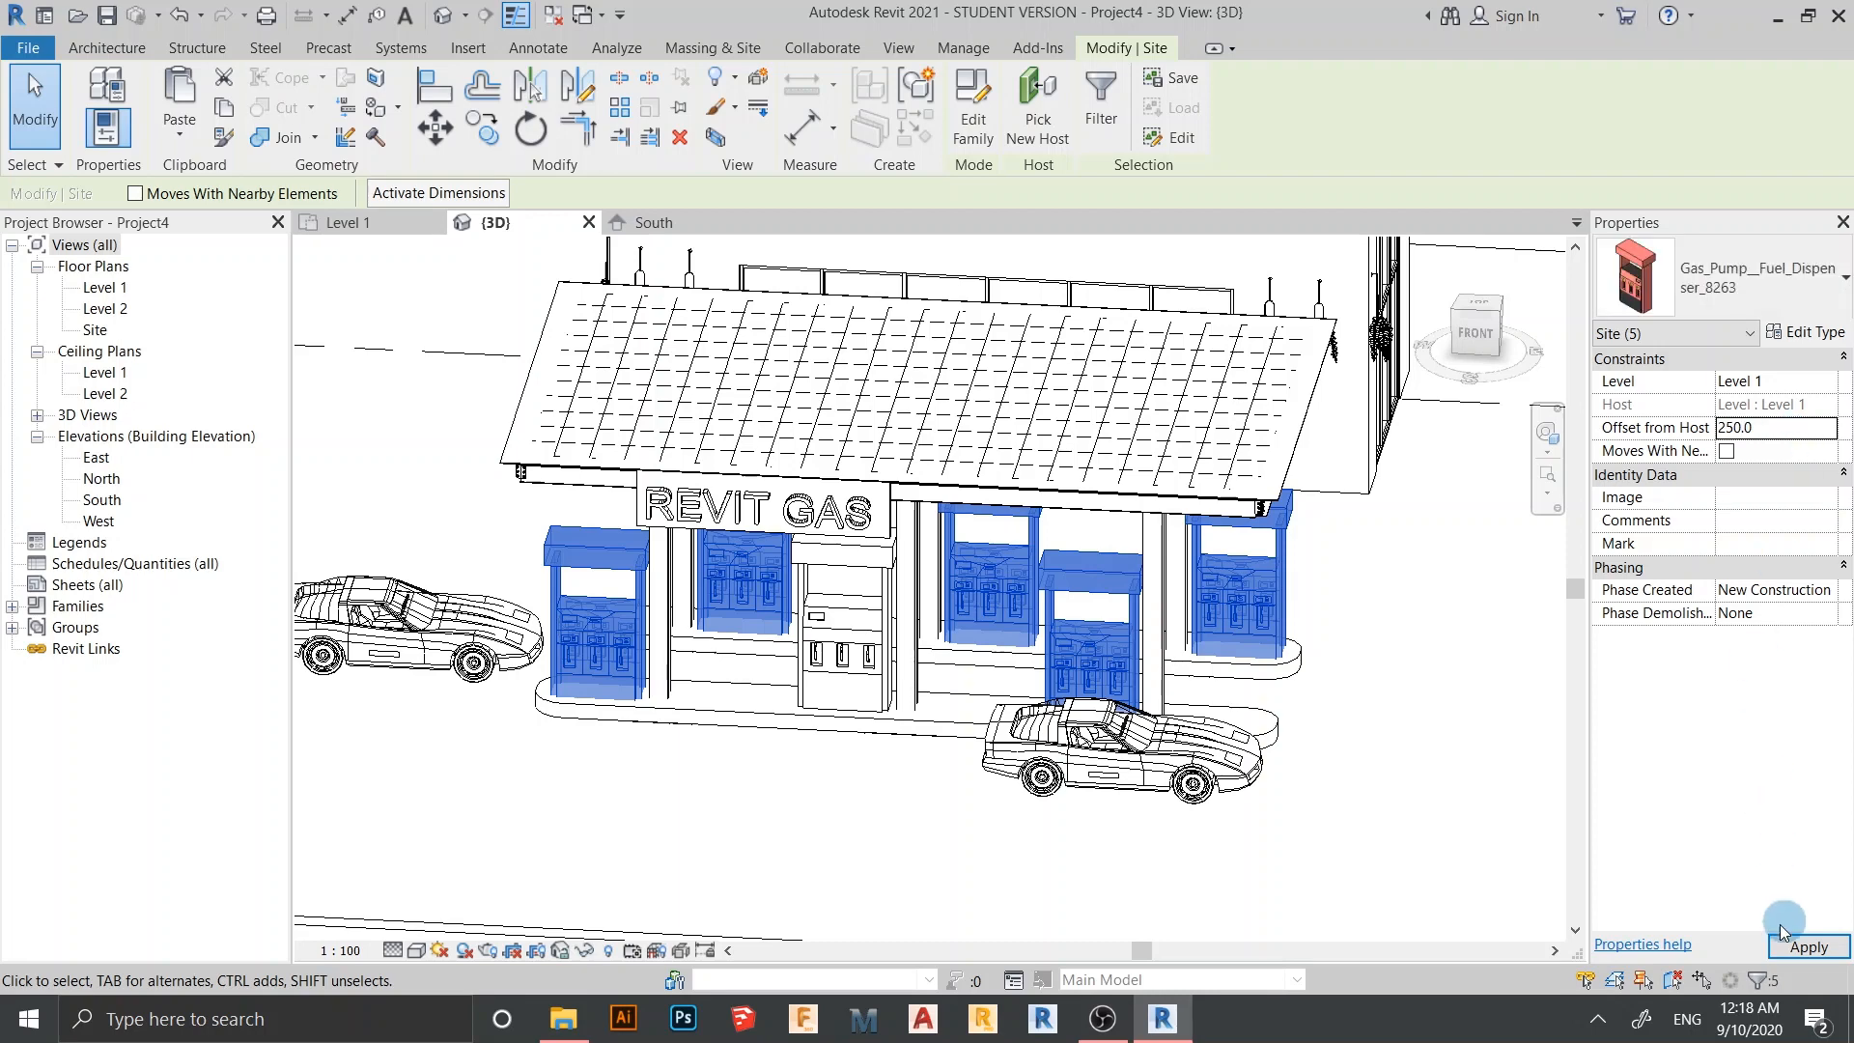
left_click(1784, 929)
left_click(1378, 714)
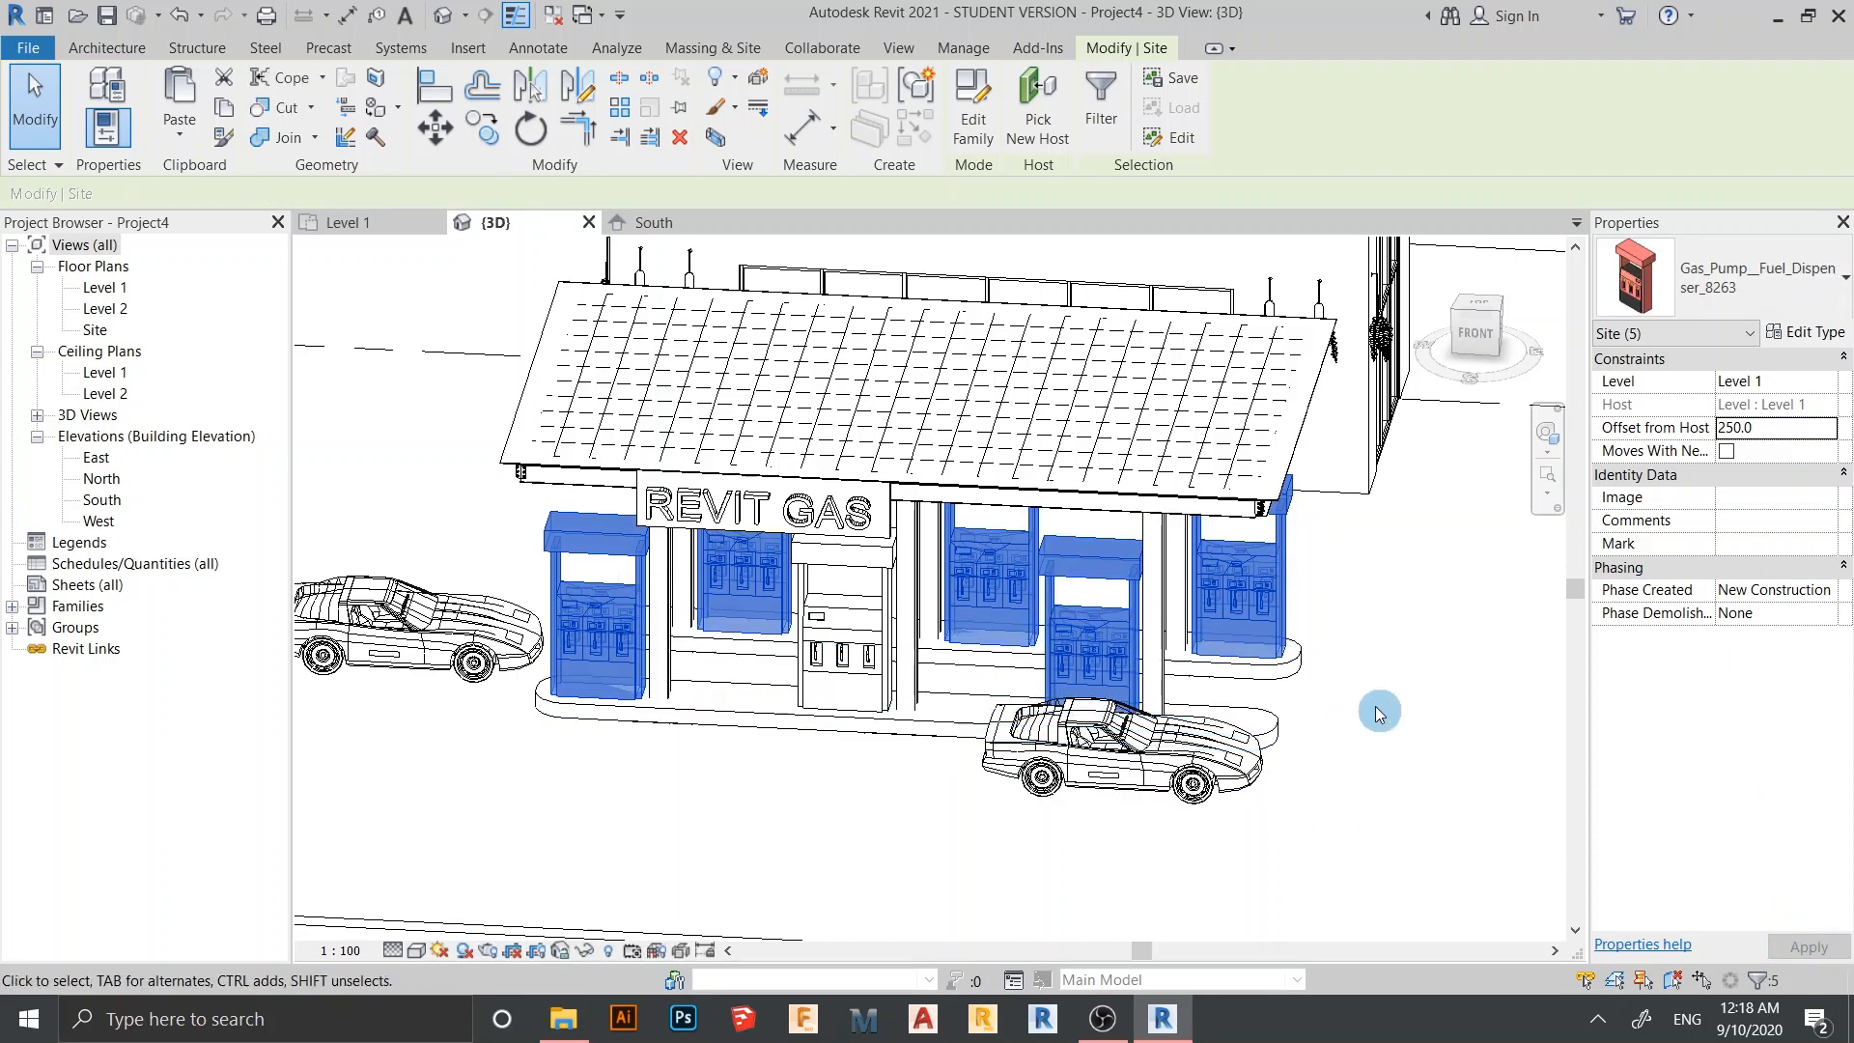
Examine the raised fuel dispensers, the canopy and the shop building from several angles in the 3D view
scroll(1378, 714, "down", 3)
middle_click_drag(1457, 662, 1188, 786, "shift")
scroll(1188, 733, "up", 2)
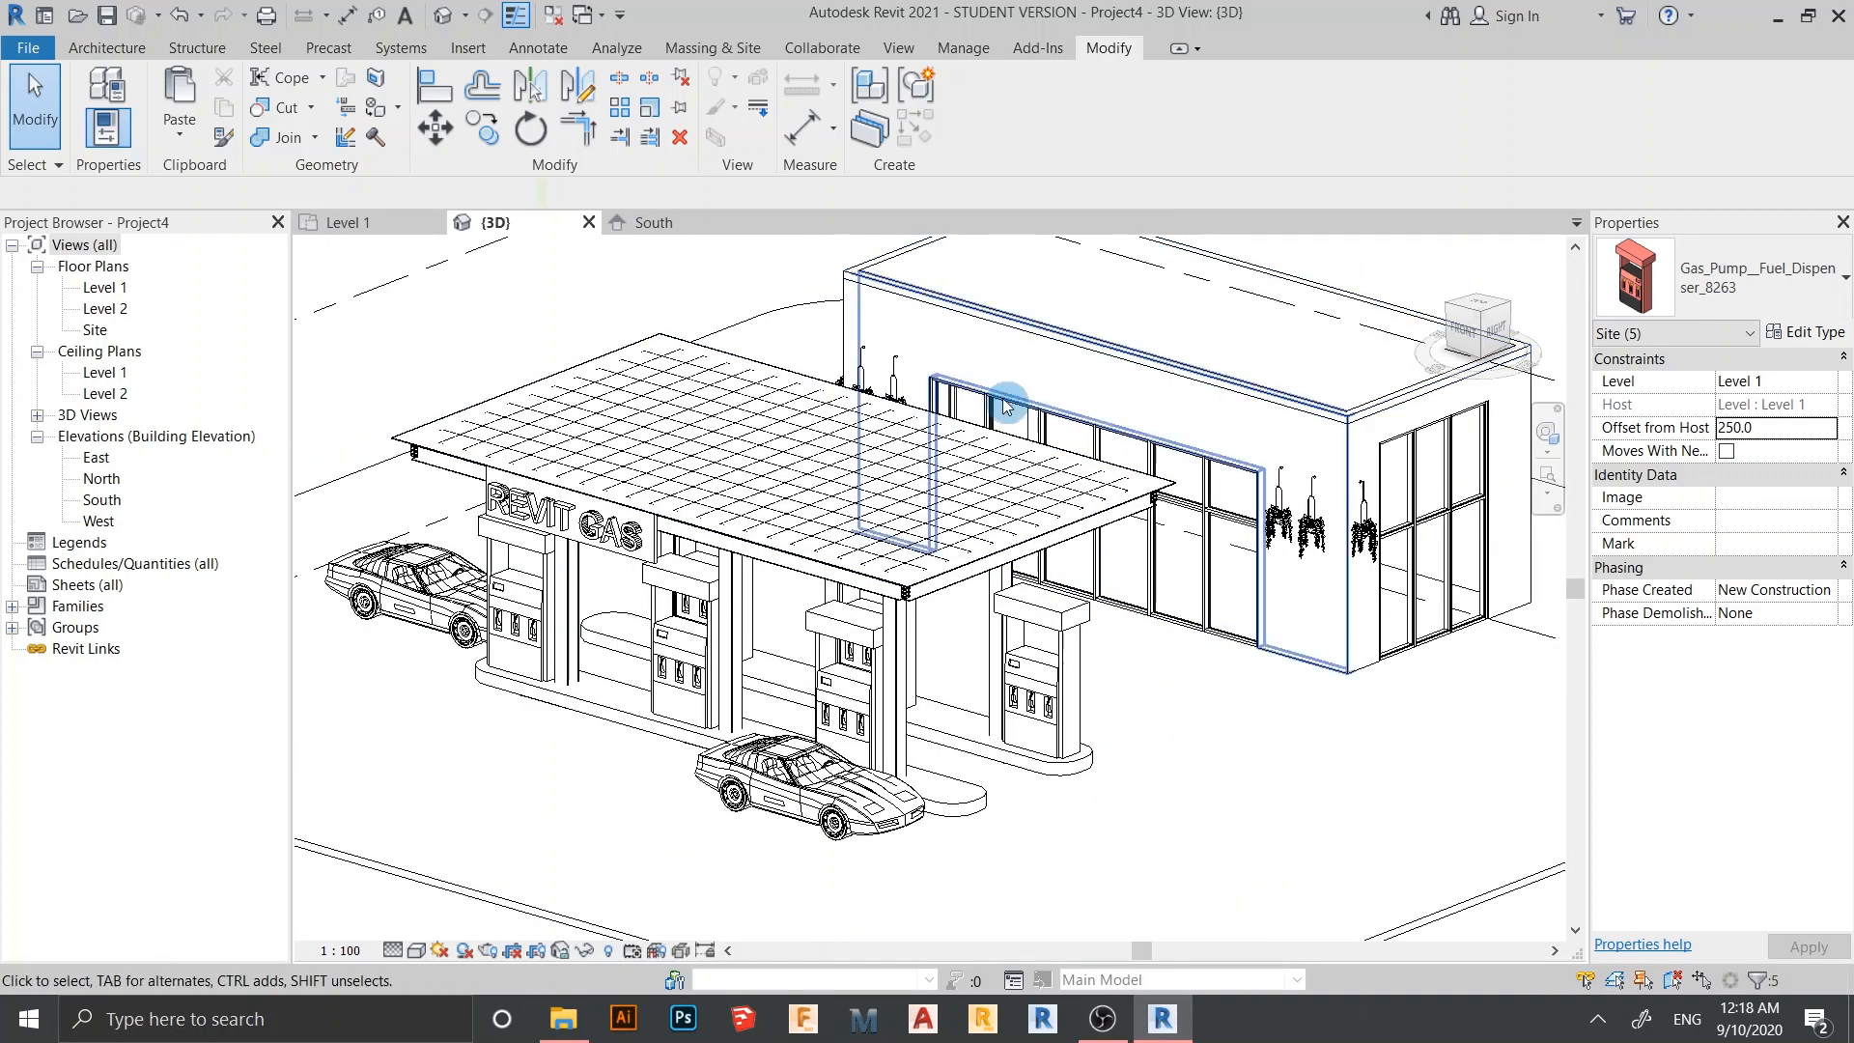
middle_click_drag(1006, 406, 985, 481)
scroll(983, 491, "down", 2)
middle_click_drag(968, 396, 1033, 404, "shift")
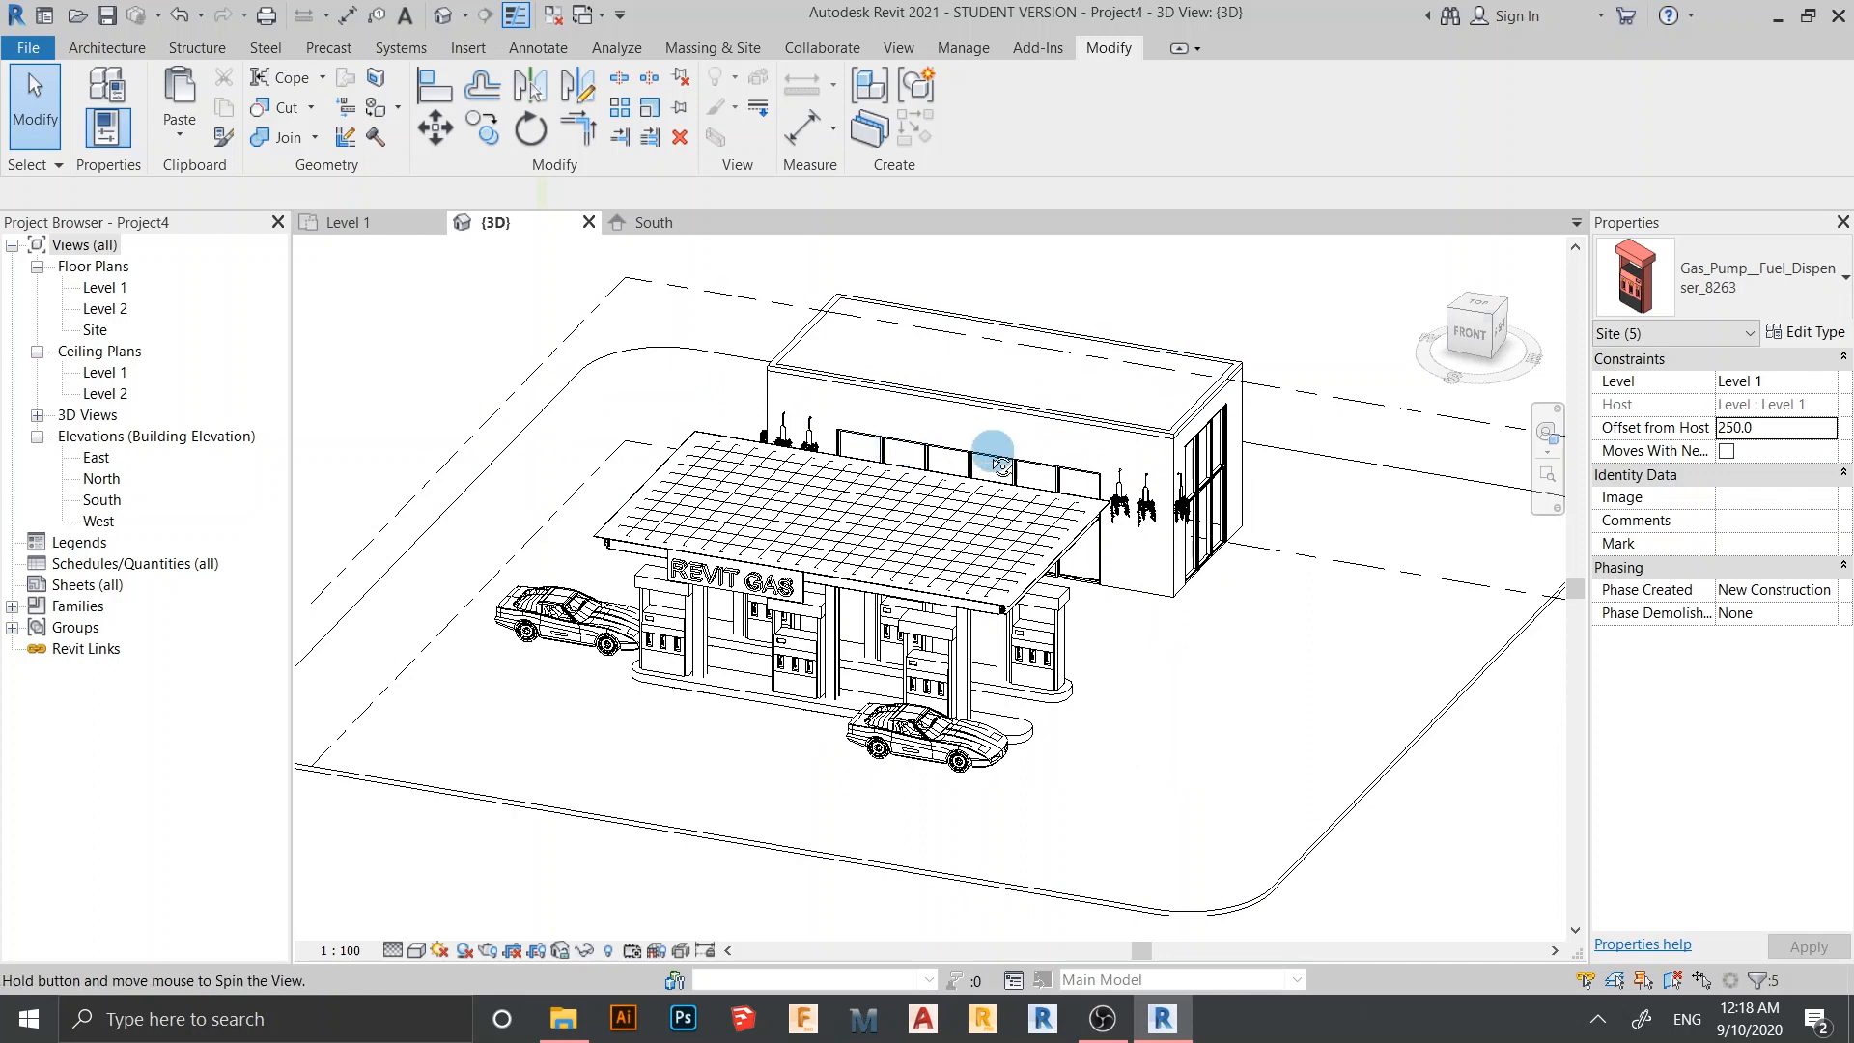
middle_click_drag(1001, 466, 1618, 448, "shift")
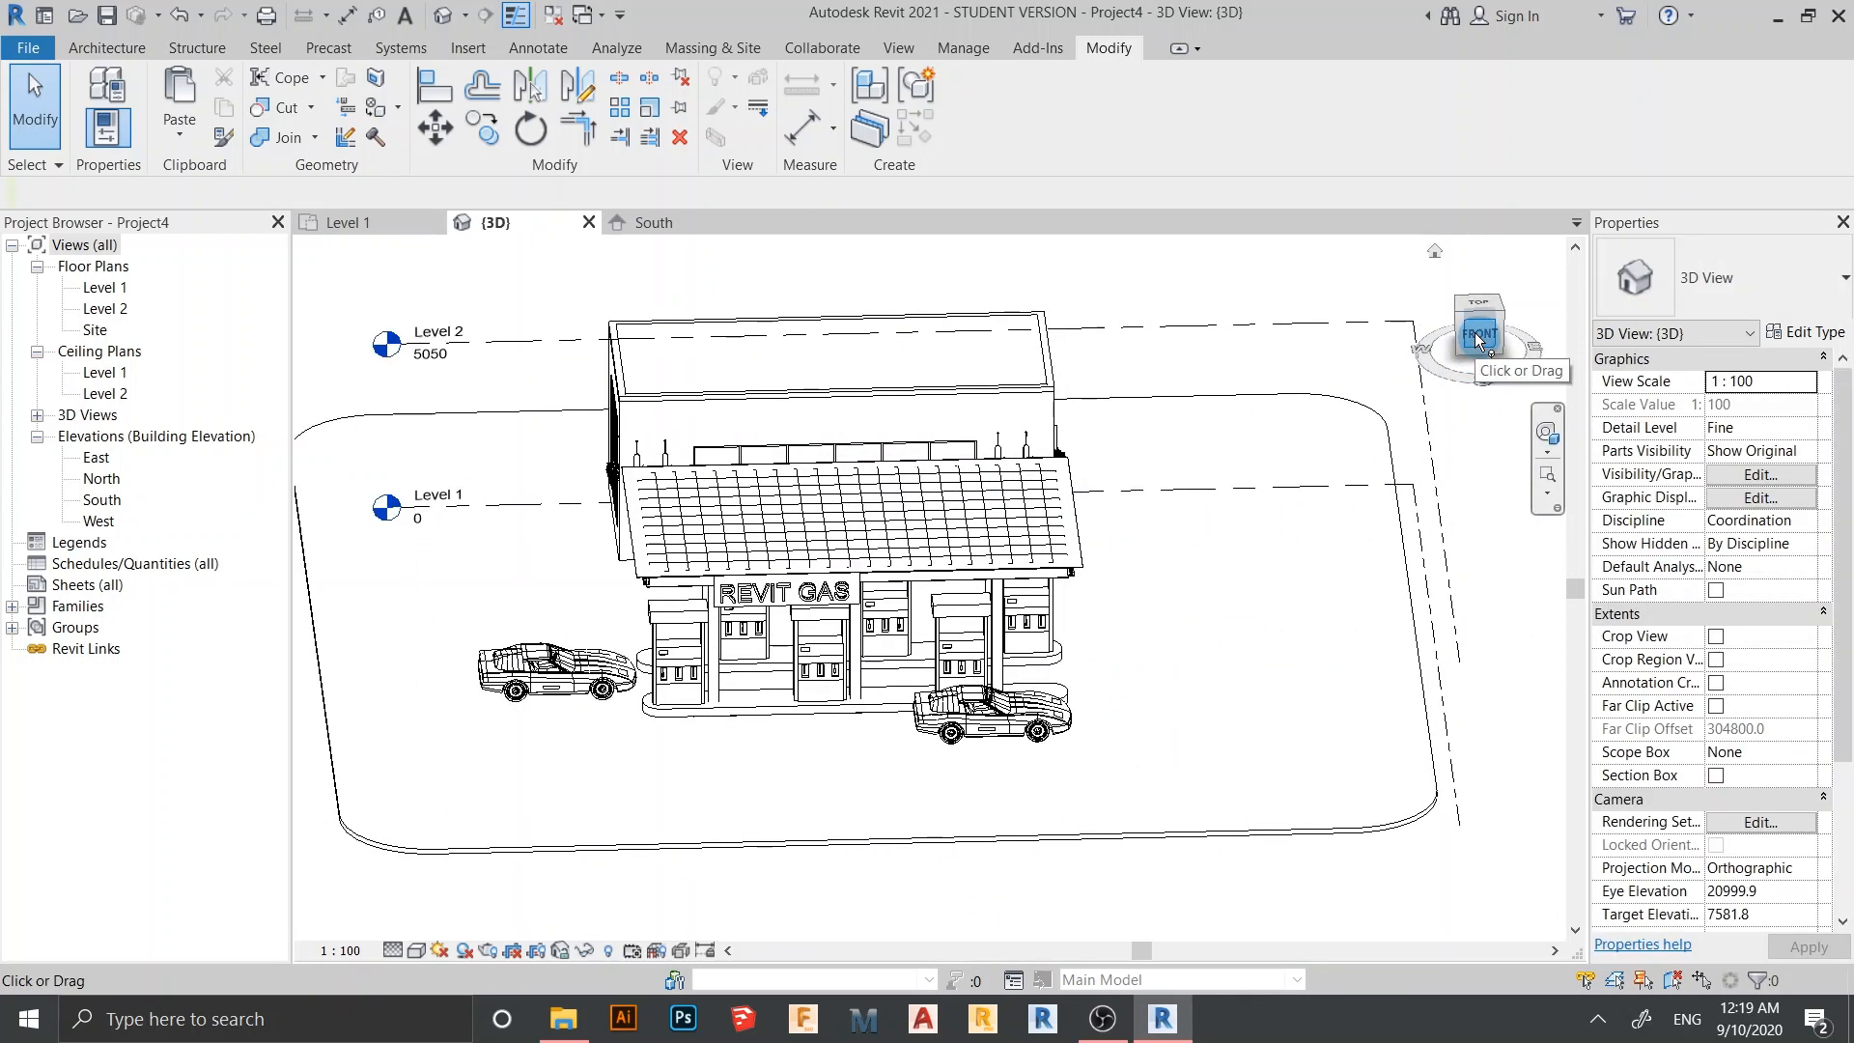
From the front of the 3D model, set a new work plane by picking a plane on the building
left_click(1475, 336)
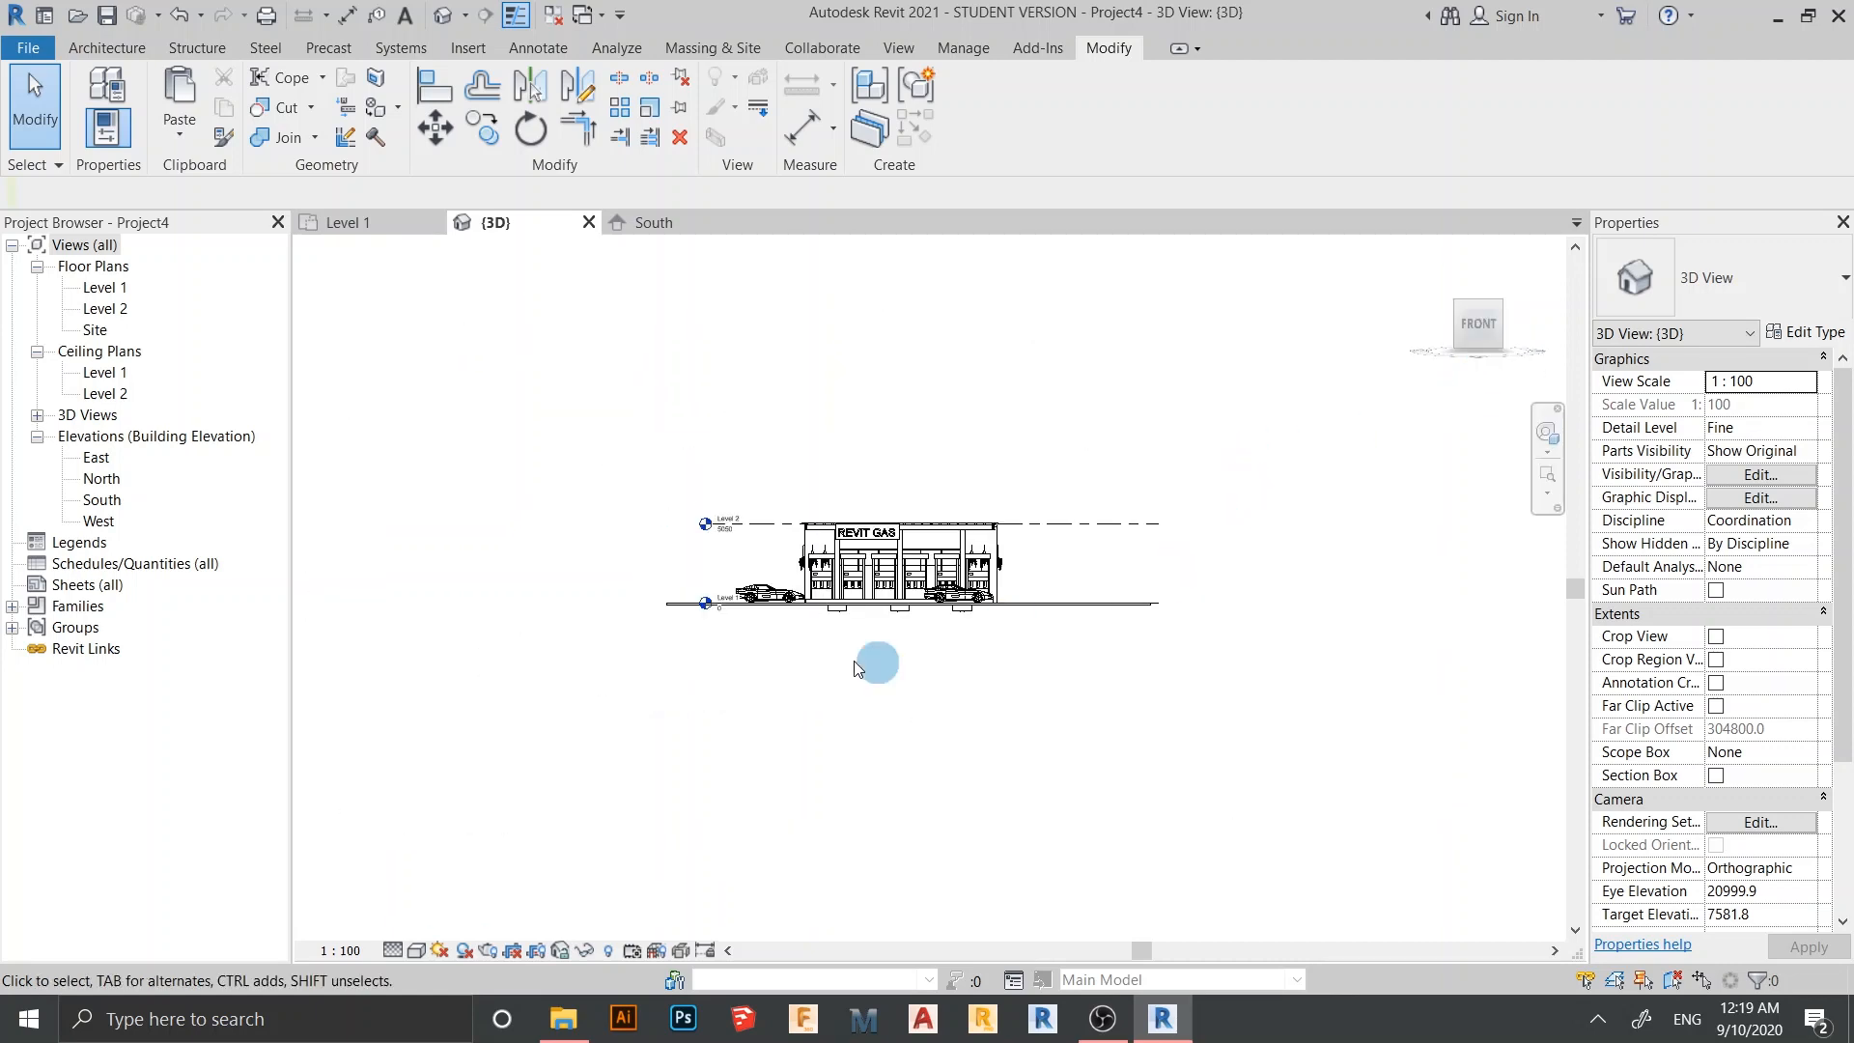
scroll(777, 636, "up", 6)
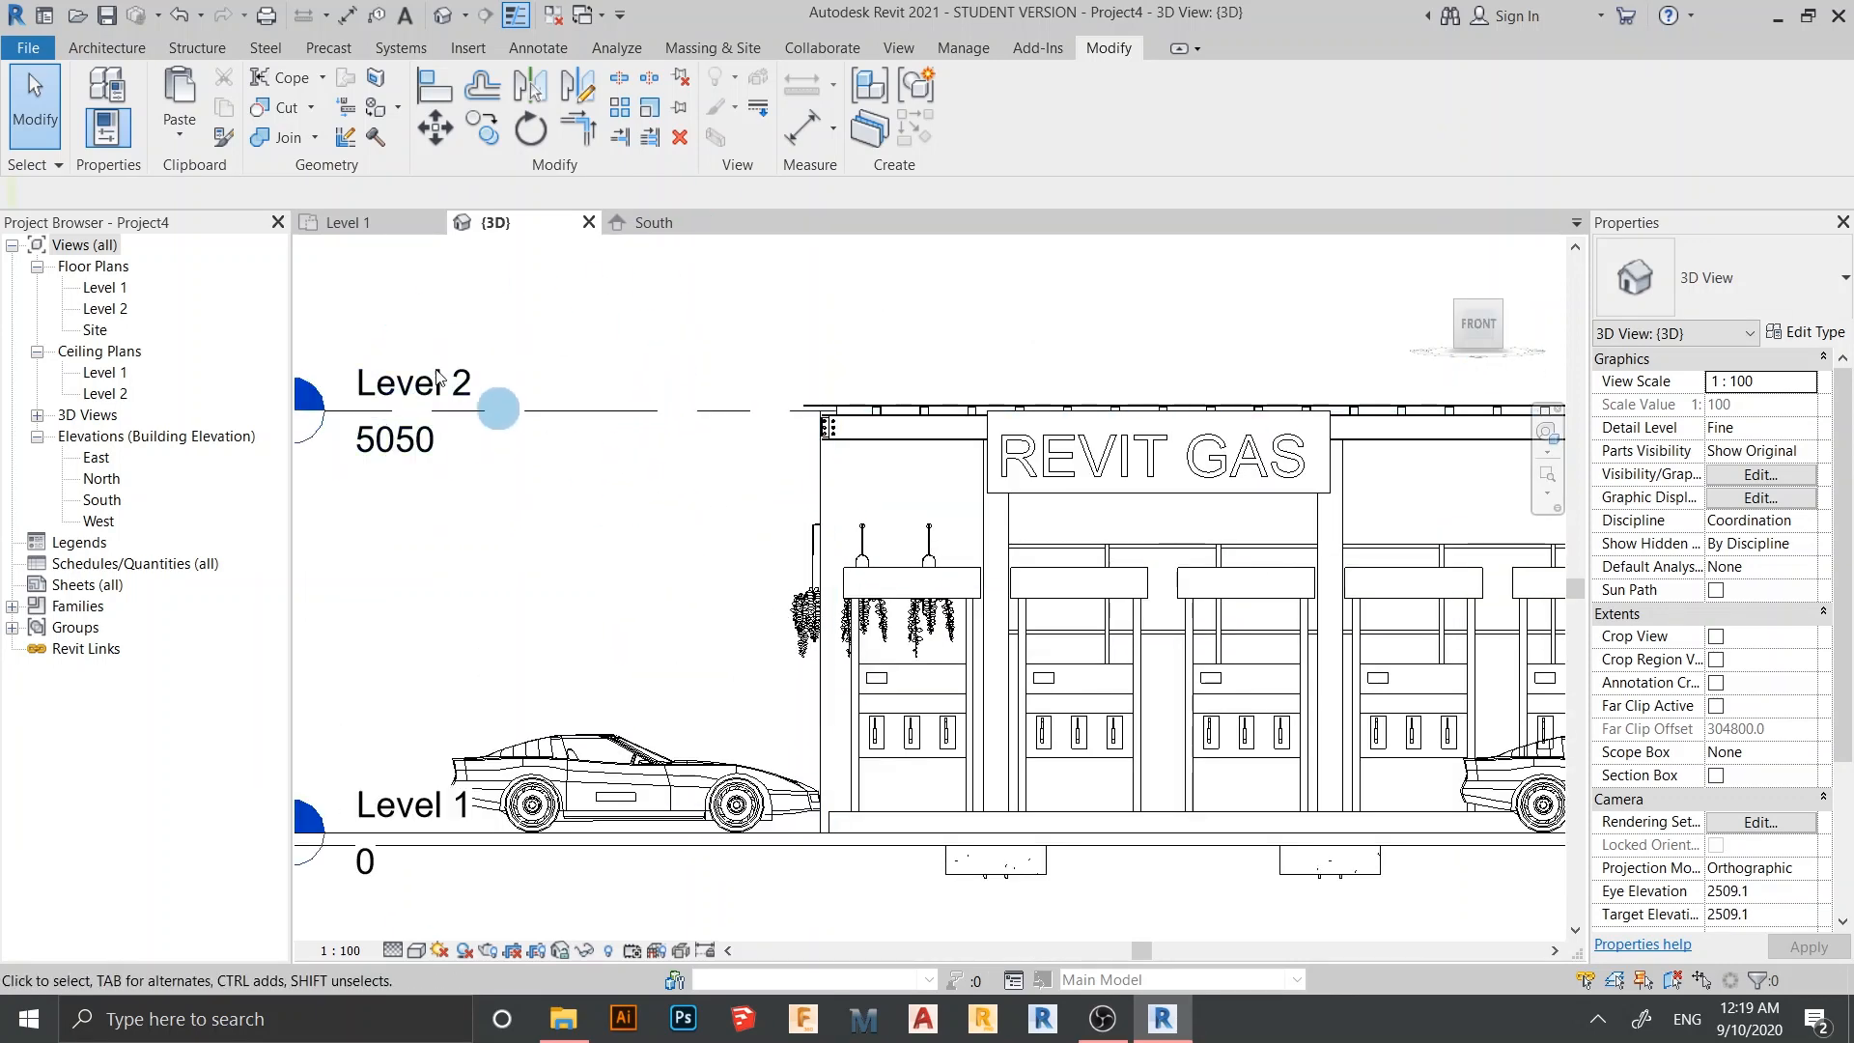
left_click(114, 50)
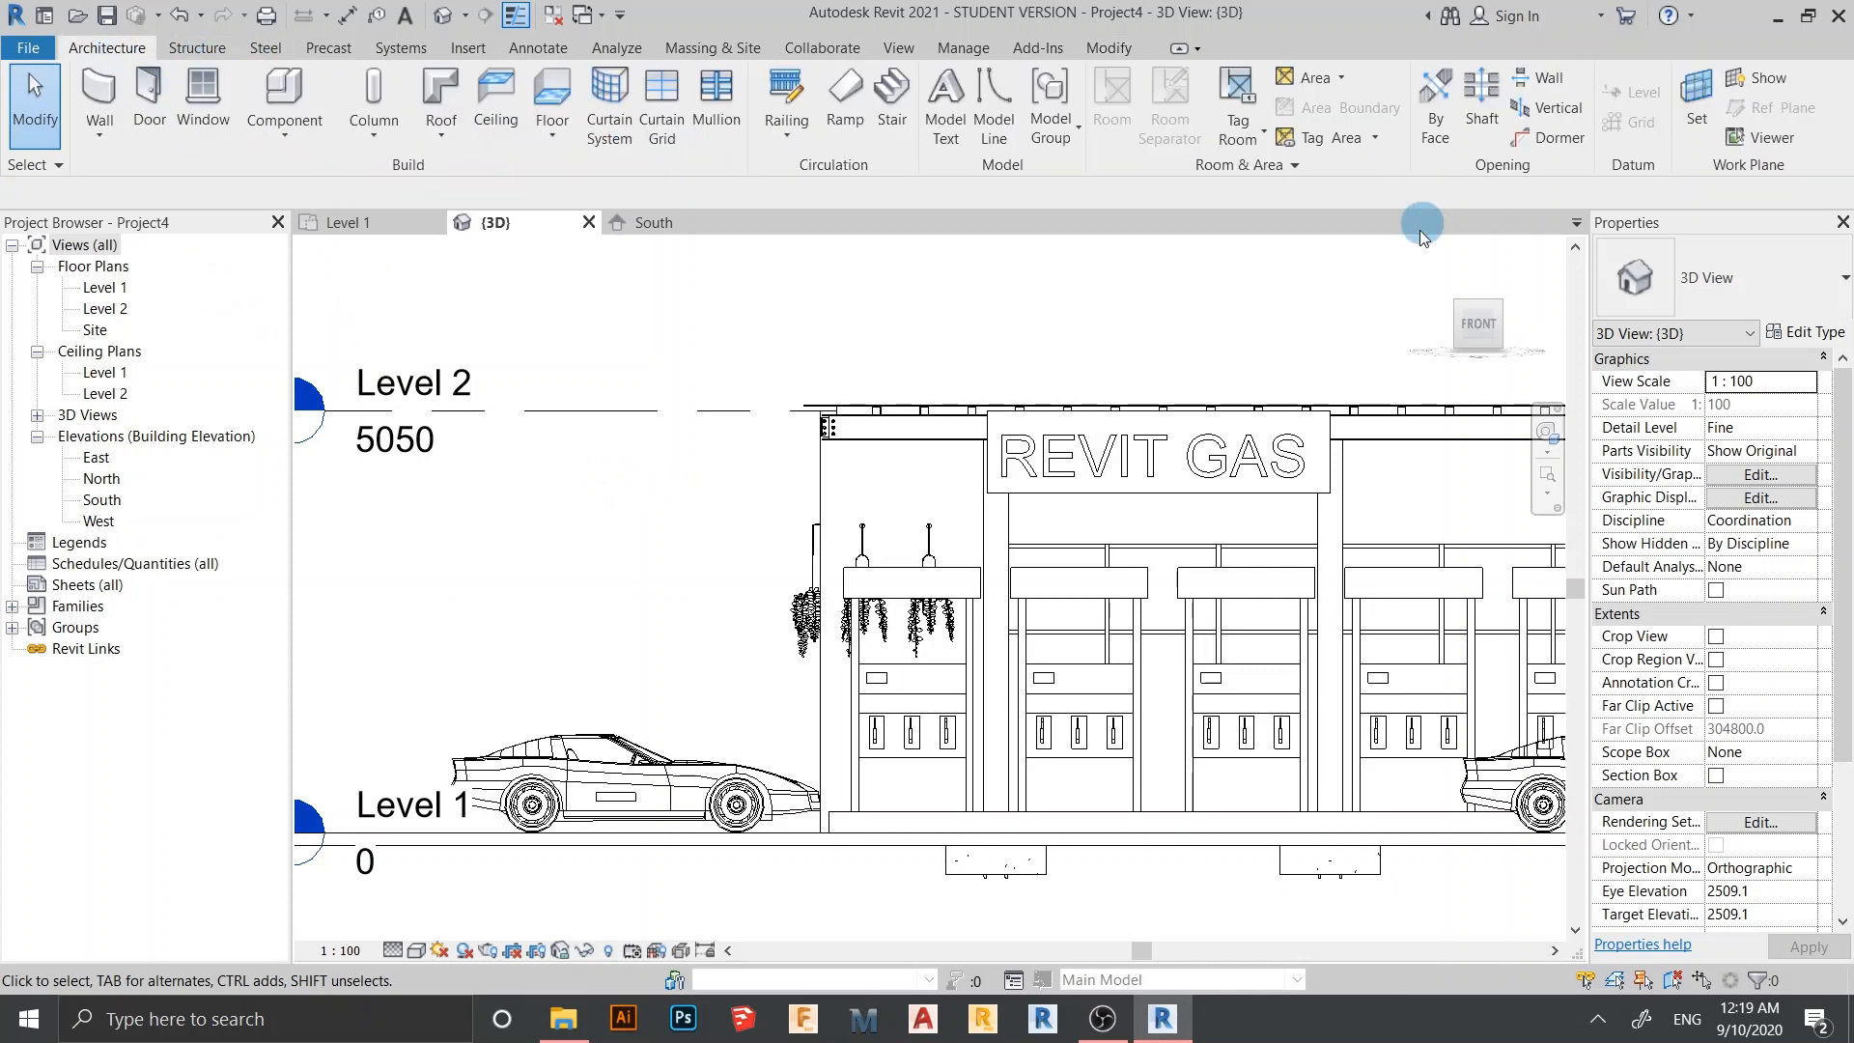
left_click(1696, 106)
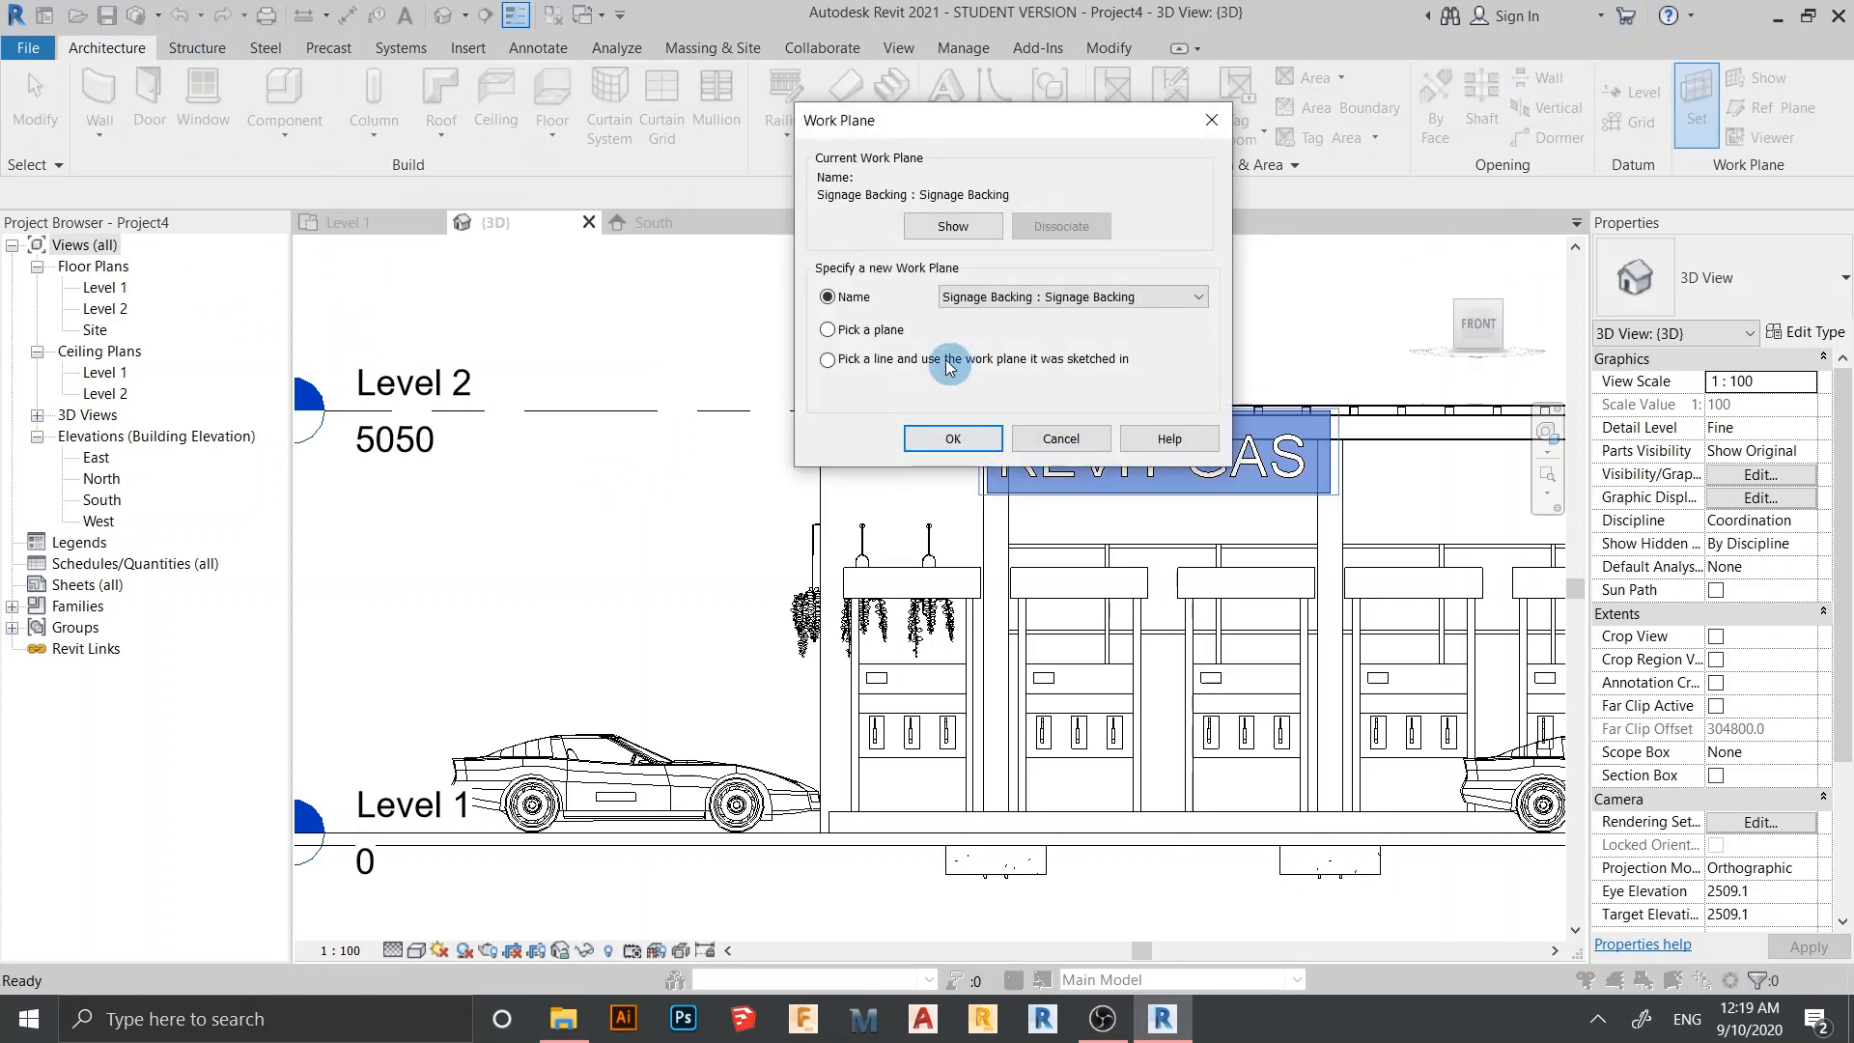
left_click(916, 443)
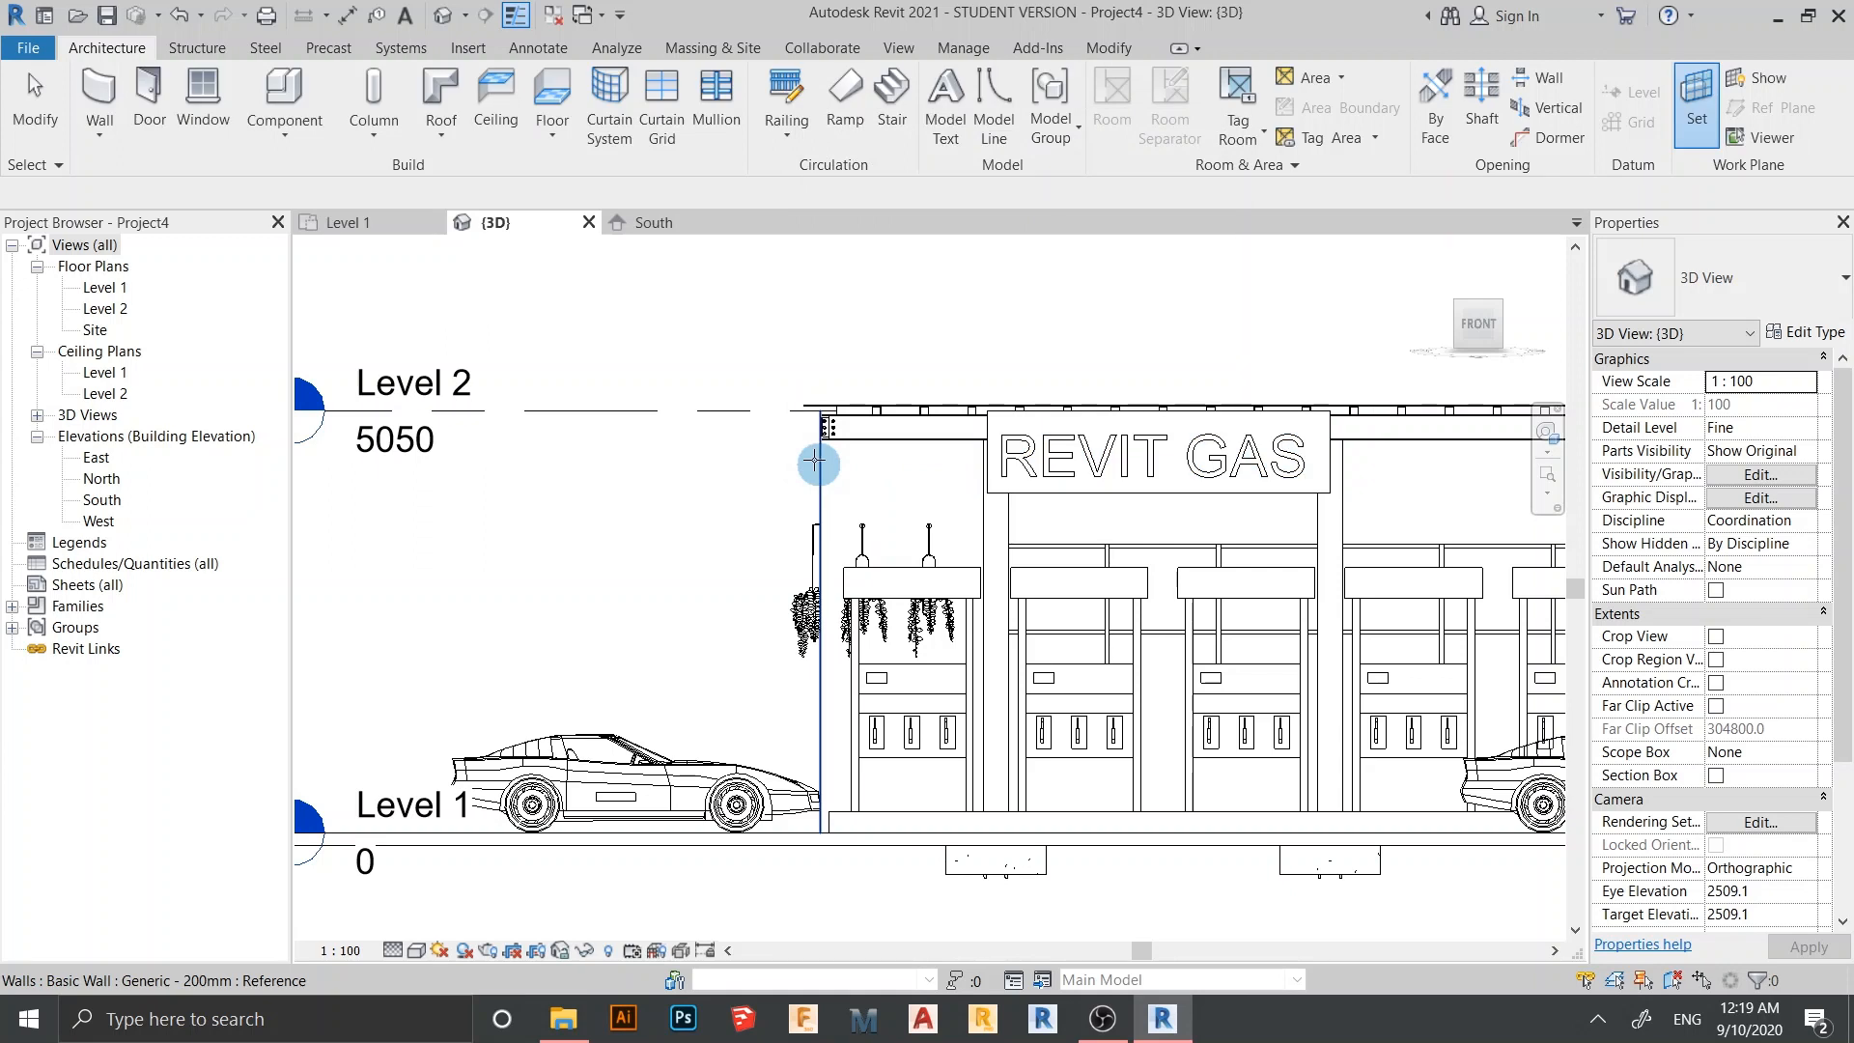
left_click(827, 462)
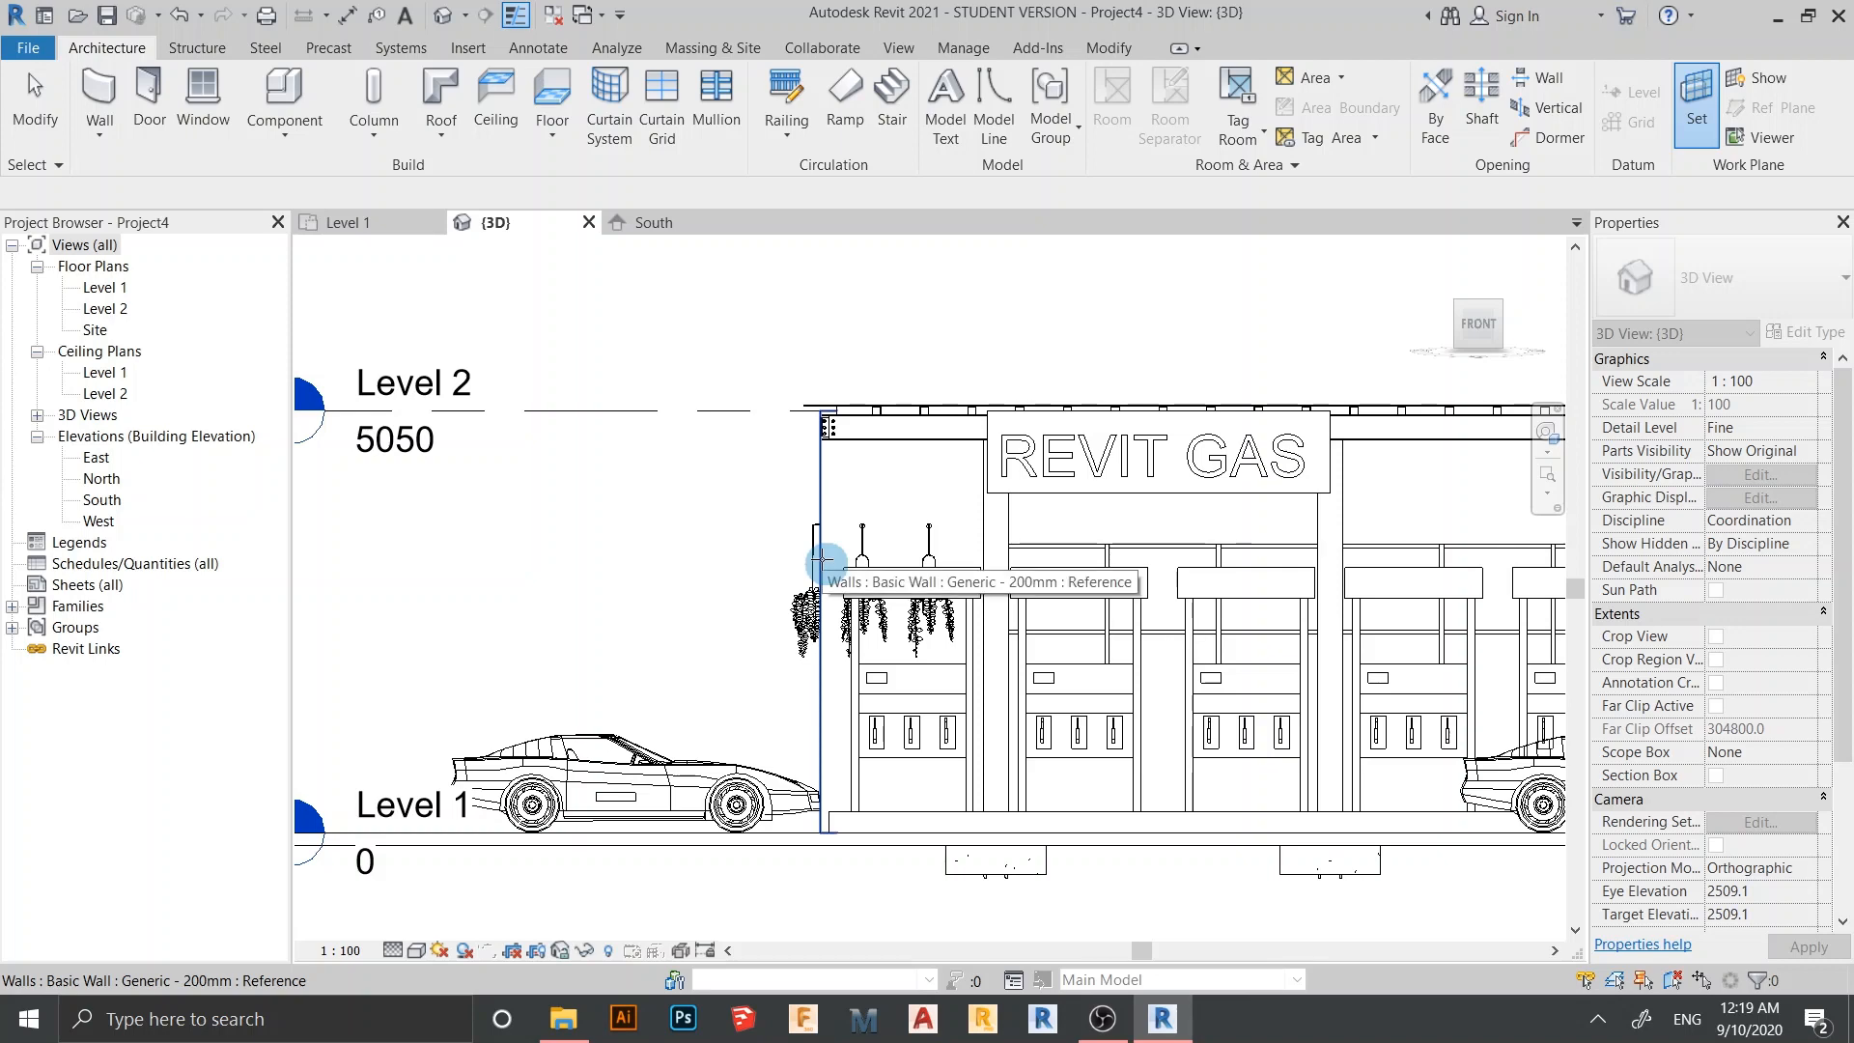
middle_click_drag(822, 560, 759, 337, "shift")
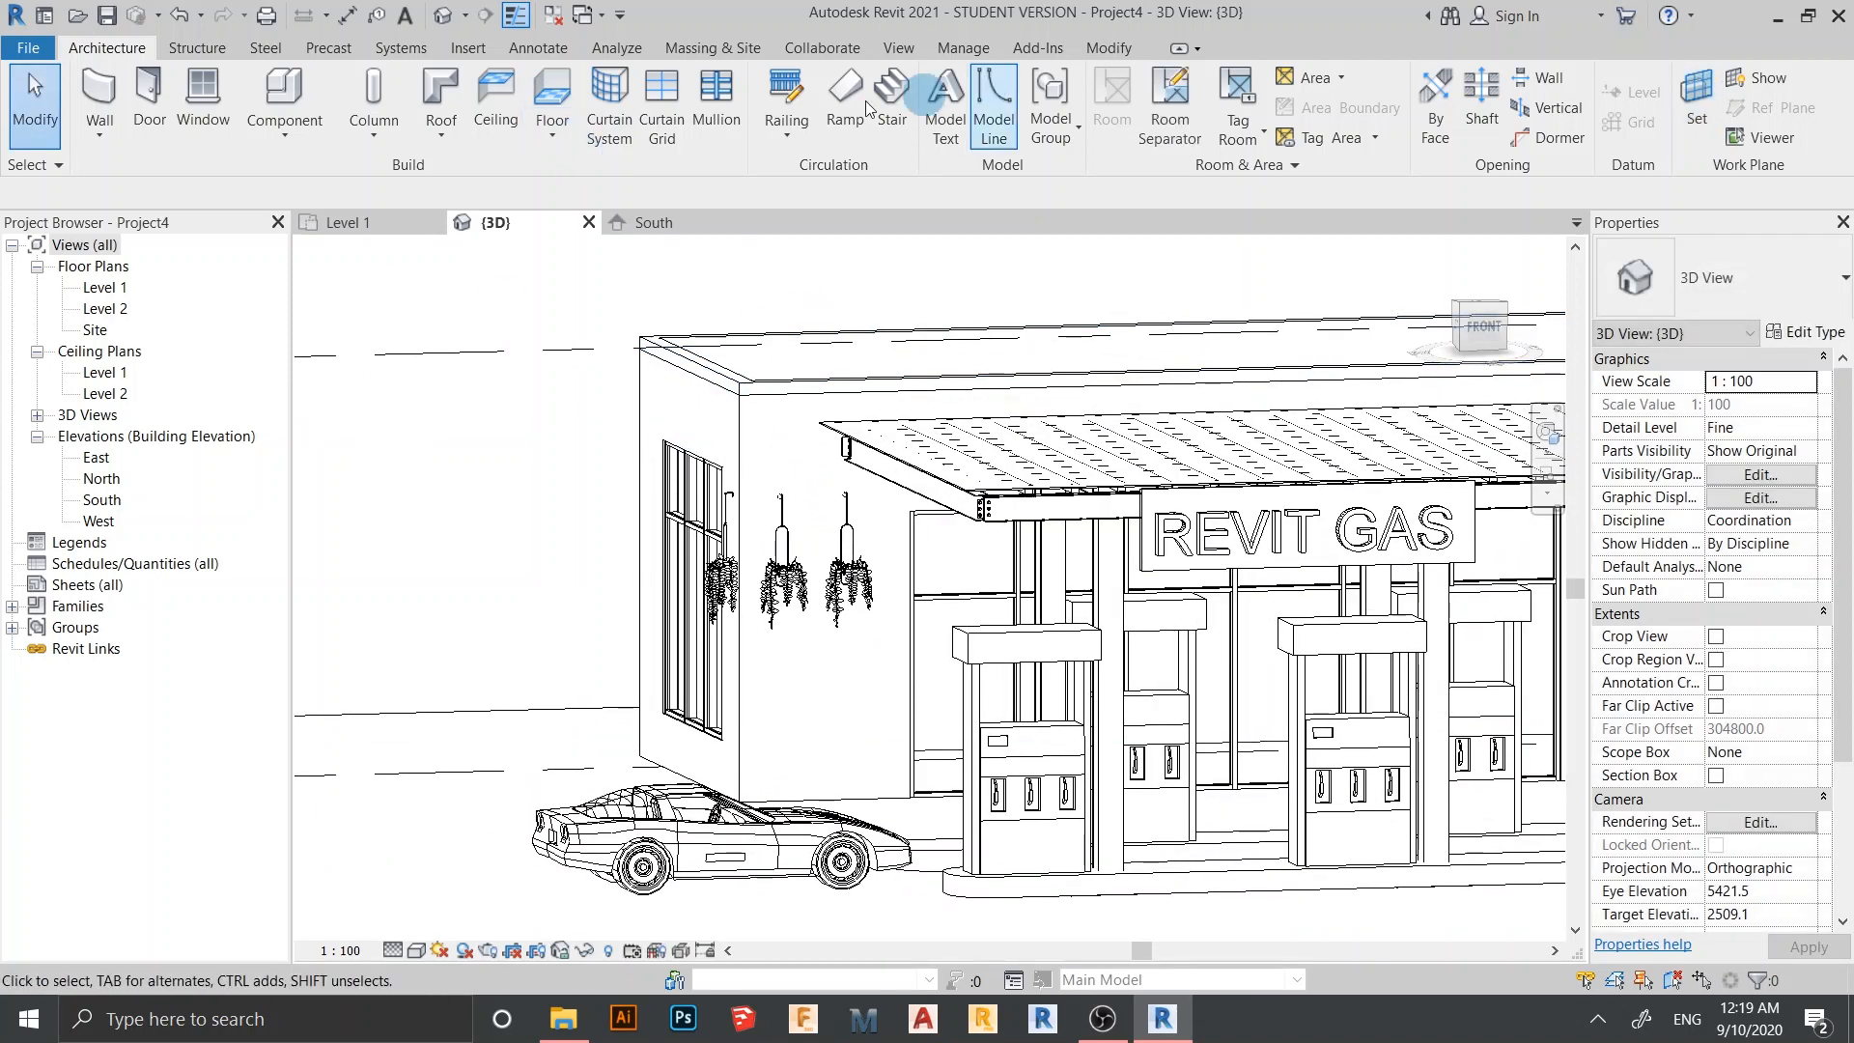
Place a model text reading "REVIT GLOBAL KNOWLEDGE" near the upper front corner of the building
left_click(943, 114)
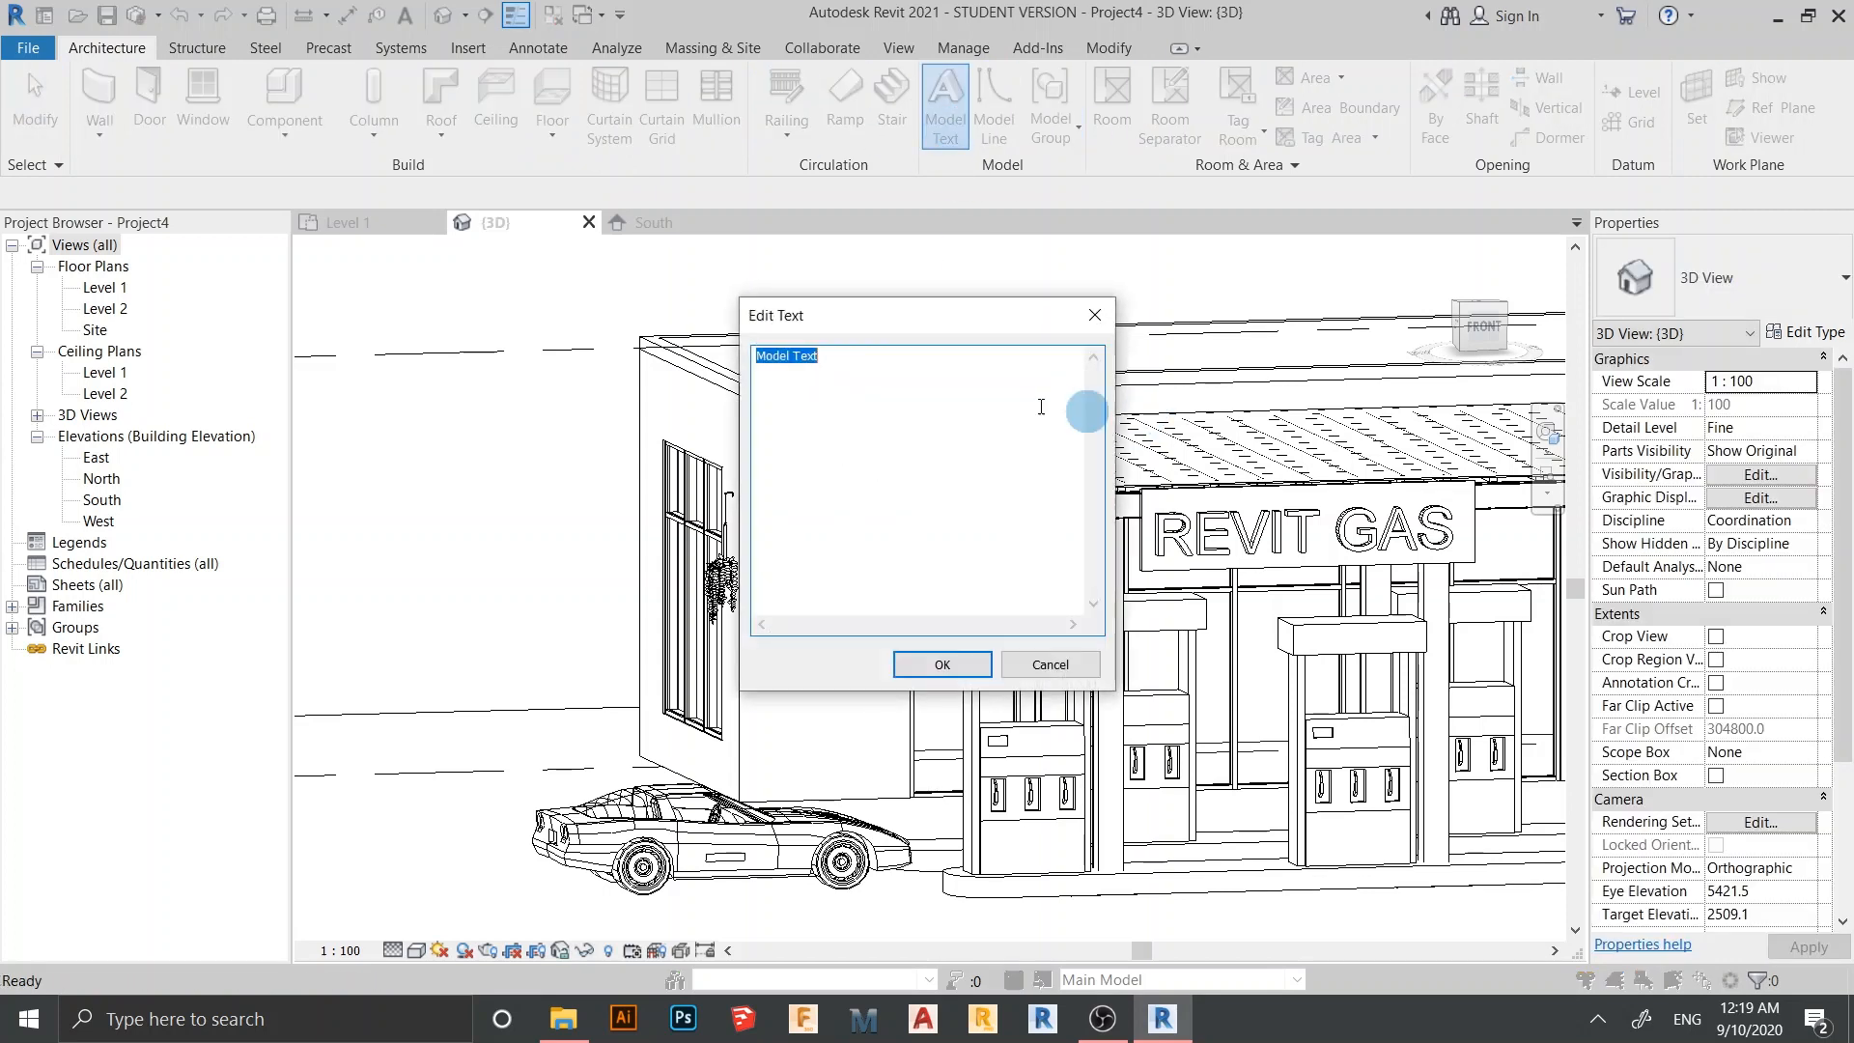
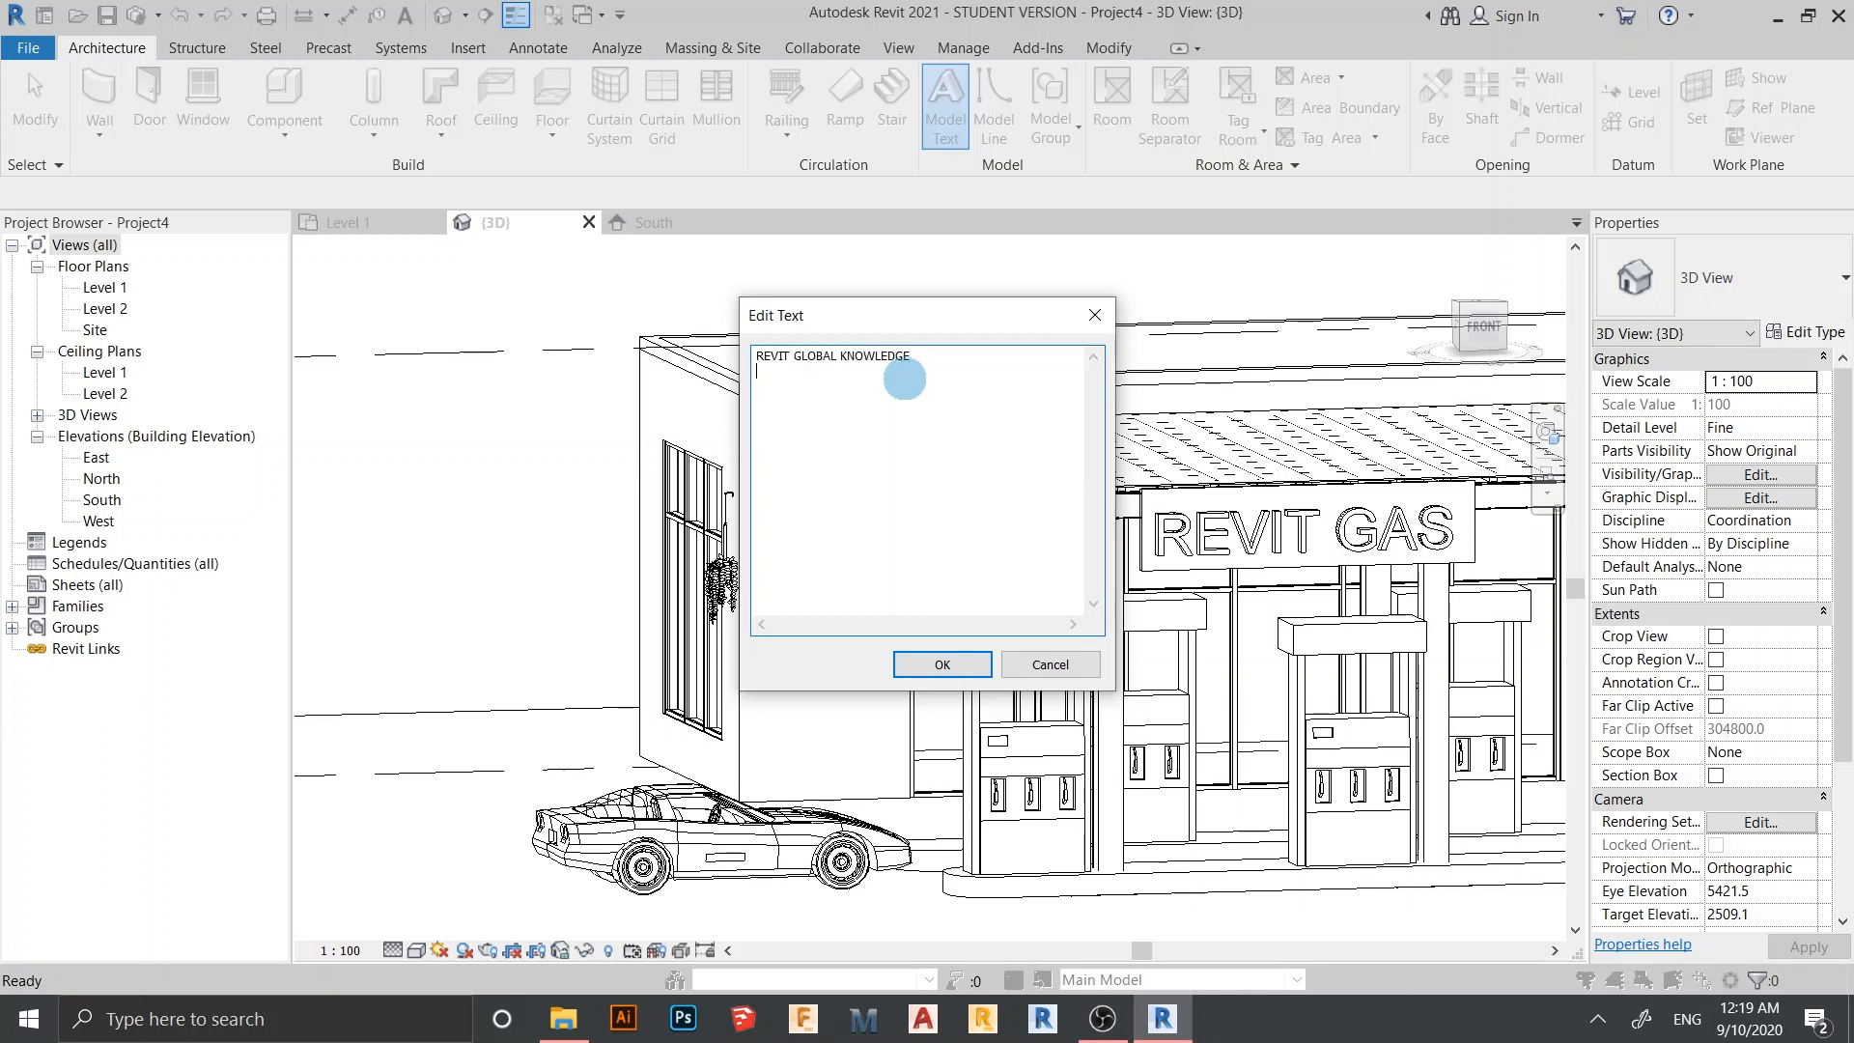
left_click(941, 665)
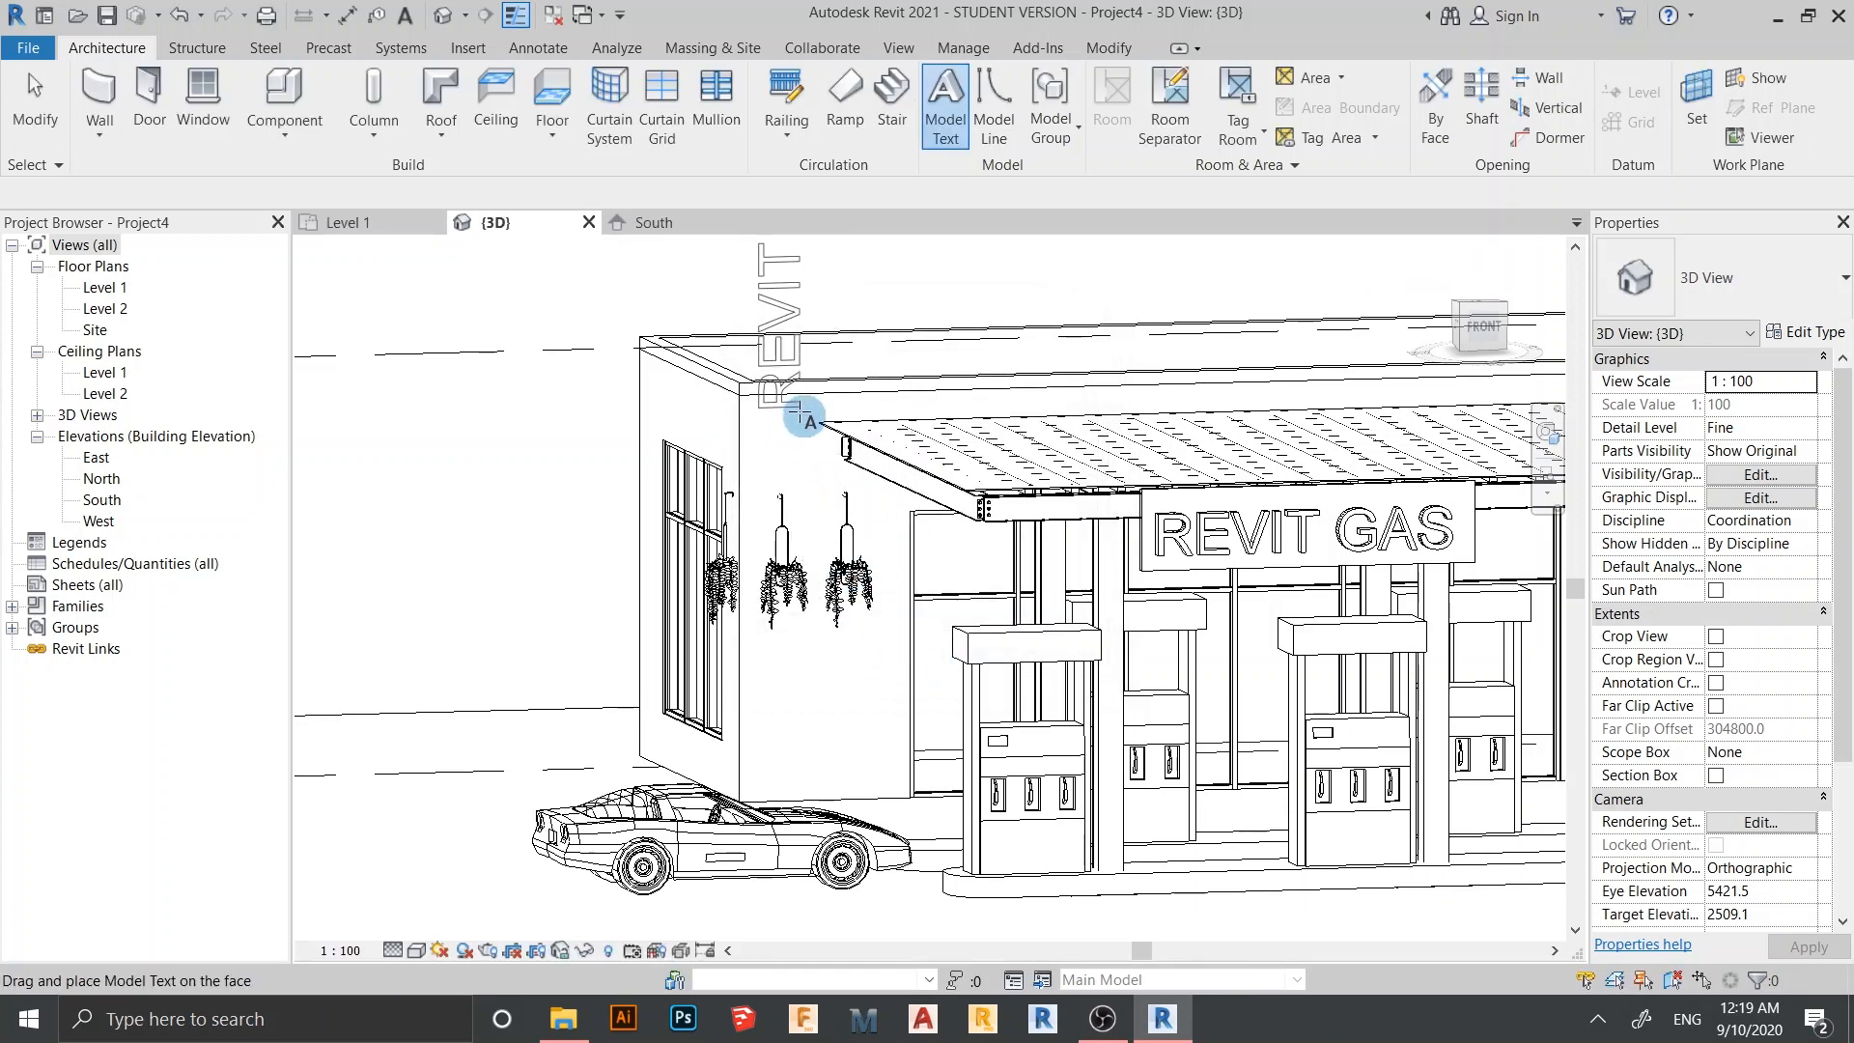
left_click(805, 460)
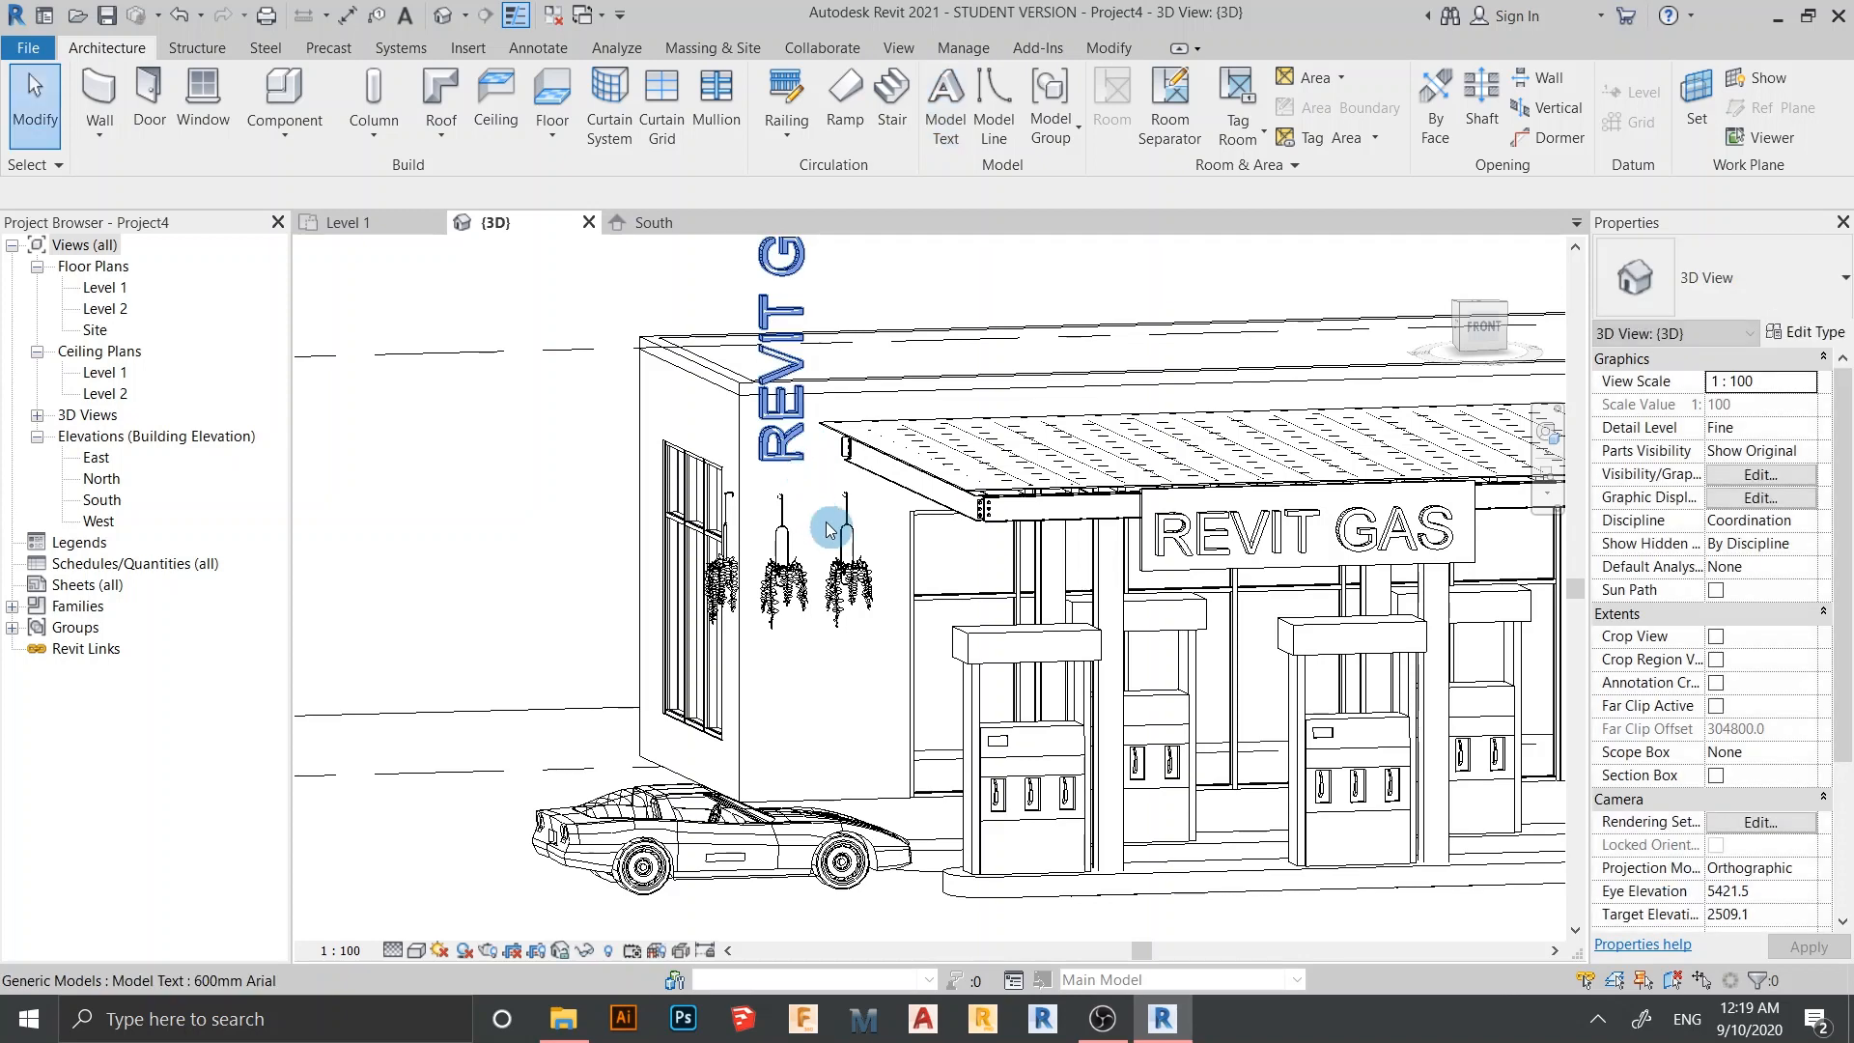
In the front view, rotate the vertical REVIT GLOBAL KNOWLEDGE text 90° clockwise so it reads horizontally
scroll(816, 516, "down", 3)
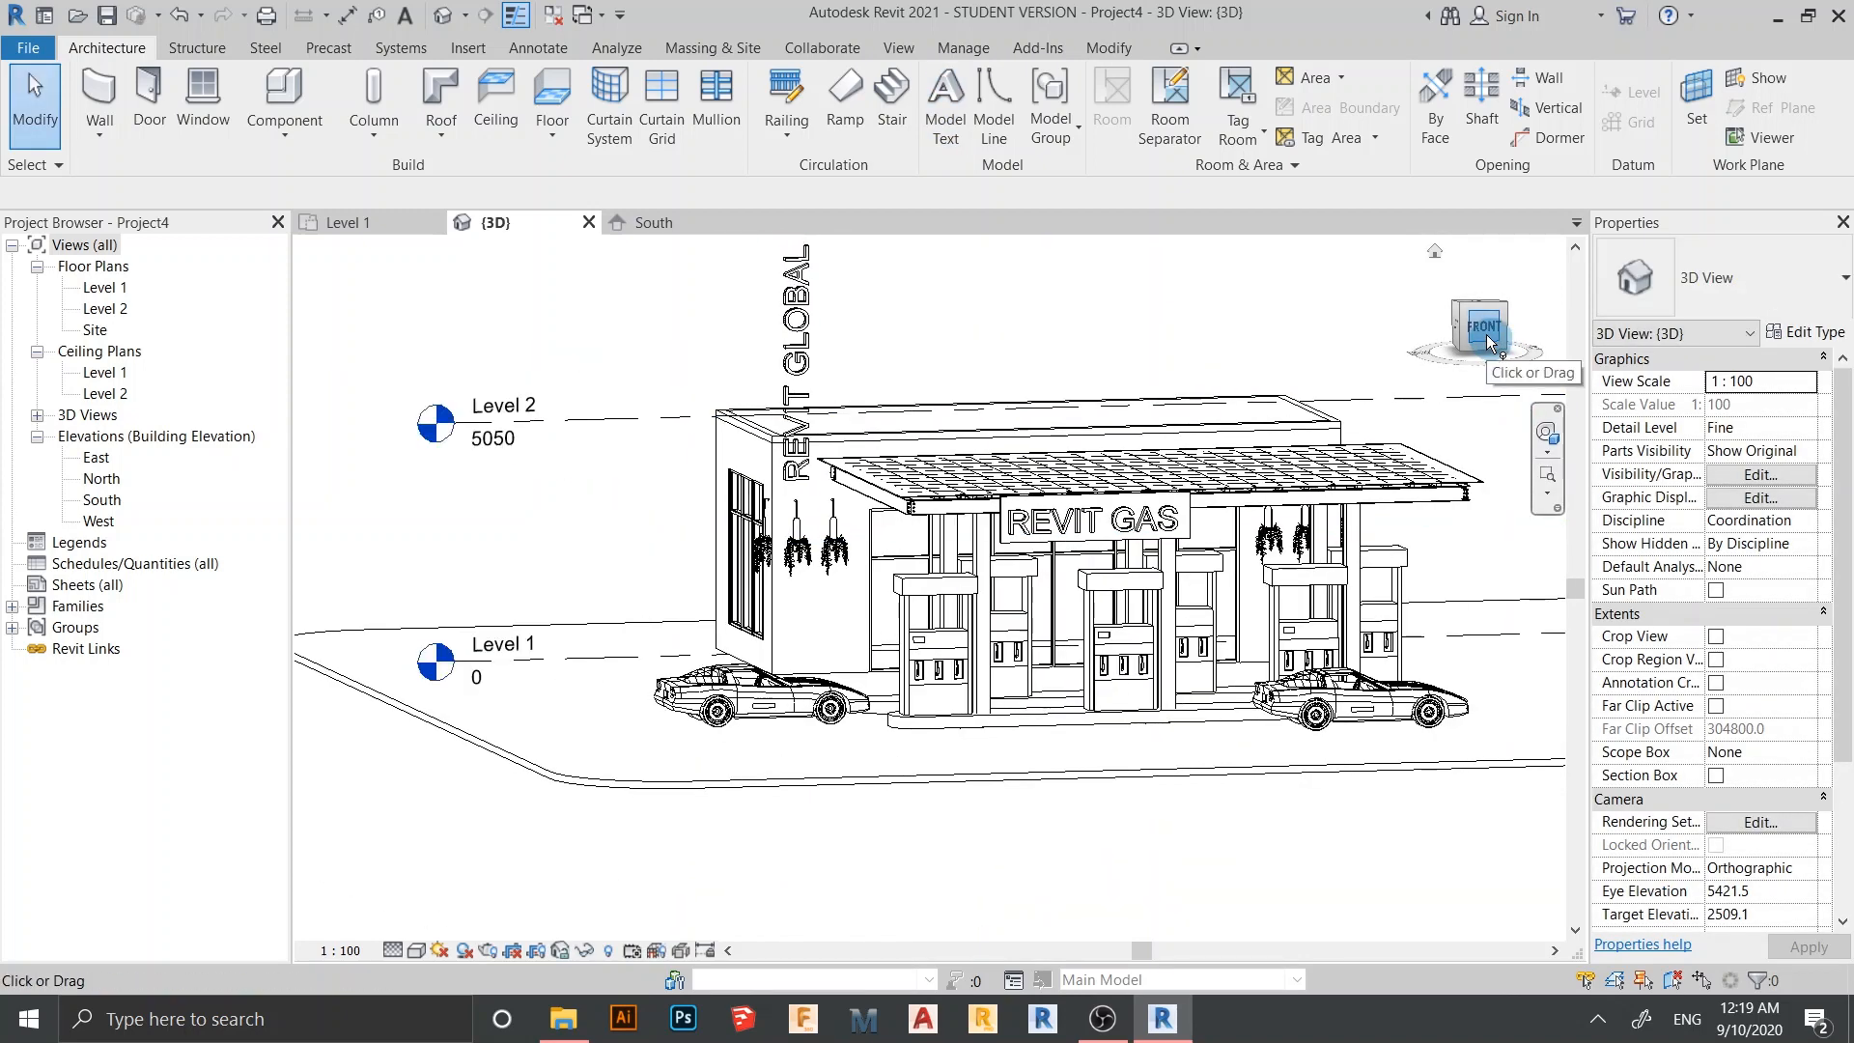
left_click(1485, 328)
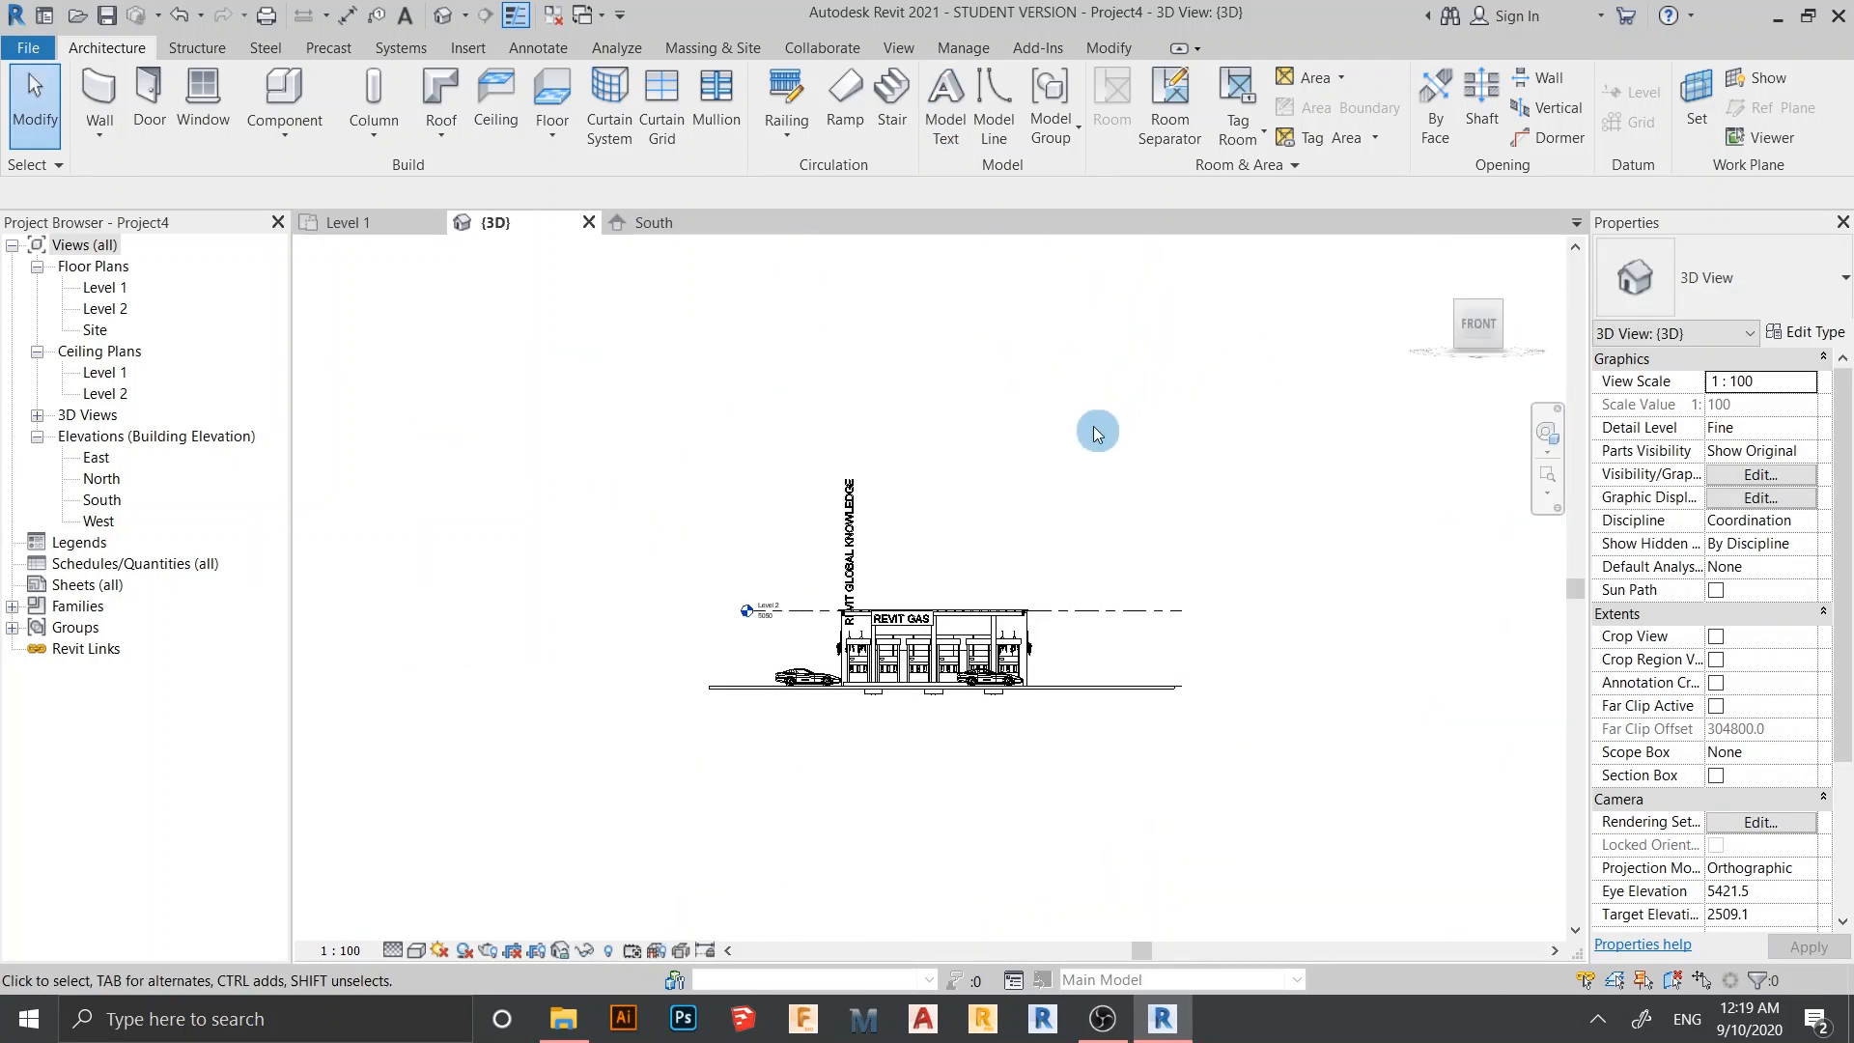
scroll(806, 573, "up", 1)
left_click(858, 555)
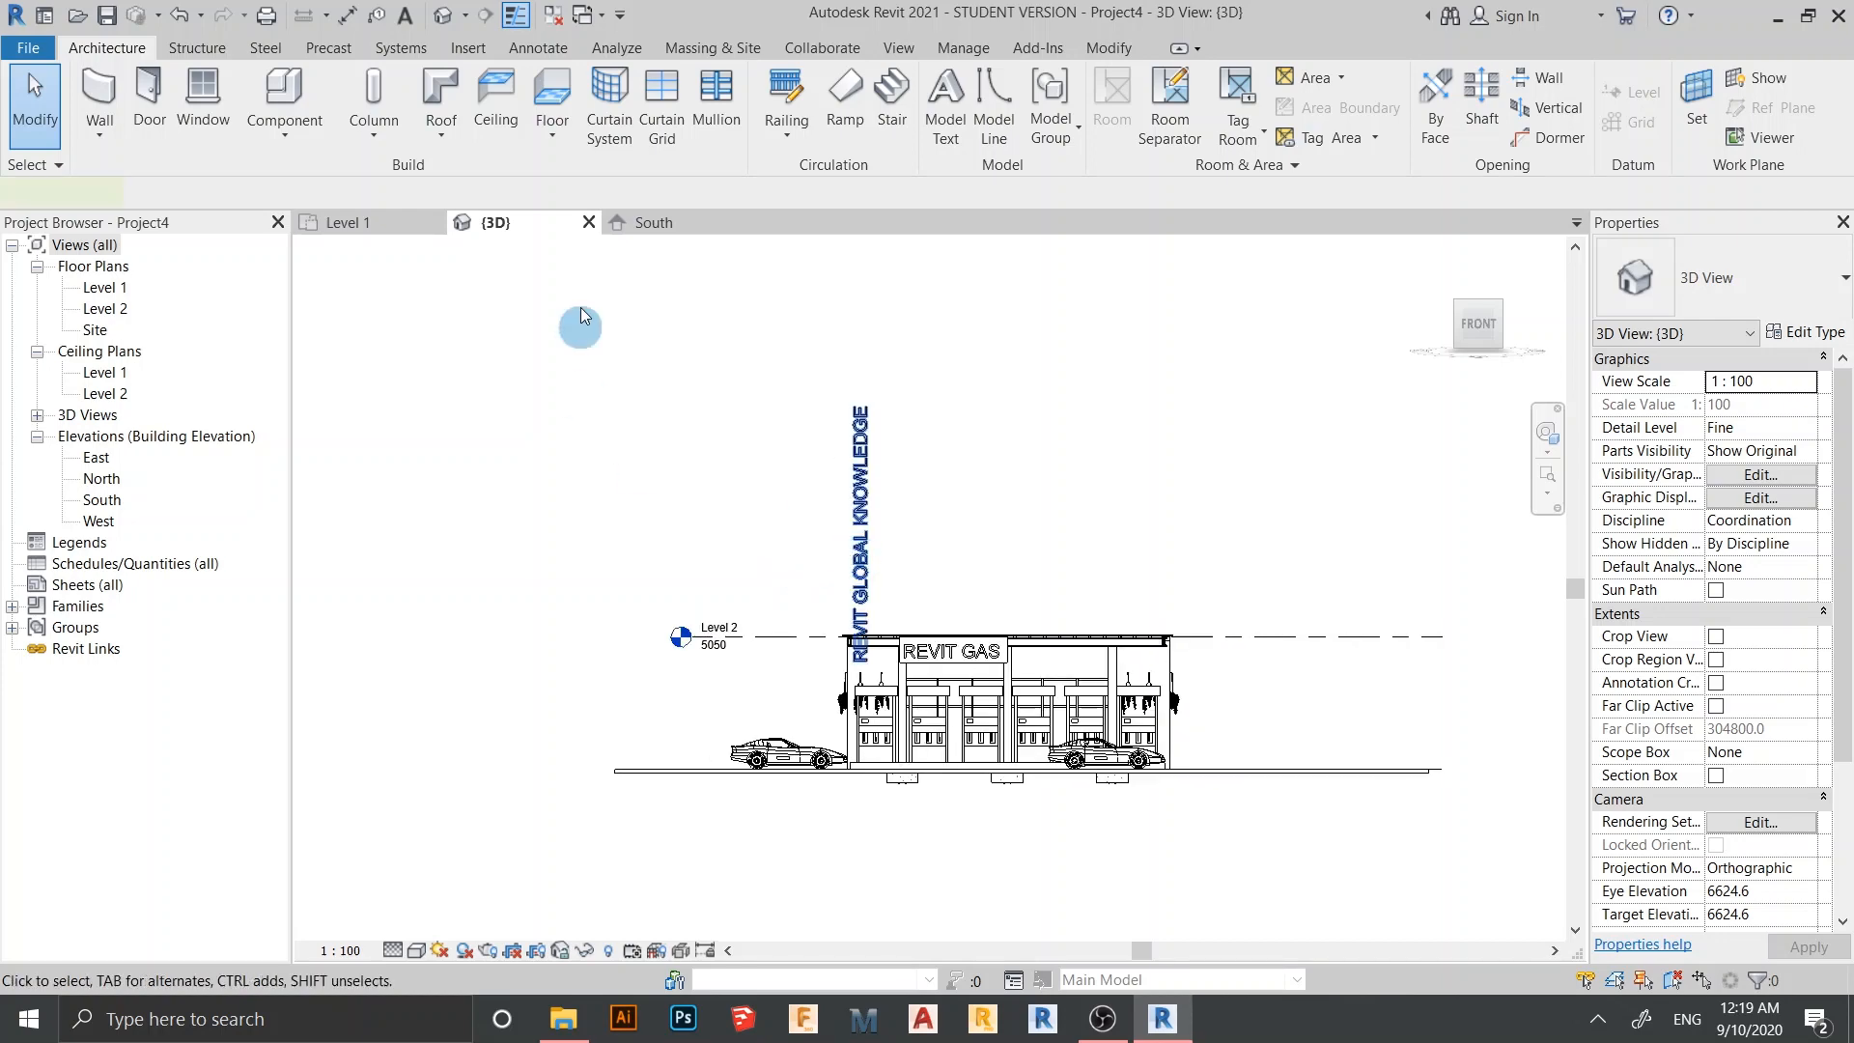
left_click(530, 129)
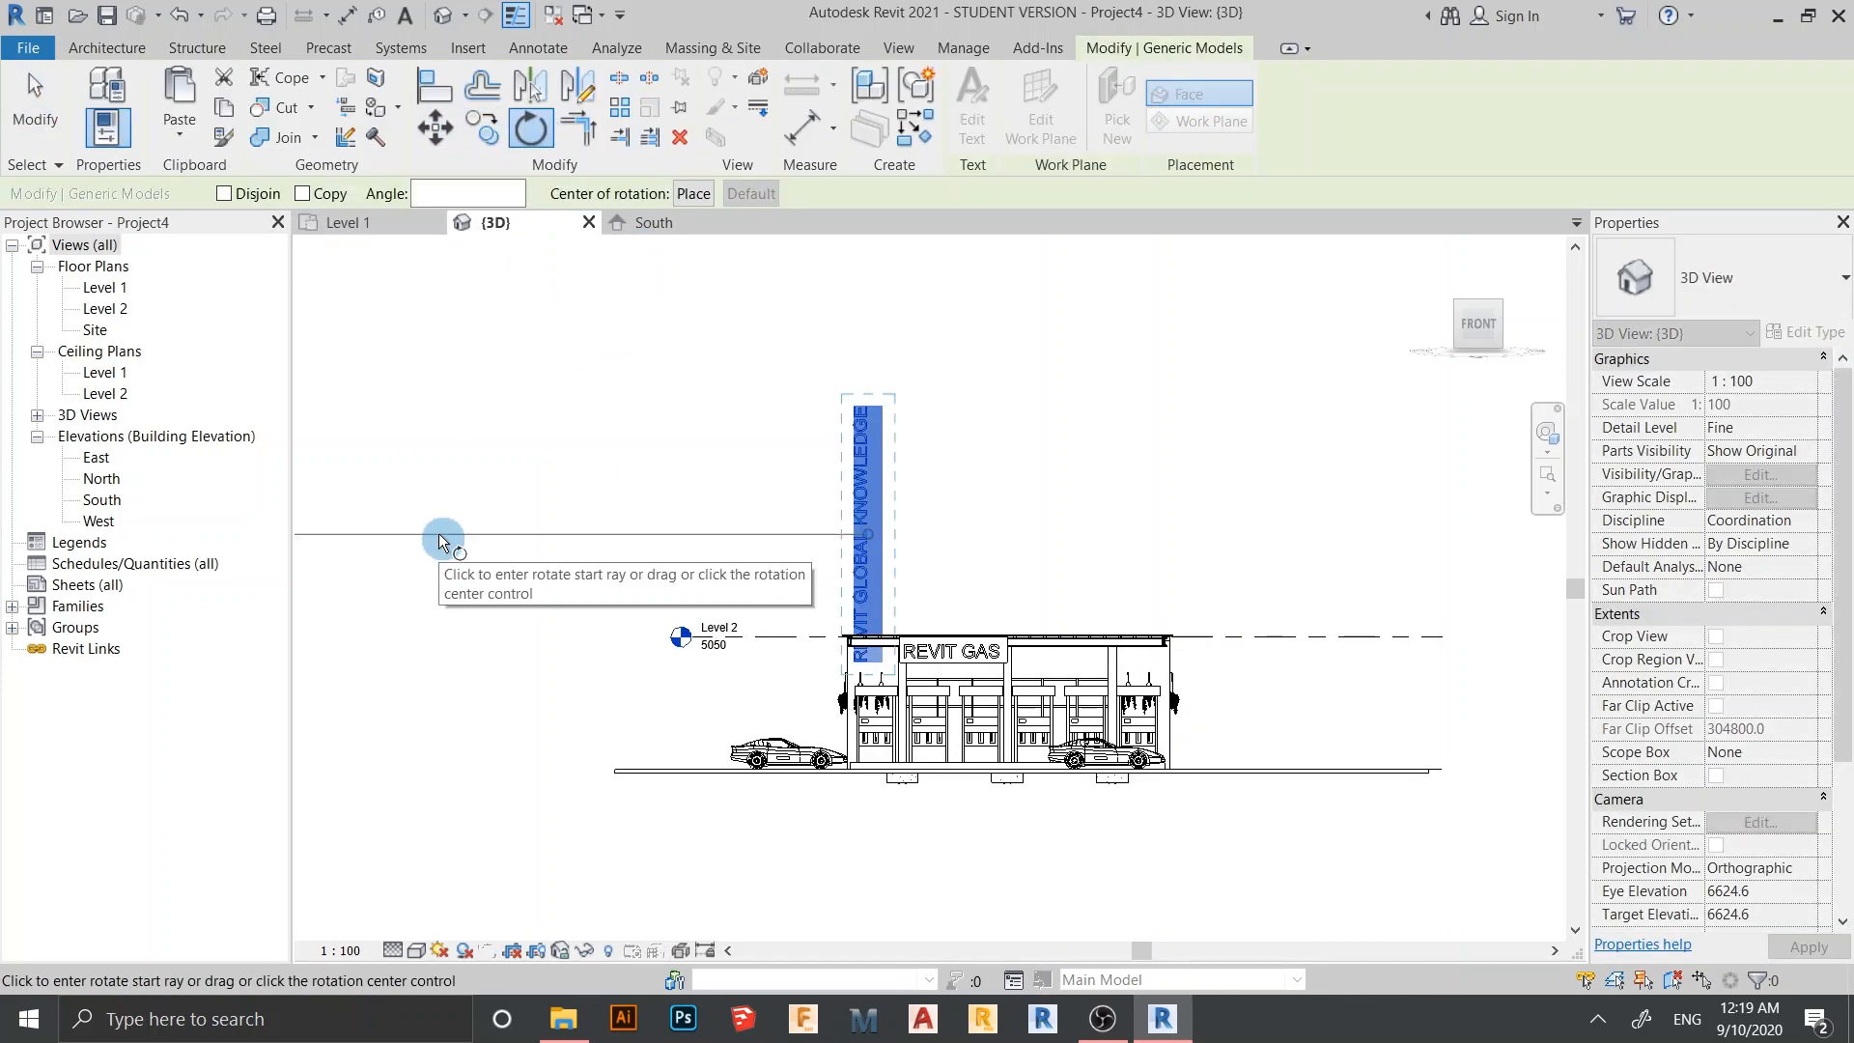
left_click(440, 541)
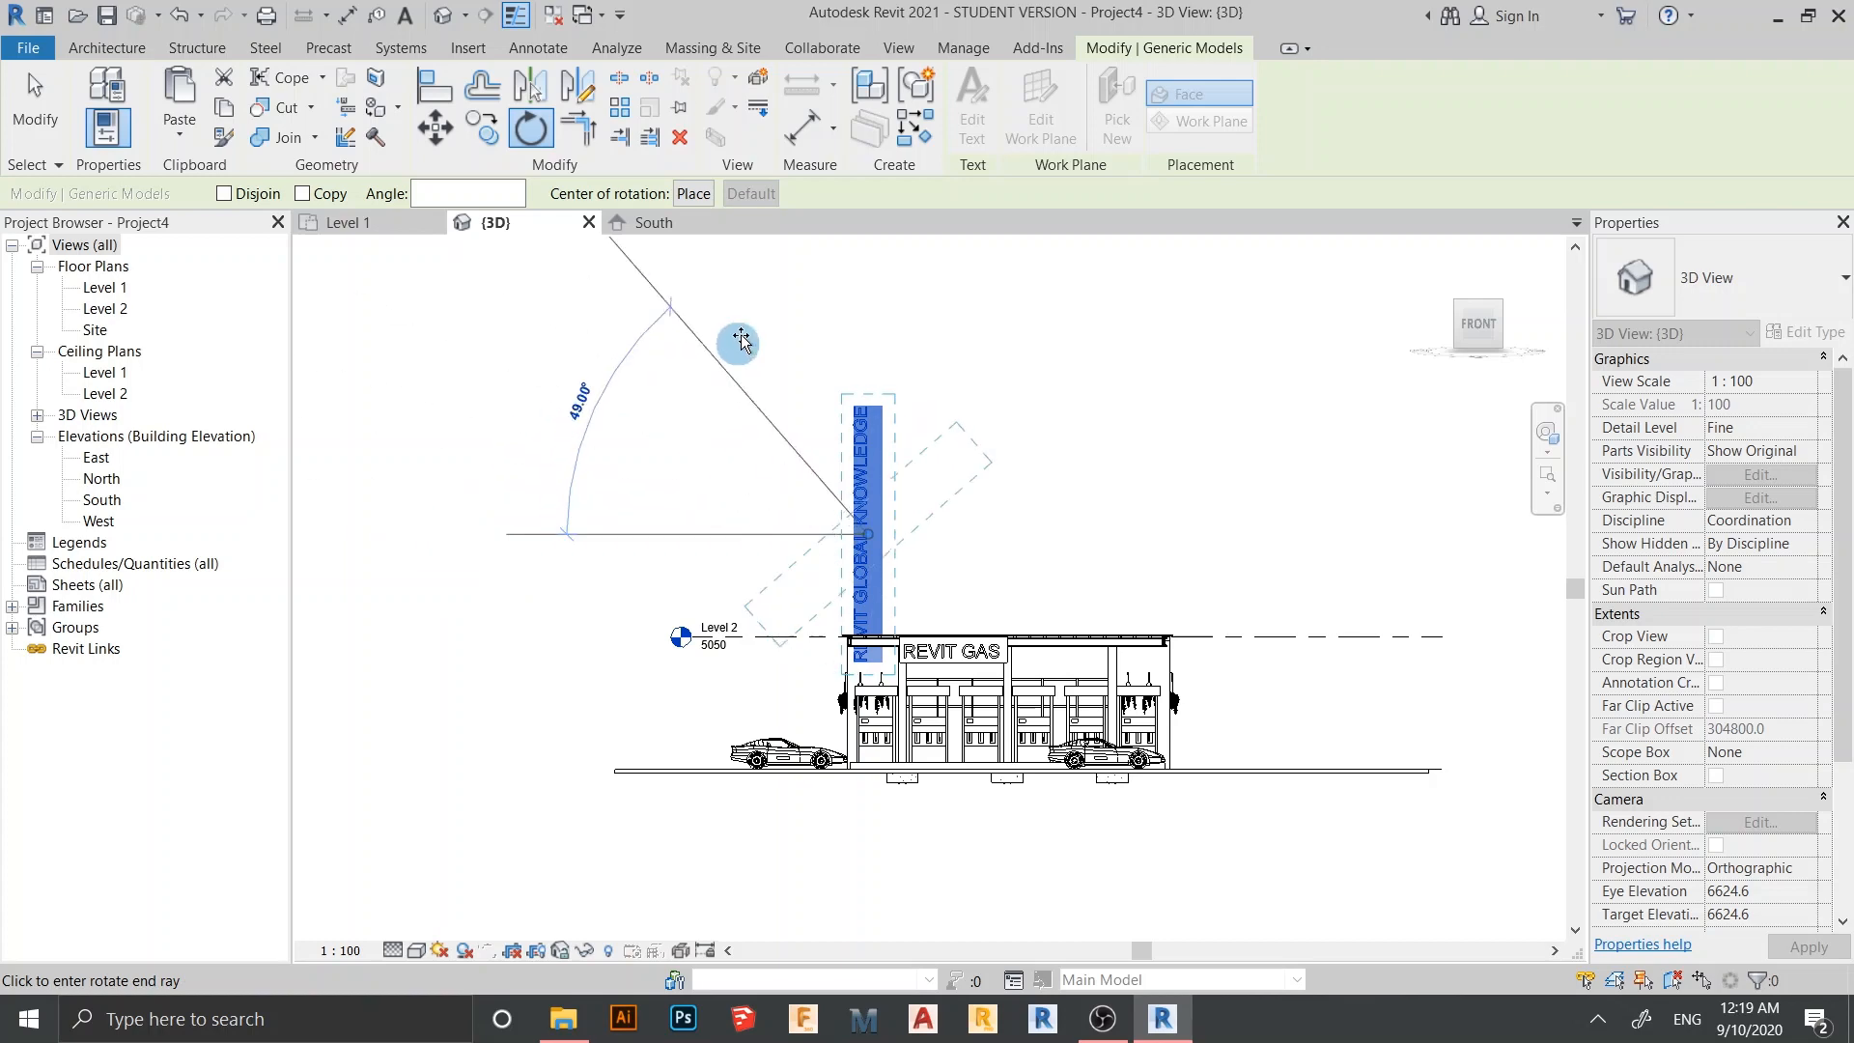
left_click(862, 324)
Nudge the selected REVIT GLOBAL KNOWLEDGE text to the right until it sits above the station canopy
scroll(821, 642, "up", 2)
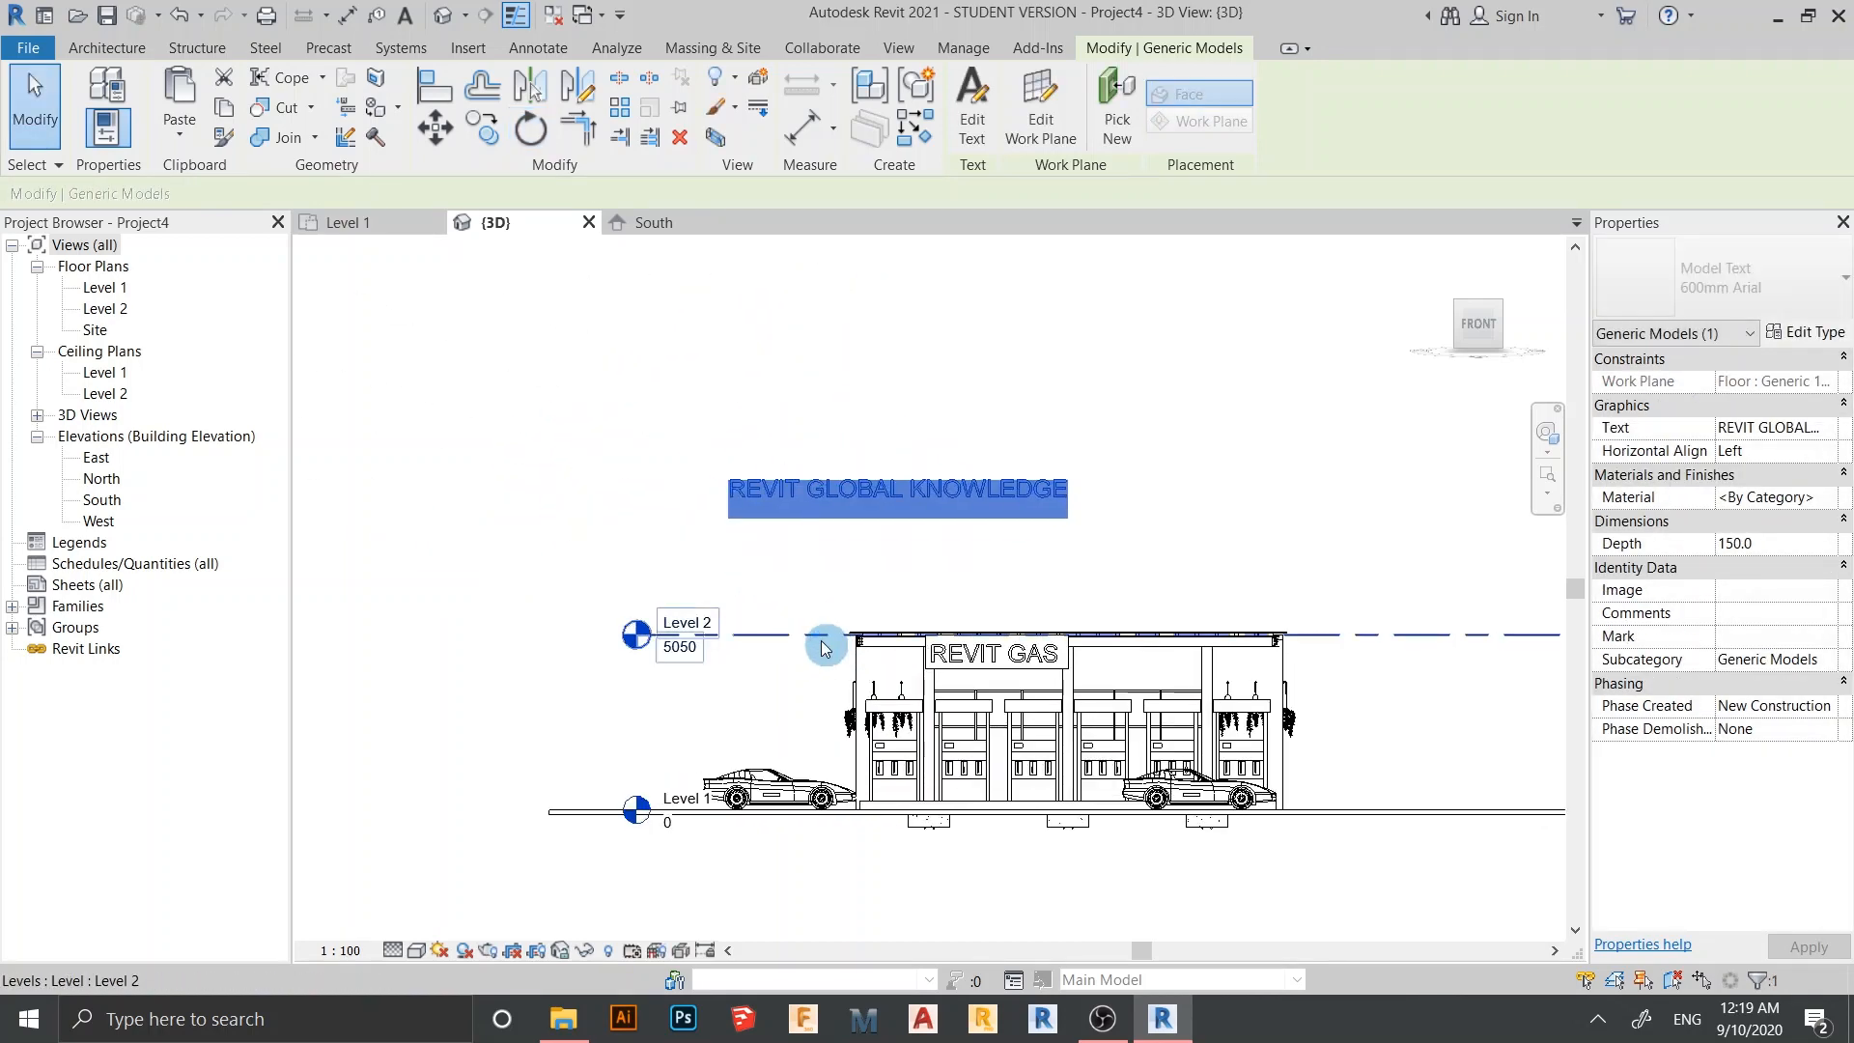
key("Right")
key("Right")
key("Right")
key("Right")
key("Right")
key("Right")
key("Right")
key("Right")
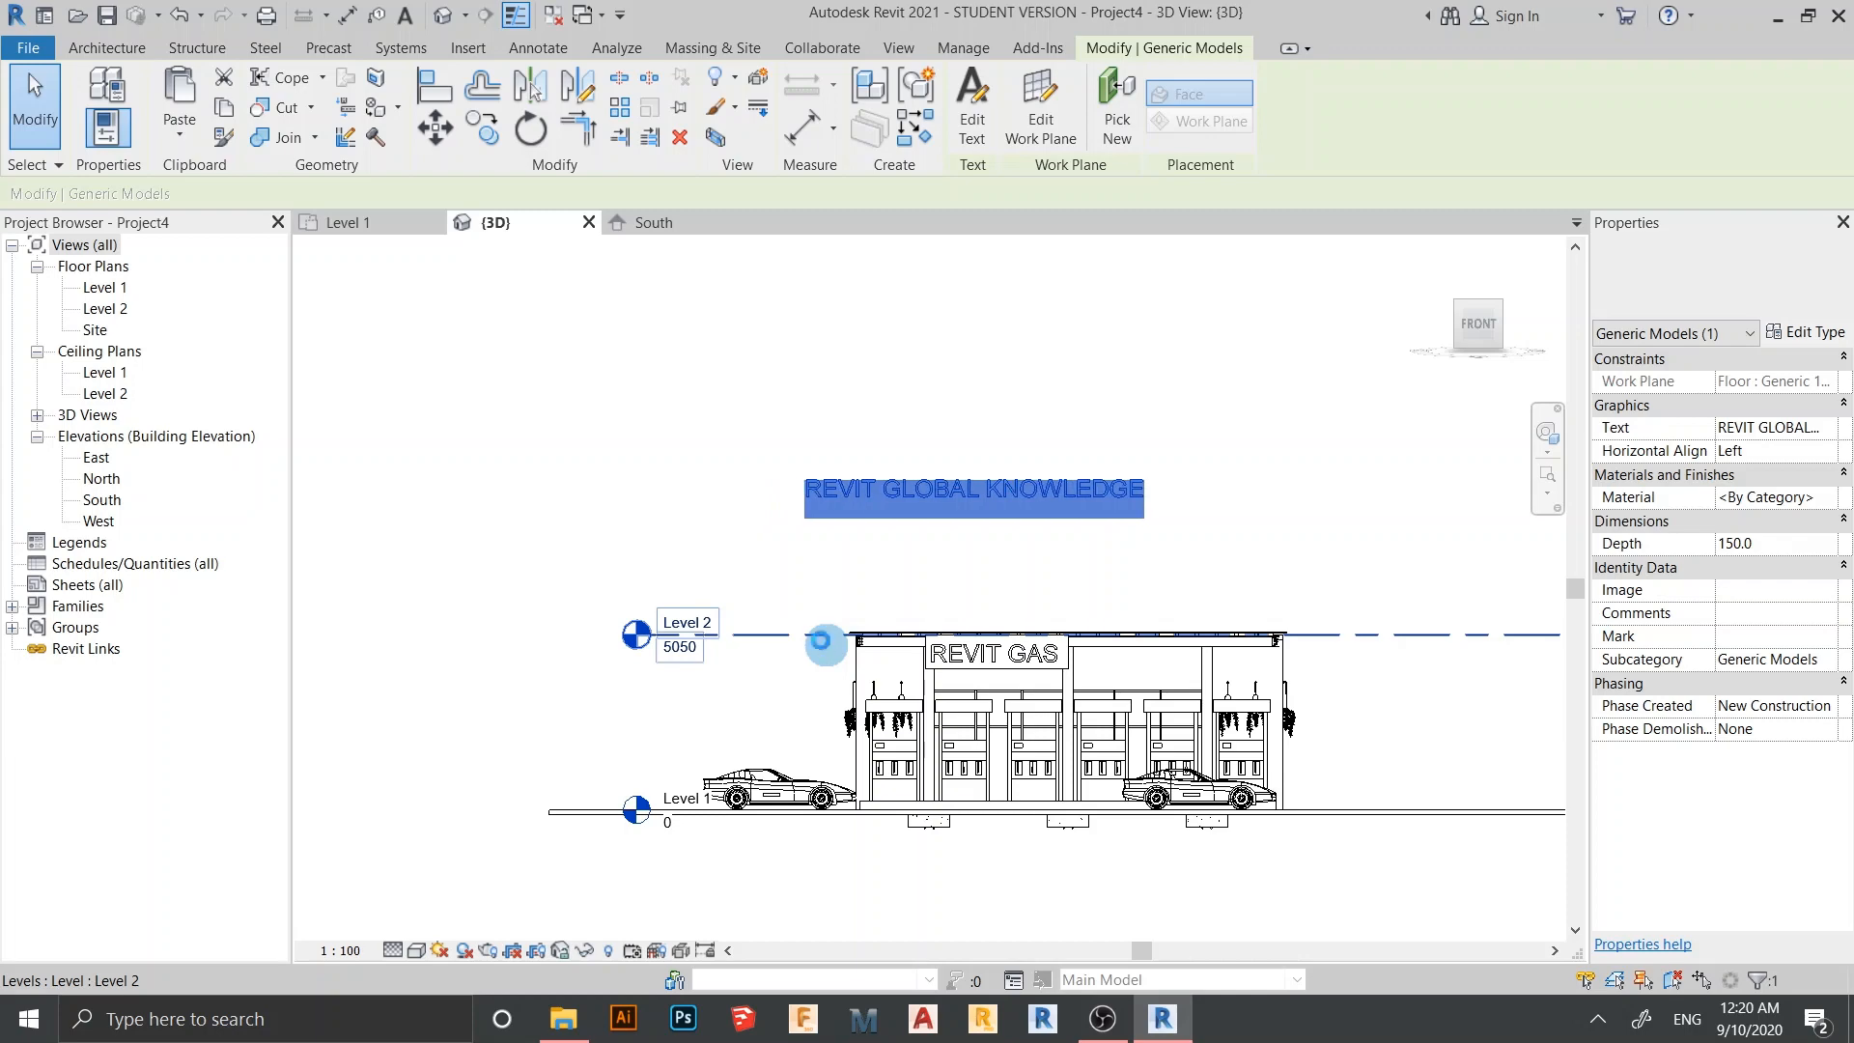
key("Right")
key("Right")
Align the bottom of the REVIT GLOBAL KNOWLEDGE model text with the top edge of the canopy roof in the front view
scroll(934, 593, "up", 2)
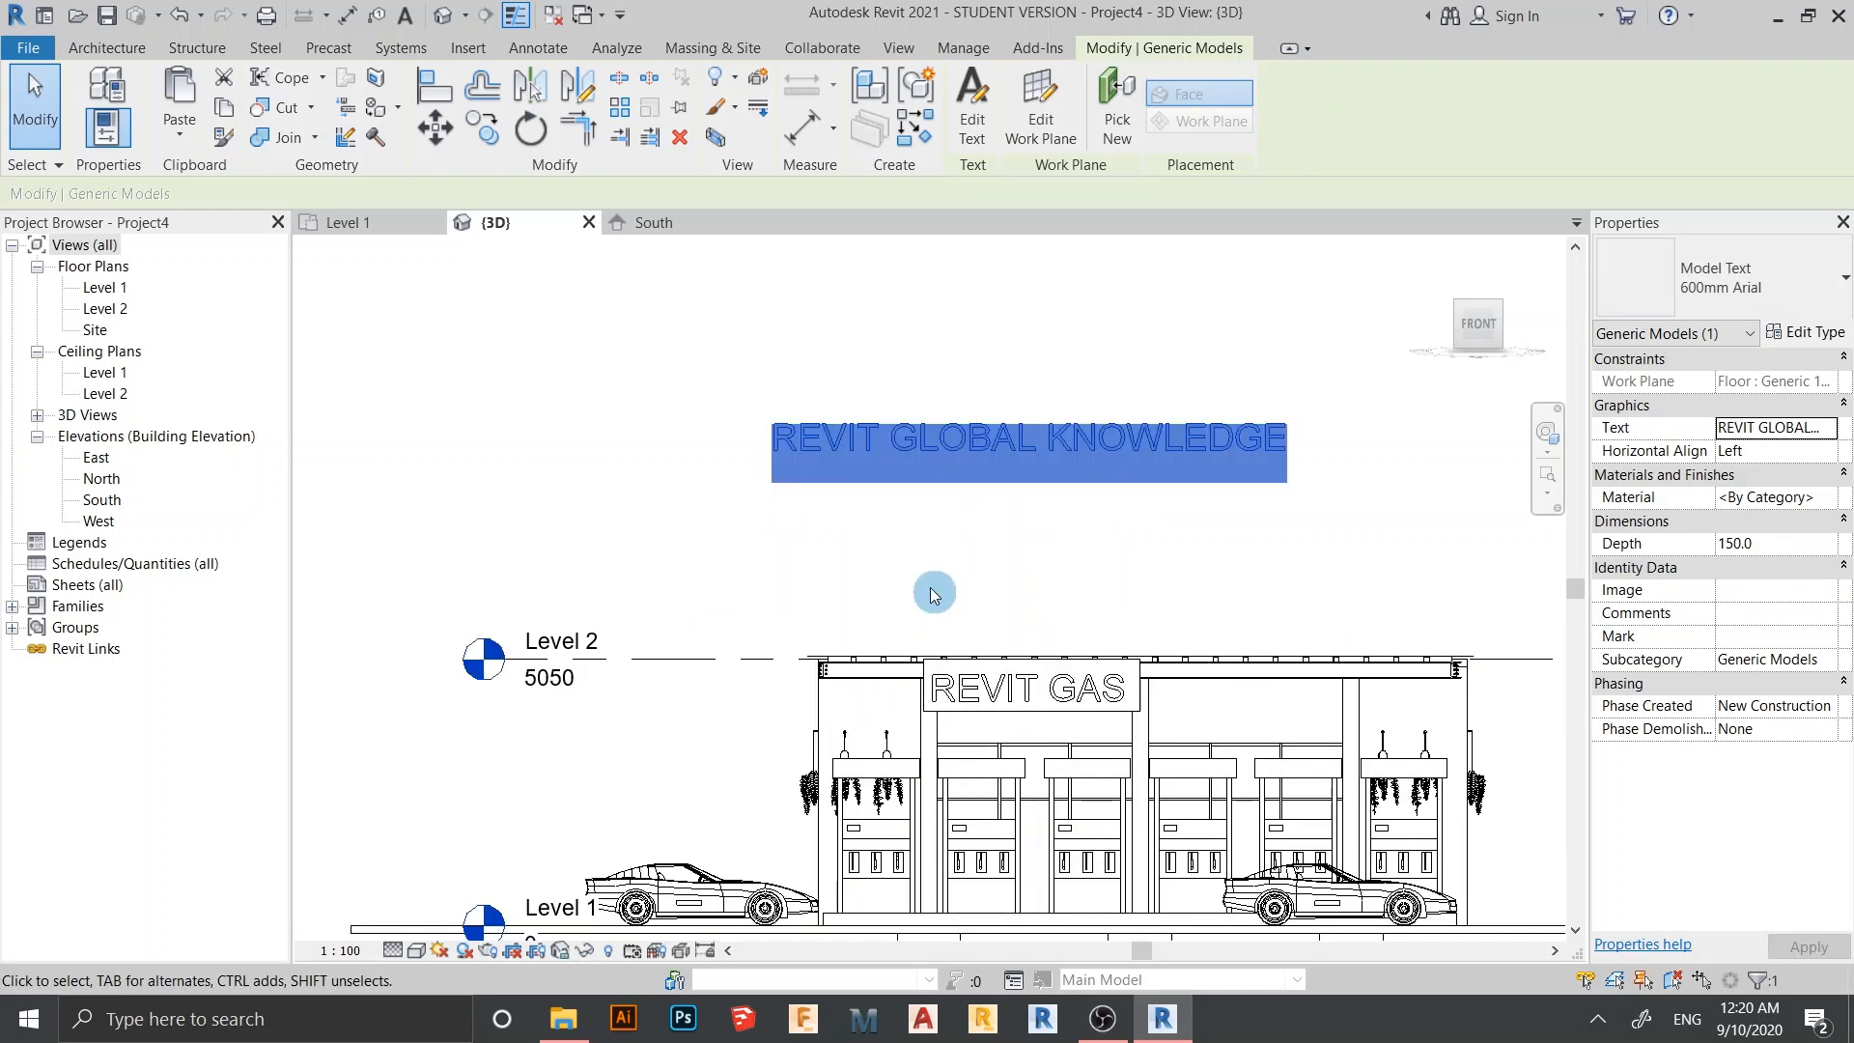
key("a")
key("l")
scroll(934, 592, "up", 2)
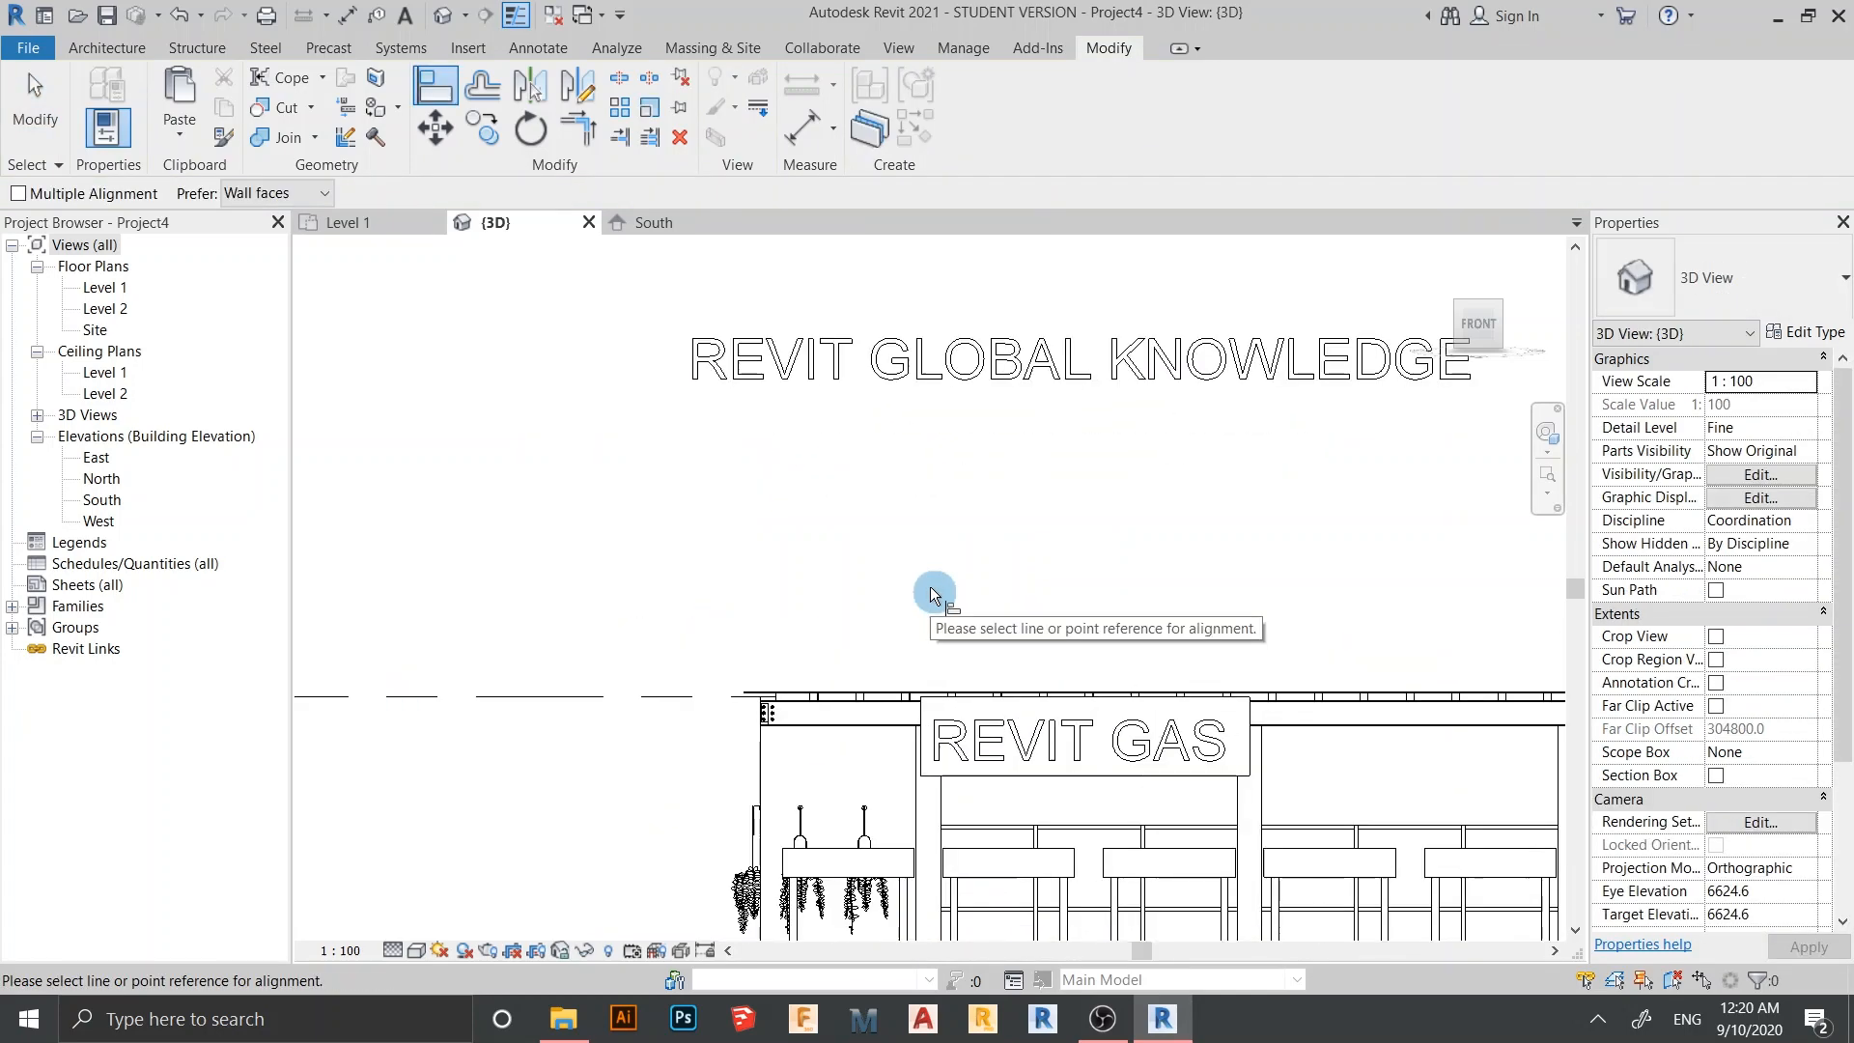
left_click(832, 690)
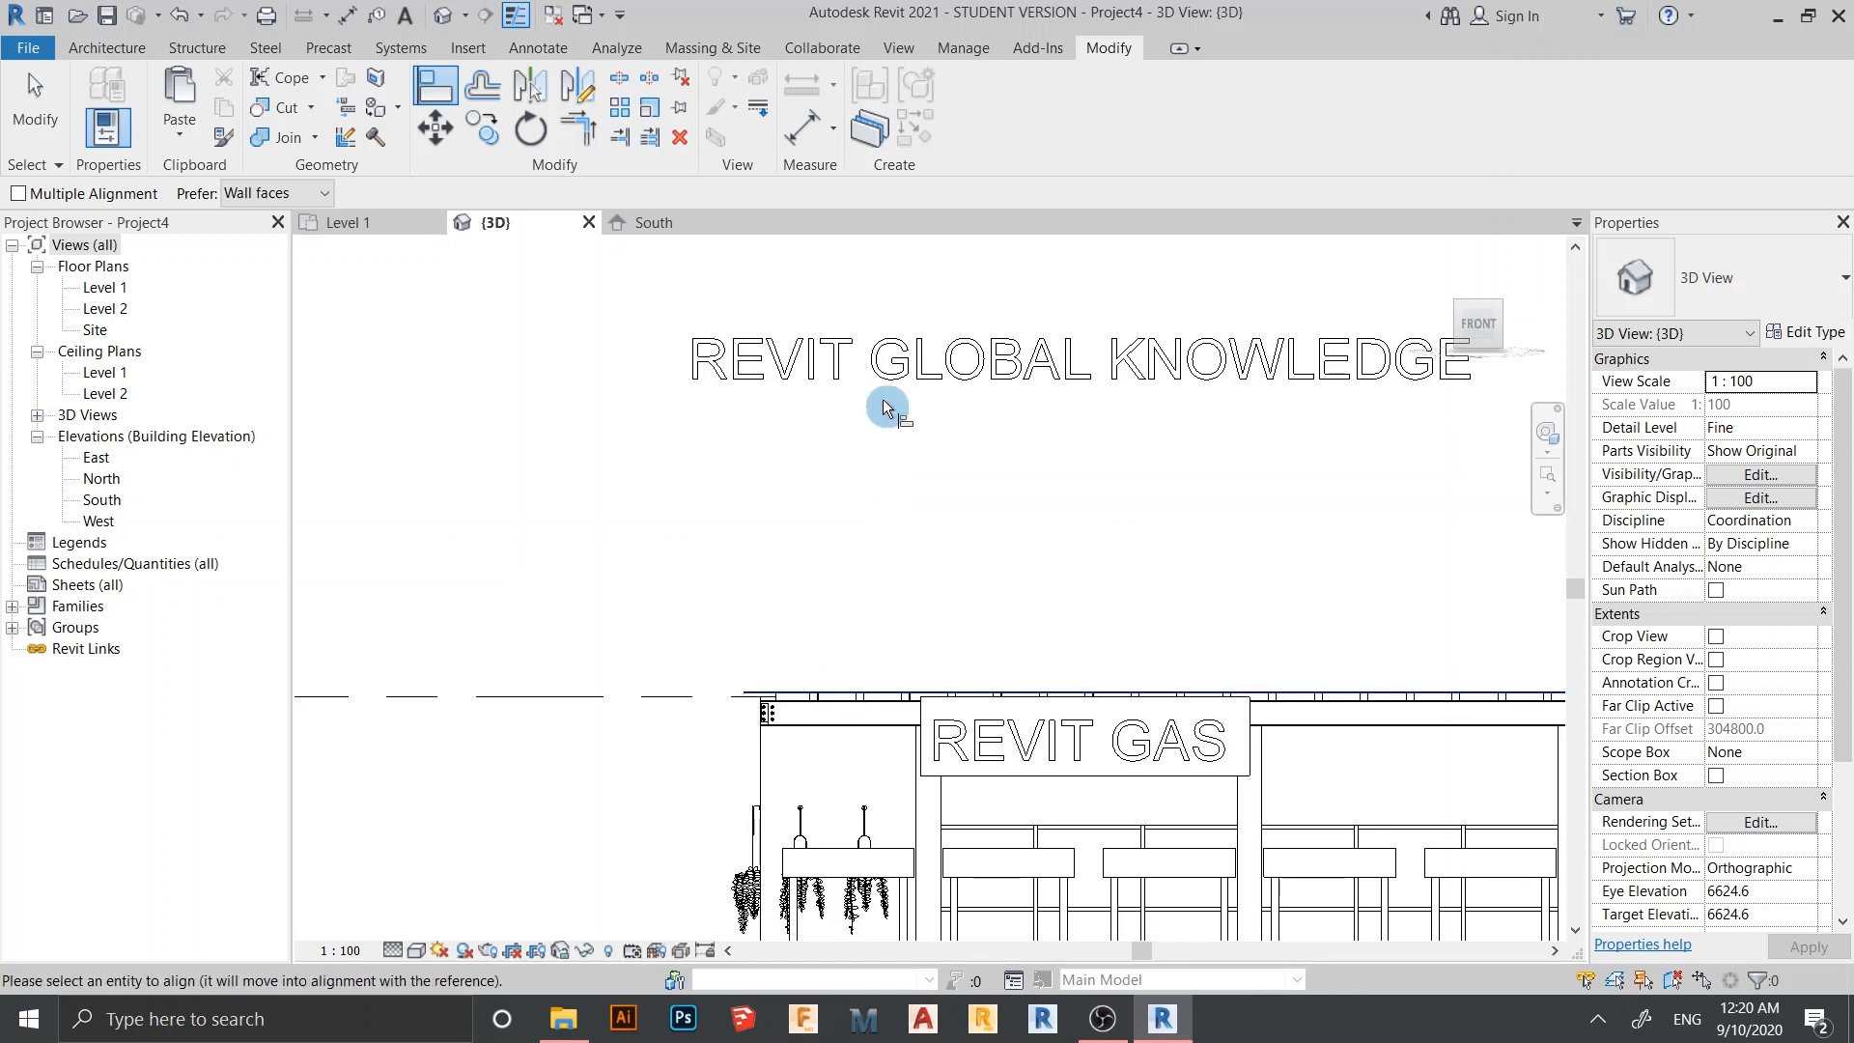
left_click(876, 383)
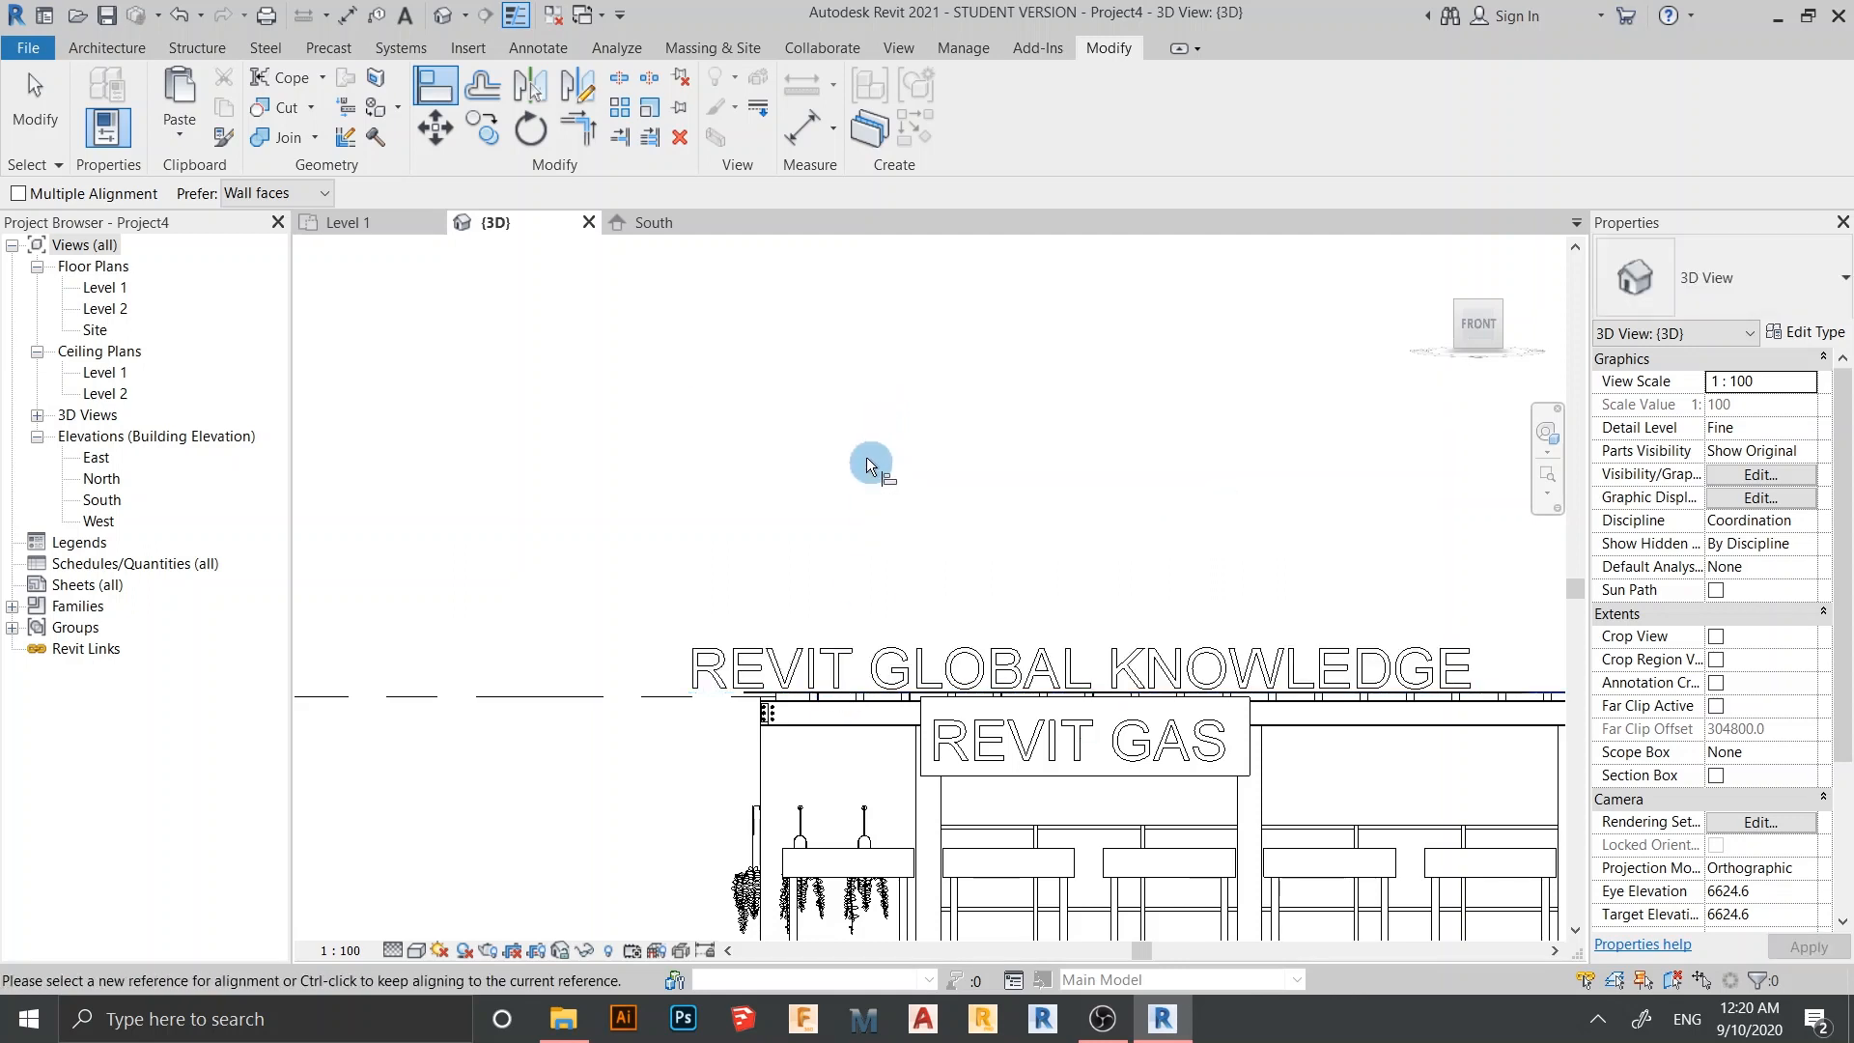
key("Escape")
key("Escape")
Nudge the REVIT GLOBAL KNOWLEDGE model text to the right until its first letter sits near the canopy's left end
left_click(890, 657)
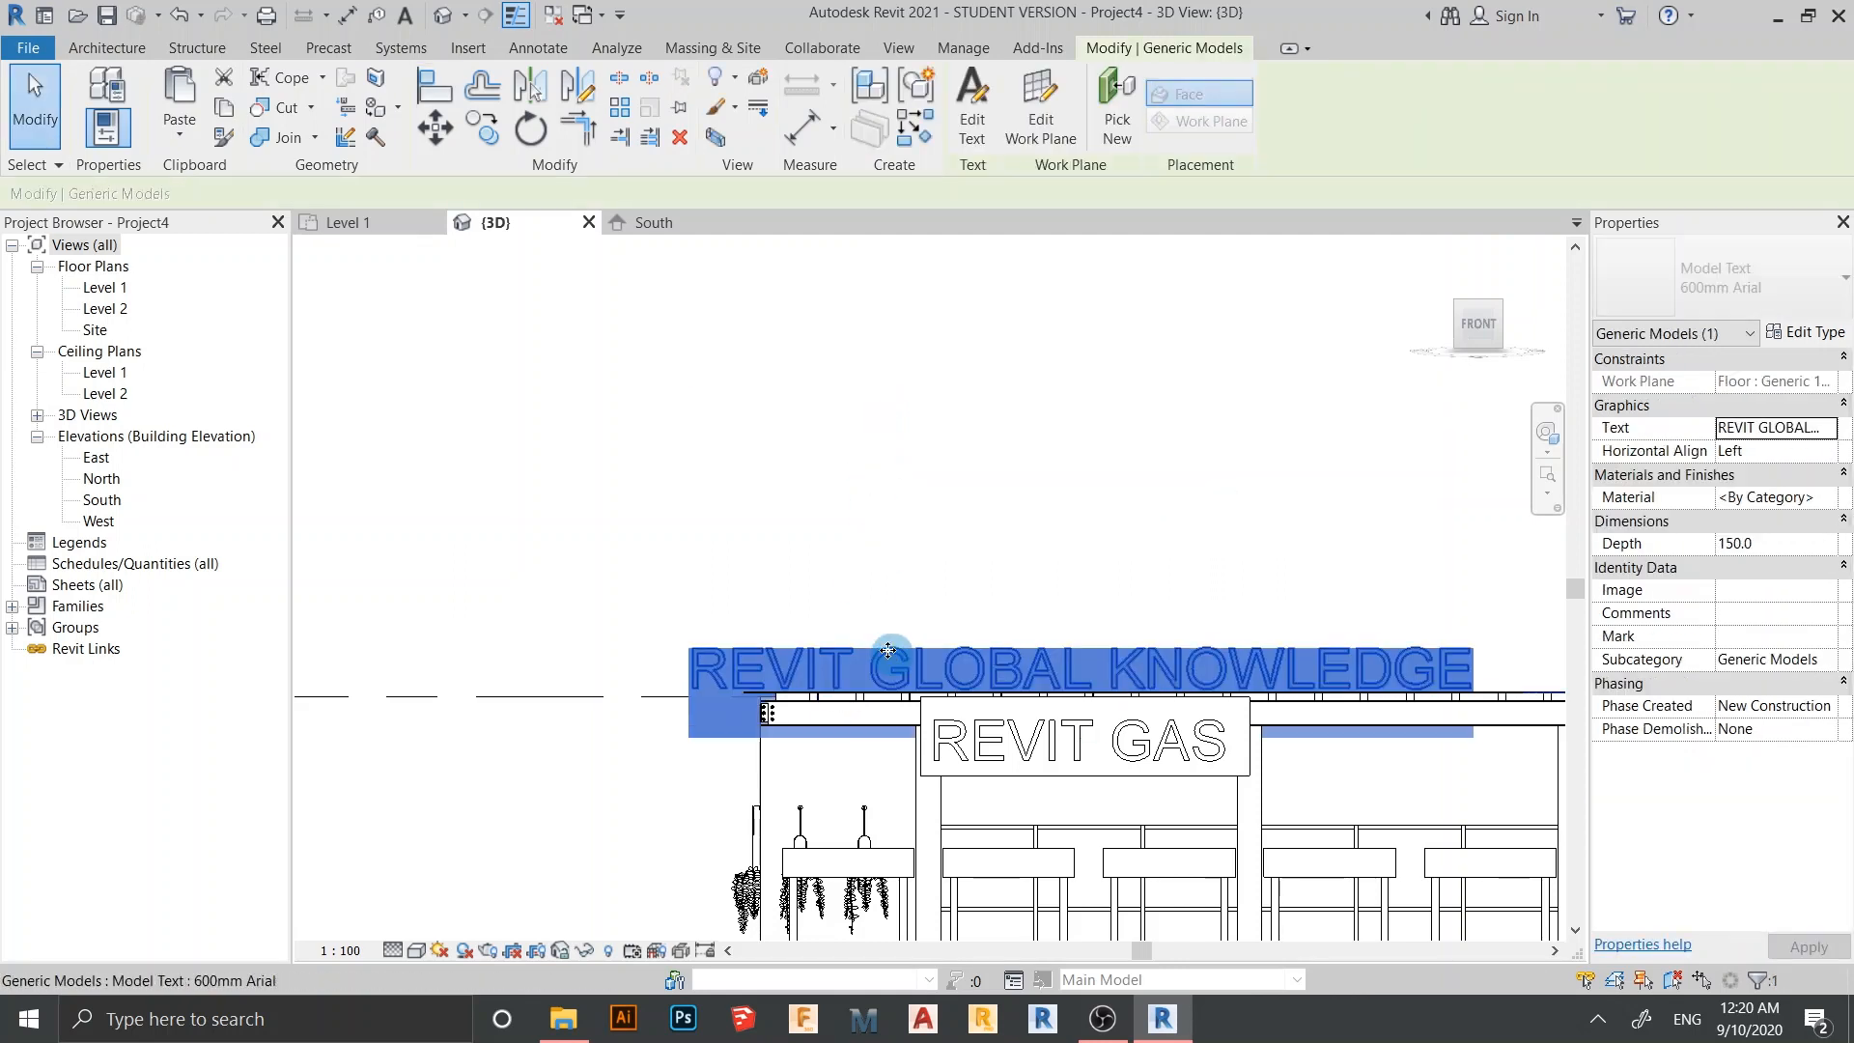
key("Right")
key("Right")
key("Right")
key("Right")
key("Right")
key("Right")
key("Right")
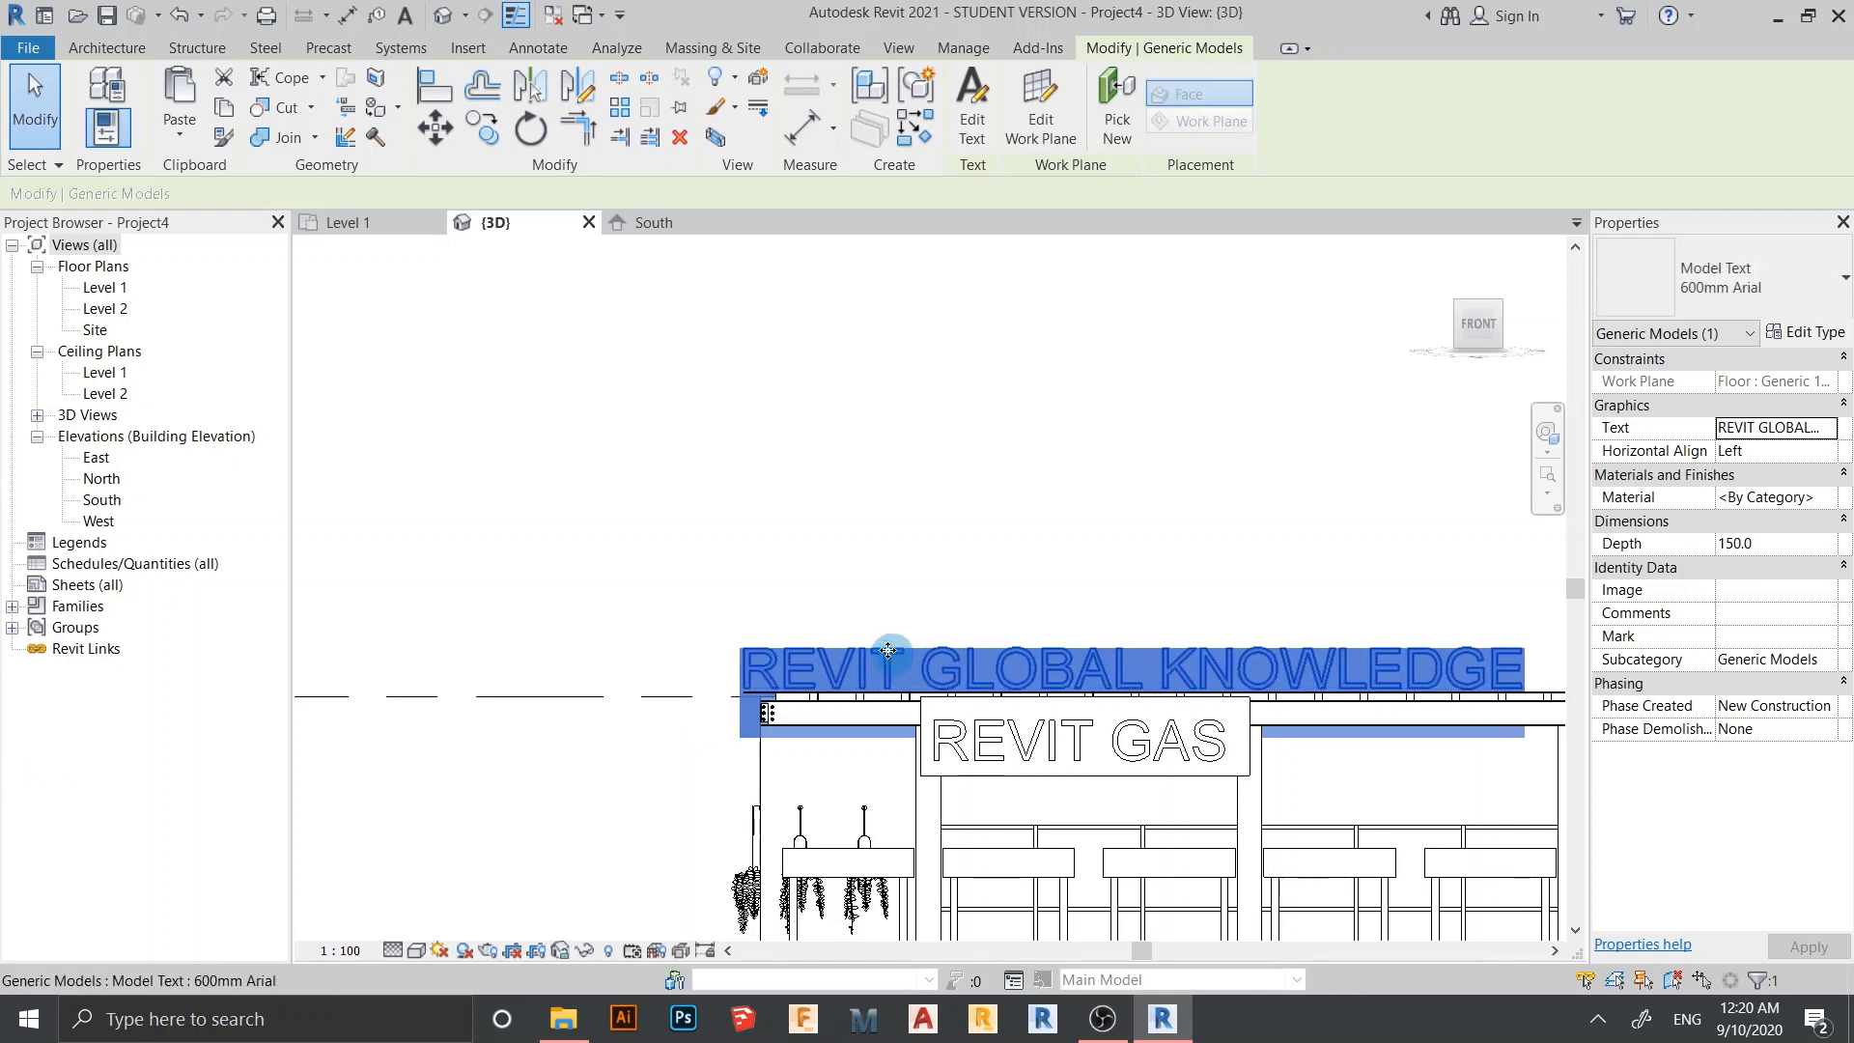
Assign the Signage Backing material to the REVIT GLOBAL KNOWLEDGE model text and deselect it
left_click(1830, 497)
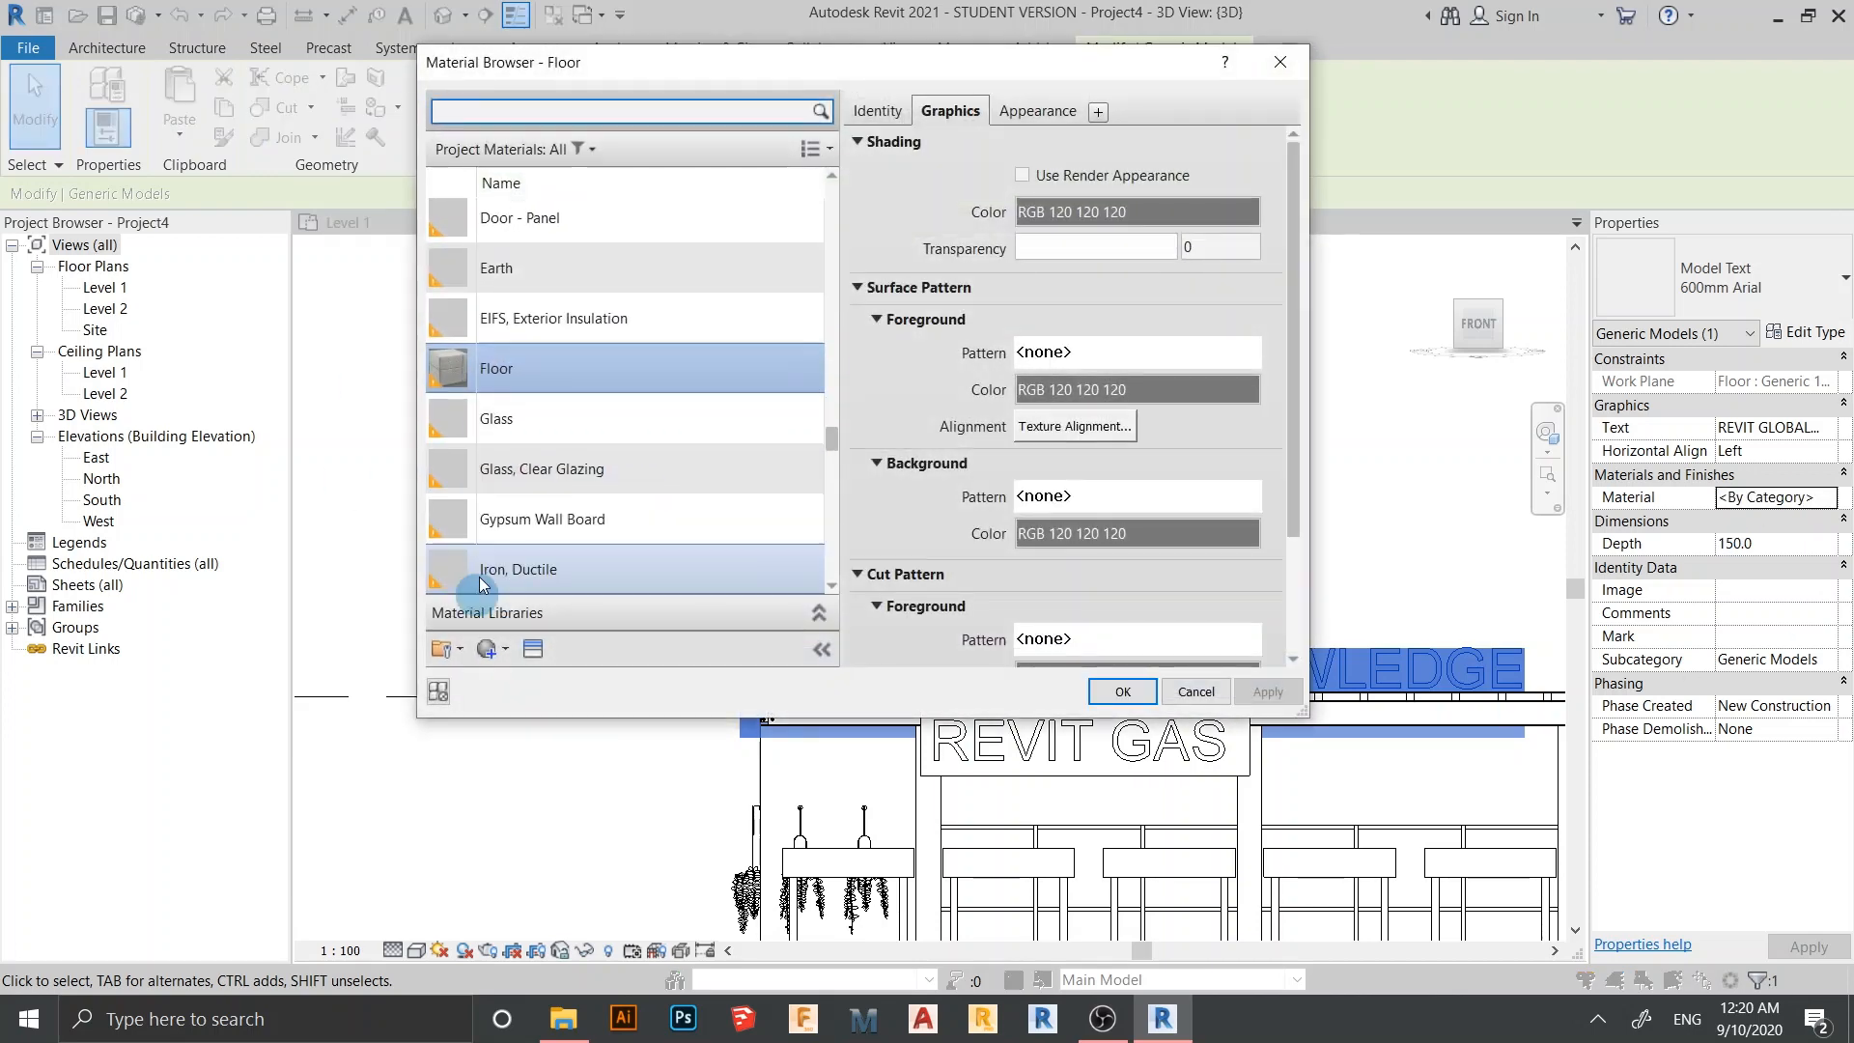
scroll(635, 502, "down", 3)
scroll(634, 498, "down", 3)
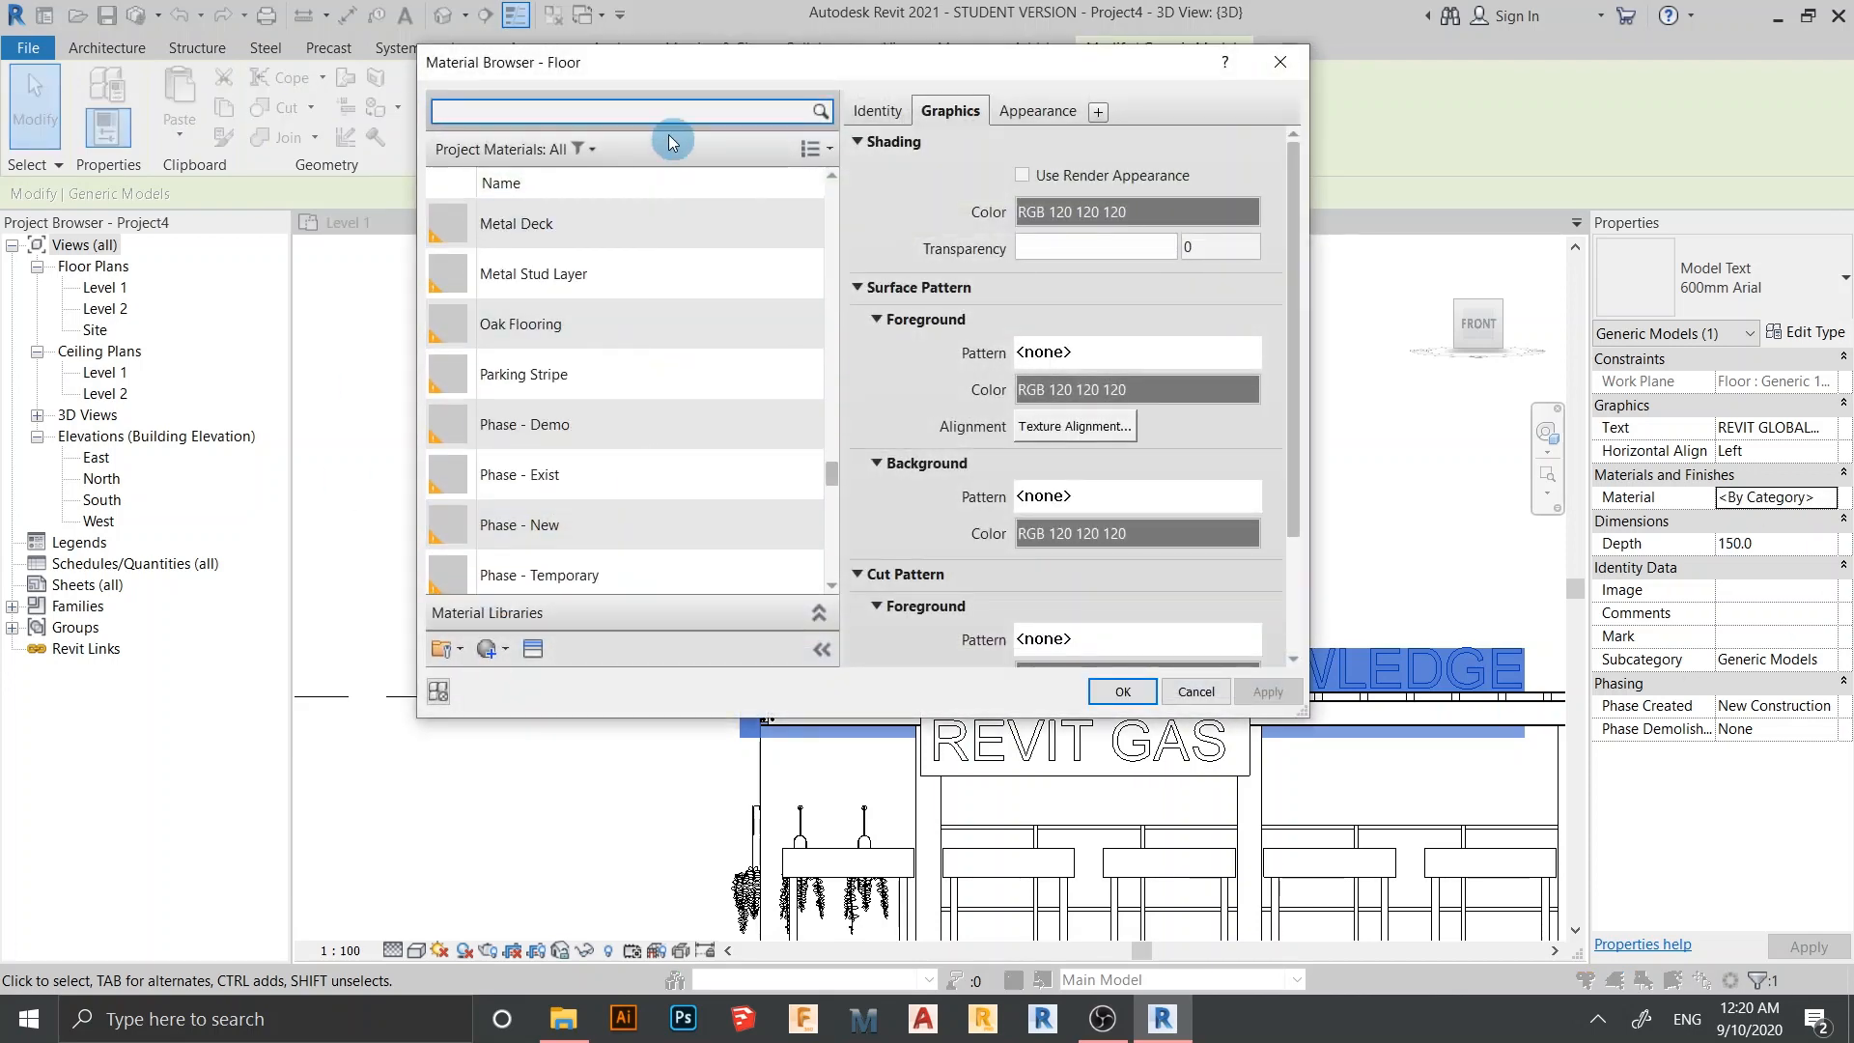
type("B")
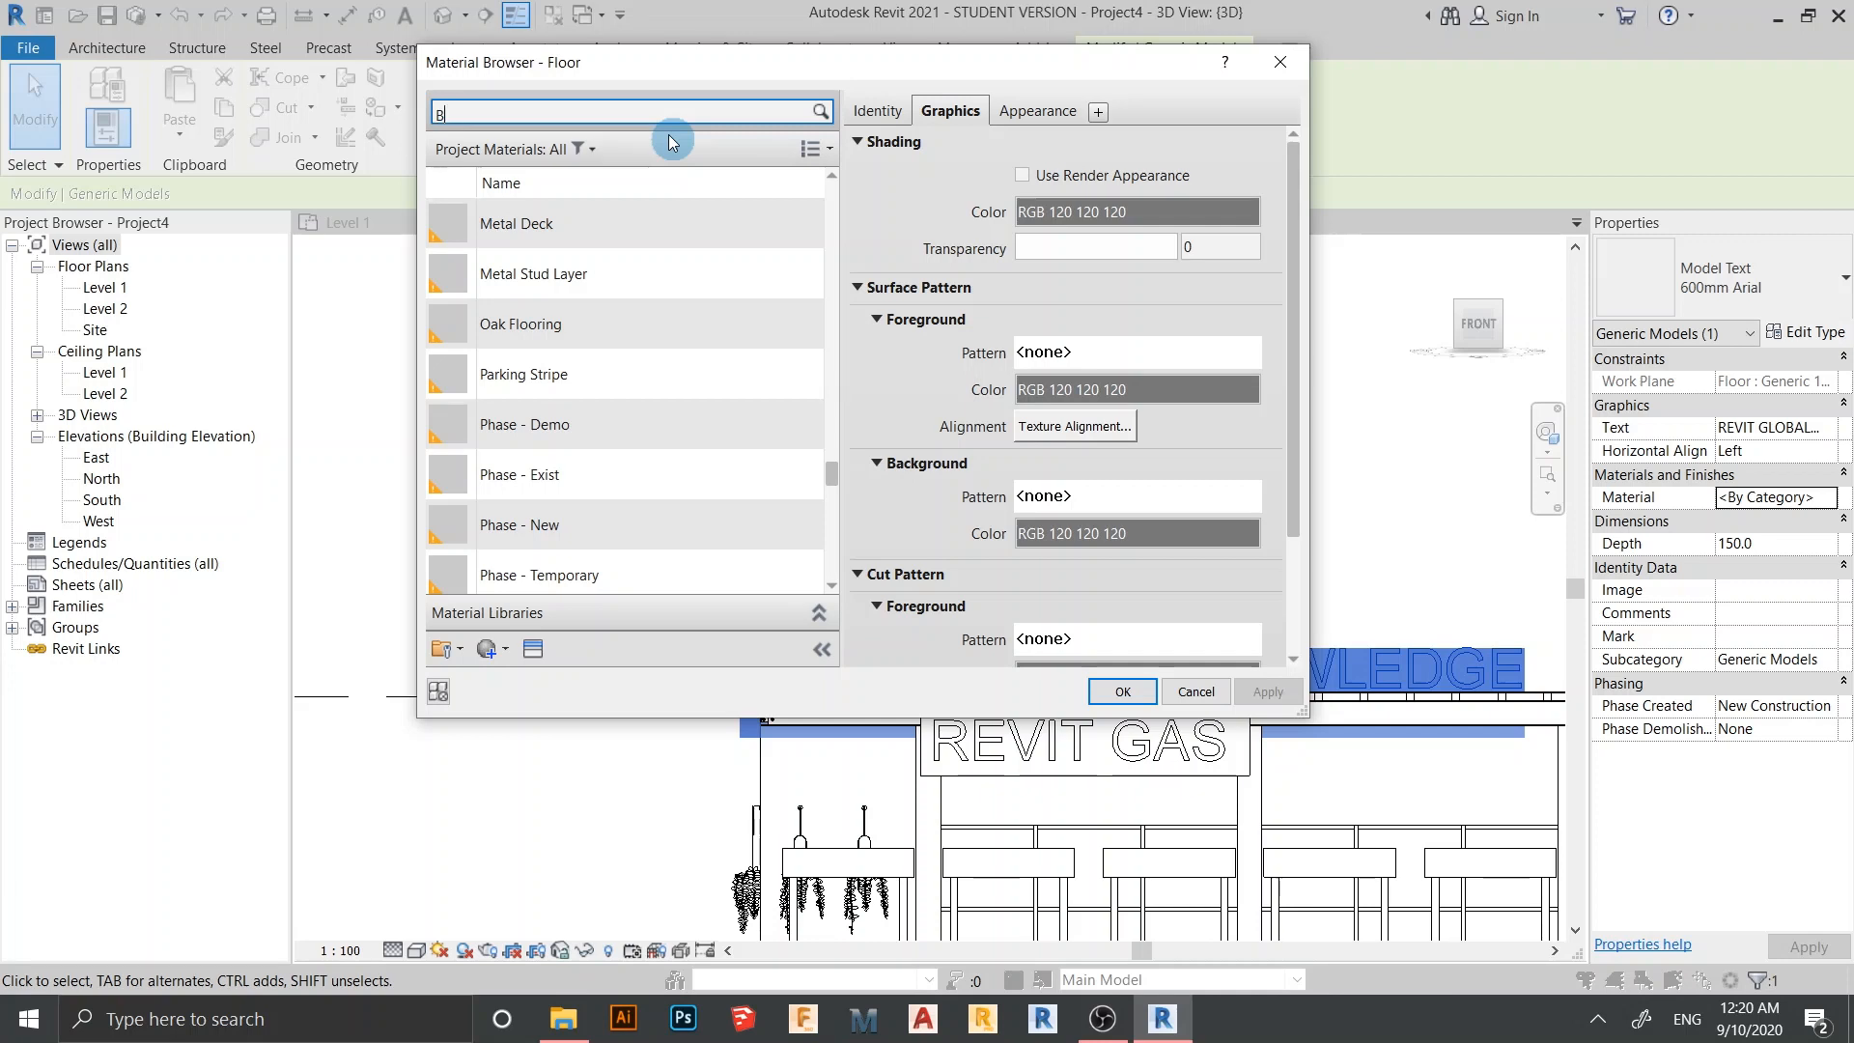
type("AK")
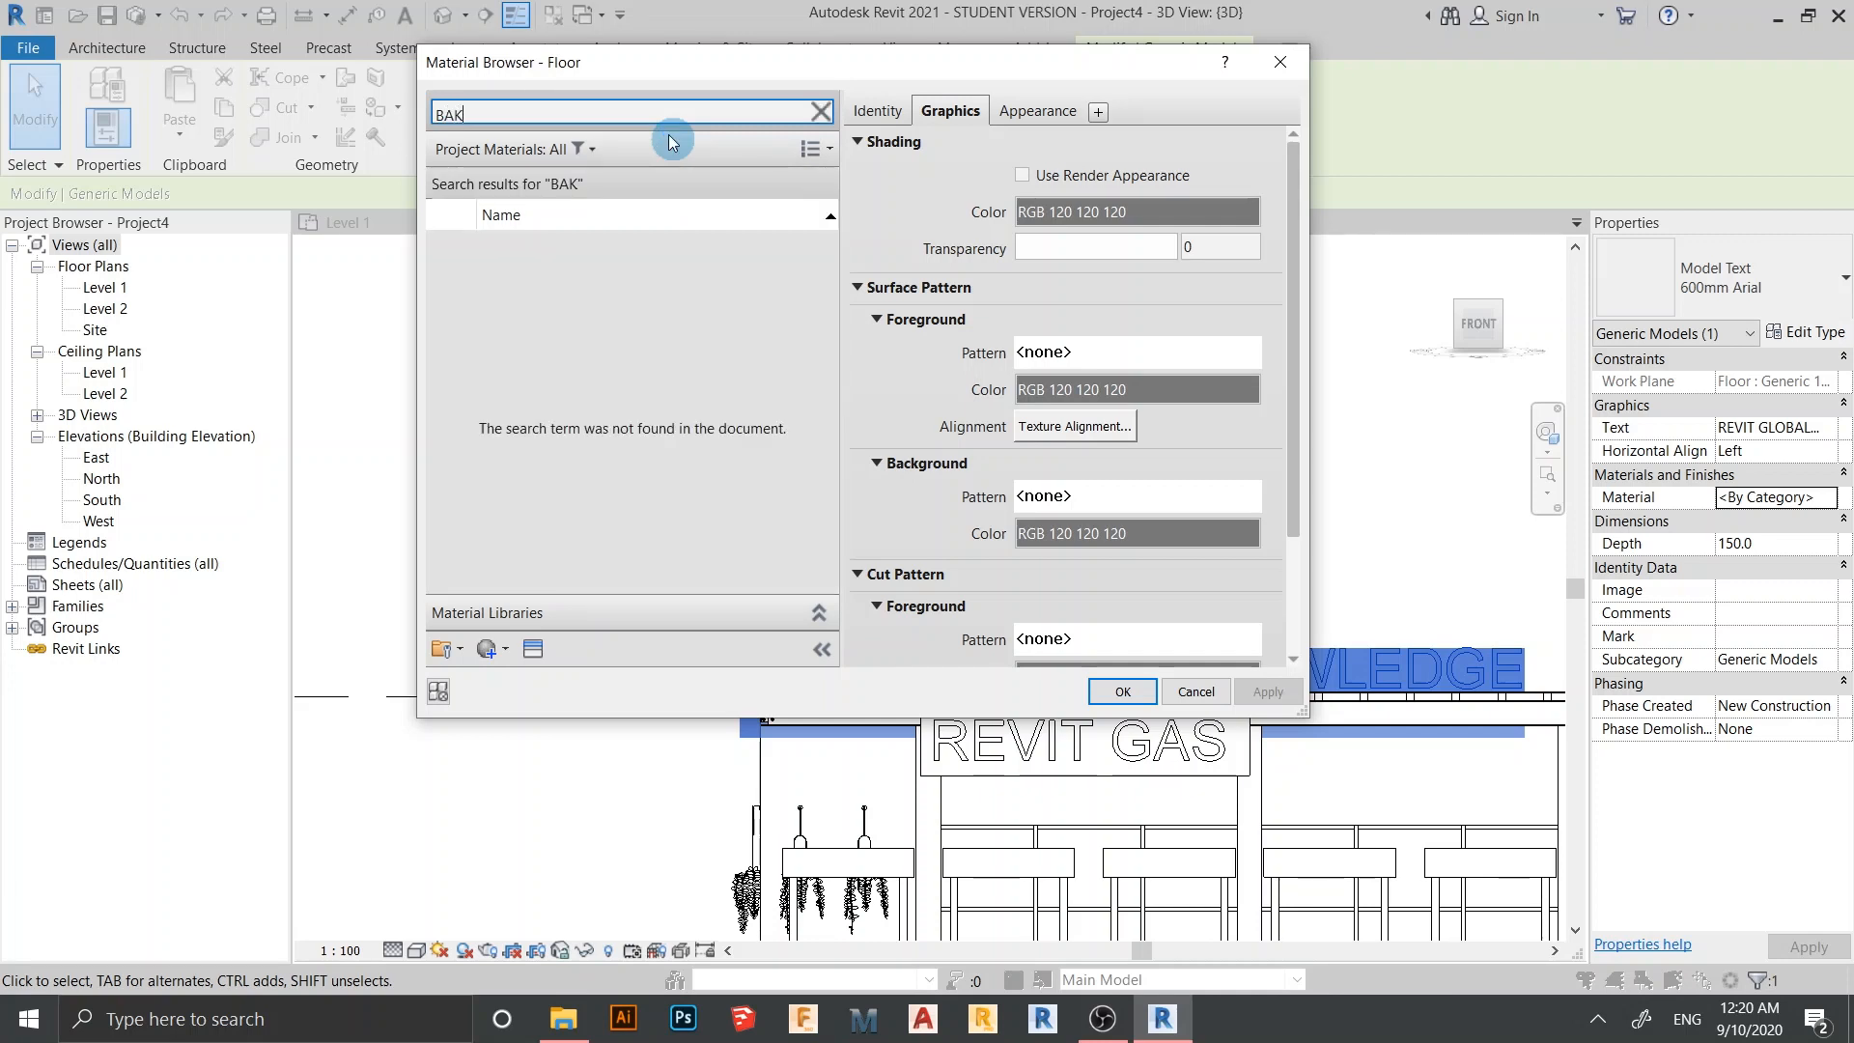
key("BackSpace")
type("C")
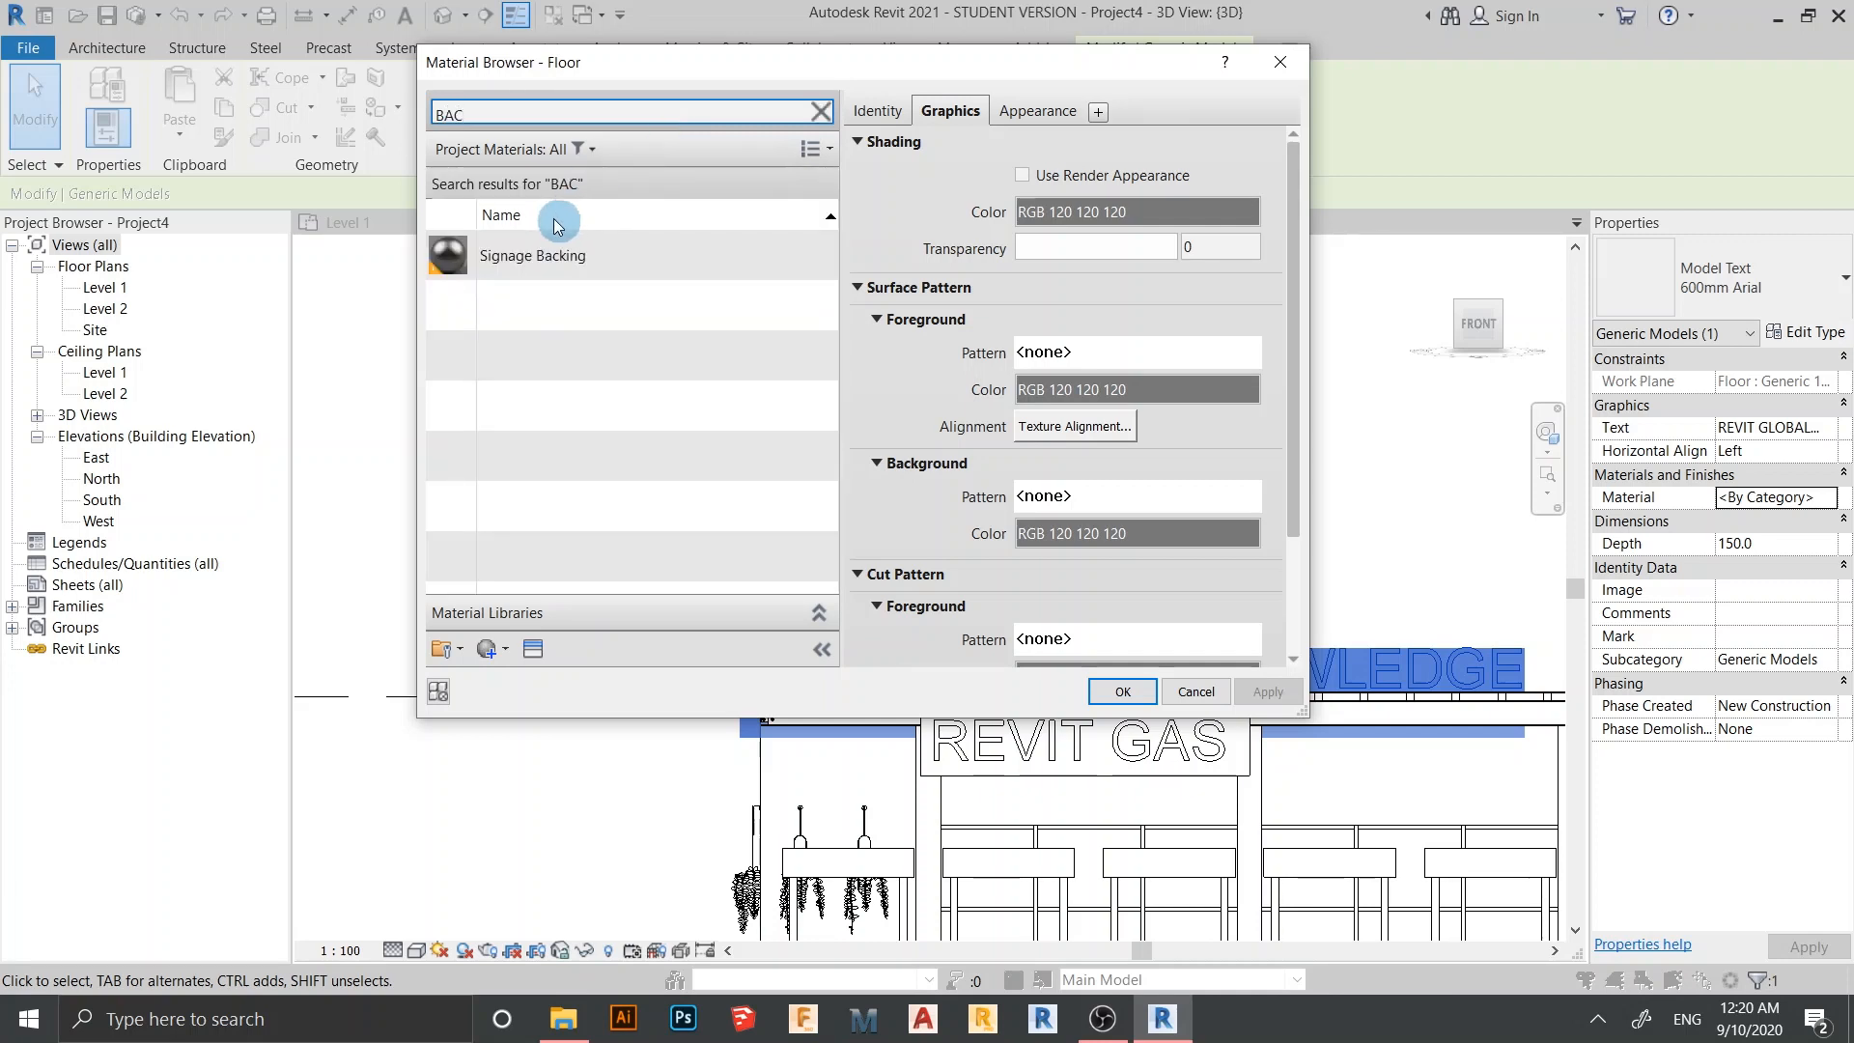
double_click(533, 268)
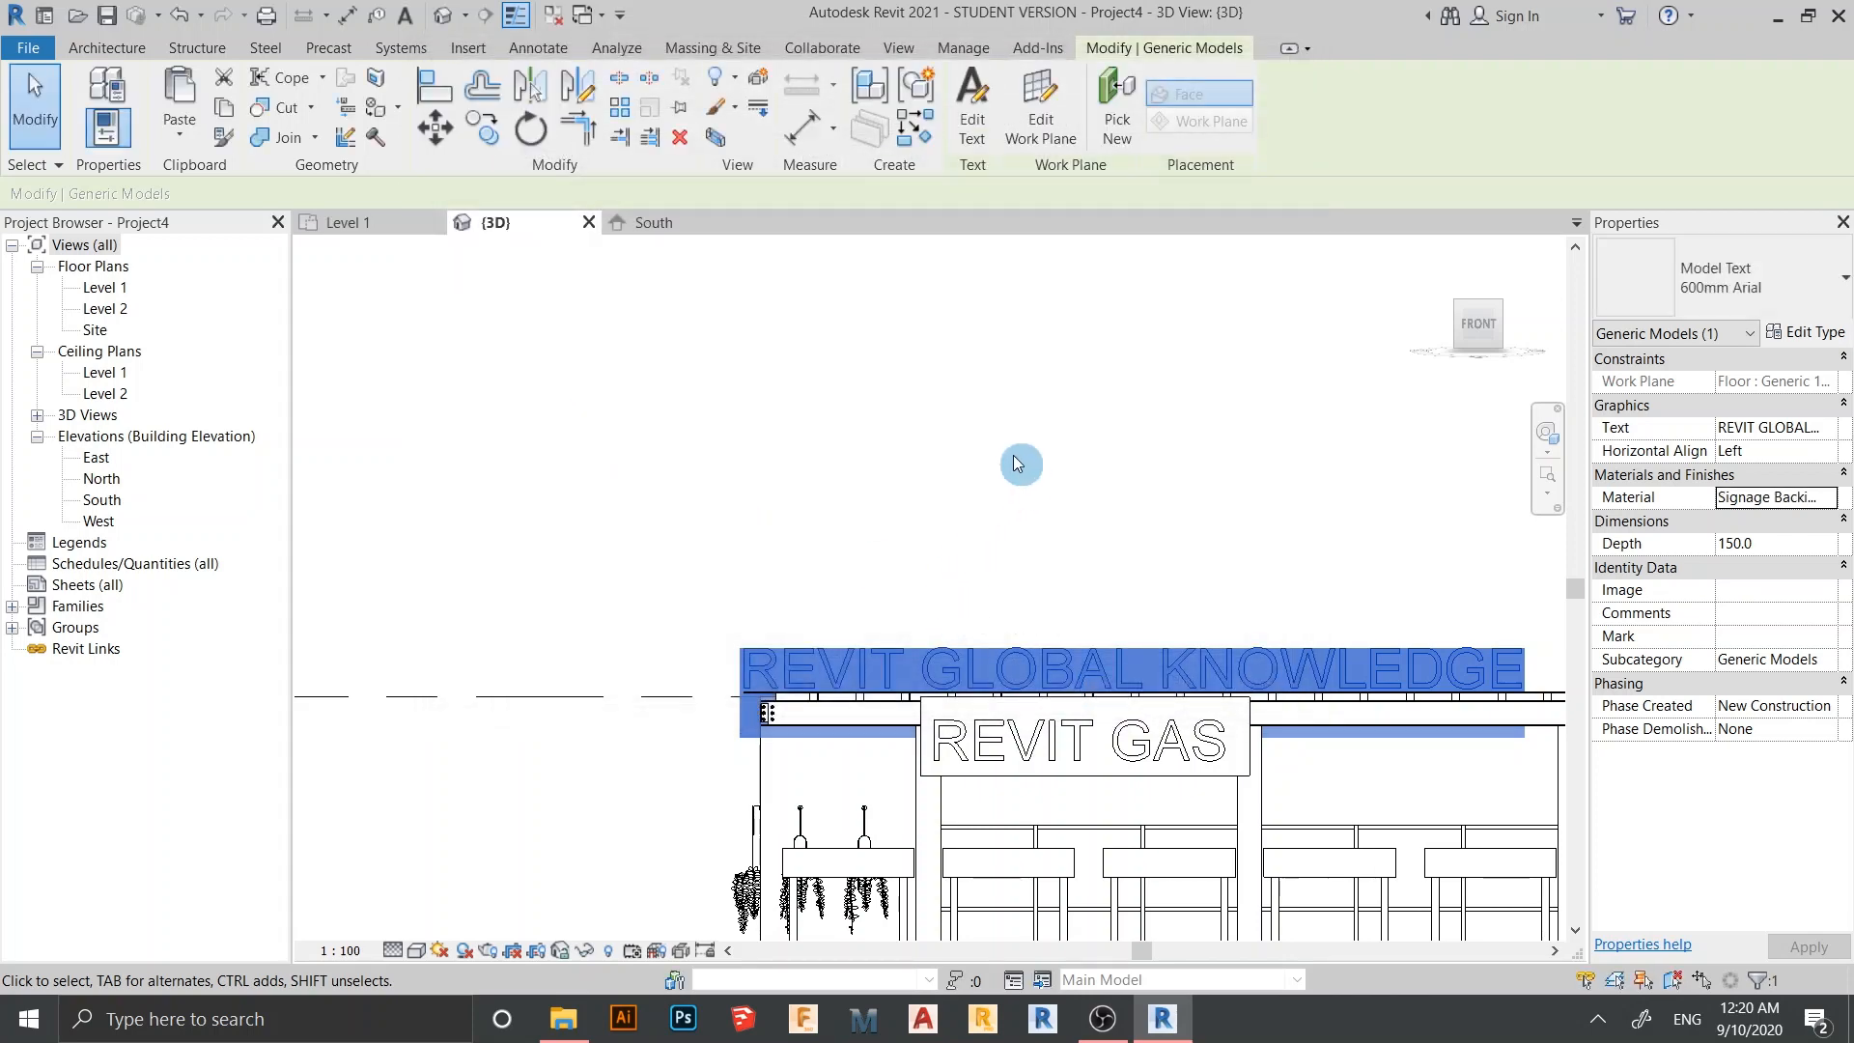
left_click(1015, 461)
Show the whole gas station at an angle in 3D with the Realistic visual style and shadows
scroll(977, 418, "down", 4)
middle_click_drag(1062, 413, 1046, 387)
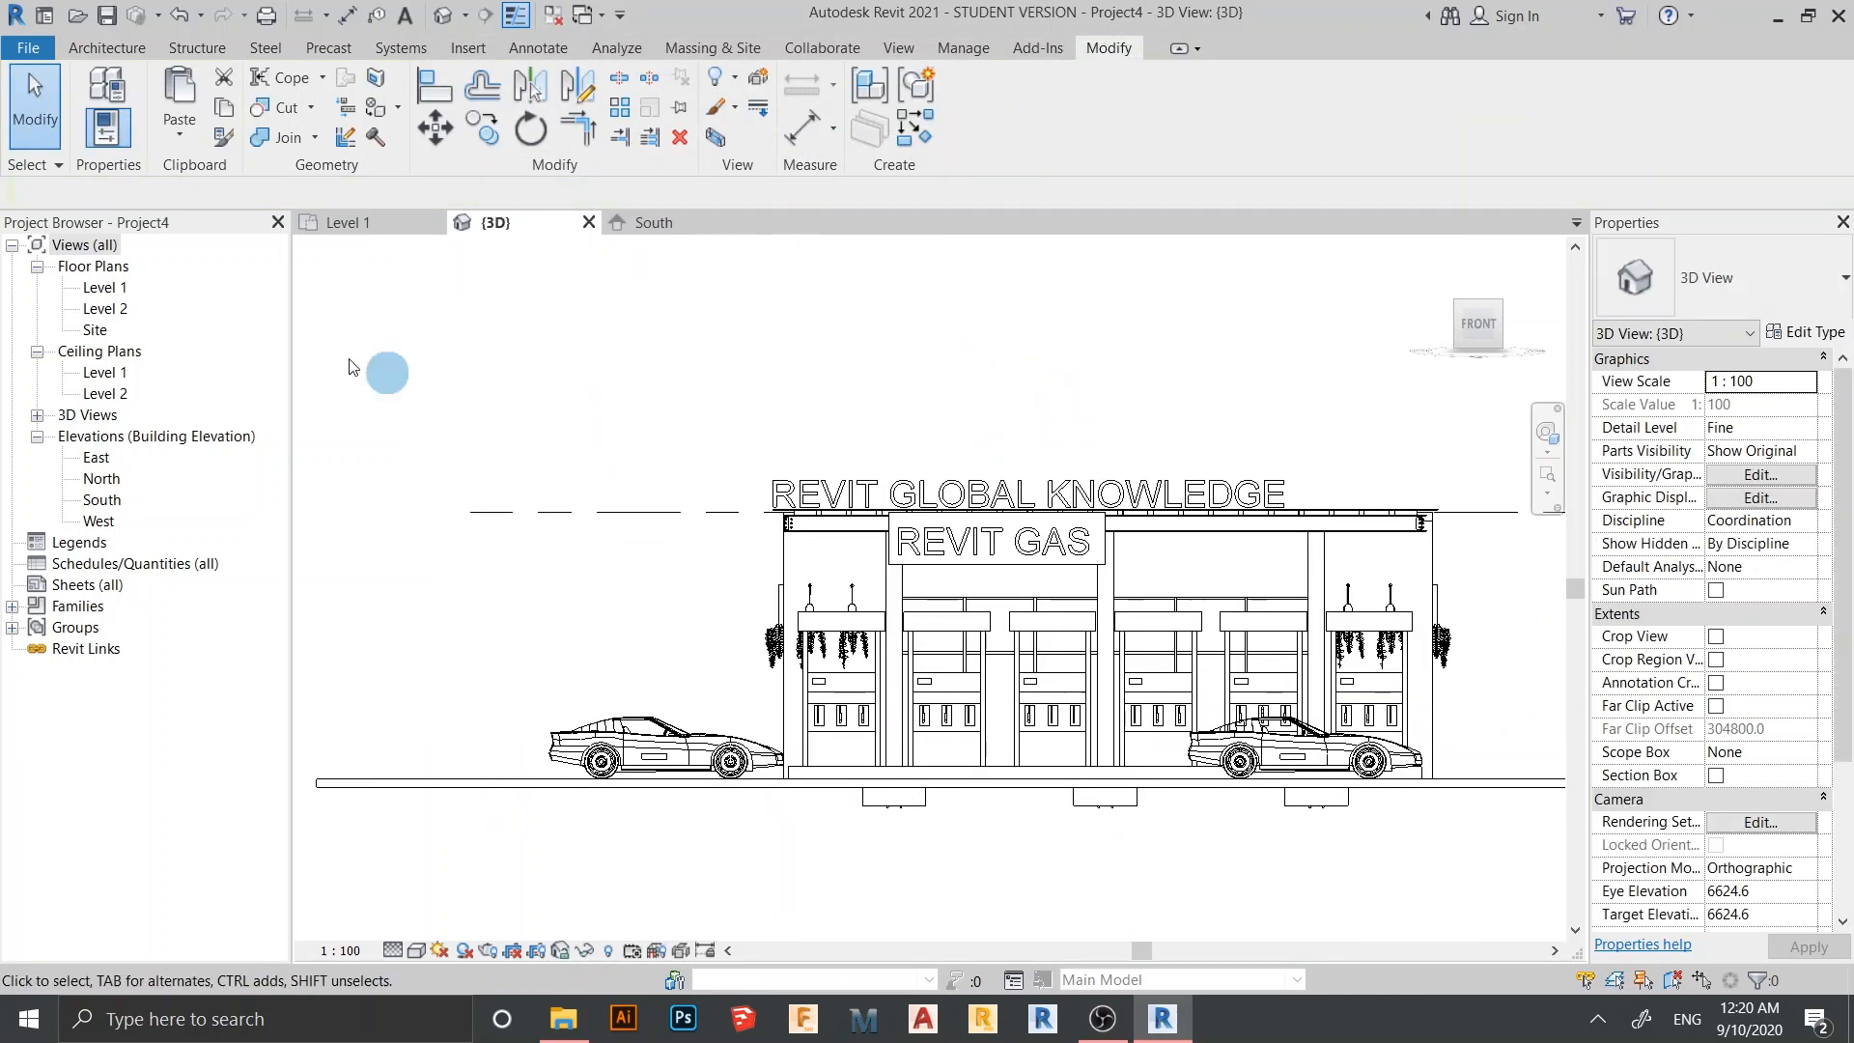
middle_click_drag(1103, 465, 1149, 662, "shift")
middle_click_drag(1366, 752, 531, 976, "shift")
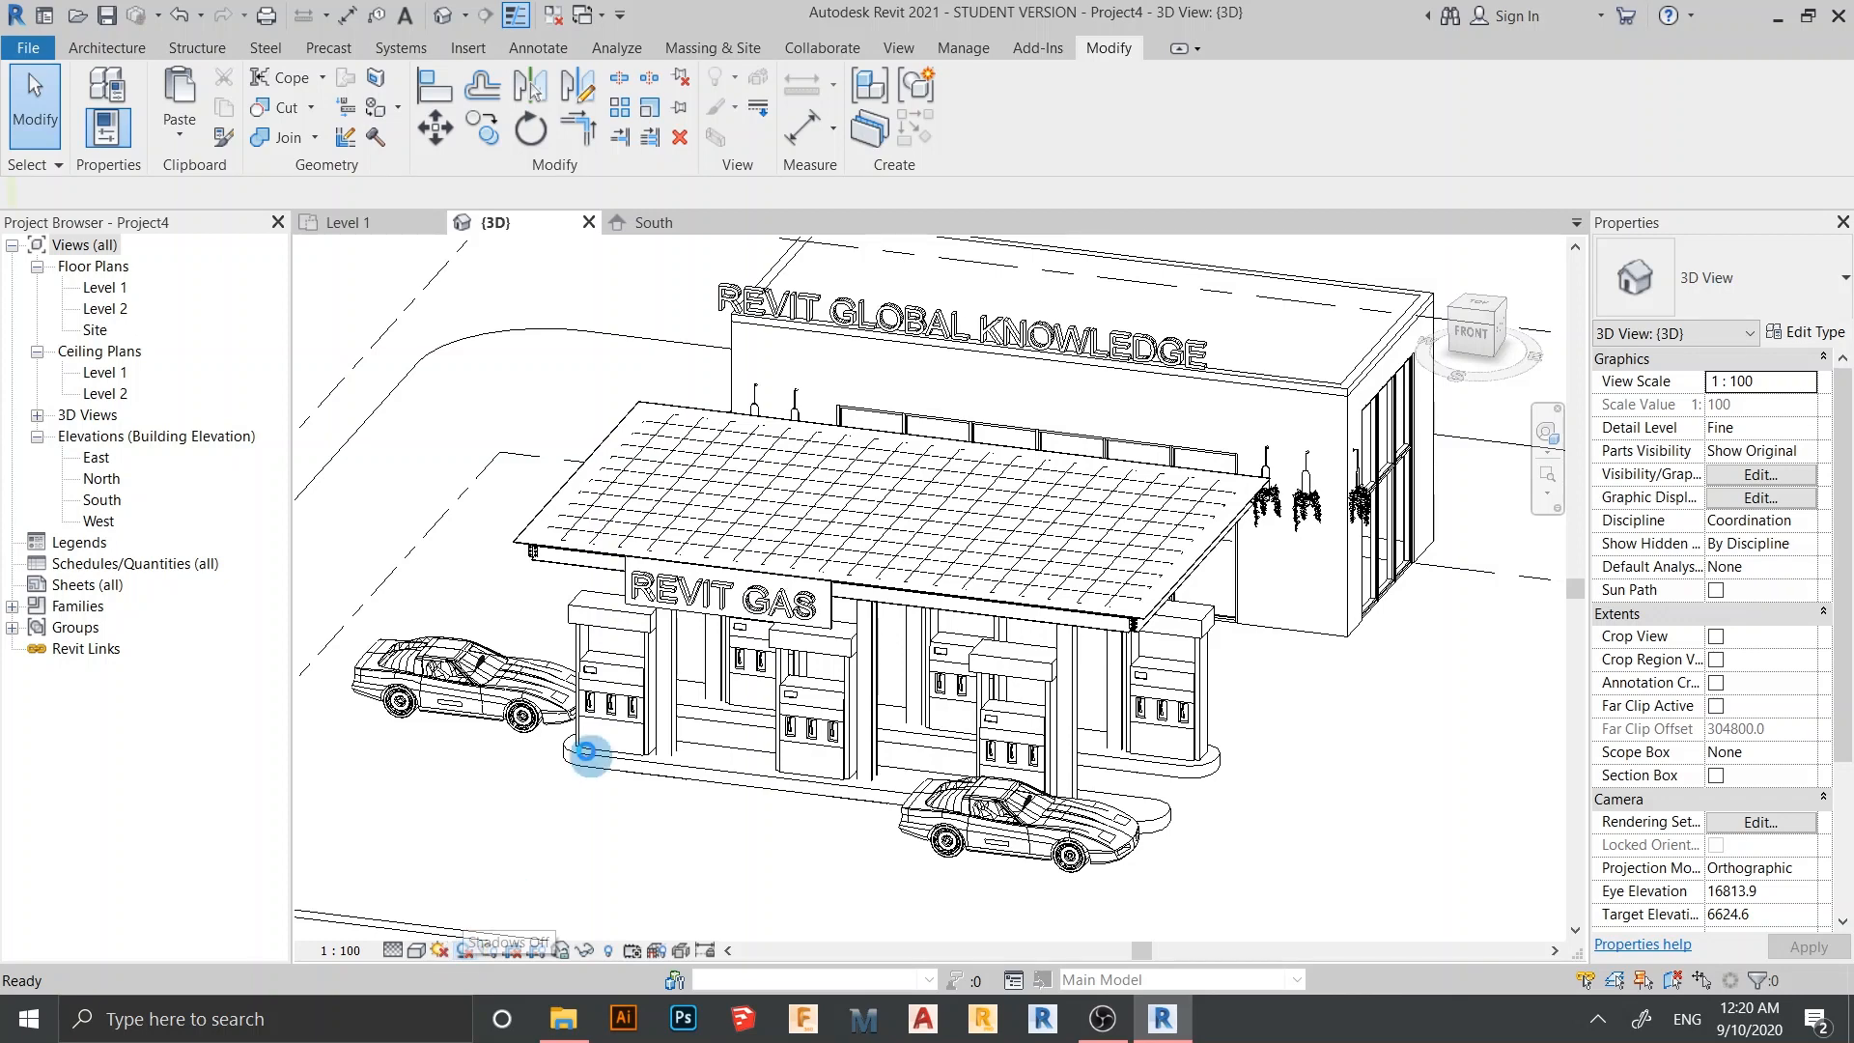
scroll(587, 751, "down", 2)
scroll(542, 867, "down", 3)
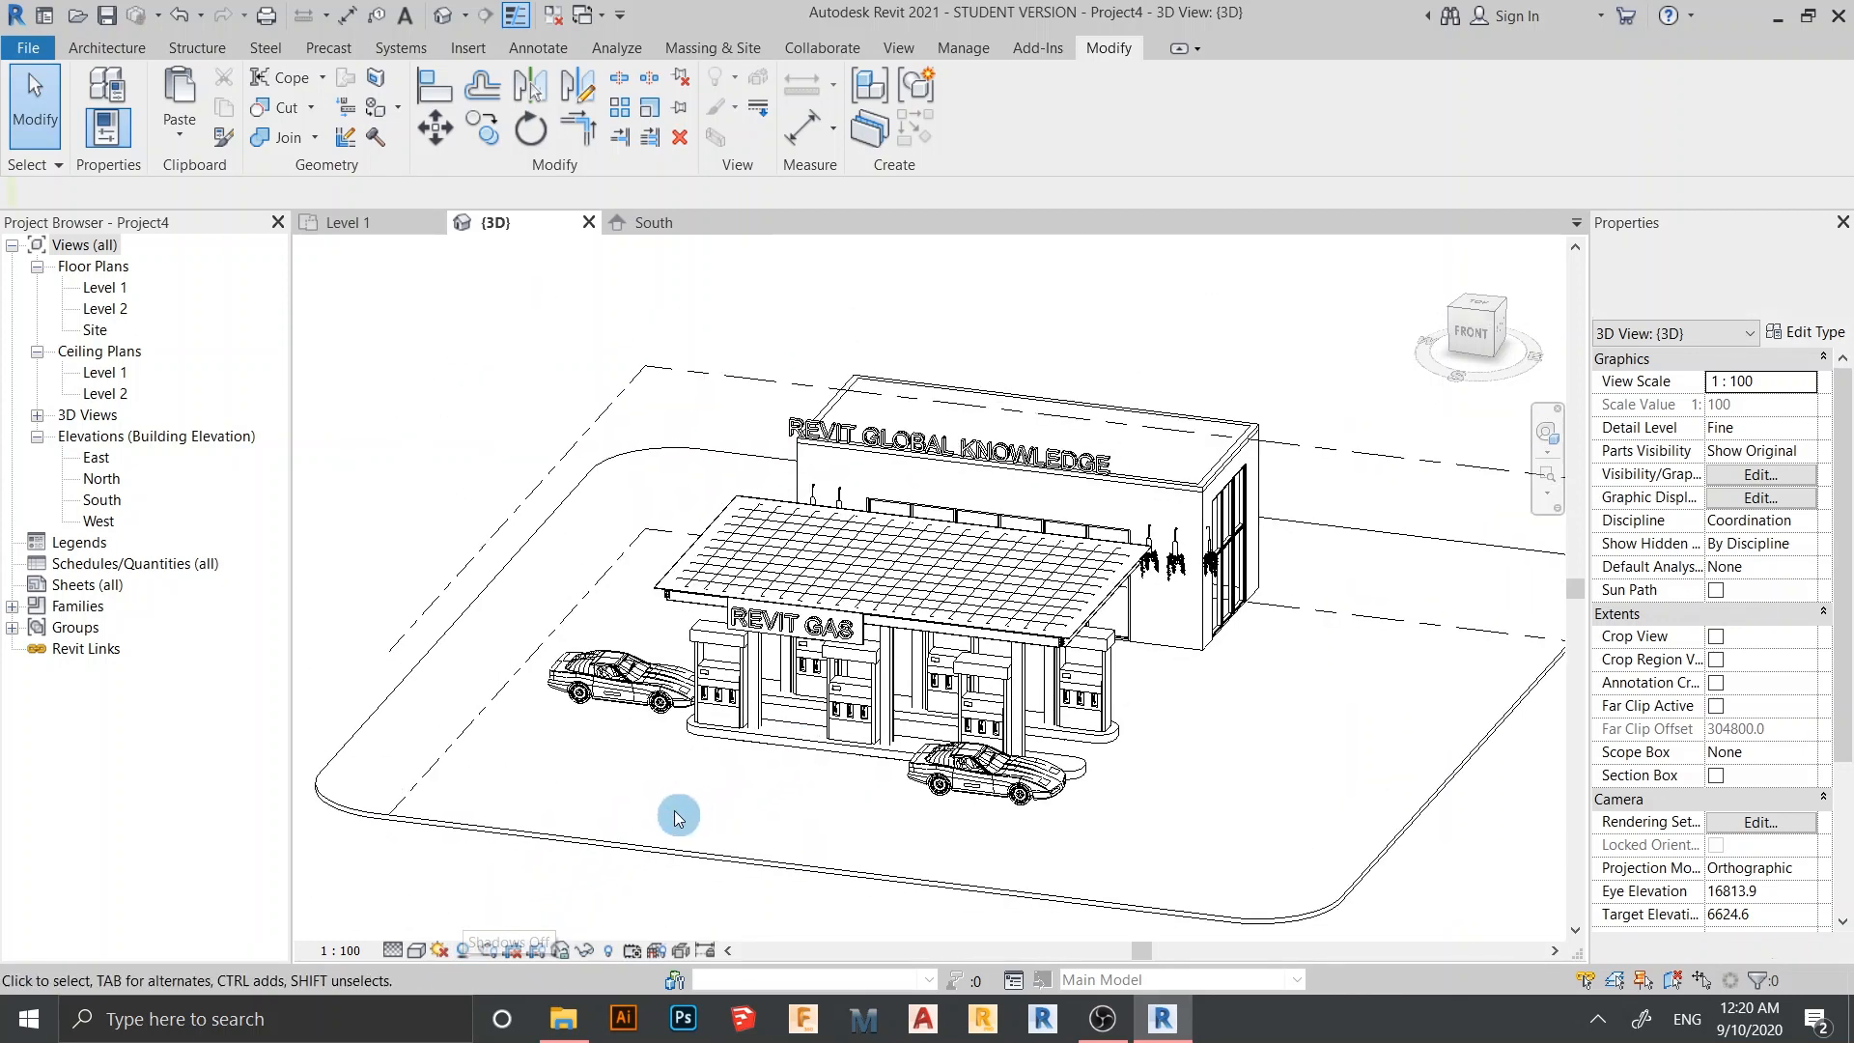
left_click(439, 950)
left_click(416, 950)
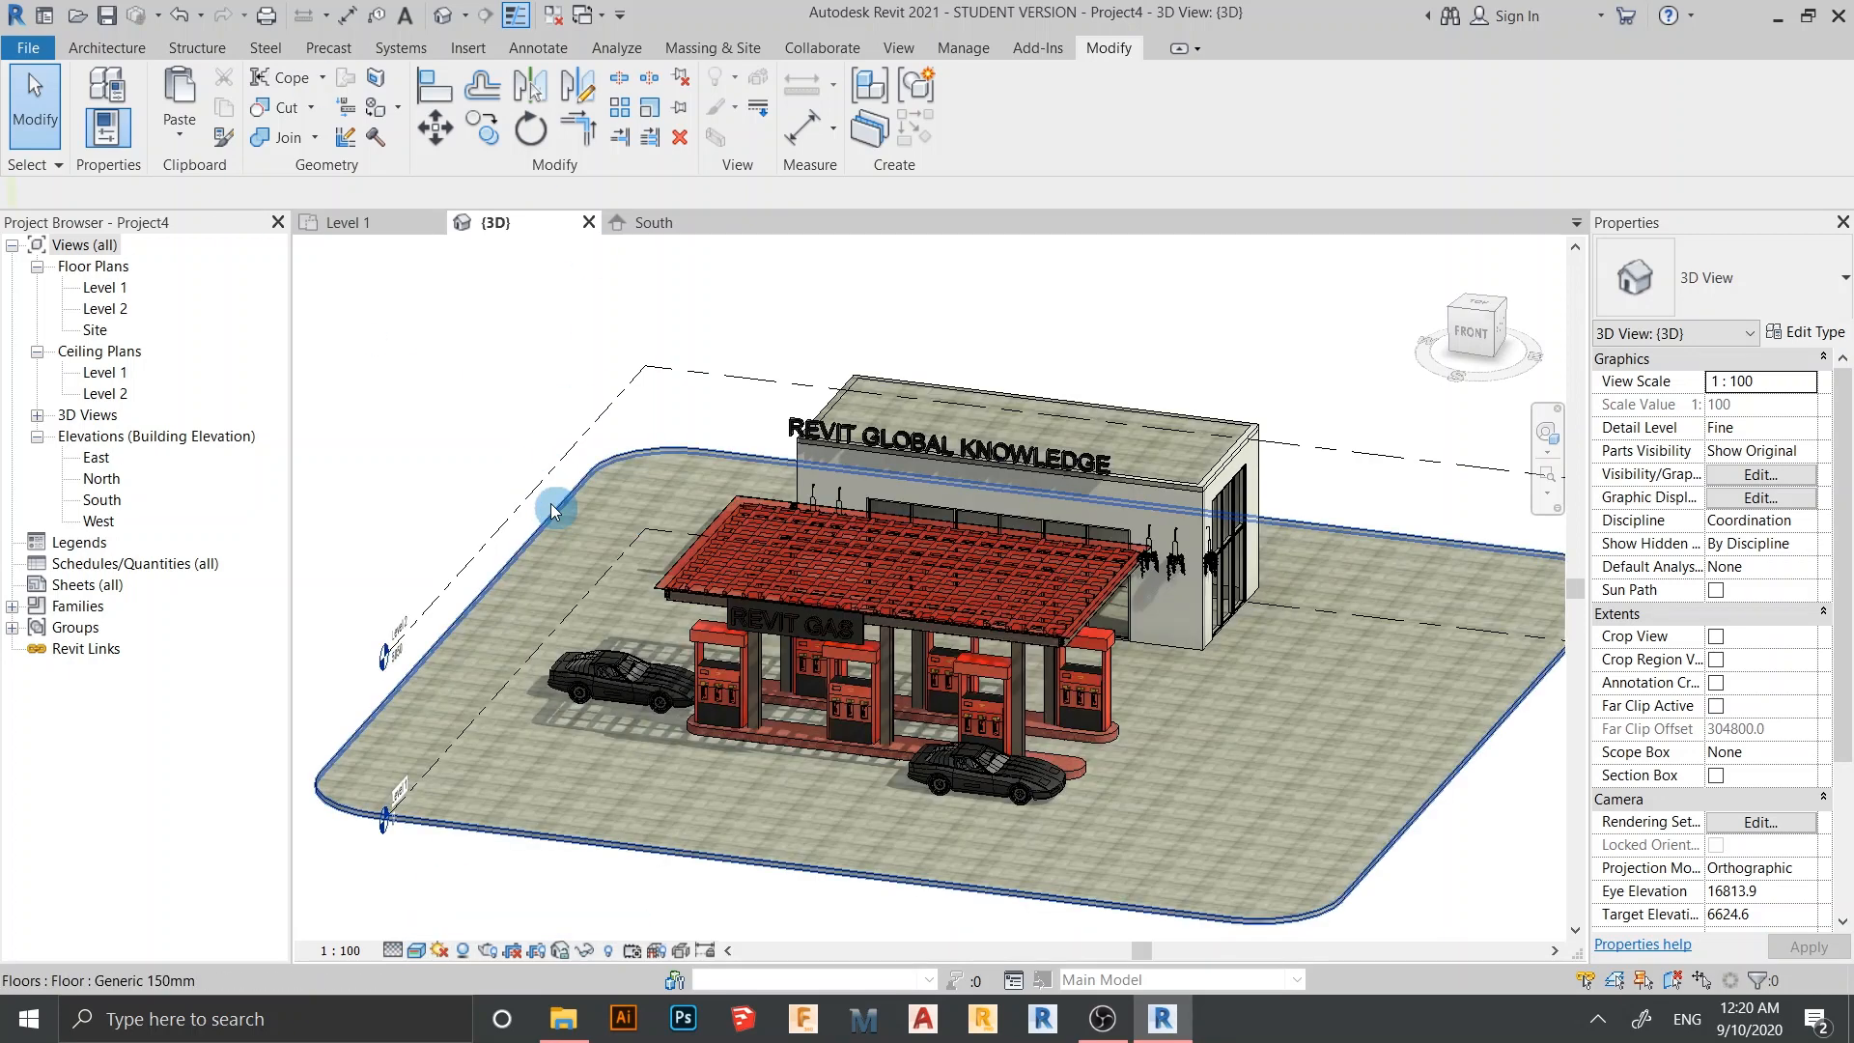
Open the material of the structure layer in the canopy floor's Polycabinate type for editing
scroll(753, 744, "up", 2)
scroll(974, 867, "up", 1)
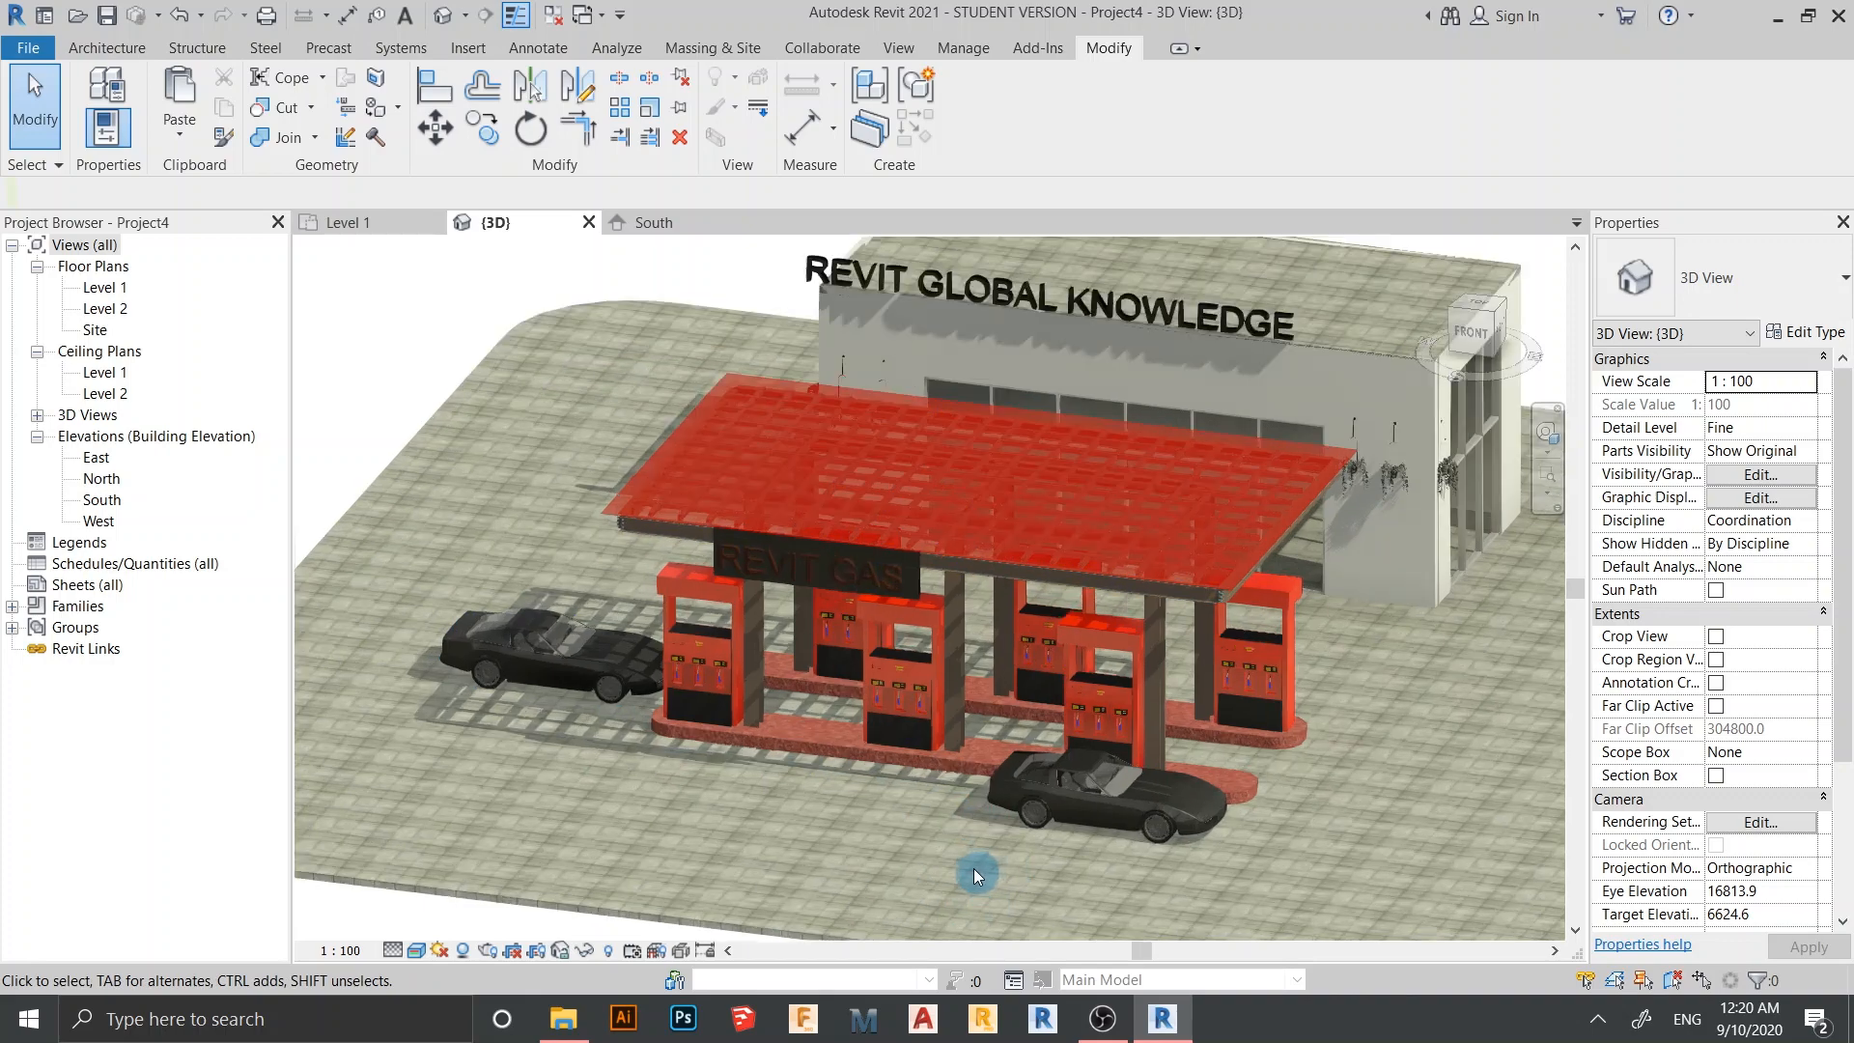
middle_click_drag(875, 796, 819, 732)
scroll(819, 732, "down", 2)
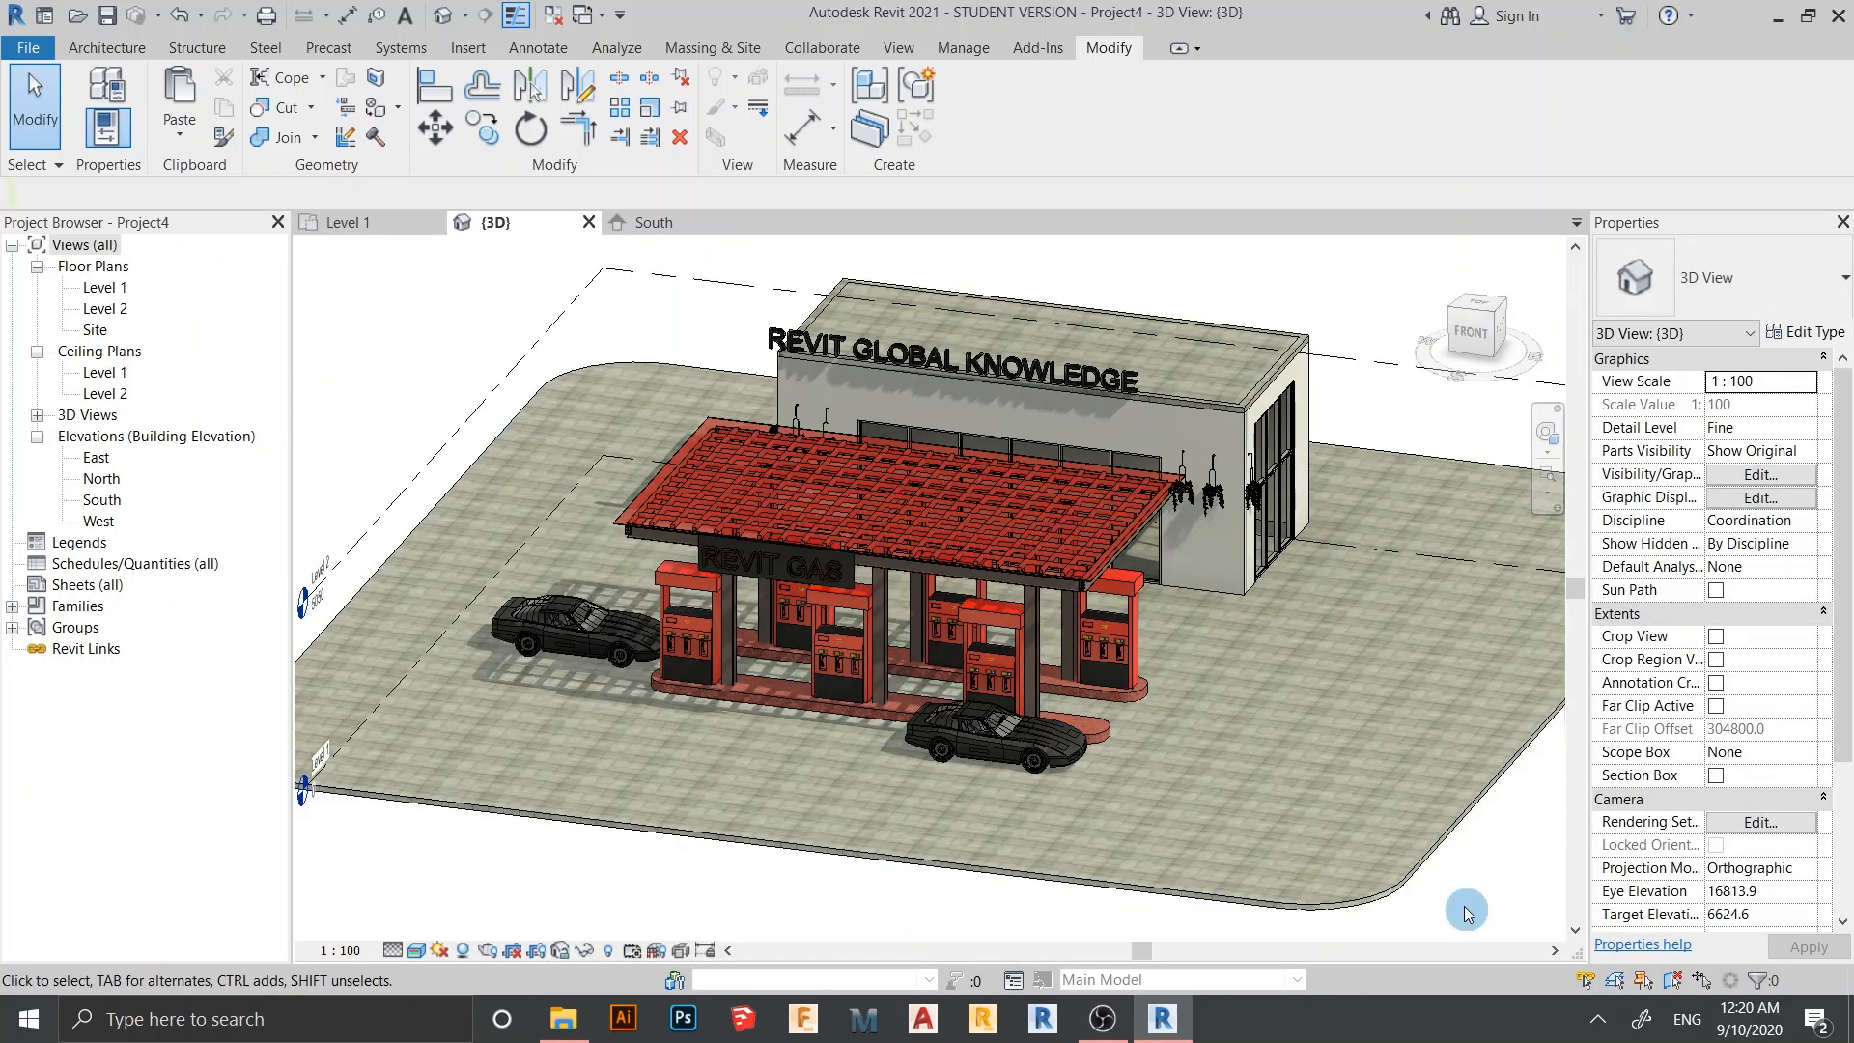
middle_click_drag(1480, 883, 1228, 772, "shift")
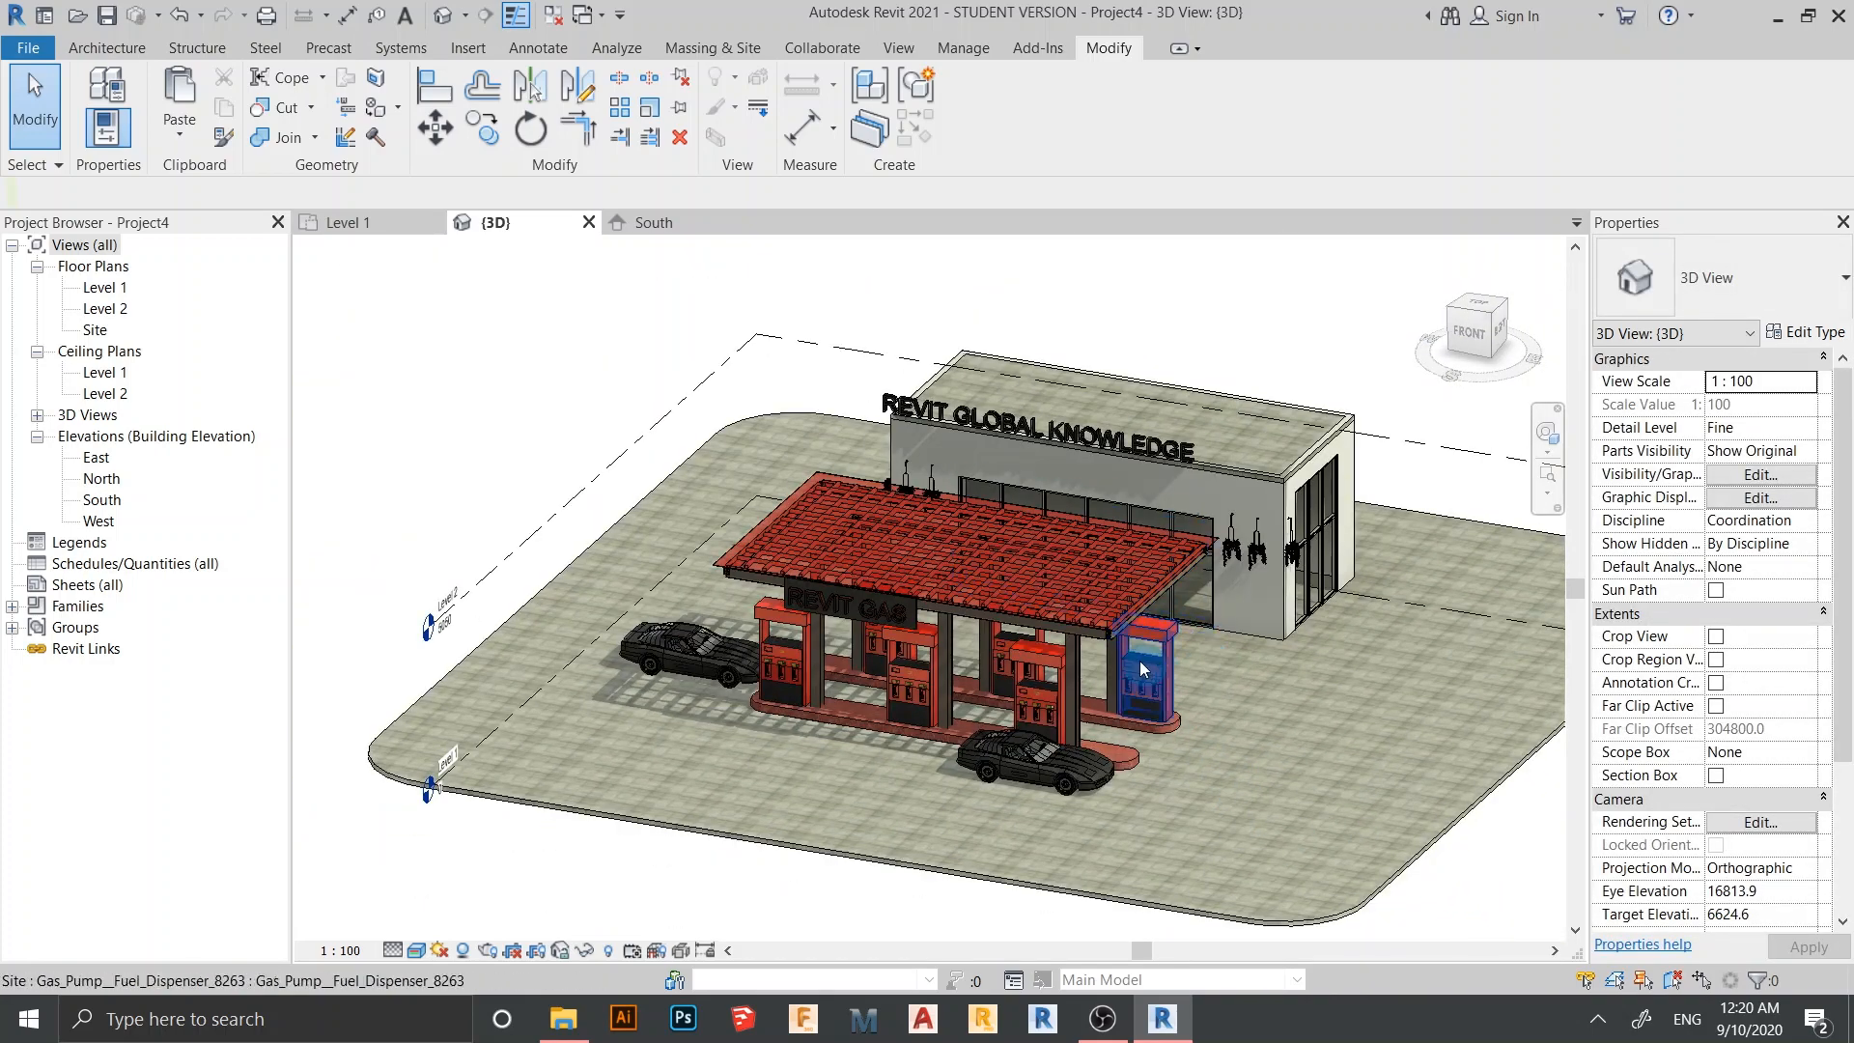
scroll(1136, 668, "up", 2)
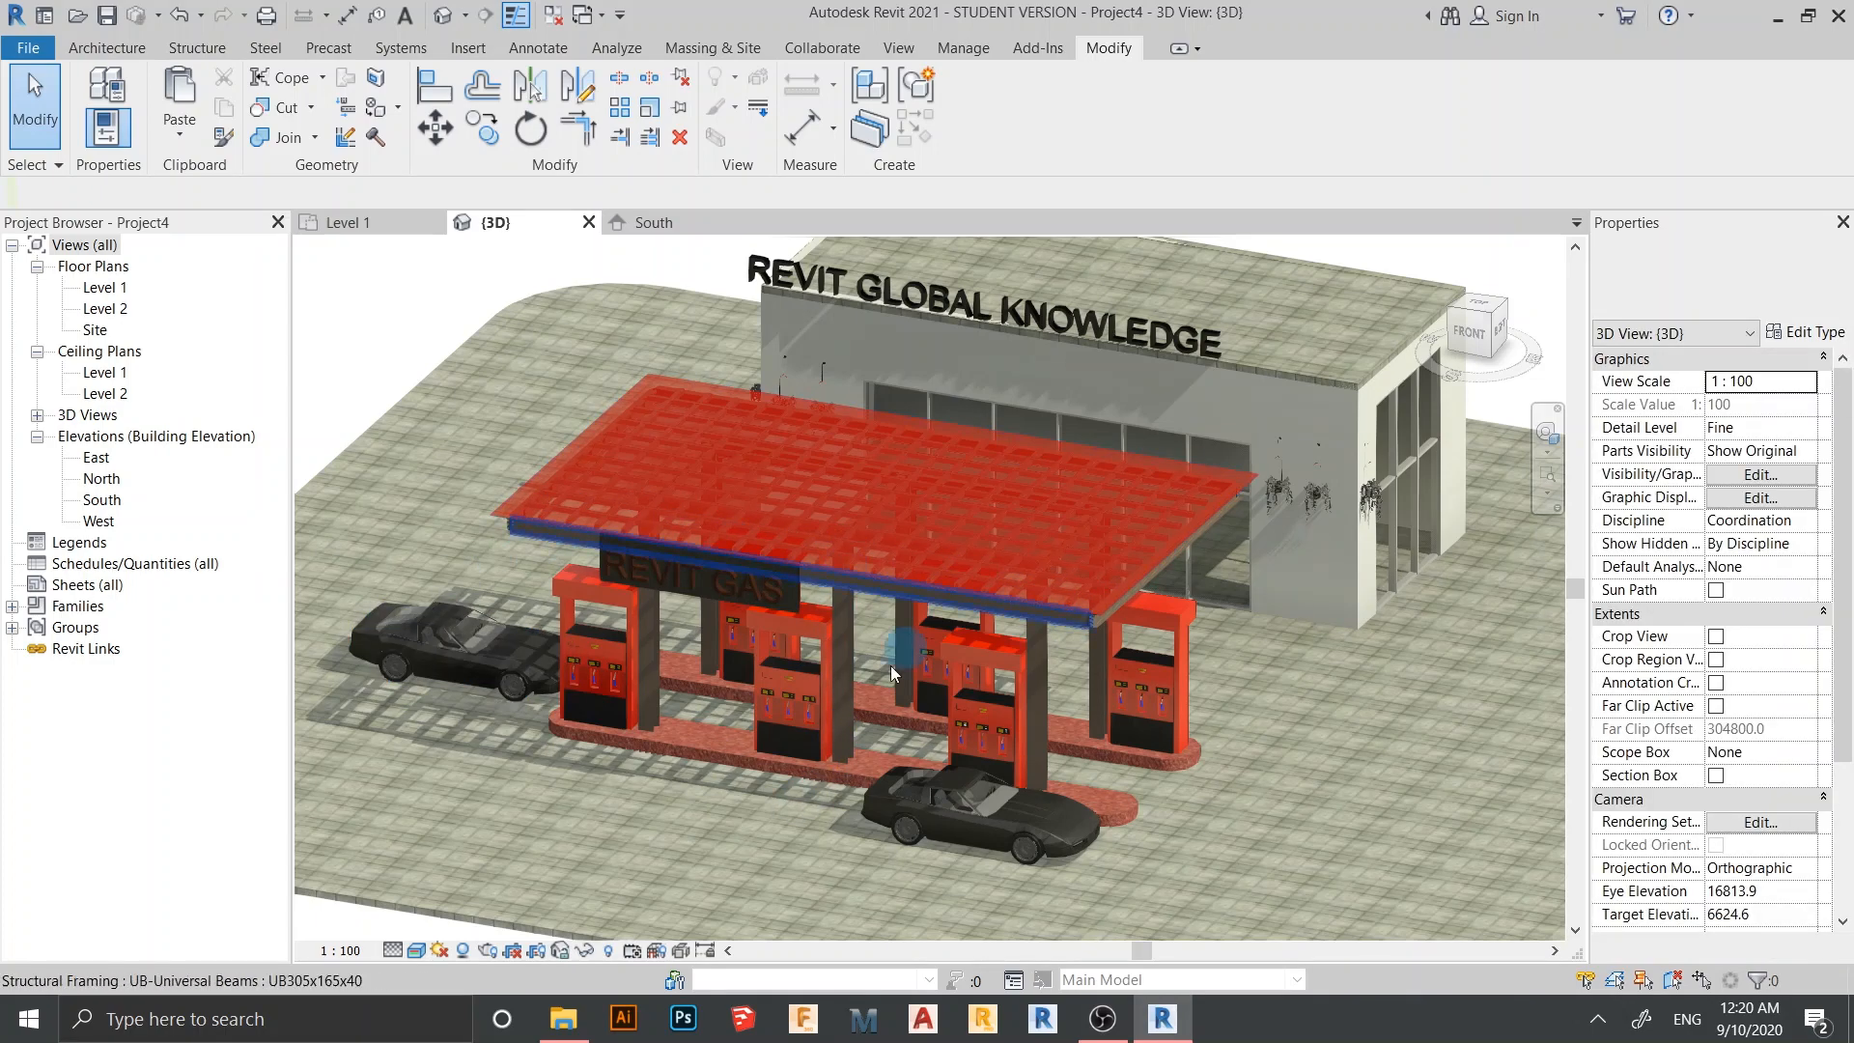
left_click(1078, 610)
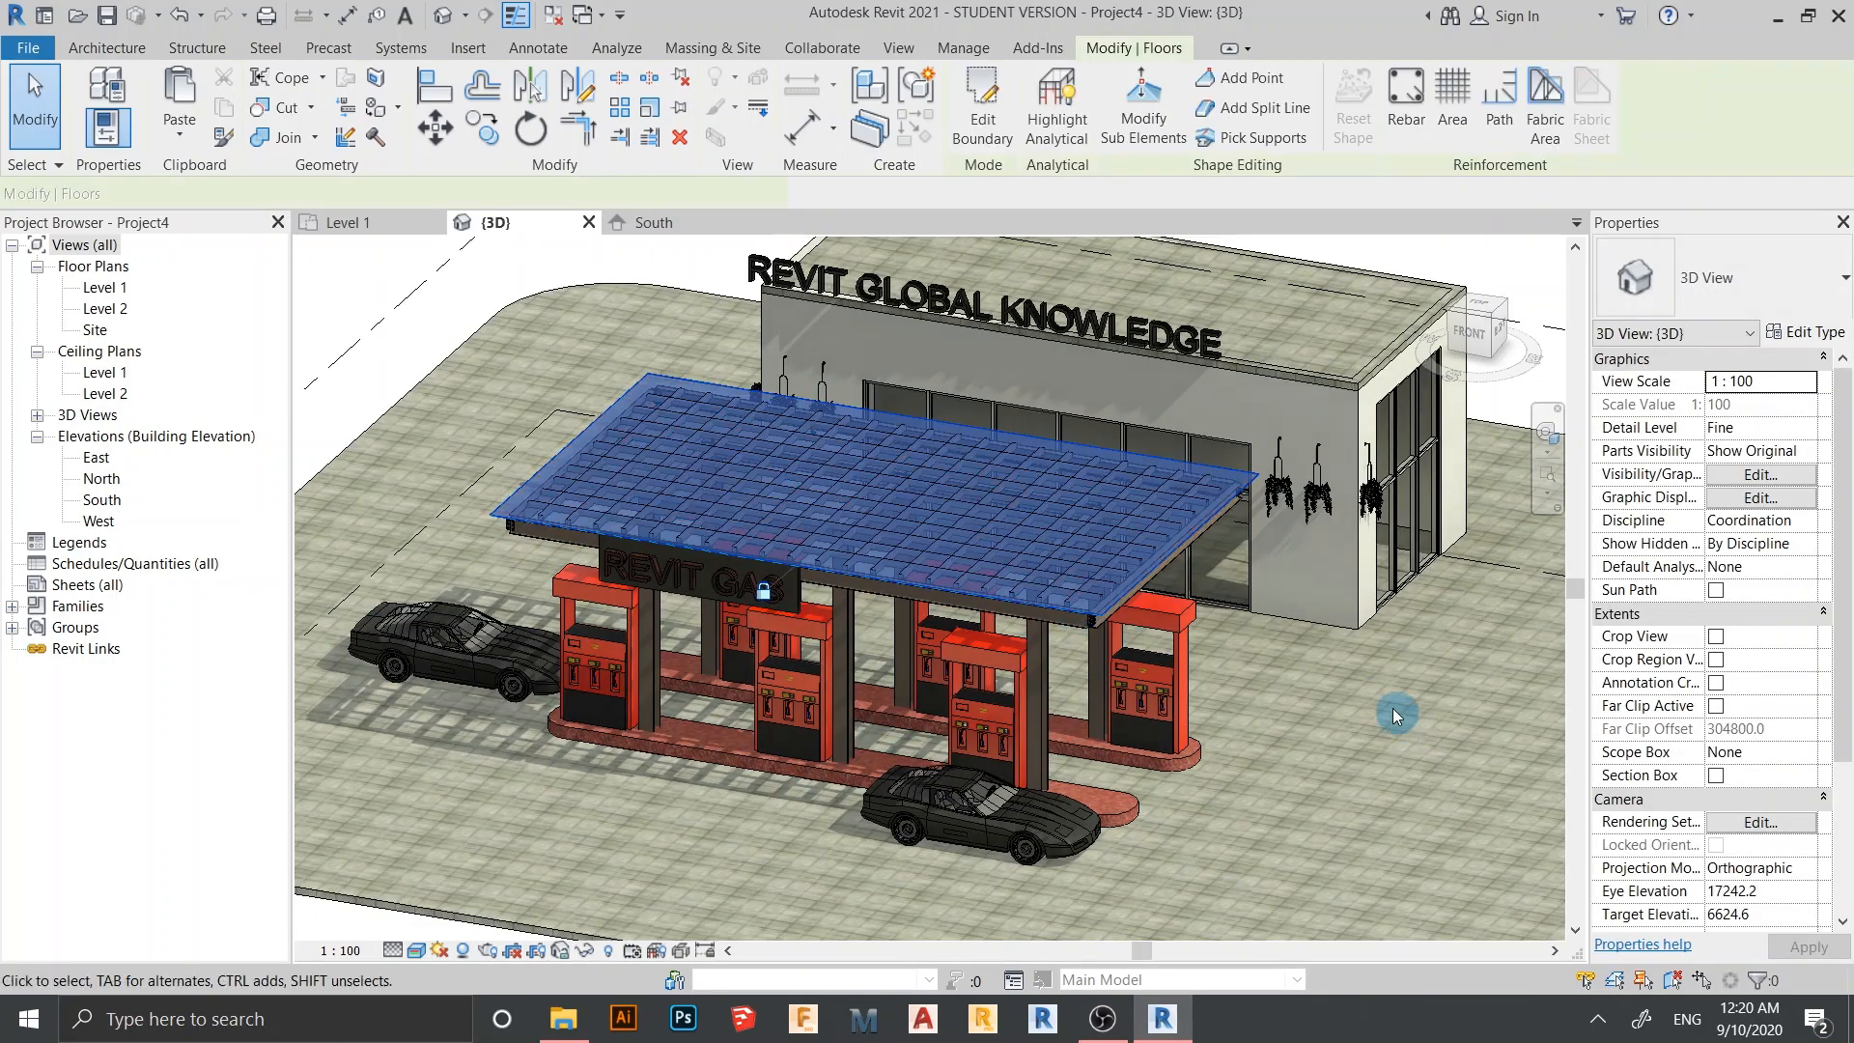
left_click(1805, 332)
left_click(916, 381)
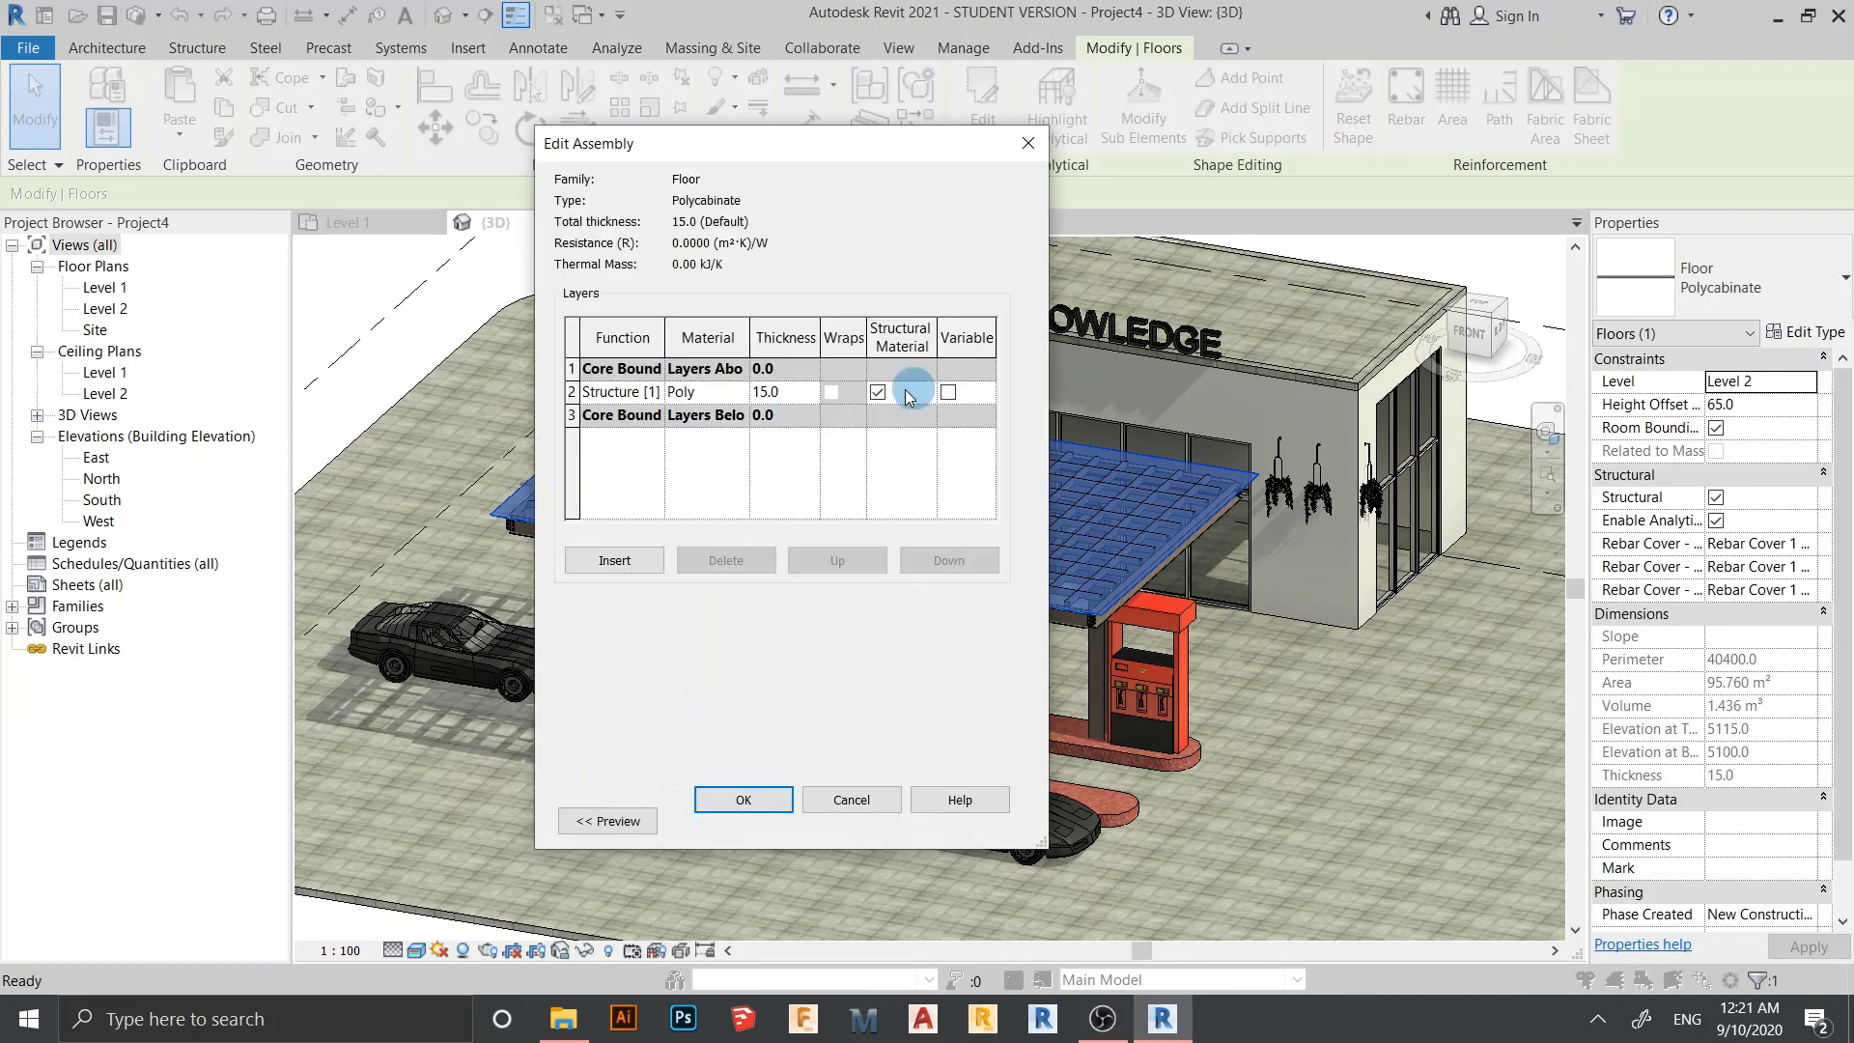
left_click(740, 392)
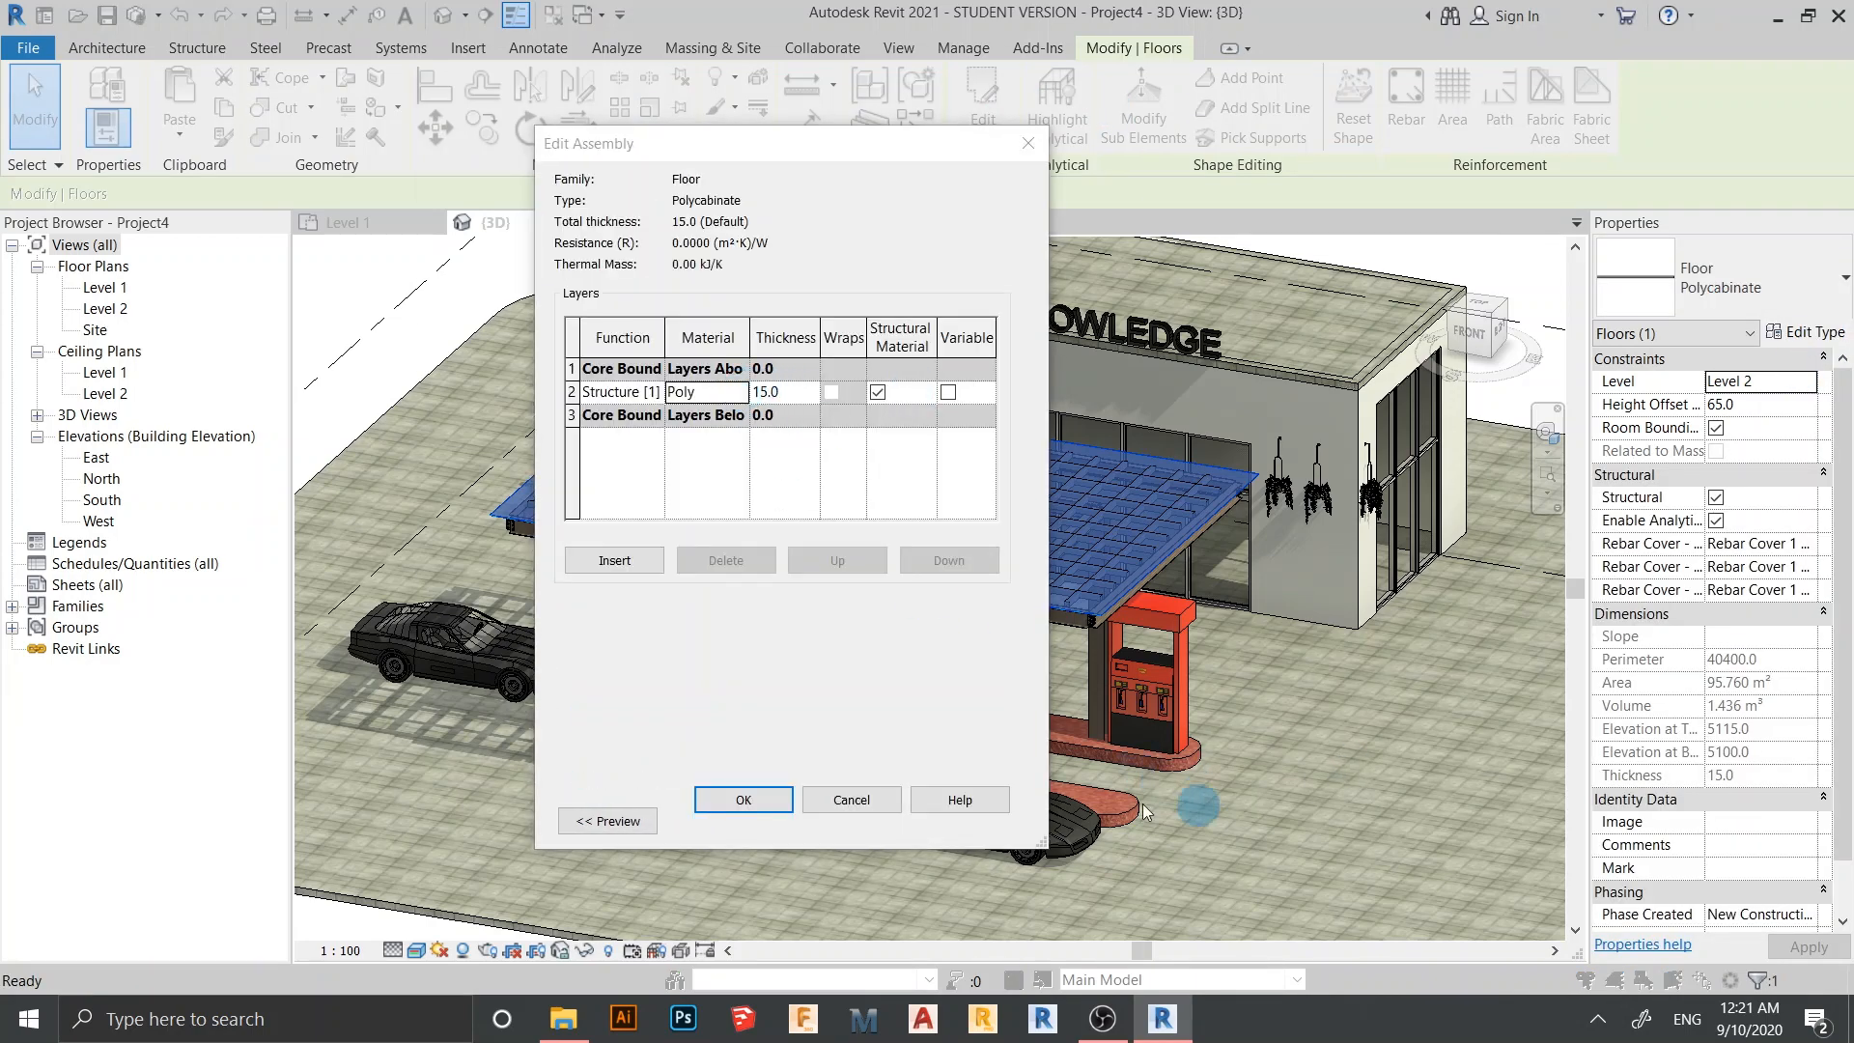
Open the asset browser for the Poly material and show the Glass category of the Appearance Library
left_click(529, 650)
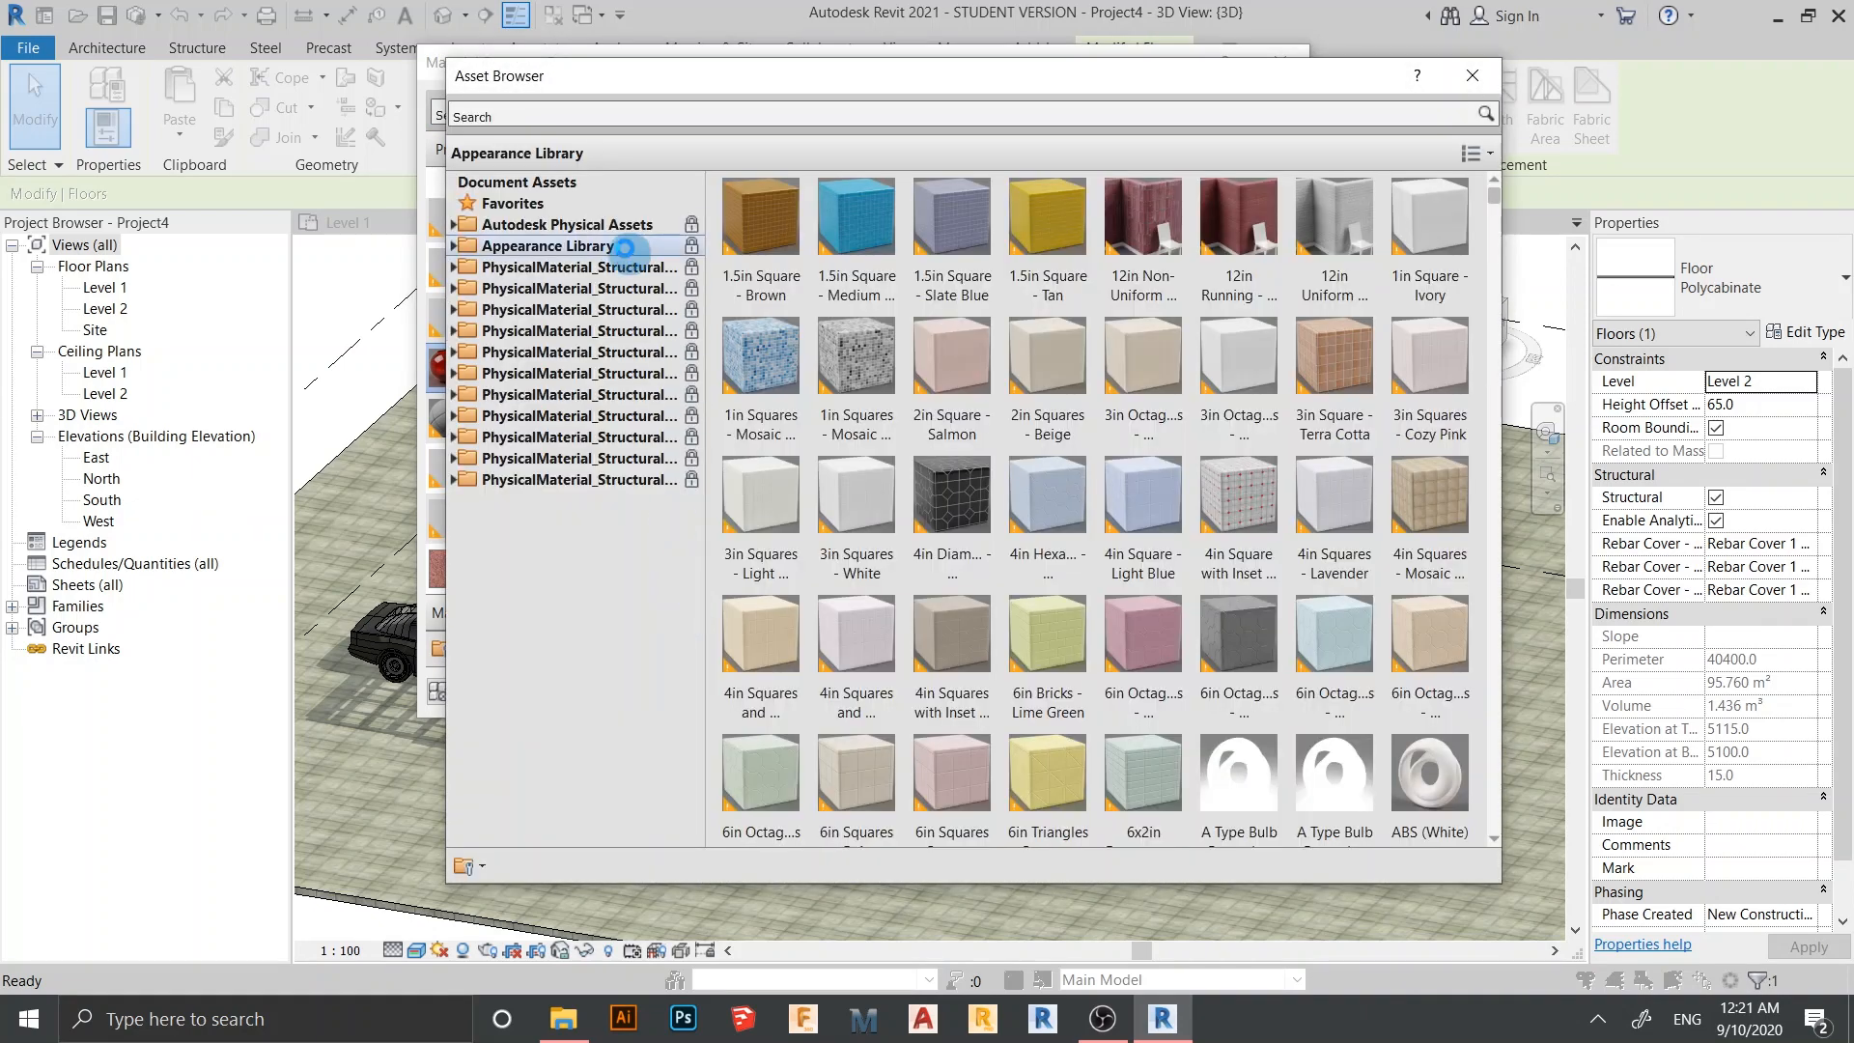
double_click(547, 246)
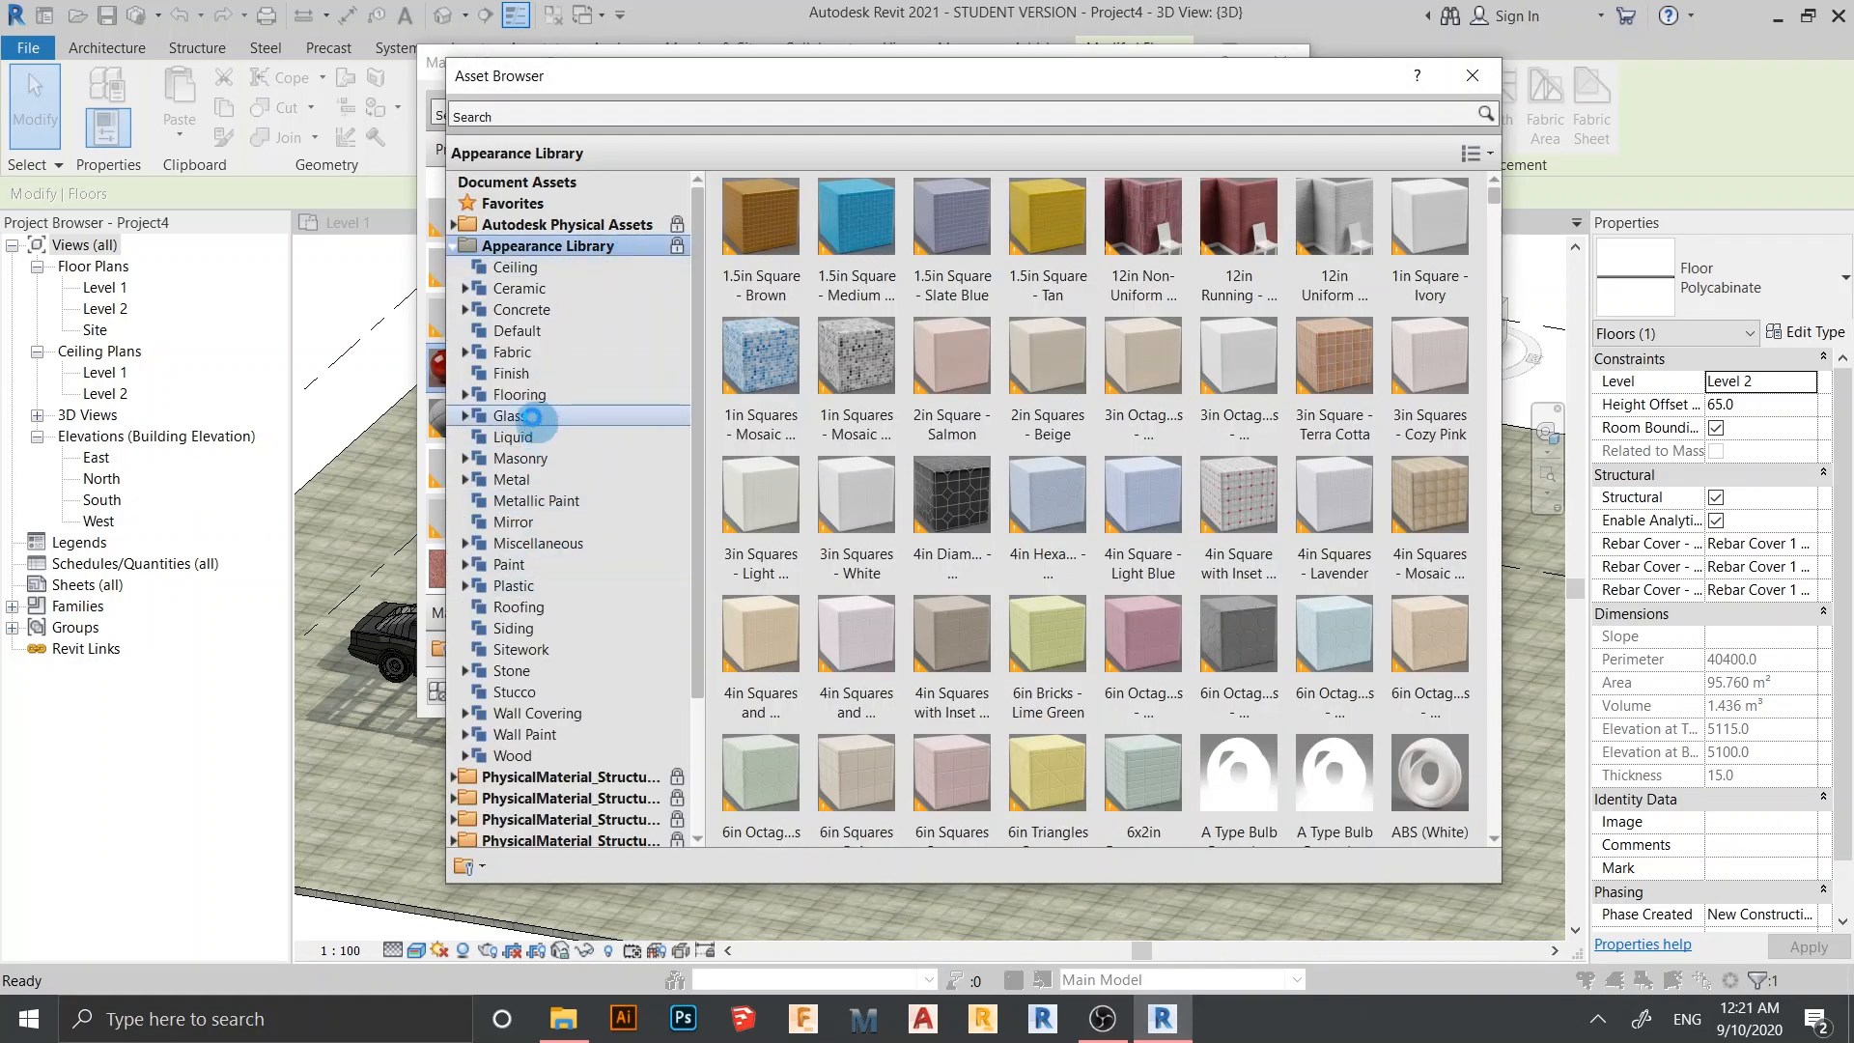
left_click(532, 416)
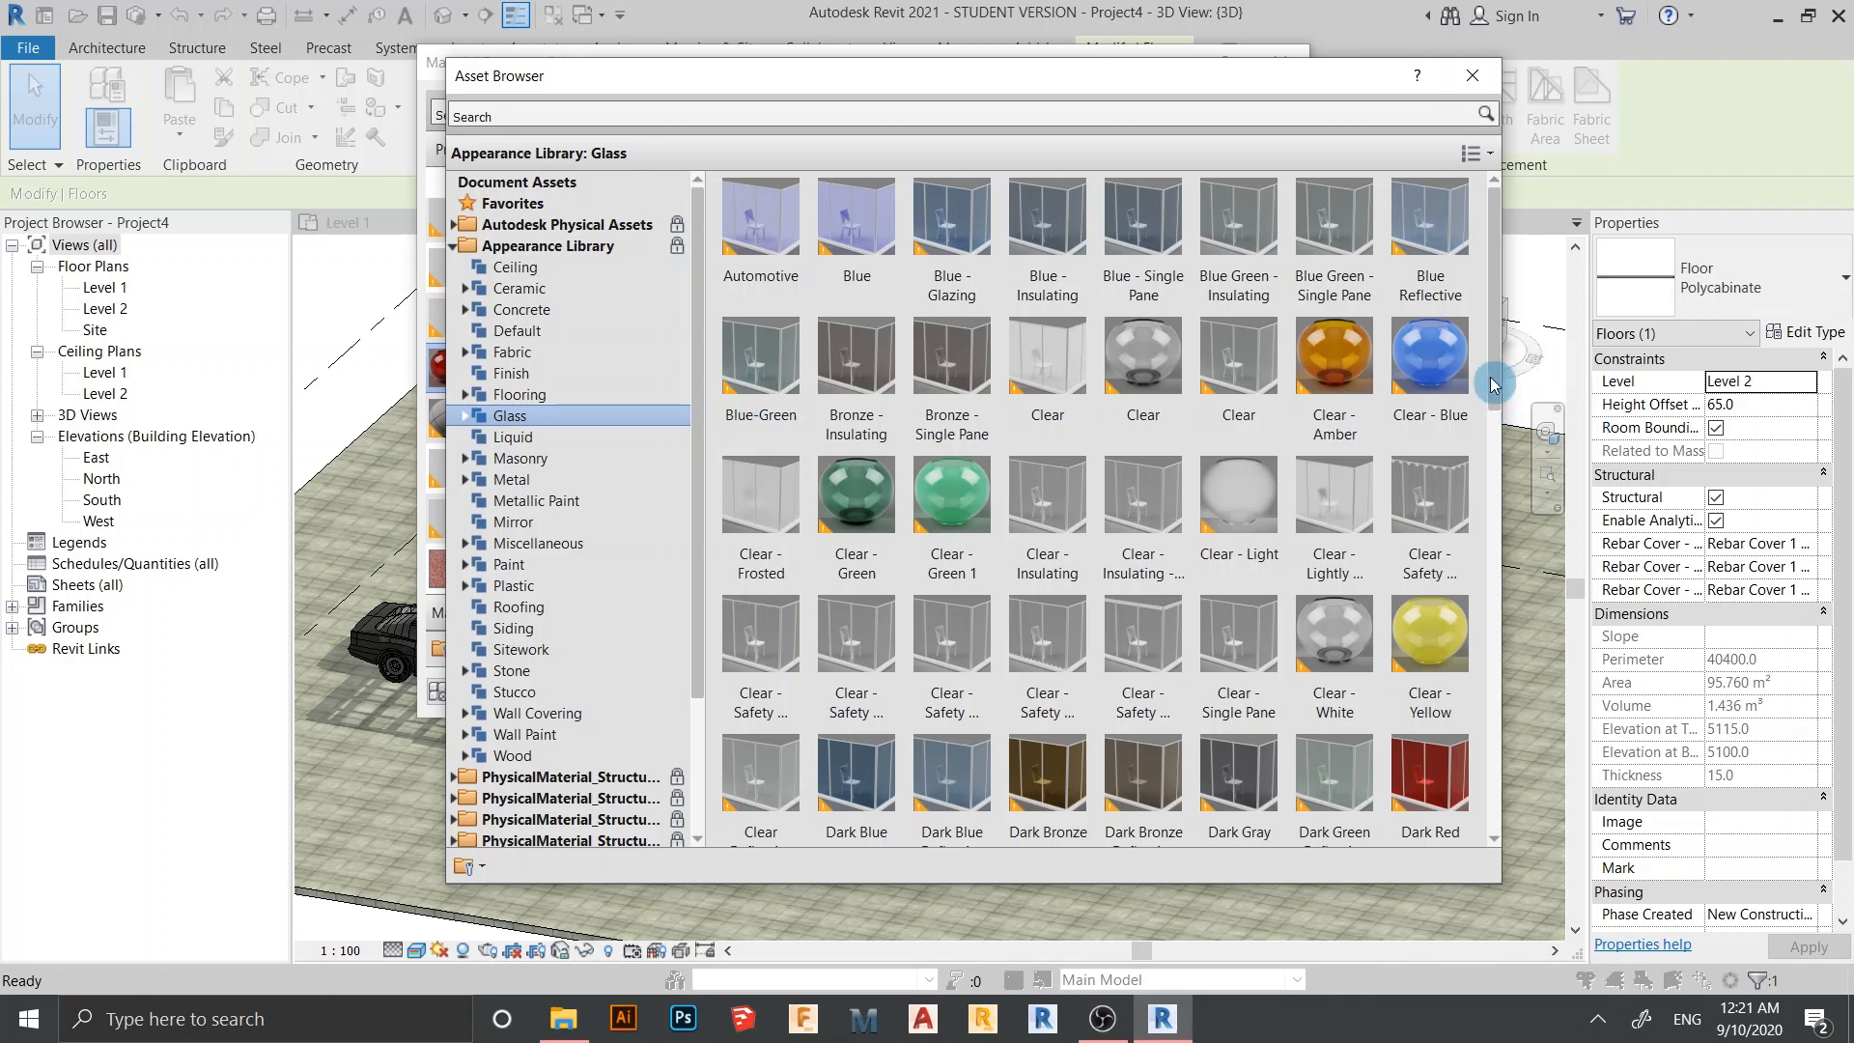
Replace the Poly material's appearance with the Frosted - Dark Blue glass asset and accept the material change
scroll(1091, 651, "down", 1)
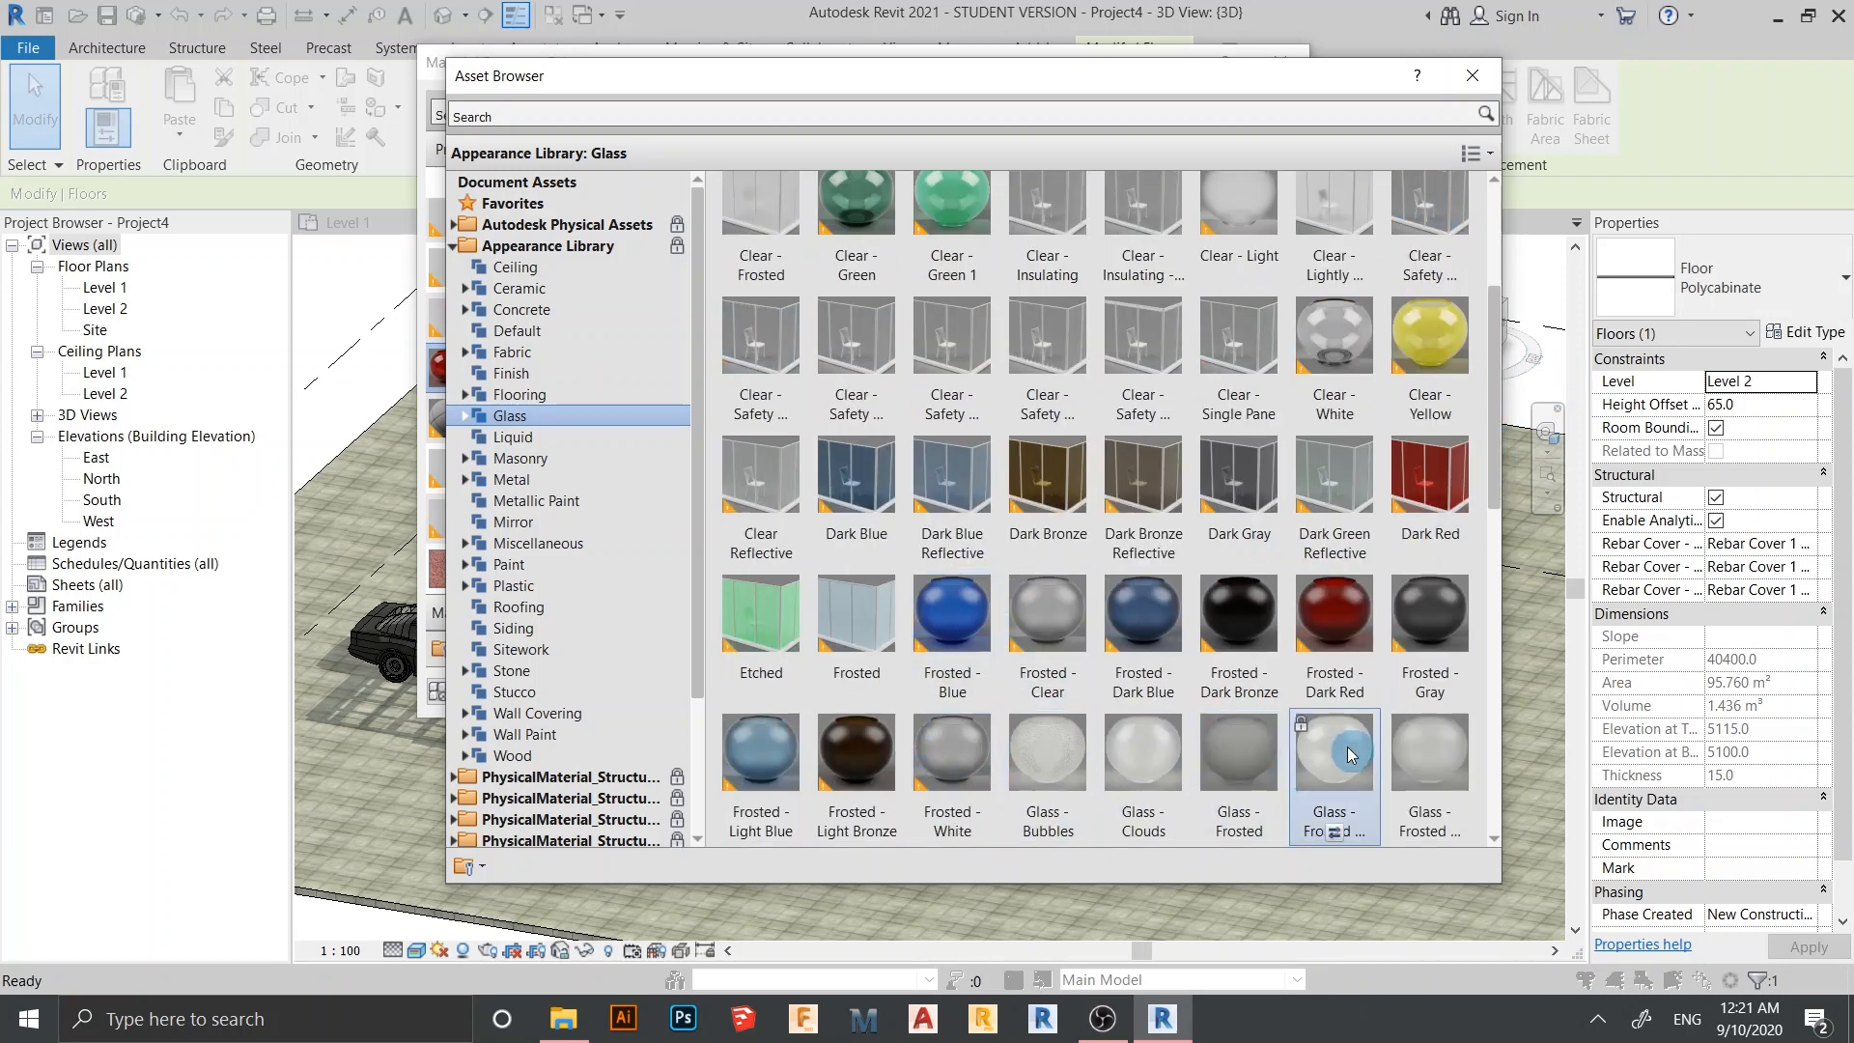
scroll(1062, 623, "down", 3)
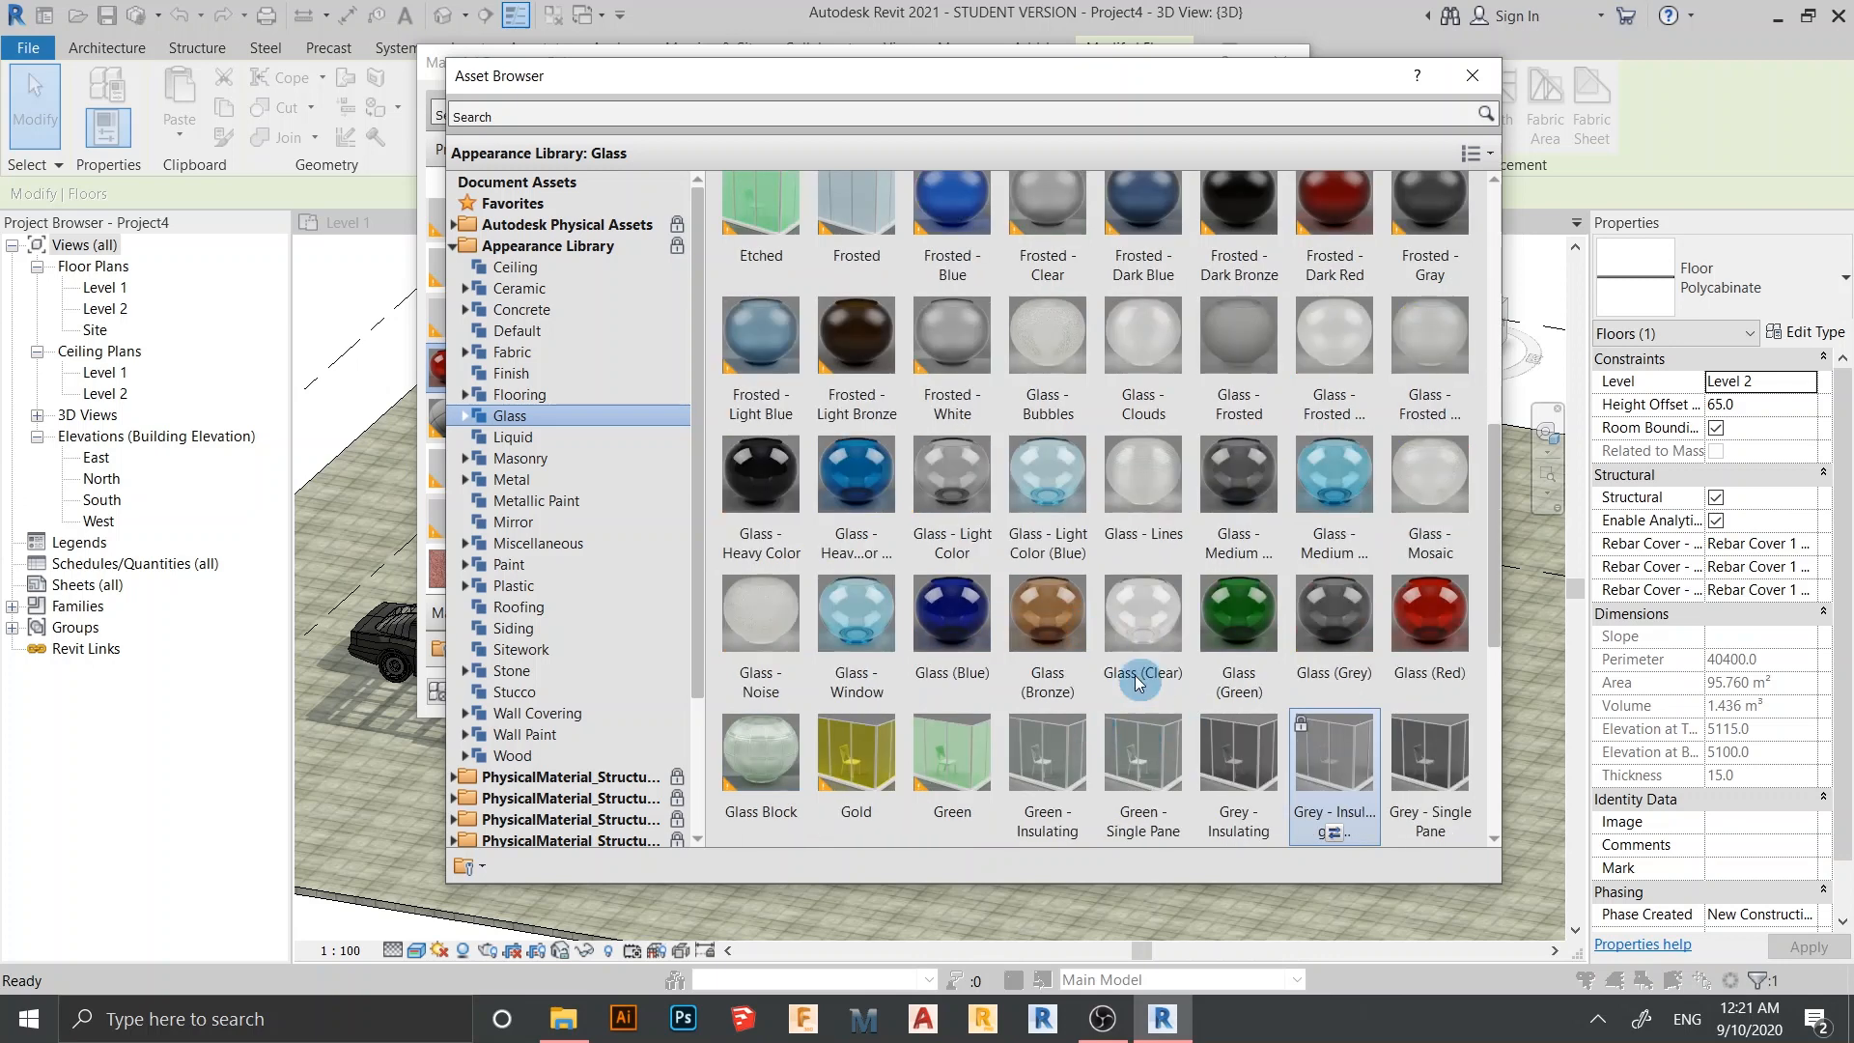
scroll(854, 538, "down", 4)
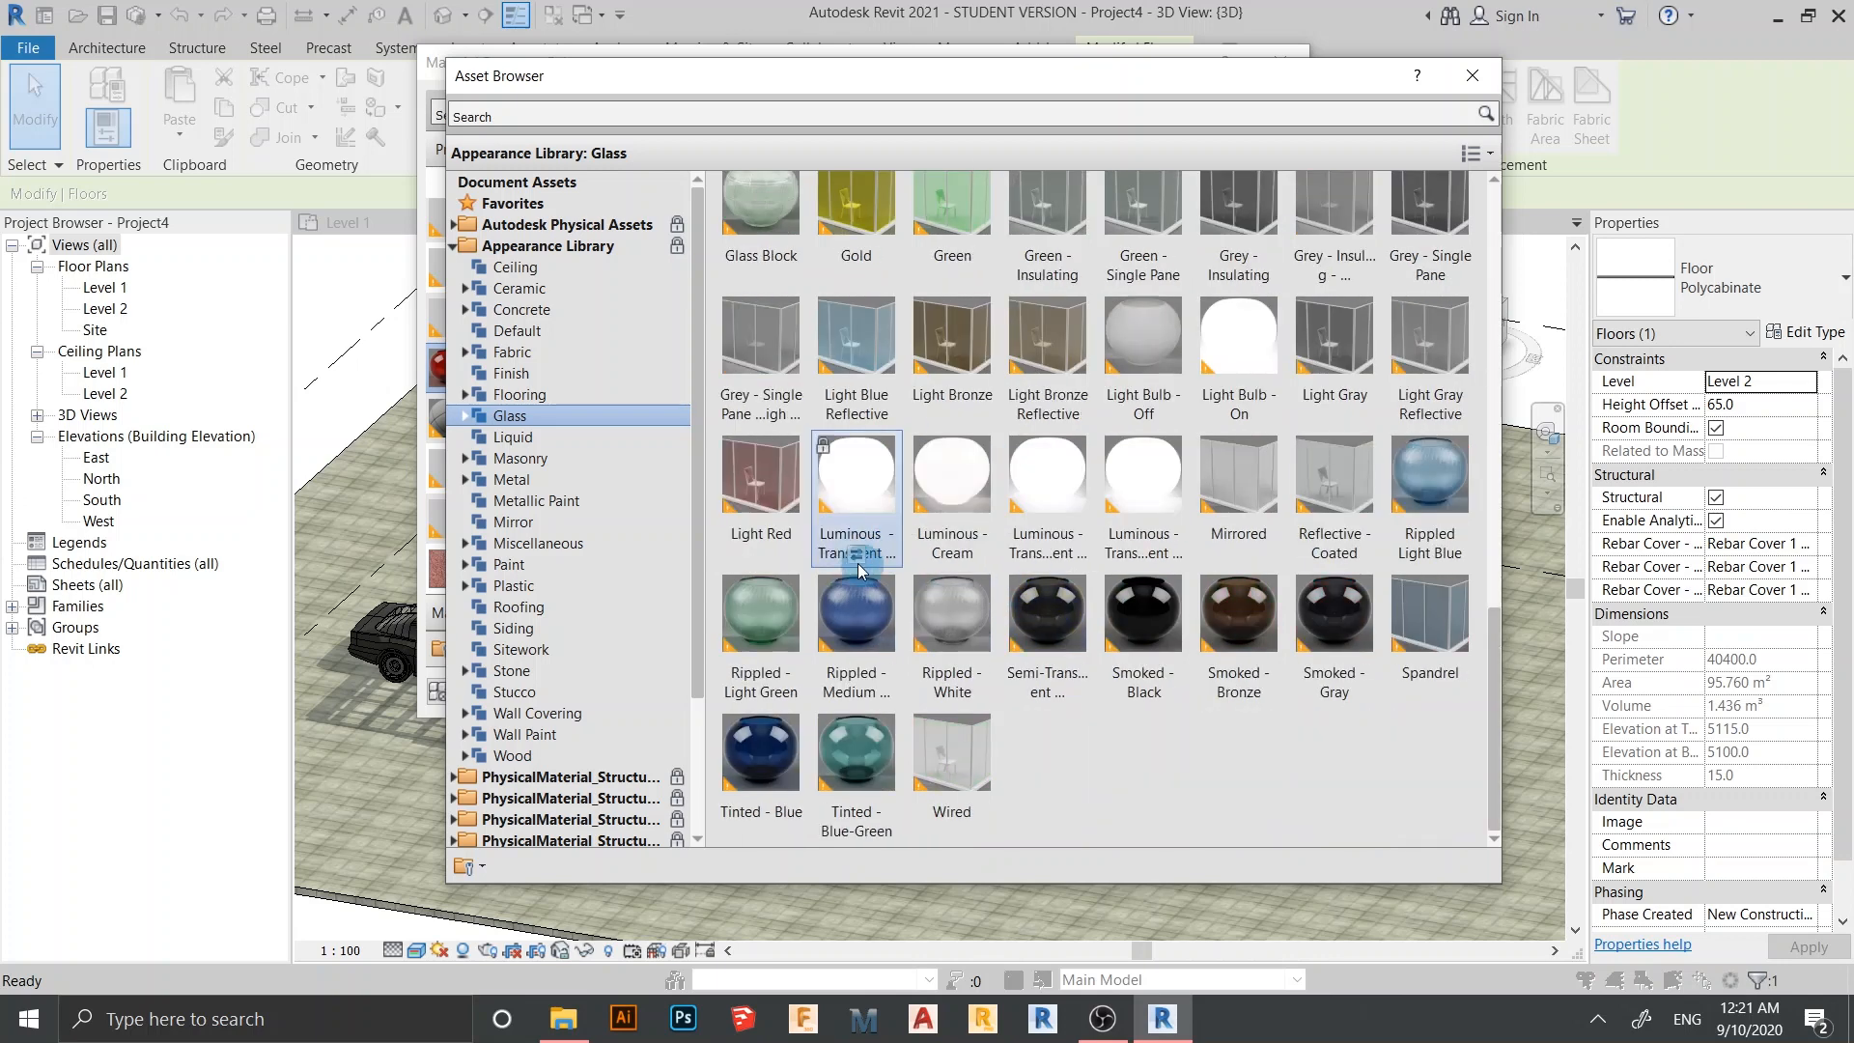
scroll(898, 534, "up", 3)
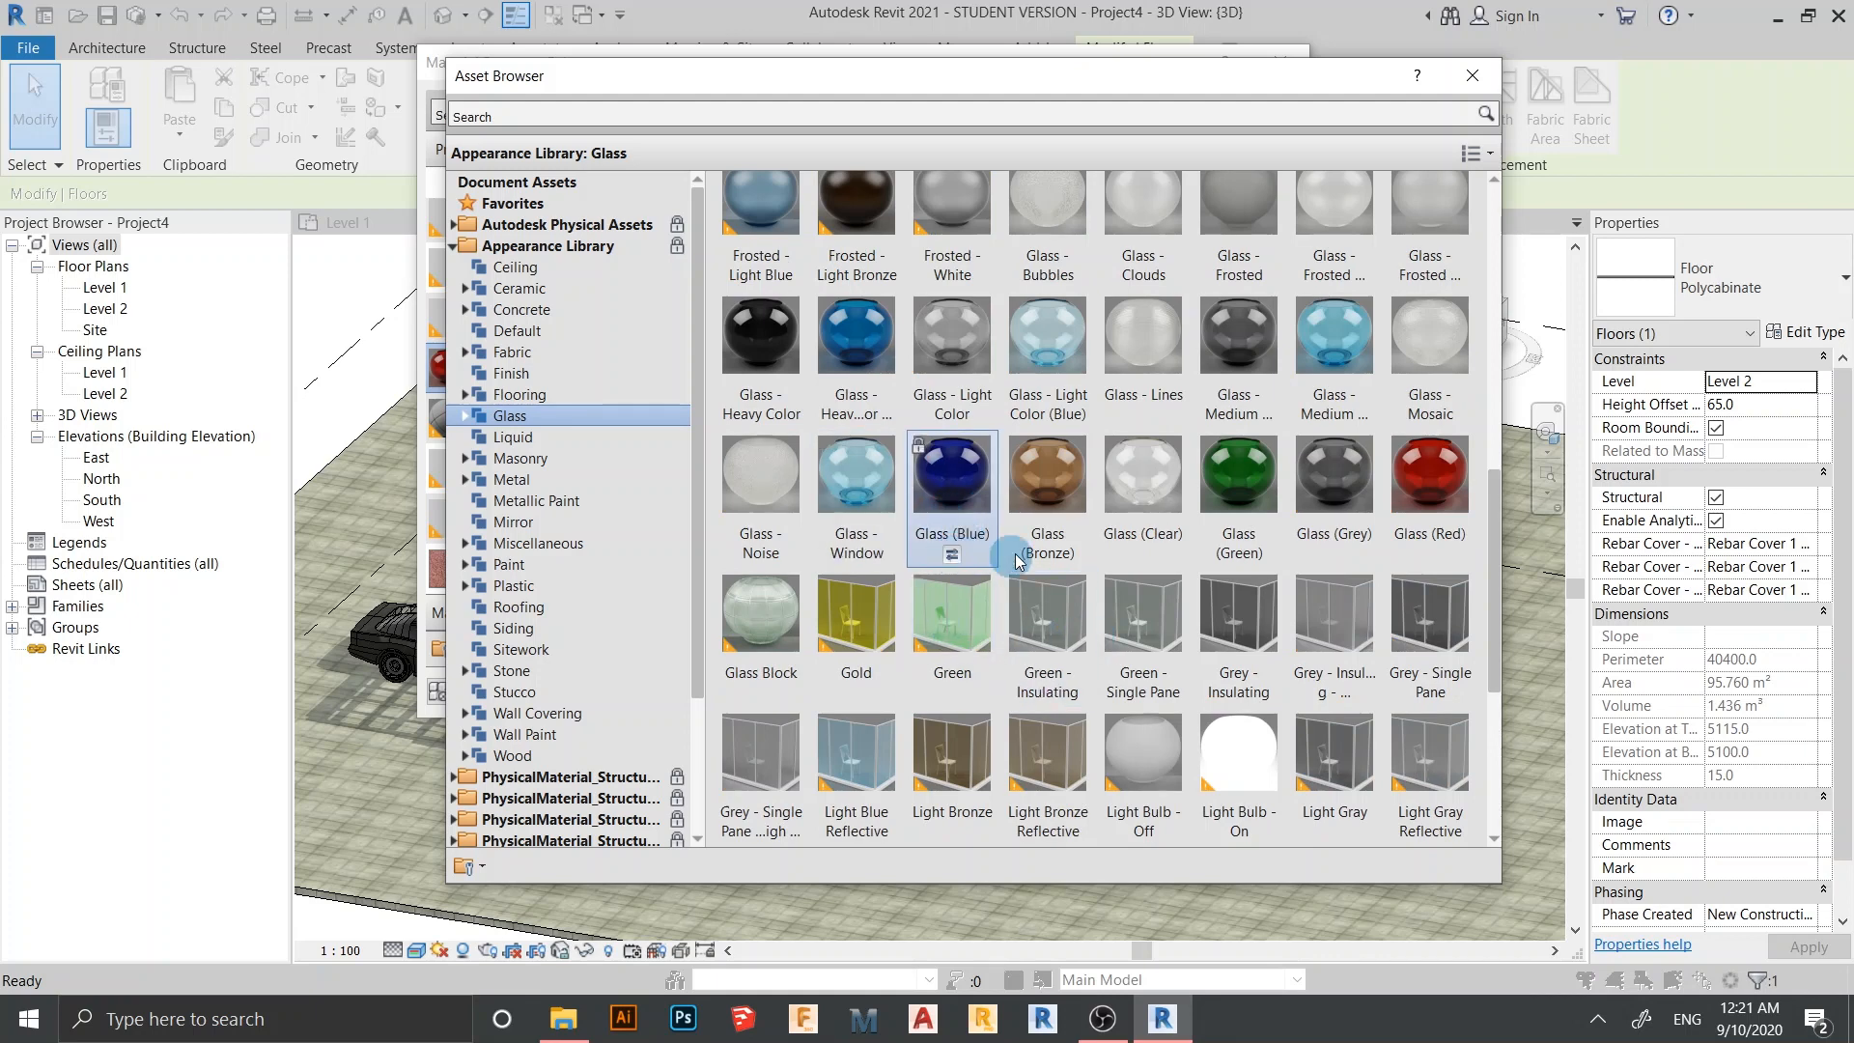
scroll(966, 550, "up", 6)
scroll(1313, 632, "up", 1)
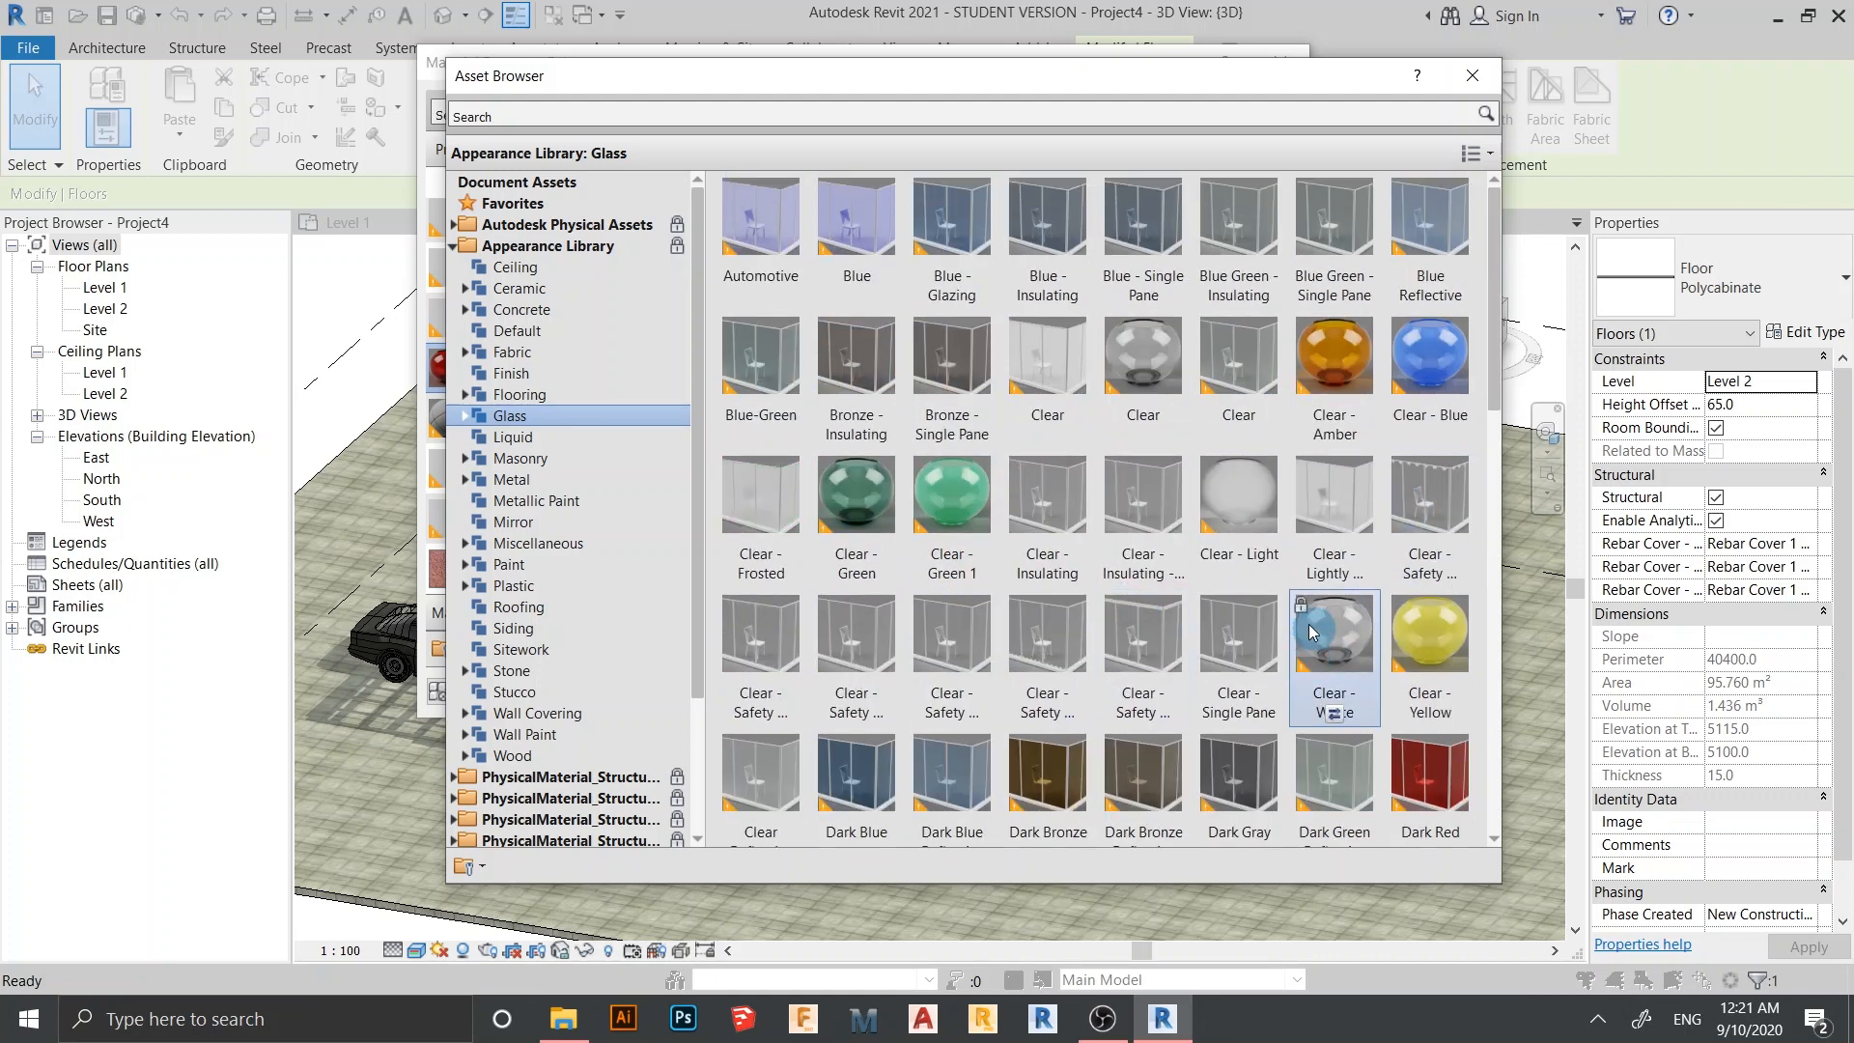
scroll(1221, 637, "down", 3)
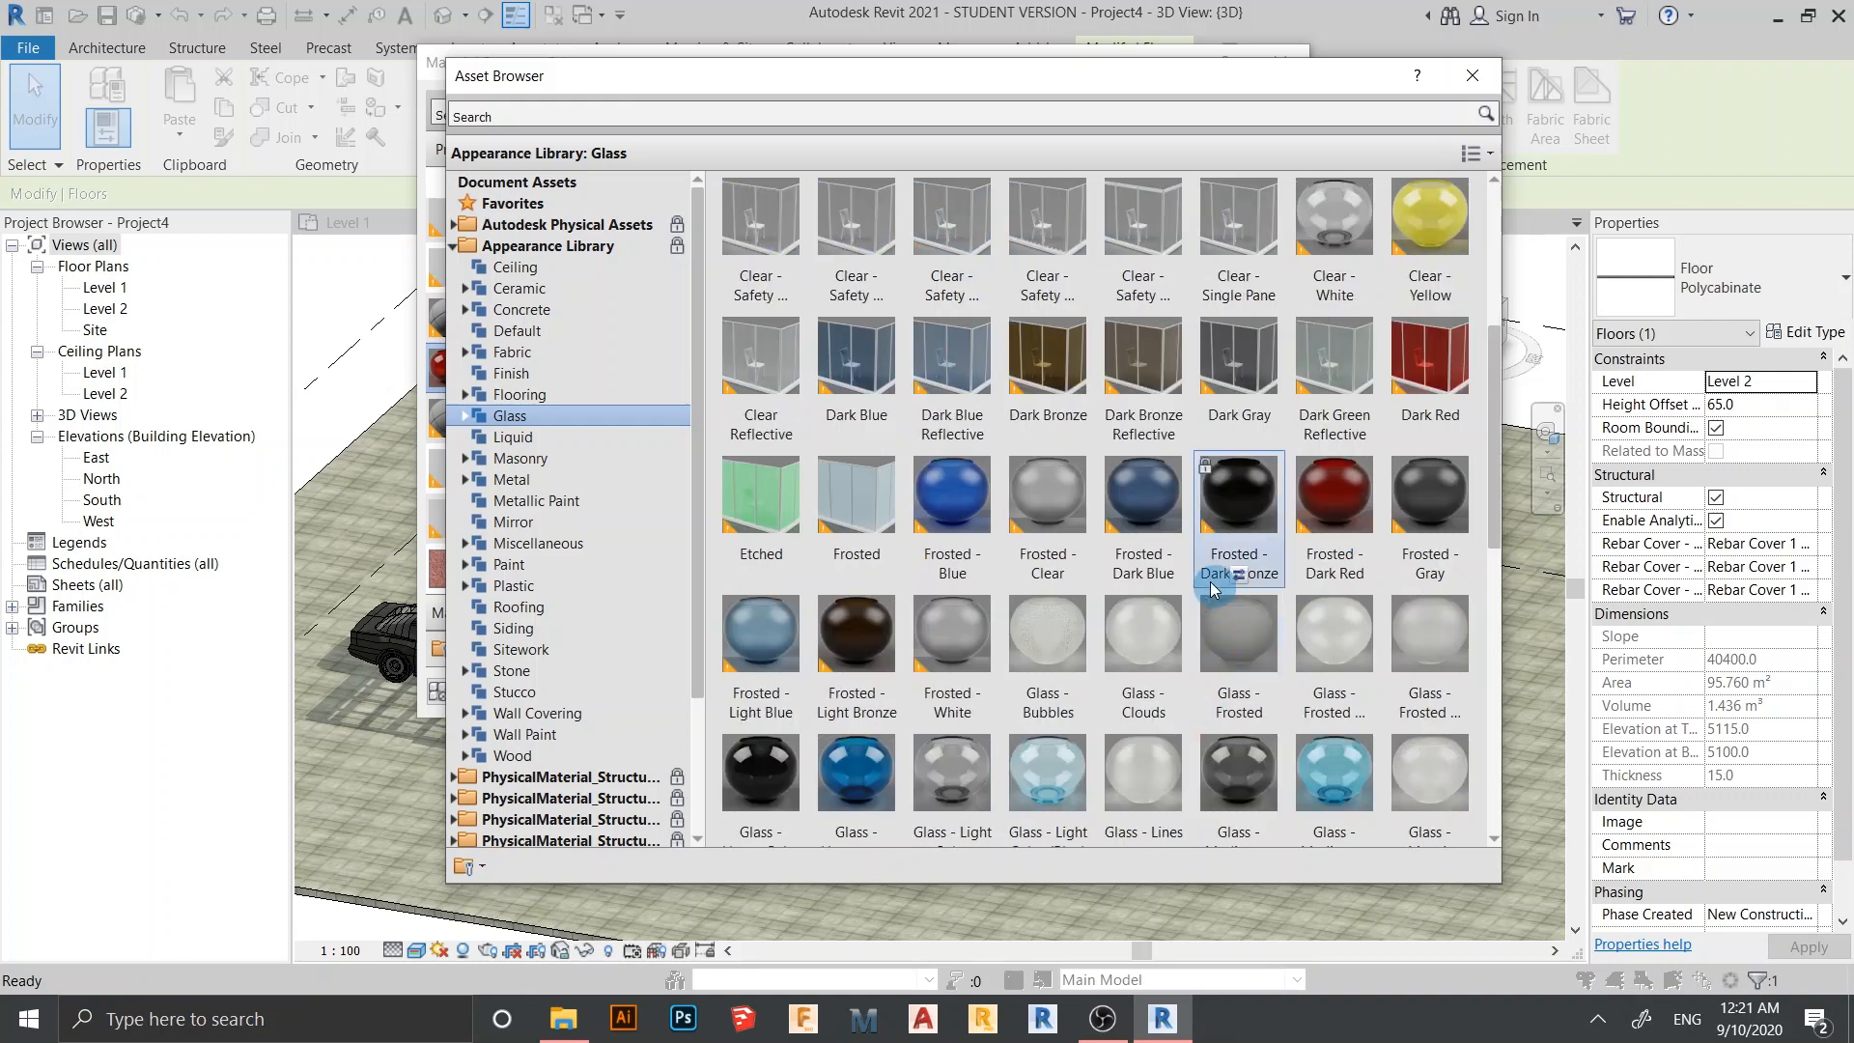
left_click(1146, 578)
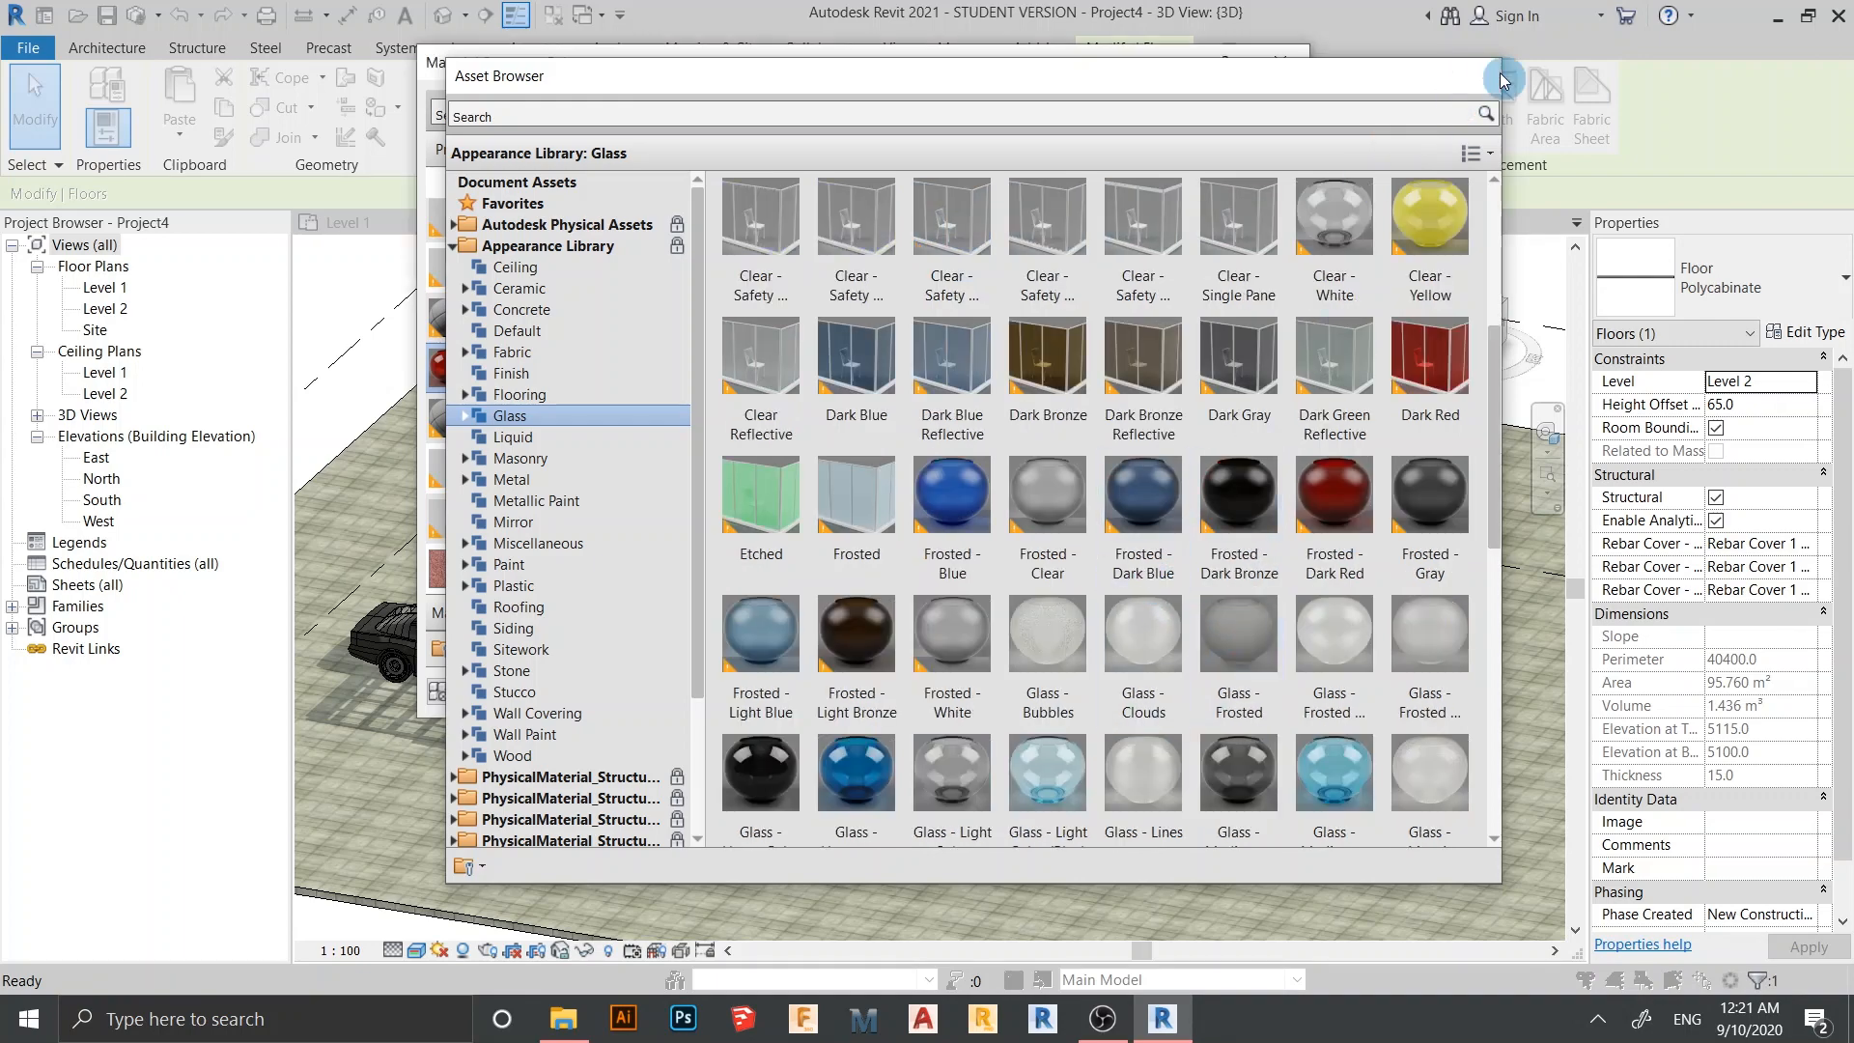
left_click(1471, 77)
left_click(1268, 693)
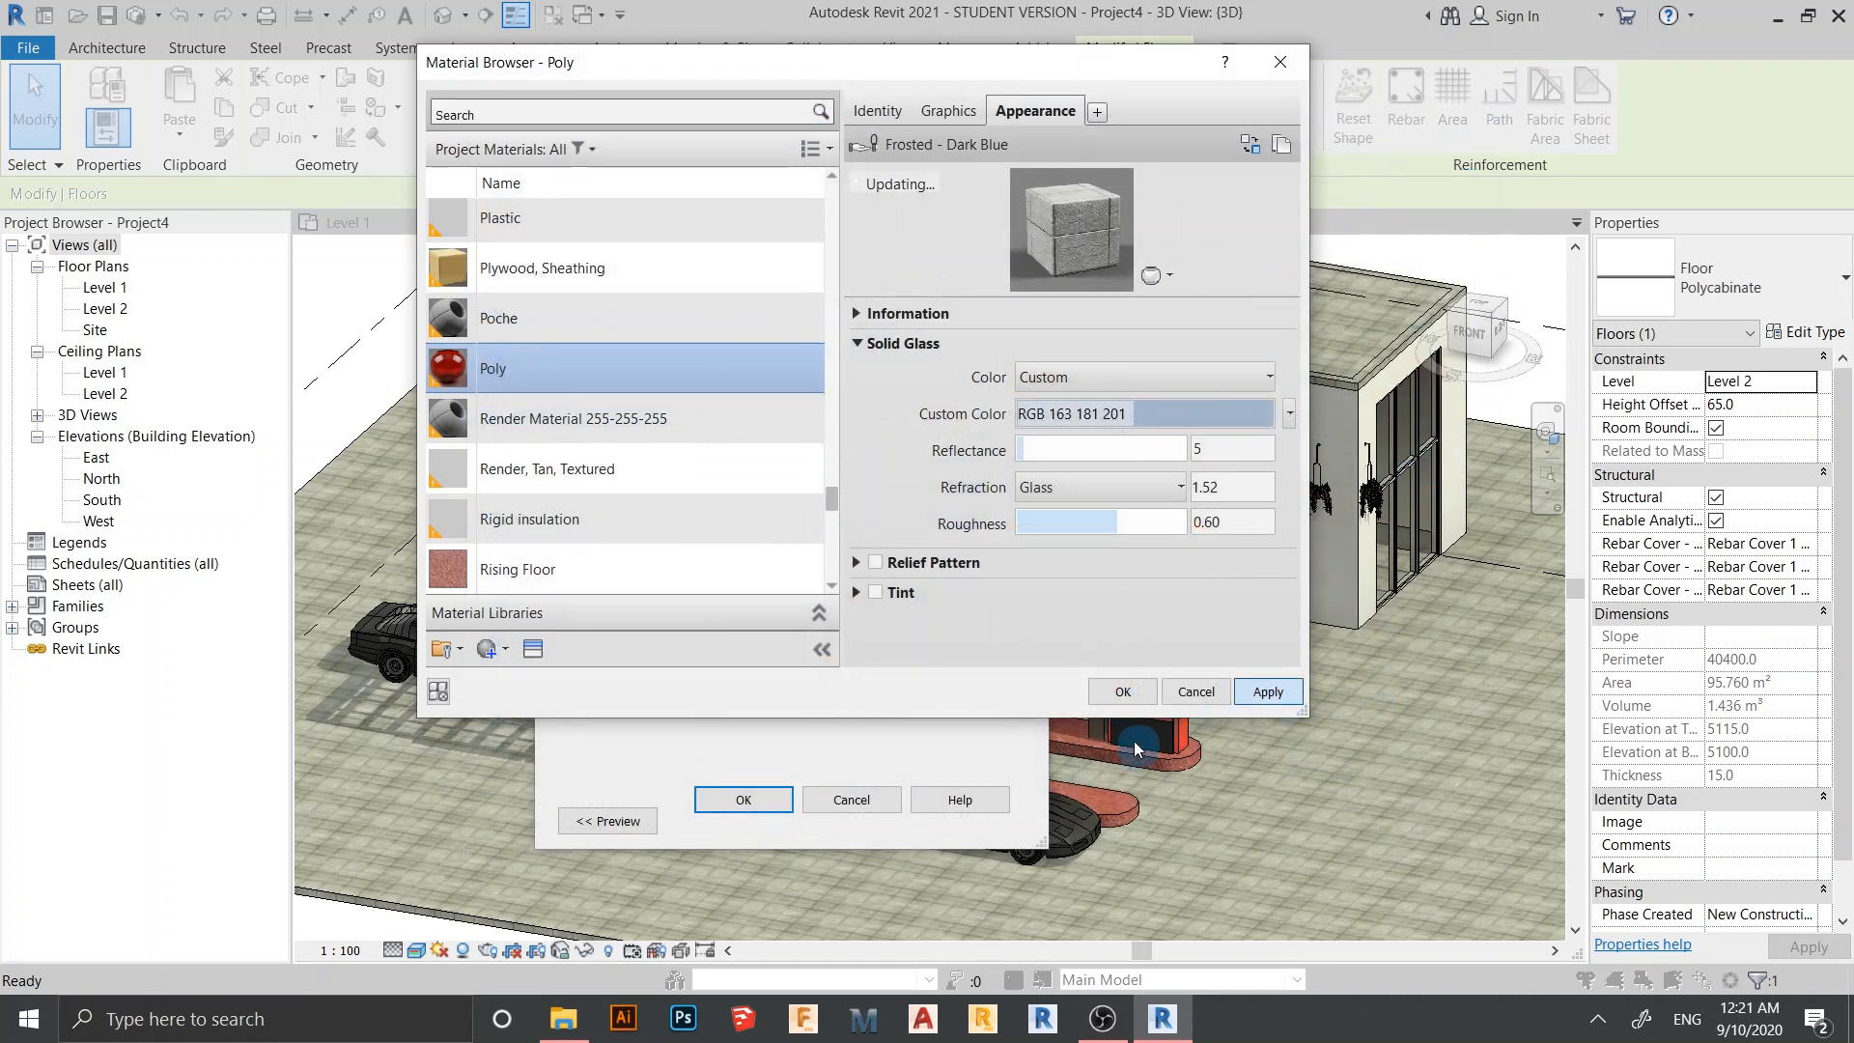
left_click(1128, 694)
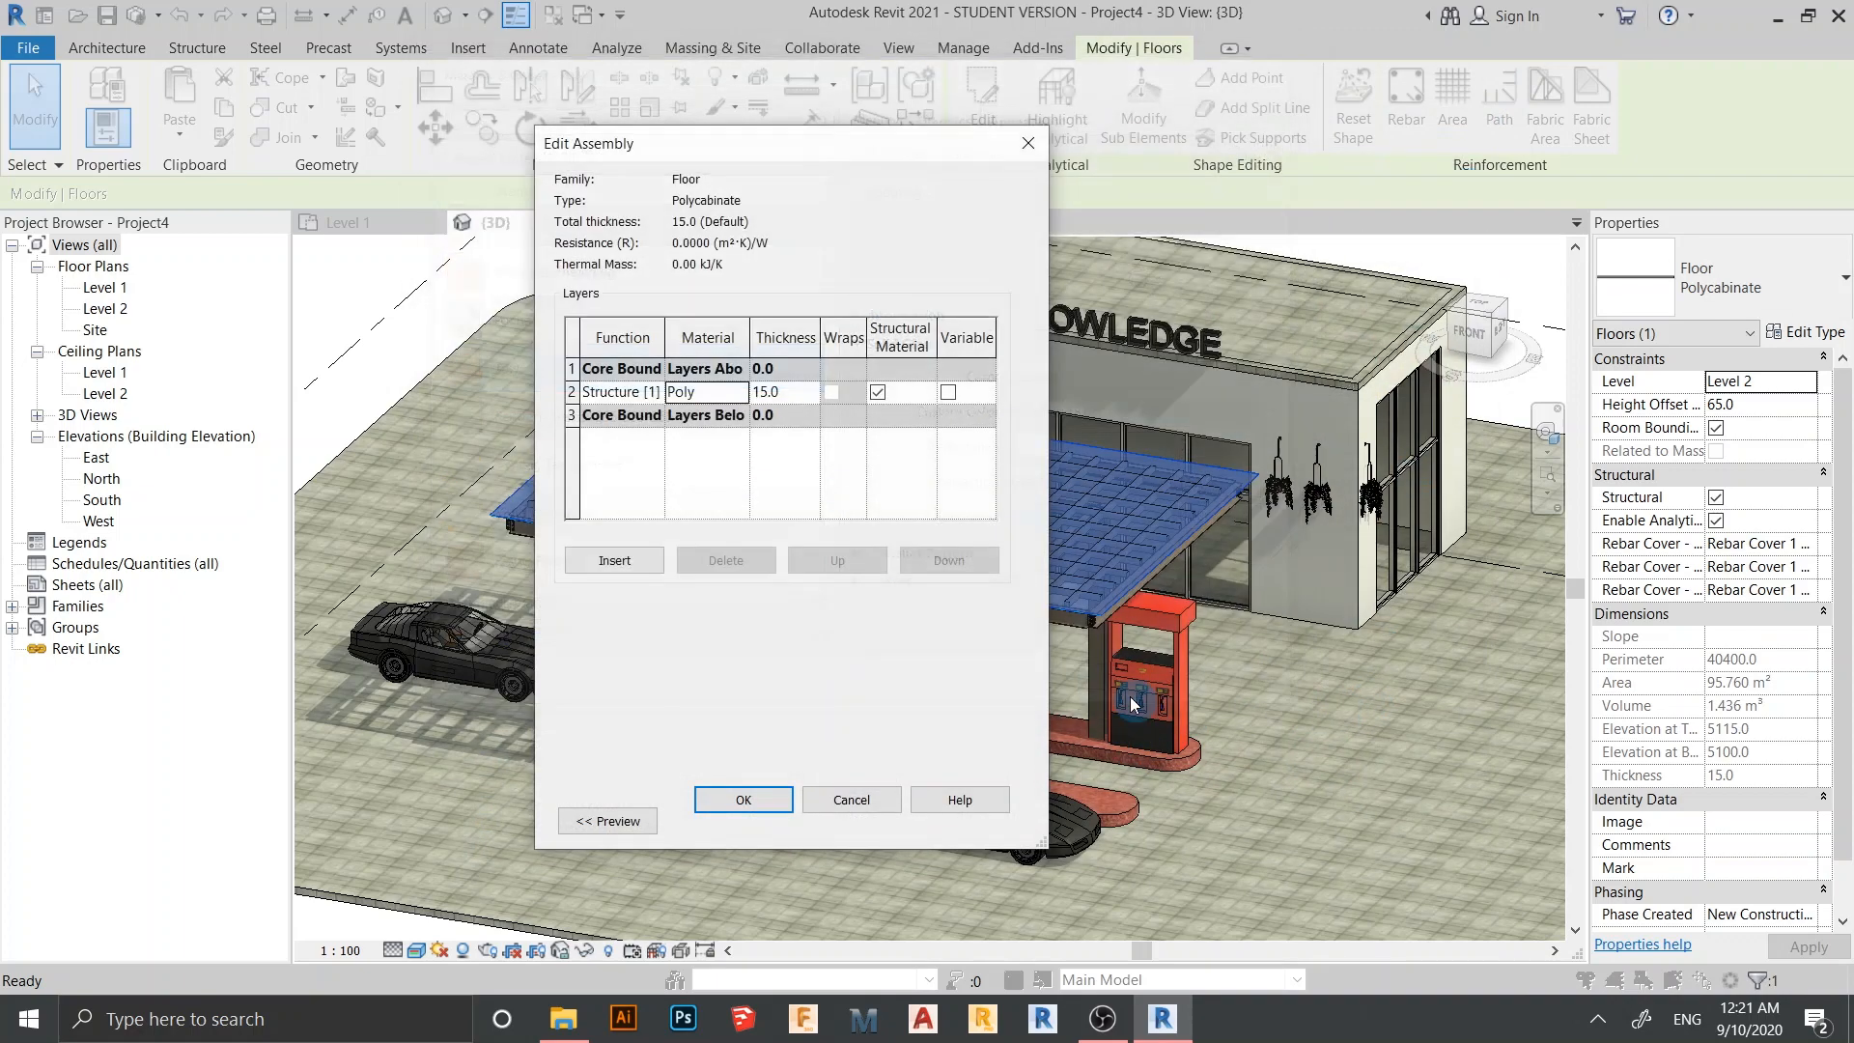
Accept the floor assembly, apply the Polycabinate type's changes and clear the canopy selection
left_click(728, 807)
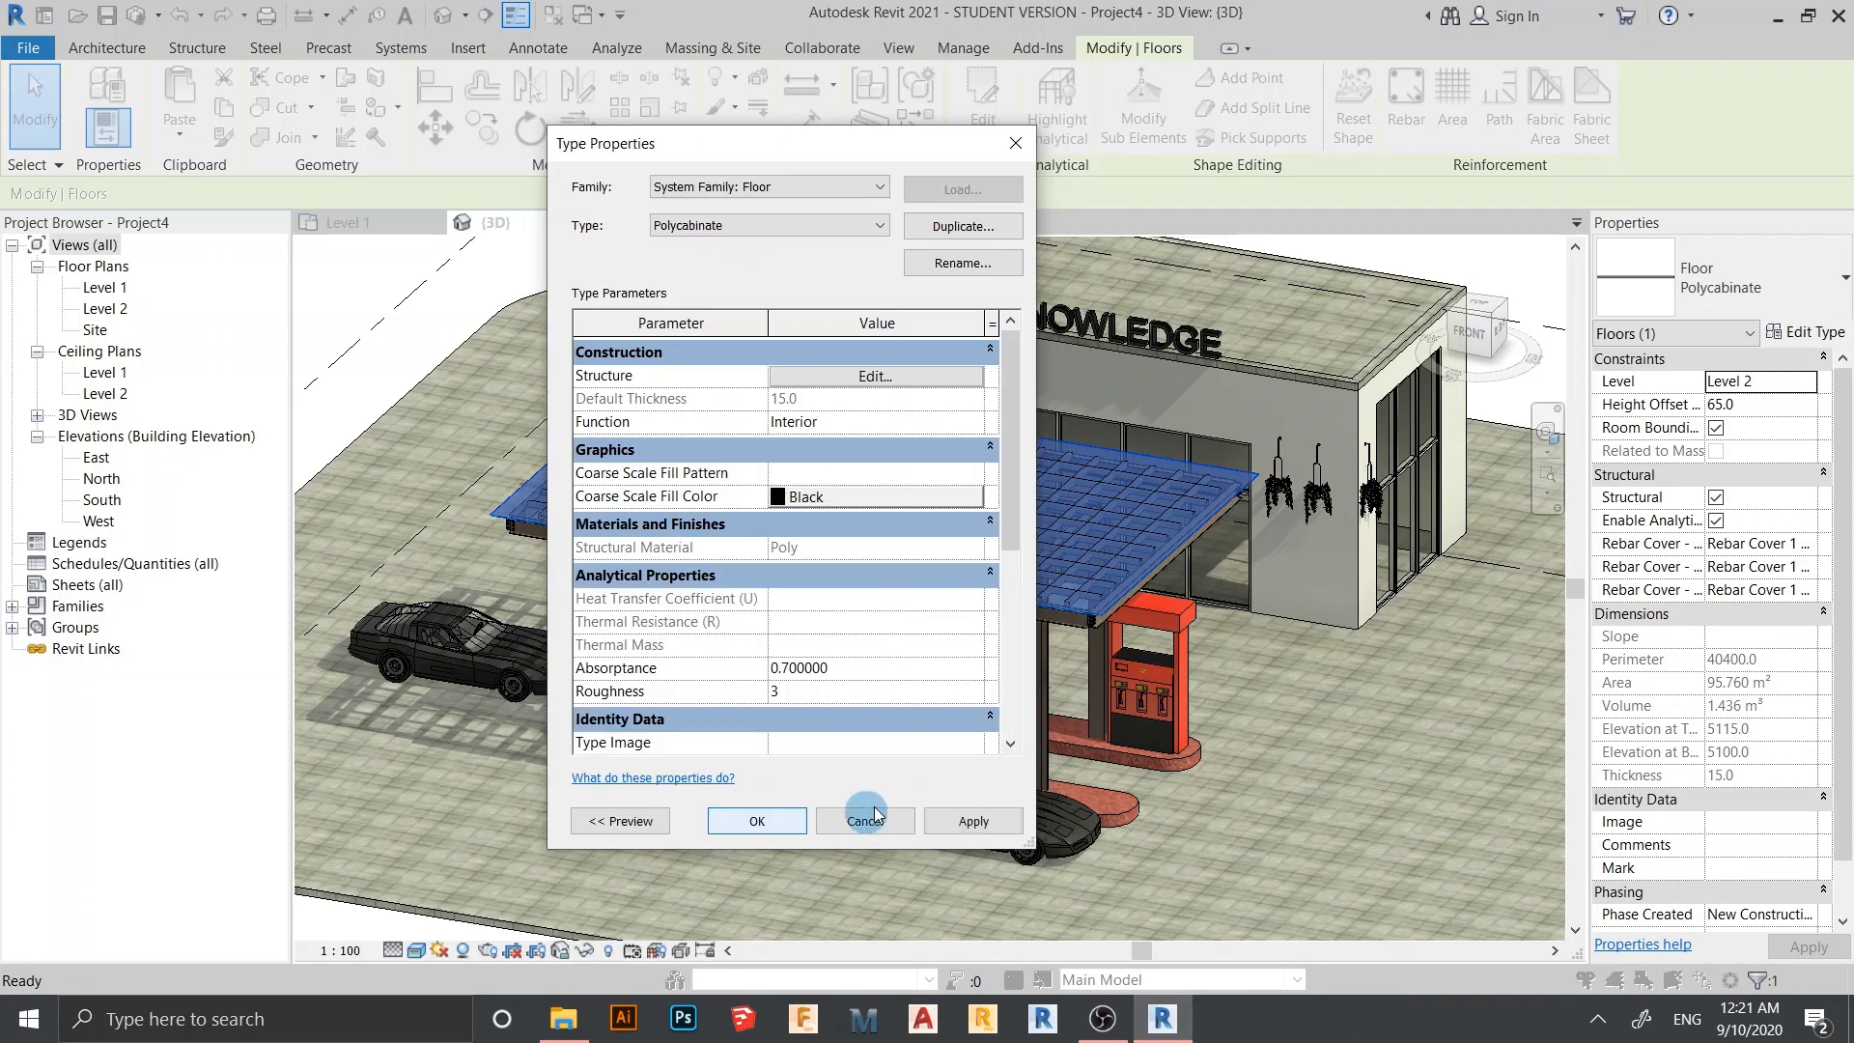
left_click(966, 819)
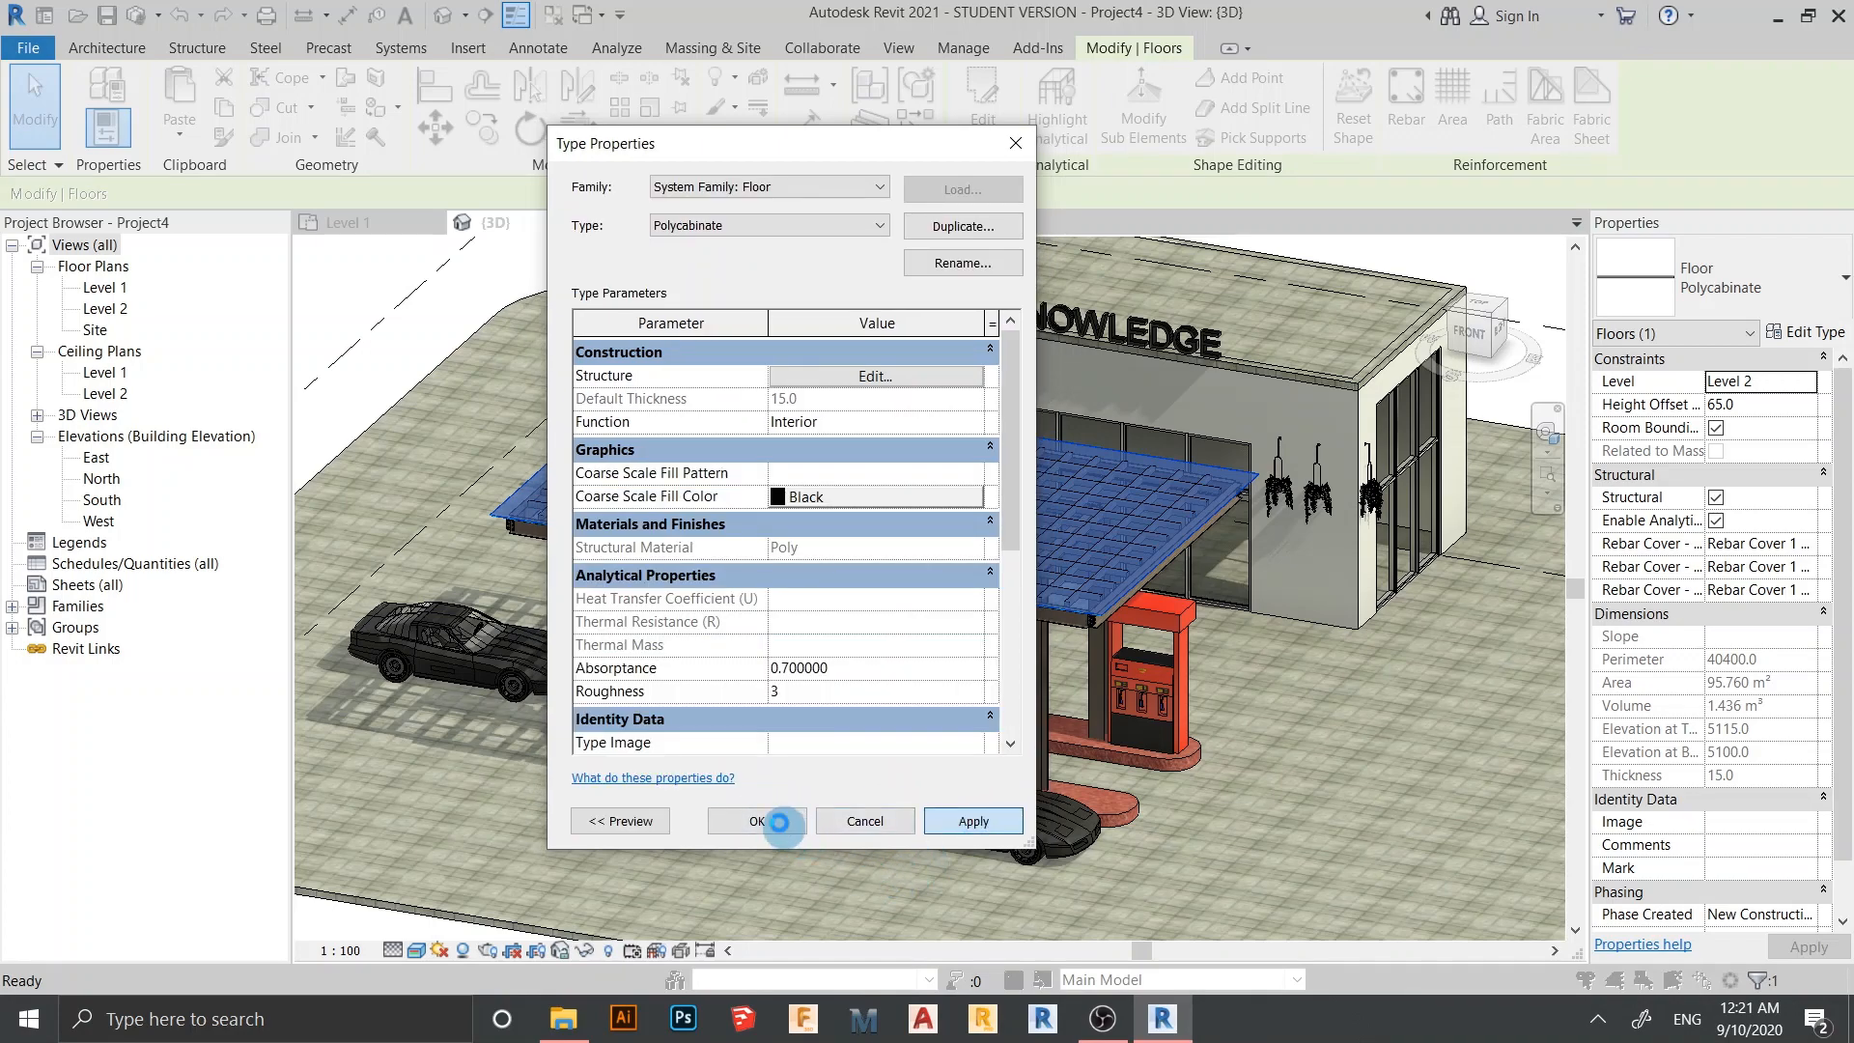
left_click(779, 821)
left_click(372, 306)
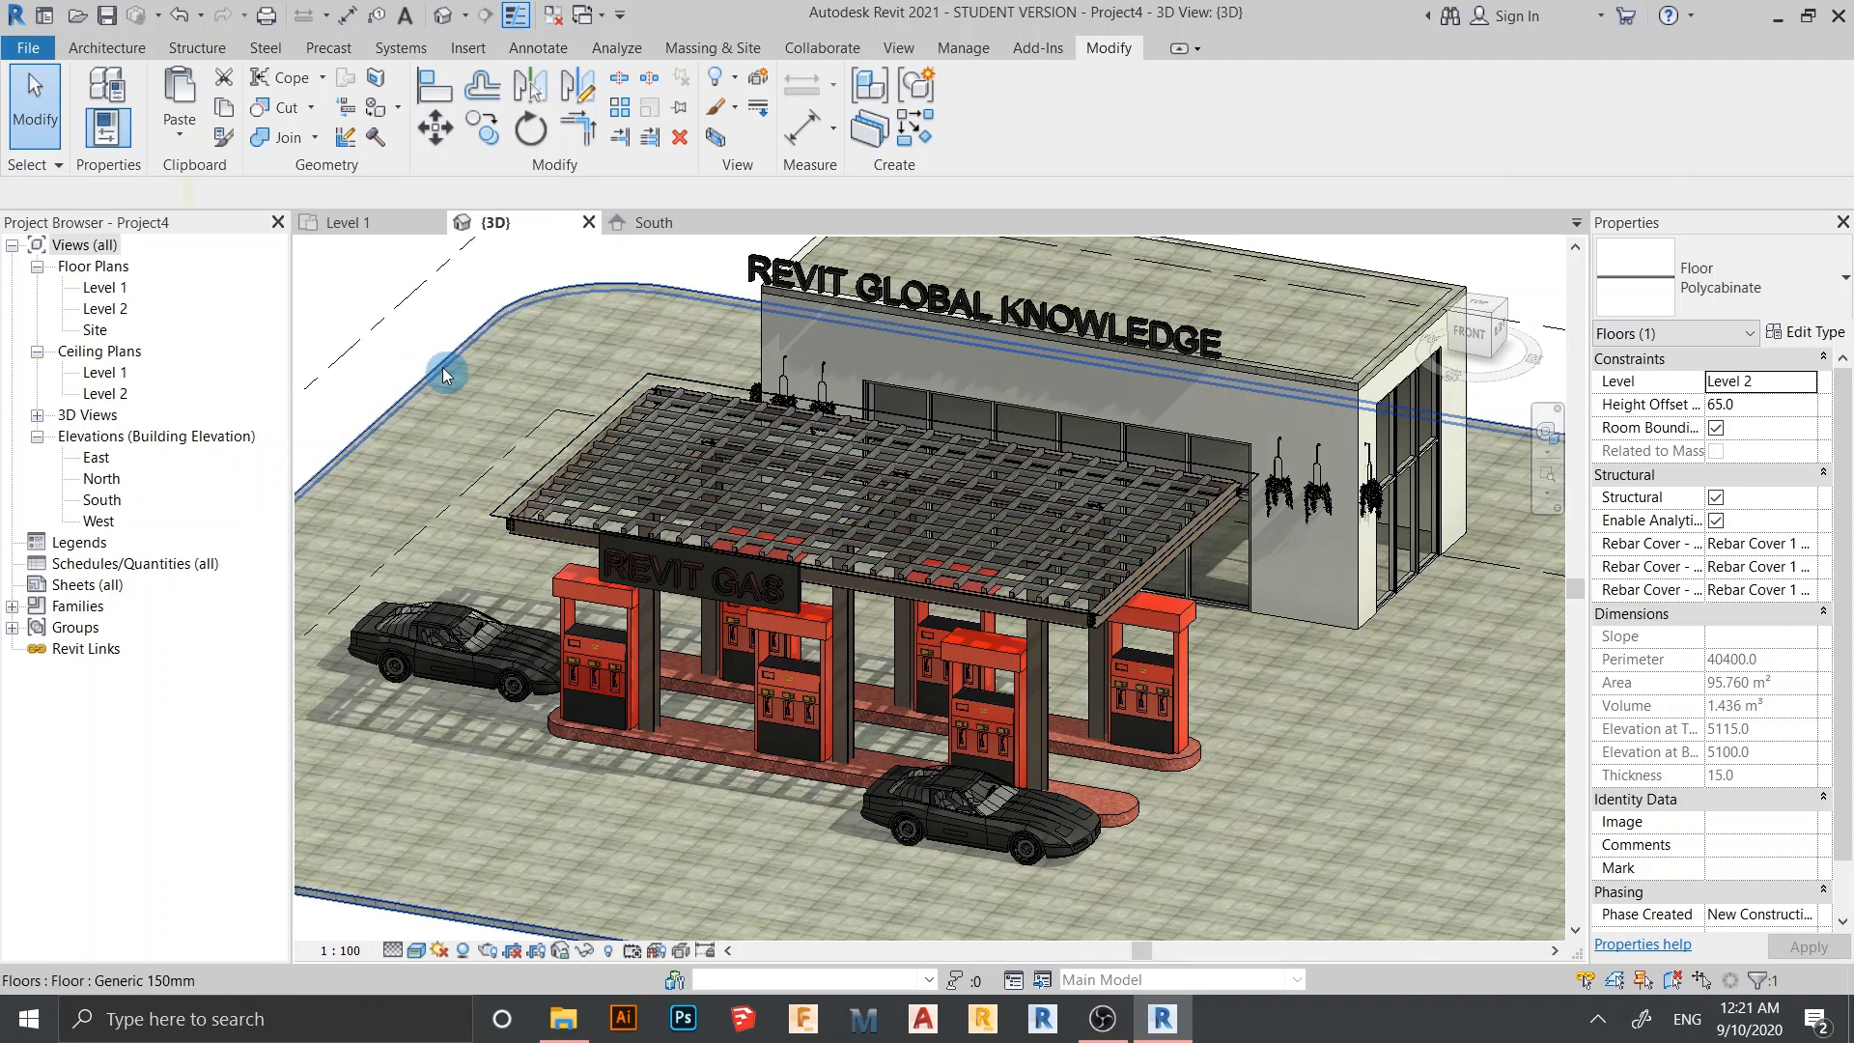
Select the canopy floor again and open the Poly material of its Polycabinate type's structure layer for editing
scroll(482, 498, "up", 4)
scroll(435, 514, "up", 2)
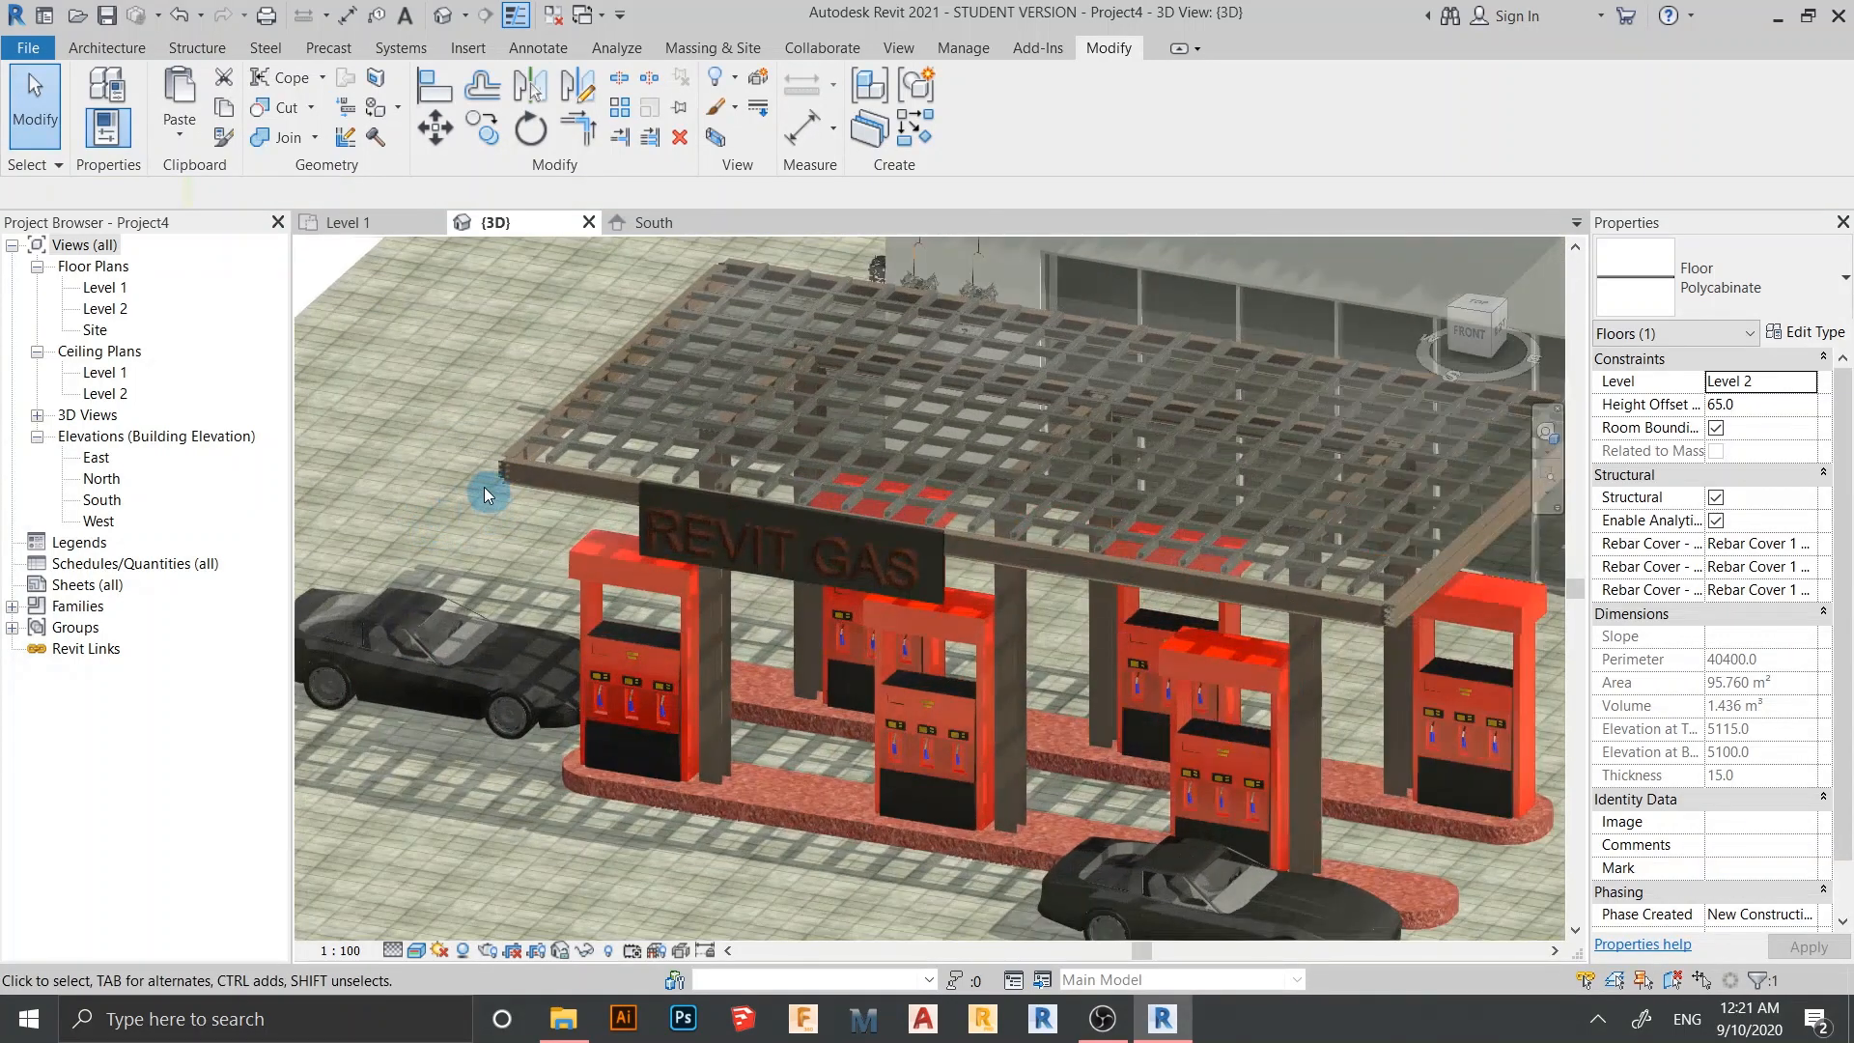
scroll(483, 494, "up", 3)
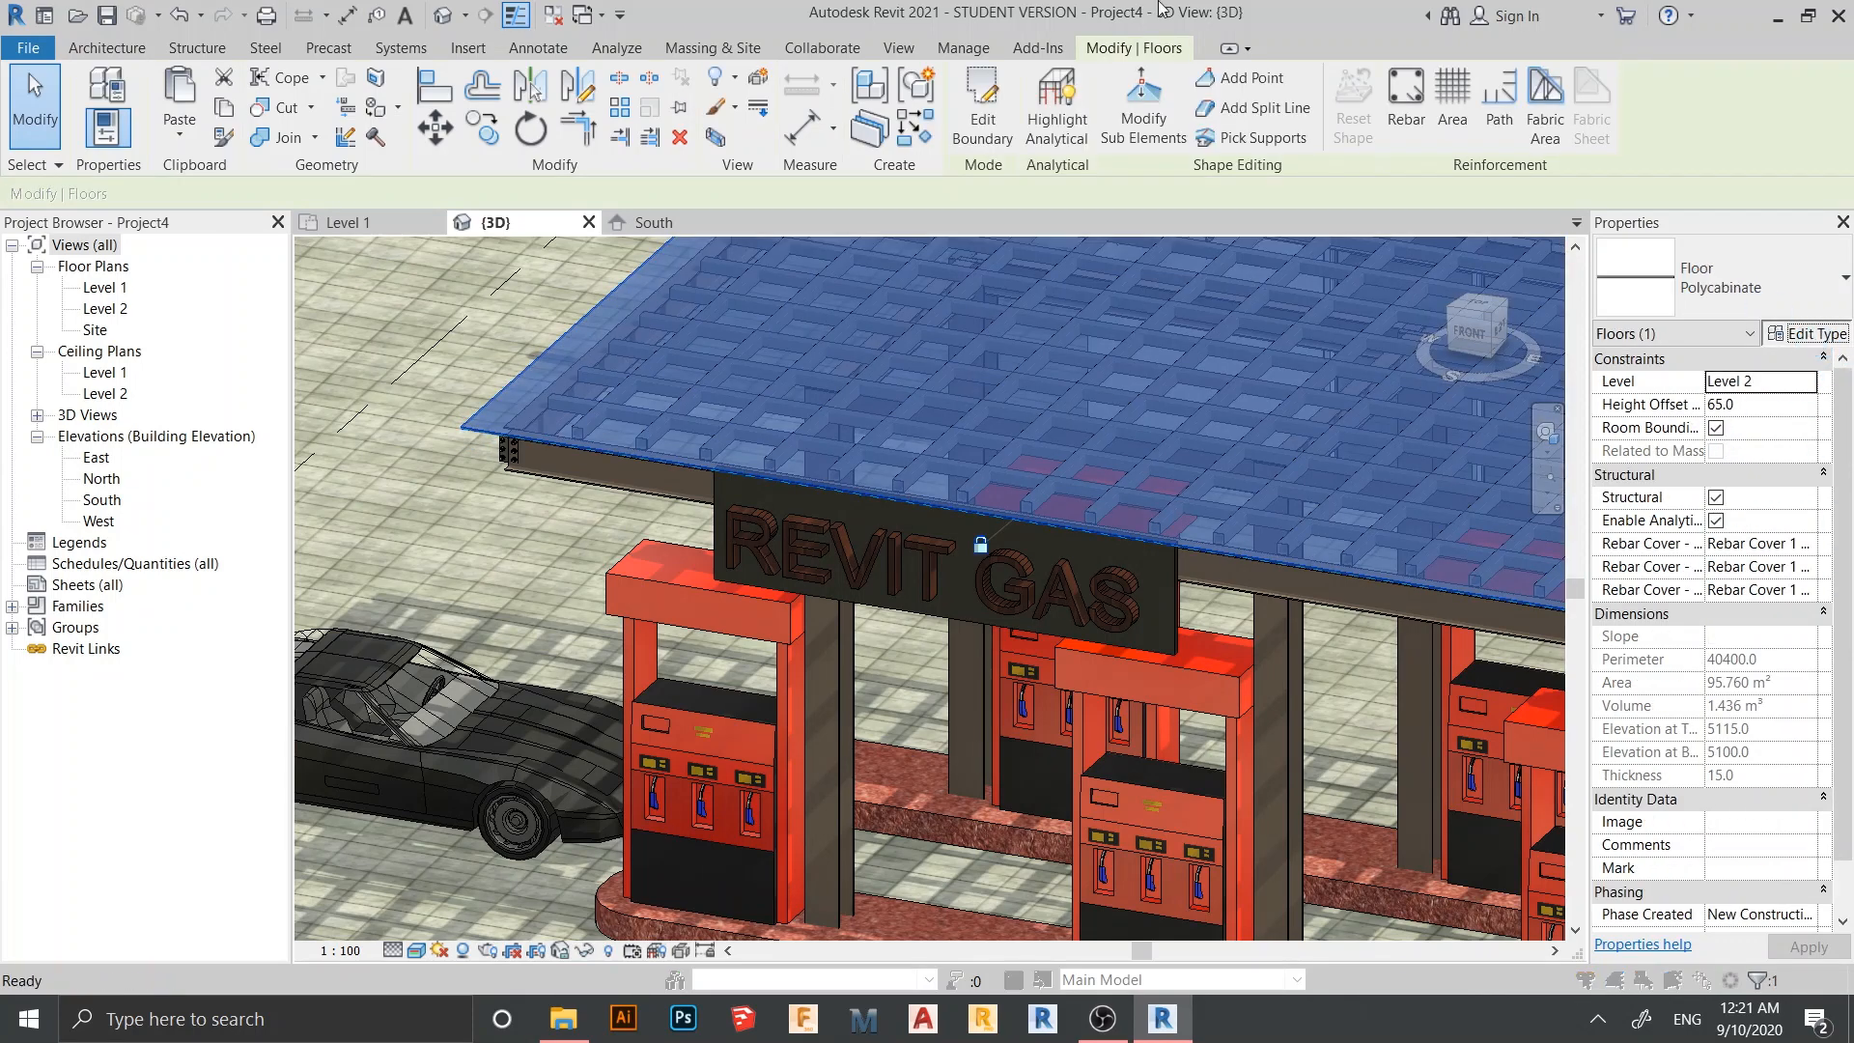
left_click(1805, 332)
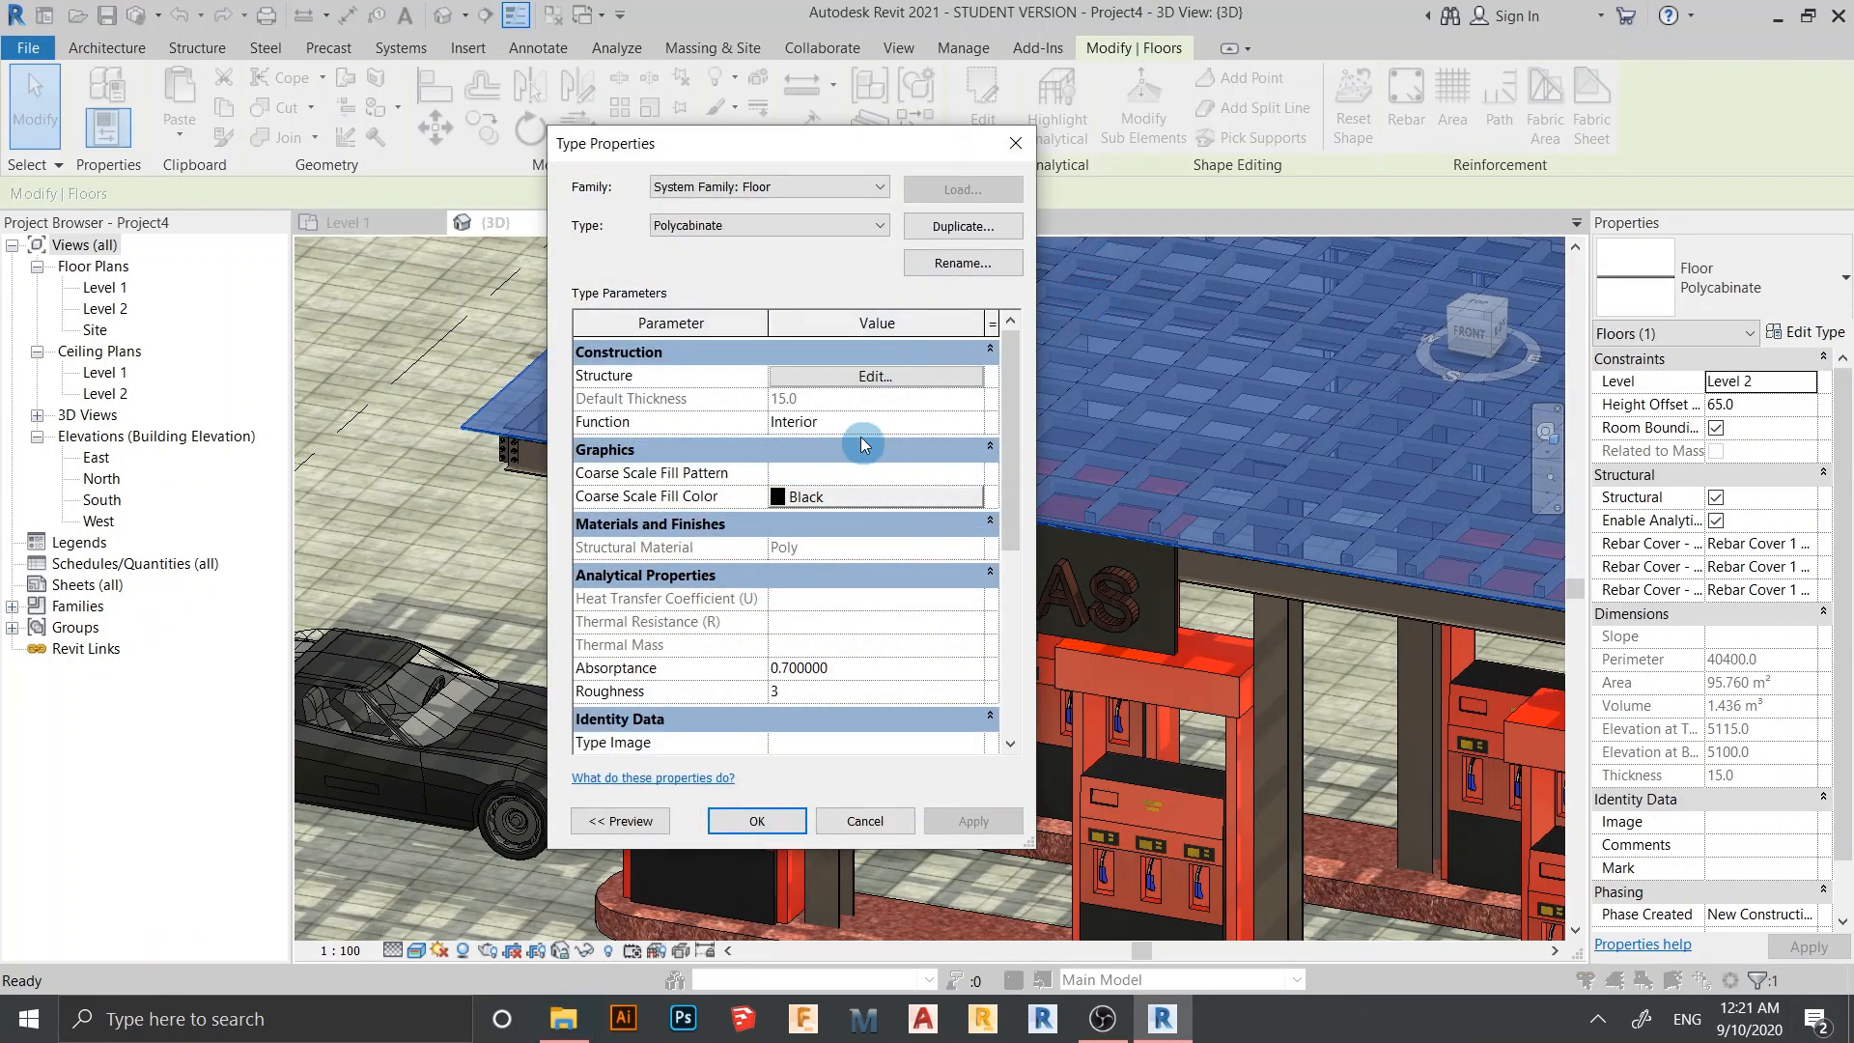
left_click(872, 379)
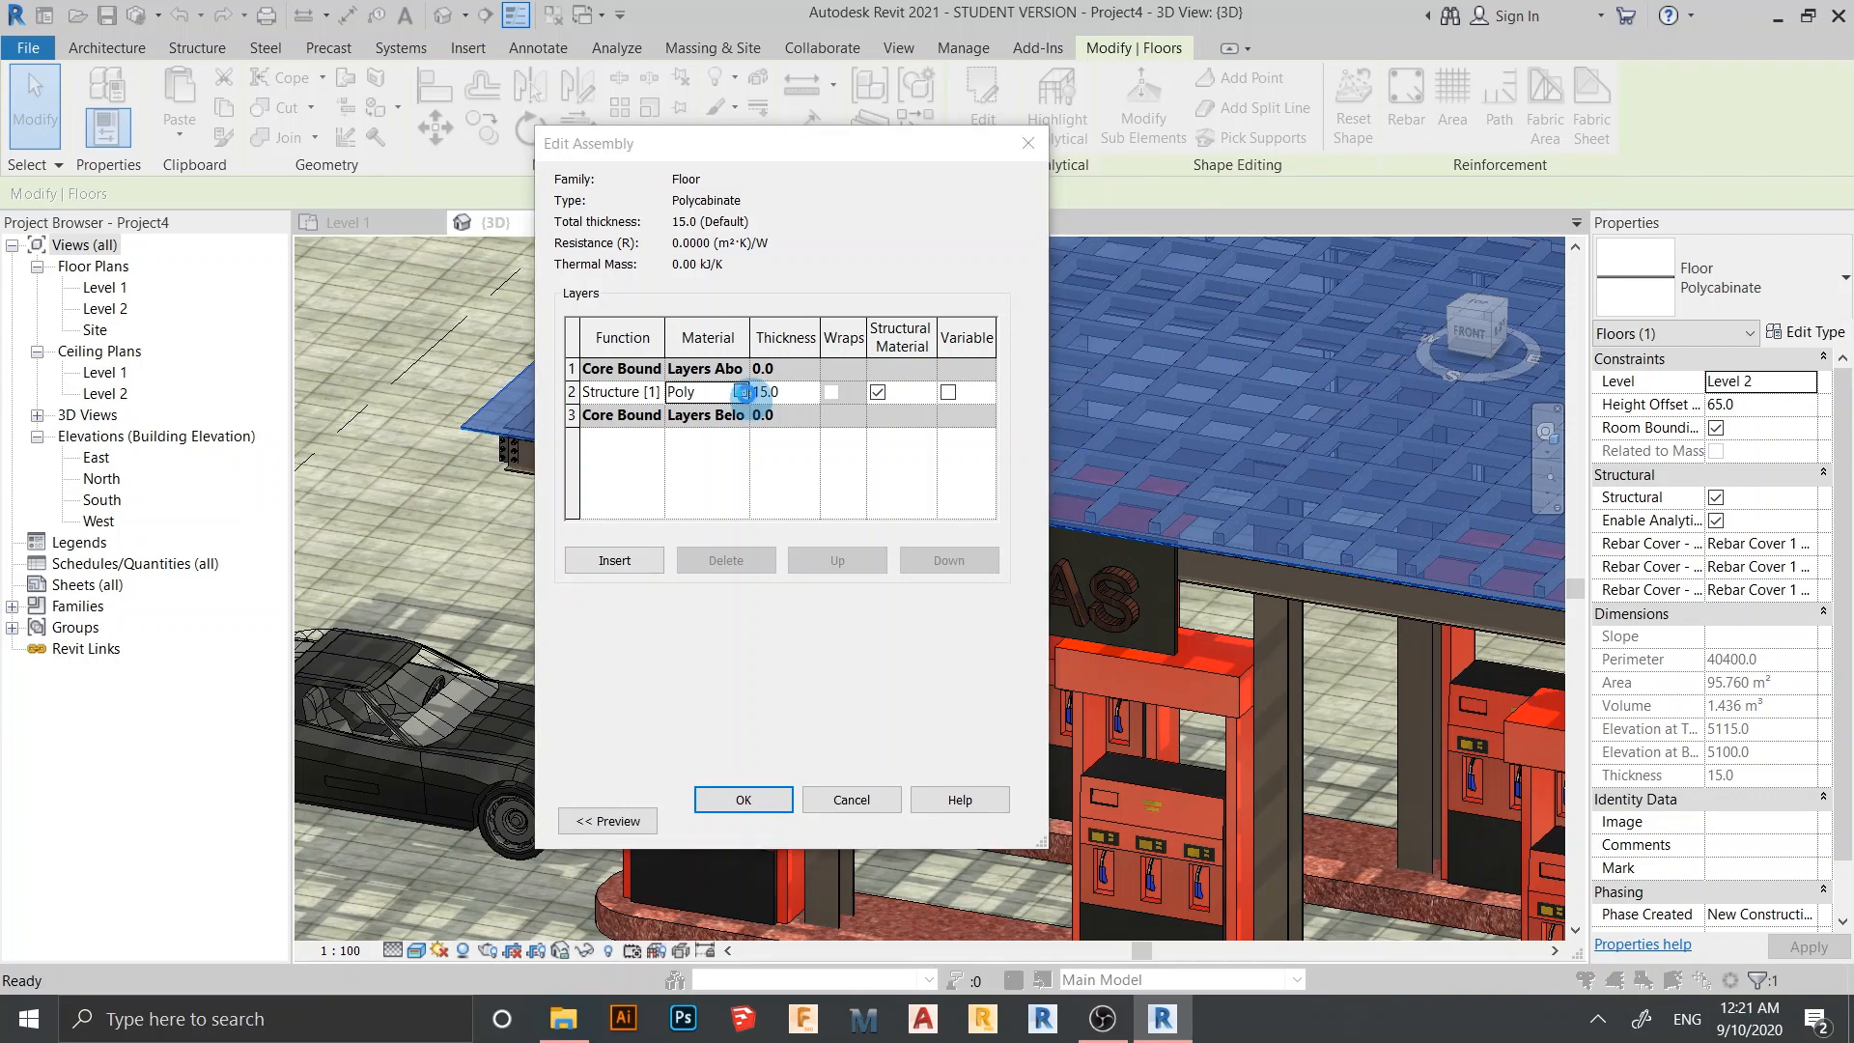
left_click(741, 391)
Open the asset browser for the Poly material and list the Glass assets of the Appearance Library
left_click(544, 653)
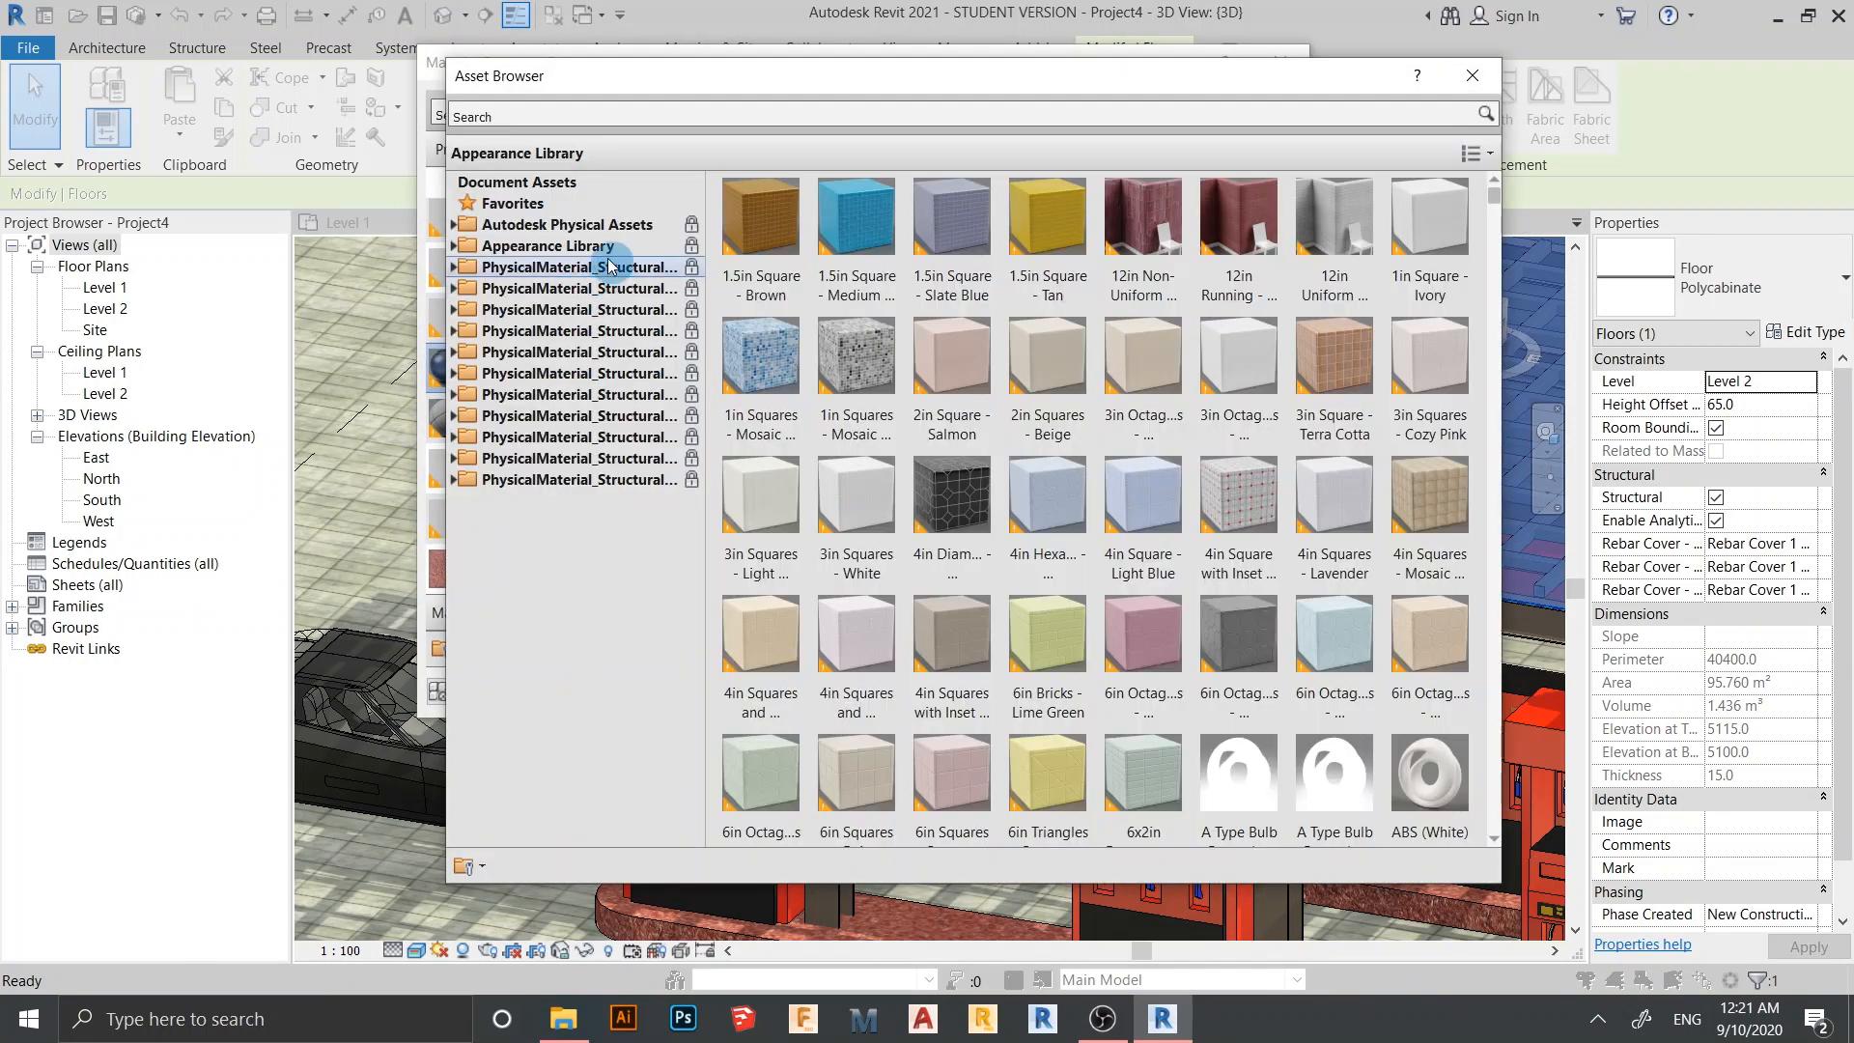
left_click(609, 266)
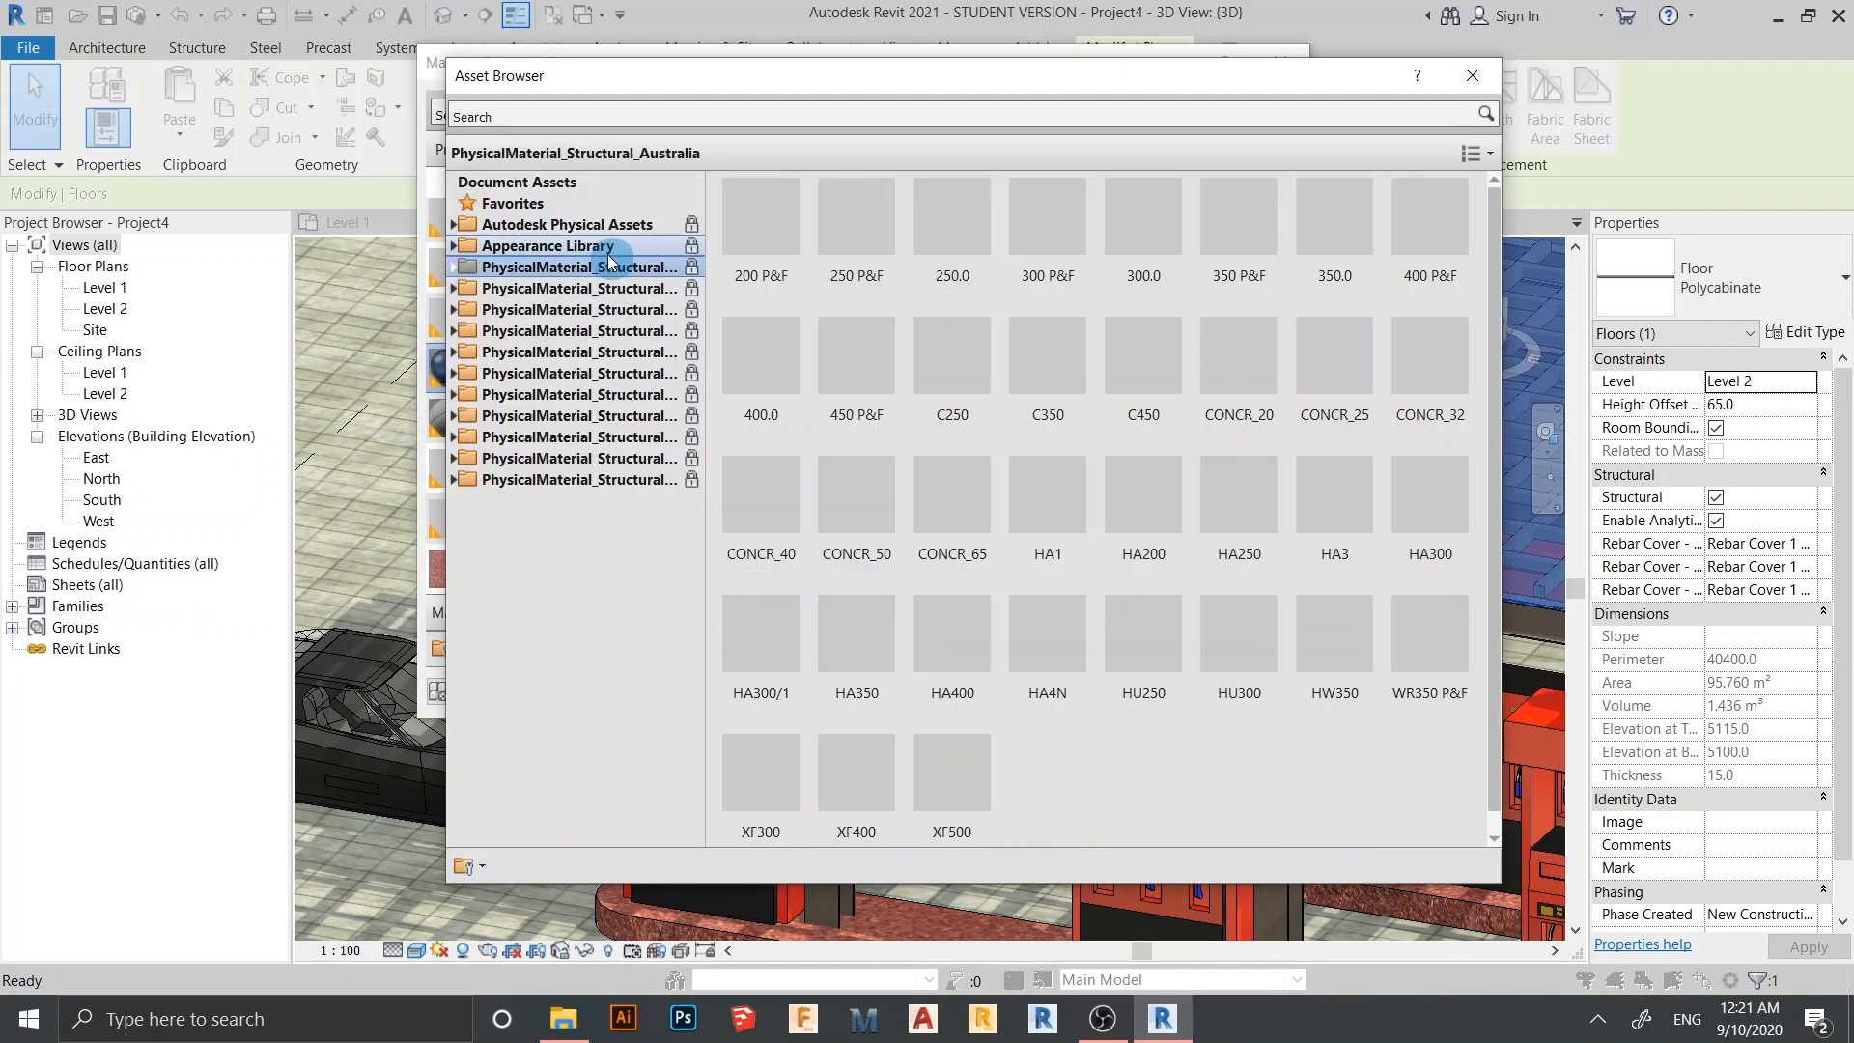
double_click(606, 249)
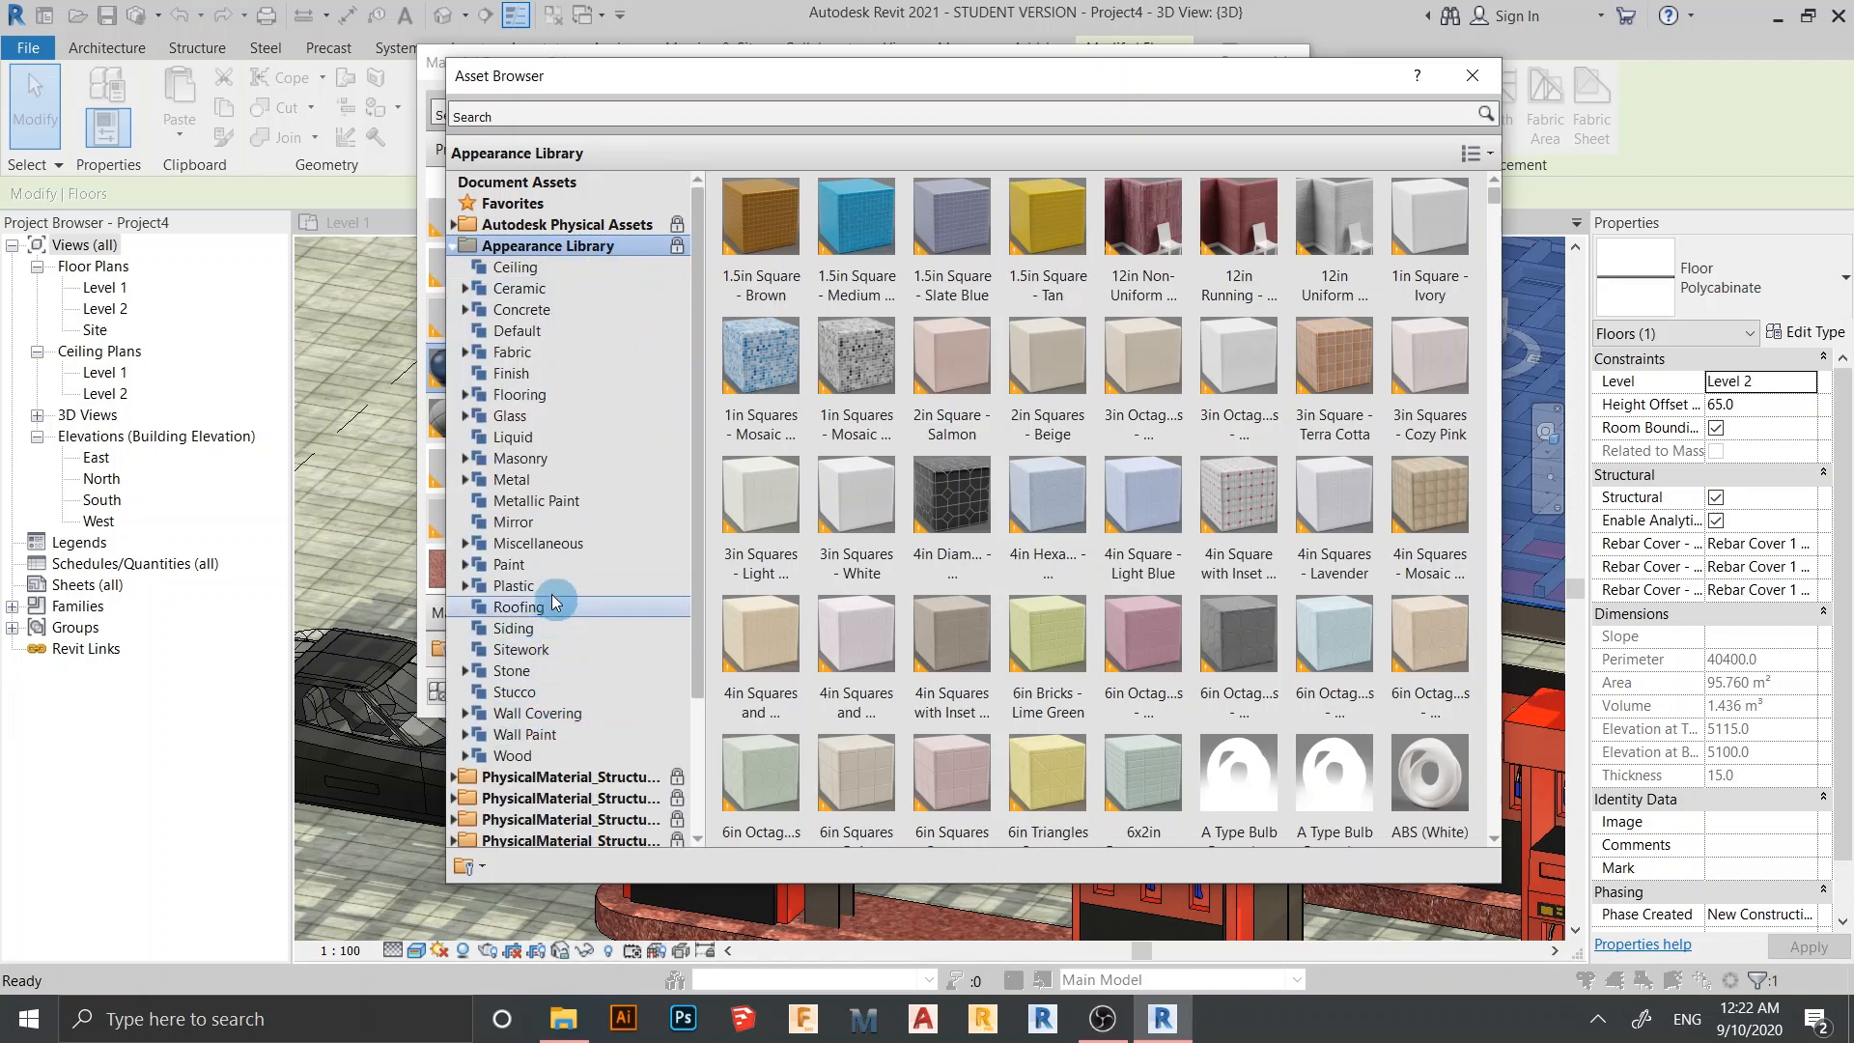
double_click(566, 421)
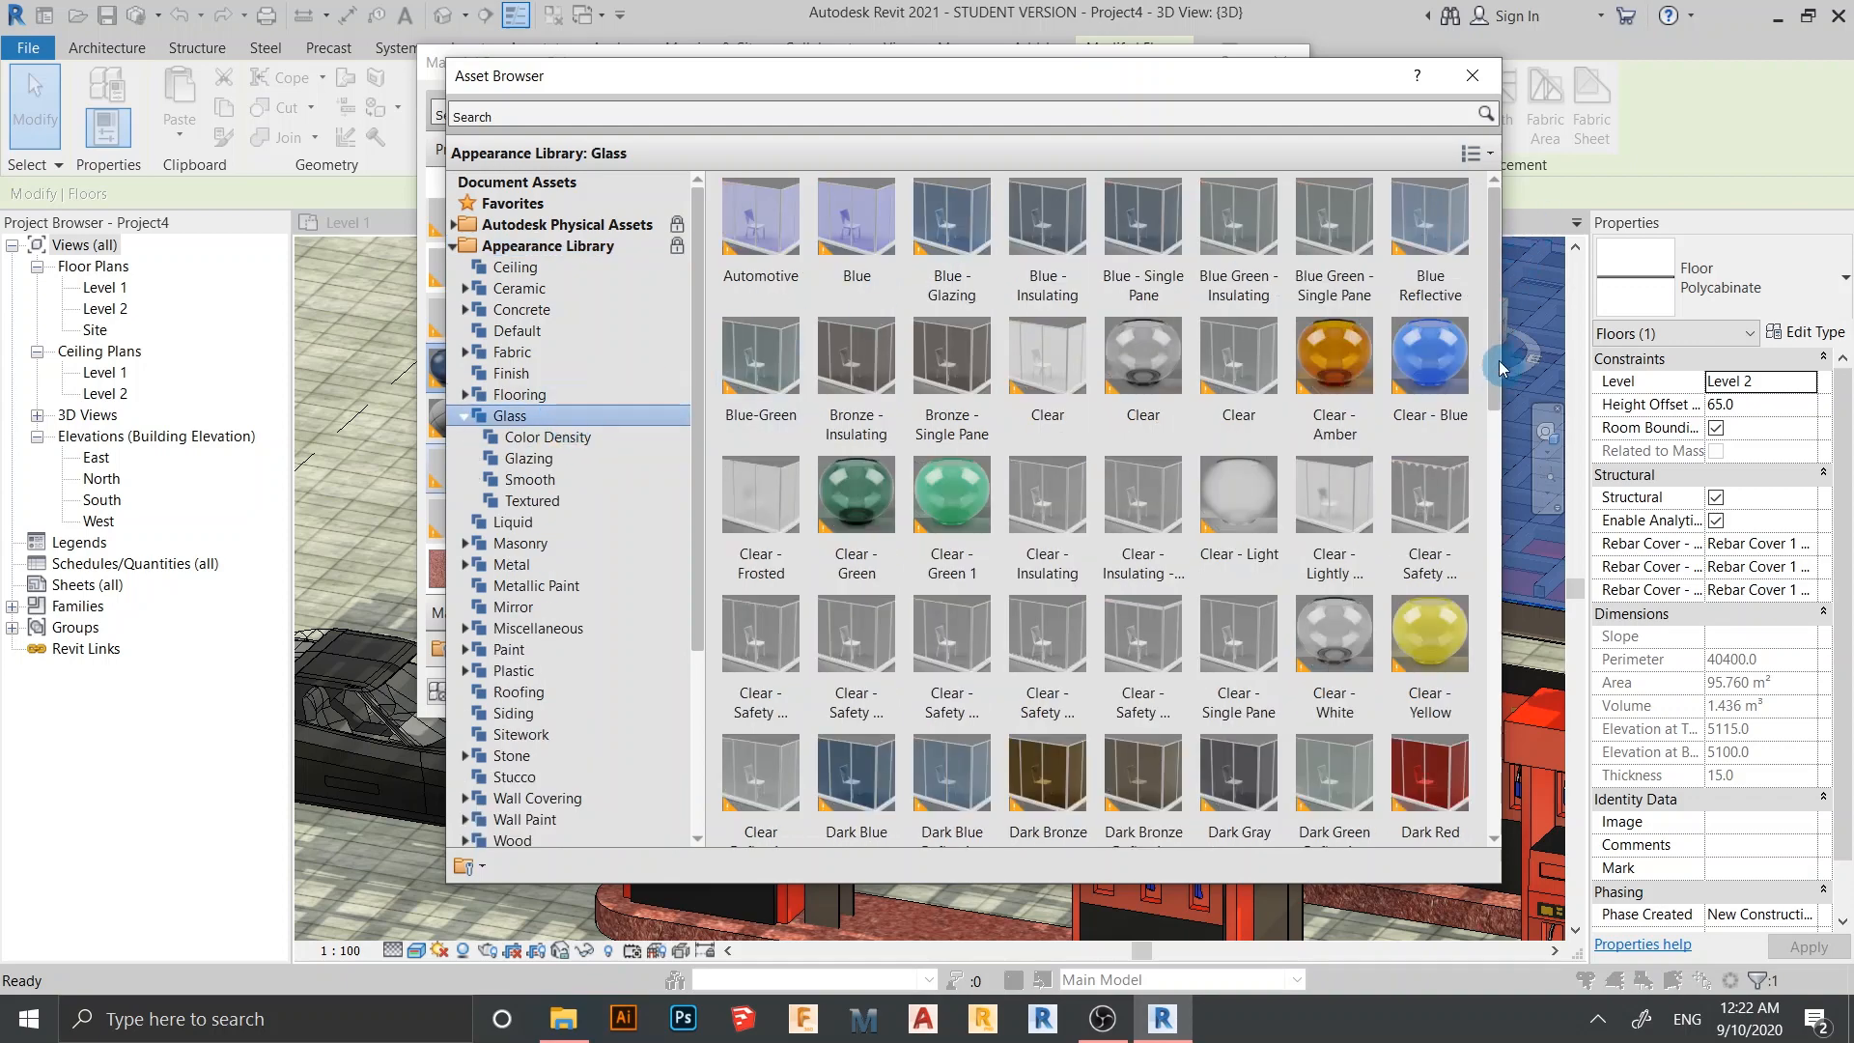
Replace the Poly material's appearance with the Rippled - Medium Blue glass asset and accept the material
scroll(1493, 413, "down", 6)
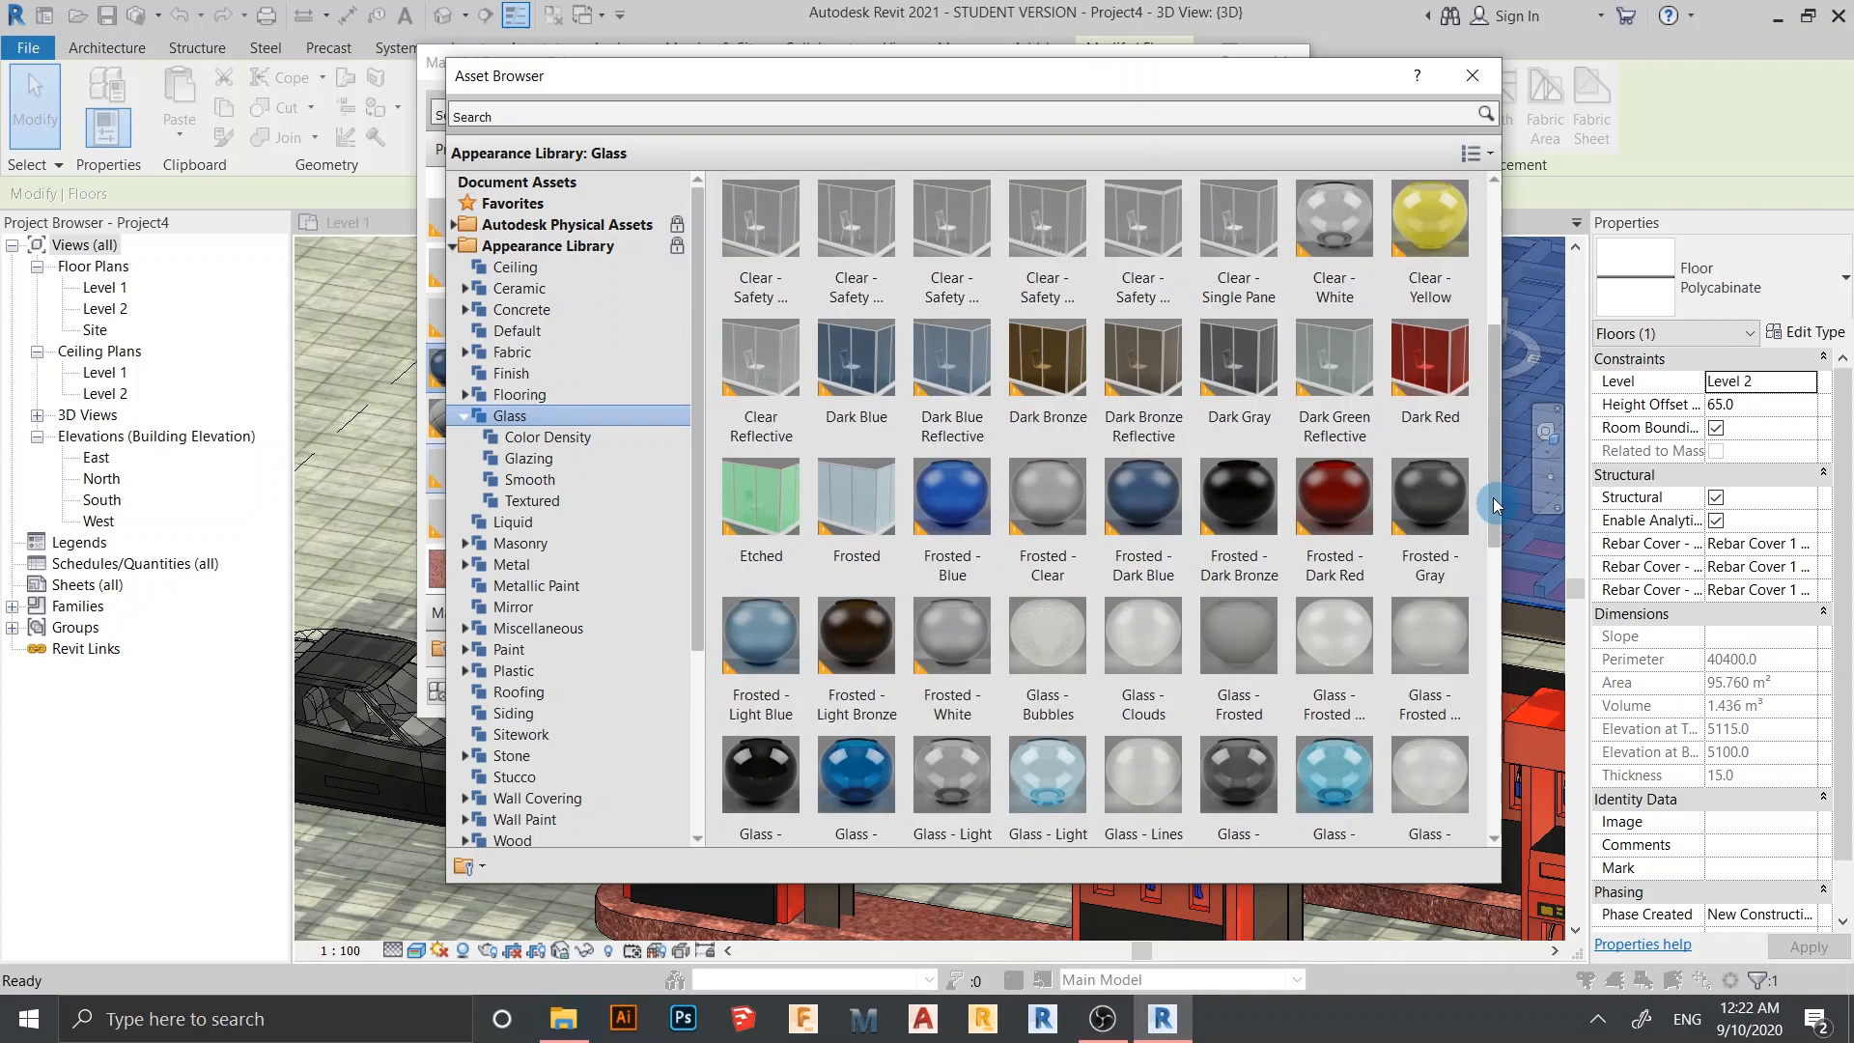
scroll(862, 688, "down", 8)
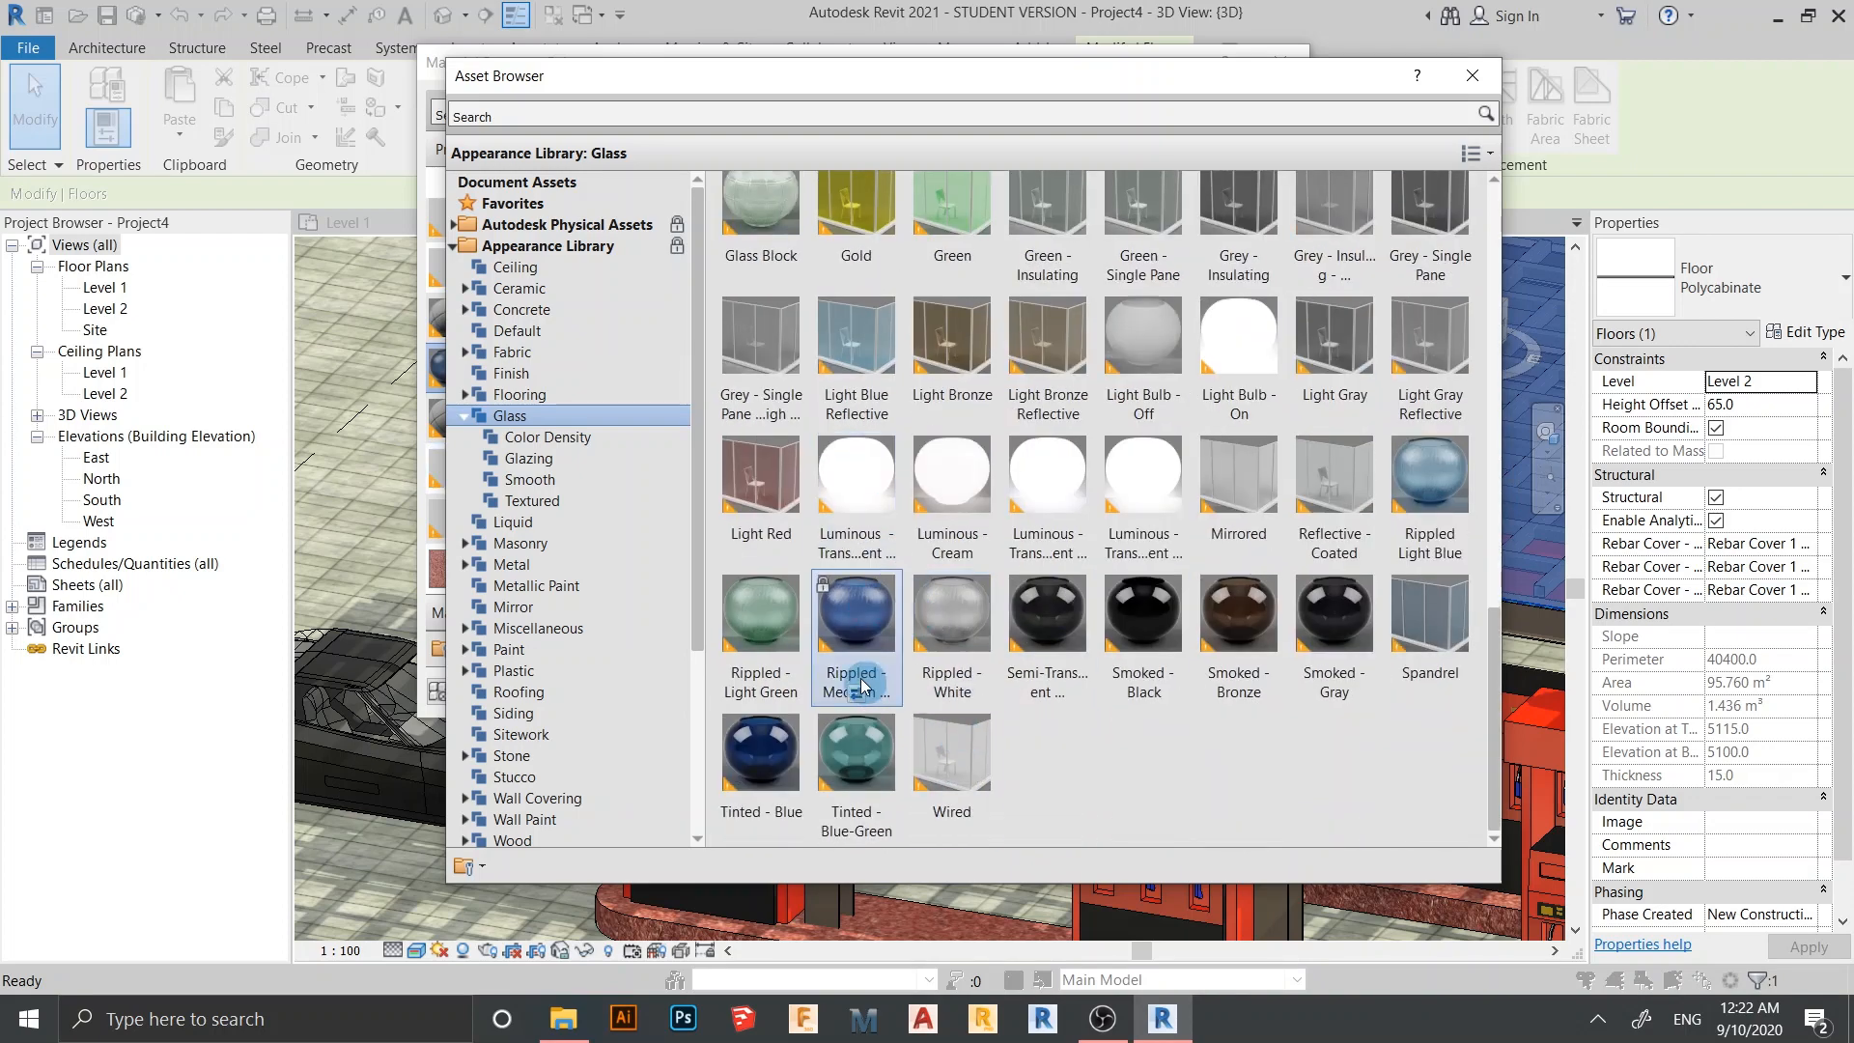
scroll(854, 540, "up", 6)
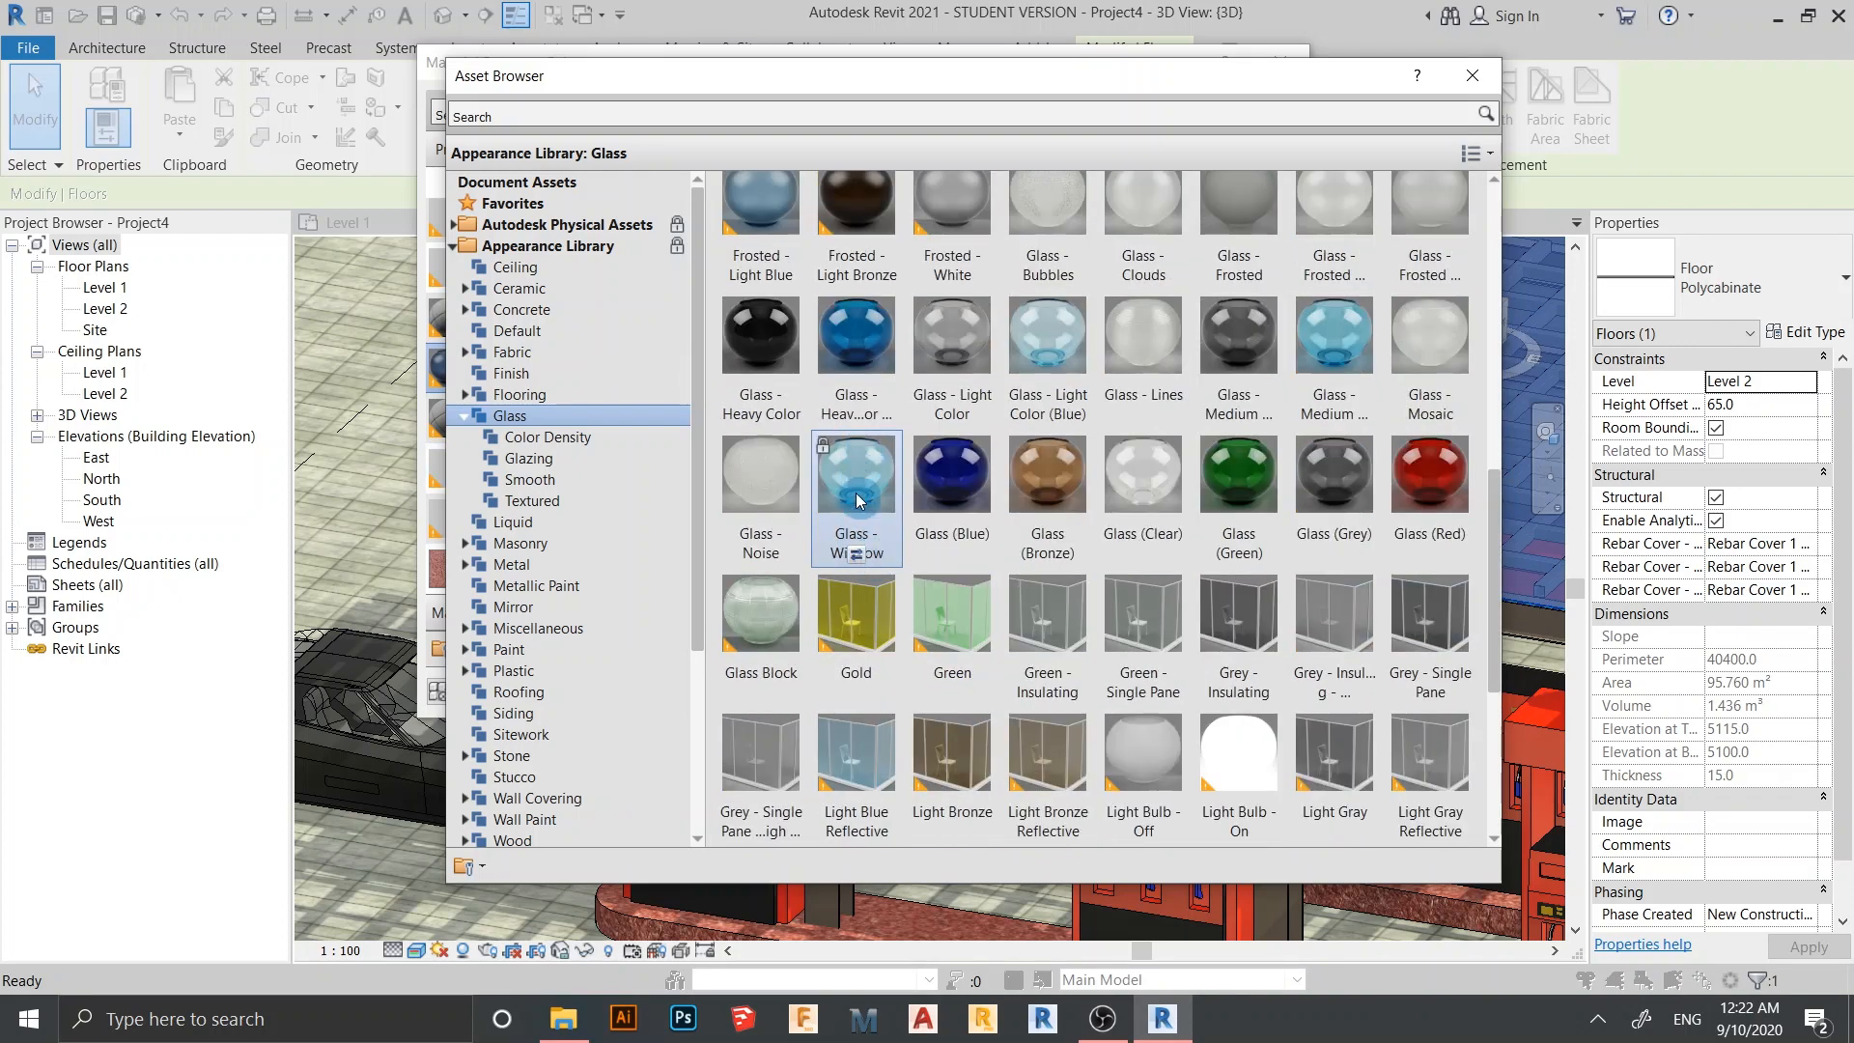
scroll(857, 499, "down", 6)
double_click(857, 666)
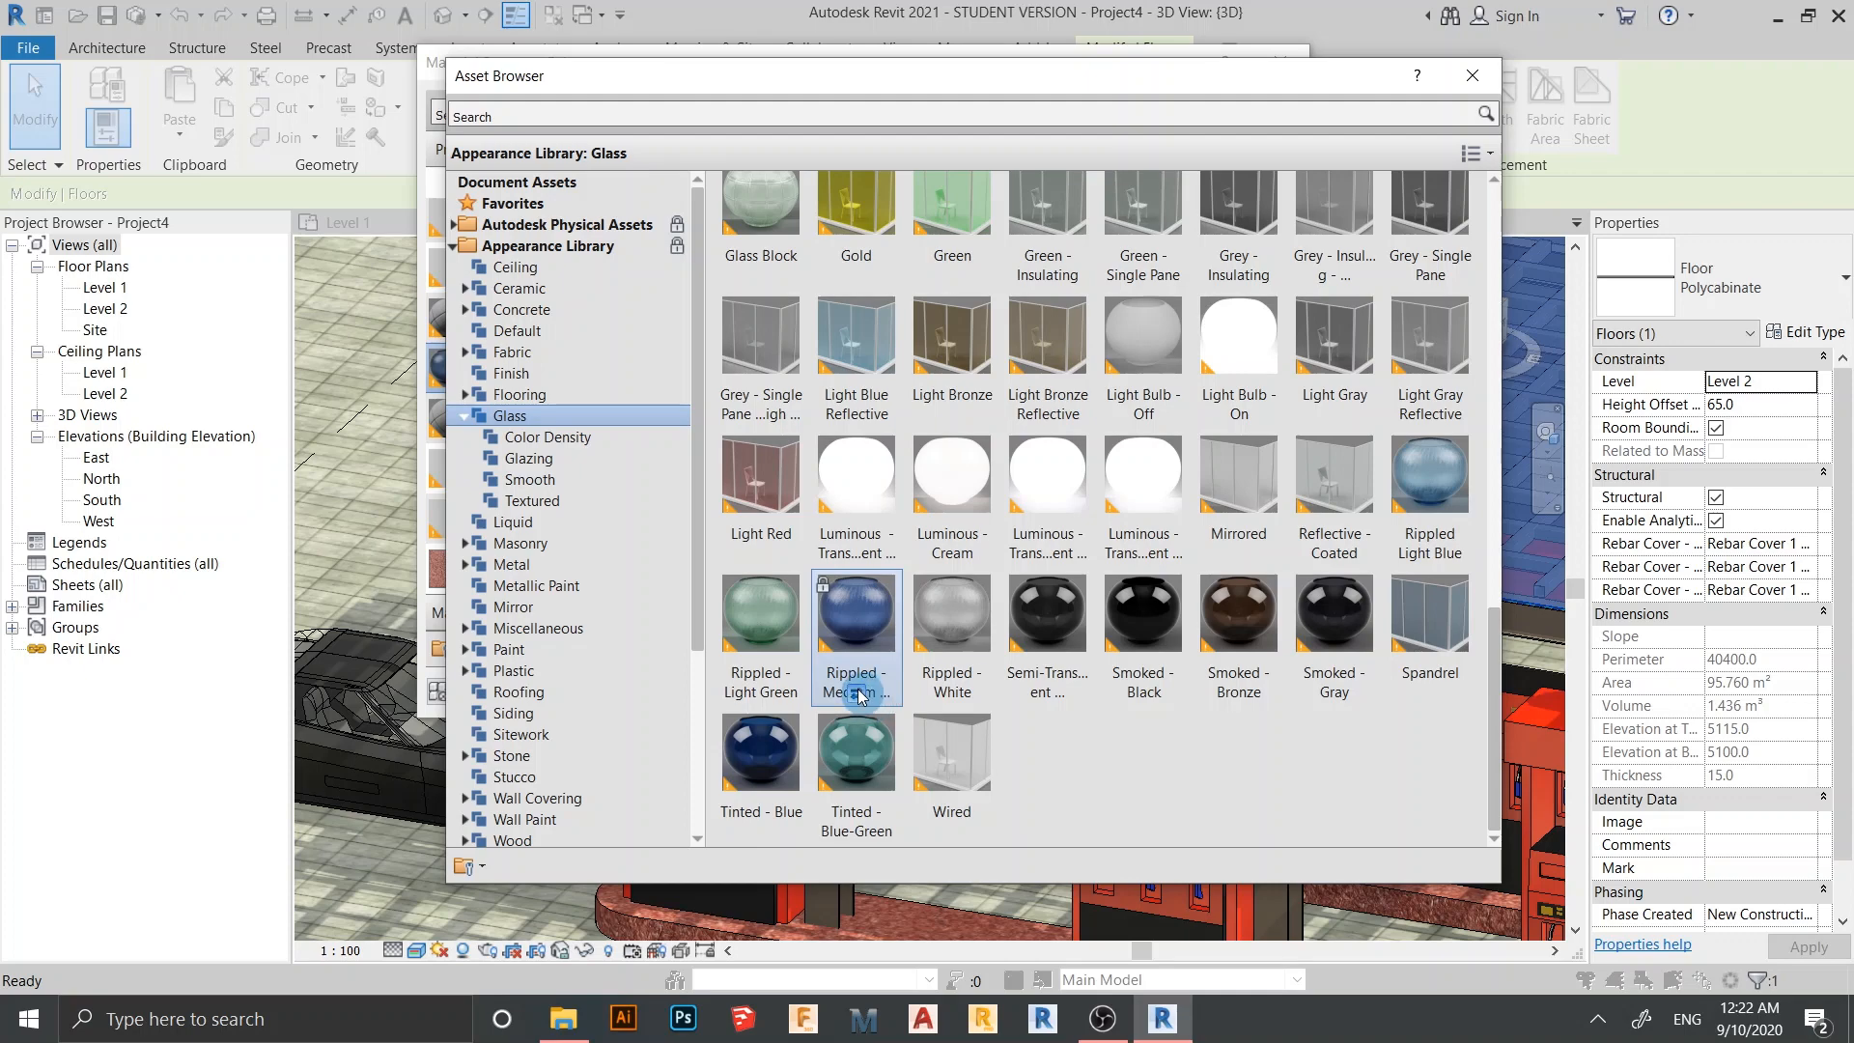
left_click(1471, 75)
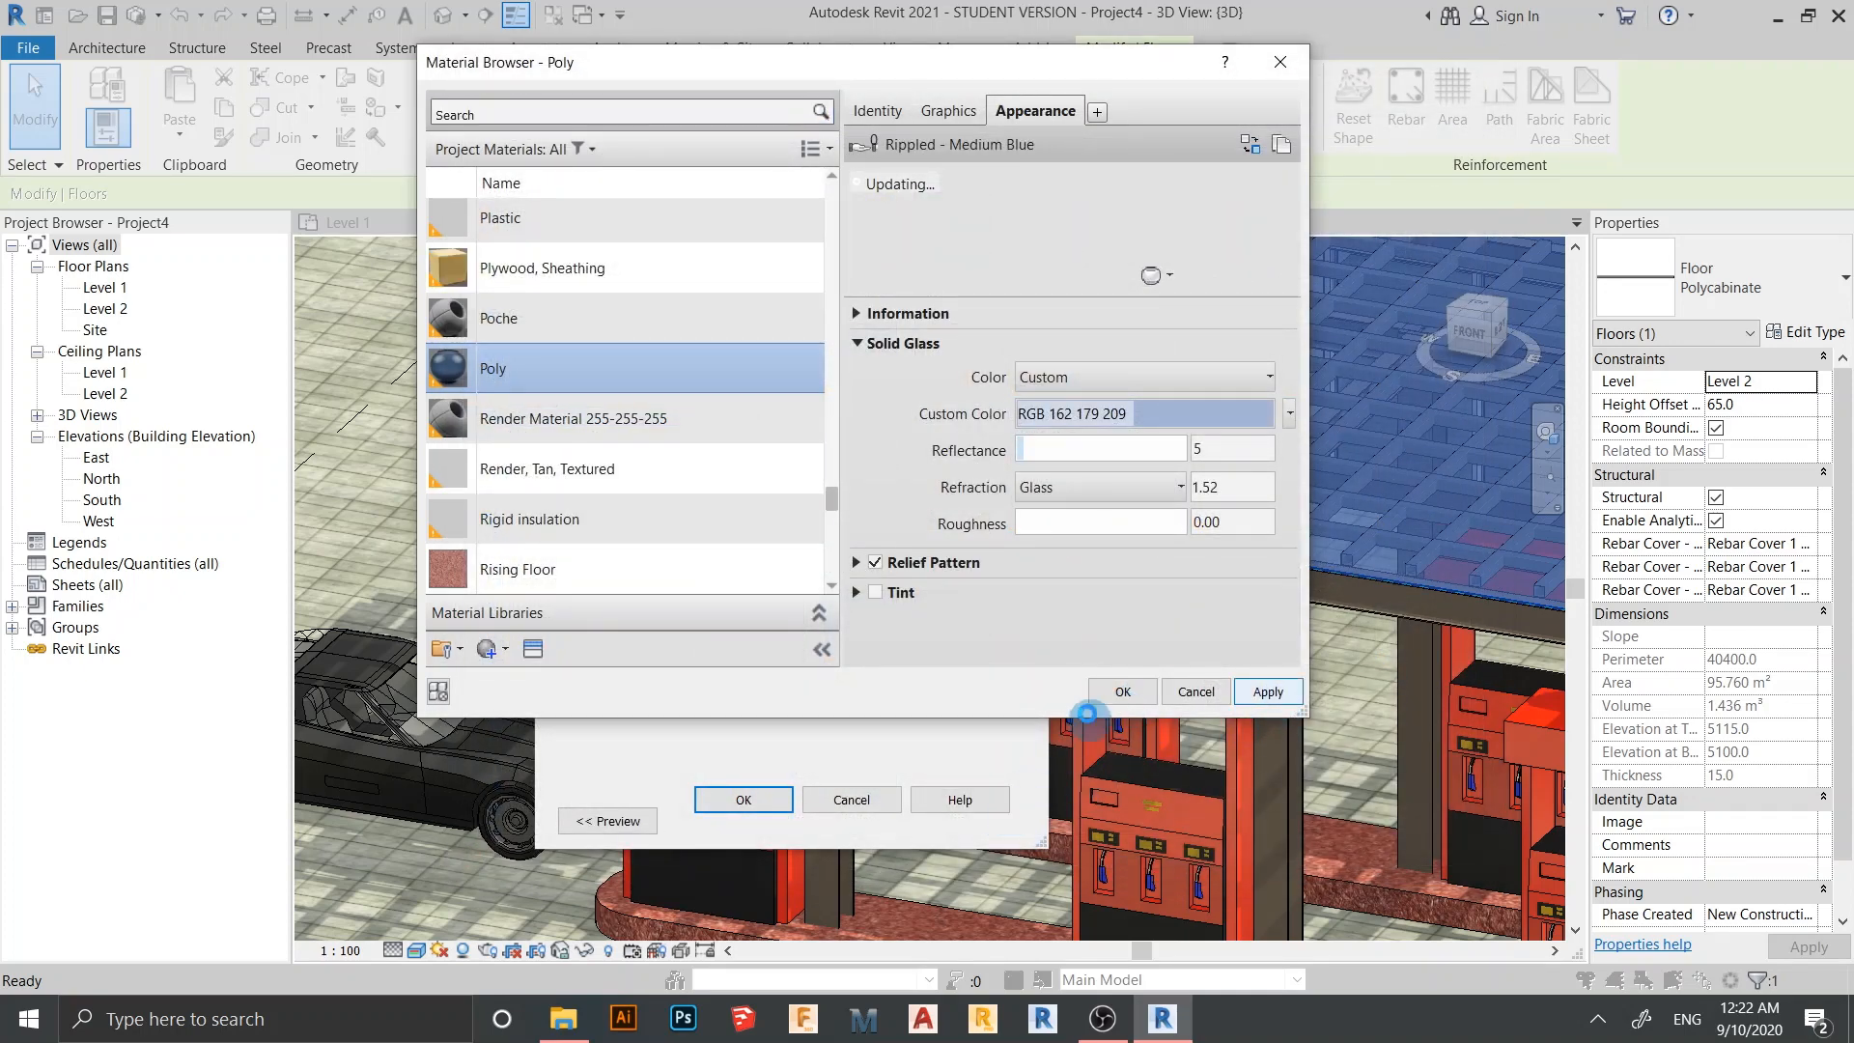
left_click(1100, 696)
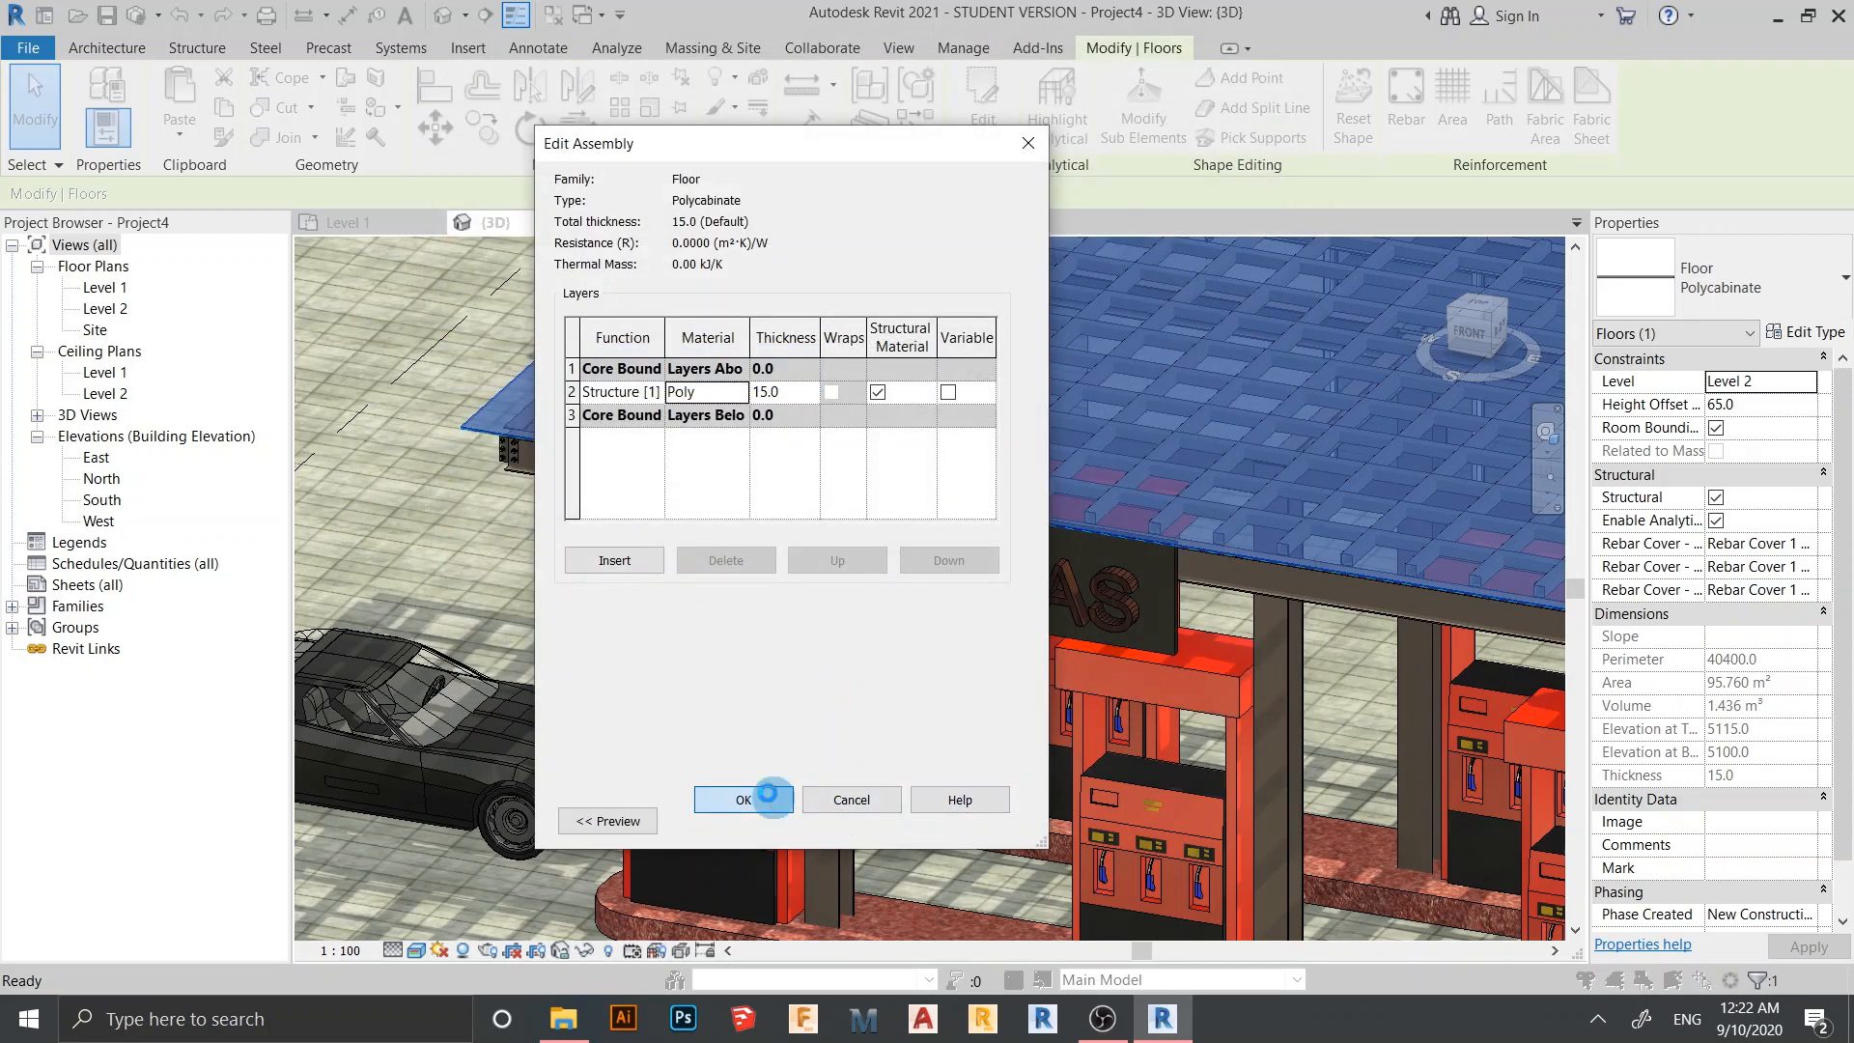
Accept the edited assembly, apply the Polycabinate type's properties and deselect the canopy floor
left_click(769, 794)
left_click(838, 824)
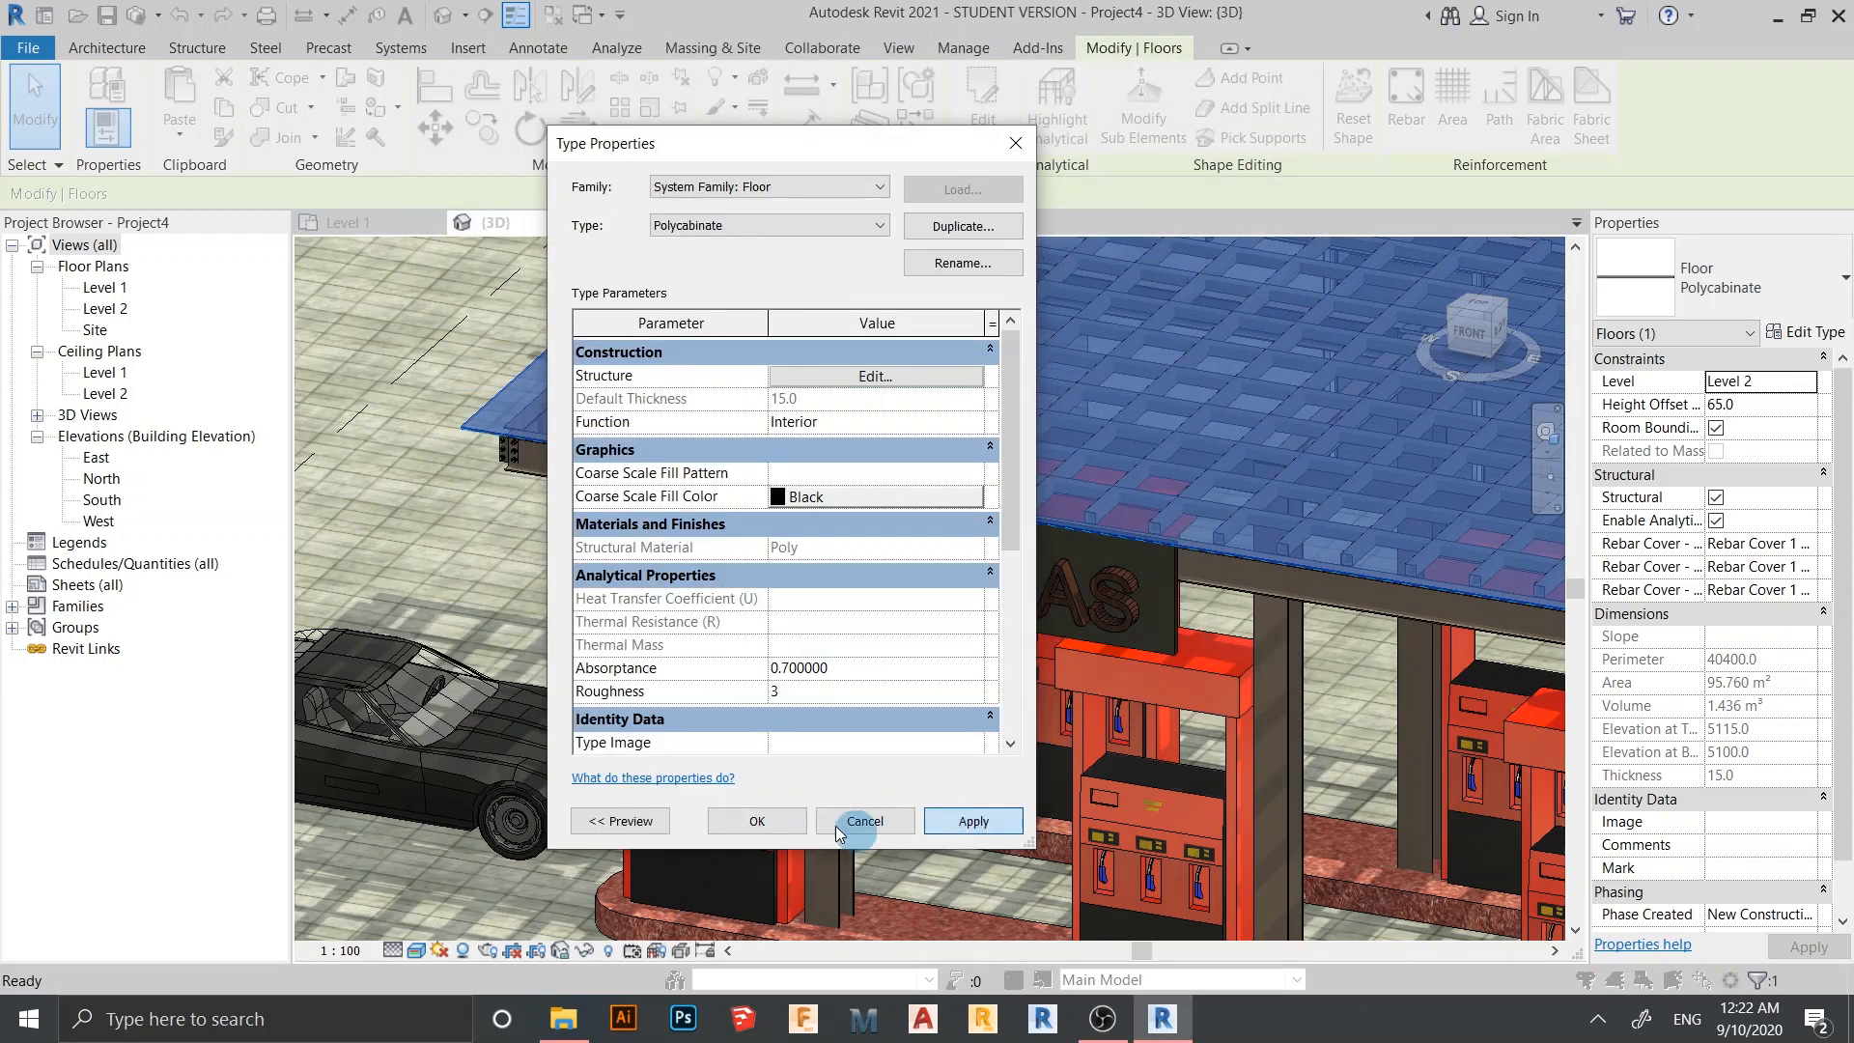
left_click(783, 823)
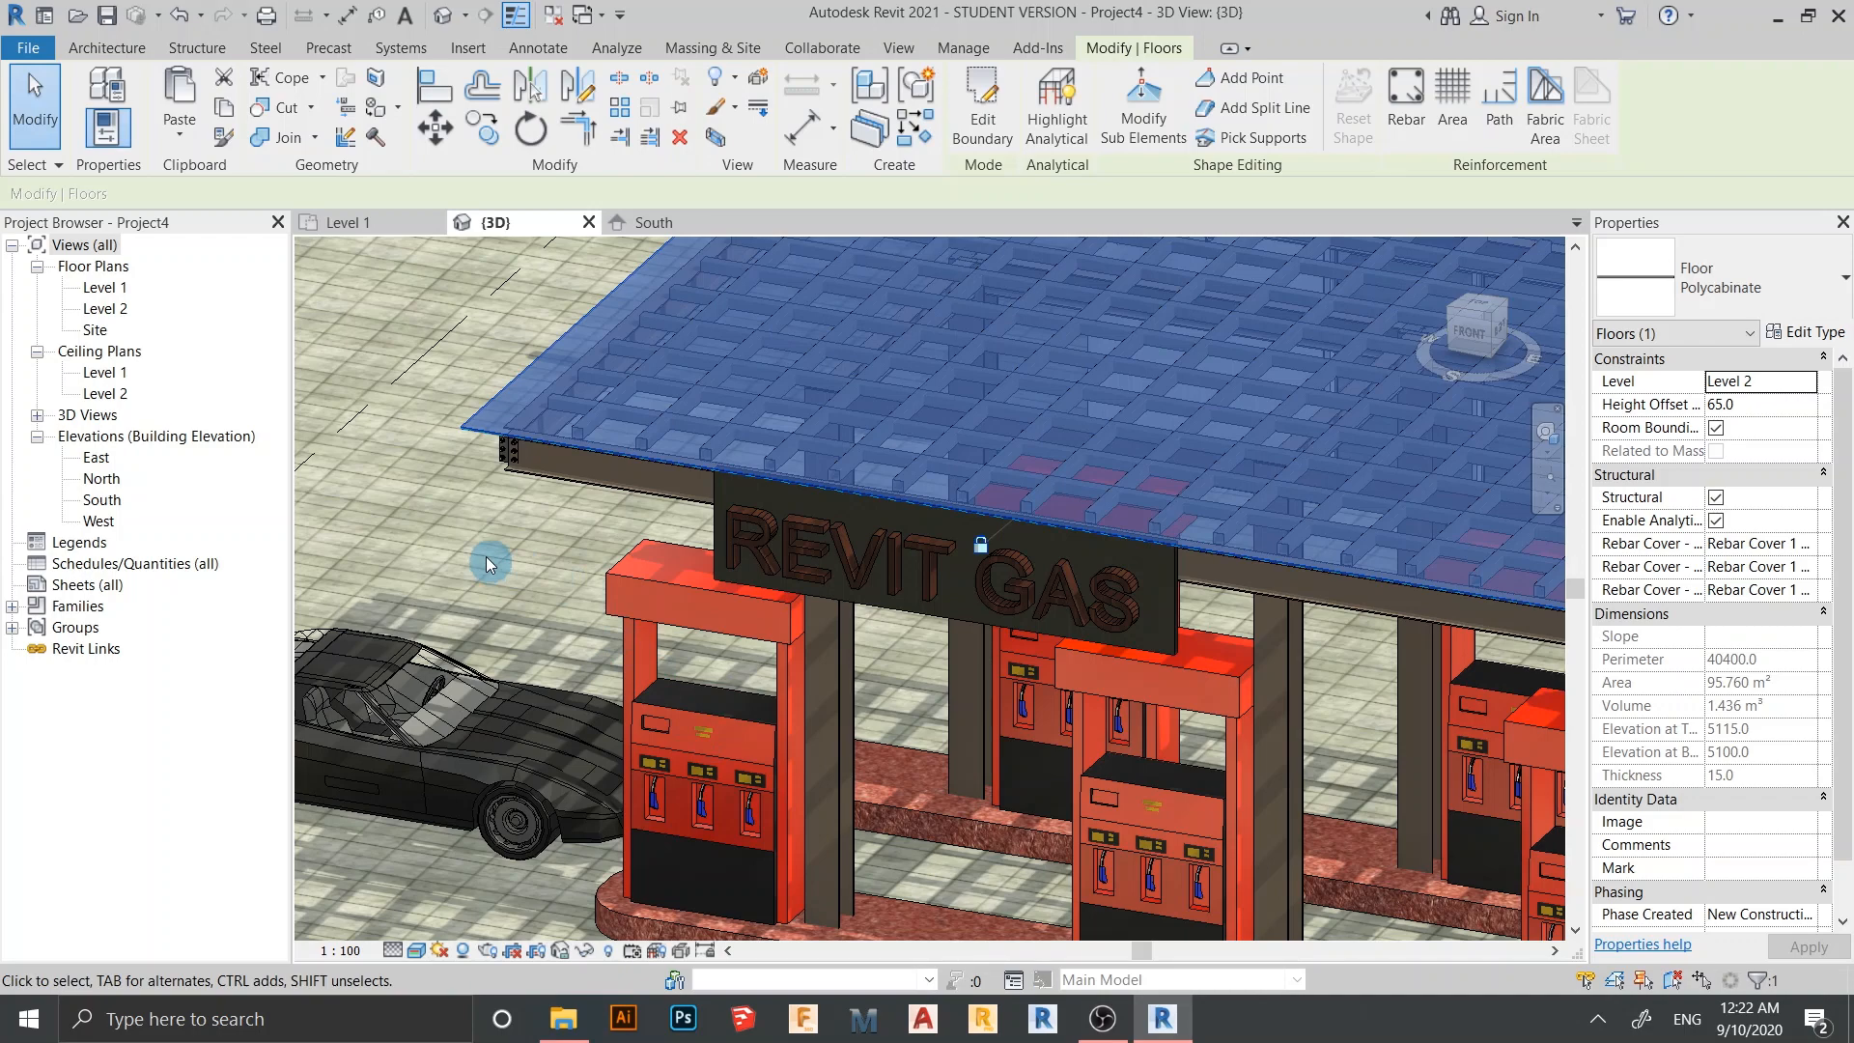
key("Escape")
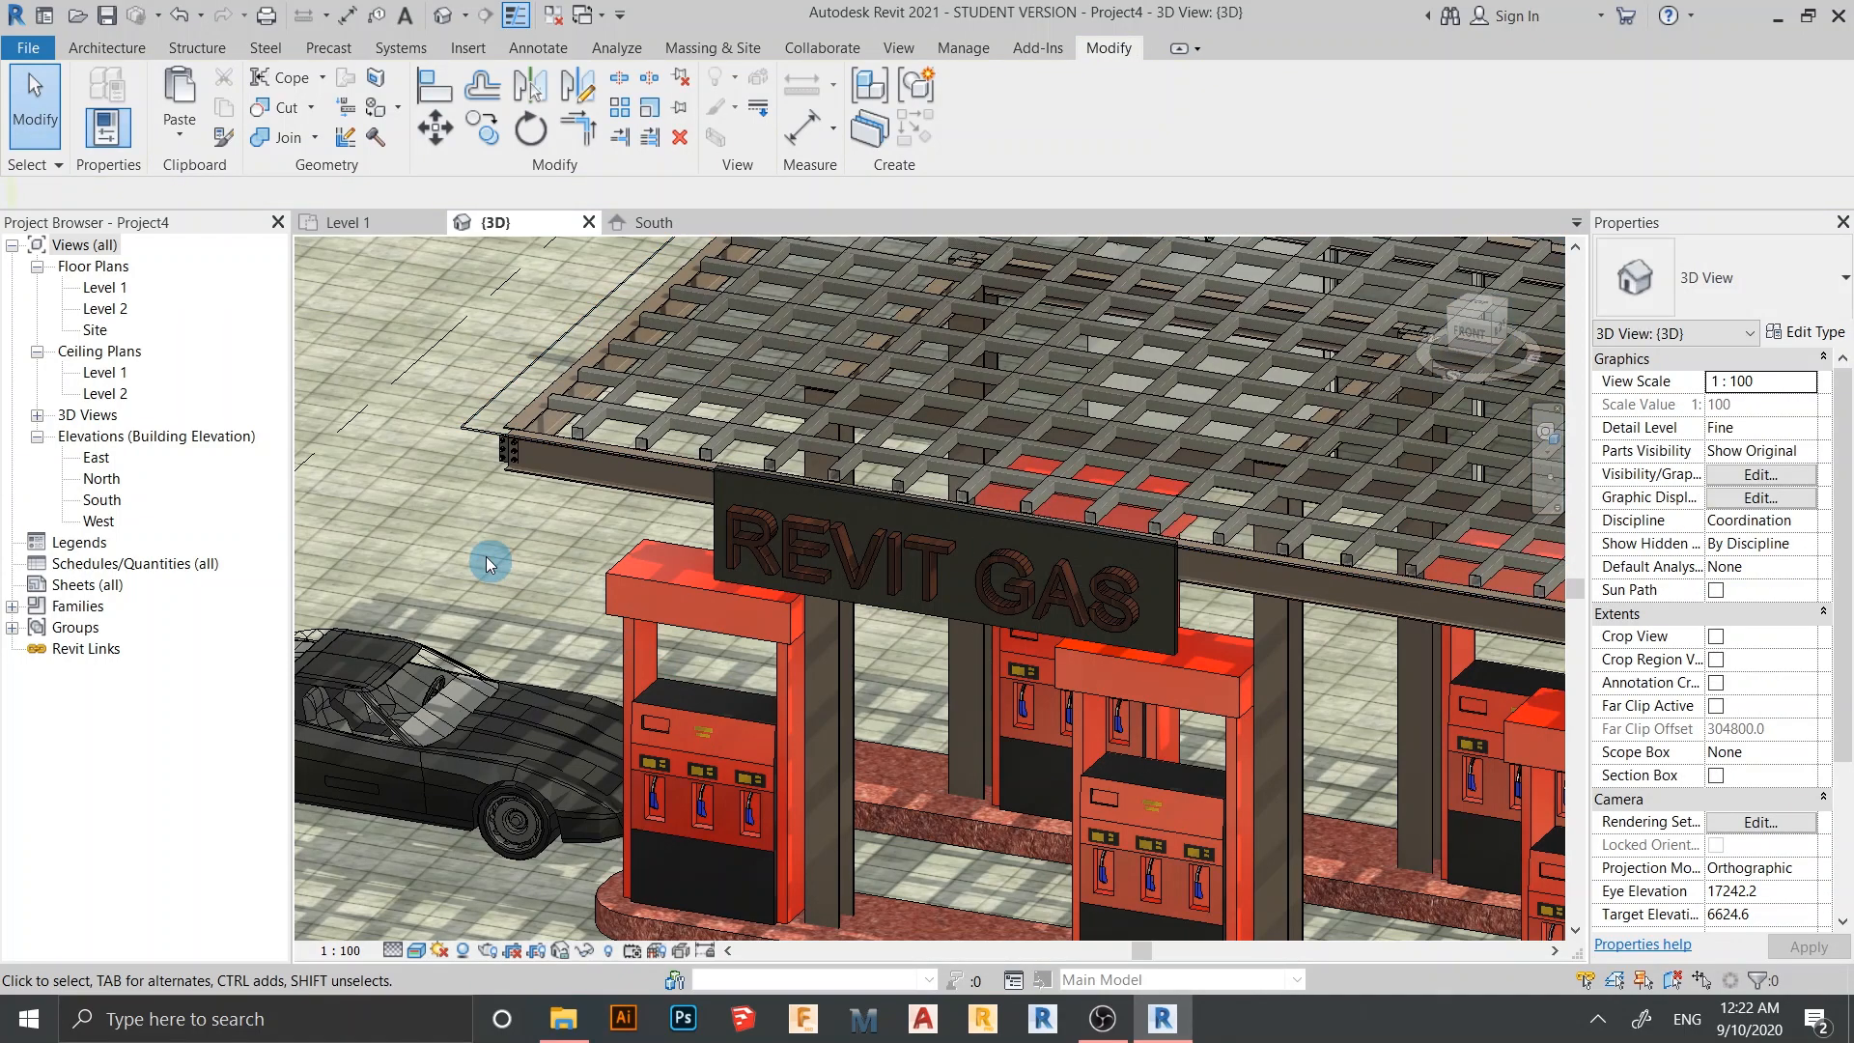
Set the 3D view's visual style to Realistic
scroll(448, 489, "up", 2)
left_click(421, 951)
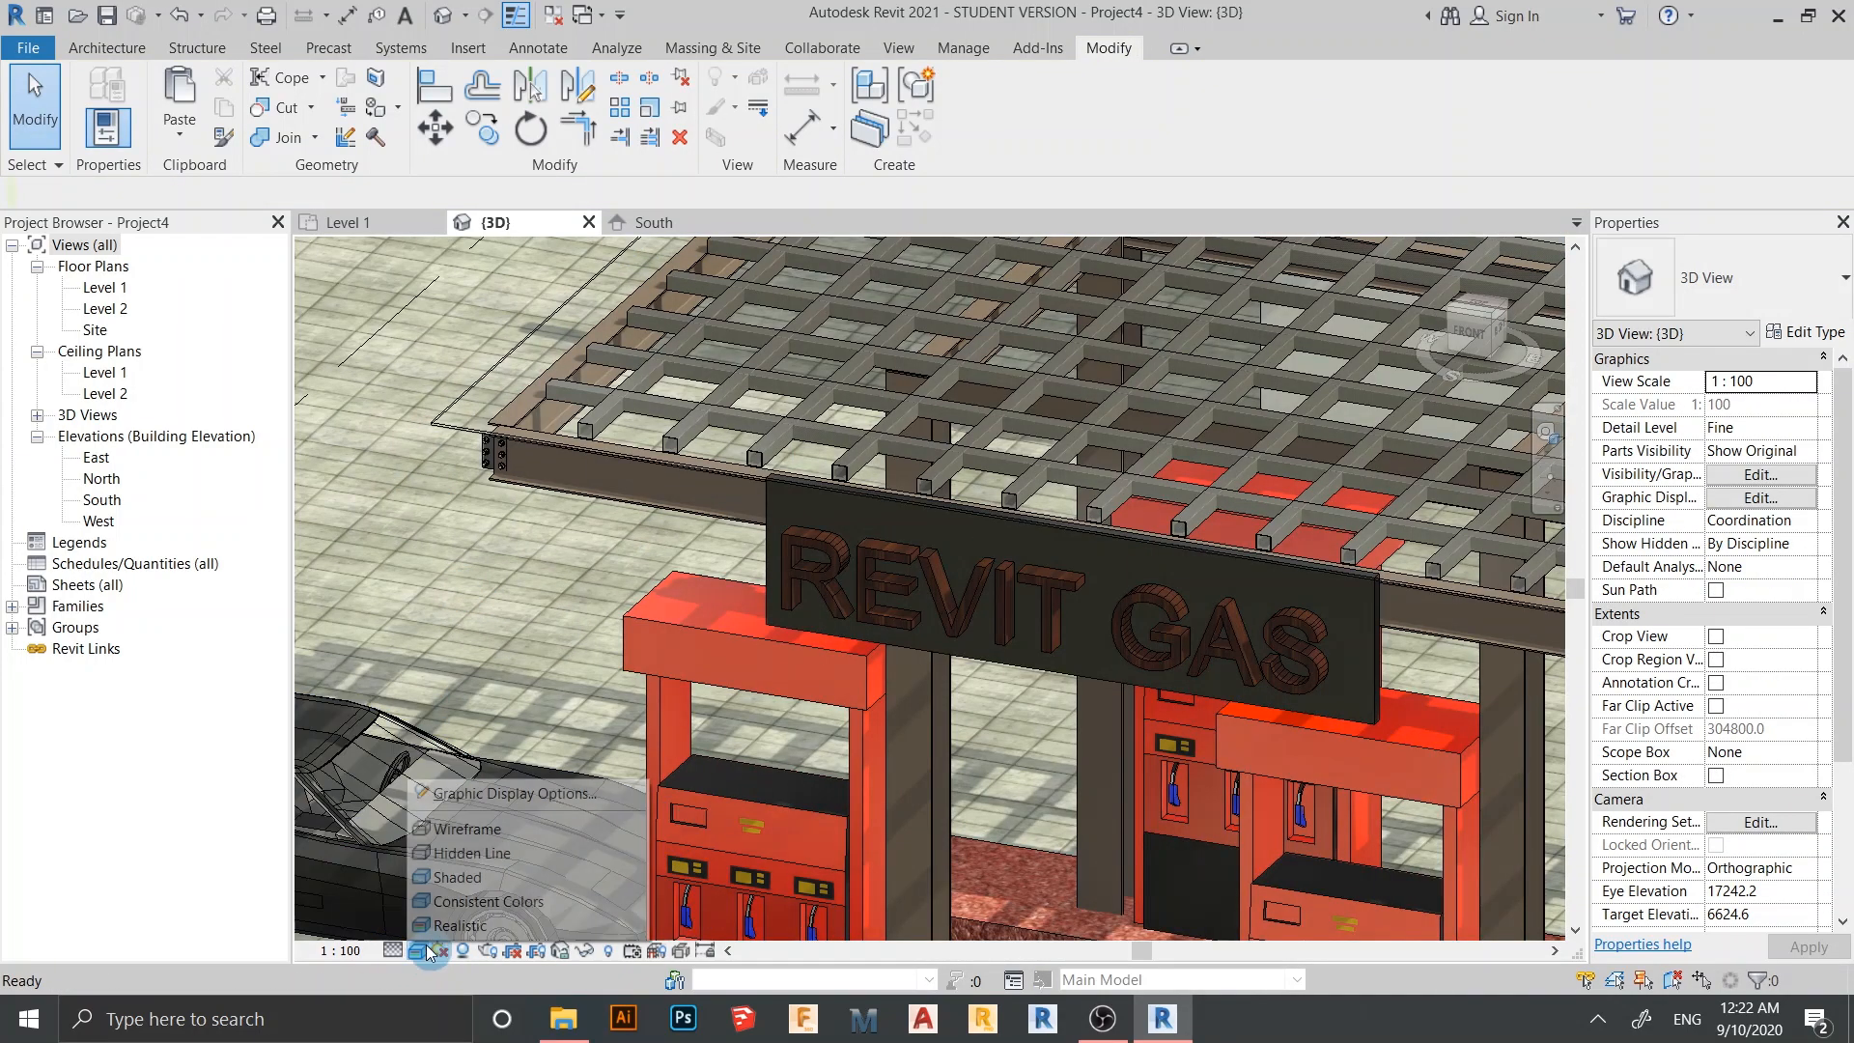
left_click(452, 927)
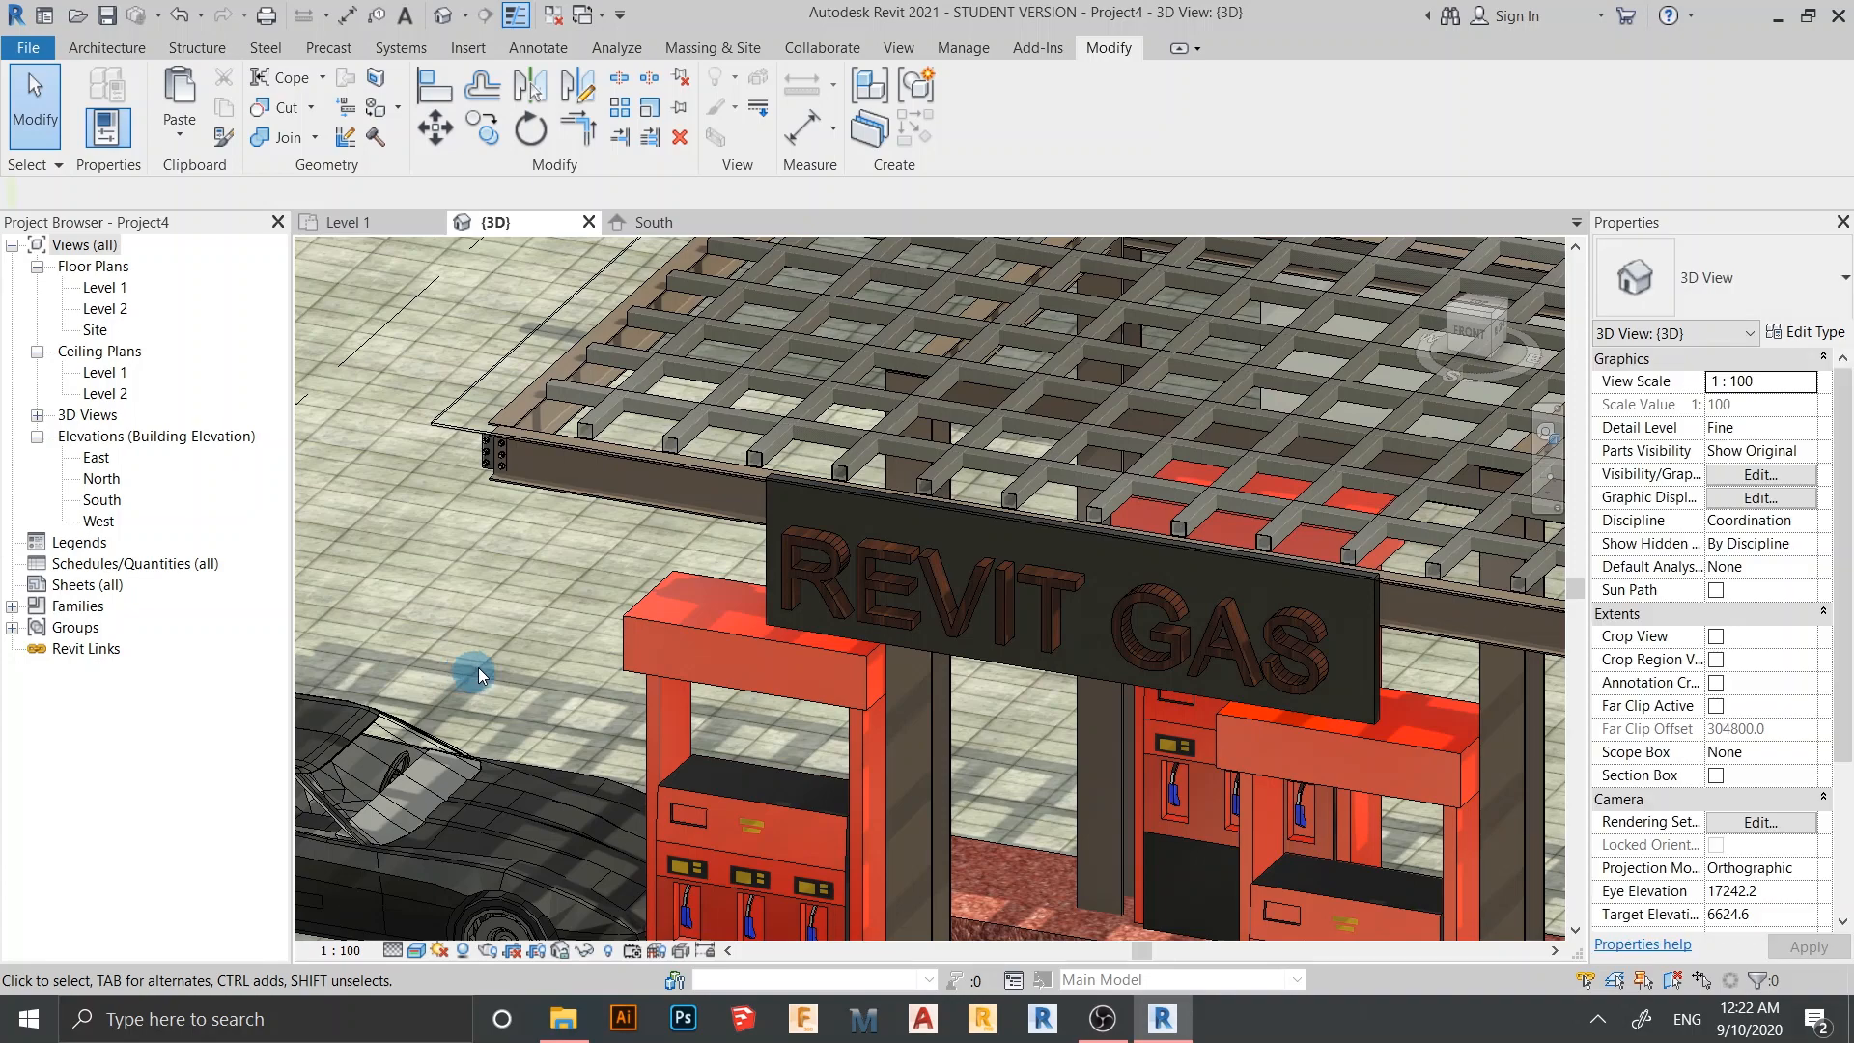
Examine the canopy's glass roof, framing and sign in the 3D view, both close up and from a distance
scroll(478, 668, "down", 2)
middle_click_drag(511, 489, 643, 577)
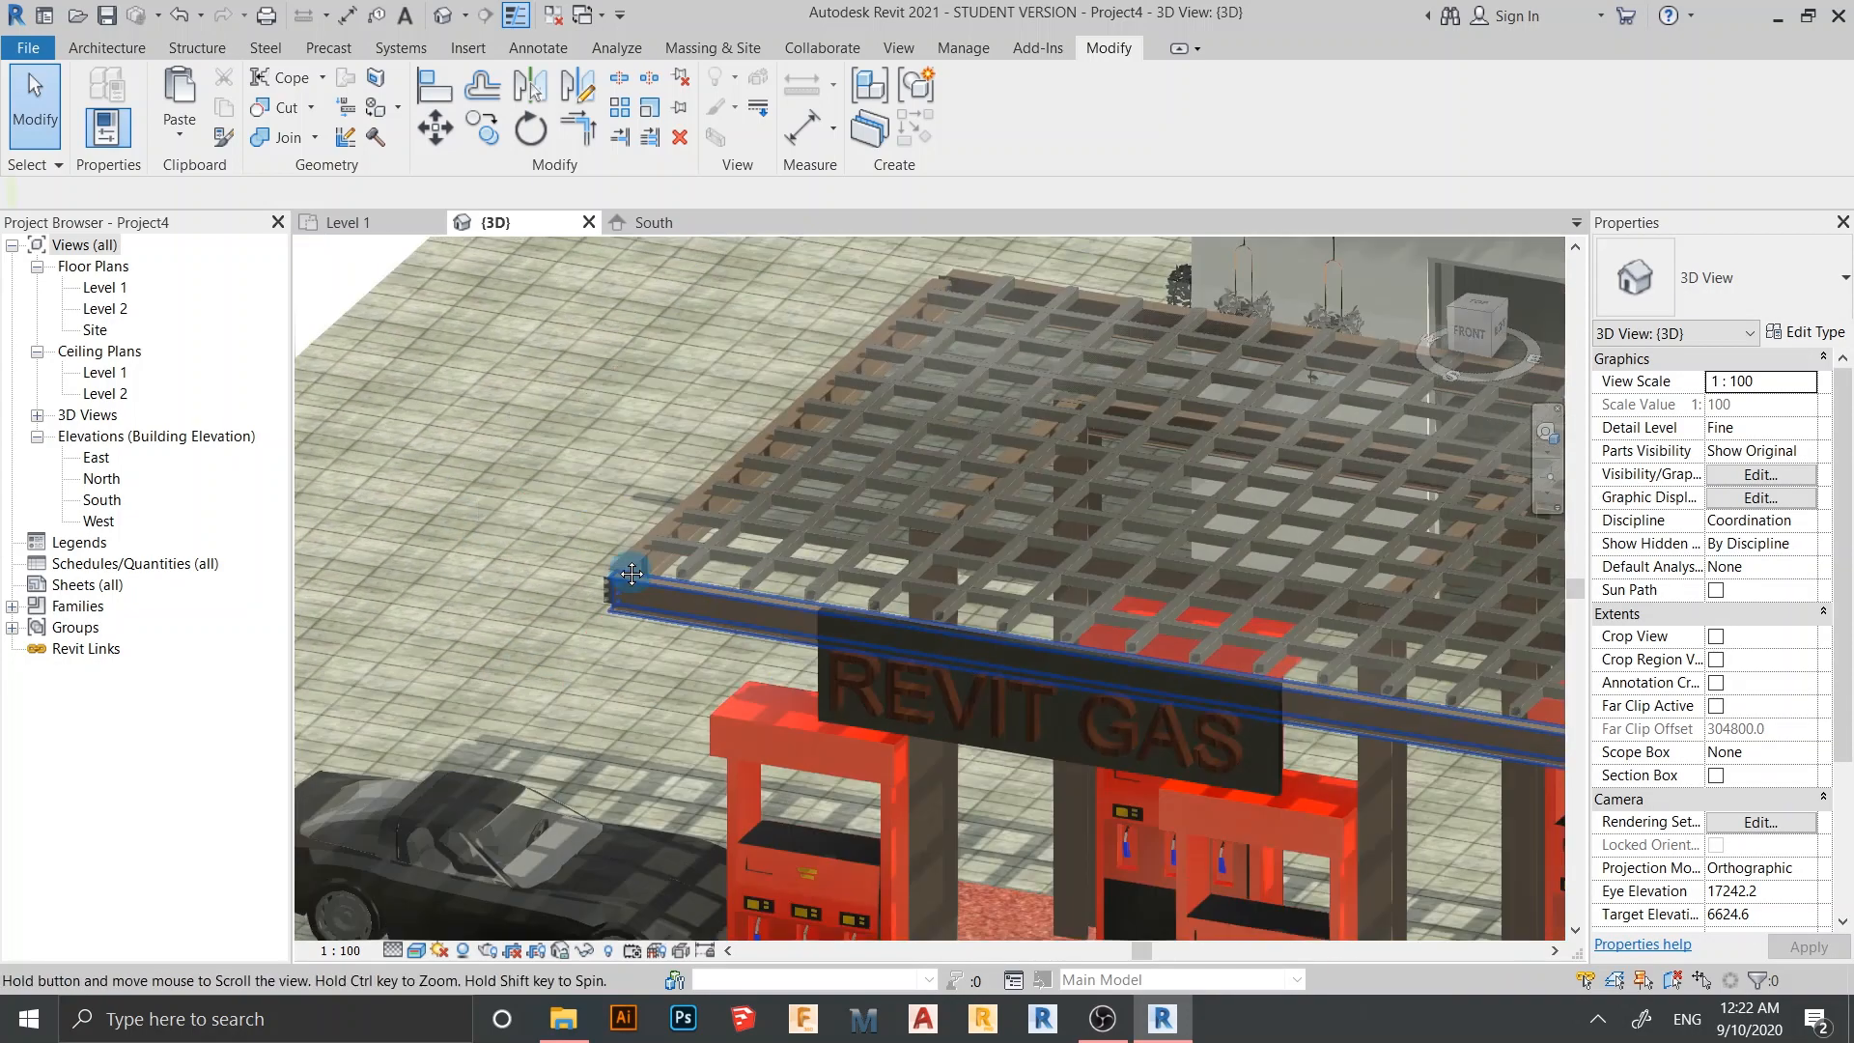
left_click(596, 591)
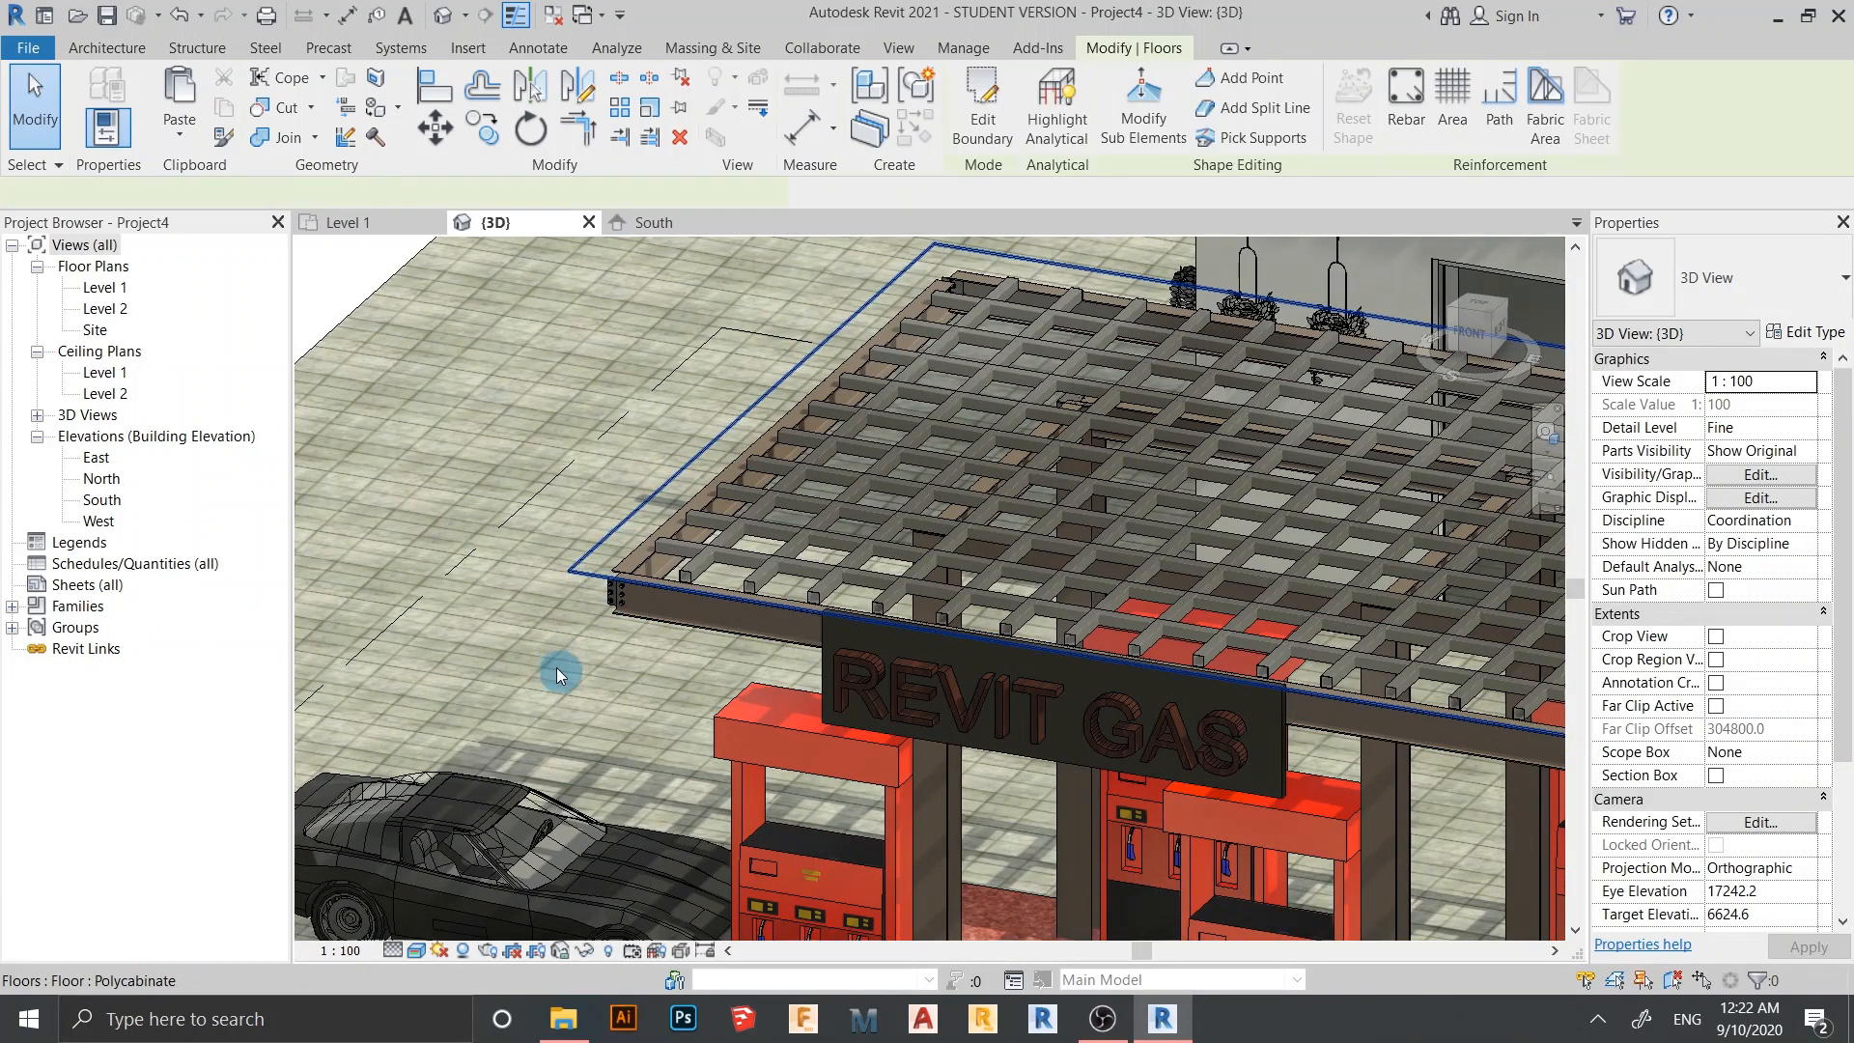
scroll(556, 668, "down", 4)
left_click(396, 386)
scroll(471, 460, "down", 4)
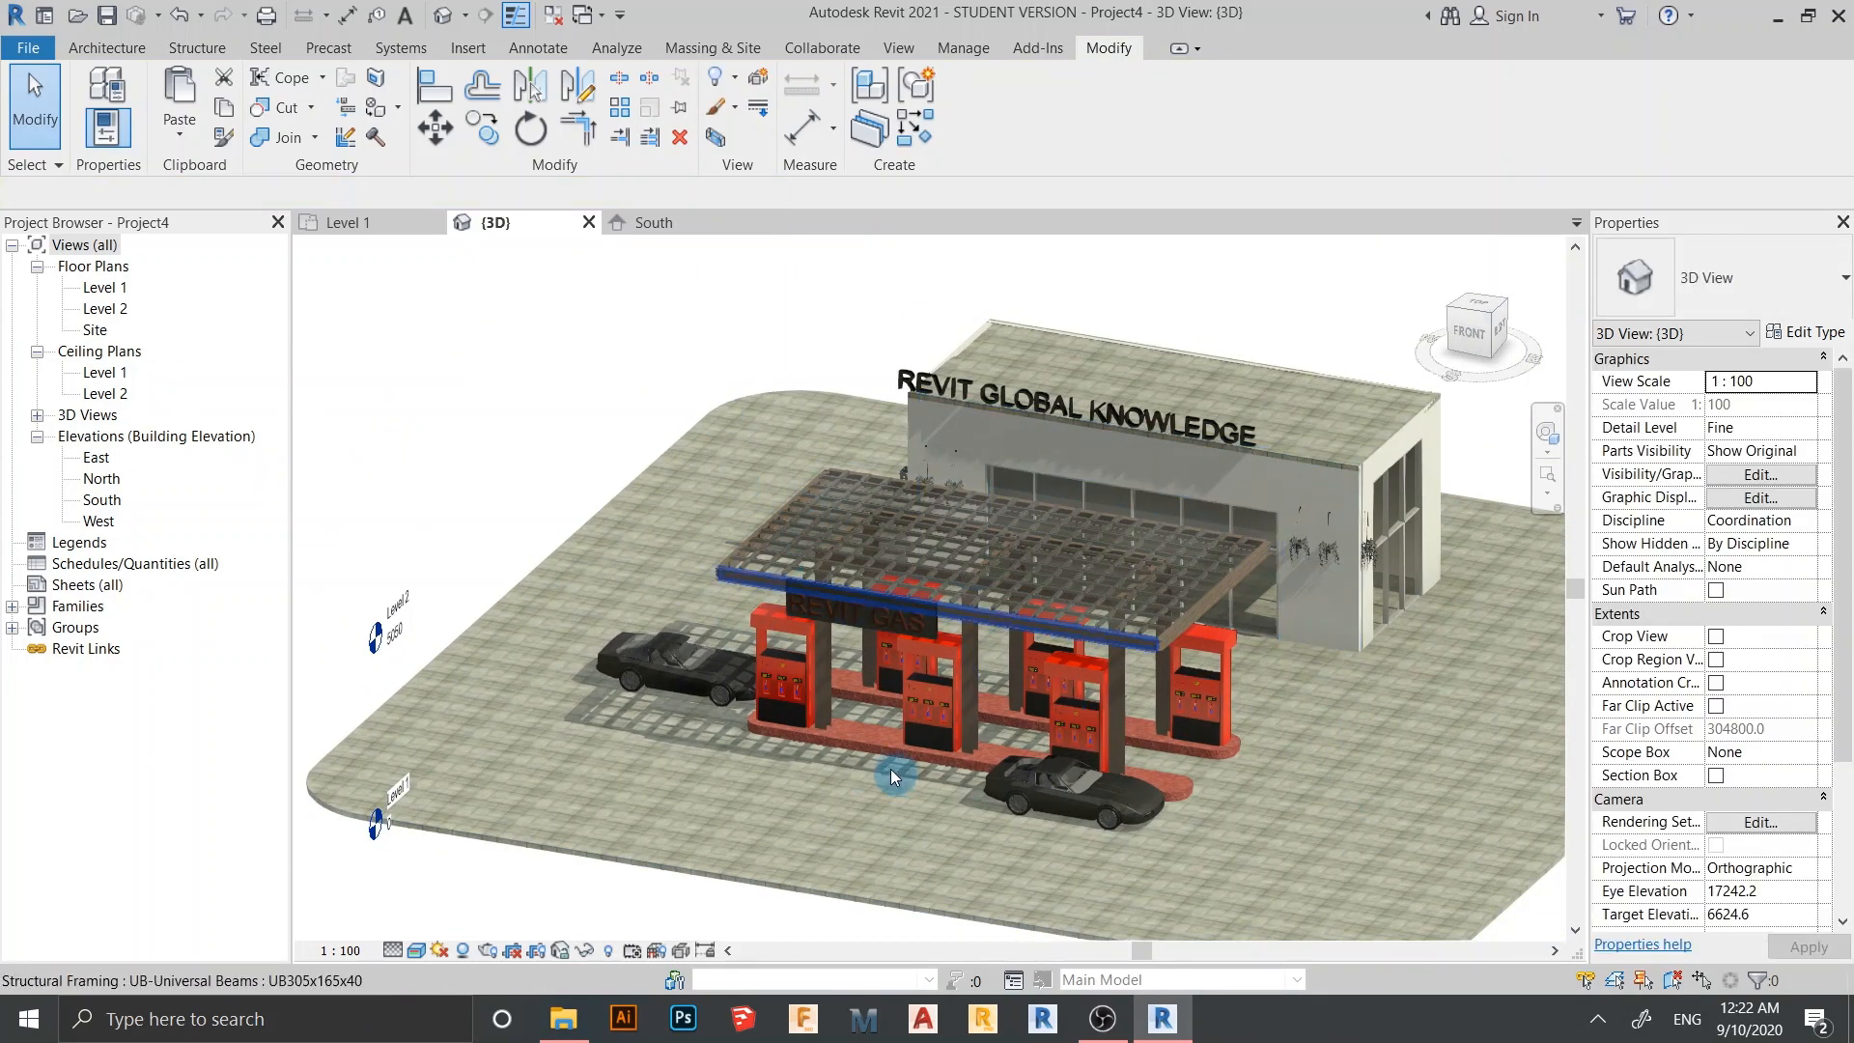
scroll(892, 771, "up", 1)
middle_click_drag(1195, 894, 1067, 938)
scroll(630, 566, "up", 4)
scroll(628, 569, "up", 2)
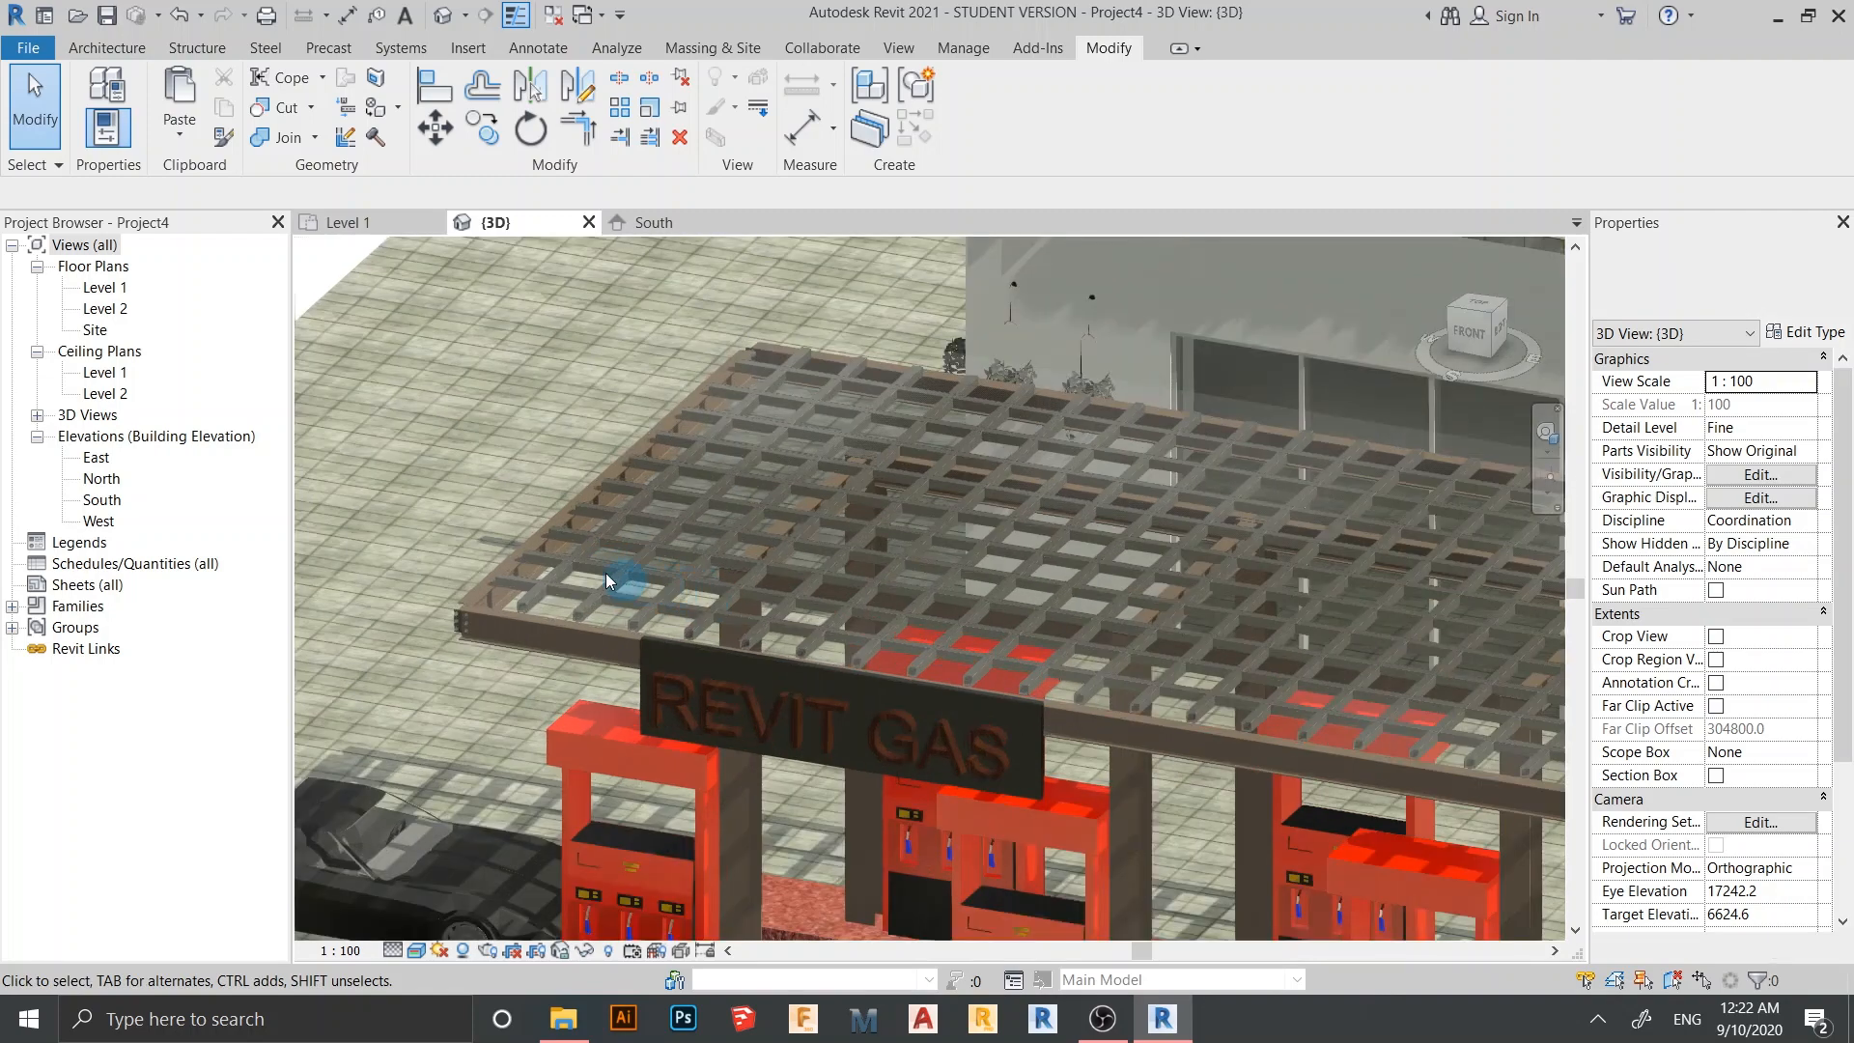
scroll(537, 480, "up", 2)
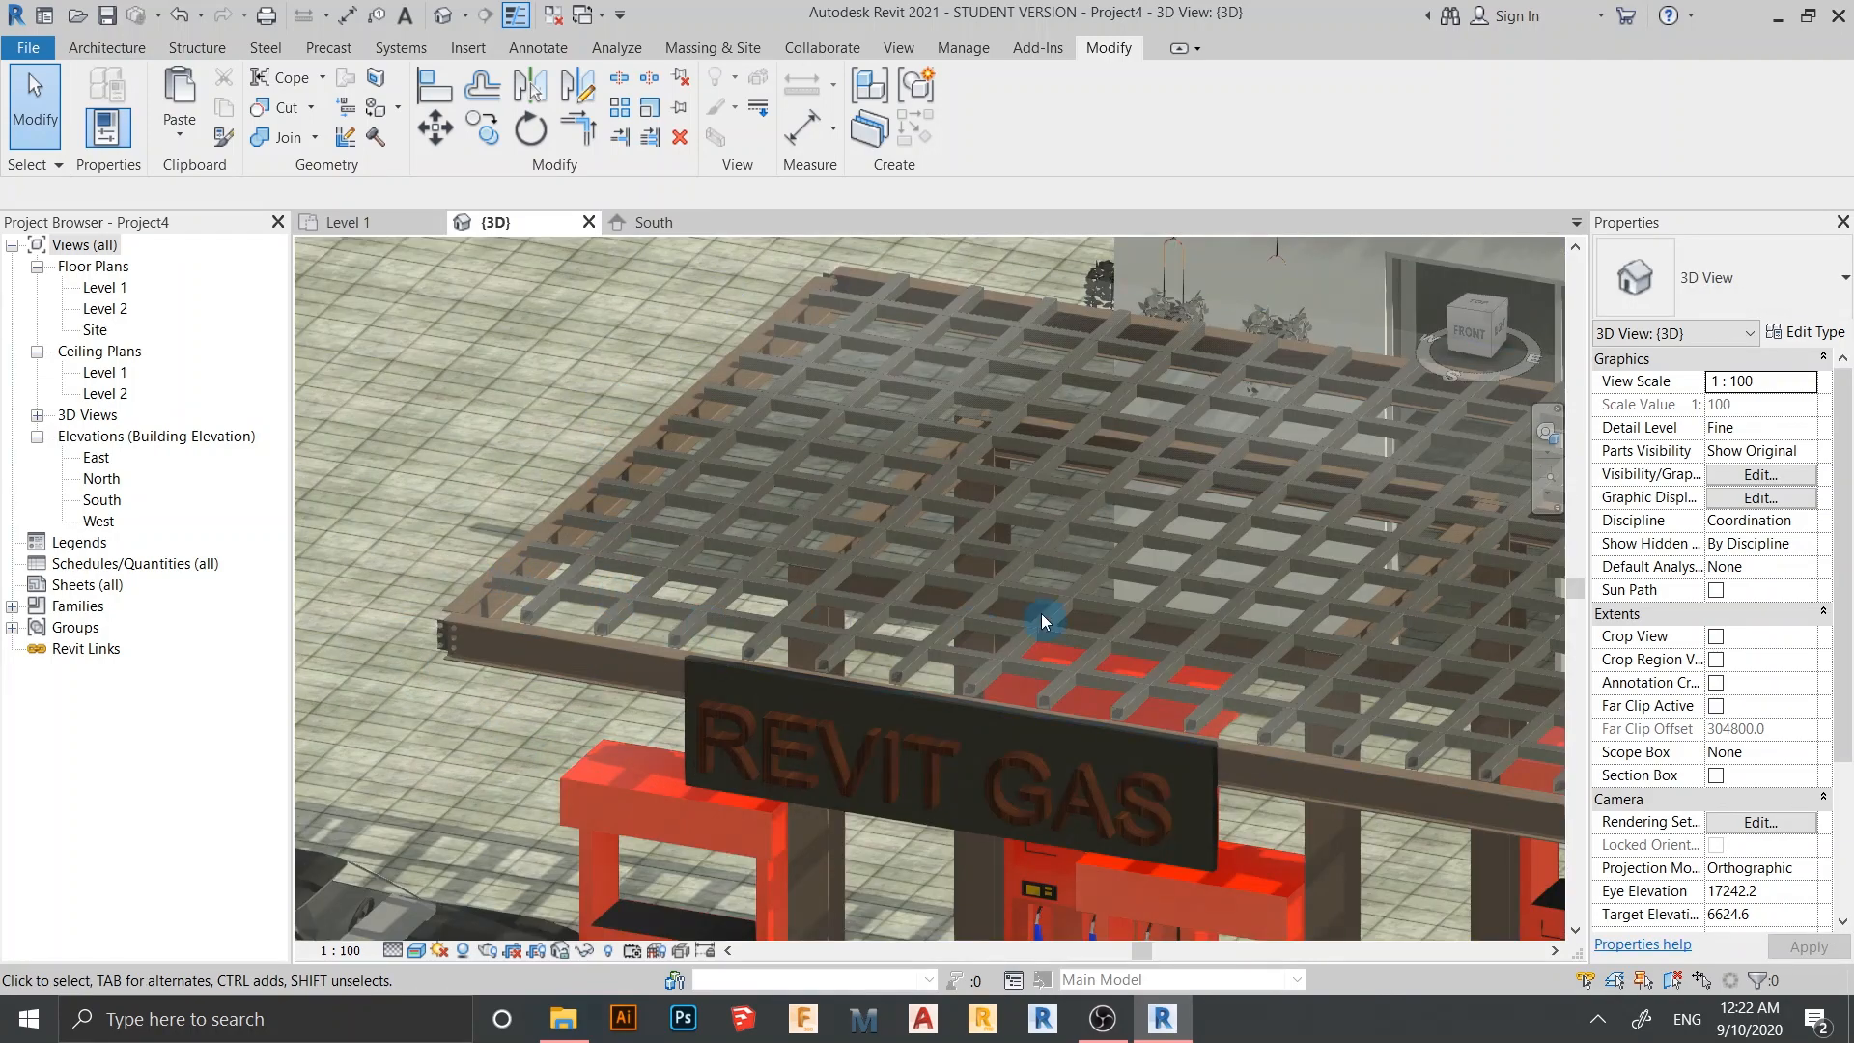
scroll(1041, 618, "down", 6)
scroll(956, 840, "up", 3)
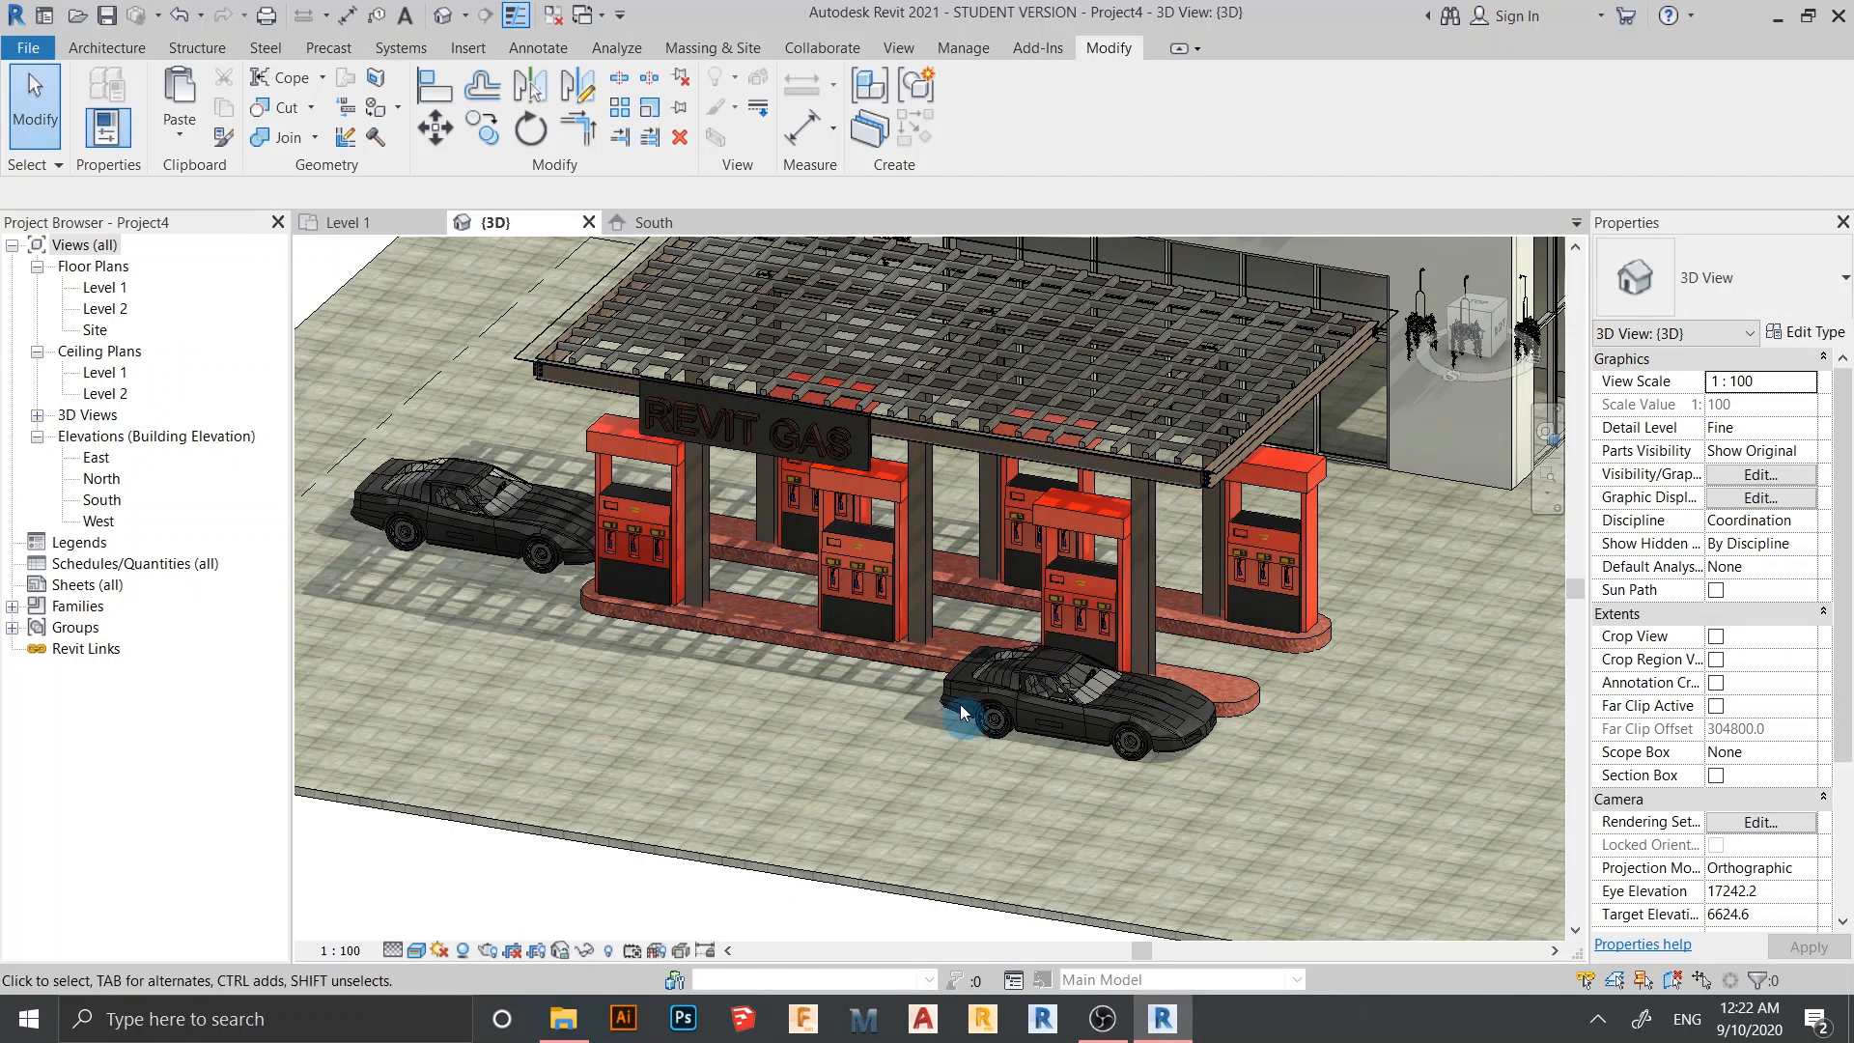
scroll(971, 711, "down", 3)
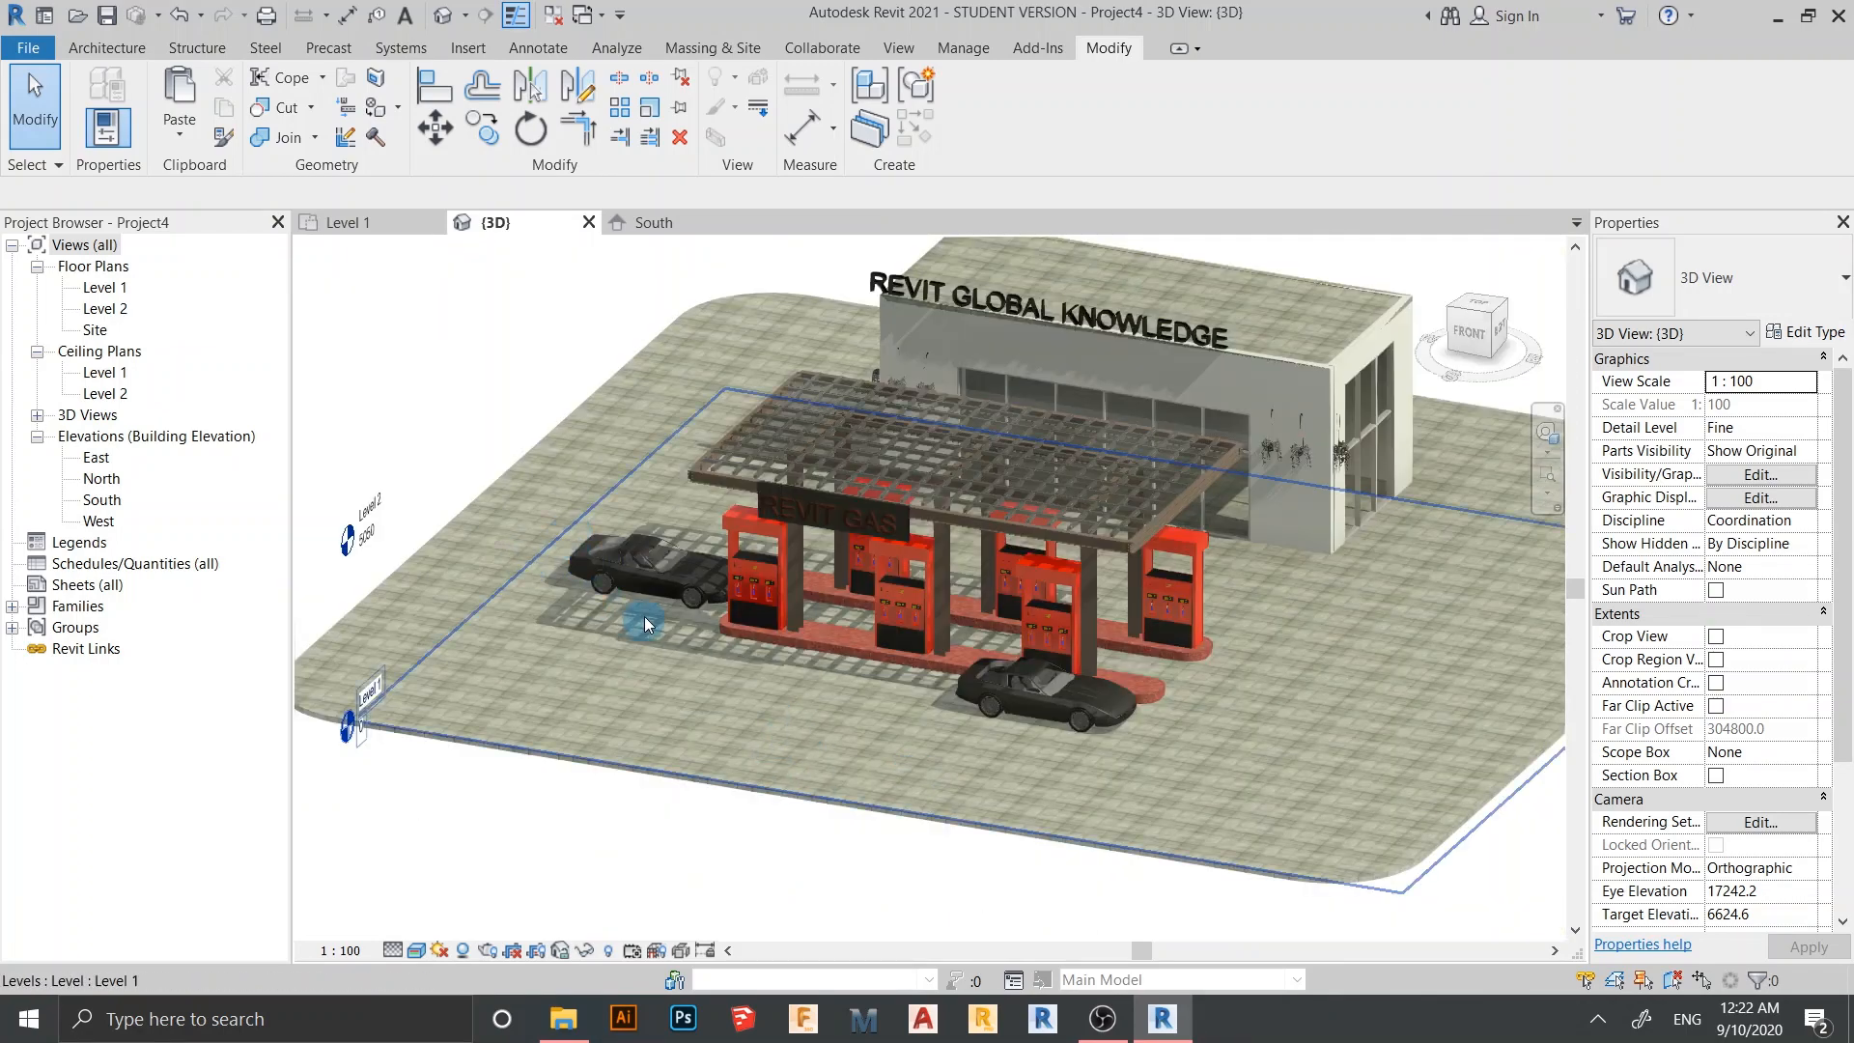
Inspect the whole gas station and its paved base from different angles in 3D
scroll(898, 607, "down", 2)
middle_click_drag(995, 671, 1064, 561, "shift")
middle_click_drag(982, 614, 1056, 799)
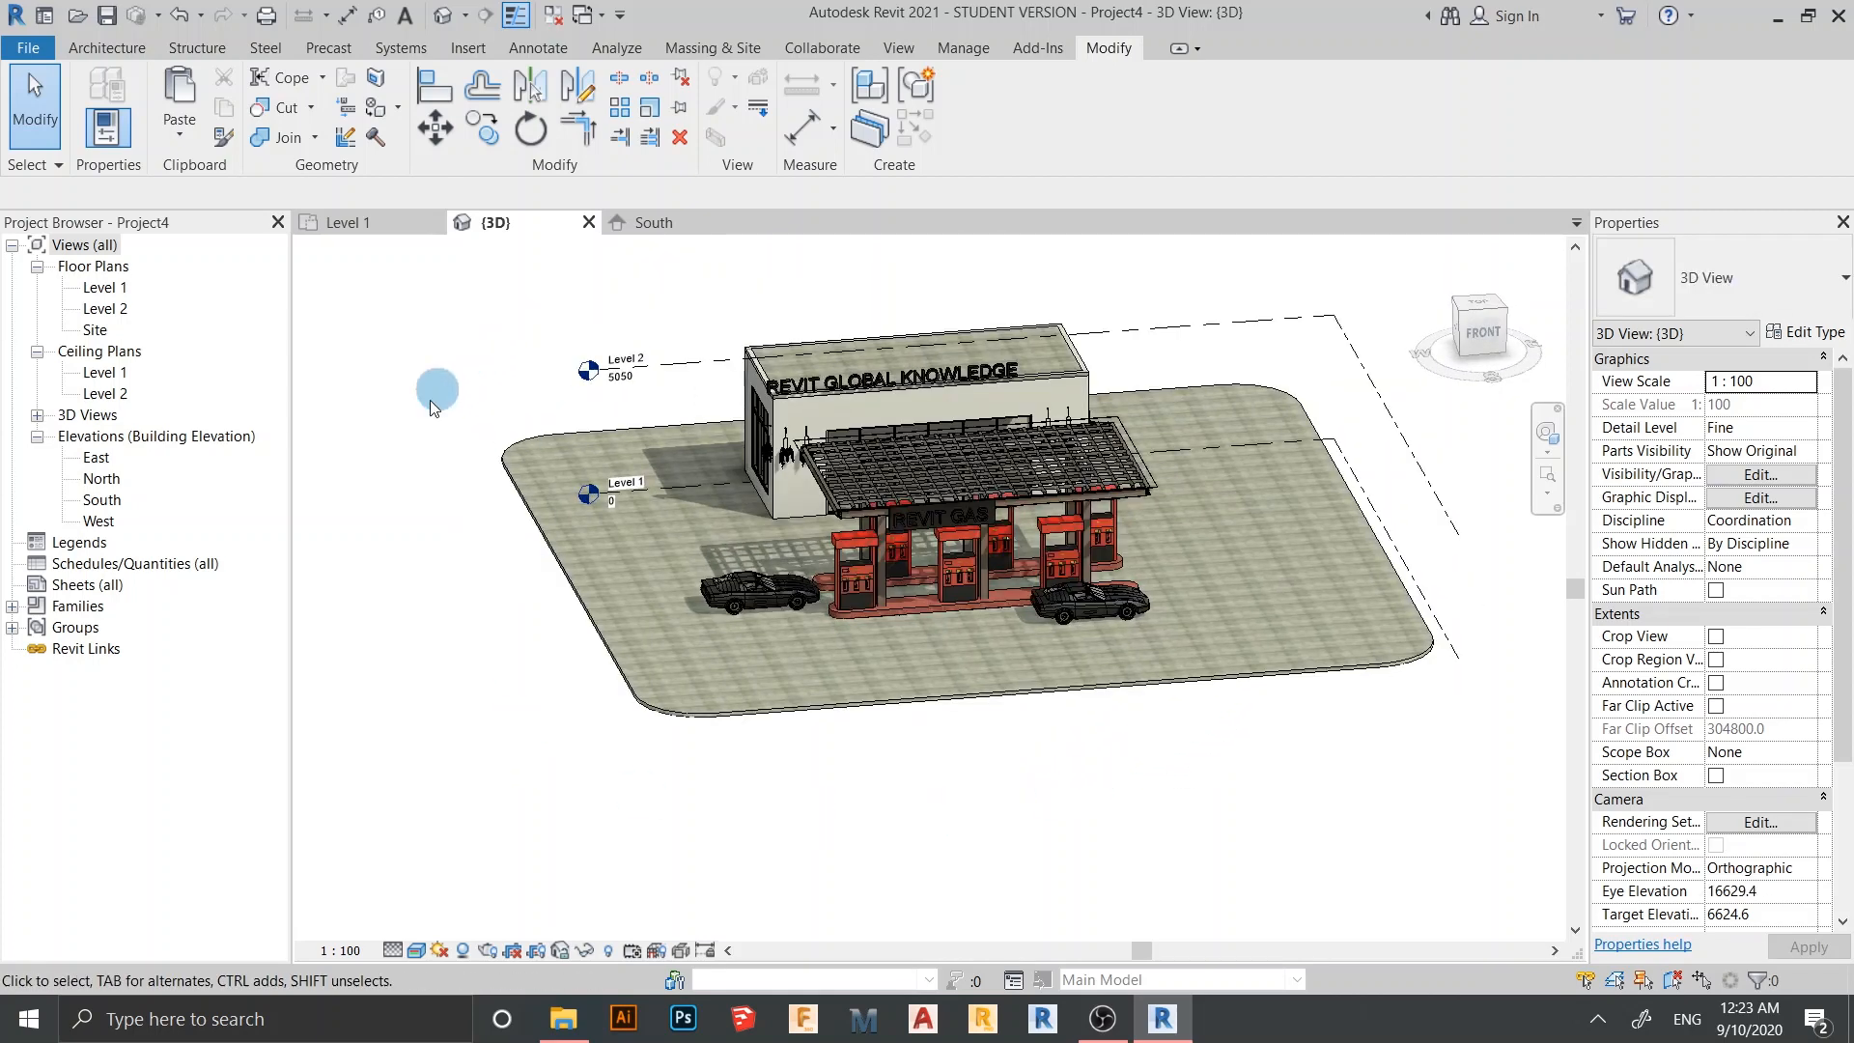
scroll(541, 593, "down", 2)
middle_click_drag(358, 449, 628, 543)
middle_click_drag(1512, 859, 827, 524)
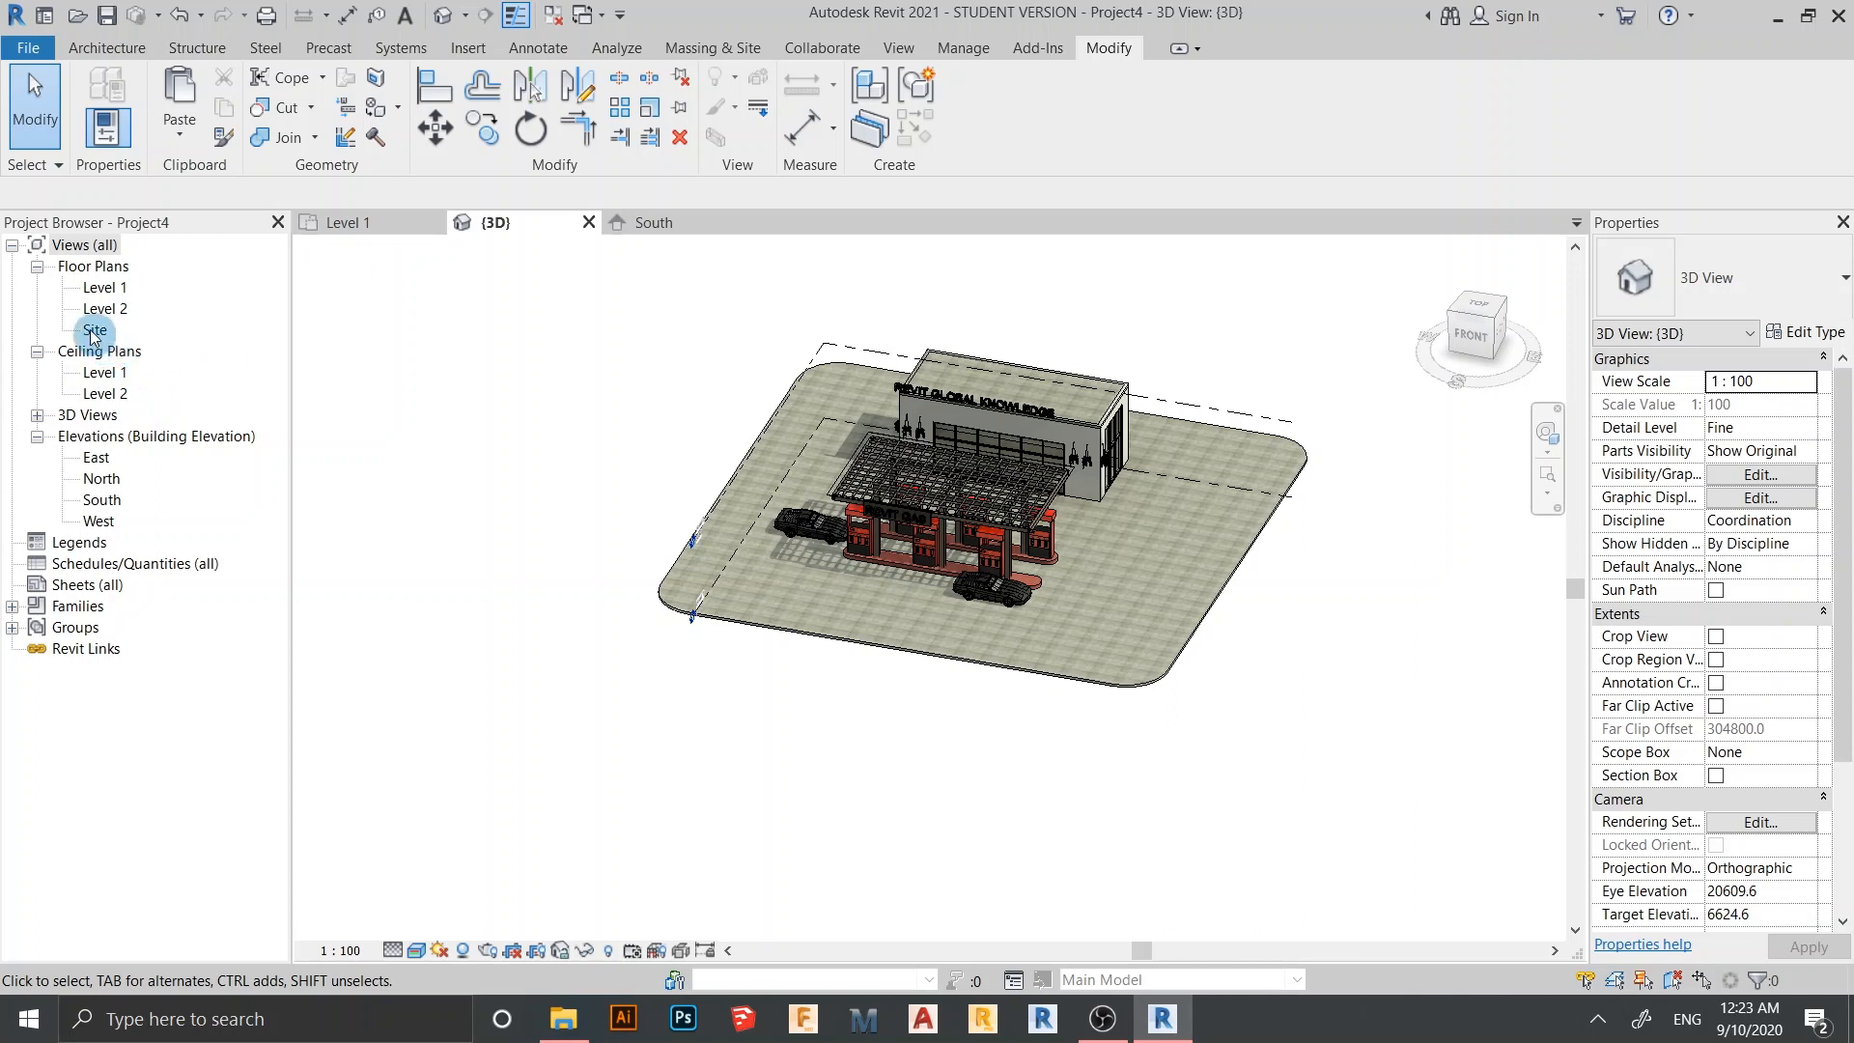
Open the Site floor plan and start a new toposurface
double_click(94, 332)
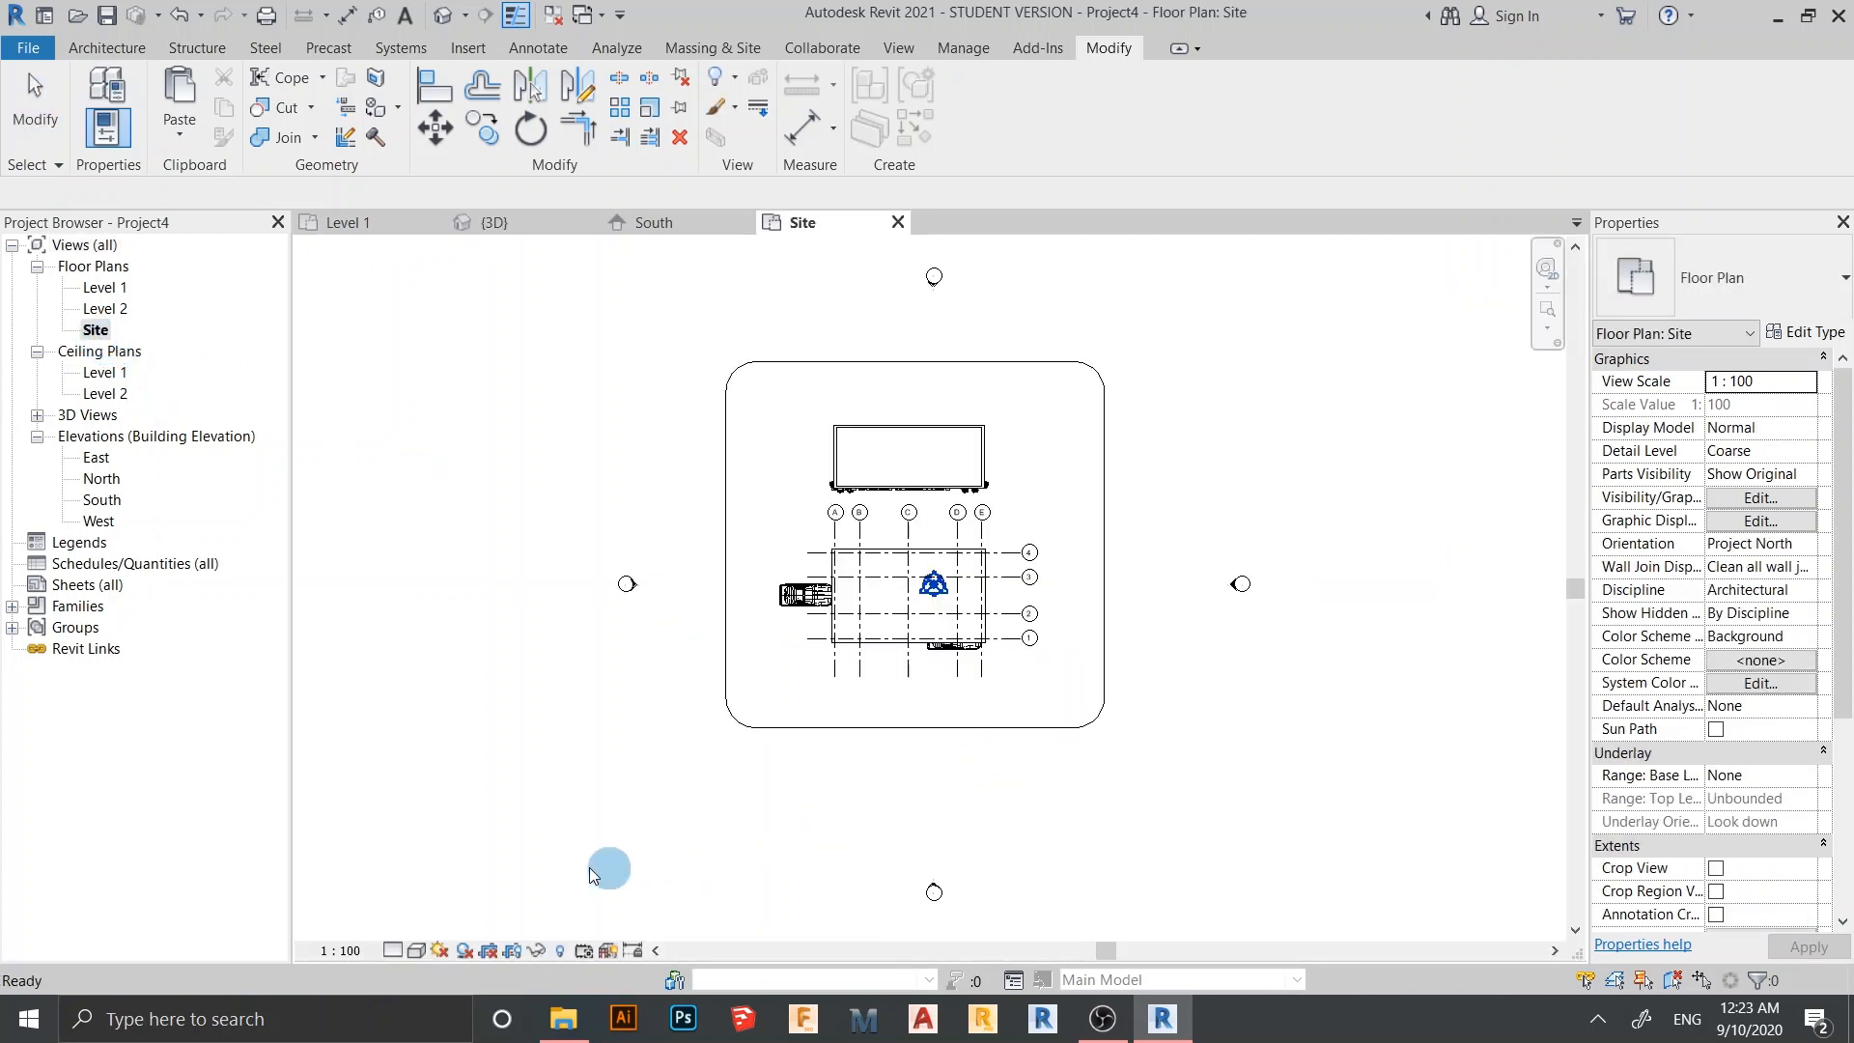
scroll(1075, 772, "up", 1)
scroll(1110, 773, "down", 1)
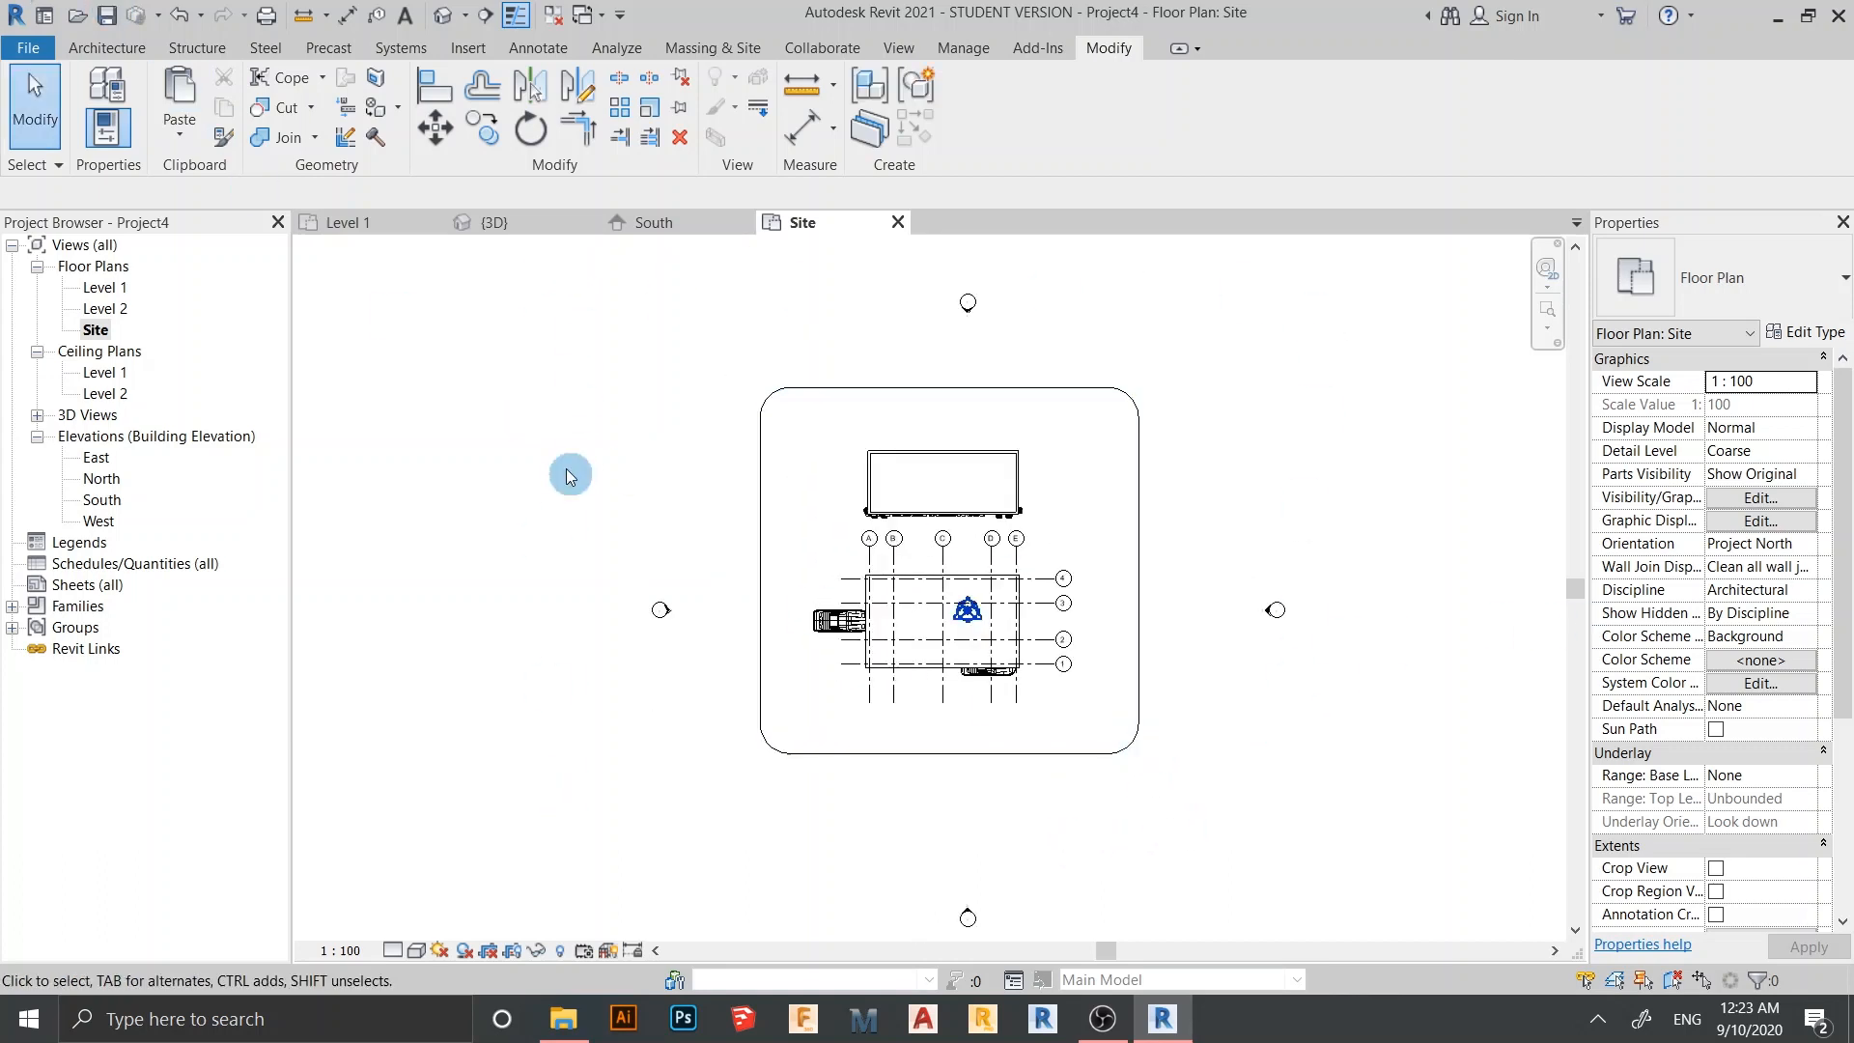
left_click(713, 48)
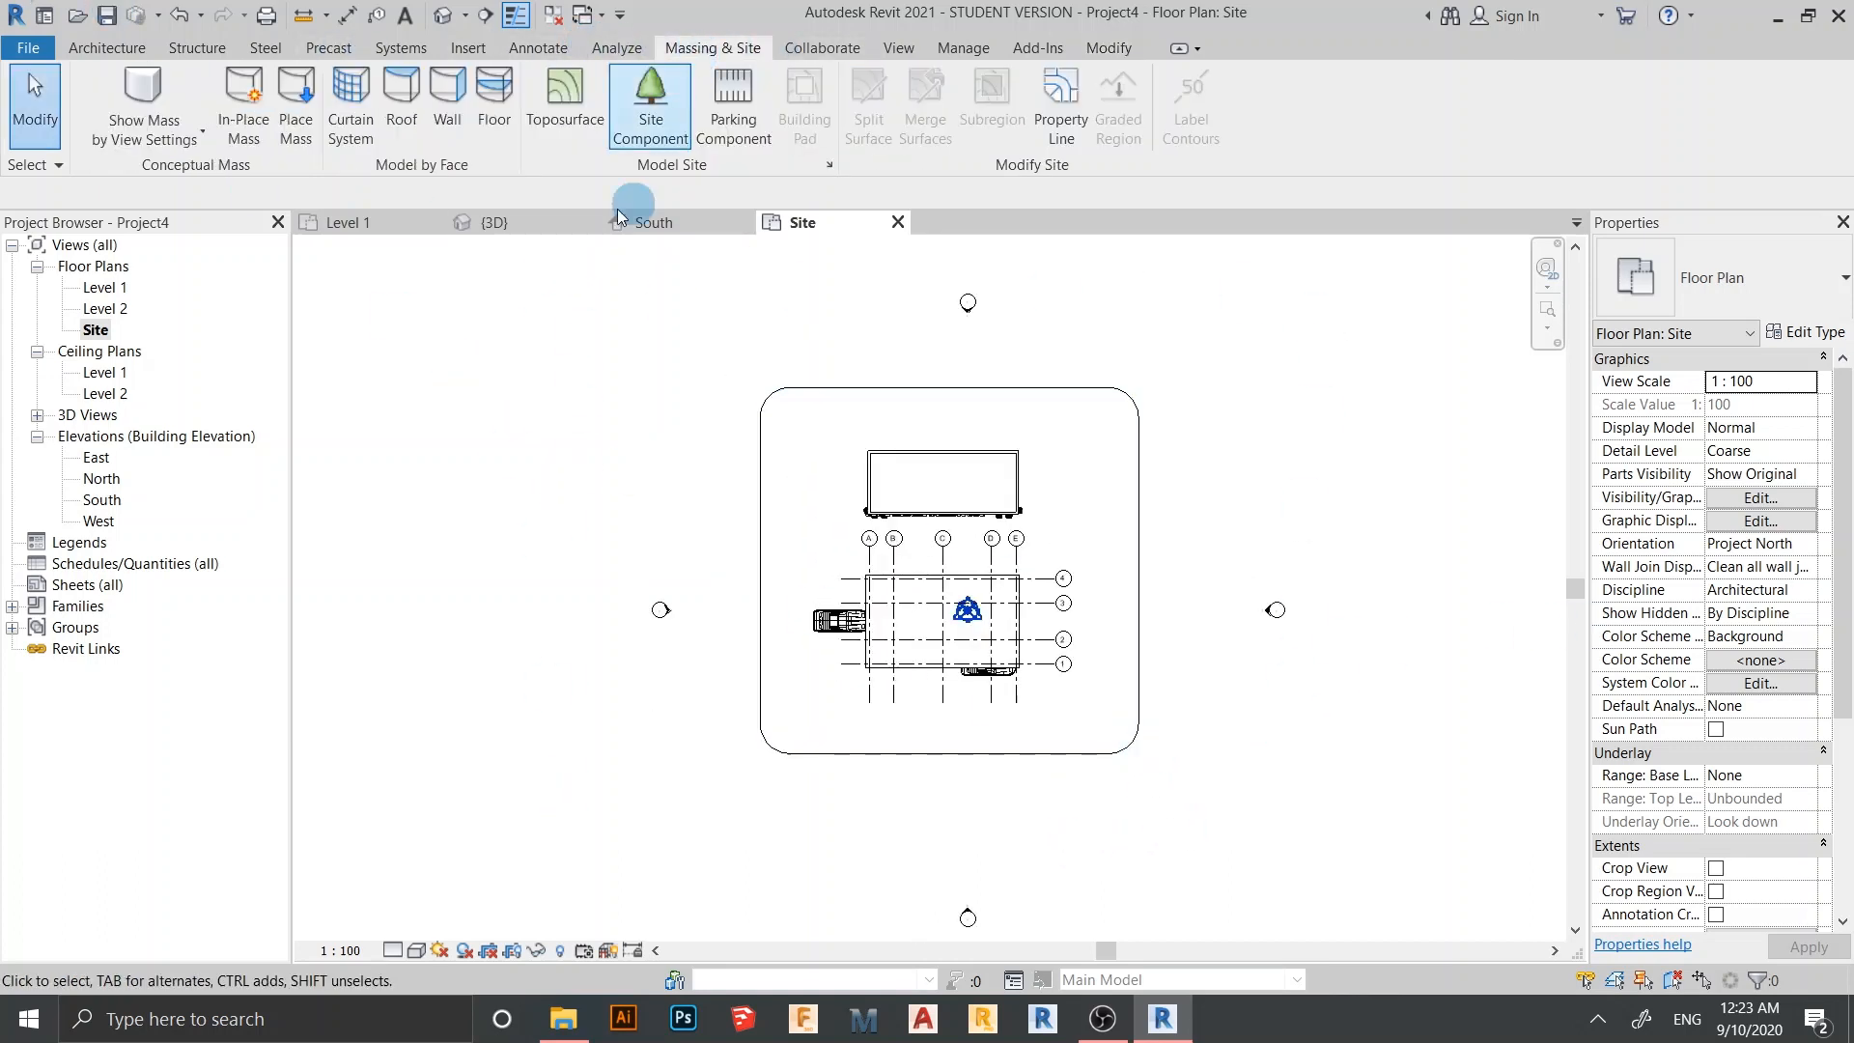
left_click(565, 97)
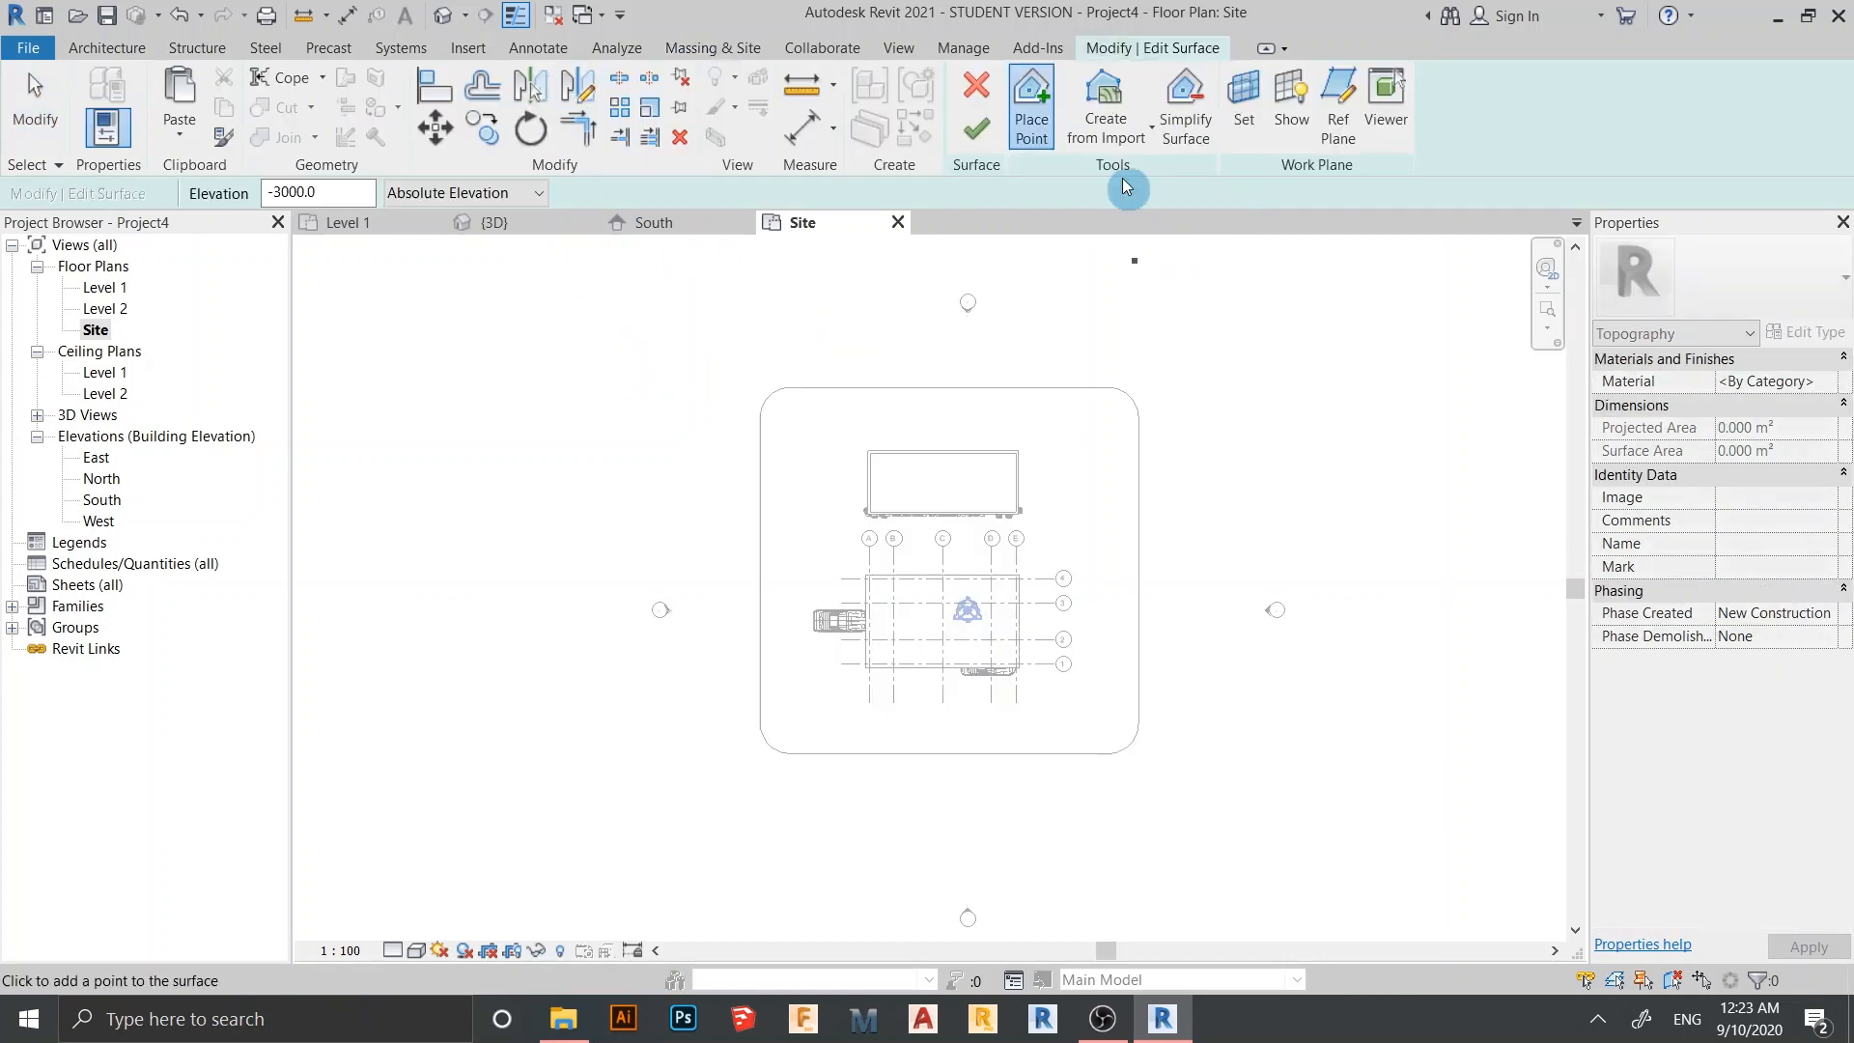
Place a closed ring of toposurface points at absolute elevation 100 just outside the rounded paved base
left_click_drag(347, 199, 219, 198)
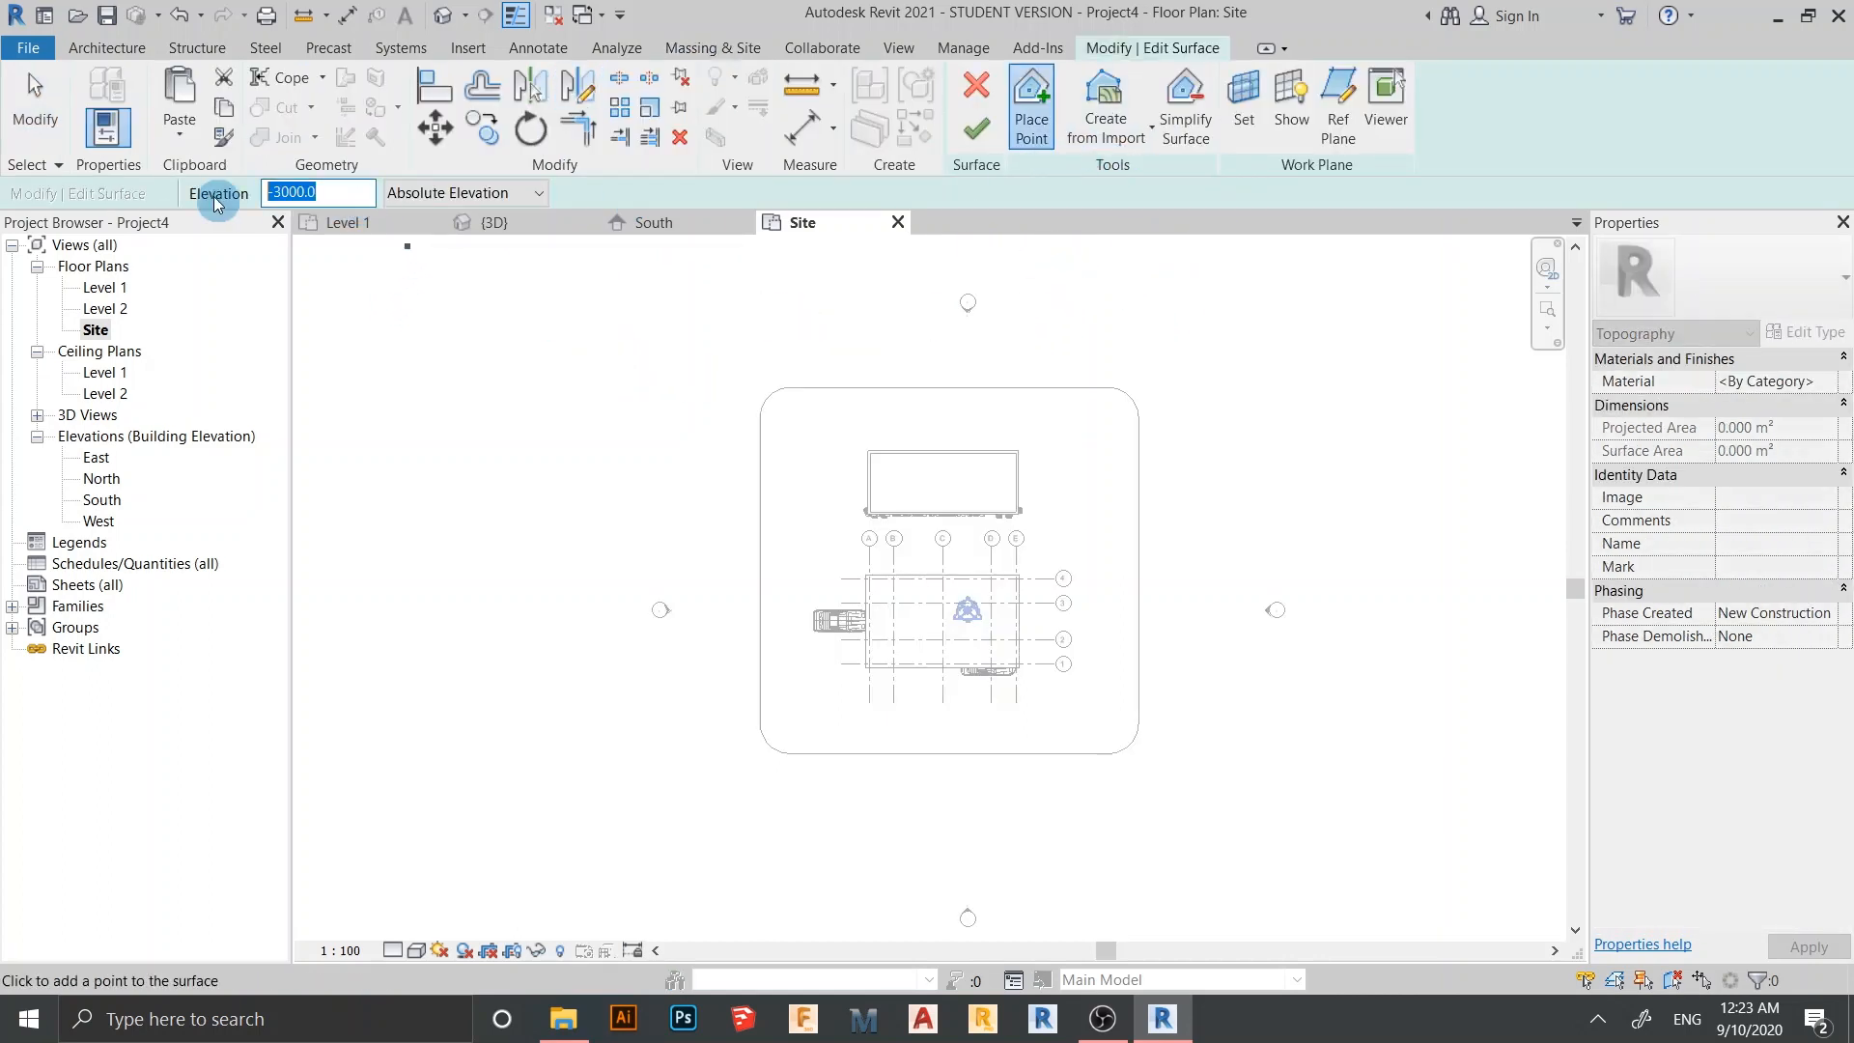
key("BackSpace")
type("100")
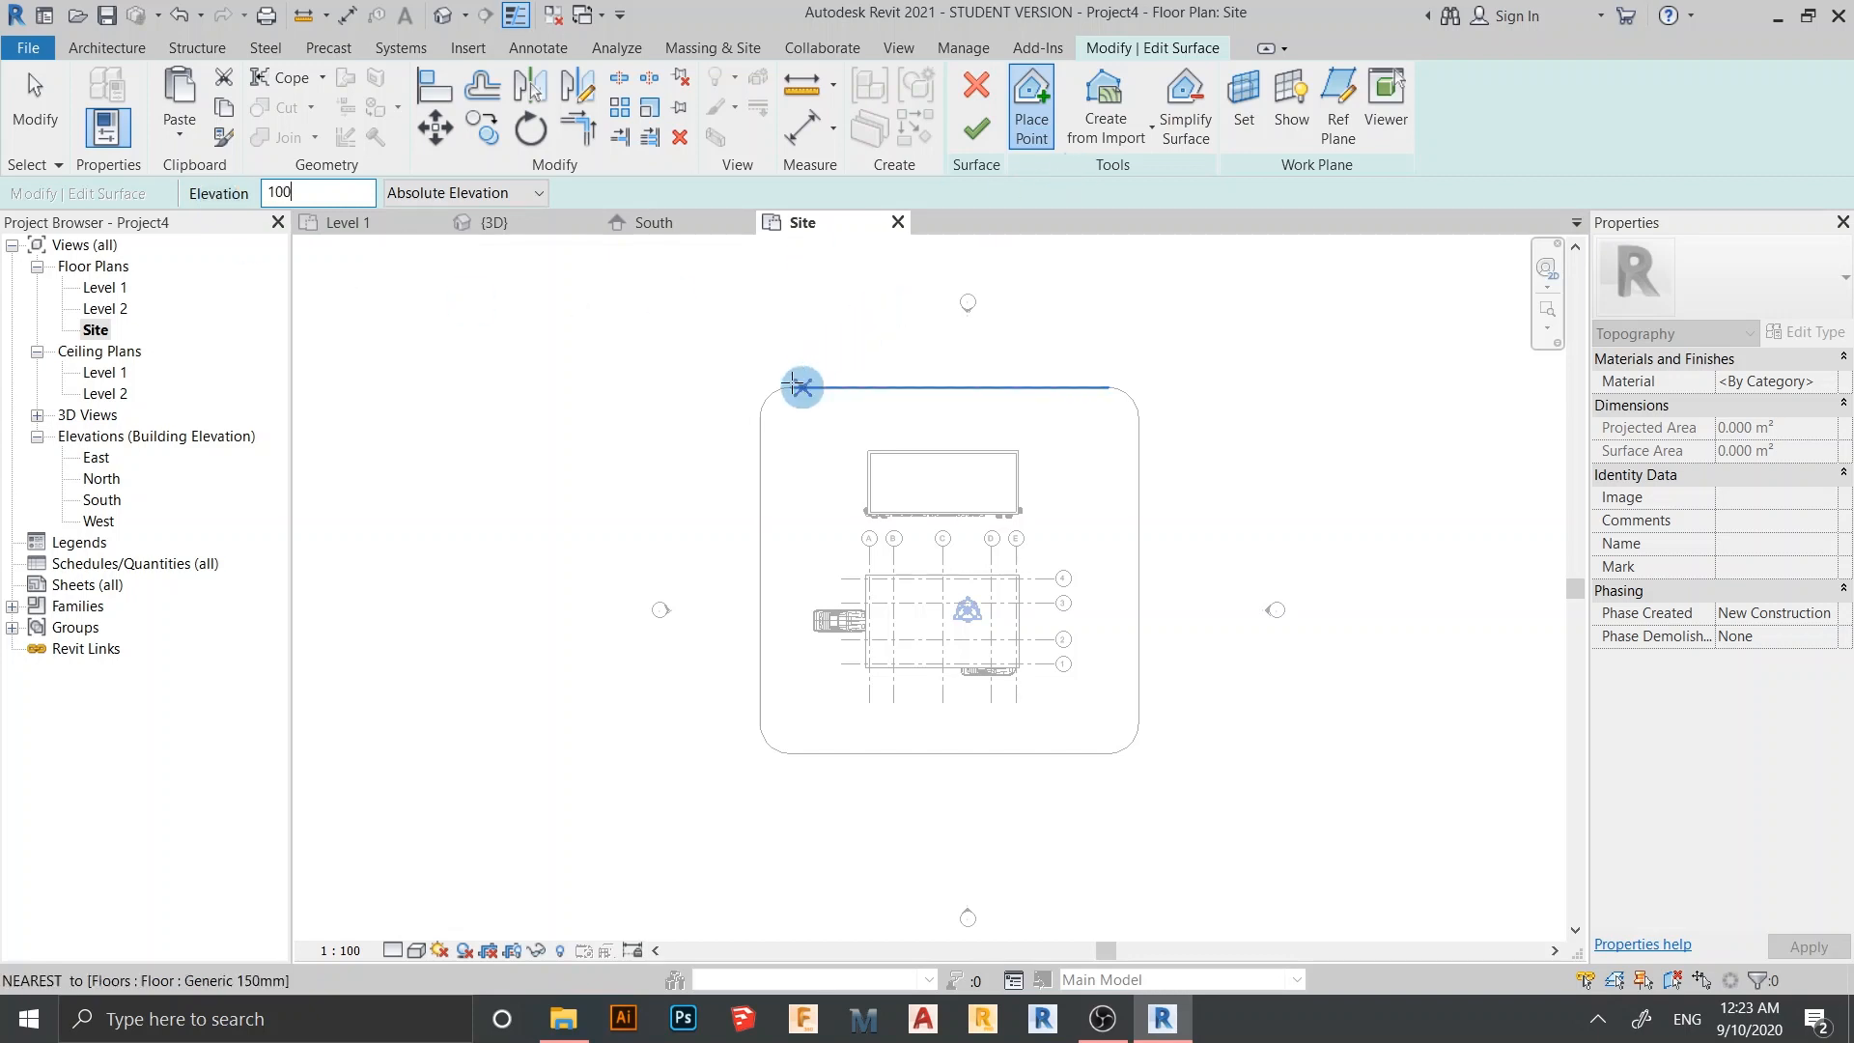
left_click(743, 376)
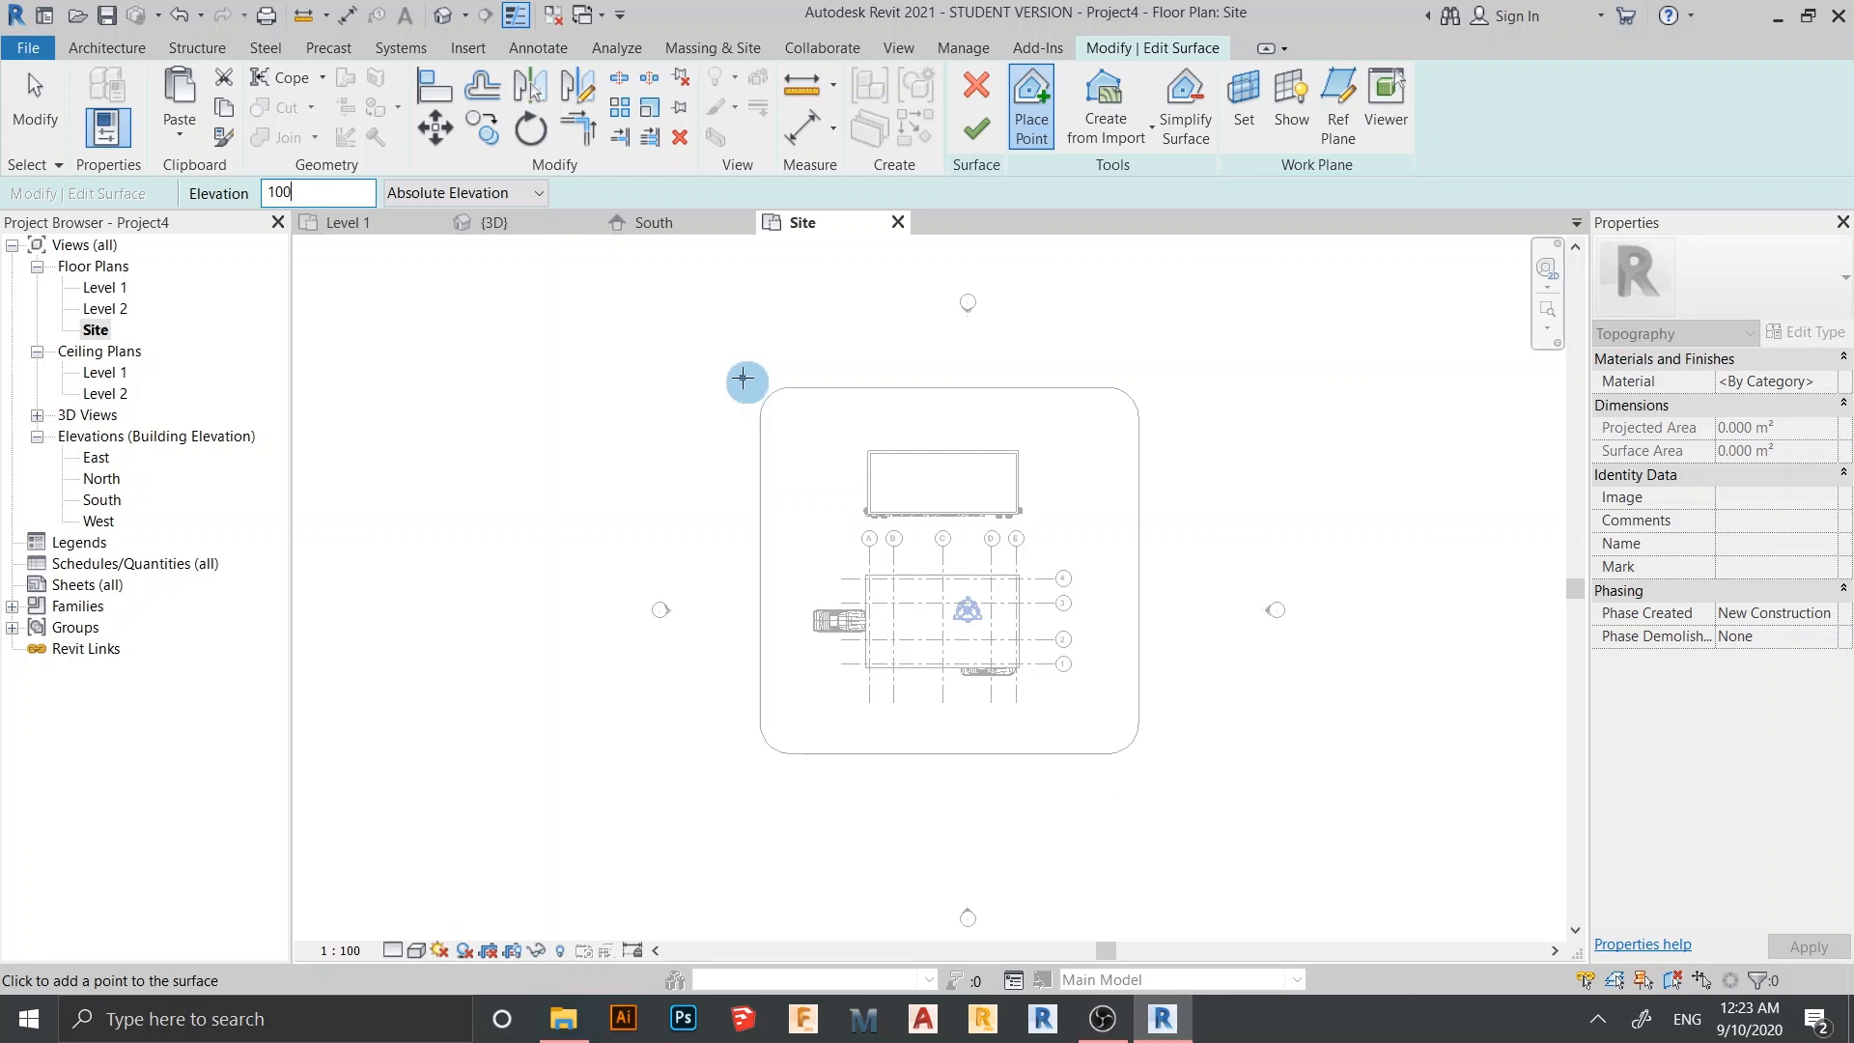
left_click(795, 362)
left_click(846, 362)
left_click(940, 369)
left_click(1008, 364)
left_click(1039, 363)
left_click(1141, 378)
left_click(1157, 385)
left_click(1169, 442)
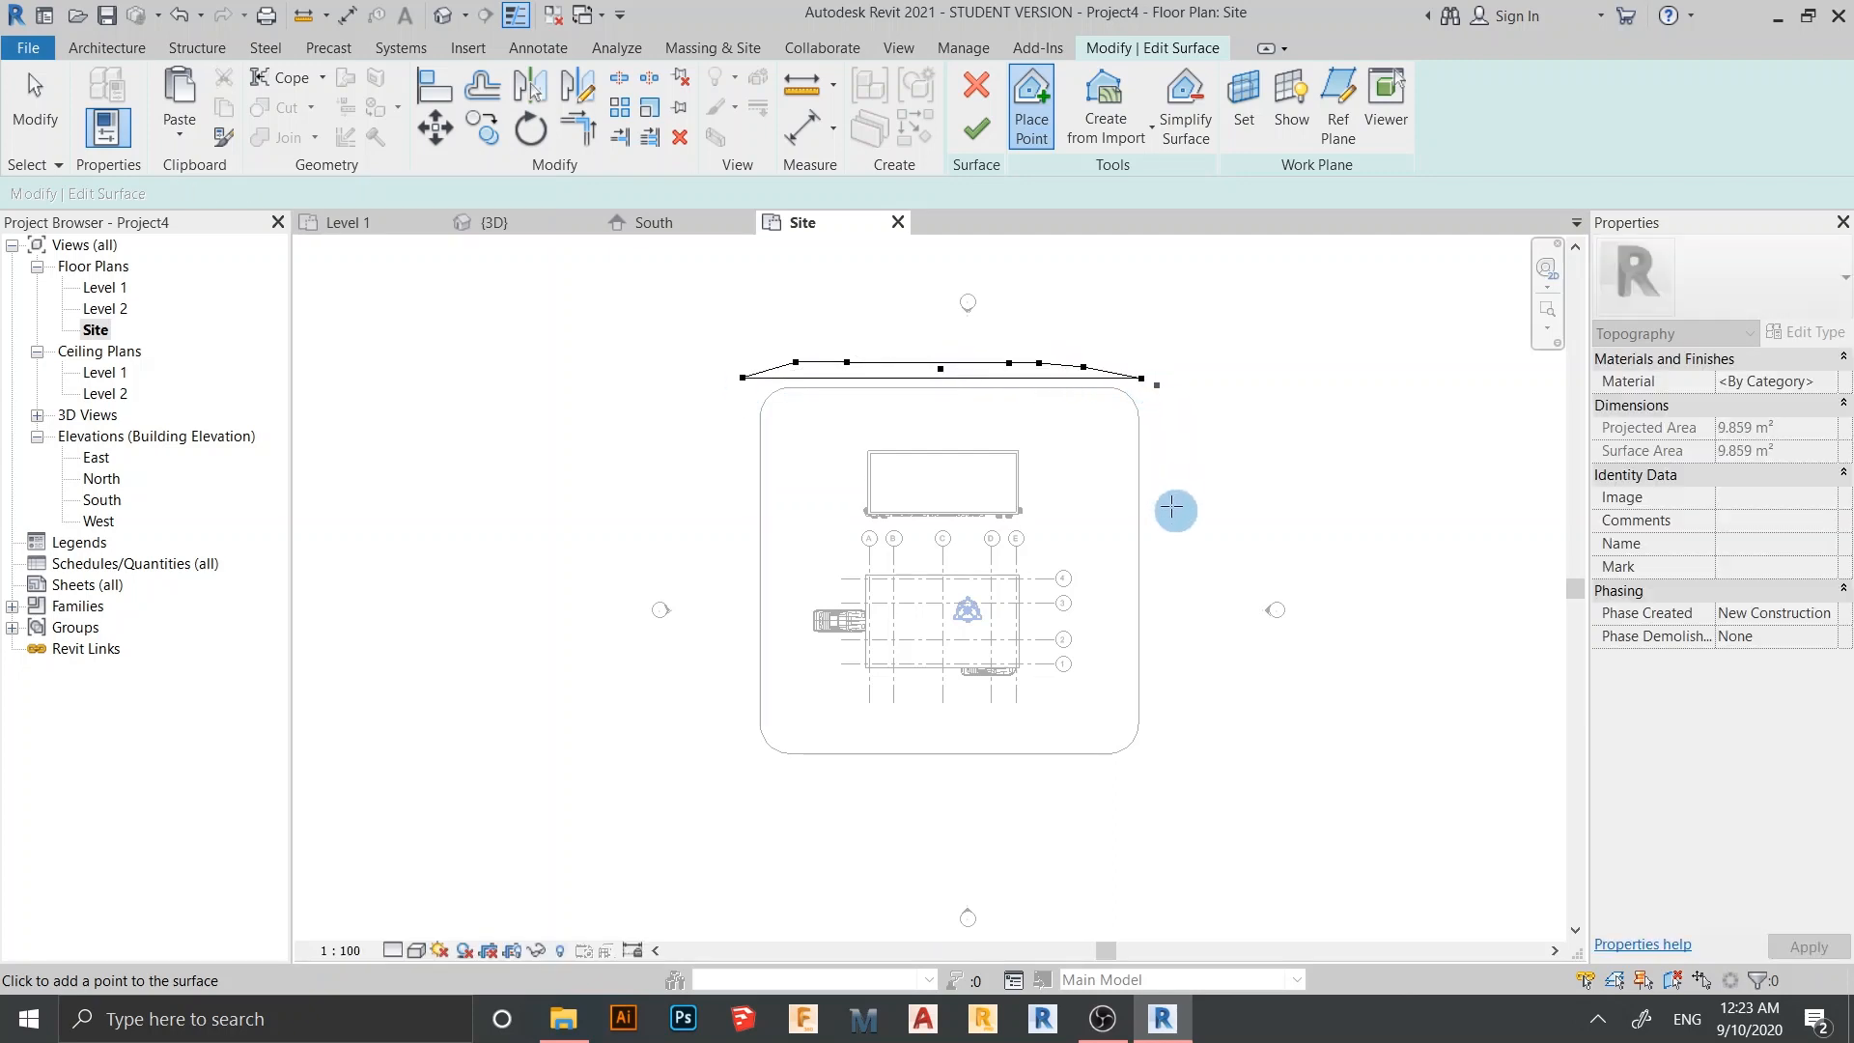
left_click(1183, 539)
left_click(1184, 588)
left_click(1174, 645)
left_click(1174, 706)
left_click(1149, 783)
left_click(995, 800)
left_click(864, 794)
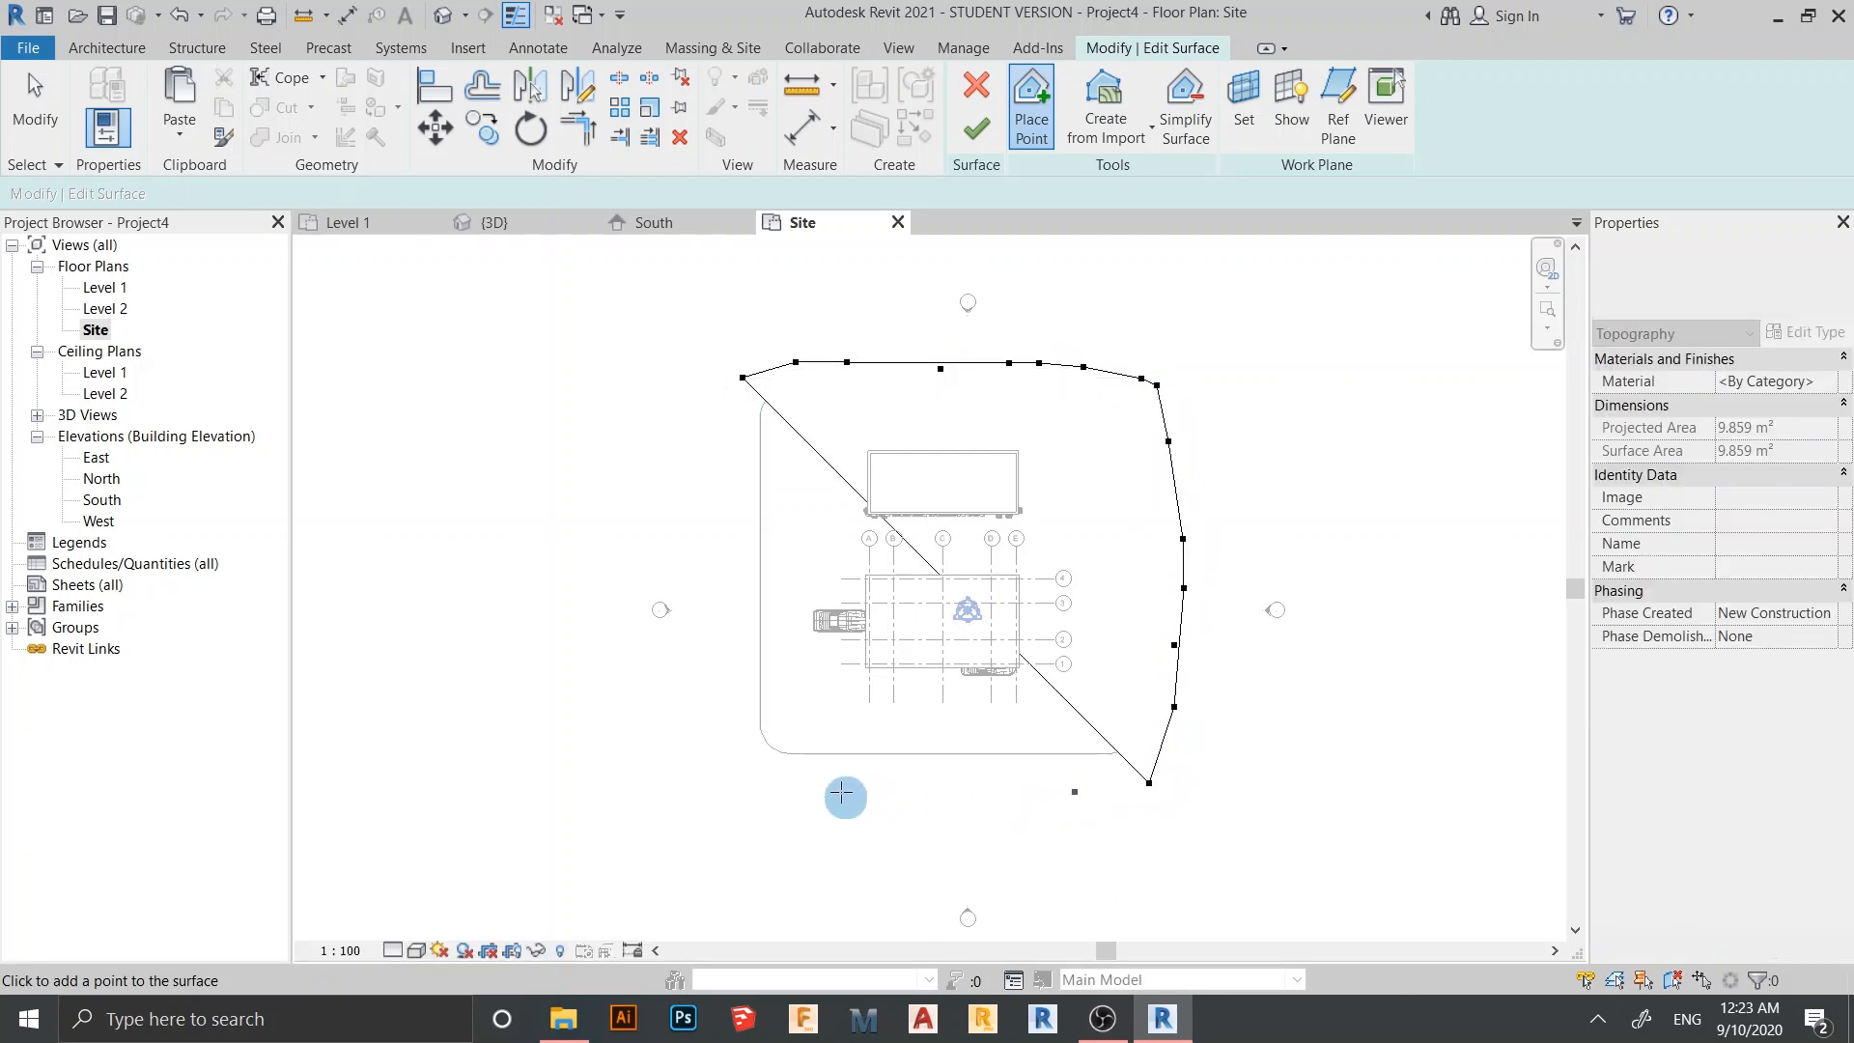
left_click(812, 789)
left_click(746, 773)
left_click(710, 704)
left_click(708, 632)
left_click(714, 552)
left_click(715, 482)
left_click(717, 436)
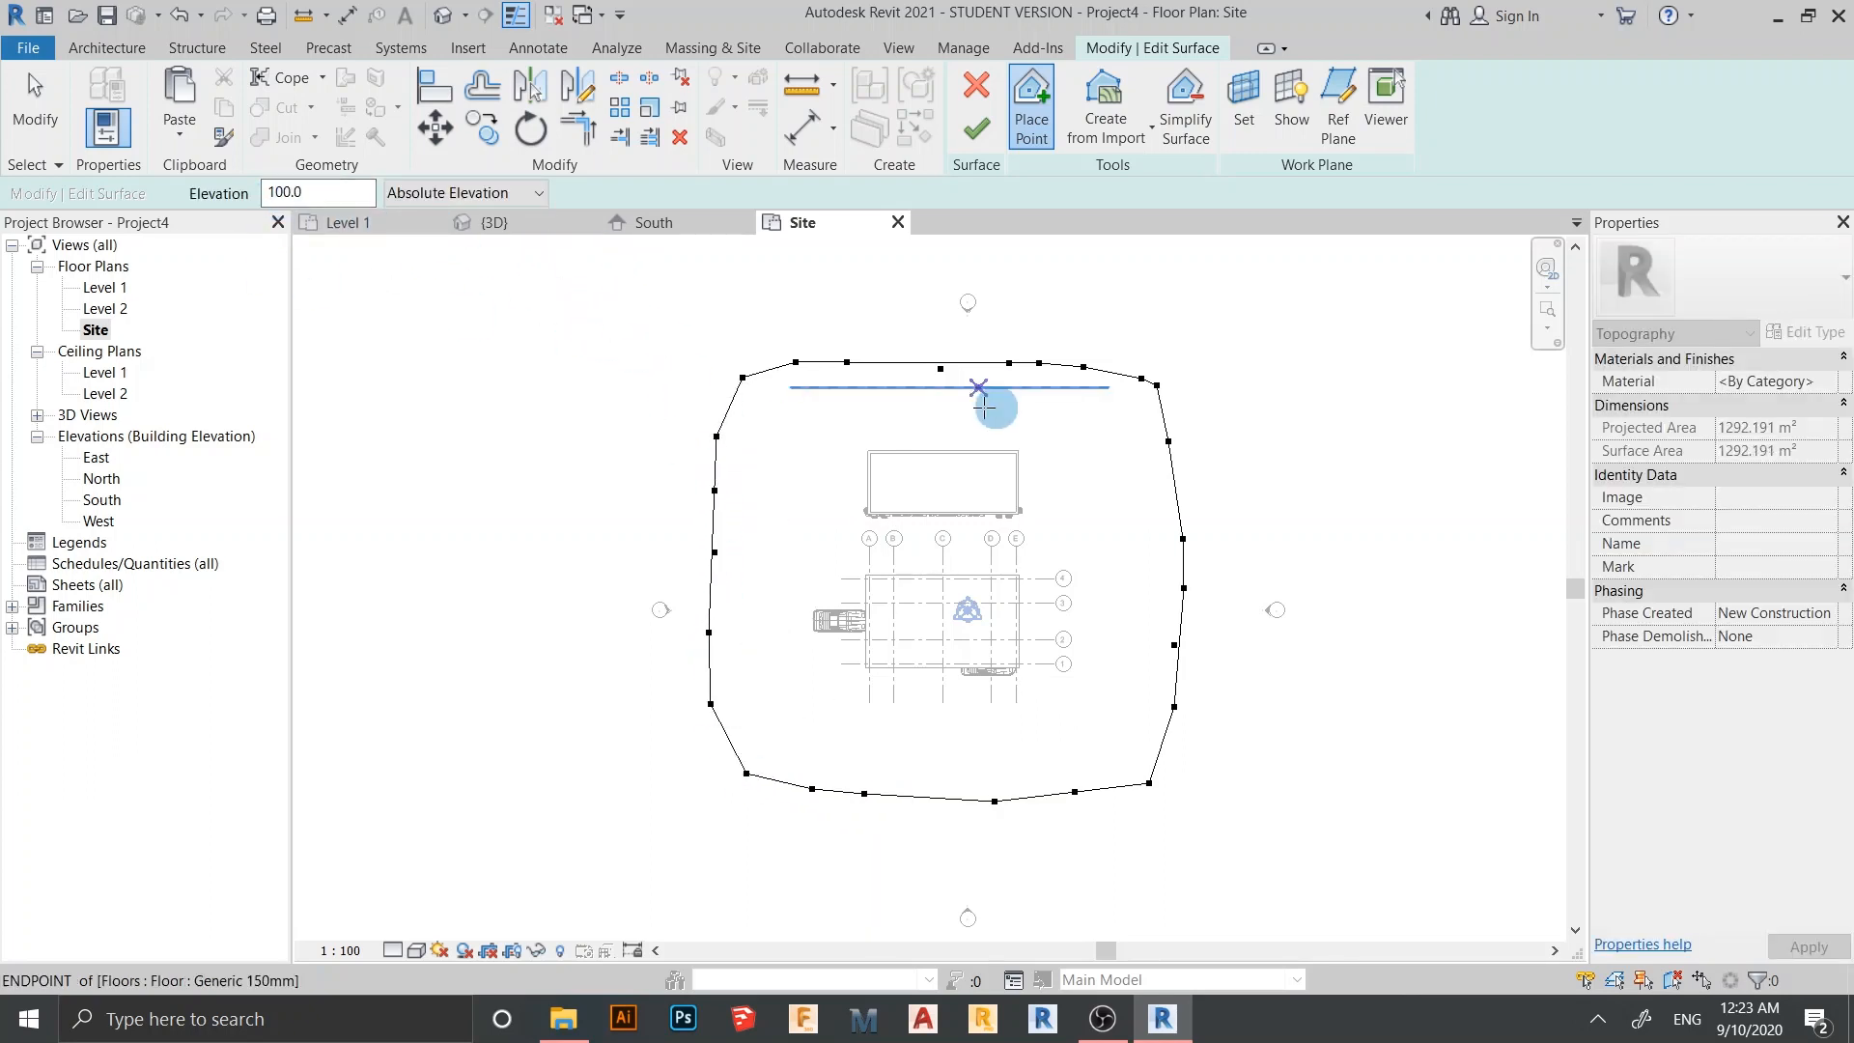
Stop placing points and delete all the surface points around the paved base
key("Escape")
key("Escape")
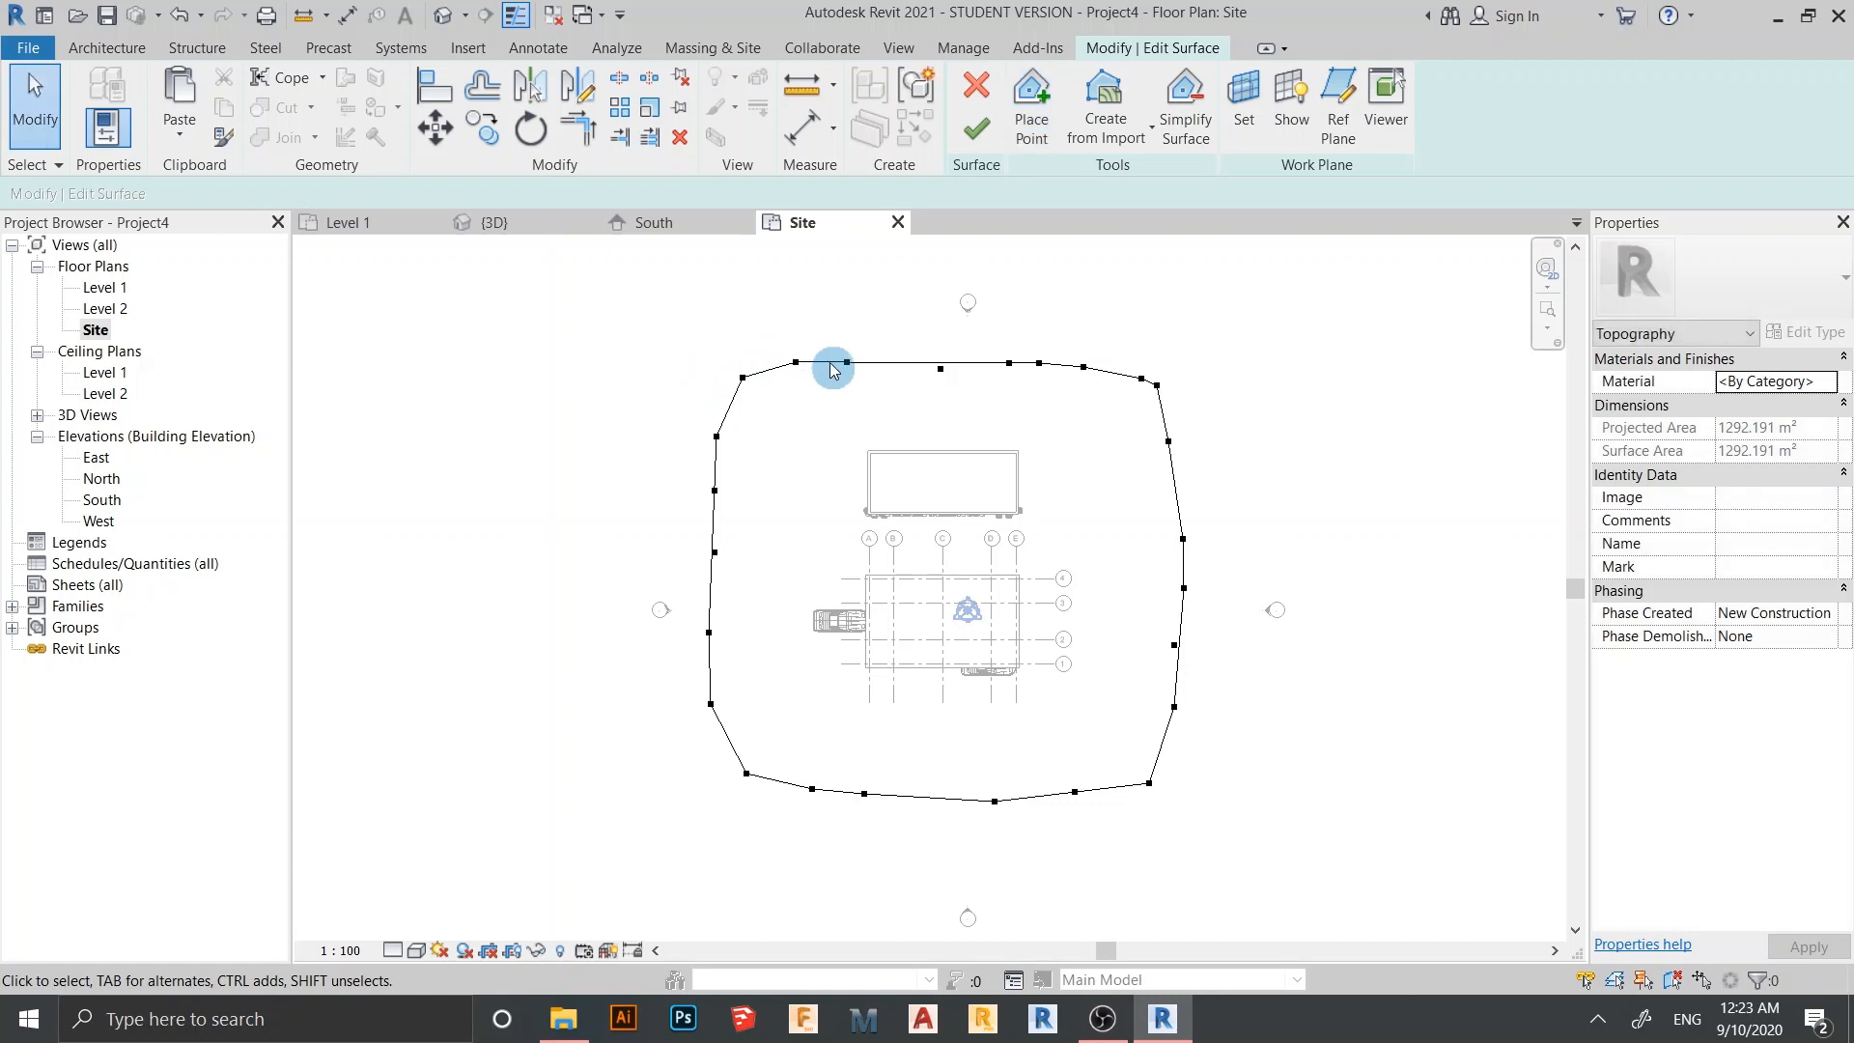
left_click_drag(628, 309, 1345, 860)
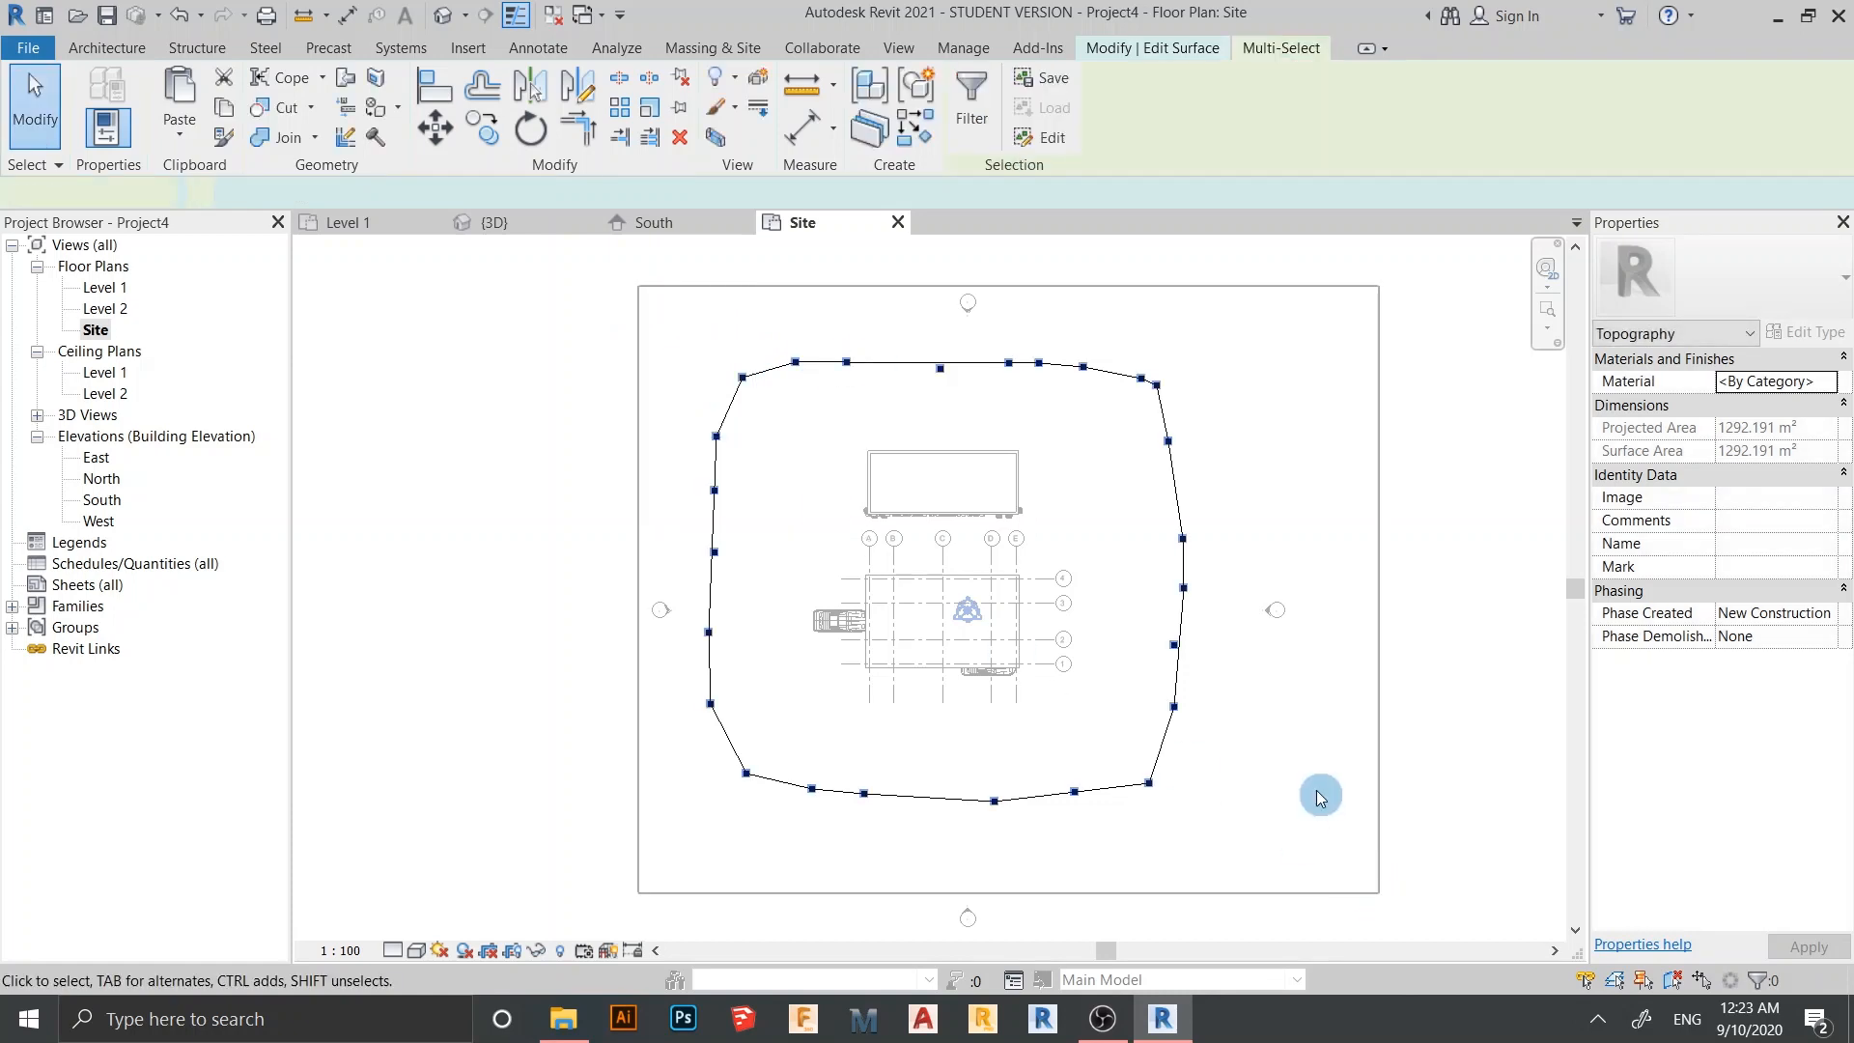
left_click(1319, 796)
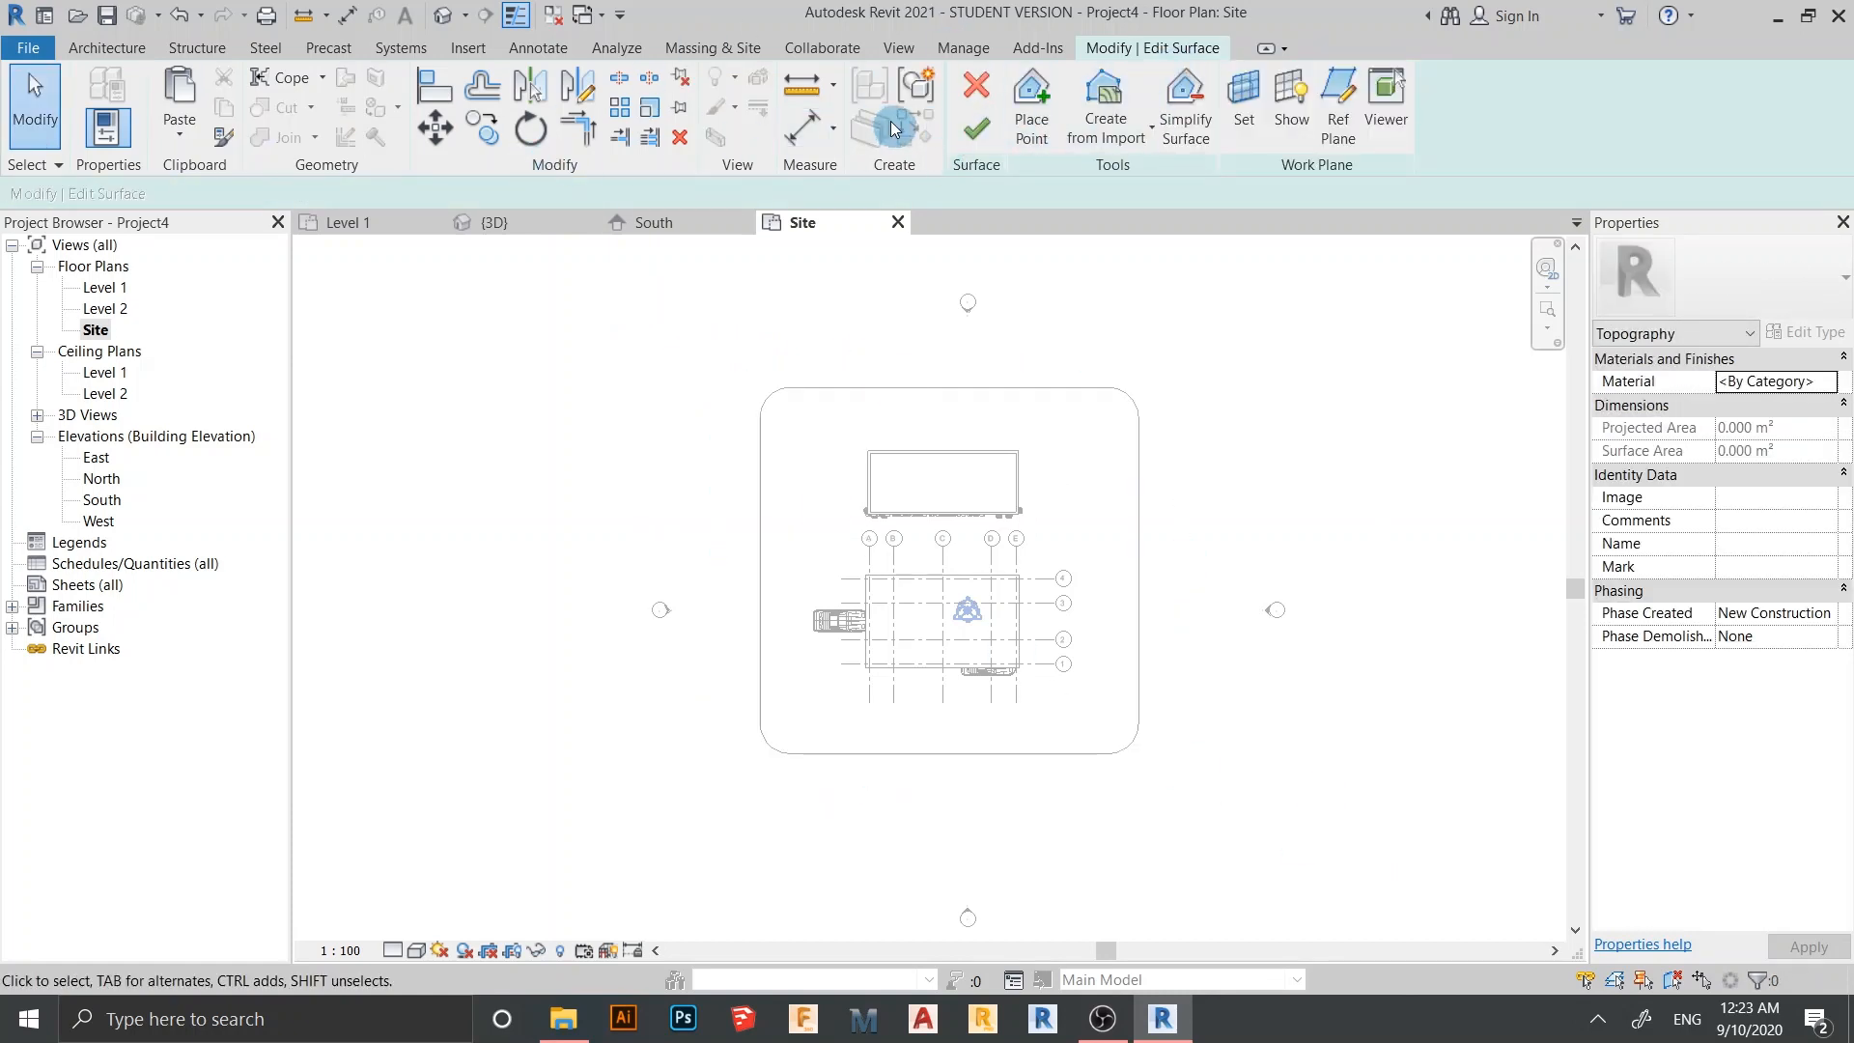
Place a ring of toposurface points at absolute elevation 75 closely around the paved base
left_click(1031, 114)
double_click(270, 193)
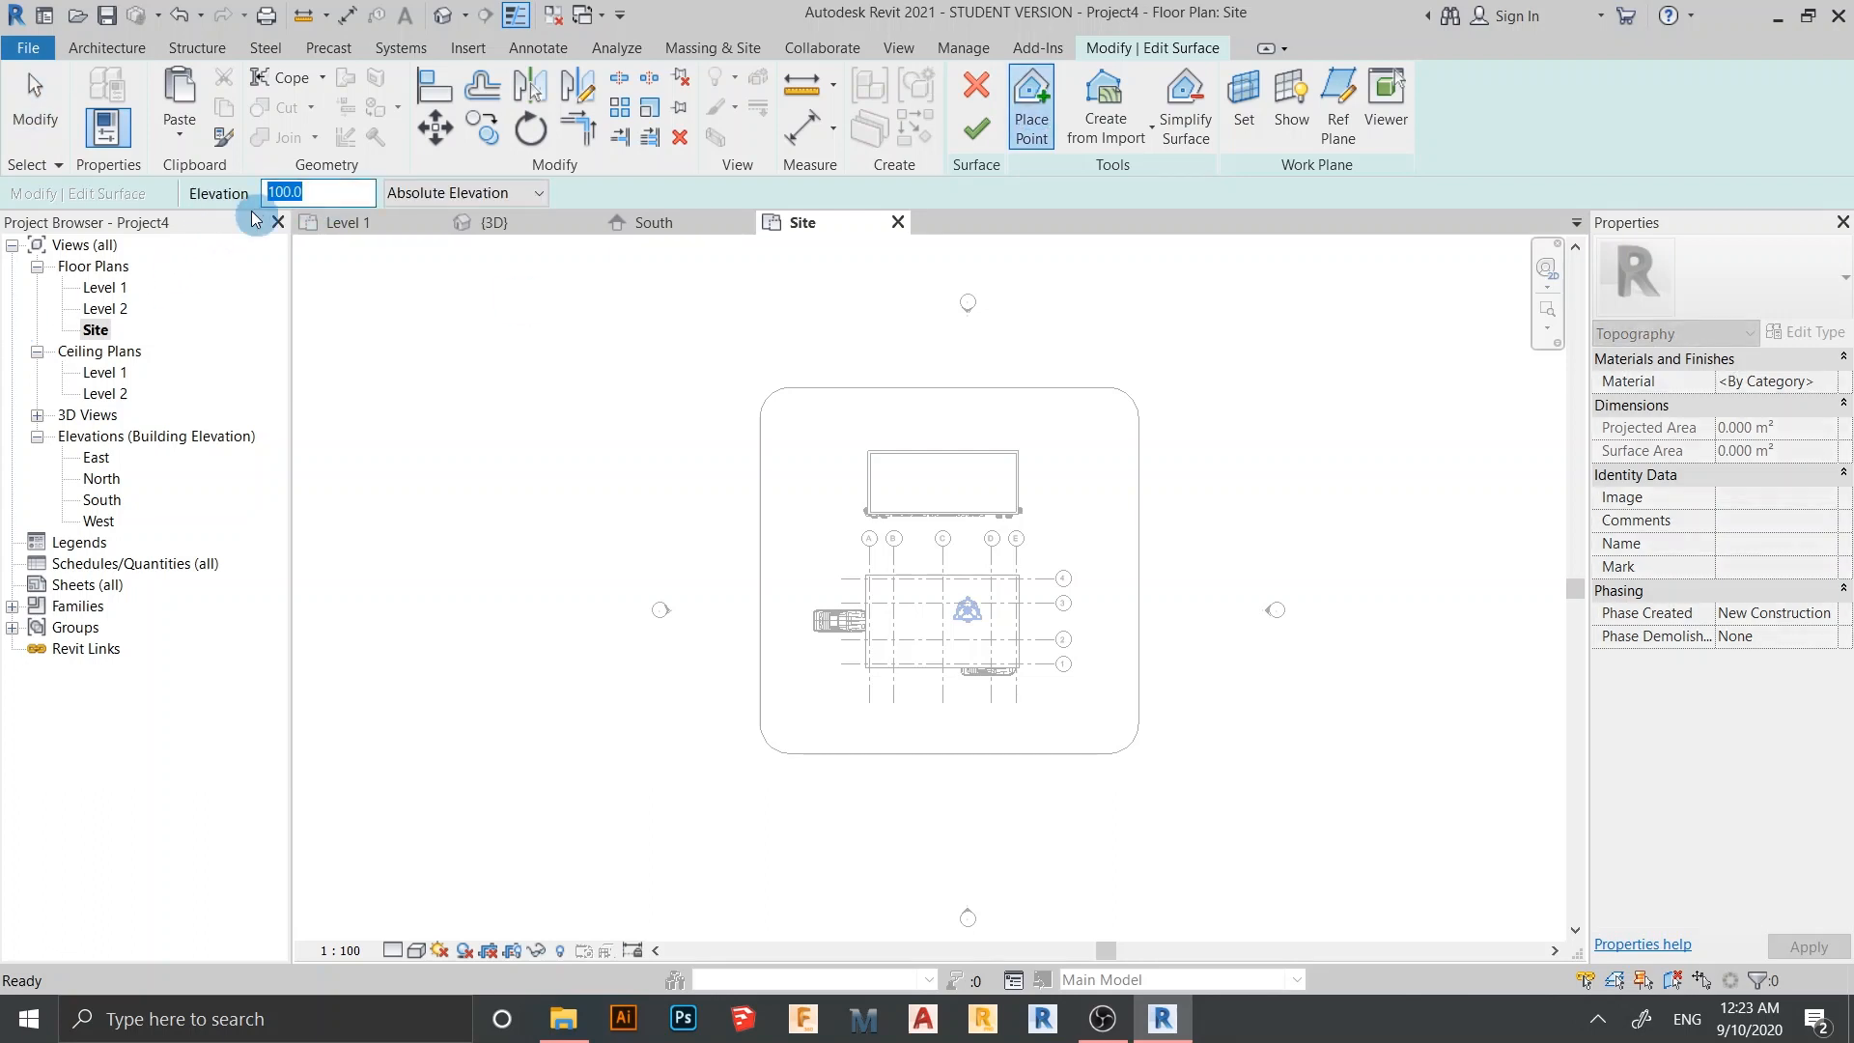
type("50")
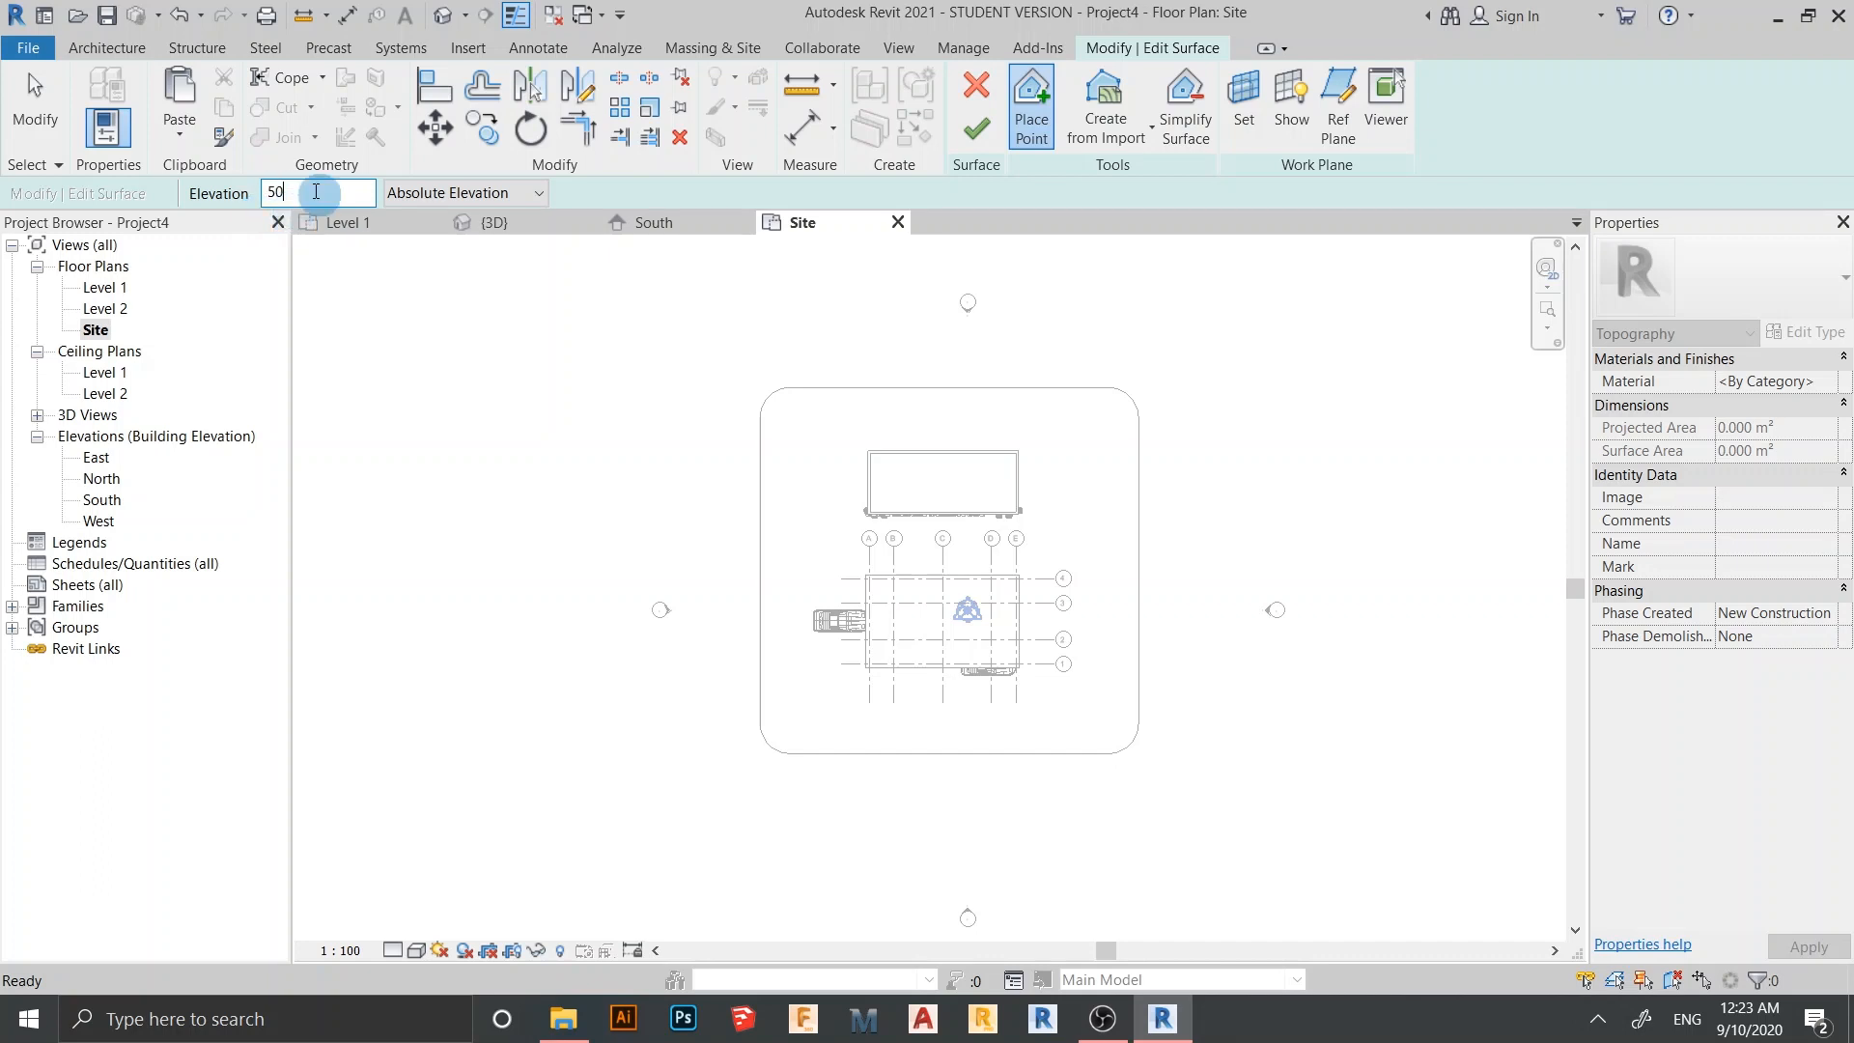
double_click(275, 192)
type("75")
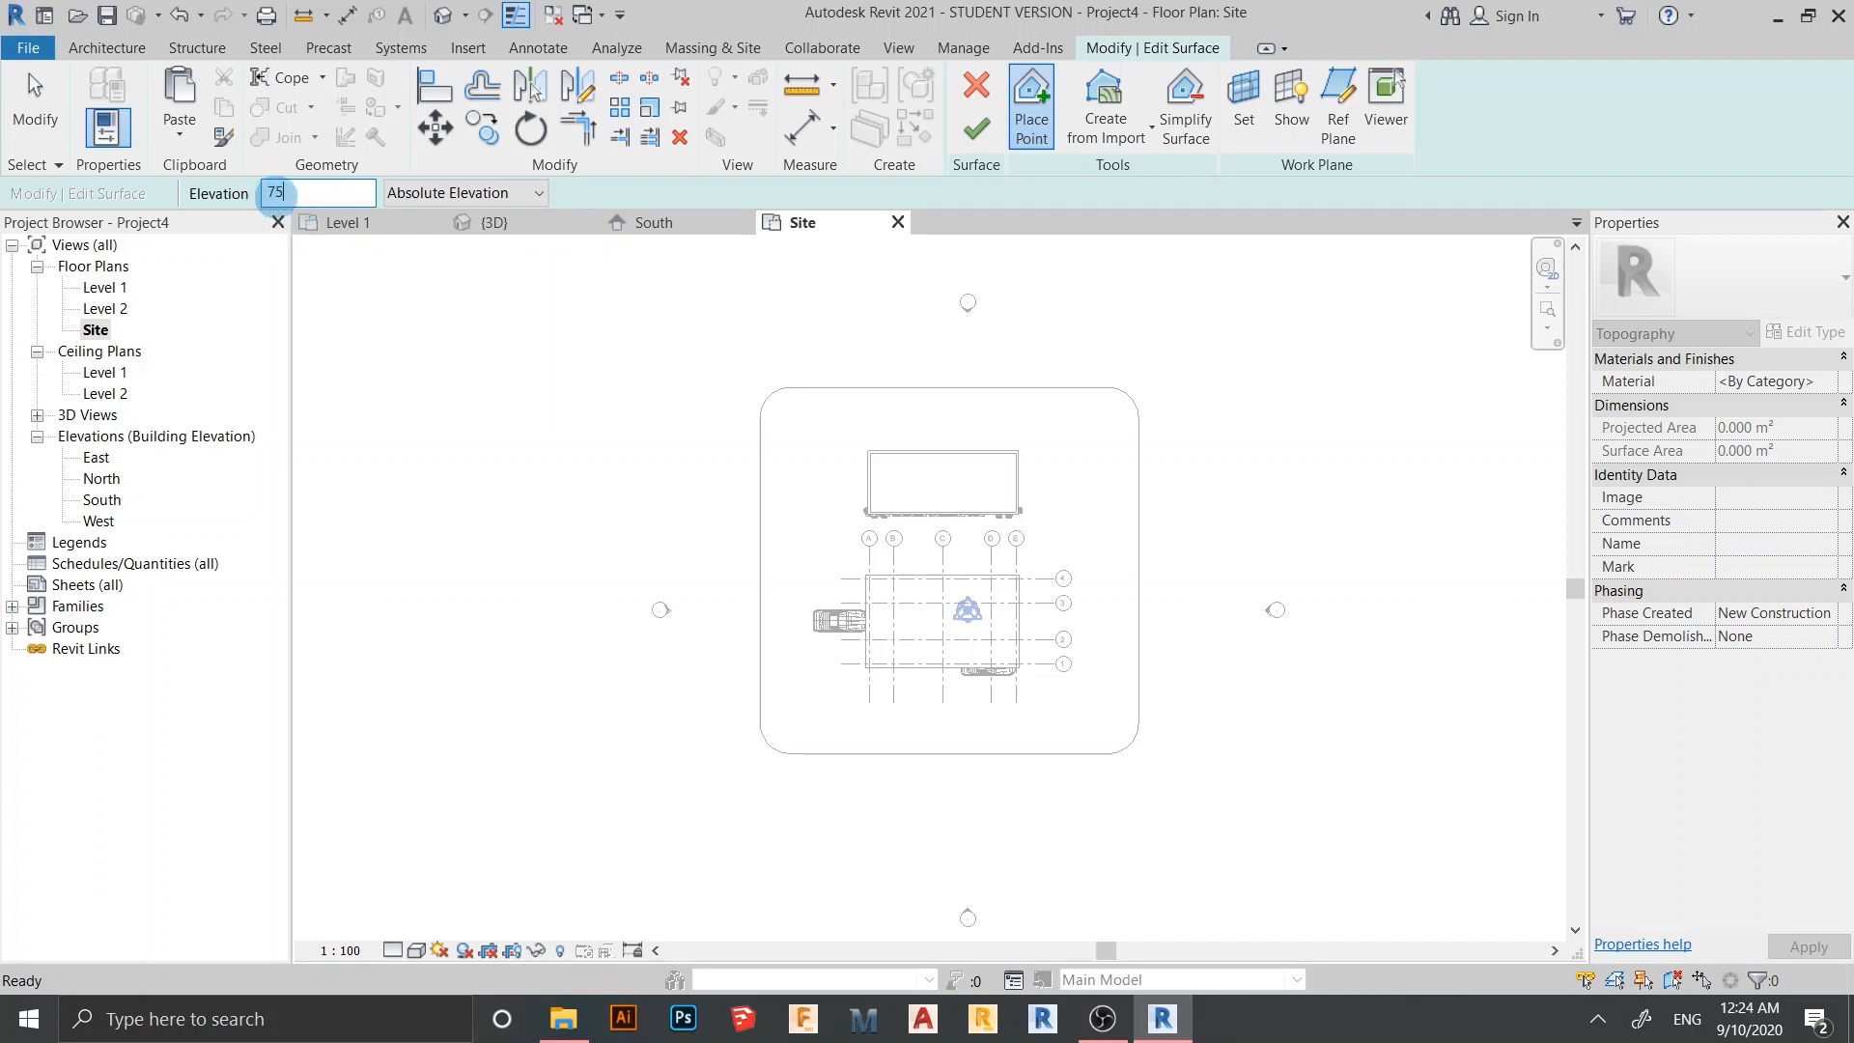
left_click(312, 272)
left_click(735, 412)
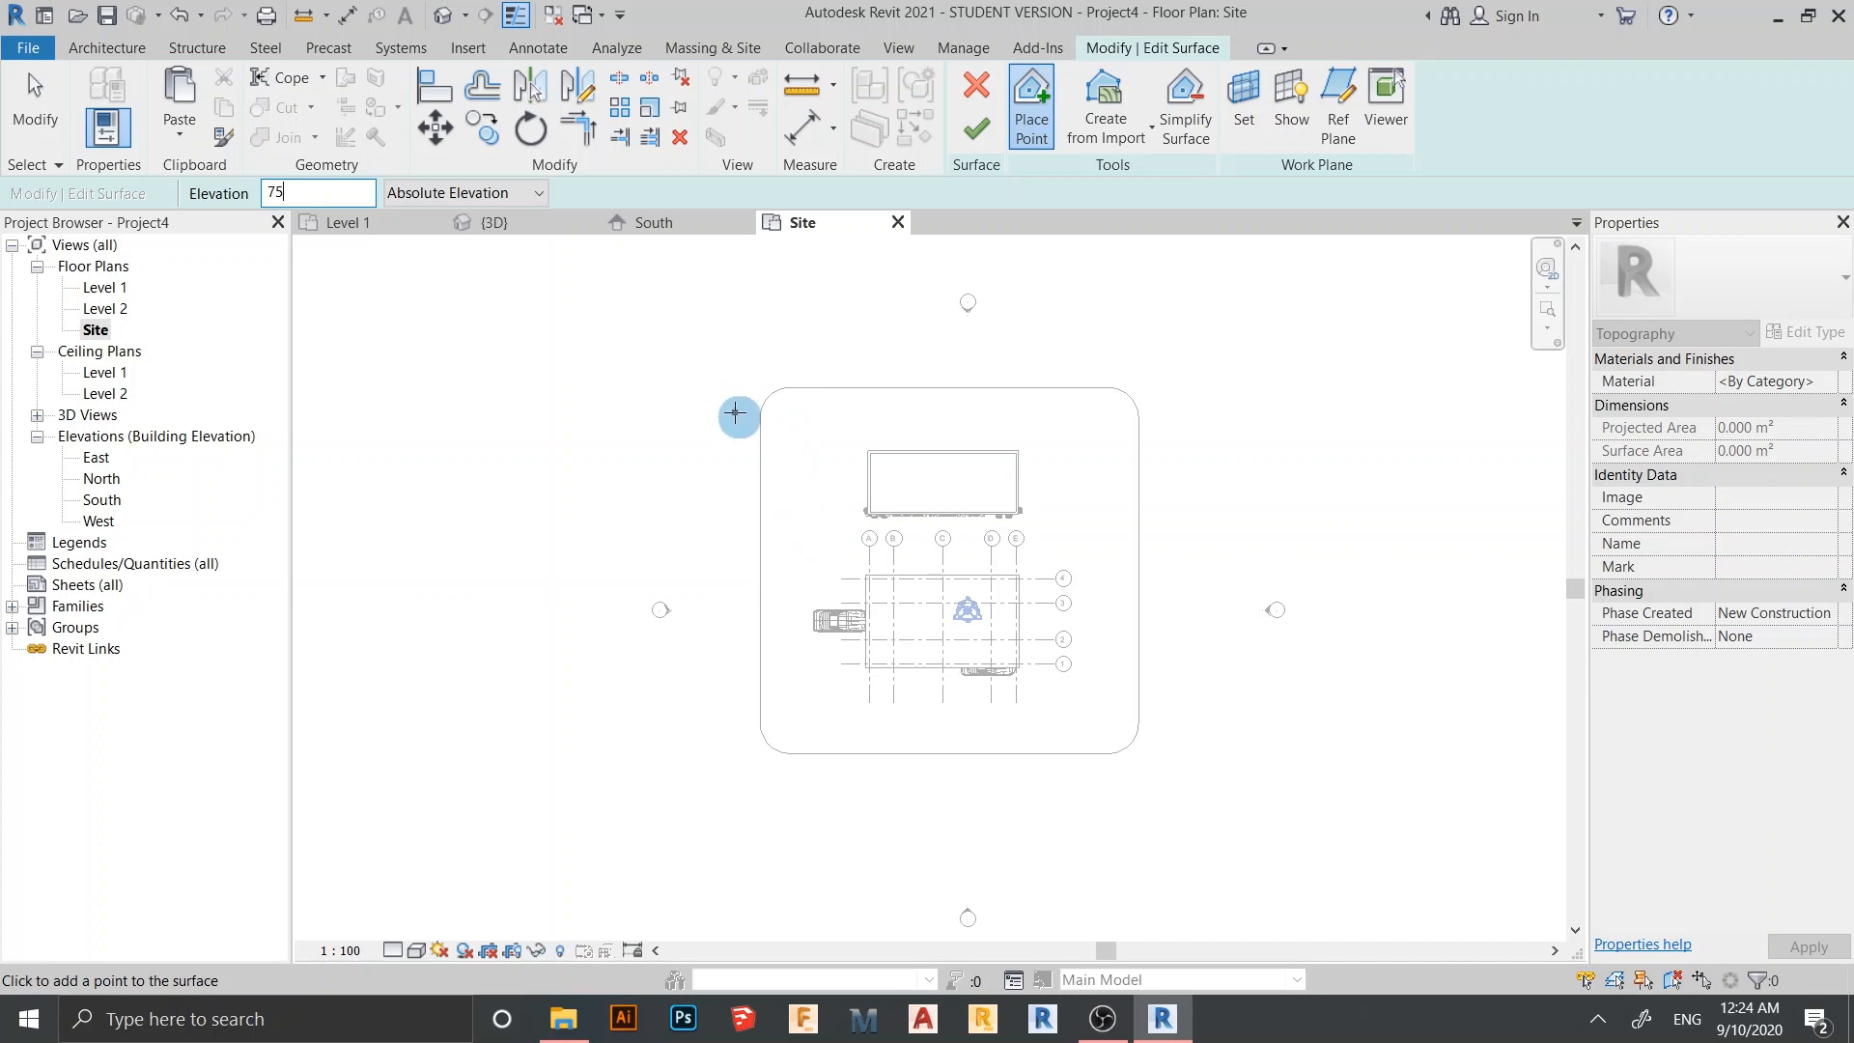
left_click(744, 386)
left_click(939, 371)
left_click(978, 365)
left_click(1052, 366)
left_click(1137, 372)
left_click(1159, 441)
left_click(1173, 608)
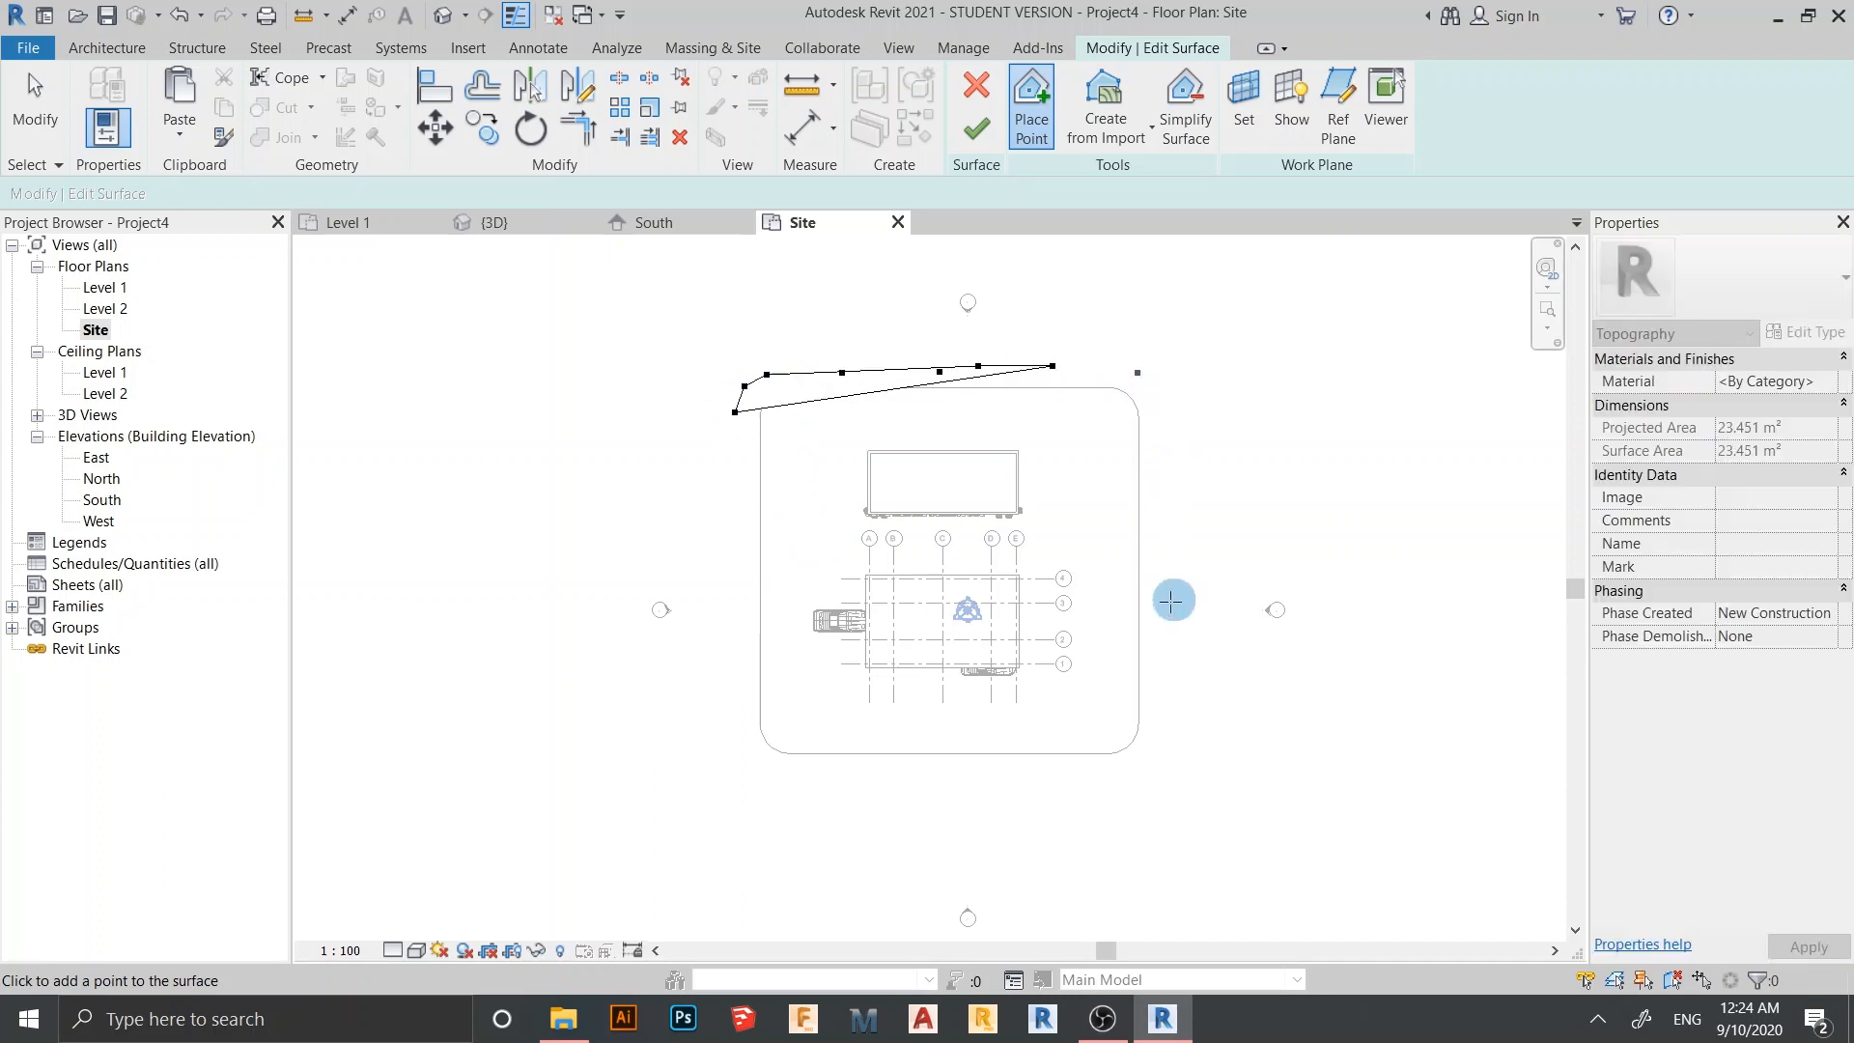
left_click(1176, 775)
left_click(1048, 784)
left_click(930, 803)
left_click(765, 775)
left_click(708, 710)
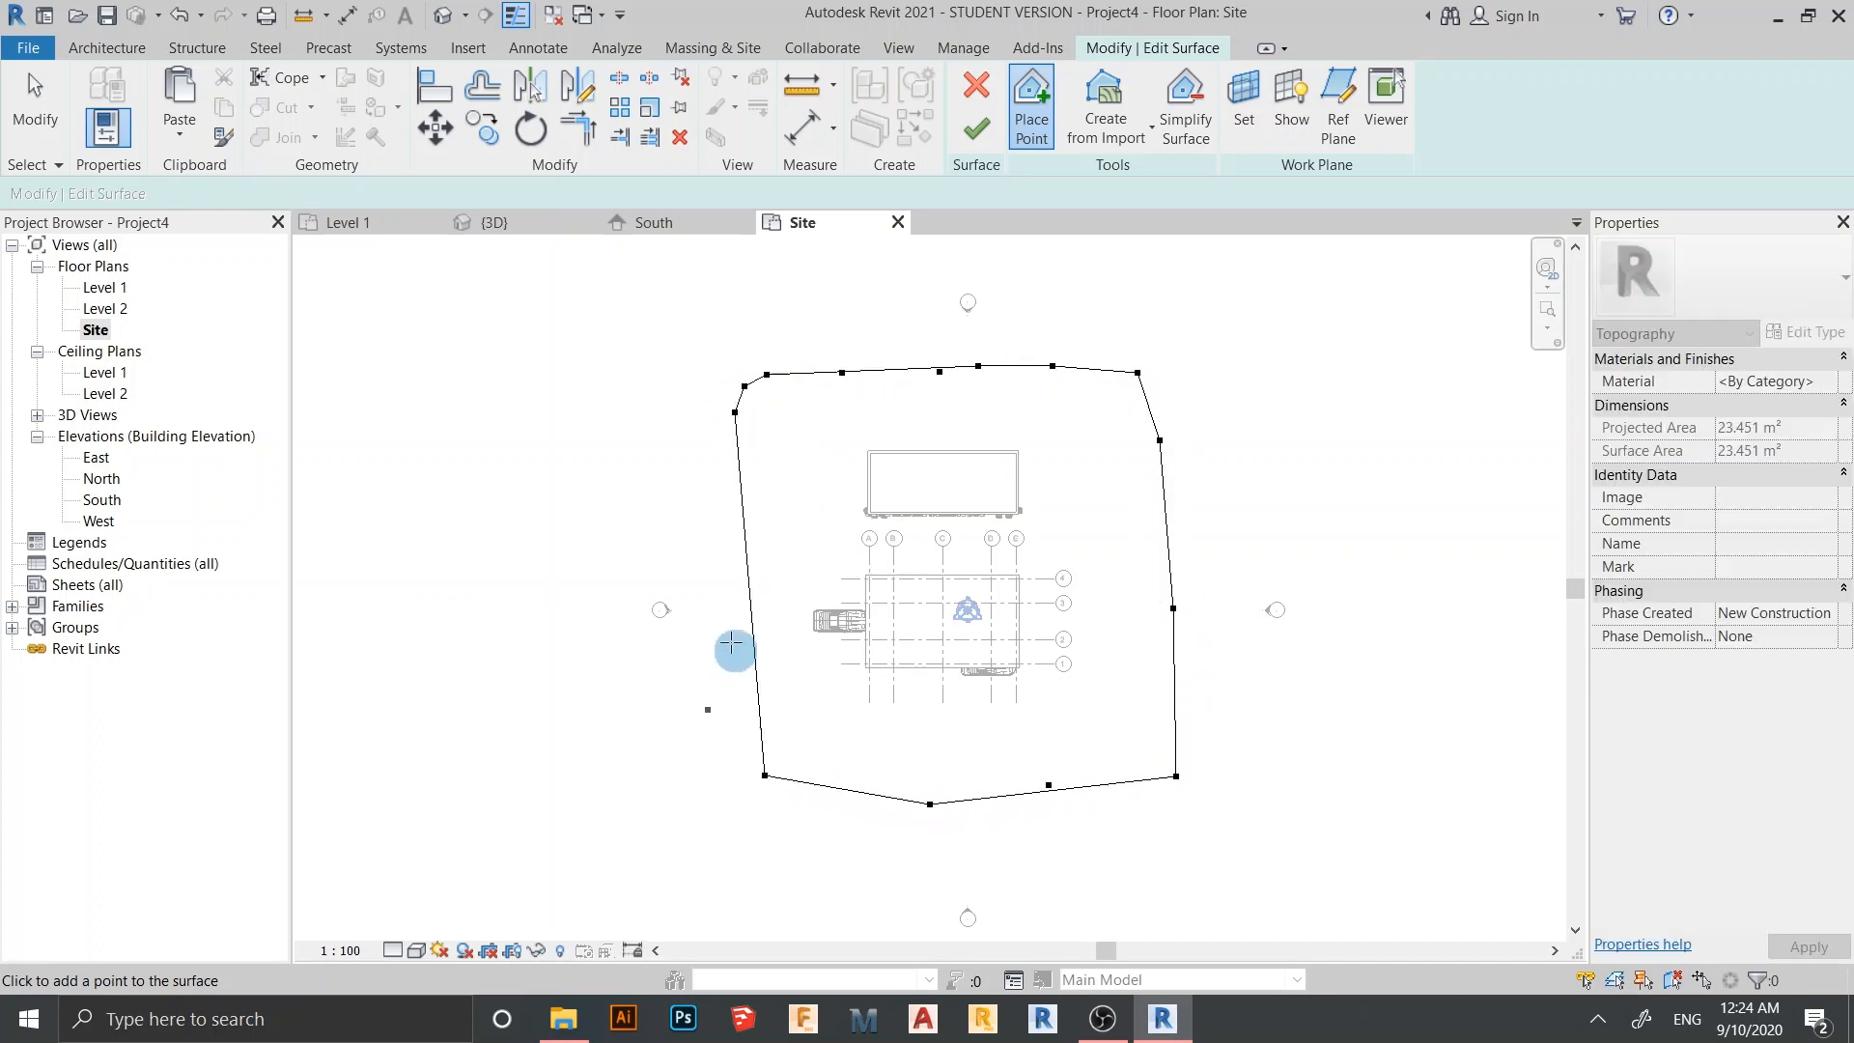
left_click(731, 635)
left_click(729, 562)
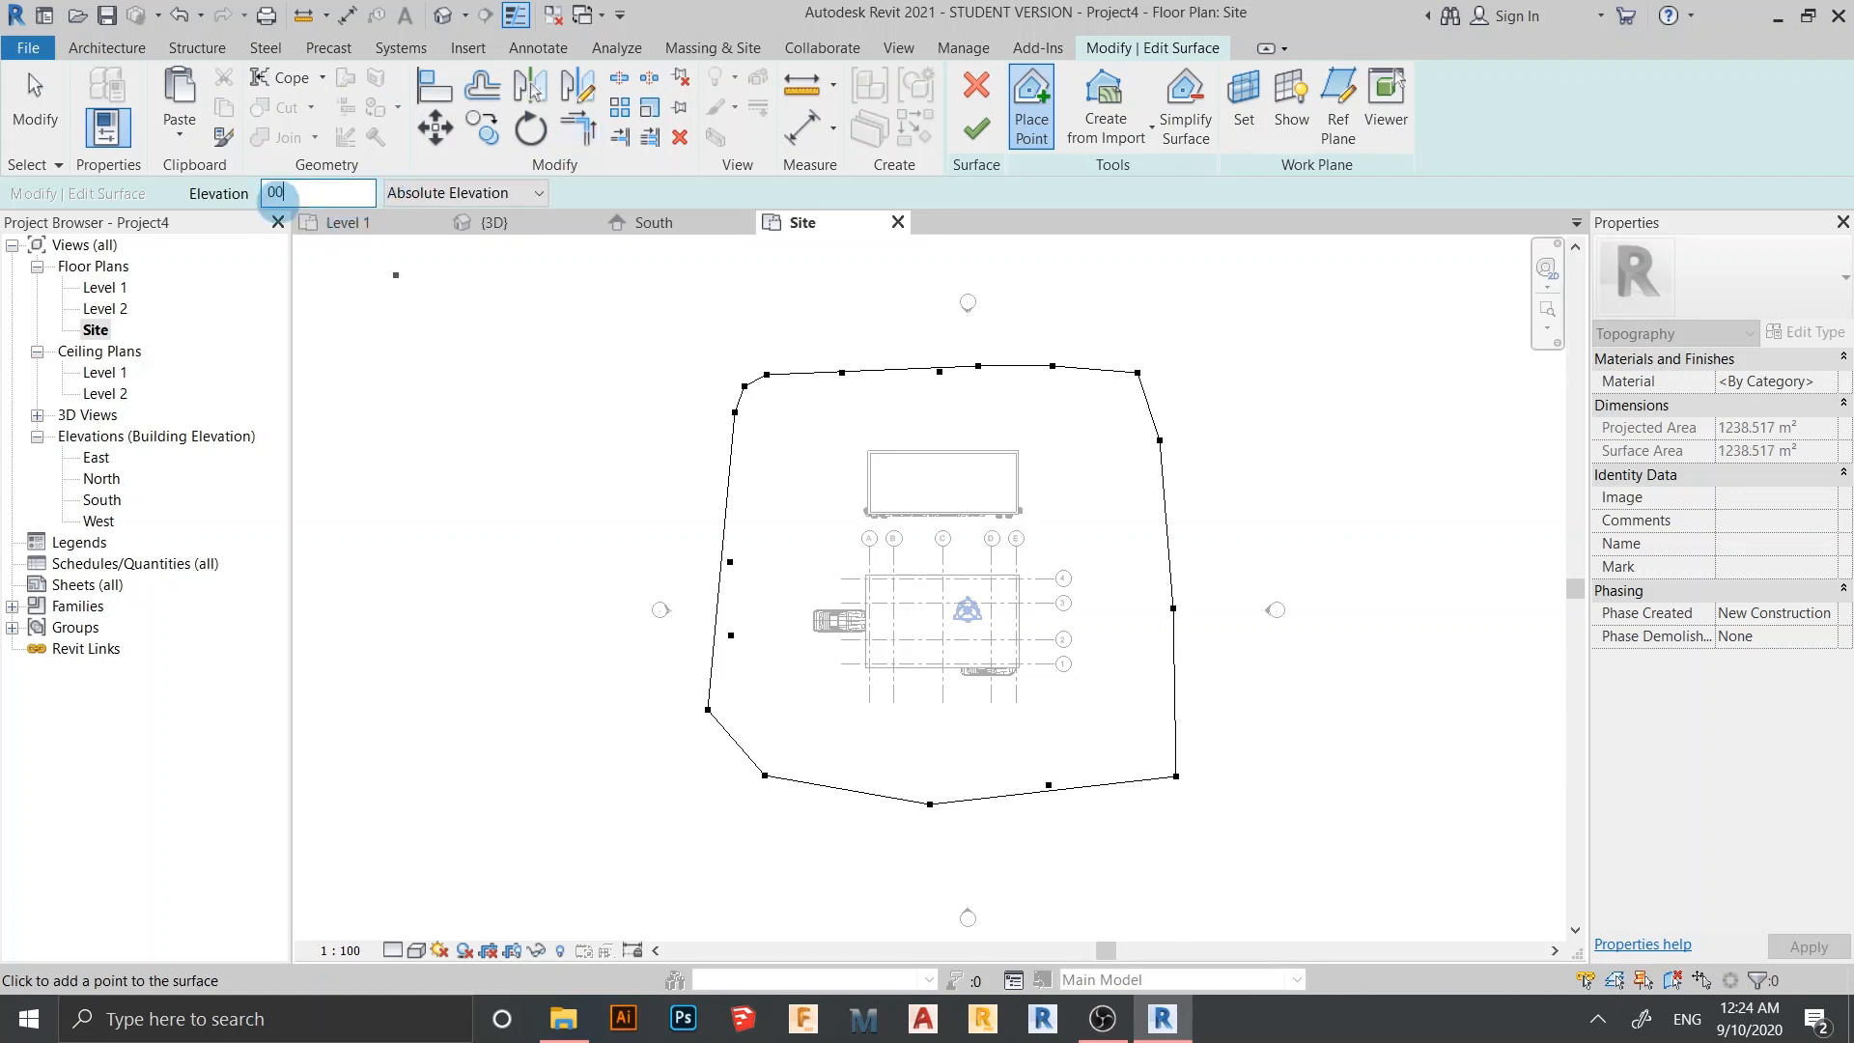
Add a second, wider ring of surface points outside the ring at elevation 75
left_click(696, 352)
left_click(1135, 335)
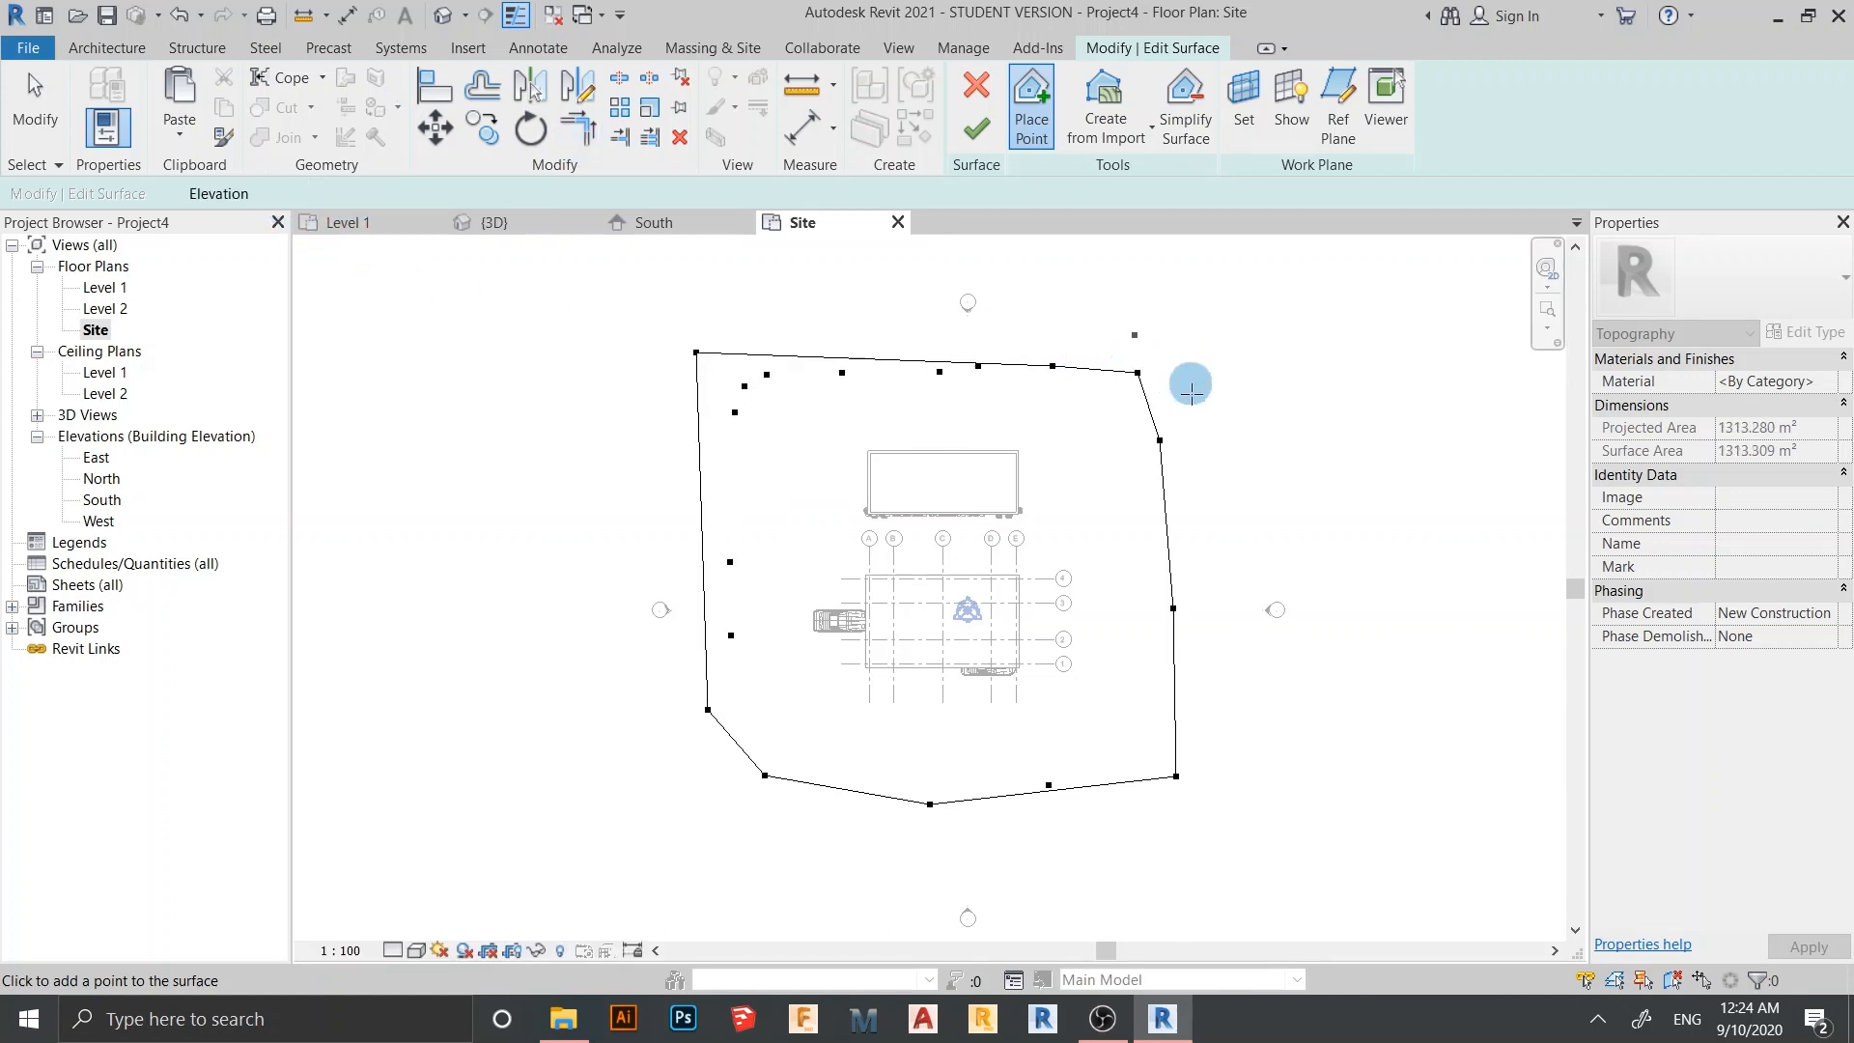
left_click(1221, 554)
left_click(1216, 823)
left_click(928, 846)
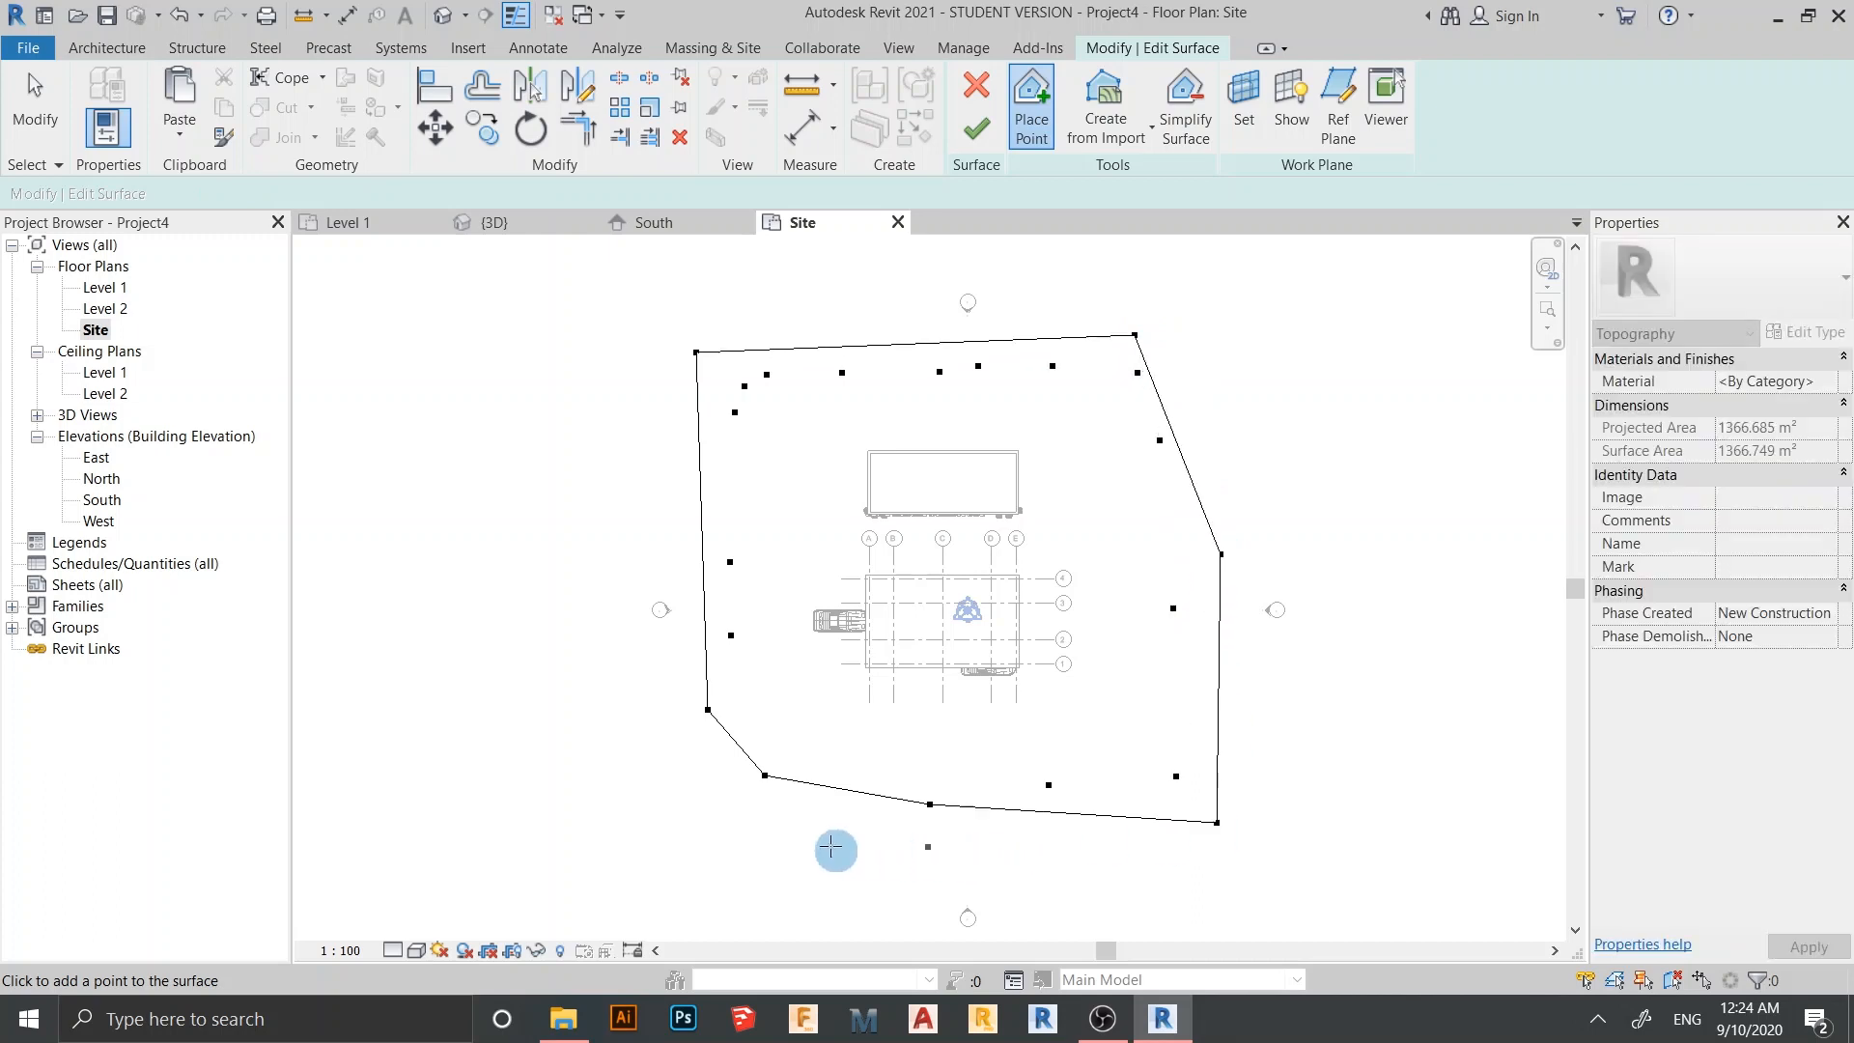
left_click(658, 807)
left_click(666, 505)
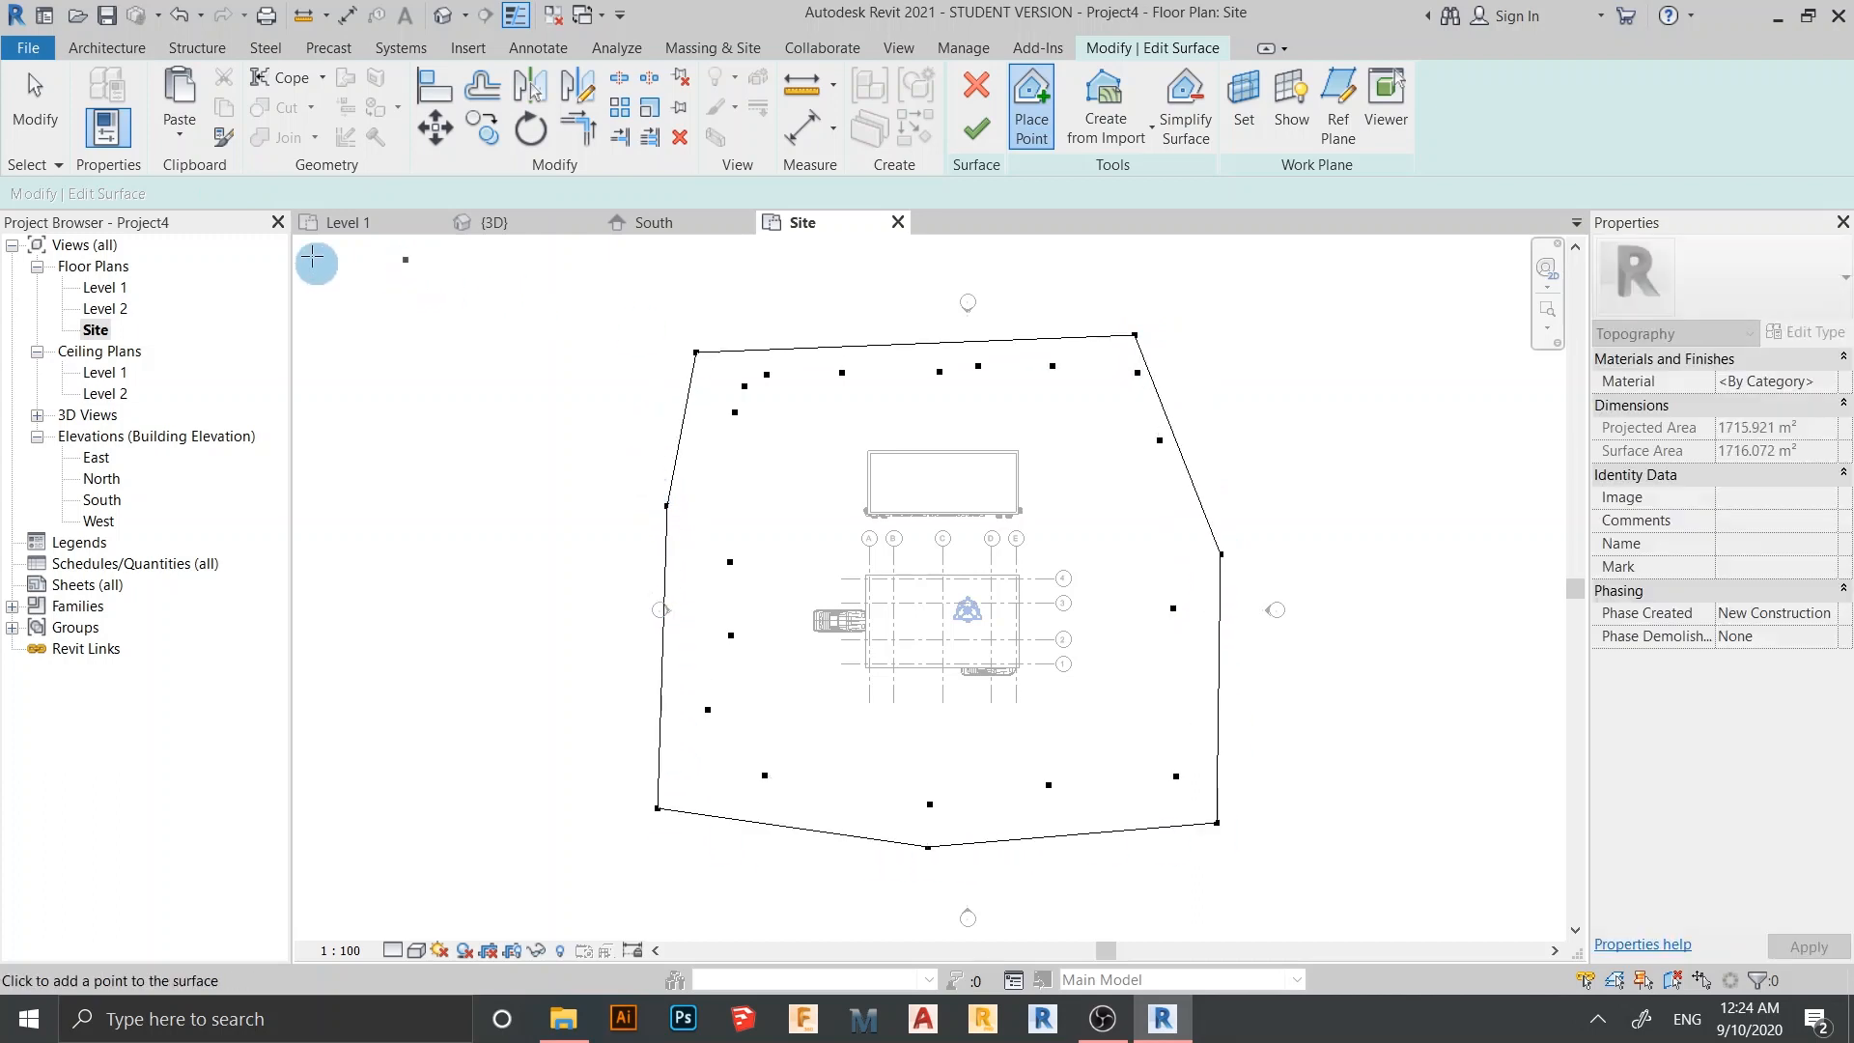
Place a third ring of surface points at absolute elevation -200 around the outside of the existing surface
left_click(1030, 108)
double_click(310, 193)
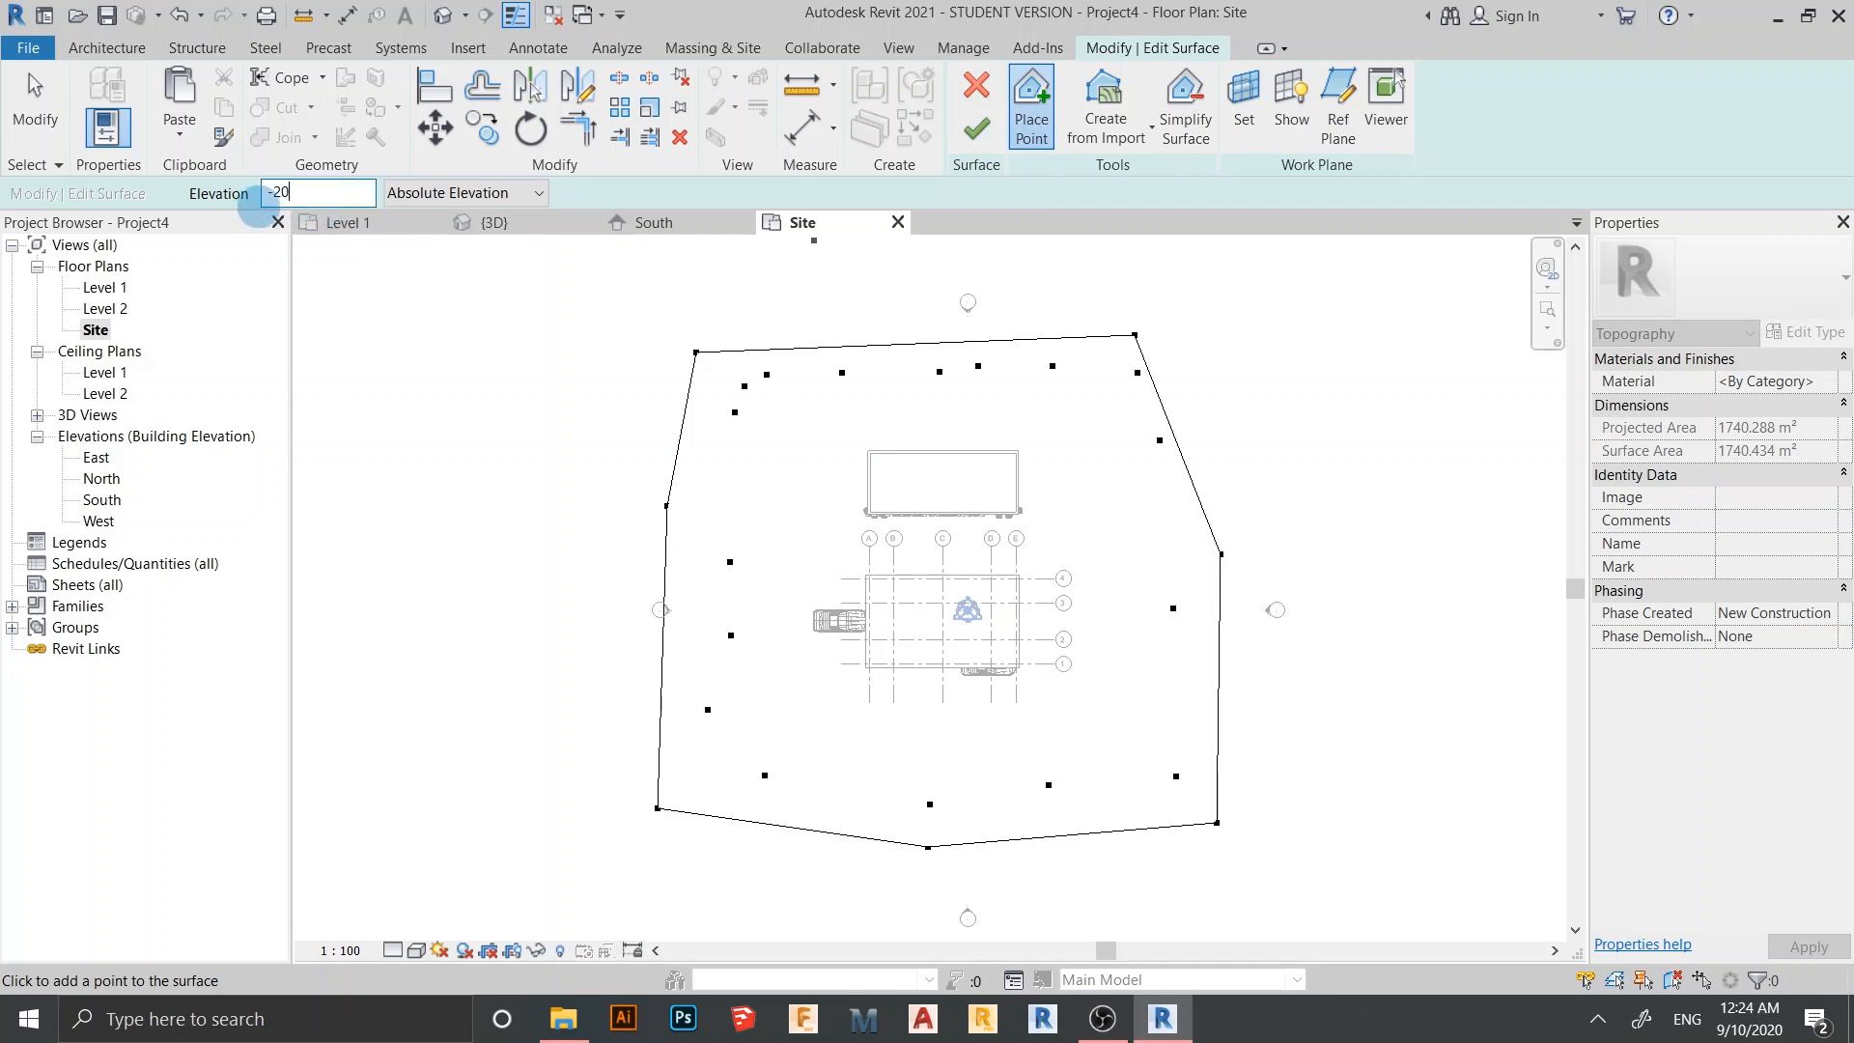
left_click(552, 426)
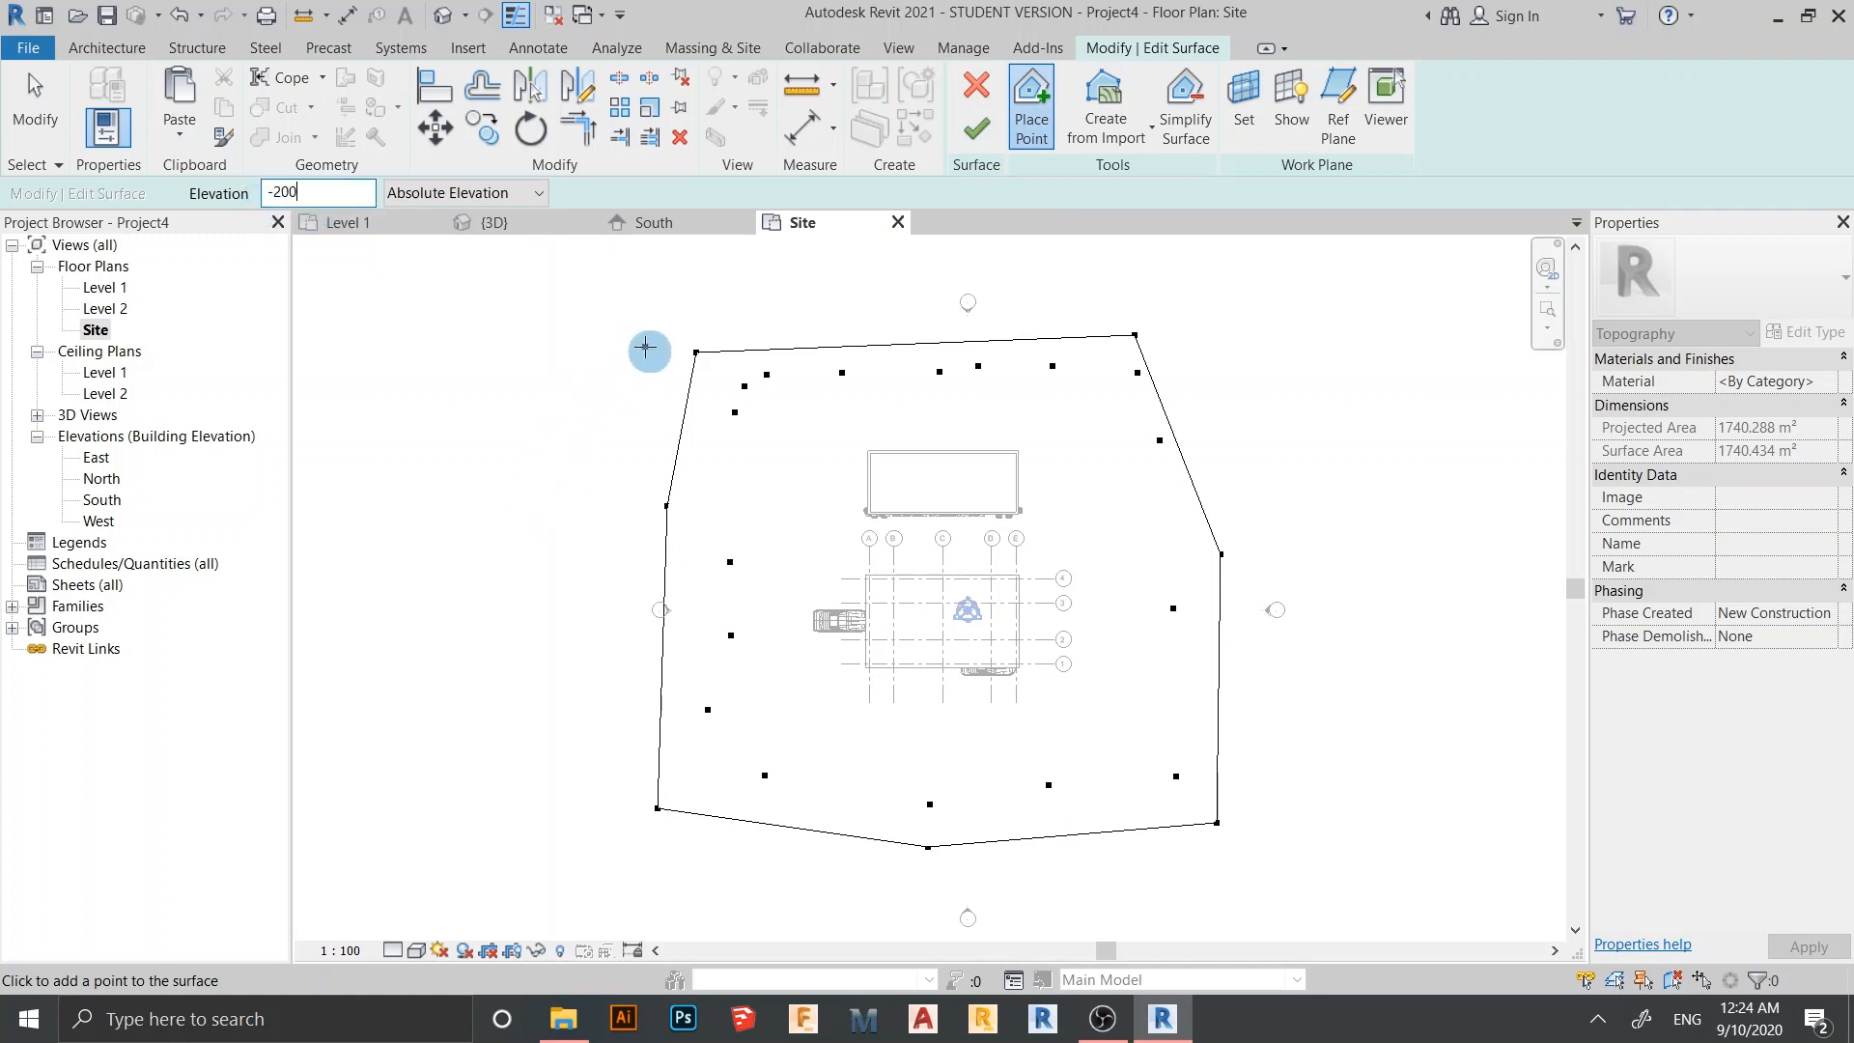
left_click(645, 345)
left_click(608, 756)
left_click(633, 832)
left_click(775, 876)
left_click(988, 881)
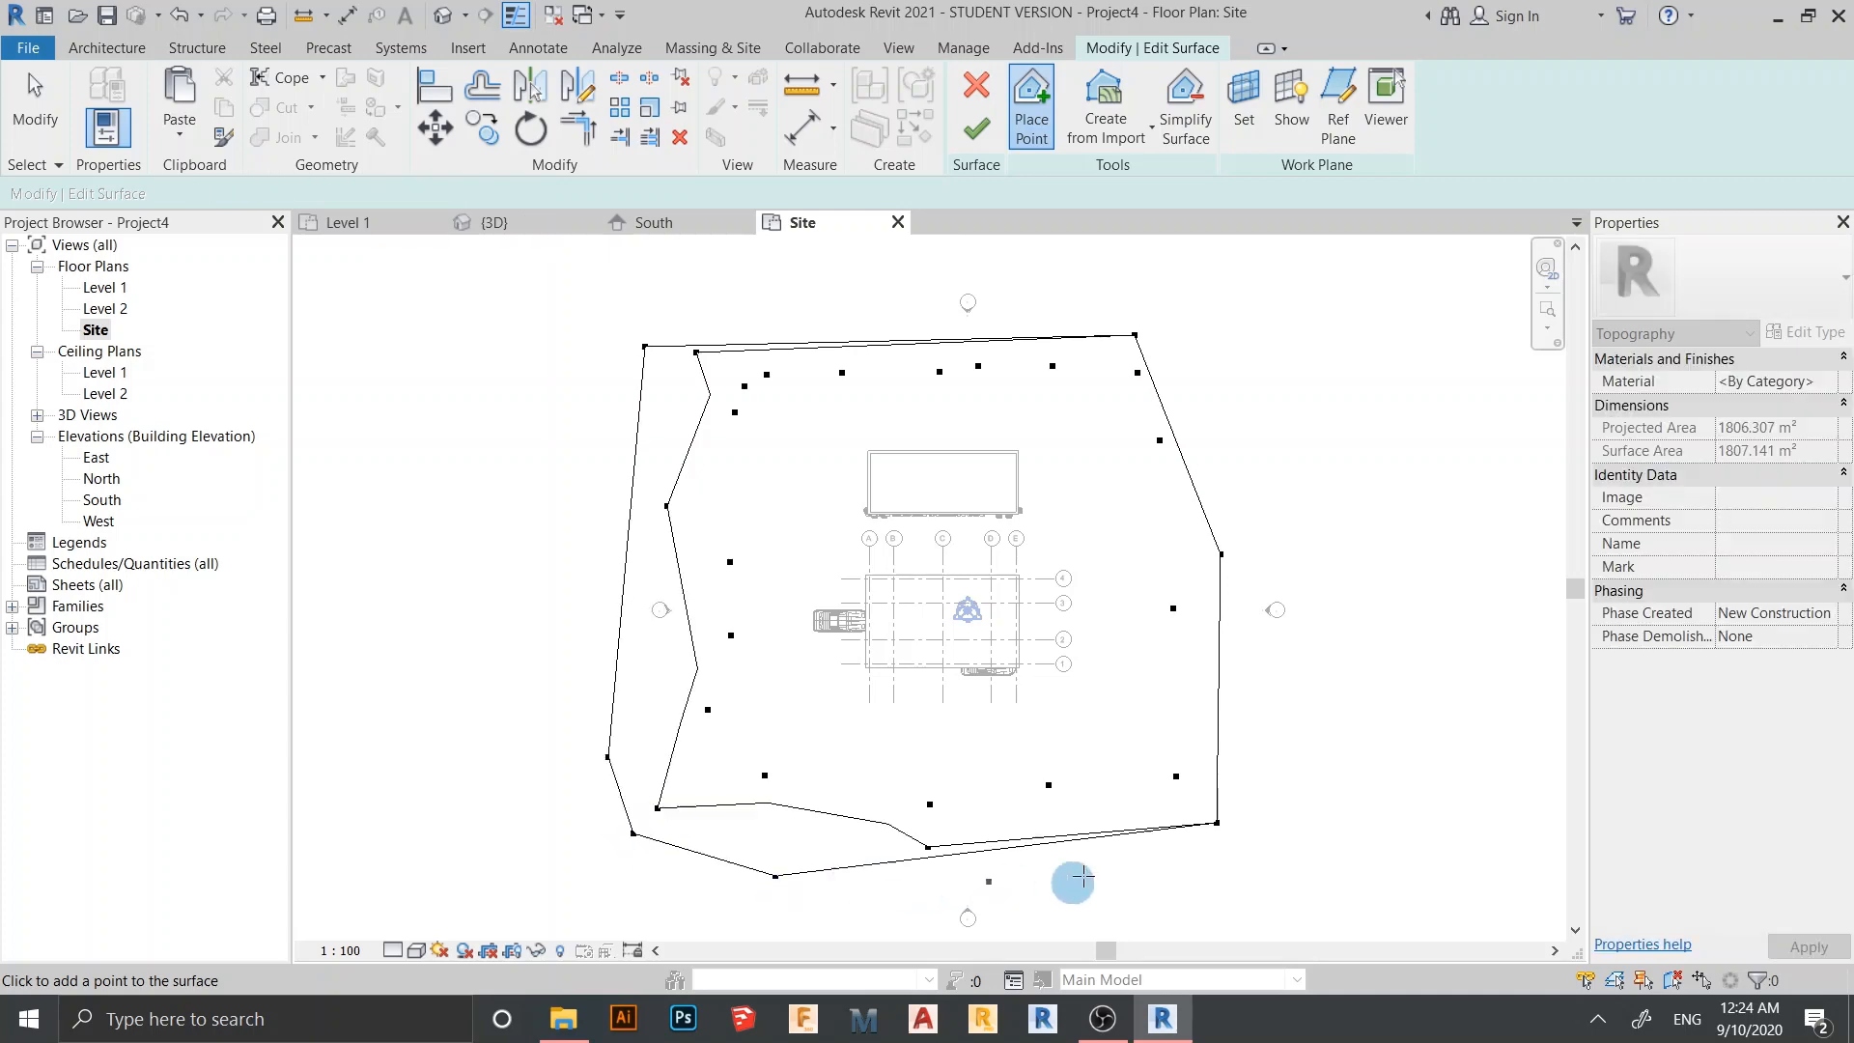
left_click(1248, 832)
left_click(1259, 691)
left_click(1271, 535)
left_click(1229, 383)
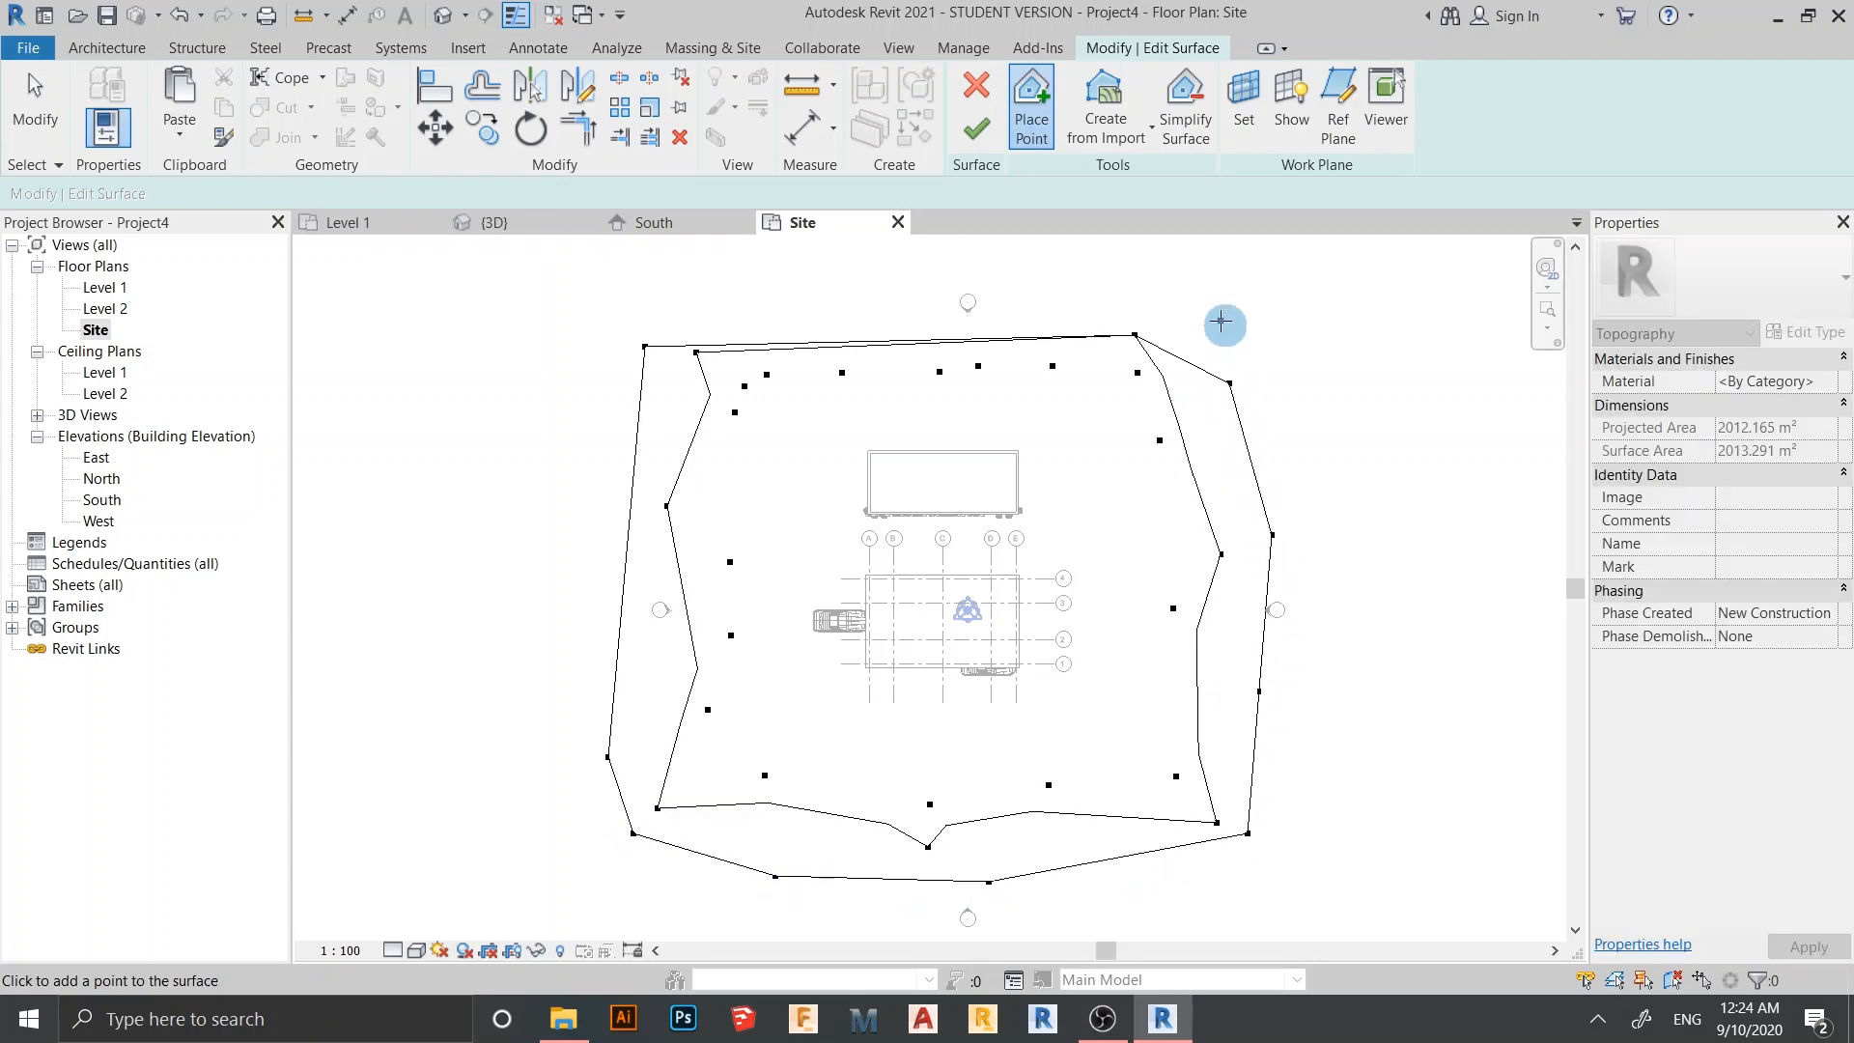
left_click(1220, 321)
left_click(1014, 308)
left_click(848, 299)
left_click(789, 300)
Place a fourth ring of surface points at absolute elevation -400 beyond the ring at -200
scroll(744, 332, "down", 2)
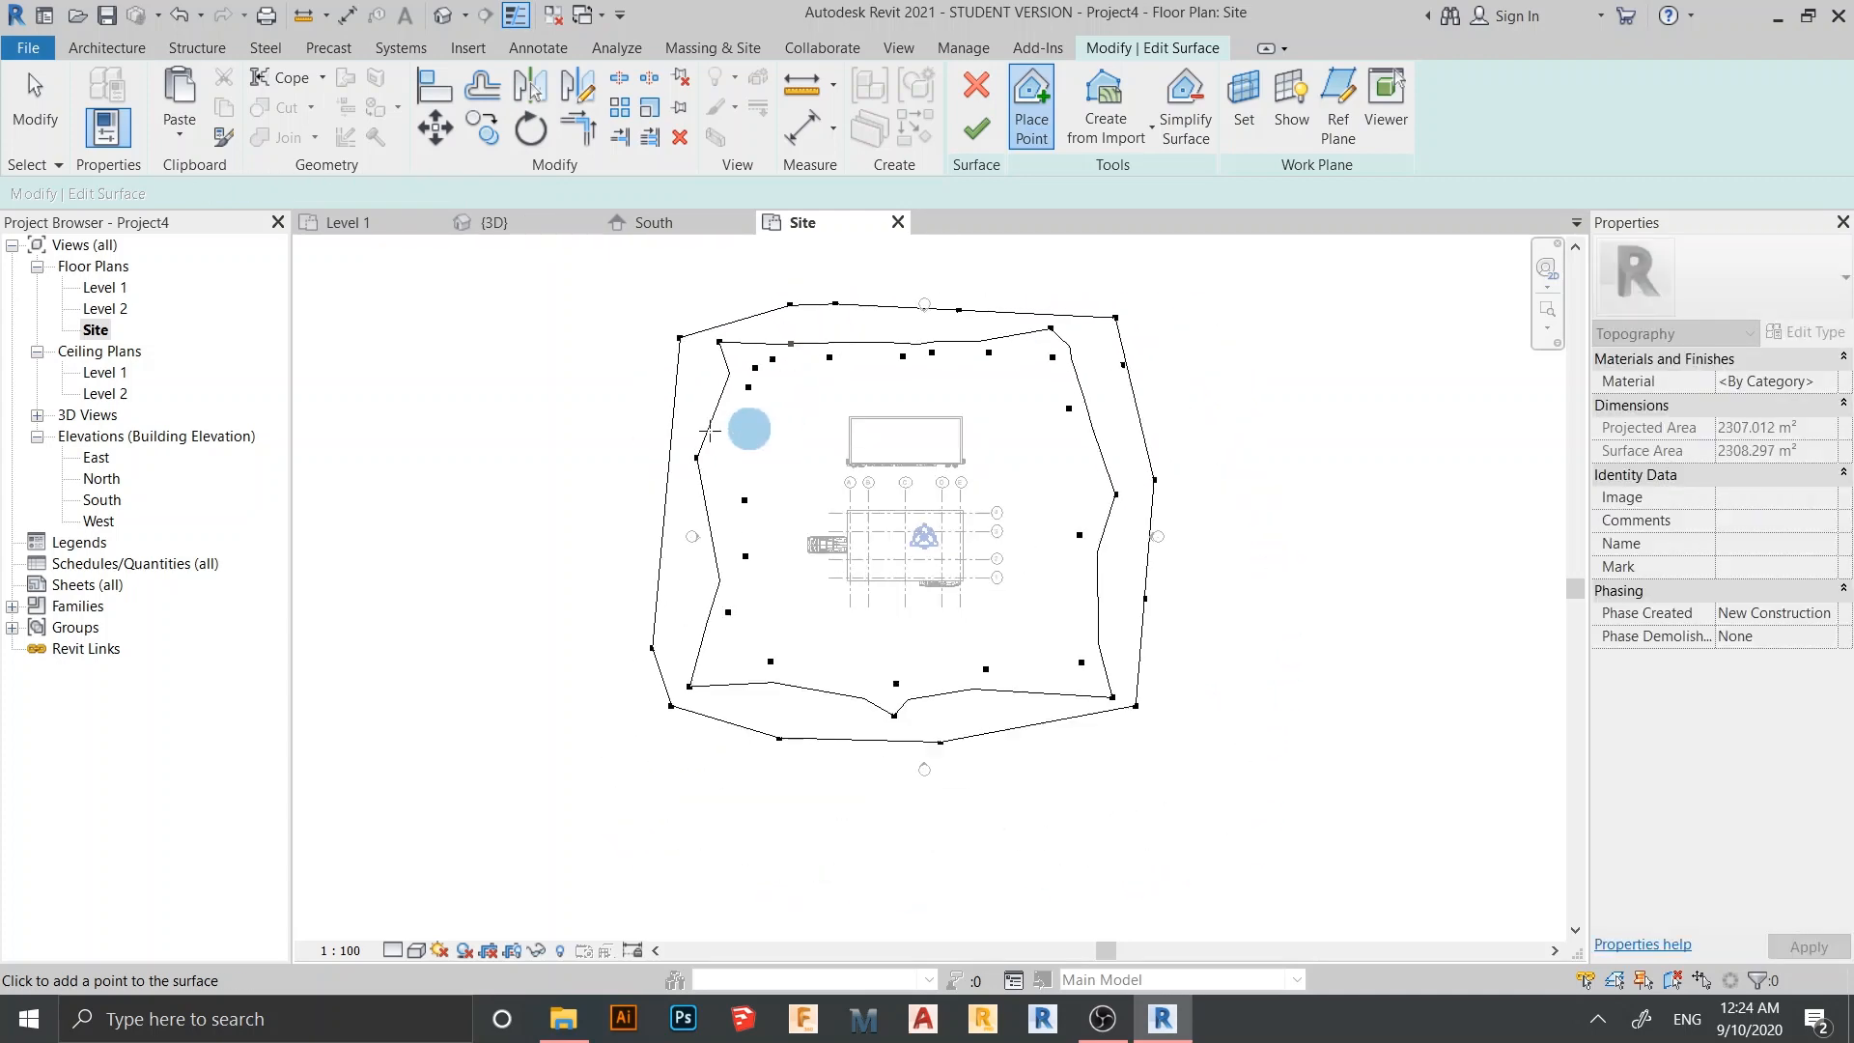
left_click_drag(341, 193, 276, 193)
type("400")
left_click(699, 467)
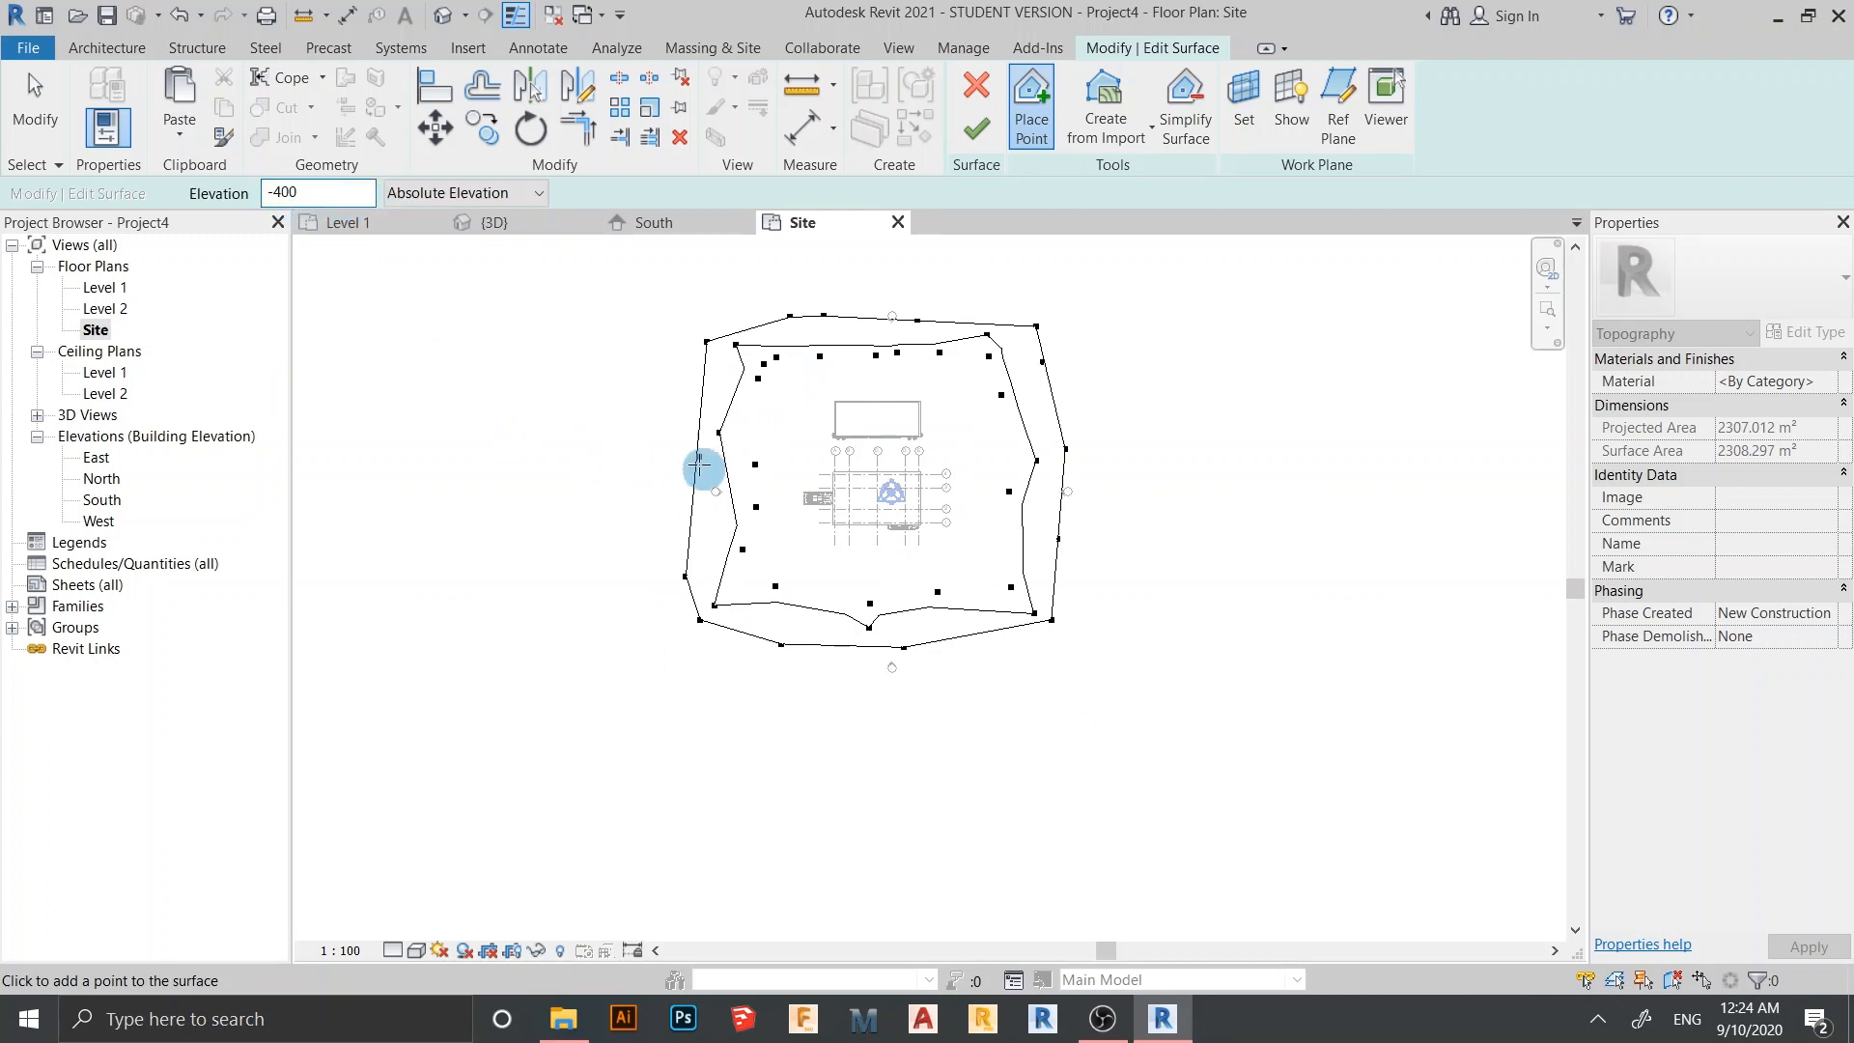
left_click(665, 497)
left_click(671, 363)
left_click(986, 303)
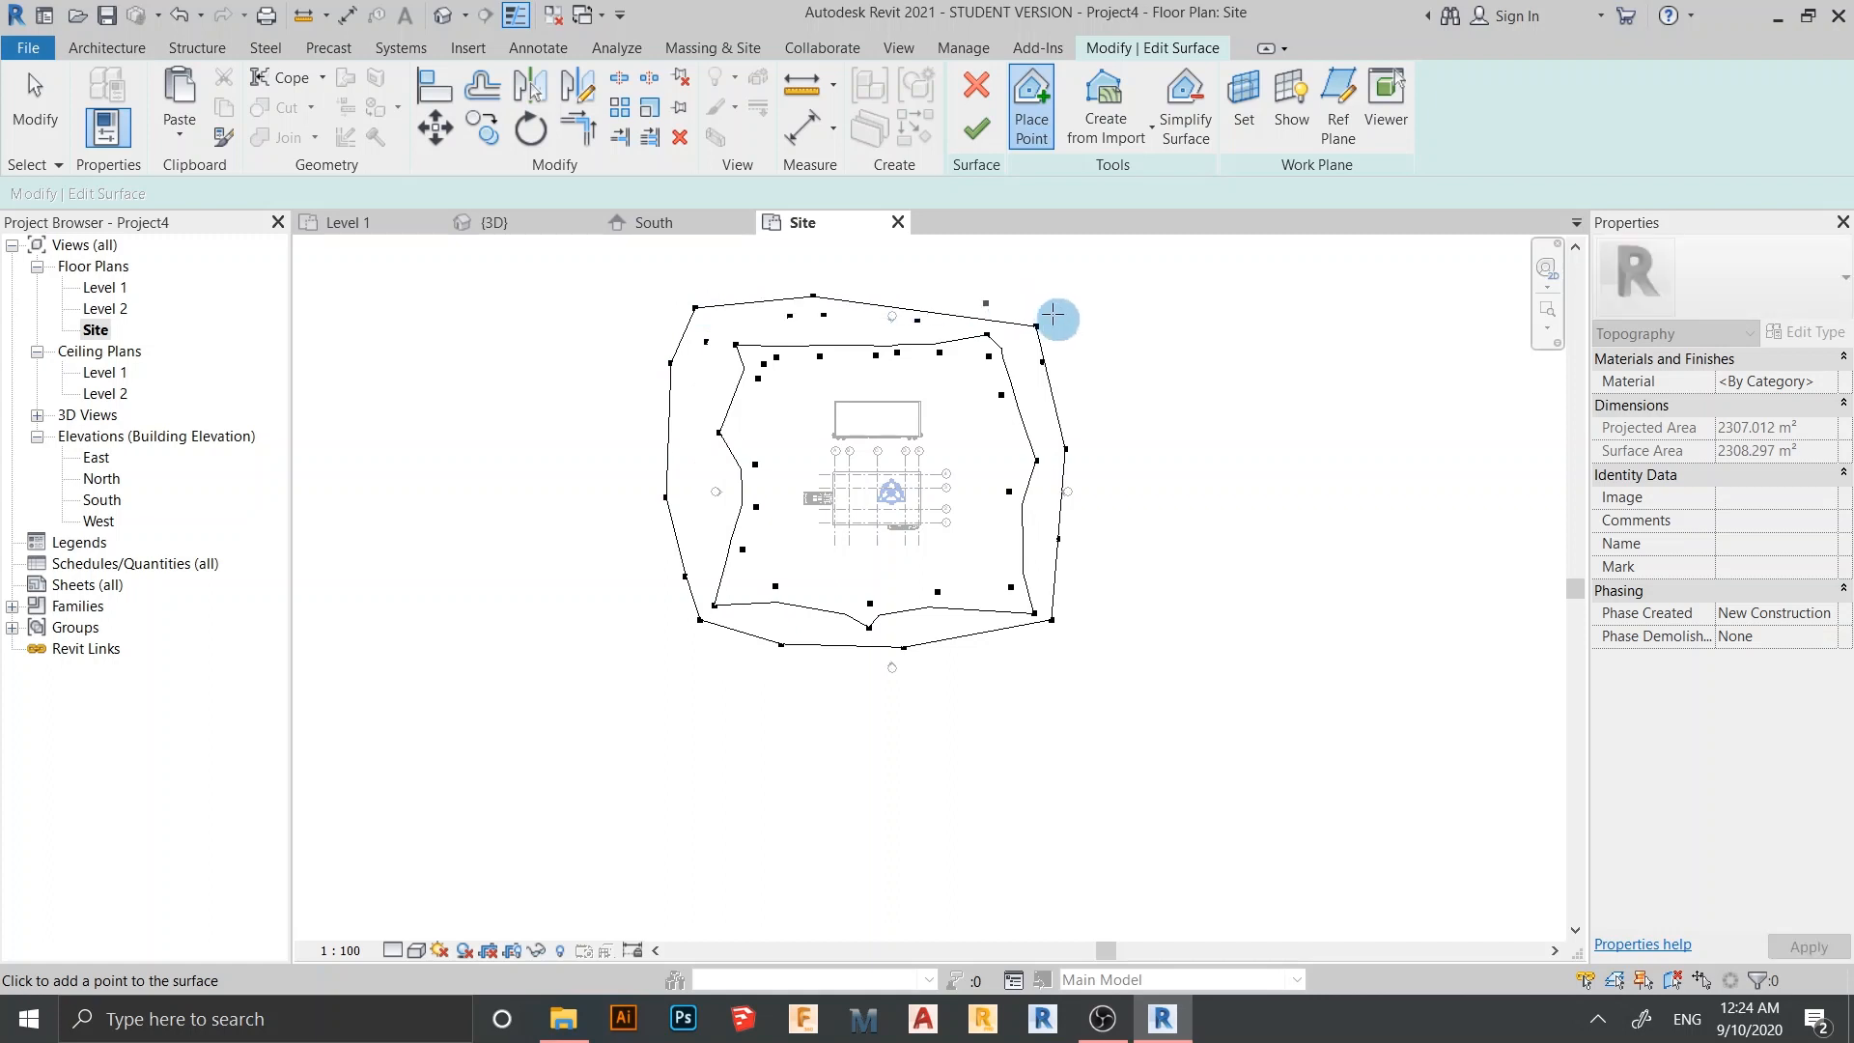
left_click(994, 673)
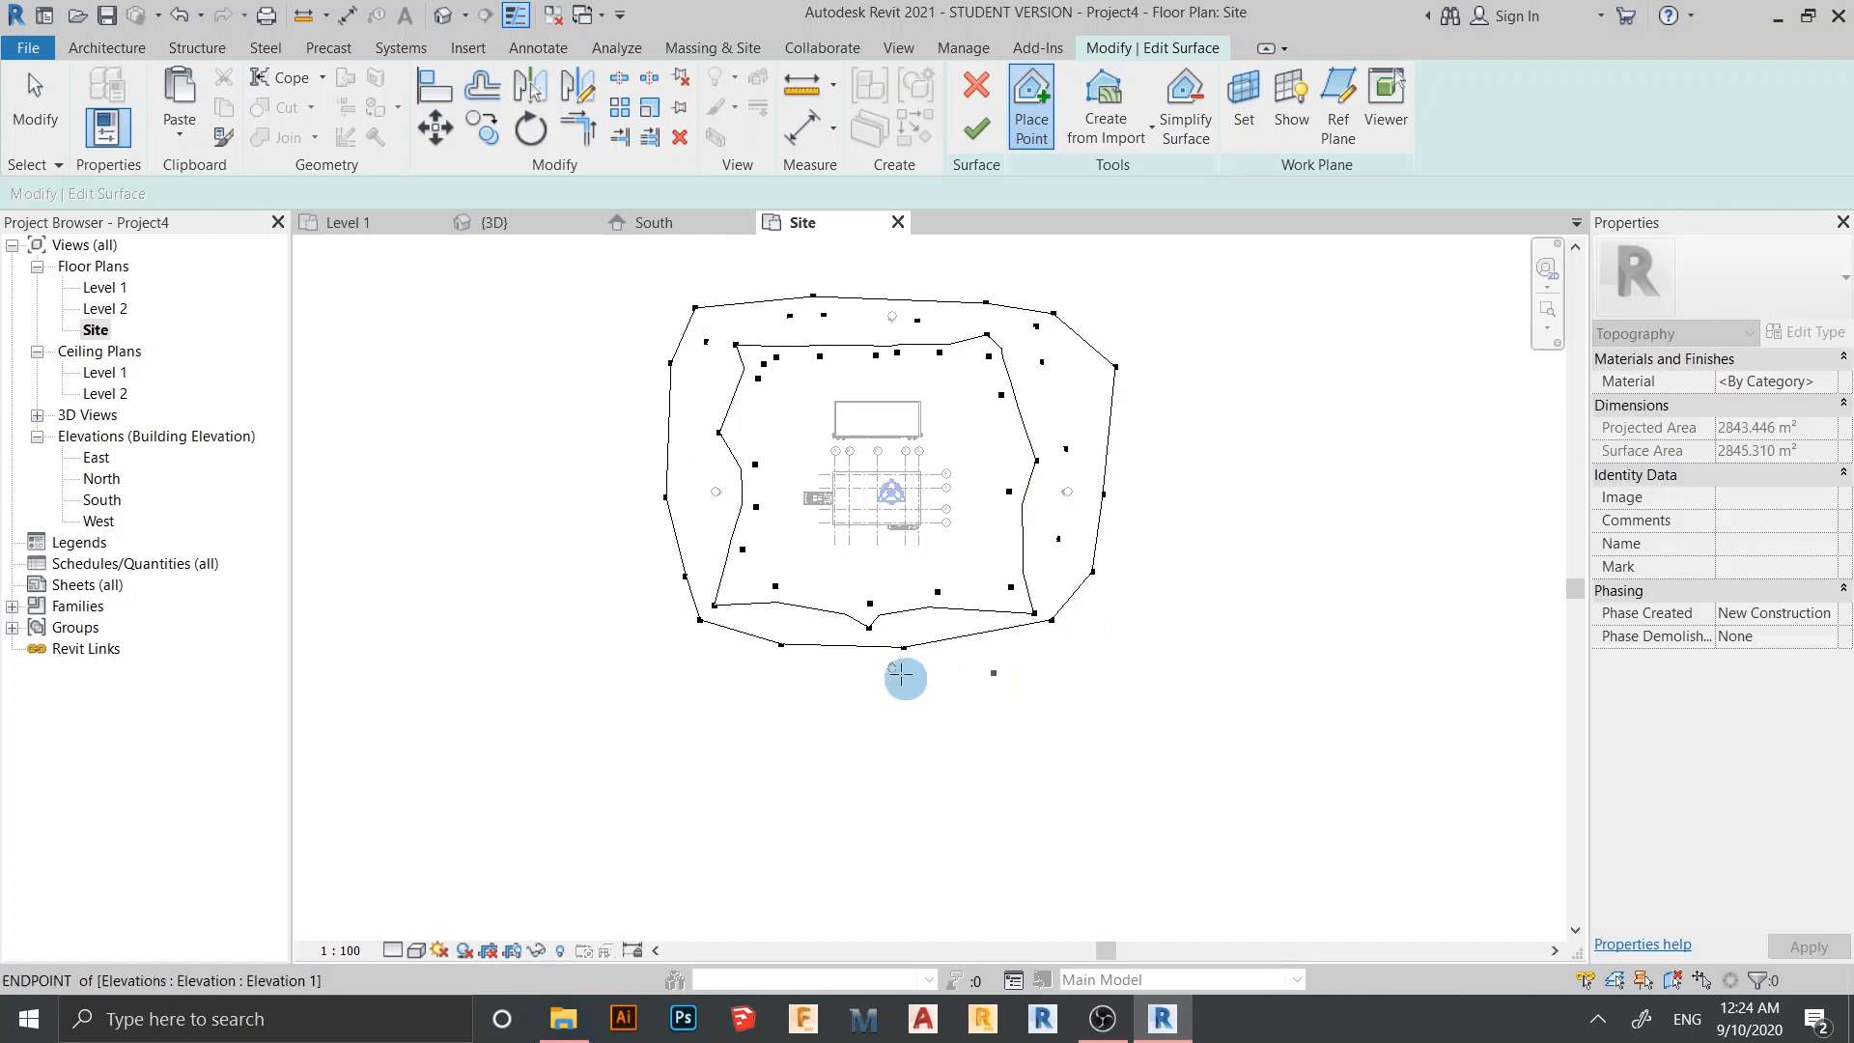
left_click(813, 697)
left_click(737, 660)
Place a fifth ring of toposurface points around the outside of the existing surface, after changing the absolute elevation from the previous ring's
left_click(277, 194)
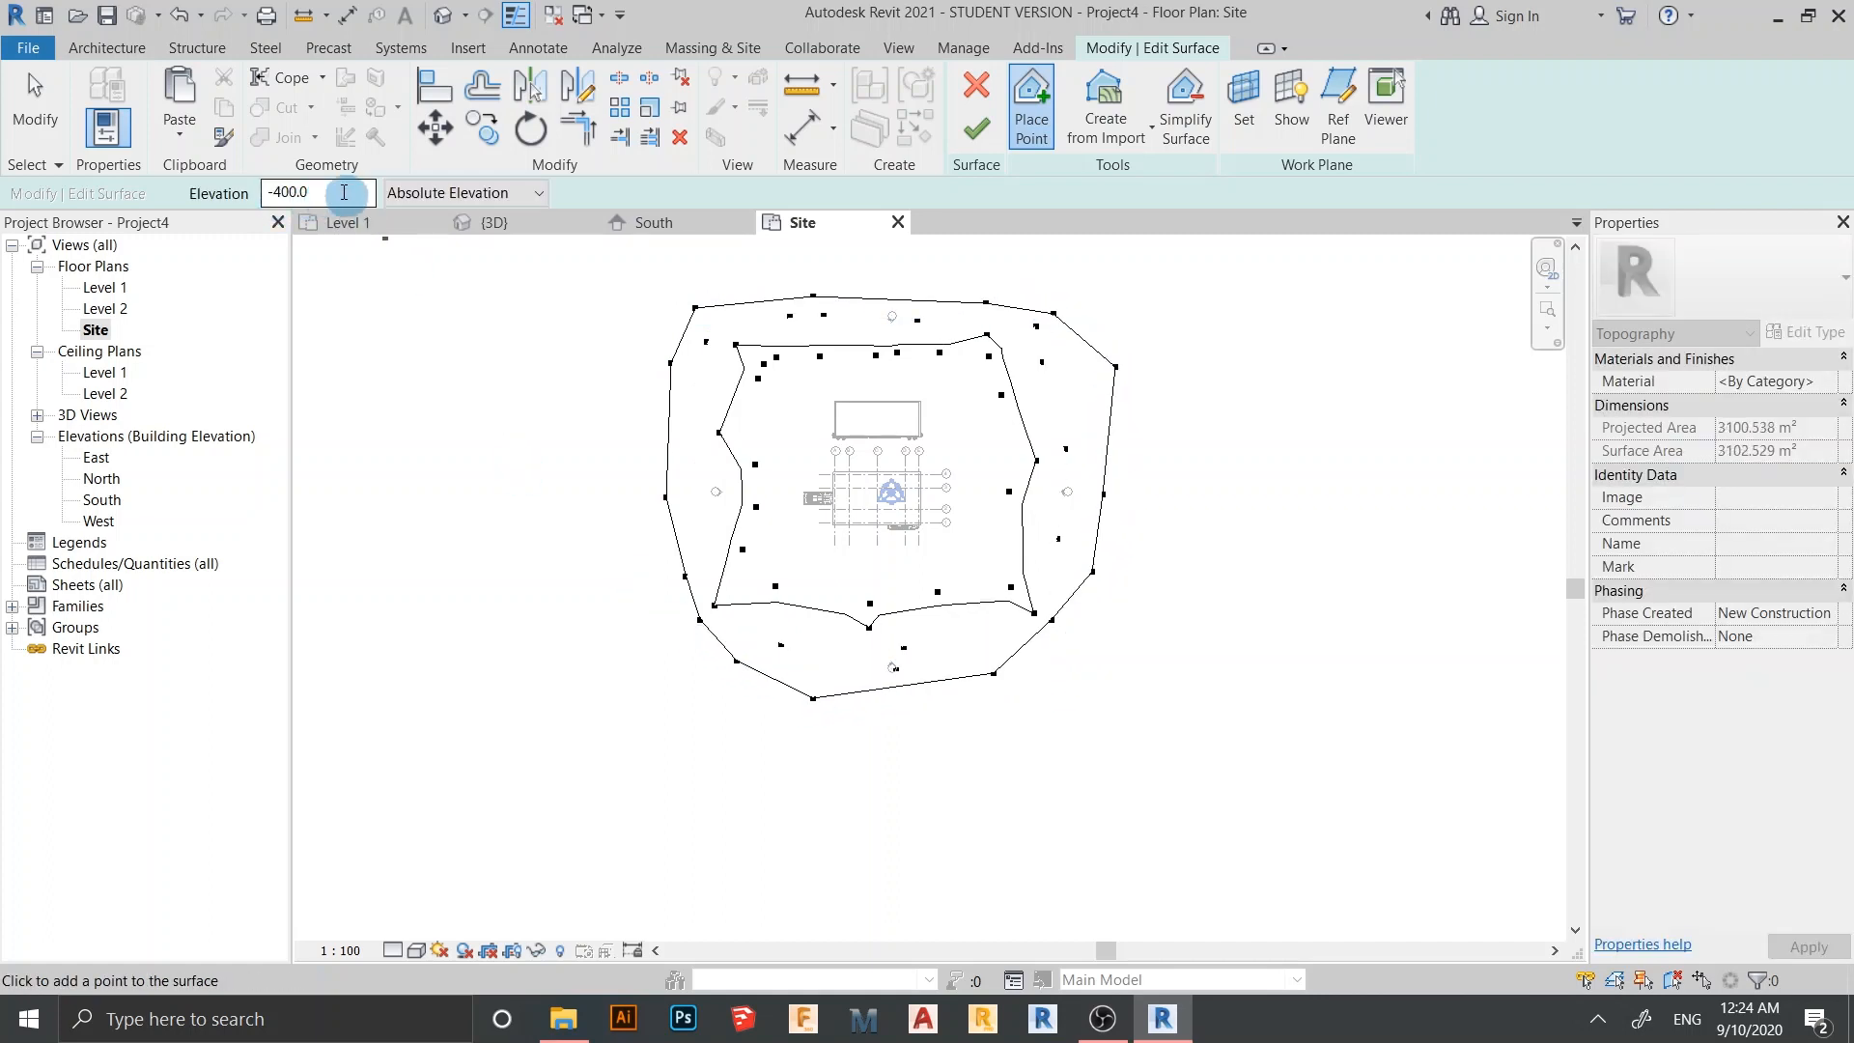
left_click_drag(344, 192, 279, 193)
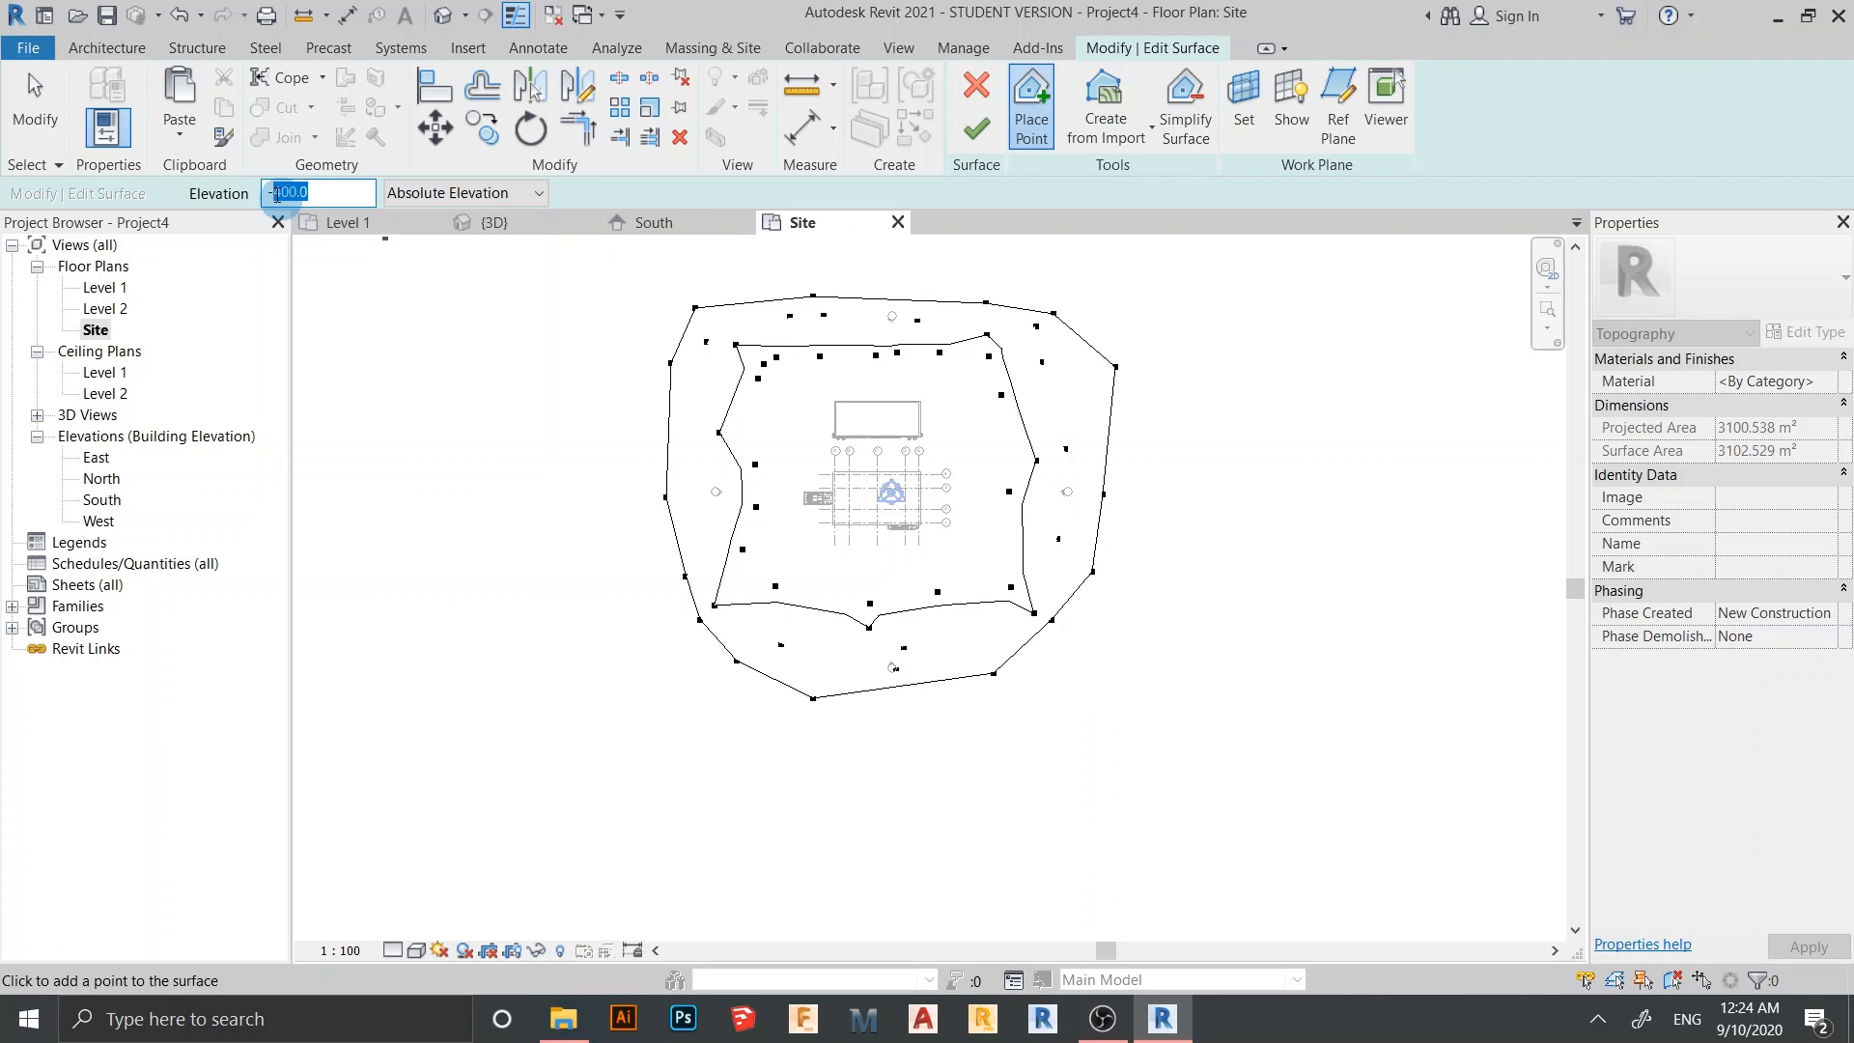
left_click(604, 425)
left_click(663, 256)
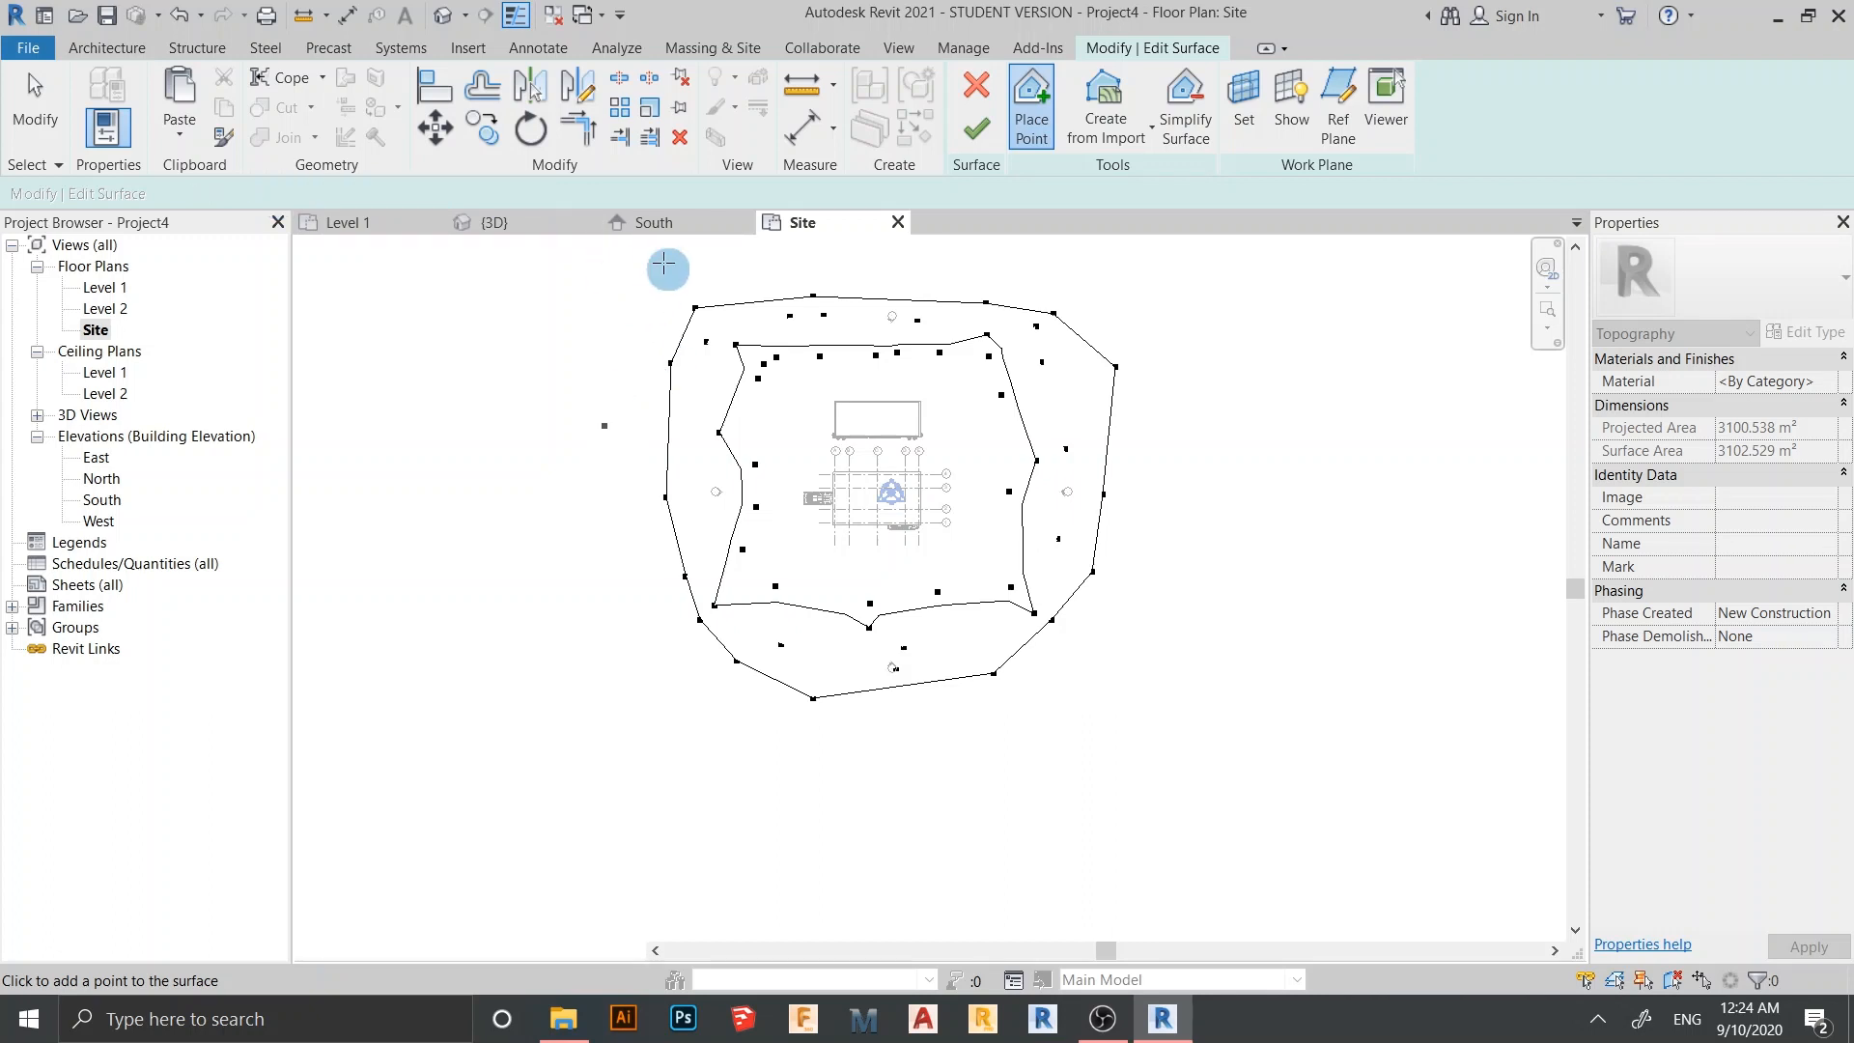
left_click(776, 251)
left_click(932, 243)
left_click(1034, 251)
left_click(1142, 291)
left_click(1149, 394)
left_click(1160, 503)
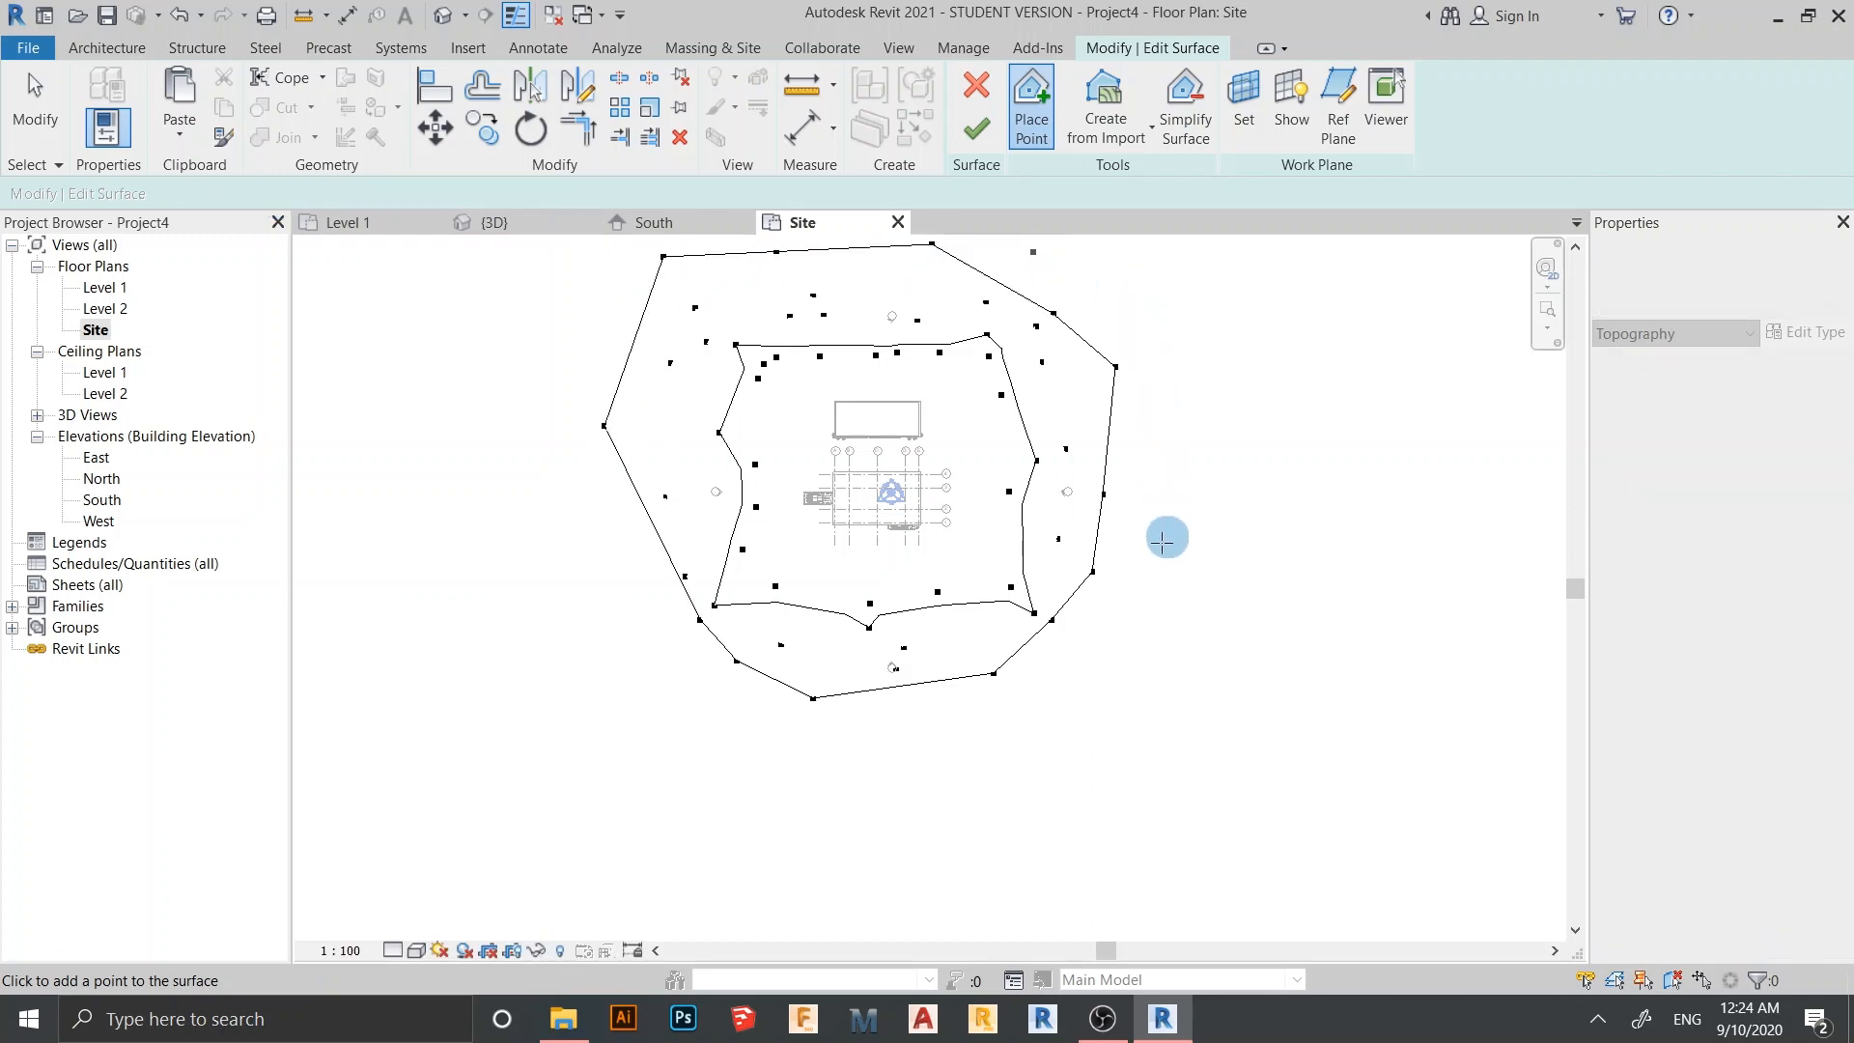
left_click(1141, 638)
left_click(1019, 720)
left_click(770, 743)
left_click(712, 690)
left_click(640, 624)
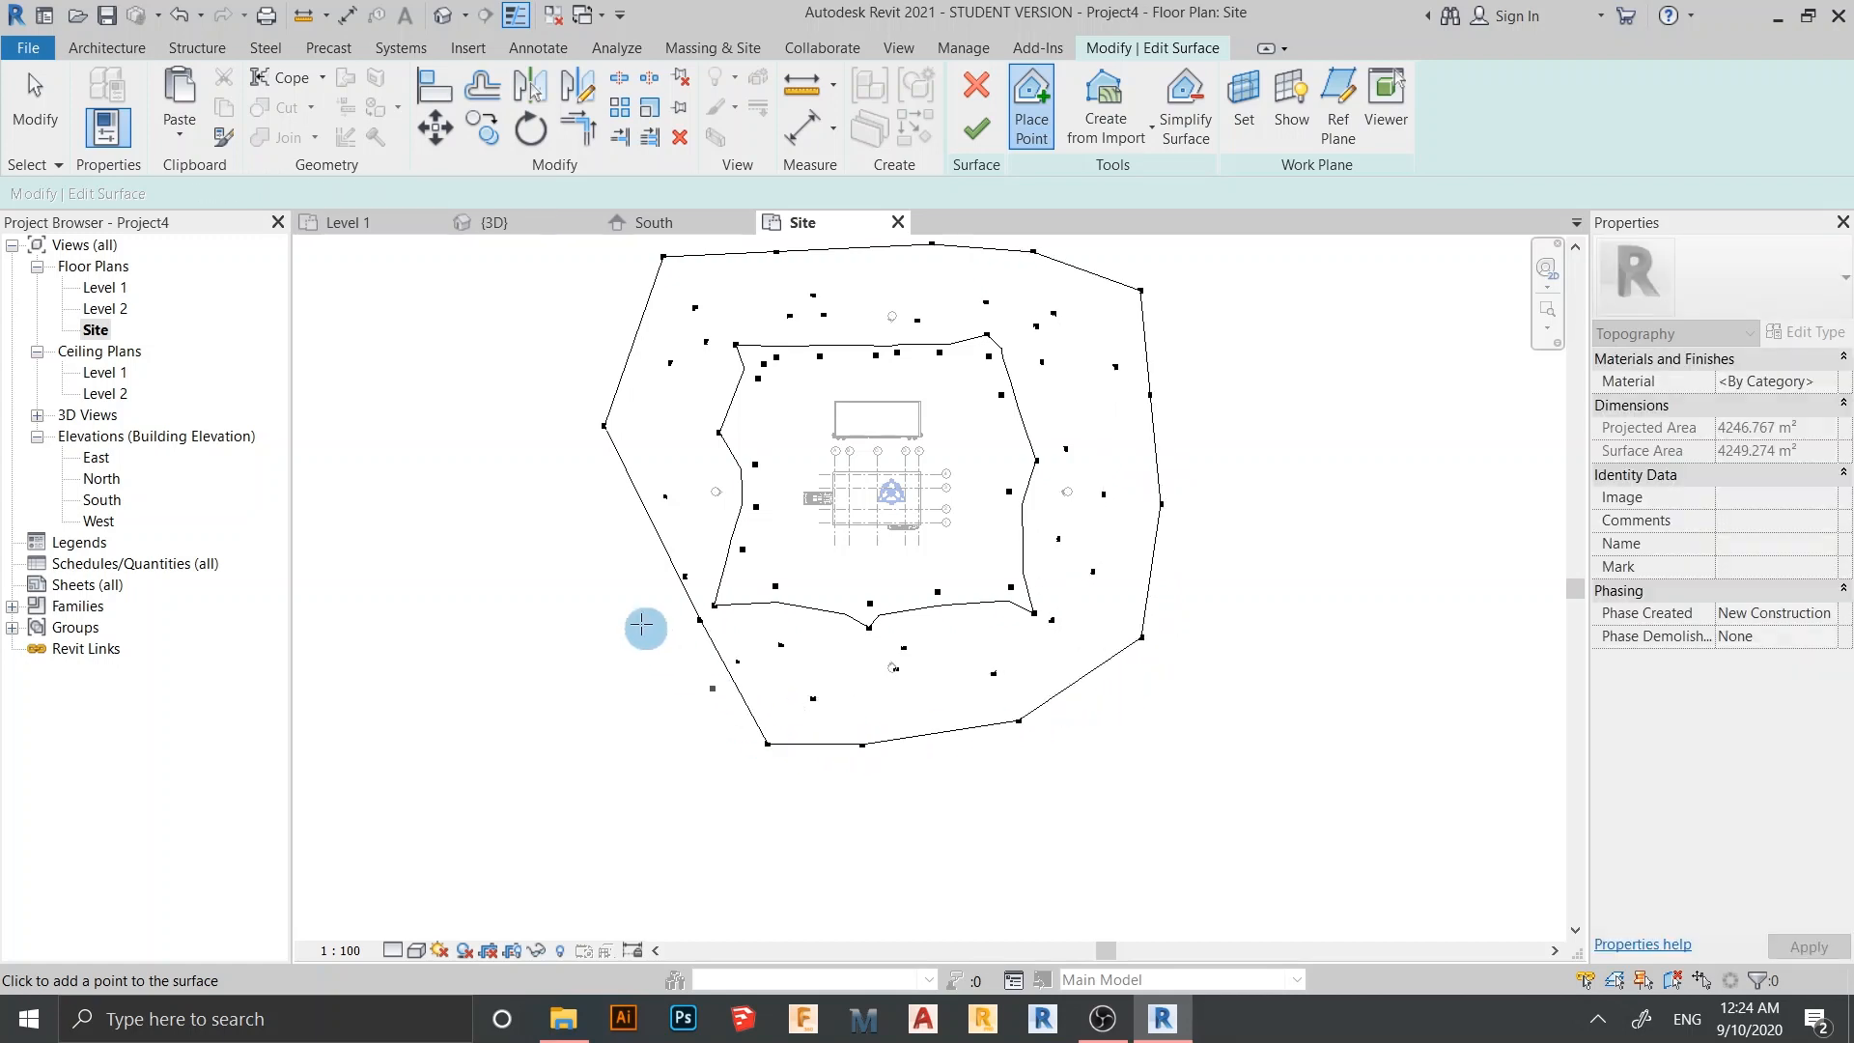
left_click(624, 552)
left_click(591, 483)
left_click(607, 377)
Place a sixth ring of surface points at absolute elevation -800 around the outside of the existing surface
left_click(297, 285)
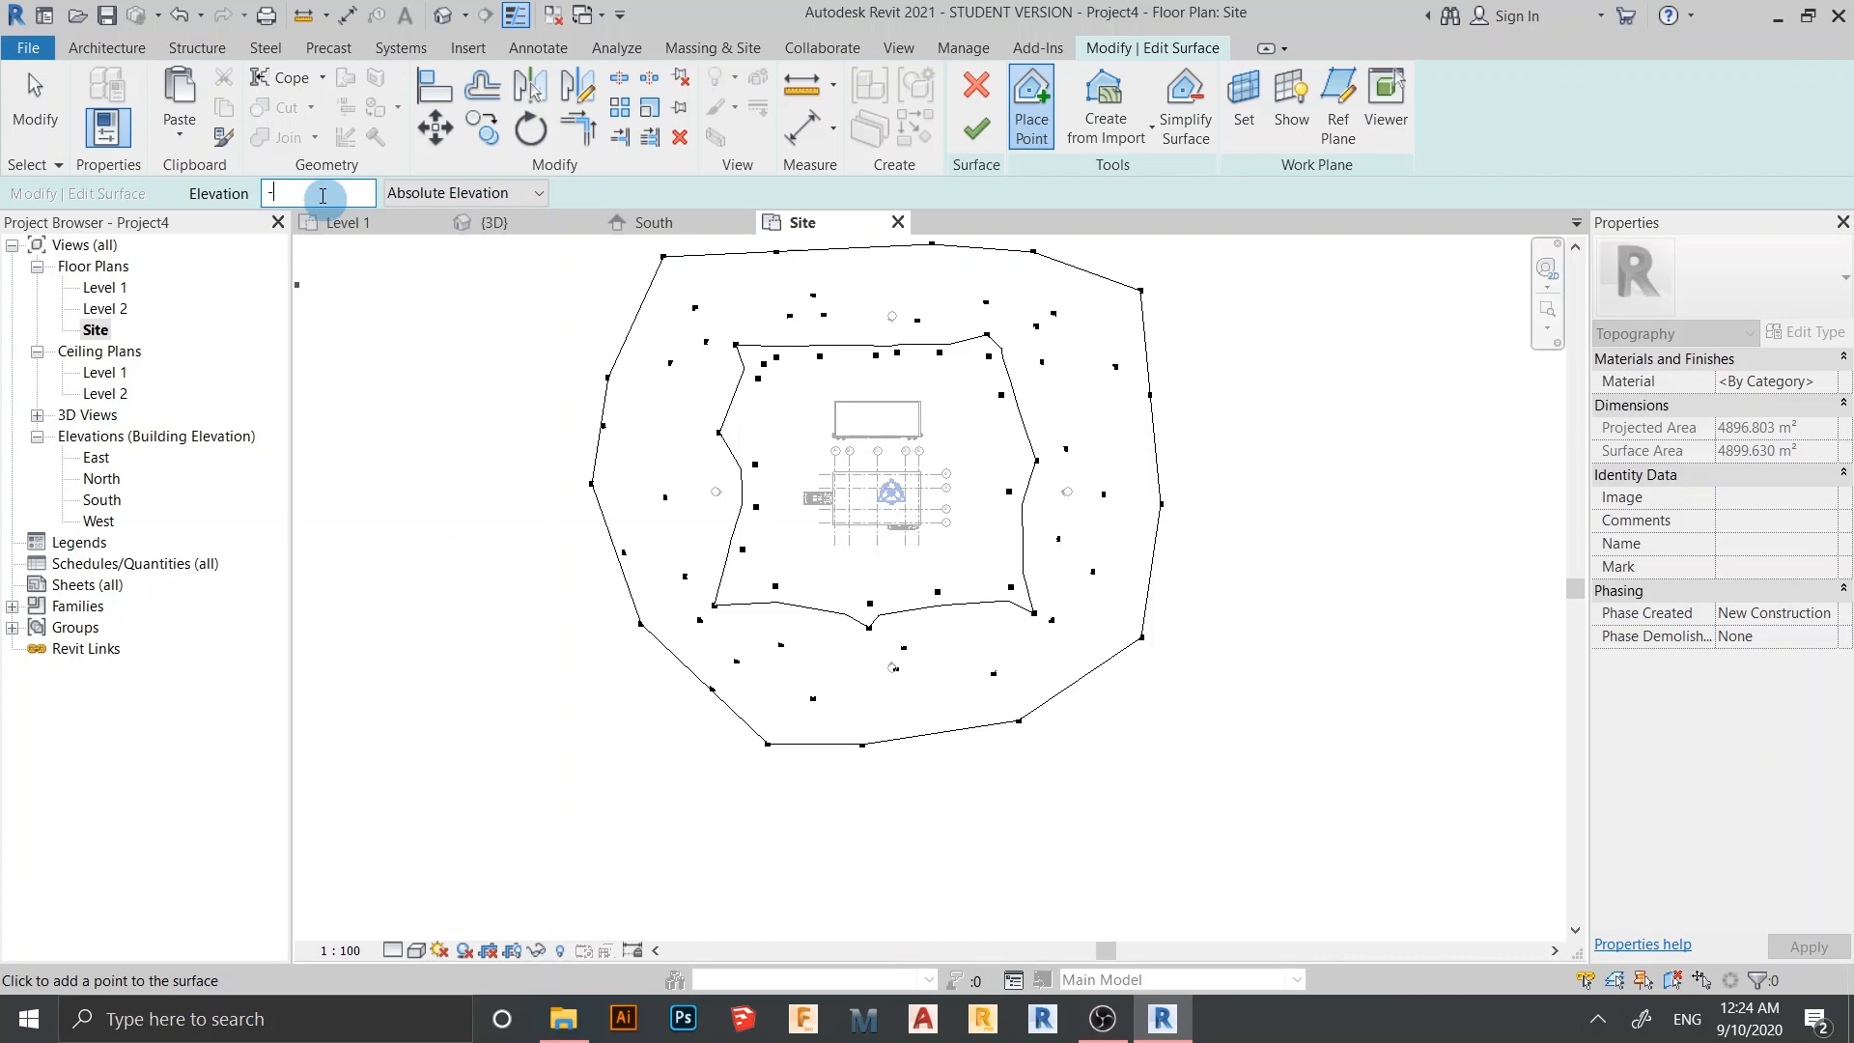
scroll(475, 350, "down", 4)
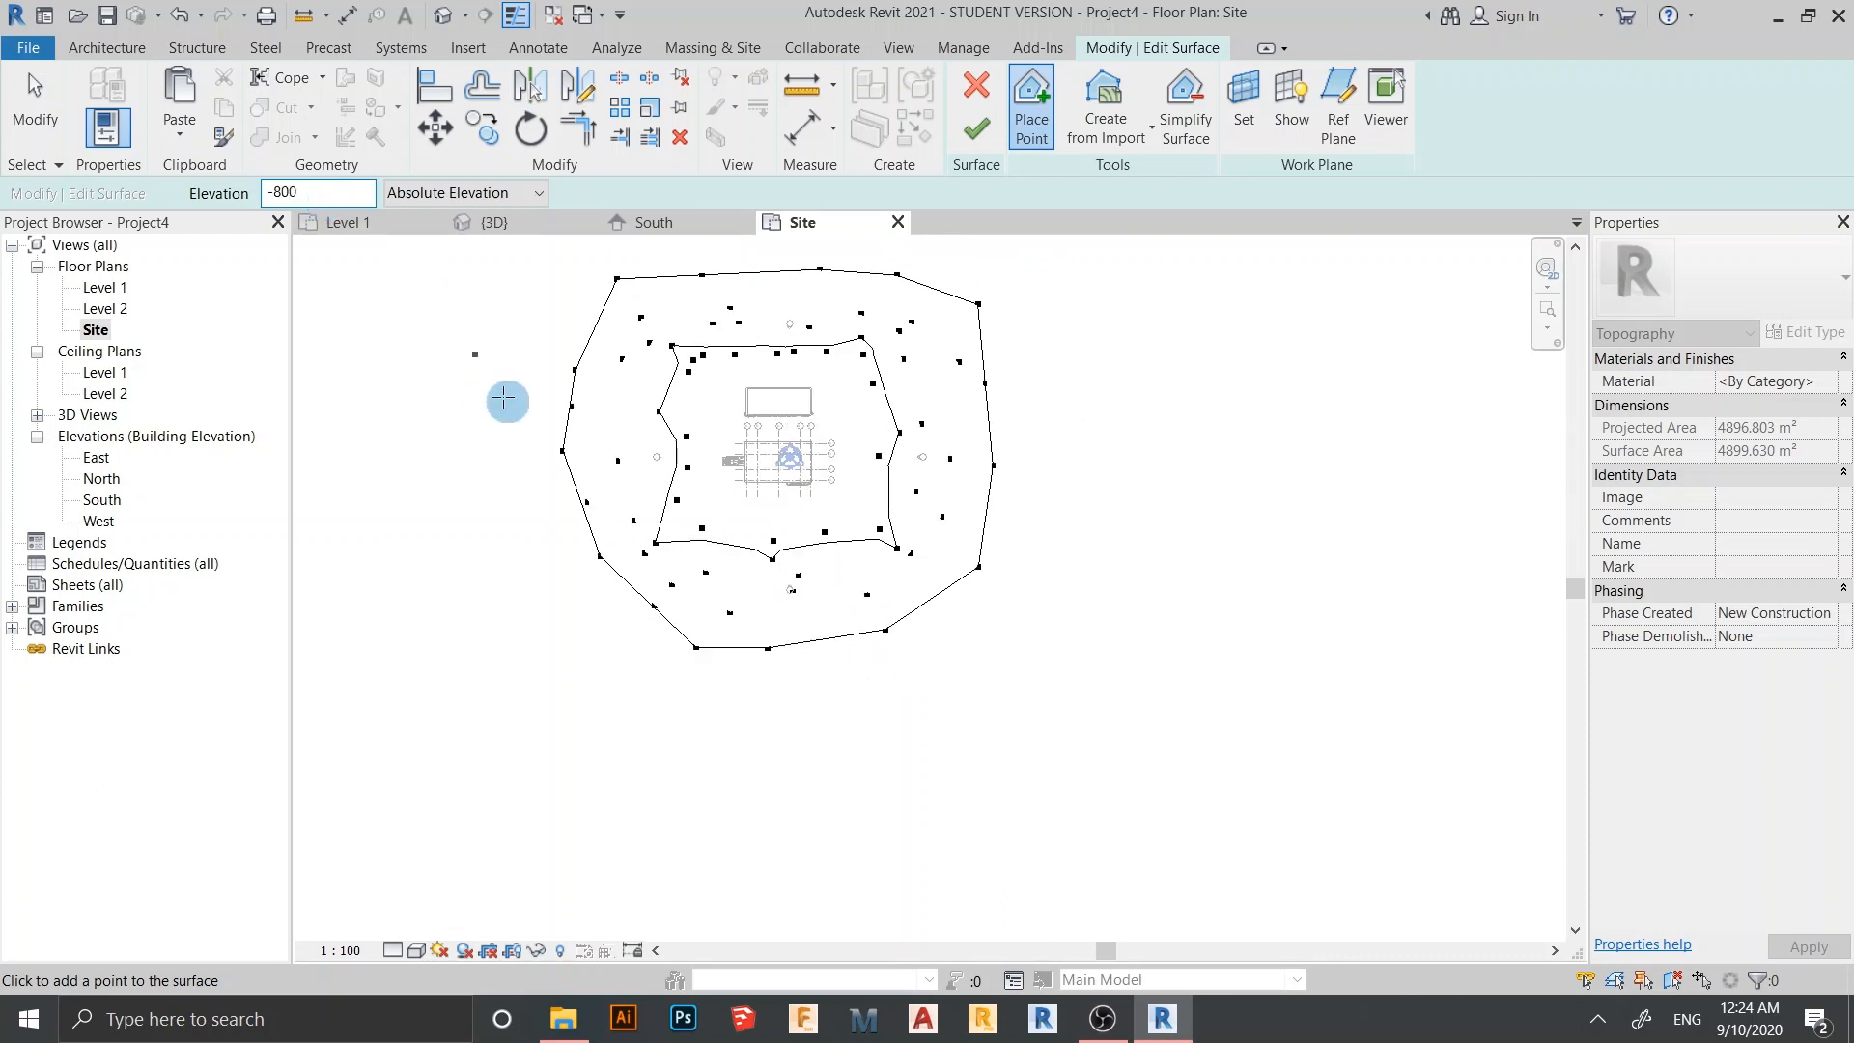
left_click(515, 397)
left_click(545, 288)
left_click(740, 257)
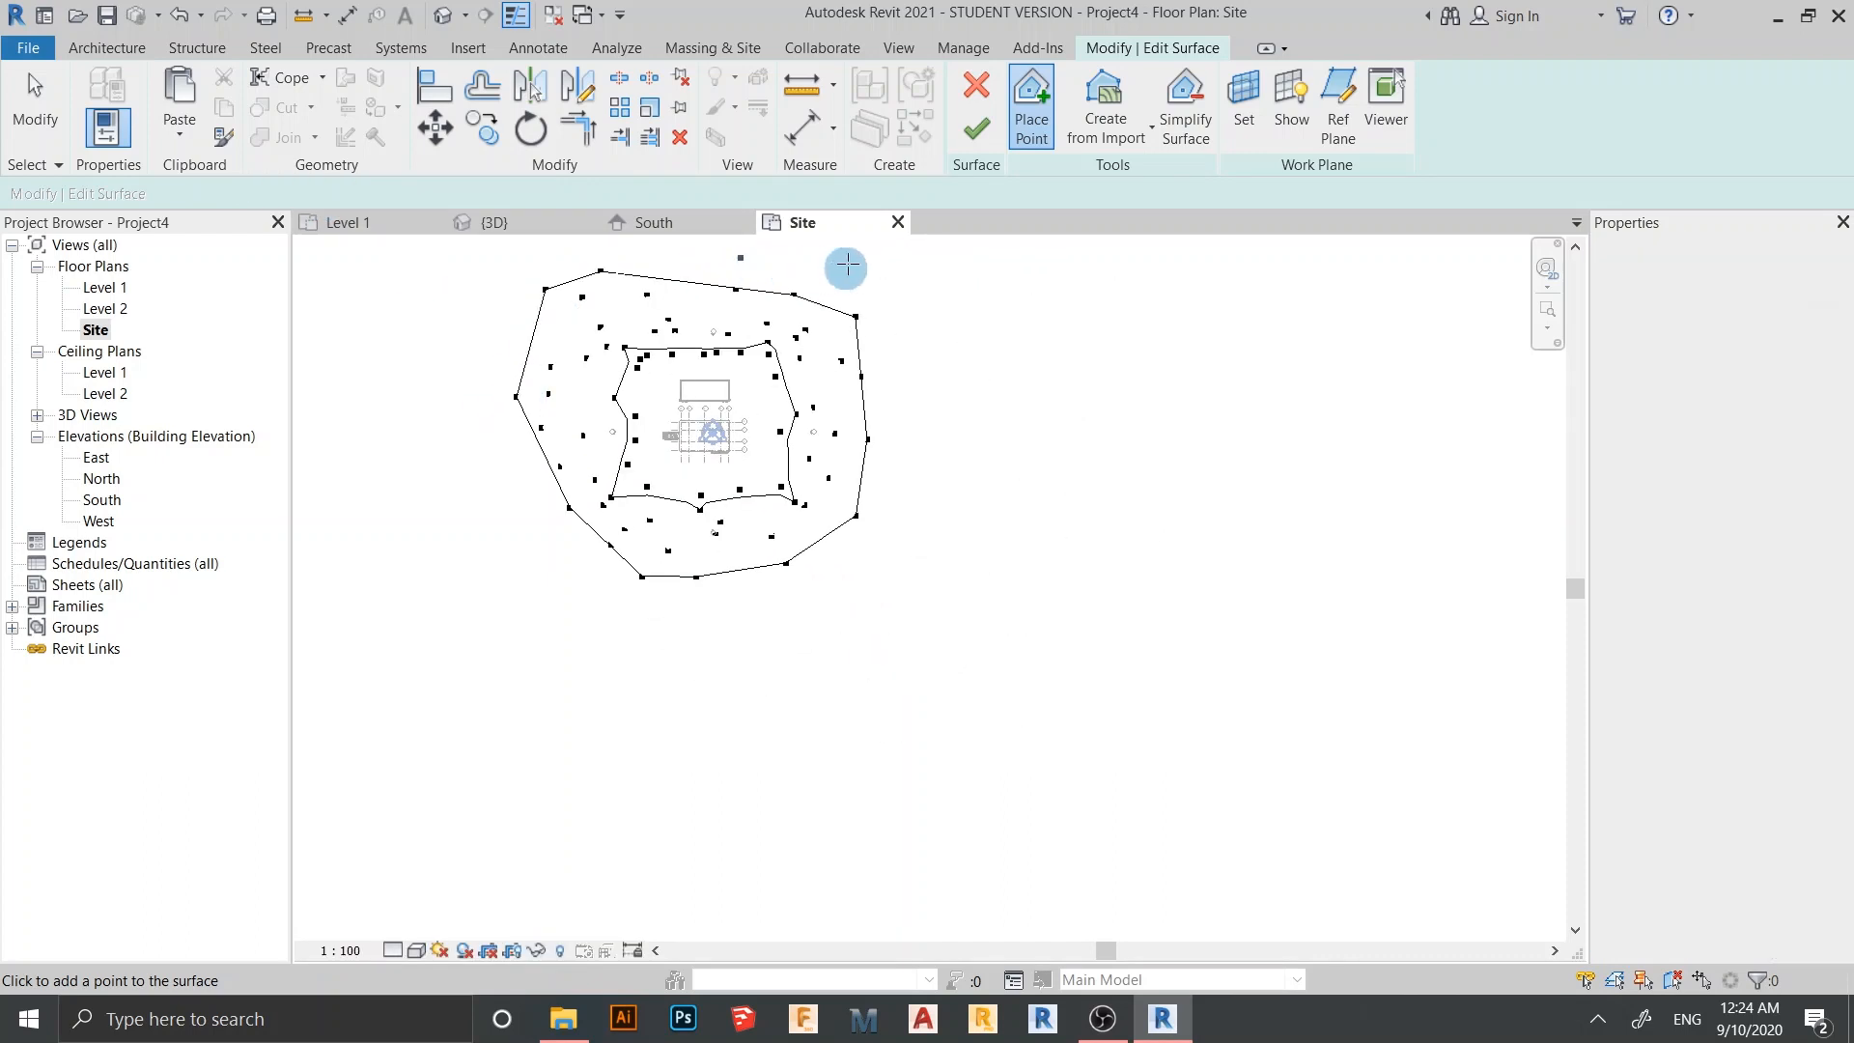
left_click(865, 264)
left_click(905, 461)
left_click(838, 592)
left_click(687, 606)
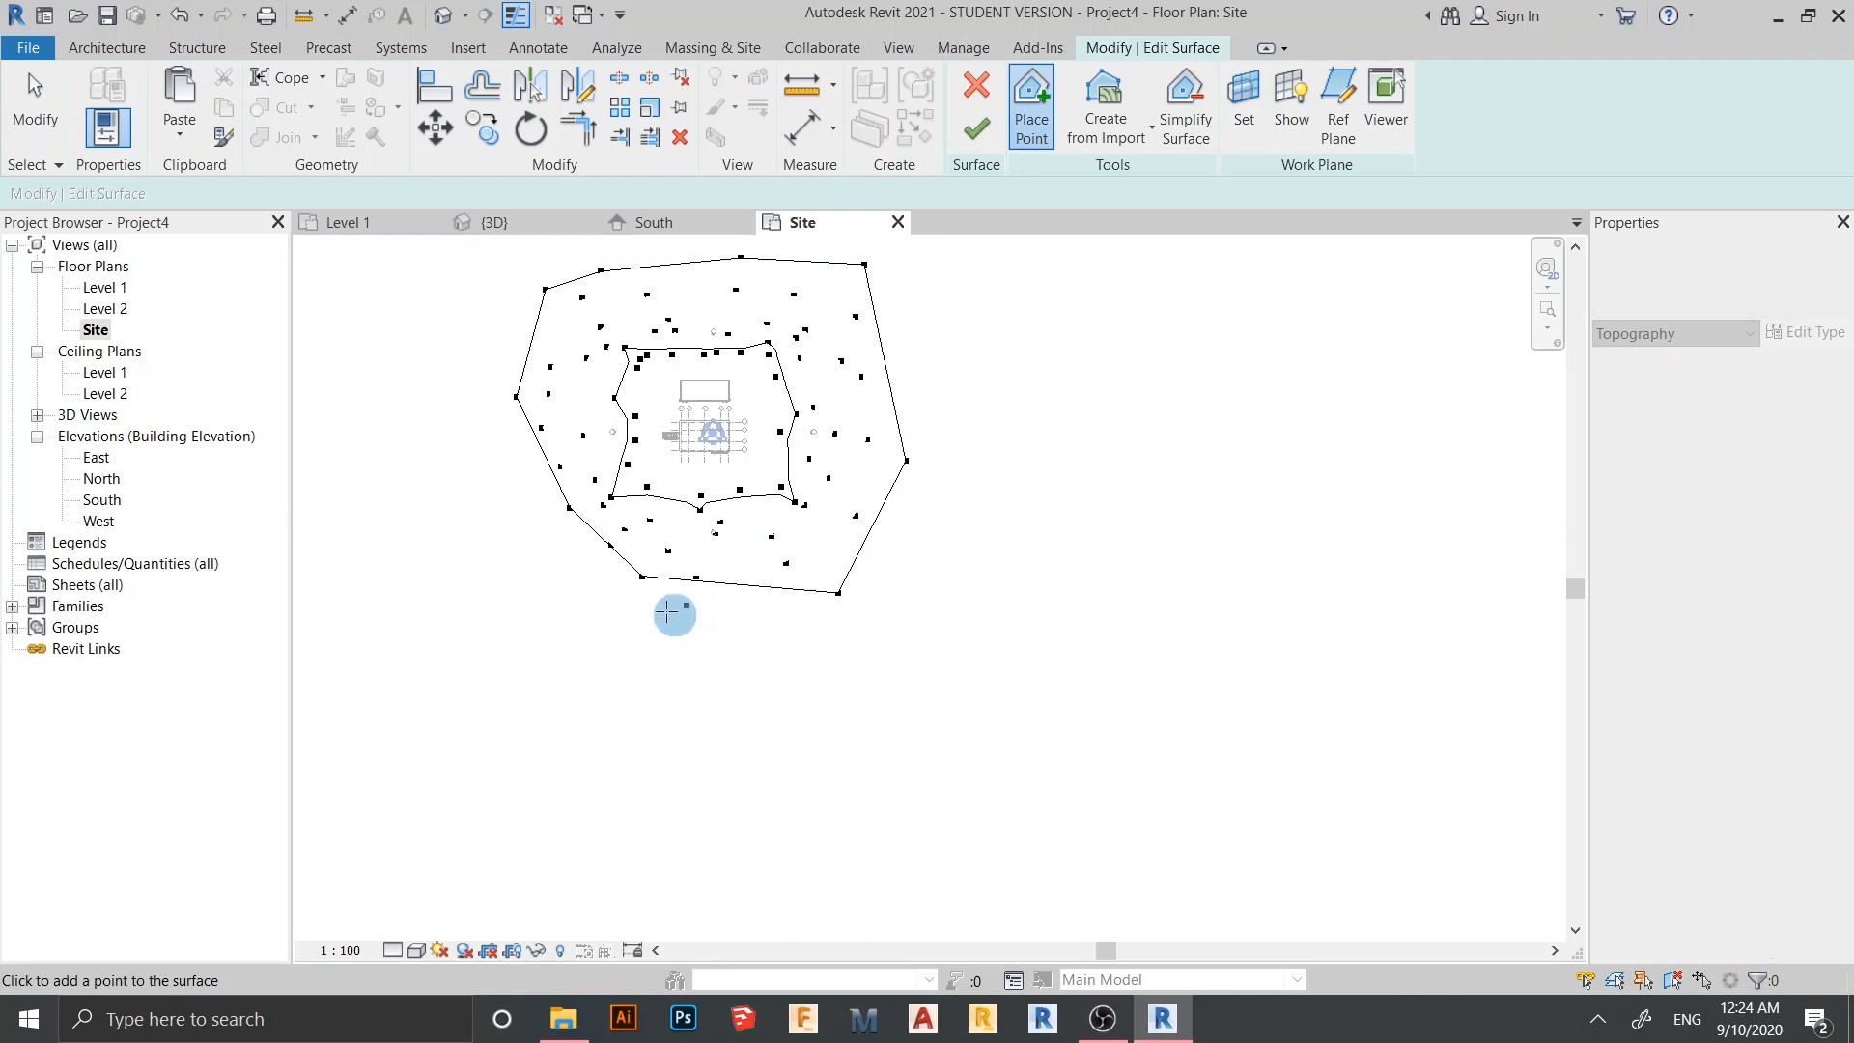
left_click(587, 594)
left_click(529, 501)
left_click(510, 438)
left_click(441, 324)
Place a seventh ring of surface points at absolute elevation -1300 beyond the ring at -800
left_click(322, 243)
left_click(279, 192)
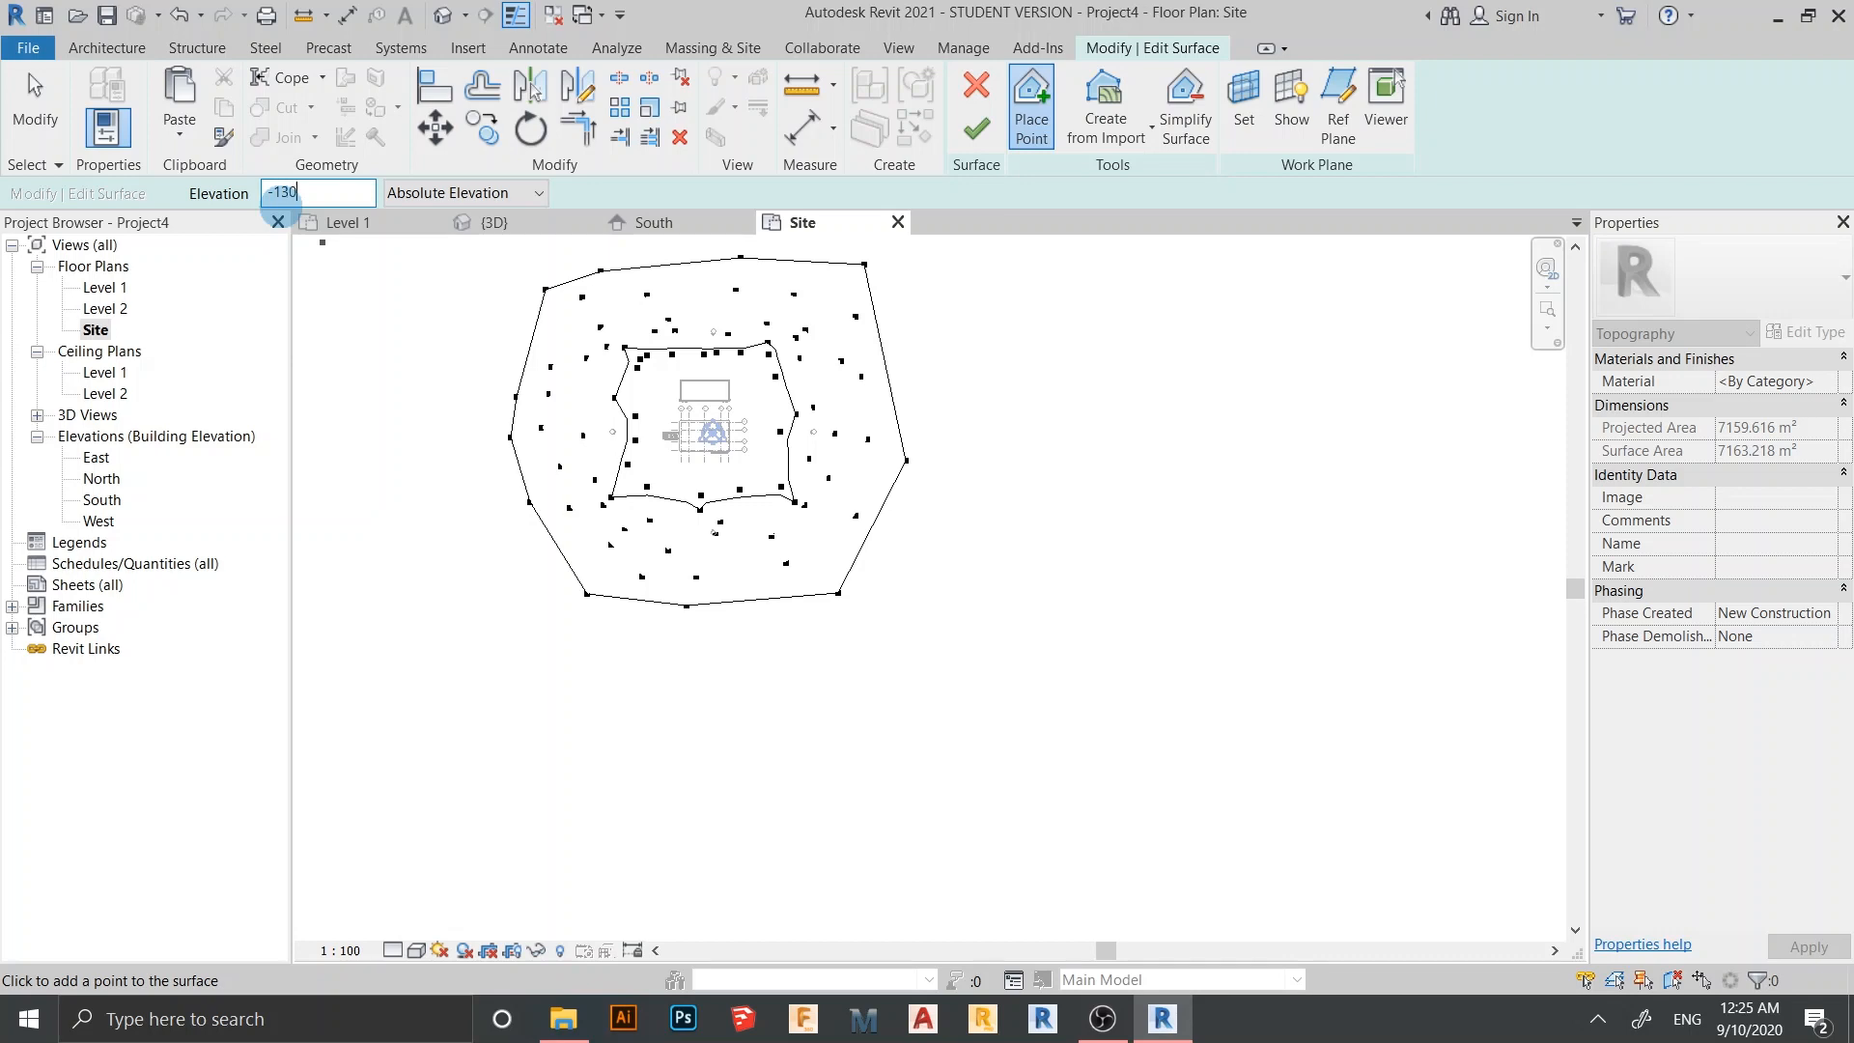
scroll(490, 426, "down", 2)
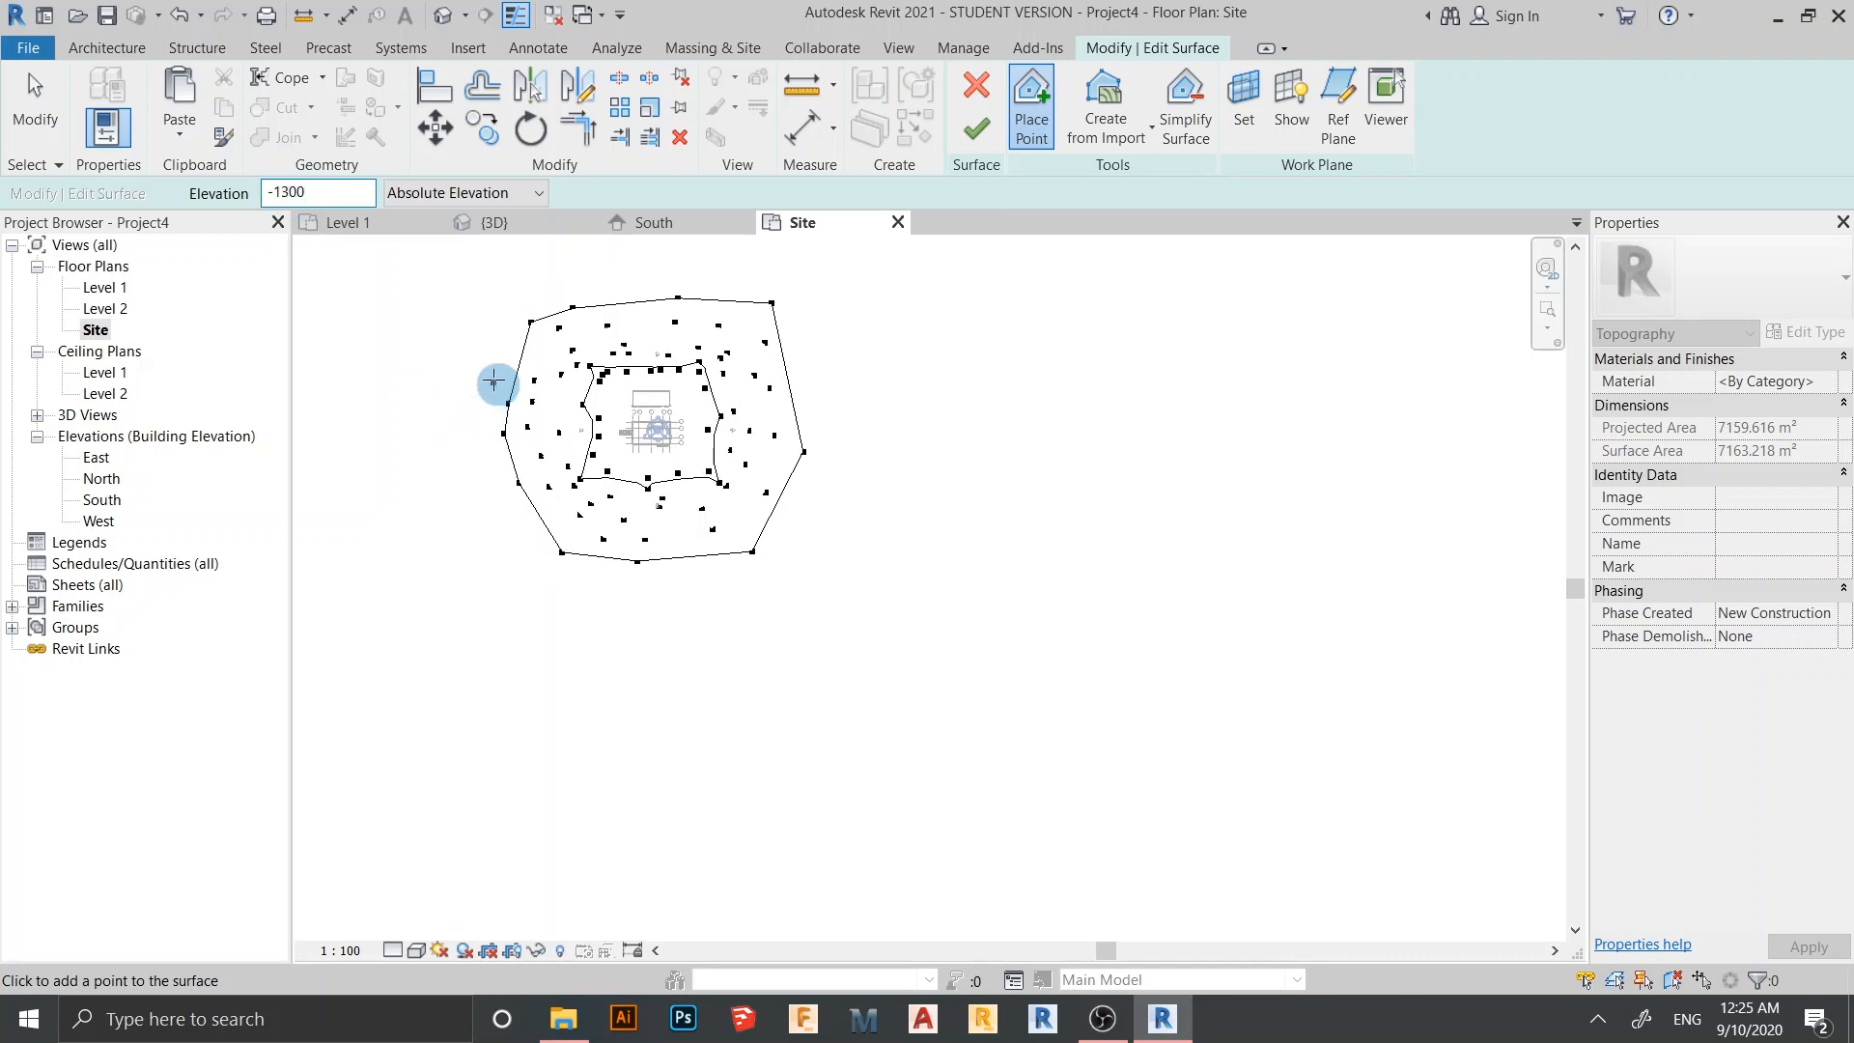
left_click(493, 379)
left_click(514, 315)
left_click(563, 296)
left_click(682, 277)
left_click(764, 282)
left_click(804, 329)
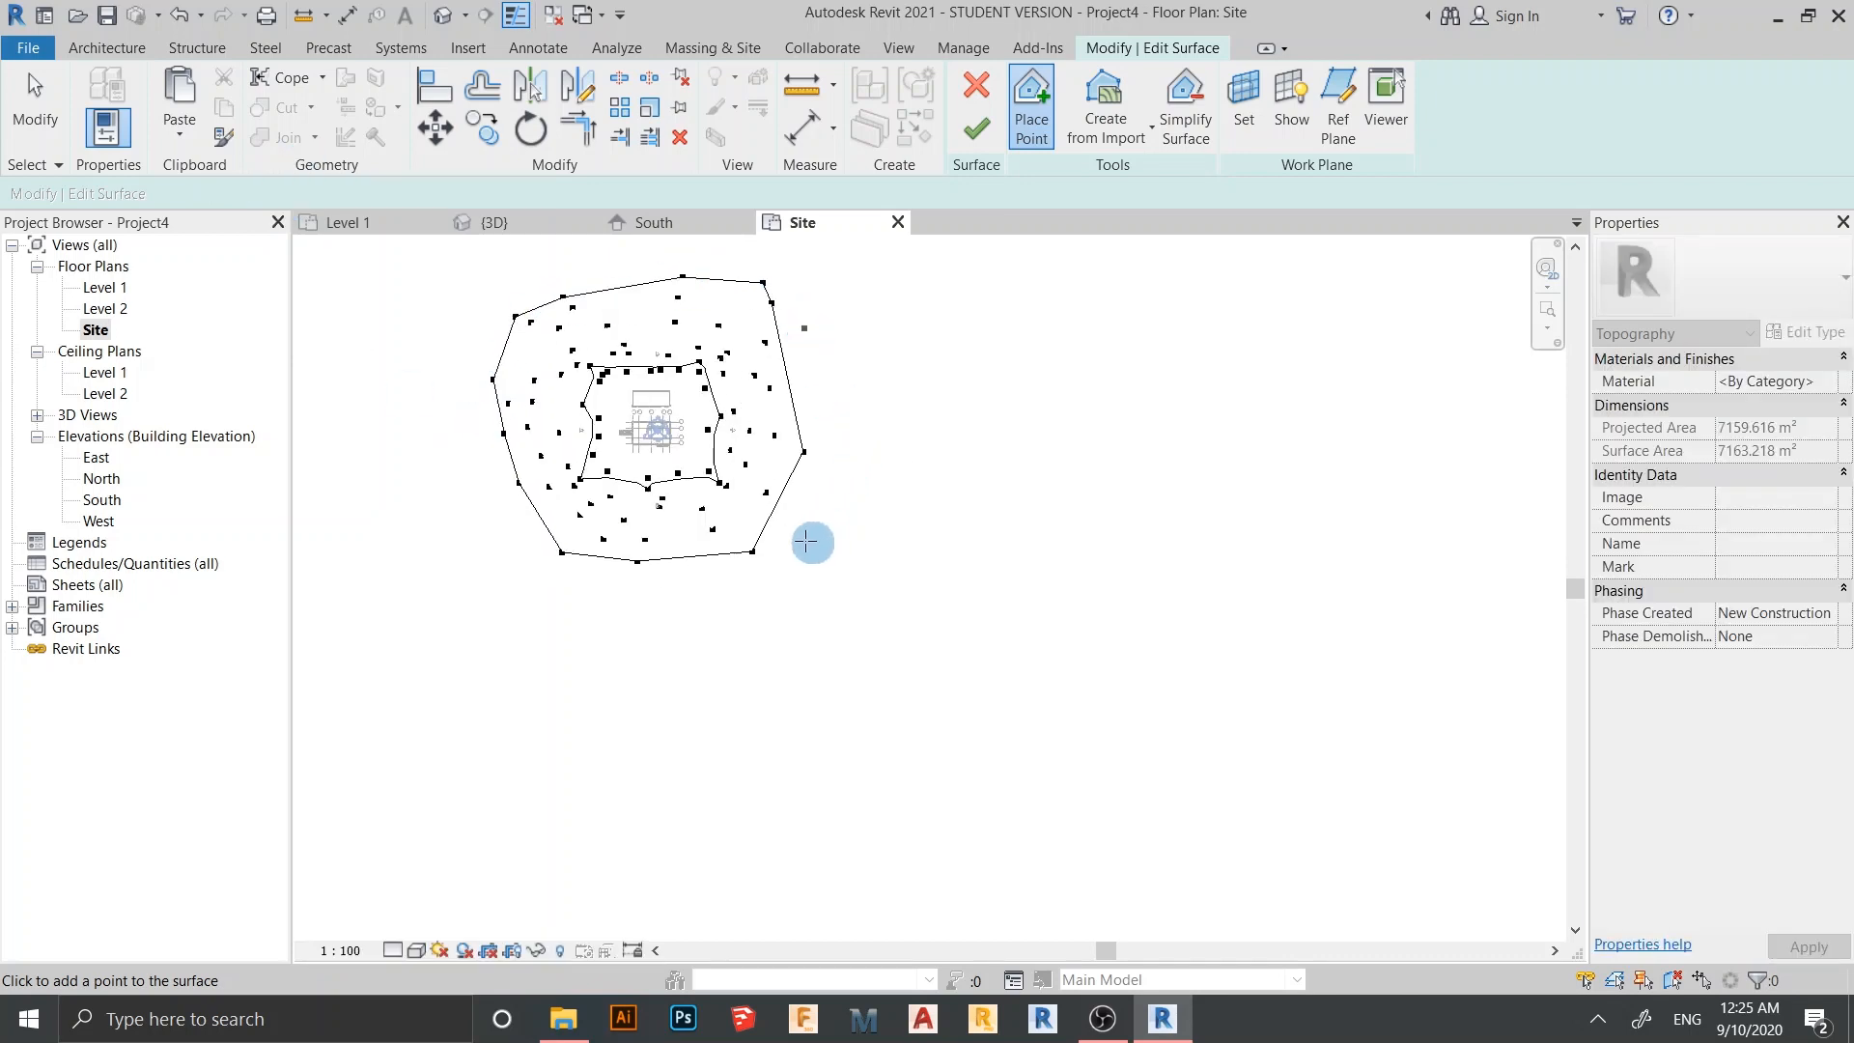
left_click(832, 502)
left_click(729, 559)
left_click(660, 577)
left_click(579, 581)
left_click(547, 563)
left_click(504, 504)
left_click(496, 456)
left_click(476, 389)
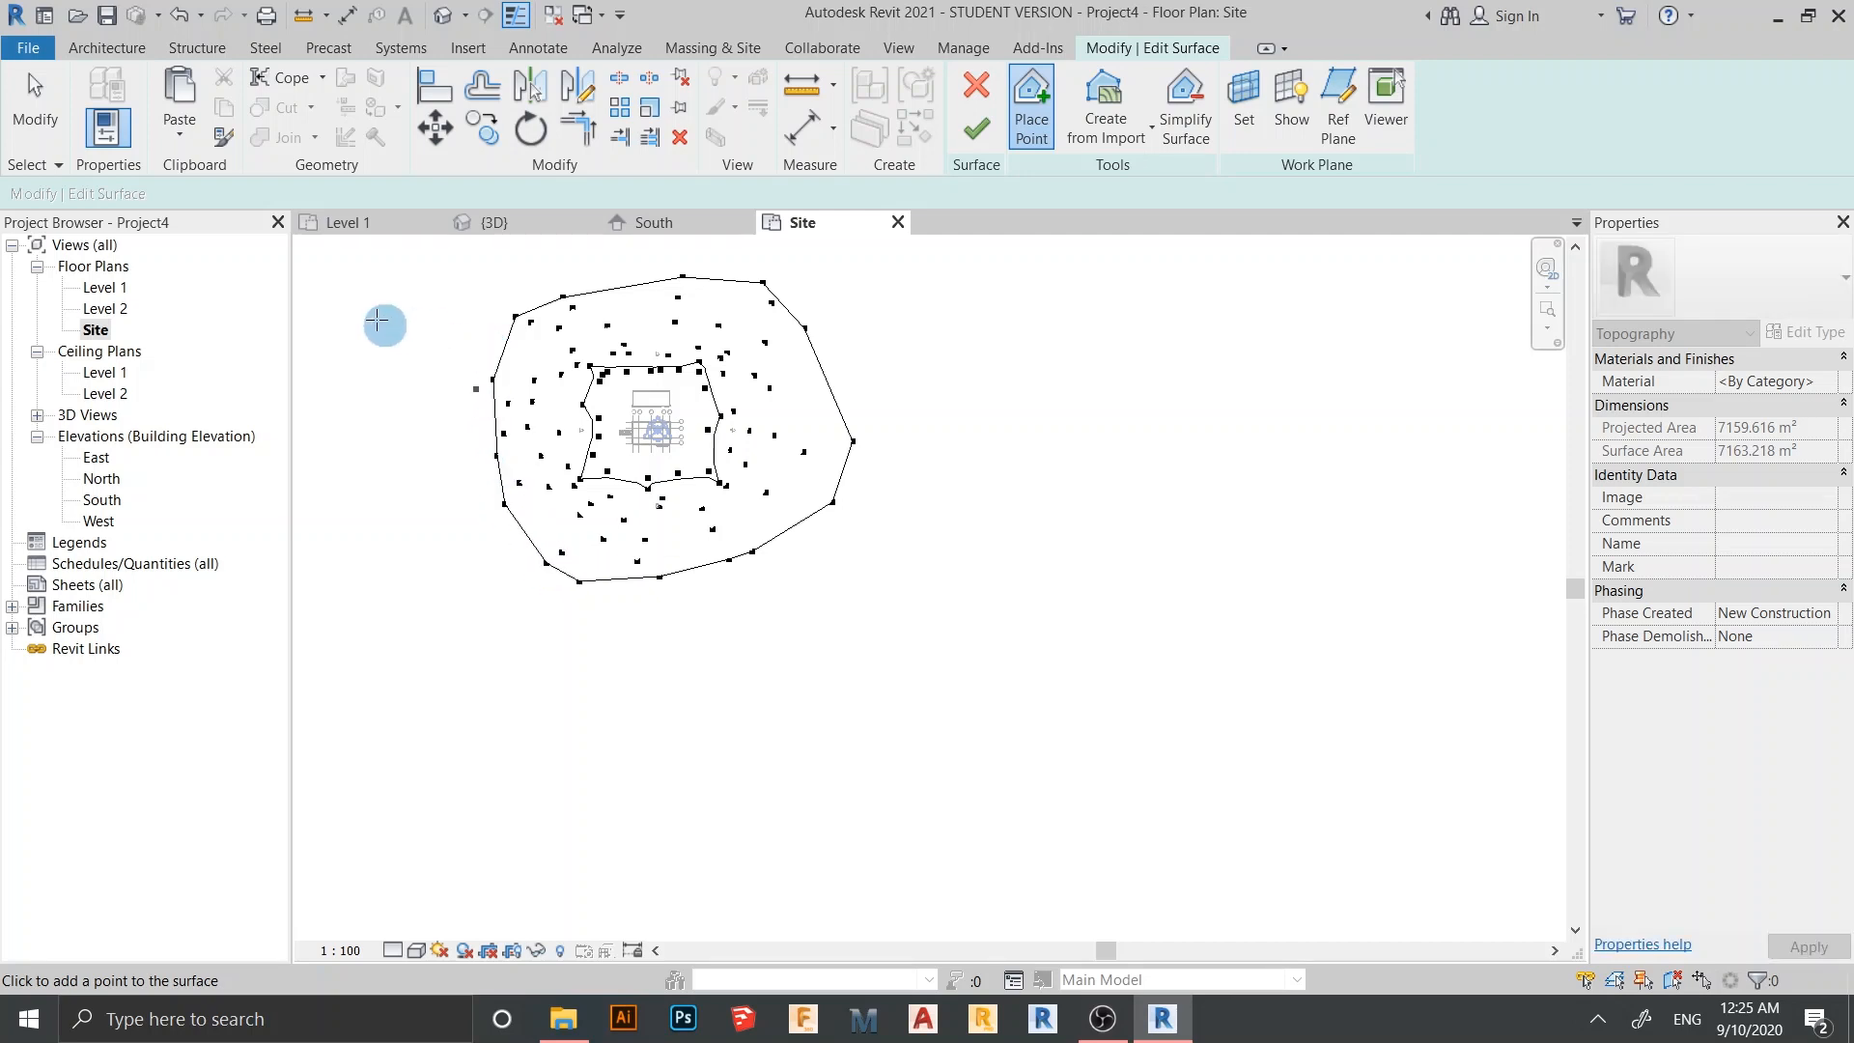
Place an outermost ring of surface points at absolute elevation -1500 and finish the toposurface
left_click(326, 189)
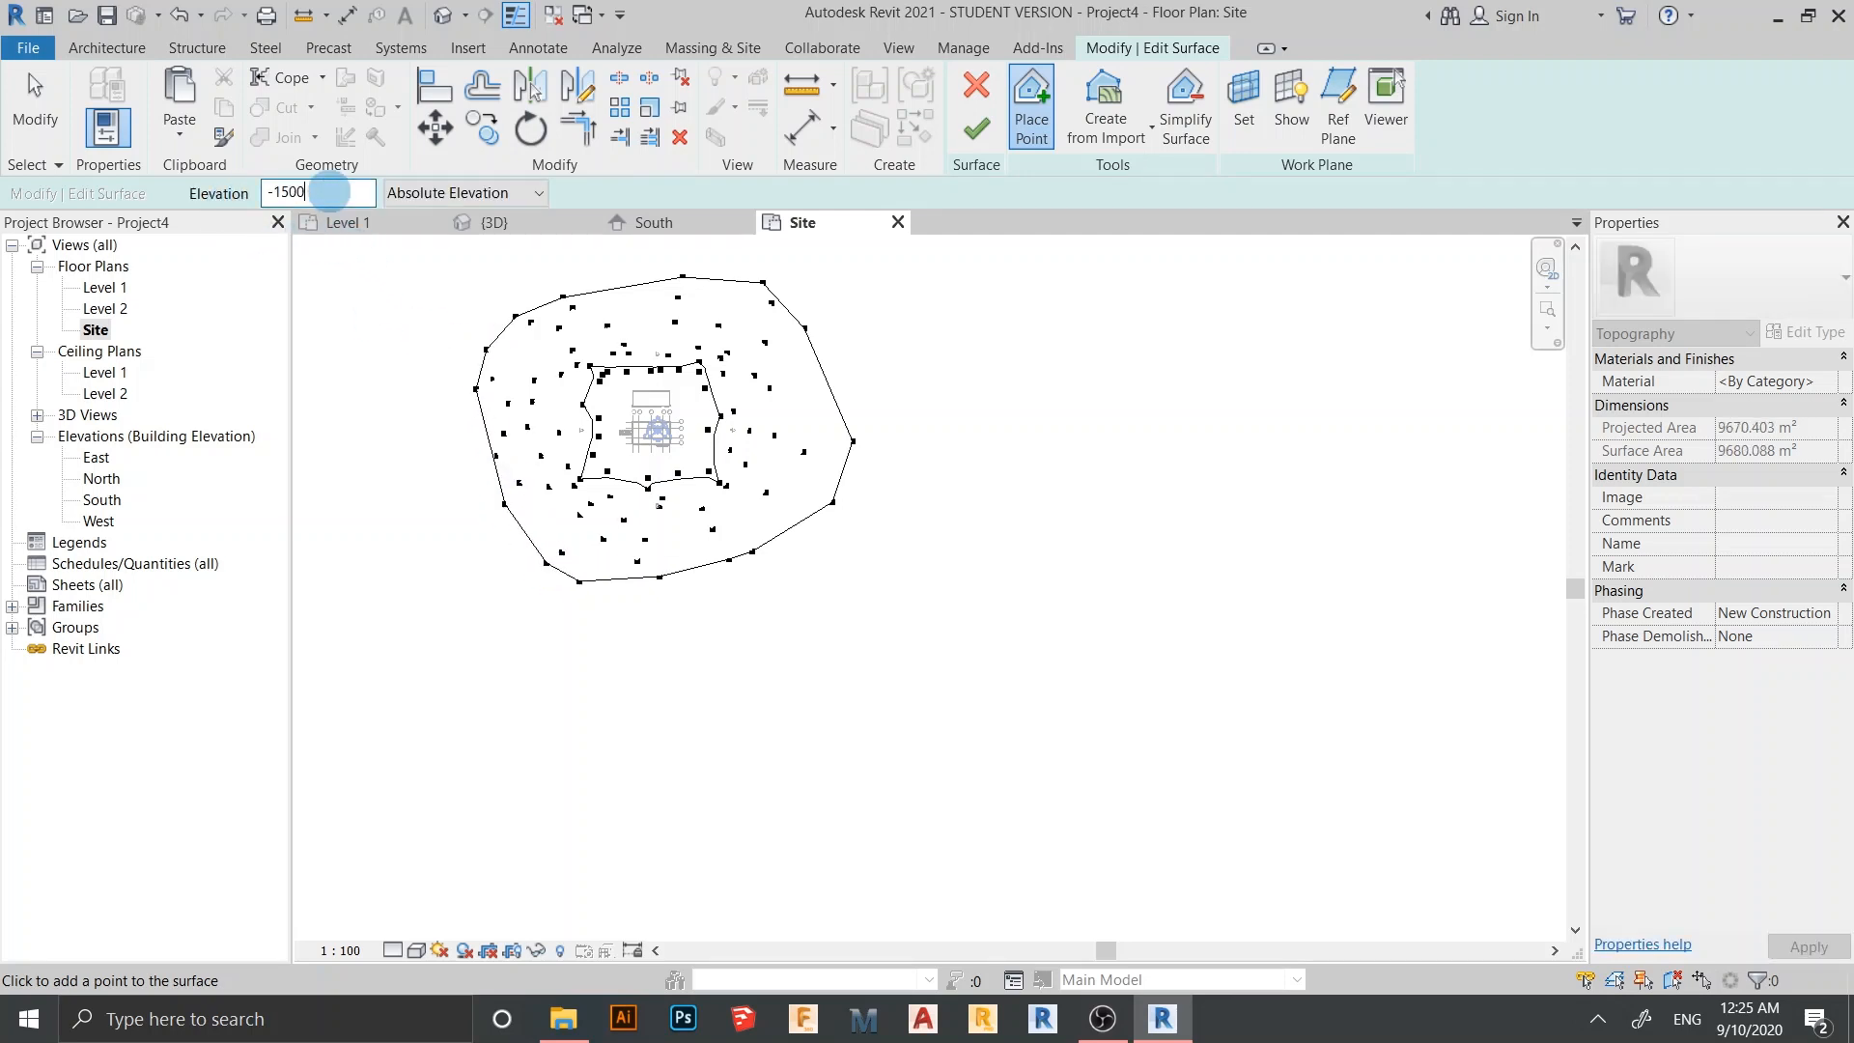
left_click(457, 433)
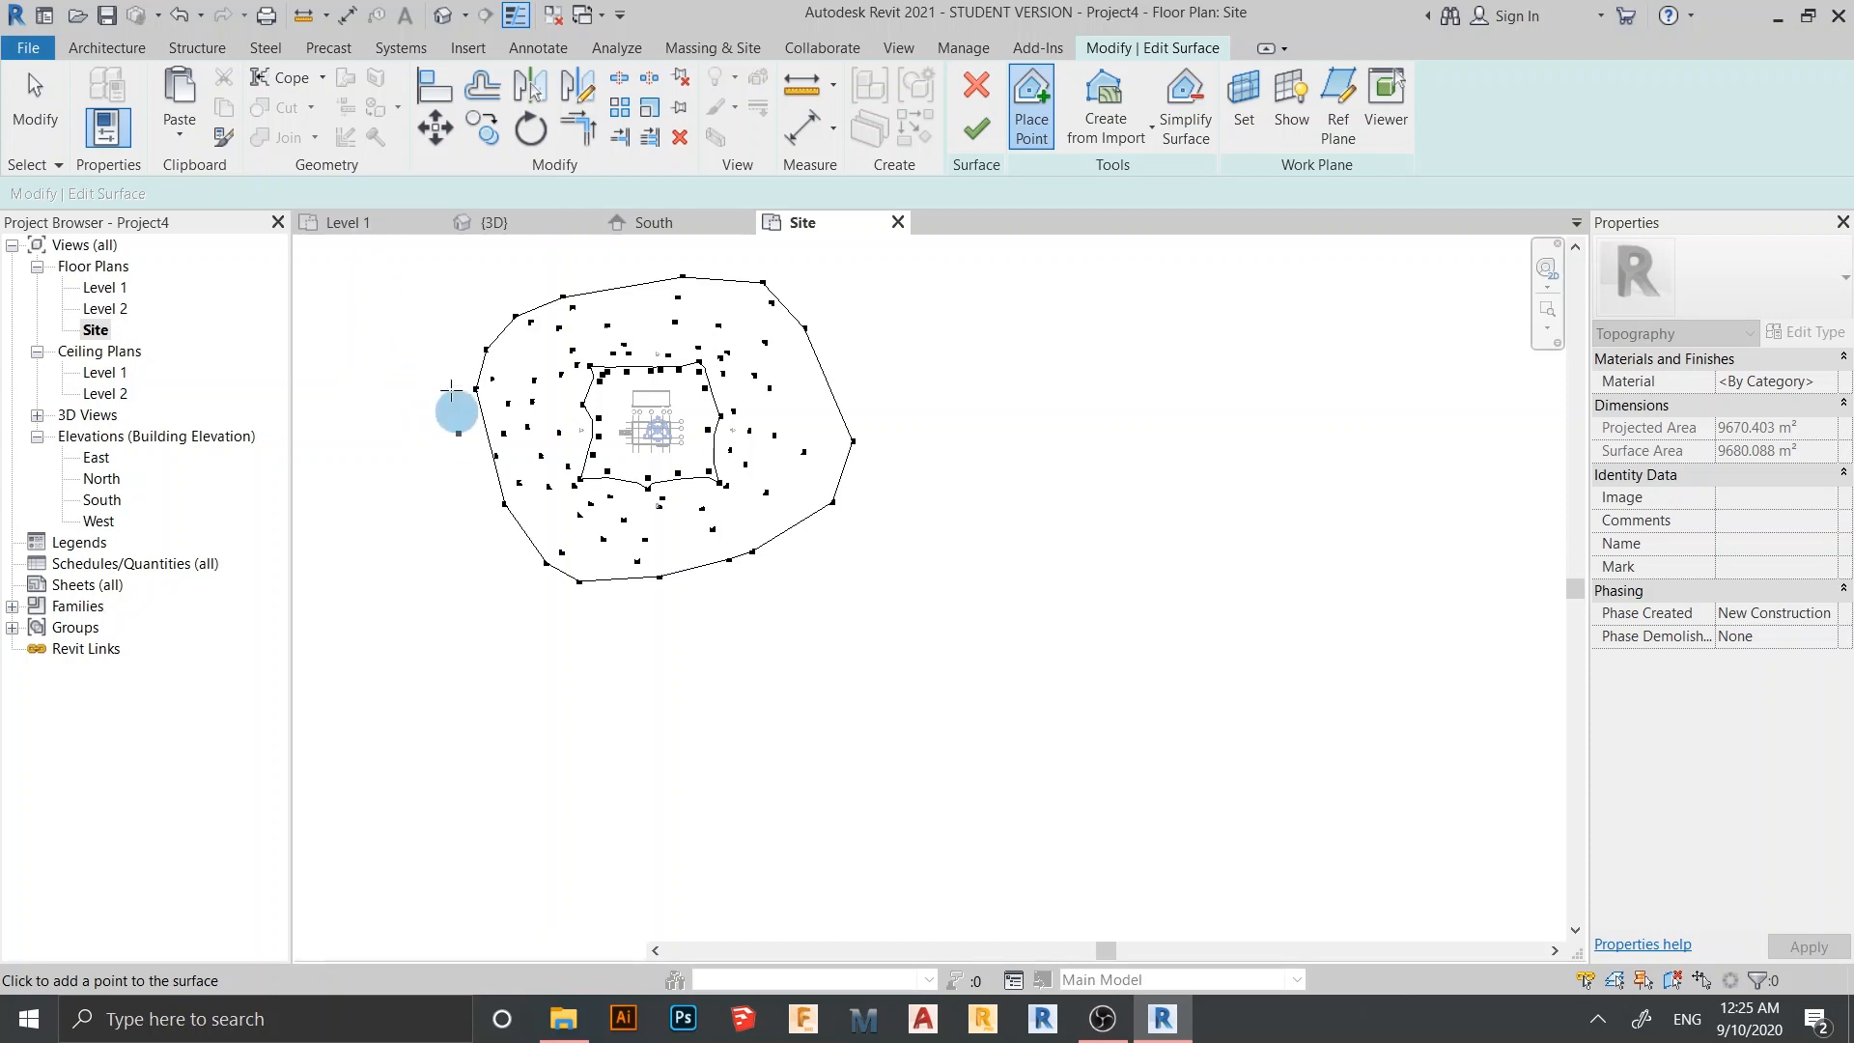
left_click(446, 362)
left_click(467, 326)
left_click(574, 286)
left_click(642, 265)
left_click(739, 265)
left_click(793, 270)
left_click(840, 326)
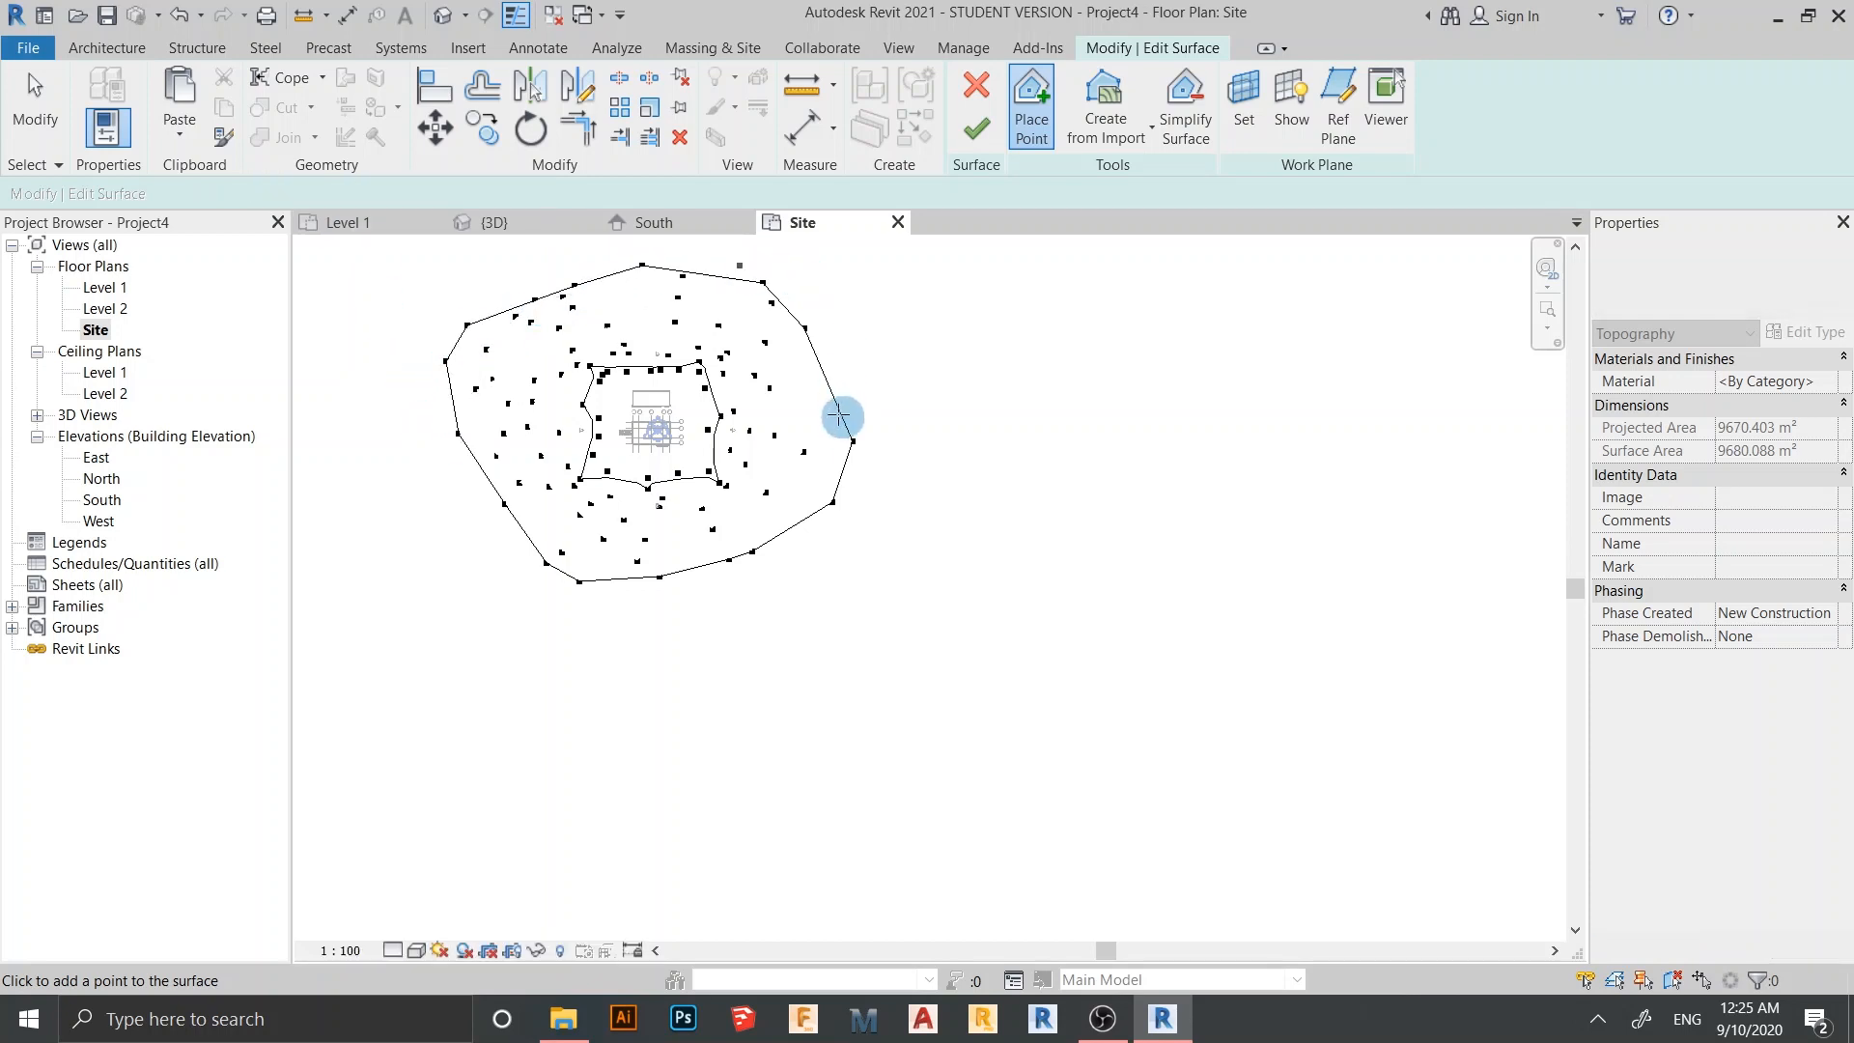
left_click(885, 368)
left_click(555, 603)
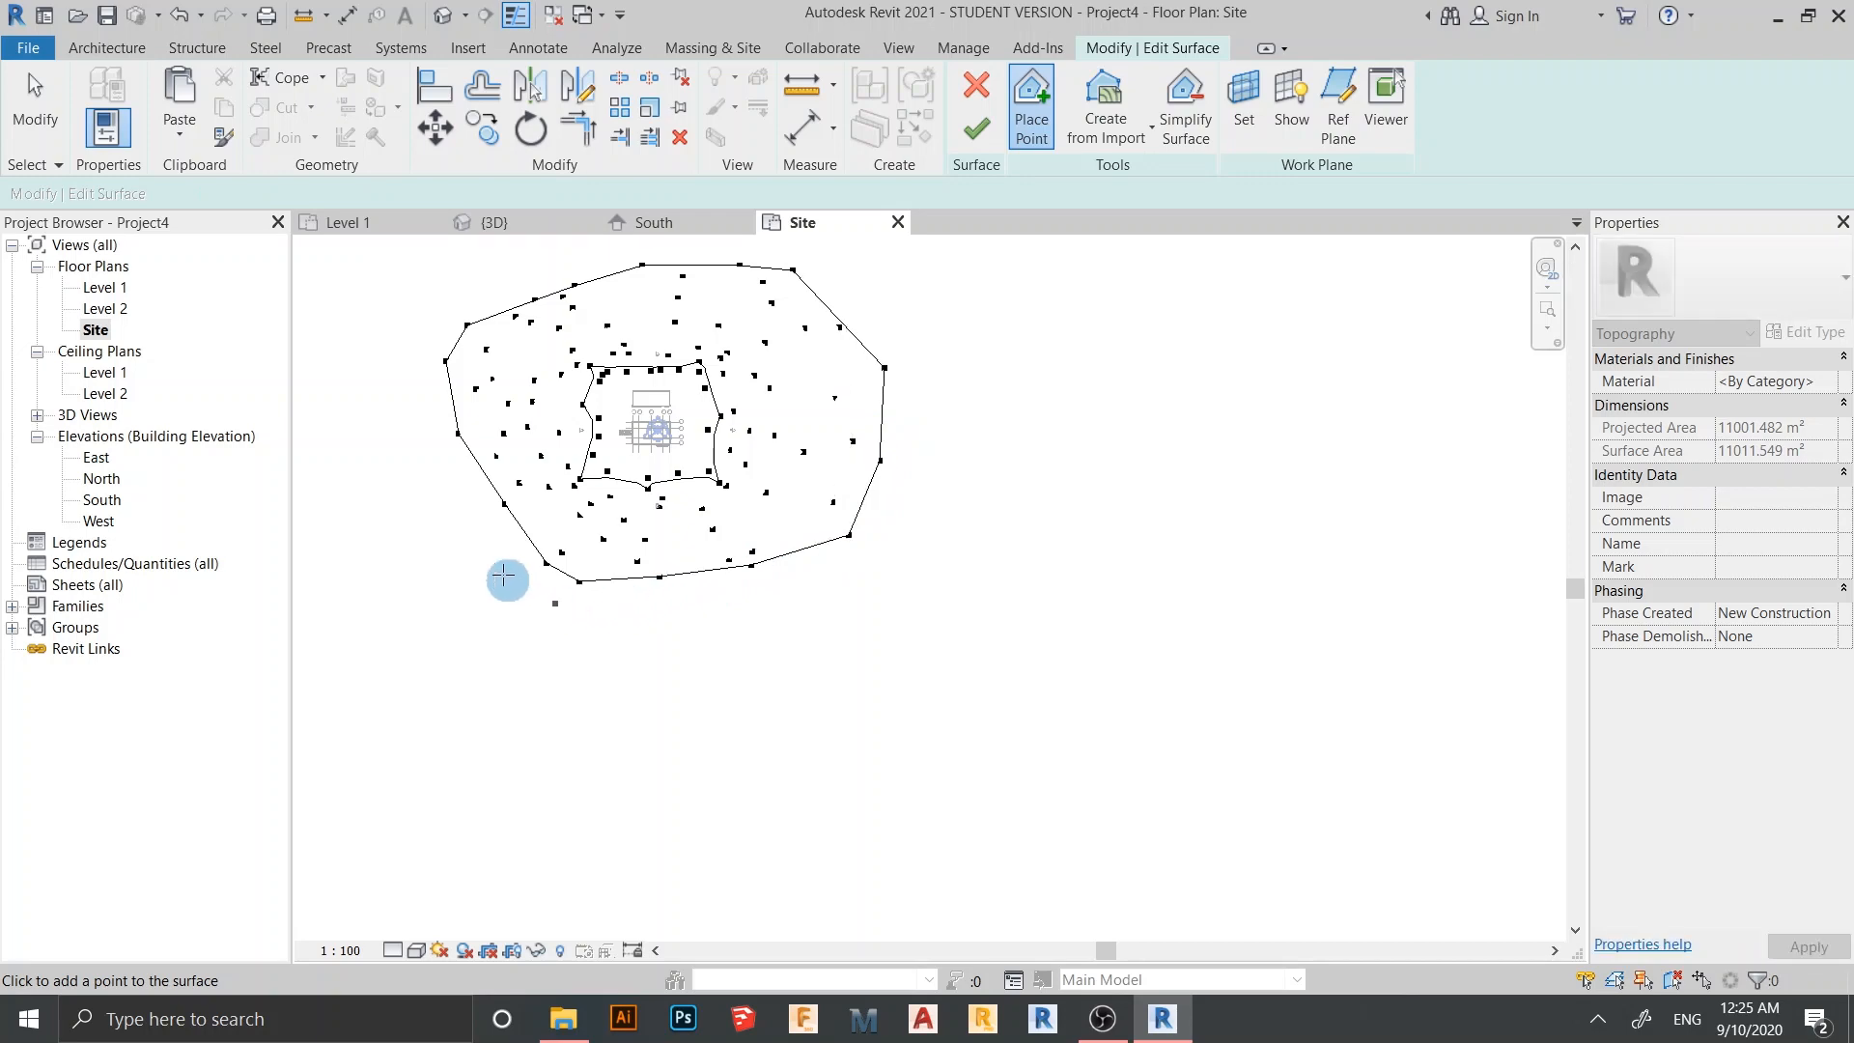
left_click(482, 550)
left_click(446, 447)
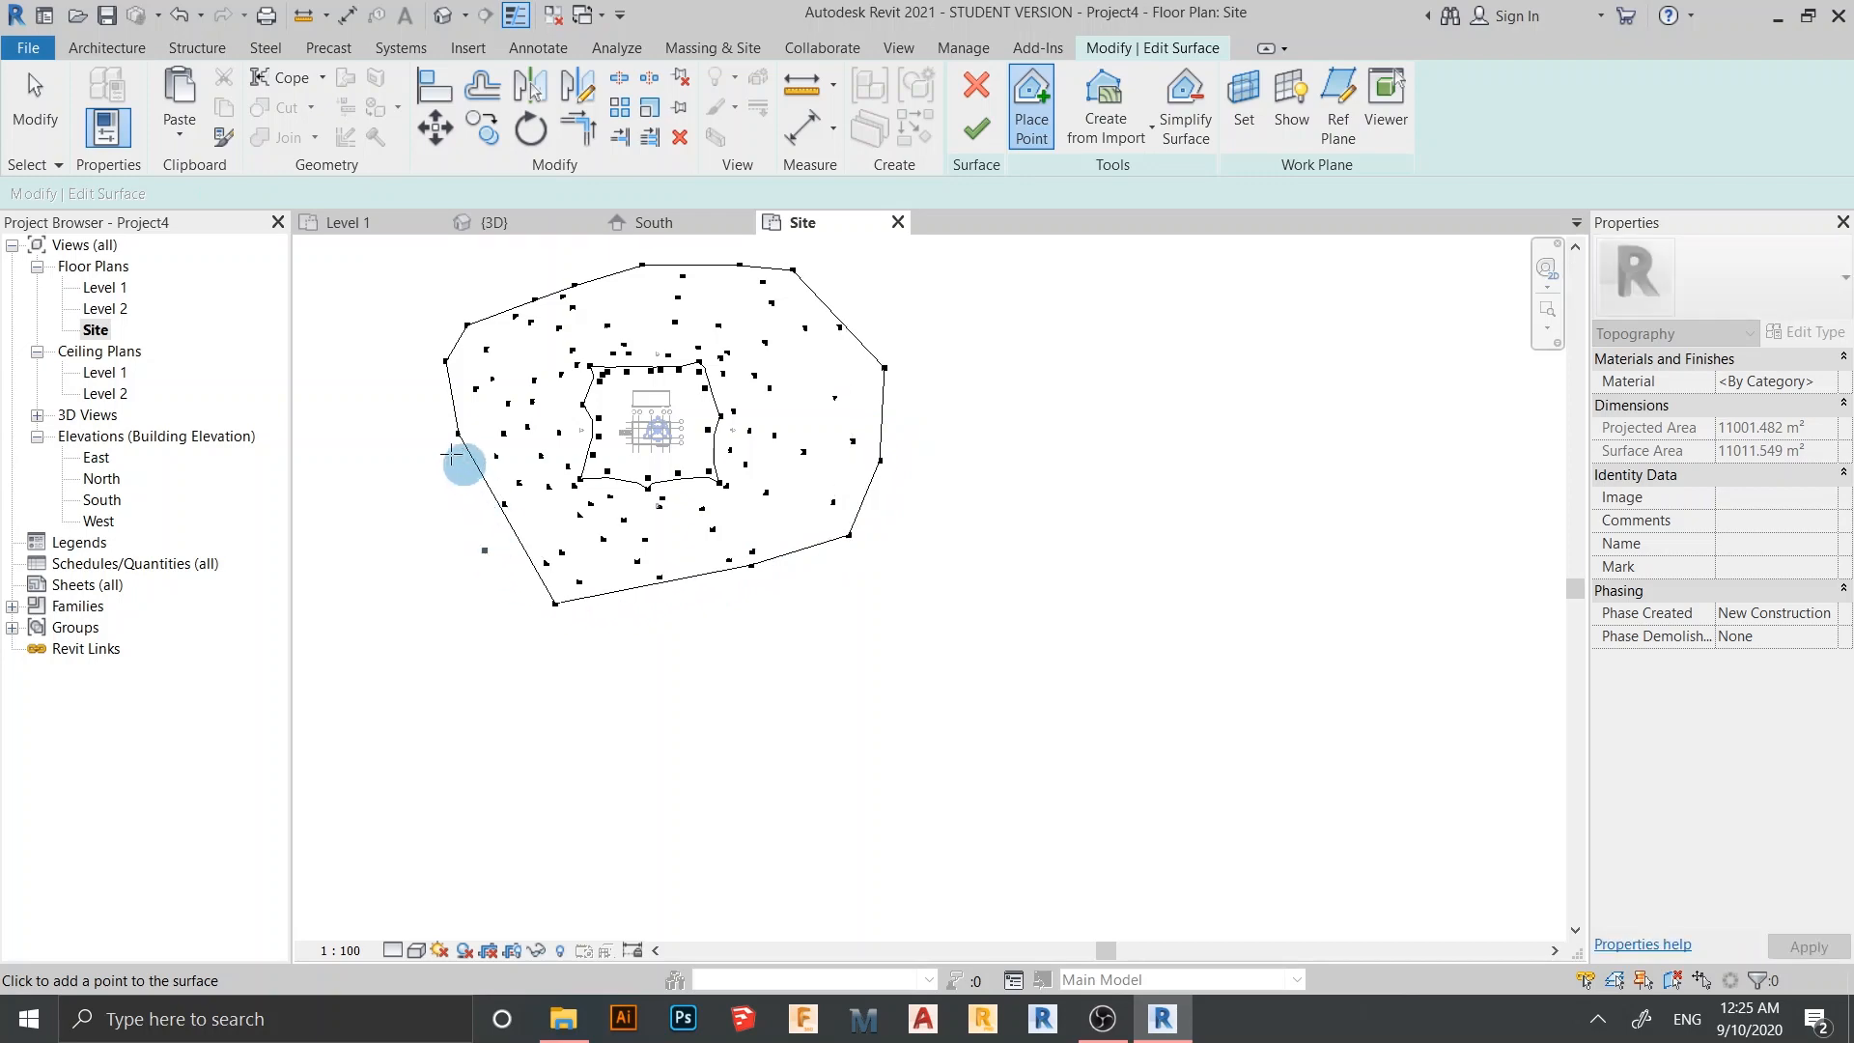
left_click(978, 130)
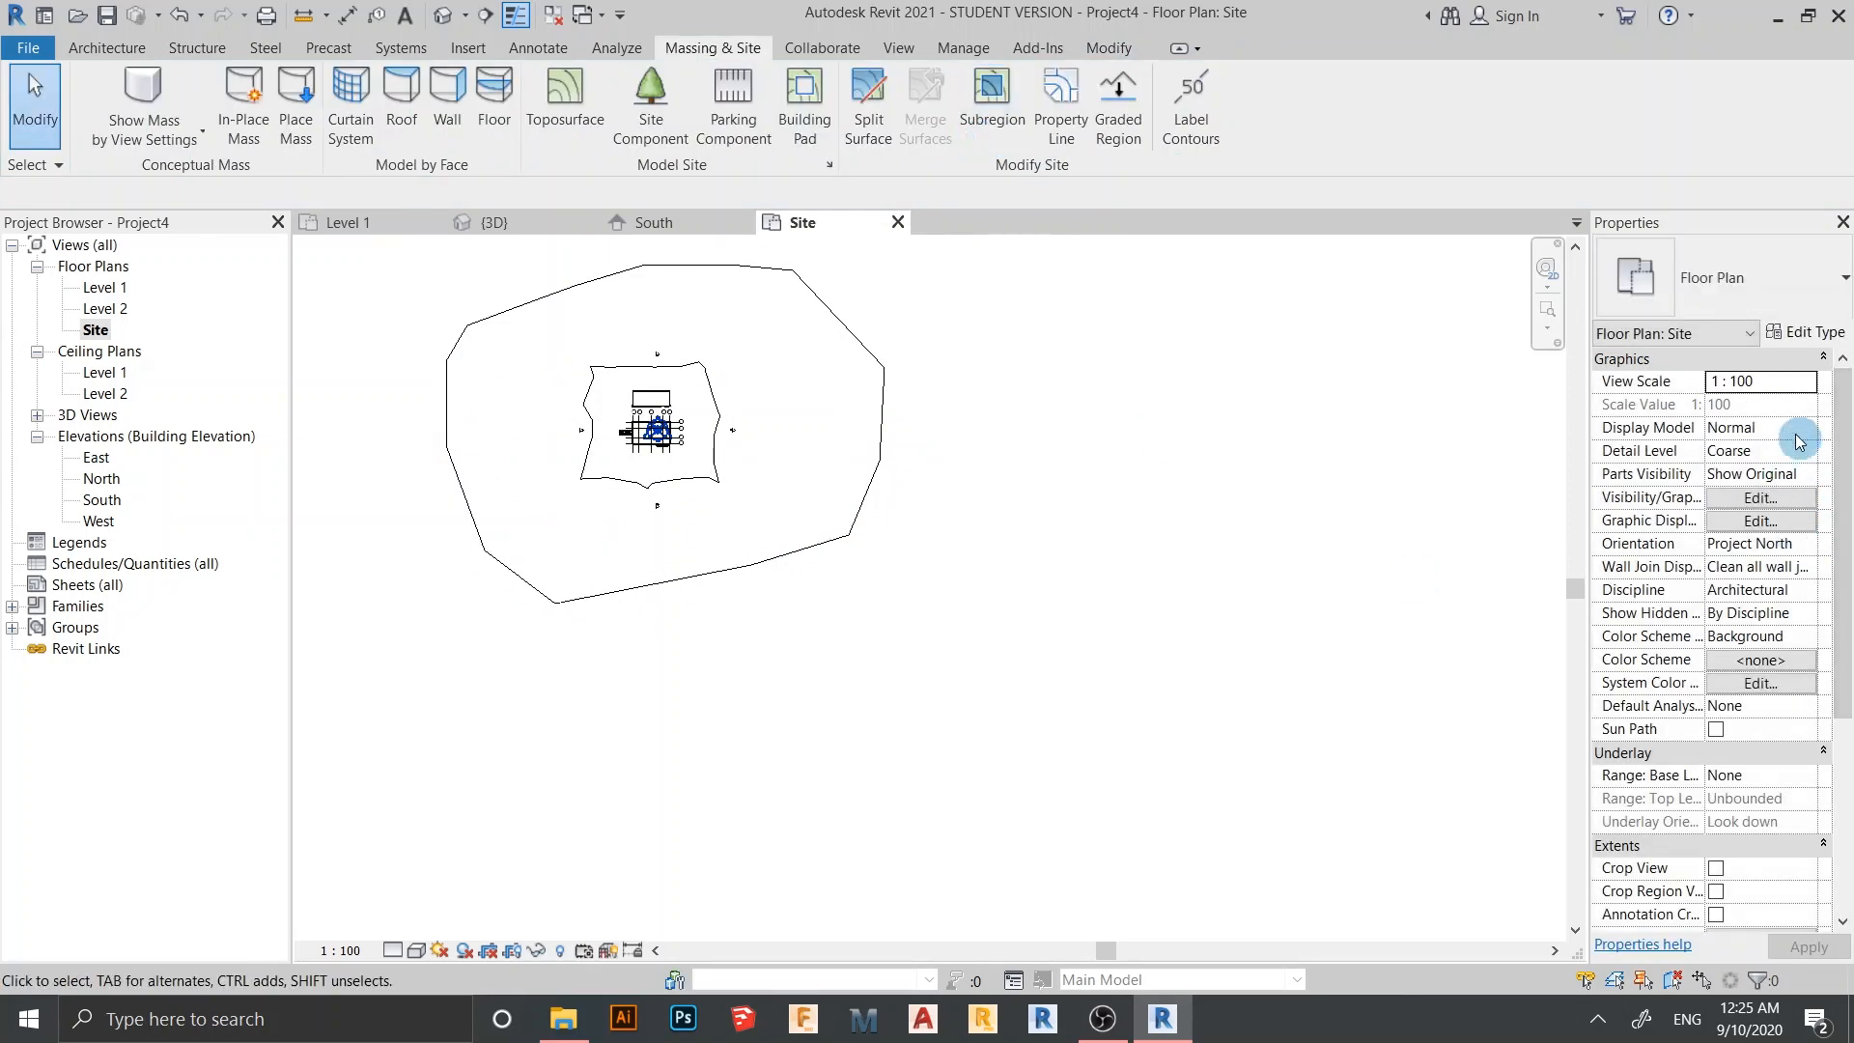
Create a new material named GRASS for the finished toposurface
left_click(882, 464)
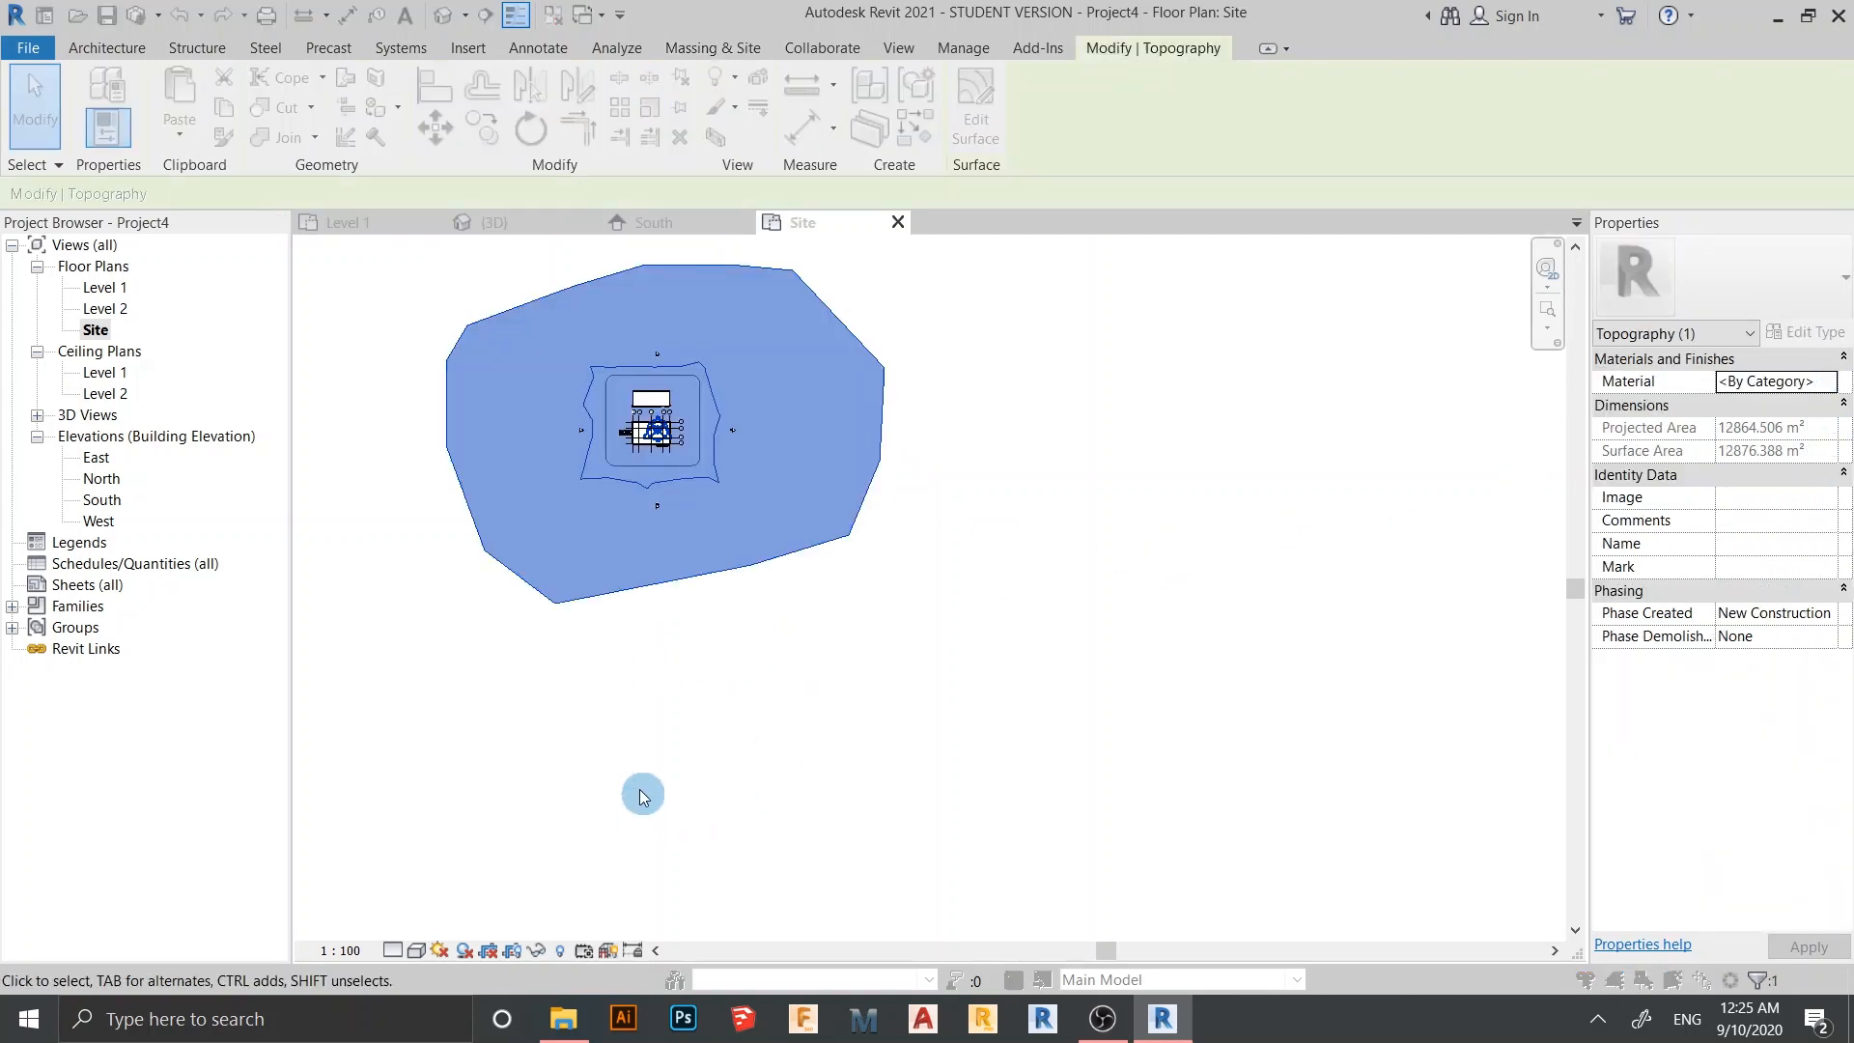
left_click(505, 649)
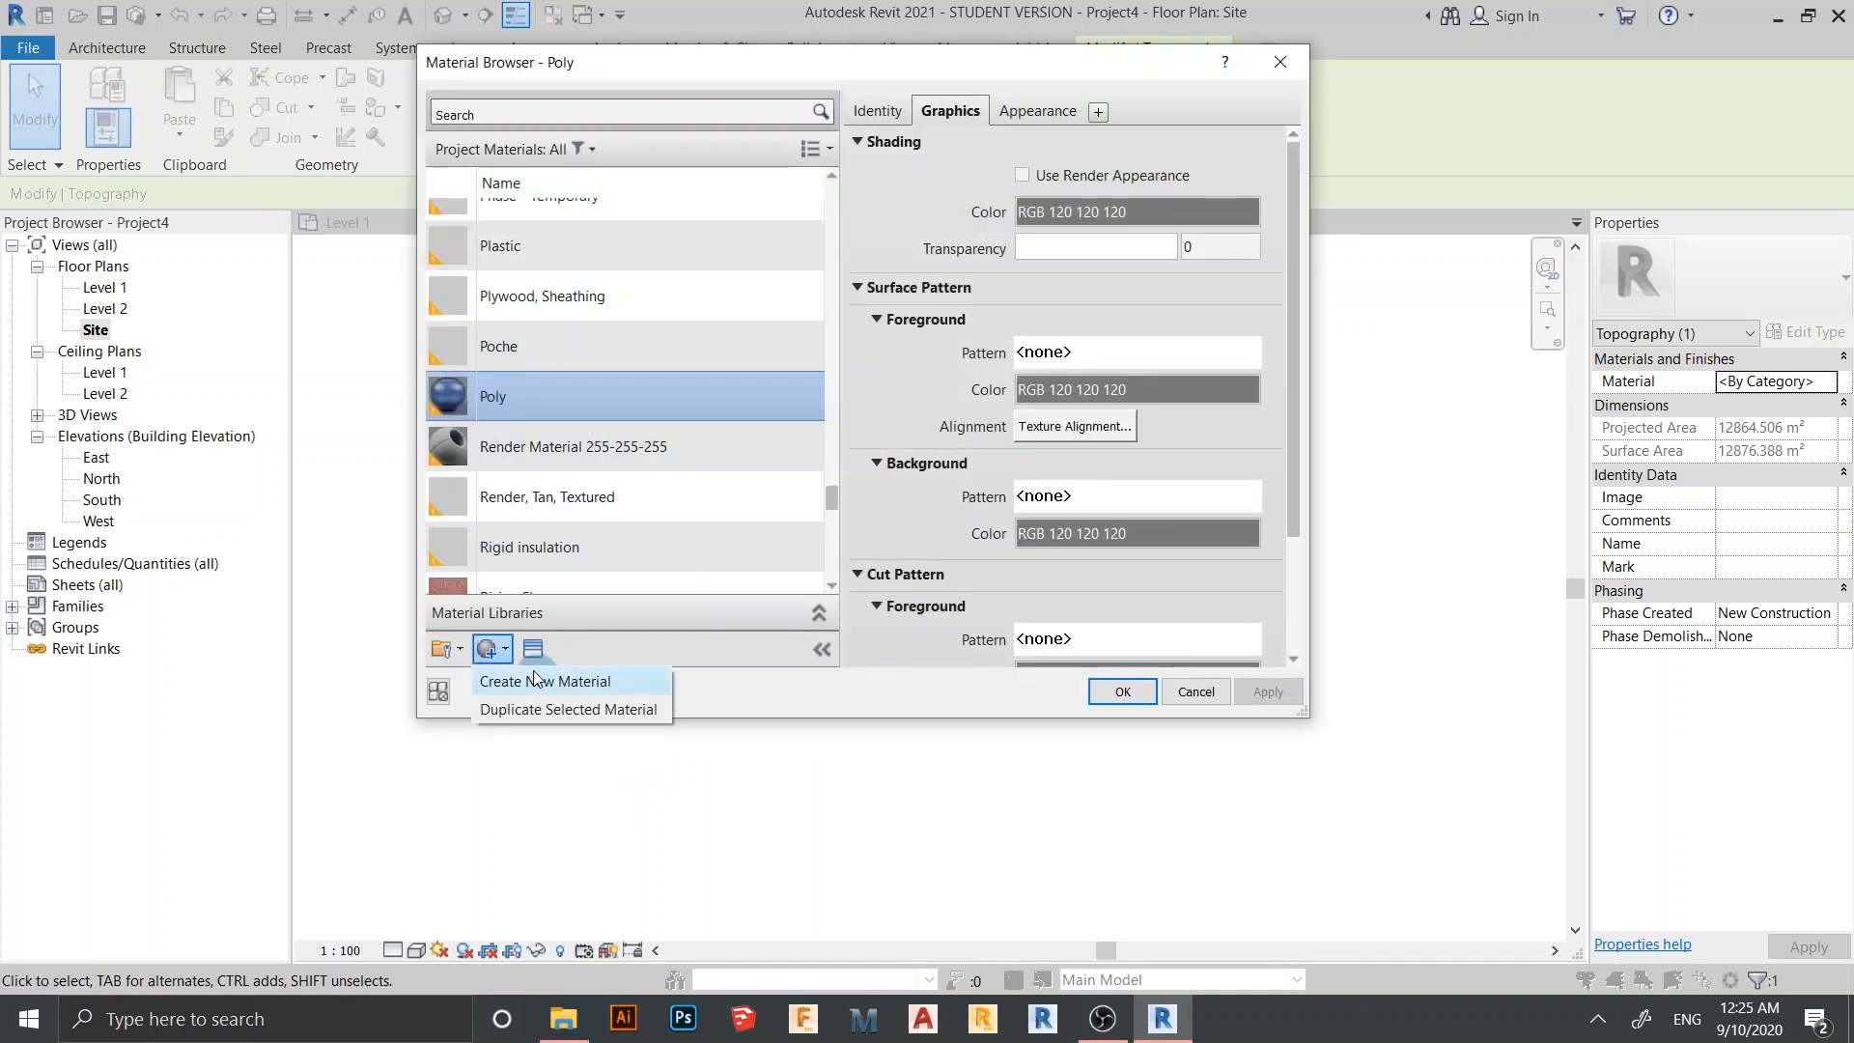
left_click(536, 682)
right_click(531, 404)
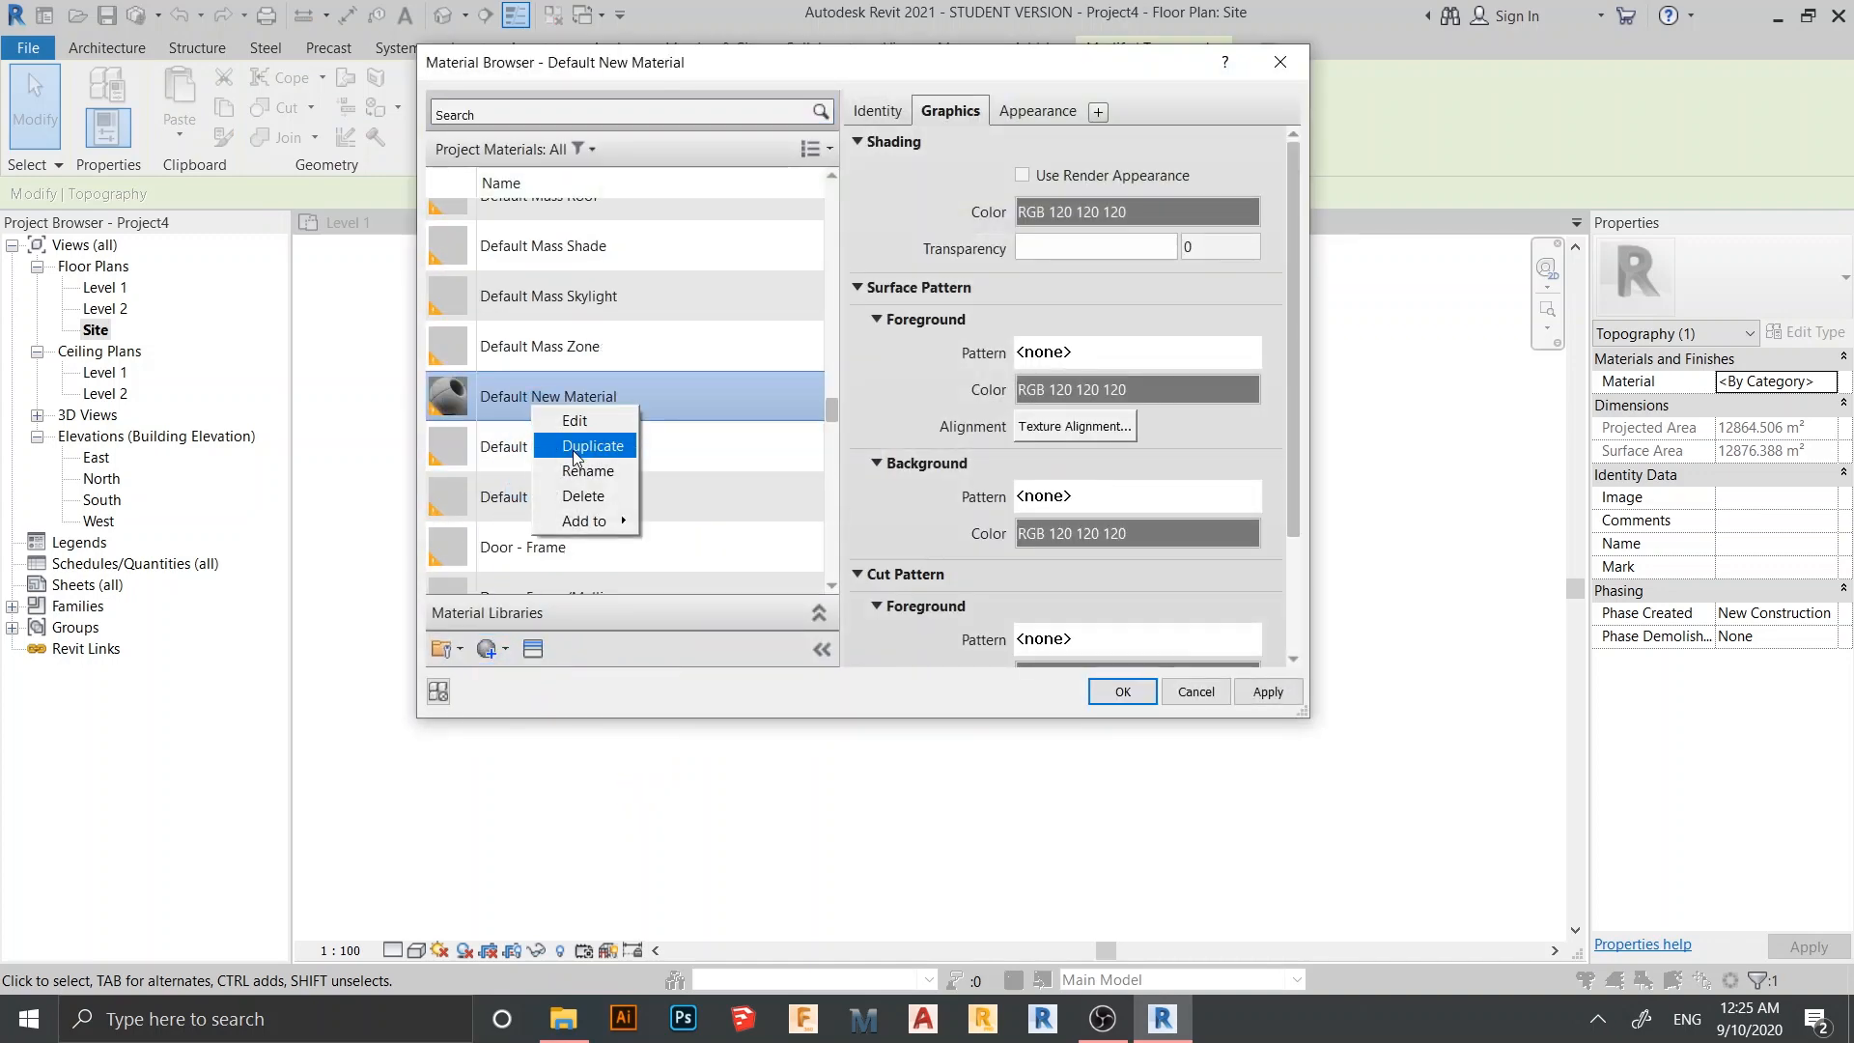
left_click(575, 468)
type("GRA")
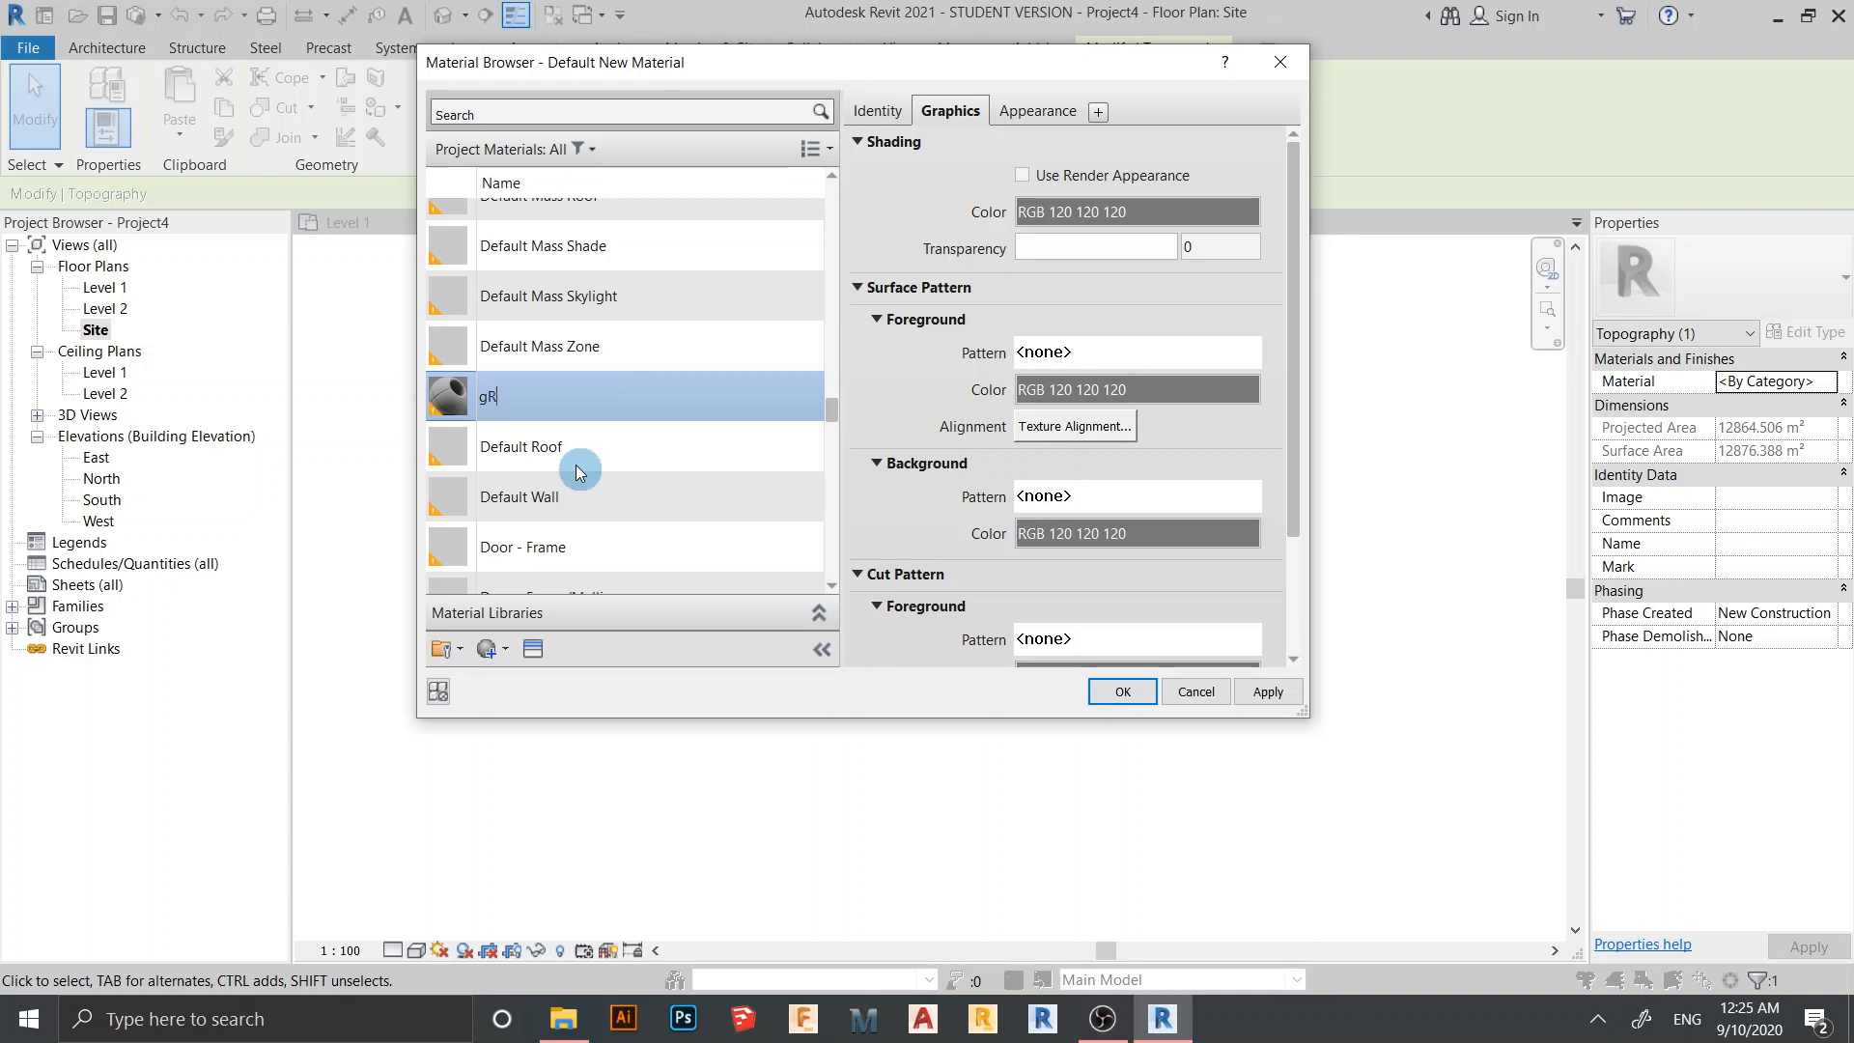
type("SS")
key("Return")
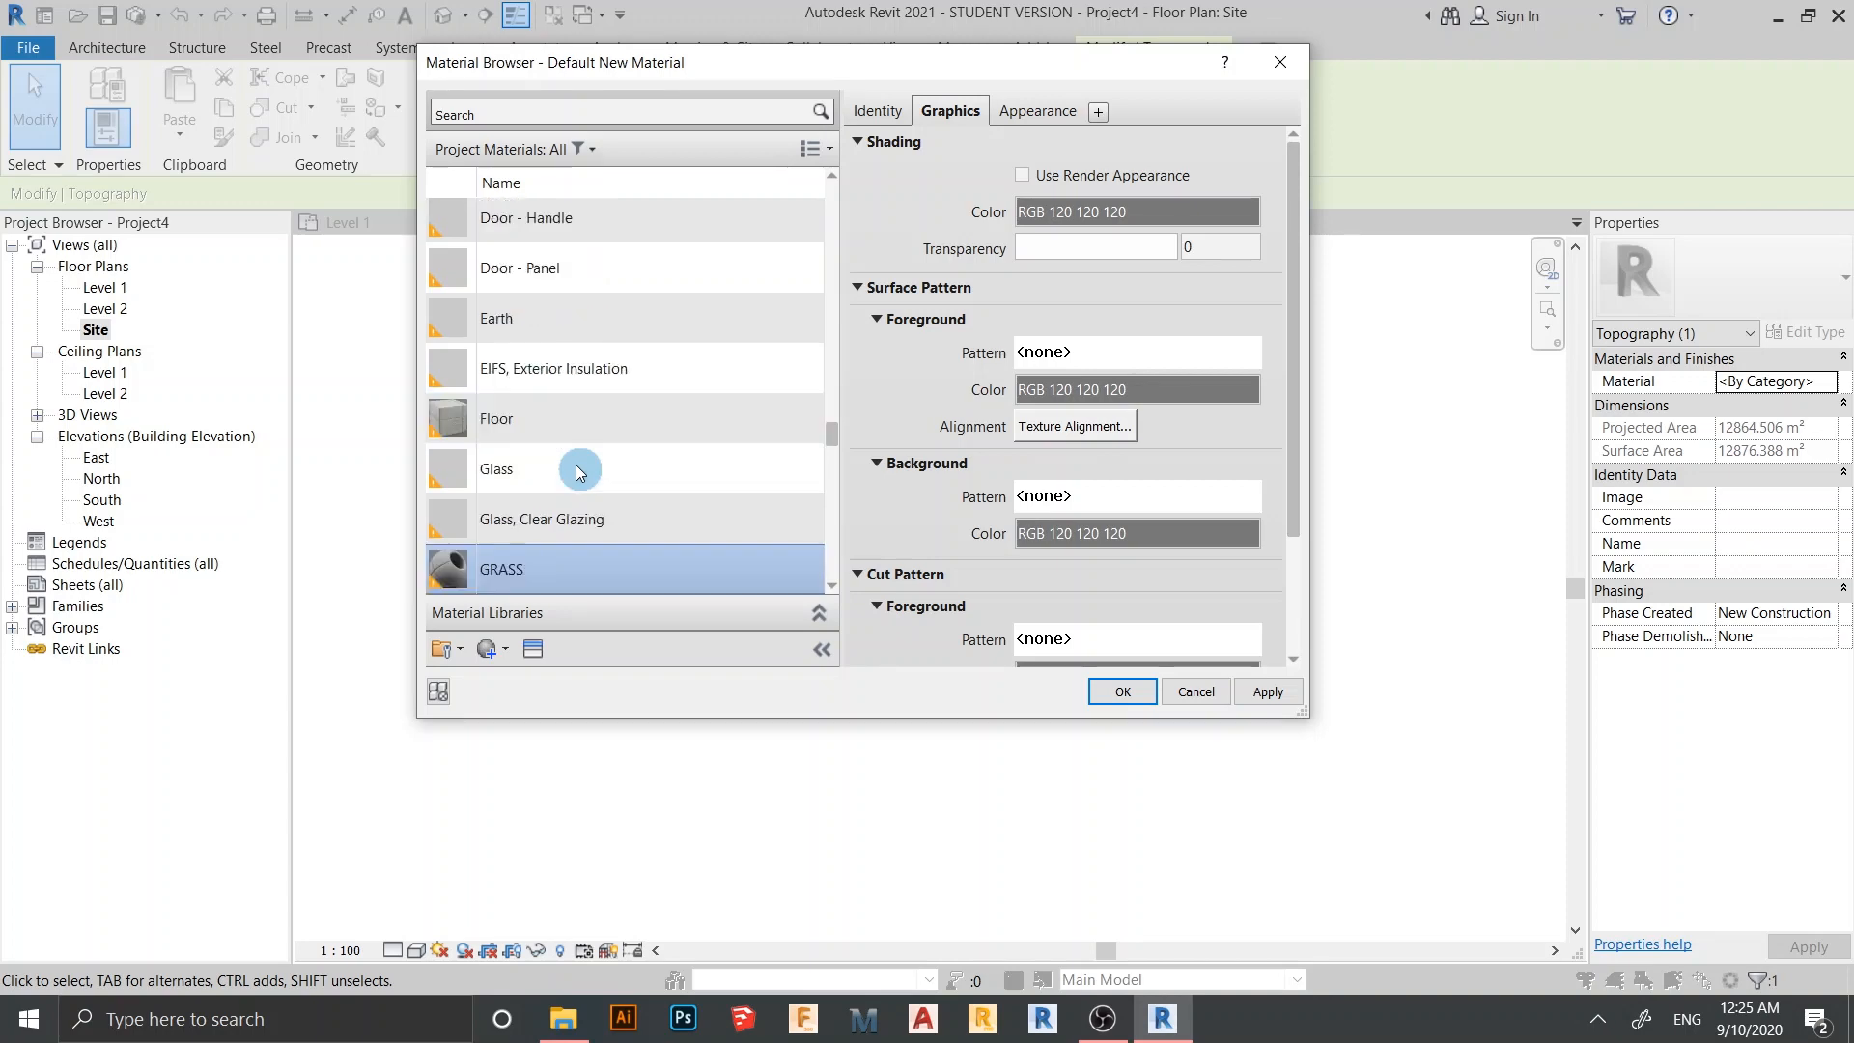
Give the GRASS material the Hedge appearance from the Sitework appearance library and apply it to the toposurface
left_click(532, 648)
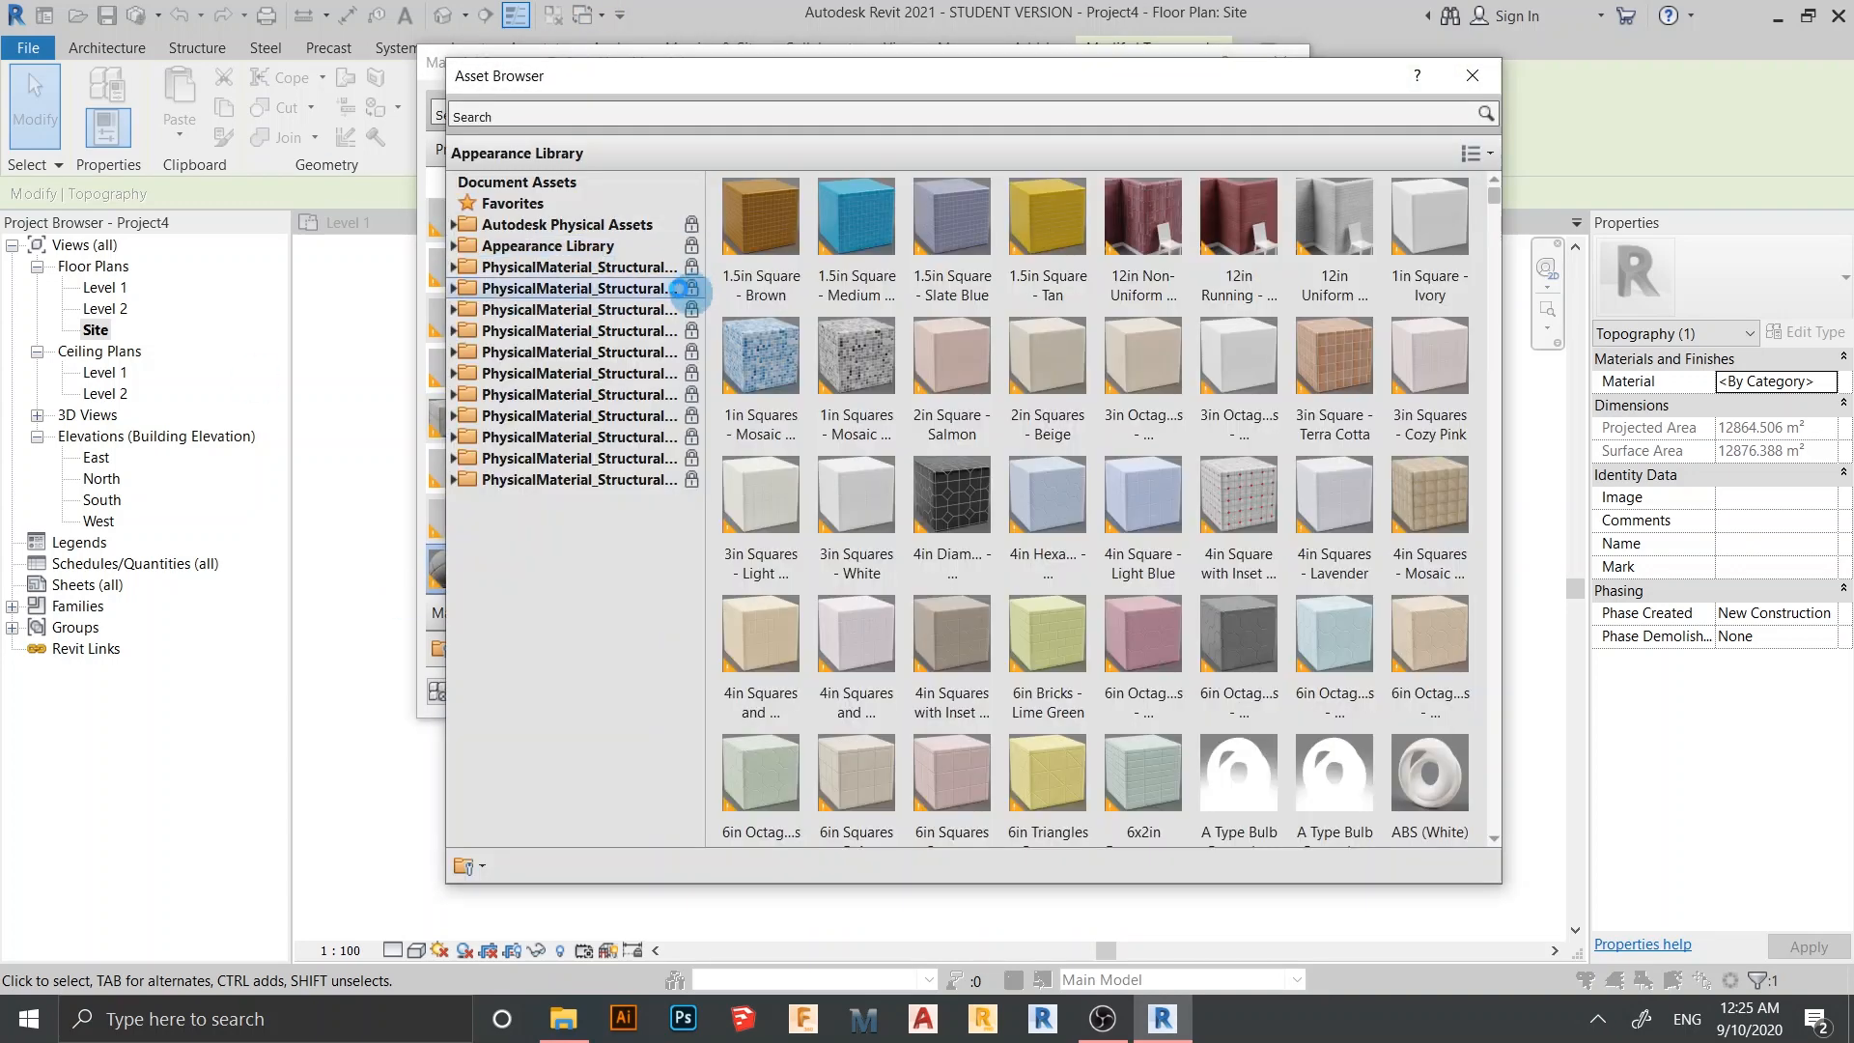
double_click(541, 245)
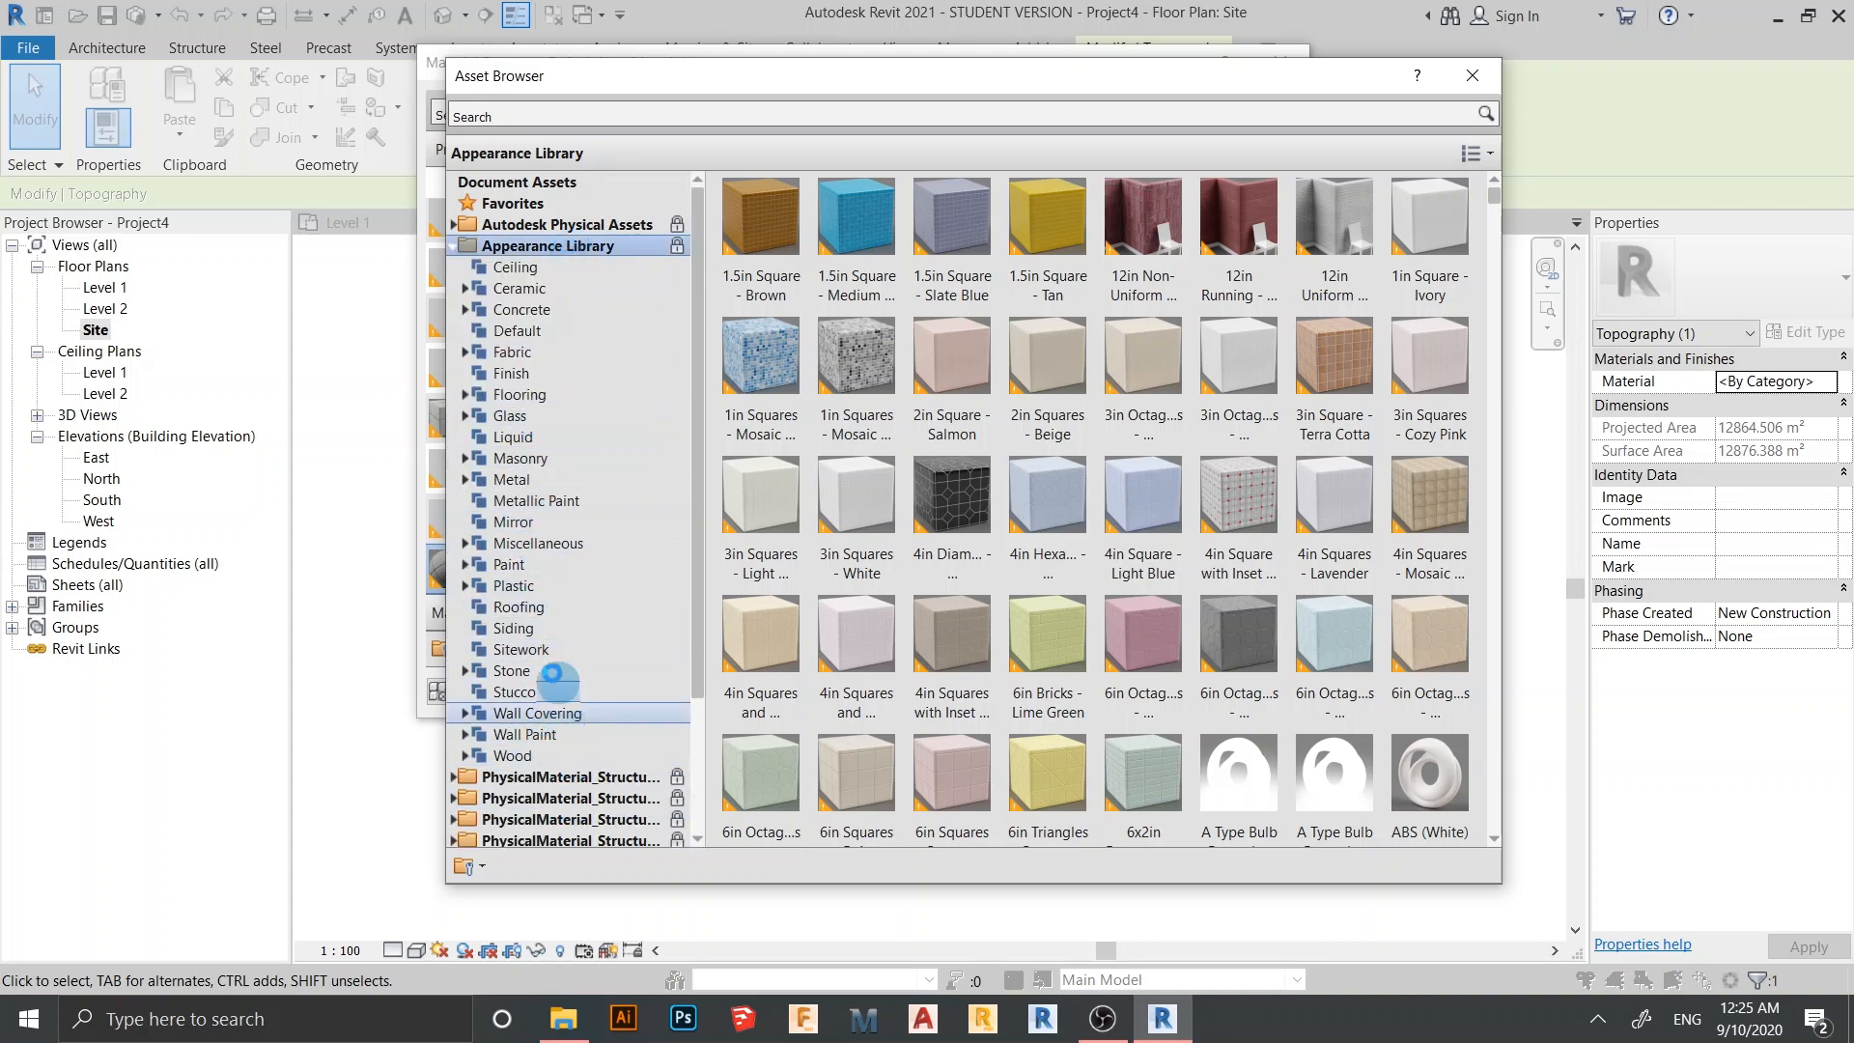
left_click(545, 652)
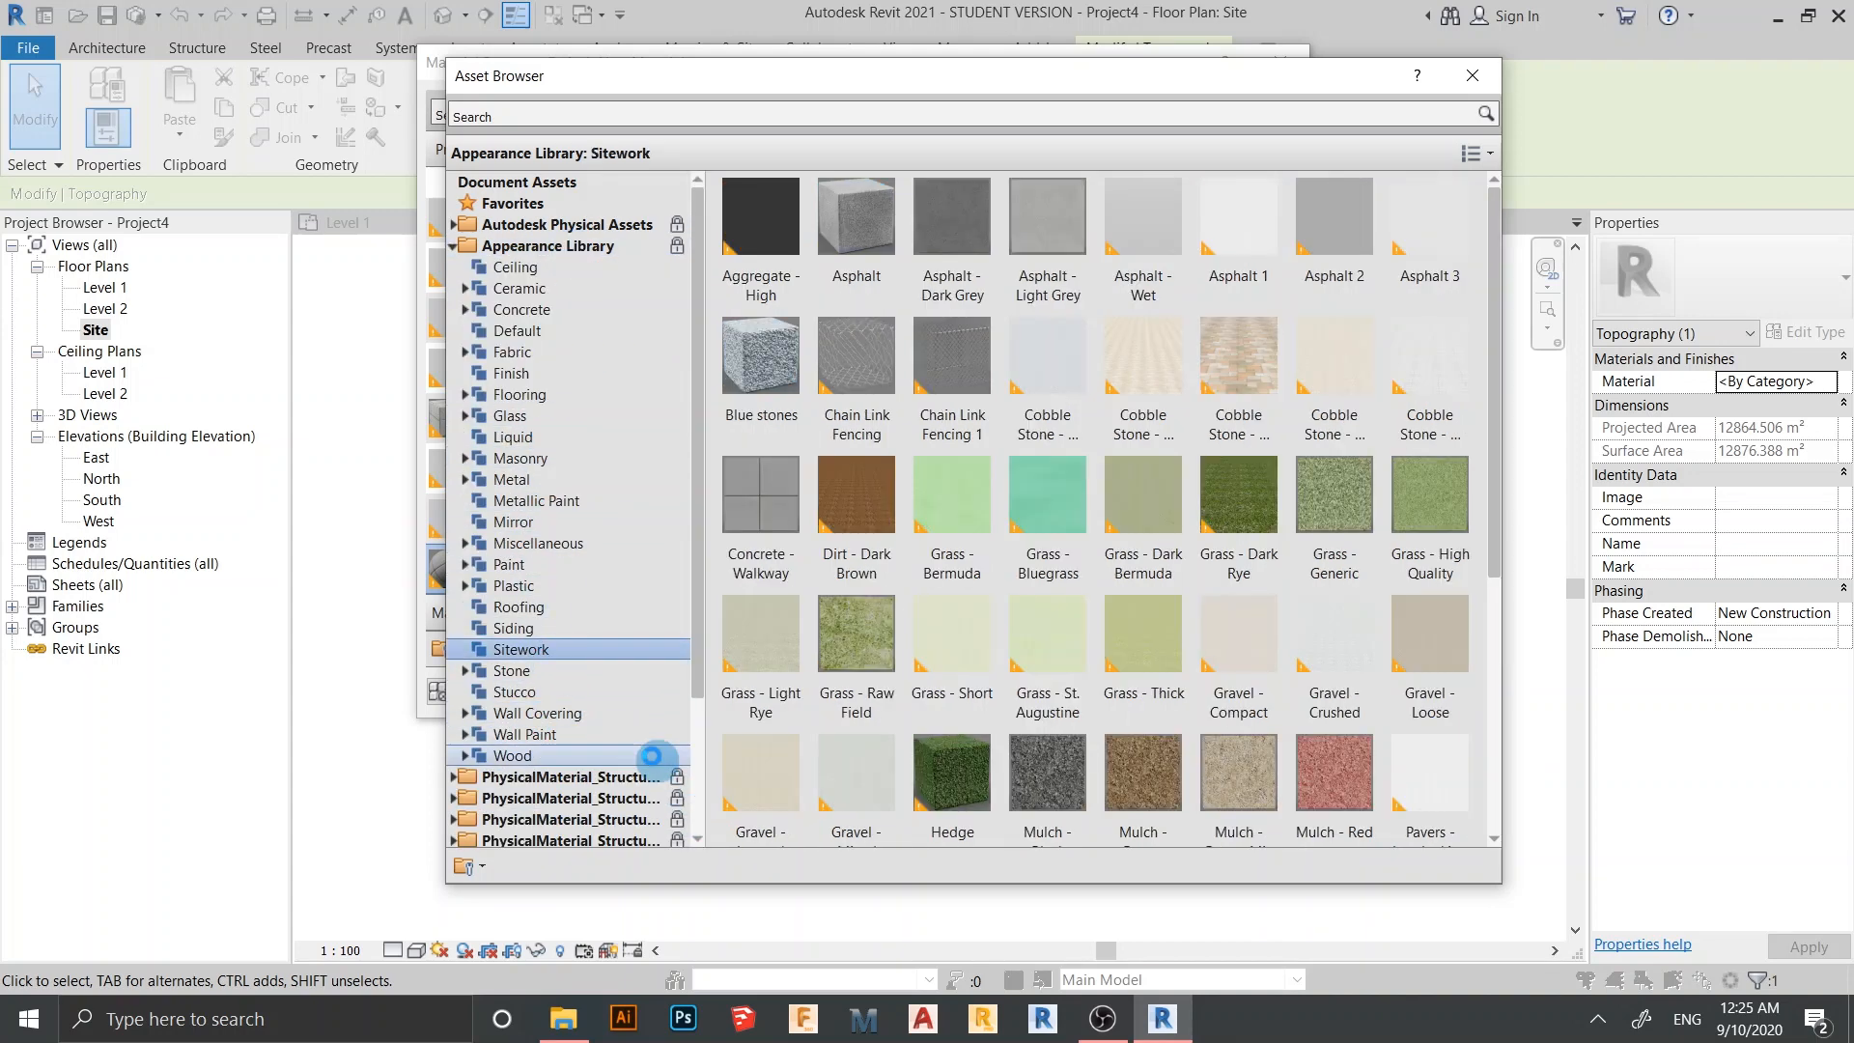
scroll(970, 821, "down", 1)
scroll(961, 811, "down", 3)
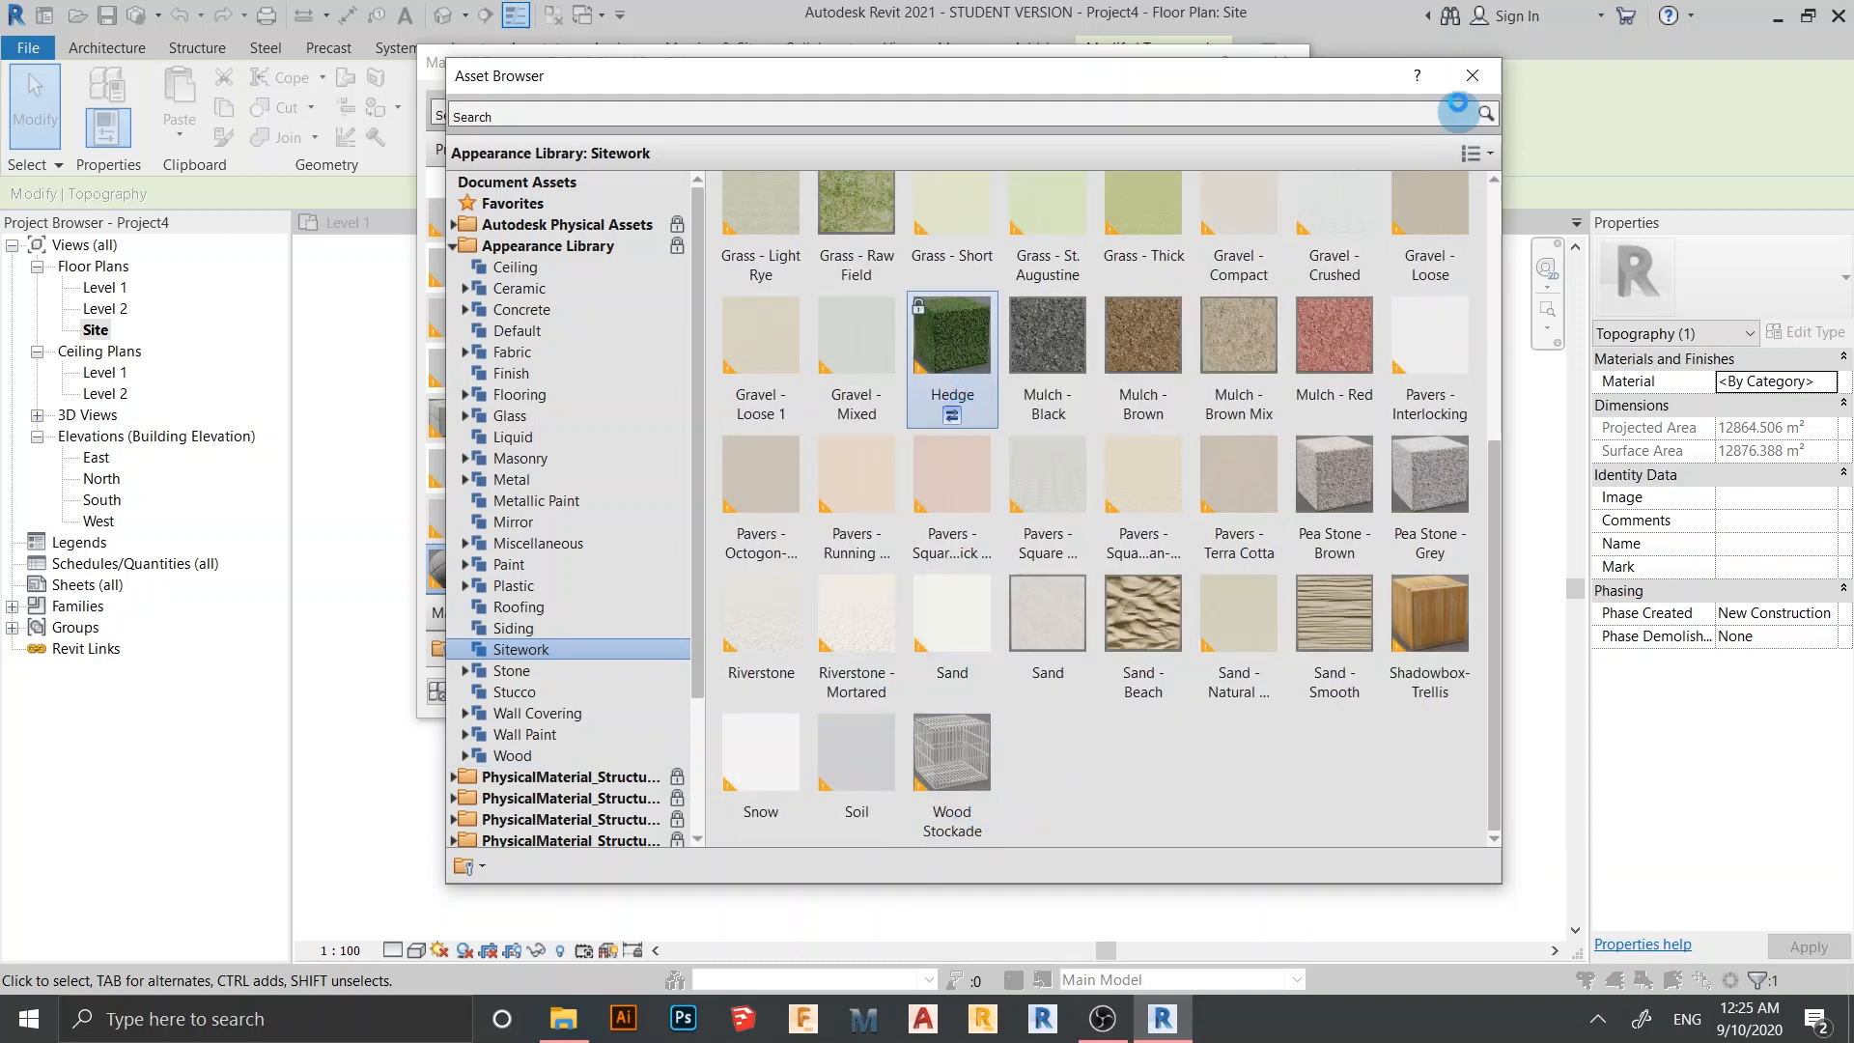
left_click(1471, 76)
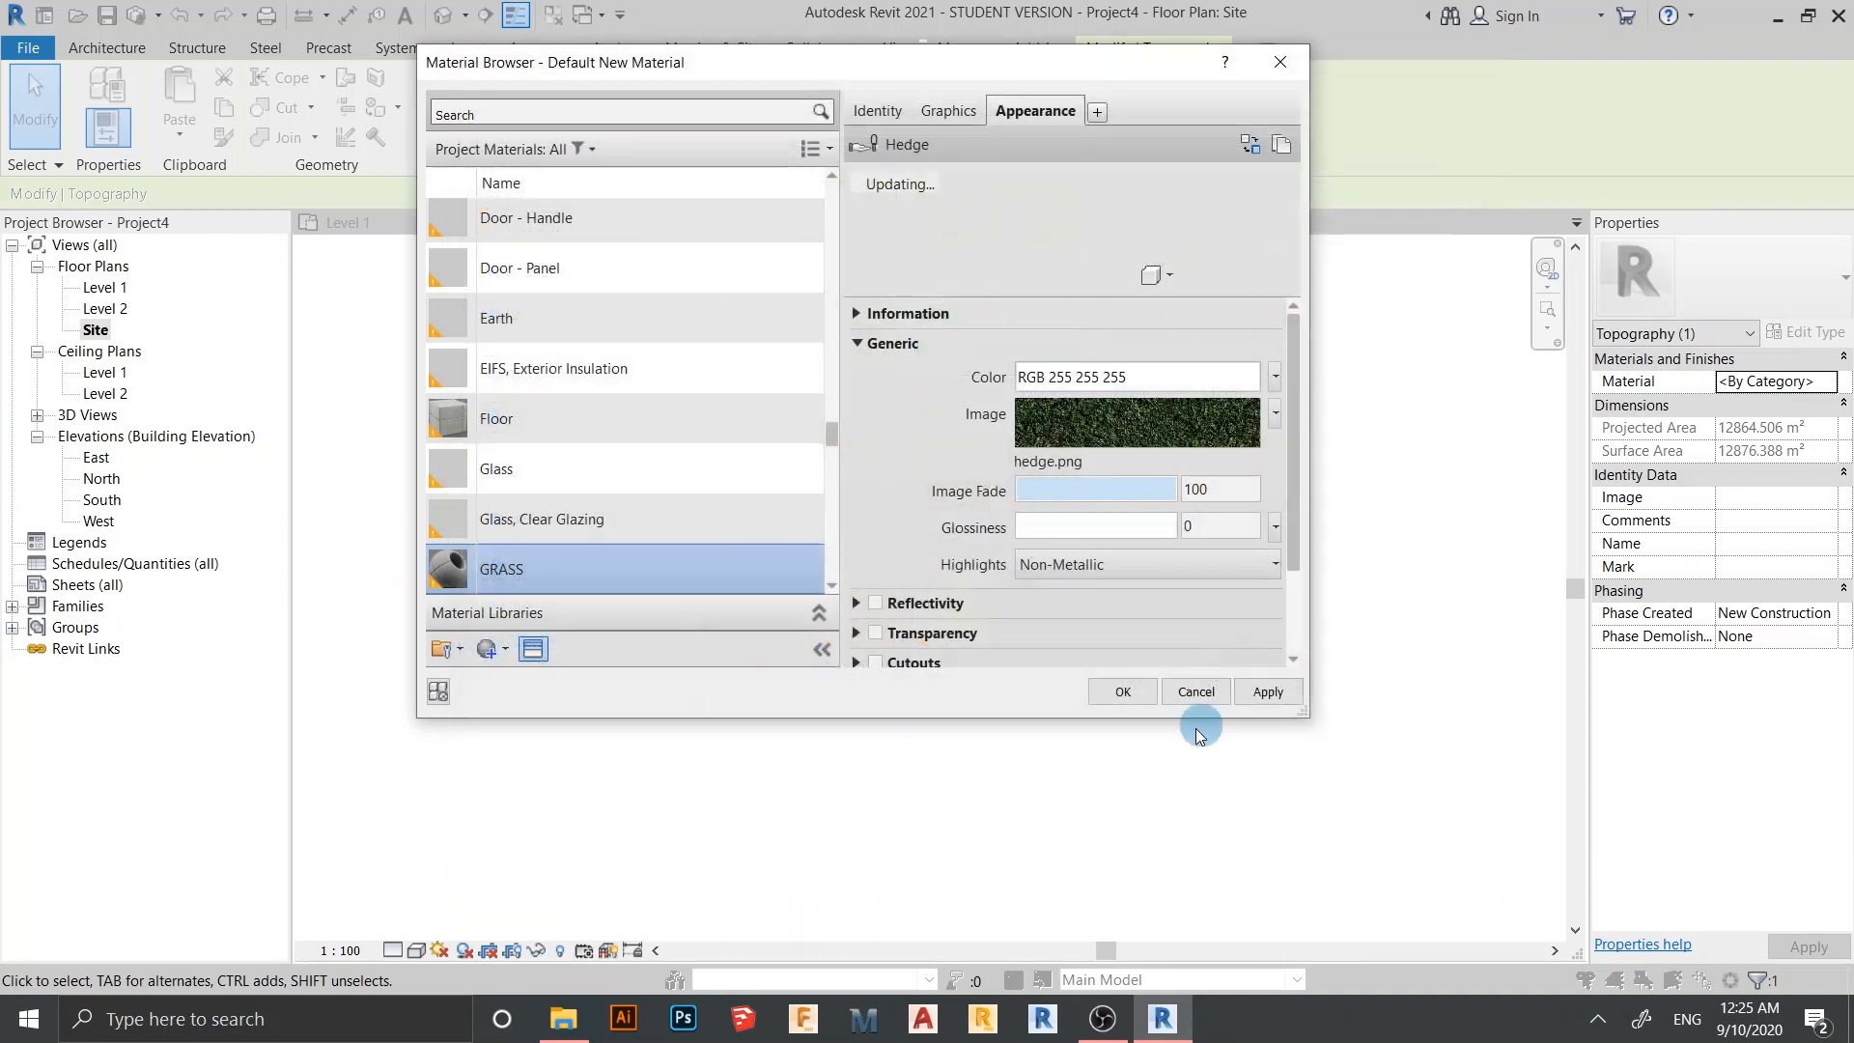
left_click(1120, 693)
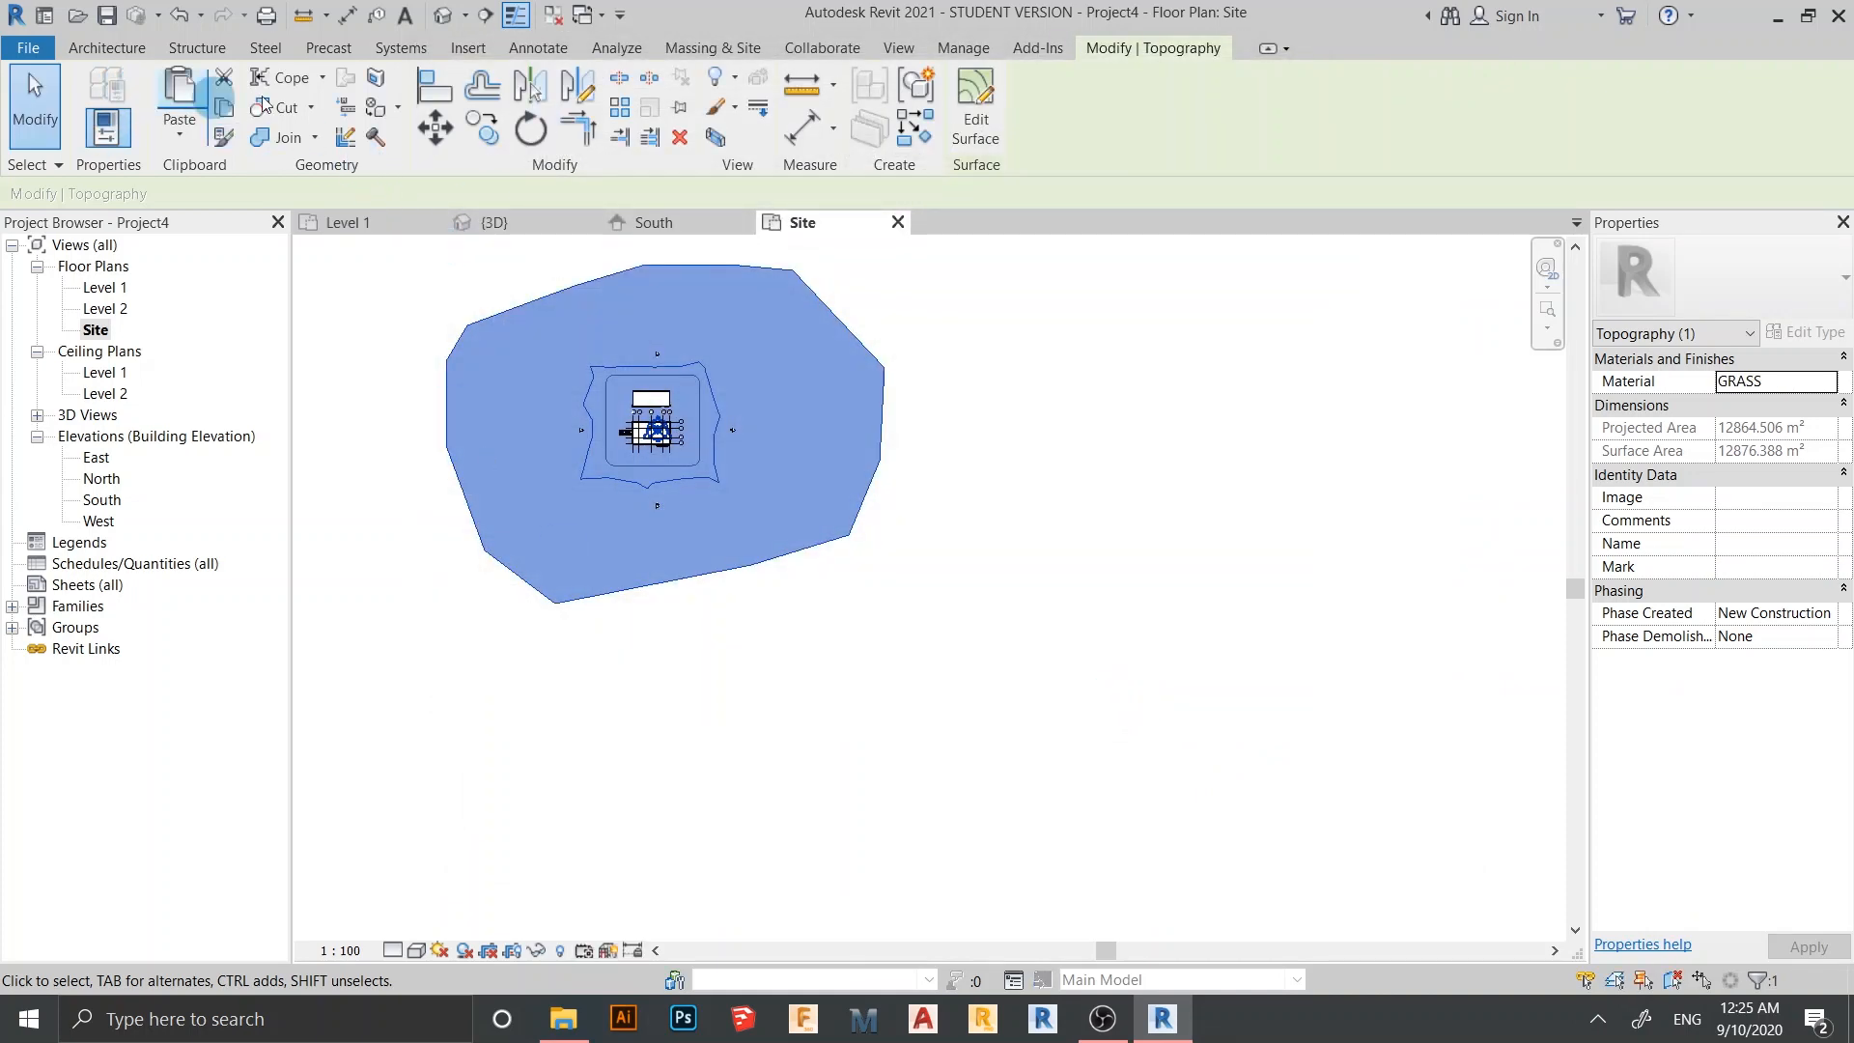
Start a new toposurface and place a ring of points at absolute elevation -1500 around the grass surface's outer edge
middle_click_drag(446, 278, 569, 348)
left_click(713, 48)
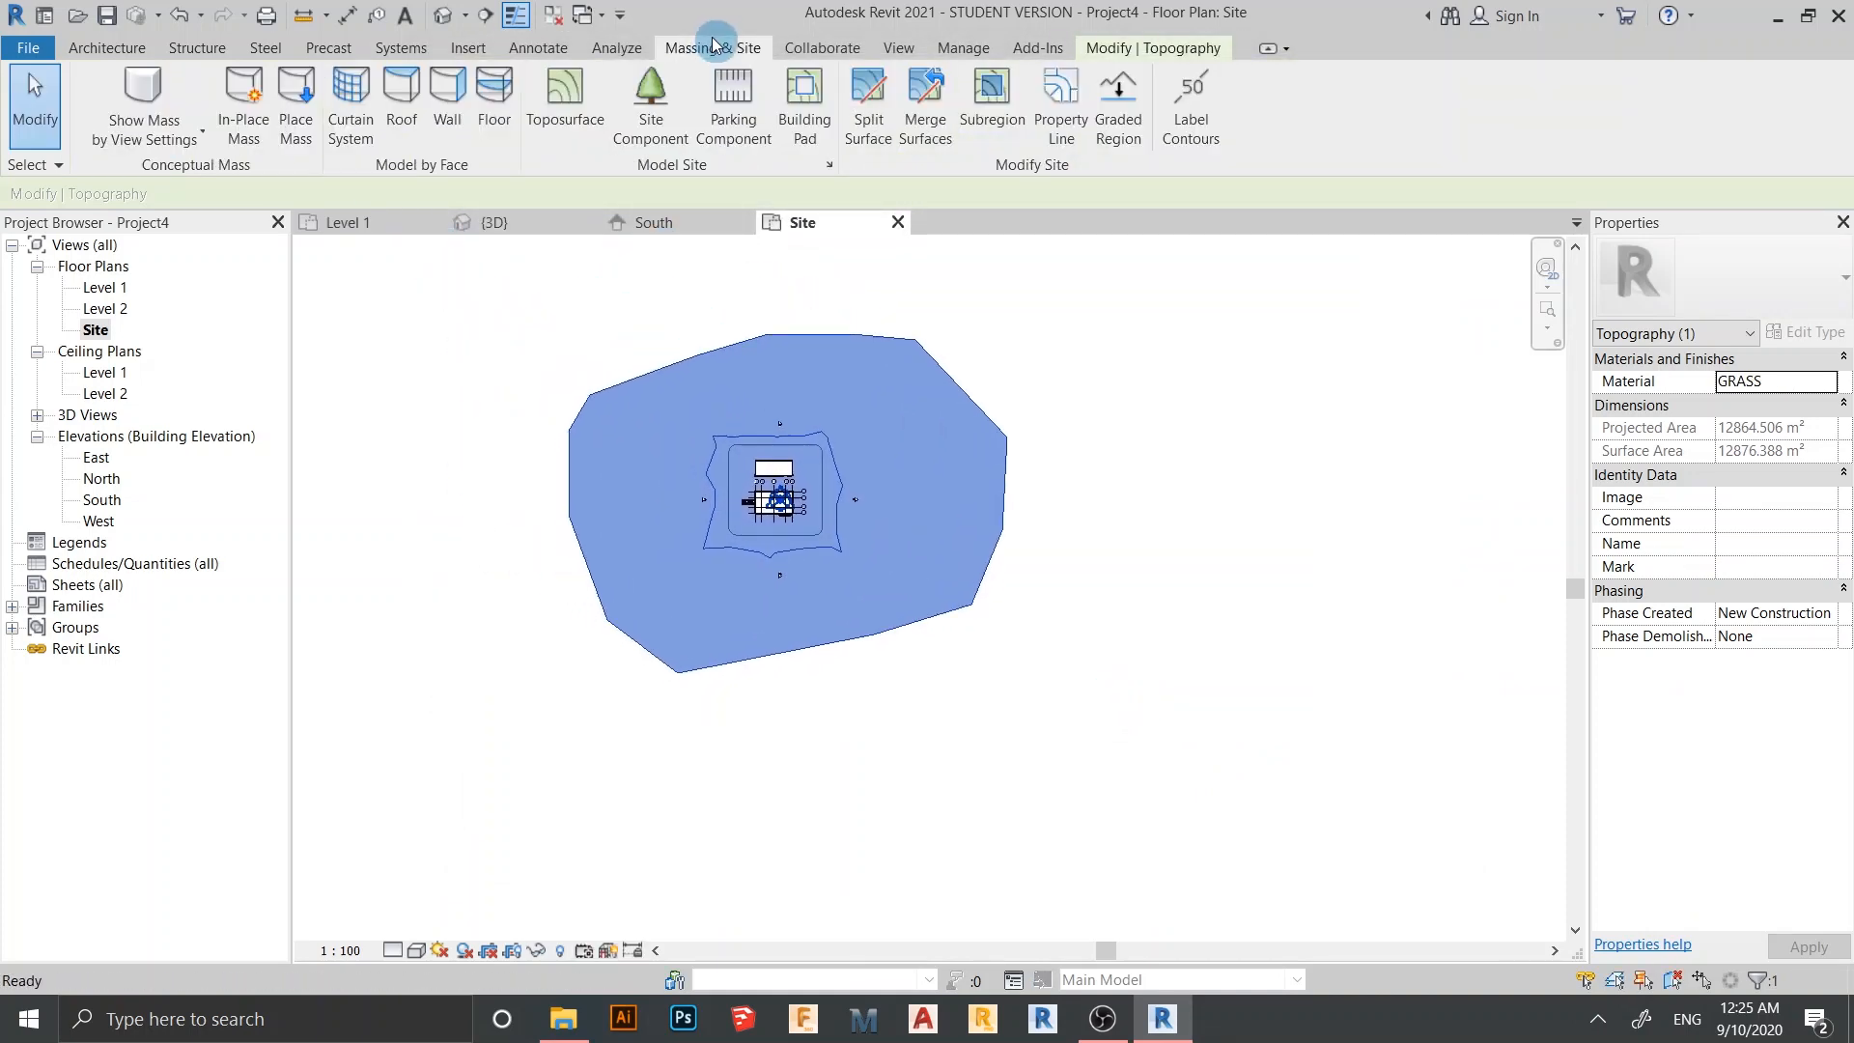
left_click(367, 182)
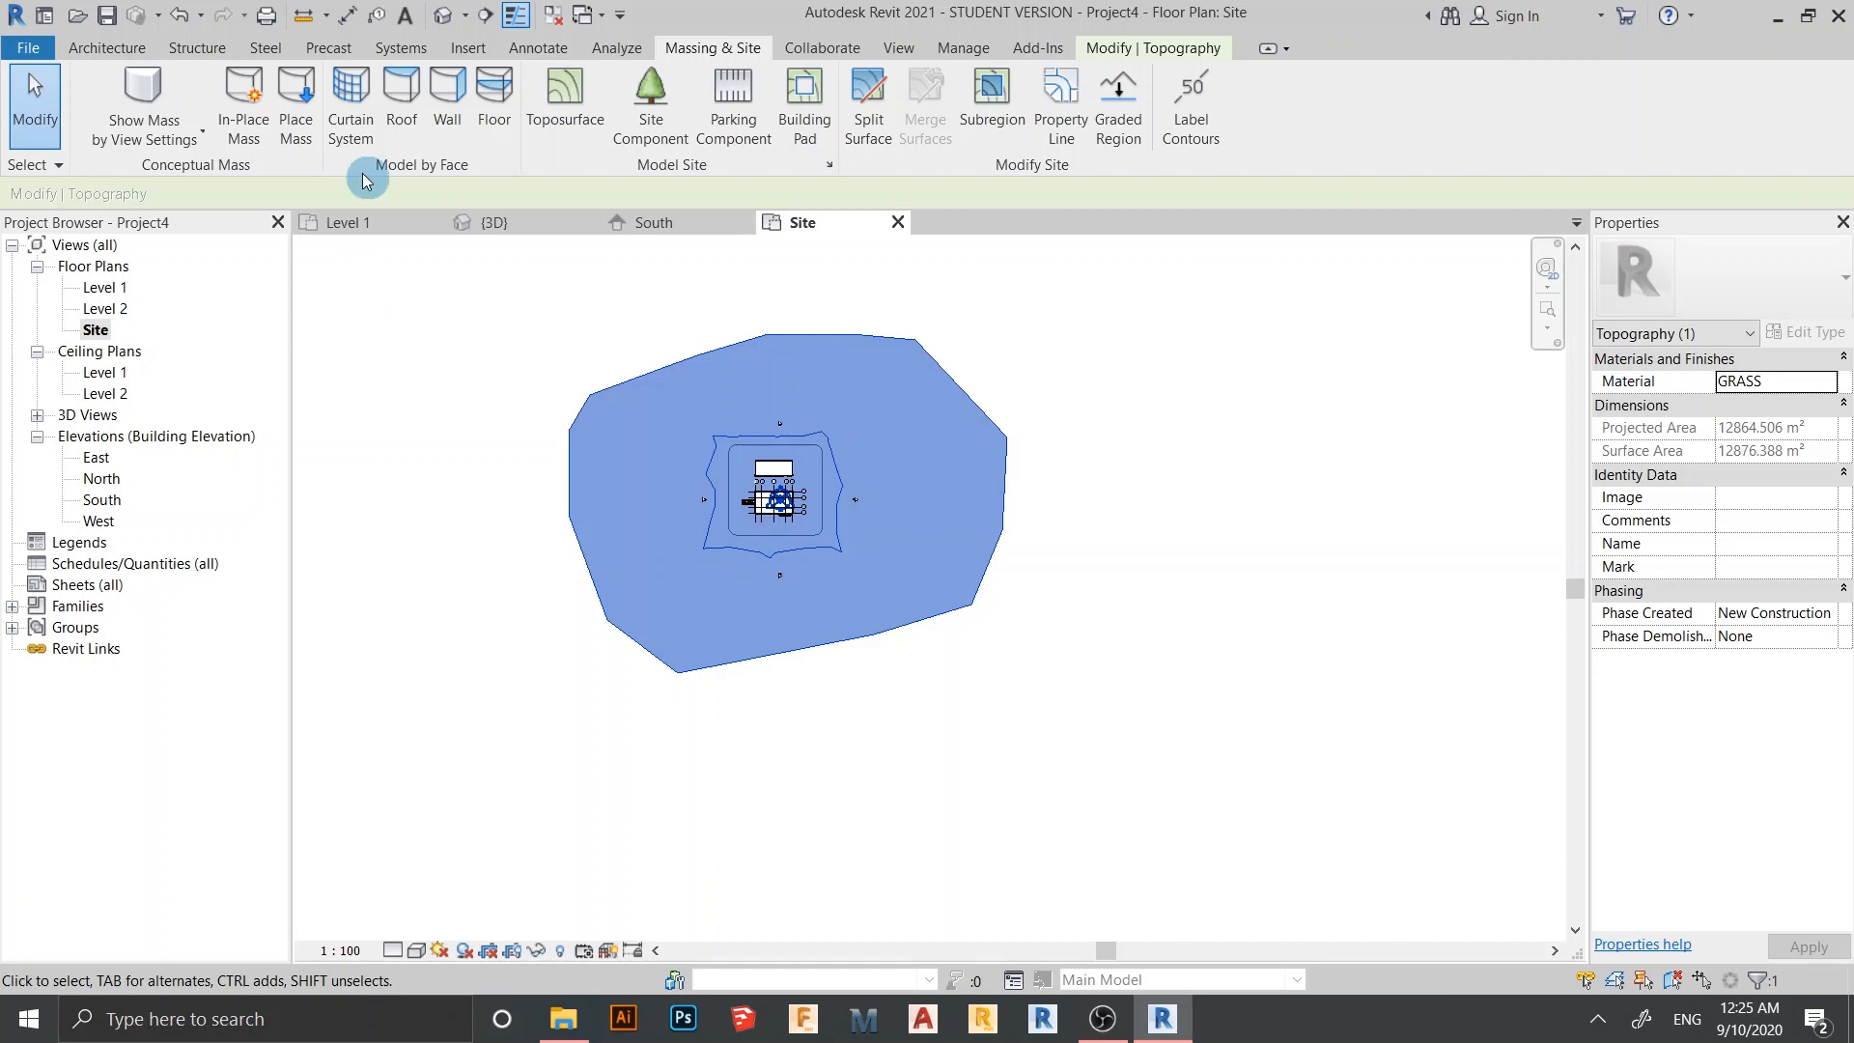
left_click(566, 114)
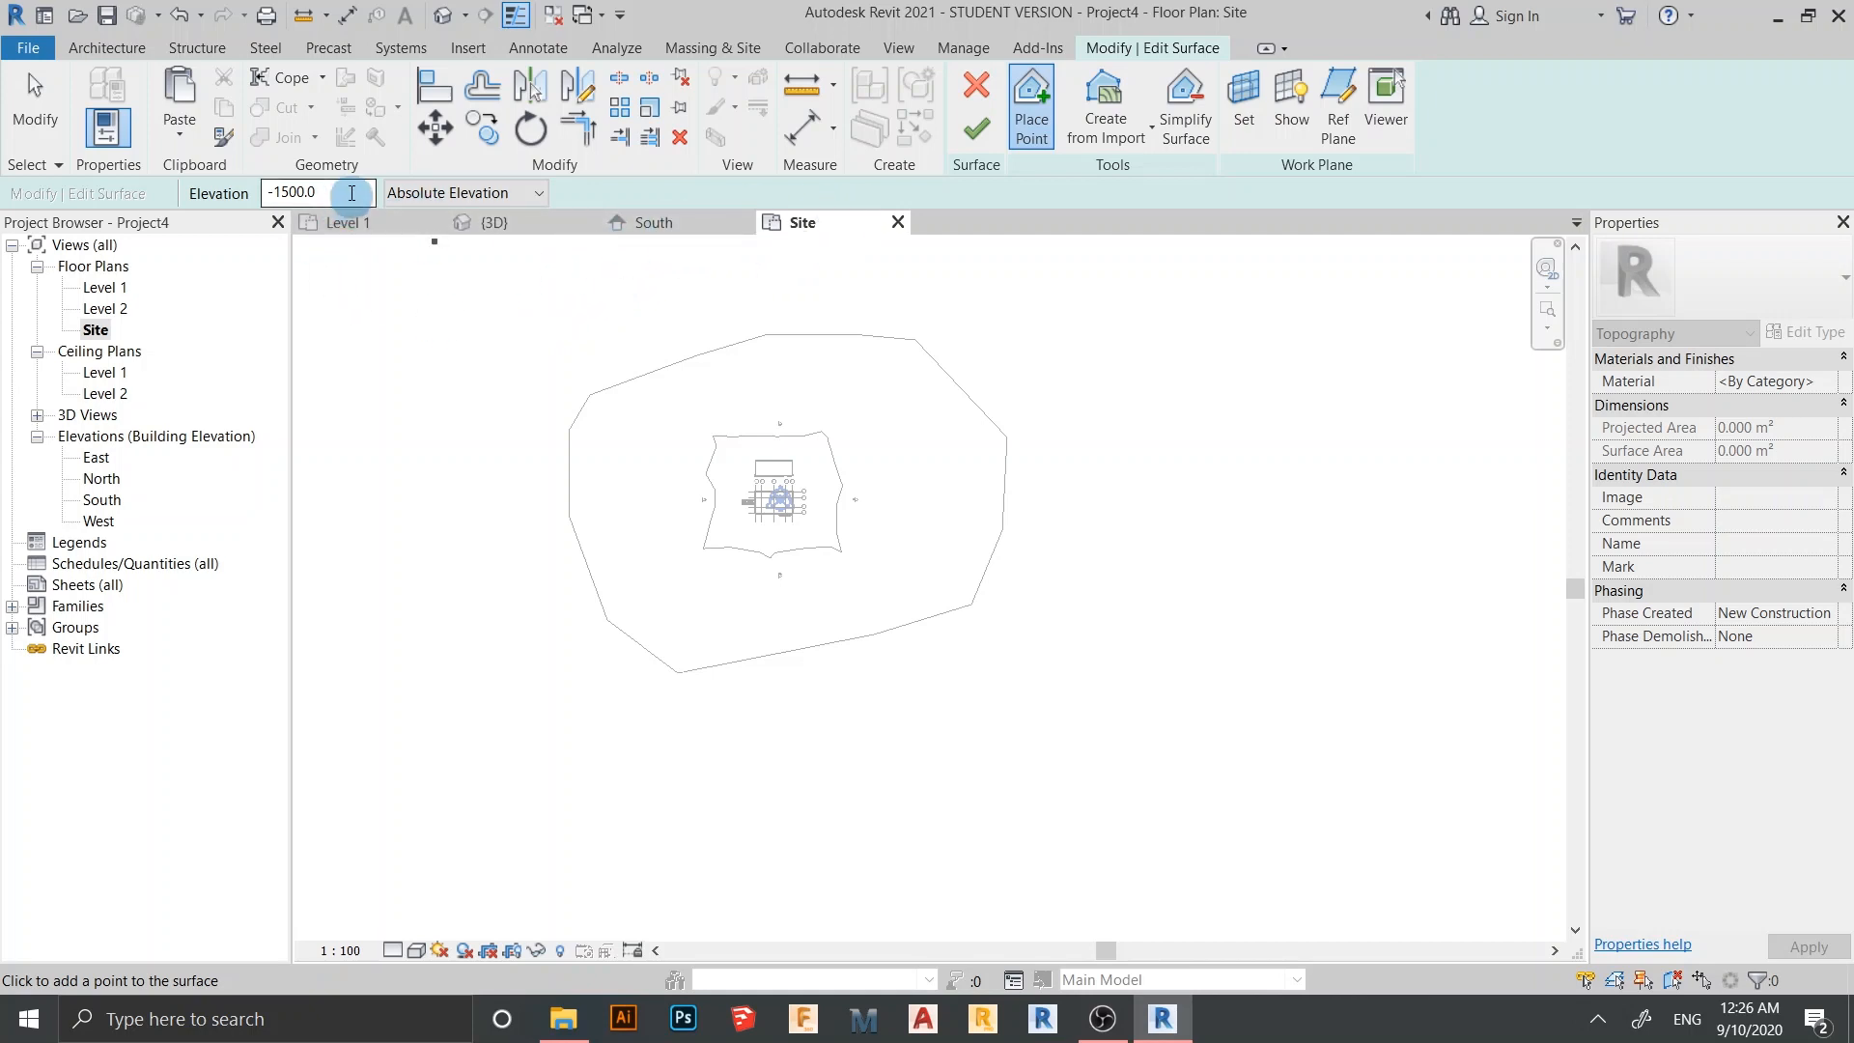
left_click(541, 396)
left_click(577, 369)
left_click(647, 350)
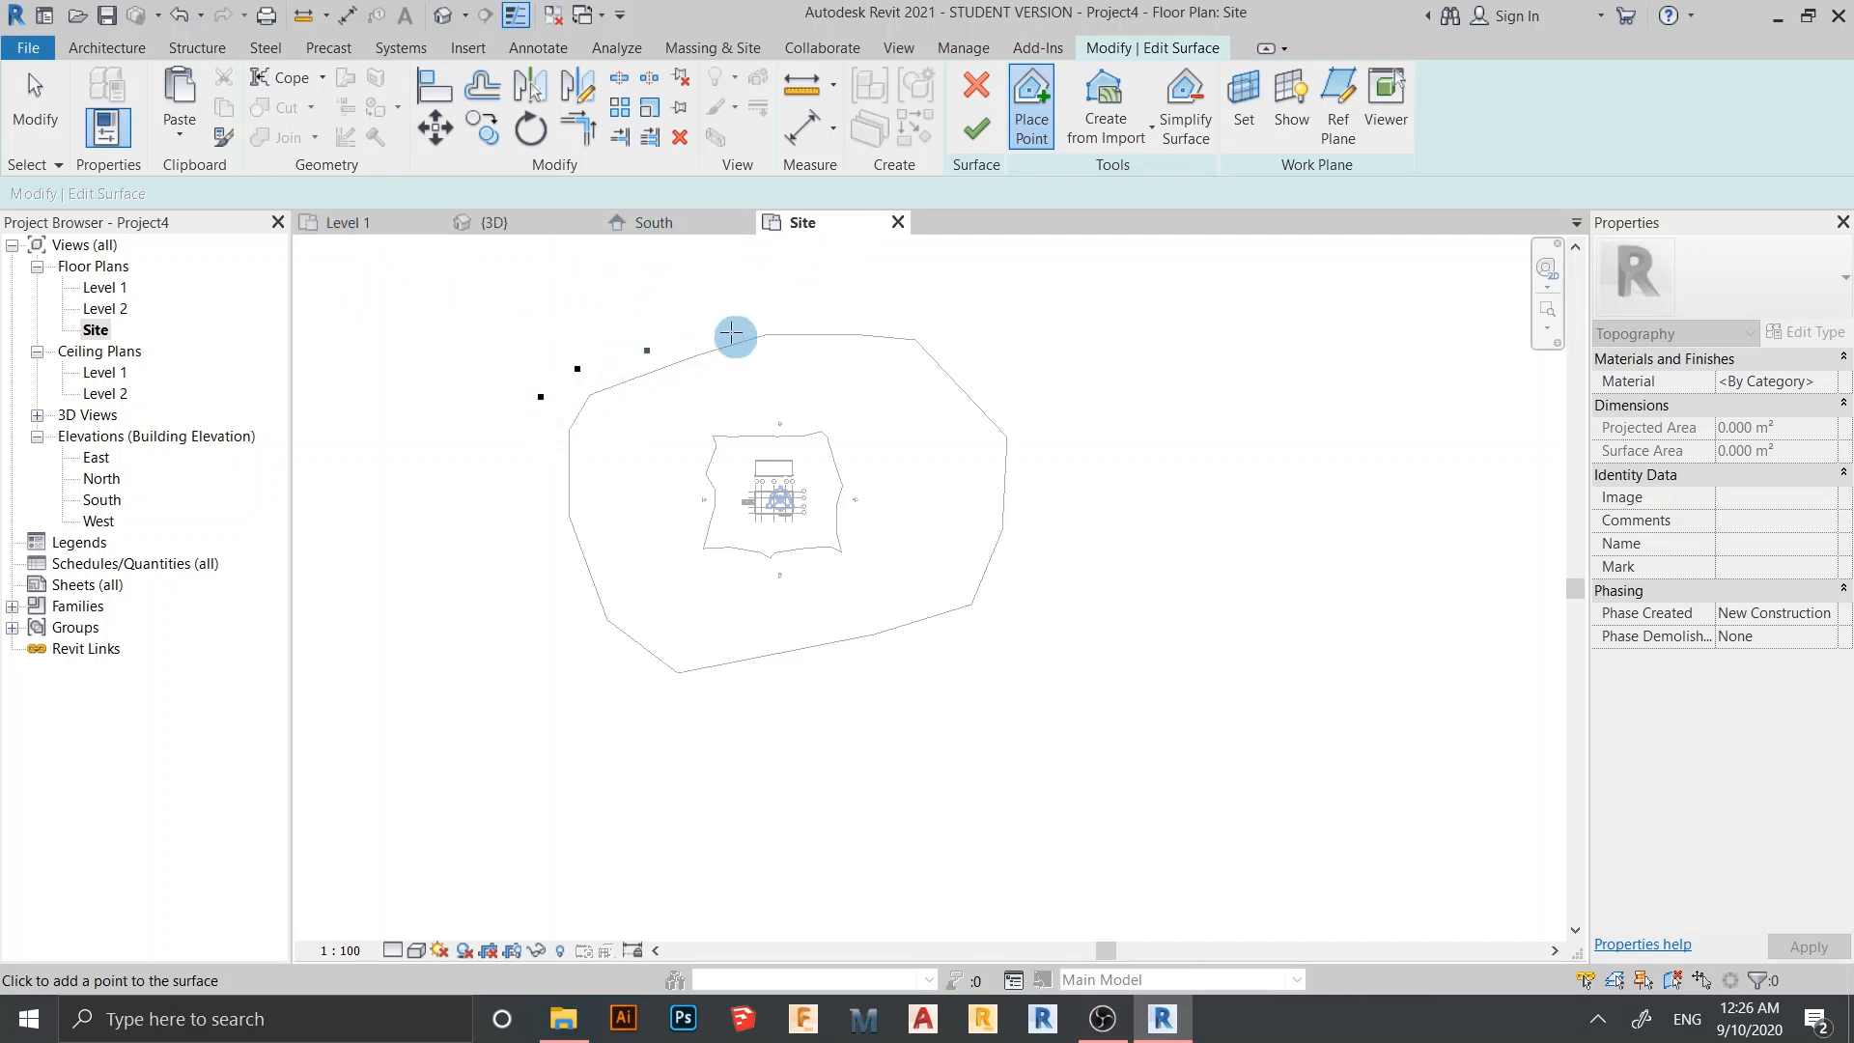
left_click(731, 332)
left_click(829, 318)
left_click(972, 317)
left_click(1049, 354)
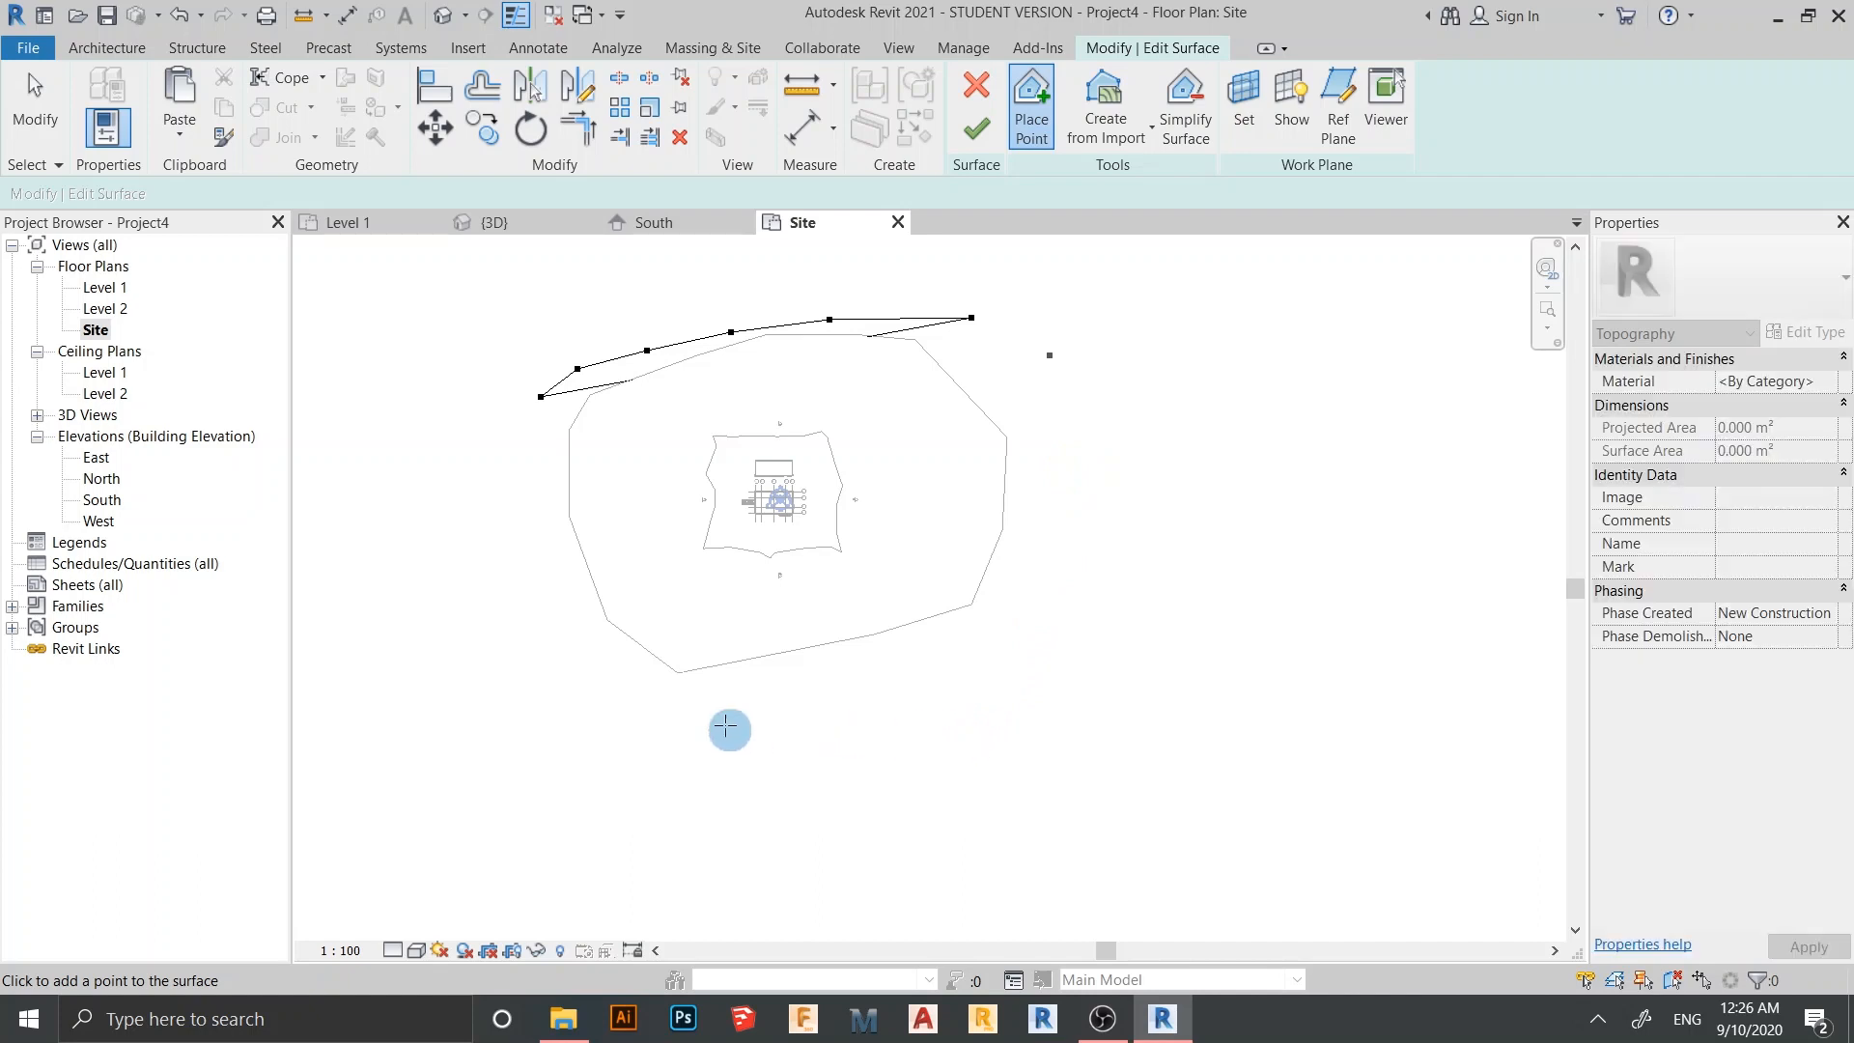
left_click(725, 724)
left_click(576, 673)
left_click(548, 587)
left_click(531, 501)
left_click(505, 422)
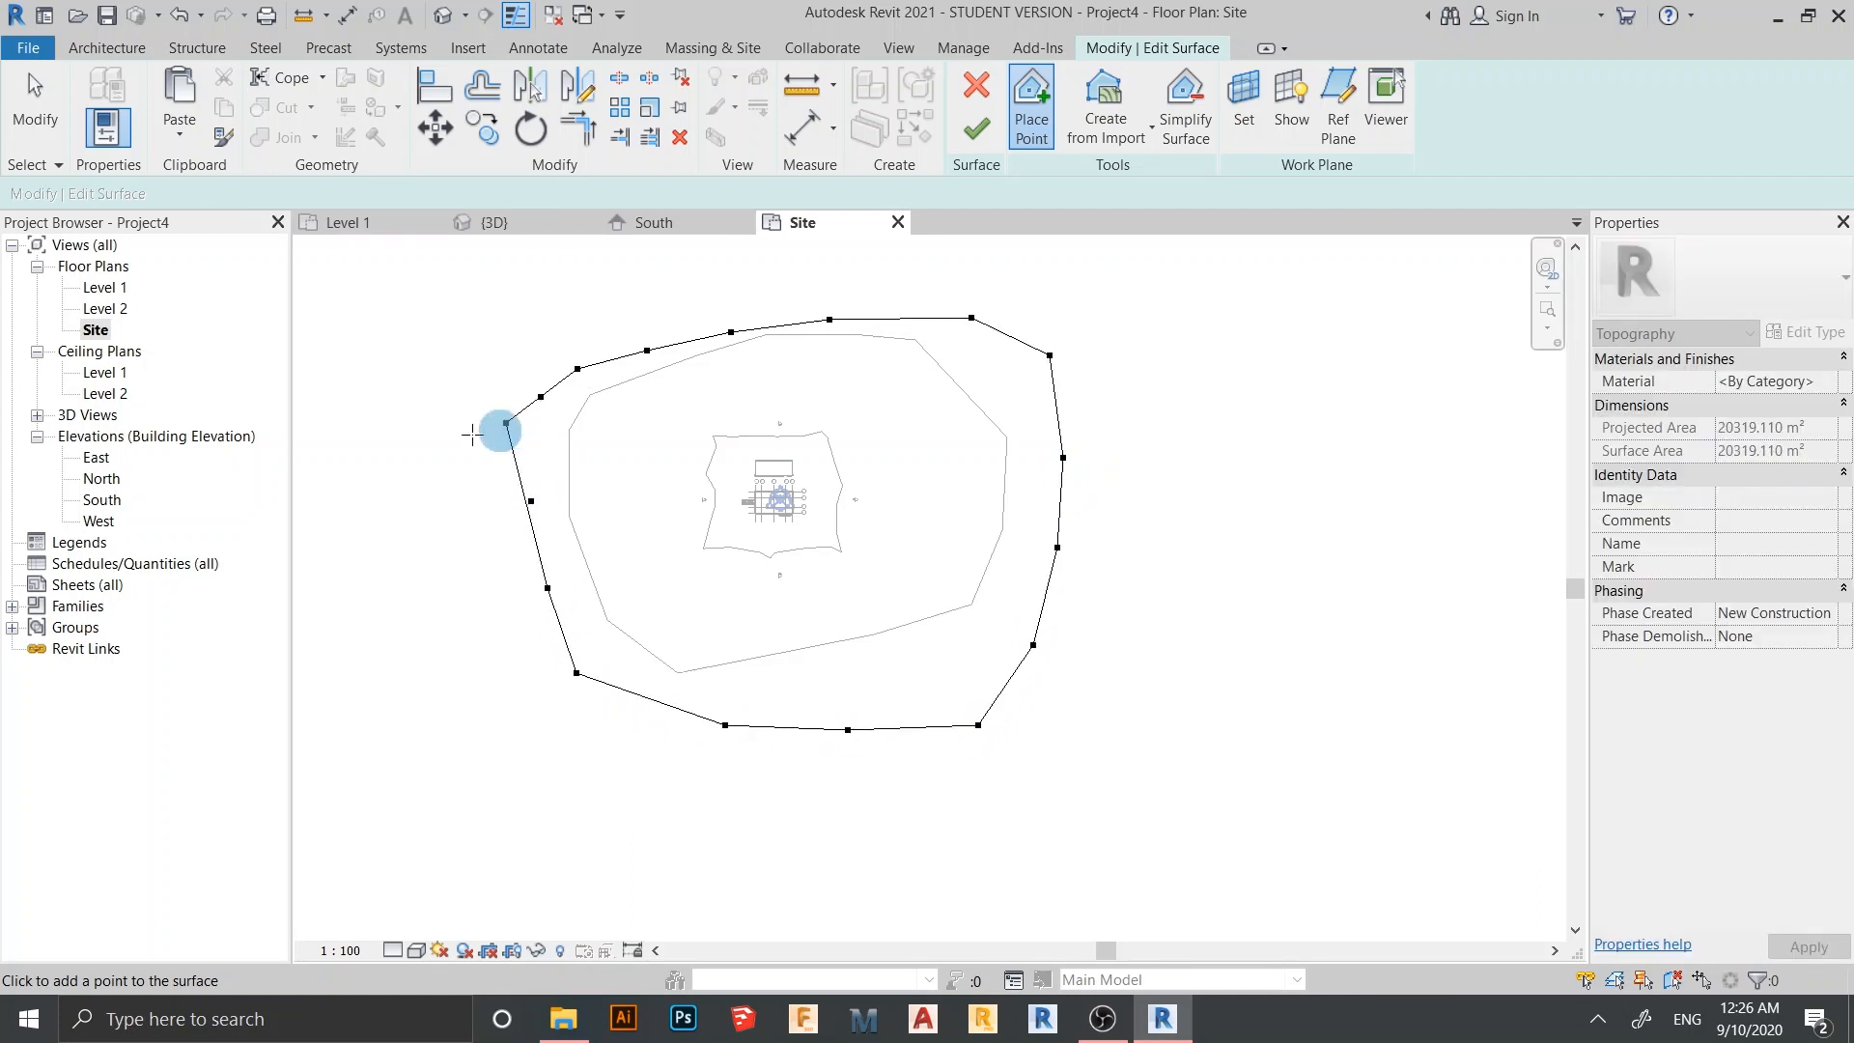
Place a second ring of surface points at absolute elevation -1800 outside the ring at -1500
double_click(319, 192)
type("-1500.0")
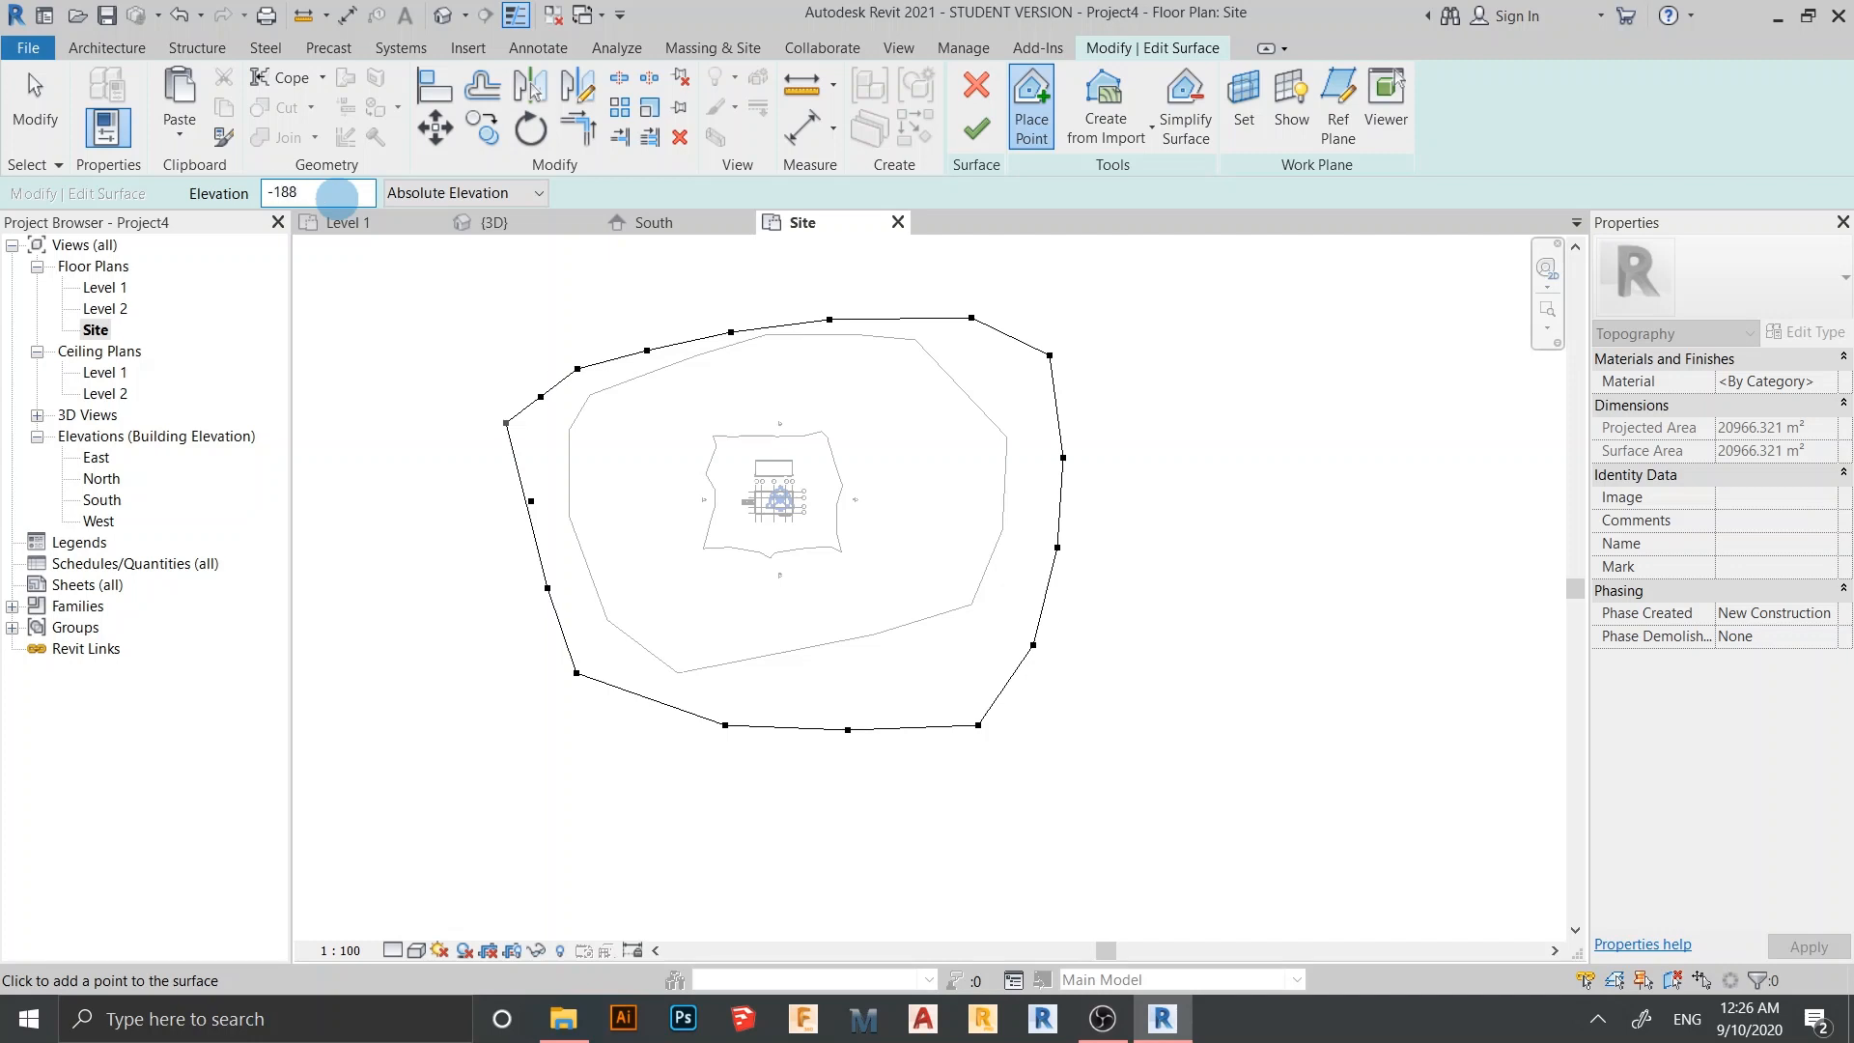
left_click(496, 363)
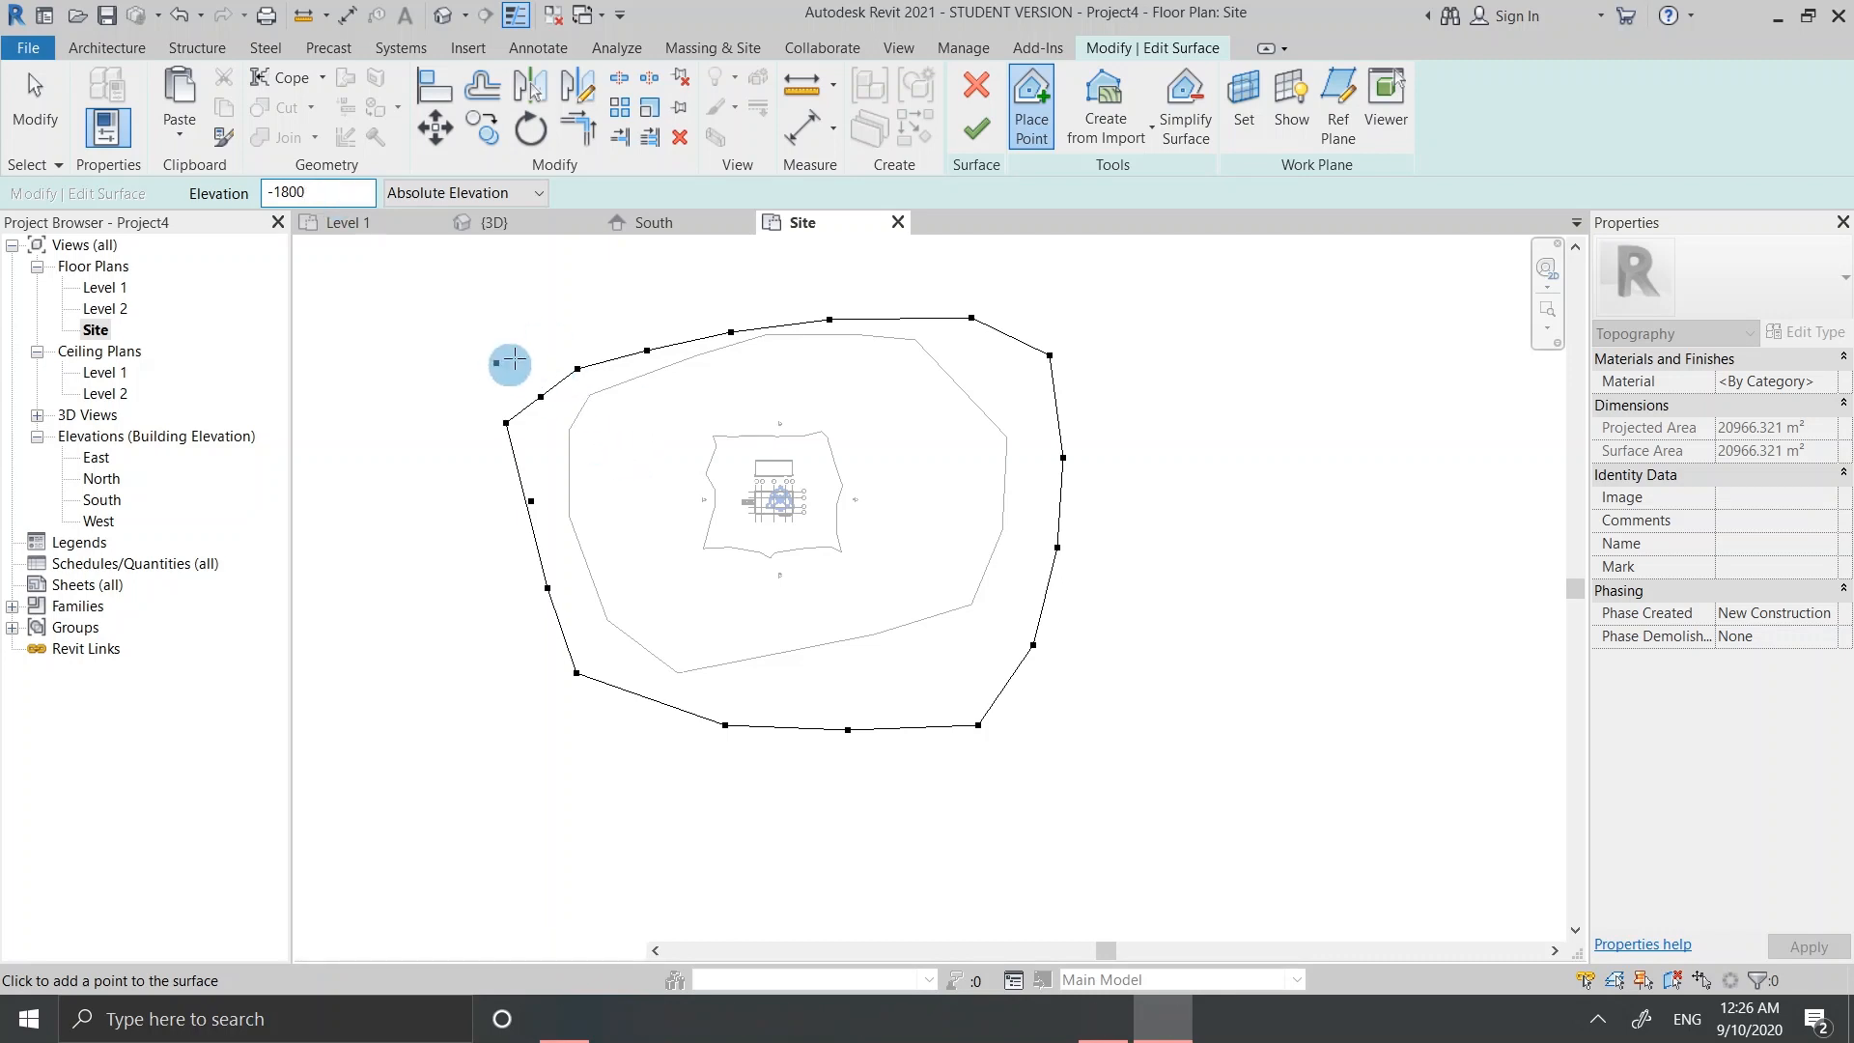
left_click(609, 325)
left_click(676, 296)
left_click(1124, 452)
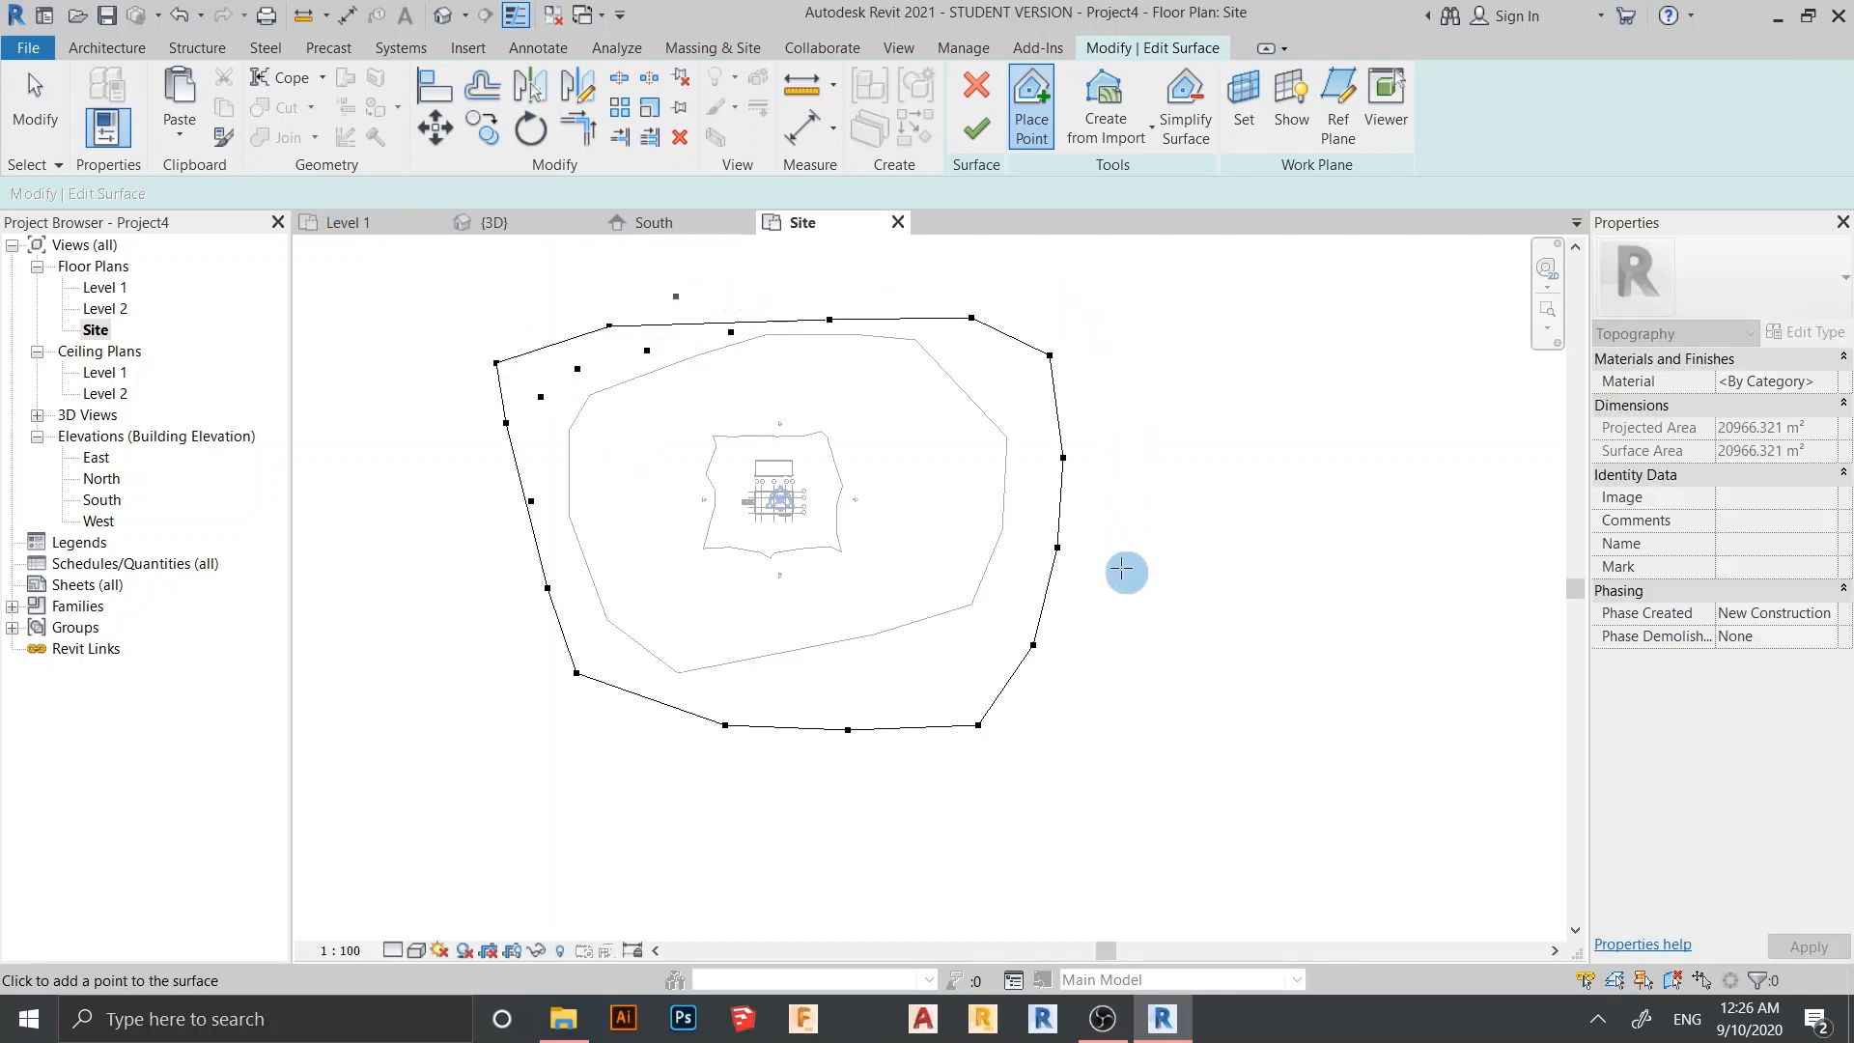
left_click(1010, 737)
left_click(901, 763)
left_click(802, 781)
left_click(683, 763)
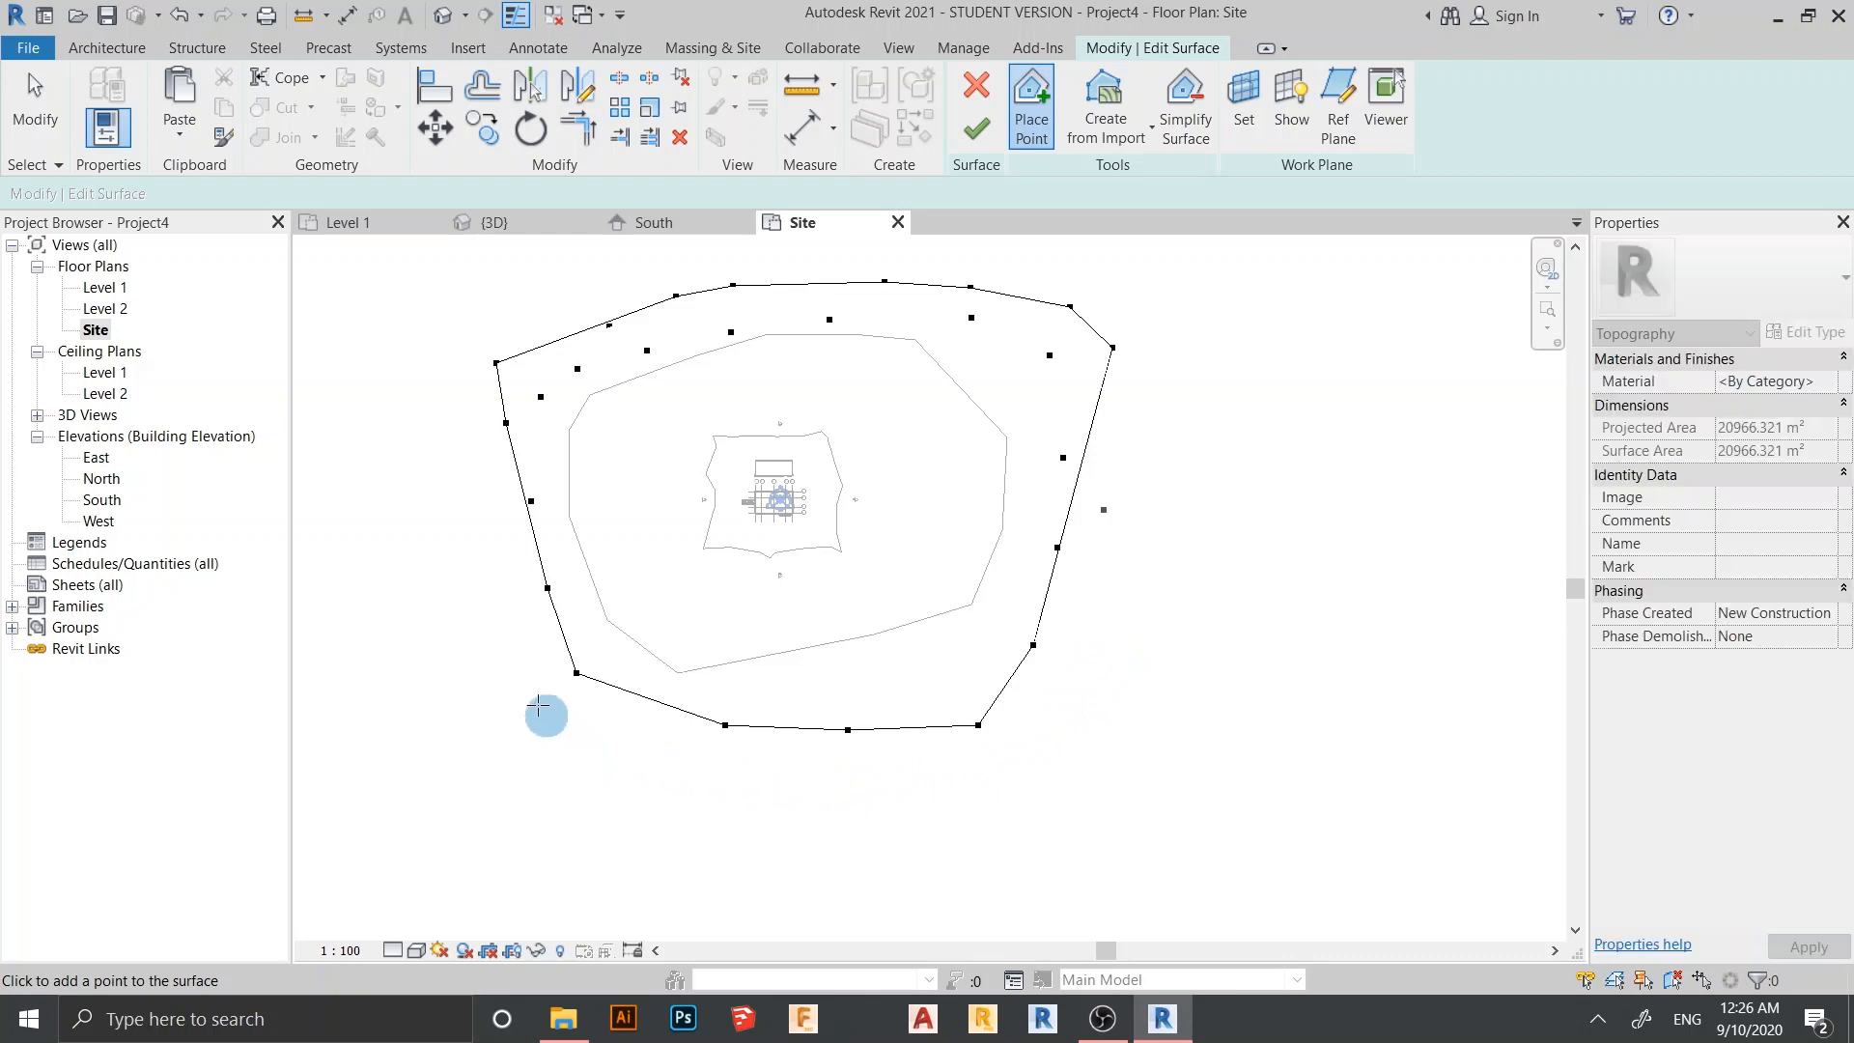
left_click(529, 694)
left_click(499, 591)
left_click(479, 487)
left_click(472, 422)
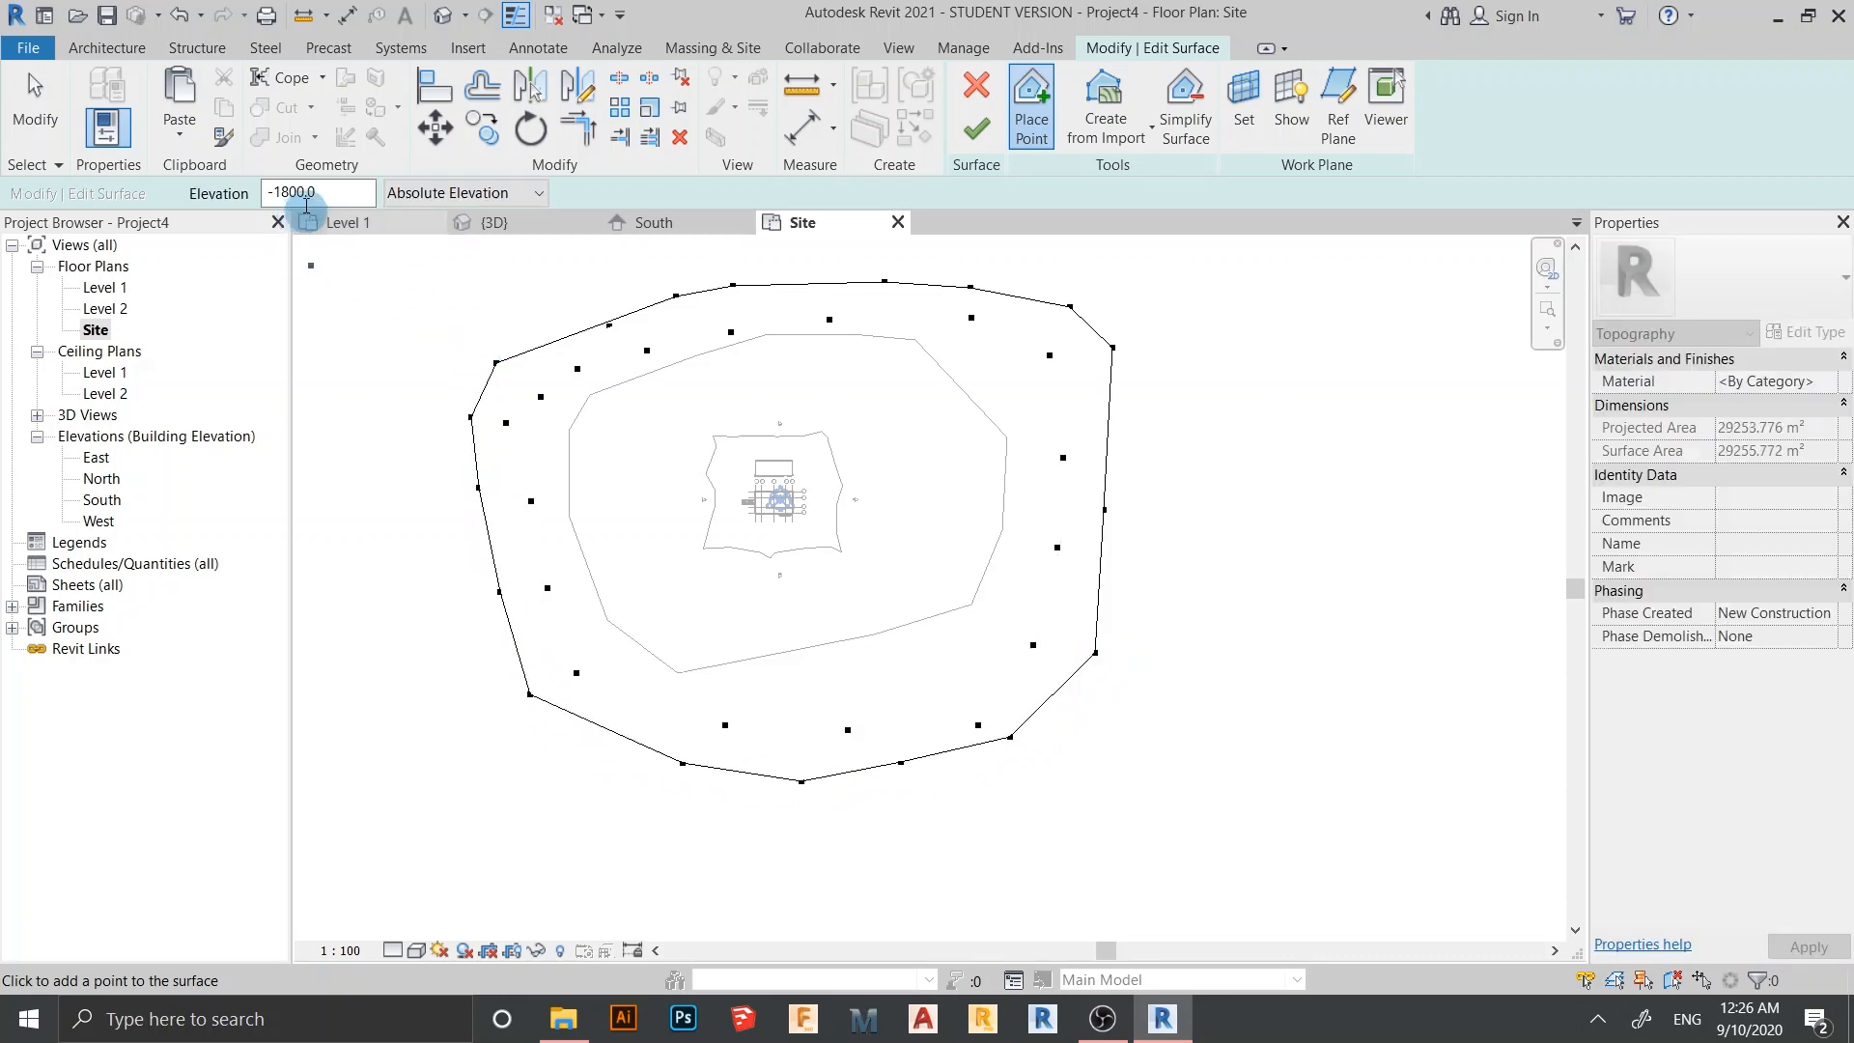
Place an outermost ring of surface points at absolute elevation -2500 and finish the toposurface
double_click(311, 193)
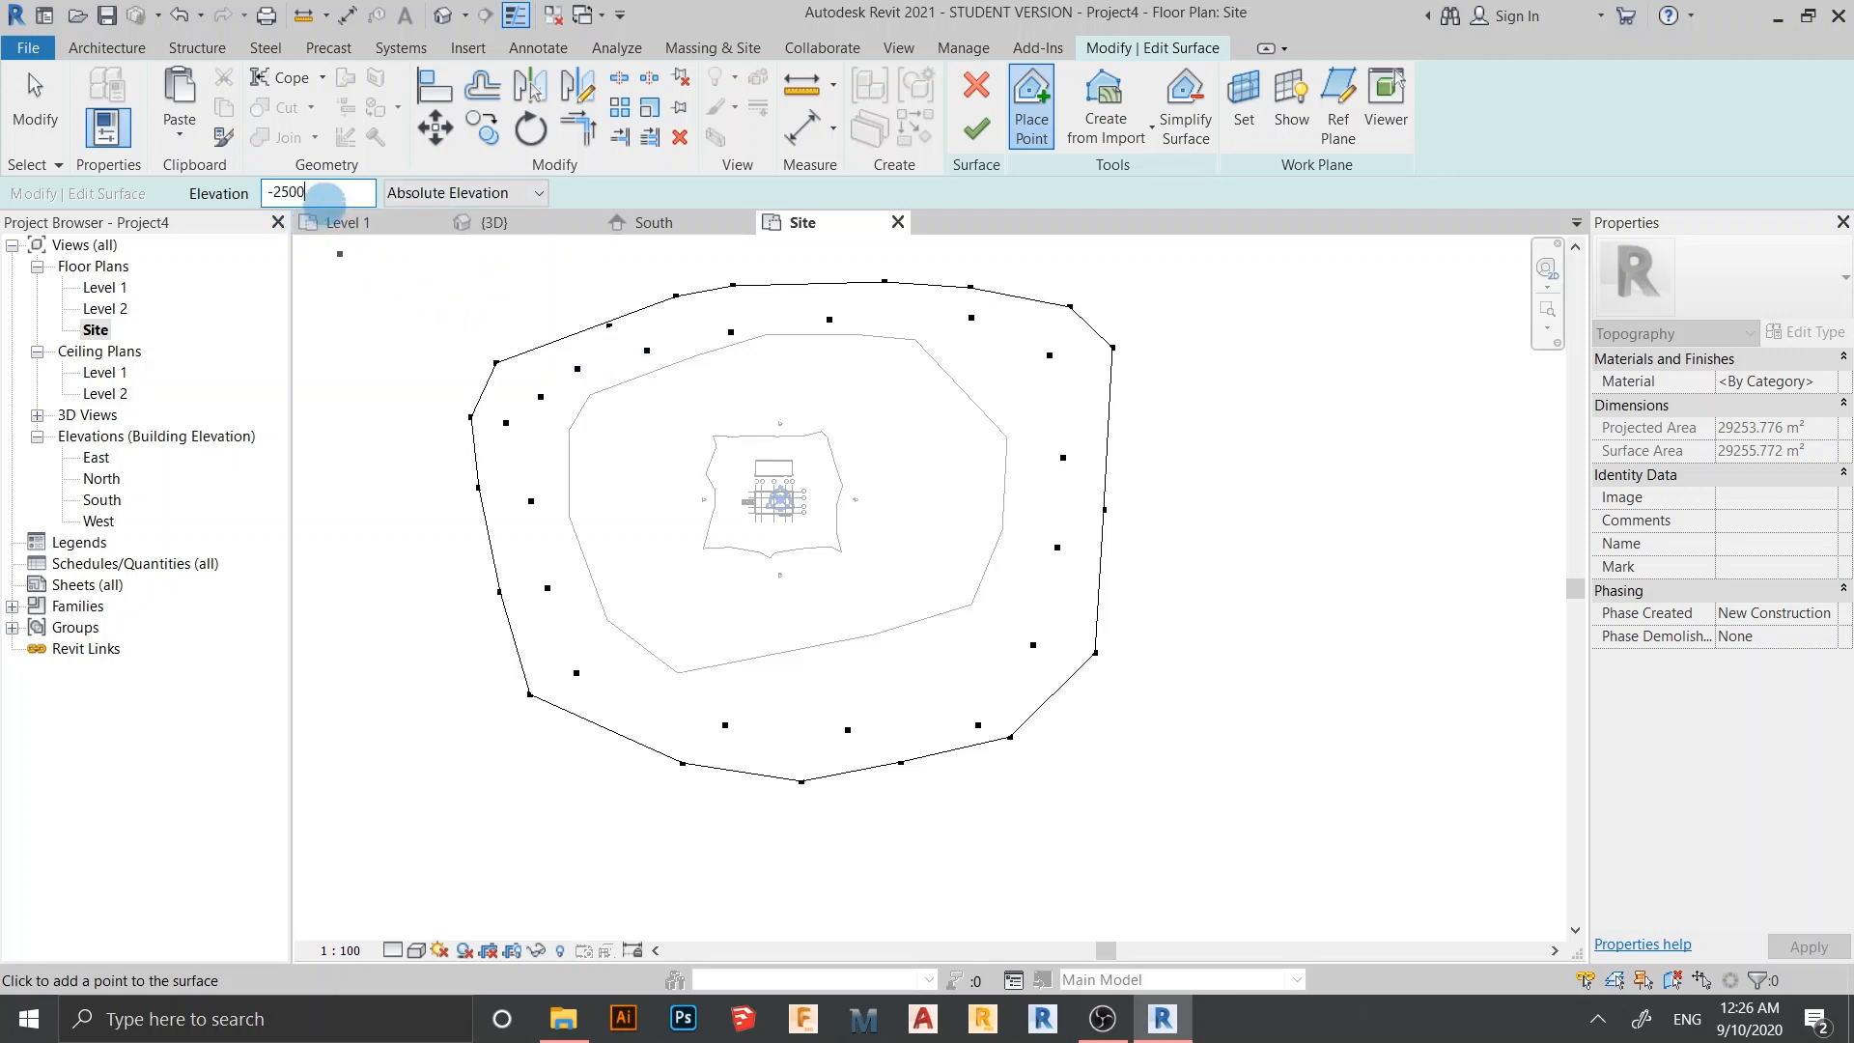
left_click(436, 322)
left_click(550, 280)
left_click(995, 248)
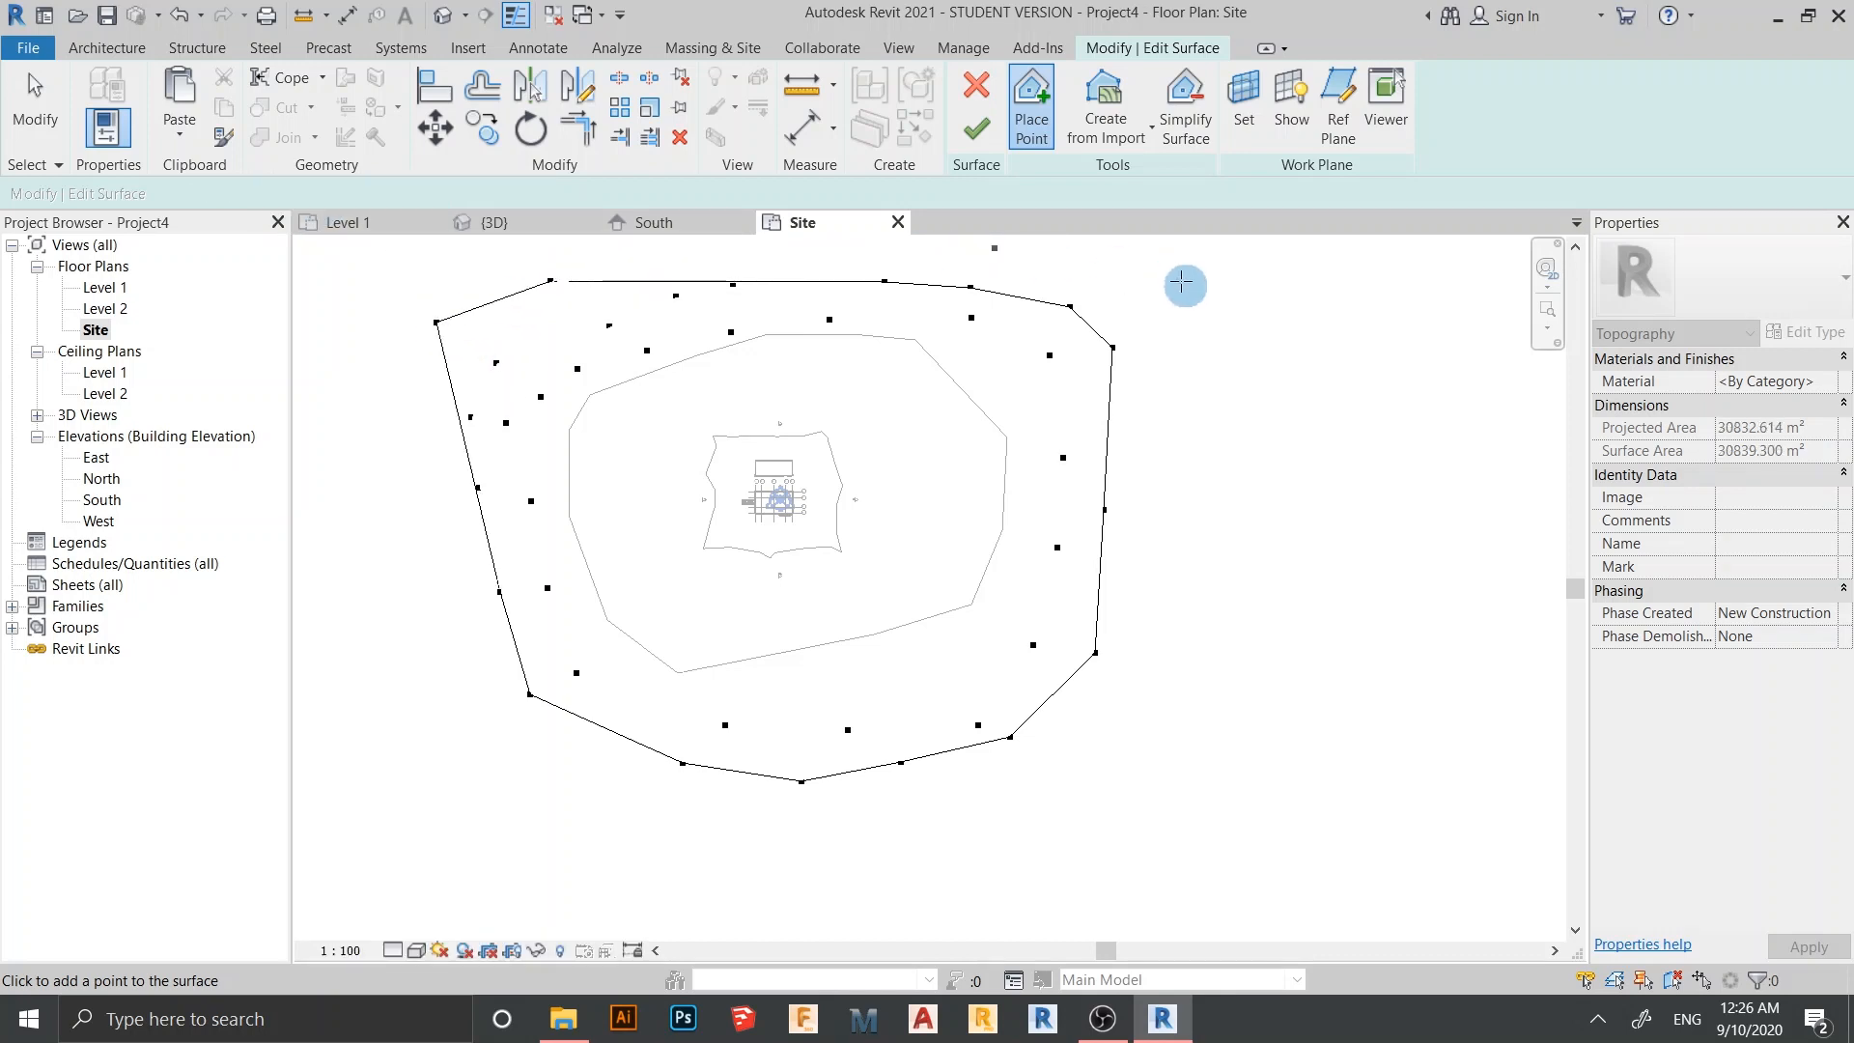
left_click(1179, 281)
left_click(1188, 567)
left_click(1118, 795)
left_click(781, 834)
left_click(492, 765)
left_click(448, 668)
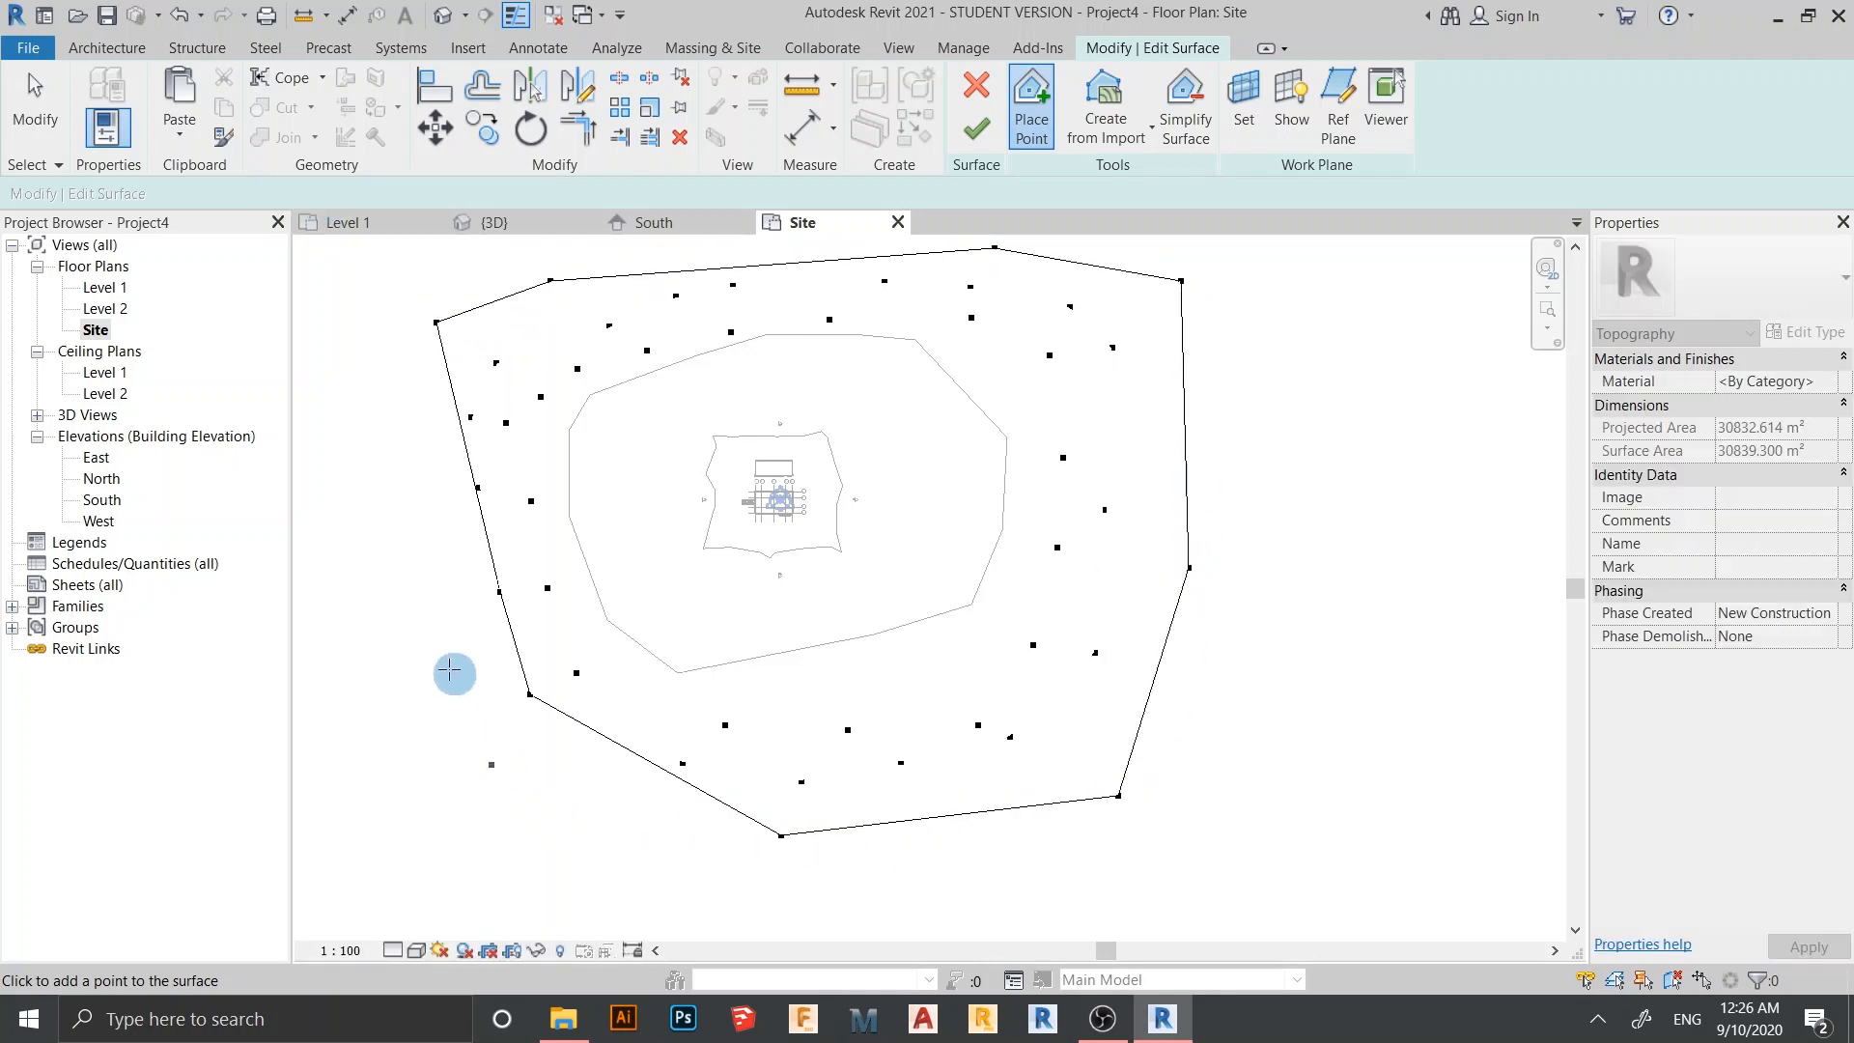
left_click(425, 530)
left_click(396, 400)
left_click(468, 296)
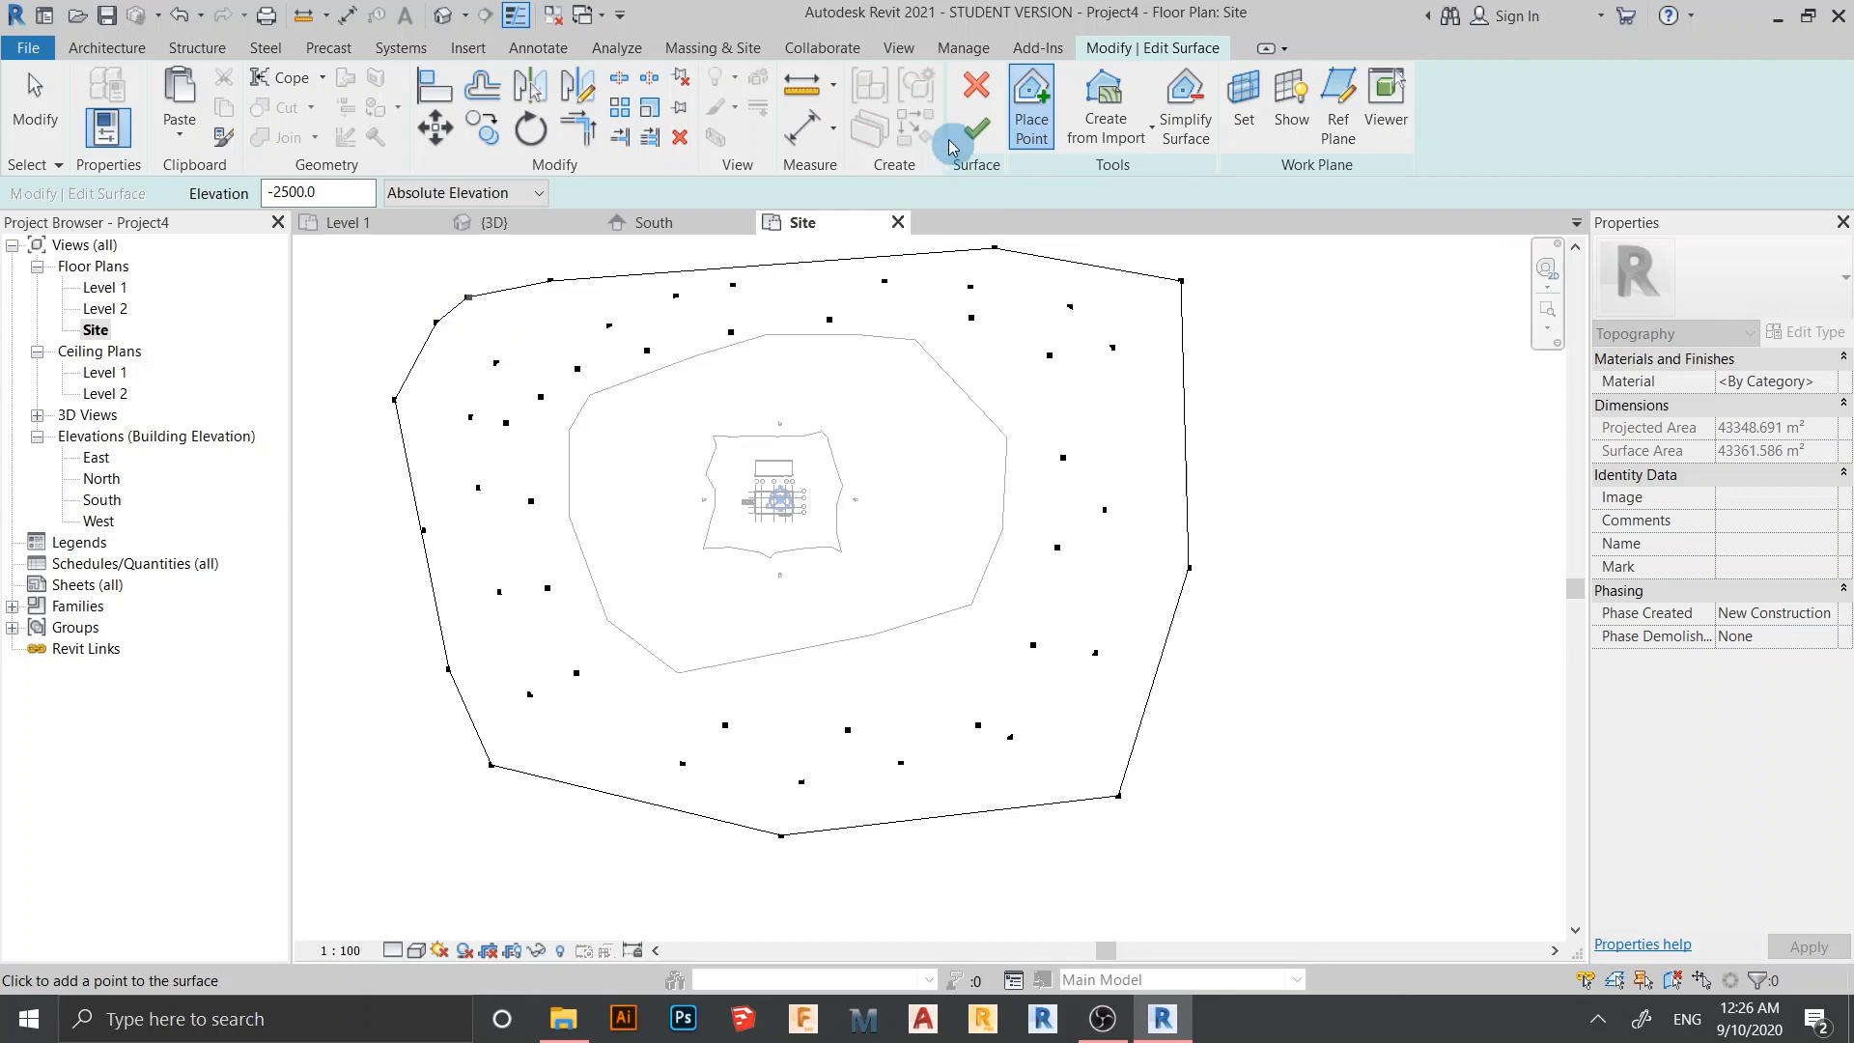
Create a new material in the project for the outer toposurface
left_click(1184, 404)
left_click(1830, 383)
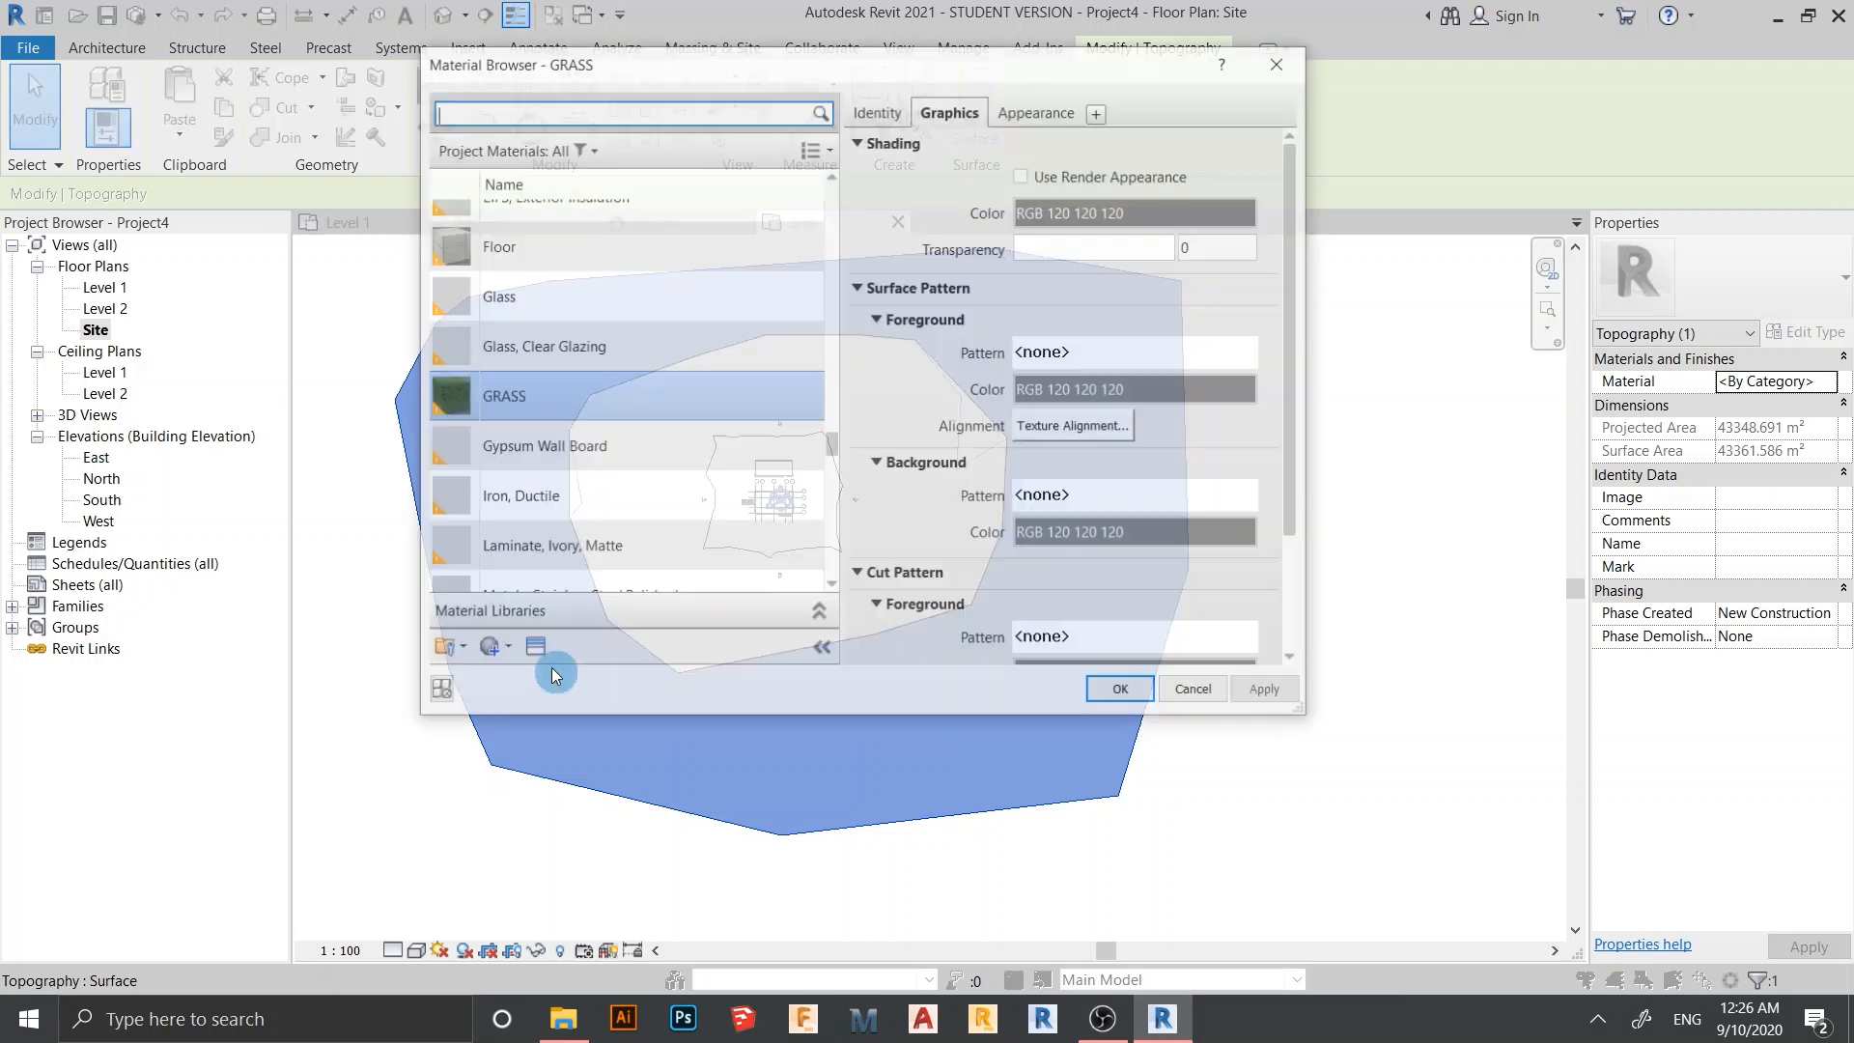
left_click(484, 665)
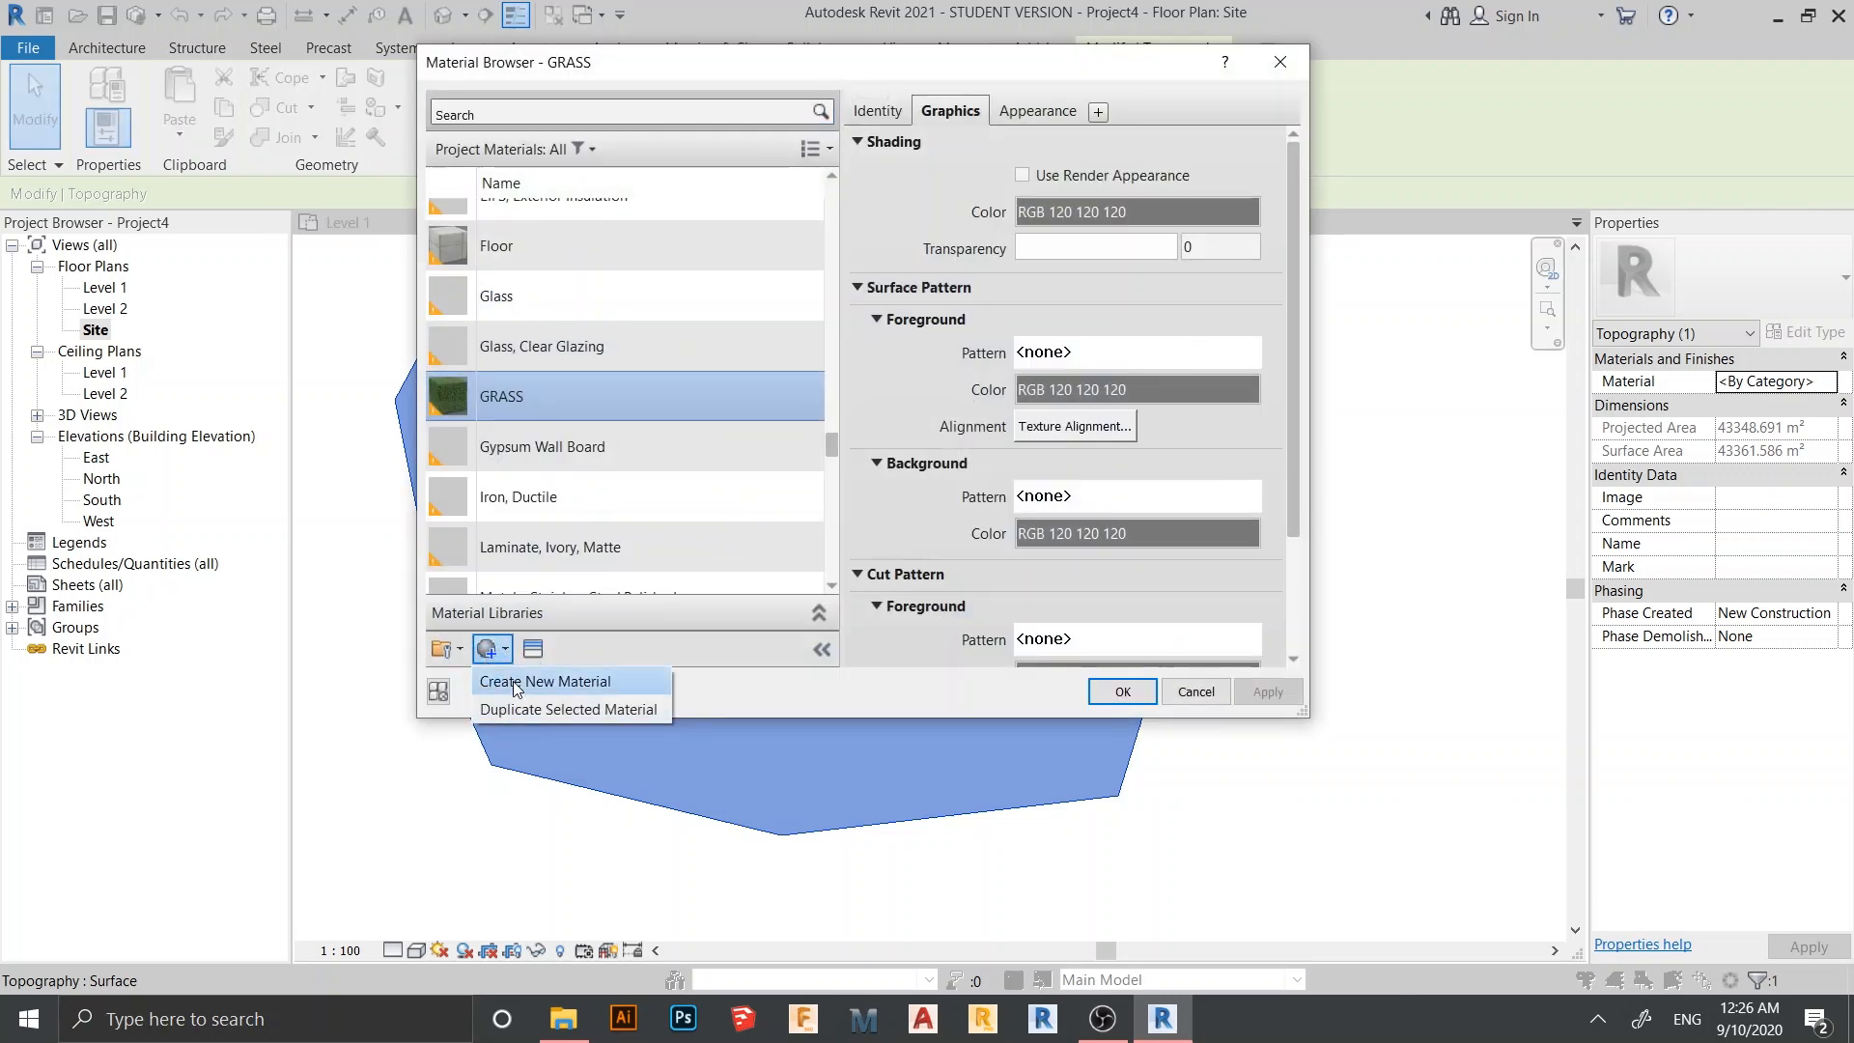
left_click(513, 681)
Try to rename the new material as SAND
right_click(575, 397)
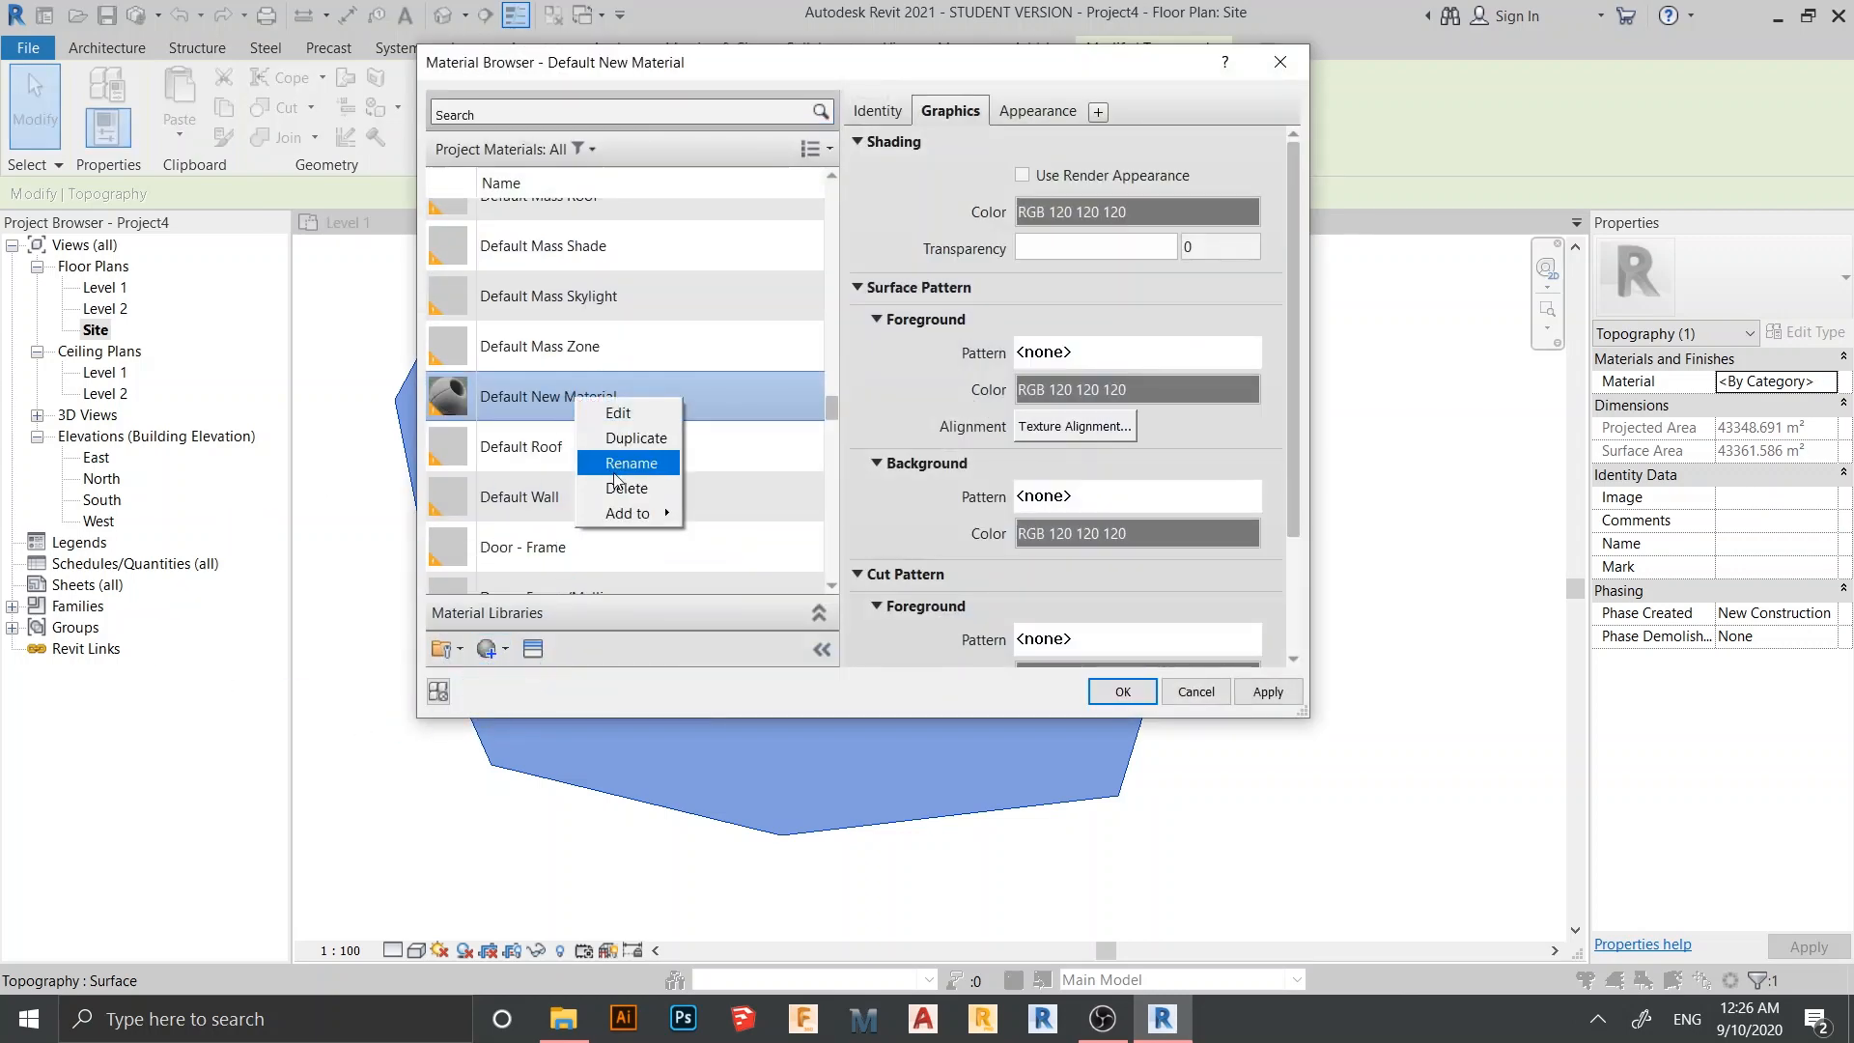
left_click(612, 469)
type("SAND")
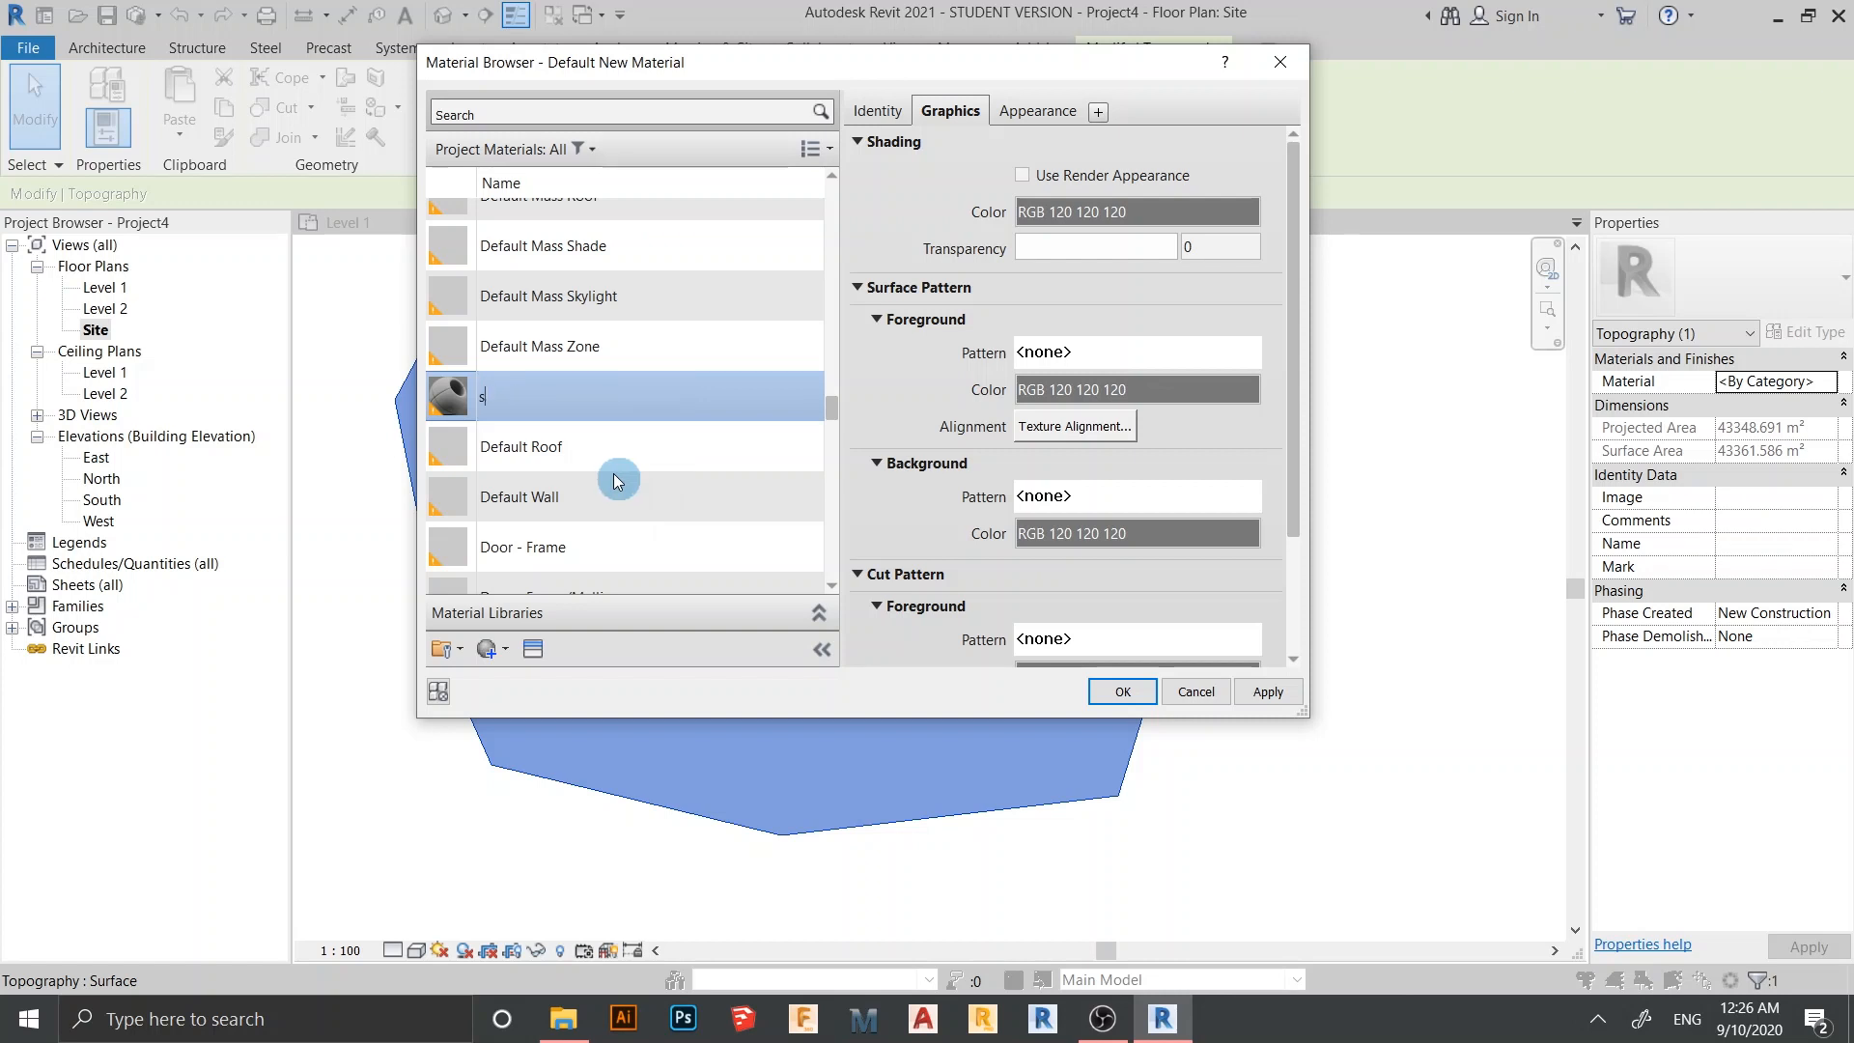
key("Return")
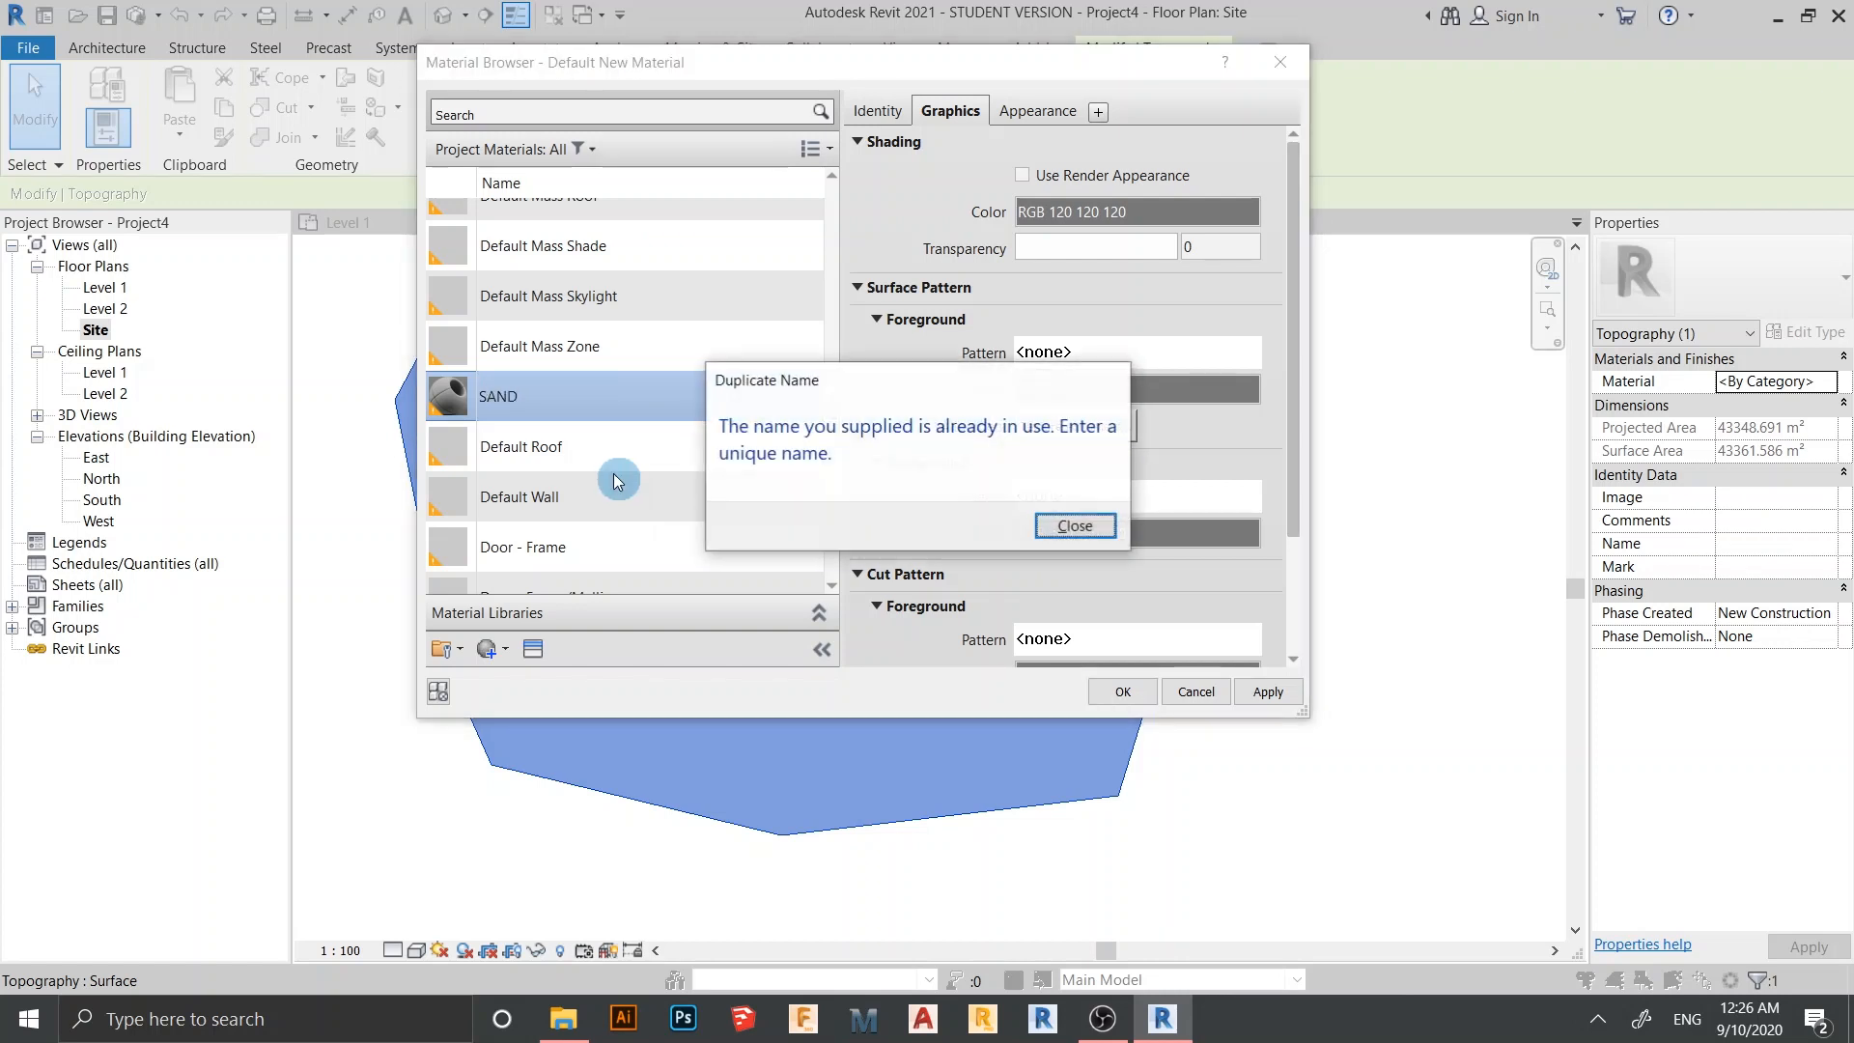
left_click(1076, 527)
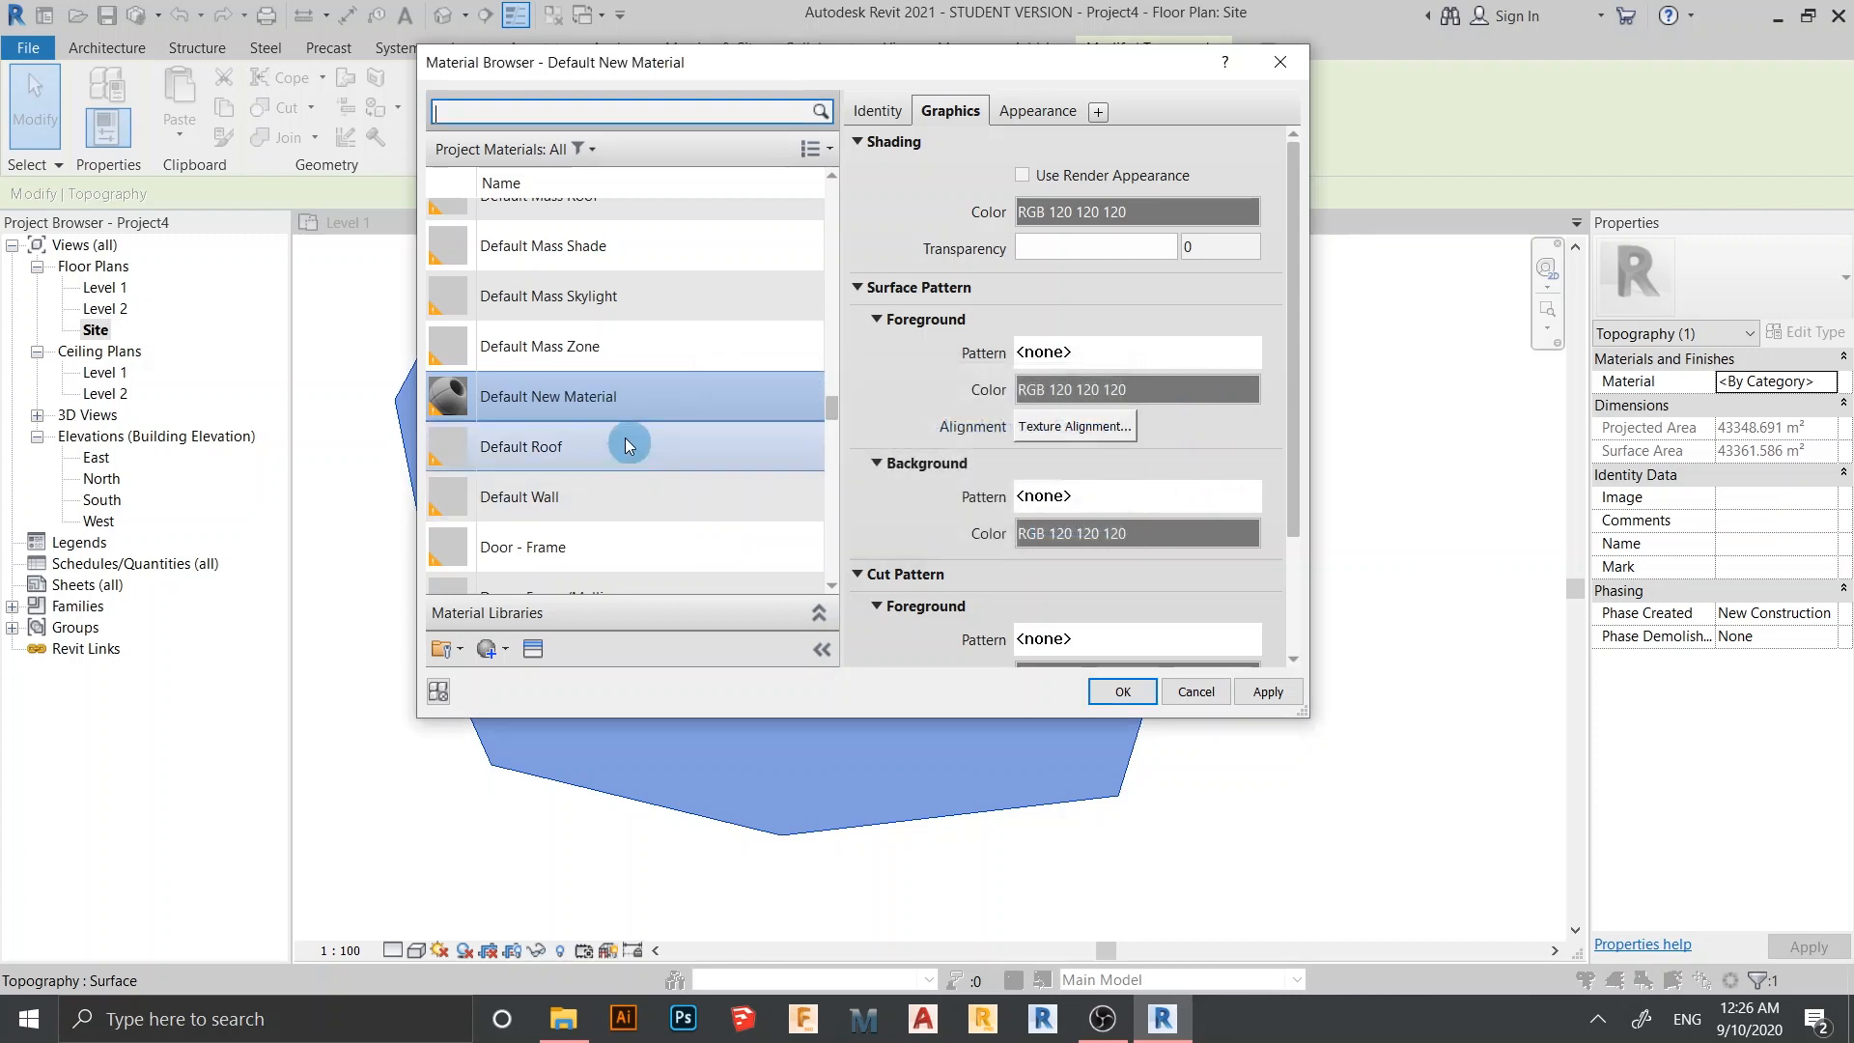
Rename the new material as SAND 2
right_click(633, 398)
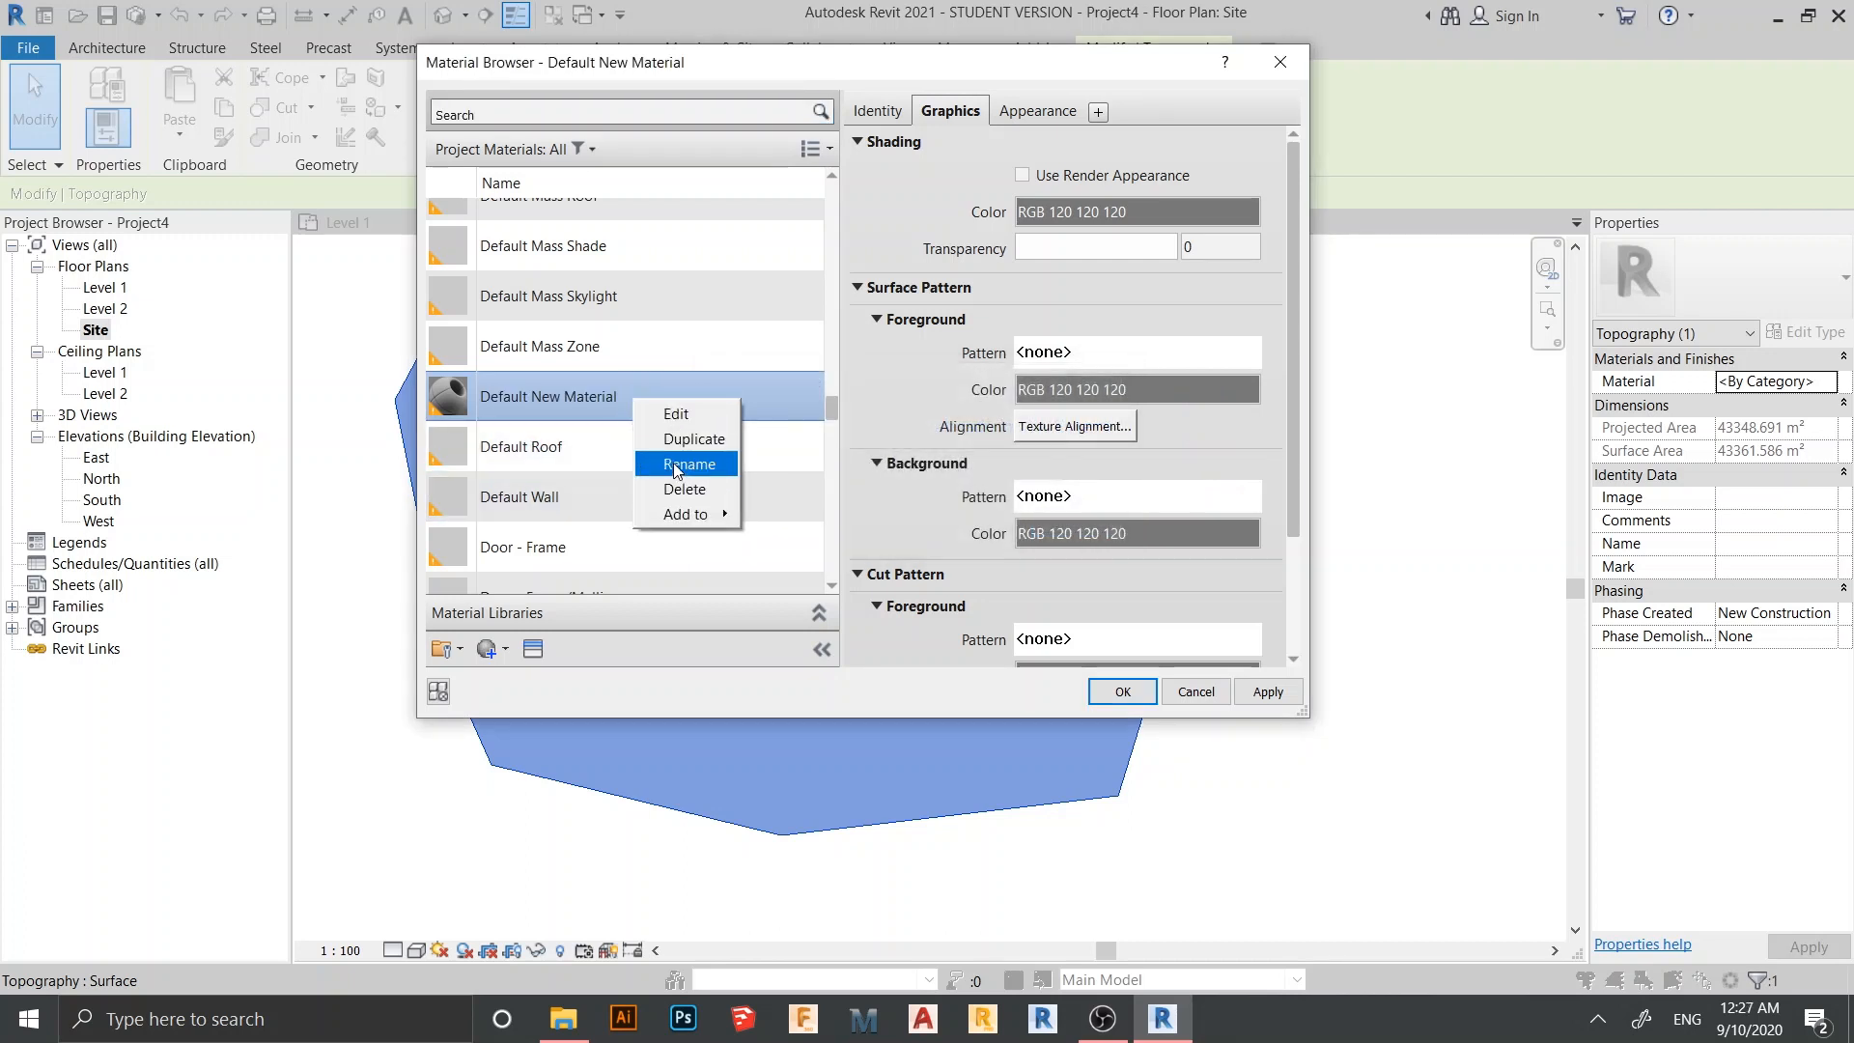
left_click(674, 464)
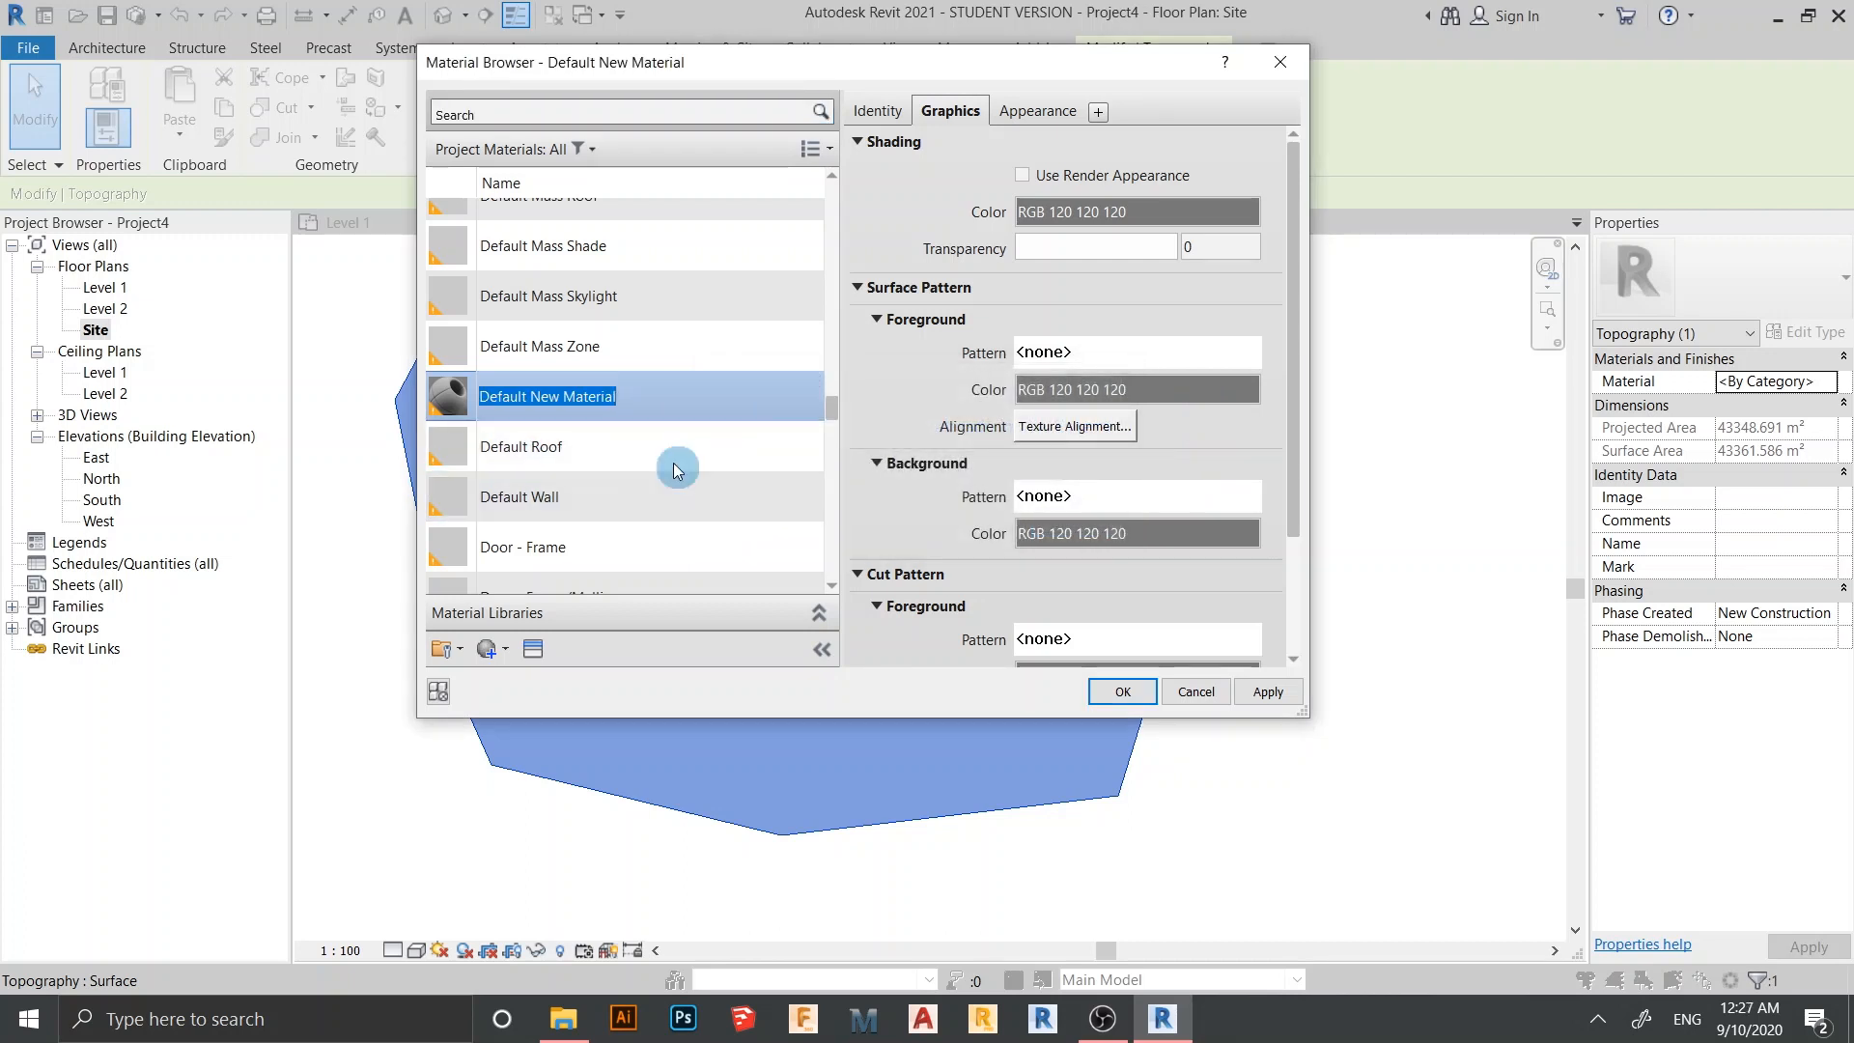
type("SAND 2")
key("Return")
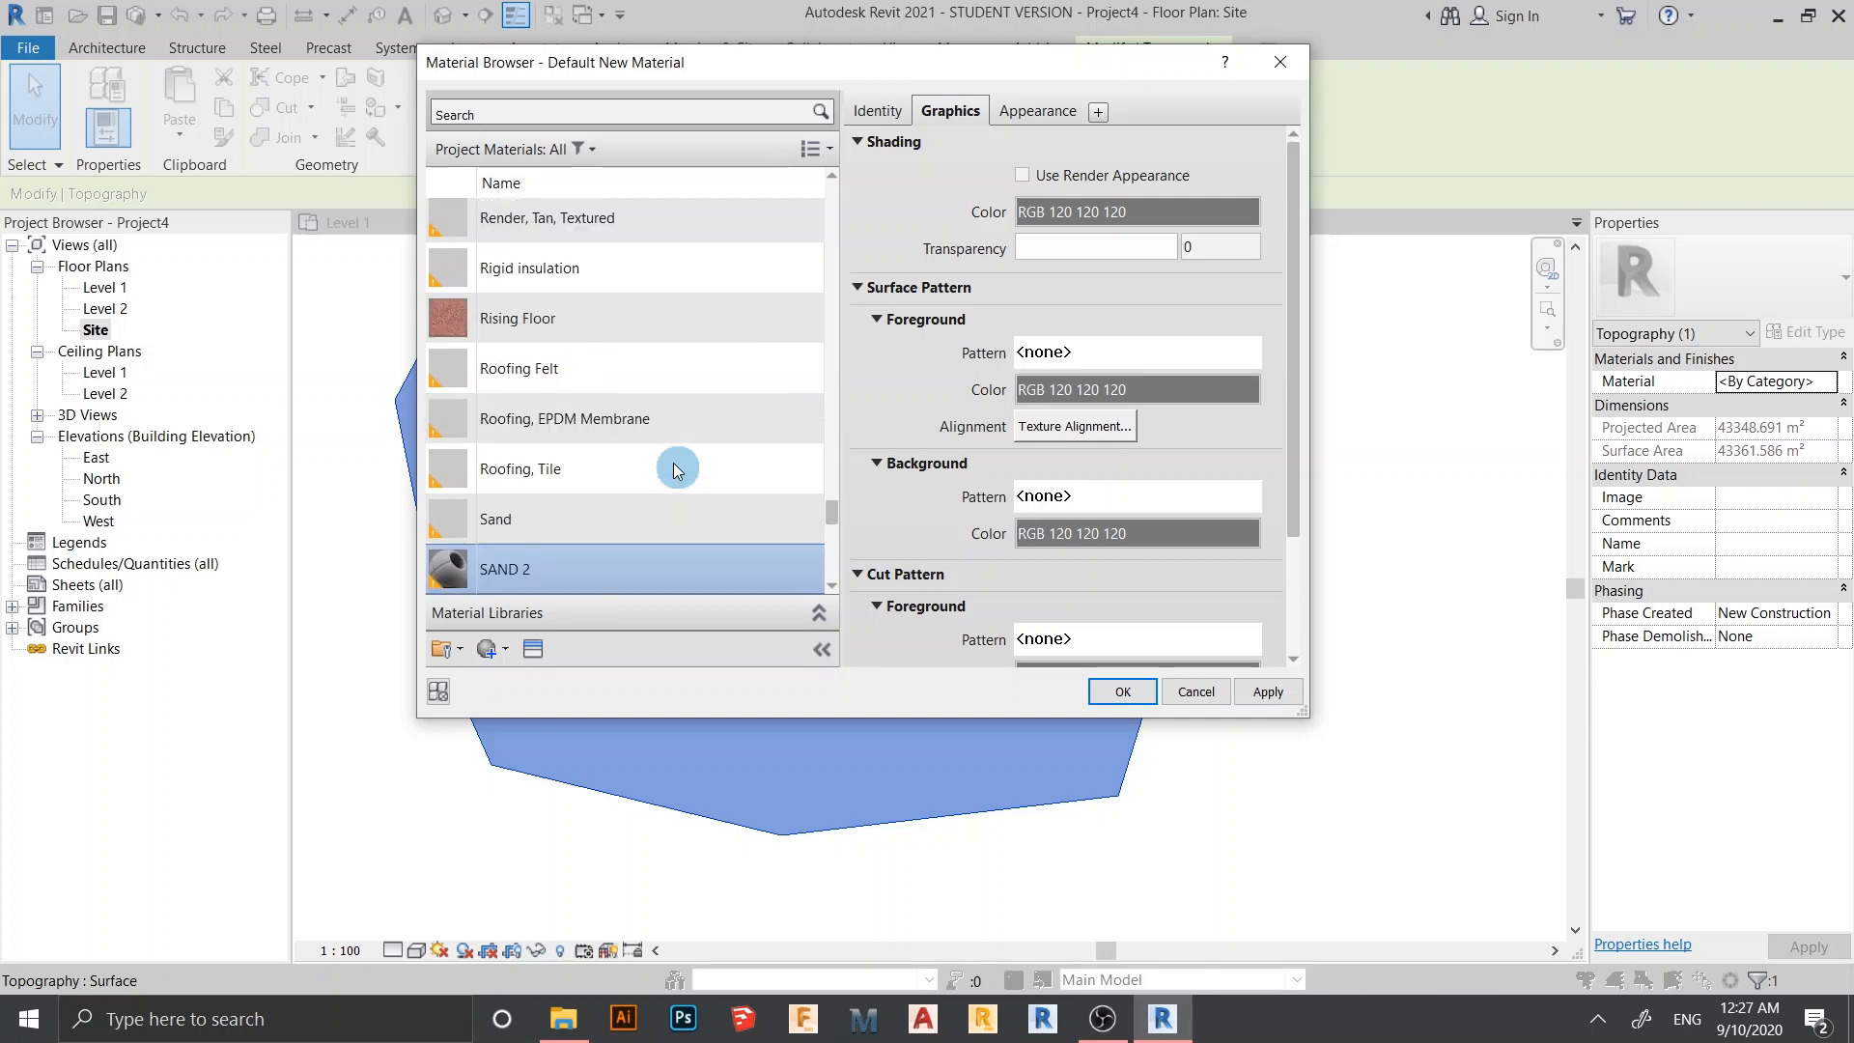
Give the SAND 2 material the Sand - Beach appearance from the Sitework appearance library and apply it to the outer toposurface
left_click(534, 648)
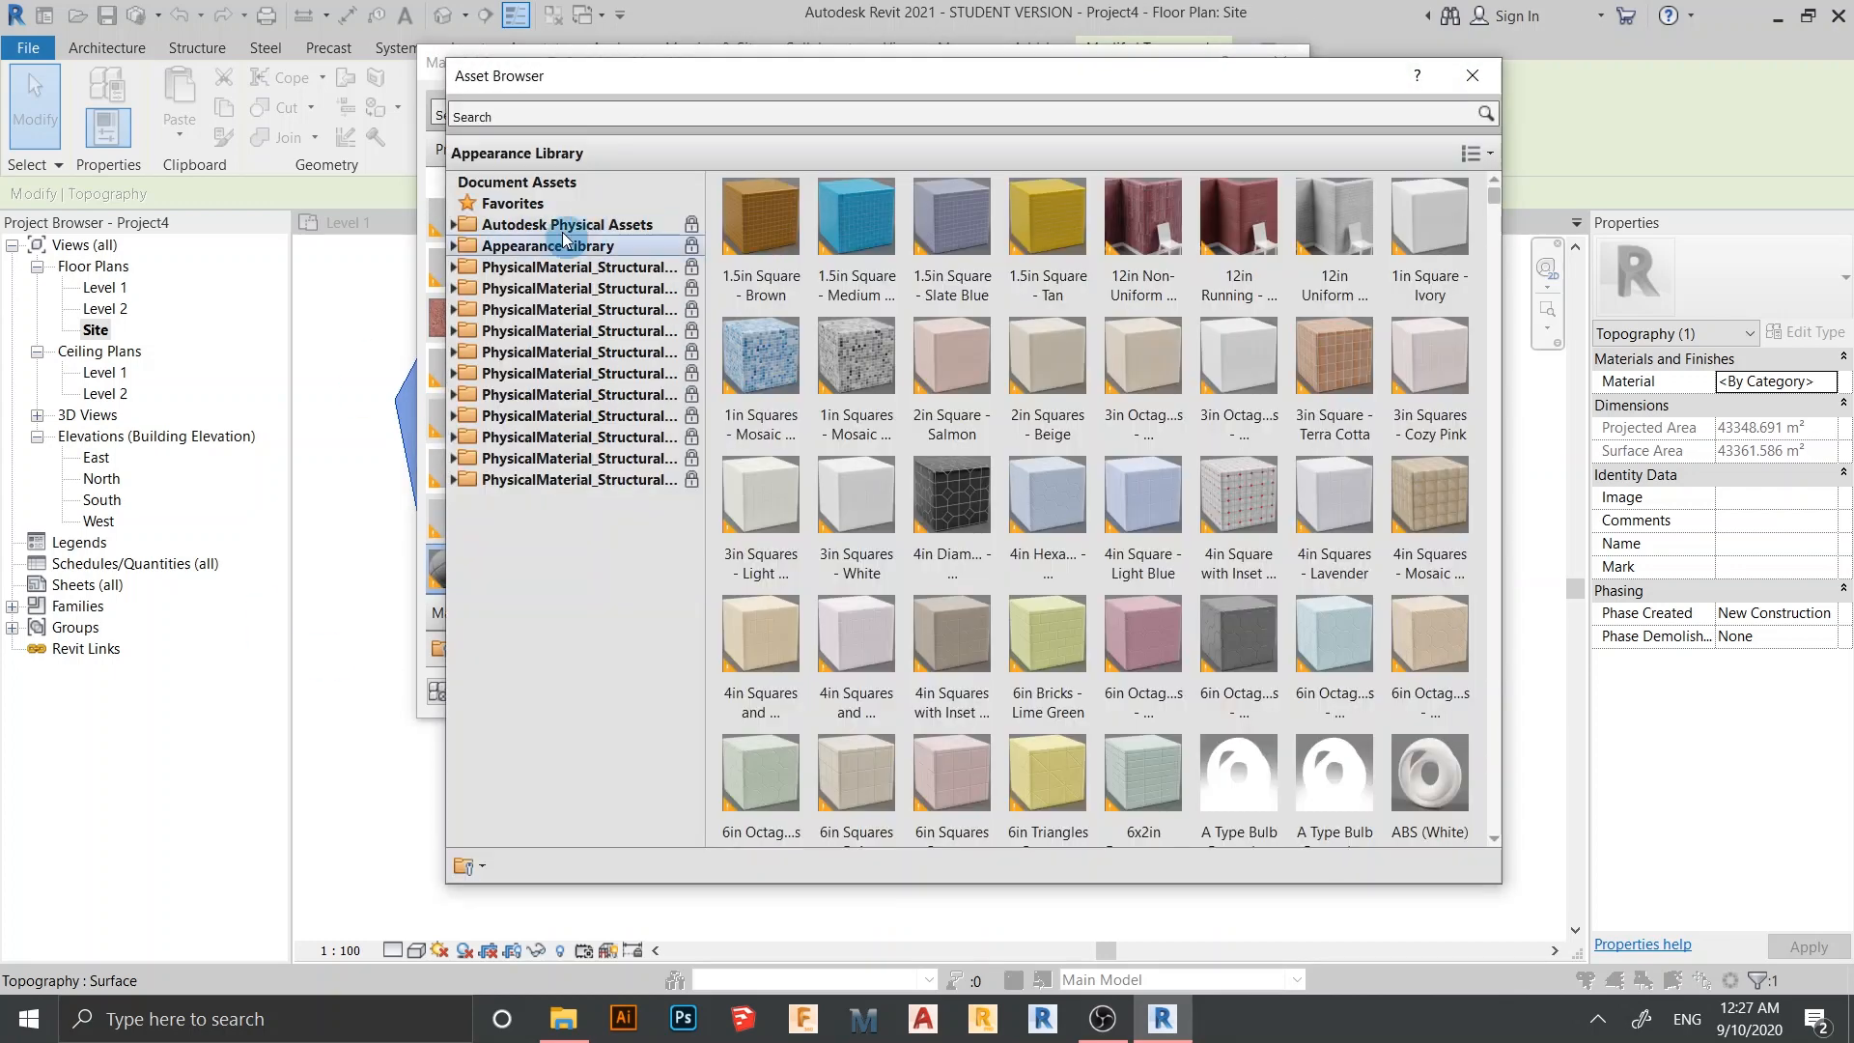
double_click(565, 244)
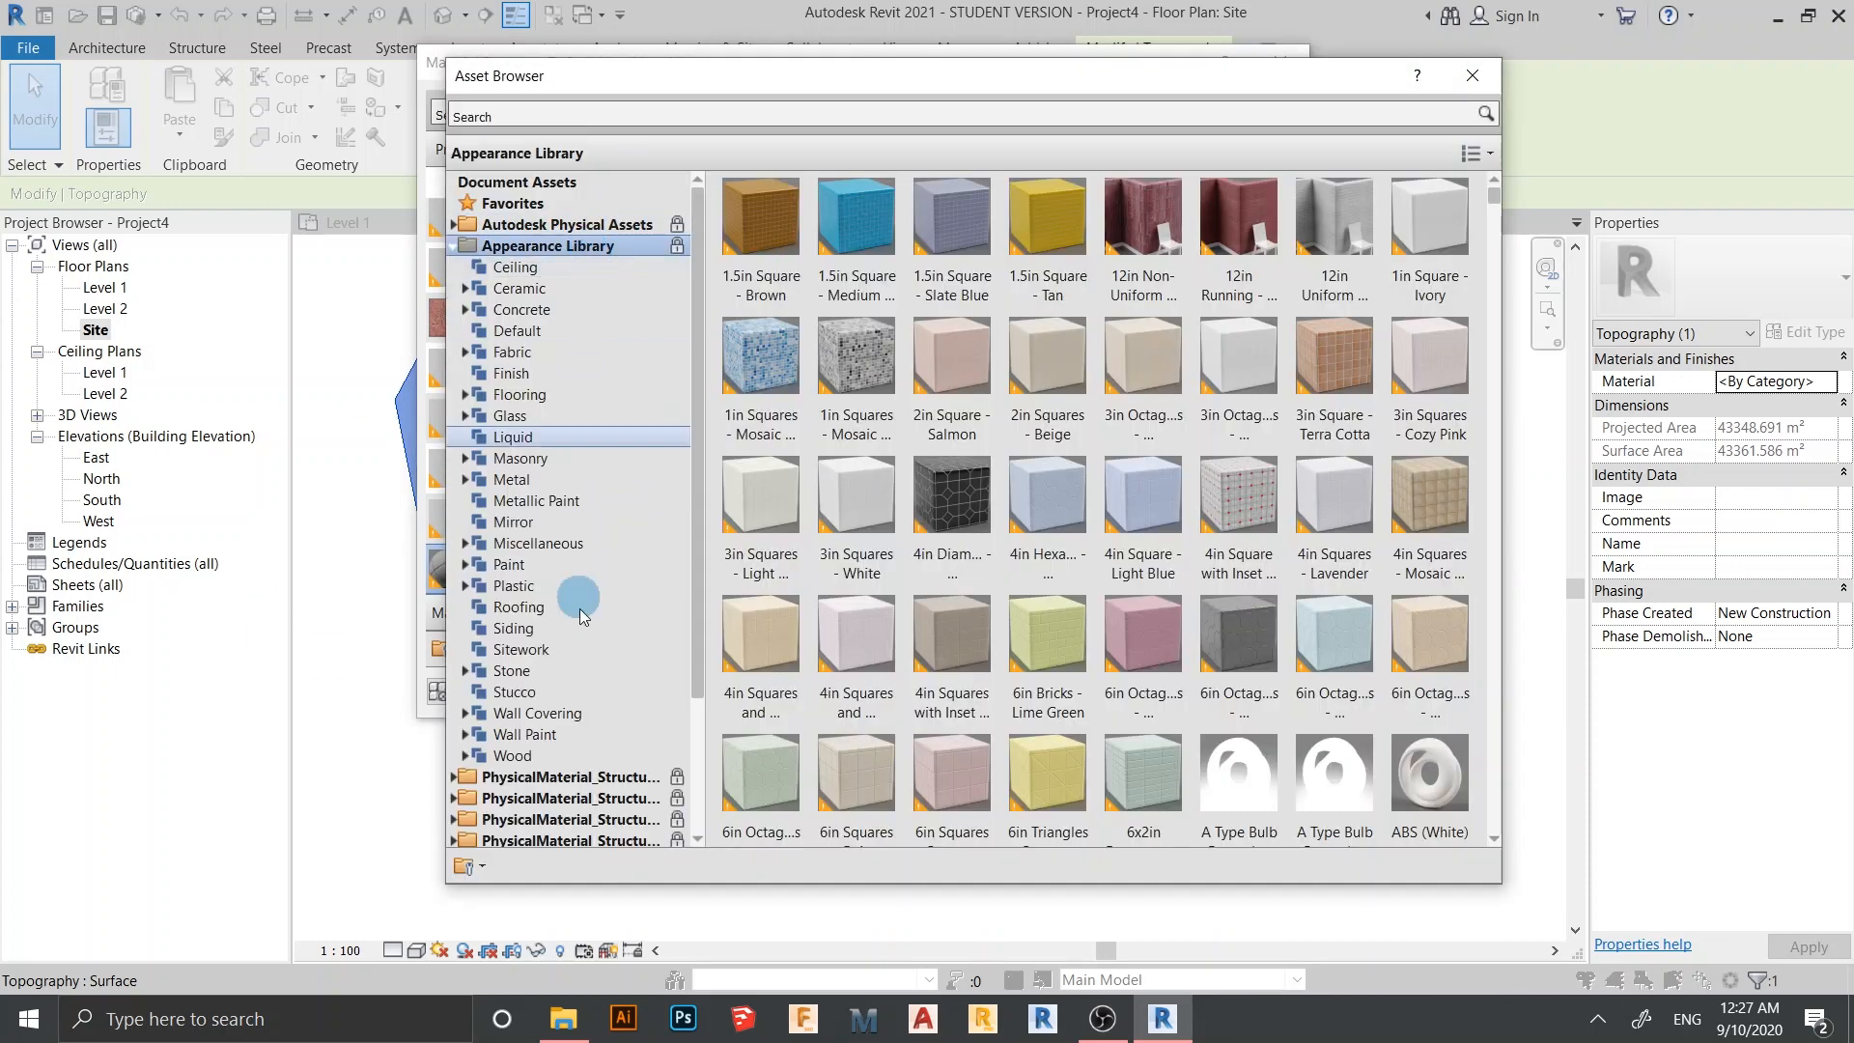
left_click(558, 656)
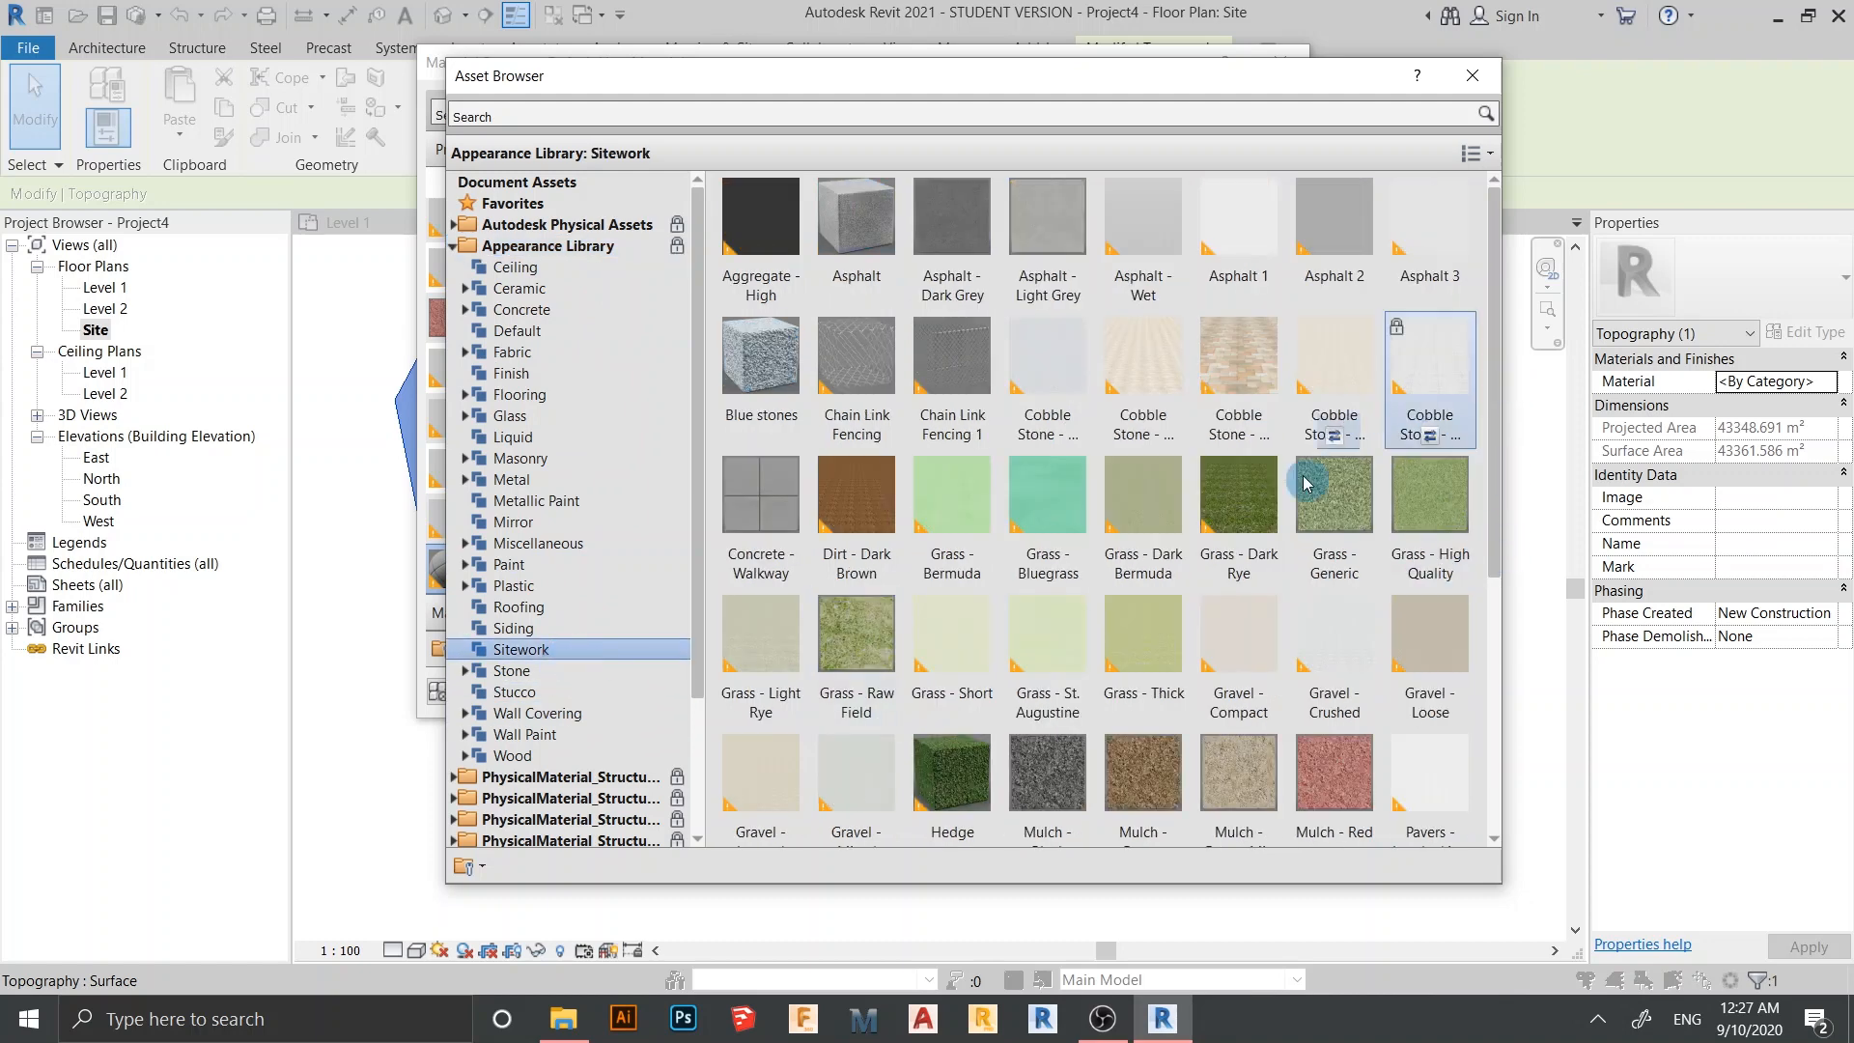
scroll(1429, 797, "down", 5)
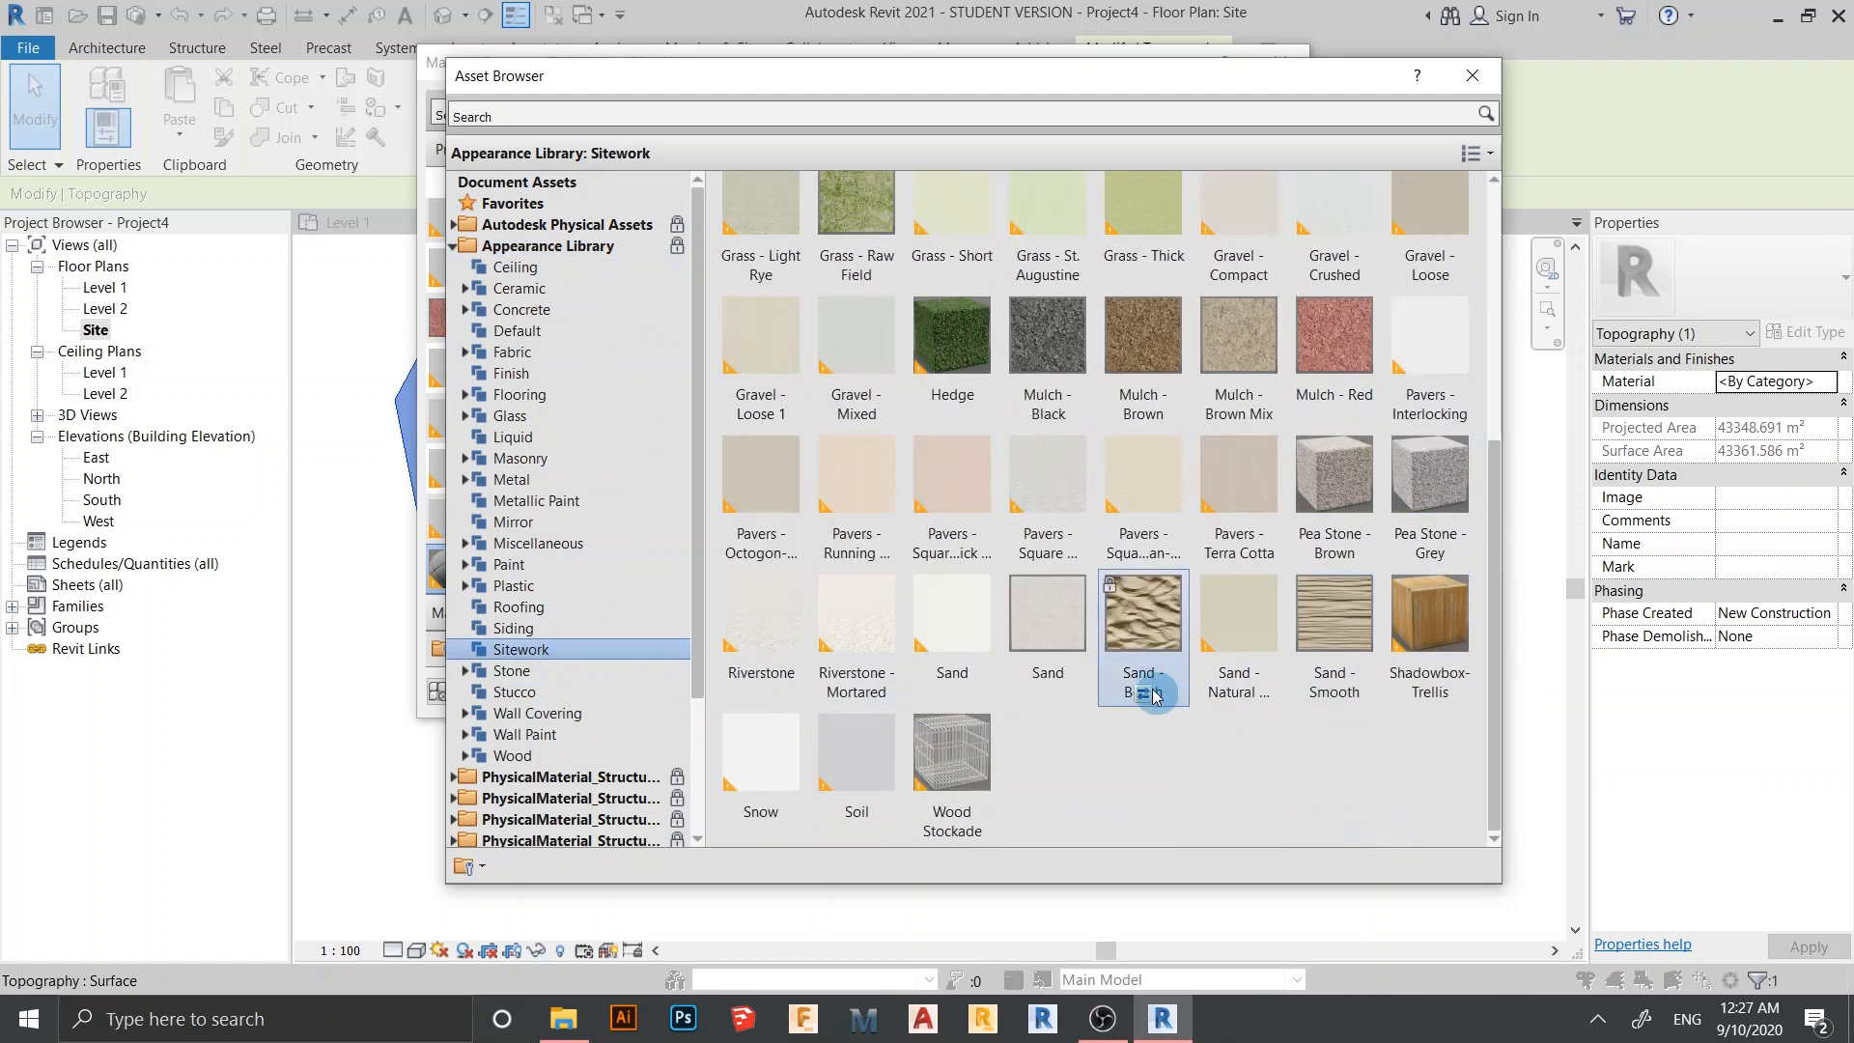
left_click(1155, 694)
left_click(1471, 75)
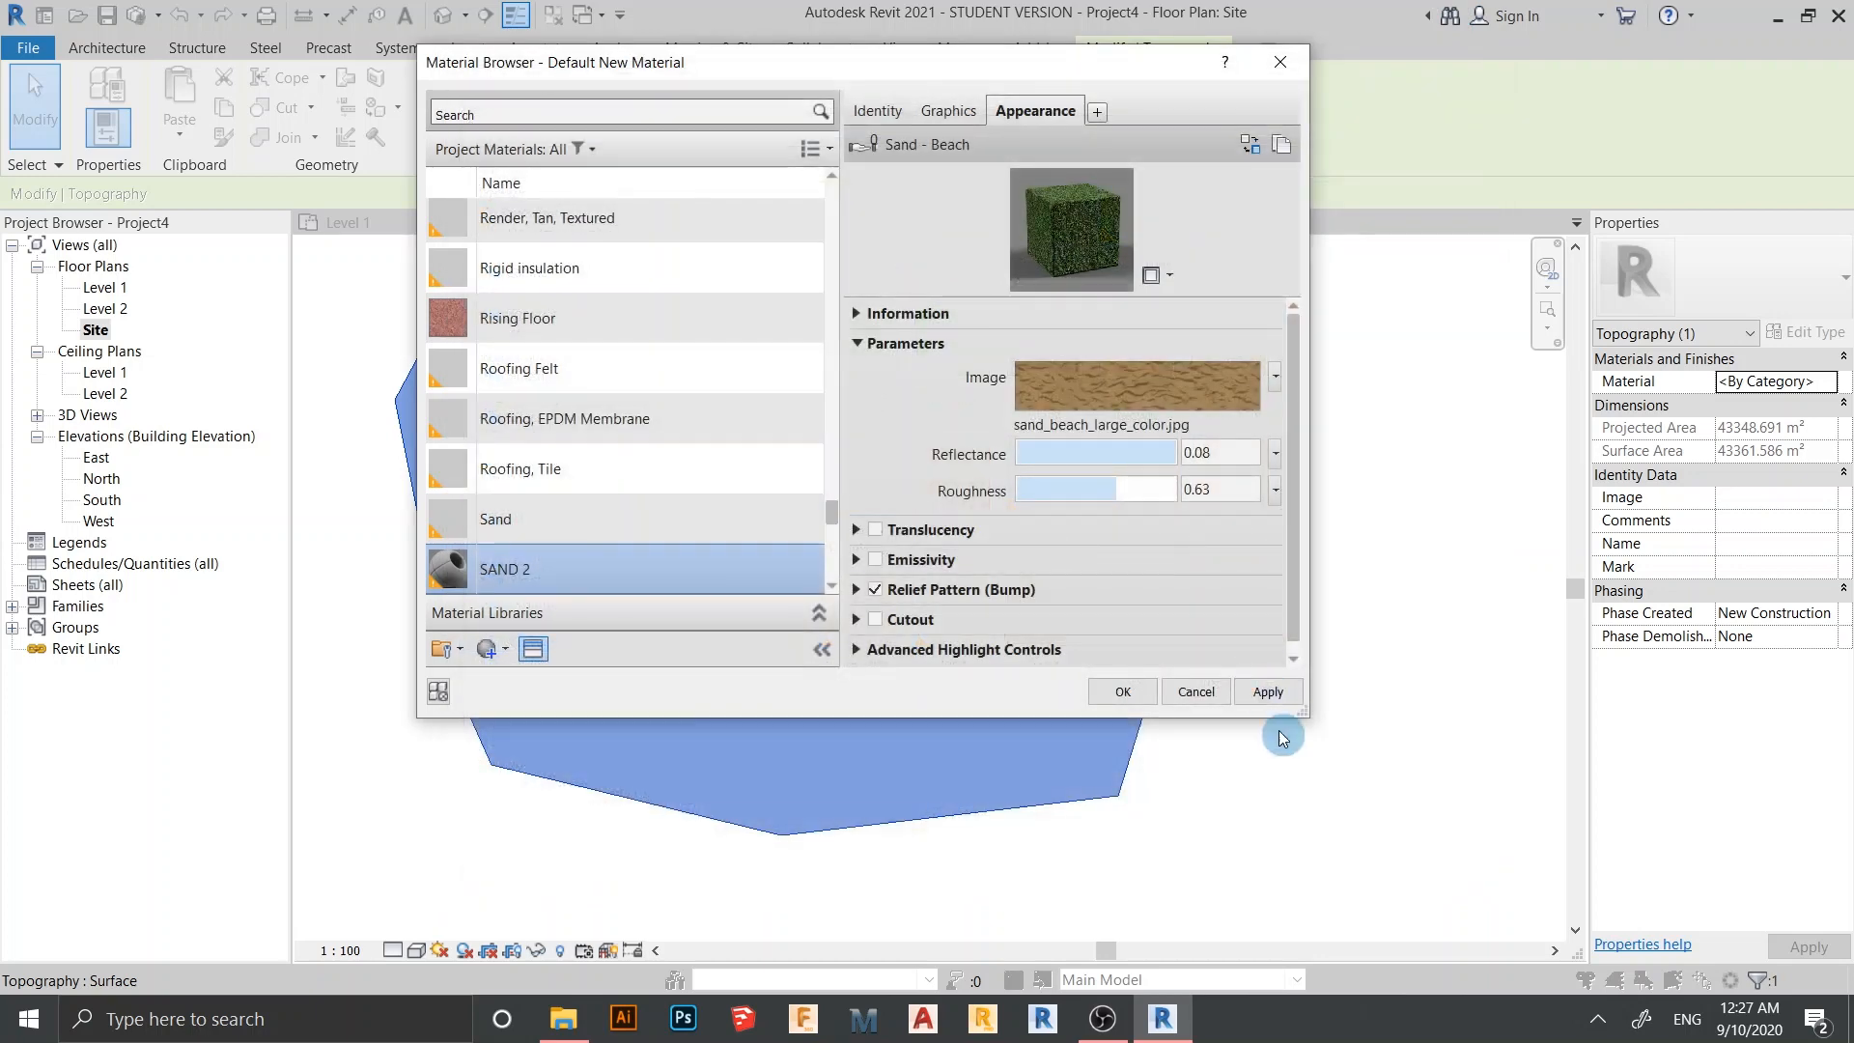
left_click(1122, 691)
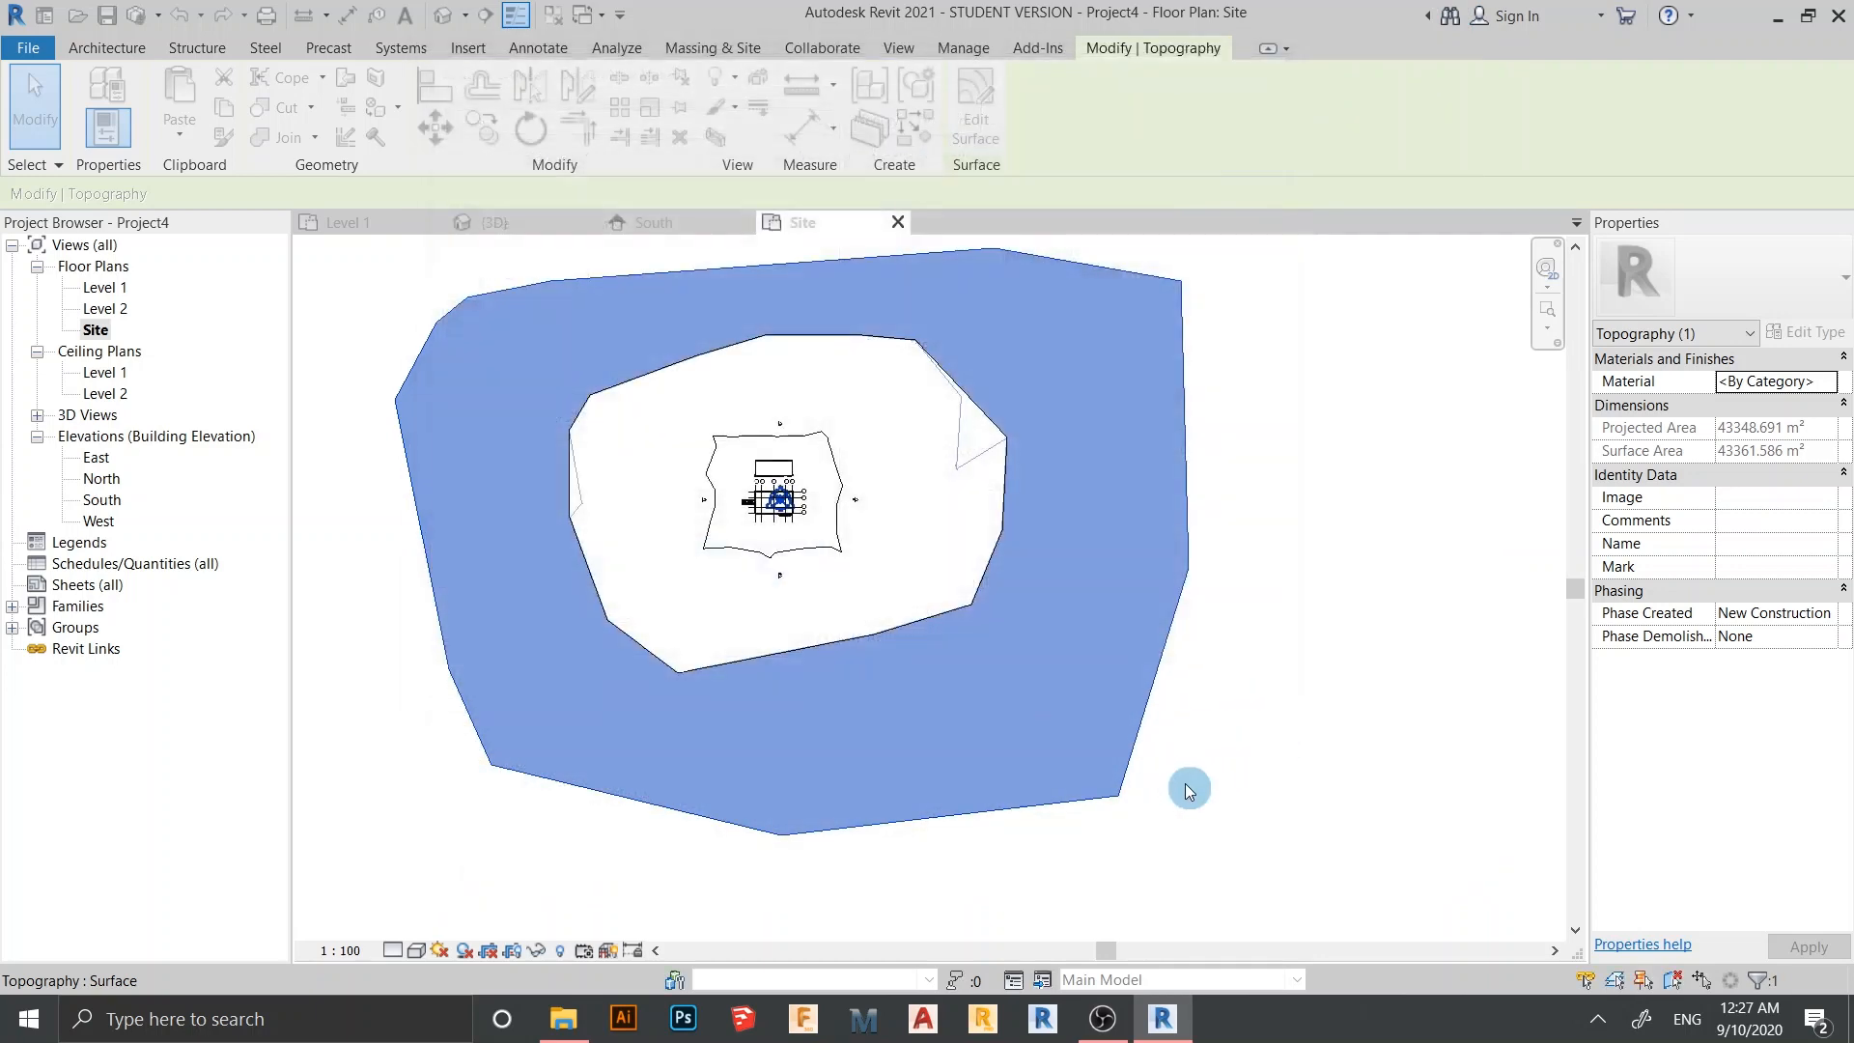
Examine the grass and sand surfaces around the gas station in the 3D view, including their slope from the front
left_click(497, 228)
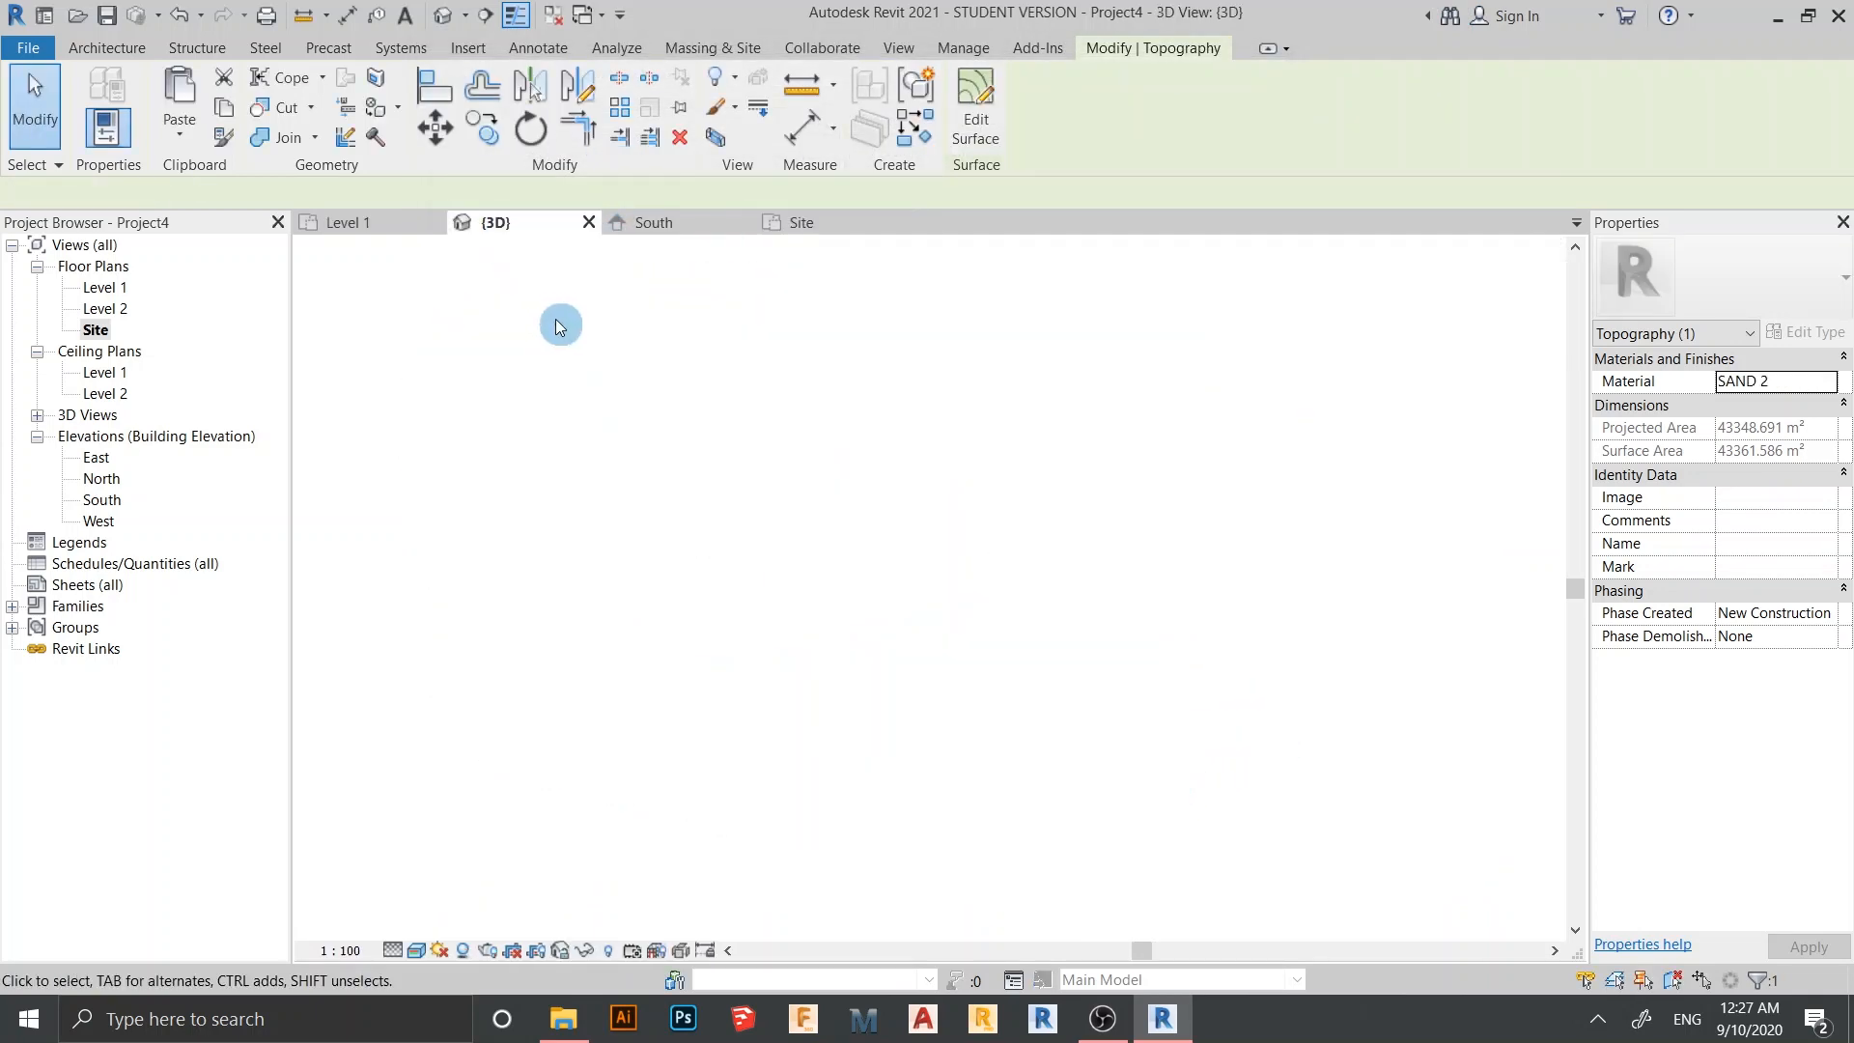
left_click(1045, 592)
scroll(1139, 640, "down", 5)
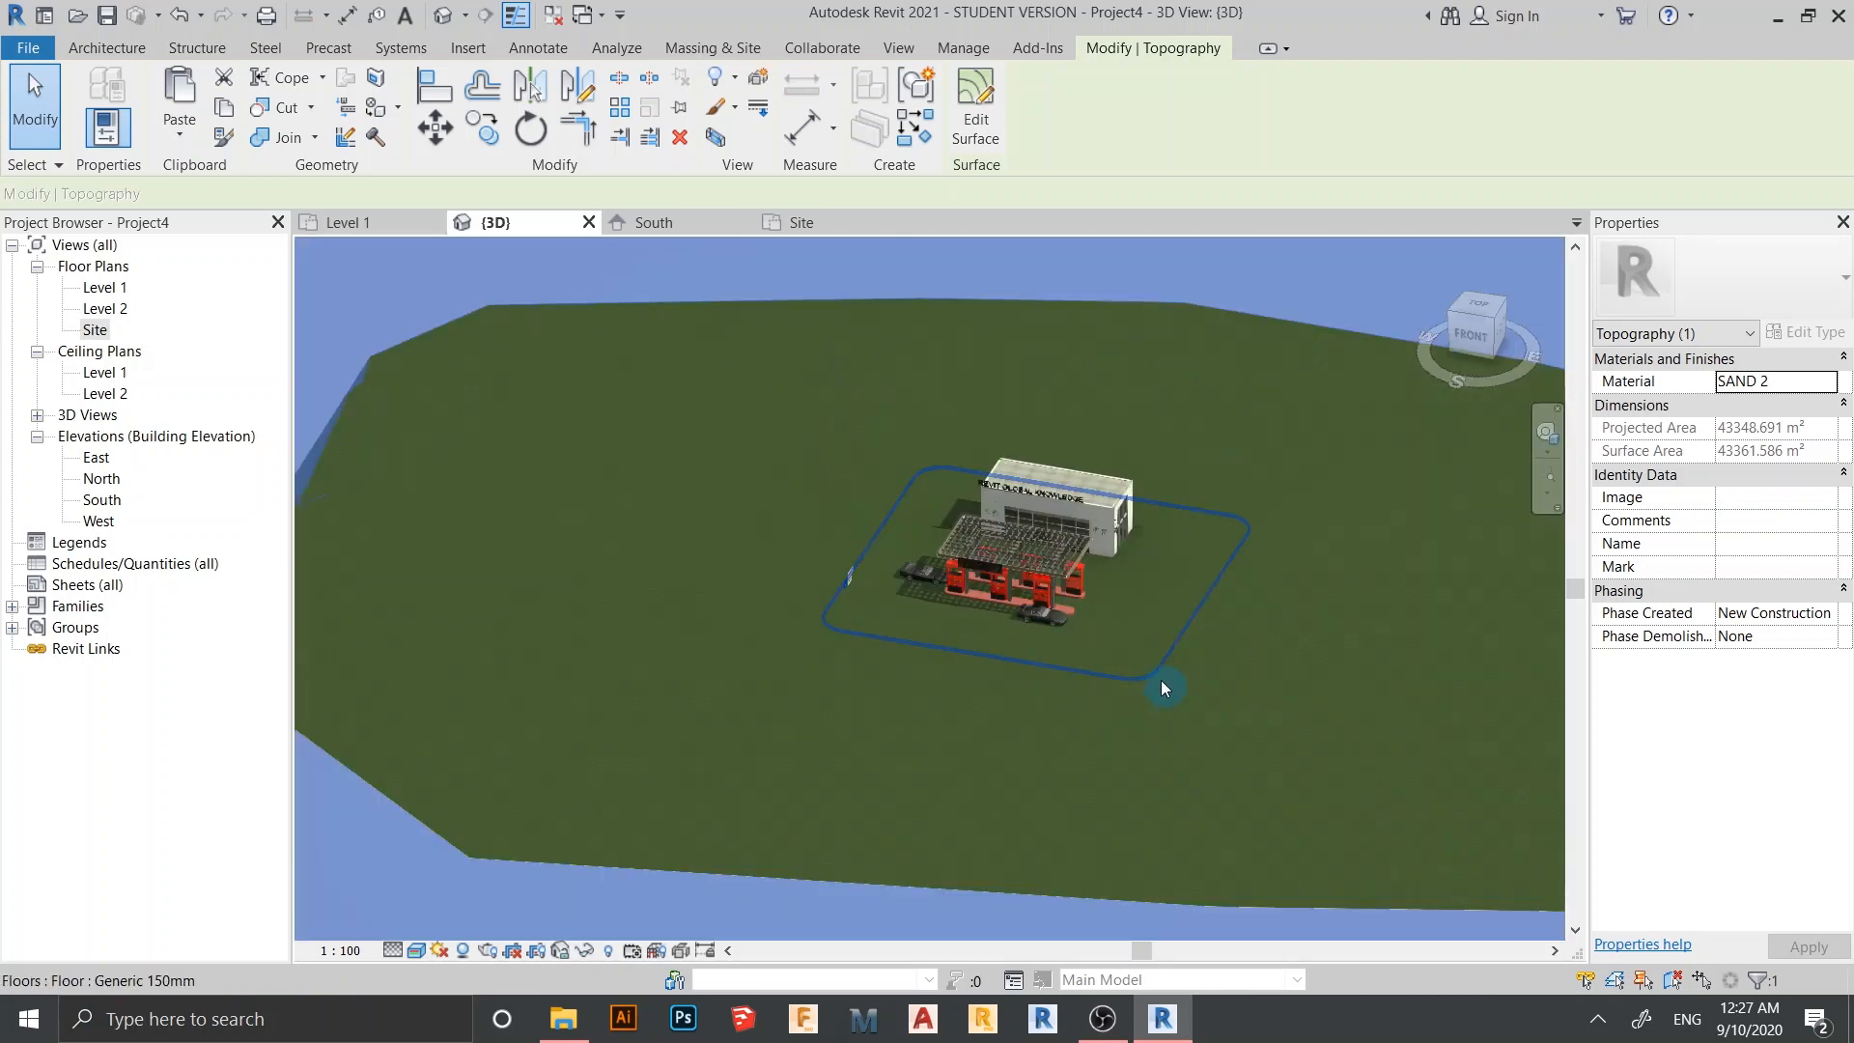
middle_click_drag(1161, 680, 1109, 600)
left_click(681, 913)
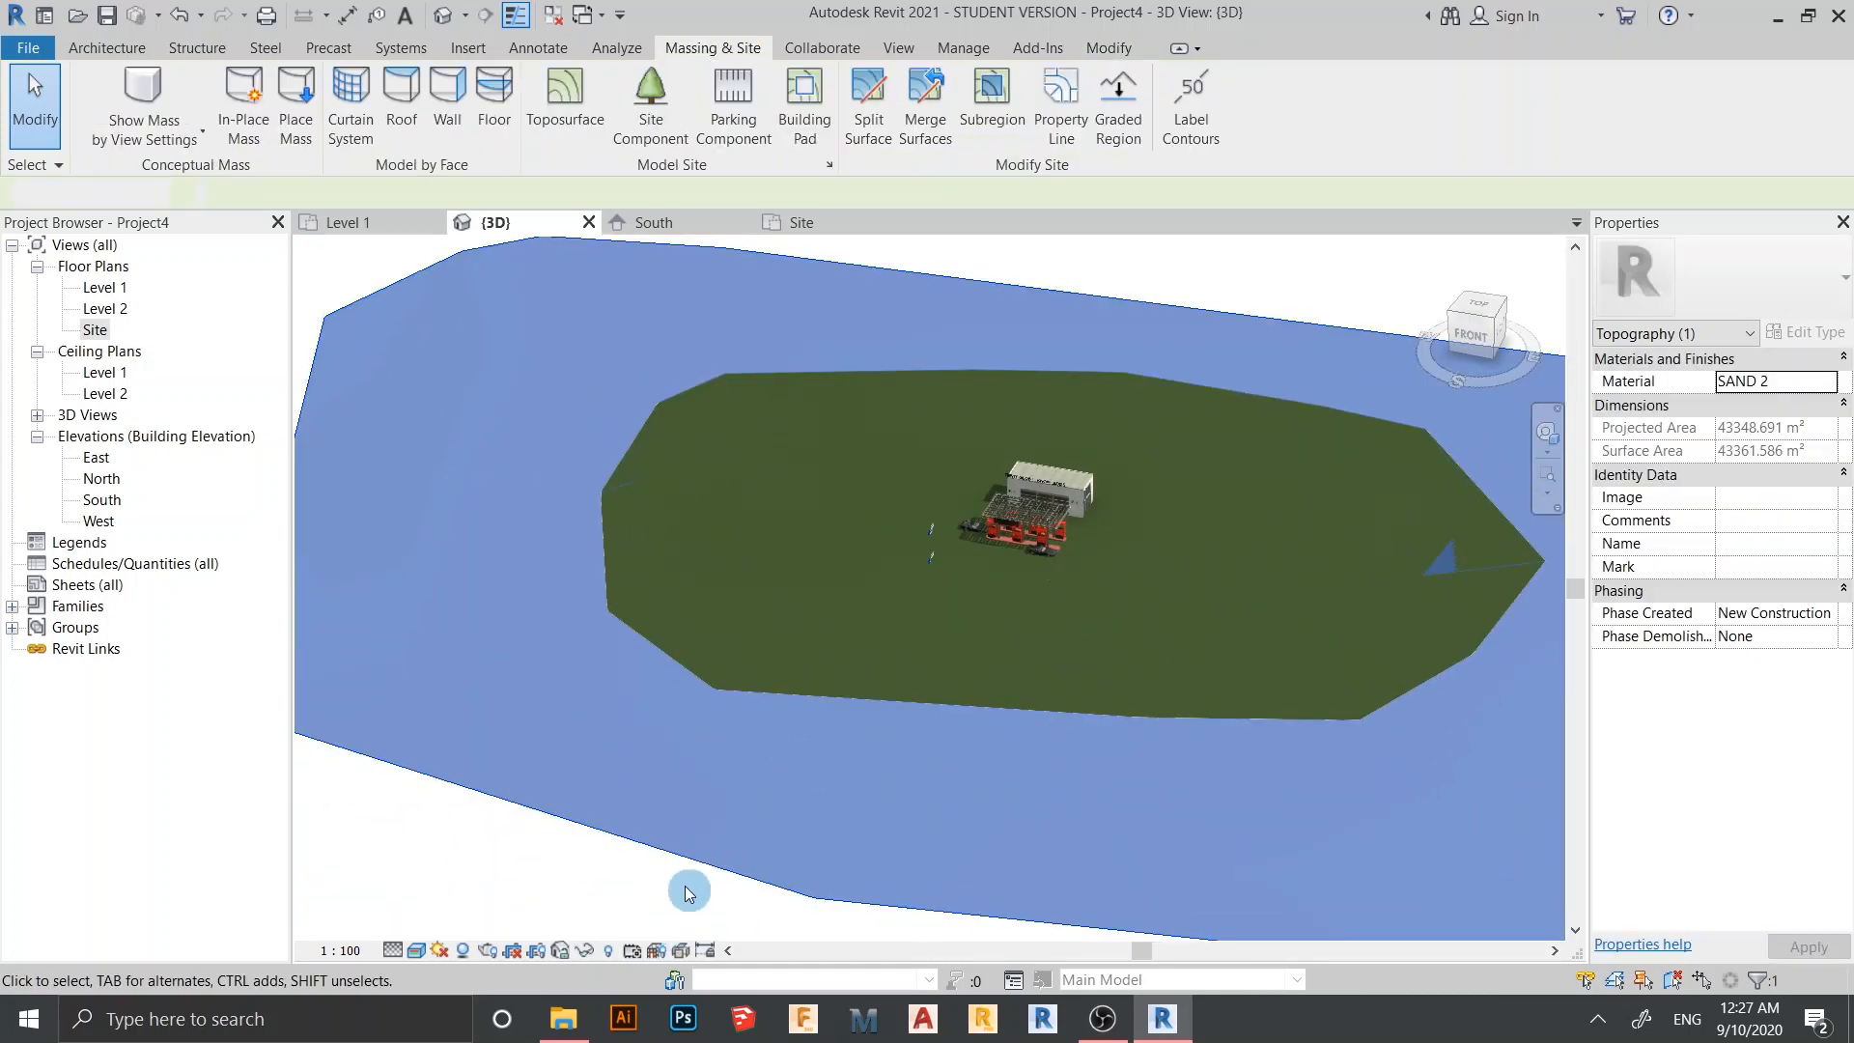
scroll(852, 898, "down", 2)
middle_click_drag(948, 854, 975, 676, "shift")
left_click(1484, 315)
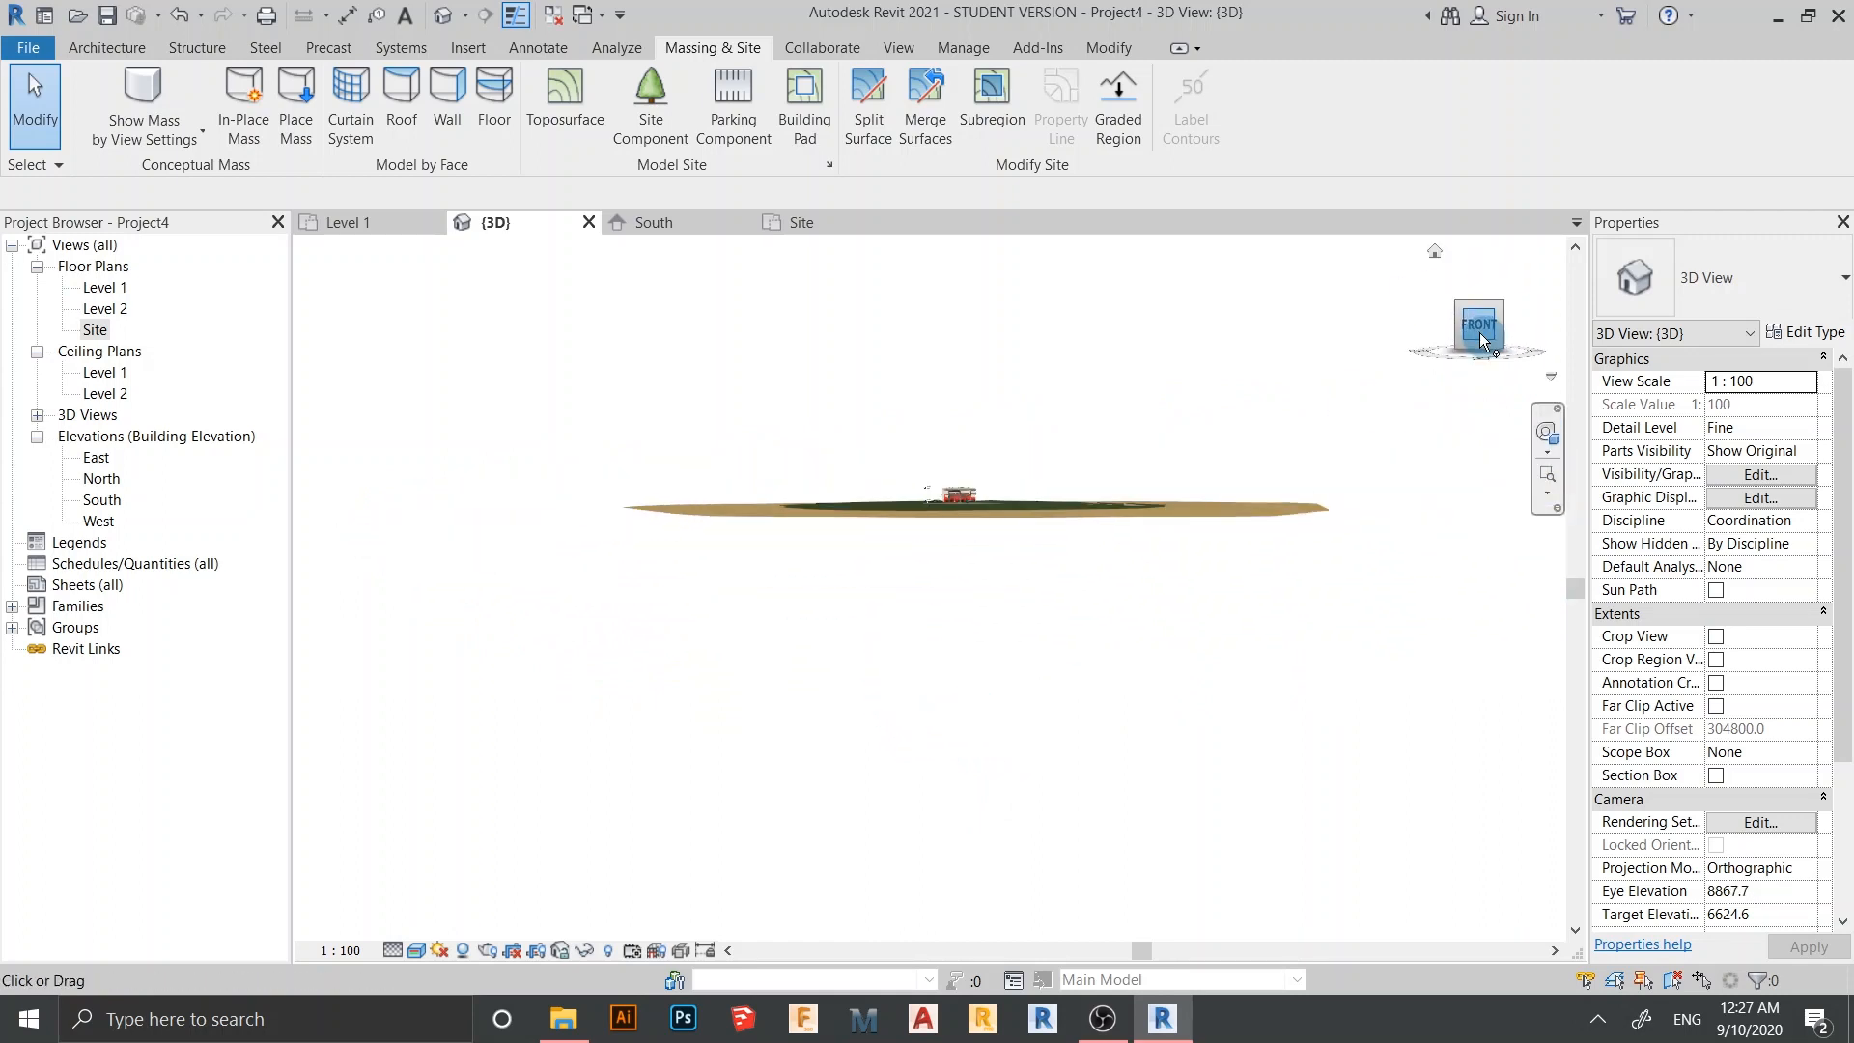
scroll(773, 675, "up", 5)
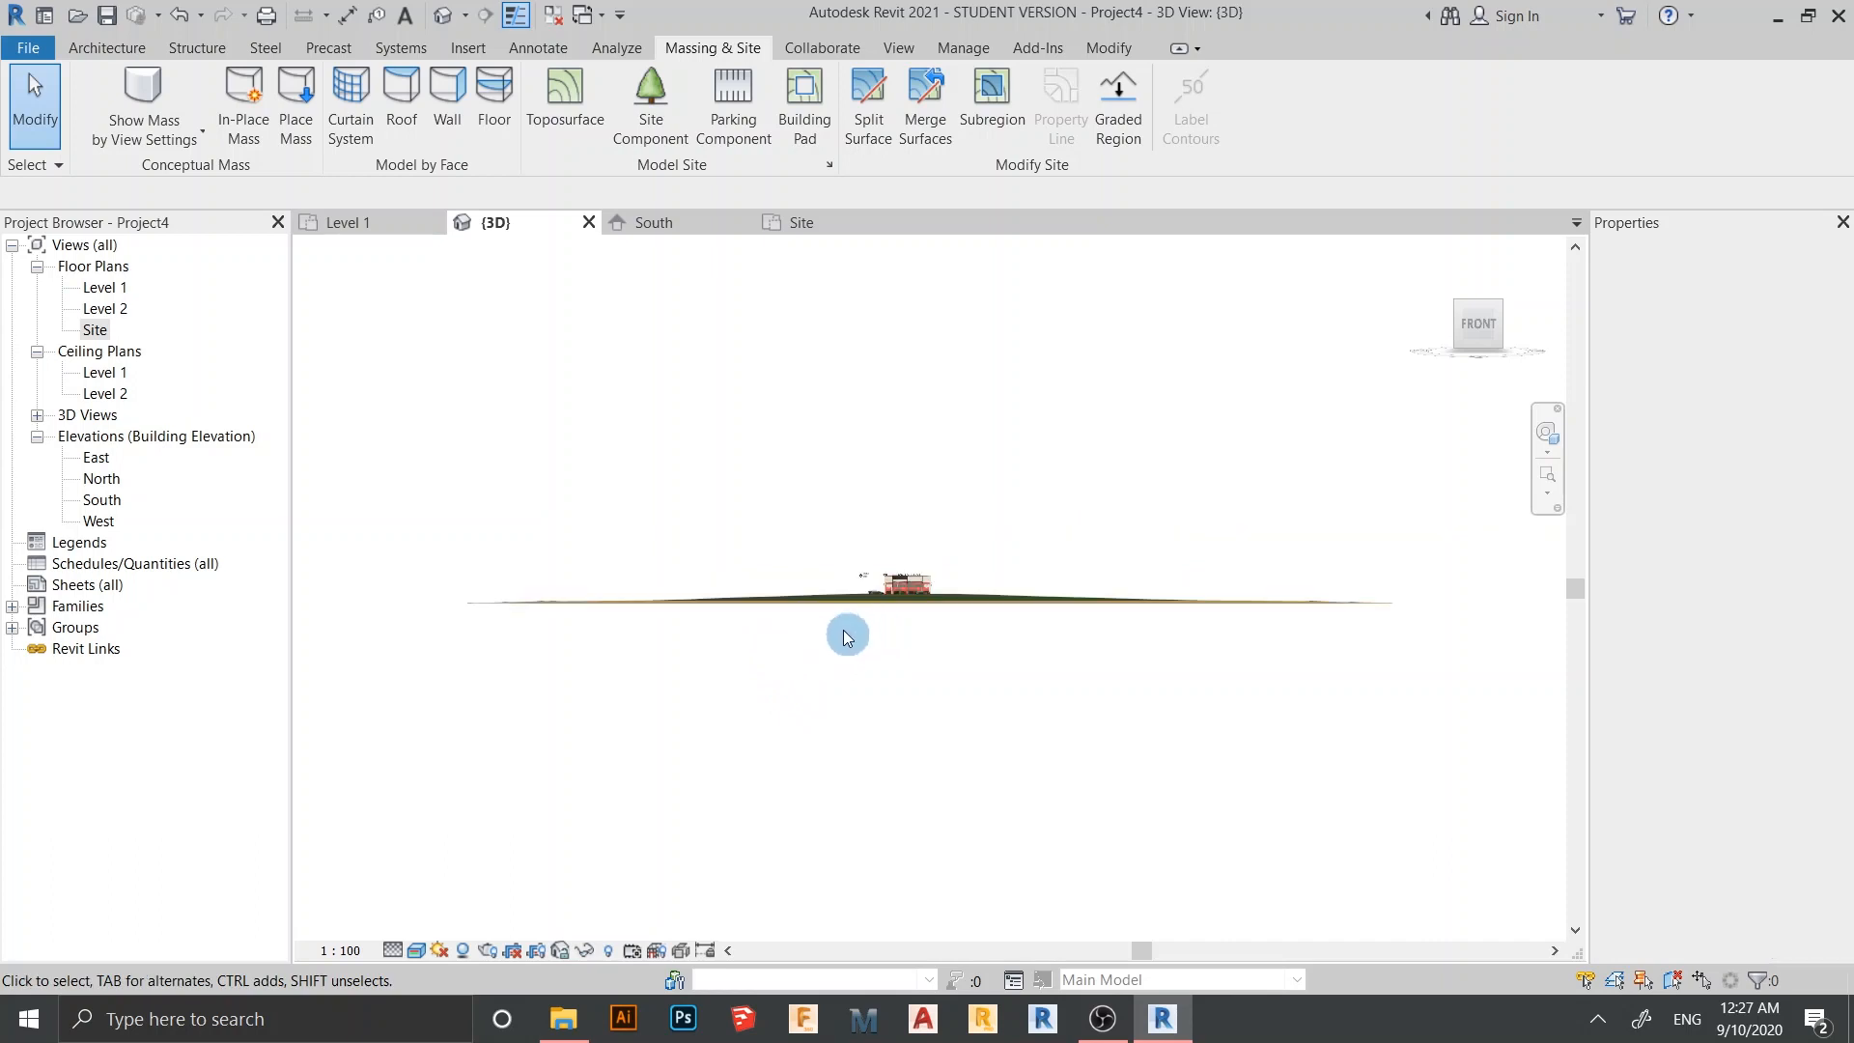
Examine the gas station and its surrounding grass and sand surfaces from the front, from above and up close in the 3D view
middle_click_drag(872, 707, 1117, 709)
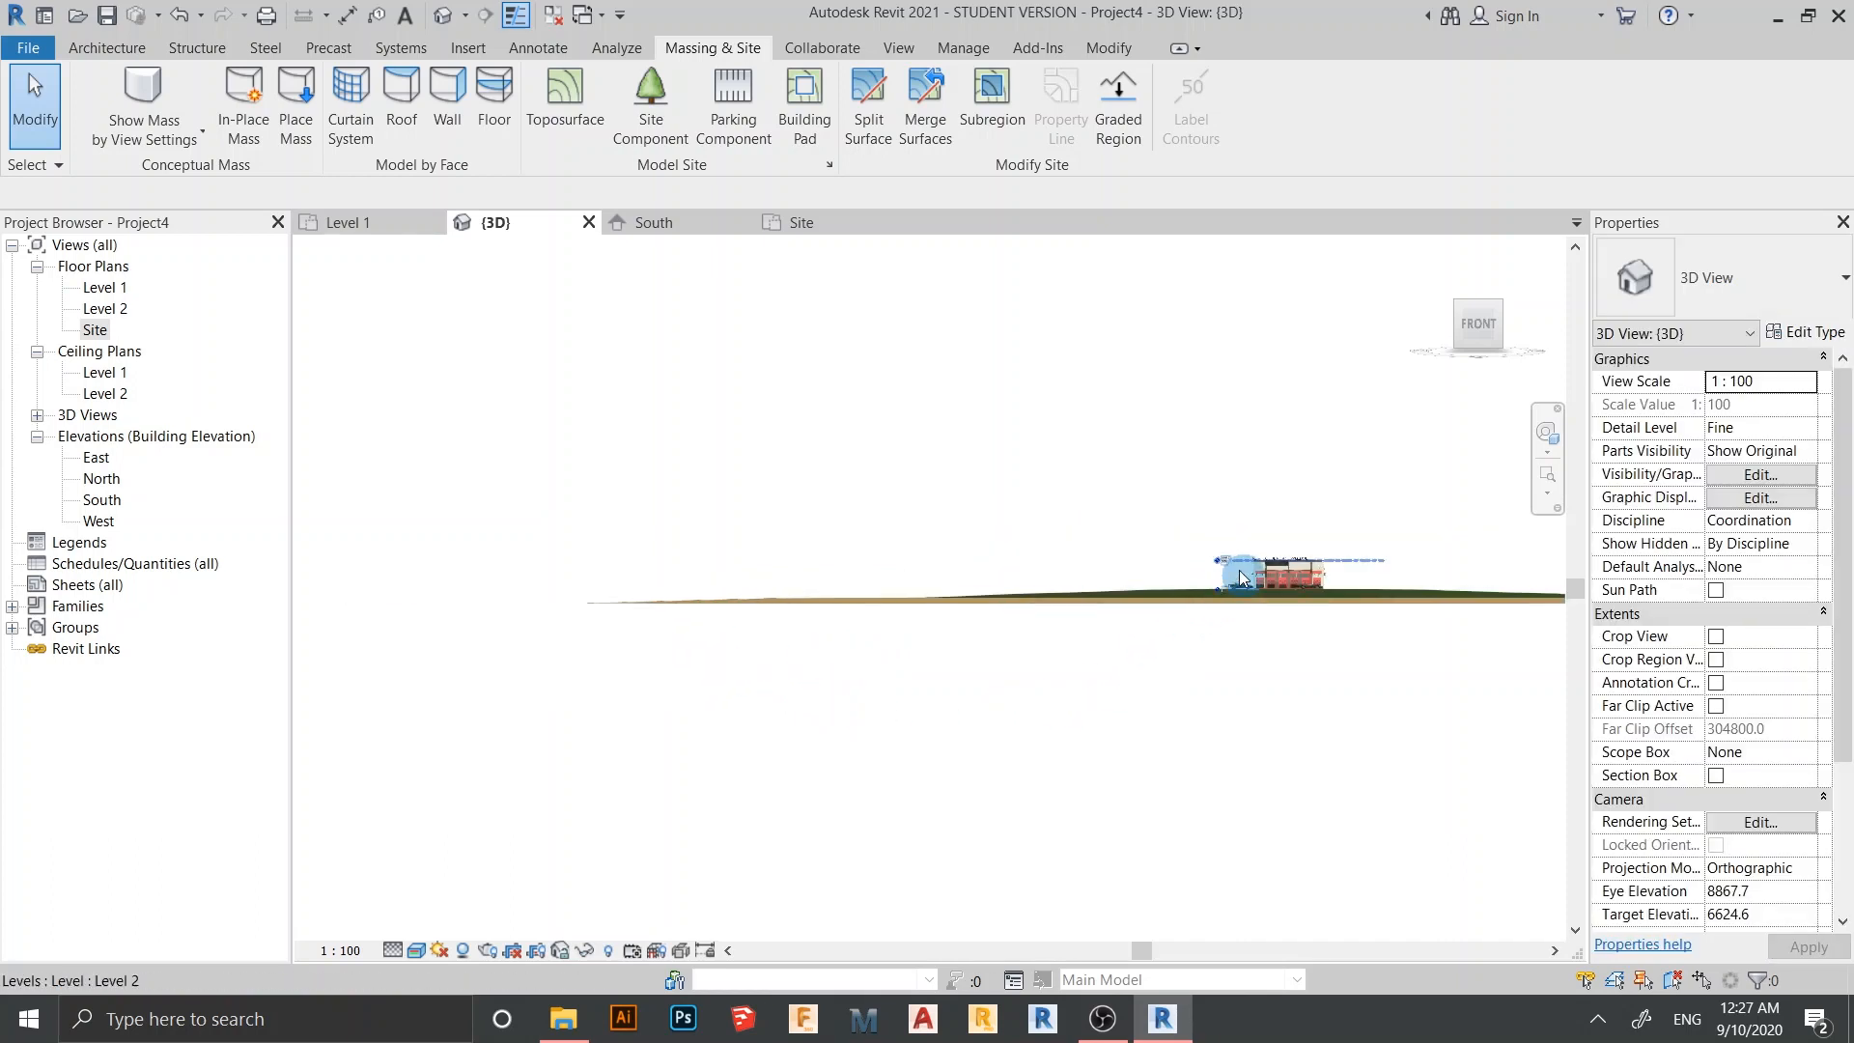
middle_click_drag(689, 604, 1127, 674, "shift")
scroll(1037, 639, "up", 5)
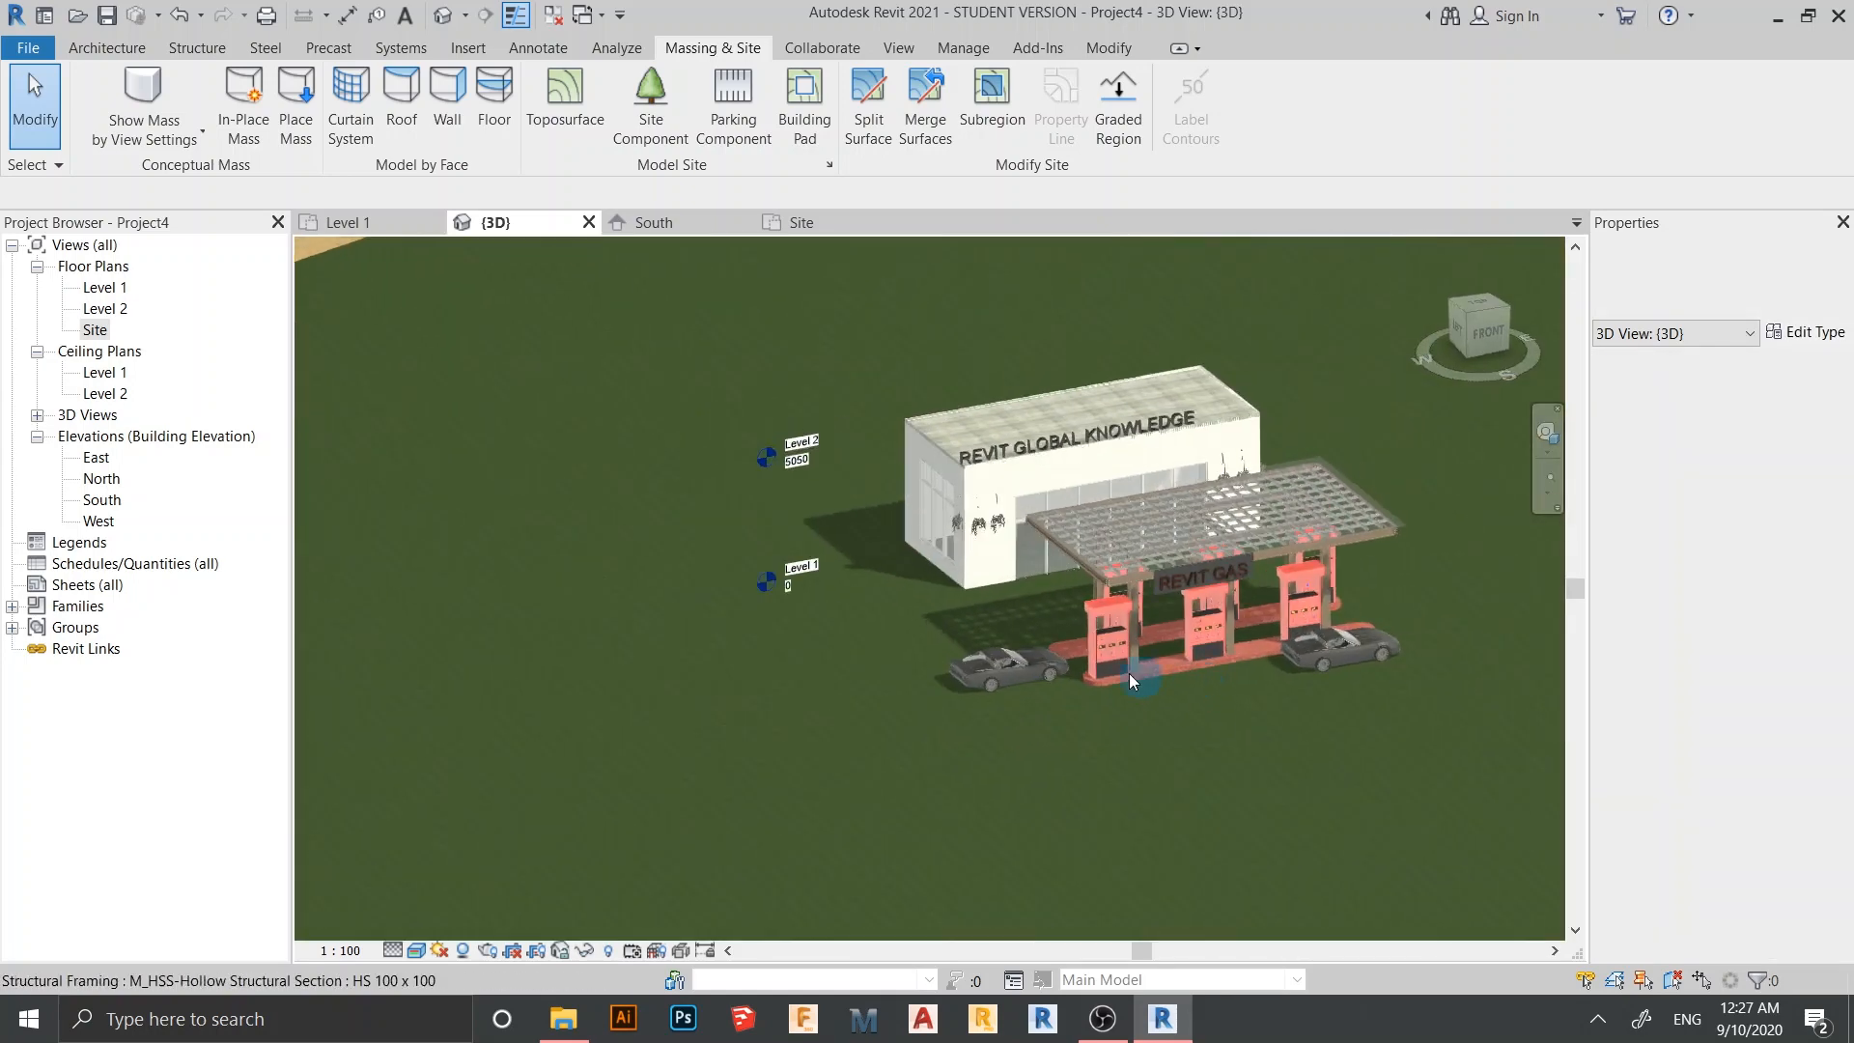
scroll(1128, 674, "up", 2)
middle_click_drag(1058, 727, 1115, 724, "shift")
scroll(1112, 719, "down", 1)
middle_click_drag(1112, 715, 1214, 627)
scroll(1091, 681, "down", 2)
scroll(1214, 628, "down", 2)
scroll(1213, 628, "down", 3)
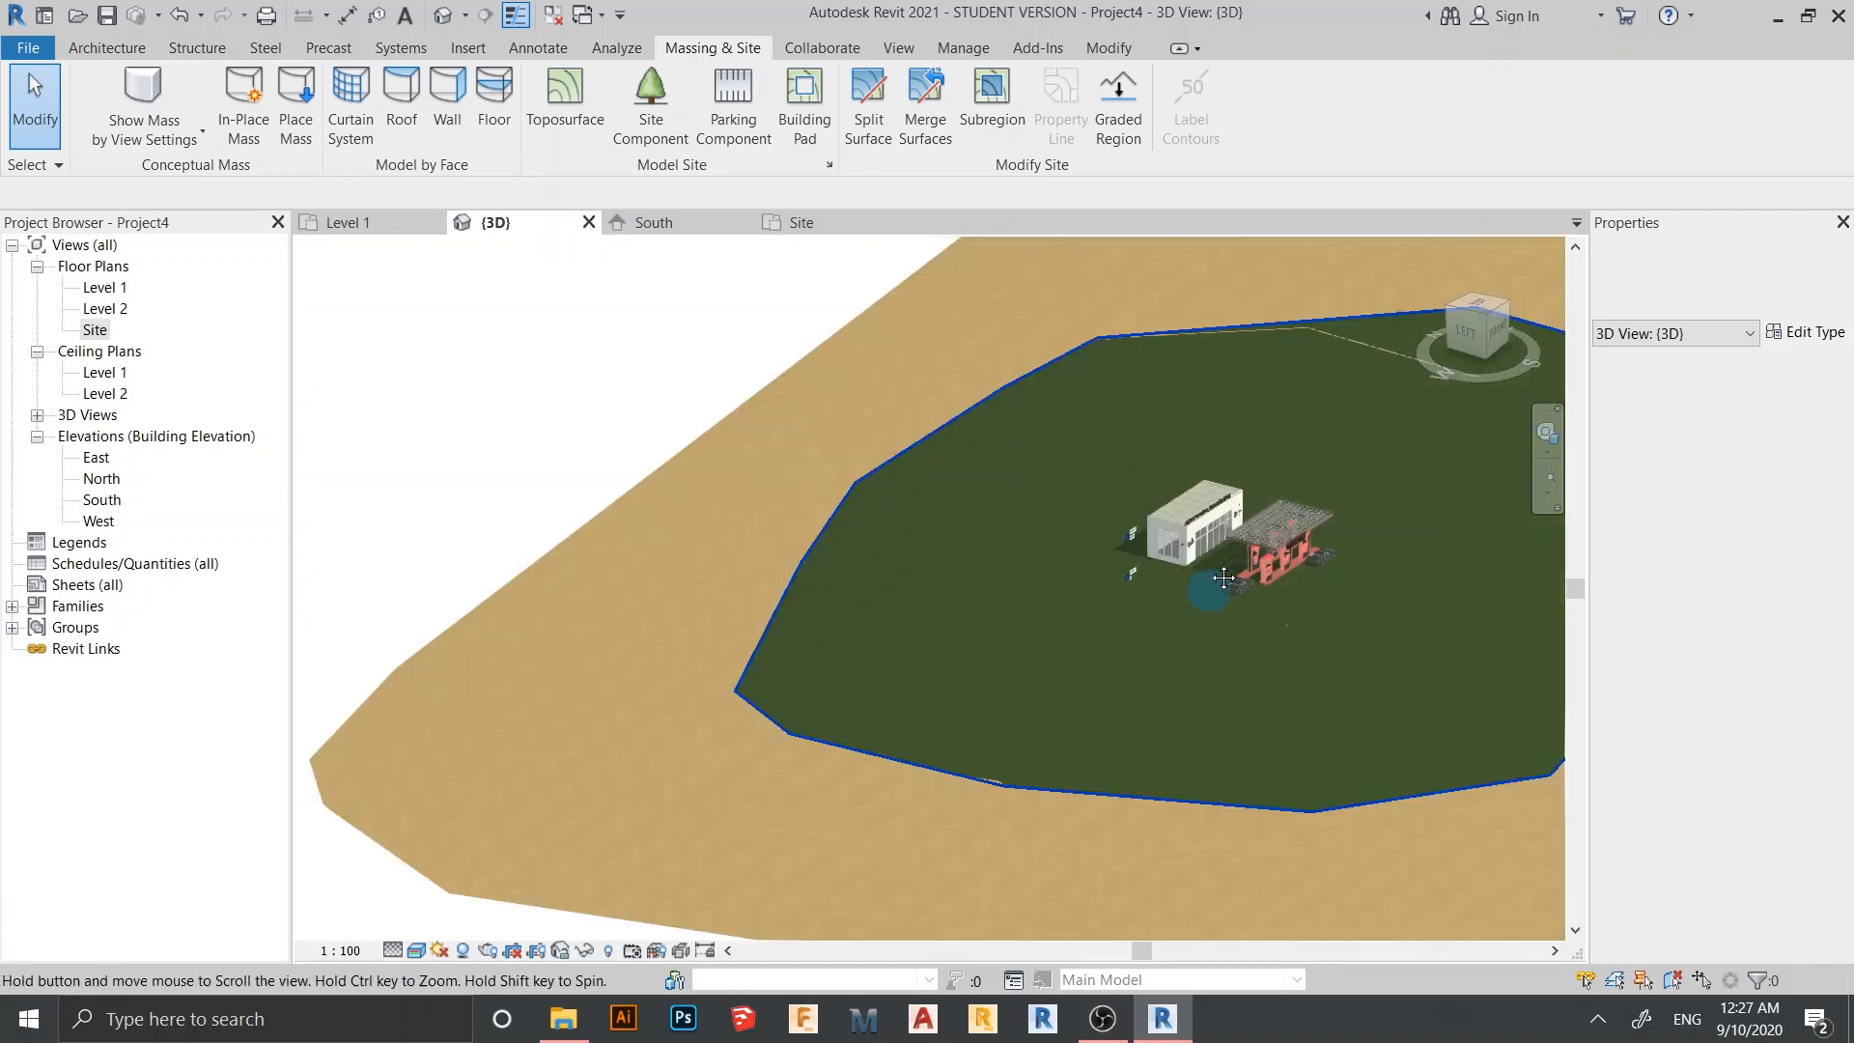
scroll(961, 670, "up", 1)
Inspect the grass toposurface around the gas station to check how it covers the paved floor
left_click(993, 674)
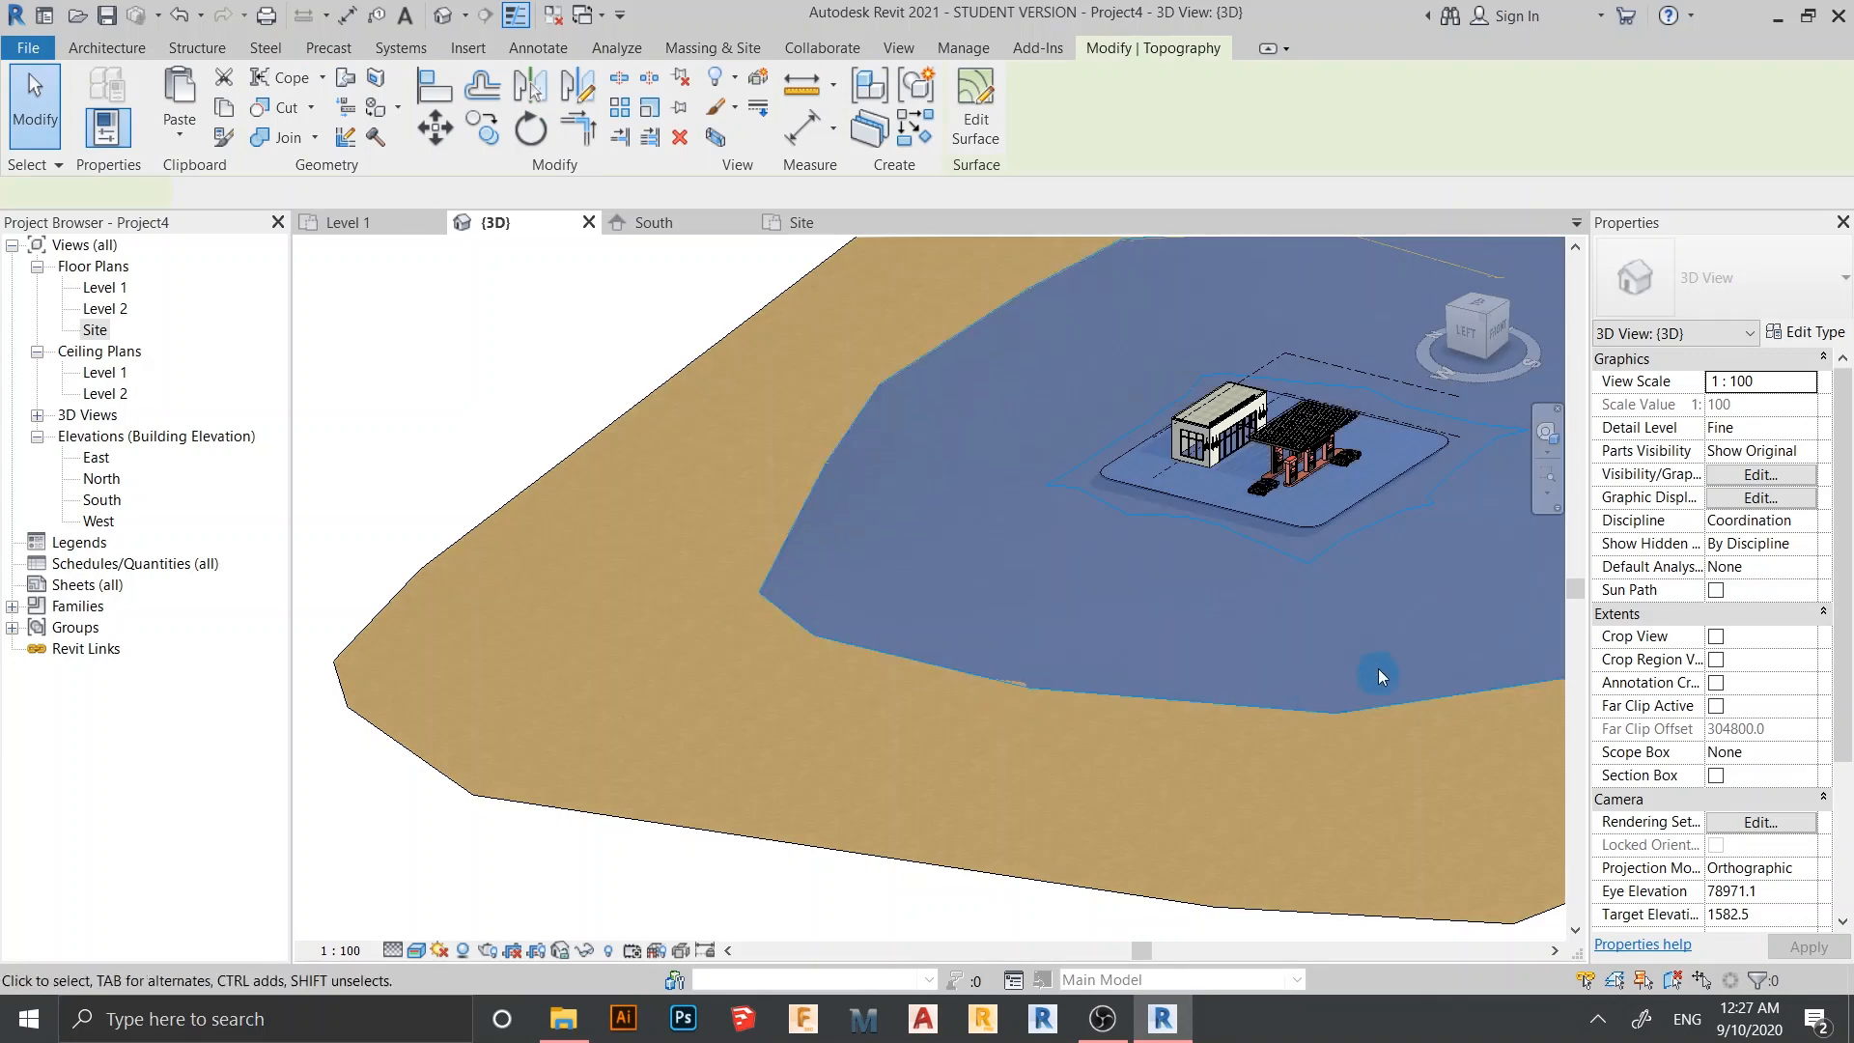
key("Escape")
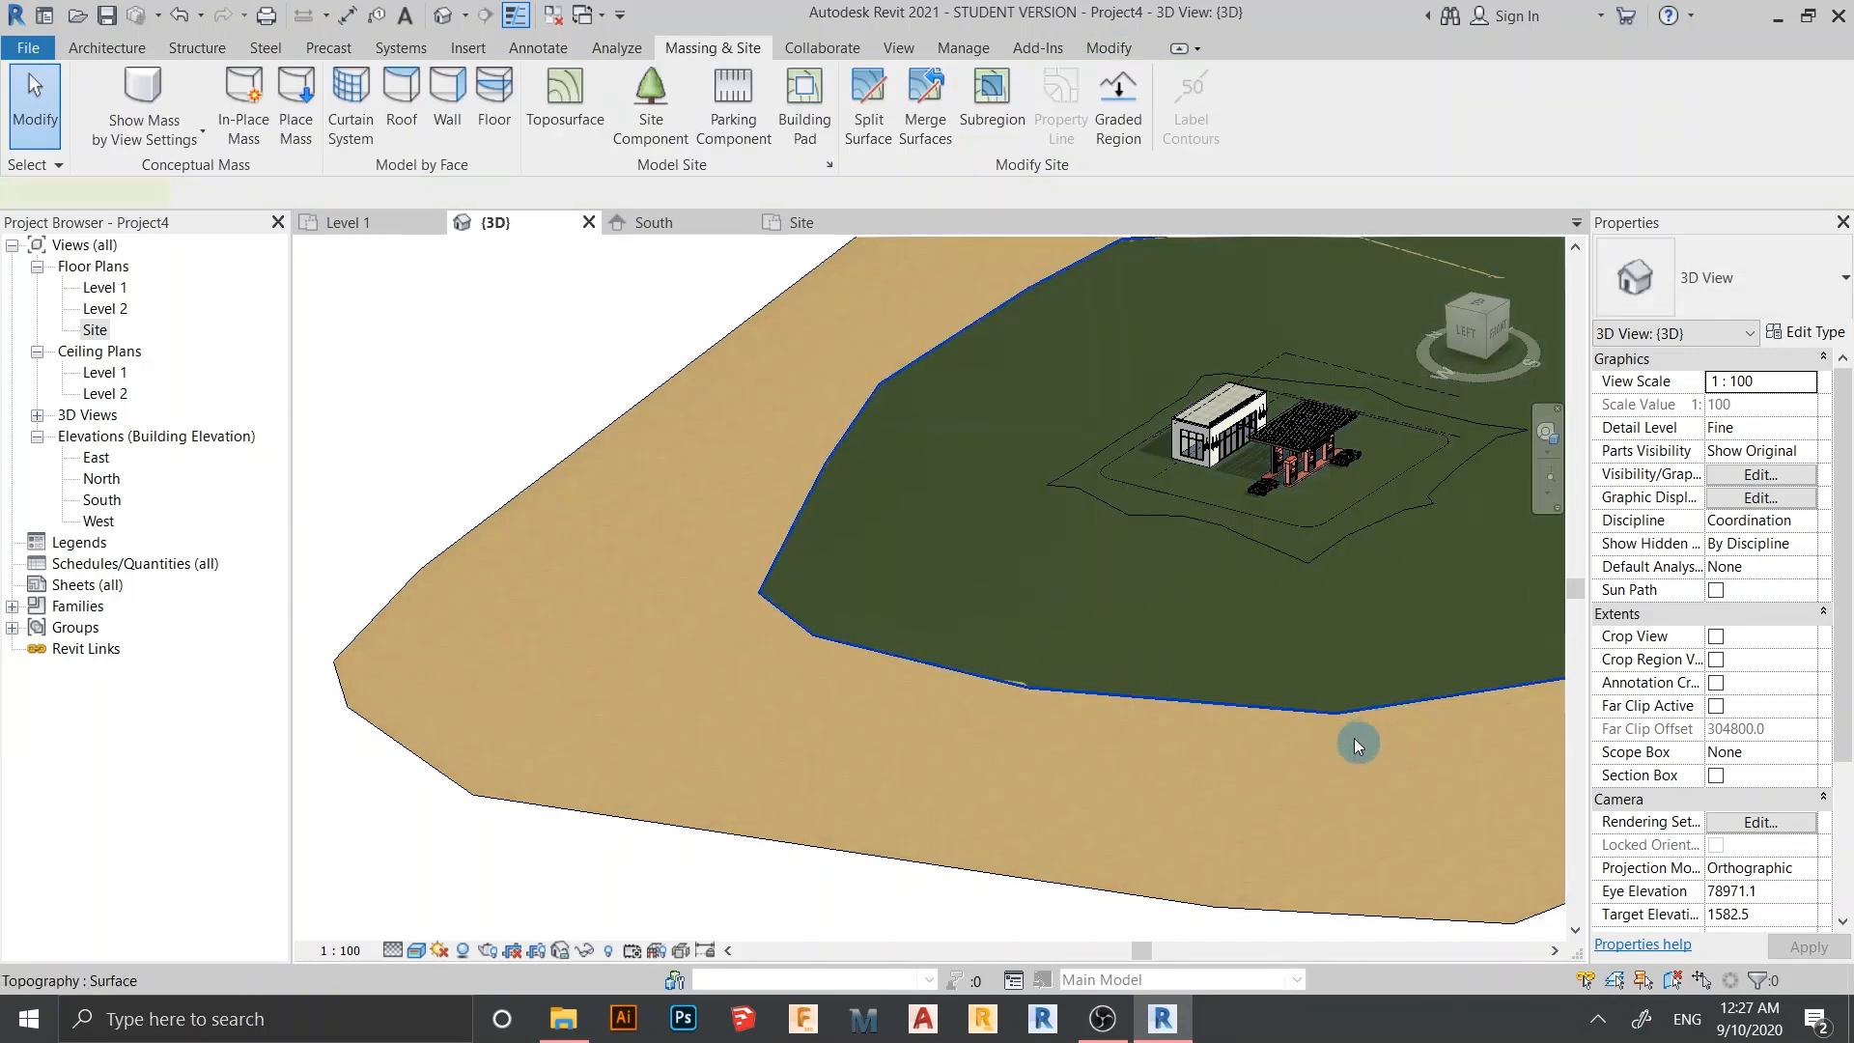
left_click(1356, 739)
middle_click_drag(1390, 766, 1205, 714, "shift")
scroll(1282, 606, "up", 5)
middle_click_drag(1321, 700, 1334, 736)
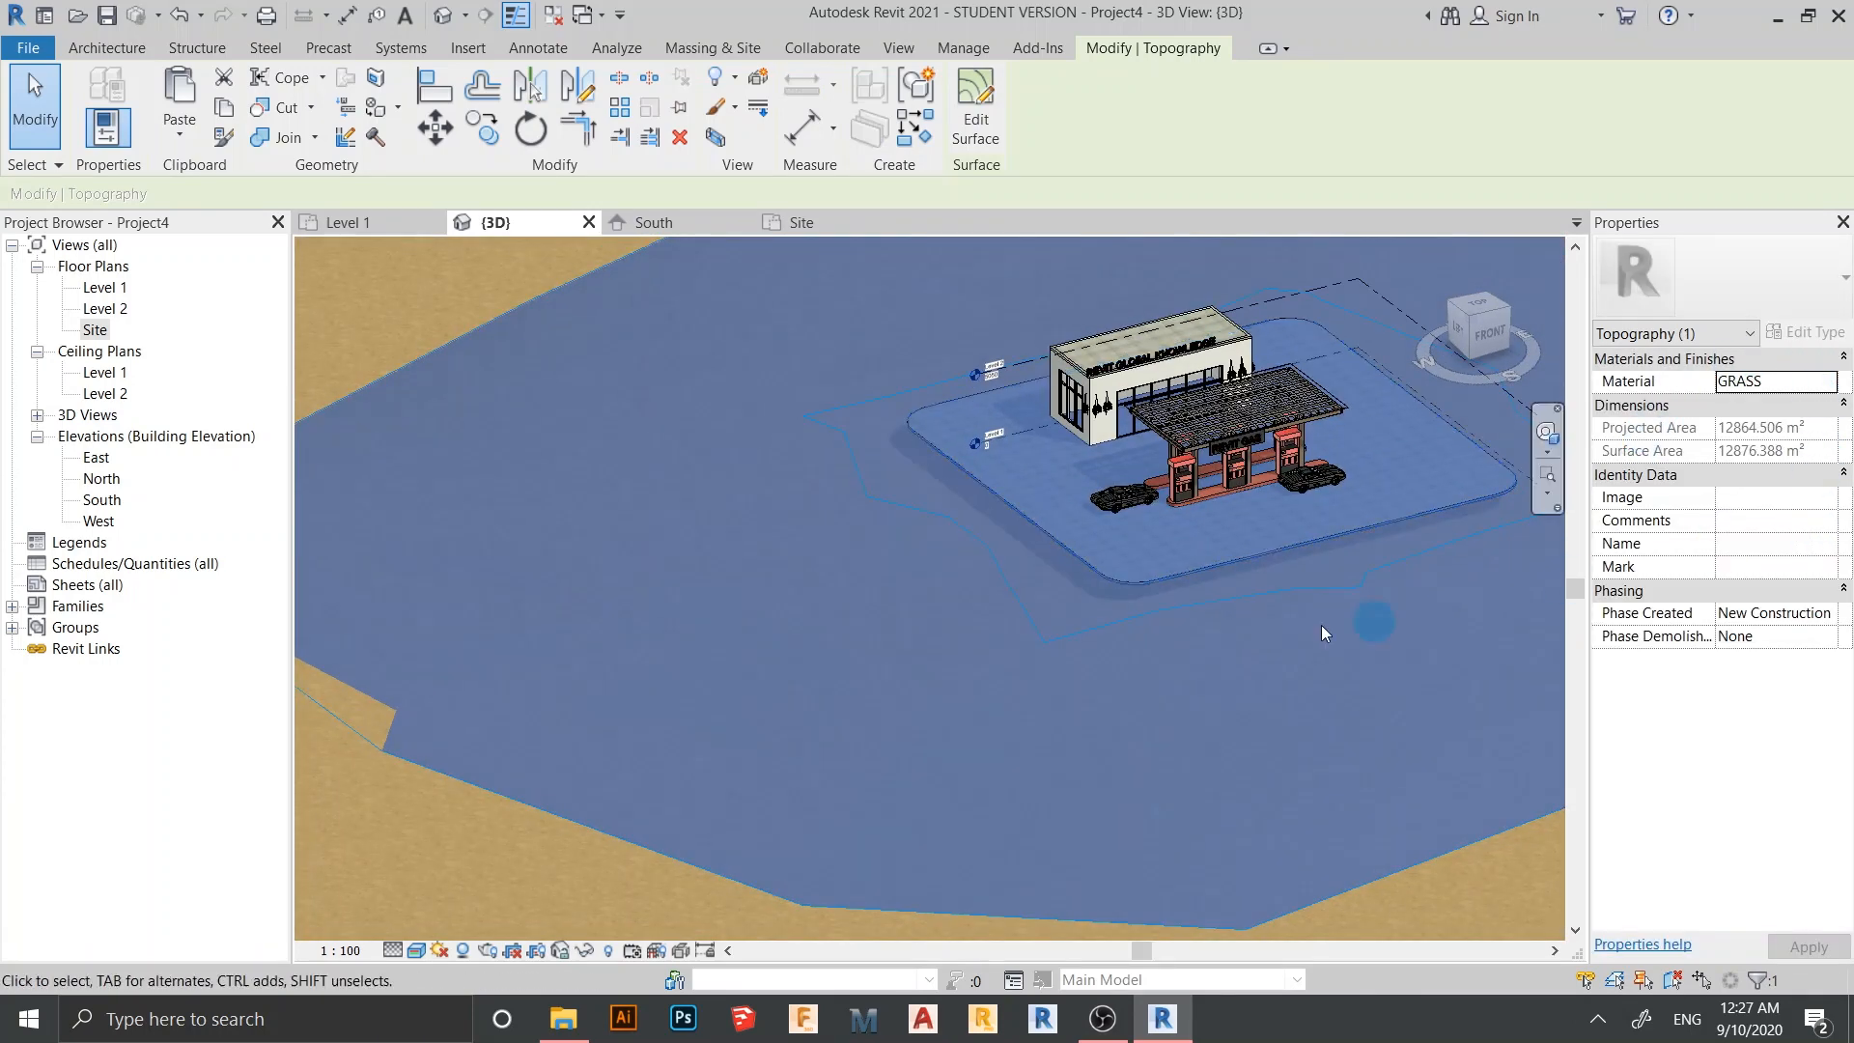
scroll(1222, 663, "down", 2)
key("Escape")
scroll(1197, 618, "up", 2)
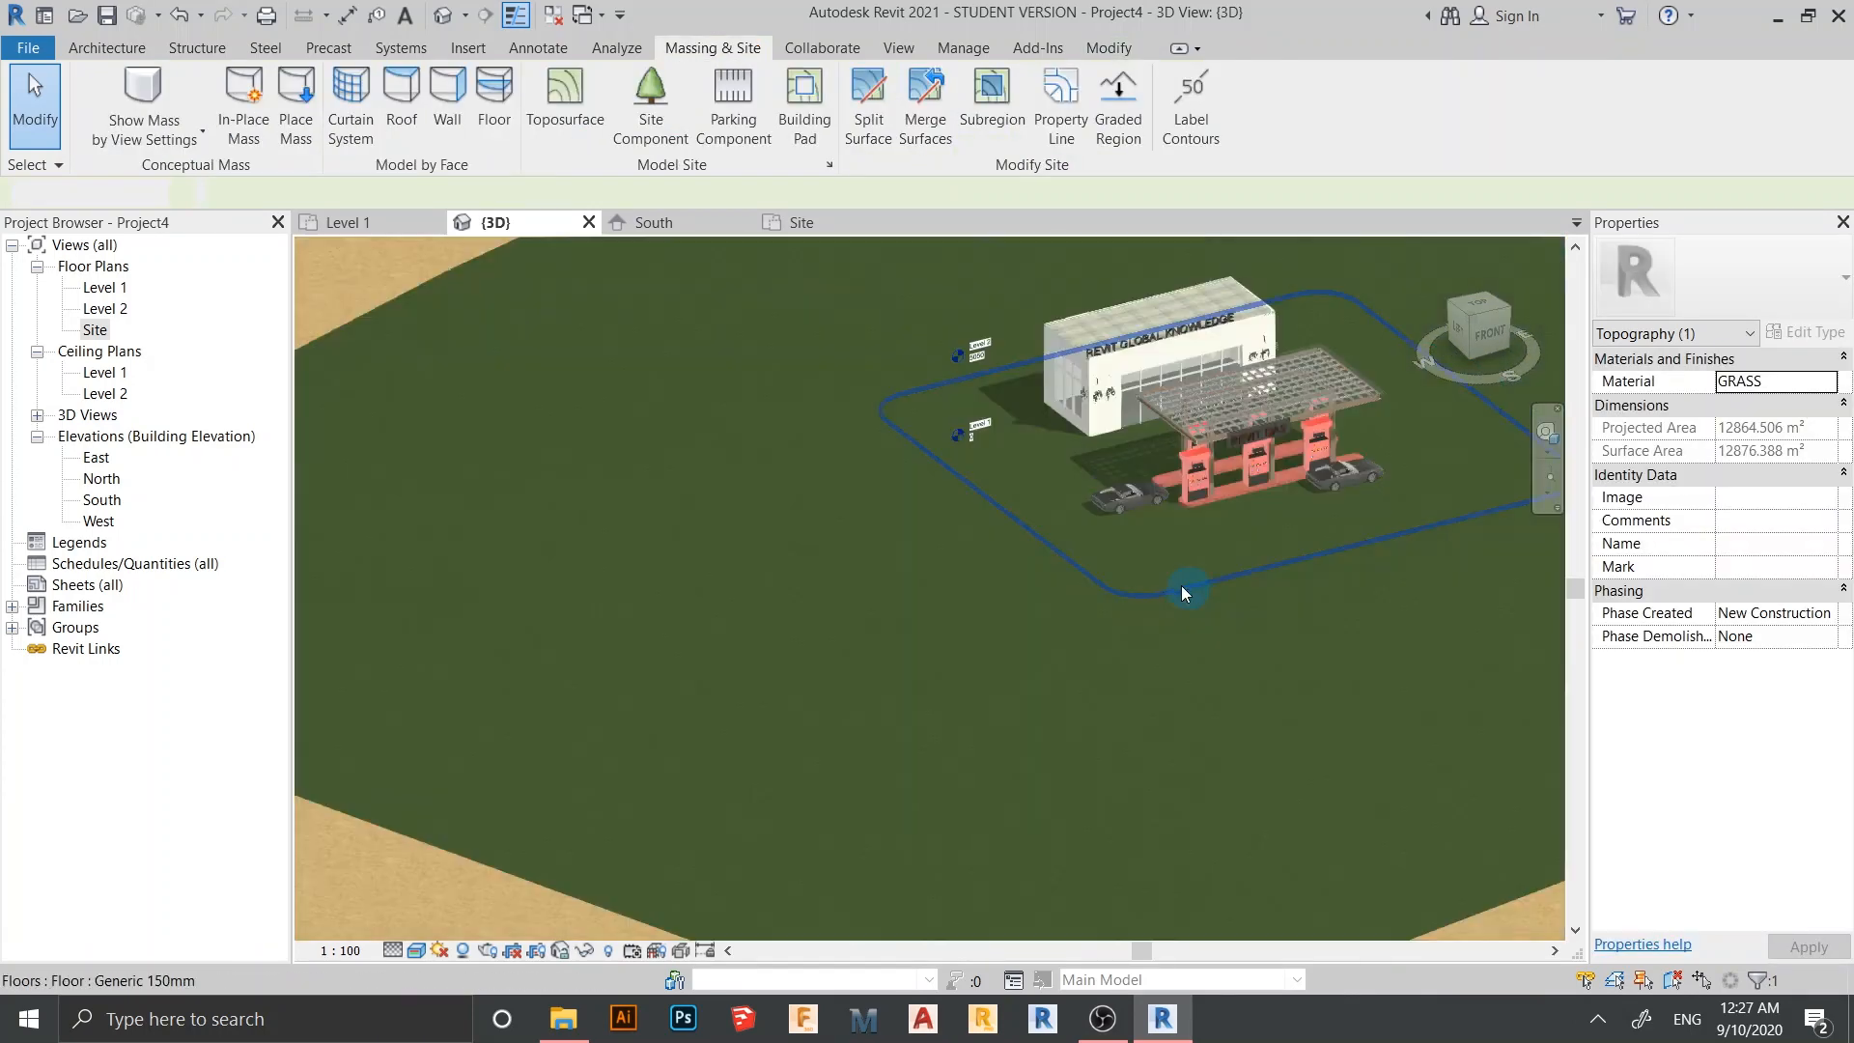
Set the paved floor's height offset from Level 1 to 100 mm so it sits above the grass surface
left_click(1173, 589)
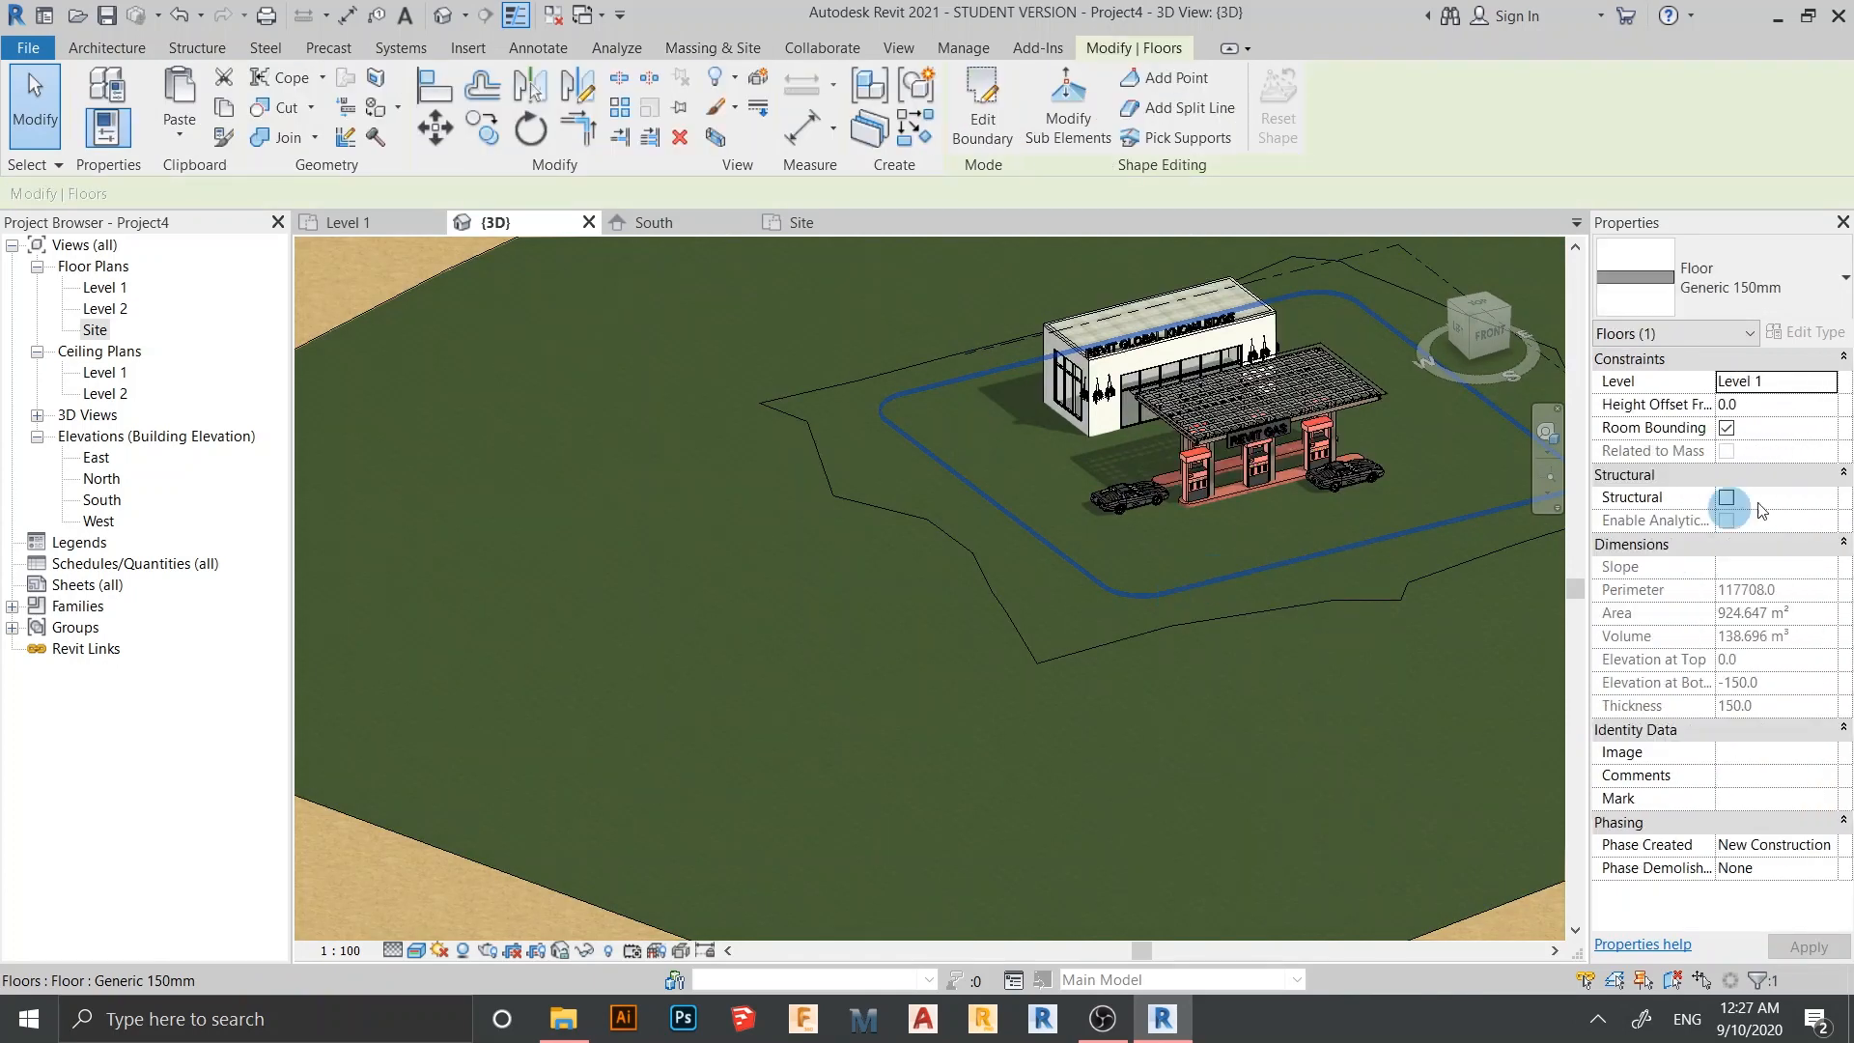
left_click(1776, 404)
type("100")
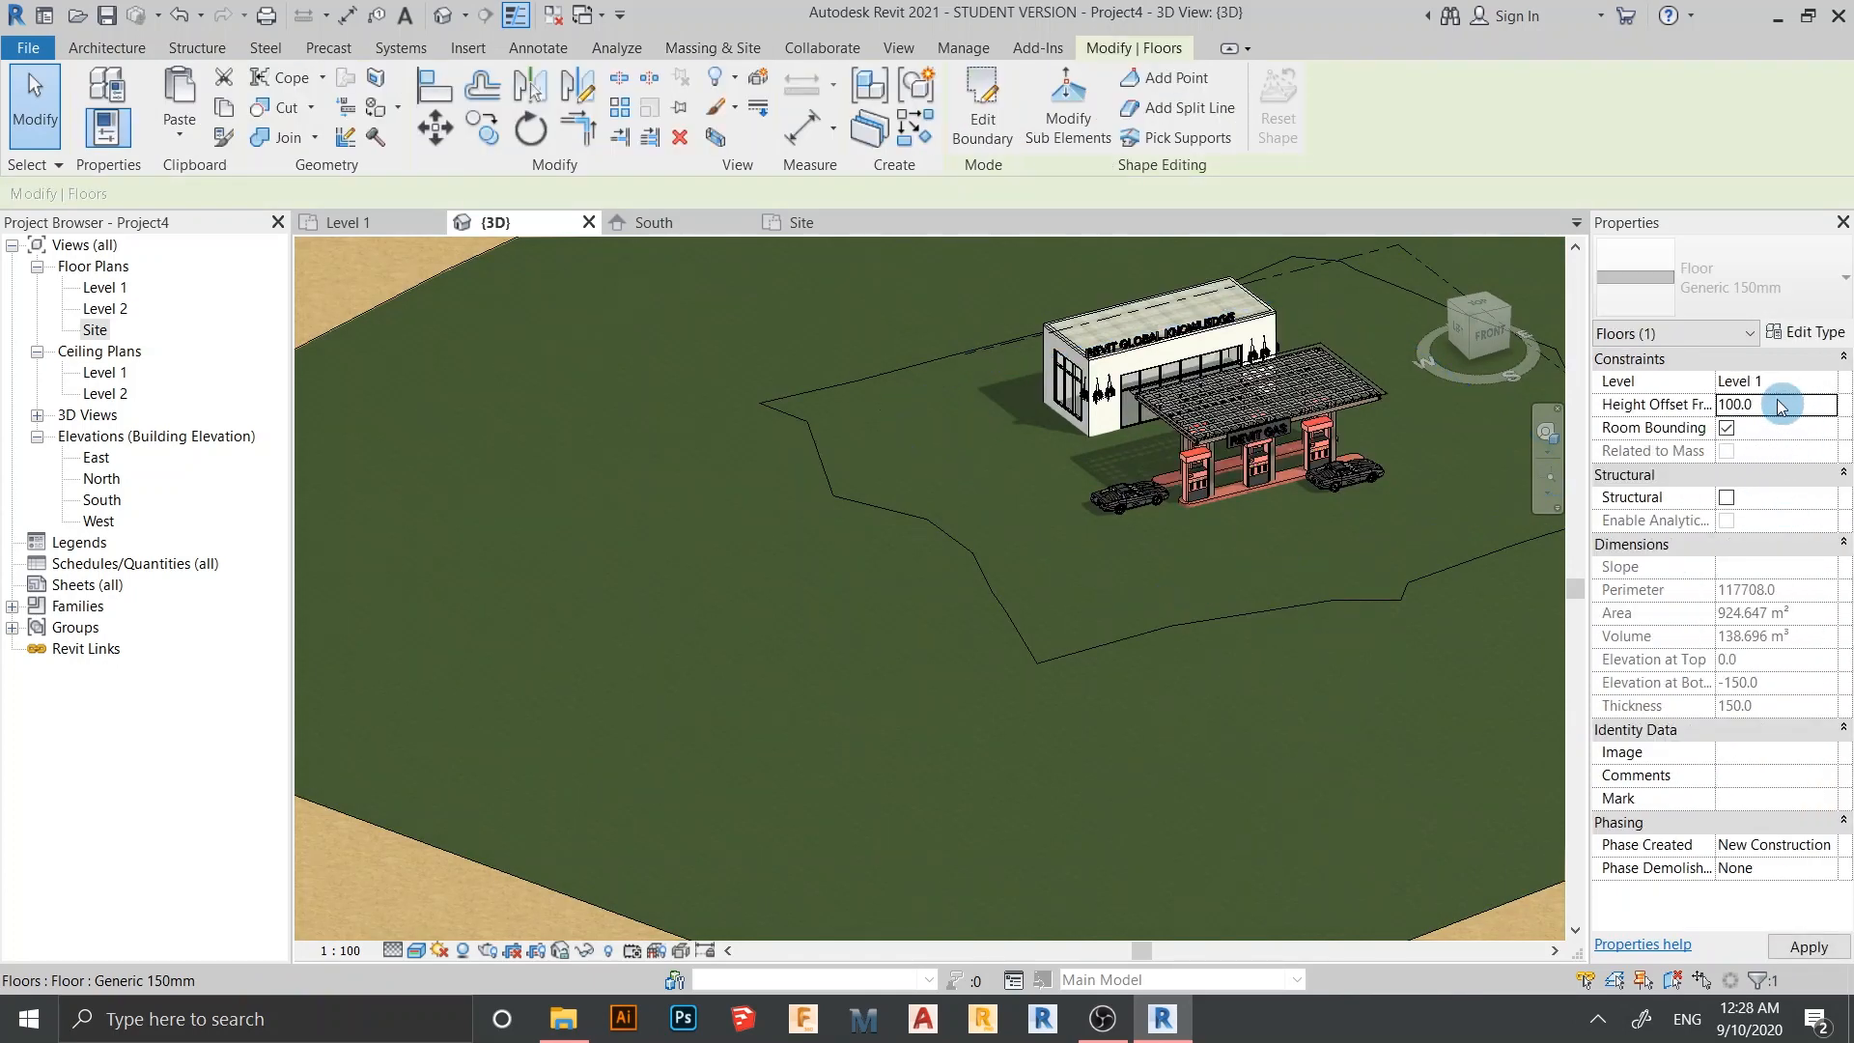
left_click(1807, 947)
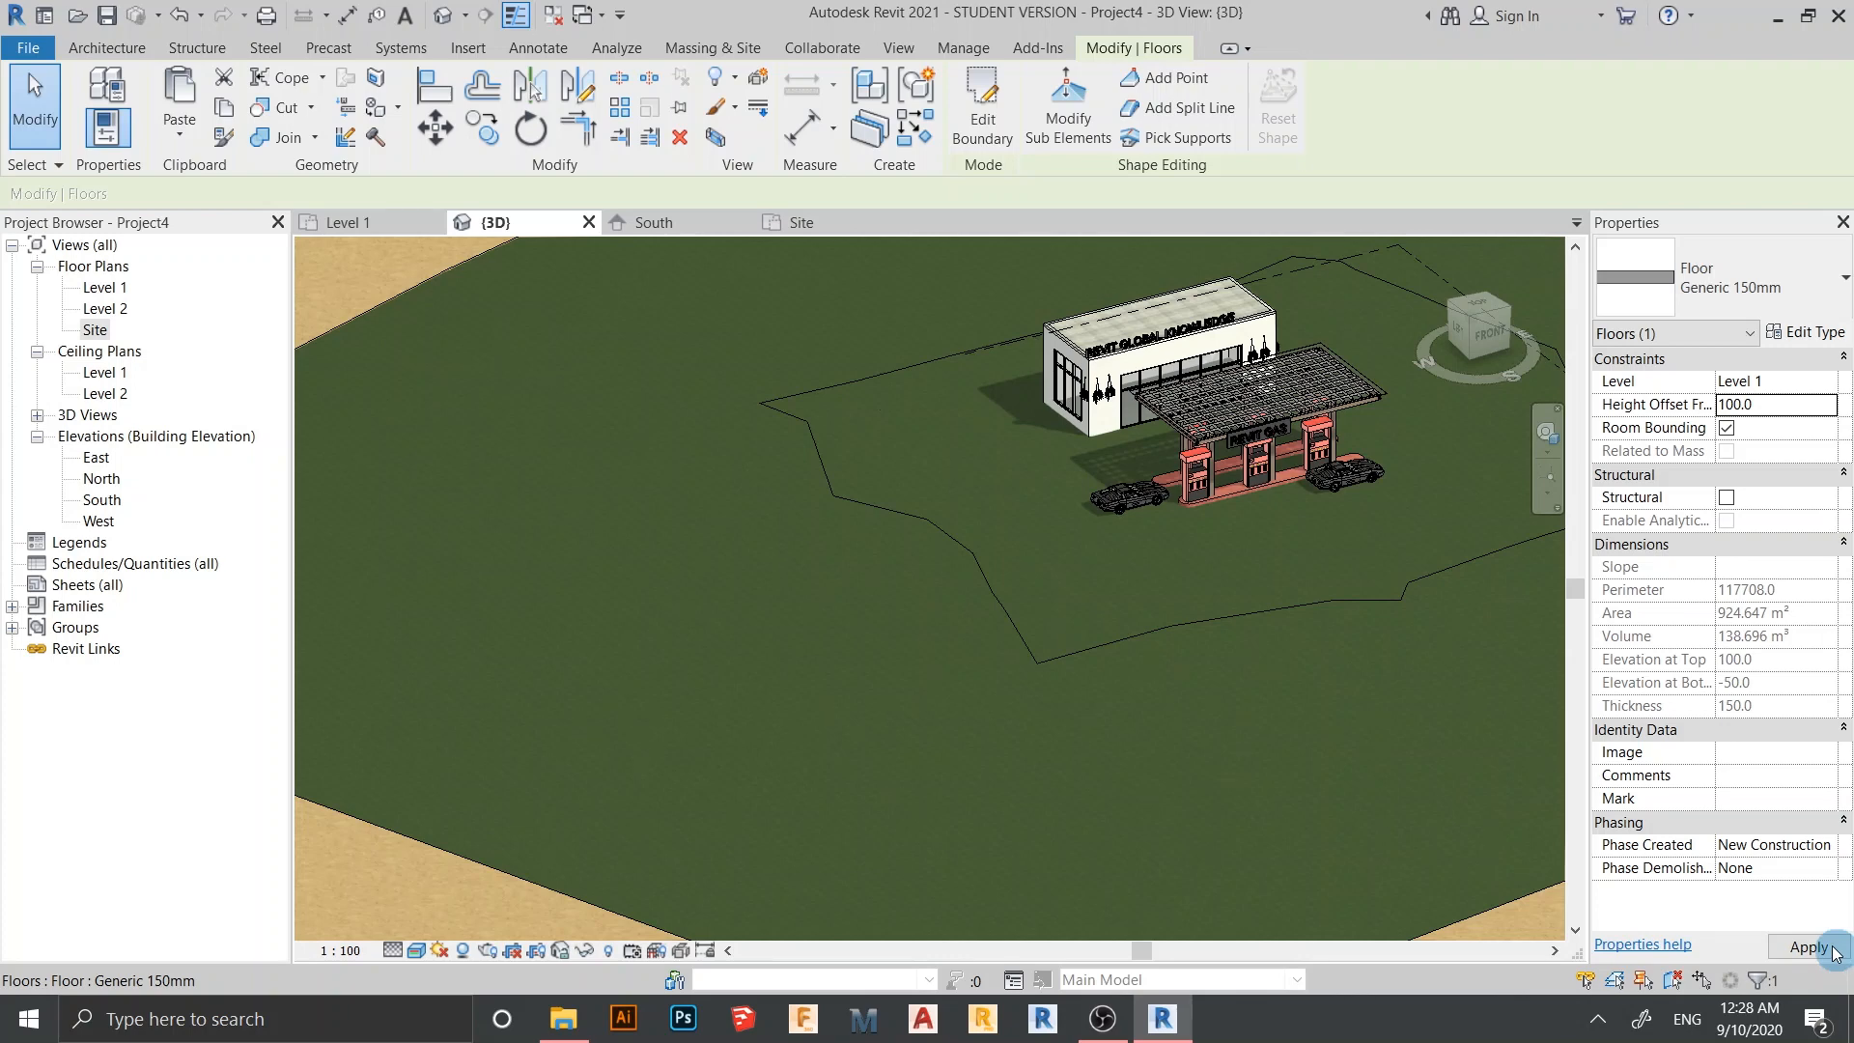
left_click(1174, 670)
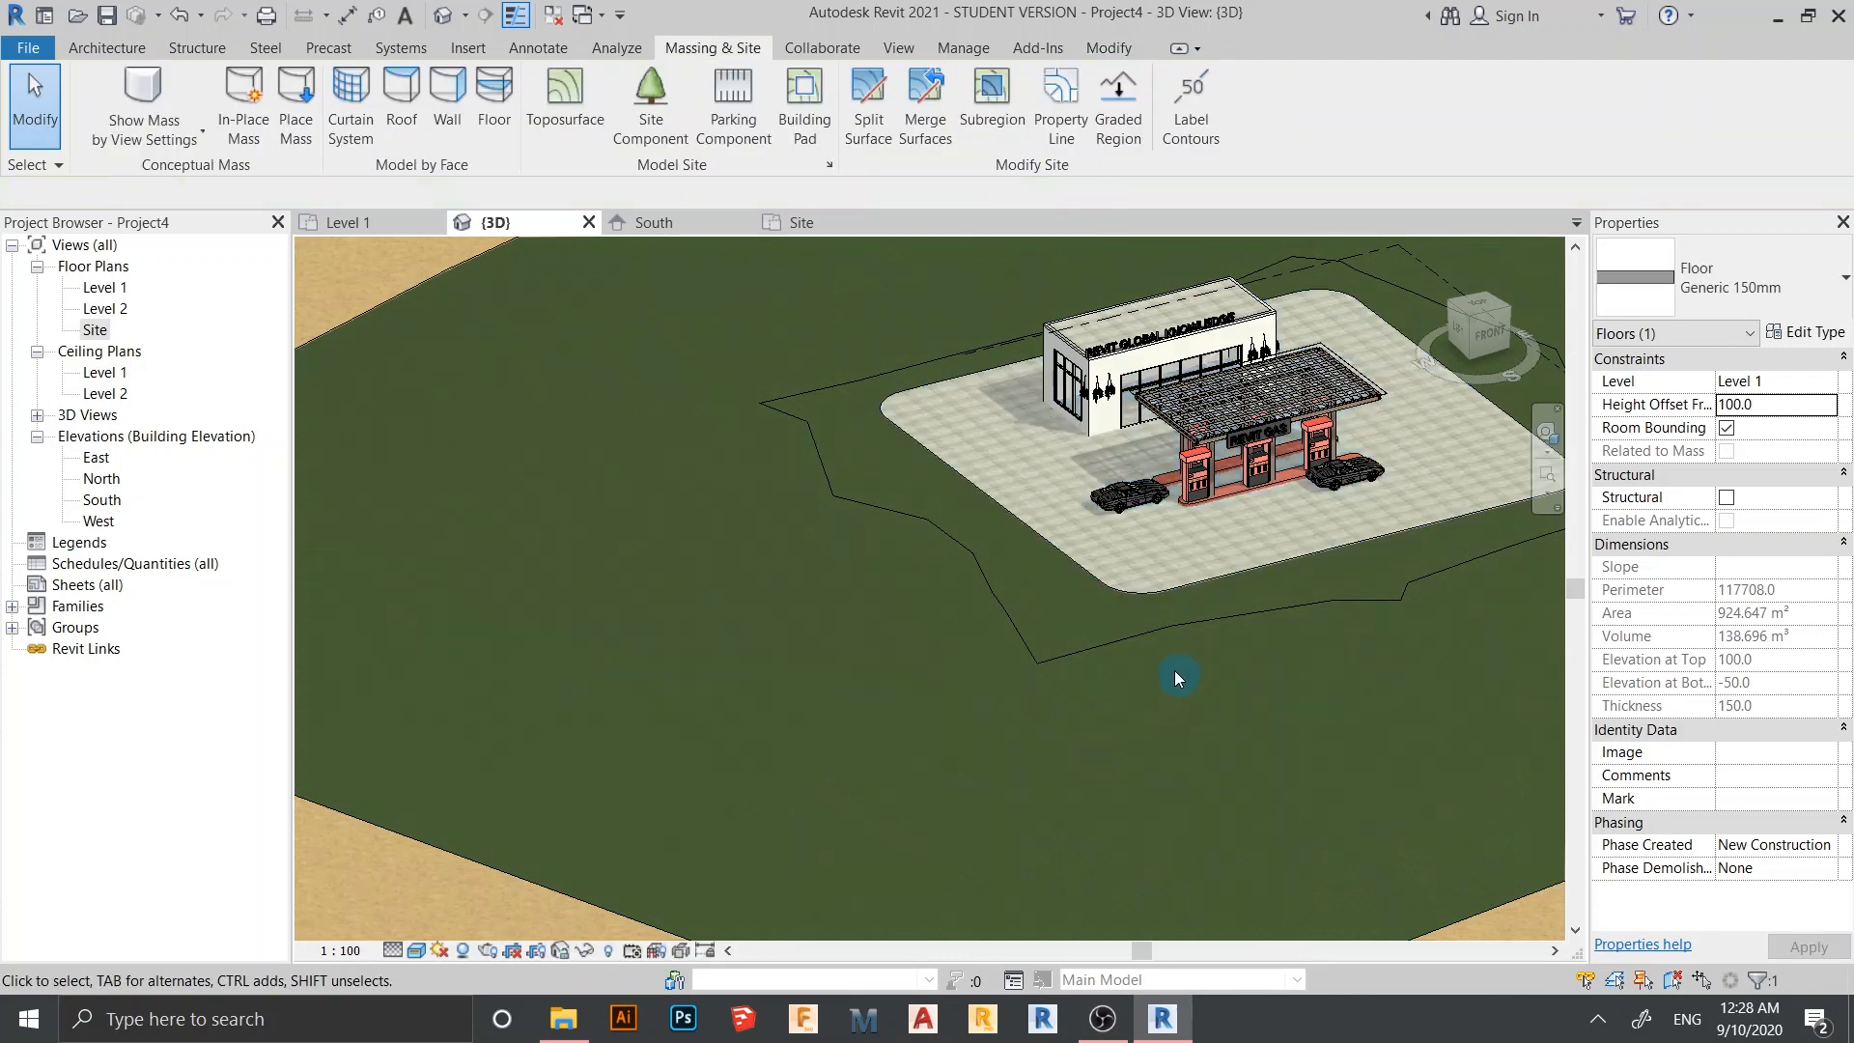
middle_click_drag(1265, 696, 1203, 665, "shift")
scroll(1204, 664, "up", 2)
scroll(1135, 464, "up", 3)
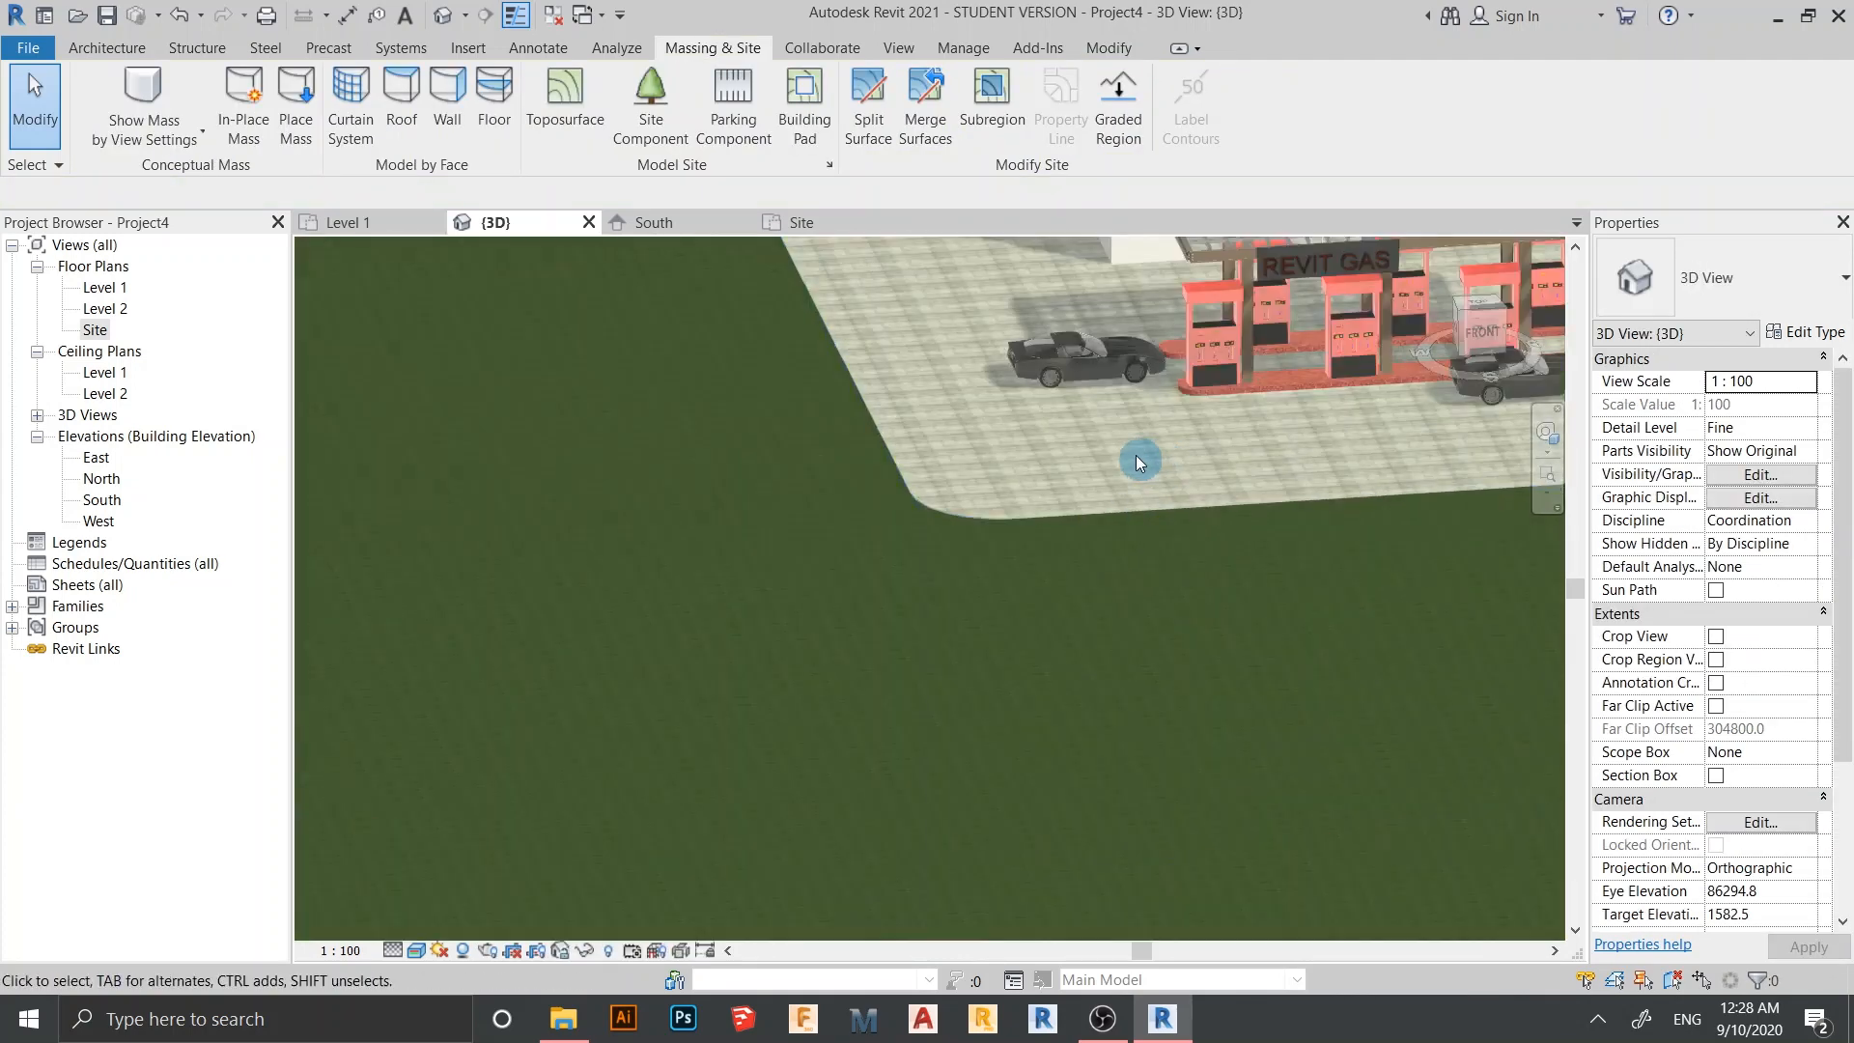
scroll(1149, 686, "down", 5)
scroll(1147, 730, "down", 1)
middle_click_drag(1123, 803, 1147, 573)
Place a camera in the Level 1 plan from beyond the site's southeast corner towards its northwest corner, and show the view with realistic materials
left_click(339, 223)
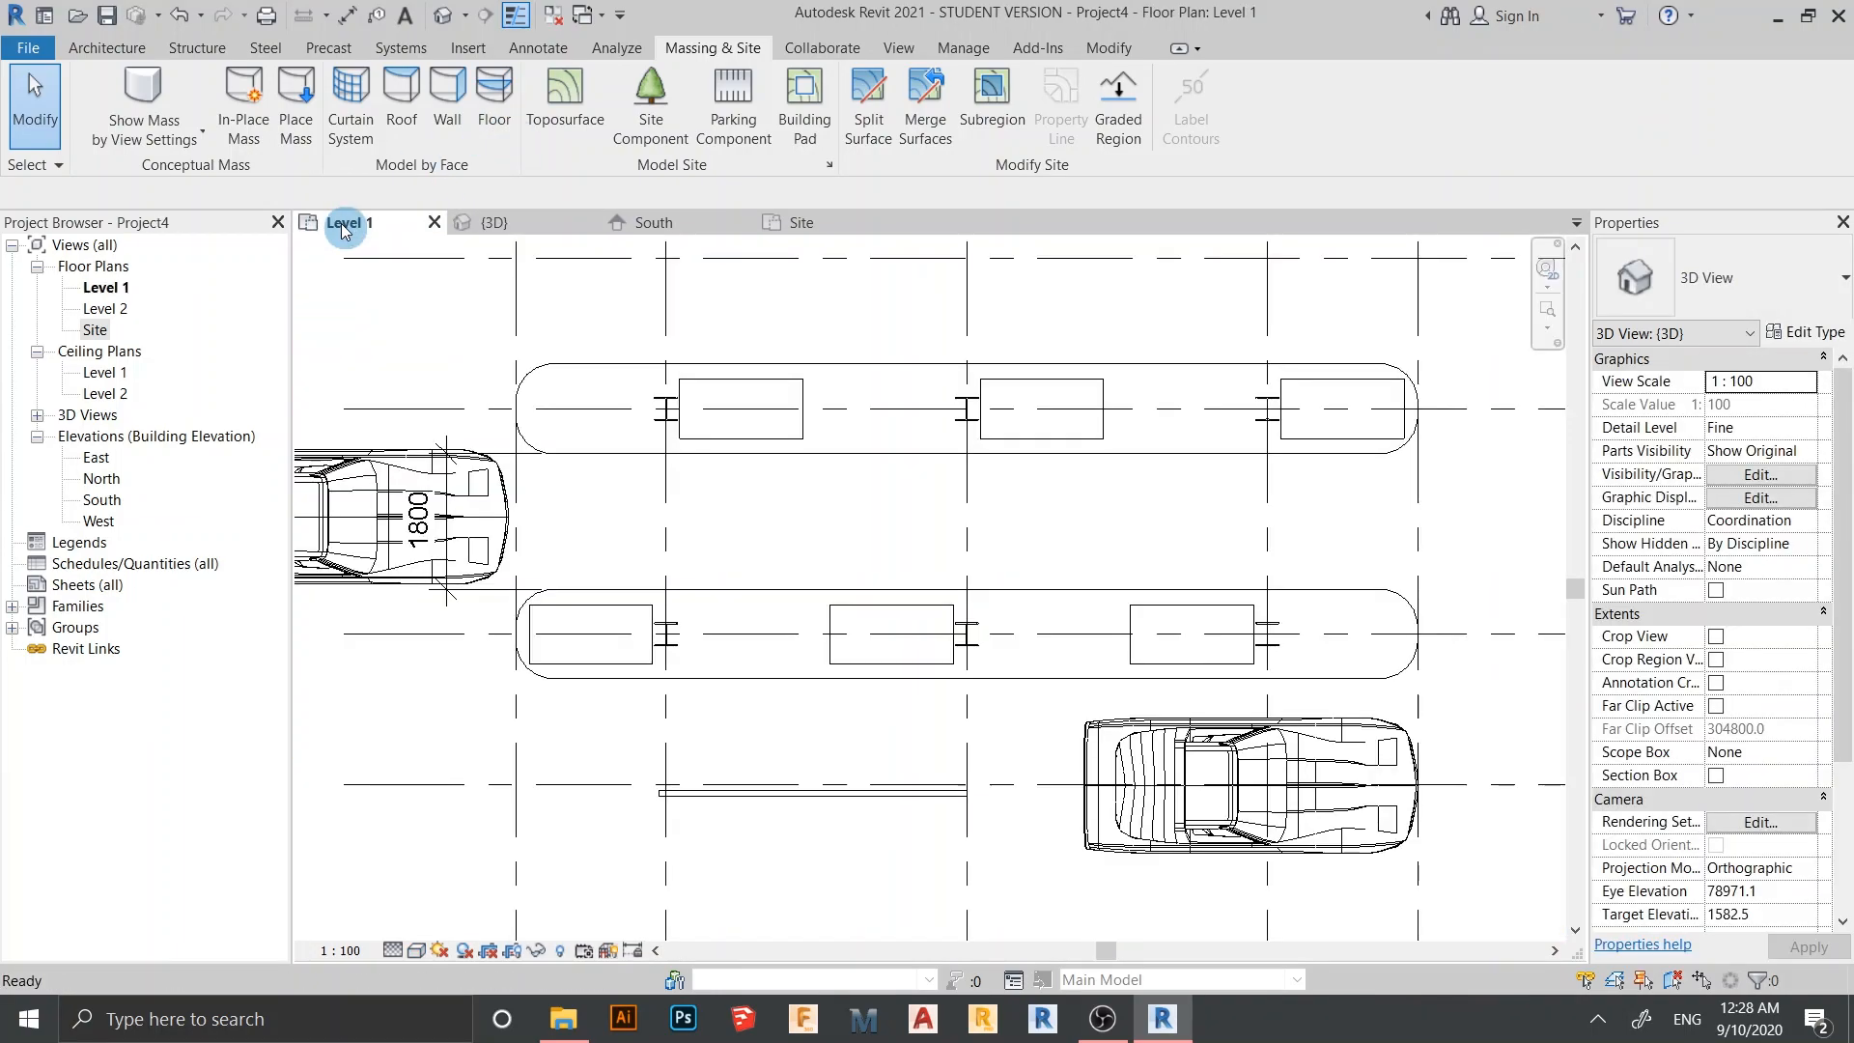
scroll(724, 468, "down", 4)
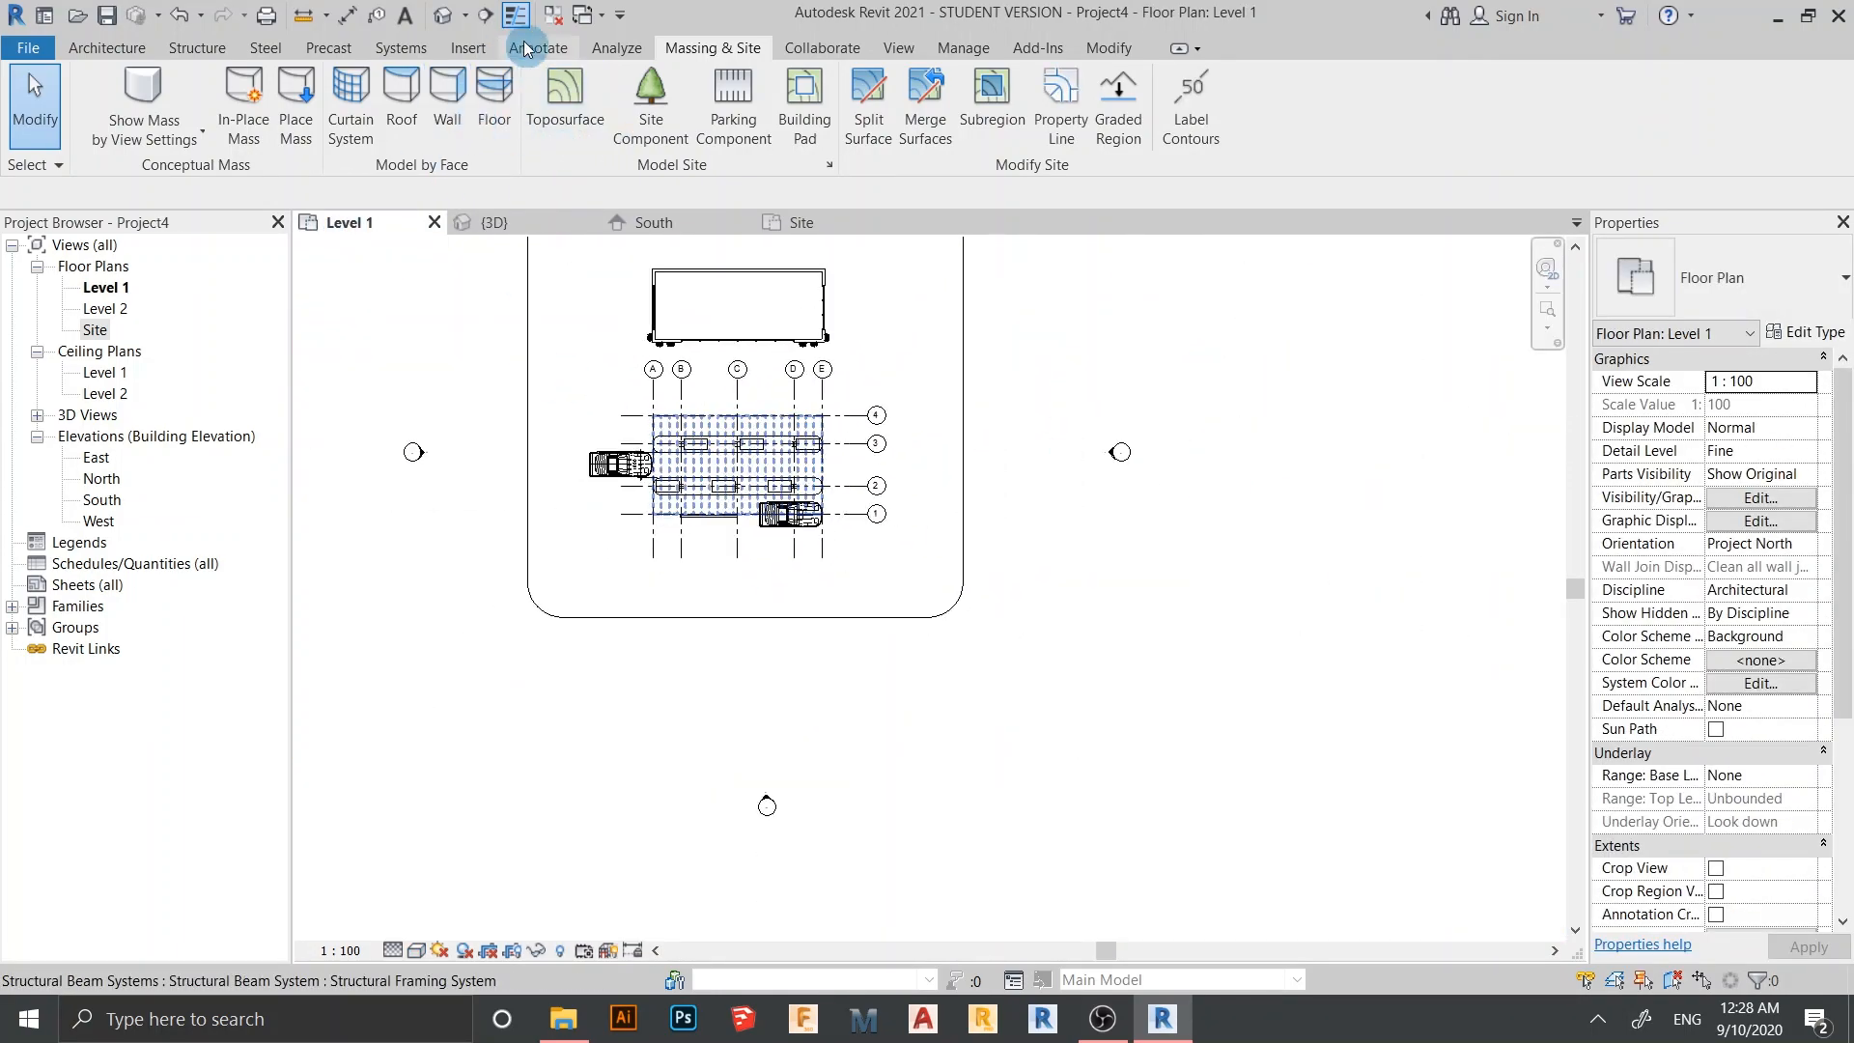
left_click(465, 14)
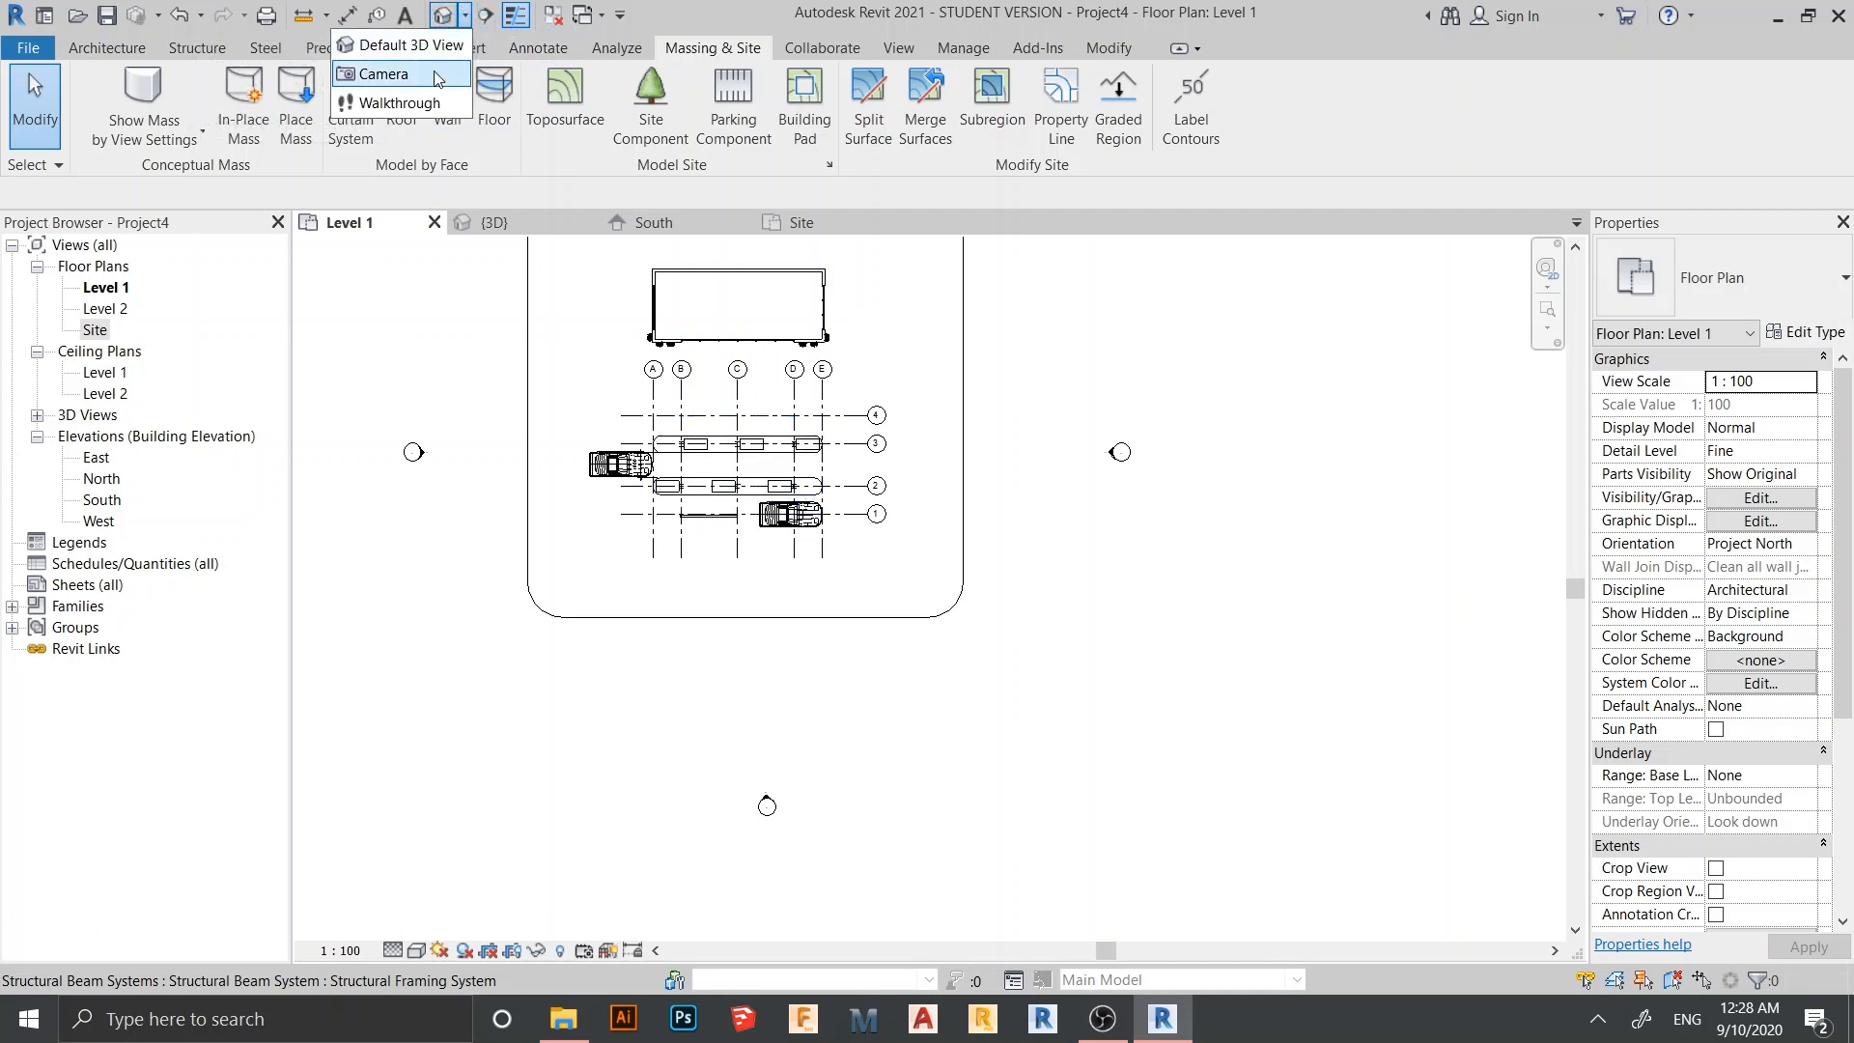
left_click(384, 73)
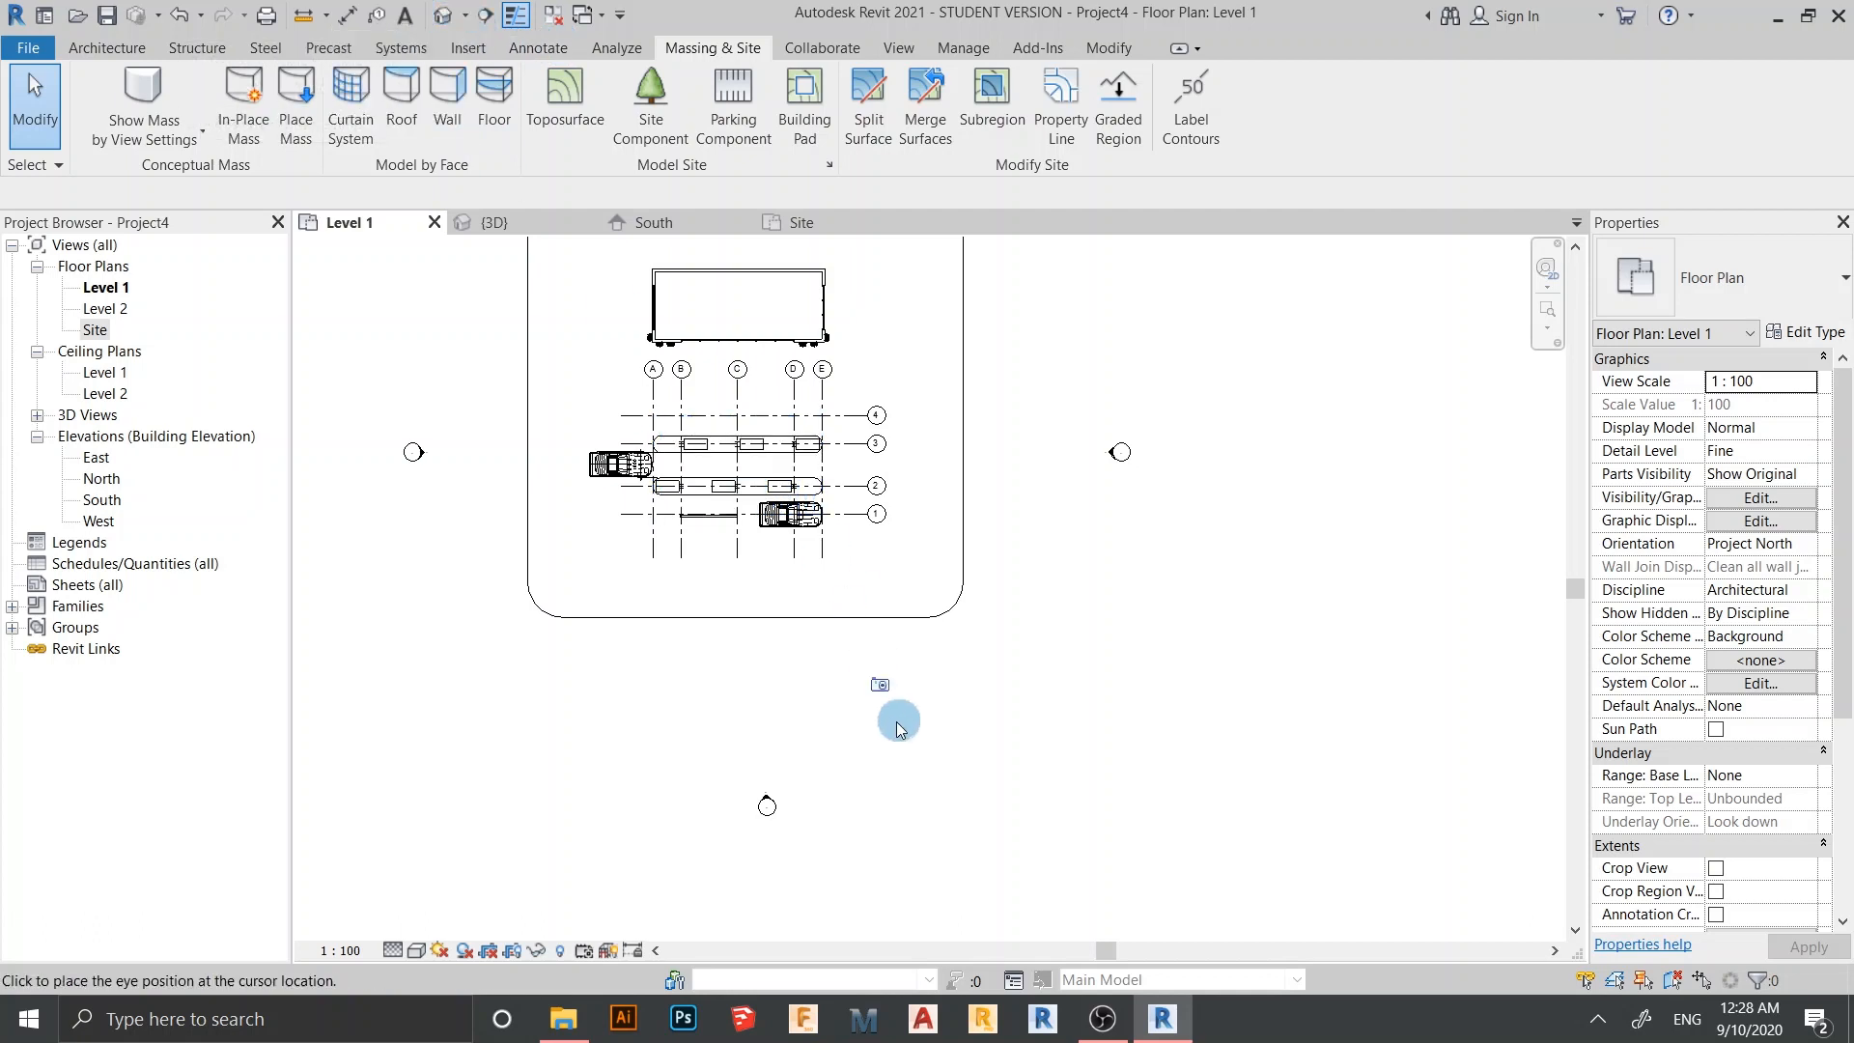
left_click(944, 697)
scroll(781, 537, "down", 2)
middle_click_drag(770, 413, 931, 657)
scroll(929, 657, "up", 1)
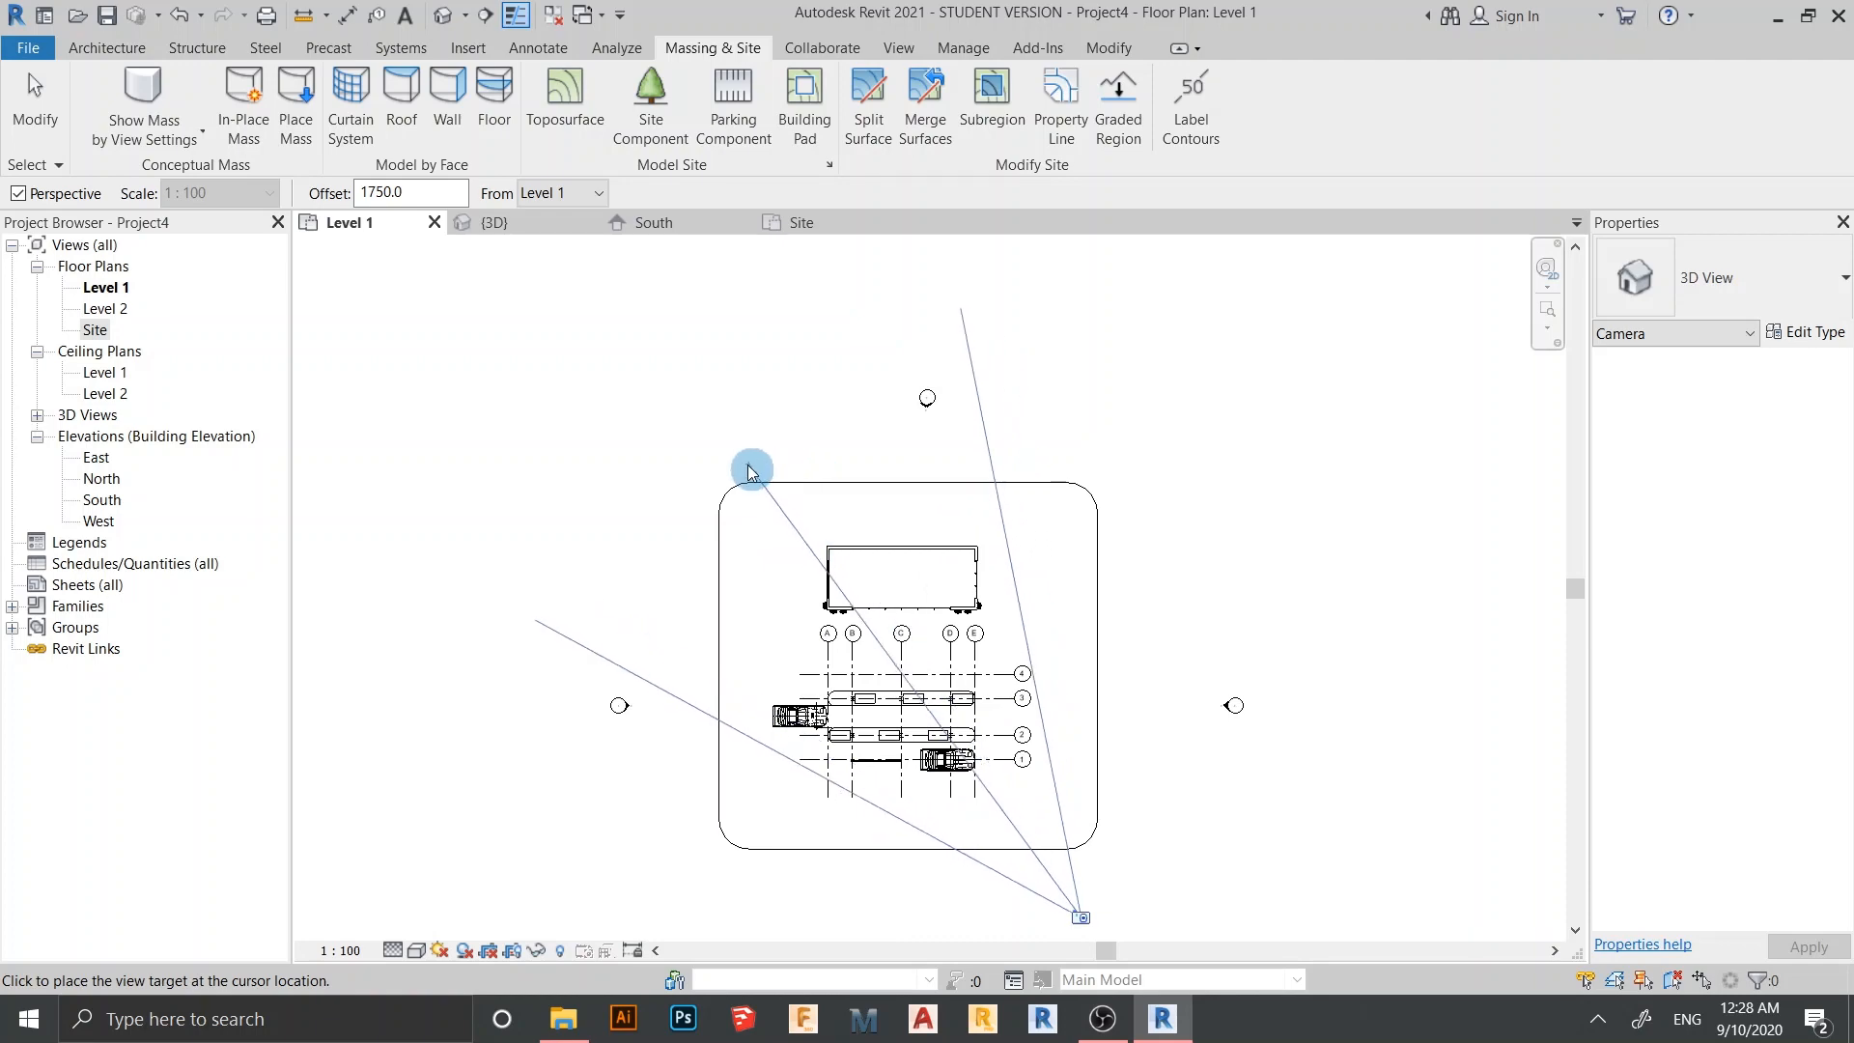
left_click(724, 440)
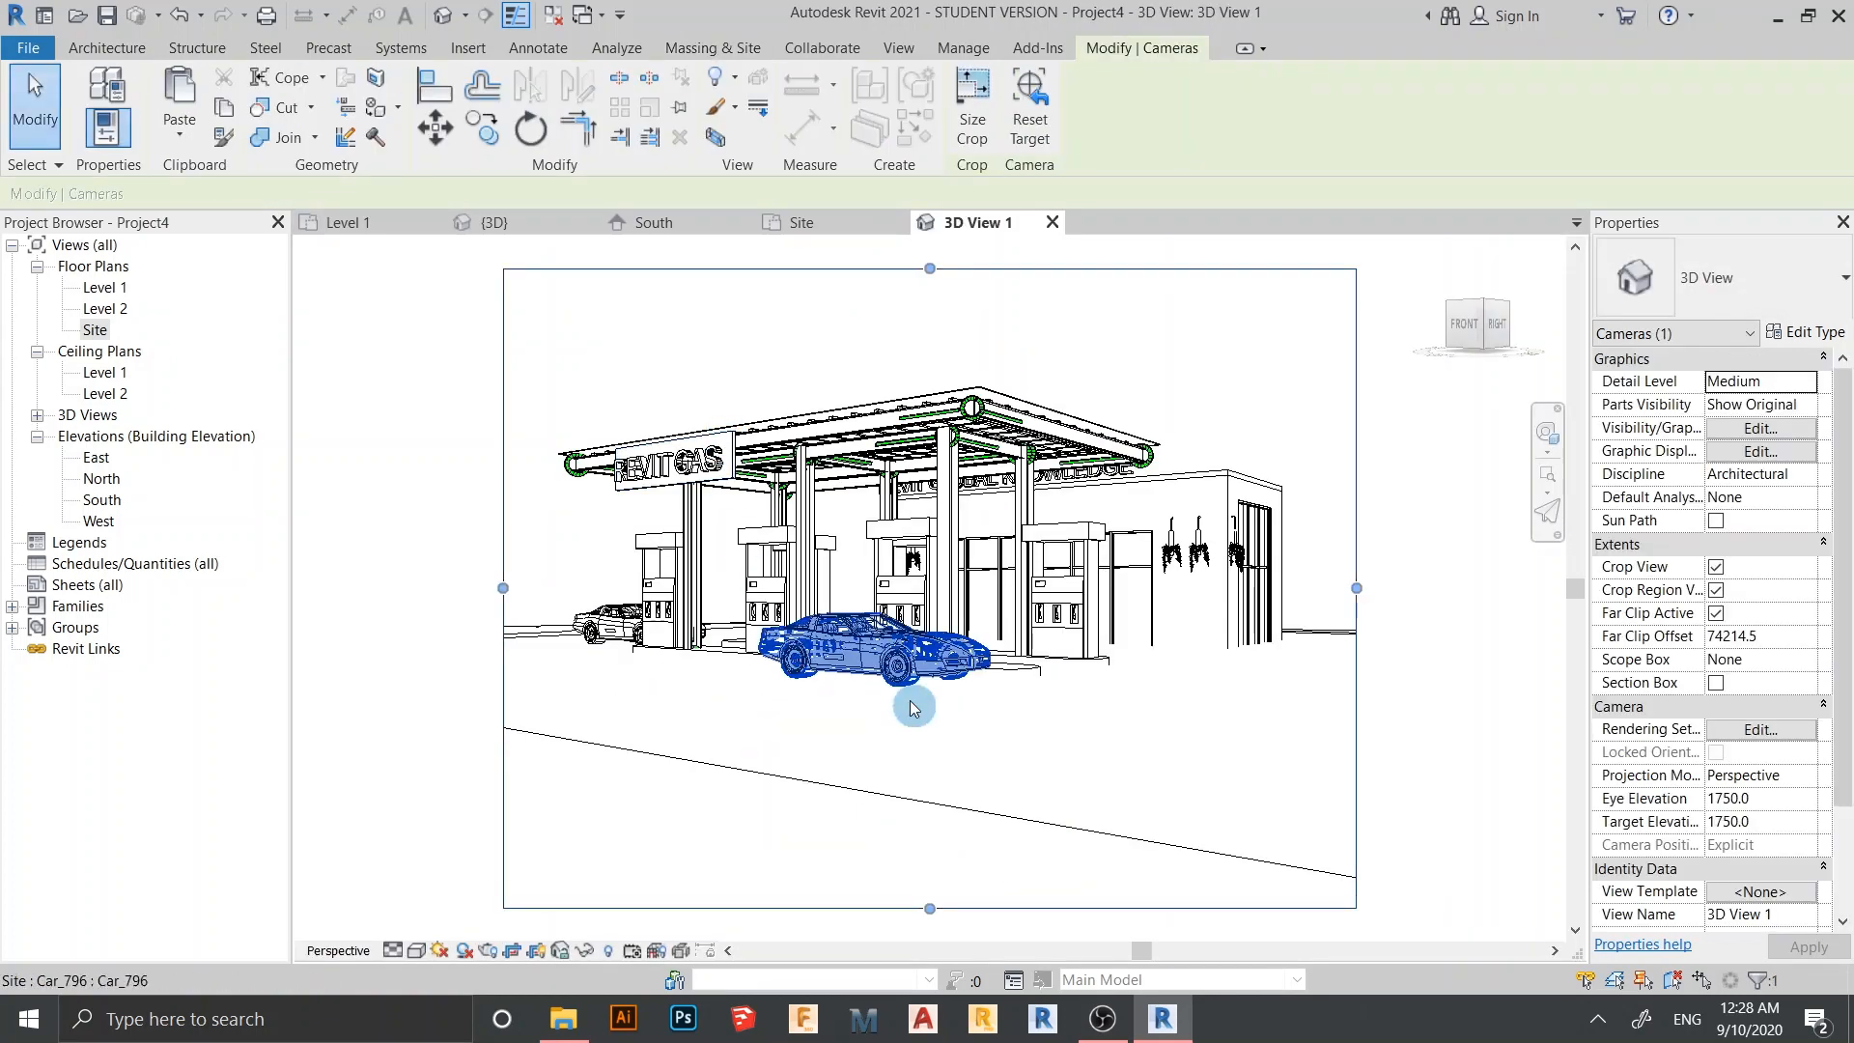
left_click(416, 952)
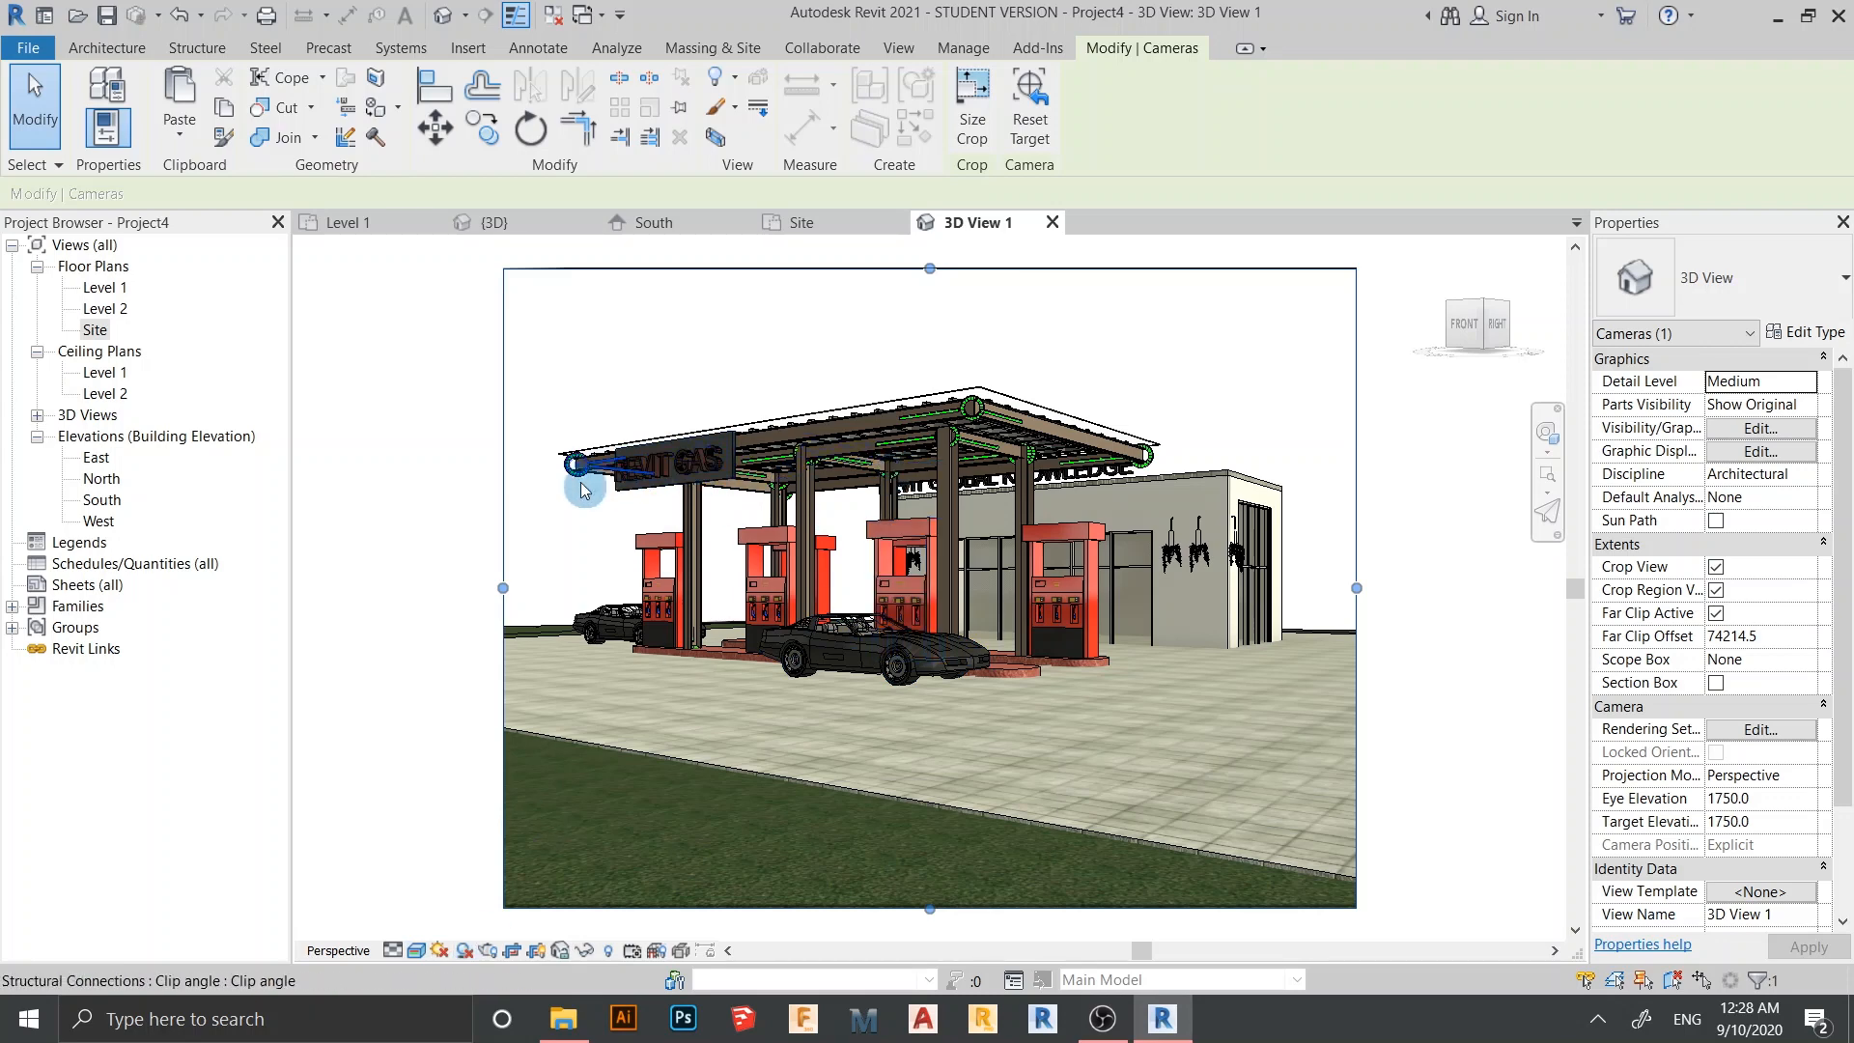
Hide the clip angle connections at the canopy's beam corners and neighbouring column-top connections as elements in the camera view
scroll(583, 490, "up", 2)
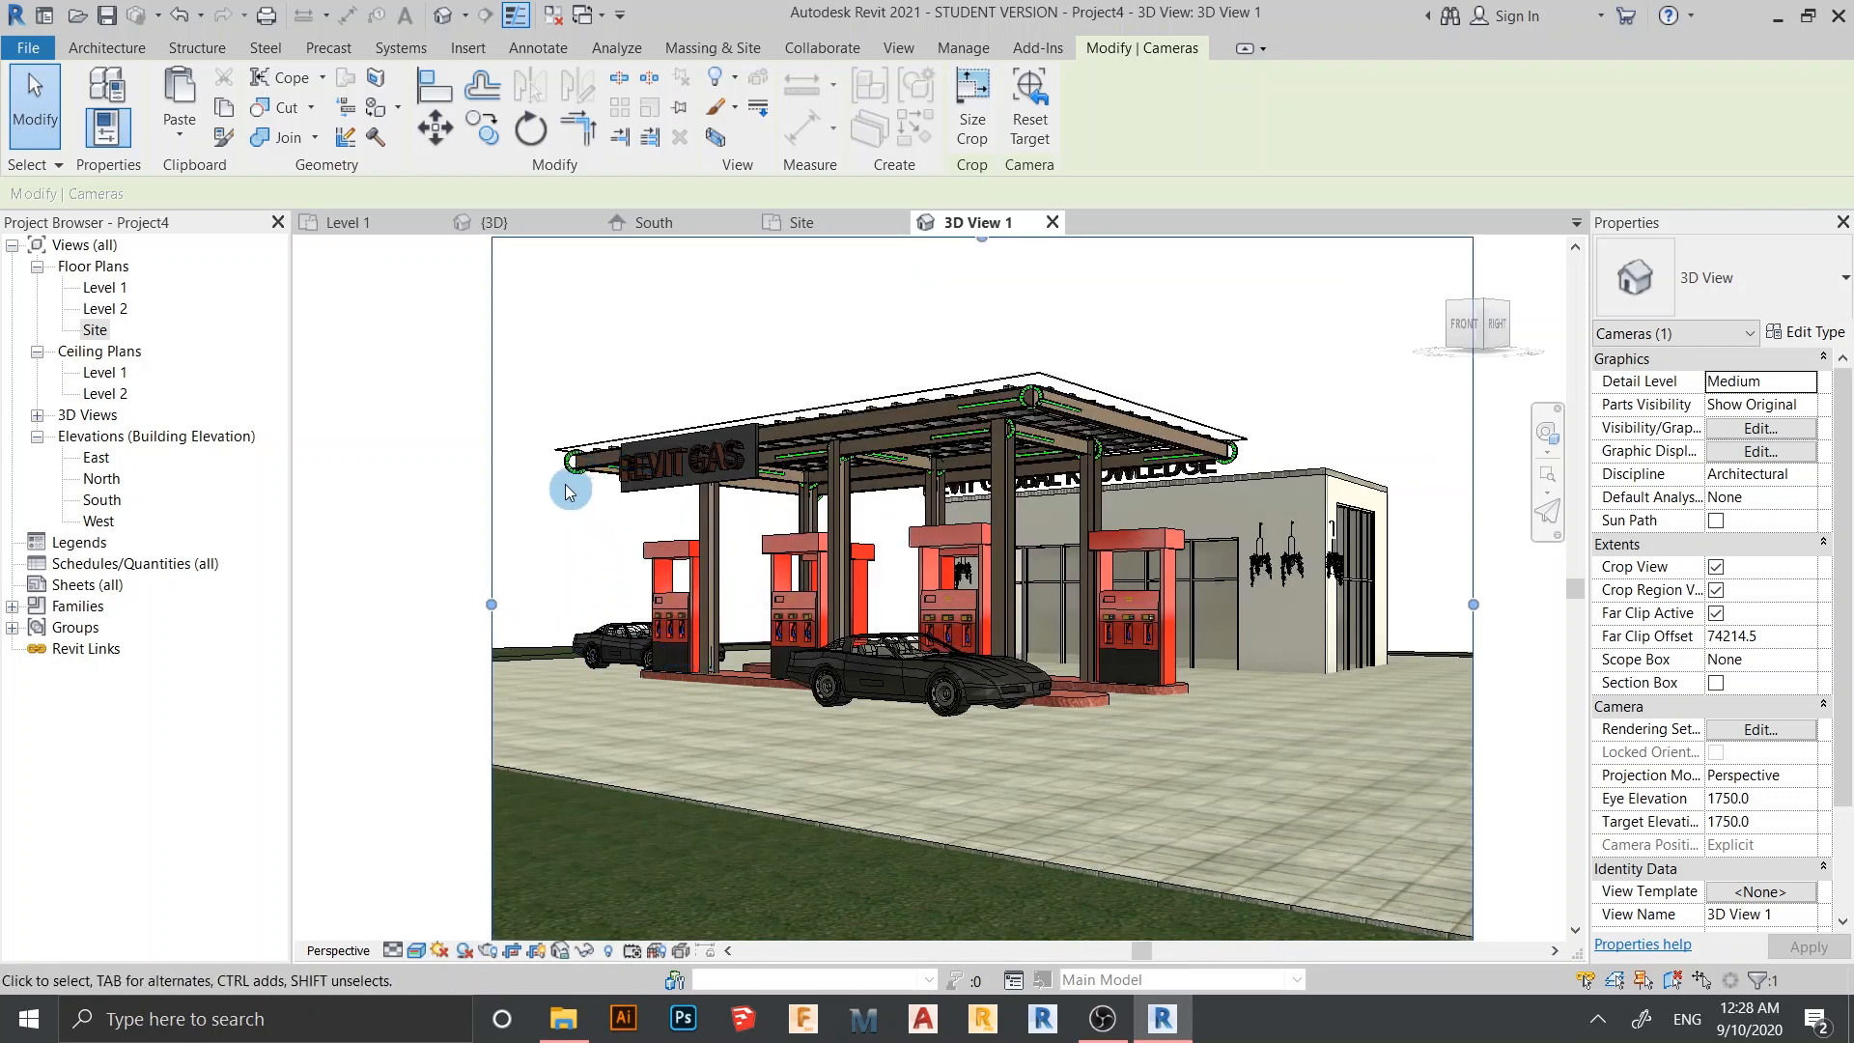
left_click(568, 487)
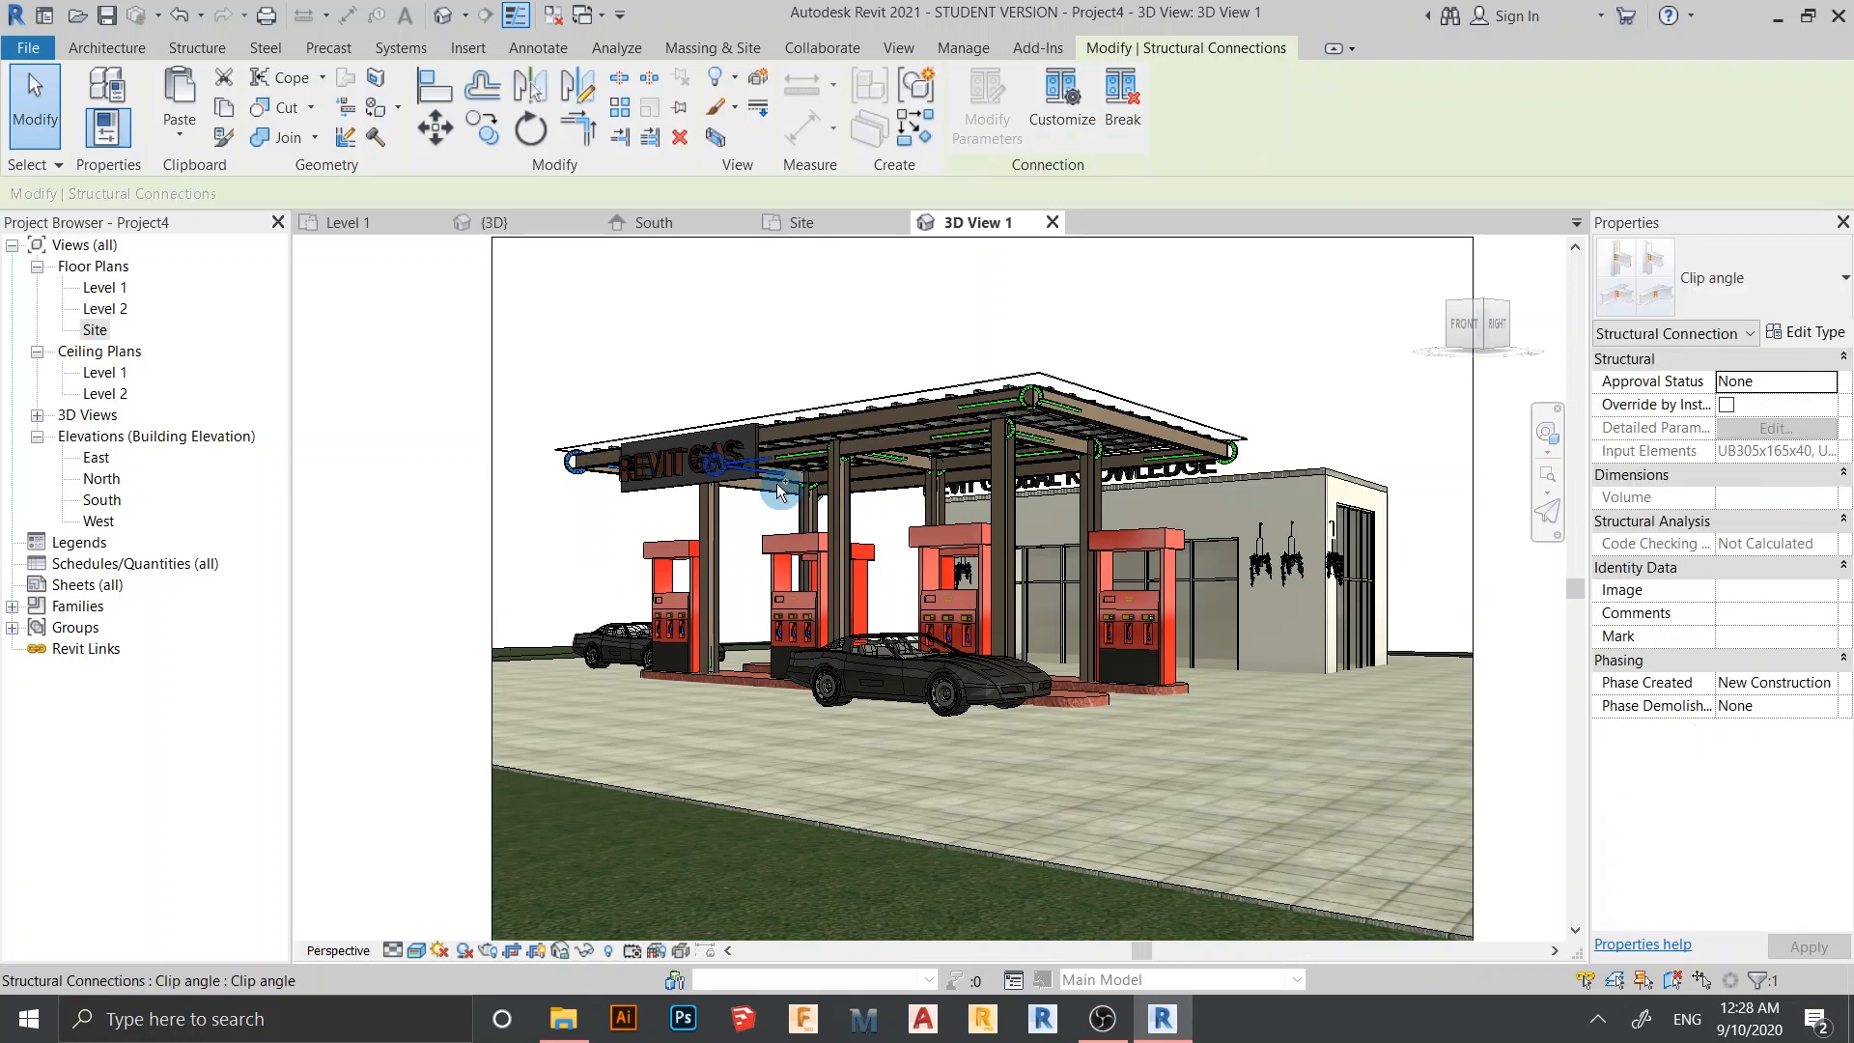
left_click(788, 455, "ctrl")
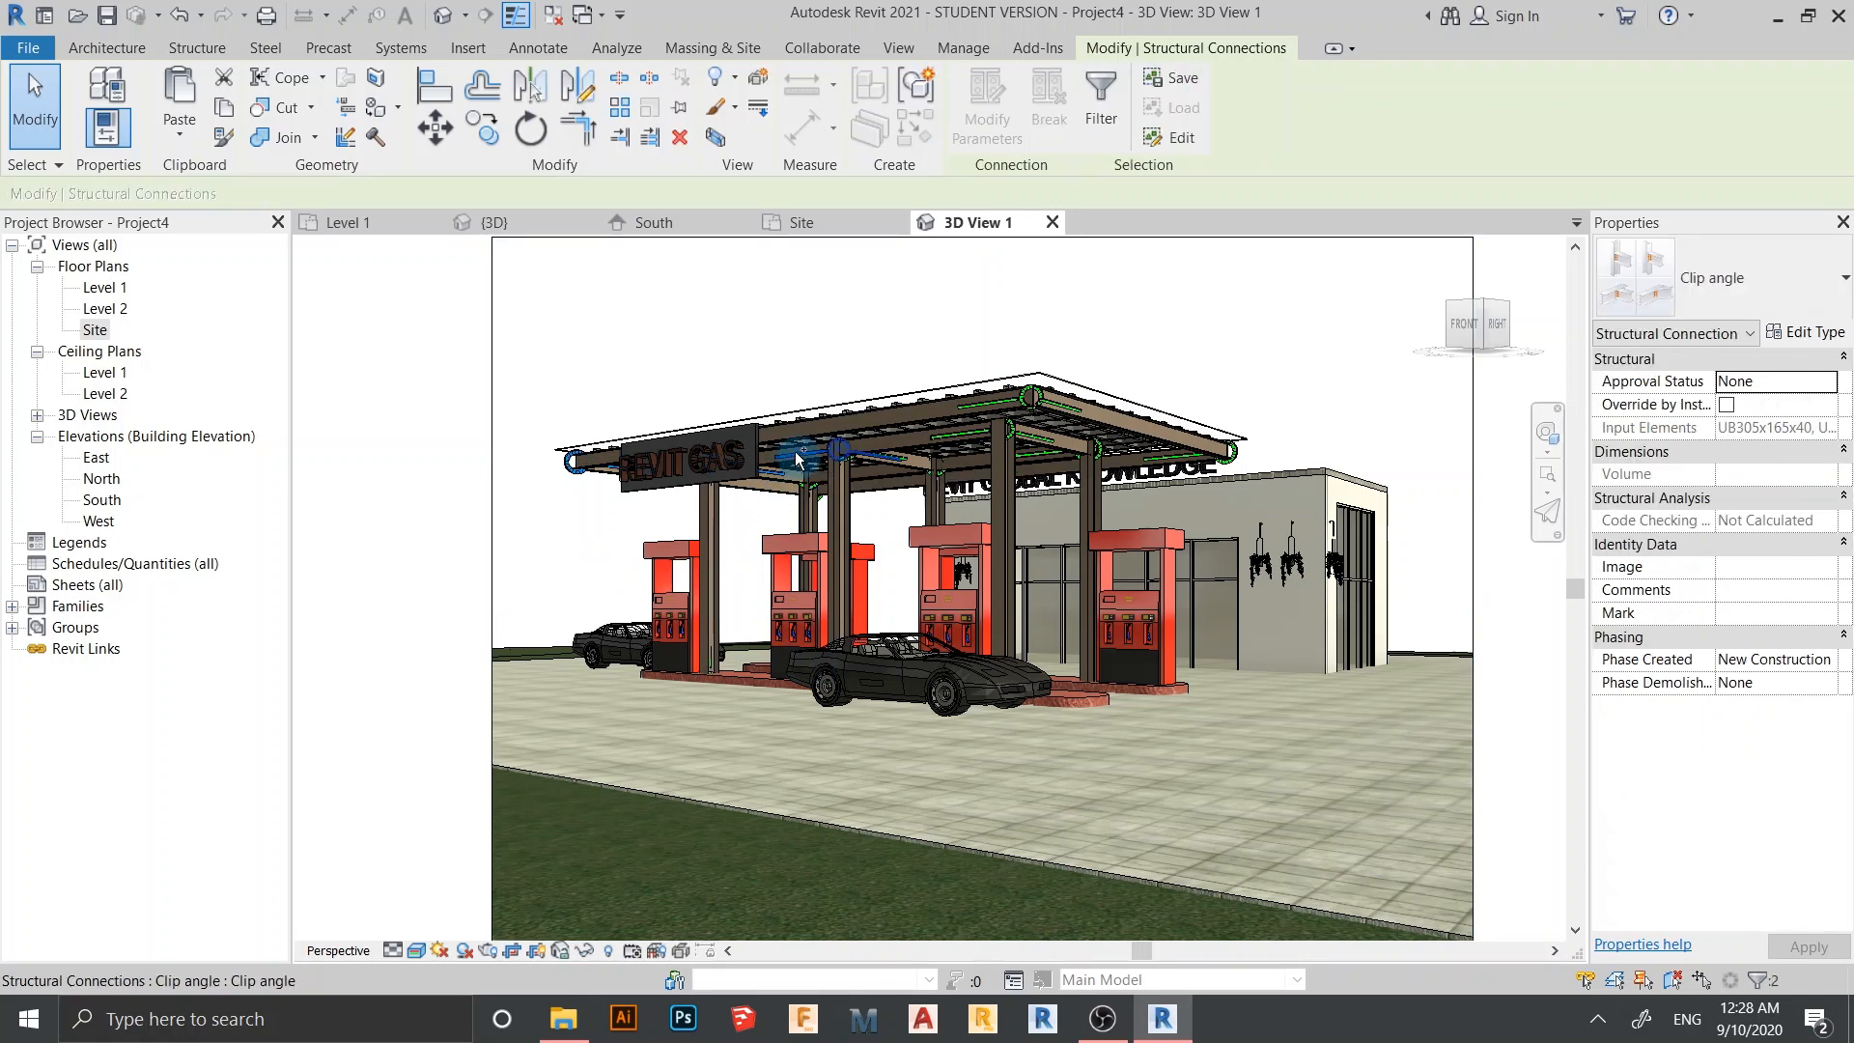
left_click(994, 403, "ctrl")
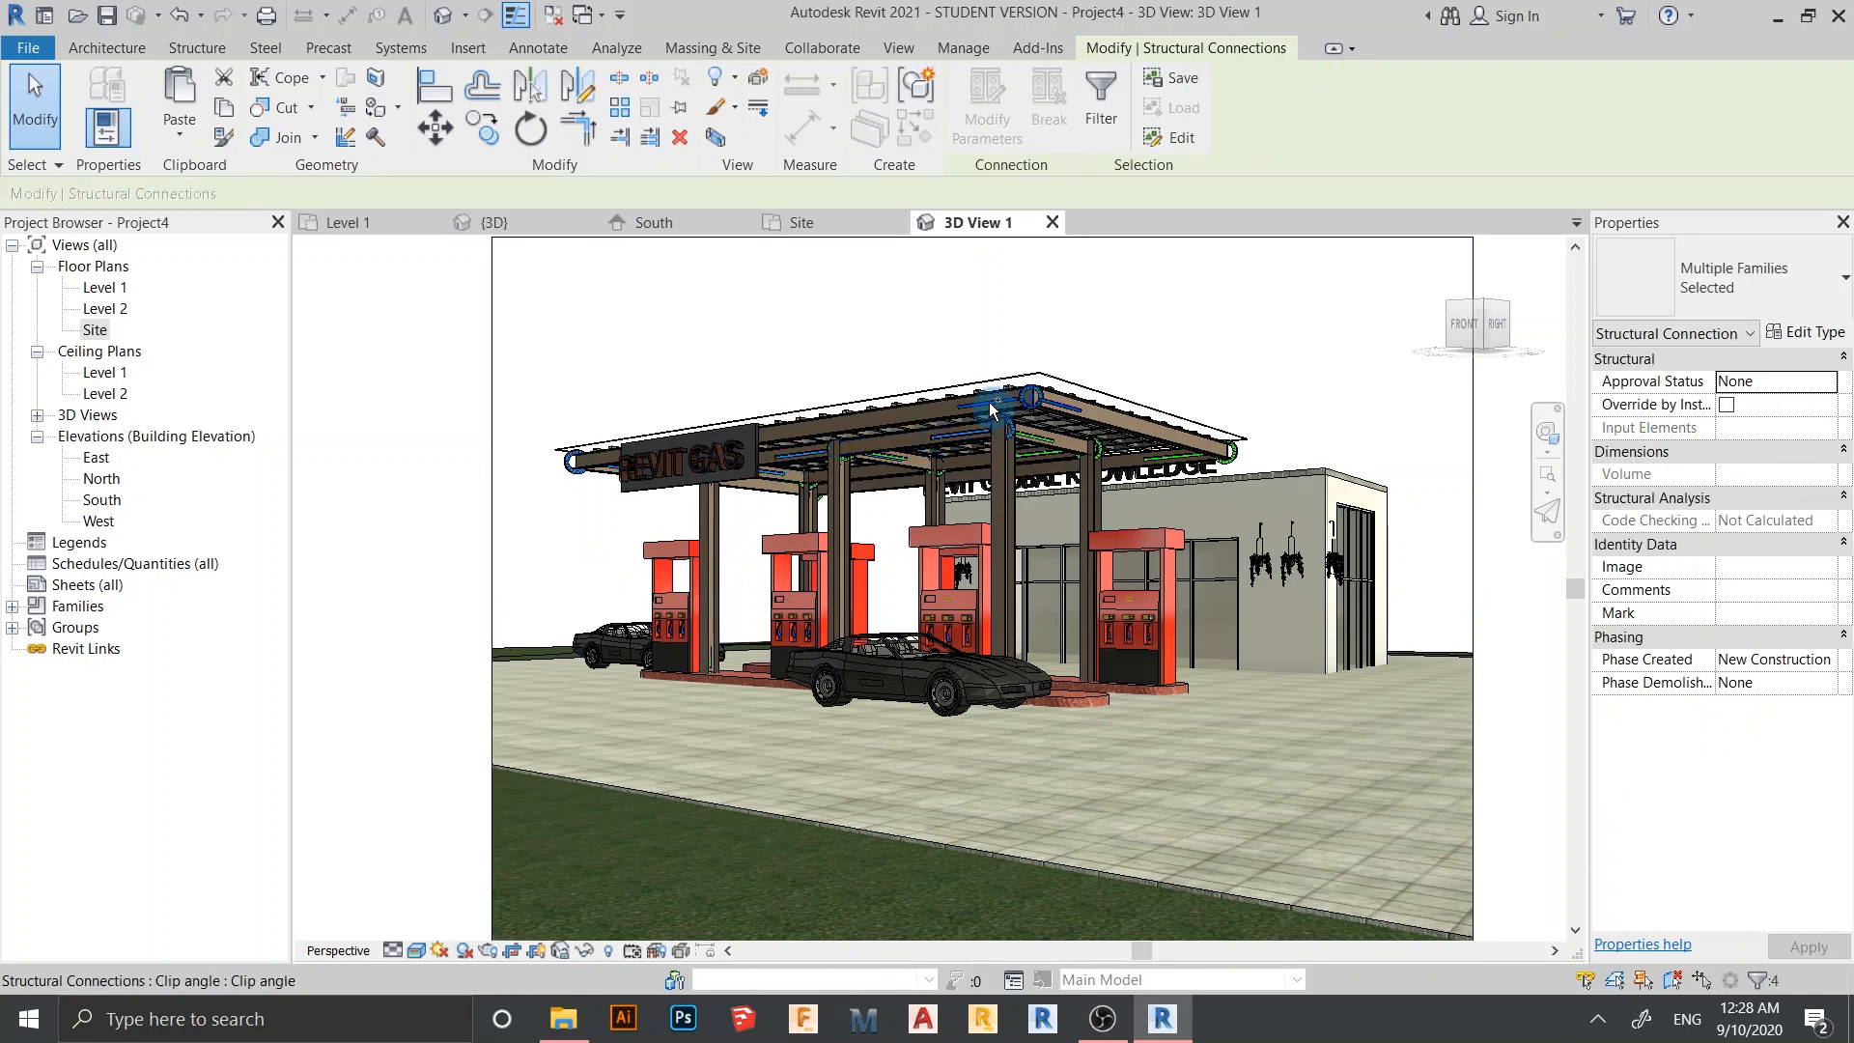
left_click(1091, 450, "ctrl")
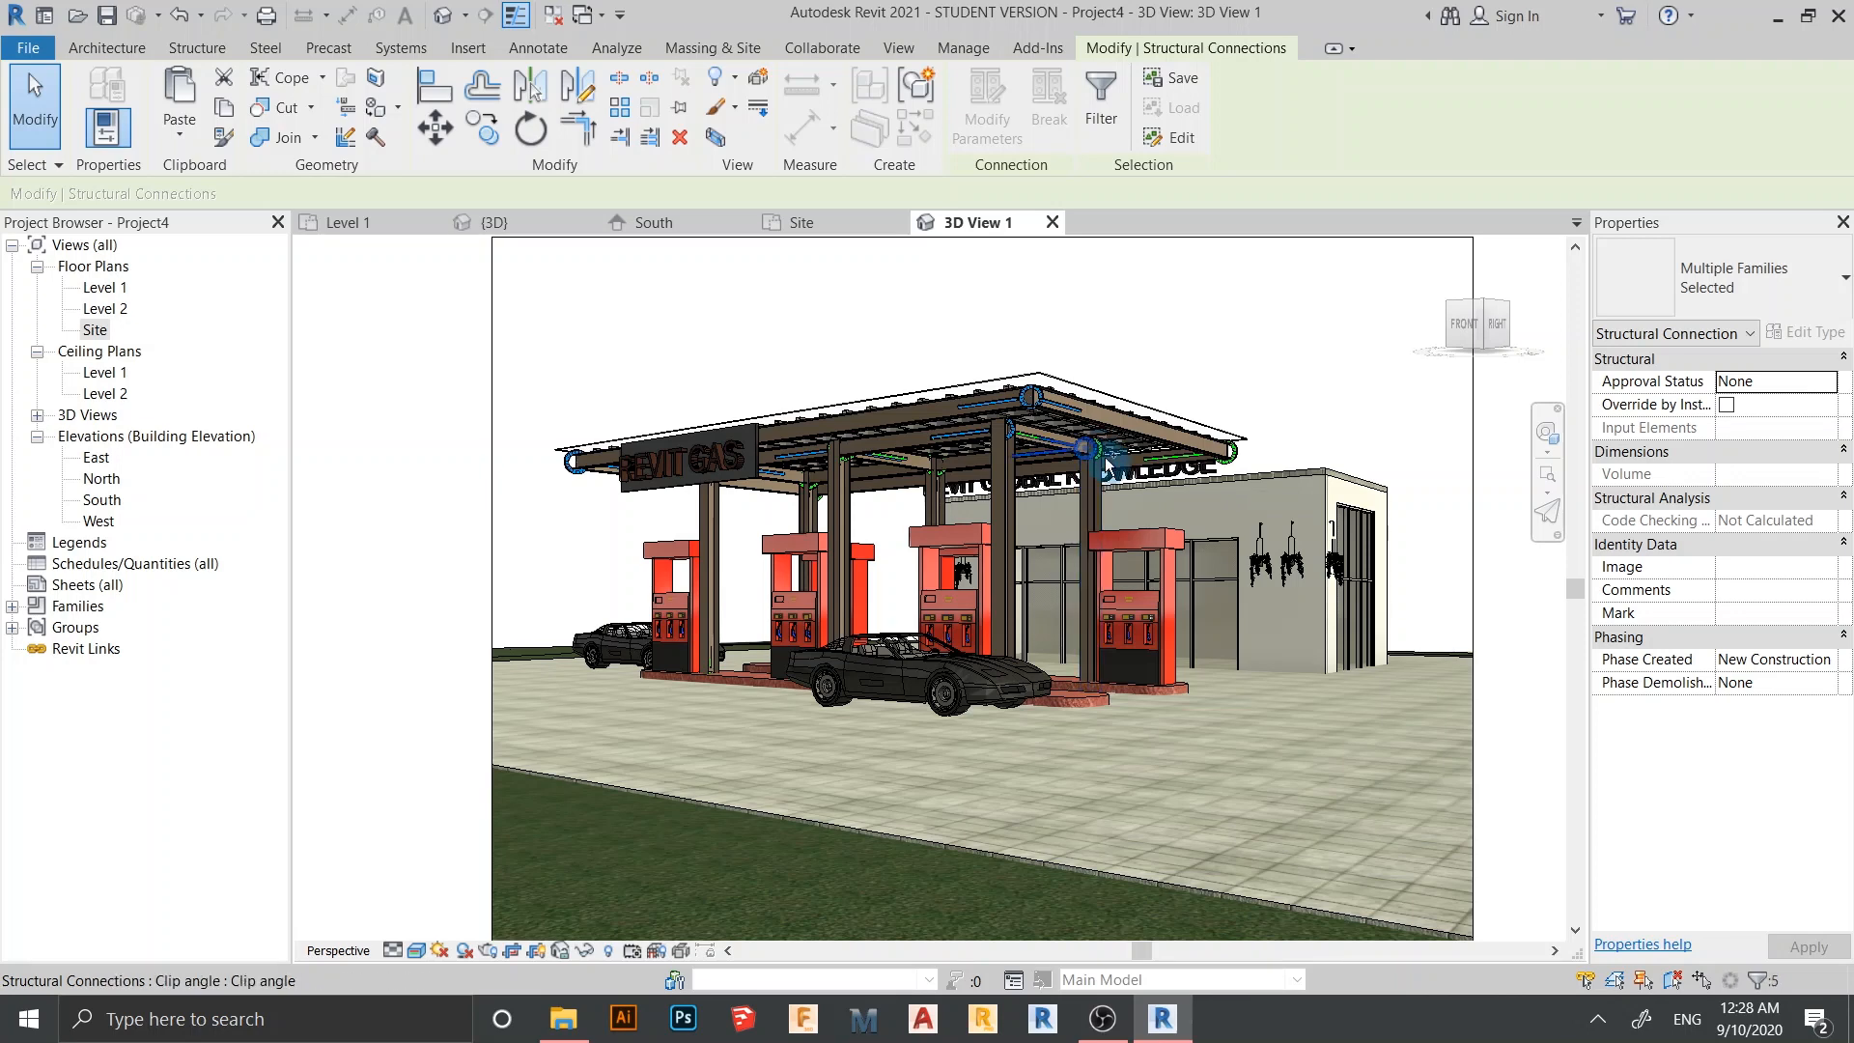
left_click(1153, 458, "ctrl")
left_click(889, 461, "ctrl")
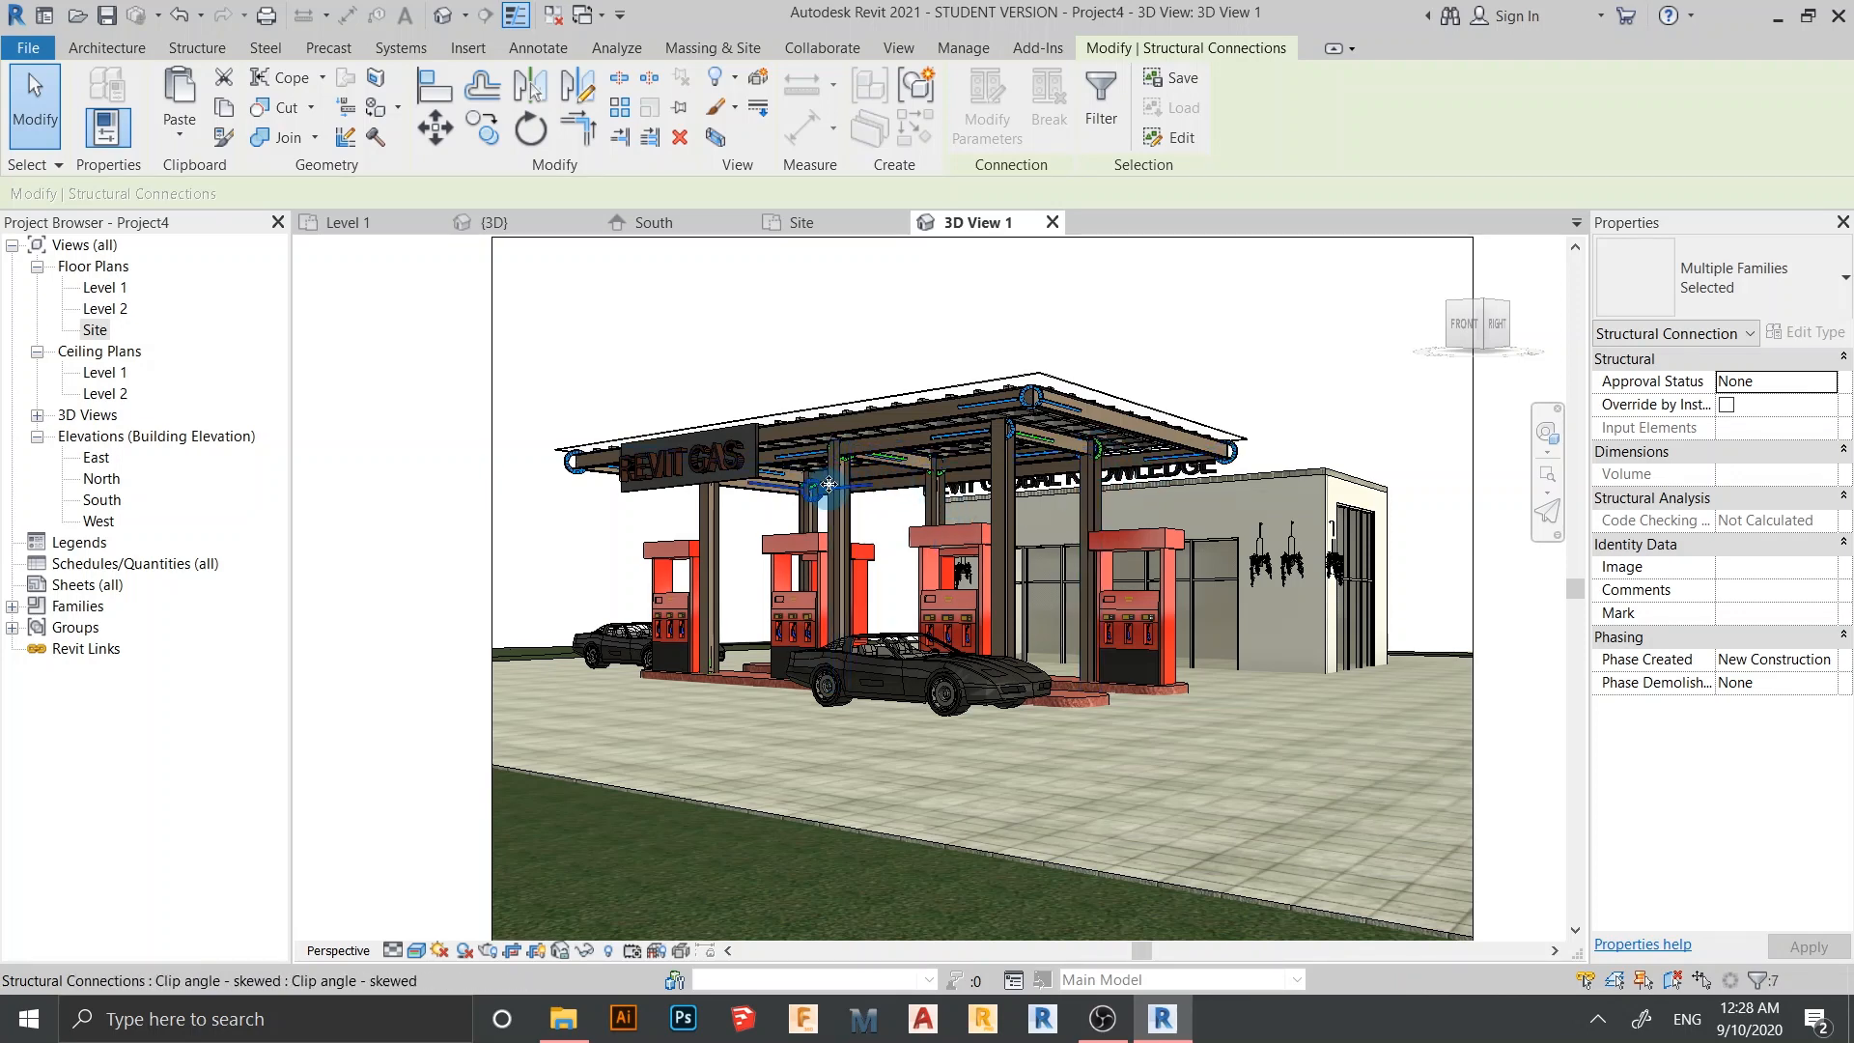
left_click(937, 471, "ctrl")
right_click(939, 474)
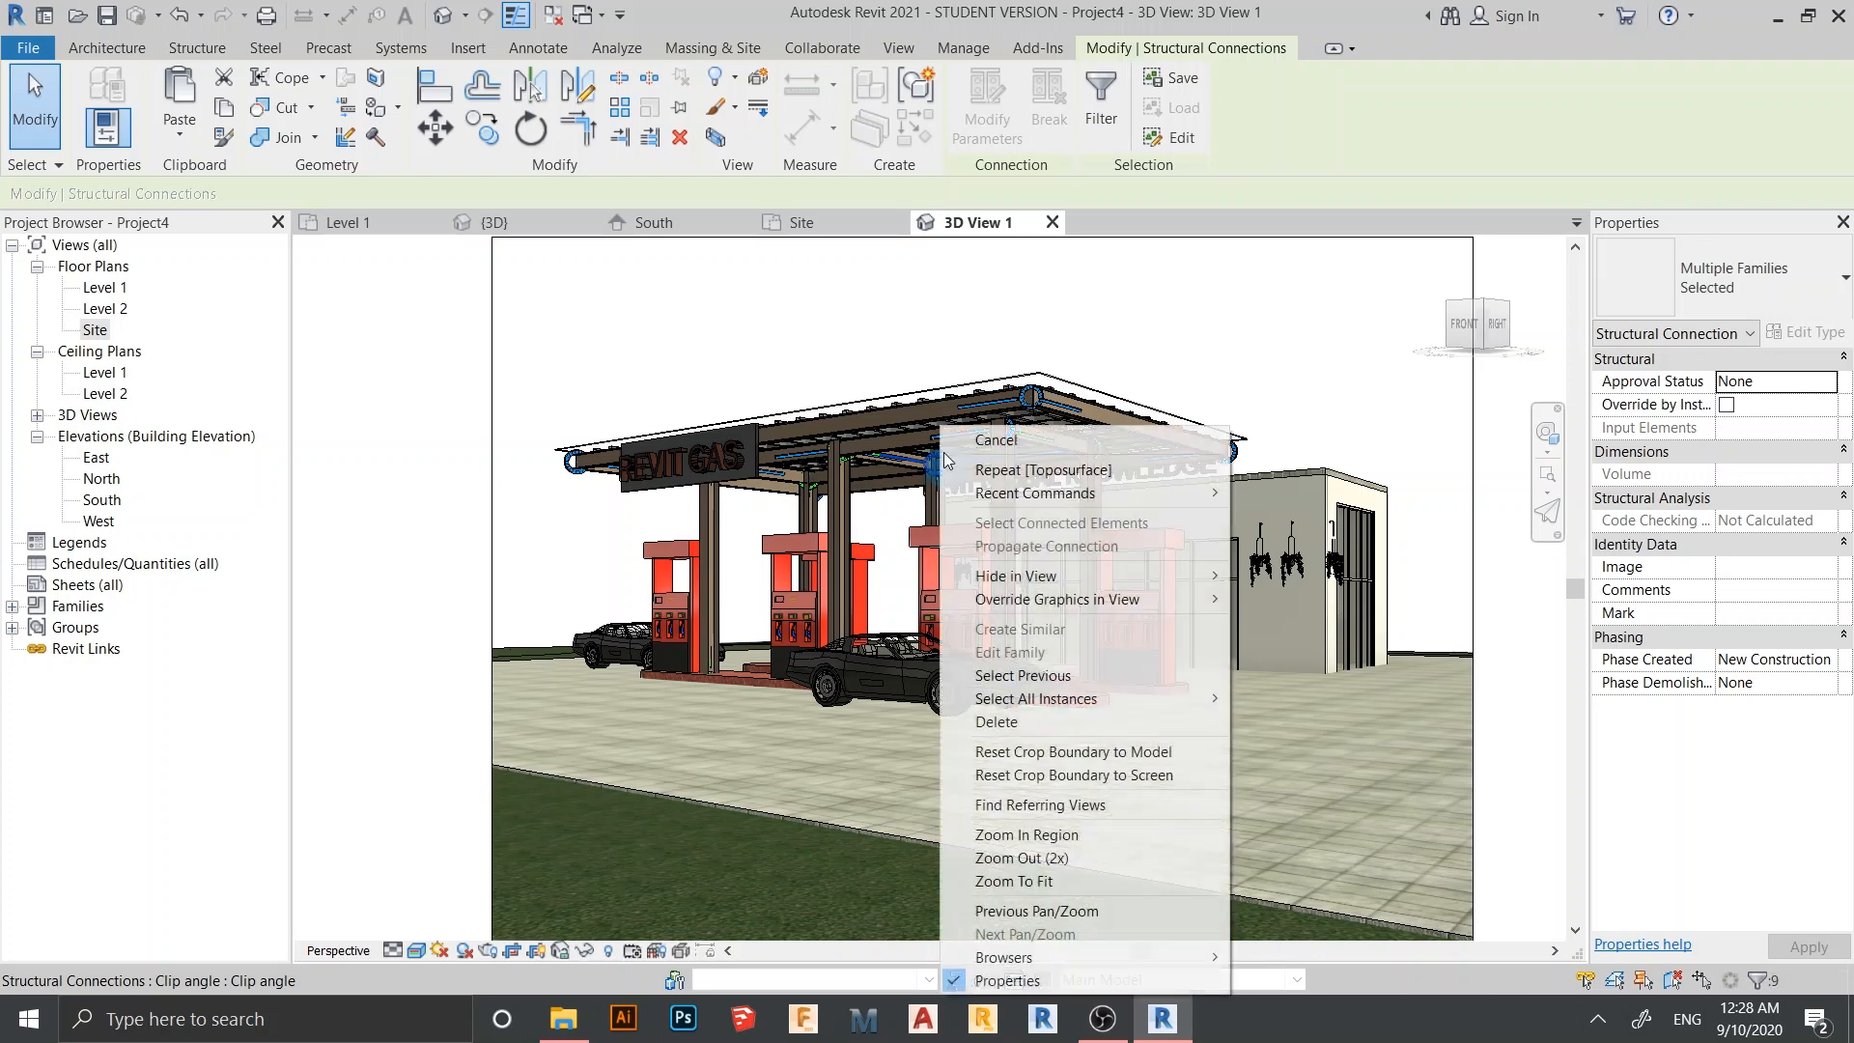
mouse_move(1206, 586)
left_click(1289, 576)
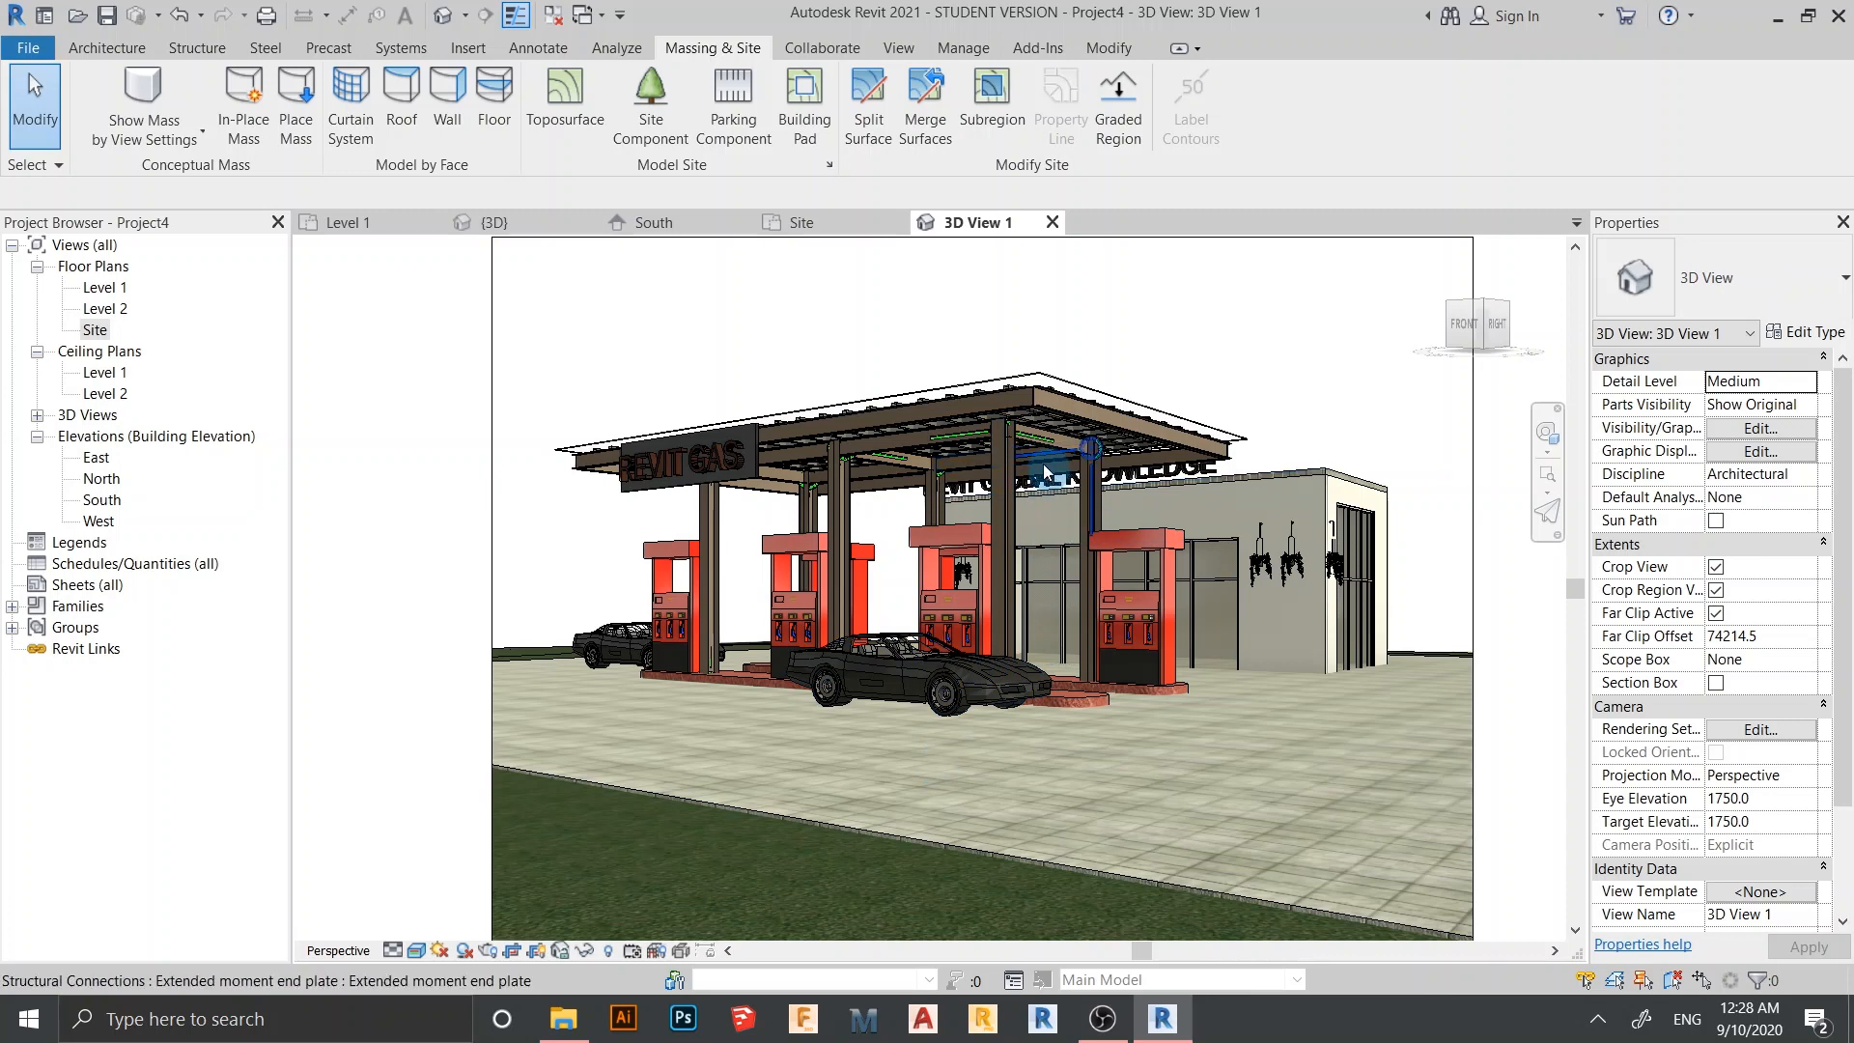
Hide a second set of clip angle and extended moment end plate connections around the inner canopy columns in the camera view
left_click(1045, 440)
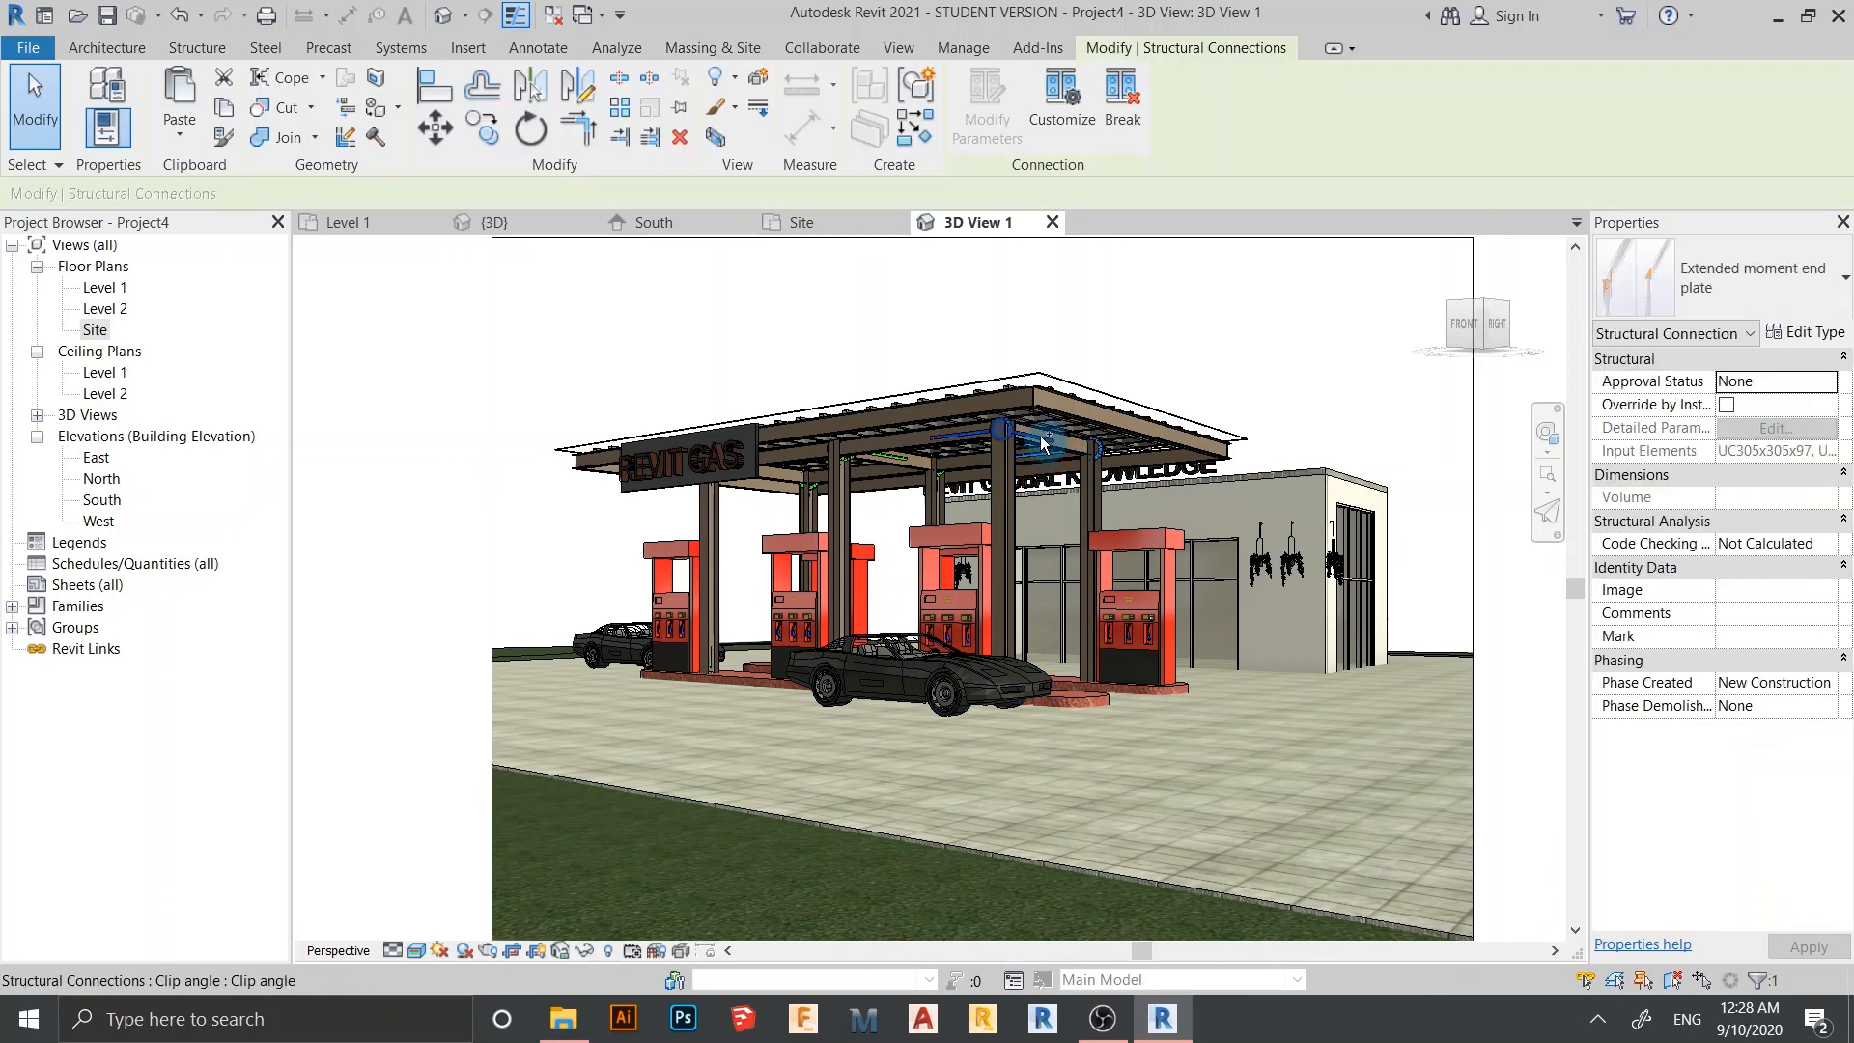
left_click(895, 462, "ctrl")
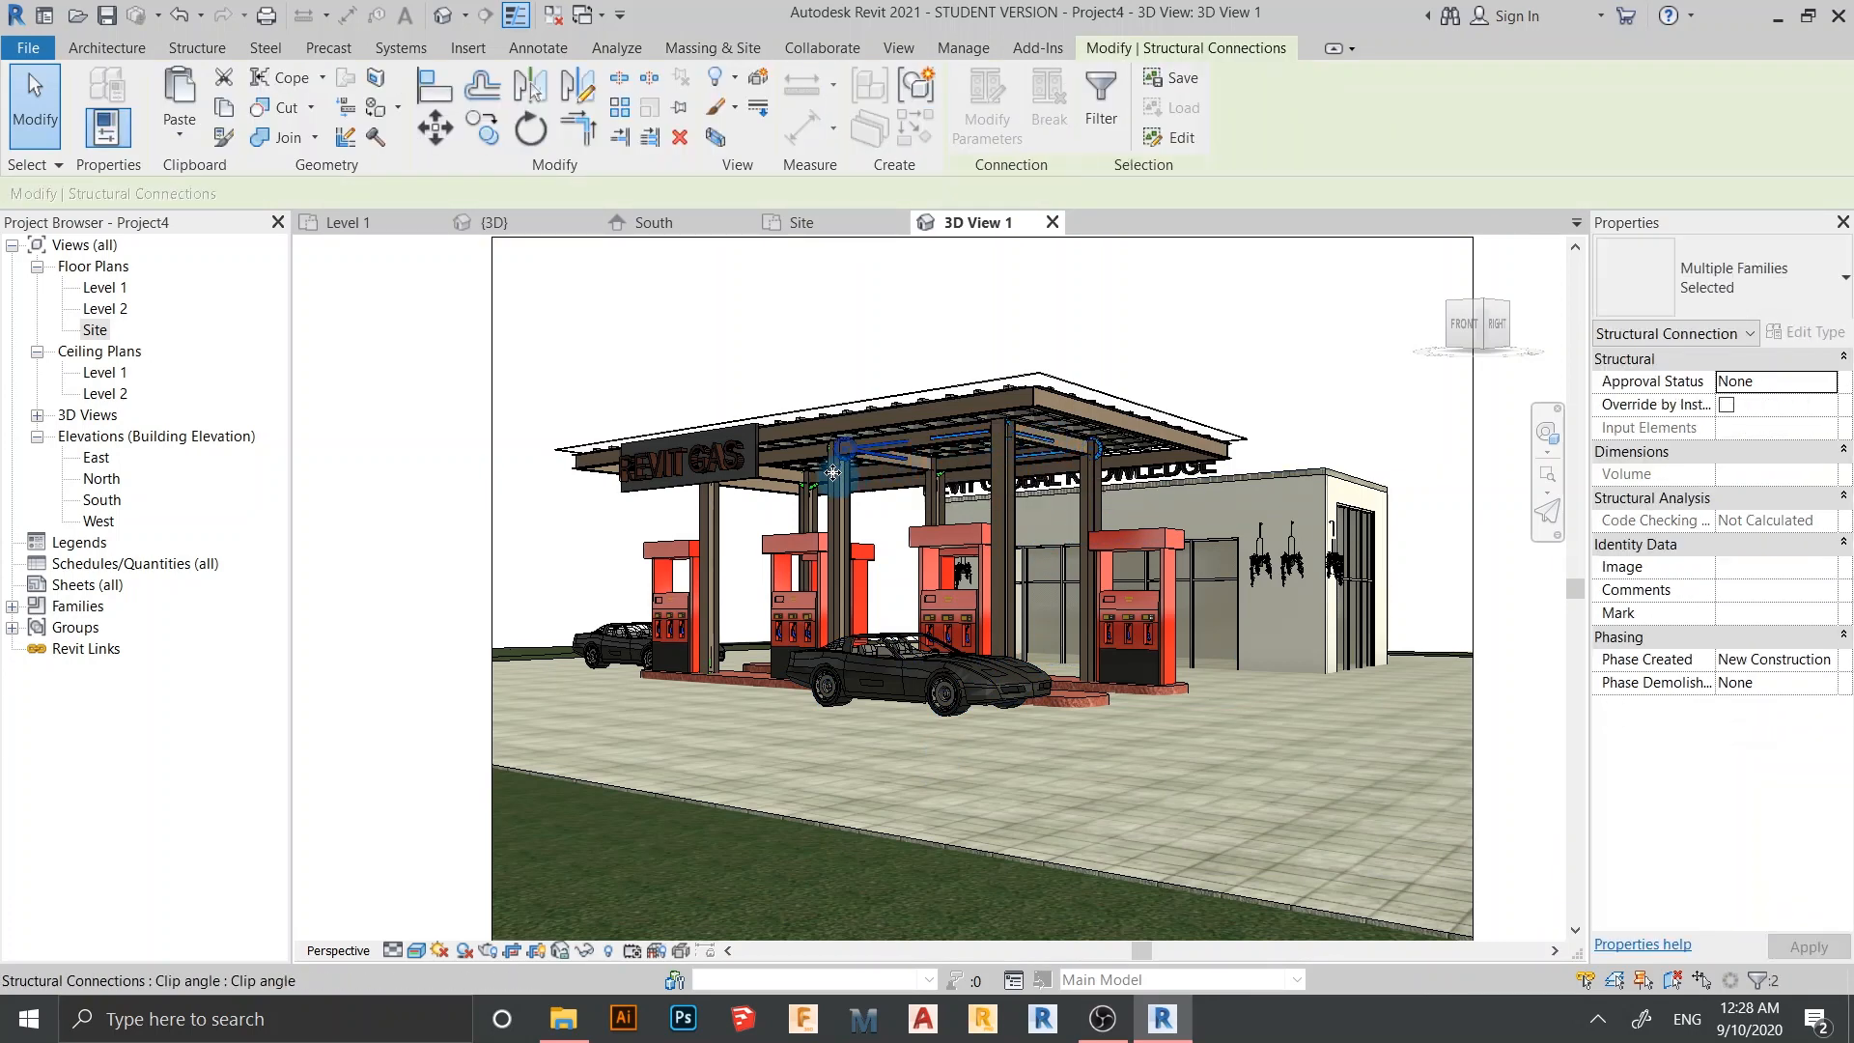
left_click(952, 489, "ctrl")
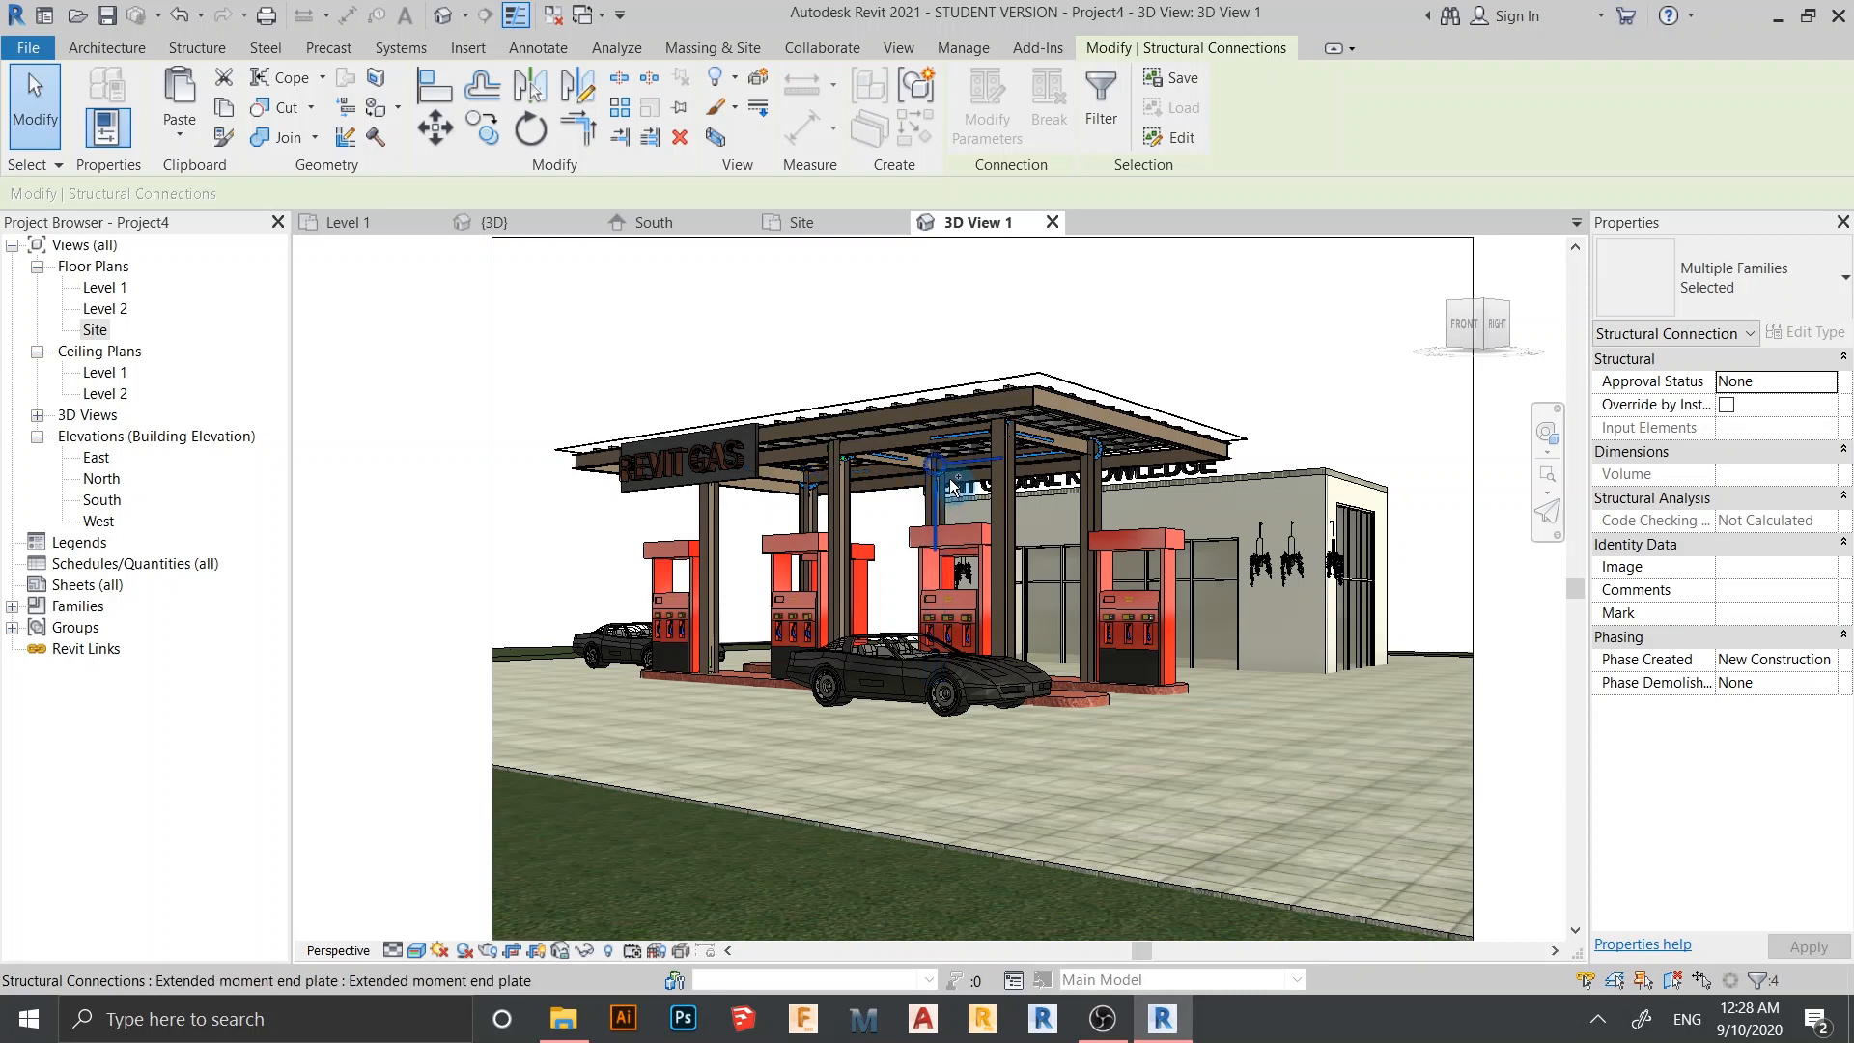
left_click(950, 485, "ctrl")
right_click(950, 485)
mouse_move(1026, 576)
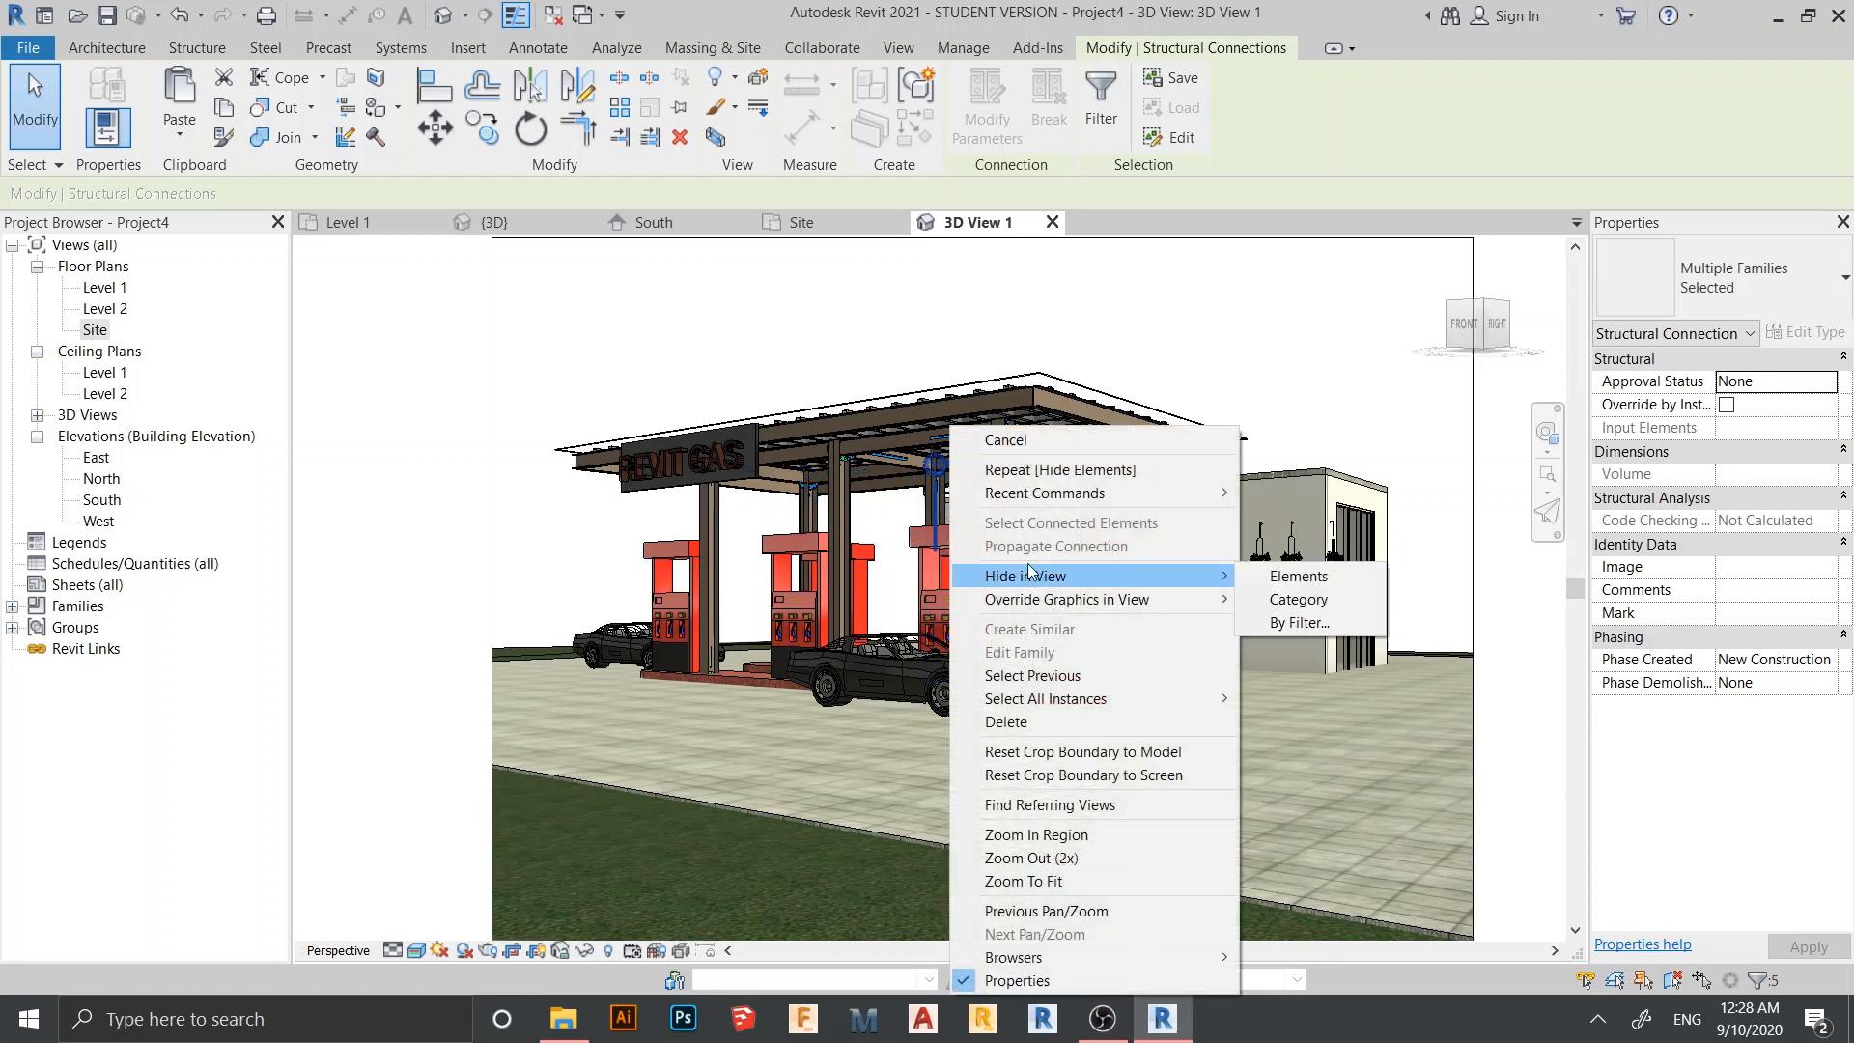
left_click(1283, 571)
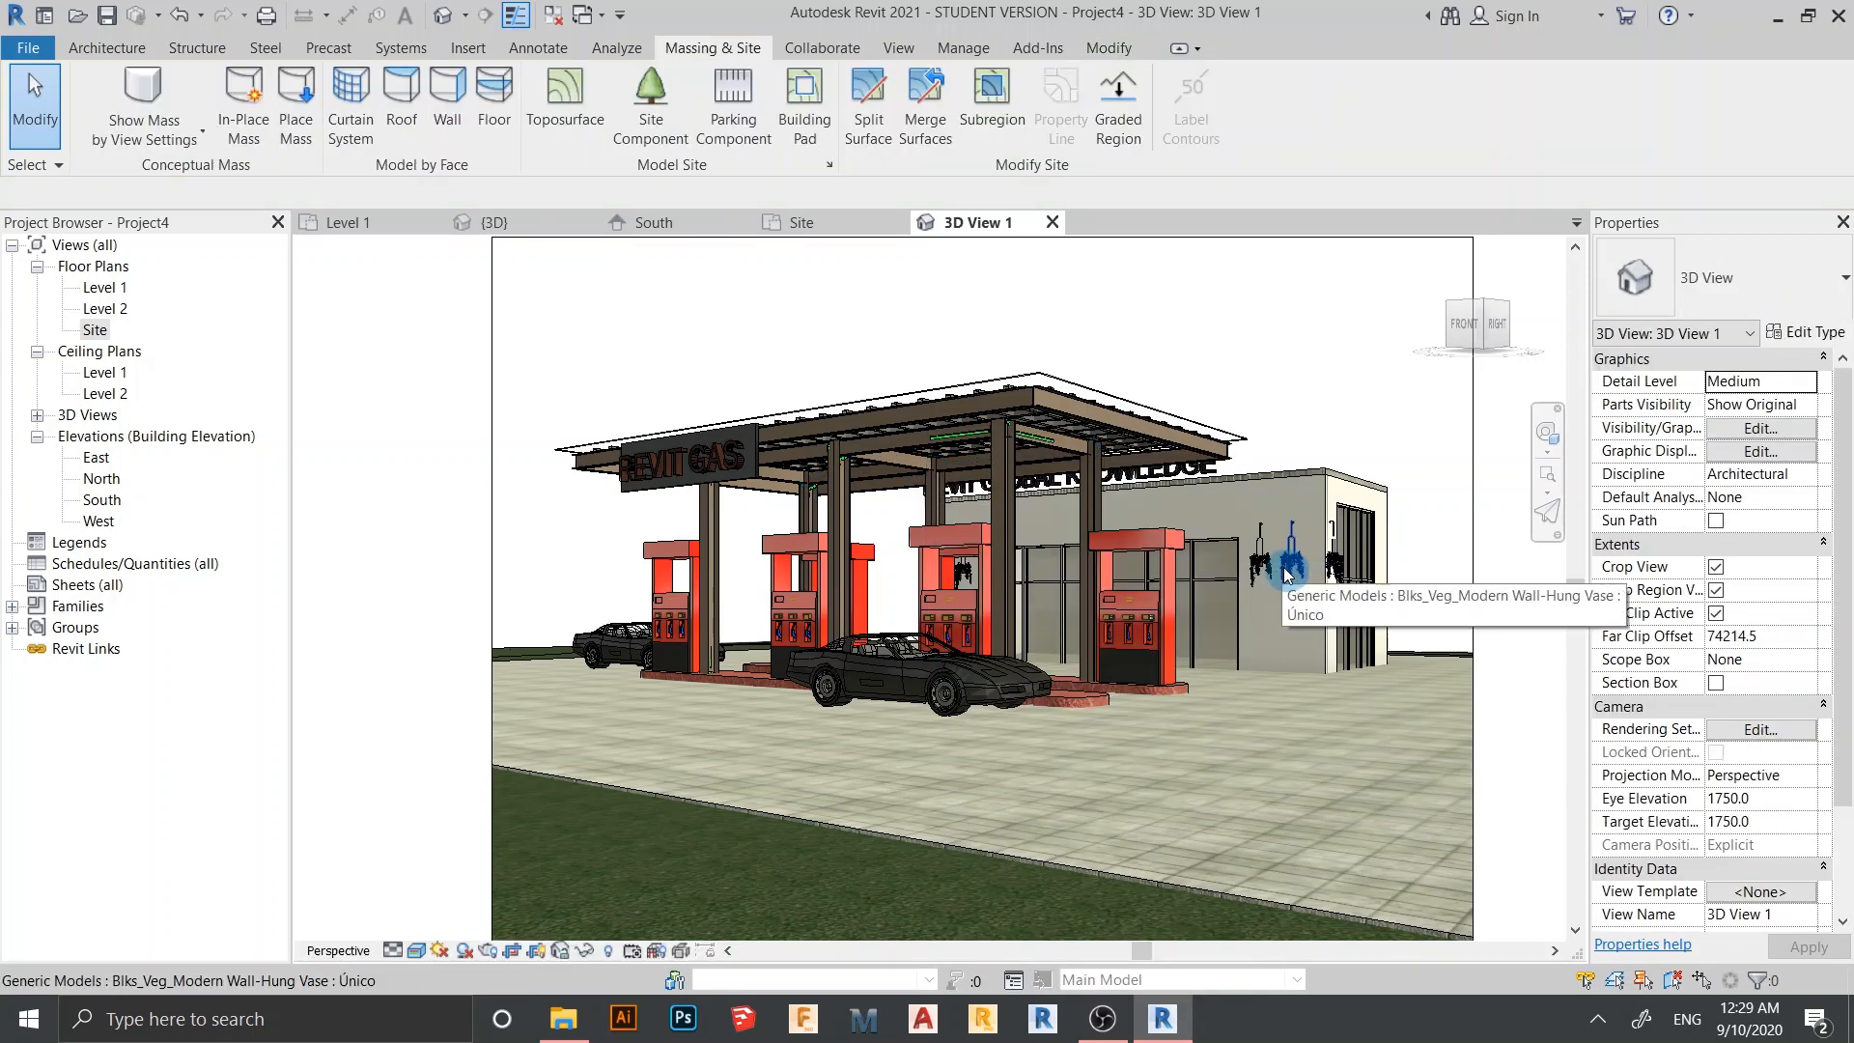
Hide the remaining clip angle and extended moment end plate connections around the canopy's middle columns as elements in the camera view
left_click(821, 492)
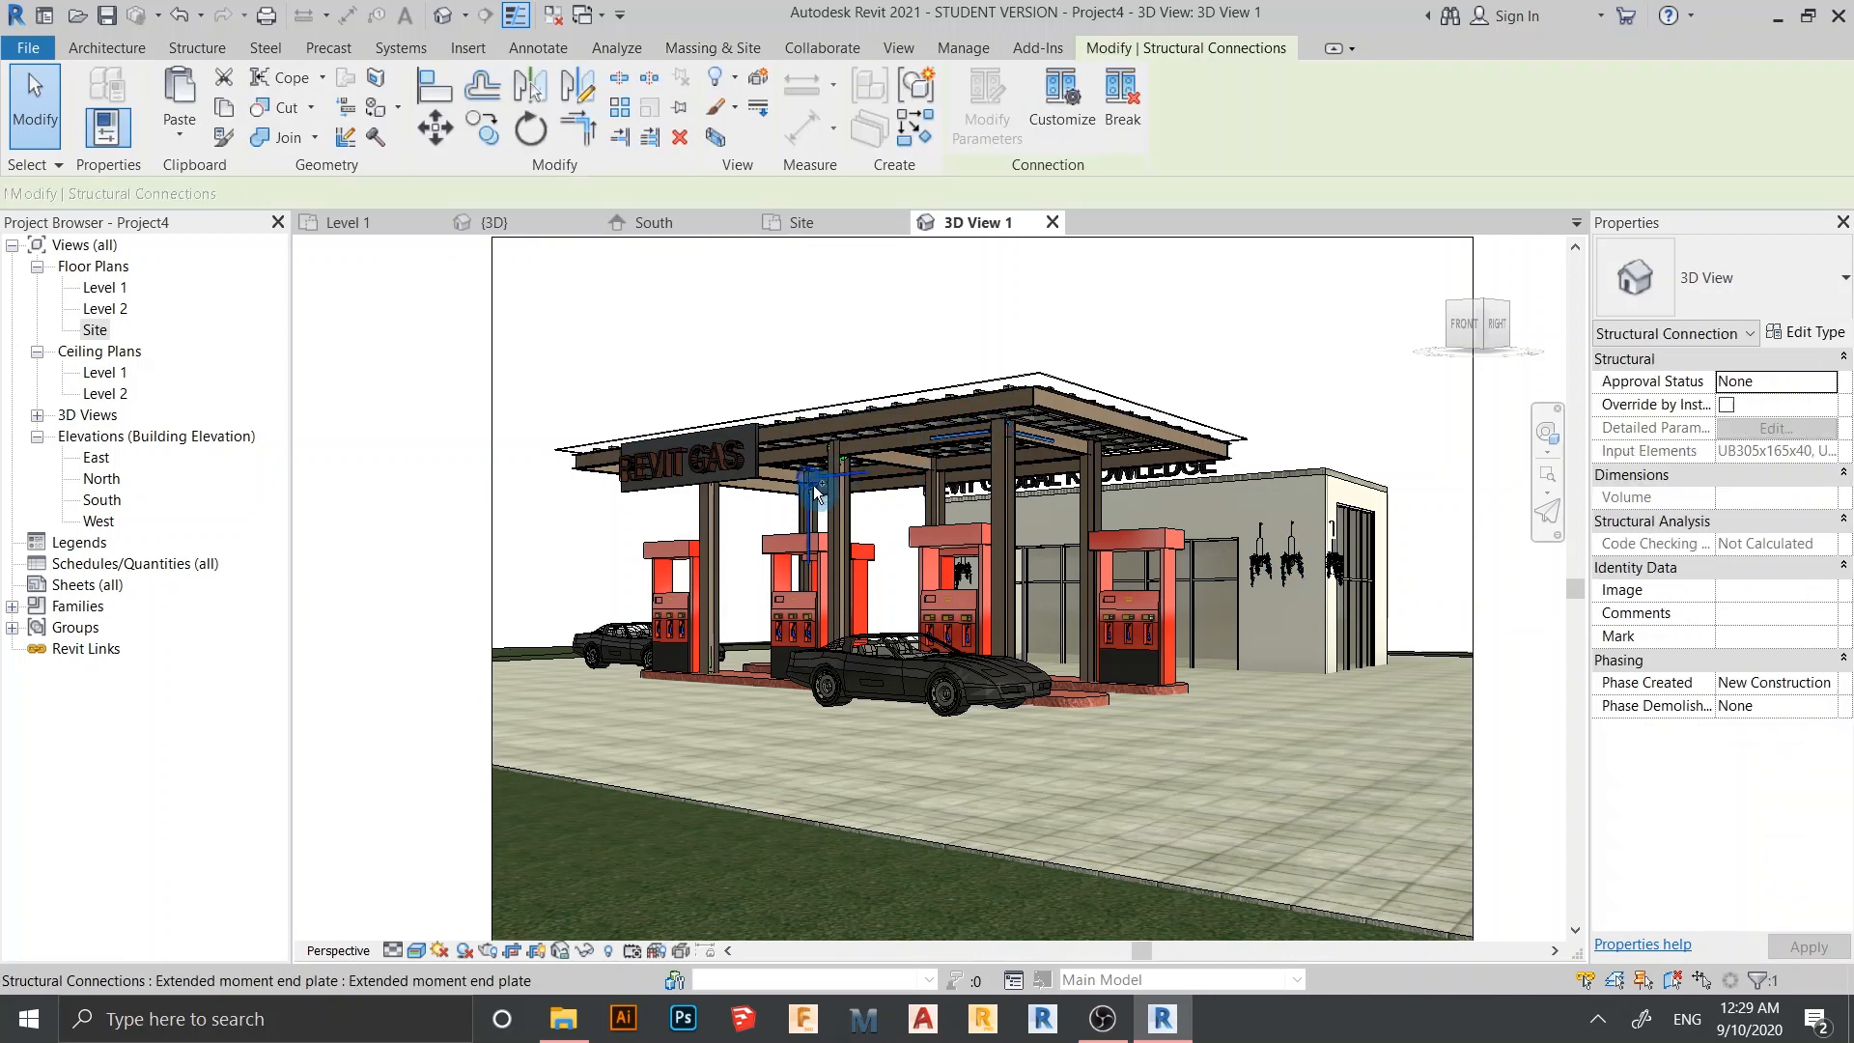
left_click(844, 462)
left_click(811, 512, "ctrl")
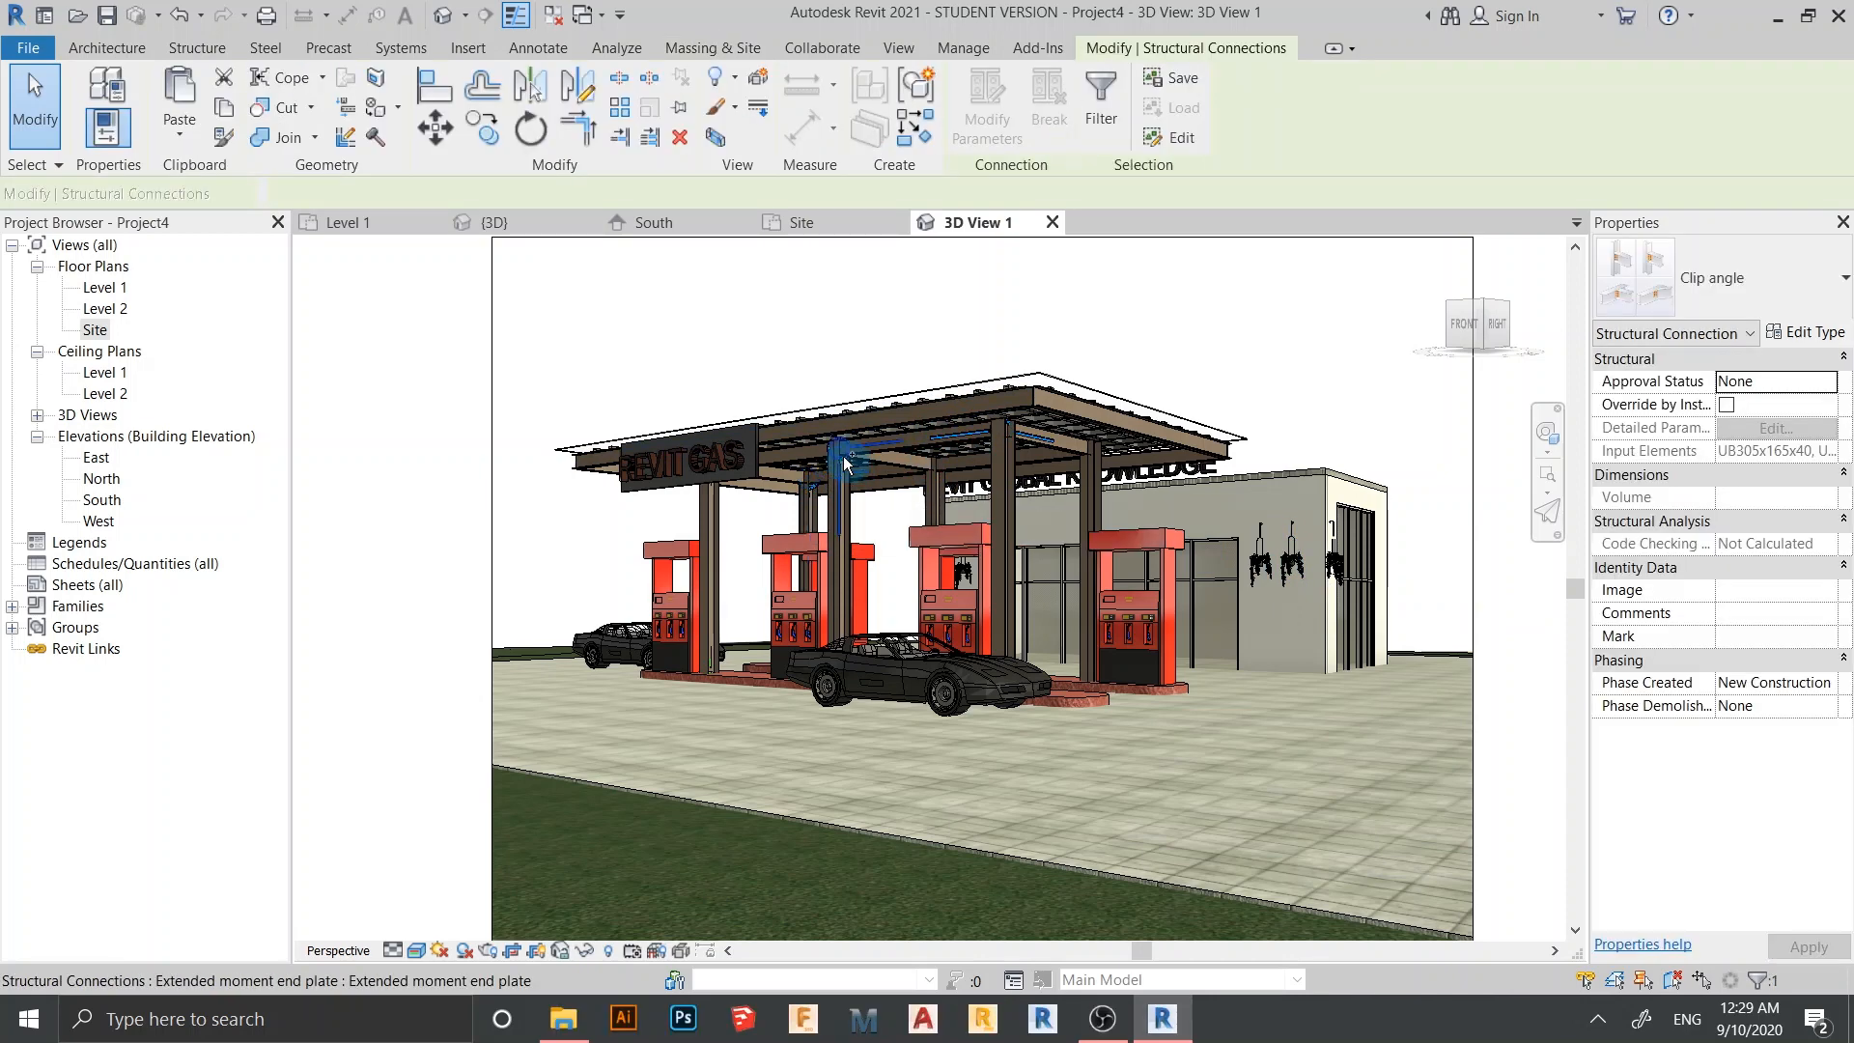
scroll(866, 499, "up", 5)
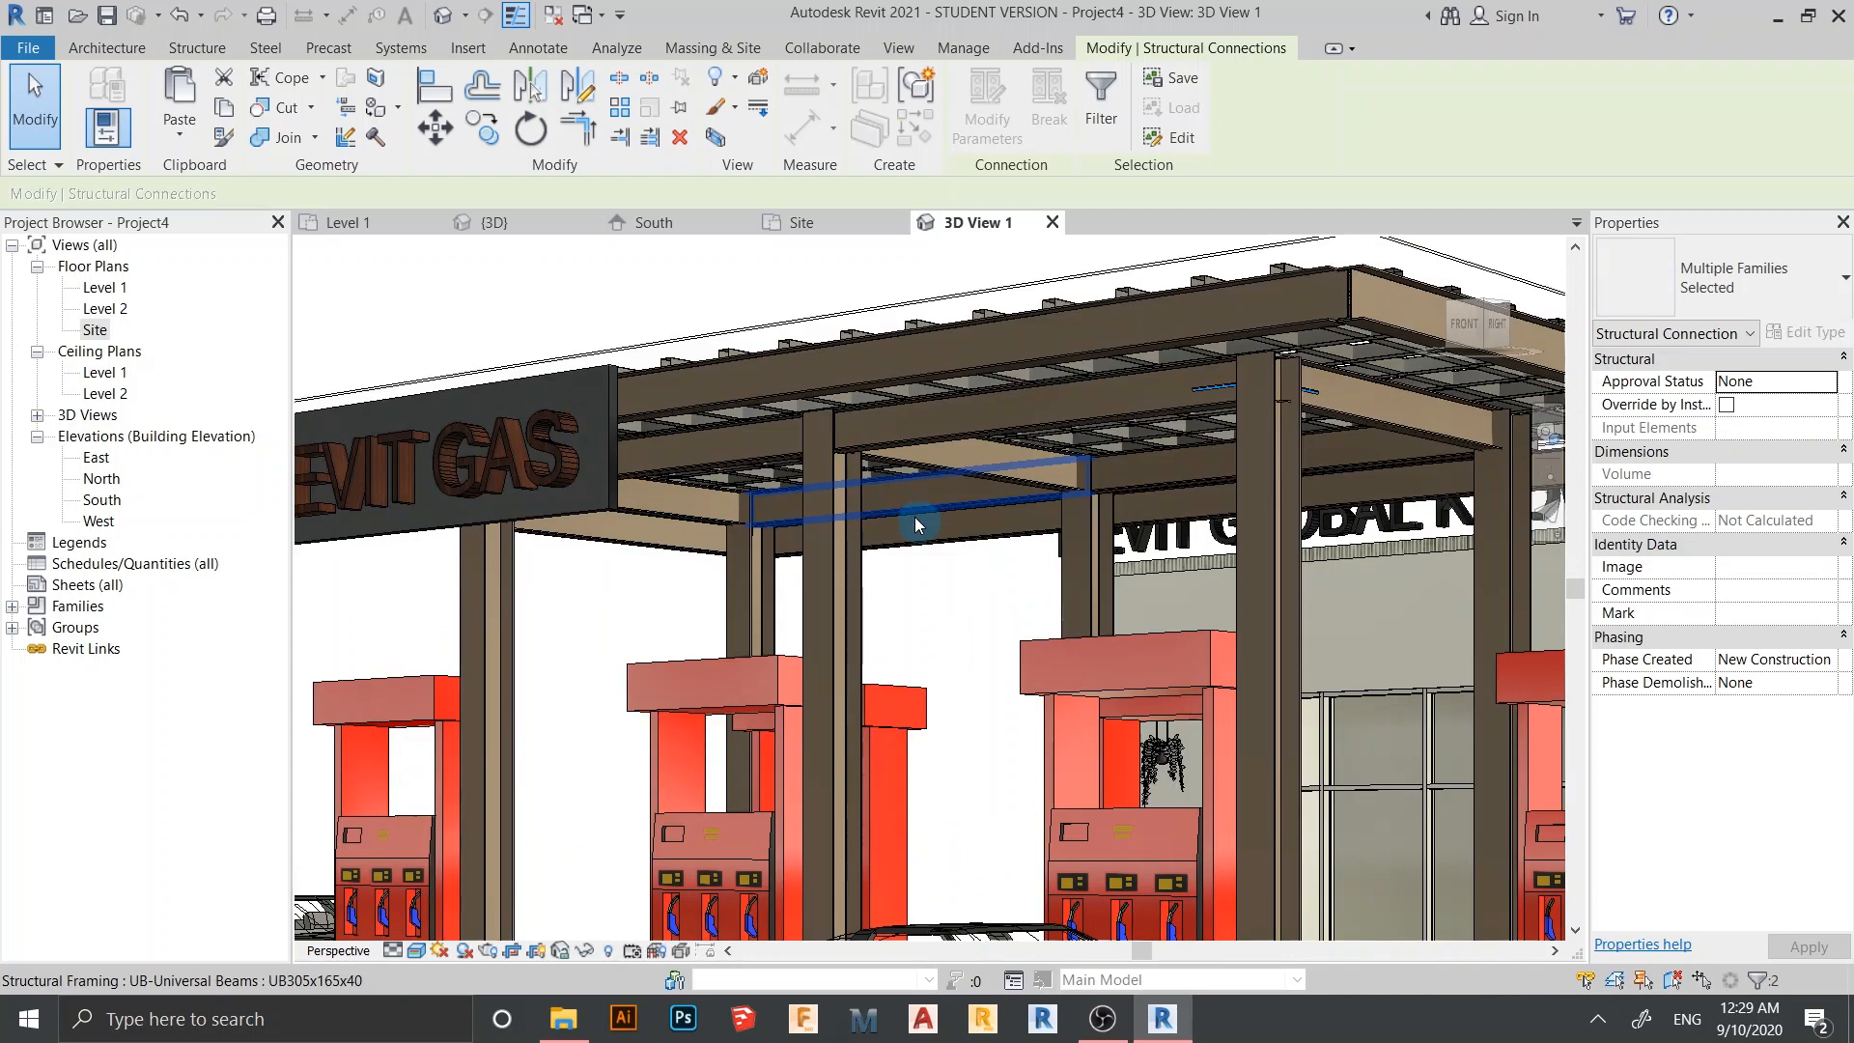
right_click(944, 565)
mouse_move(1039, 145)
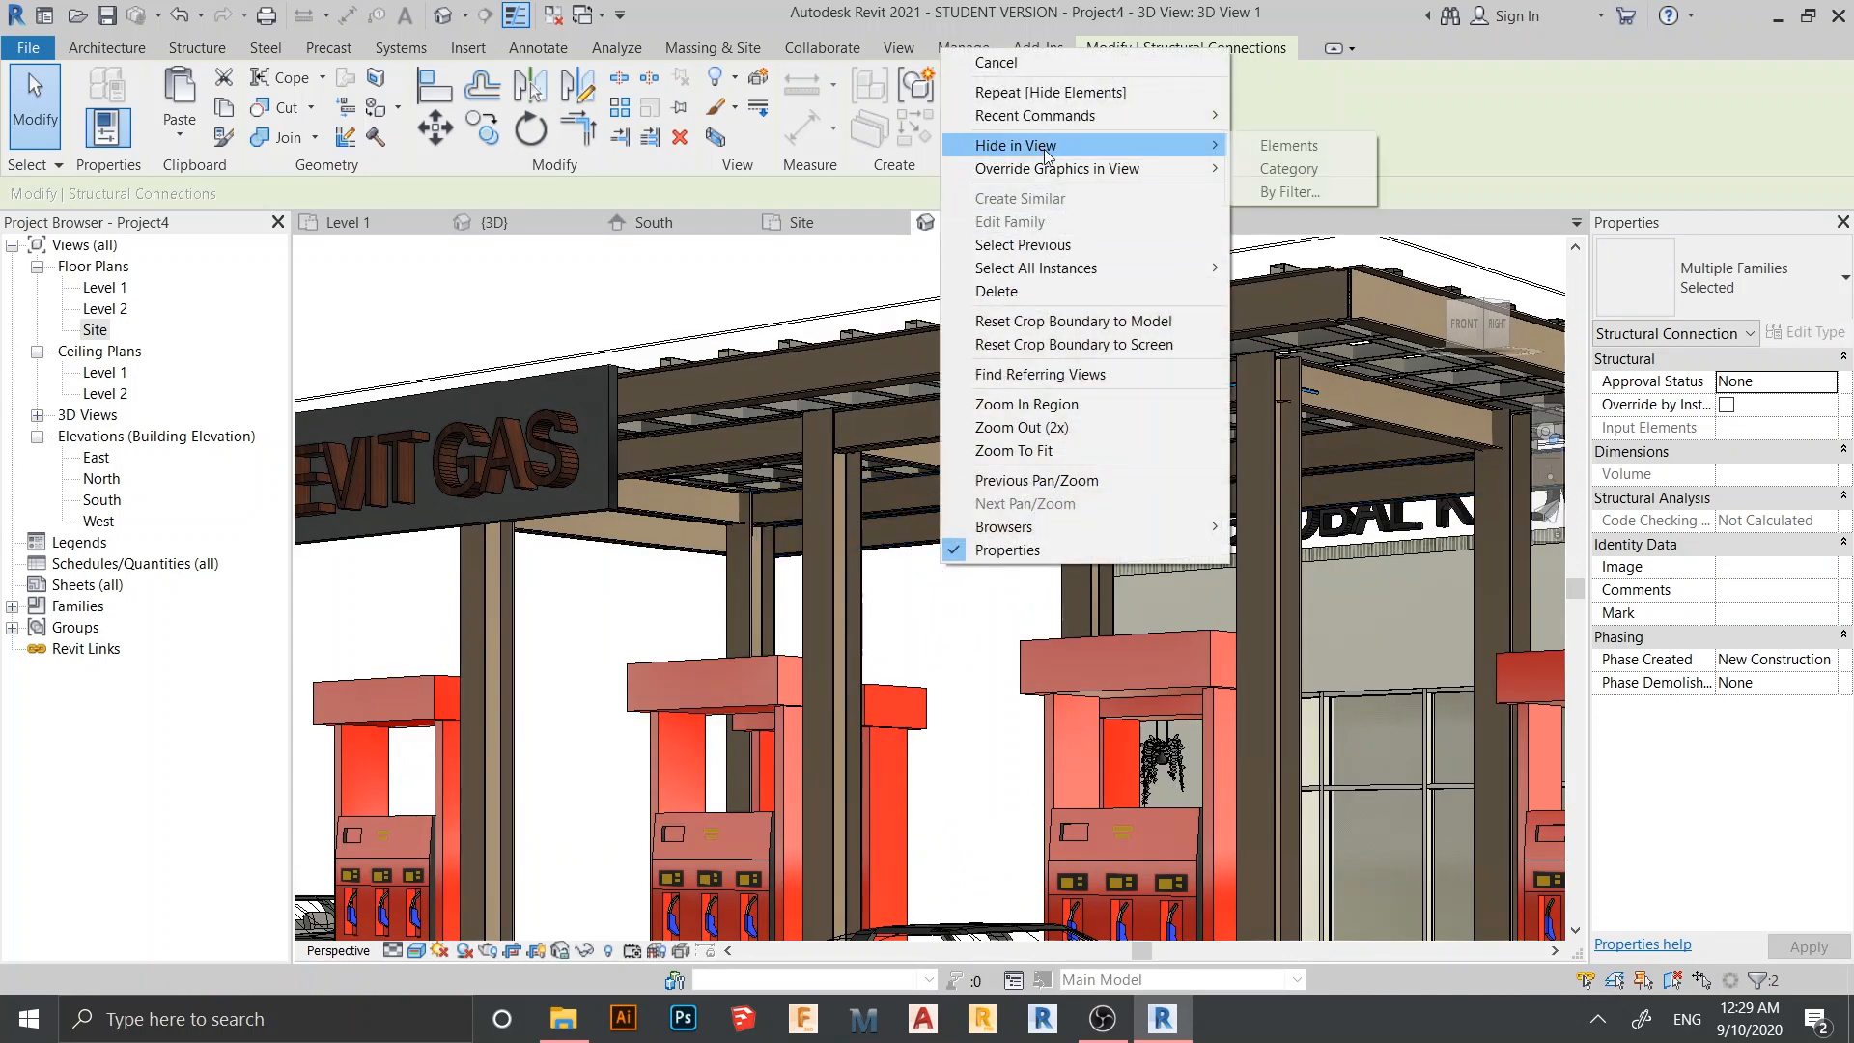
left_click(1284, 146)
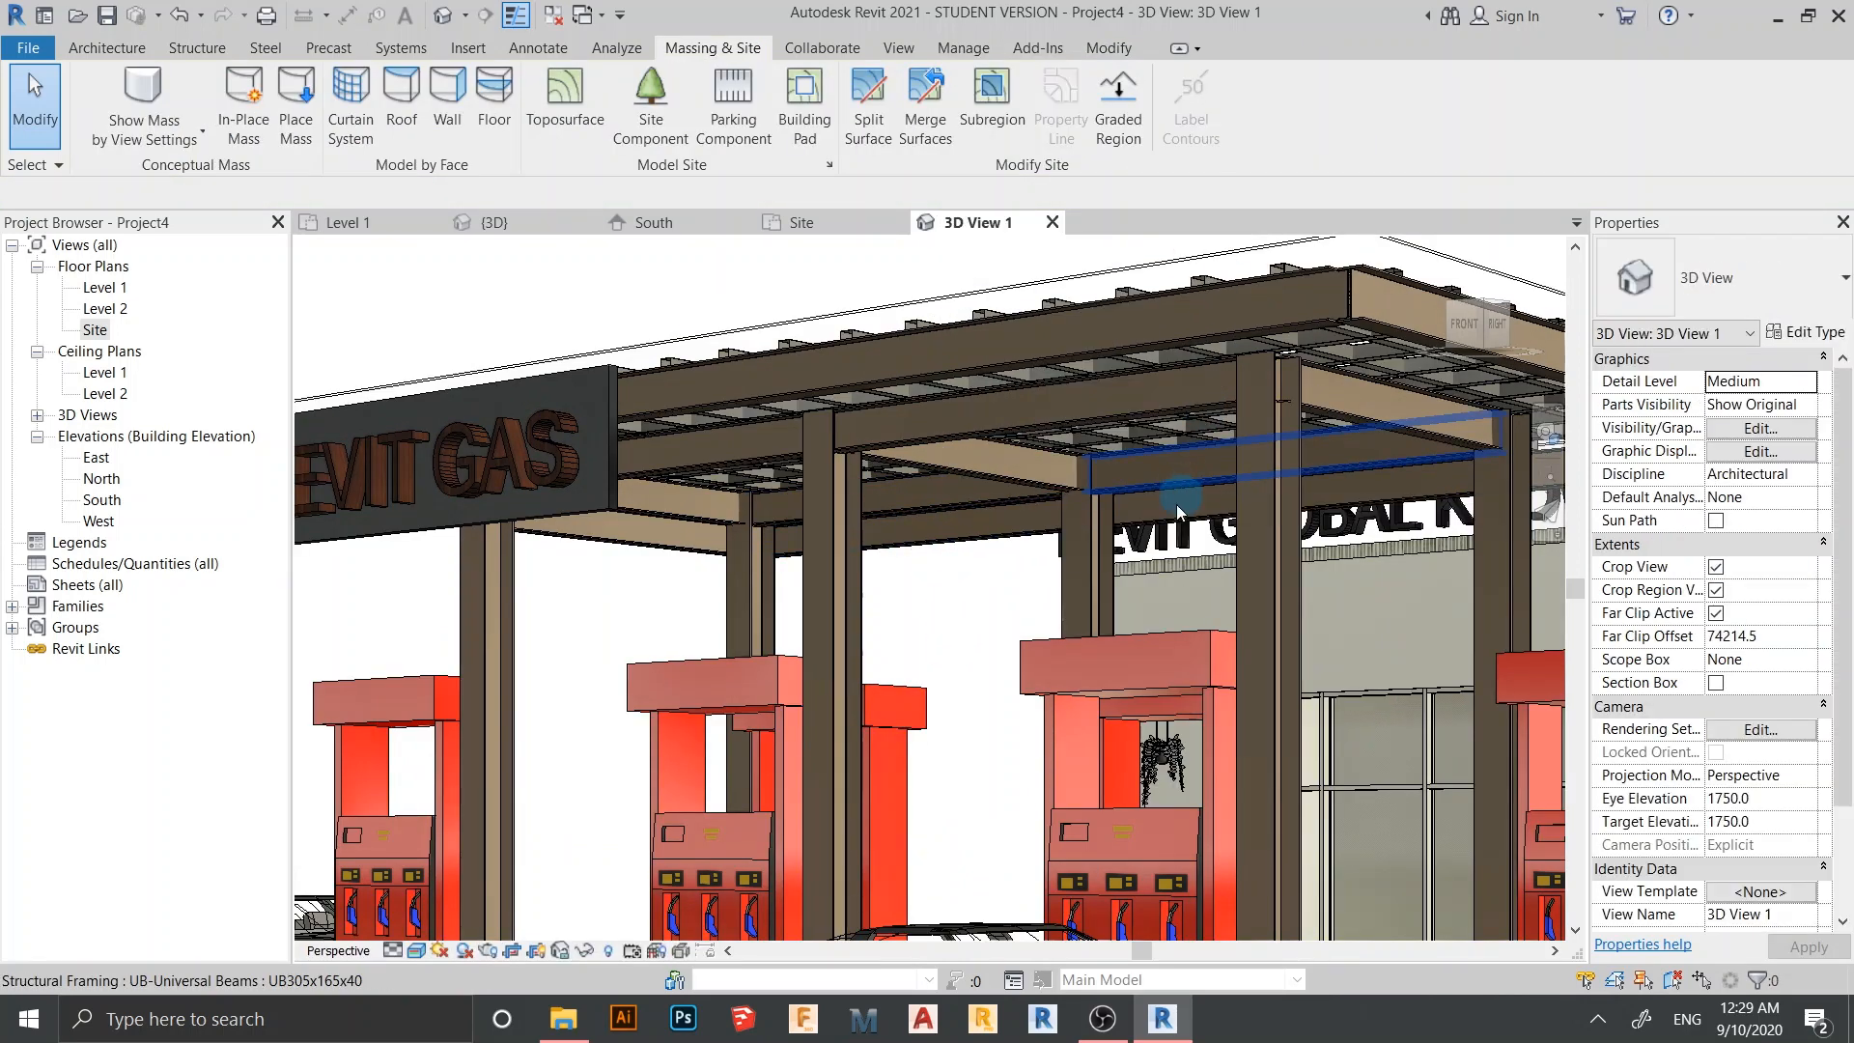
Frame the whole camera view and set its visual style to Consistent Colors
scroll(1176, 504, "down", 8)
scroll(1320, 776, "down", 2)
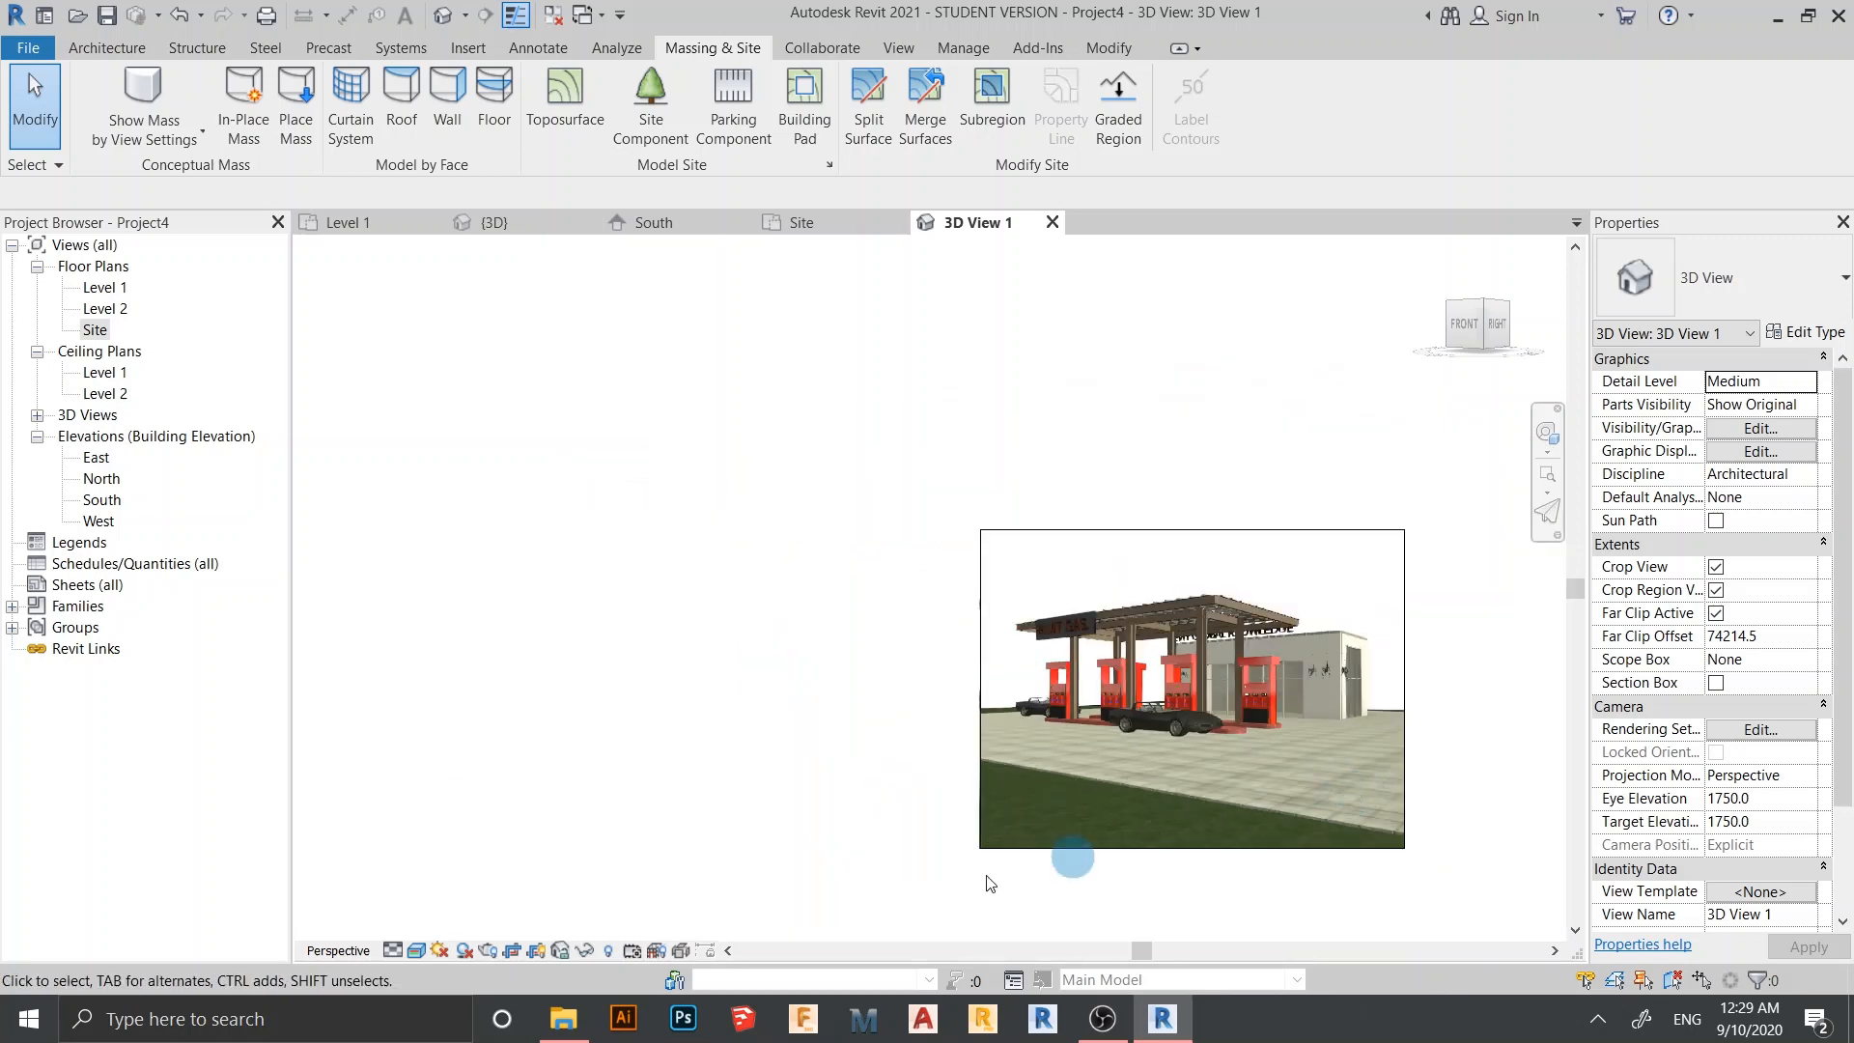
middle_click_drag(1468, 734, 1456, 687)
scroll(1414, 706, "up", 3)
scroll(1415, 707, "up", 2)
left_click(418, 951)
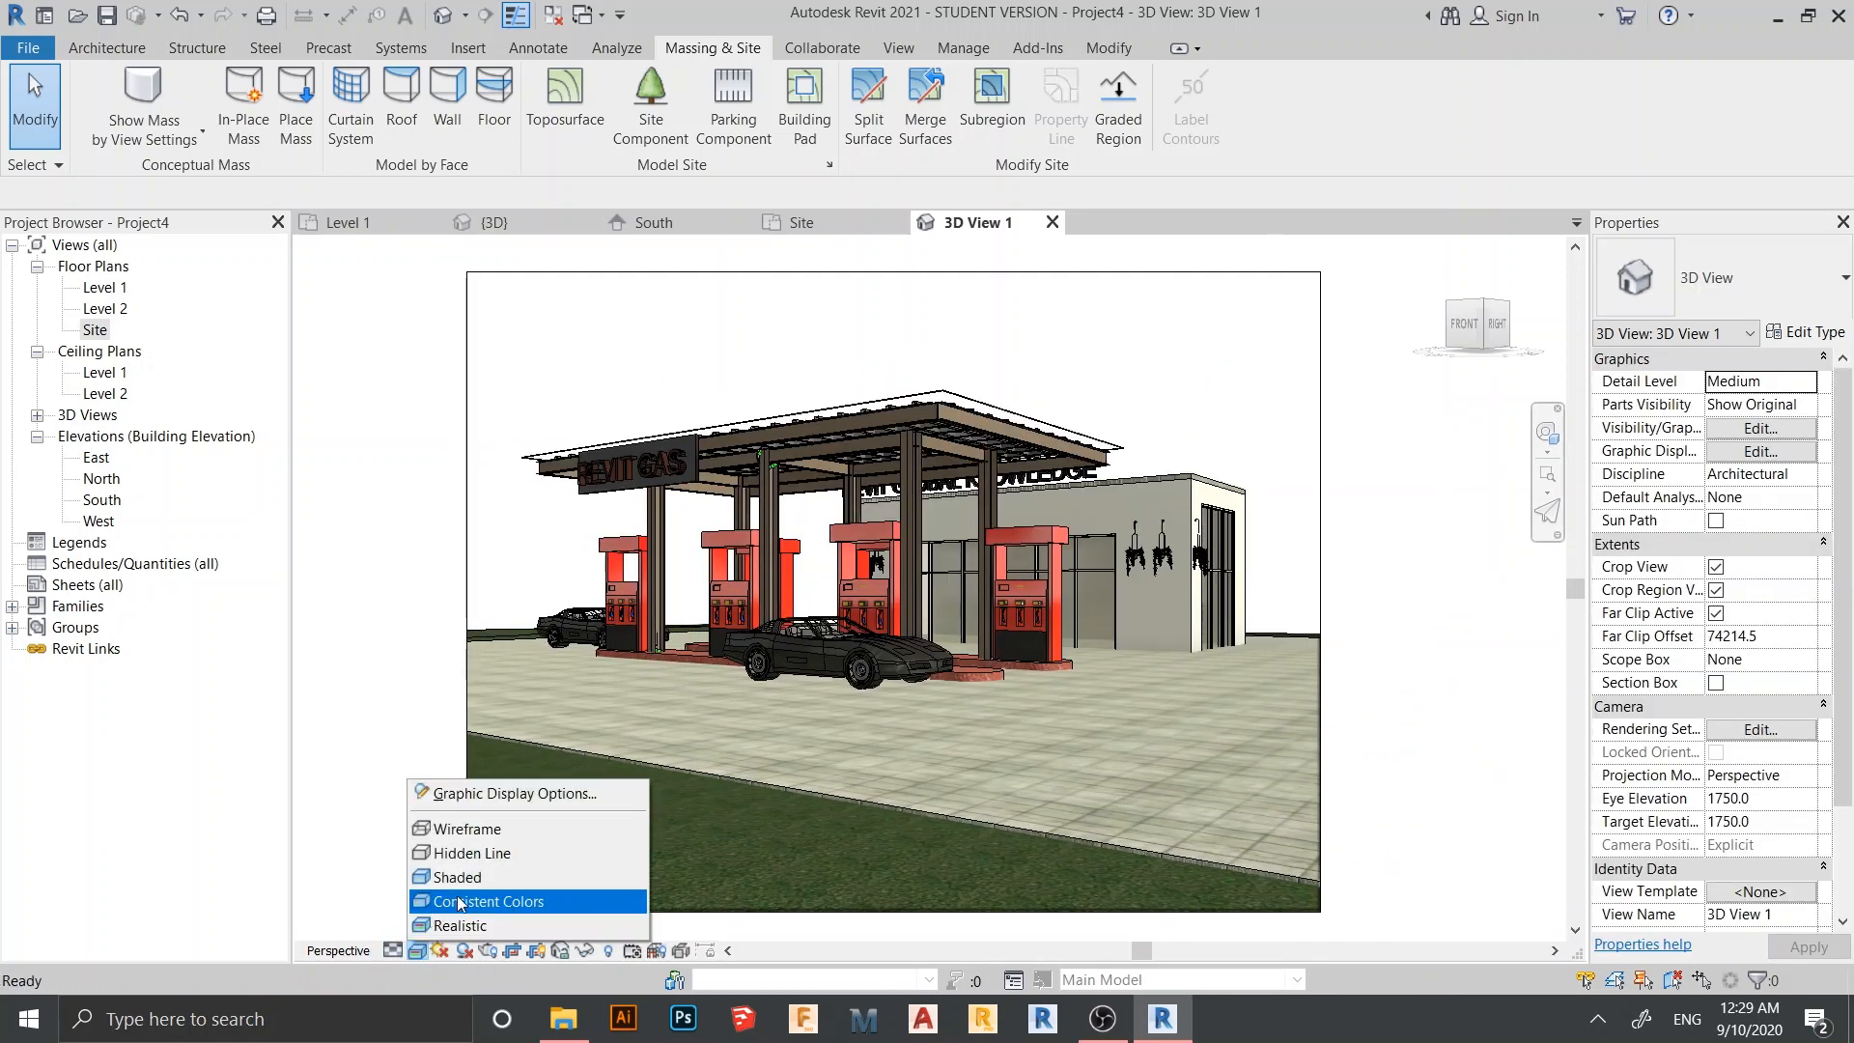
left_click(424, 901)
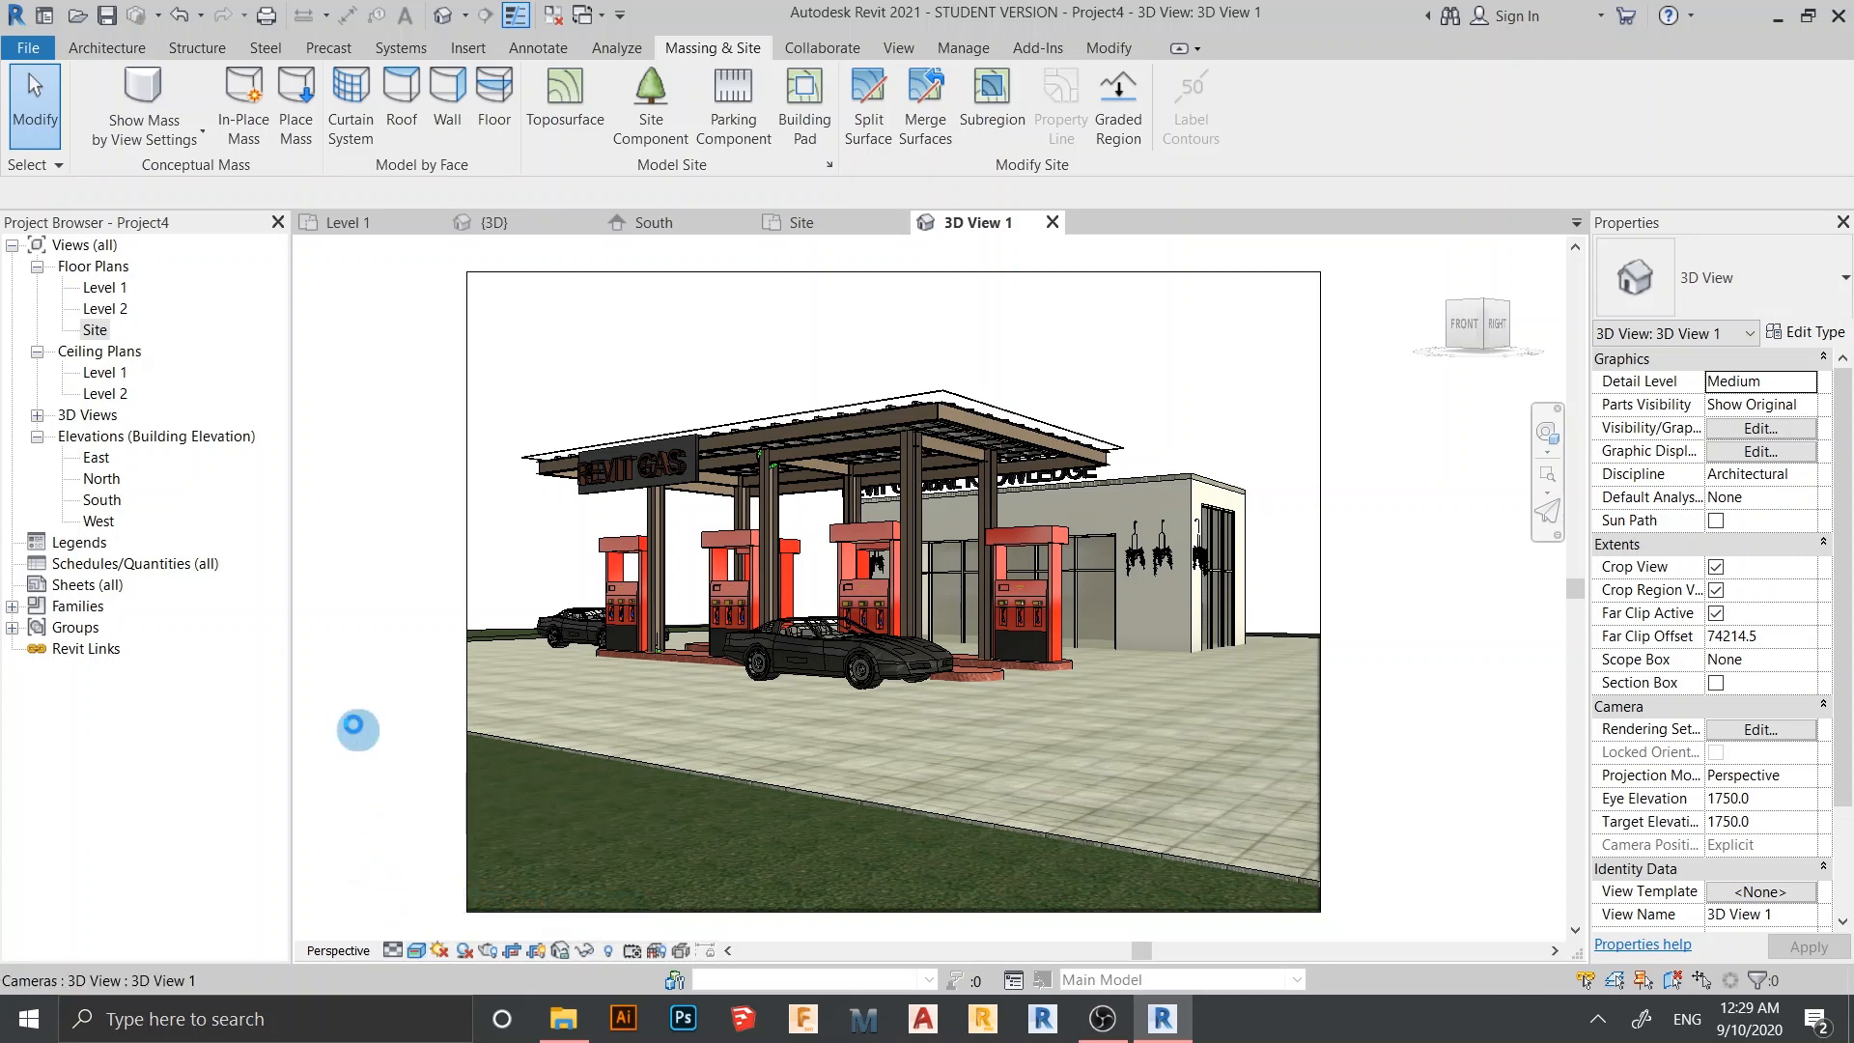
left_click(416, 949)
left_click(437, 855)
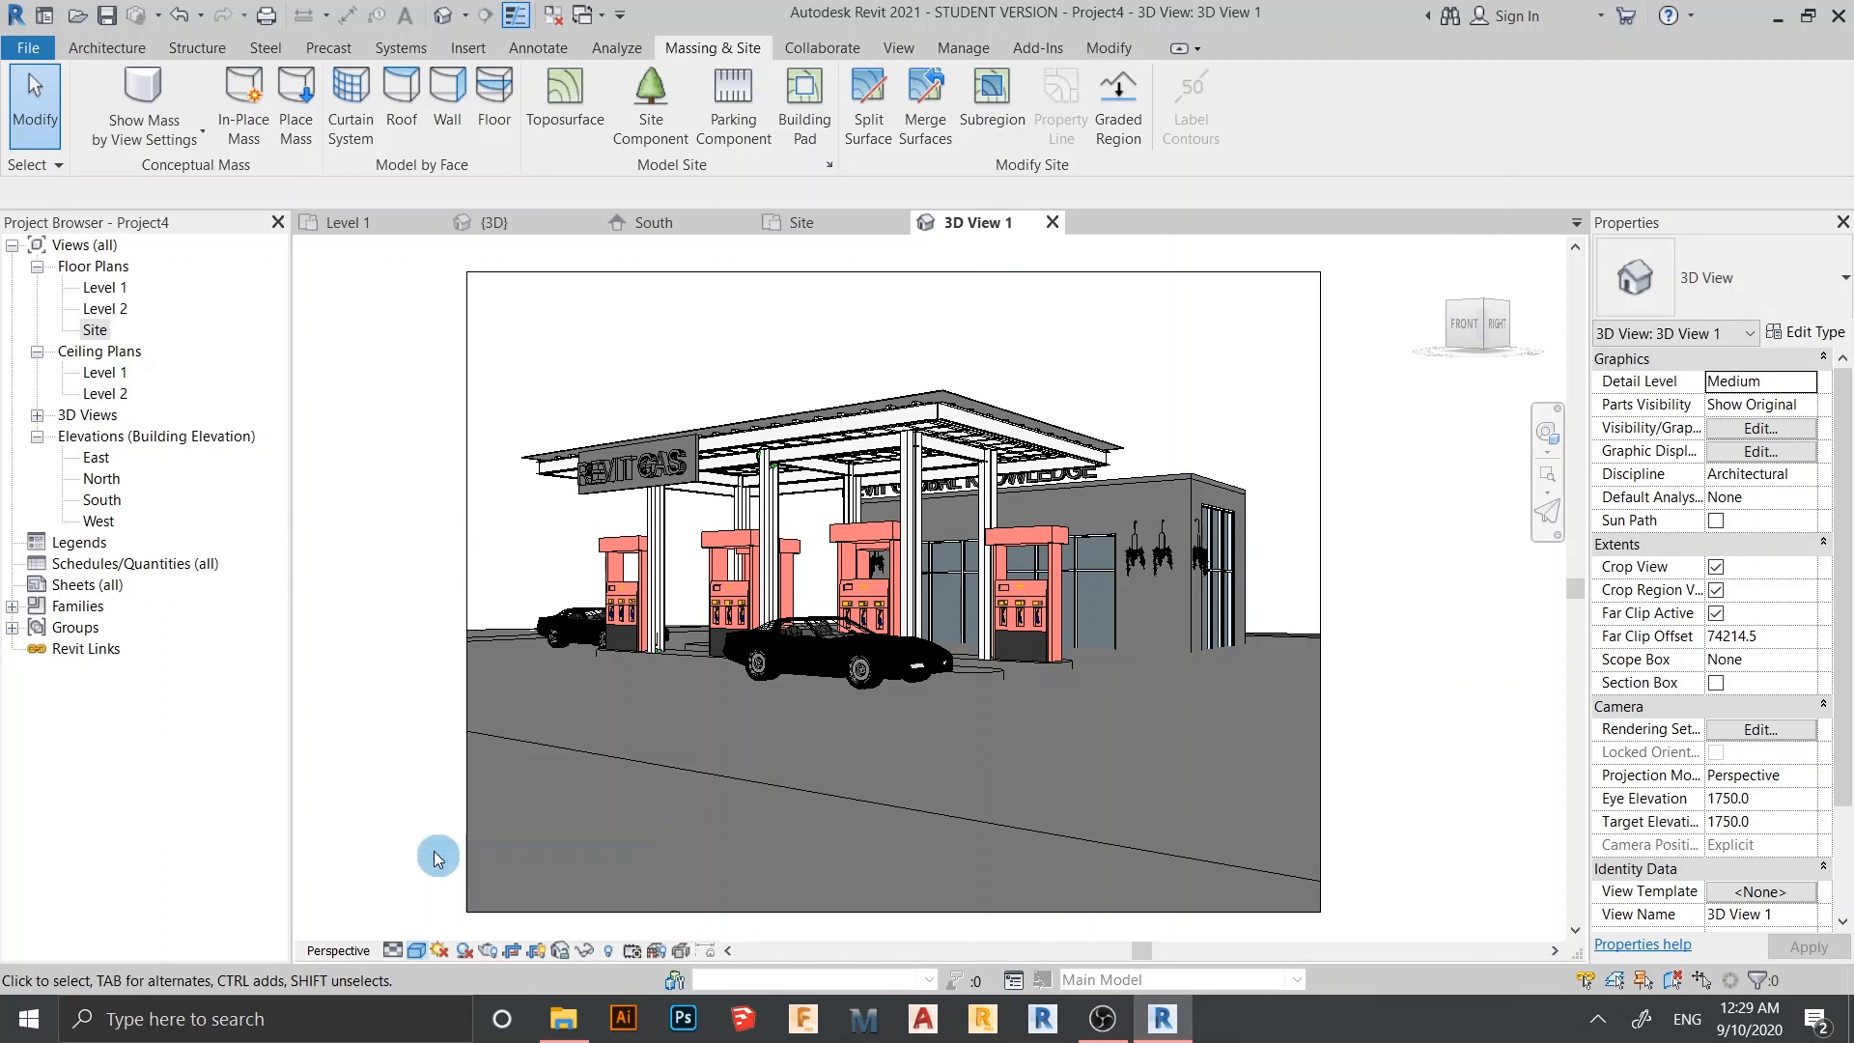
scroll(441, 451, "up", 1)
middle_click_drag(464, 525, 510, 576)
In the default 3D view, nudge the REVIT GLOBAL KNOWLEDGE model text one increment to the right along the store's front
left_click(499, 225)
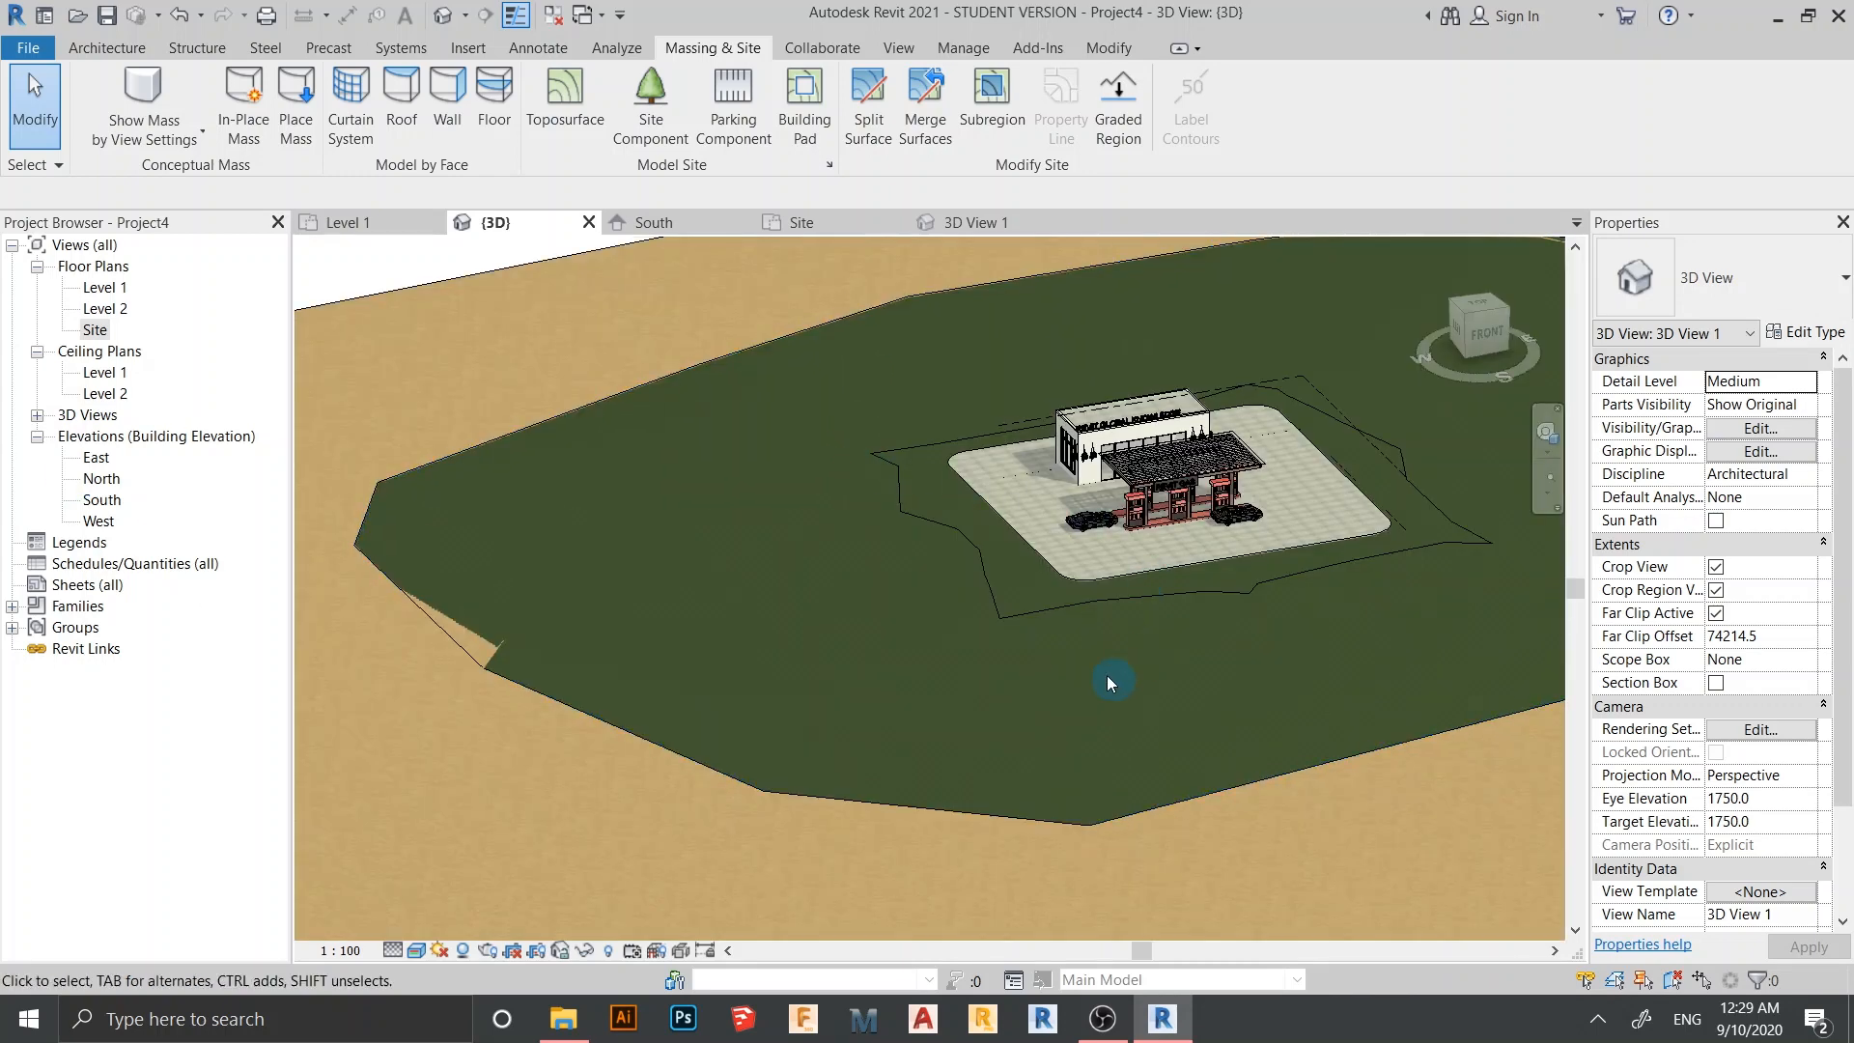
middle_click_drag(1108, 674, 1126, 549, "shift")
scroll(1126, 549, "up", 6)
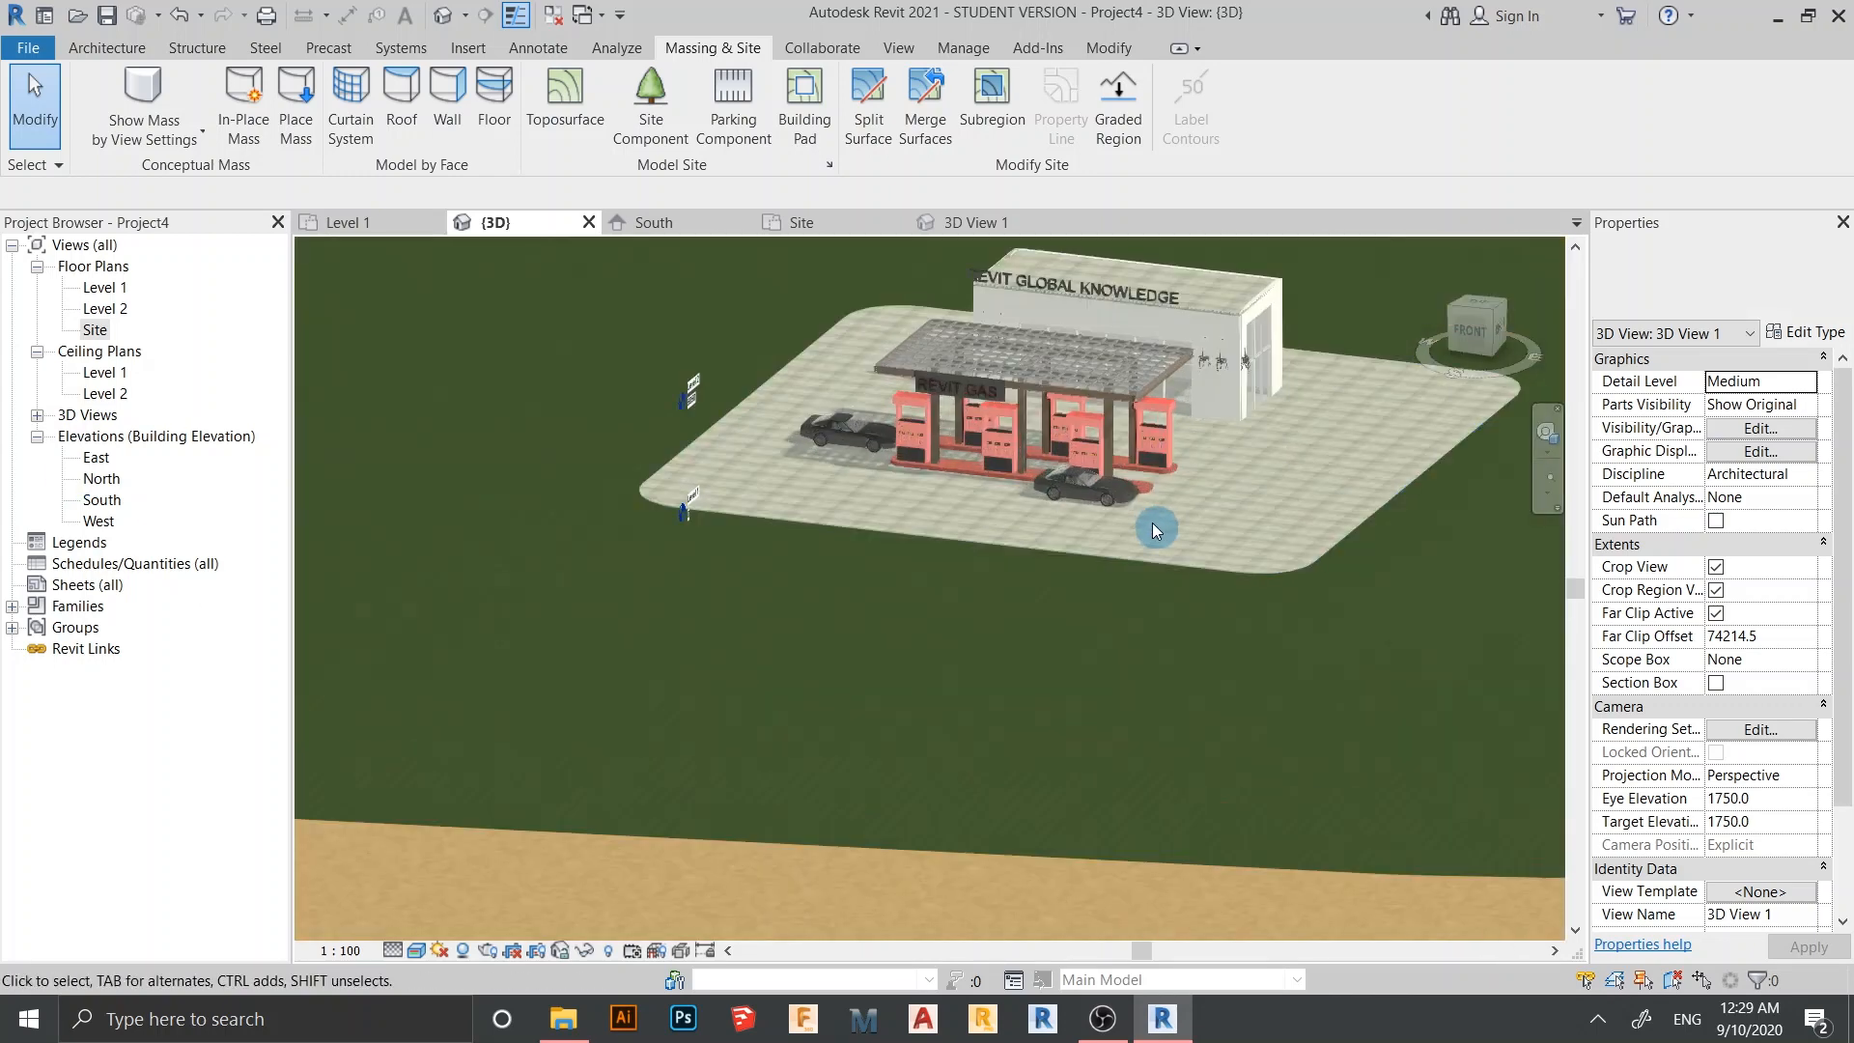
scroll(1184, 703, "down", 4)
middle_click_drag(1232, 743, 1137, 712, "shift")
scroll(1129, 668, "up", 4)
scroll(1137, 712, "down", 1)
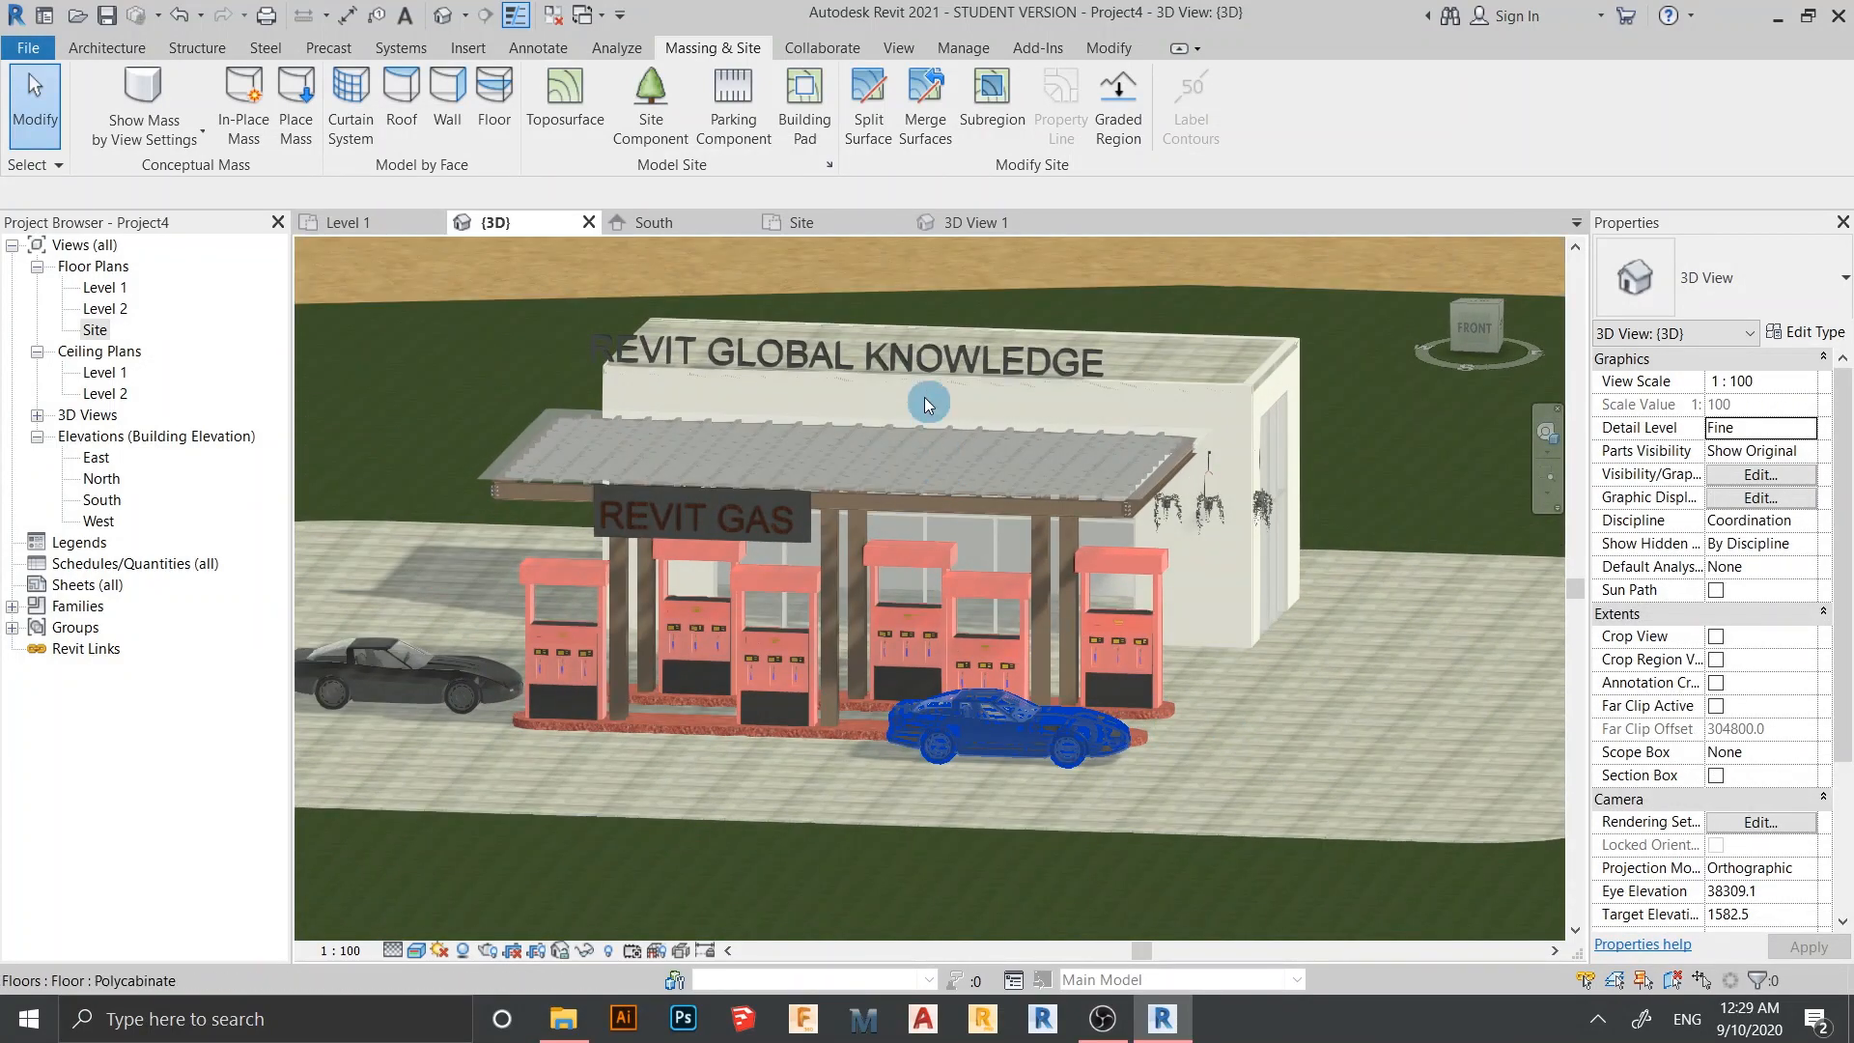
middle_click_drag(847, 366, 918, 377)
left_click(924, 361)
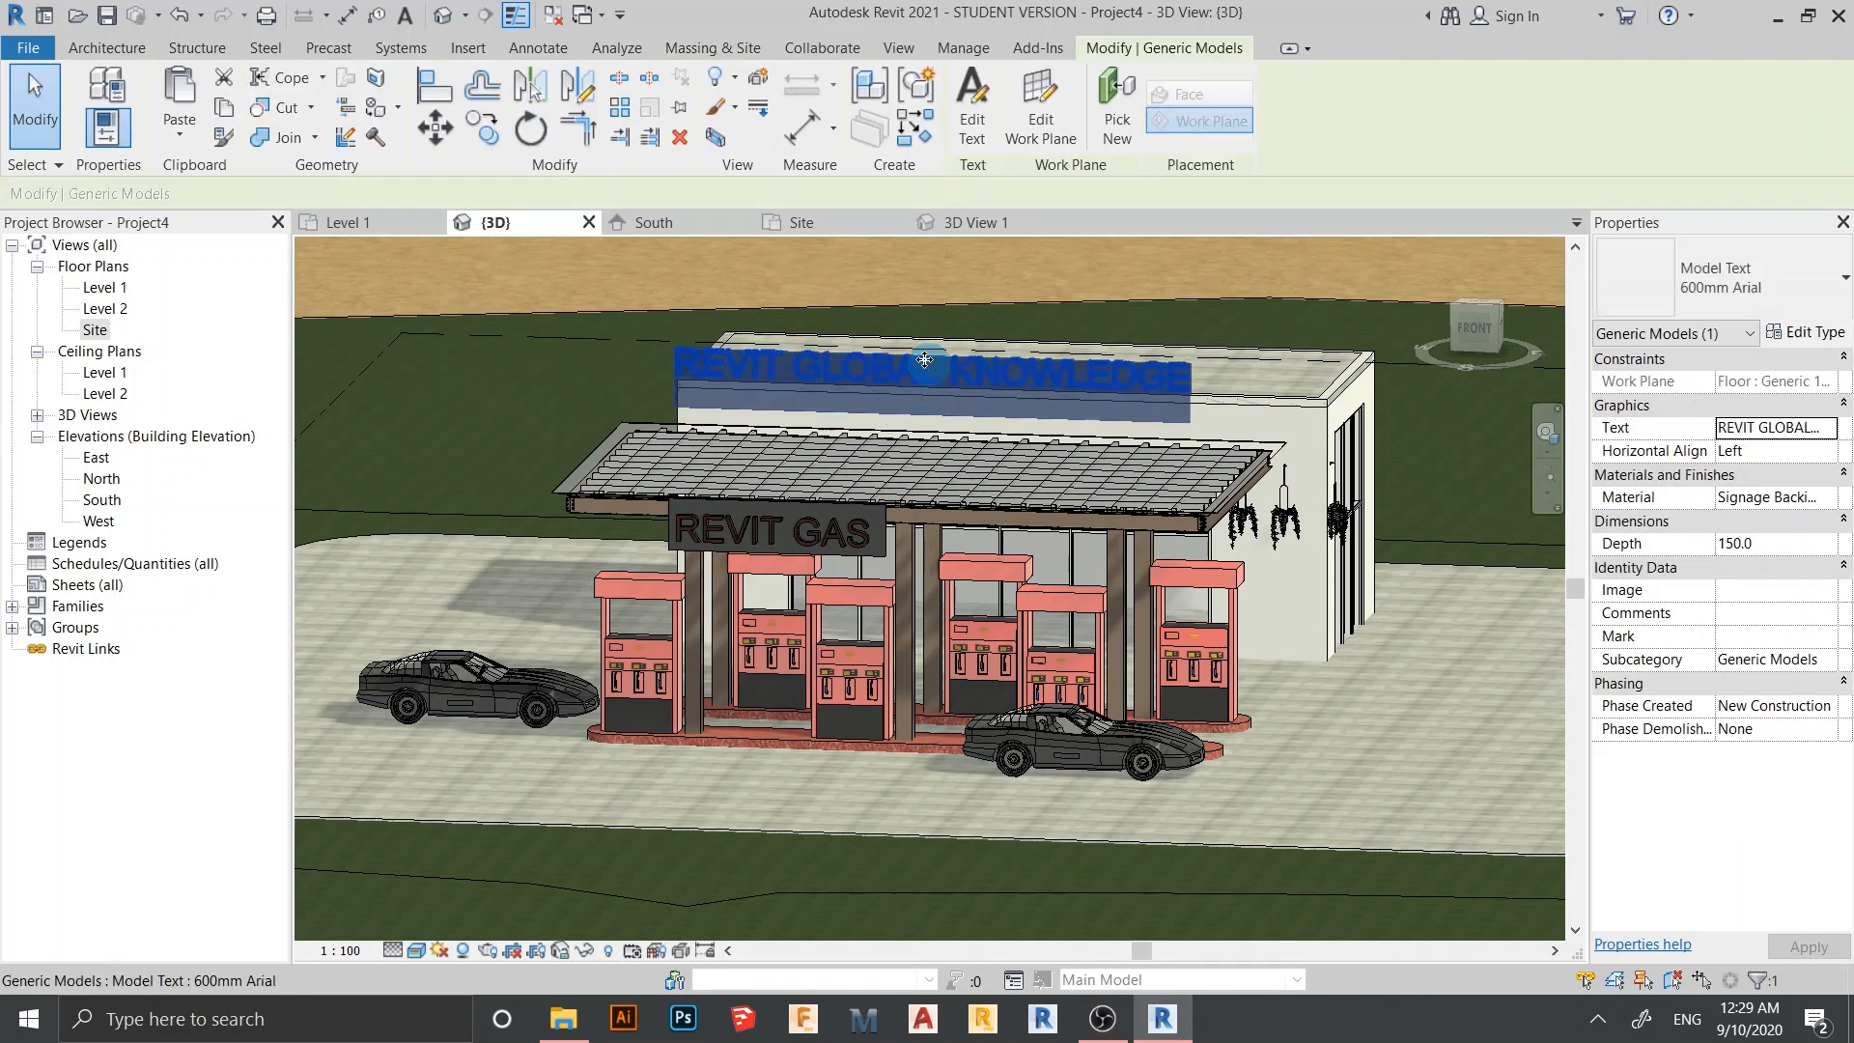
key("Right")
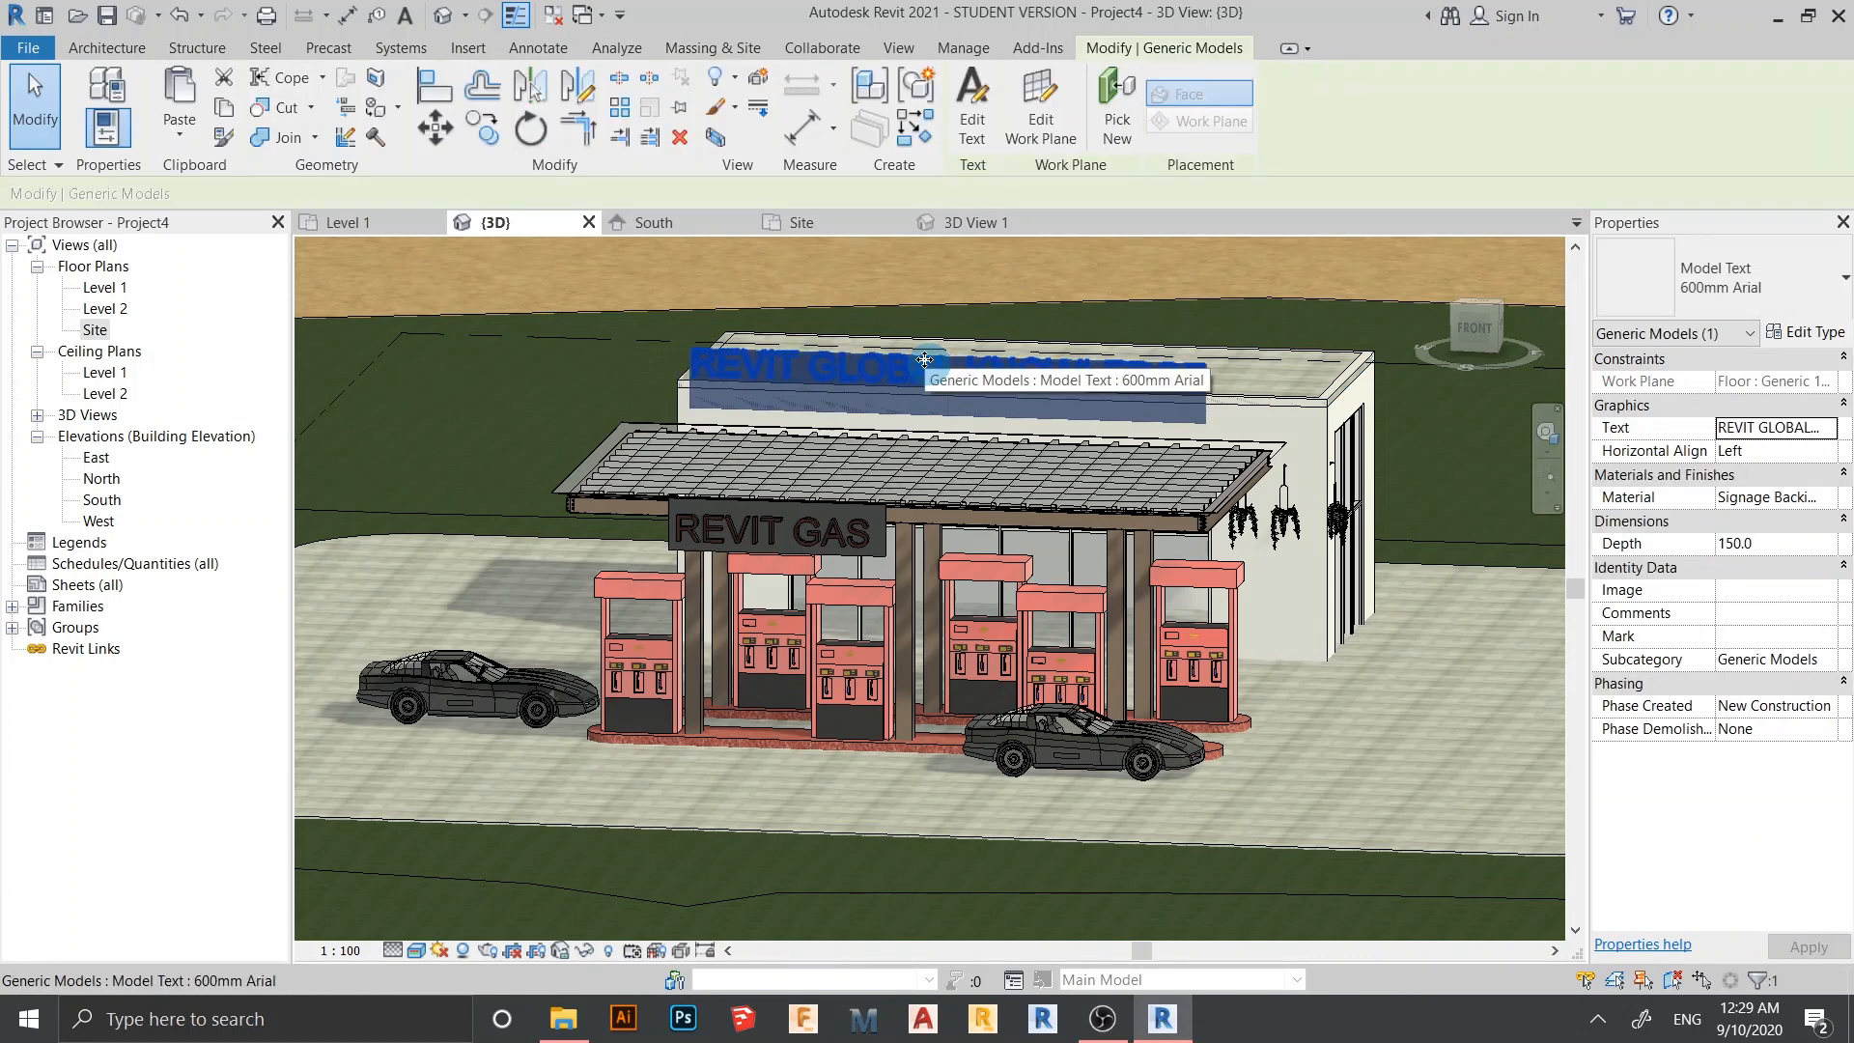
scroll(924, 362, "down", 3)
left_click(1198, 755)
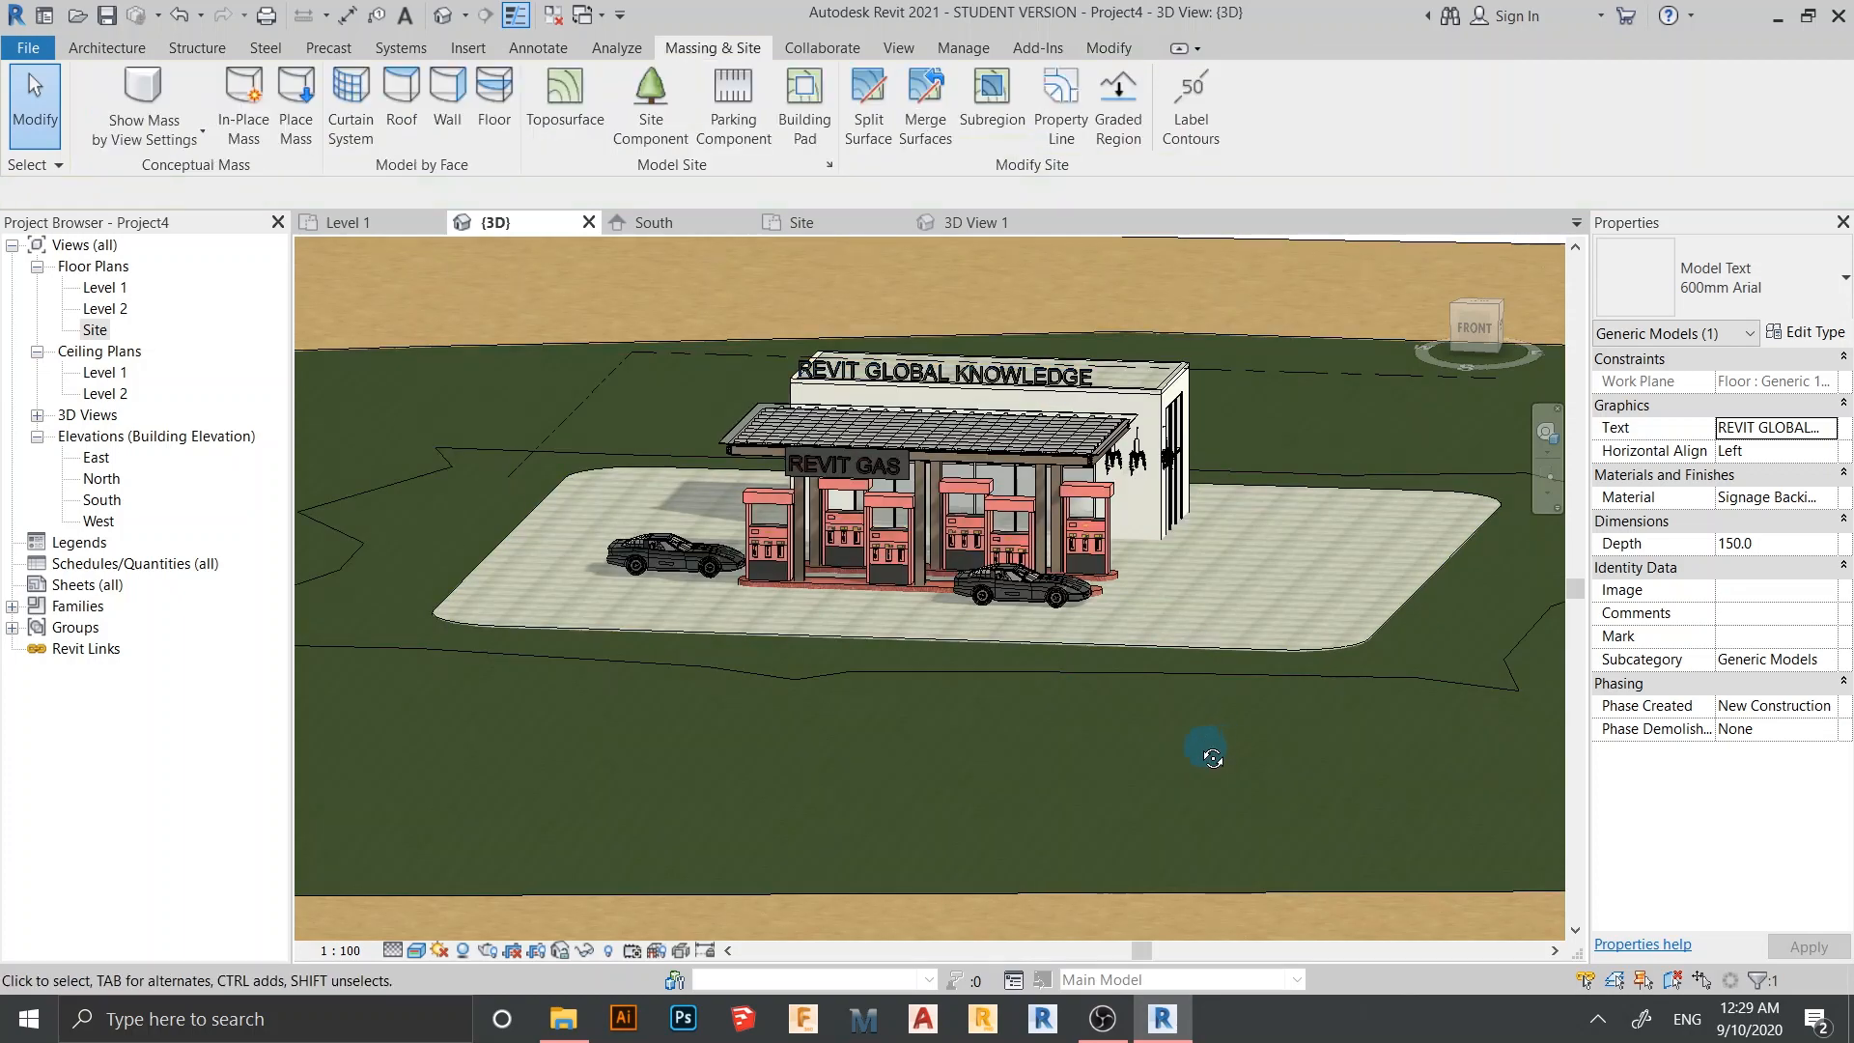
View the station from its front right corner and list the project's 3D views
scroll(1197, 755, "up", 4)
left_click(1194, 586)
middle_click_drag(1193, 586, 1245, 686, "shift")
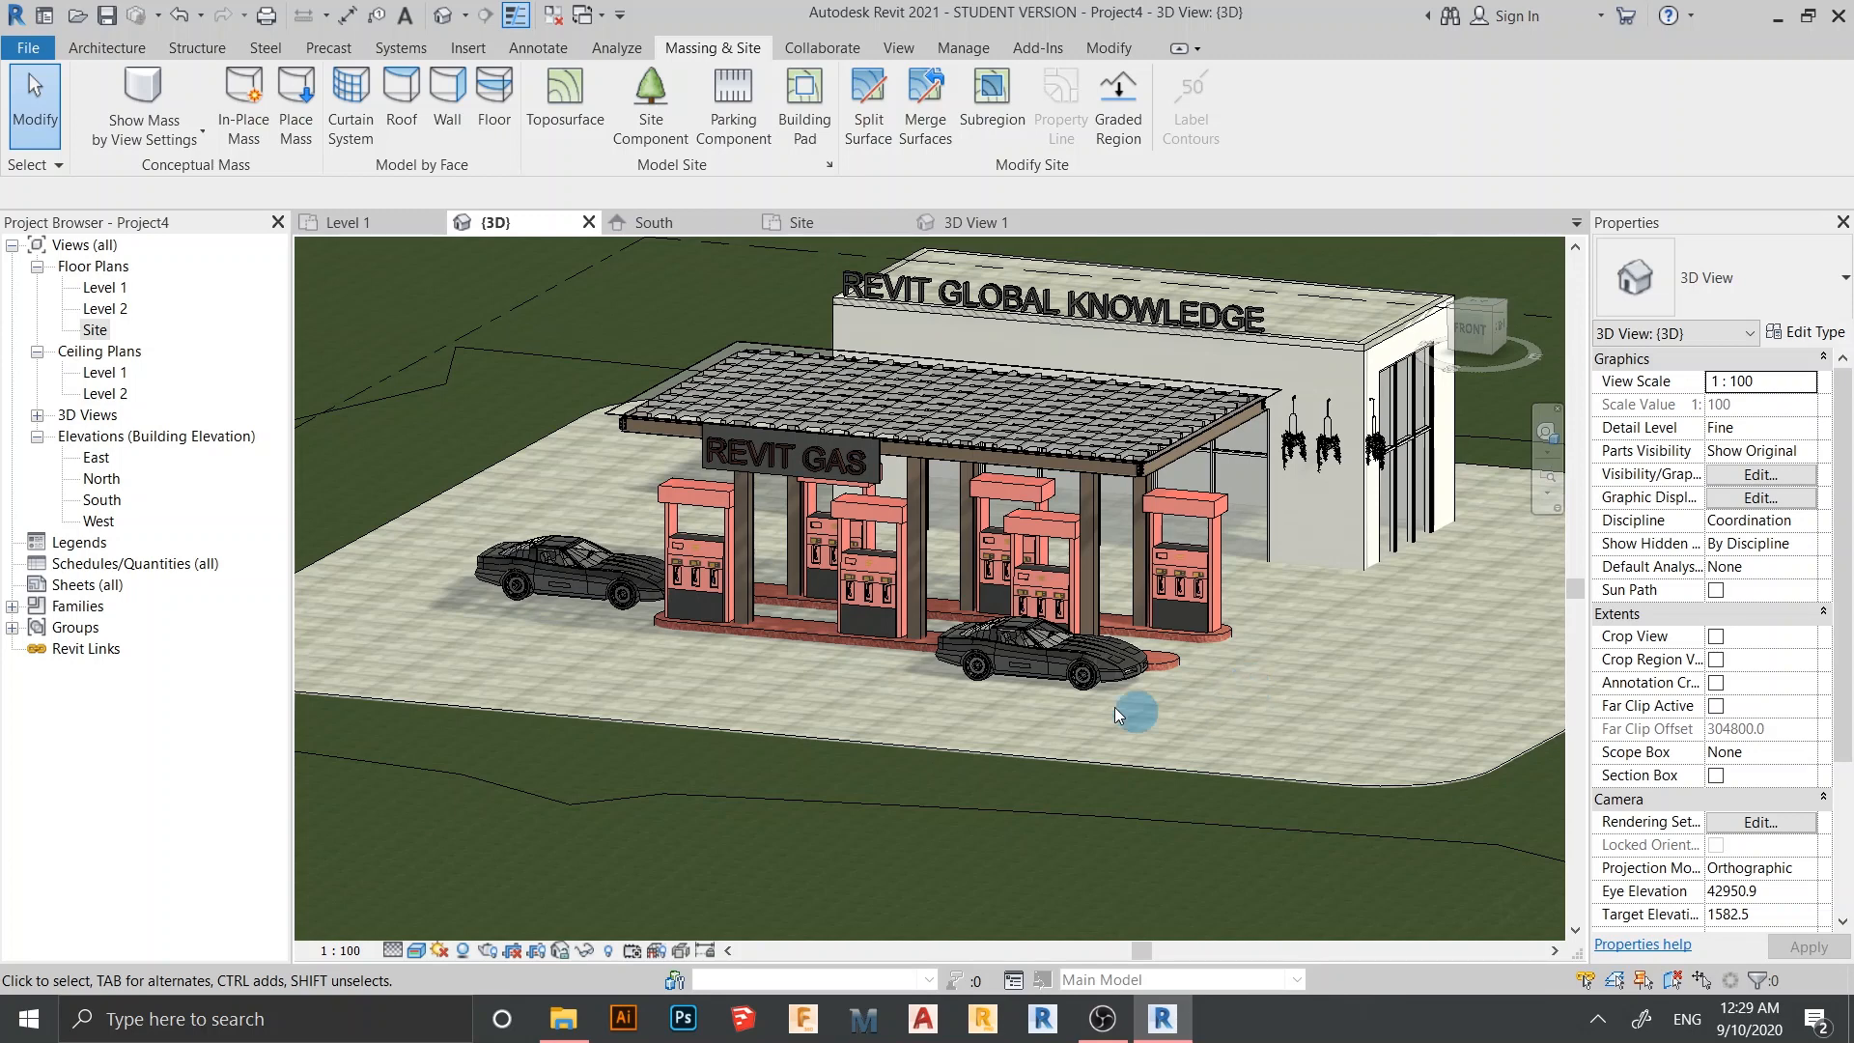
left_click(34, 416)
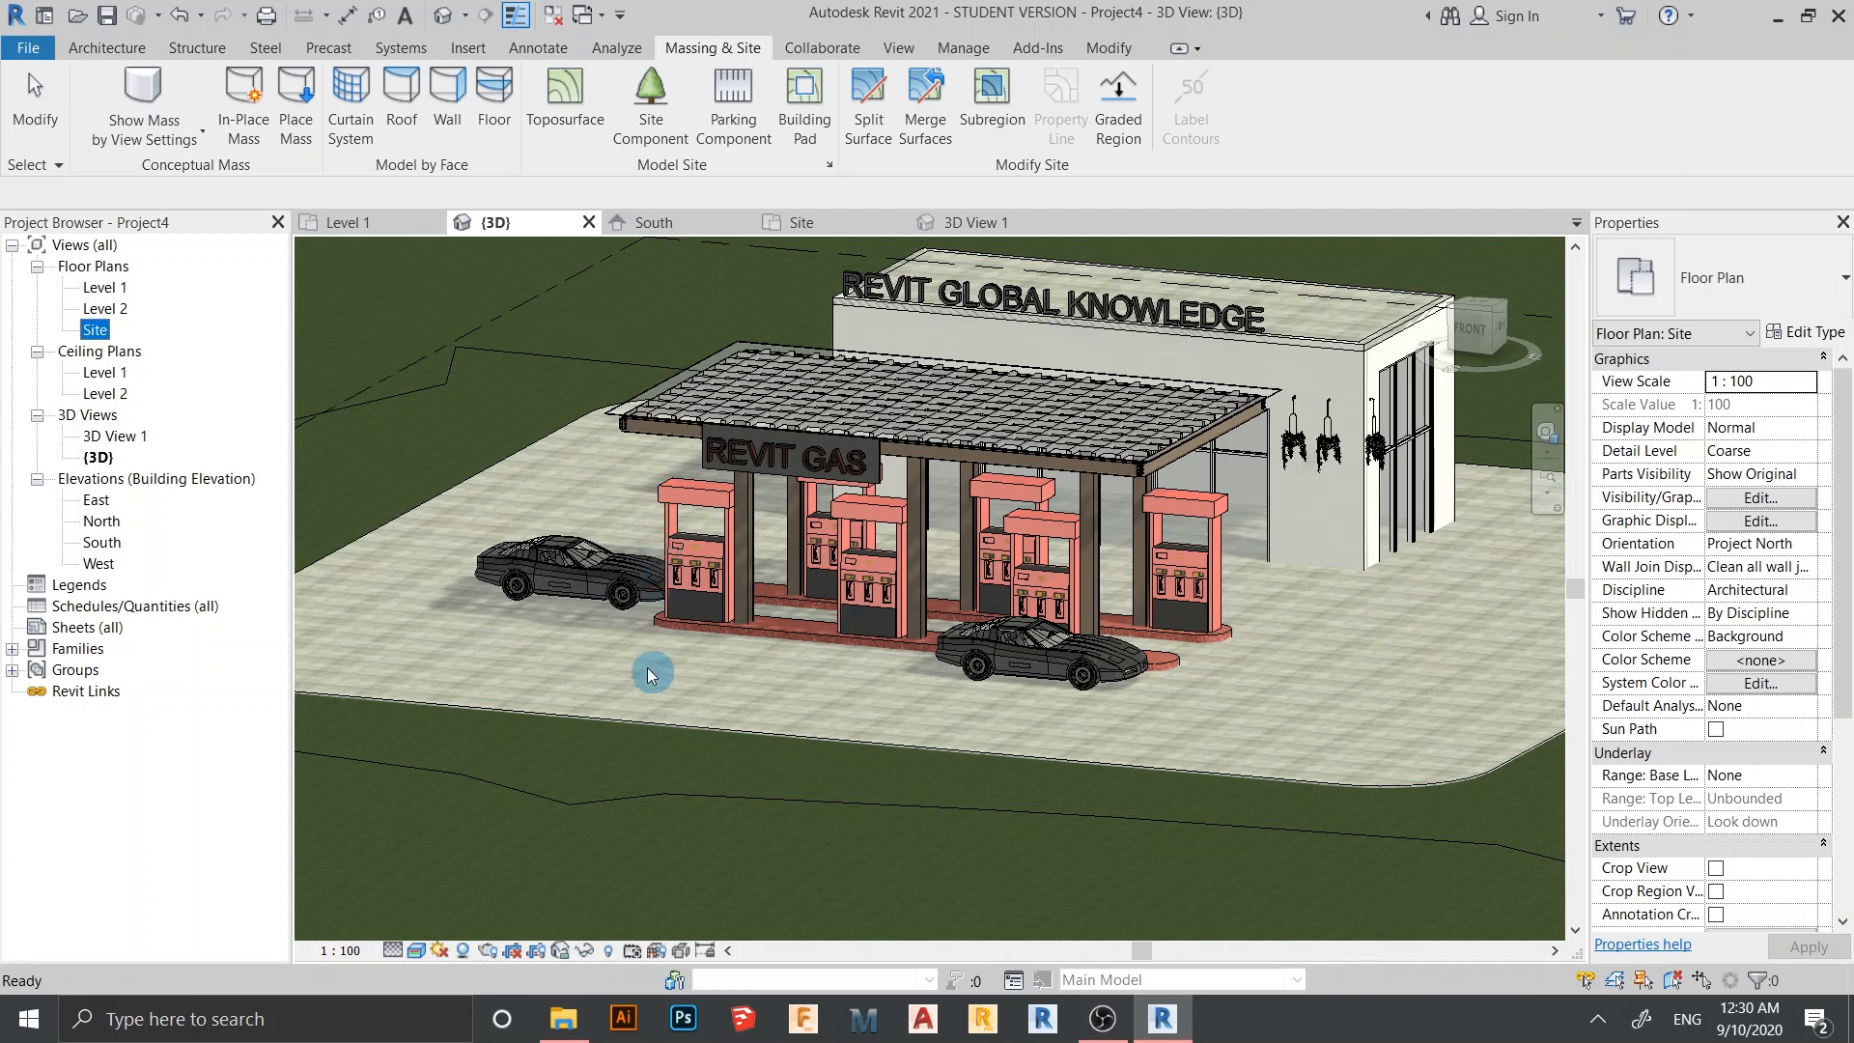
scroll(666, 663, "down", 3)
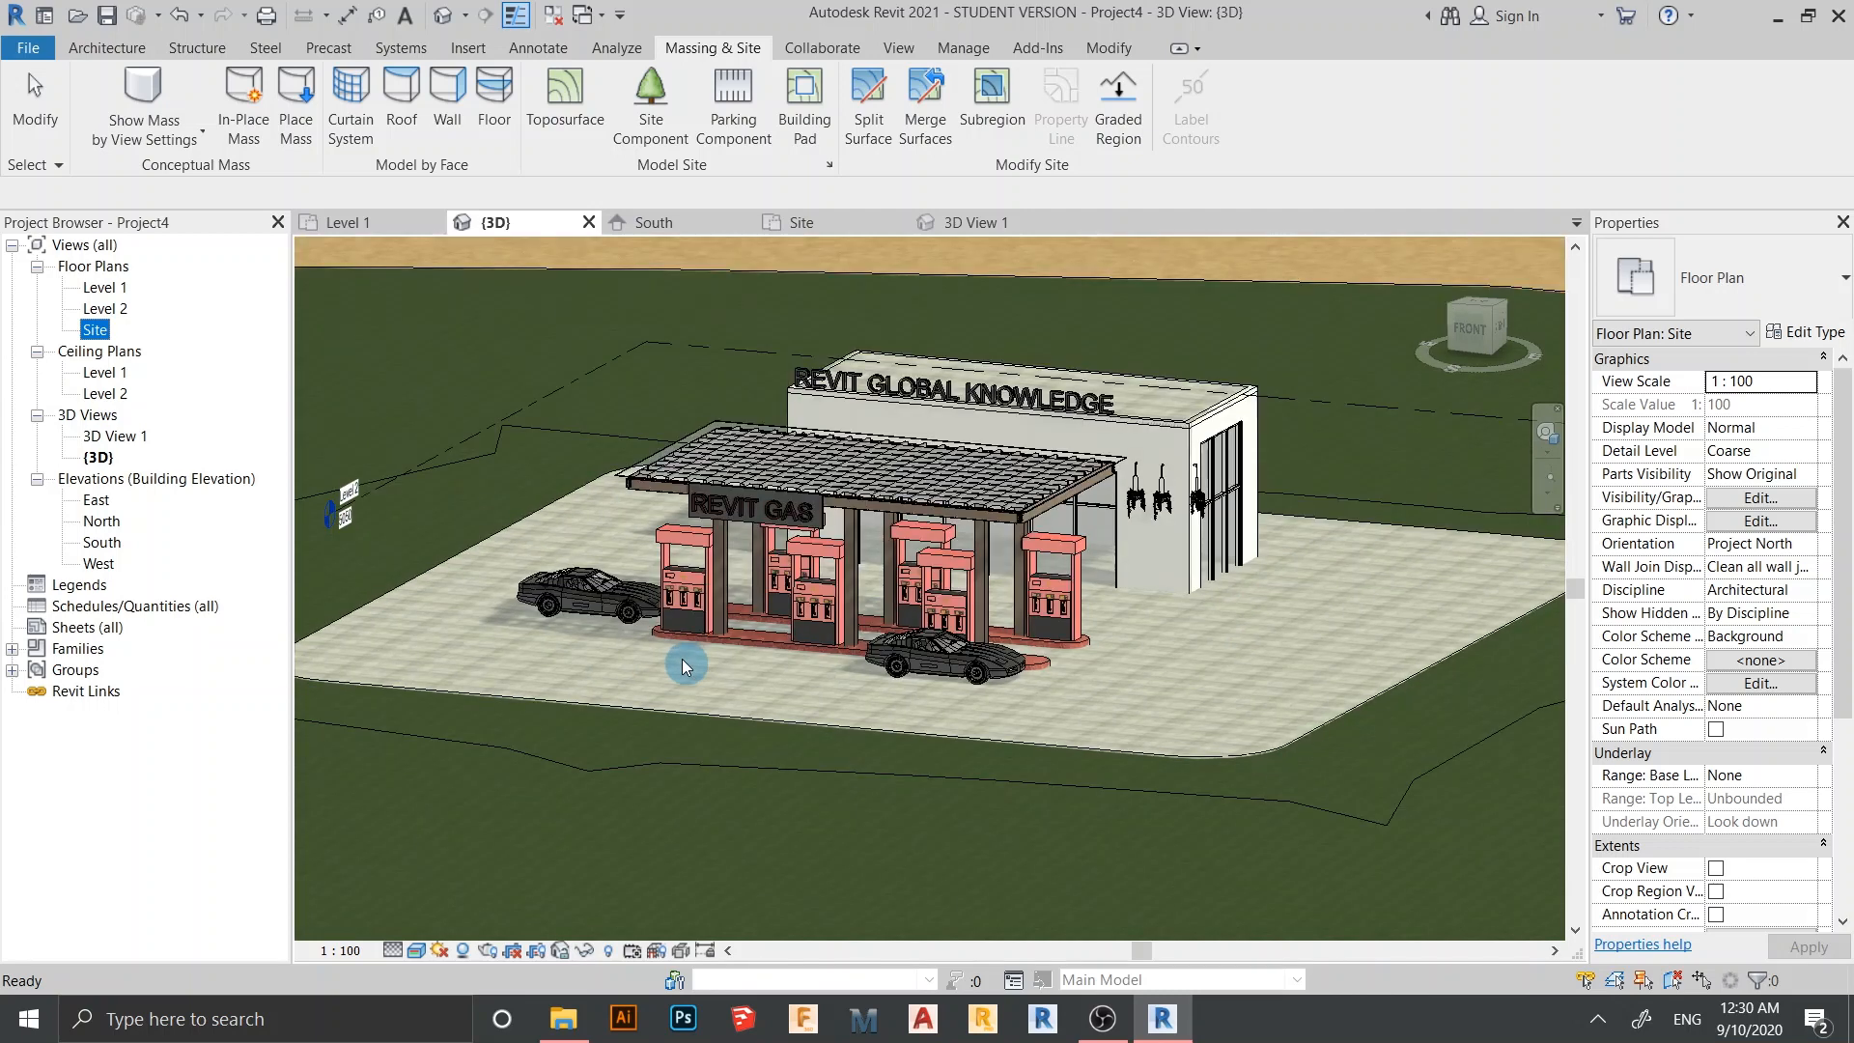